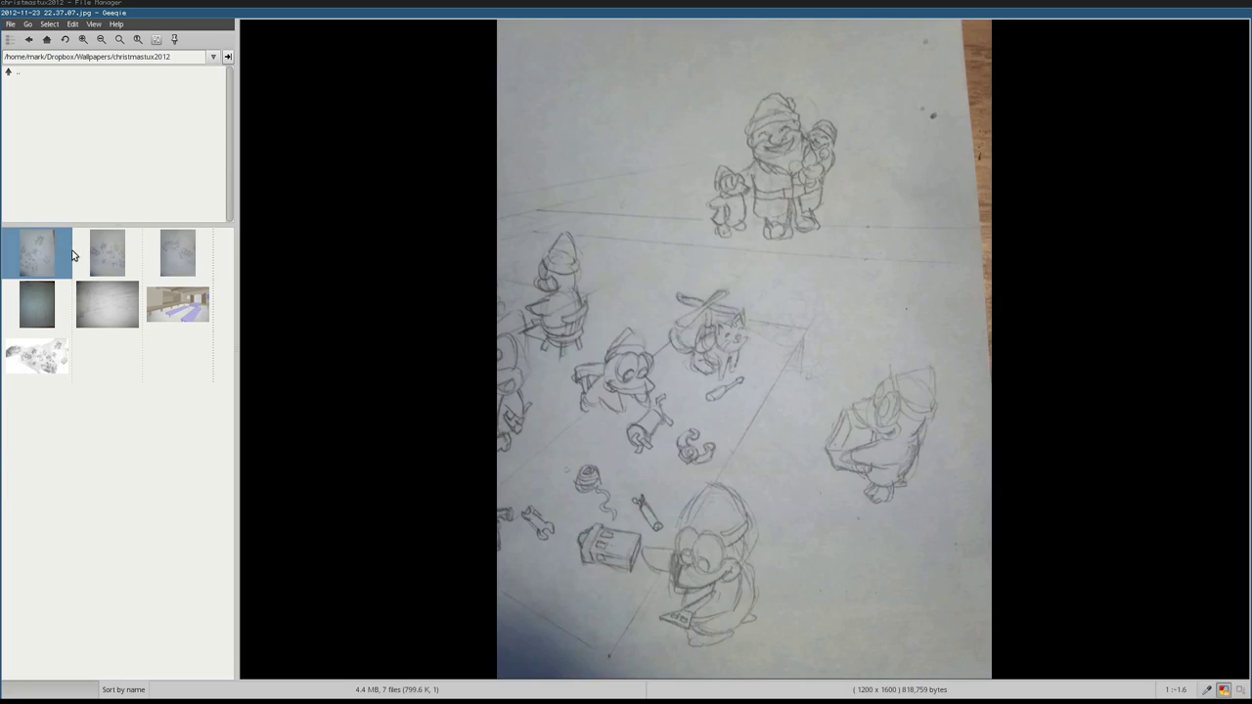
Page through the reference sketches in Geeqie toward foreground.jpg
click(113, 251)
key(space)
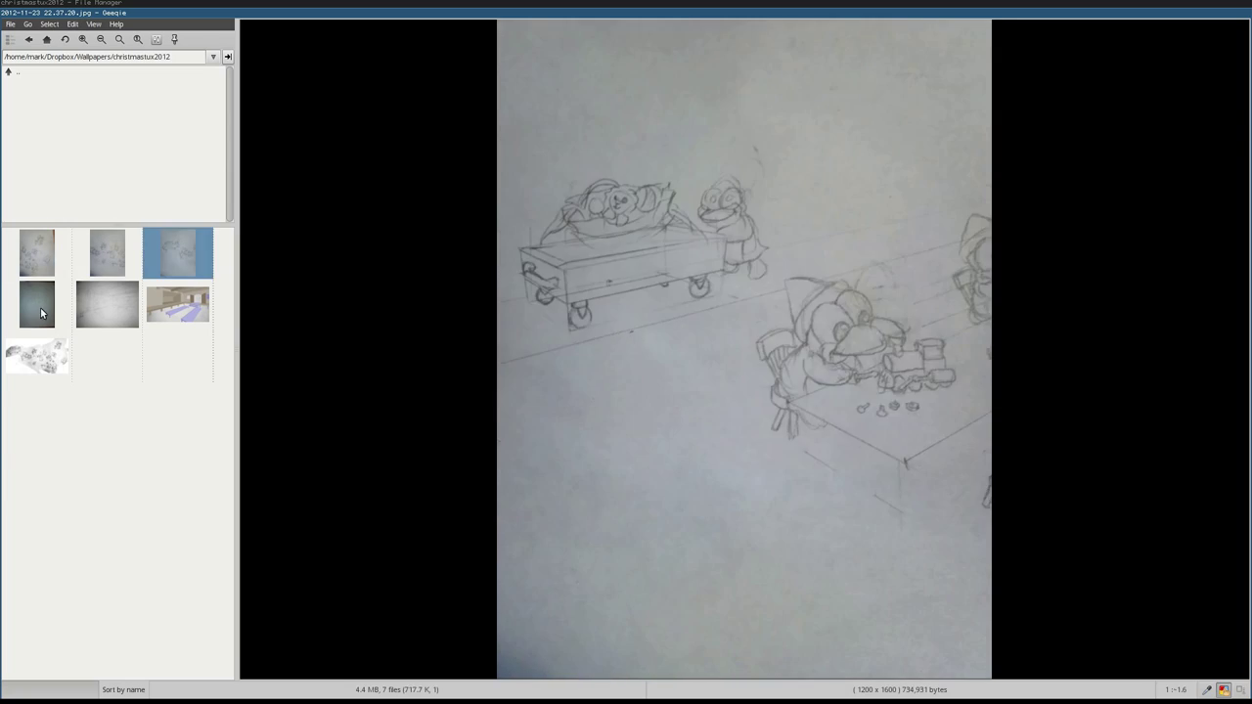
key(space)
key(space)
key(space)
key(space)
Back in Inkscape, make the hidden sketch faintly visible and view it at 100% zoom
key(alt+Tab)
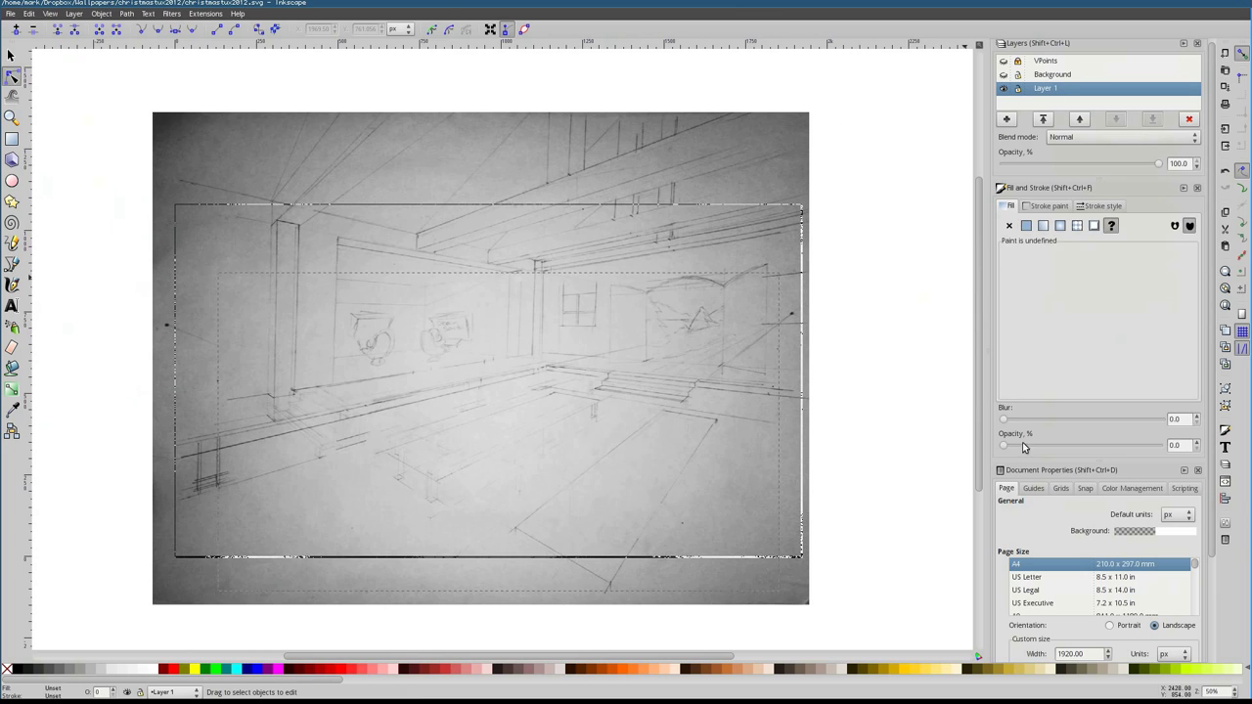
mouse_move(1024, 447)
mouse_down()
mouse_move(1160, 447)
mouse_move(1027, 445)
mouse_up()
key(1)
scroll(661, 389, up, 2)
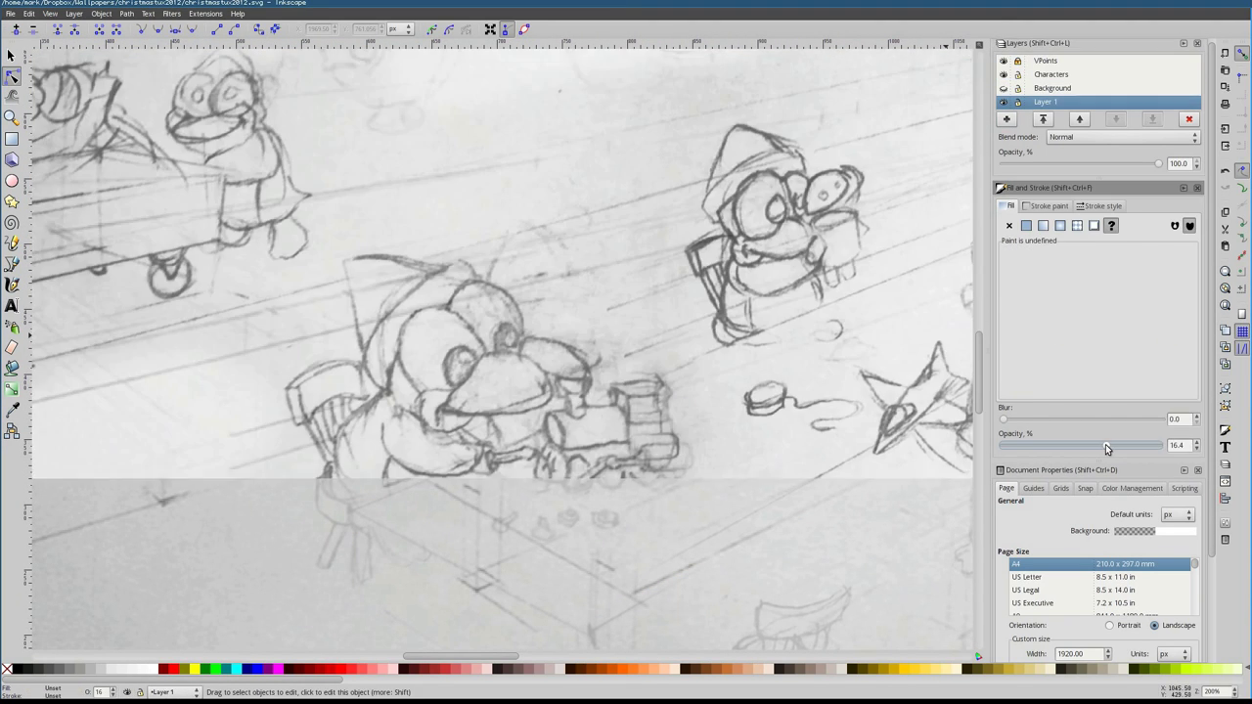
Fade the pencil sketch's opacity down to 18.5
drag(1106, 444, 1064, 450)
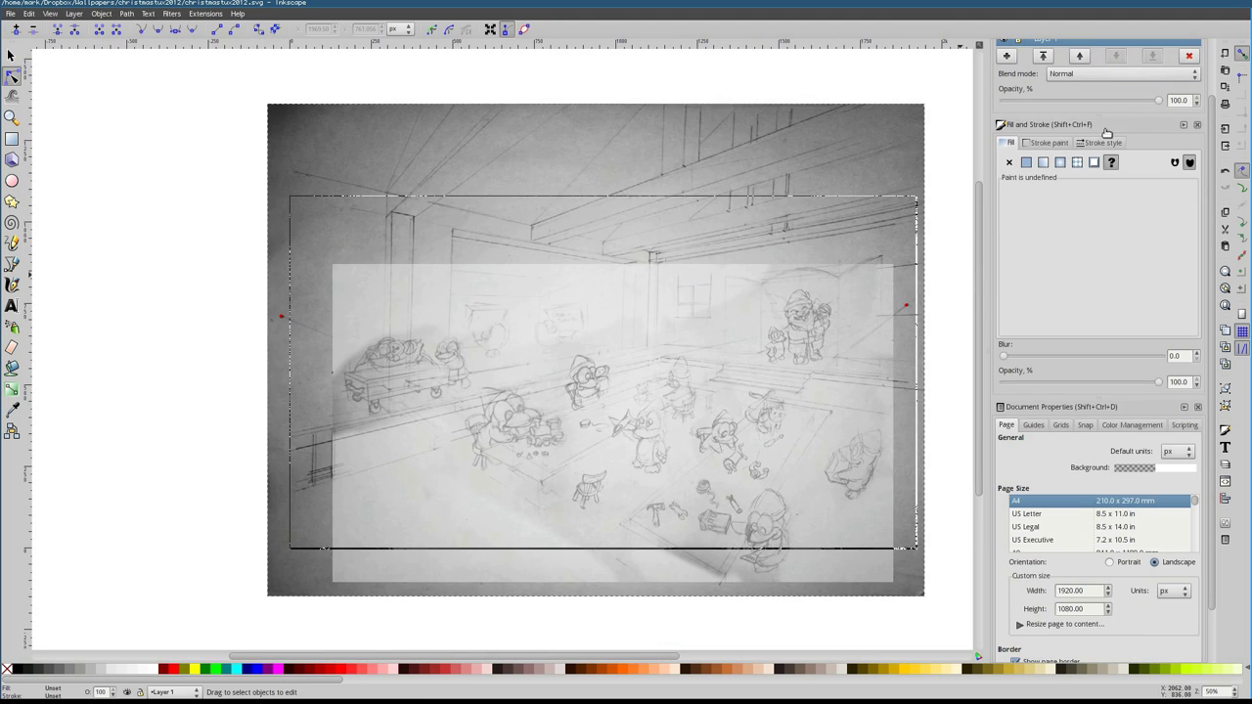
drag(1084, 384, 1031, 383)
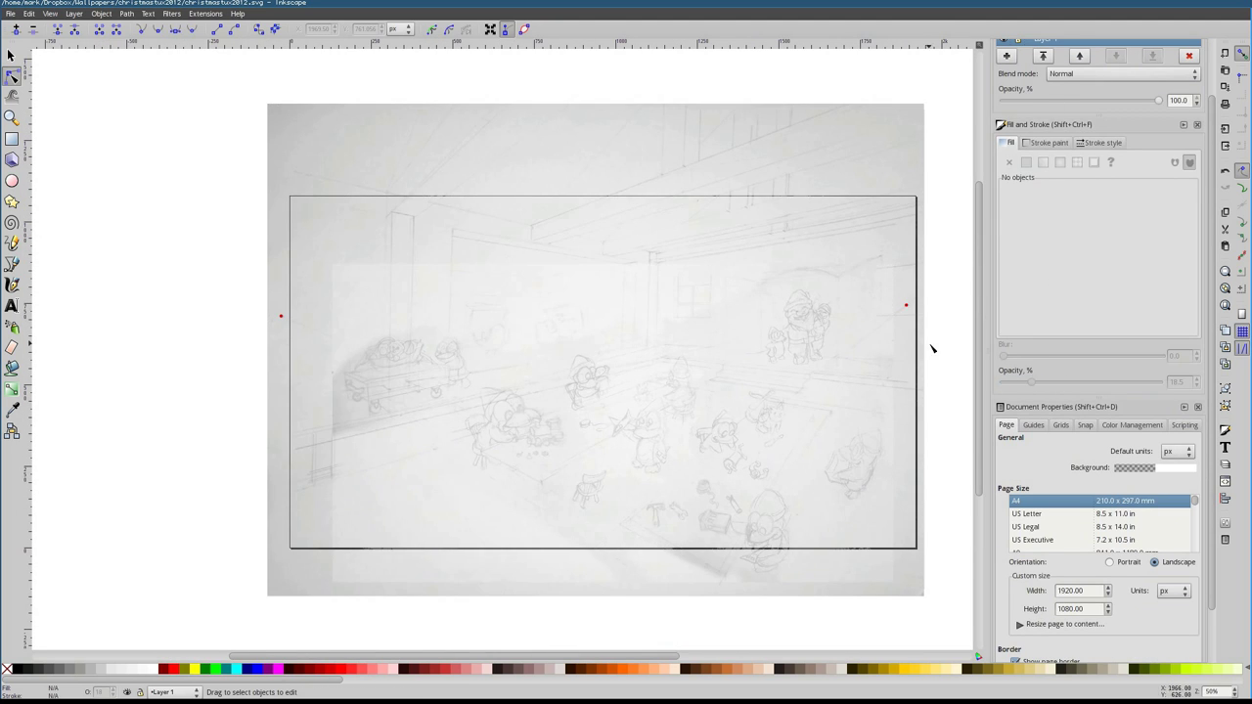
scroll(1095, 195, up, 3)
Make Characters the current layer and zoom in on the sketch
click(1049, 98)
click(1050, 70)
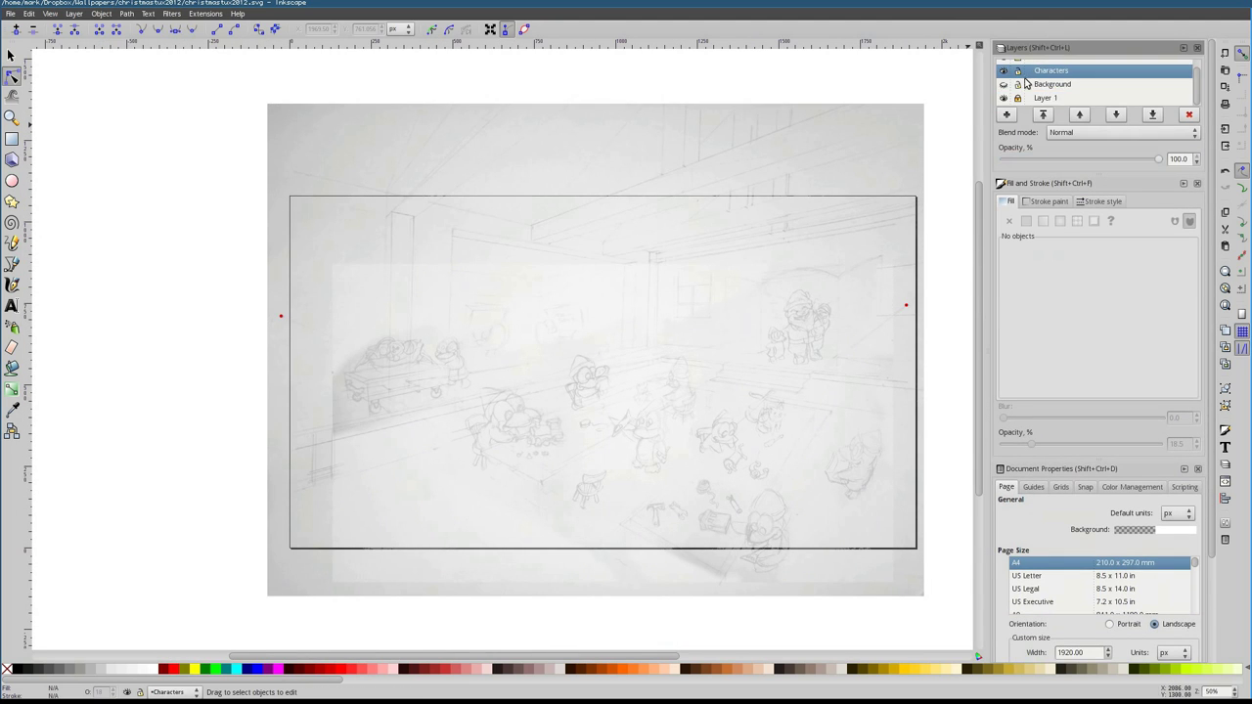
scroll(448, 411, up, 5)
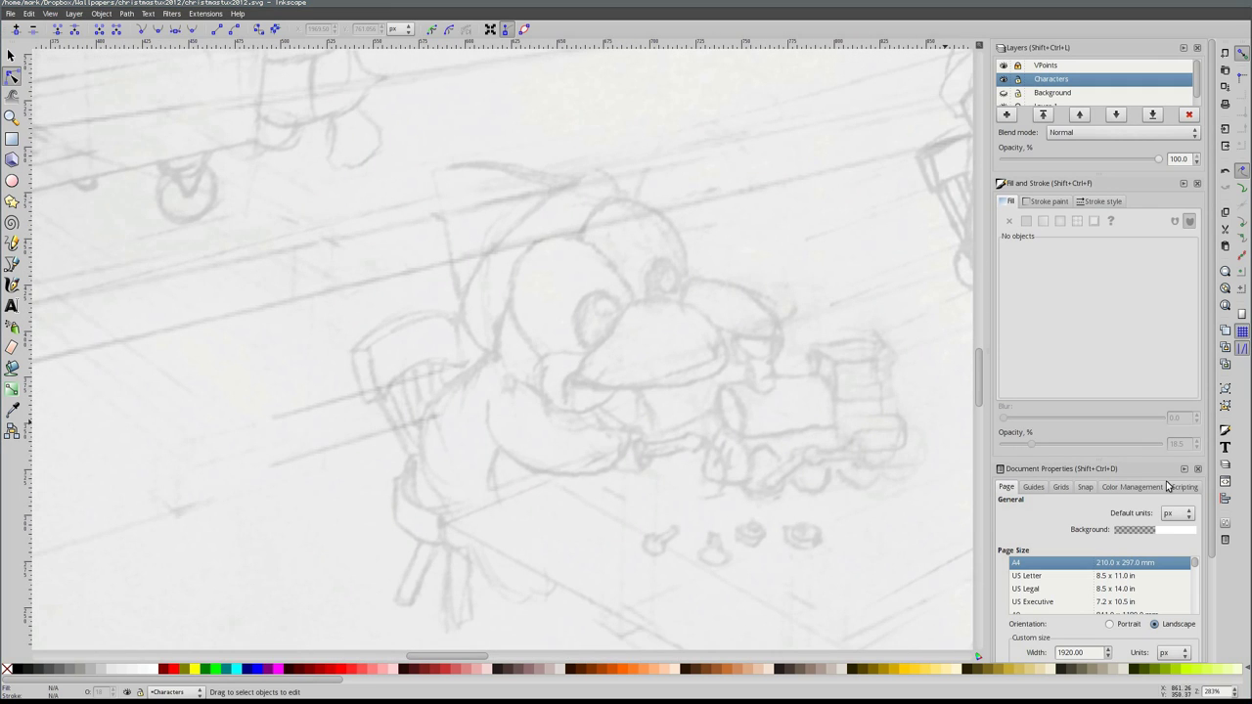
Trace the four-cornered boiler outline of the toy train with the Bezier pen
scroll(470, 391, up, 1)
key(b)
click(471, 376)
click(604, 362)
click(626, 437)
click(496, 451)
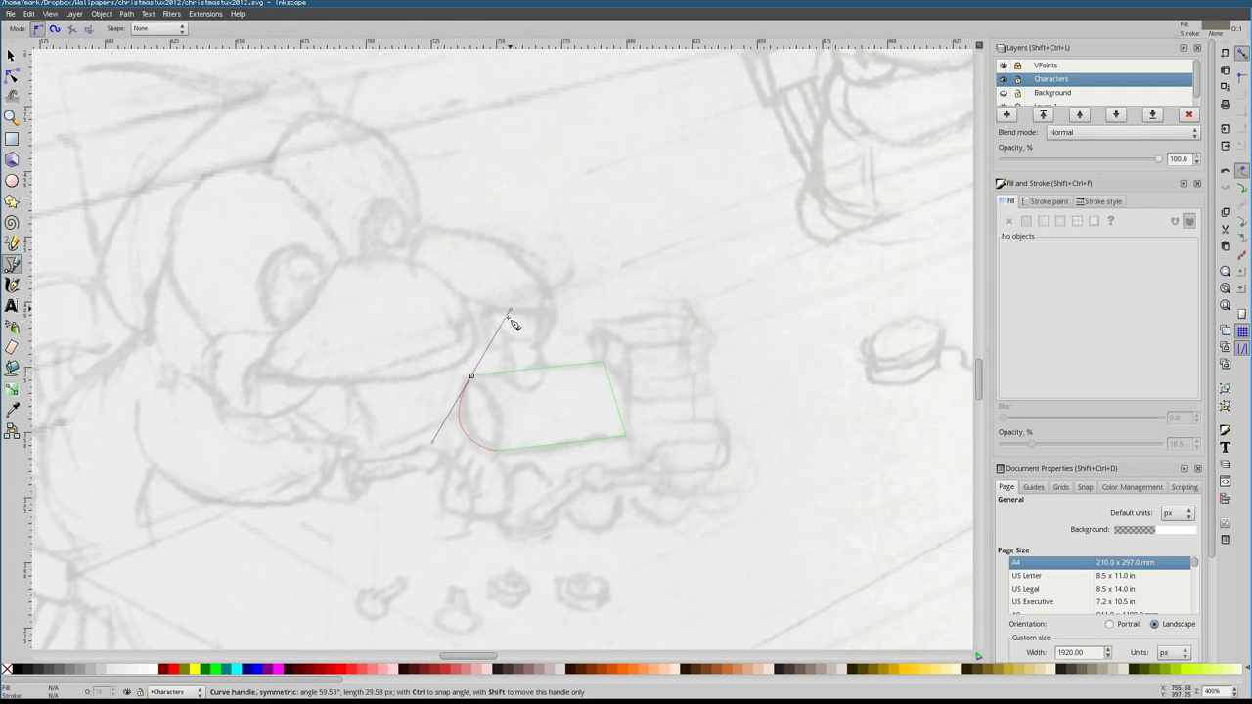
click(470, 375)
key(n)
Curve the boiler's ends and give it a darker HSL fill at 56.7 opacity
drag(615, 399, 631, 396)
click(1035, 248)
drag(1031, 444, 1086, 445)
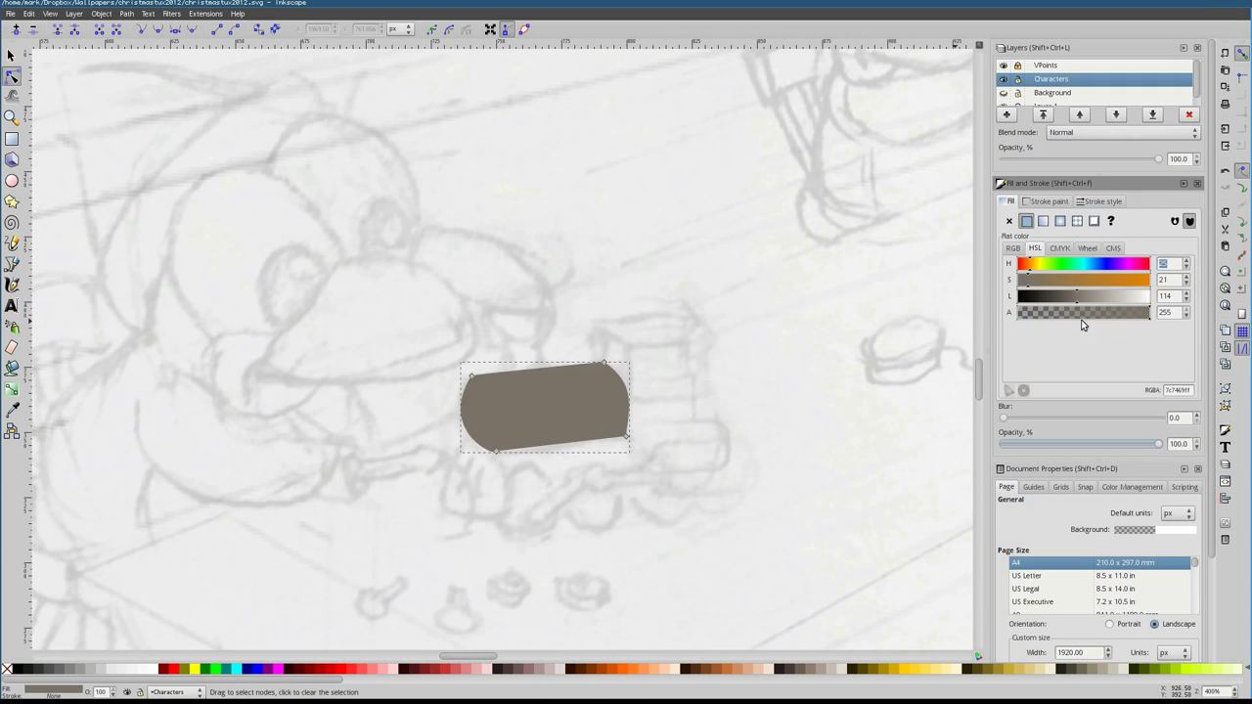
drag(1076, 296, 1056, 296)
drag(1085, 444, 1093, 448)
key(Escape)
Draw two cab posts and the closed lower cab panel
key(b)
click(631, 399)
click(626, 344)
click(636, 343)
key(Return)
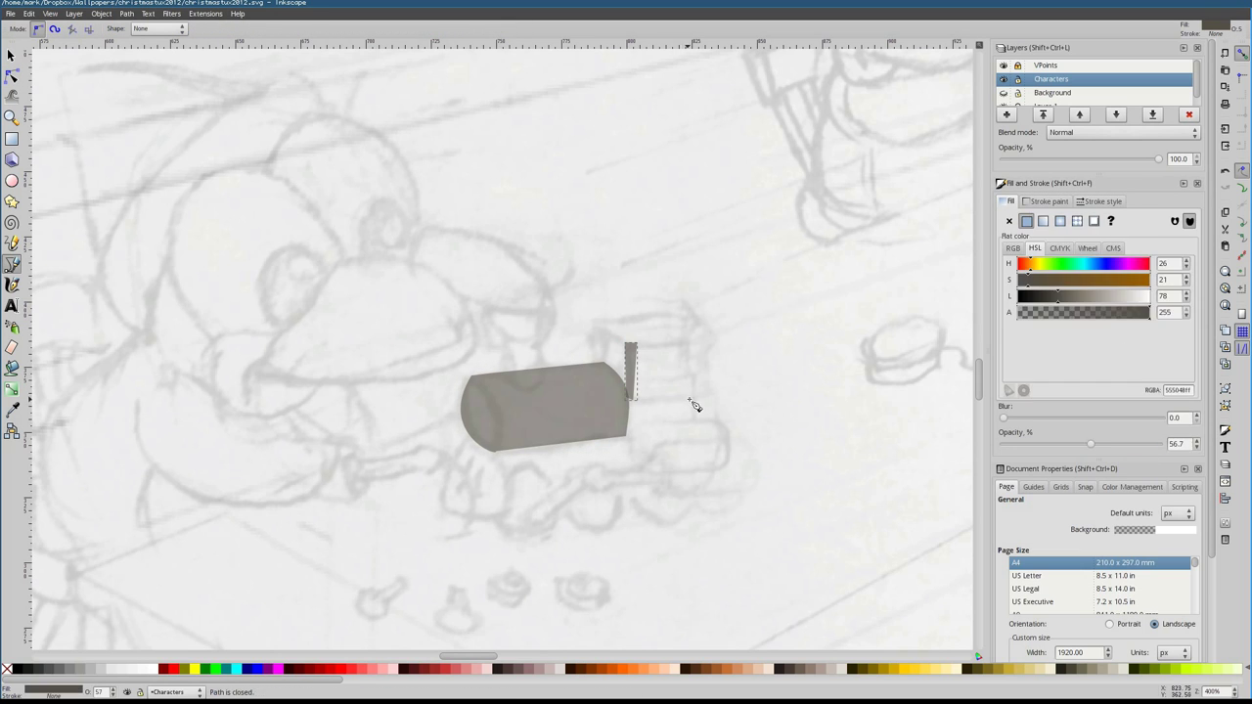
click(689, 342)
click(689, 399)
click(694, 423)
click(627, 438)
click(623, 393)
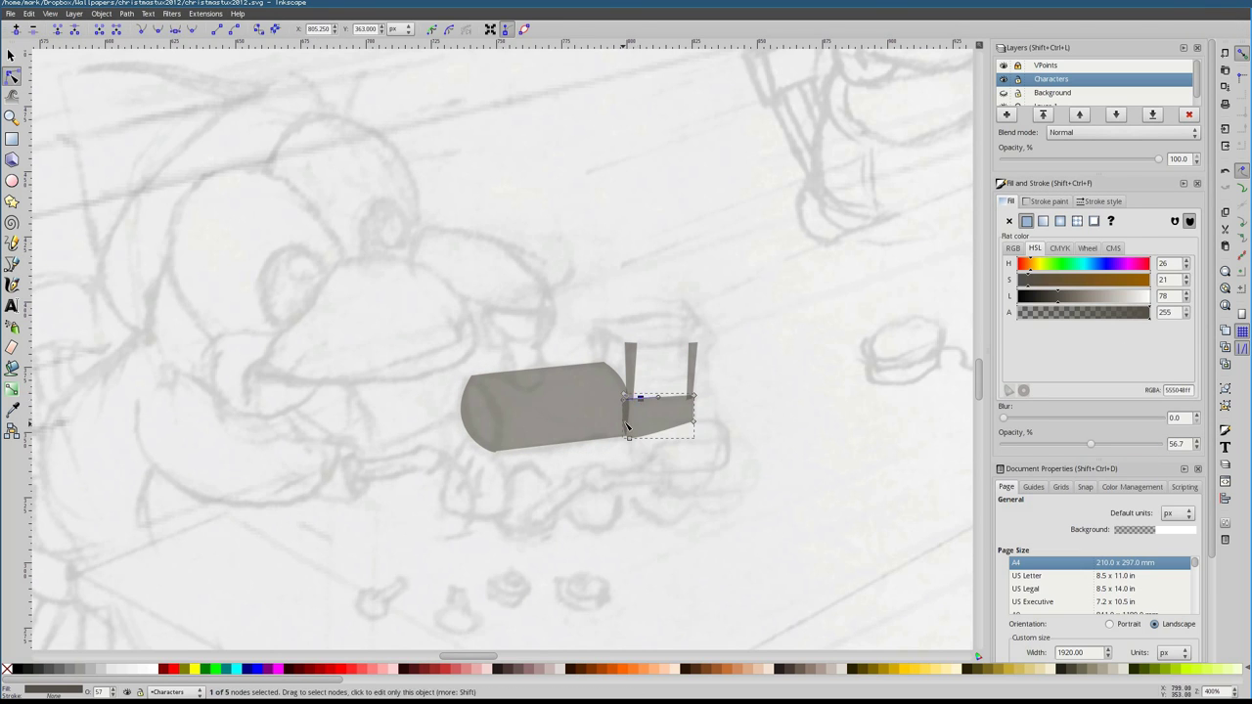
scroll(626, 424, up, 2)
Outline the cab roof and add its front face path
click(568, 235)
click(632, 280)
click(724, 227)
click(568, 235)
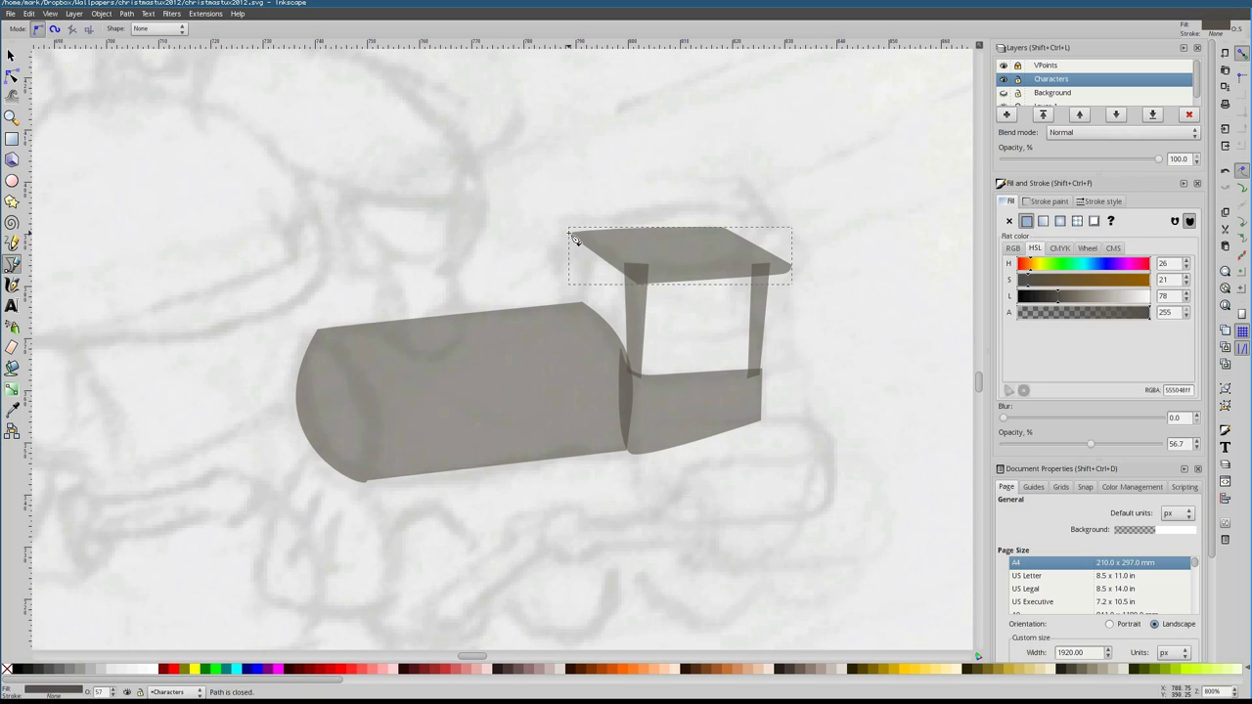
click(570, 234)
click(780, 294)
click(792, 266)
key(Return)
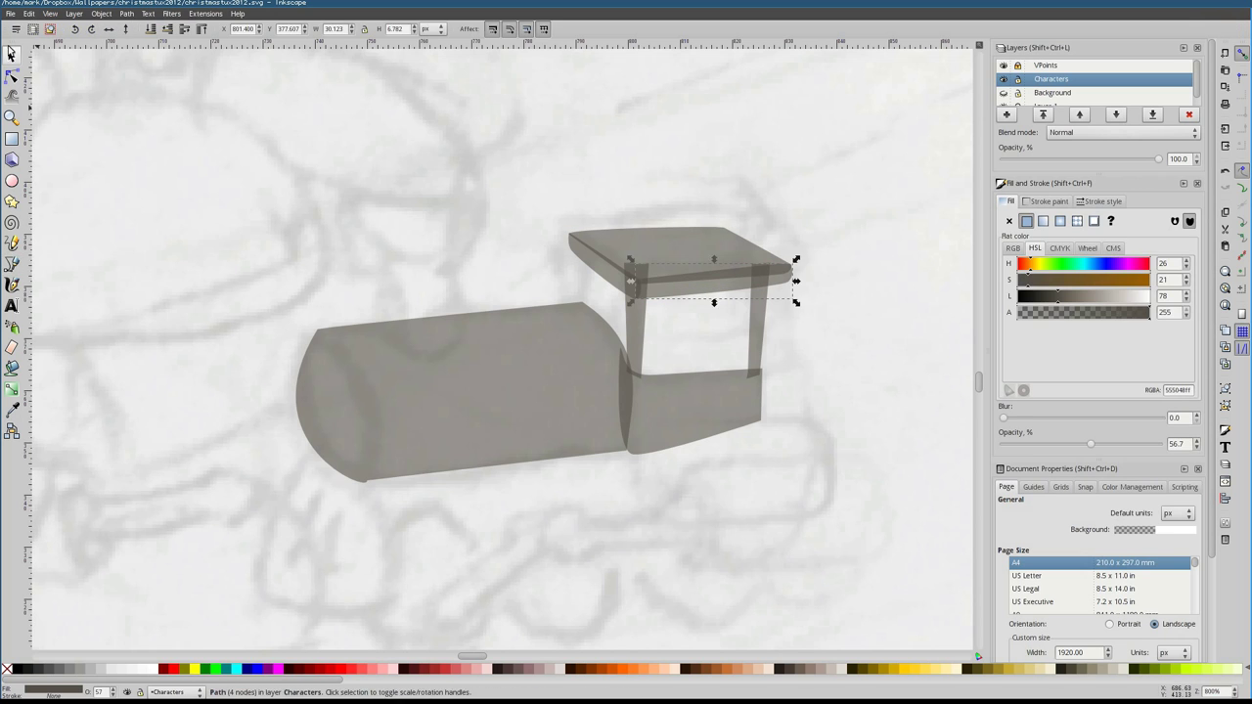
key(Escape)
key(minus)
Draw the front cylinder and bulge its left side outward
click(609, 443)
click(724, 441)
click(722, 369)
click(608, 370)
click(13, 77)
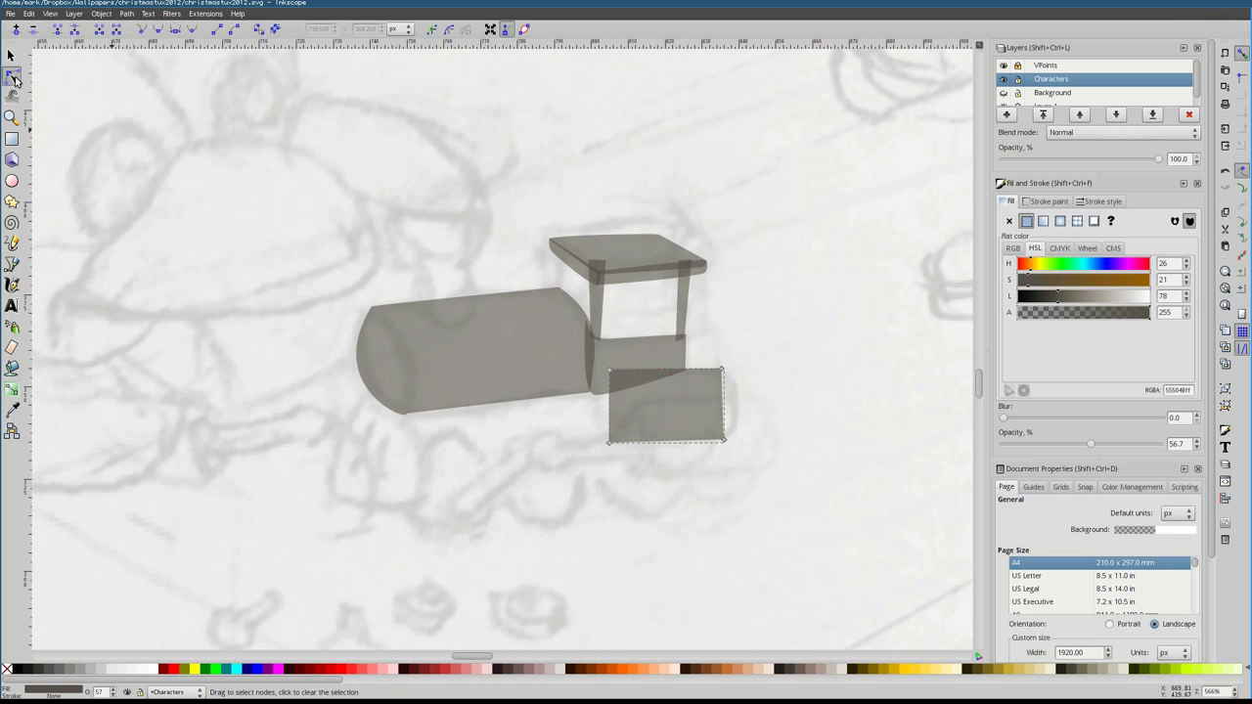
drag(607, 418, 611, 450)
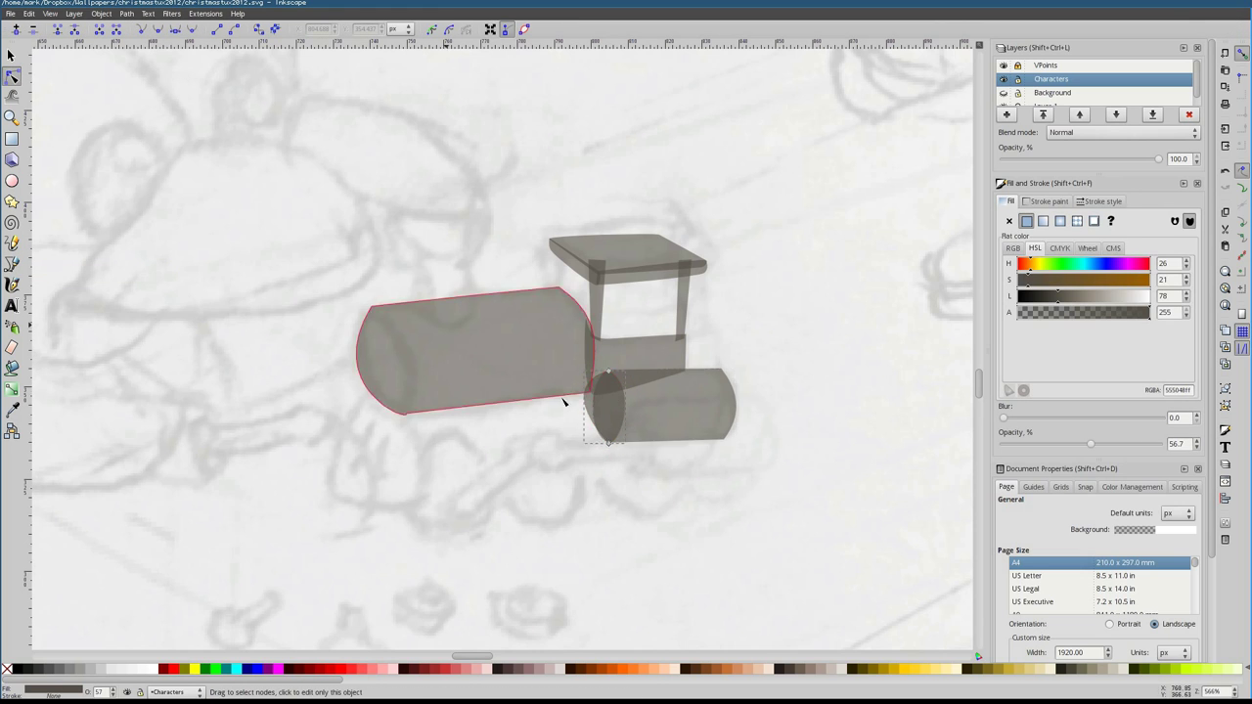
click(593, 497)
Check the cab post and roof, then add a new cab post at the rear
click(679, 339)
click(682, 340)
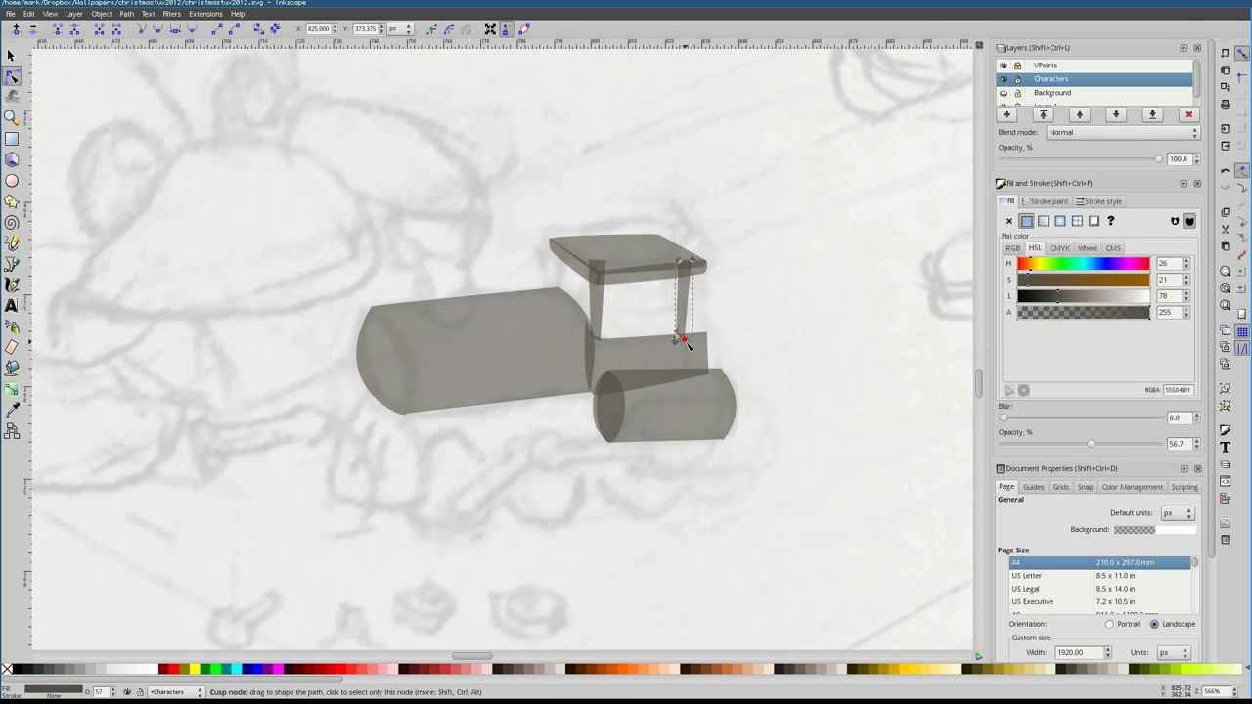
click(690, 277)
key(b)
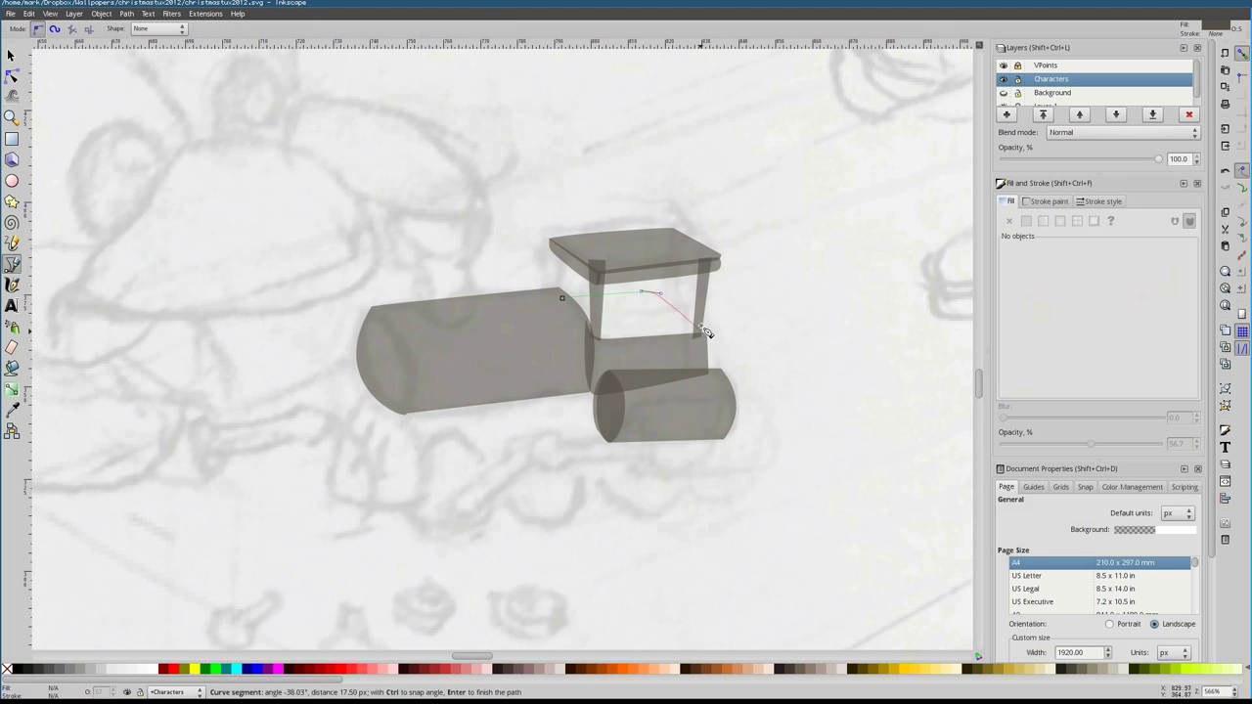
click(569, 253)
click(563, 298)
key(Return)
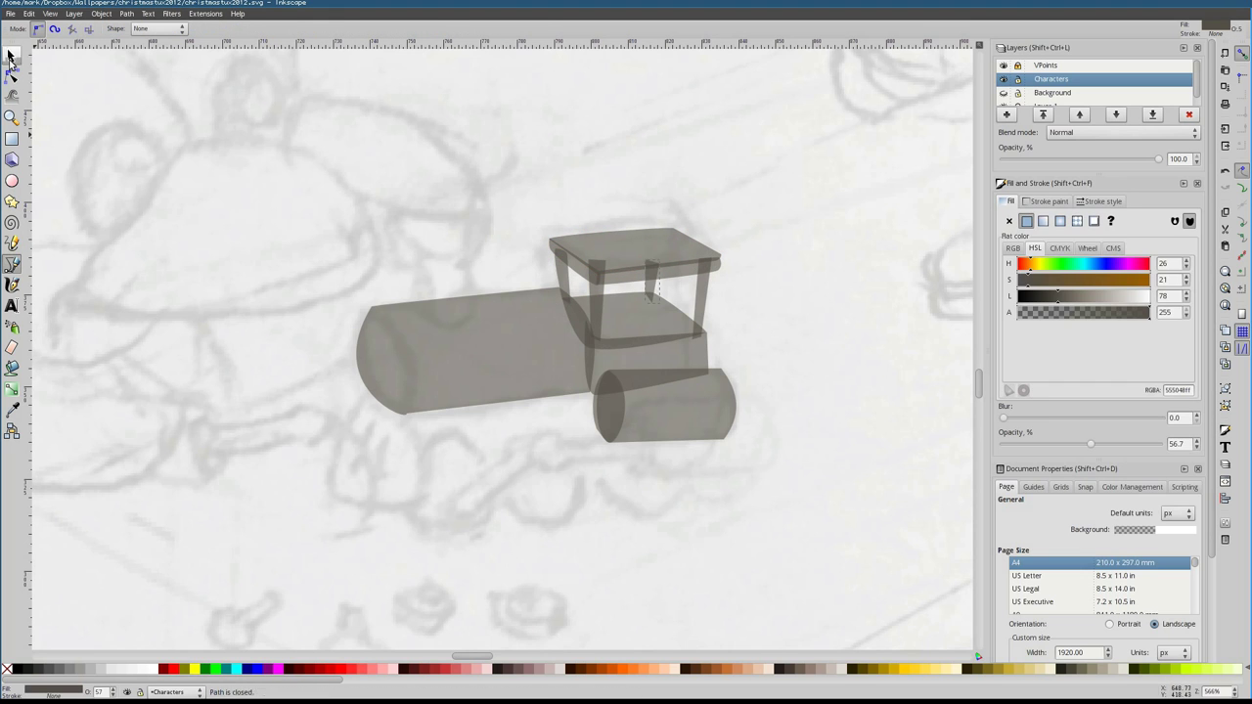
Draw and shape the curved arch under the boiler
key(Return)
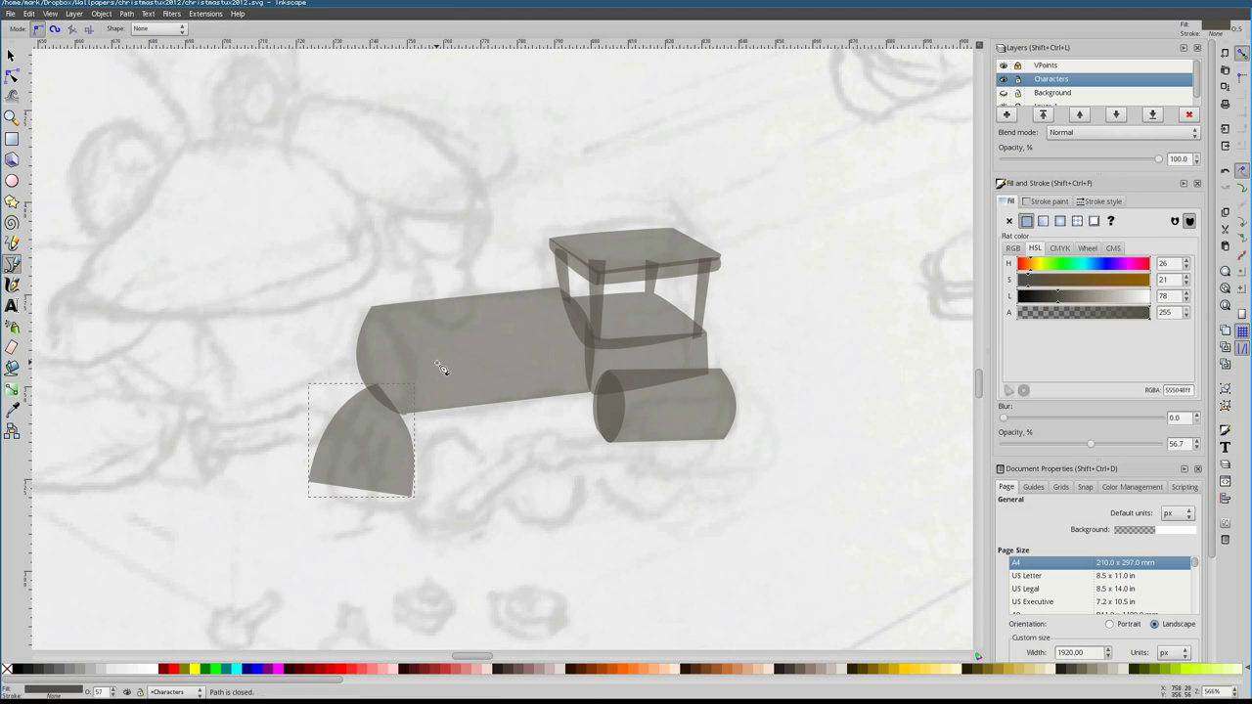
key(n)
key(b)
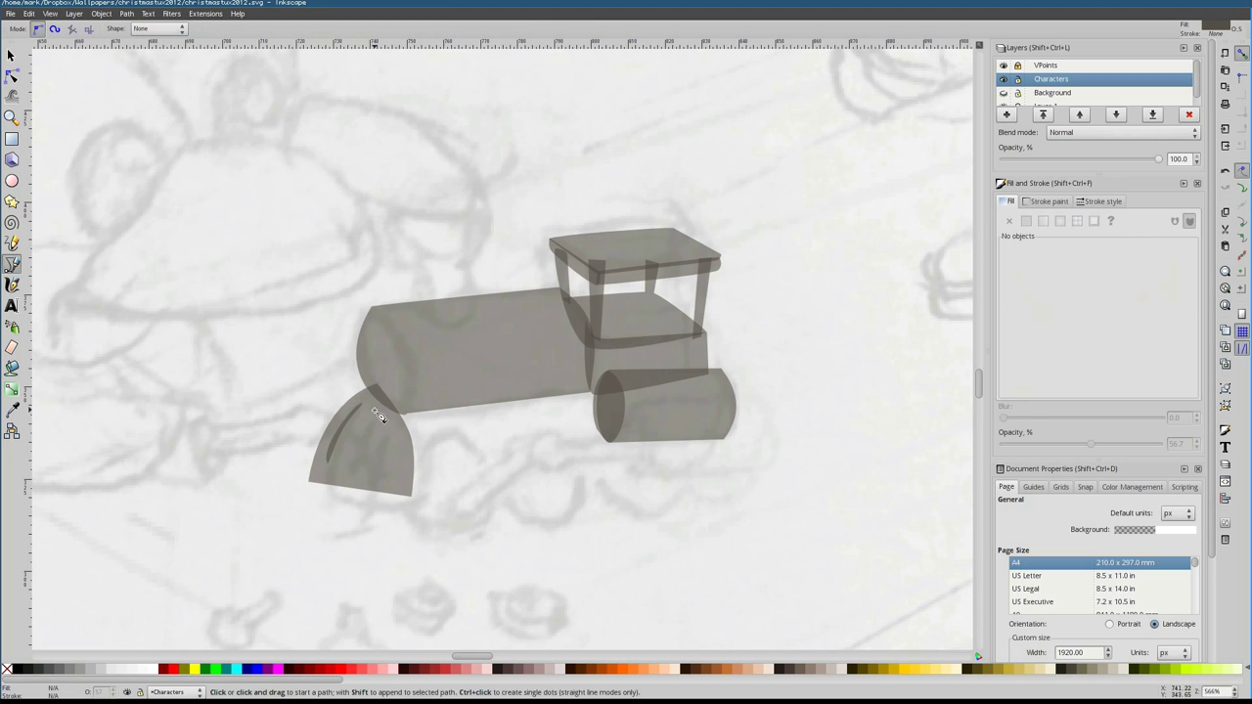
key(Return)
Nudge the front cylinder to the right and recheck its position against the cab
key(s)
click(671, 421)
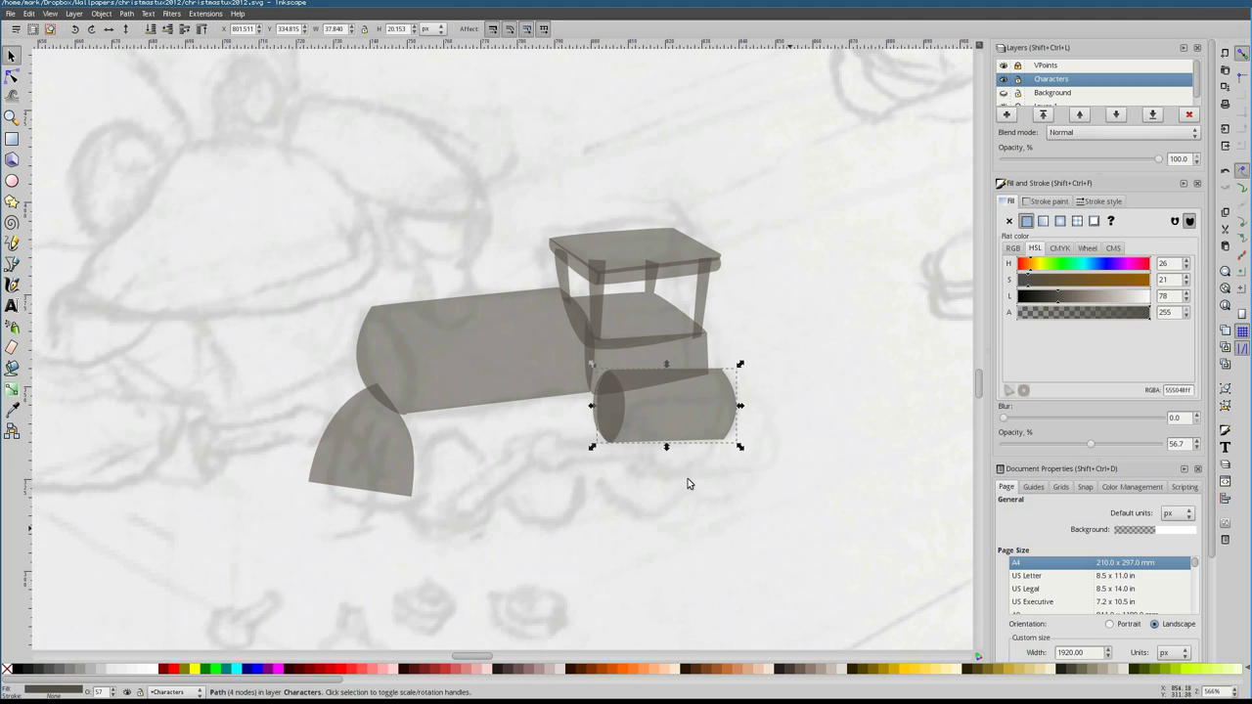
drag(677, 411, 721, 403)
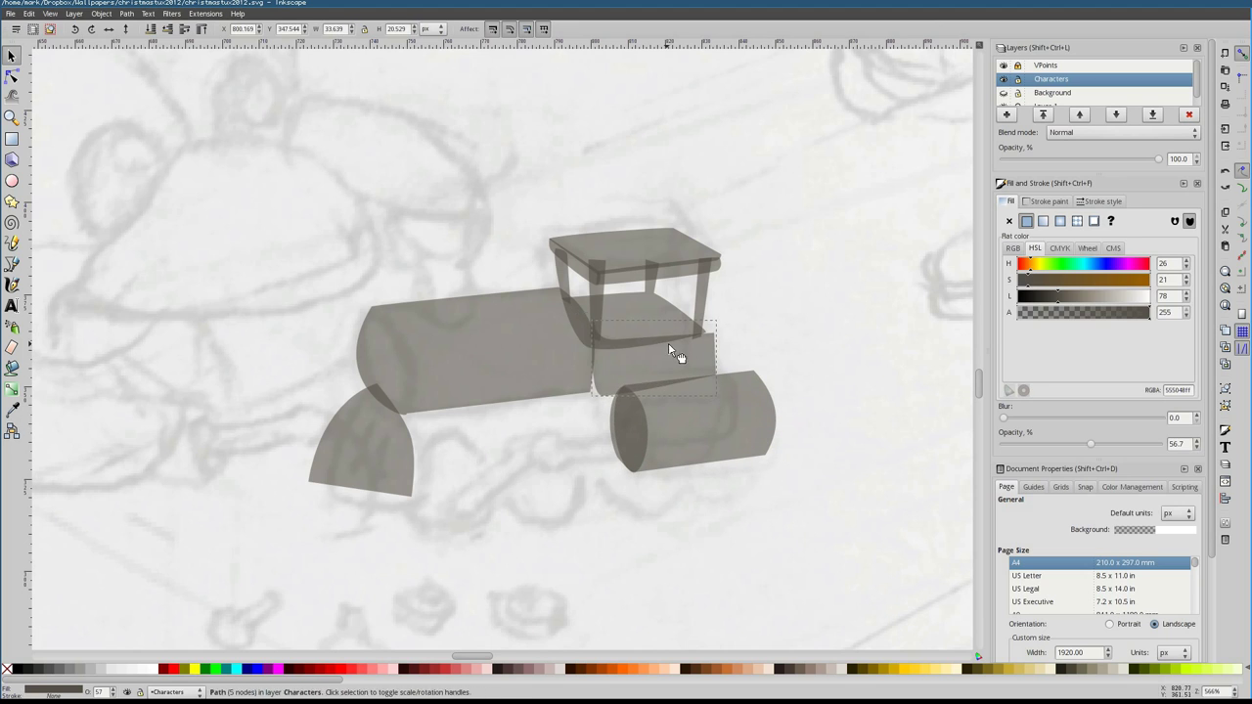
click(543, 361)
click(713, 441)
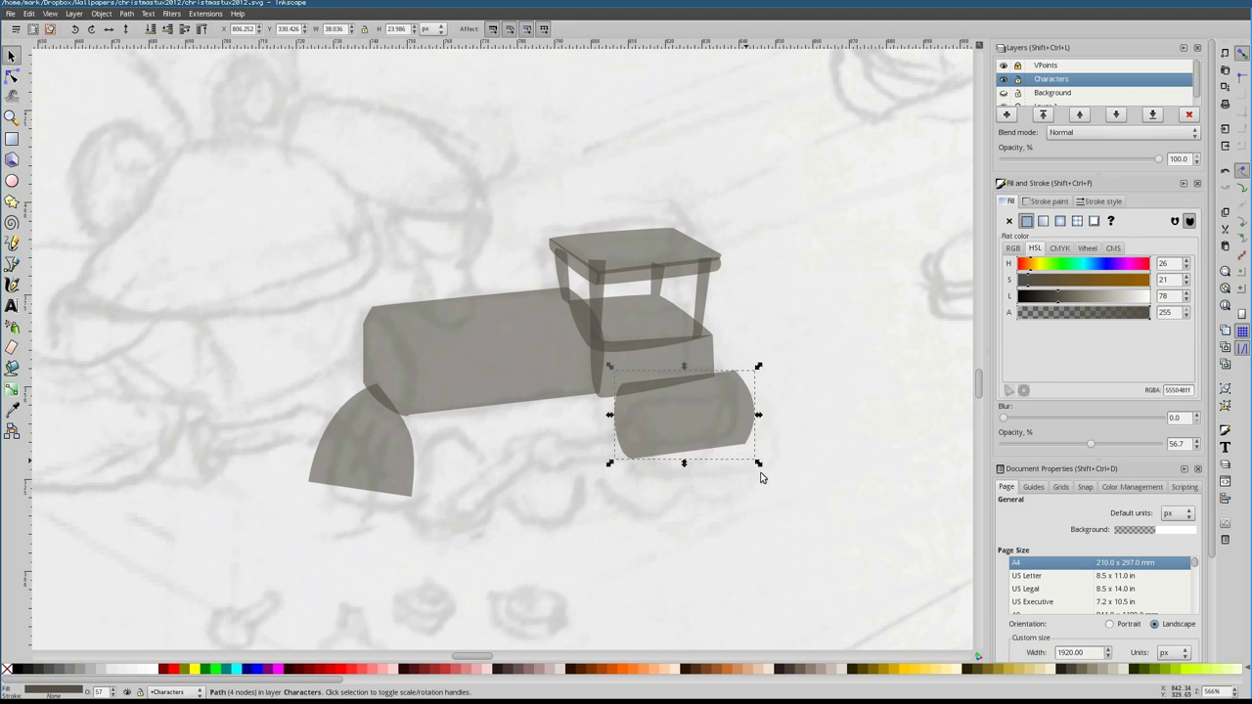
key(ctrl+z)
Draw two connecting rod outlines, discarding a stray extra shape
key(Escape)
key(b)
click(626, 426)
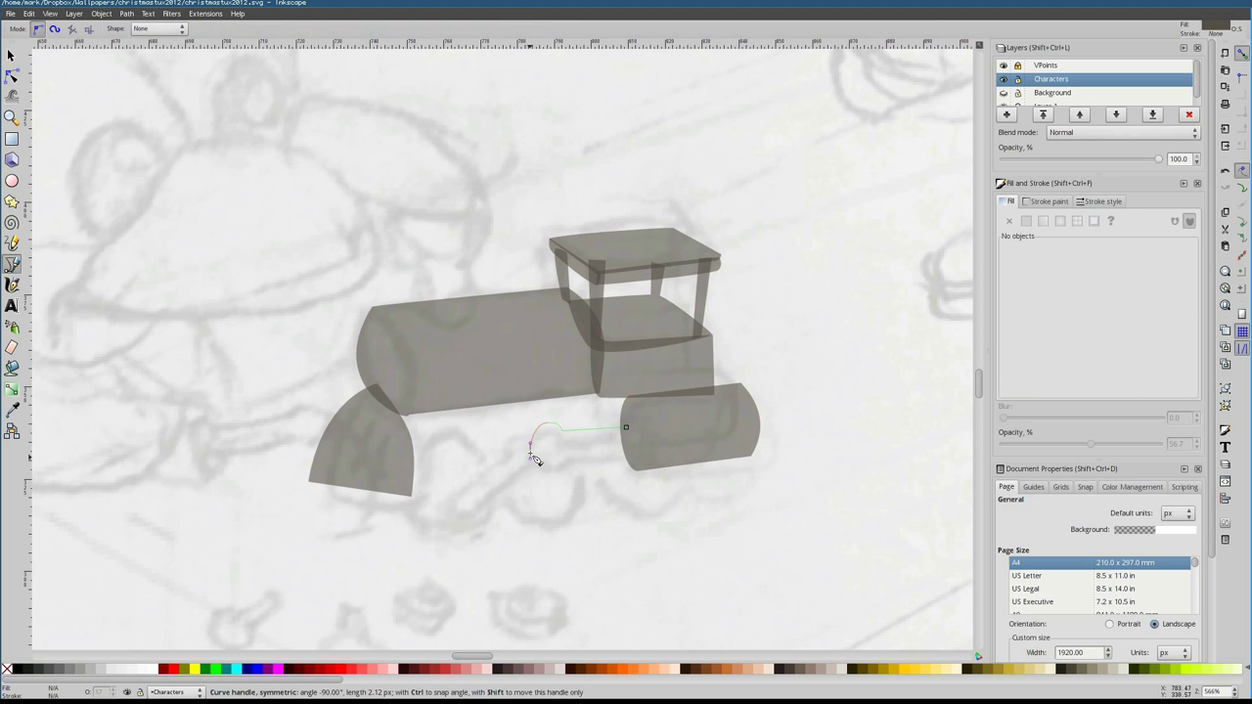
click(626, 452)
click(626, 426)
click(544, 440)
click(456, 497)
click(466, 511)
click(544, 440)
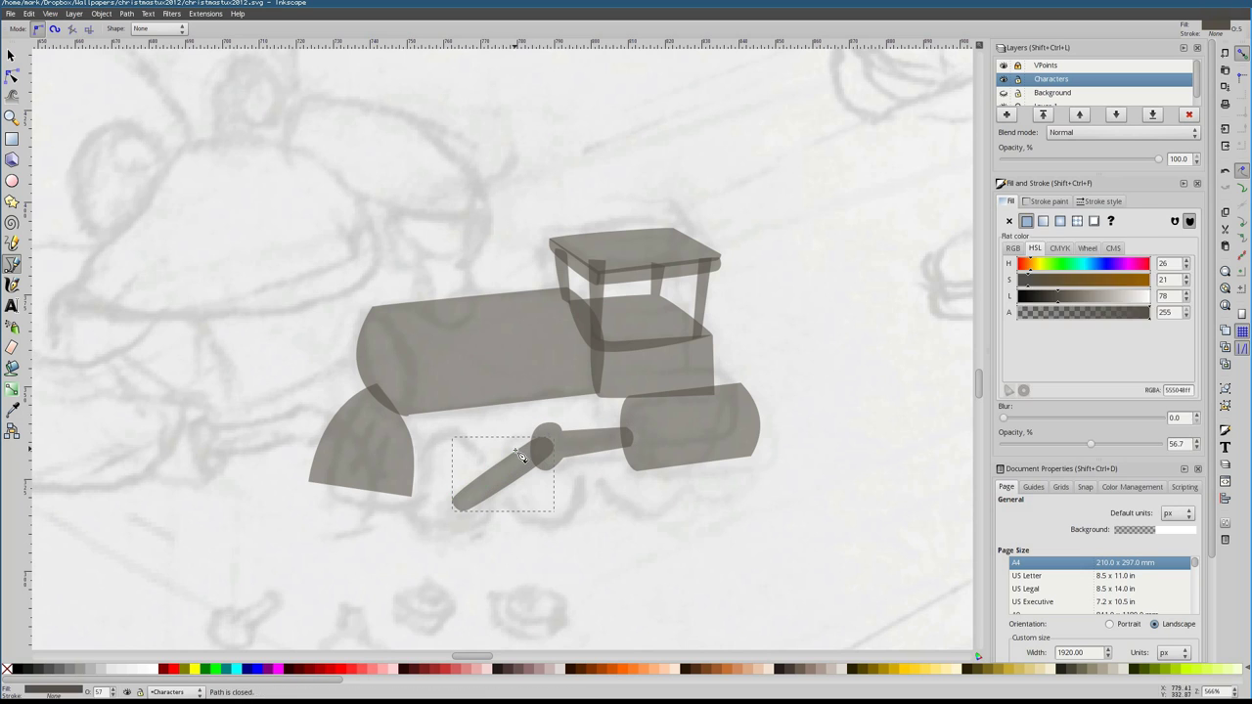
click(442, 435)
drag(494, 471, 494, 519)
click(443, 434)
key(ctrl+z)
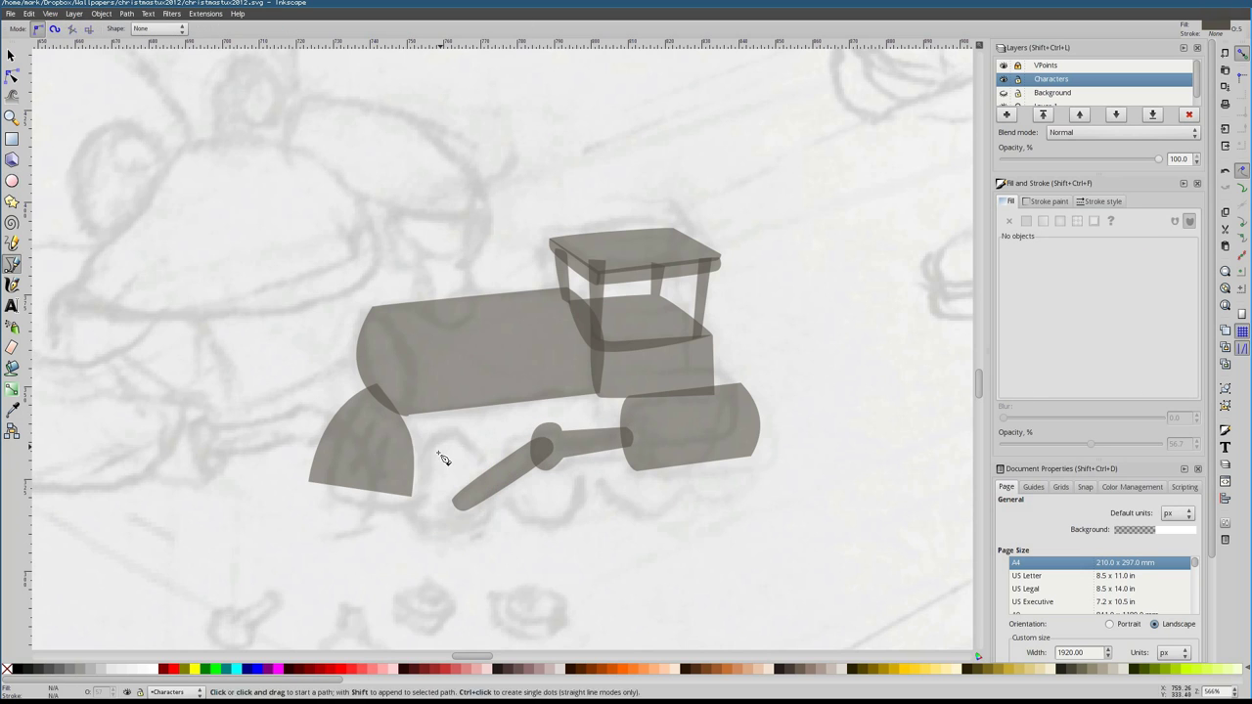
Draw a round wheel and duplicate it with Ctrl+D into more wheels along the train
drag(533, 416, 533, 416)
key(n)
drag(489, 533, 519, 527)
key(ctrl+d)
drag(437, 440, 533, 431)
drag(553, 529, 646, 517)
key(ctrl+d)
drag(543, 435, 685, 430)
drag(733, 498, 730, 501)
drag(669, 422, 673, 422)
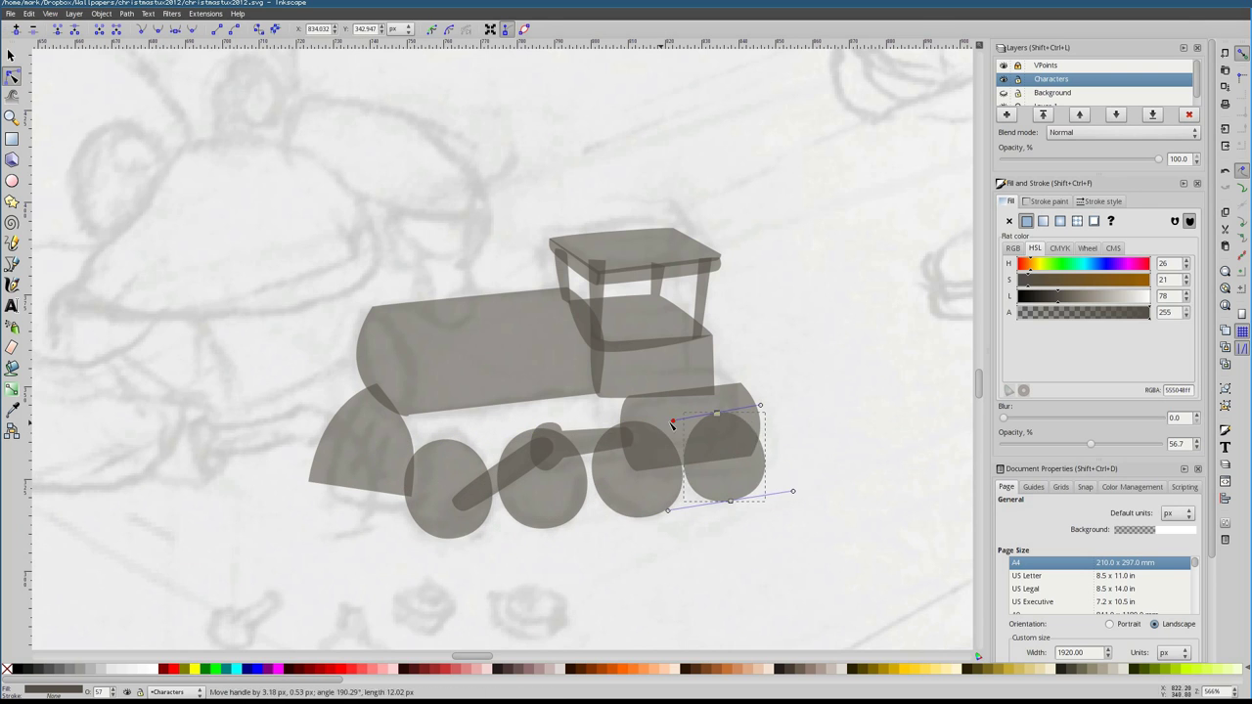
Check the right wheel and boiler nodes, then zoom out to the whole drawing
key(s)
click(659, 461)
key(n)
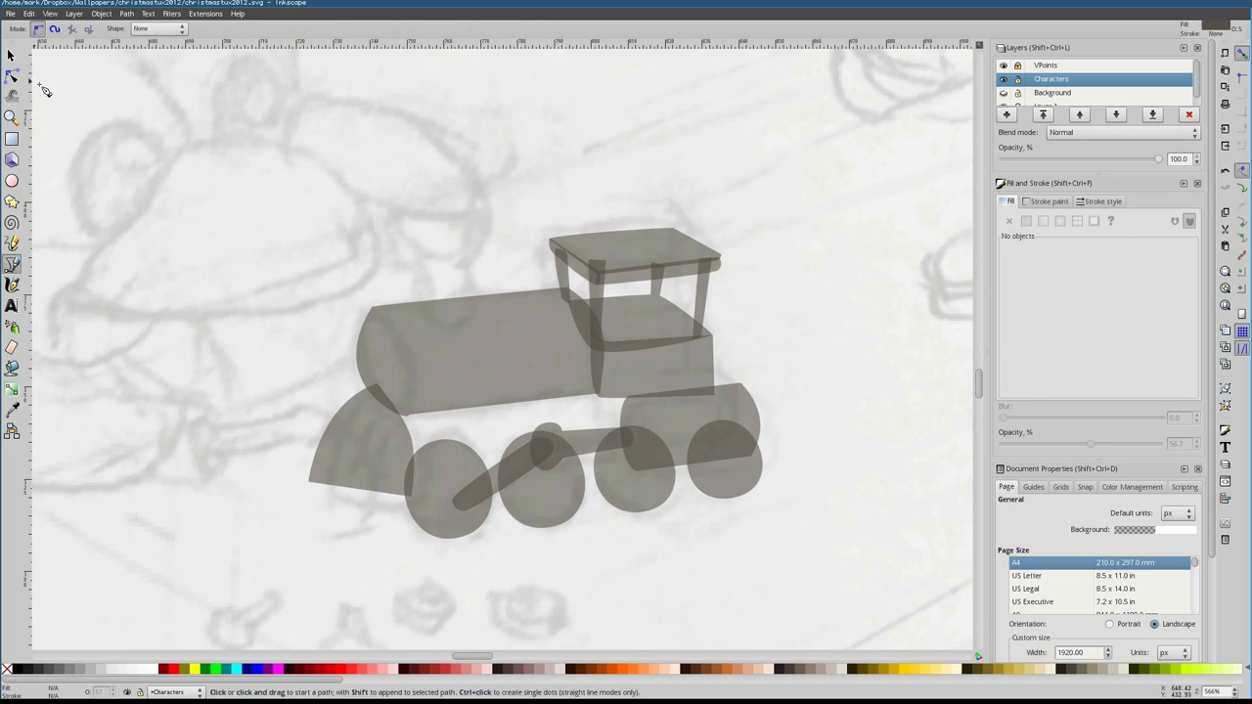
click(395, 421)
alt+click(395, 421)
scroll(401, 430, up, 1)
key(s)
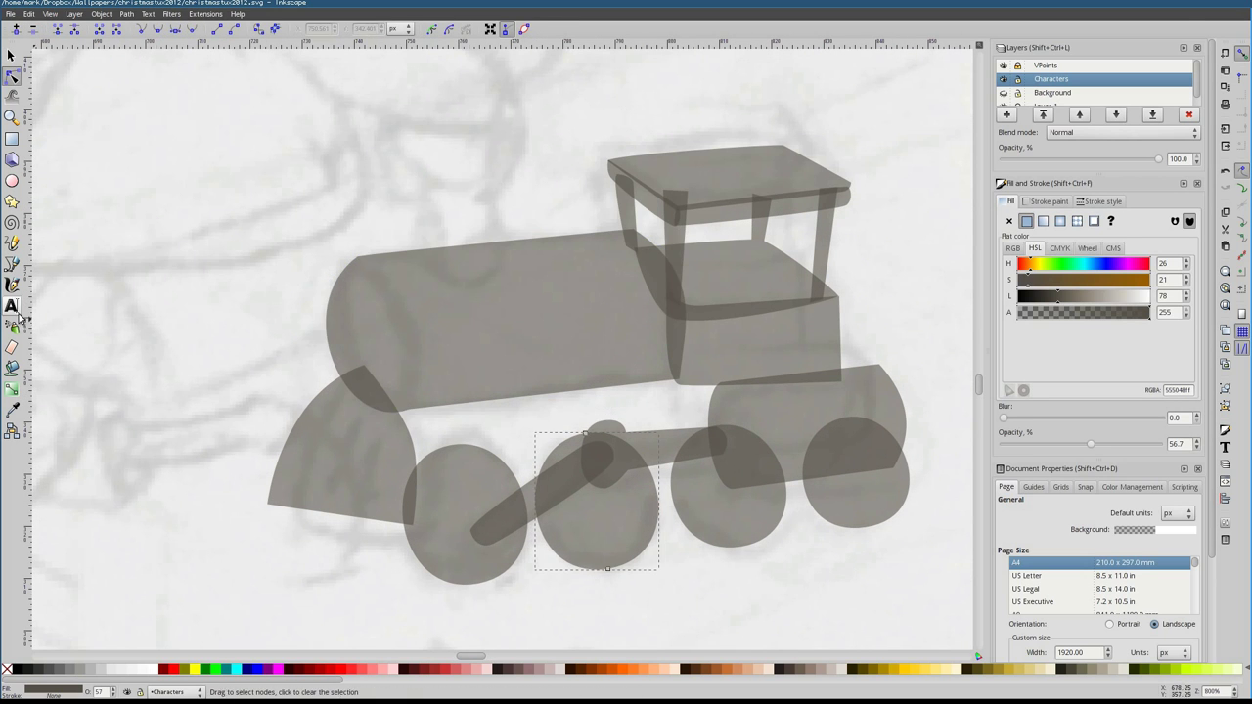
key(Escape)
key(minus)
key(minus)
key(minus)
key(minus)
key(minus)
key(minus)
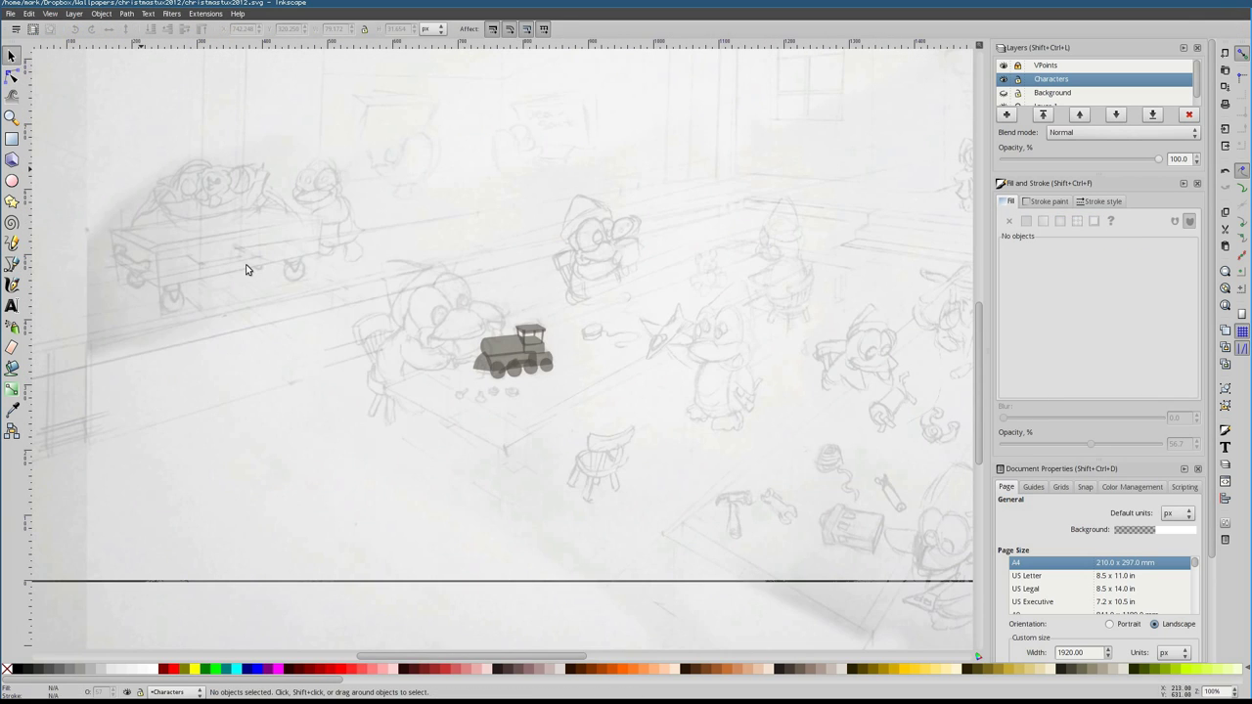
Trace a closed teardrop outline for the penguin's head beside the train
key(plus)
key(plus)
key(plus)
key(plus)
key(plus)
click(430, 328)
key(Escape)
key(minus)
key(minus)
key(minus)
key(minus)
key(minus)
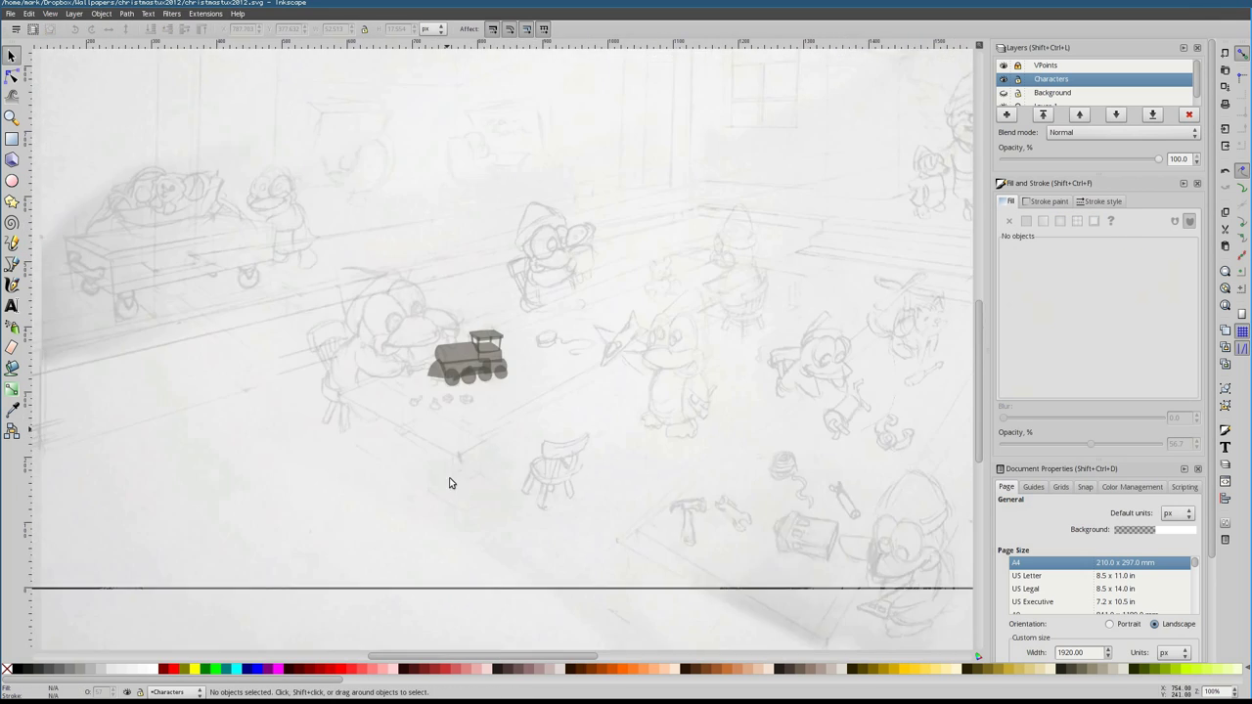
key(plus)
key(plus)
key(plus)
key(plus)
key(plus)
key(b)
click(316, 427)
click(252, 209)
click(503, 322)
click(315, 428)
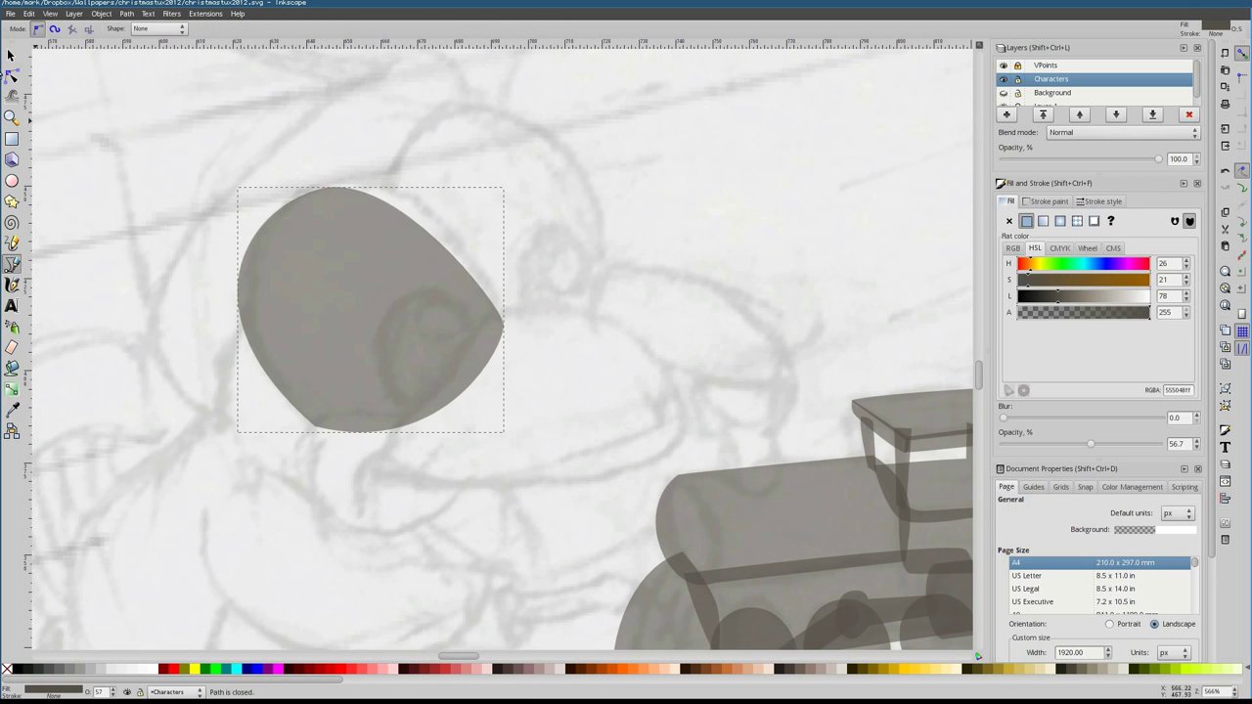
Draw a leaf-shaped piece over the head and set its opacity to 18.1
scroll(258, 307, up, 2)
click(365, 368)
drag(535, 224, 638, 327)
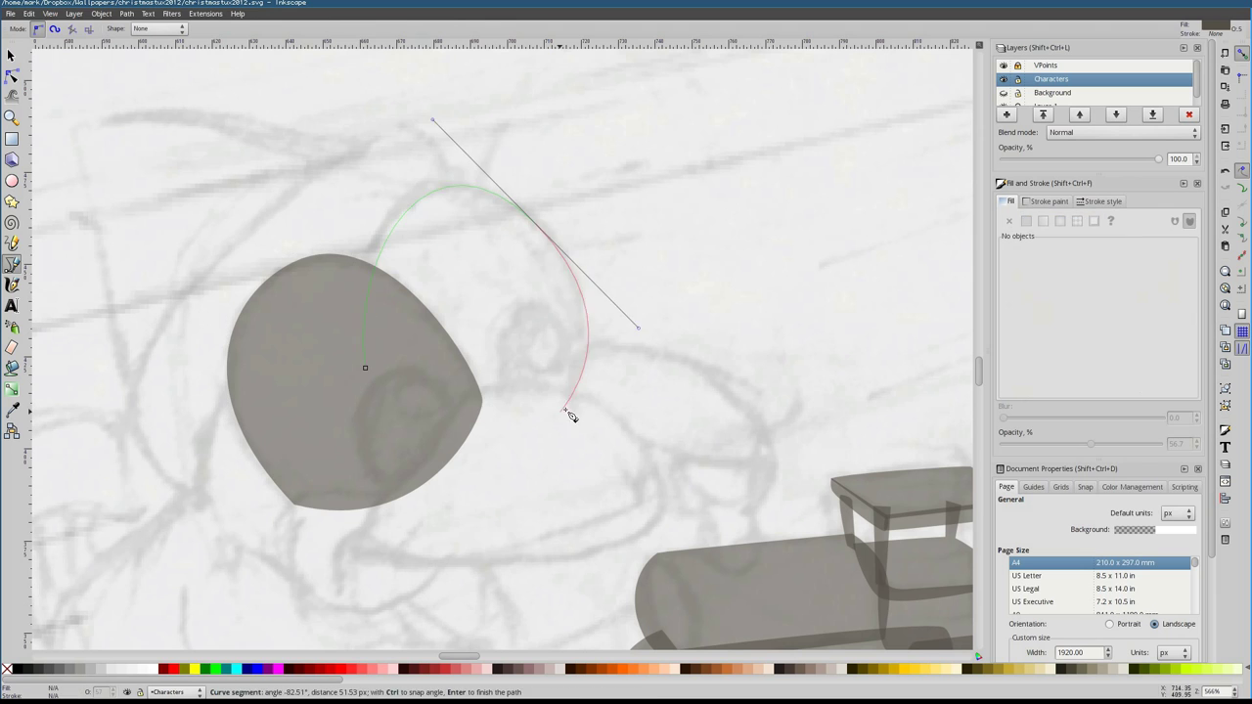
click(541, 435)
key(Return)
key(n)
scroll(590, 355, down, 3)
scroll(590, 355, left, 1)
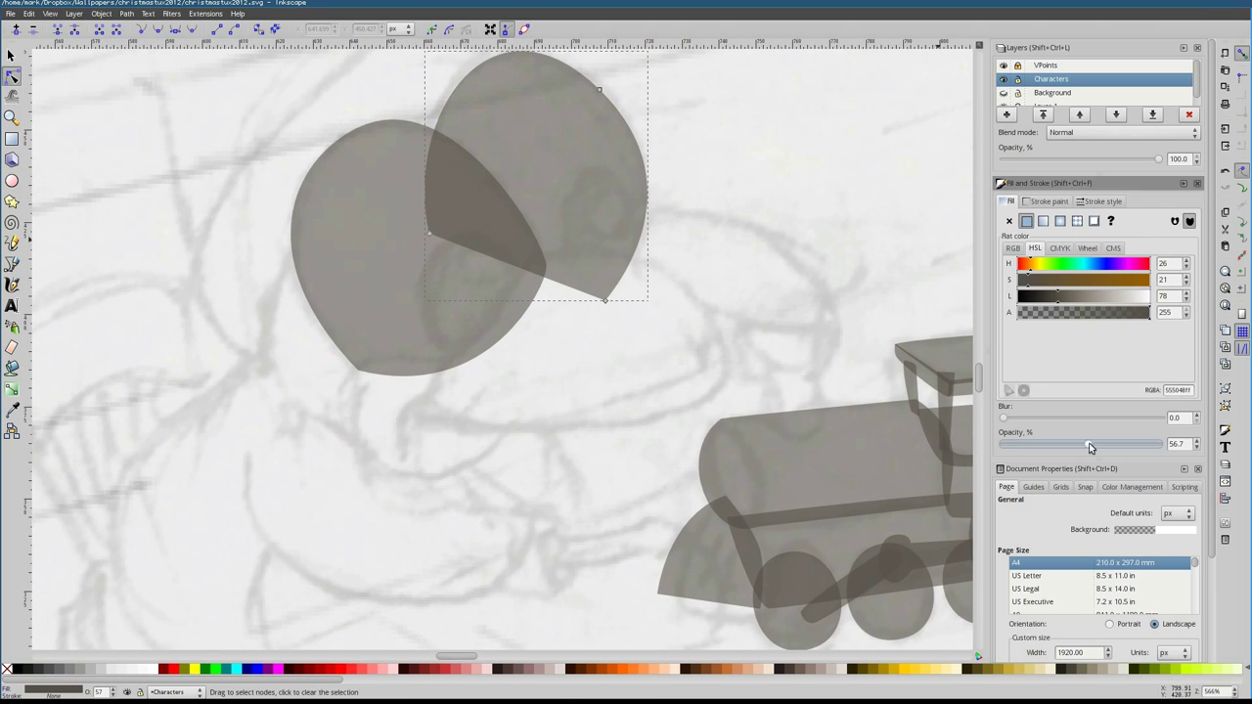
drag(1091, 447, 1029, 444)
key(Escape)
Finish the pale face shape on the penguin's head
key(b)
scroll(334, 421, up, 1)
scroll(334, 420, right, 2)
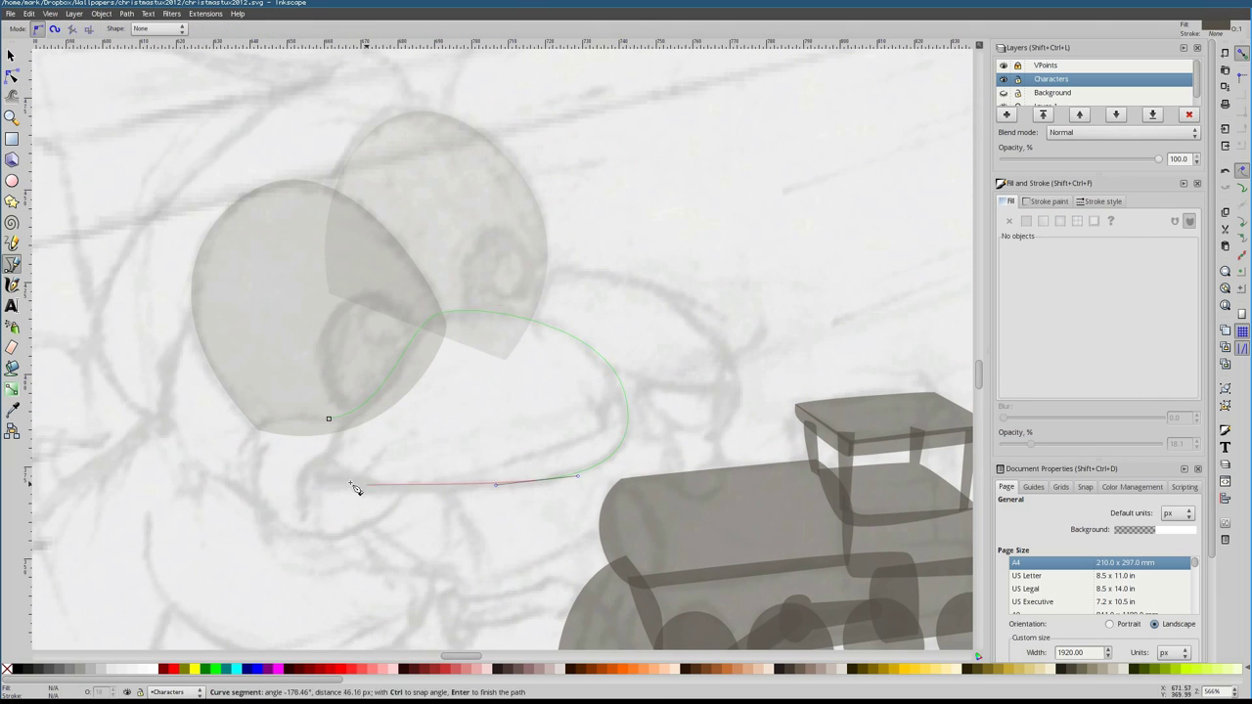
click(256, 441)
key(Return)
scroll(599, 372, down, 2)
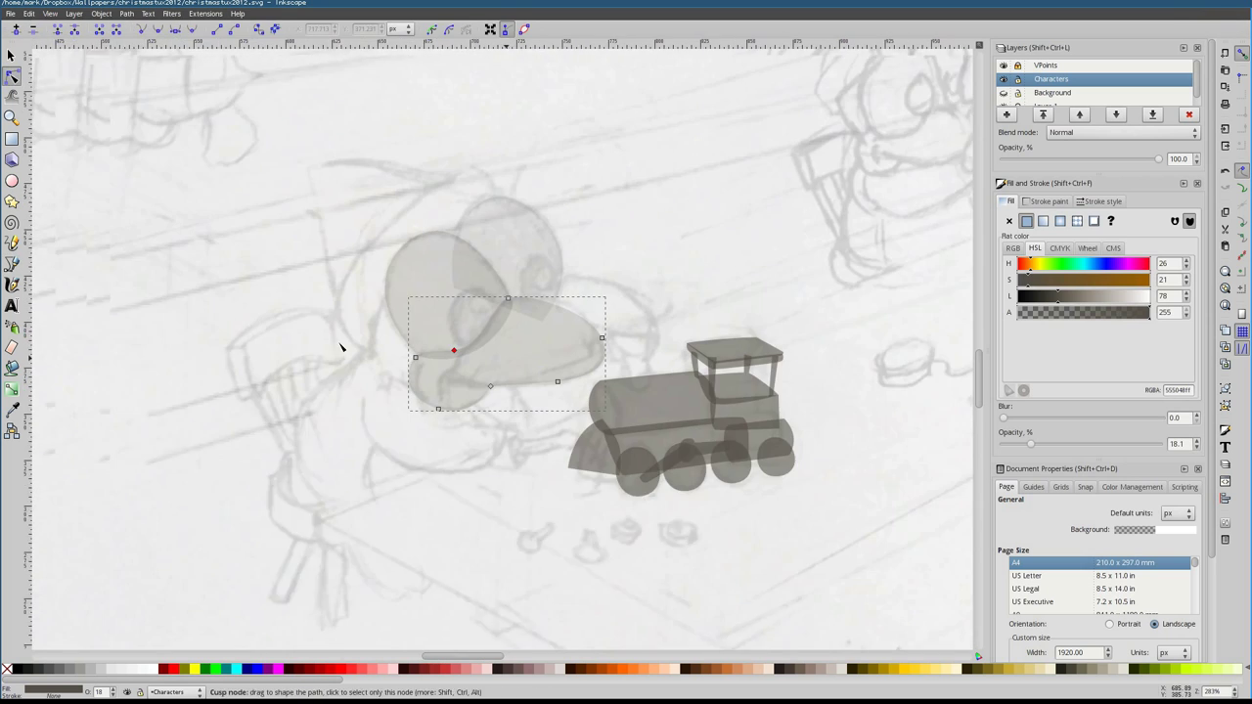
Outline the train's chimney and add a shape across the chimney top
key(Escape)
scroll(498, 459, up, 3)
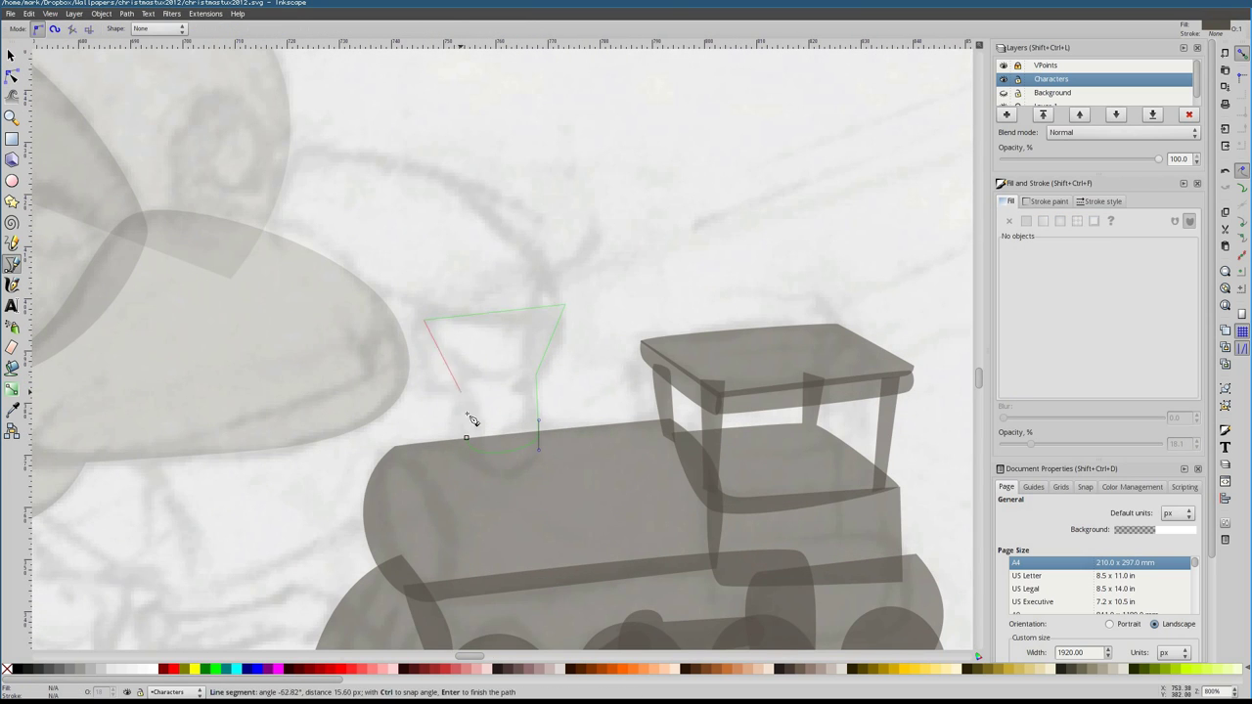
click(465, 437)
key(n)
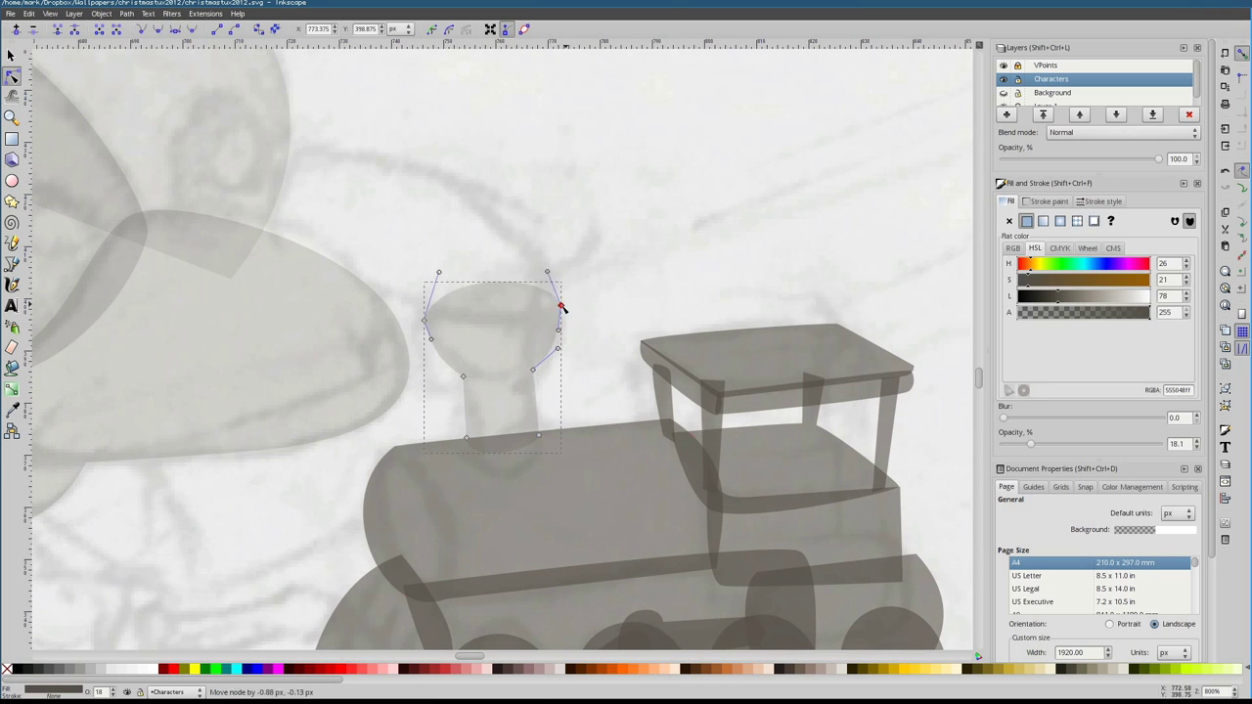
key(Escape)
key(b)
click(434, 311)
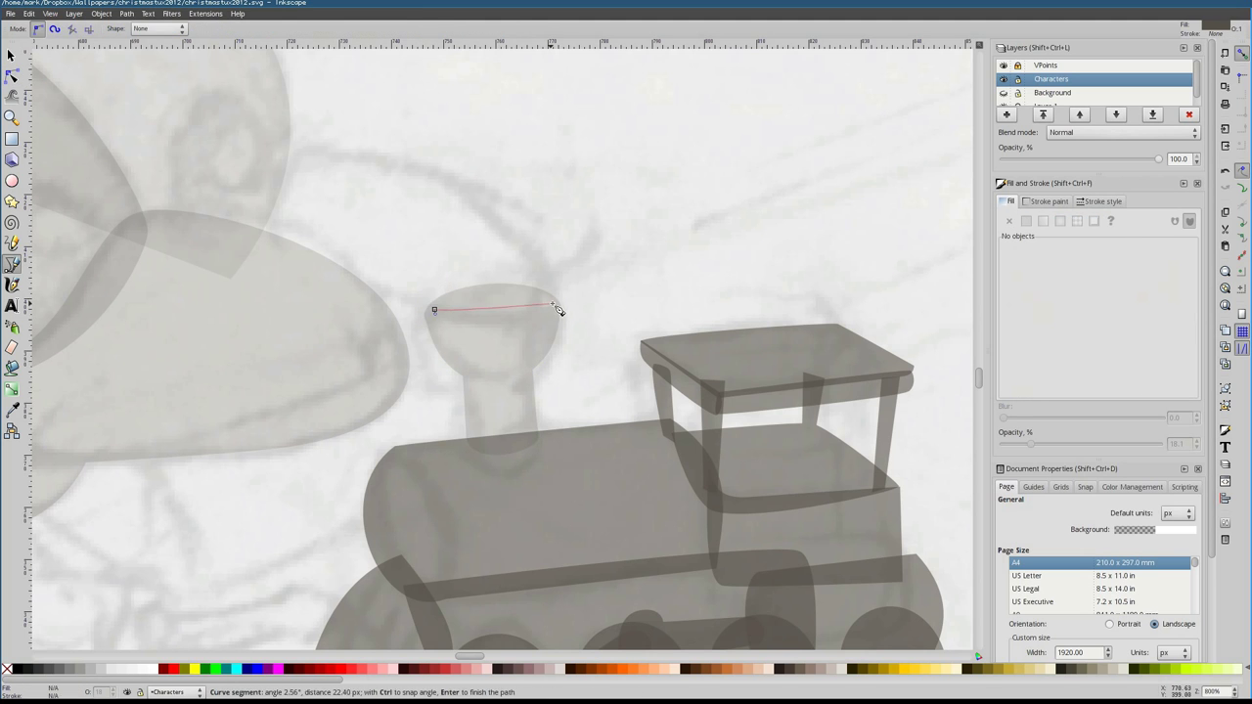
click(551, 307)
key(Return)
Paste a leaf-shaped piece and draw the penguin's hat outline
key(Escape)
scroll(480, 476, down, 2)
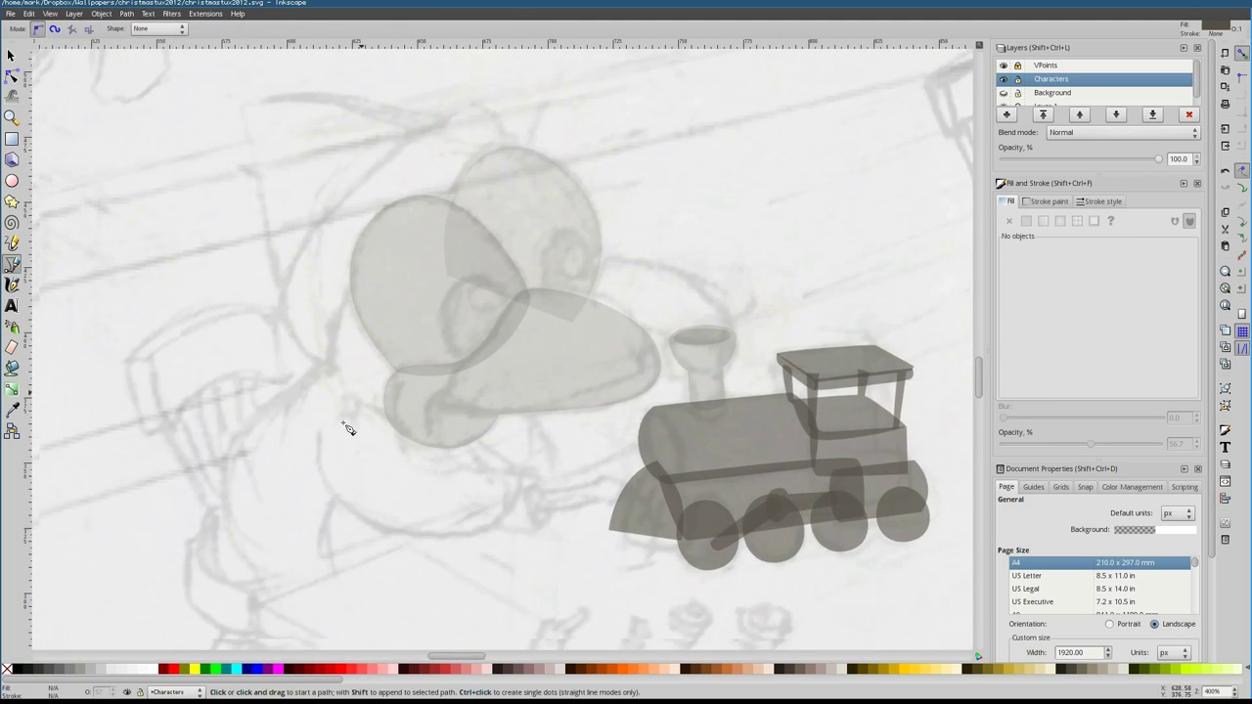
scroll(349, 429, up, 5)
scroll(559, 385, down, 1)
key(ctrl+v)
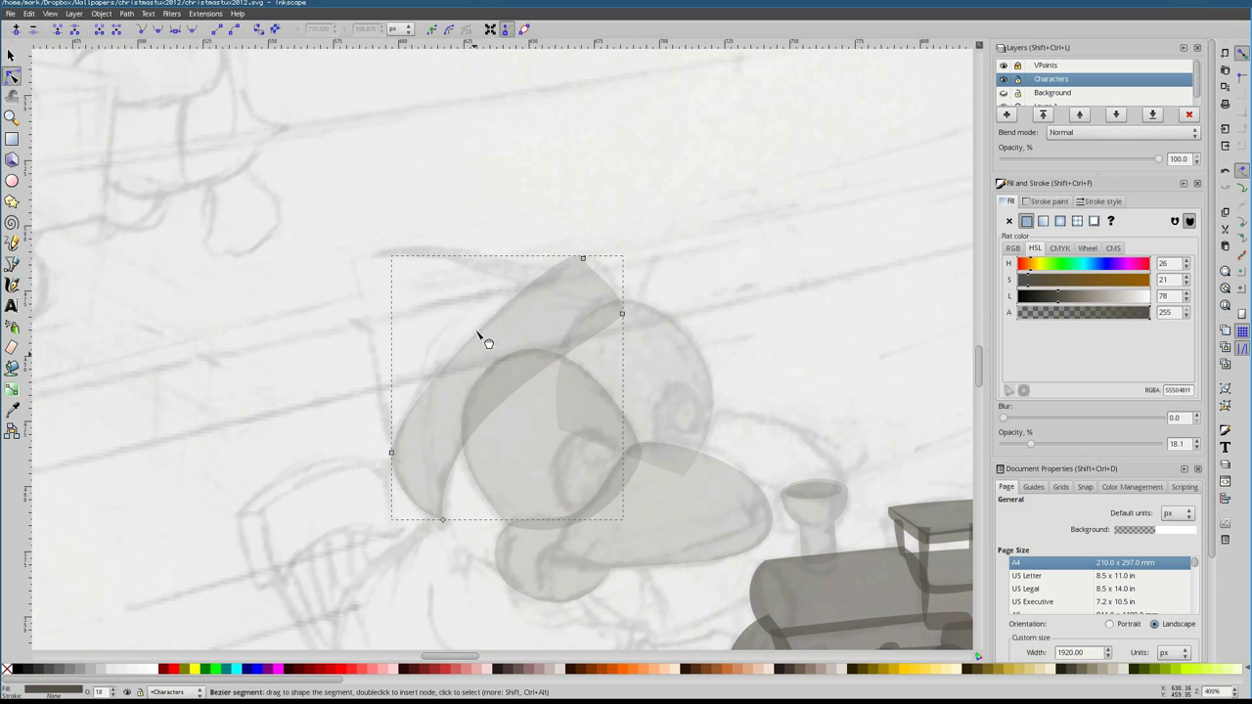
key(Escape)
key(b)
drag(396, 450, 382, 342)
key(Return)
Draw a closed curved piece near the penguin's beak
scroll(499, 308, down, 4)
scroll(499, 308, right, 5)
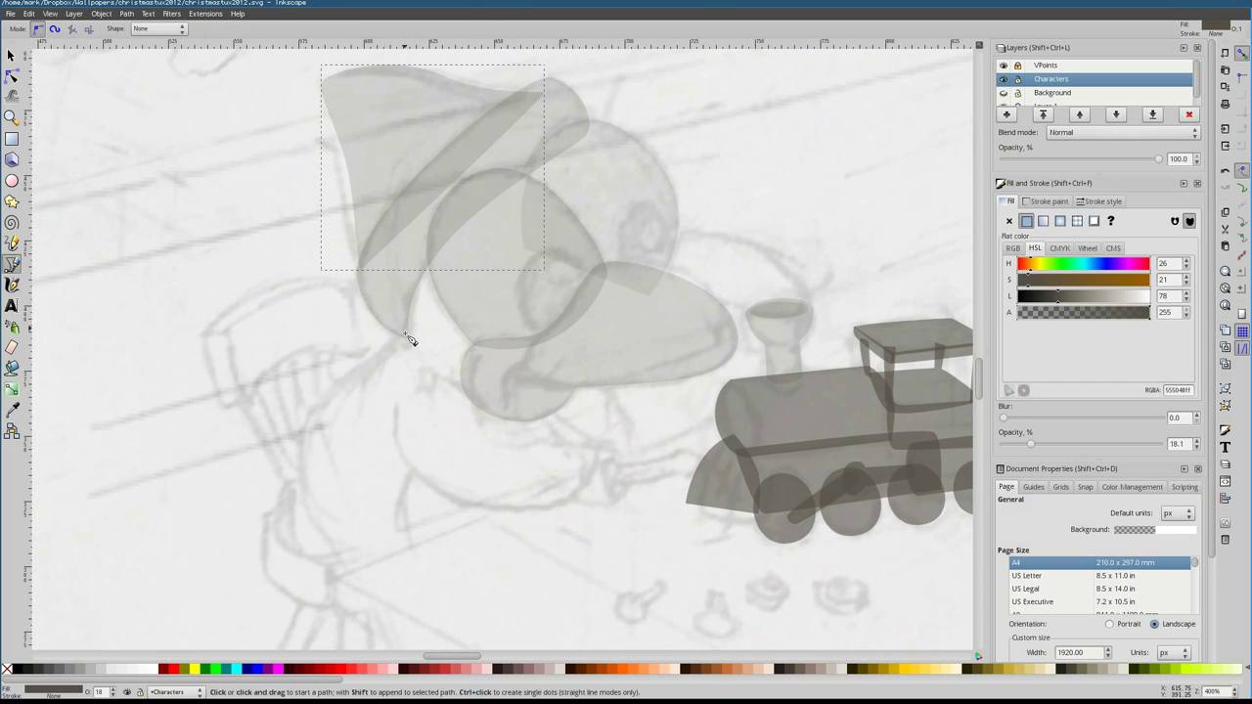
click(512, 242)
click(513, 241)
scroll(513, 245, down, 3)
scroll(513, 245, left, 3)
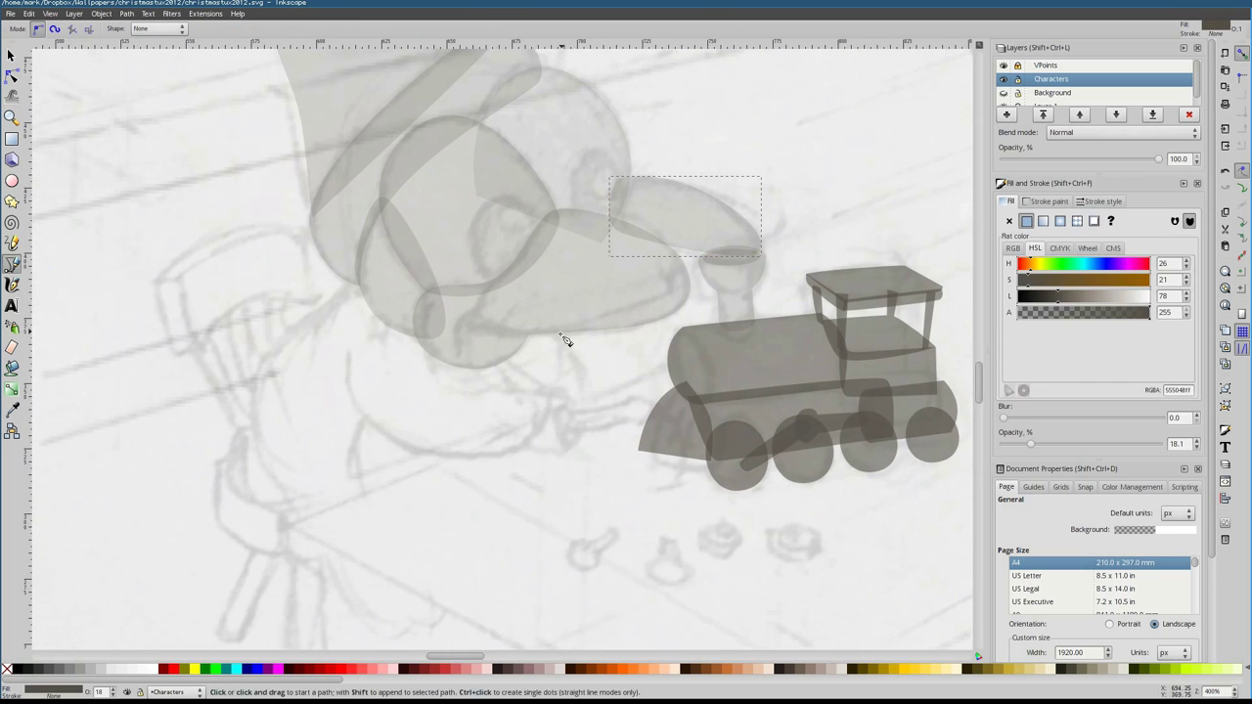
drag(389, 323, 494, 435)
click(390, 323)
Reshape the arm's end and extend the arm toward the train
scroll(537, 382, right, 2)
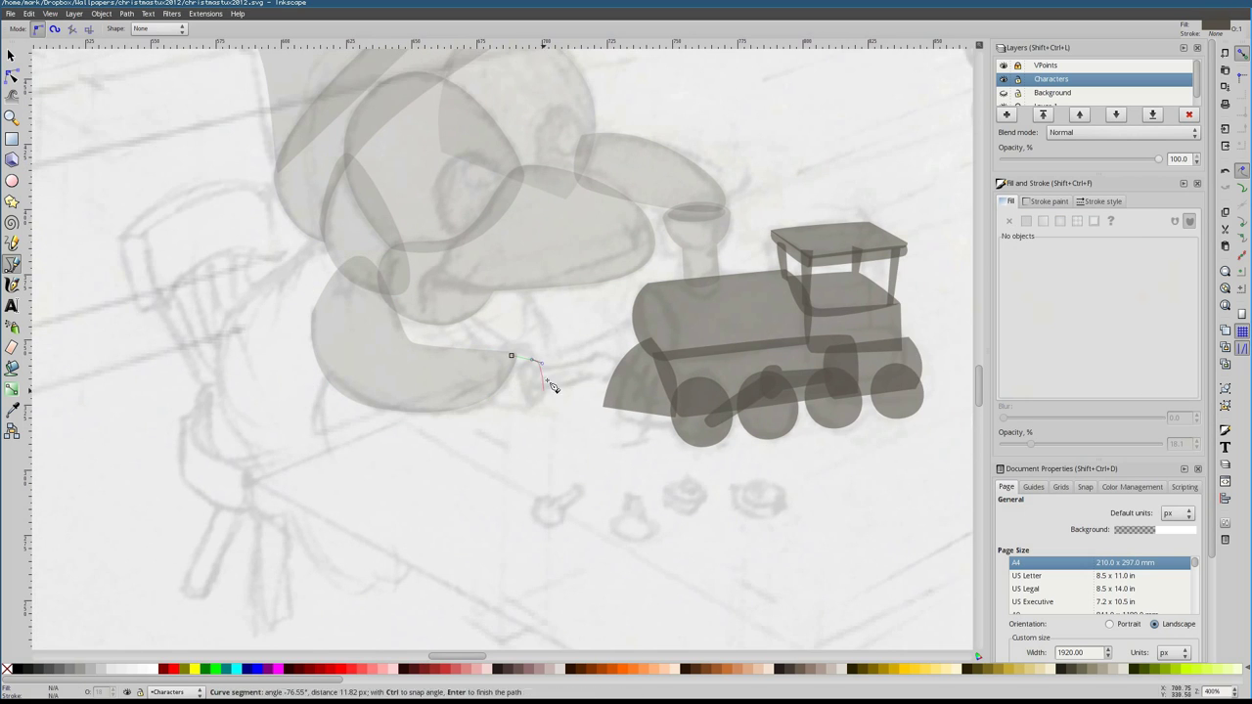
key(n)
key(plus)
drag(539, 341, 541, 342)
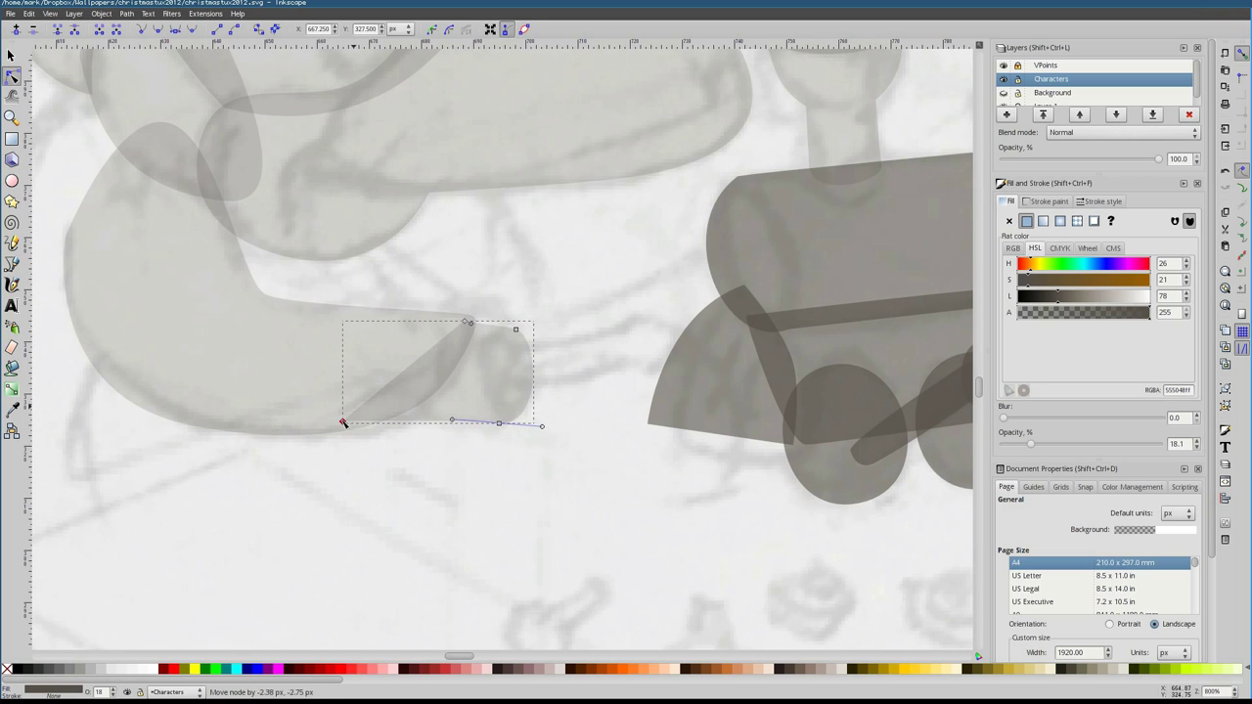
key(b)
click(505, 354)
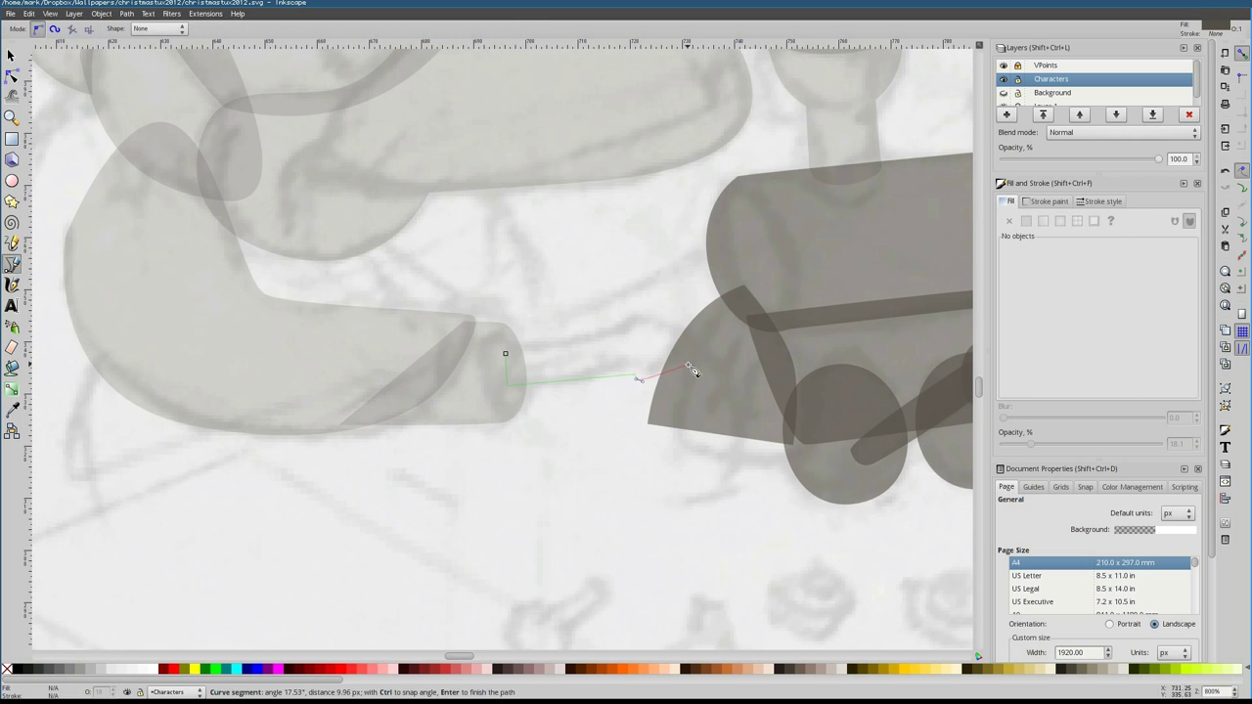
key(Return)
key(Escape)
Trace the penguin's body outline with a curved closing end
key(n)
key(1)
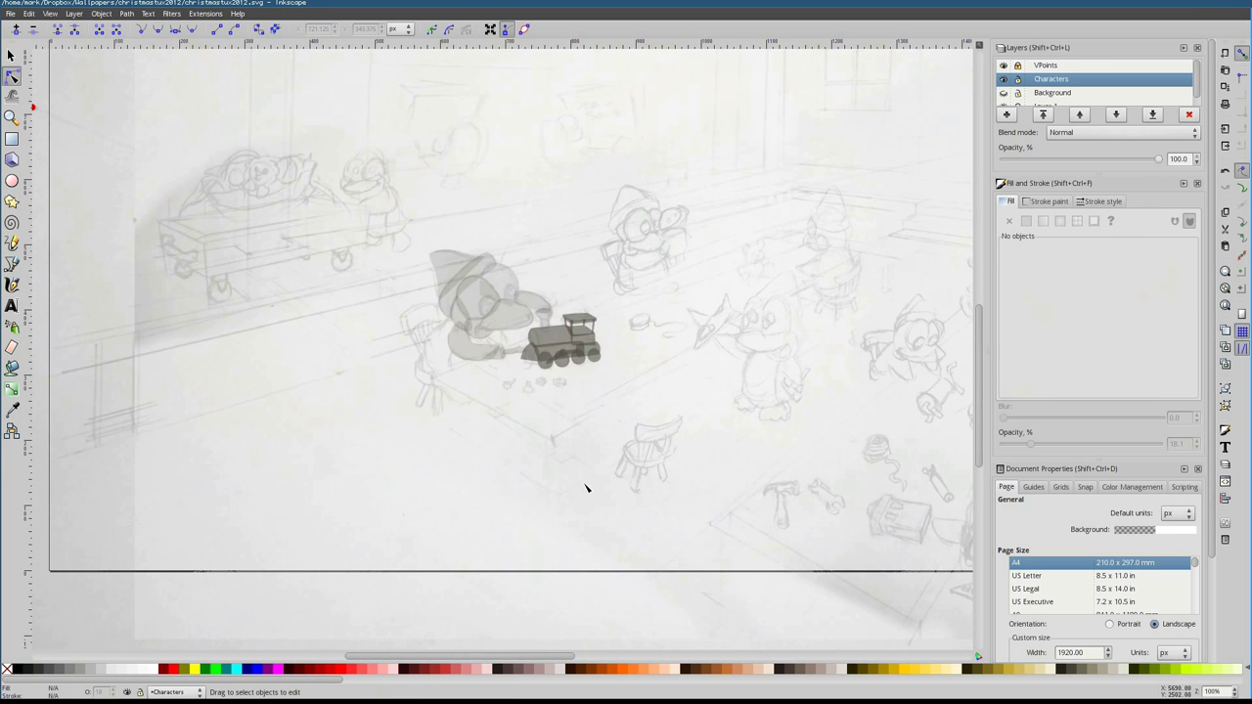
key(plus)
key(plus)
key(plus)
key(plus)
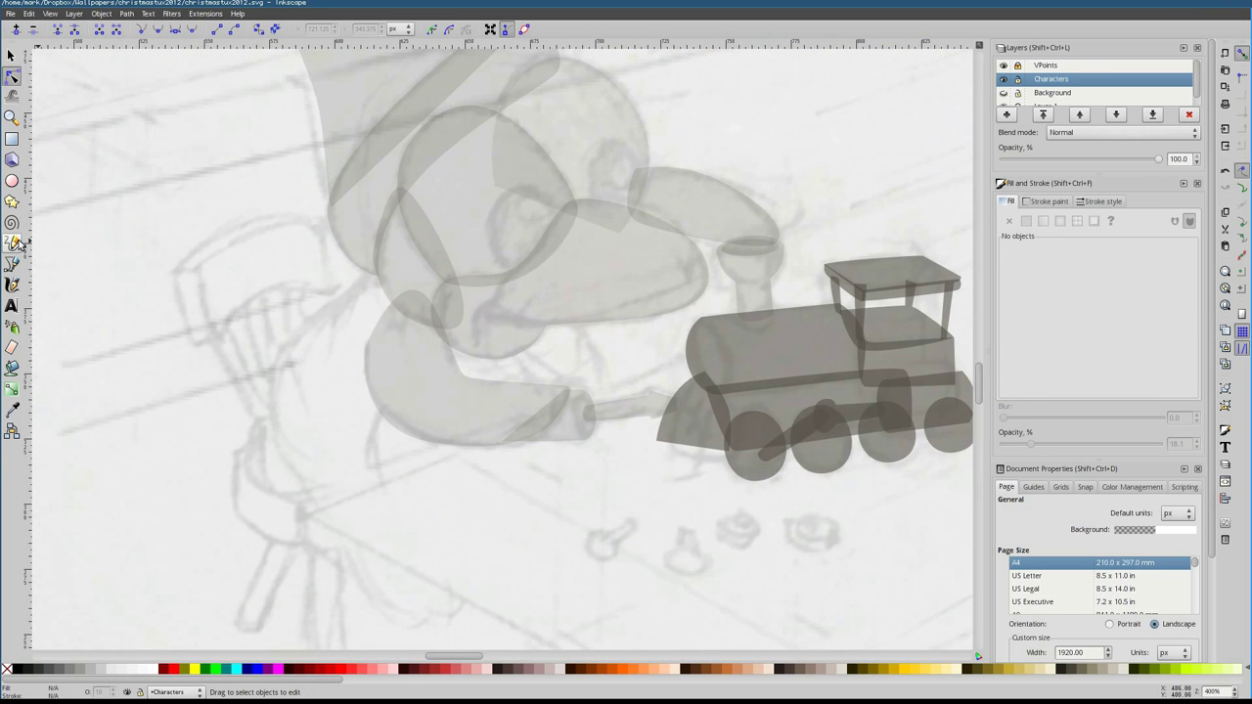
key(b)
click(391, 268)
drag(267, 389, 264, 452)
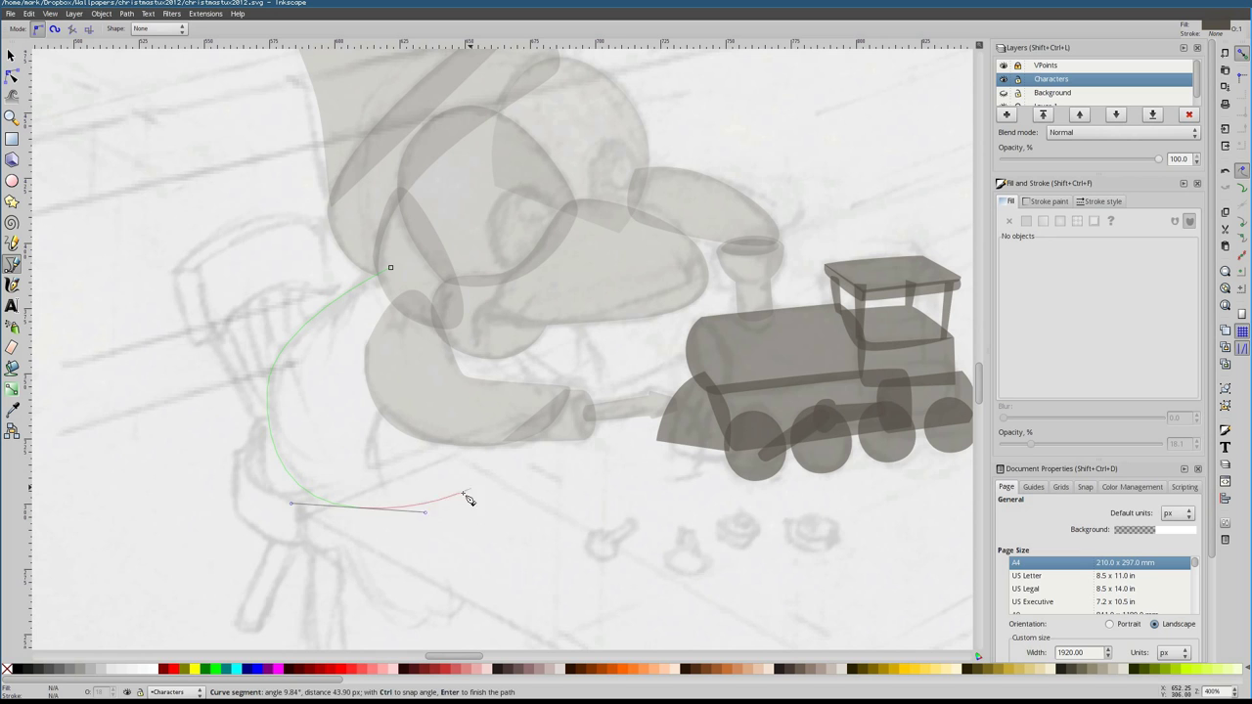
drag(260, 311, 260, 312)
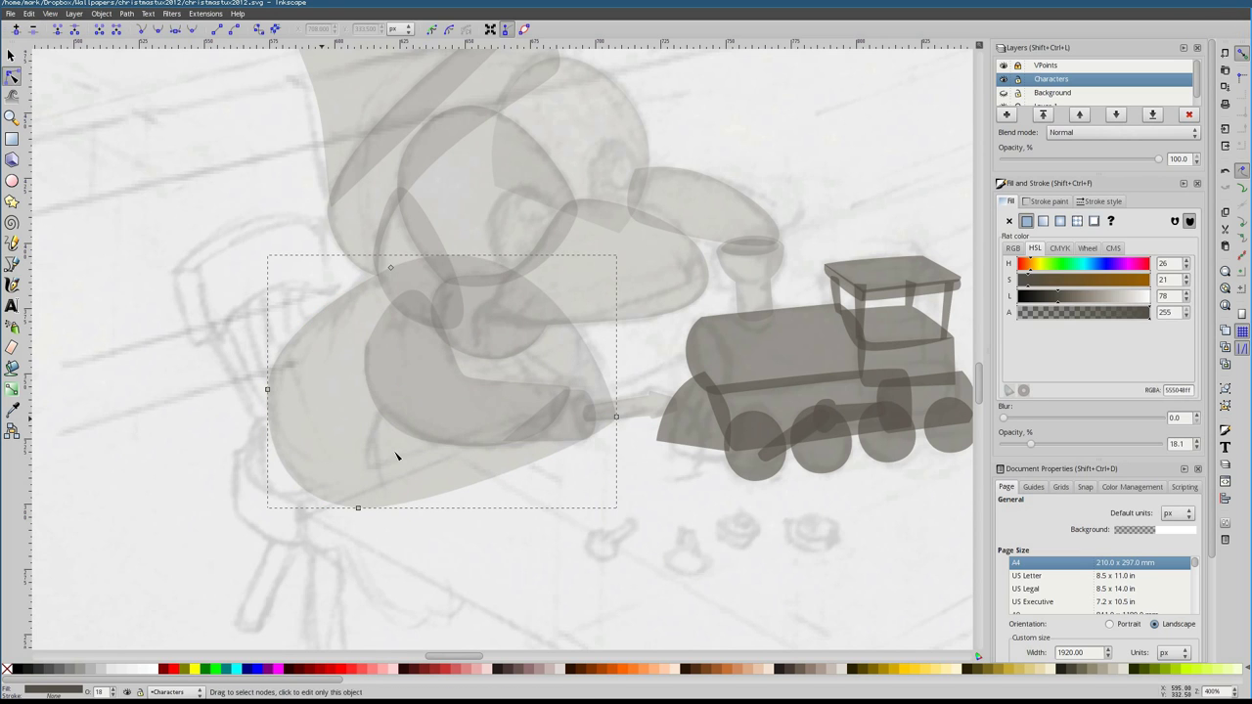
key(Escape)
Start a new curved shape over the penguin's chest
drag(401, 446, 401, 446)
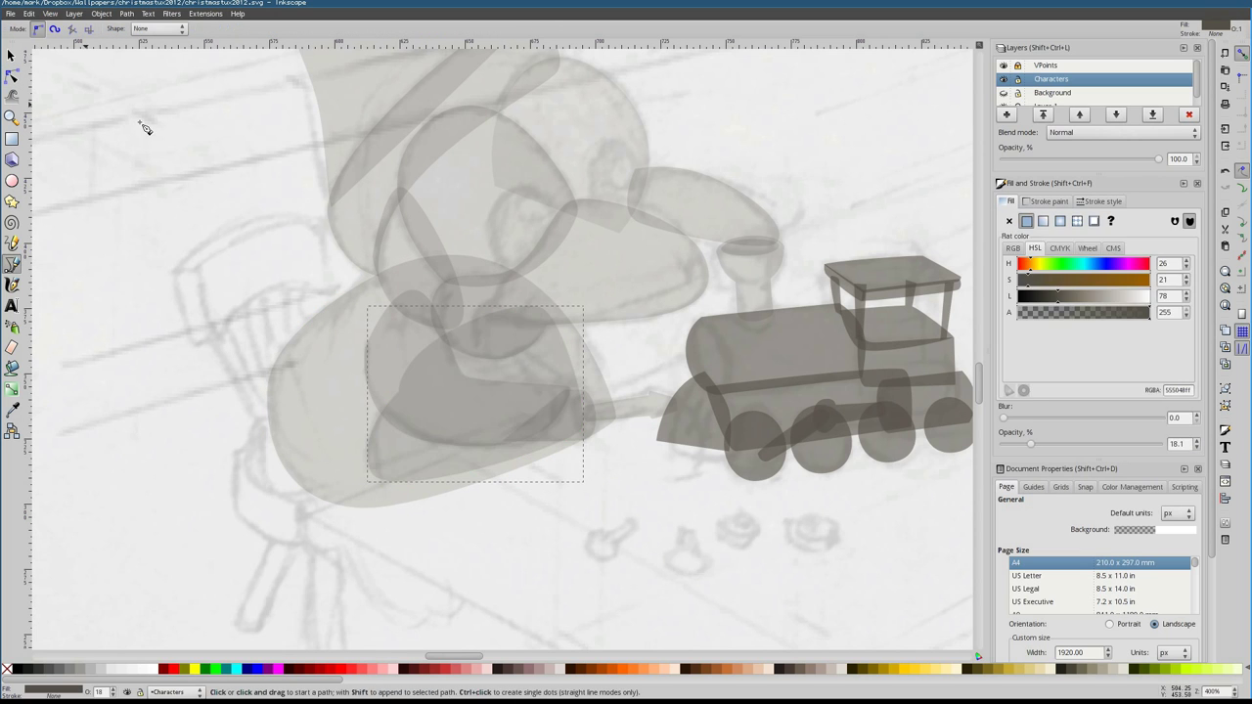
key(Escape)
key(plus)
click(311, 426)
drag(416, 355, 470, 346)
Finish the grey chest shape and draw a small chair back shape
click(314, 304)
key(Return)
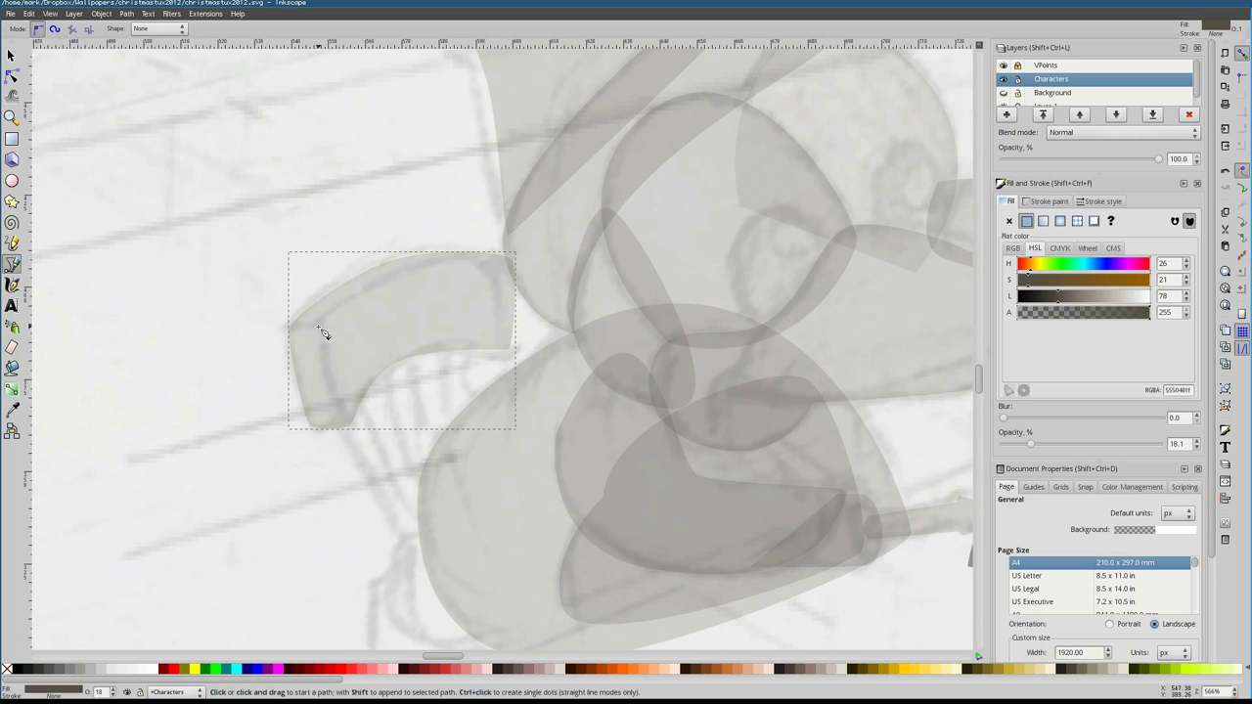
click(318, 329)
click(306, 331)
key(s)
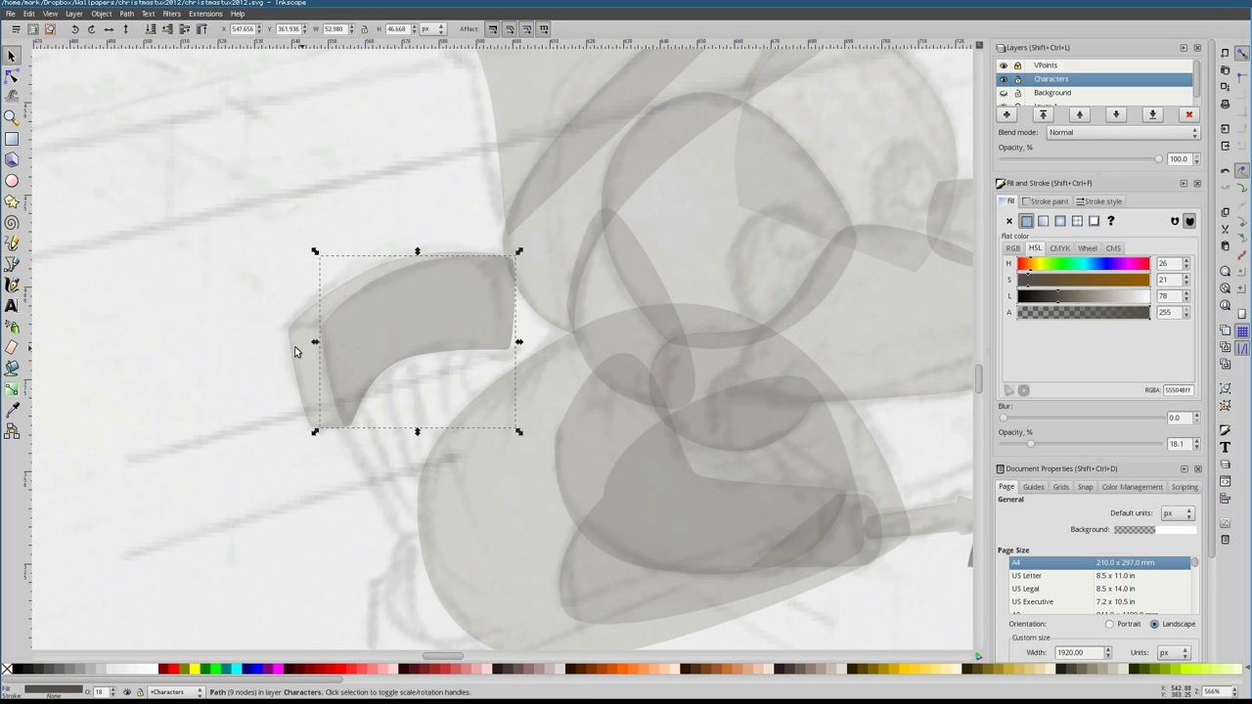
scroll(392, 363, down, 3)
key(n)
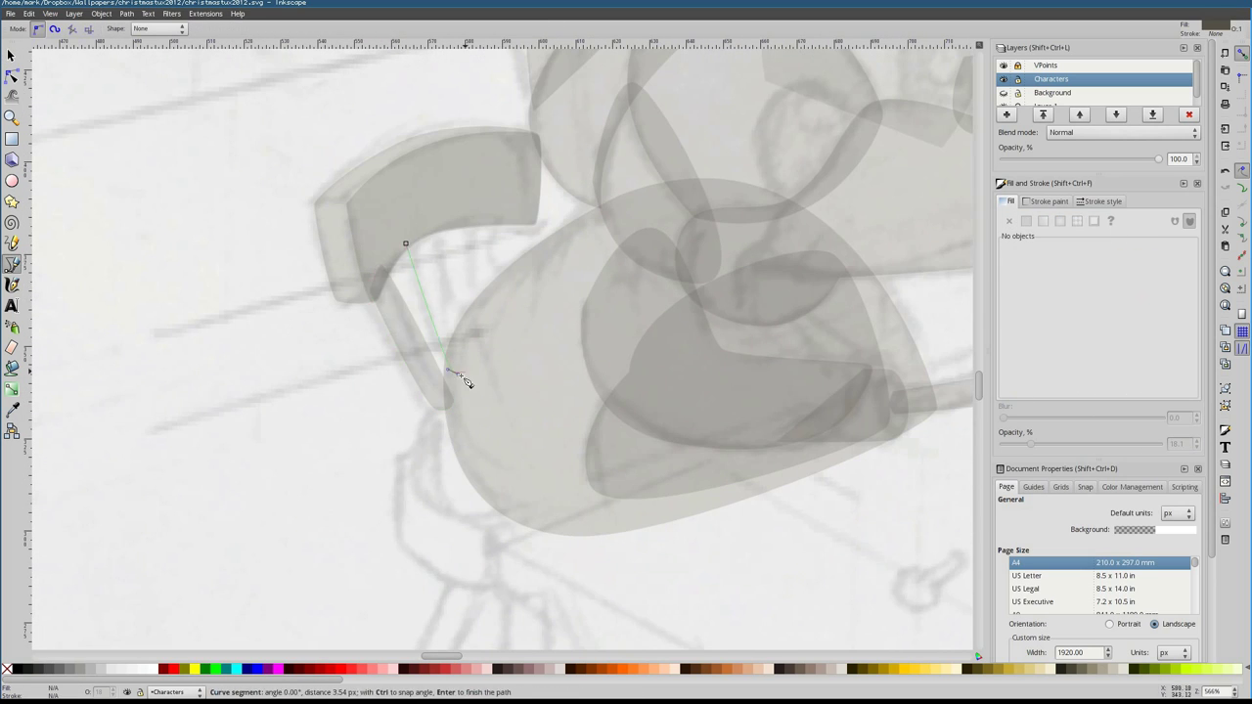
click(461, 377)
Draw a thin four-cornered chair rail strip
key(b)
click(508, 221)
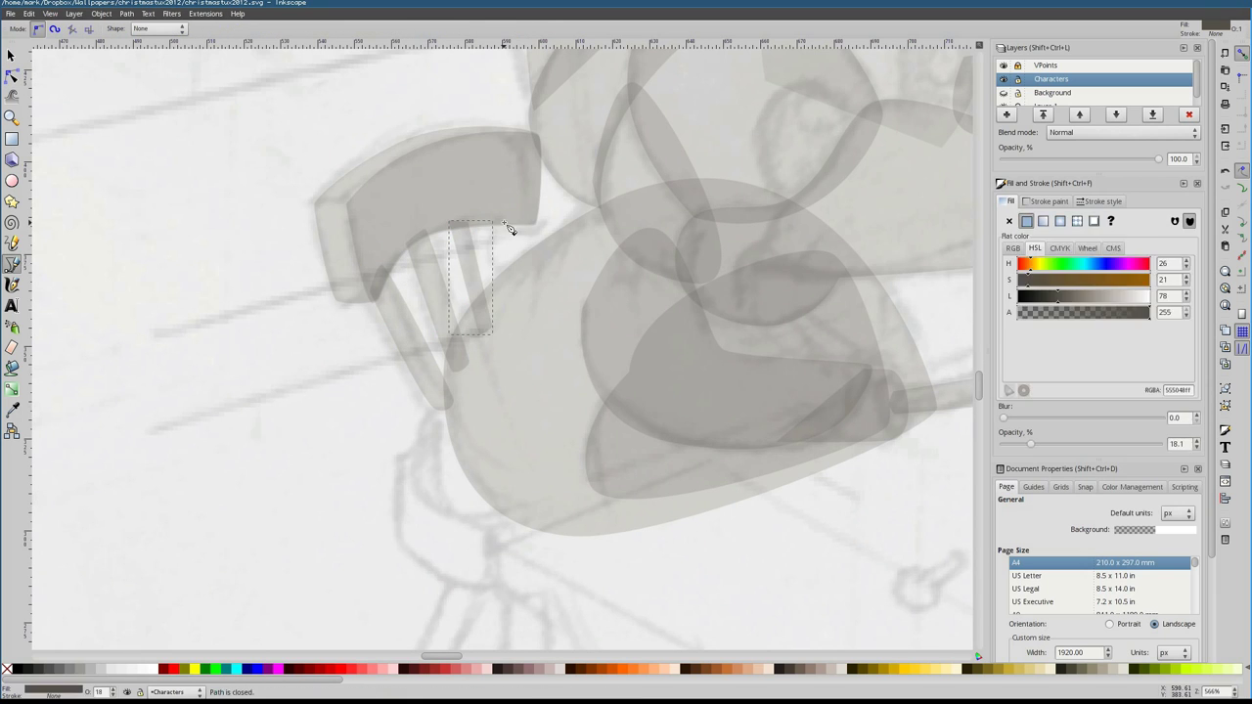
click(509, 329)
click(496, 329)
click(489, 218)
click(507, 221)
key(space)
scroll(229, 352, down, 2)
click(377, 293)
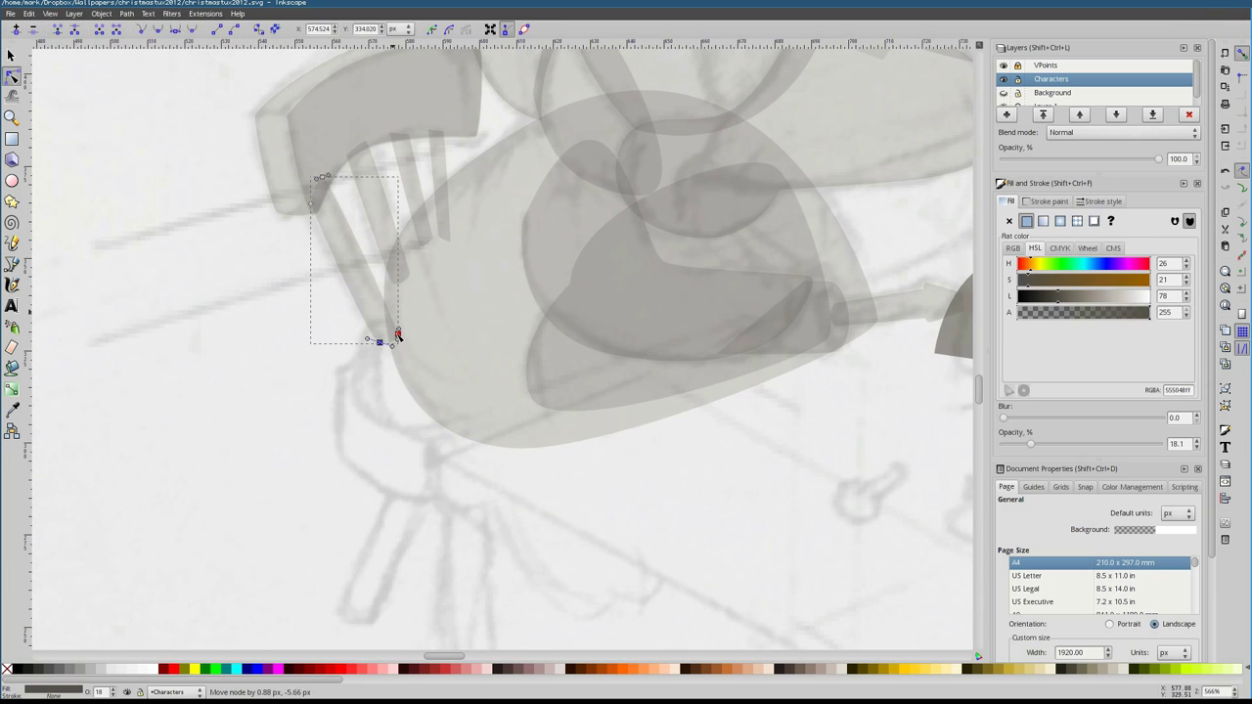
Outline the curved seat over the stool sketch
click(338, 347)
click(473, 453)
click(339, 347)
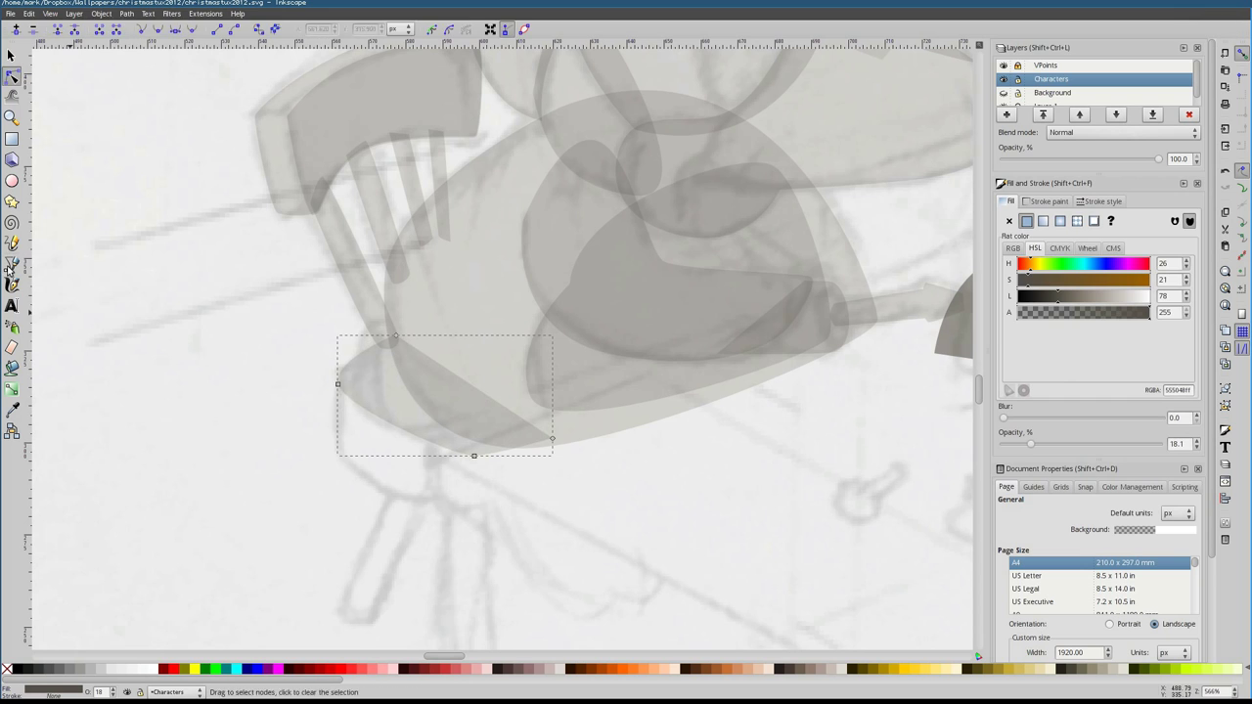
click(350, 364)
click(350, 364)
scroll(316, 405, up, 2)
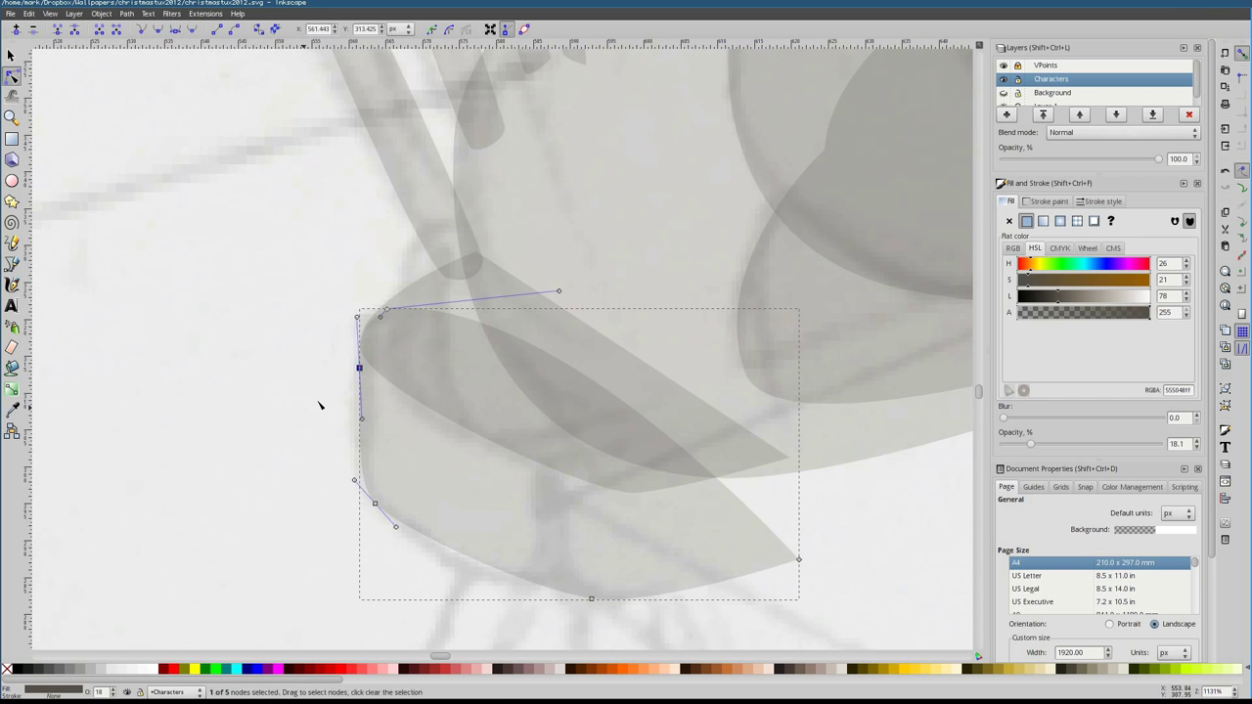
scroll(362, 323, down, 4)
scroll(423, 347, up, 3)
Draw the left and right chair leg shapes
click(349, 357)
click(299, 469)
click(331, 489)
click(372, 368)
click(350, 356)
scroll(331, 489, right, 1)
click(424, 383)
click(452, 548)
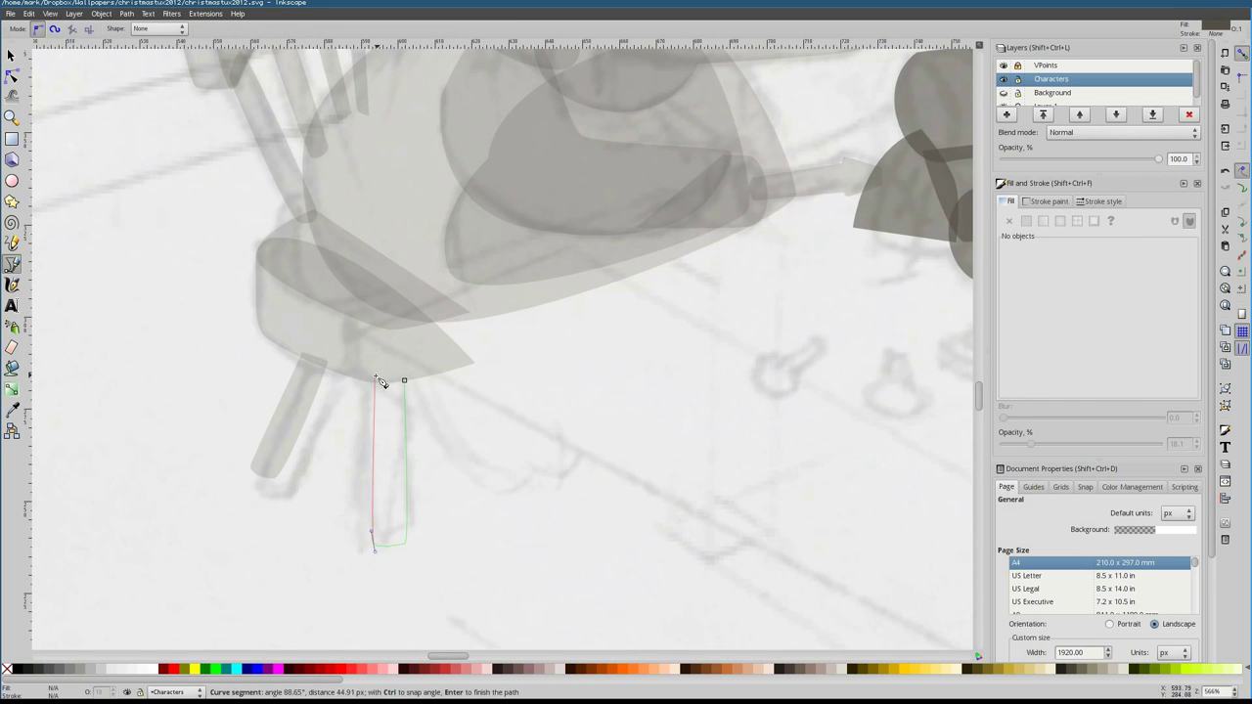
click(344, 417)
click(430, 456)
drag(315, 416, 315, 416)
key(space)
click(403, 471)
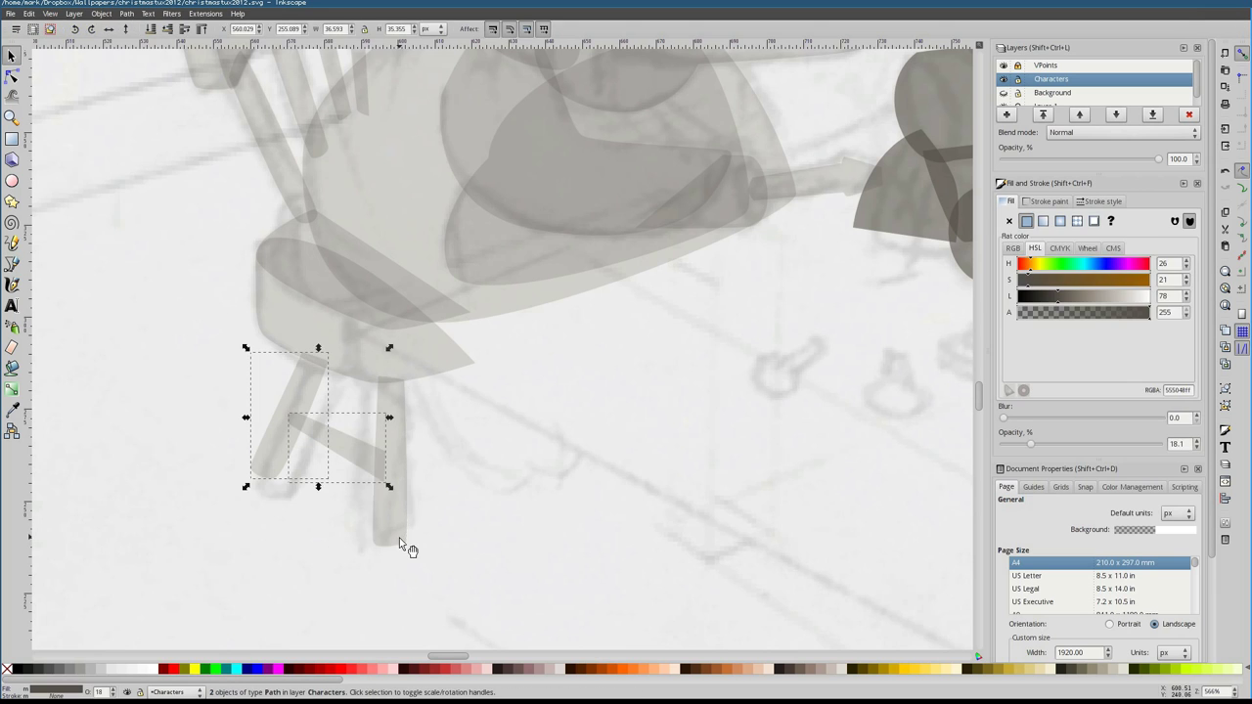
scroll(399, 470, down, 8)
scroll(437, 257, up, 6)
Draw a small closed ellipse for the eye on the penguin's head
key(b)
click(421, 356)
click(411, 480)
click(421, 356)
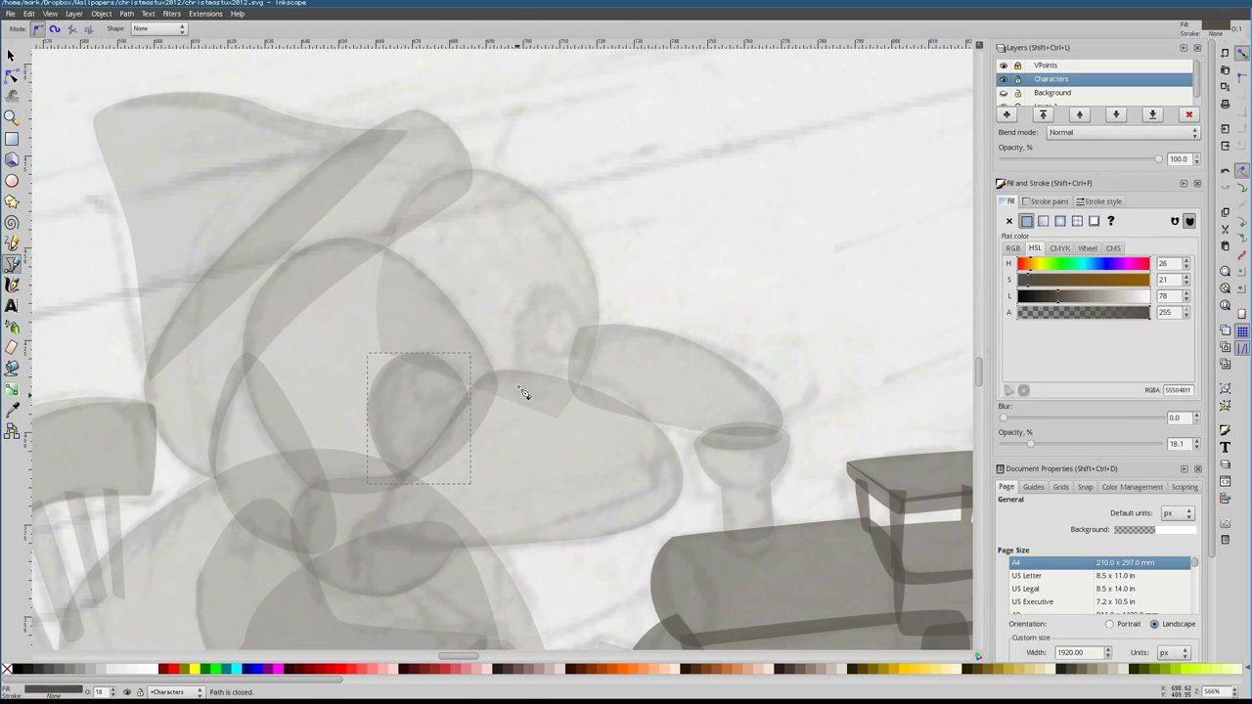
click(554, 290)
click(578, 428)
click(554, 289)
Adjust the large head shape's nodes, then begin a new outline at the chair
key(n)
click(593, 275)
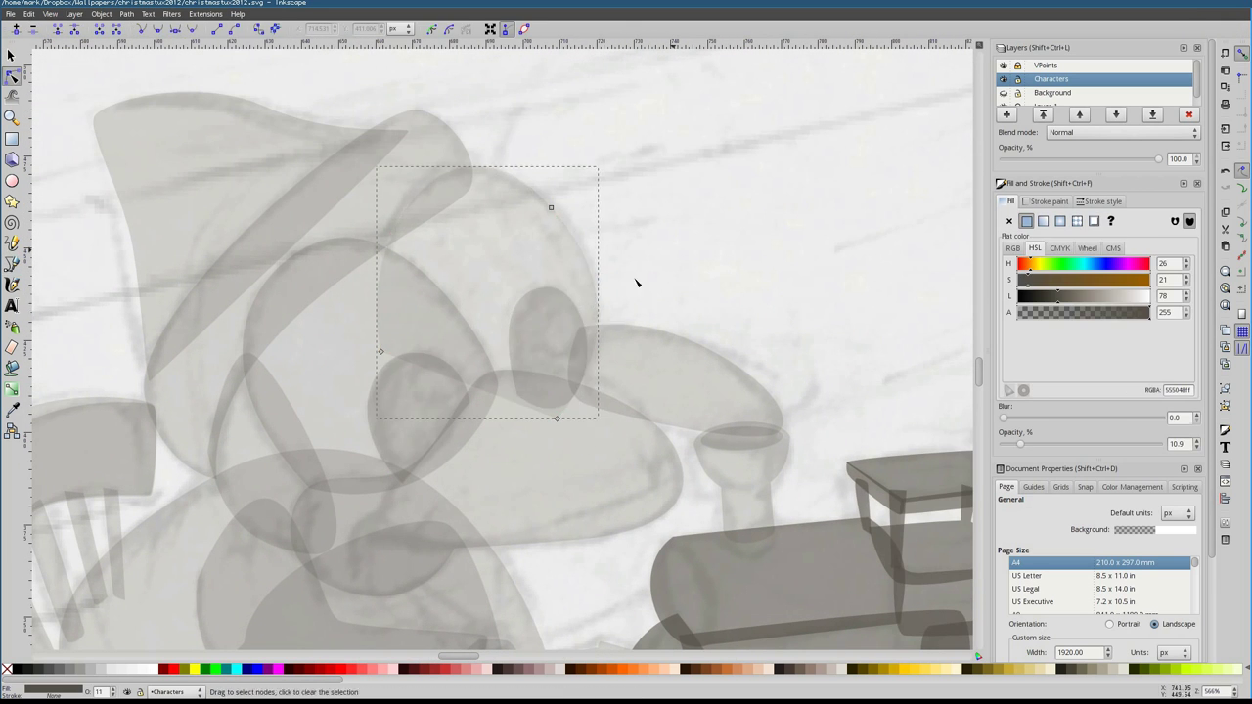
key(Escape)
scroll(636, 283, down, 4)
scroll(470, 438, up, 1)
key(b)
click(469, 438)
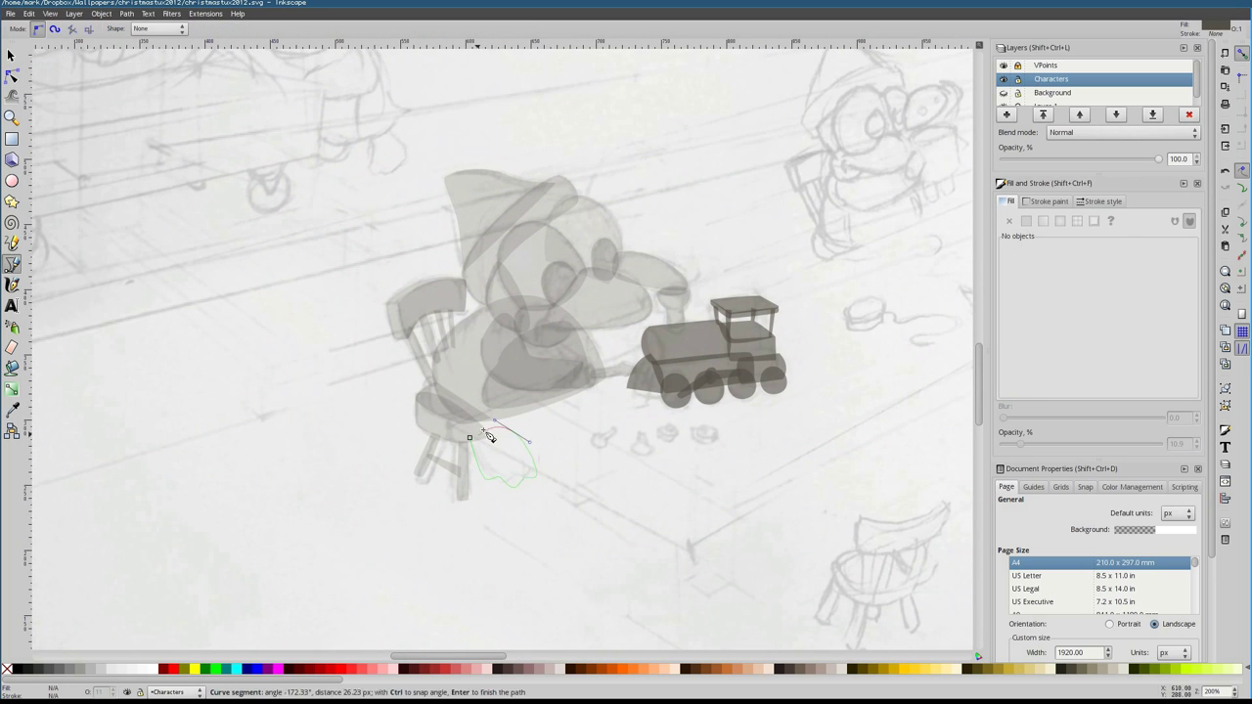
scroll(489, 437, up, 1)
scroll(489, 438, down, 3)
scroll(489, 437, right, 4)
key(Escape)
Trace the chair's curved backrest as a closed path and refine its nodes
click(438, 401)
click(434, 450)
click(438, 401)
scroll(489, 431, up, 2)
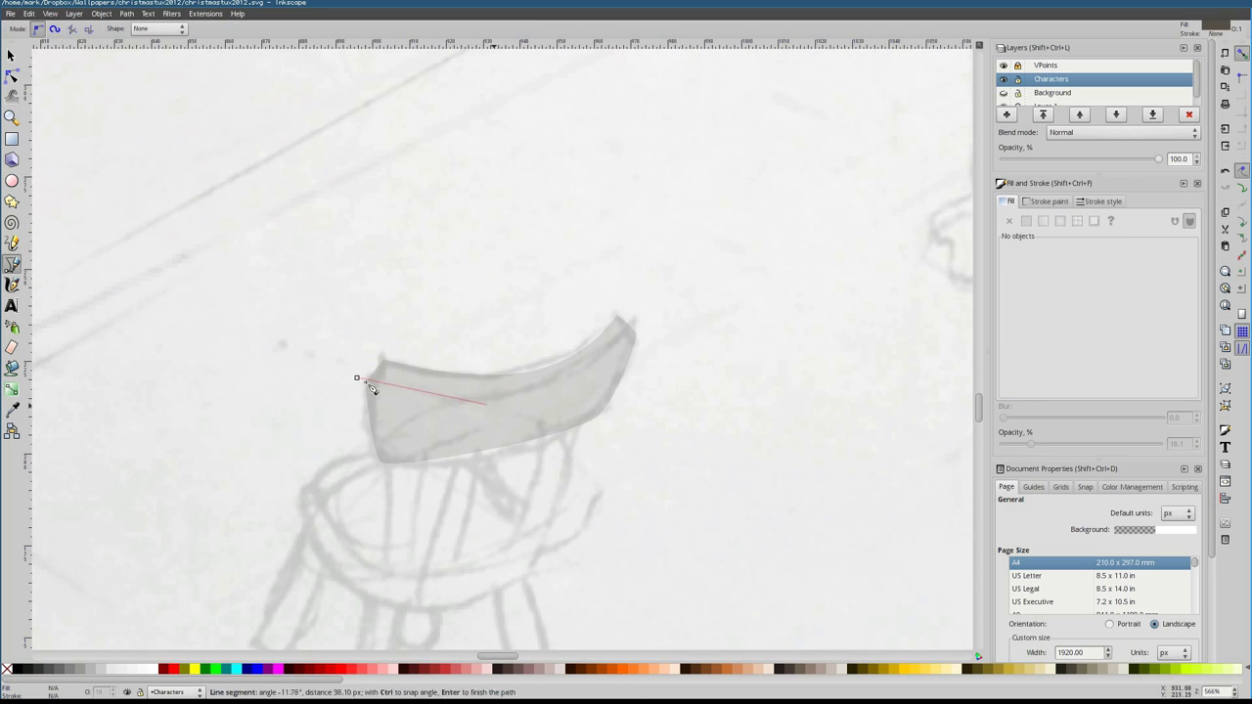
key(n)
key(Delete)
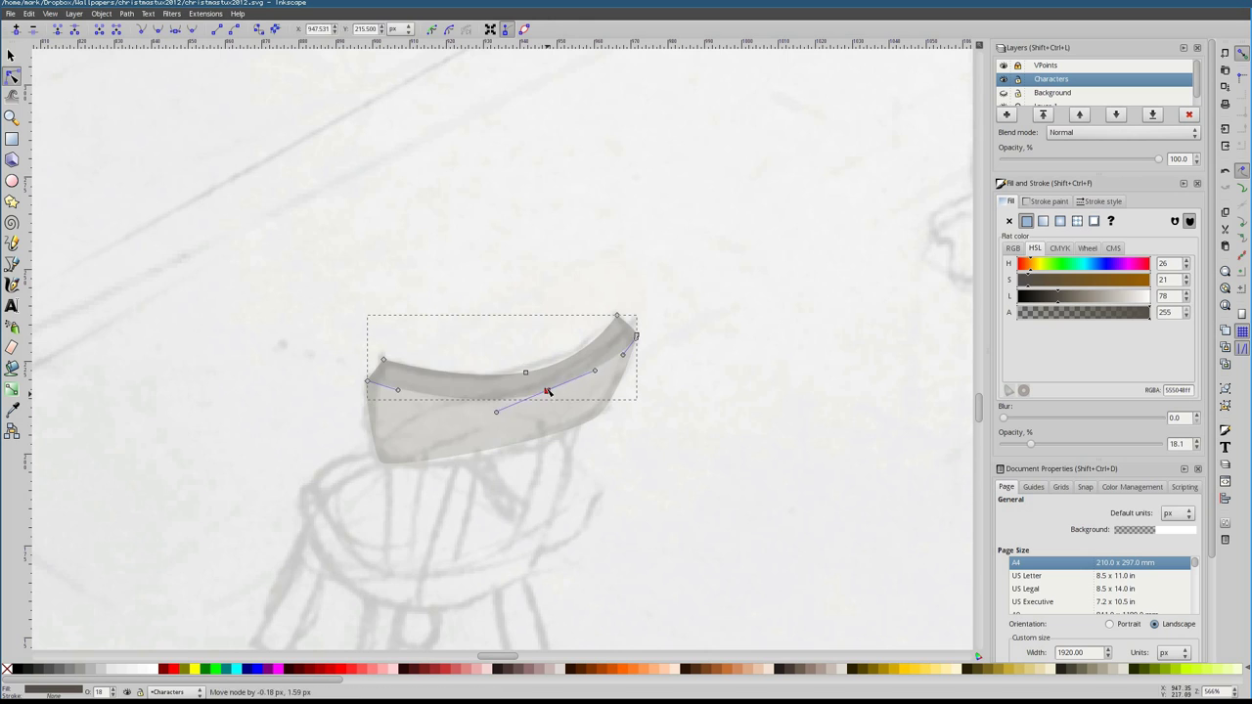
scroll(288, 369, down, 5)
scroll(112, 356, up, 5)
Outline the first back spindles and nudge their corners to fit under the backrest
key(b)
click(548, 332)
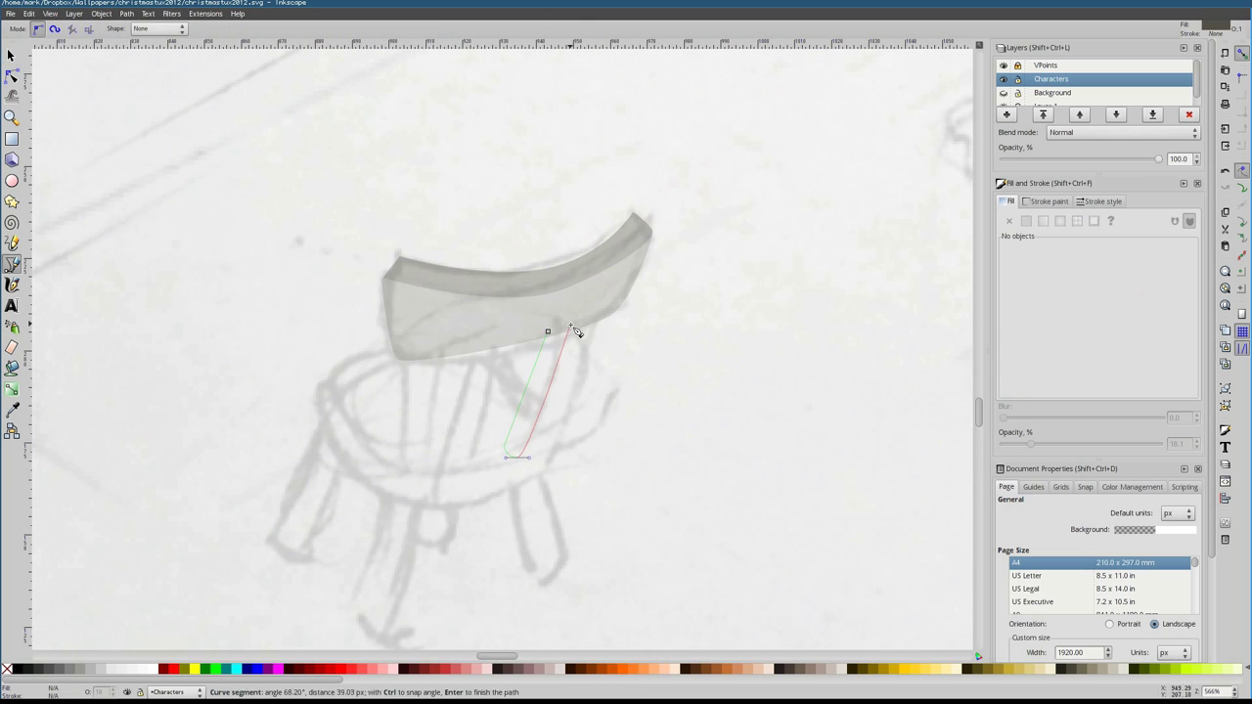
click(548, 332)
click(516, 335)
click(458, 463)
click(475, 468)
click(492, 341)
click(516, 335)
key(n)
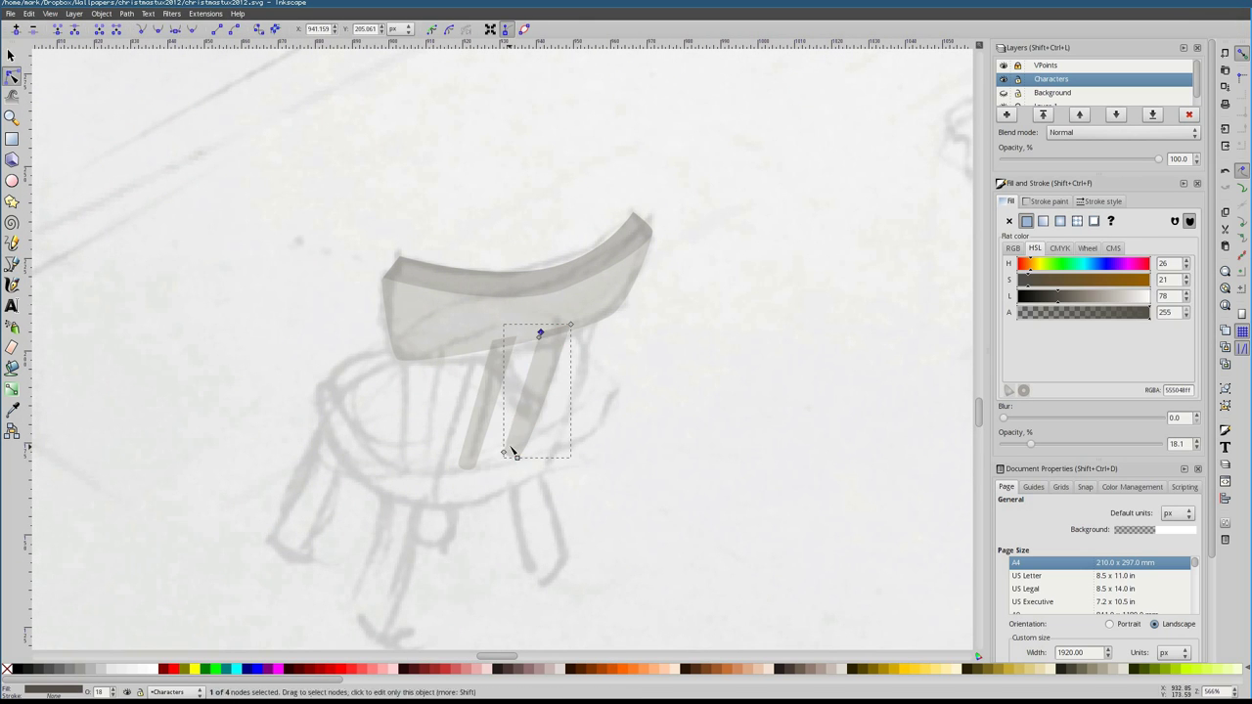
drag(516, 456, 528, 456)
drag(571, 323, 564, 331)
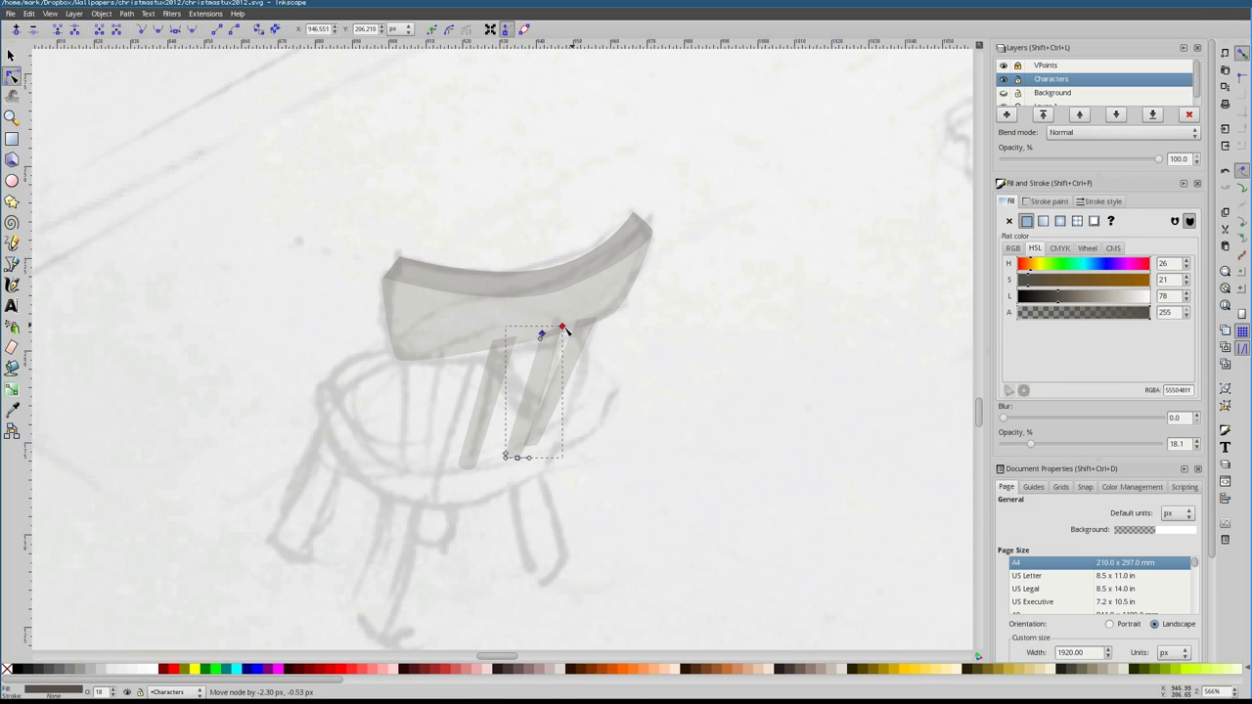
Outline the remaining spindles, including the leftmost one
key(b)
click(454, 348)
click(419, 348)
click(406, 465)
click(429, 466)
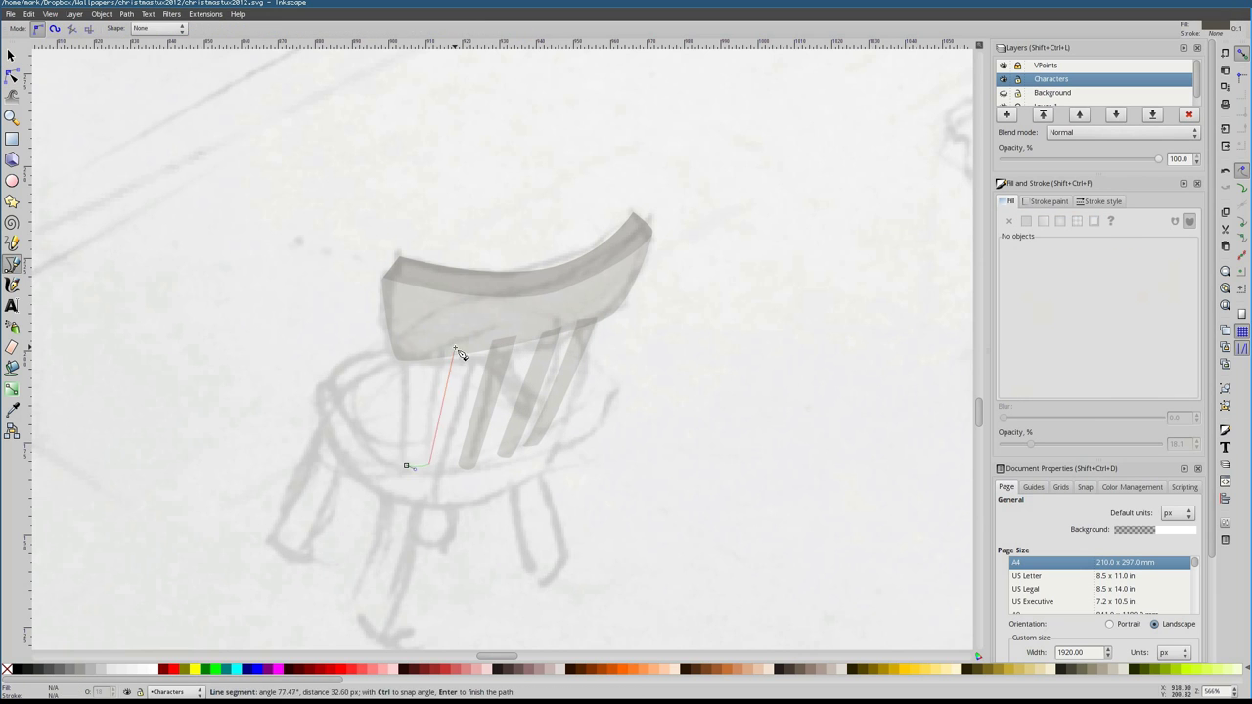
click(455, 348)
click(12, 75)
key(Escape)
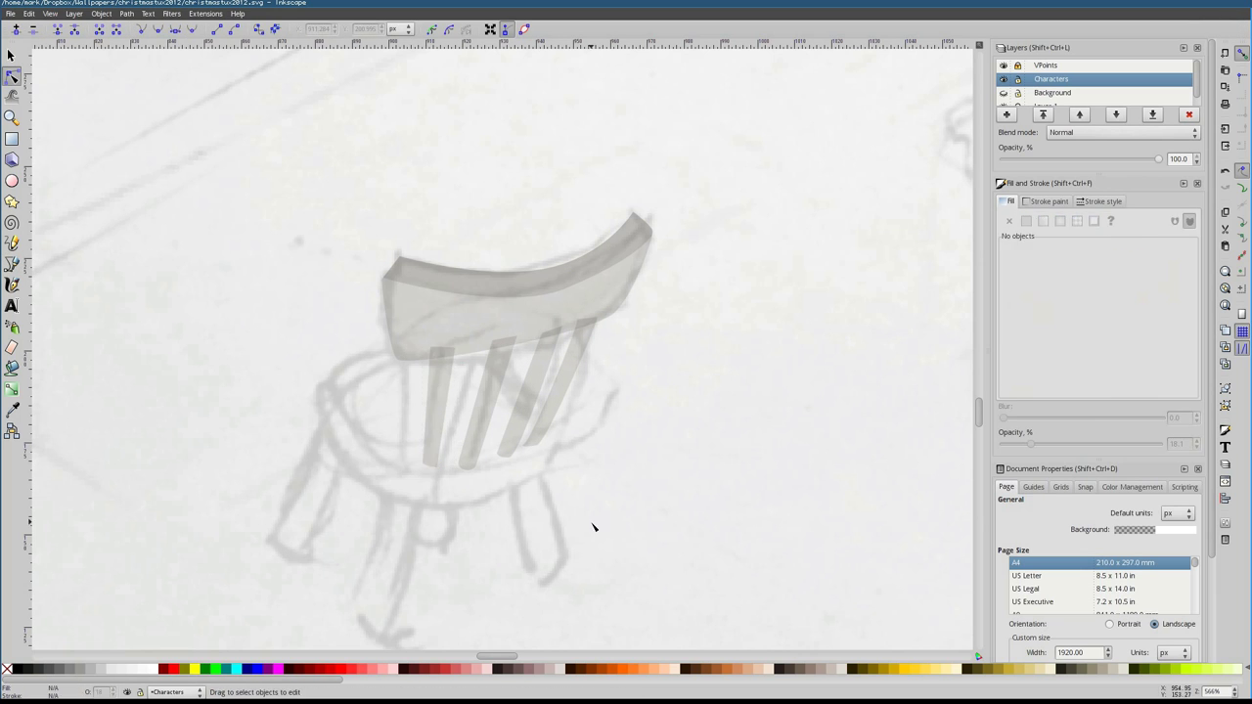
Trace the chair seat as a closed path with a curved left edge
key(b)
click(327, 371)
click(467, 351)
click(327, 371)
key(n)
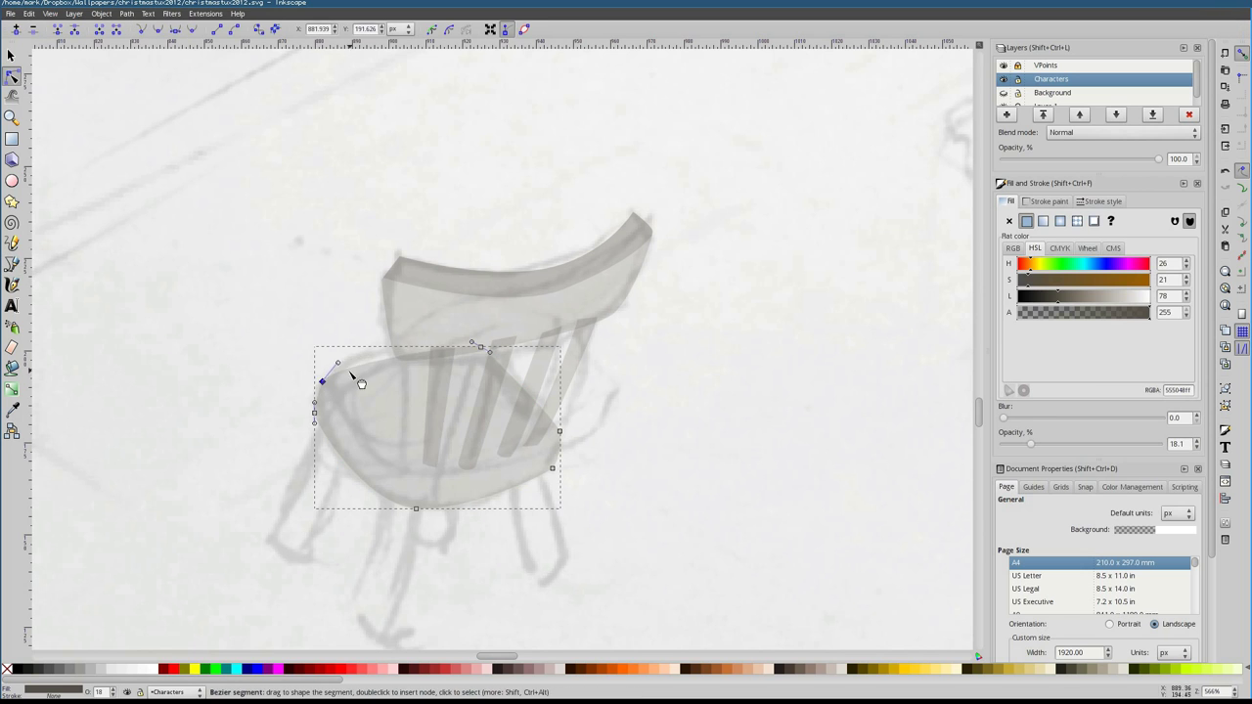
key(b)
drag(319, 369, 348, 422)
click(319, 369)
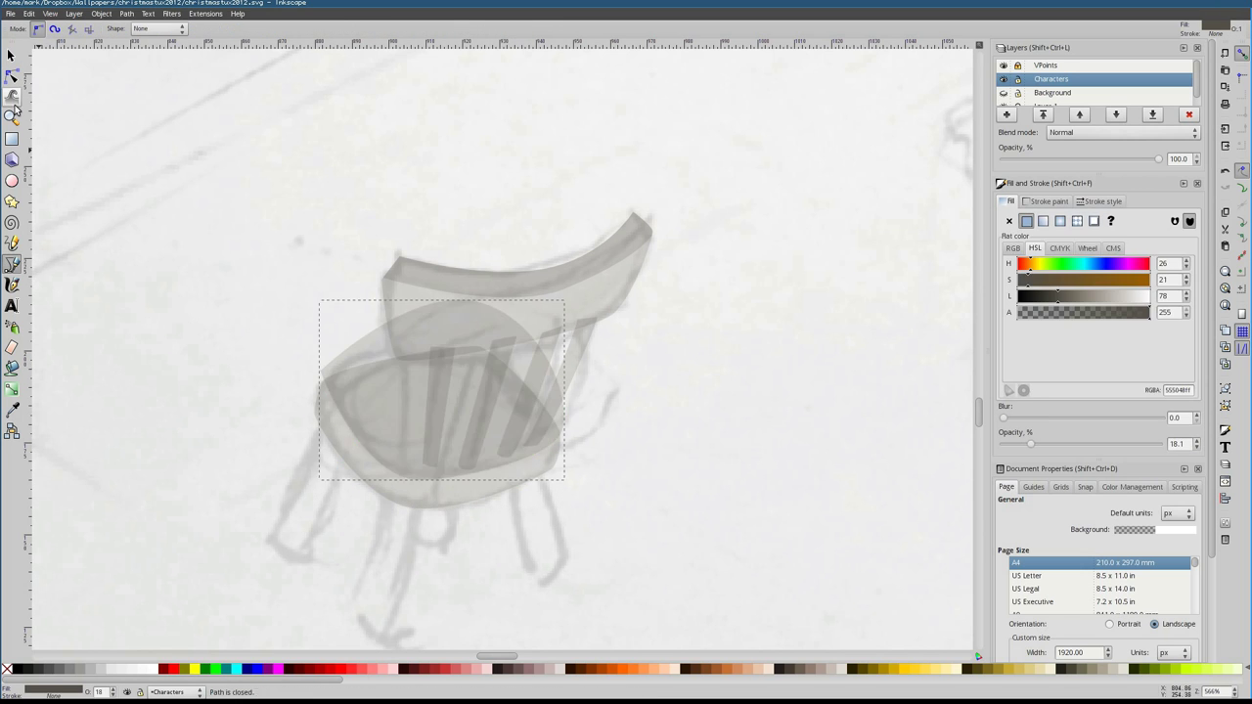
key(s)
Outline the front-left and right chair legs, curving them along the sketch
scroll(489, 343, down, 3)
scroll(489, 343, right, 2)
key(b)
click(322, 531)
click(342, 411)
click(202, 427)
click(256, 329)
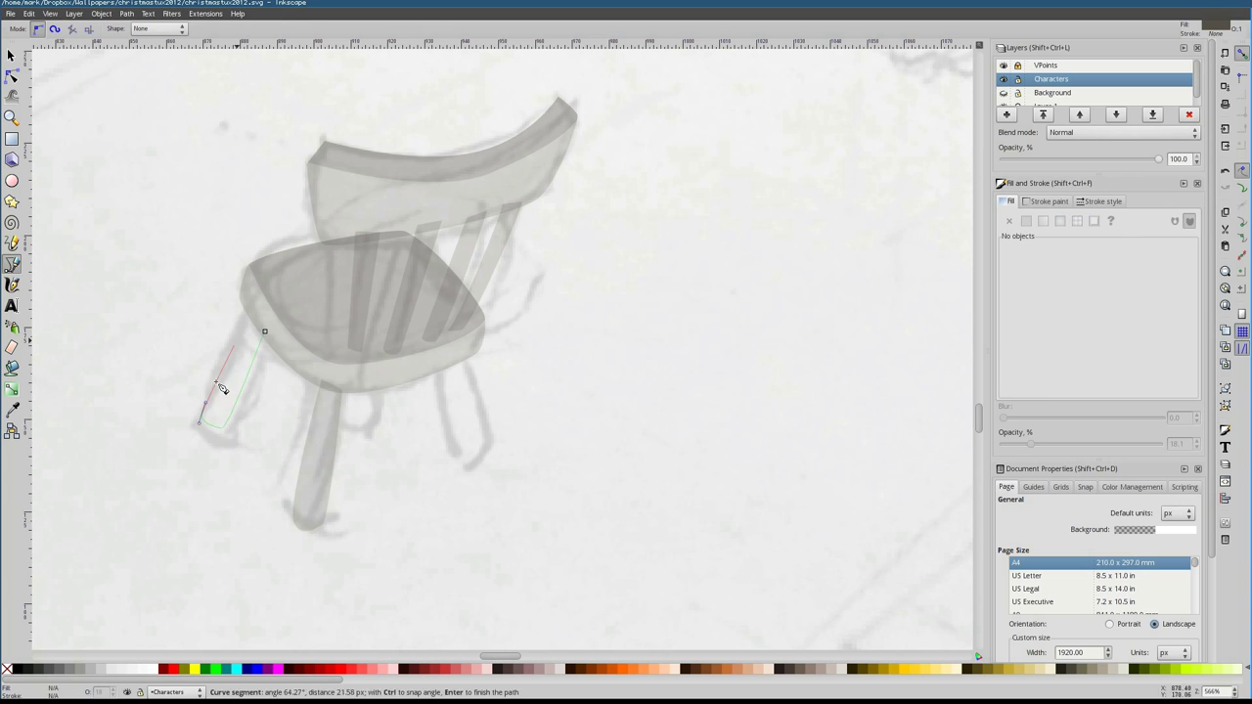
click(202, 426)
click(463, 350)
drag(473, 441, 455, 450)
click(463, 350)
Outline the back legs beneath the seat and clear the selection
click(365, 389)
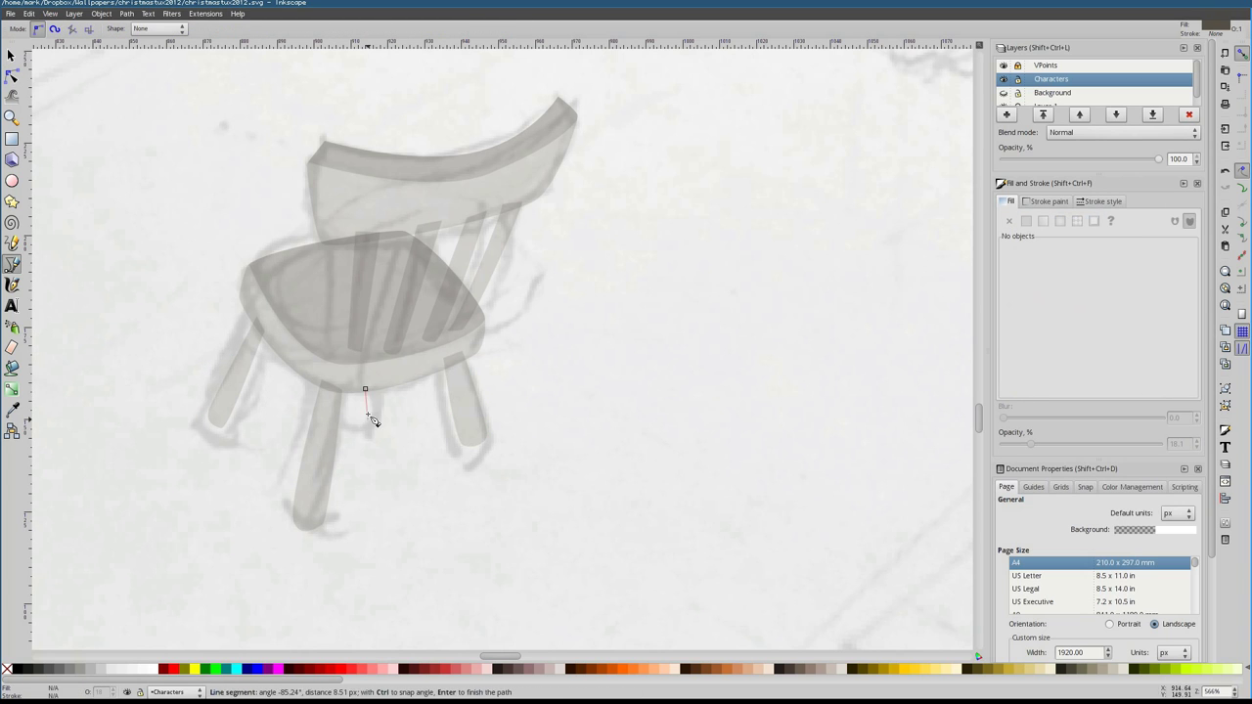
click(380, 389)
click(251, 363)
click(300, 456)
click(251, 363)
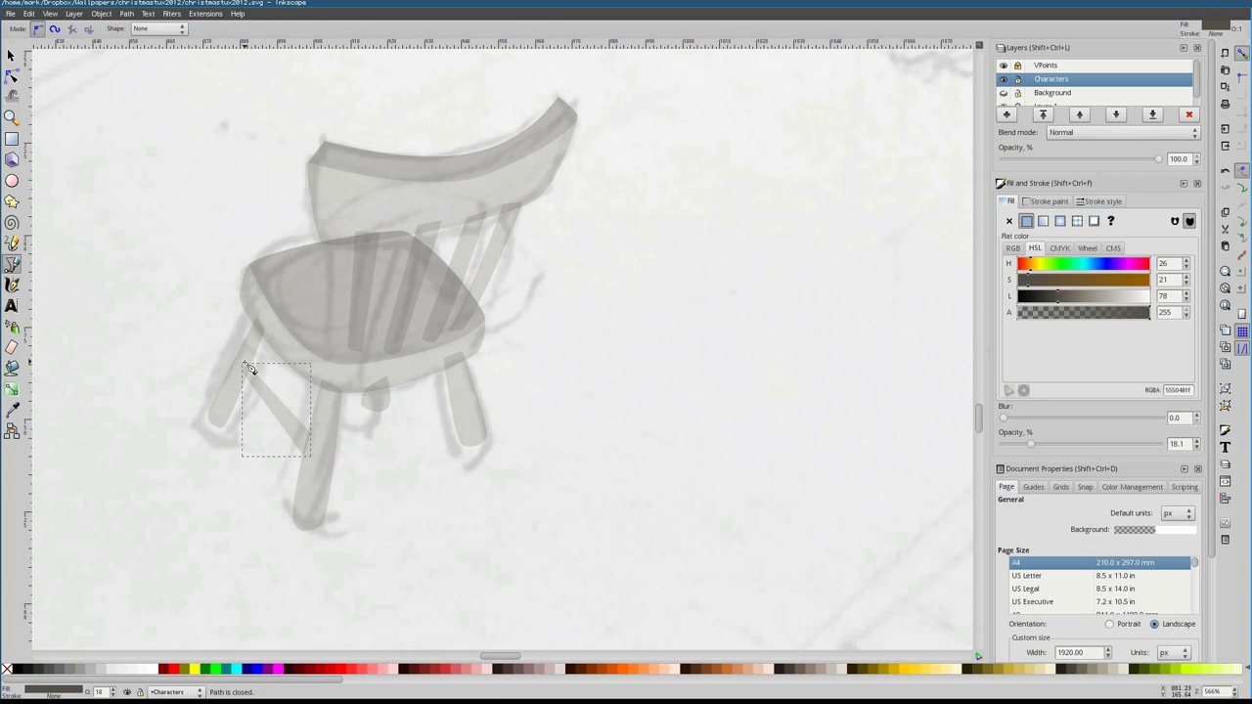
click(449, 394)
key(Escape)
key(s)
scroll(246, 358, up, 3)
scroll(441, 385, down, 4)
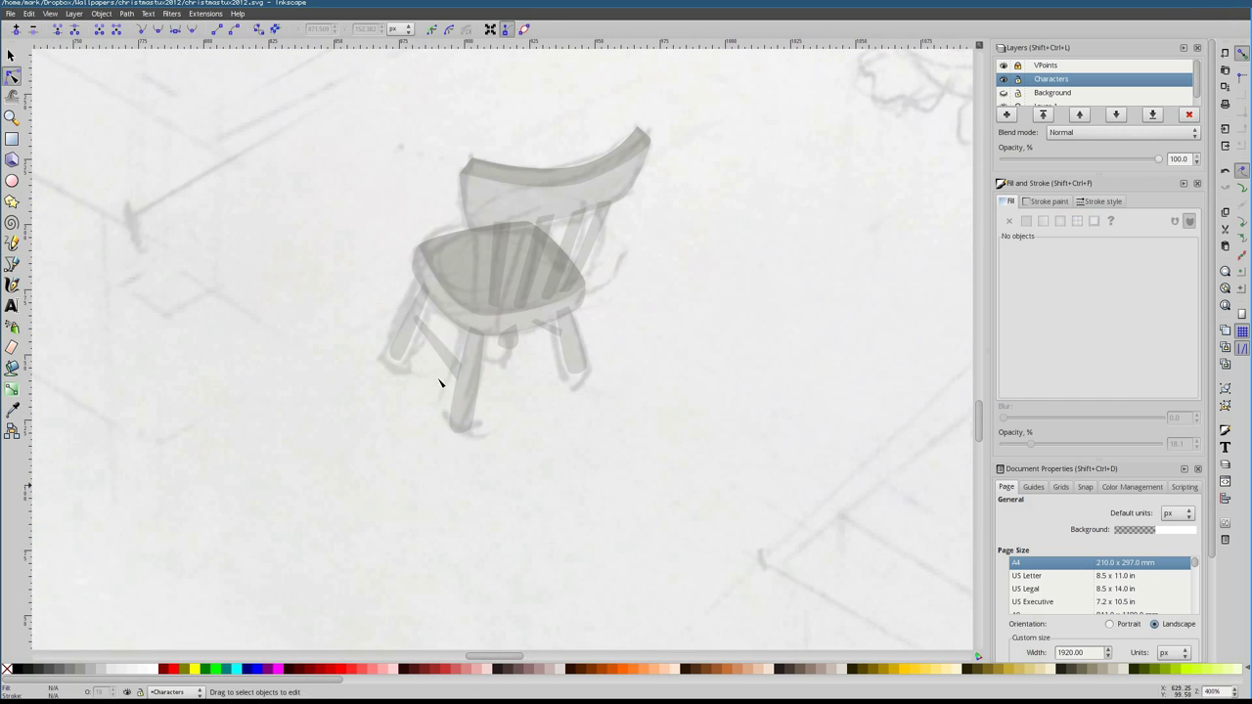
key(Escape)
Curve the top of the second eye and draw the closed upper beak outline
key(b)
scroll(629, 341, down, 4)
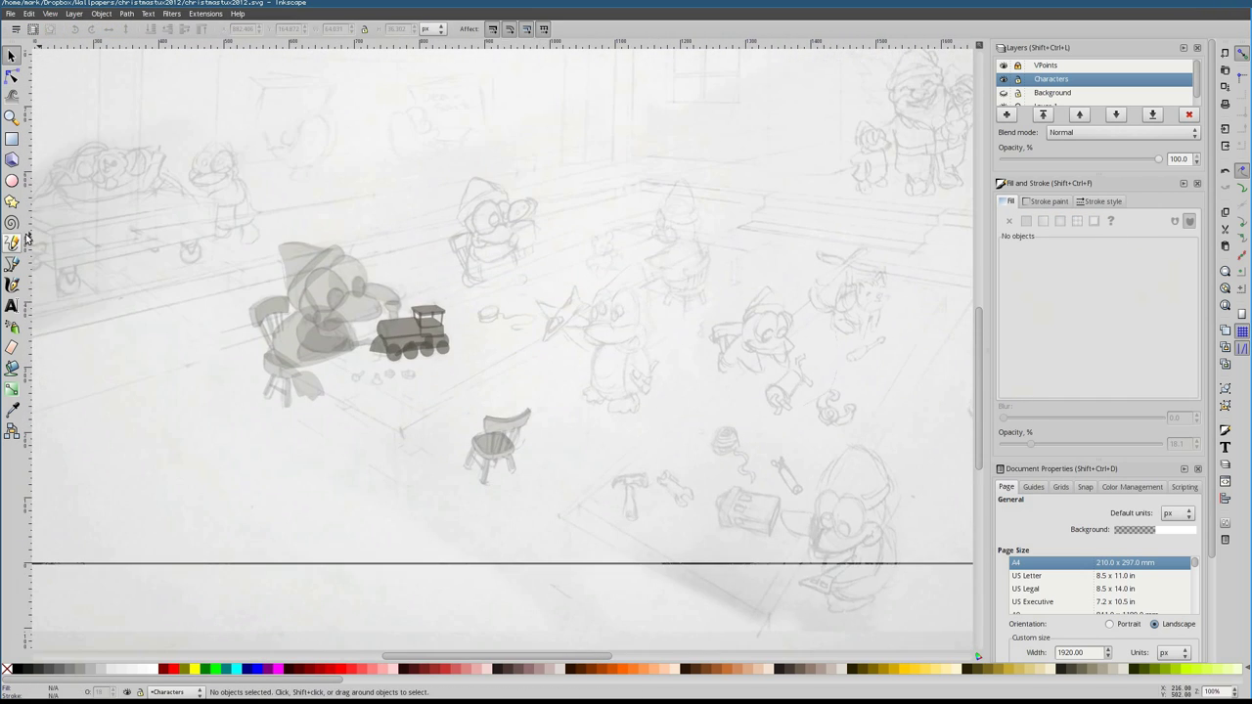
scroll(623, 353, up, 4)
drag(546, 365, 559, 232)
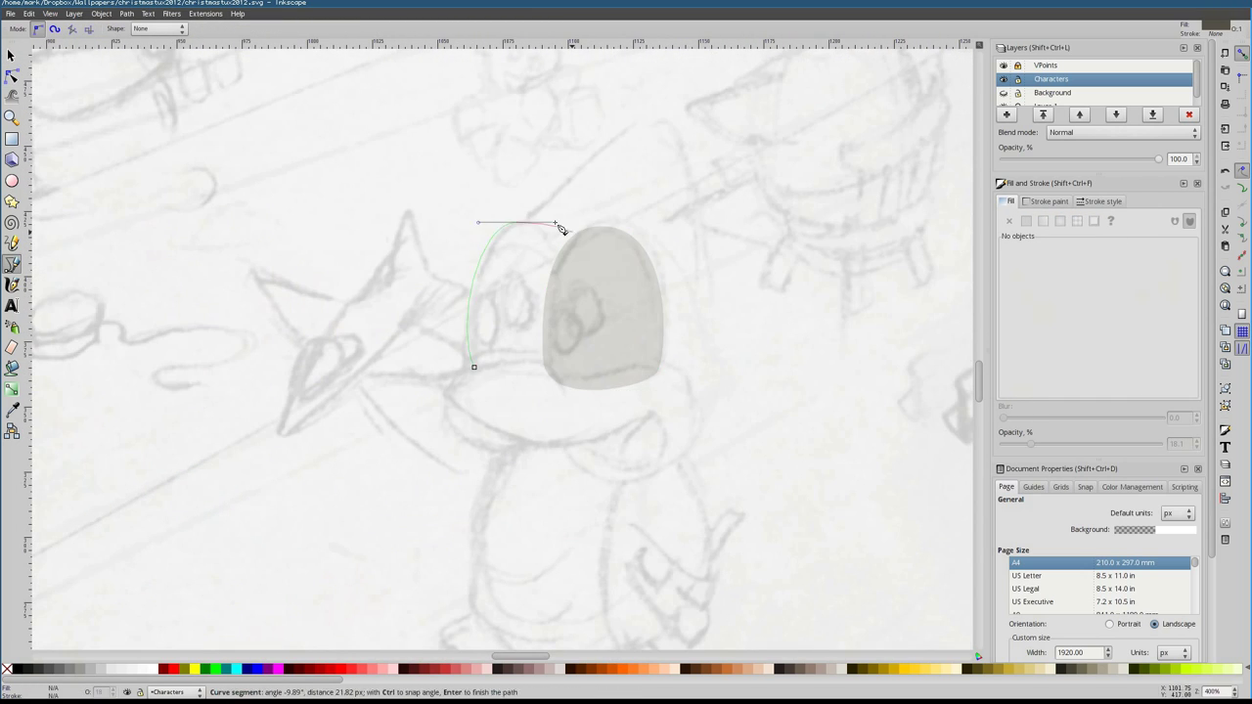
drag(598, 377, 599, 386)
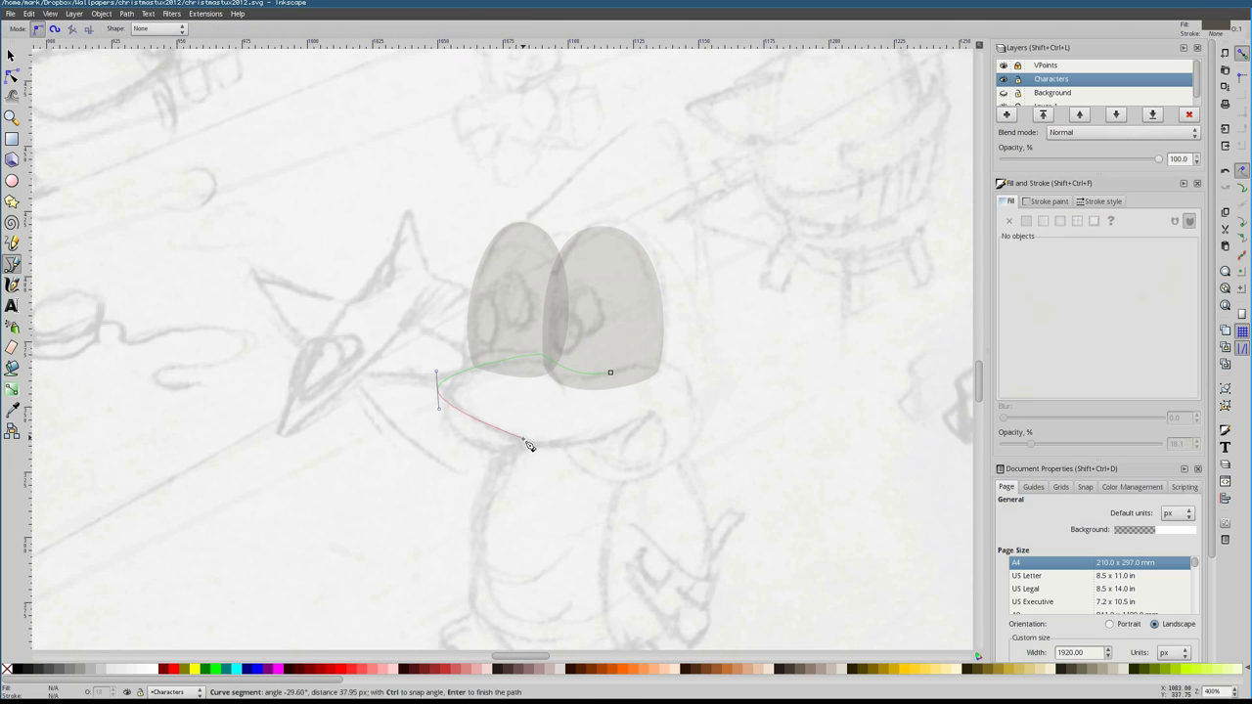
click(662, 368)
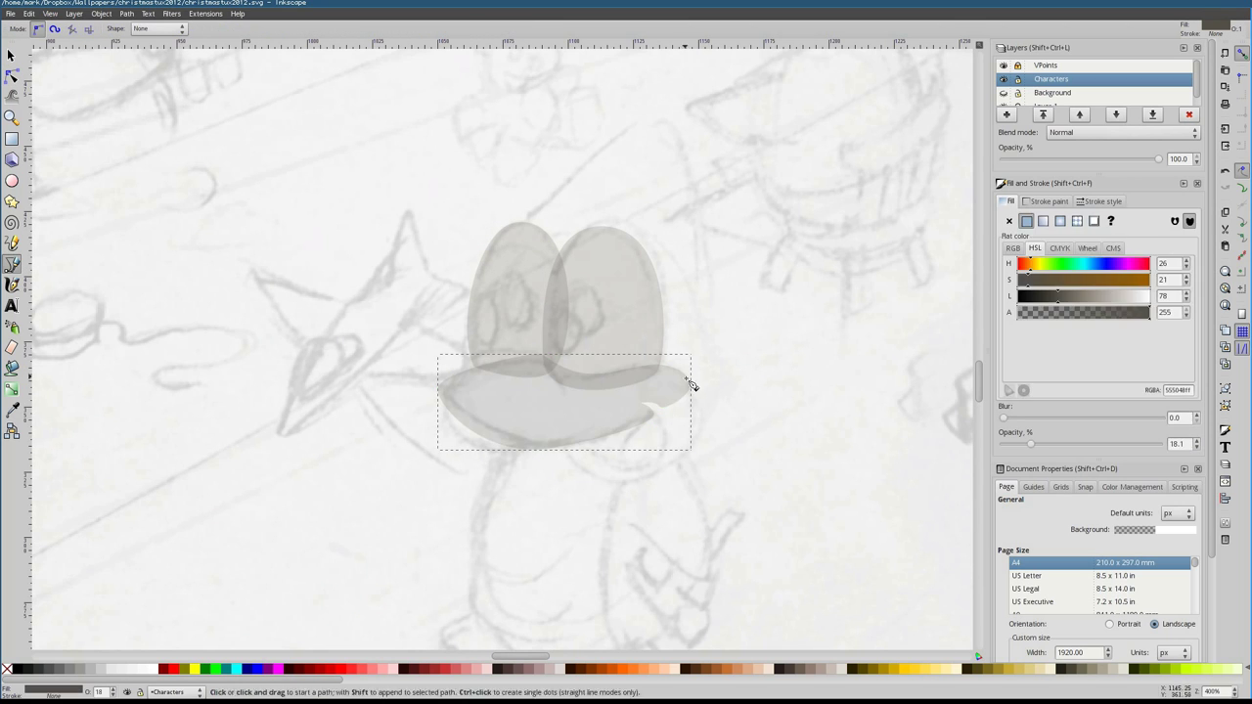
Trace the lower beak as a closed four-node path and adjust its nodes
click(685, 379)
click(696, 442)
click(612, 470)
click(580, 431)
click(685, 379)
key(n)
scroll(57, 102, down, 1)
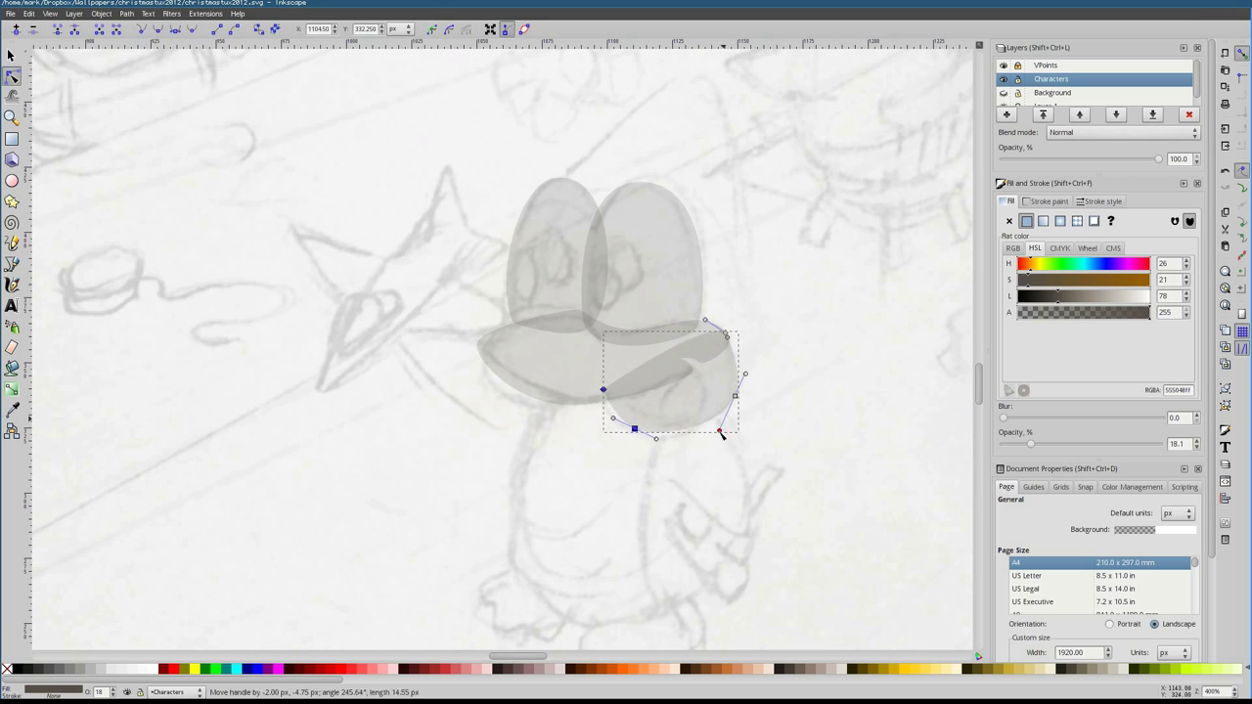
Outline the long drooping flipper beneath the beak
key(b)
scroll(721, 434, down, 2)
scroll(721, 433, right, 4)
click(492, 398)
click(544, 335)
click(492, 398)
Trace the hammer head and curved claw at the flipper's end, refining their nodes
click(505, 432)
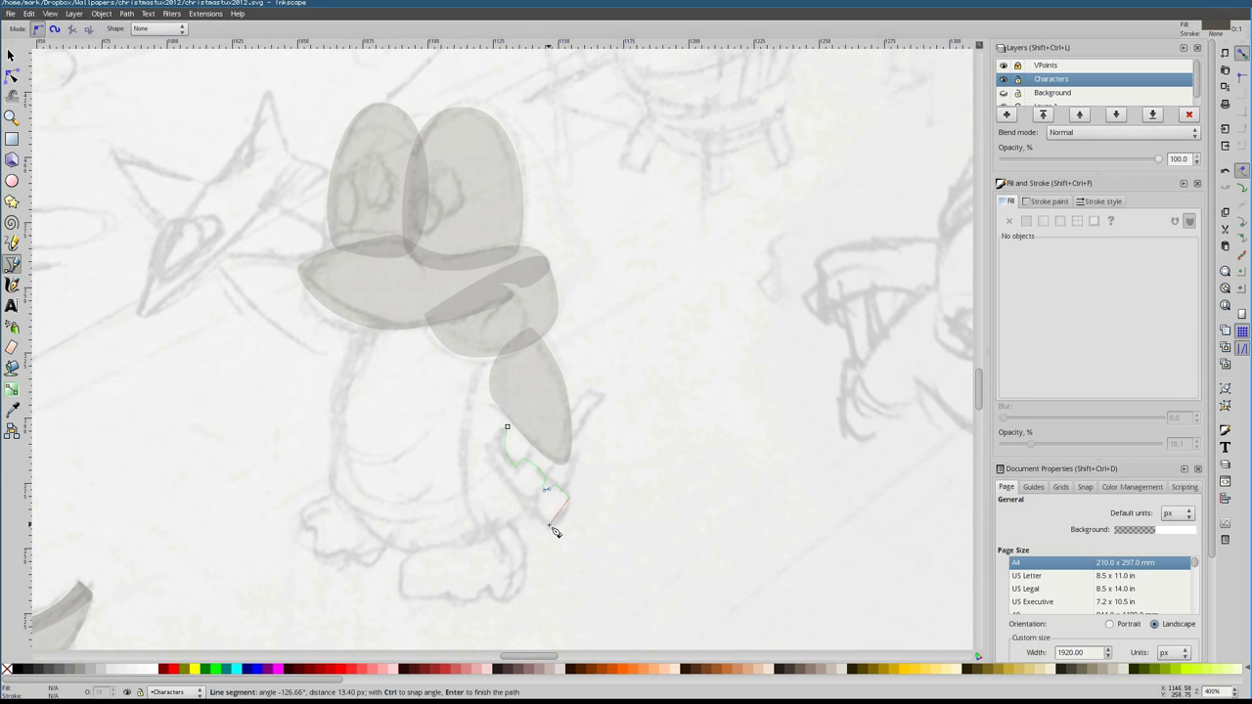
drag(500, 442, 502, 466)
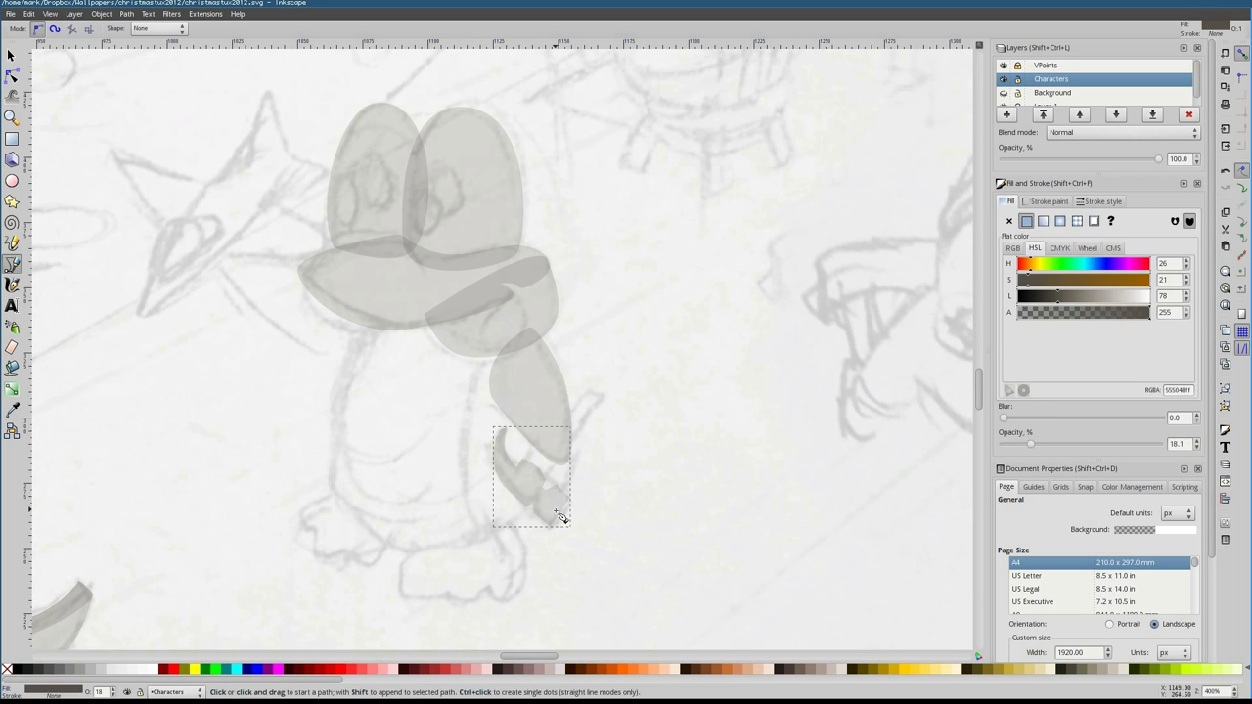
click(489, 437)
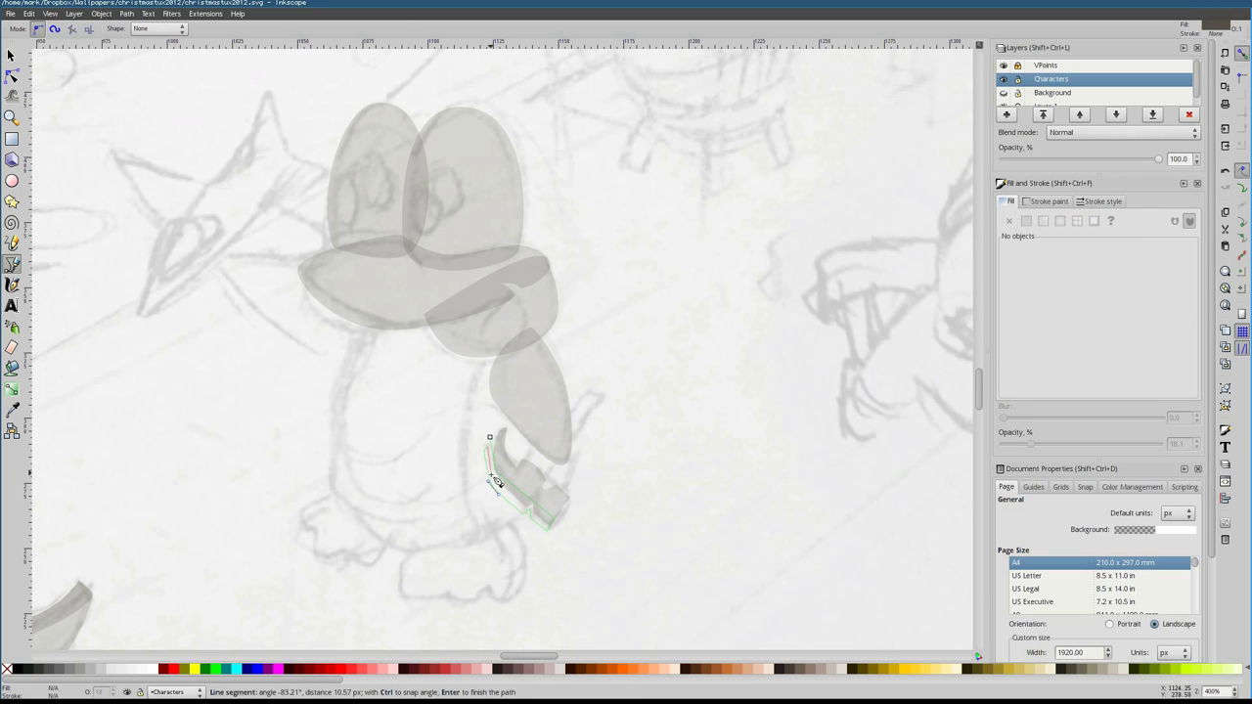
key(Return)
key(n)
key(plus)
drag(475, 410, 494, 398)
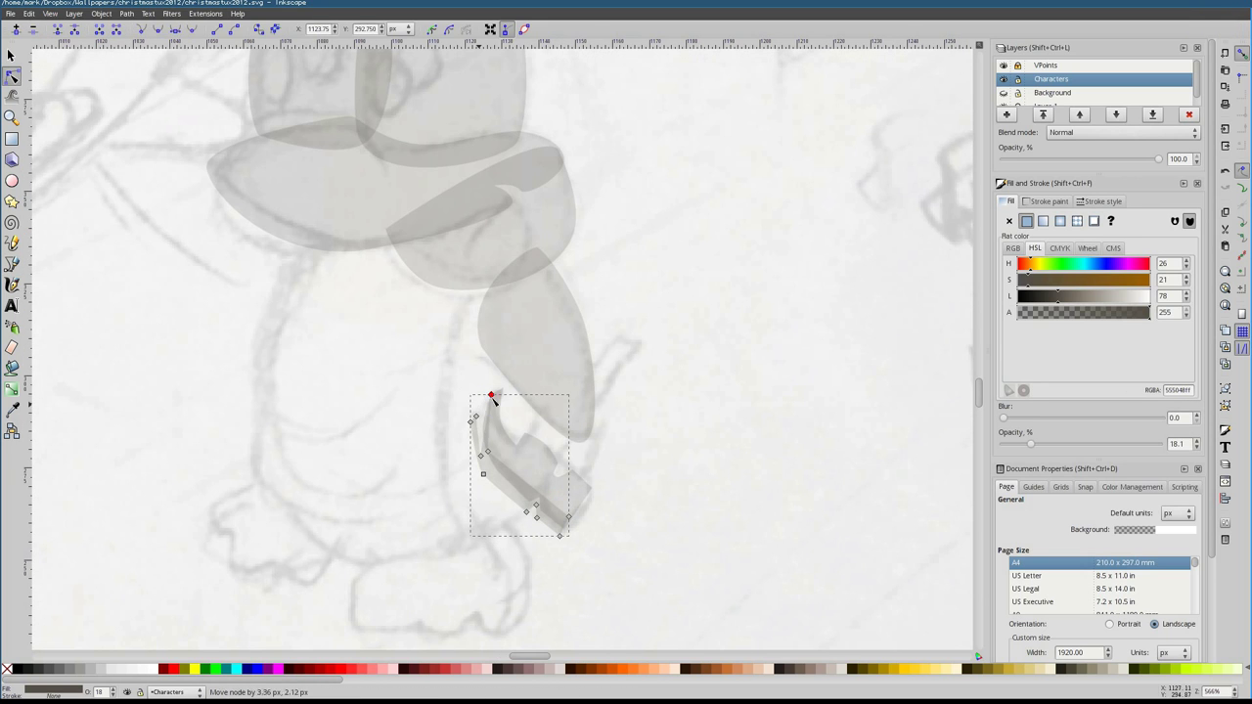
shift+click(489, 453)
scroll(545, 500, up, 5)
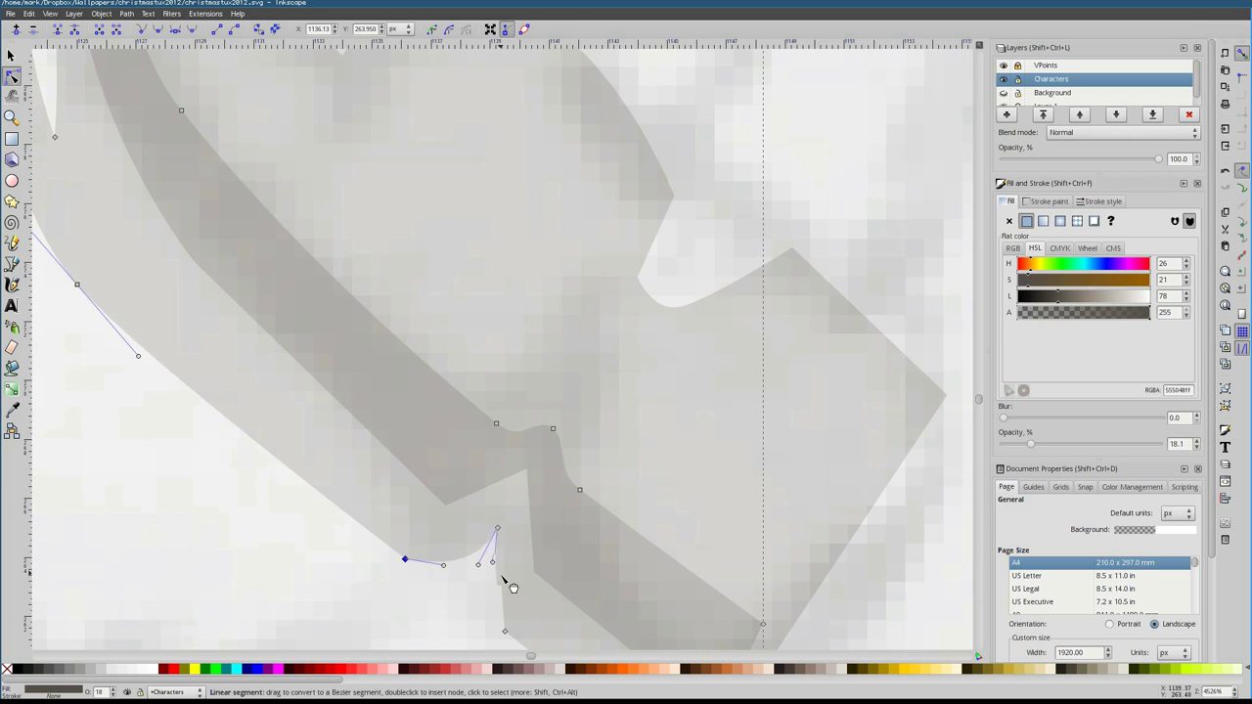
scroll(508, 581, down, 3)
key(Escape)
scroll(300, 363, up, 2)
Draw the long hammer handle as a closed four-corner path
key(b)
click(386, 406)
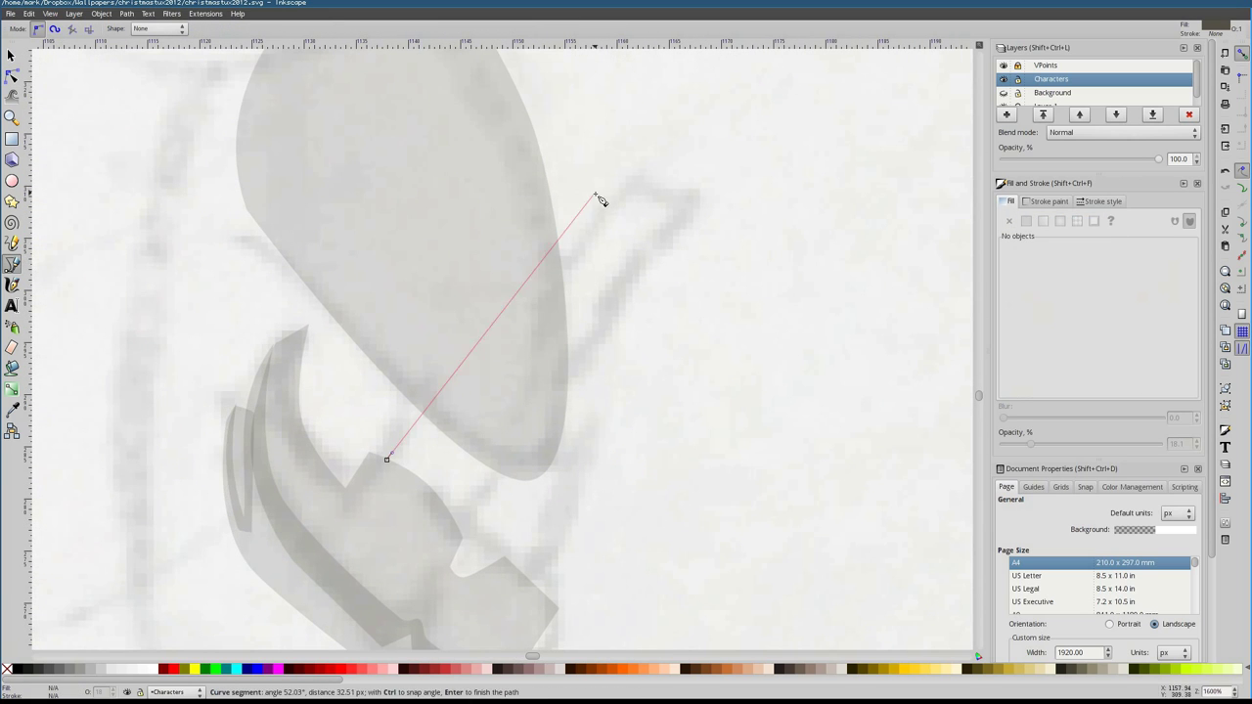
click(673, 239)
click(445, 531)
click(387, 460)
key(n)
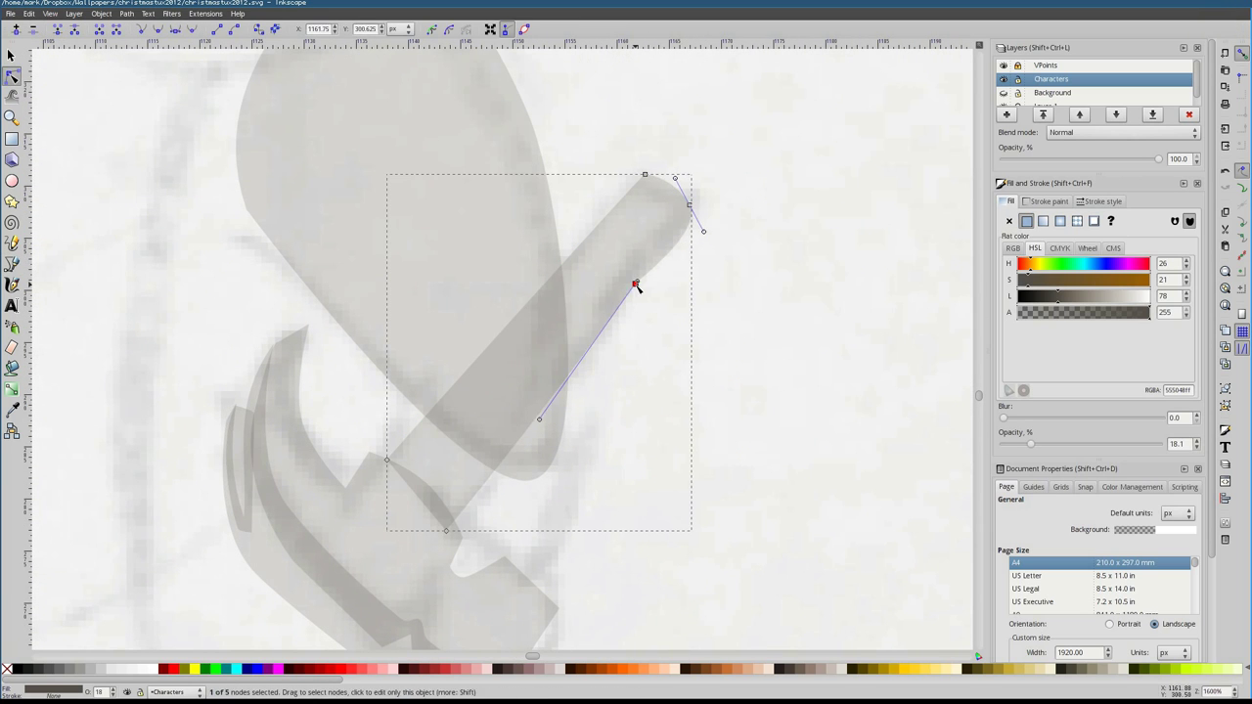
key(Escape)
scroll(411, 411, down, 4)
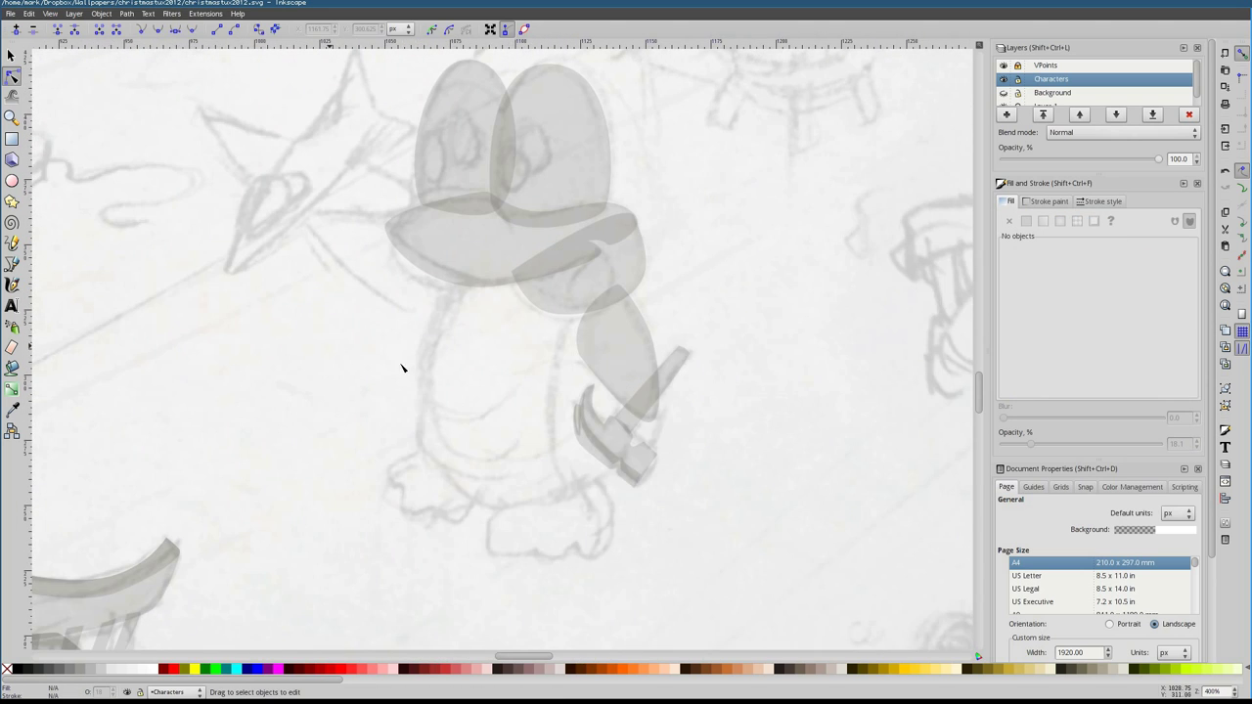
Trace the penguin's rounded body as a closed translucent shape
key(b)
click(398, 290)
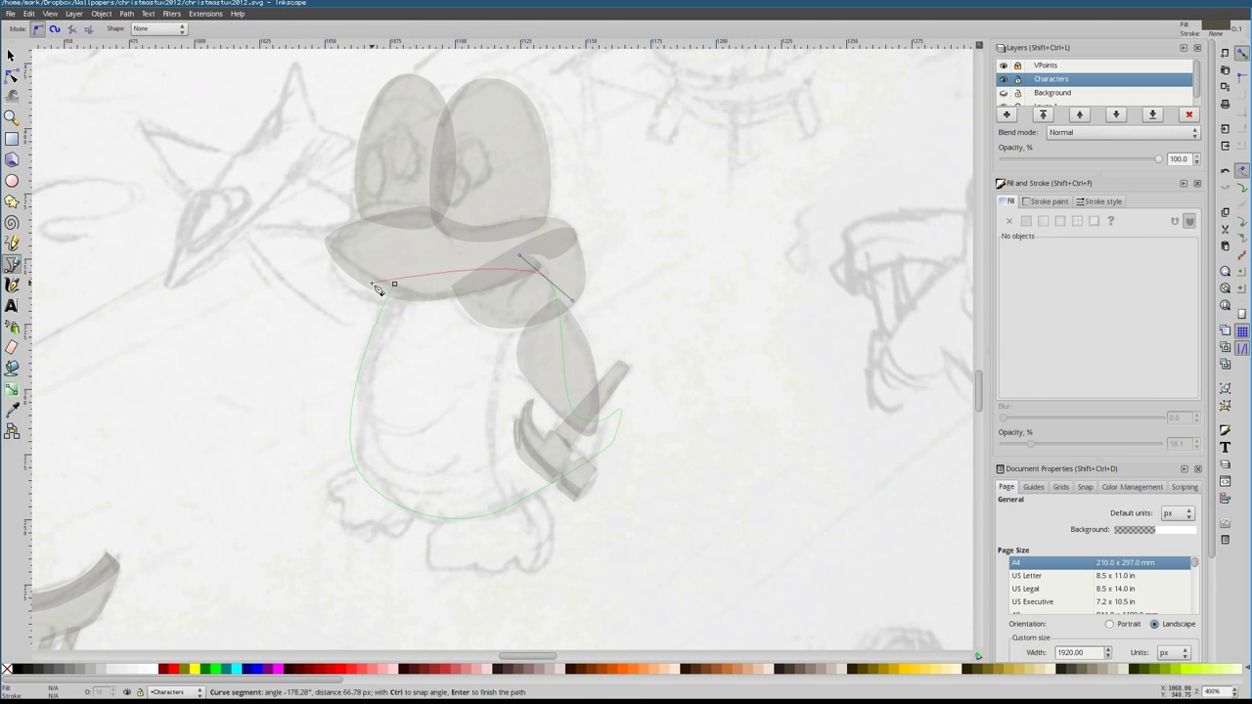
click(375, 286)
key(F2)
key(Escape)
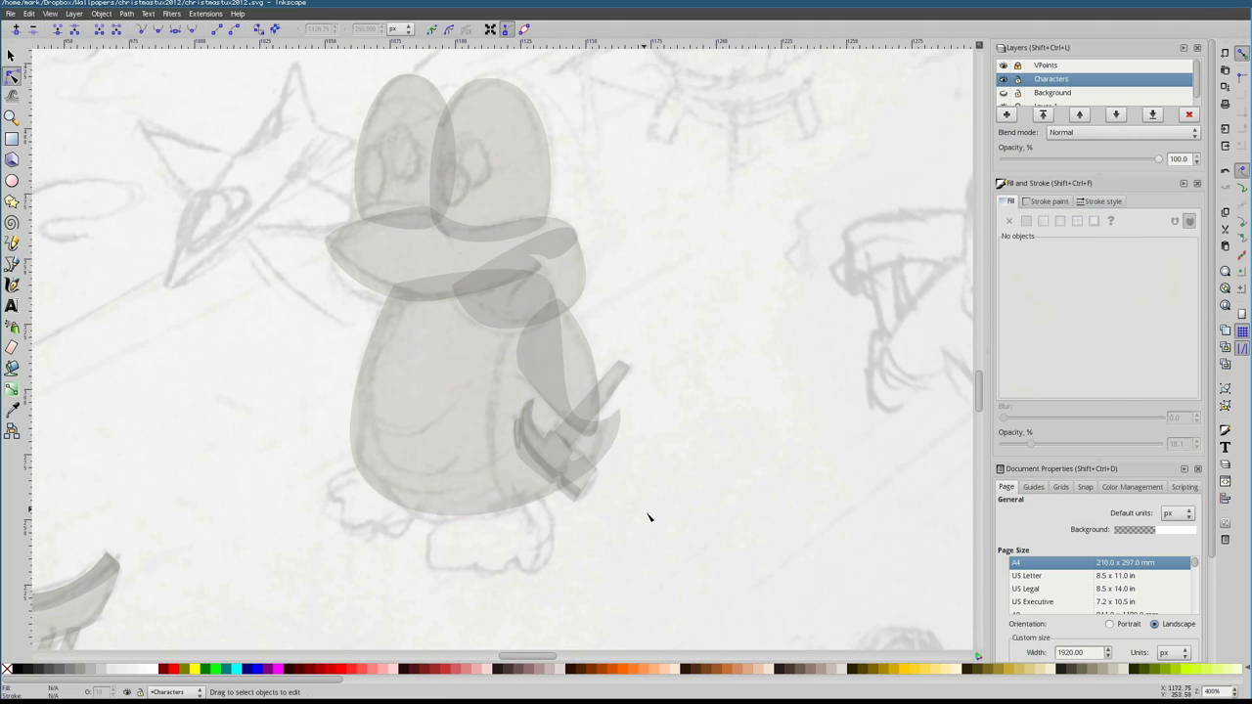
key(b)
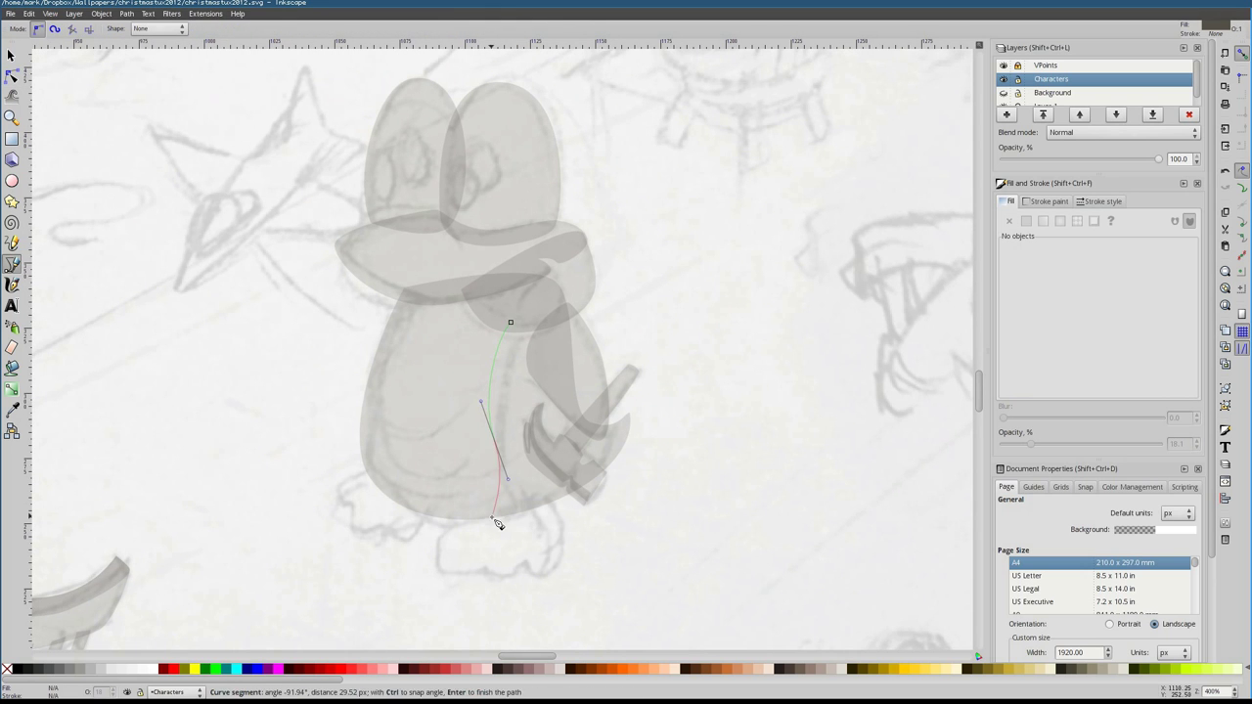
click(509, 322)
key(Escape)
scroll(461, 400, up, 2)
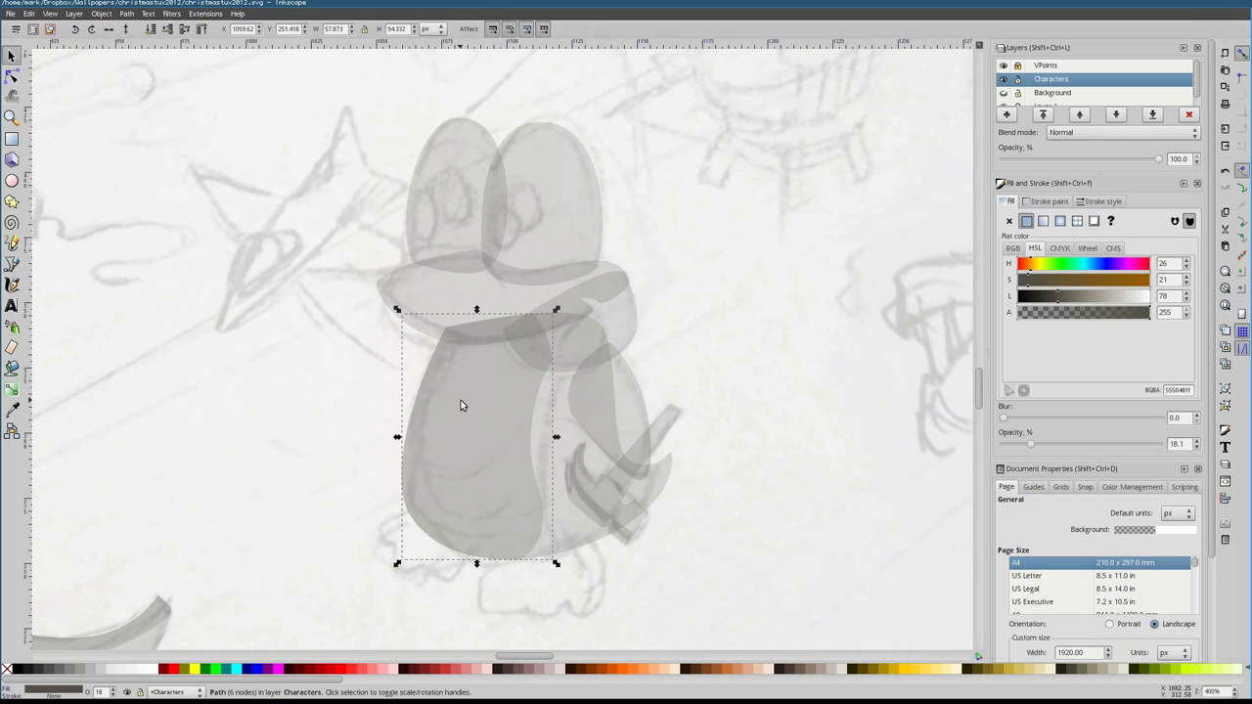
Outline the penguin's scalloped feet as a curved closed shape
click(574, 357)
drag(578, 443, 545, 435)
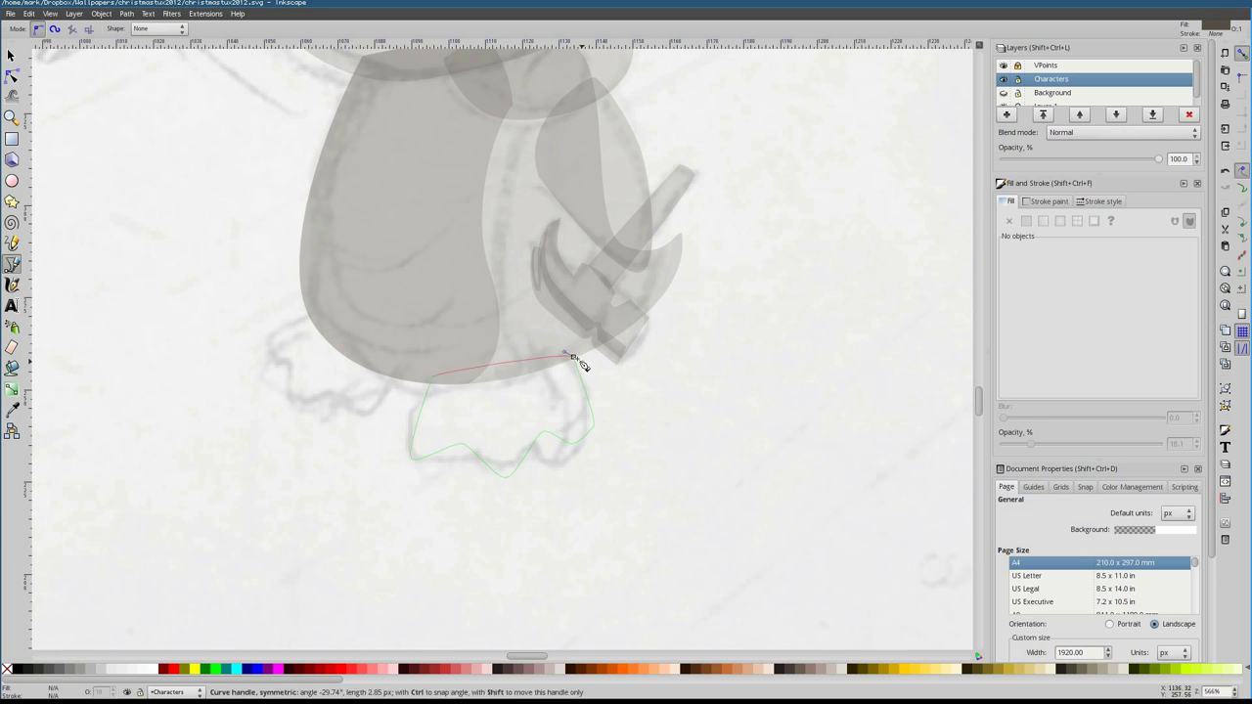
drag(581, 365, 581, 365)
click(399, 375)
key(F1)
key(5)
scroll(581, 362, up, 5)
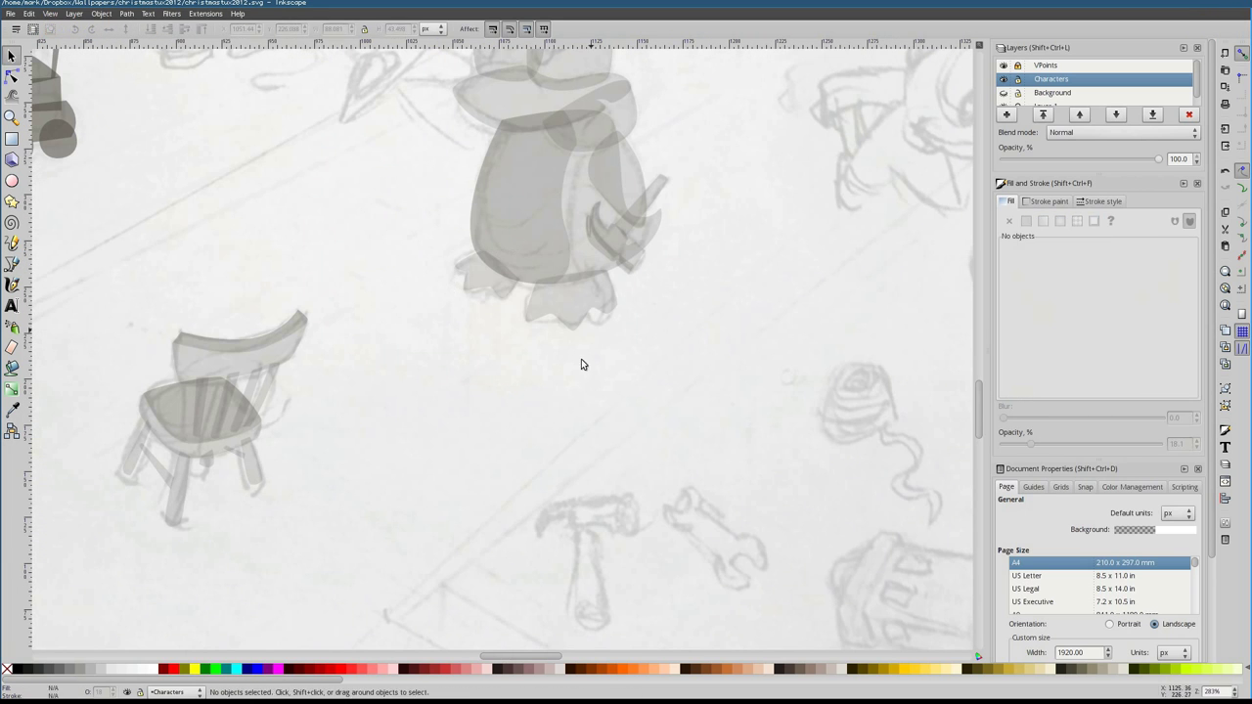
Trace the lower part of the pointed hat over the penguin's head
key(F6)
scroll(384, 312, up, 1)
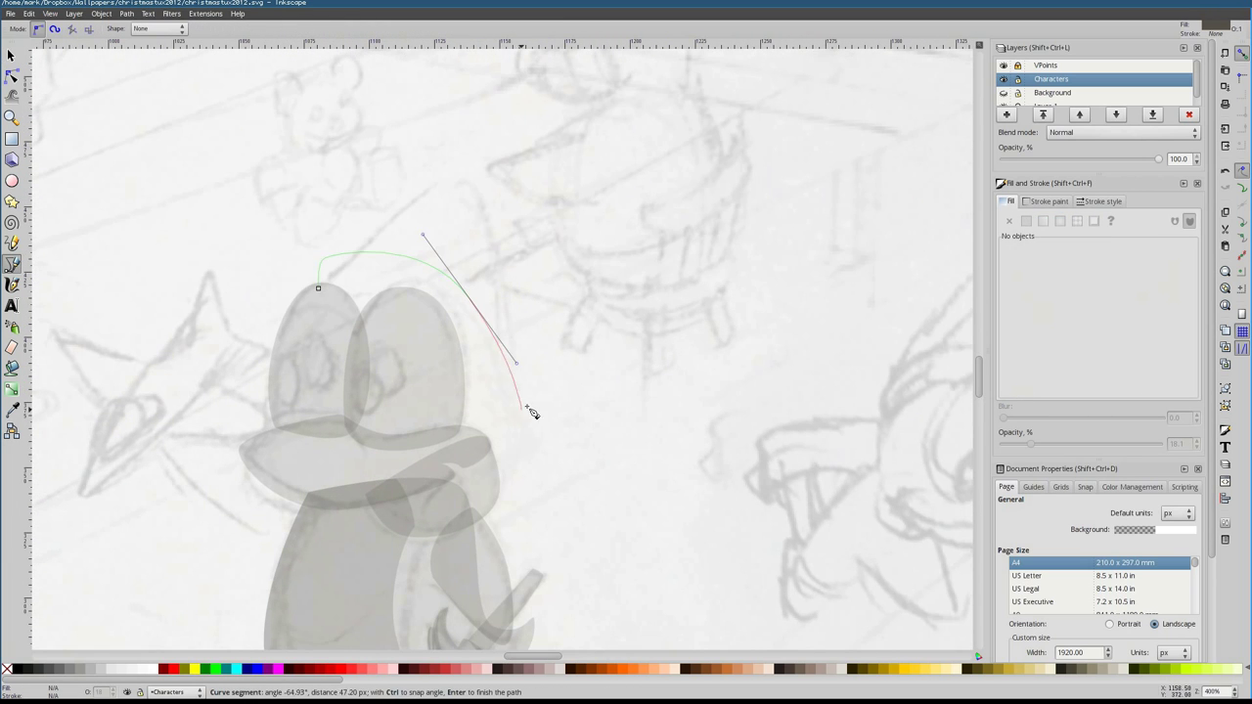
drag(323, 245, 323, 244)
click(500, 435)
click(458, 356)
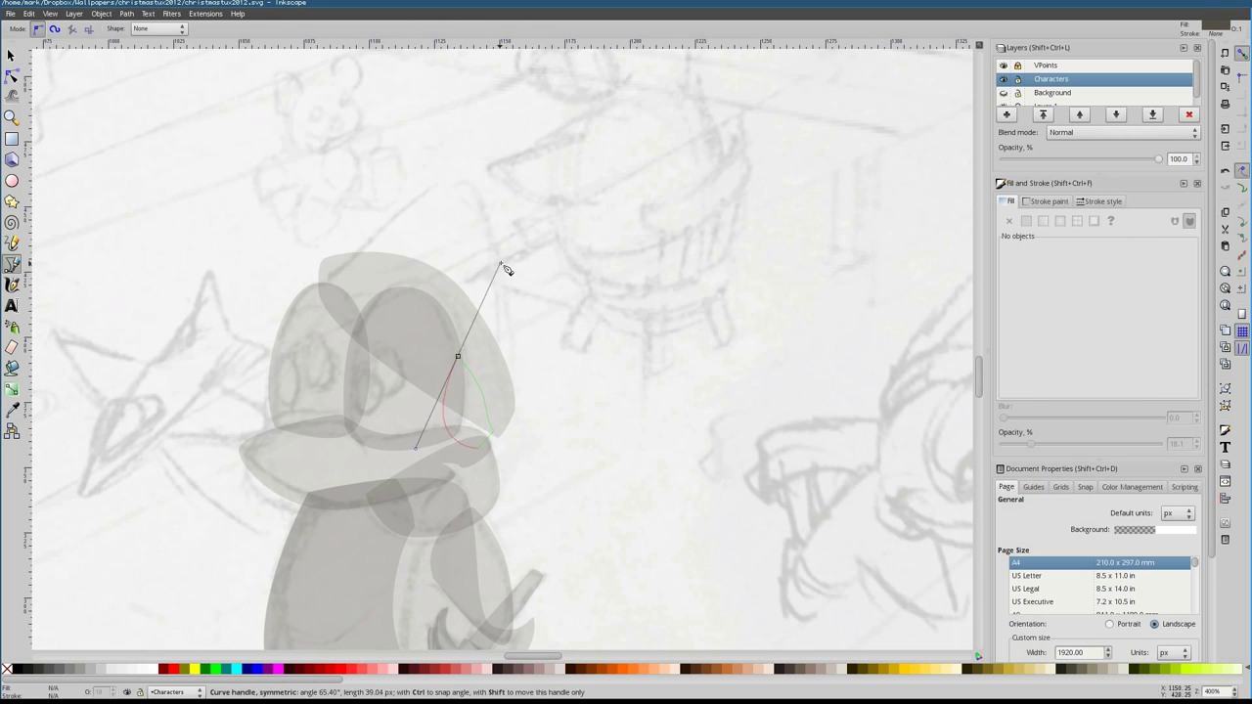
drag(505, 270, 483, 371)
double_click(493, 430)
key(F2)
key(Escape)
Outline the tall curved tip of the hat
key(b)
click(351, 260)
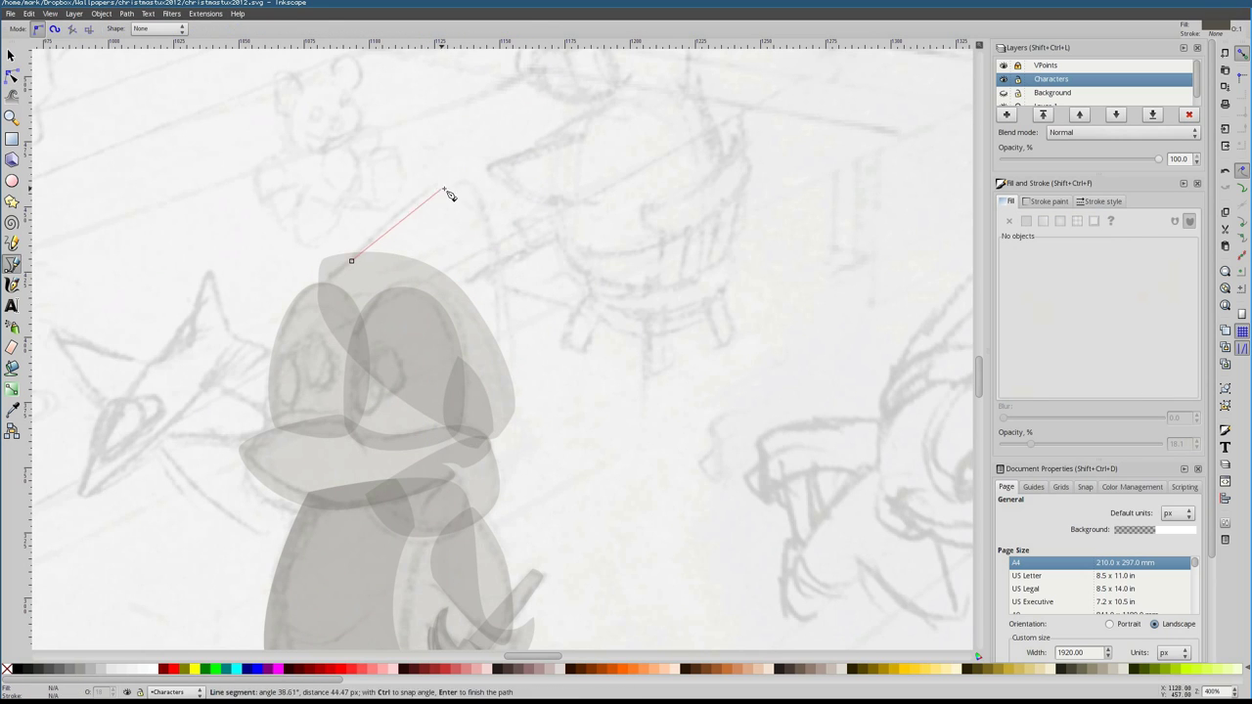
drag(351, 264, 354, 267)
key(Escape)
key(F2)
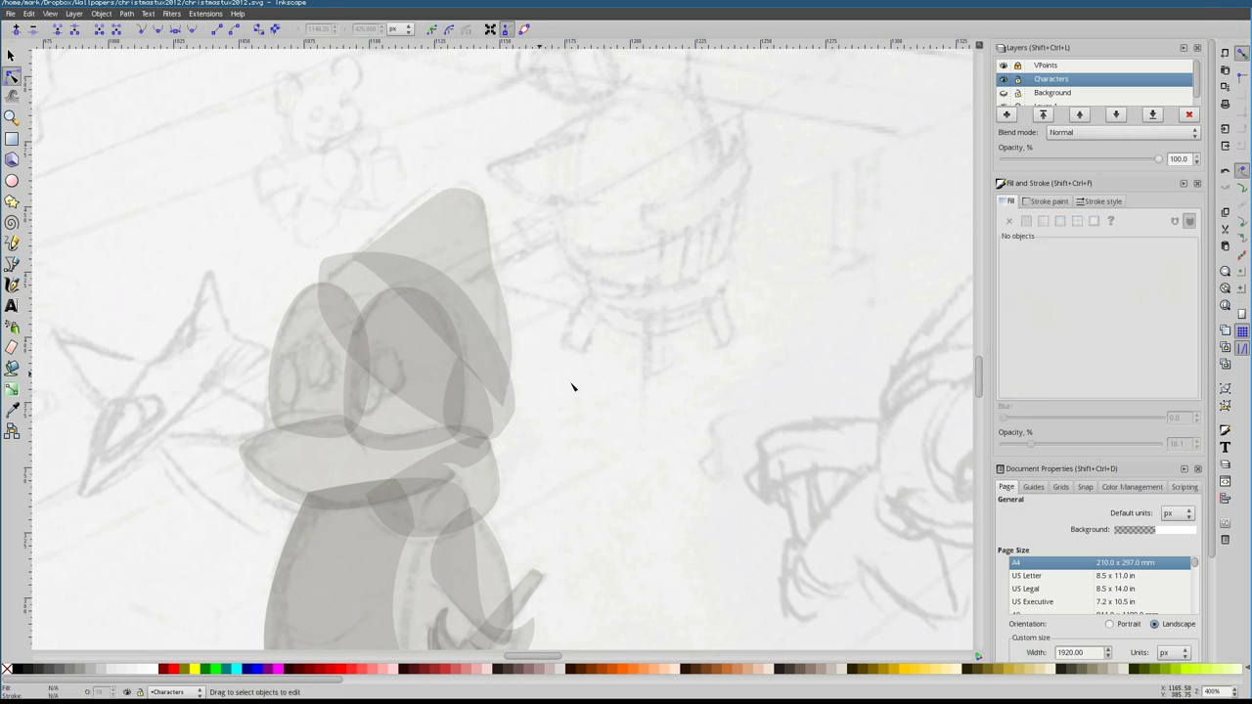
Begin tracing the toy airplane
scroll(456, 302, down, 3)
scroll(464, 394, up, 2)
scroll(162, 297, up, 1)
key(b)
click(310, 417)
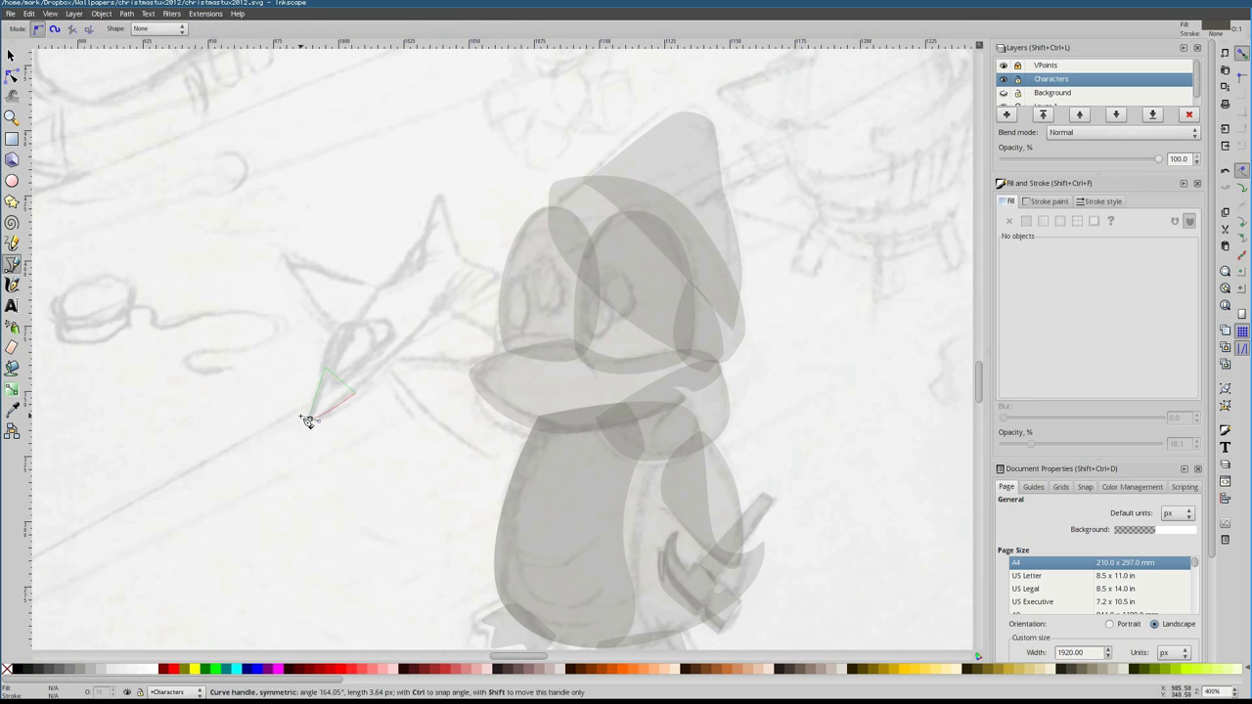
Curve and close the airplane's fuselage outline with a rounded back end
drag(308, 421, 311, 422)
scroll(349, 344, up, 2)
scroll(372, 382, up, 2)
drag(390, 262, 434, 242)
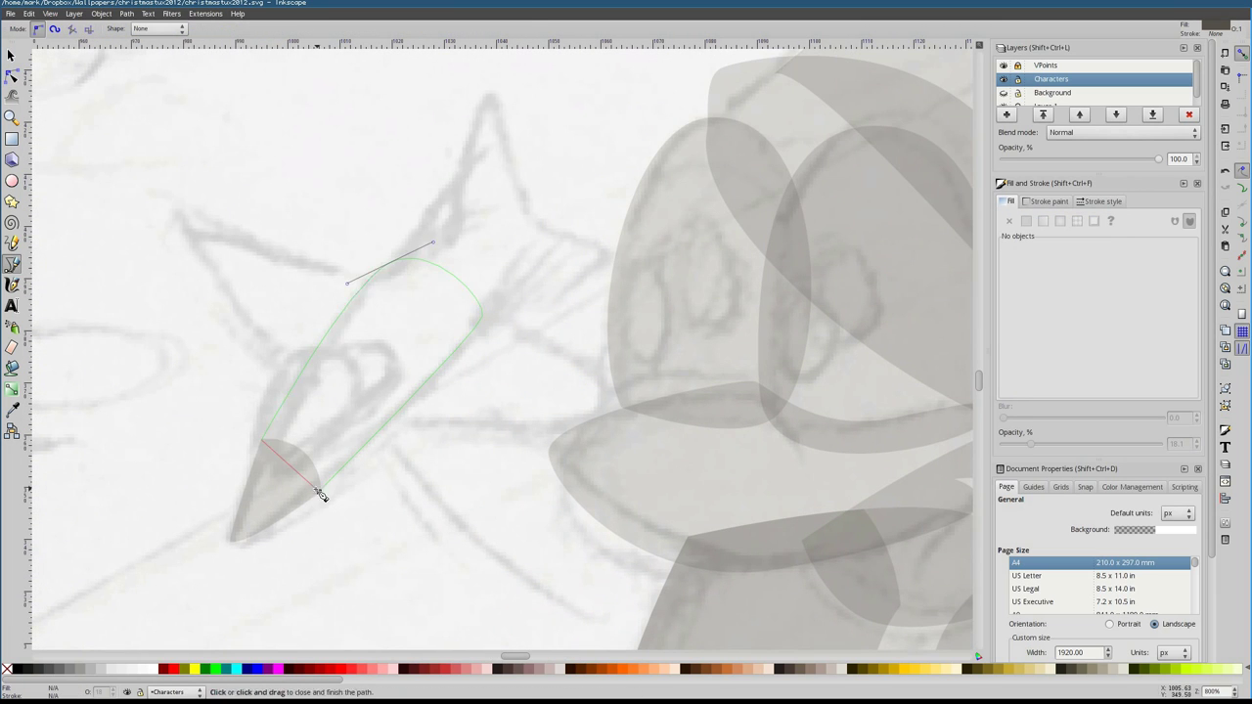
click(322, 495)
key(Escape)
Draw the next small plane part and bend its curve into shape
click(368, 414)
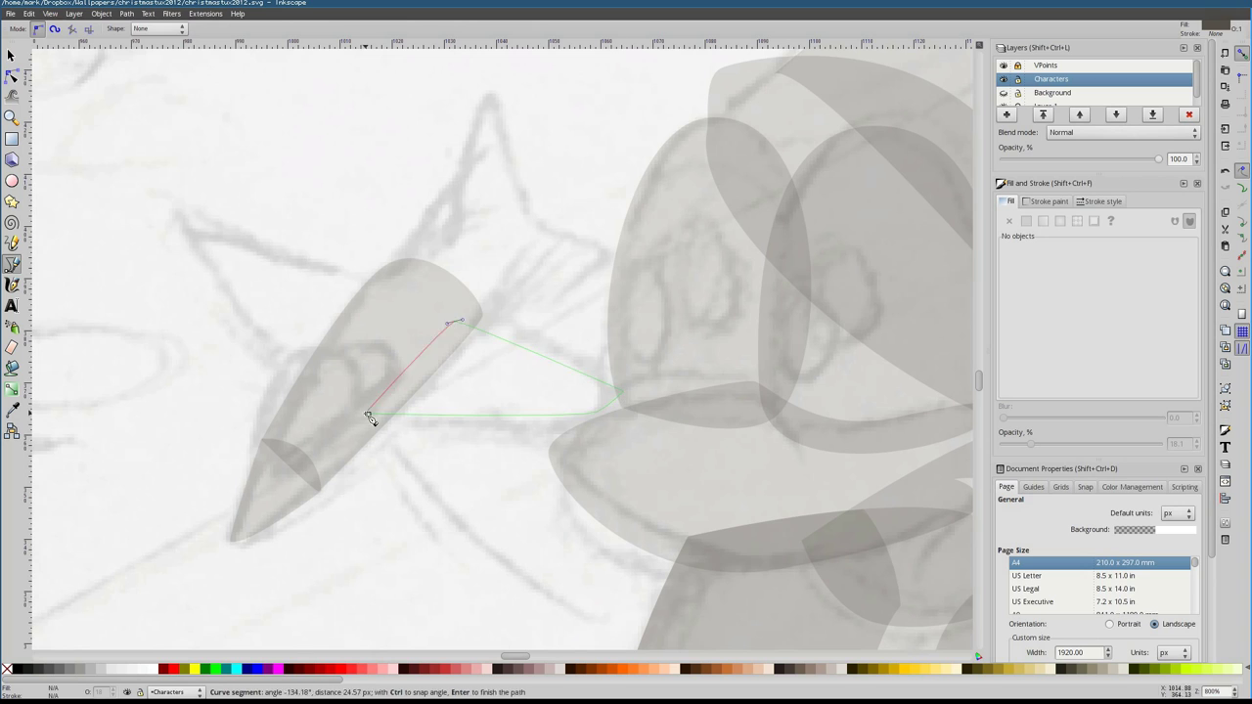
click(369, 418)
key(n)
drag(365, 414, 363, 388)
key(Escape)
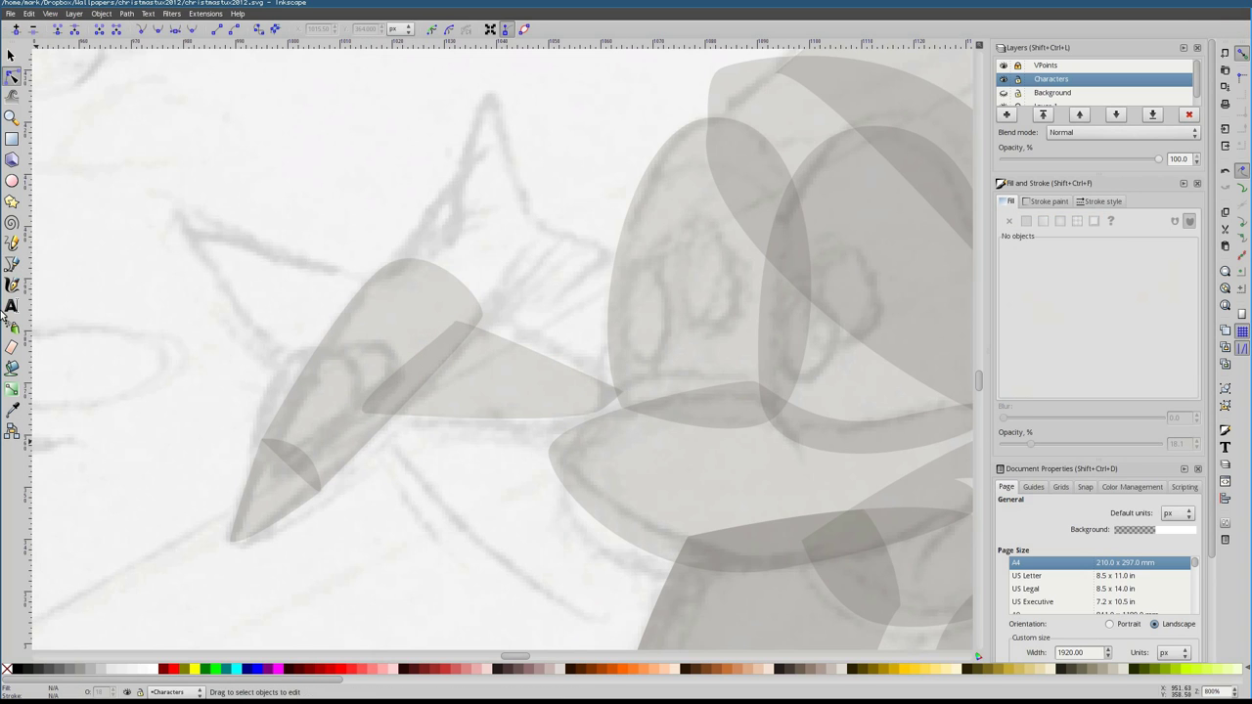
Close another plane part, then move its top point and reshape its bottom curve
key(b)
click(276, 438)
key(n)
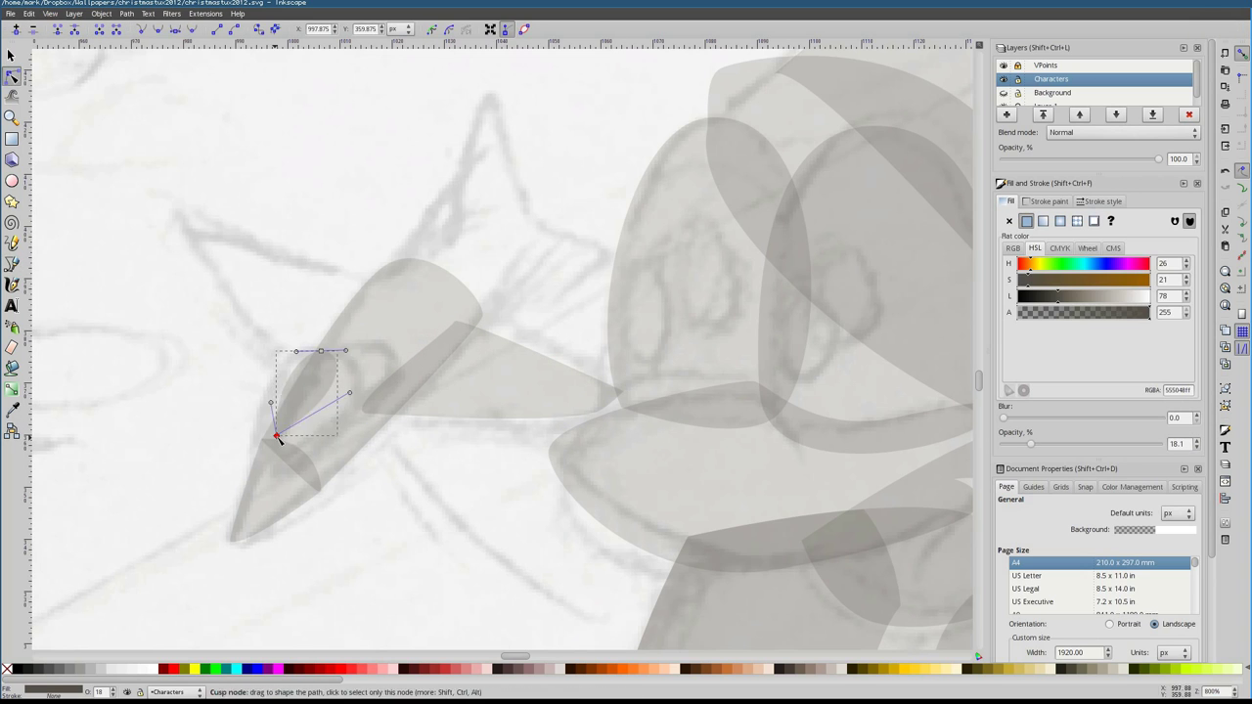
drag(332, 357, 335, 360)
click(276, 435)
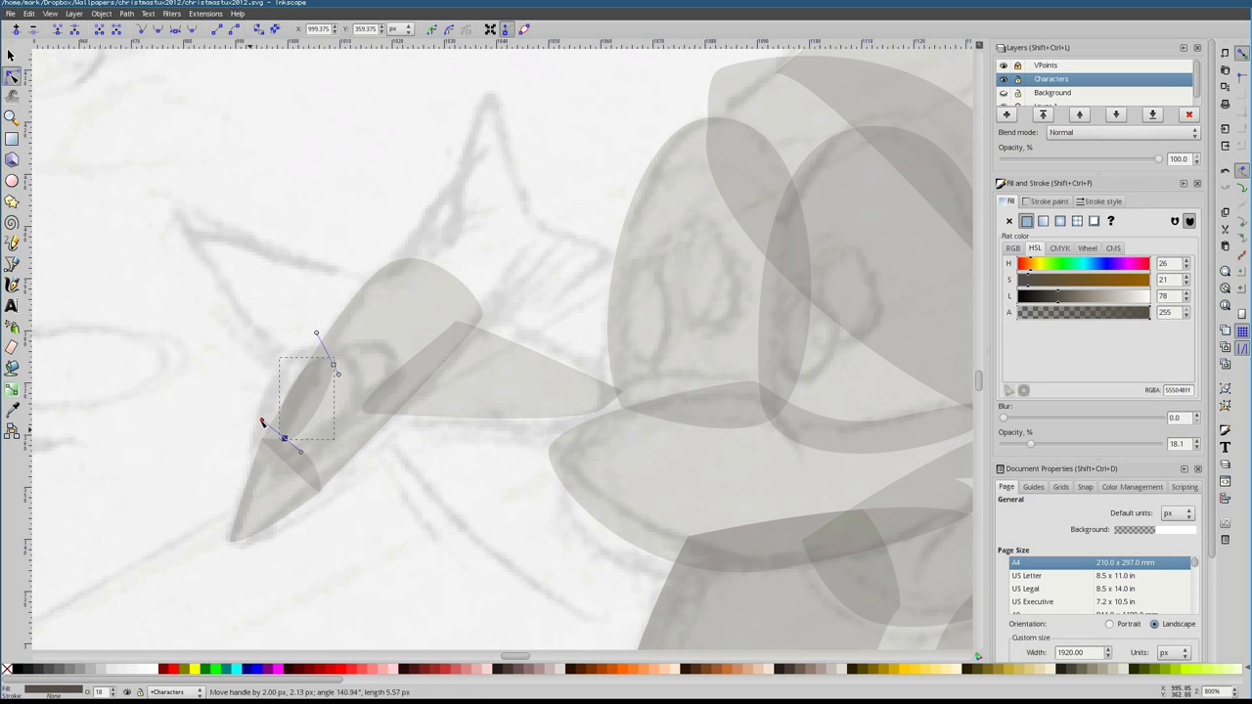
drag(323, 442, 309, 501)
key(Escape)
Trace the plane's two triangular wings
key(b)
click(303, 389)
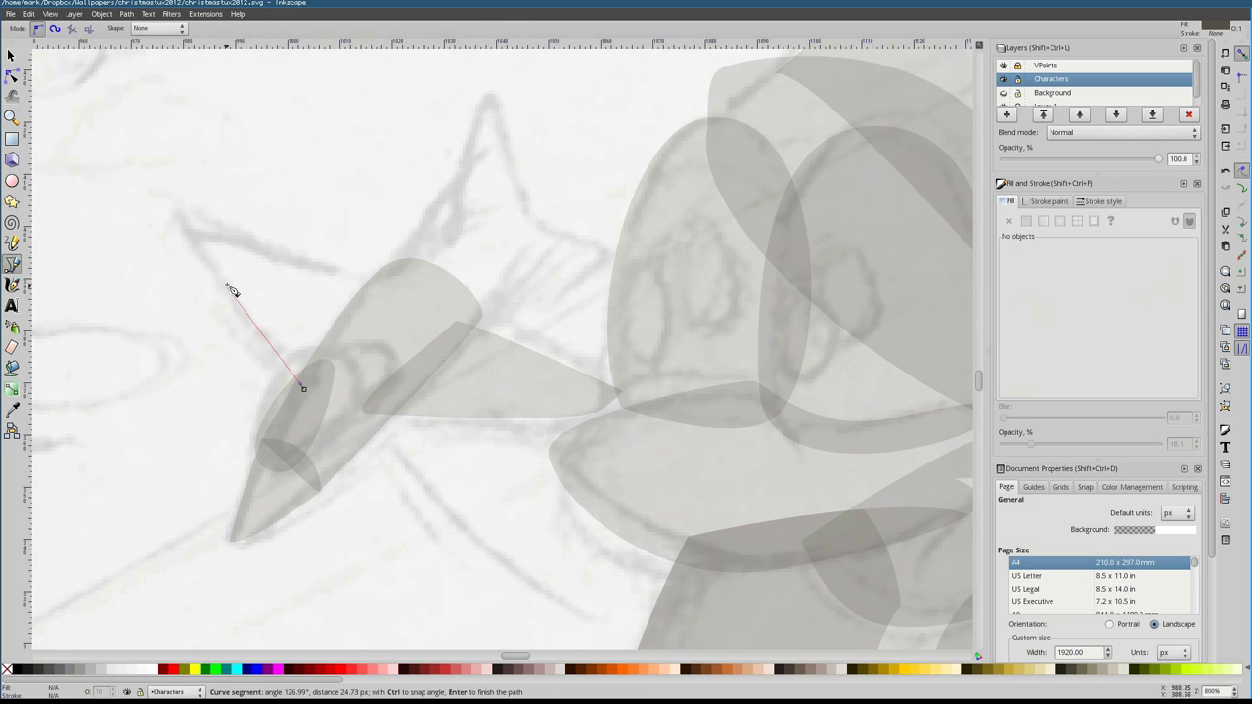
click(404, 313)
key(Return)
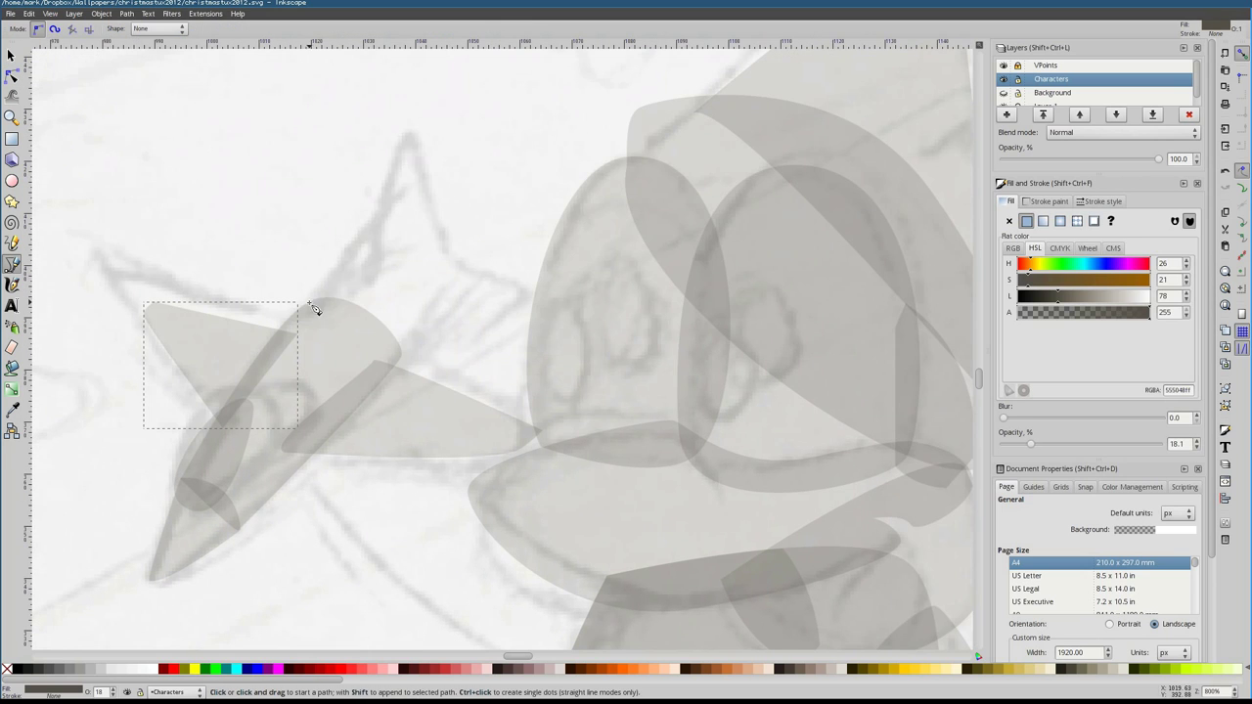
click(309, 304)
click(402, 354)
key(Return)
key(n)
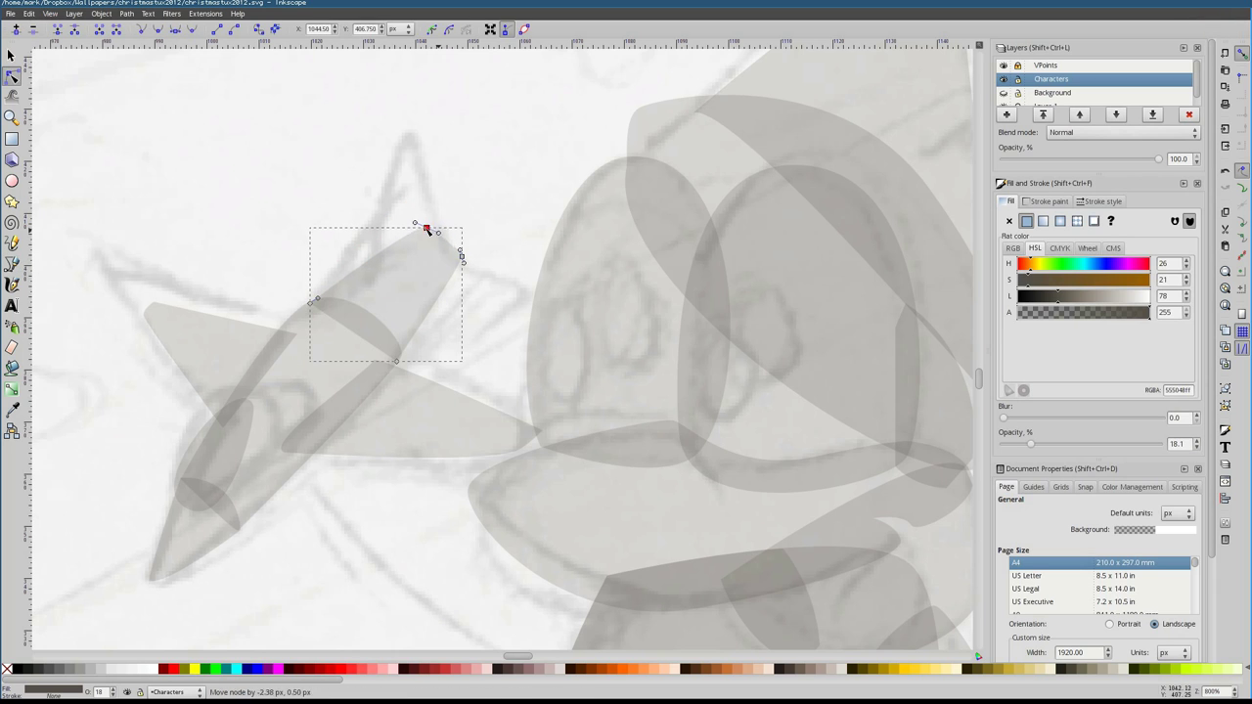
key(b)
Outline the plane's tall multi-cornered tail fin
click(453, 252)
click(519, 278)
click(436, 286)
click(453, 251)
click(363, 238)
click(417, 231)
click(399, 258)
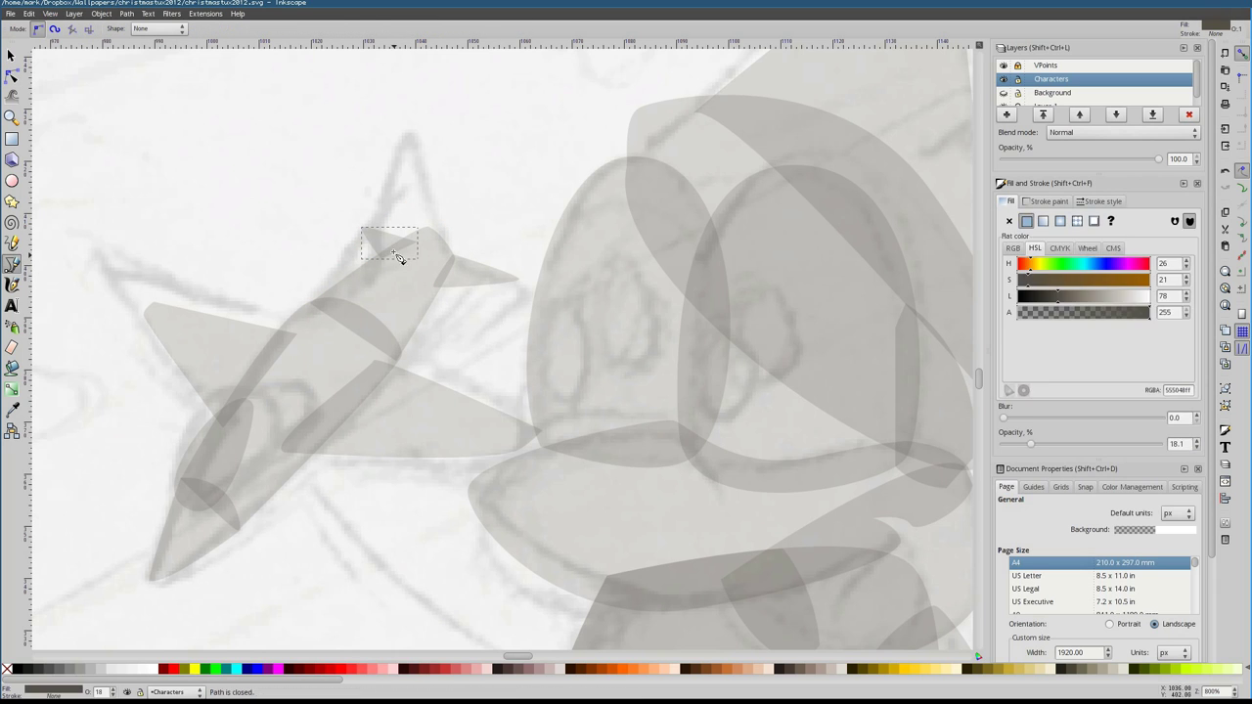
click(427, 231)
click(421, 148)
Reshape the fuselage's lower end and move the wing points into place
click(427, 231)
key(n)
click(251, 405)
drag(240, 387, 233, 375)
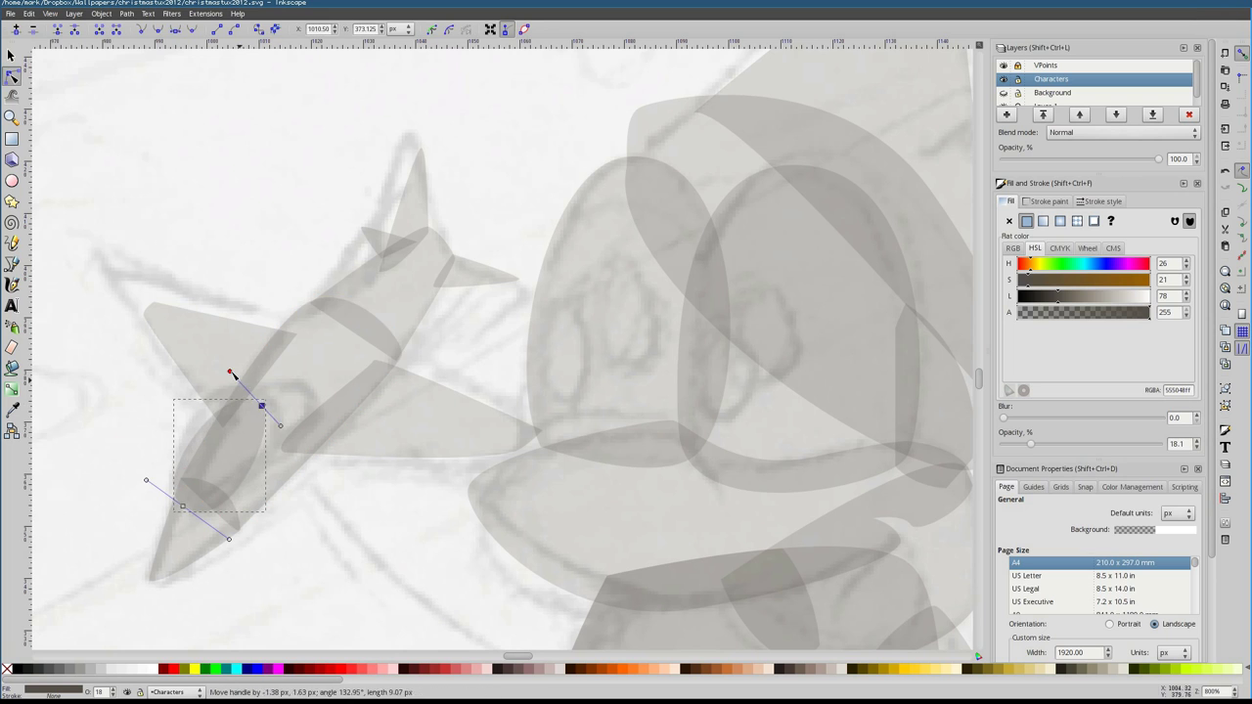
scroll(190, 209, down, 6)
scroll(431, 379, up, 4)
drag(441, 385, 428, 382)
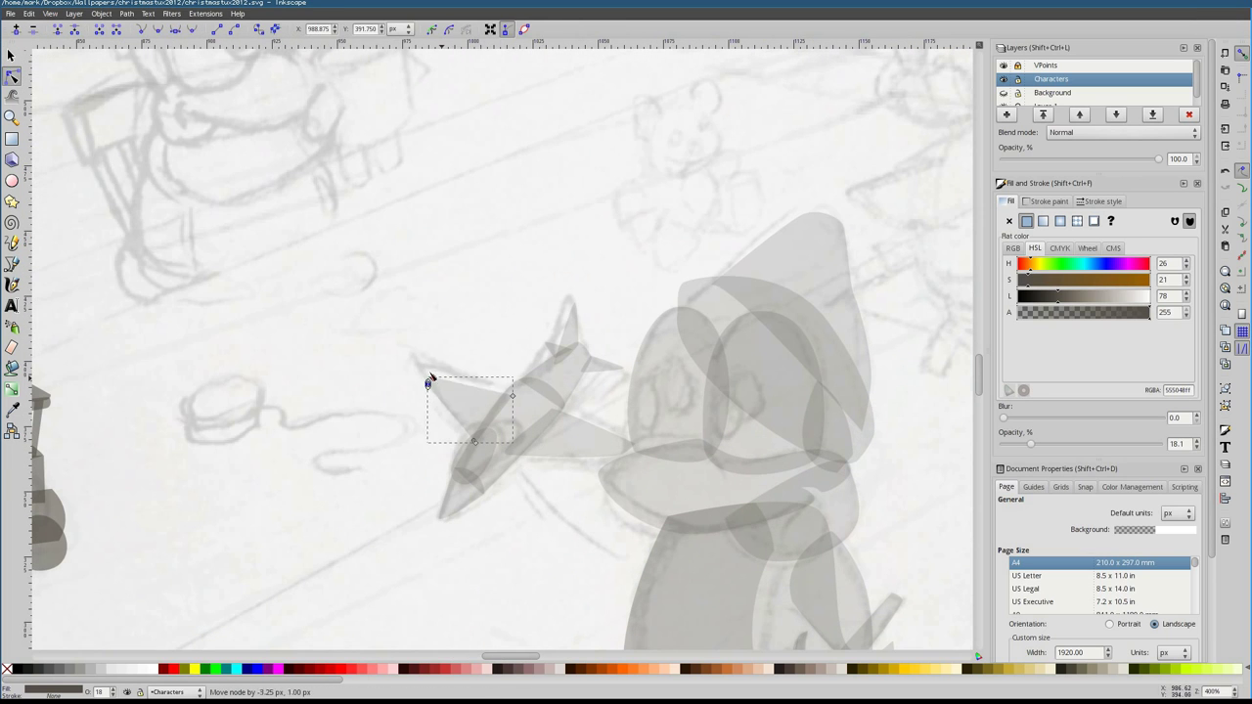
drag(632, 441, 520, 392)
Look over the finished plane, then select the penguin shape
scroll(425, 307, up, 2)
key(Escape)
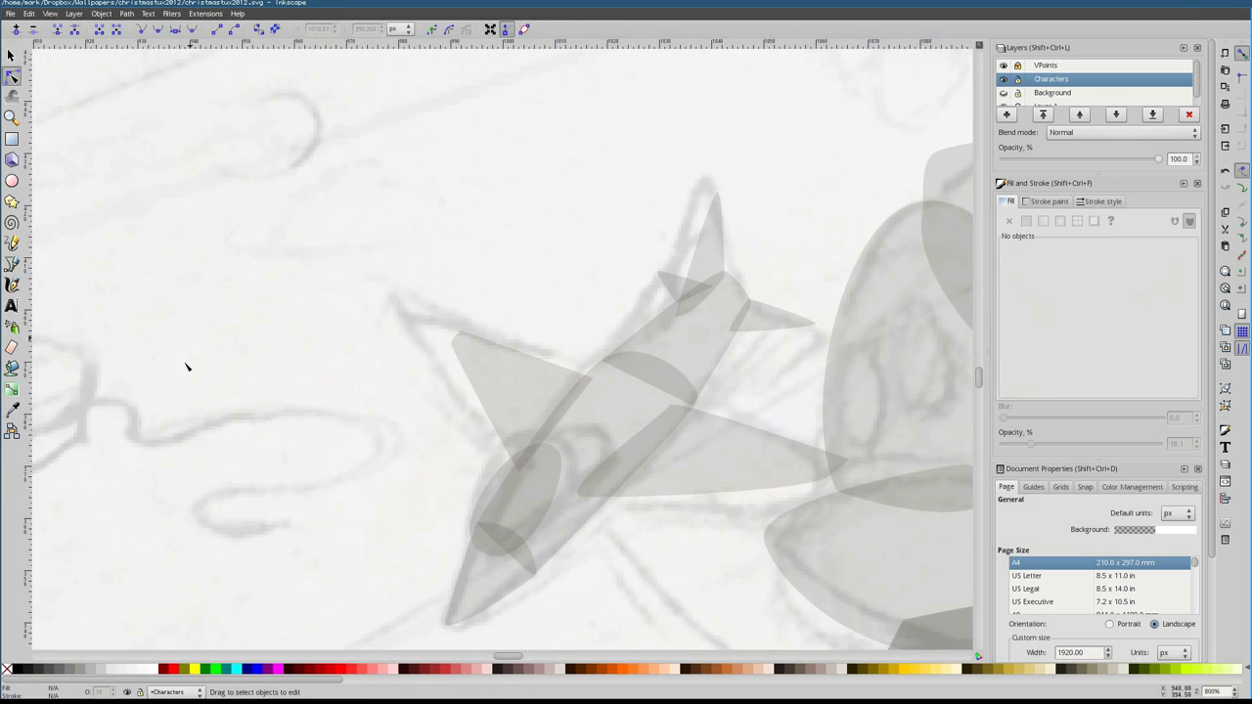
scroll(186, 367, down, 2)
click(362, 271)
scroll(554, 397, down, 2)
key(Escape)
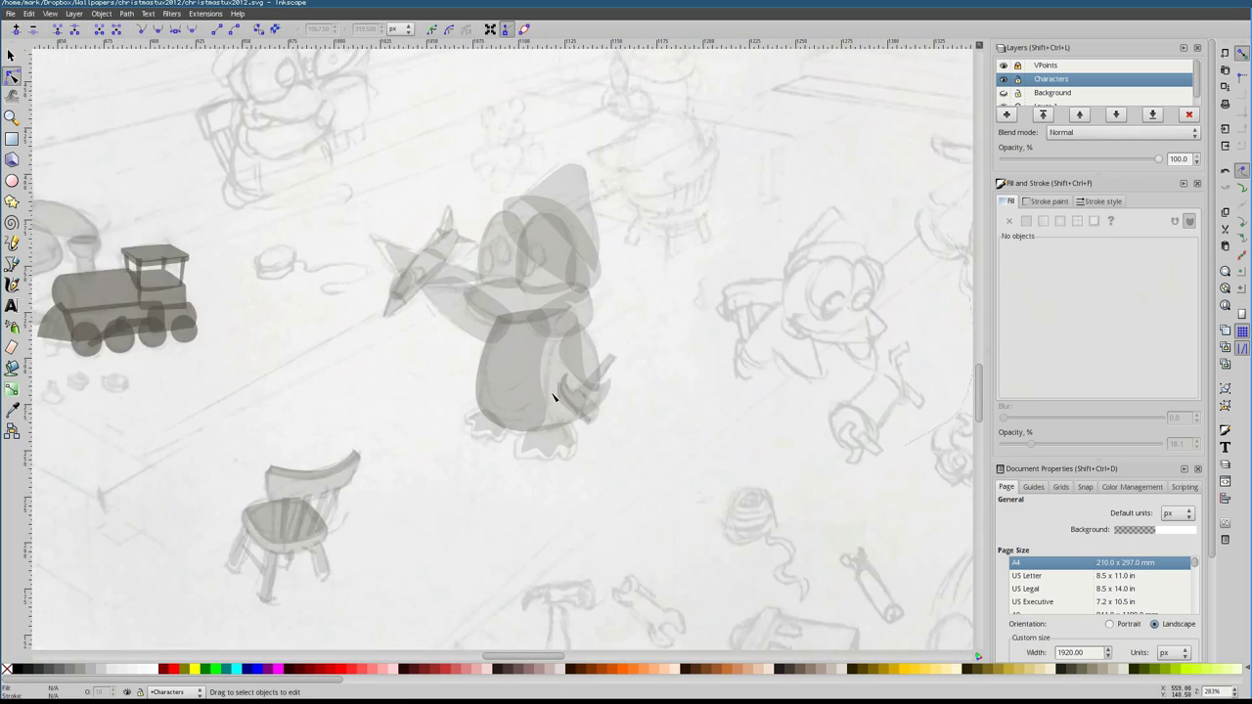
scroll(554, 396, up, 3)
click(582, 543)
Duplicate the left eye ellipse and reshape the copy into the right eye
drag(592, 552, 503, 503)
key(5)
key(s)
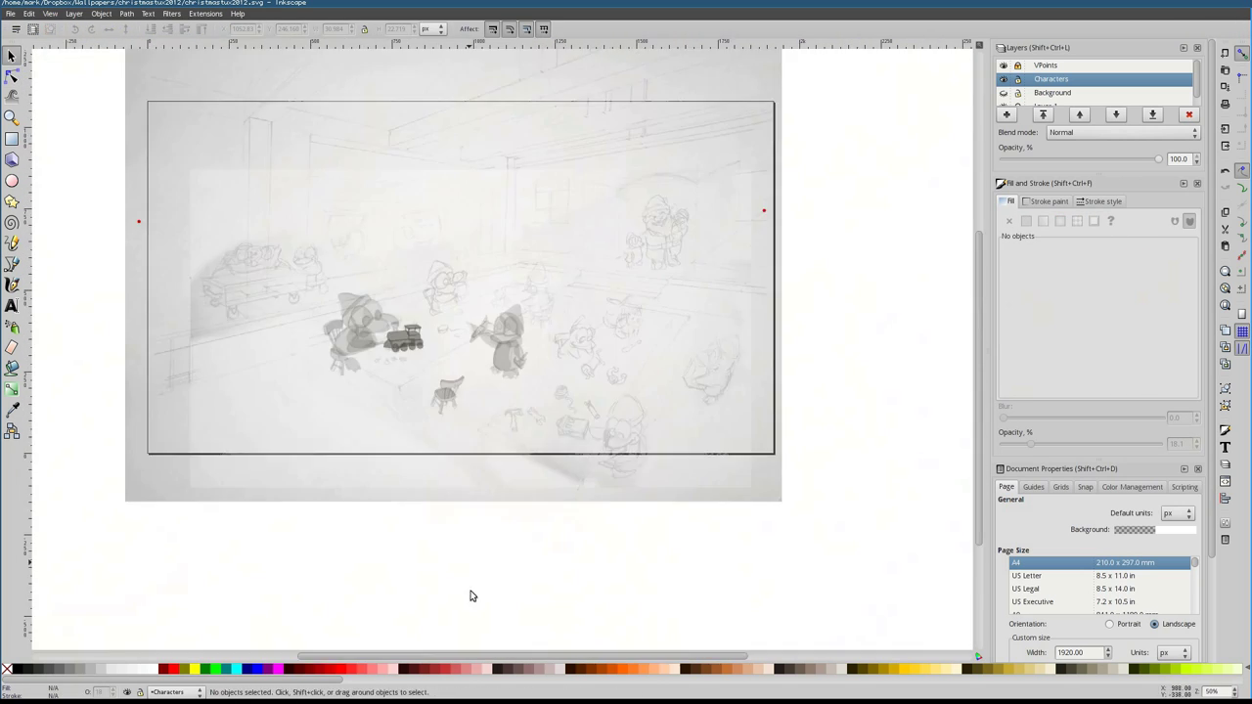
scroll(589, 366, up, 2)
scroll(572, 383, up, 3)
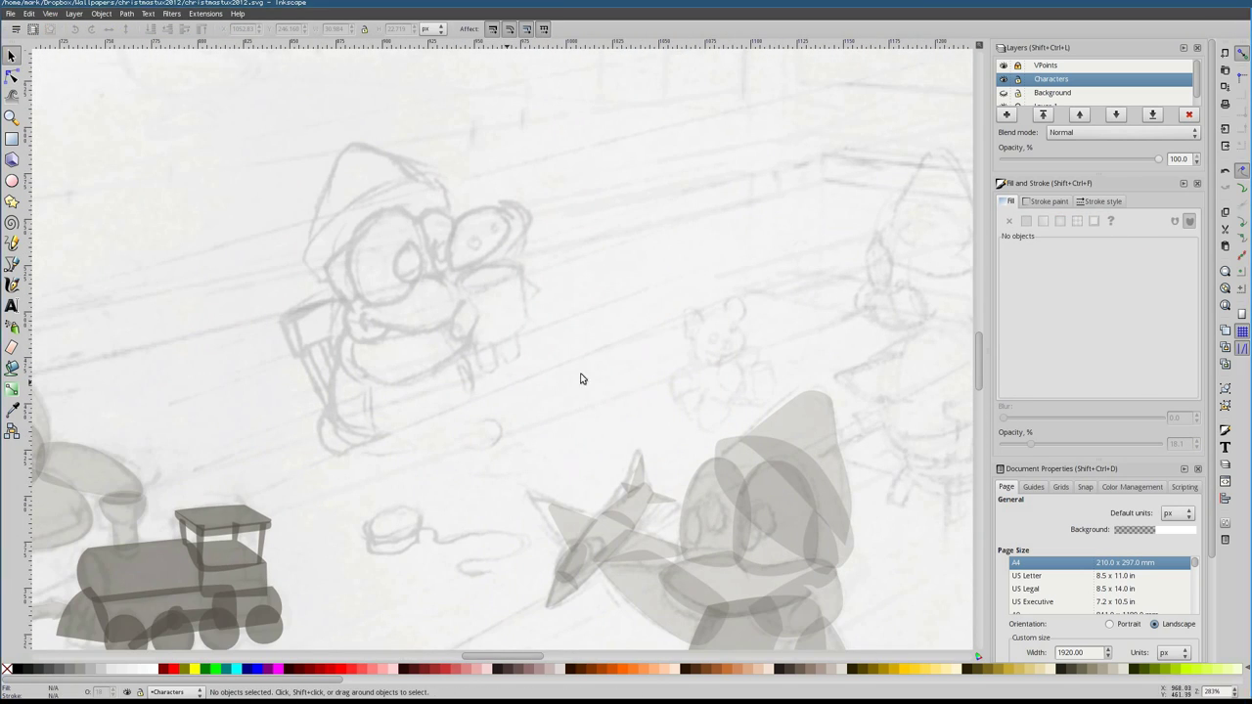
scroll(567, 381, up, 2)
key(n)
click(560, 271)
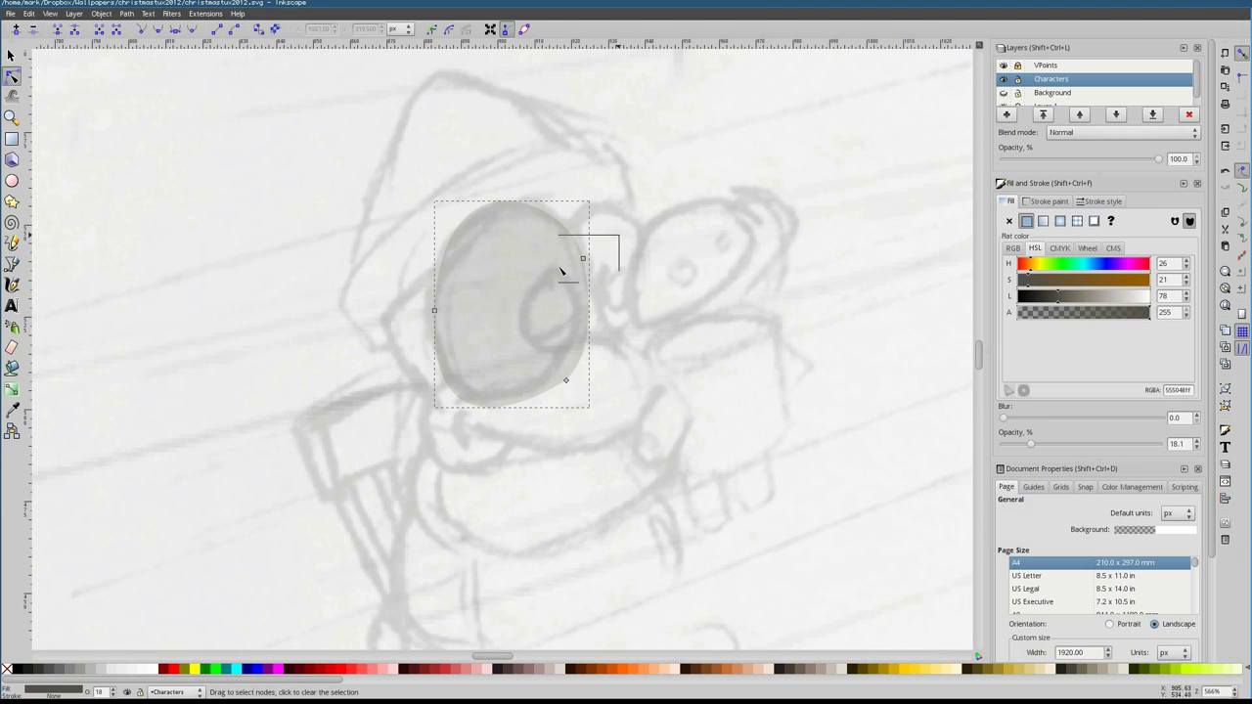
key(ctrl+d)
drag(657, 238, 596, 117)
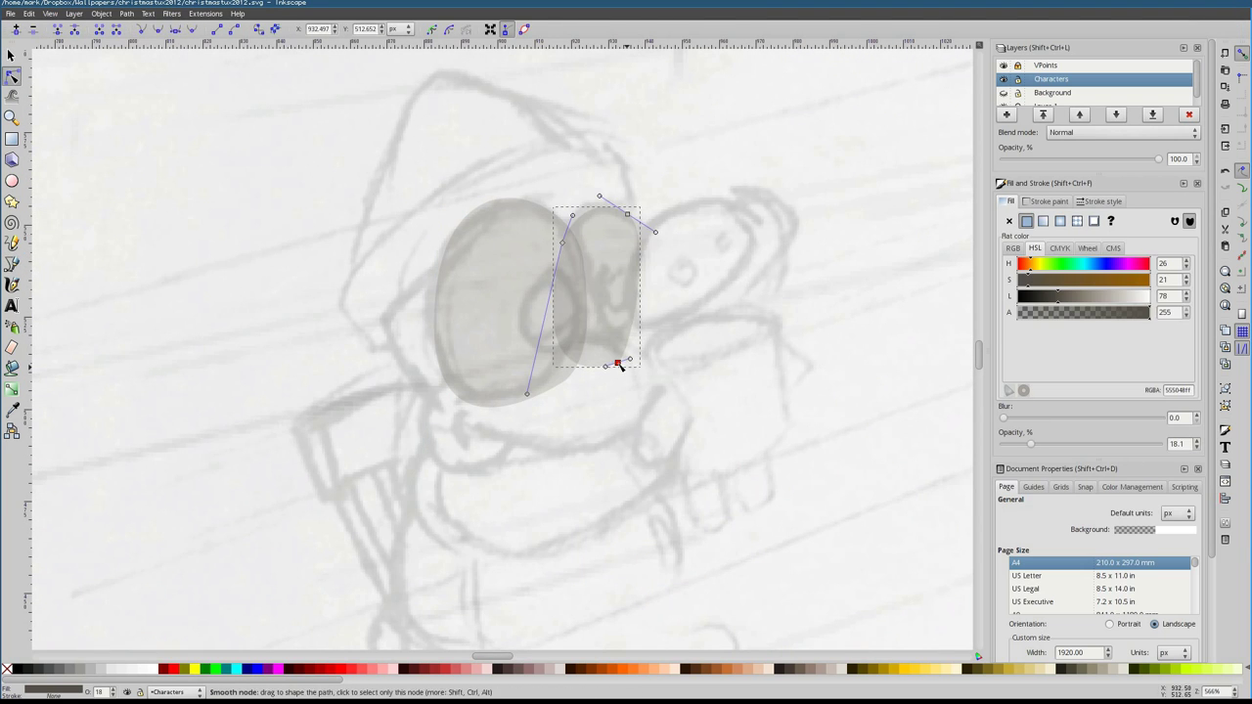
key(Escape)
Trace the curved beak and move the pupil into place inside the eye
key(Escape)
key(p)
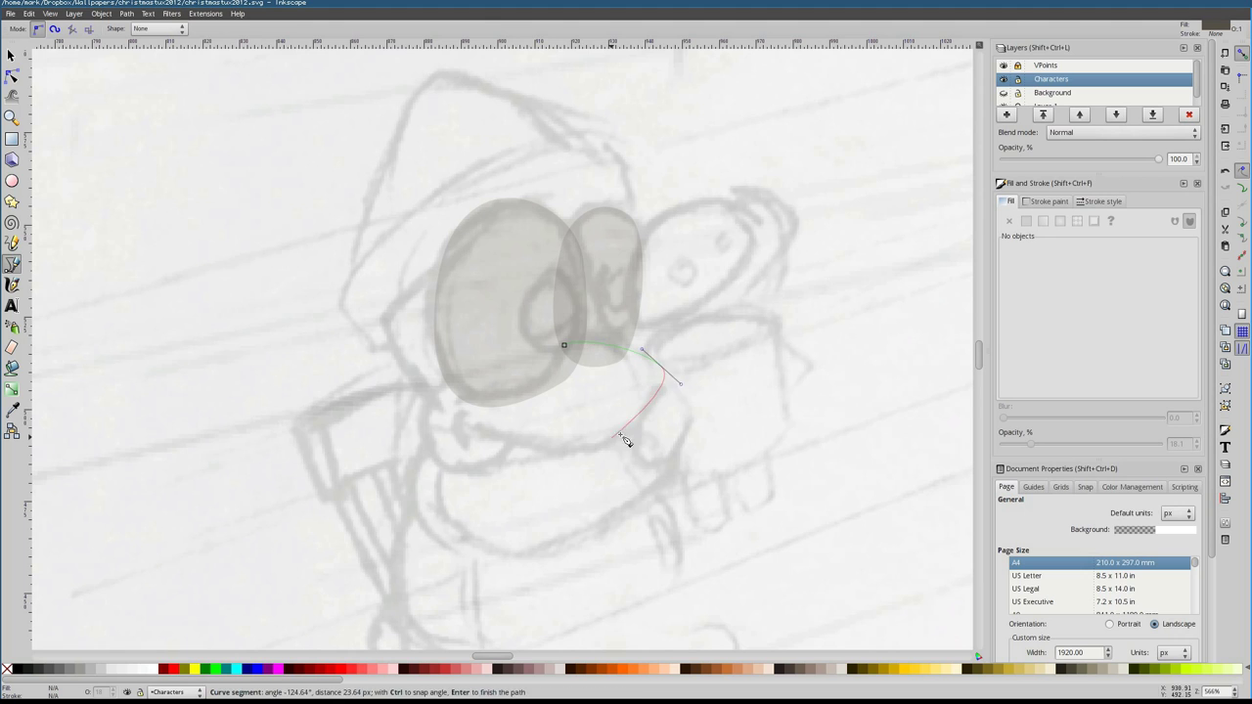
click(641, 450)
drag(564, 388, 502, 399)
key(Escape)
key(n)
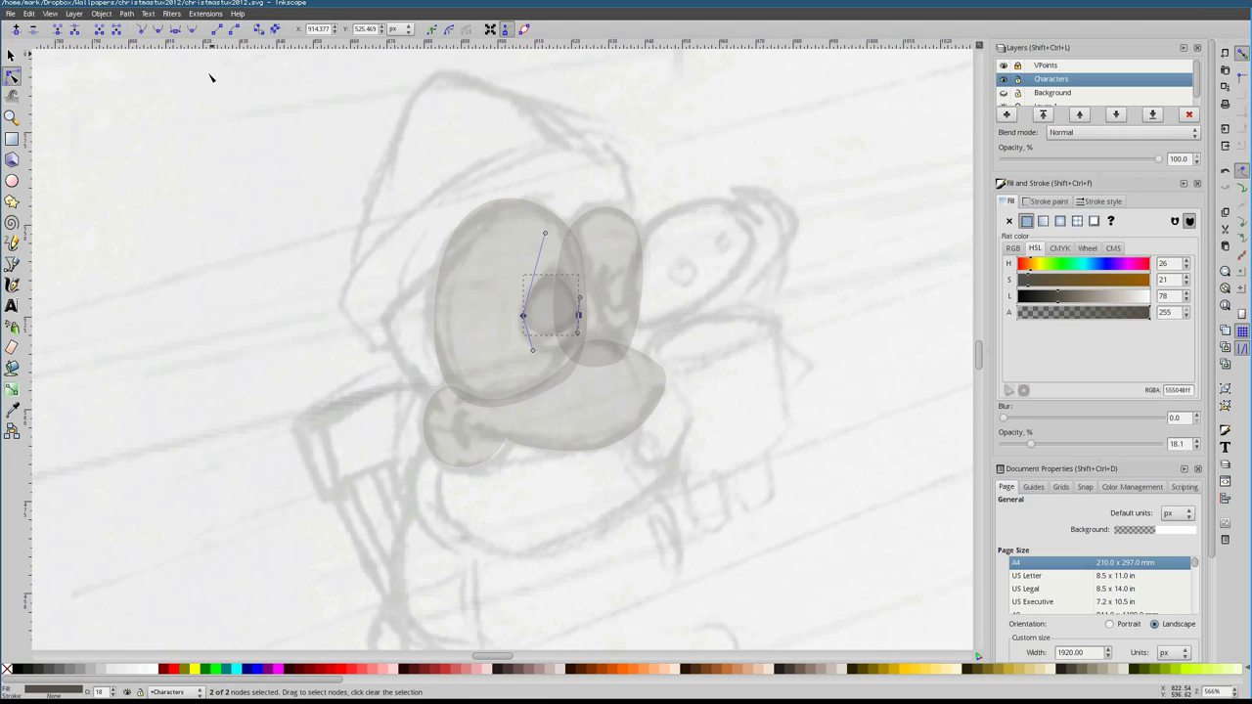
drag(533, 293, 638, 338)
key(Escape)
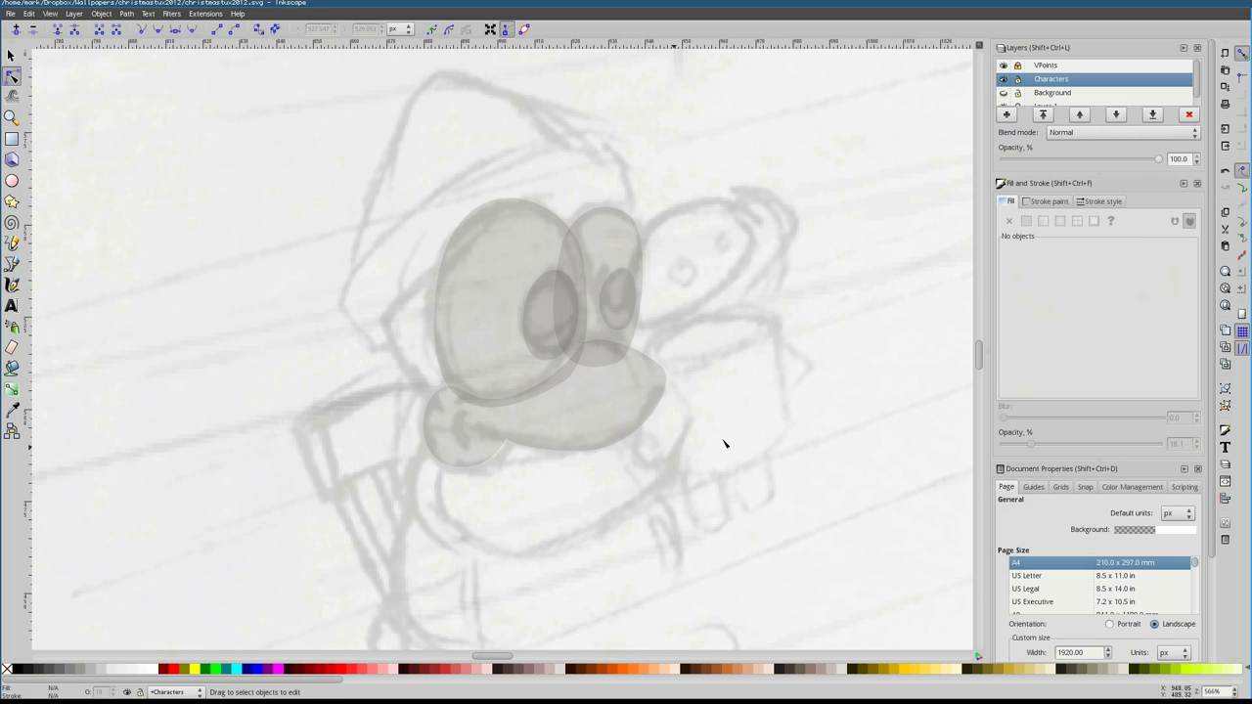
Adjust the leaf-shaped head piece and trace the broad hat outline across the top
scroll(724, 442, left, 1)
click(411, 330)
drag(412, 342, 413, 338)
key(b)
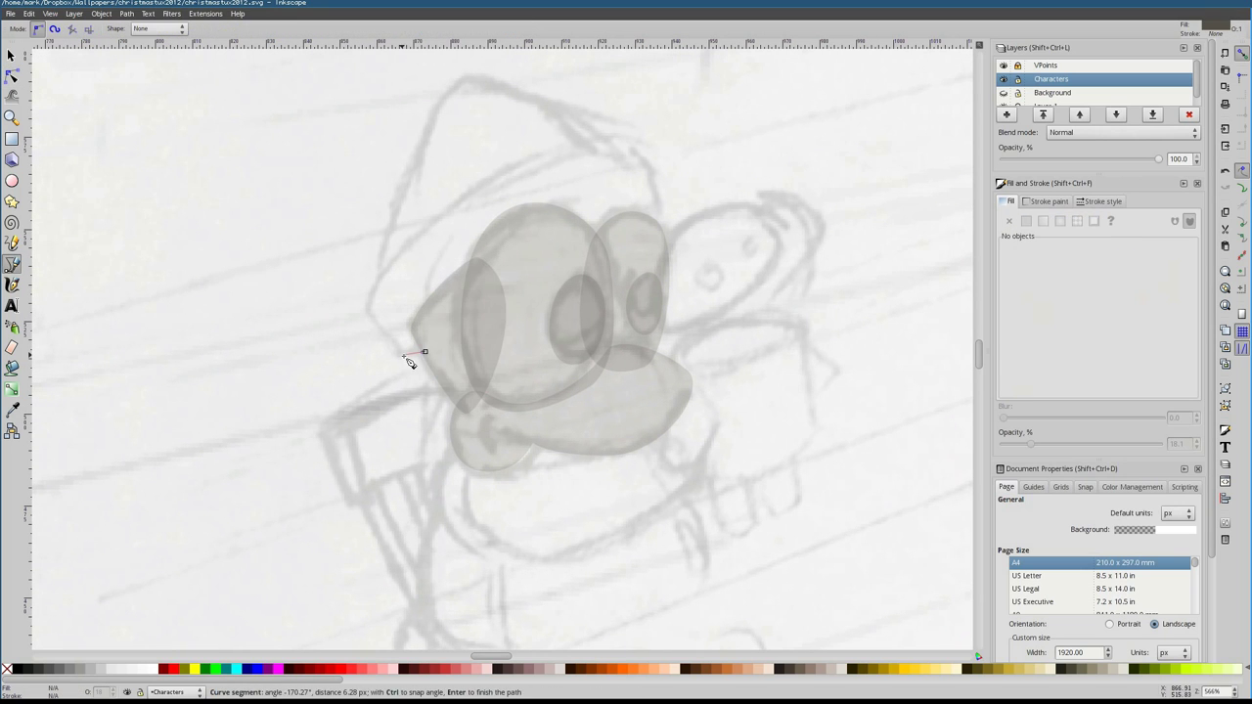
click(364, 311)
drag(555, 152, 702, 137)
click(653, 231)
click(364, 311)
key(n)
click(670, 198)
Reshape the hat and add a new curved hat path from its top
drag(661, 187, 466, 123)
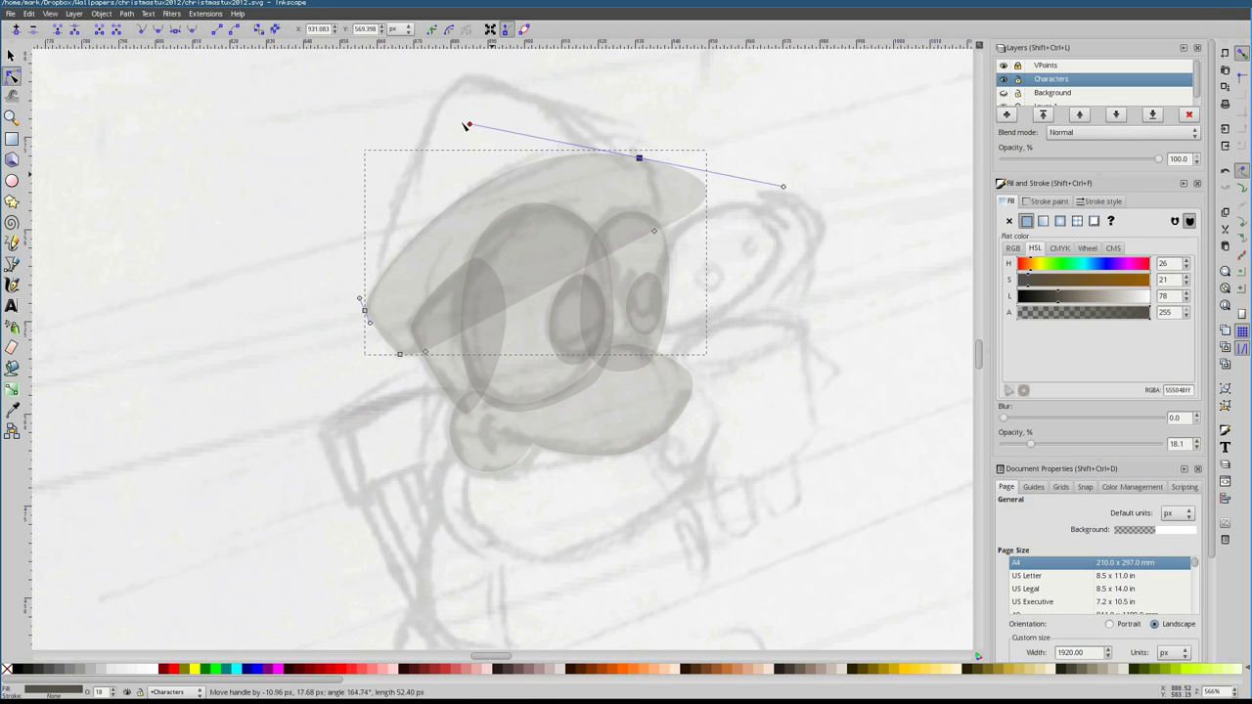
scroll(548, 294, up, 3)
key(b)
click(640, 300)
drag(466, 215, 464, 225)
key(Return)
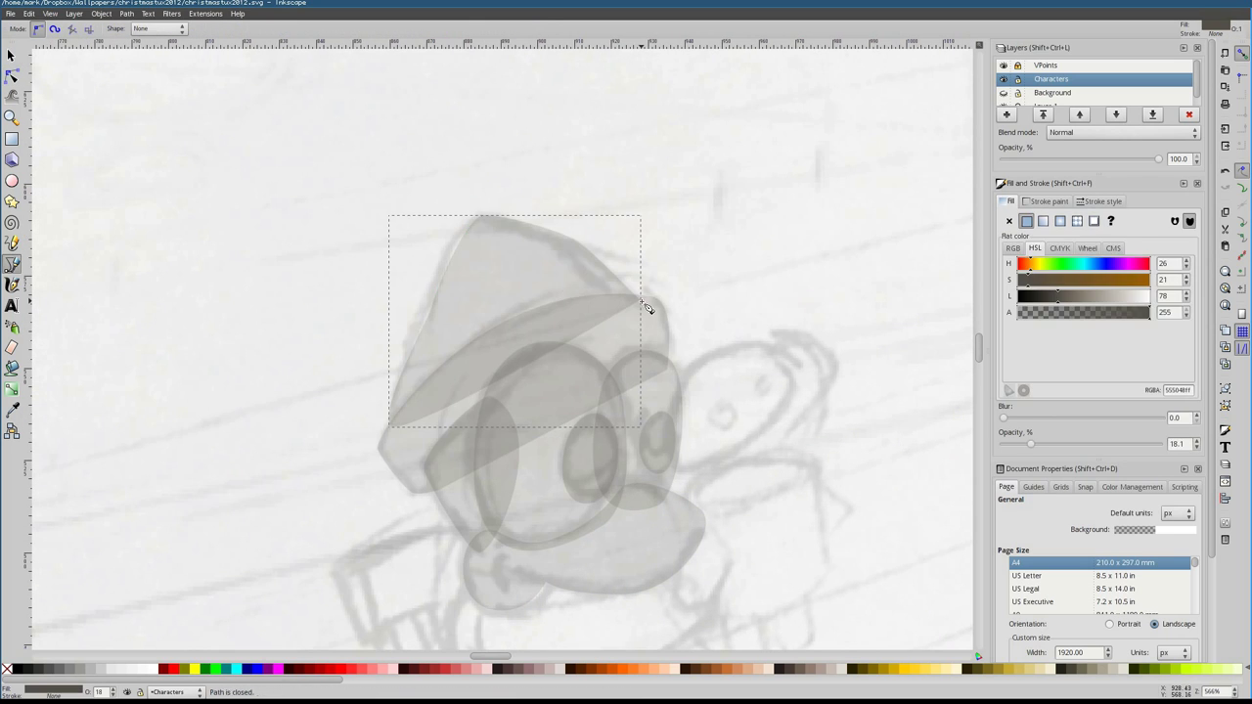
scroll(548, 352, down, 5)
scroll(547, 352, right, 4)
Draw a small curved shape beside the penguin's face
click(554, 360)
drag(558, 364, 562, 364)
key(n)
scroll(565, 364, up, 1)
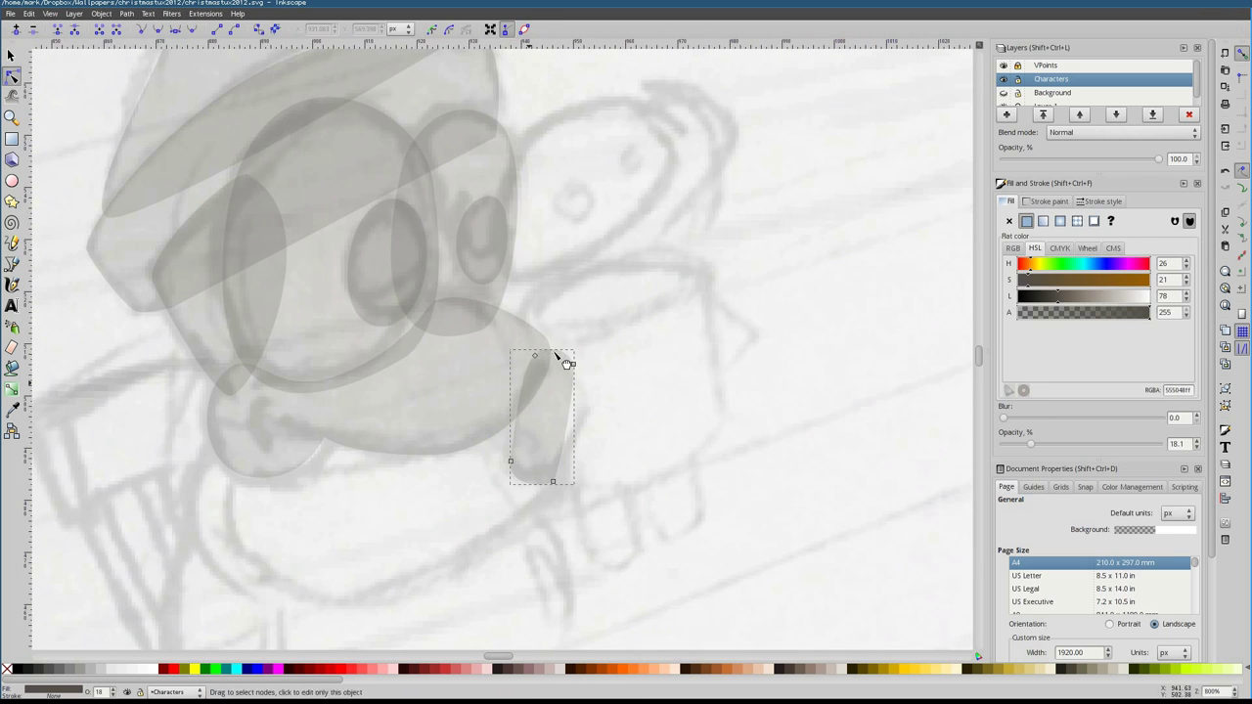
key(Escape)
key(b)
scroll(227, 304, up, 1)
scroll(227, 304, right, 2)
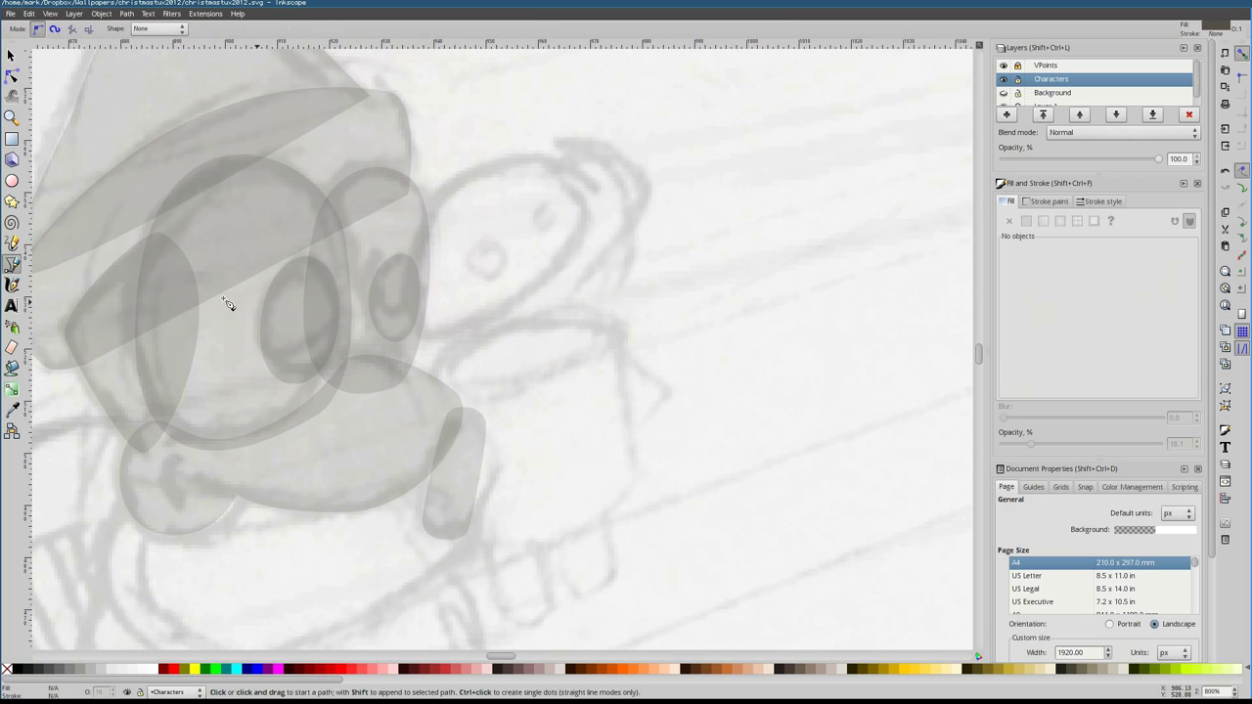
Trace the toy's cylindrical body with a curved top and rounded bottom edge
click(437, 522)
click(436, 367)
drag(613, 334, 672, 377)
key(n)
drag(573, 303, 656, 363)
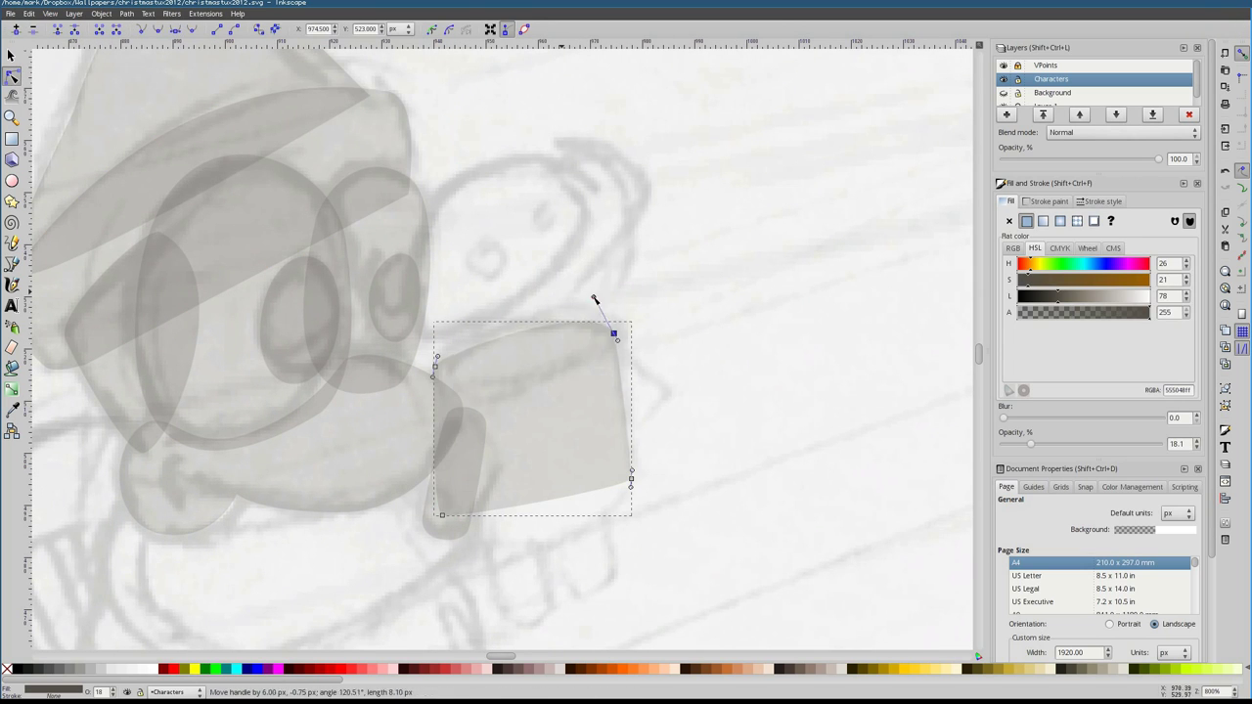
drag(436, 367, 434, 335)
drag(631, 487, 632, 514)
scroll(489, 440, down, 3)
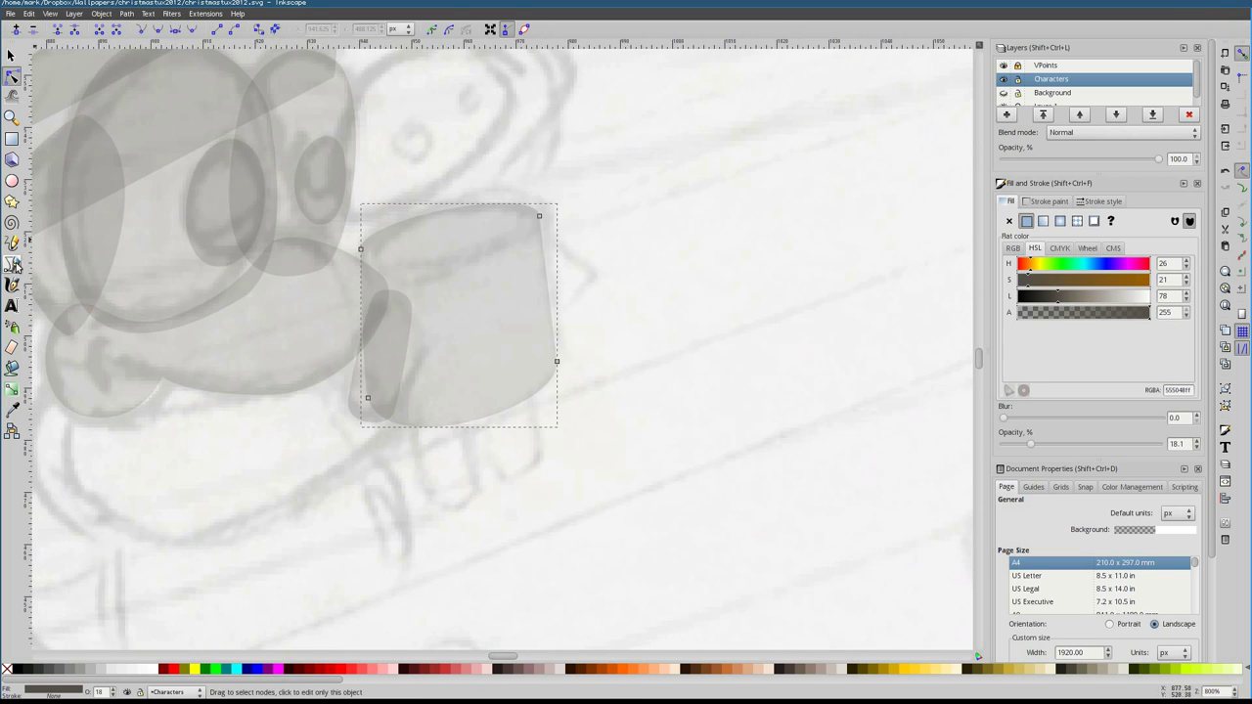
key(Escape)
Draw the toy's left leg as a four-cornered shape
key(b)
click(465, 411)
click(473, 492)
click(421, 496)
click(410, 421)
click(464, 411)
Round off the bottoms of both the left and right legs
key(n)
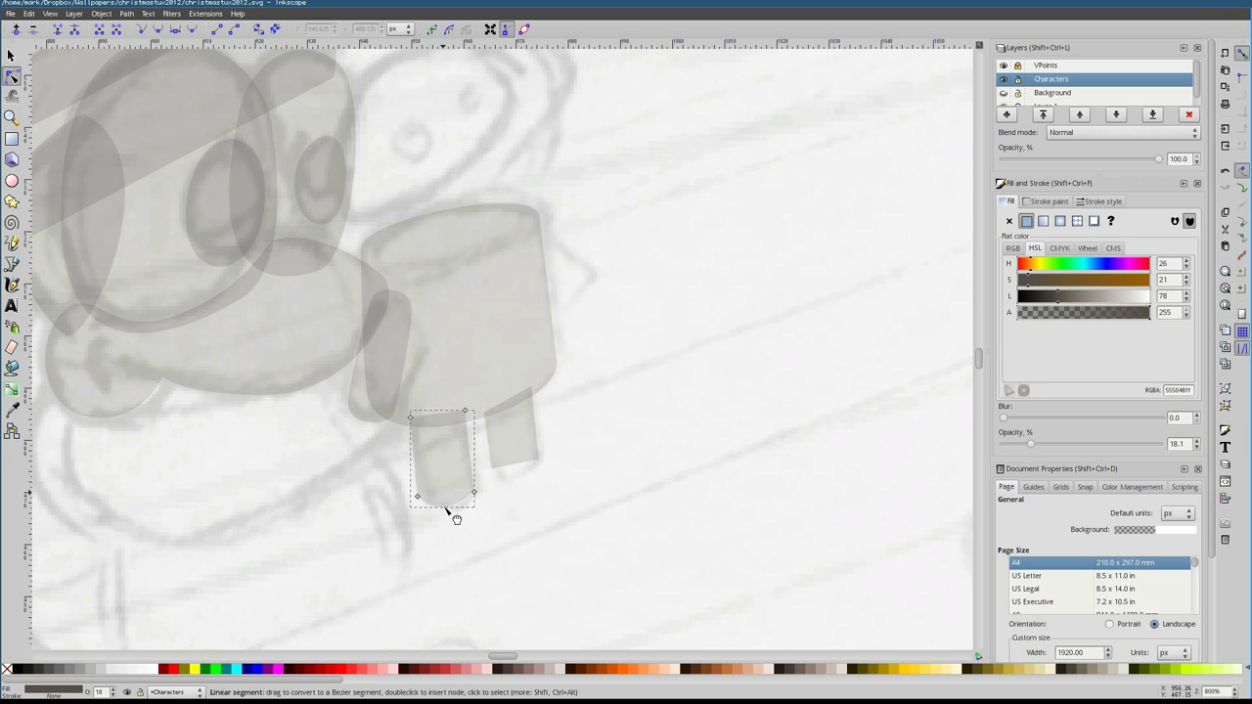
click(509, 431)
click(515, 465)
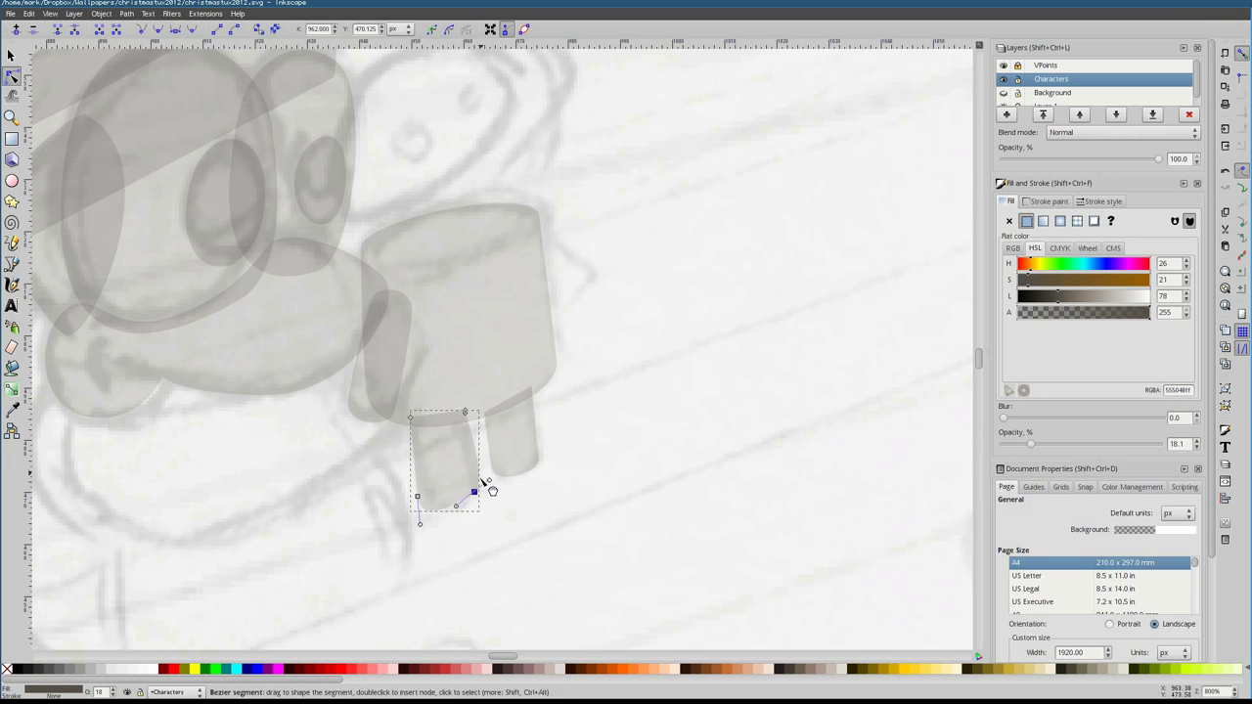
drag(456, 383, 476, 511)
click(514, 441)
drag(517, 343, 588, 465)
key(p)
key(Escape)
Close the small side shape on the toy and adjust its nodes
scroll(544, 274, up, 1)
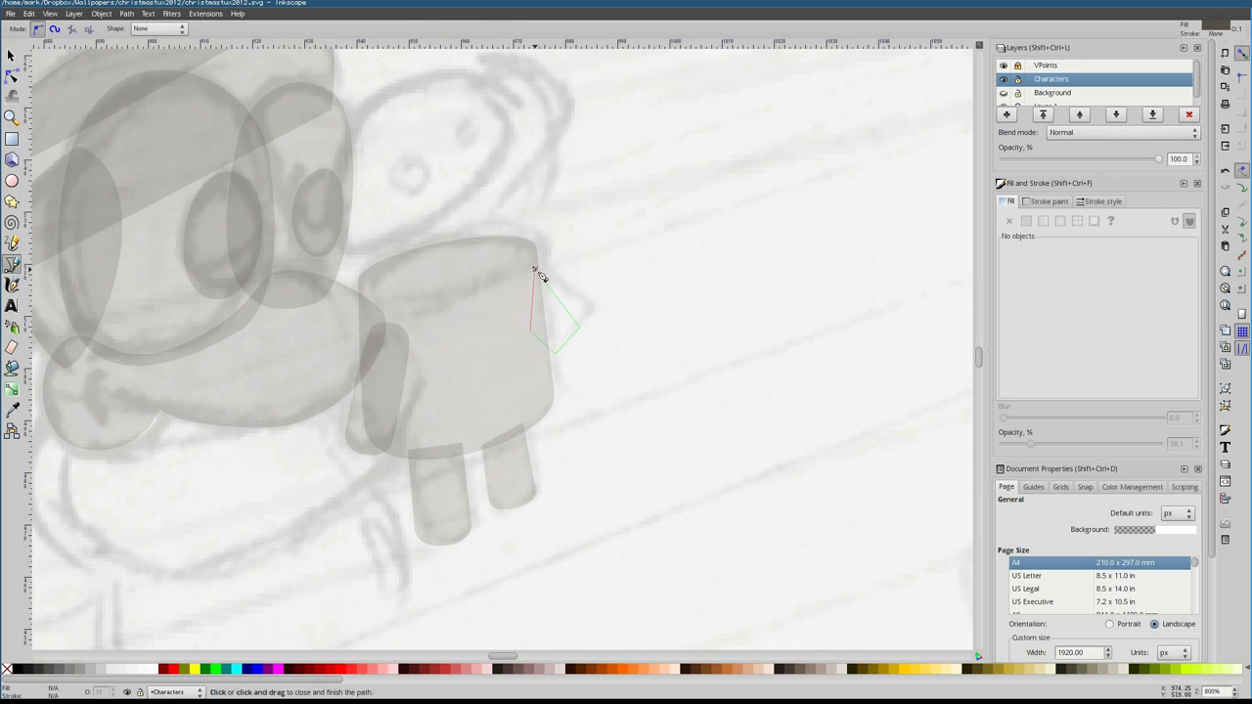
click(537, 273)
key(n)
drag(643, 282, 548, 389)
click(545, 322)
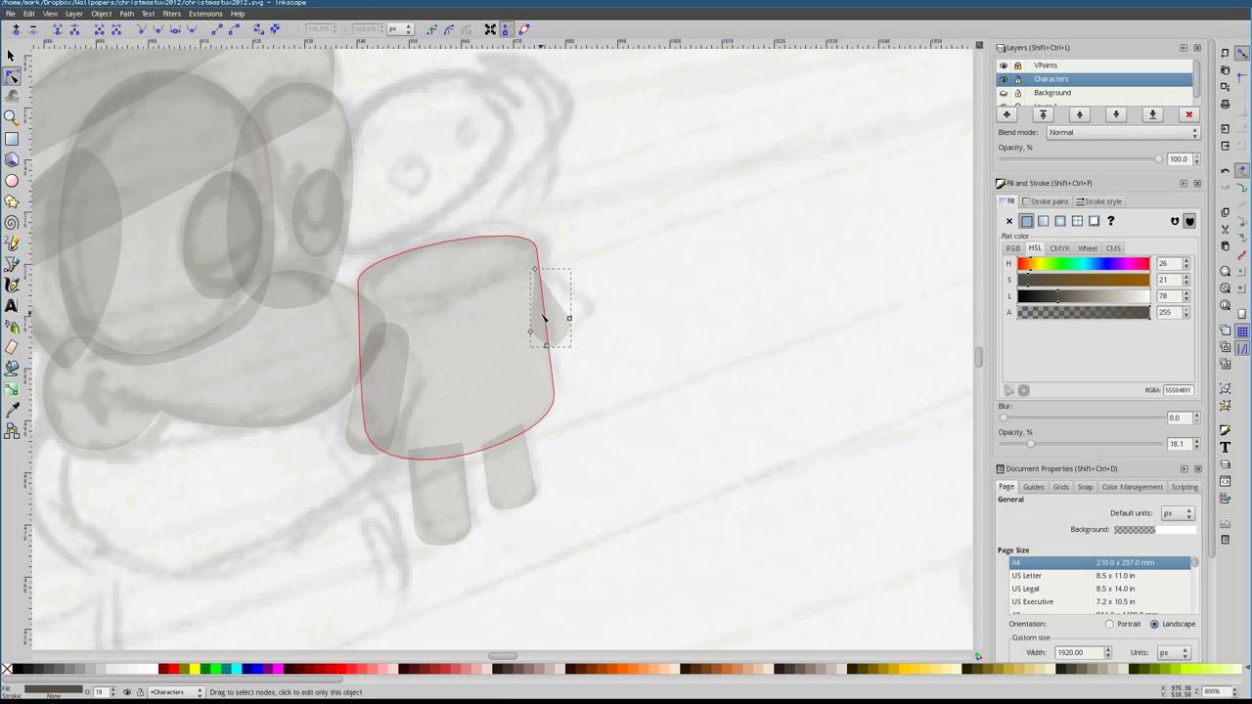
key(p)
key(Escape)
Close the toy's lid shape and check it together with the body
scroll(250, 371, up, 3)
click(339, 361)
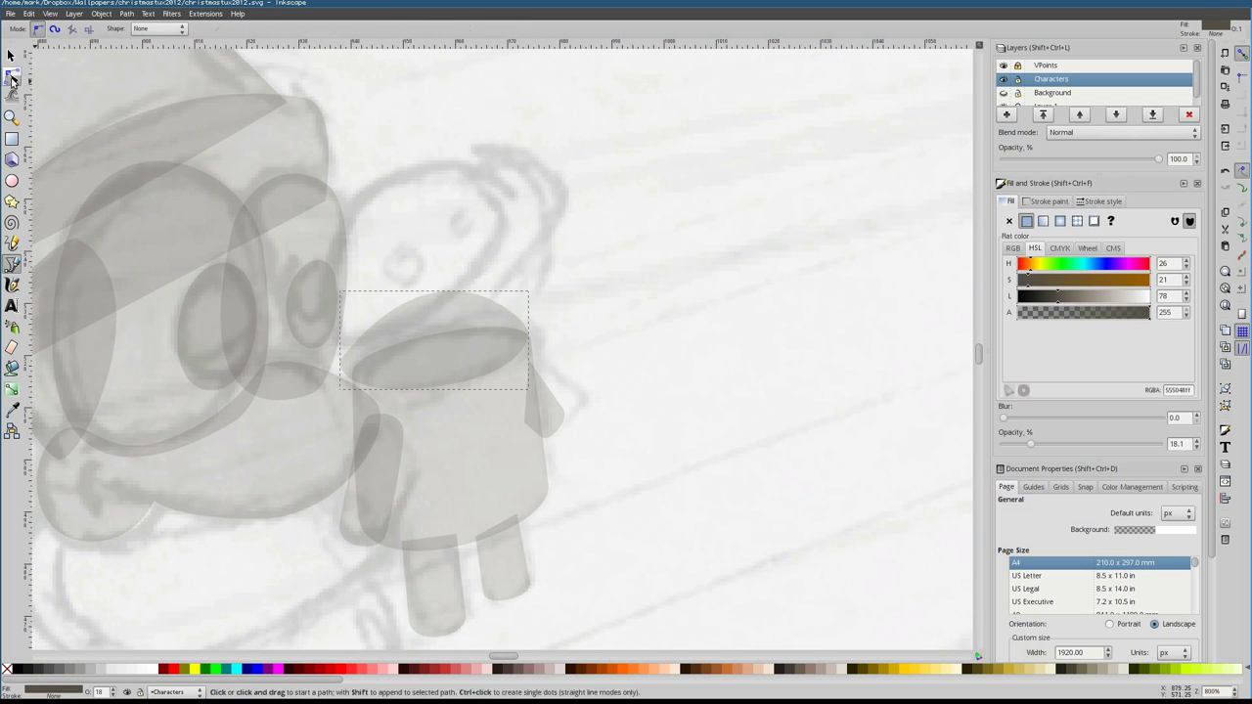
key(s)
shift+click(537, 372)
key(Escape)
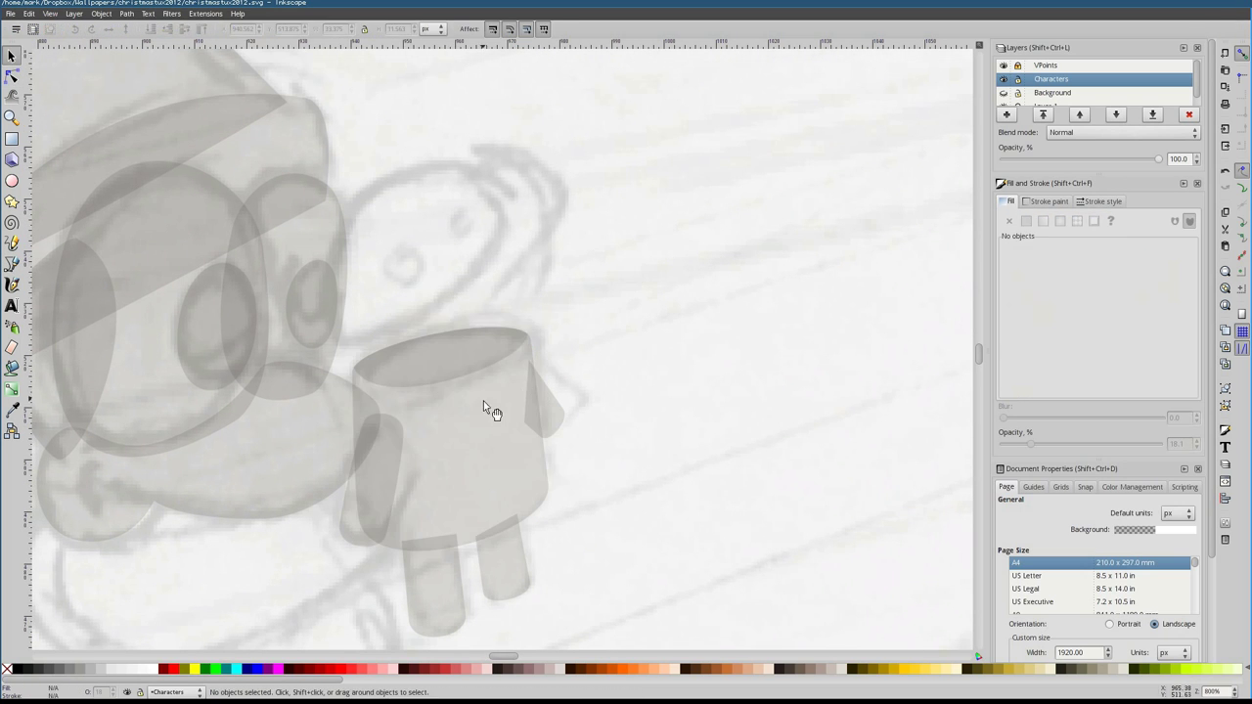
click(456, 382)
Trace the toy's oval head with a curved final segment
key(b)
click(336, 342)
scroll(446, 306, up, 3)
click(550, 311)
drag(371, 436, 229, 445)
key(n)
key(Escape)
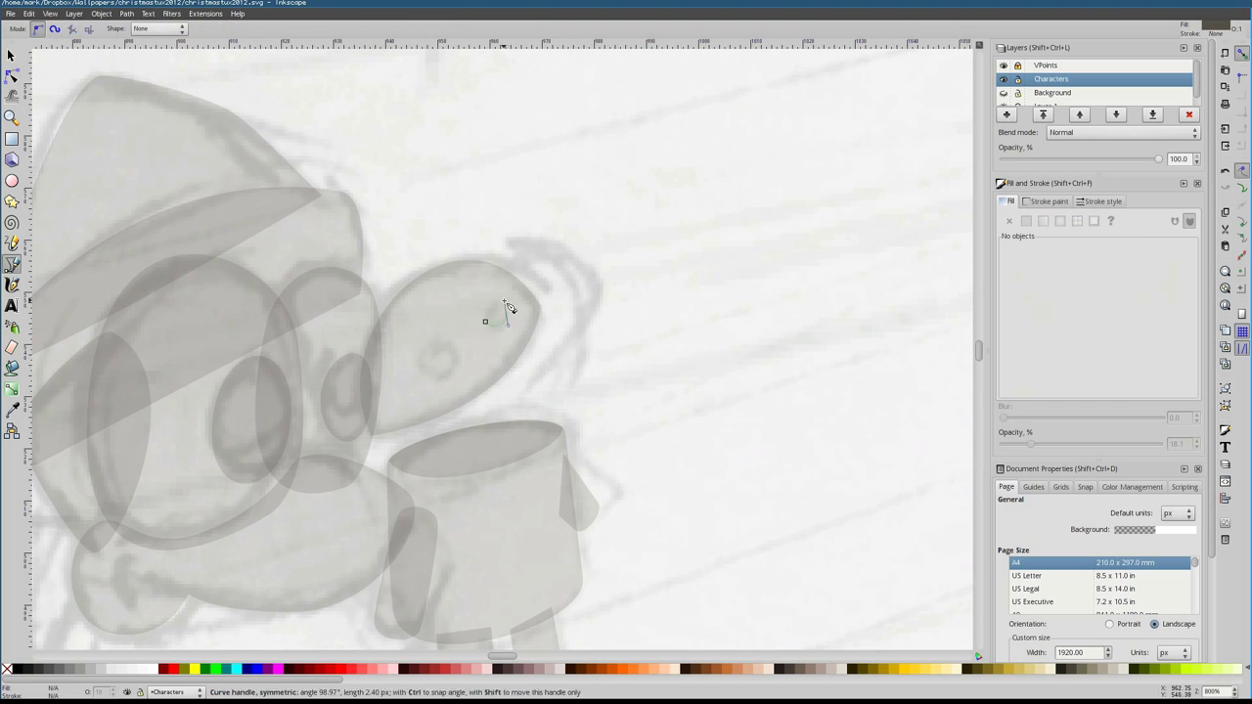
Check the toy's eye dot, then draw a curved shape below the penguin's face
click(439, 362)
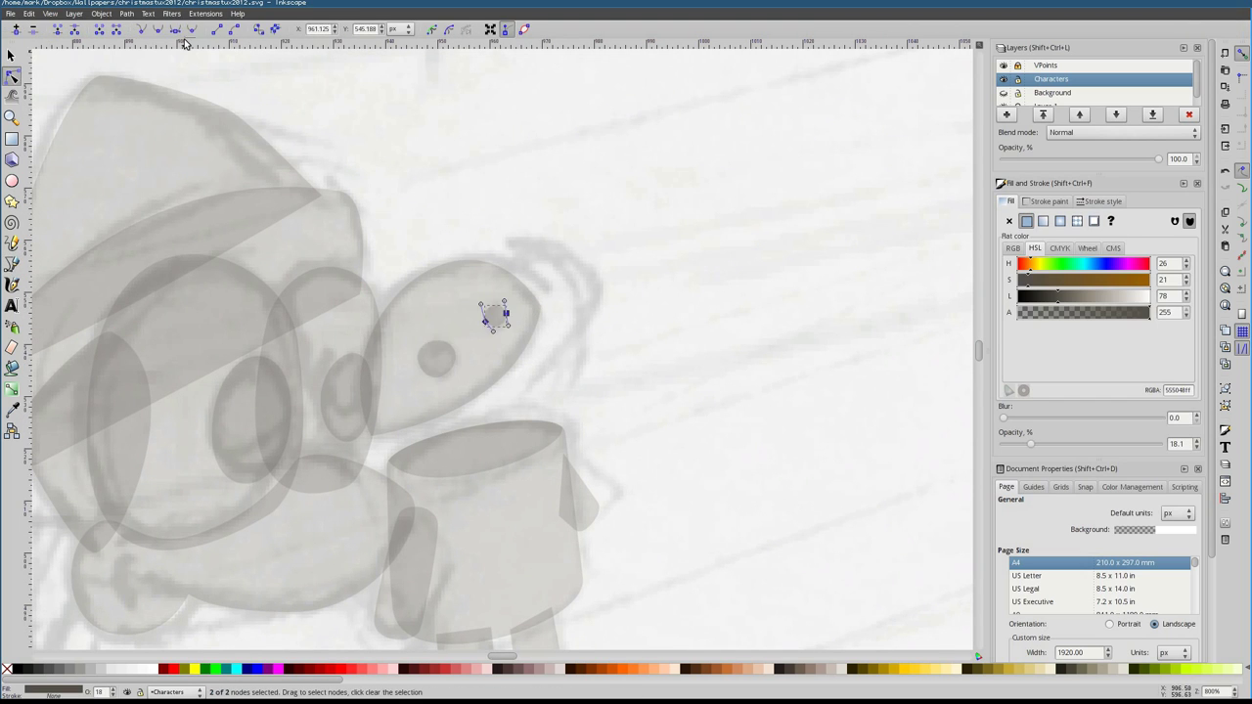
key(Escape)
key(b)
scroll(531, 419, down, 3)
scroll(316, 475, up, 2)
click(315, 392)
drag(552, 409, 562, 380)
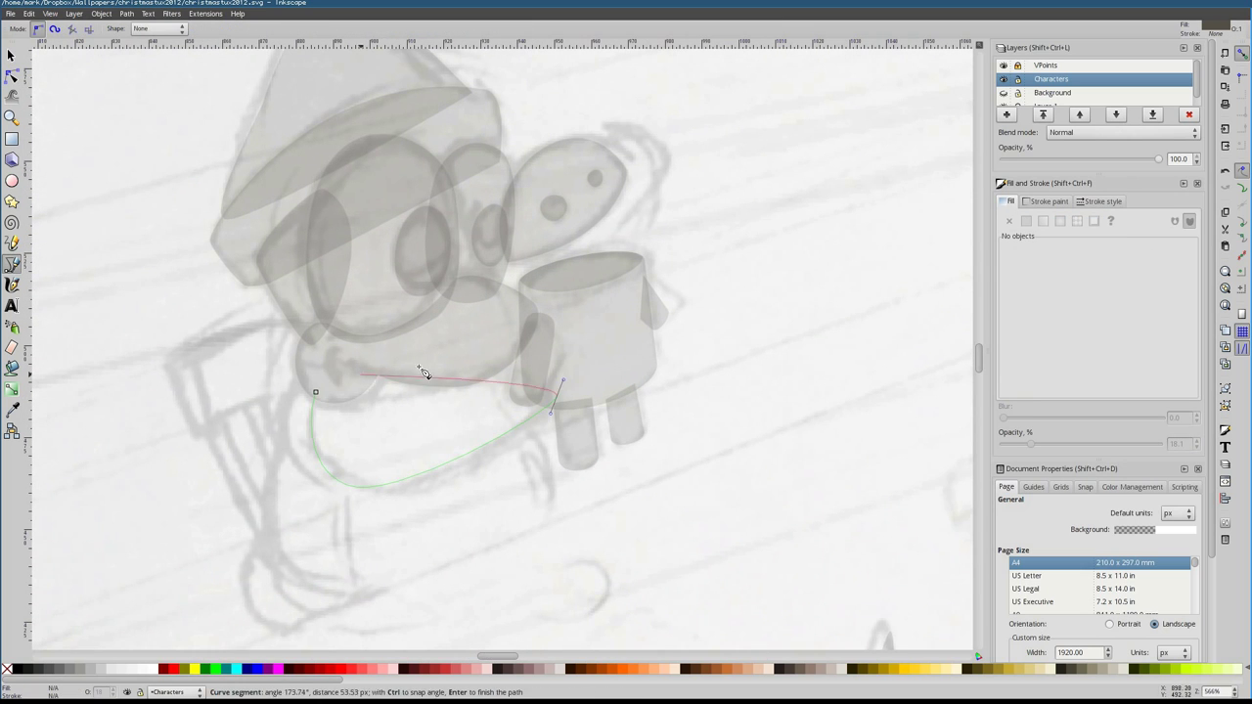
click(315, 392)
Reshape the left curve of the new shape under the face with the Node tool
key(n)
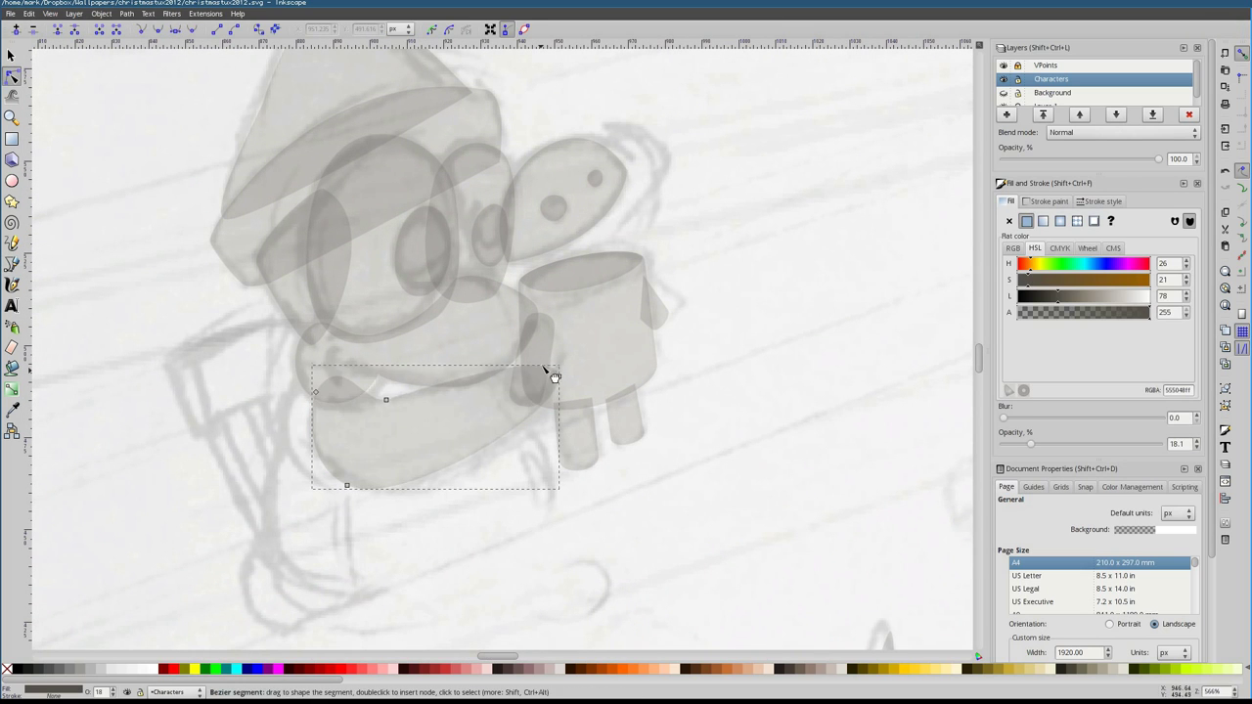
key(Escape)
click(447, 391)
click(411, 446)
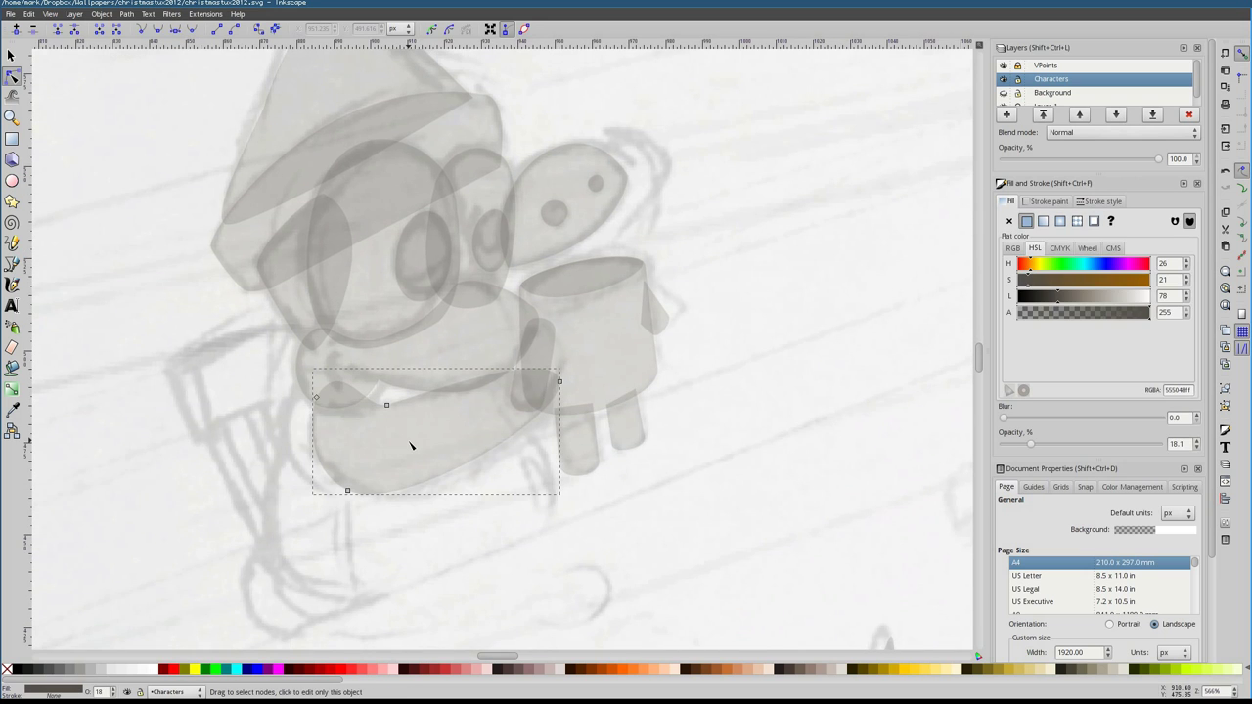
click(316, 397)
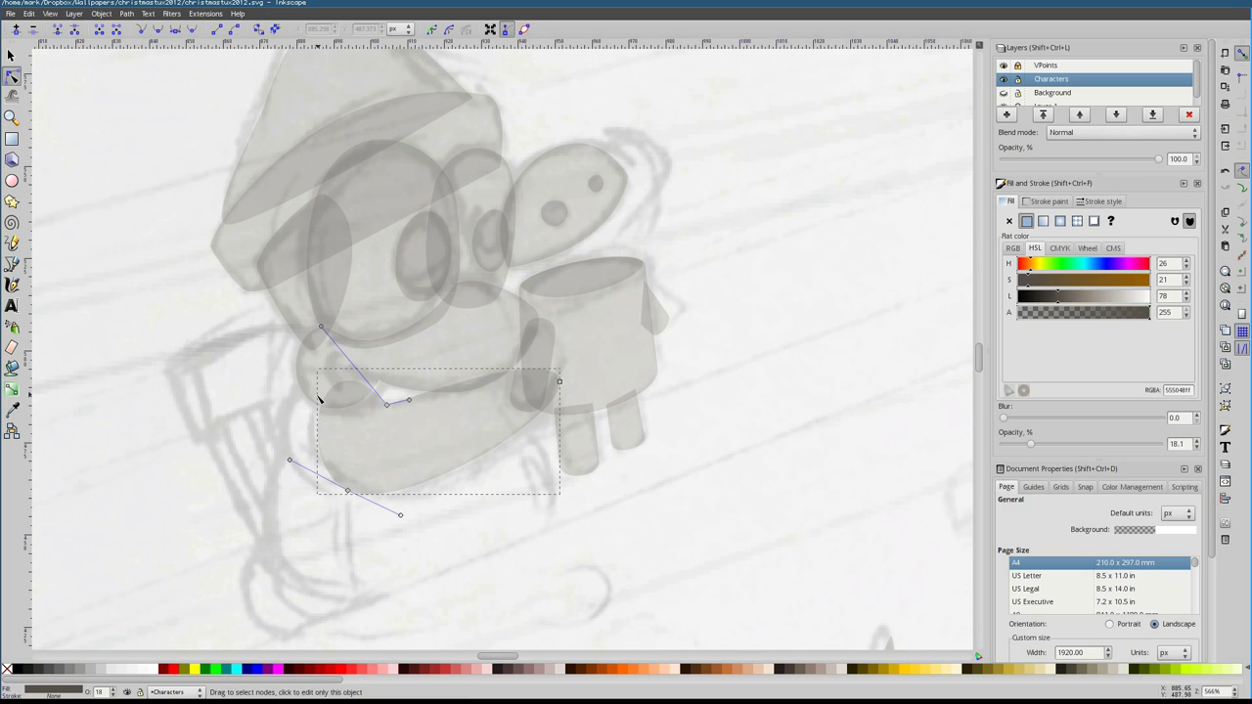
drag(407, 409, 294, 401)
scroll(293, 401, left, 2)
Outline the penguin's curved body and start a front panel over it
click(586, 313)
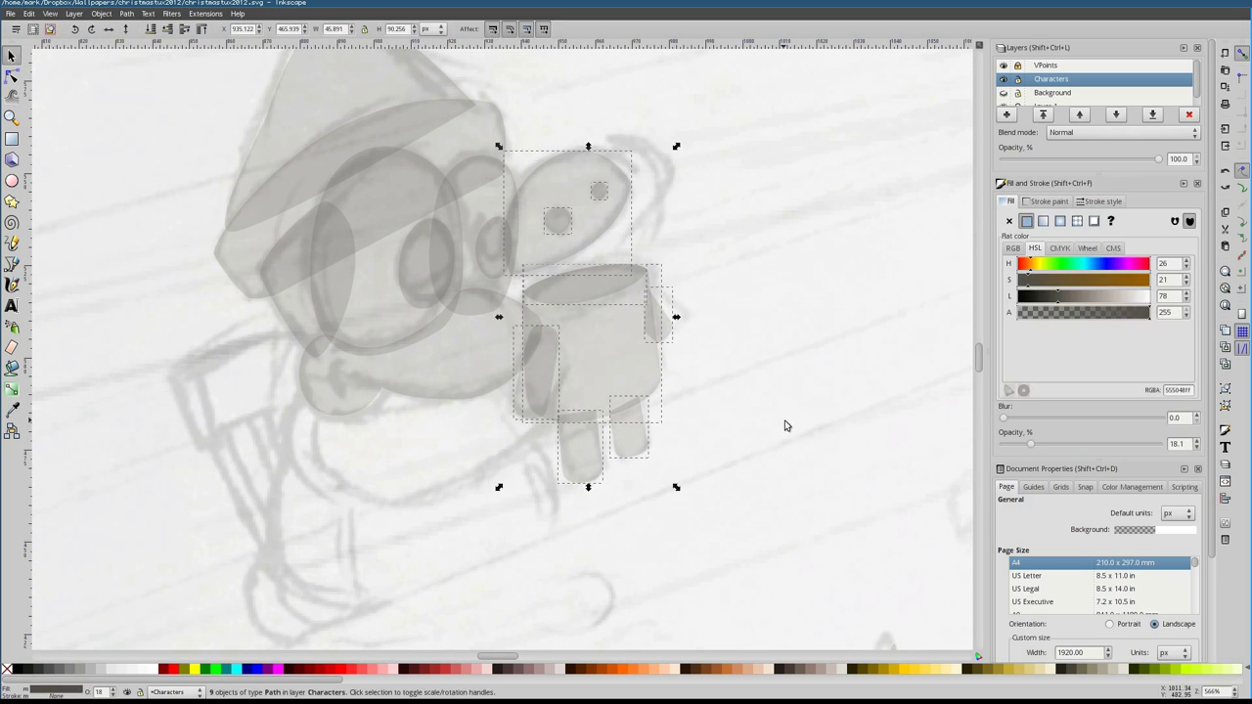
key(b)
scroll(587, 391, down, 3)
click(374, 285)
drag(606, 502, 628, 421)
click(602, 353)
click(512, 249)
click(374, 285)
Close the front panel with a curved bottom and adjust the body's bottom node
click(420, 299)
drag(411, 528, 441, 553)
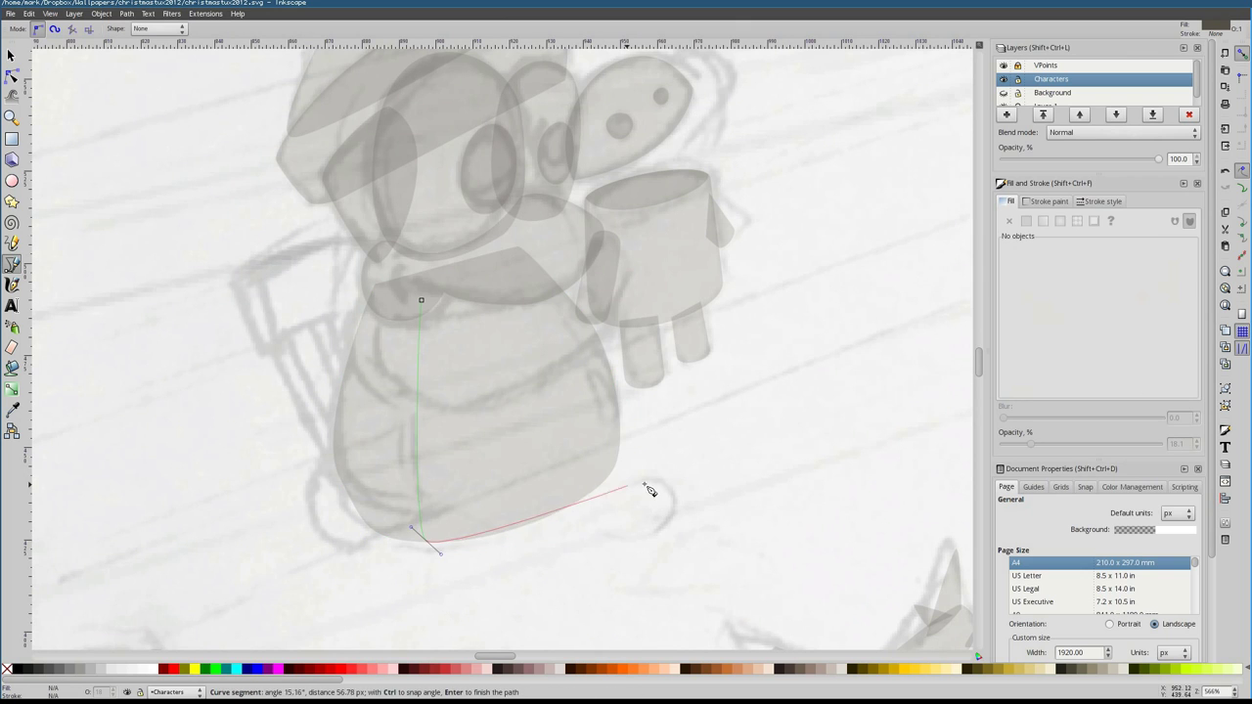
click(553, 288)
key(Return)
key(n)
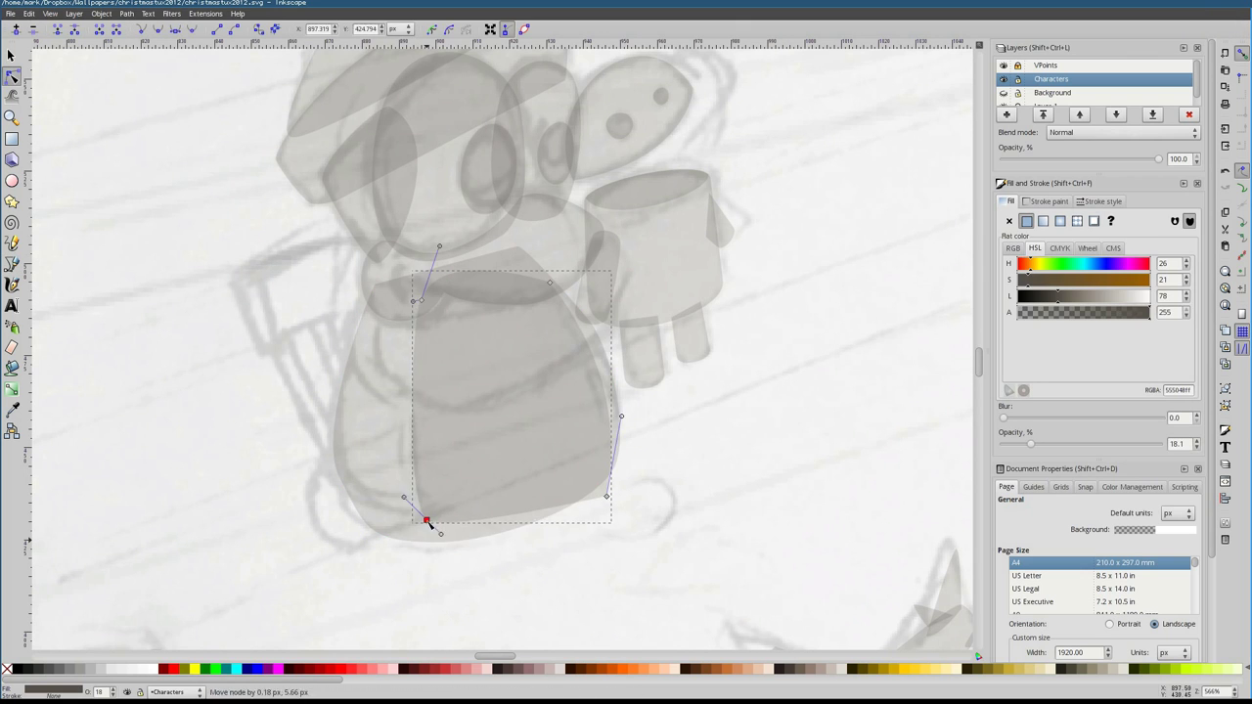
click(400, 538)
key(Escape)
Draw the penguin's foot at lower left
key(b)
click(347, 459)
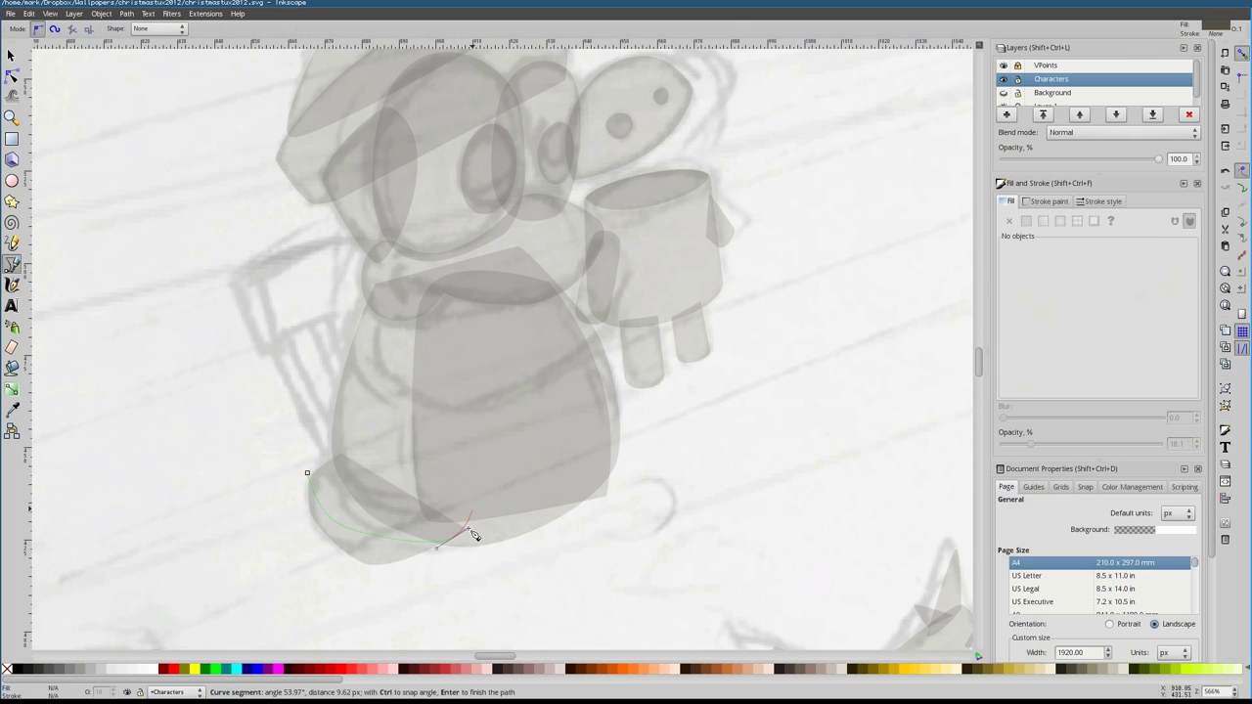
key(Return)
key(Escape)
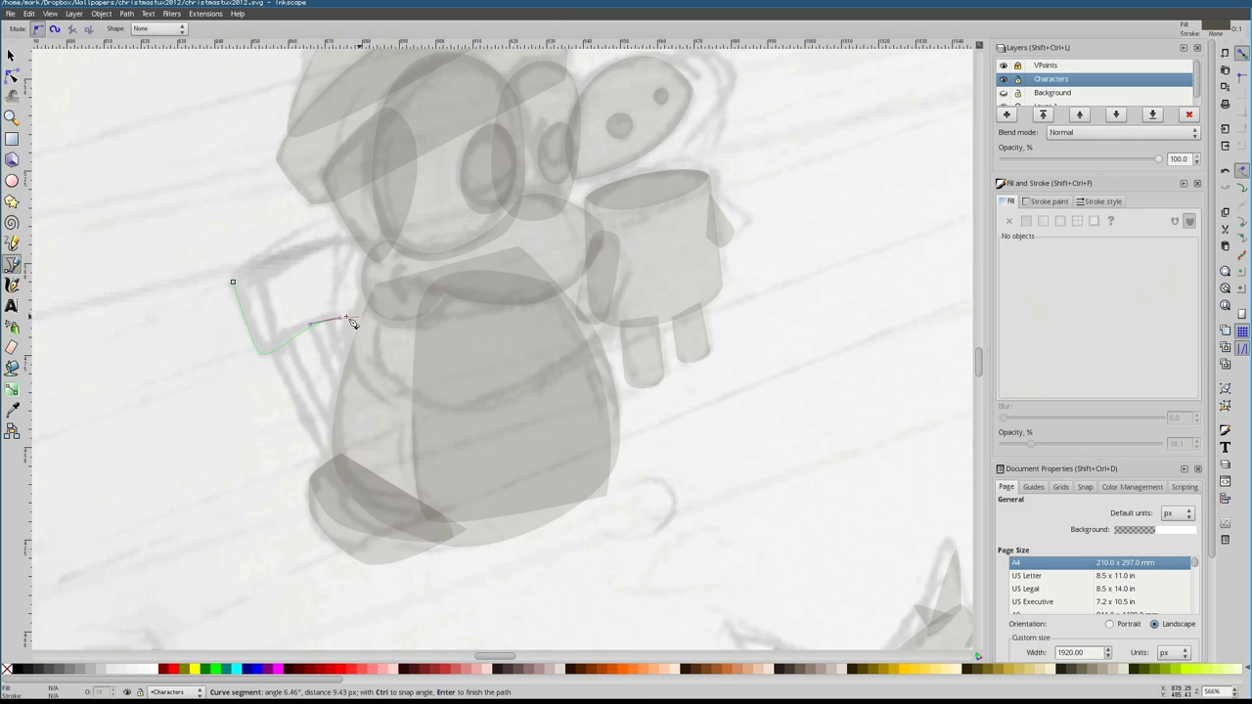
Draw the chair's curved backrest beside the penguin
drag(264, 262, 260, 268)
click(255, 275)
key(Return)
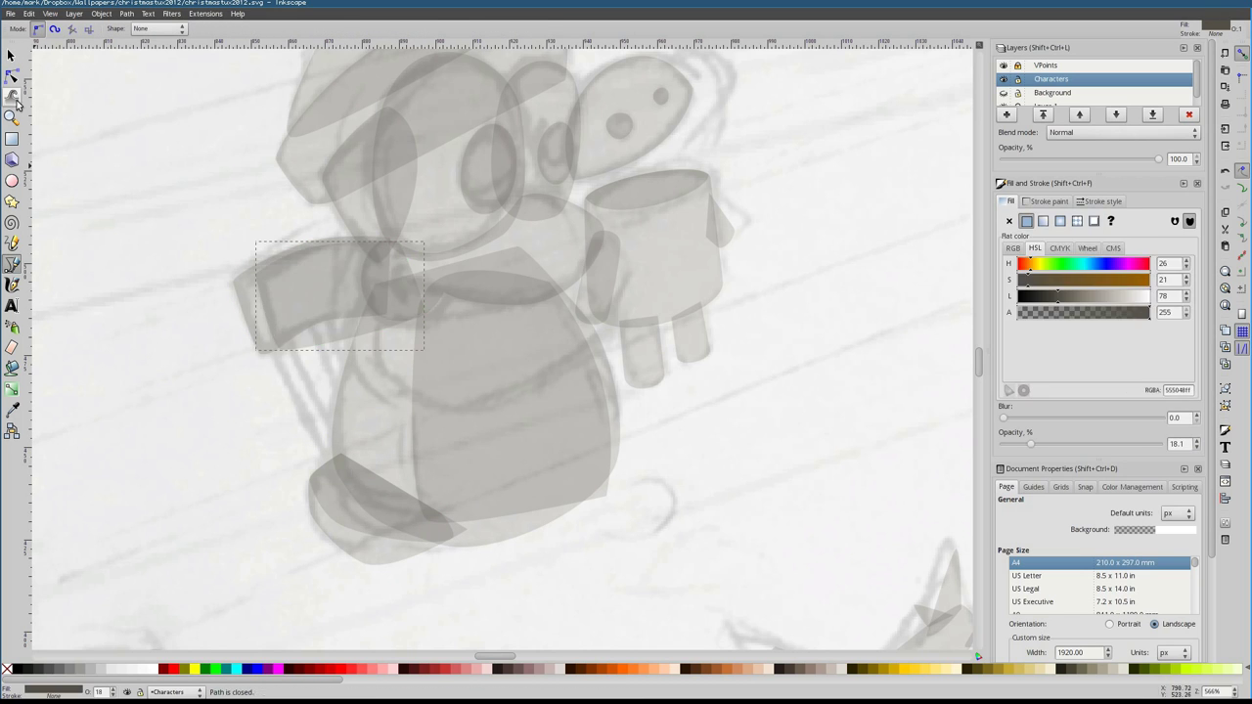
key(s)
key(n)
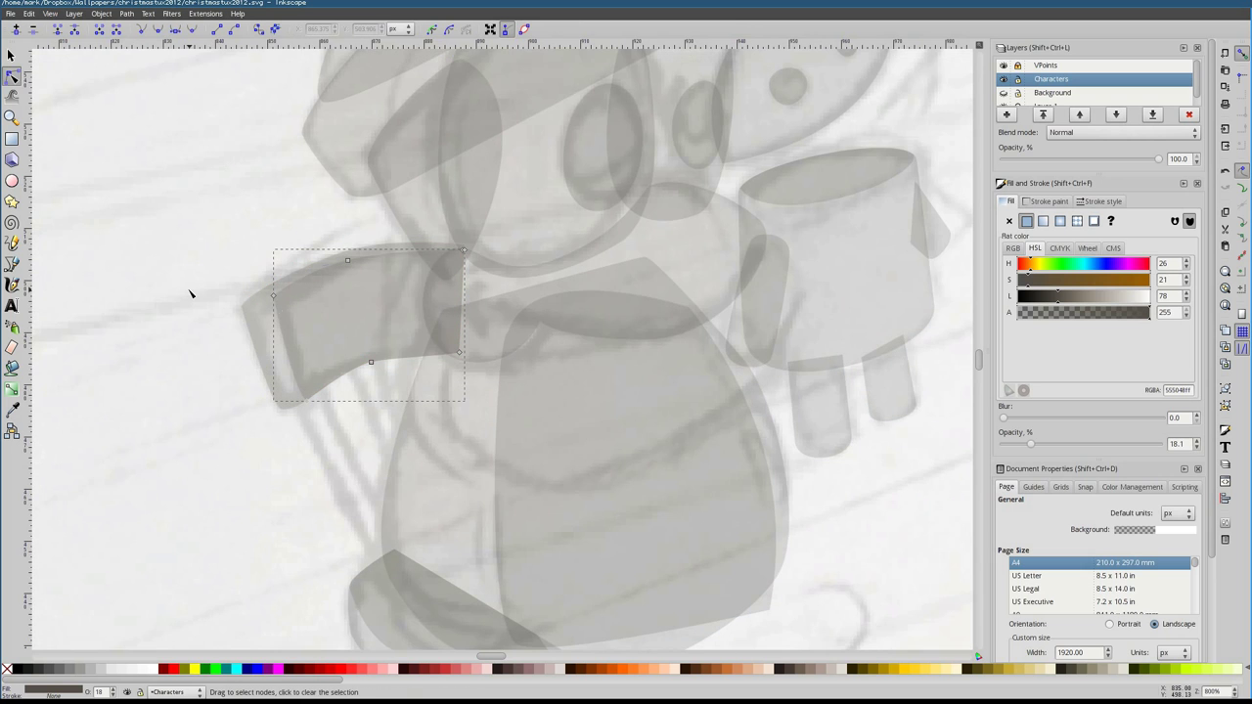
Draw the grey chair posts below the backrest
scroll(389, 394, down, 10)
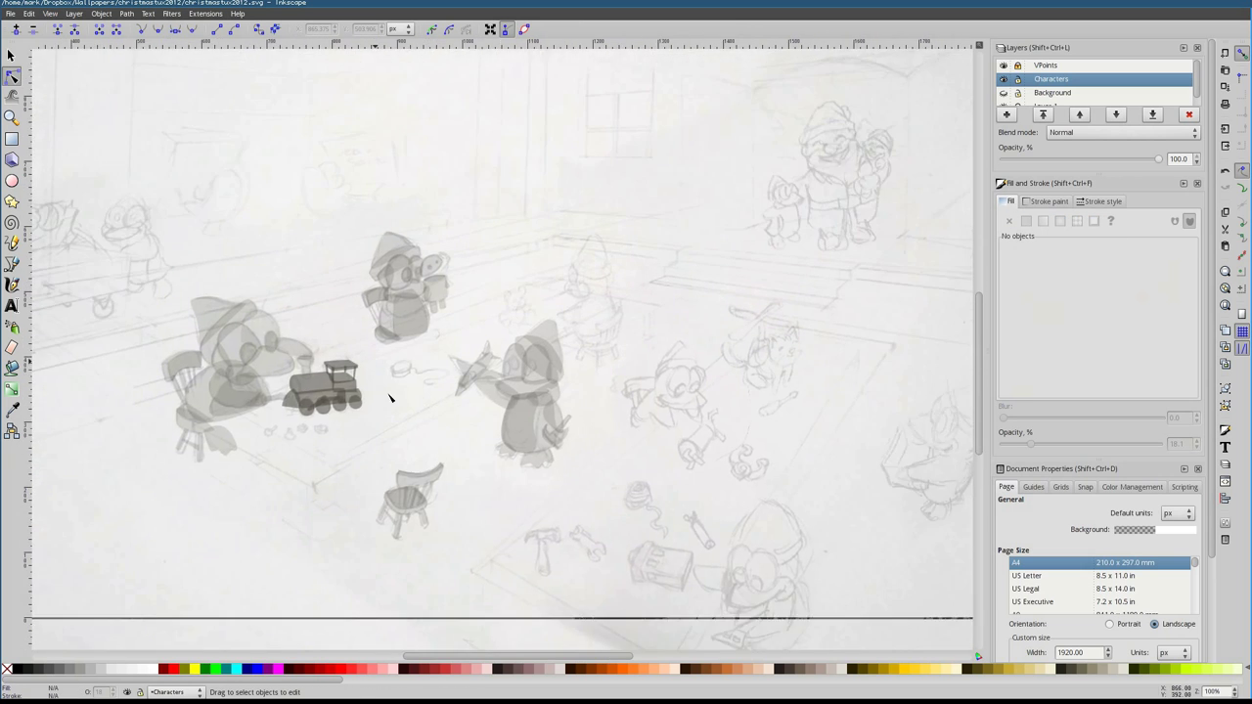
scroll(578, 365, up, 10)
key(b)
click(291, 186)
click(291, 185)
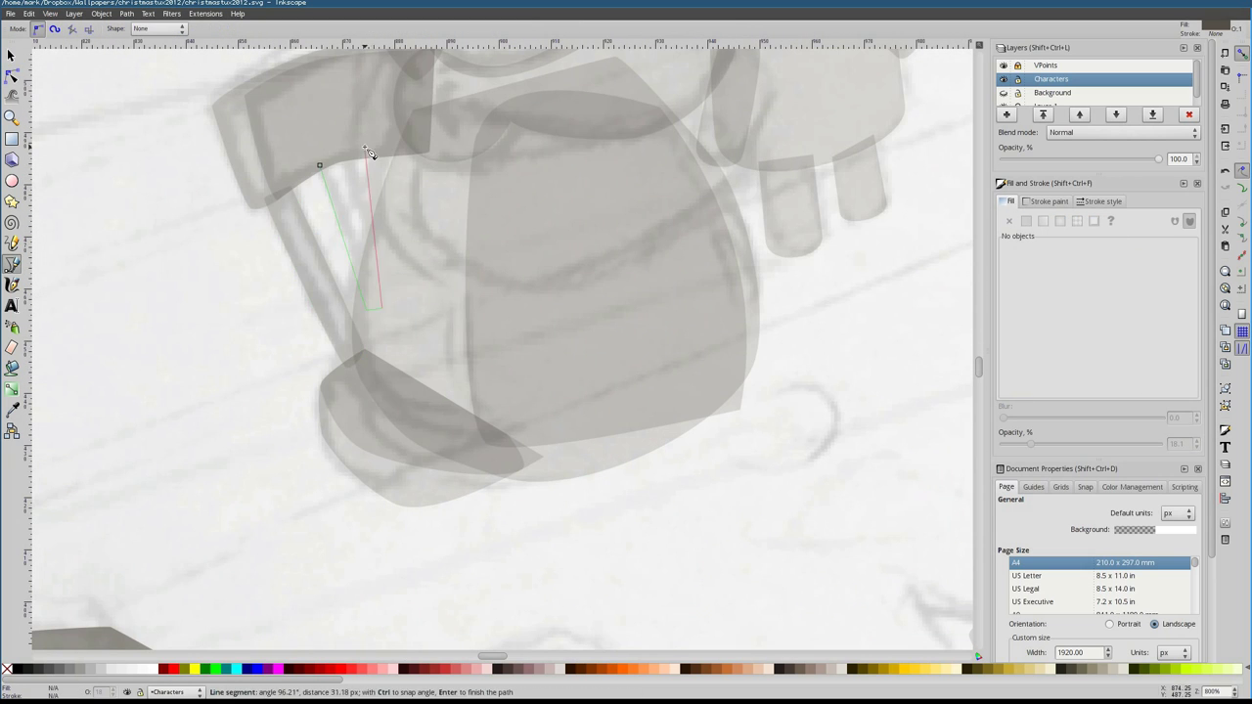
key(s)
key(Escape)
Draw a translucent belly shape and another curved shape on the penguin's body
scroll(574, 324, down, 5)
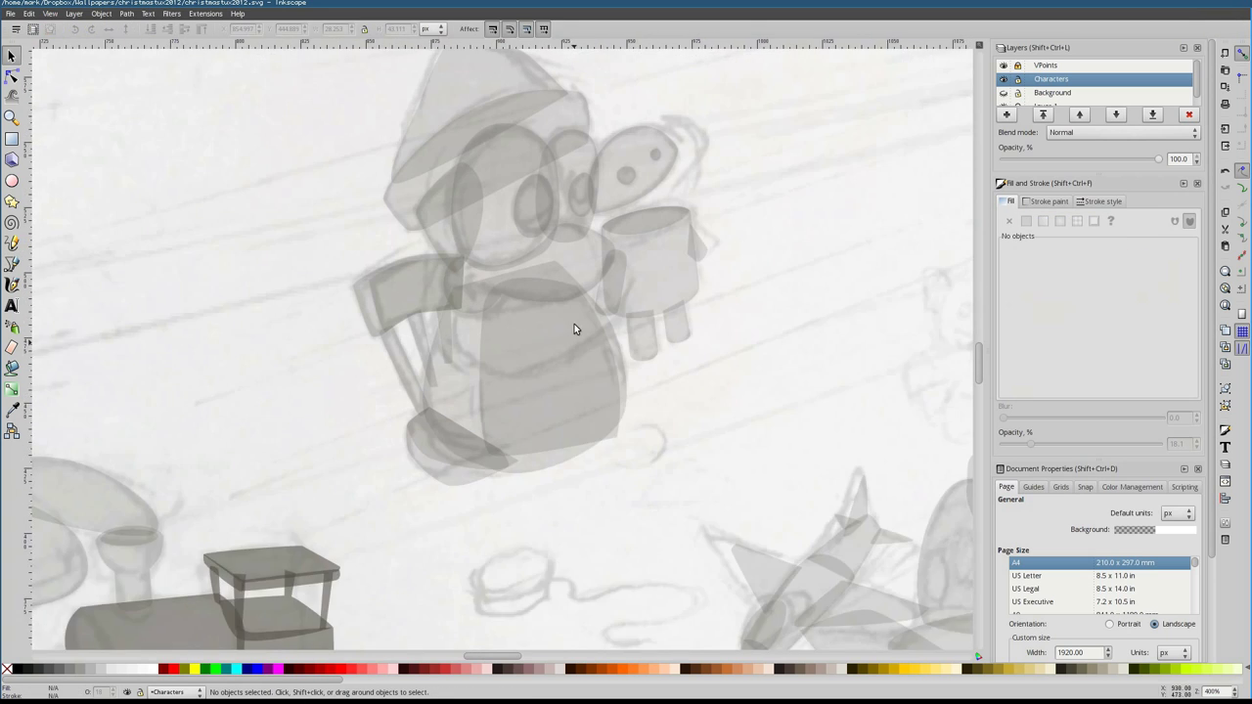
key(b)
scroll(433, 447, up, 2)
scroll(328, 423, down, 2)
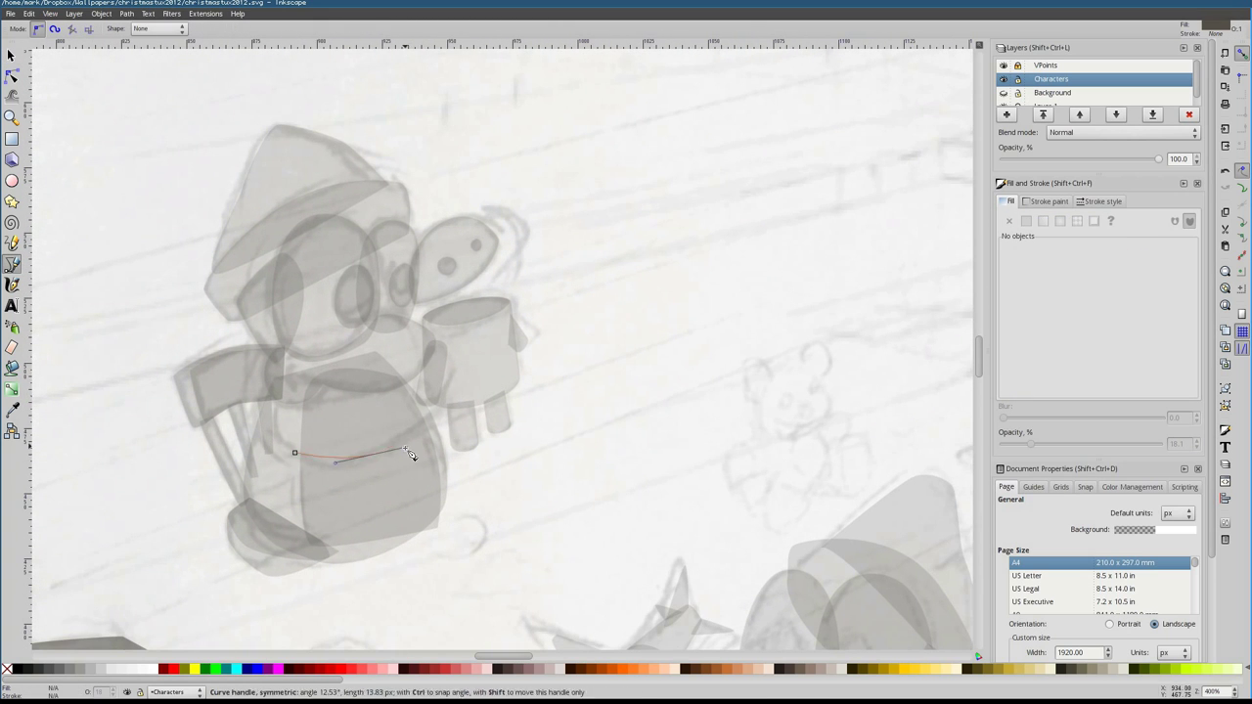
click(294, 452)
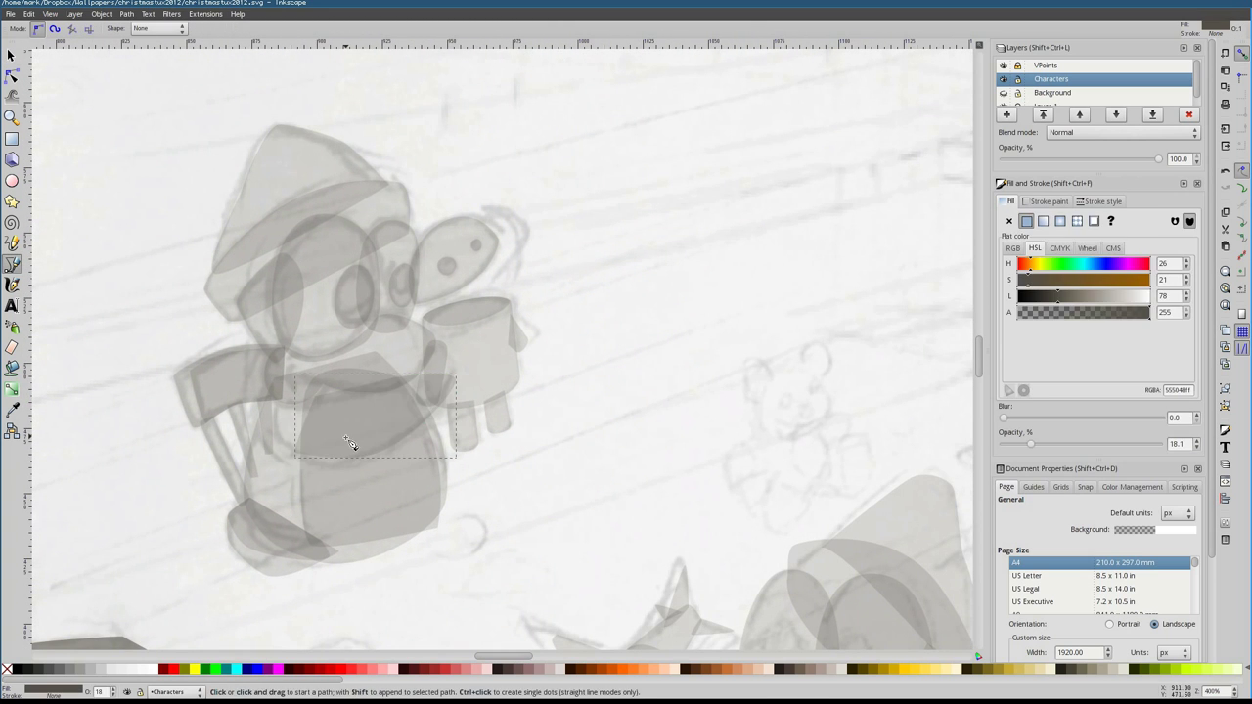
drag(407, 314, 497, 300)
click(410, 323)
Trace the screwdriver handle on the floor as a closed shape
key(n)
scroll(621, 372, down, 5)
scroll(397, 397, up, 5)
key(b)
click(448, 490)
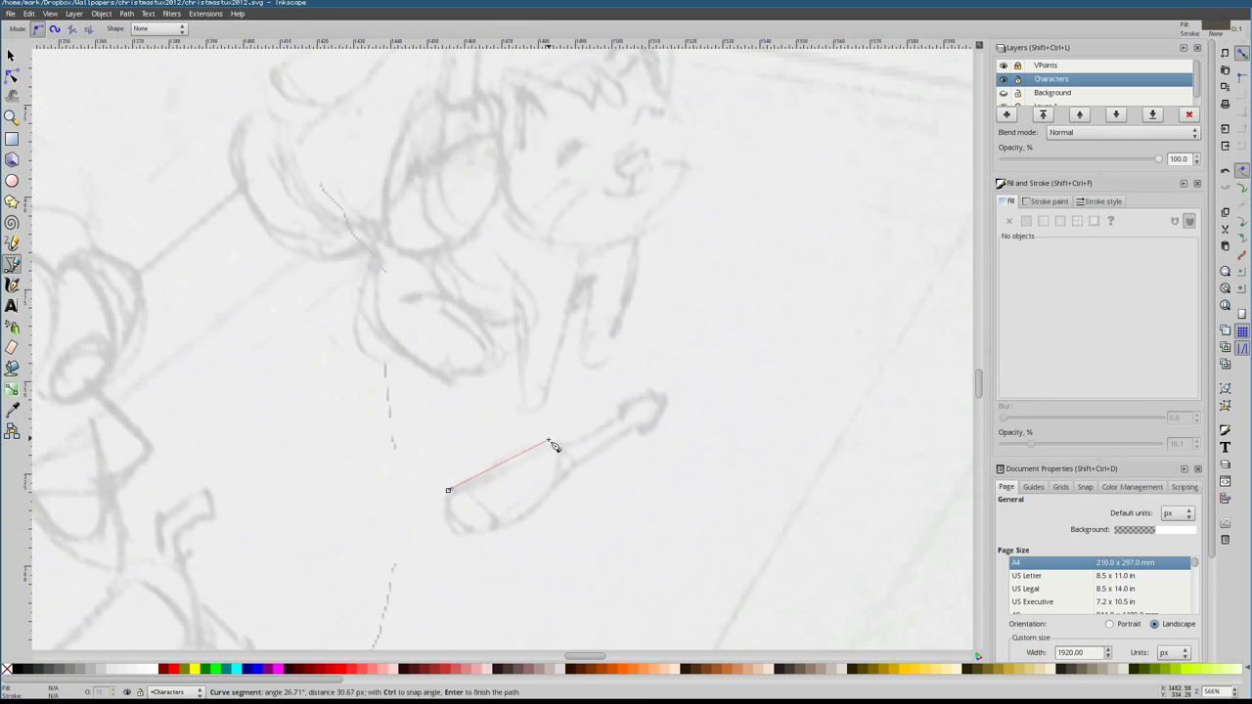
click(578, 471)
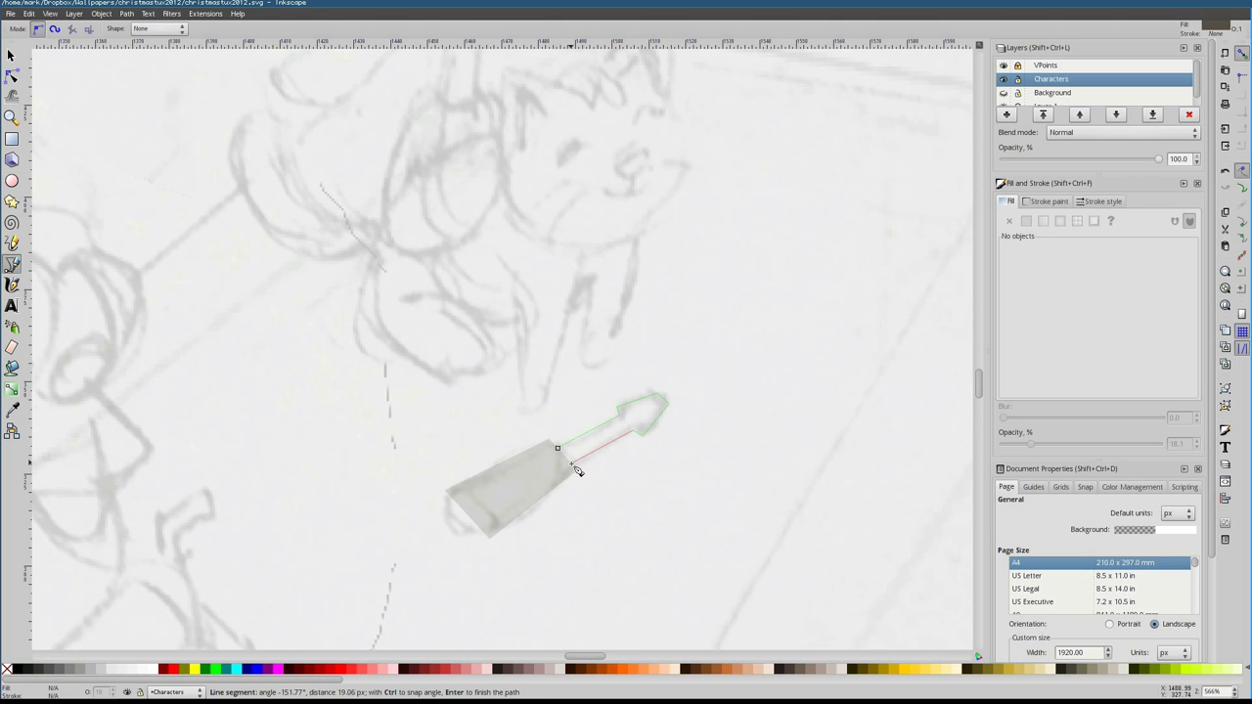
click(557, 450)
Bow the handle's edges outward and pull in the nodes to narrow the tip
key(n)
drag(467, 522, 451, 532)
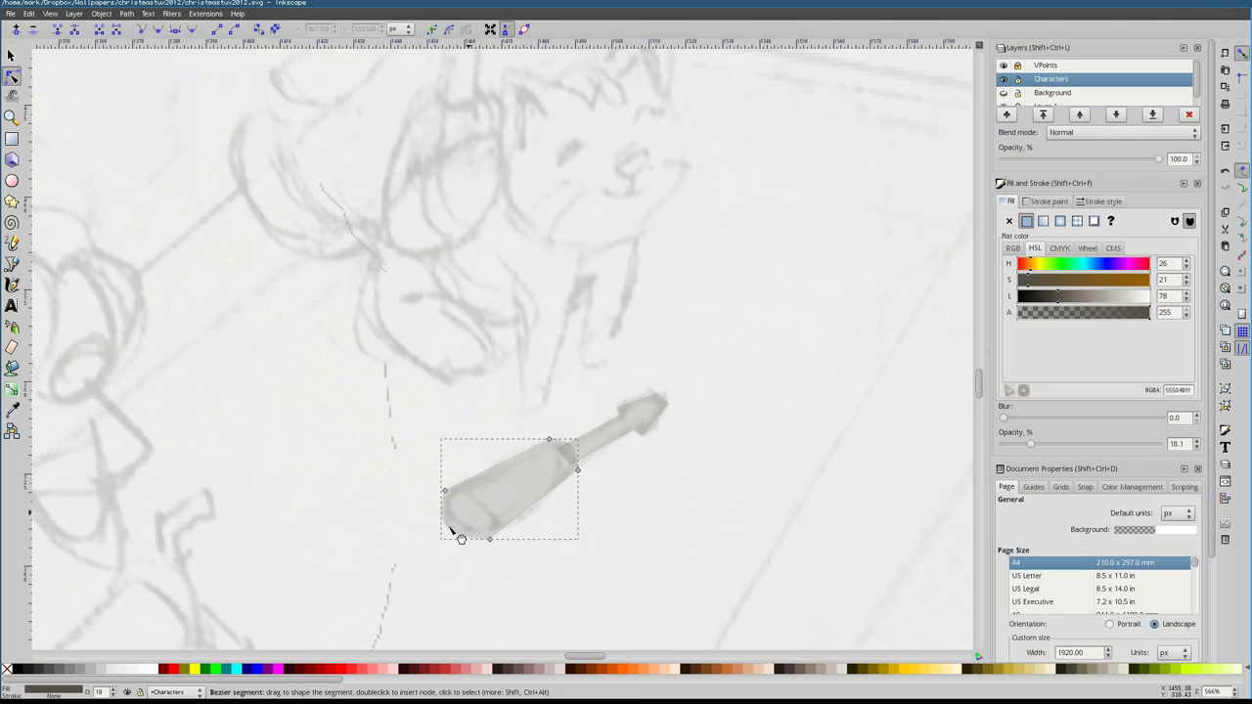
drag(567, 458, 587, 471)
drag(669, 403, 665, 400)
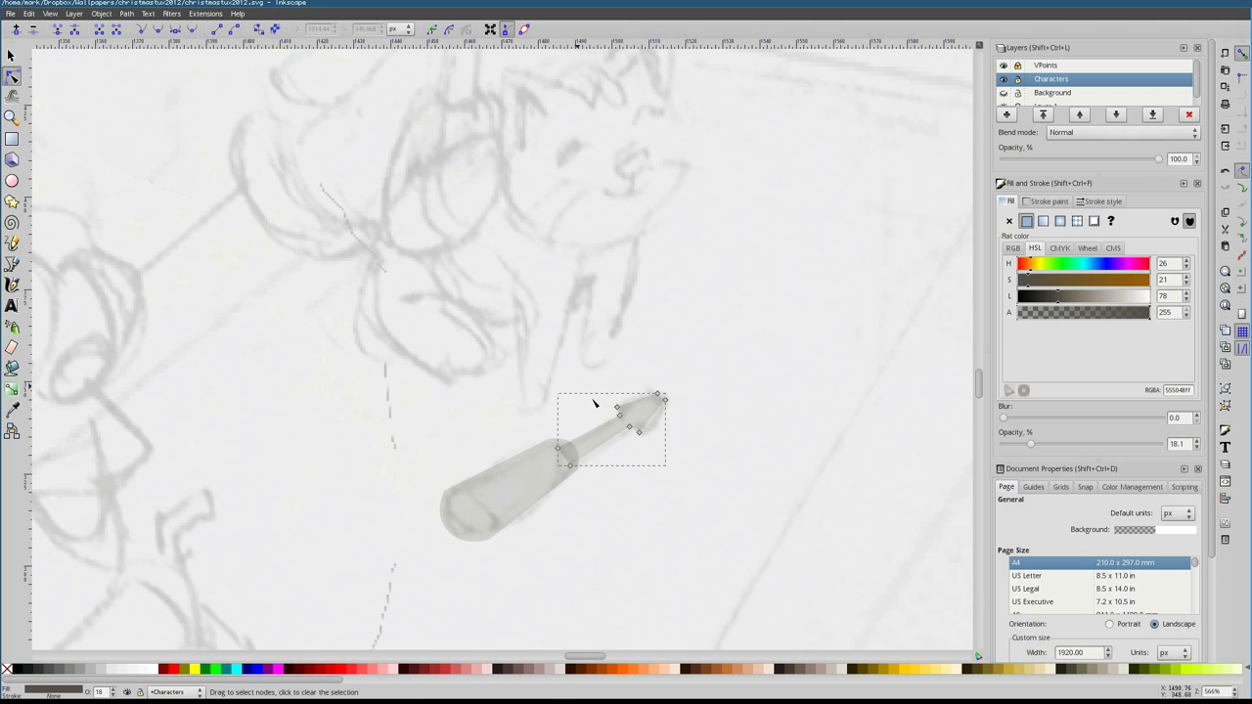
key(Escape)
key(5)
scroll(671, 440, up, 10)
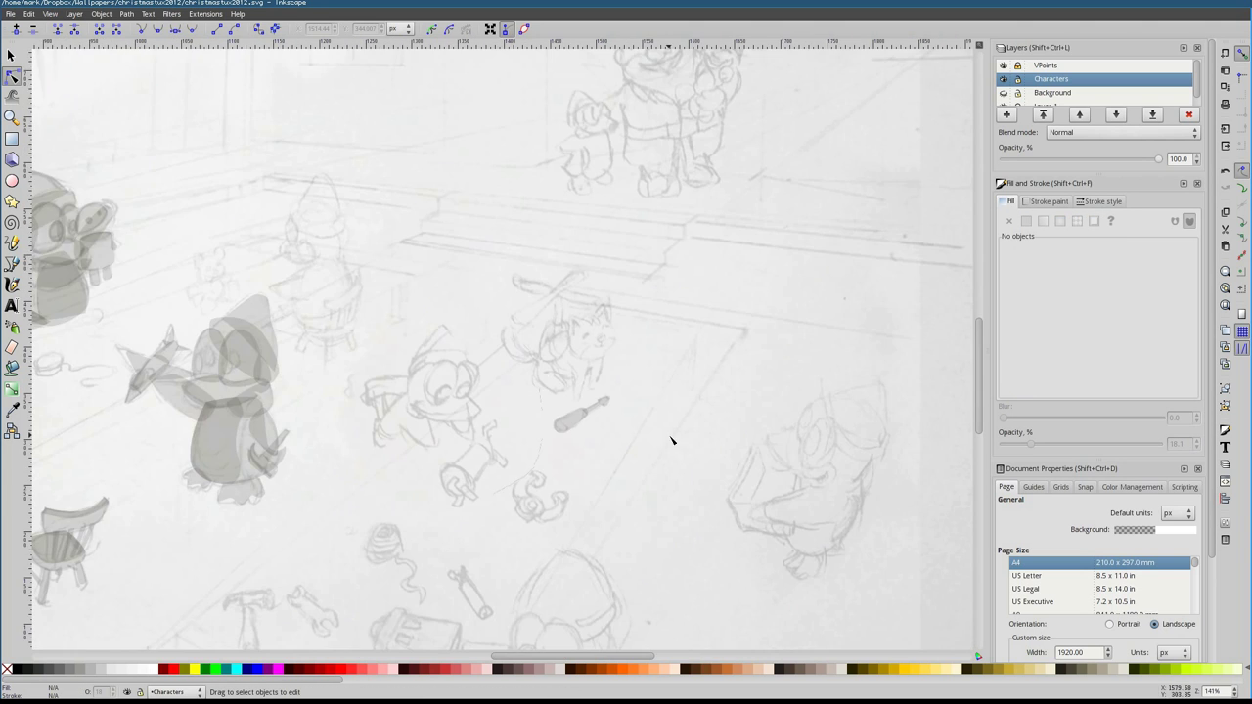
Bulge the handle's lower-left curve and reshape the round end cap
click(480, 573)
drag(539, 545, 473, 560)
click(441, 437)
drag(441, 436, 461, 335)
click(545, 456)
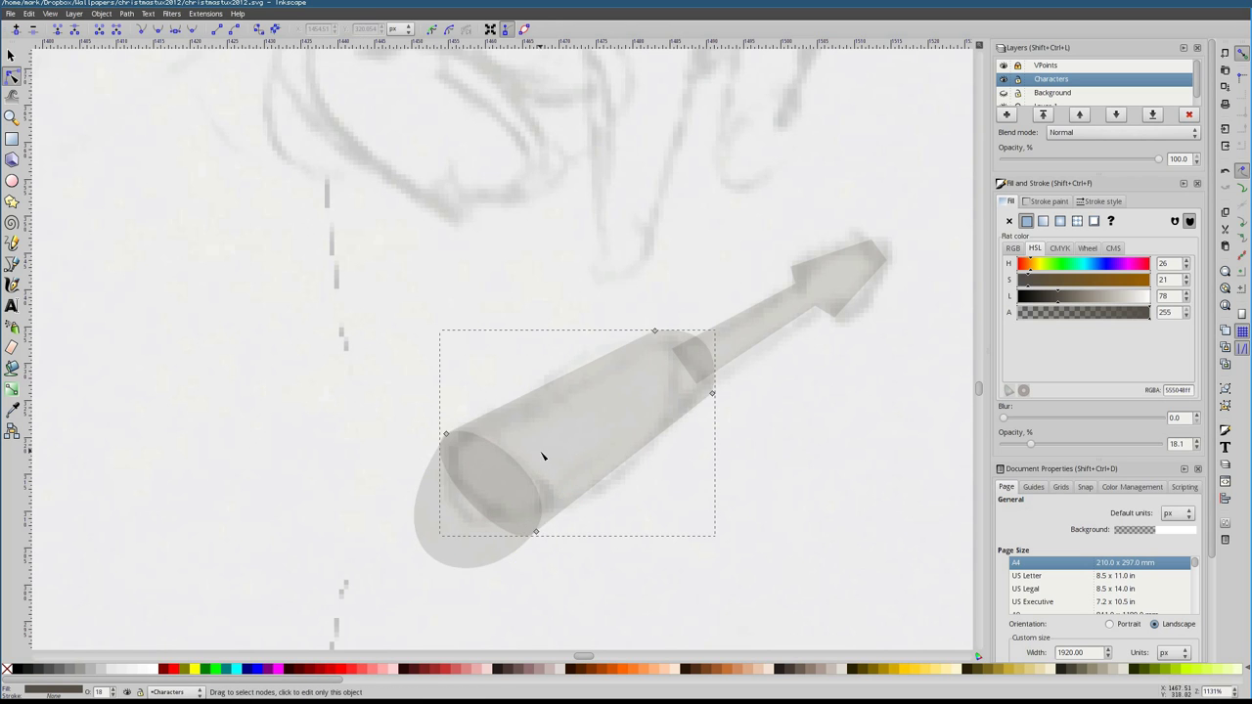
click(499, 480)
scroll(490, 440, down, 1)
key(Escape)
key(5)
scroll(595, 372, up, 4)
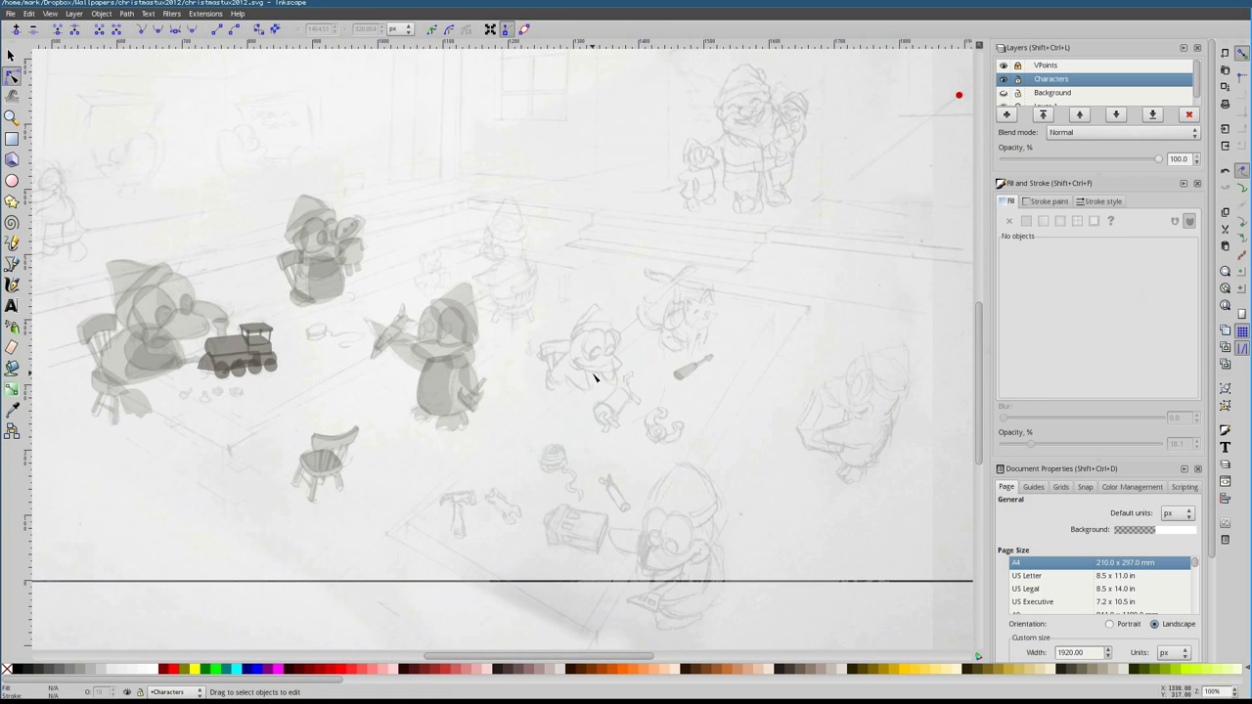
Trace the cat's leg as a closed grey-filled shape
scroll(621, 347, up, 4)
key(b)
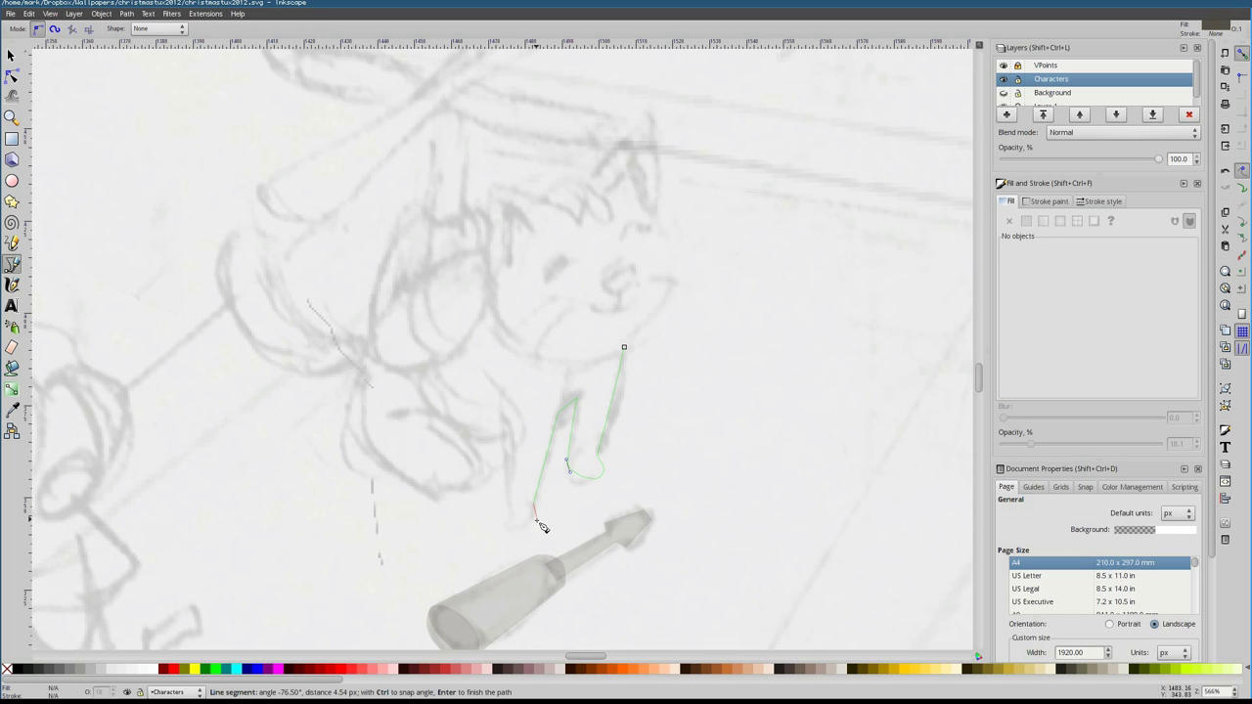
click(481, 447)
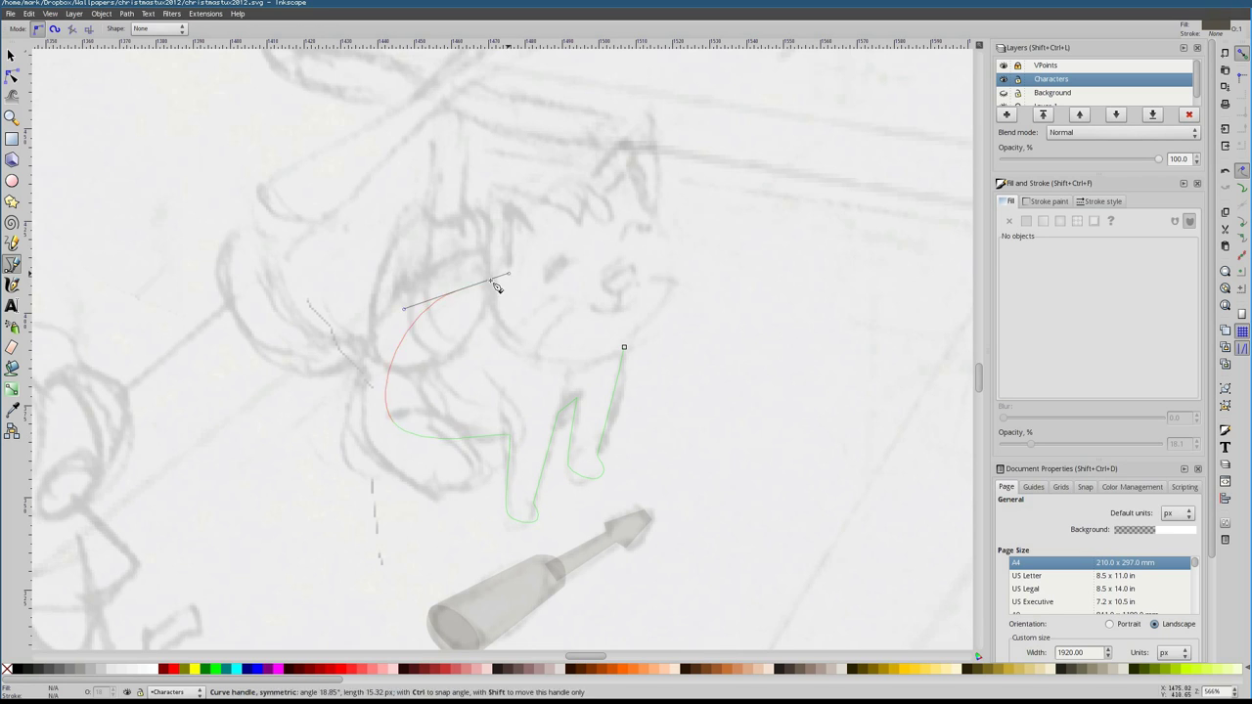
click(497, 280)
key(Return)
Draw the shaded front of the cat's body, undoing a stray outline
click(404, 330)
drag(353, 436, 369, 453)
key(Return)
key(ctrl+z)
click(397, 339)
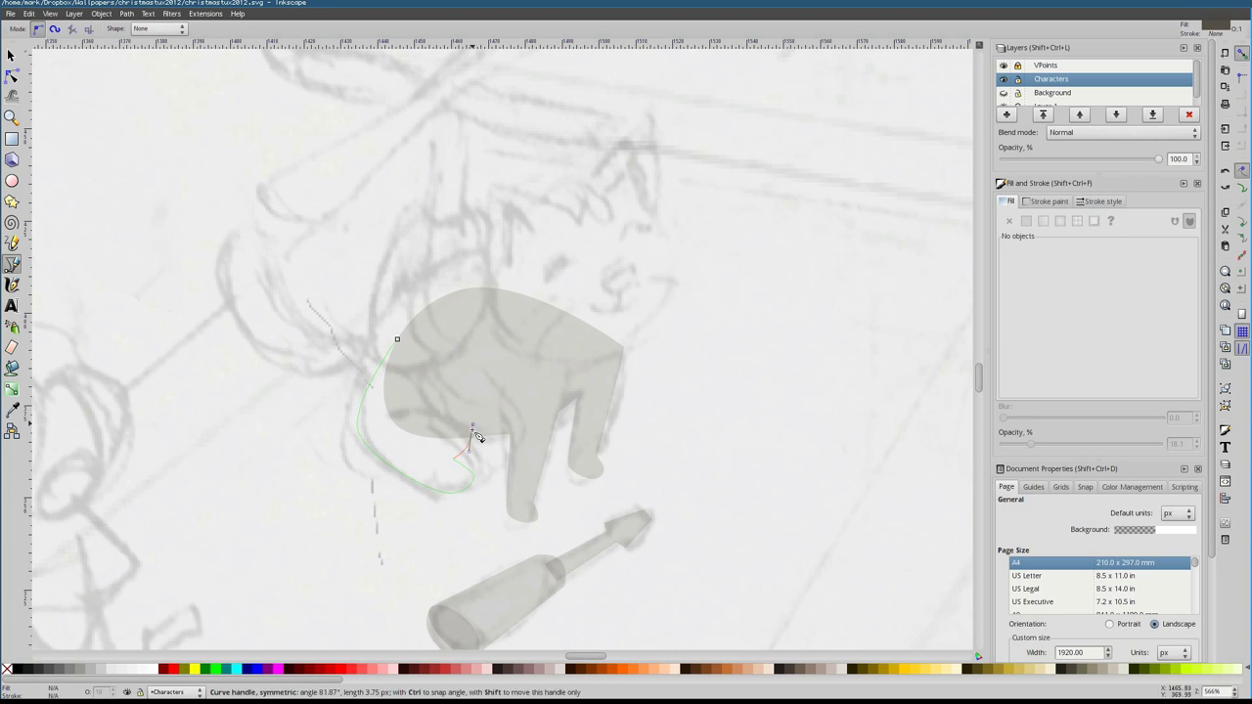
key(Return)
scroll(493, 372, up, 3)
Outline the cat's rounded head and begin its ear
click(493, 372)
drag(603, 458, 704, 423)
click(660, 315)
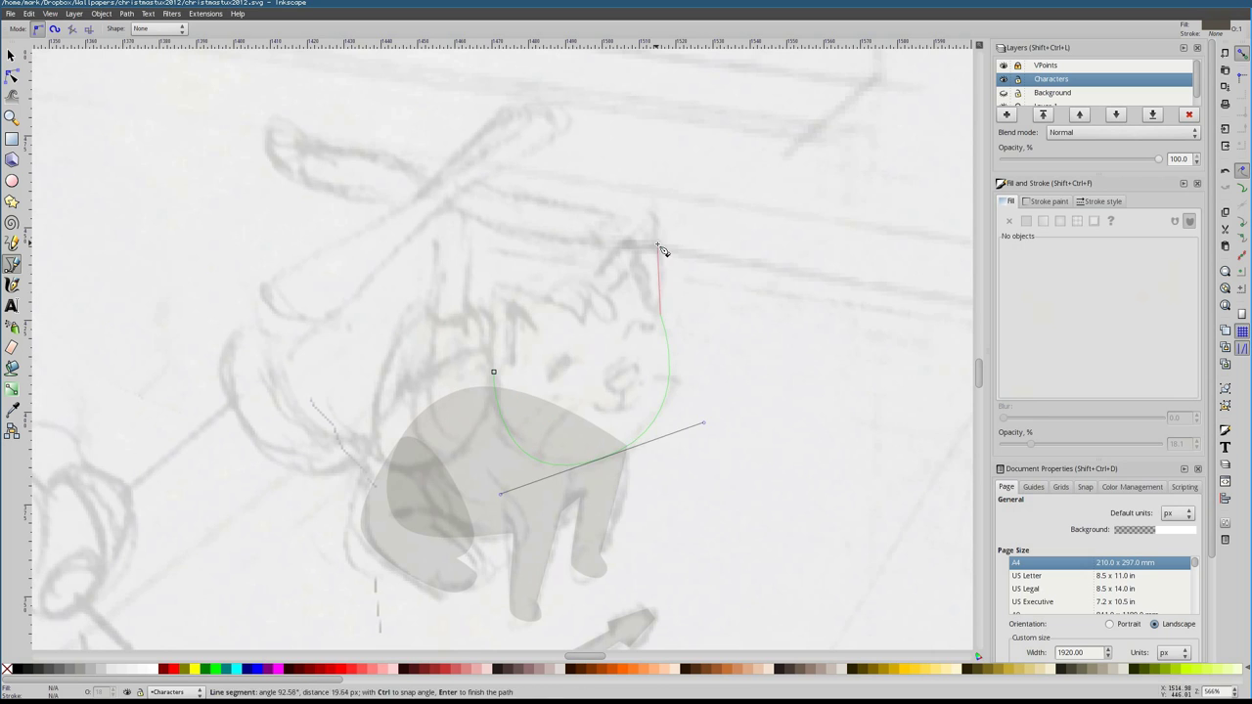
drag(499, 383, 501, 382)
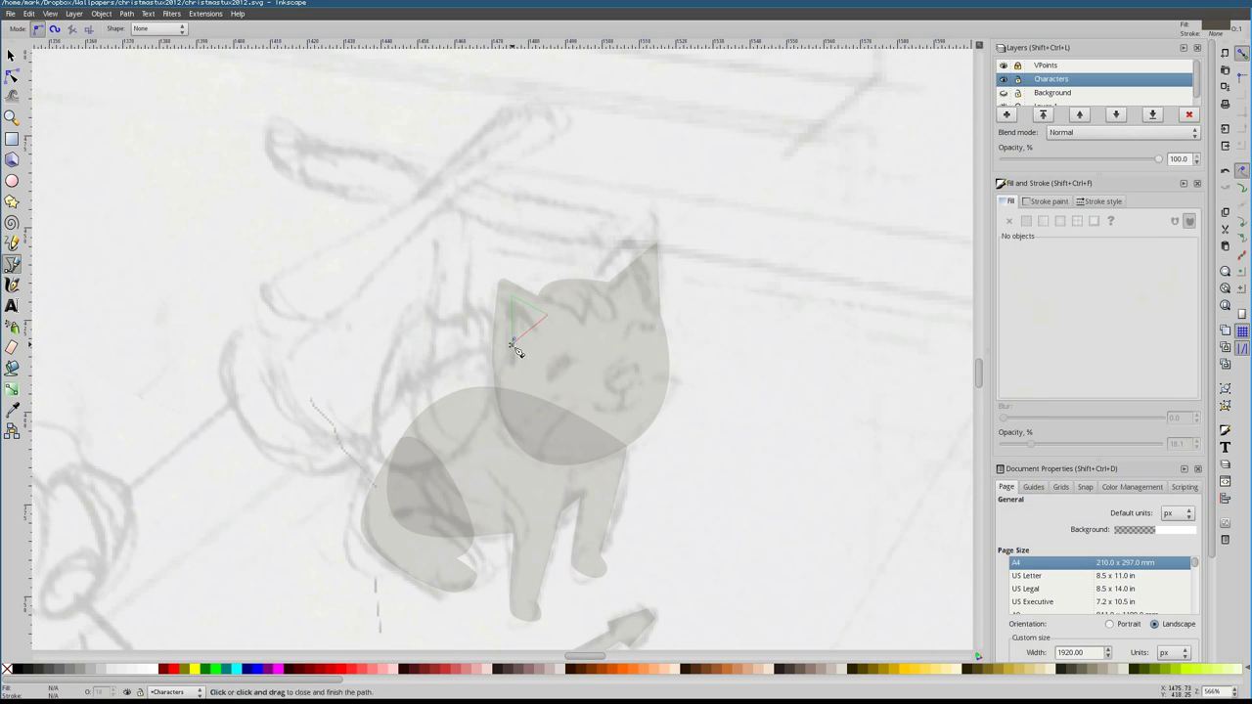
click(627, 396)
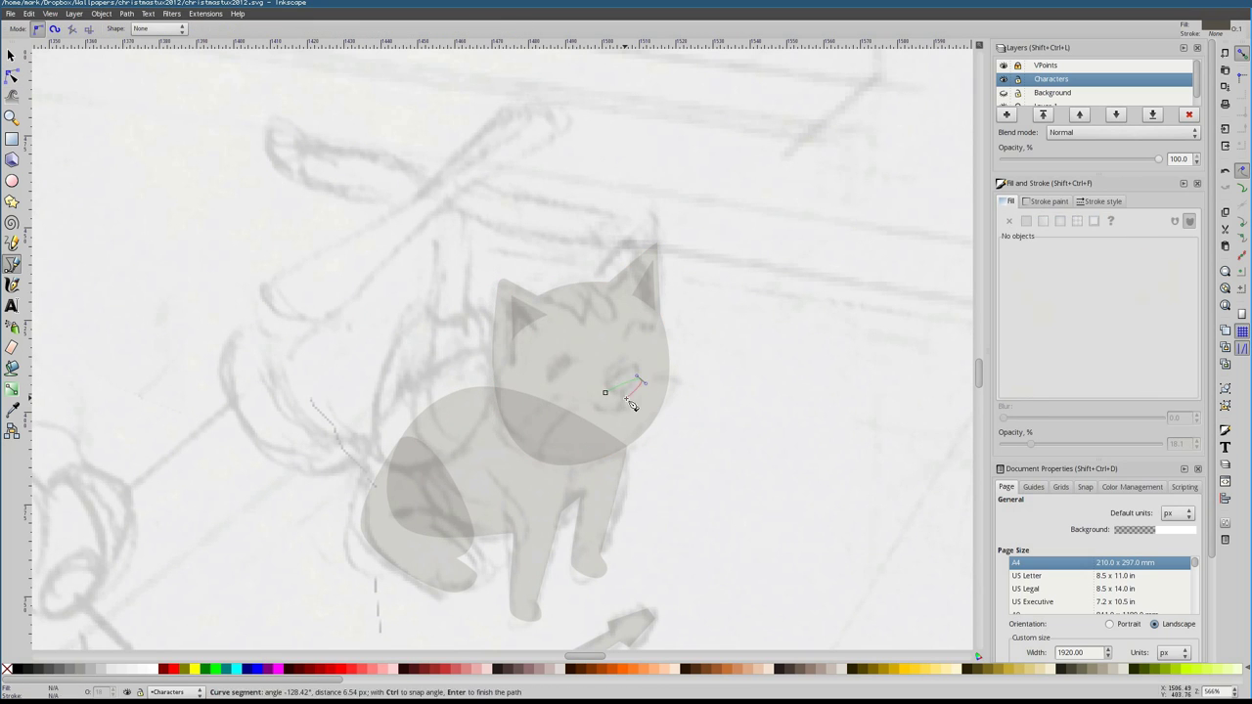
ctrl+scroll(571, 414, down, 2)
scroll(329, 378, down, 5)
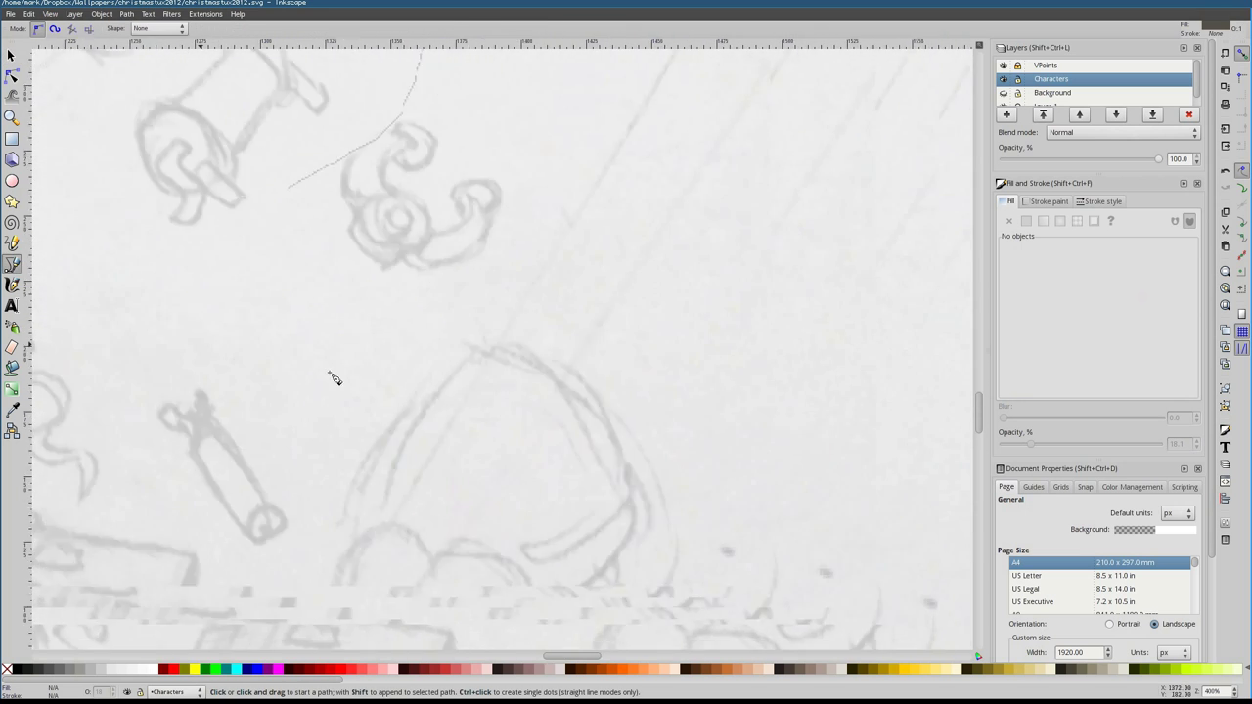
scroll(330, 378, up, 5)
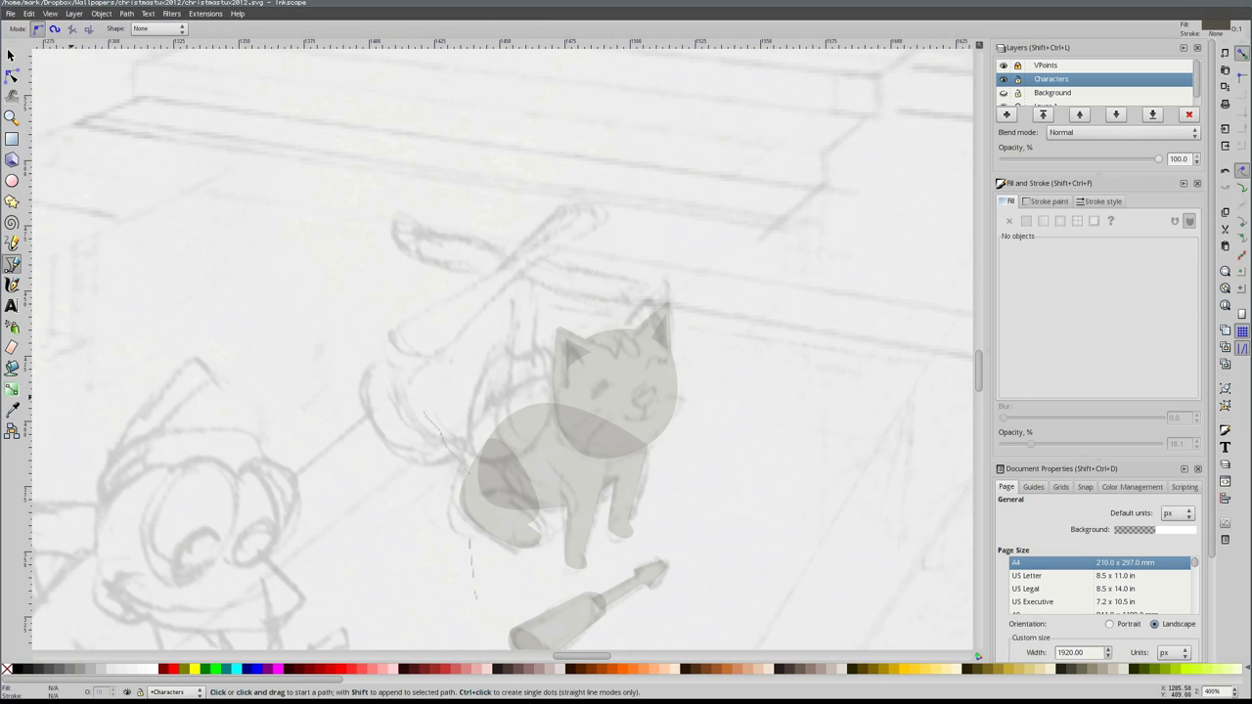
Trace the cat's curling tail
drag(424, 445, 479, 440)
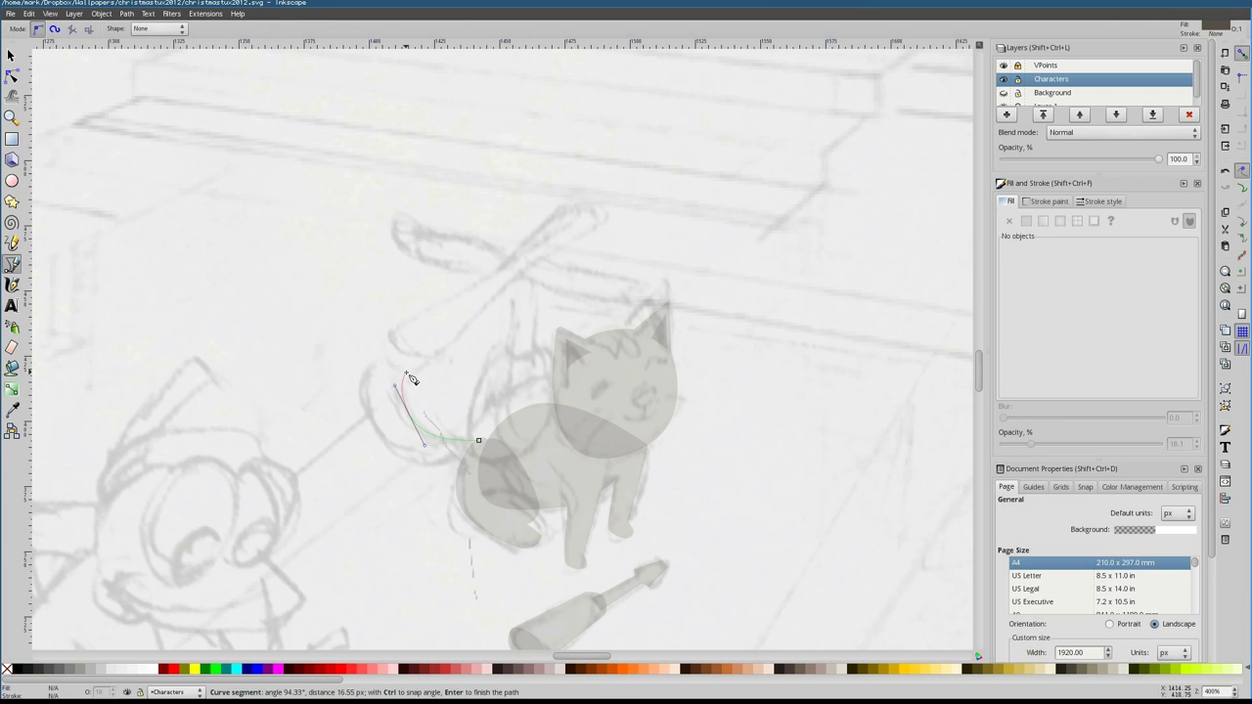
click(479, 442)
key(F2)
scroll(529, 489, down, 6)
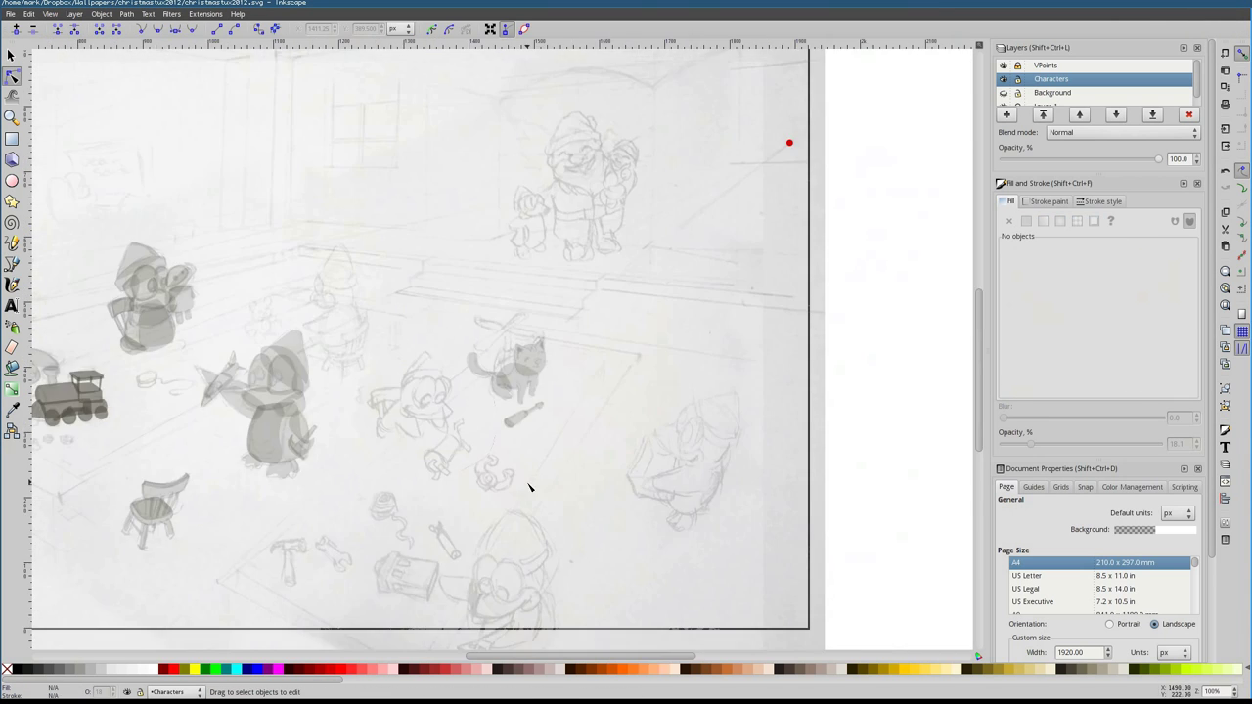
scroll(544, 532, up, 6)
key(Escape)
Nudge a node of the cat's leg shape
click(545, 531)
ctrl+scroll(545, 531, up, 1)
drag(536, 566, 536, 569)
scroll(541, 571, down, 3)
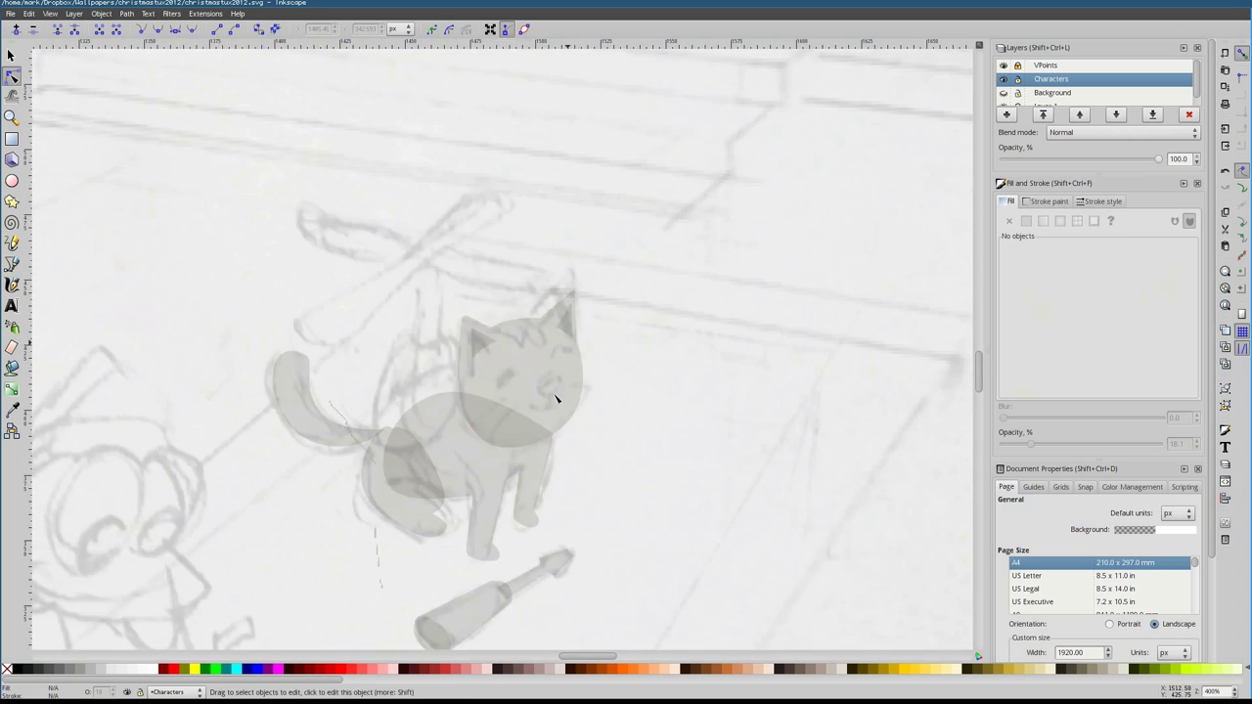
scroll(548, 392, up, 4)
Add a curved shaded shape over the cat's haunch
key(b)
click(395, 405)
drag(500, 378, 548, 370)
key(Return)
scroll(497, 467, down, 2)
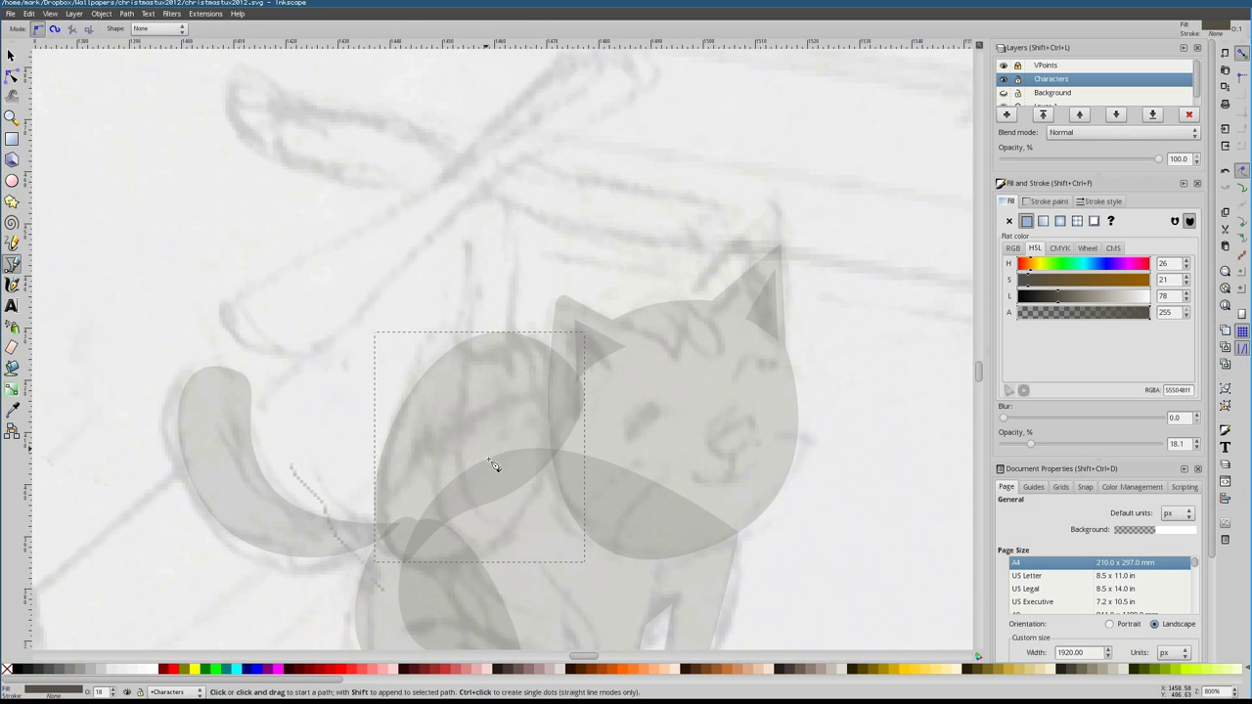
key(Escape)
scroll(467, 335, down, 2)
Trace the chair back shape over the sketch and bring up its nodes
scroll(431, 337, up, 2)
click(669, 397)
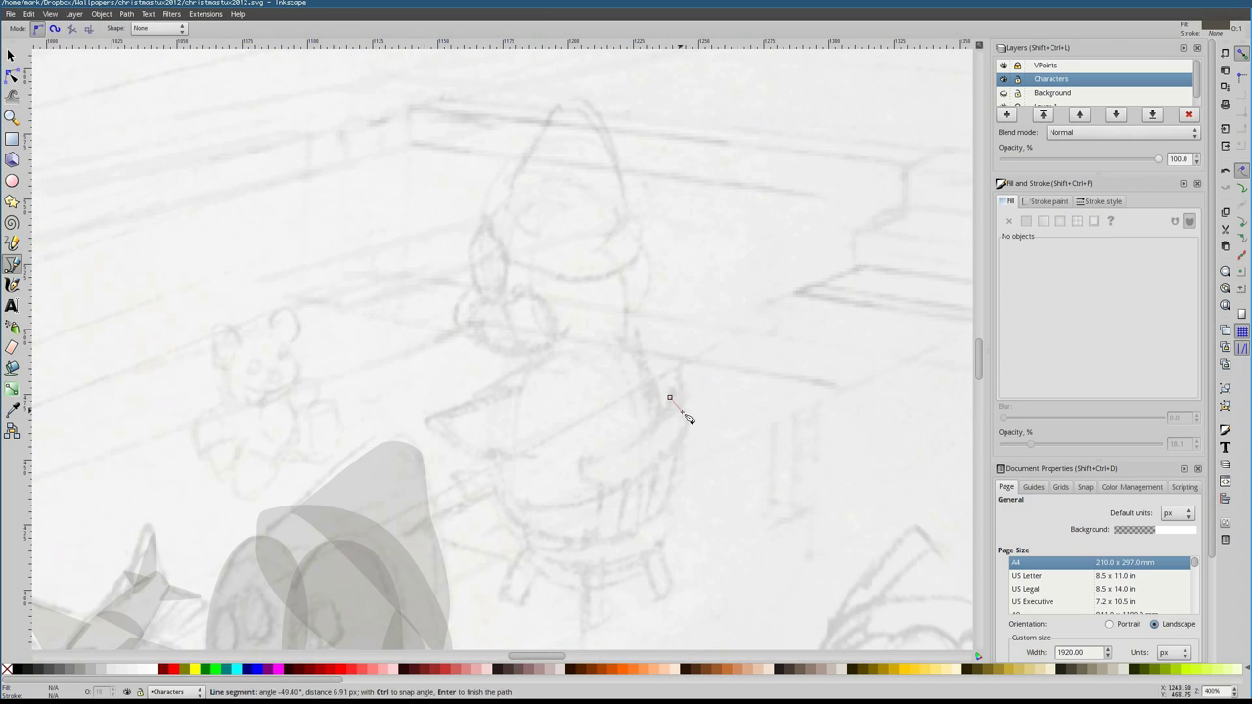
click(671, 401)
key(ctrl+z)
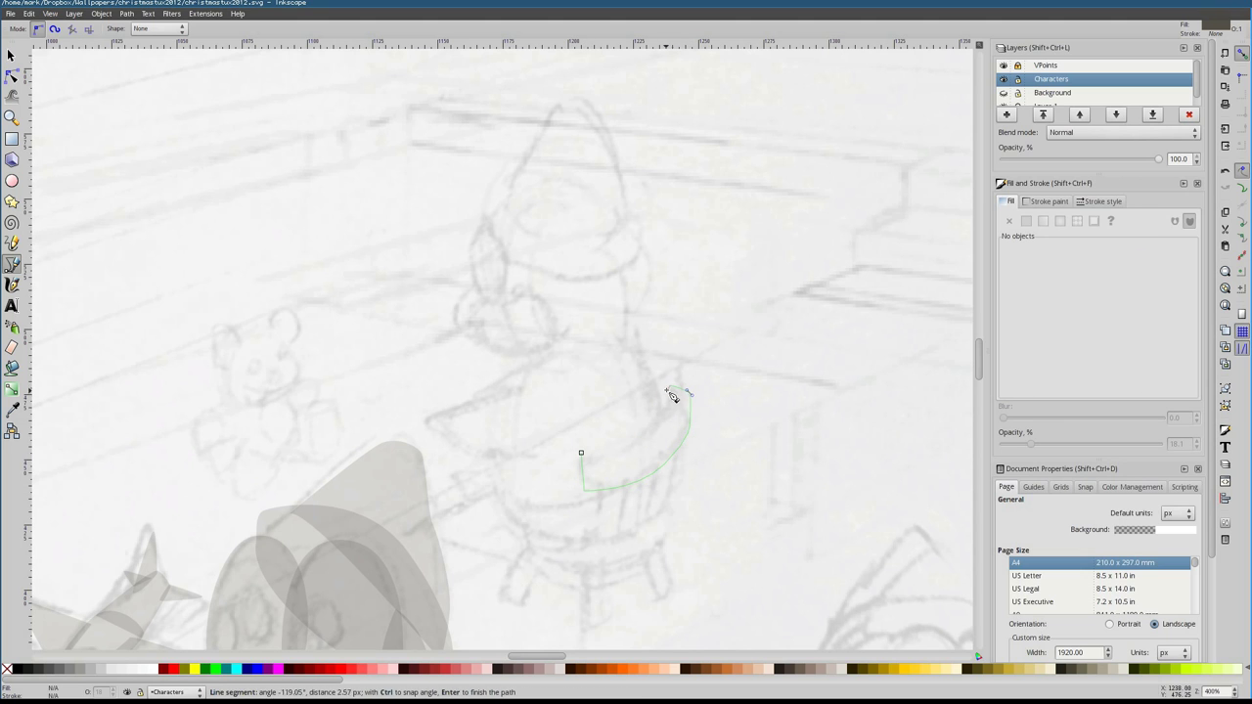
key(Return)
key(n)
scroll(679, 398, up, 2)
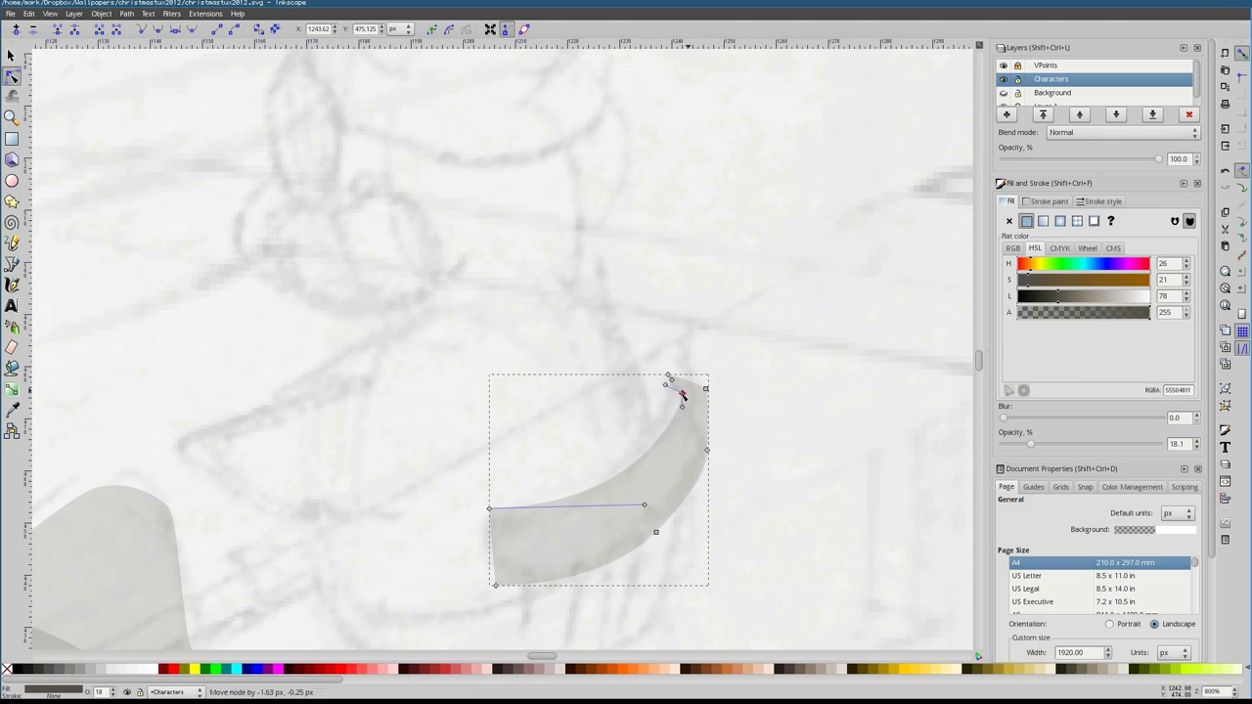
Draw the darker top edge of the chair back and point its top handle straight down
click(11, 266)
drag(690, 381, 689, 246)
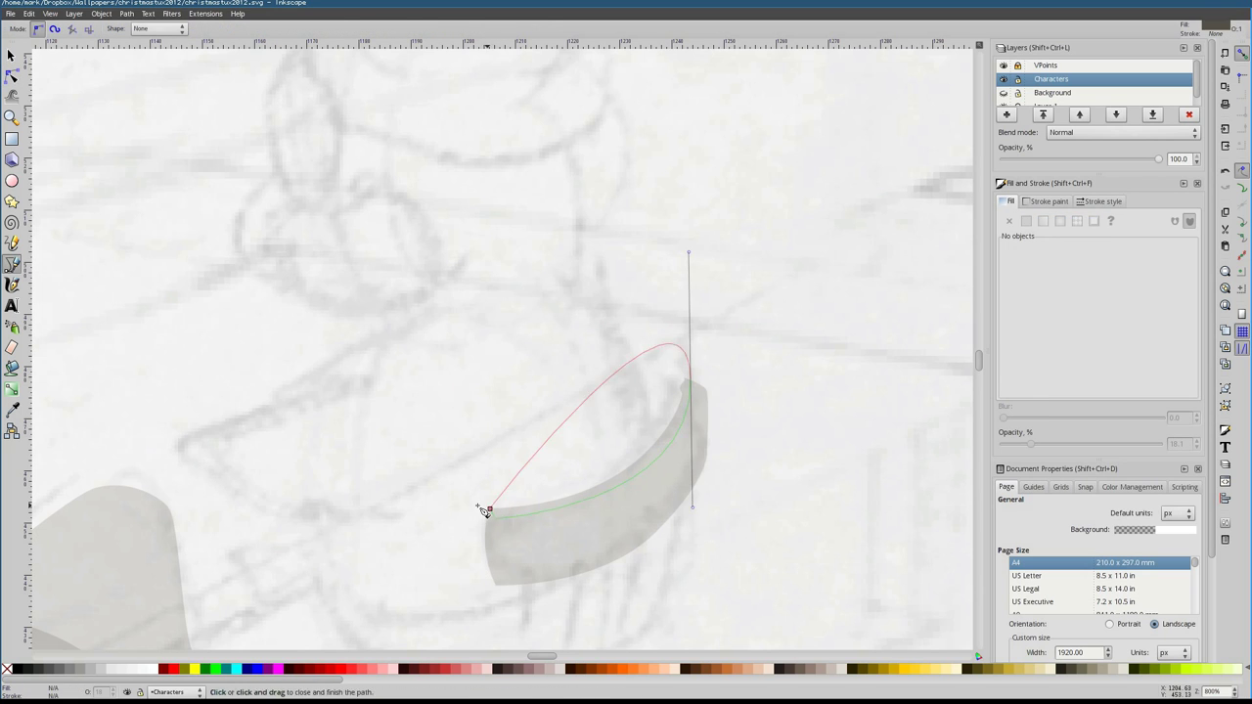
key(Return)
key(n)
scroll(648, 307, up, 4)
drag(623, 294, 618, 646)
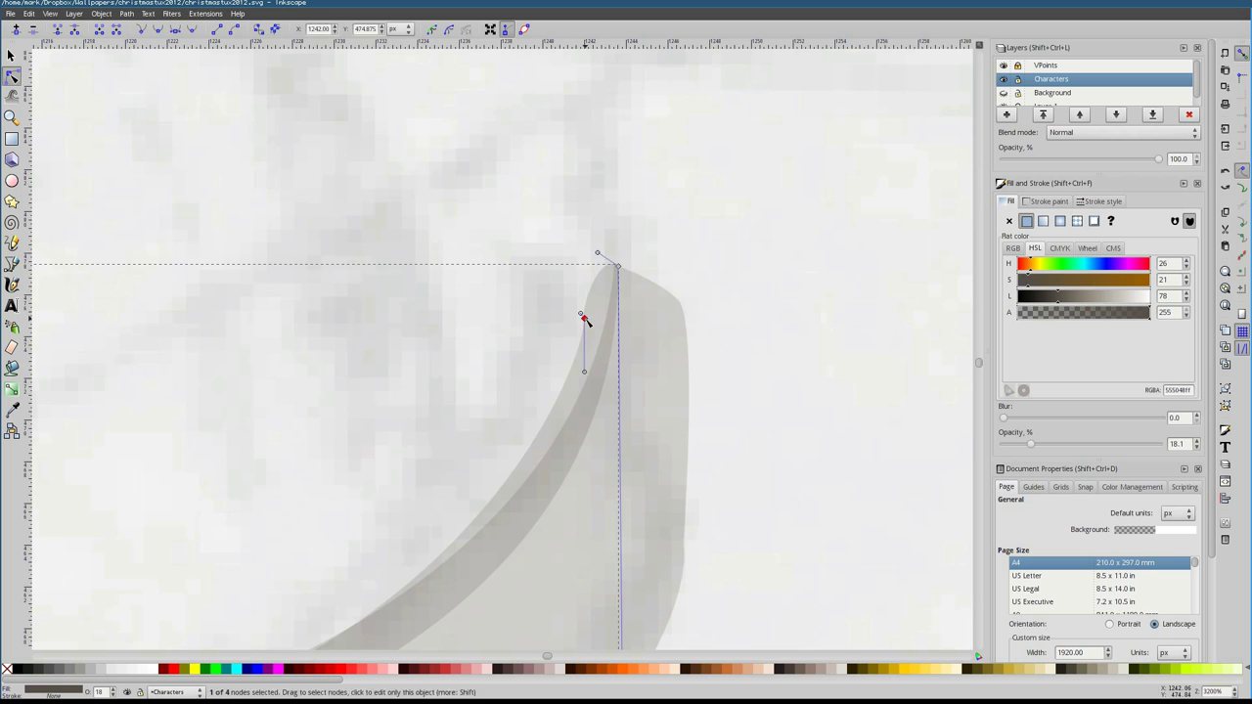
key(minus)
key(minus)
Close the chair seat outline and adjust its nodes
key(Escape)
key(5)
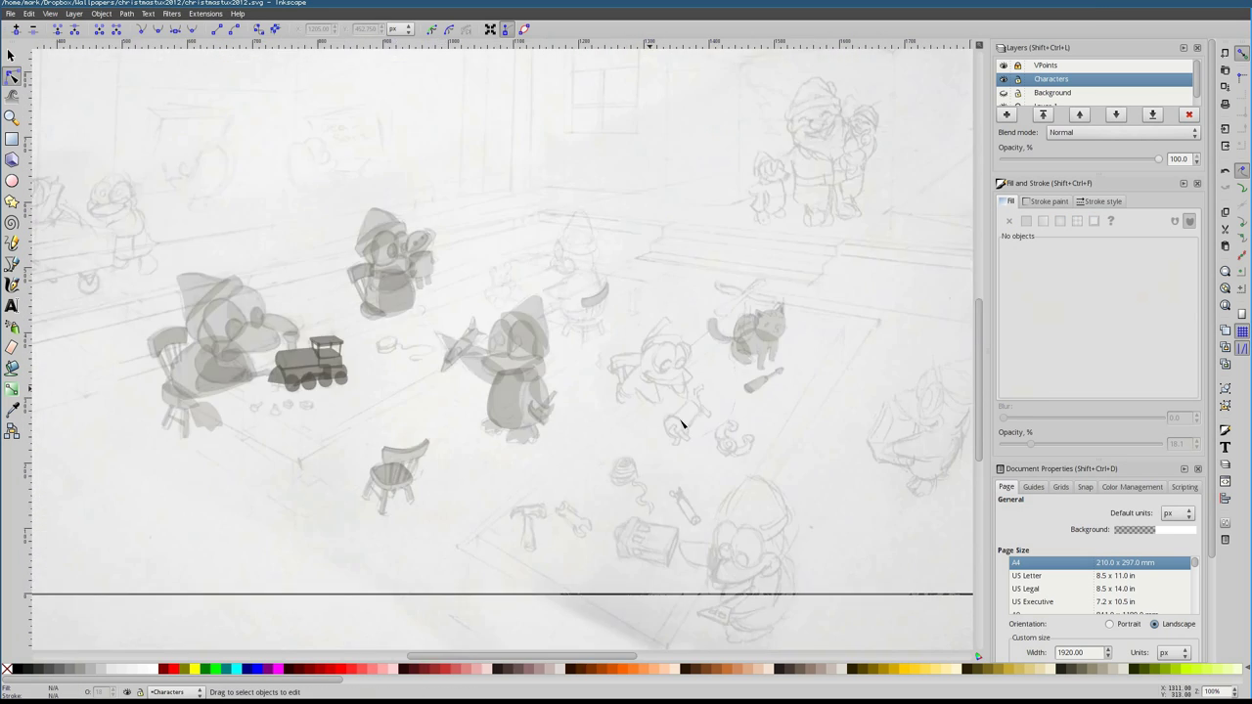
scroll(373, 419, up, 8)
key(p)
click(356, 404)
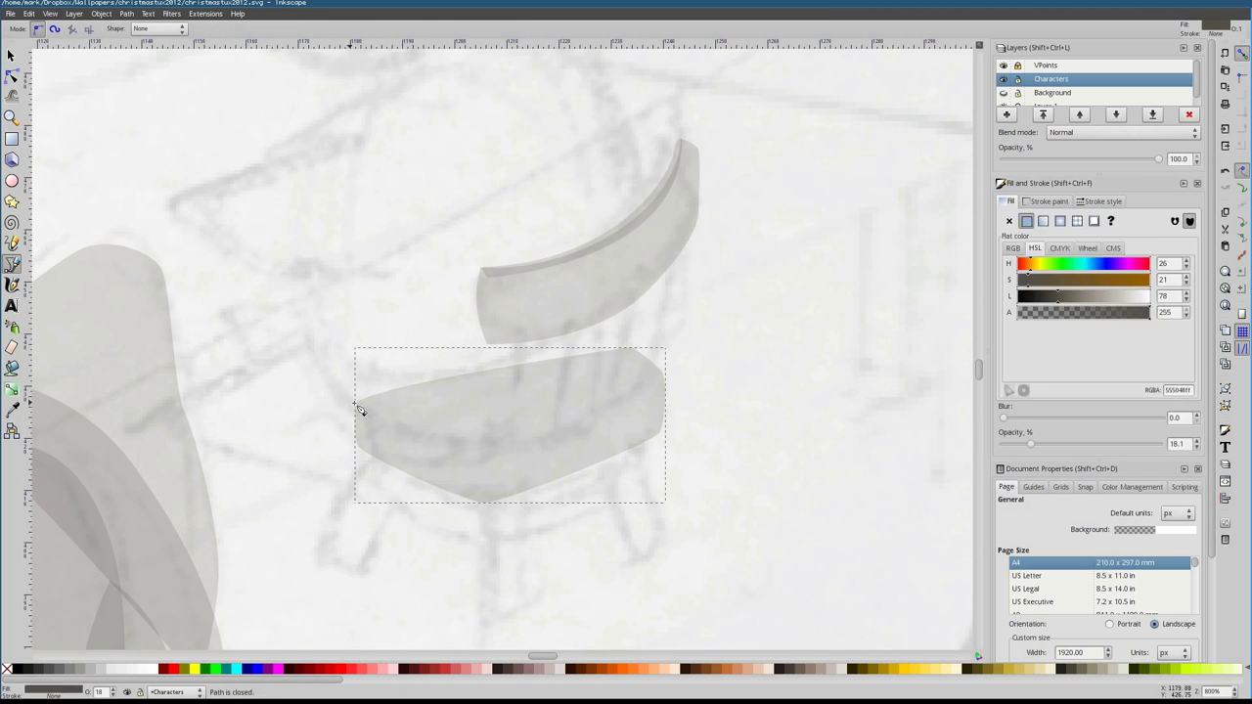
key(n)
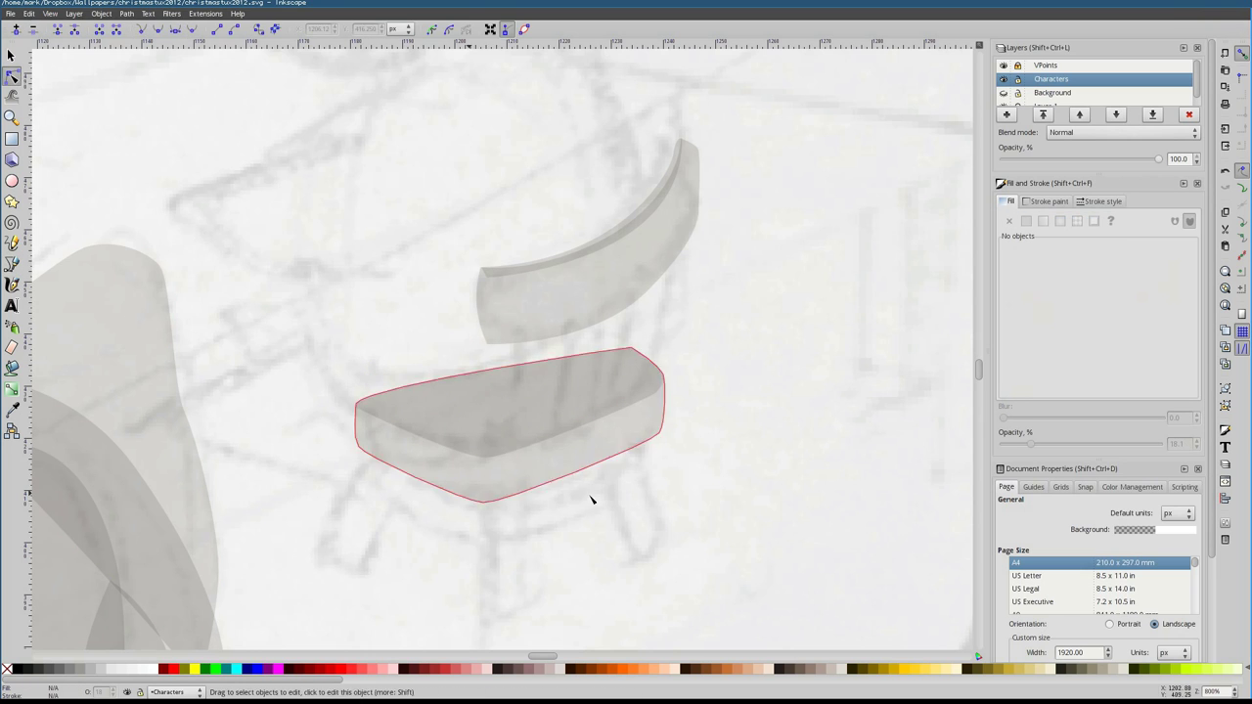
scroll(665, 551, down, 2)
drag(538, 346, 620, 507)
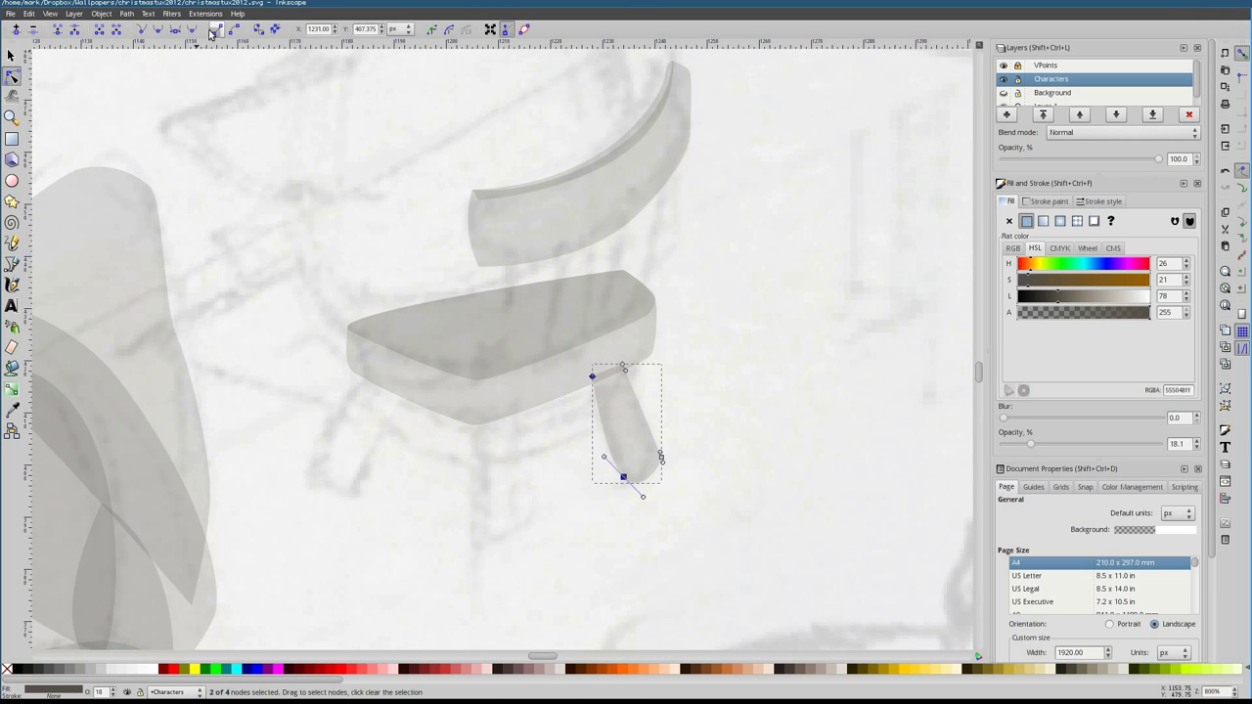
Outline the chair's middle and left legs as closed shapes
key(b)
click(511, 414)
click(531, 537)
click(477, 540)
click(513, 418)
click(372, 379)
click(324, 469)
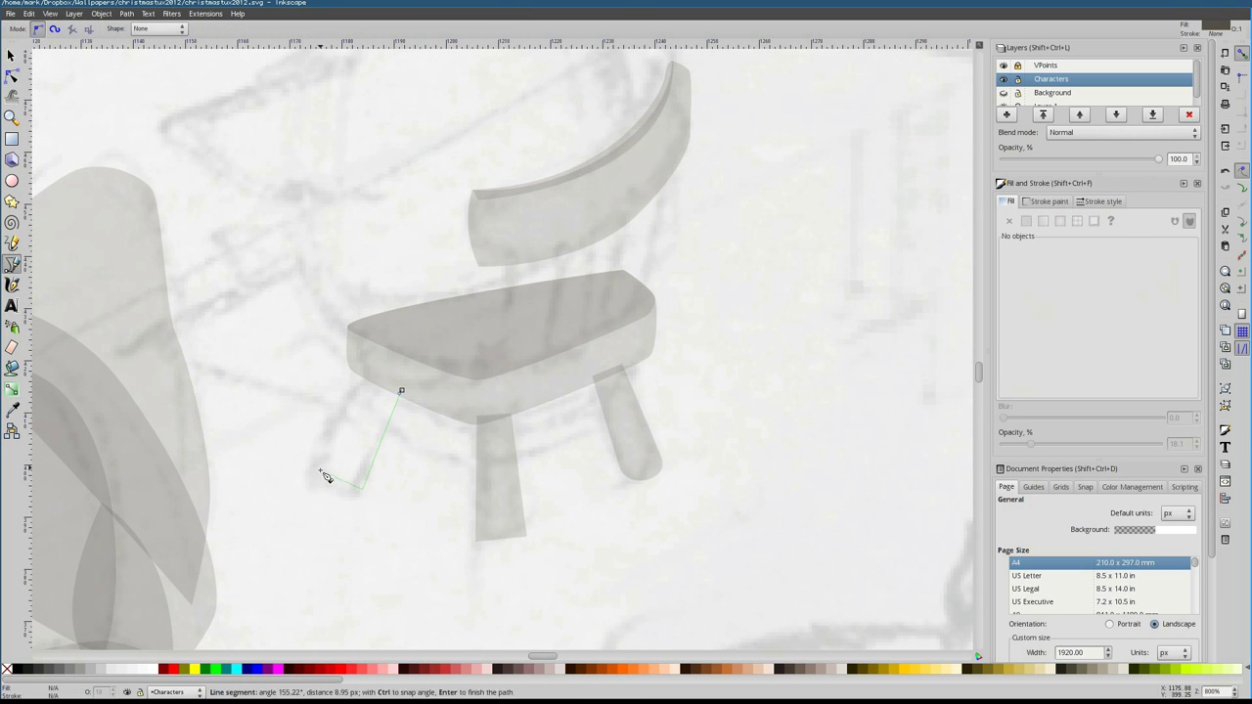
click(374, 421)
click(486, 491)
Draw the front and back crossbars between the chair legs
click(486, 473)
click(374, 422)
click(509, 437)
click(607, 402)
click(610, 414)
click(511, 456)
key(n)
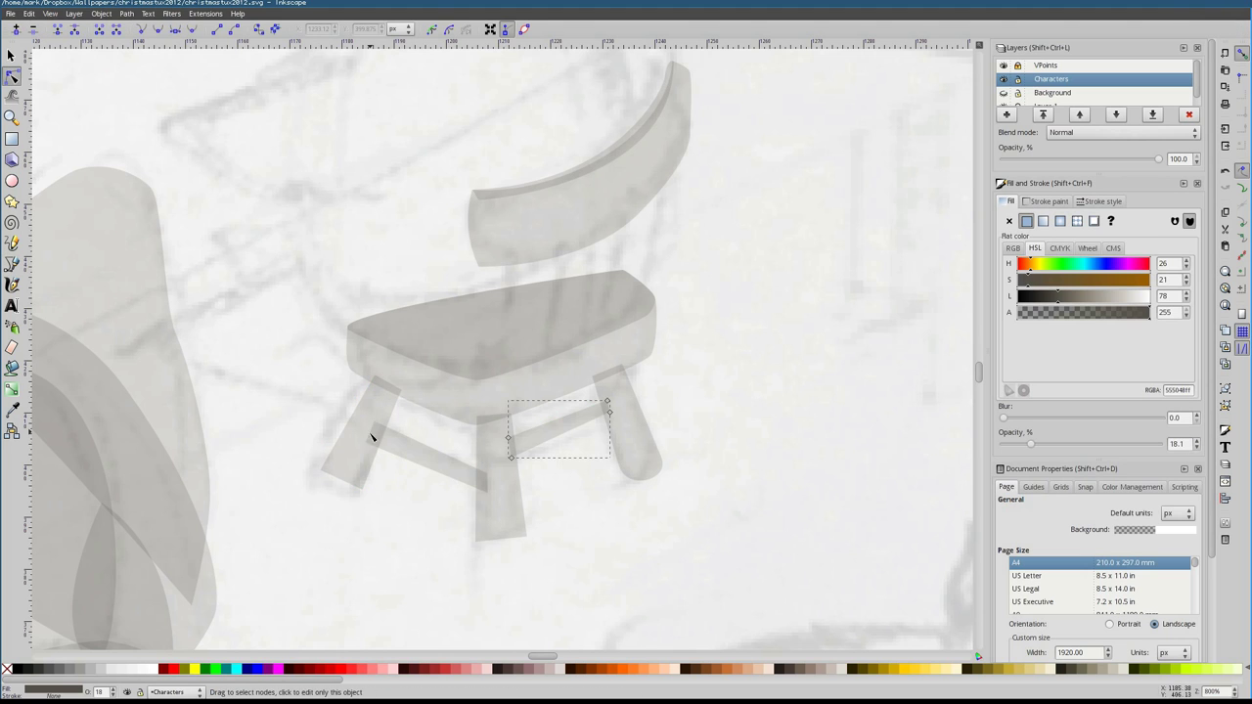
click(685, 497)
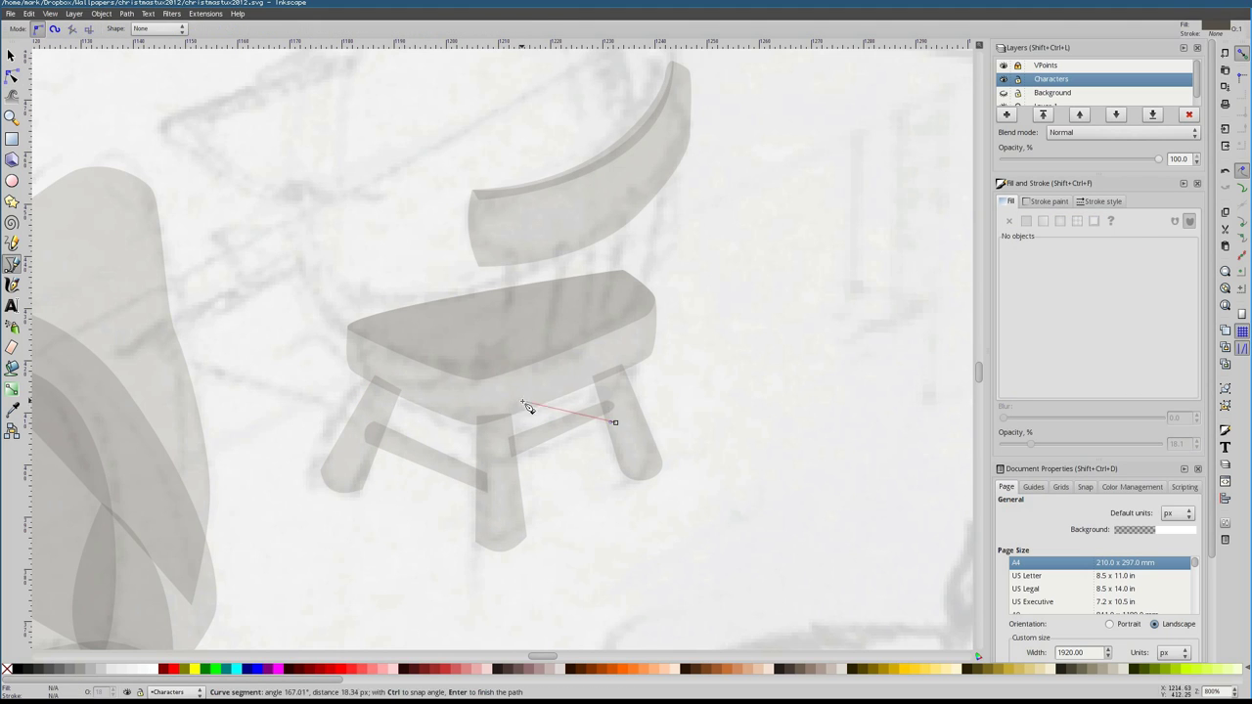
click(562, 422)
key(b)
key(Escape)
Outline the next chair's back up to its top-right corner
ctrl+scroll(564, 405, down, 2)
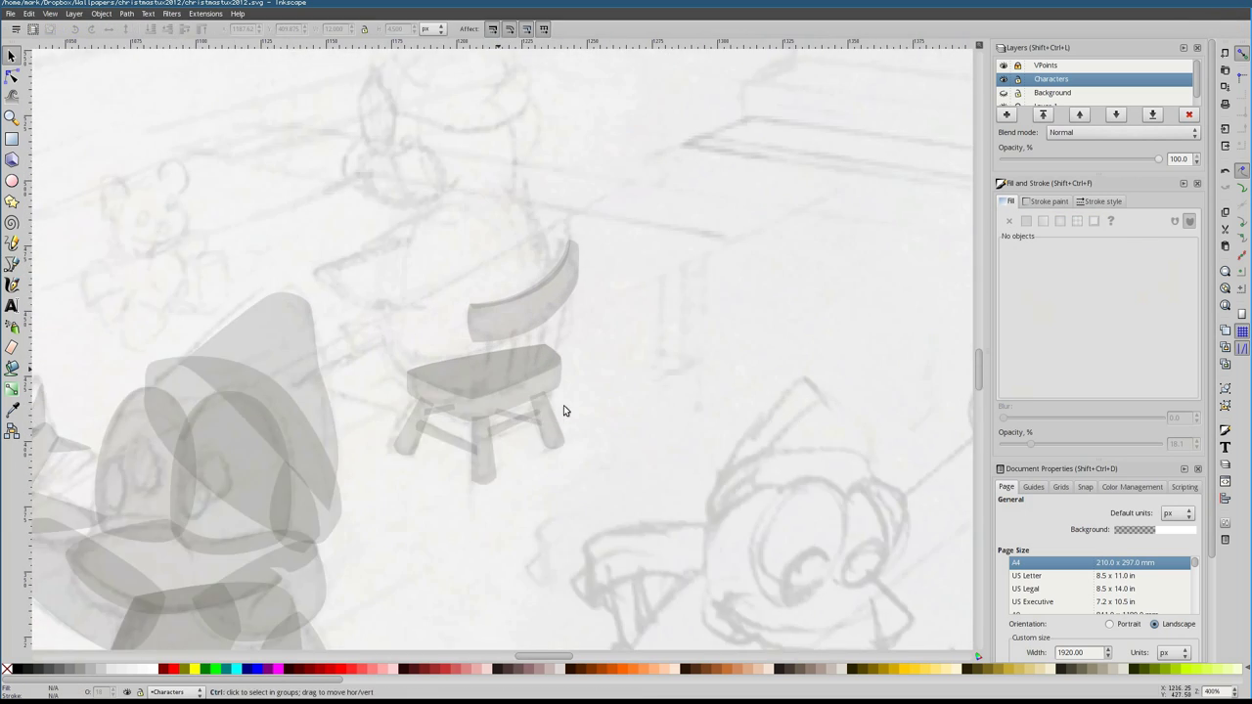
ctrl+scroll(565, 401, up, 3)
ctrl+scroll(570, 395, down, 2)
click(421, 375)
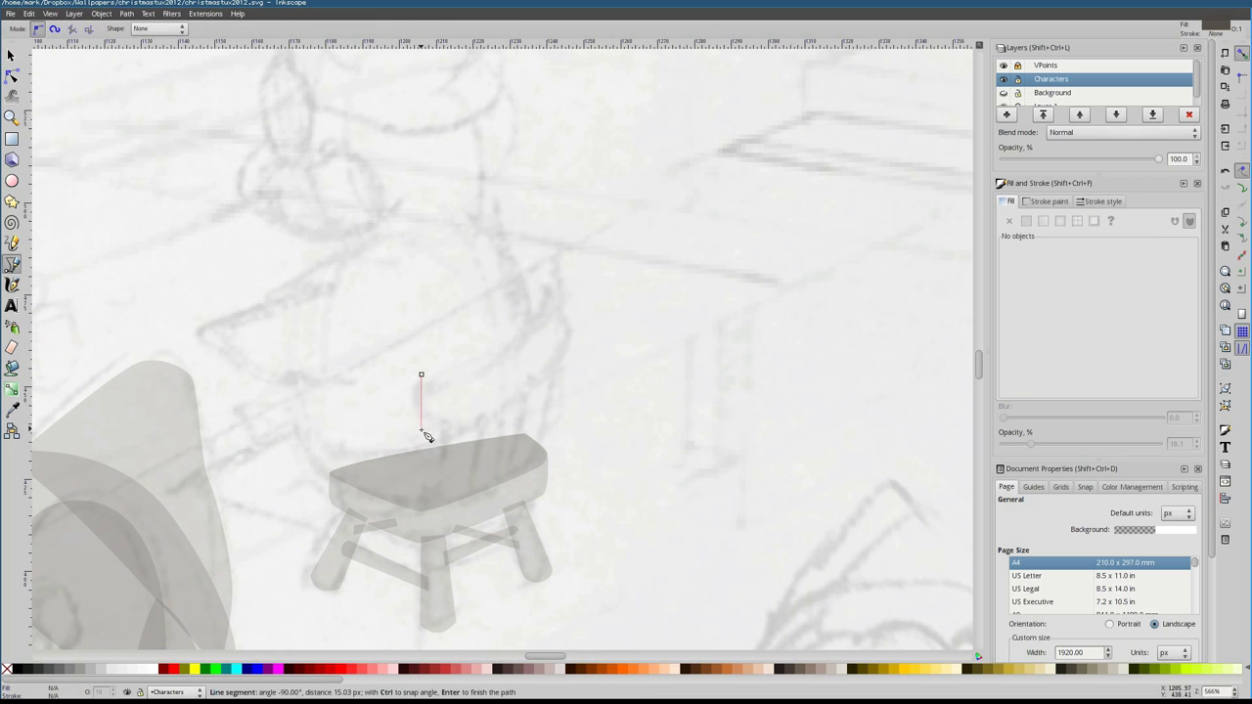
click(559, 328)
key(Return)
Draw the chair's curved top rail and reshape its points
click(557, 325)
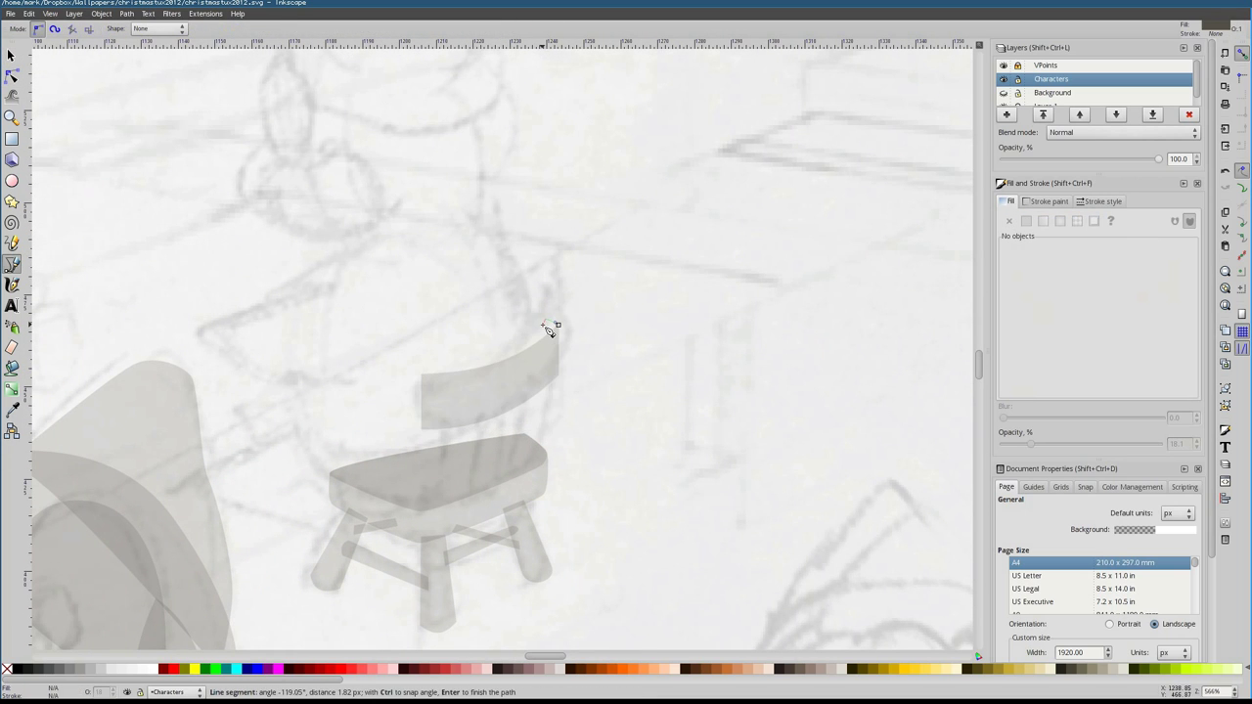
click(422, 375)
key(Return)
key(n)
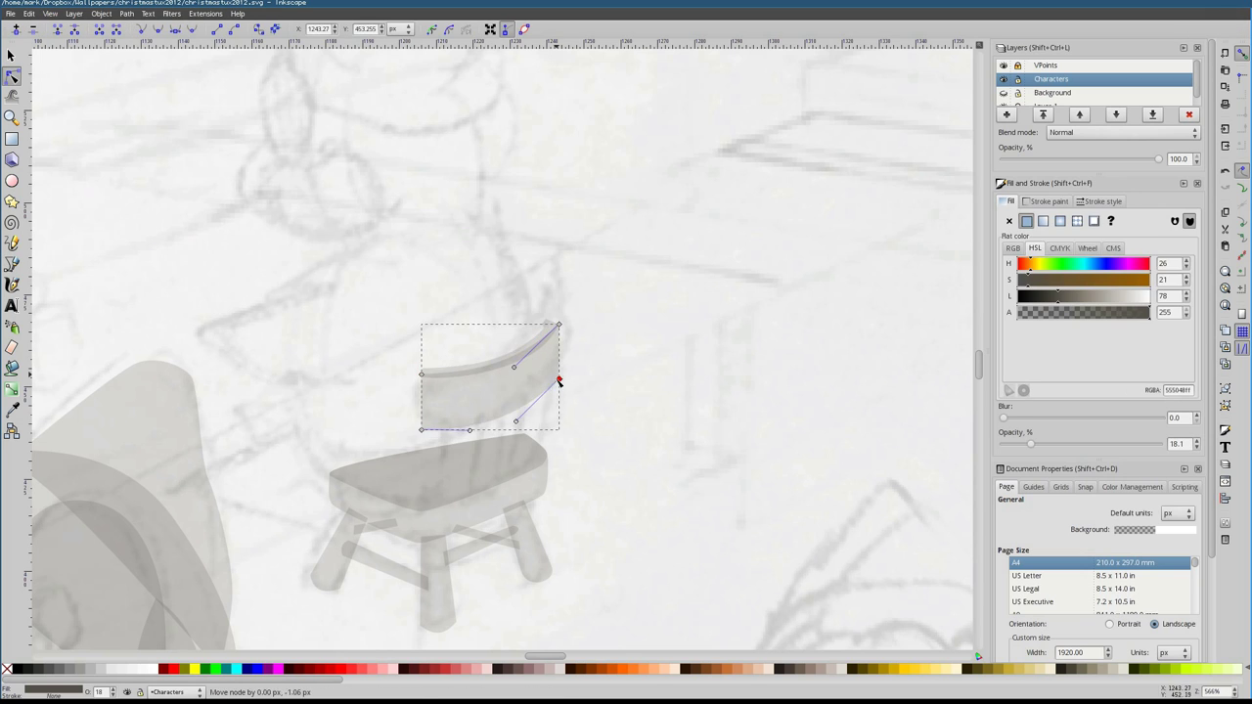
key(Escape)
key(b)
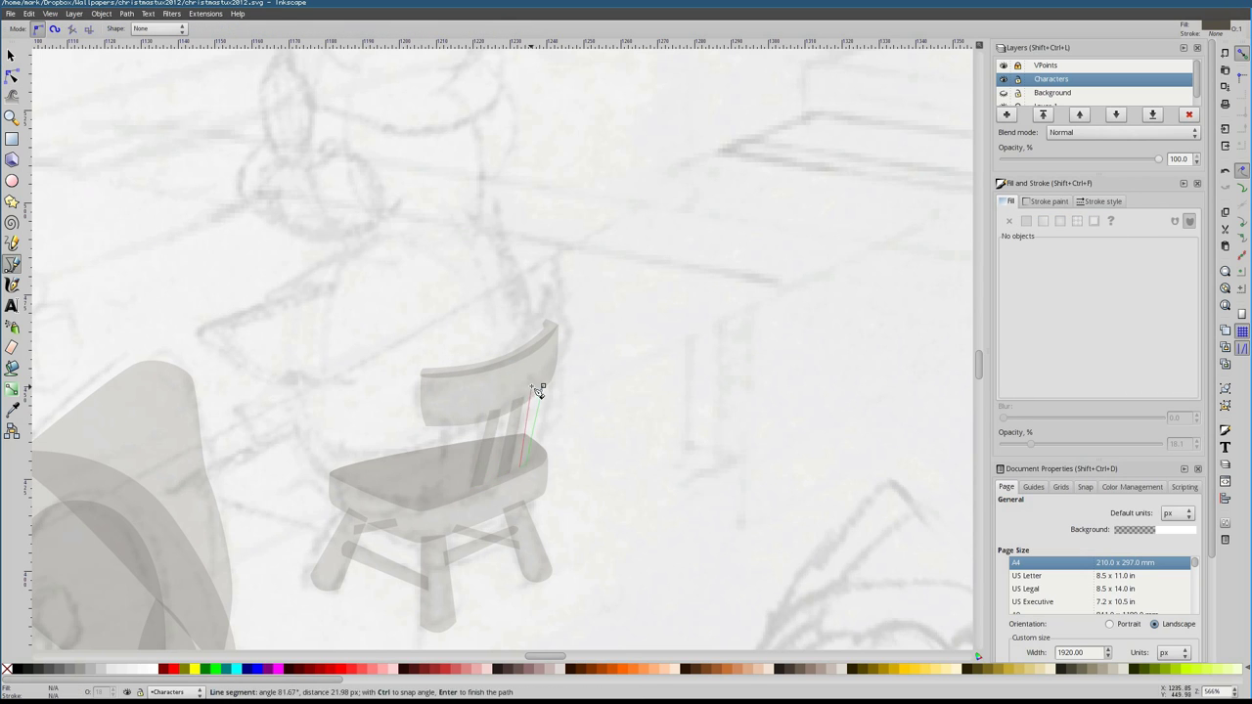
Add a vertical back slat, adjust its corner point, and zoom out to the whole chair
key(Return)
key(s)
key(n)
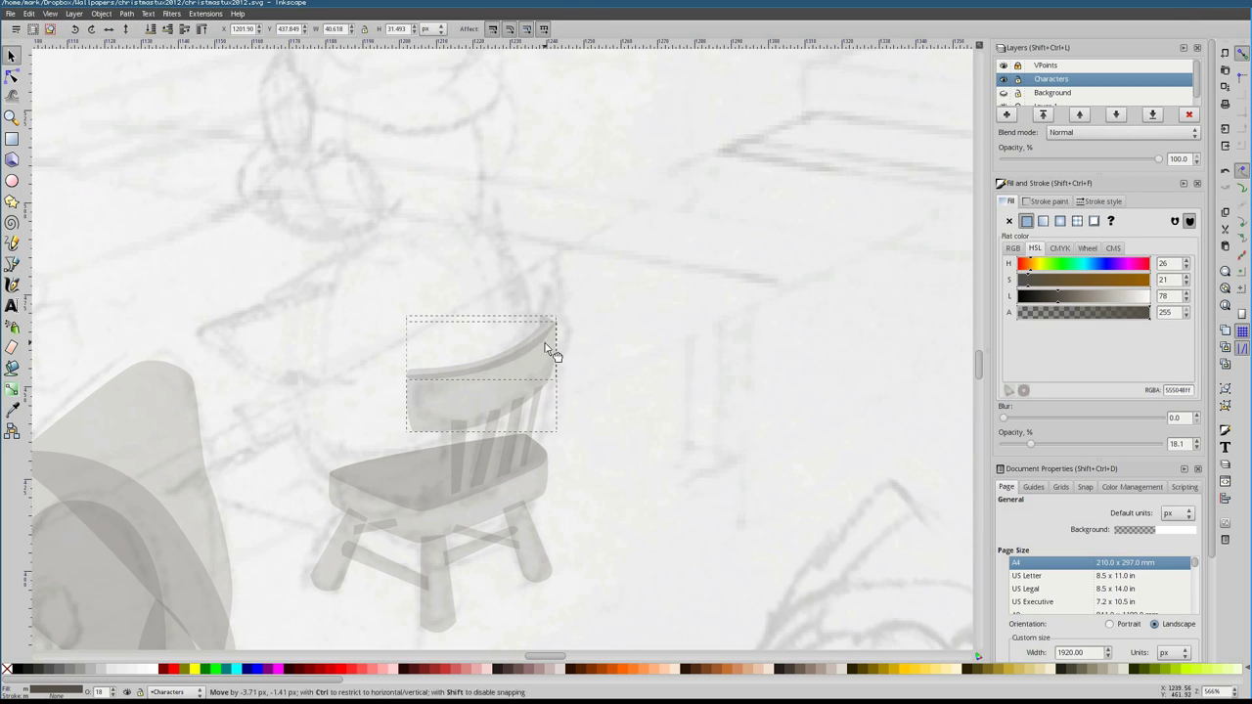
click(447, 423)
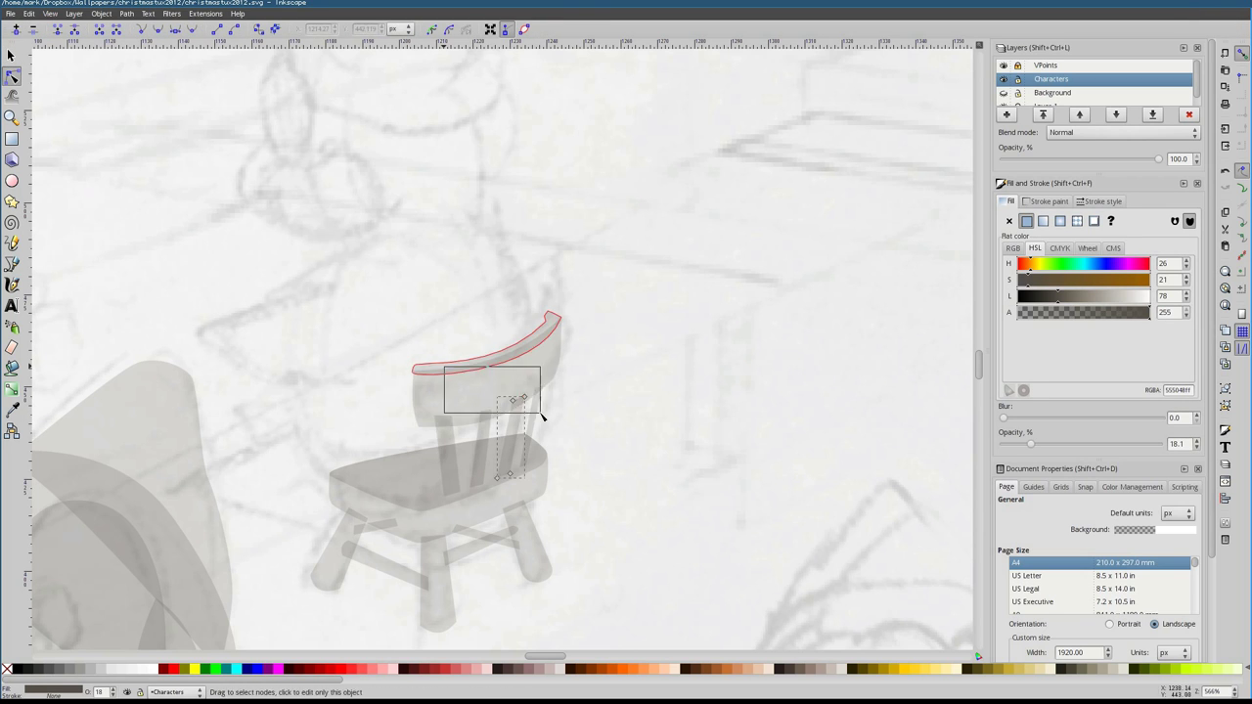
scroll(456, 514, up, 4)
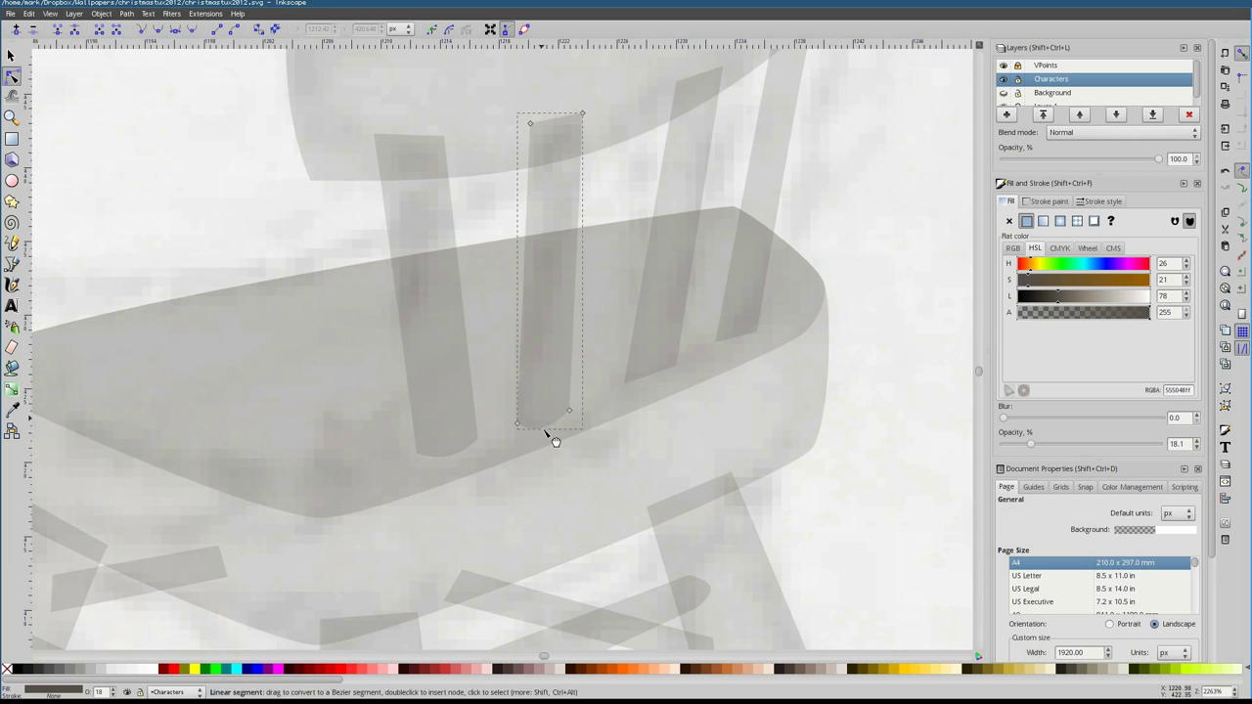
key(Escape)
scroll(744, 344, down, 5)
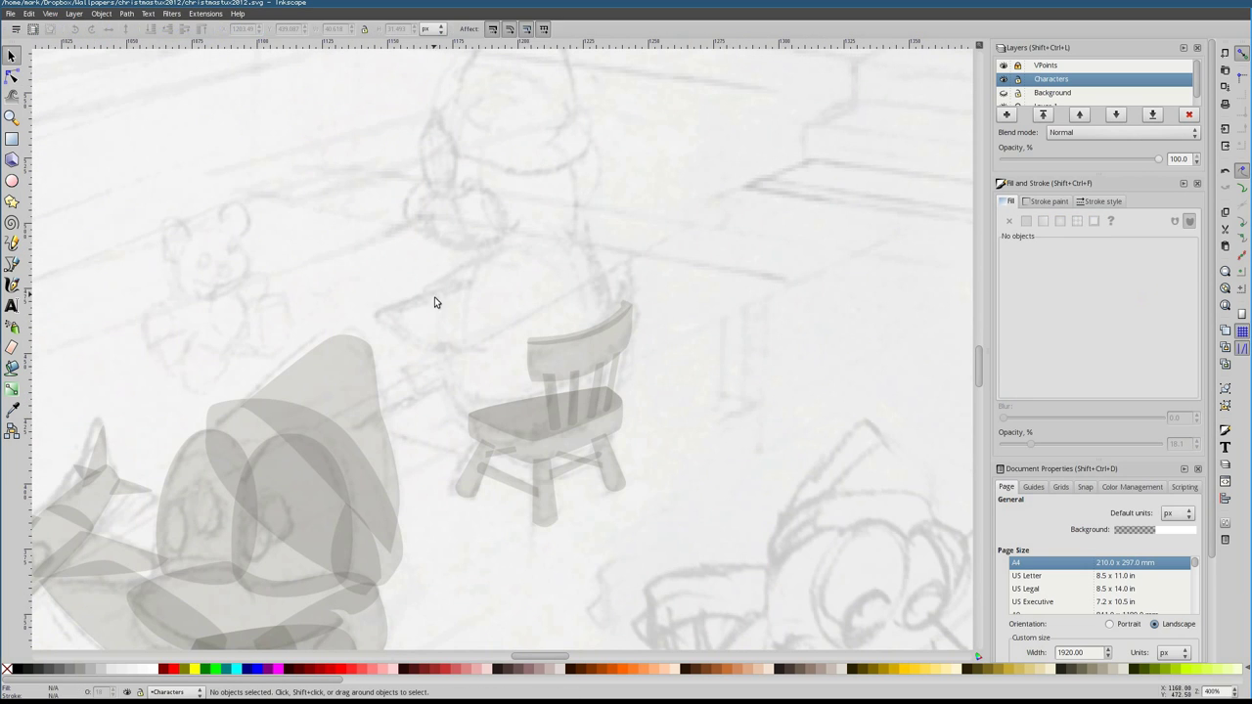
scroll(512, 349, down, 5)
scroll(425, 253, up, 5)
Draw the closed brim and cone shapes of the figure's pointed hat
key(b)
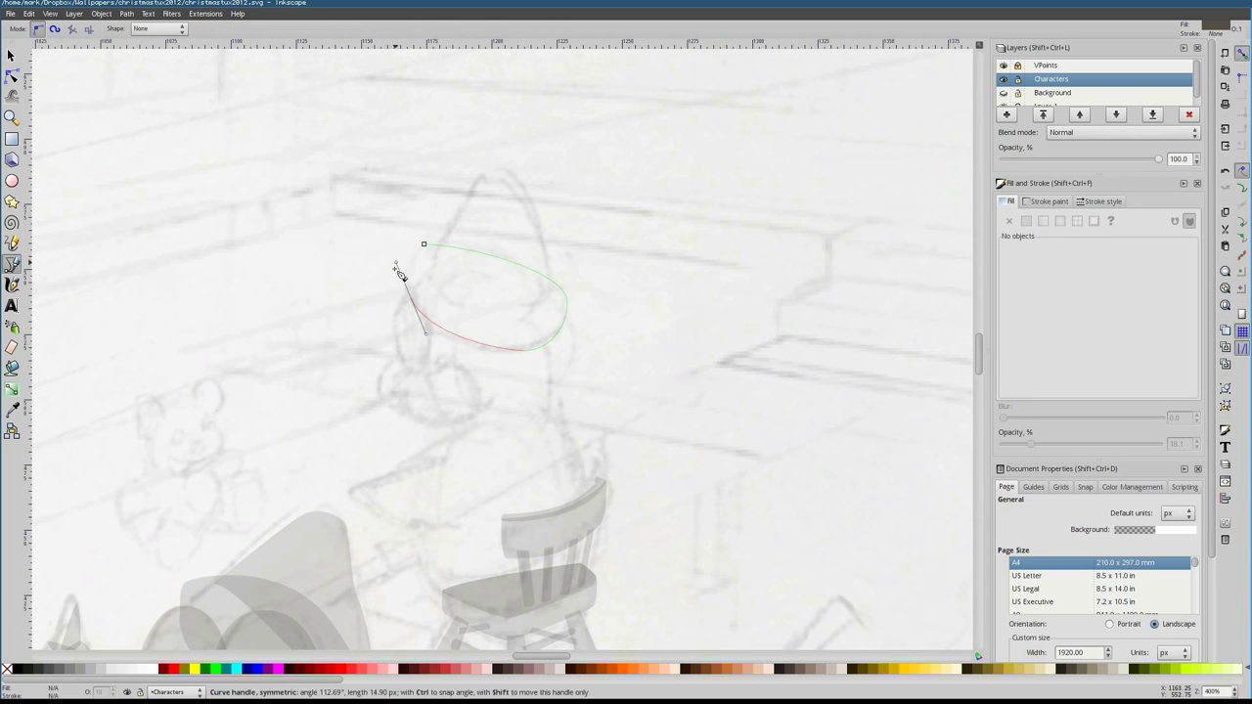
drag(400, 274, 396, 266)
click(424, 243)
click(496, 174)
click(553, 262)
click(435, 247)
Trace the curved head outline and a small side shape on its left
click(560, 307)
drag(552, 415, 584, 403)
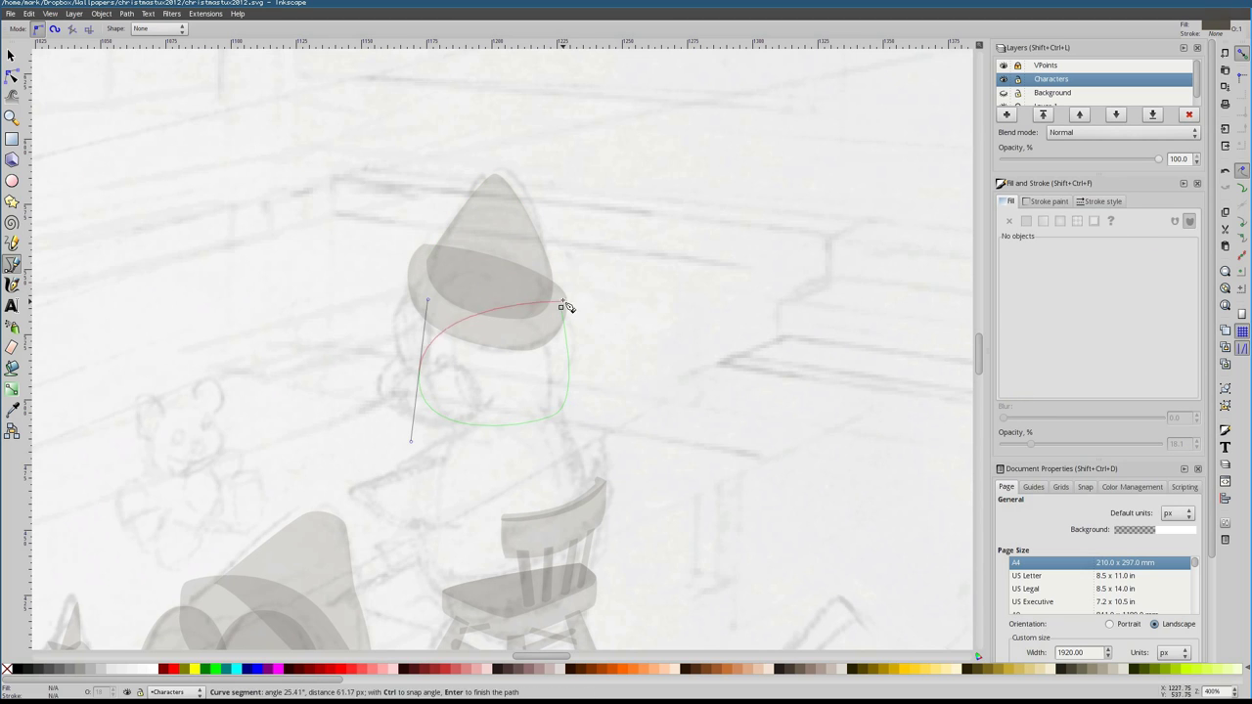
click(420, 301)
click(426, 286)
click(411, 373)
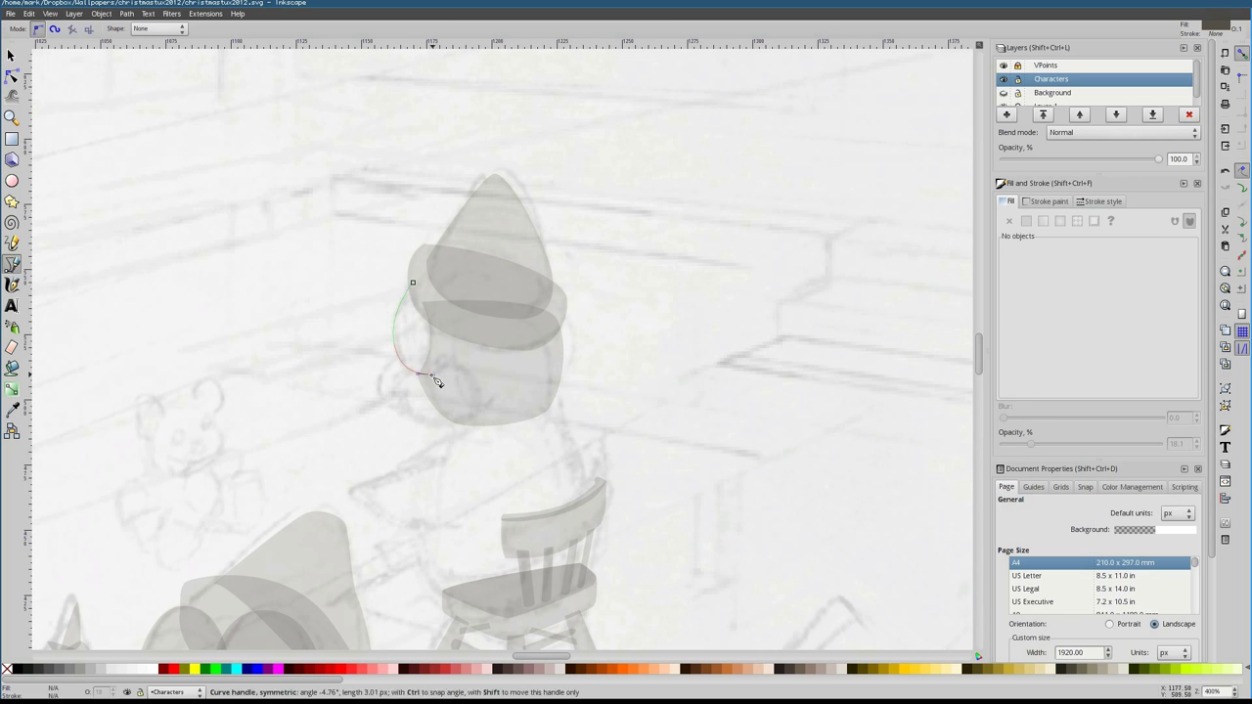
click(425, 285)
key(Escape)
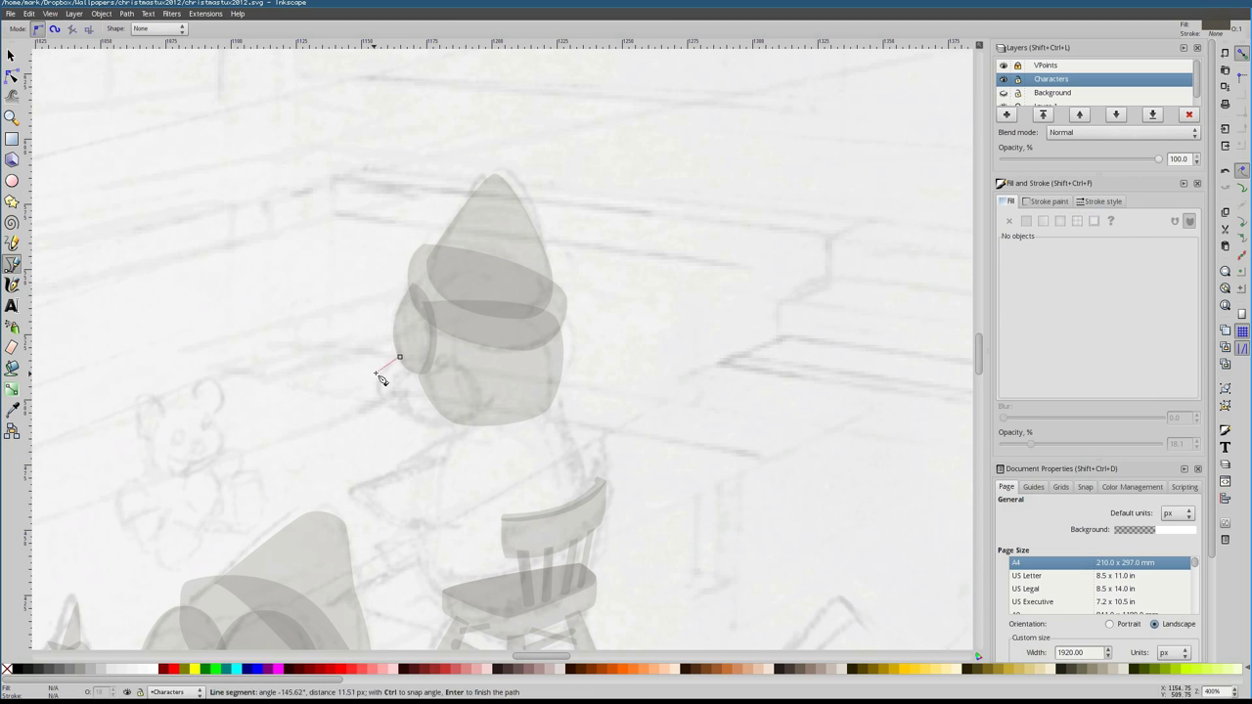
Close the curved outline and draw the figure's cheek shape
click(399, 357)
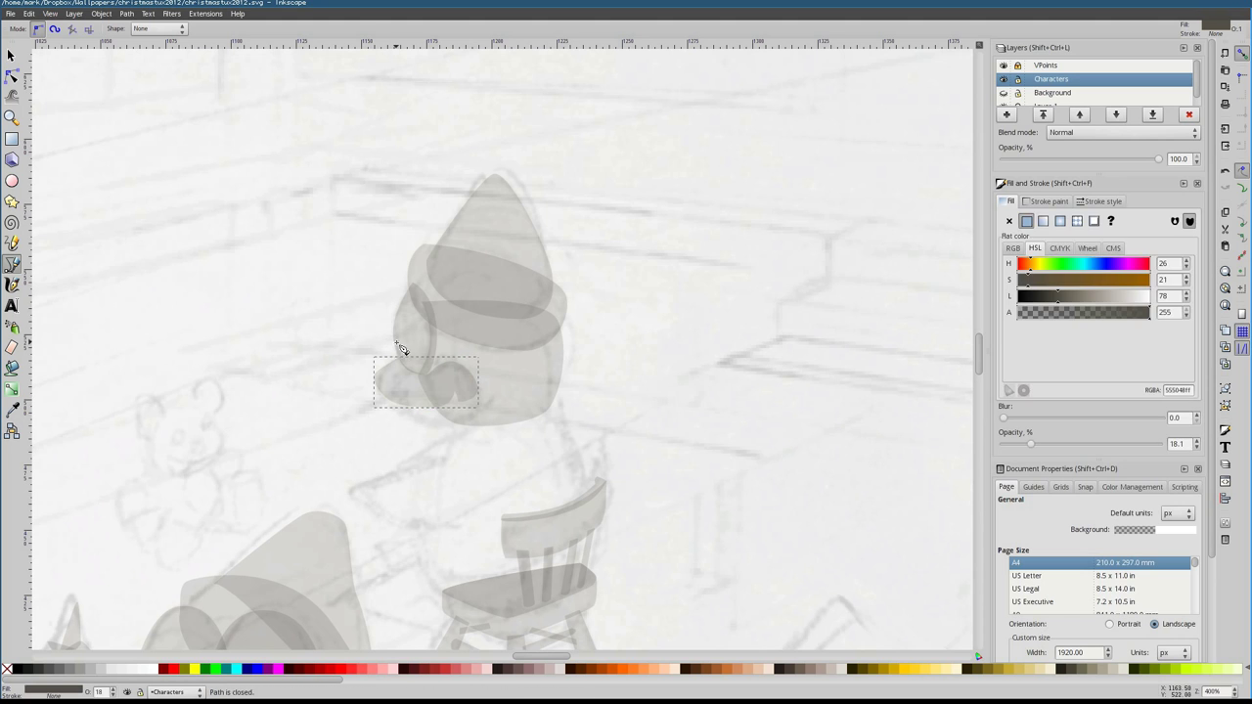
click(476, 425)
click(430, 372)
scroll(460, 391, down, 2)
click(450, 355)
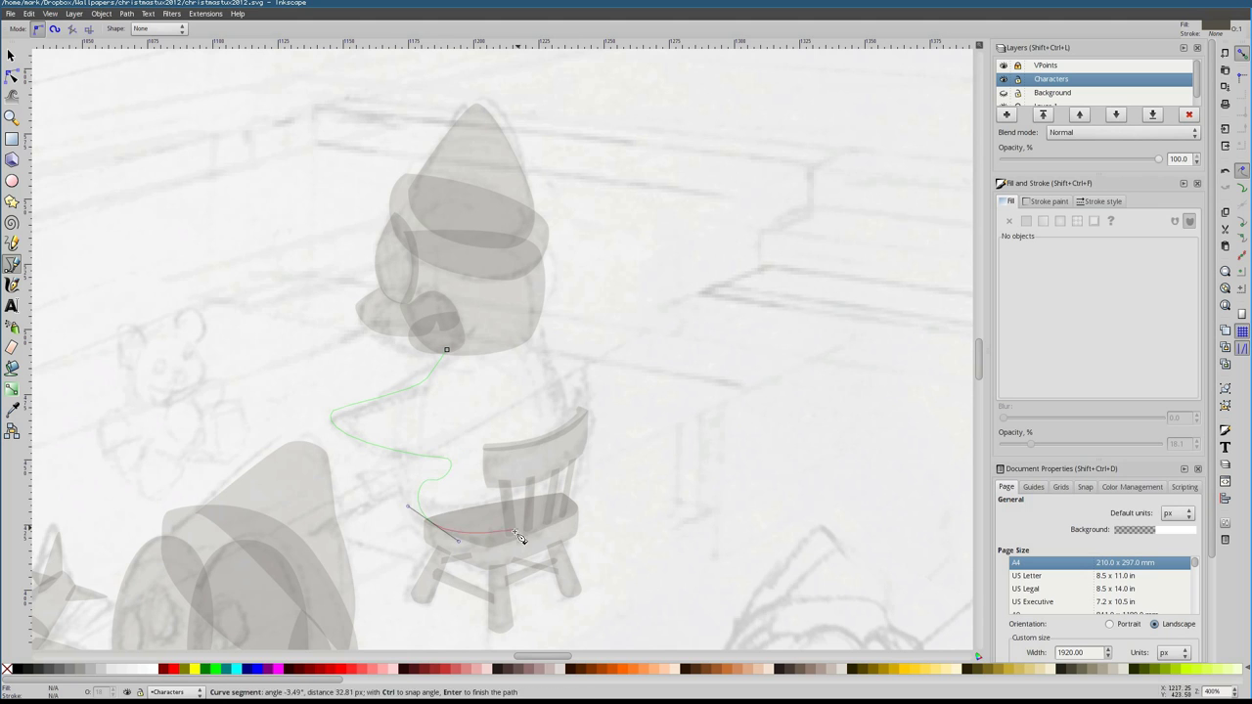
Close the figure's body and small curl shapes, then begin the teddy bear's head
click(539, 344)
click(446, 349)
click(419, 443)
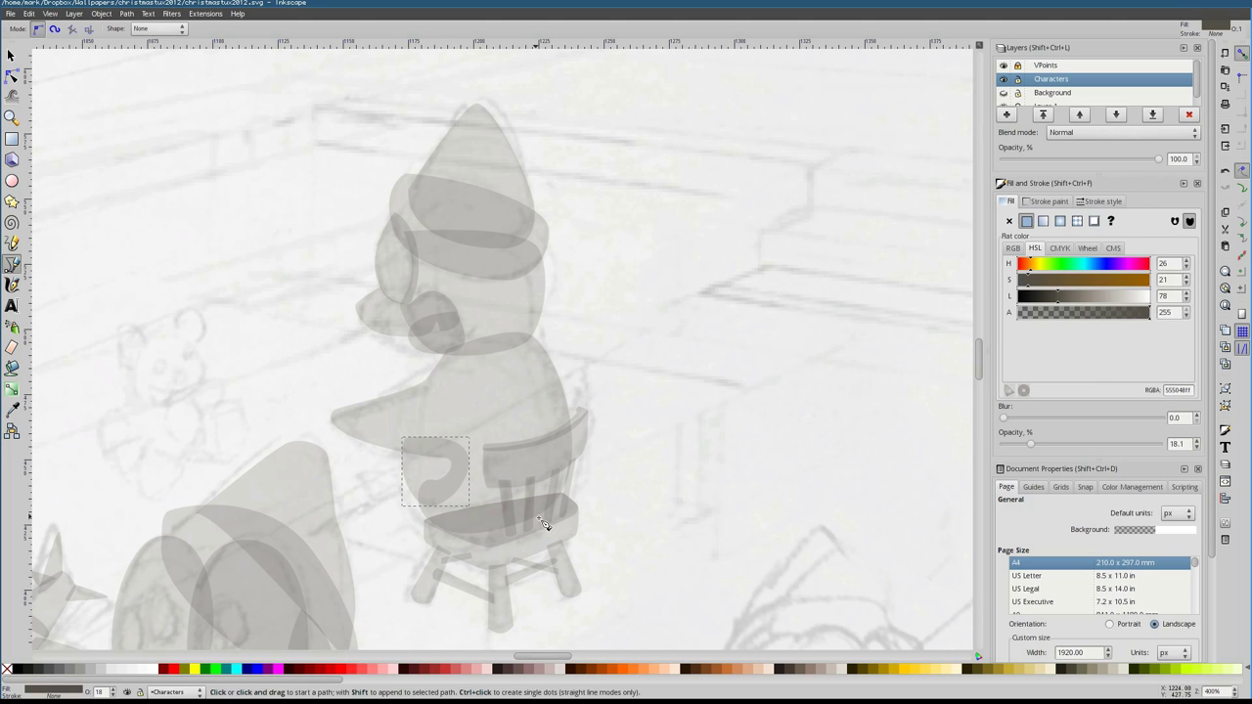
key(Escape)
scroll(509, 489, left, 2)
scroll(486, 471, down, 1)
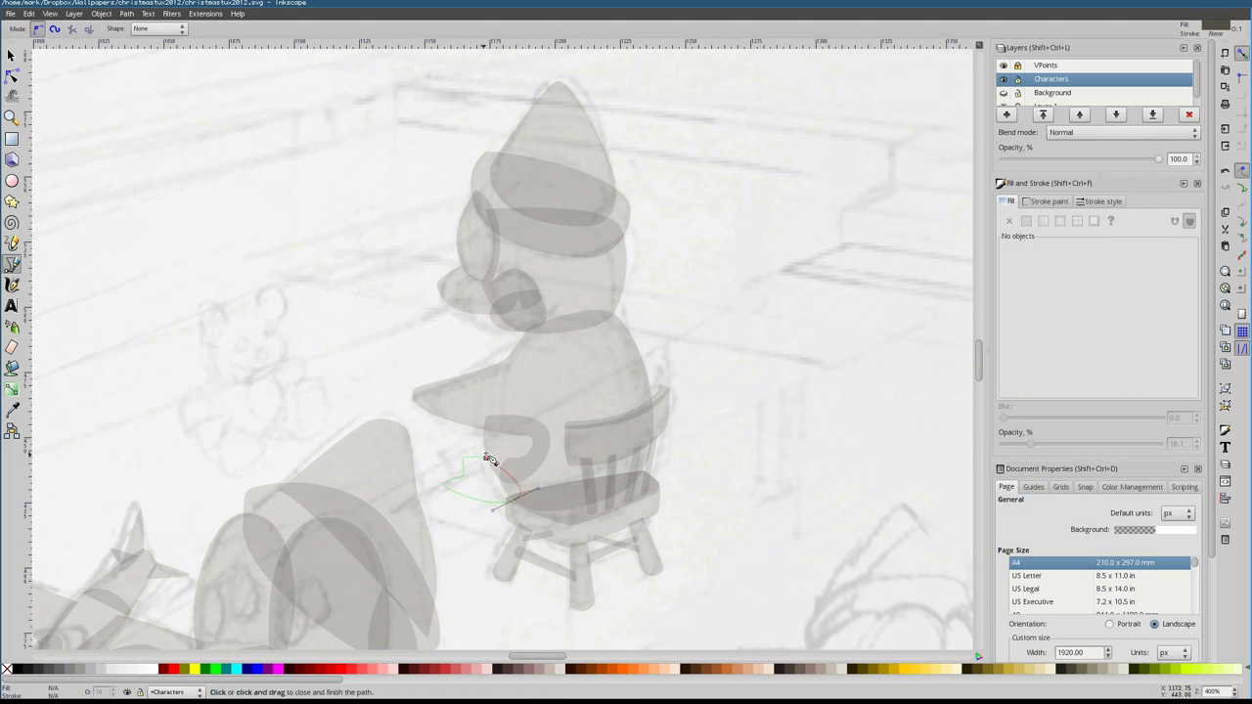
click(490, 460)
key(Escape)
scroll(118, 377, up, 2)
mouse_move(432, 273)
mouse_down()
mouse_move(451, 295)
mouse_move(437, 278)
mouse_up()
Close the bear's head and add its two eyes, triangular nose and smile
click(361, 313)
click(420, 289)
click(403, 329)
click(335, 347)
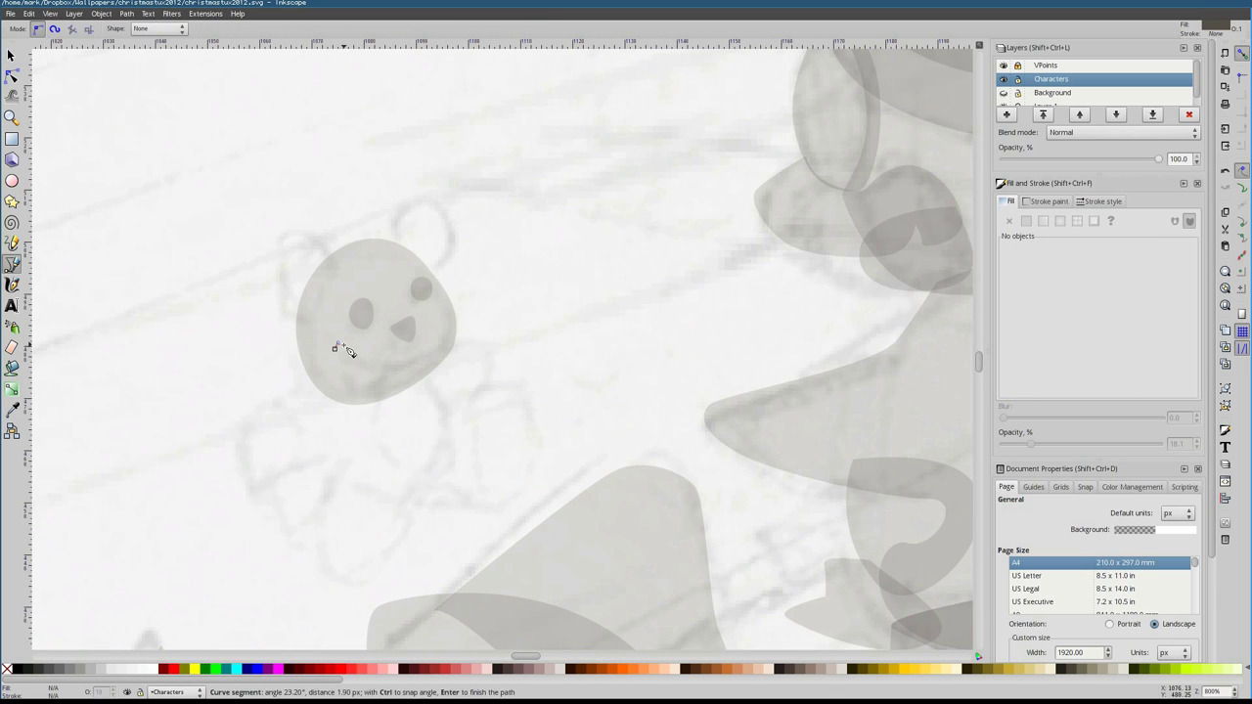
click(339, 356)
Draw the bear's left and right ears
click(339, 265)
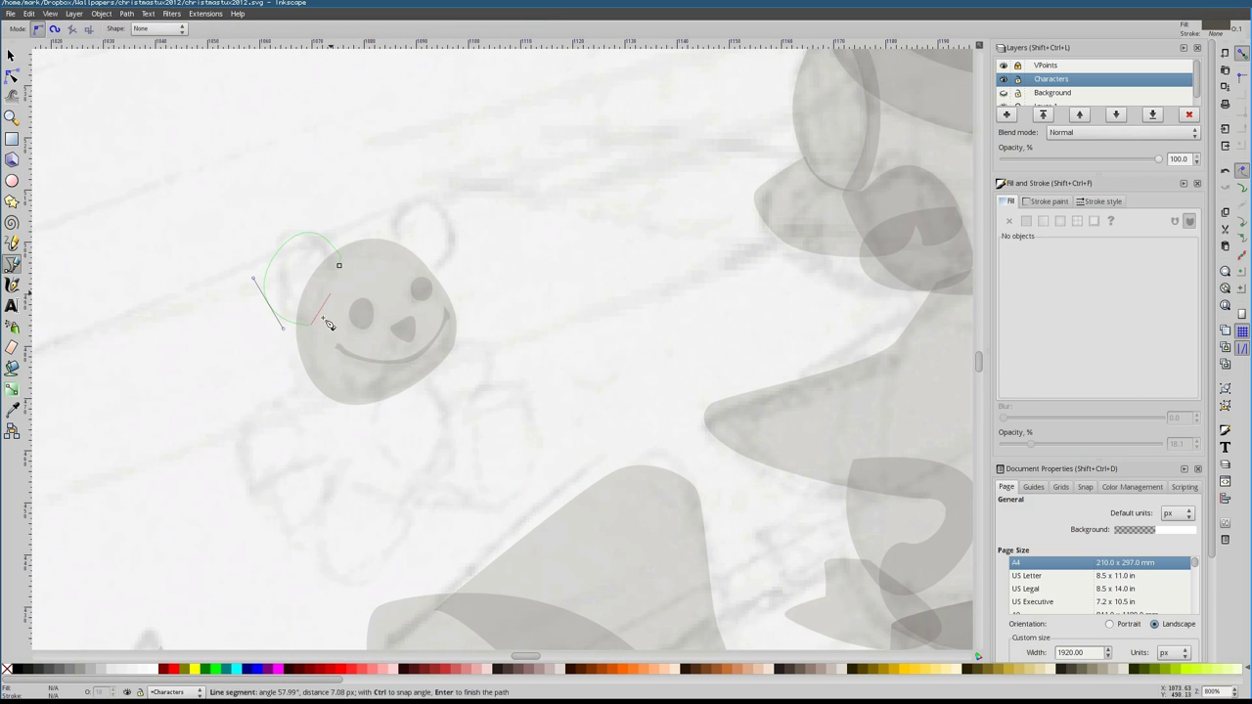
click(328, 324)
drag(387, 257, 389, 256)
click(402, 229)
click(439, 271)
click(433, 257)
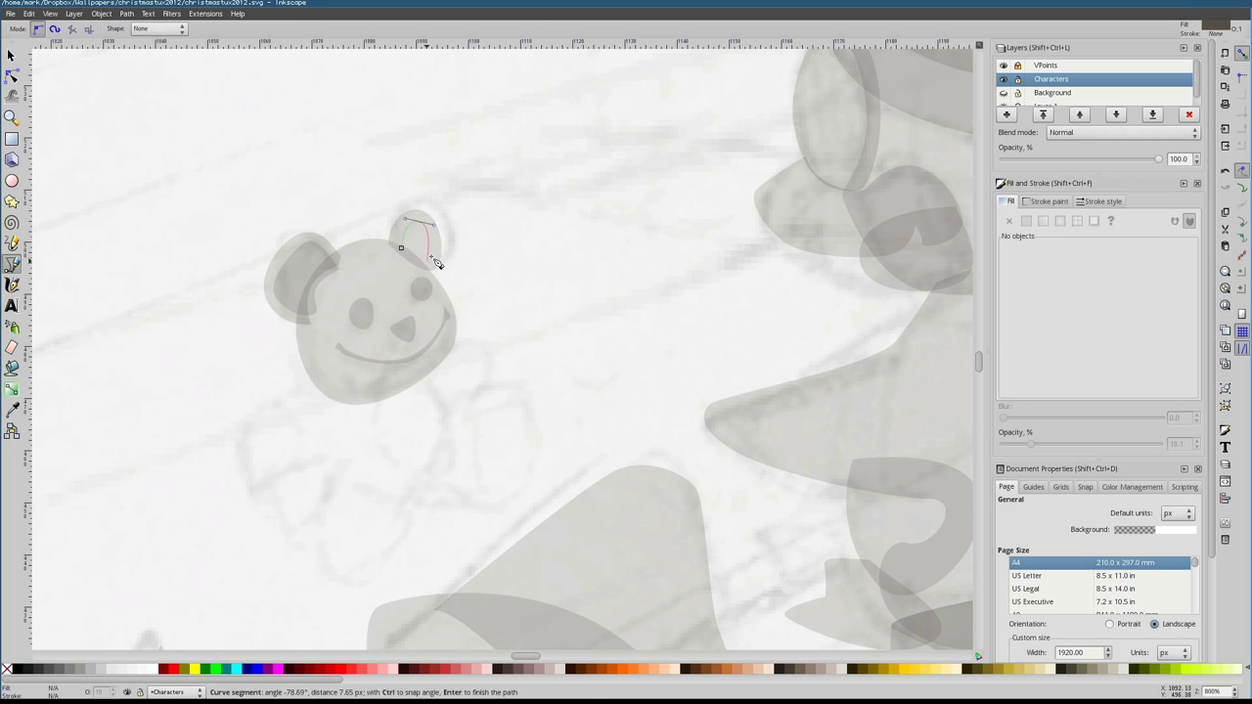
click(402, 230)
key(Escape)
Trace the bear's round body as a closed shape
scroll(366, 415, left, 1)
scroll(366, 415, down, 1)
click(519, 358)
click(506, 461)
click(479, 329)
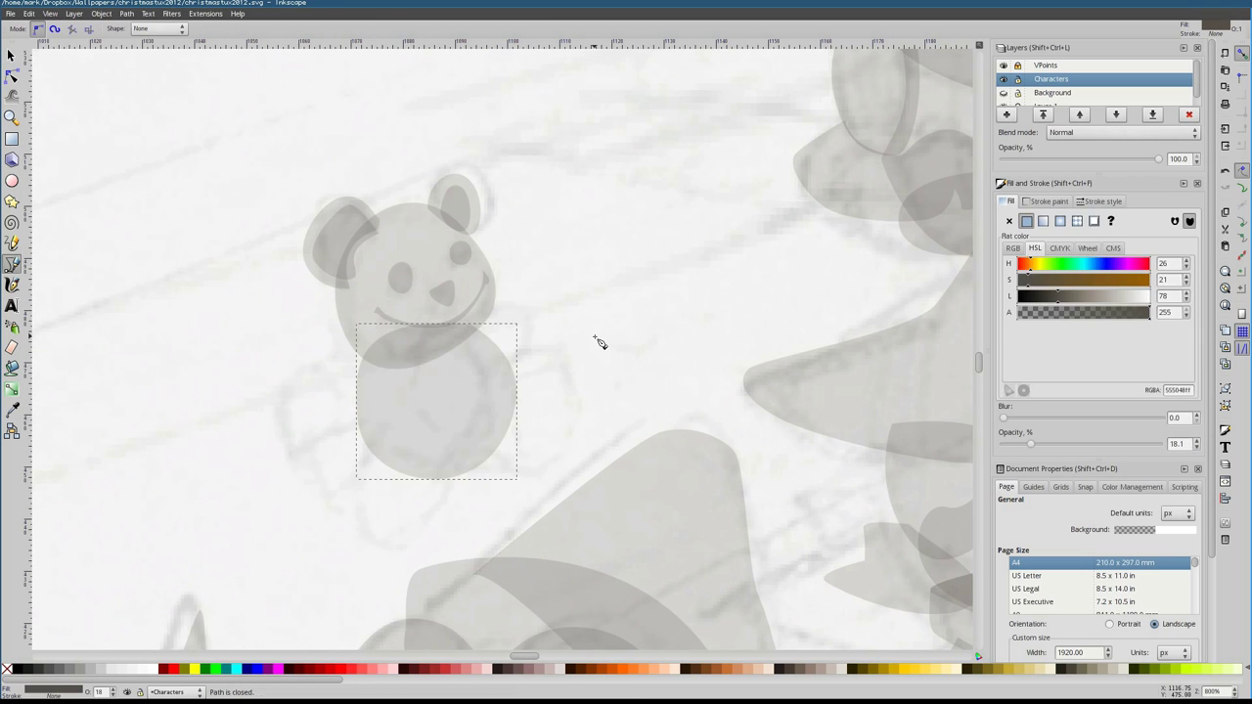
key(Escape)
Outline the bear's left arm, right arm and leg
click(363, 355)
click(280, 372)
click(363, 355)
click(509, 311)
click(570, 401)
click(553, 479)
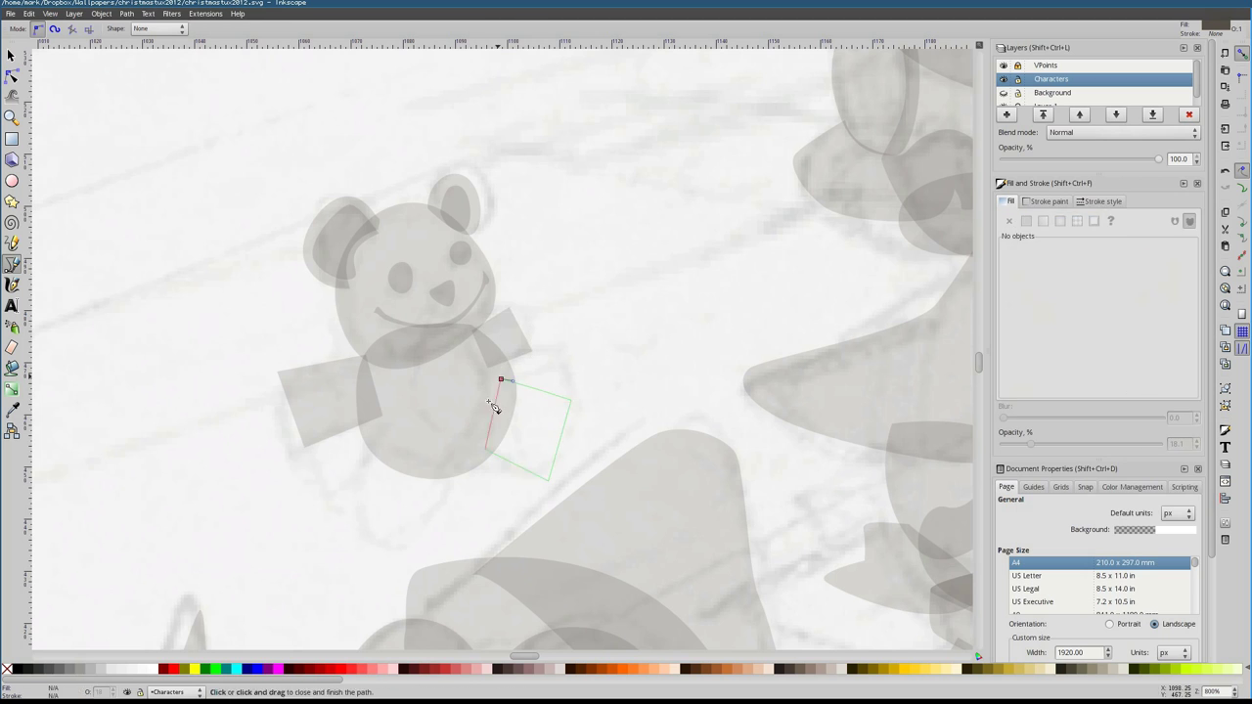
click(484, 336)
click(369, 423)
click(336, 496)
click(418, 536)
Round the leg's upper-right edge and make its points smooth
key(n)
drag(419, 457, 463, 431)
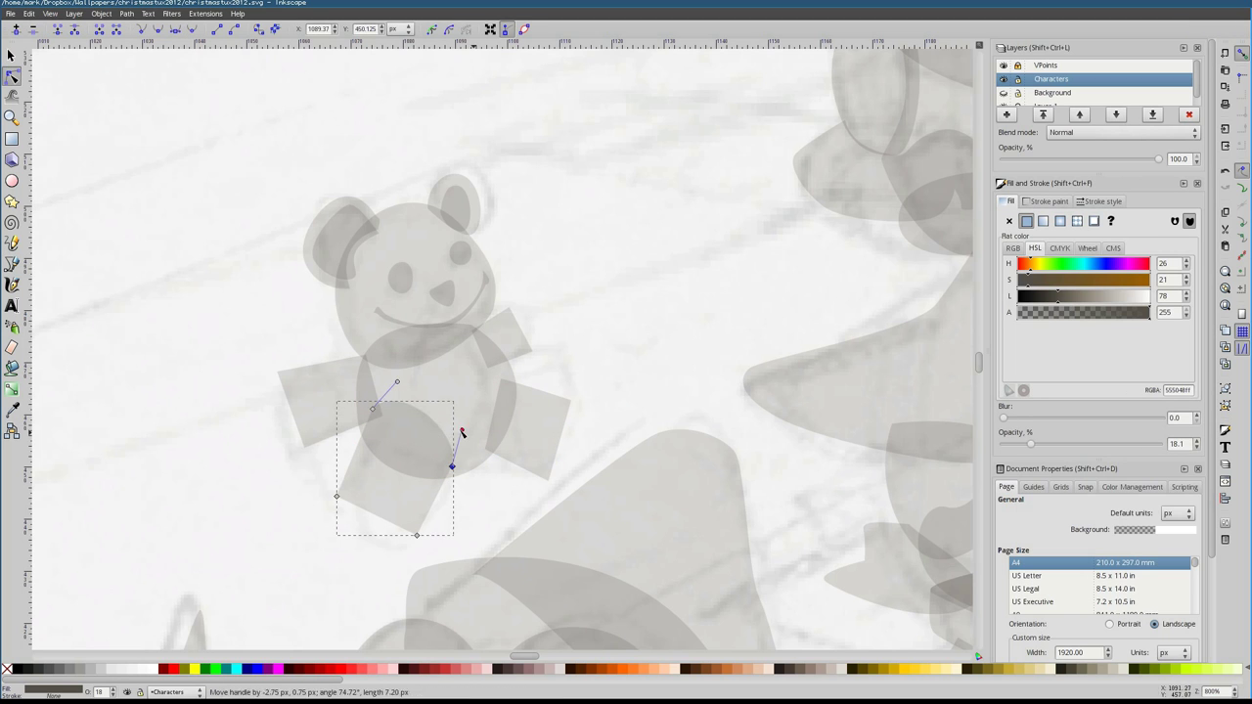
click(528, 335)
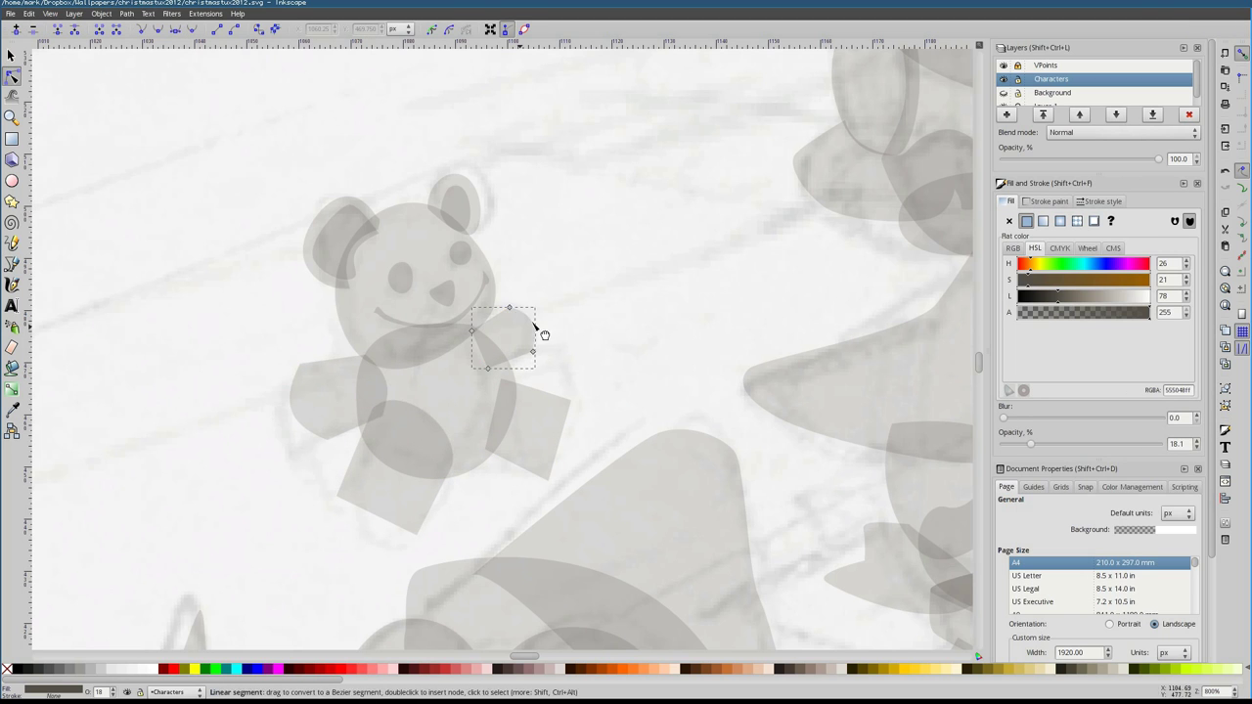
click(378, 518)
click(360, 446)
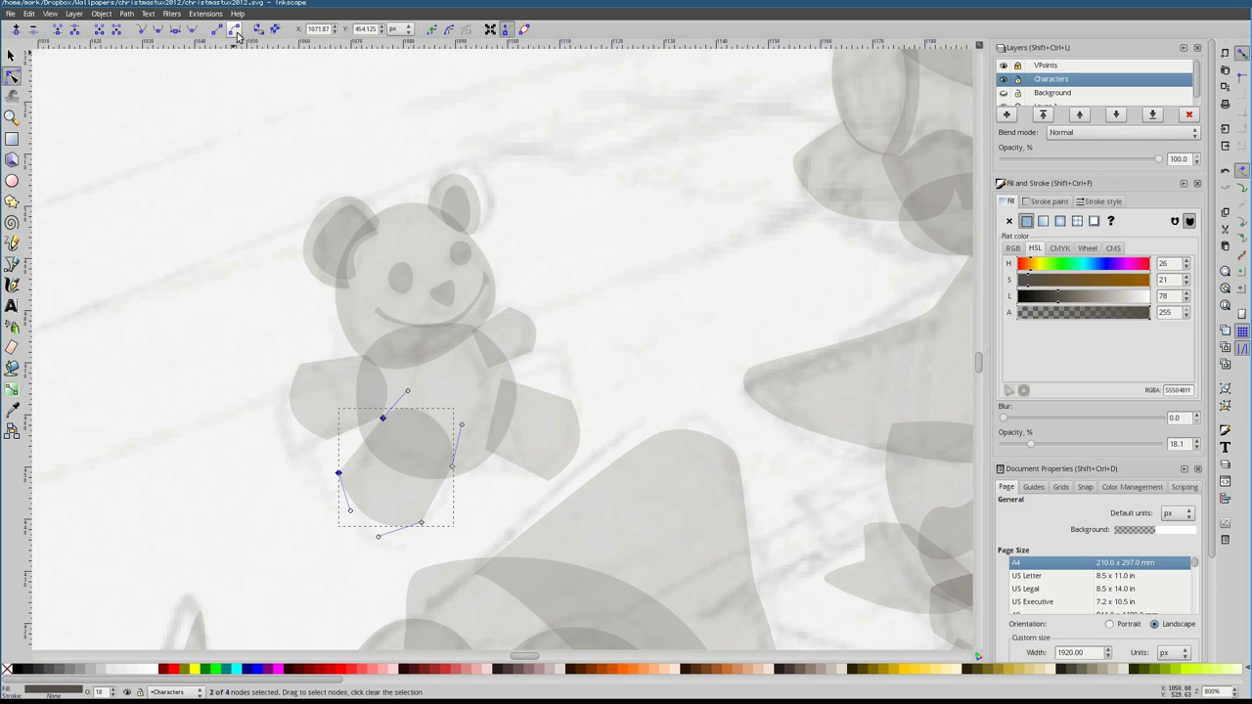
drag(494, 565, 406, 480)
key(shift+s)
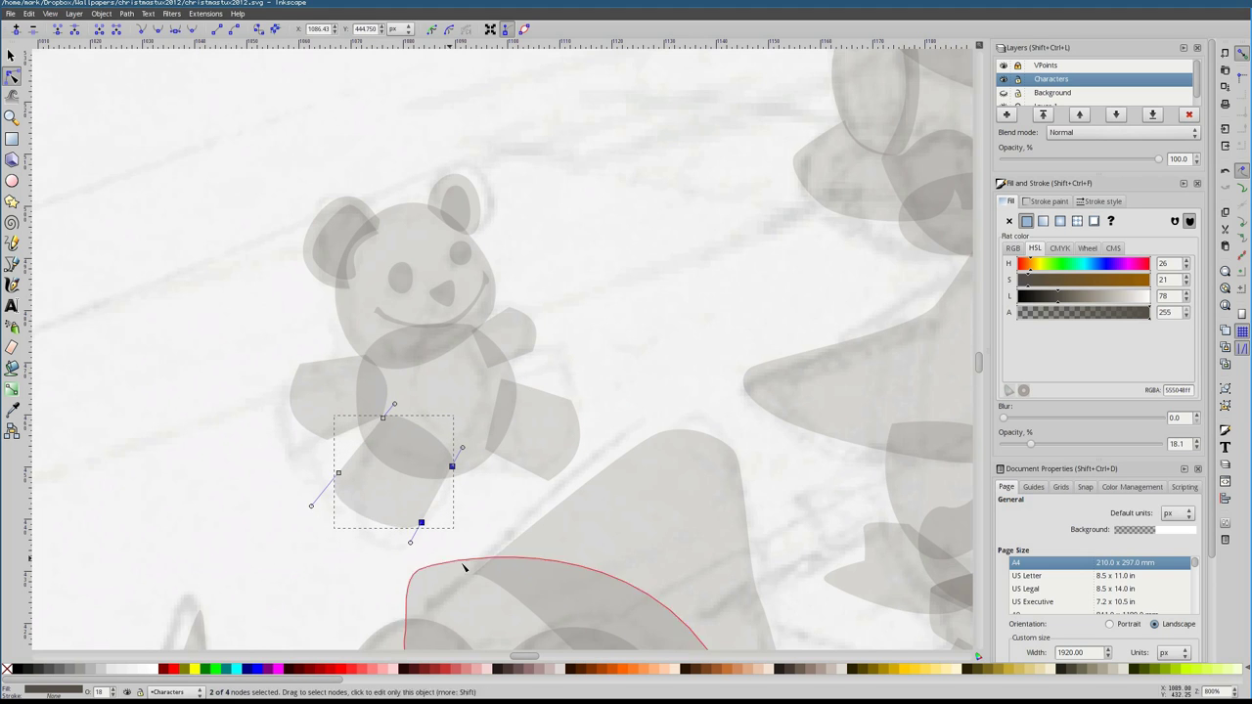
Smooth the right shape's points and round off the bear's left arm
click(547, 393)
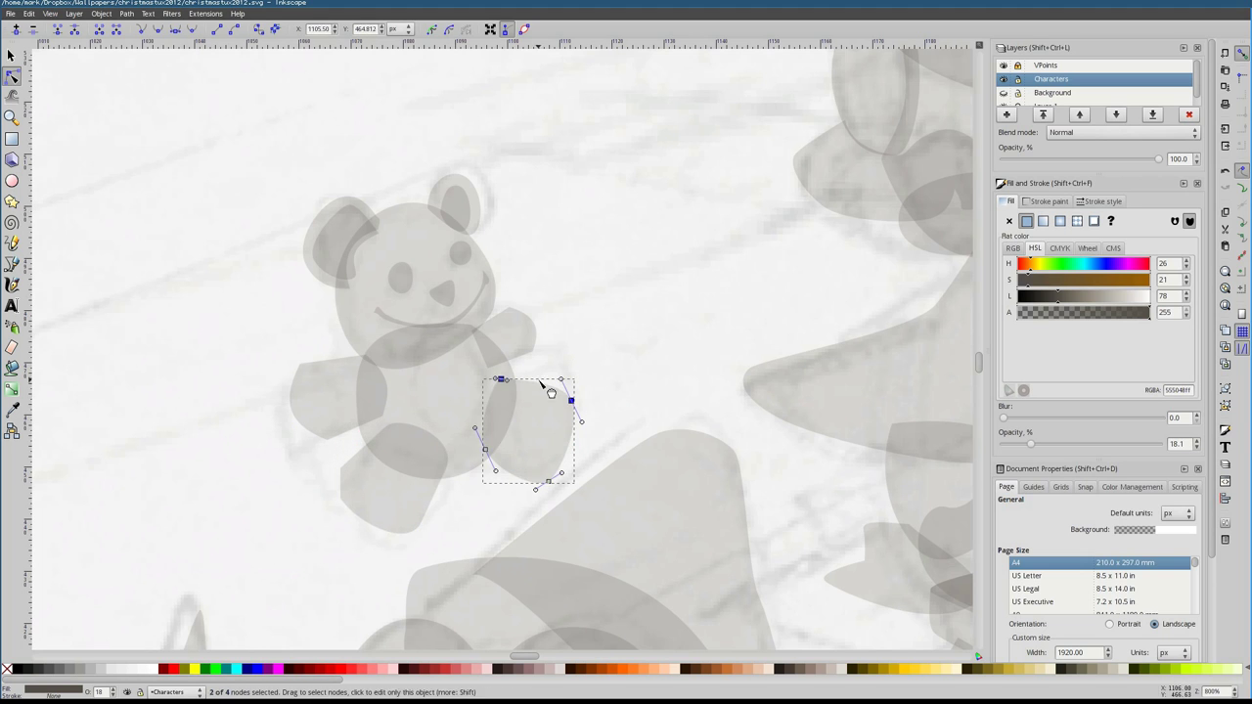
click(222, 31)
drag(241, 316, 414, 485)
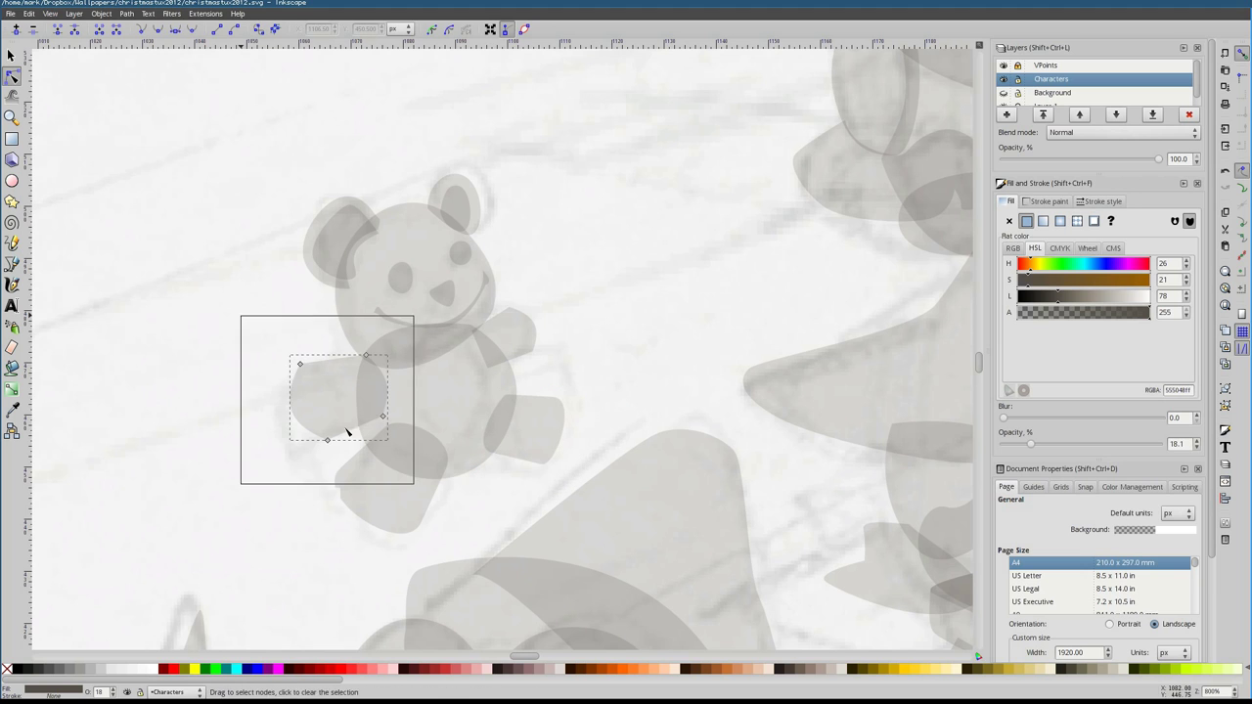
drag(329, 440, 335, 426)
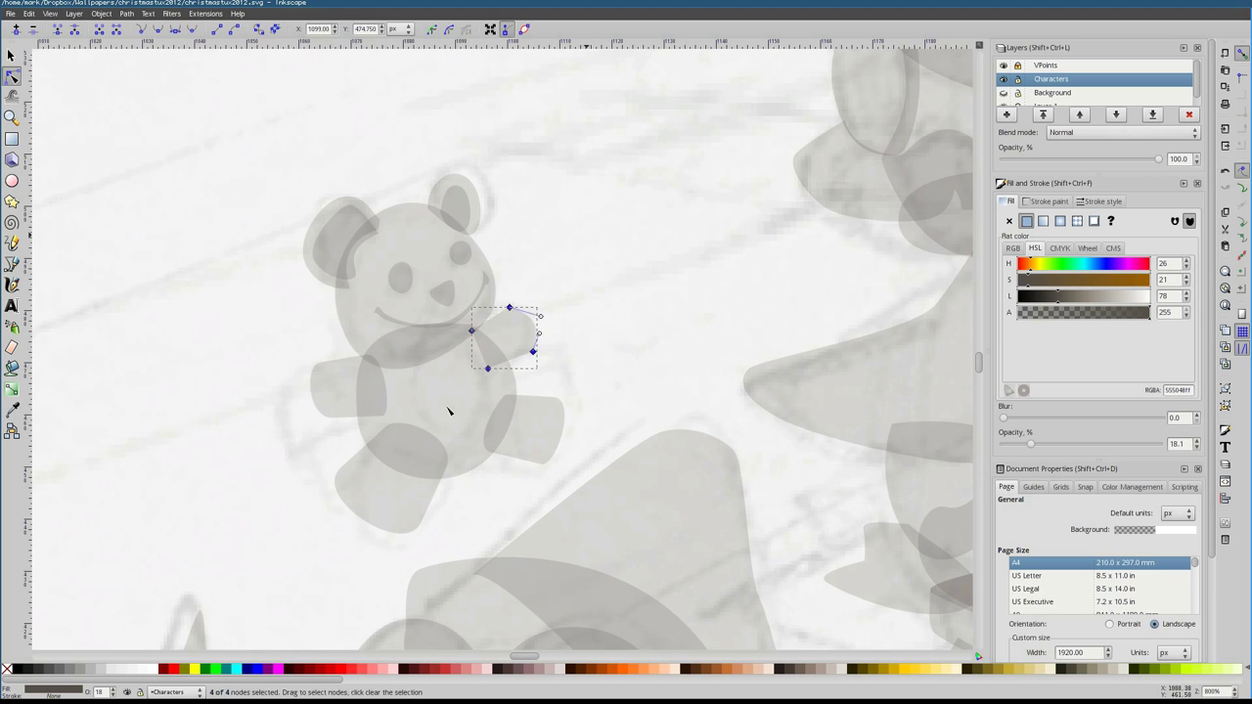
click(511, 361)
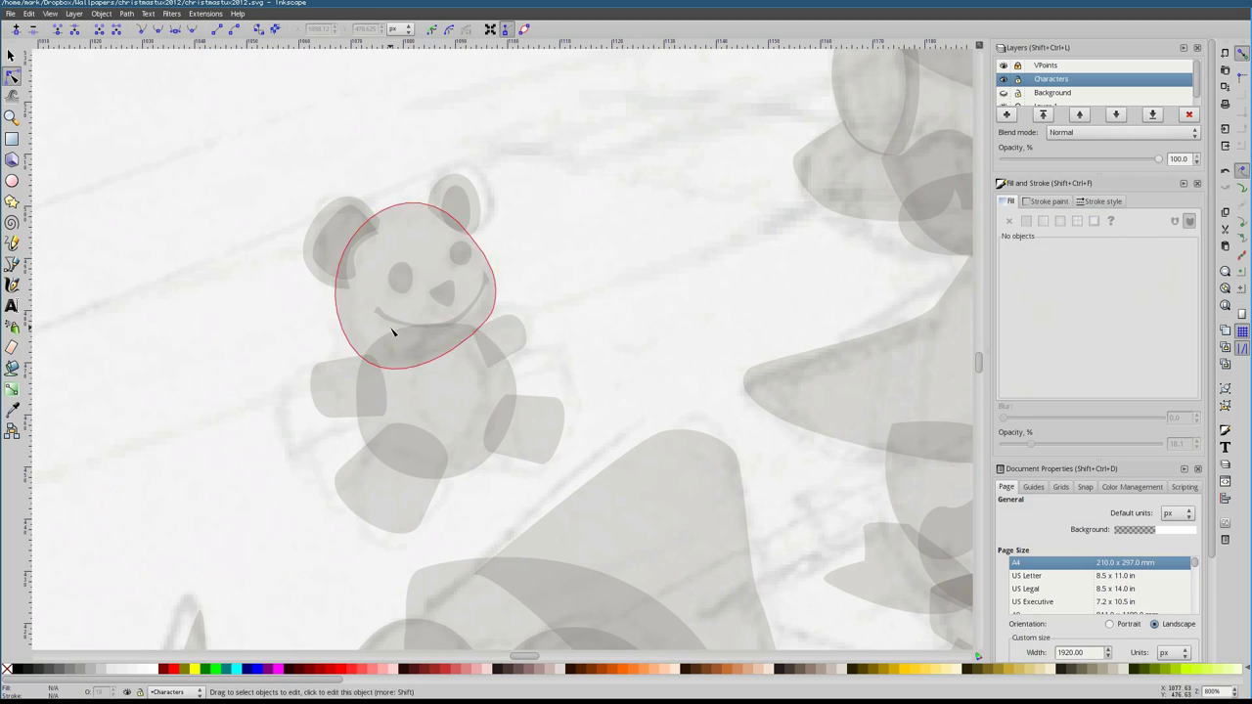
click(413, 358)
Trace the hatted penguin's two eyes as closed Bezier outlines
scroll(503, 358, up, 2)
scroll(515, 341, down, 2)
click(516, 340)
scroll(516, 341, down, 6)
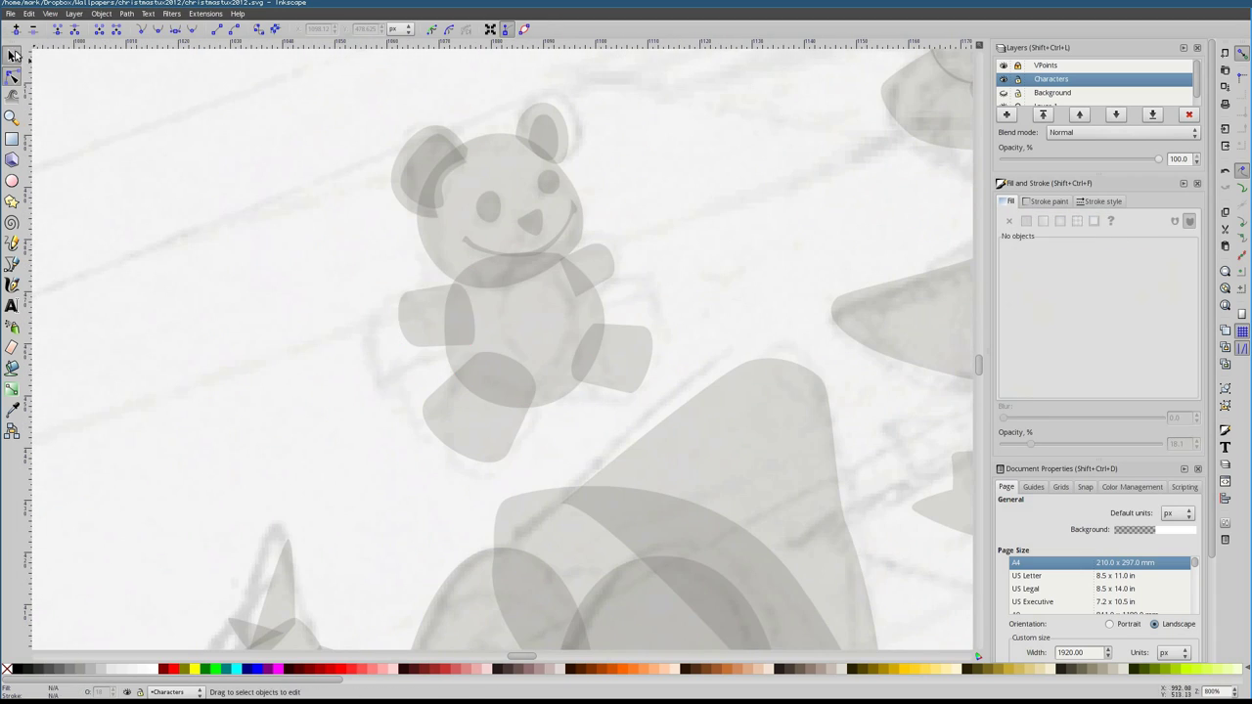
key(b)
scroll(536, 438, up, 4)
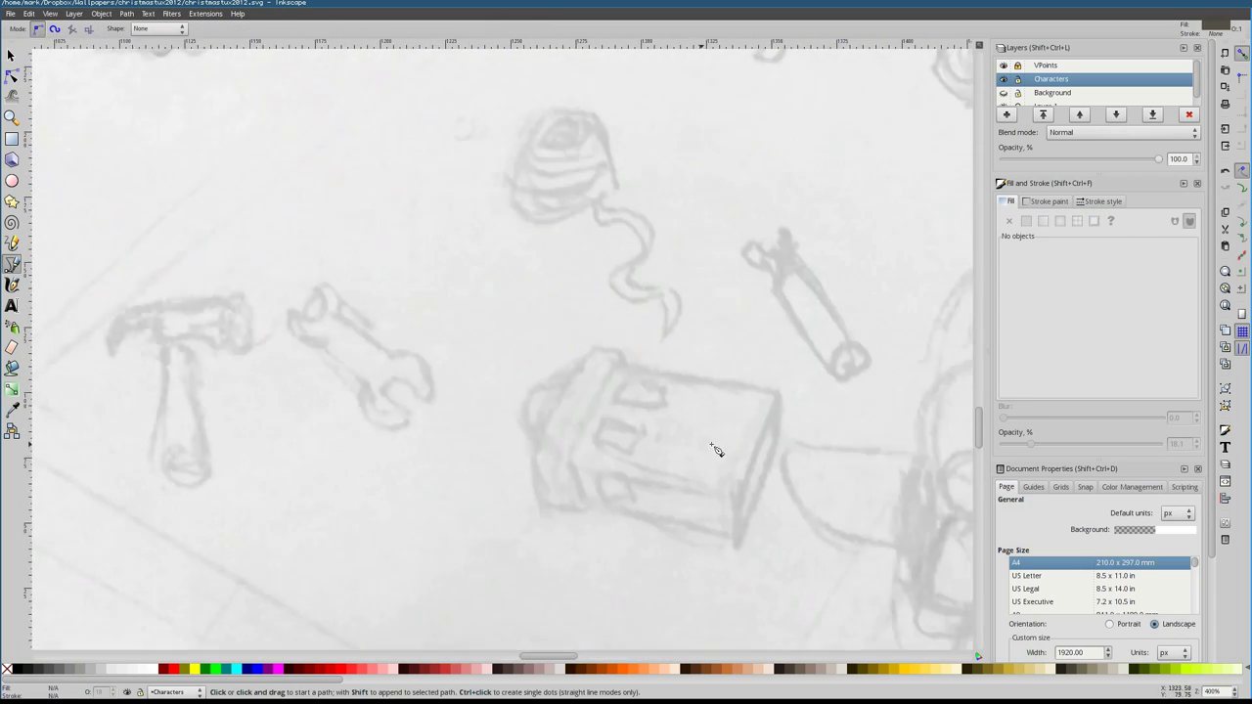
scroll(558, 363, down, 5)
scroll(642, 436, up, 3)
scroll(611, 425, up, 2)
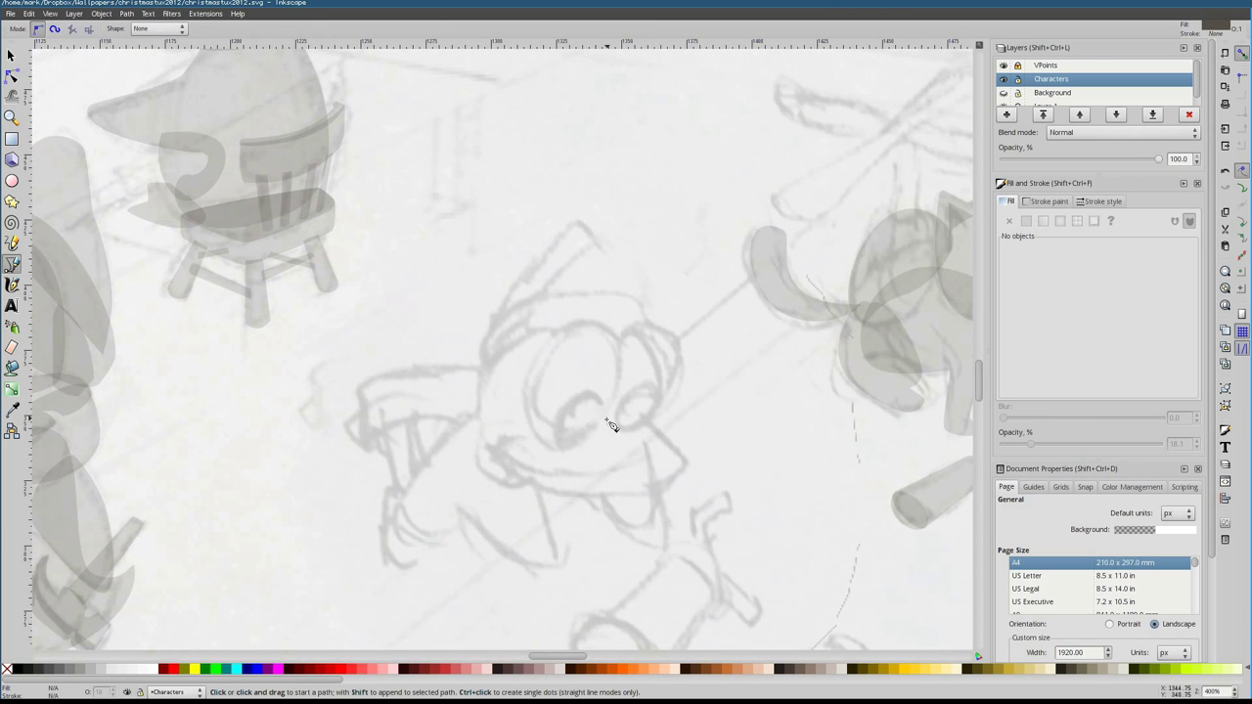
drag(614, 341, 671, 360)
drag(646, 291, 646, 292)
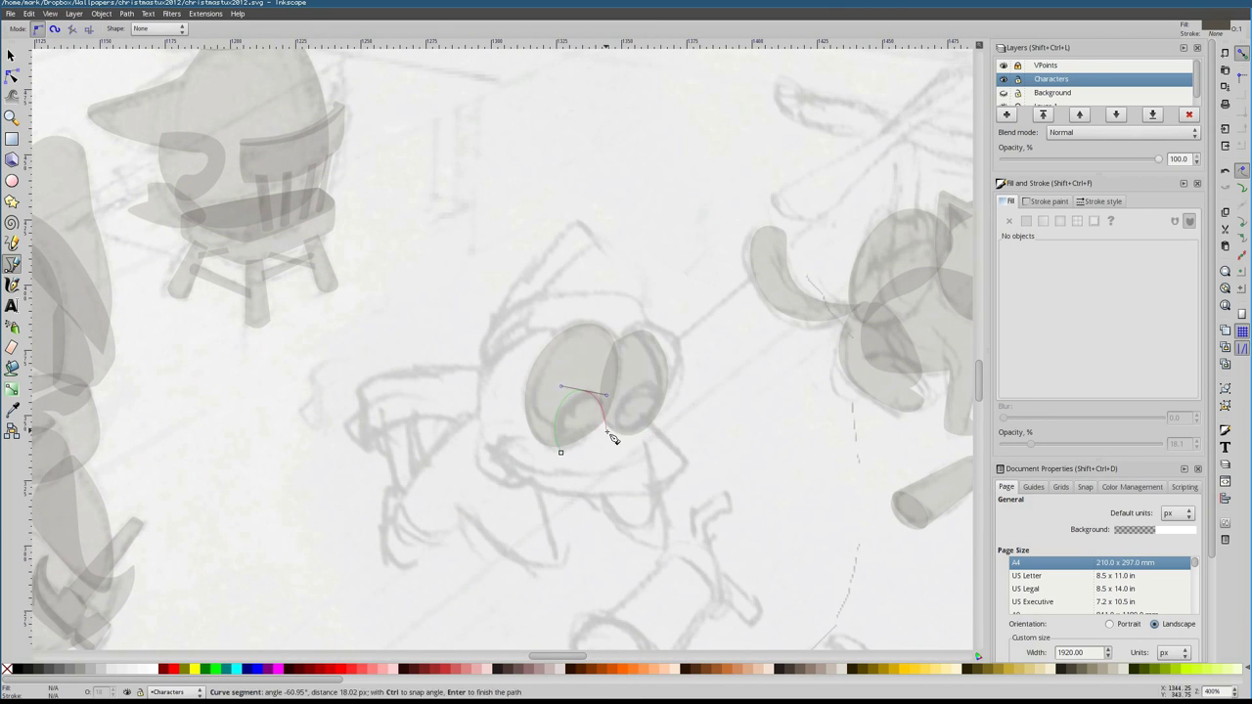
Trace the penguin's wide beak as a closed curved shape
scroll(637, 414, down, 1)
click(541, 390)
drag(475, 424, 509, 452)
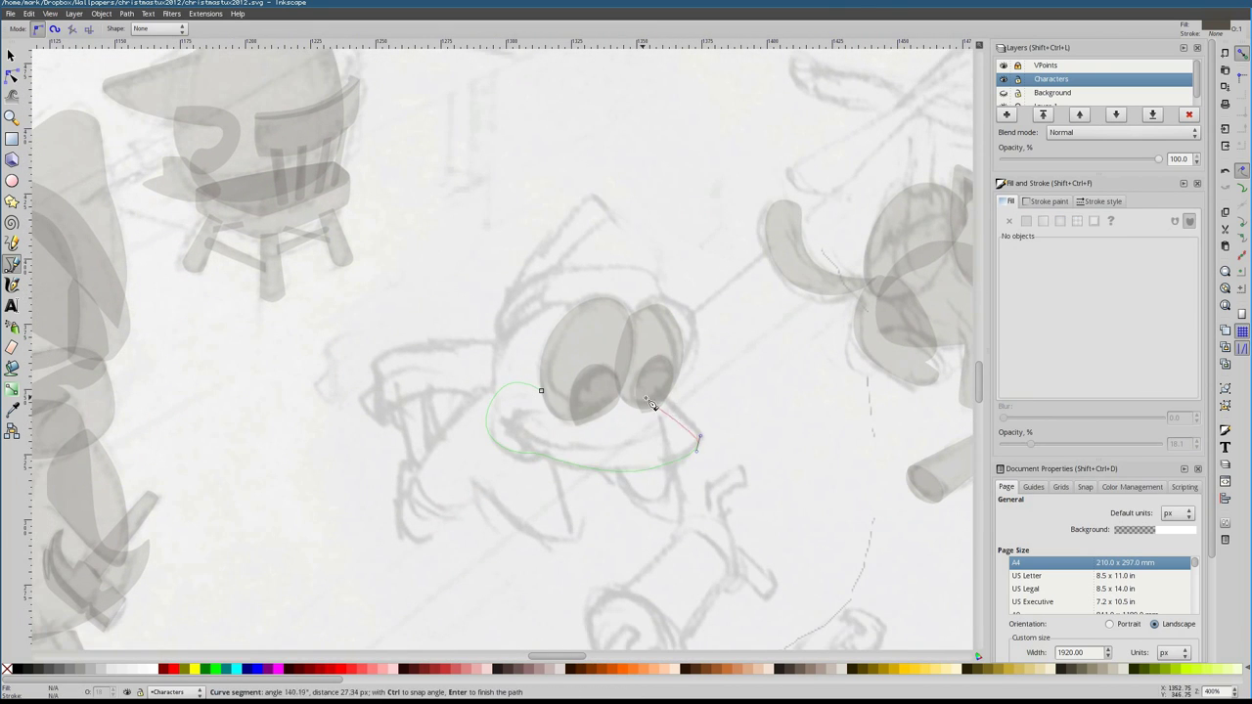
click(542, 392)
Trace the pointed hat as a closed filled path
click(496, 400)
drag(473, 362, 474, 360)
click(500, 349)
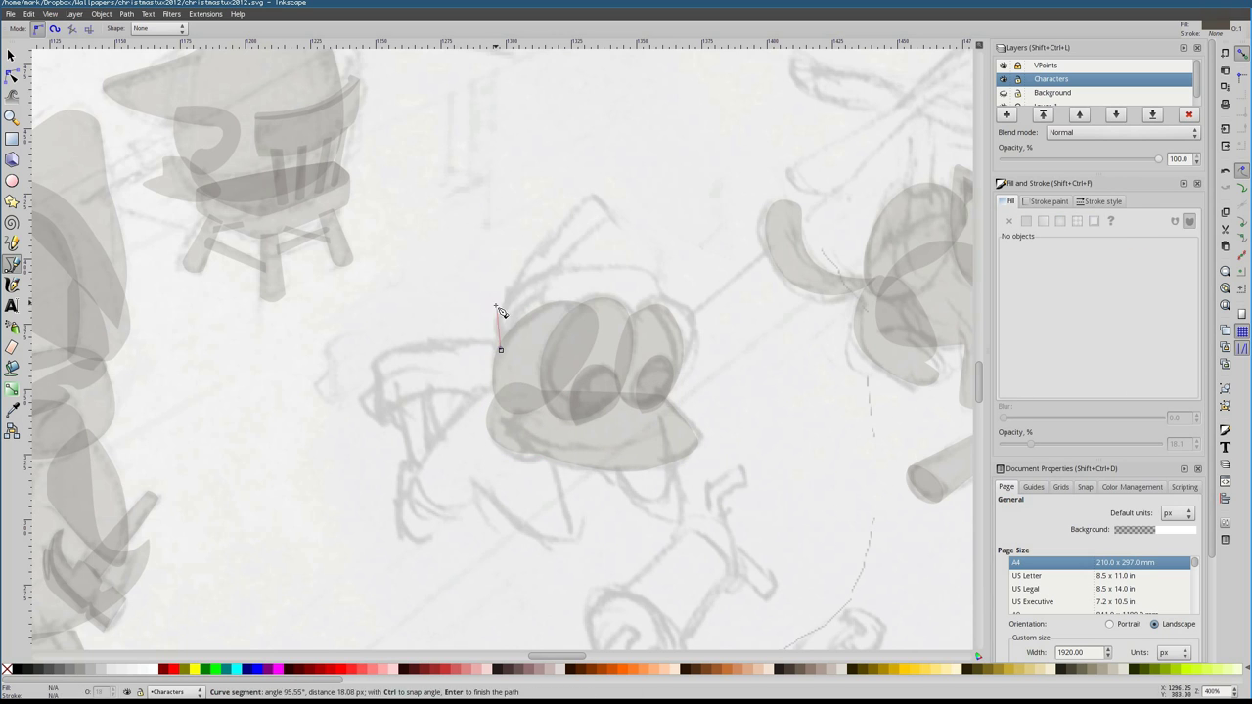
double_click(534, 325)
key(n)
key(b)
click(500, 296)
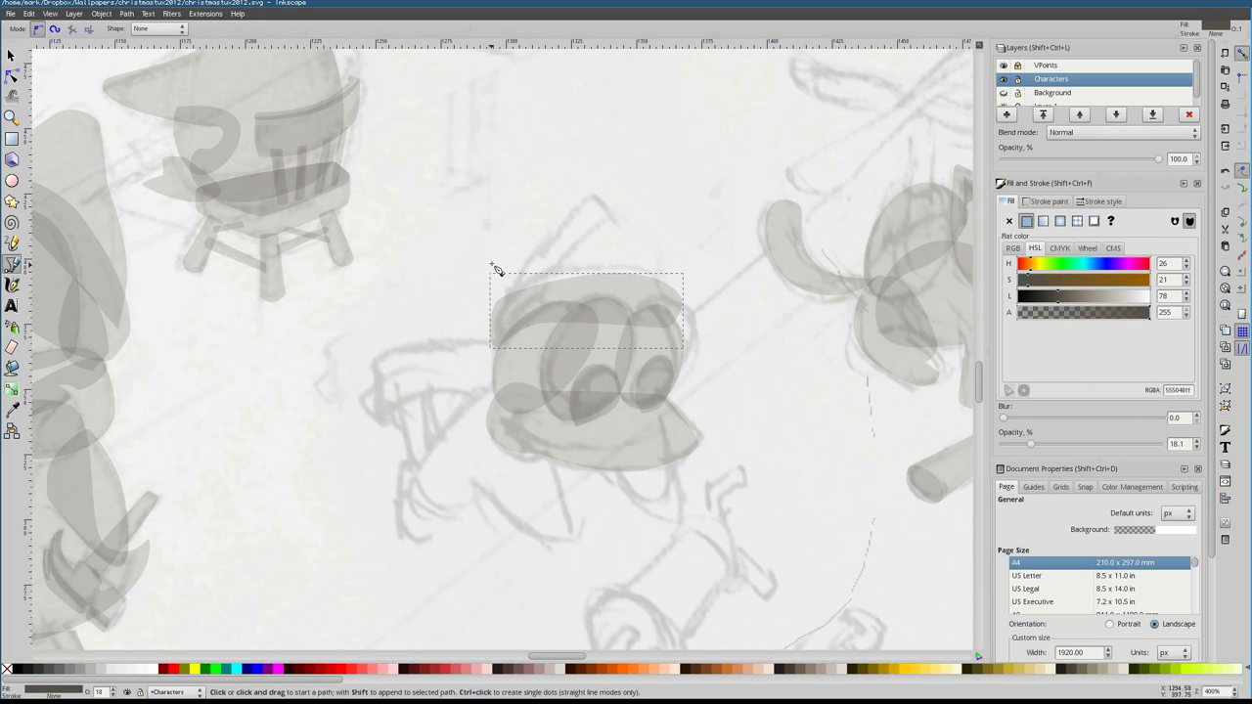
Trace the penguin's body outline as a closed curved shape
click(591, 196)
click(673, 296)
click(500, 296)
click(499, 381)
drag(422, 494, 435, 524)
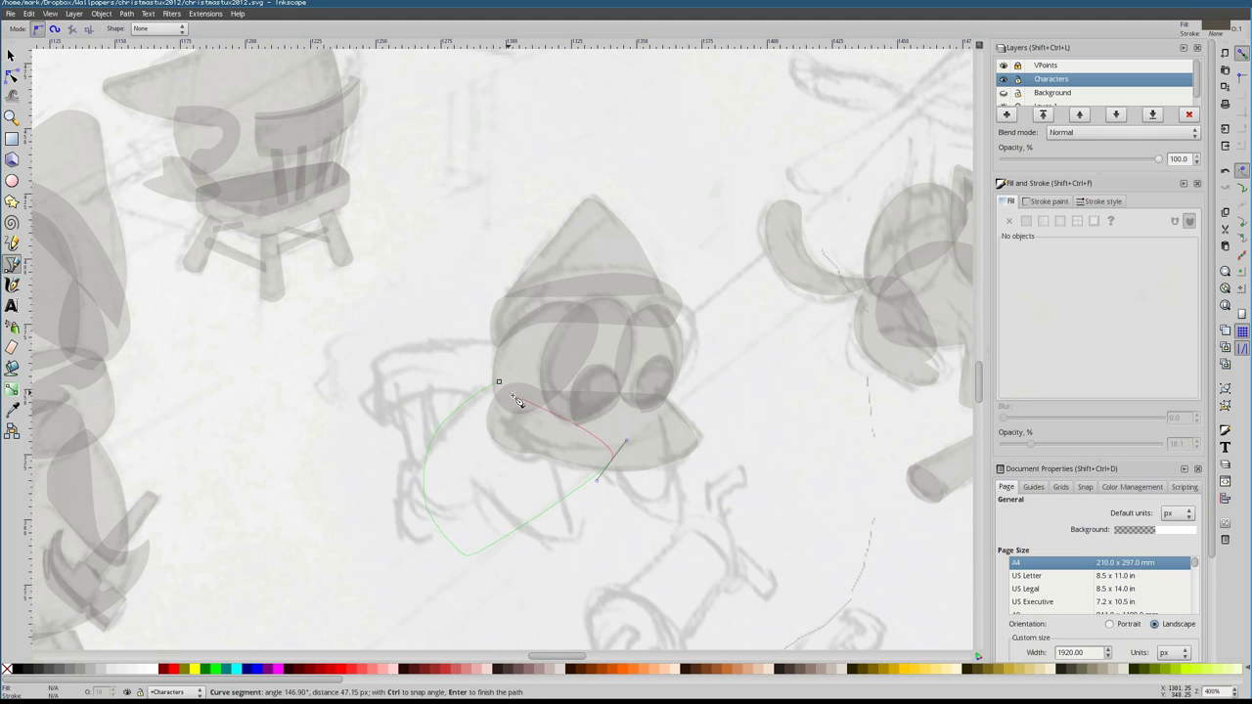
click(499, 381)
Trace the penguin's flipper as a filled shape
click(473, 482)
click(552, 448)
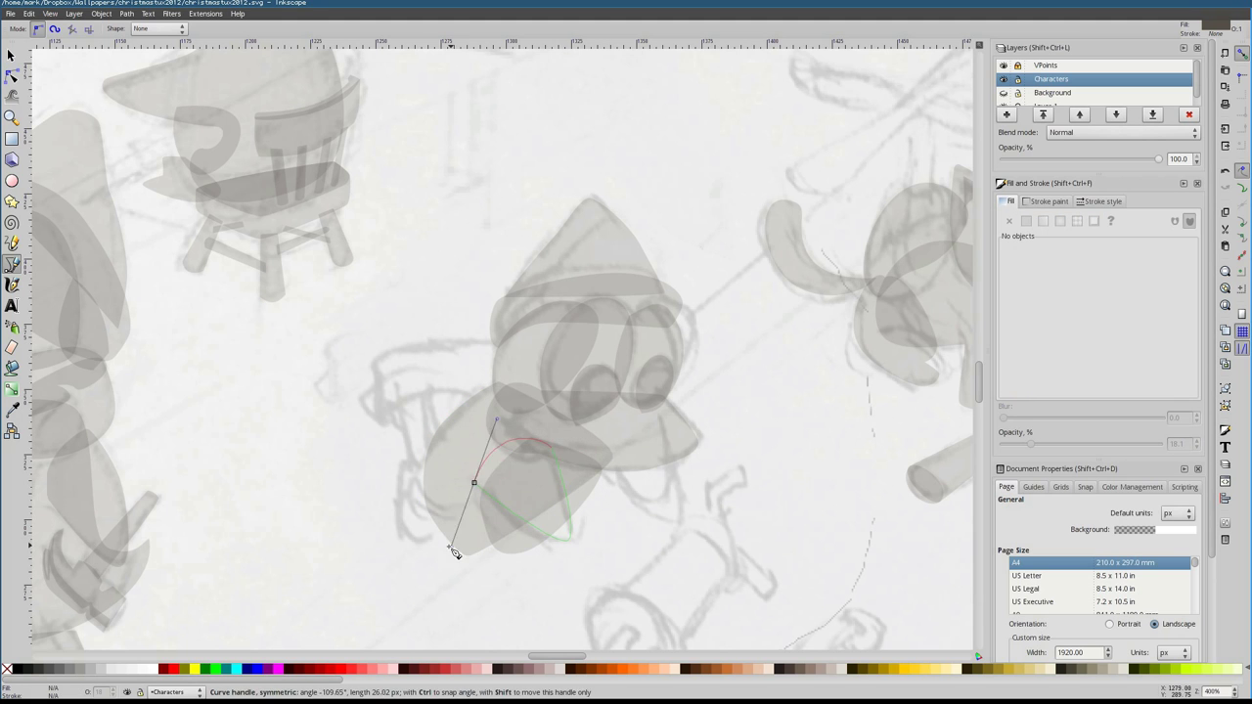
key(Return)
Trace the carried box's outline and its inner face as grey shapes
key(s)
key(Escape)
scroll(503, 439, down, 4)
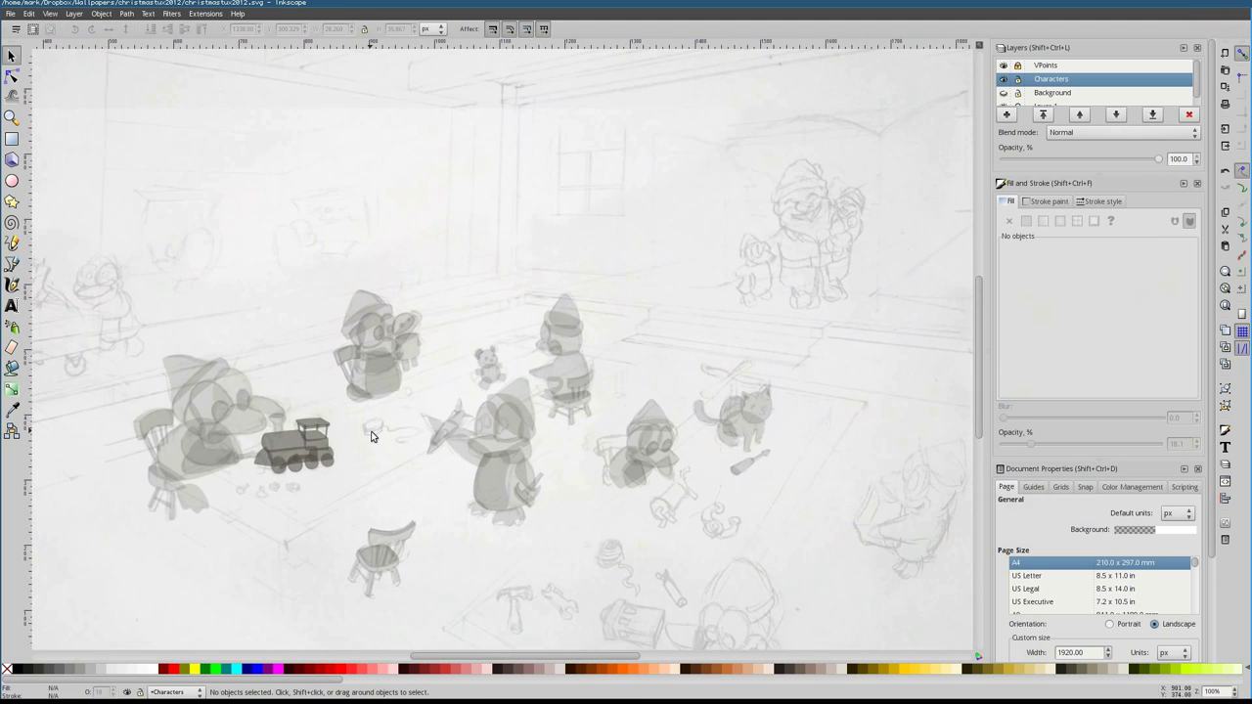
scroll(588, 305, up, 3)
key(b)
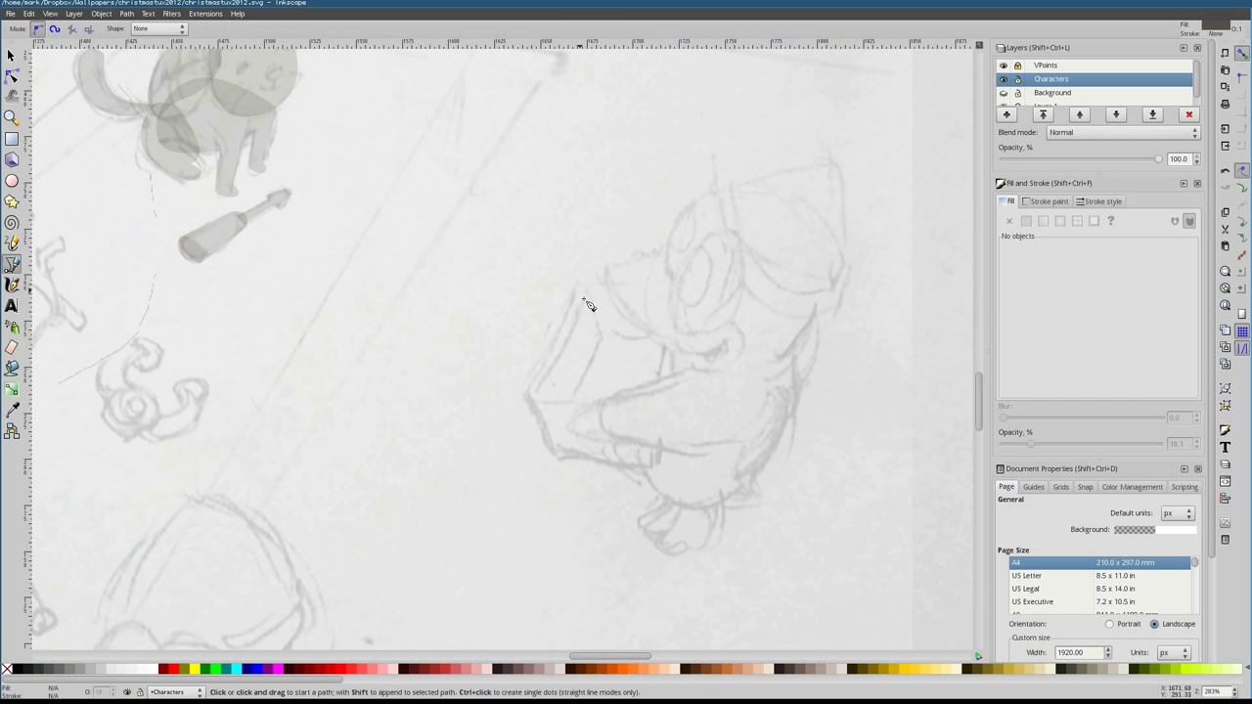
click(578, 284)
click(583, 287)
click(537, 388)
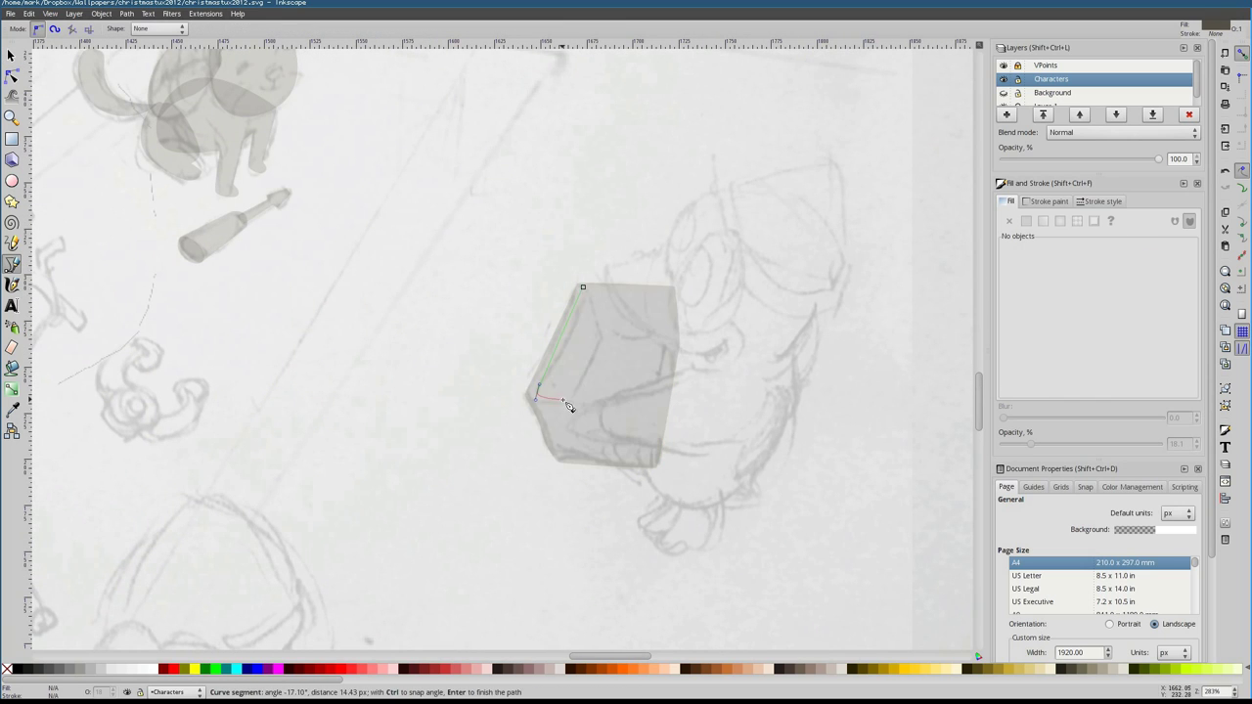
click(675, 296)
click(583, 286)
key(s)
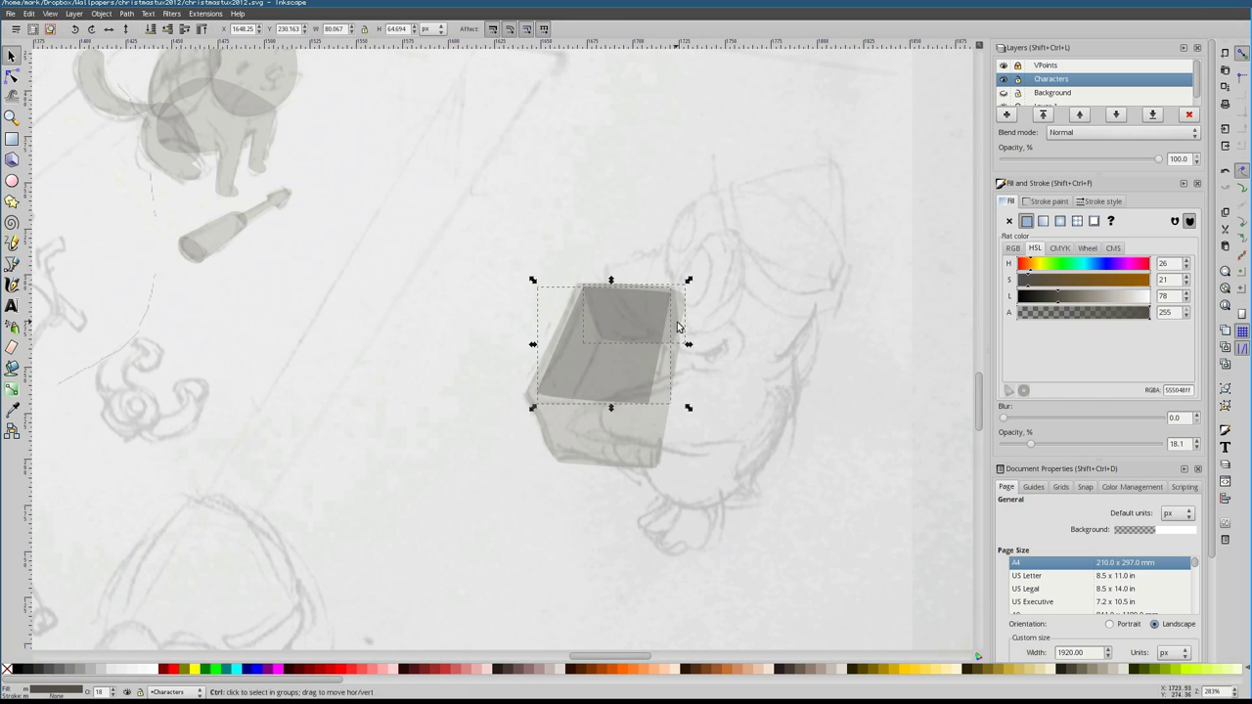
key(Escape)
key(b)
Select the box shape, toggle it to rotation handles, then deselect
click(603, 334)
click(555, 404)
key(s)
key(ctrl+f)
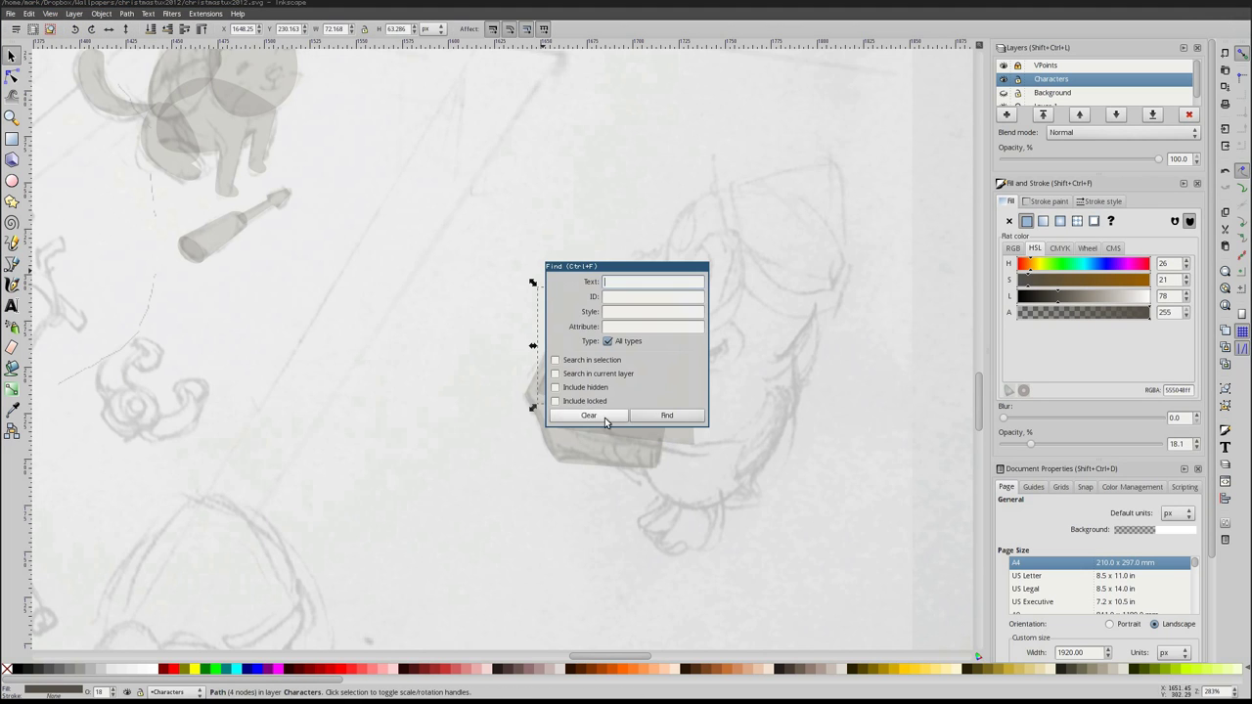
key(Escape)
click(601, 348)
key(b)
key(Escape)
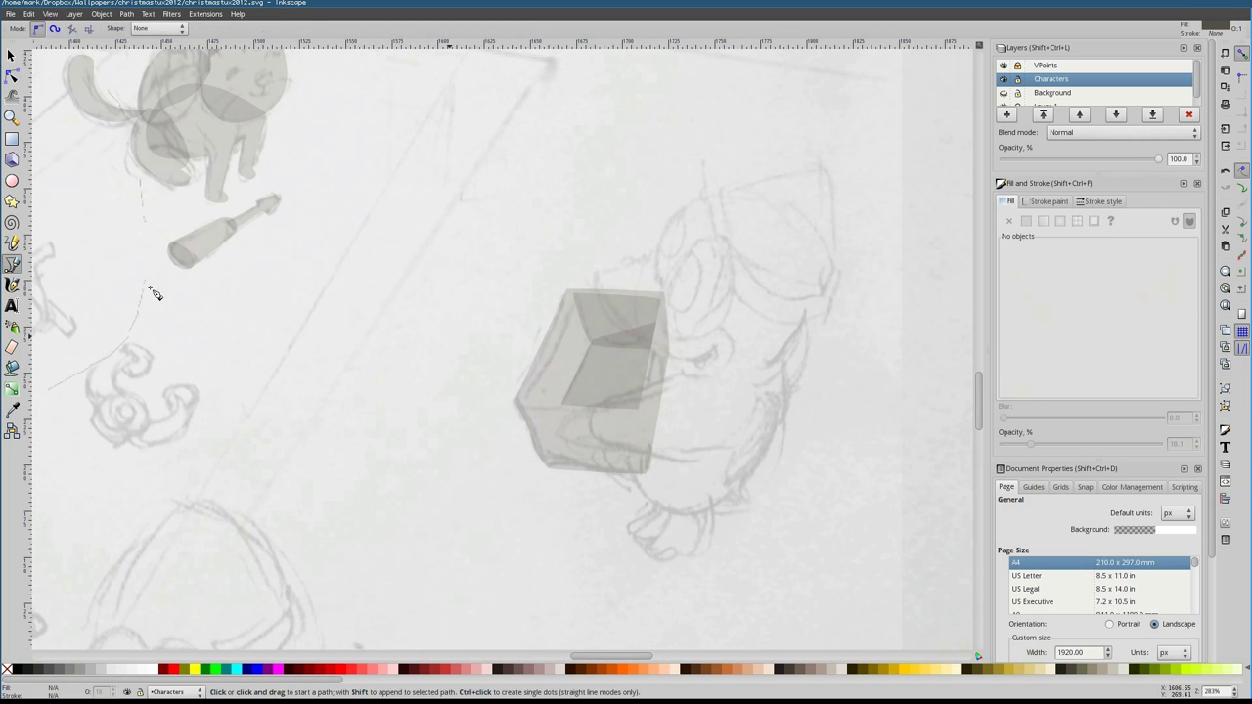
scroll(154, 293, up, 1)
scroll(154, 294, right, 2)
Trace the box-carrying penguin's head as several closed shapes
click(567, 355)
click(568, 355)
click(595, 265)
click(595, 266)
click(587, 316)
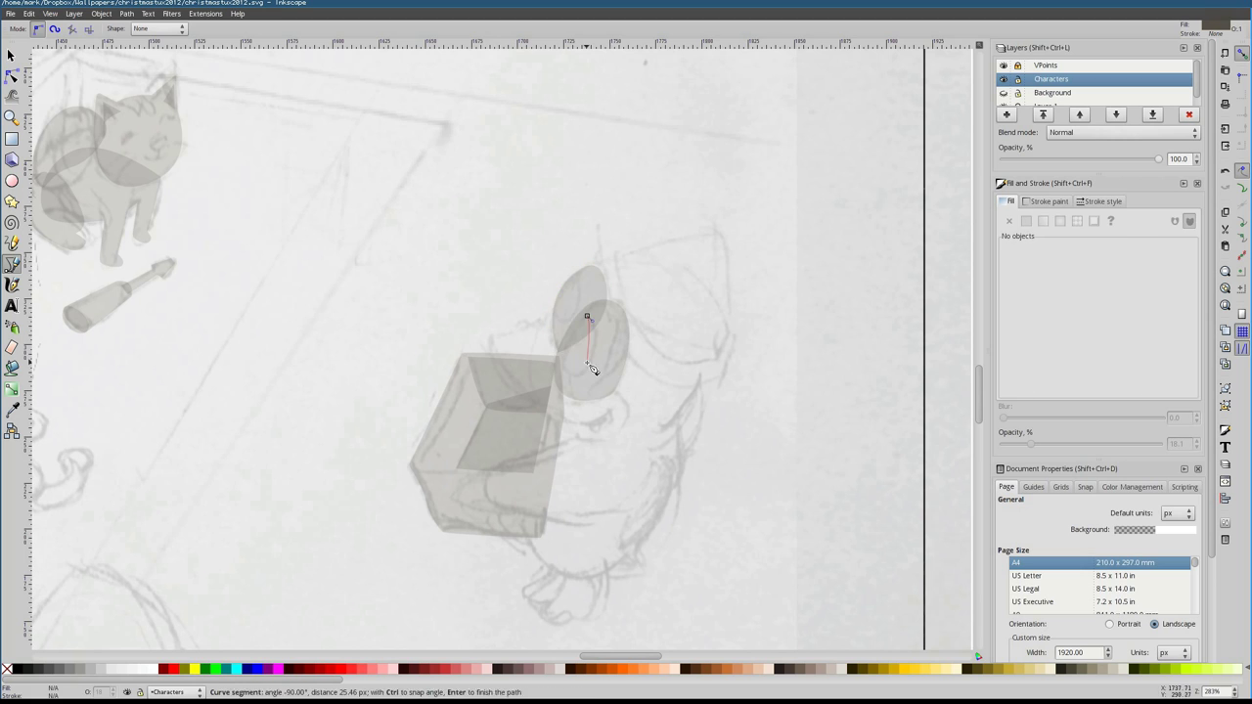
click(592, 368)
click(612, 387)
drag(627, 432, 591, 456)
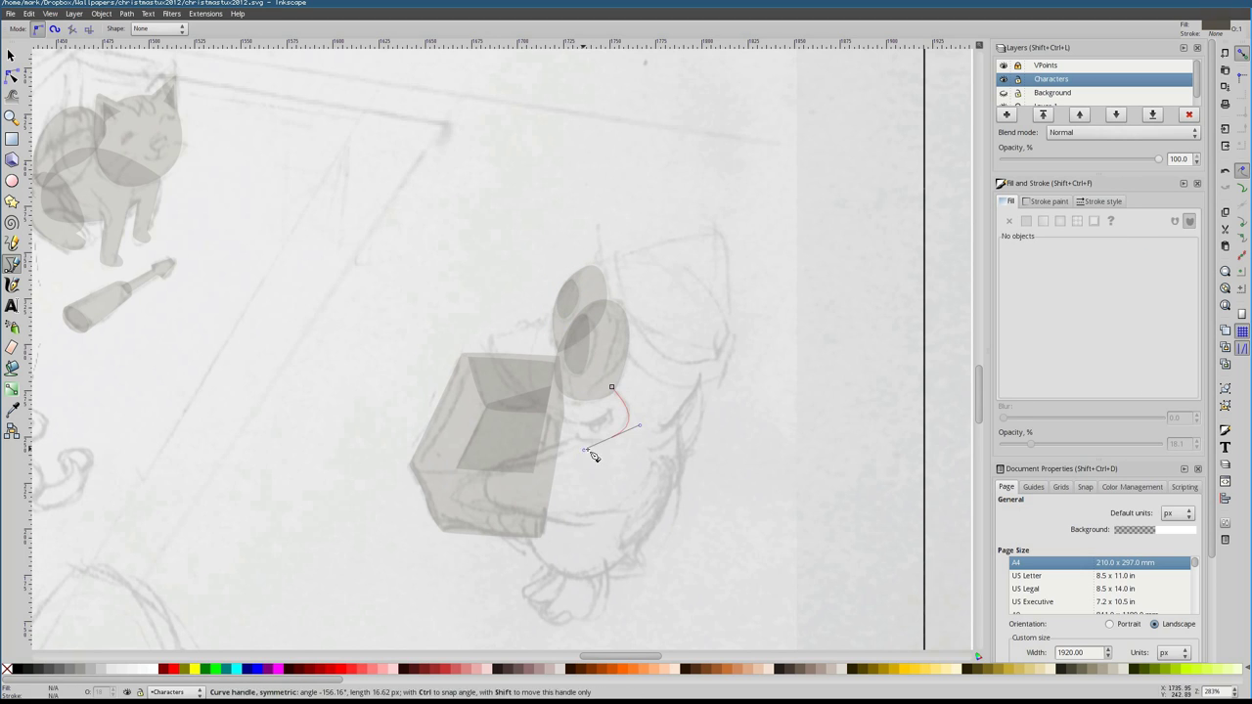
click(611, 387)
click(592, 266)
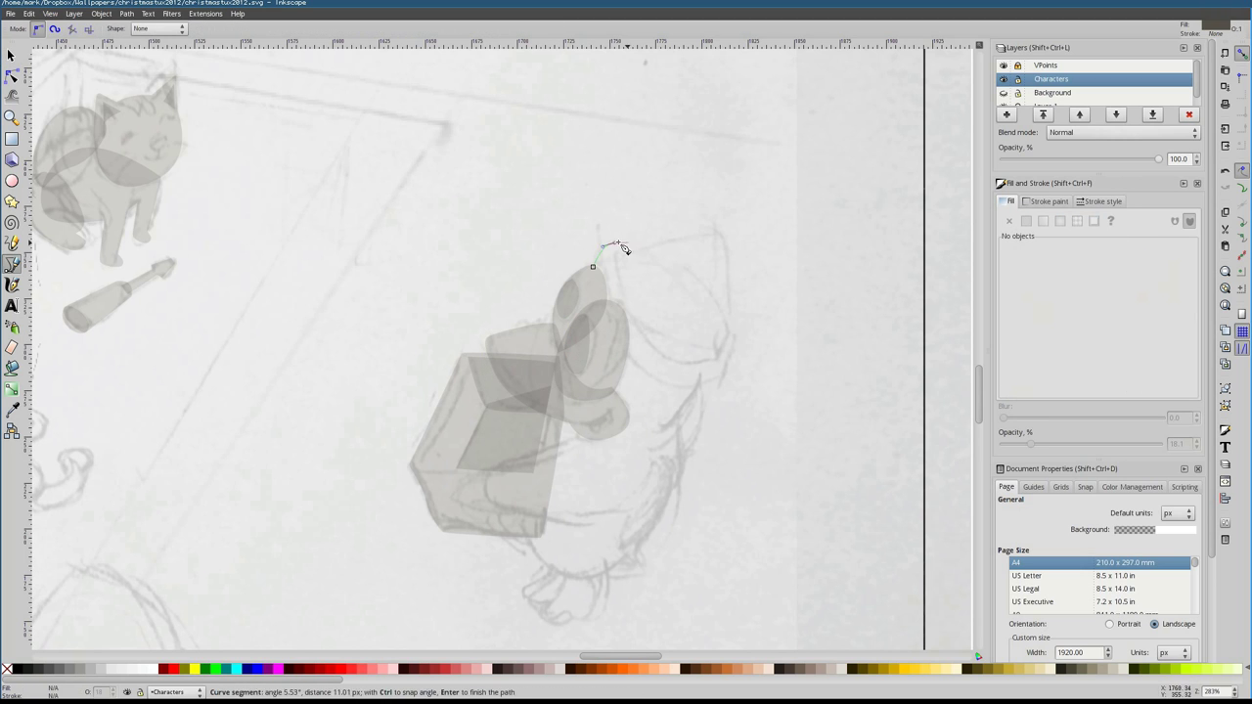
click(591, 266)
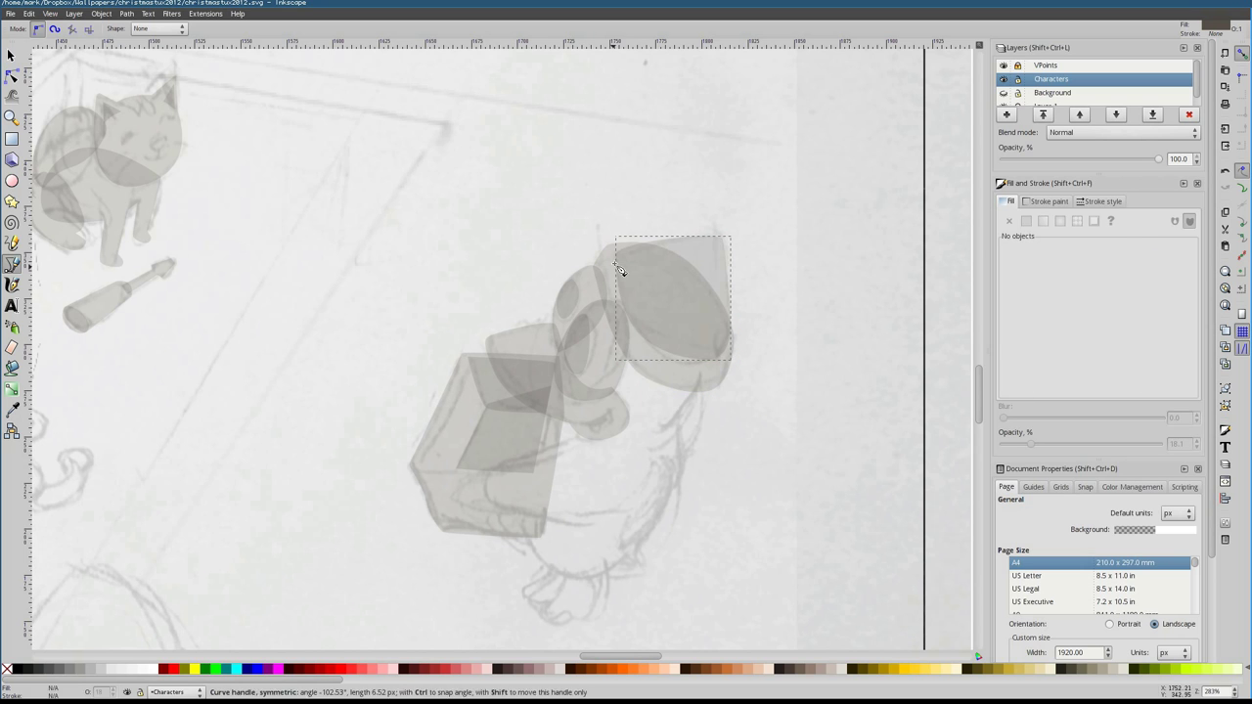
Trace the penguin's body as two curved shapes
scroll(628, 431, up, 1)
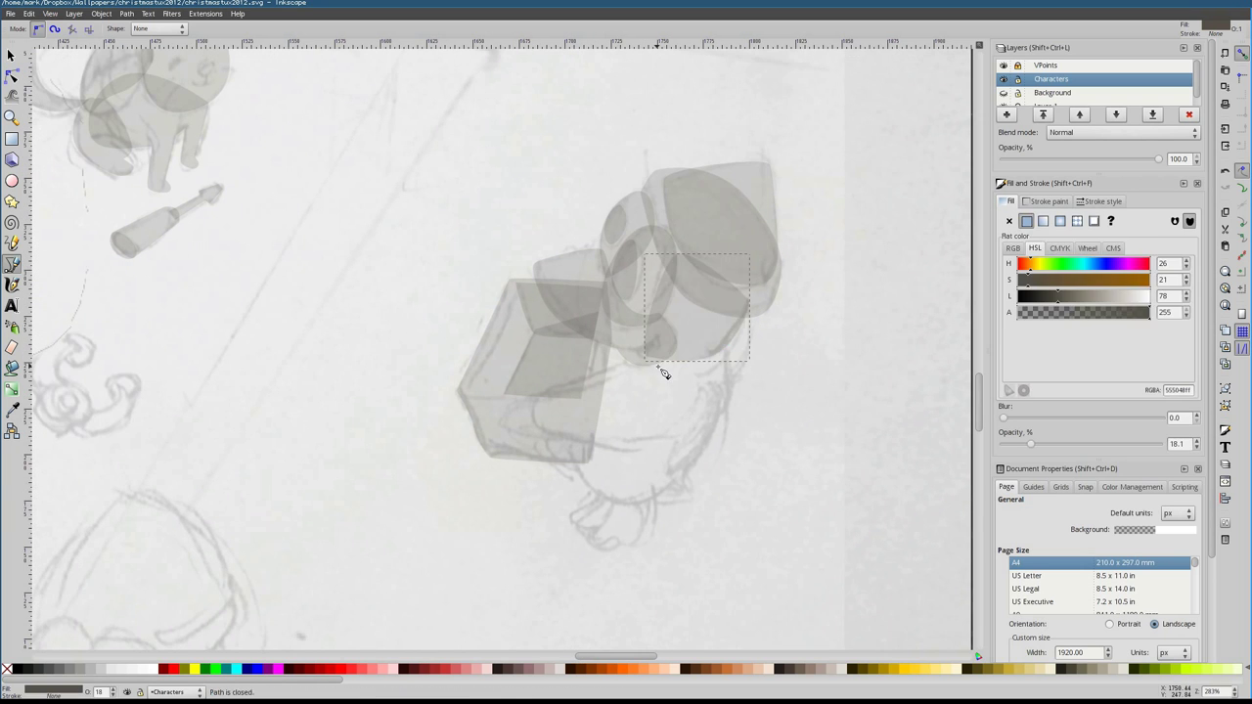
scroll(651, 342, up, 1)
scroll(608, 380, down, 1)
click(541, 327)
drag(391, 382, 403, 420)
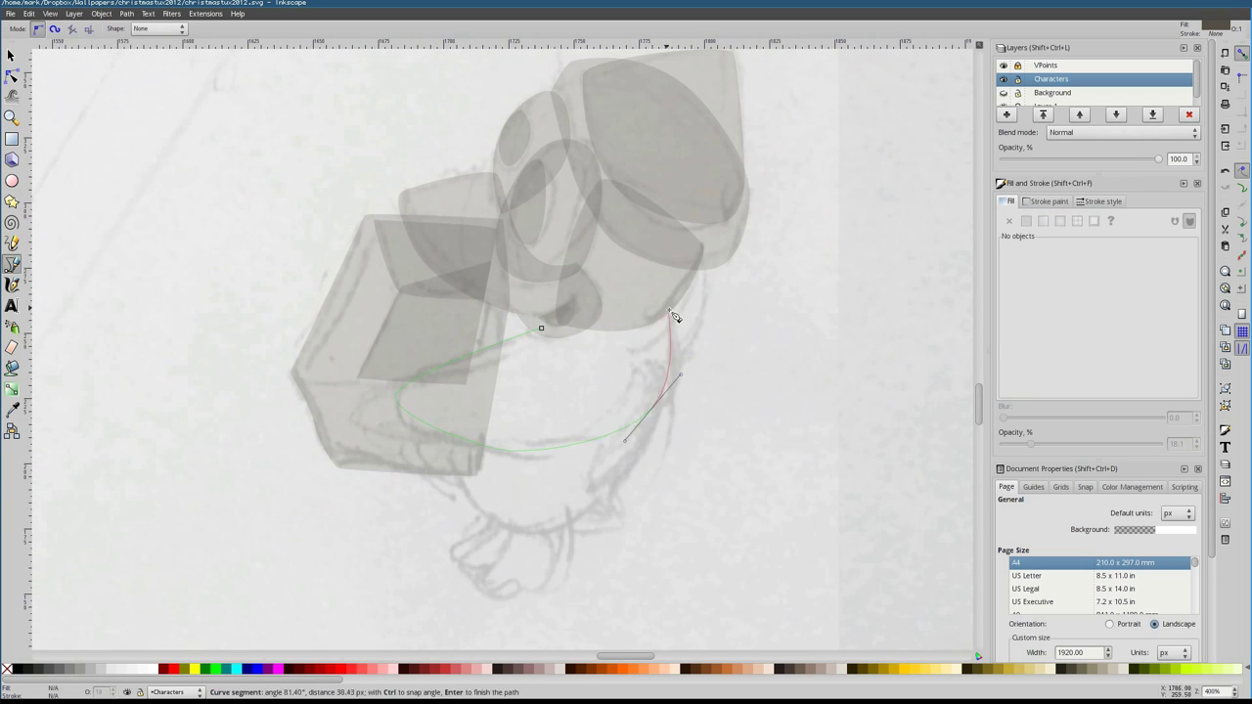
double_click(671, 315)
click(438, 453)
double_click(691, 361)
Trace the arm holding the box and both feet
click(496, 285)
drag(508, 368, 519, 371)
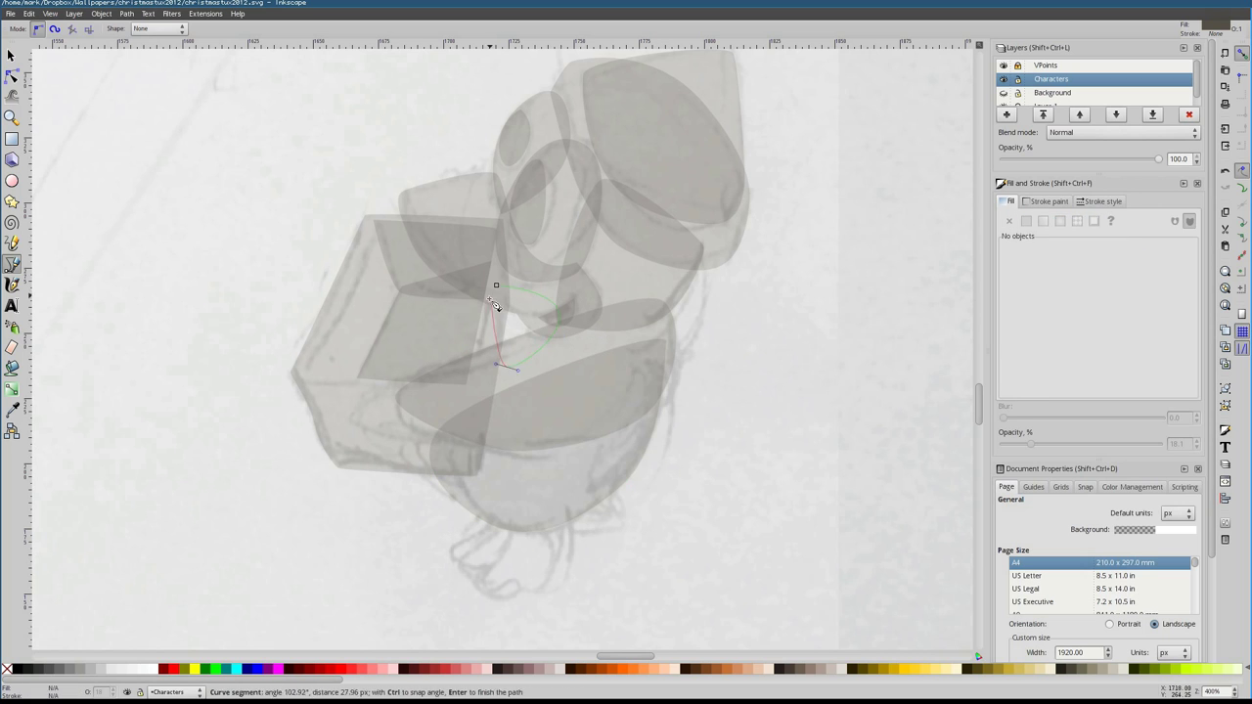
click(496, 285)
click(571, 512)
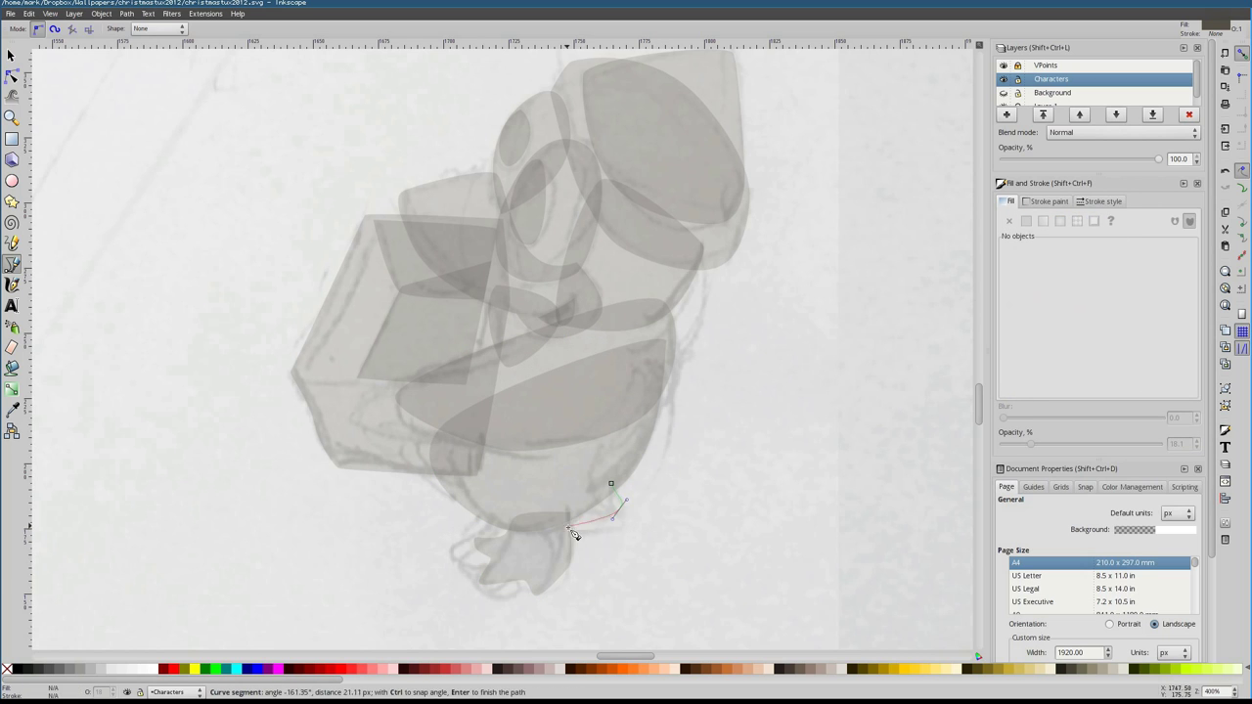
double_click(637, 476)
click(637, 469)
double_click(646, 489)
key(s)
key(Escape)
Trace the hatted penguin's flipper as a closed shape
scroll(545, 448, up, 3)
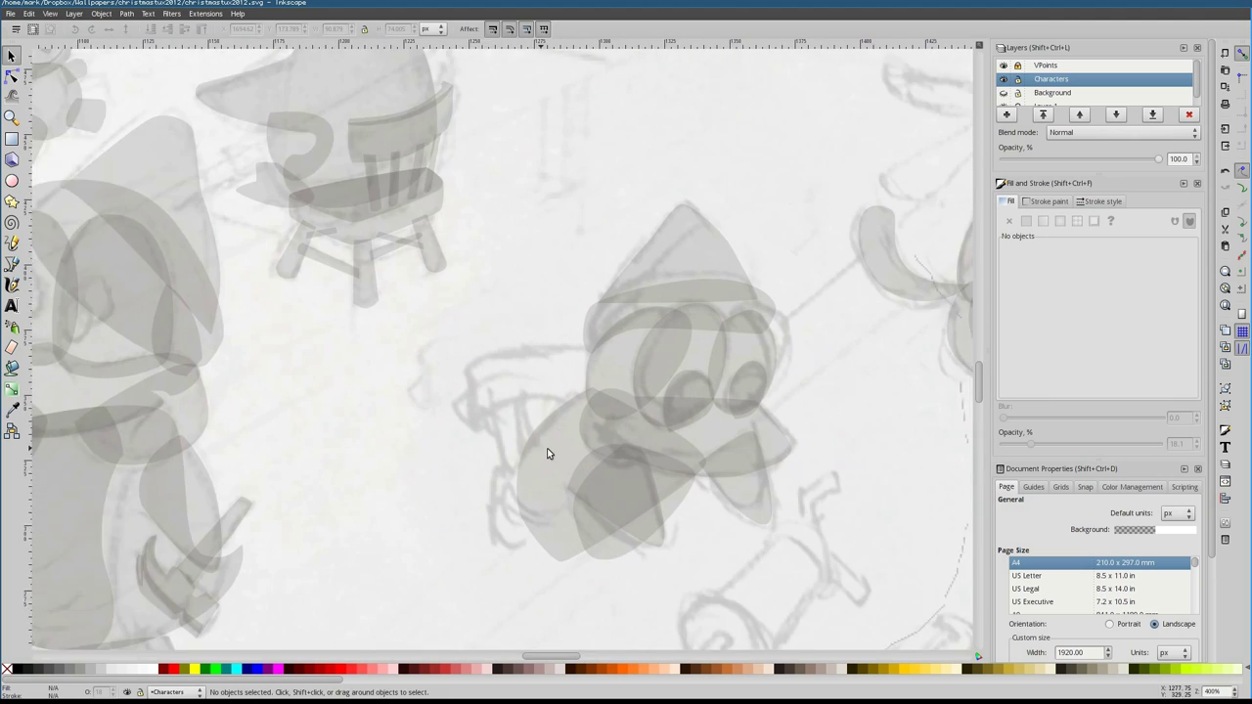
key(b)
click(431, 409)
click(431, 409)
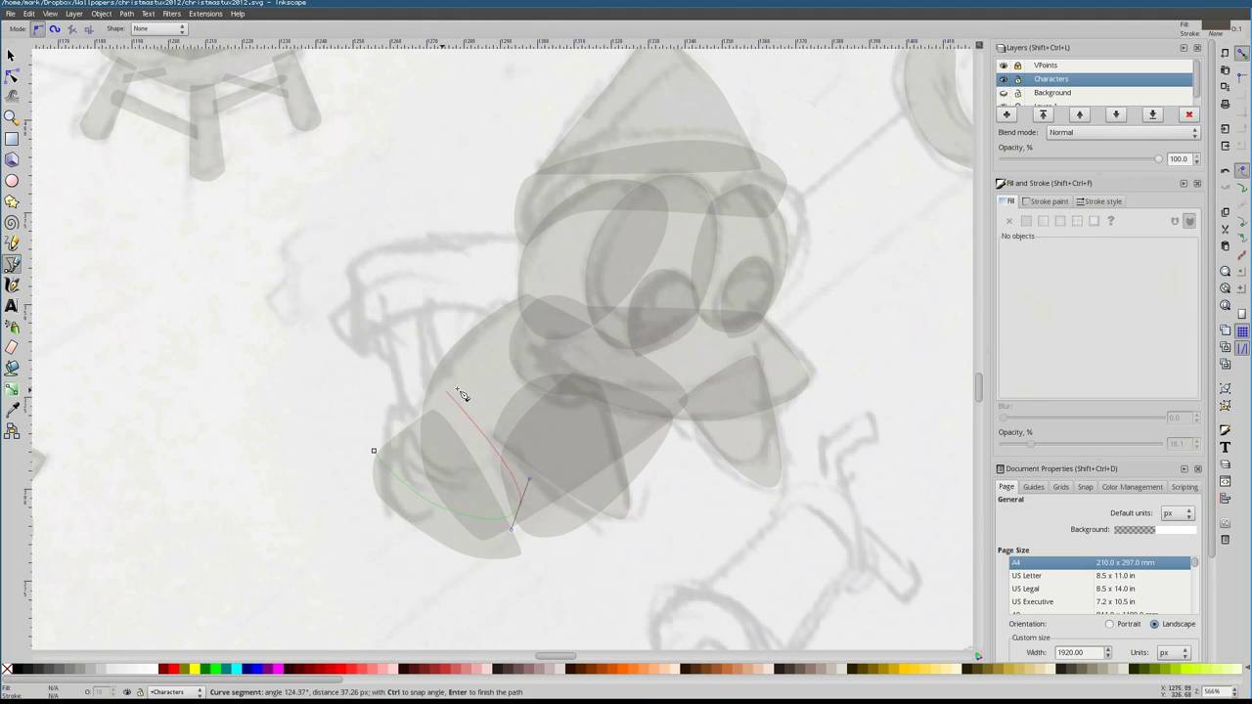
Close the chair's top rail and reshape it, lowering a corner and extending the left end
key(s)
key(b)
key(Escape)
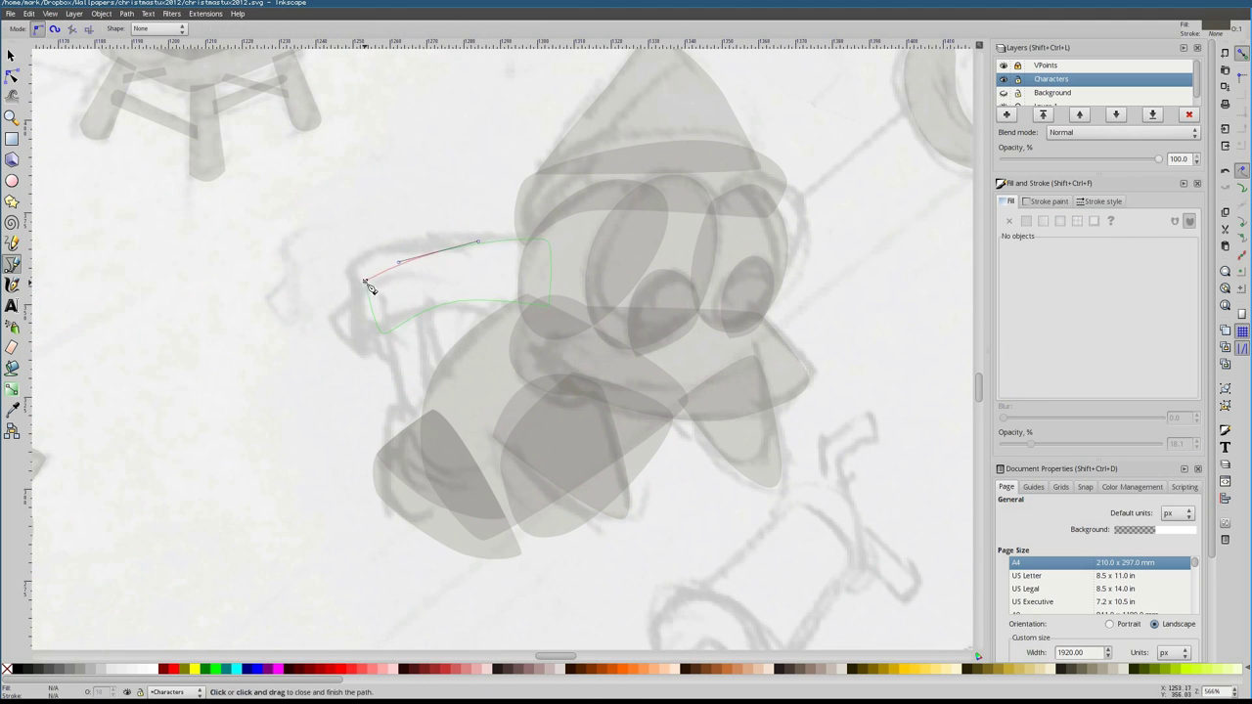
click(364, 281)
key(n)
drag(547, 234, 548, 263)
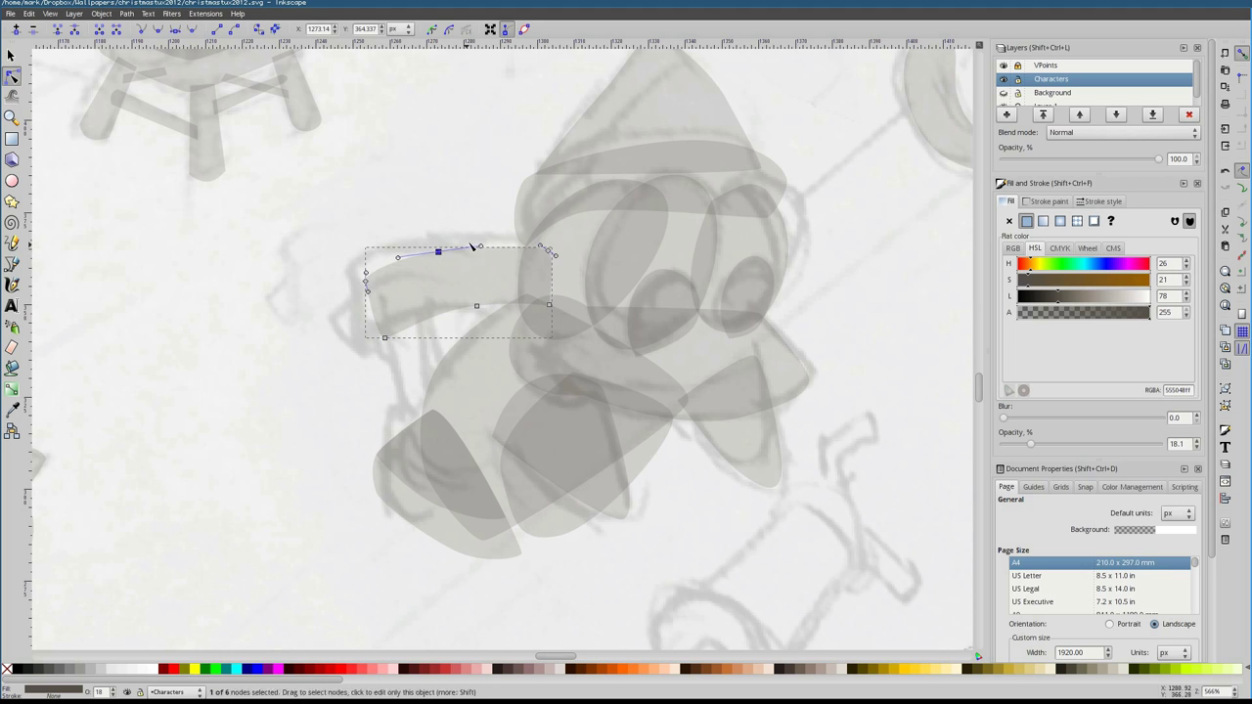
drag(365, 282, 343, 274)
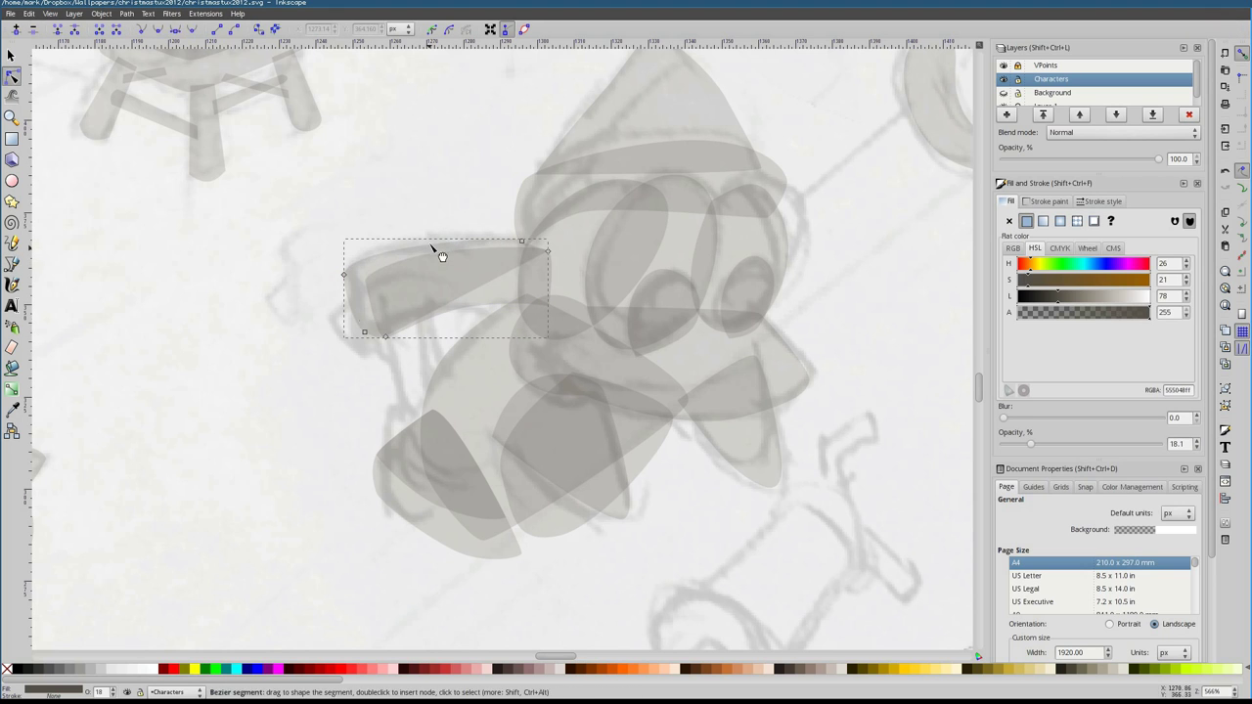
key(b)
key(Escape)
Draw thin vertical chair slats, then pick the left slat's top nodes for editing
click(422, 439)
click(373, 330)
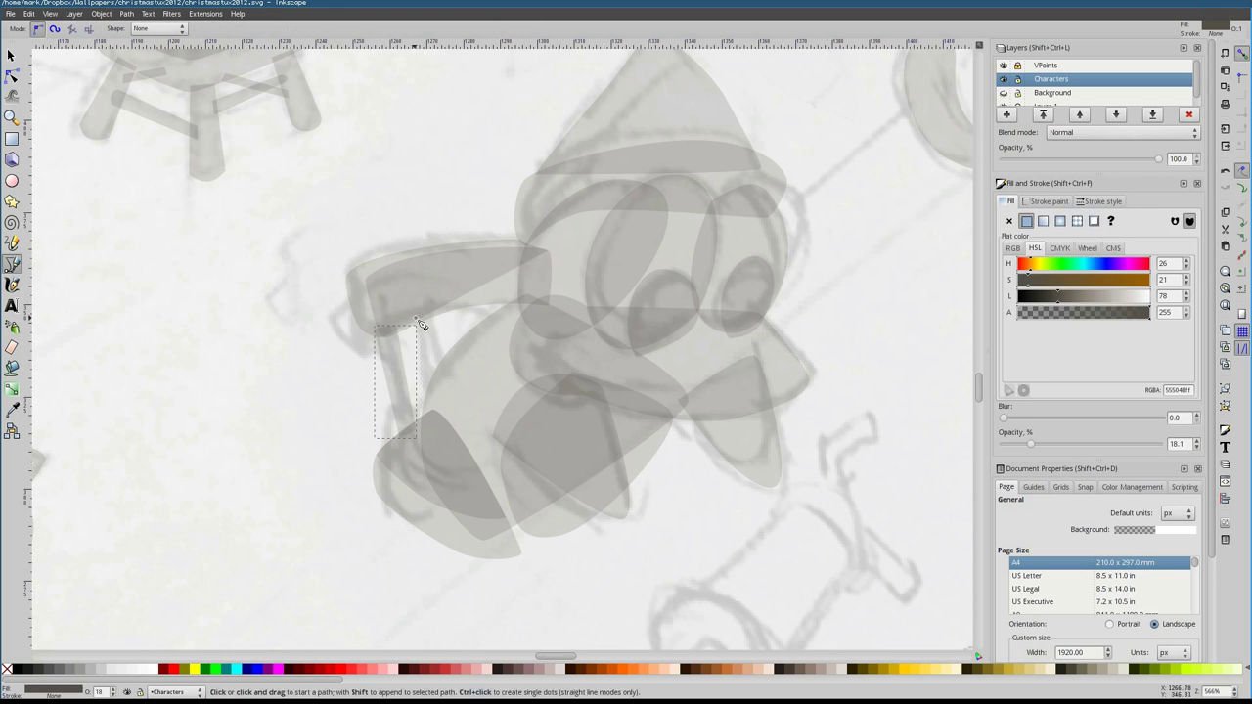
click(430, 411)
click(416, 308)
click(457, 387)
click(465, 299)
click(485, 298)
key(Return)
key(n)
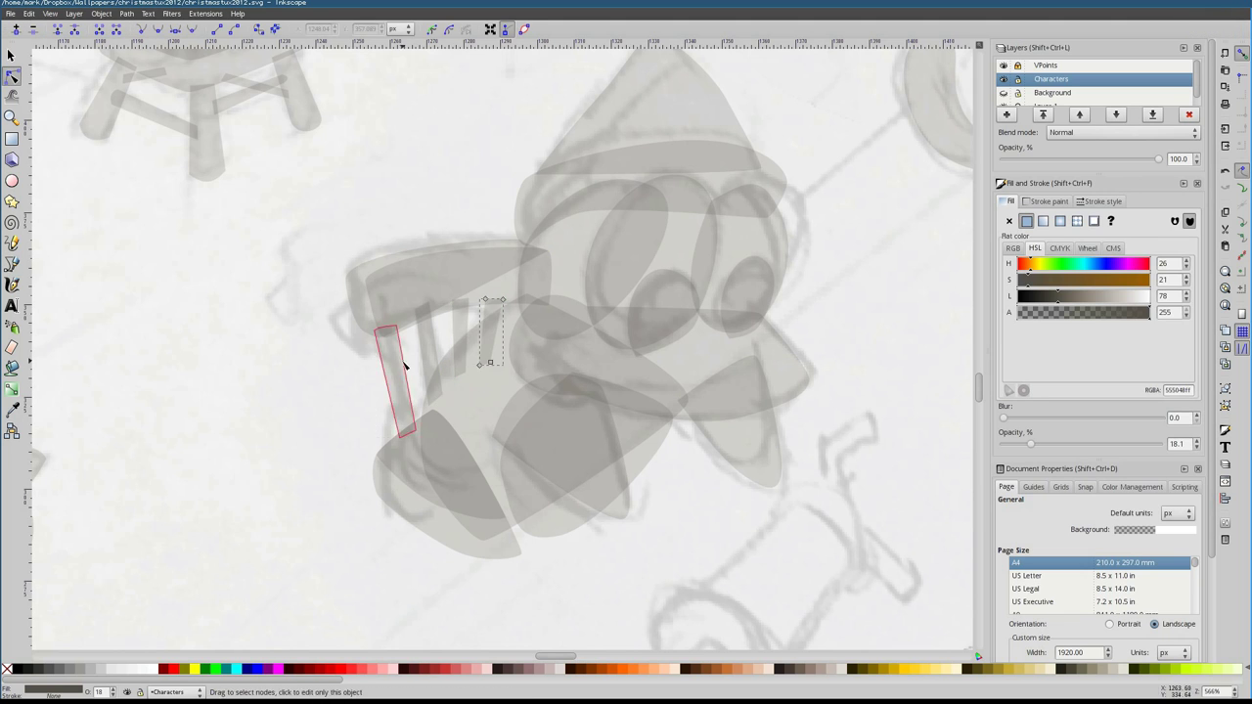
click(430, 391)
click(427, 306)
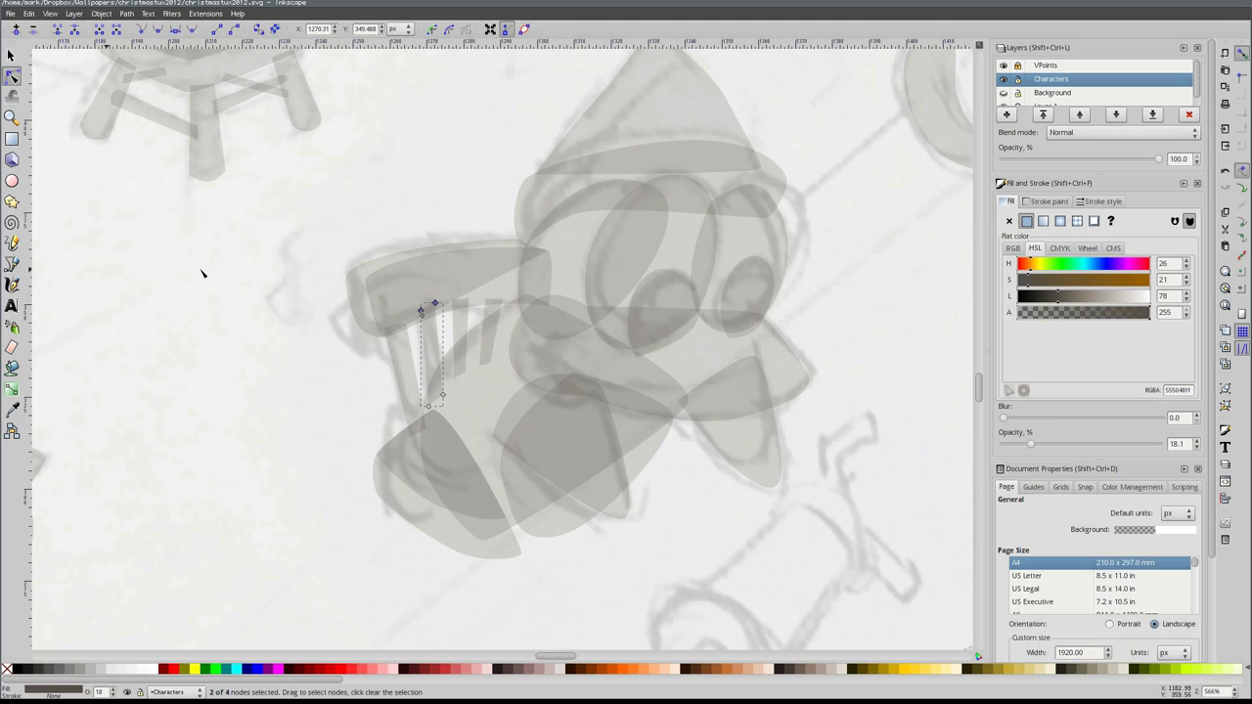
Zoom out to the full page and move the teddy bear shape to the right
key(minus)
key(minus)
key(minus)
key(minus)
key(minus)
key(Escape)
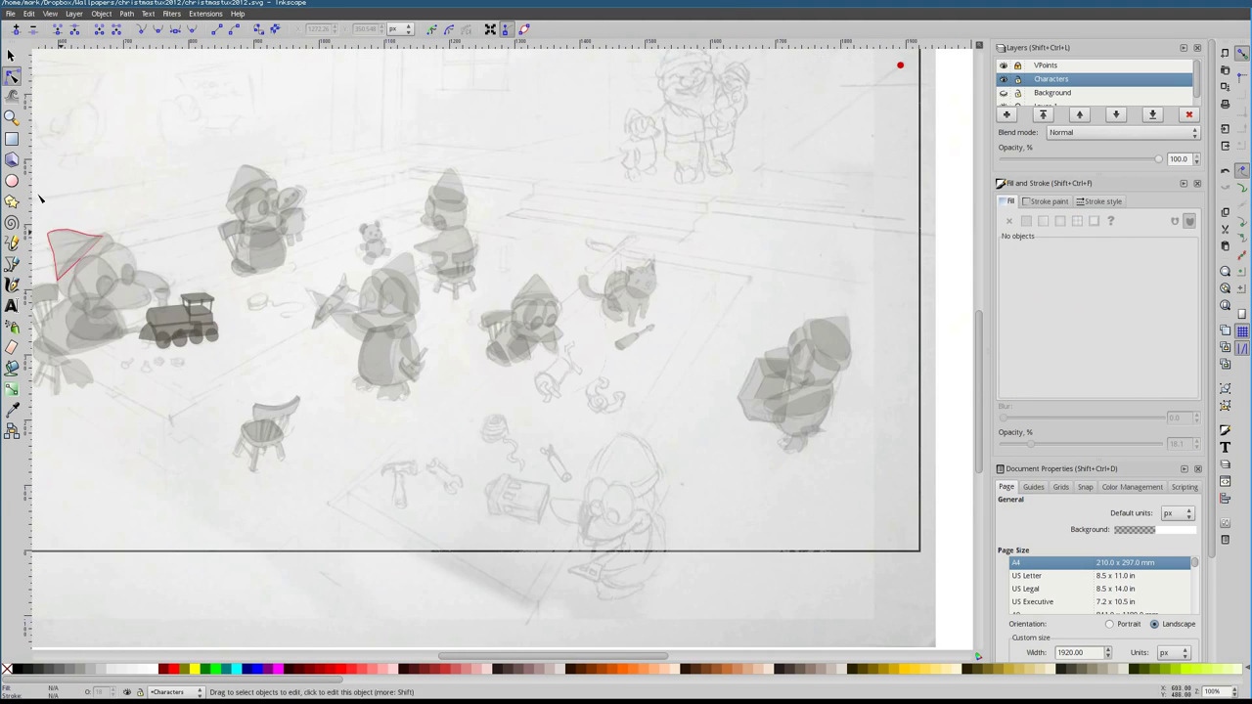
key(s)
scroll(380, 236, up, 4)
drag(354, 218, 498, 202)
Draw a closed curved shape over the yoyo's top half
key(Escape)
scroll(385, 372, down, 4)
key(b)
scroll(440, 260, up, 4)
click(437, 243)
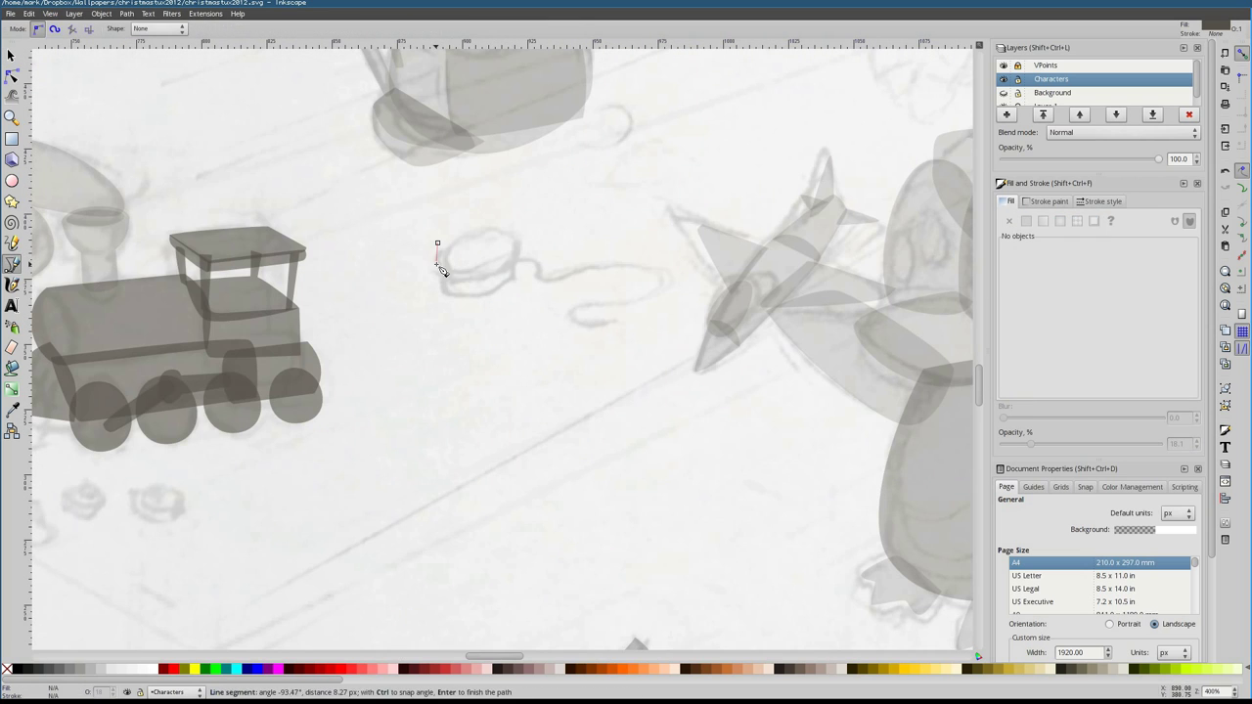
drag(515, 244, 481, 244)
scroll(479, 274, up, 4)
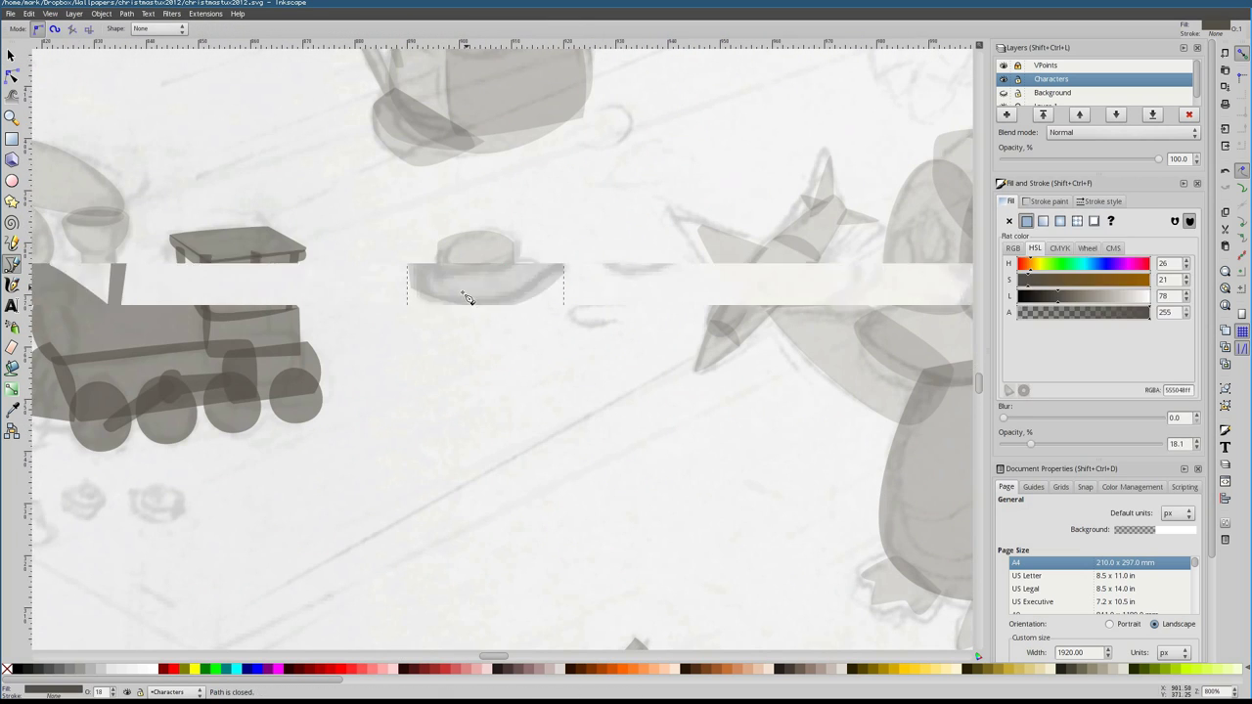
key(Return)
scroll(477, 197, up, 1)
Select the lower yoyo shapes, then trace the yoyo's wavy string as a closed path
key(s)
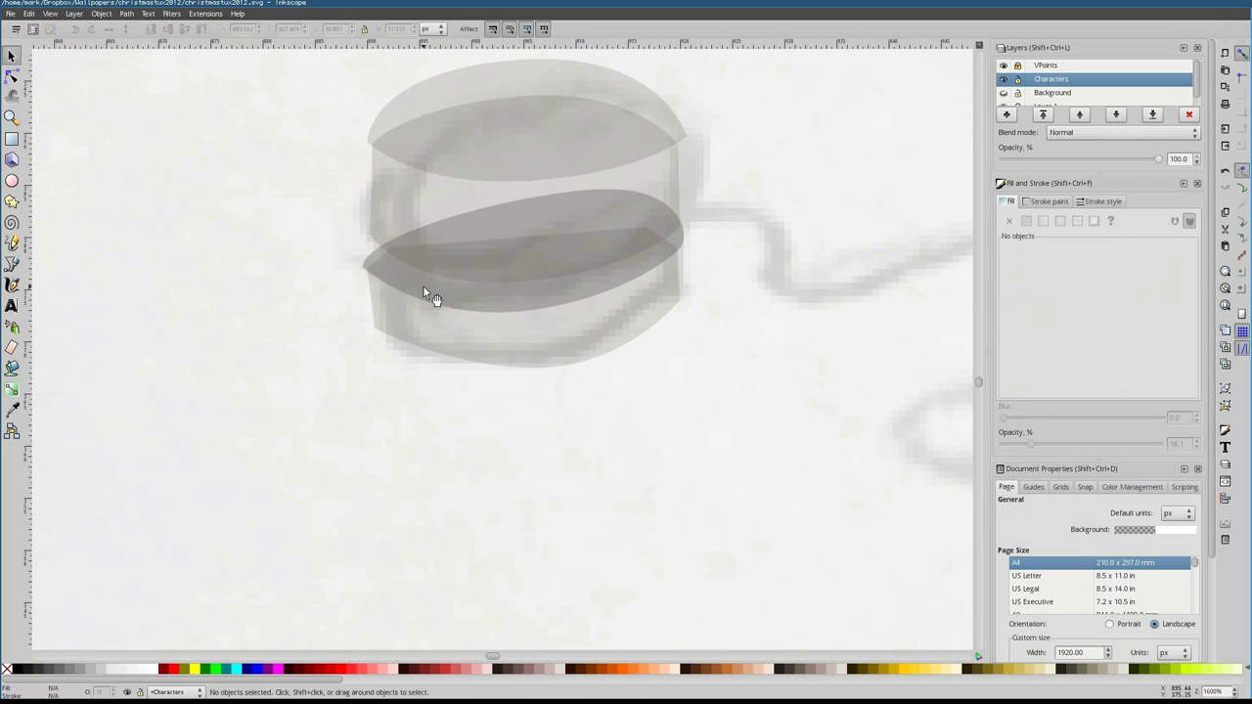
alt+click(401, 262)
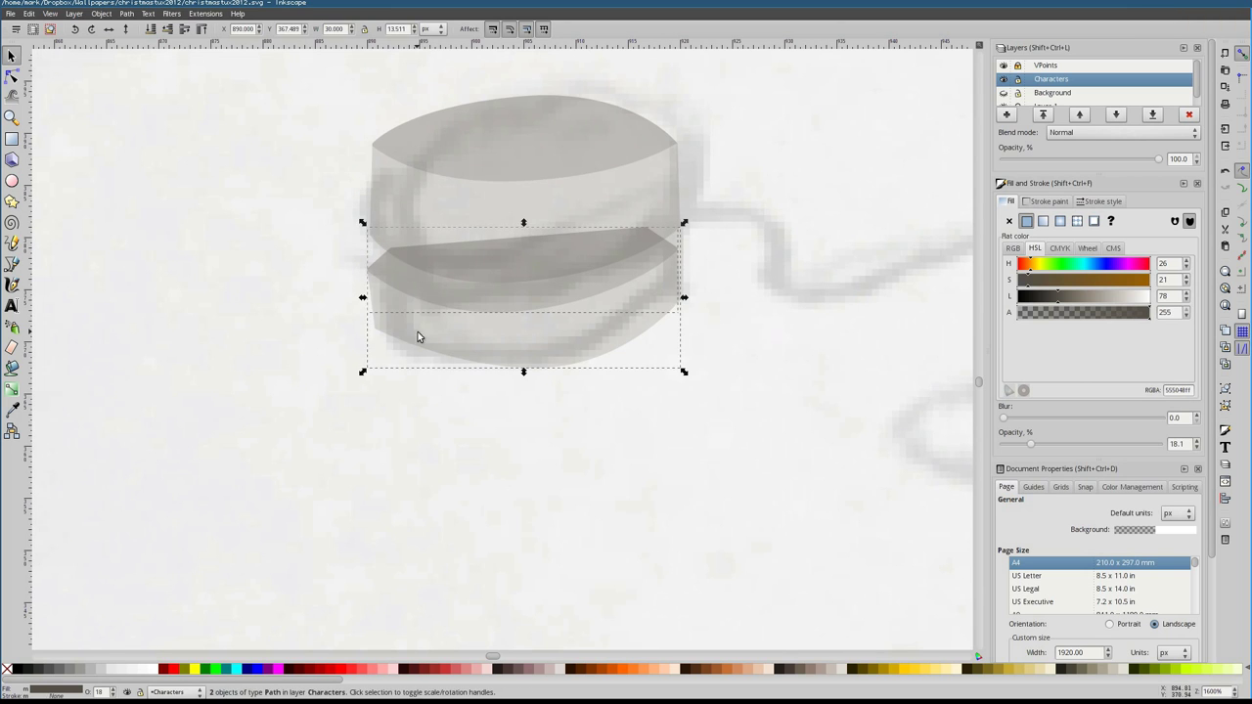
scroll(446, 182, down, 4)
scroll(495, 397, up, 2)
key(b)
click(385, 298)
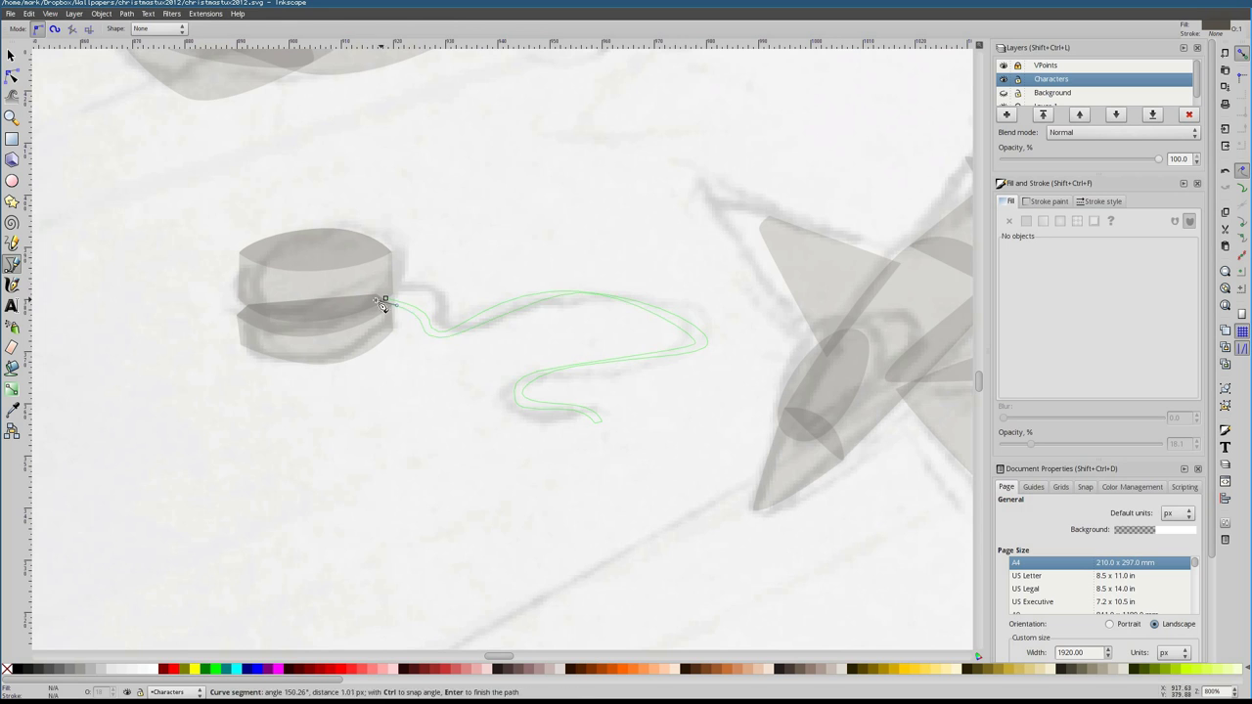
click(384, 300)
Block in the first pin's round head as a plain translucent ellipse
key(n)
key(1)
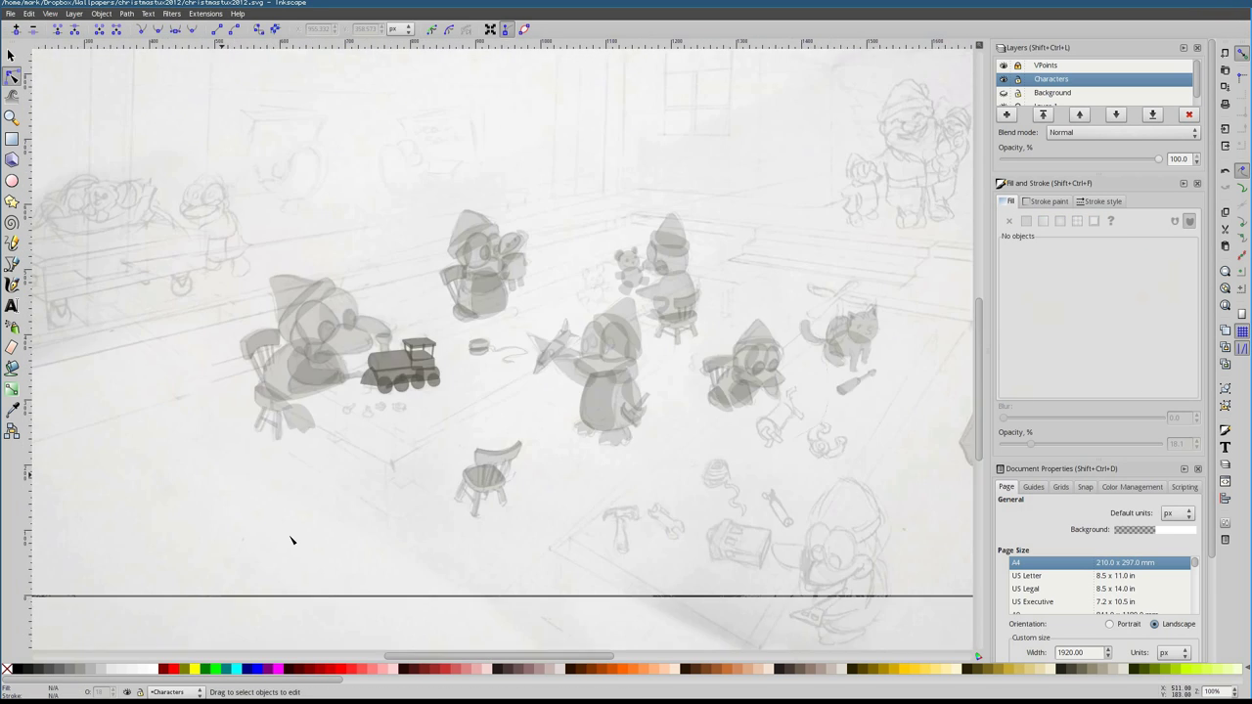
key(b)
scroll(349, 333, up, 7)
click(427, 371)
drag(335, 333, 338, 372)
key(Escape)
click(412, 415)
key(Return)
key(n)
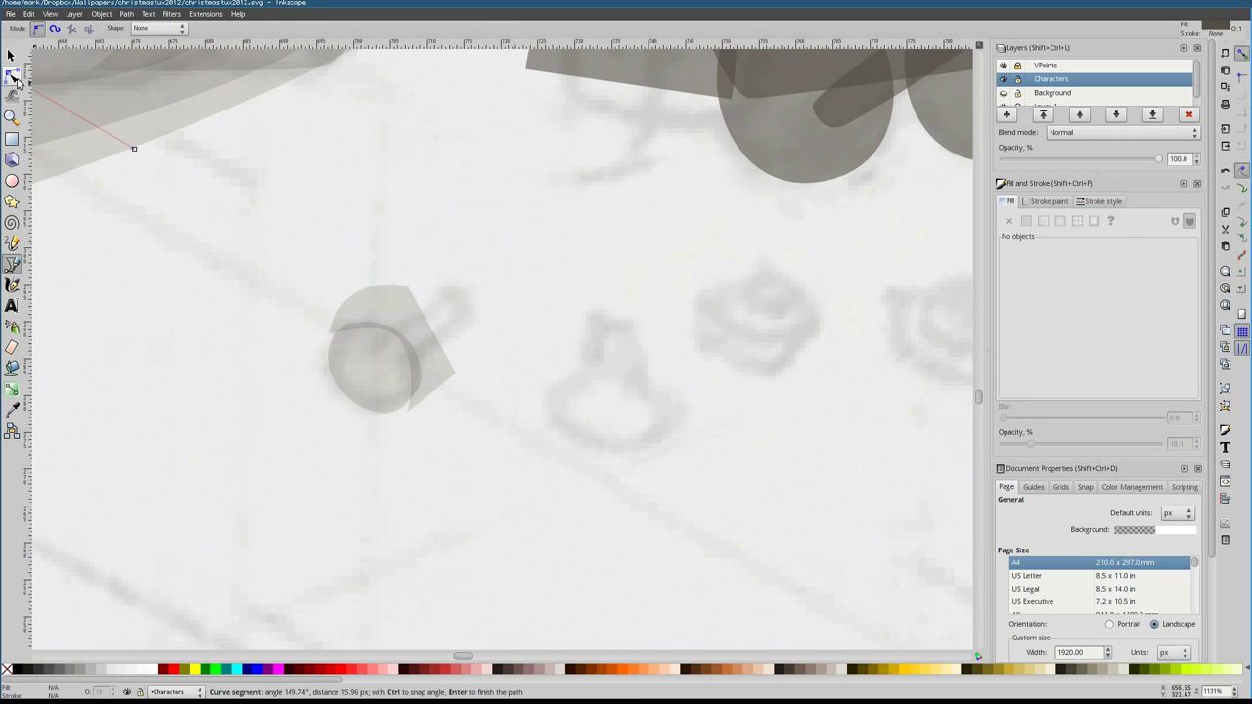
drag(400, 348, 491, 275)
key(Escape)
Draw the cone-shaped spike on the first pin's head
key(b)
click(423, 362)
key(Return)
scroll(460, 391, right, 2)
Trace the second pin's rounded base and its curved top cap
click(473, 426)
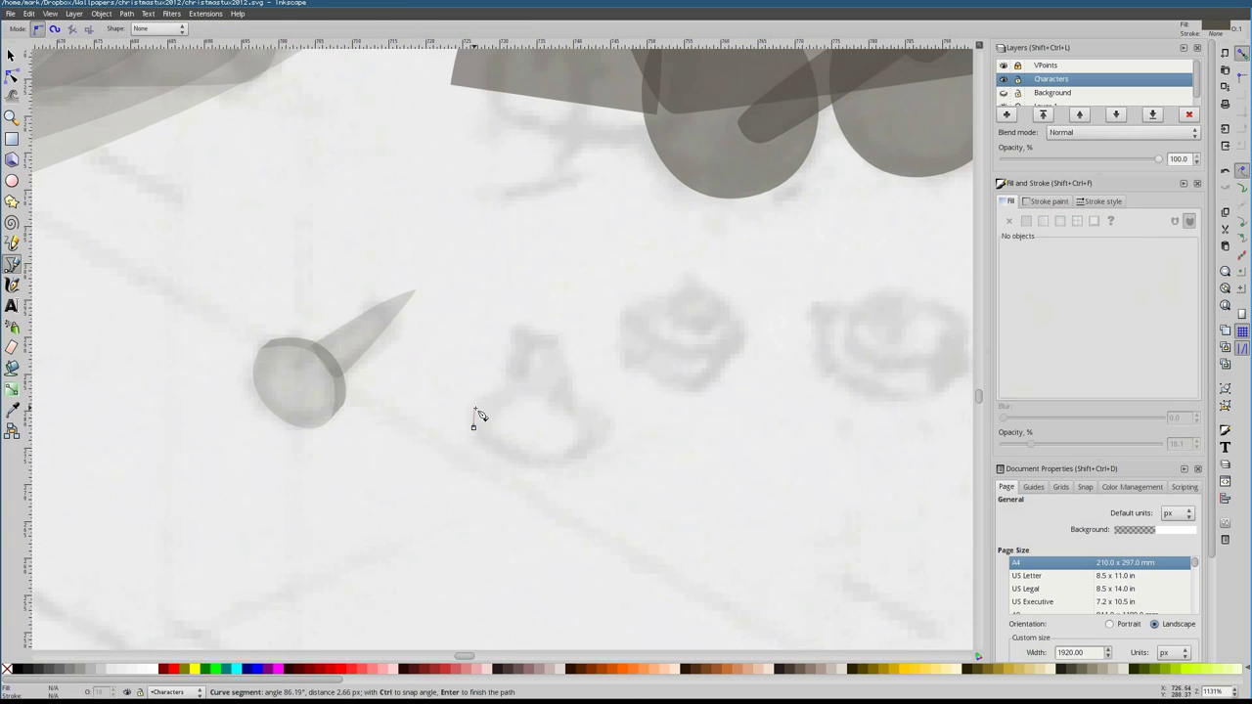
key(Escape)
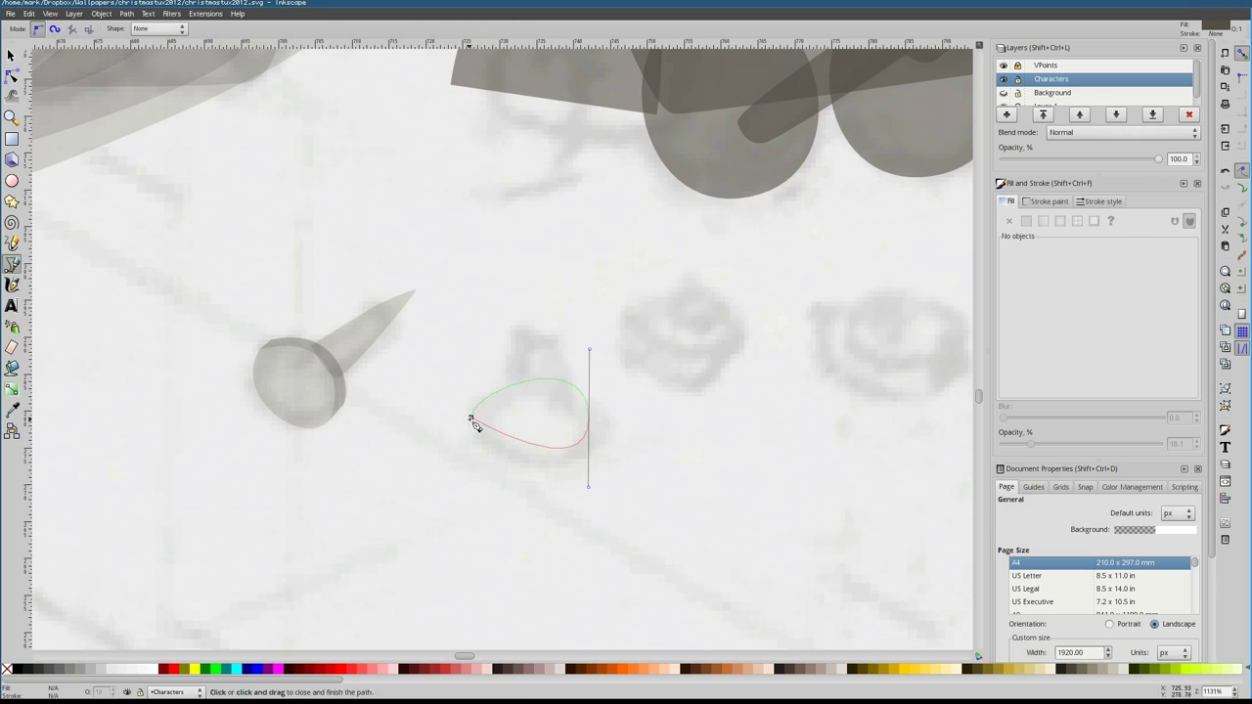
click(473, 426)
key(n)
drag(475, 423, 474, 478)
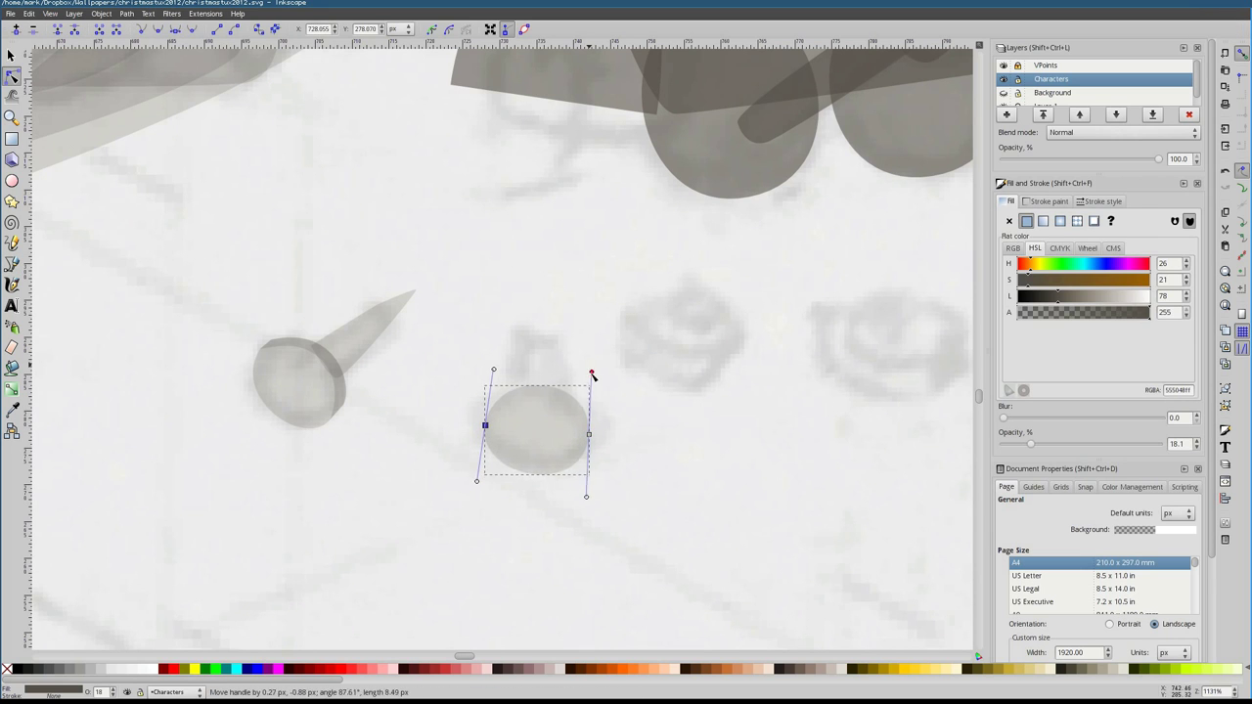
key(b)
click(485, 423)
drag(542, 377, 578, 381)
click(484, 424)
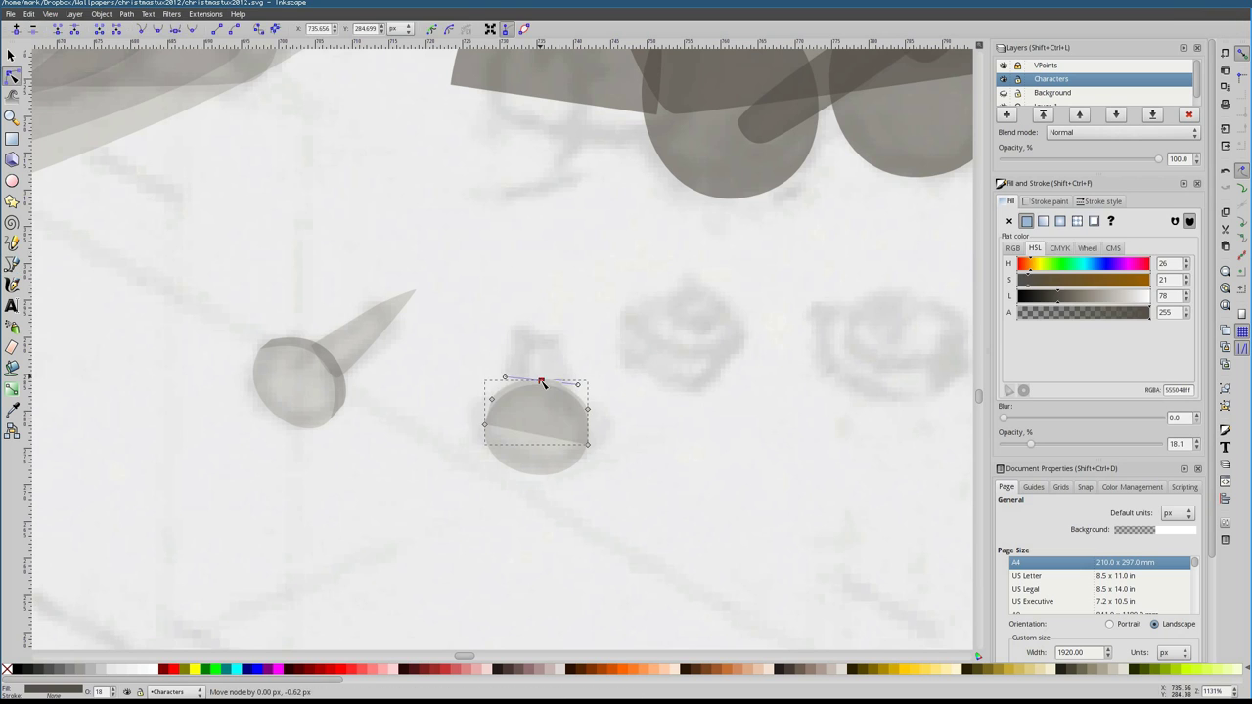
Draw the second pin's triangular spike
click(519, 399)
click(538, 330)
click(556, 396)
click(520, 400)
scroll(522, 402, right, 5)
Outline the hex nut's top face as a closed shape
click(434, 317)
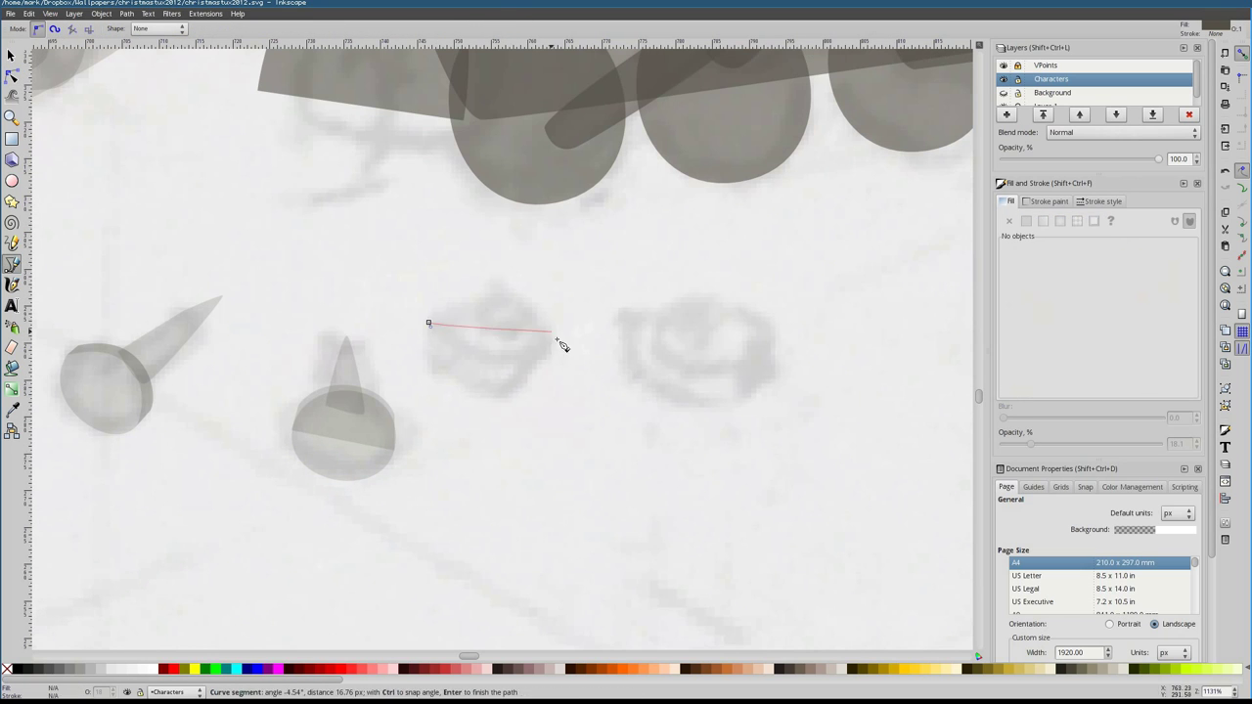
click(549, 341)
click(434, 317)
key(ctrl+z)
click(434, 317)
click(537, 351)
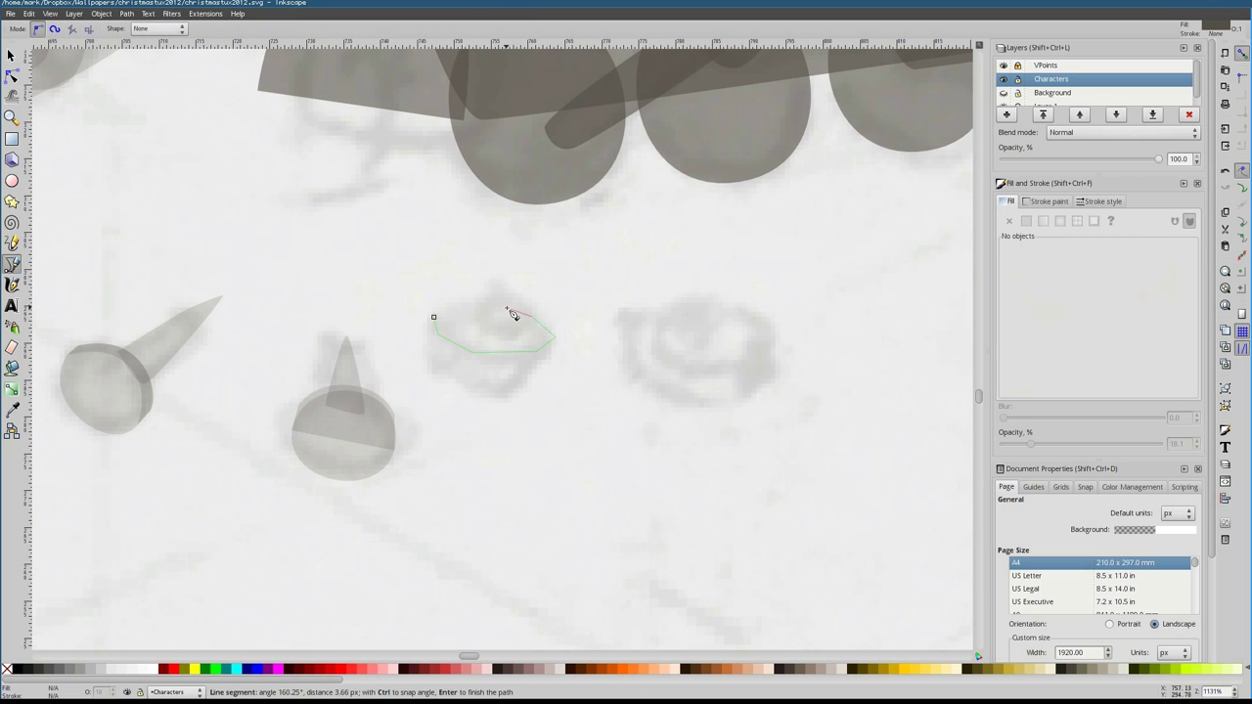
click(433, 317)
Add the hex nut's front and side facets
click(545, 358)
click(438, 331)
click(442, 360)
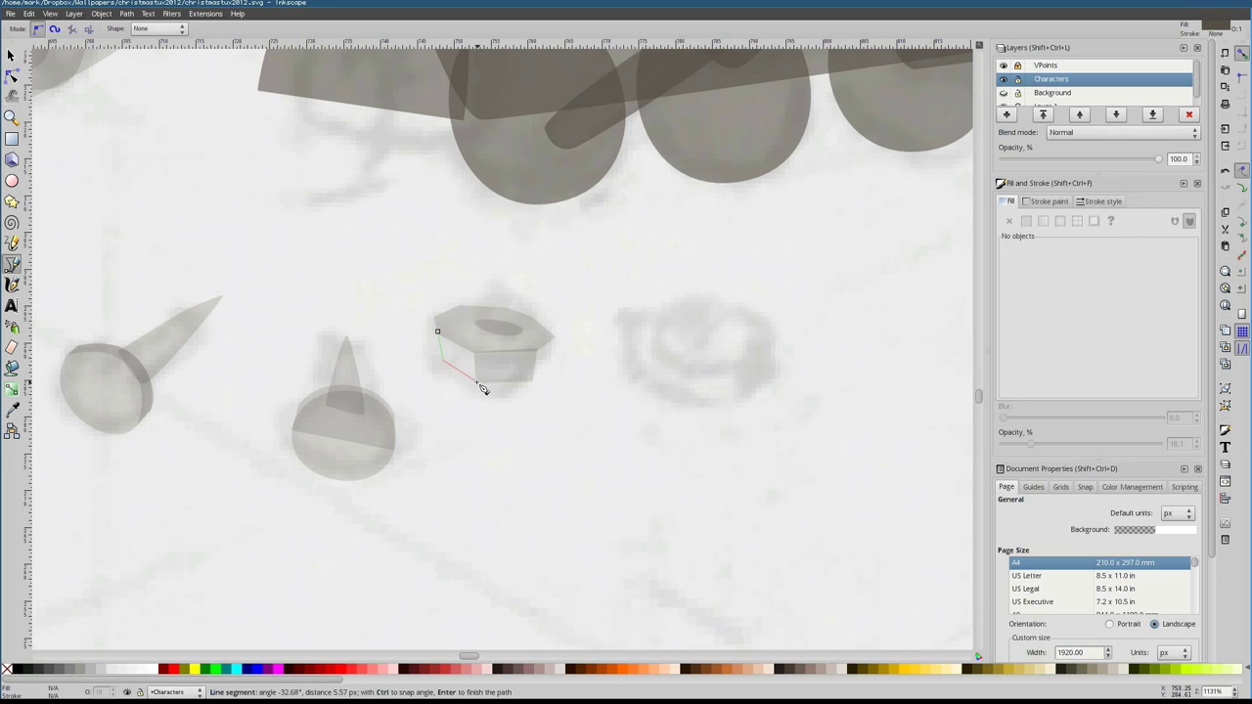
key(Return)
key(ctrl+z)
key(ctrl+shift+z)
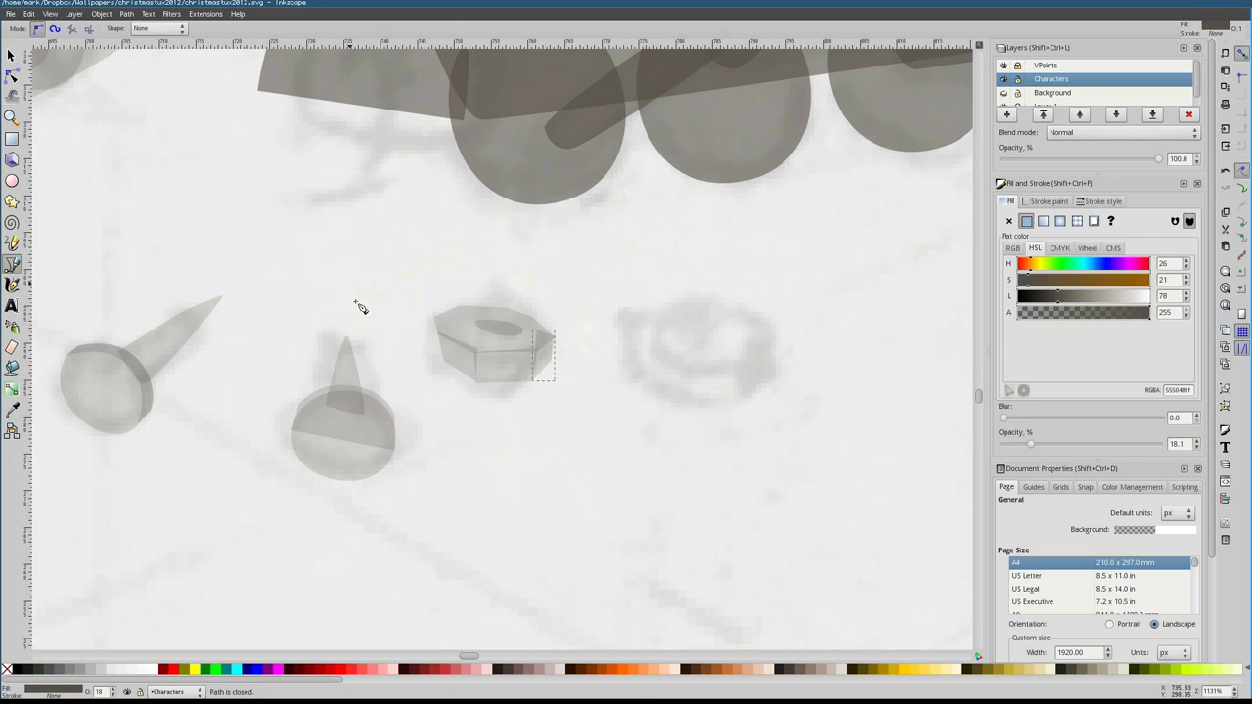
key(ctrl+z)
click(435, 317)
click(451, 364)
key(Return)
Raise the side face's lower corner, check the nut's faces and hole ellipse, and zoom out
ctrl+scroll(422, 403, up, 1)
key(n)
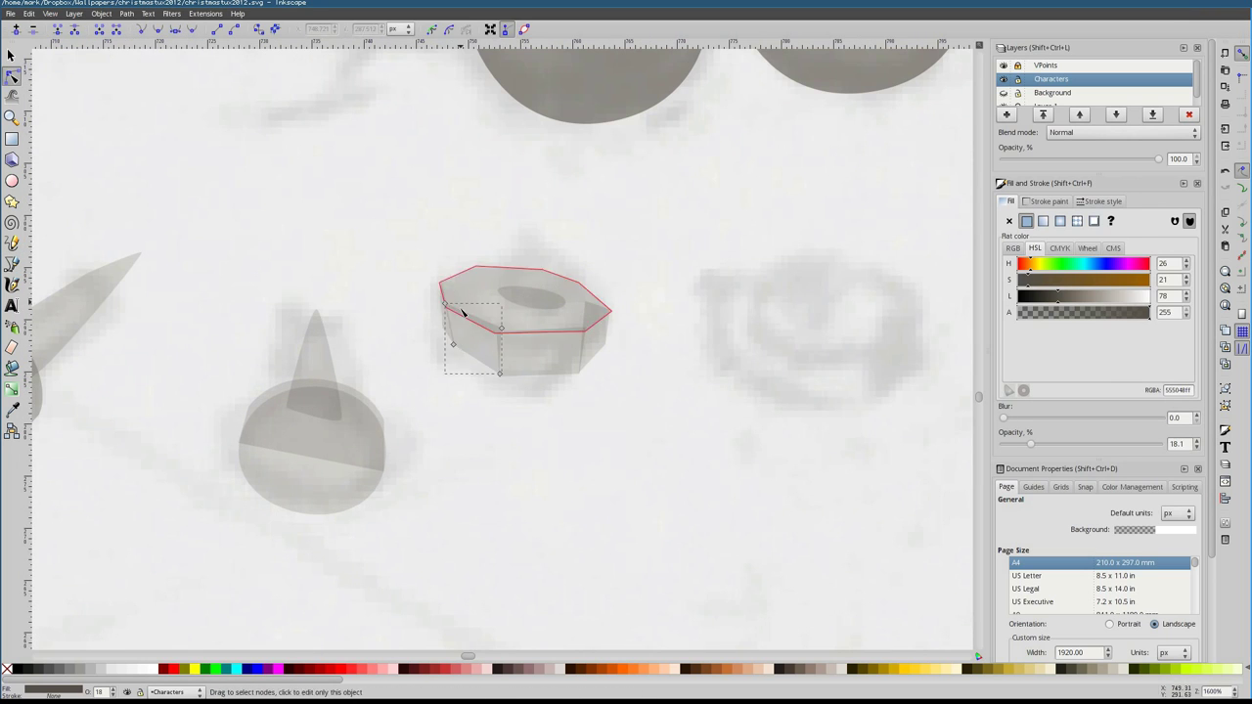
key(Escape)
ctrl+scroll(405, 322, up, 3)
click(511, 302)
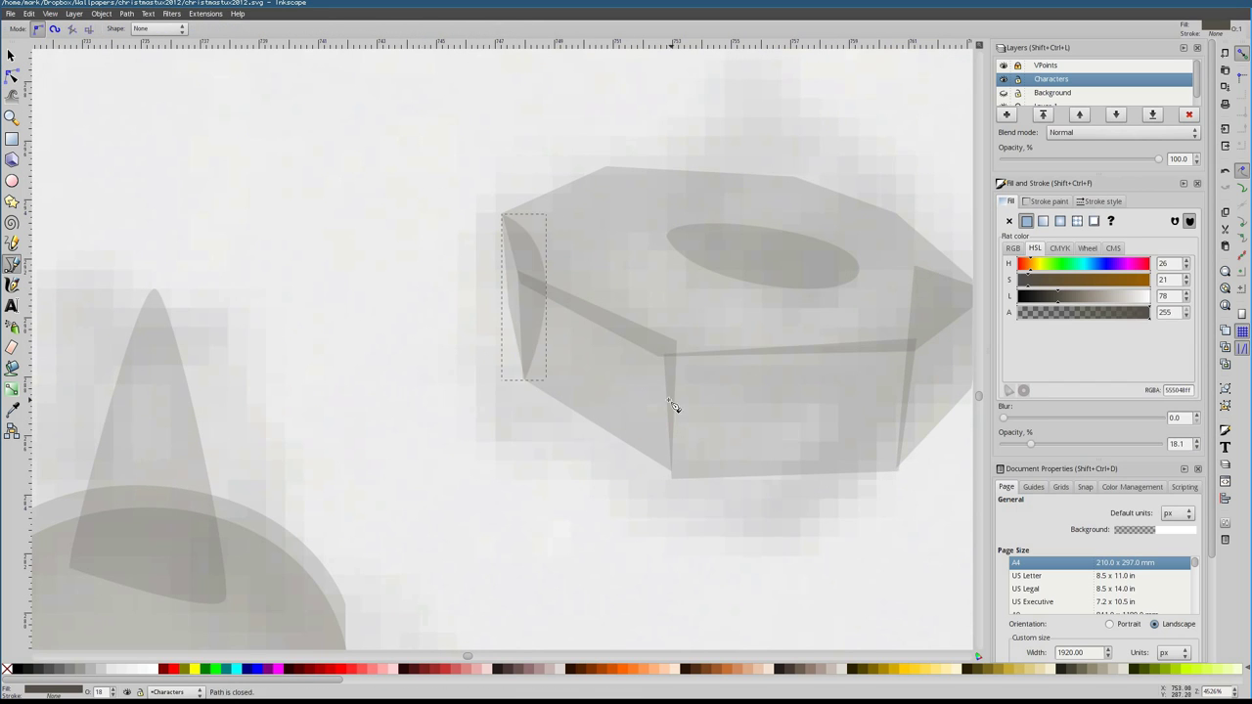
drag(673, 496, 673, 481)
click(900, 397)
click(741, 268)
click(861, 268)
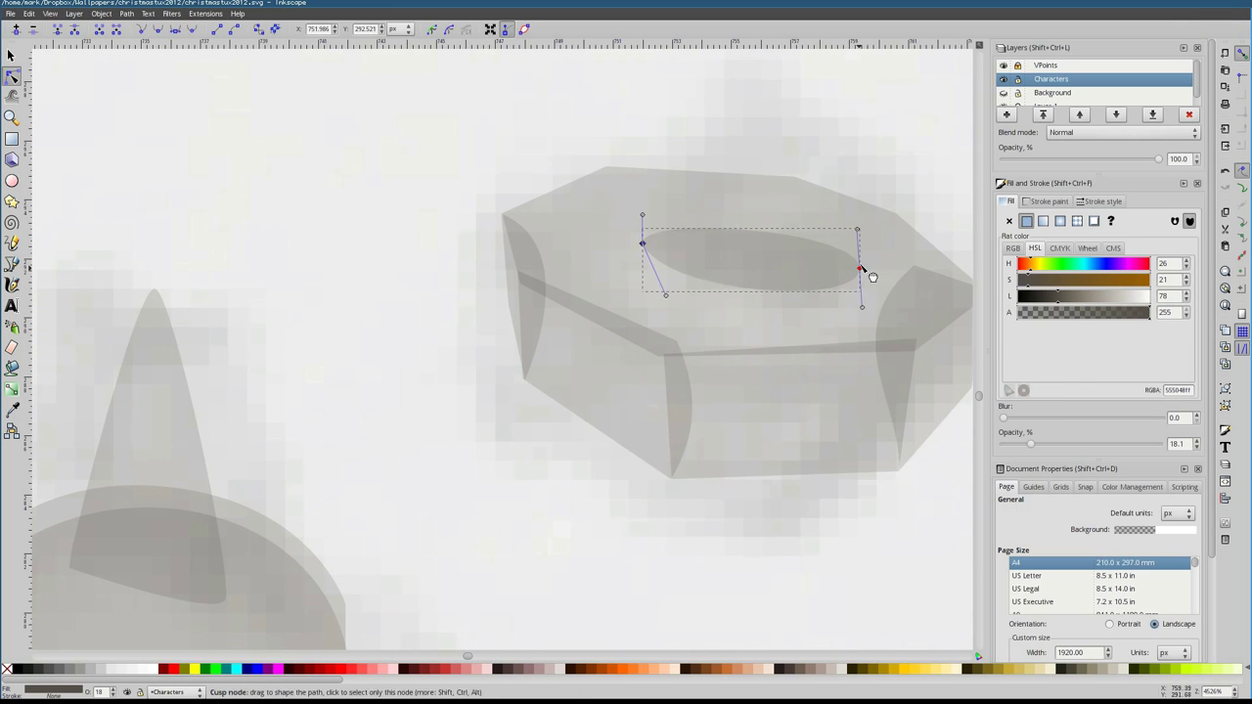
key(Escape)
key(2)
ctrl+scroll(666, 471, up, 3)
ctrl+scroll(568, 372, down, 1)
Trace the tool's long handle as a closed translucent shape
scroll(567, 372, down, 3)
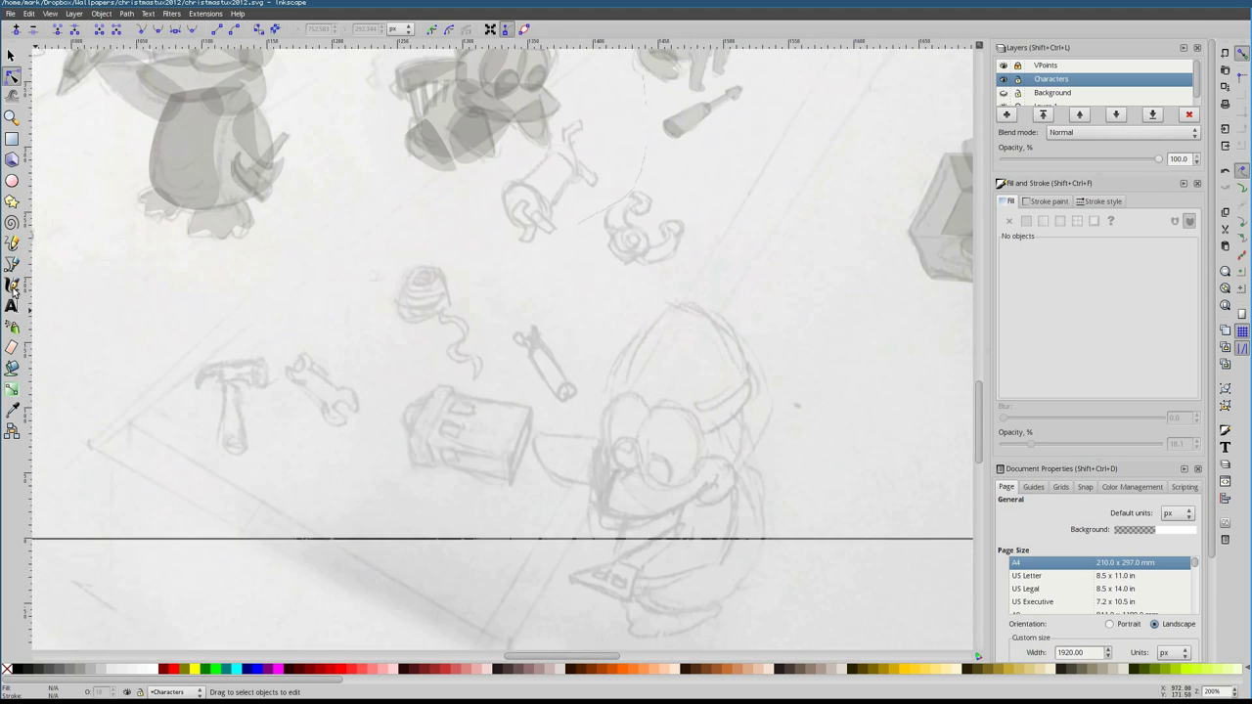
ctrl+scroll(437, 259, up, 2)
key(b)
click(437, 259)
click(436, 259)
key(n)
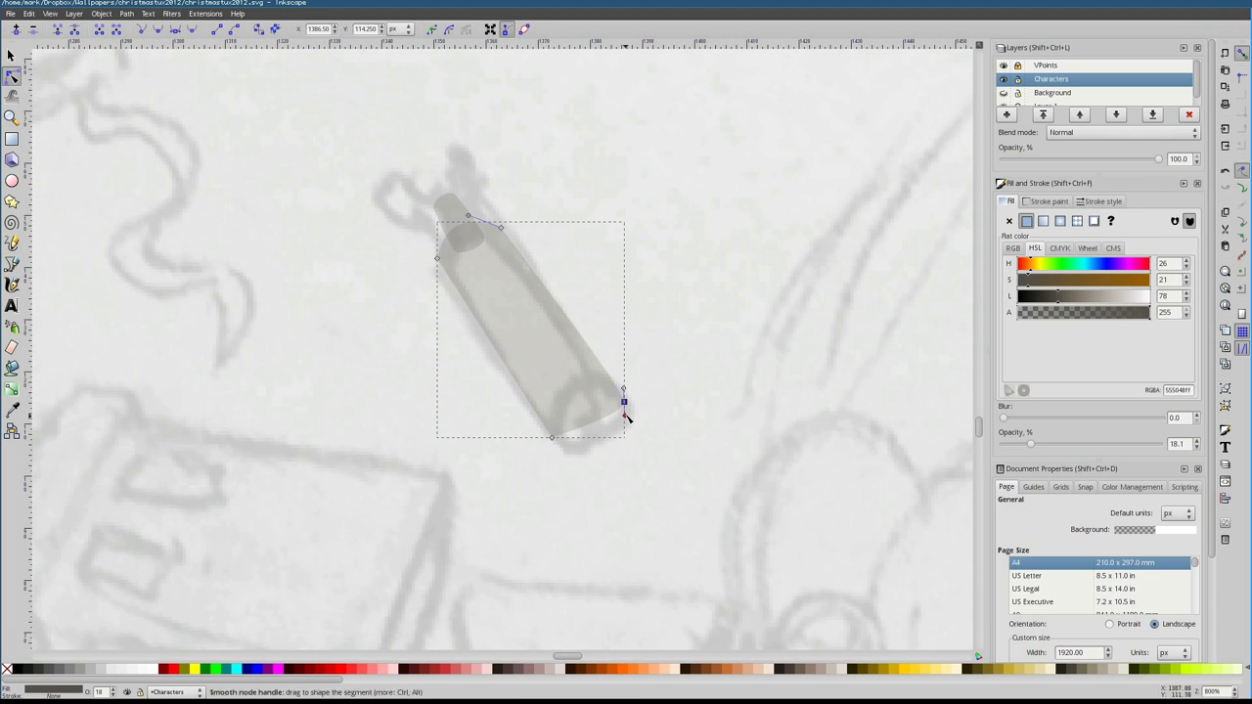
key(Escape)
click(12, 264)
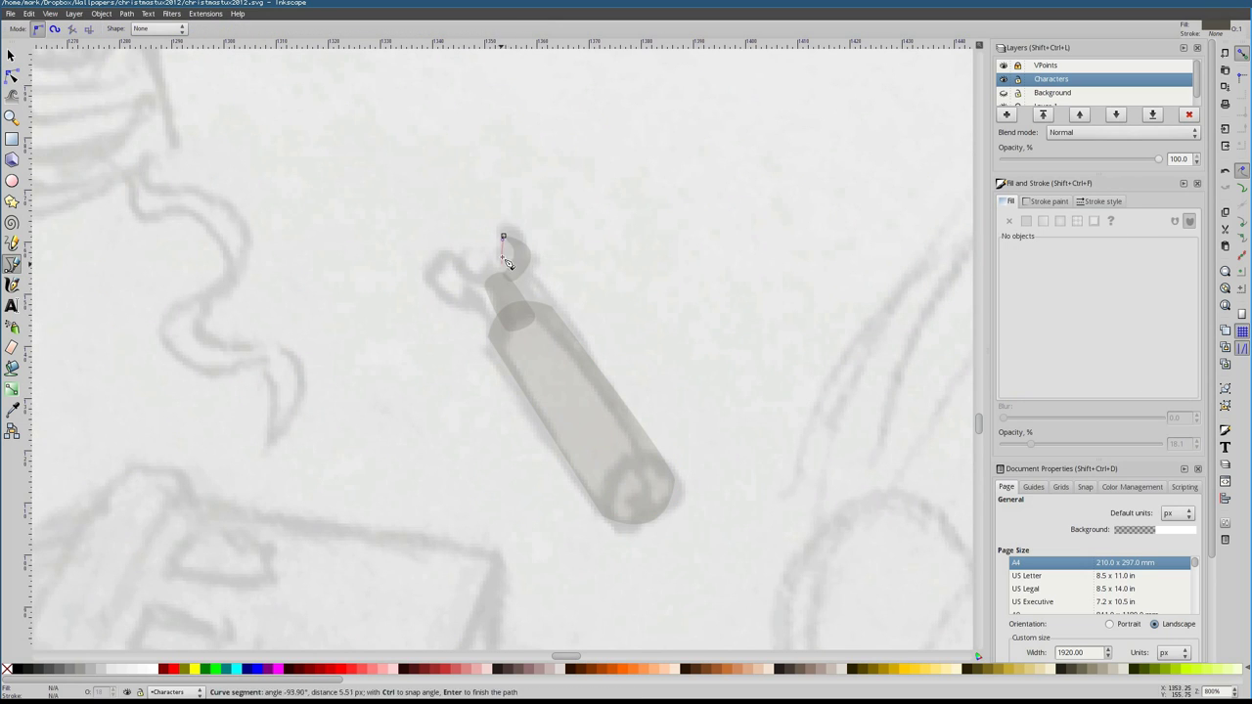
Draw the forked tip and its second prong at the handle's end, then deselect
drag(529, 252, 523, 304)
click(487, 282)
click(487, 281)
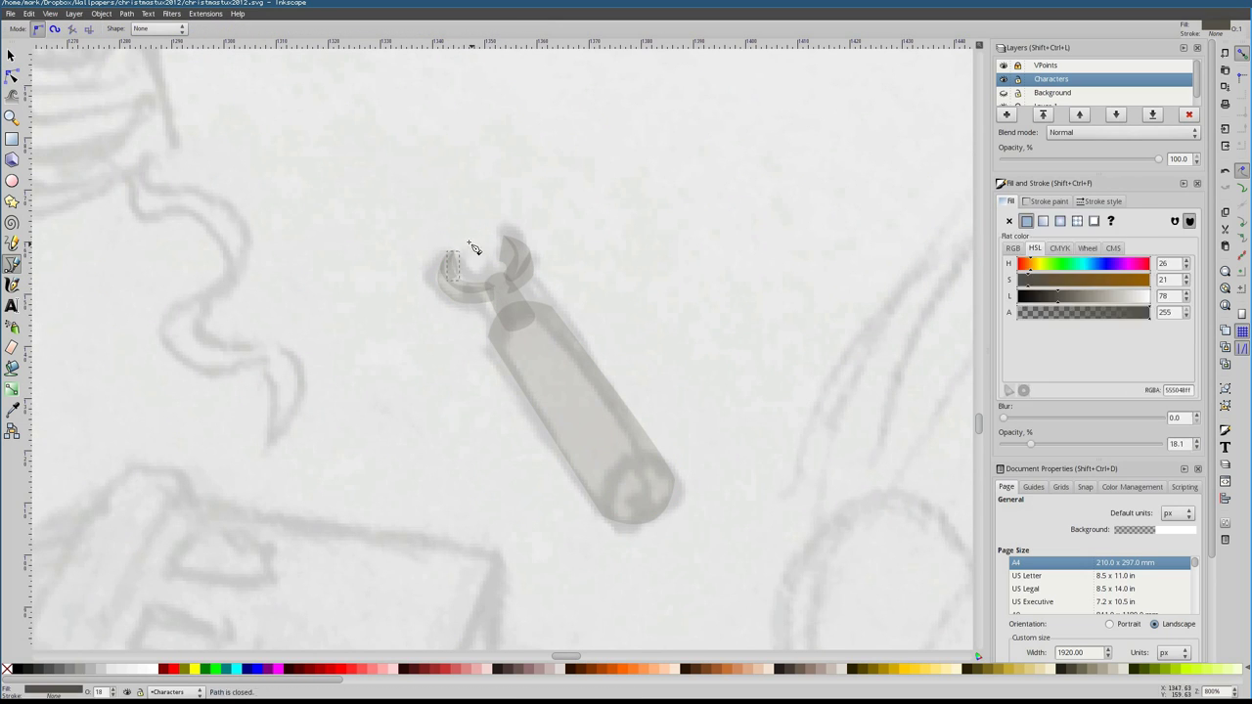
click(469, 259)
click(494, 286)
key(Escape)
scroll(494, 287, down, 3)
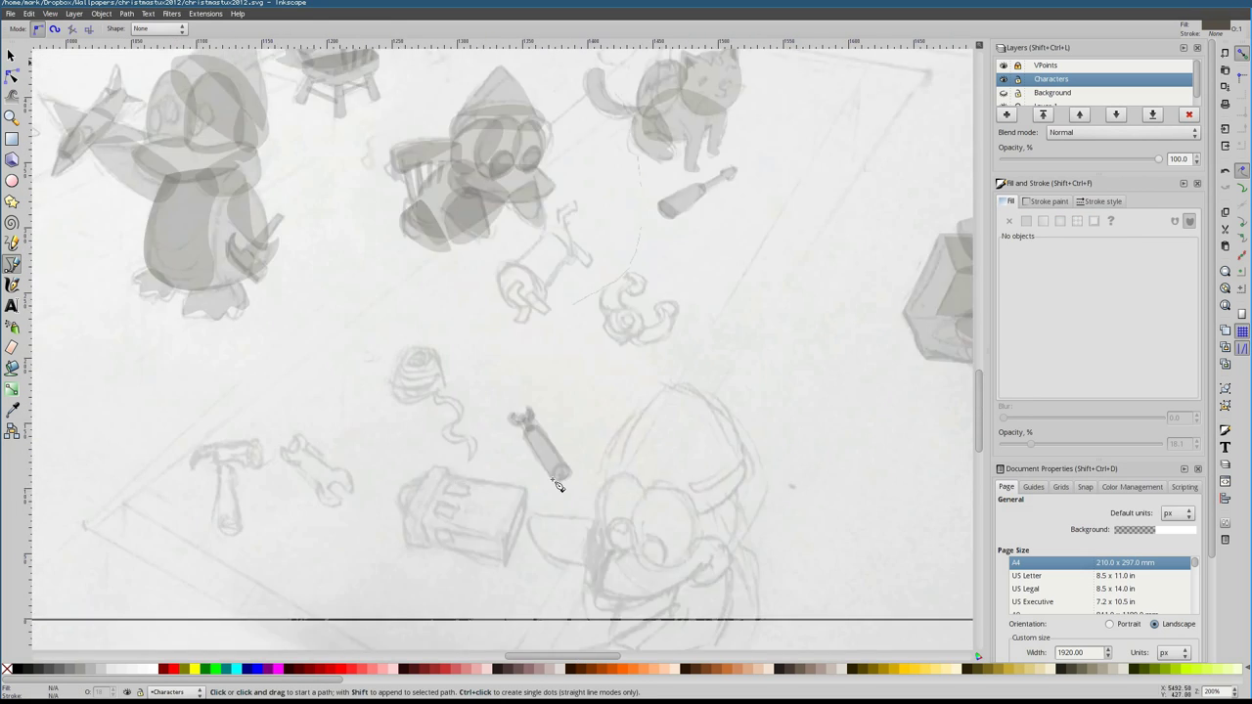
Outline the box sketch and draw two translucent strips on its left face
scroll(619, 385, up, 1)
click(620, 384)
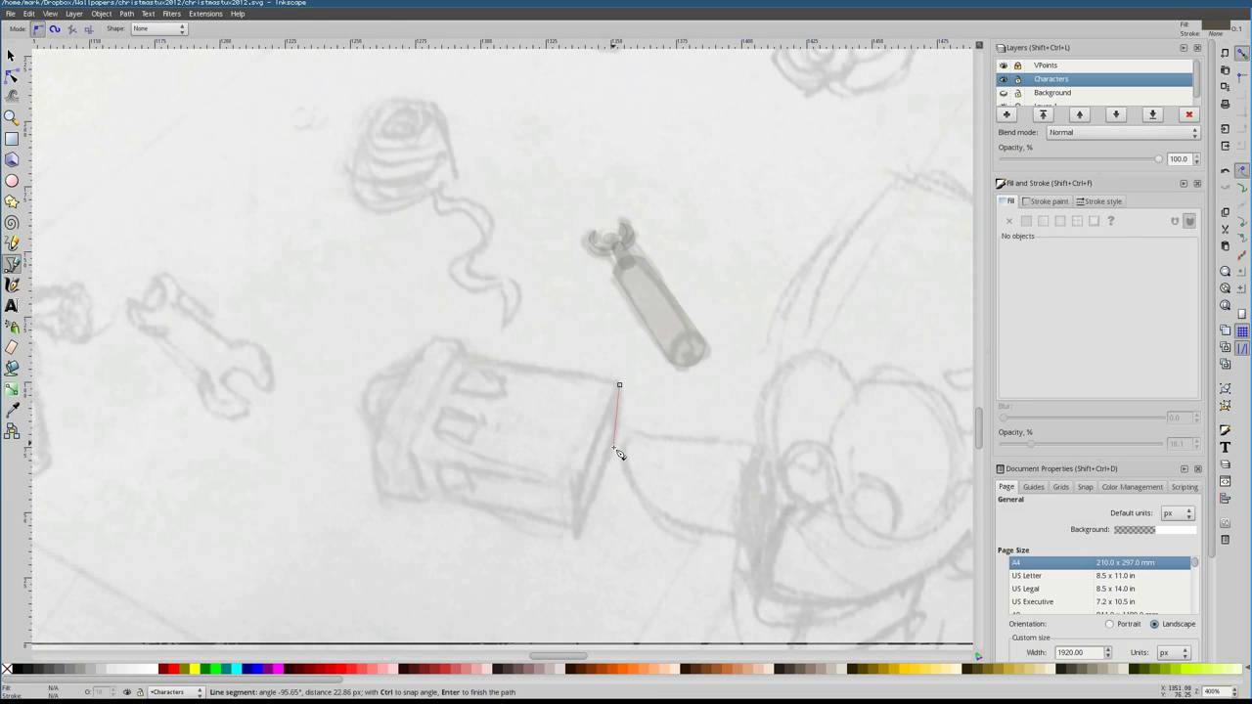
click(621, 386)
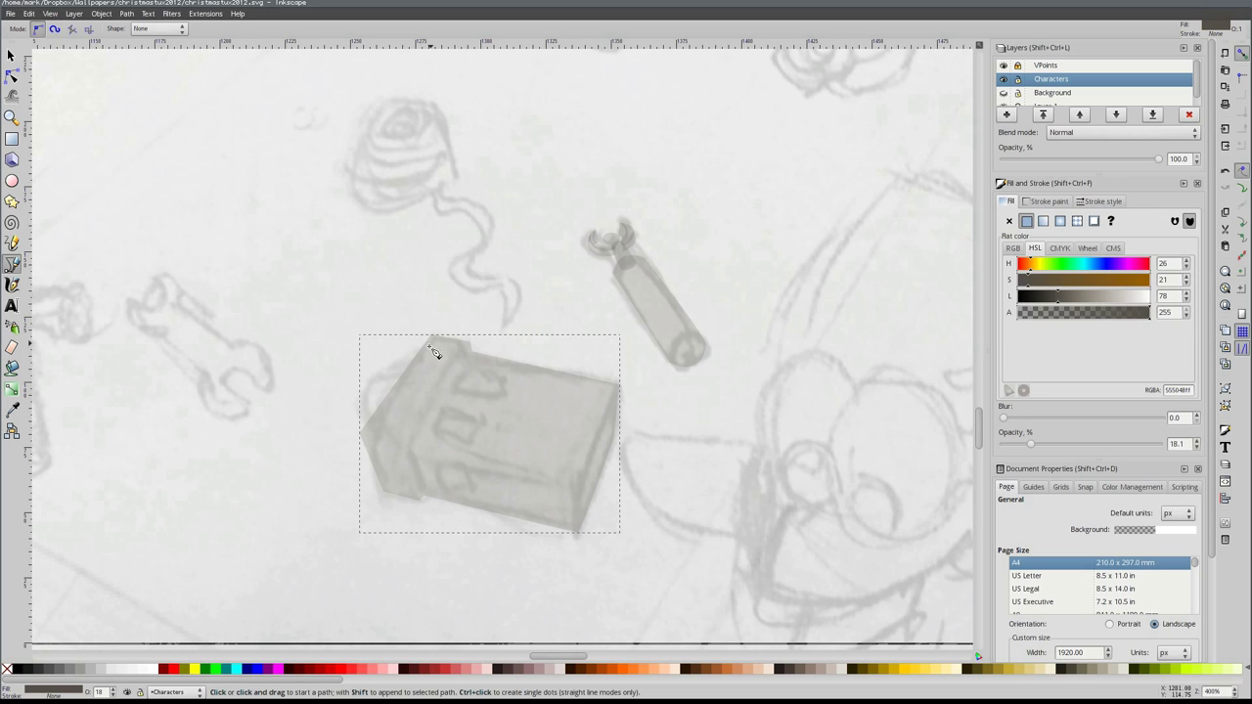
click(450, 344)
click(370, 432)
click(405, 440)
click(450, 344)
click(366, 486)
click(408, 447)
Draw a closed translucent panel covering the box's top face
click(366, 486)
click(357, 431)
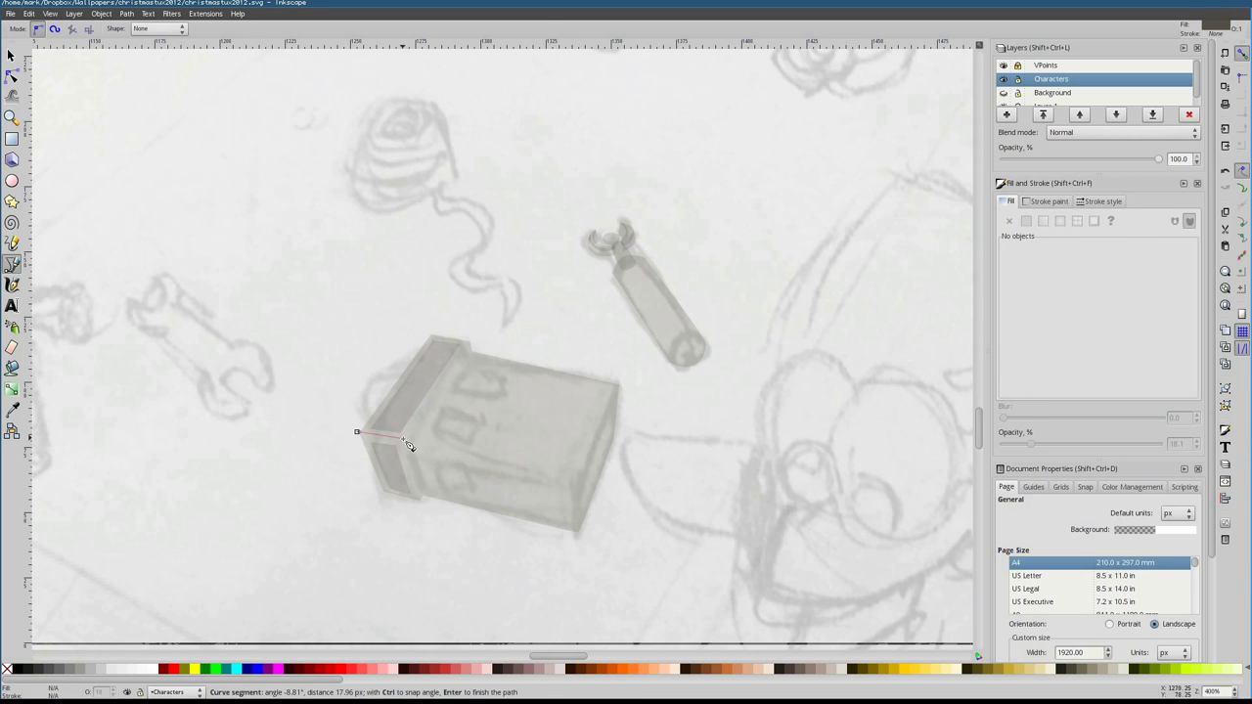
click(430, 335)
click(470, 344)
click(405, 437)
click(357, 431)
key(space)
key(space)
key(Escape)
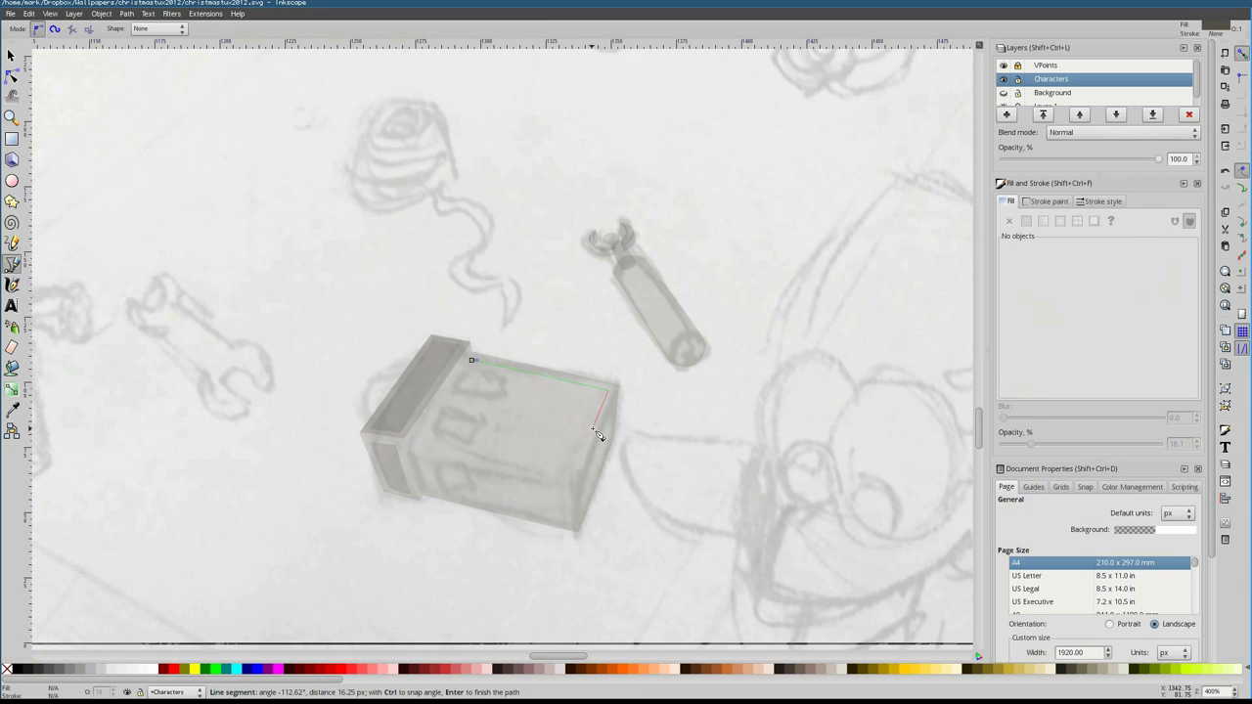
Add the top panel, a small panel and a front panel on the box
click(456, 395)
click(472, 360)
click(448, 401)
click(448, 401)
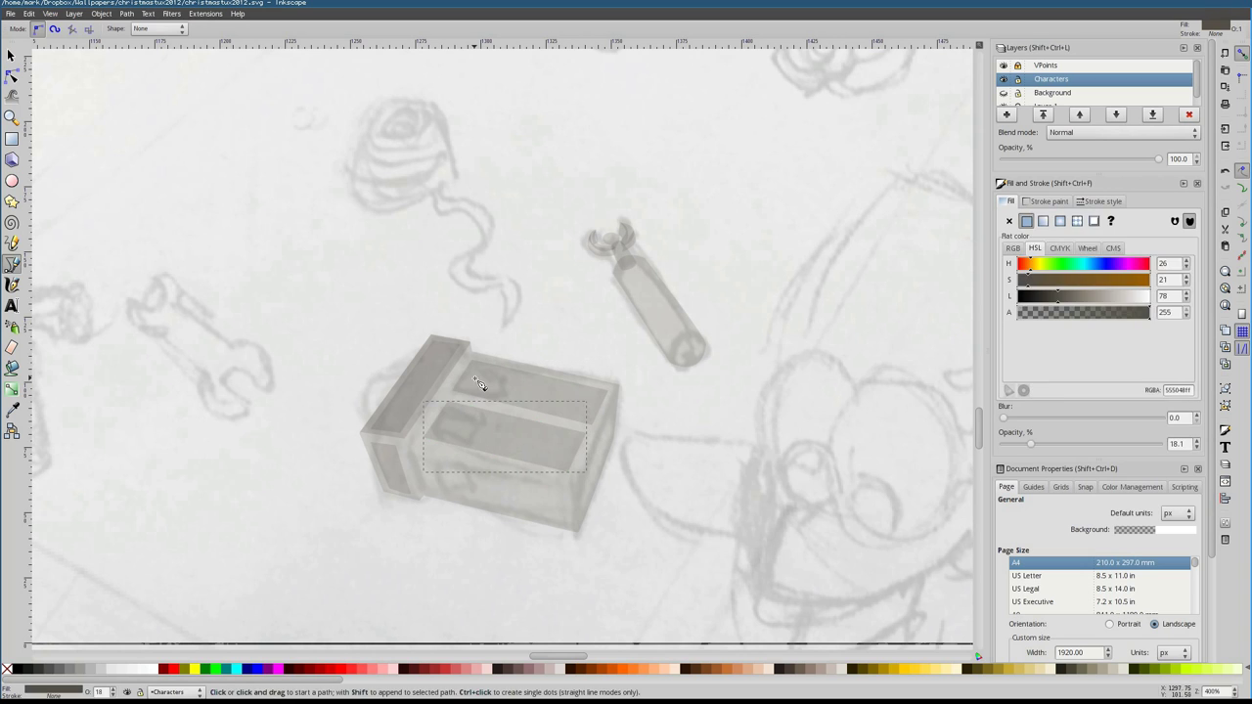
click(471, 370)
click(518, 377)
click(499, 395)
click(471, 370)
click(487, 419)
click(488, 418)
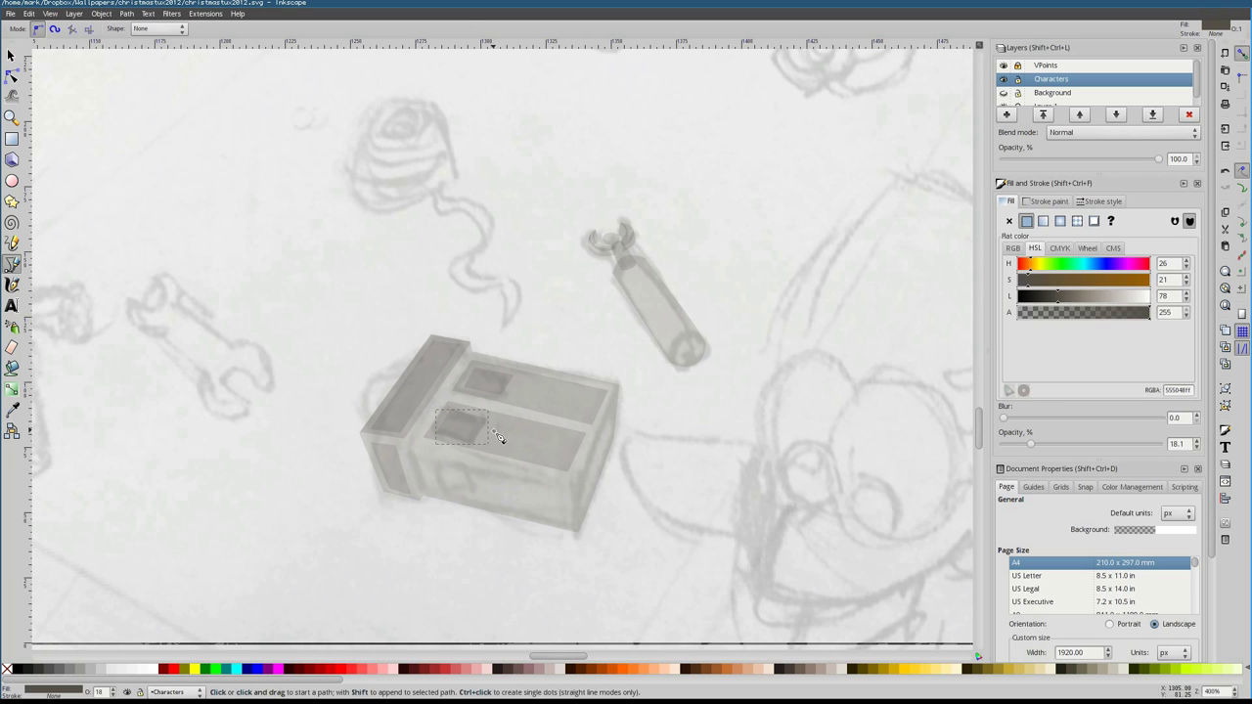
Draw window panels on the box top and front
click(518, 377)
click(570, 400)
click(548, 383)
click(579, 391)
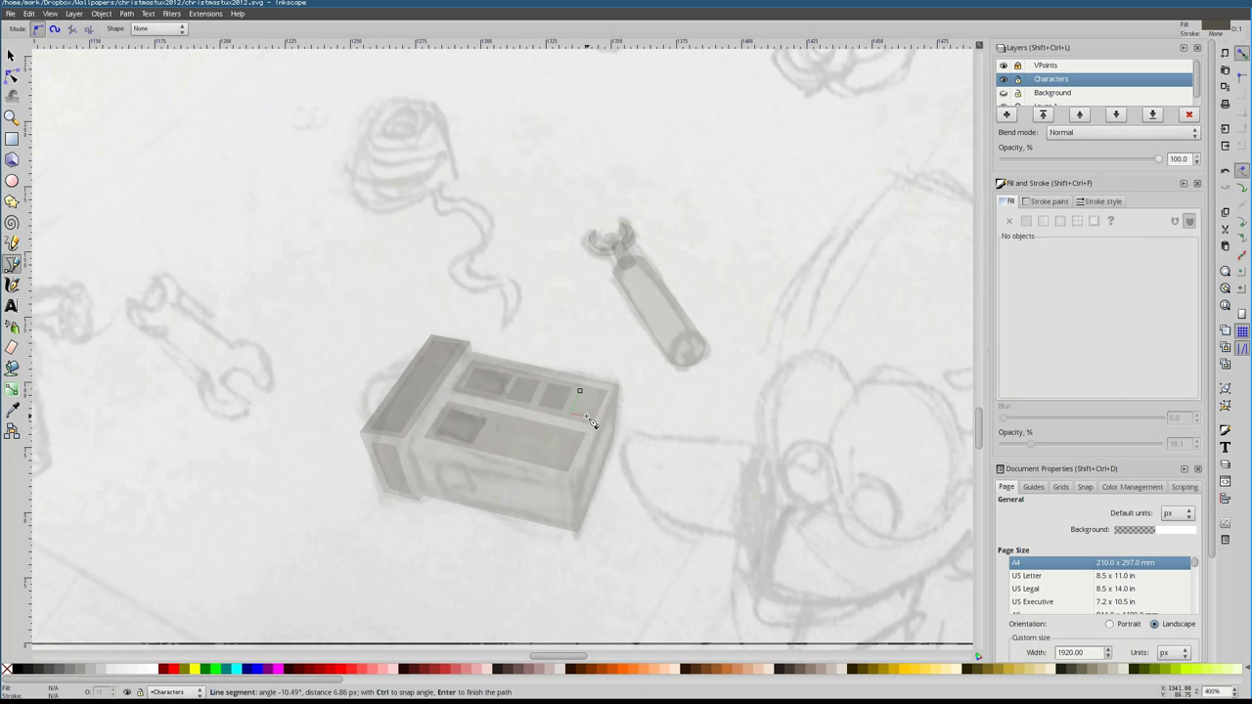
click(565, 469)
click(577, 436)
click(551, 429)
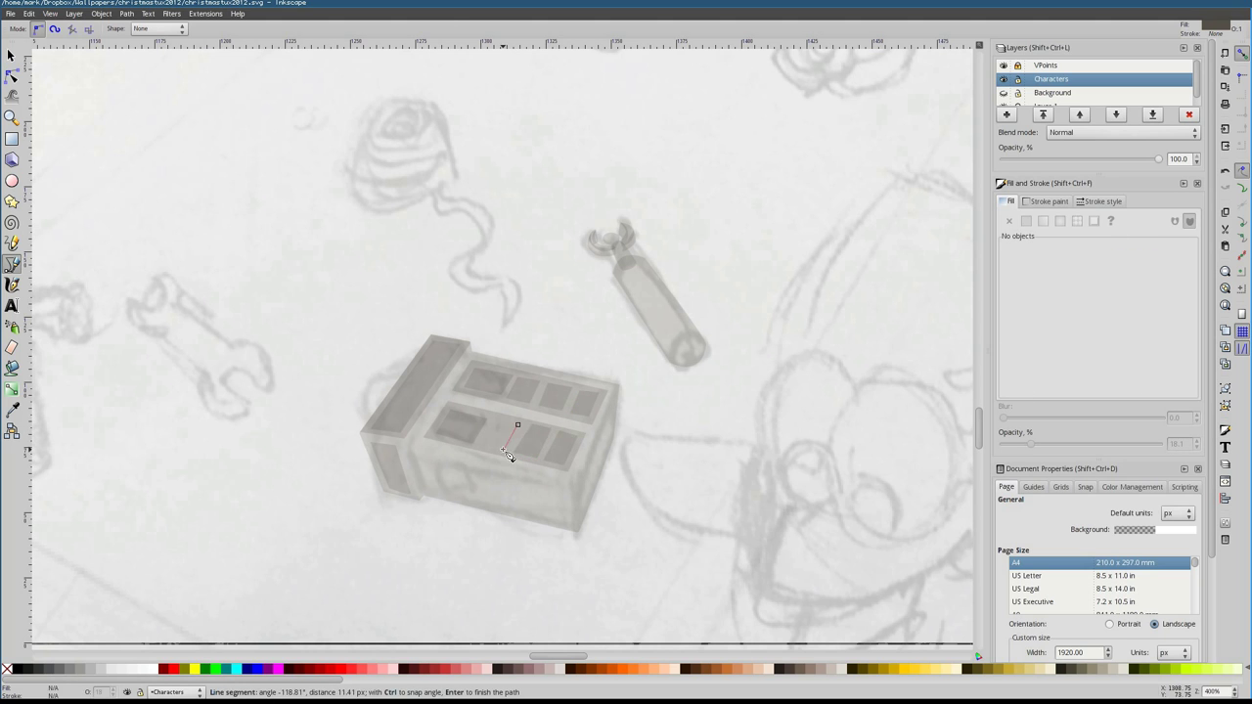
key(Return)
Adjust the upper-row window path and add a pane shape in the lower window
scroll(502, 426, up, 2)
key(n)
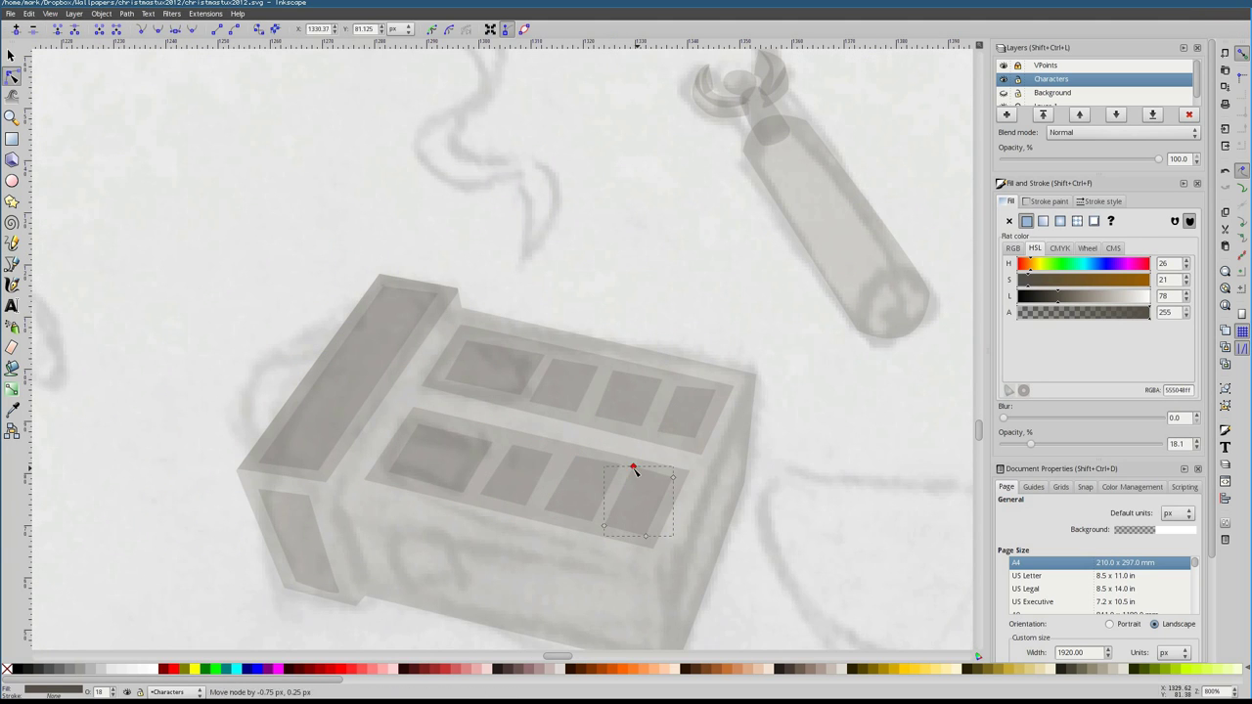
click(617, 374)
scroll(483, 460, down, 1)
key(b)
click(379, 409)
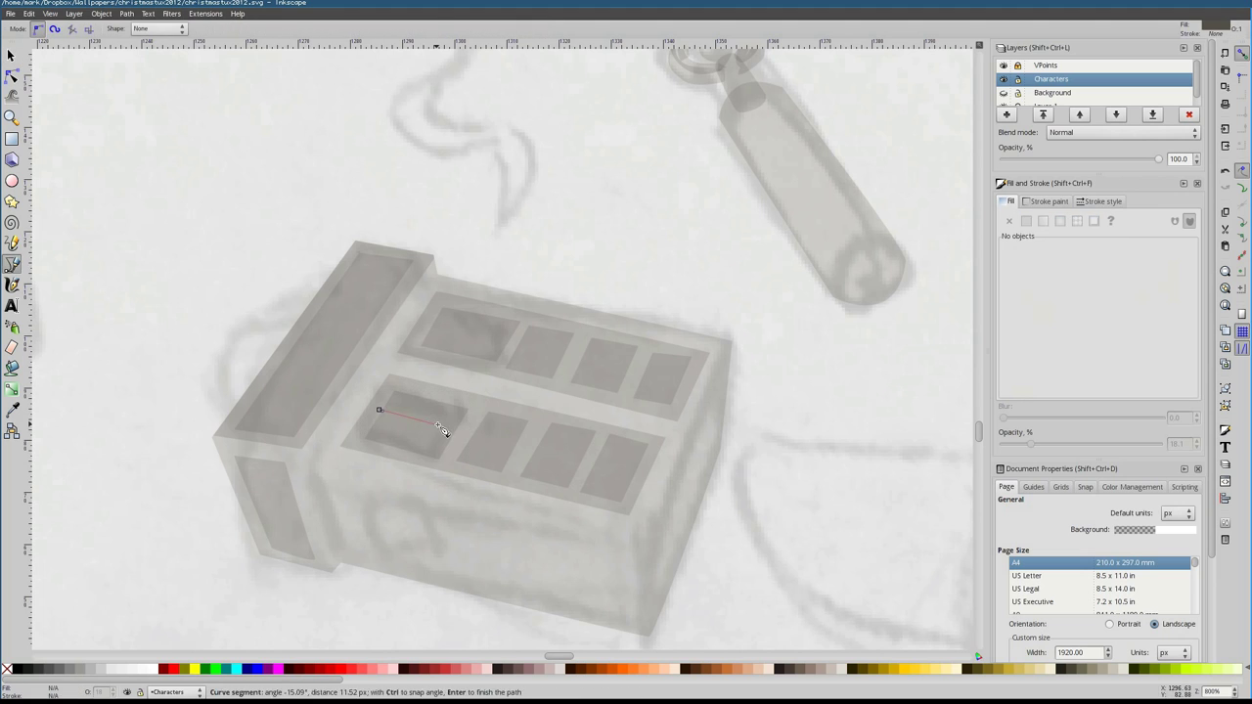
key(Return)
key(s)
click(506, 347)
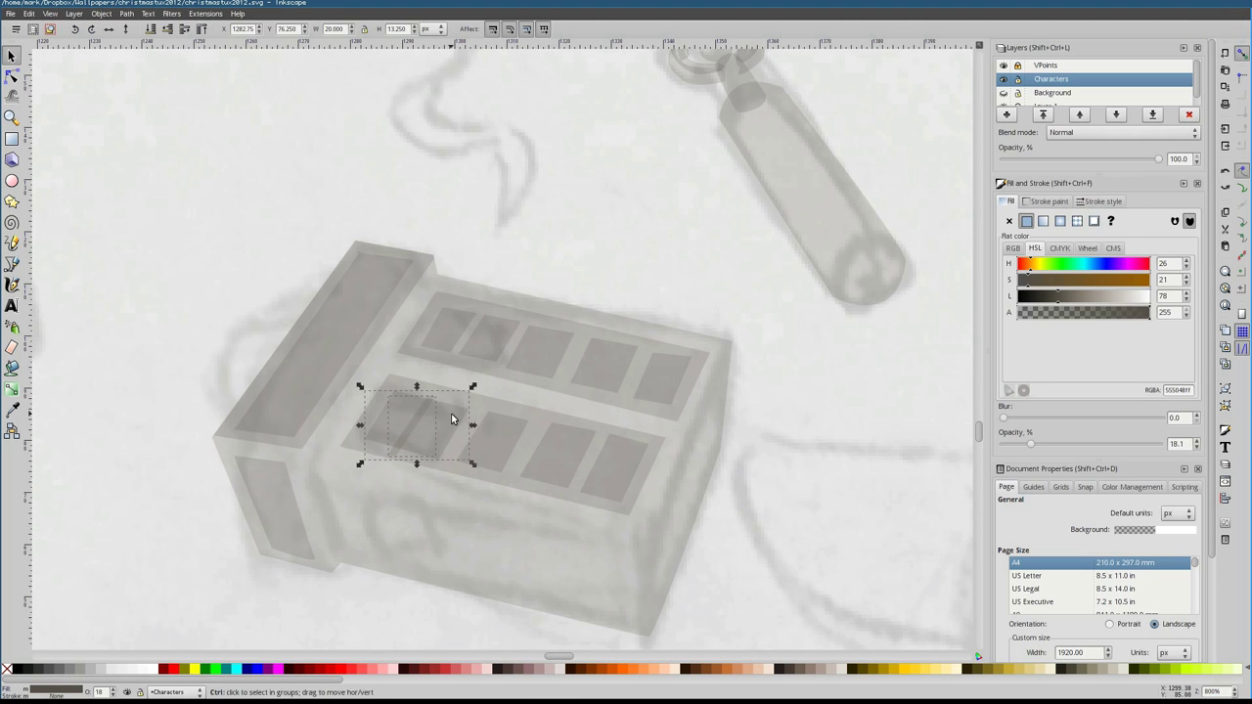
Add a pane shape in the upper window
key(b)
click(427, 329)
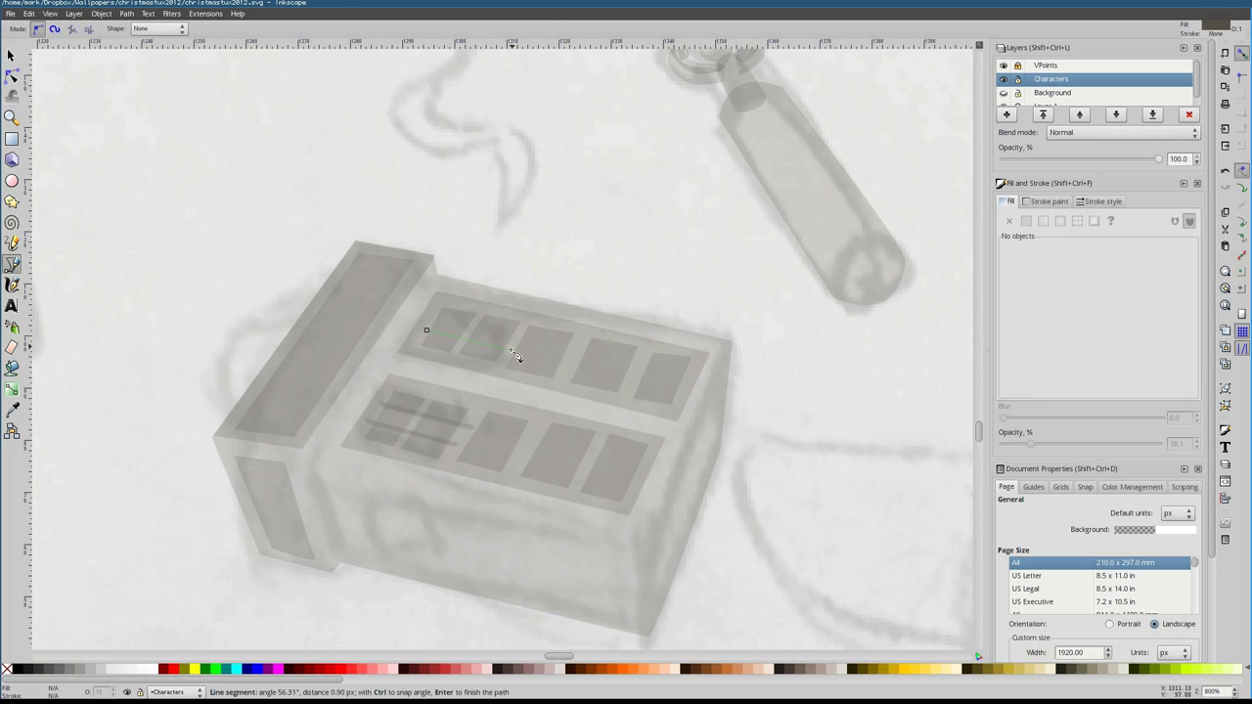
click(524, 339)
key(Return)
key(s)
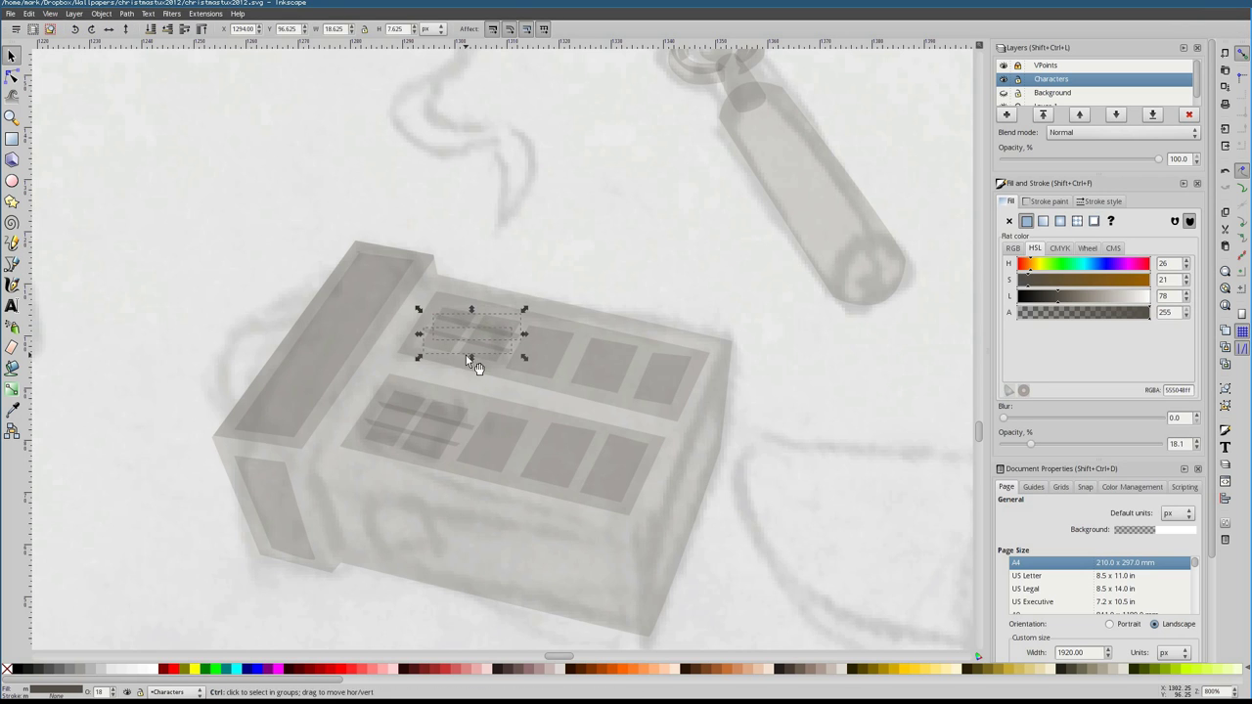
key(Escape)
Close the box end panel and select the shapes drawn on the box
scroll(435, 439, left, 2)
key(b)
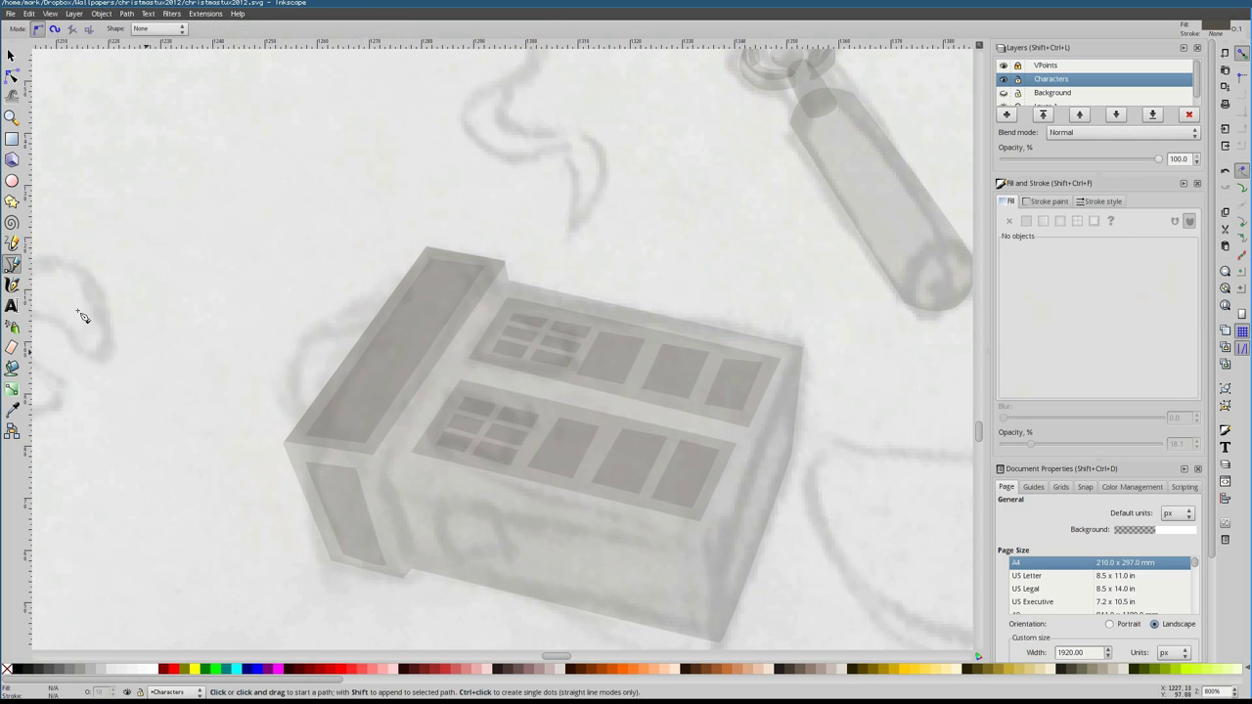
scroll(561, 393, left, 6)
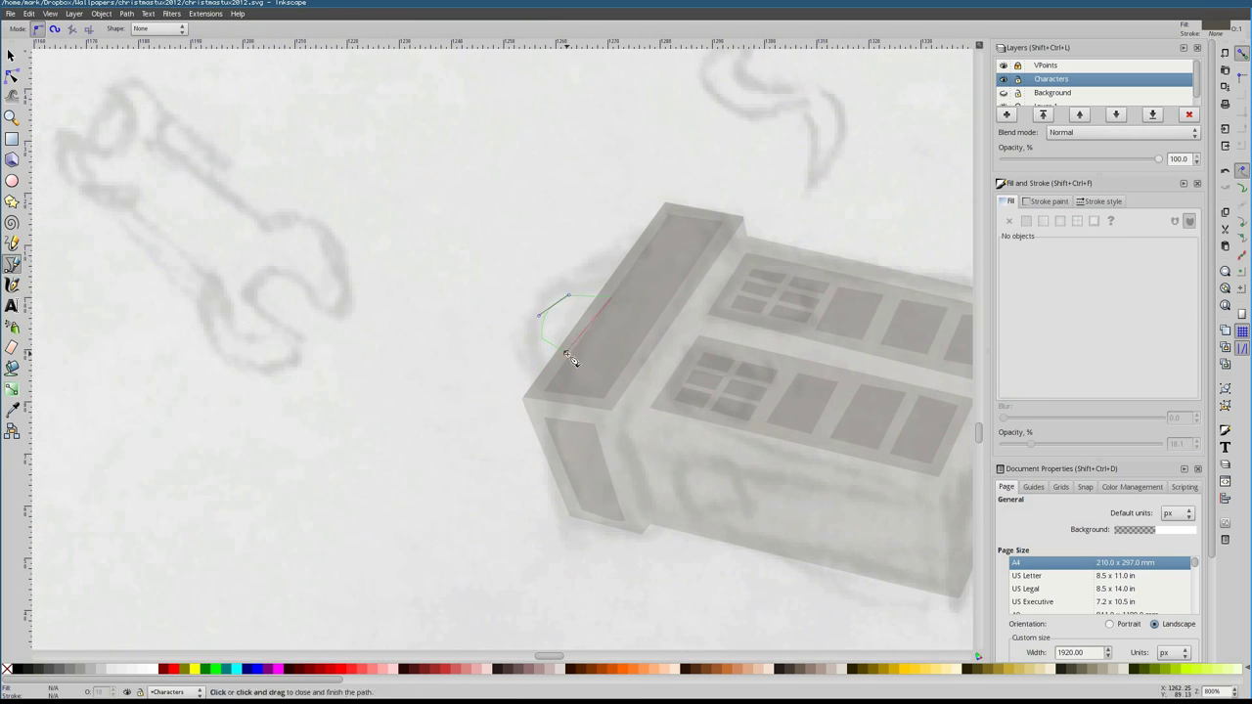
click(567, 354)
key(s)
drag(455, 205, 525, 285)
Finish the last box shape by closing it on its start point
scroll(526, 393, down, 4)
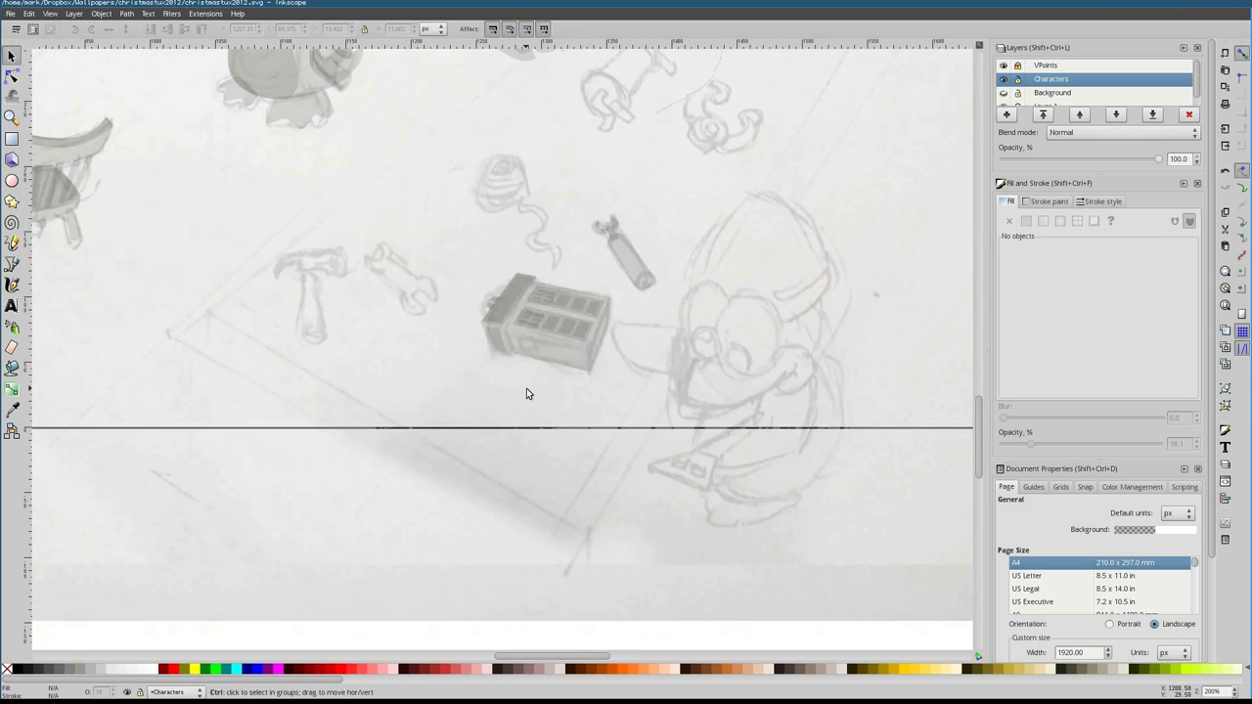
scroll(527, 393, up, 4)
key(b)
click(666, 366)
click(329, 302)
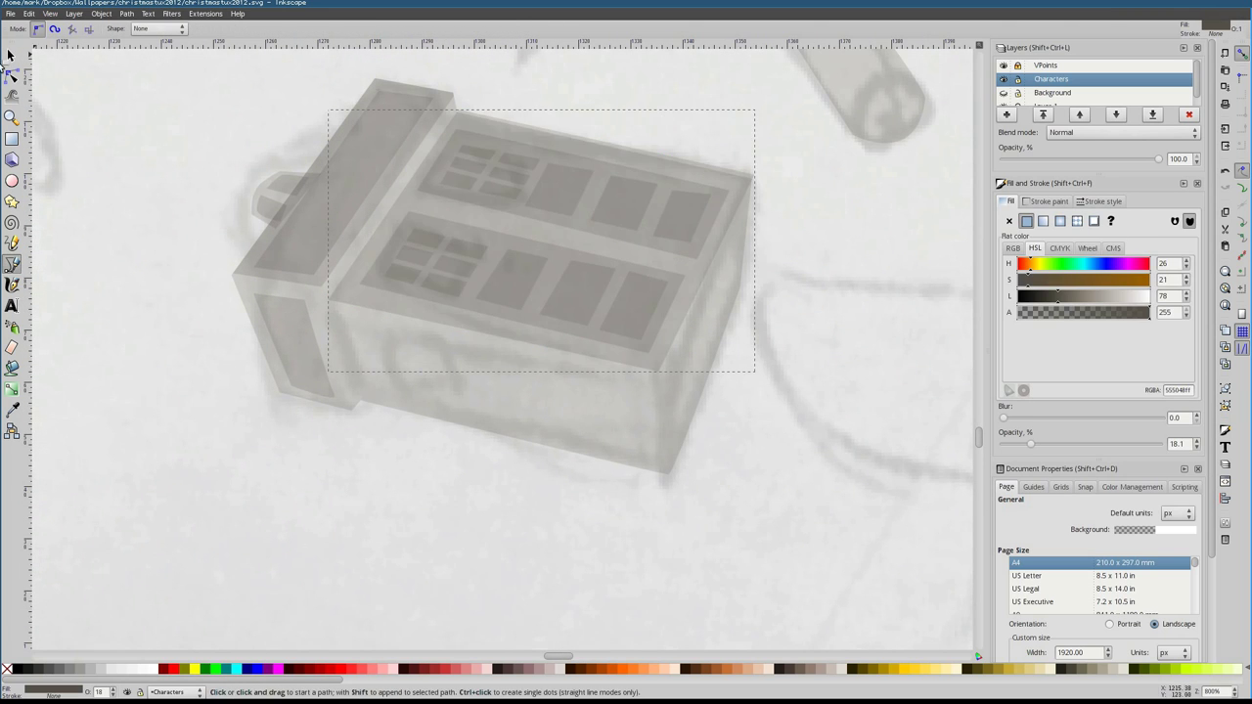
key(n)
key(Escape)
Draw the hook toy's ellipse and nudge one of its nodes into place
key(5)
scroll(536, 339, up, 7)
key(b)
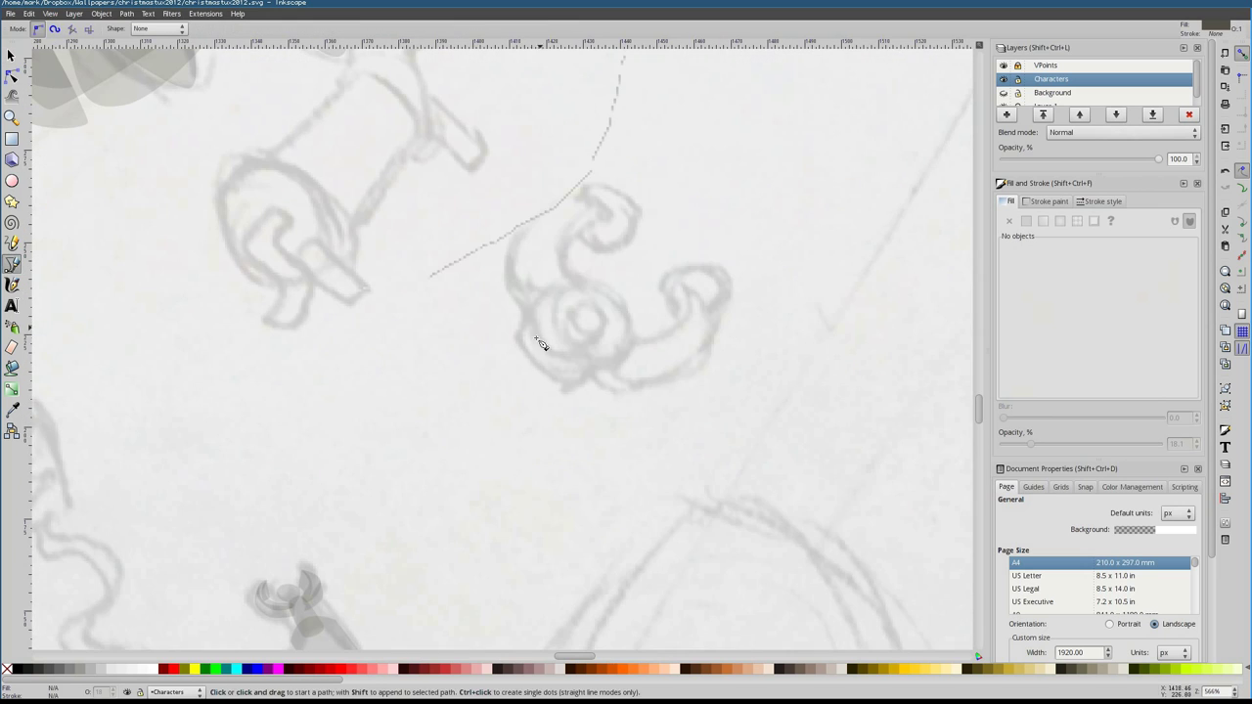
click(635, 339)
drag(535, 300, 463, 342)
key(n)
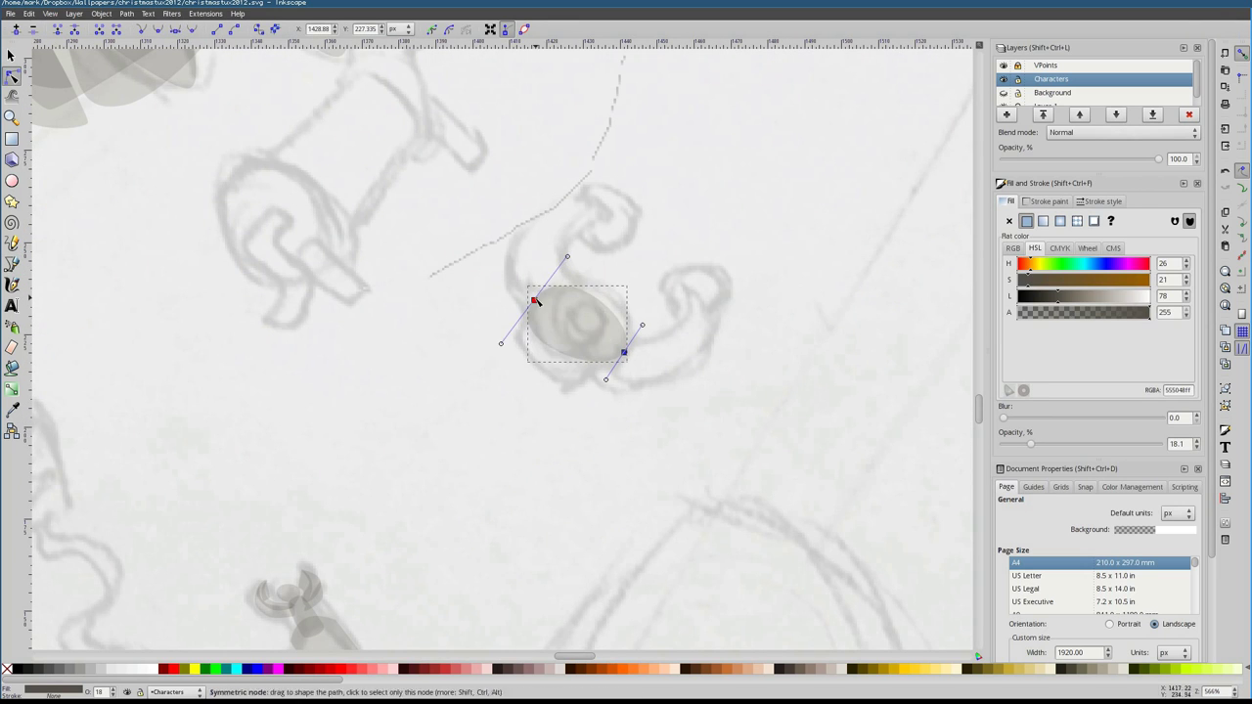
drag(635, 341, 637, 343)
key(Escape)
Draw the crescent shape over the ellipse, undoing a stray path
key(b)
click(530, 308)
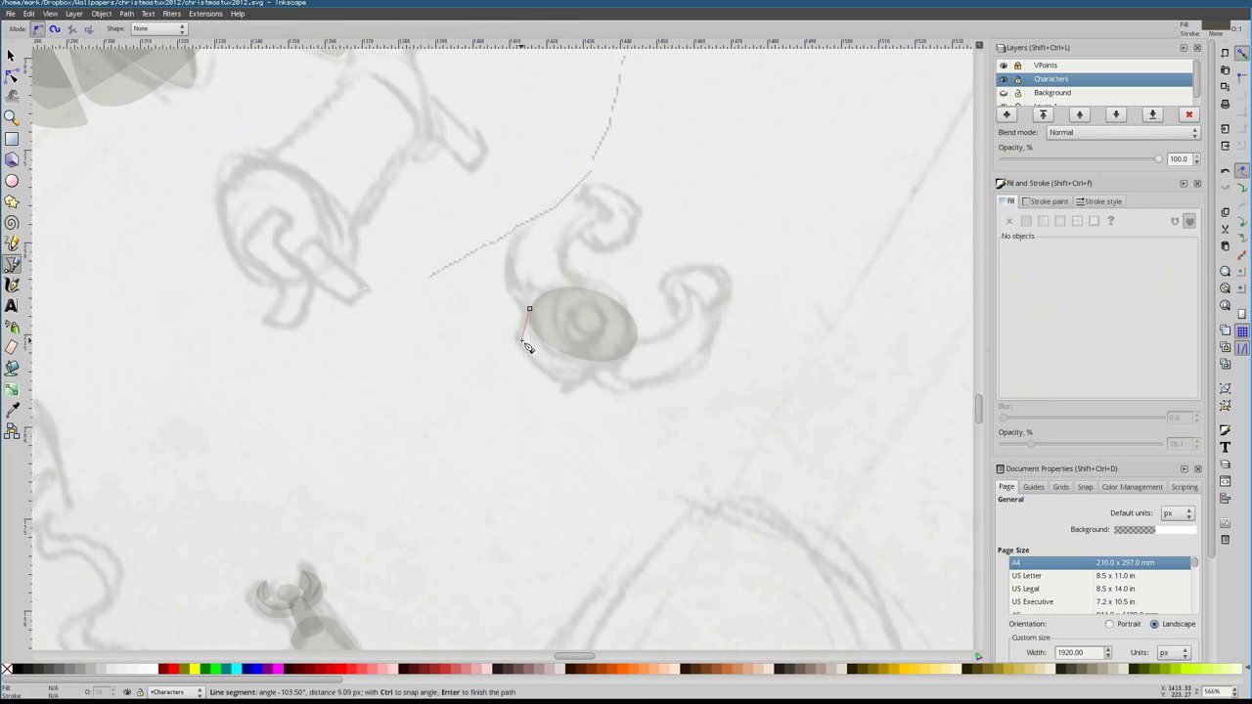
click(634, 343)
click(559, 378)
key(Return)
key(ctrl+z)
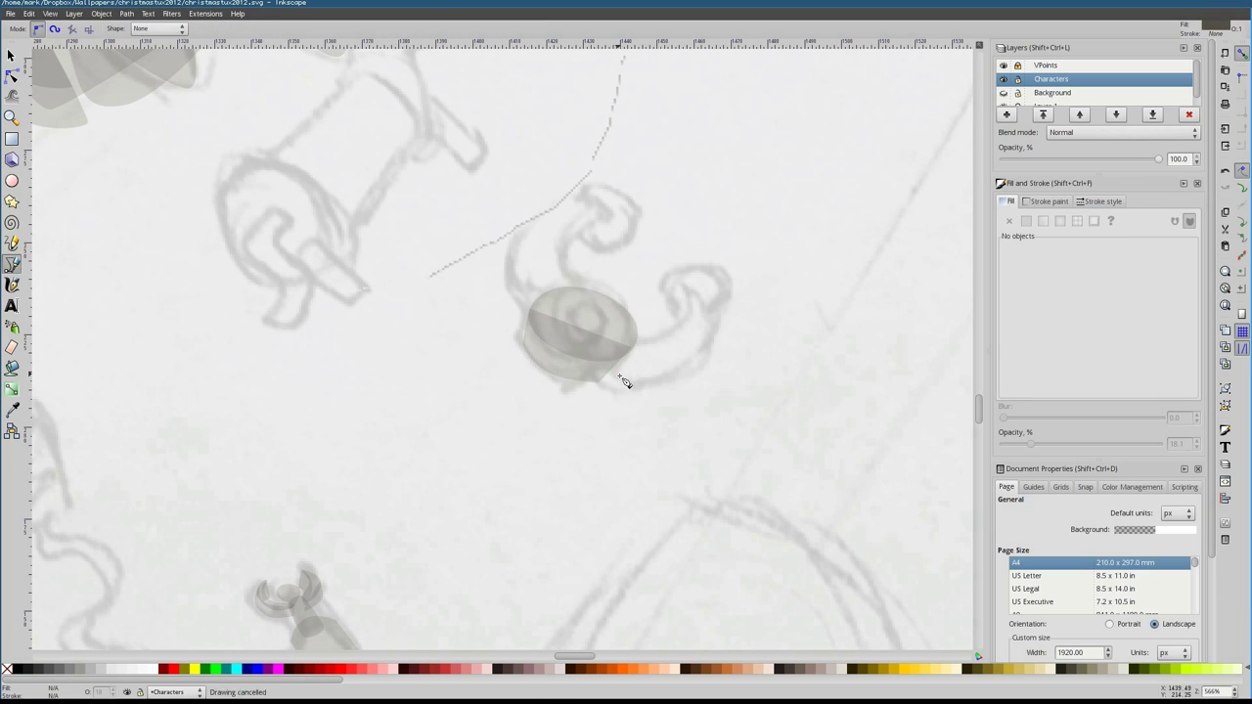
drag(603, 347, 605, 348)
click(577, 291)
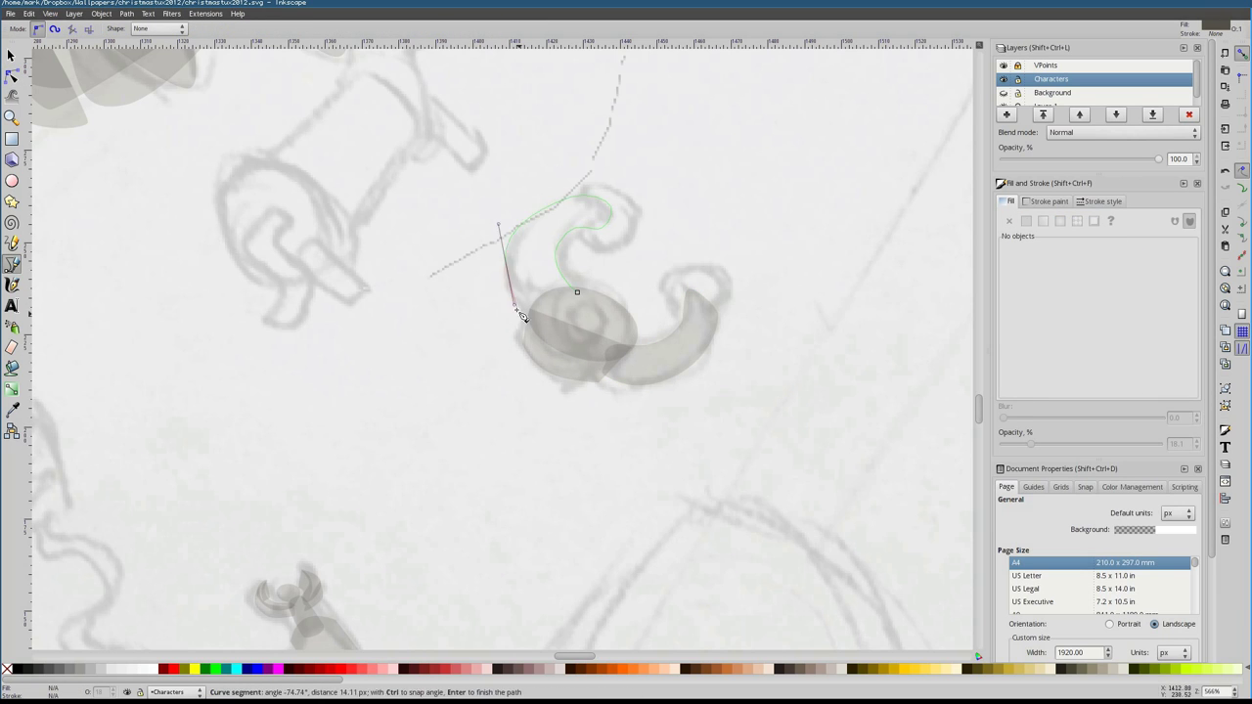
Trace the hook curve and the curved top bulb
click(522, 315)
click(573, 205)
click(577, 291)
click(580, 206)
mouse_move(633, 232)
mouse_down()
mouse_move(616, 277)
mouse_move(626, 250)
mouse_up()
click(580, 205)
Outline the ball at the hook's right end and its middle piece
click(671, 266)
click(675, 280)
click(552, 313)
click(587, 323)
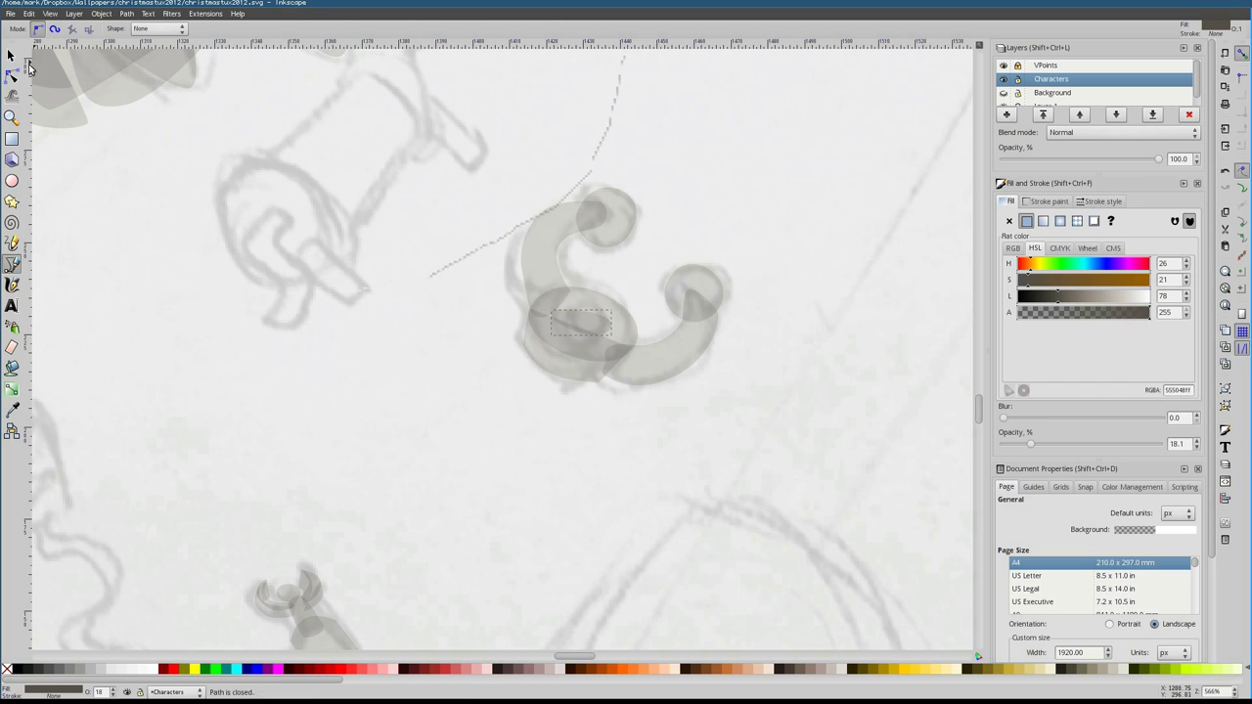
click(12, 75)
key(Escape)
Reshape the yarn ball's grey shape, rounding out its base
key(1)
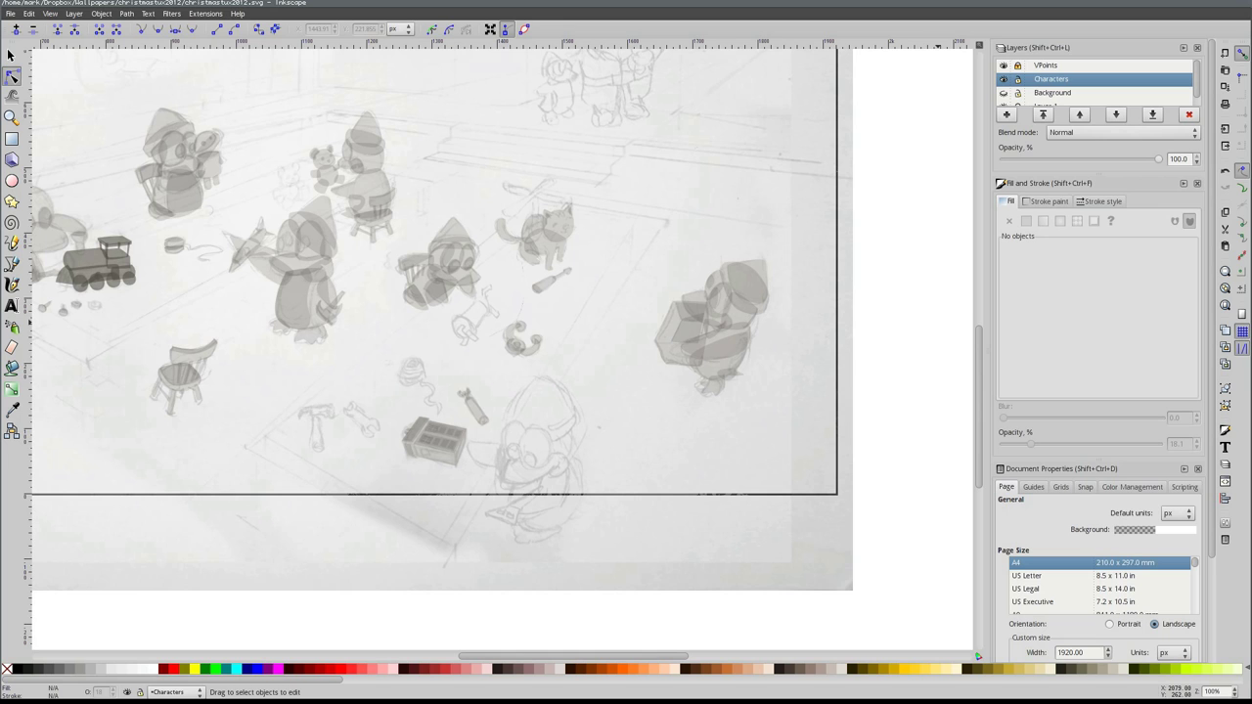
drag(504, 227, 622, 246)
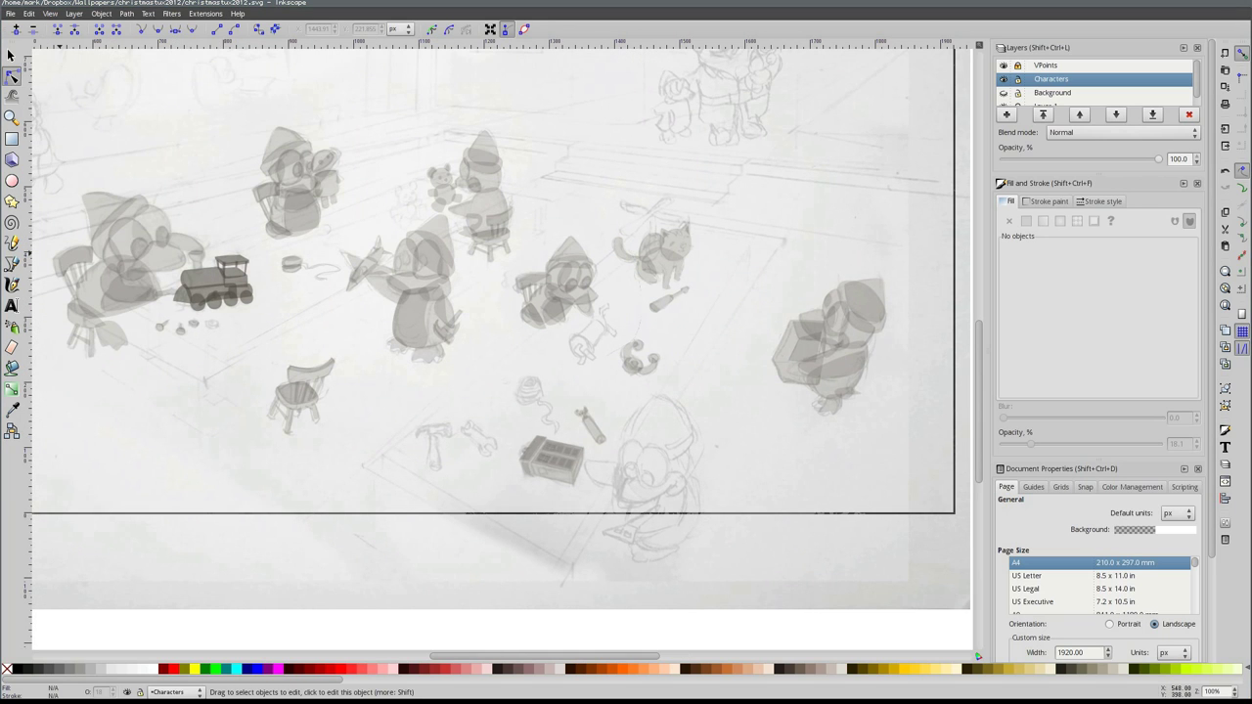
drag(413, 410, 490, 372)
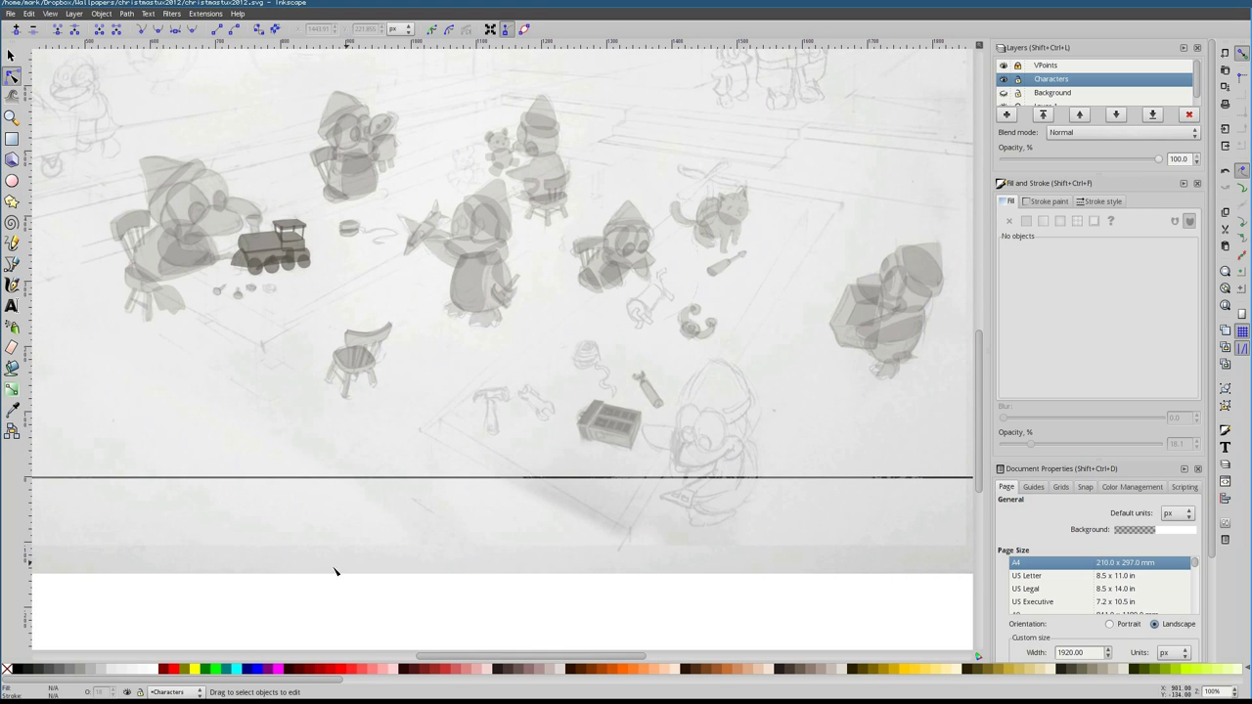
scroll(606, 372, up, 5)
key(ctrl+alt+v)
drag(371, 323, 520, 453)
key(Escape)
drag(462, 301, 526, 317)
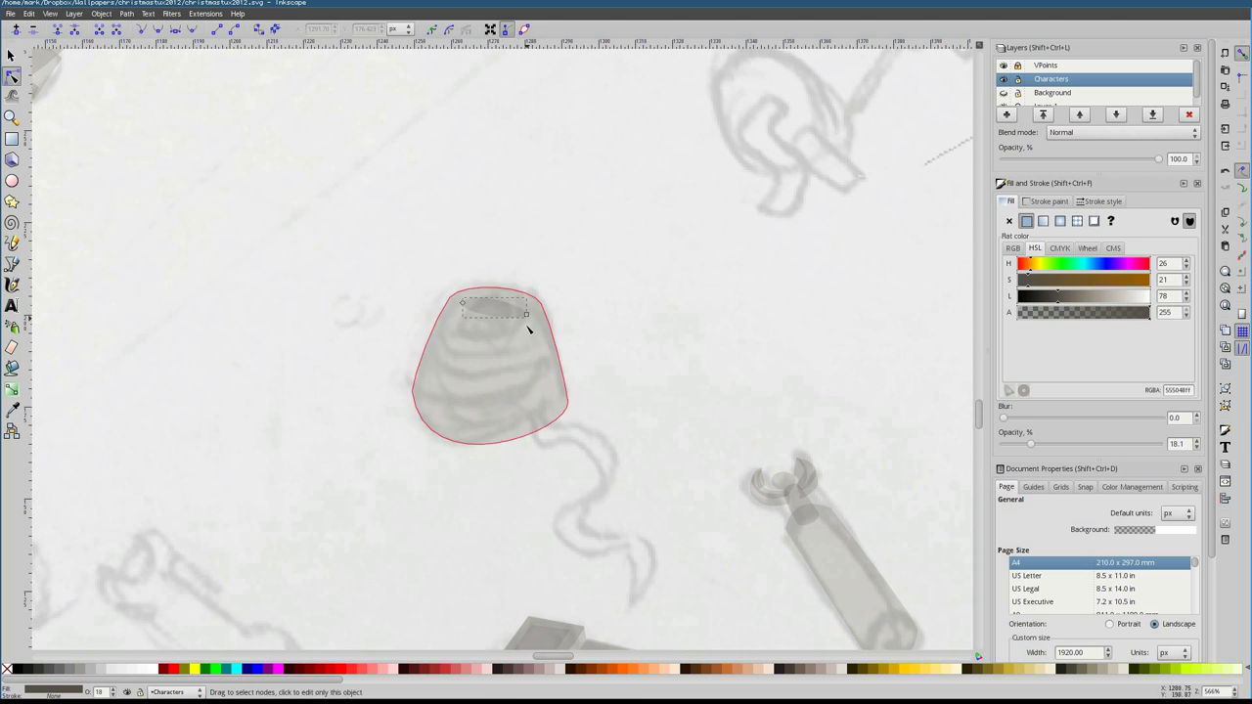
key(Escape)
Draw the yarn's trailing strand, adjust a node, and select ball and strand
key(b)
click(519, 438)
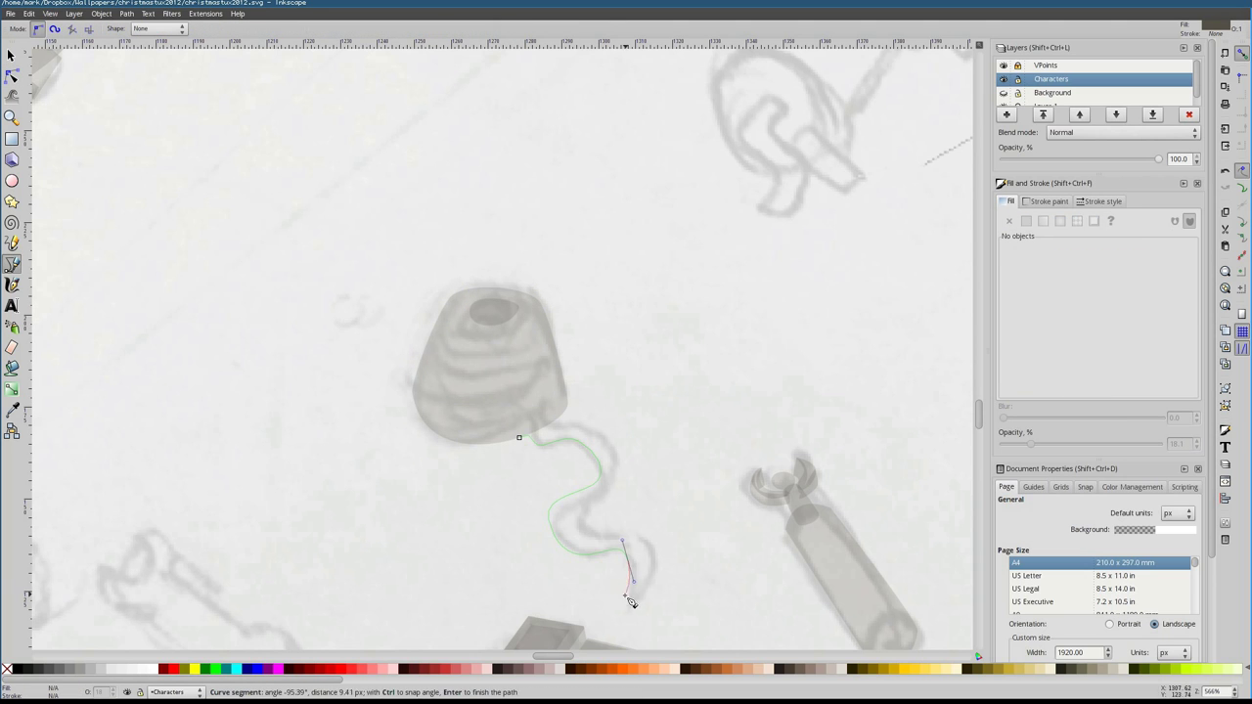
click(521, 442)
key(n)
drag(574, 531, 572, 531)
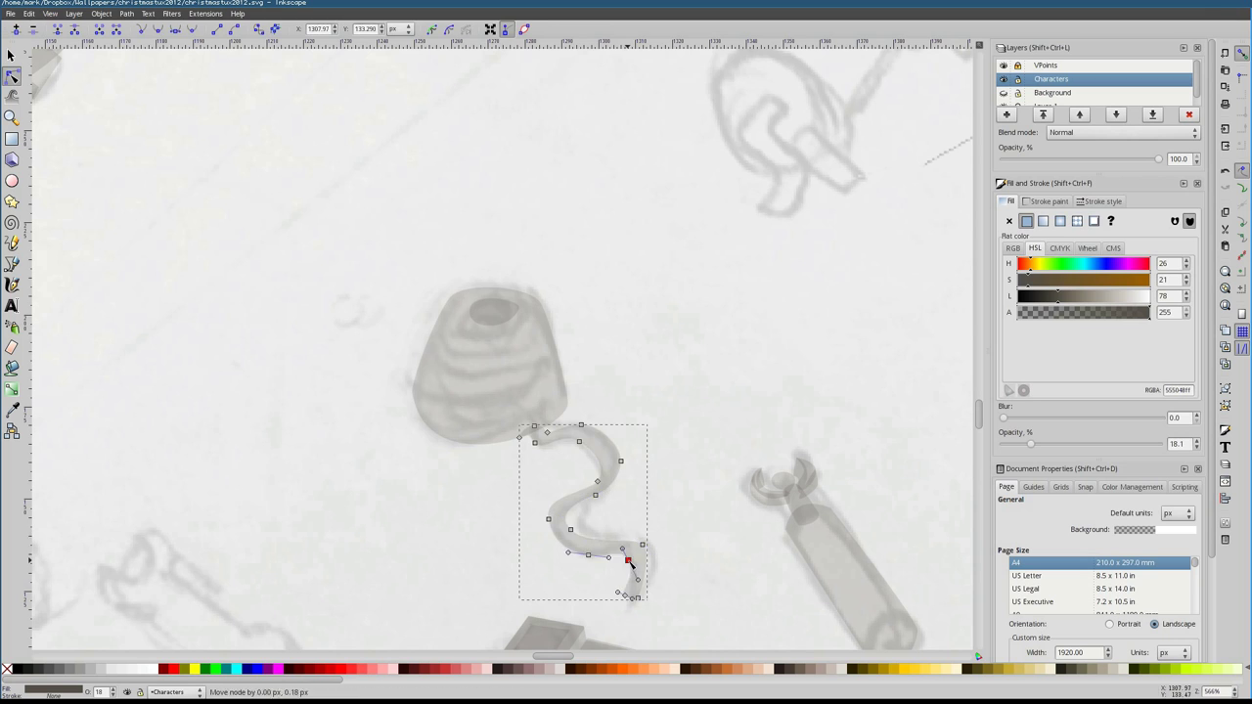
key(s)
shift+click(506, 385)
scroll(805, 420, down, 4)
scroll(464, 428, up, 2)
Trace a closed grey outline over the box body
key(Escape)
key(b)
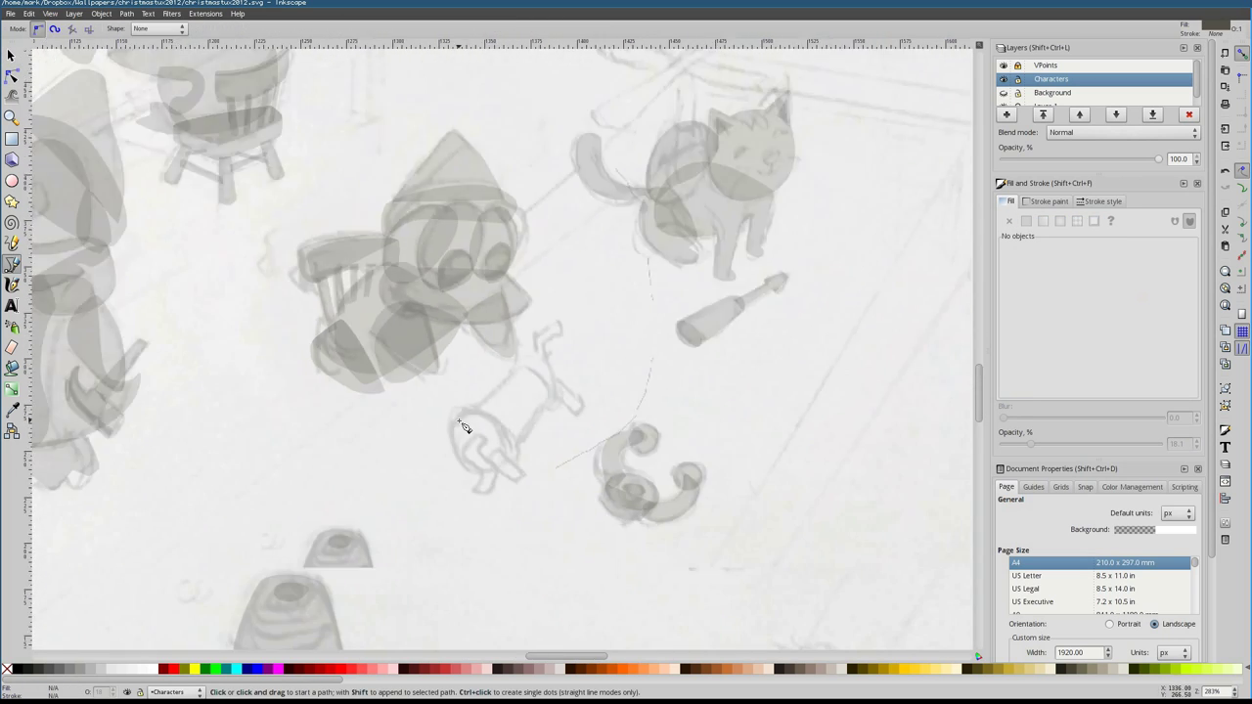
scroll(465, 428, down, 1)
scroll(352, 391, up, 4)
scroll(352, 391, left, 6)
click(244, 349)
click(536, 303)
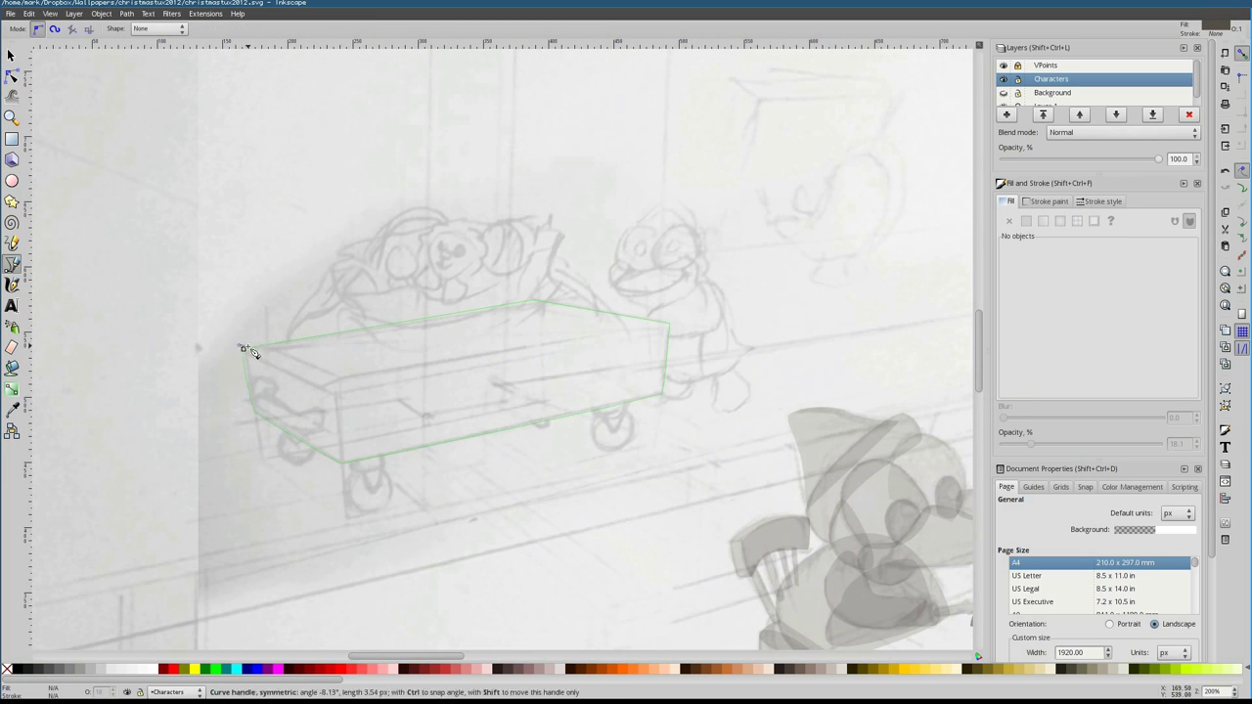
drag(244, 348, 244, 349)
scroll(299, 355, up, 3)
Draw the box handle shape and a small loop on the handle
click(421, 433)
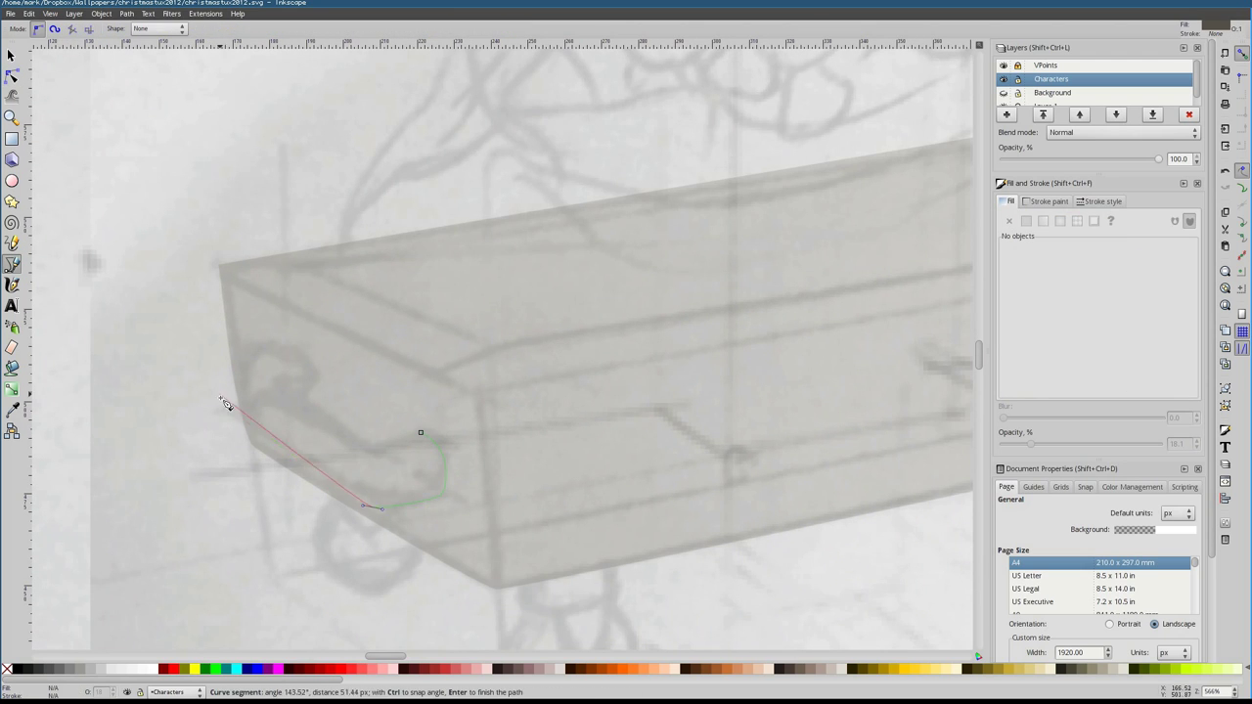
click(420, 432)
click(322, 378)
click(279, 372)
key(n)
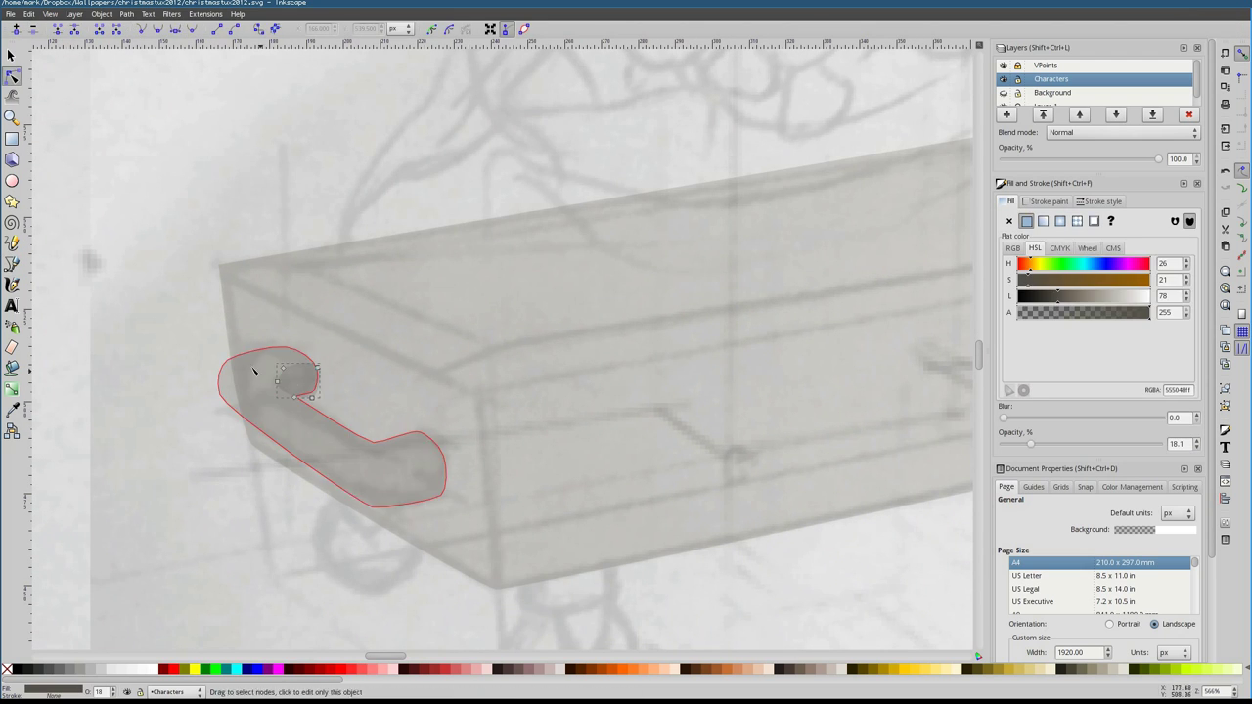
key(b)
click(210, 368)
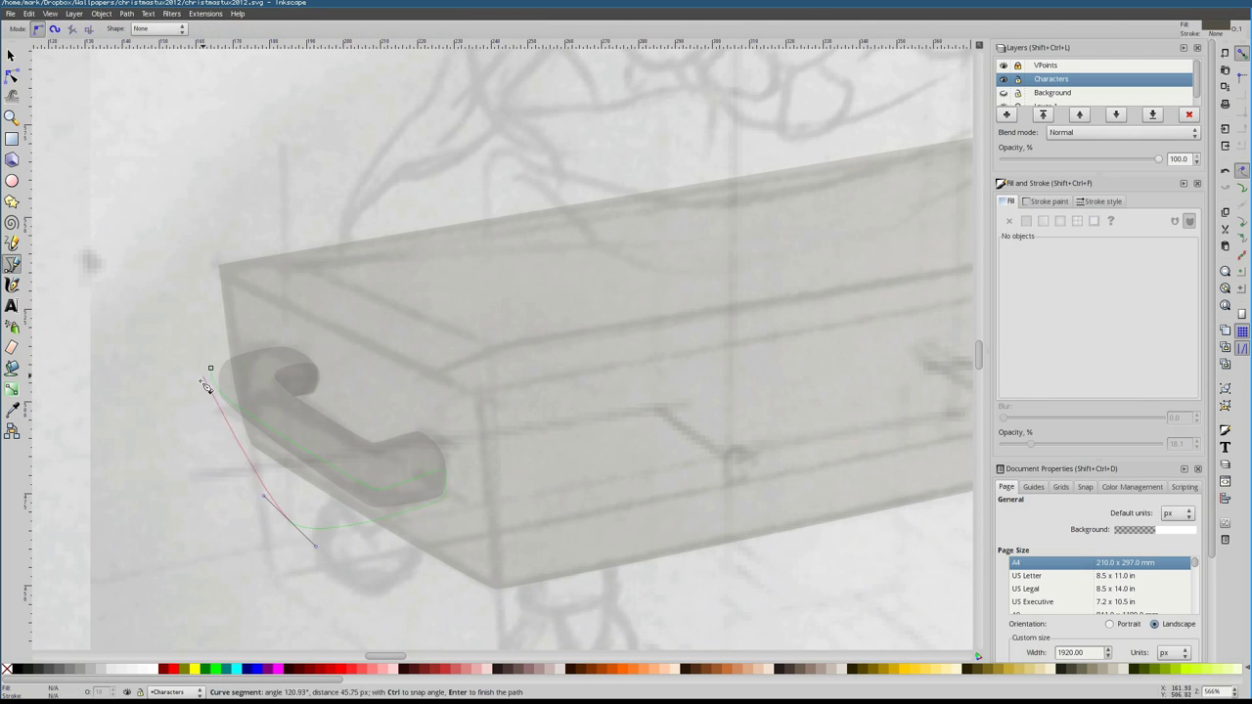
key(Escape)
scroll(518, 467, down, 2)
Block in the box's front face with a closed four-corner path
click(252, 363)
click(280, 475)
scroll(280, 475, up, 1)
click(842, 460)
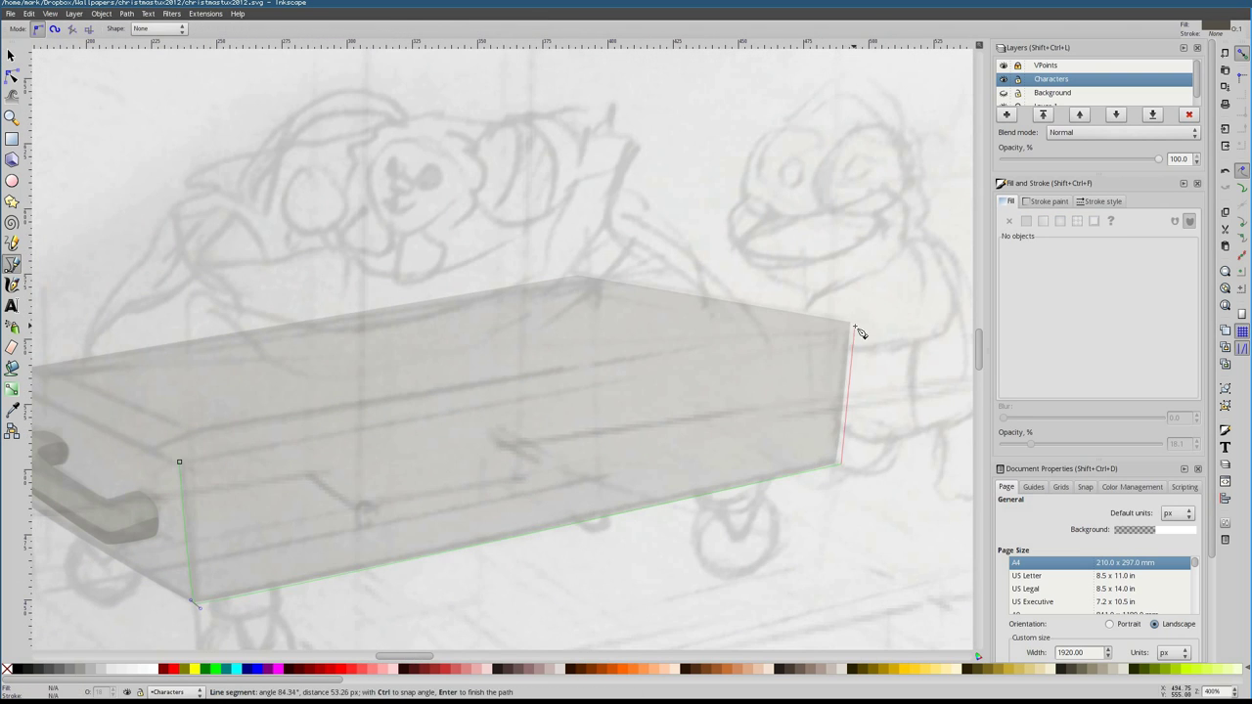
click(853, 323)
click(179, 461)
key(n)
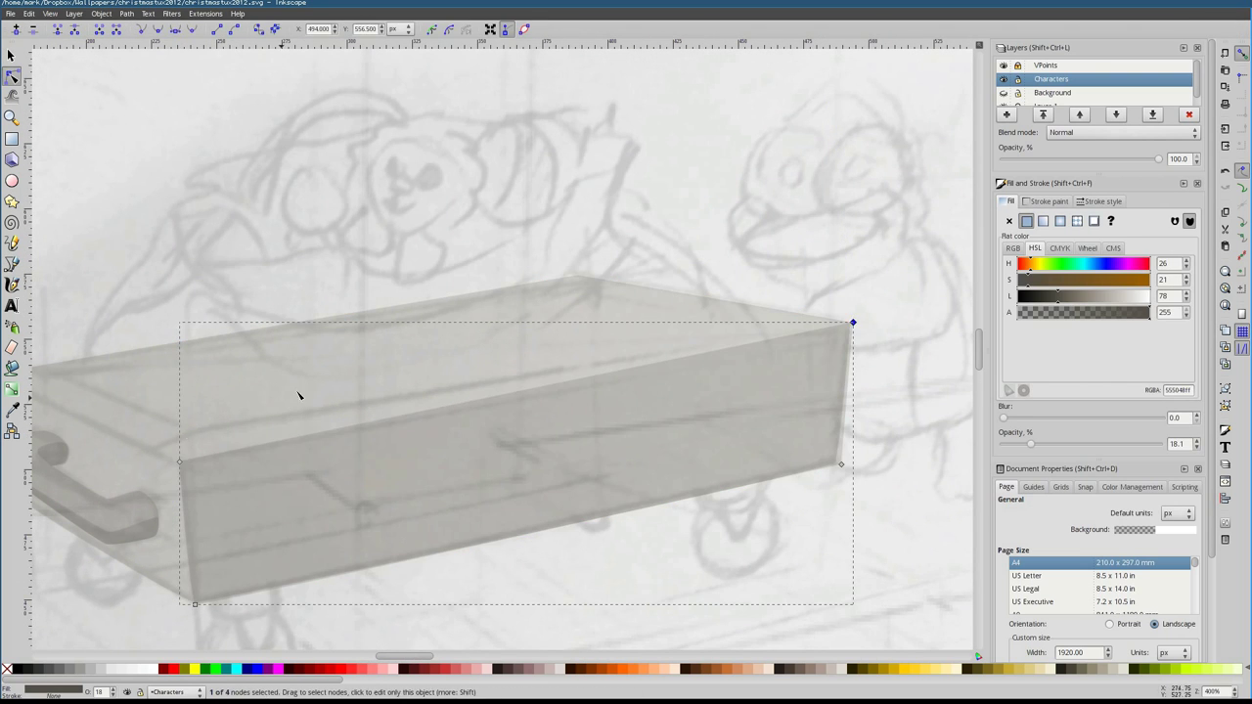
key(b)
scroll(587, 391, left, 3)
Trace the box's top face as a closed translucent shape
click(122, 372)
click(307, 453)
scroll(391, 332, up, 2)
scroll(729, 262, down, 2)
click(729, 262)
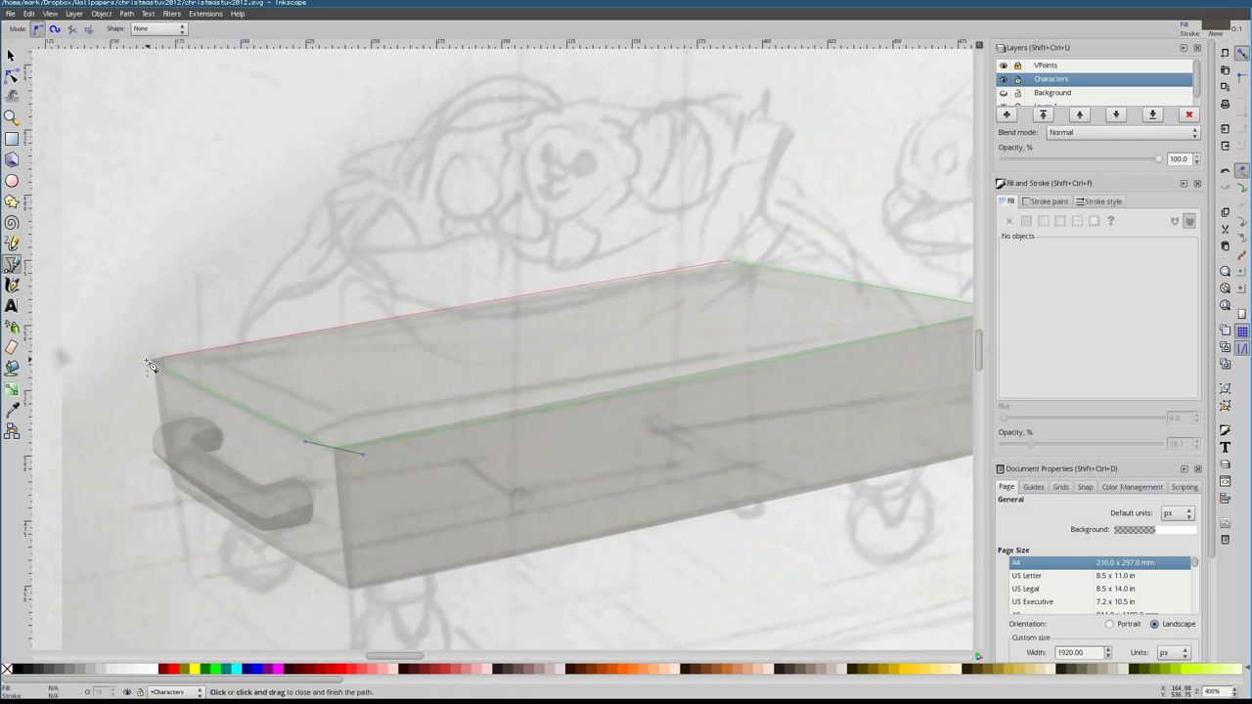
click(150, 365)
scroll(127, 355, right, 2)
Add a second four-corner top face panel
click(920, 299)
click(910, 369)
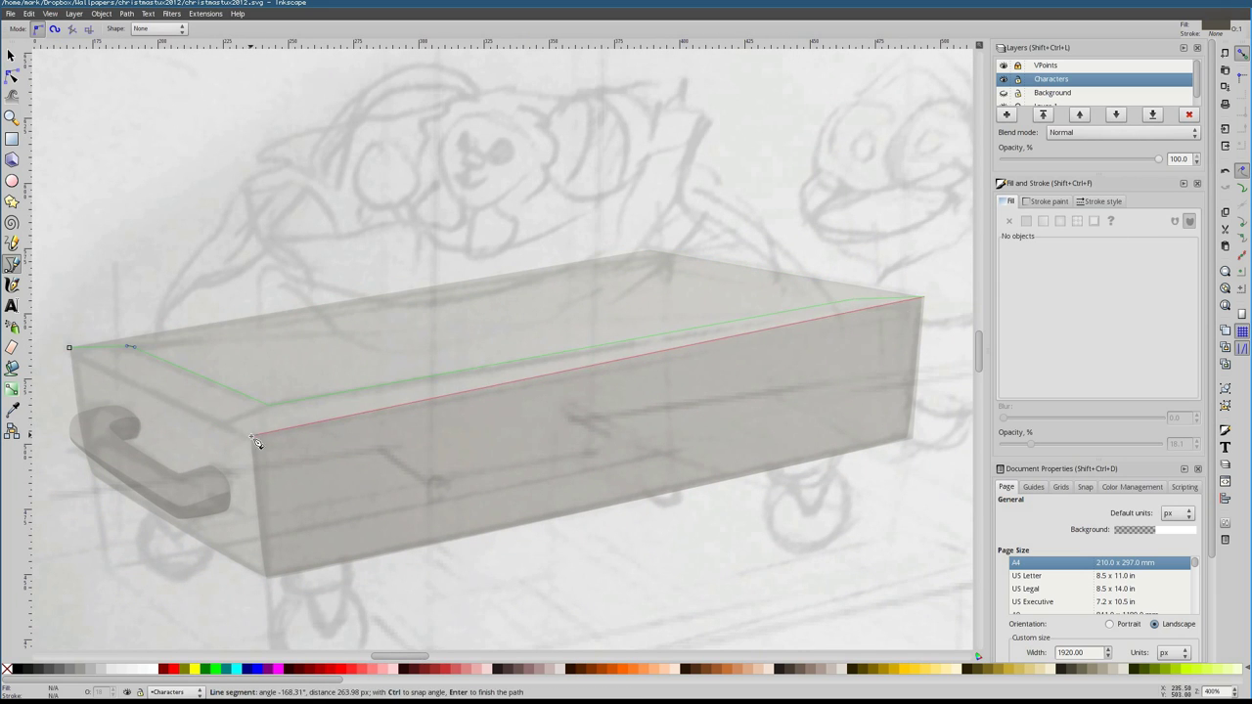
click(252, 439)
click(69, 348)
scroll(112, 384, up, 2)
scroll(113, 383, right, 1)
Trace the box's top rim and drag a curved oval over the toy's head
click(60, 377)
click(628, 285)
click(902, 329)
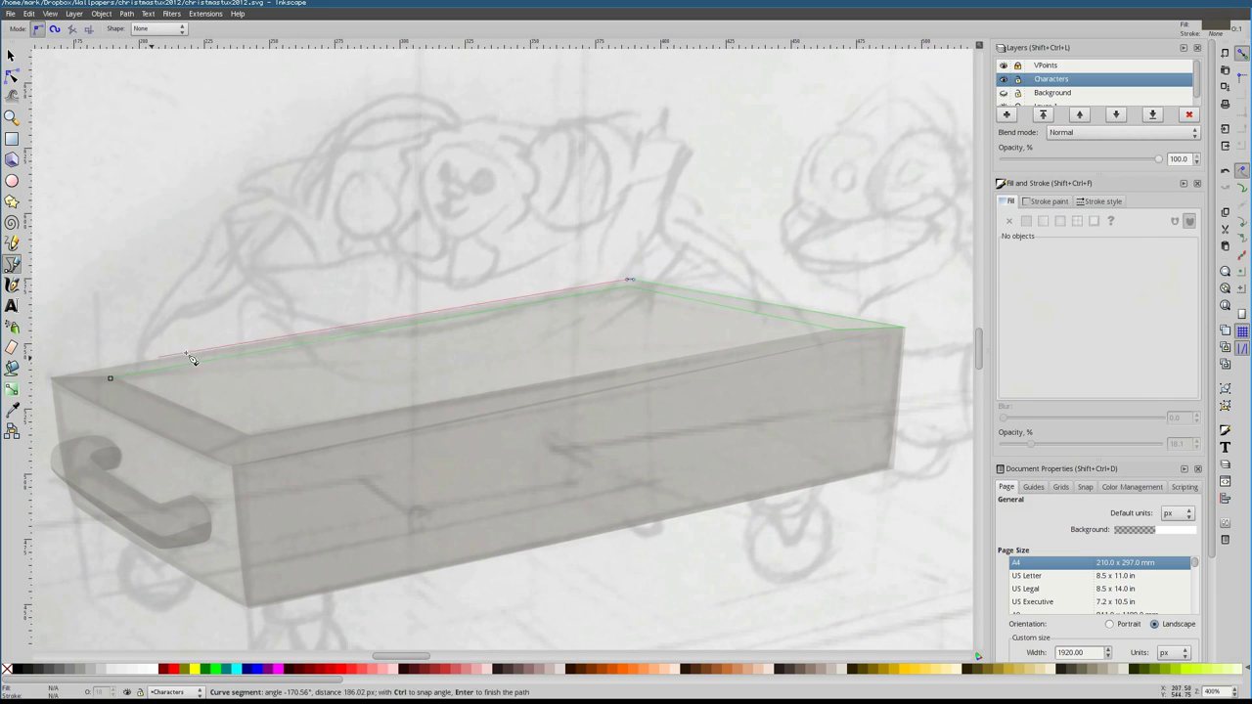
click(264, 341)
click(60, 377)
scroll(327, 284, up, 3)
scroll(328, 284, right, 2)
drag(358, 252, 401, 274)
key(Return)
Outline the jagged mane around the head and the first ear
scroll(439, 230, up, 1)
click(439, 227)
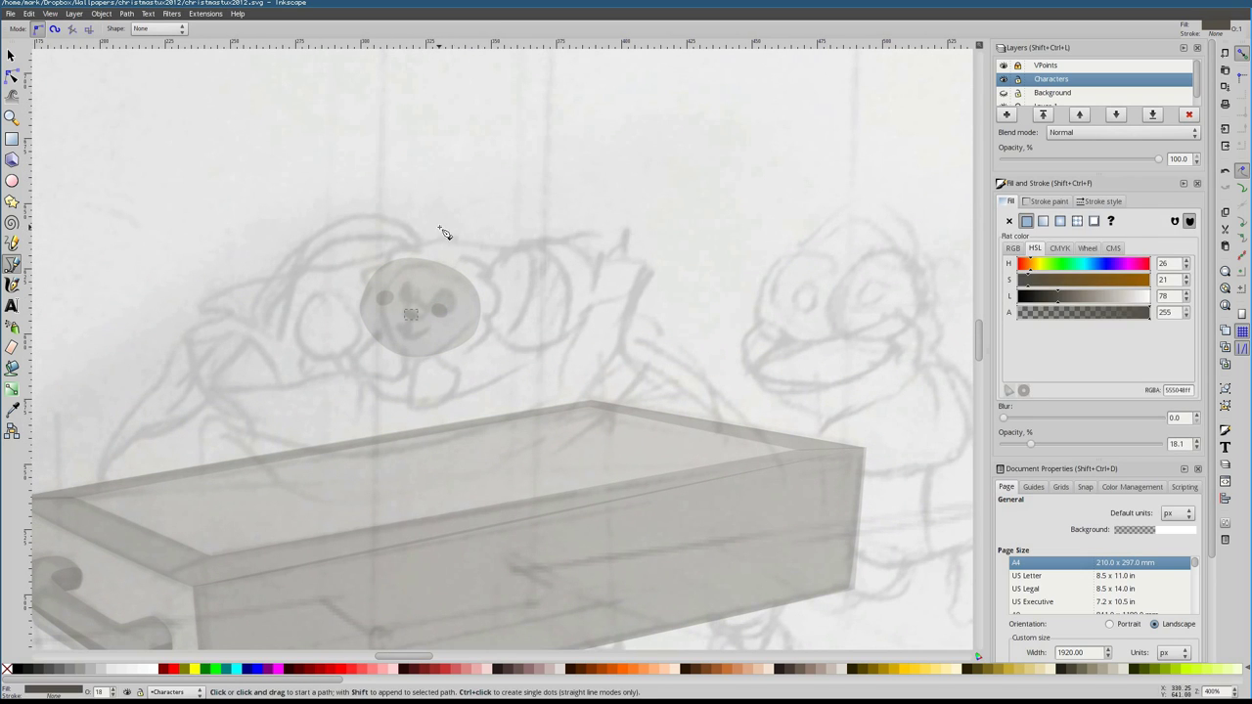
drag(502, 284, 508, 291)
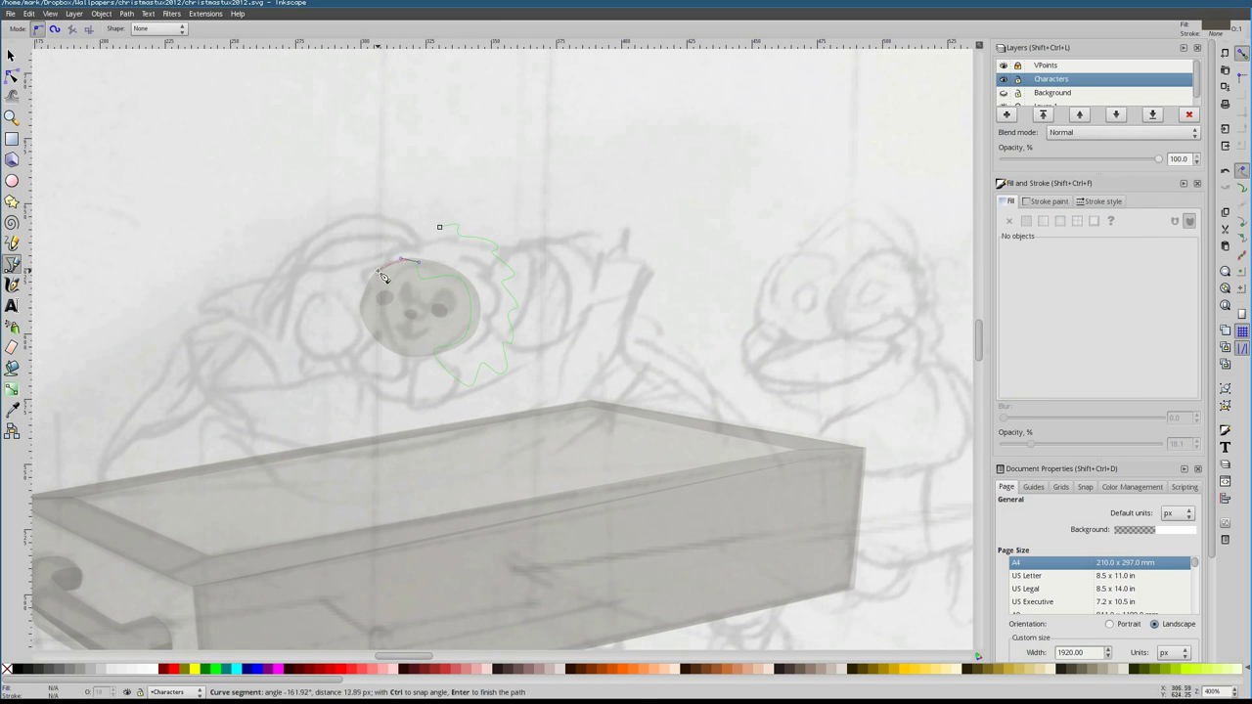
drag(347, 306, 347, 303)
click(439, 227)
click(476, 281)
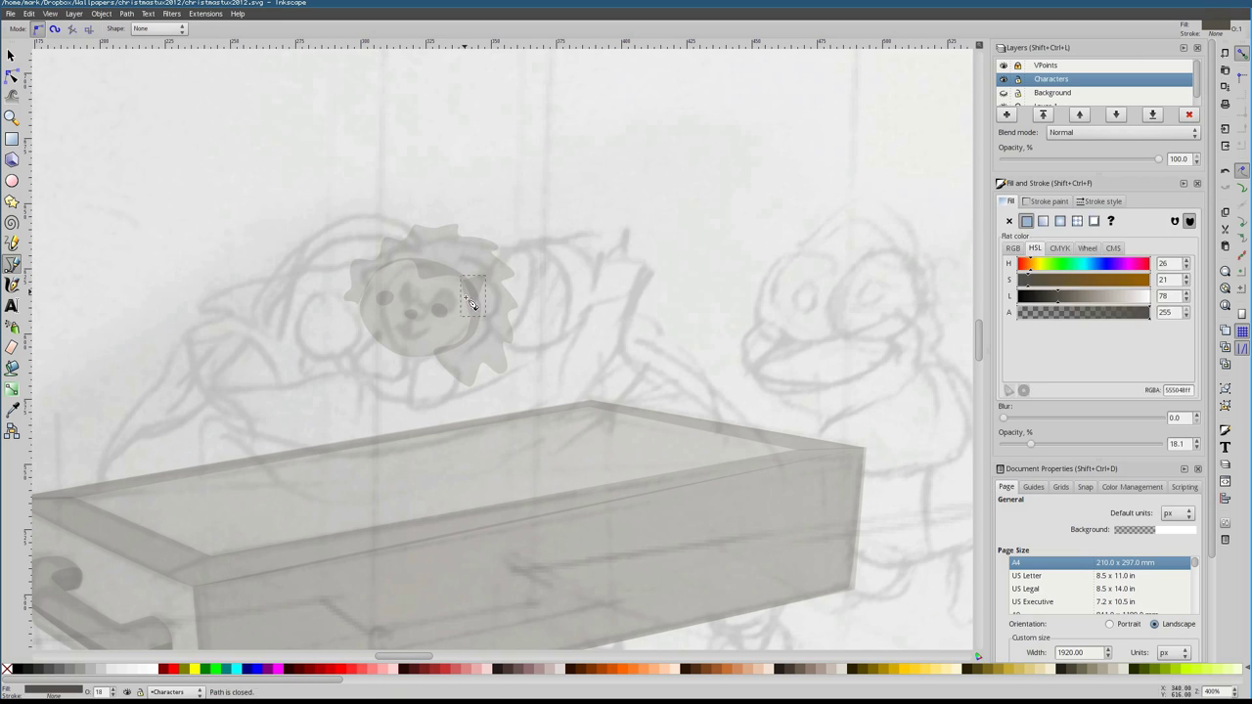
key(Return)
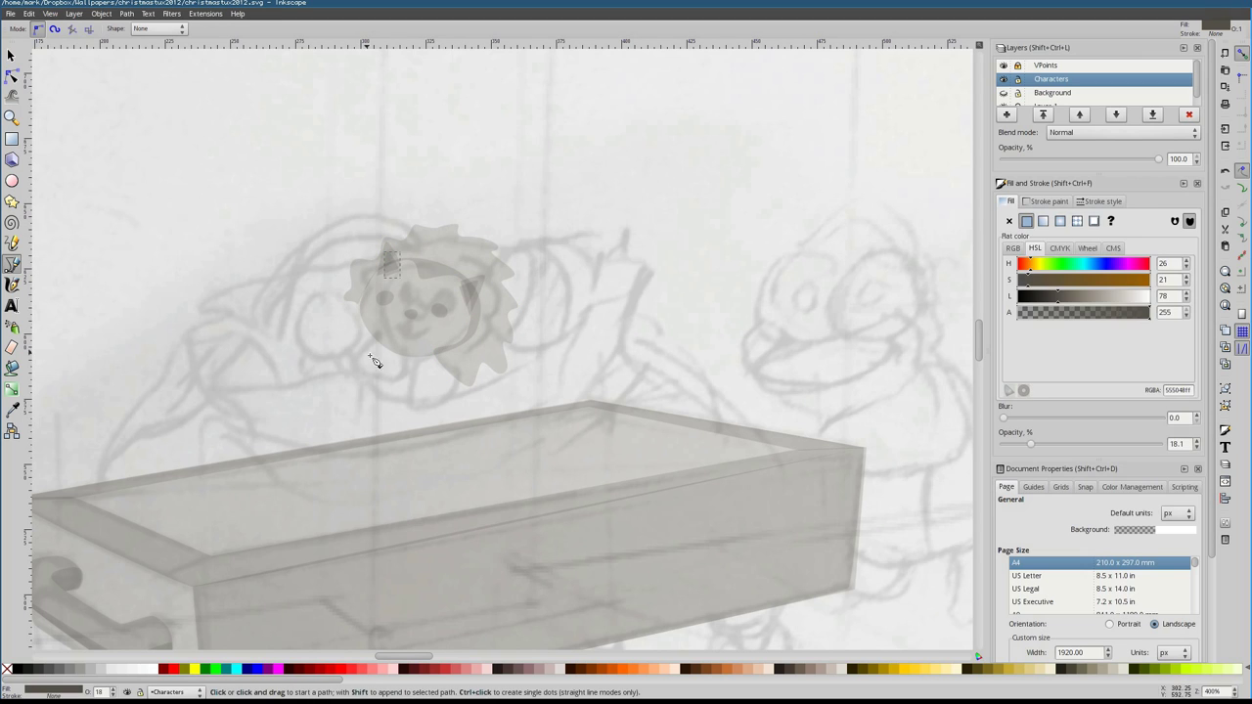
Add the second ear and close the left side of the mane
click(359, 303)
click(359, 304)
scroll(394, 219, up, 2)
click(489, 242)
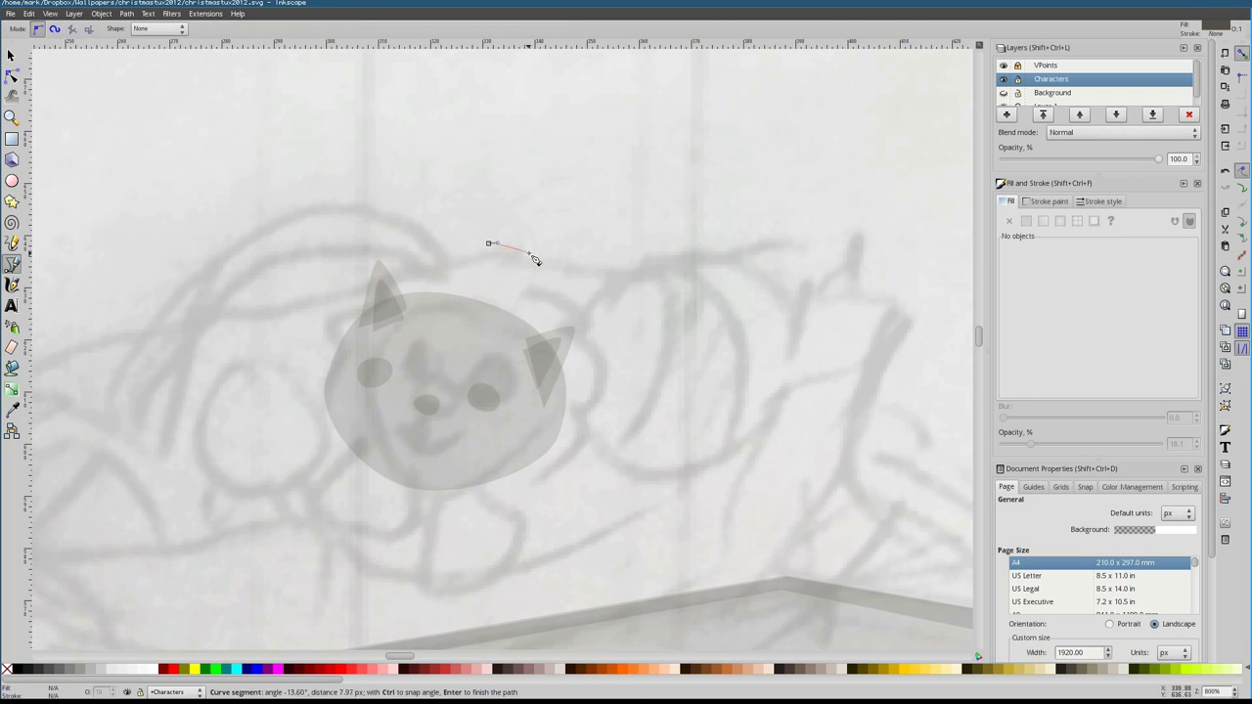
click(488, 242)
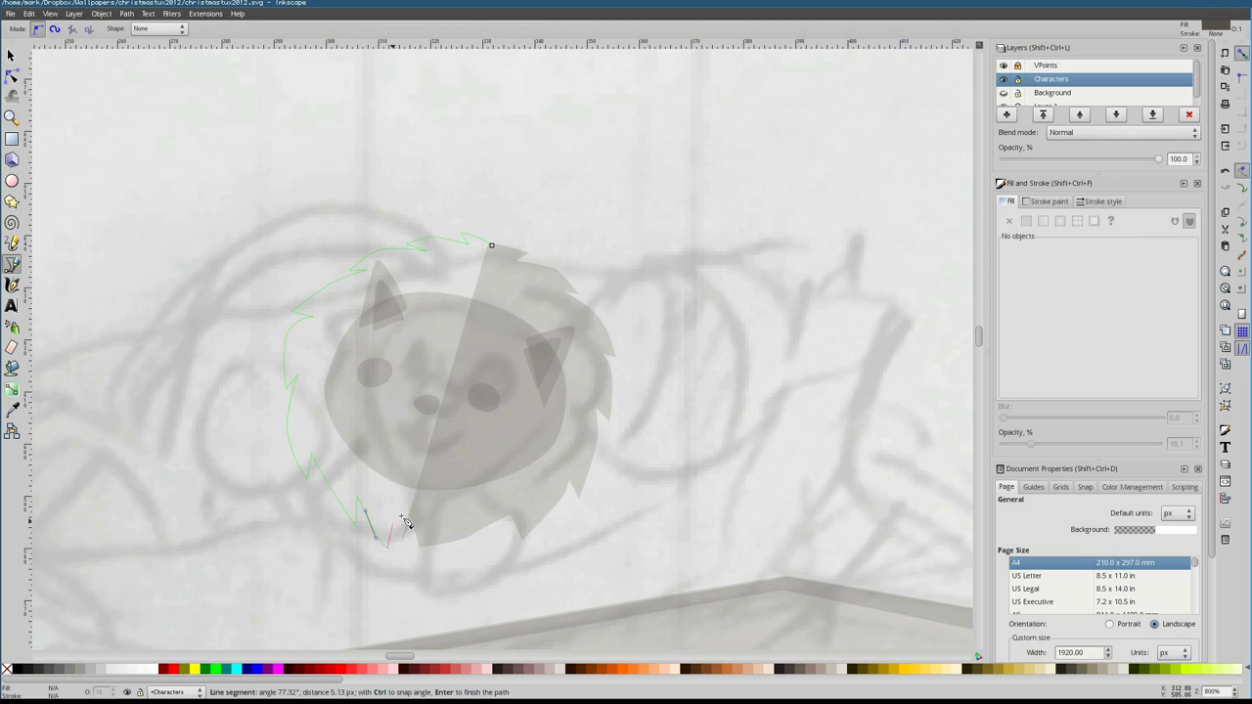
click(491, 245)
Trace a curved mouth shape under the toy's nose
click(423, 412)
drag(419, 448, 427, 454)
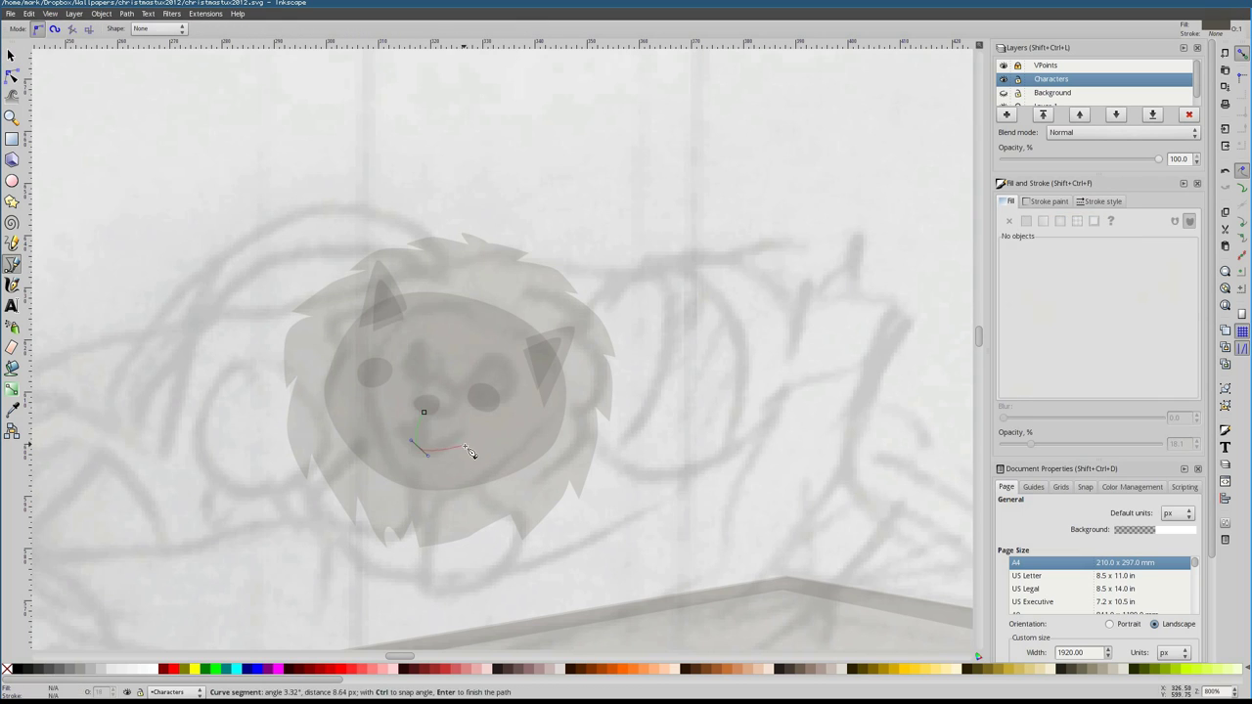
click(417, 442)
key(n)
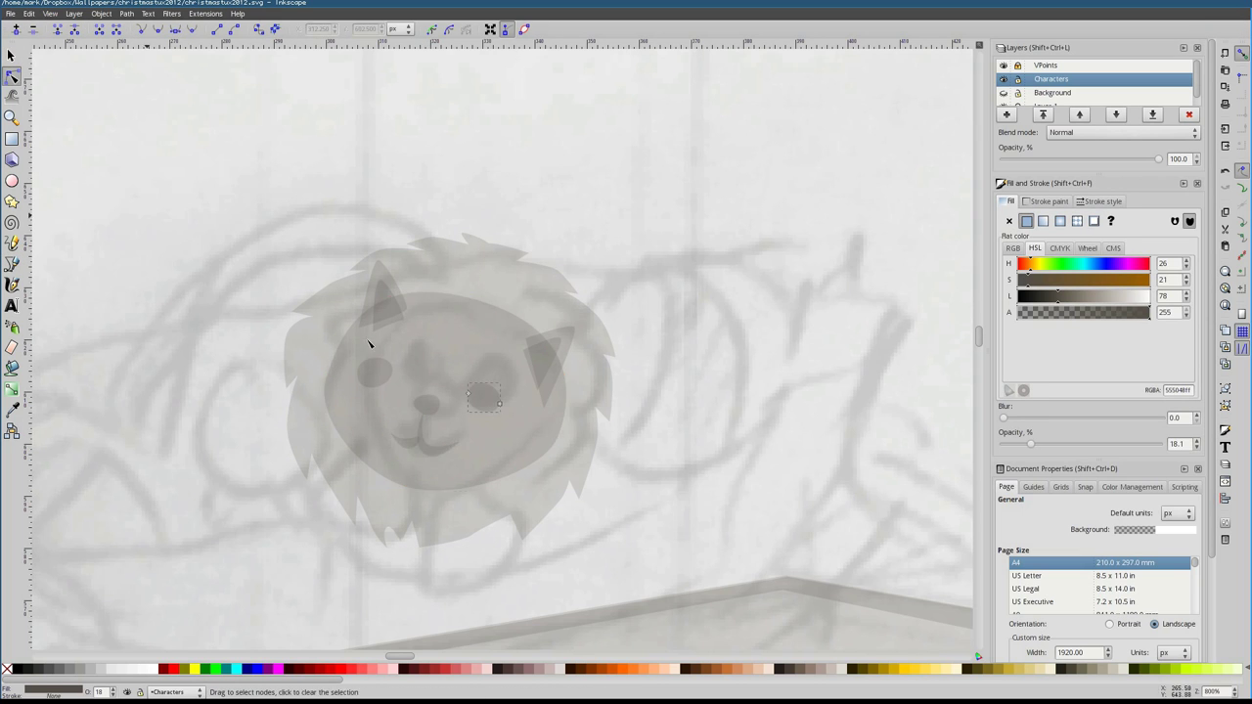
click(433, 414)
key(b)
key(Escape)
Trace a collar piece below the head and inspect its nodes
scroll(330, 390, down, 2)
scroll(329, 390, left, 1)
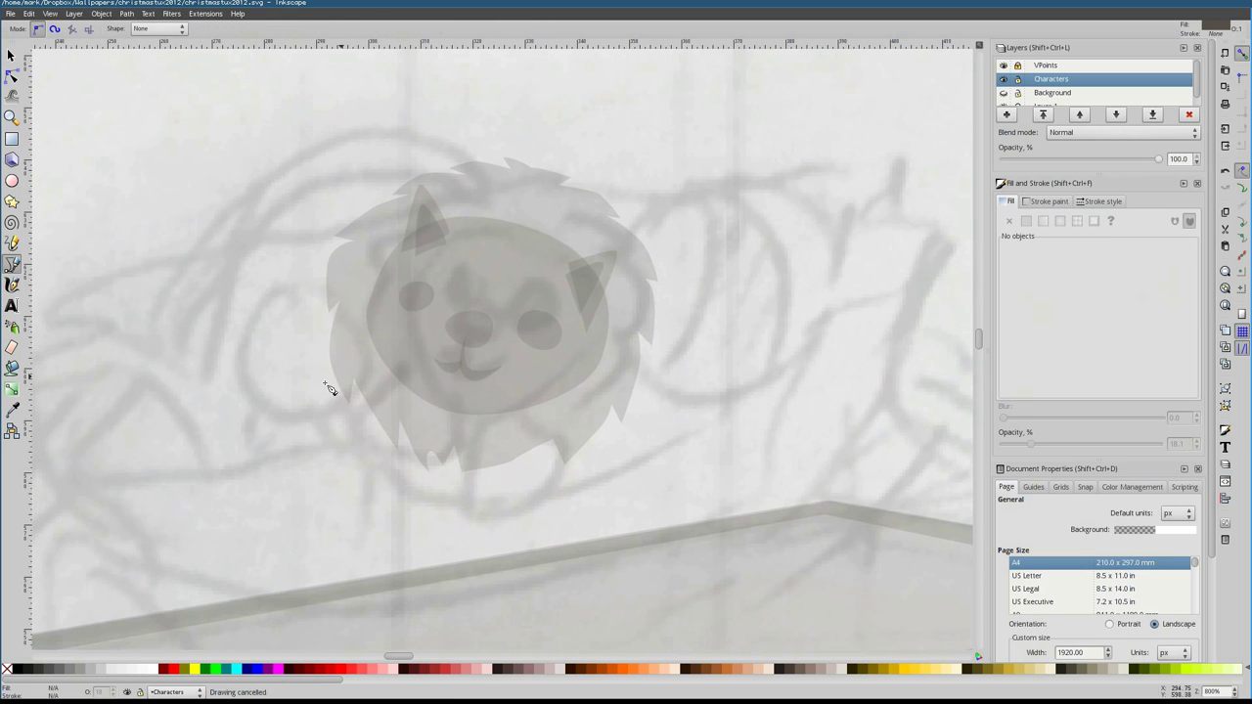
drag(364, 383, 362, 381)
key(n)
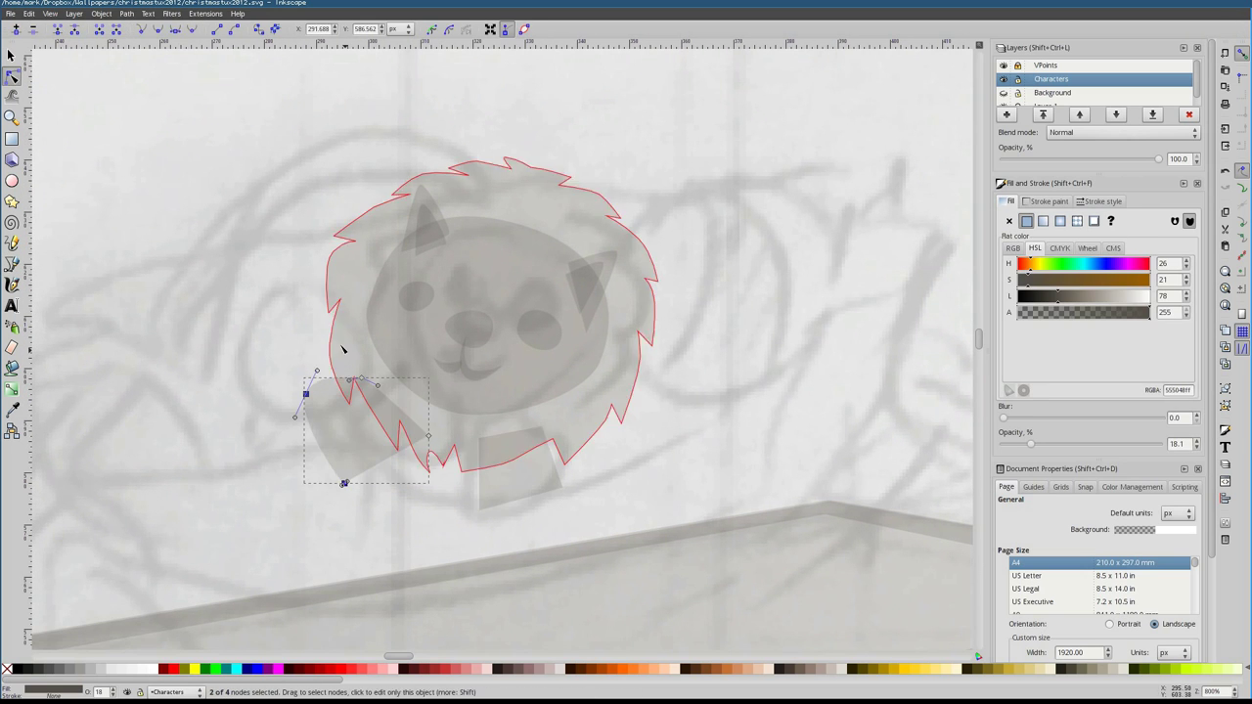
click(504, 474)
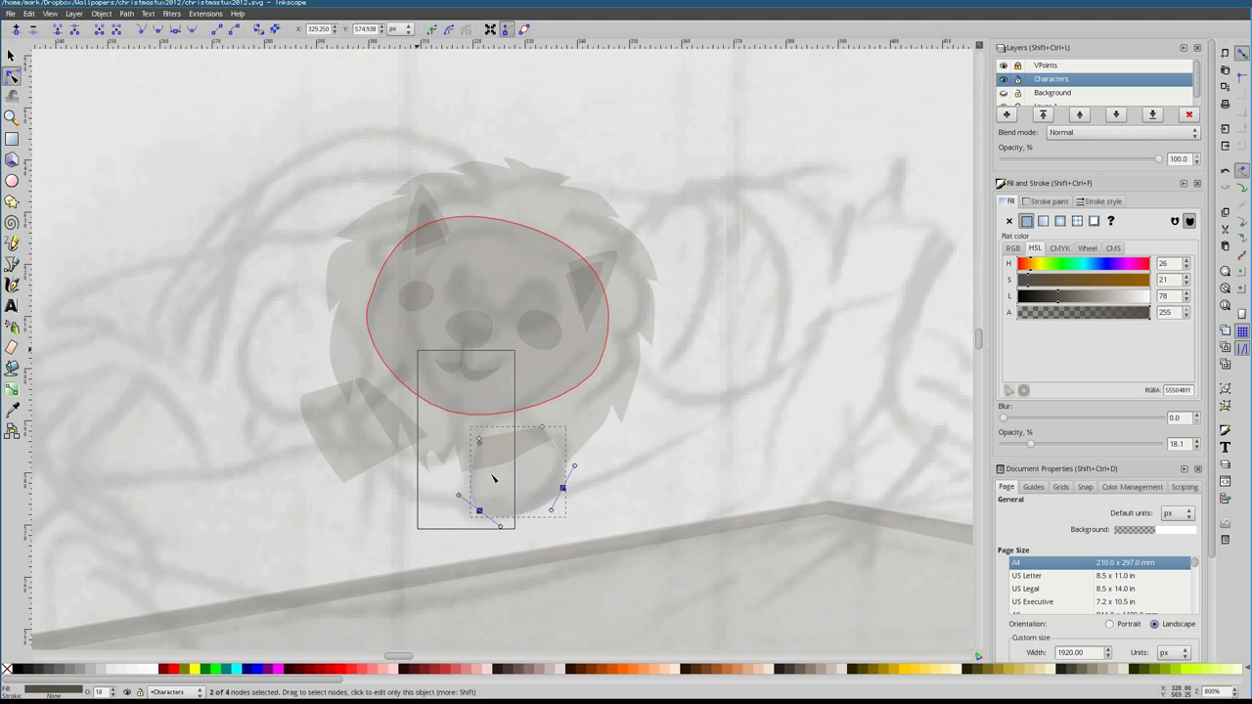
click(319, 448)
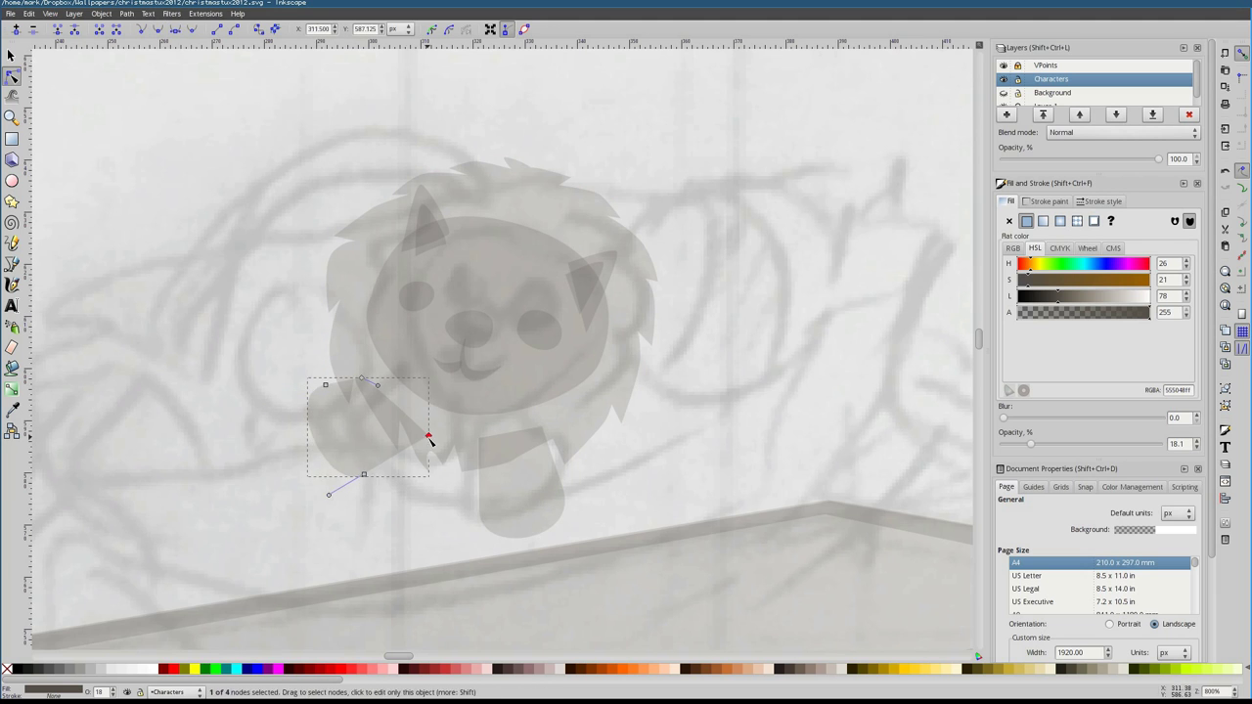
scroll(451, 463, down, 6)
scroll(461, 288, up, 4)
key(b)
Draw the ball's stripe, curve its edges to follow the ball, and select all
click(395, 296)
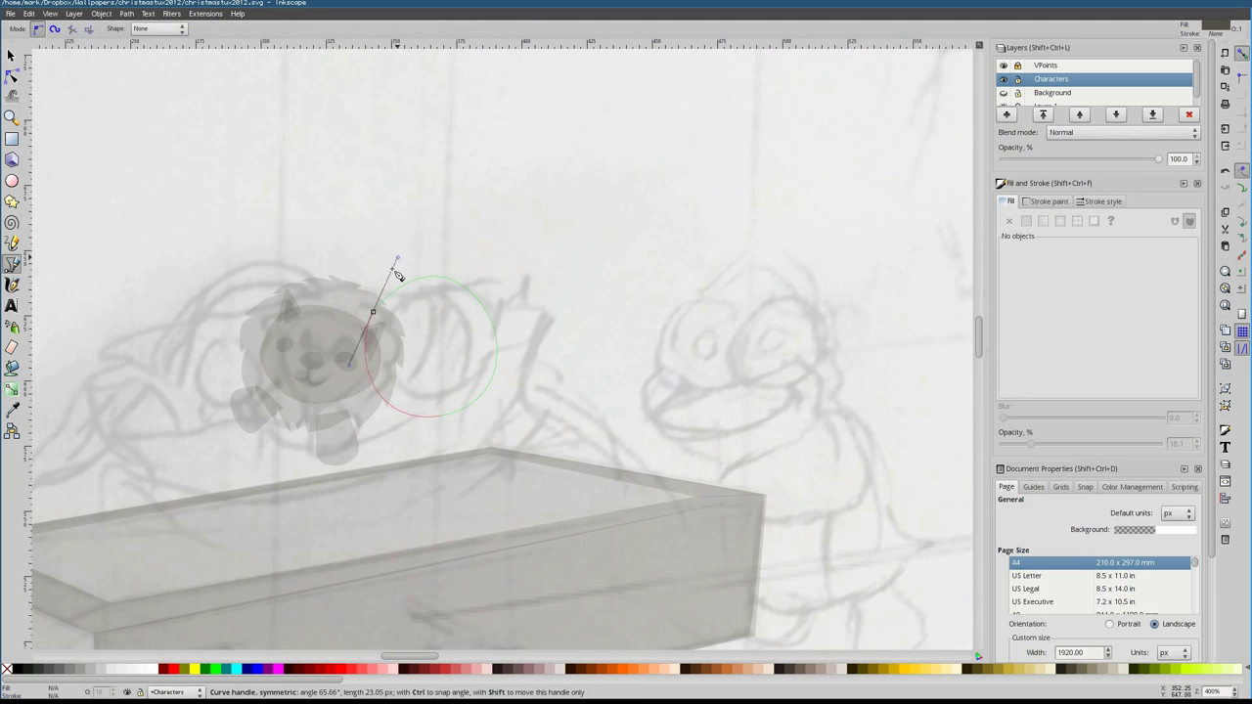
click(452, 287)
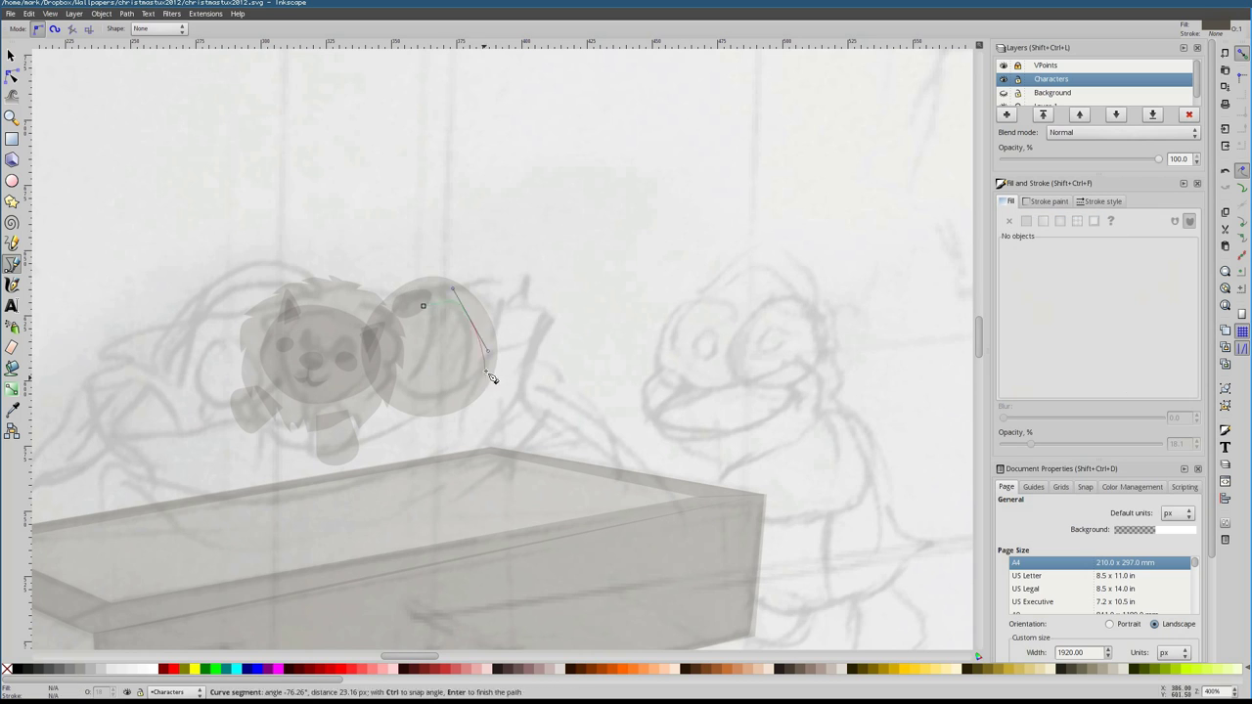
click(426, 295)
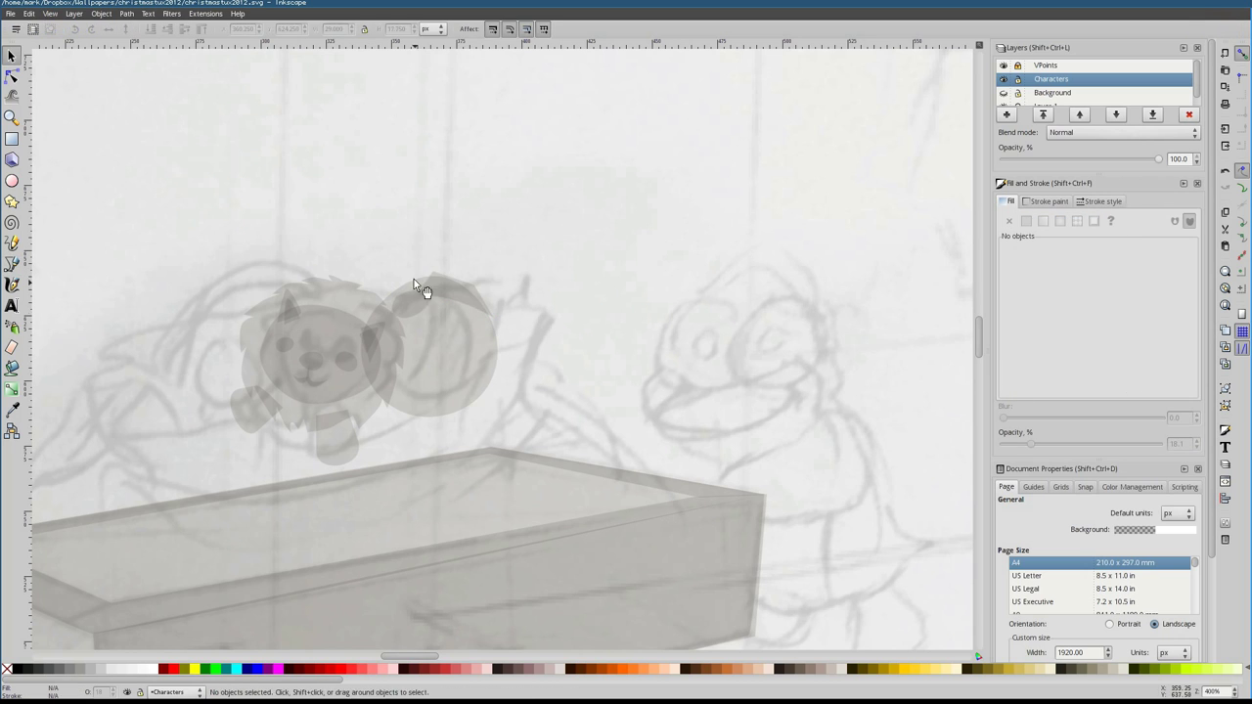
click(12, 75)
drag(458, 348, 400, 291)
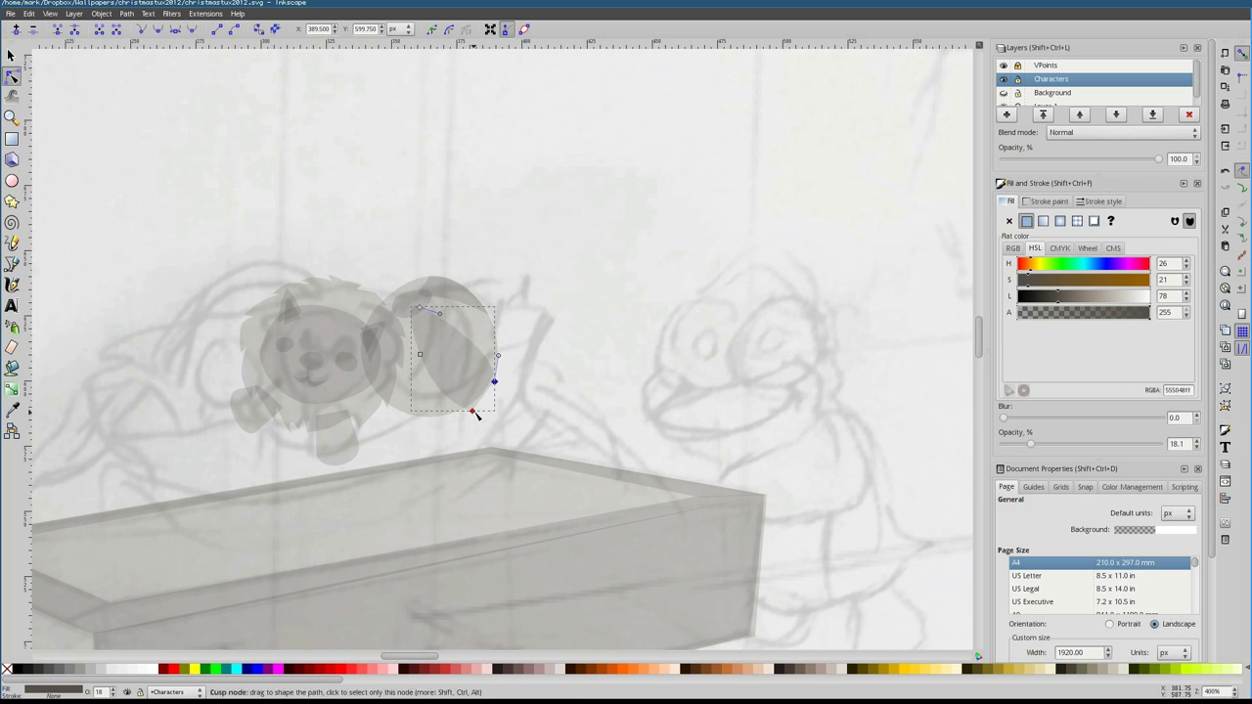
drag(445, 414, 489, 391)
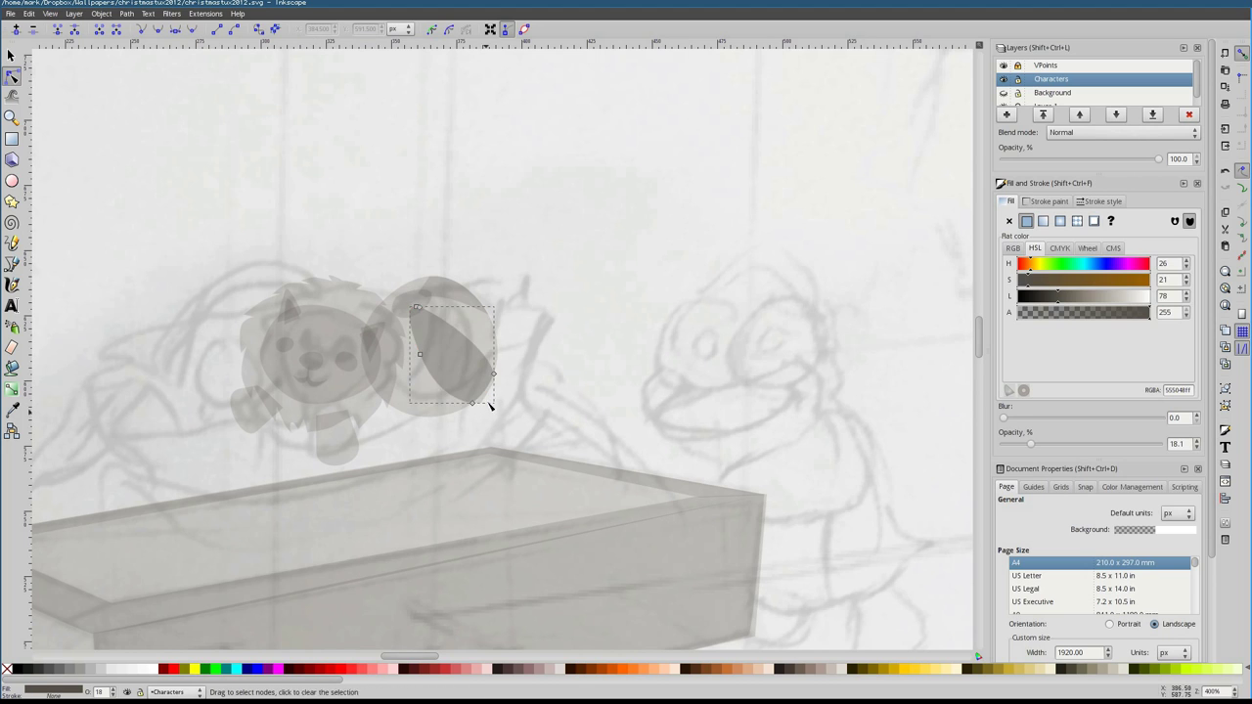
key(Escape)
key(b)
key(s)
key(ctrl+a)
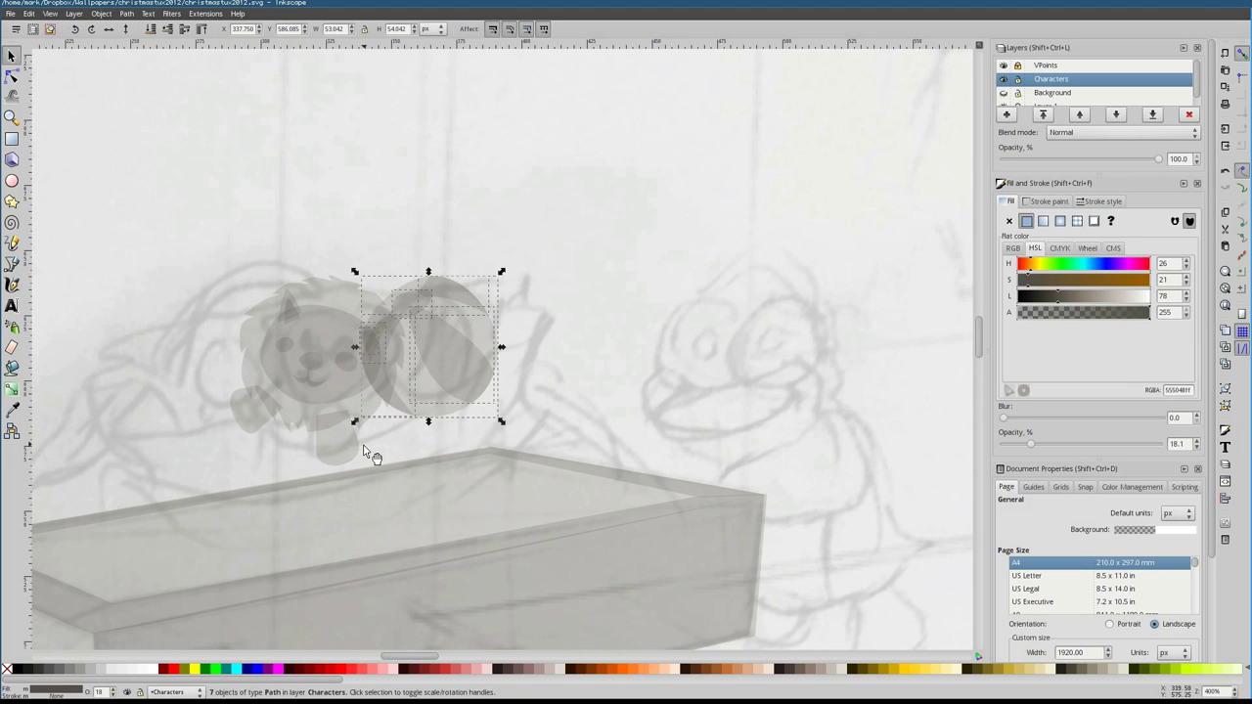
Close the shape behind the toy and trace the tail tip outline
key(Escape)
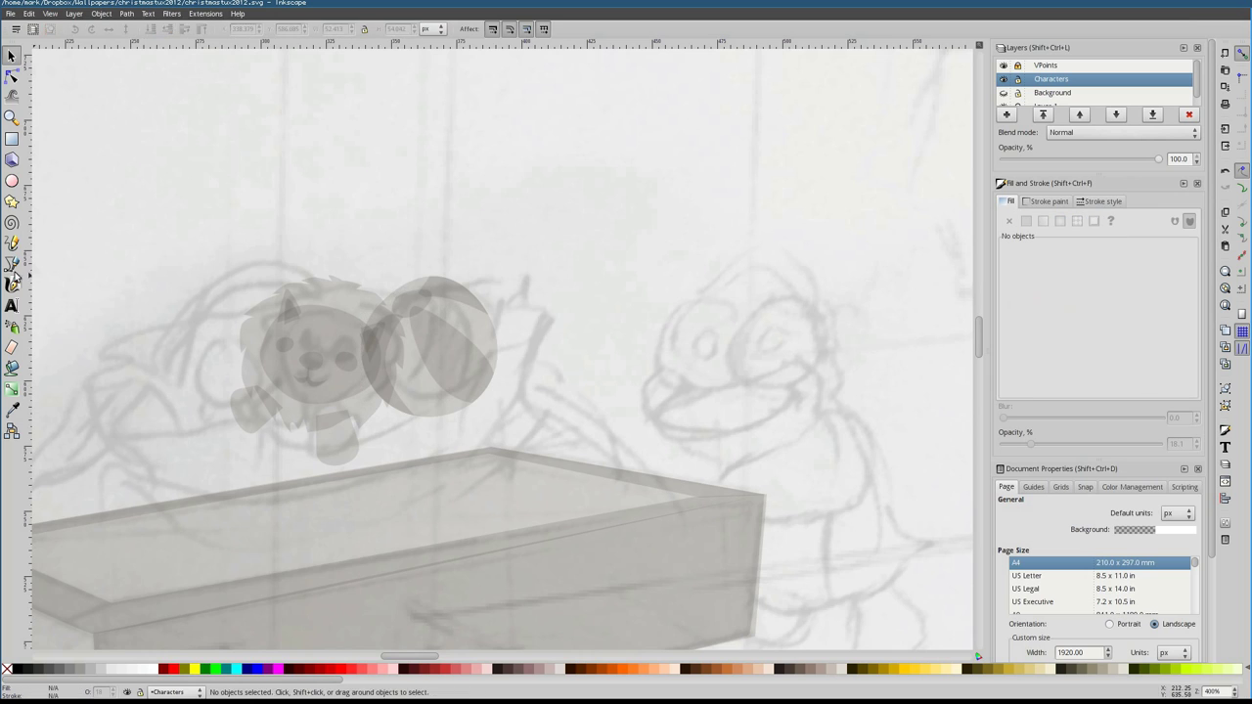
key(b)
scroll(421, 440, left, 2)
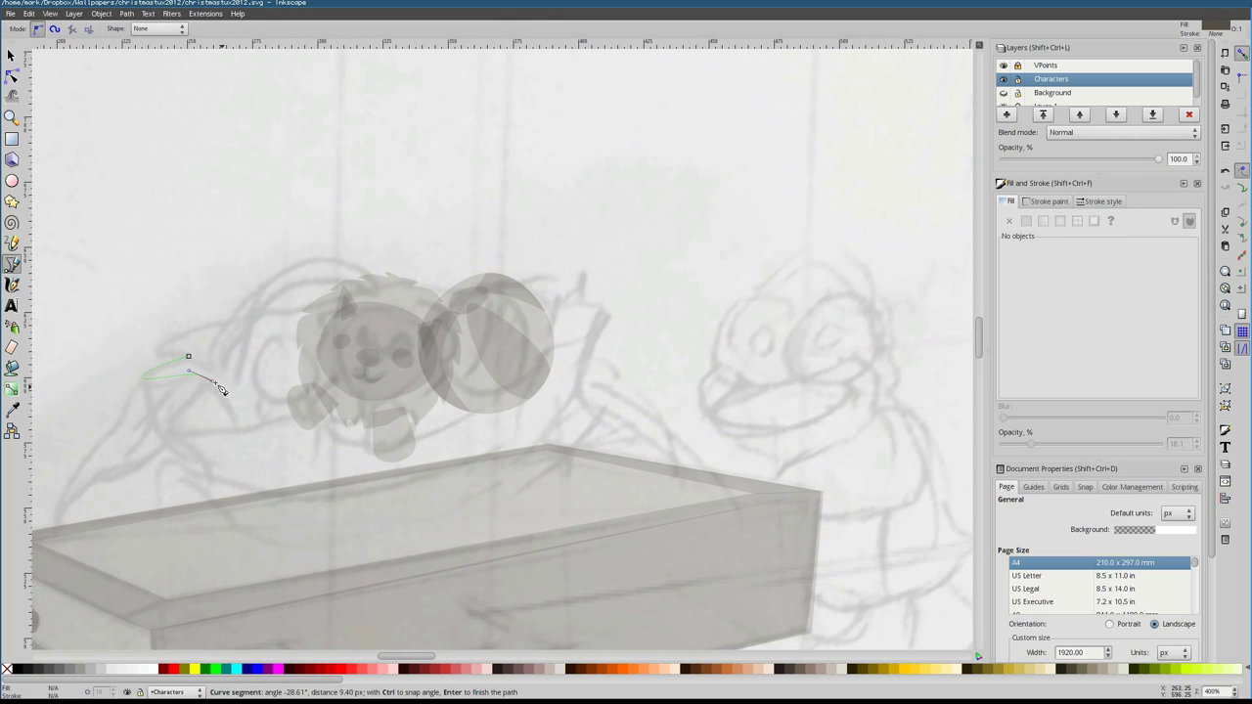
click(188, 356)
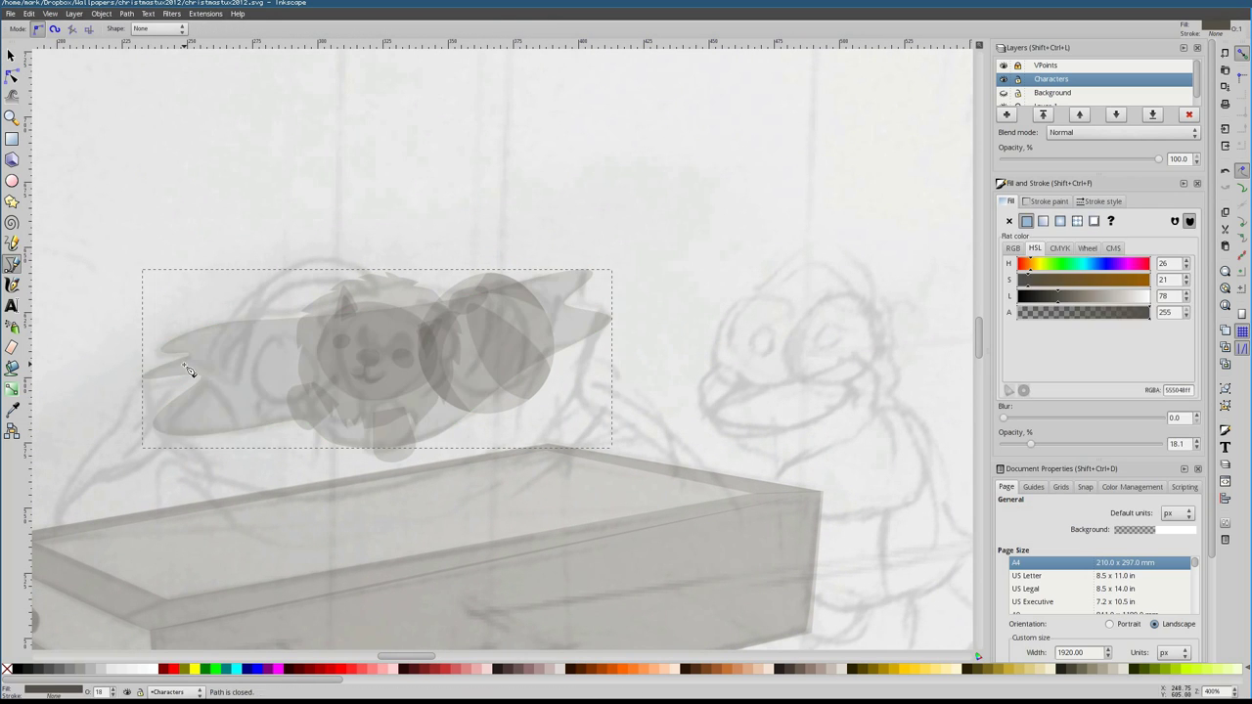
click(140, 375)
key(plus)
key(plus)
click(383, 277)
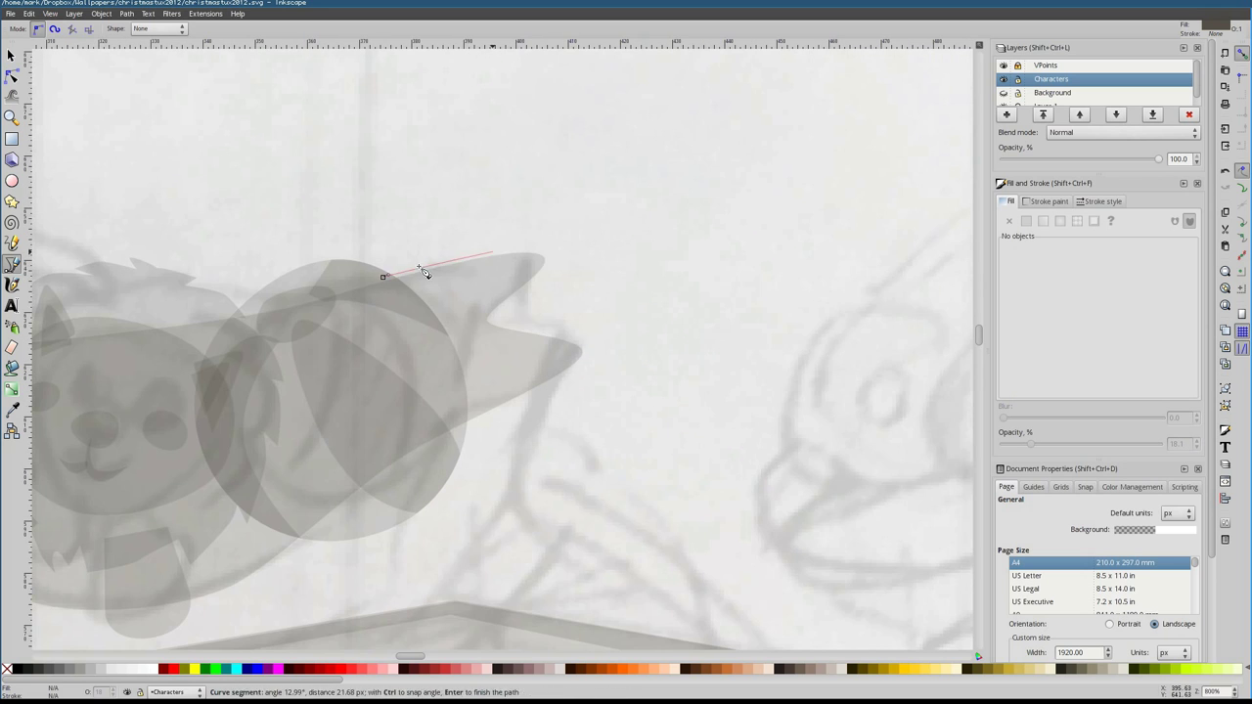
drag(531, 333, 532, 335)
click(587, 346)
click(524, 502)
key(minus)
key(minus)
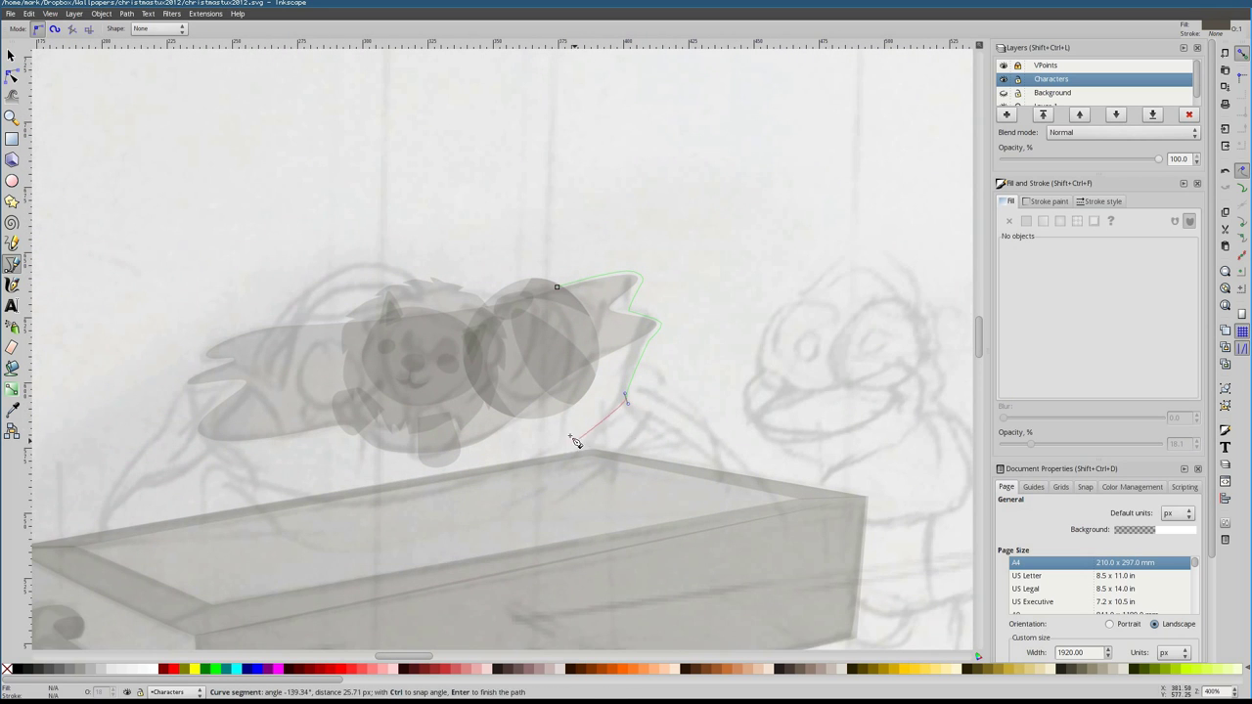
Extend the outline along the cart and nudge the pointed shape's bottom corner left
drag(721, 446, 723, 448)
click(788, 513)
click(210, 618)
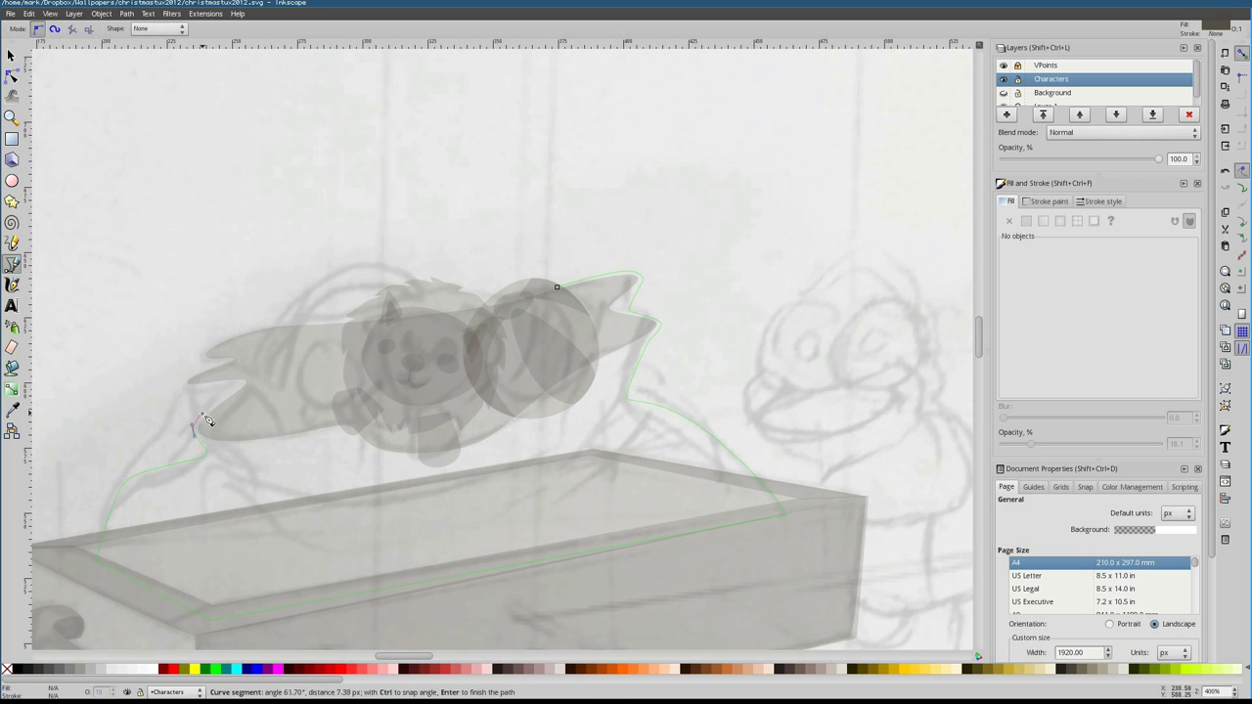
key(Escape)
scroll(566, 293, down, 3)
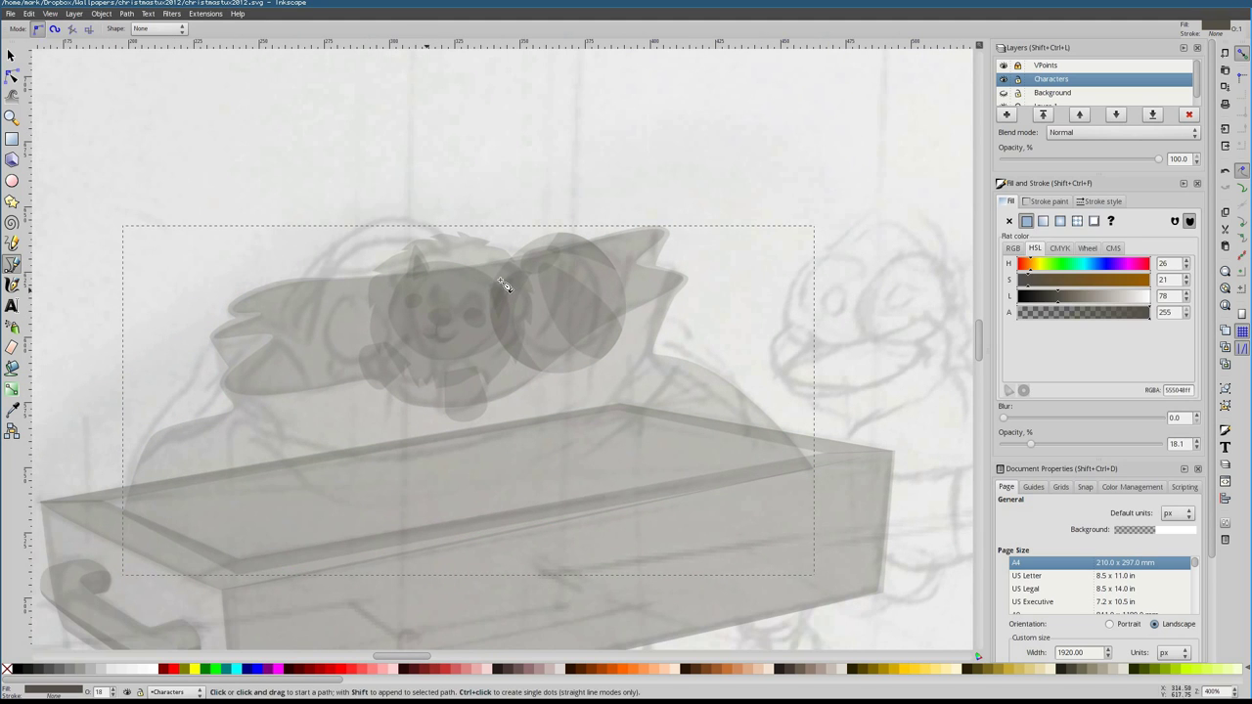
scroll(391, 358, up, 2)
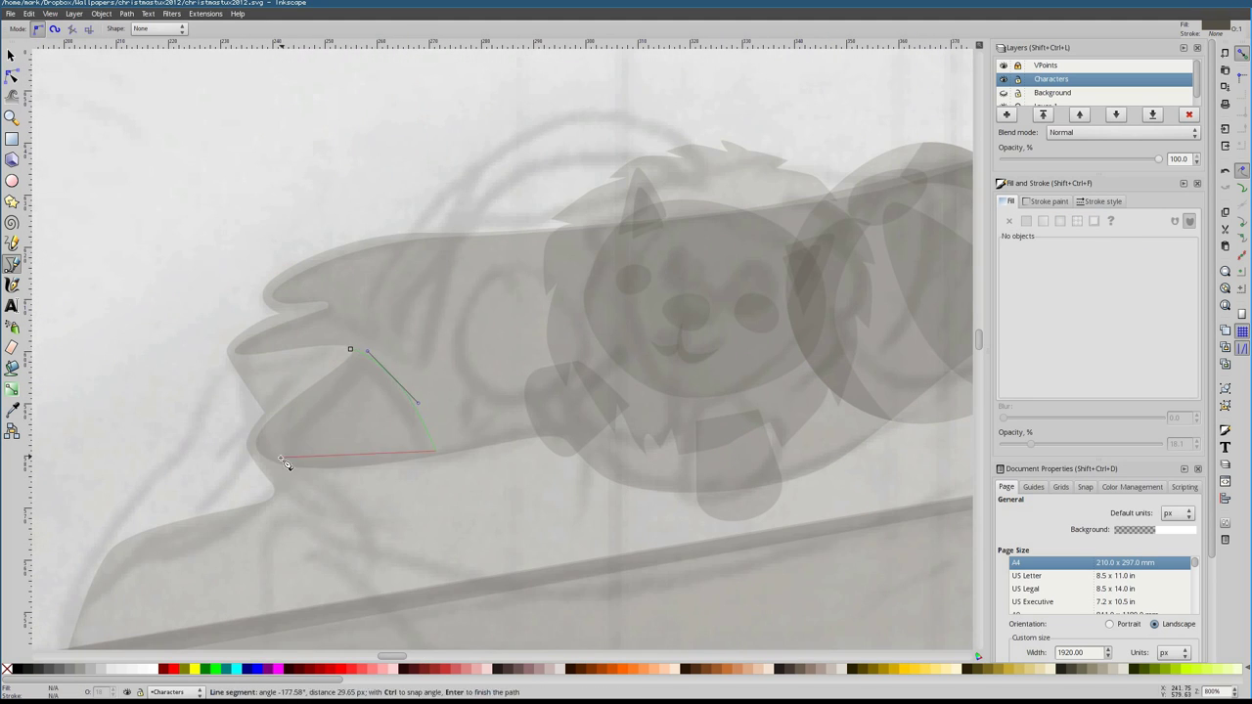
drag(349, 317, 350, 318)
key(n)
drag(285, 459, 268, 459)
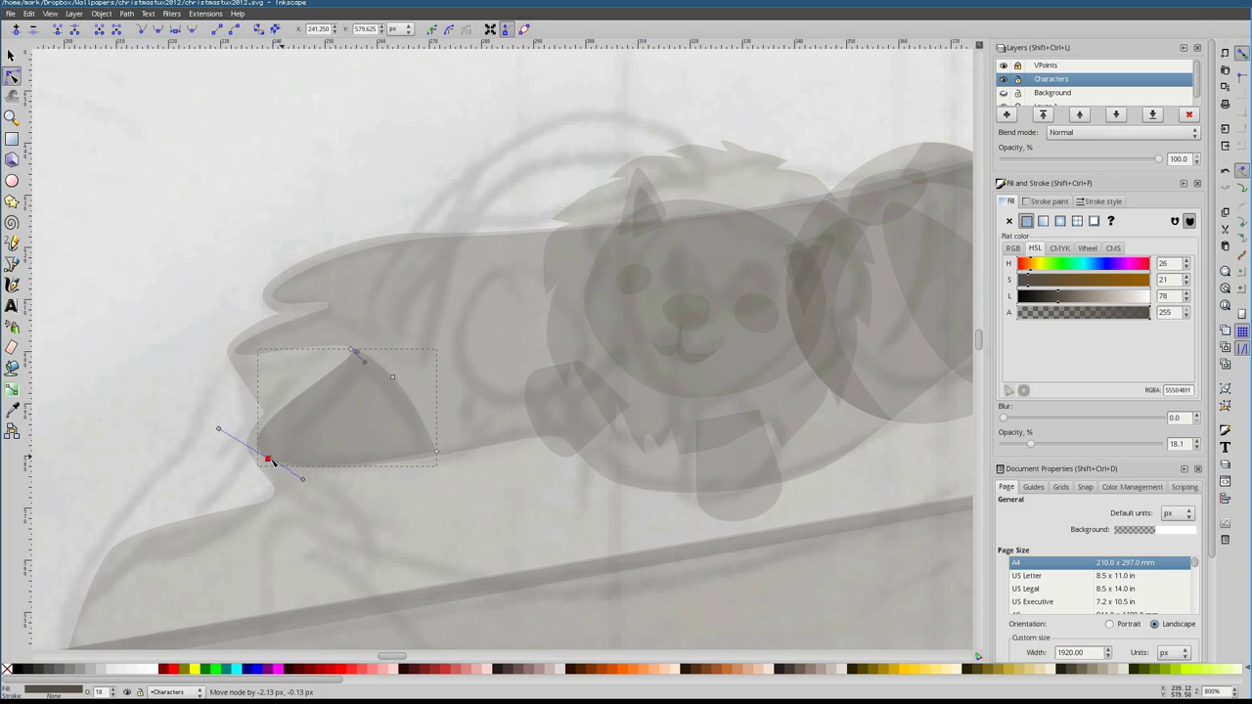
Draw a small pointed fold at the left tip and make its segments curved
key(b)
click(329, 304)
click(236, 345)
key(n)
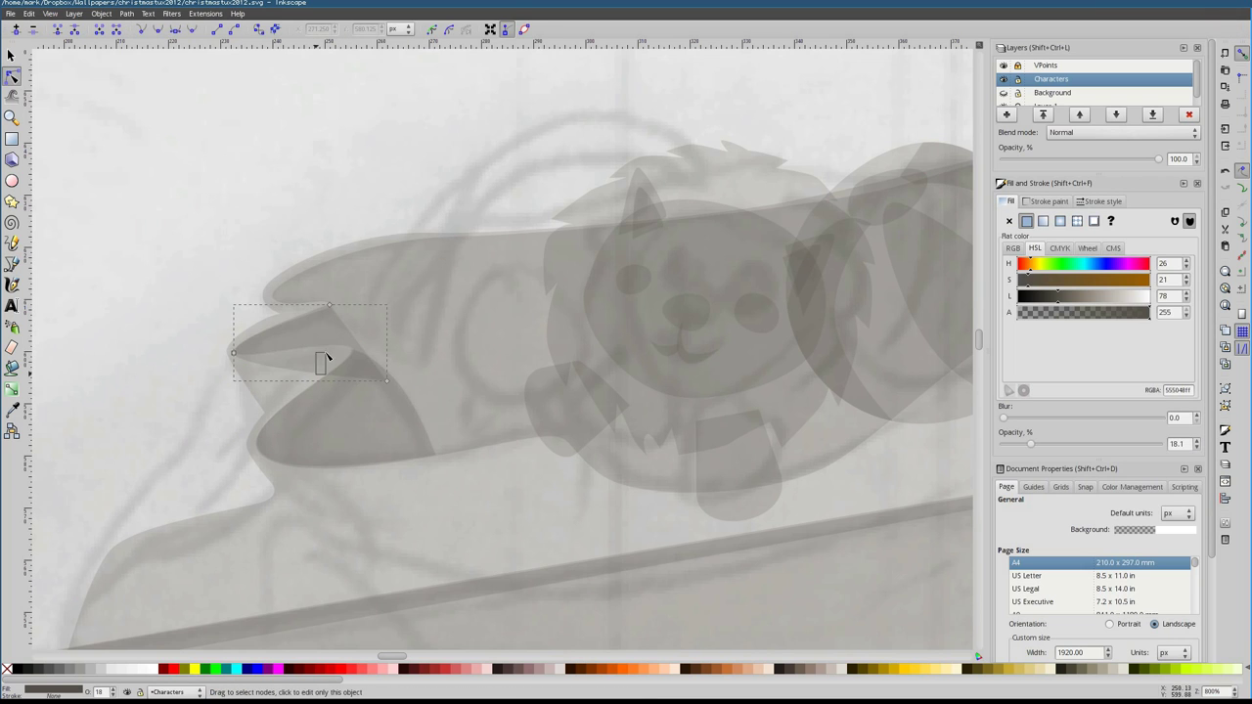
key(ctrl+a)
key(shift+s)
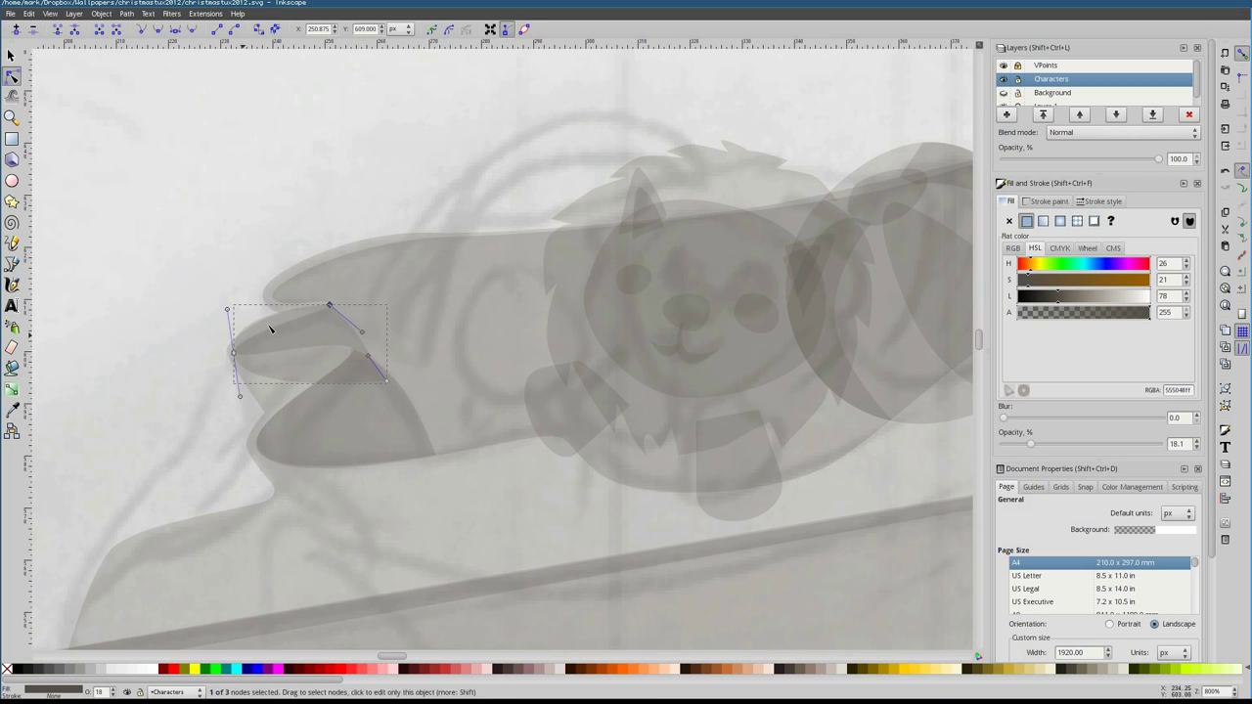
Drag the fold's tip and inner edge into smooth curves
drag(330, 305, 332, 311)
scroll(333, 311, up, 3)
scroll(48, 447, up, 1)
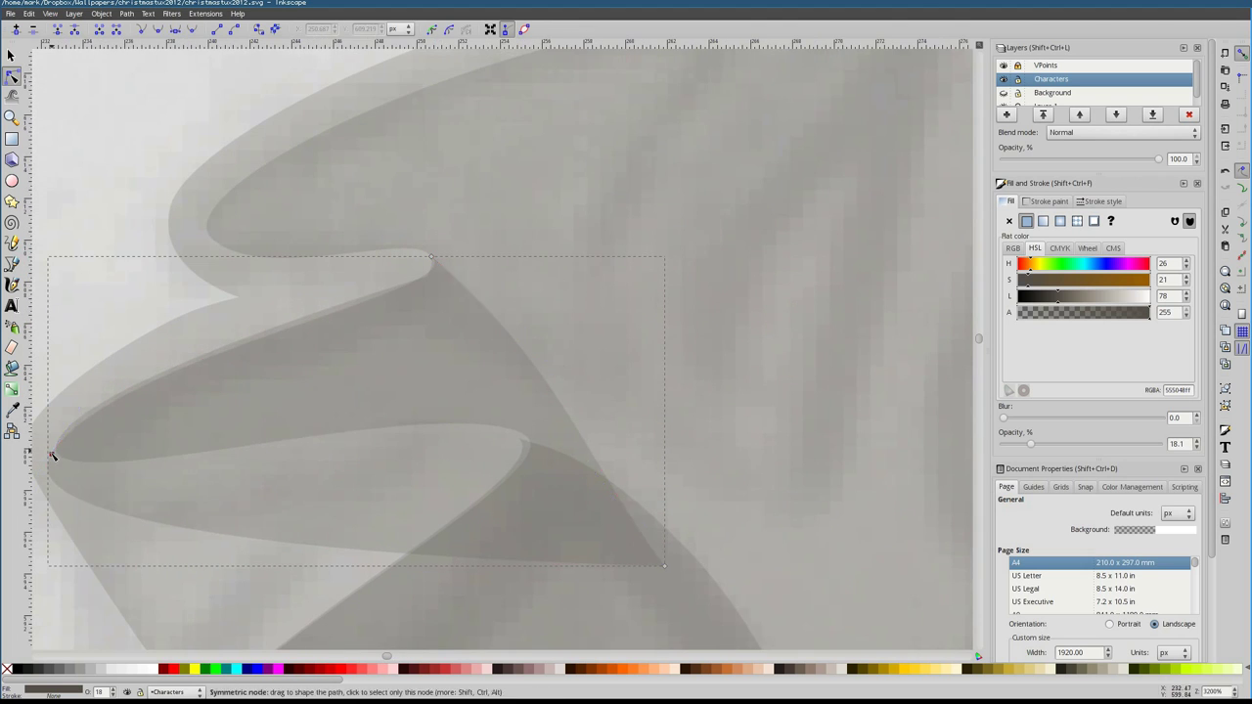
scroll(126, 349, down, 2)
scroll(126, 349, left, 3)
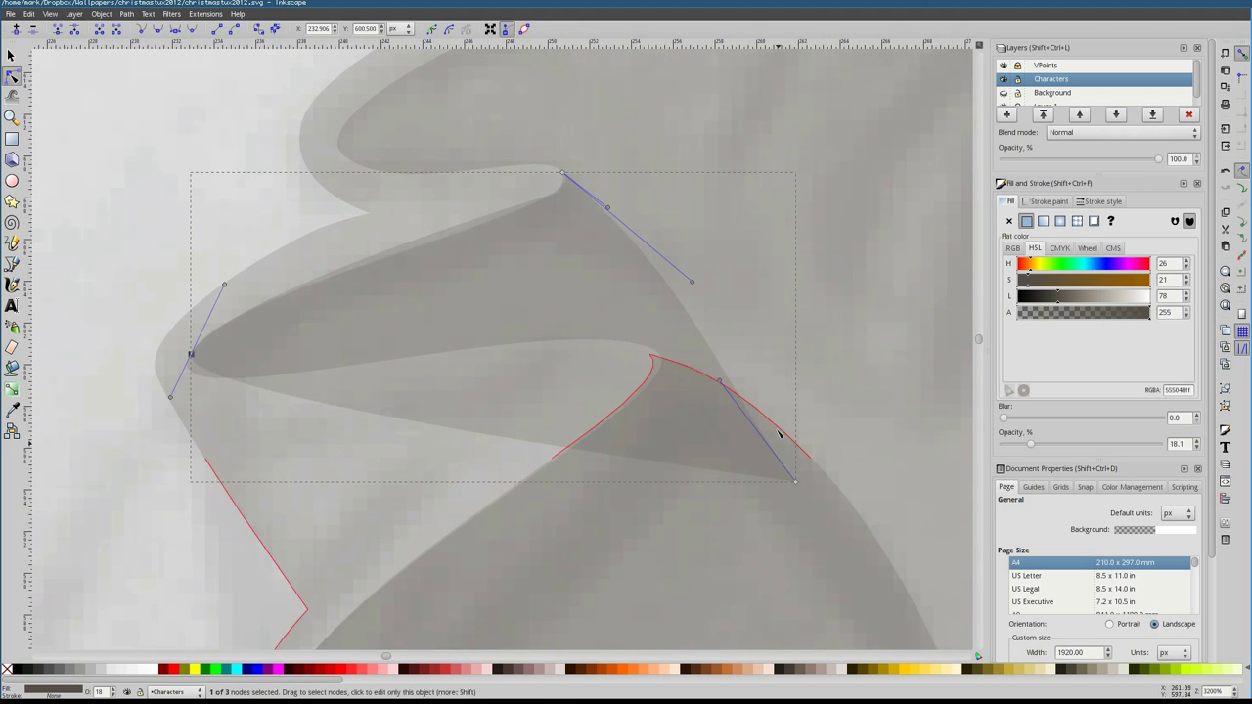
mouse_move(692, 356)
mouse_down()
mouse_move(724, 411)
mouse_move(679, 363)
mouse_up()
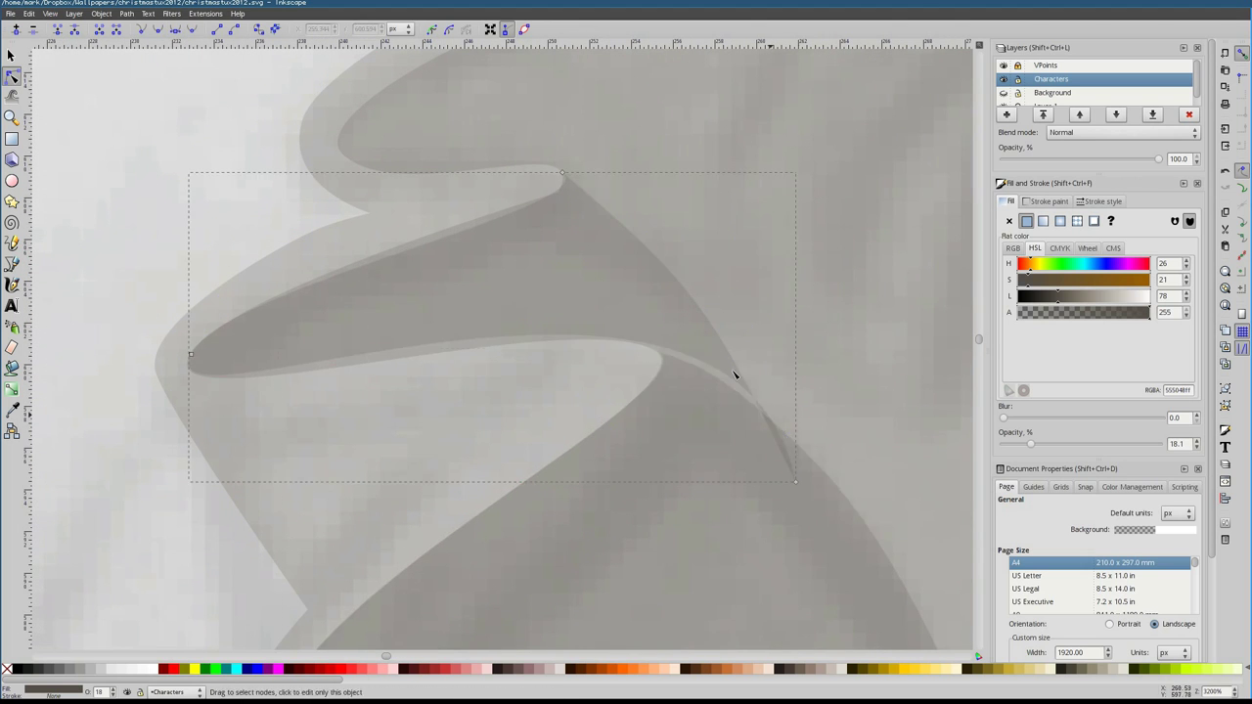
drag(714, 311, 780, 316)
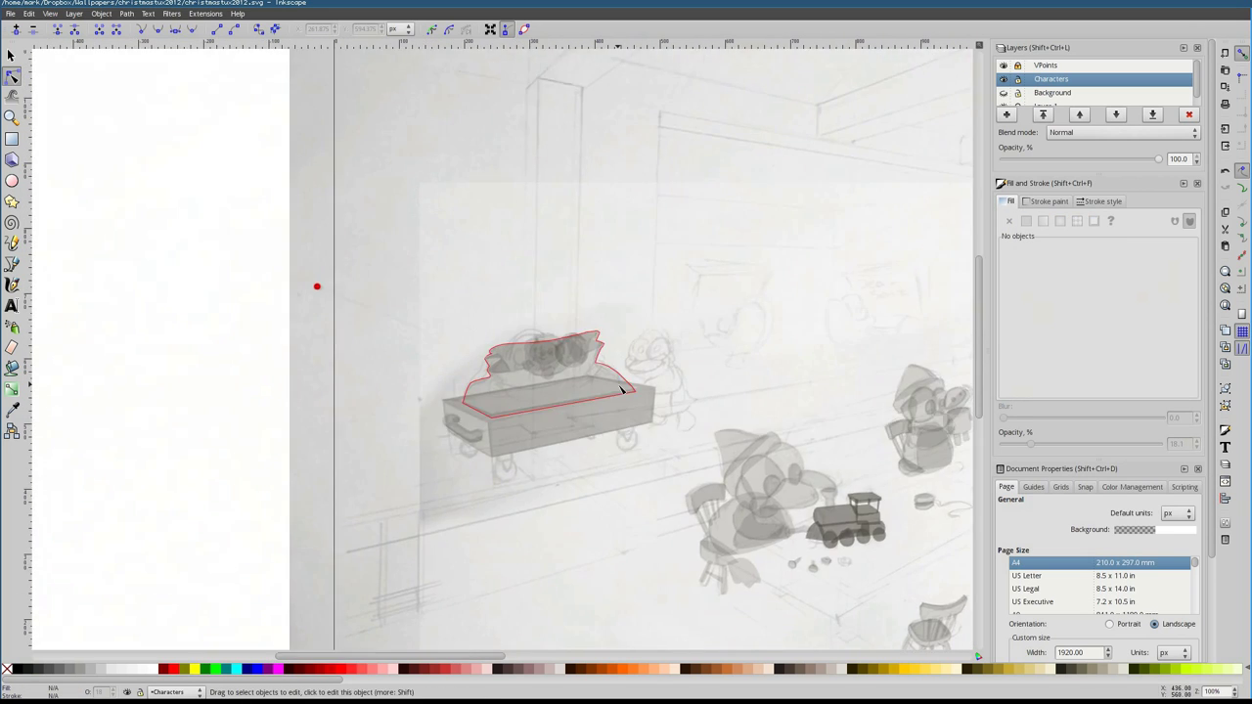
Trace the first curved wheel outline under the cart's front corner
scroll(534, 383, up, 3)
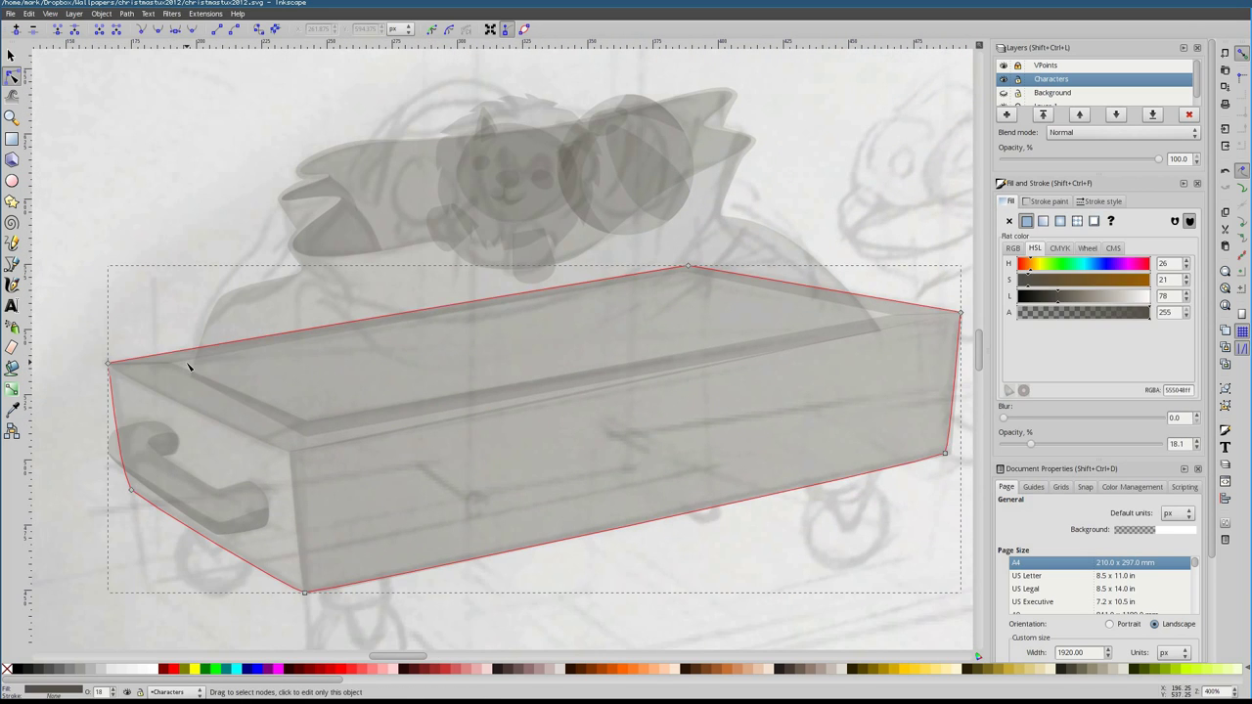
click(164, 360)
scroll(208, 394, down, 4)
click(356, 402)
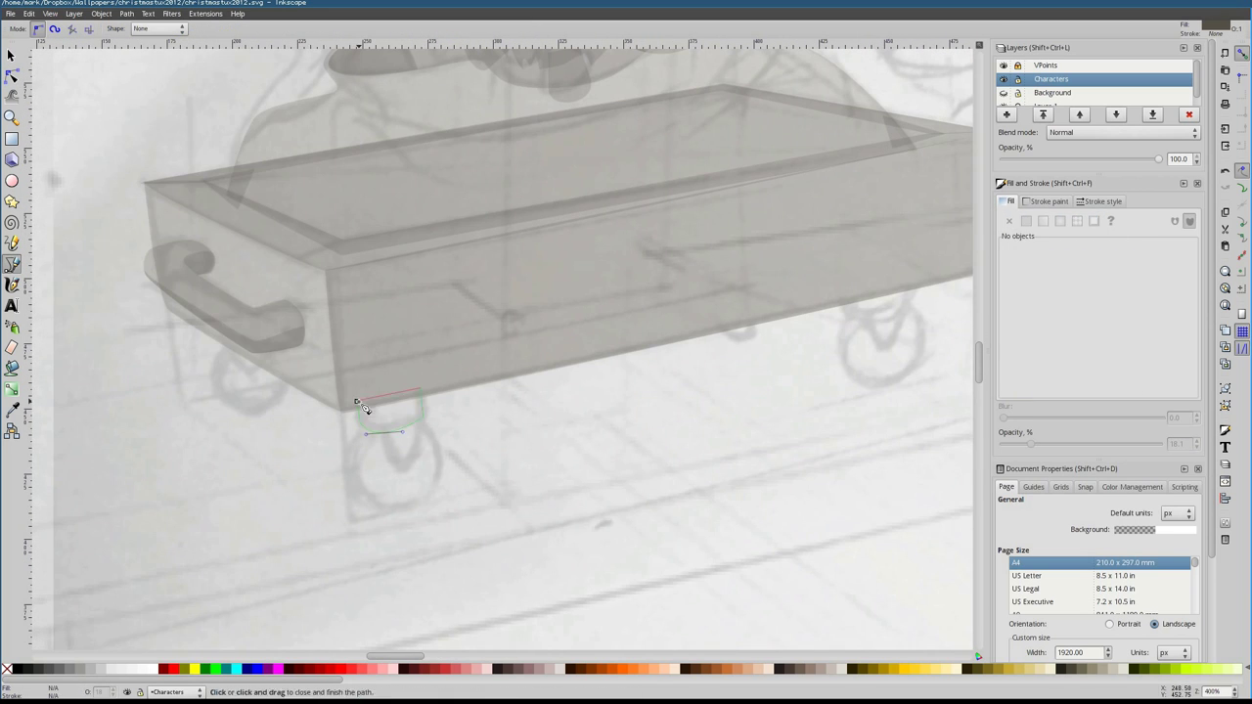
scroll(363, 408, right, 5)
drag(568, 344, 574, 369)
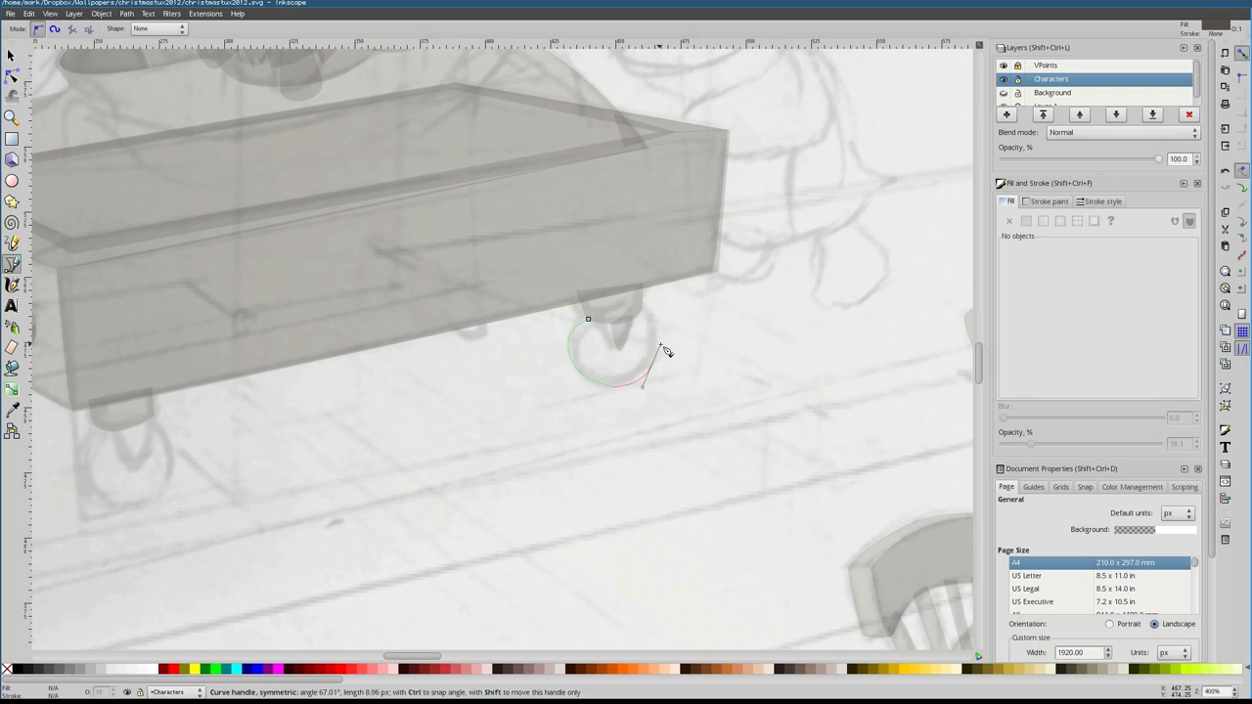
key(Return)
scroll(610, 363, left, 5)
Trace and close the left front wheel as a filled shape, then select it
click(253, 396)
click(231, 448)
click(254, 397)
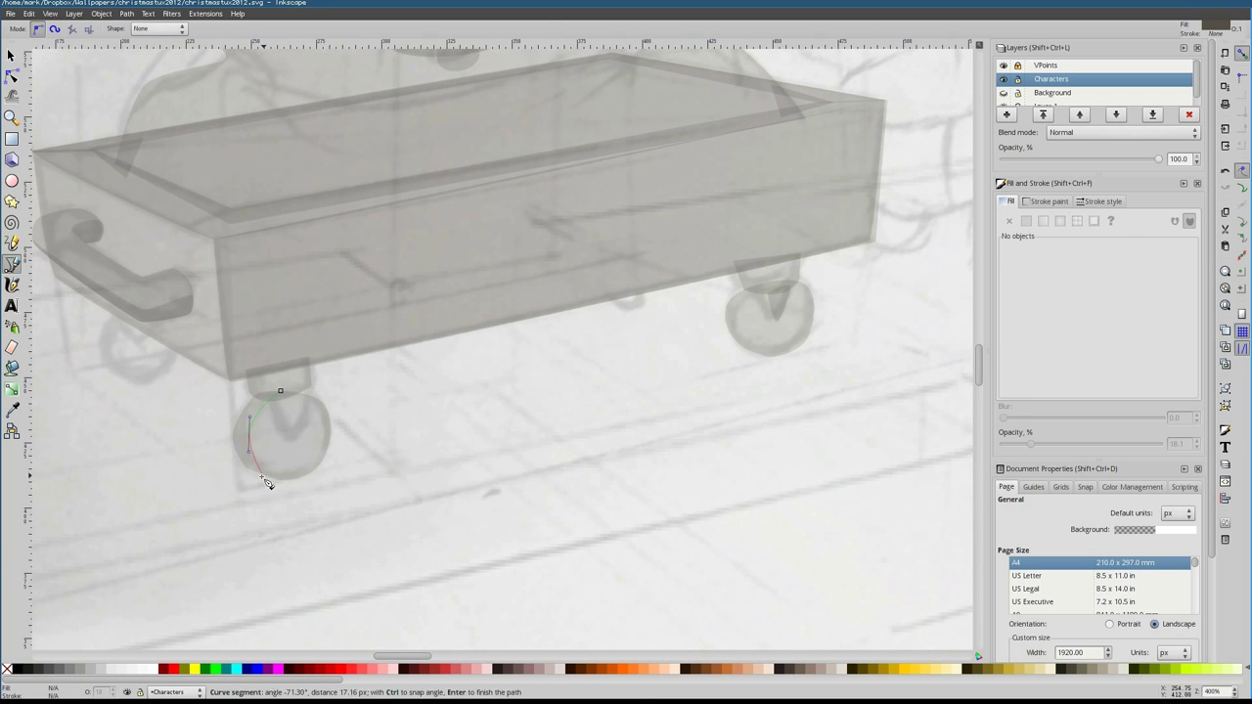
key(s)
key(n)
click(765, 308)
scroll(765, 308, left, 3)
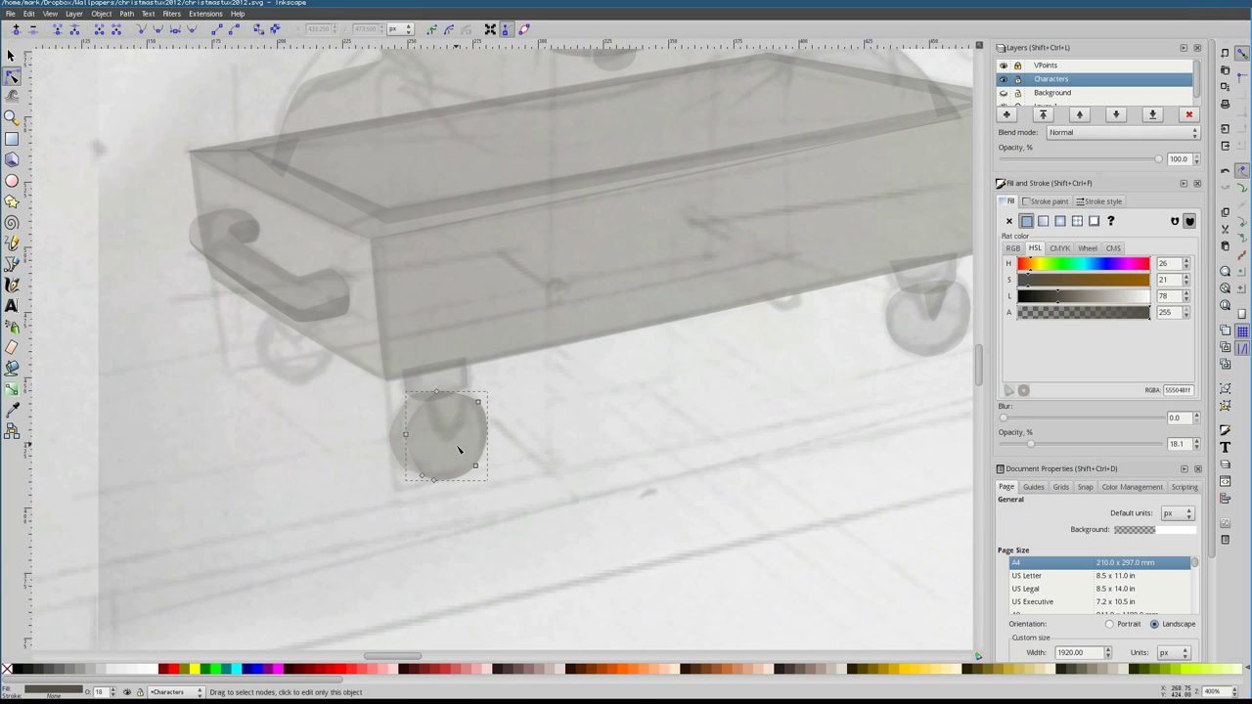
drag(330, 433, 403, 438)
Draw and close another wheel outline with the Bezier pen
key(b)
click(421, 392)
click(469, 448)
click(421, 392)
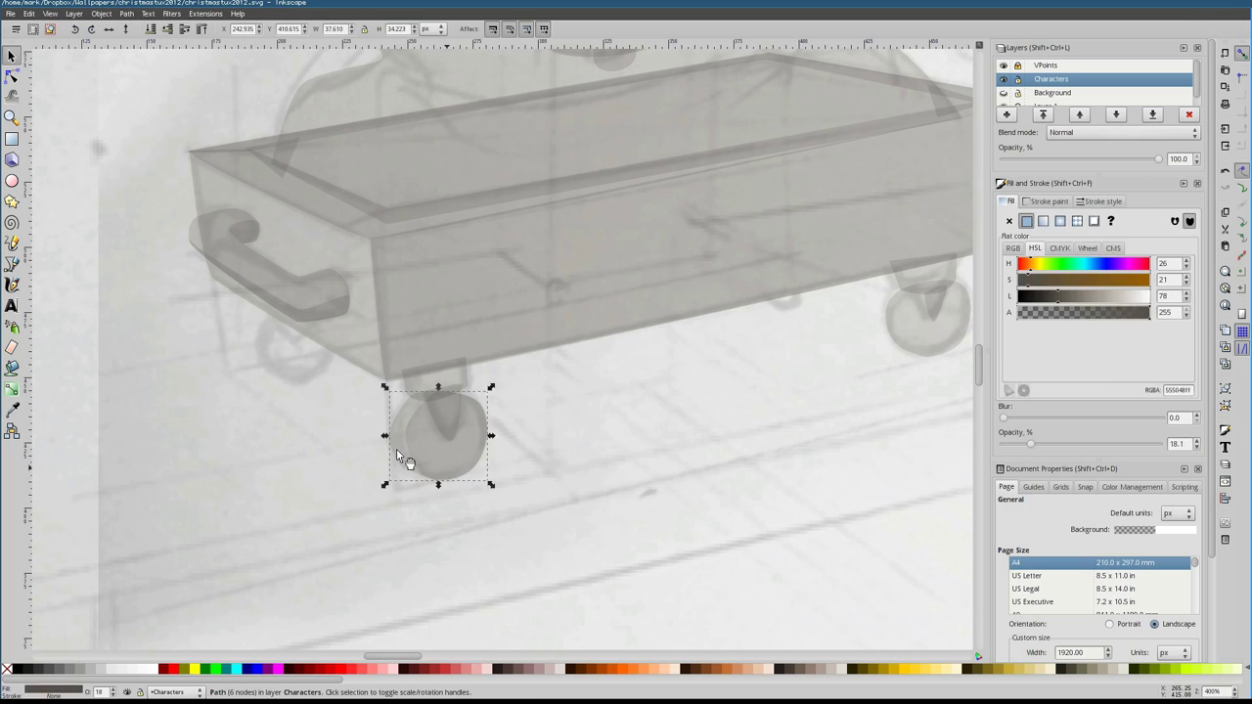
key(Escape)
Trace the curved rear wheel and reshape its outline with the Node tool
drag(283, 316, 253, 333)
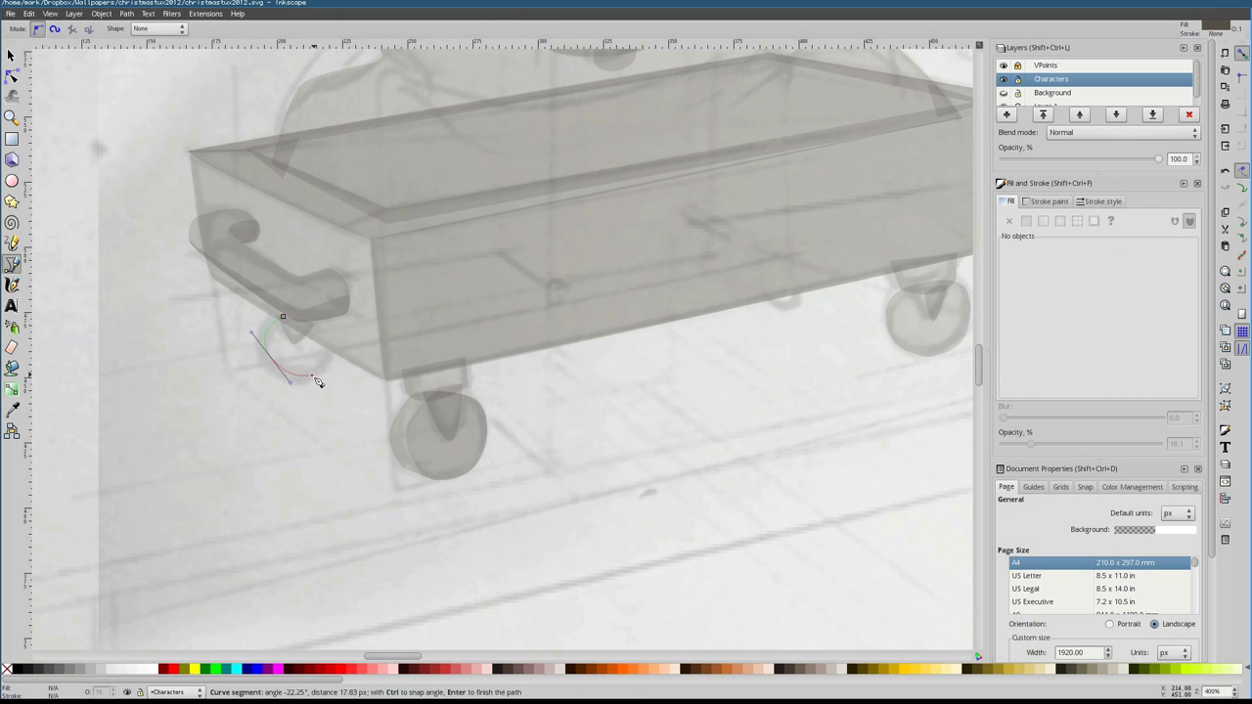
drag(355, 359, 338, 350)
key(BackSpace)
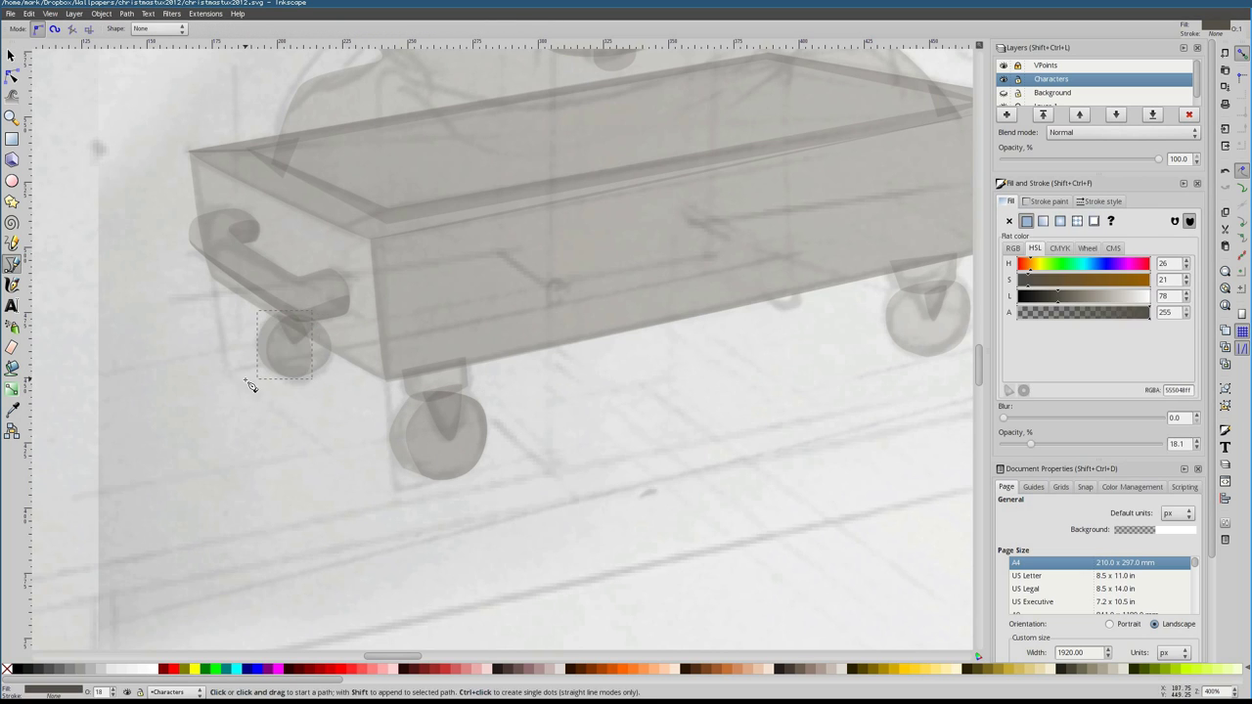
scroll(584, 311, right, 8)
drag(590, 301, 584, 311)
drag(685, 369, 685, 370)
click(589, 301)
key(n)
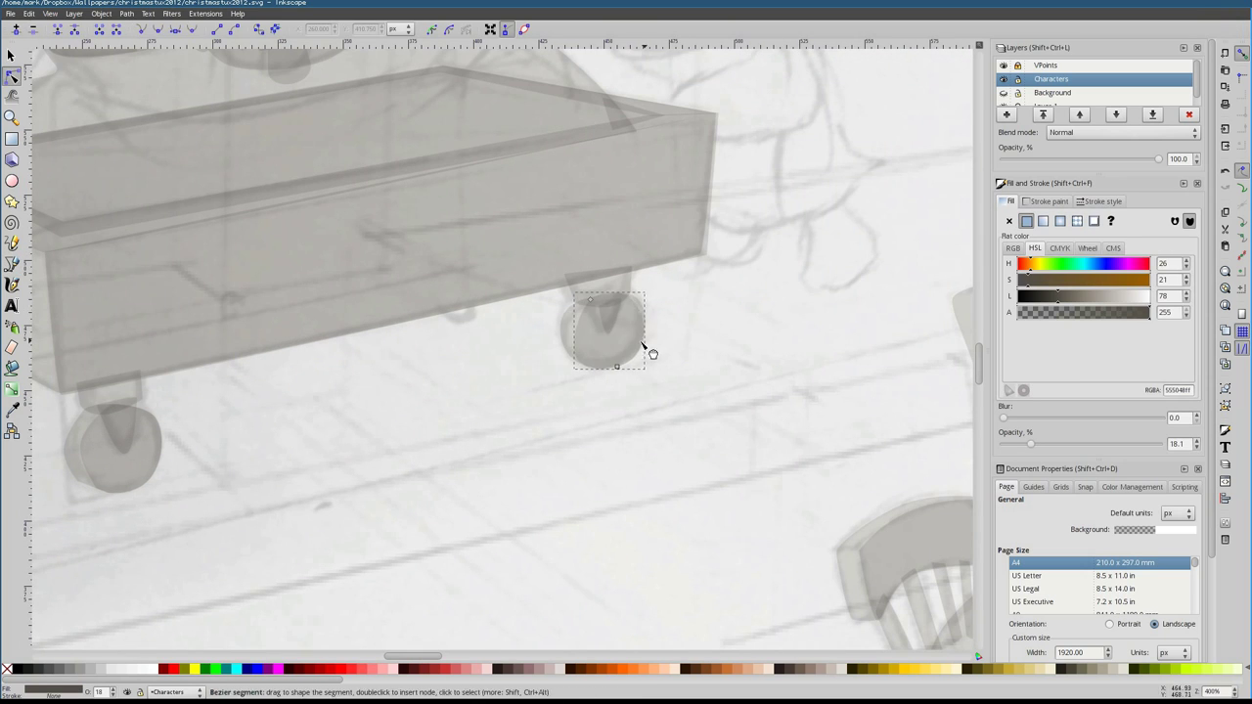
drag(584, 369, 561, 318)
key(Escape)
scroll(718, 363, down, 5)
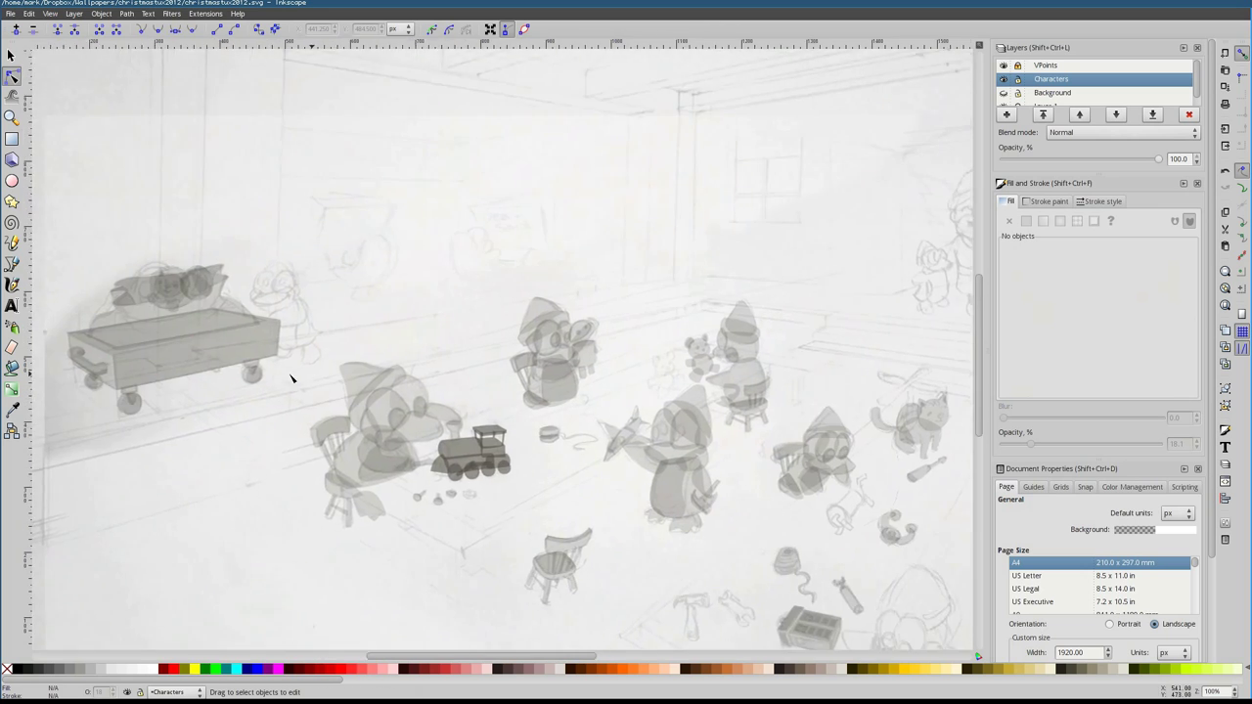
Block in a second eye oval and the beak shape on the seated character
scroll(632, 343, down, 4)
scroll(632, 343, up, 4)
click(11, 264)
mouse_move(528, 294)
mouse_down()
mouse_move(519, 355)
mouse_move(489, 293)
mouse_up()
click(528, 293)
click(497, 383)
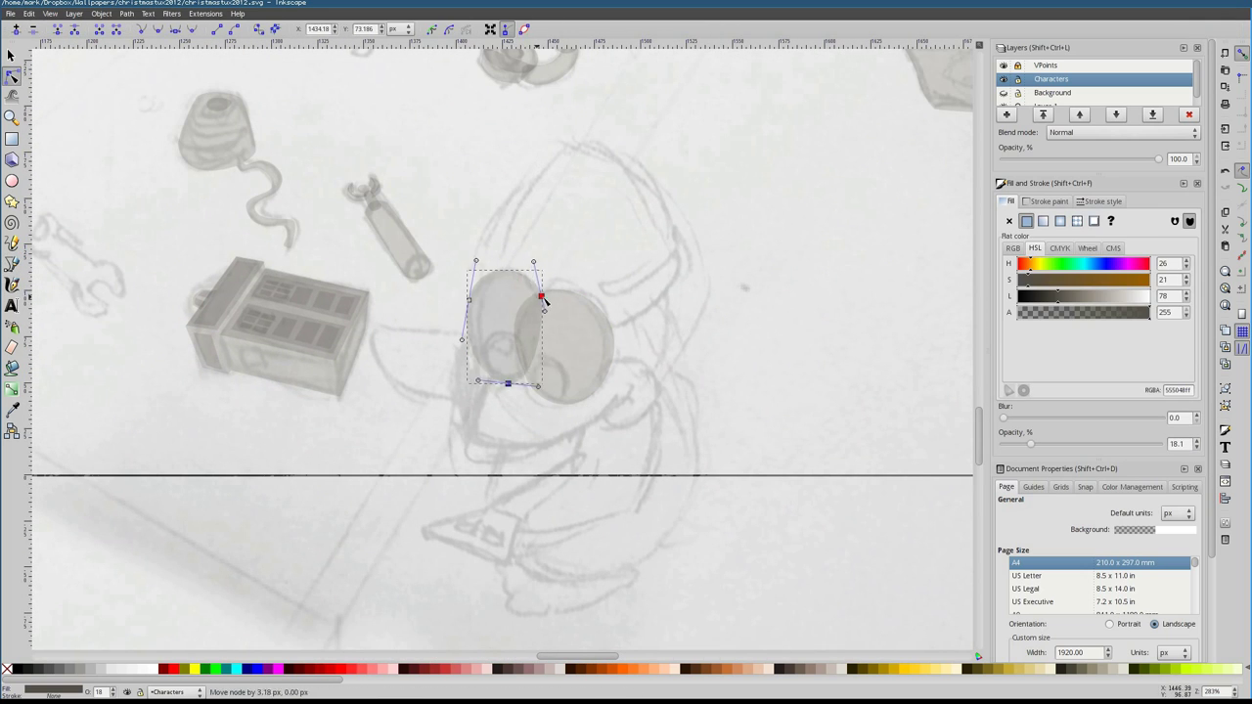
key(Escape)
key(Escape)
scroll(422, 335, down, 1)
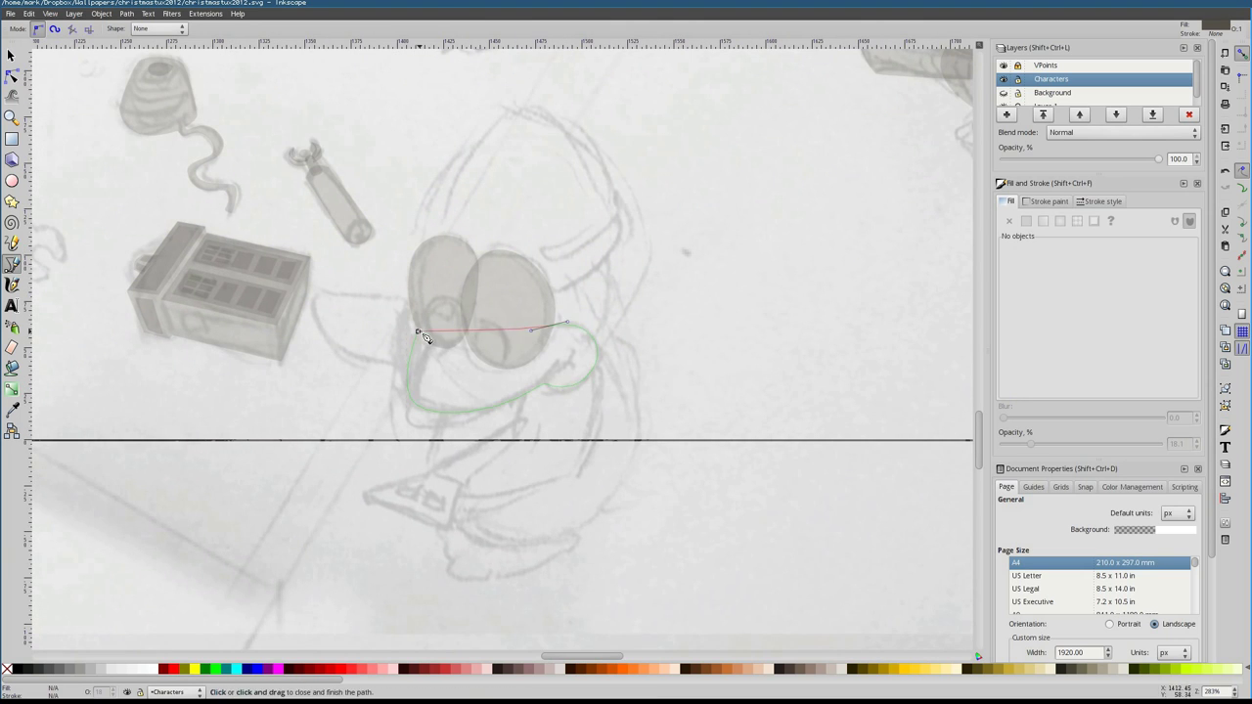
click(419, 333)
Trace the hood over the head and a small wedge shape
click(551, 318)
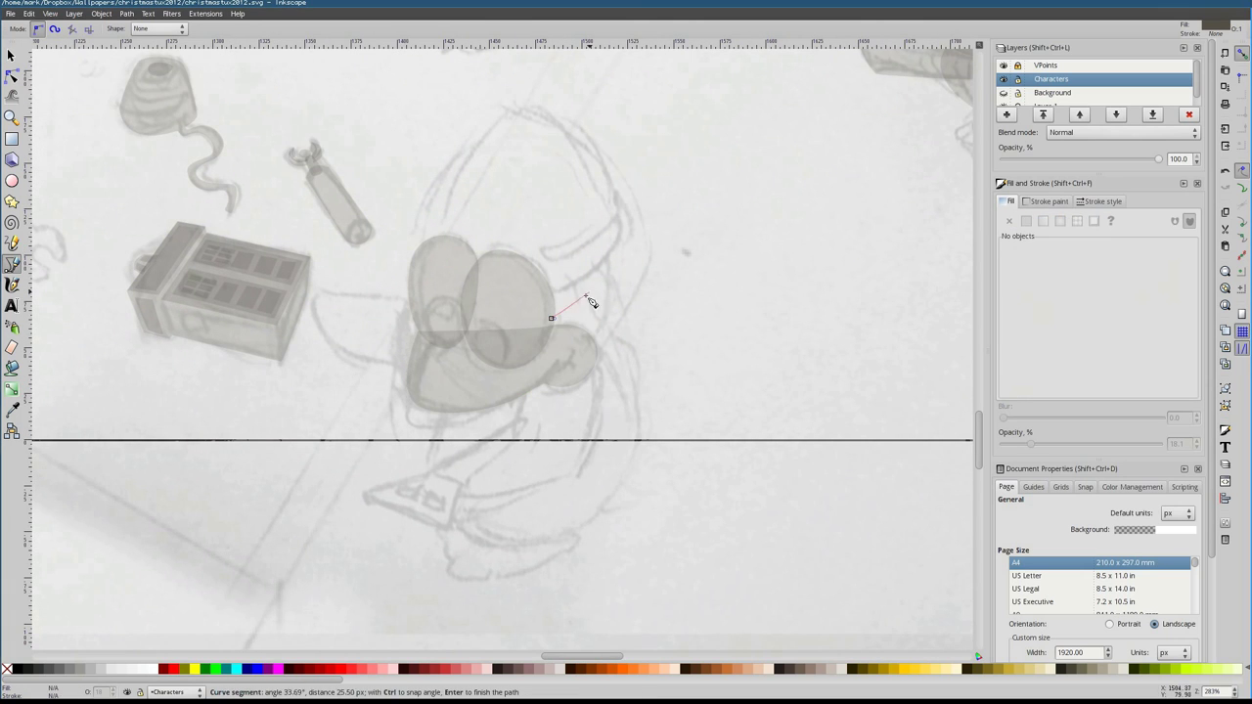
double_click(440, 239)
key(Escape)
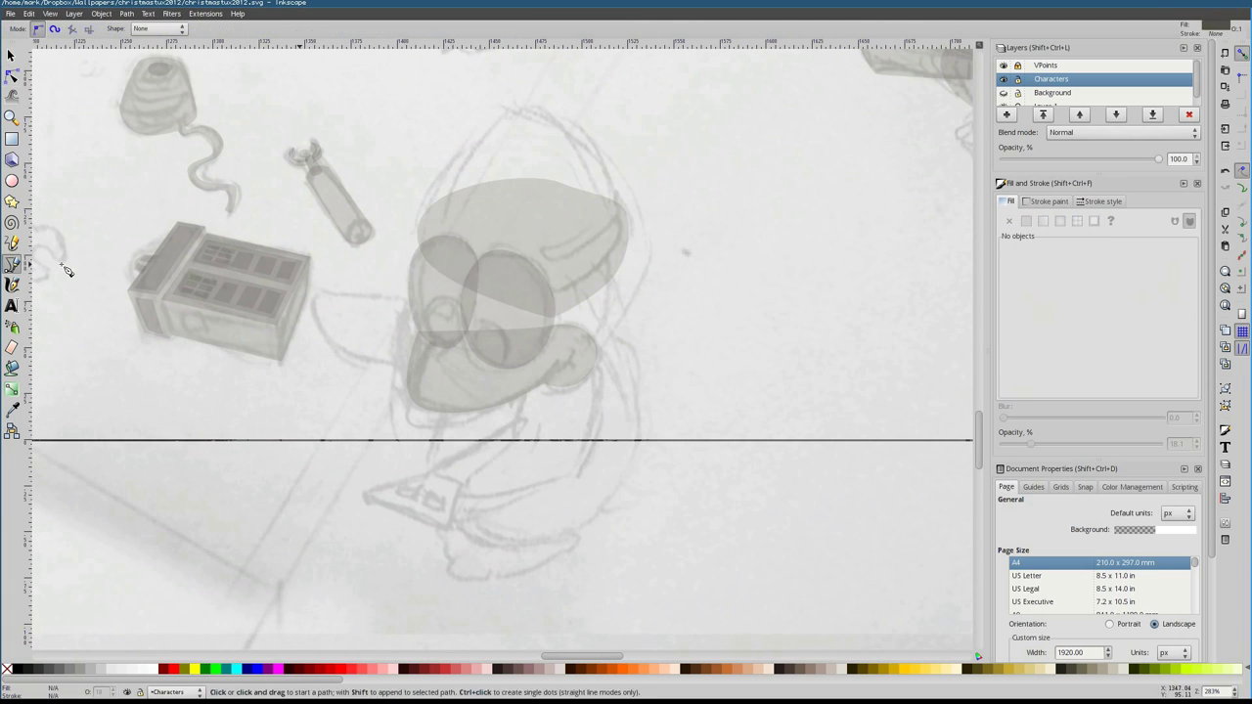
key(Return)
key(Escape)
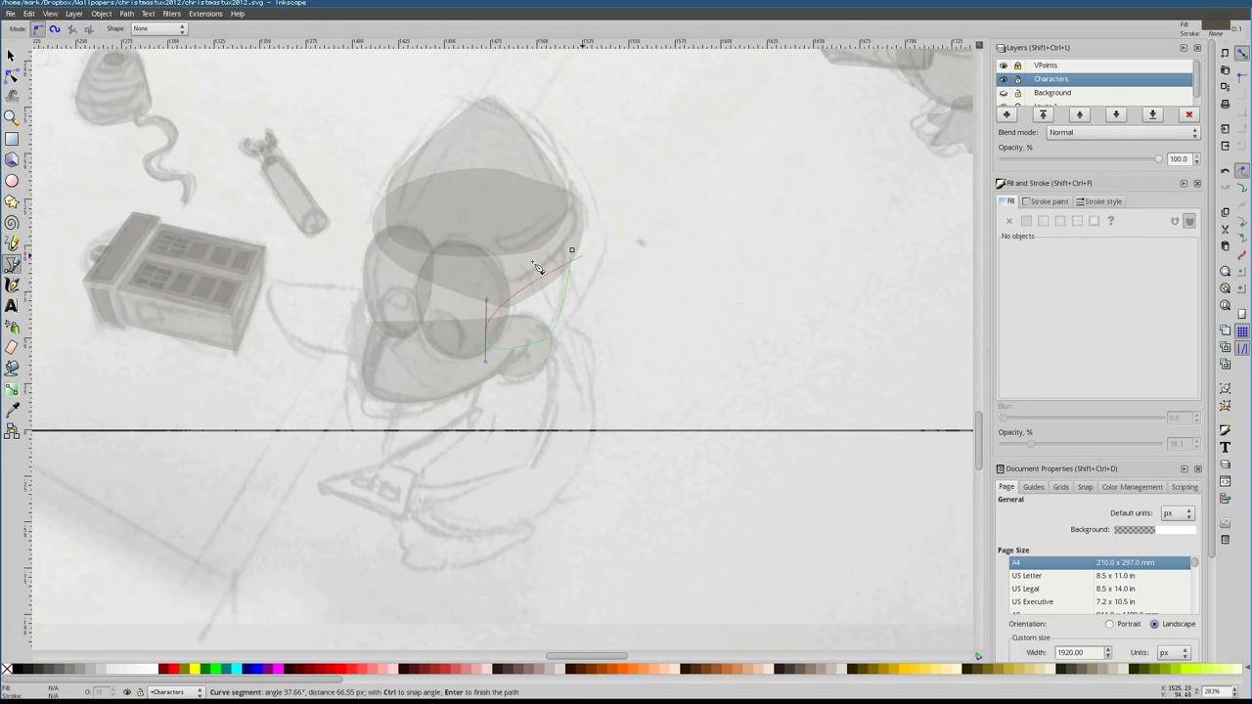
click(363, 286)
click(288, 287)
click(363, 286)
Trace the leg and a triangular foot, nudging one foot corner left
click(544, 357)
click(568, 438)
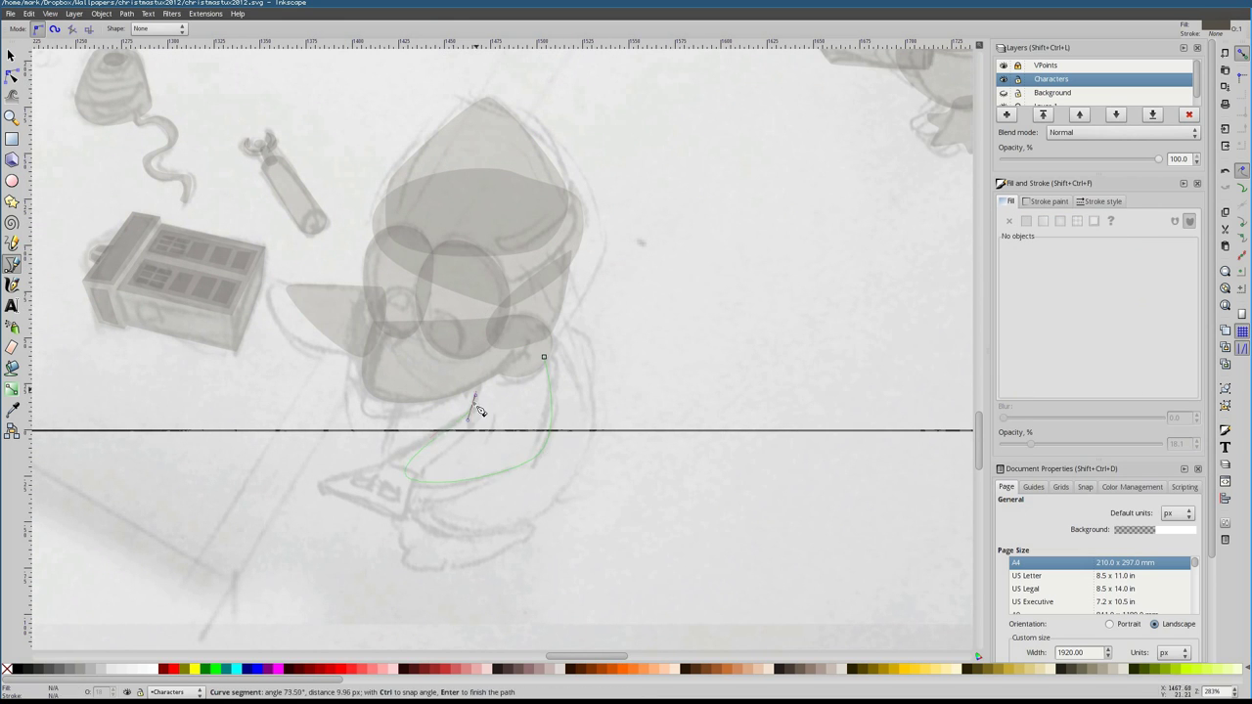
key(Return)
click(384, 459)
click(418, 479)
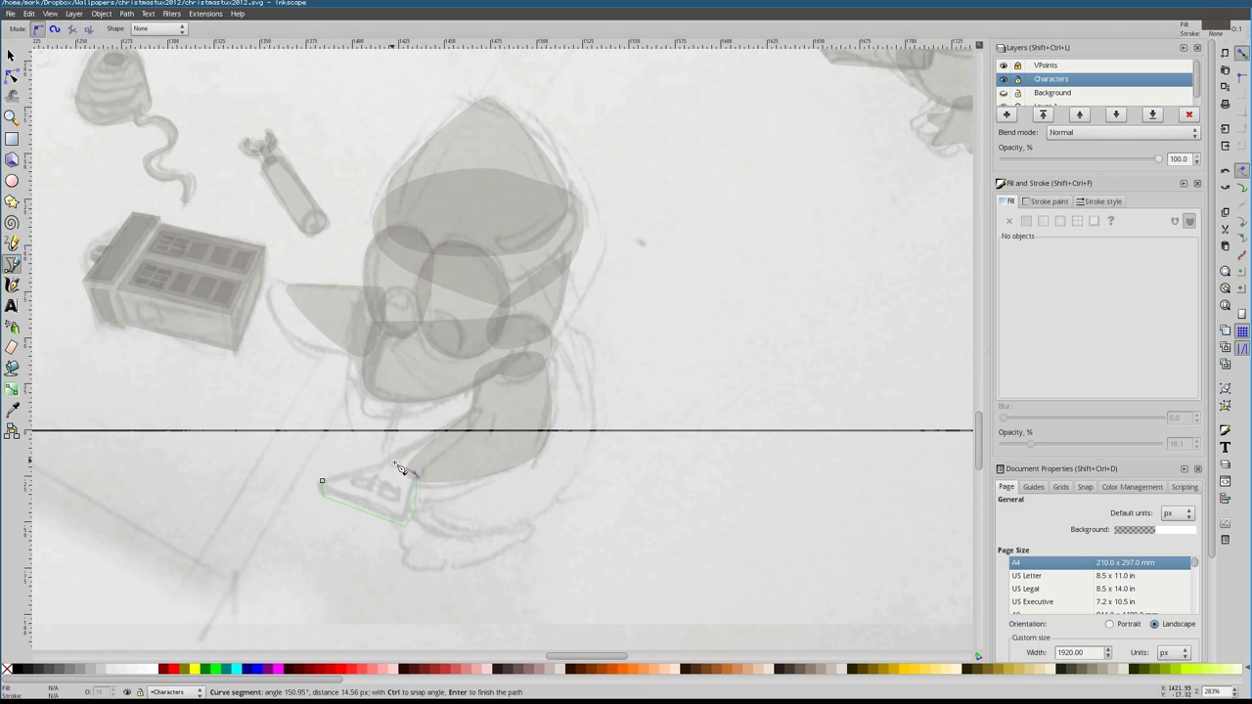
click(322, 482)
key(s)
key(n)
drag(397, 477, 386, 480)
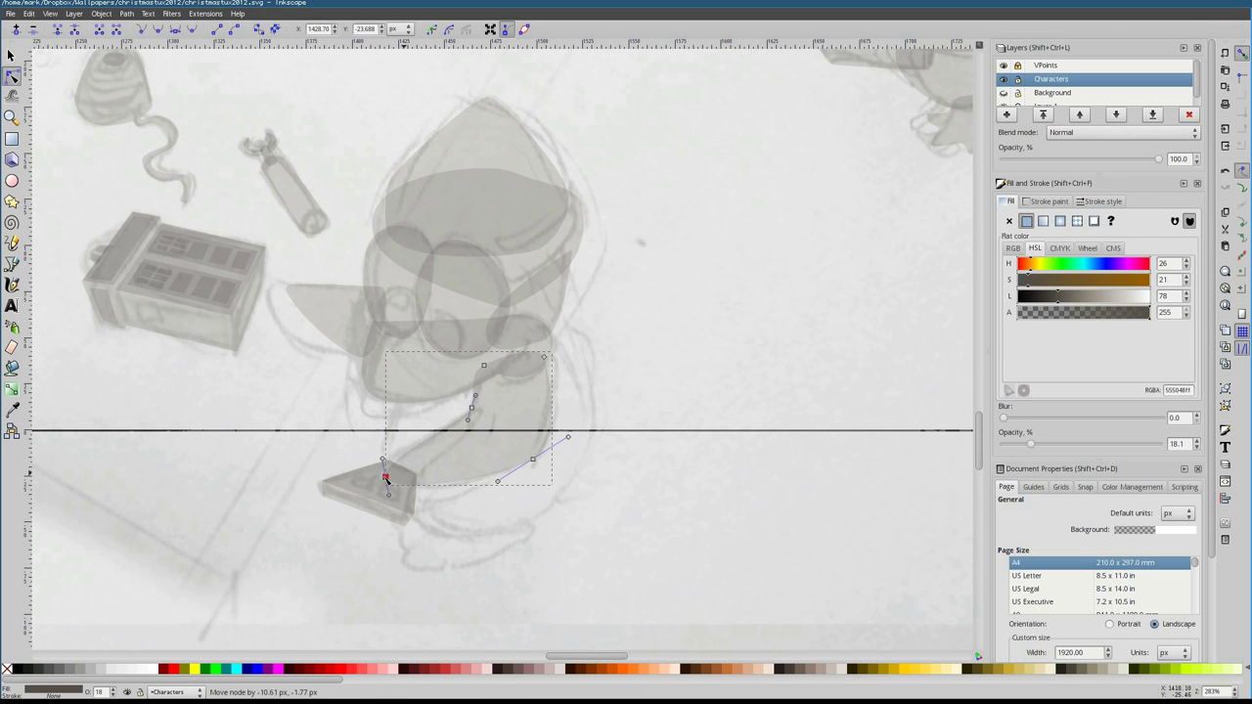
key(b)
Outline the lower body and add a small triangle at the foot
click(545, 335)
click(543, 523)
click(411, 523)
click(402, 405)
click(421, 323)
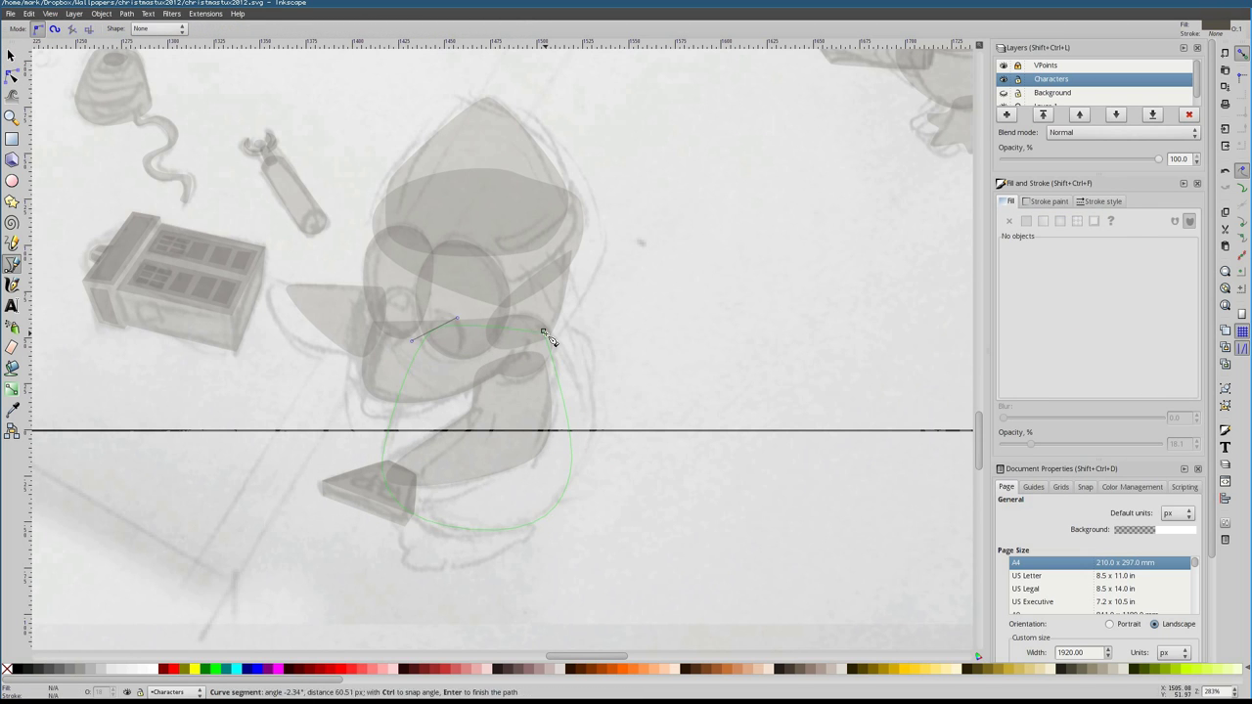
click(551, 343)
click(558, 436)
click(592, 472)
key(Return)
Close the bottom body shape and a small triangle at the lower edge
click(524, 522)
click(455, 569)
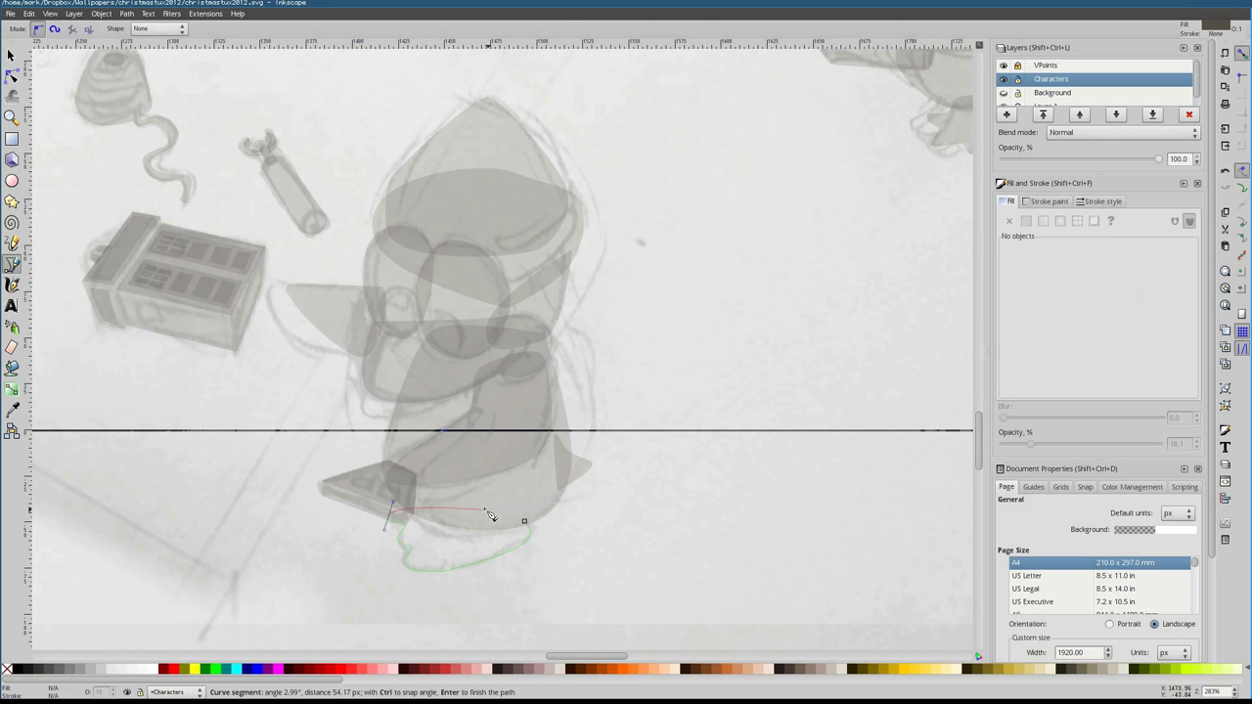
click(524, 521)
click(469, 473)
click(377, 382)
click(376, 476)
click(469, 474)
key(s)
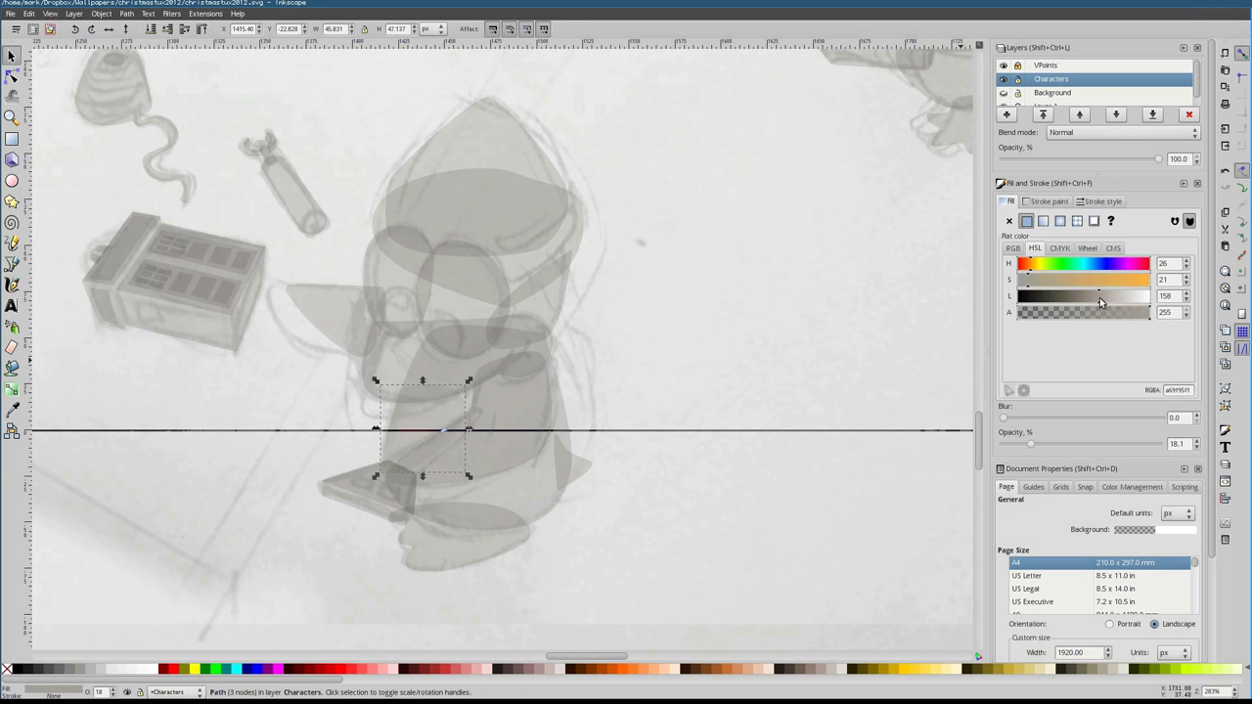
Begin an eye shape on the next character with the Bezier tool
scroll(589, 451, down, 5)
scroll(461, 307, up, 6)
key(b)
click(414, 336)
click(393, 264)
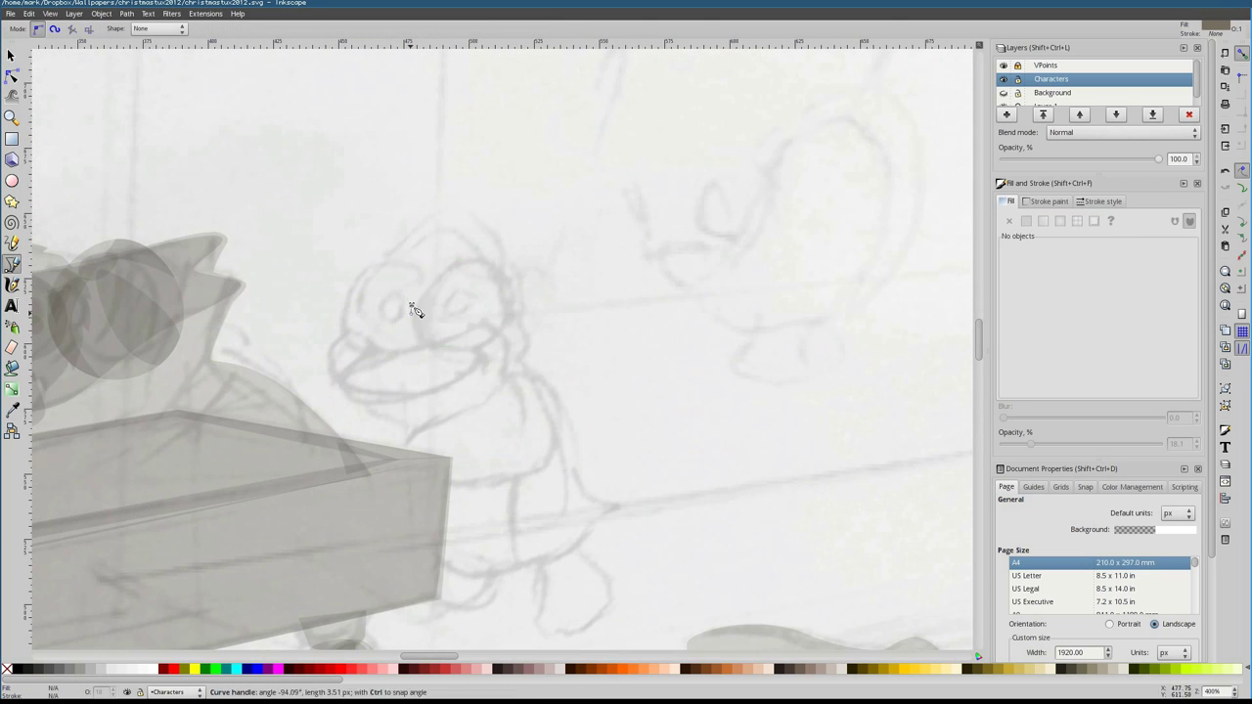
Draw the penguin's right and left eye shapes, reshaping the left eye to match the sketch
drag(416, 311, 391, 405)
key(Return)
drag(418, 290, 329, 316)
click(351, 305)
key(F2)
click(415, 316)
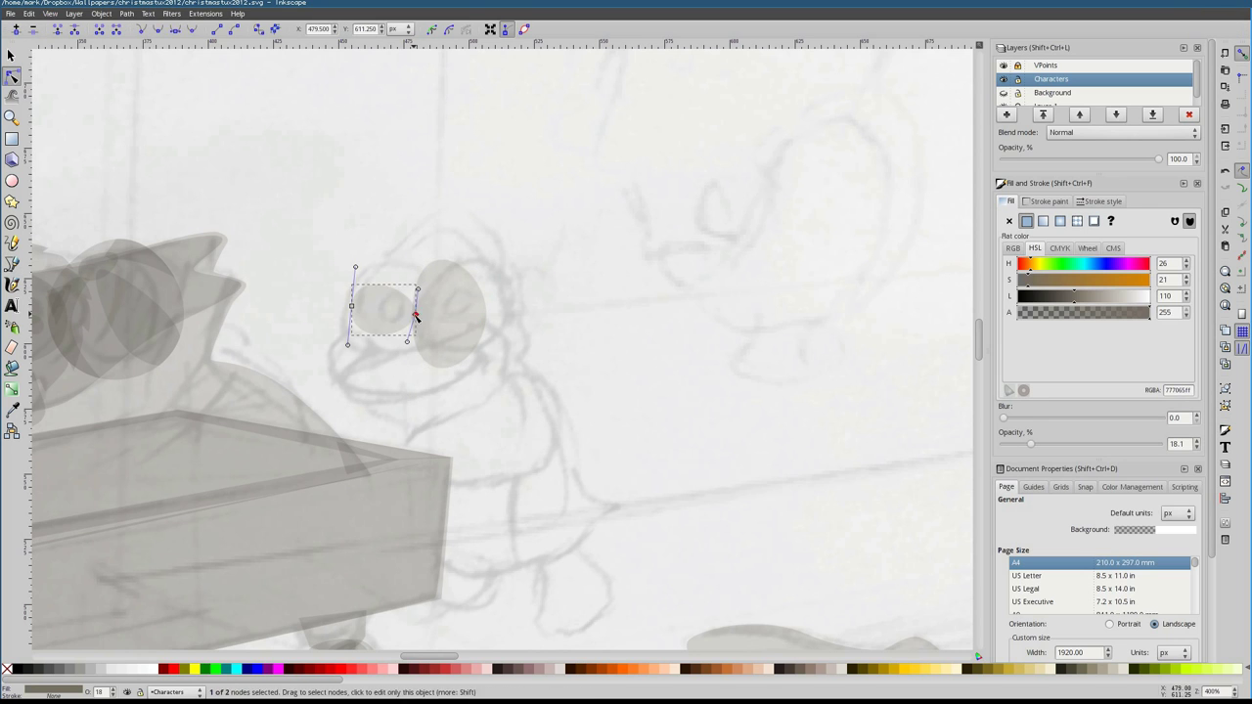
drag(416, 316, 428, 222)
drag(347, 345, 346, 358)
key(b)
Trace the curved beak below the eyes and pull its bottom node lower
click(410, 328)
drag(478, 327, 500, 335)
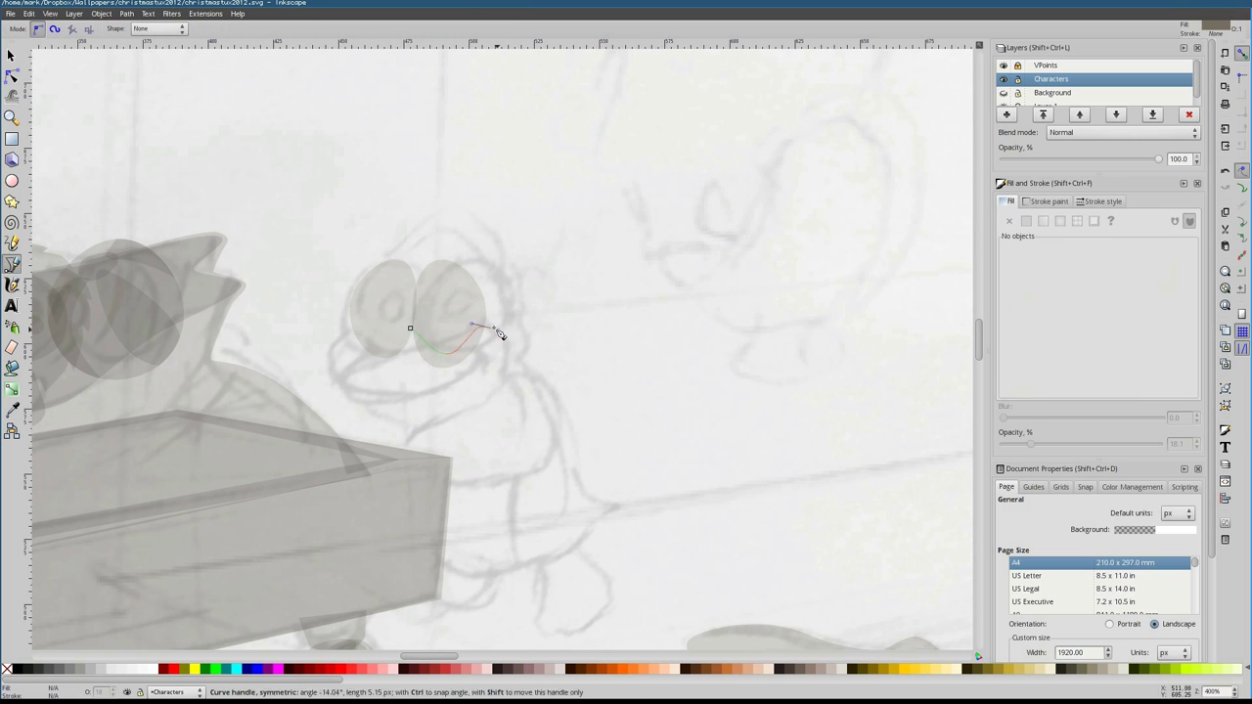
click(414, 336)
key(F2)
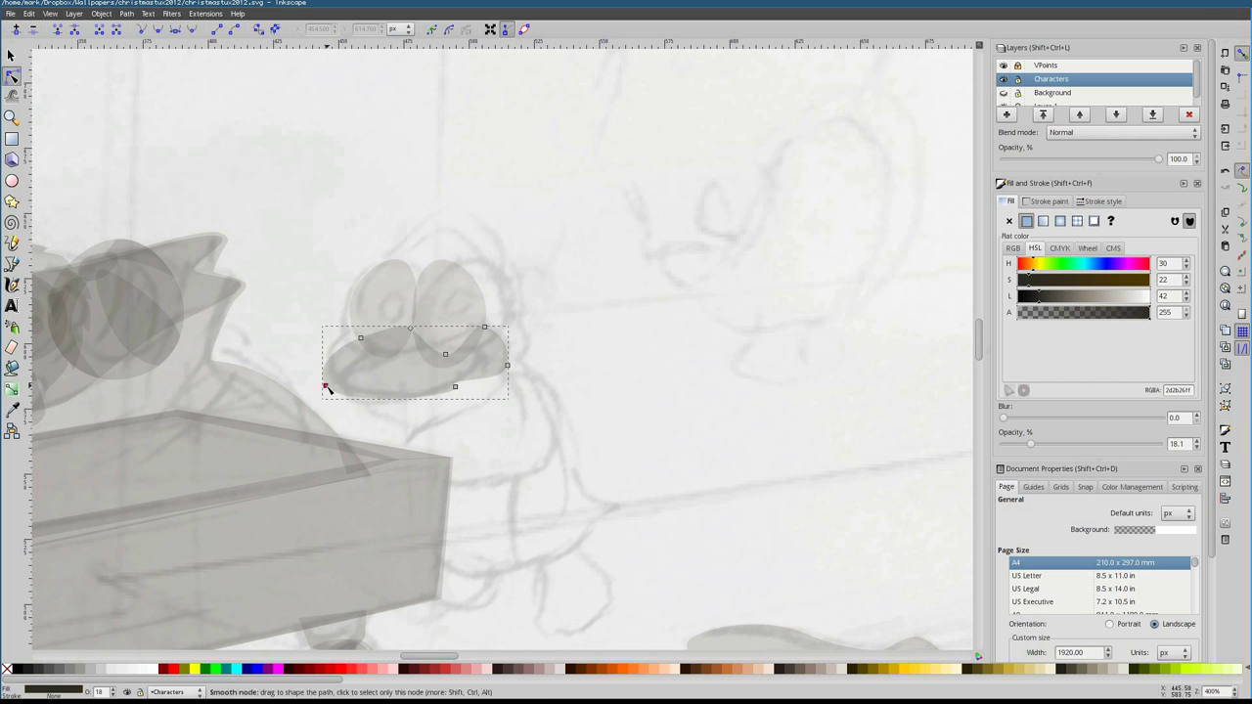
drag(468, 382, 471, 391)
key(b)
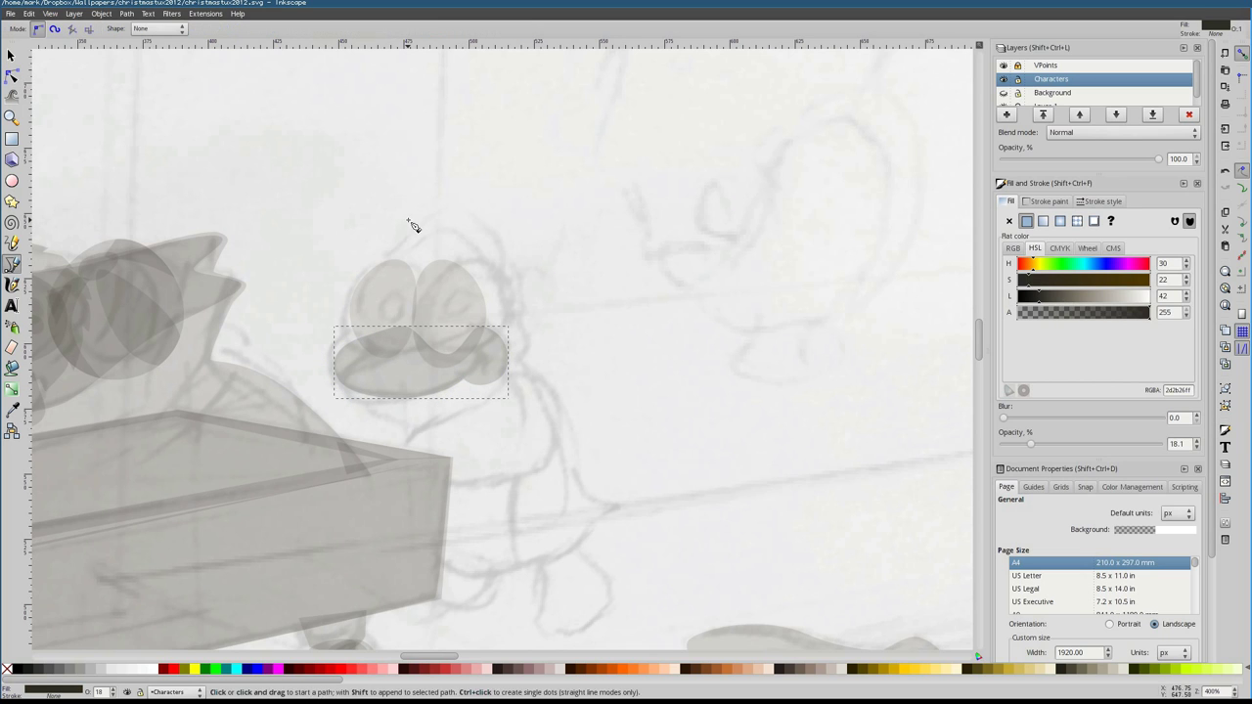
key(Escape)
click(379, 268)
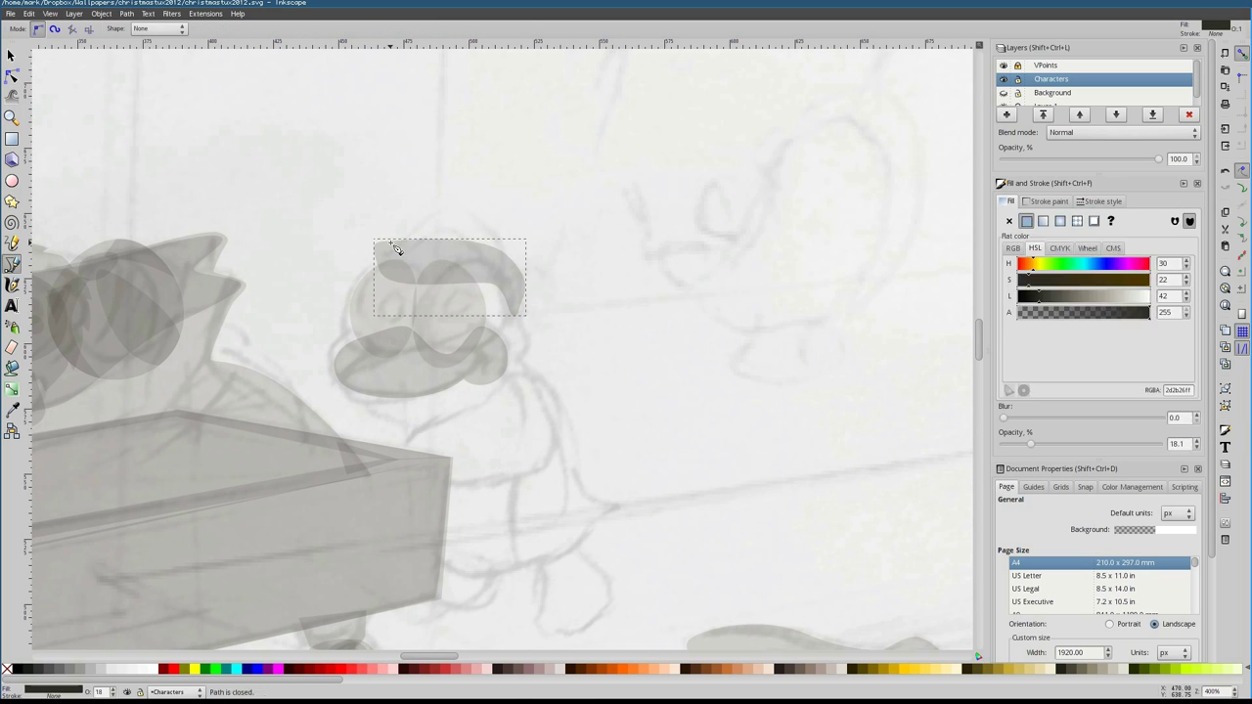
Add the pointed hat, the filled arm, and a small shape at the cart edge
click(385, 246)
click(385, 246)
click(503, 372)
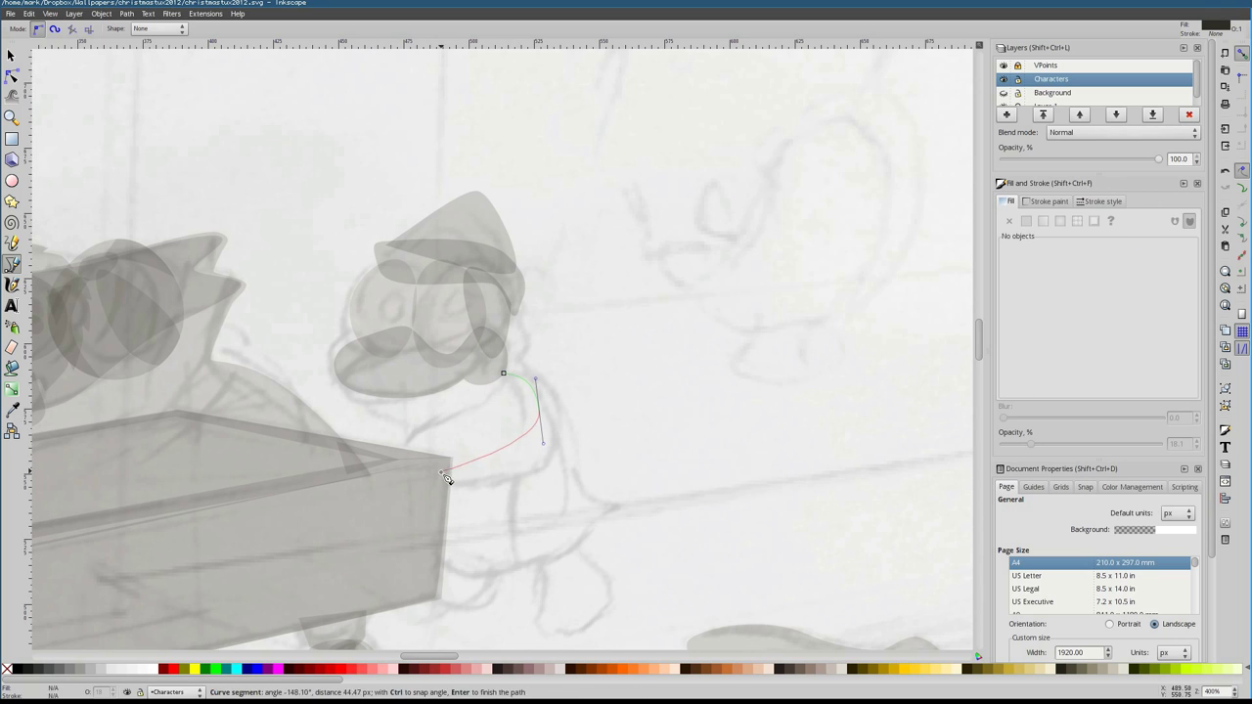
click(446, 477)
click(503, 373)
click(379, 445)
double_click(391, 465)
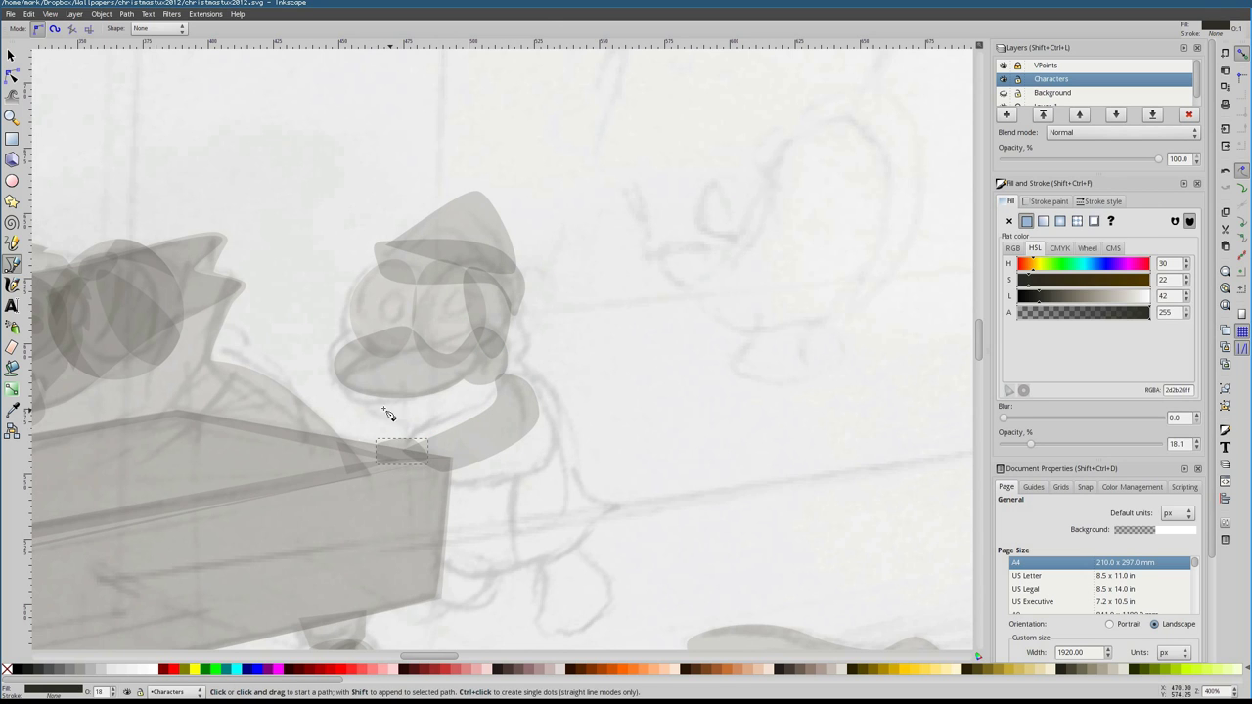
key(Escape)
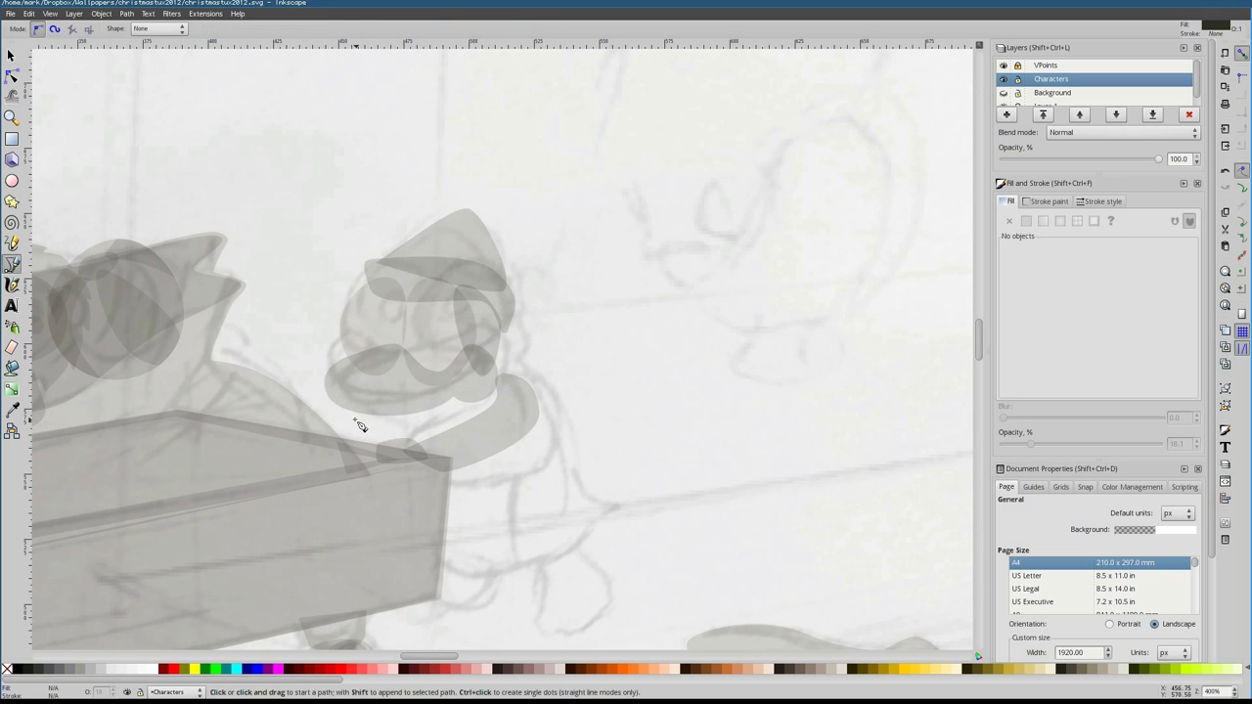
key(Escape)
Draw the large body arc, a shape over the head, and small shapes near the feet
drag(416, 402, 384, 489)
click(583, 562)
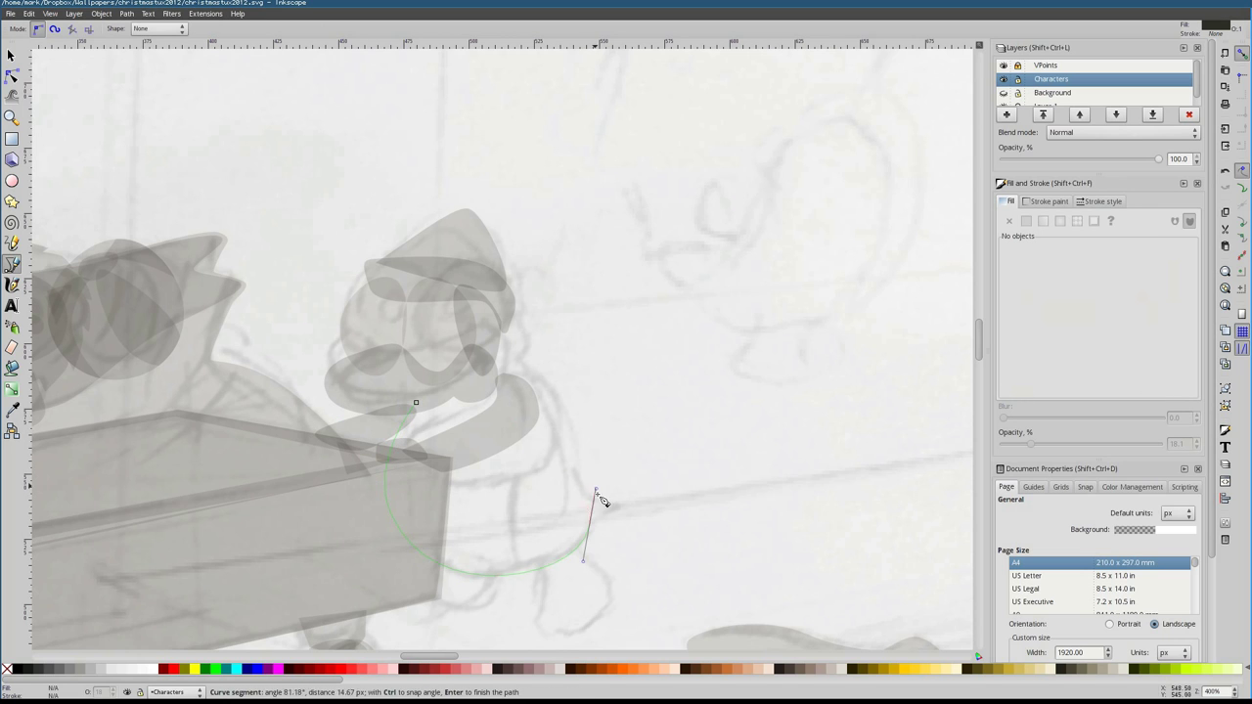
click(417, 404)
drag(483, 393, 561, 595)
click(483, 393)
click(585, 520)
click(583, 536)
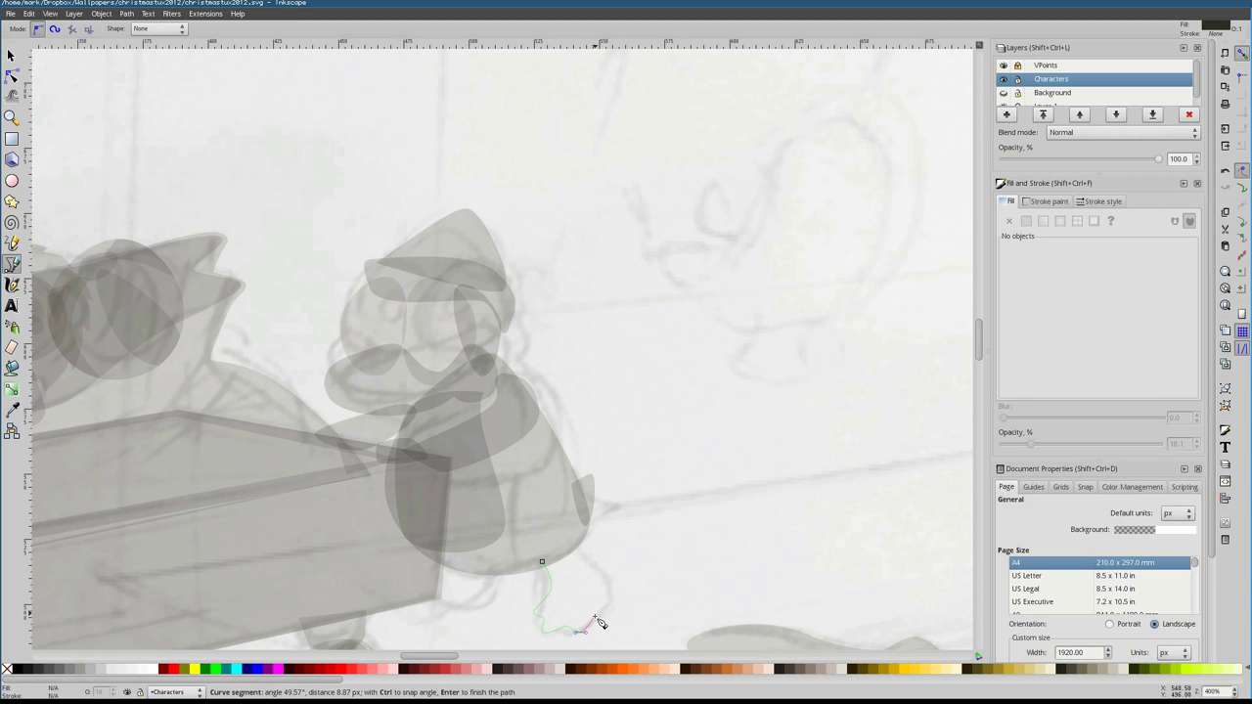
click(541, 562)
Trace another curved foot shape and finish the path
key(n)
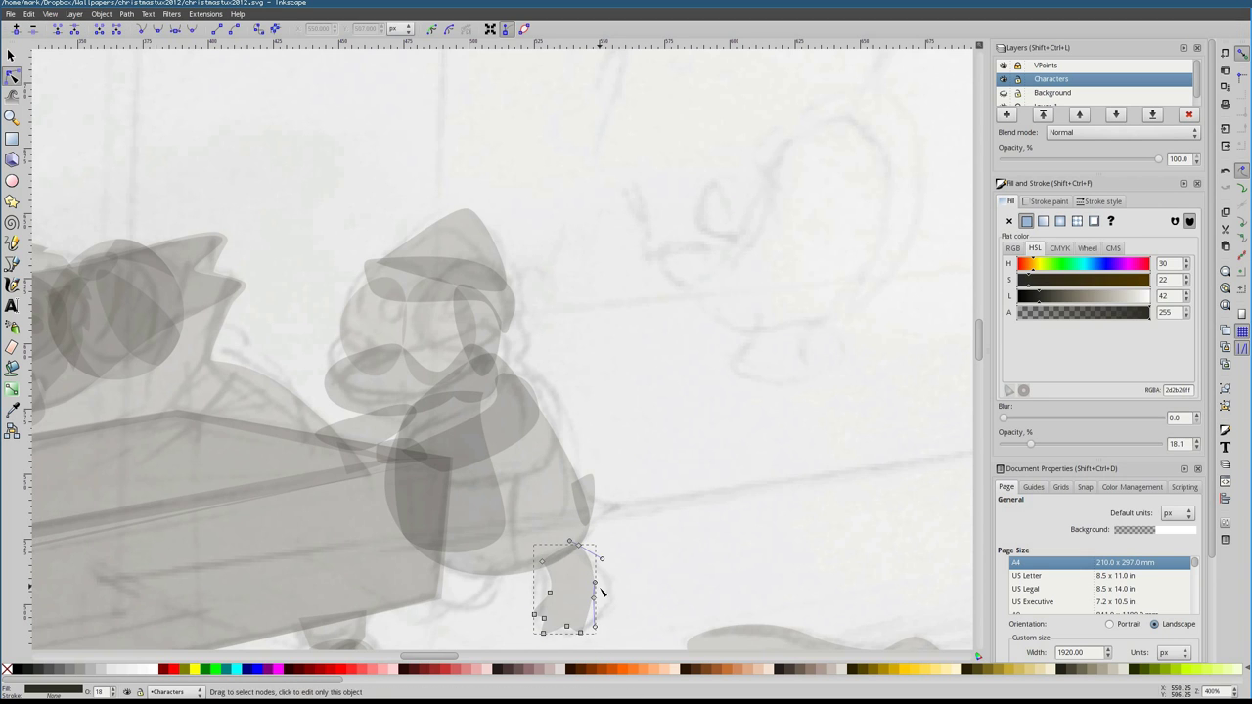
scroll(590, 559, up, 4)
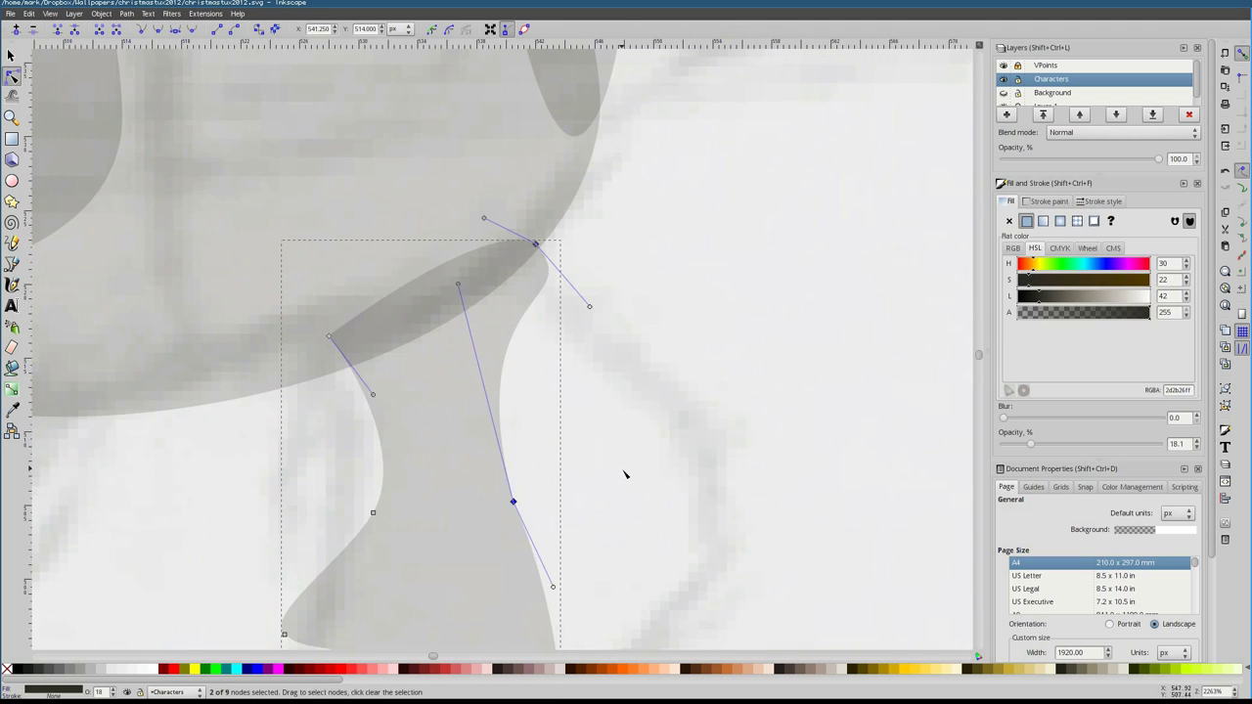
key(b)
click(338, 402)
drag(495, 469, 539, 462)
click(584, 314)
key(Return)
Zoom between the whole drawing and the new shape to review the penguin's blocking
key(n)
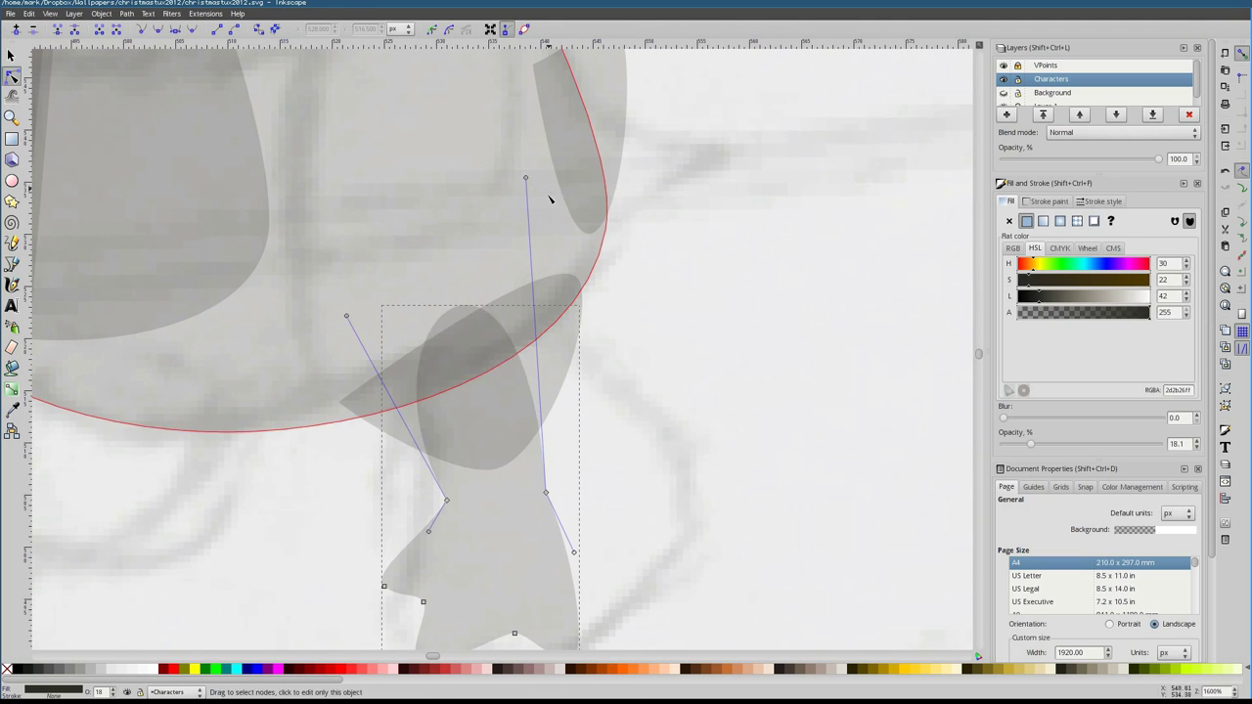
key(1)
key(3)
scroll(593, 308, left, 3)
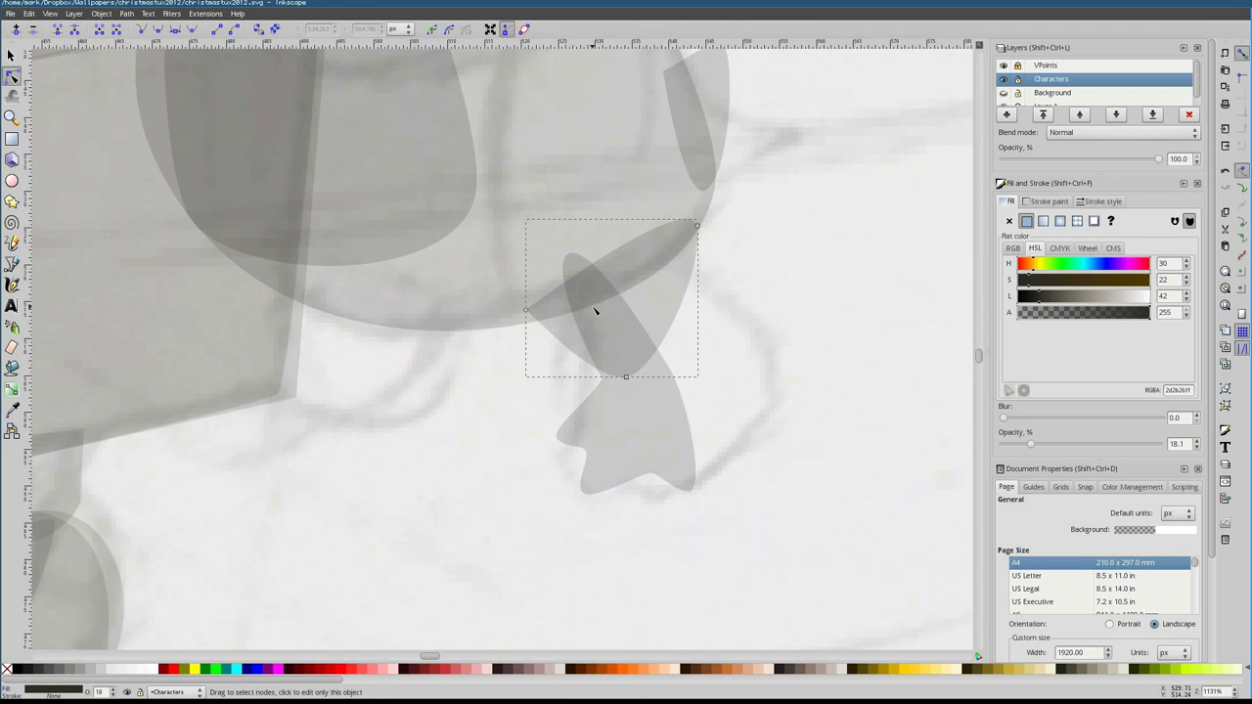
key(Escape)
key(1)
click(479, 274)
key(Escape)
scroll(566, 421, up, 4)
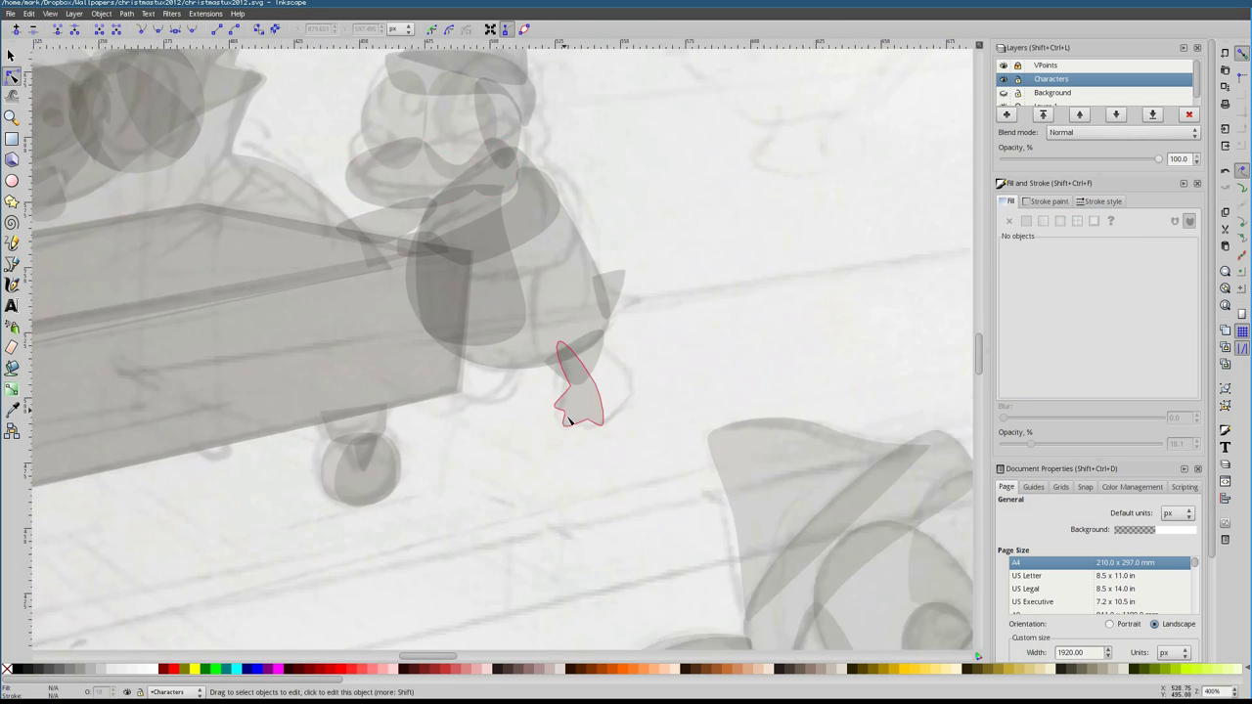
Trace a closed, curved grey blocking shape over the penguin's hand
scroll(460, 391, up, 2)
key(b)
click(434, 378)
drag(522, 340, 530, 347)
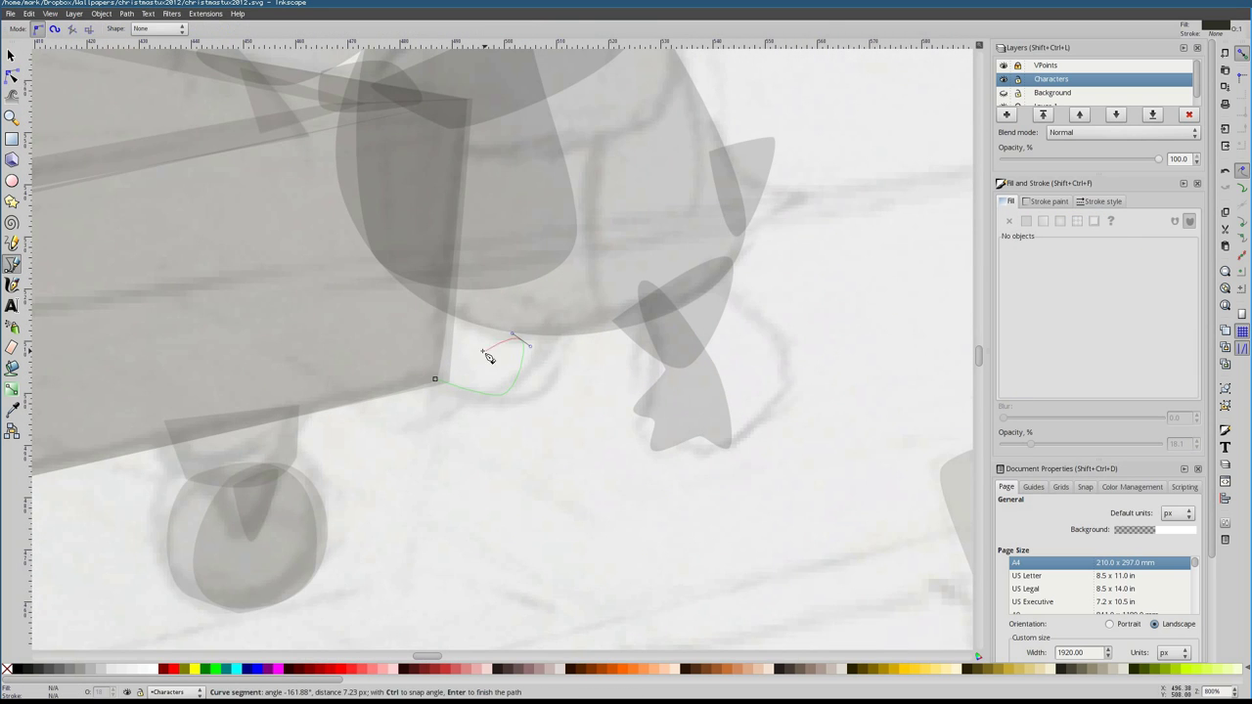
click(435, 381)
scroll(480, 336, down, 1)
key(1)
key(Escape)
key(s)
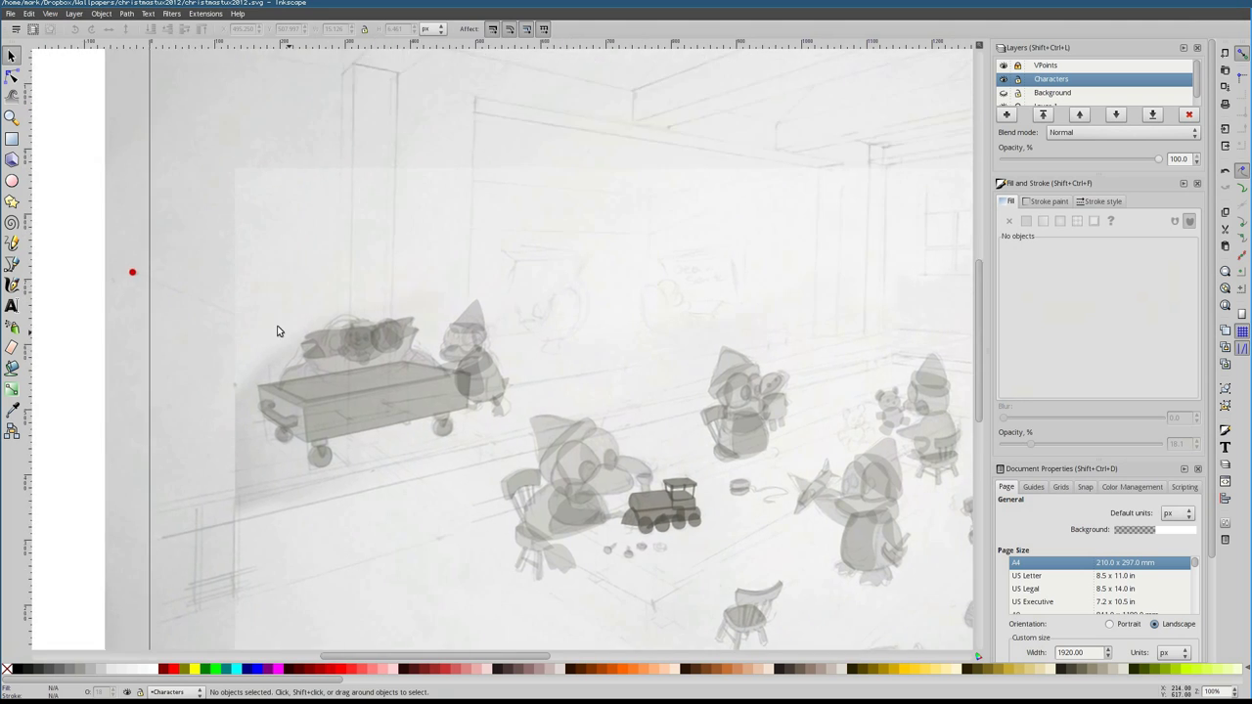
Block in the toys in the cart with a closed grey shape
scroll(277, 332, up, 4)
key(b)
click(363, 392)
click(506, 342)
click(362, 390)
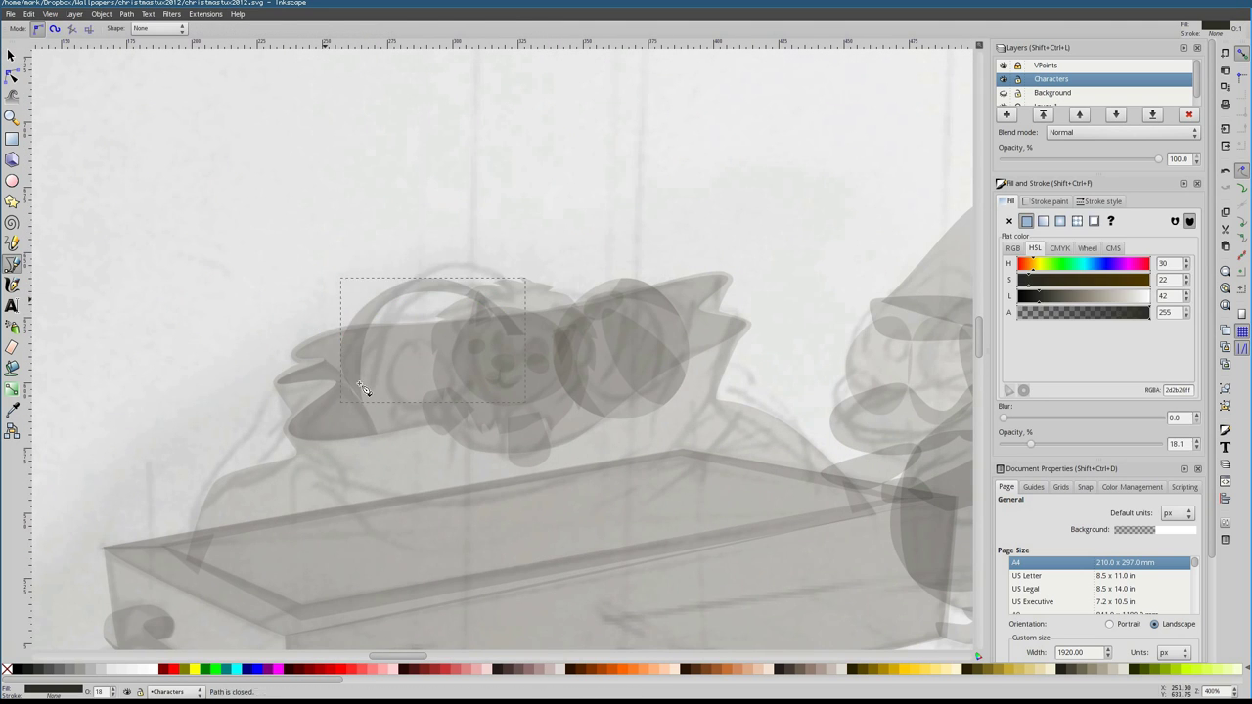
key(s)
key(Escape)
scroll(603, 304, down, 6)
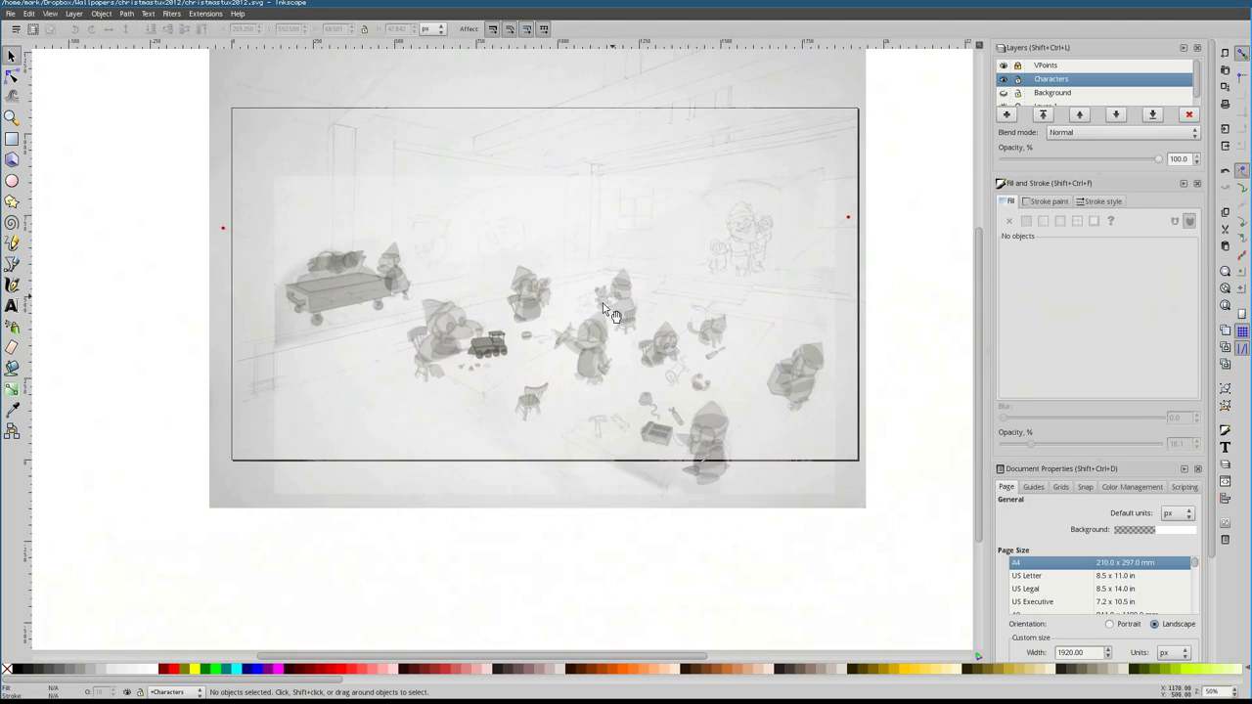
scroll(602, 303, up, 5)
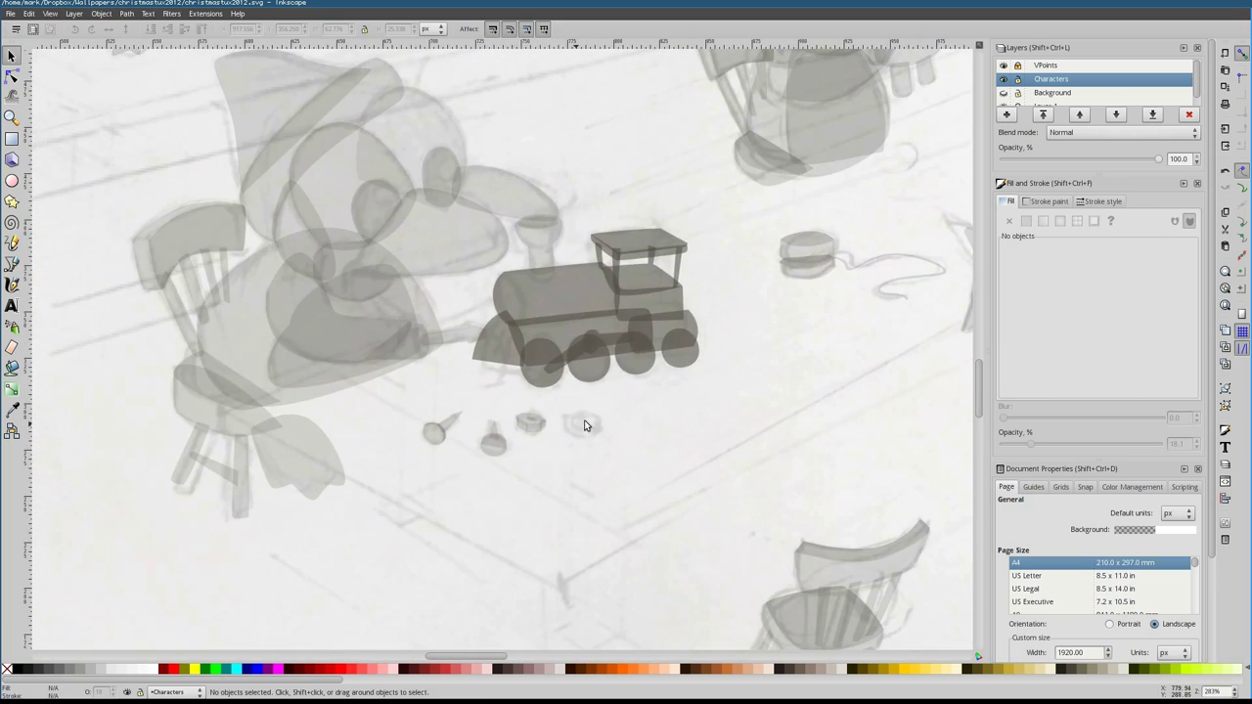
Select the small nut shape and toggle its rotation handles
click(584, 425)
scroll(577, 406, up, 2)
click(597, 396)
key(Escape)
scroll(463, 396, down, 5)
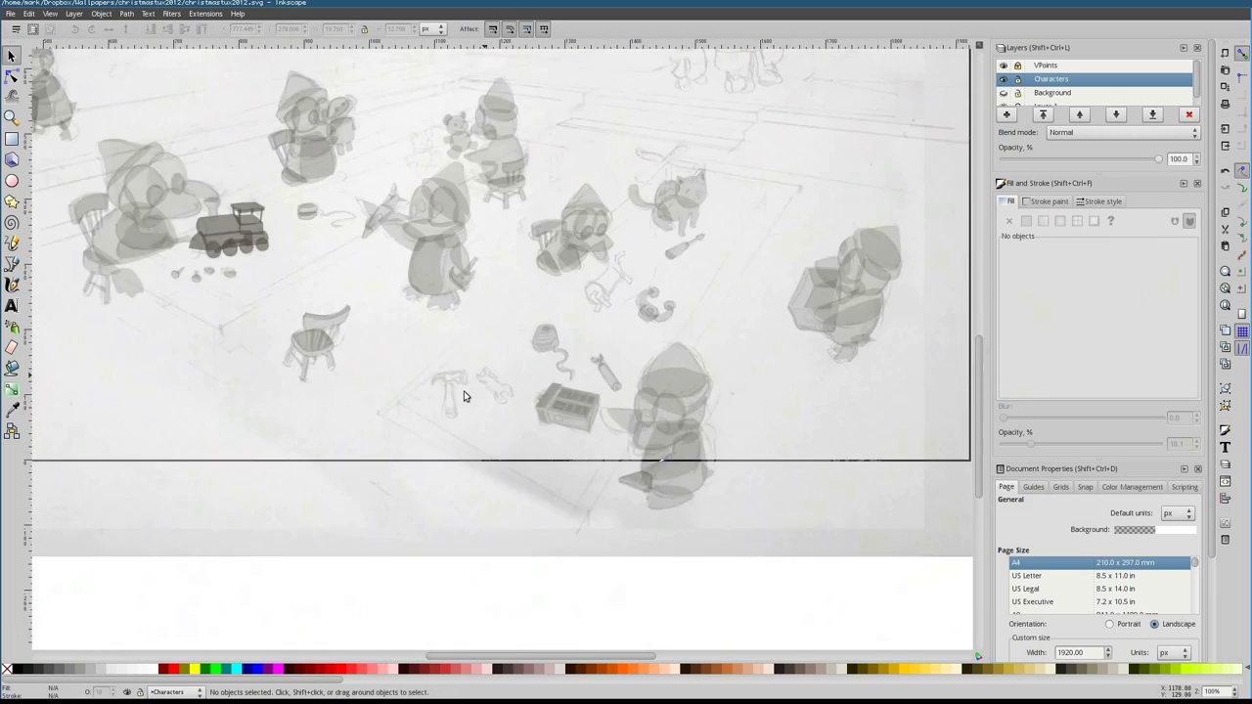
scroll(479, 416, up, 3)
Trace the hammer handle as a closed four-corner grey shape
key(b)
scroll(411, 481, up, 2)
click(397, 411)
click(445, 411)
click(461, 590)
click(388, 587)
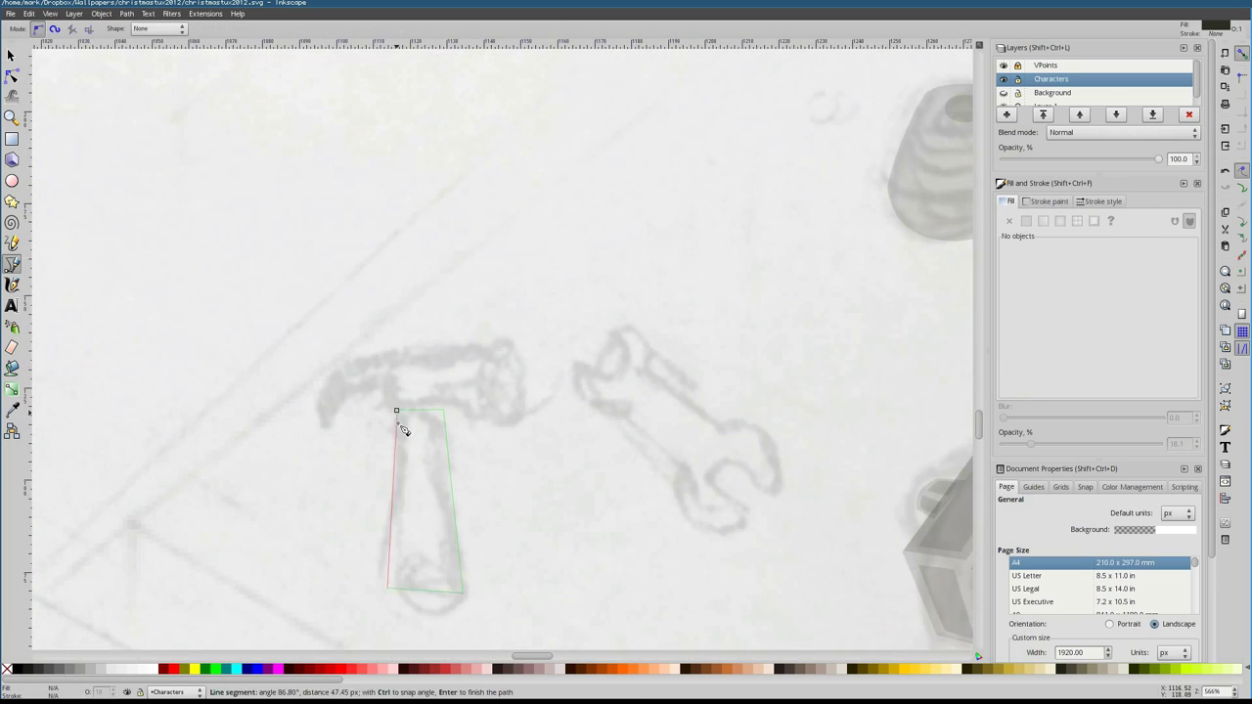
click(396, 411)
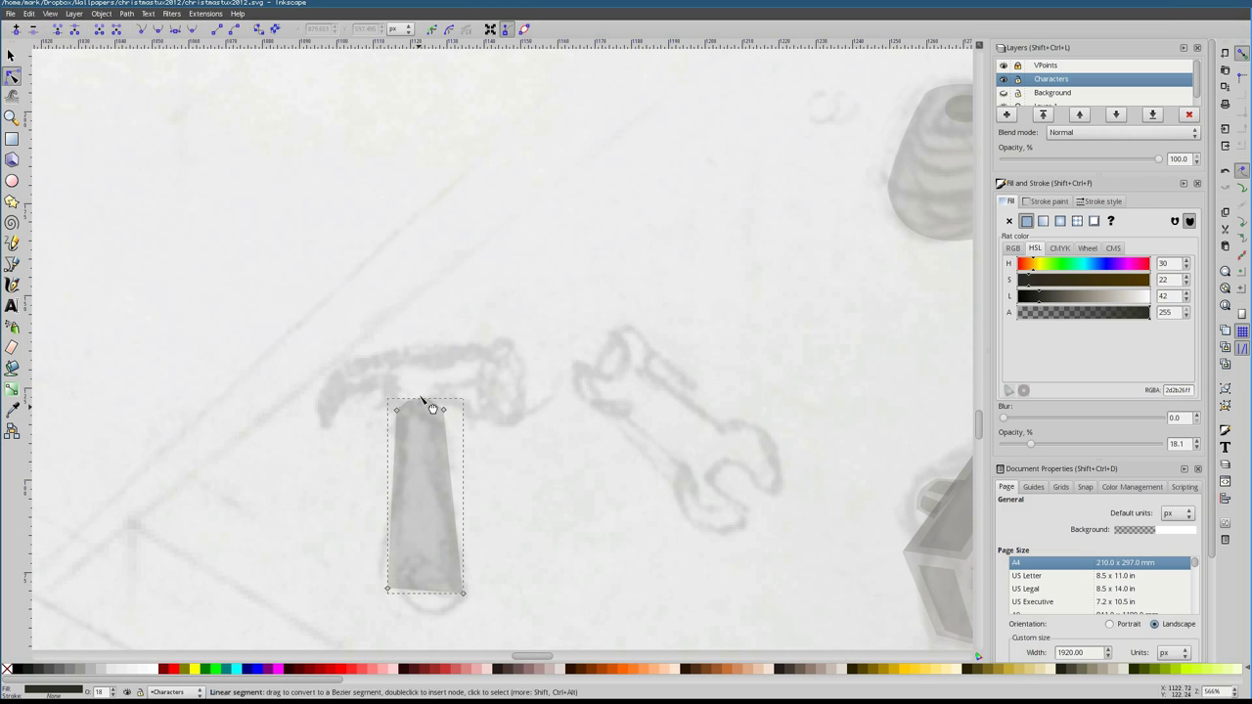
Add the hammer head pieces: a curved head shape, an end disc and the cross-piece
drag(503, 423, 518, 466)
drag(524, 362, 534, 396)
click(504, 422)
key(n)
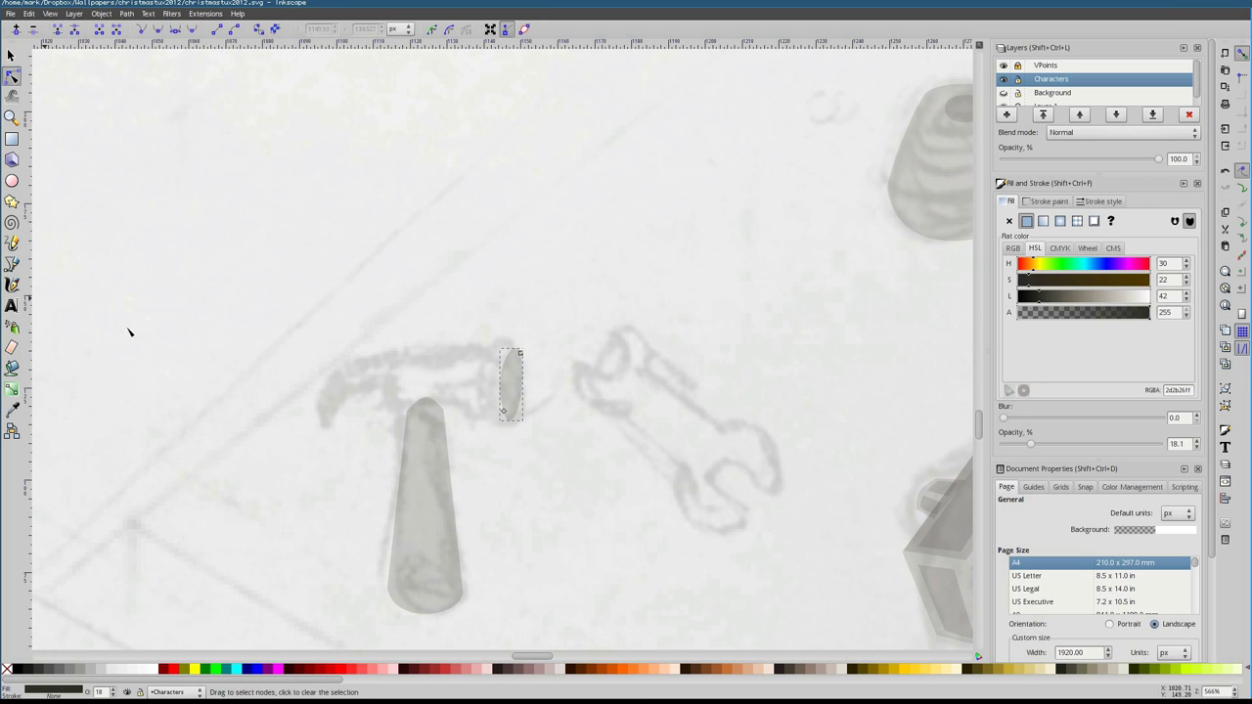
key(b)
click(509, 420)
drag(498, 336, 497, 338)
click(509, 420)
click(477, 403)
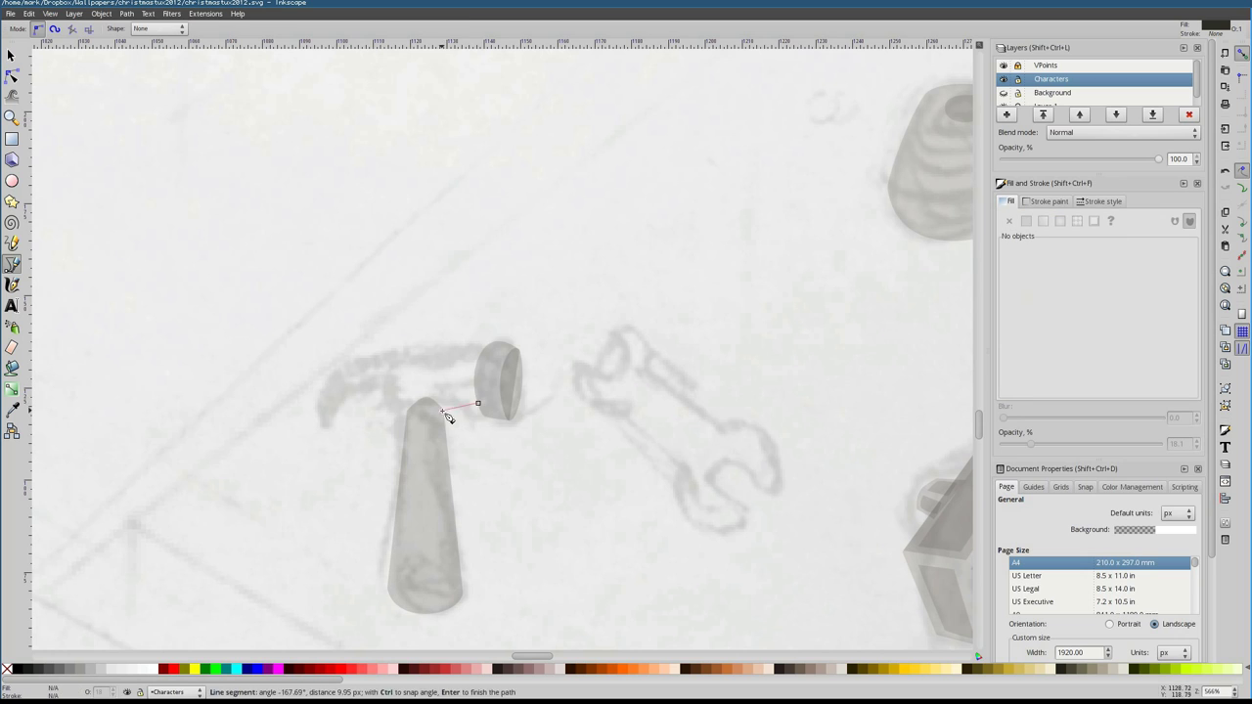
key(Return)
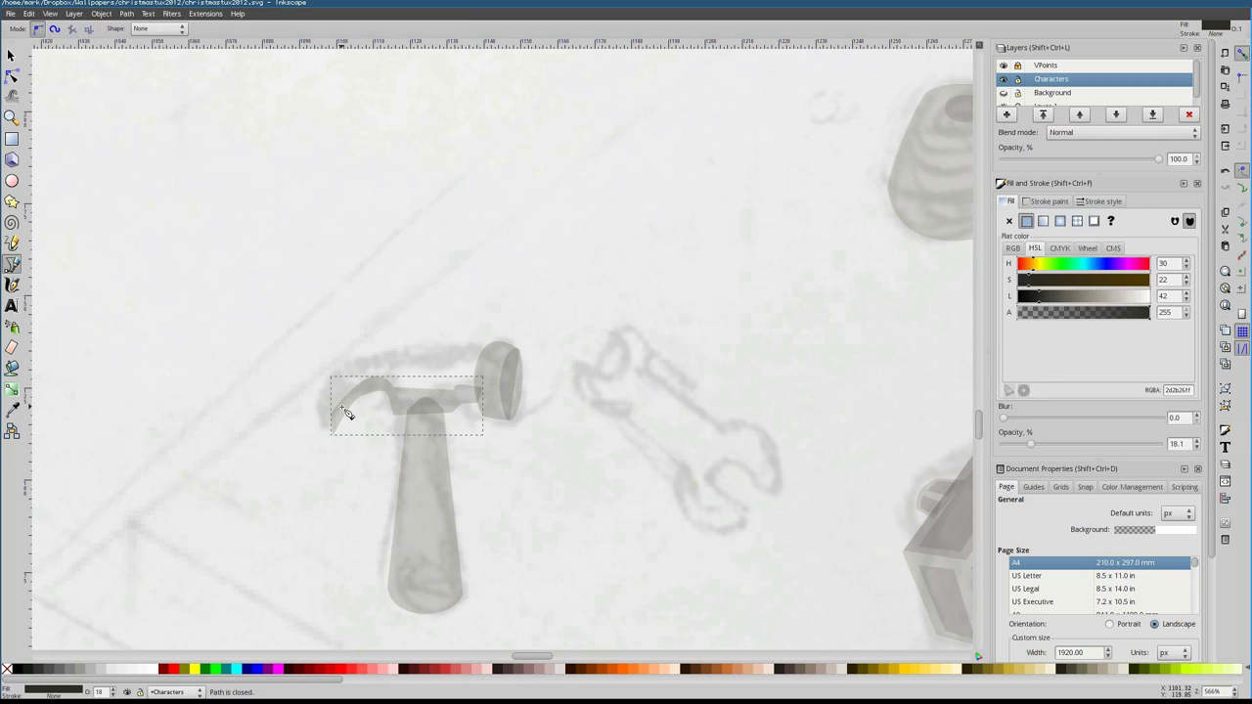
Trace the claw side of the hammer head as a closed shape
click(323, 401)
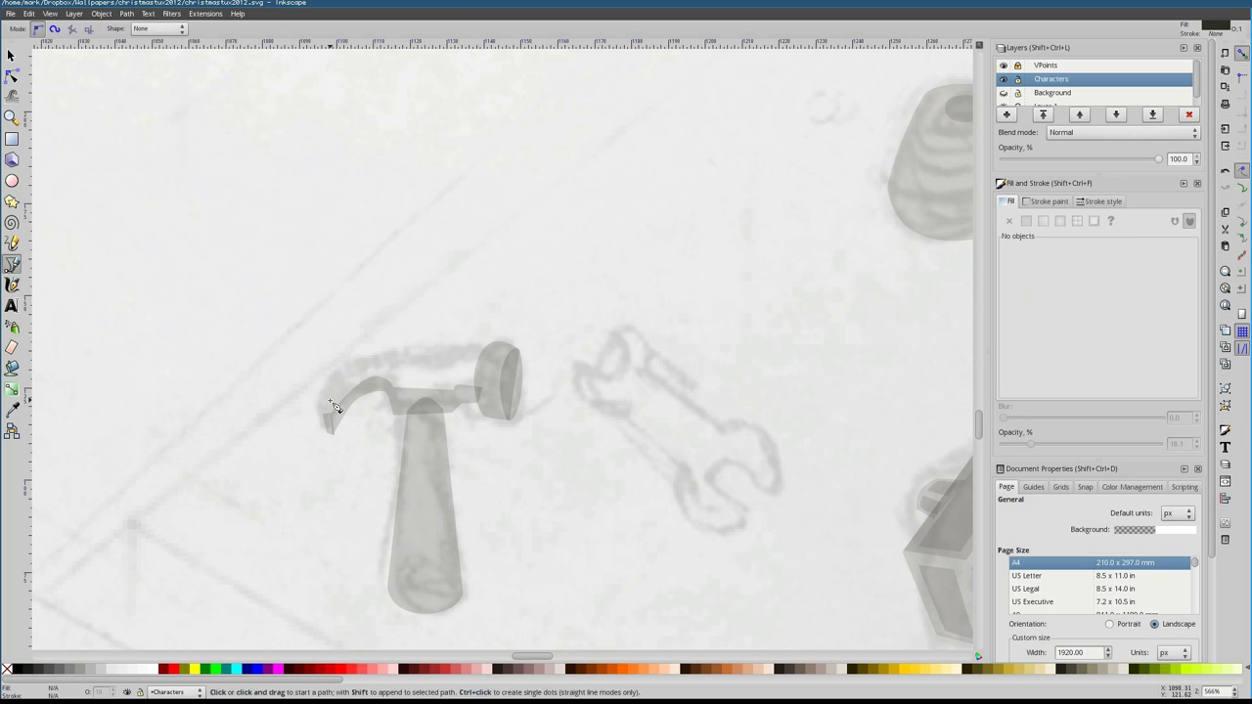
click(329, 403)
key(n)
scroll(323, 367, up, 2)
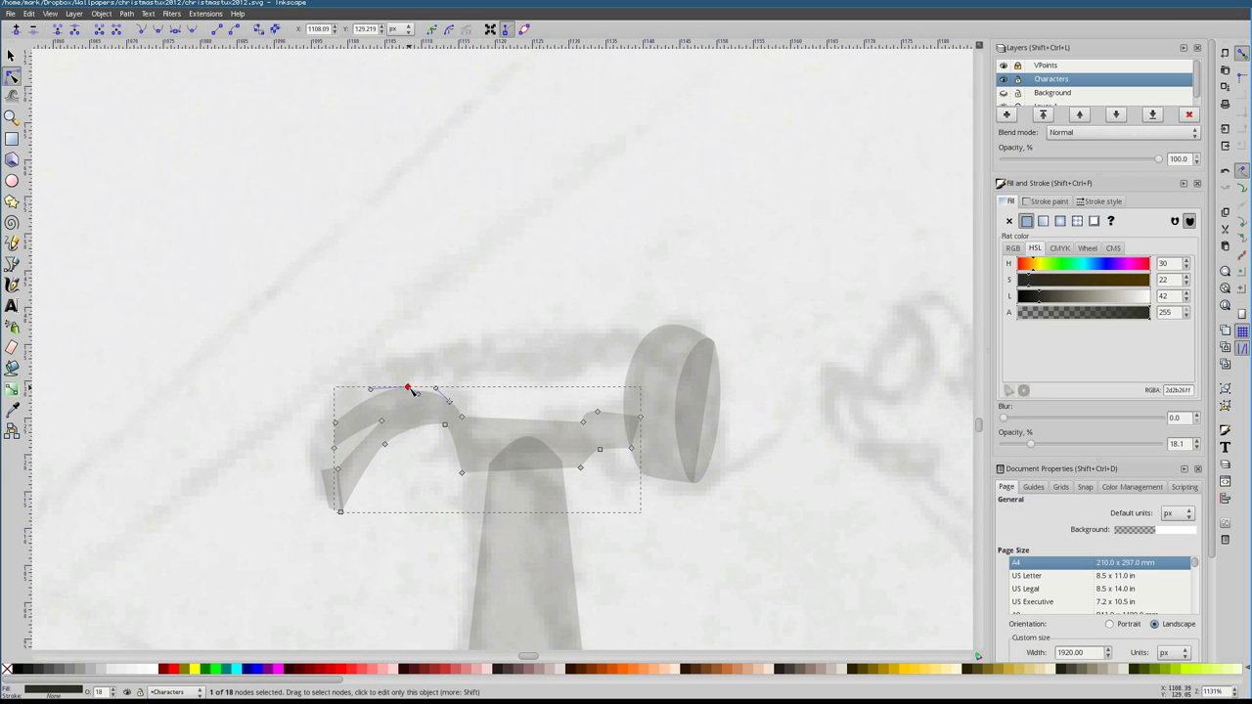
key(Escape)
key(Escape)
Trace and close the hammer head's top outline, curving its top edge
key(b)
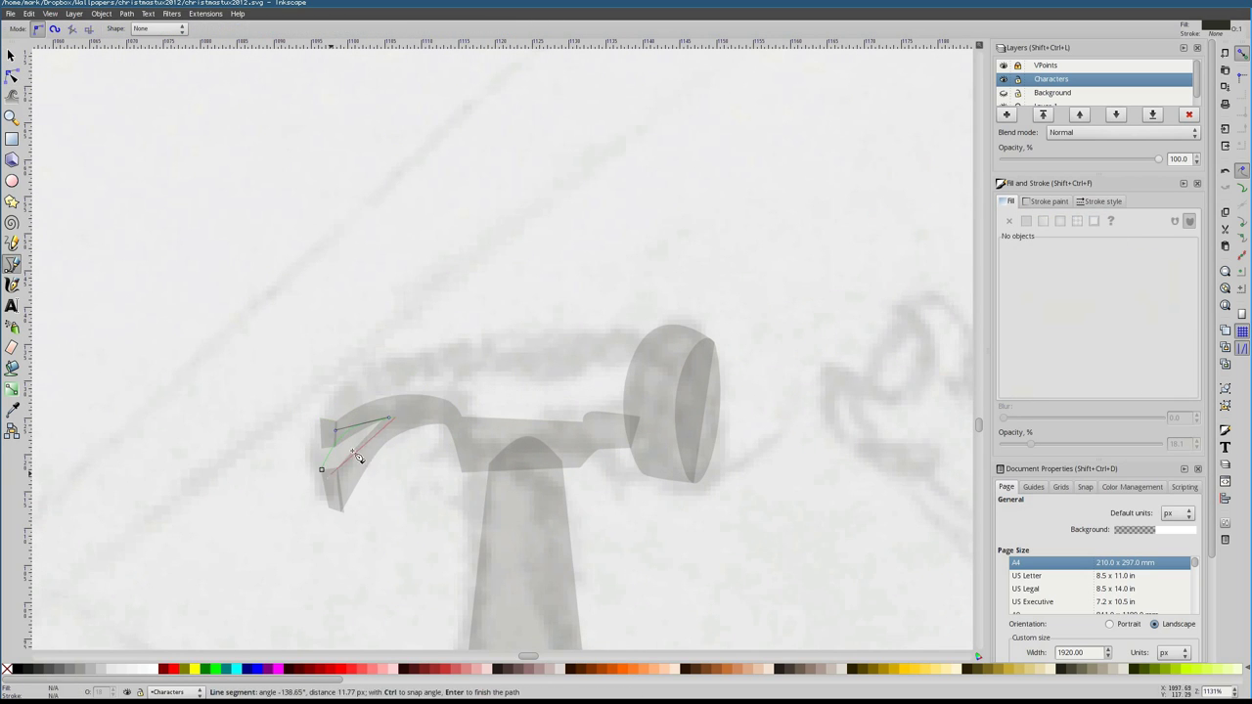
click(324, 422)
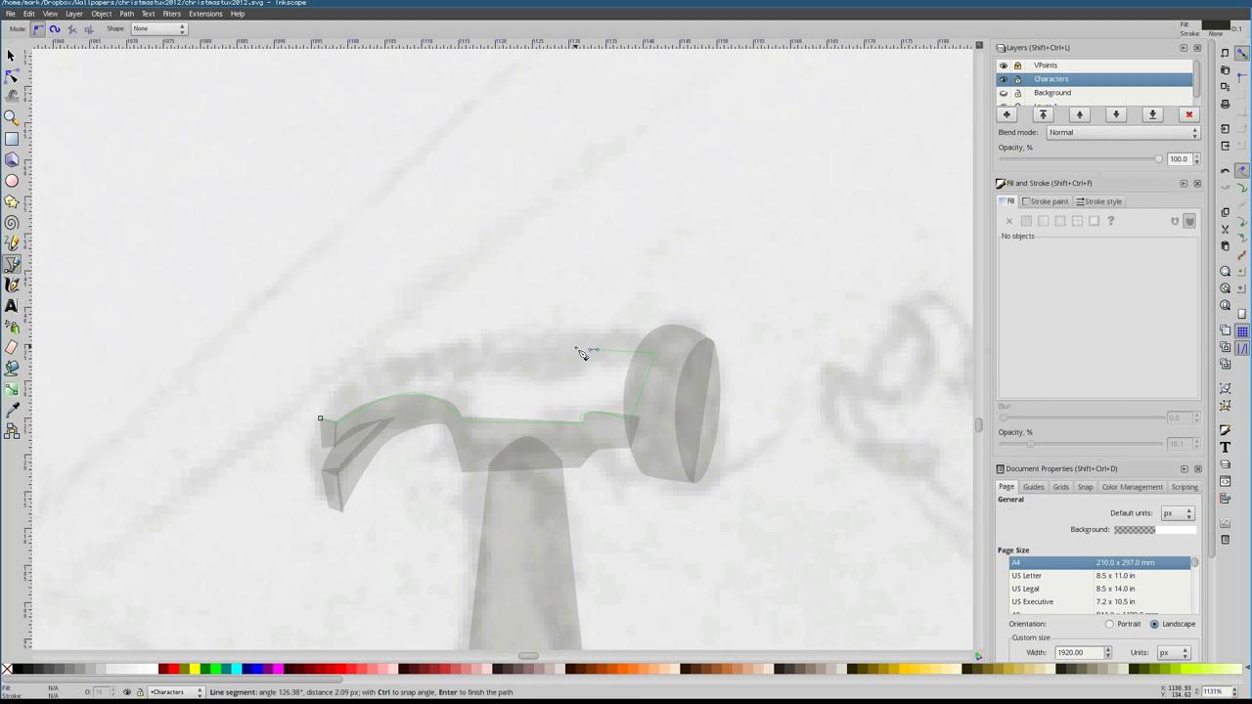
click(320, 419)
key(n)
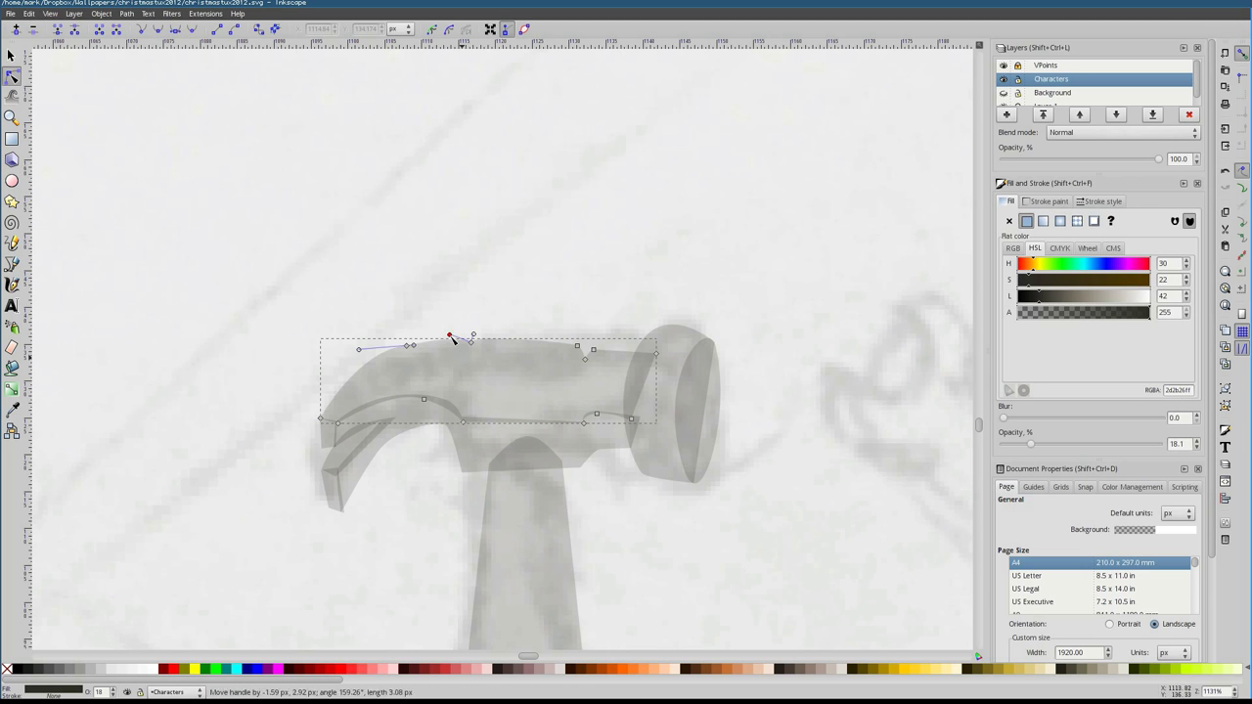
drag(452, 338, 454, 340)
Pull the claw path's upper edge into a higher curve and nudge a claw node
click(440, 405)
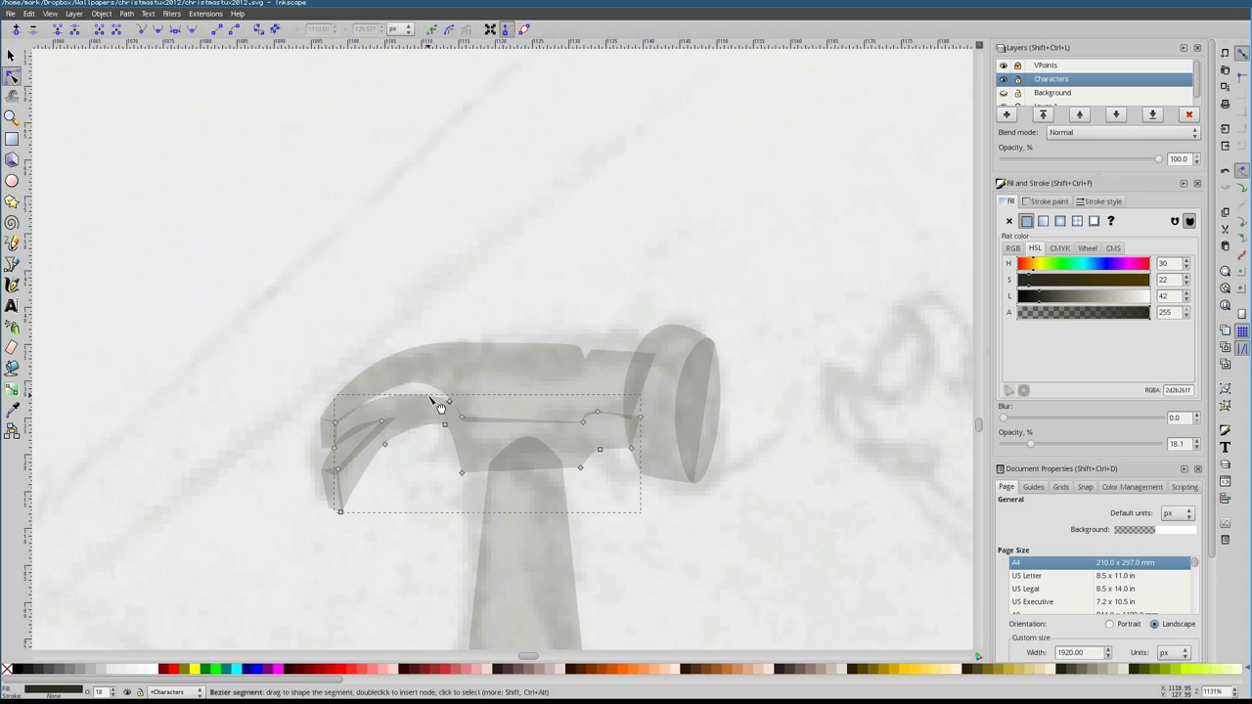
drag(440, 406, 442, 353)
click(385, 419)
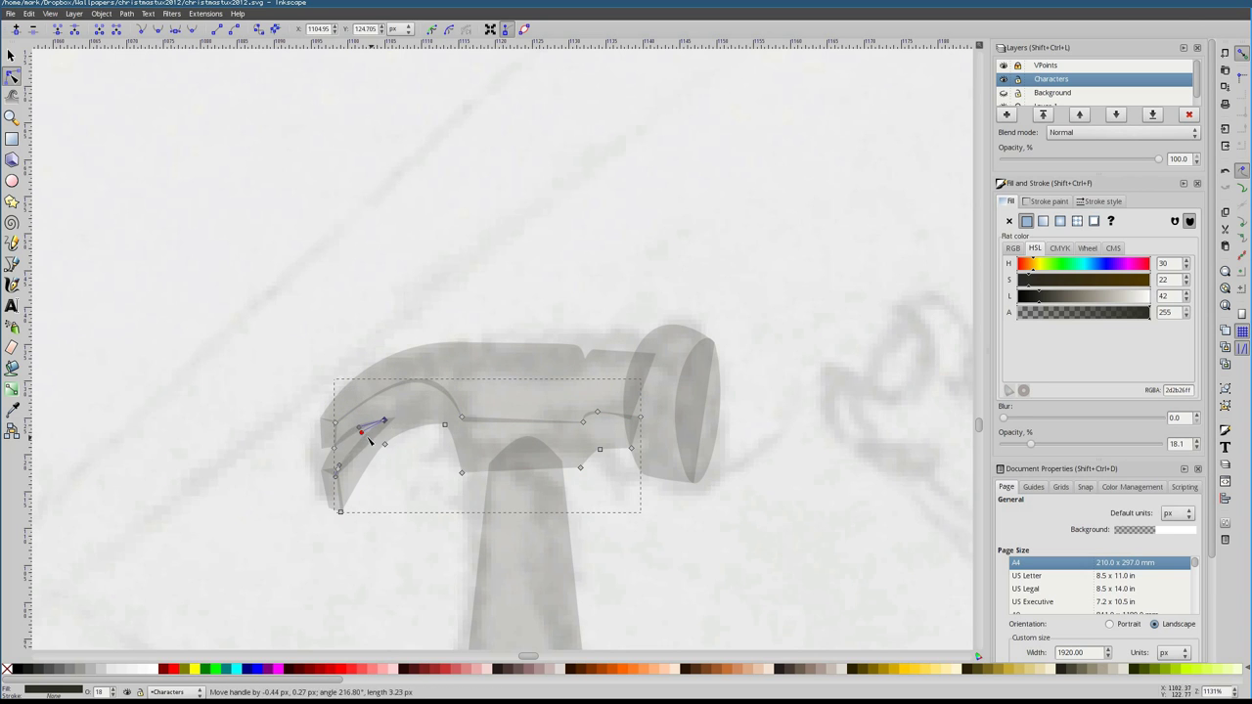
key(Escape)
Begin tracing the wrench outline beside the hammer
key(b)
key(5)
scroll(651, 441, up, 5)
click(568, 375)
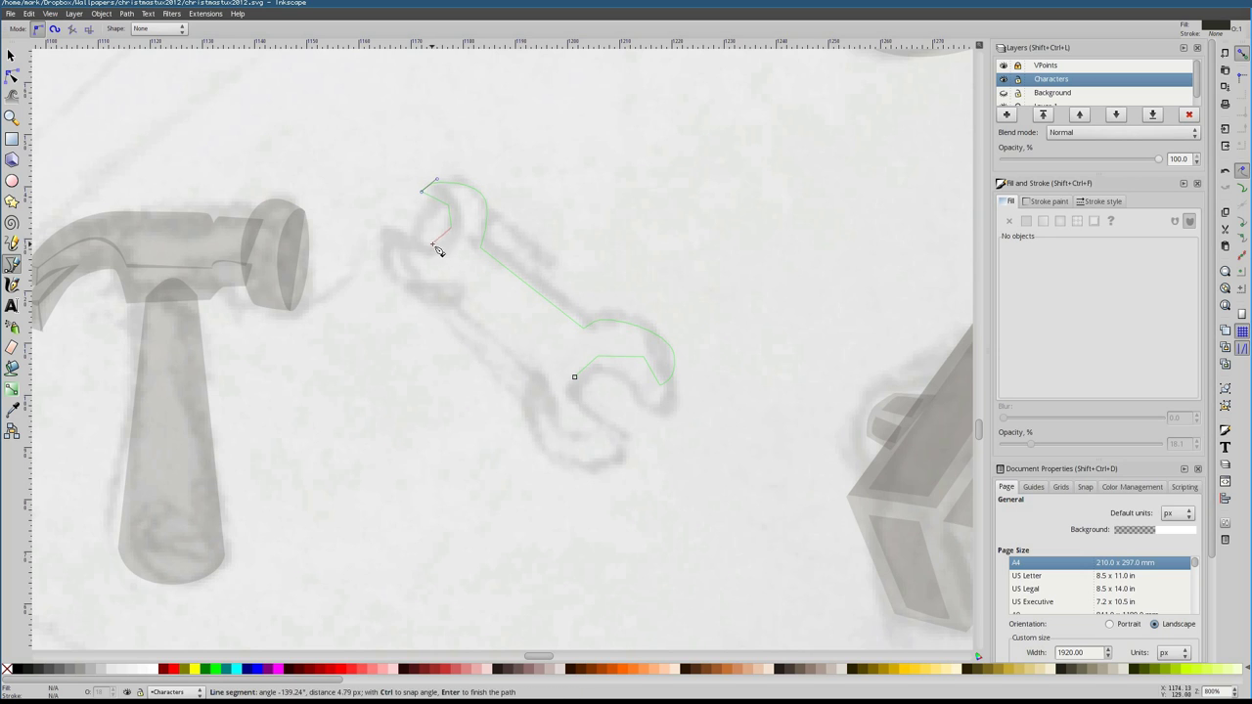
Close the wrench outline and trace a small wrench side face
double_click(607, 442)
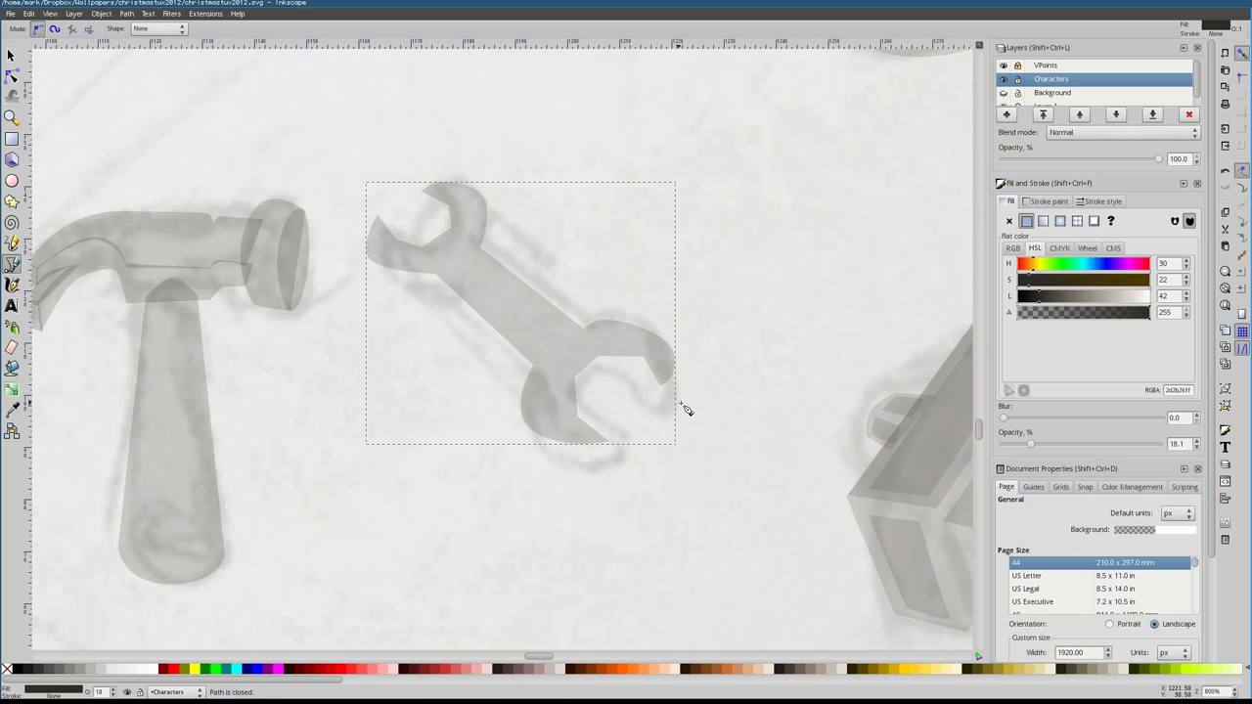
click(606, 443)
double_click(525, 415)
key(n)
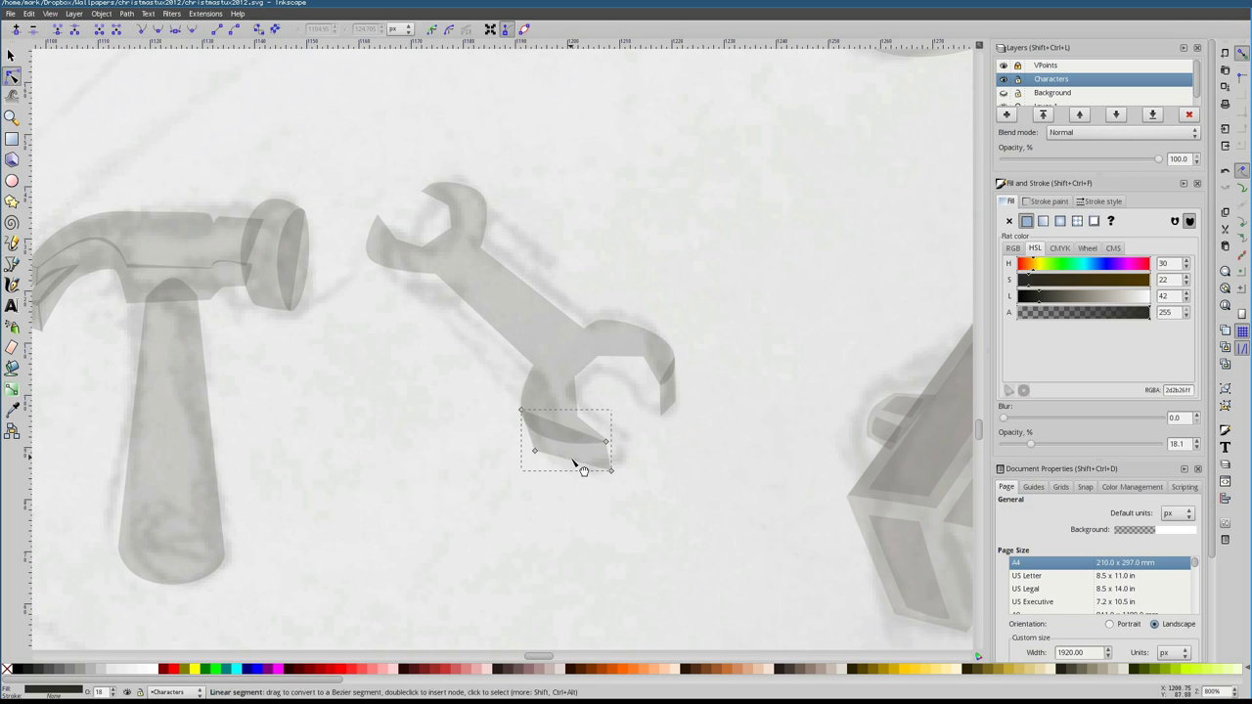
key(Escape)
key(b)
Trace the jaw's inner face and a small piece along its right edge
click(575, 412)
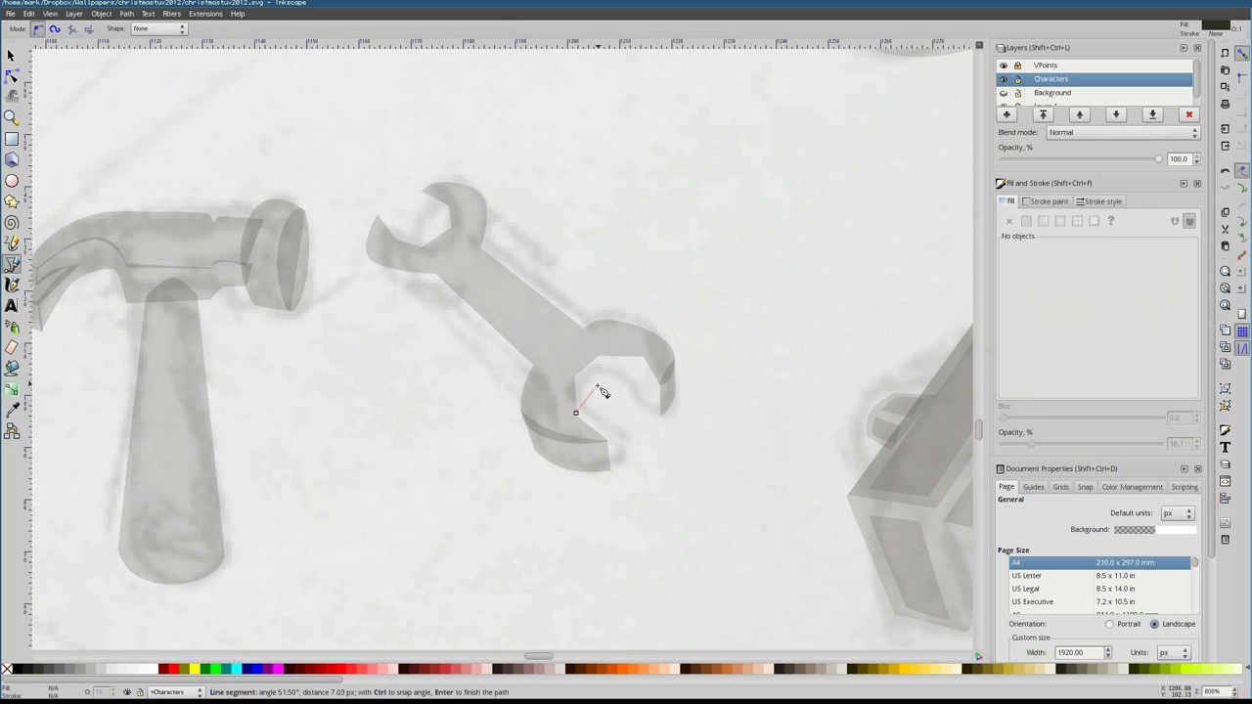
double_click(671, 377)
click(643, 355)
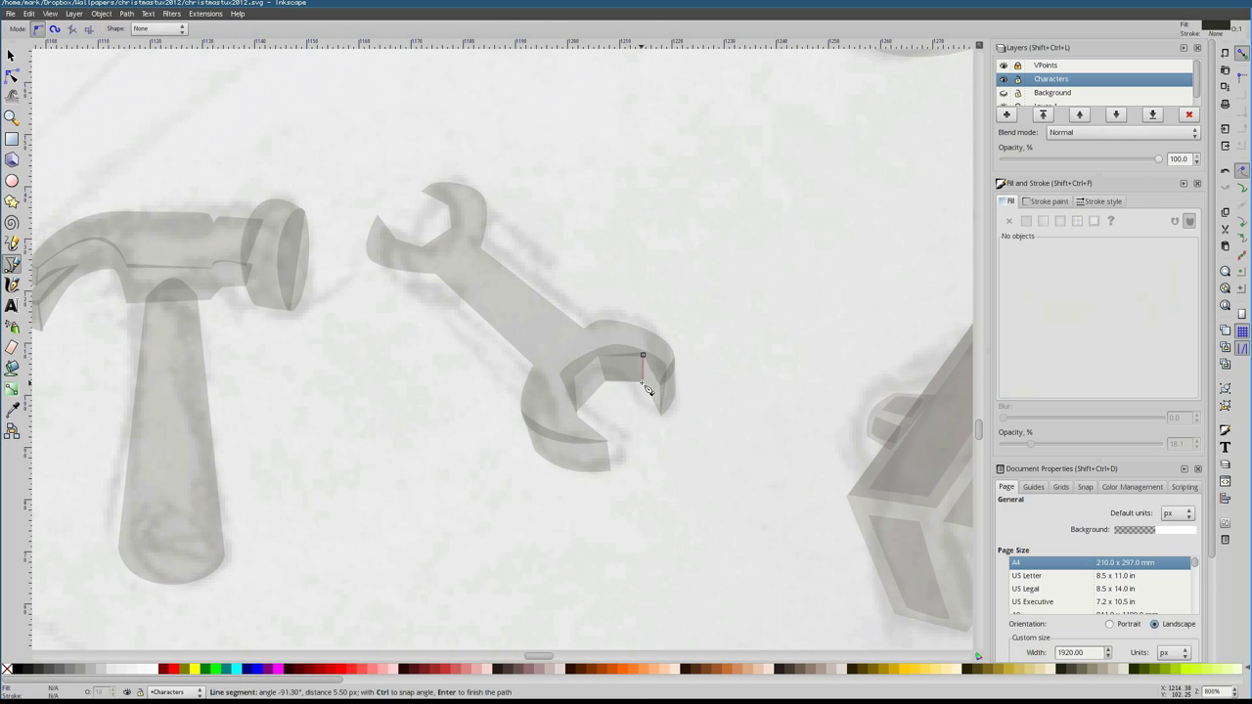
click(664, 419)
click(649, 359)
key(Escape)
Trace the long side face of the wrench handle
scroll(651, 363, up, 3)
scroll(651, 363, left, 1)
click(568, 503)
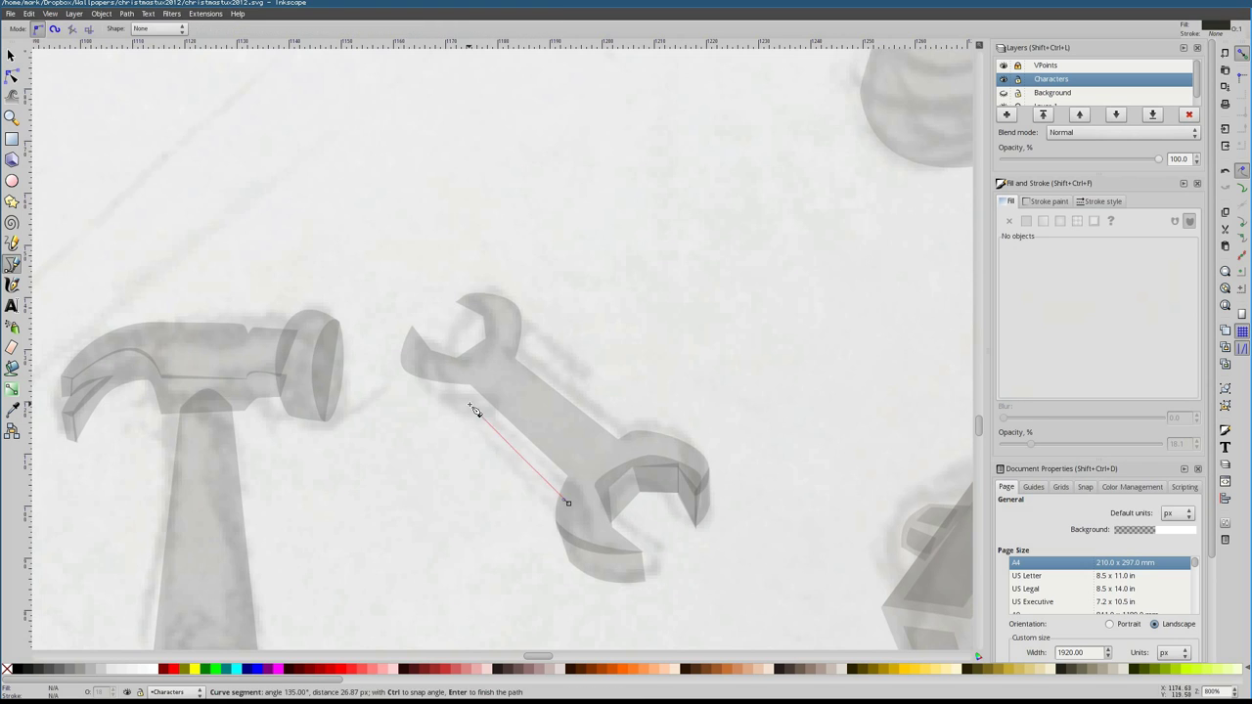
click(569, 502)
key(n)
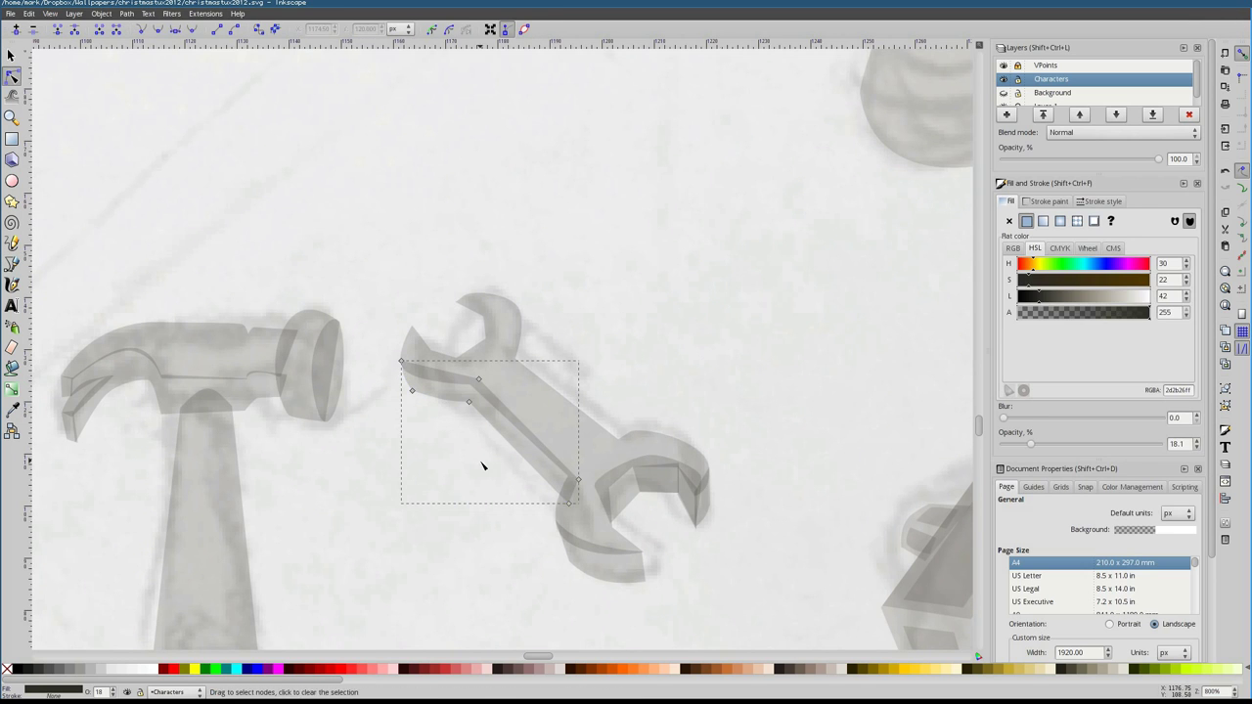
key(Escape)
key(b)
Trace the jaw at the wrench's far end
click(458, 302)
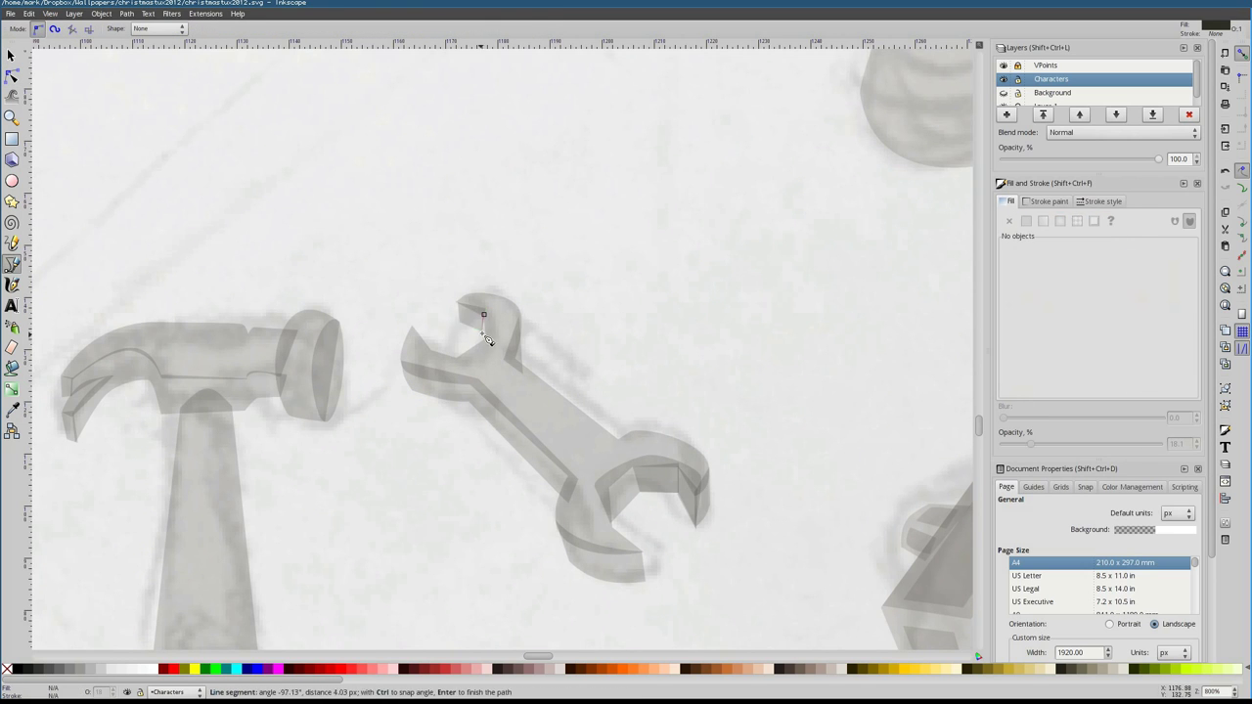
key(Return)
key(n)
key(plus)
key(1)
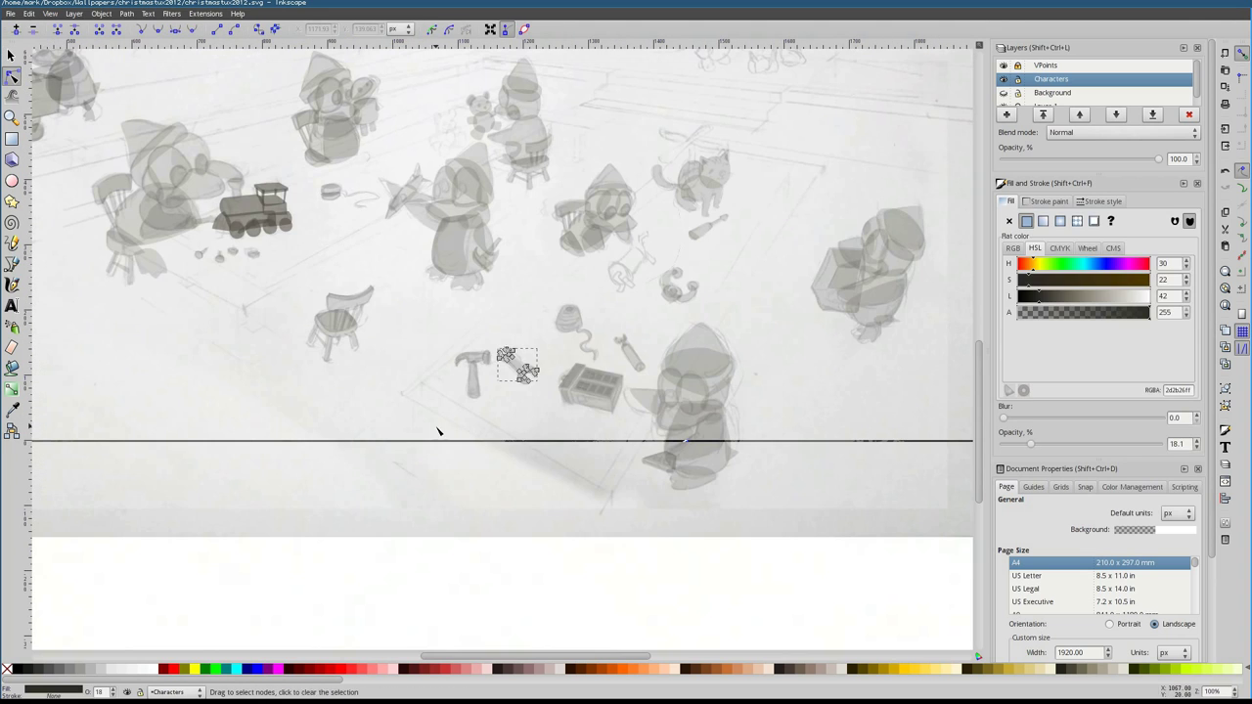
key(Escape)
Trace a small grey shape on the cat's back
scroll(616, 359, up, 2)
scroll(616, 359, left, 3)
key(5)
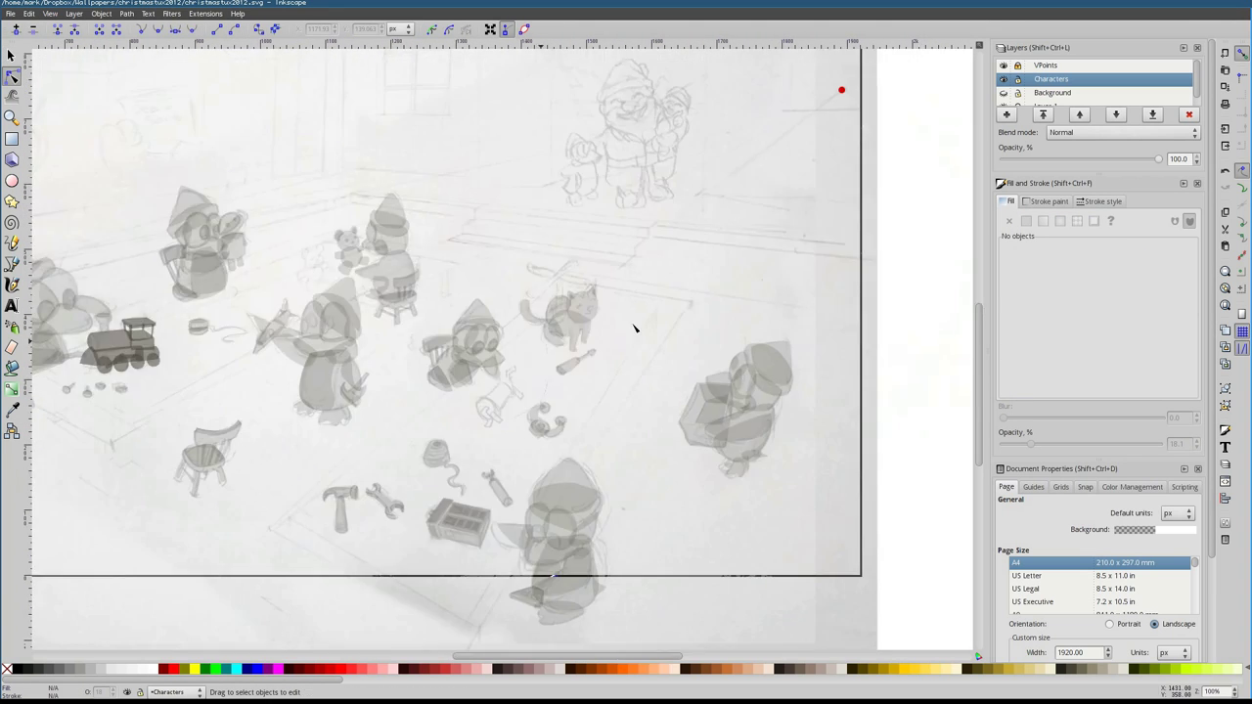
scroll(637, 330, up, 6)
click(12, 264)
key(Return)
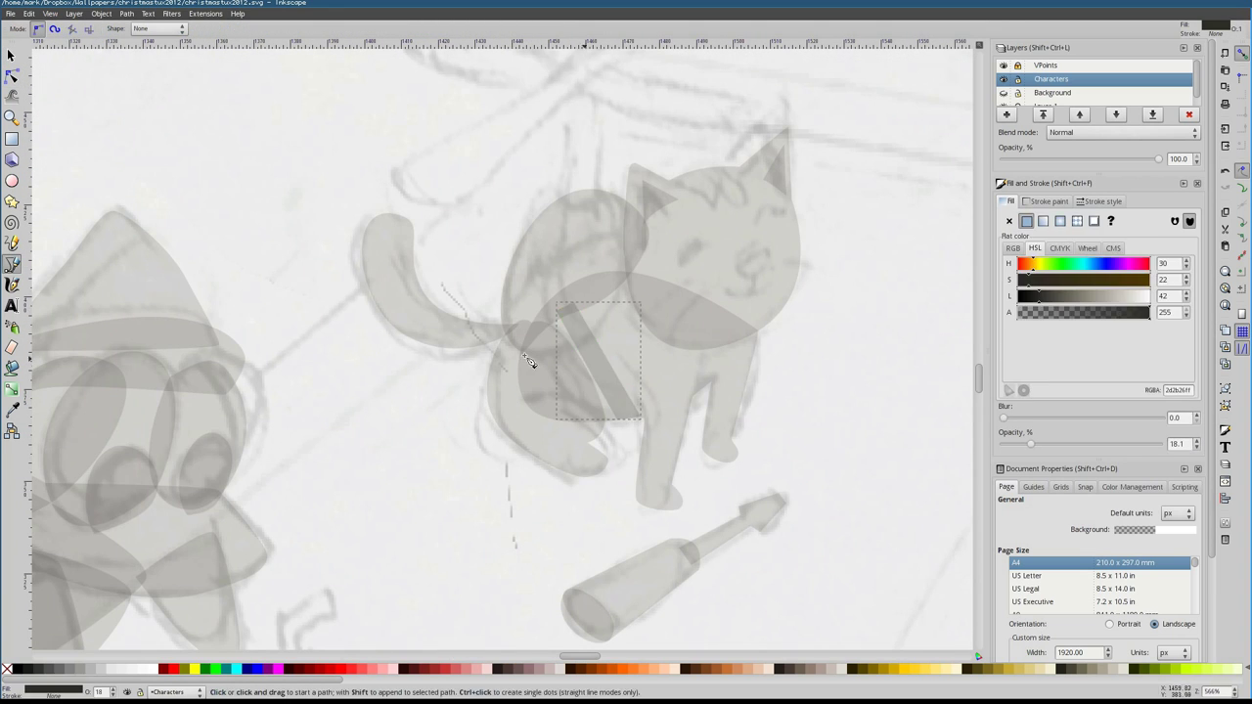
key(Escape)
Add a small shape above the cat and close a lid shape on its back
scroll(534, 416, up, 4)
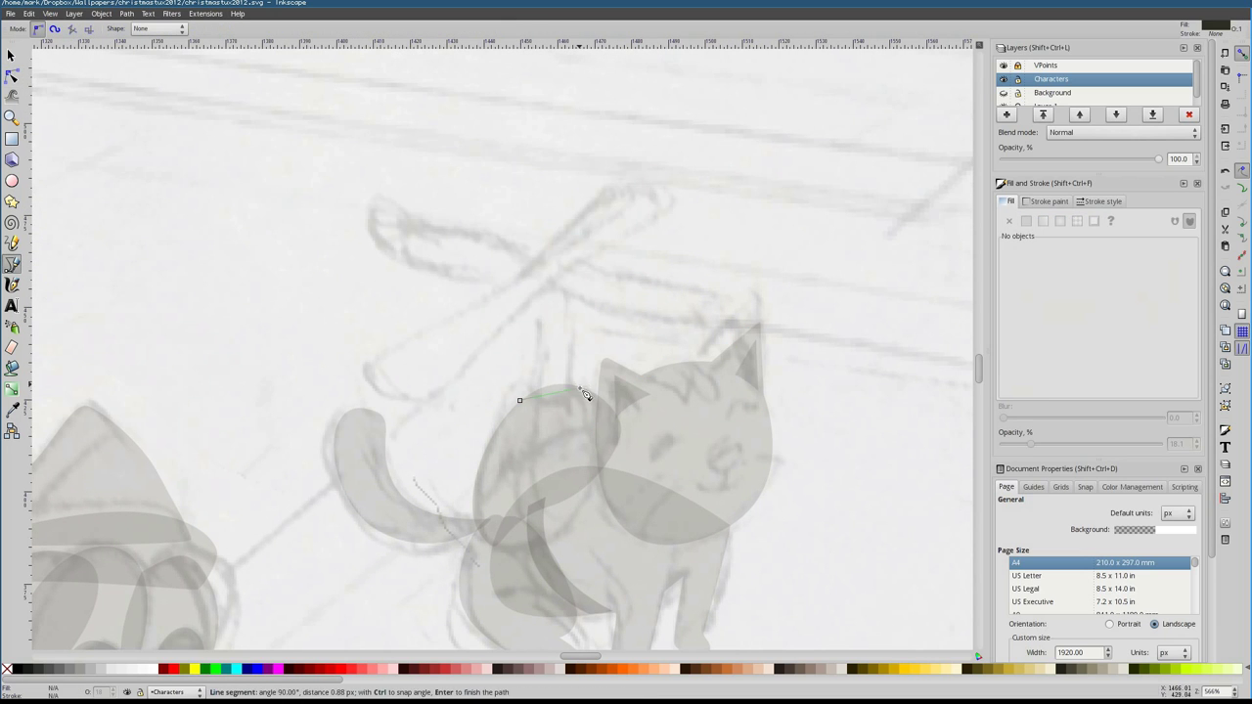
key(Return)
key(n)
key(b)
key(Escape)
scroll(546, 438, up, 2)
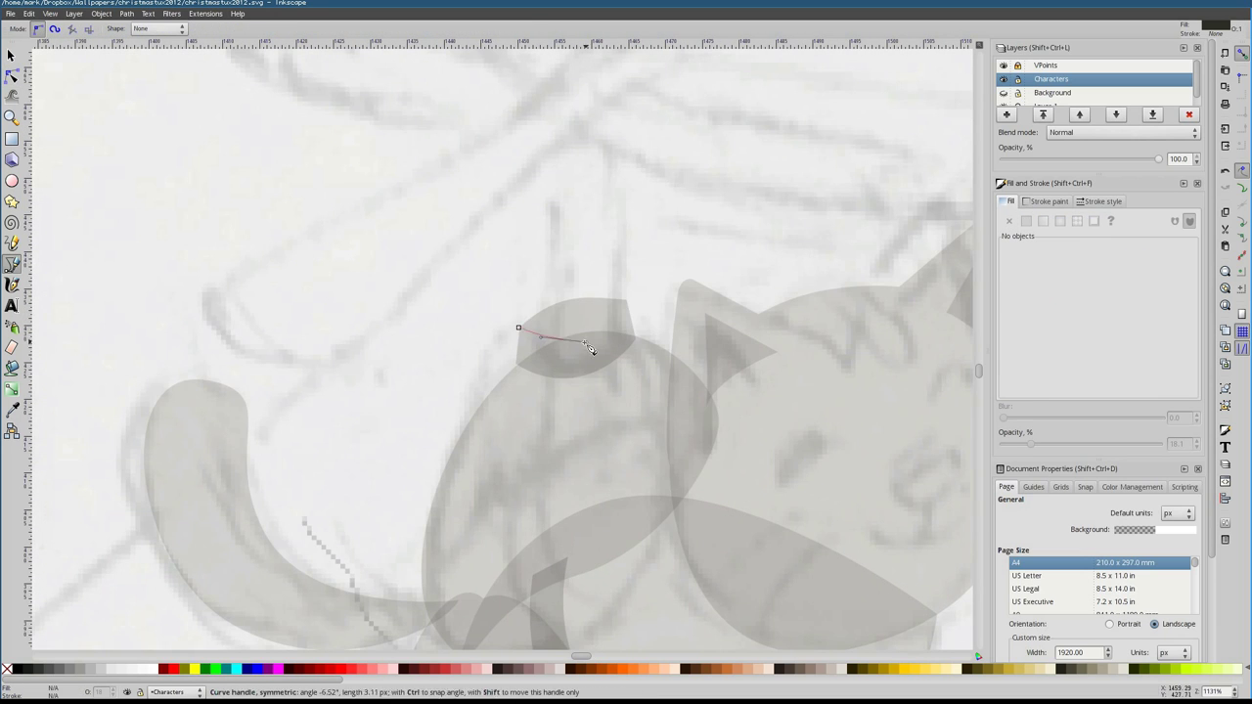
click(518, 329)
key(n)
key(s)
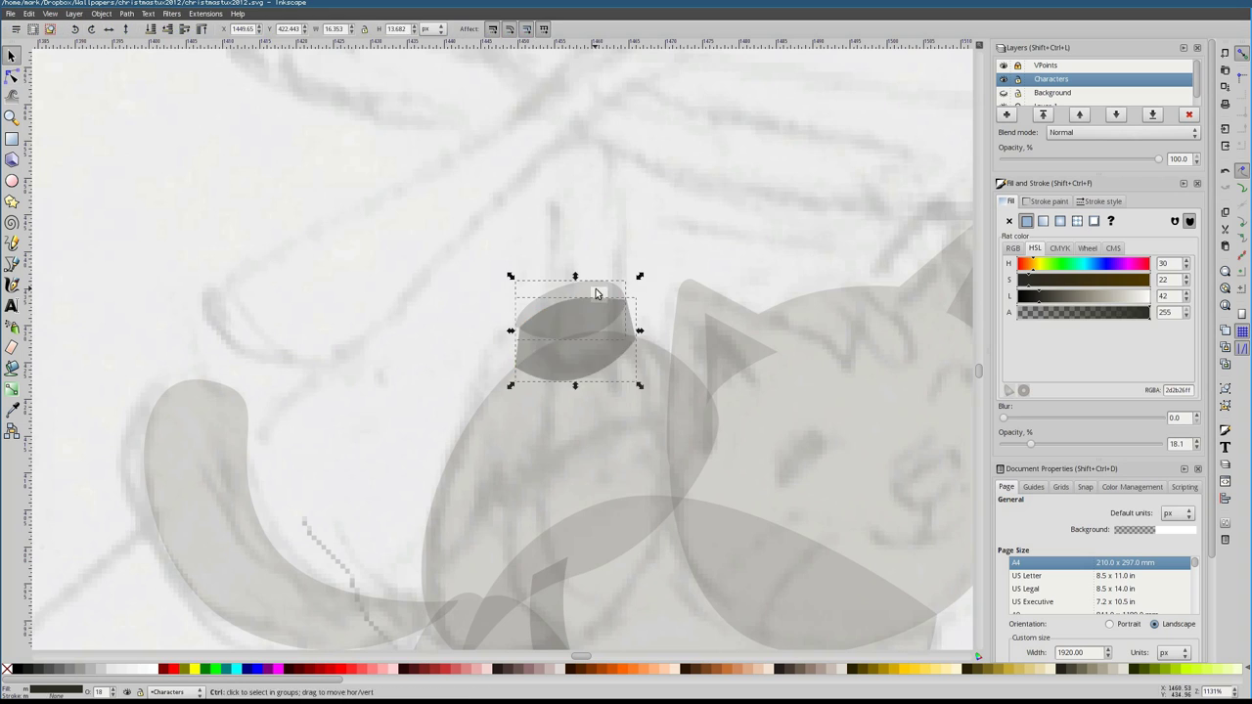
key(Escape)
Draw a curved eye shape on the first penguin's face
key(1)
scroll(572, 349, up, 4)
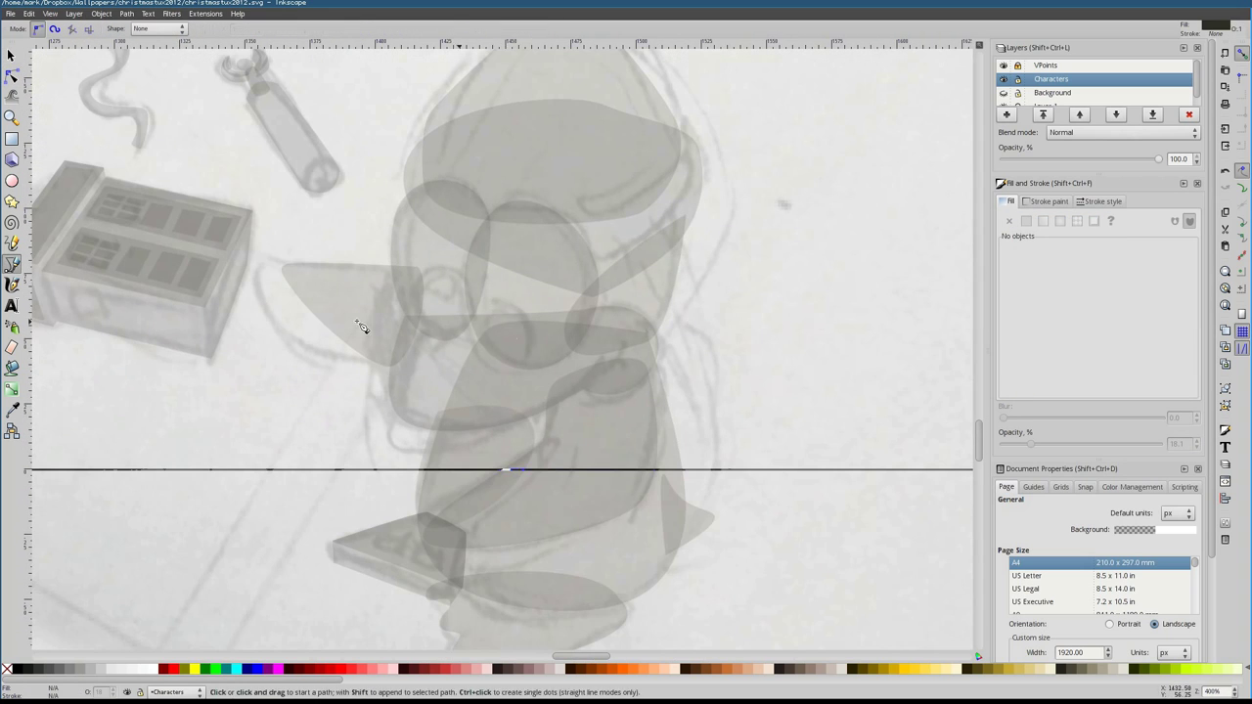
key(b)
click(484, 339)
key(Escape)
click(434, 266)
drag(448, 349, 472, 342)
click(434, 266)
key(n)
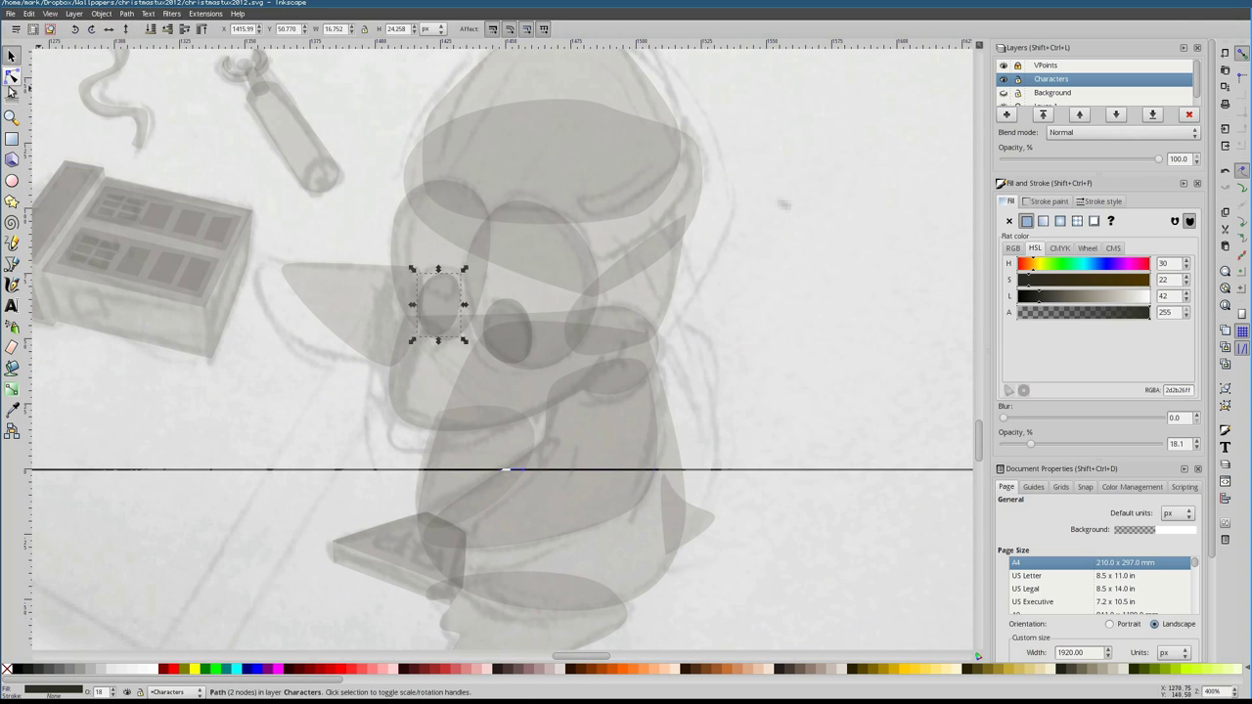
click(460, 300)
key(Escape)
Draw a small curved eye shape on the second penguin
key(1)
scroll(519, 293, up, 4)
key(b)
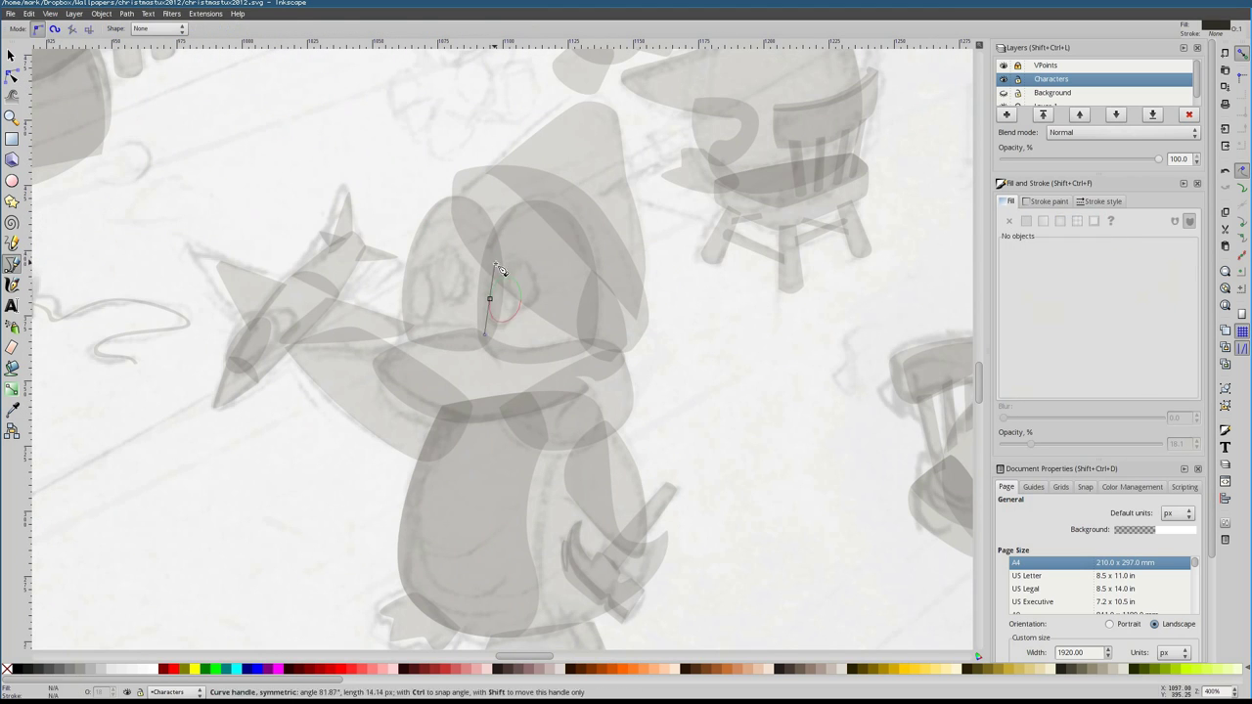
drag(430, 301, 438, 279)
click(415, 300)
key(s)
key(Escape)
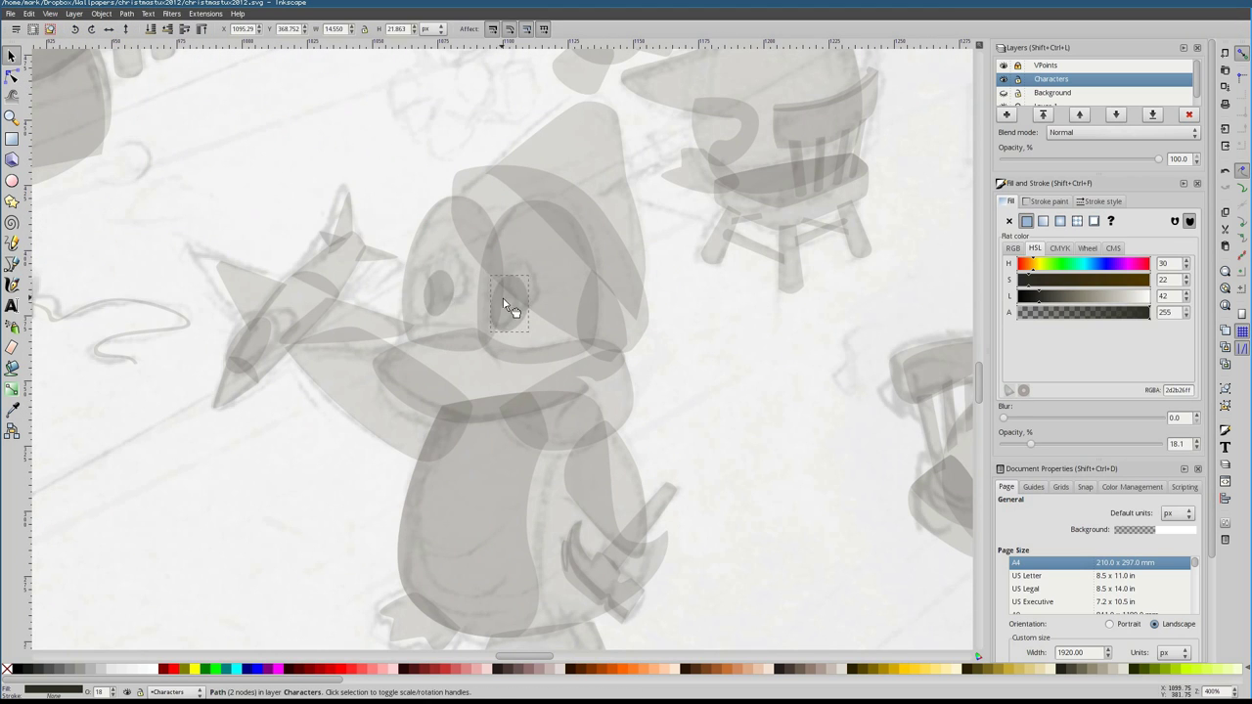
key(1)
scroll(280, 391, up, 4)
scroll(545, 472, up, 4)
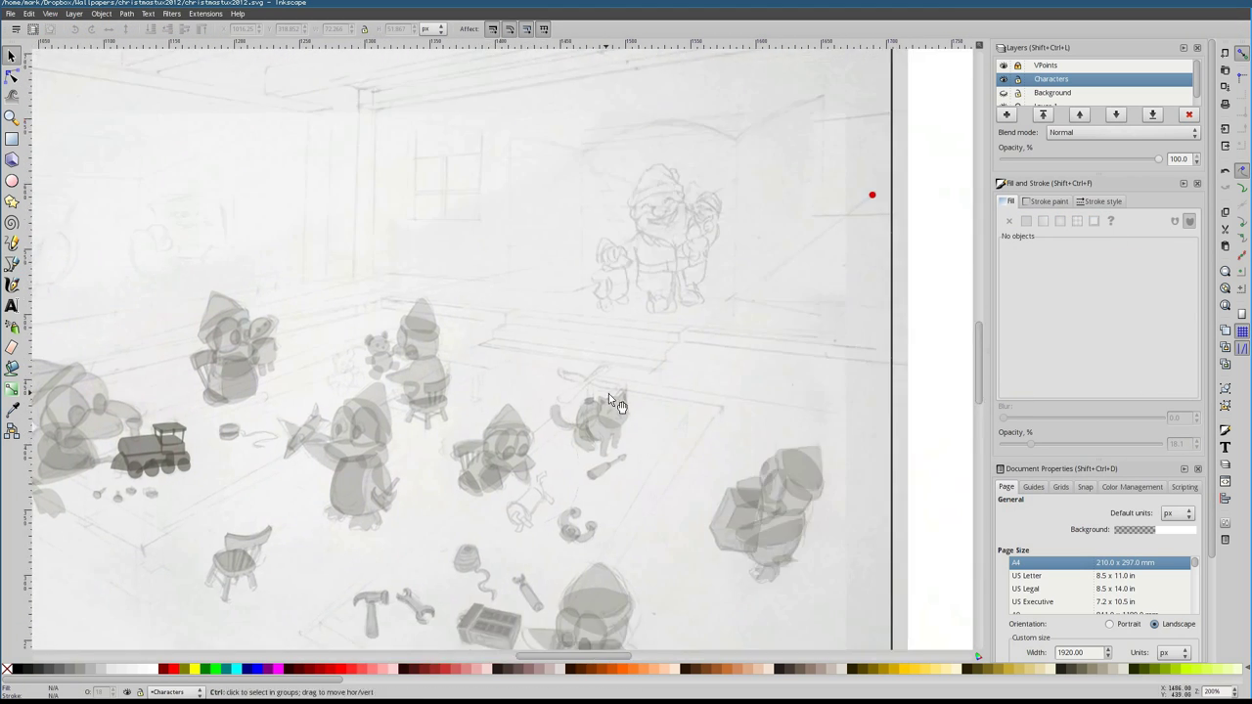
Finish the propeller pole's Bezier stick on the cat's back
key(b)
click(536, 346)
key(Return)
key(Escape)
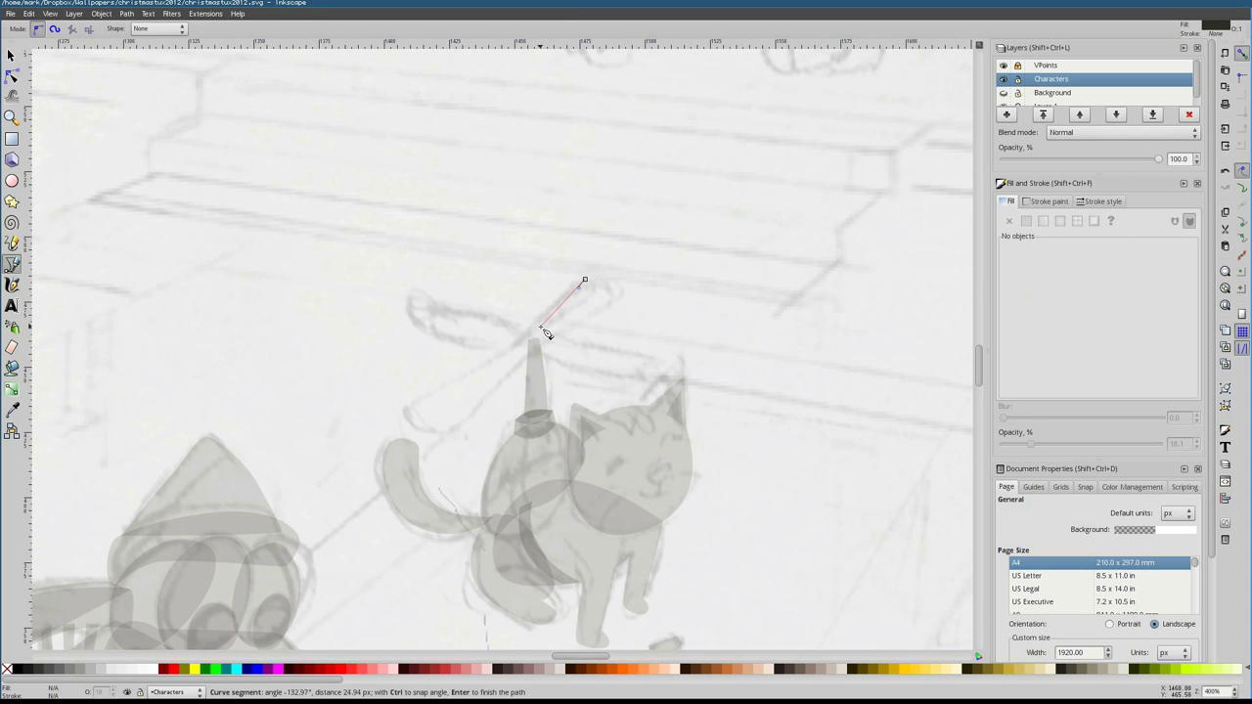
Draw an ellipse atop the stick and duplicate it upward for the hub ends
key(e)
drag(516, 325, 559, 347)
click(12, 57)
key(ctrl+d)
key(Up)
key(Up)
key(Escape)
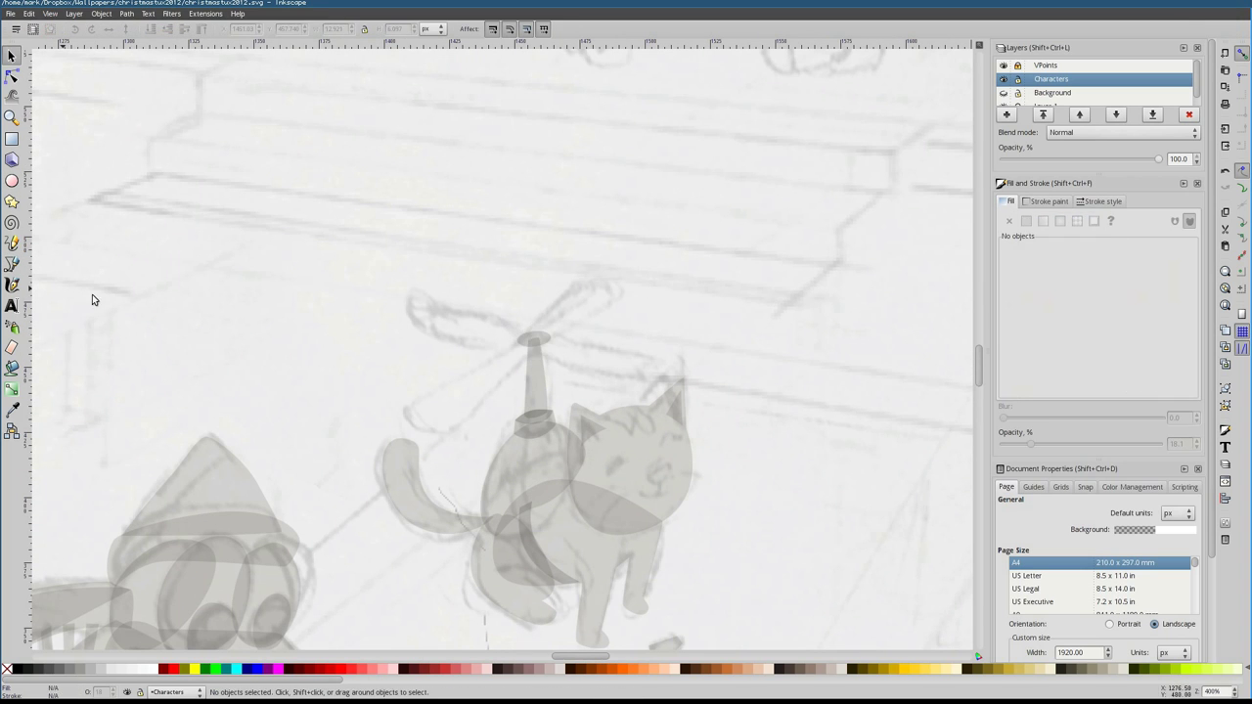
Draw the four-corner cylinder hub body joining the two ellipses
key(b)
scroll(547, 382, up, 4)
click(435, 140)
click(448, 210)
click(577, 191)
click(569, 126)
click(436, 140)
key(Escape)
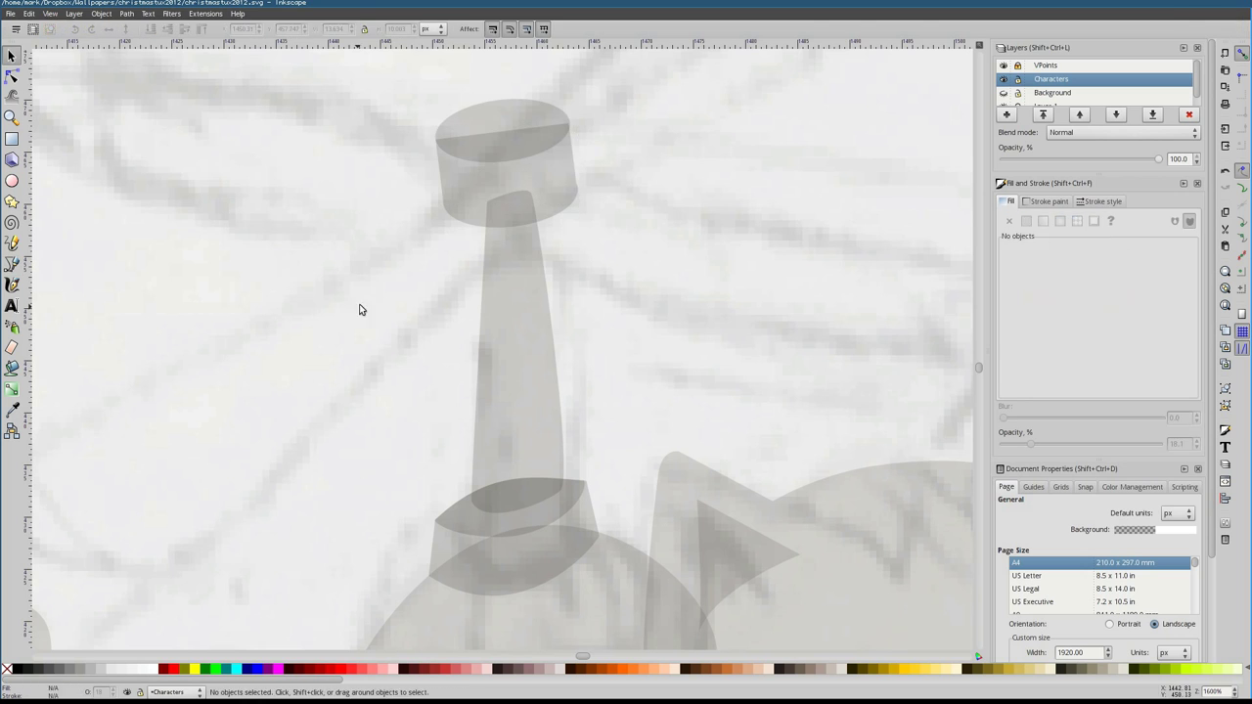
Draw the first blade as a wedge from the hub top and round its tip into a paddle
key(s)
click(512, 159)
key(Escape)
key(b)
scroll(455, 211, left, 3)
click(555, 144)
click(611, 176)
click(263, 539)
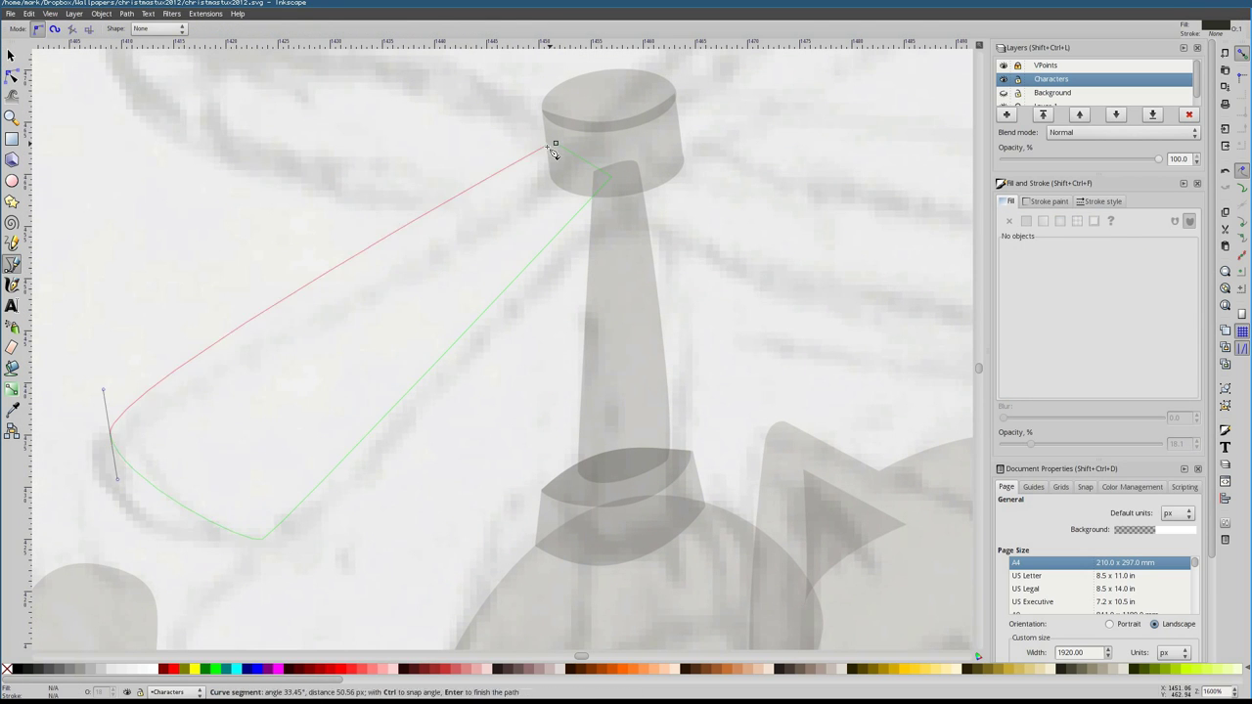
click(110, 434)
click(556, 144)
key(n)
drag(262, 539, 237, 509)
Start a second blade path at the hub's rim
scroll(511, 256, down, 3)
scroll(564, 229, up, 2)
key(b)
click(581, 331)
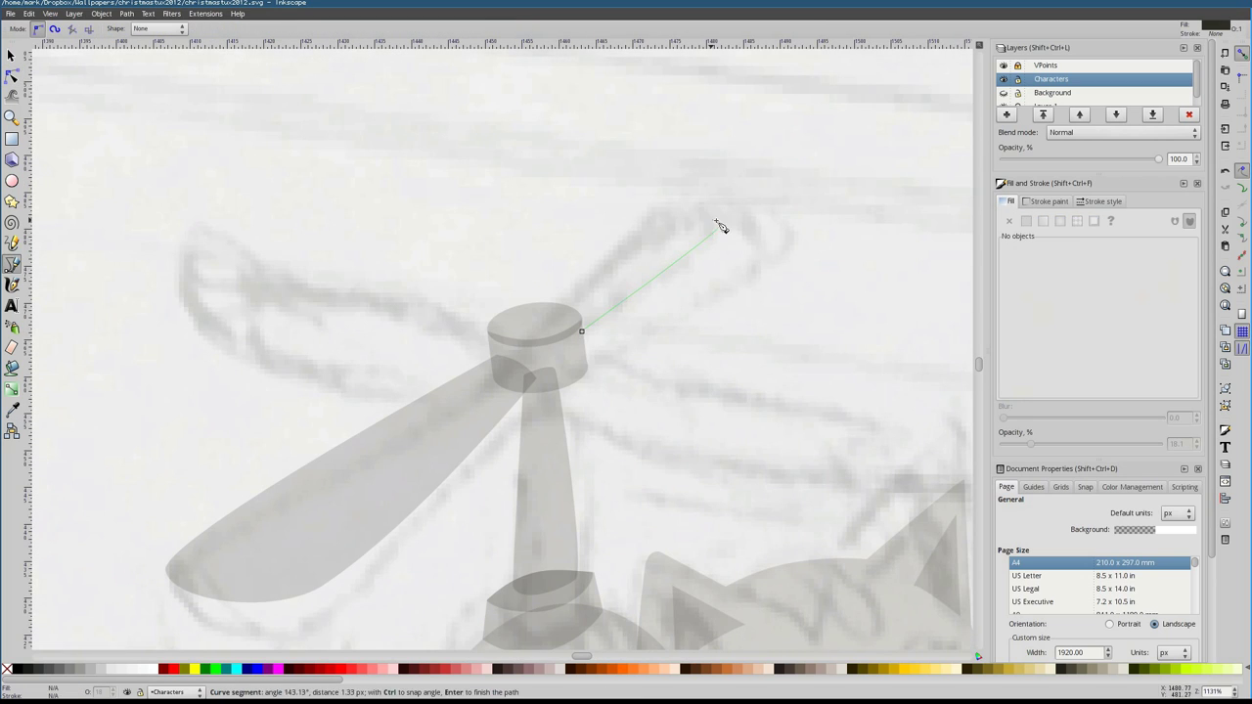
click(584, 336)
key(Escape)
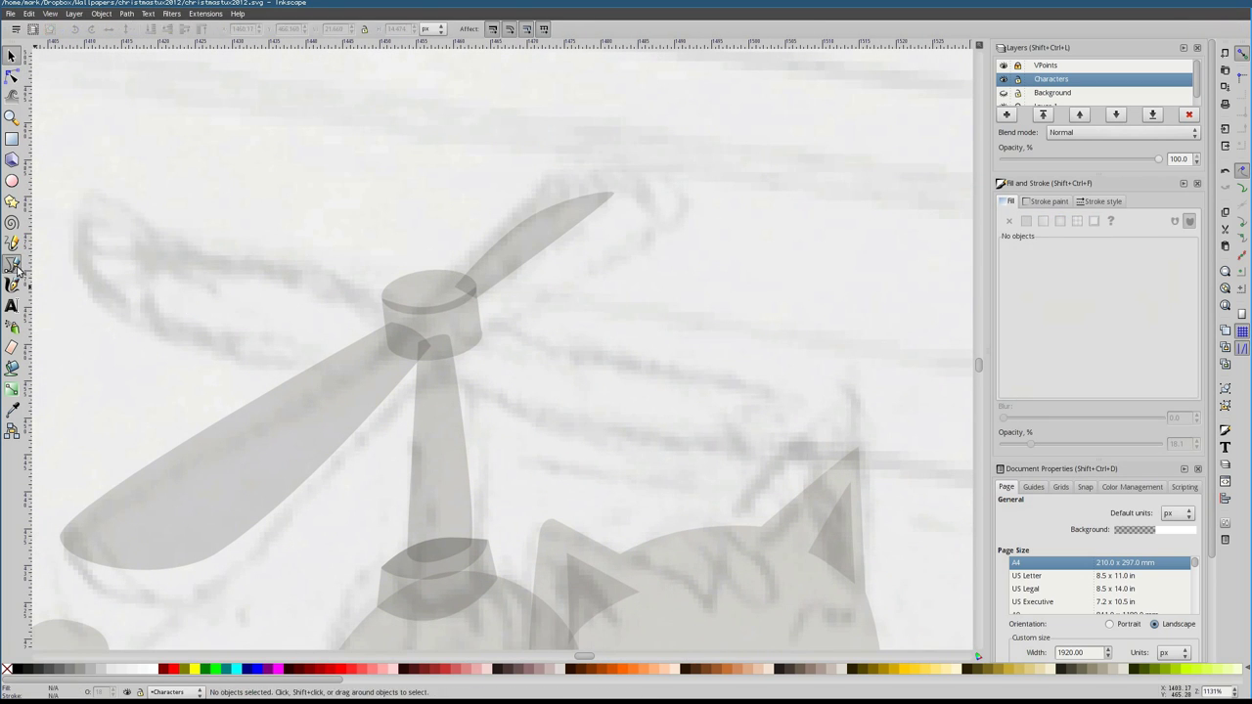
Nudge the cylinder hub slightly into place
key(n)
click(450, 344)
key(s)
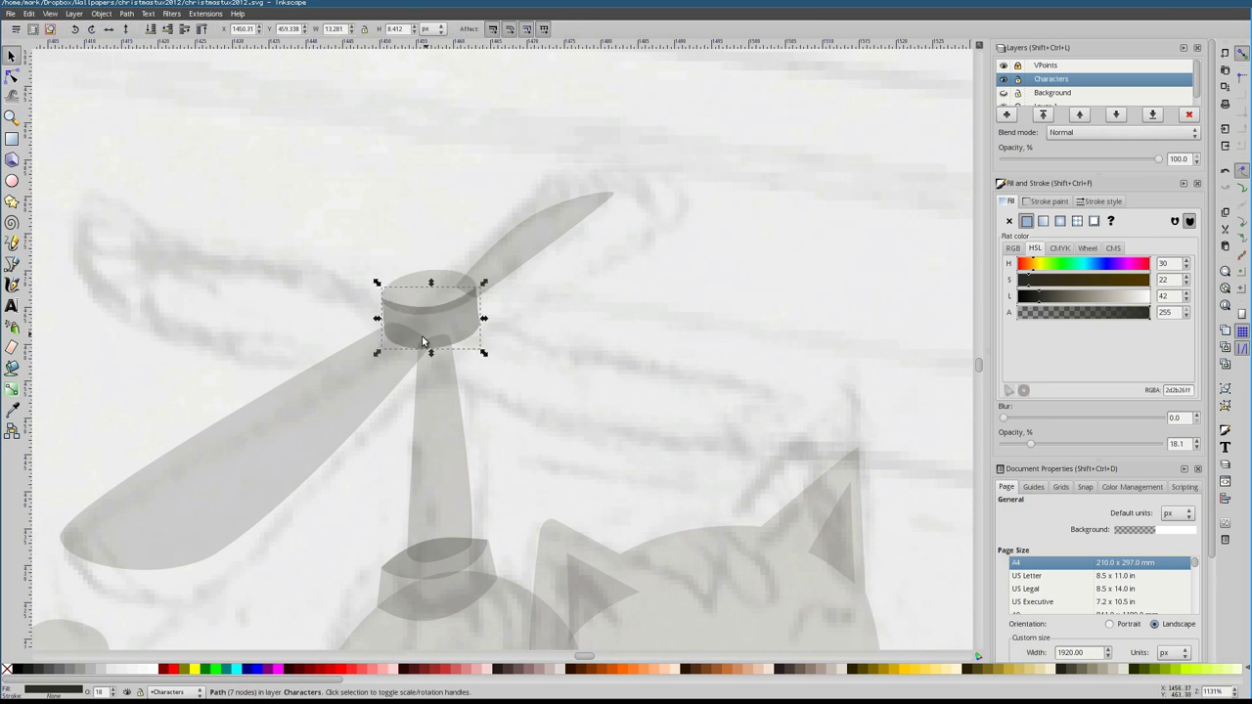
drag(464, 366, 465, 364)
key(Escape)
key(b)
Draw the right blade from the hub rim with an outward-curving edge
click(472, 338)
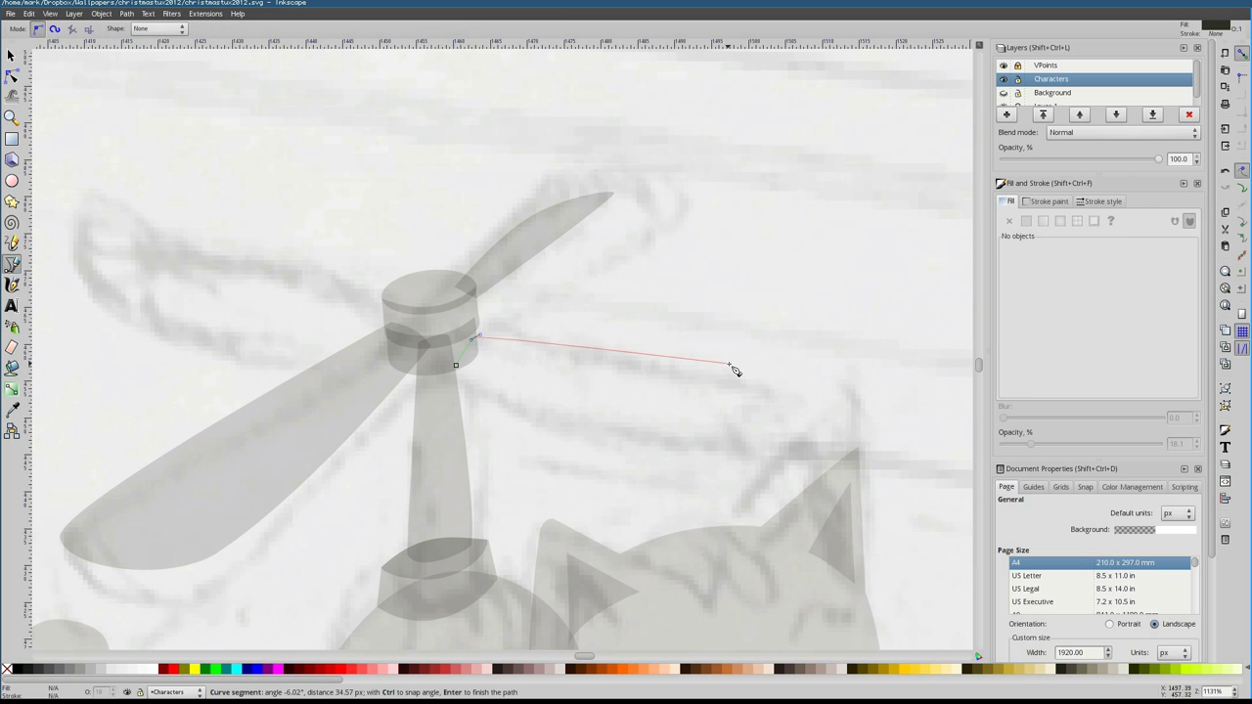
drag(736, 371, 782, 372)
click(472, 337)
key(n)
key(Escape)
key(b)
Draw the left blade and pull its tip further left
click(389, 352)
click(392, 359)
key(n)
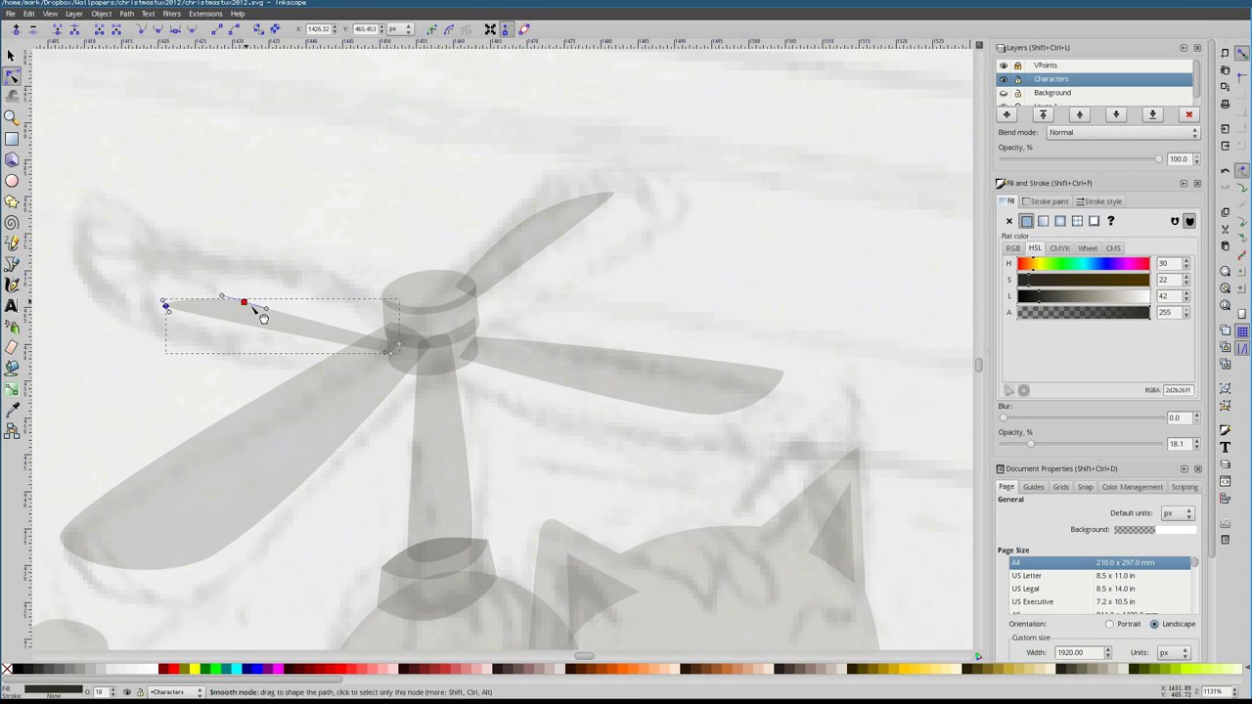
drag(162, 299, 125, 291)
Reshape the tips of the right and upper-right blades with the Node tool
drag(375, 237, 413, 274)
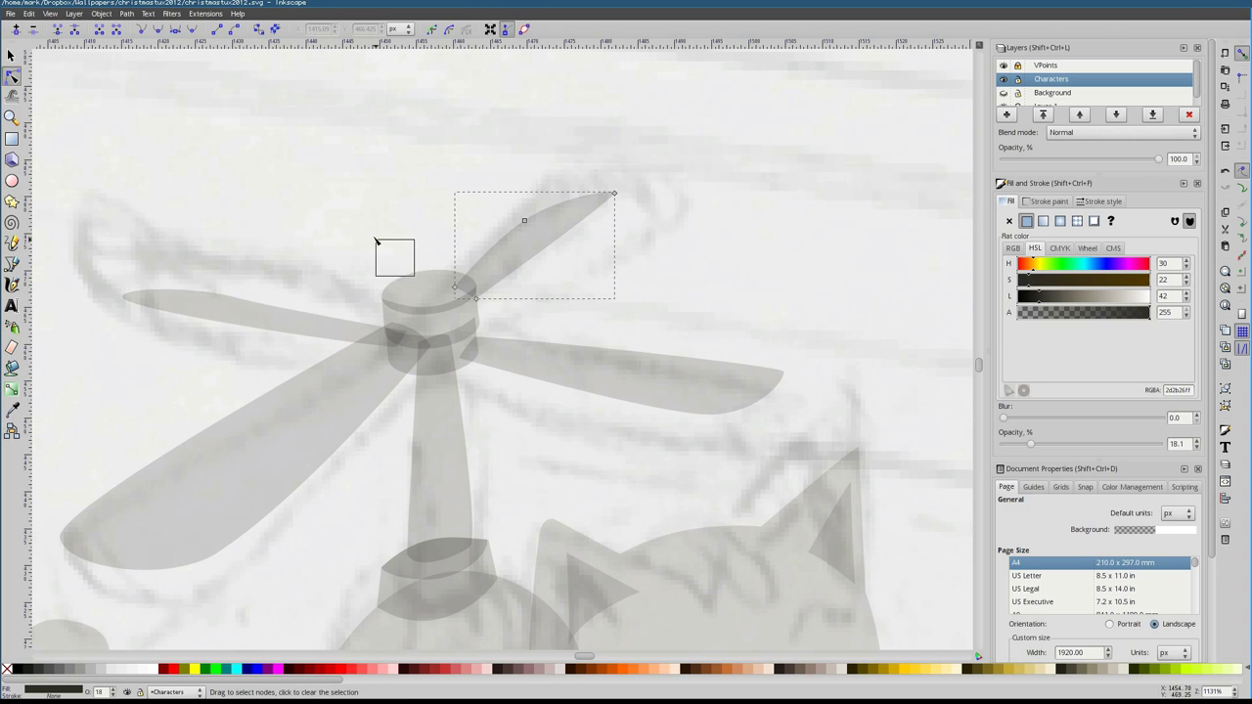
scroll(394, 291, down, 6)
scroll(532, 355, up, 2)
click(509, 361)
drag(514, 371, 537, 370)
click(478, 329)
scroll(470, 340, up, 1)
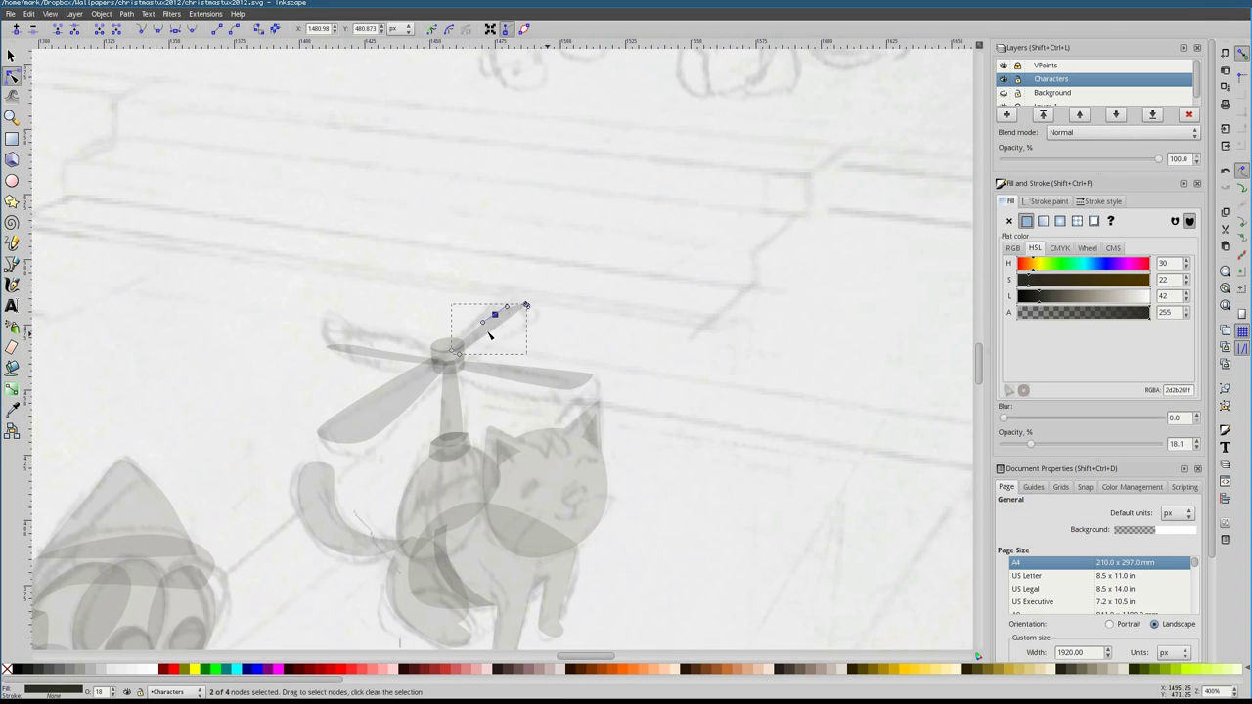
key(Escape)
scroll(453, 358, up, 2)
Save the drawing with the finished propeller using Ctrl+S
scroll(520, 363, up, 2)
click(520, 362)
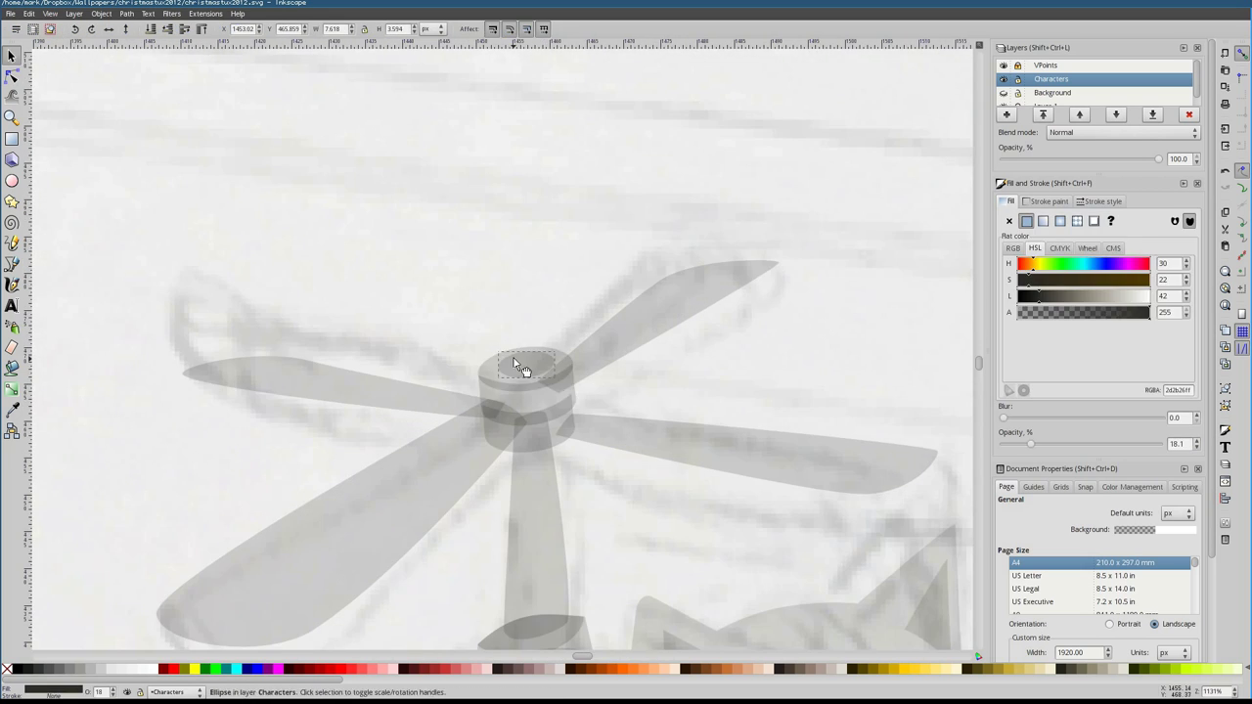
key(s)
key(Escape)
key(5)
key(ctrl+s)
Draw a grey ellipse over the crank sketch for the round base
scroll(481, 432, up, 4)
key(e)
mouse_move(364, 395)
mouse_down()
mouse_move(447, 483)
mouse_move(447, 532)
mouse_move(507, 473)
mouse_move(531, 477)
mouse_up()
key(s)
Cut a stripe out of the base ellipse with path Difference
click(11, 264)
scroll(481, 419, up, 2)
click(391, 271)
click(643, 503)
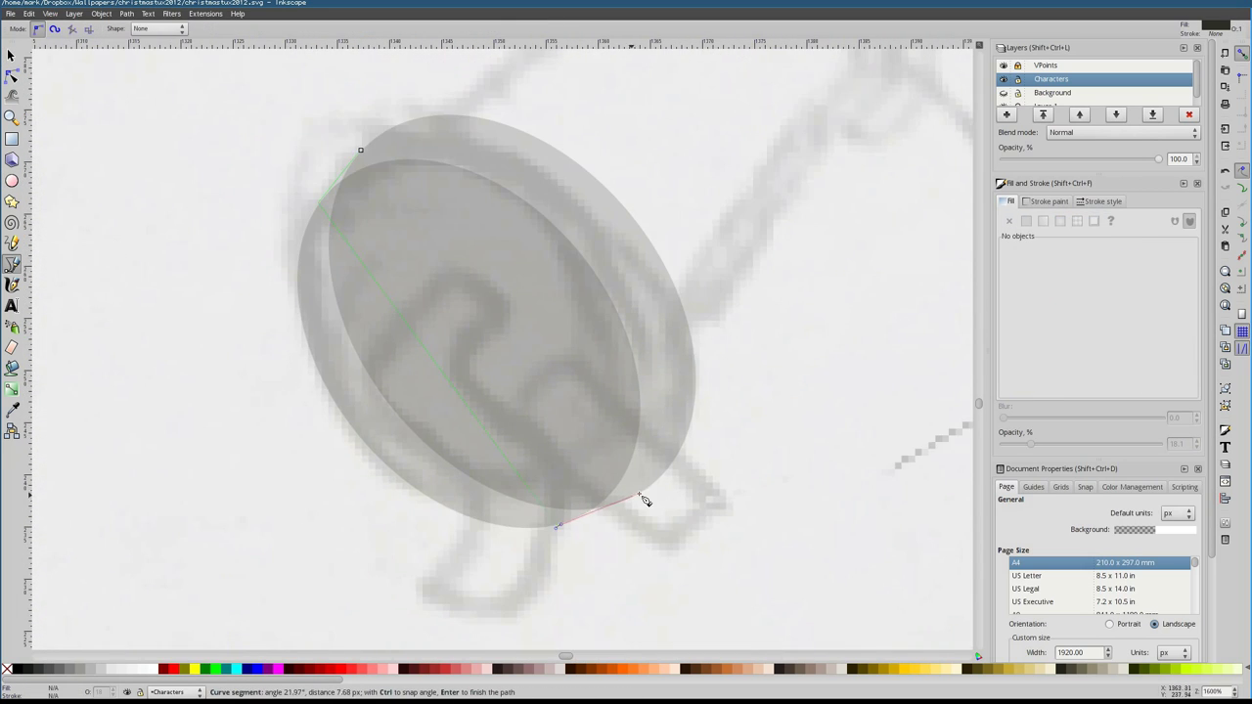
click(548, 529)
click(332, 215)
key(s)
shift+click(411, 294)
key(ctrl+minus)
scroll(455, 309, down, 3)
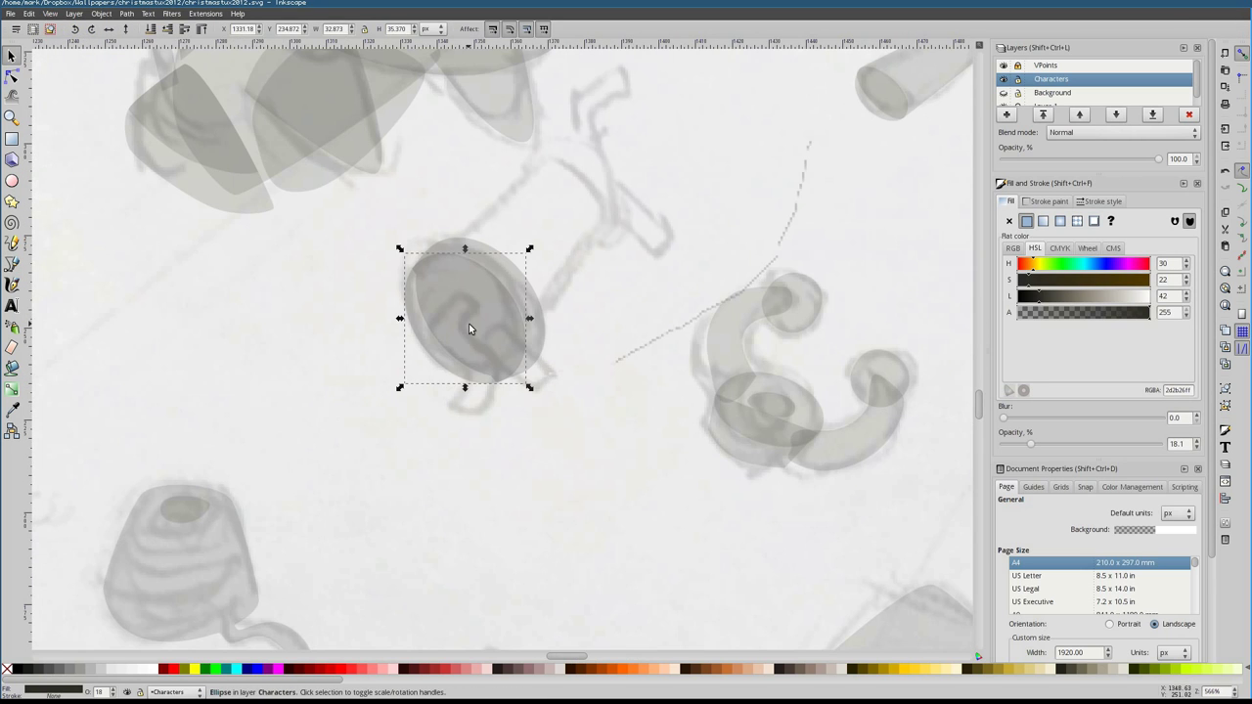
Draw a dark four-node stripe across the base ellipse
key(b)
click(468, 290)
click(557, 377)
click(545, 392)
click(439, 296)
click(469, 290)
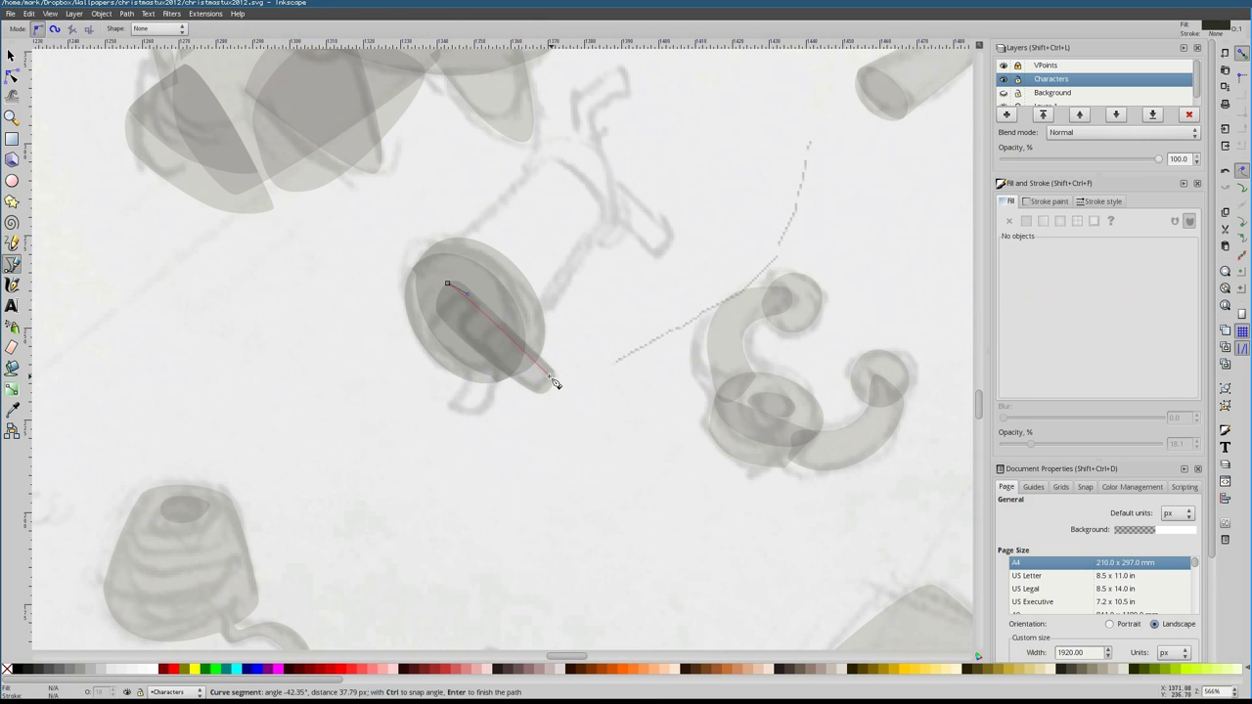
key(s)
shift+click(489, 350)
key(Escape)
Add an inner stripe on the base and shift its lower end down-left
key(b)
click(443, 296)
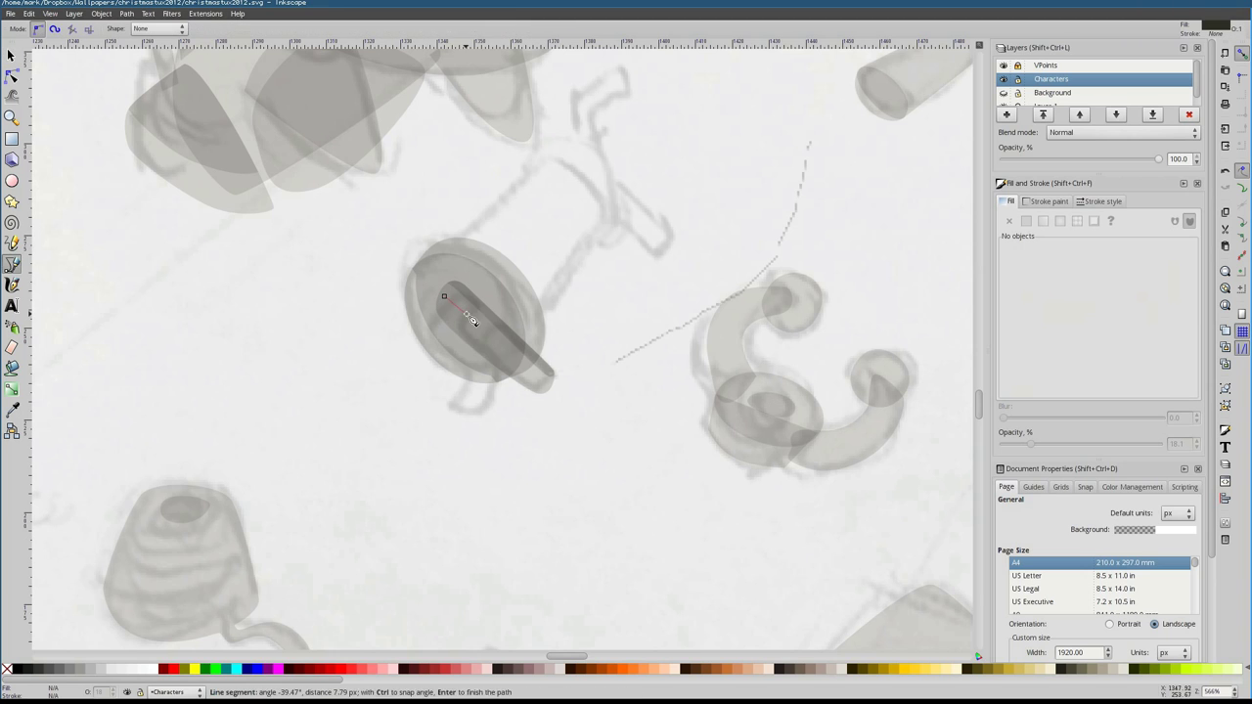
click(430, 333)
click(443, 295)
scroll(438, 323, up, 2)
key(n)
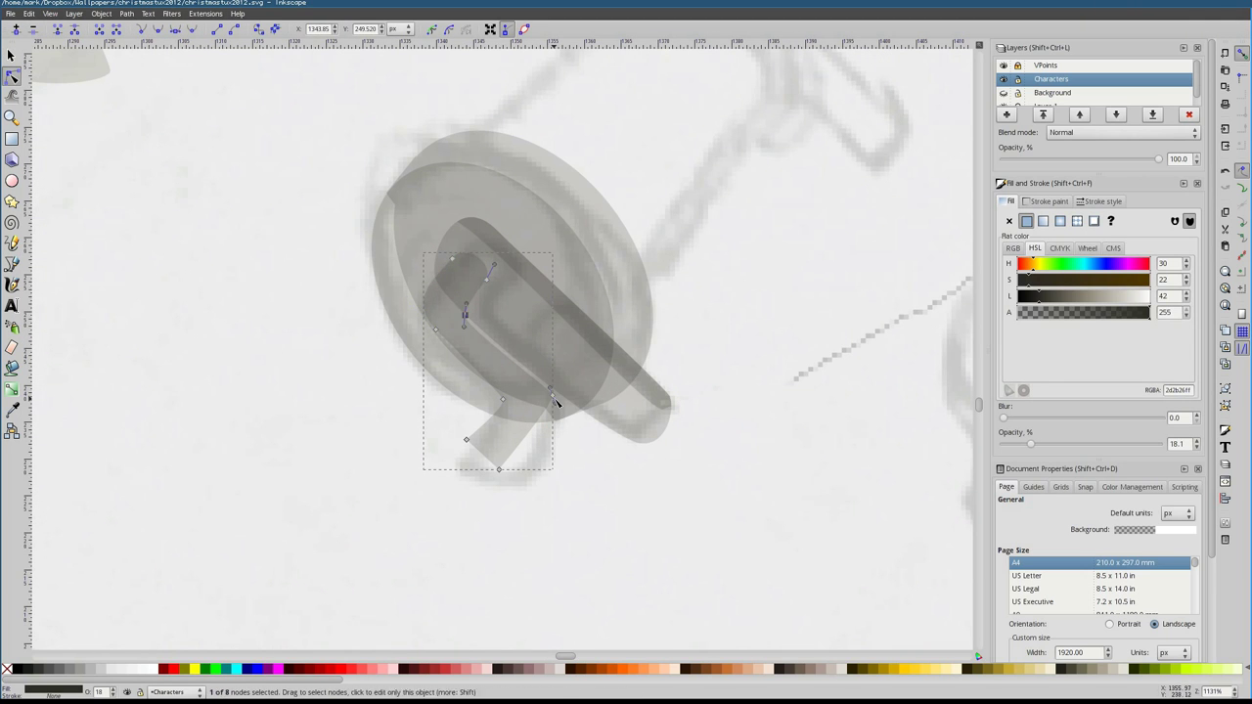
drag(555, 401, 543, 409)
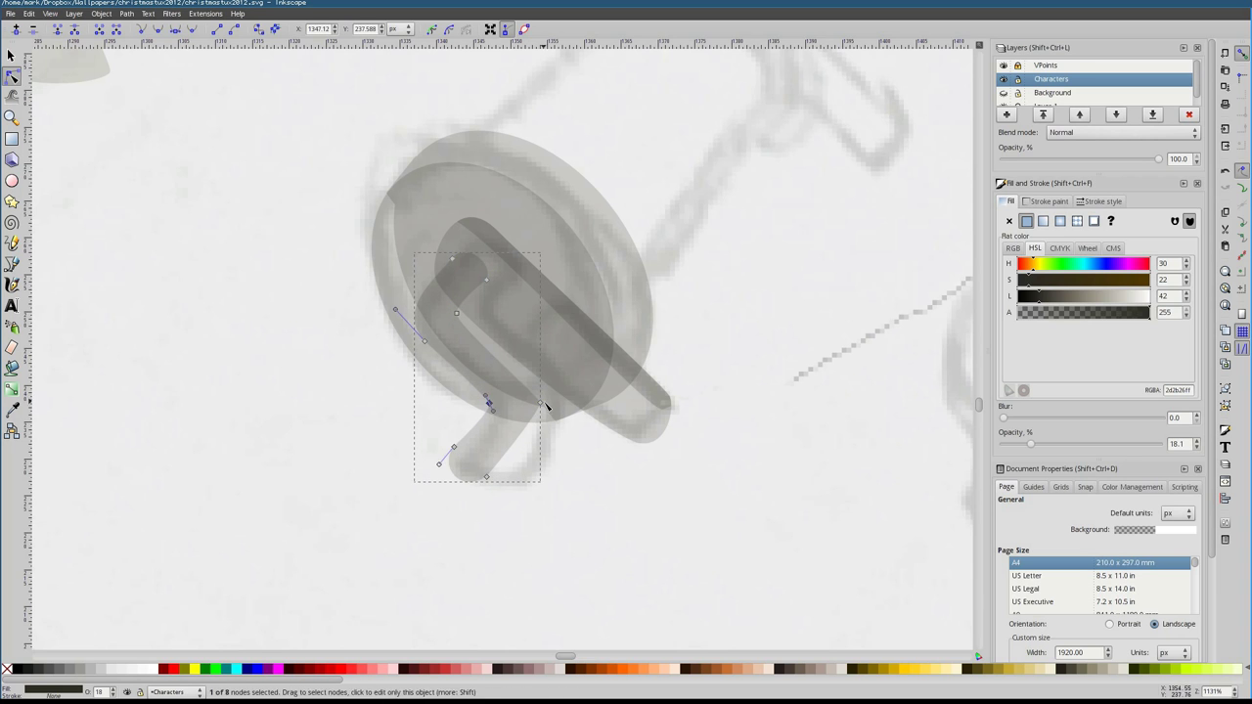
key(5)
Draw the triangular cone body above the base and bow one side slightly
scroll(531, 358, up, 4)
key(b)
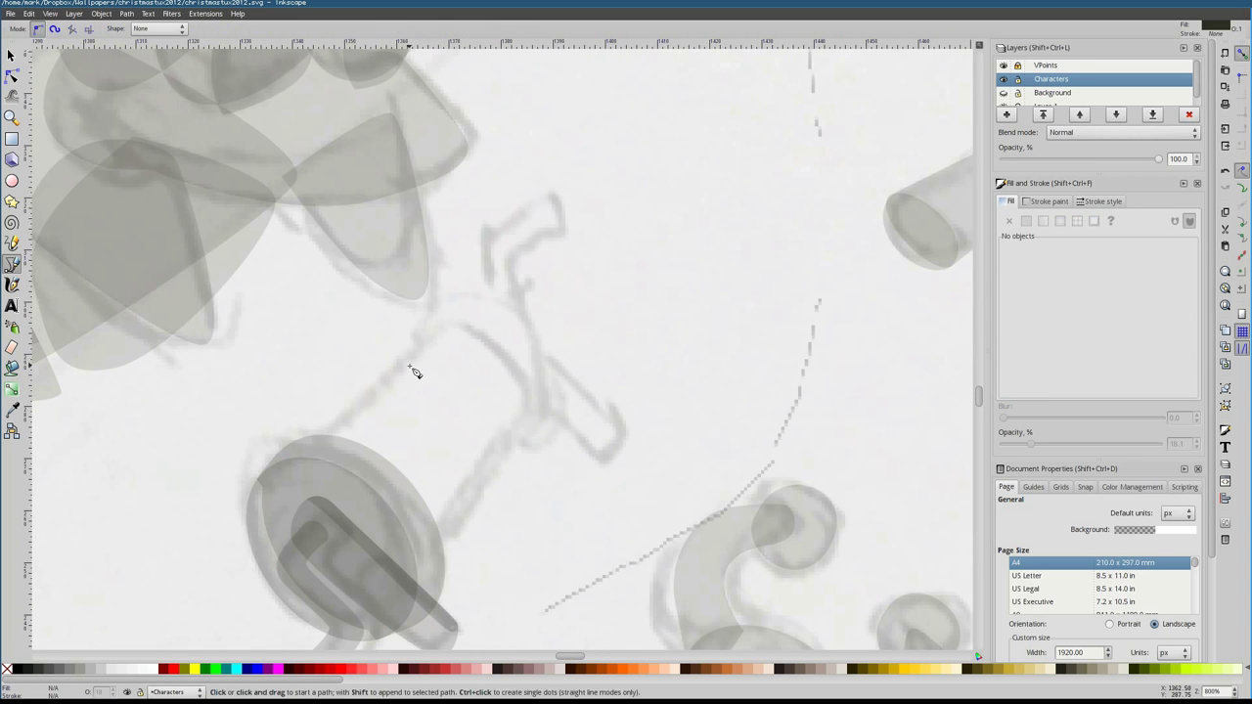
click(324, 437)
click(536, 404)
click(433, 585)
click(324, 438)
key(n)
click(476, 342)
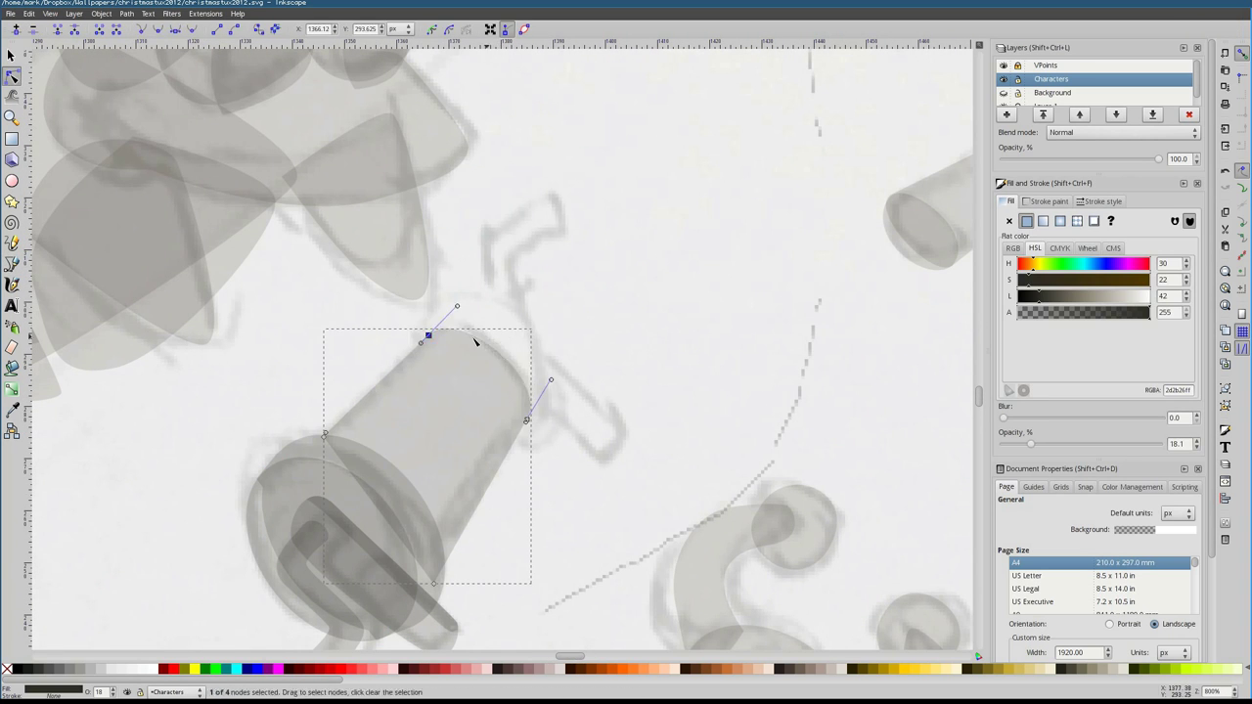
drag(549, 370, 545, 370)
key(s)
Paste a dark ellipse onto the cone's top and a dark rod along the handle
key(ctrl+v)
mouse_move(517, 414)
mouse_down()
mouse_move(523, 400)
mouse_move(536, 411)
mouse_up()
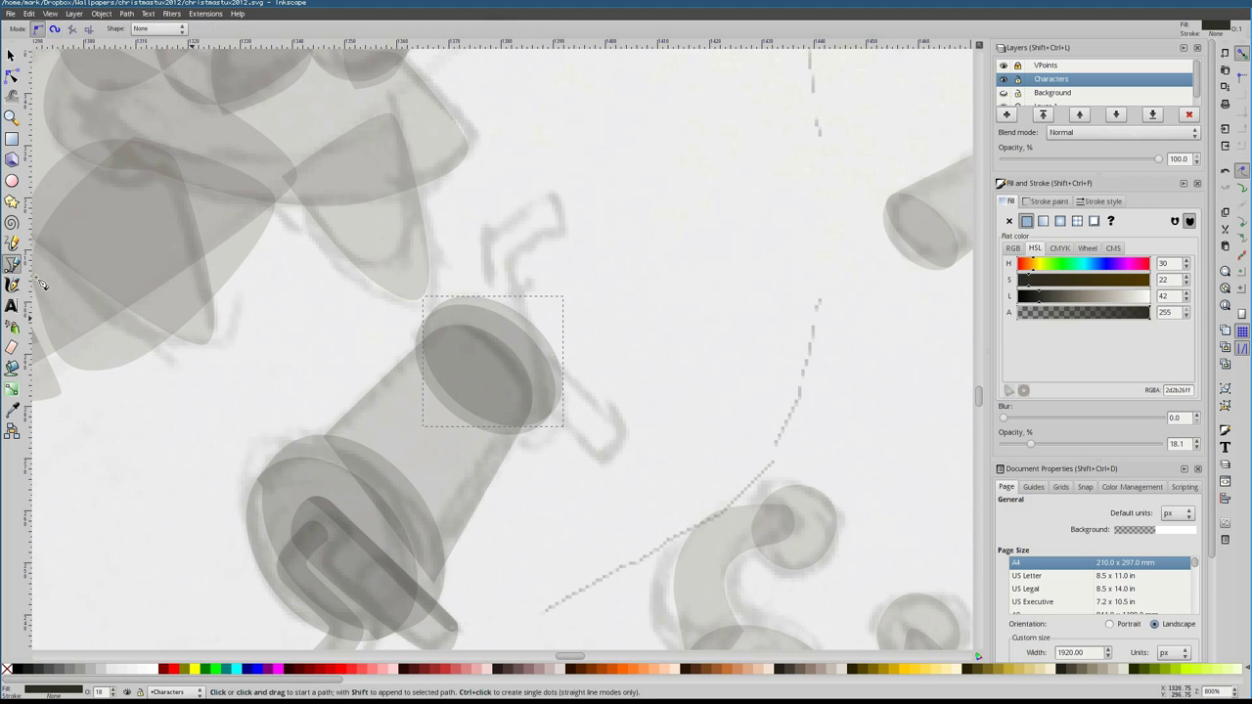
key(ctrl+v)
drag(630, 405, 629, 413)
key(Escape)
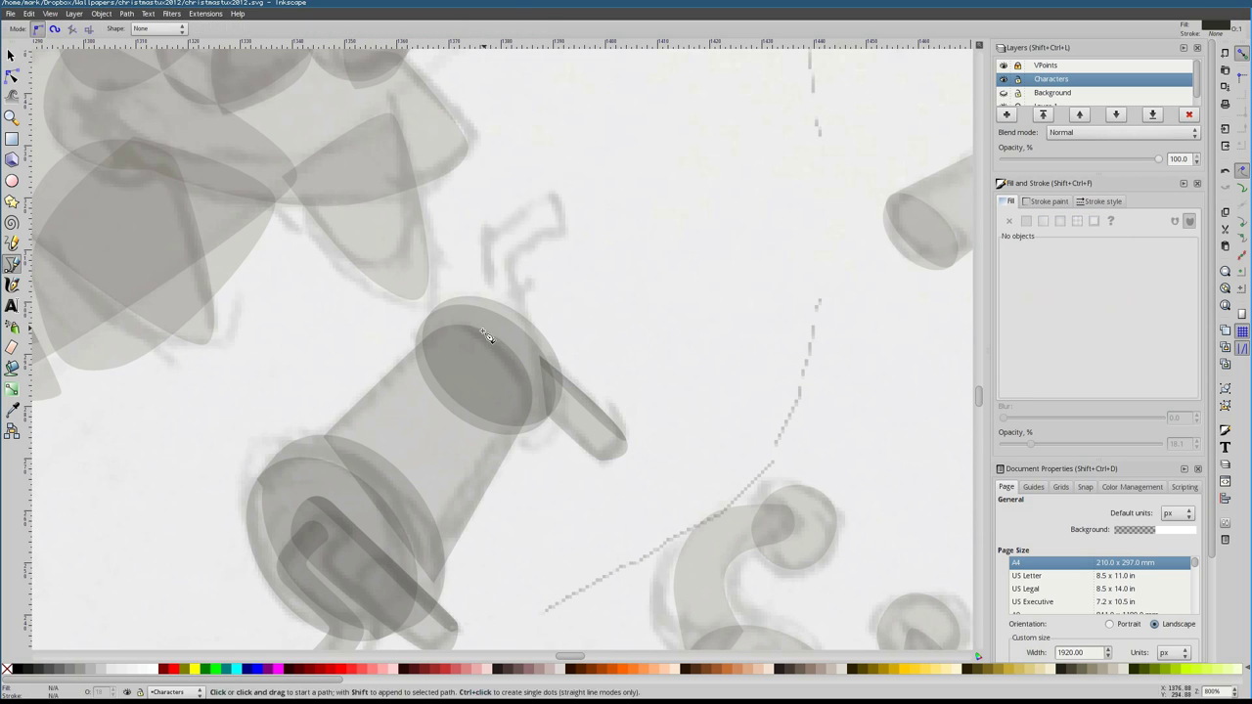
Reshape the handle's curve above the cone with the Node tool
click(522, 260)
key(n)
drag(470, 254, 469, 256)
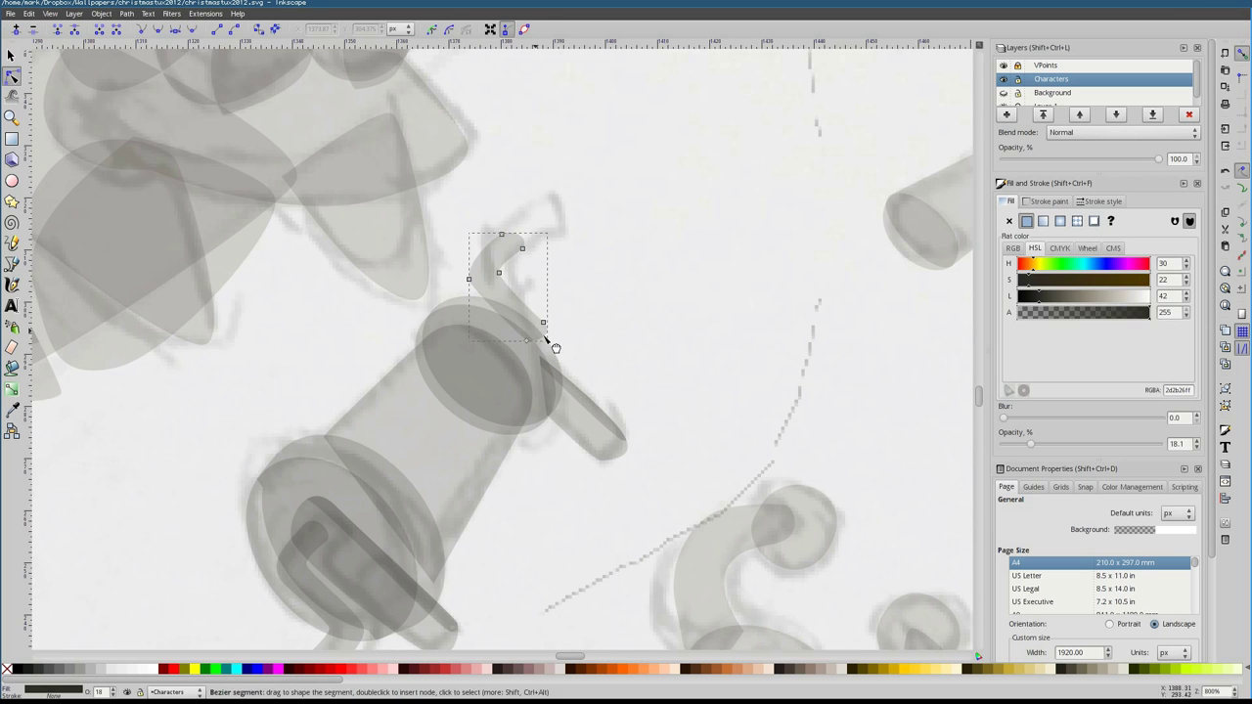
key(Escape)
key(minus)
key(minus)
key(minus)
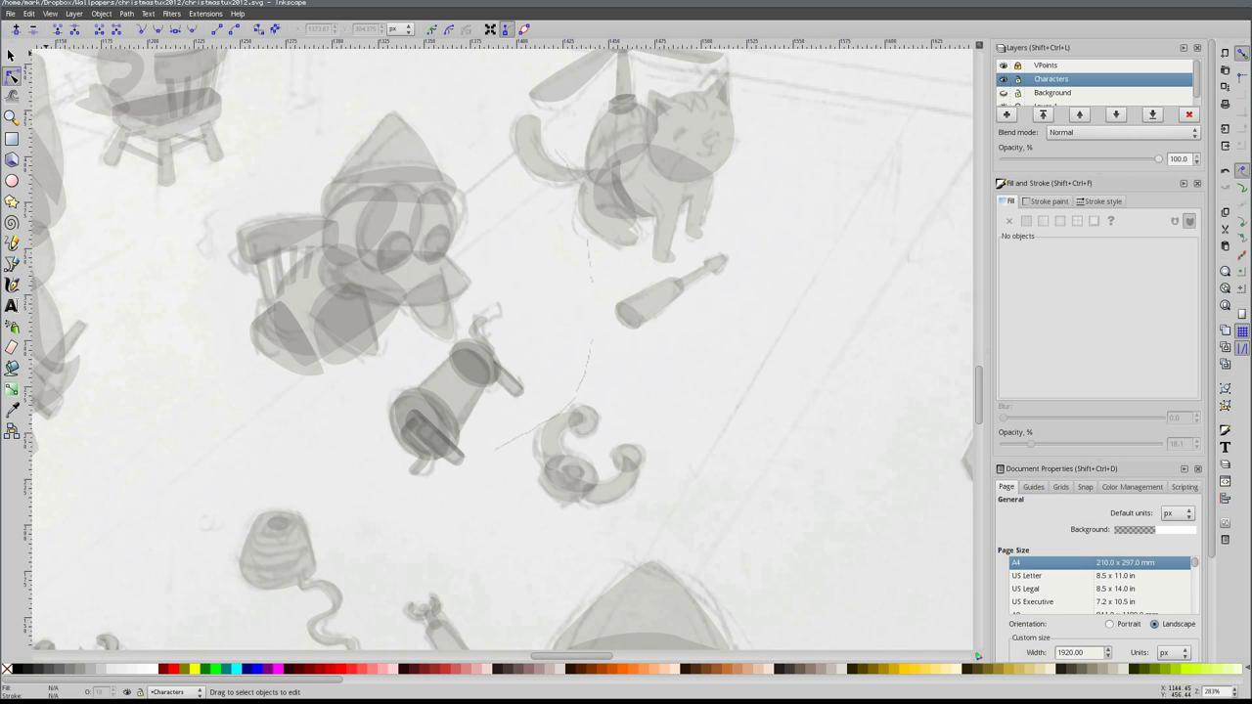
Trace the penguin's second ear as a curved, closed oval with the Bezier pen
scroll(423, 335, right, 3)
scroll(423, 334, up, 1)
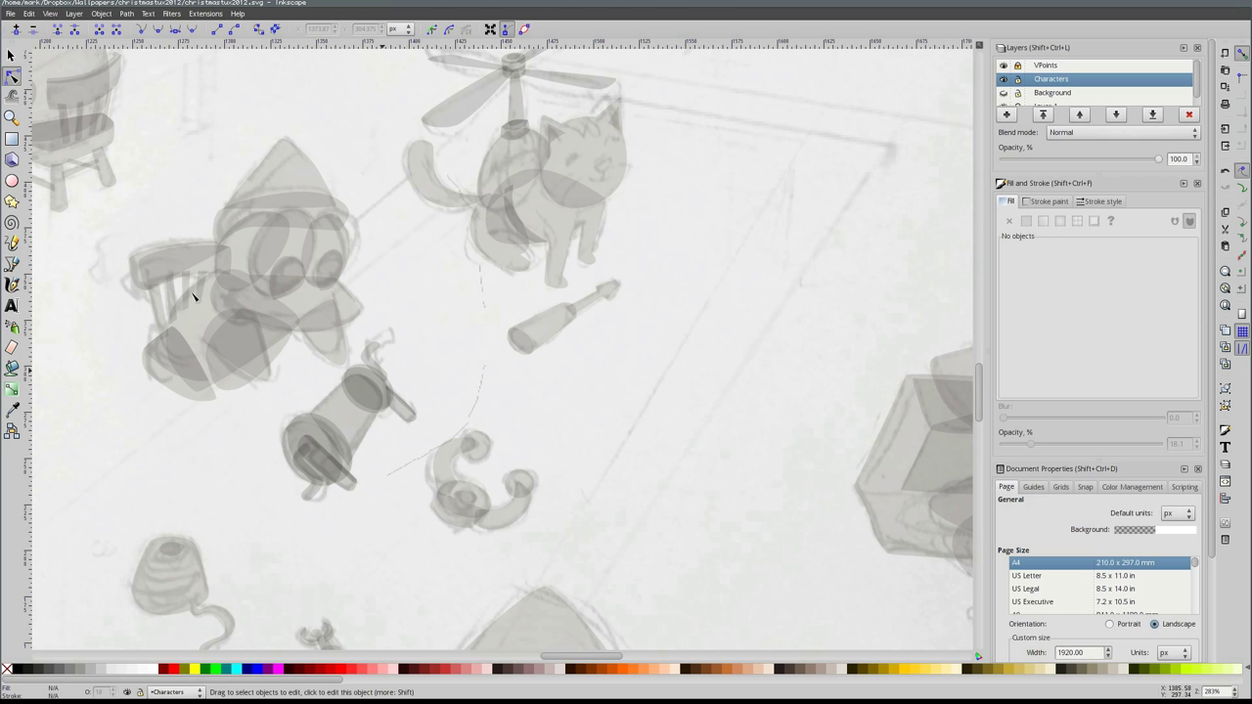
scroll(612, 358, down, 3)
scroll(589, 288, up, 3)
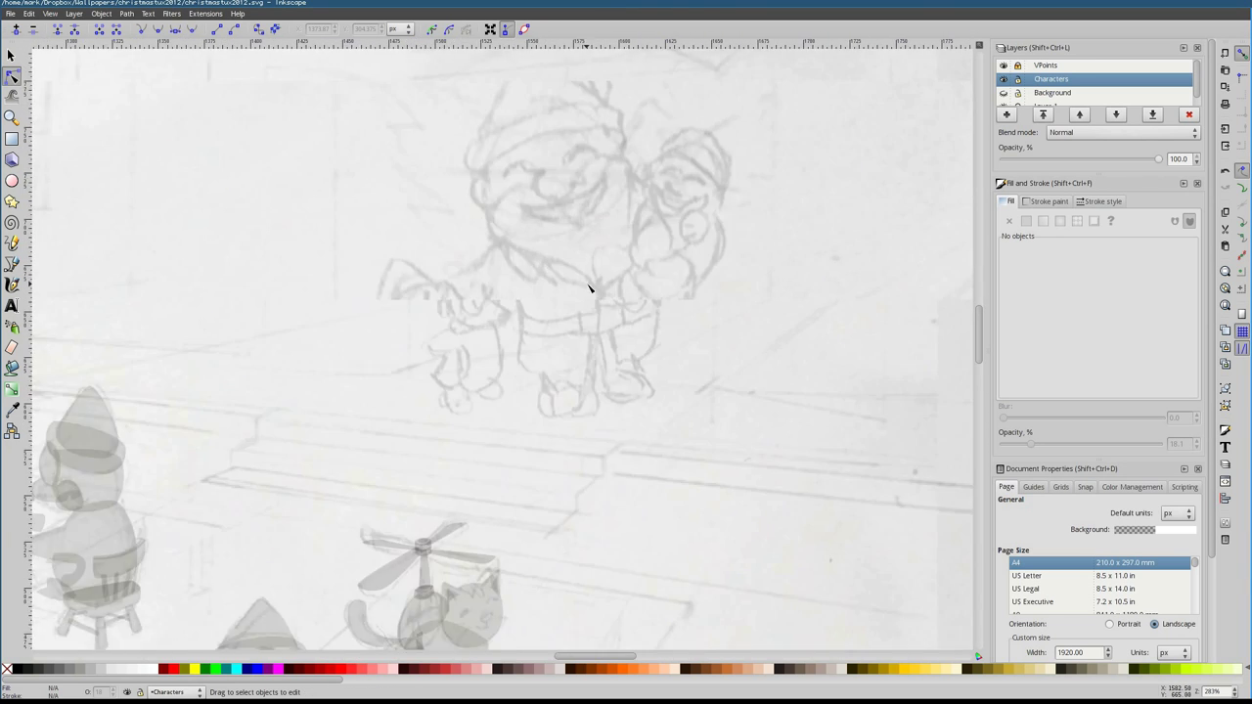
scroll(589, 289, up, 1)
key(b)
scroll(558, 322, up, 2)
click(493, 255)
drag(524, 223, 555, 249)
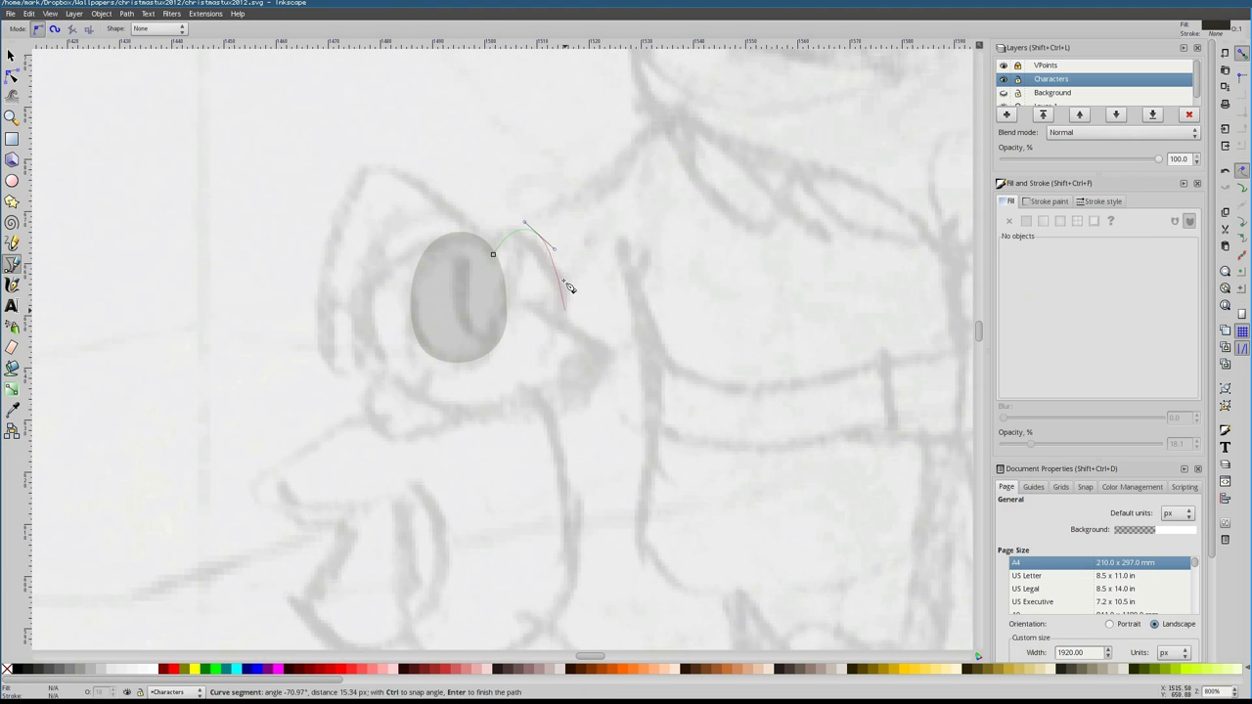
click(563, 286)
Trace the penguin's snout as a closed four-node shape
click(493, 254)
click(509, 312)
click(522, 420)
click(377, 423)
click(389, 336)
click(509, 311)
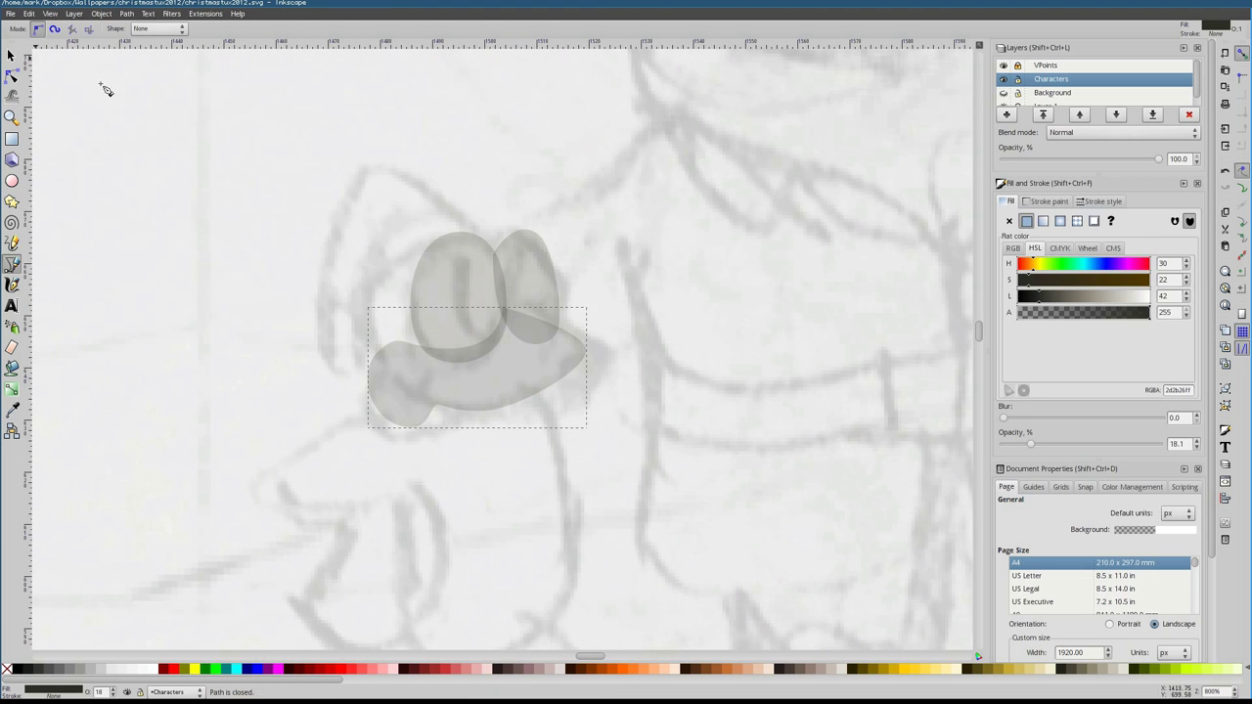
key(s)
Trace a curved leaf shape over the penguin's head
key(b)
click(372, 352)
click(321, 312)
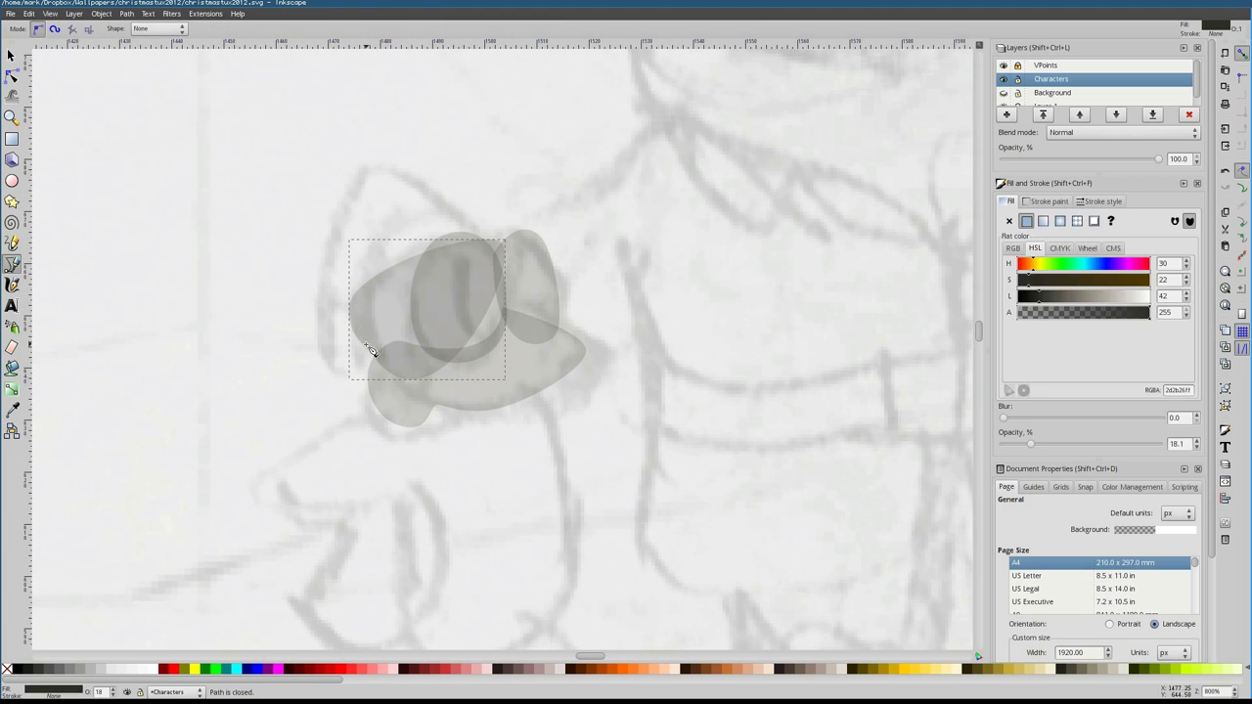
drag(501, 215, 517, 217)
click(375, 352)
Outline the hat and a small closed shape below the head
click(323, 302)
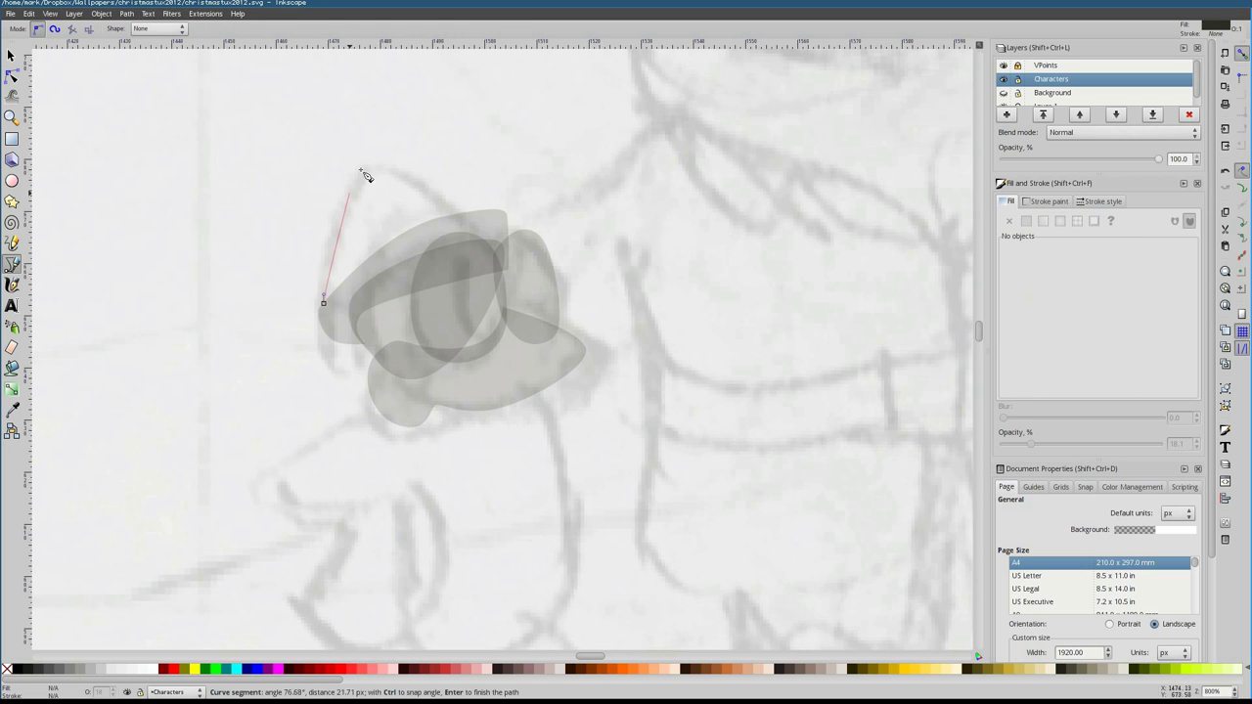
click(496, 233)
click(323, 302)
scroll(414, 336, down, 2)
click(365, 326)
drag(262, 409, 323, 421)
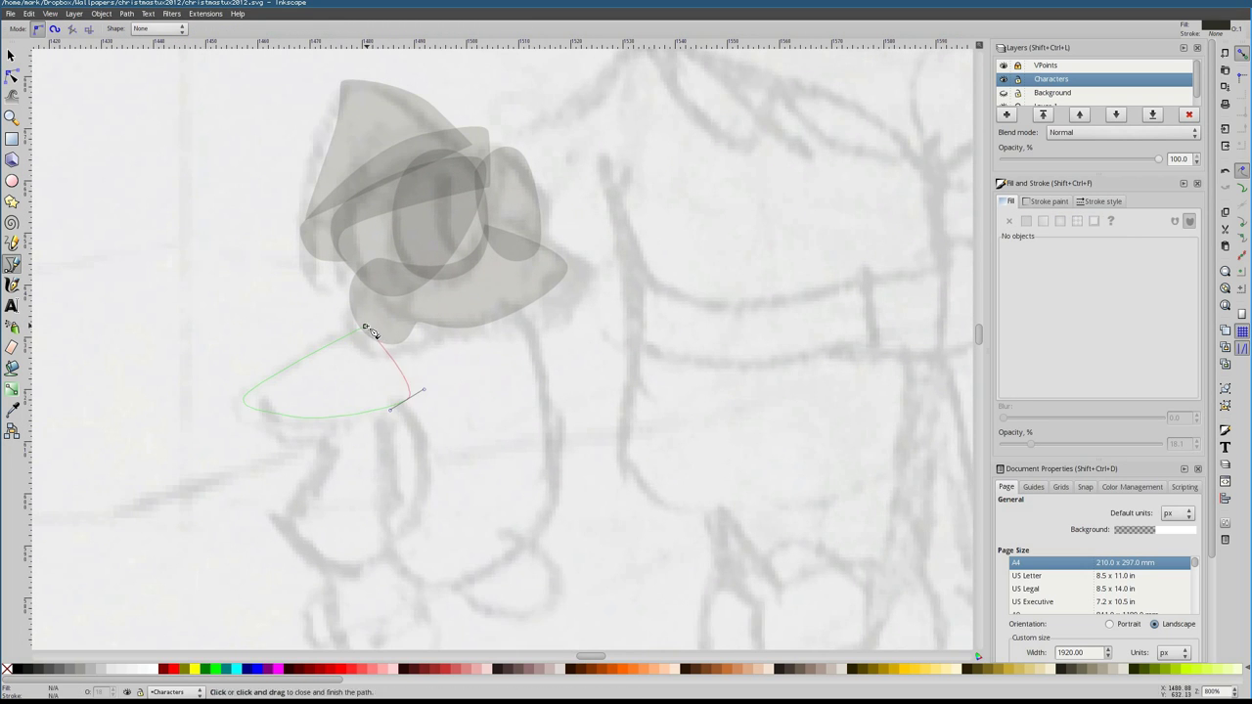
click(372, 333)
Trace the penguin's body outline and a second curved body piece
scroll(408, 316, down, 3)
click(405, 364)
click(366, 427)
click(594, 447)
click(598, 196)
click(407, 366)
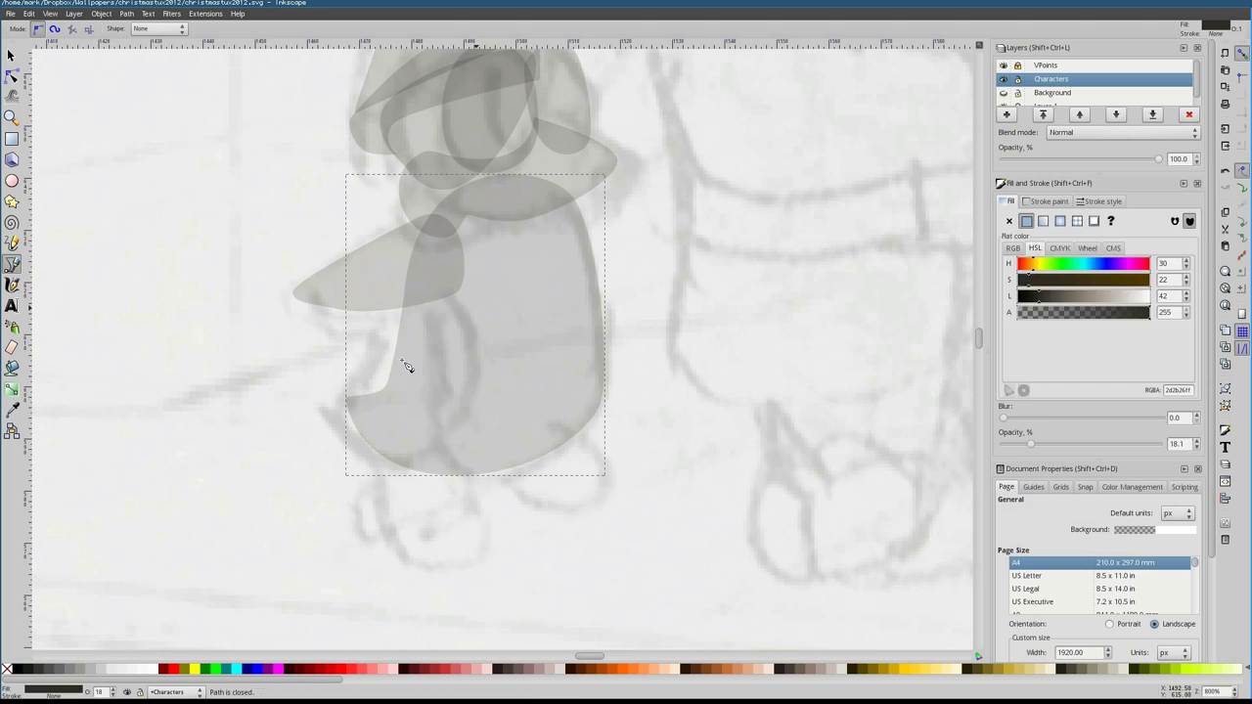
click(452, 232)
click(487, 389)
drag(579, 427, 594, 415)
click(577, 195)
click(450, 282)
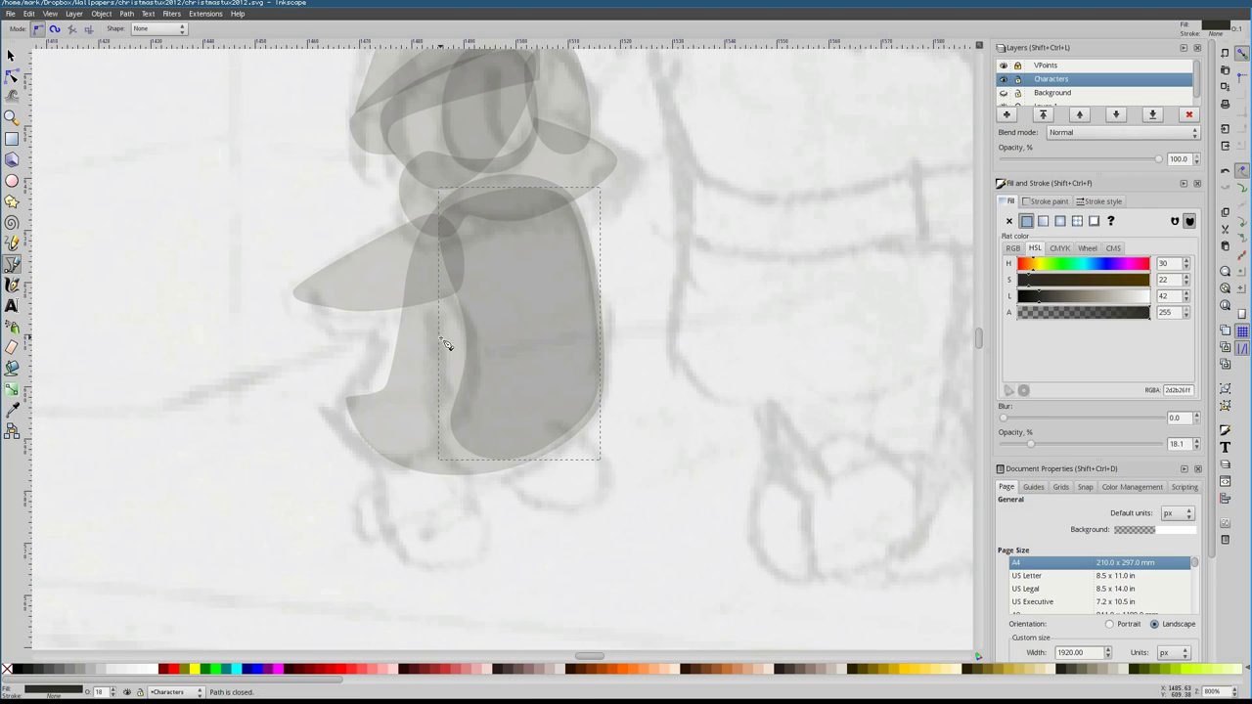
Trace both penguin feet as closed shapes, then zoom out to see the whole penguin
click(388, 463)
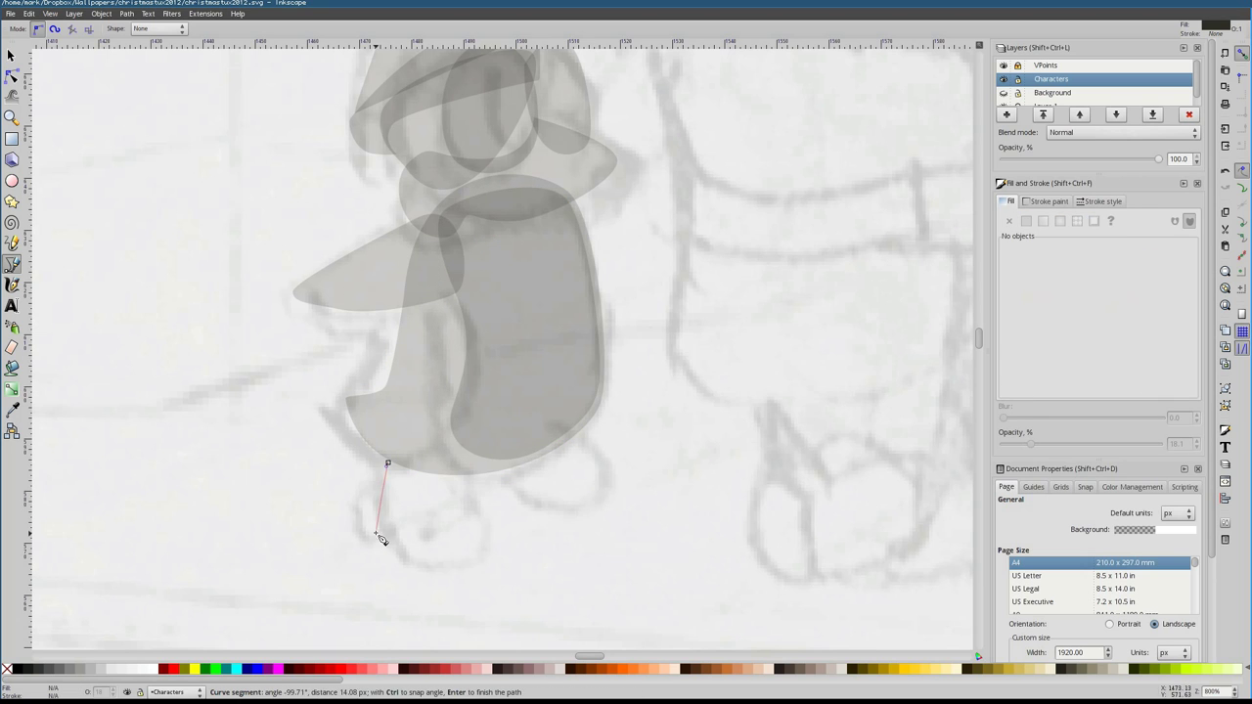
double_click(434, 473)
key(n)
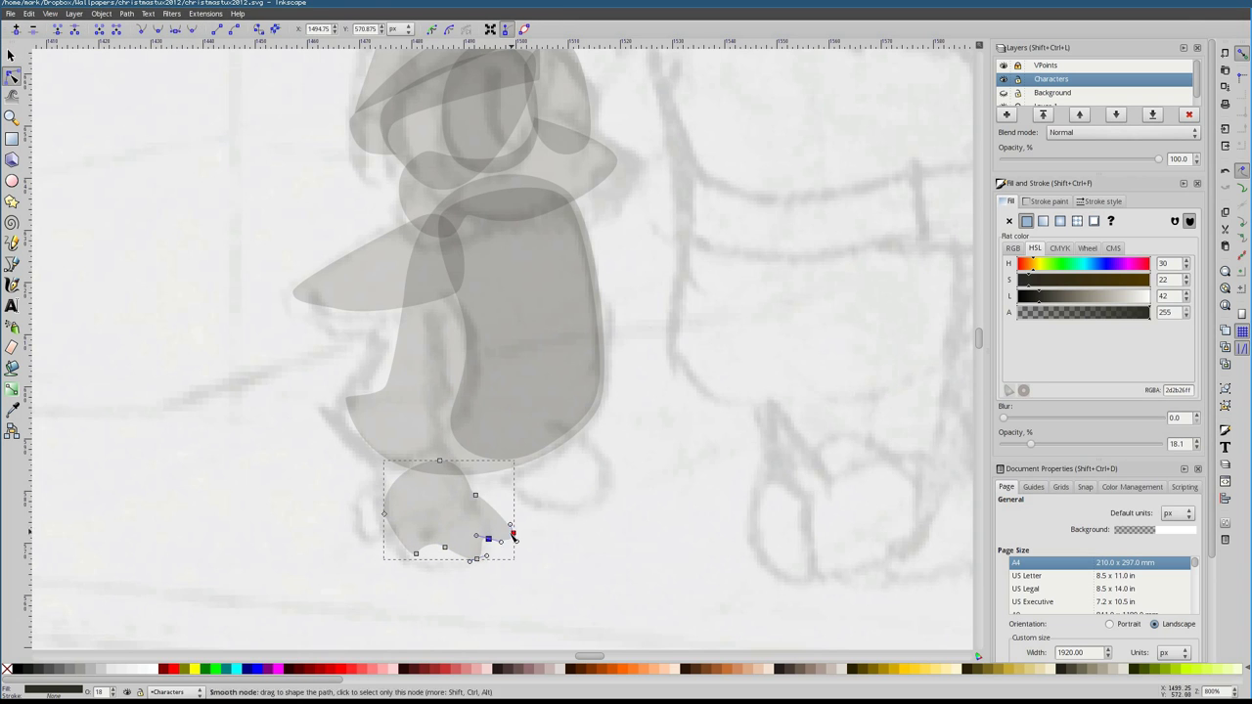
key(b)
click(500, 470)
click(574, 484)
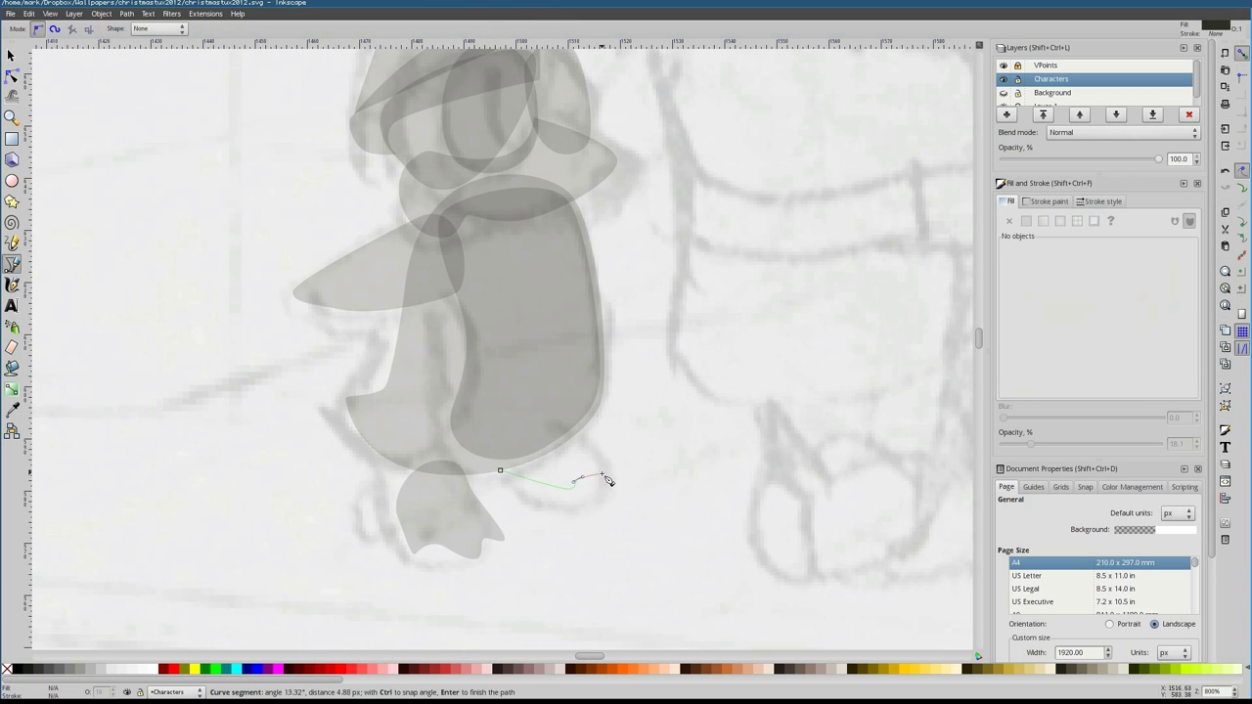
click(500, 470)
scroll(442, 265, down, 2)
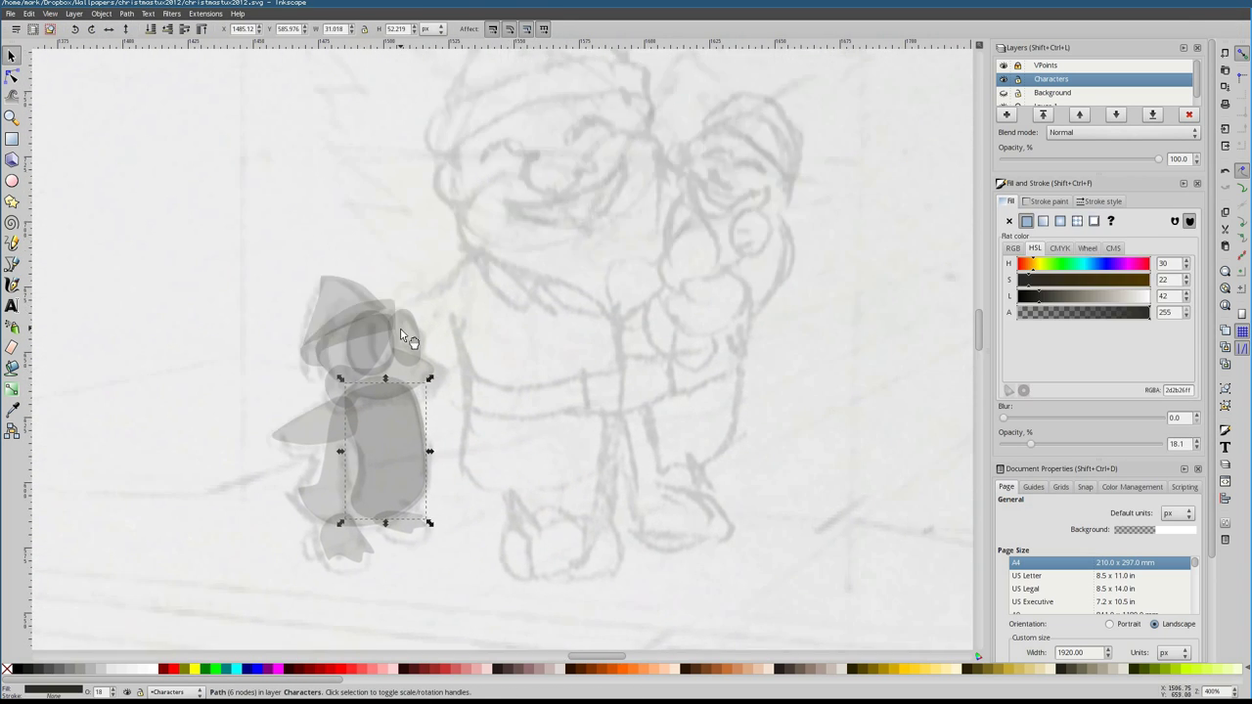
key(s)
key(Escape)
Trace the dwarf's nose and the outline of his face
key(b)
scroll(371, 413, up, 2)
click(489, 233)
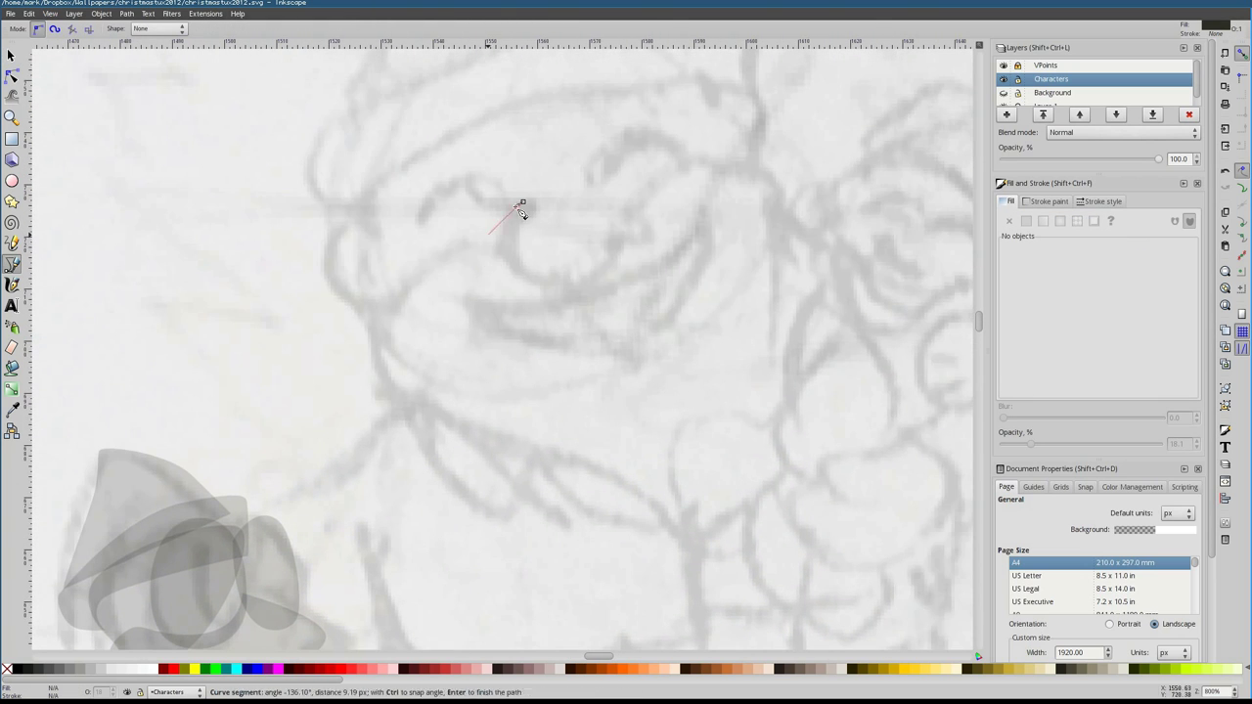
click(522, 202)
scroll(522, 202, up, 3)
click(671, 349)
click(620, 182)
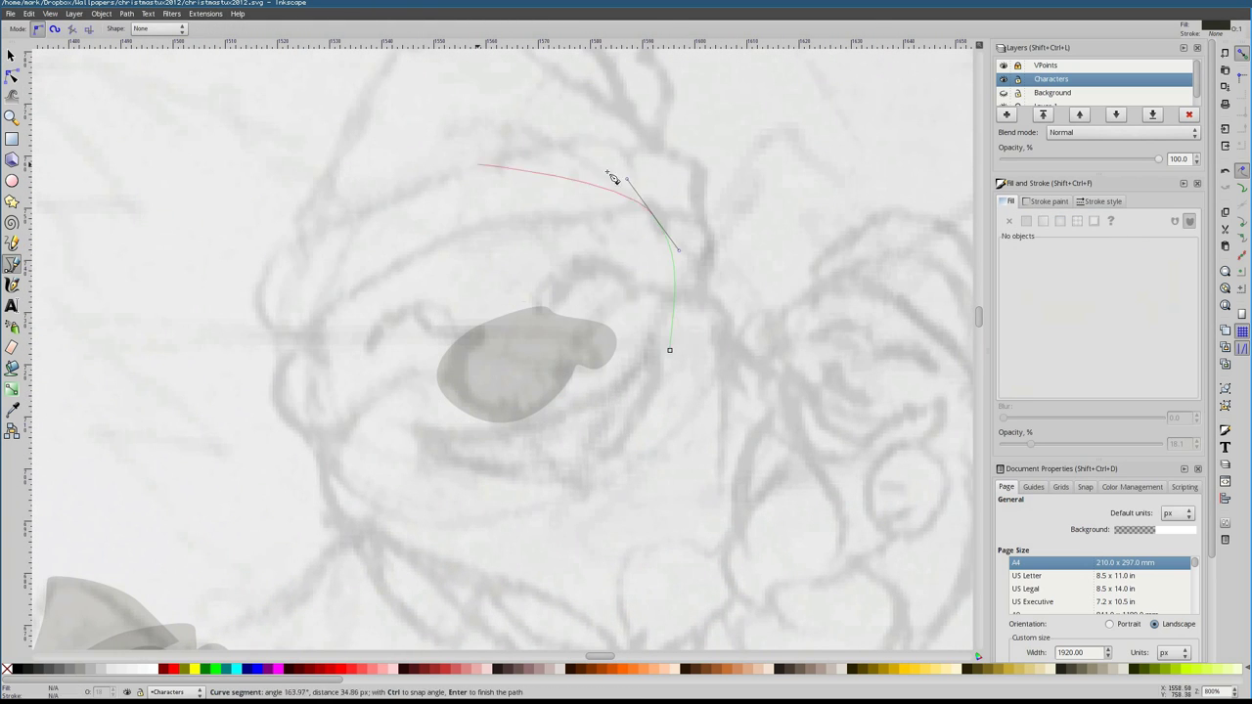
click(323, 293)
click(671, 349)
click(638, 284)
Trace a curved eyebrow above the eye and the ear beside the face
drag(553, 285, 532, 313)
click(638, 283)
click(372, 342)
scroll(460, 323, up, 2)
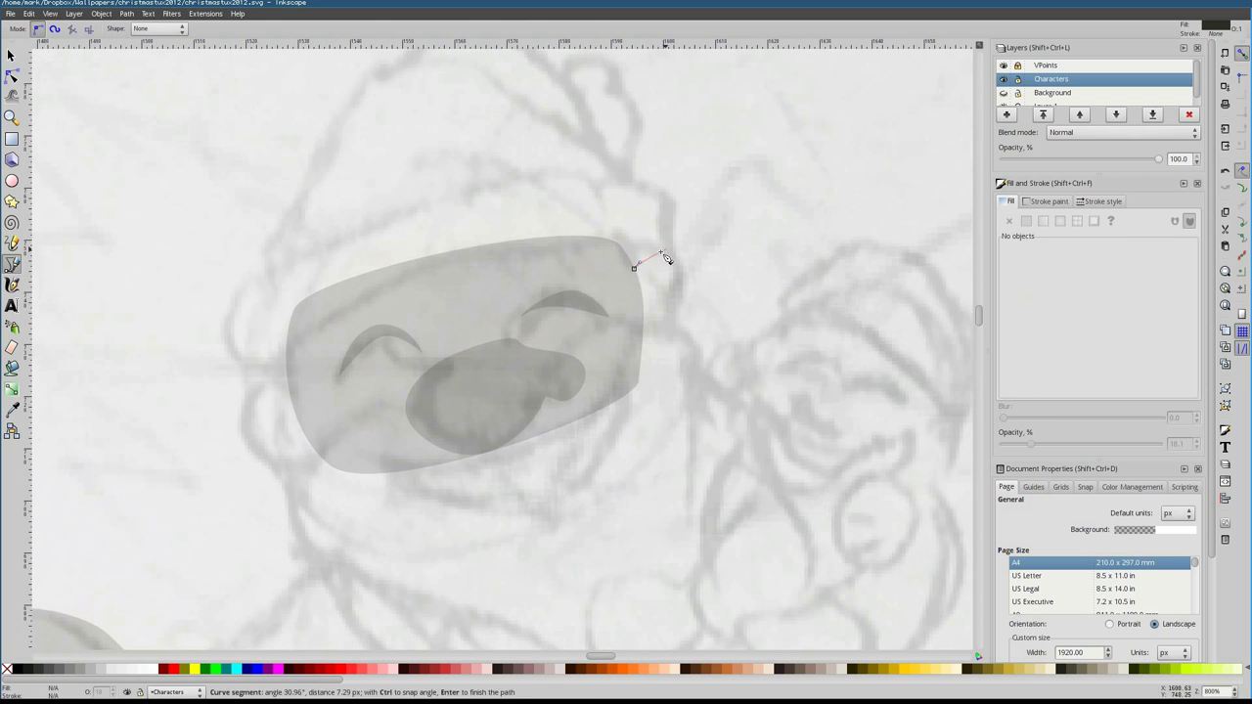
click(654, 252)
click(293, 380)
drag(313, 452, 284, 470)
drag(293, 381, 284, 414)
Outline the hat brim across the forehead, the pointed hat and its bobble
scroll(284, 415, up, 2)
click(229, 336)
click(671, 293)
click(245, 430)
click(265, 362)
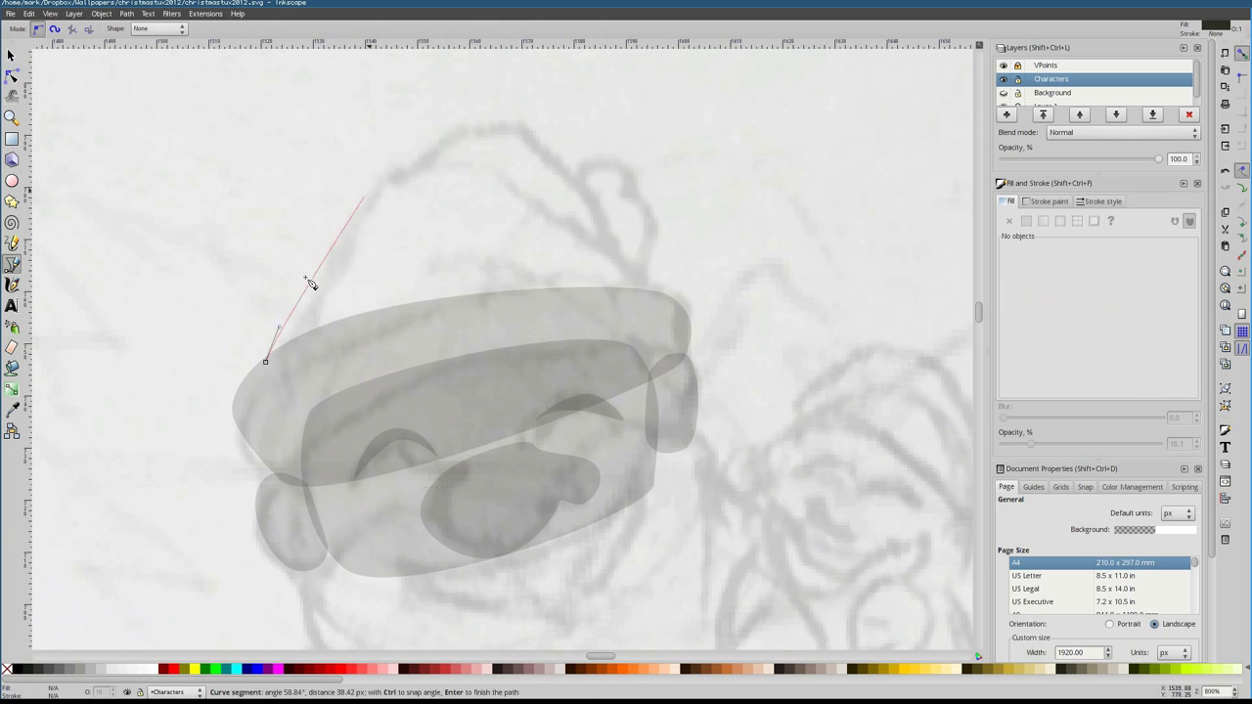
double_click(677, 323)
click(575, 173)
click(624, 158)
click(575, 234)
Trace the pointed beard under the face and the curved mouth
scroll(293, 301, down, 4)
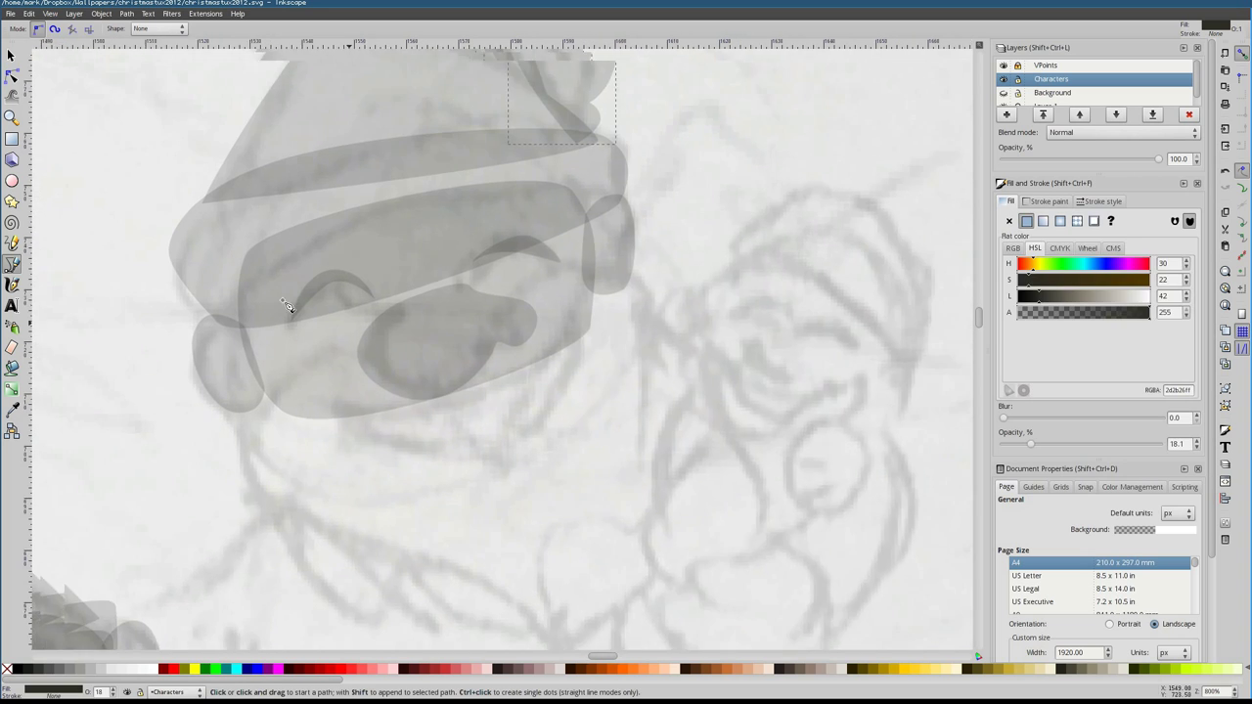
click(428, 316)
drag(340, 323, 304, 338)
click(391, 541)
key(minus)
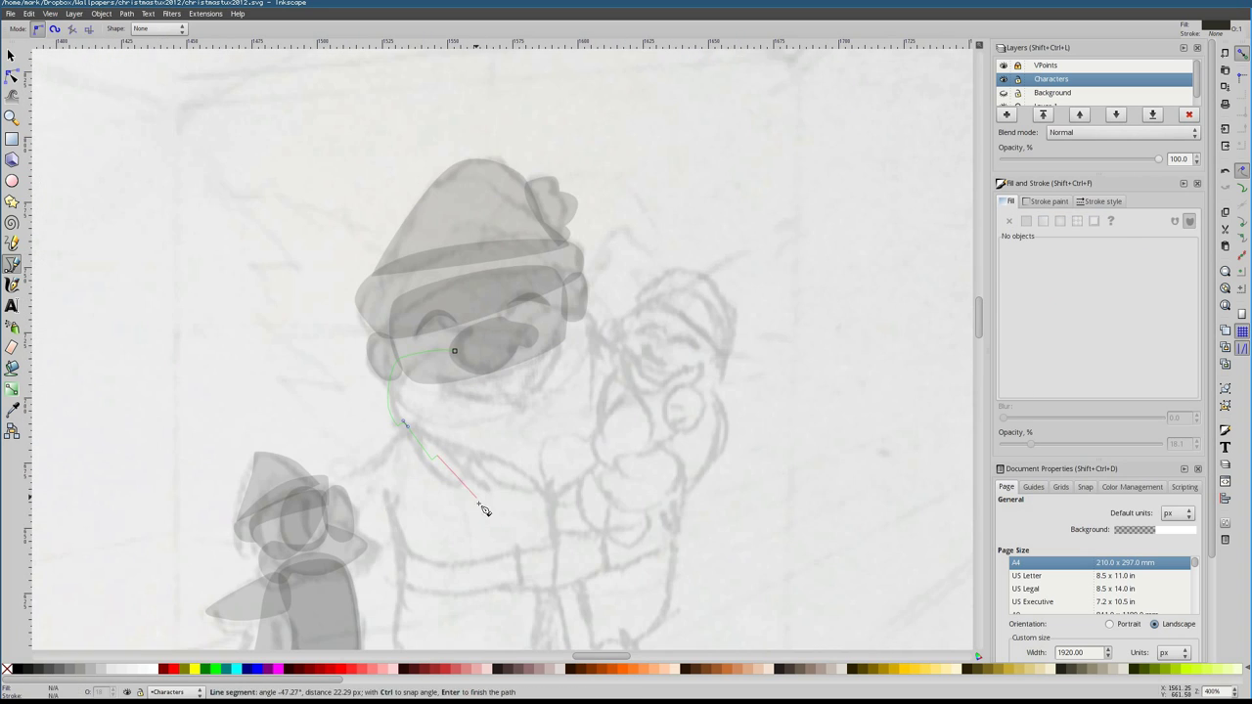
click(454, 350)
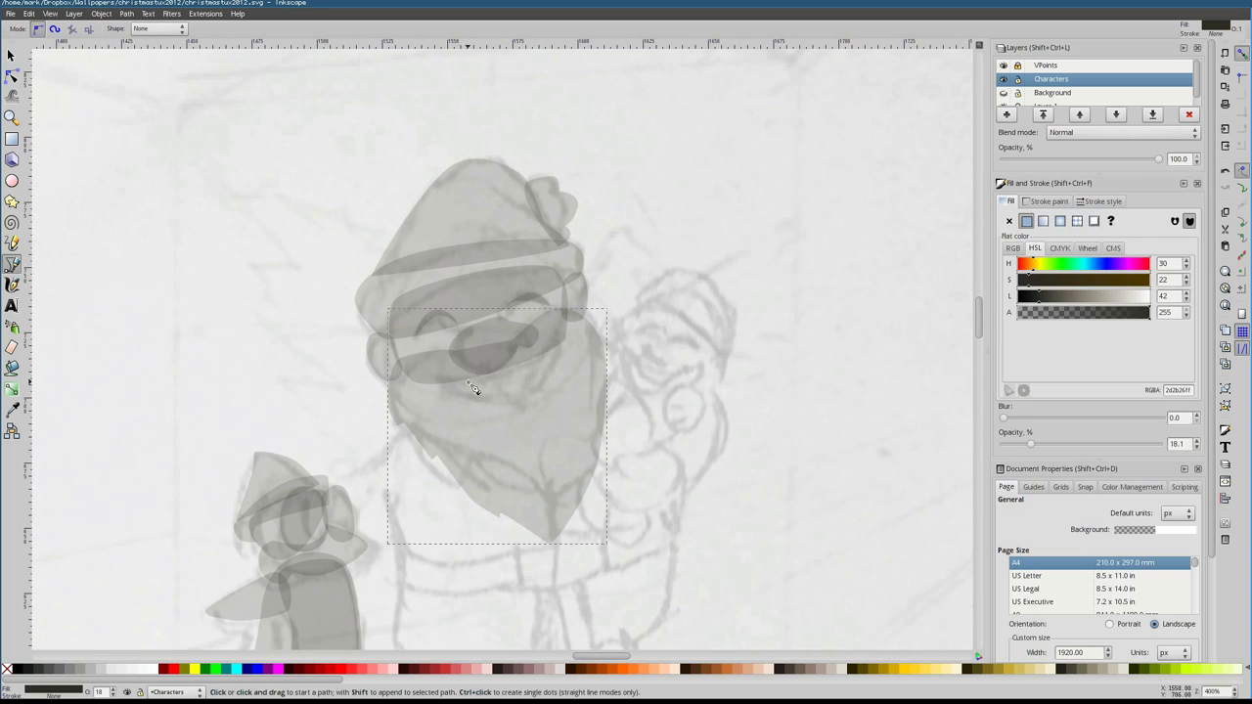
drag(441, 378, 521, 391)
double_click(525, 405)
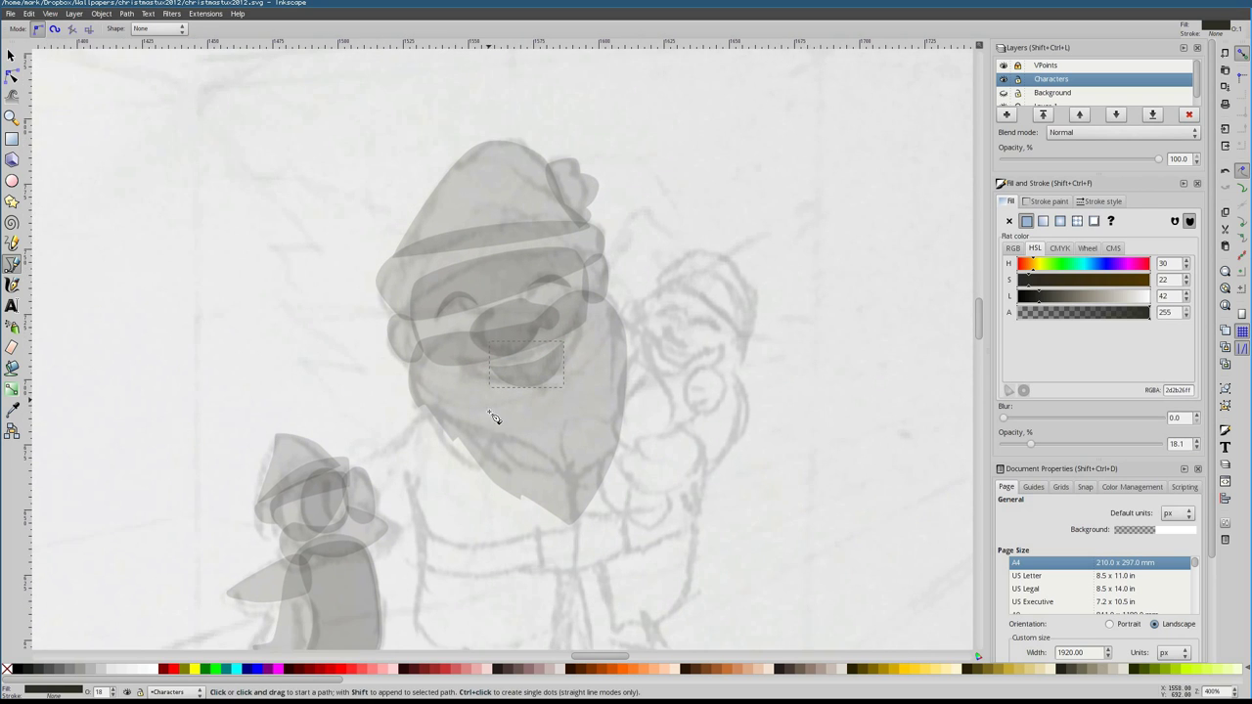
key(plus)
scroll(565, 360, down, 5)
scroll(564, 360, left, 4)
Close the sleeve reaching toward the penguin and trace the dwarf's torso
click(428, 262)
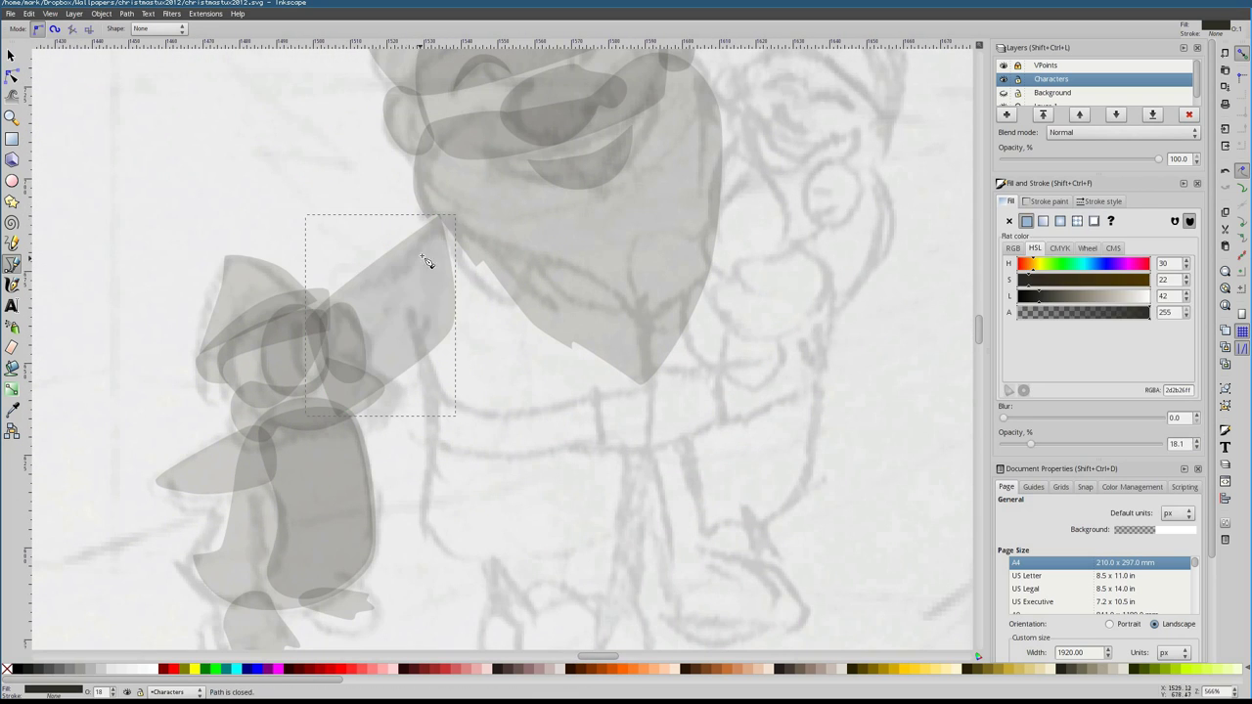
shift+click(408, 309)
click(440, 411)
click(802, 350)
click(733, 147)
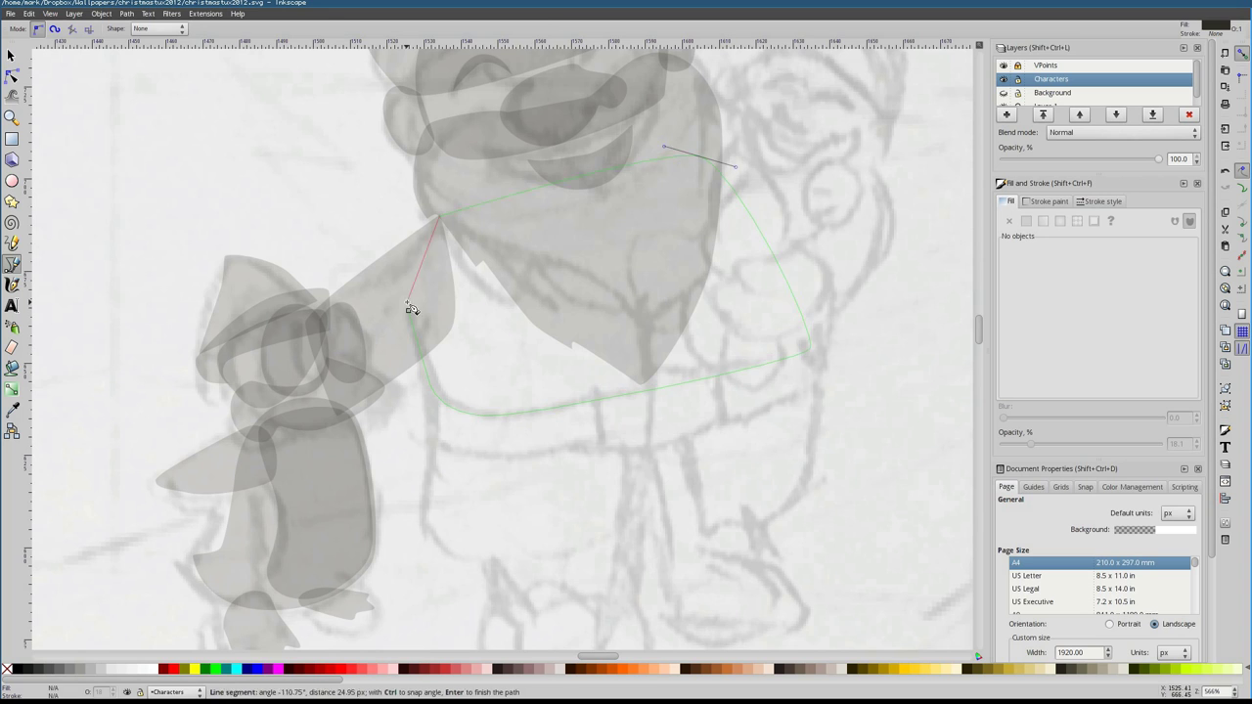
click(408, 309)
key(s)
key(Escape)
Finish the raised sleeve and trace the mitten at its end
scroll(489, 381, up, 3)
scroll(600, 460, right, 3)
key(b)
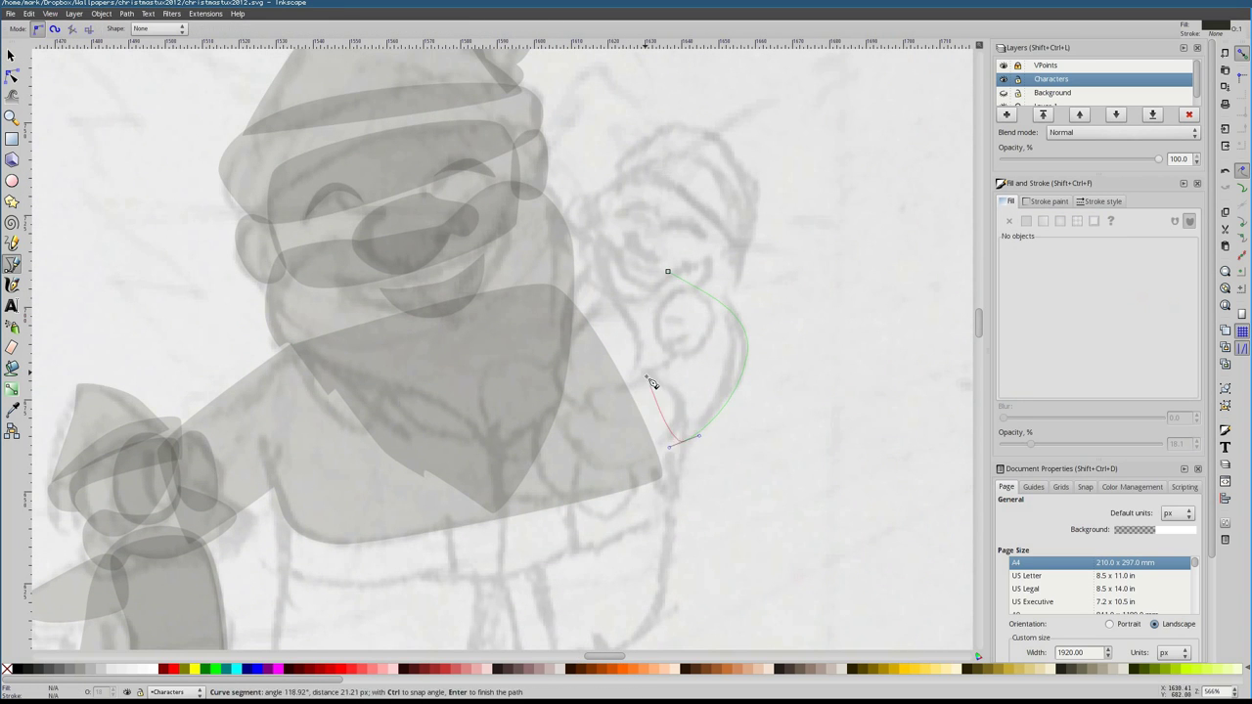
click(653, 384)
key(Return)
key(Escape)
scroll(665, 347, down, 1)
scroll(665, 347, left, 1)
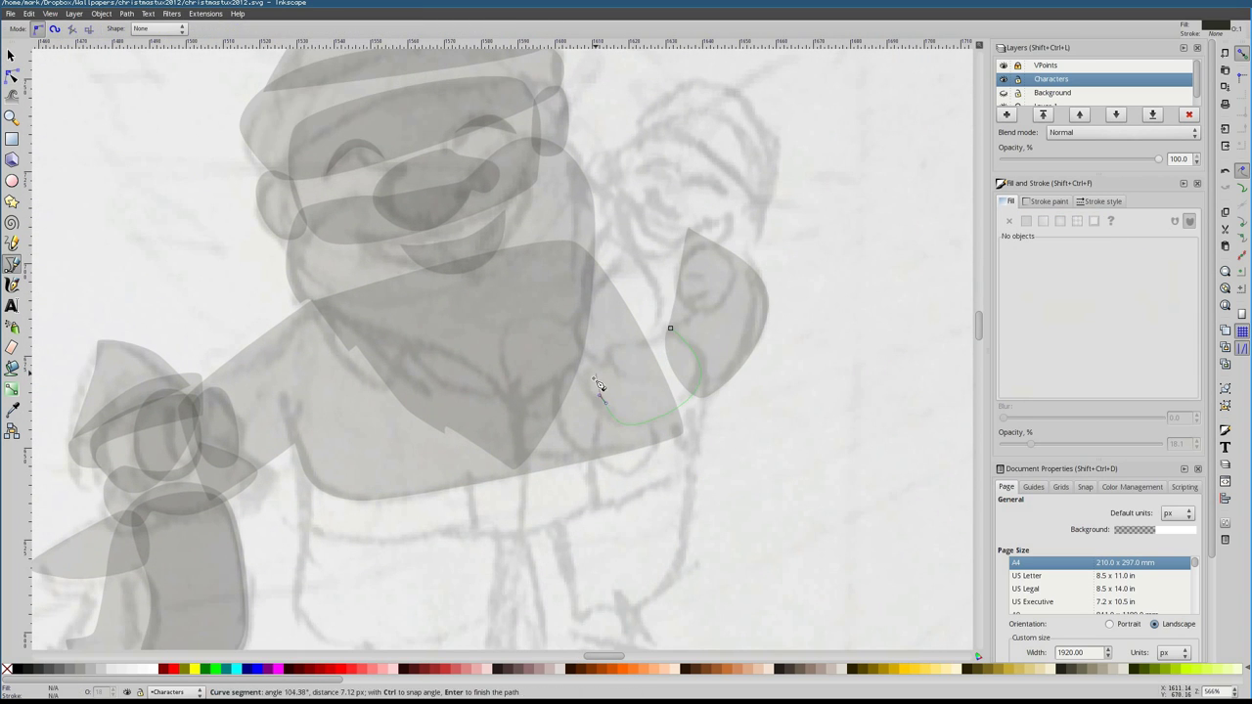
click(600, 385)
click(670, 327)
scroll(599, 385, down, 3)
scroll(600, 385, left, 1)
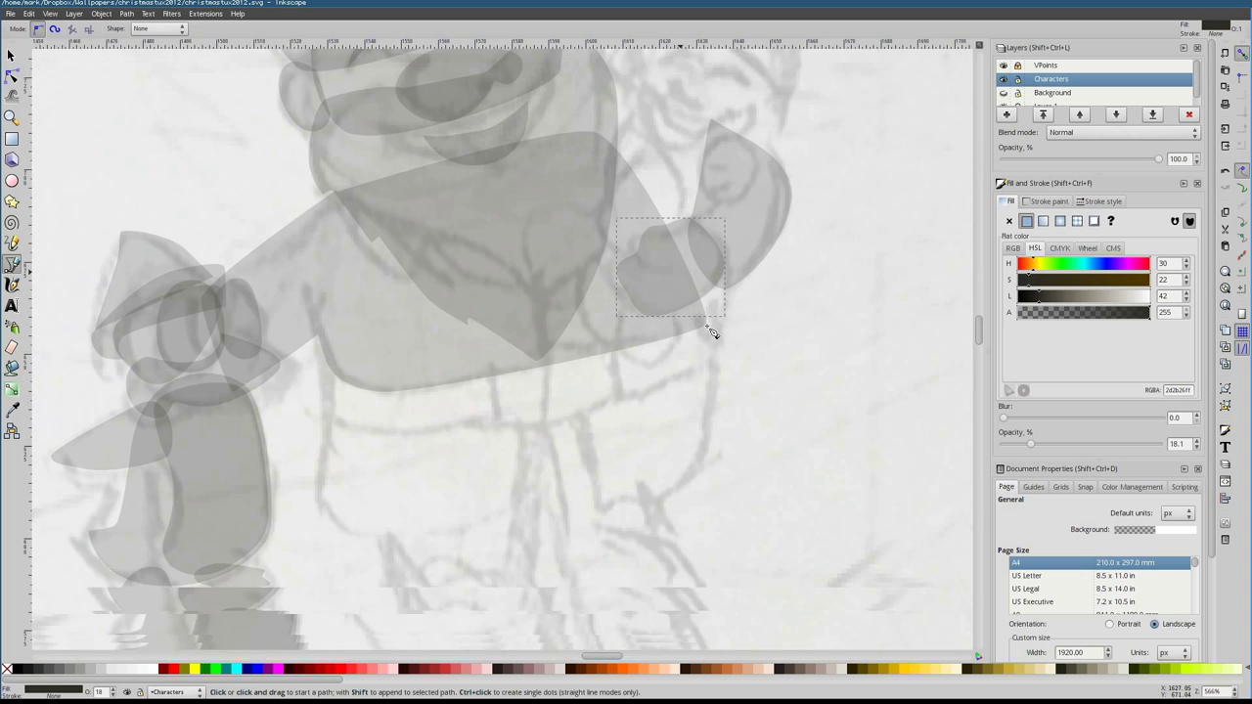
click(335, 370)
Trace the belt band, its buckle and the dark bar inside the buckle
click(328, 415)
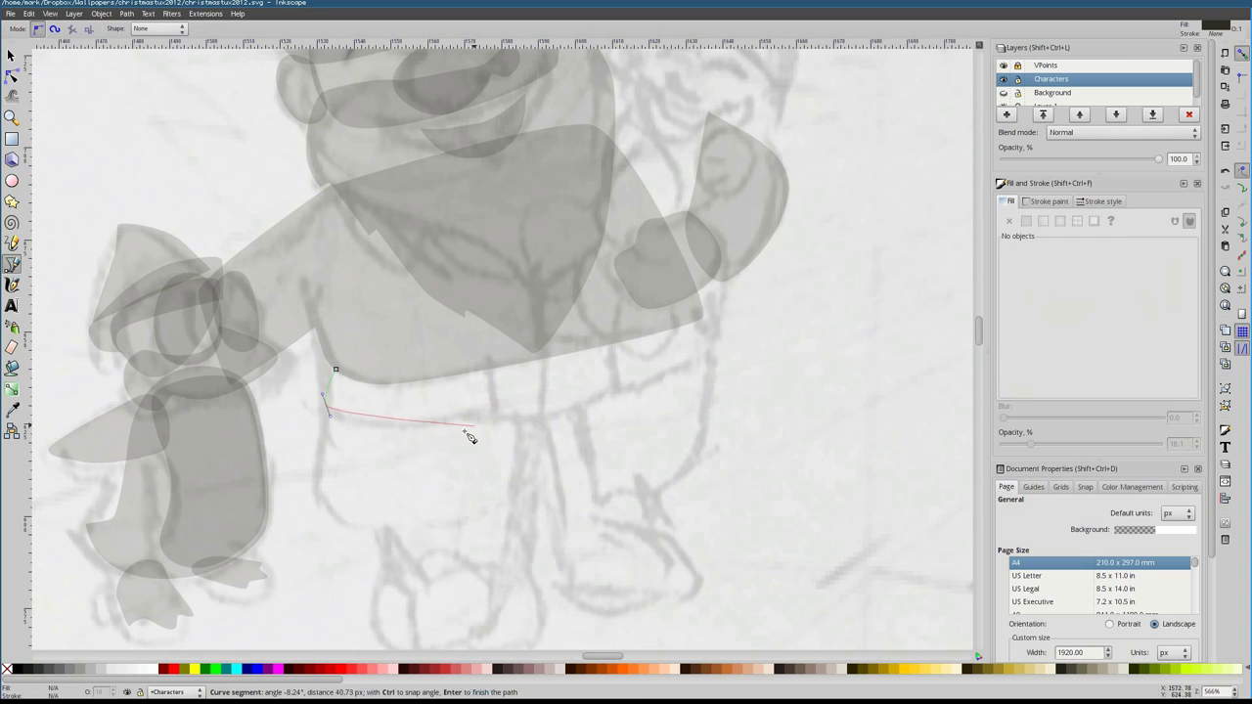
click(701, 337)
click(696, 313)
click(335, 369)
click(490, 362)
click(610, 348)
click(489, 362)
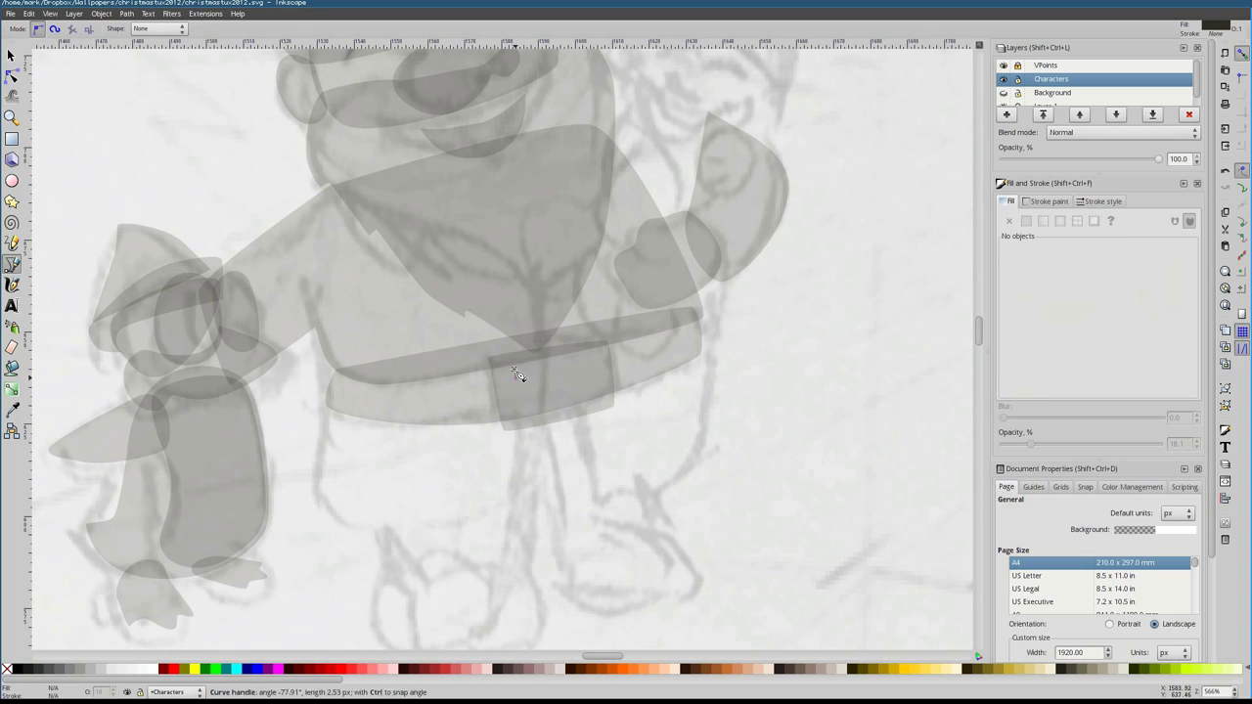
click(516, 368)
click(542, 392)
click(541, 376)
click(599, 370)
Trace the left trouser leg and the lower leg shape beneath it
click(543, 392)
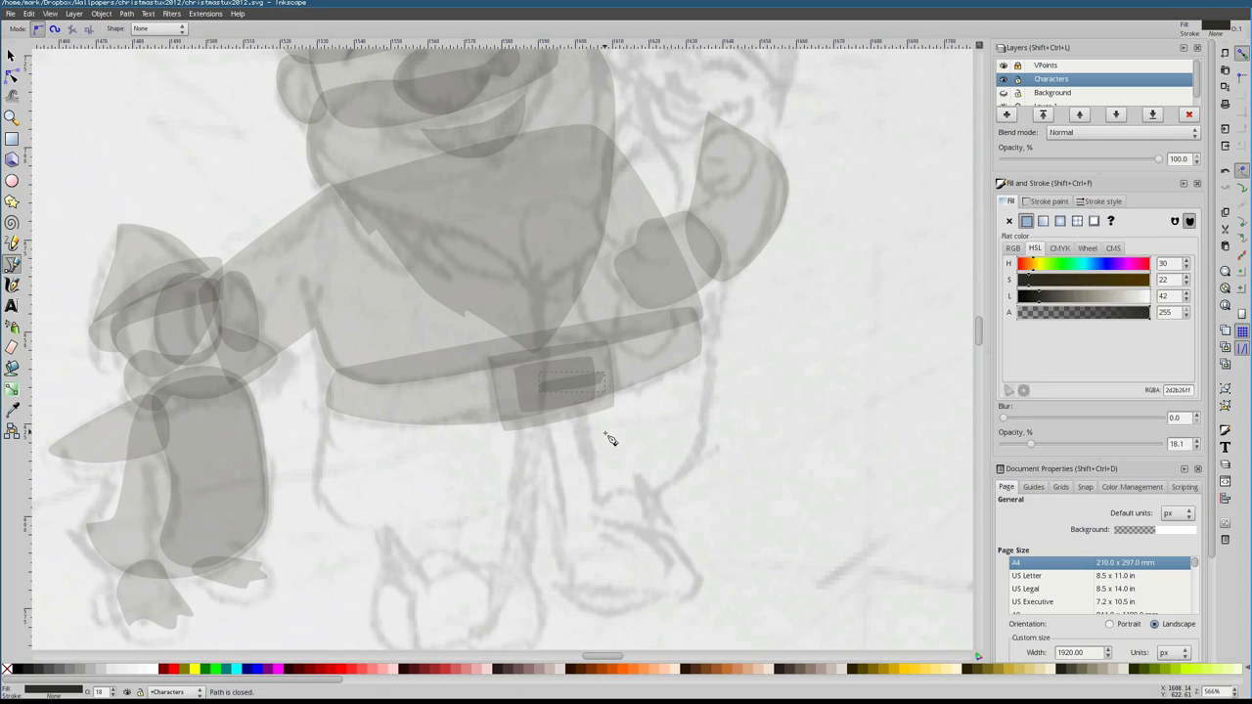
scroll(610, 439, down, 1)
click(325, 375)
click(309, 458)
click(325, 376)
click(313, 458)
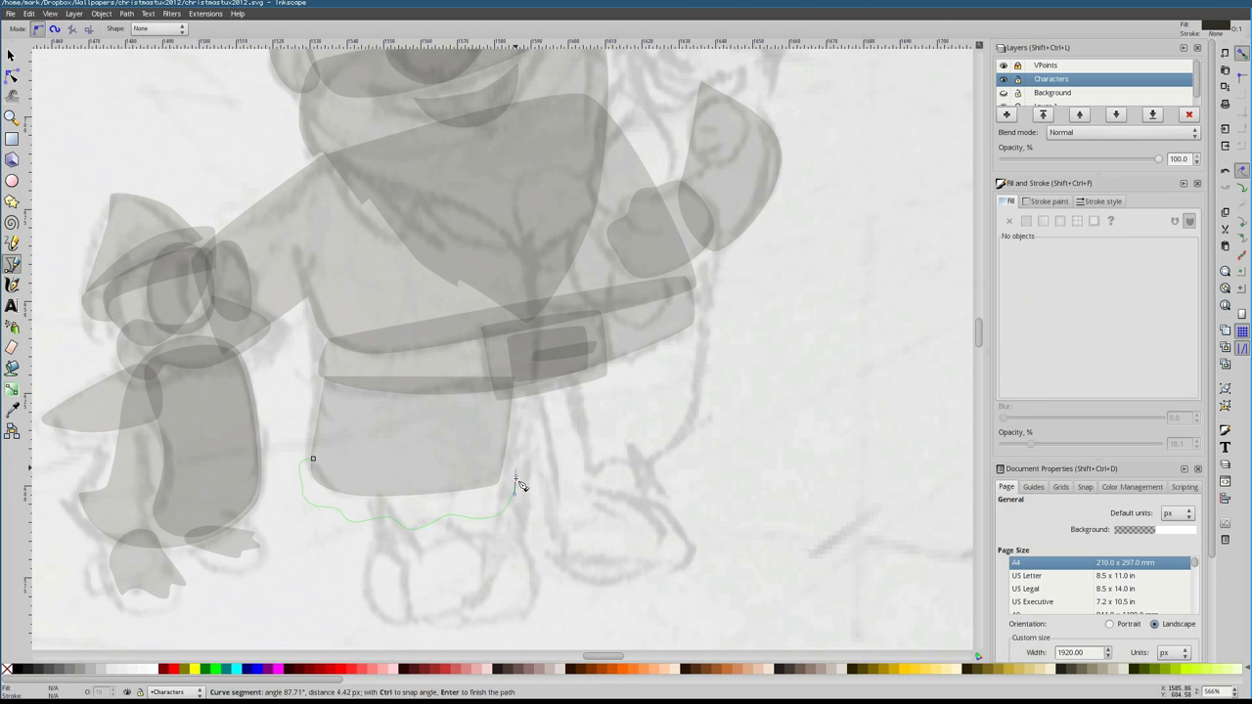
click(315, 462)
Trace the right trouser leg outline
click(532, 374)
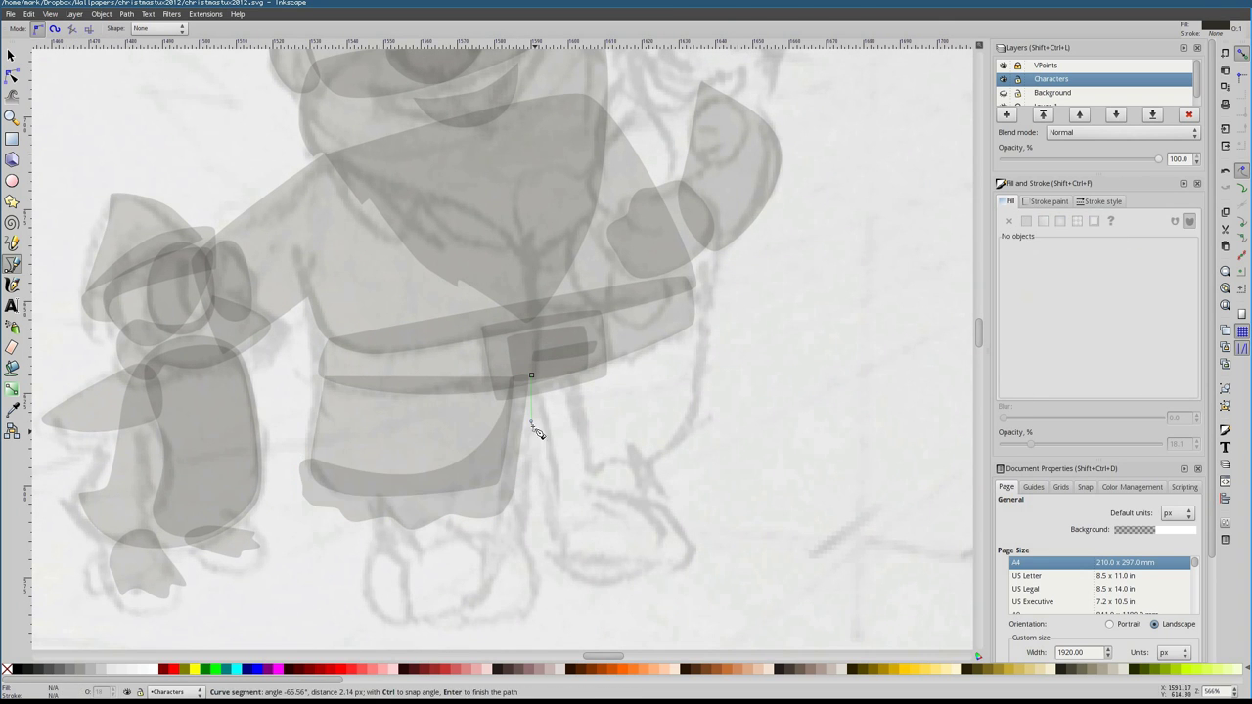
click(693, 425)
click(531, 375)
click(540, 373)
click(540, 374)
scroll(558, 439, down, 1)
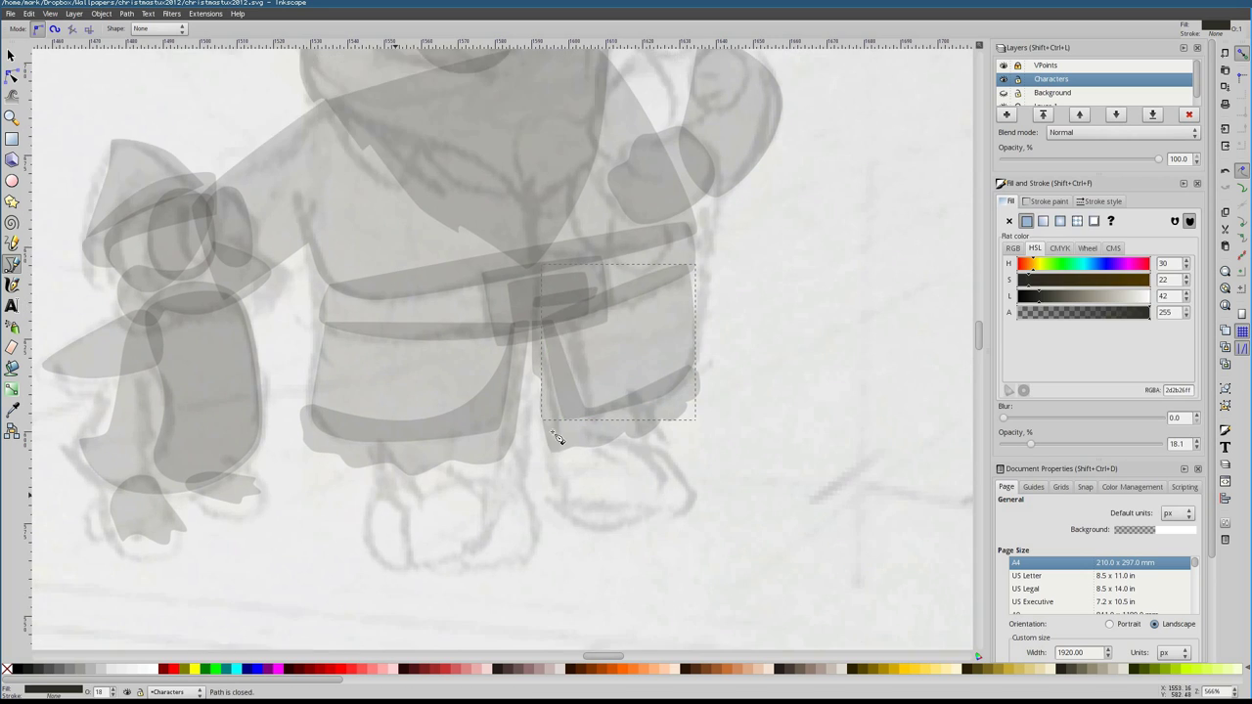
scroll(517, 427, up, 1)
scroll(548, 421, down, 1)
Draw the dwarf's first translucent grey boot with the Bezier pen and adjust its nodes
scroll(550, 480, down, 1)
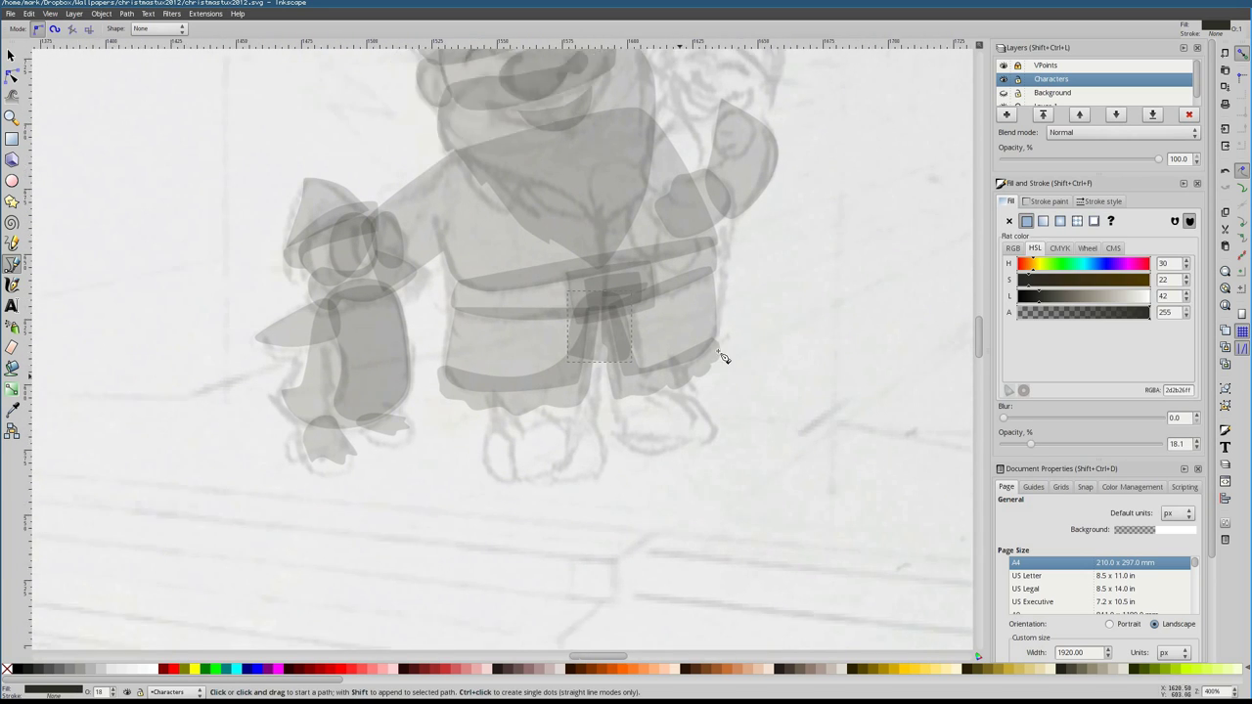
scroll(540, 469, up, 1)
click(458, 470)
mouse_move(494, 402)
mouse_down()
mouse_move(541, 398)
mouse_move(504, 395)
mouse_up()
click(458, 466)
key(n)
click(619, 419)
Trace the second boot outline with a curved closing edge
scroll(626, 455, down, 1)
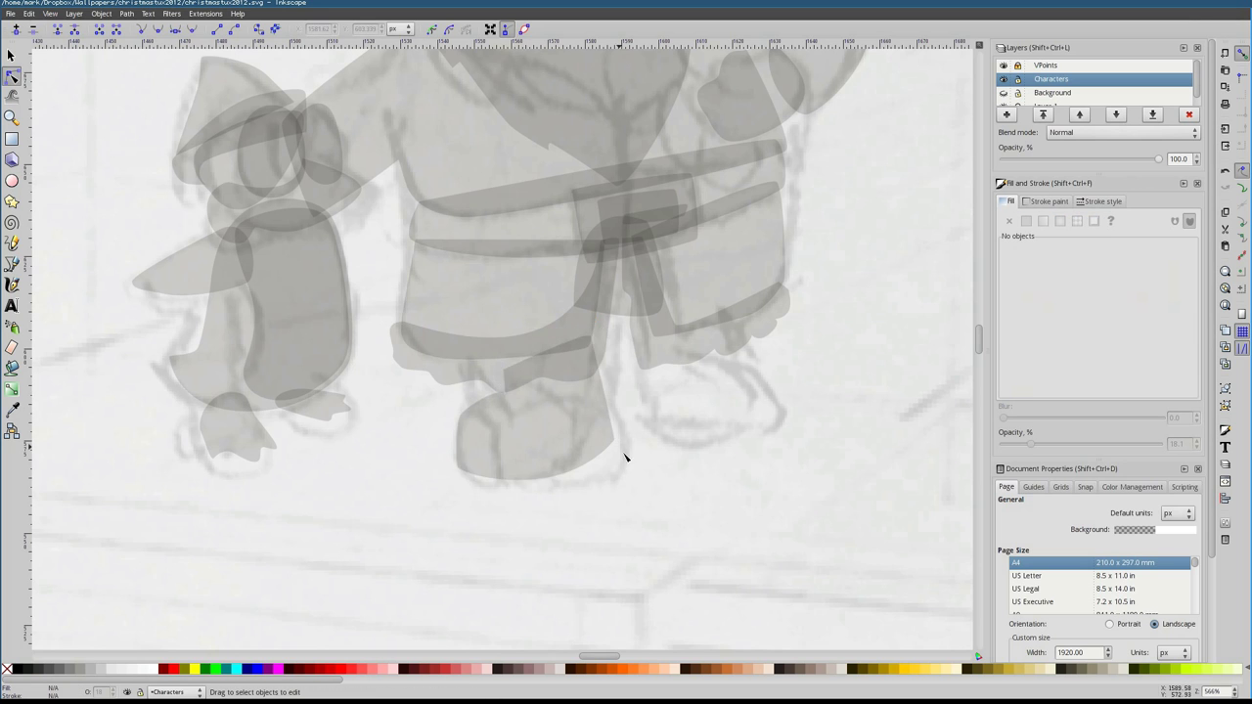
scroll(506, 382, up, 1)
key(b)
click(492, 333)
drag(614, 364, 614, 364)
click(492, 332)
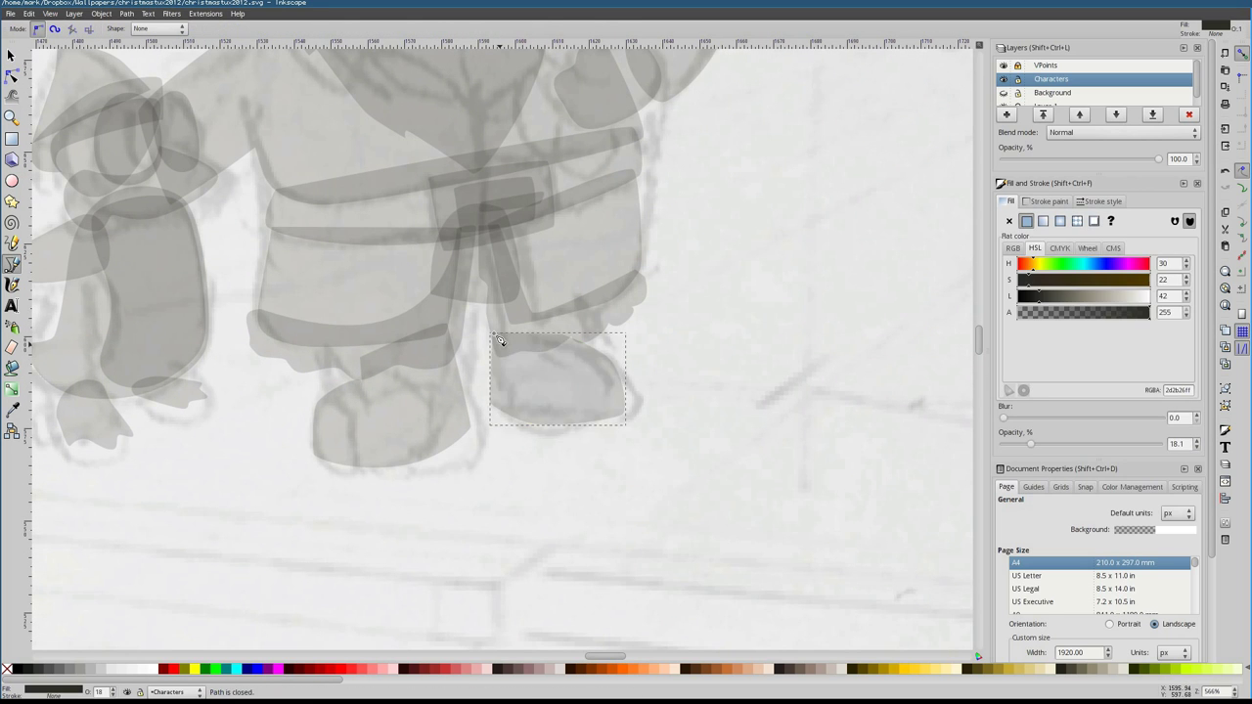
key(Escape)
Finish the shape between the dwarf's legs
scroll(517, 321, down, 1)
scroll(490, 348, up, 2)
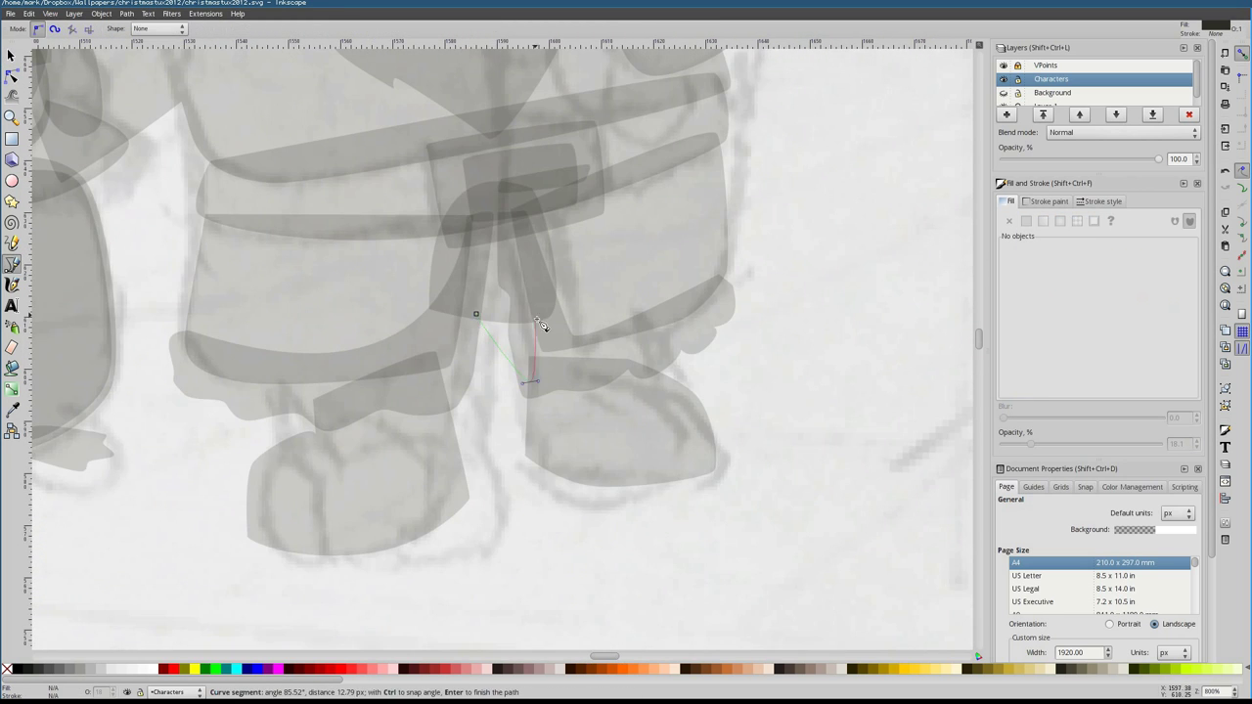
key(Return)
key(Escape)
Trace a round grey shape over the small sketched face and refine its nodes
scroll(587, 352, down, 5)
scroll(637, 229, up, 4)
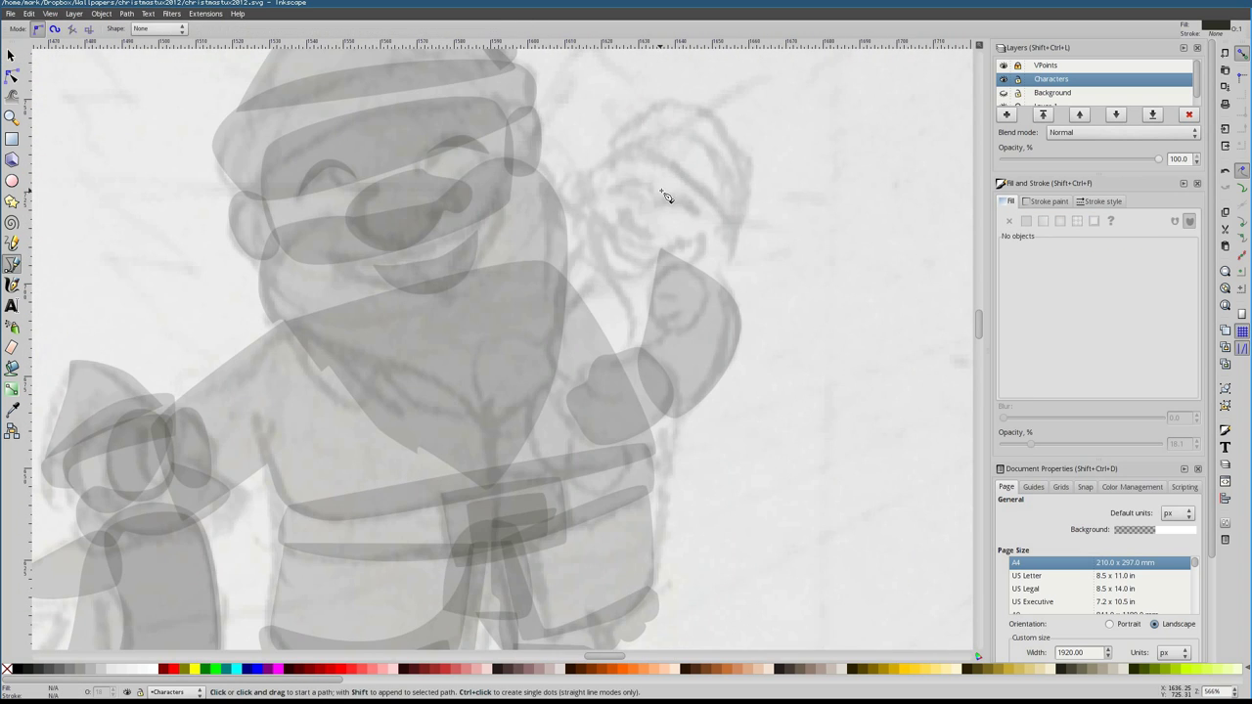
scroll(676, 297, down, 5)
scroll(659, 414, up, 4)
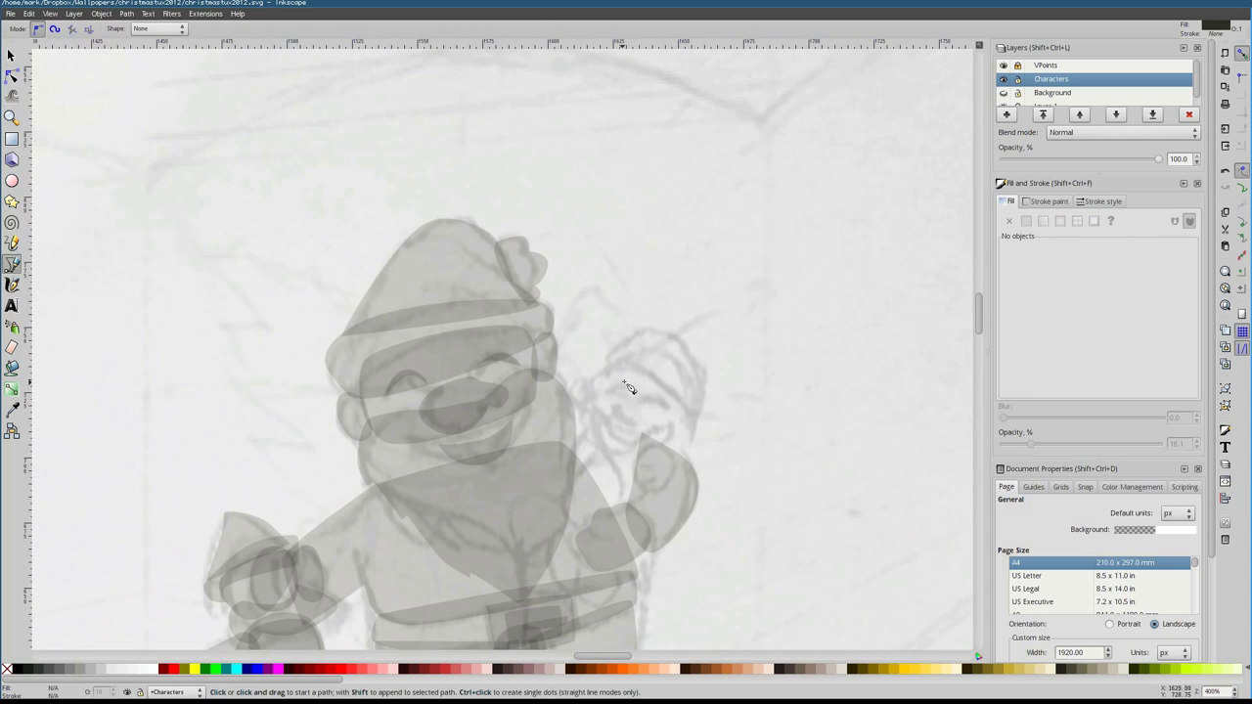
drag(671, 436, 671, 436)
click(590, 396)
key(n)
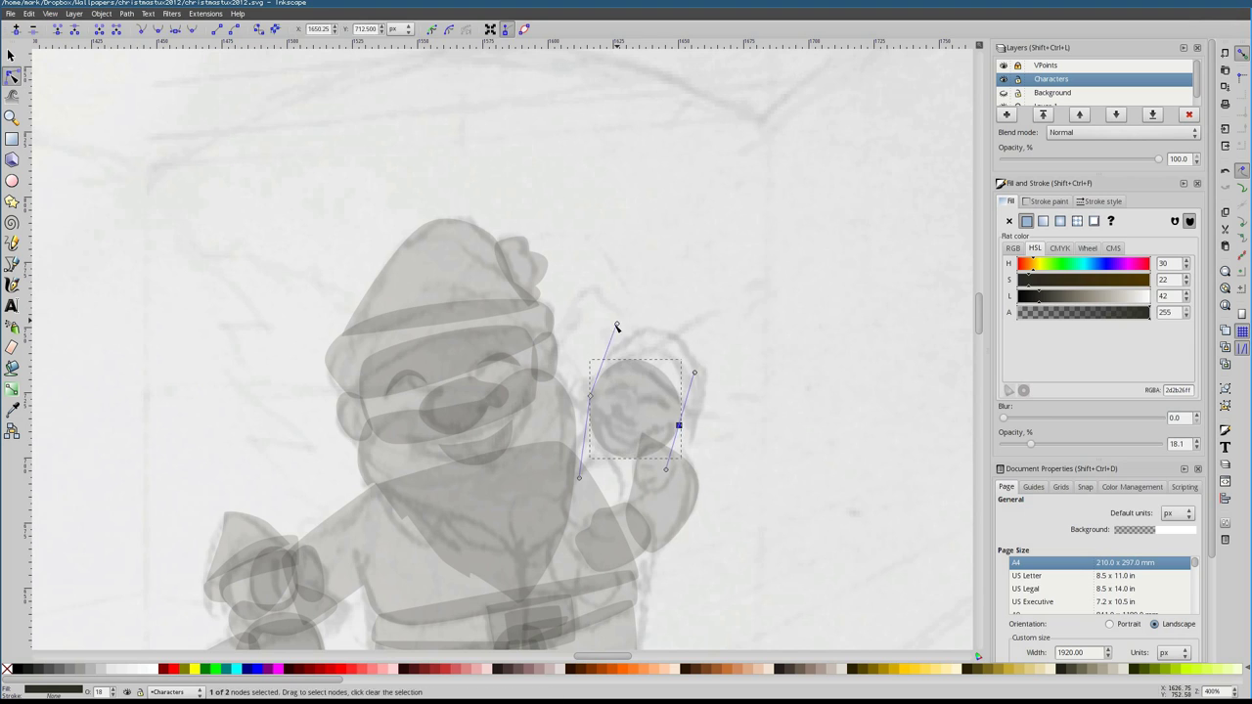
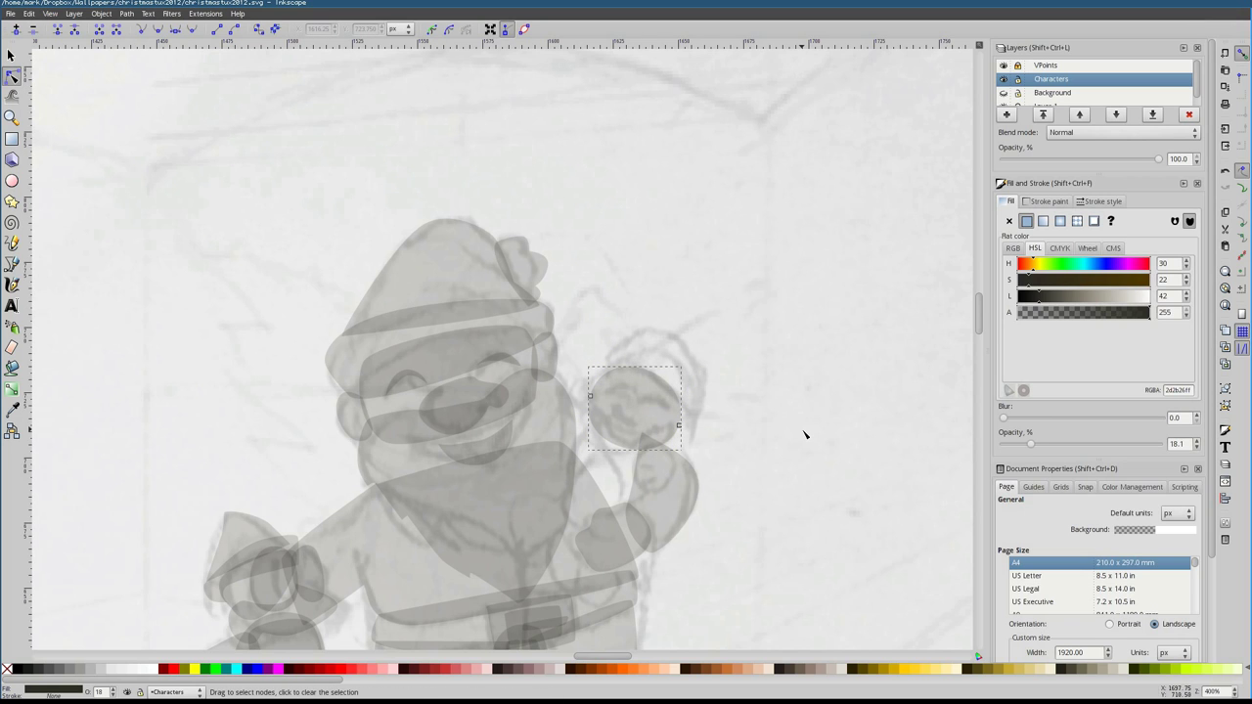
Trace closed grey shapes over the small held figure's head and a curved facial feature
key(b)
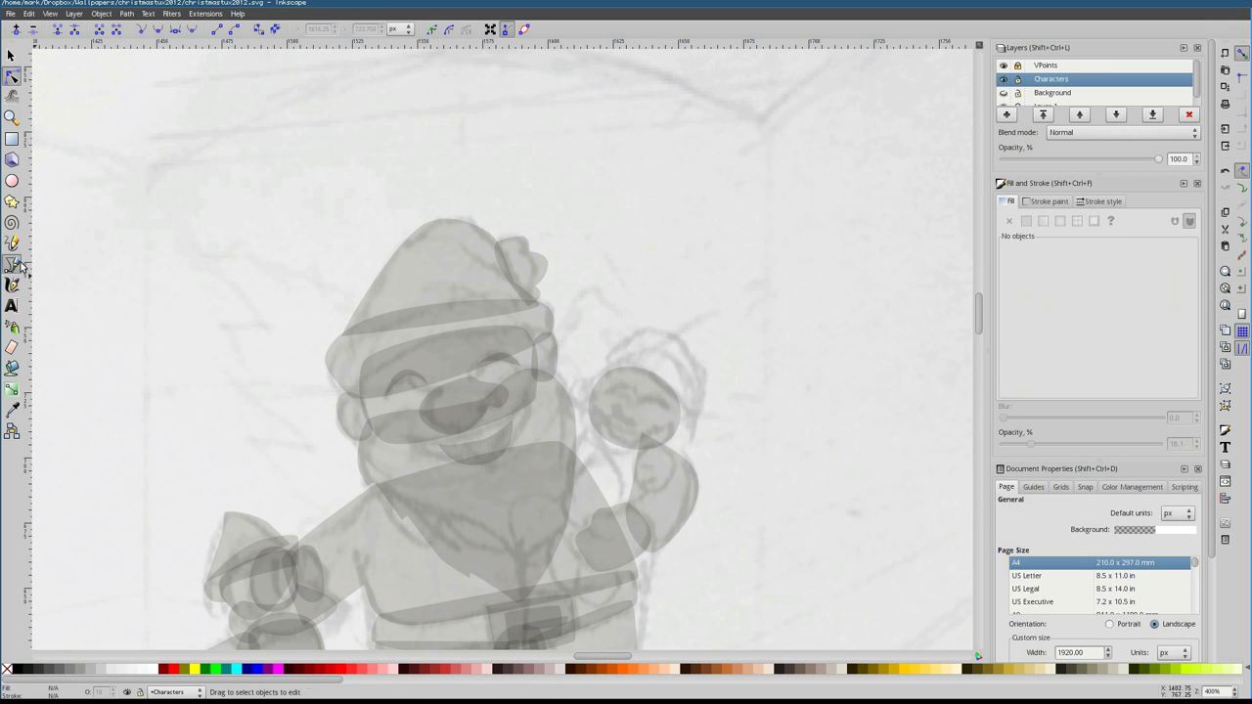
scroll(581, 369, up, 3)
scroll(678, 513, down, 7)
scroll(513, 347, up, 5)
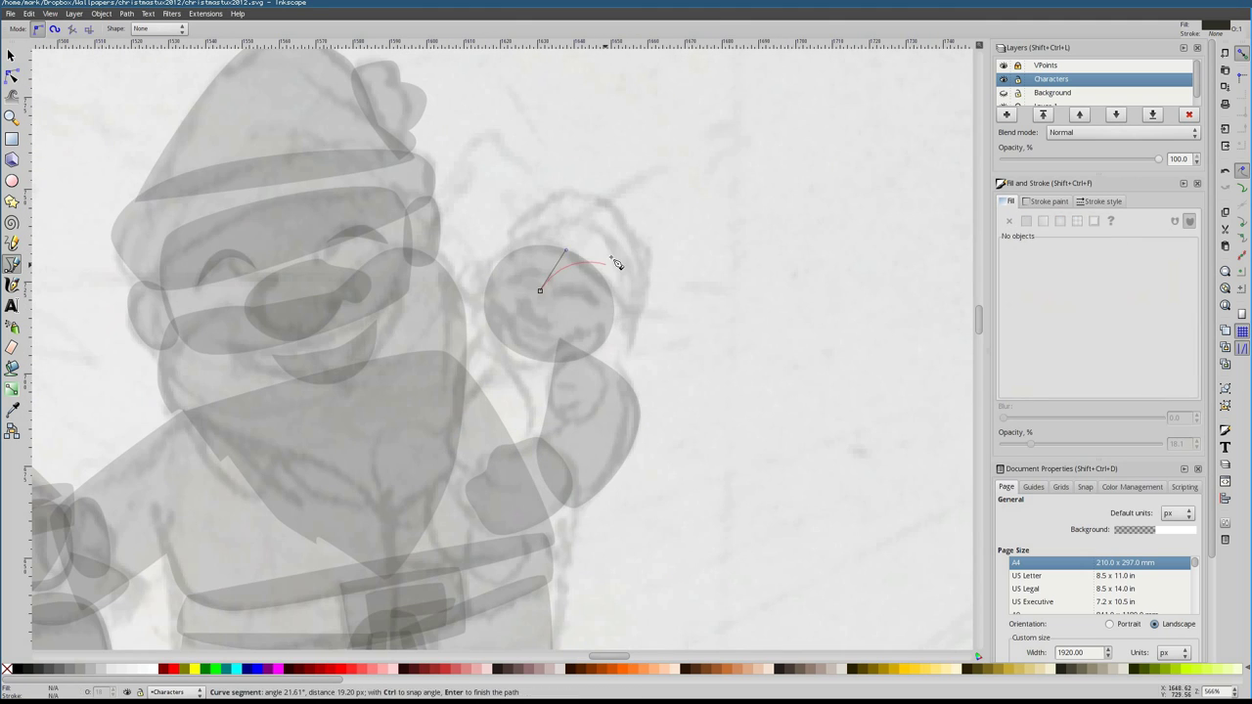
click(538, 279)
drag(502, 281, 516, 311)
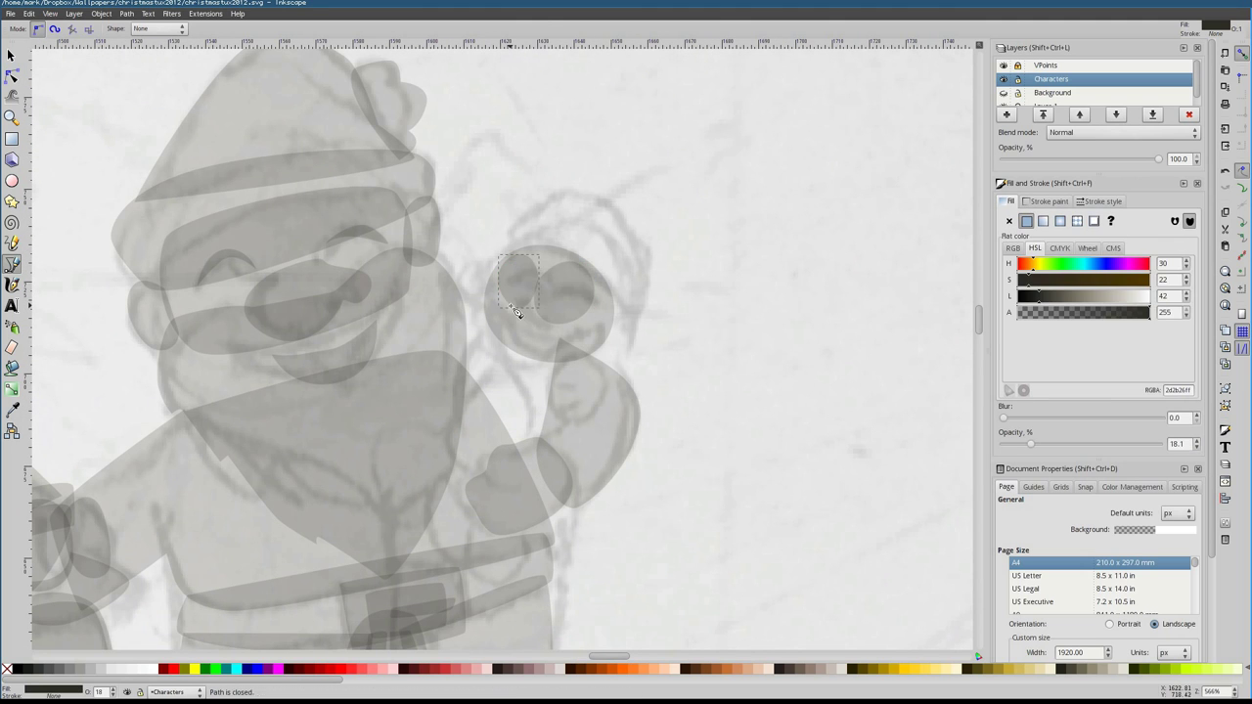
click(533, 293)
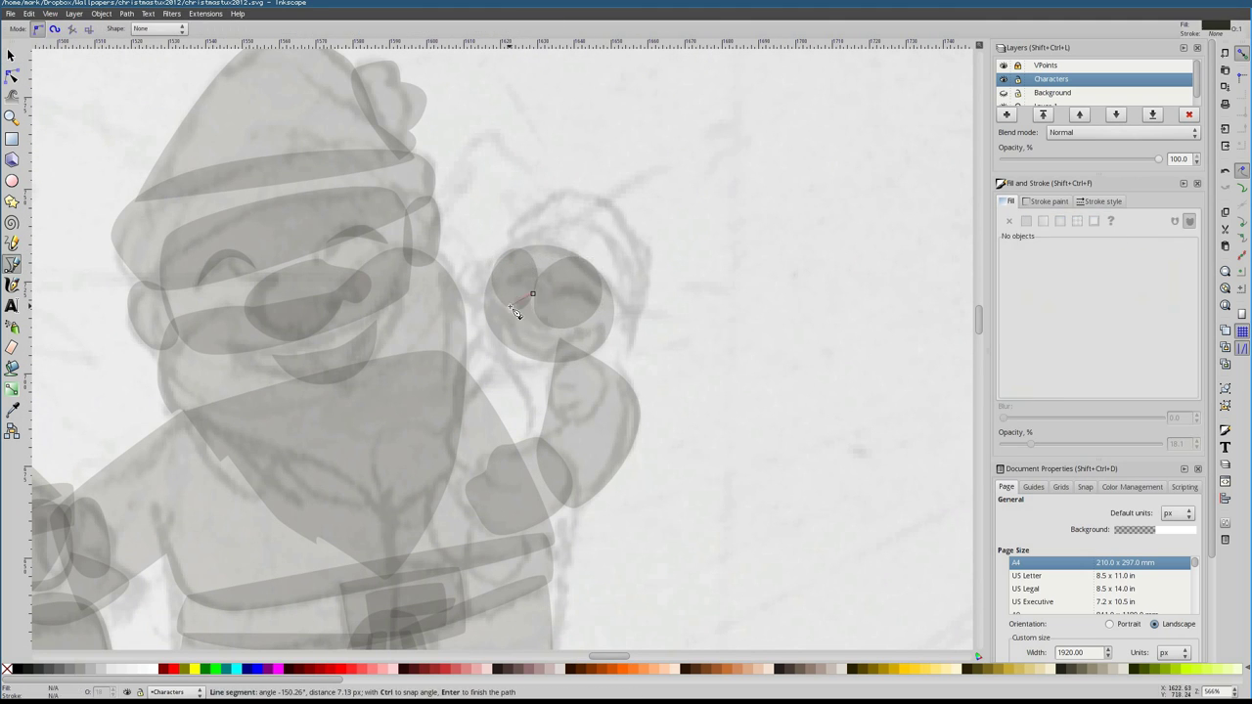
drag(543, 319, 607, 335)
click(505, 333)
click(506, 333)
Add a round face feature, another face shape and a small chin shape to the figure
click(532, 265)
click(568, 327)
click(531, 265)
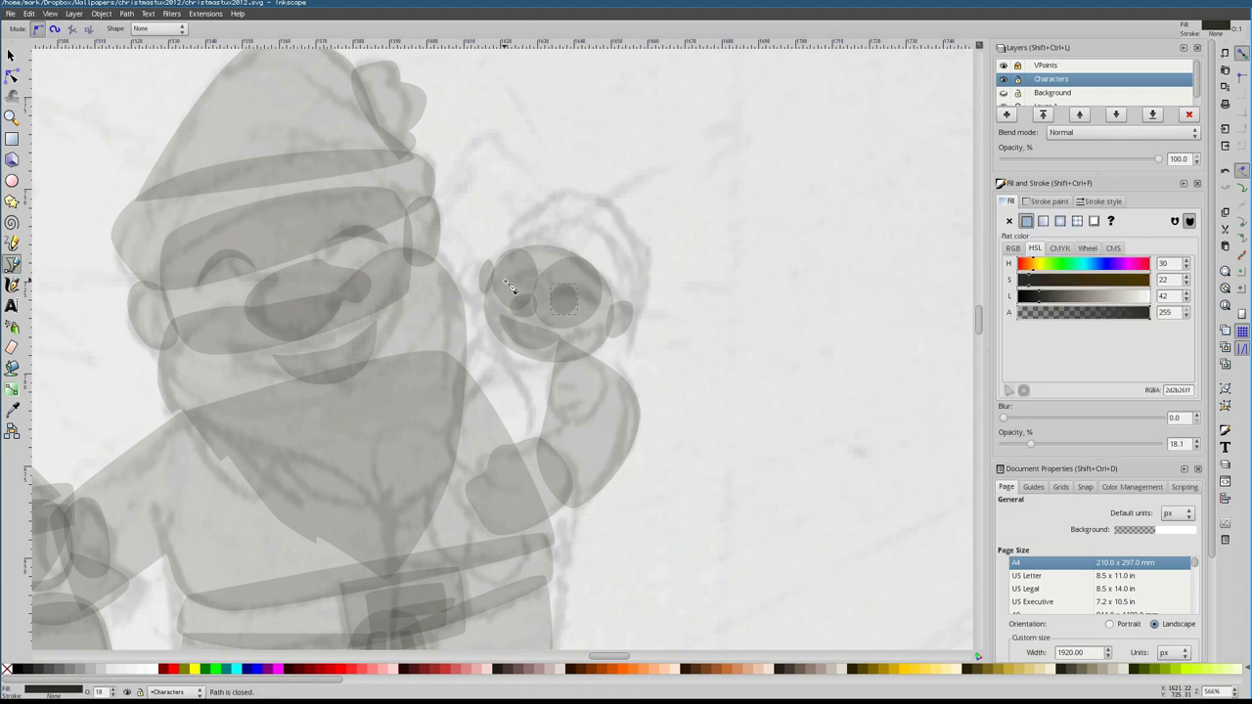
drag(504, 280, 508, 305)
click(504, 281)
click(507, 323)
click(554, 332)
click(507, 322)
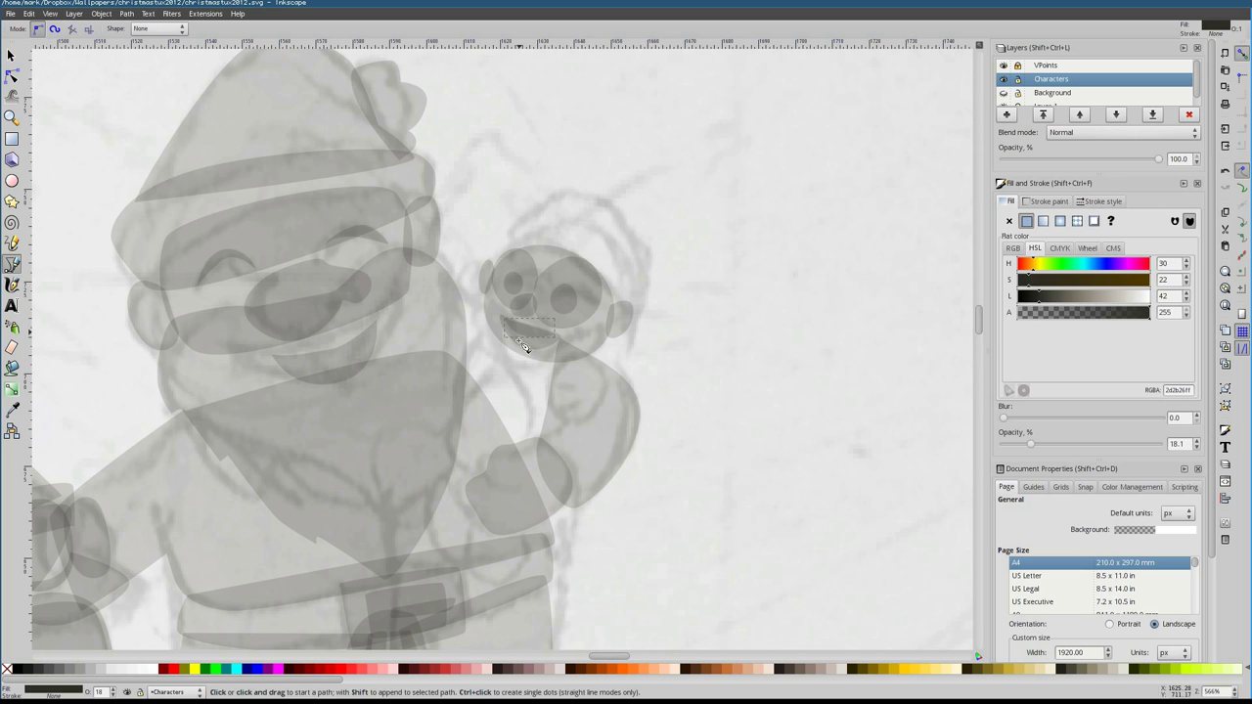
Draw the small figure's hat shape and adjust one of its nodes
drag(490, 262, 492, 239)
click(503, 203)
click(490, 262)
key(n)
drag(636, 343, 548, 180)
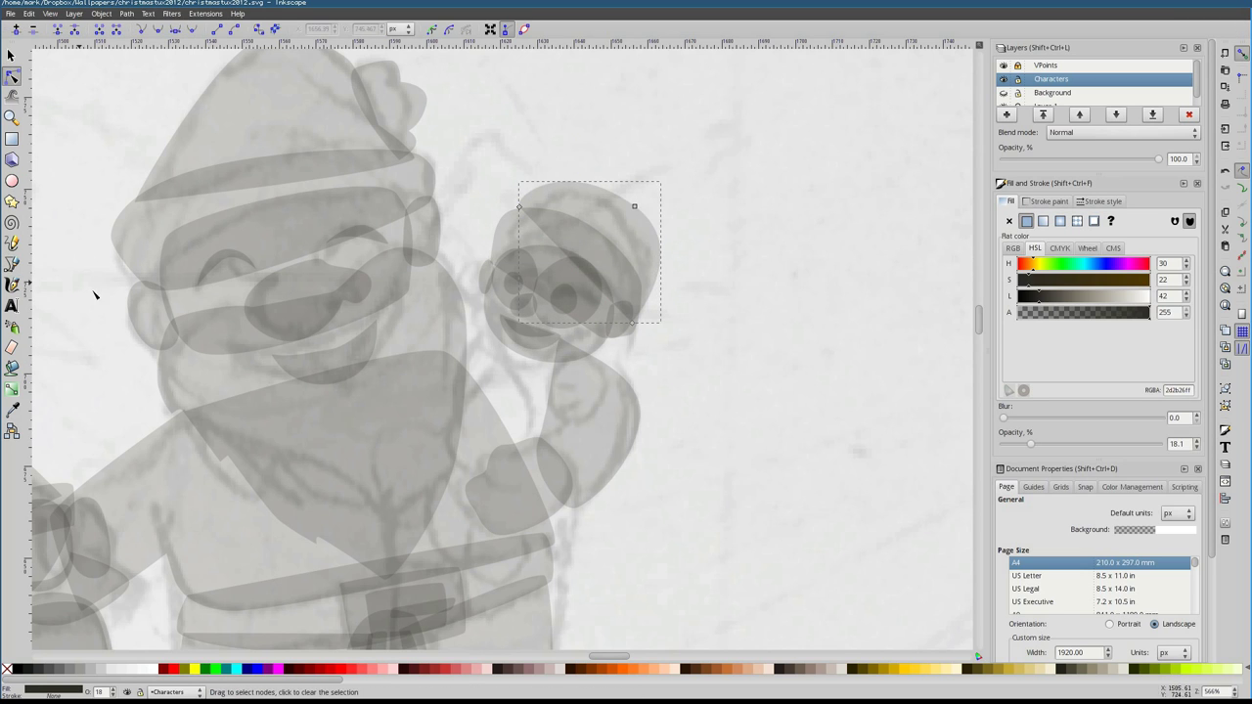
Draw curved shapes for the small figure's neck and arm
click(11, 264)
click(488, 330)
drag(521, 342, 515, 448)
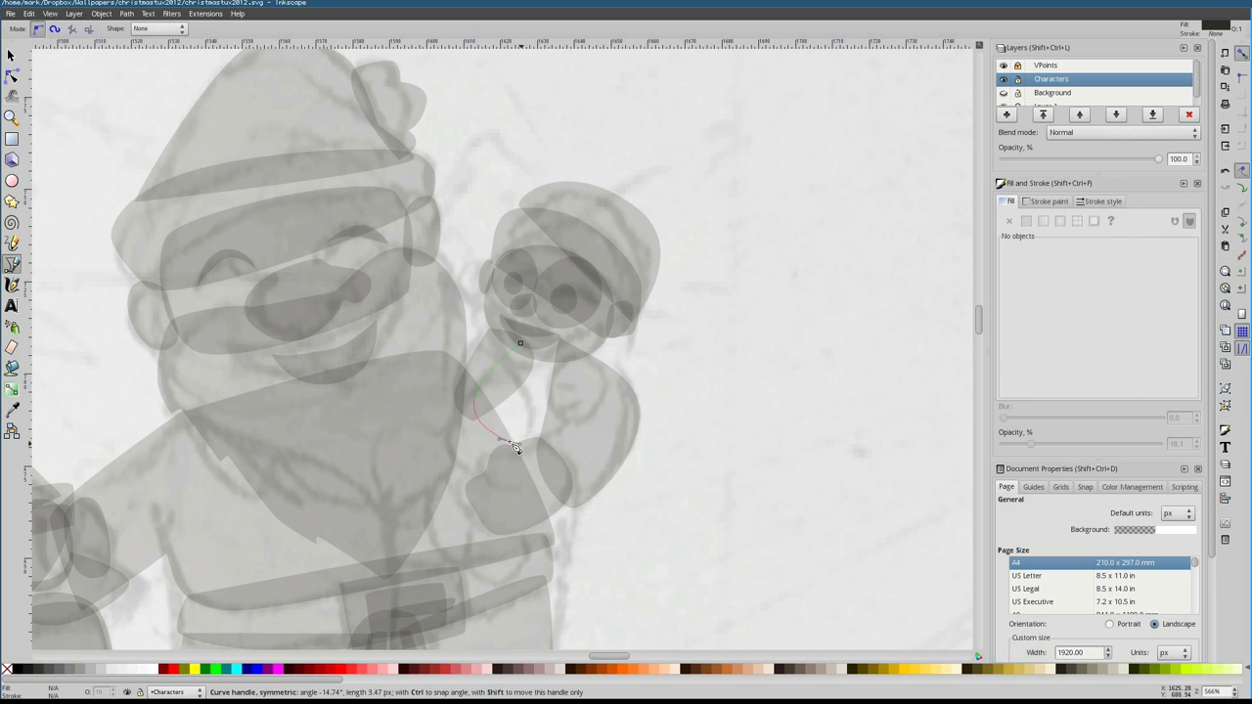
drag(497, 347, 497, 347)
drag(564, 379, 576, 435)
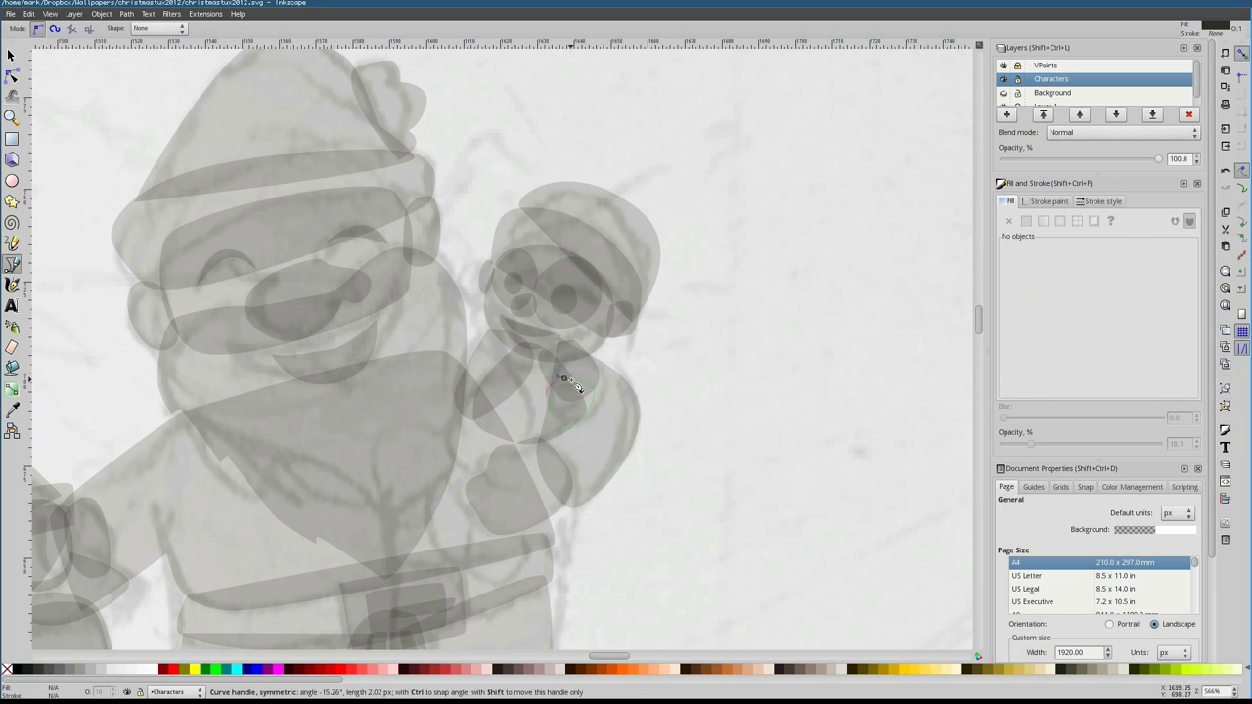
drag(577, 388, 577, 389)
Start another body shape for the figure, then select one of its pieces
click(447, 355)
scroll(431, 332, down, 2)
click(433, 315)
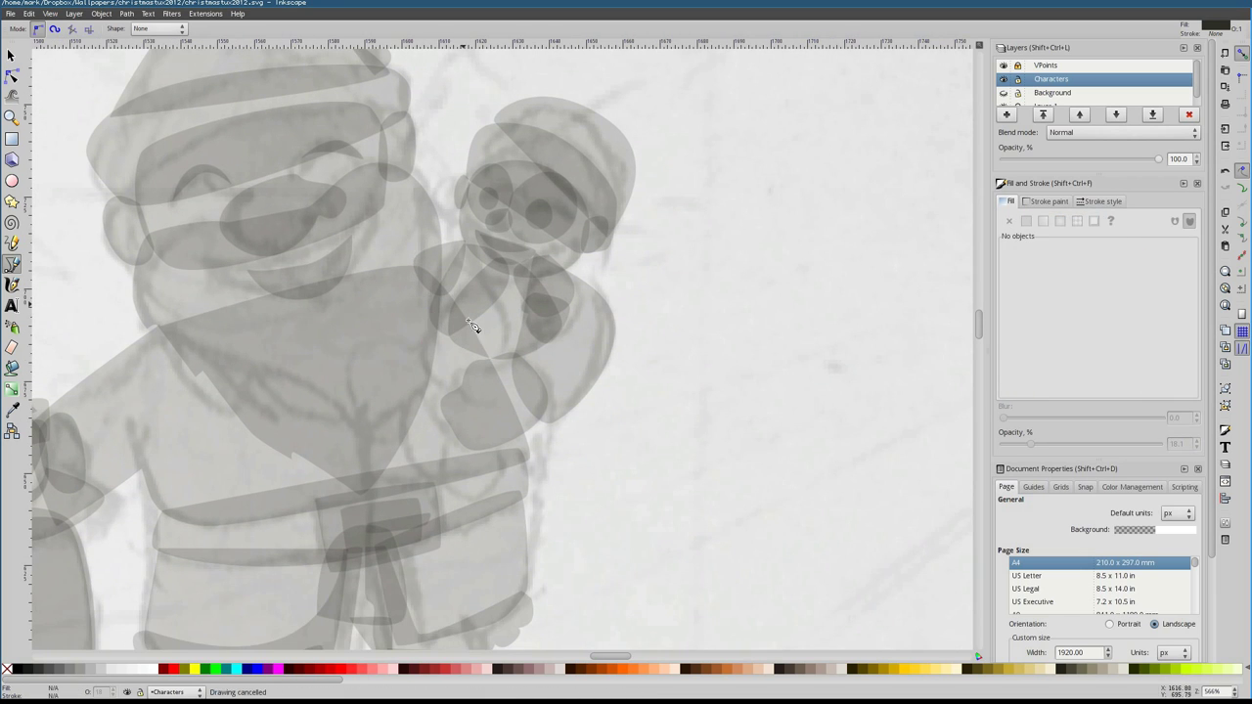
scroll(472, 326, up, 1)
scroll(471, 326, left, 1)
key(s)
click(591, 371)
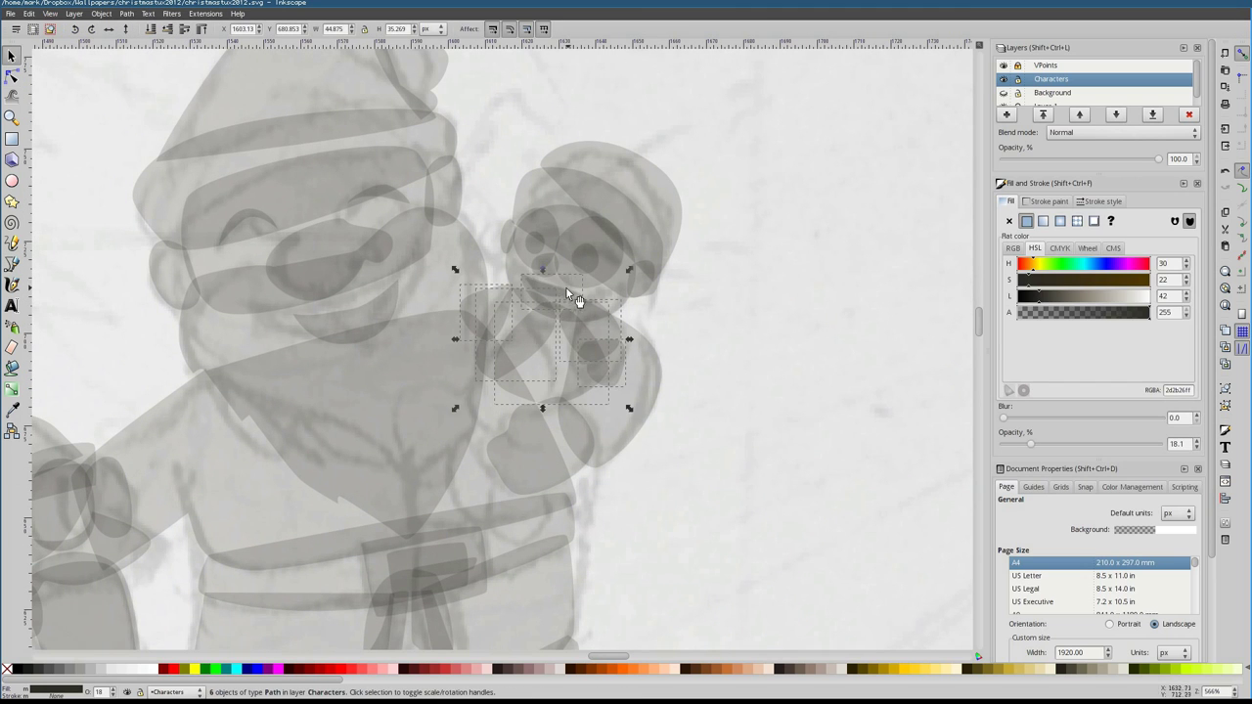
Inspect the shape on the small figure's foot and other scene shapes, then clear the selection
scroll(506, 465, down, 4)
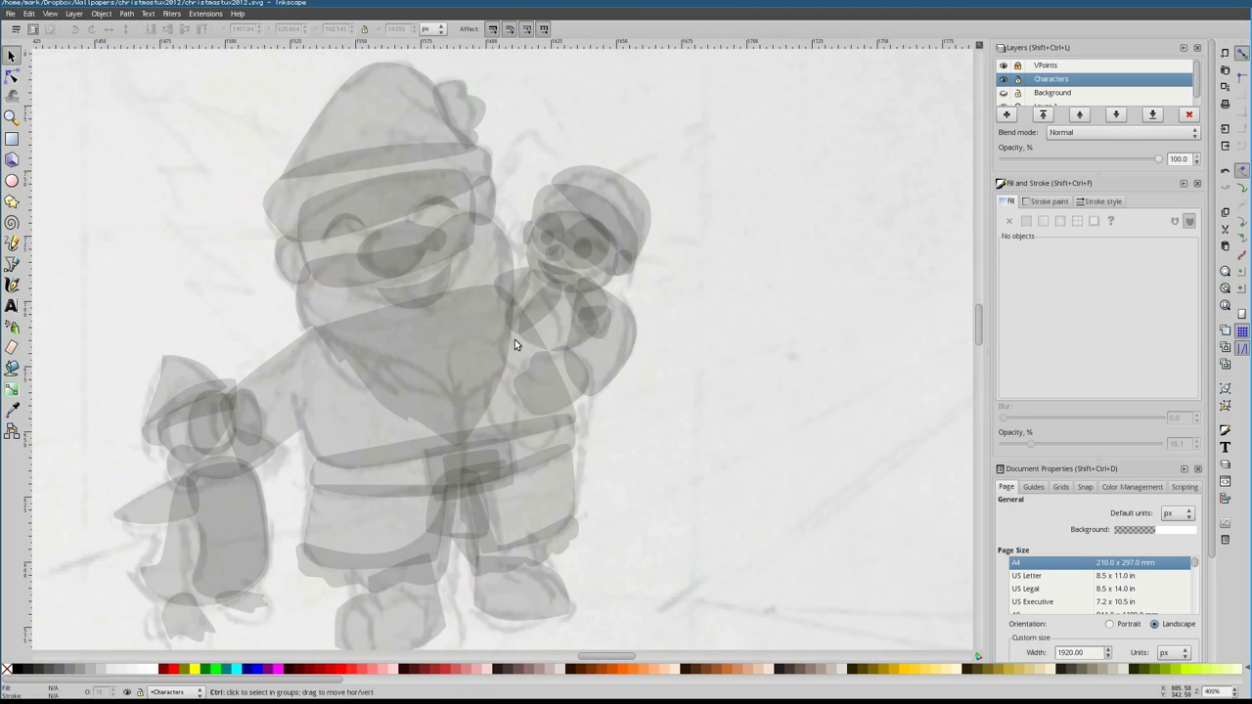
scroll(313, 466, up, 3)
click(307, 456)
scroll(322, 476, up, 2)
key(n)
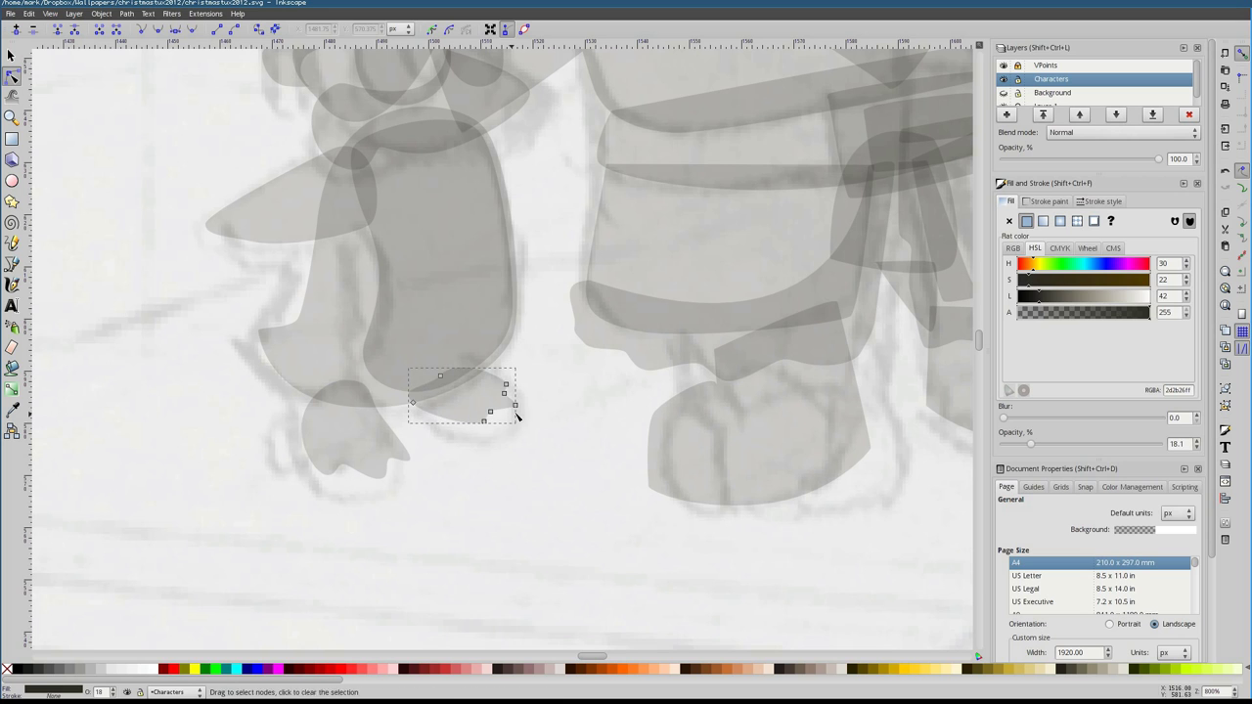
scroll(529, 440, down, 2)
click(293, 225)
scroll(391, 294, down, 5)
click(382, 279)
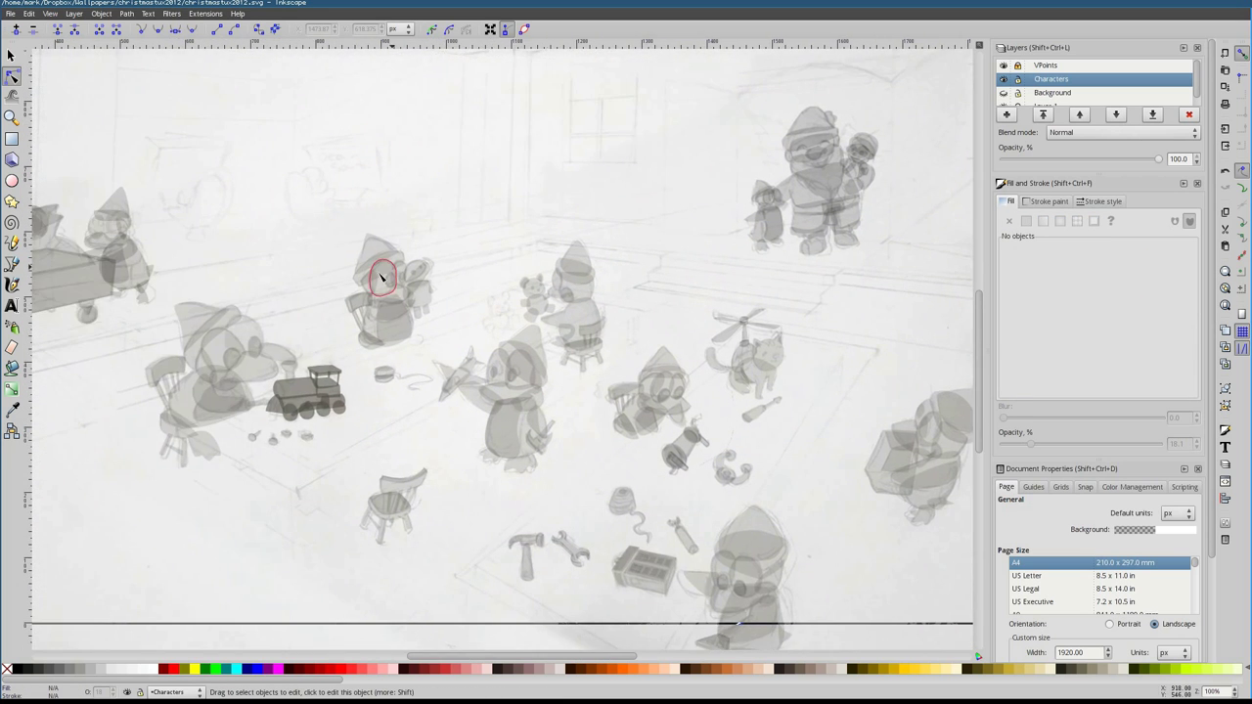
scroll(595, 359, up, 4)
Draw the curved chair back outline near the Dear Santa note
key(b)
click(449, 225)
drag(508, 217, 529, 225)
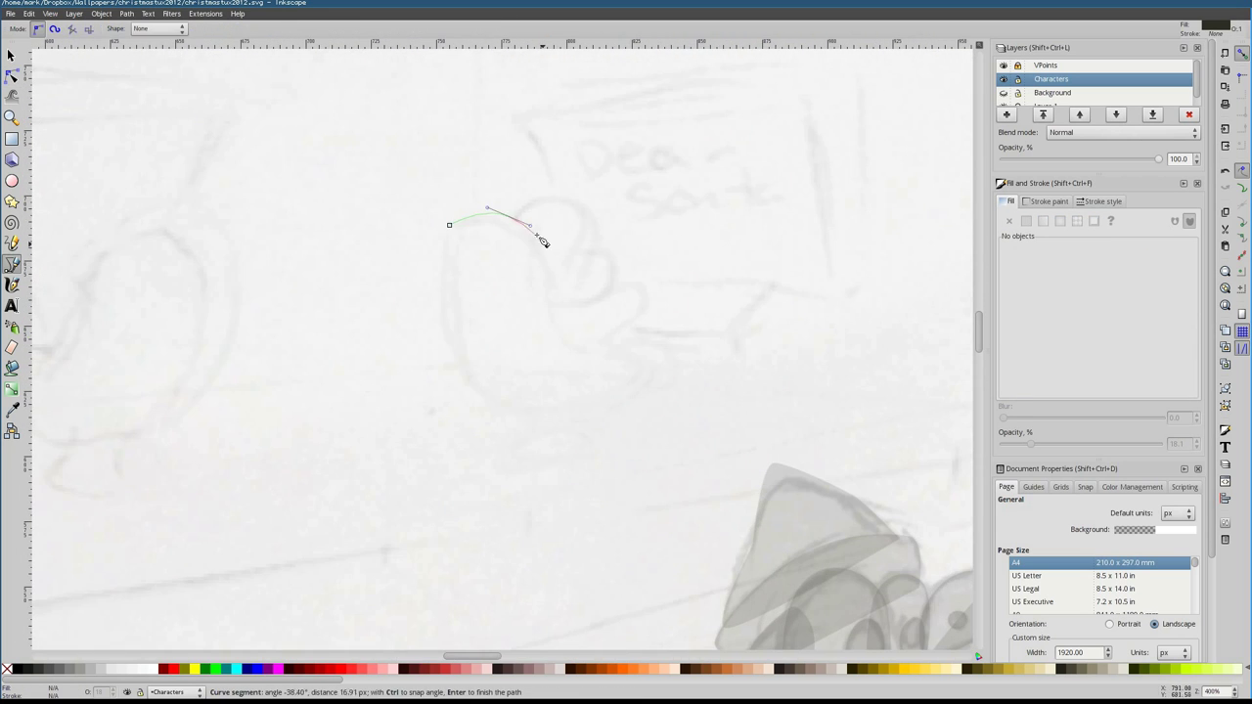
click(460, 379)
key(Return)
Add a darker inner shading shape to the chair, check its nodes and lighten its colour
click(484, 213)
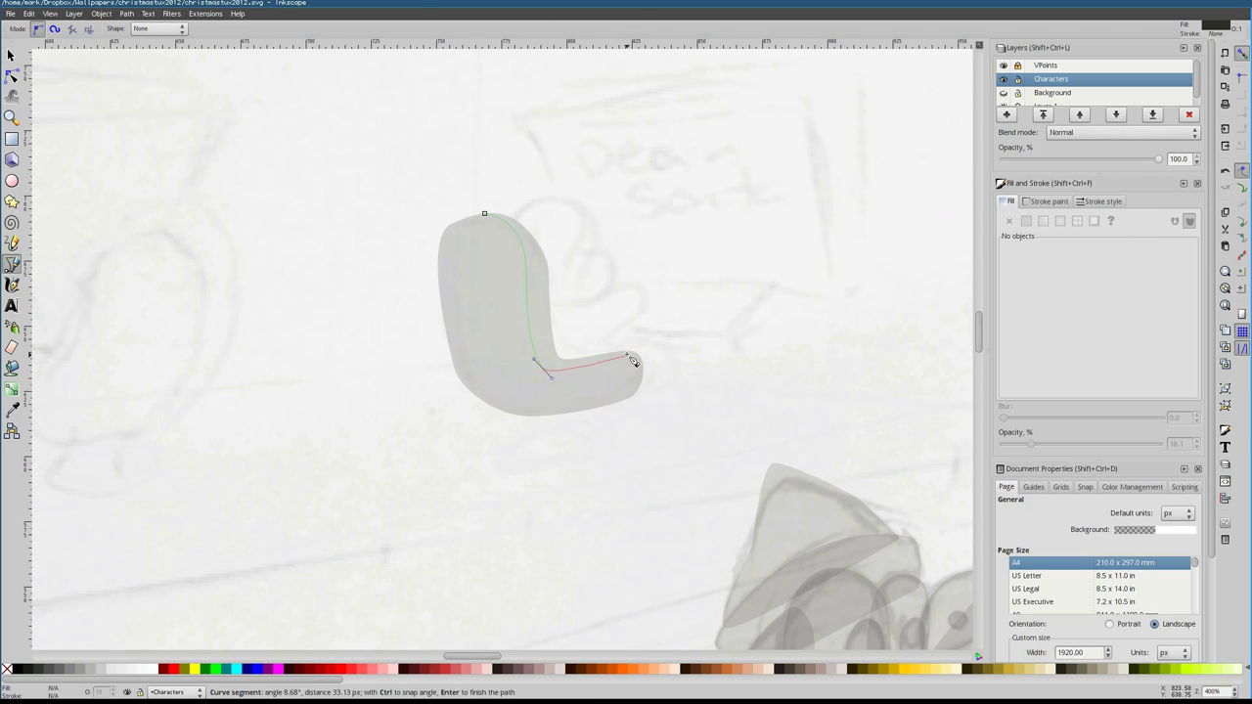
click(633, 362)
key(Return)
key(s)
click(587, 322)
key(n)
click(462, 226)
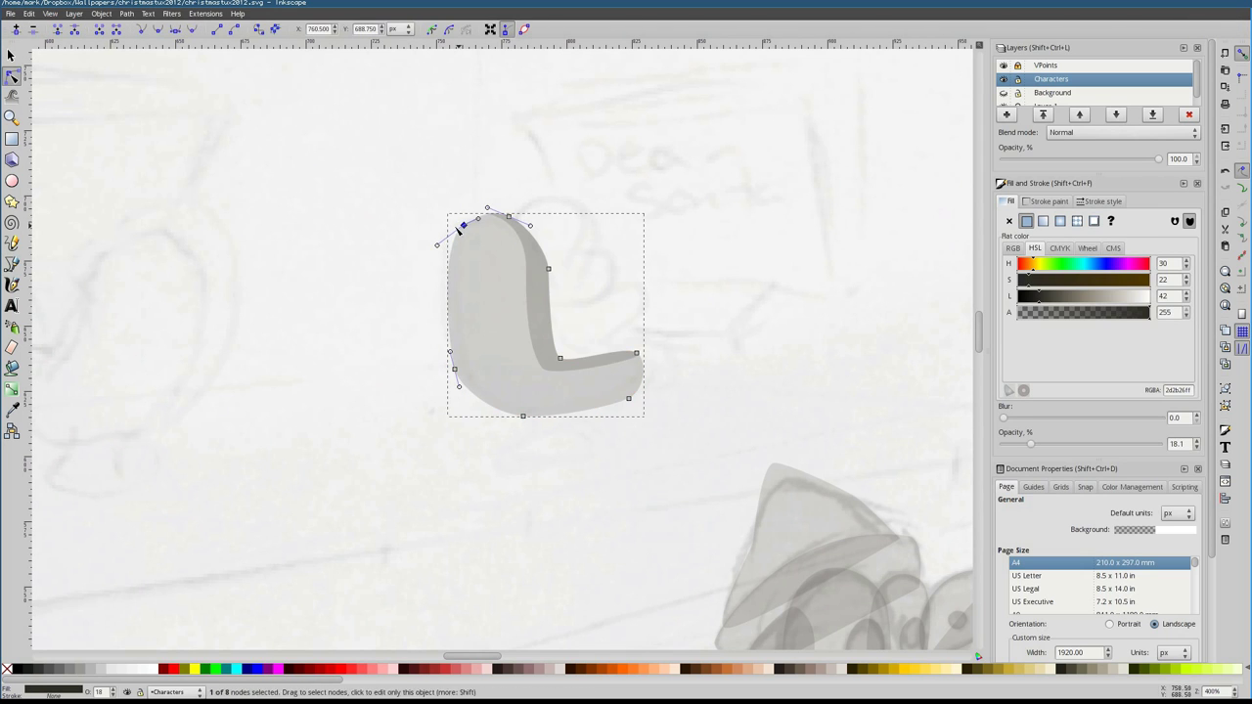
click(527, 240)
key(Escape)
click(548, 352)
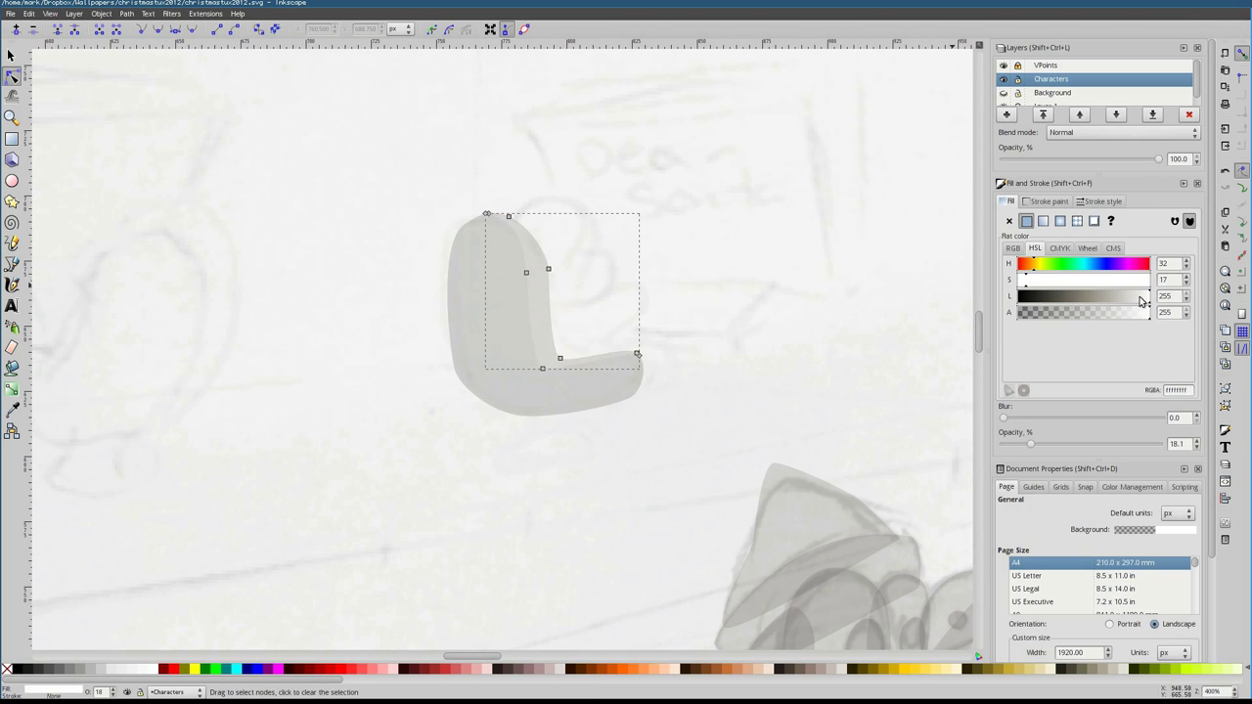
click(190, 372)
Draw the seat's underside shape and round out its bottom curve
key(b)
click(435, 365)
click(646, 396)
key(Return)
key(n)
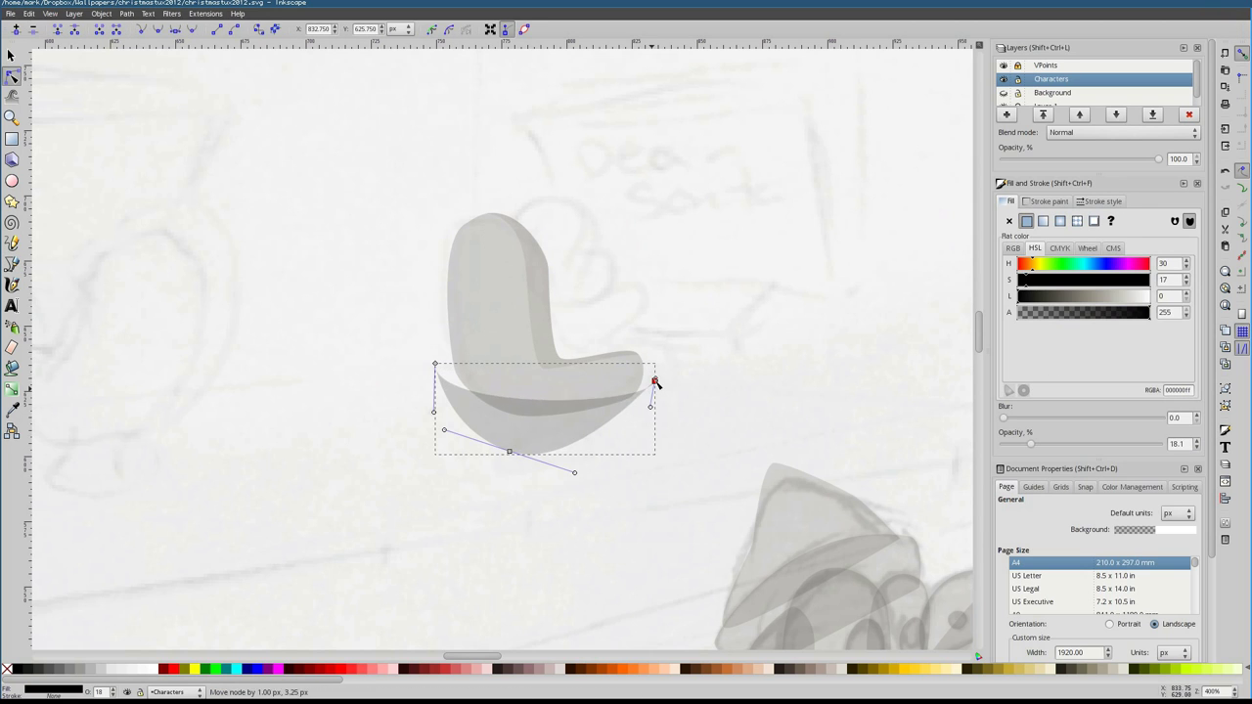
drag(656, 378, 627, 411)
mouse_move(442, 430)
mouse_down()
mouse_move(494, 416)
mouse_move(615, 456)
mouse_move(596, 461)
mouse_up()
key(Escape)
Add an oval floor shadow ellipse and the chair's pedestal stem shape
key(e)
key(s)
key(Escape)
scroll(596, 440, up, 1)
key(b)
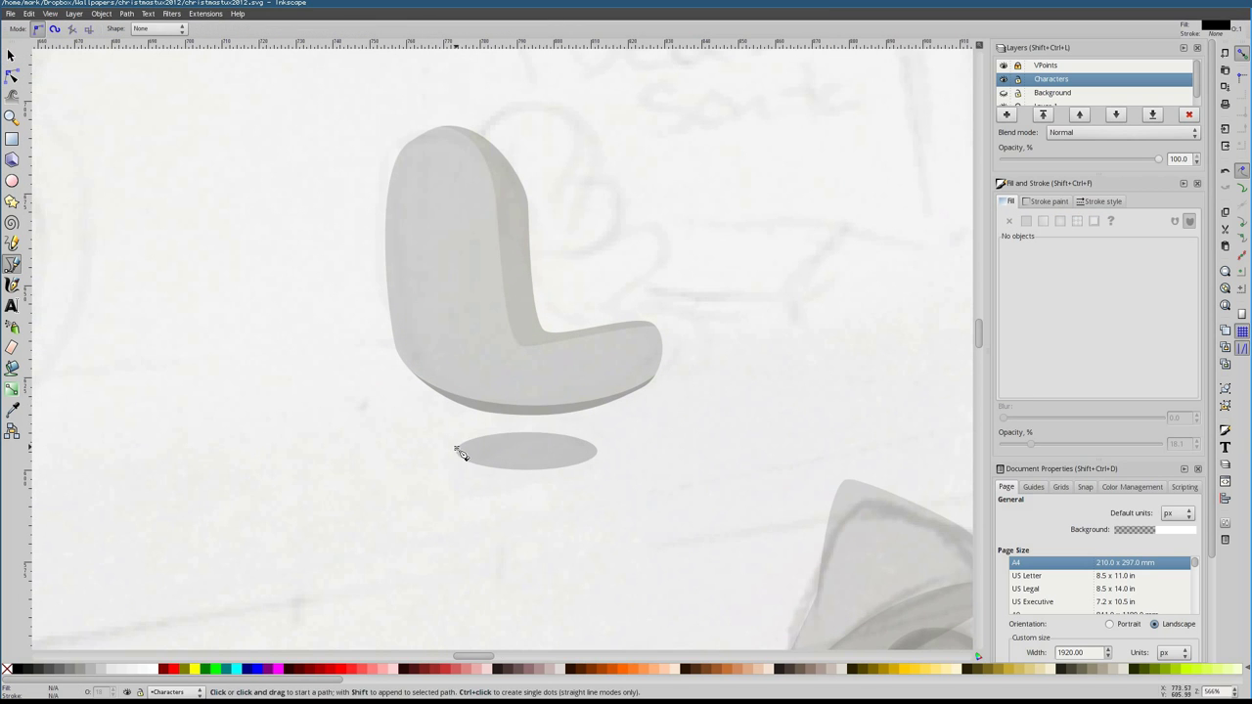
double_click(598, 450)
key(n)
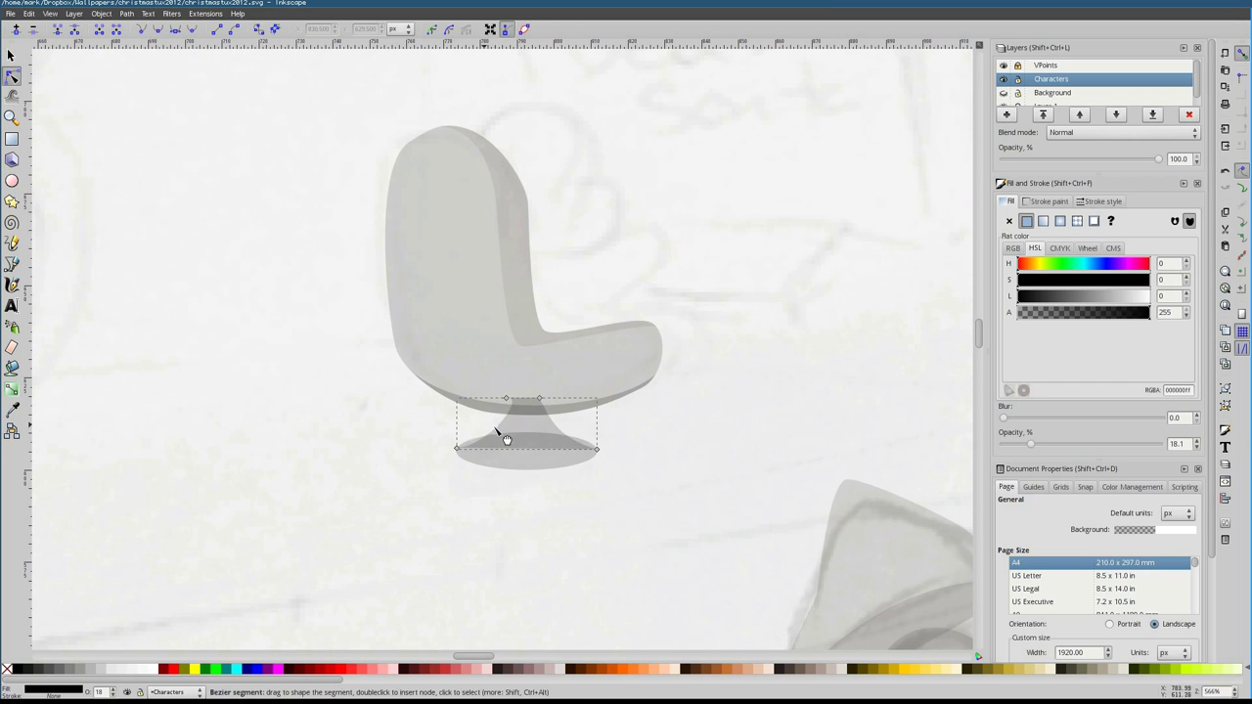
scroll(559, 426, down, 2)
key(Escape)
key(b)
scroll(440, 391, up, 5)
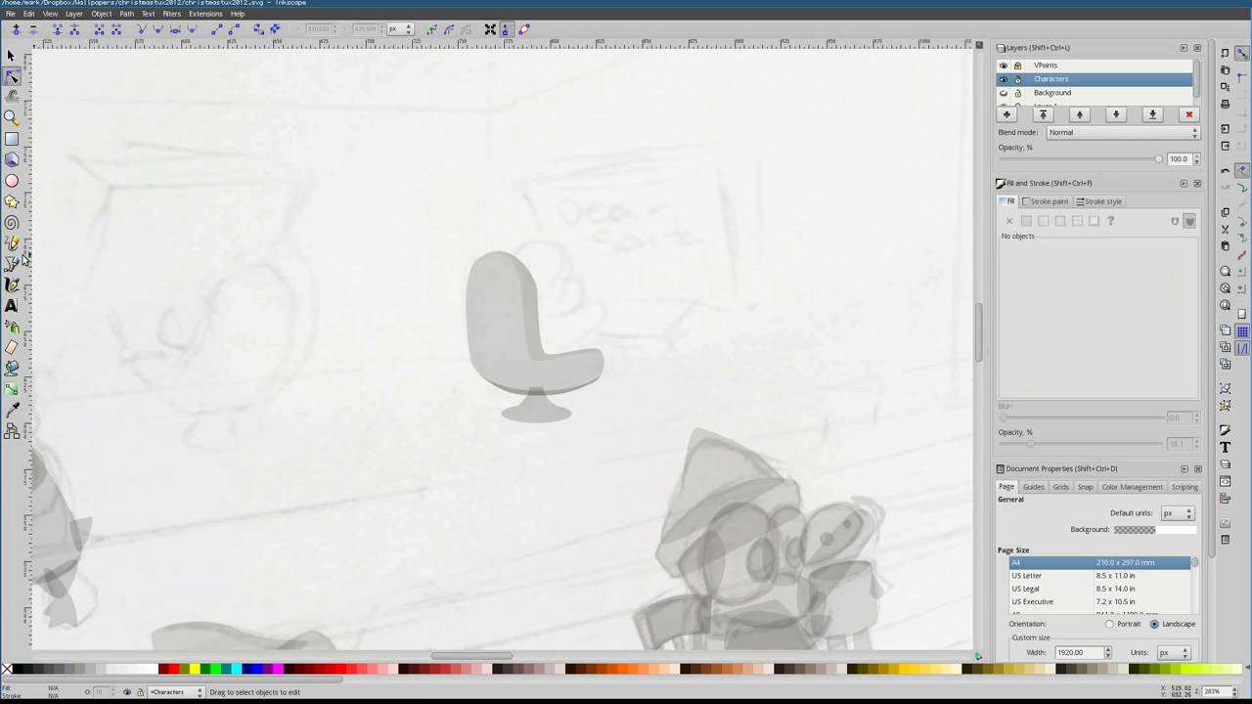
Draw the tilted monitor screen shape and its surrounding frame shape
click(395, 342)
click(585, 331)
click(602, 452)
click(436, 452)
click(394, 343)
click(383, 337)
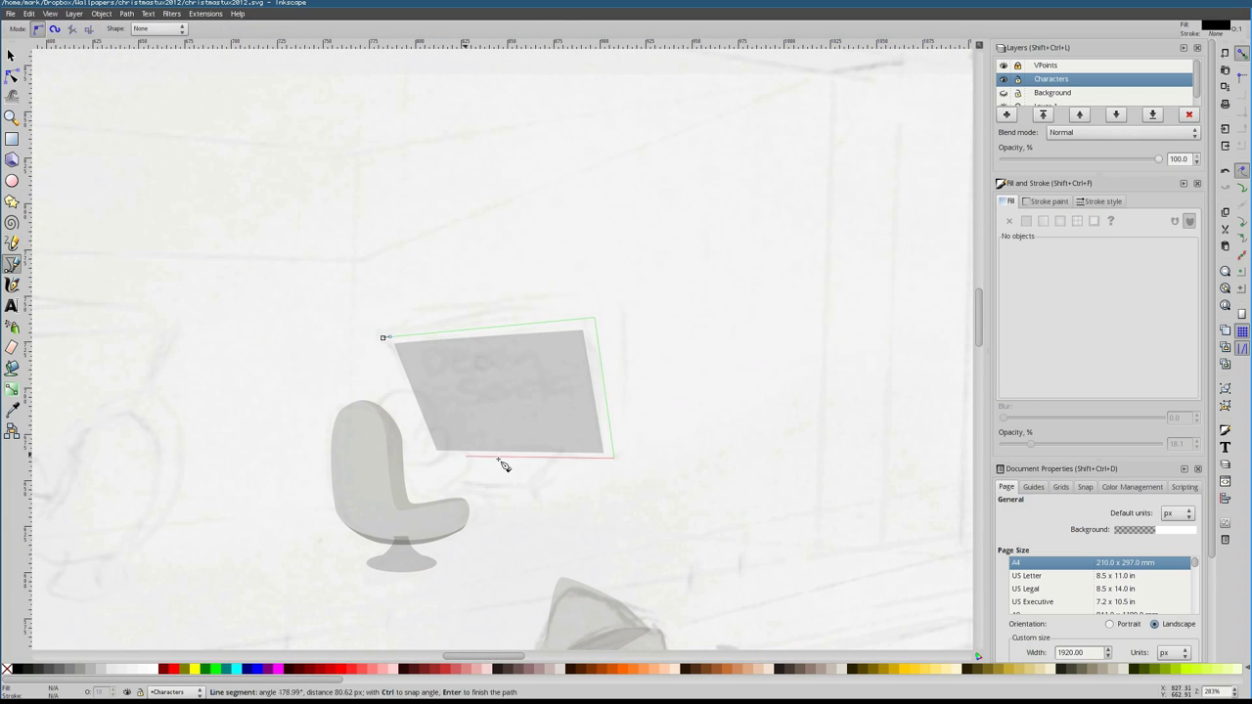
click(430, 457)
click(383, 337)
Add a thin side-edge sliver to the frame and check its bottom-right node
click(594, 318)
click(614, 457)
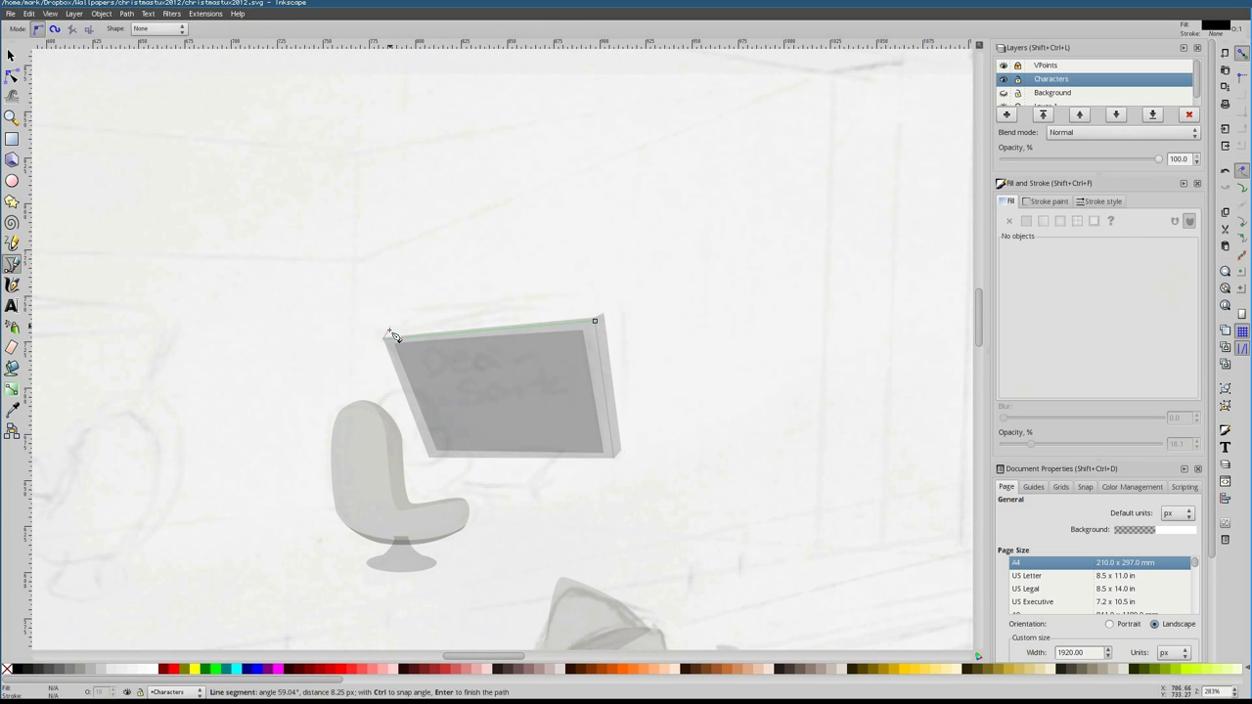
click(593, 318)
key(n)
click(614, 457)
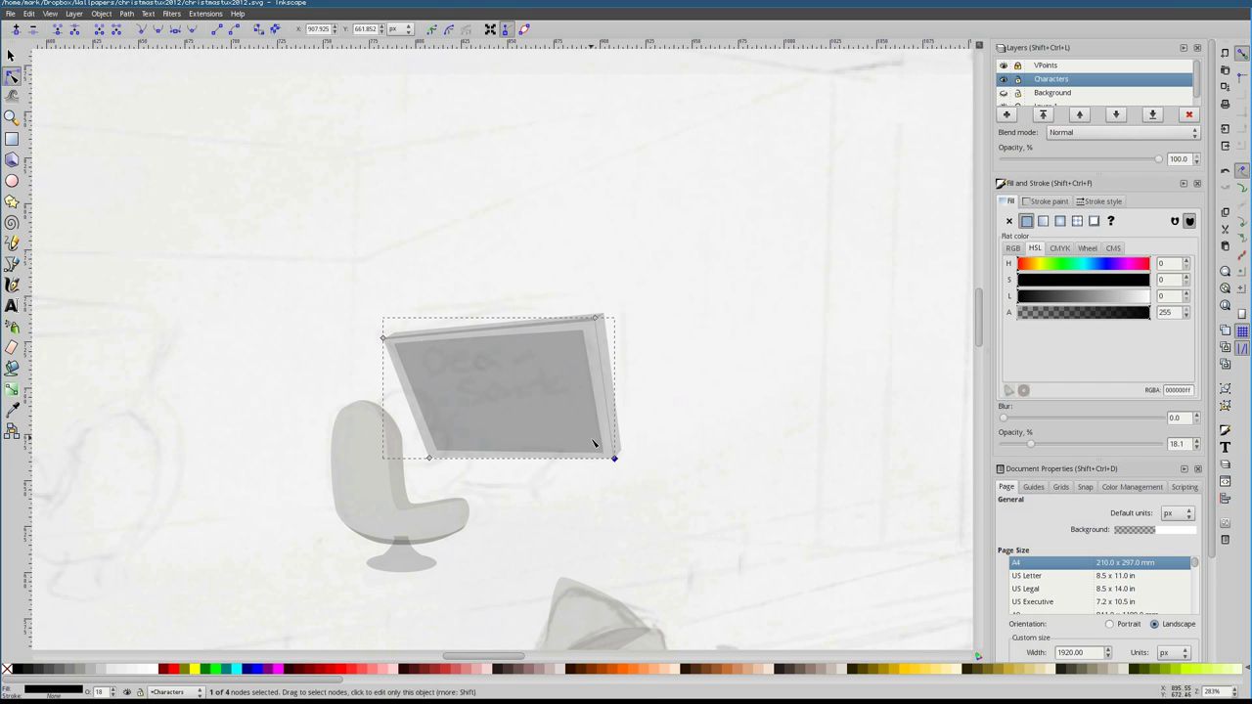
key(5)
key(grave)
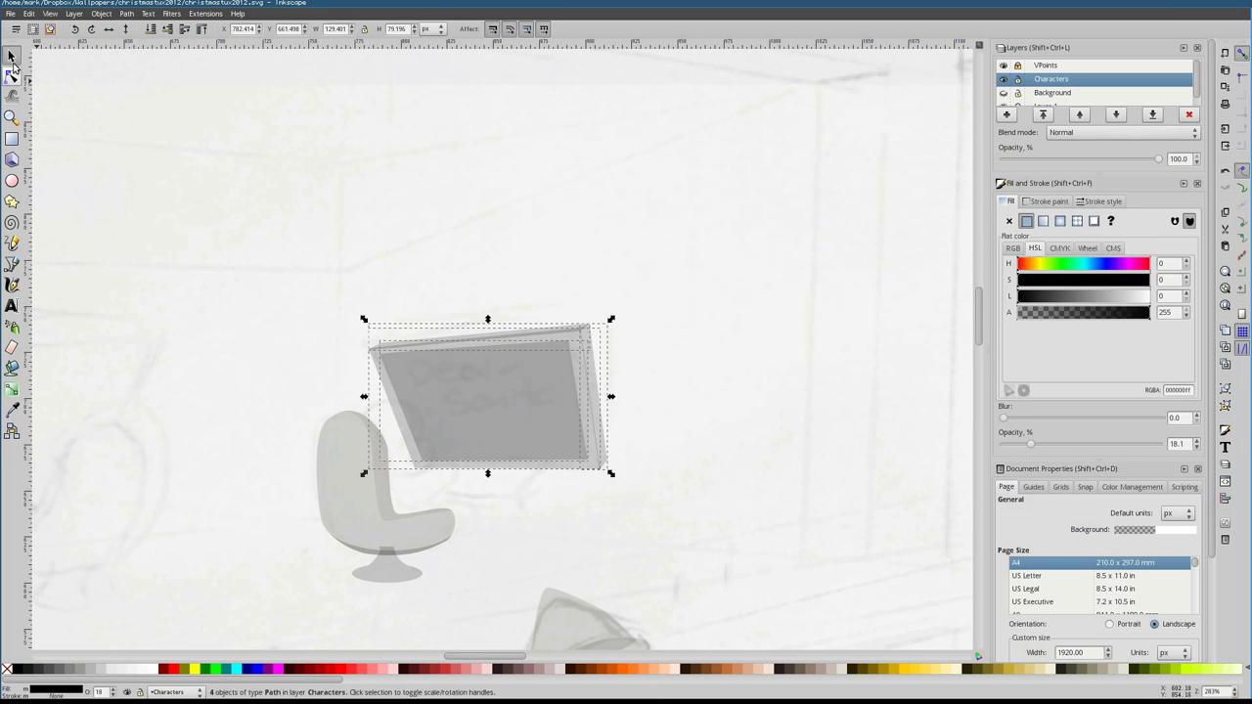
Draw the desk shape beneath the screen and reshape its outline
key(b)
click(565, 457)
key(Return)
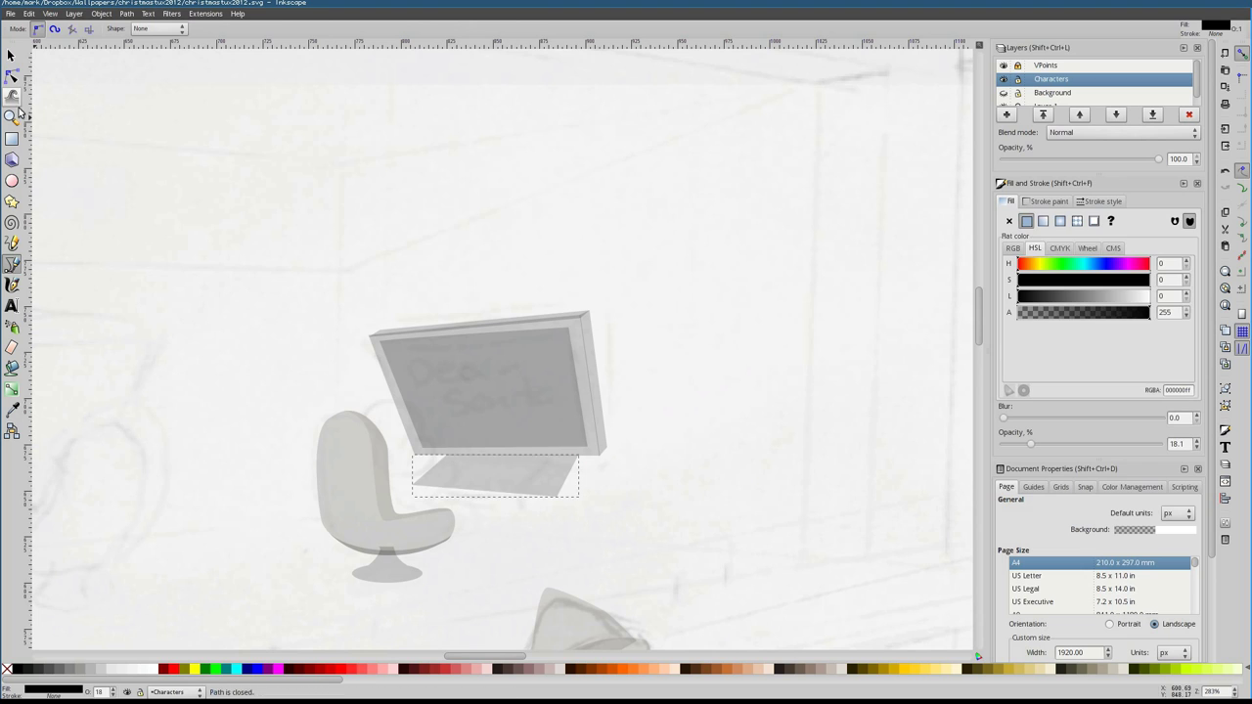
key(n)
drag(391, 446, 483, 490)
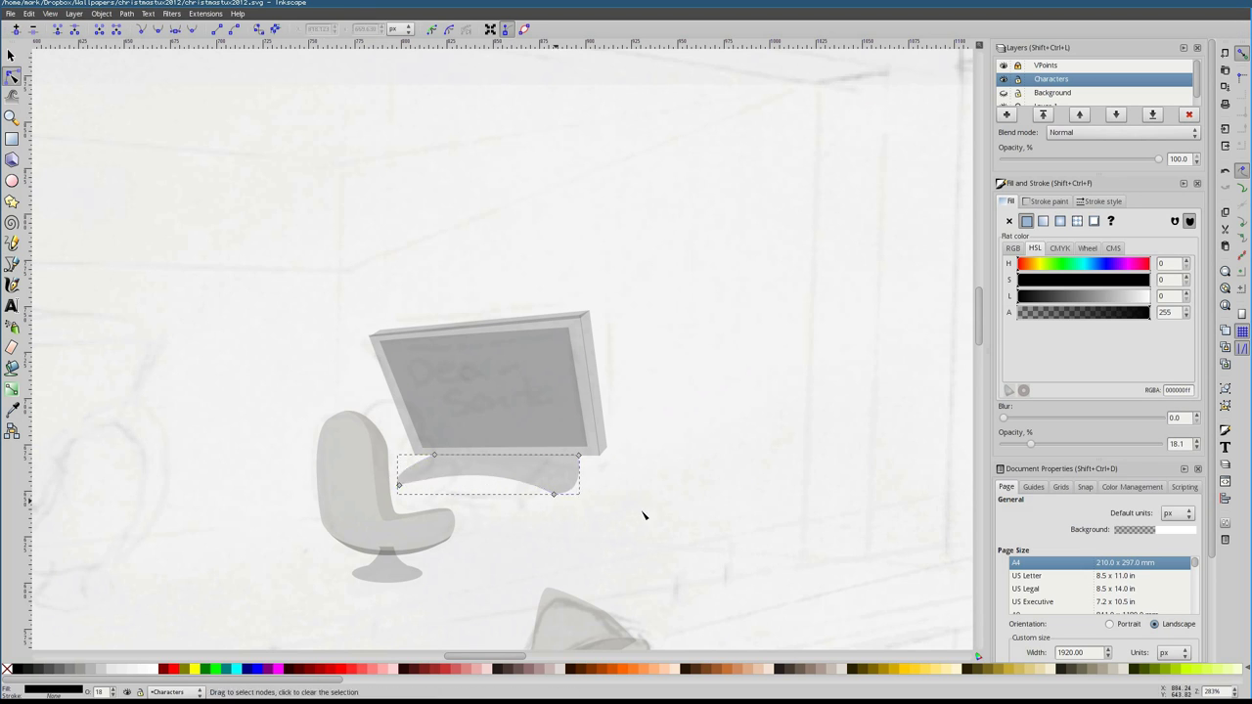
key(Escape)
Draw the curved underside of the desk top
key(b)
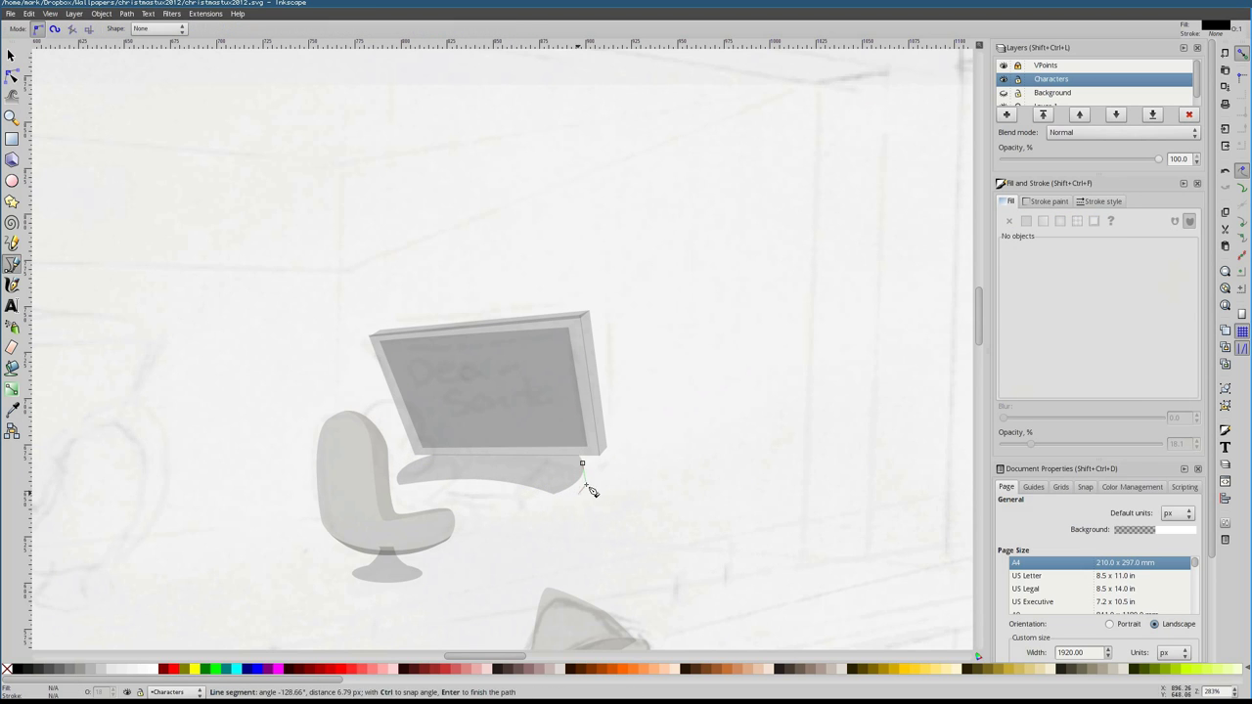
drag(587, 474, 581, 512)
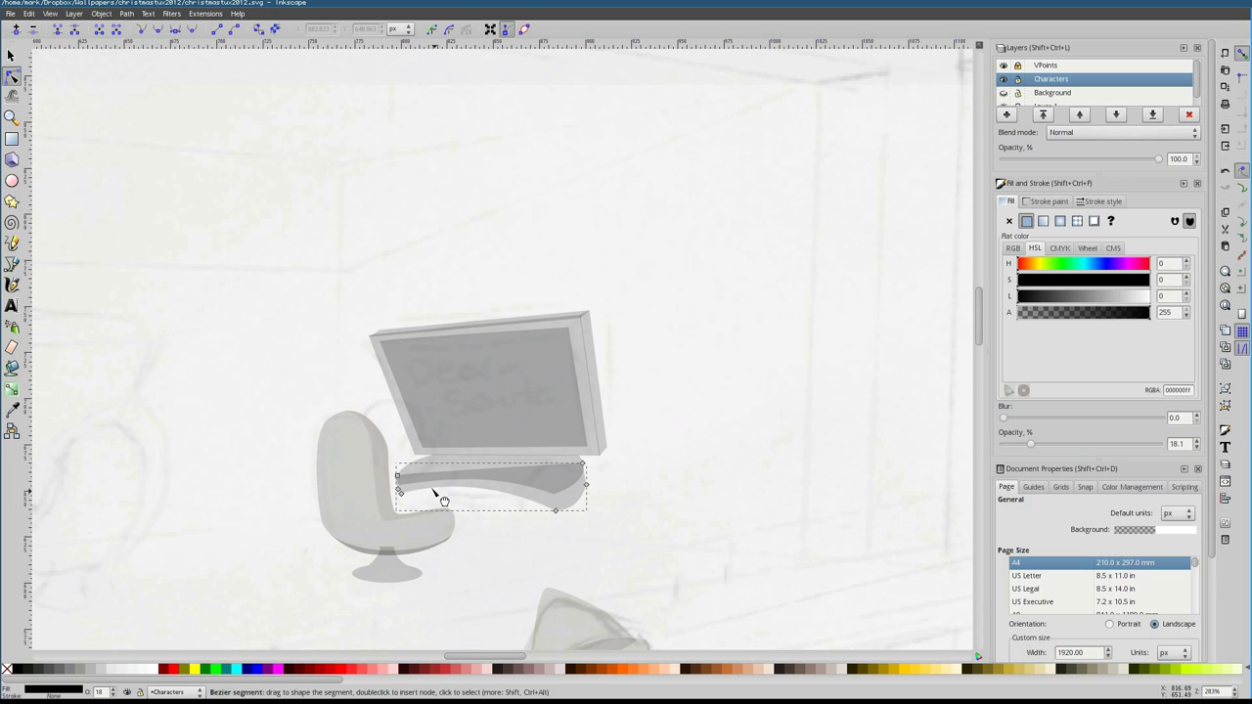
key(Escape)
key(n)
scroll(709, 492, down, 2)
key(b)
Draw the closed right desk leg down from the desk
click(467, 460)
click(461, 513)
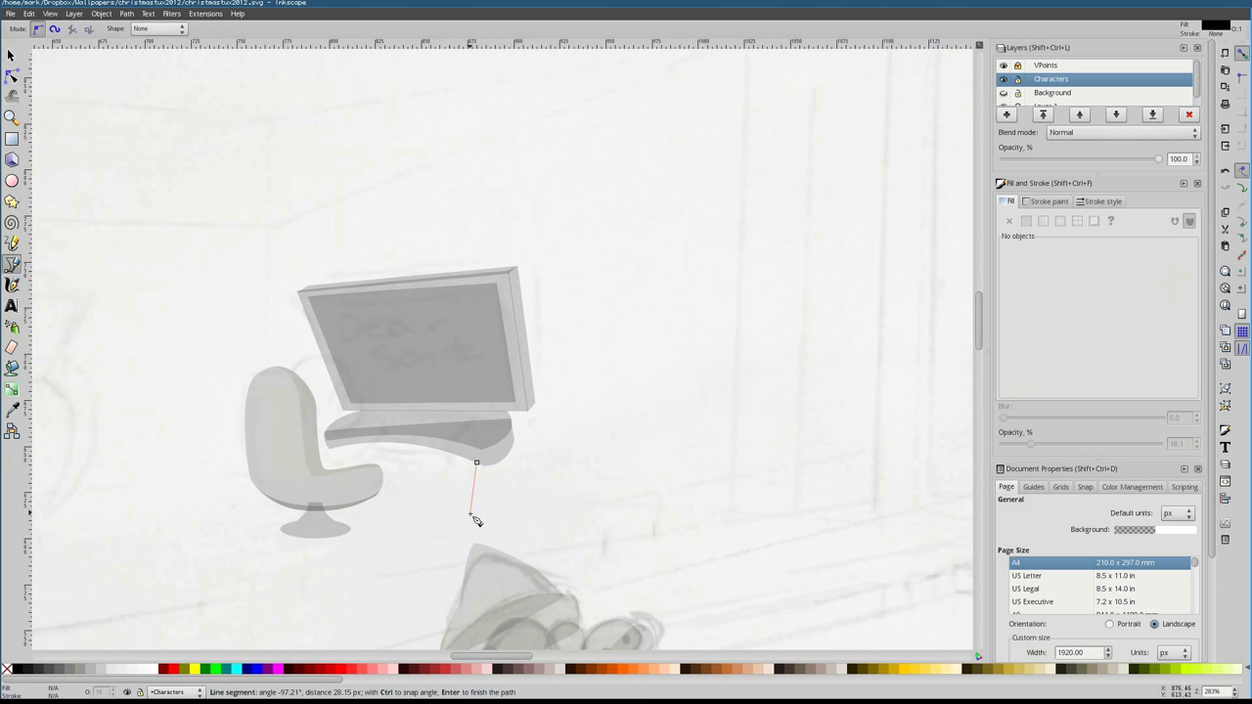
click(474, 514)
click(479, 460)
click(469, 513)
click(506, 500)
click(508, 447)
click(468, 513)
key(Escape)
Draw the chair-side desk leg, then inspect both legs
click(389, 441)
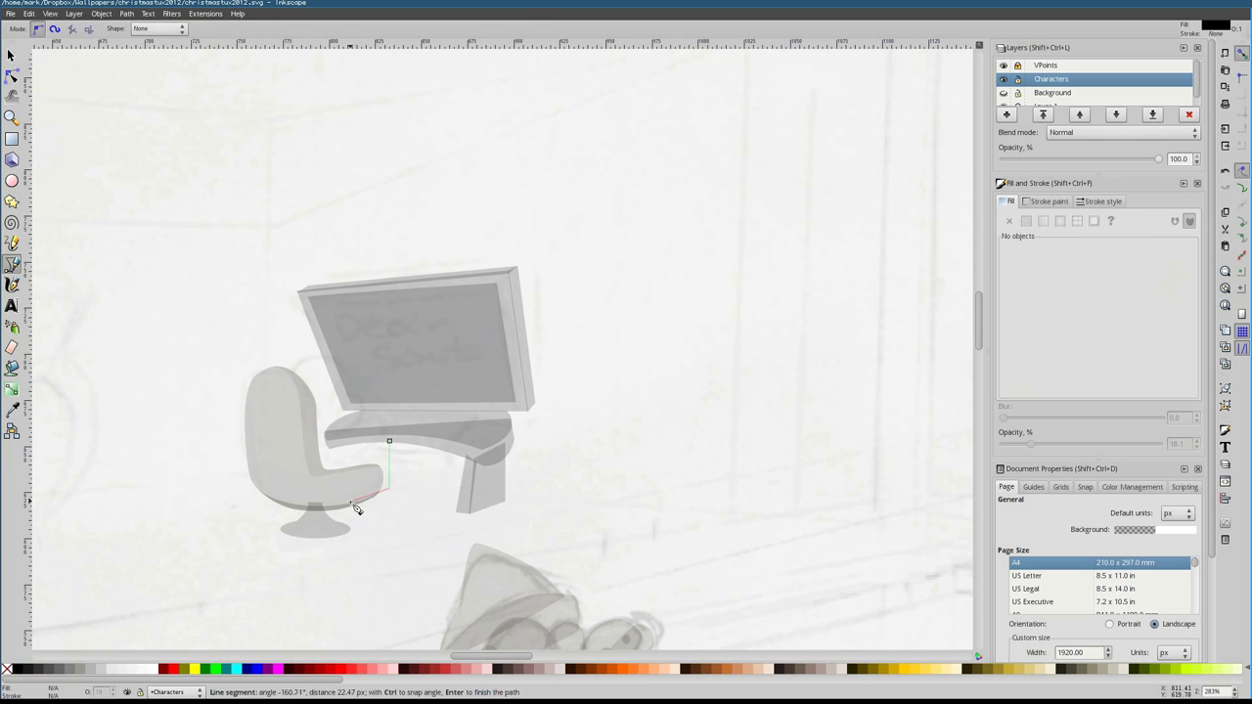
click(363, 447)
key(Return)
key(n)
click(478, 495)
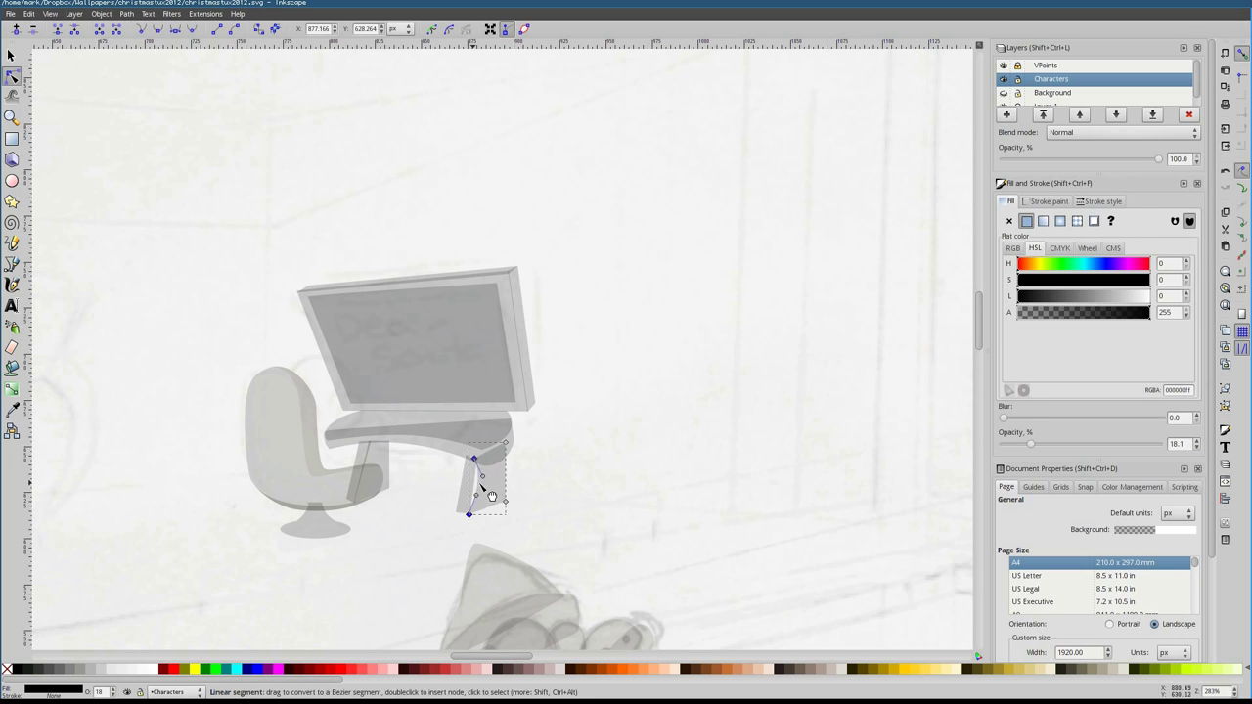
click(372, 472)
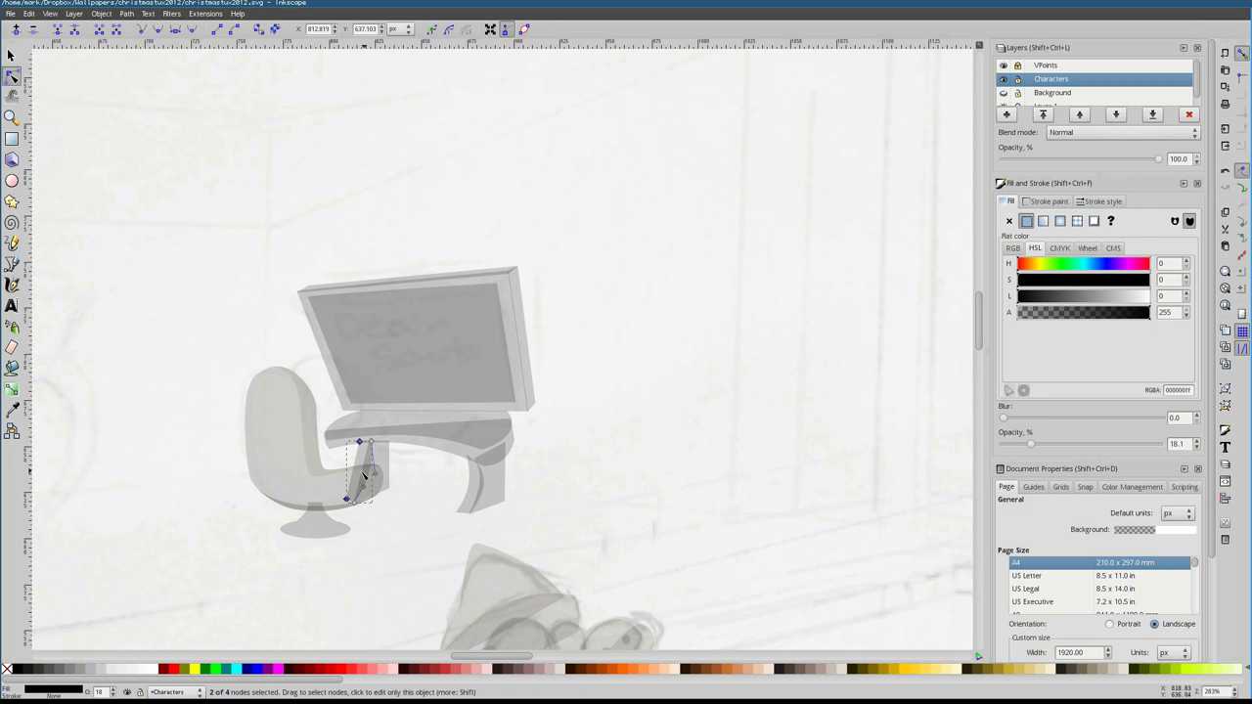
drag(428, 526, 279, 416)
Draw a filled piece along the desk monitor's top-right edge with the Pen tool
key(minus)
key(minus)
key(minus)
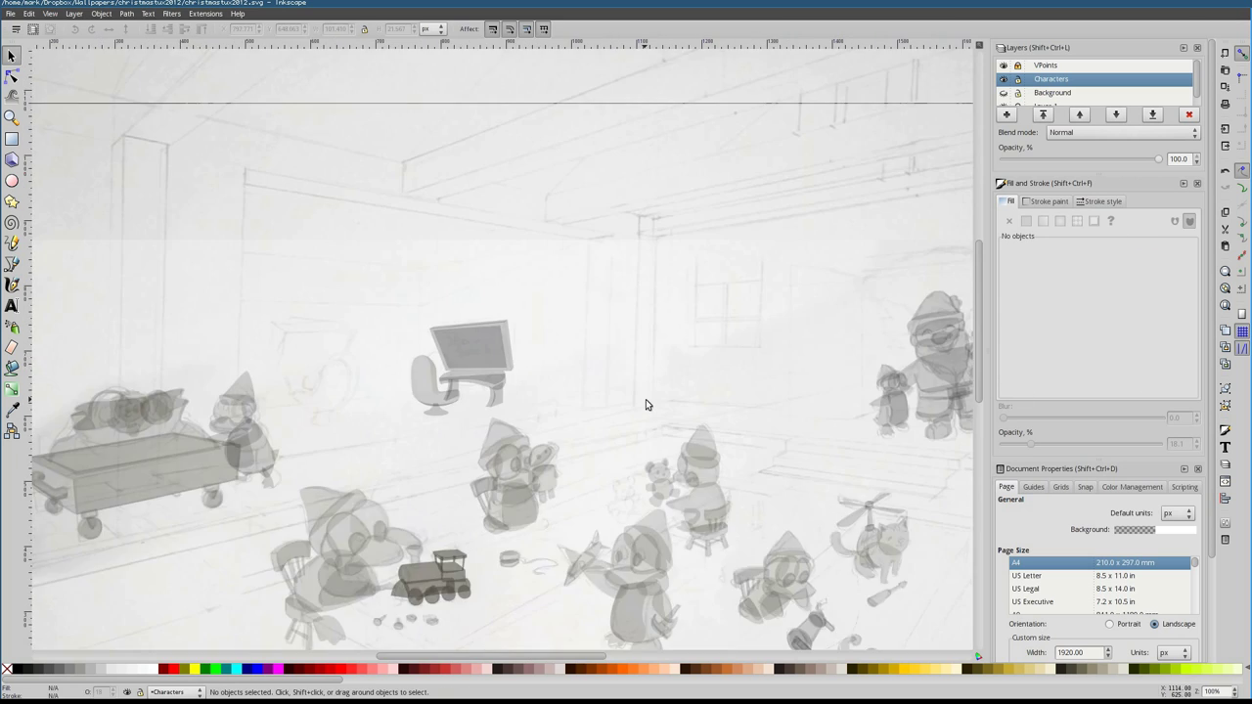
key(plus)
key(plus)
key(plus)
key(plus)
key(b)
key(Return)
key(Escape)
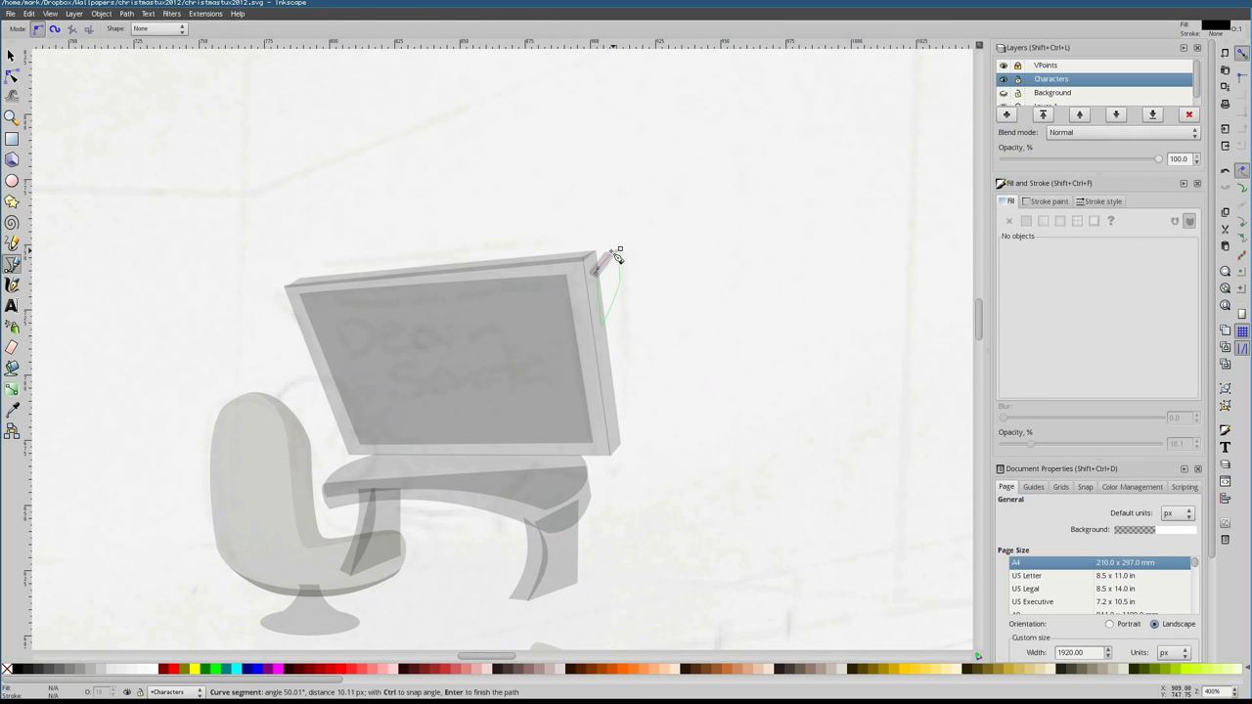
key(minus)
key(minus)
key(minus)
key(minus)
key(plus)
key(plus)
key(plus)
key(plus)
key(s)
Show the Background layer's coloured room to check the new piece
ctrl+scroll(480, 350, down, 2)
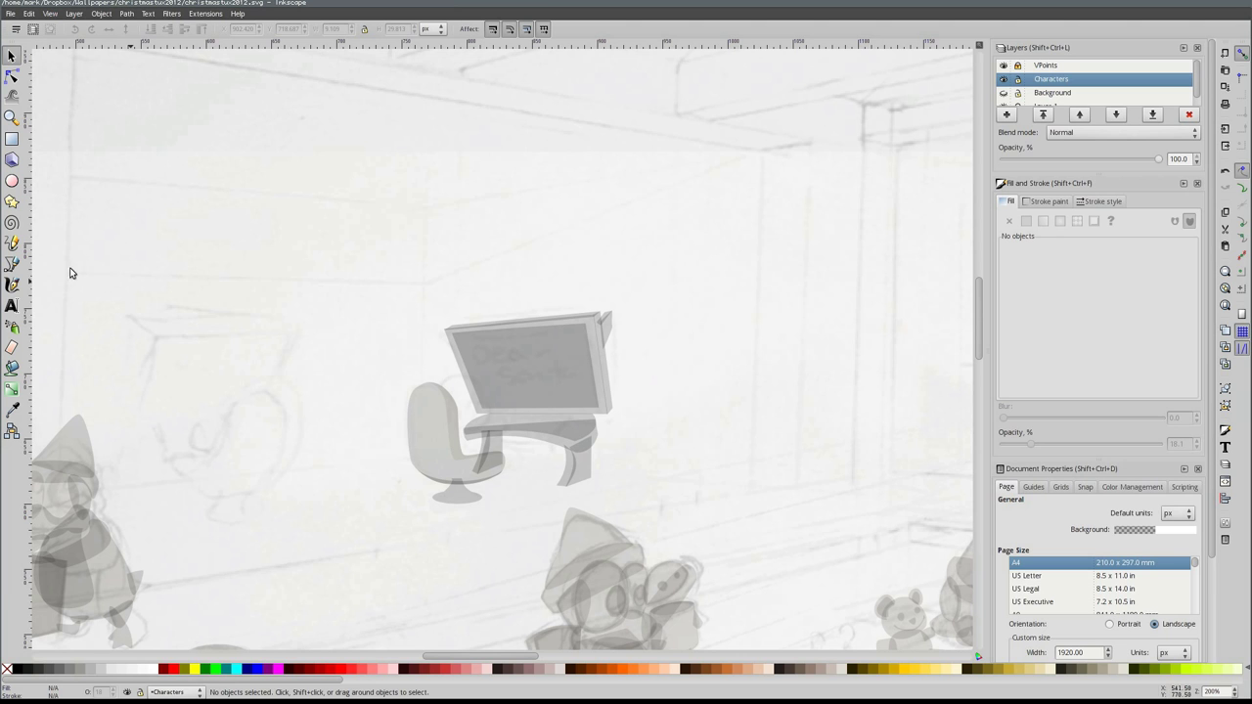
ctrl+scroll(231, 290, down, 2)
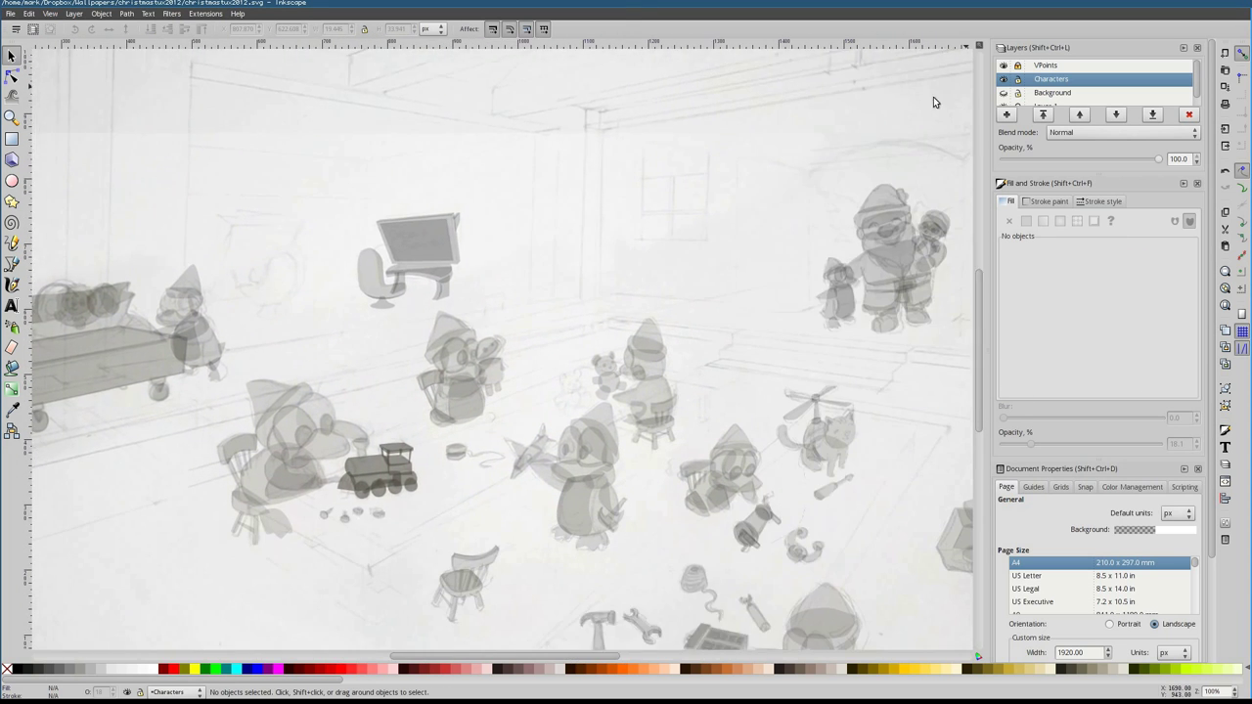
click(1006, 93)
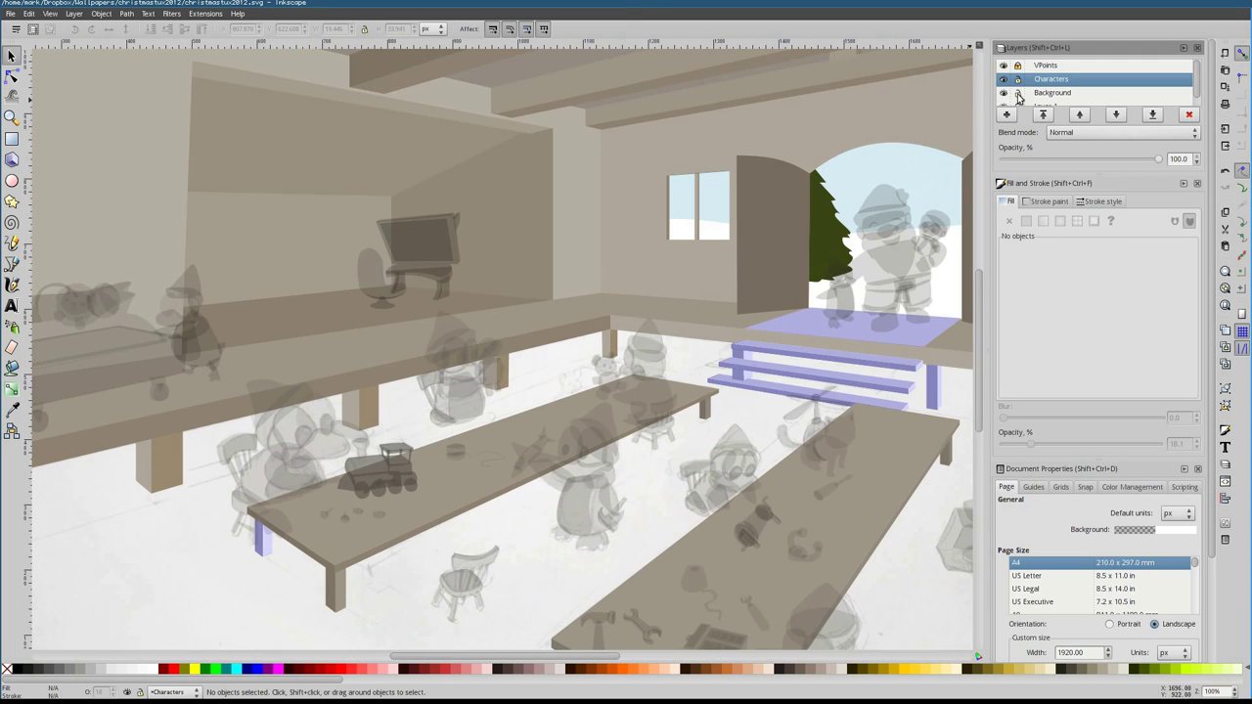
ctrl+scroll(425, 226, up, 2)
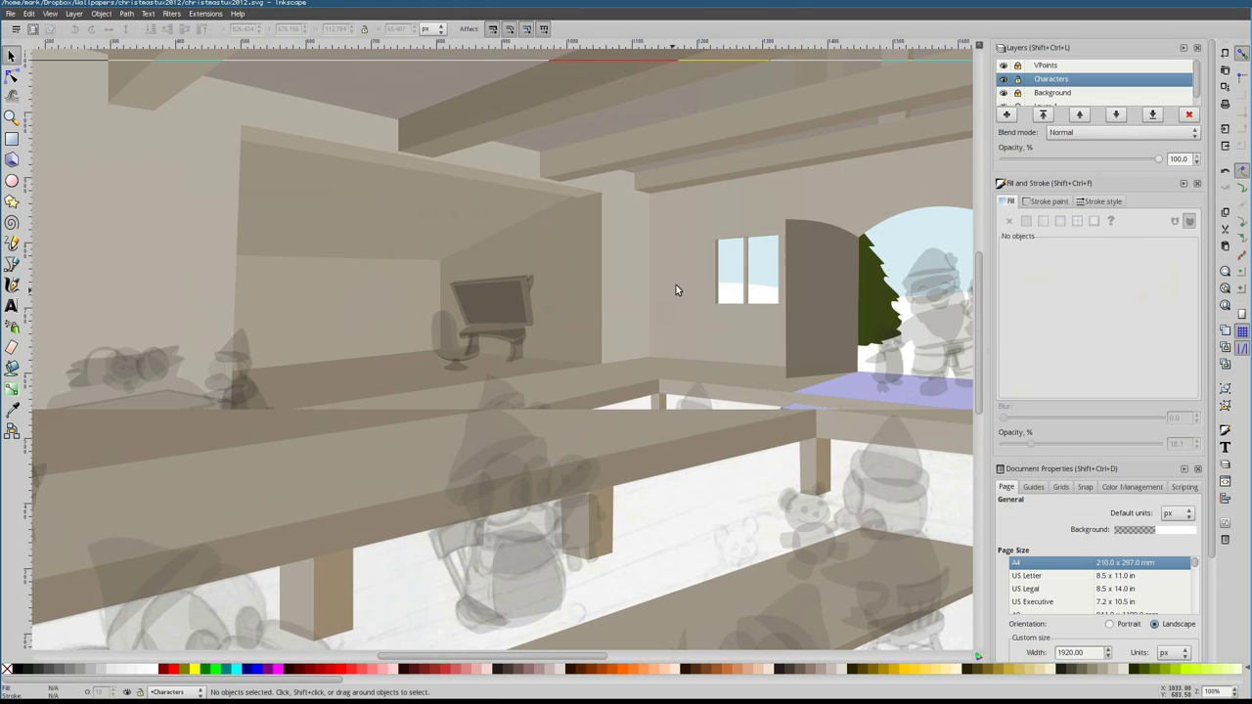
ctrl+scroll(646, 302, down, 1)
ctrl+scroll(459, 328, up, 4)
Try reshaping the desk's right leg nodes, then cancel the distortion
click(445, 326)
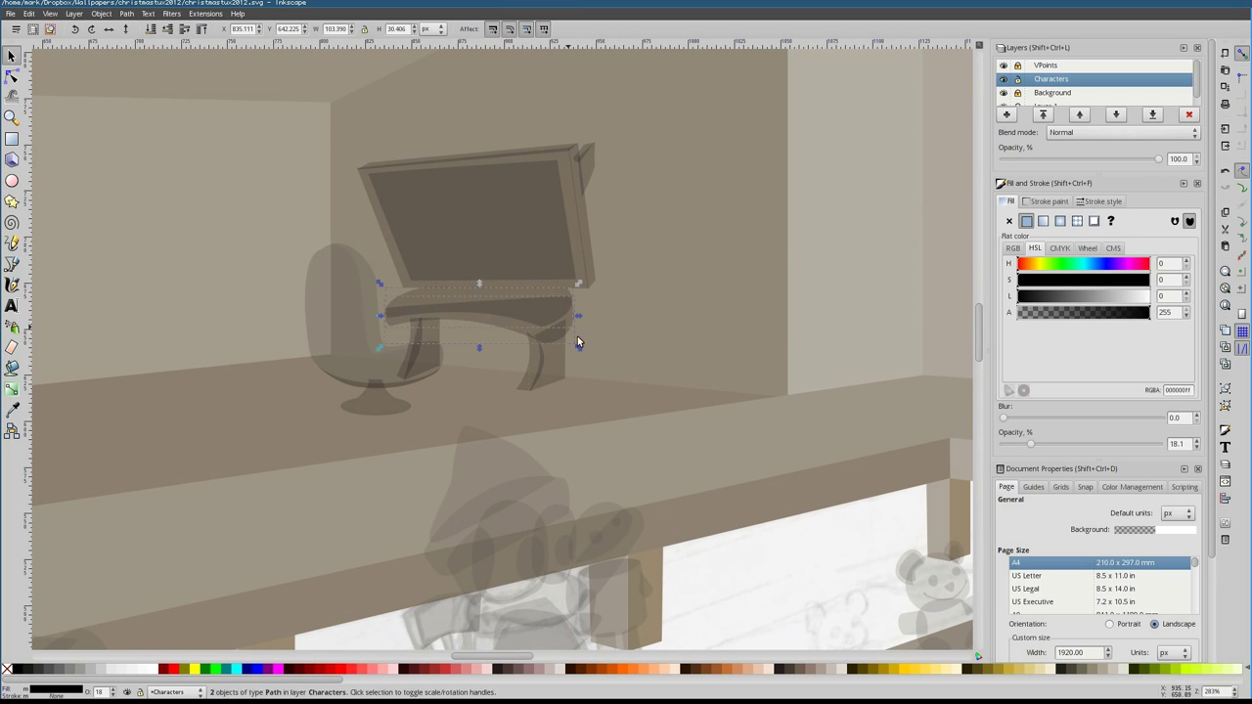
click(577, 343)
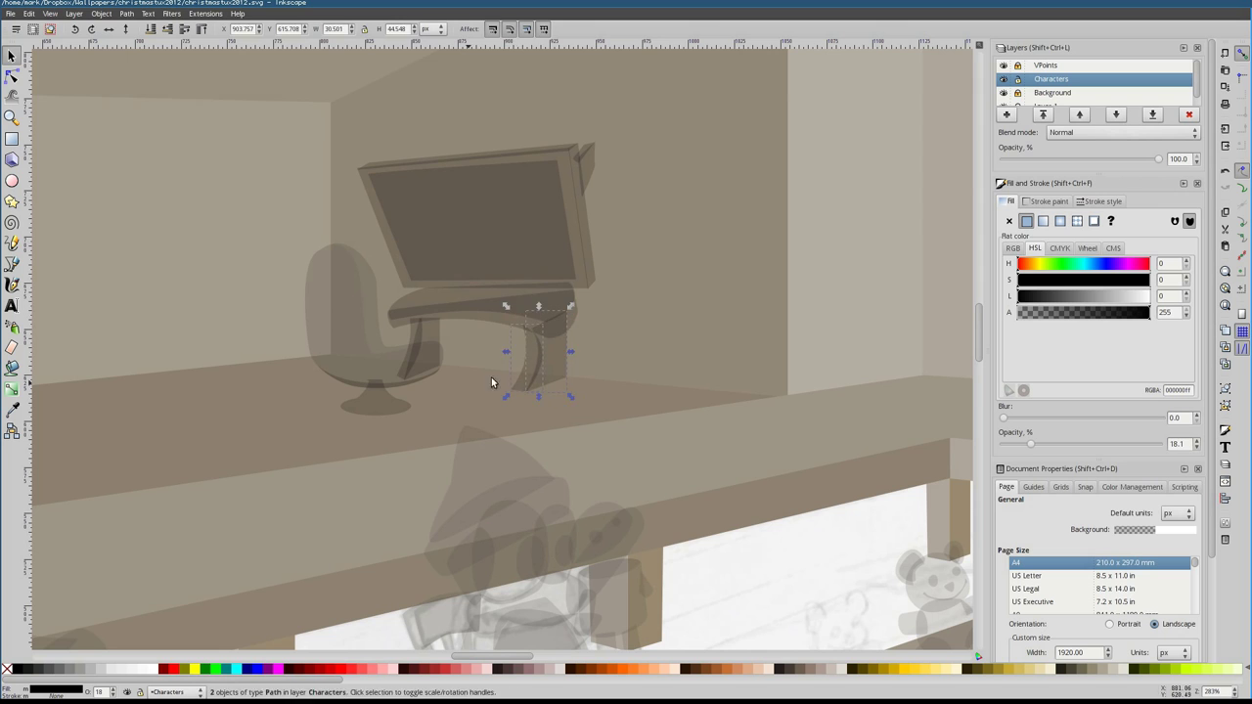
key(n)
ctrl+scroll(531, 392, up, 3)
drag(515, 230, 146, 332)
key(Escape)
key(Escape)
key(minus)
key(minus)
Draw a path on the monitor's top edge and move the side piece into place
click(12, 265)
click(352, 314)
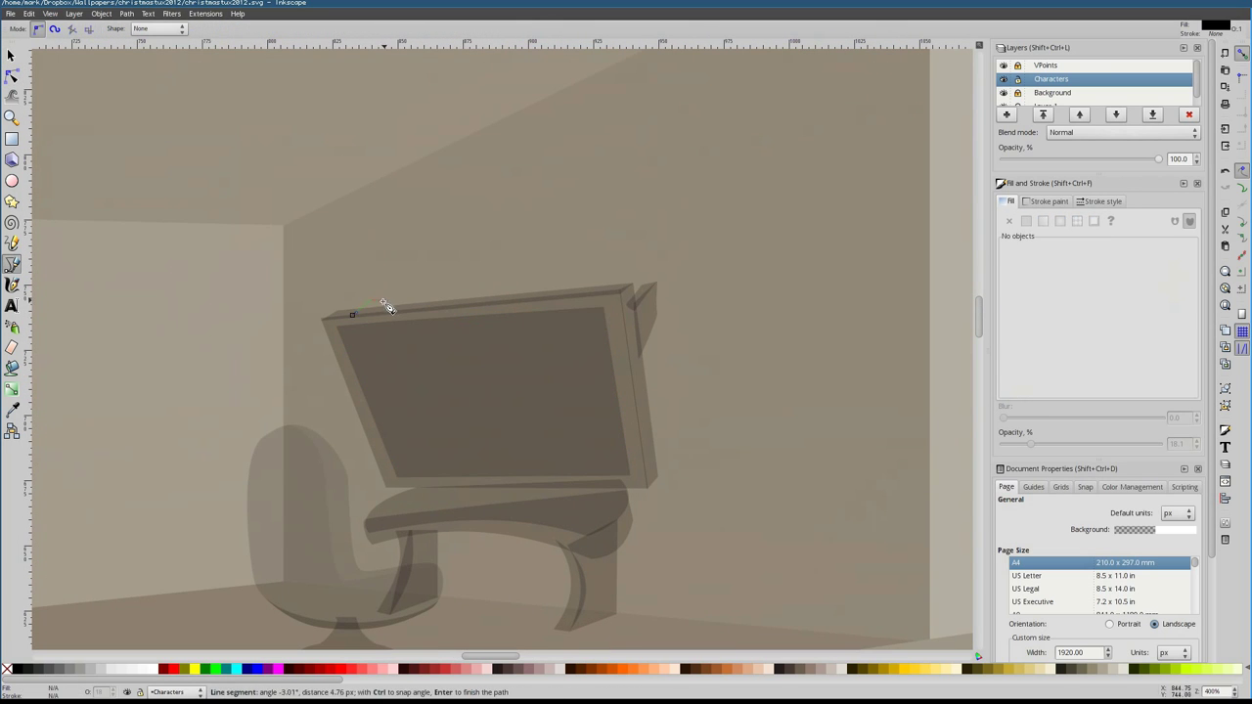
key(Return)
key(Escape)
key(s)
drag(648, 295, 641, 311)
Inspect the nudged monitor side piece's nodes, then clear the selection
scroll(577, 347, down, 5)
scroll(550, 335, up, 2)
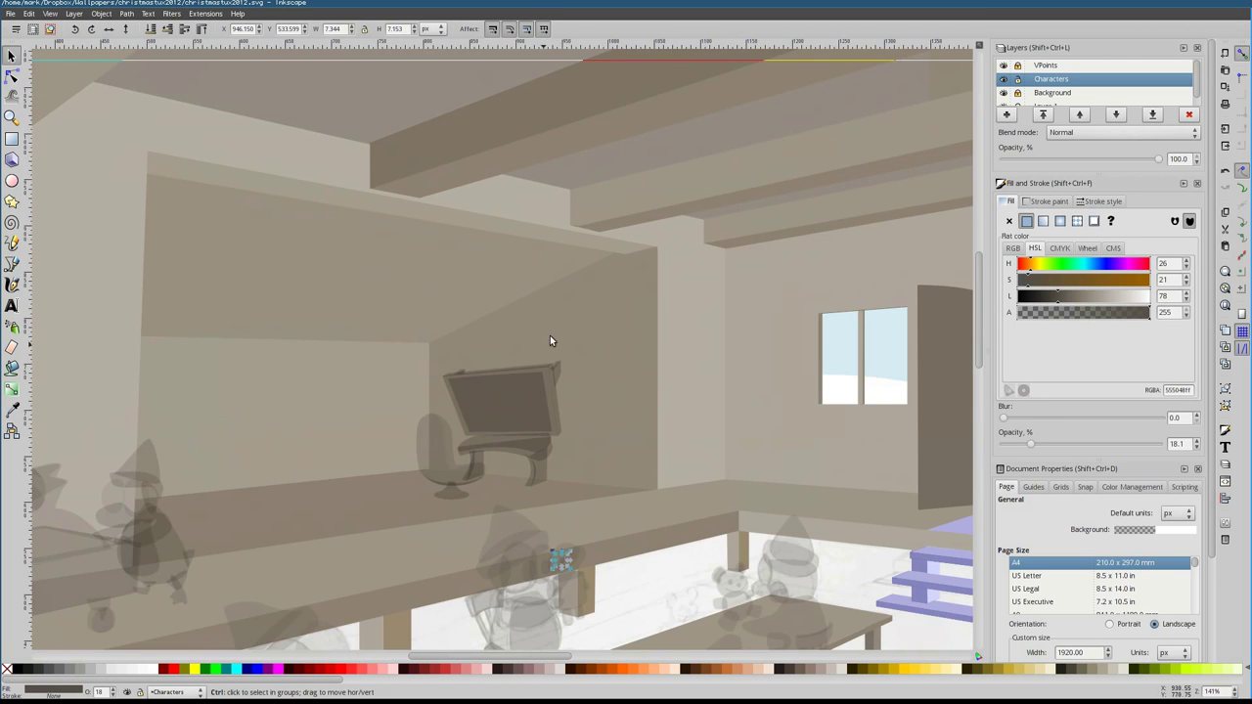
scroll(282, 326, left, 2)
key(n)
key(Escape)
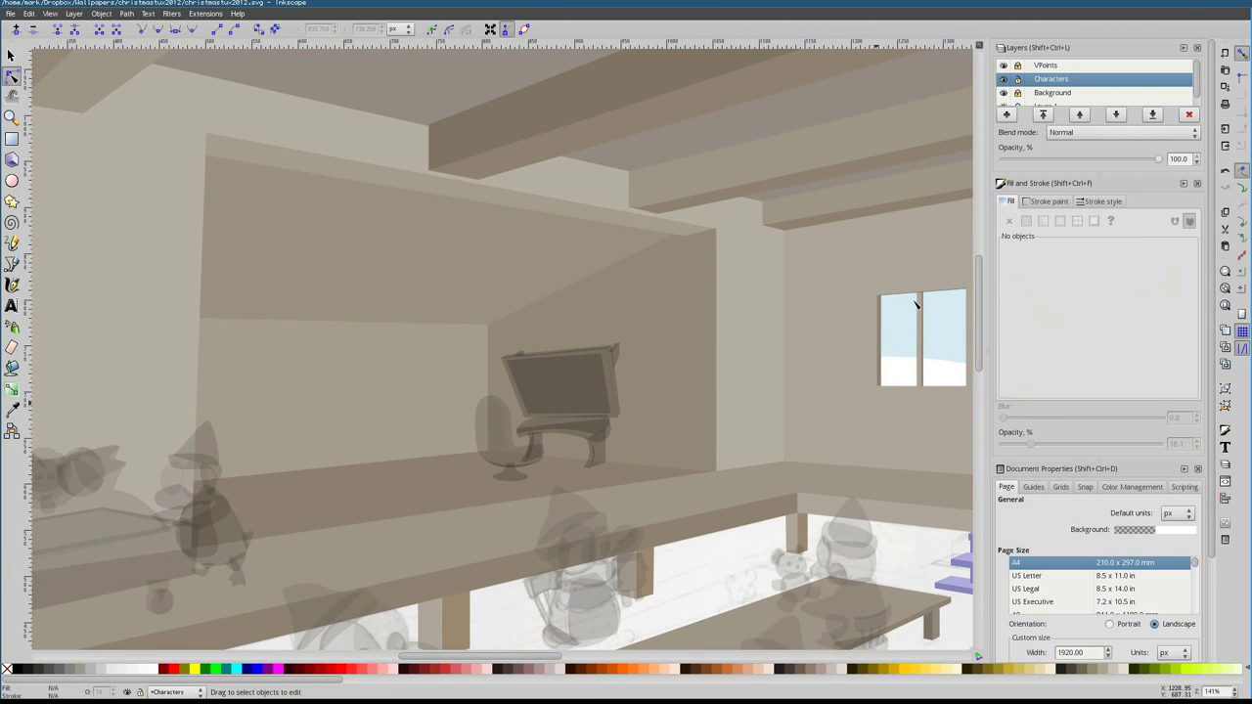
scroll(489, 343, down, 3)
scroll(643, 307, up, 5)
scroll(521, 462, down, 2)
scroll(601, 299, down, 2)
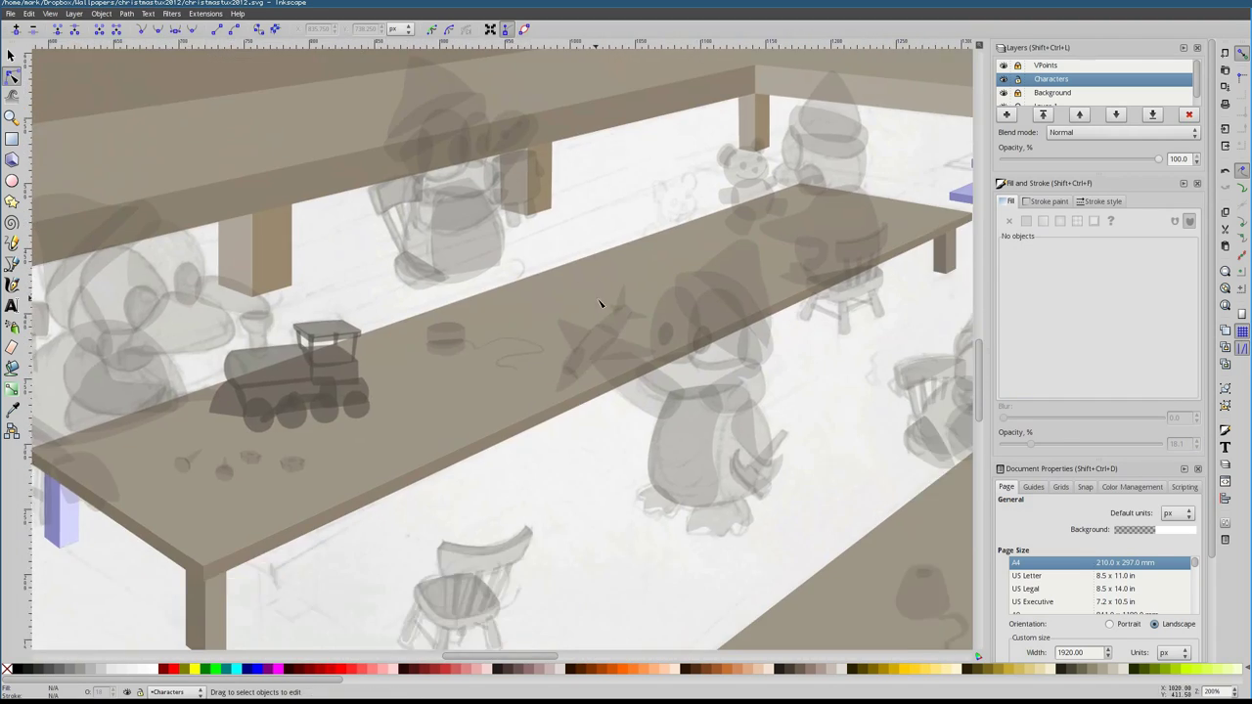
Check a floor chair, then toggle the Background layer to review the desk area
key(s)
scroll(411, 238, up, 2)
click(481, 363)
key(Escape)
scroll(671, 298, up, 2)
scroll(671, 298, down, 3)
scroll(671, 298, right, 5)
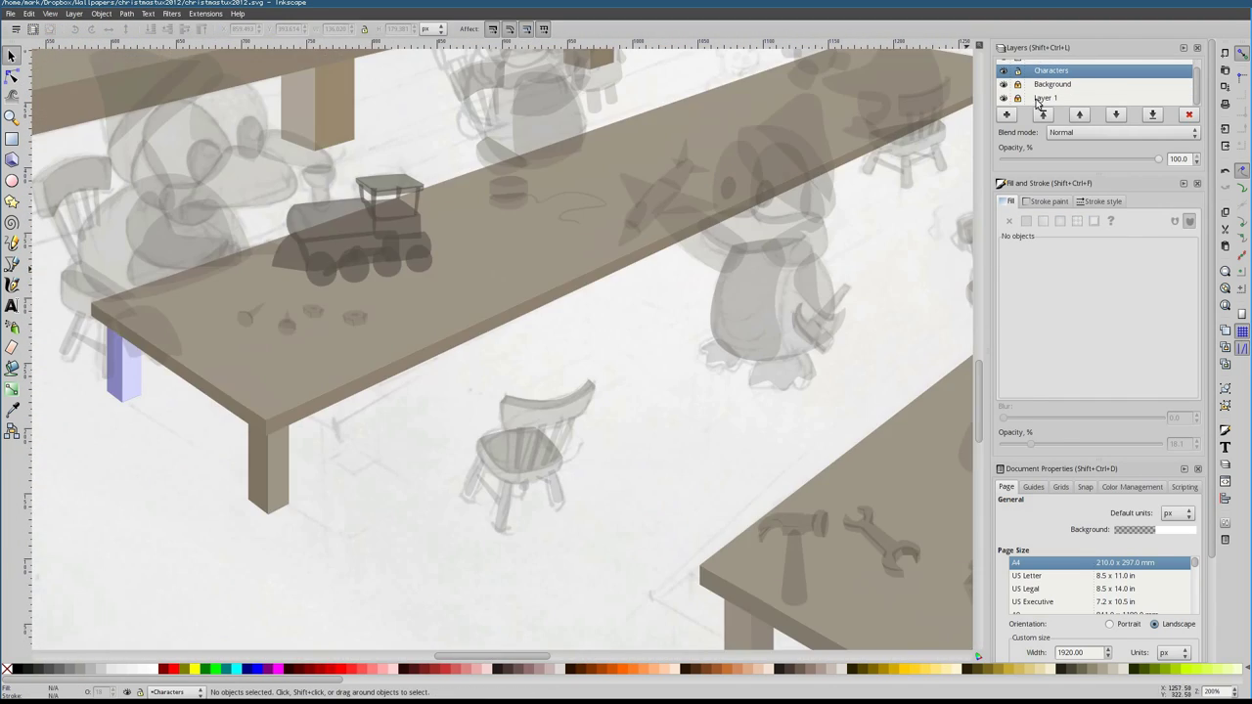
scroll(767, 233, up, 4)
click(1002, 84)
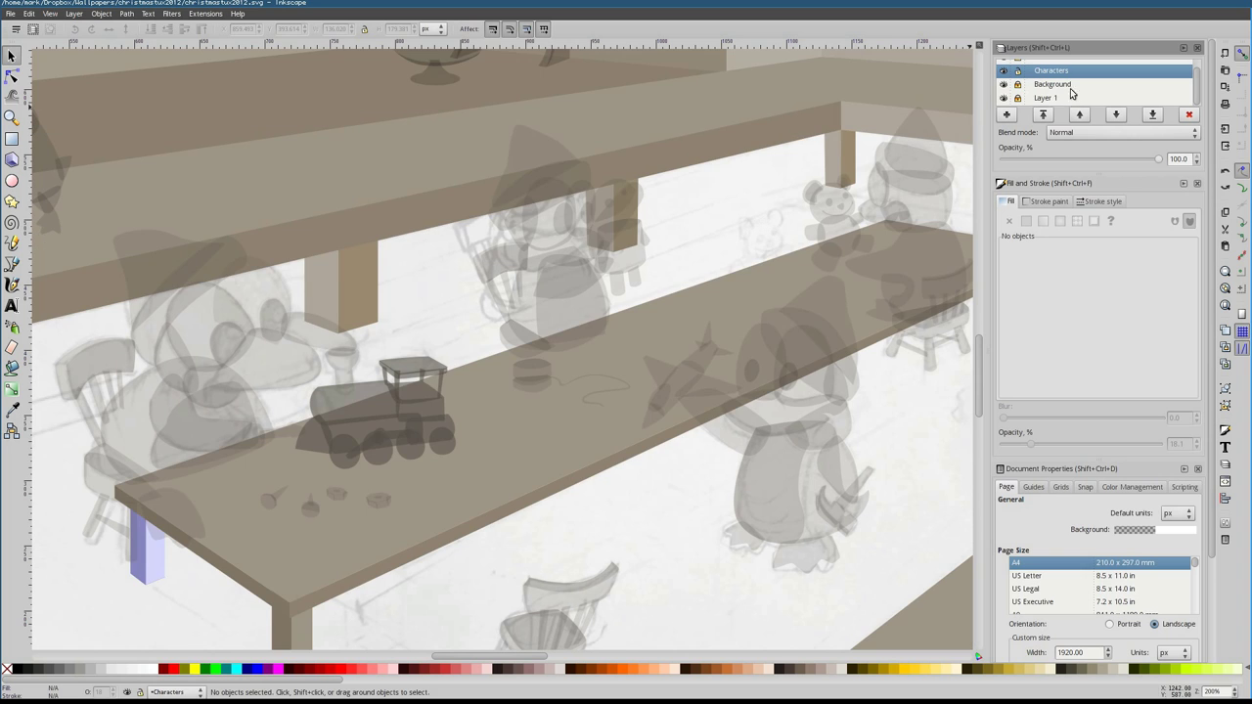
scroll(615, 271, down, 4)
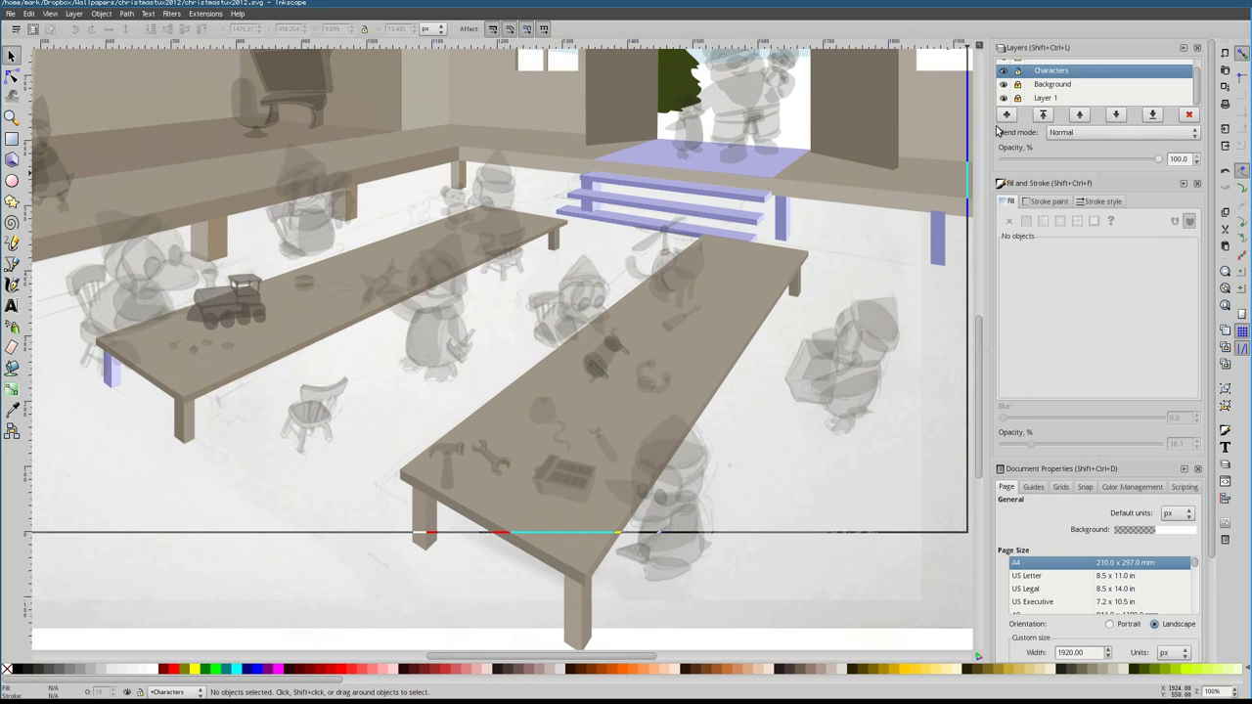
scroll(470, 396, up, 4)
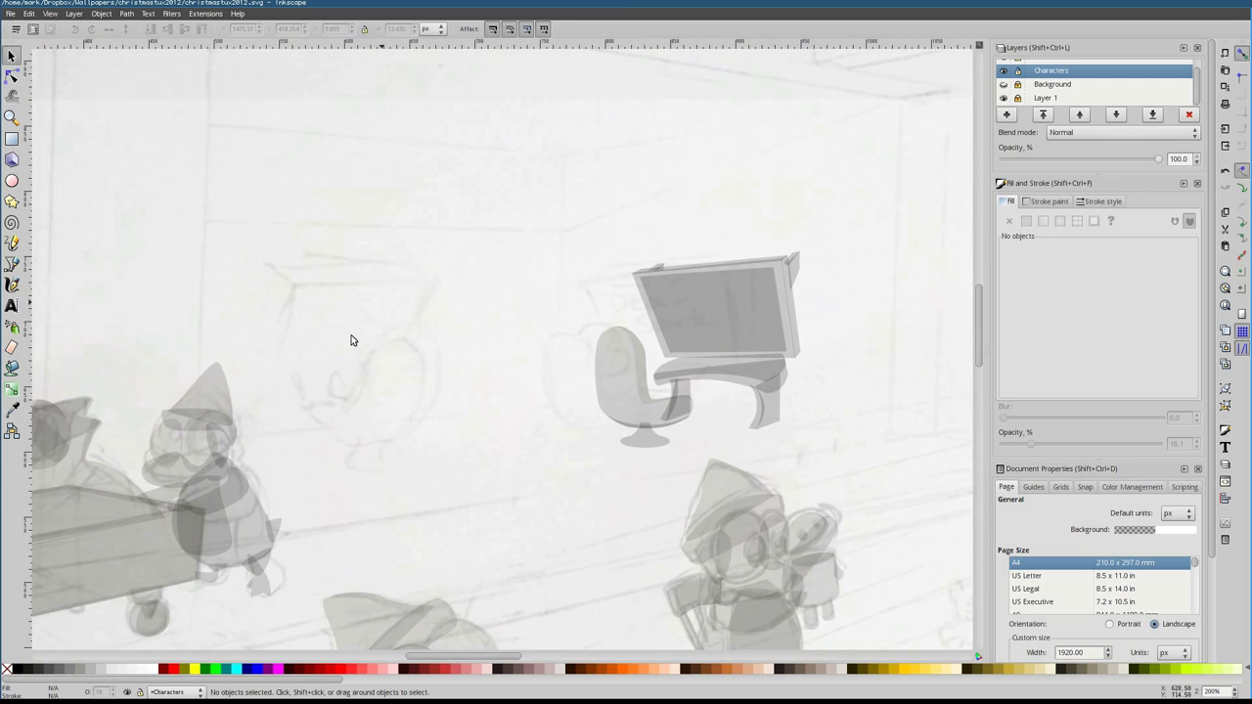
Show the Background layer and draw the wall monitor's frame and dark inner screen
key(b)
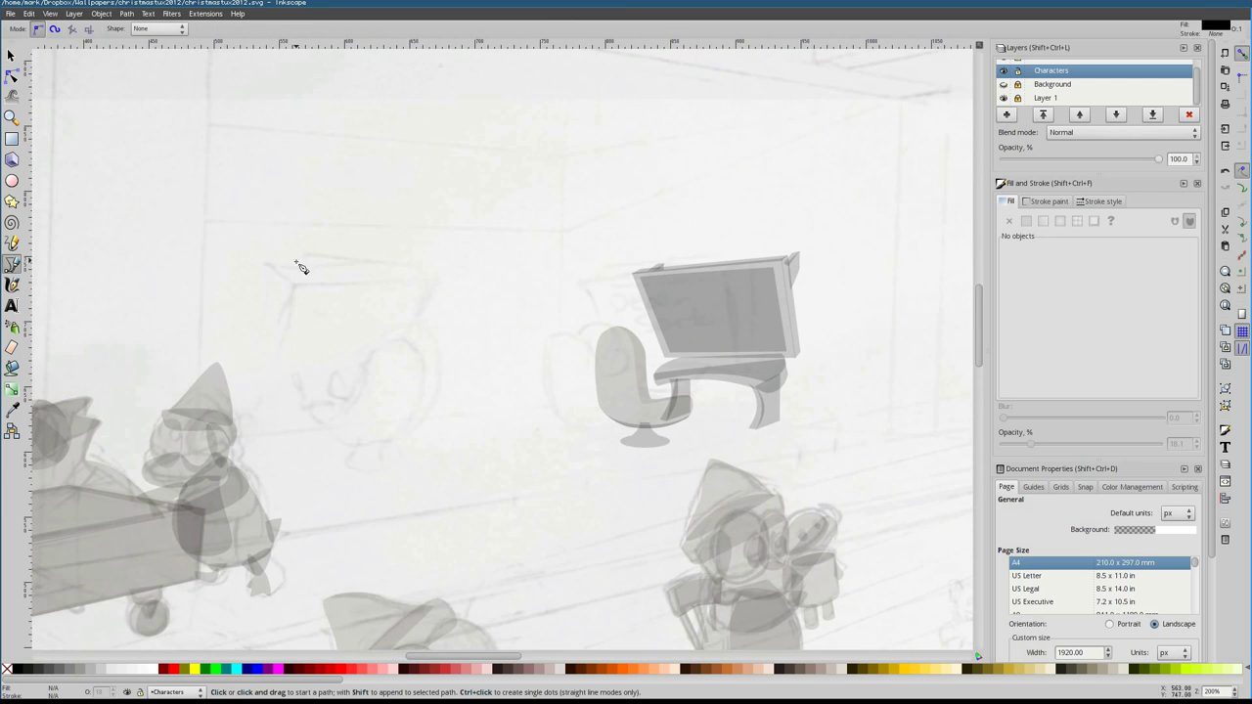
click(1004, 85)
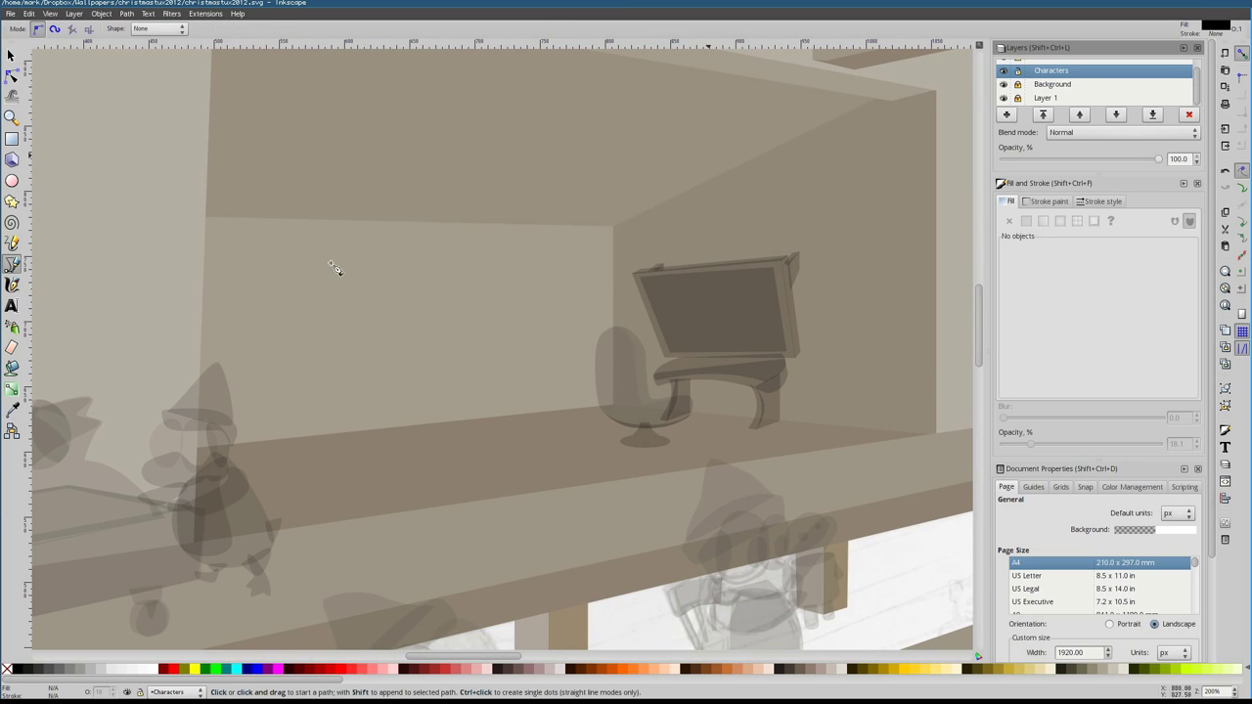
scroll(303, 409, up, 1)
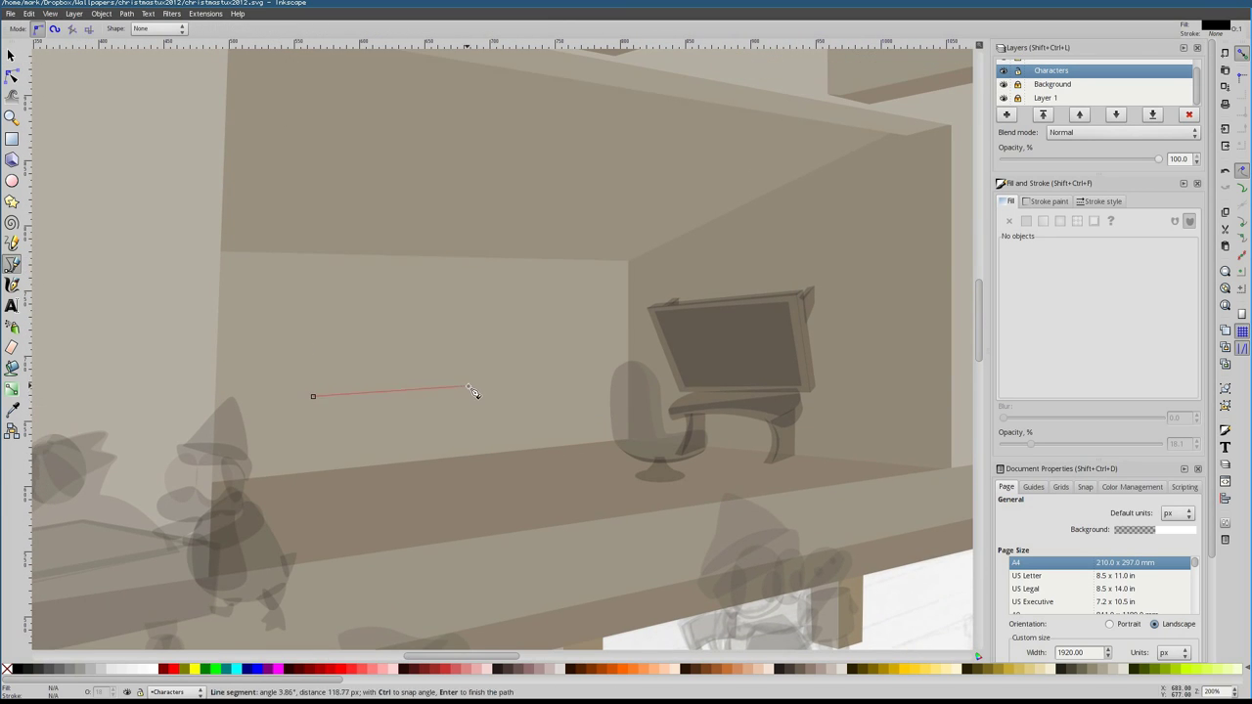
double_click(323, 309)
scroll(324, 323, up, 2)
click(307, 277)
double_click(292, 489)
Draw the upper and lower stand pieces beneath the wall monitor
scroll(300, 398, down, 2)
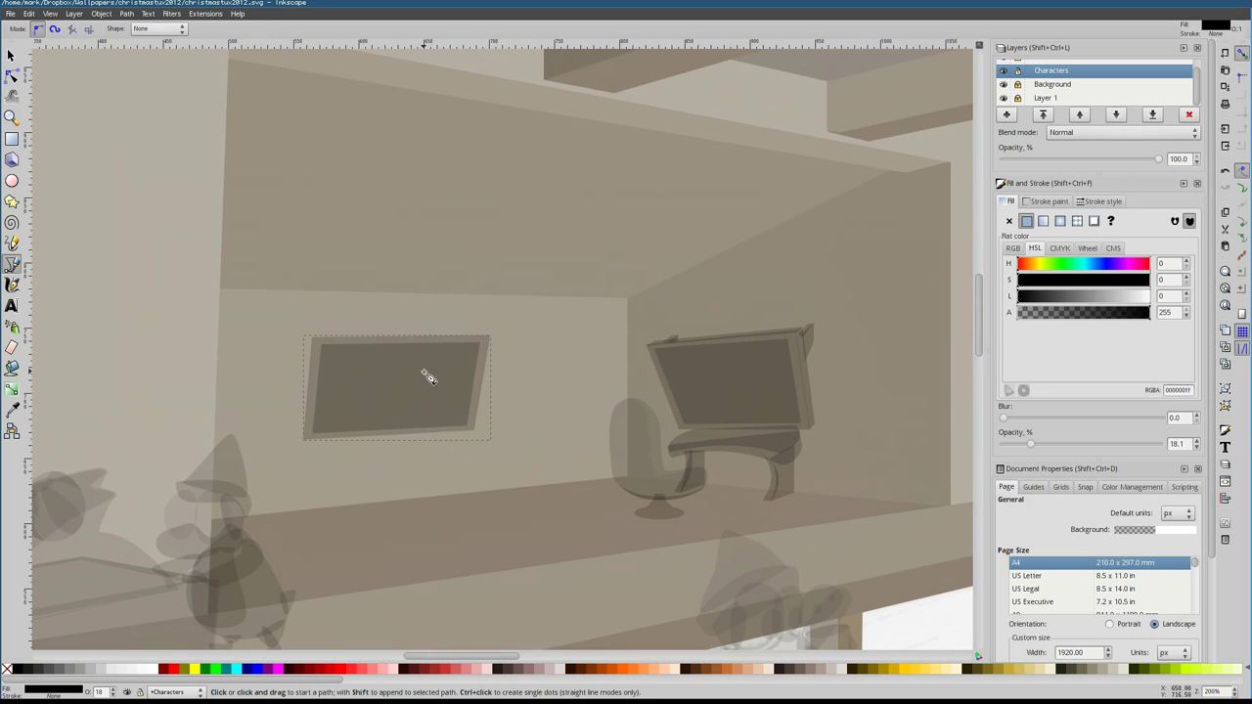
click(326, 437)
double_click(328, 460)
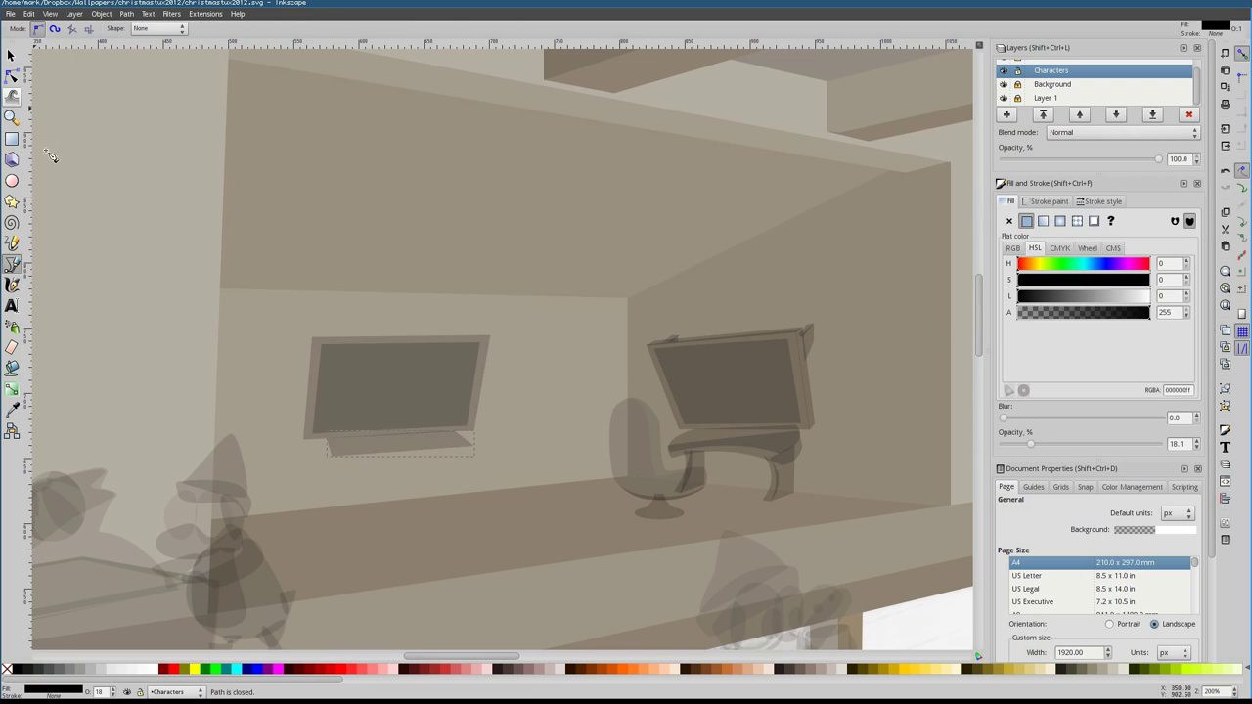
key(n)
key(plus)
key(Escape)
key(b)
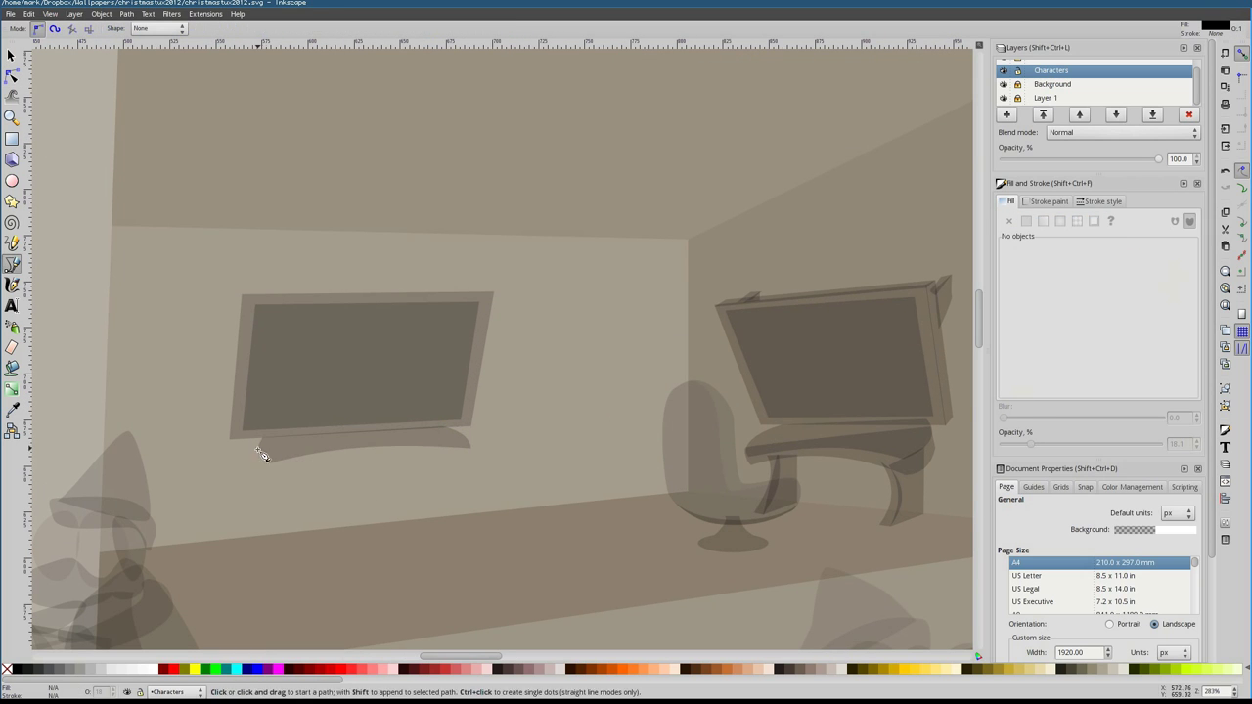
click(474, 462)
click(259, 450)
key(Escape)
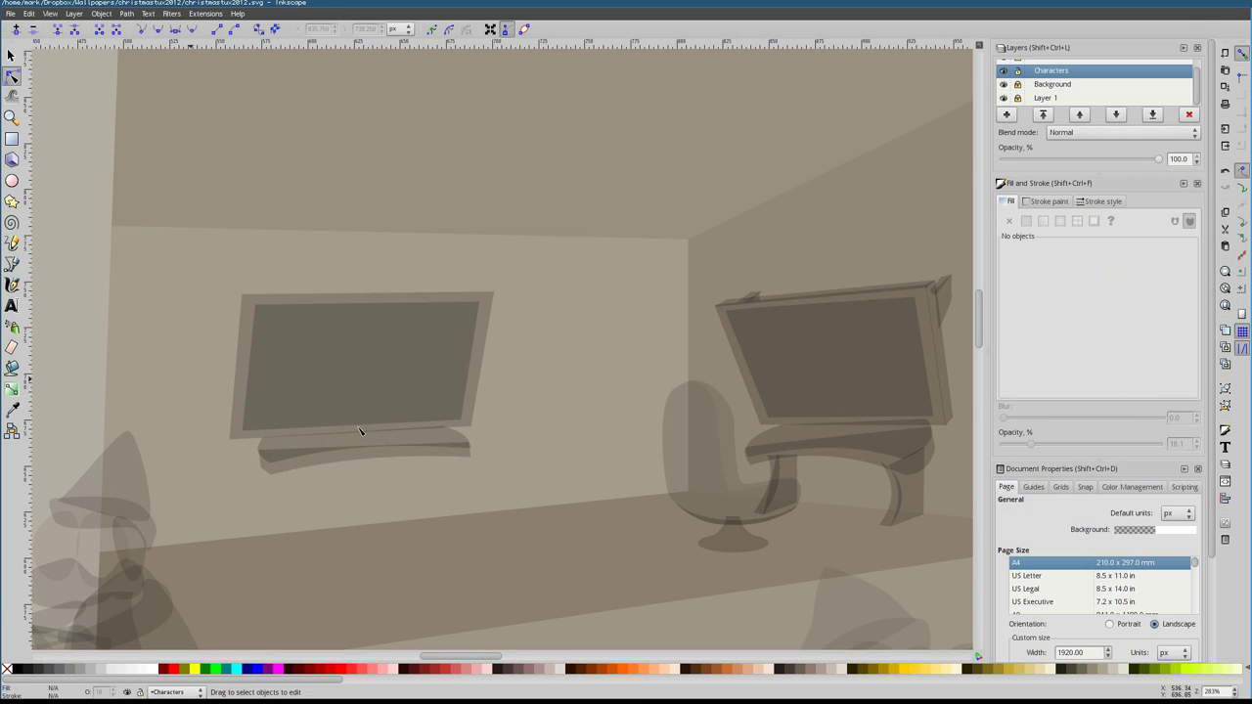
click(1002, 85)
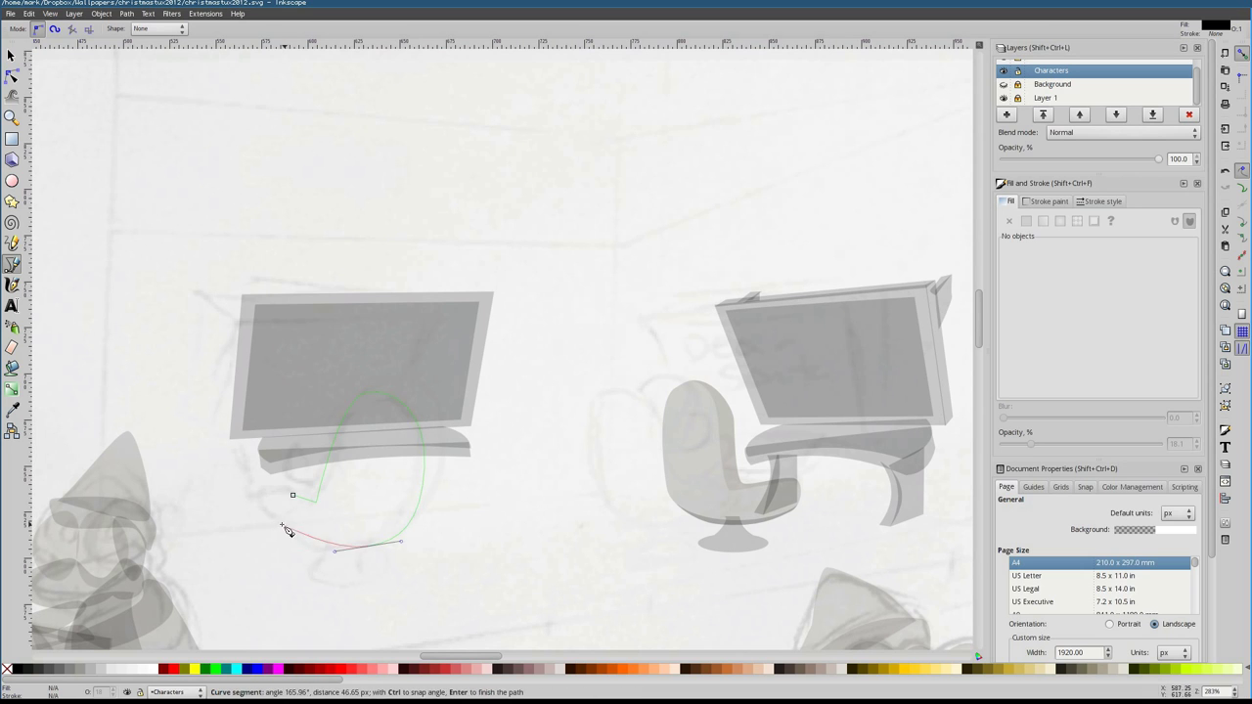
Close the grey shape and armrest path, then adjust the bean chair's top and right nodes
click(291, 496)
click(323, 510)
click(11, 75)
scroll(307, 517, up, 2)
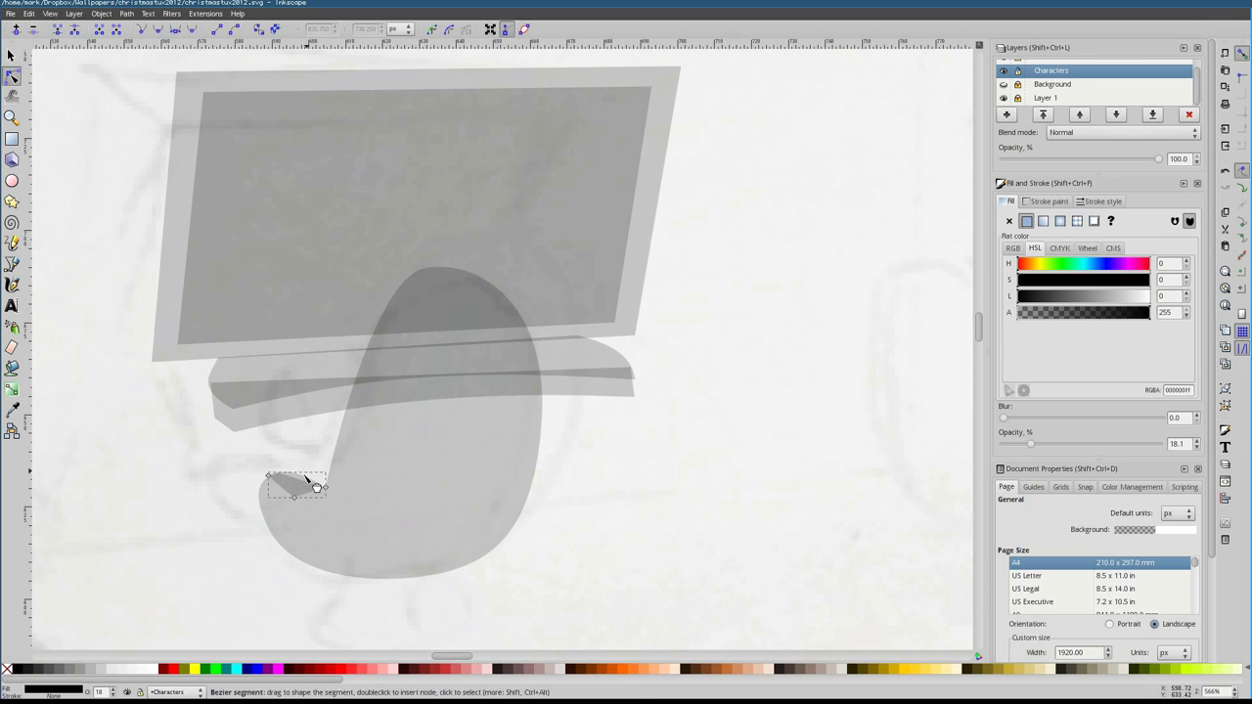
click(428, 309)
click(343, 202)
click(461, 356)
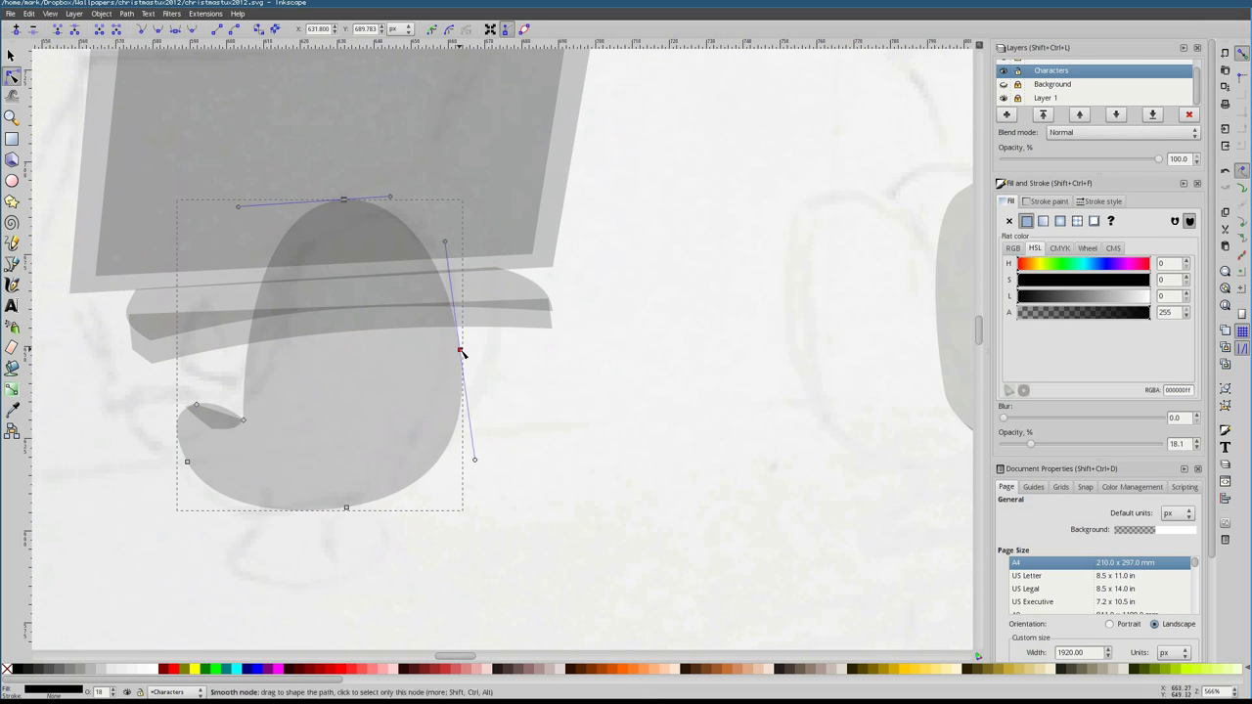
Move the chair back and base up-right, rotate them slightly, and shrink them
click(12, 55)
click(176, 459)
scroll(277, 544, down, 1)
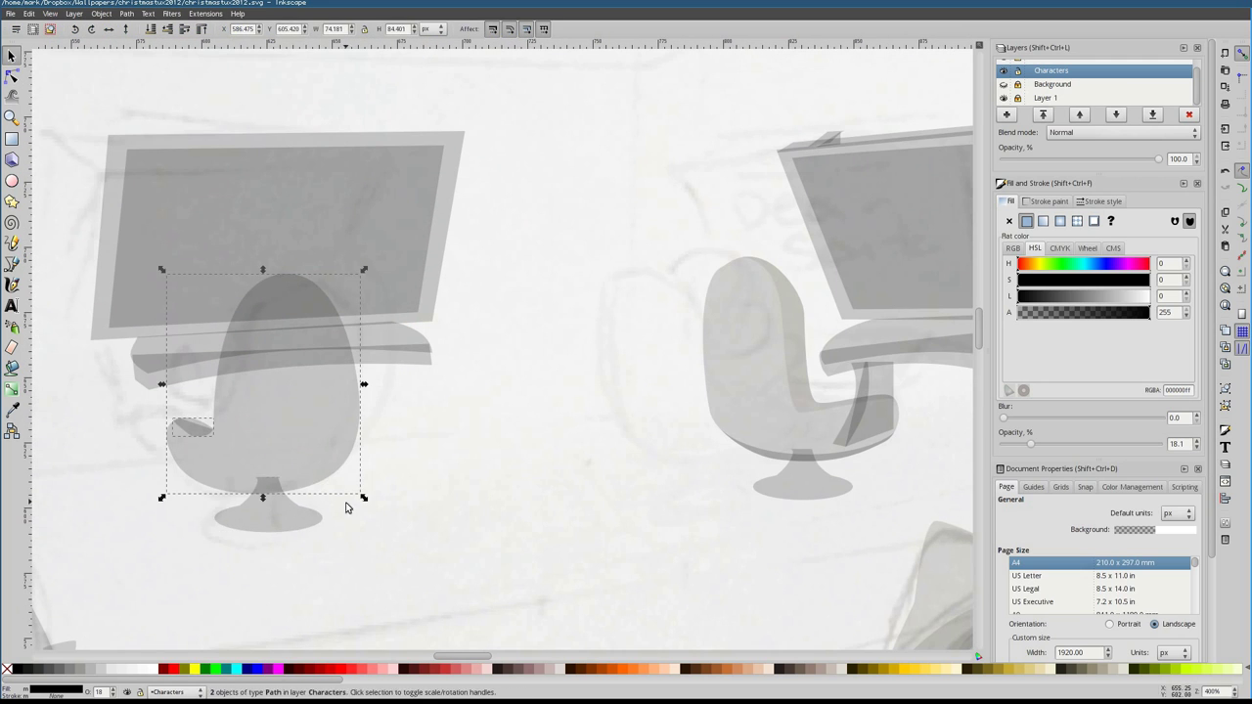
shift+click(269, 516)
drag(276, 487, 327, 456)
drag(402, 282, 405, 286)
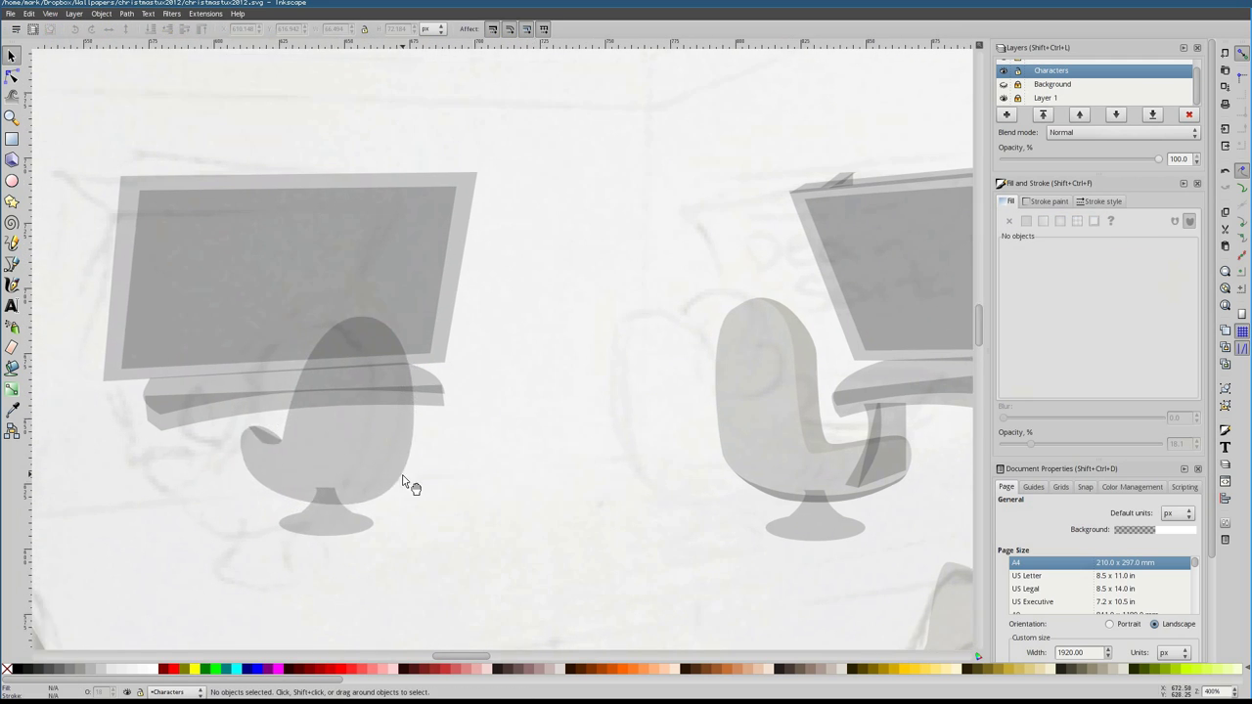
scroll(445, 411, down, 2)
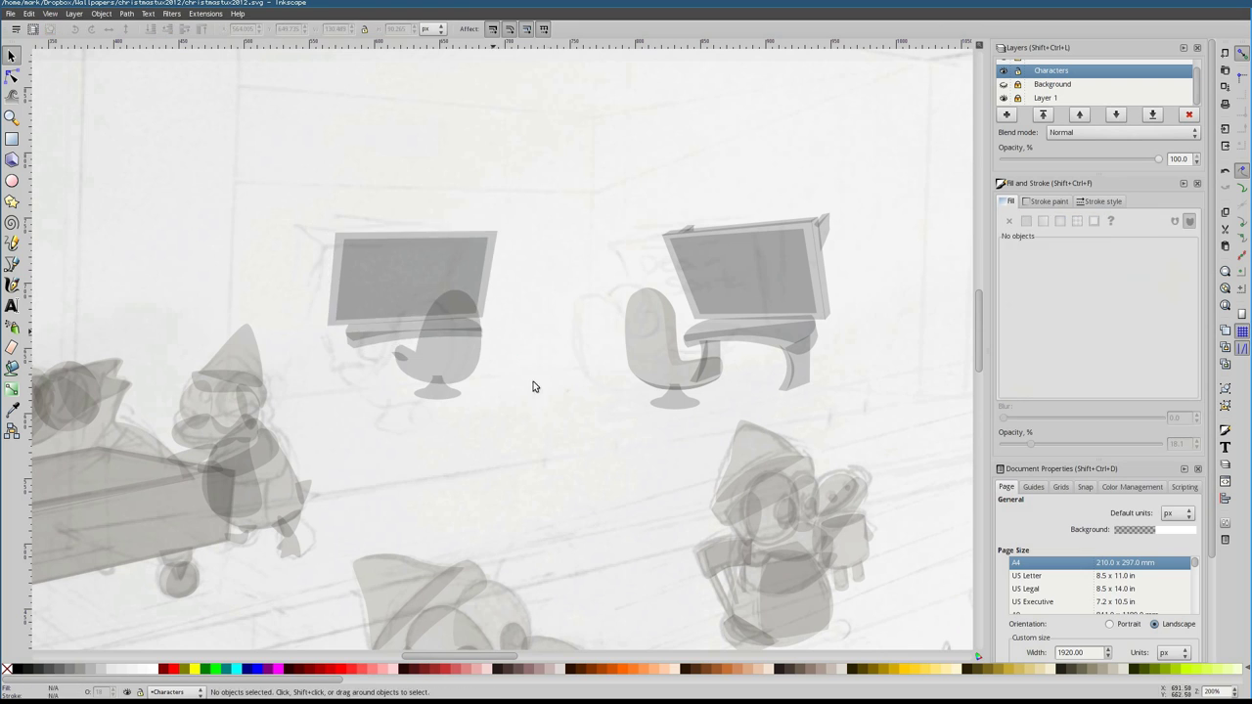
drag(506, 394, 481, 415)
Select the four left monitor pieces, enlarge and lower them, then view the whole room
click(460, 284)
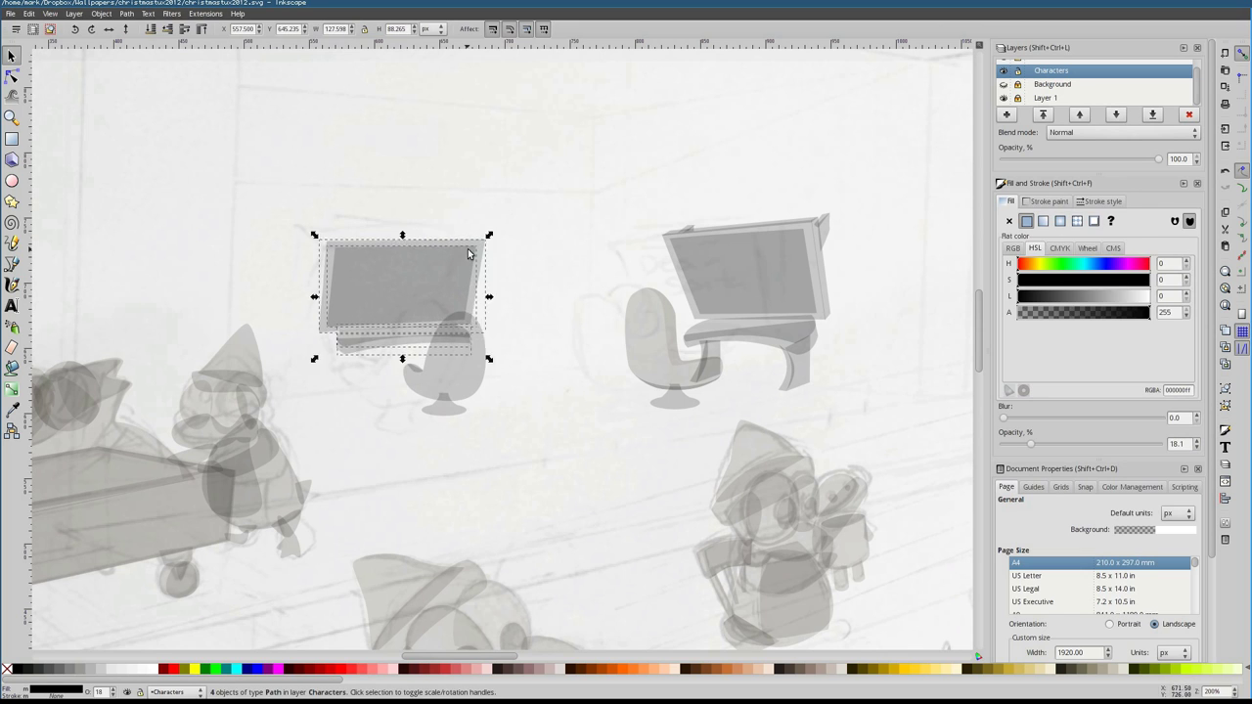
drag(291, 199, 529, 336)
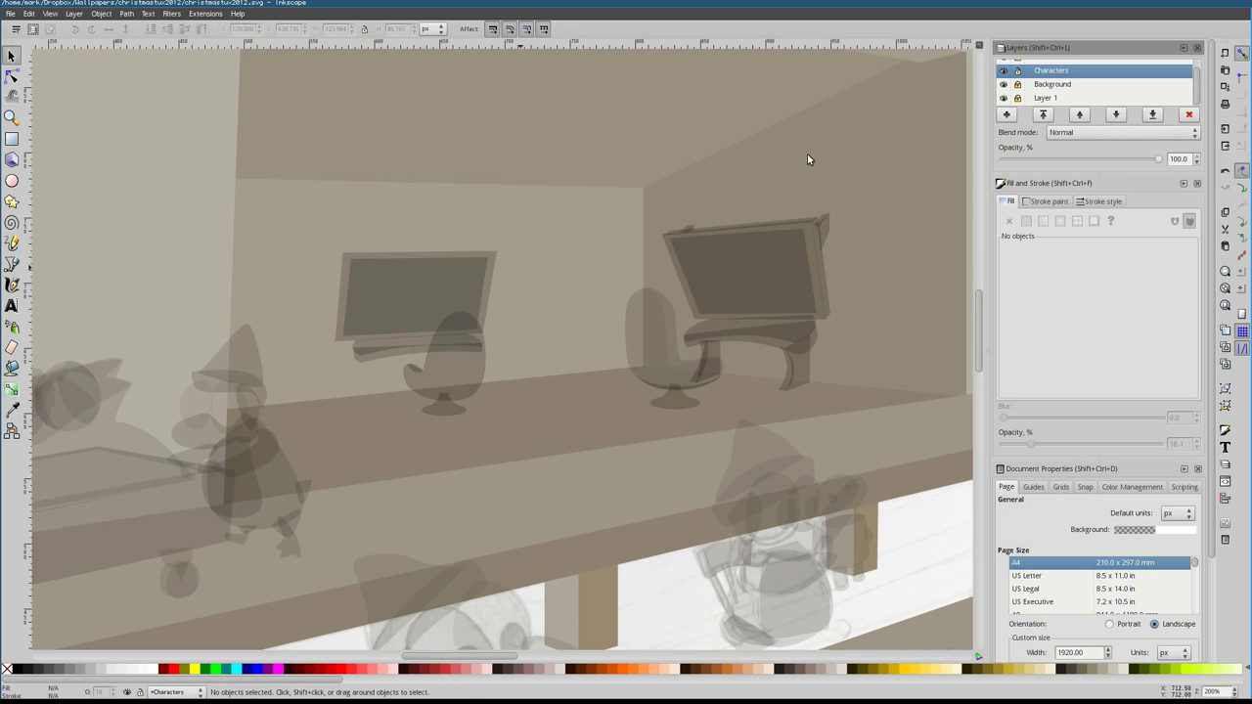
click(492, 237)
drag(475, 239, 476, 251)
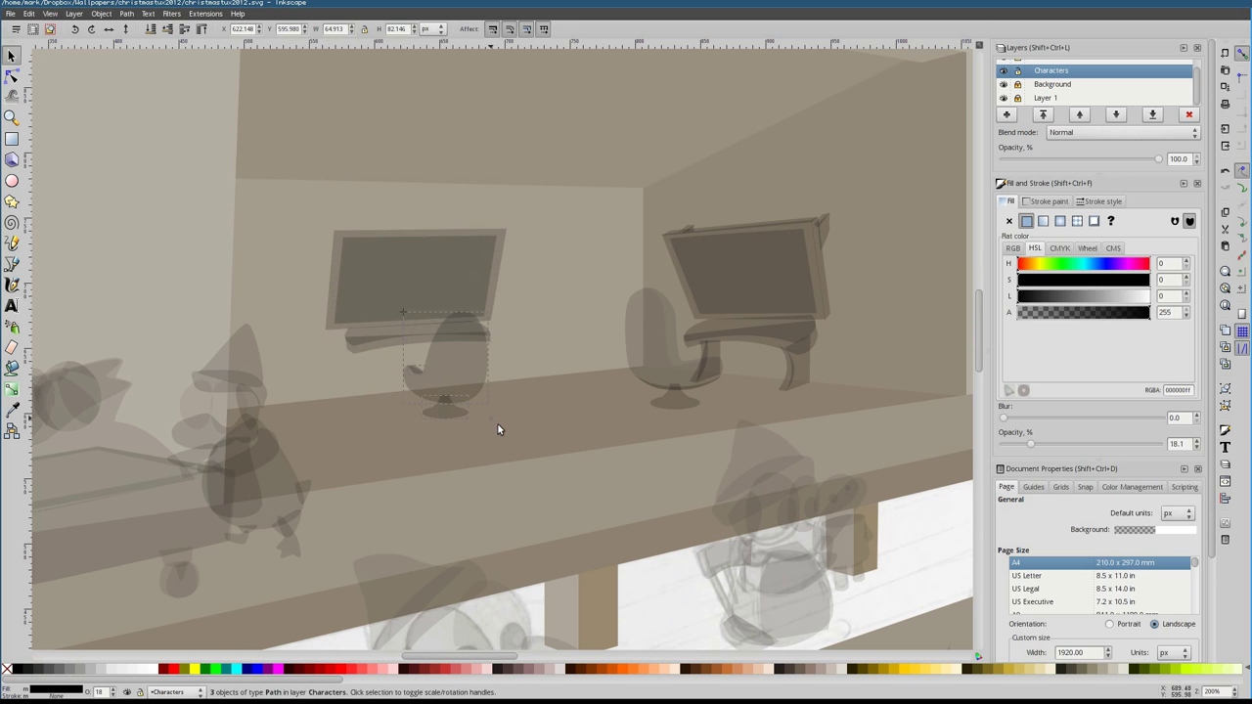
key(5)
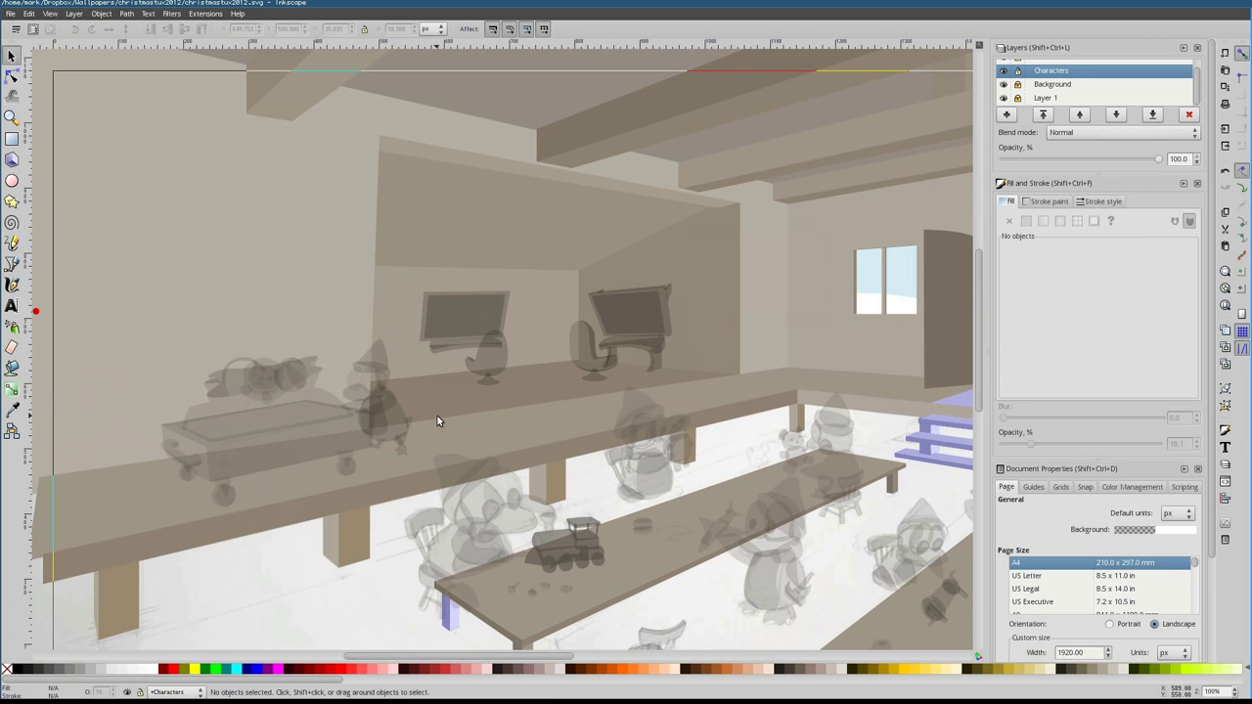
Draw the left monitor's top edge shape up to its top-right corner
scroll(448, 320, up, 4)
key(b)
click(633, 220)
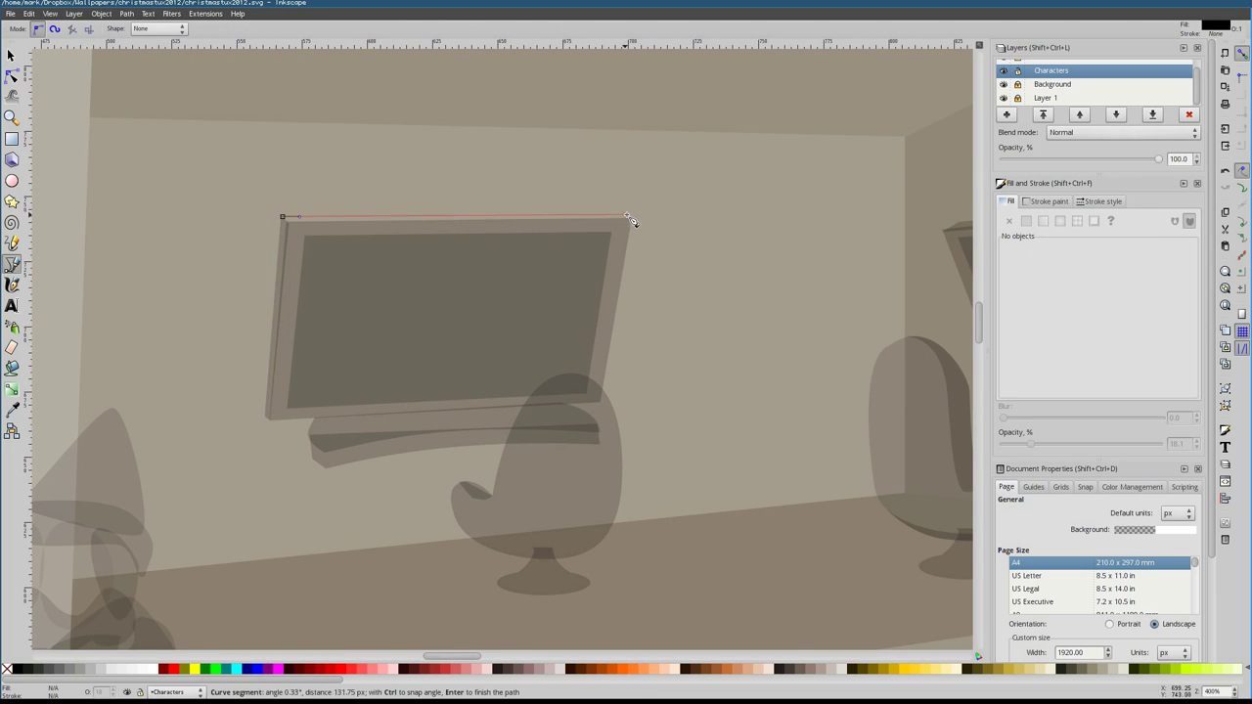
key(Return)
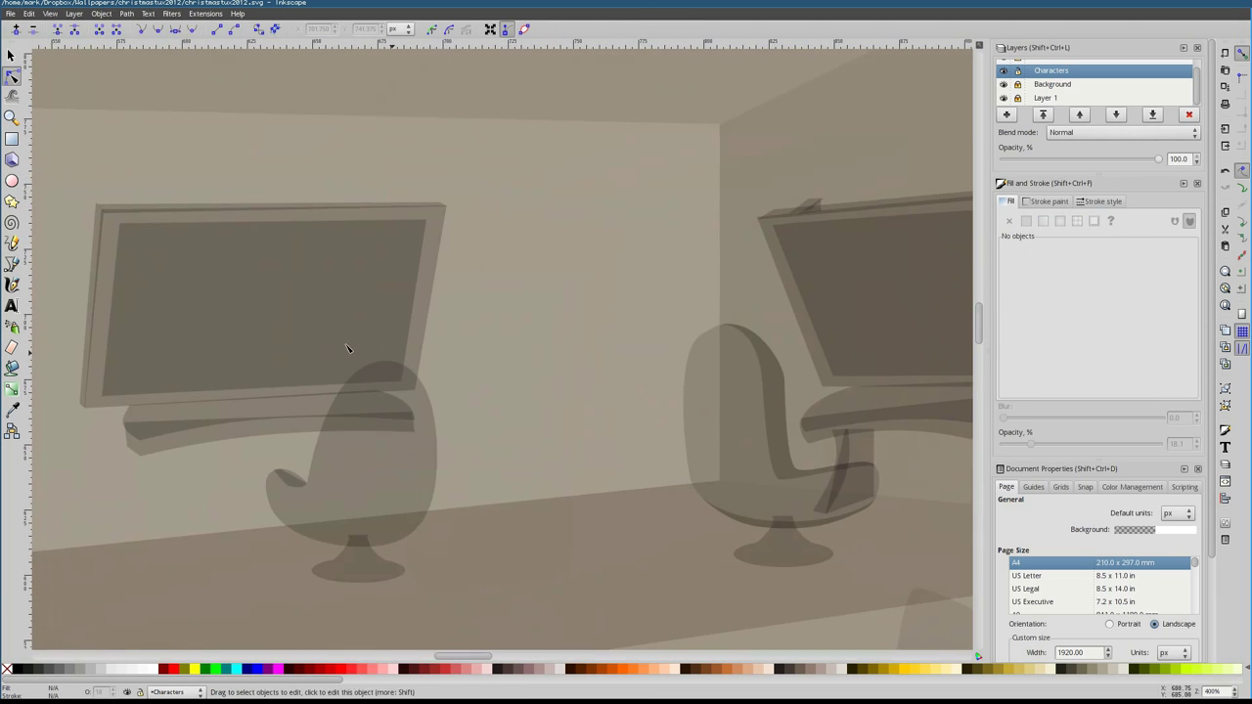
scroll(428, 268, down, 2)
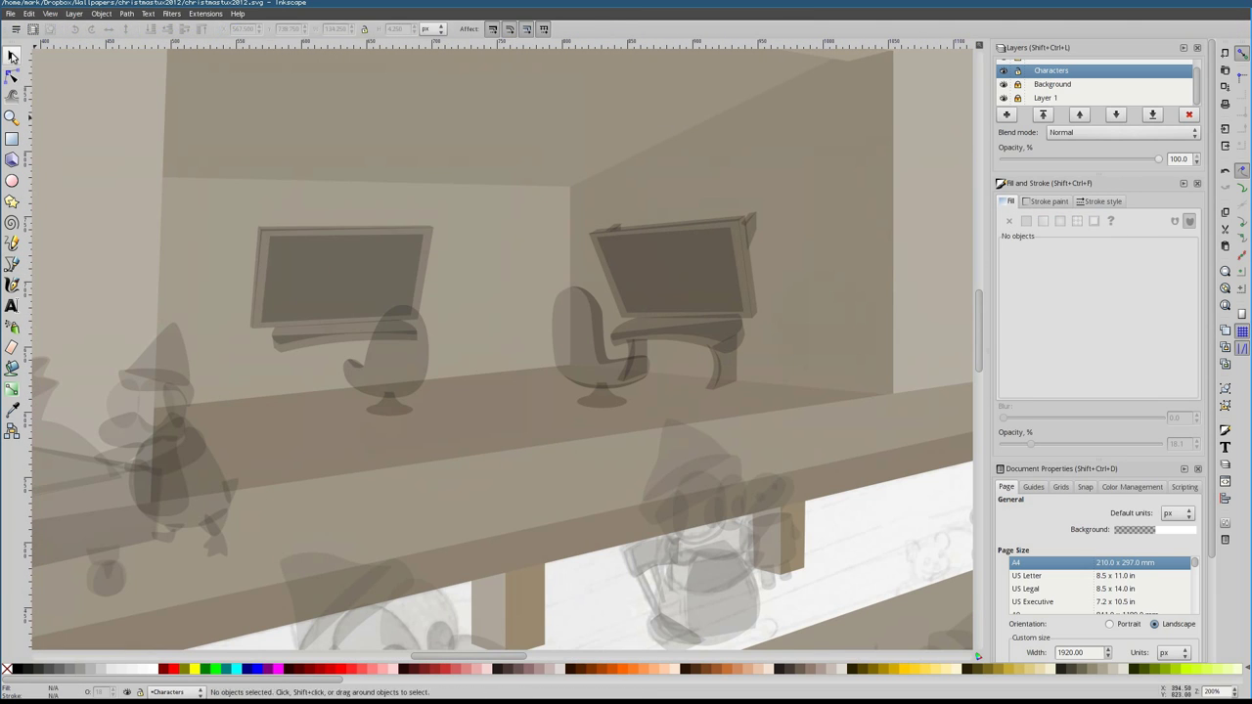
click(403, 288)
Draw a curved grey support leg under the left desk
key(Escape)
key(p)
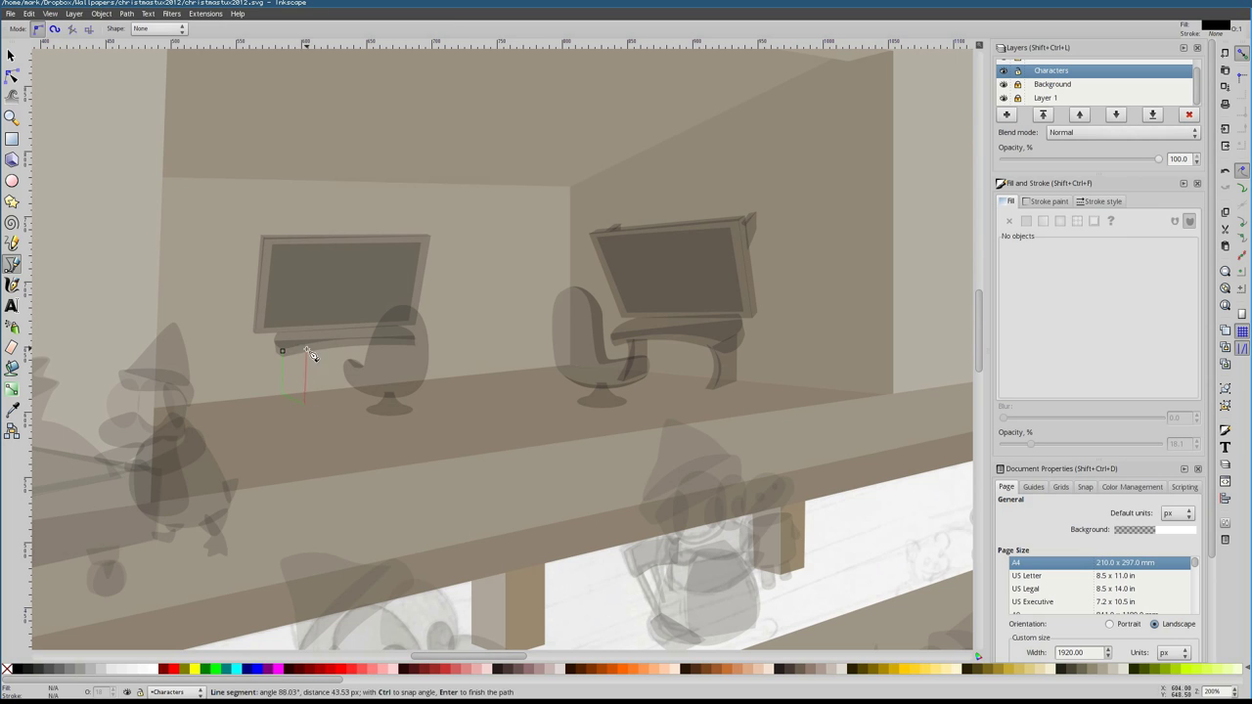
click(307, 403)
scroll(299, 411, up, 1)
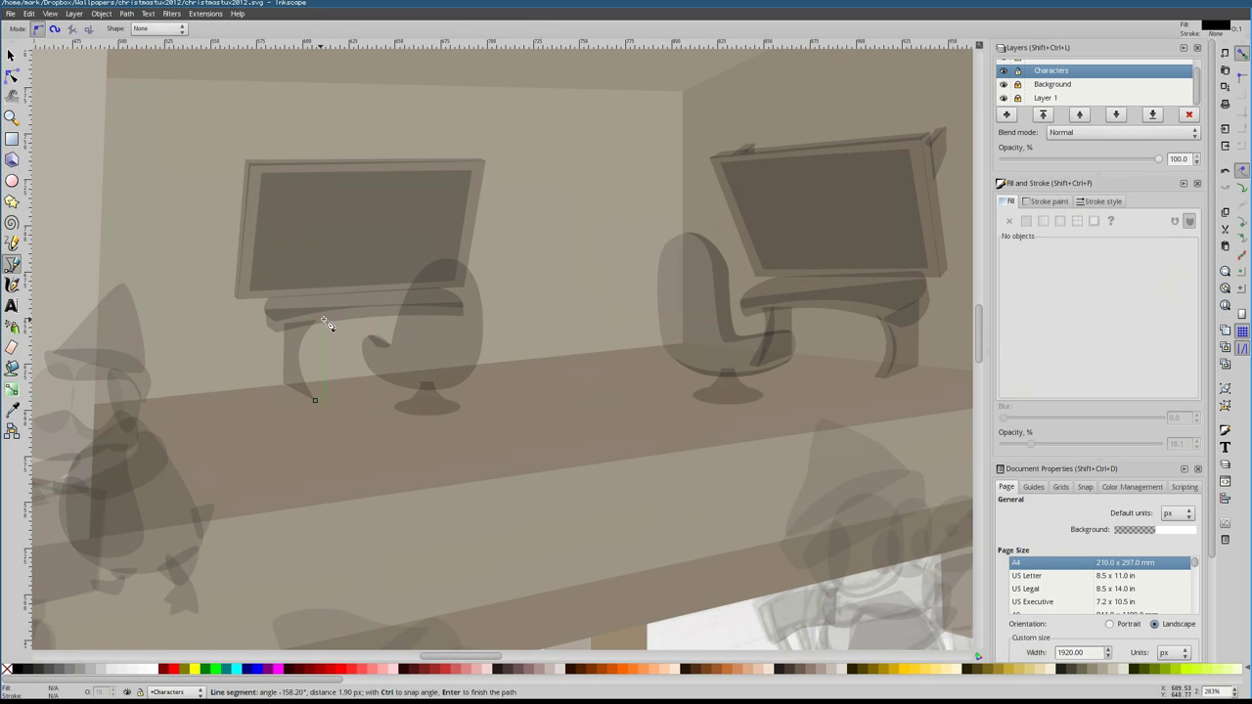
click(323, 320)
key(Return)
key(n)
key(s)
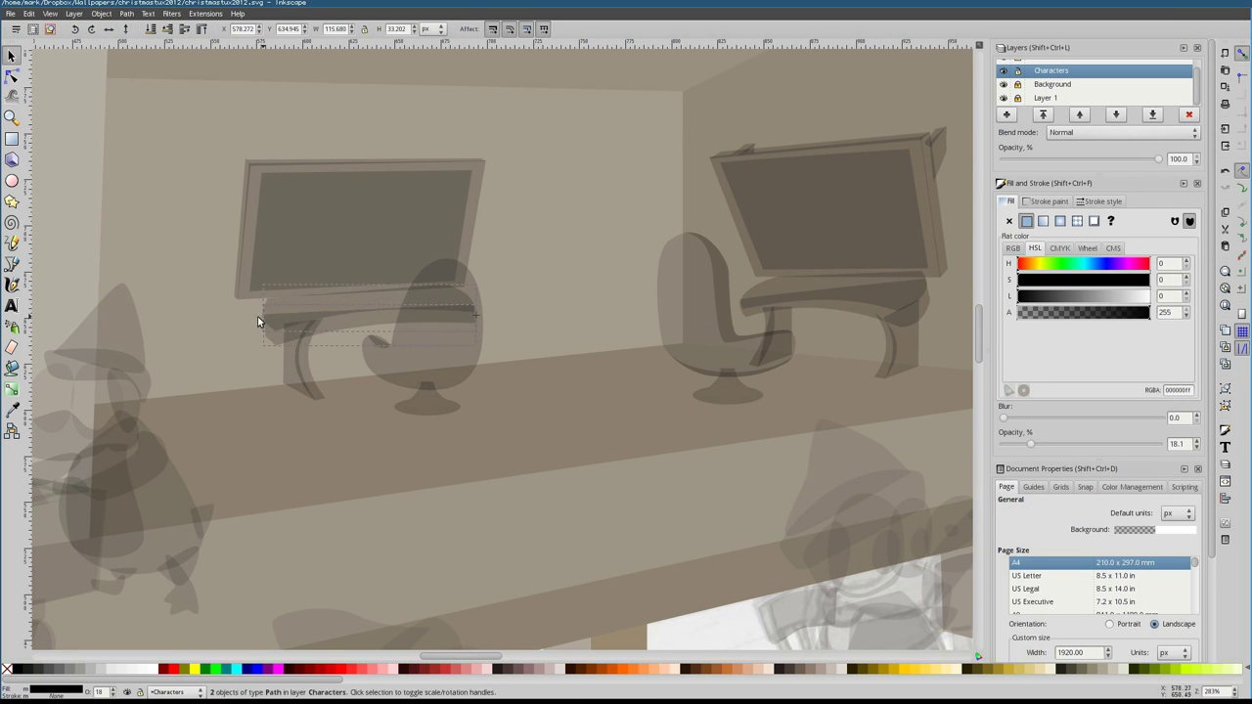
scroll(312, 377, down, 2)
scroll(452, 421, up, 3)
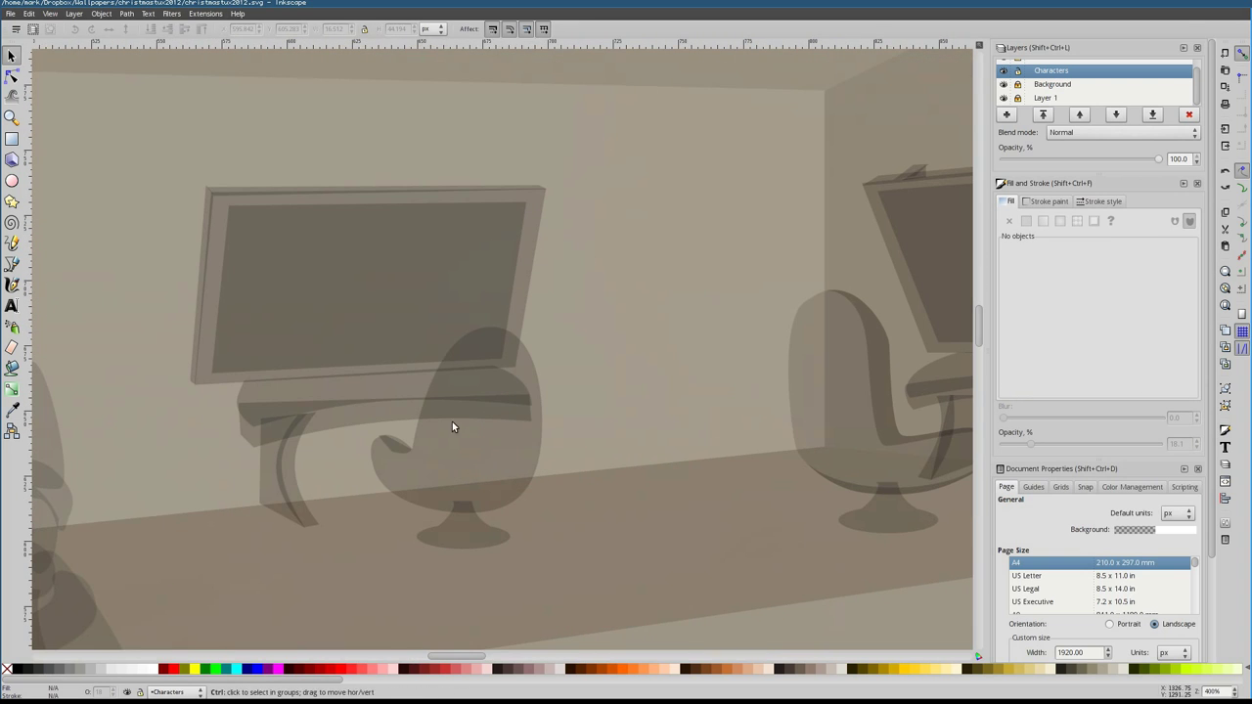
Draw a small curved black shape on the chair's armrest
key(b)
click(478, 333)
drag(399, 442, 405, 441)
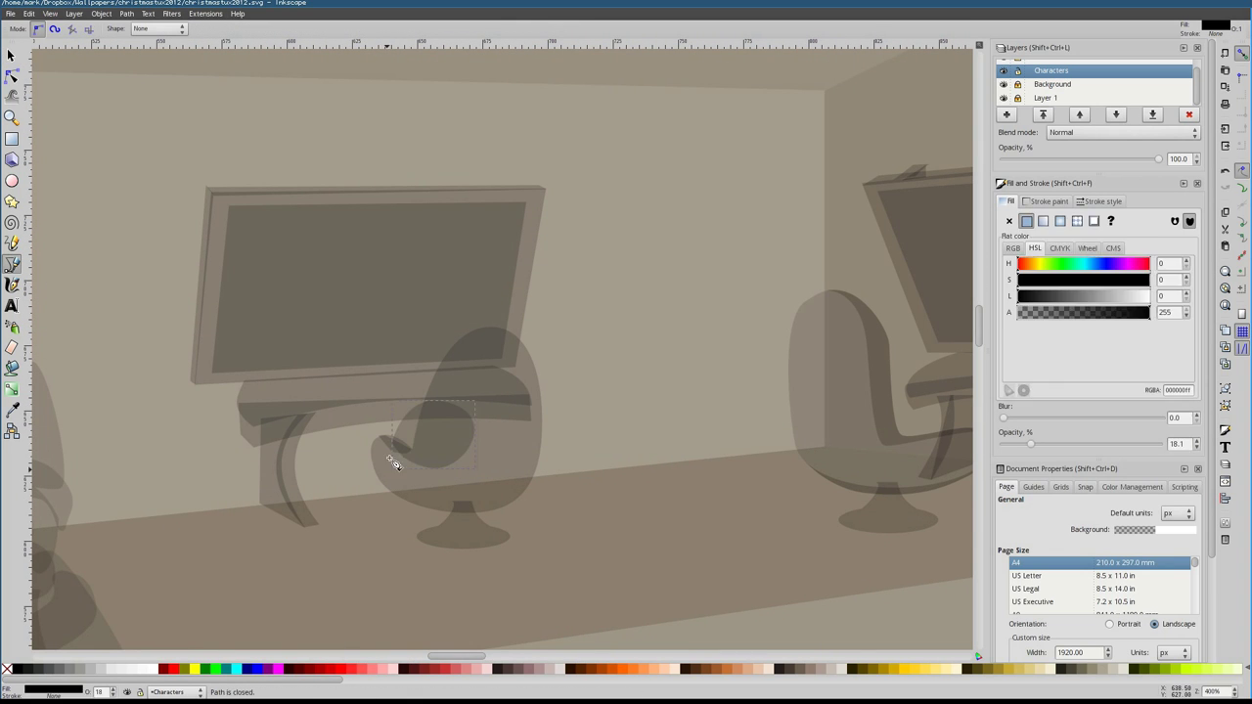
click(405, 428)
key(Return)
Add several more small black shading shapes on the chair
click(433, 343)
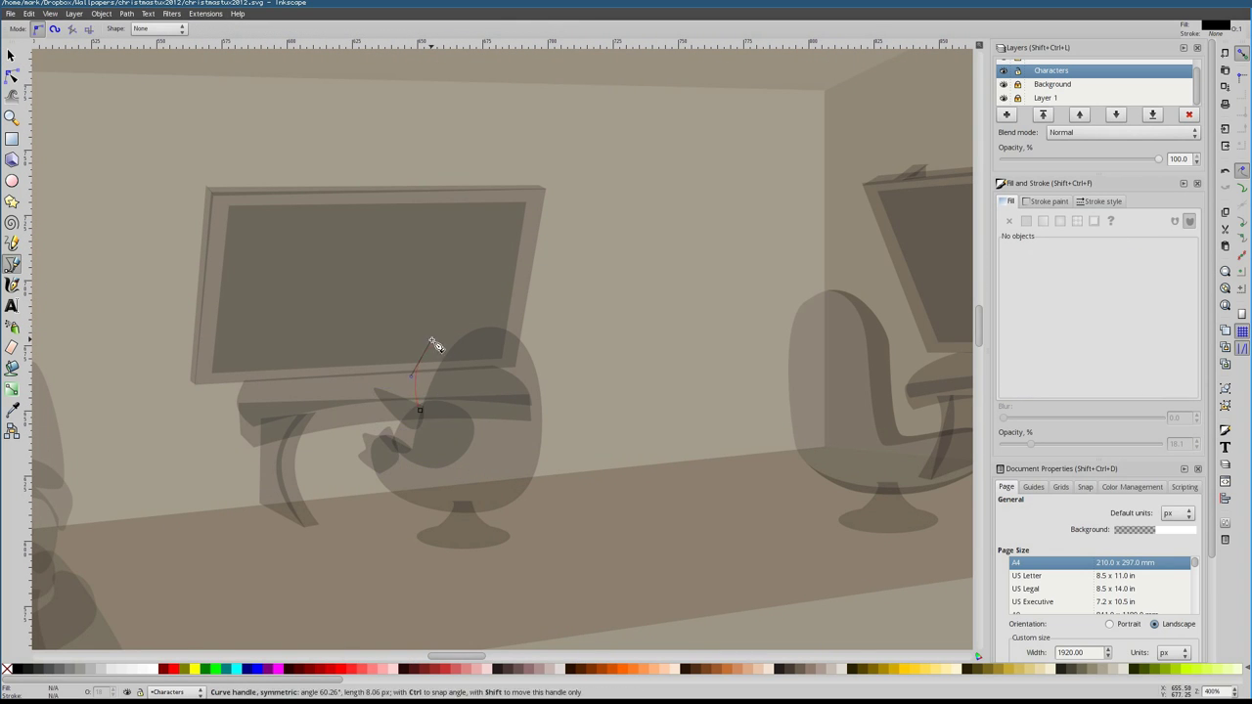
double_click(424, 372)
click(439, 355)
double_click(426, 363)
click(426, 363)
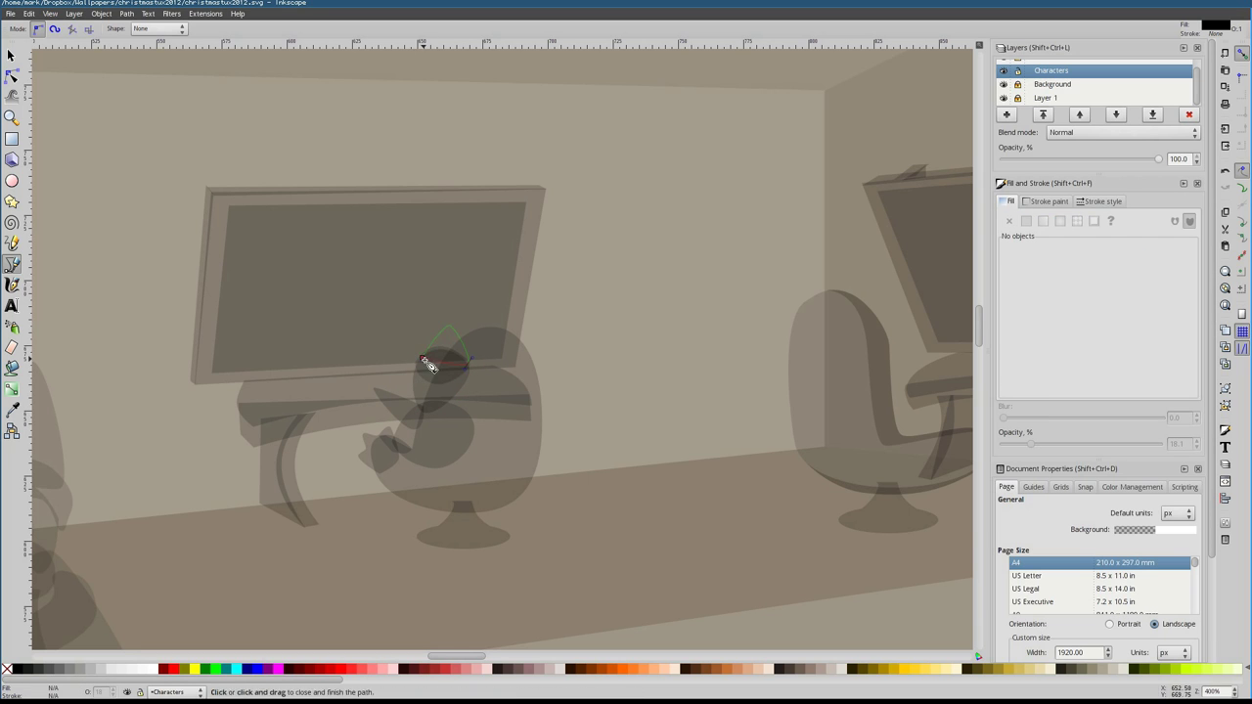
scroll(445, 343, right, 4)
click(269, 422)
double_click(252, 411)
Draw a small black armrest shape on the right chair and check its nodes
key(Escape)
scroll(328, 460, right, 5)
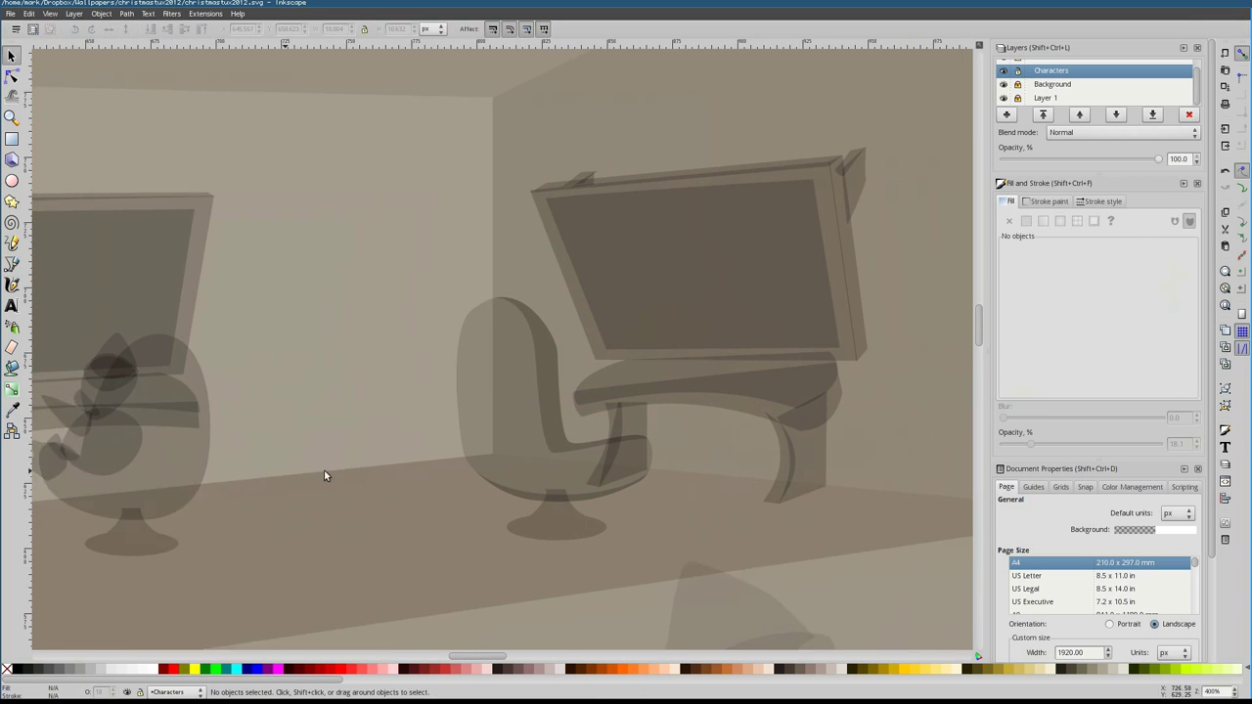
scroll(497, 437, up, 1)
click(583, 438)
double_click(517, 474)
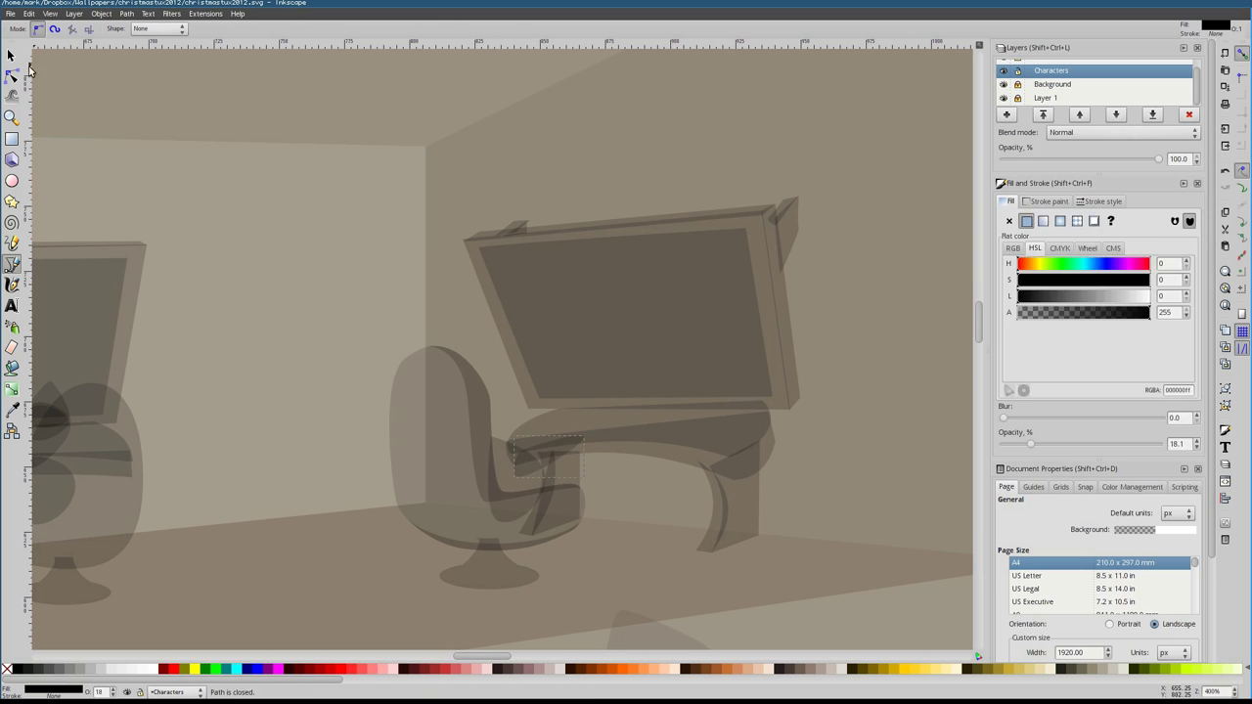
key(n)
scroll(528, 479, right, 1)
click(484, 468)
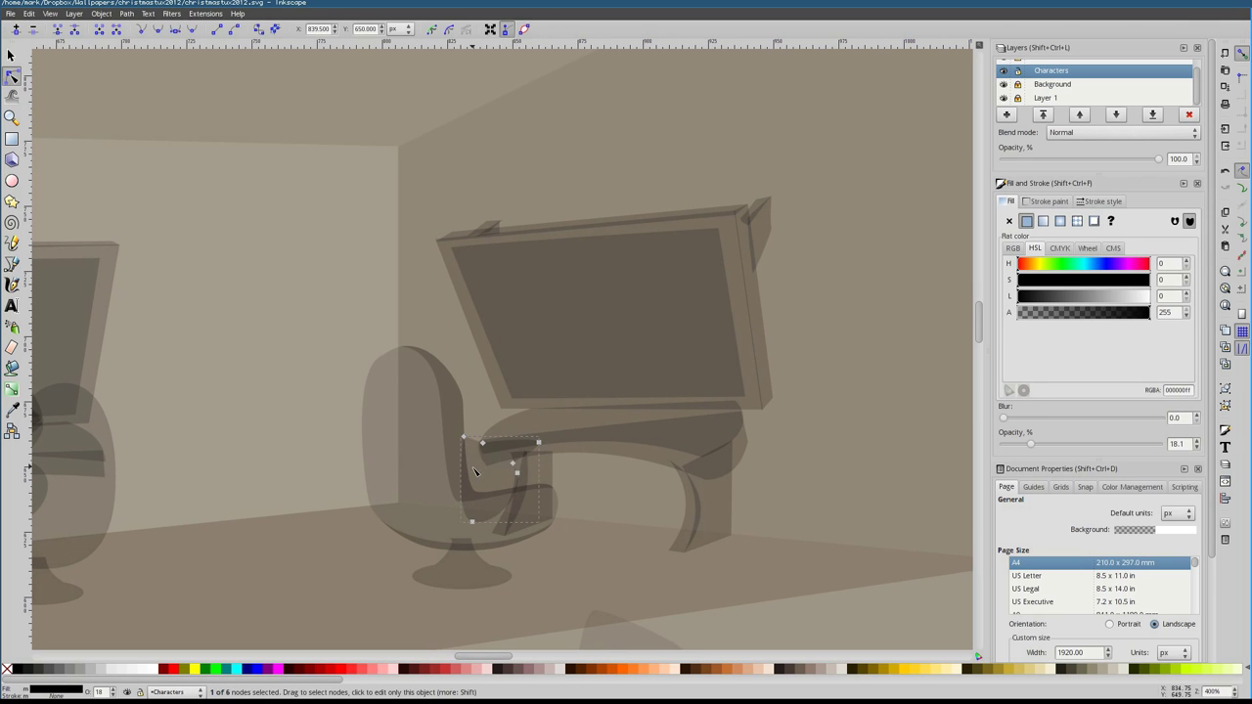
Undo an accidental move of the chair pieces and cancel the unfinished drawing
key(s)
drag(470, 536, 292, 316)
key(ctrl+z)
key(Escape)
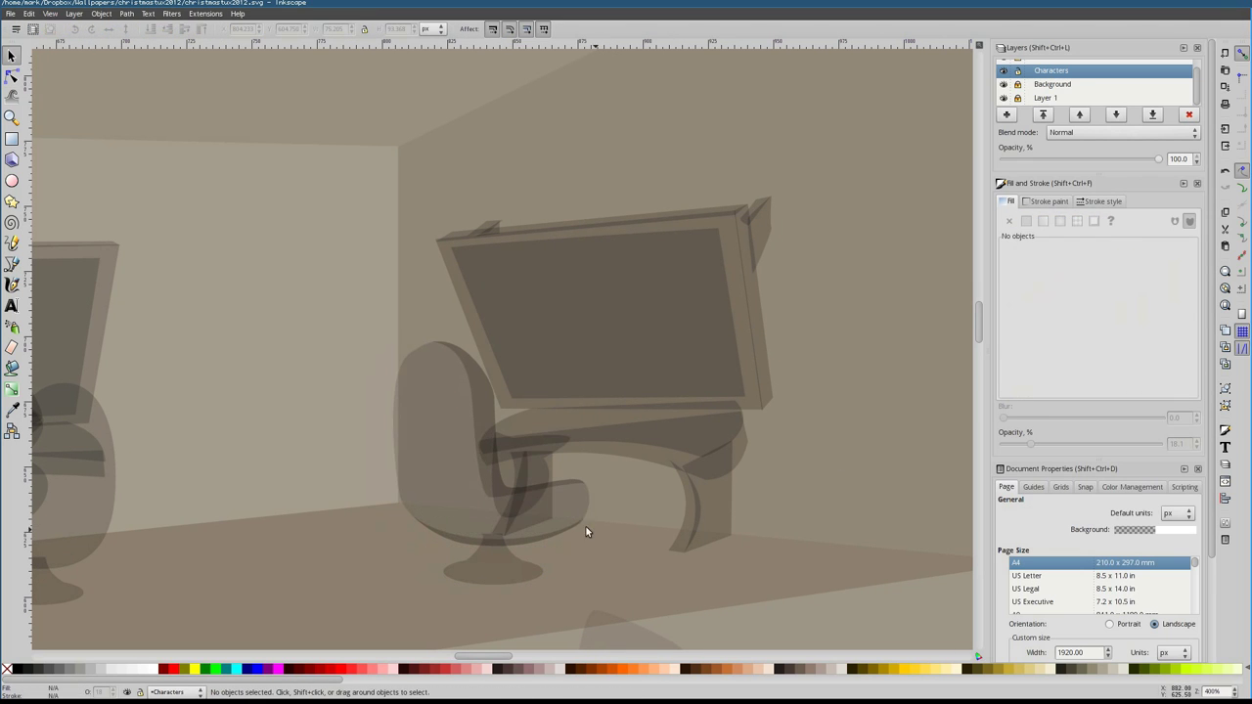
key(b)
key(Escape)
Draw a curved dark oval on the right chair's backrest and finish its small path
drag(499, 323, 526, 385)
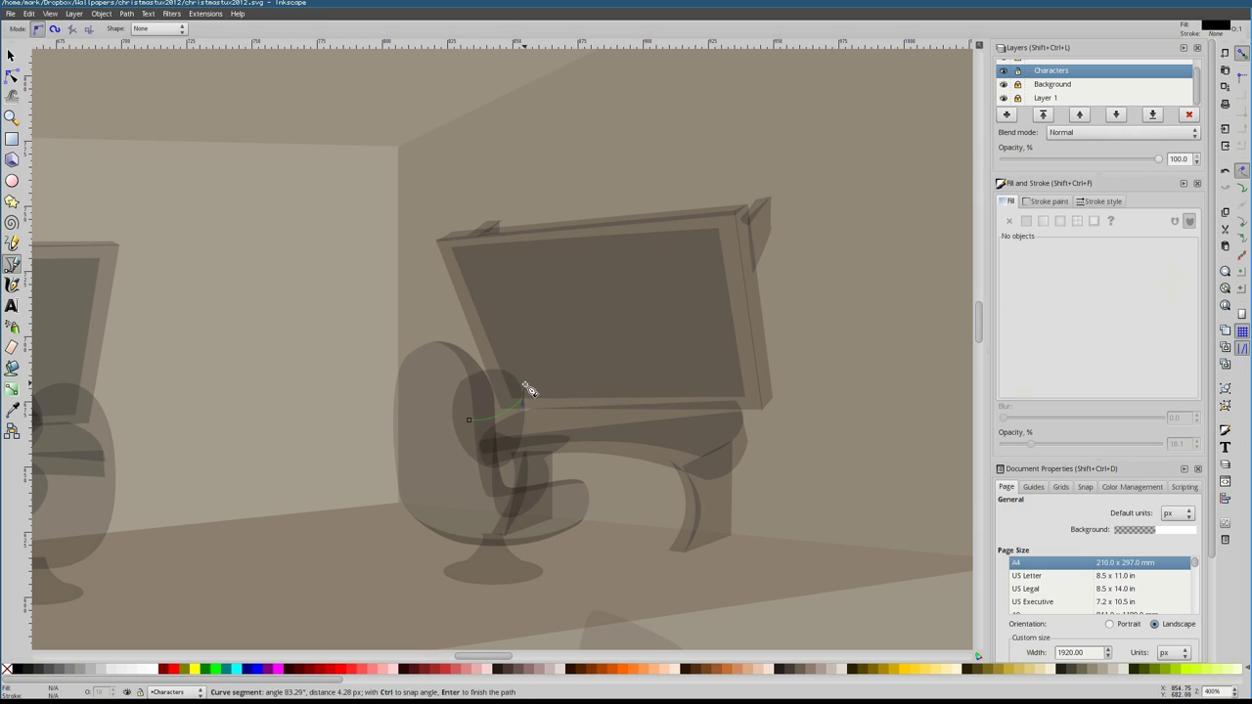
click(498, 419)
click(481, 350)
click(460, 381)
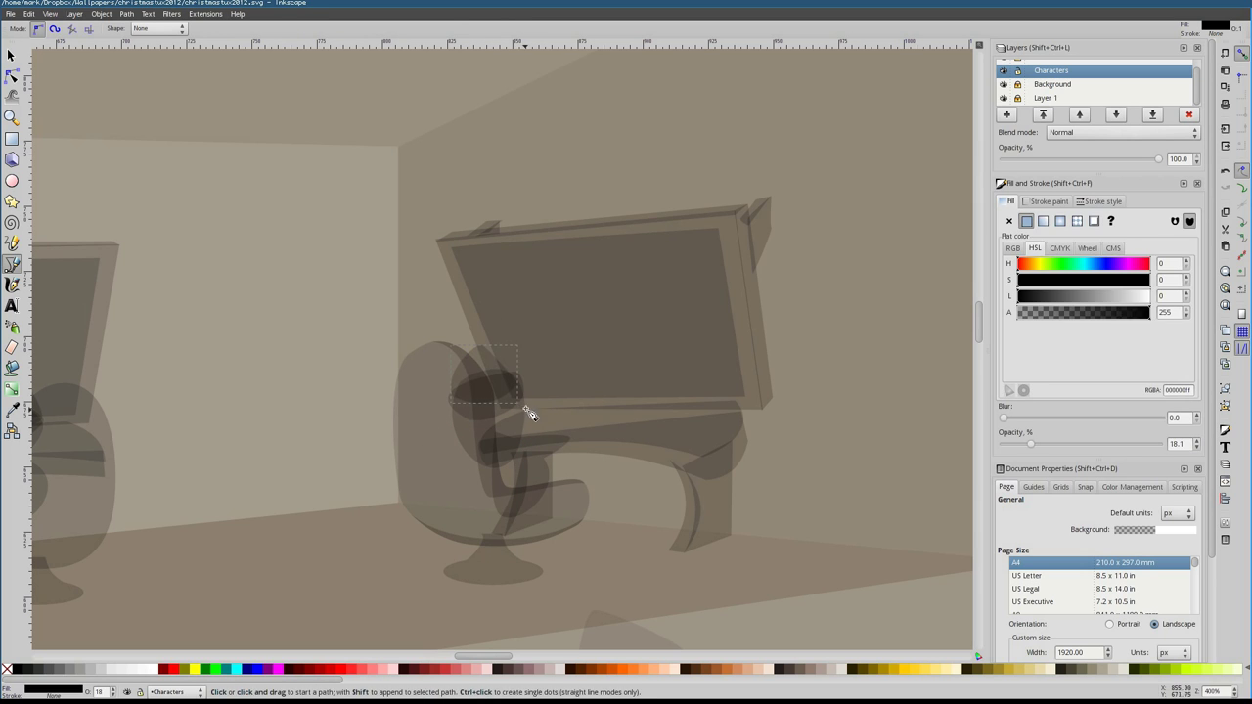
scroll(516, 542, up, 2)
click(12, 285)
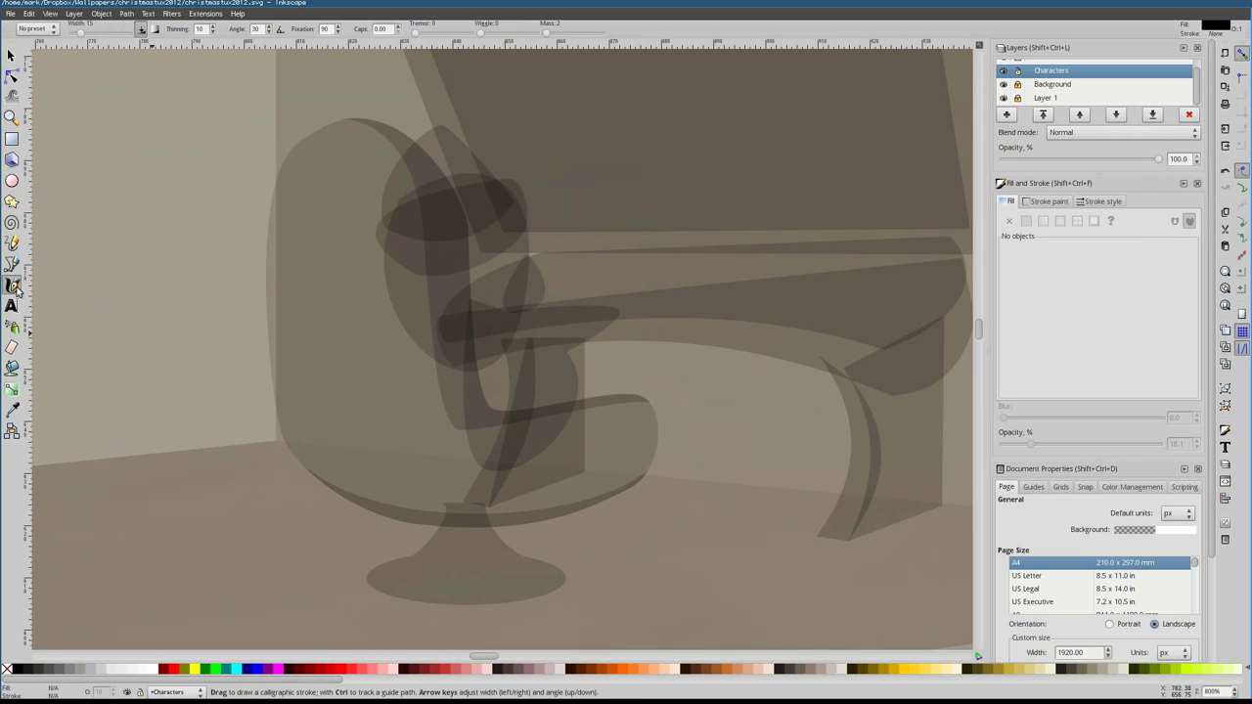
key(b)
click(603, 423)
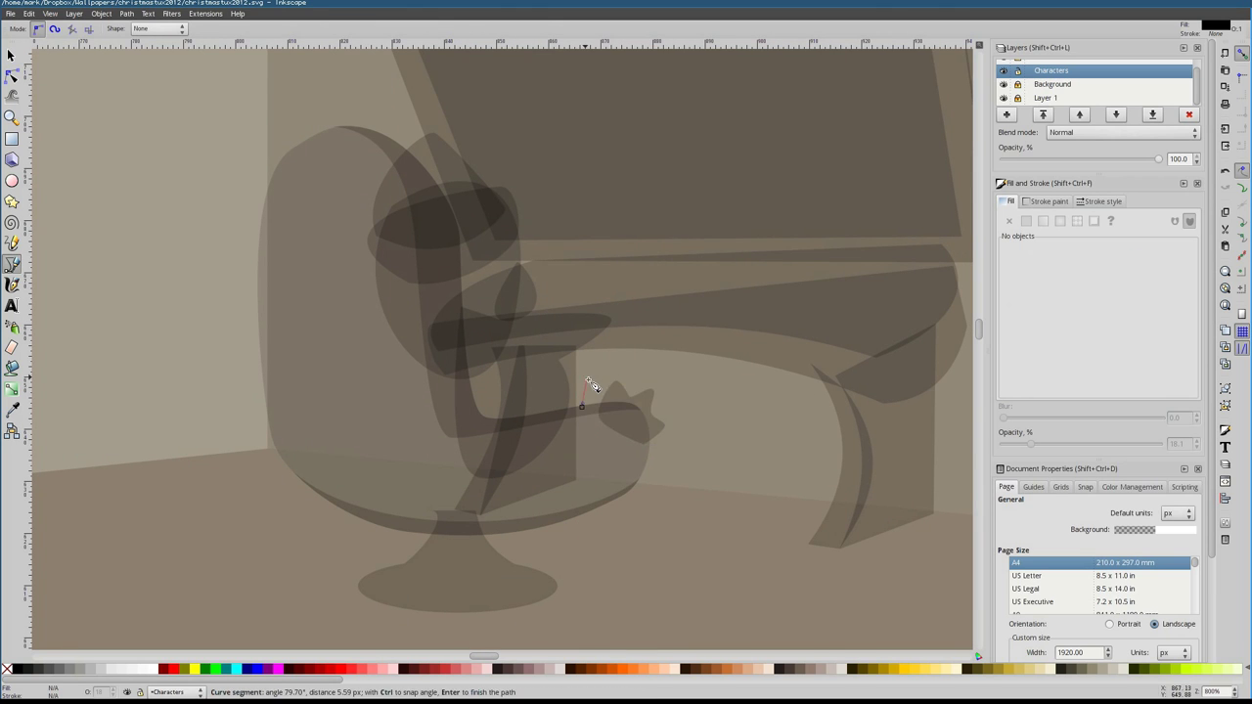
Hide the Characters layer and make the Background layer active for drawing
key(1)
key(s)
click(1002, 70)
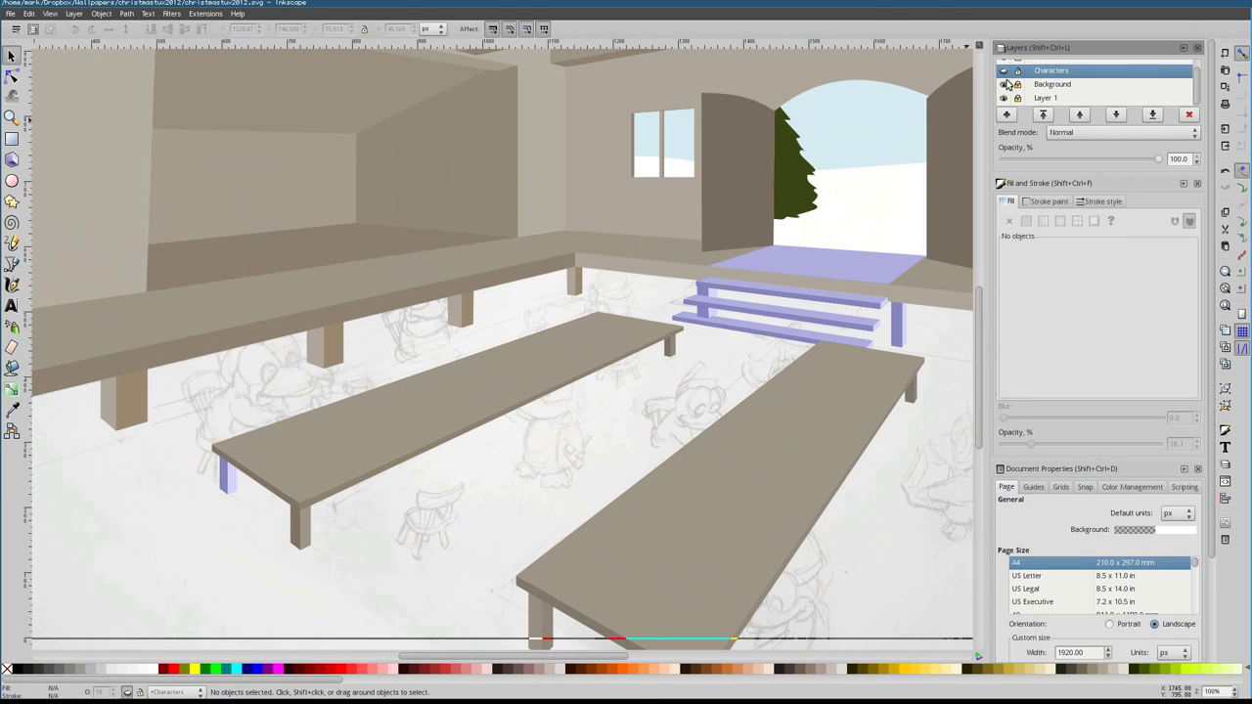
click(1052, 84)
scroll(553, 428, up, 2)
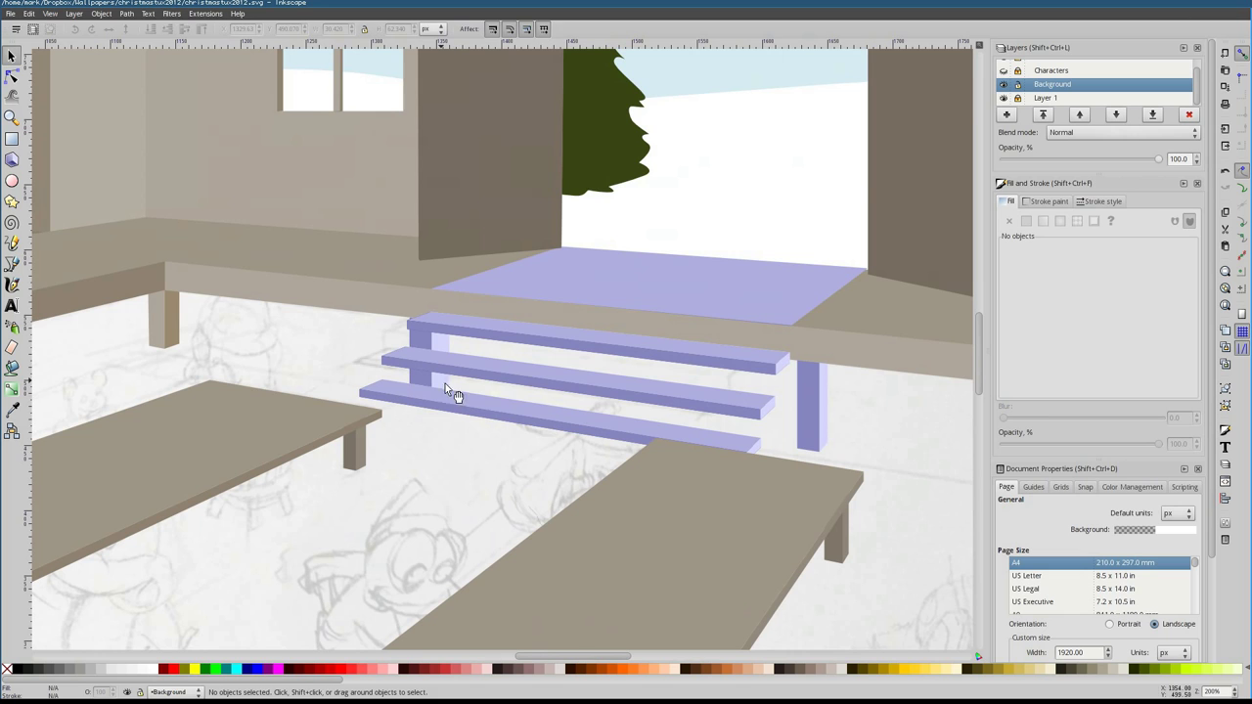
key(b)
scroll(367, 343, up, 2)
Draw two post shapes beside the stair treads with the Bezier tool
click(464, 309)
click(463, 349)
click(449, 345)
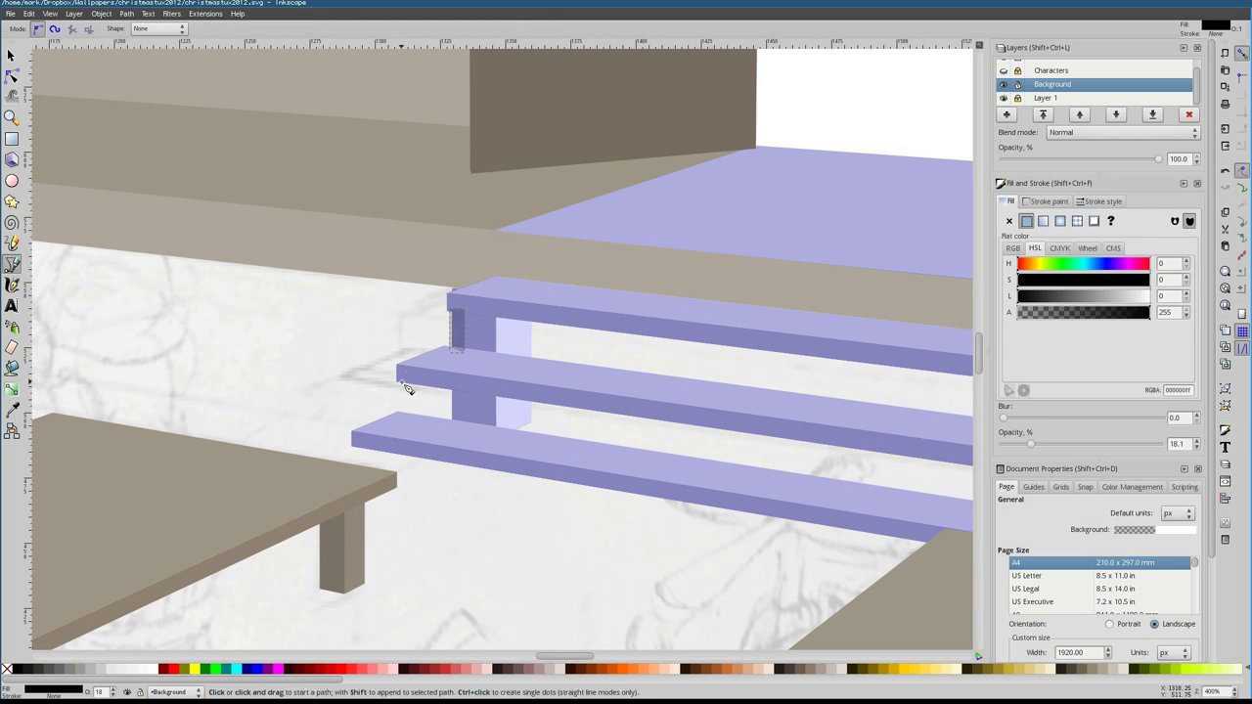
click(401, 381)
click(418, 419)
click(401, 381)
key(d)
click(475, 146)
Draw a filled support shape at the lower stair corner
key(b)
click(359, 446)
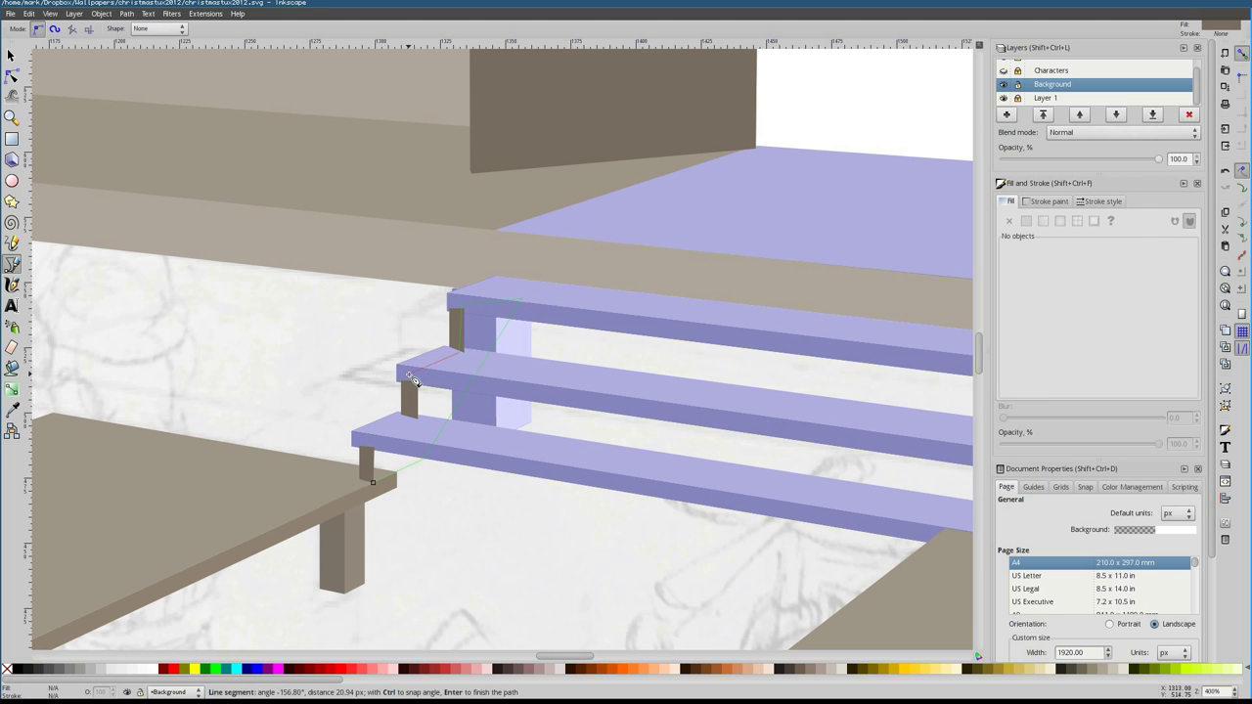
click(373, 482)
key(s)
click(550, 388)
scroll(550, 387, right, 5)
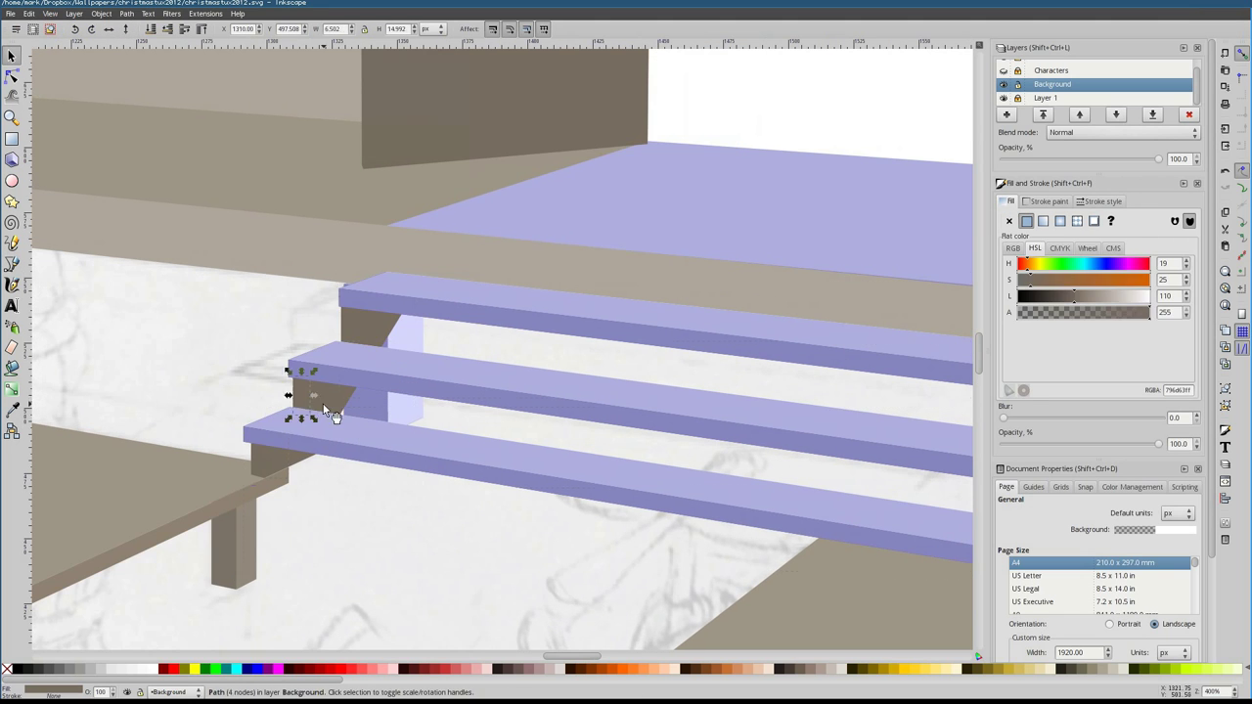
key(Tab)
scroll(493, 415, right, 5)
key(minus)
Draw a slanted stringer under the right end of the treads
key(b)
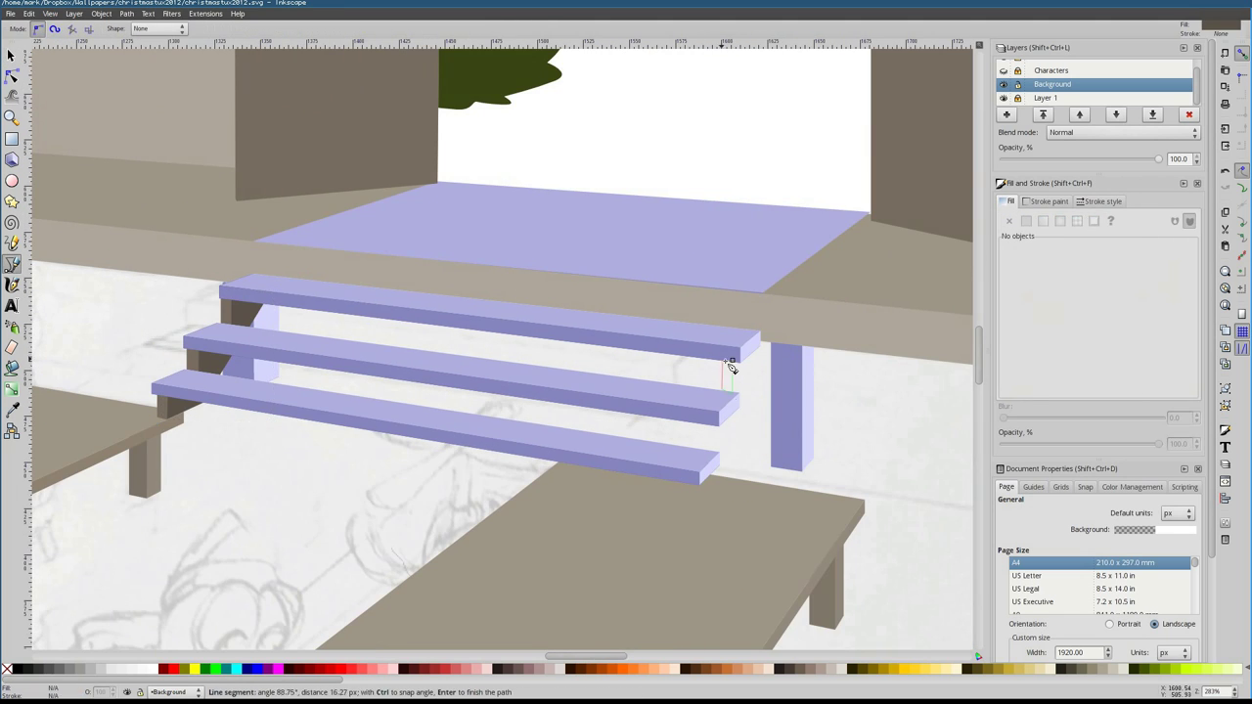
scroll(713, 462, down, 1)
click(692, 454)
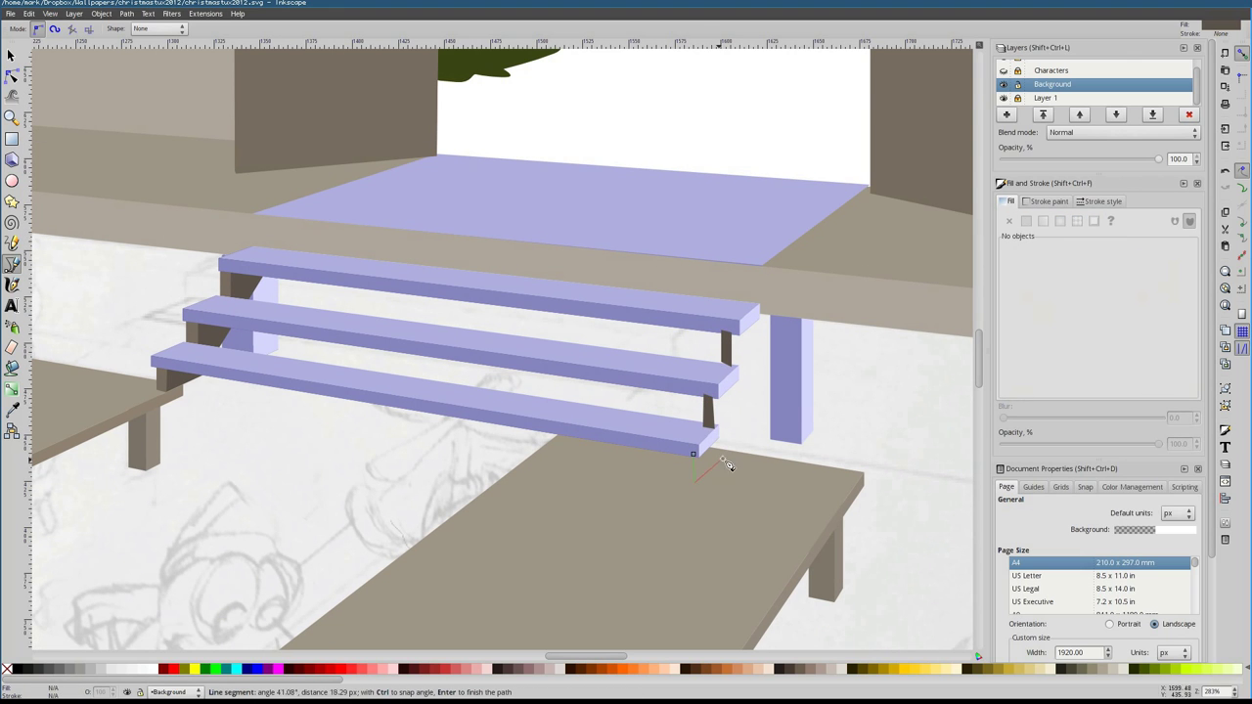
click(693, 454)
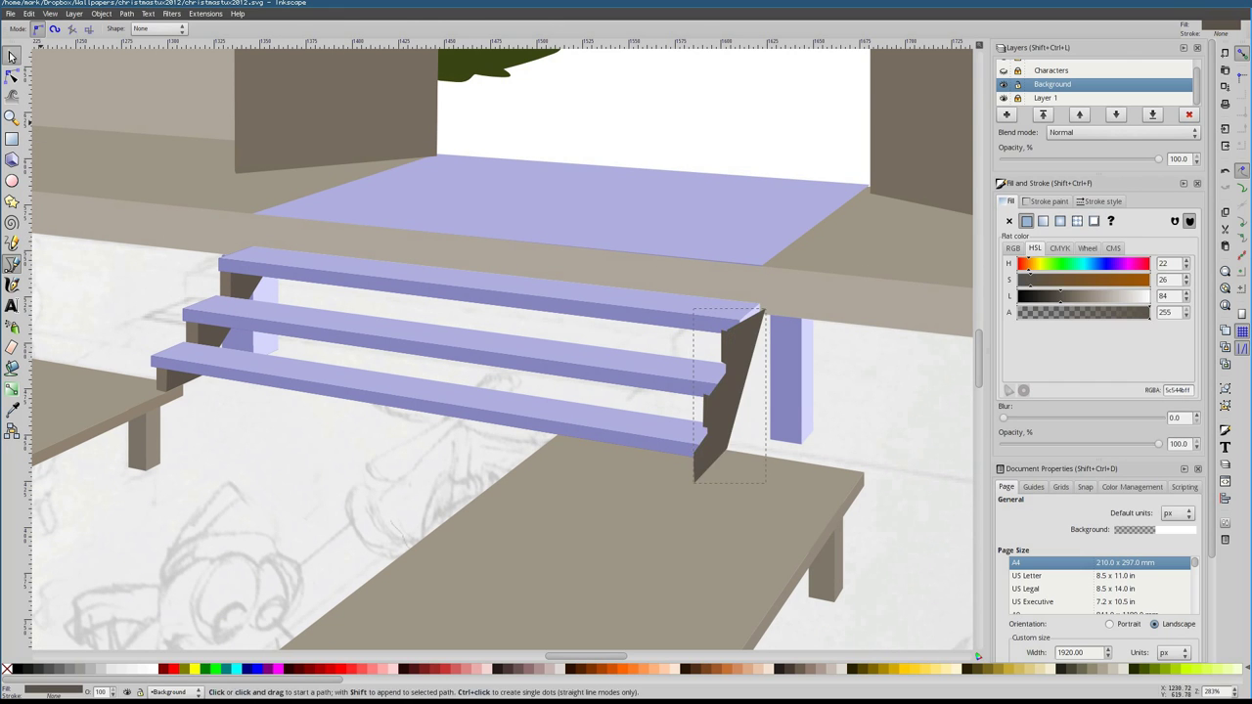
key(n)
key(plus)
key(plus)
scroll(671, 329, up, 2)
scroll(431, 370, right, 3)
scroll(432, 370, down, 2)
Recolour the small support pieces a lighter beige
key(s)
key(minus)
scroll(758, 448, up, 2)
scroll(759, 448, left, 2)
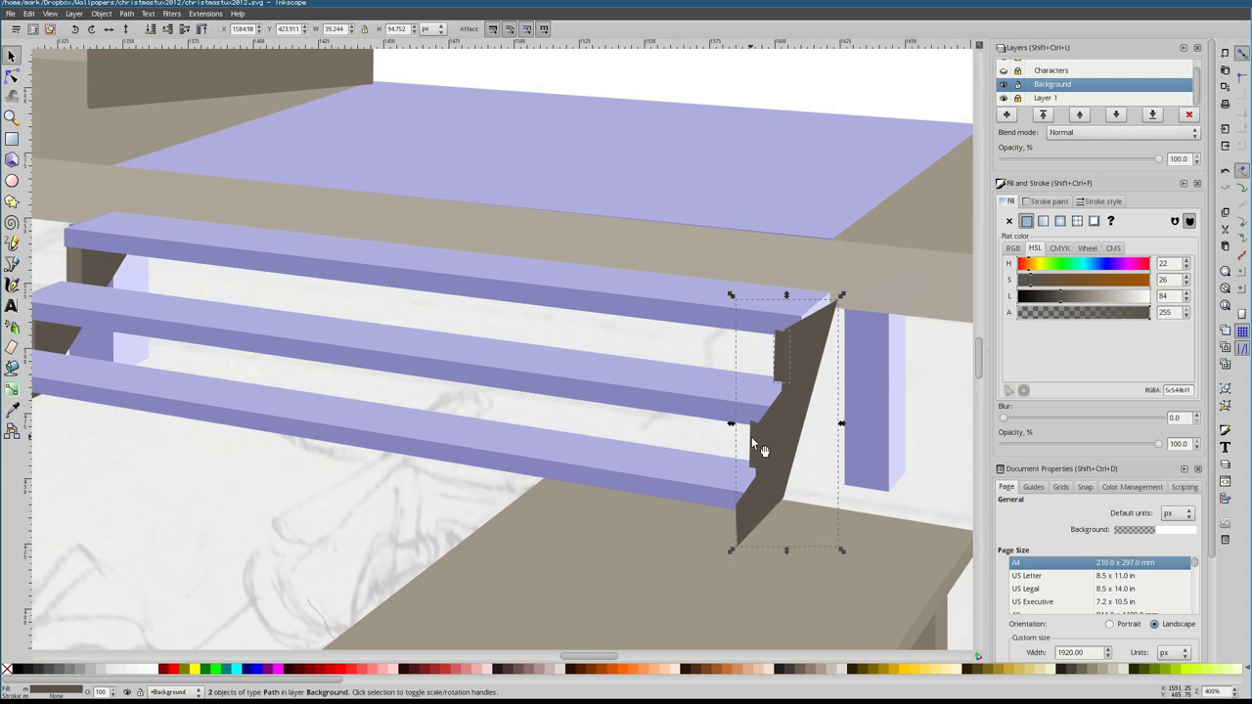
shift+click(794, 379)
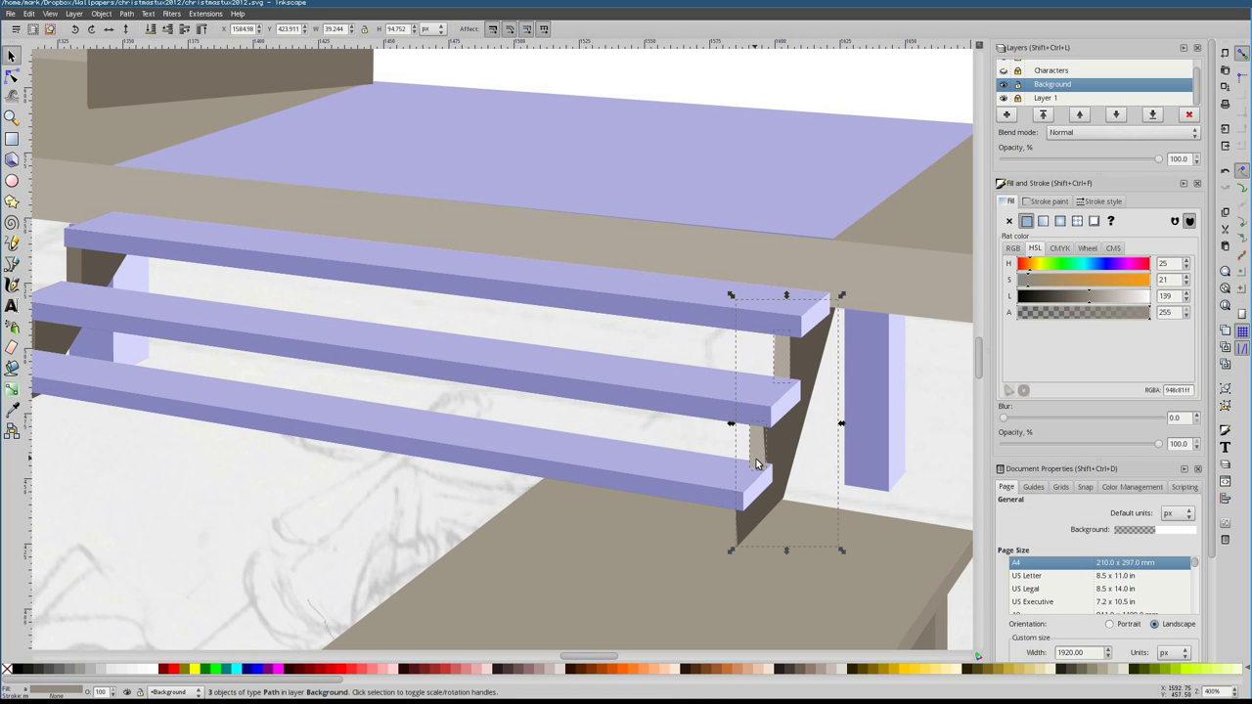
Fill the stringer pieces dark brown with the Dropper
key(1)
key(Escape)
scroll(363, 372, up, 2)
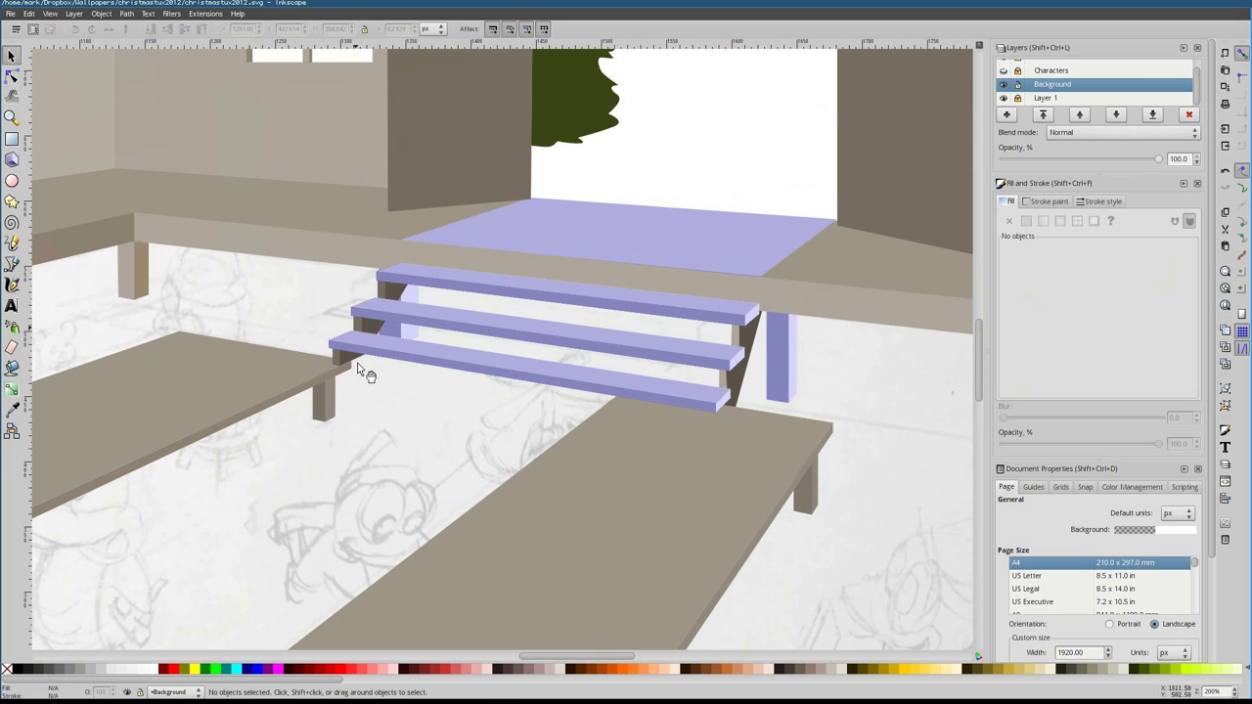
scroll(729, 431, down, 2)
scroll(729, 436, up, 3)
click(800, 314)
scroll(800, 314, up, 2)
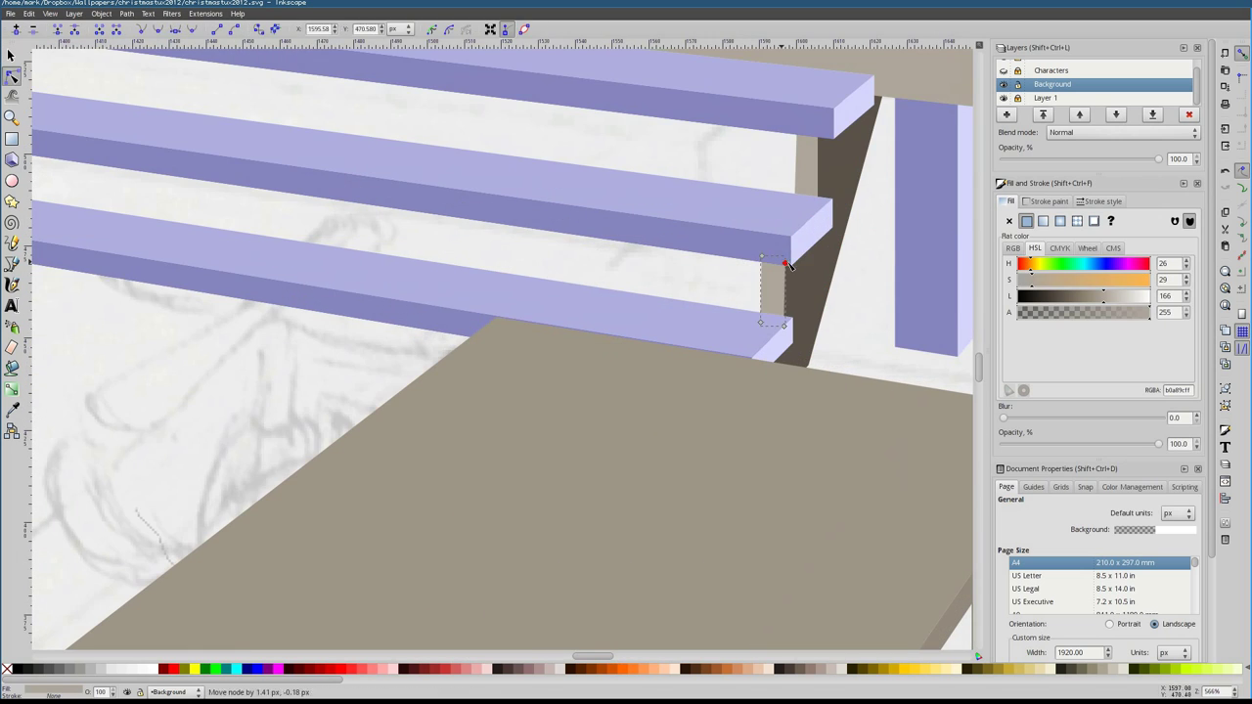
scroll(490, 343, down, 3)
scroll(121, 304, up, 2)
key(d)
click(127, 309)
Make the front tread's top face tan and its front face dark brown
key(F1)
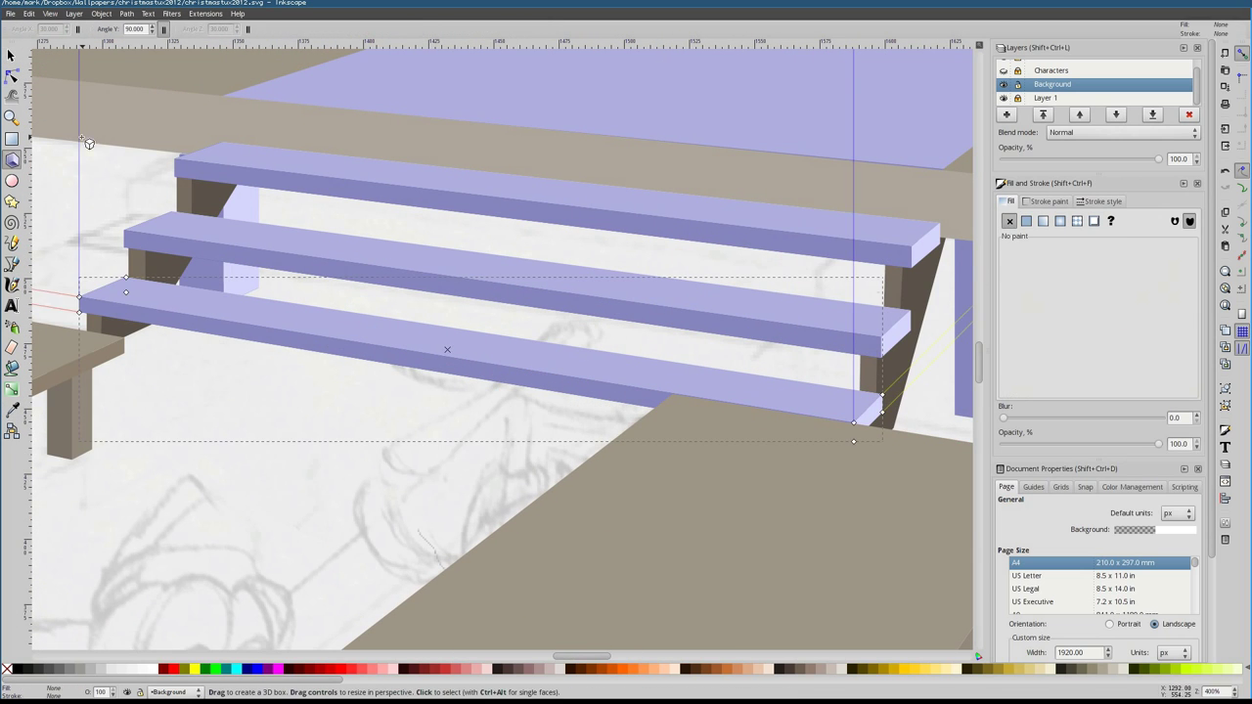
click(240, 331)
click(211, 315)
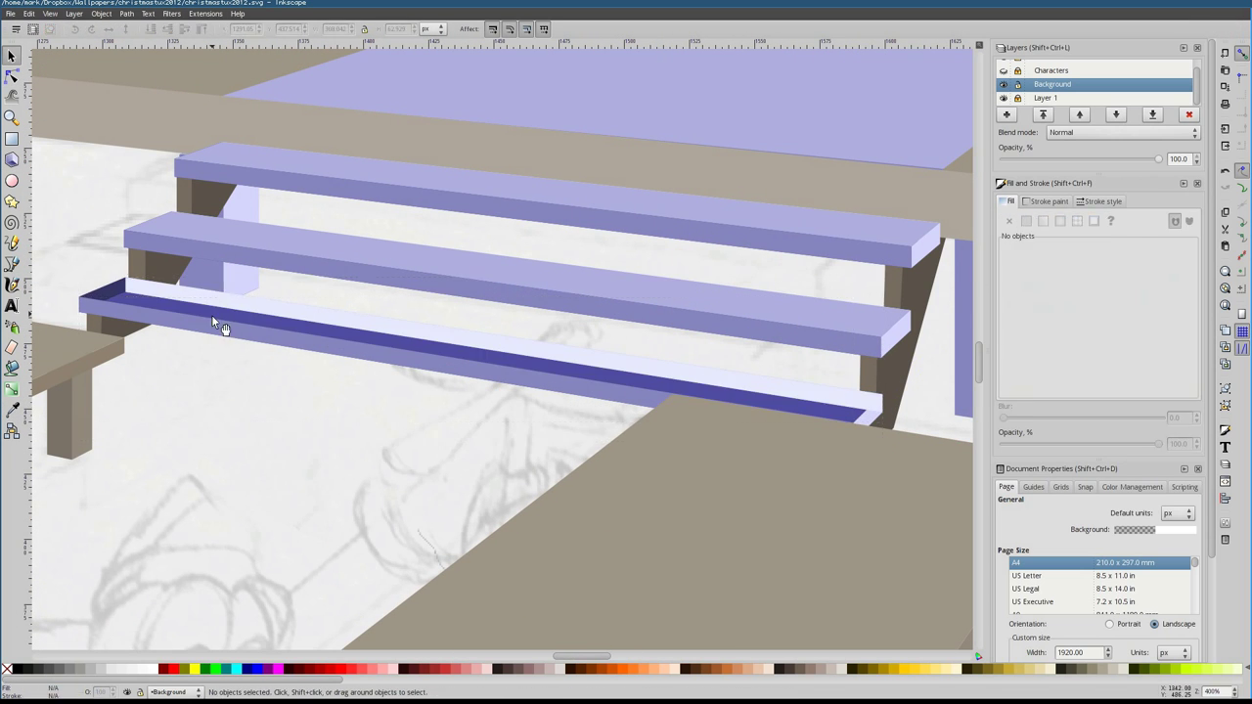
key(d)
click(168, 269)
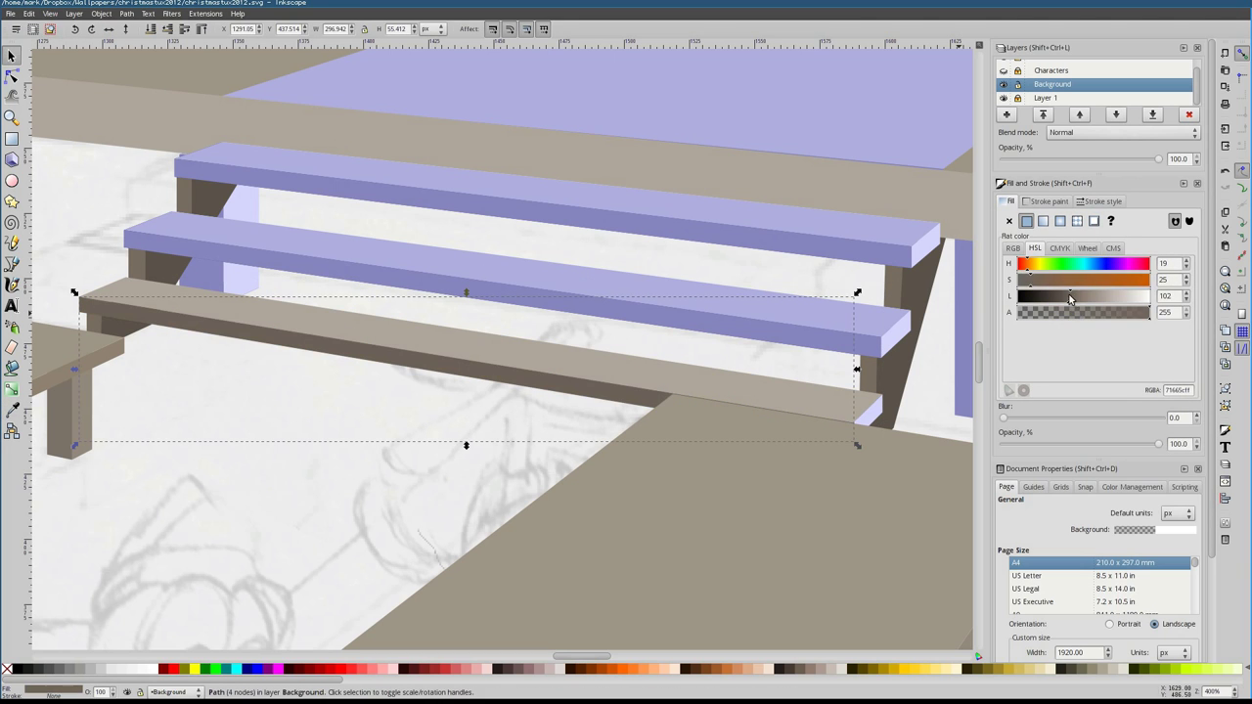
scroll(414, 310, down, 4)
scroll(414, 330, up, 4)
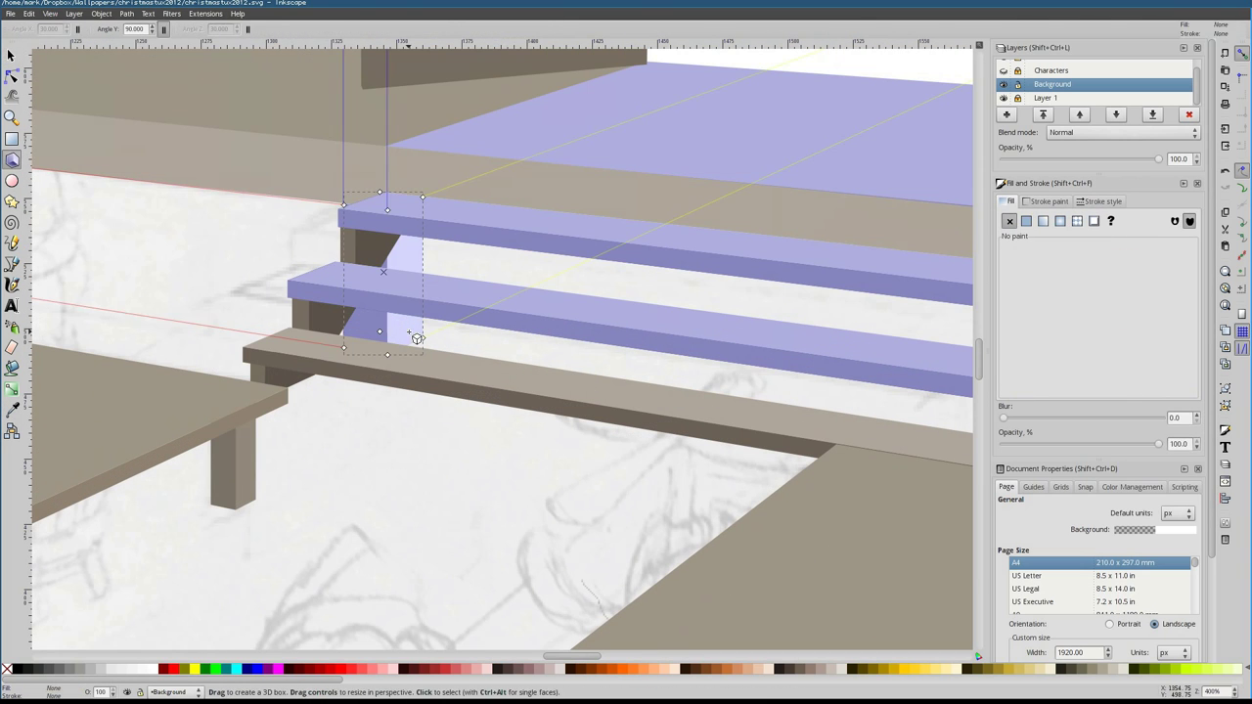
Shade the post's faces brown and drop it behind the stair treads
alt+click(414, 330)
key(Home)
ctrl+click(387, 207)
ctrl+click(375, 234)
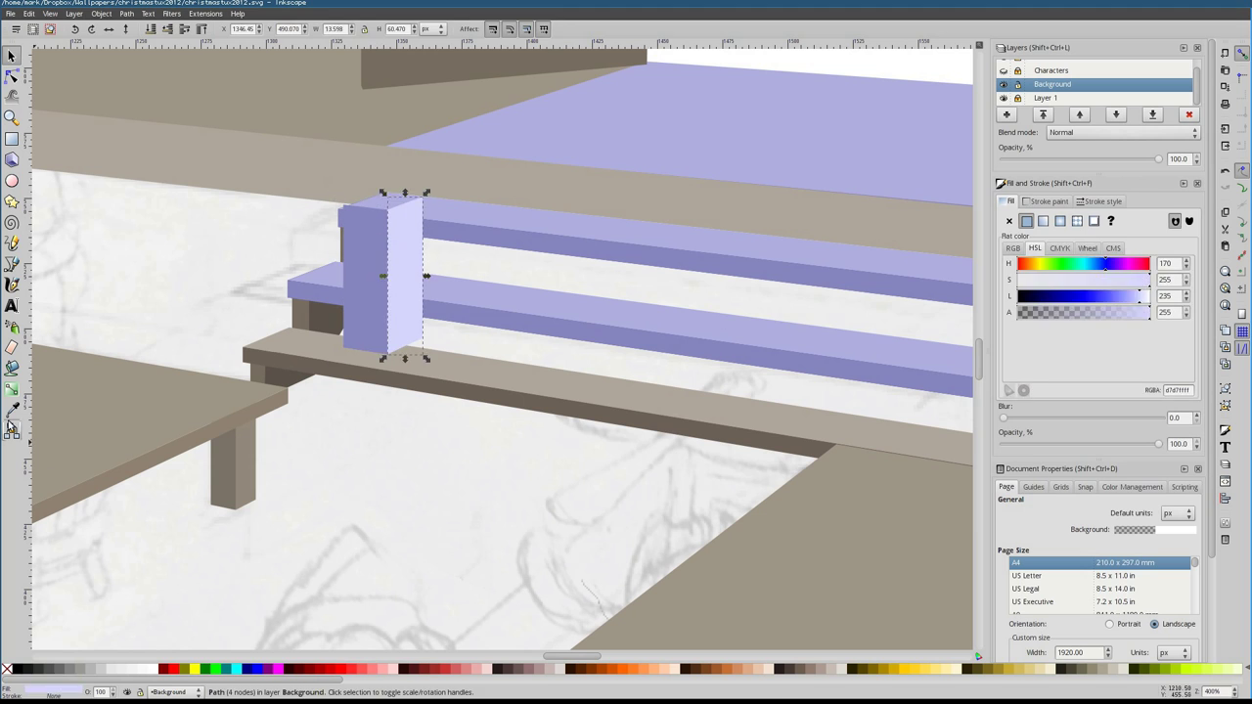
key(ctrl+shift+v)
key(Page_Down)
Select the front tread and a darker brown stair face to copy from
key(n)
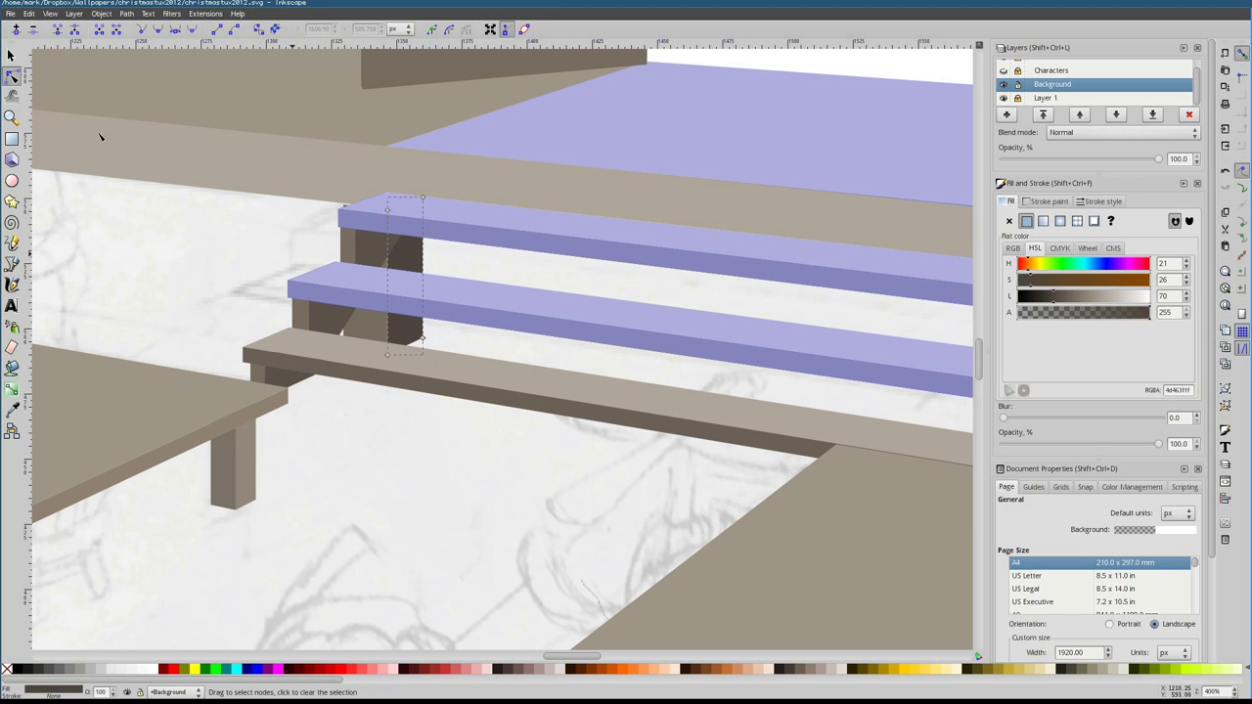
click(423, 280)
click(343, 200)
scroll(343, 200, down, 3)
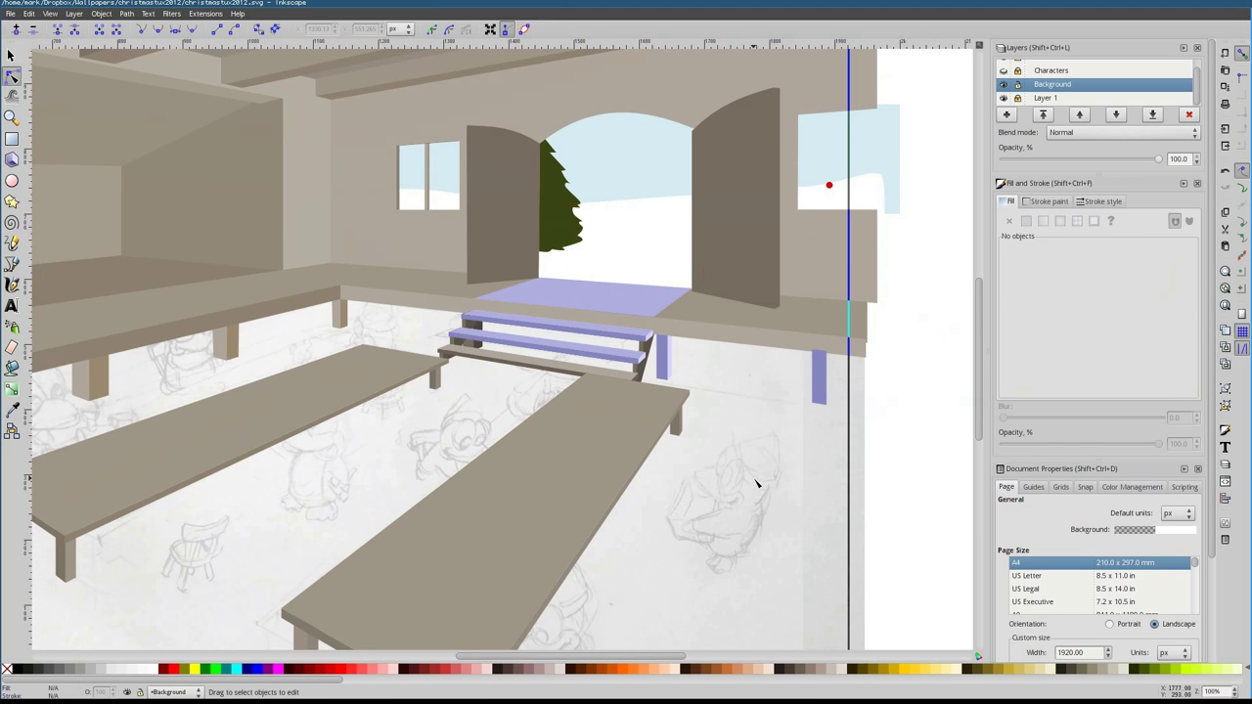
scroll(456, 299, up, 3)
key(s)
scroll(553, 381, up, 1)
scroll(553, 381, down, 3)
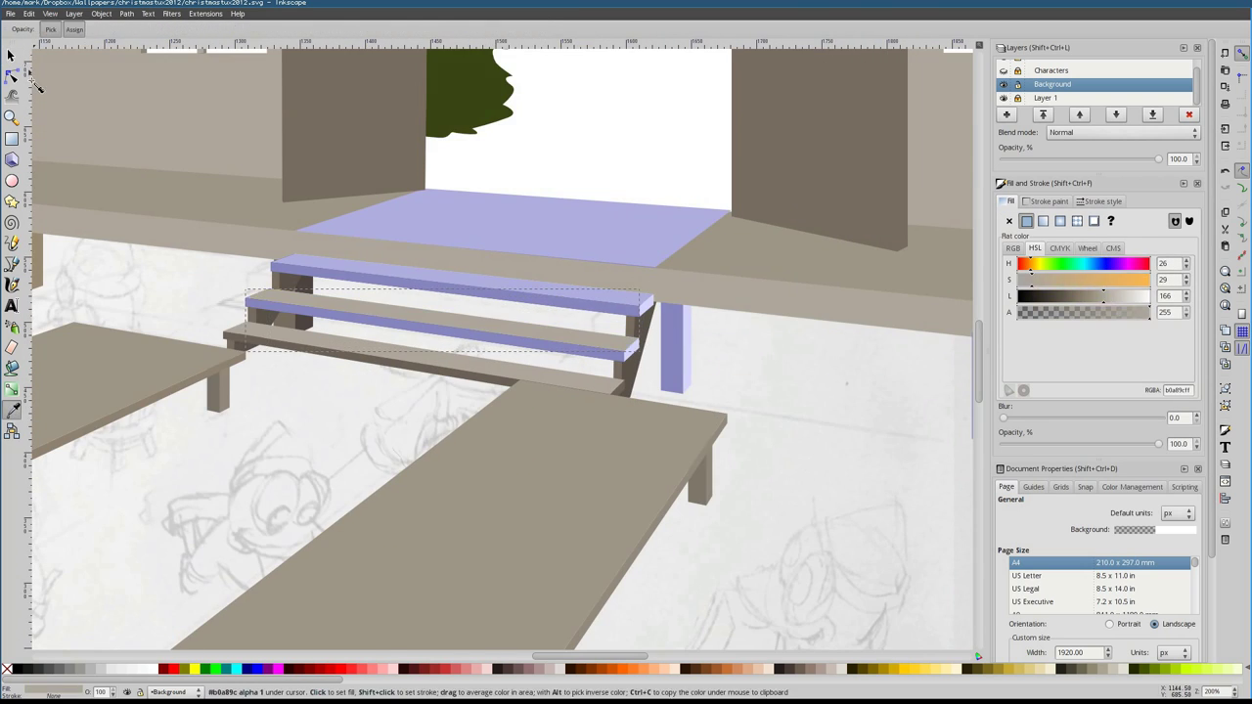
scroll(38, 417, up, 3)
Paste the brown style onto the middle tread and its top face
key(ctrl+shift+v)
key(Tab)
key(s)
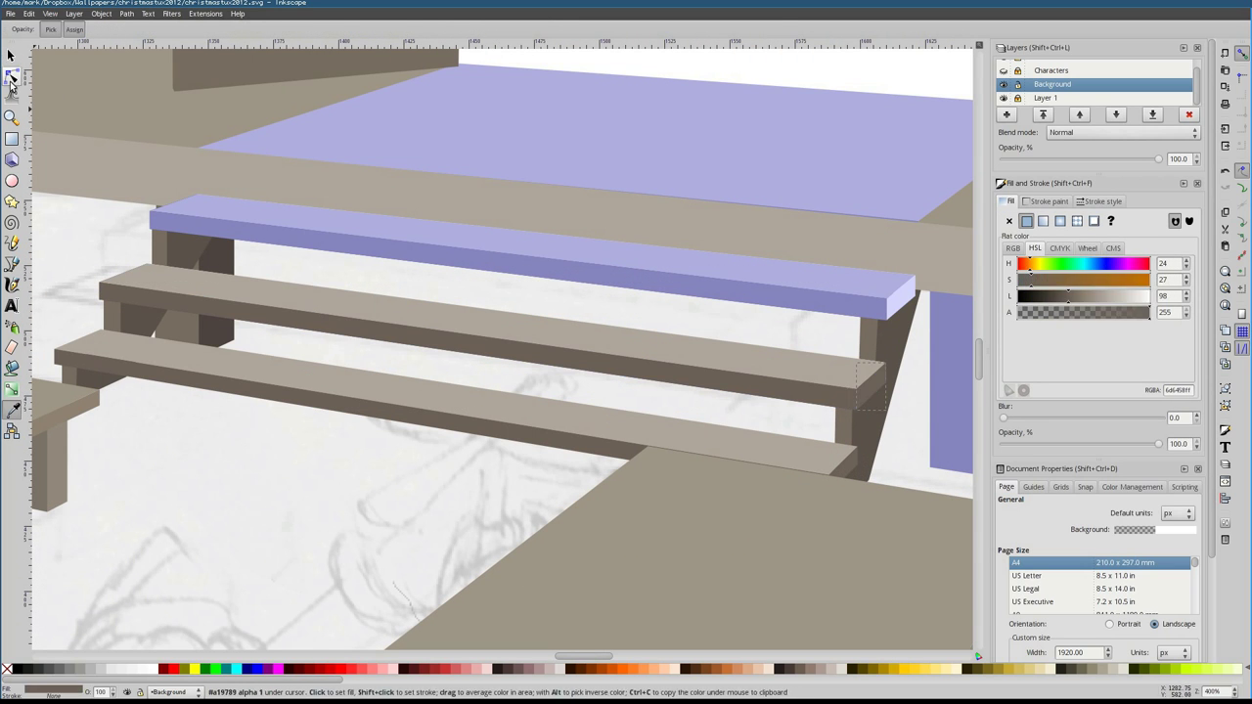
click(727, 346)
click(218, 280)
alt+click(163, 284)
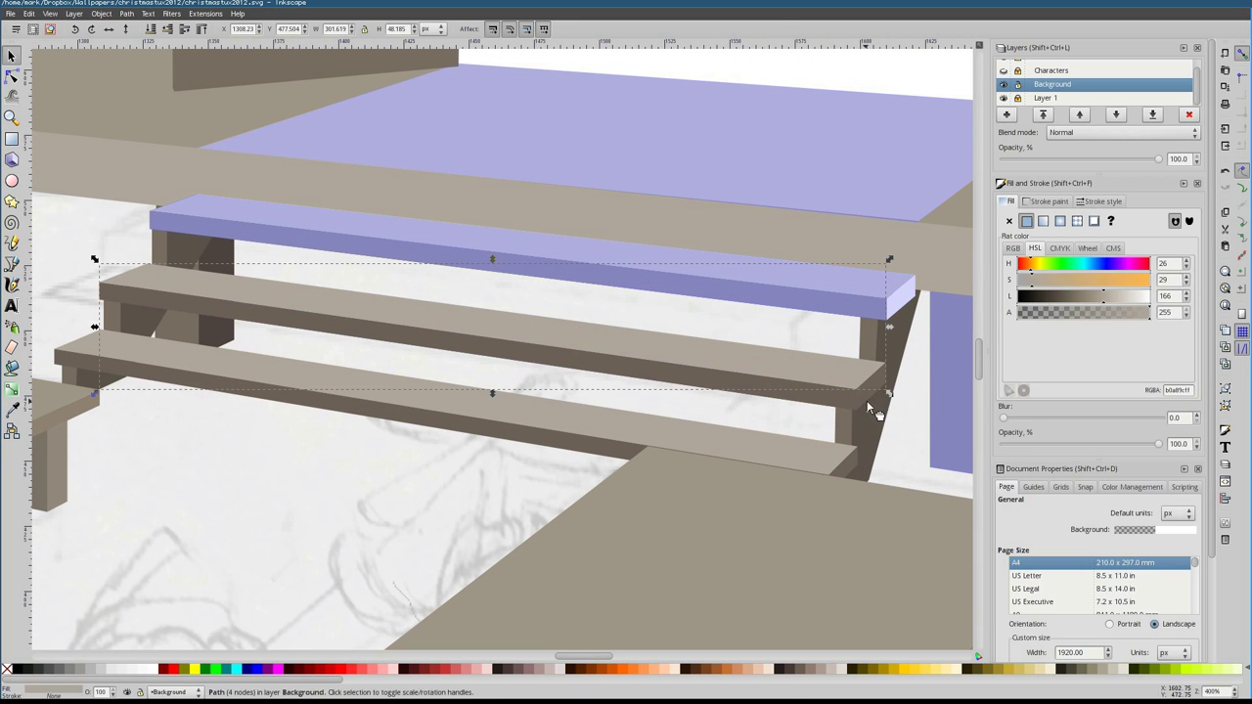
Try stretching the stair-top 3D box sideways, then undo back to the brown faces
key(s)
scroll(262, 139, down, 5)
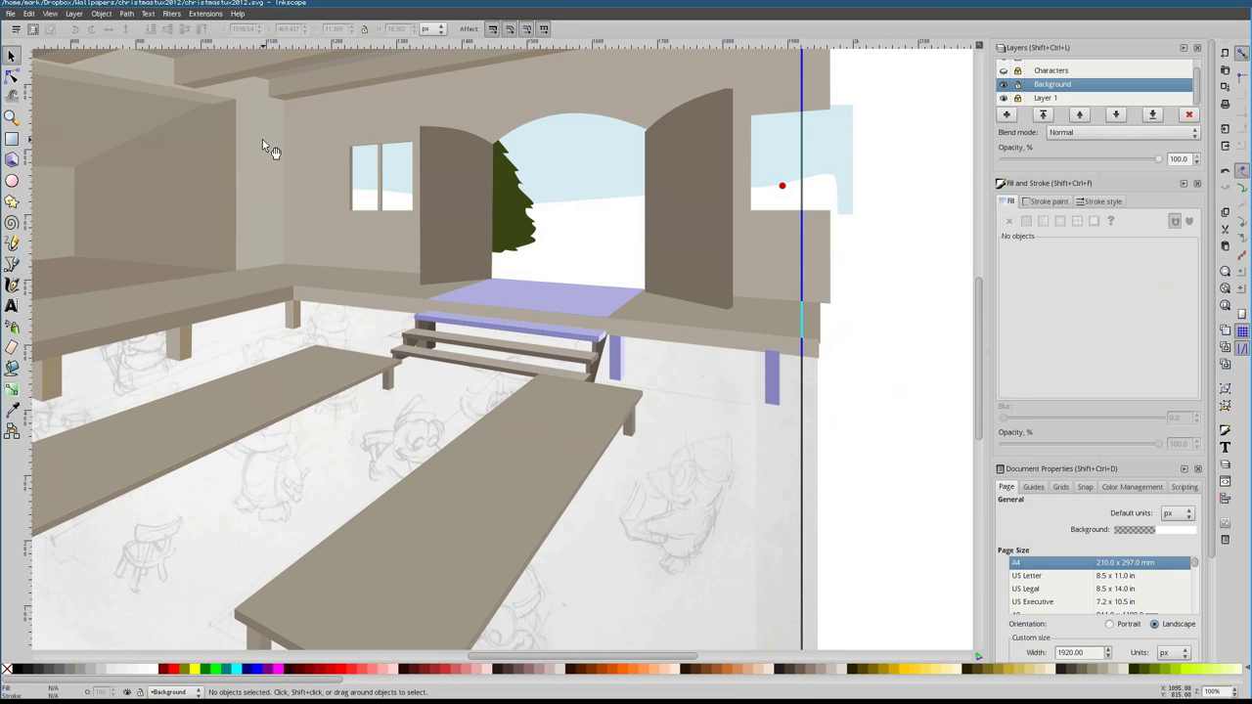
scroll(614, 281, up, 1)
key(Escape)
key(1)
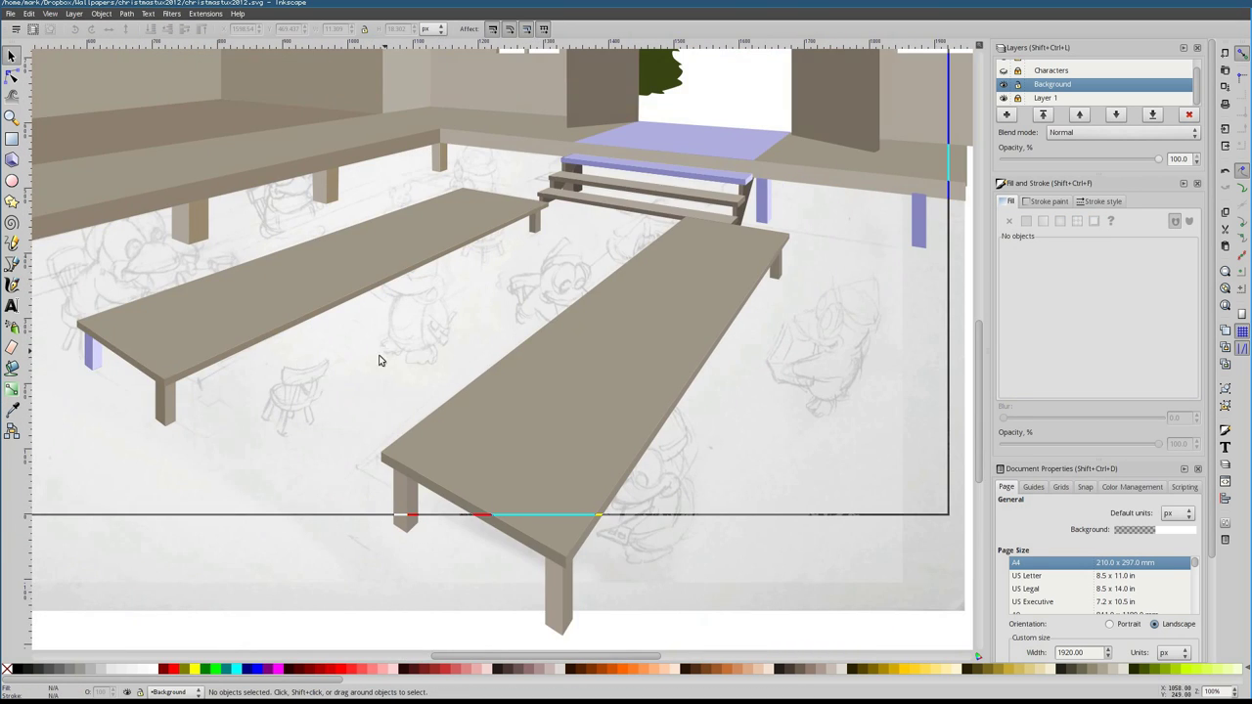
scroll(381, 361, up, 3)
scroll(381, 361, right, 2)
double_click(656, 166)
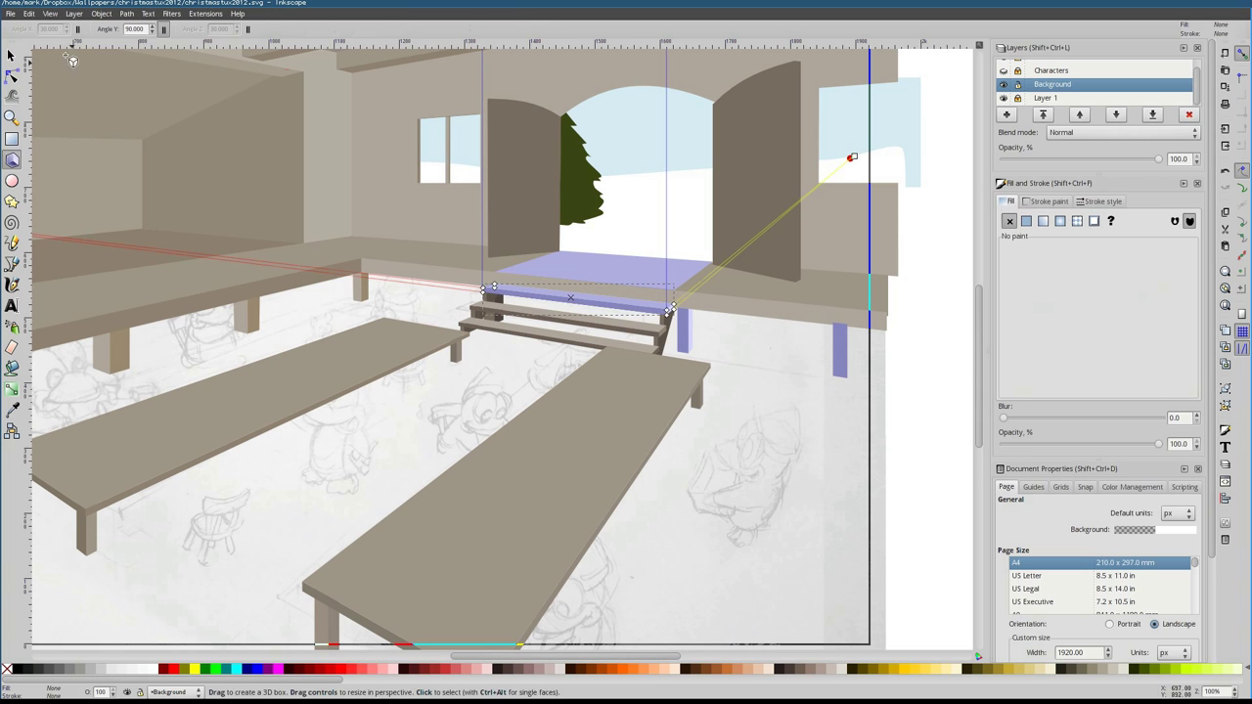
drag(669, 310, 923, 323)
key(ctrl+z)
key(s)
scroll(653, 294, up, 4)
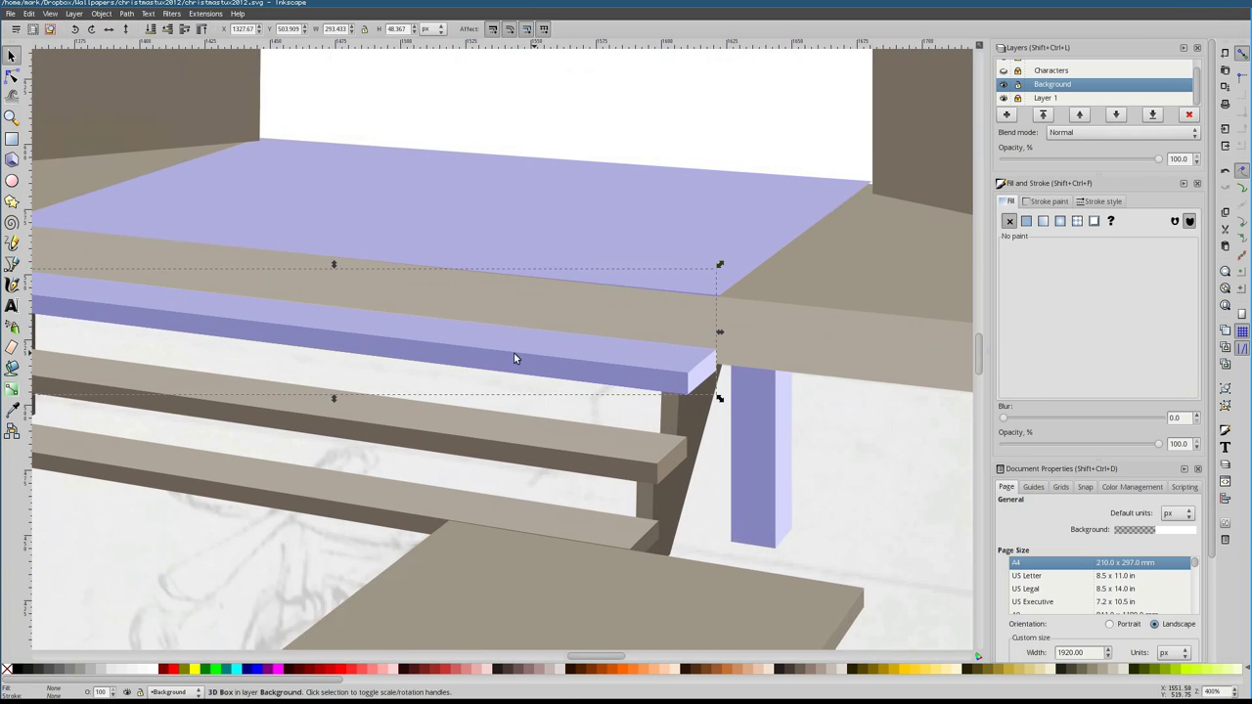
scroll(514, 358, left, 2)
key(ctrl+z)
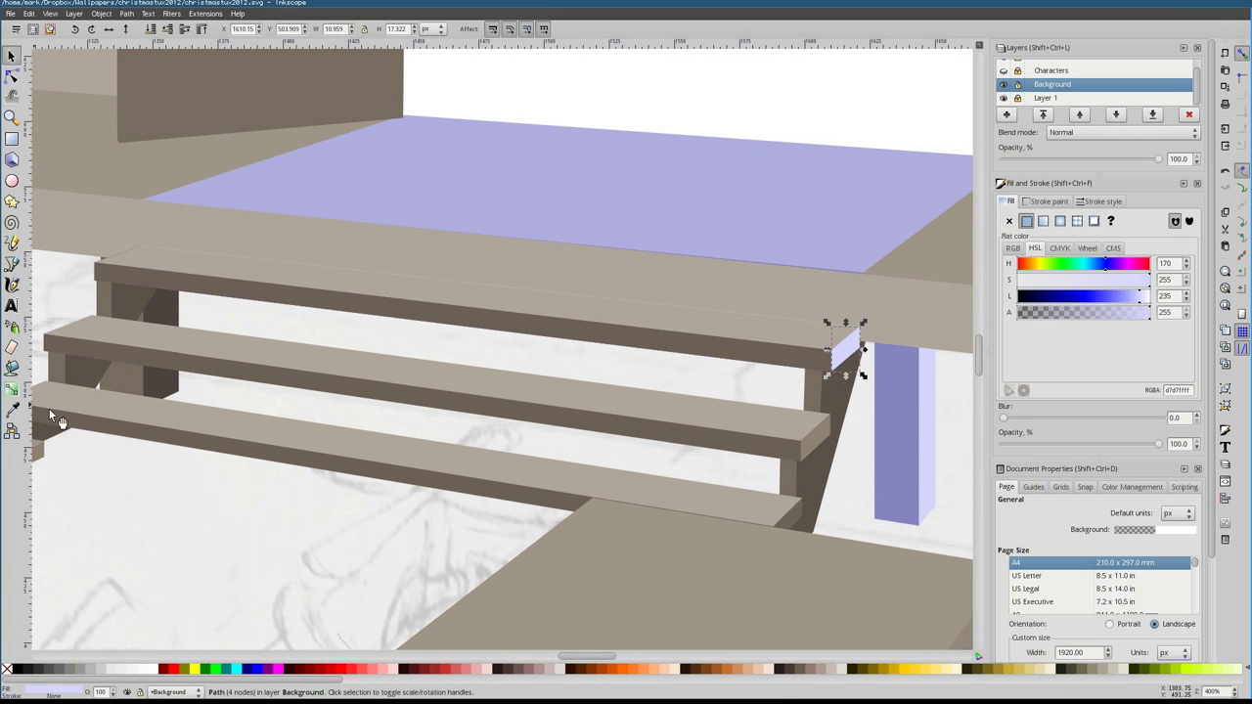
Step through the staircase objects to locate the purple leg
key(Tab)
key(Tab)
key(Tab)
key(Escape)
key(1)
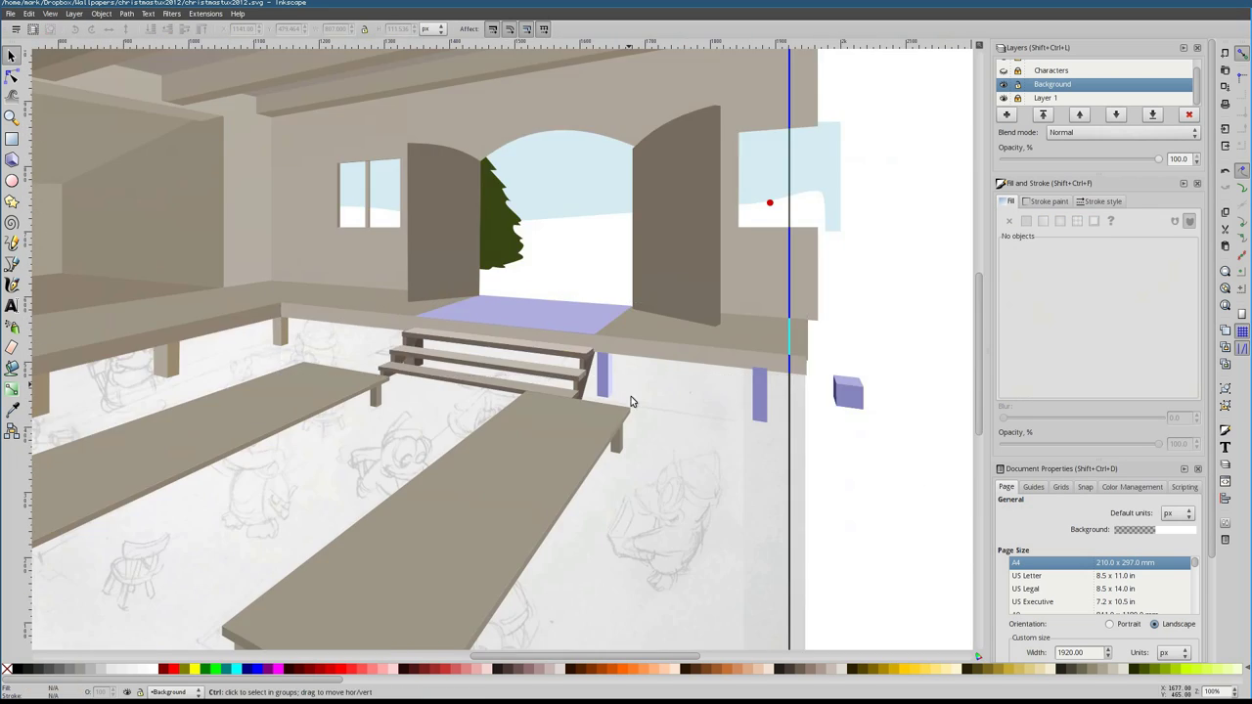
key(Tab)
key(3)
scroll(616, 342, down, 2)
scroll(553, 334, up, 3)
scroll(461, 316, down, 1)
key(Escape)
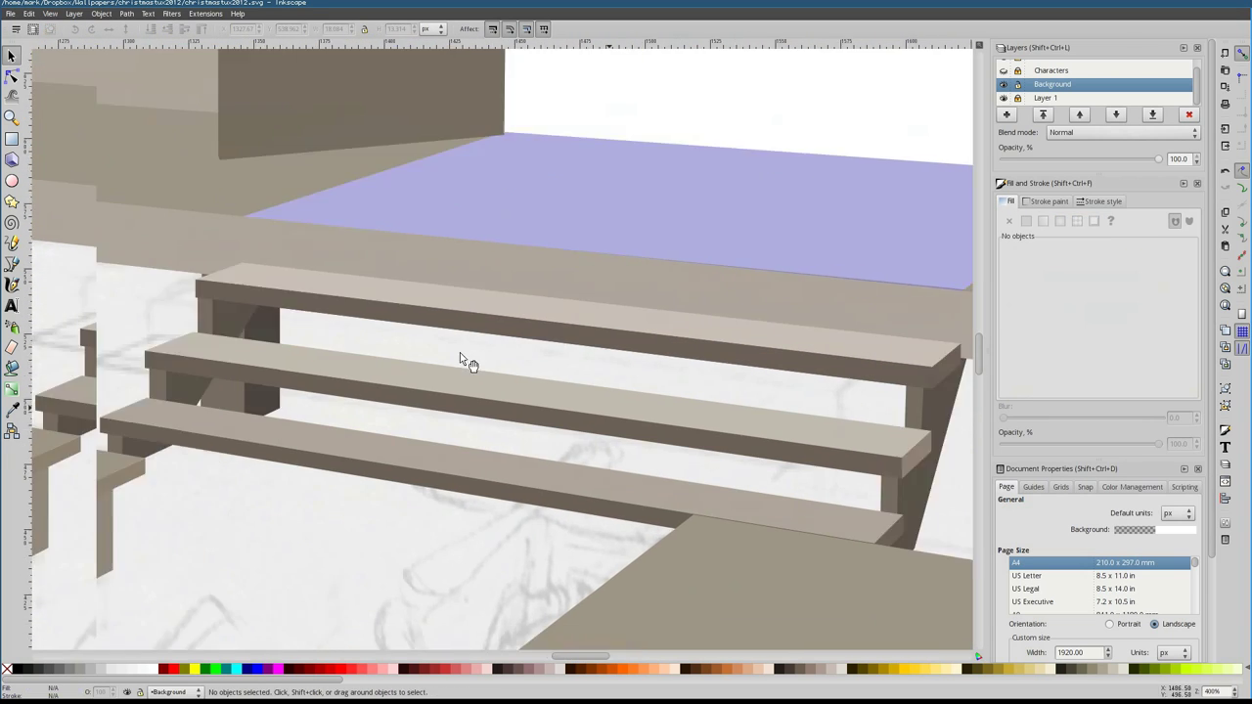
key(Tab)
key(Tab)
key(3)
scroll(666, 362, down, 1)
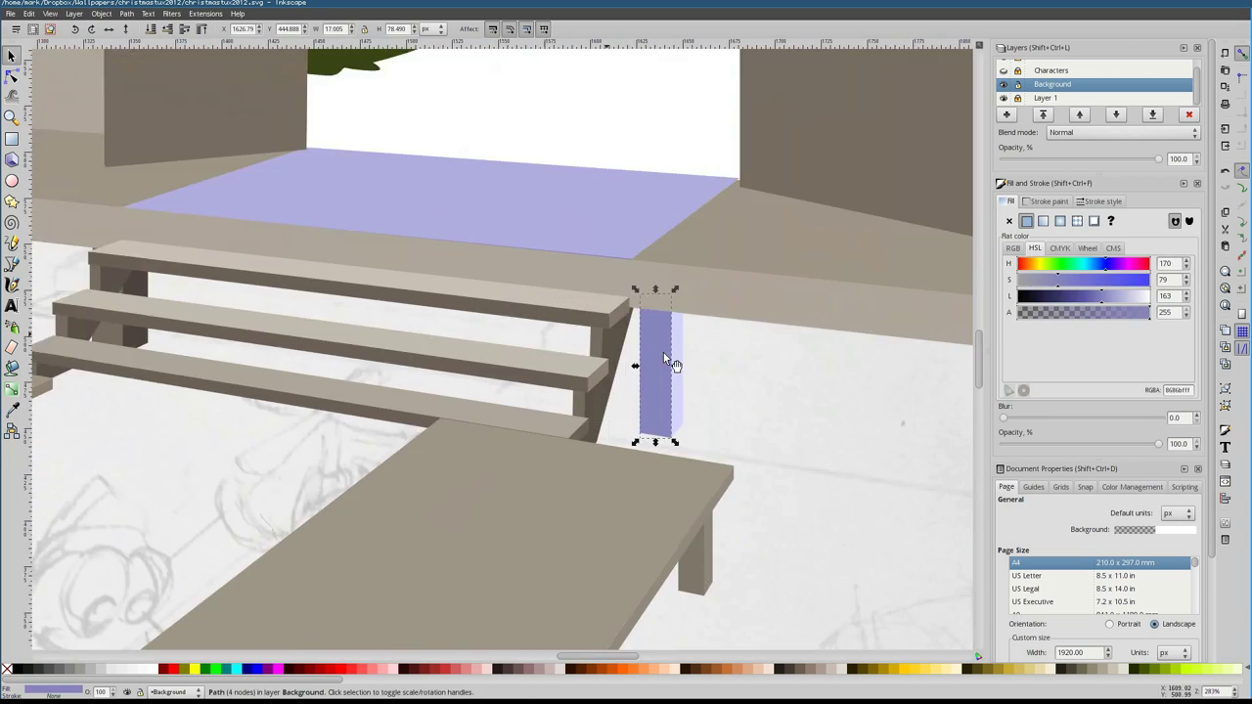
scroll(665, 362, up, 3)
key(5)
key(1)
Copy the table's greyish brown fill onto the leg beside the stairs
key(n)
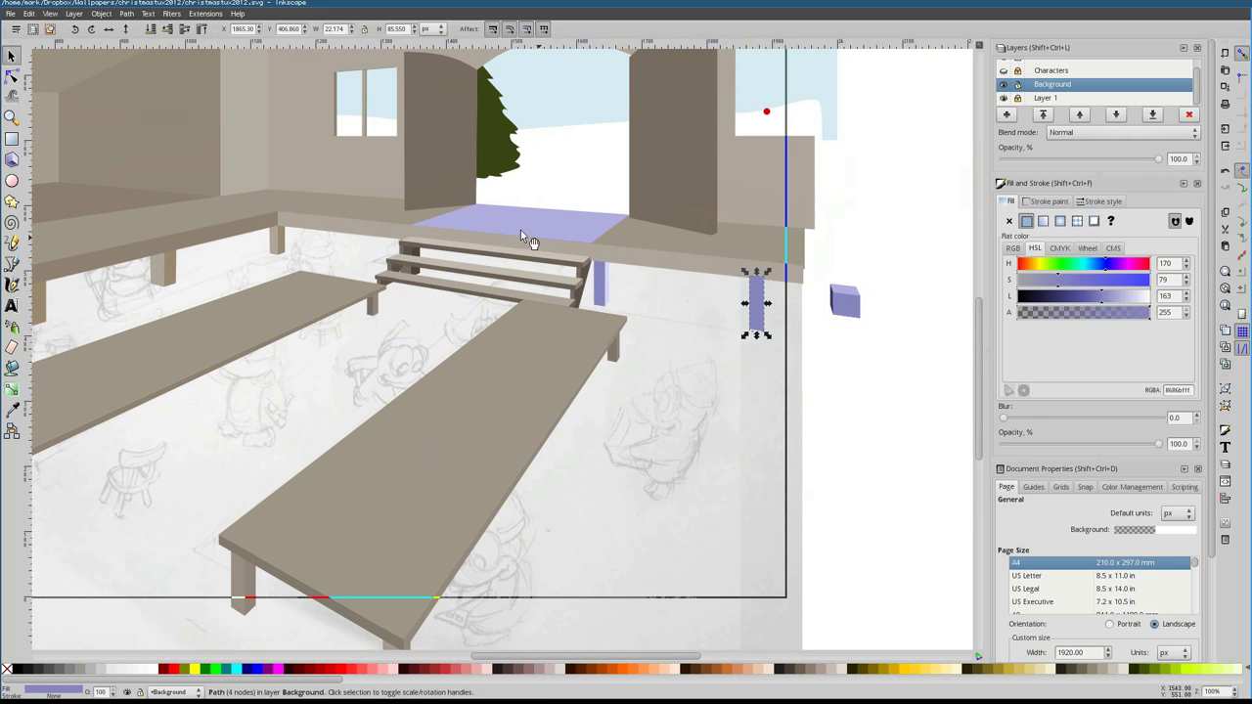
key(Tab)
key(d)
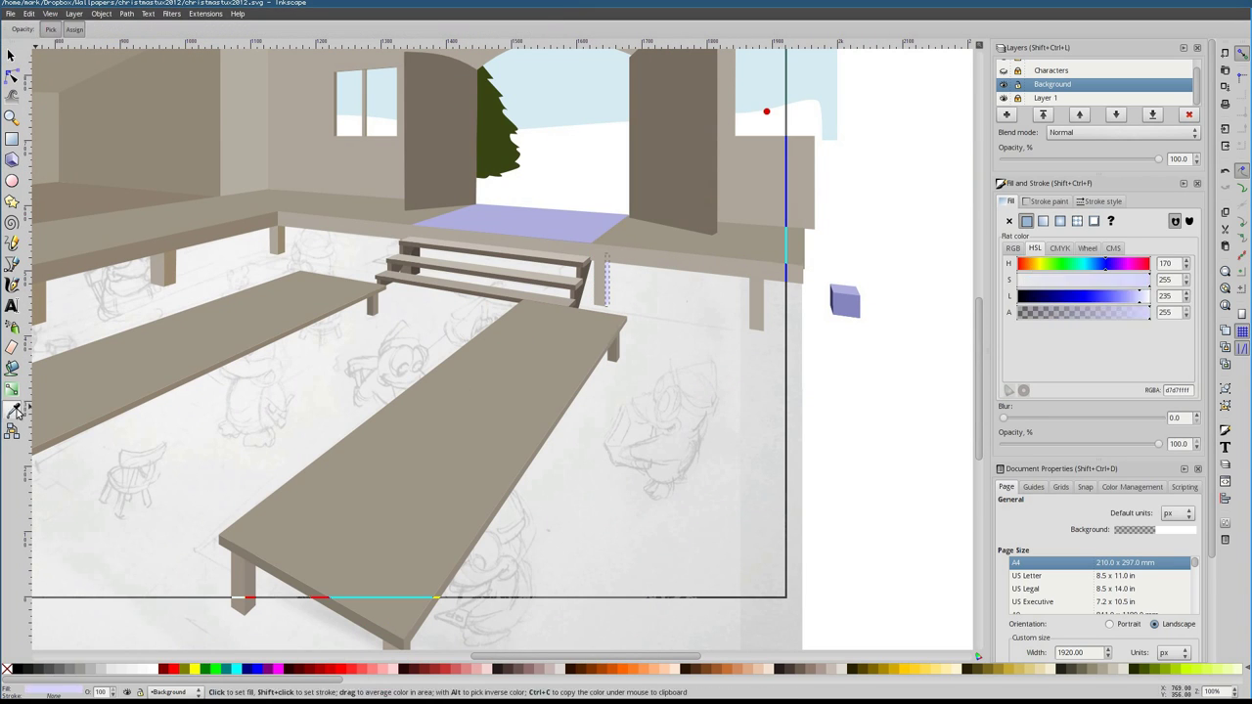
click(489, 361)
Draw the dark brown floor shape across the room's lower area
key(s)
key(Escape)
key(5)
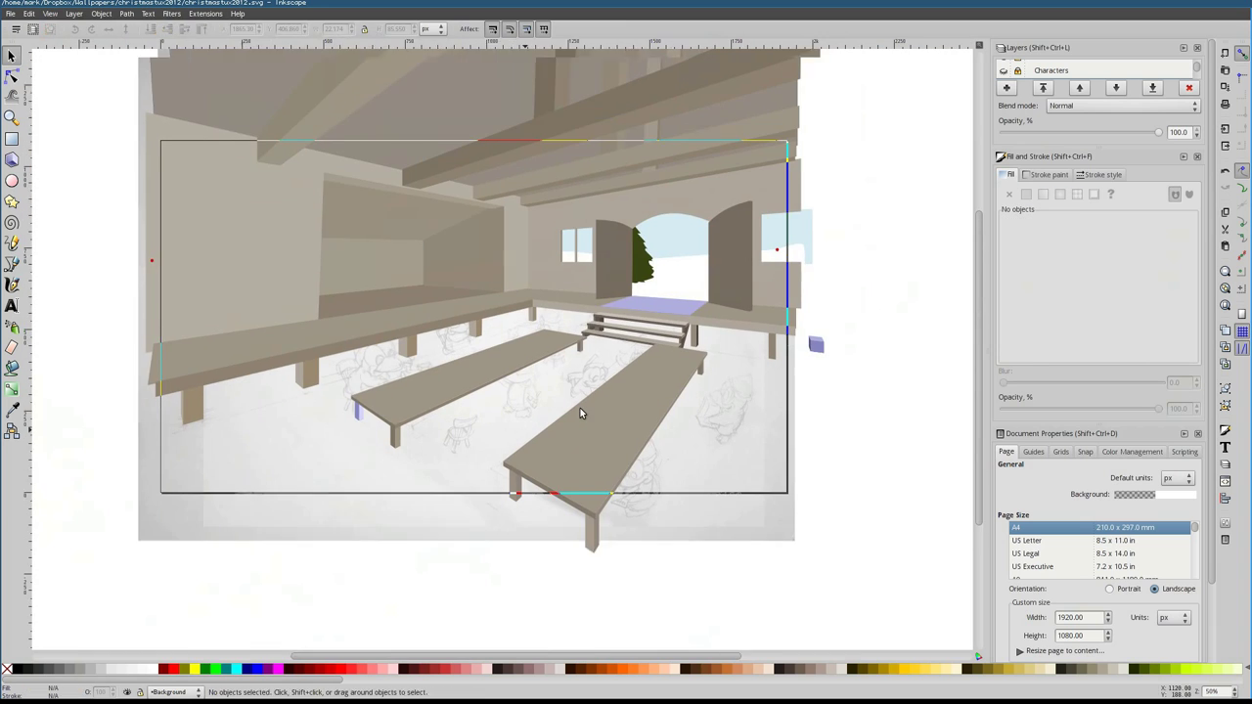
key(b)
click(124, 565)
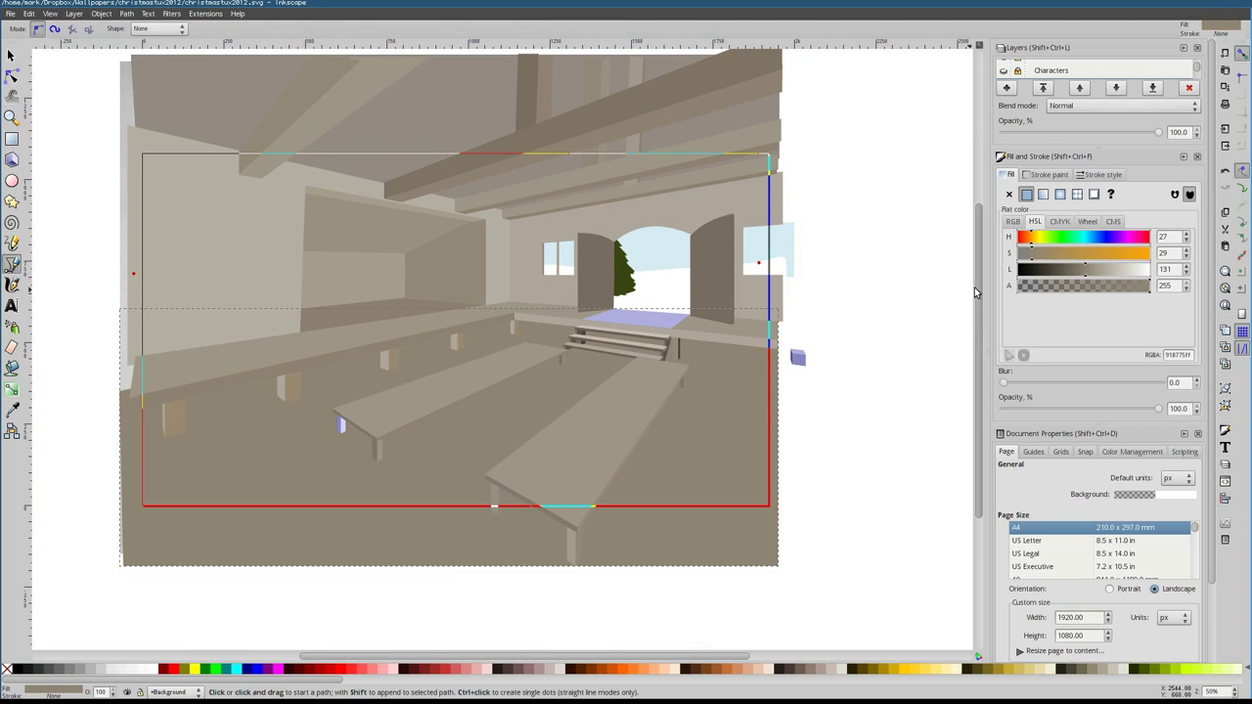
key(s)
key(Escape)
Convert the small lavender 3D box to paths and reshape it into a table leg
click(341, 423)
key(3)
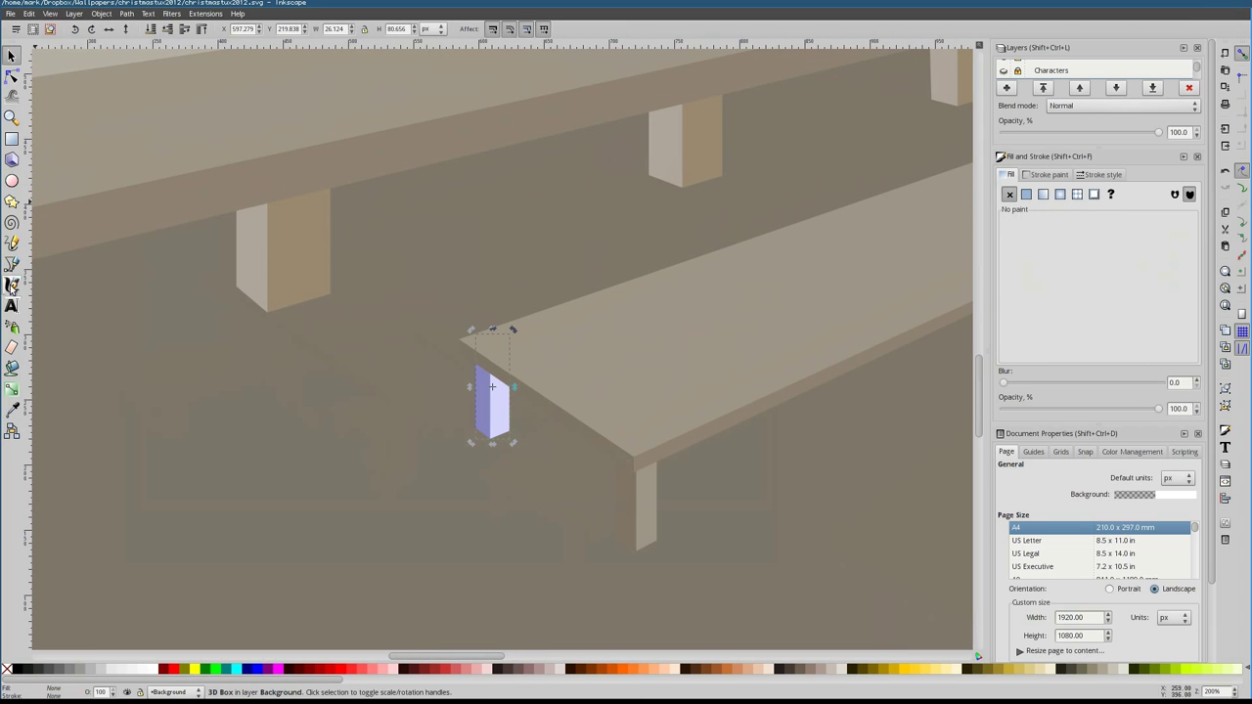
key(shift+ctrl+g)
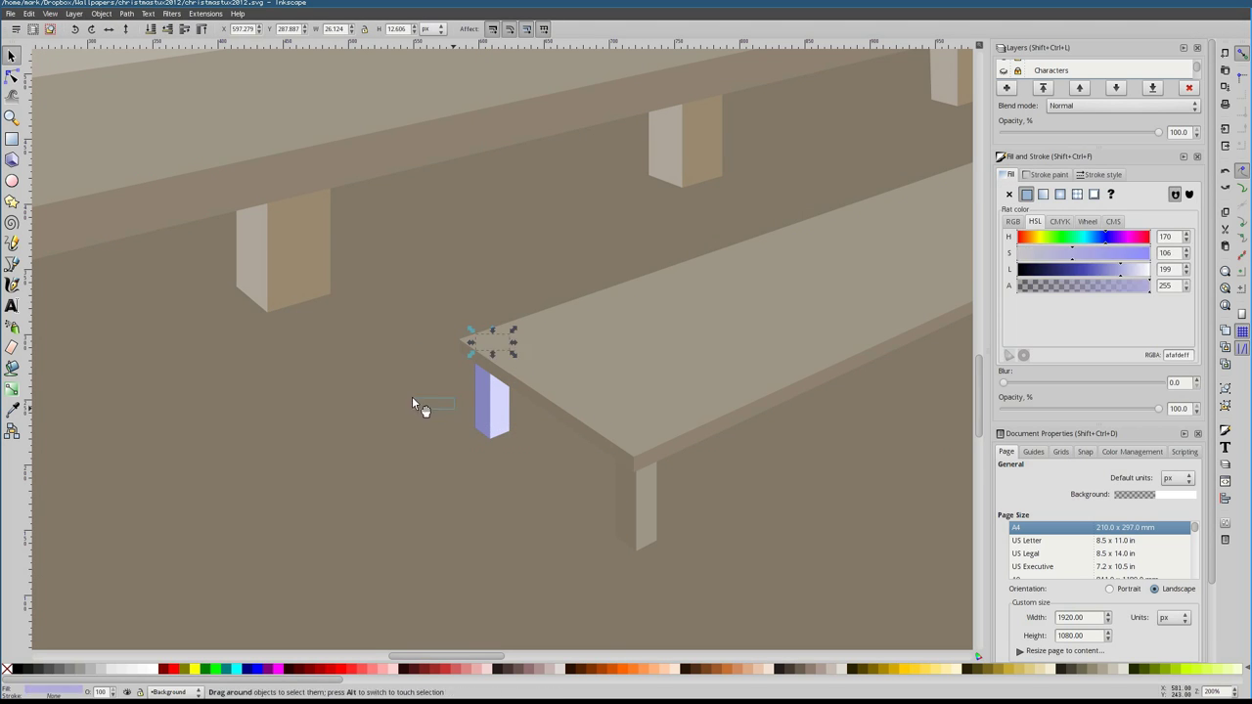
drag(411, 403, 511, 425)
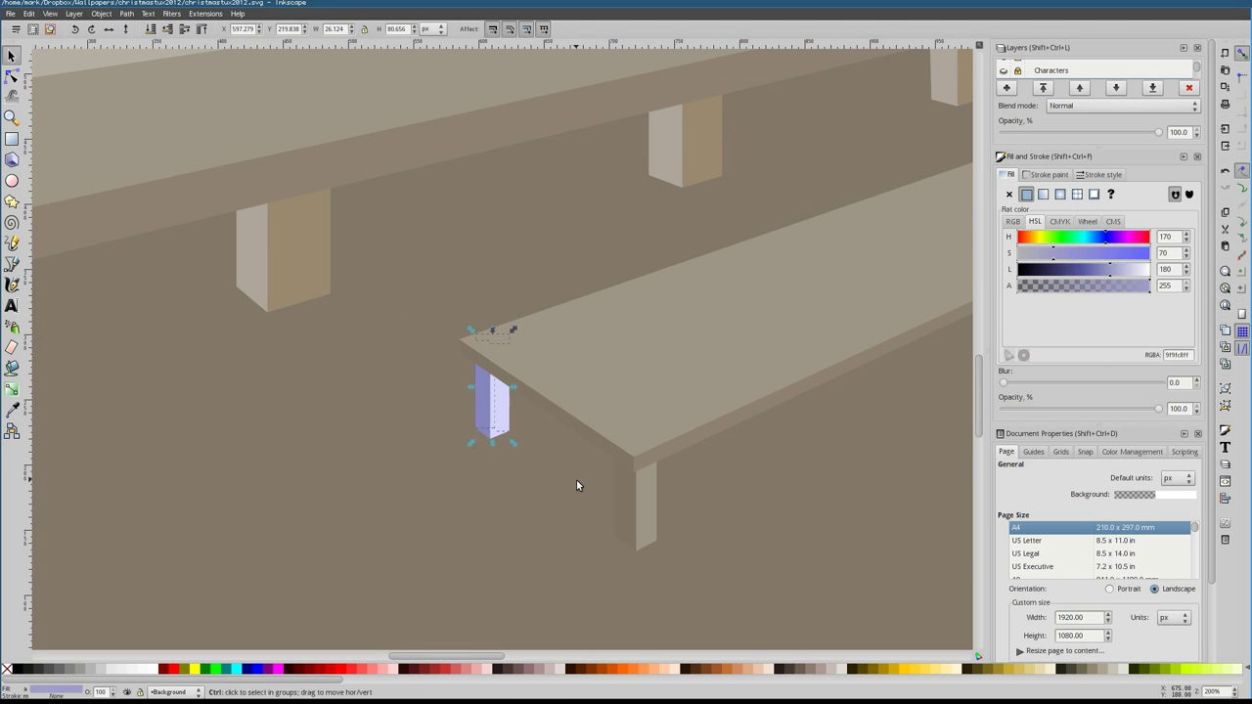
key(ctrl+z)
key(Escape)
Darken the new table leg to dark brown and adjust the table path's nodes
click(482, 391)
drag(1125, 270, 1086, 272)
scroll(632, 452, down, 3)
double_click(715, 467)
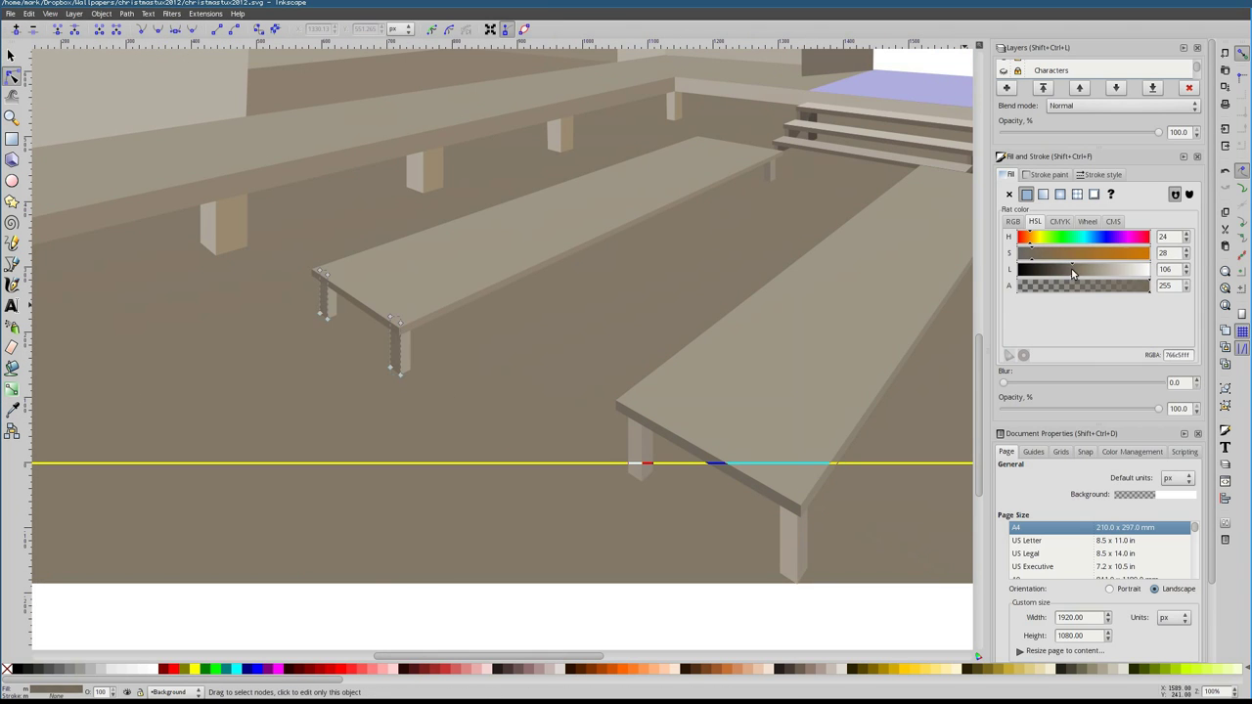
key(s)
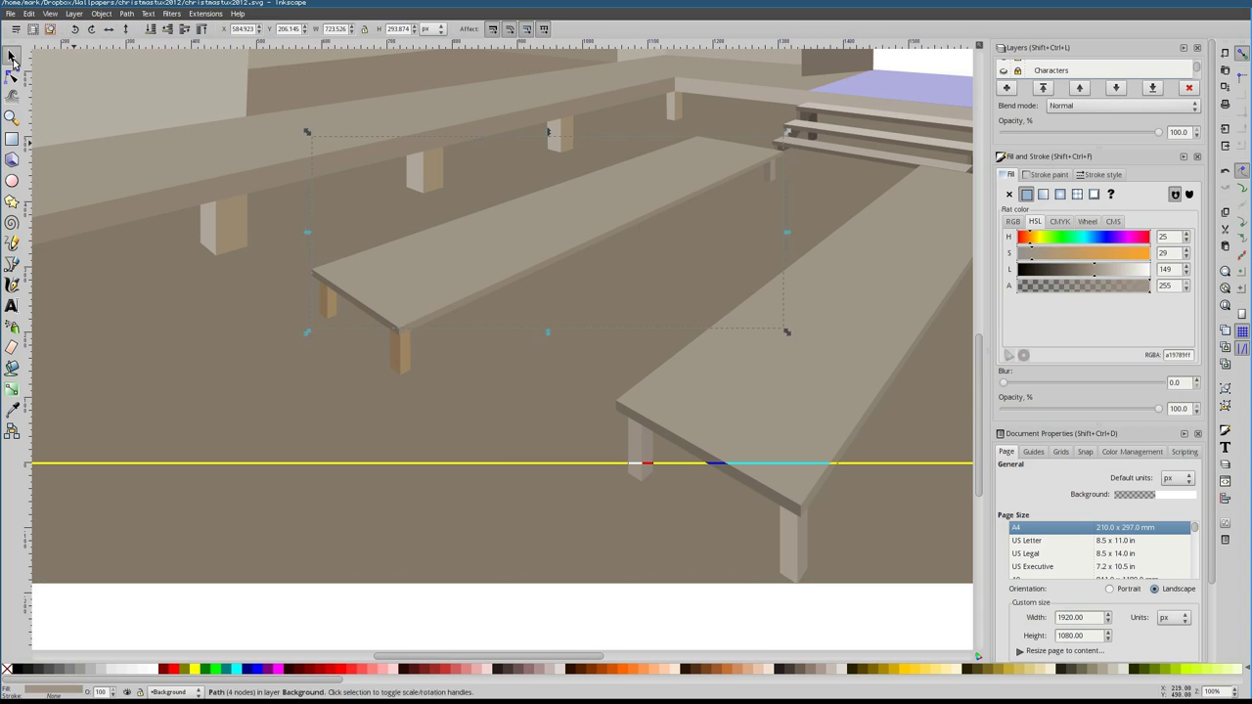
key(2)
Give the left table and its leg a warmer wood brown with the Fill lightness slider
click(392, 417)
scroll(391, 411, up, 8)
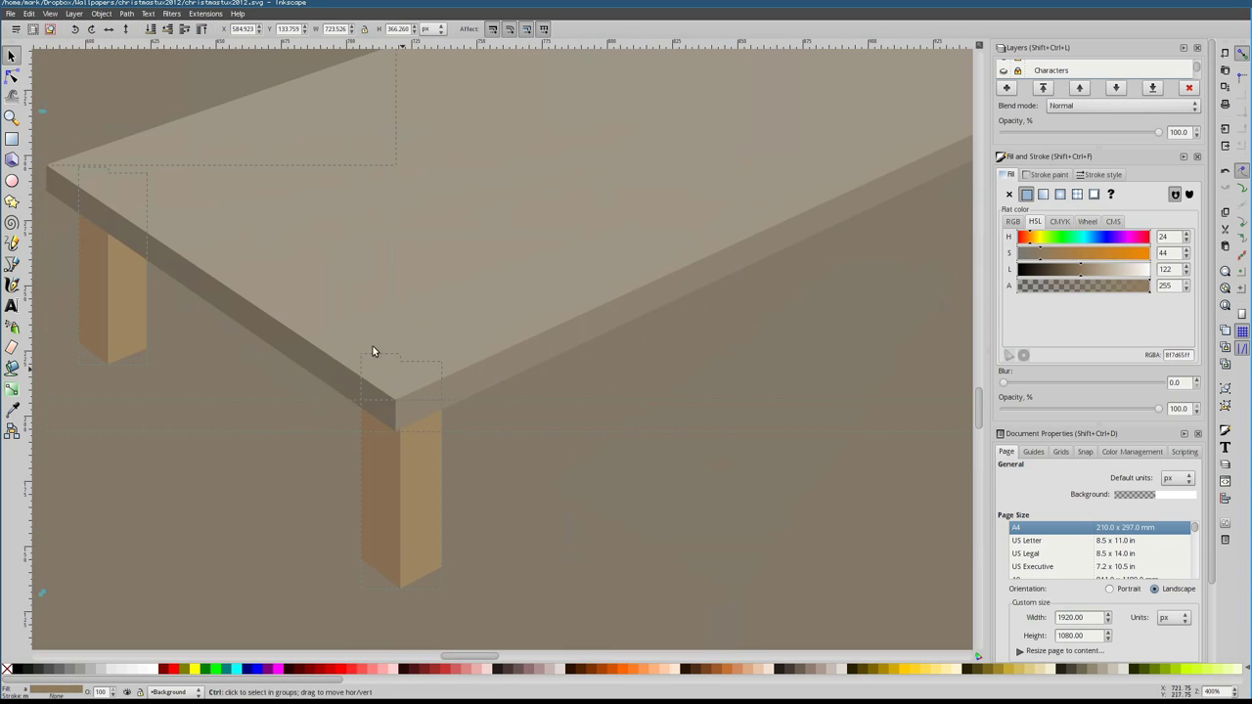
scroll(570, 417, down, 6)
double_click(479, 369)
scroll(358, 413, up, 5)
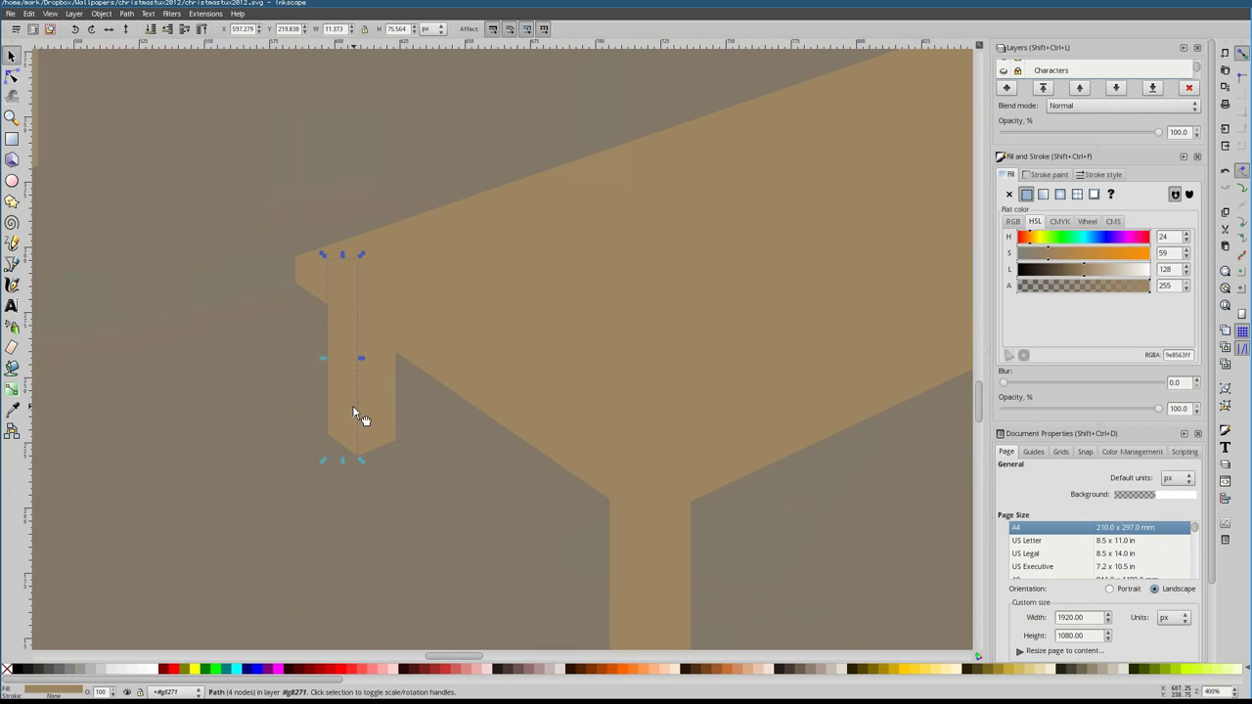
scroll(698, 391, down, 2)
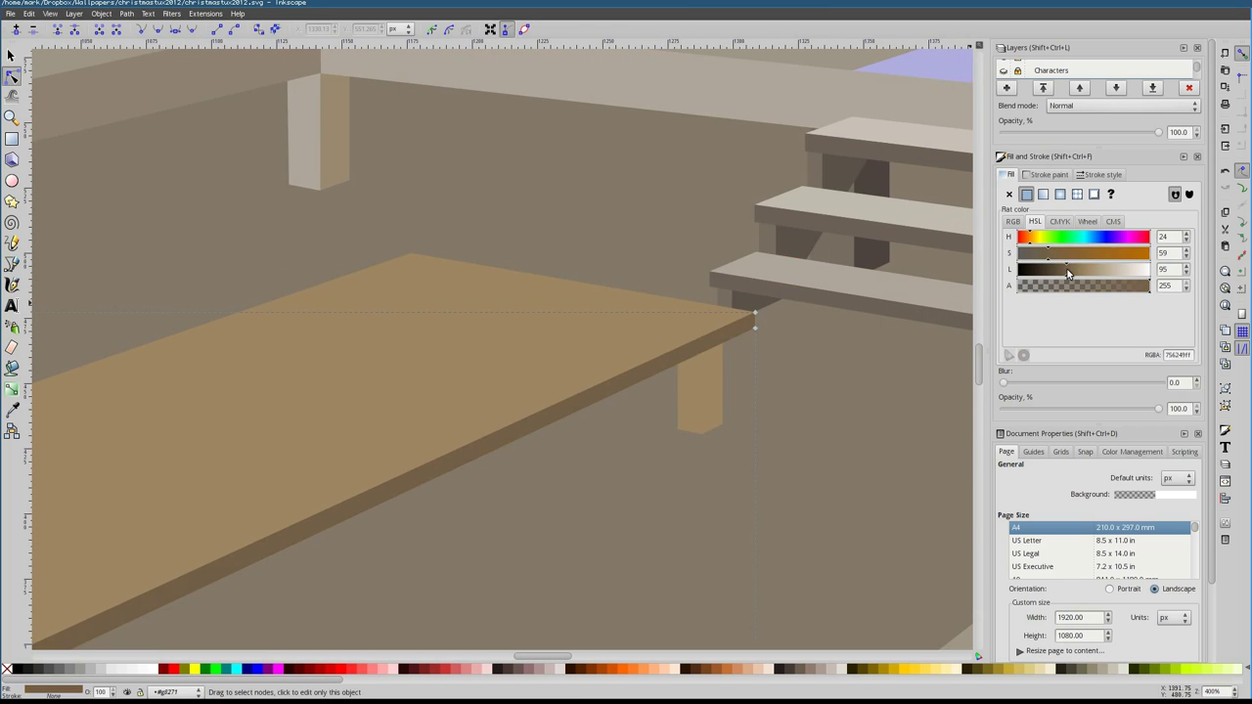
click(1075, 271)
scroll(587, 391, down, 2)
click(456, 416)
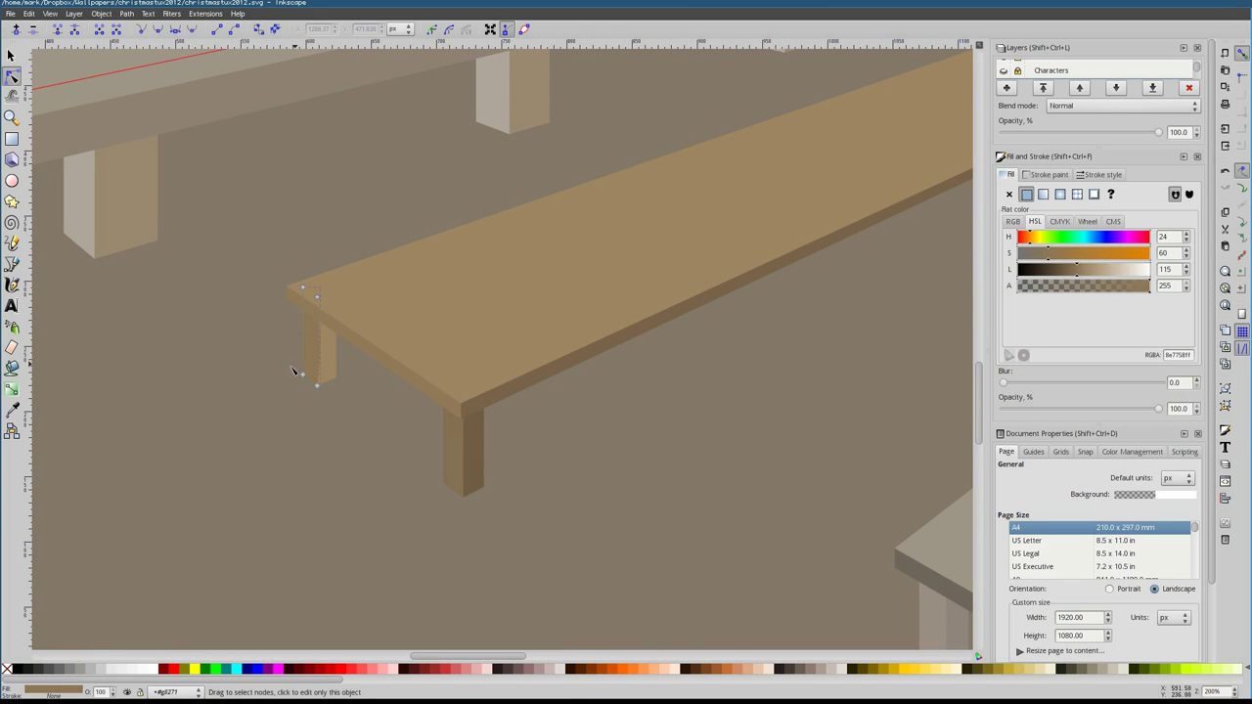
key(minus)
key(minus)
Zoom out to the whole page, clear the selection and close Document Properties
key(s)
click(464, 450)
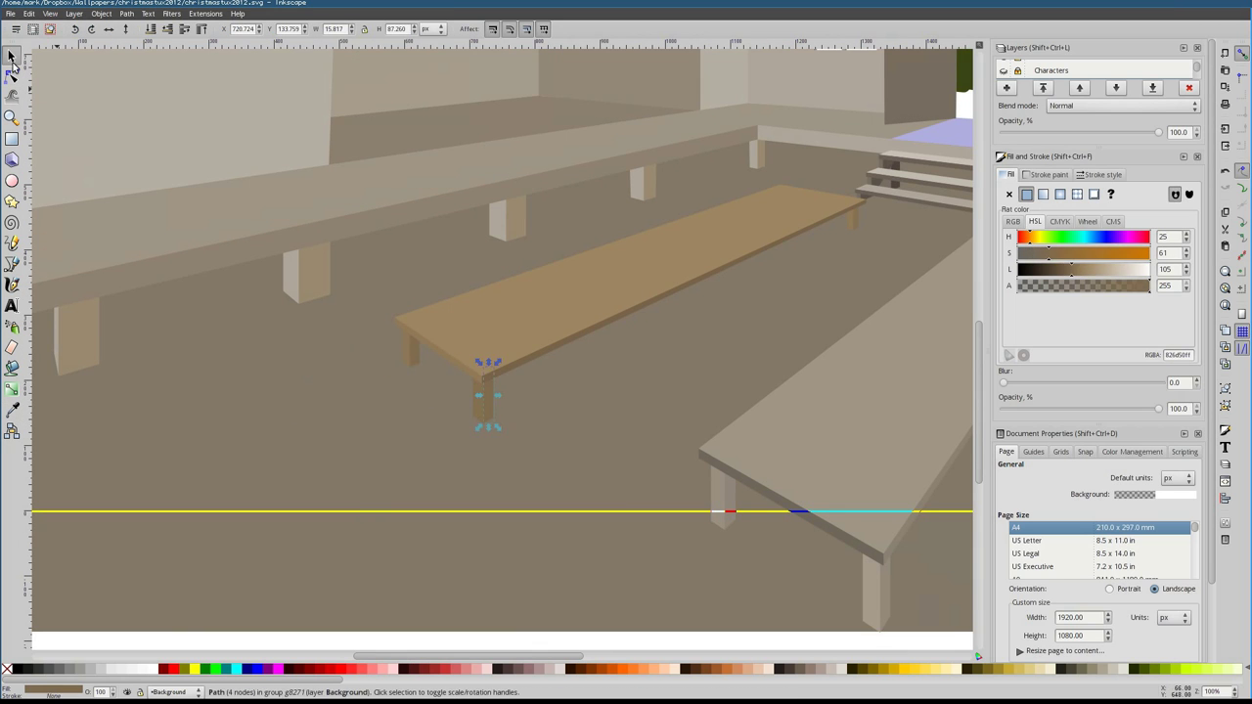
key(minus)
key(minus)
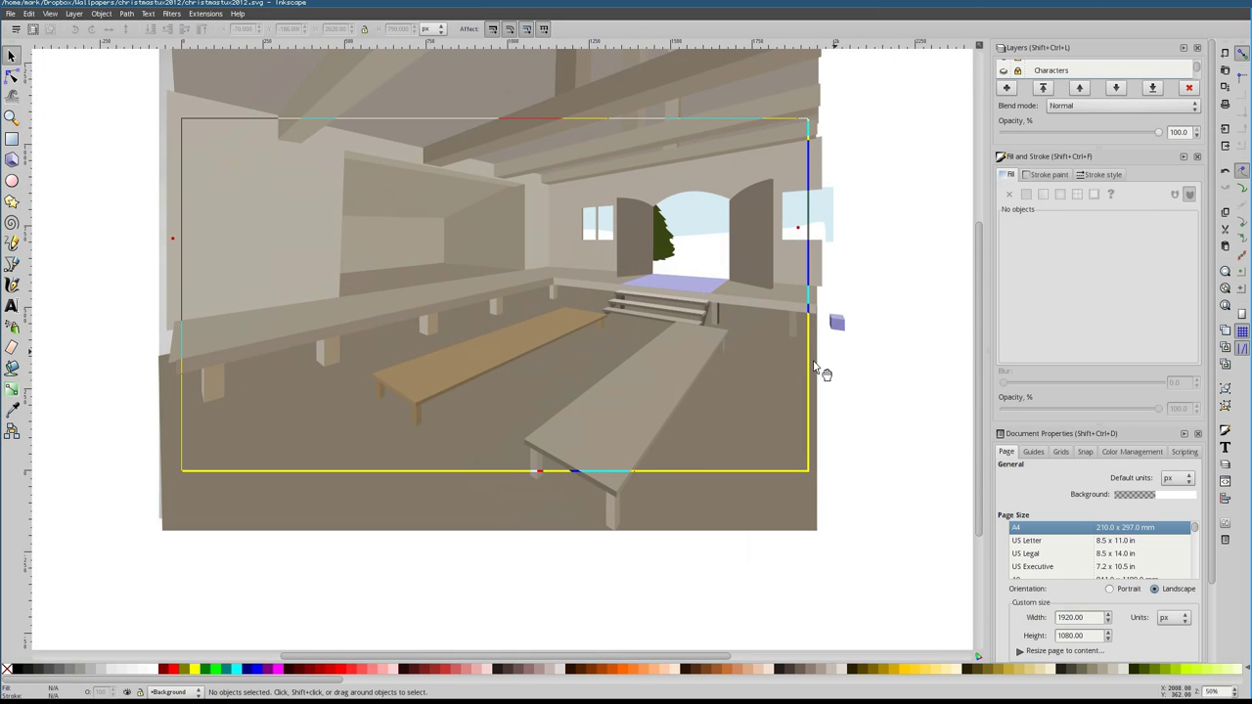
click(316, 299)
click(830, 203)
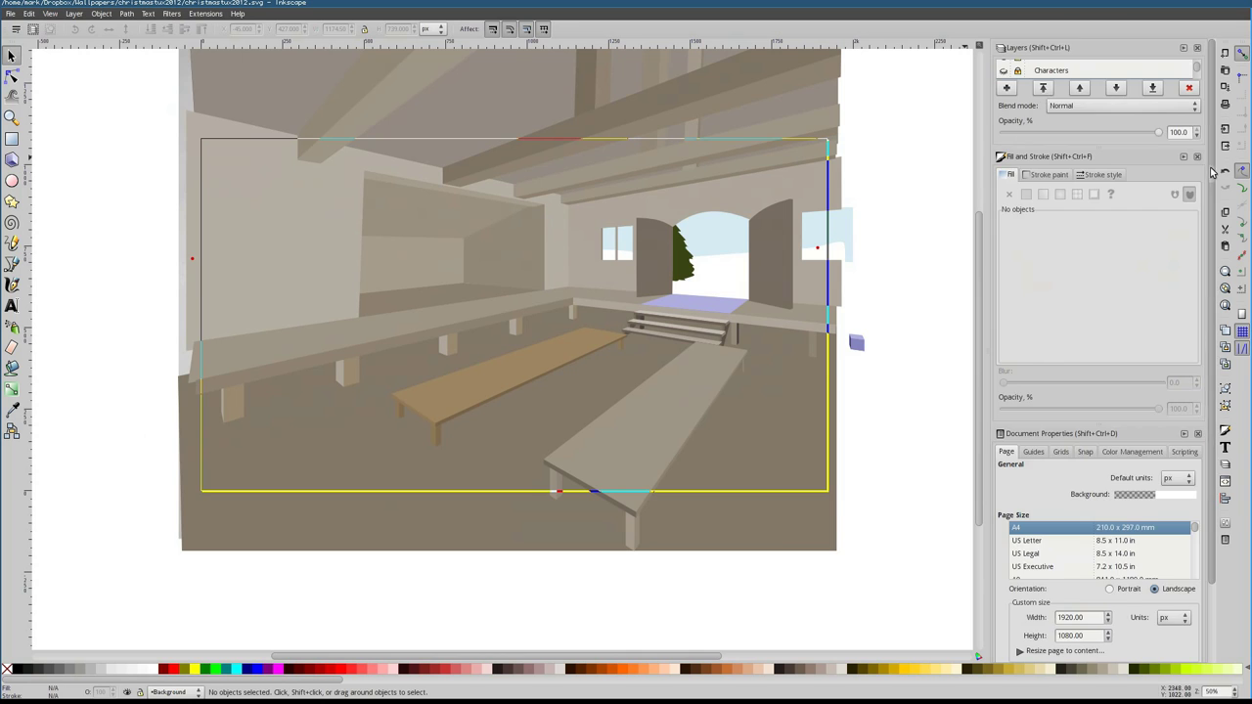
key(ctrl+shift+d)
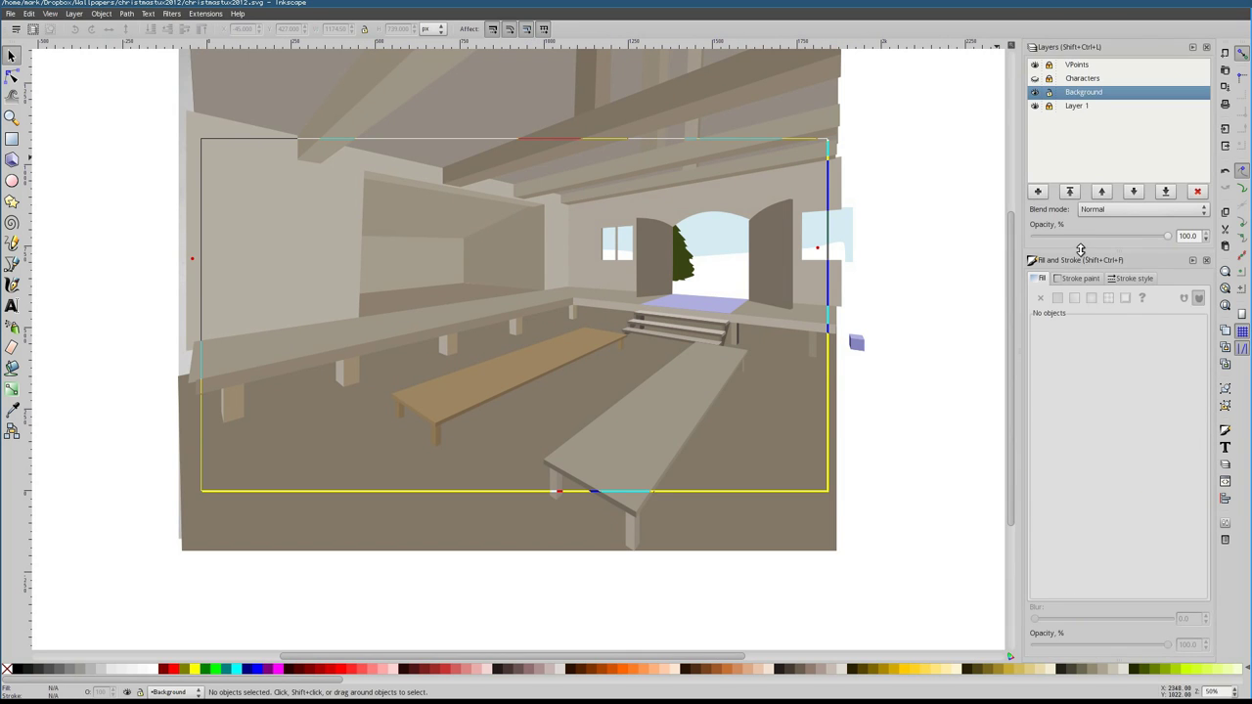
Show the Characters layer, hide the Background layer, and make Characters current
drag(1081, 249, 1081, 200)
click(1076, 106)
click(1035, 79)
key(1)
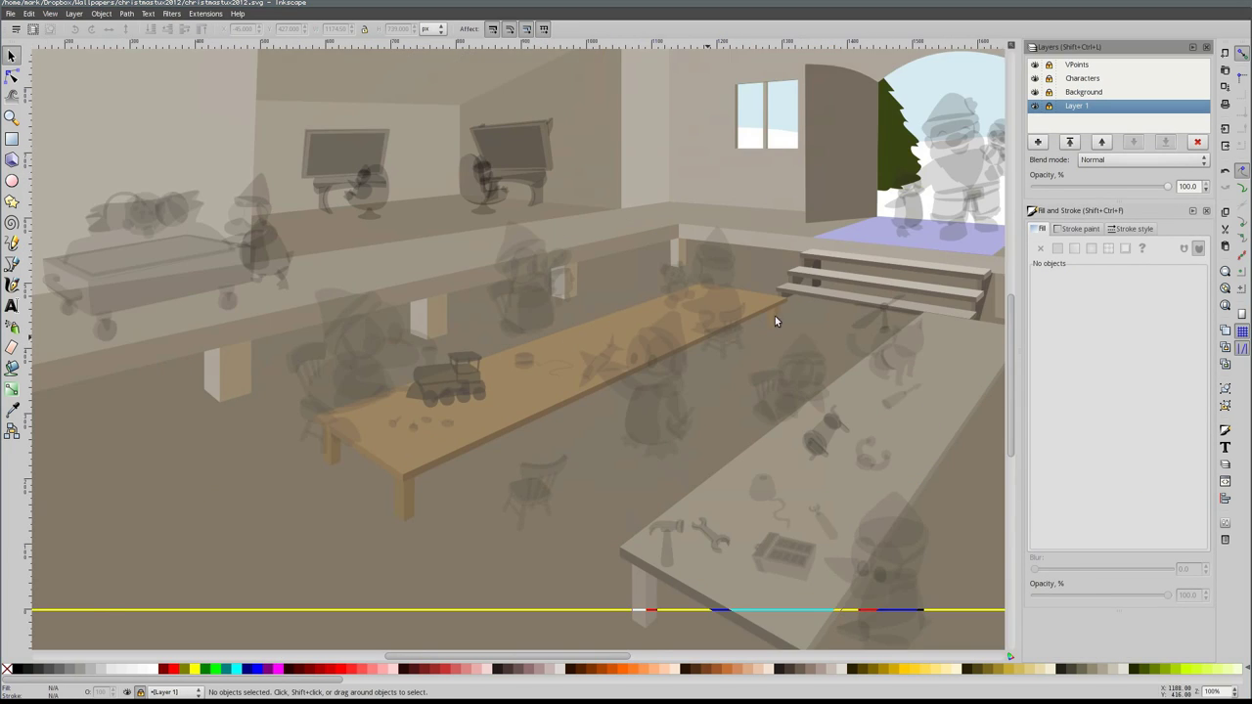
scroll(679, 345, up, 1)
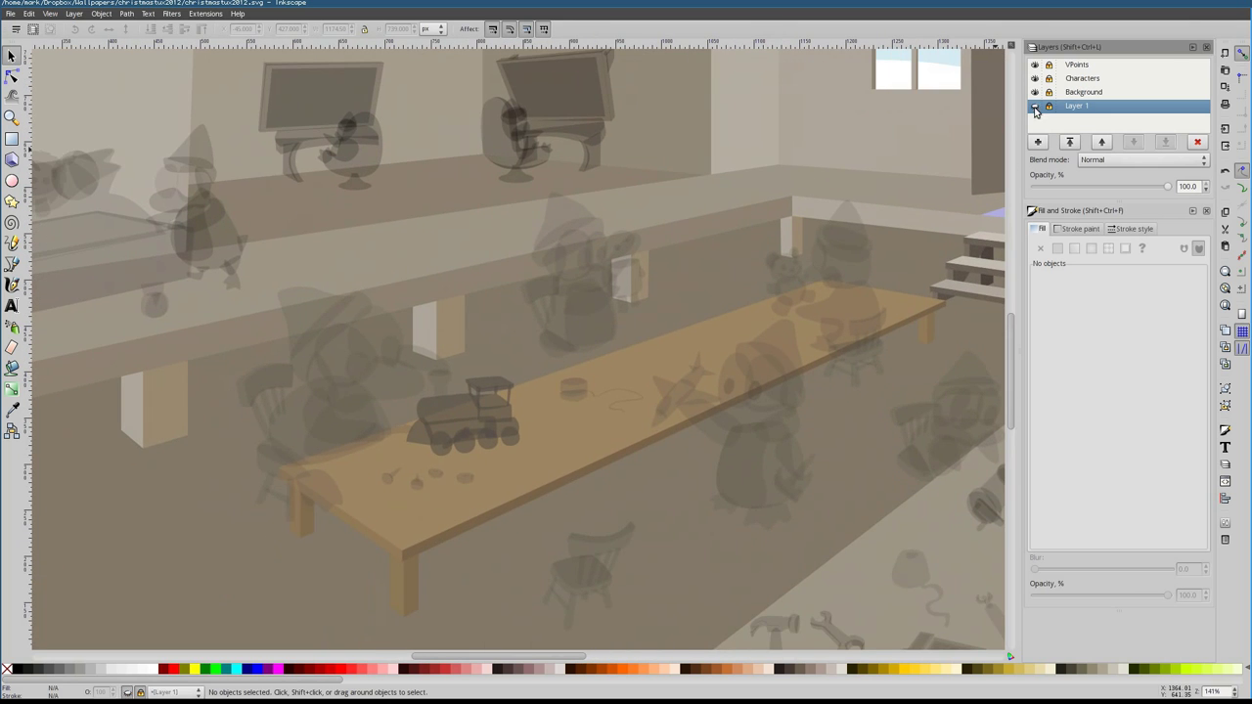
click(1035, 92)
click(1082, 78)
Darken the penguin's shapes, eye and body to near black, and lighten the arm piece
scroll(588, 336, up, 1)
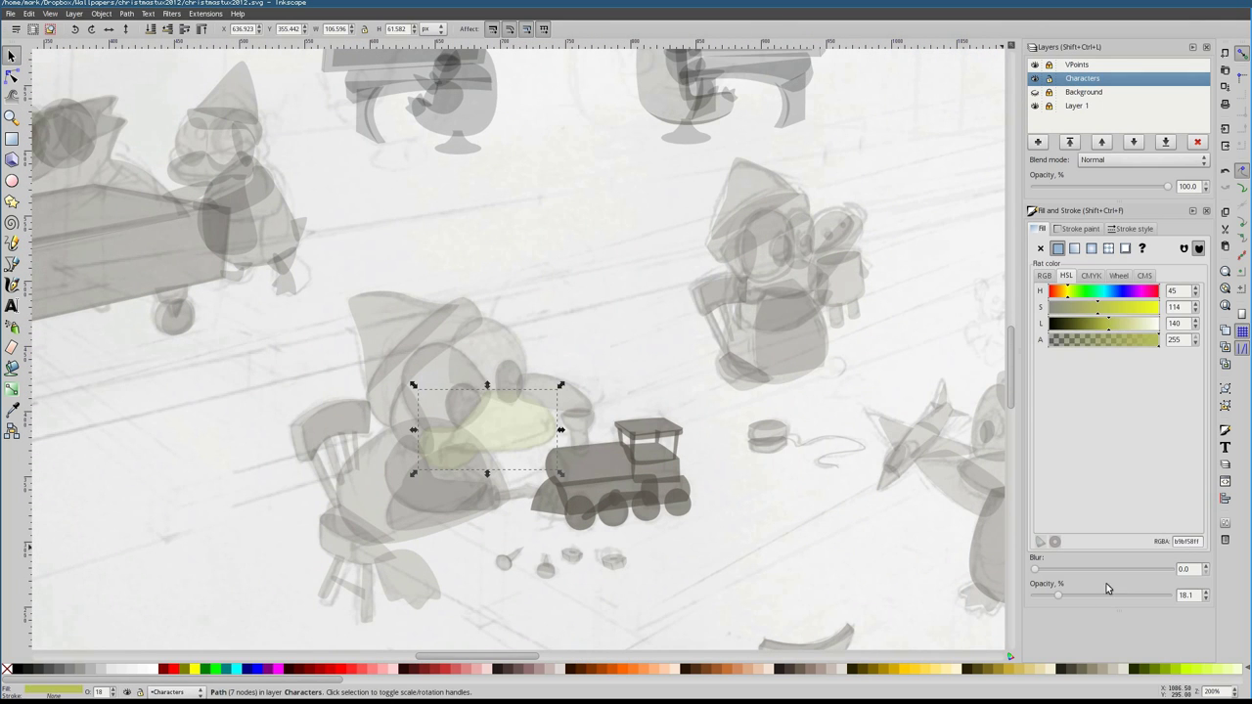
drag(1056, 306, 1125, 306)
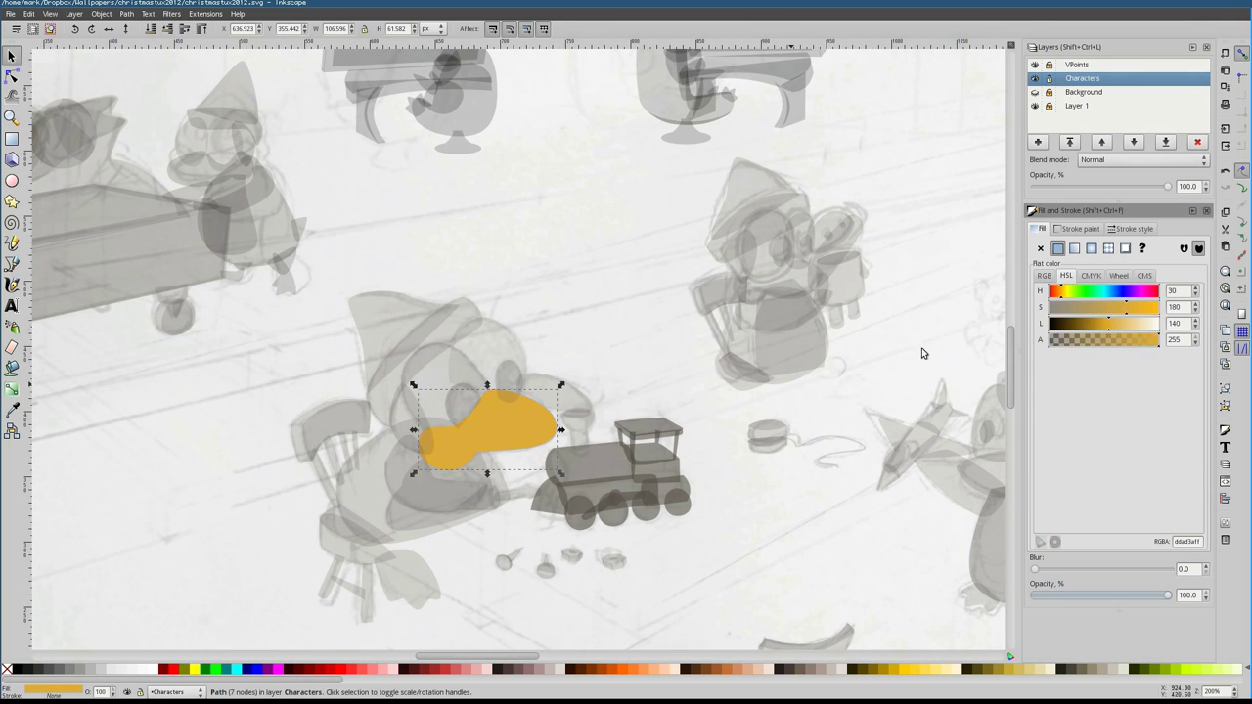
drag(307, 209, 634, 467)
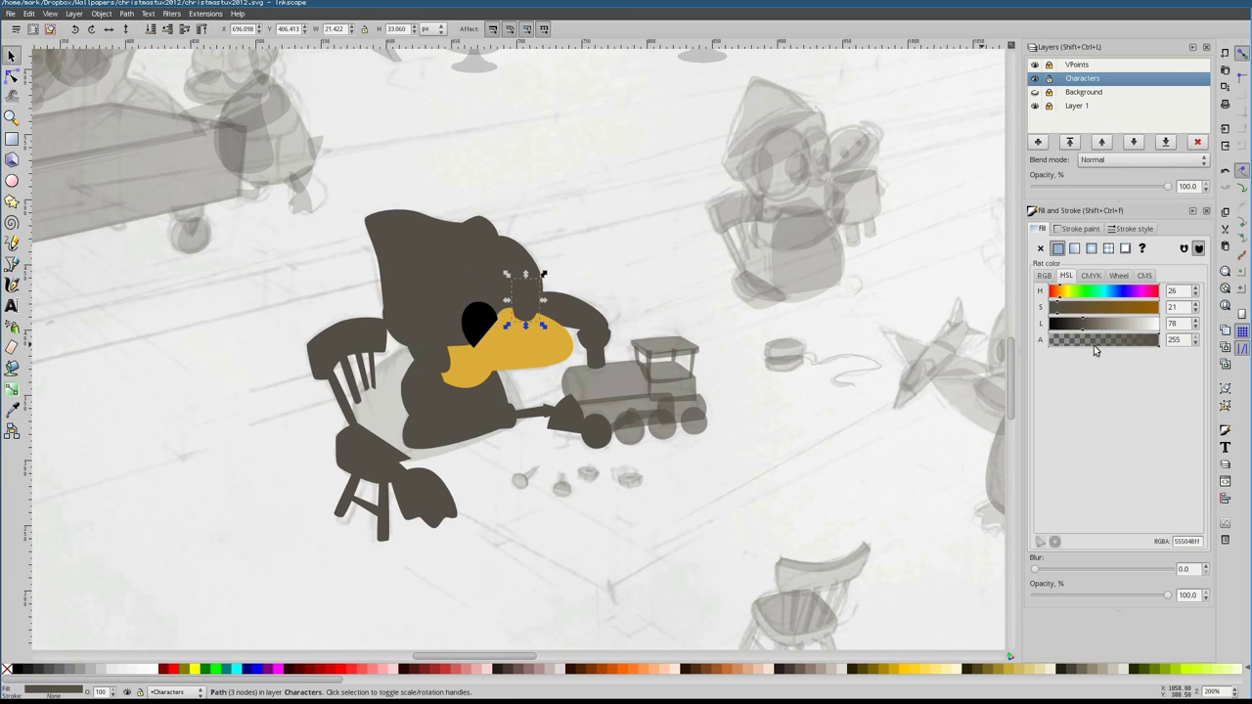
click(1050, 323)
click(470, 318)
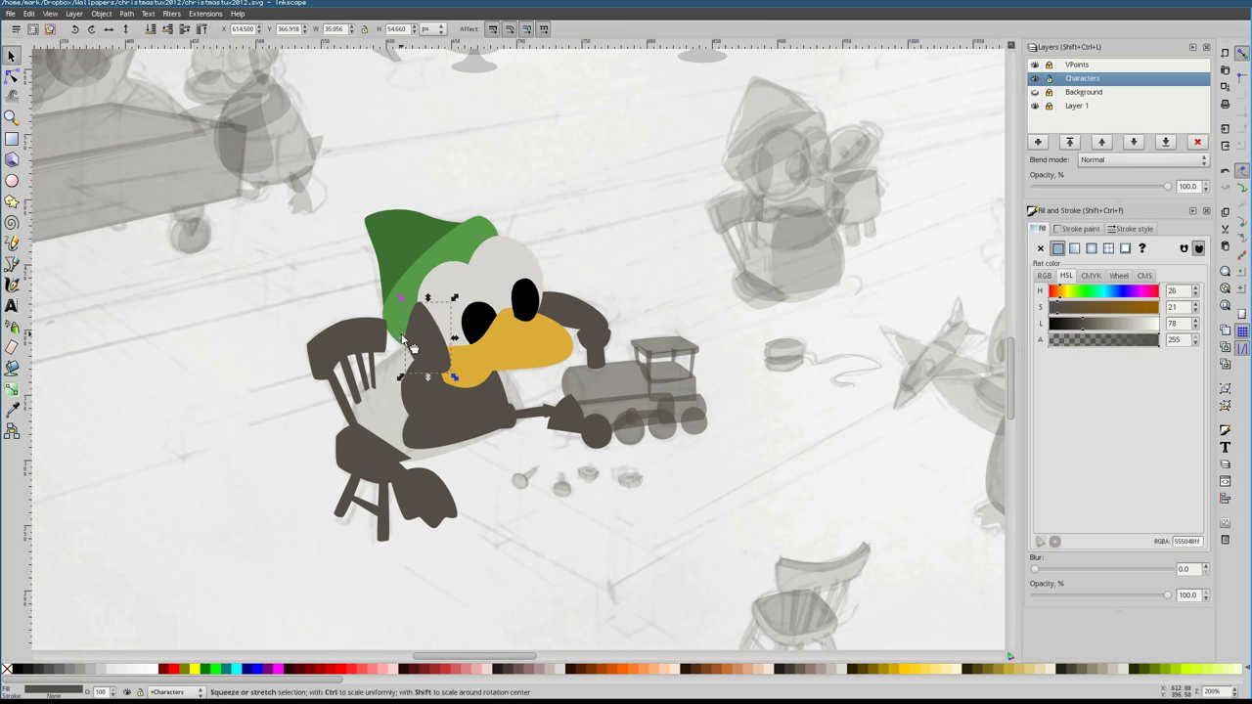
click(450, 411)
drag(1082, 324, 1063, 327)
click(510, 423)
click(1103, 332)
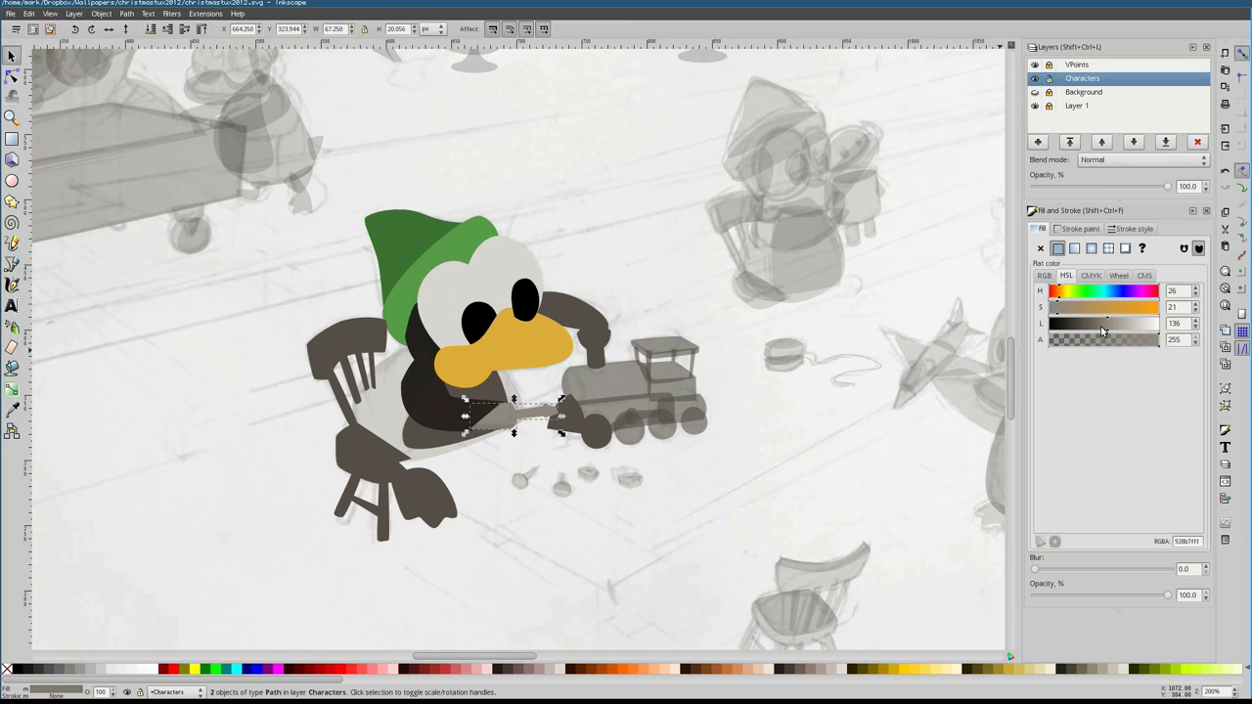
Copy the body's dark colour onto the penguin's arm and left wing with the Dropper
key(d)
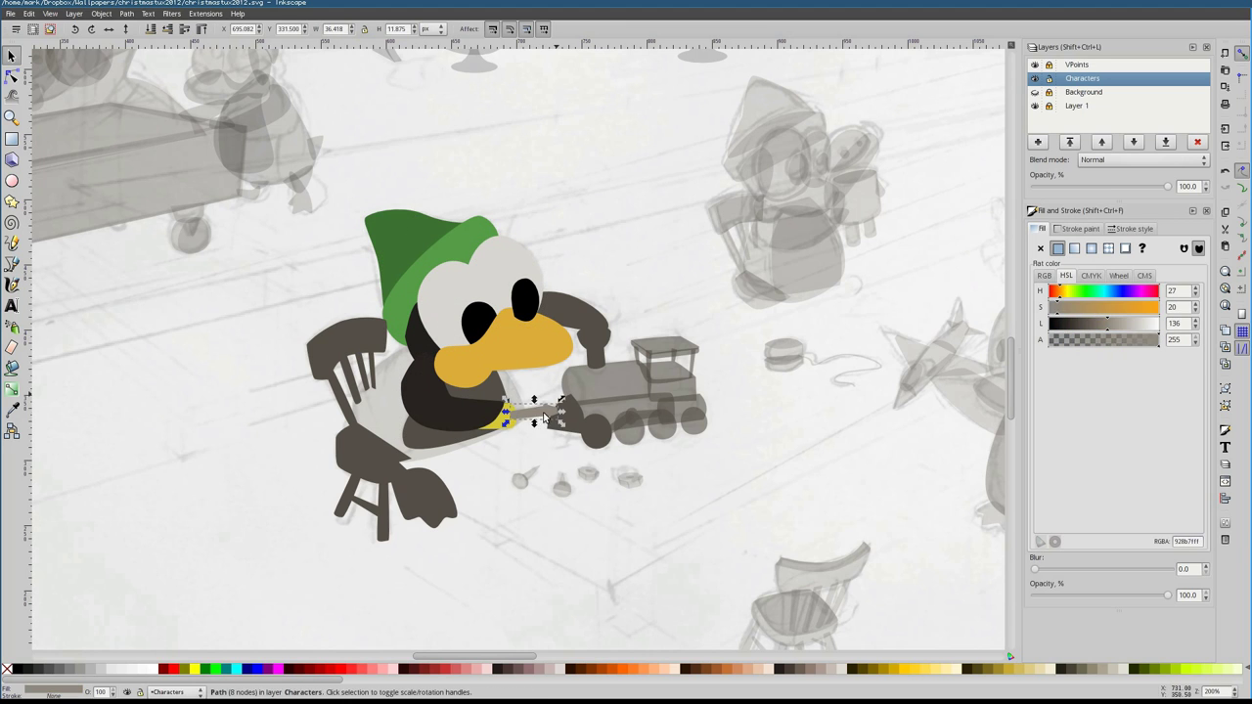
click(421, 360)
key(space)
click(371, 405)
click(406, 445)
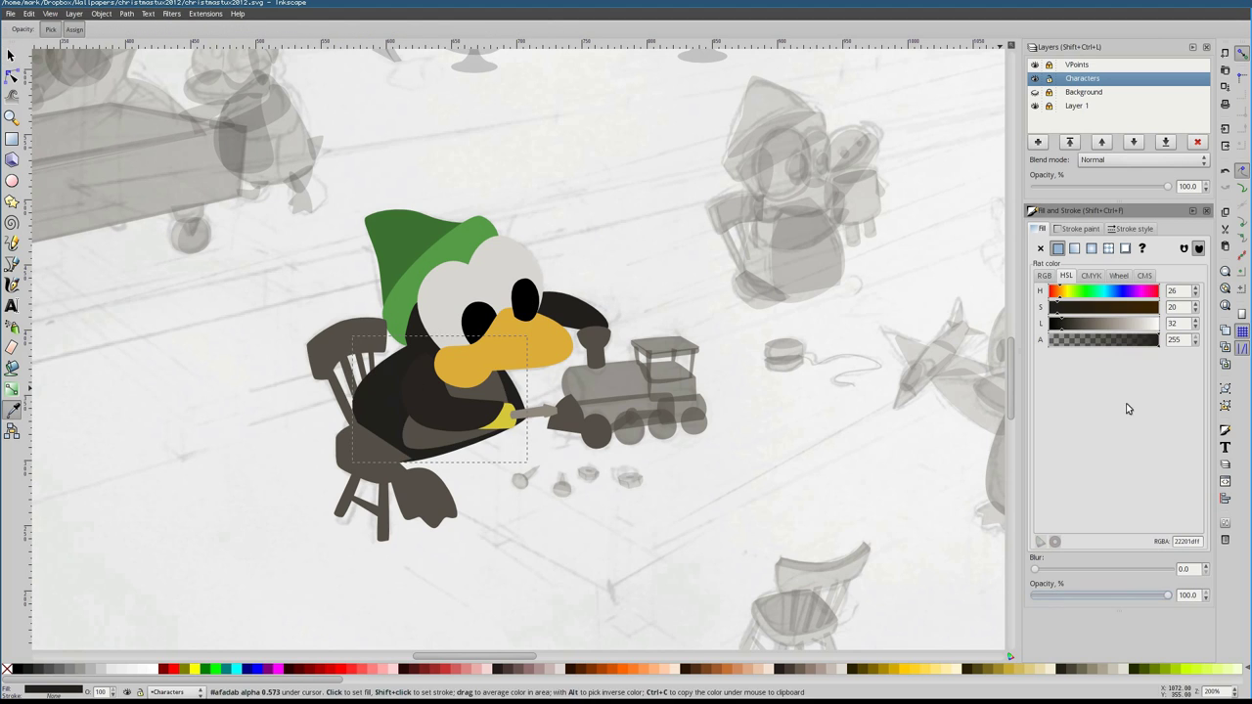
key(space)
key(Escape)
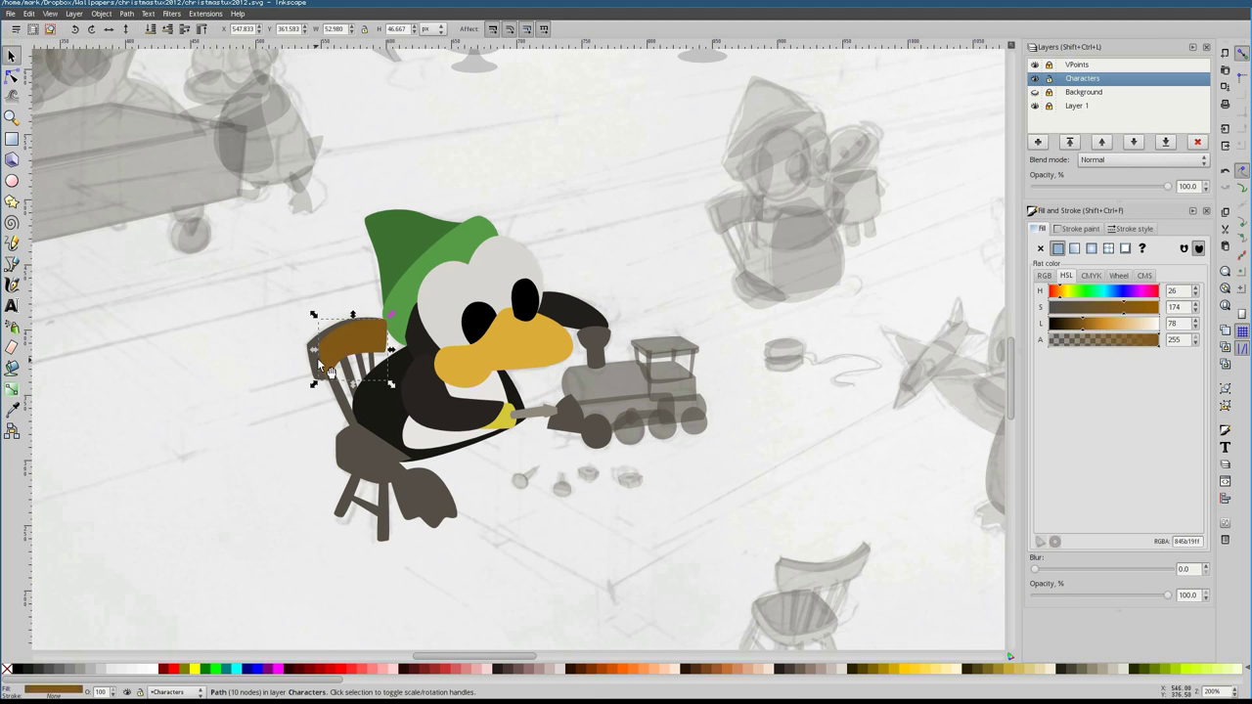
Give the chair seat the chair-back brown and the beak the foot's orange
key(ctrl+alt+v)
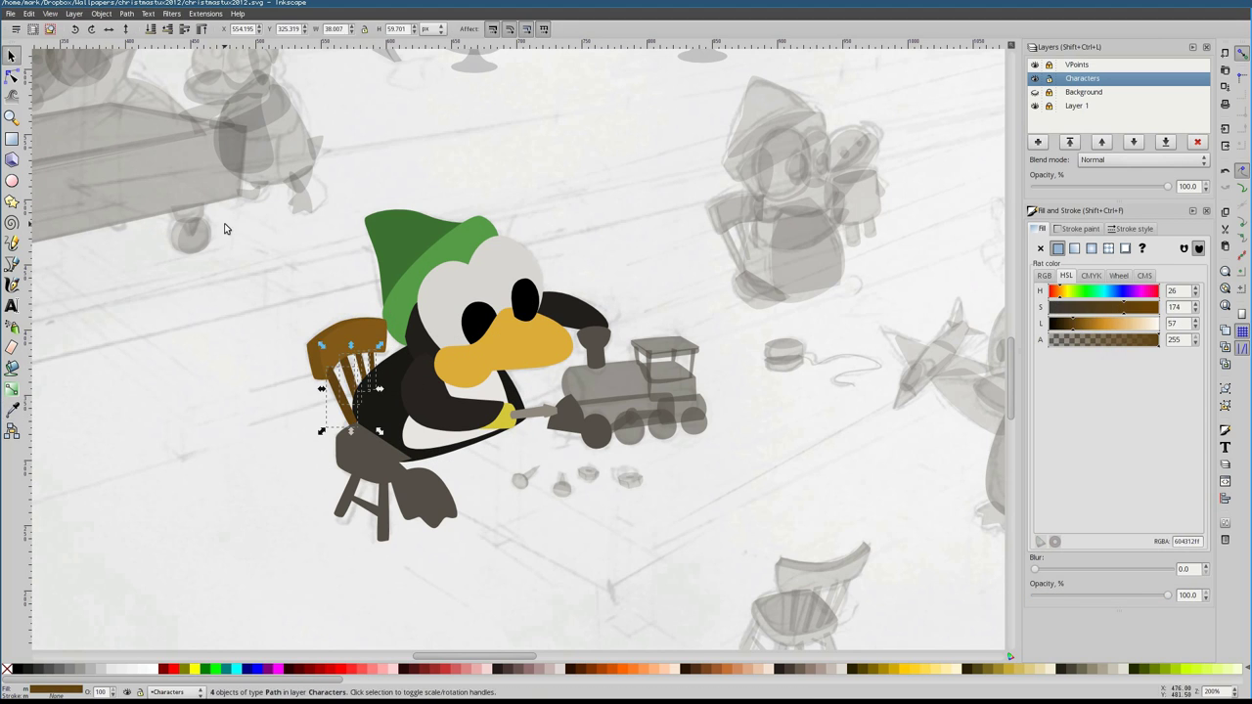
key(d)
click(352, 357)
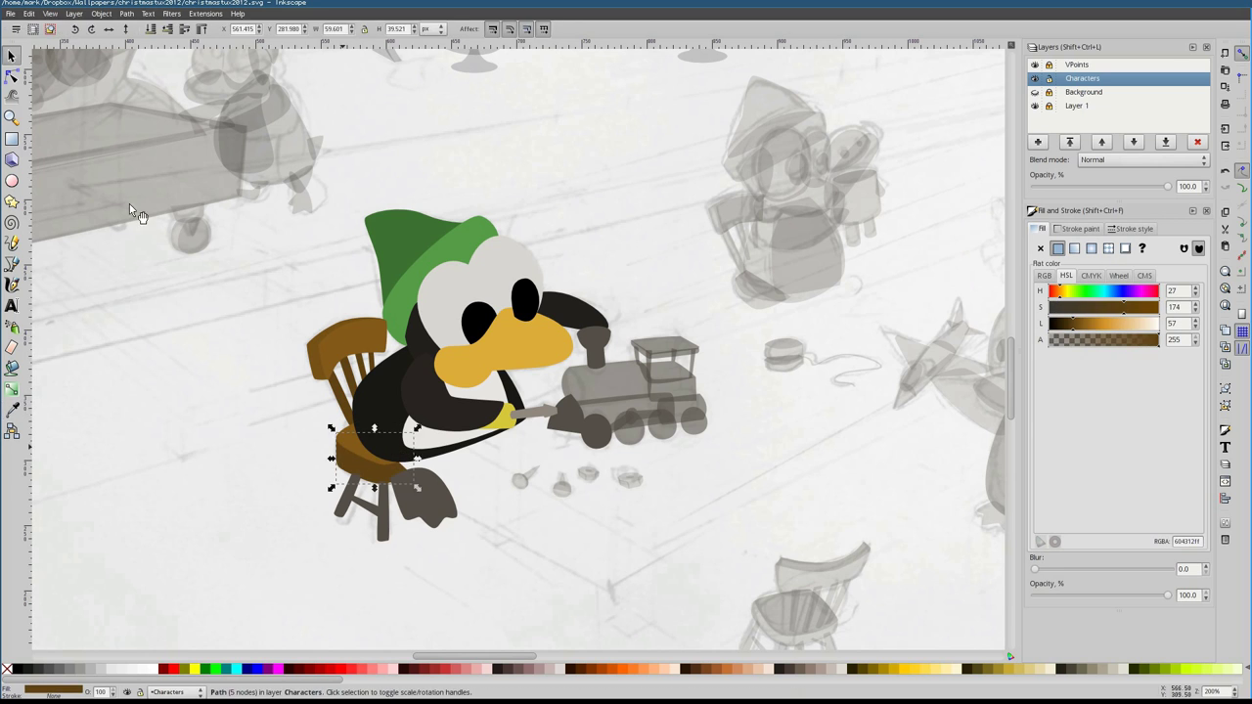
key(Tab)
click(504, 342)
key(Tab)
click(421, 499)
key(F1)
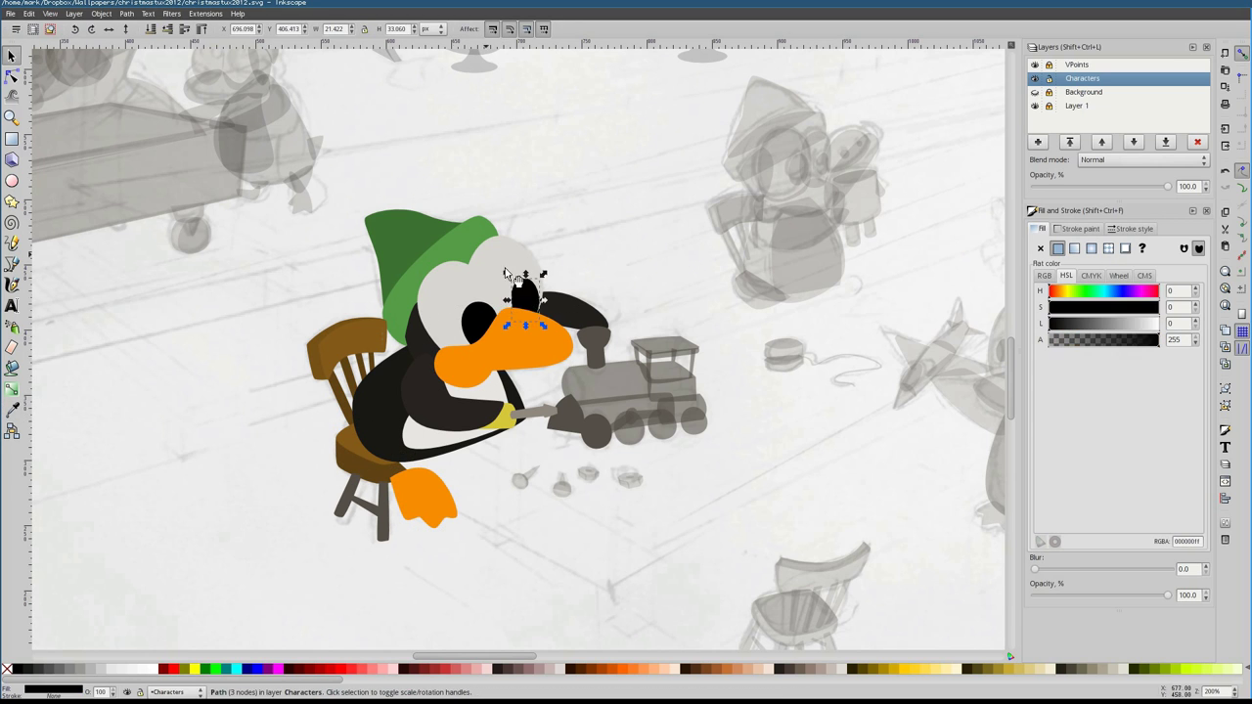
Recolour the grey chair legs with the chair's brown, then check the chair back's colour
key(Escape)
click(375, 519)
key(d)
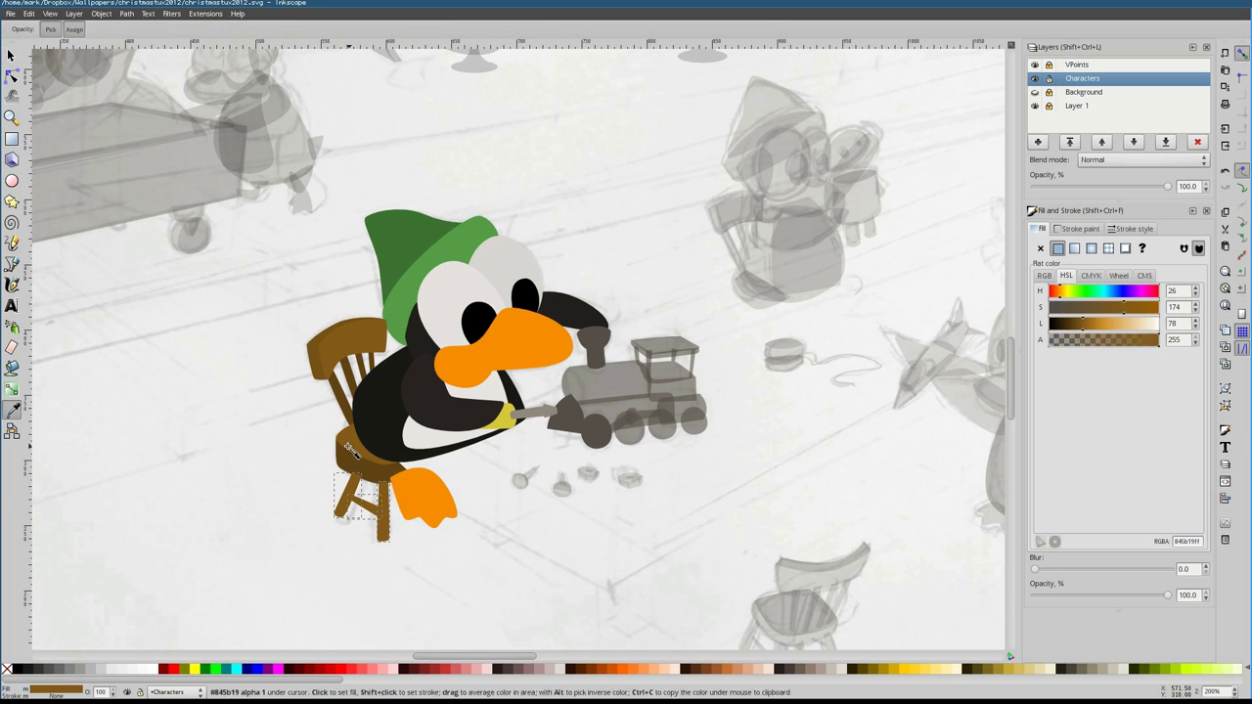
click(376, 474)
key(F1)
key(Escape)
click(379, 548)
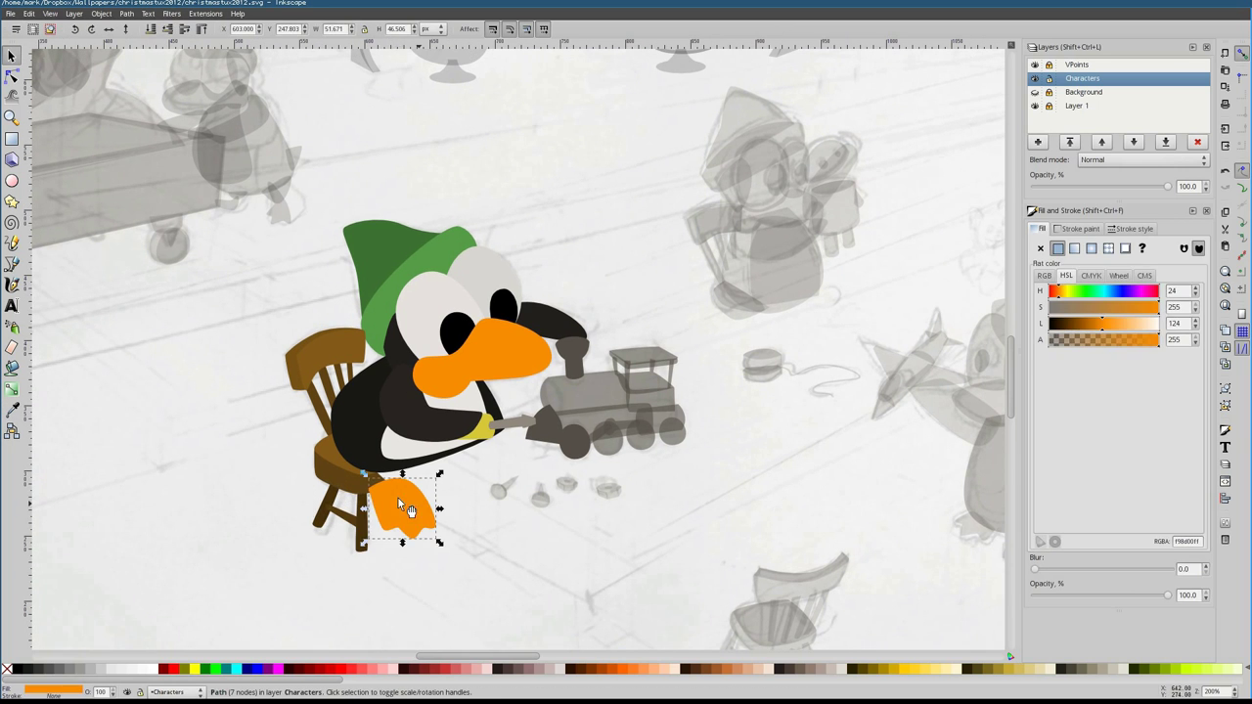
click(360, 350)
scroll(571, 452, up, 3)
scroll(570, 452, left, 5)
Make the train cab and roof dark red, with a lighter red front roof band
scroll(587, 519, right, 5)
scroll(558, 503, down, 4)
click(560, 338)
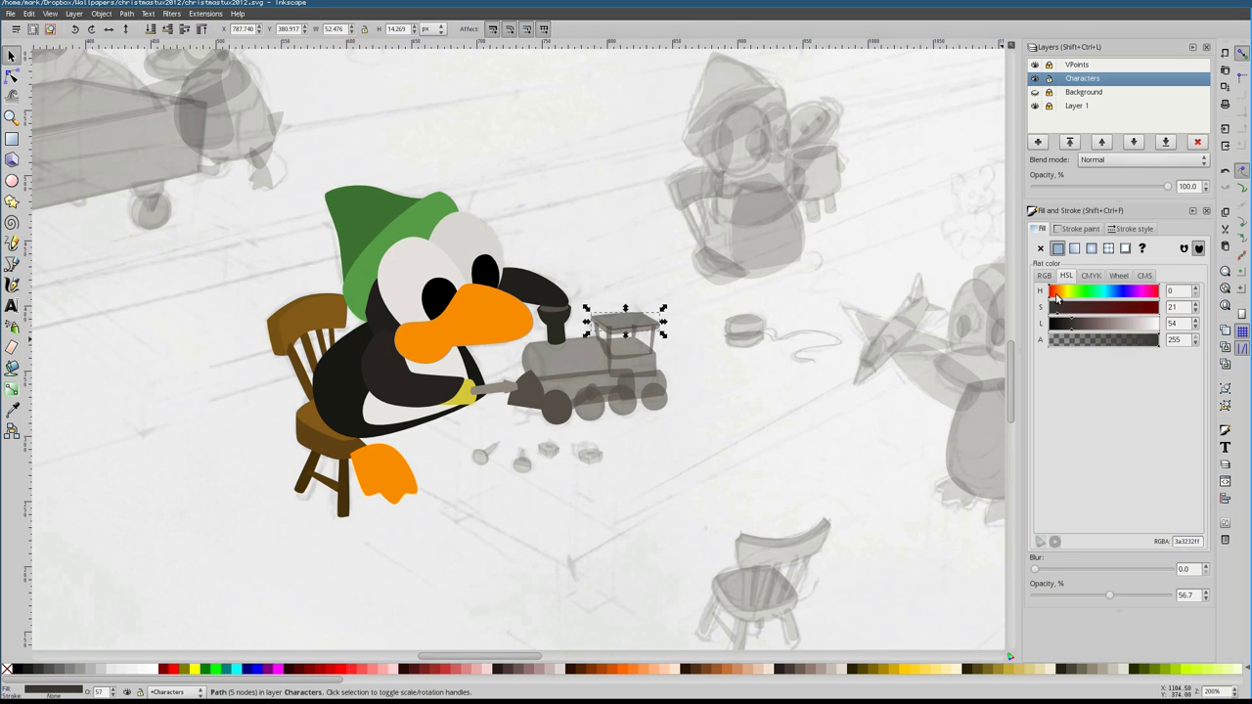
drag(645, 357, 647, 354)
scroll(646, 357, up, 4)
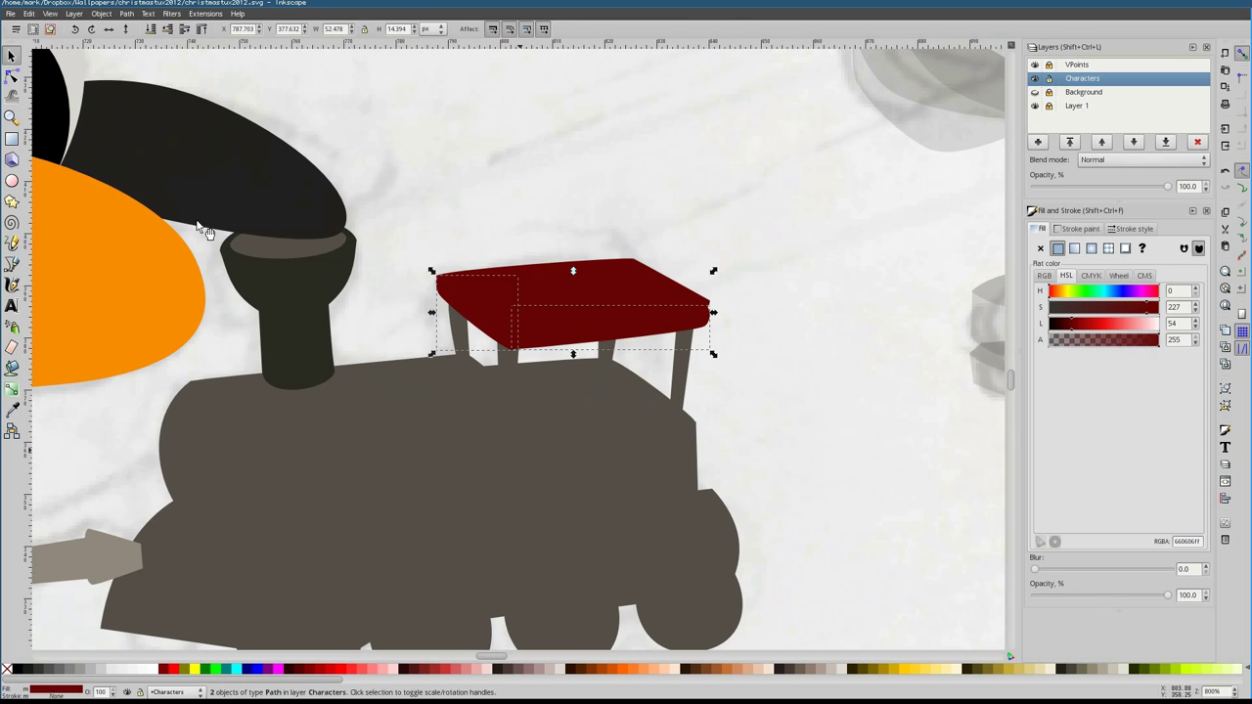
key(ctrl+shift+v)
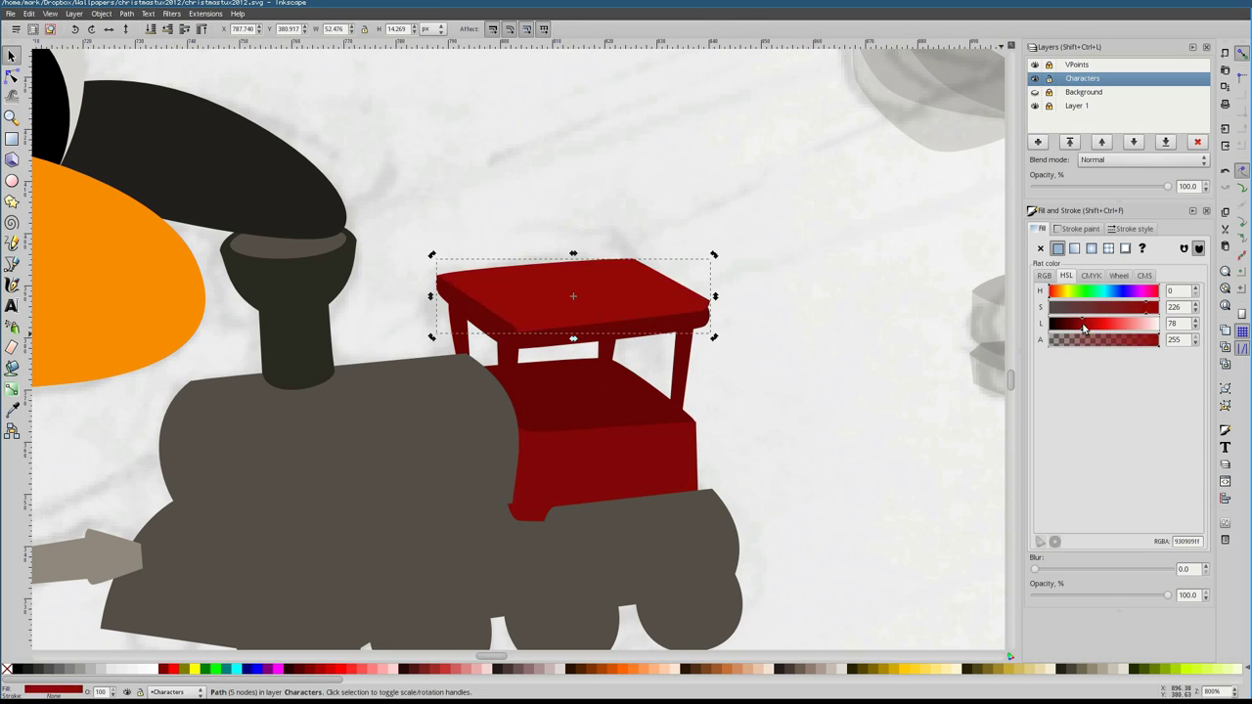
ctrl+click(597, 323)
click(1089, 326)
Give the boiler, chassis and wheels the smokestack's dark colour, and raise the rods on top
key(d)
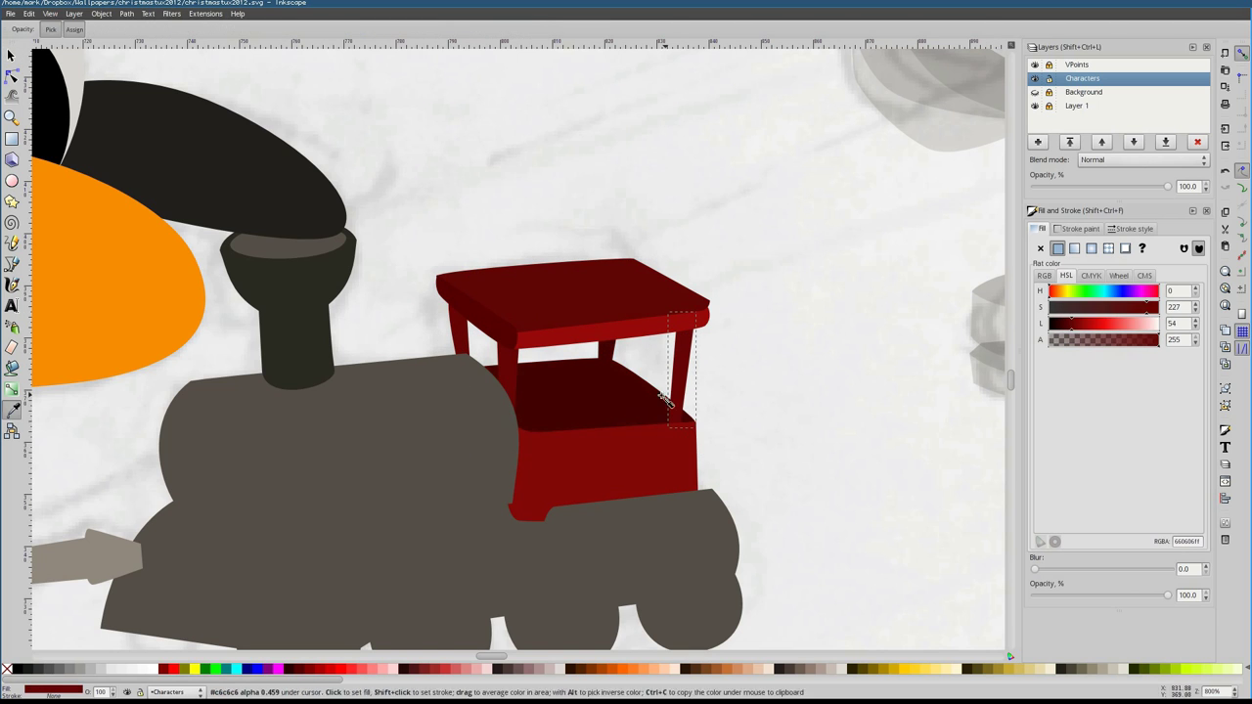
scroll(453, 292, left, 5)
click(453, 292)
key(s)
scroll(583, 346, down, 4)
scroll(583, 347, left, 1)
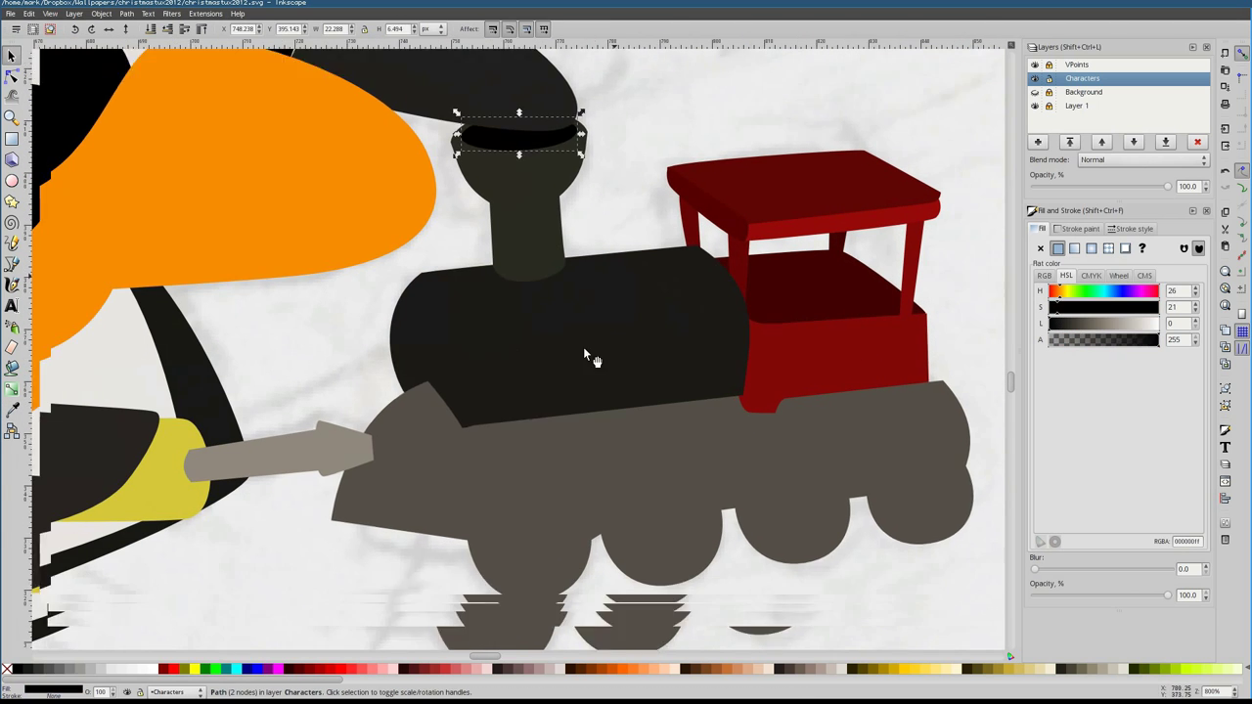
click(593, 357)
key(Page_Down)
alt+click(650, 375)
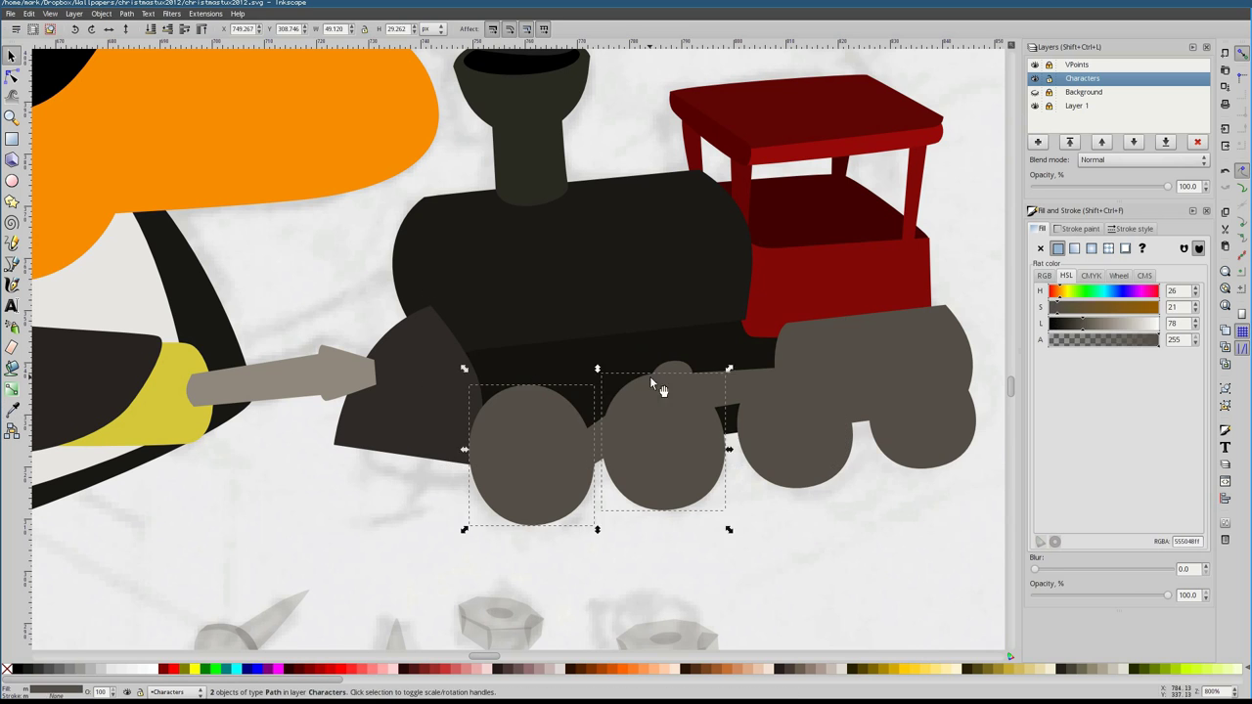
key(Page_Down)
Colour the rear chassis piece red like the cab, then select the small hex nut
shift+click(840, 316)
key(d)
click(840, 293)
key(s)
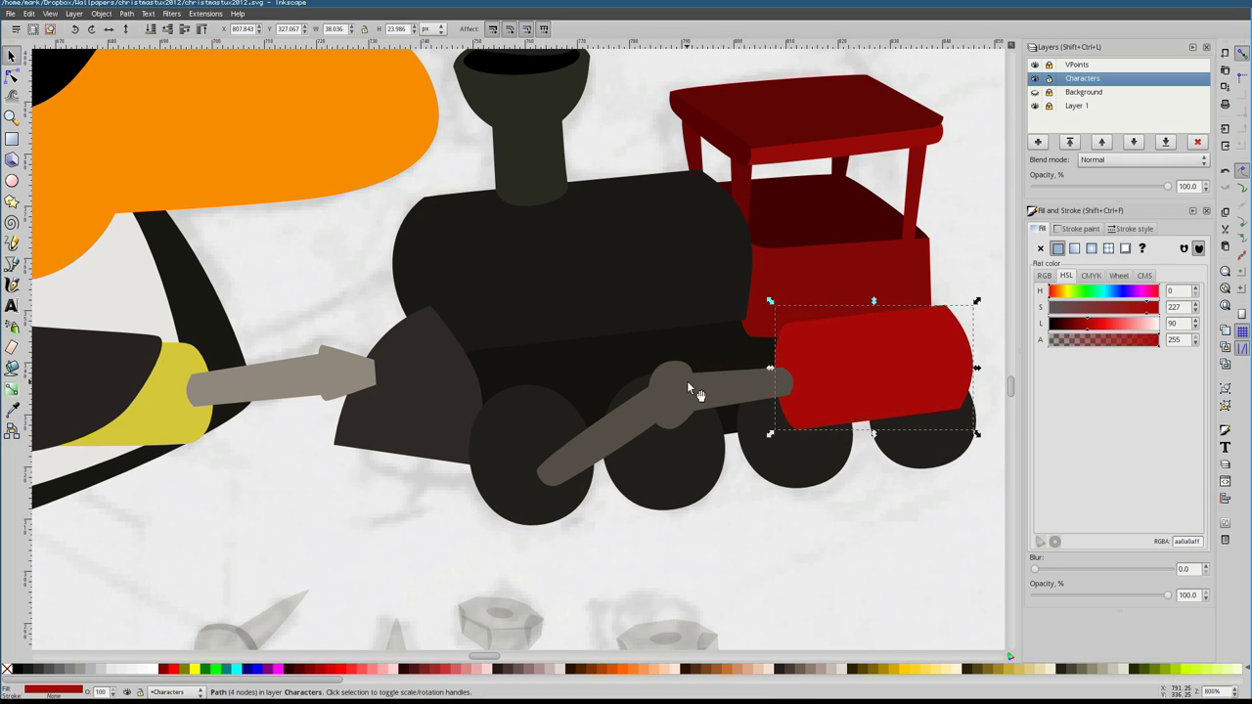
key(minus)
key(Escape)
click(471, 427)
scroll(462, 450, up, 2)
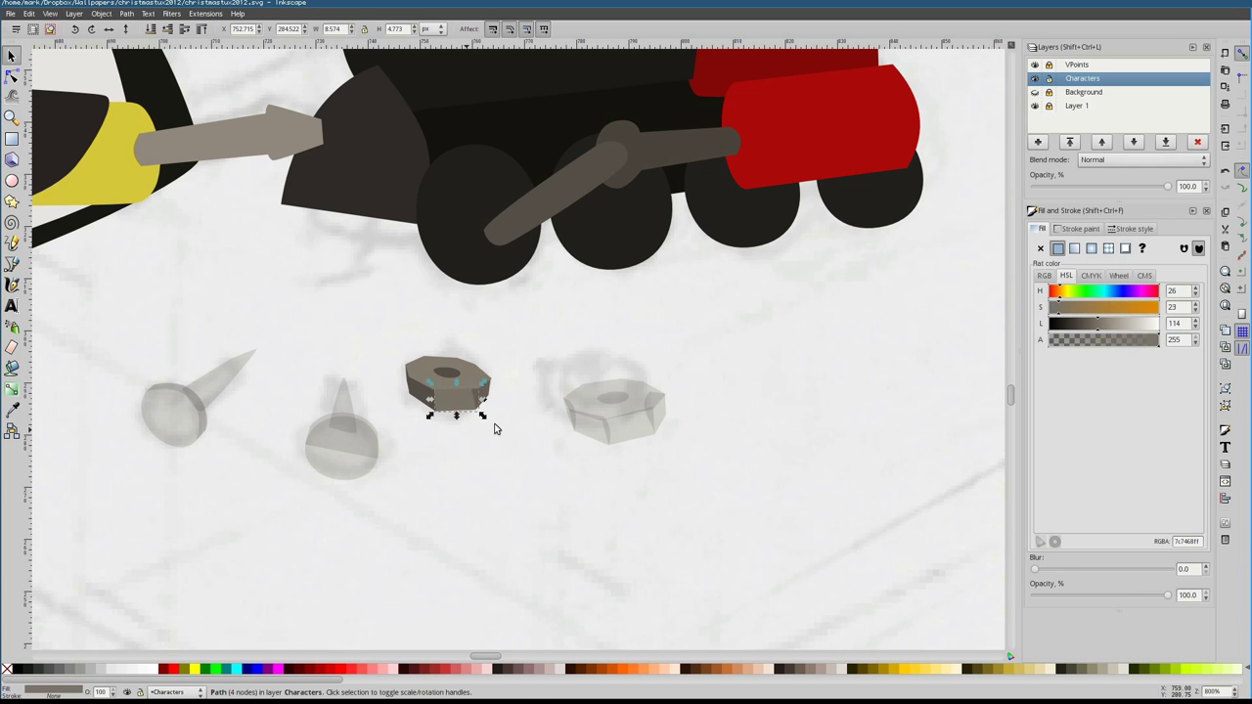
Make all the teddy bear pieces fully opaque brown
scroll(415, 393, down, 6)
scroll(566, 350, up, 6)
click(698, 350)
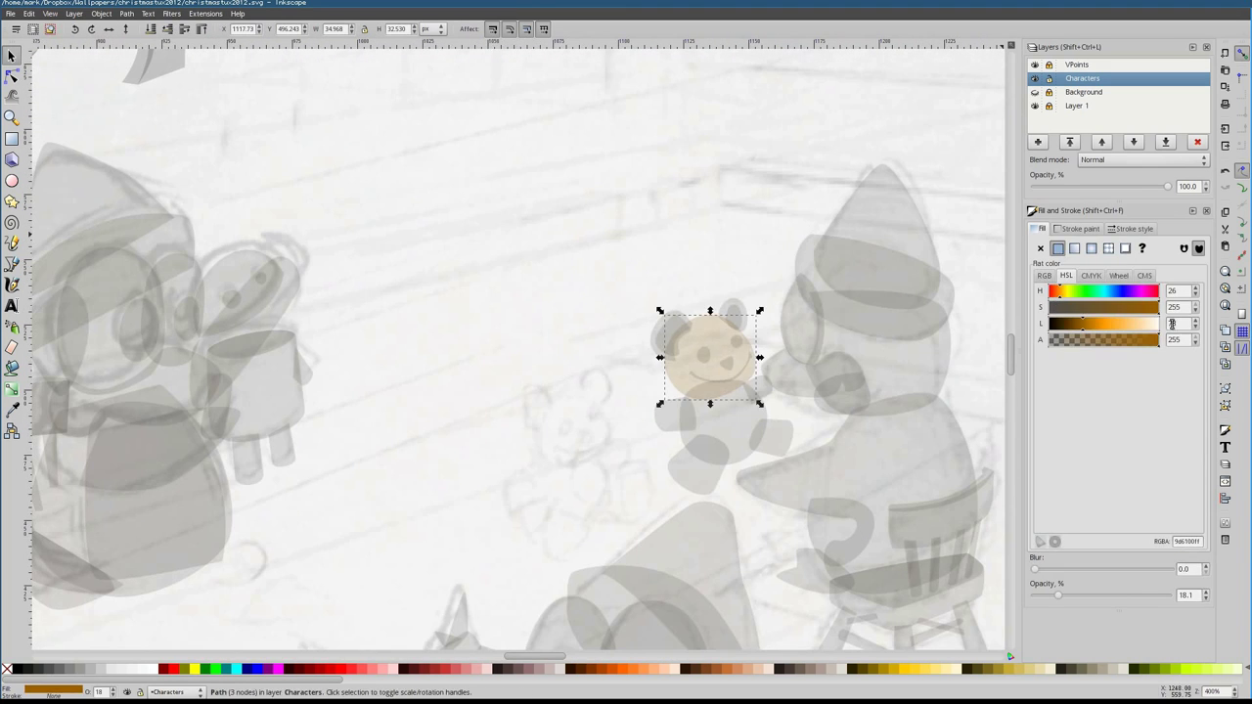
drag(667, 328, 605, 281)
scroll(685, 392, right, 2)
click(623, 337)
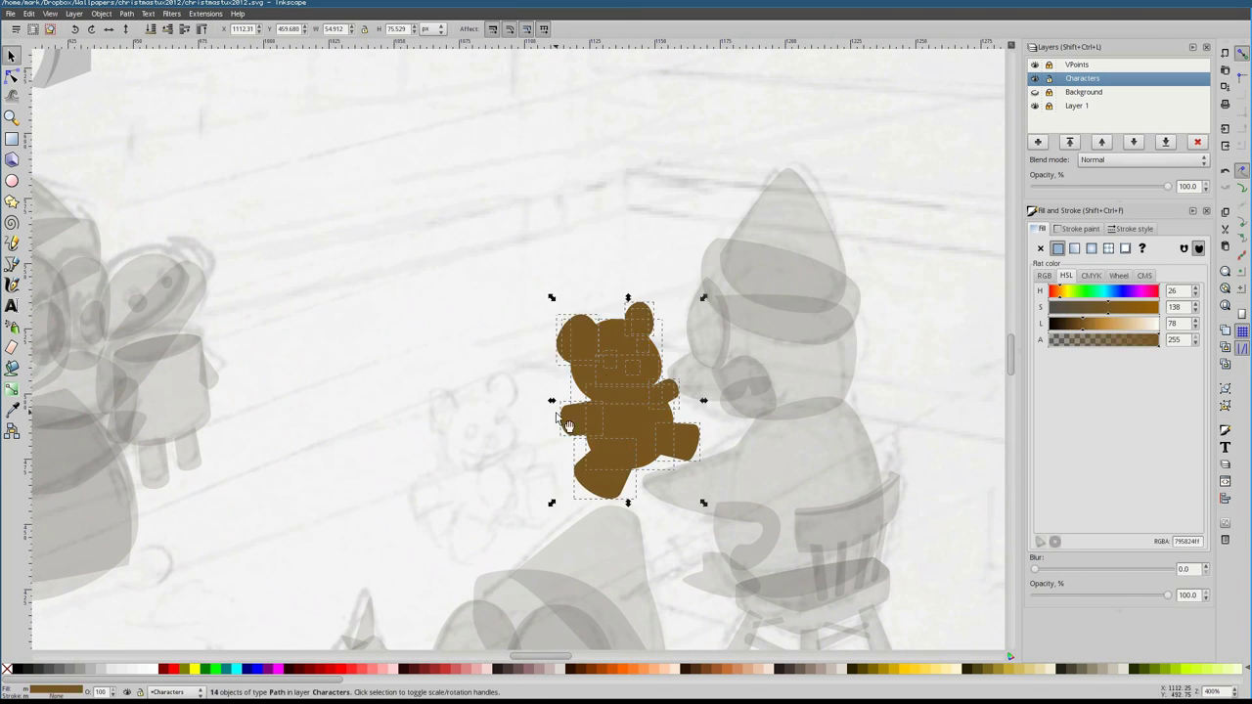
key(ctrl+shift+v)
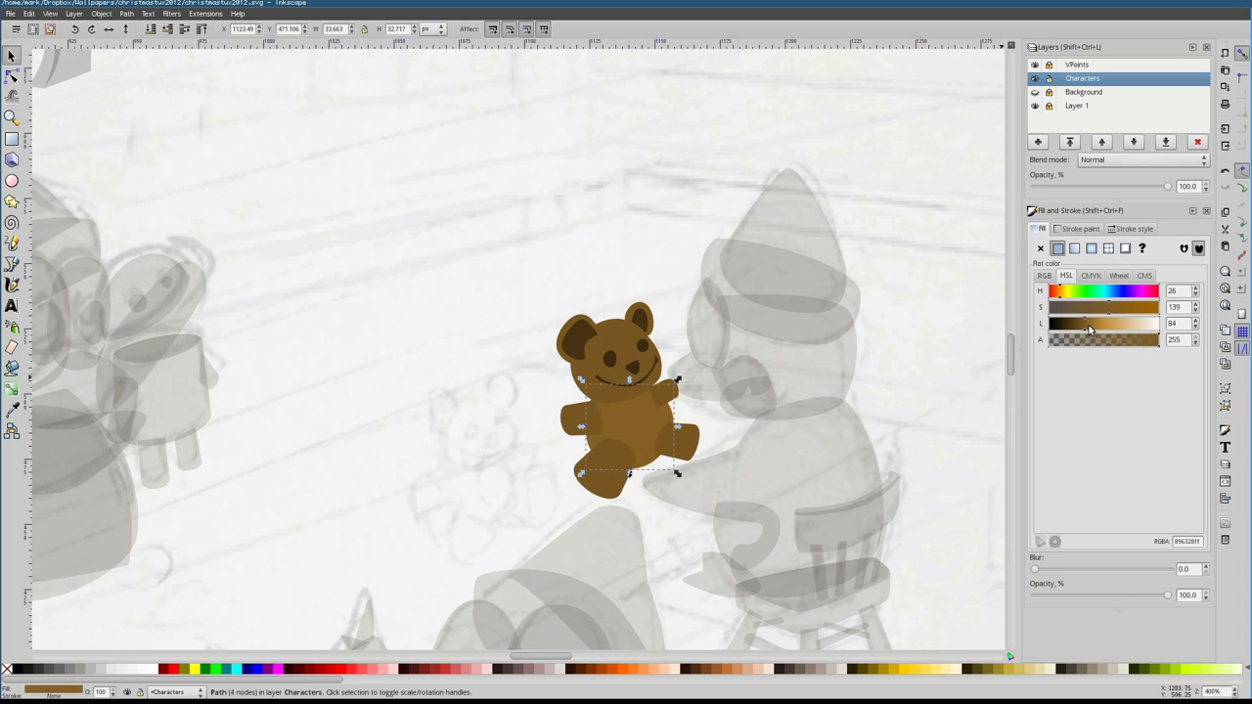
Make the faded android body fully opaque and give its head the body's green
scroll(665, 447, down, 6)
scroll(422, 240, up, 6)
click(545, 281)
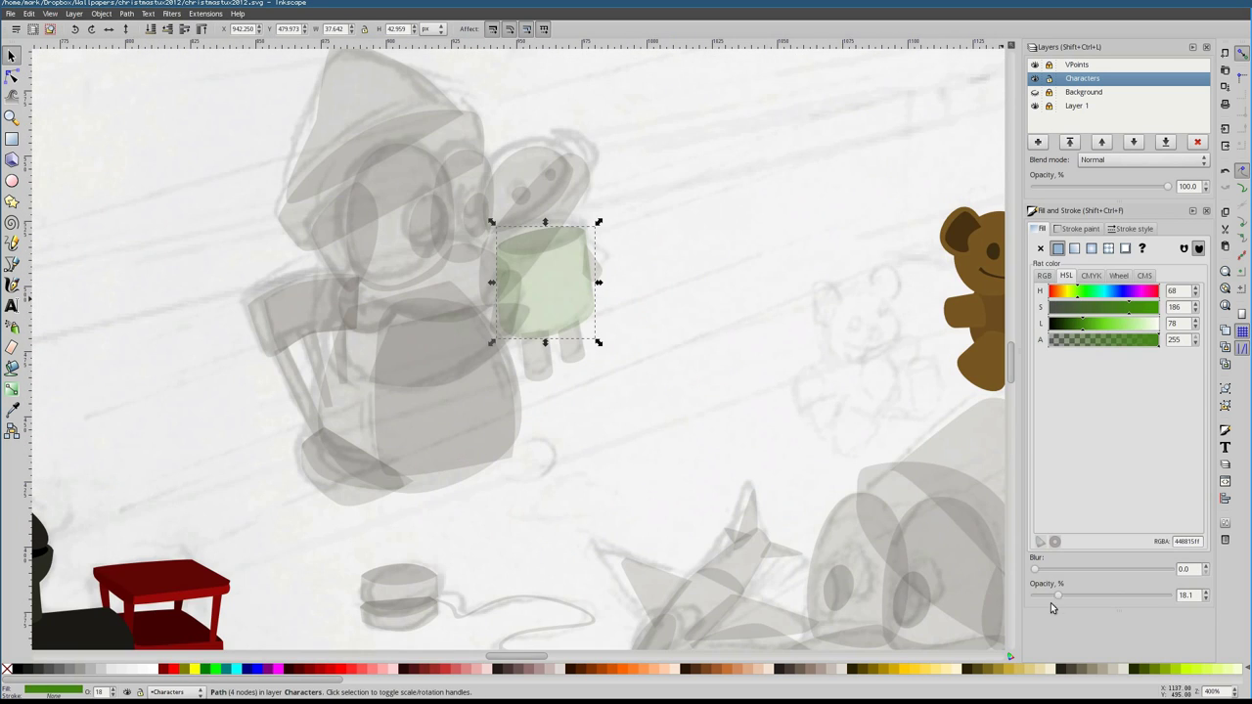
key(ctrl+shift+v)
scroll(545, 282, down, 2)
key(ctrl+shift+v)
key(F7)
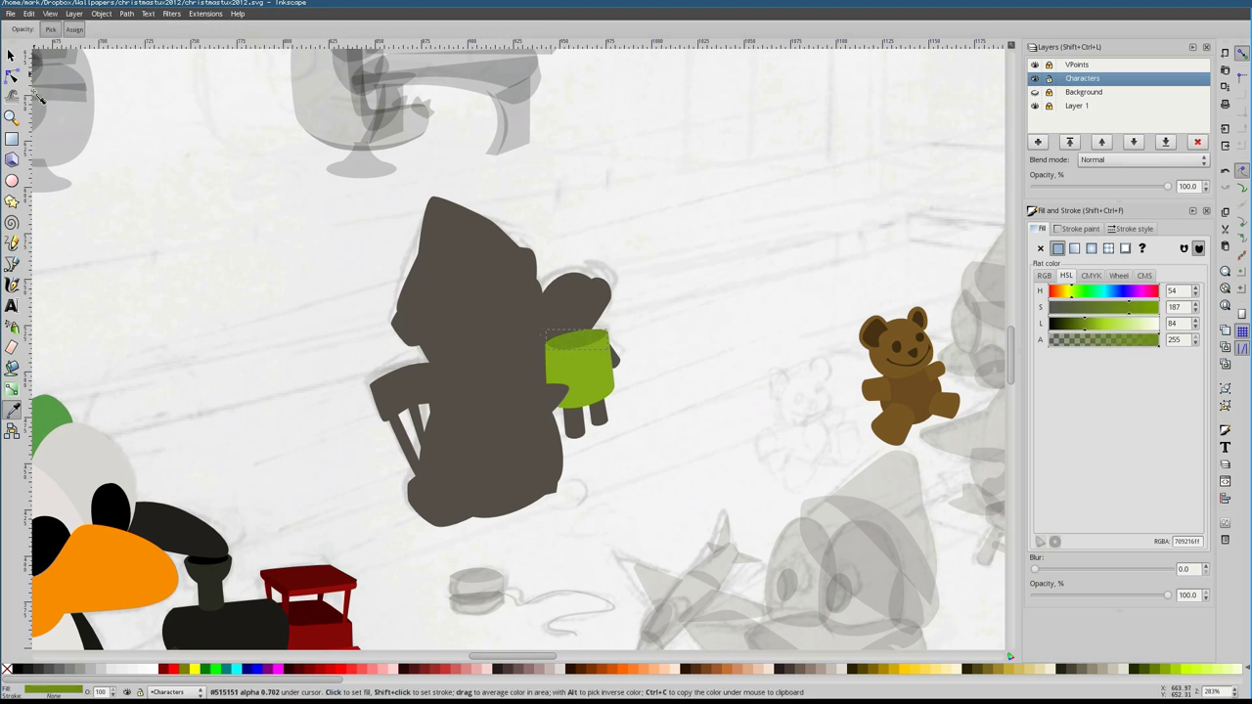
key(F1)
click(592, 301)
key(ctrl+shift+v)
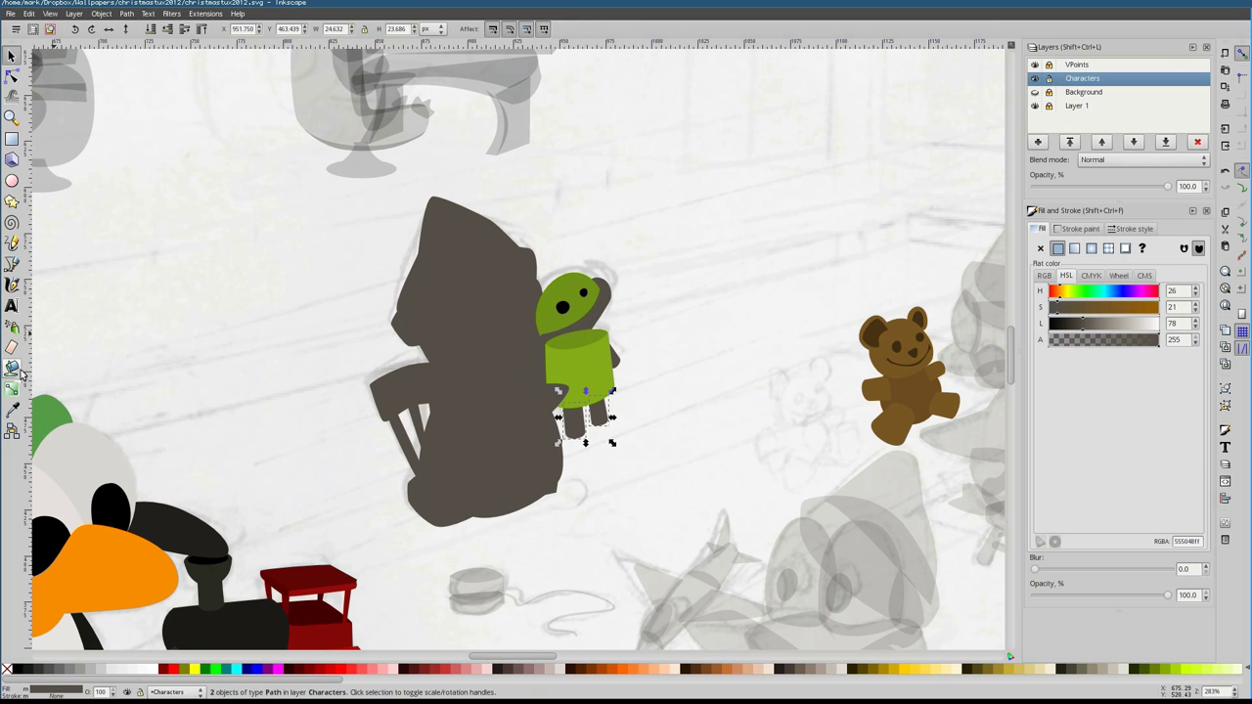
Colour the android's legs green and its arm the body's dark grey
key(ctrl+shift+v)
key(F7)
key(F1)
click(629, 363)
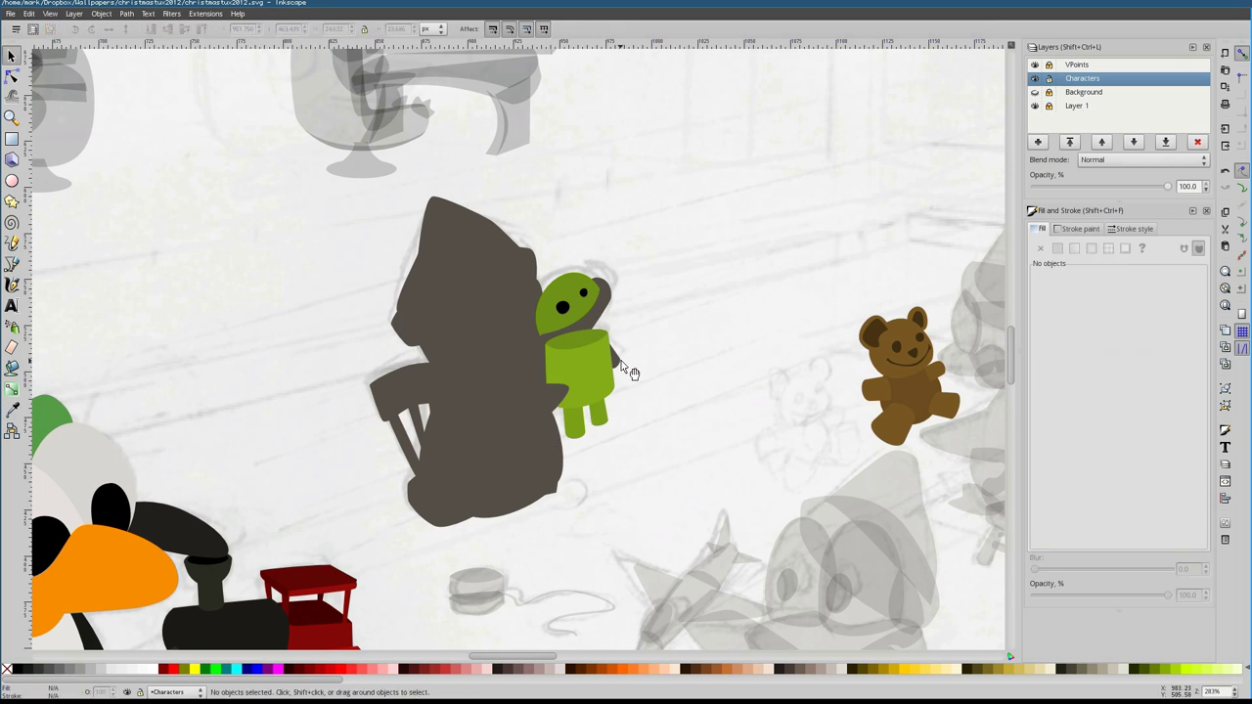
key(F7)
click(509, 349)
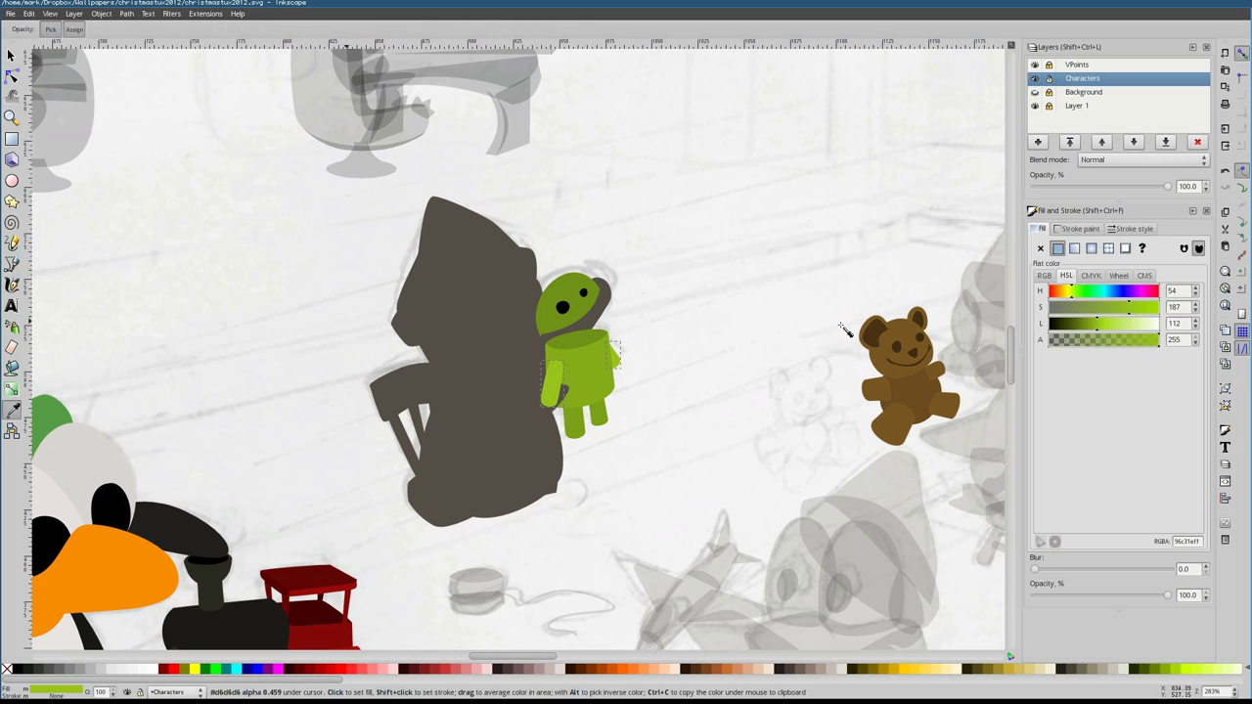
Give the right chair seat and legs the left chair's brown with the Dropper
scroll(209, 477, left, 5)
scroll(209, 478, down, 2)
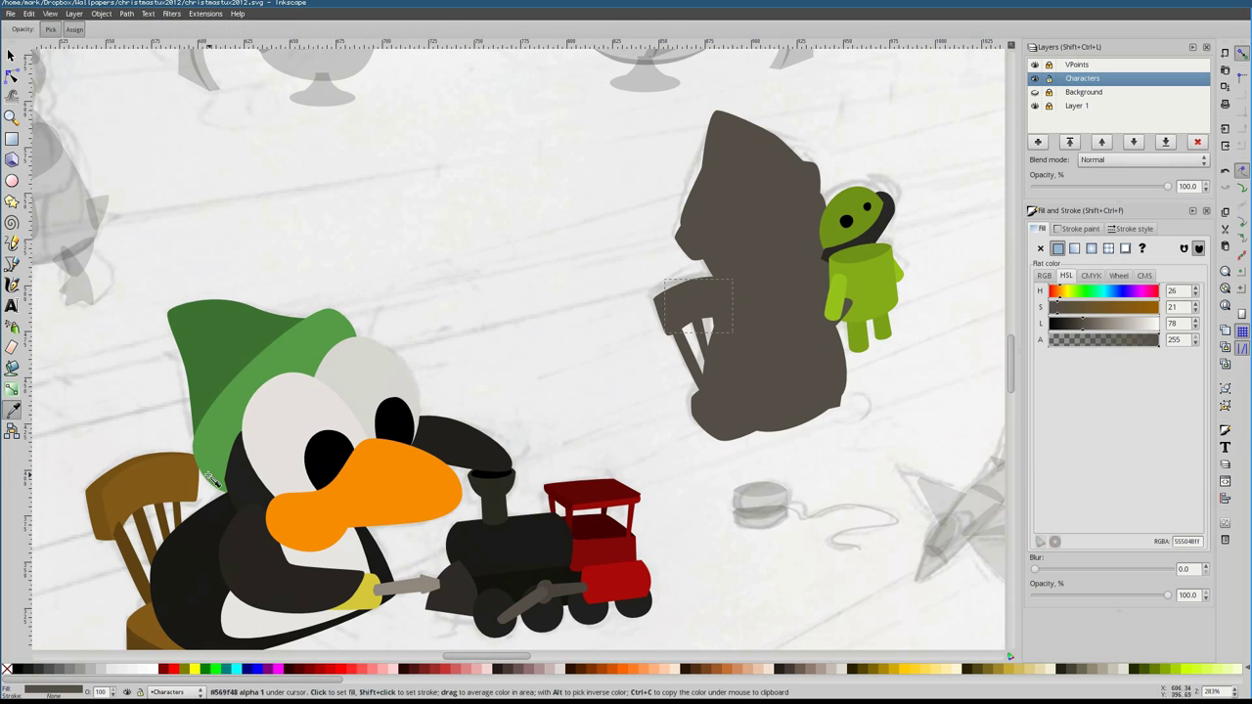
click(209, 477)
key(F1)
key(Tab)
key(F7)
click(137, 555)
key(F1)
click(137, 554)
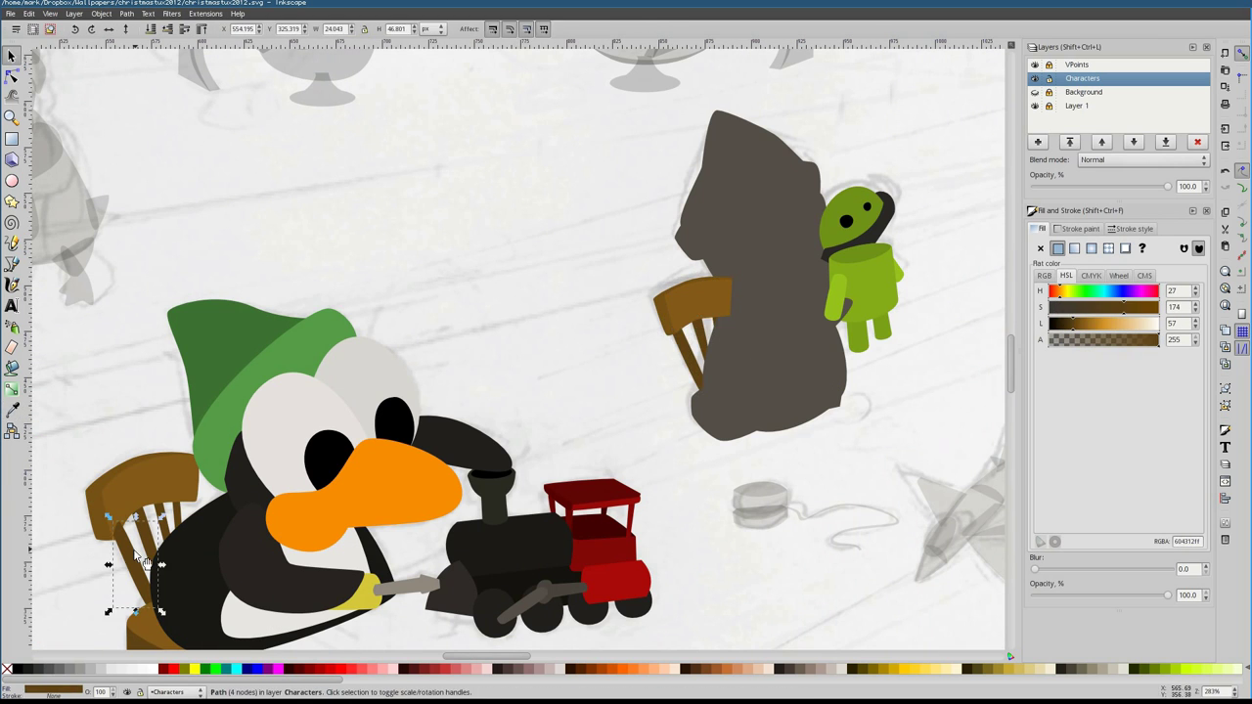
Move the right-hand chair's pieces behind the middle penguin
scroll(671, 389, down, 2)
scroll(671, 388, up, 1)
scroll(607, 421, right, 2)
drag(533, 357, 632, 470)
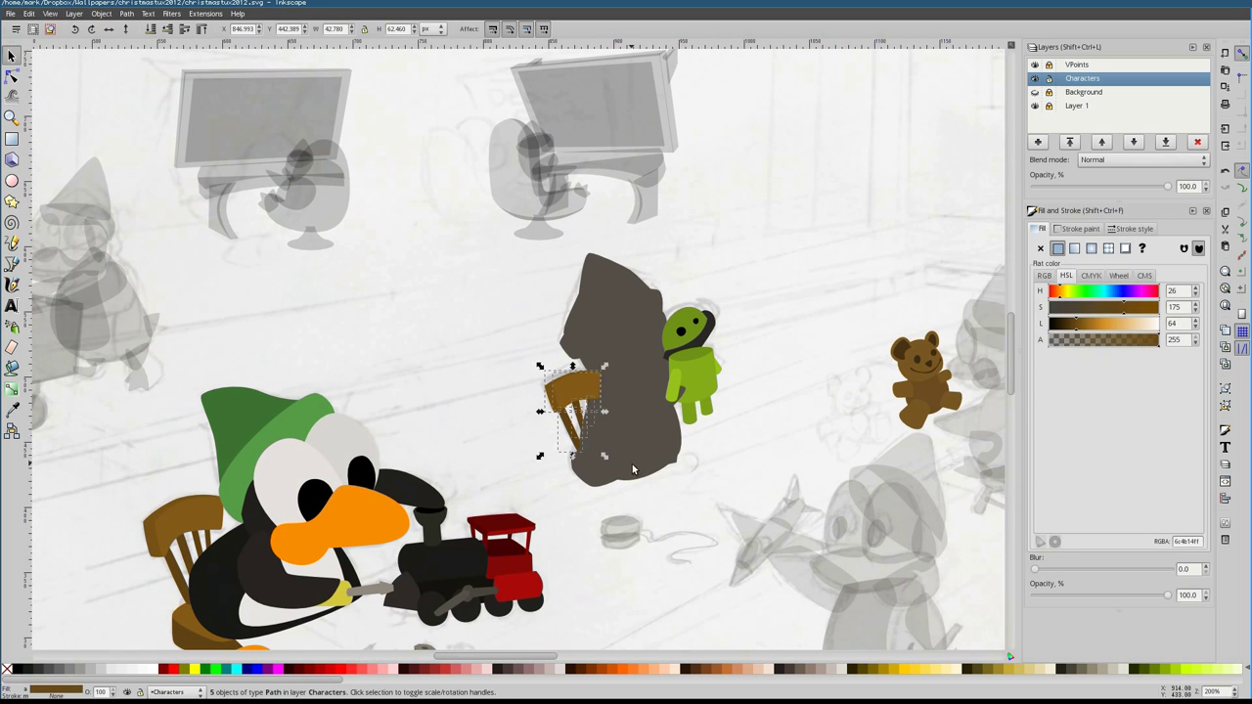
click(631, 379)
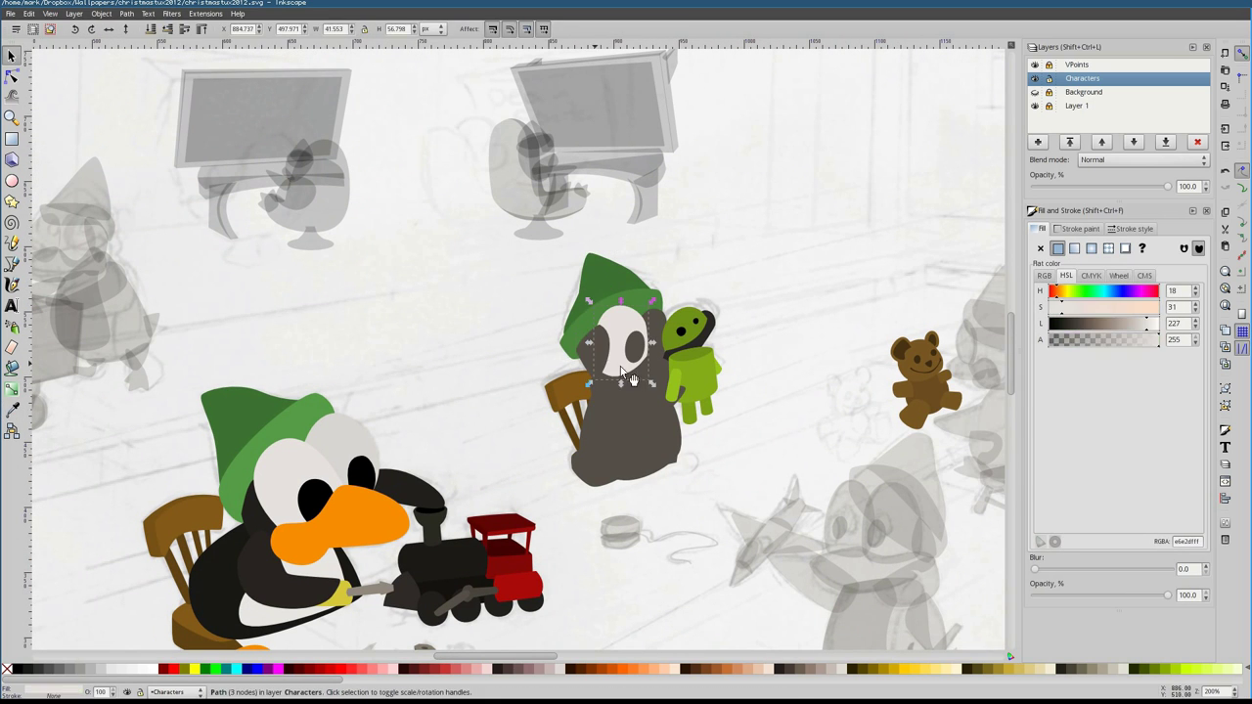
key(Tab)
key(F7)
key(F1)
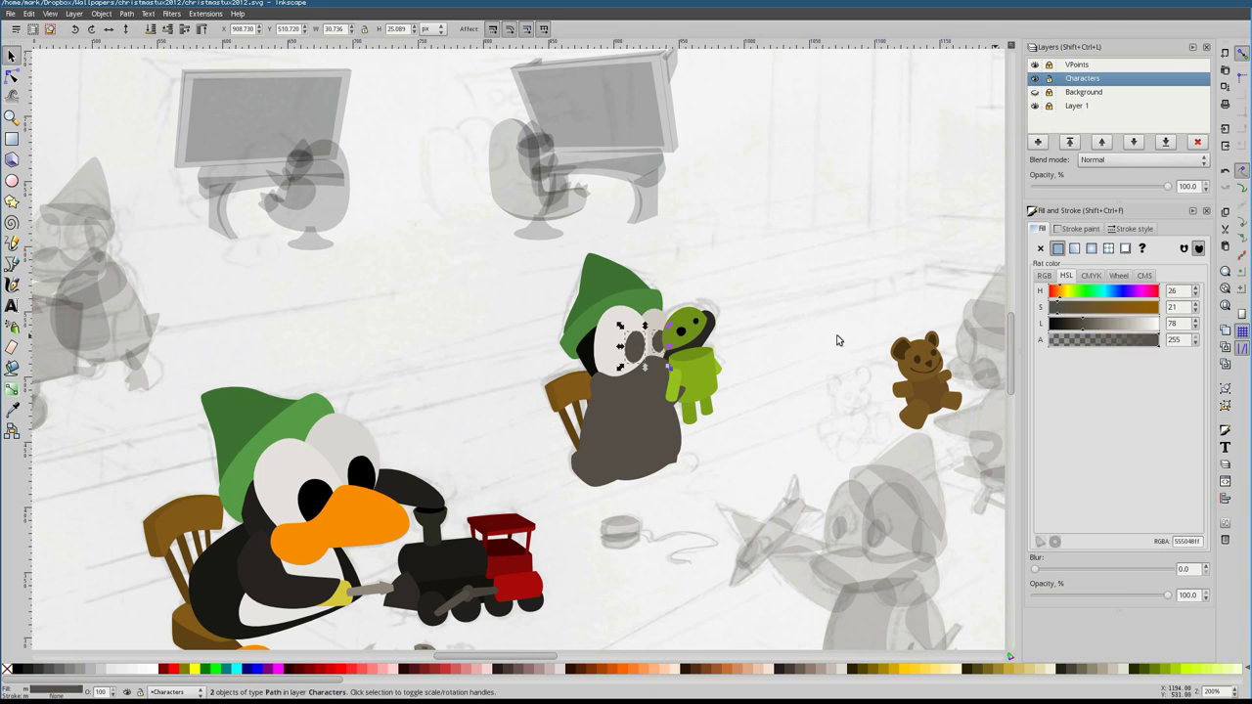
Adjust the nodes of the middle penguin's light belly shape
click(634, 444)
scroll(634, 444, up, 2)
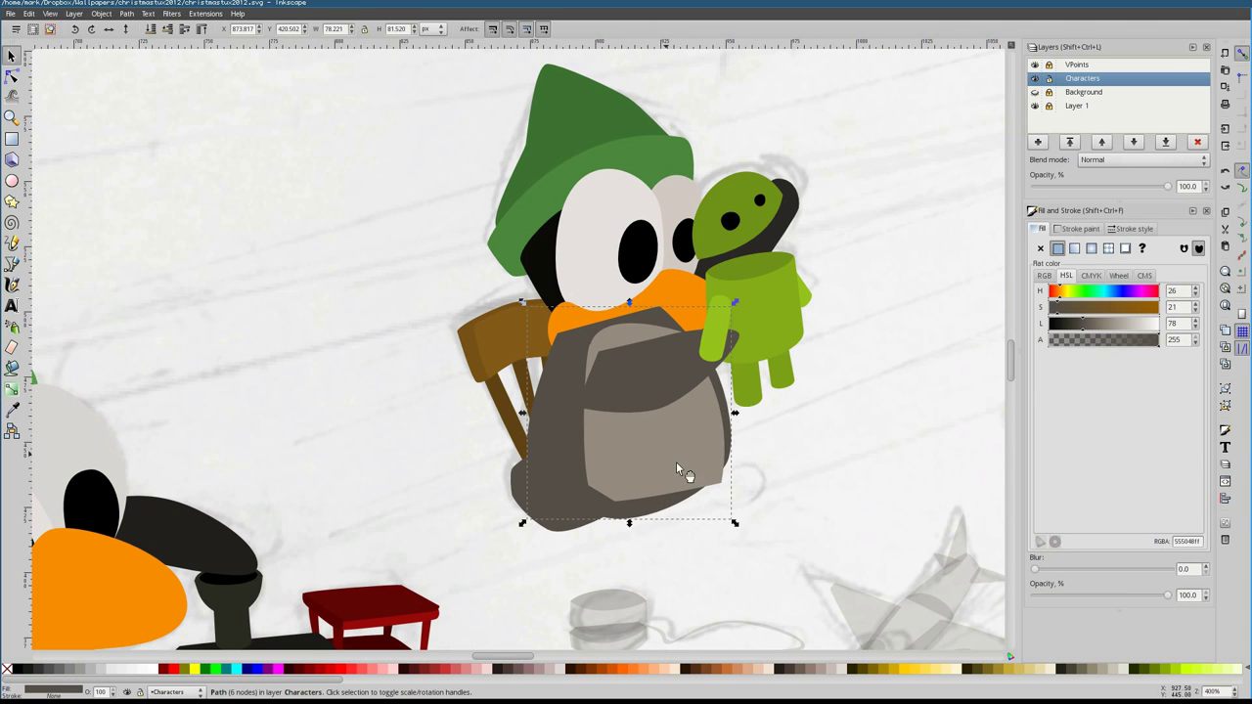
scroll(544, 522, up, 3)
scroll(545, 521, right, 2)
click(545, 521)
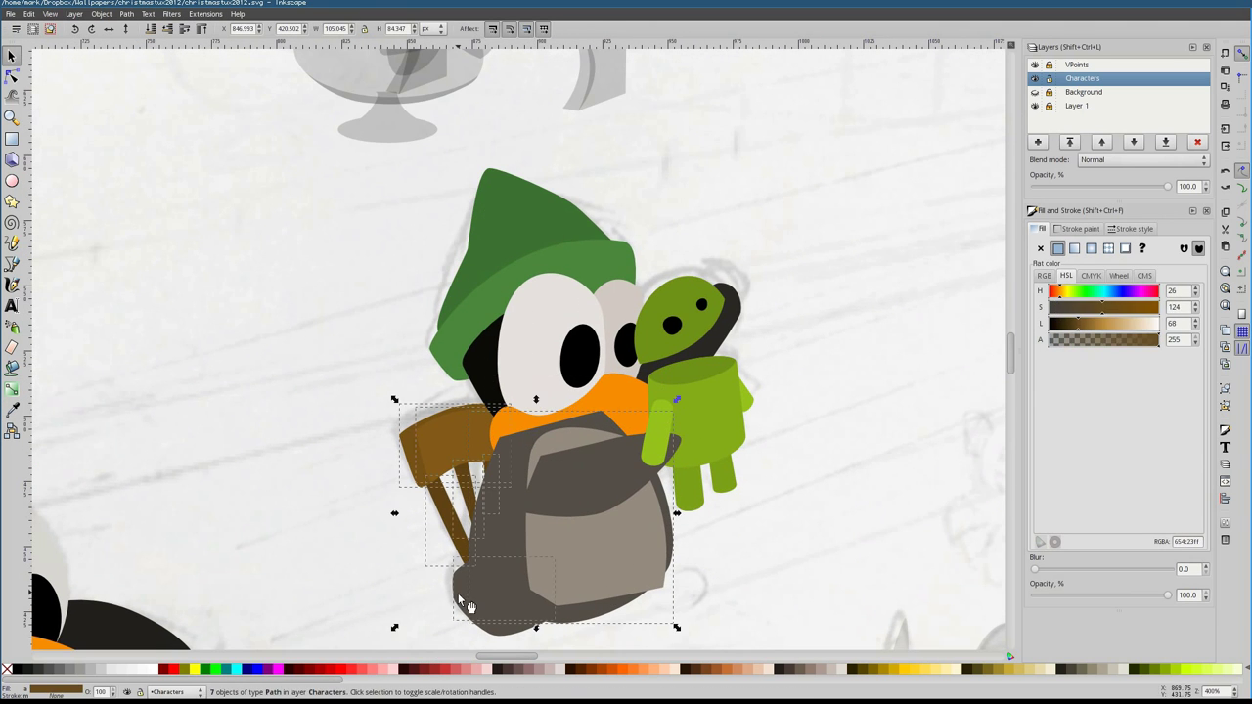
key(F2)
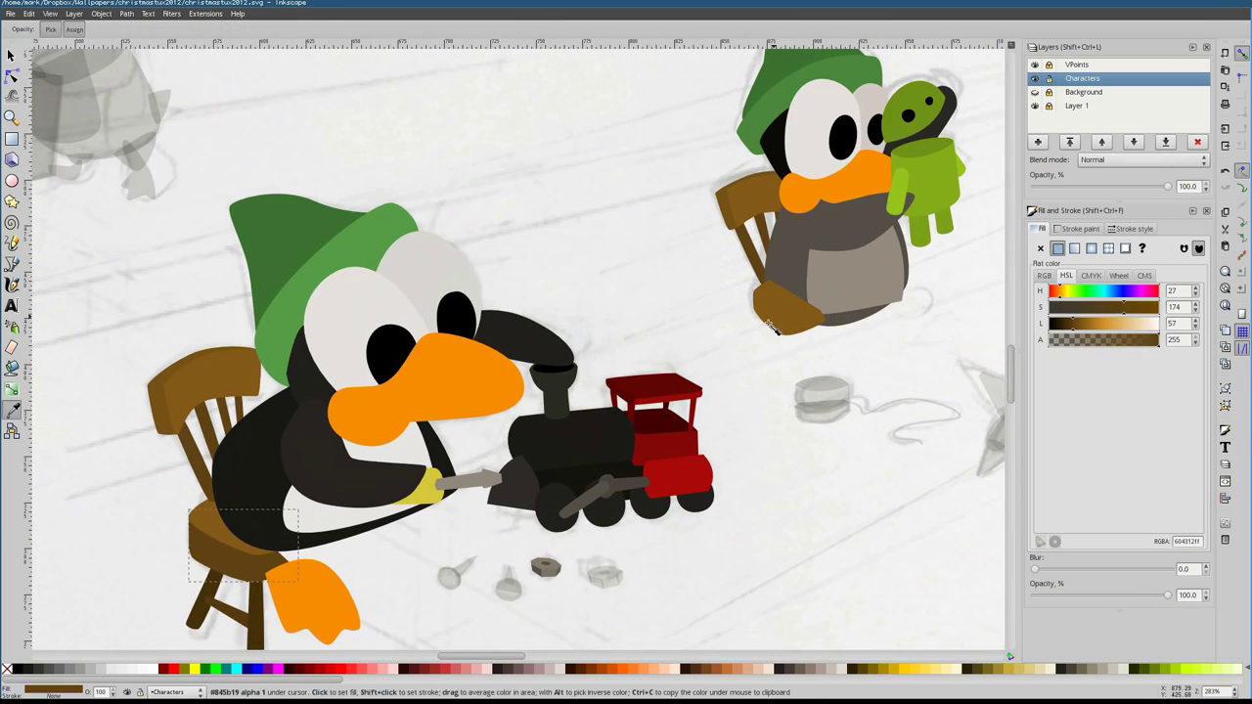
click(793, 196)
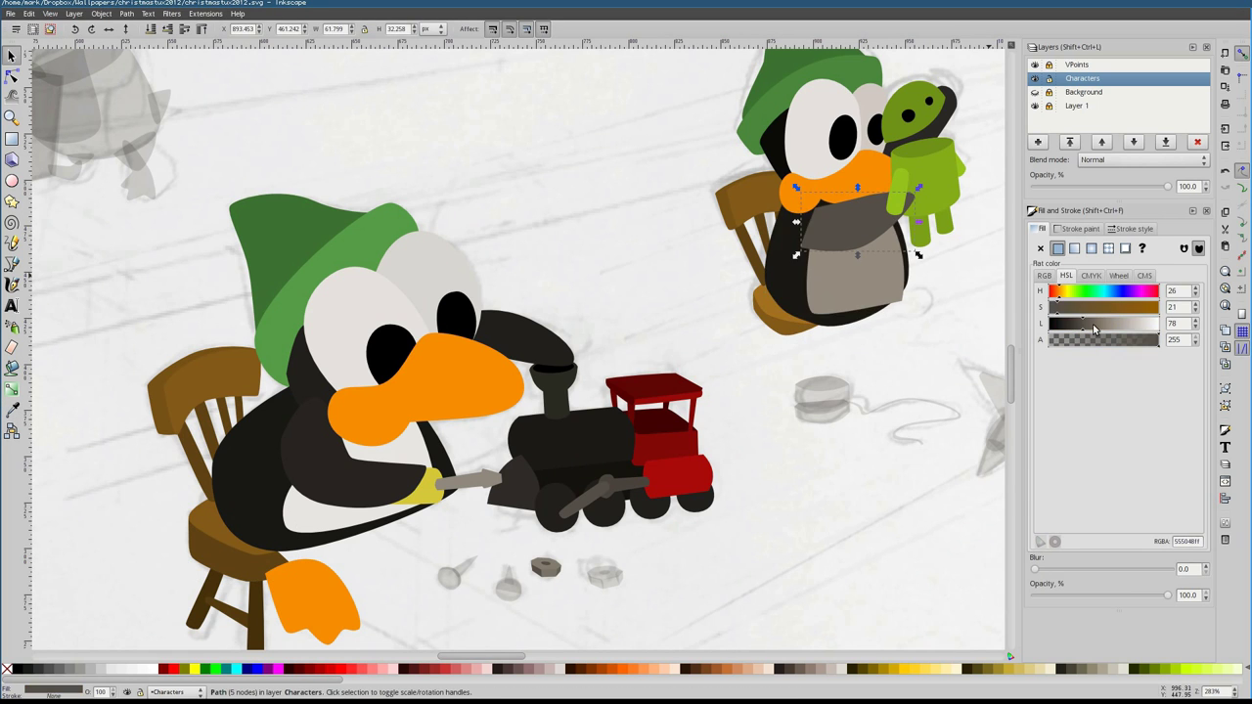
Make the sketch chair's parts solid brown with the Dropper
scroll(700, 331, up, 3)
scroll(700, 330, right, 3)
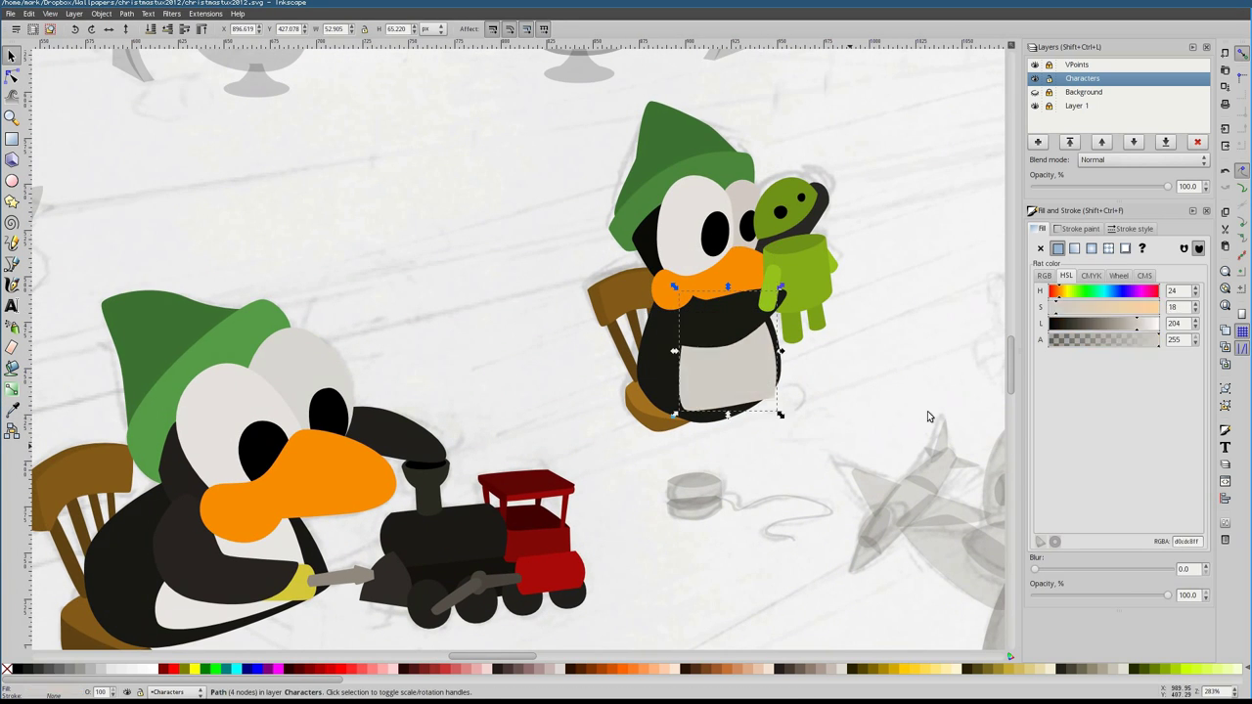
scroll(516, 311, up, 1)
key(5)
scroll(548, 391, up, 5)
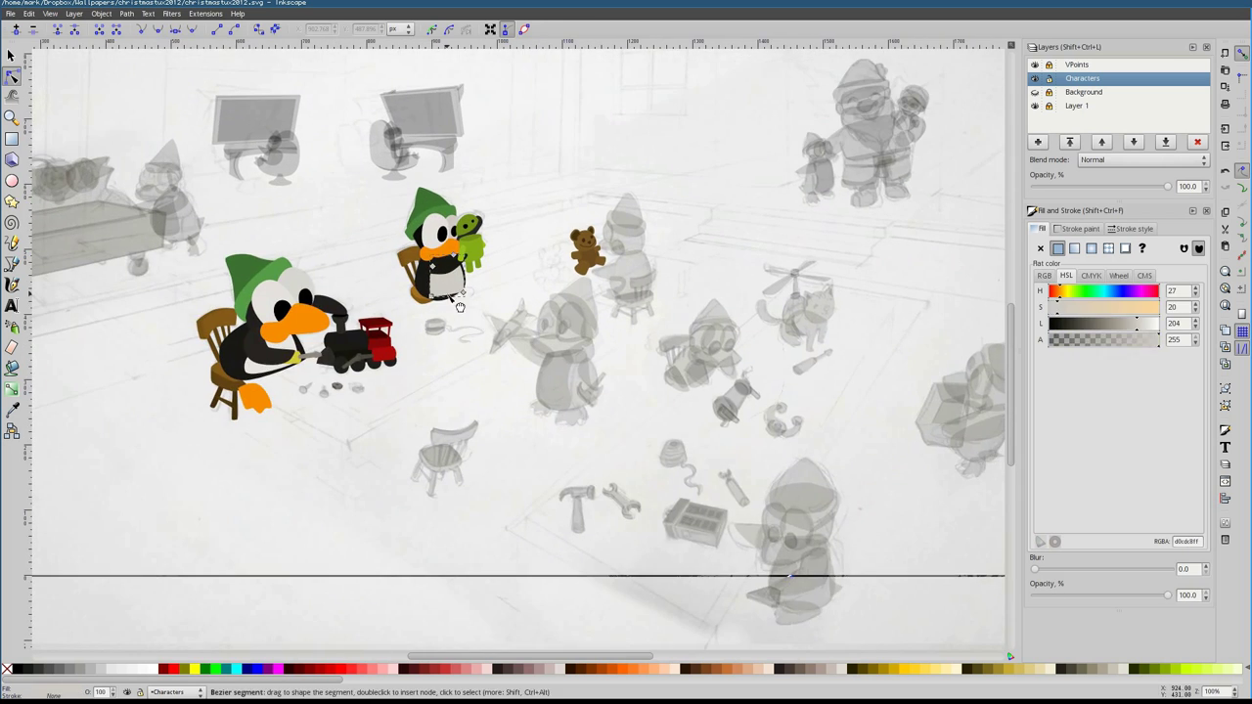
key(s)
drag(460, 460, 684, 262)
scroll(684, 262, up, 3)
key(ctrl+shift+v)
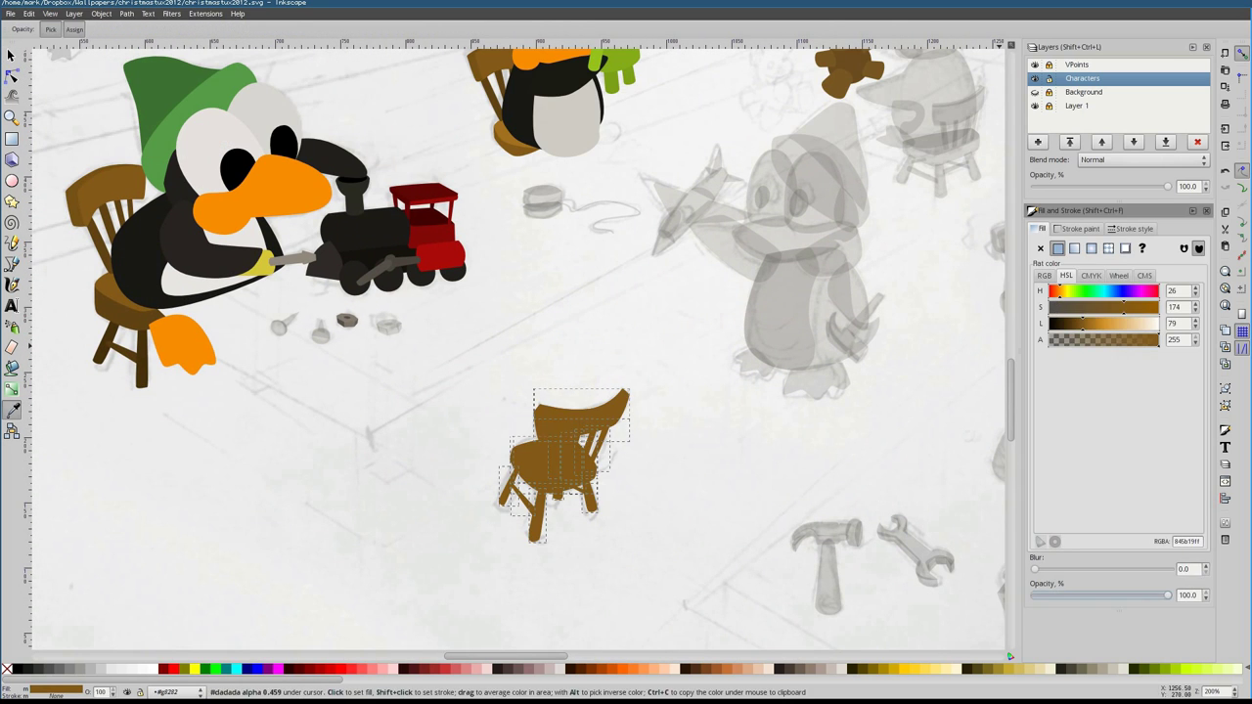
ctrl+click(626, 407)
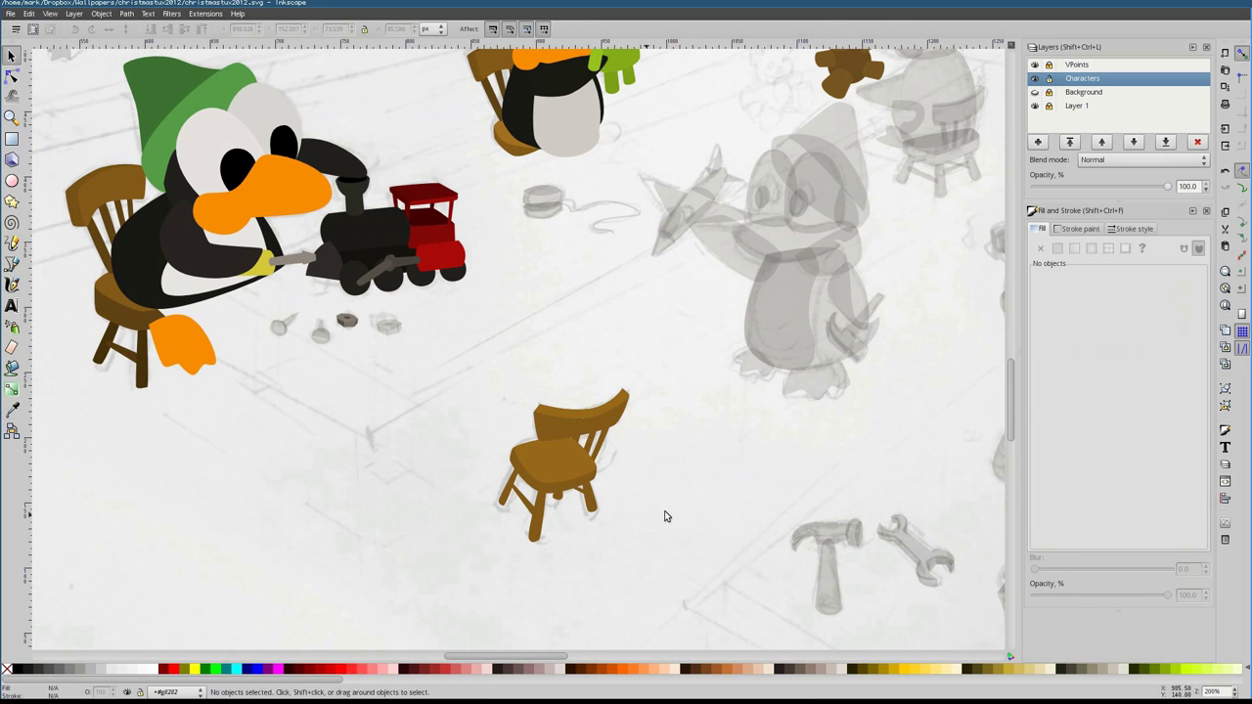
Shade the chair's seat, legs and back spindles brown
drag(662, 514, 552, 525)
scroll(558, 504, up, 1)
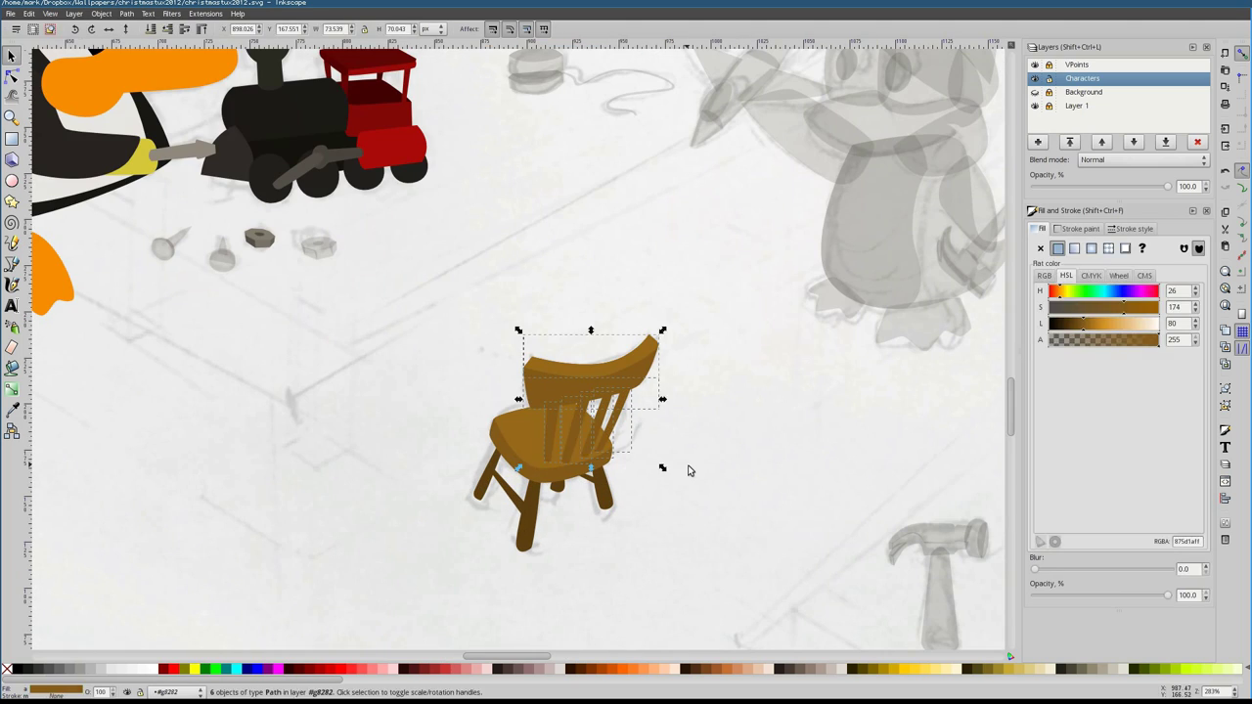
drag(690, 470, 536, 386)
key(5)
scroll(654, 400, up, 3)
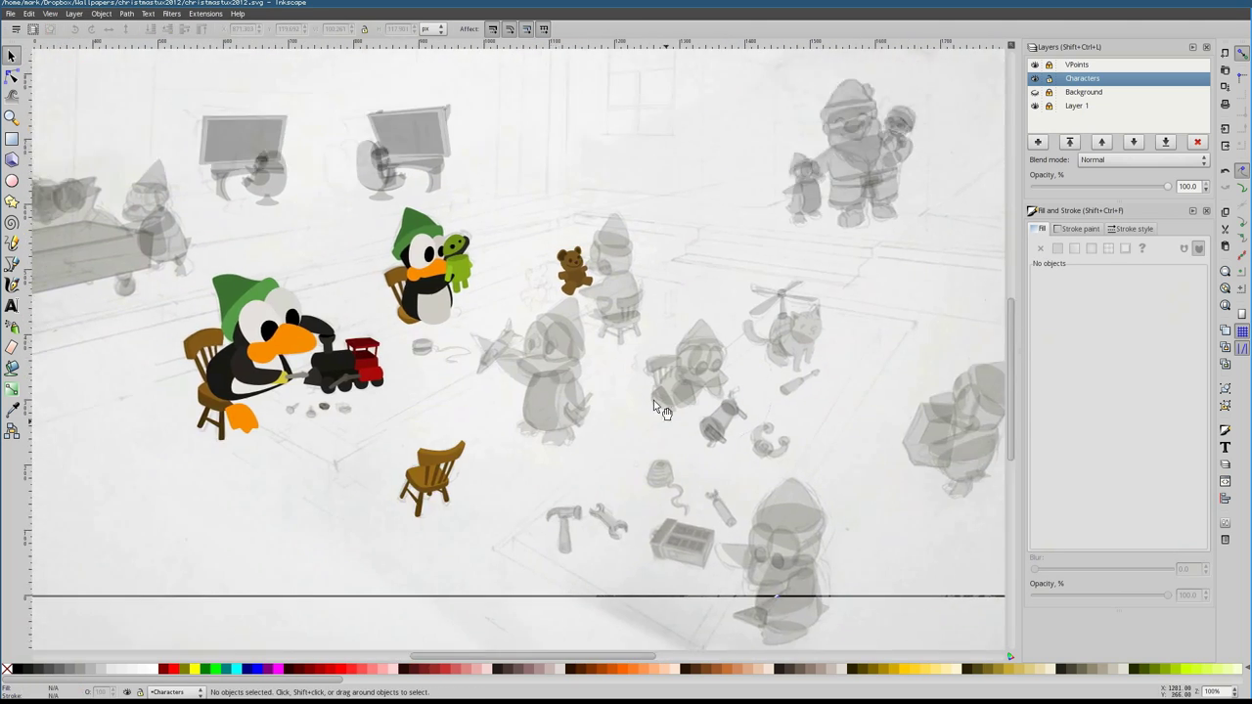
Colour two ghost elf hats green with the Dropper
click(805, 147)
shift+click(715, 357)
key(d)
key(5)
scroll(522, 264, up, 5)
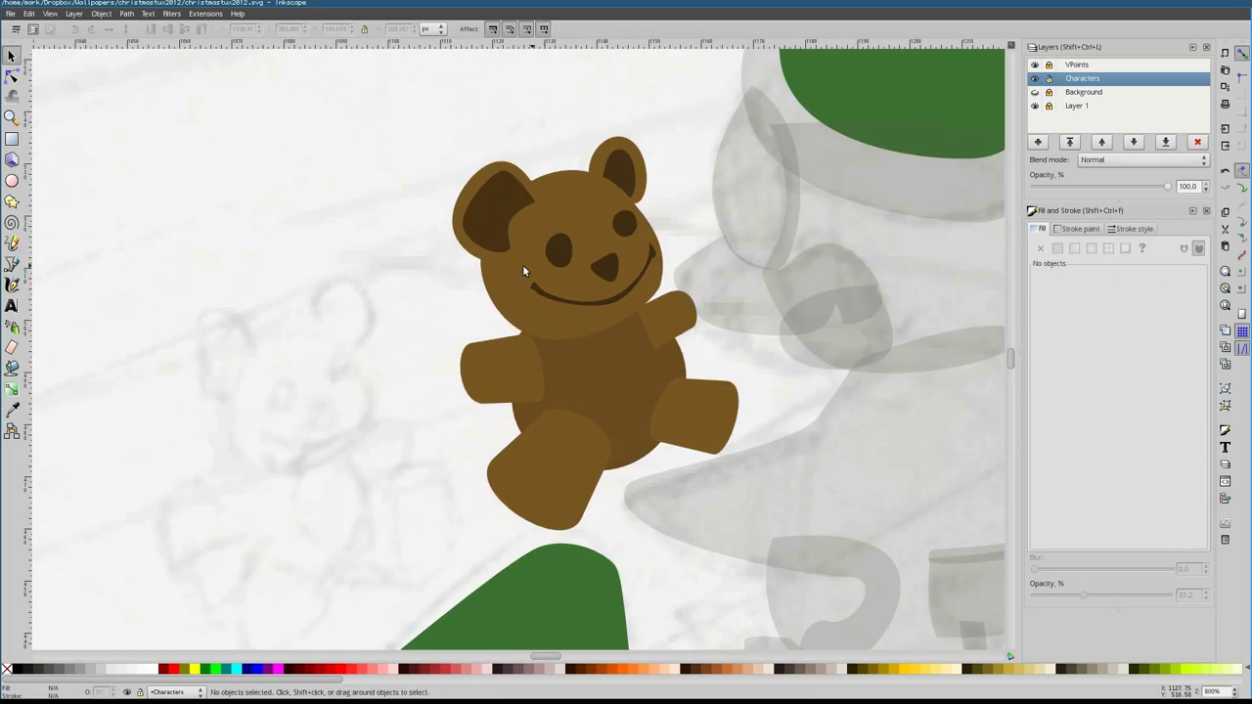
key(5)
Select the train's parts and the penguin's orange foot
key(s)
drag(342, 377, 494, 470)
scroll(510, 482, up, 4)
scroll(510, 483, down, 4)
click(431, 443)
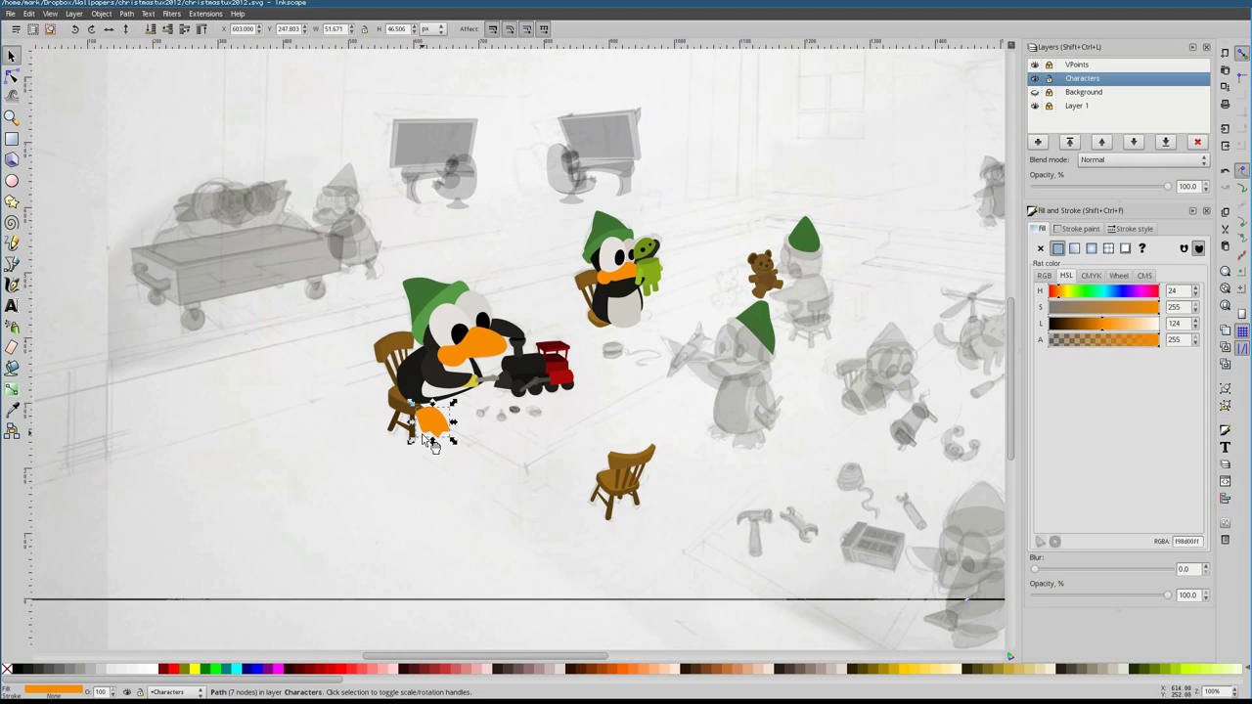
Make the three remaining grey hats green, then select the yo-yo's parts
scroll(464, 394, right, 8)
scroll(632, 422, down, 2)
click(640, 431)
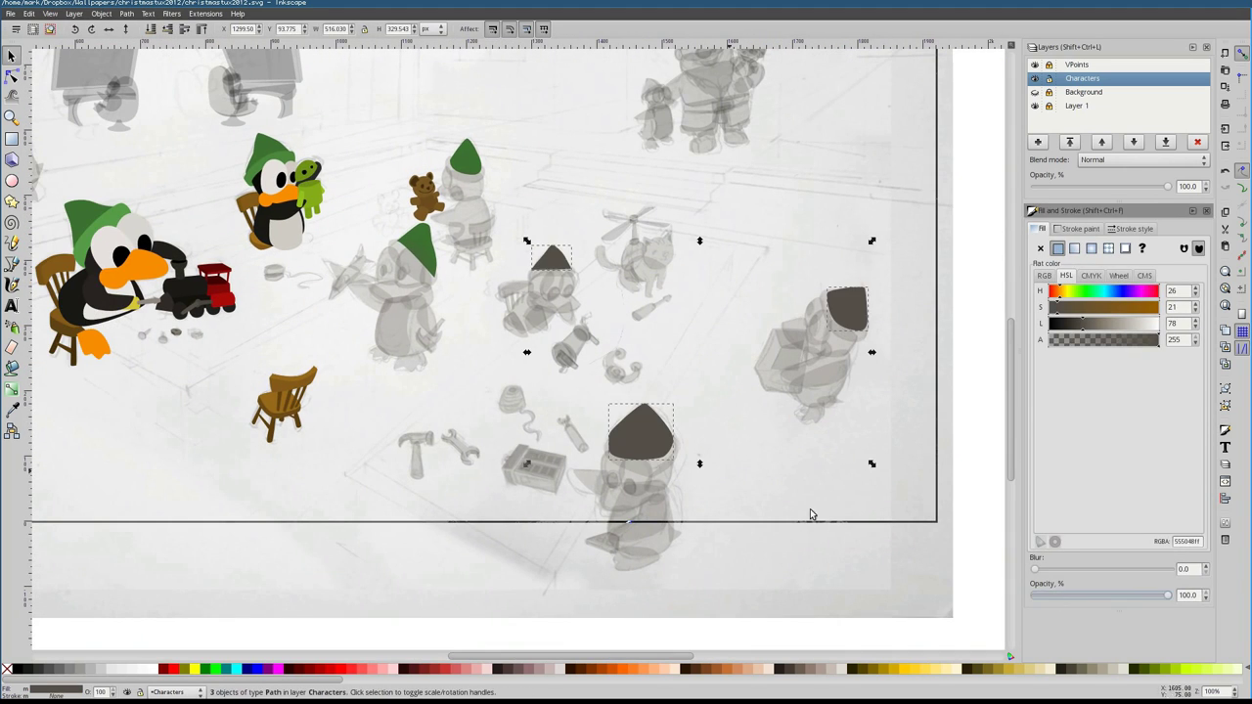
key(5)
scroll(372, 428, up, 4)
drag(408, 363, 578, 511)
Make the yo-yo and its string solid, then edit the yo-yo bottom piece's nodes
click(494, 445)
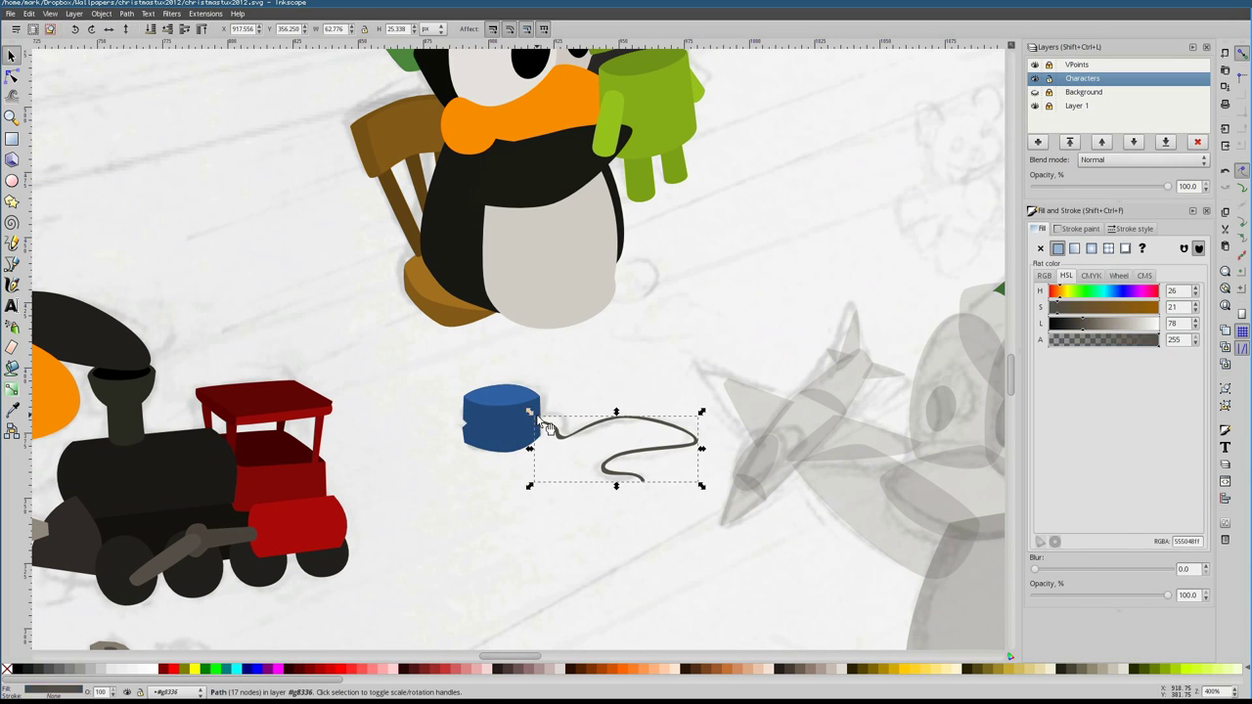
click(551, 506)
scroll(550, 506, up, 1)
ctrl+click(306, 443)
double_click(335, 483)
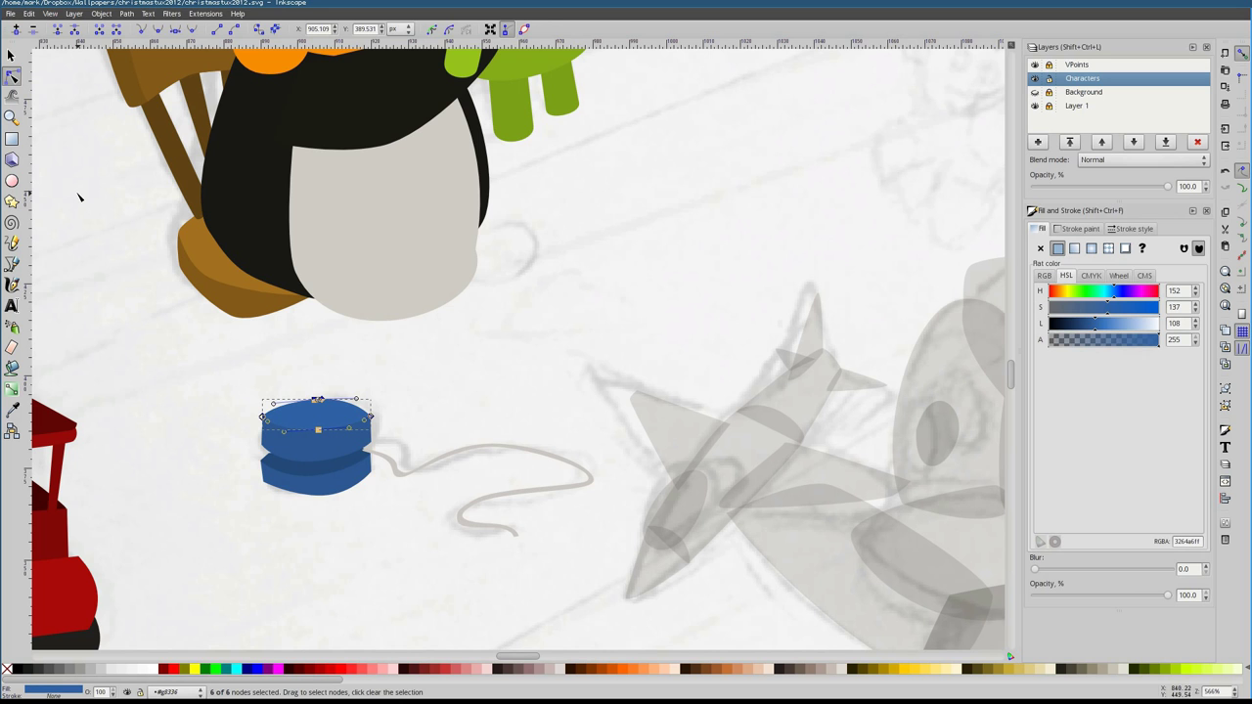
scroll(195, 416, up, 4)
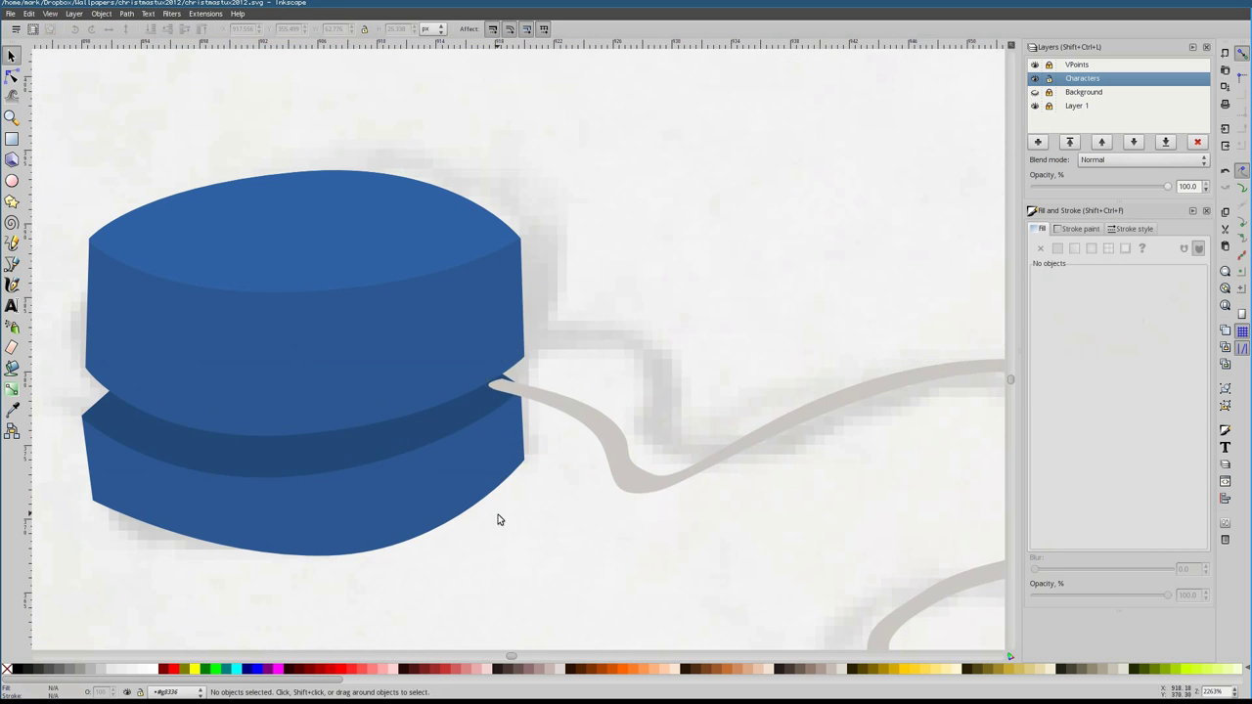
scroll(497, 516, down, 2)
Fill the propeller cat's body and dark haunch tan with the Dropper
key(5)
key(s)
scroll(642, 392, up, 3)
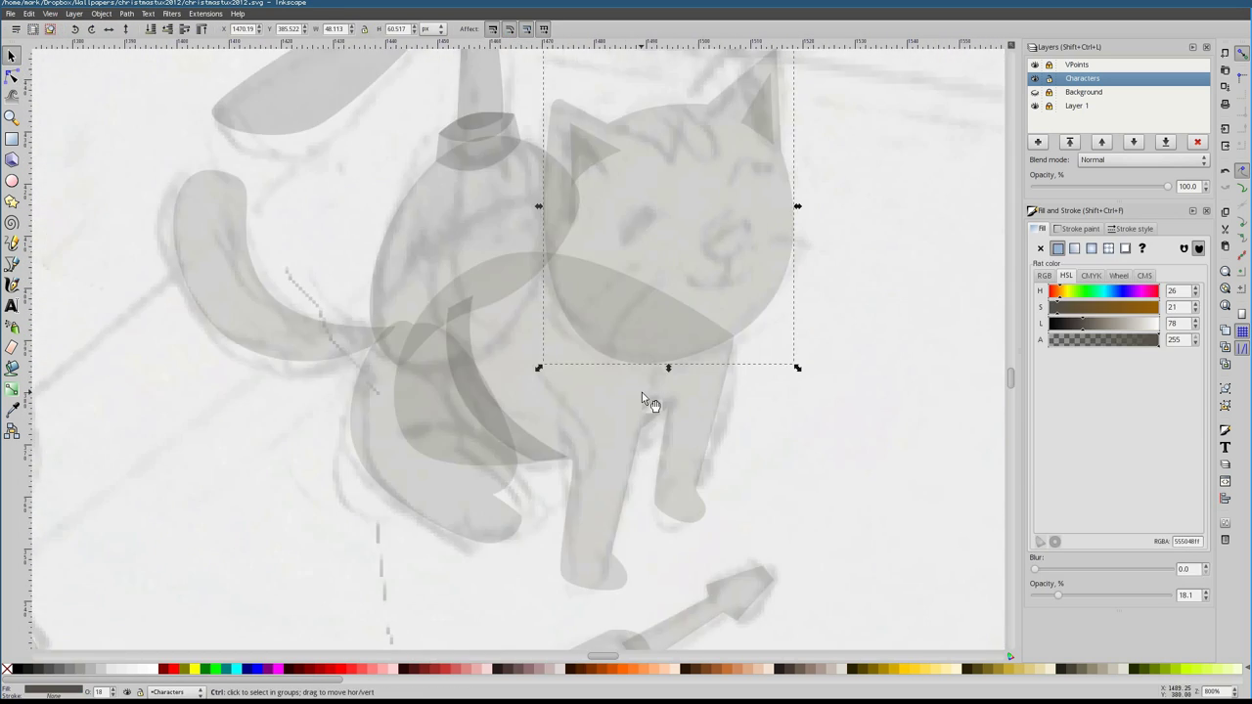
drag(699, 380, 384, 124)
key(d)
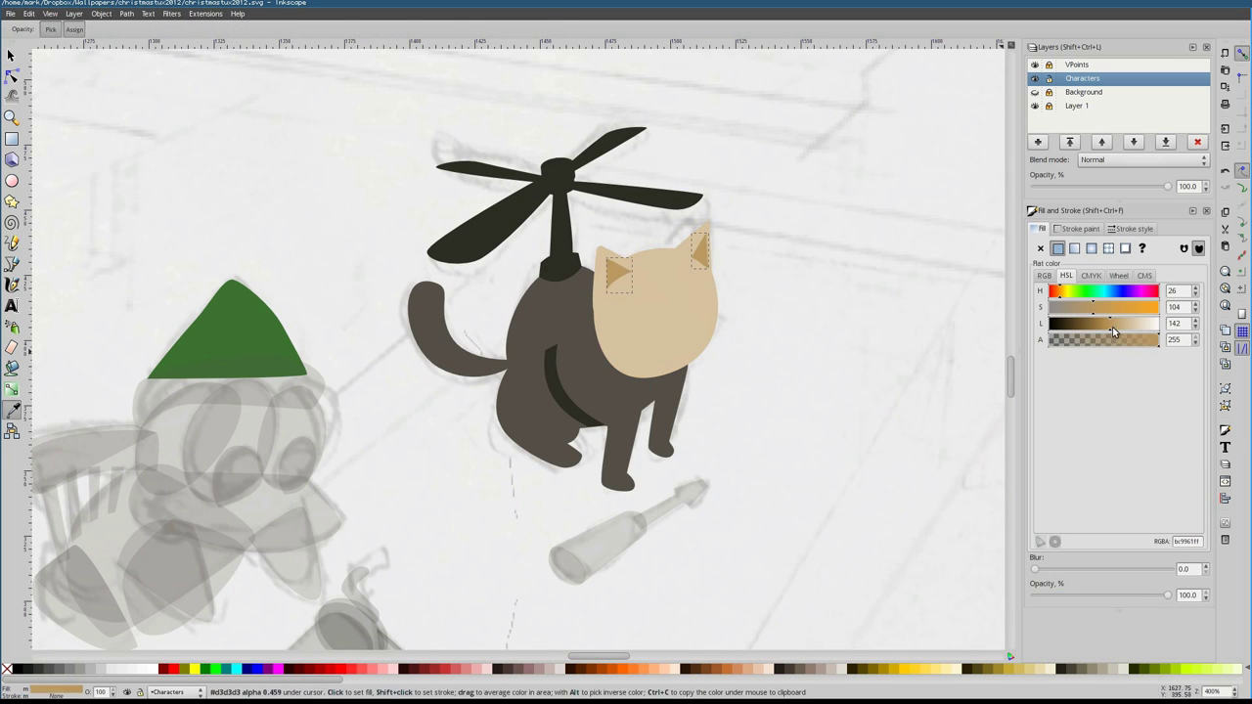
click(646, 313)
key(s)
click(524, 420)
key(d)
click(646, 313)
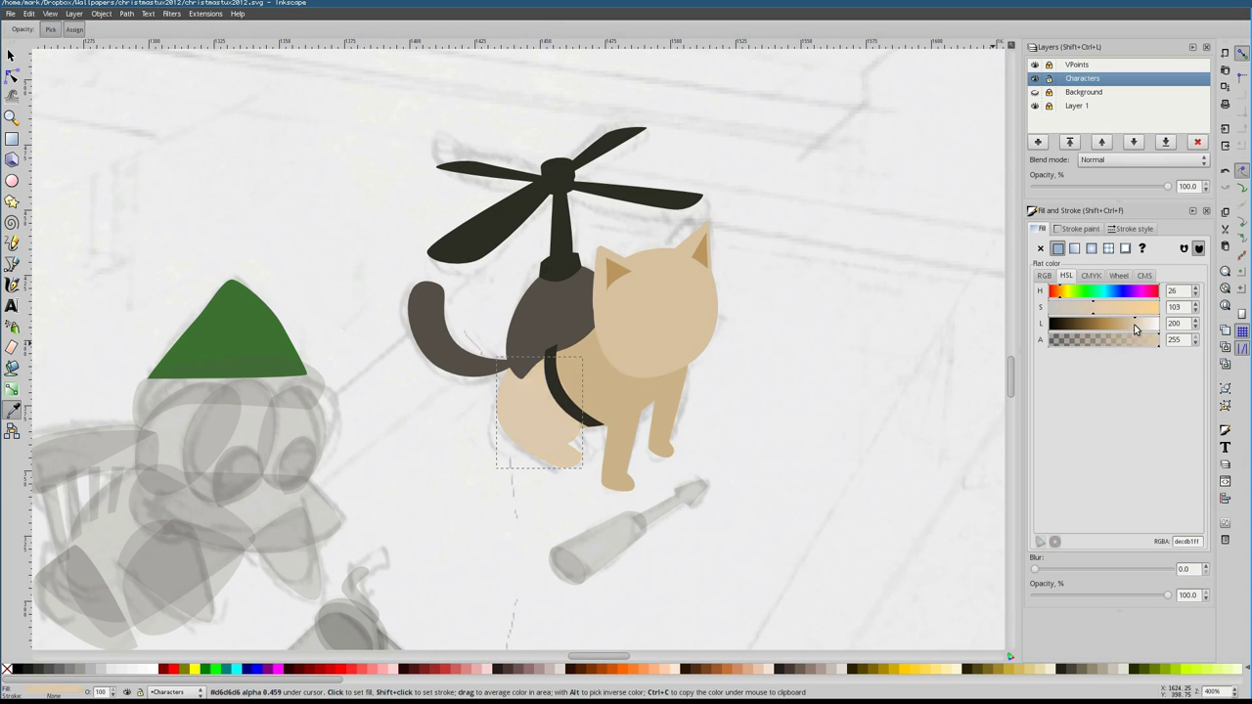
Colour the cat's back piece, propeller pole, hub and blades brown
key(s)
click(514, 357)
click(1089, 326)
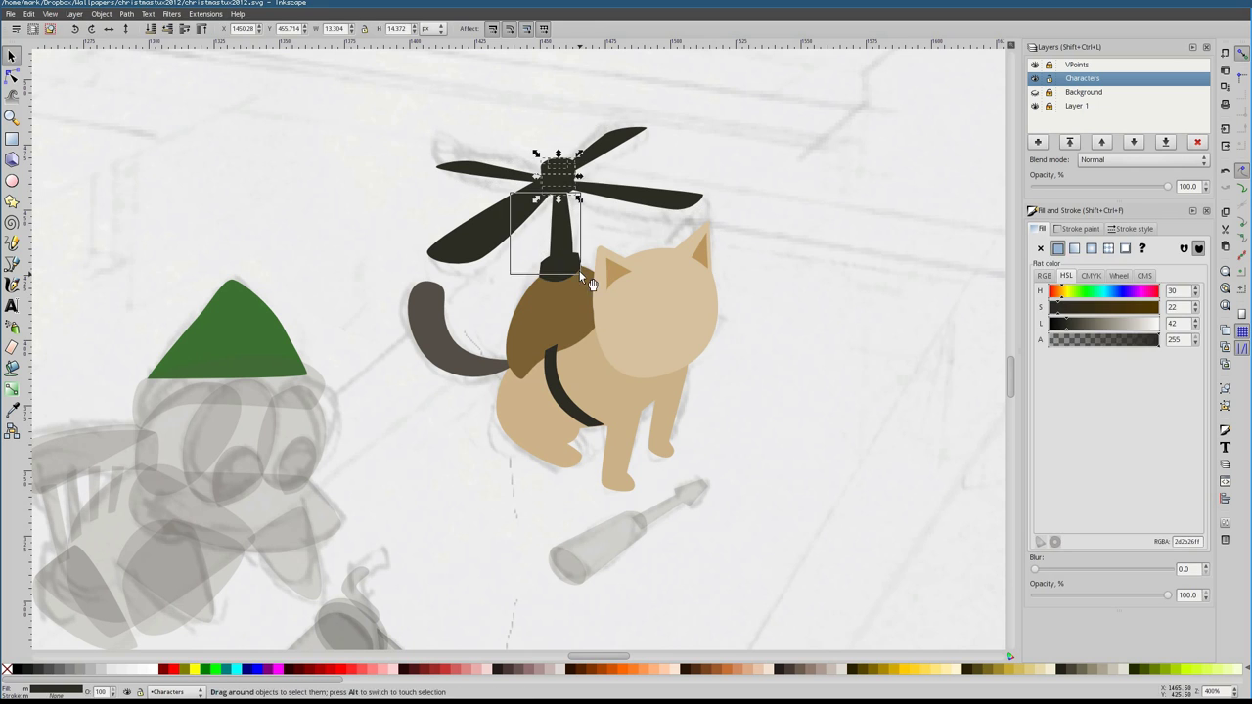
key(d)
click(576, 317)
click(12, 57)
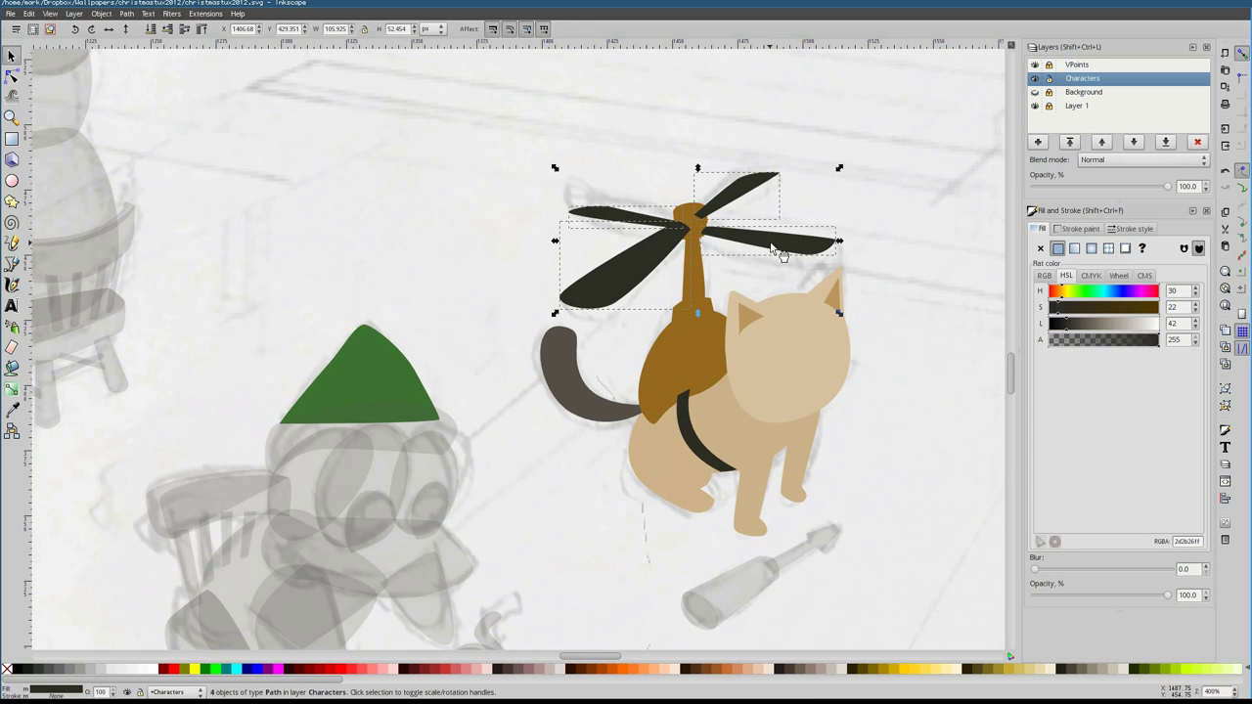
Lighten the propeller hub, three blades and pole with the HSL Lightness slider
scroll(796, 197, up, 2)
click(1094, 326)
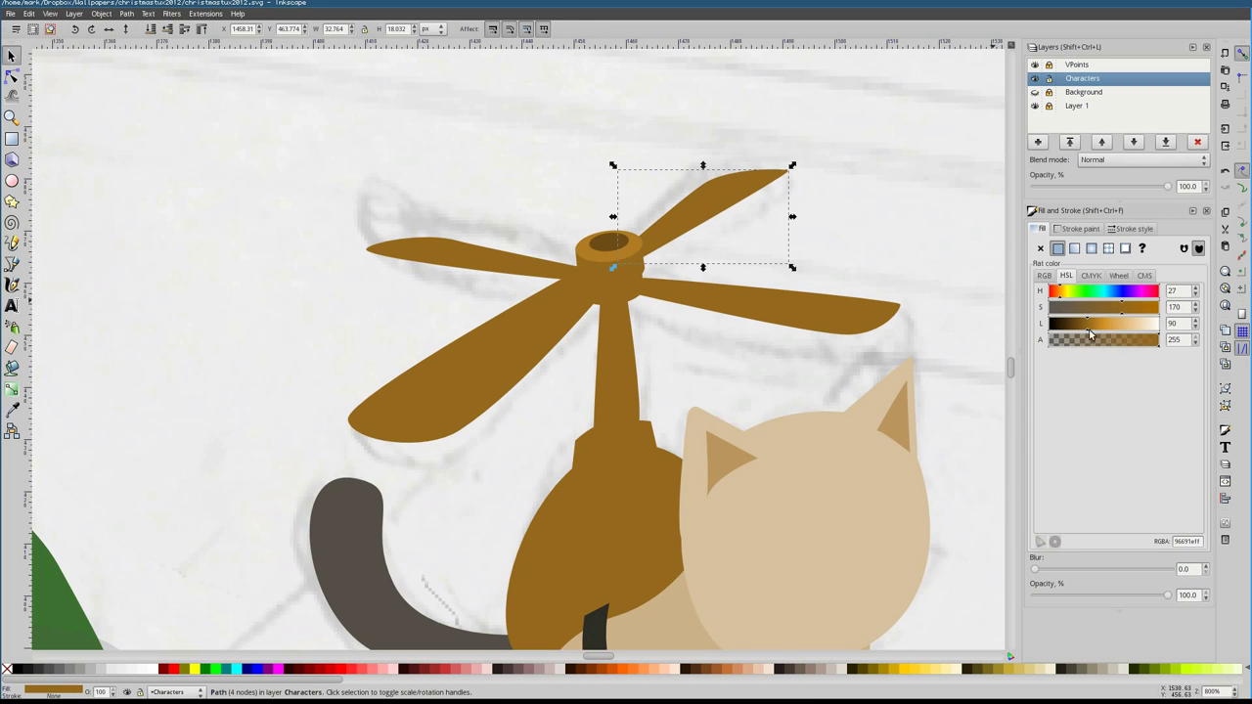
click(1092, 333)
click(566, 316)
click(1086, 327)
click(508, 262)
click(1086, 326)
click(831, 308)
click(1084, 326)
click(617, 371)
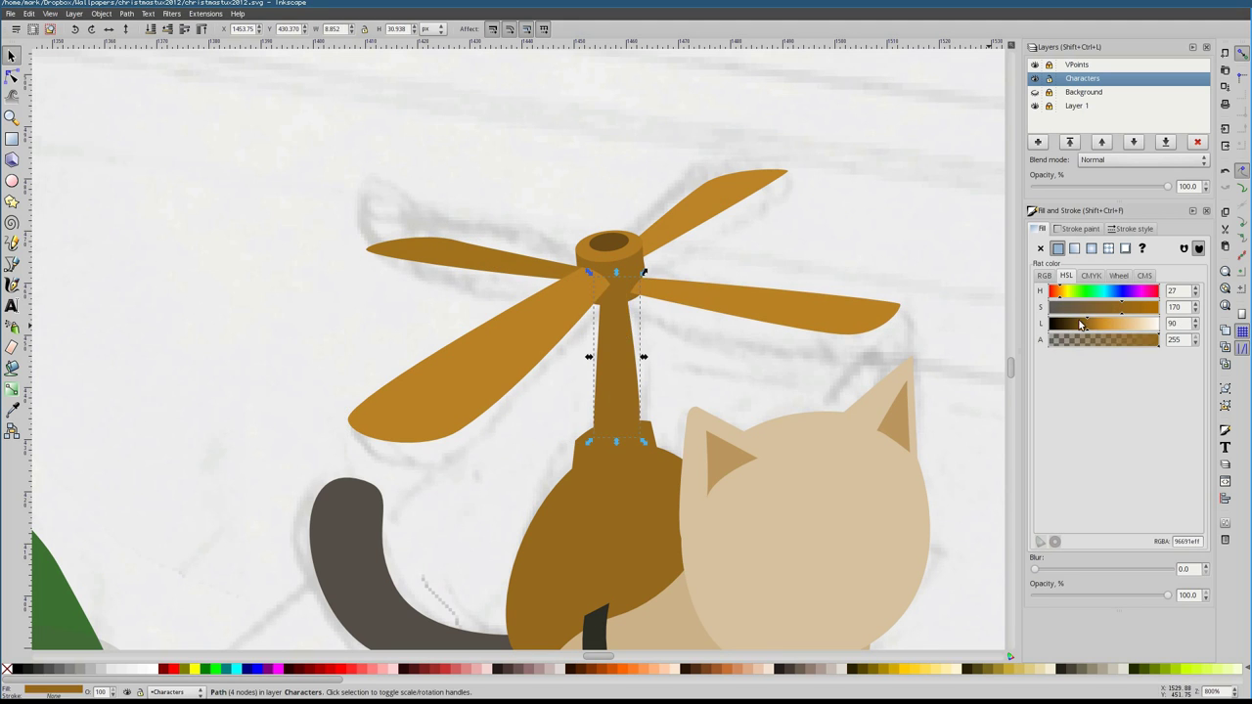
click(1084, 325)
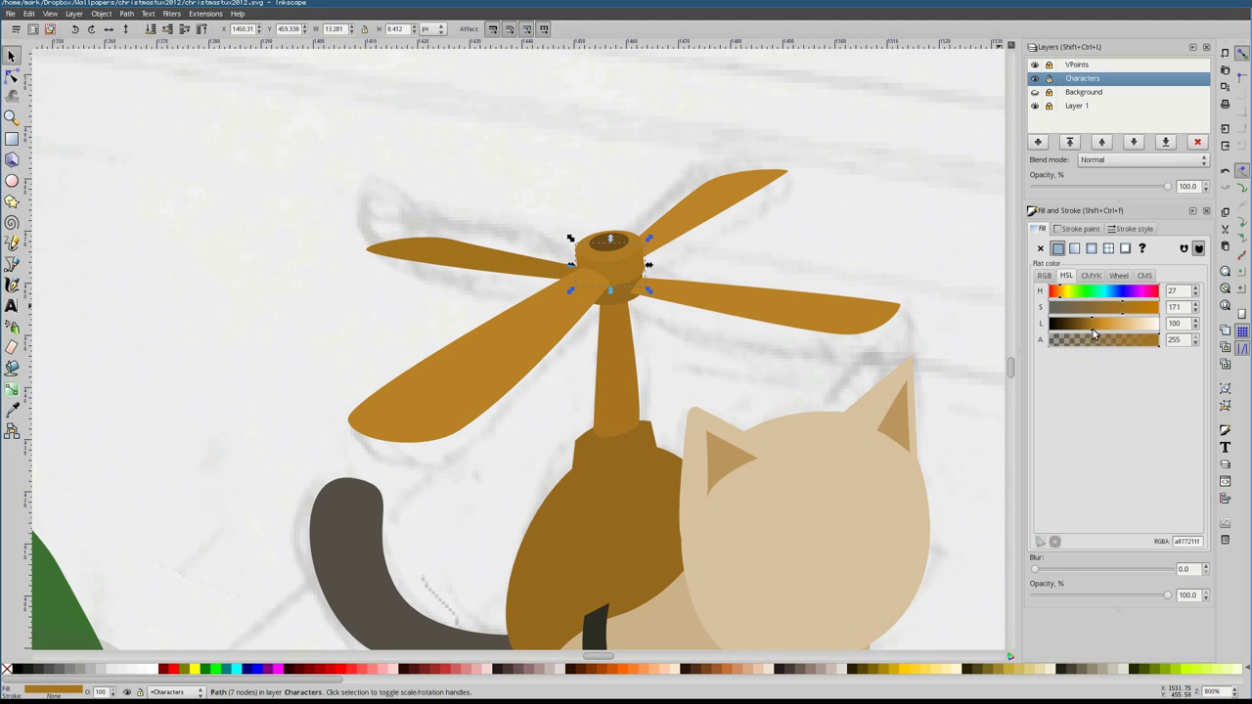
Check the cat's brown back piece and tail, then select the screwdriver in the full scene
scroll(680, 254, down, 3)
click(527, 382)
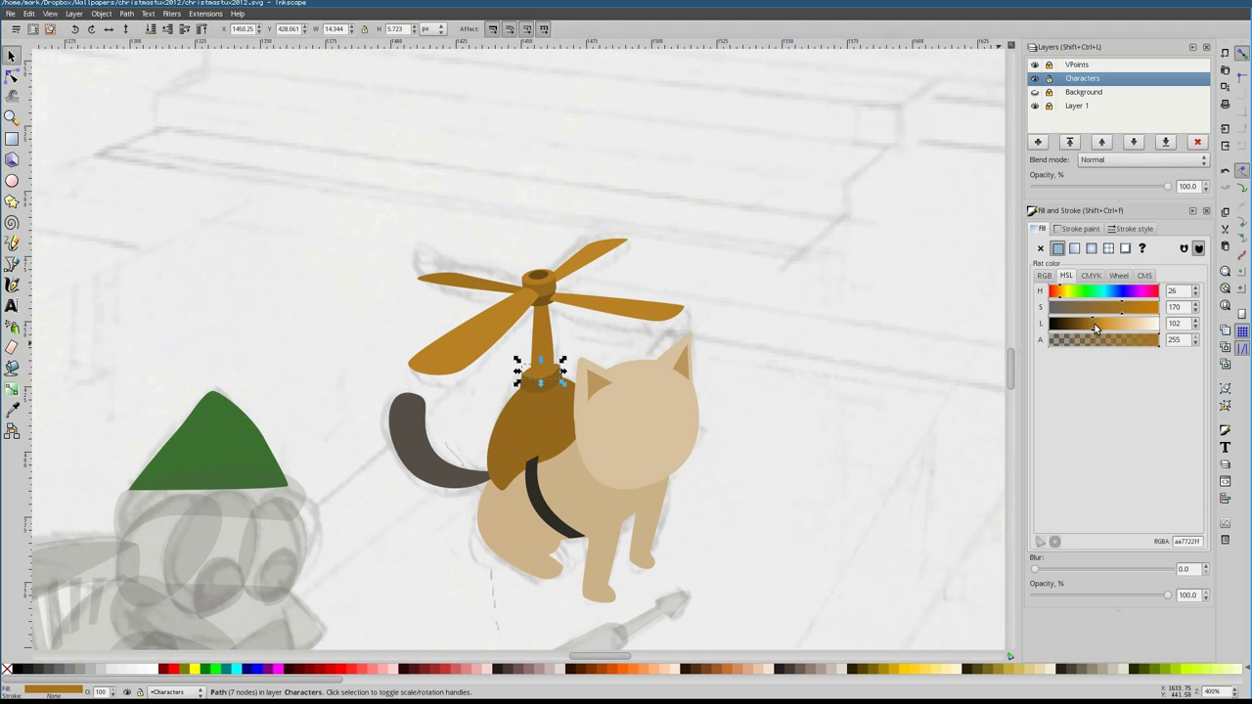
scroll(517, 363, up, 1)
click(631, 362)
click(369, 249)
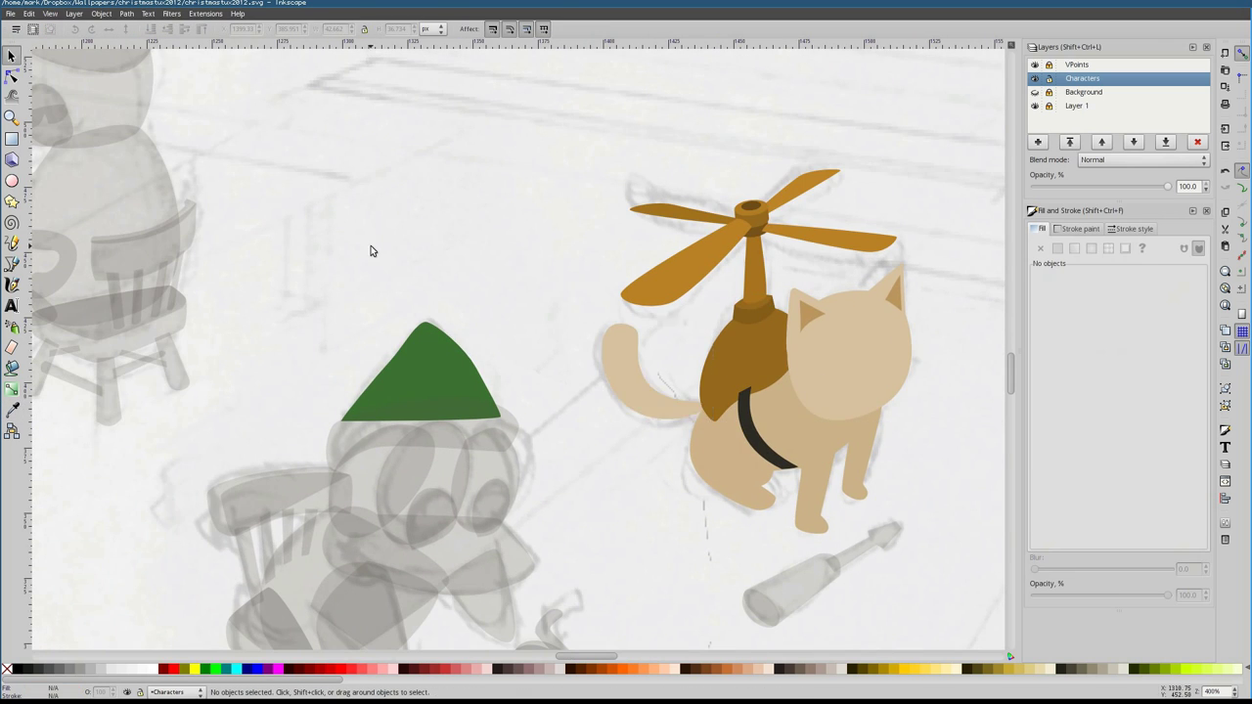
key(1)
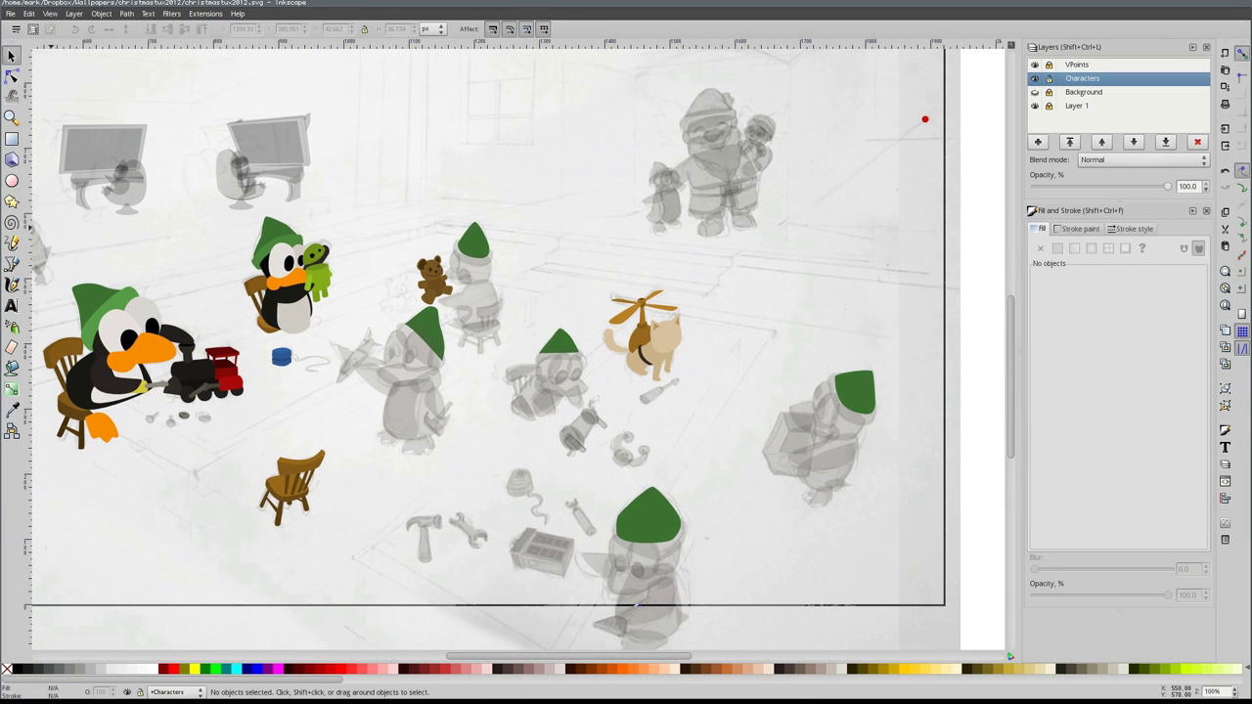
click(650, 394)
scroll(651, 393, up, 2)
Make the hammer's head face light grey
scroll(651, 393, down, 1)
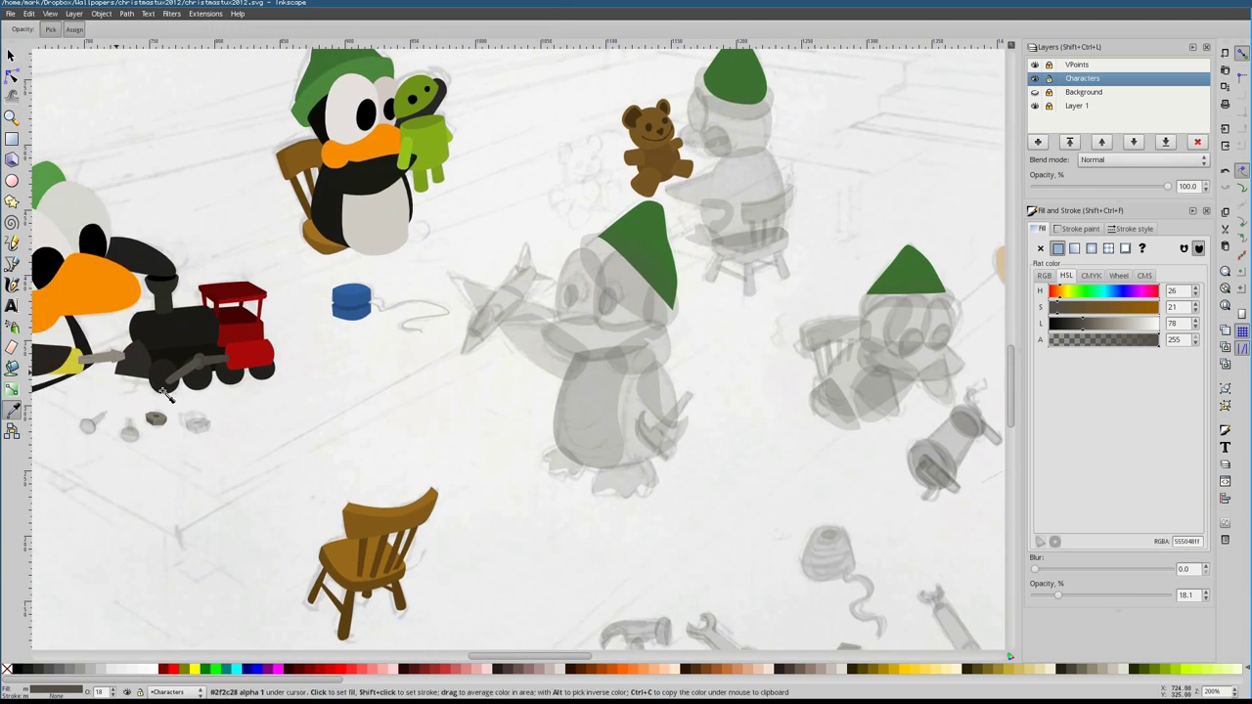
scroll(799, 455, up, 3)
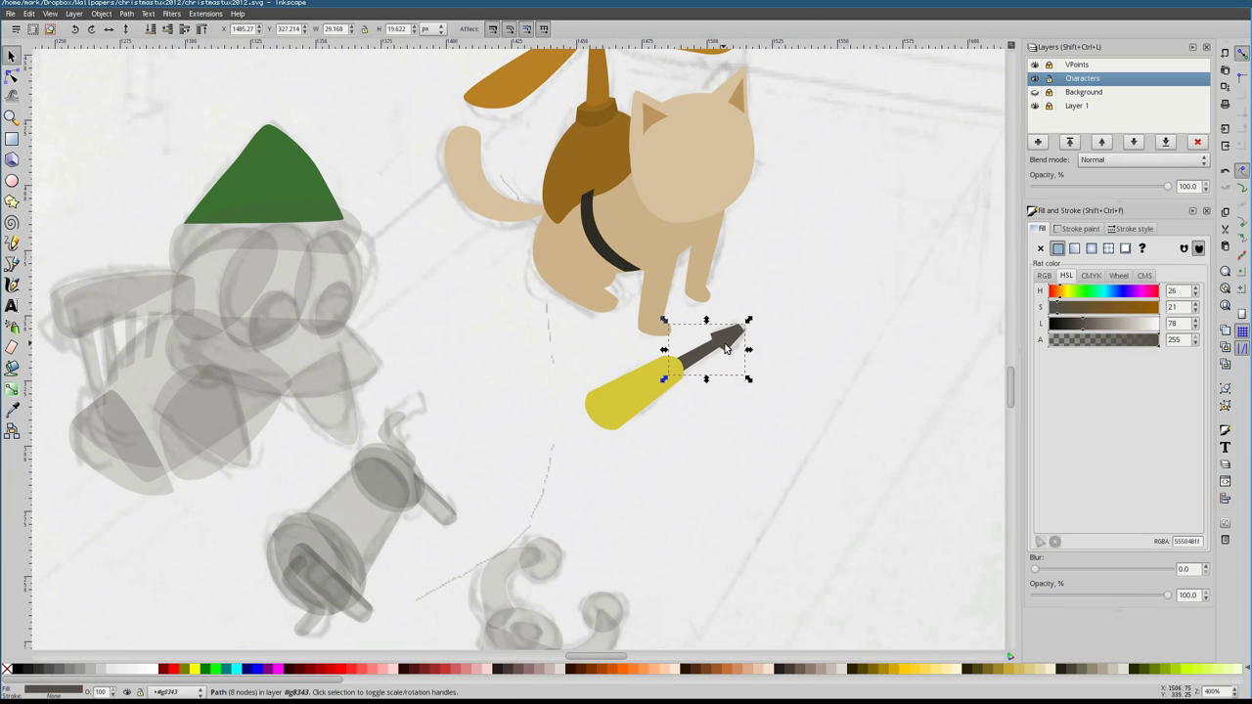
key(1)
key(Escape)
scroll(498, 443, up, 4)
click(499, 443)
double_click(554, 326)
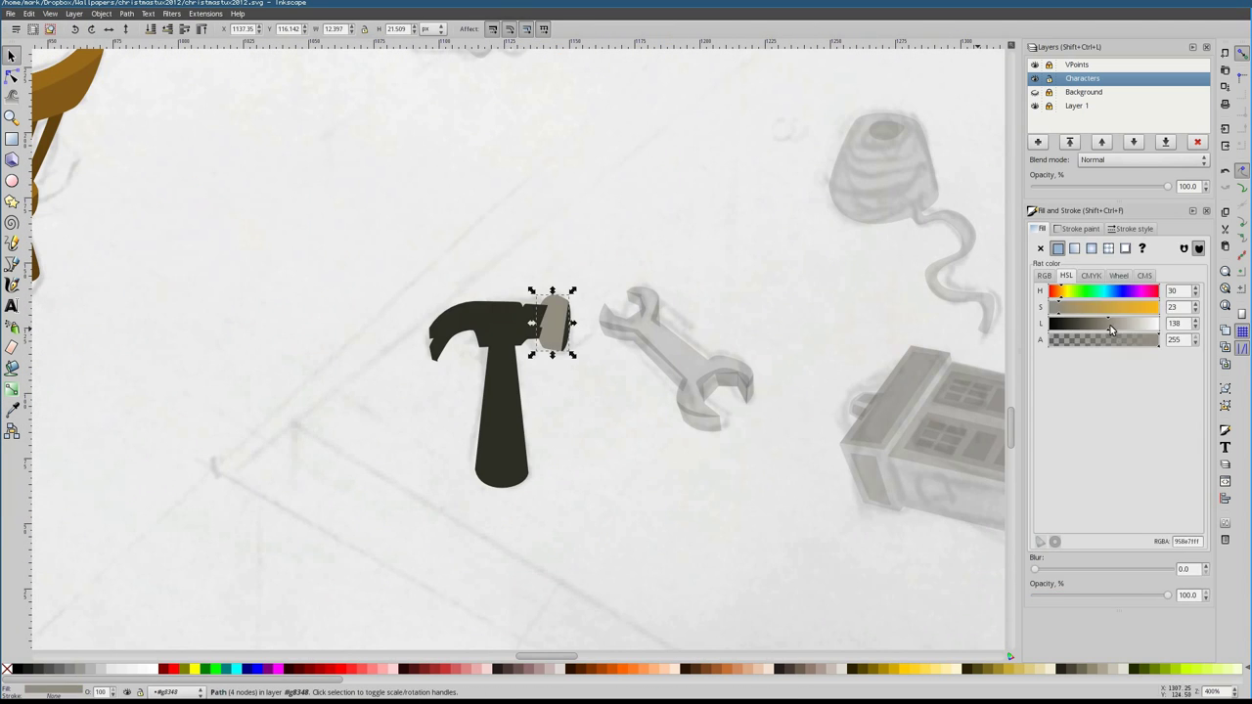
key(Tab)
click(1140, 324)
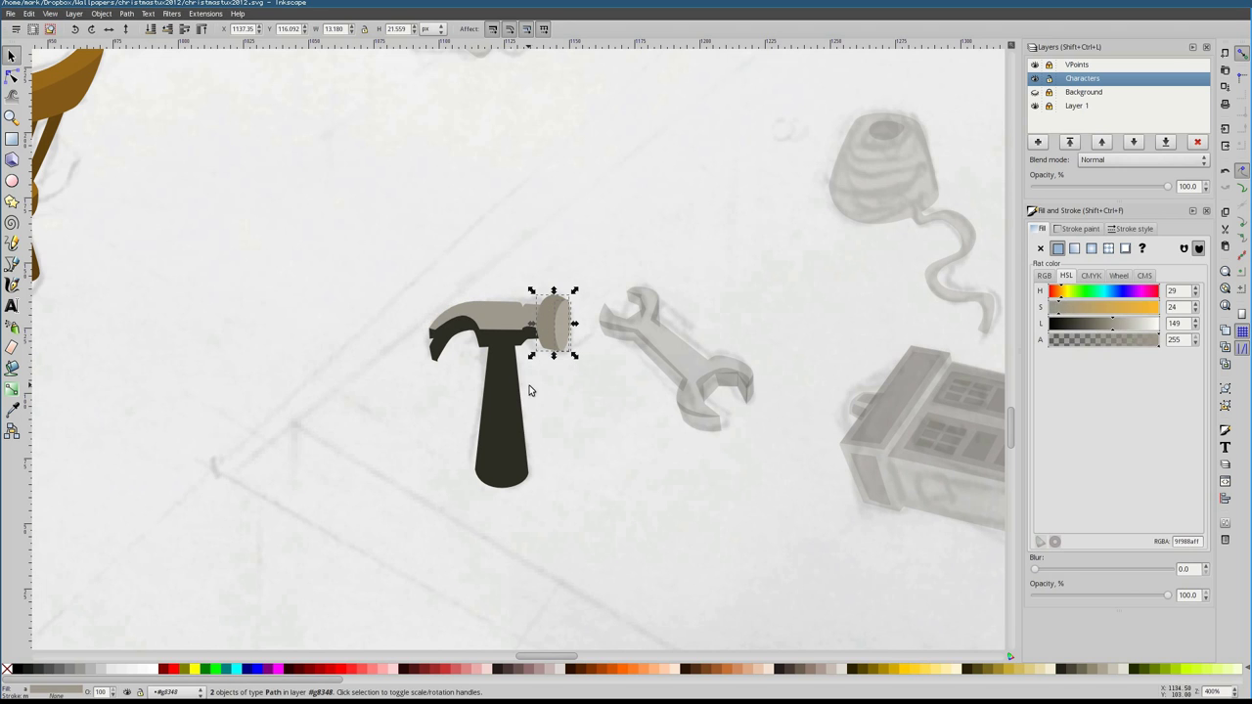
Lighten the small claw piece of the hammer
click(432, 331)
scroll(436, 328, up, 4)
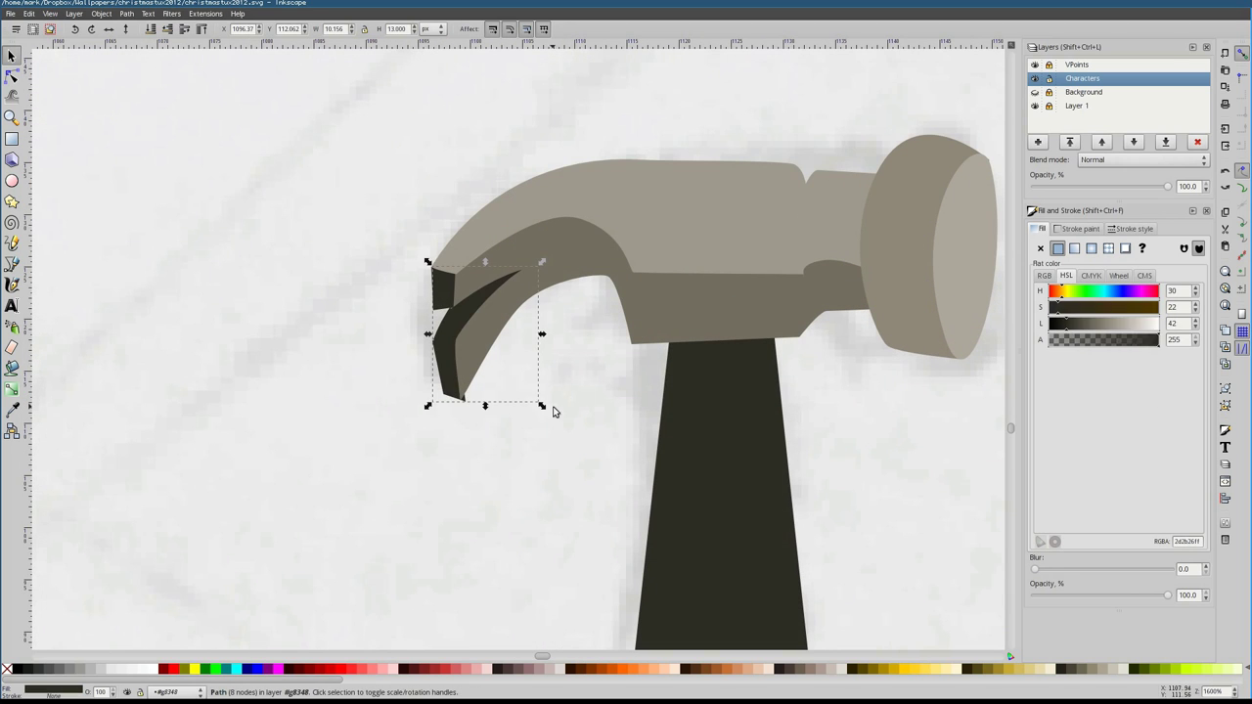
scroll(438, 364, up, 4)
key(n)
scroll(469, 293, up, 3)
click(479, 225)
click(1106, 326)
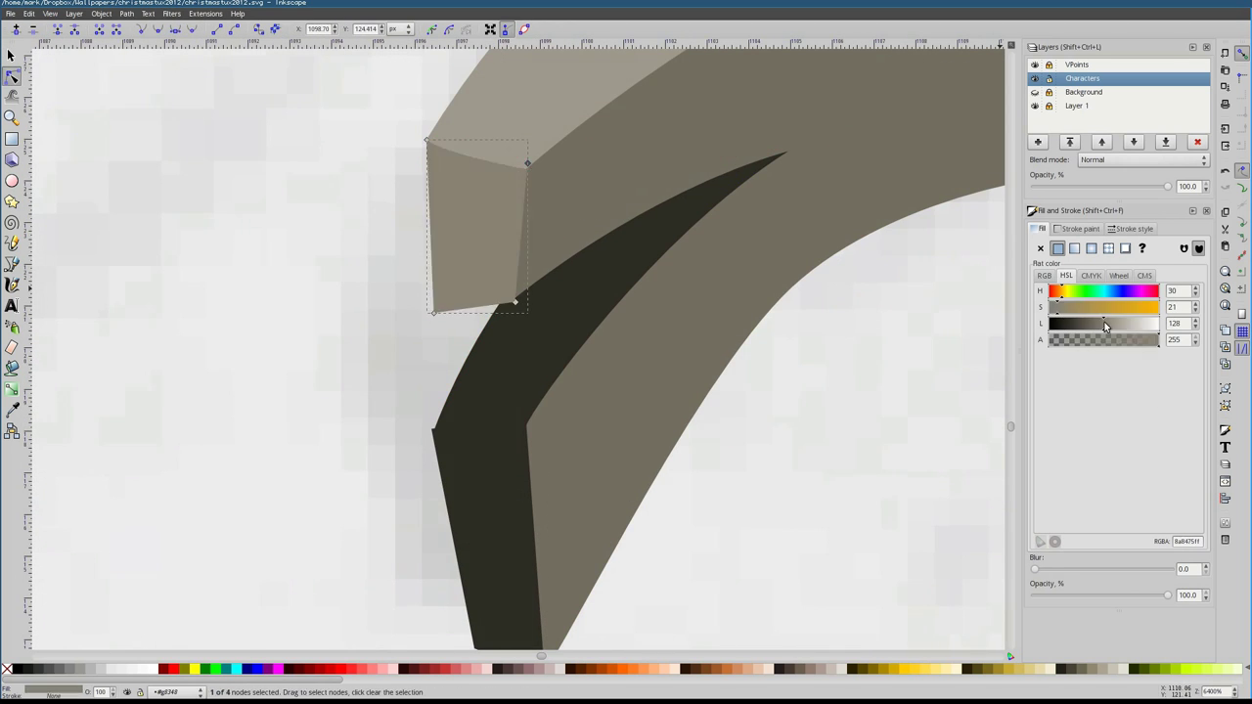
key(Escape)
key(1)
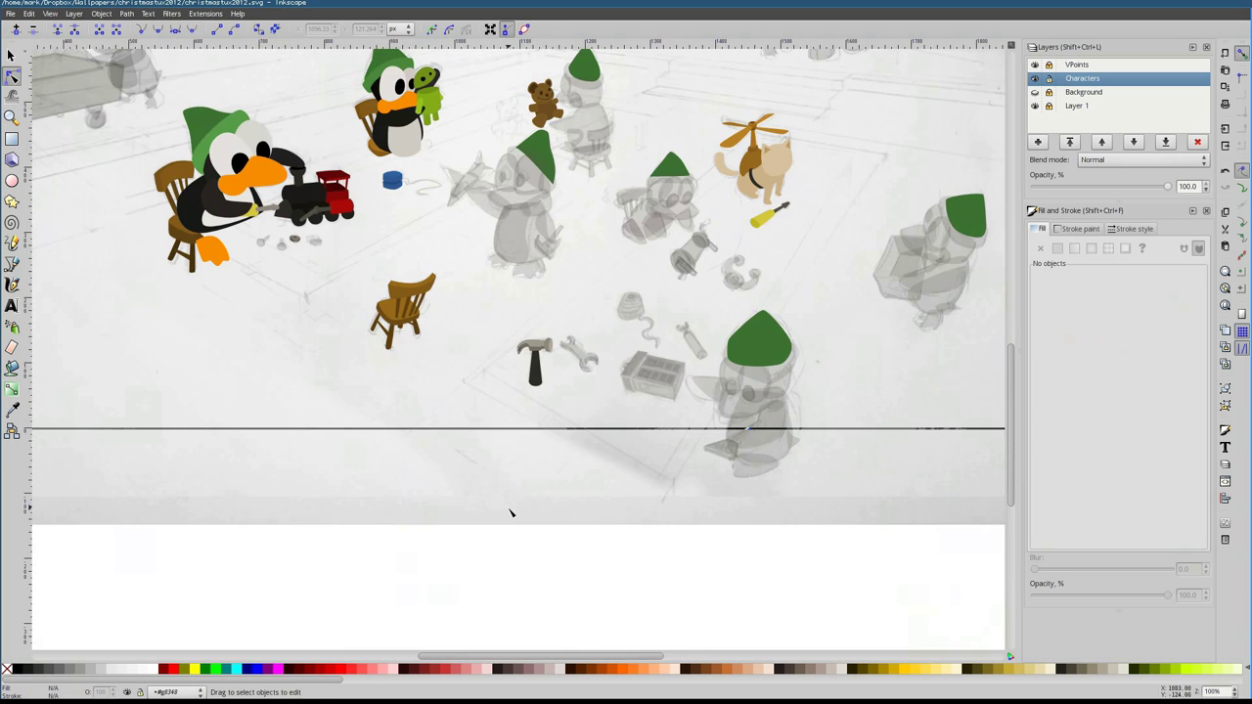
Lighten the hammer handle's colour
click(535, 367)
scroll(535, 367, up, 4)
click(12, 56)
drag(1103, 332, 1126, 331)
scroll(419, 347, right, 3)
key(Escape)
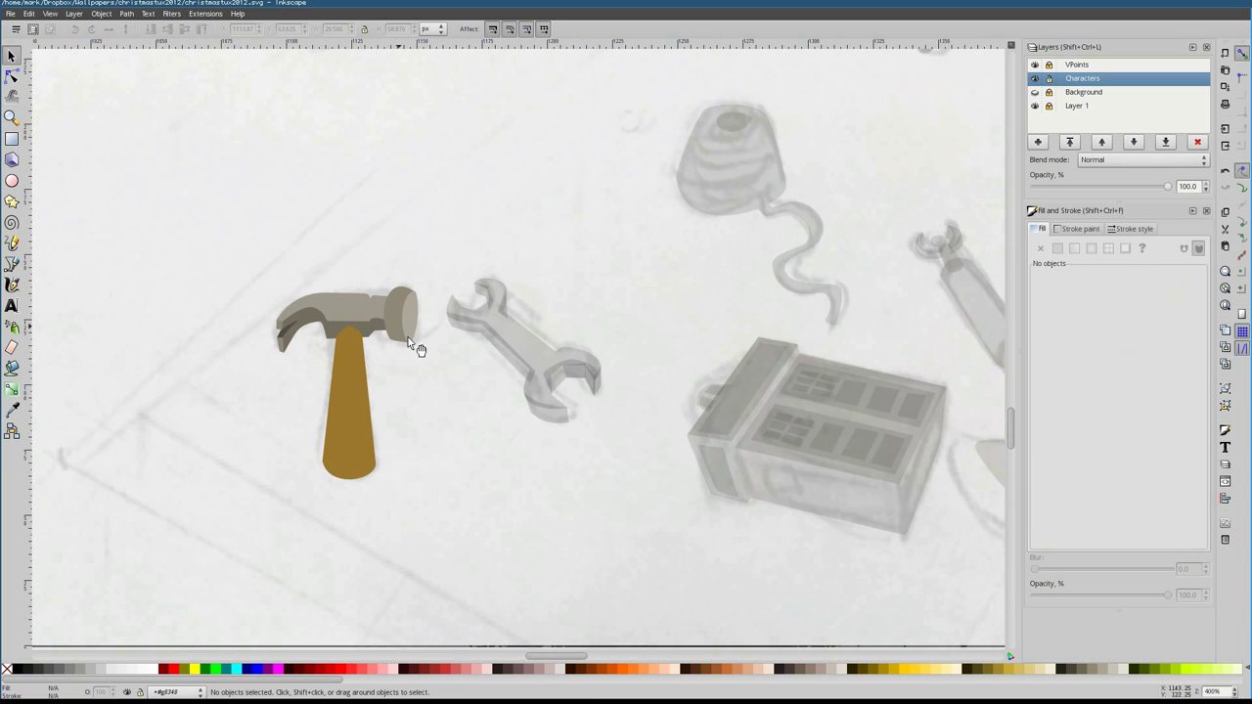
Pick the wrench's dark inner jaw face and thin side face for grey shading
drag(419, 218, 694, 509)
key(Escape)
scroll(496, 345, up, 4)
scroll(496, 345, down, 2)
double_click(506, 416)
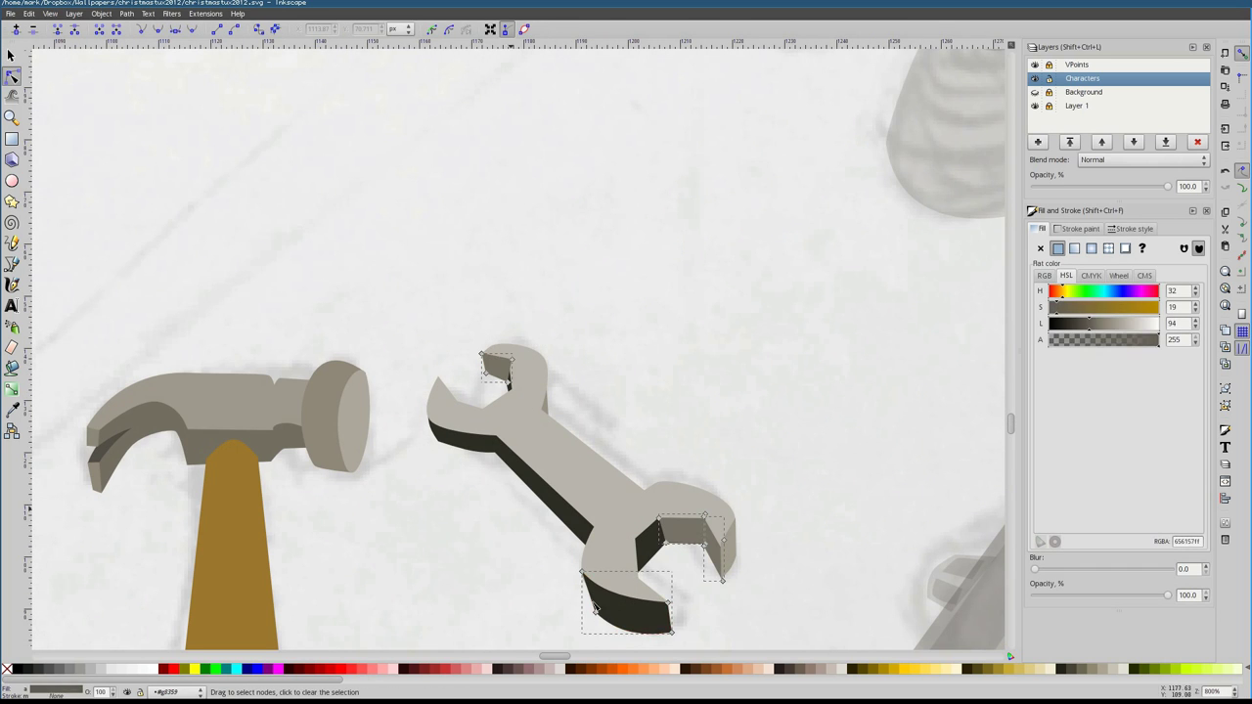
click(647, 544)
key(s)
click(511, 392)
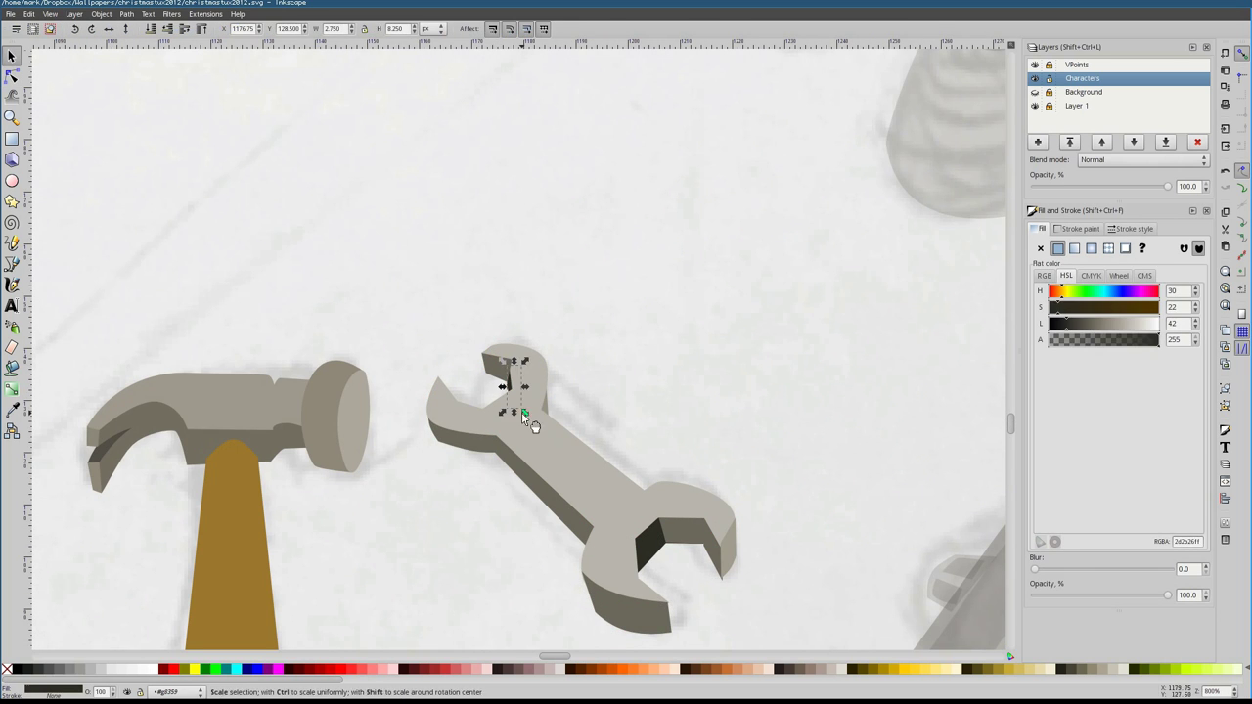
scroll(424, 397, down, 5)
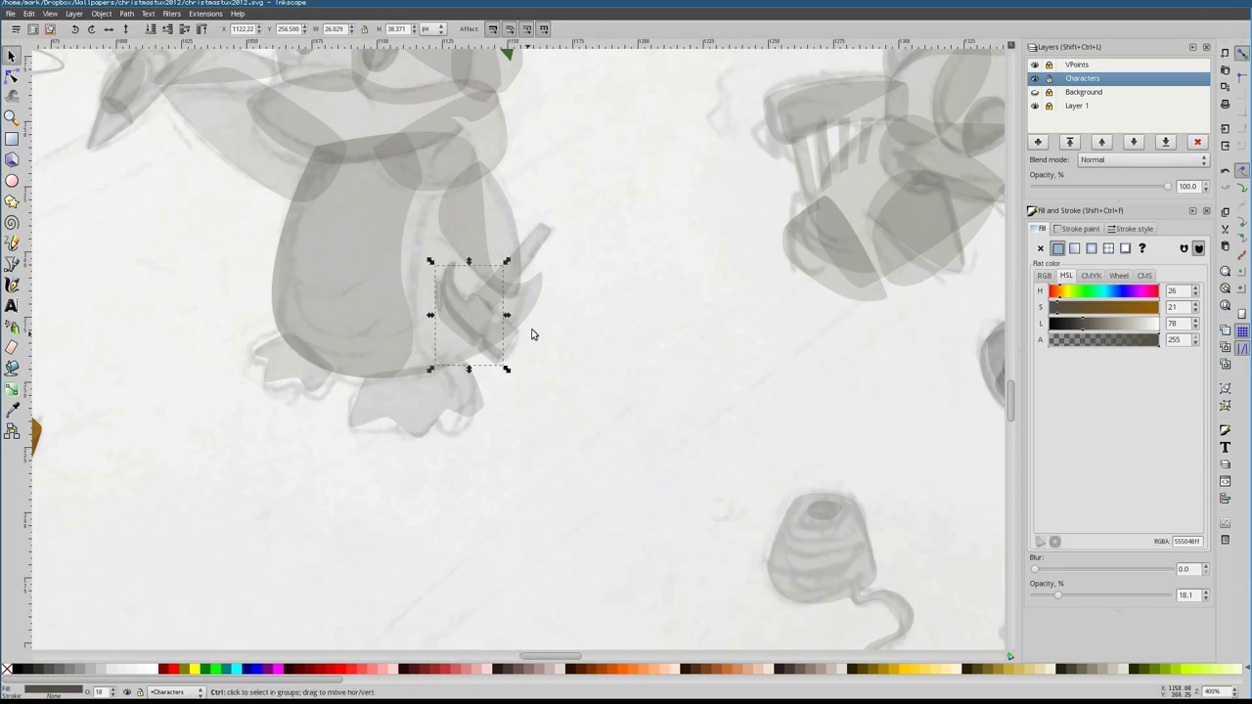
Select the penguin elf's parts beside the wagon, including its foot
click(529, 394)
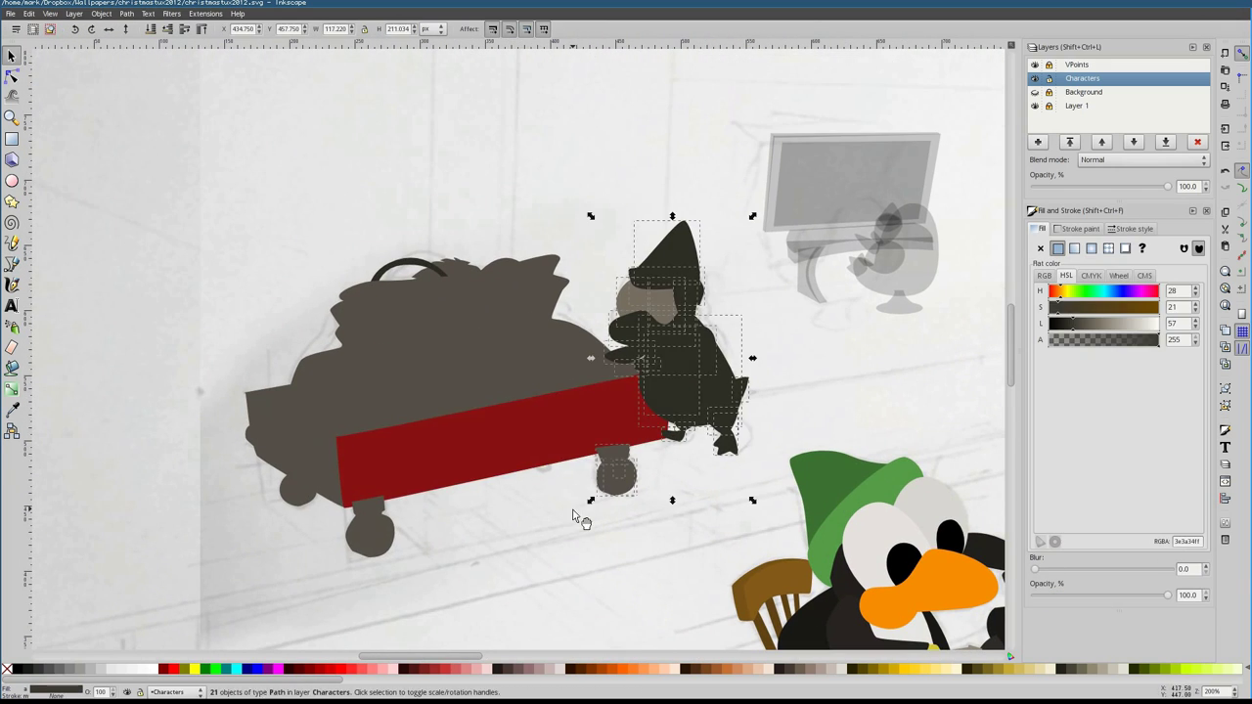
drag(741, 363, 615, 229)
drag(815, 363, 655, 469)
click(656, 368)
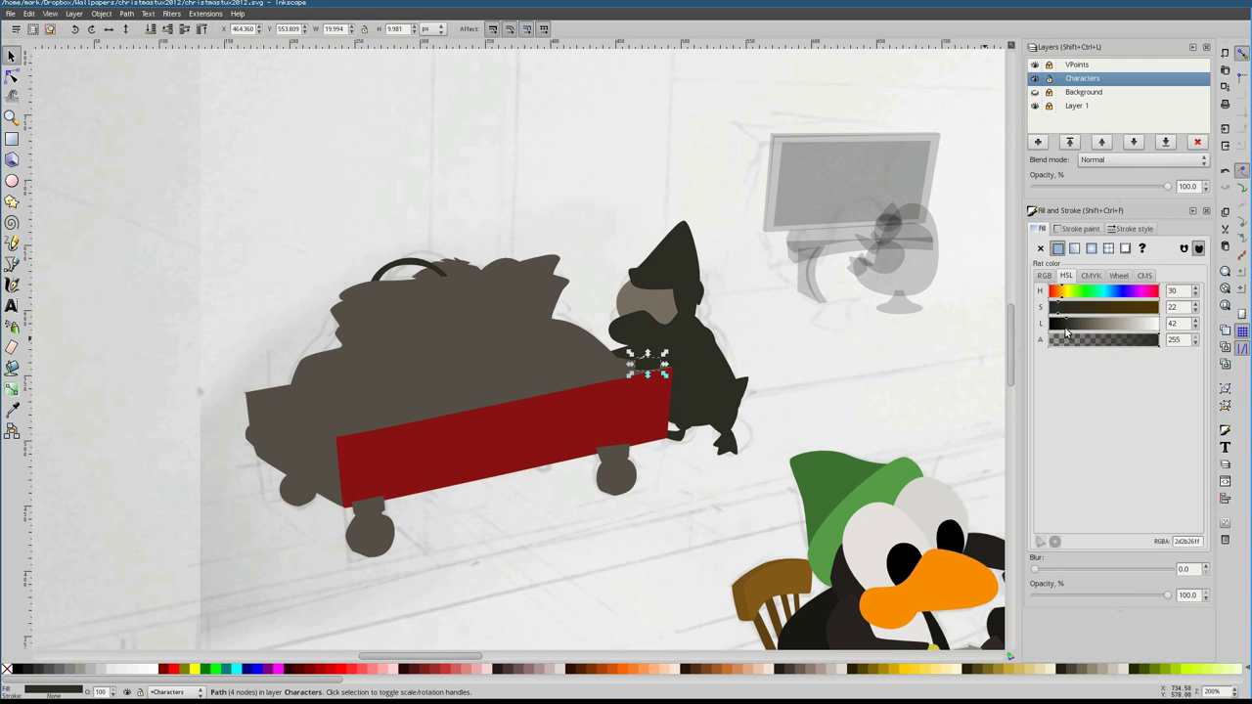
scroll(665, 369, up, 2)
click(783, 485)
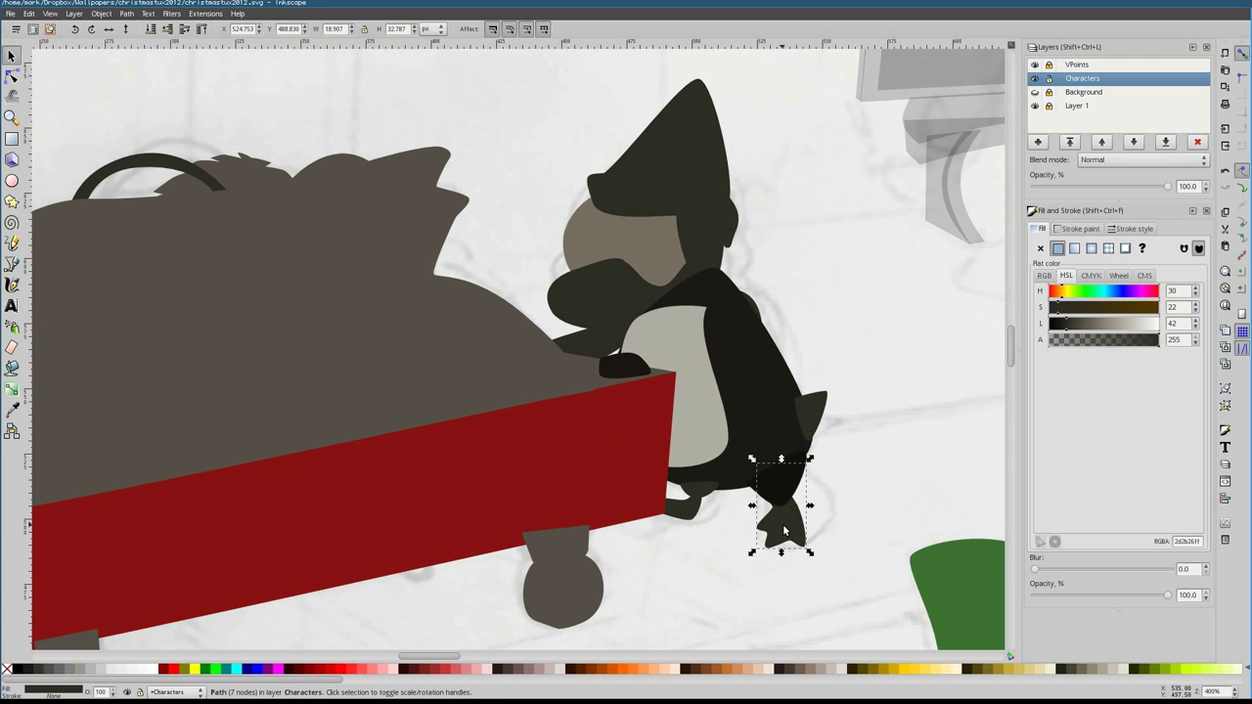
scroll(783, 530, down, 2)
scroll(545, 400, up, 3)
scroll(573, 378, up, 1)
Paste colours onto the elf: orange beak, dark green hat cone, light green brim, light grey eyes
click(518, 313)
drag(418, 148, 651, 384)
key(ctrl+shift+v)
click(591, 283)
key(ctrl+shift+v)
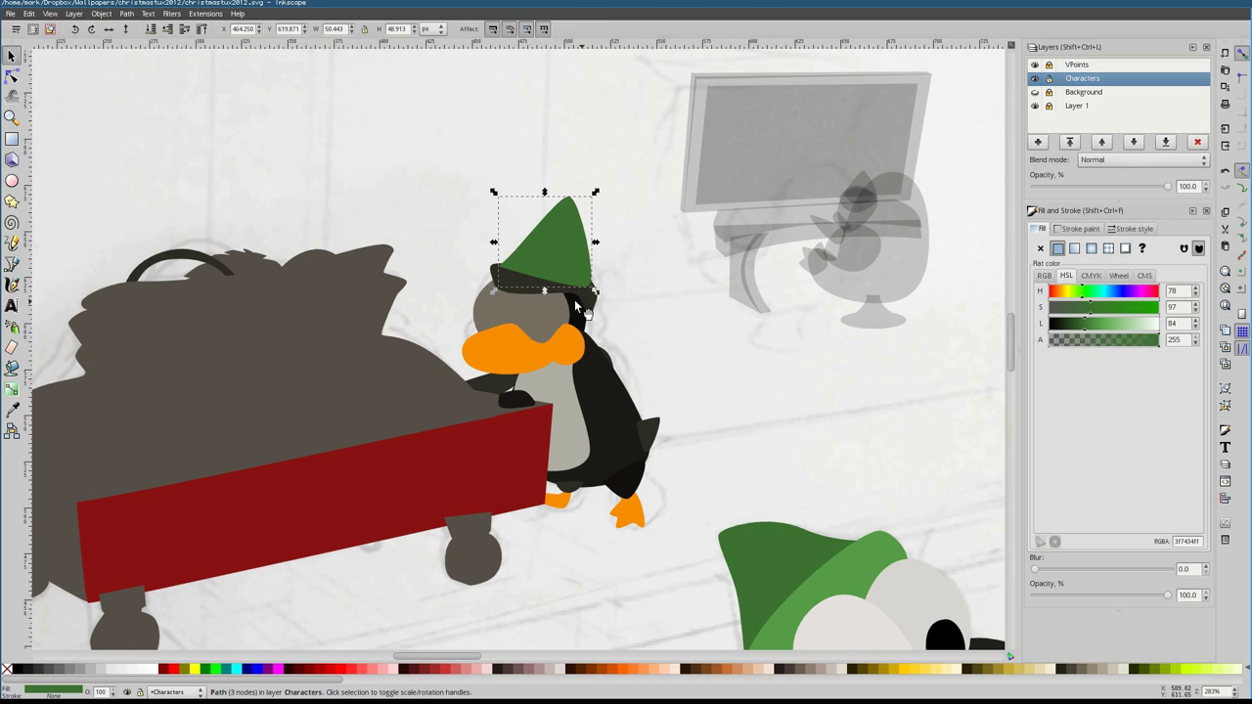
click(577, 298)
key(ctrl+shift+v)
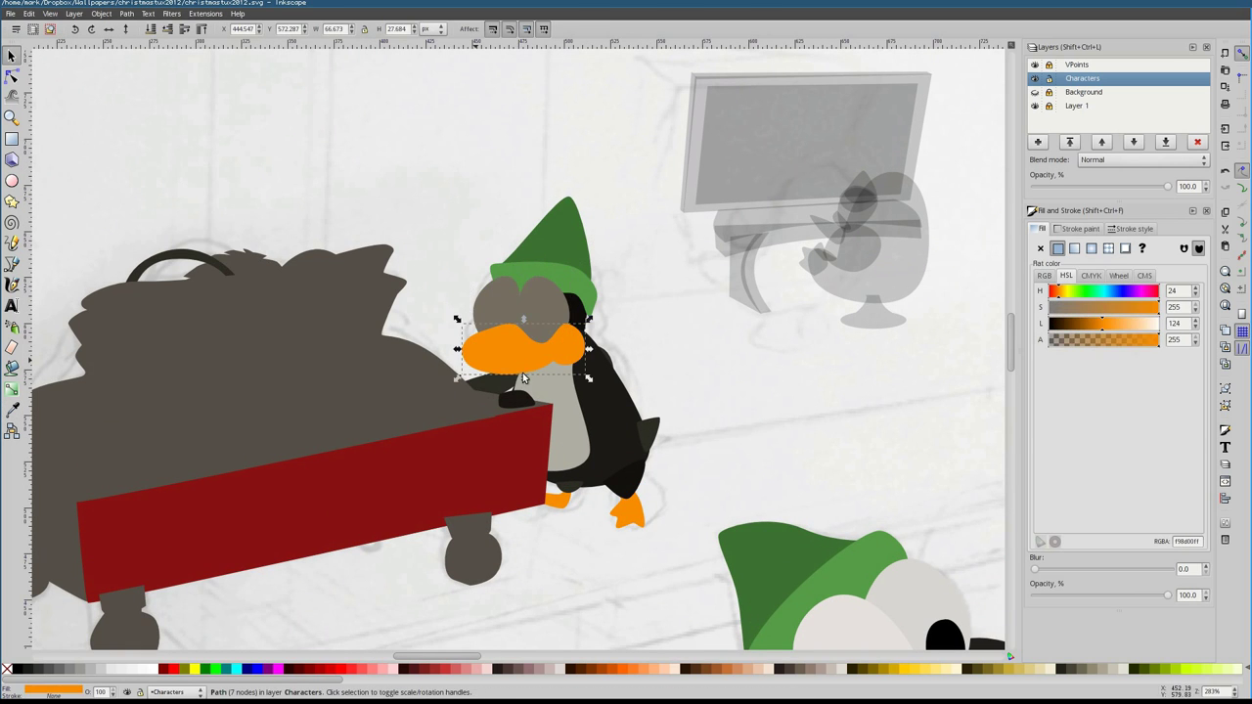
key(ctrl+shift+v)
key(Escape)
Check the elf in Outline mode with Layer 1 hidden, then restore Normal display and the layer
click(49, 14)
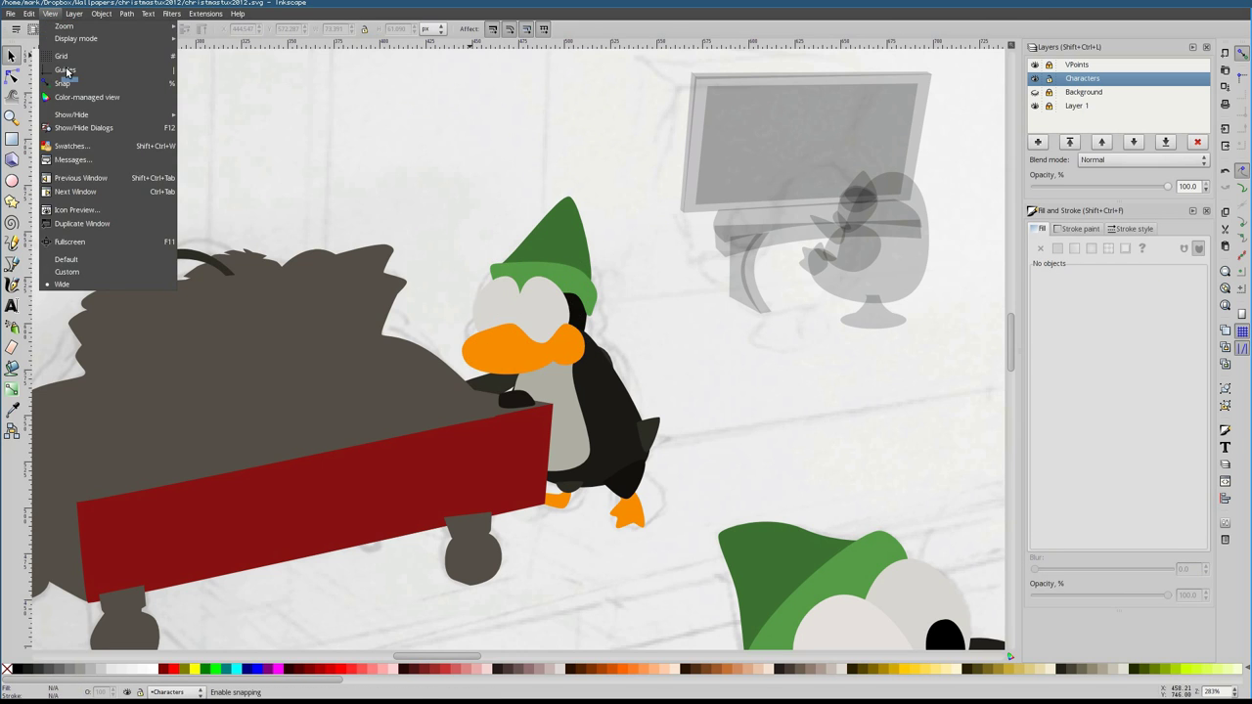
mouse_move(107, 39)
click(207, 68)
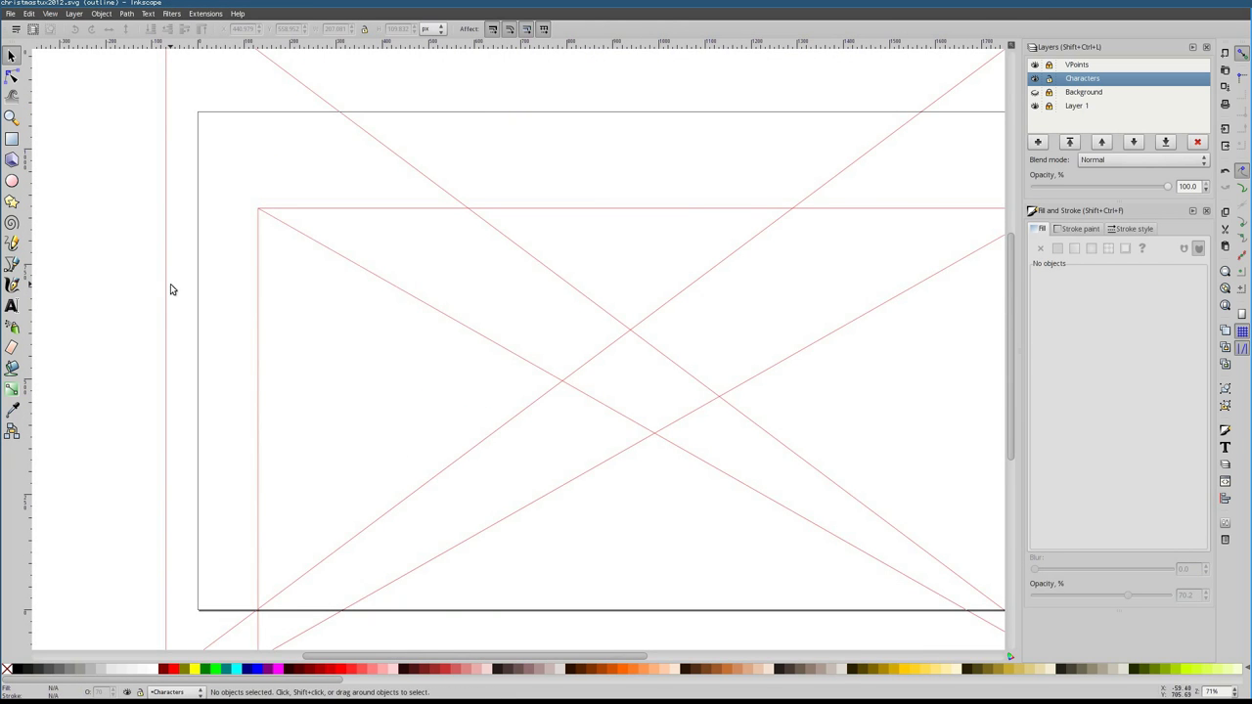
click(1035, 105)
click(49, 13)
mouse_move(108, 39)
click(207, 40)
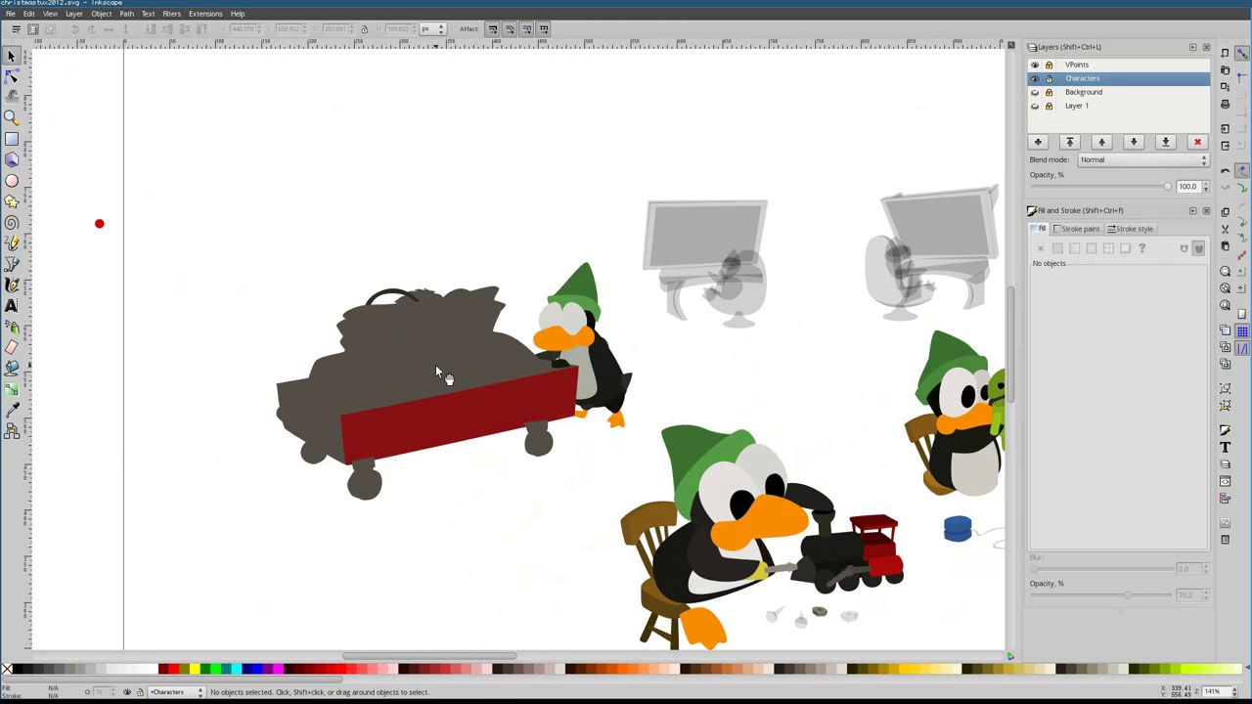
click(1035, 105)
drag(305, 266, 489, 344)
scroll(372, 304, up, 2)
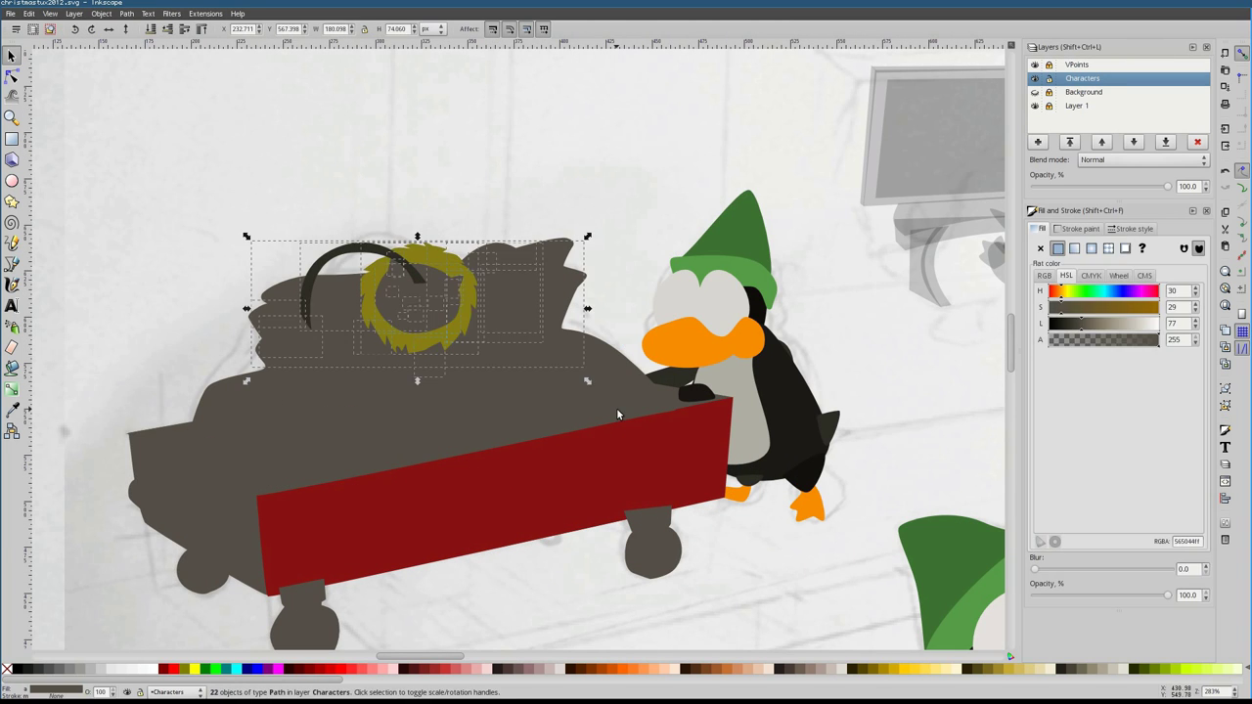
Lighten the lion's ear colour and select its tail and head pieces
scroll(412, 284, up, 2)
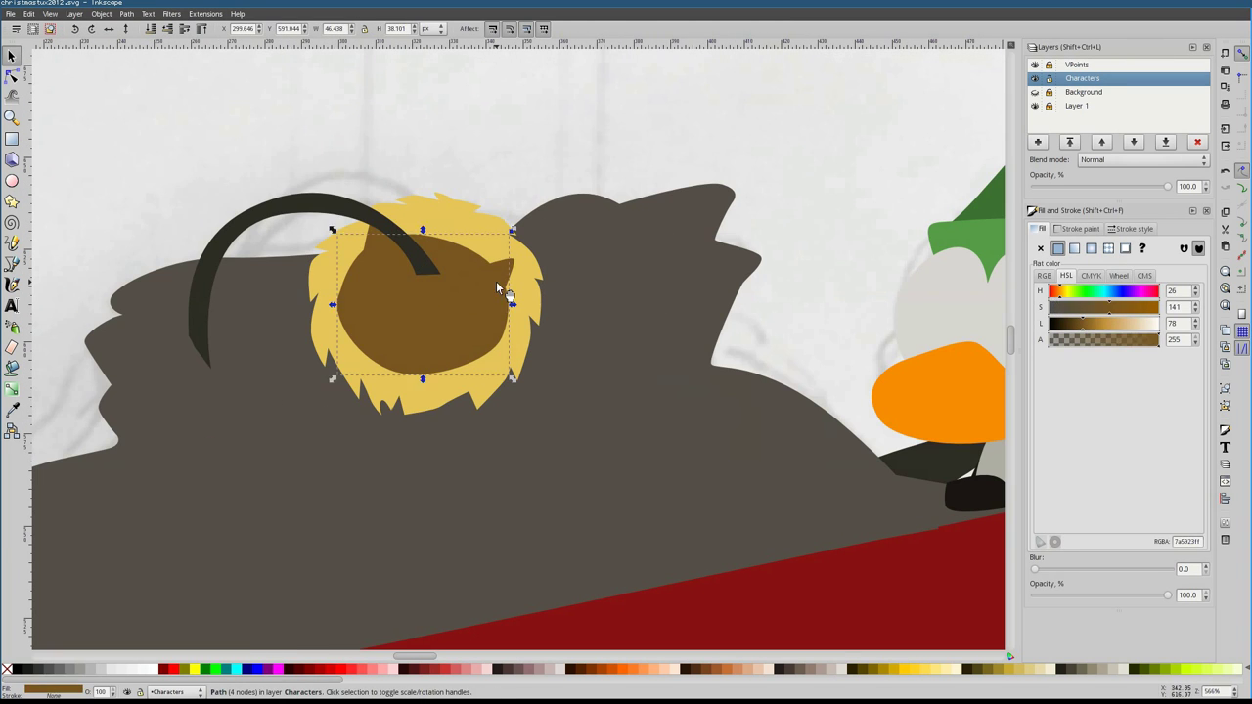
click(397, 262)
drag(1076, 322, 1099, 331)
click(282, 209)
drag(323, 196, 524, 385)
Toggle the display mode to Outline and back to Normal
click(49, 13)
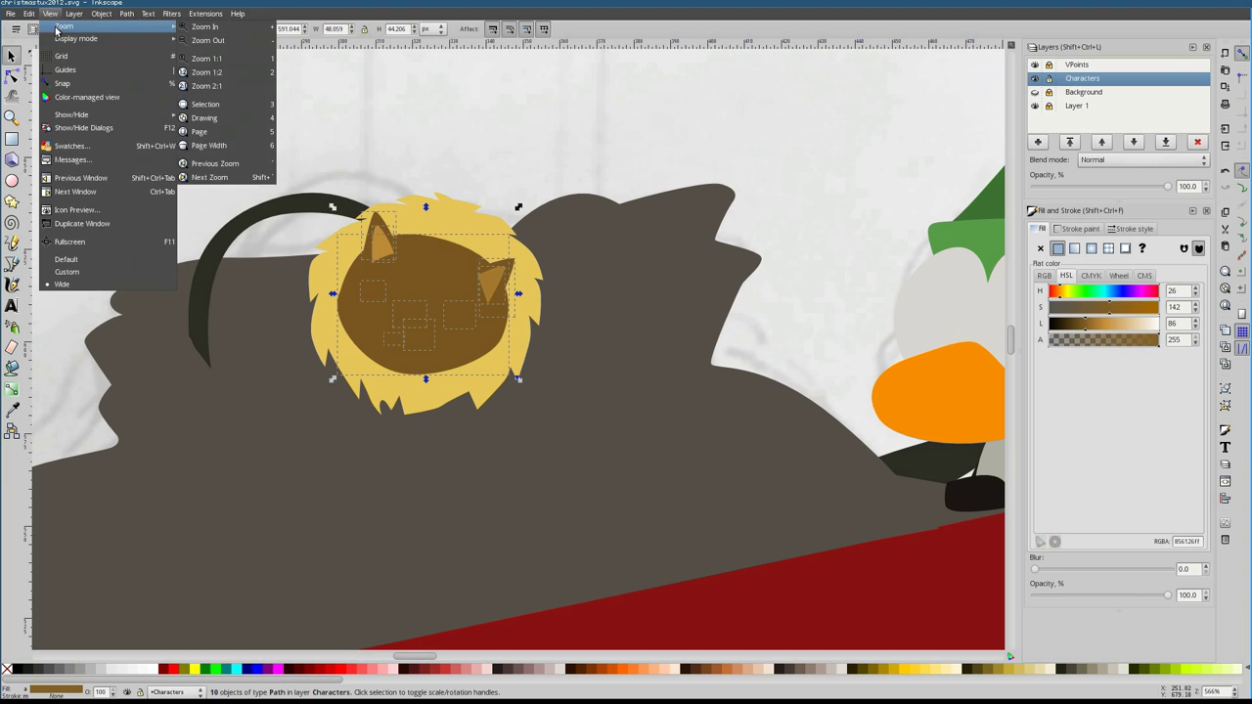
key(Escape)
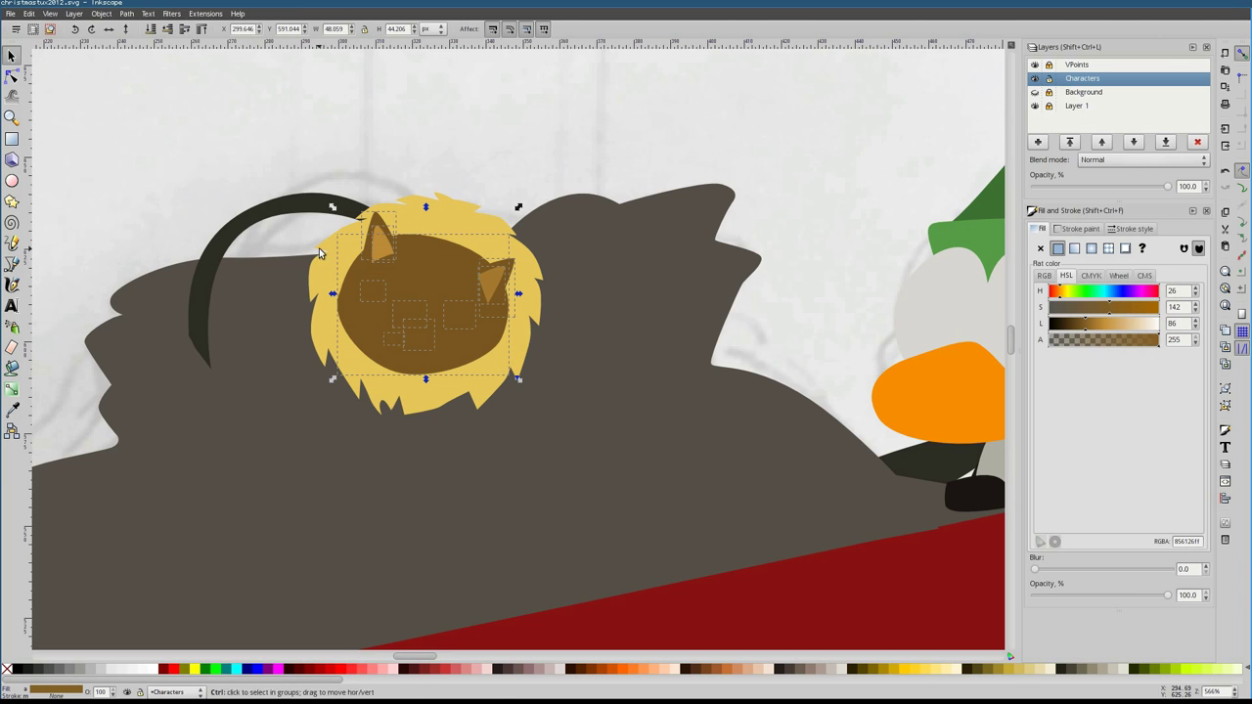
key(Escape)
key(e)
click(8, 56)
click(49, 14)
key(Escape)
click(49, 14)
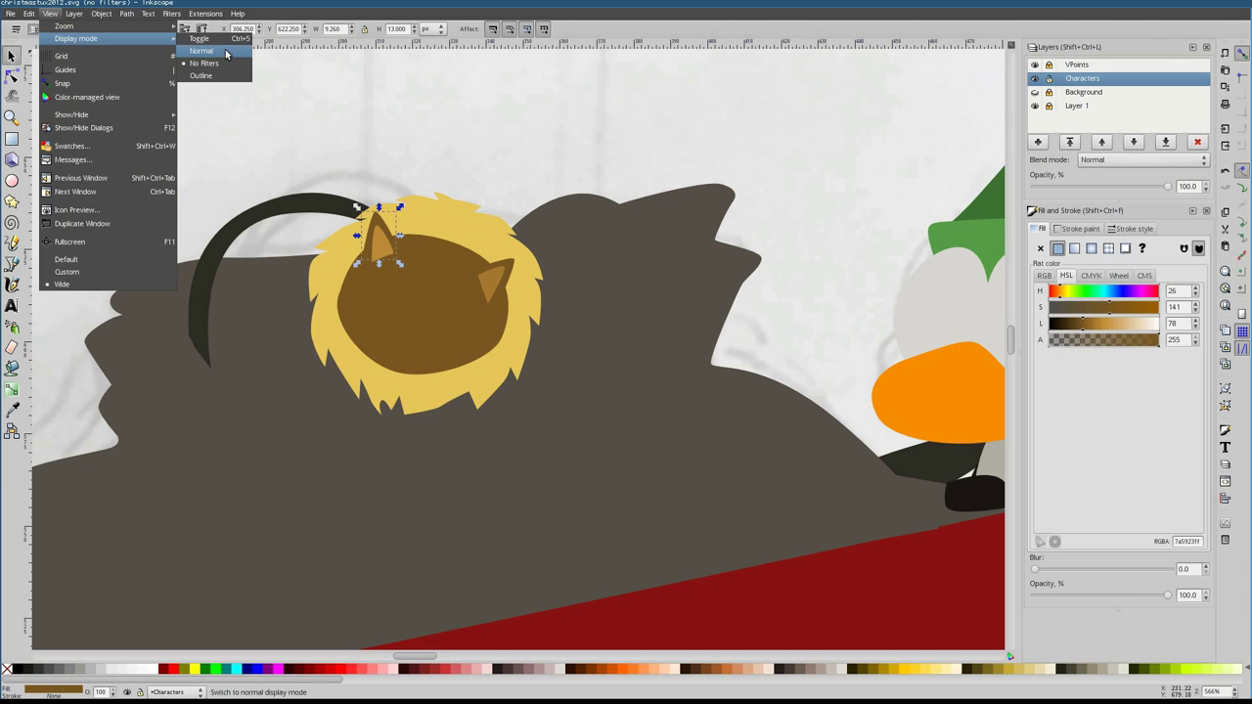
click(210, 66)
click(49, 14)
mouse_move(75, 38)
click(210, 38)
Make the lion's face pieces a lighter brown
click(500, 253)
right_click(1101, 81)
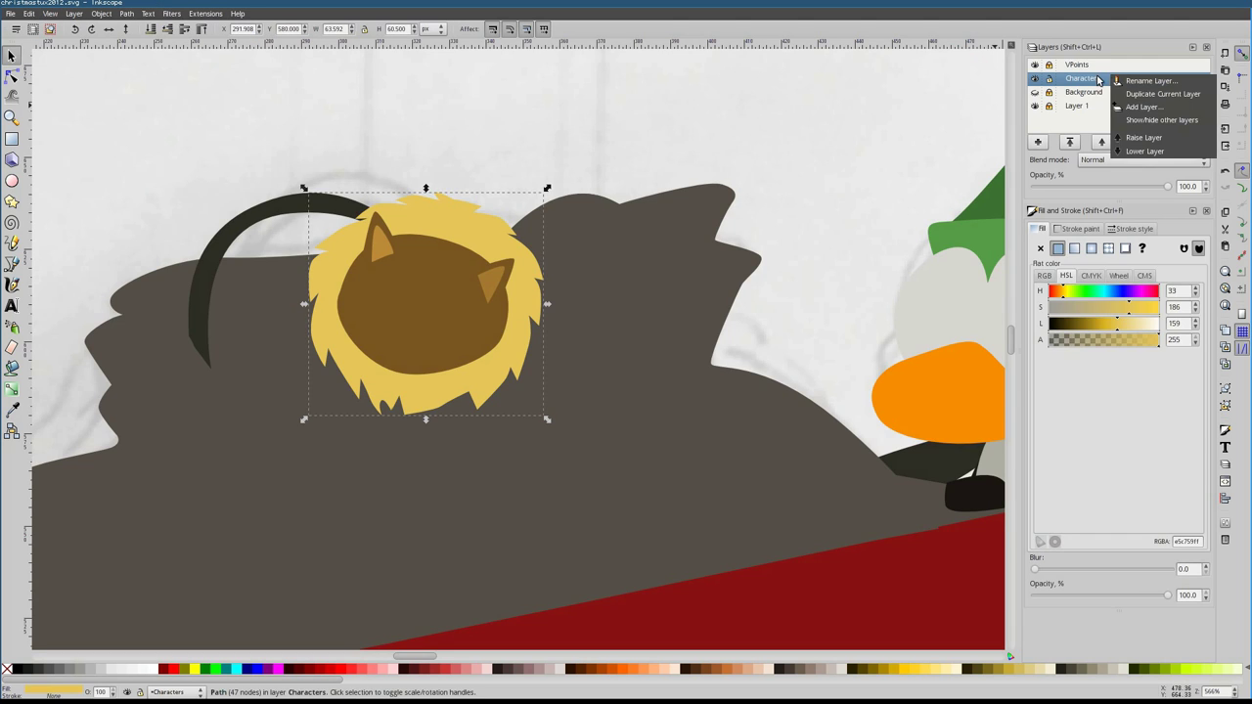
click(805, 117)
key(Escape)
scroll(421, 233, left, 2)
click(30, 14)
key(Escape)
key(n)
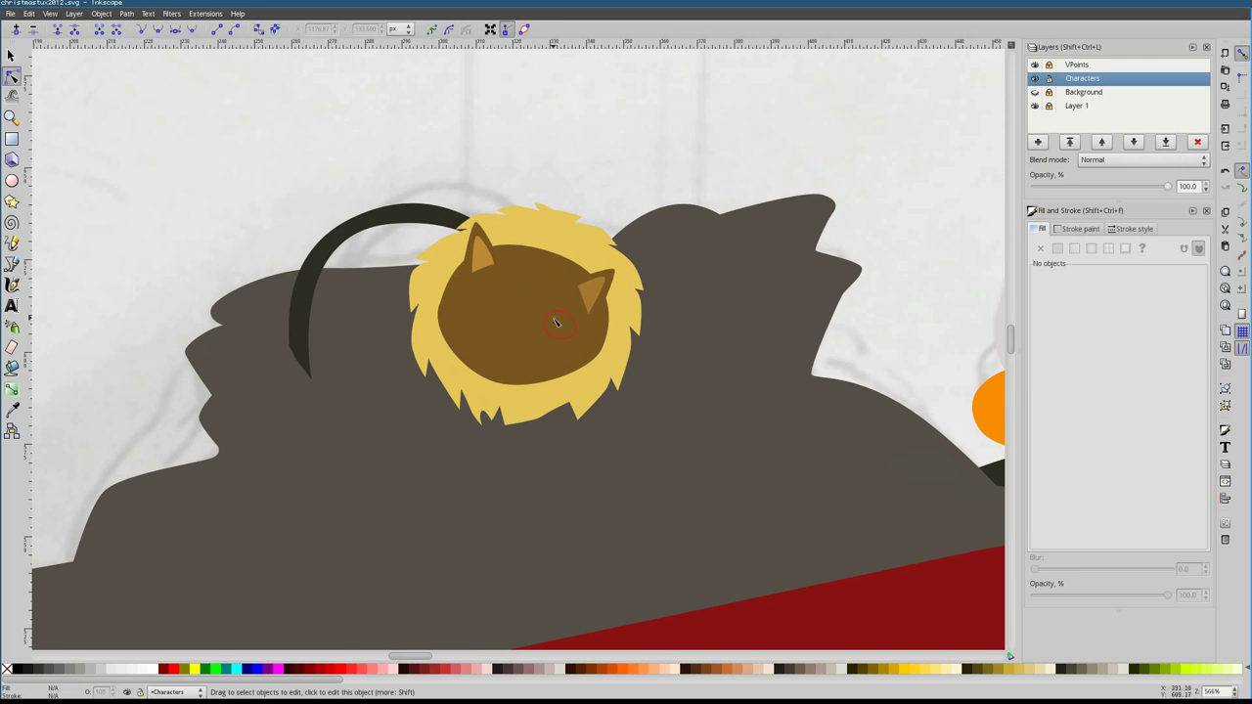
click(558, 325)
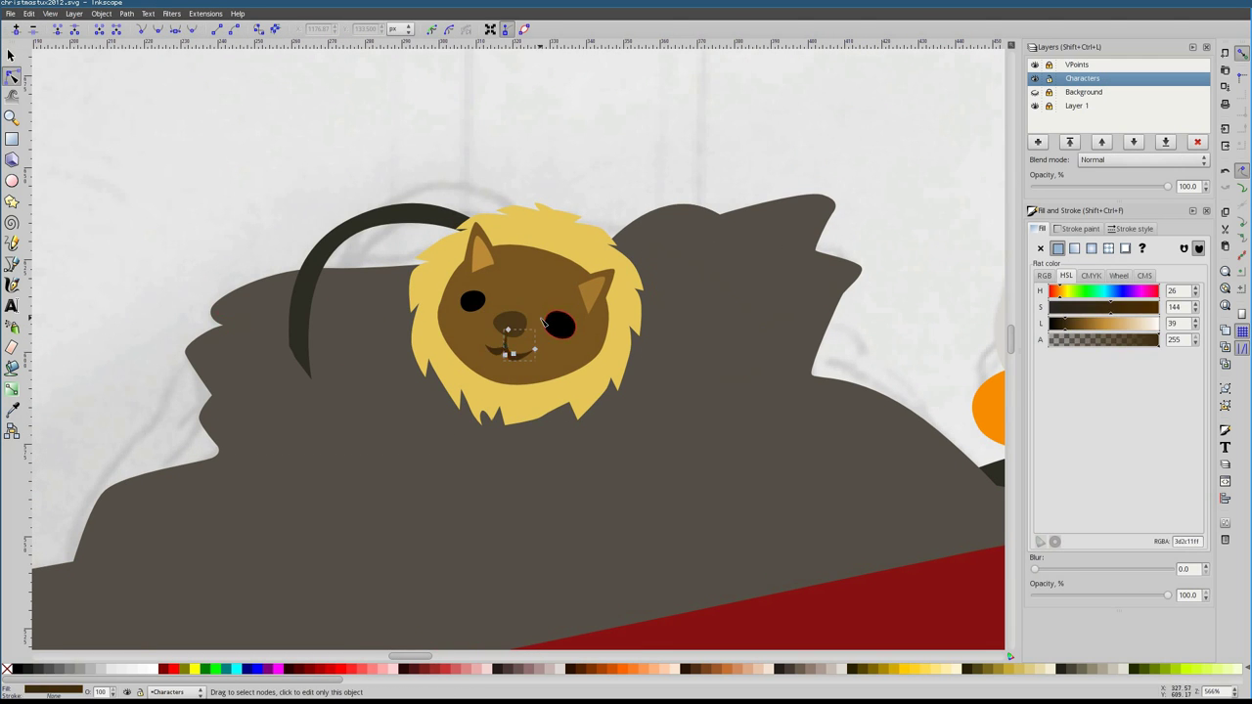
key(s)
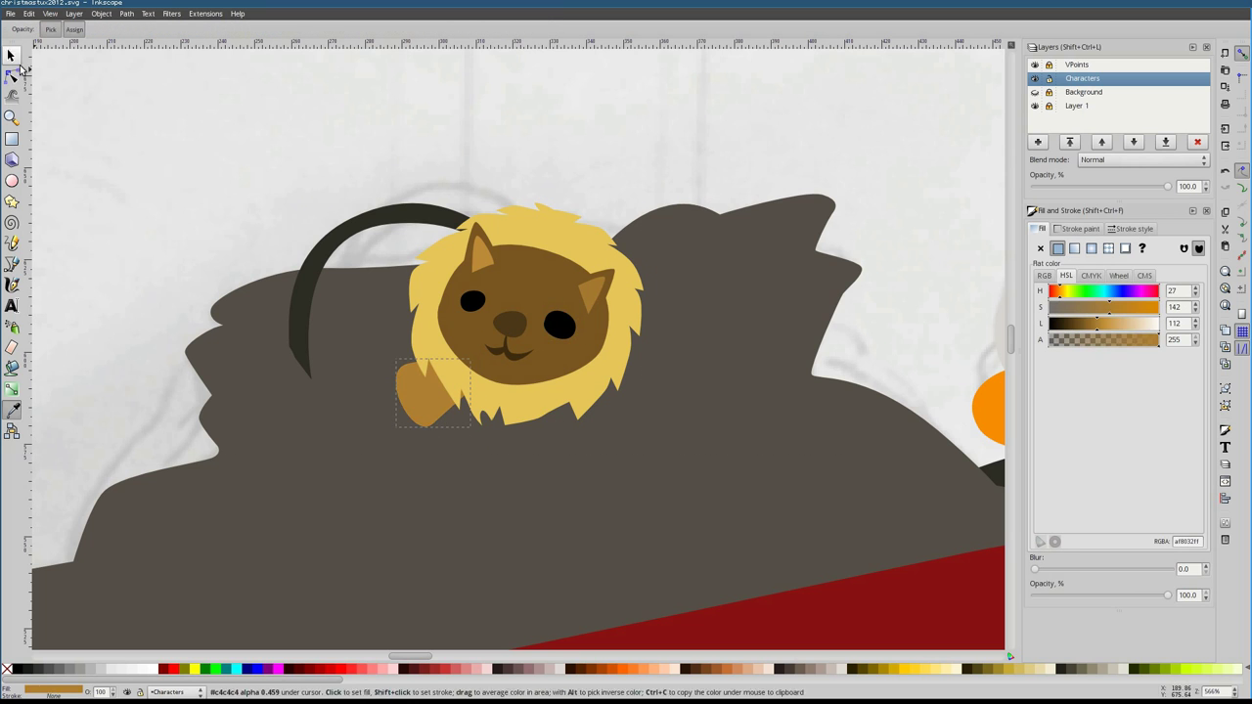
click(616, 281)
click(1101, 325)
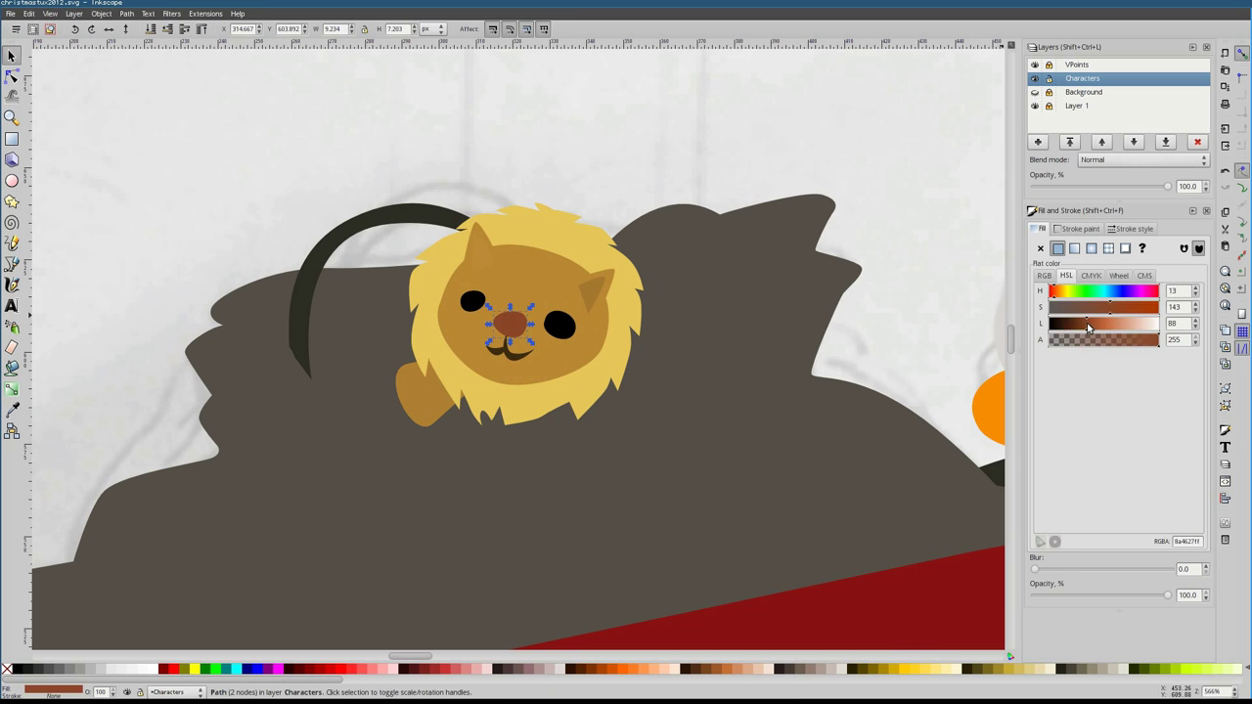
Select the lion's ears and add eye highlights with the Ellipse tool
key(Tab)
ctrl+scroll(954, 292, up, 1)
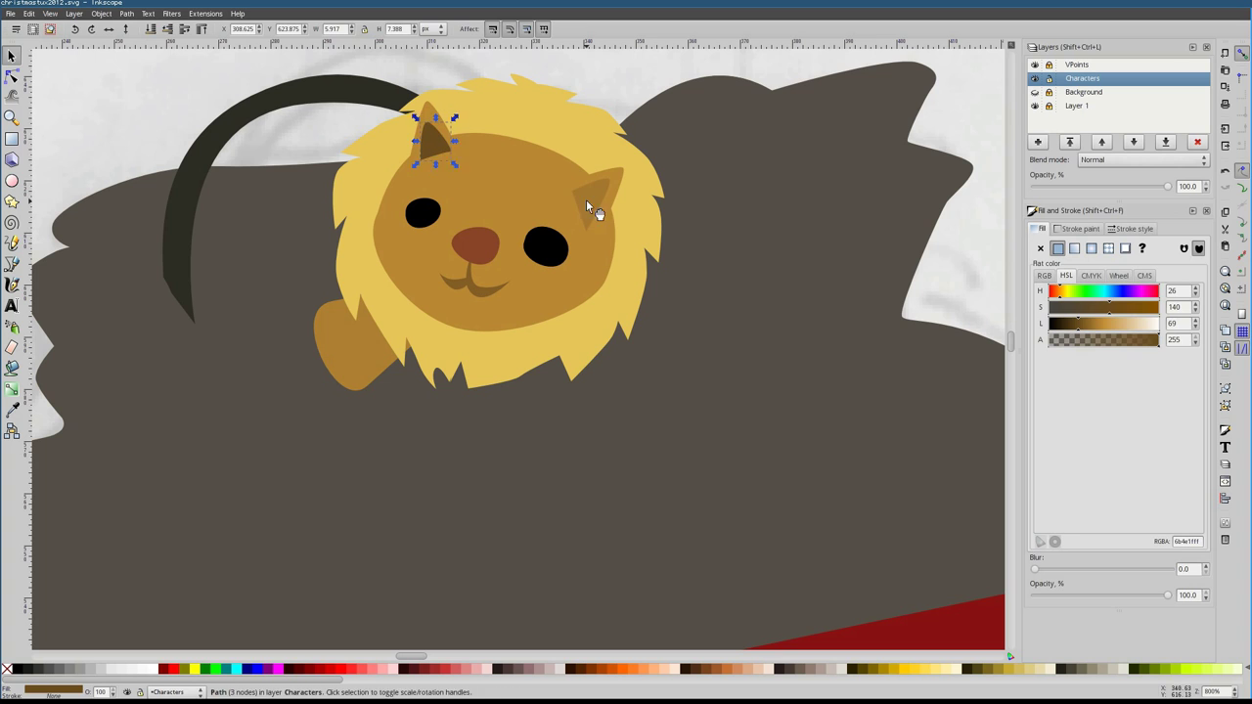
key(Escape)
click(591, 198)
key(e)
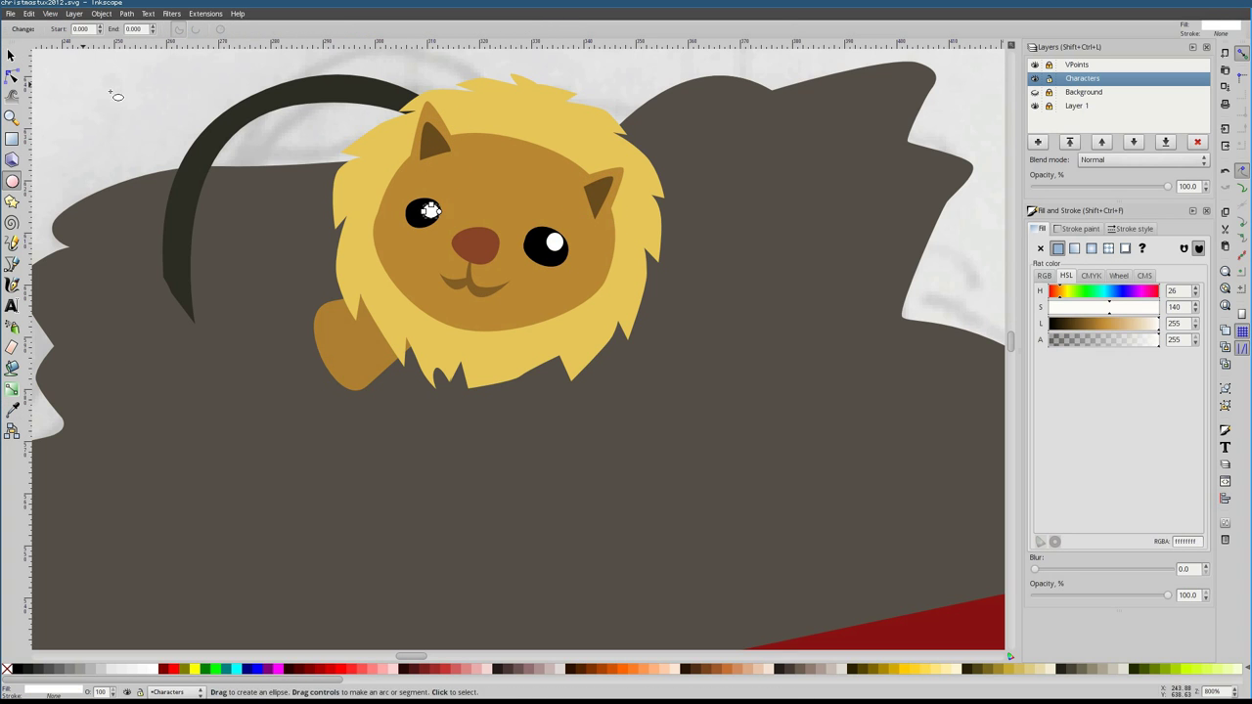
key(s)
Colour the cloth behind the lion and its small left flap dark red with the Dropper
click(594, 395)
key(minus)
key(minus)
click(577, 243)
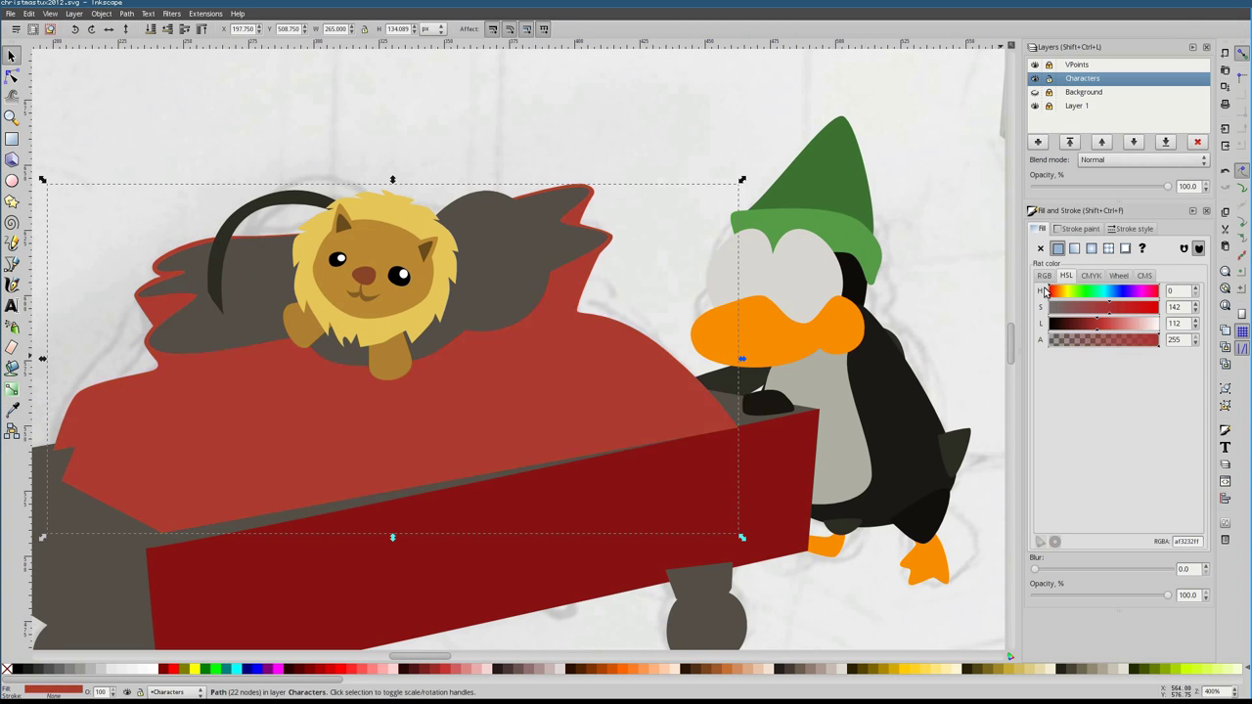
key(d)
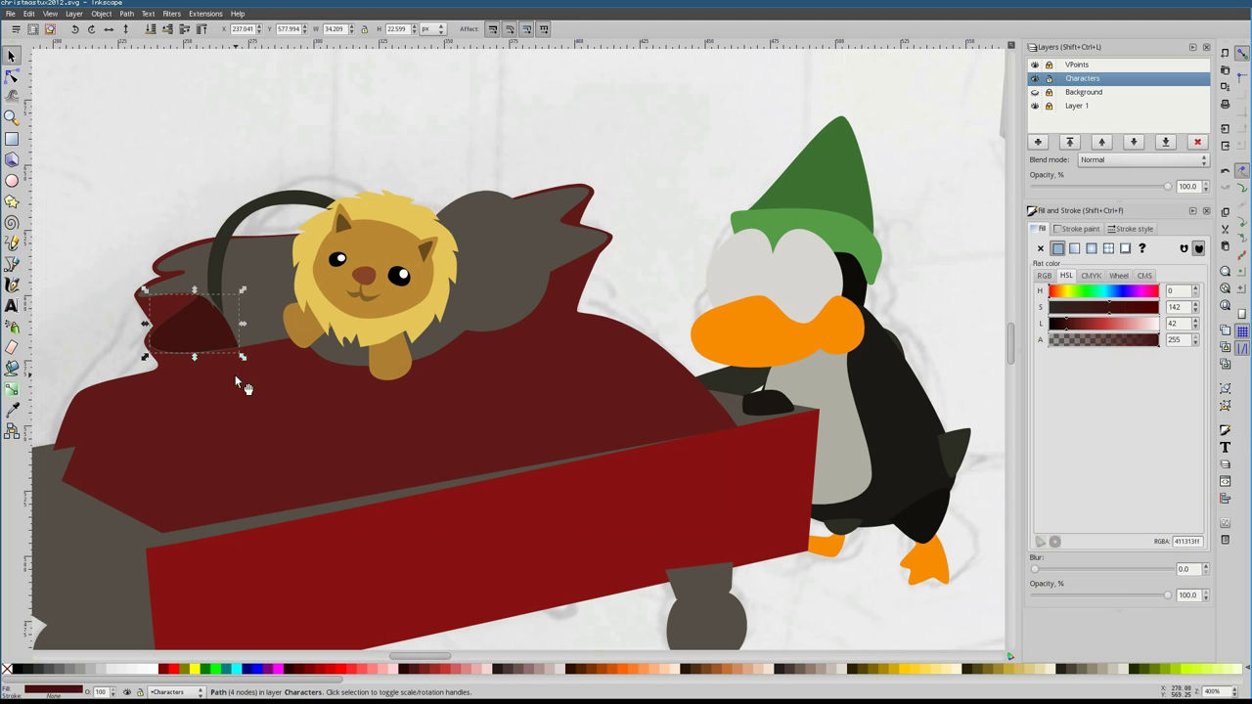
click(211, 330)
key(s)
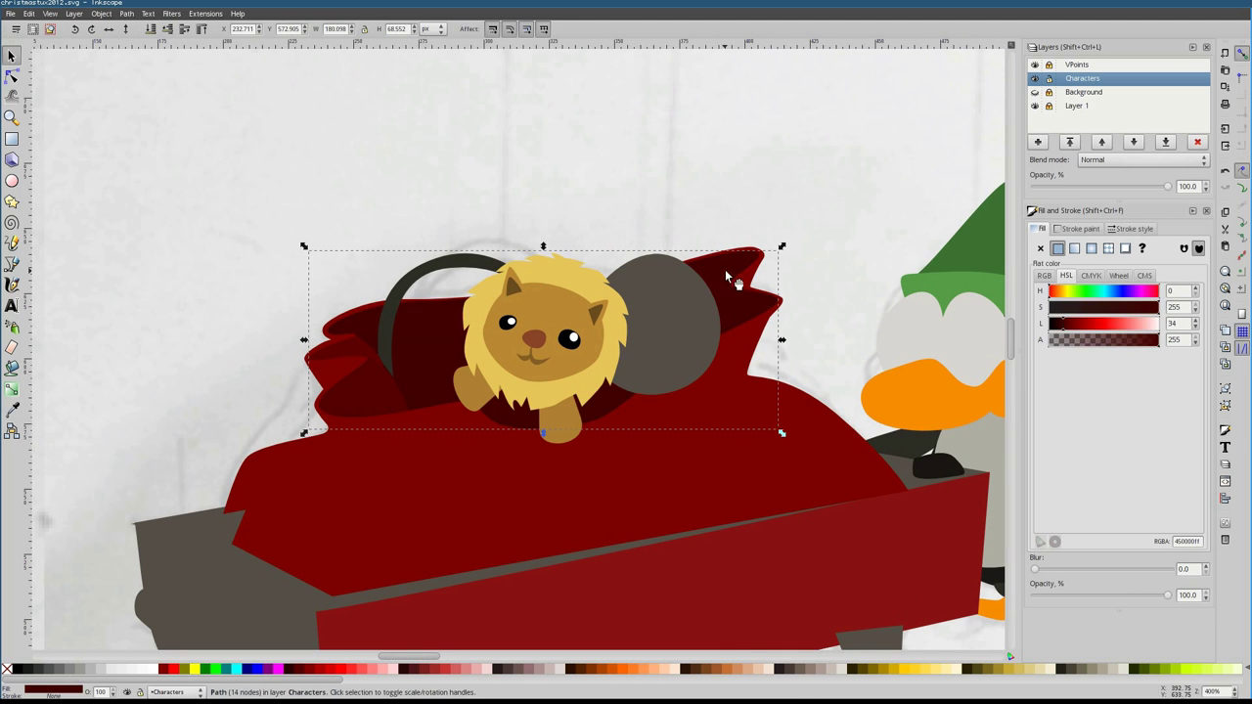
Inspect the beach ball's paths, briefly lifting the ball group above the sack and undoing
key(Escape)
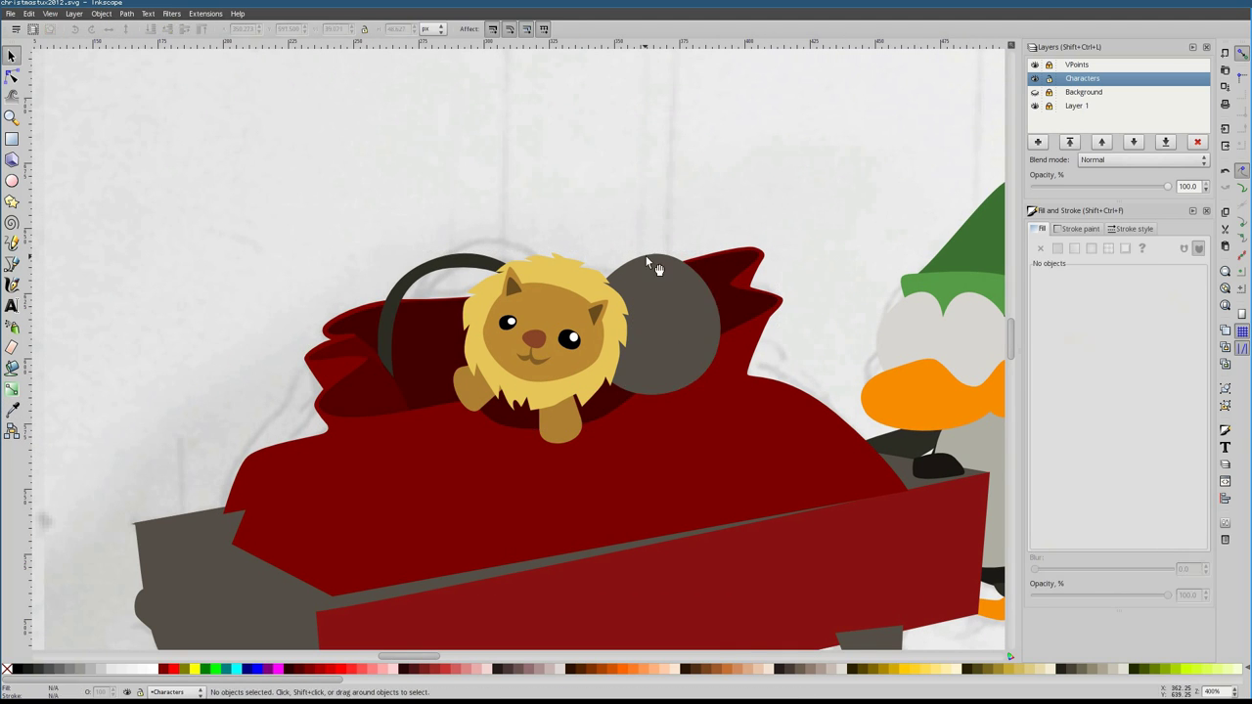
click(653, 266)
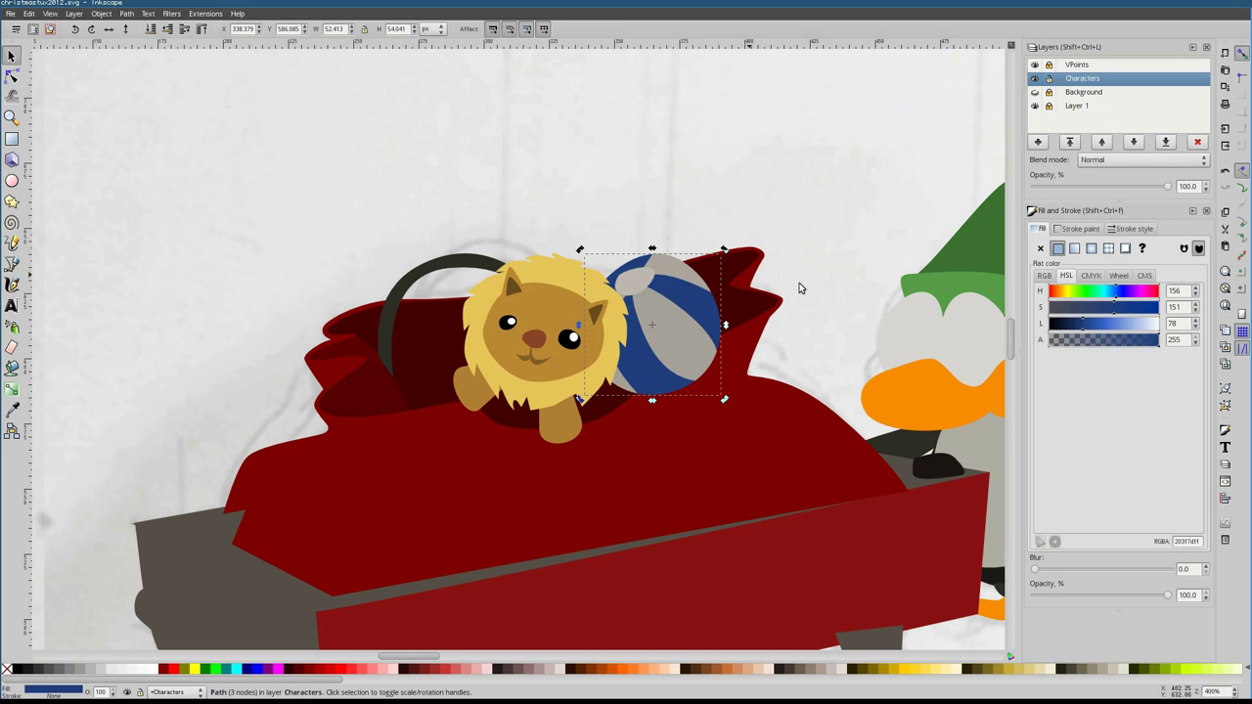
drag(754, 196, 595, 426)
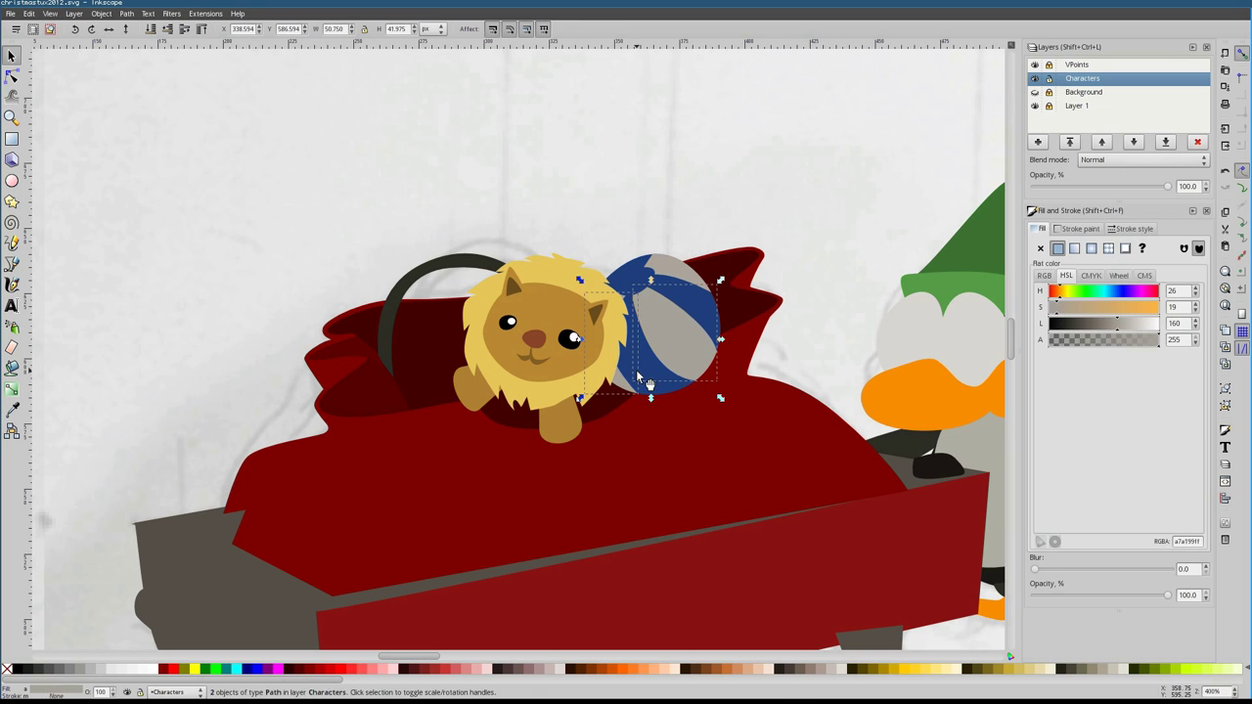
click(691, 315)
drag(692, 315, 679, 205)
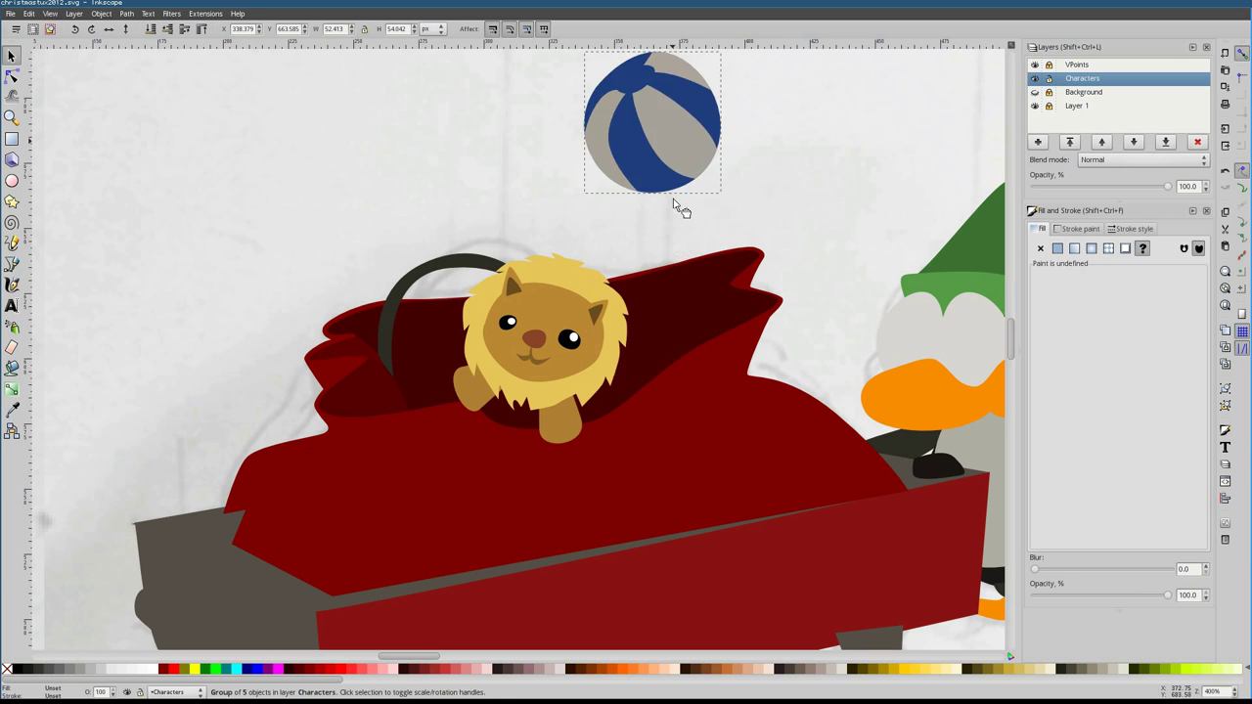
key(ctrl+z)
click(411, 450)
ctrl+click(638, 357)
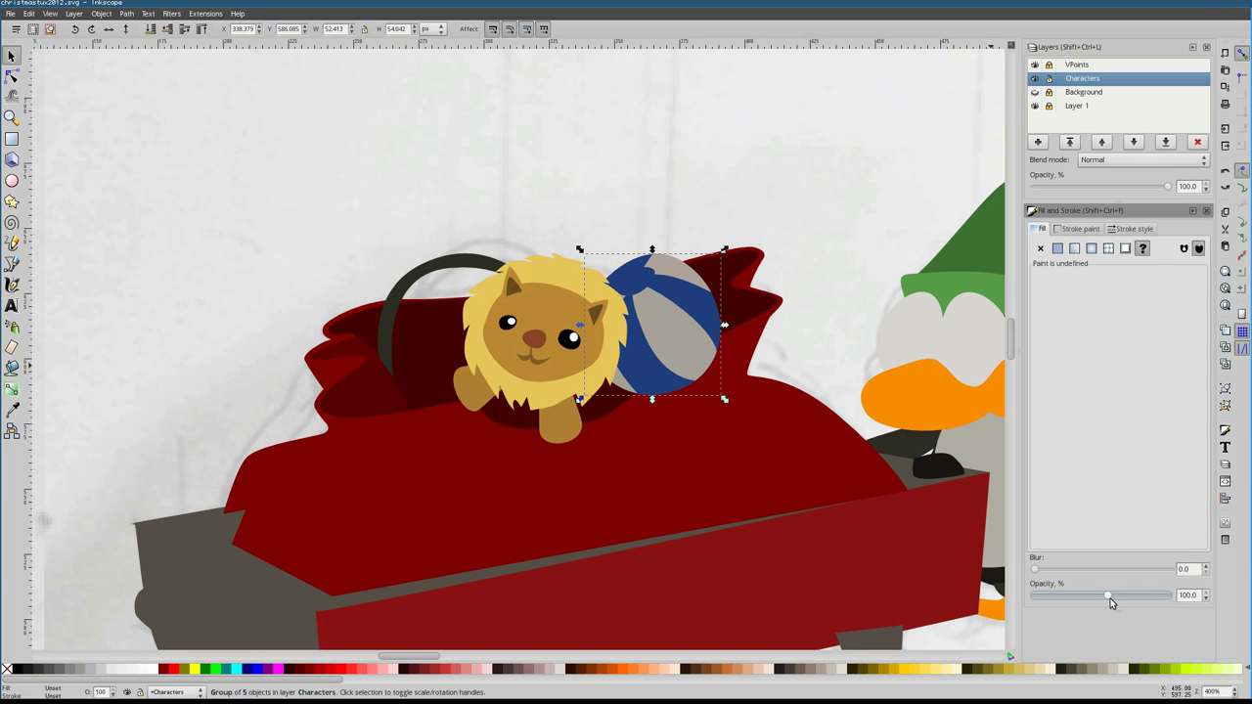
Draw a closed Bezier shading shape over the lower part of the ball
key(b)
scroll(638, 357, up, 2)
click(813, 313)
click(636, 430)
key(s)
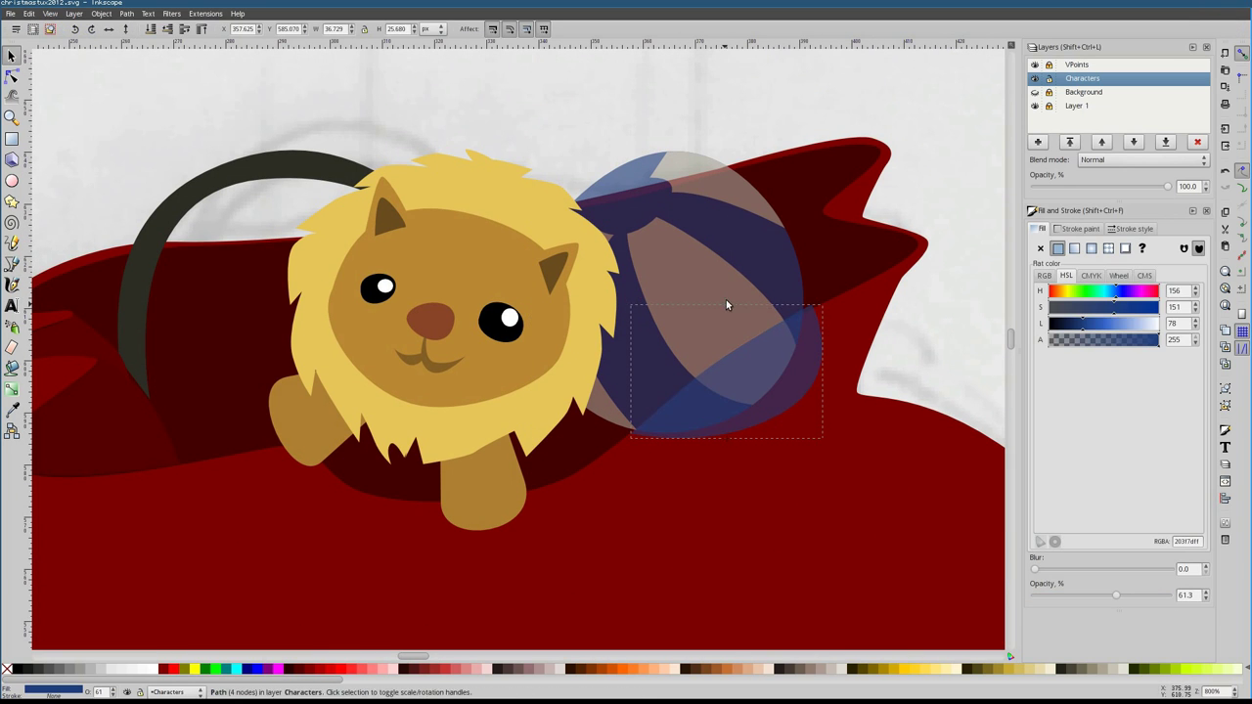
drag(711, 309, 819, 479)
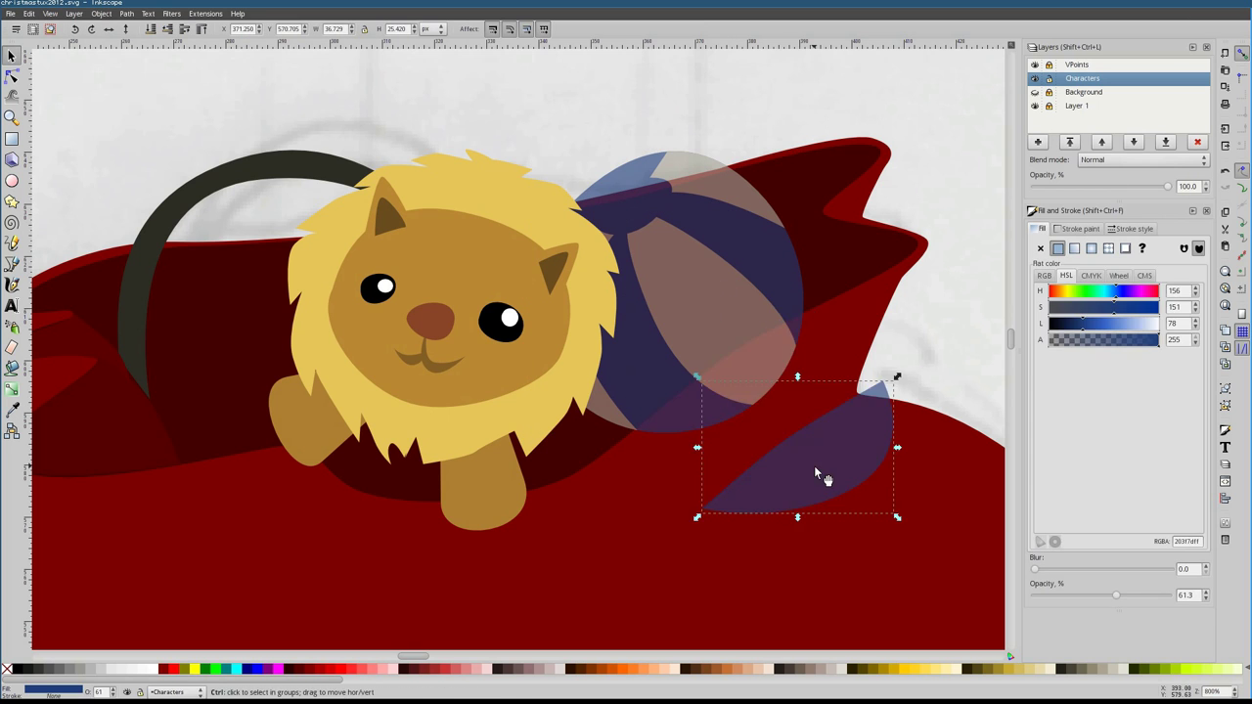
key(ctrl+z)
Clip the ball to the shading shape, then undo the clip
right_click(721, 287)
click(784, 483)
key(ctrl+z)
key(ctrl+shift+z)
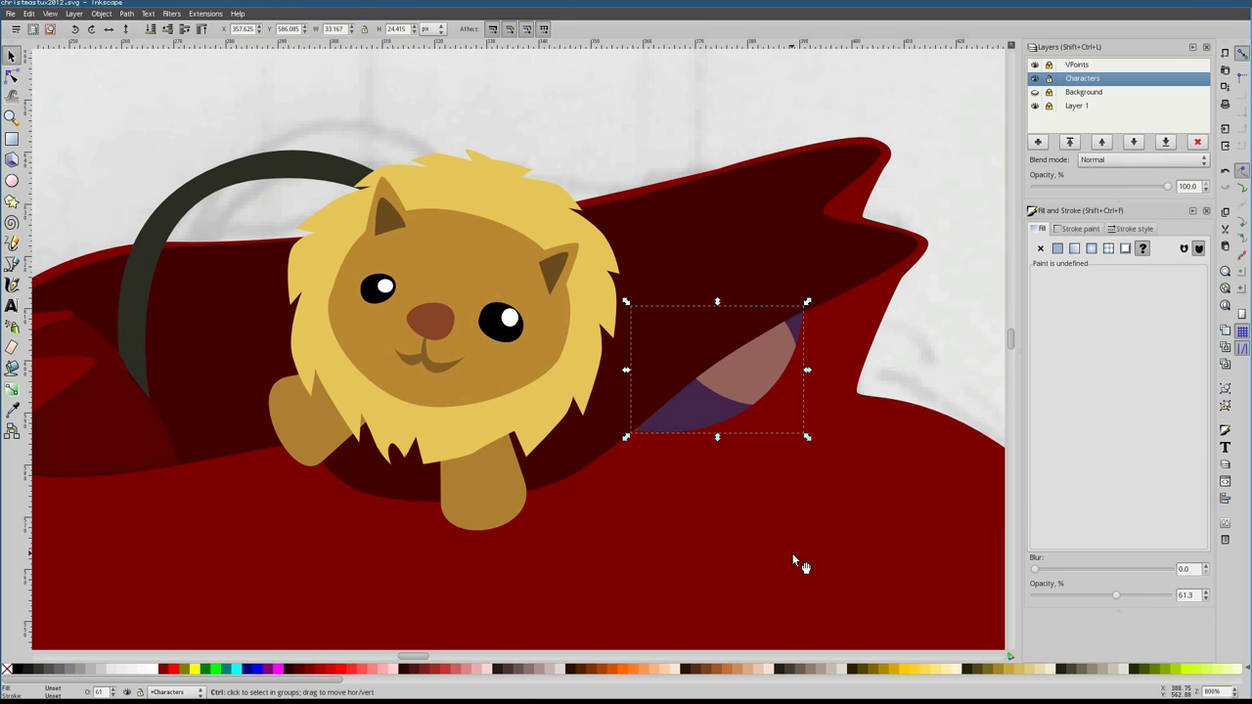
key(ctrl+z)
Adjust the selection among the blue shading overlay, ball paths and red sack body
click(834, 238)
scroll(753, 345, right, 3)
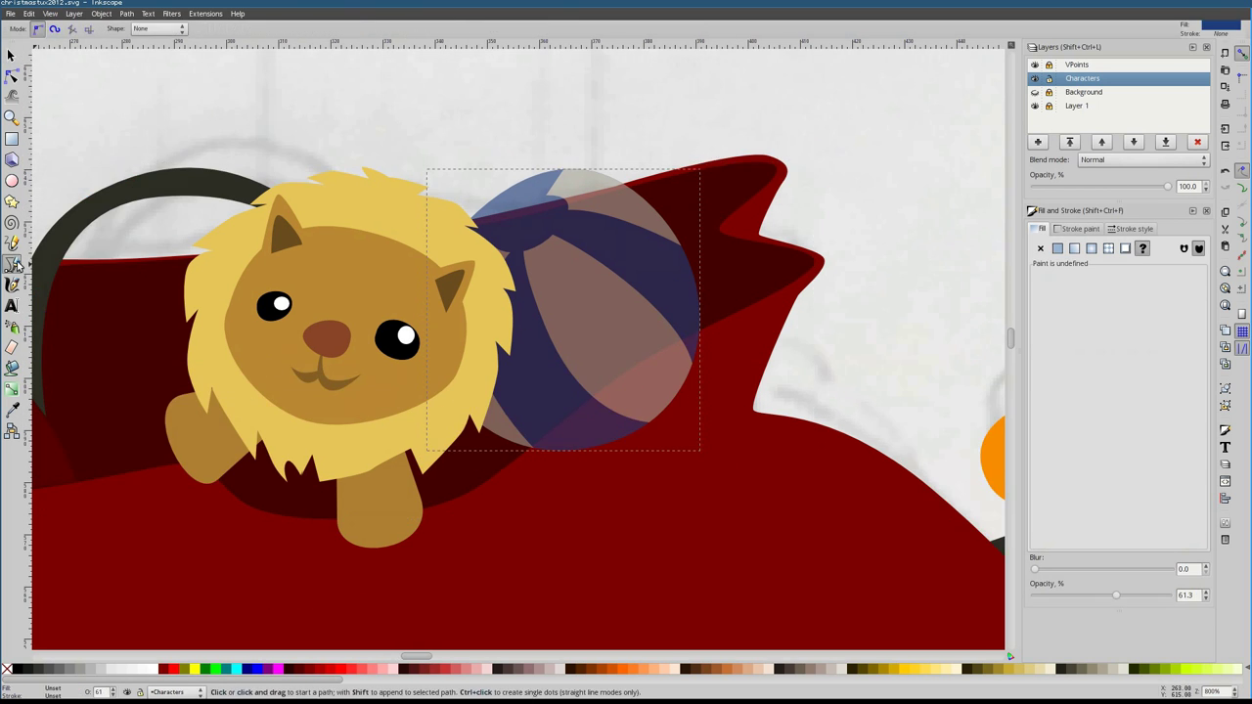
click(666, 407)
click(634, 423)
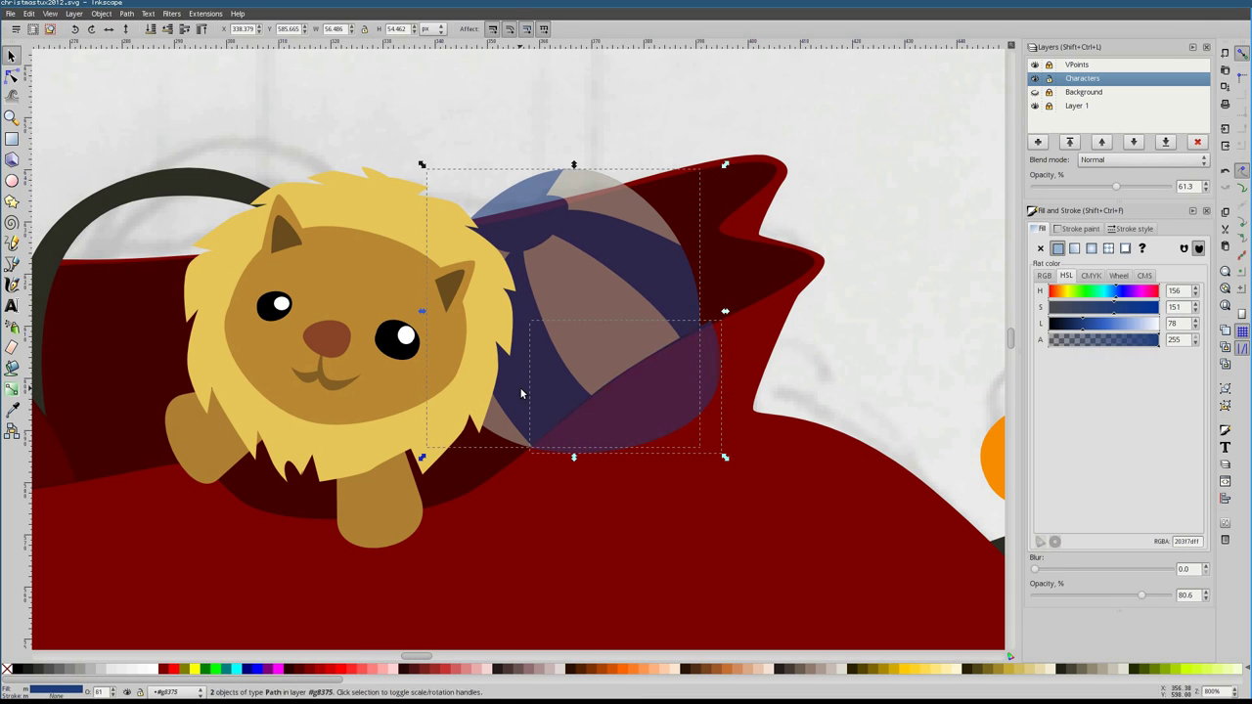
click(584, 429)
shift+click(613, 329)
shift+click(500, 440)
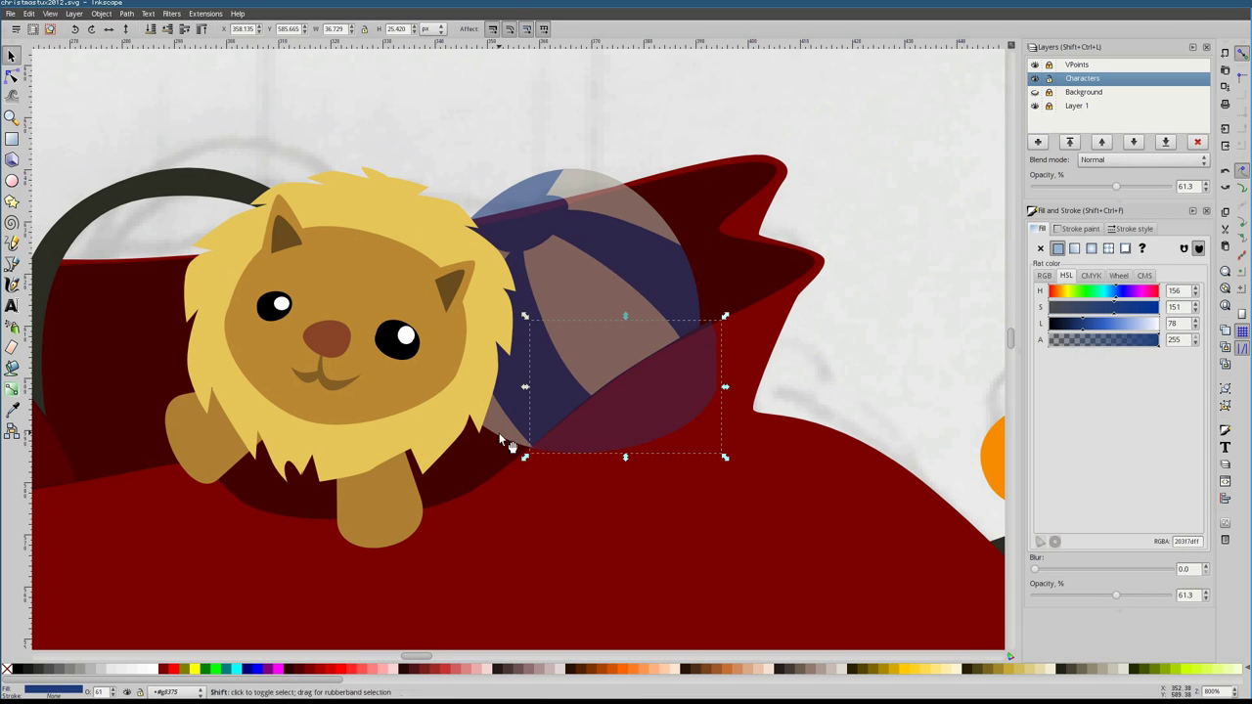
scroll(507, 392, down, 4)
scroll(507, 391, up, 2)
ctrl+click(477, 450)
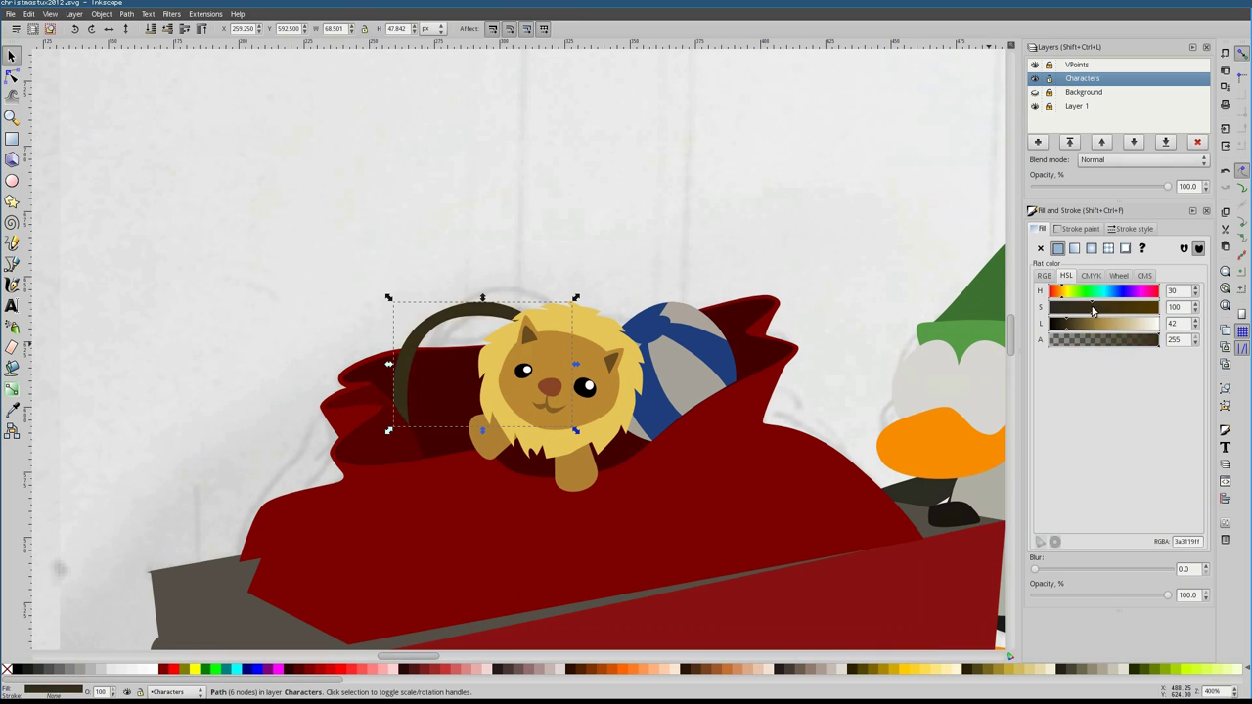
Recolour the sack's dark carry handle purple
click(1093, 311)
click(1135, 292)
key(Escape)
scroll(290, 457, down, 4)
scroll(291, 456, up, 4)
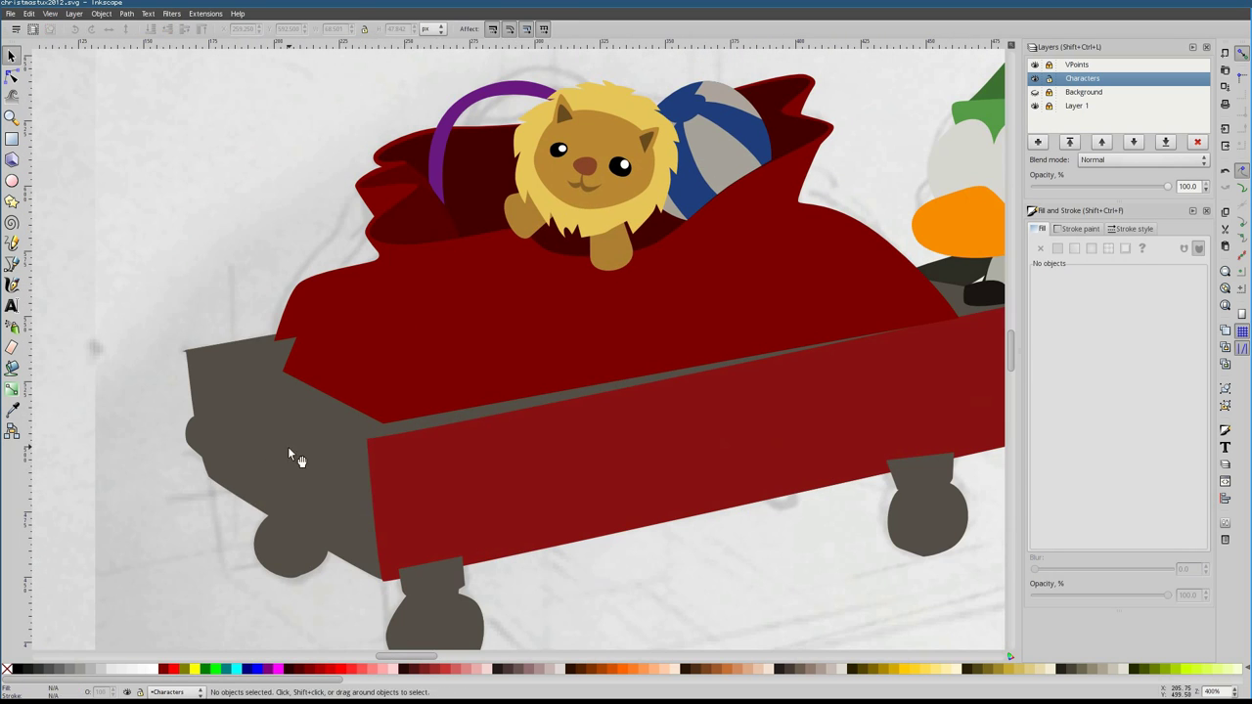
Paint the sled's grey left face and red front panel the same green
click(290, 457)
click(215, 669)
shift+click(587, 470)
key(d)
click(290, 457)
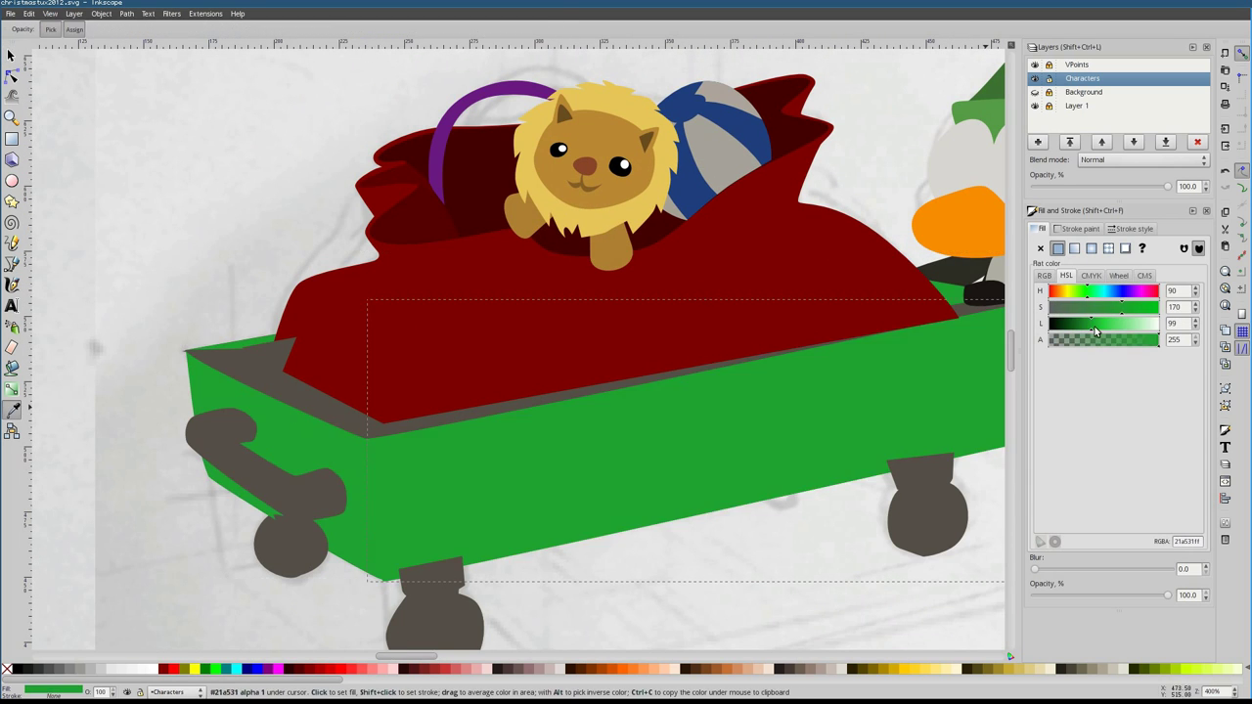
scroll(416, 427, down, 4)
Give the sled's top rail strip a lighter green
click(416, 427)
key(F1)
scroll(417, 427, up, 4)
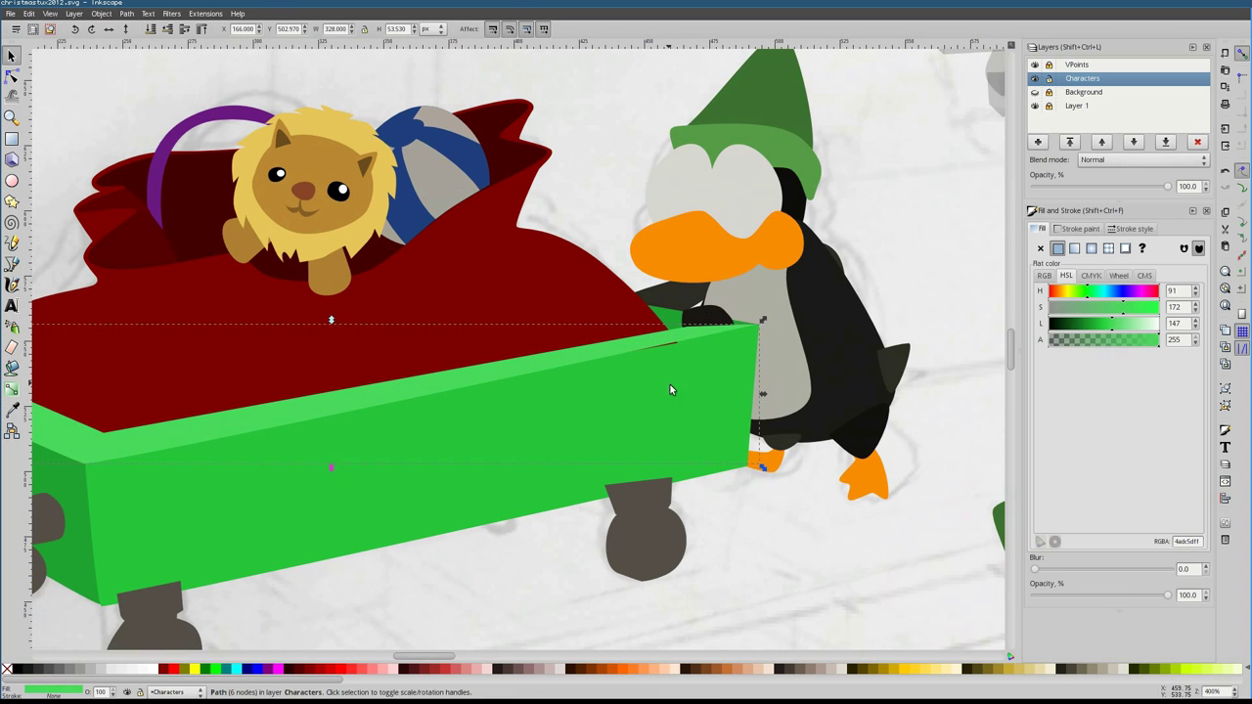
scroll(385, 344, up, 2)
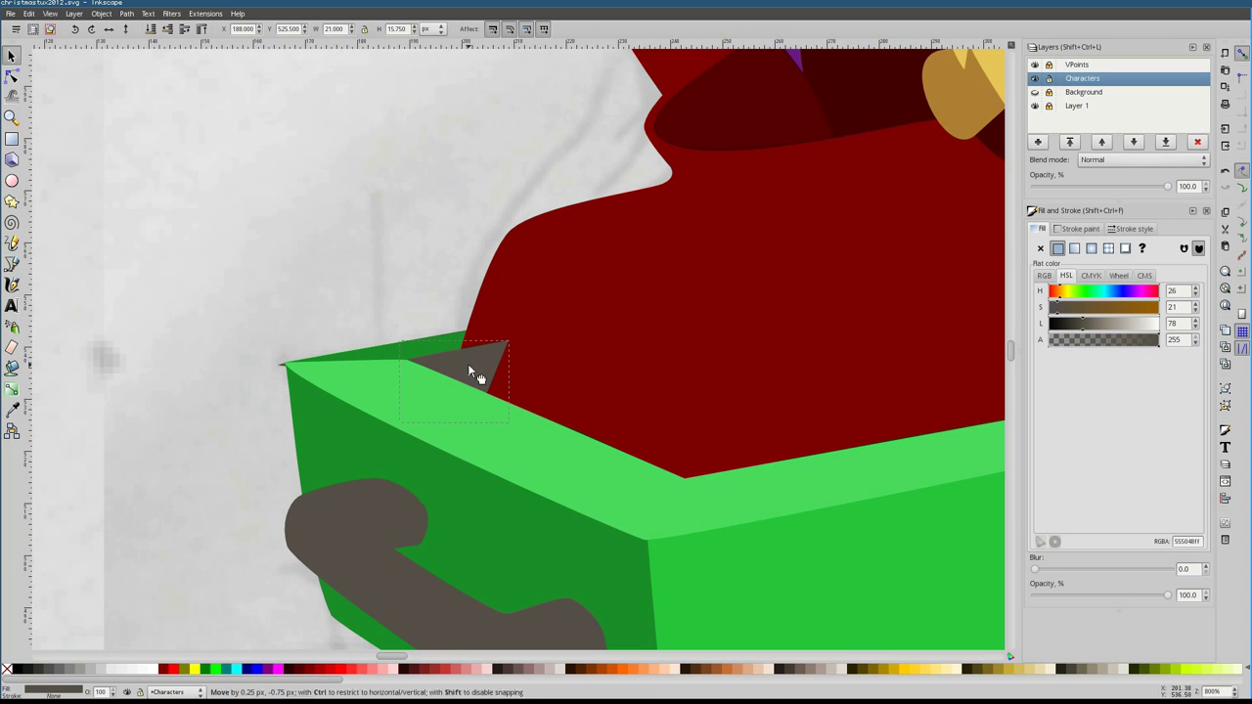
Fill the wagon interior with the sack's red and lower the rim beneath it
key(d)
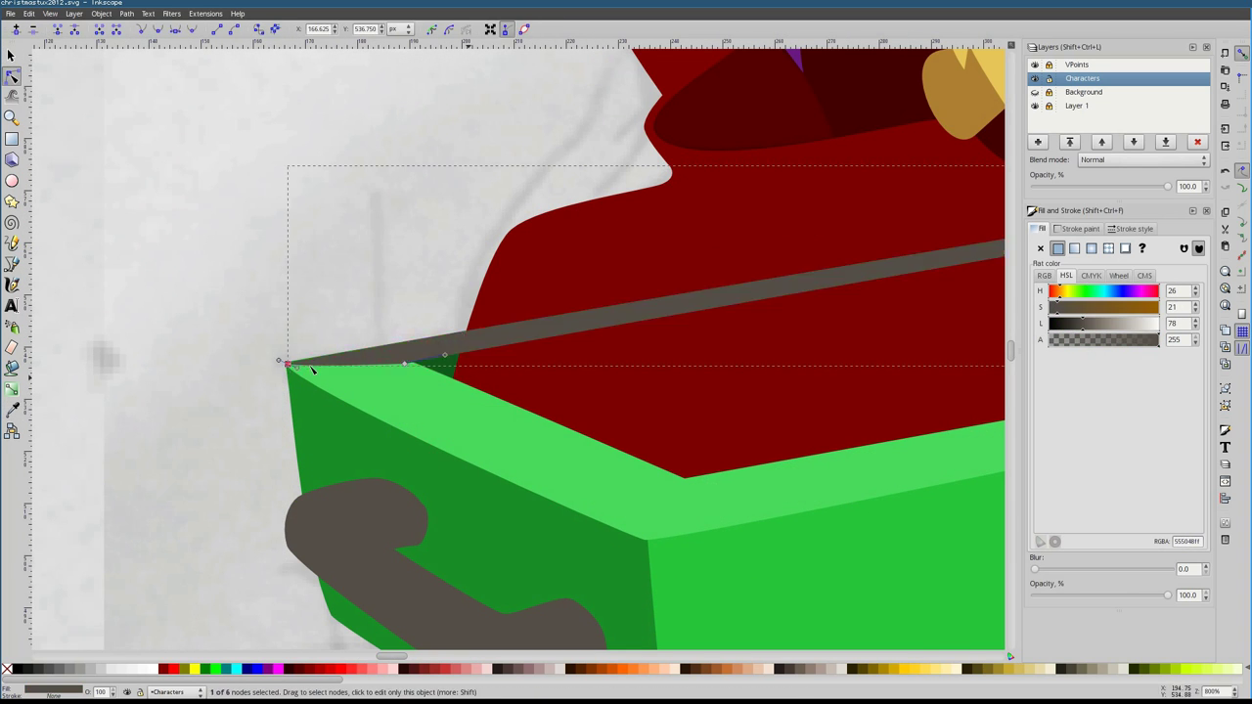
key(minus)
key(F1)
key(Page_Down)
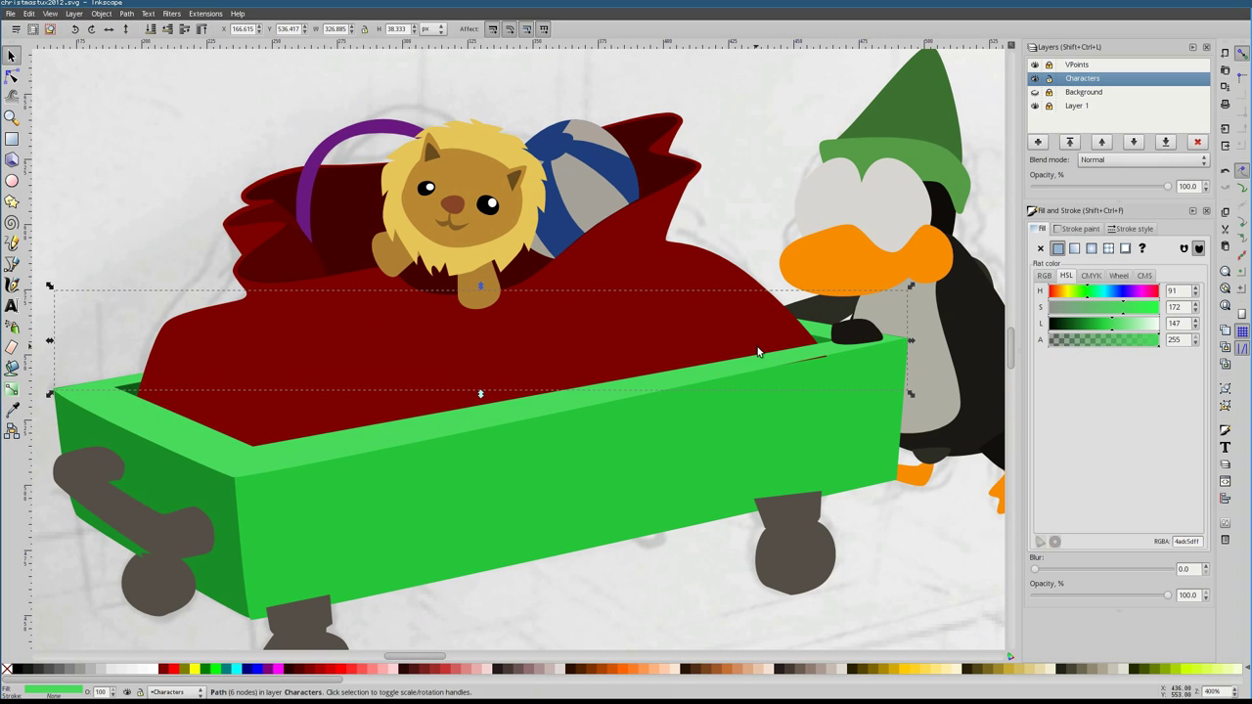
scroll(885, 370, up, 2)
Select the red interior sliver path for node editing
key(F2)
click(650, 332)
scroll(964, 242, down, 8)
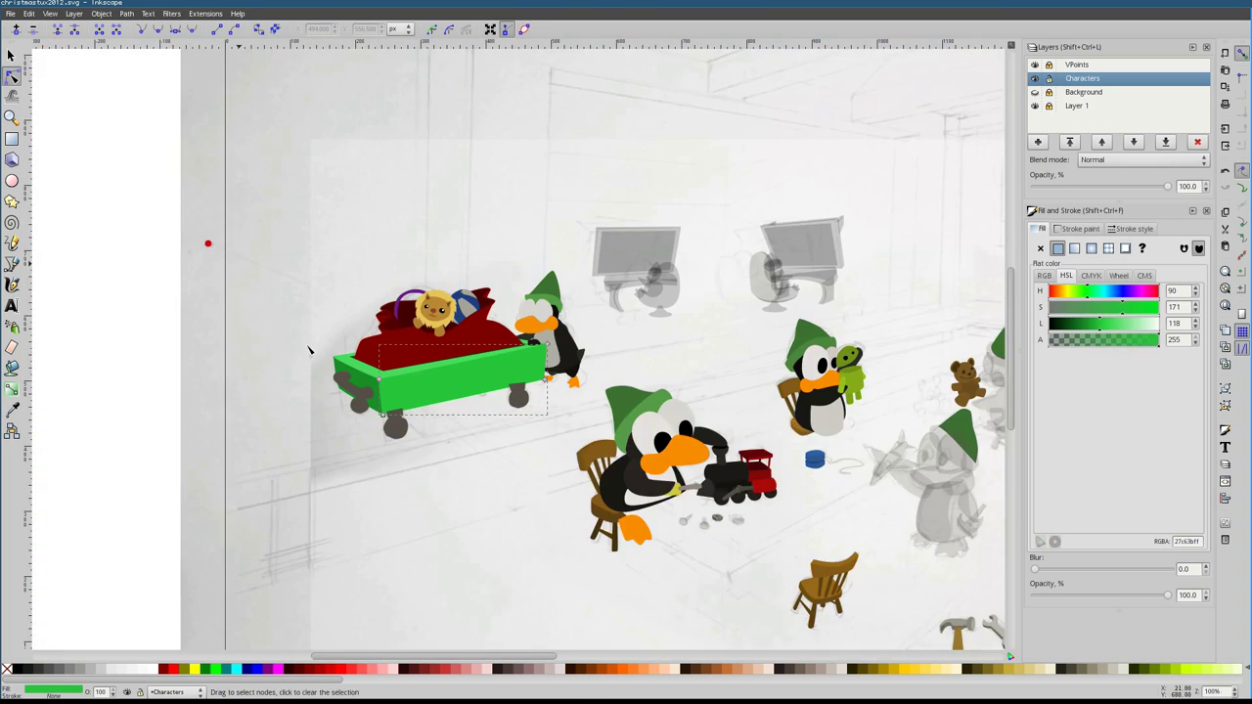
scroll(404, 233, up, 8)
scroll(189, 271, down, 6)
Give the wagon's side handle a light grey fill
scroll(355, 388, up, 5)
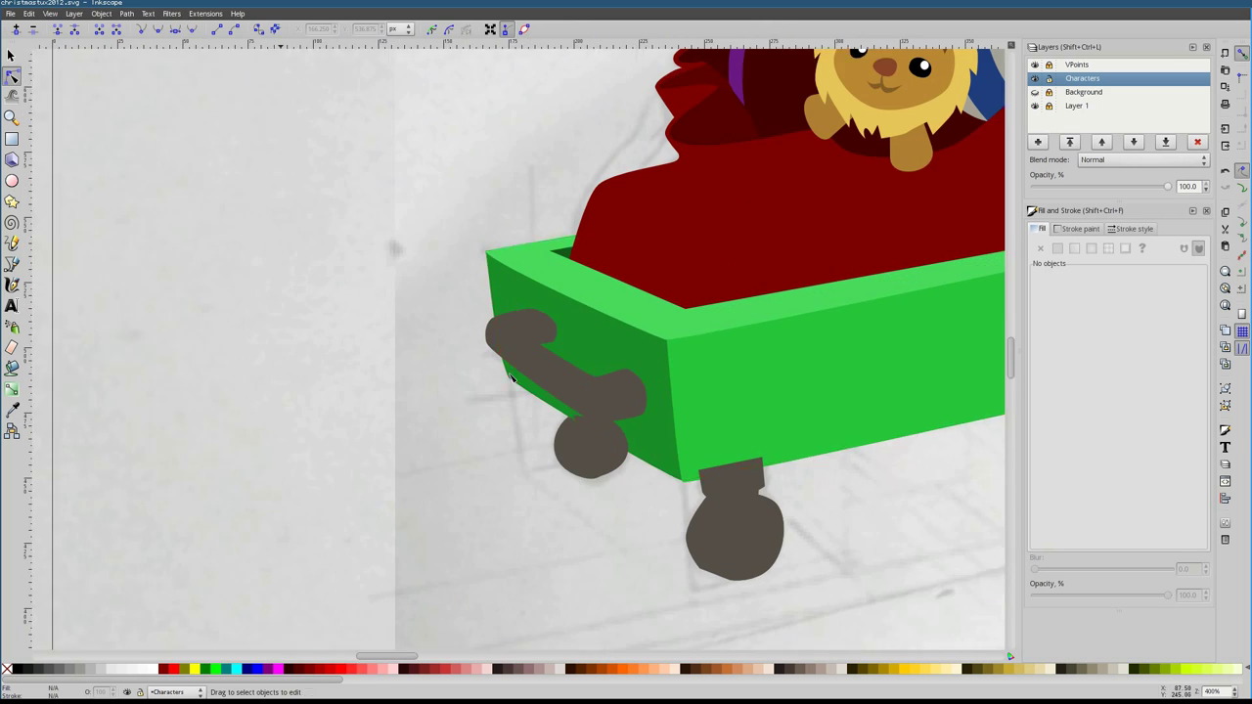
key(F1)
click(323, 342)
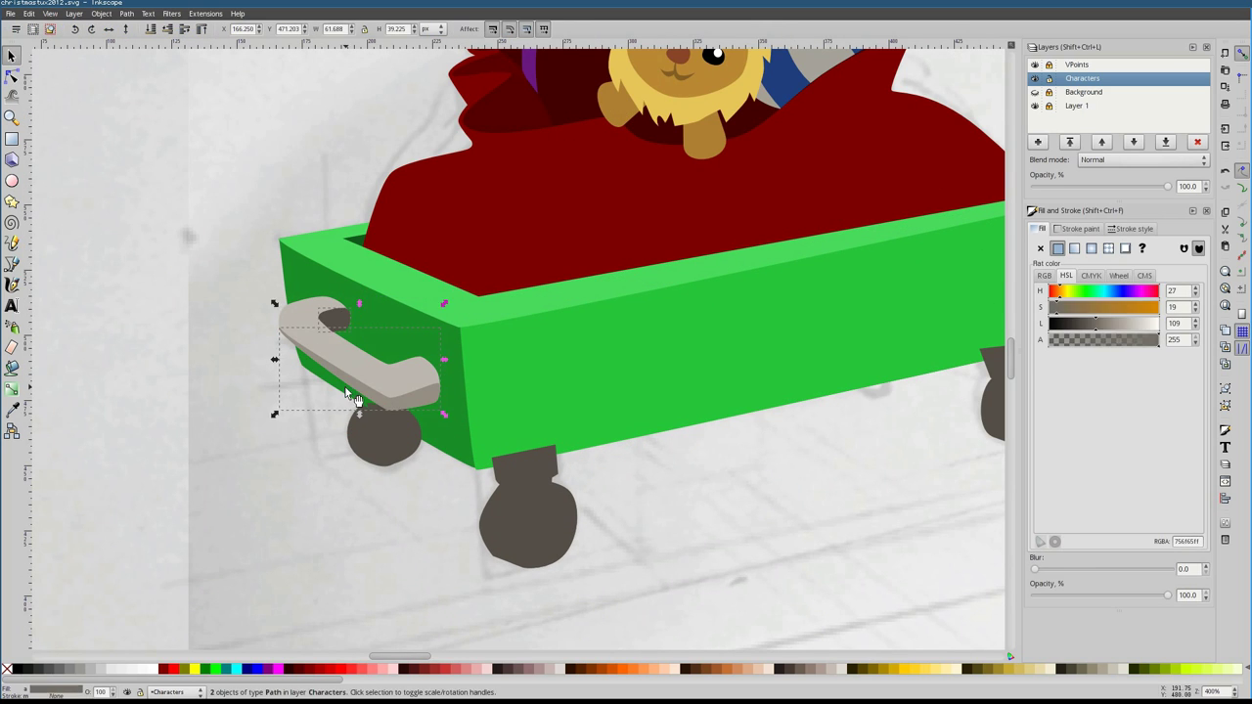
key(Escape)
Darken the lower wheel's parts to near-black and select its stem
drag(450, 422, 648, 598)
click(355, 467)
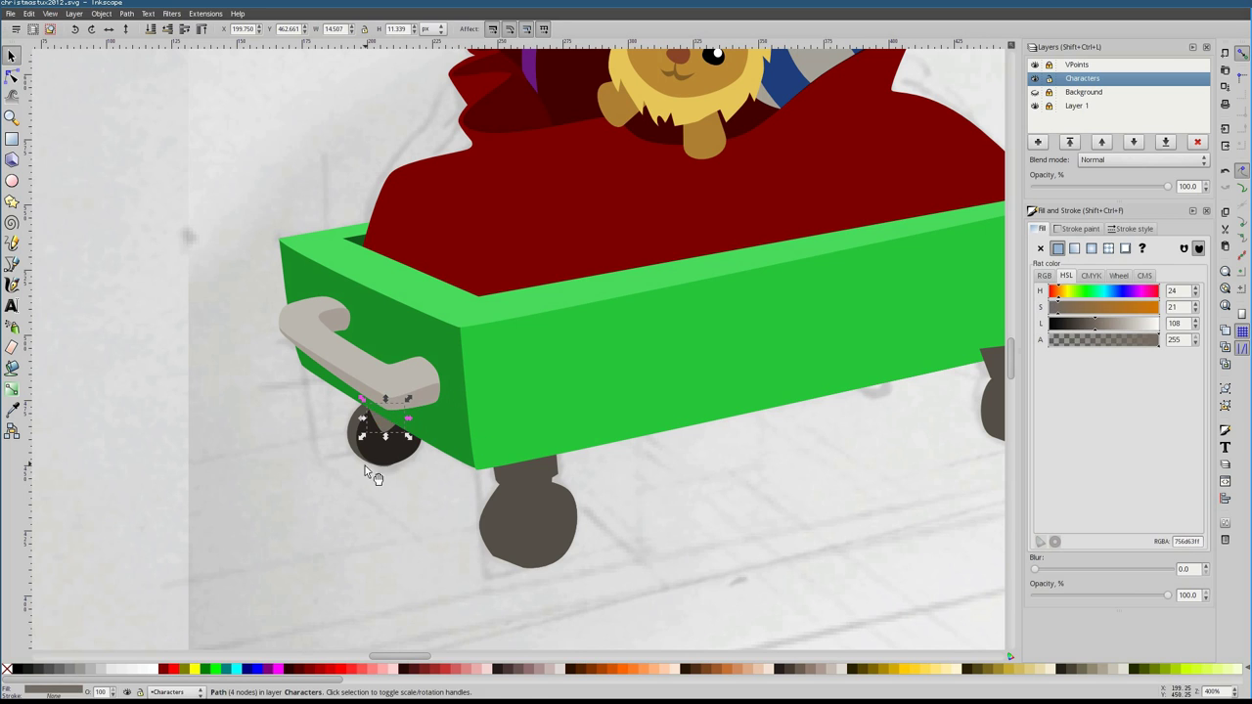
key(ctrl+shift+v)
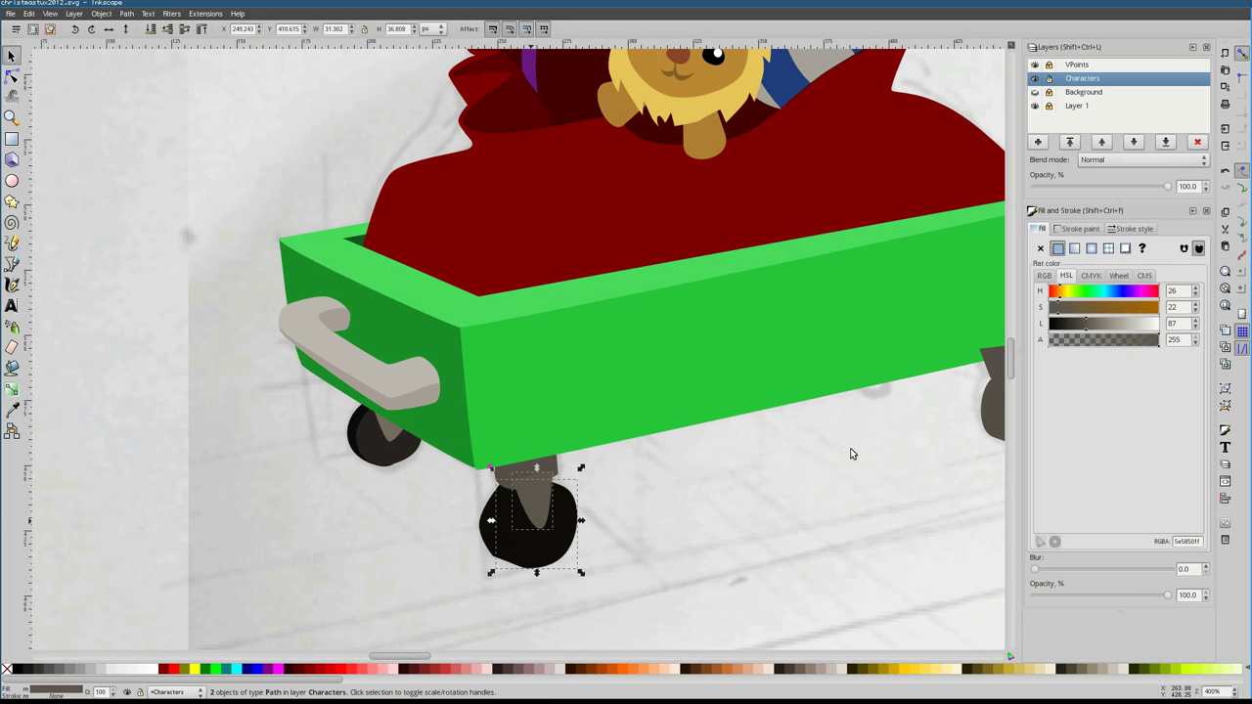
click(516, 489)
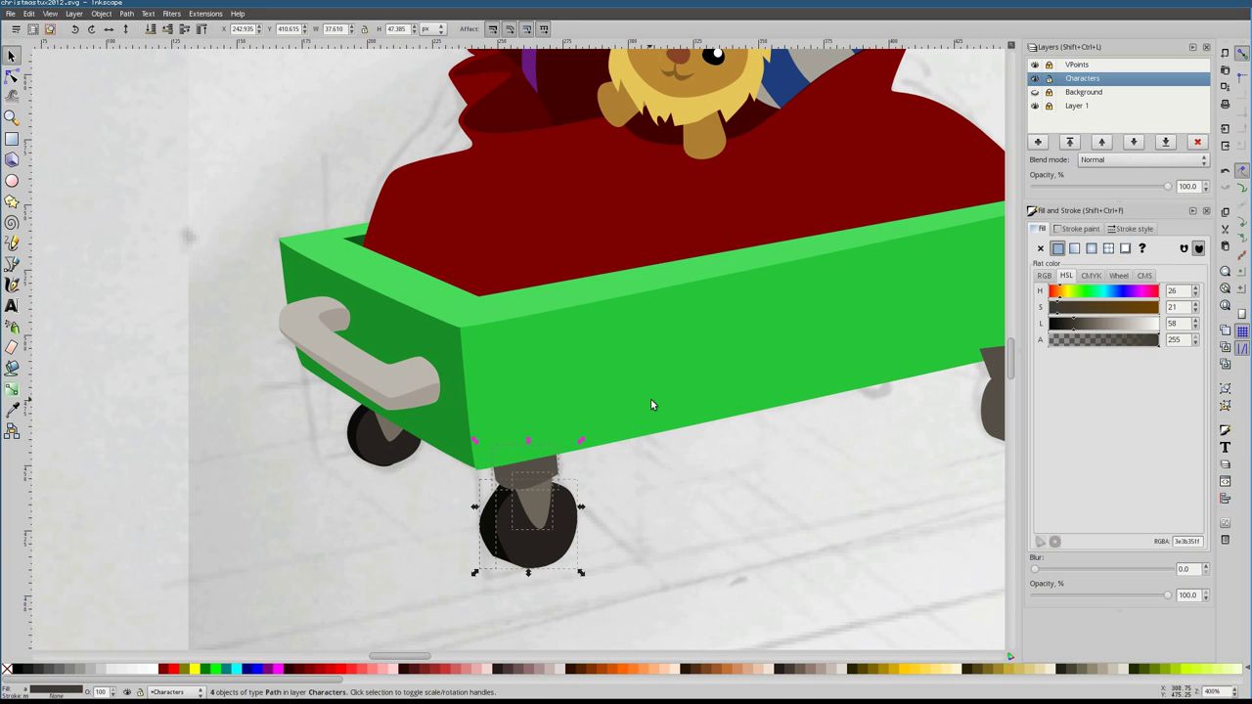
scroll(652, 404, right, 5)
Paint the right wheel near-black, lighten its stem to grey, and select its inner highlight
click(740, 416)
key(ctrl+shift+v)
key(F7)
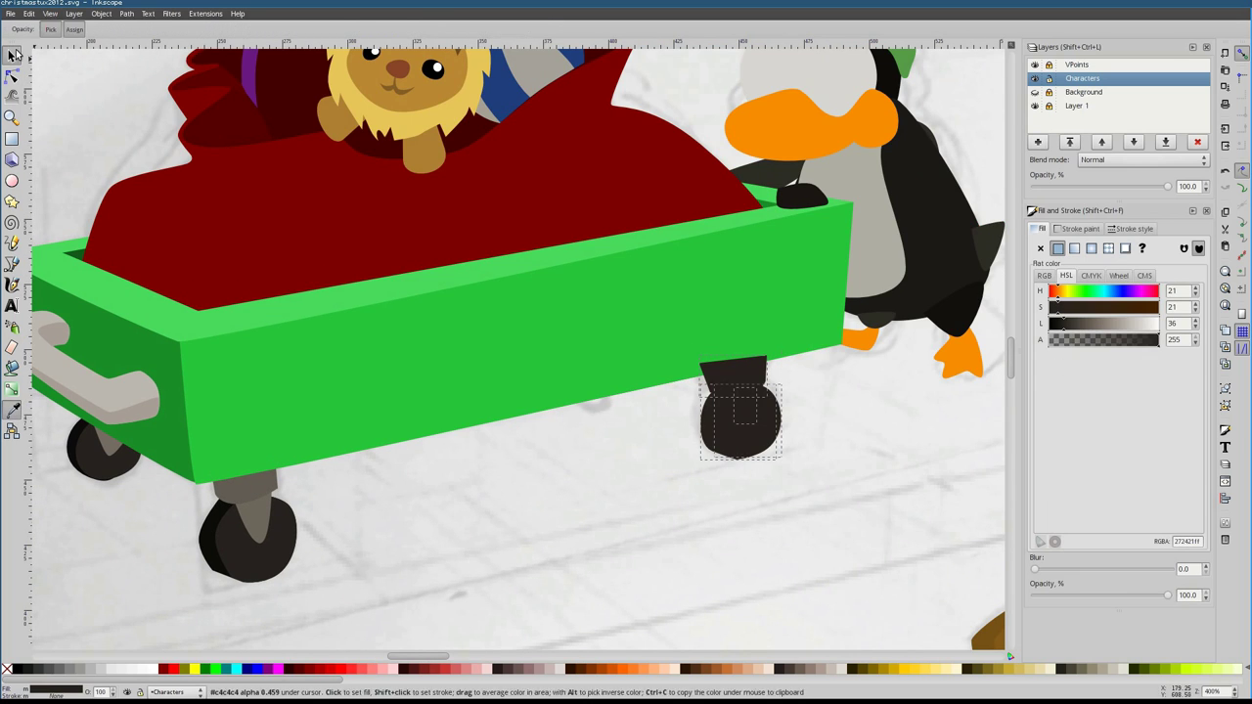
click(13, 55)
click(724, 369)
click(745, 409)
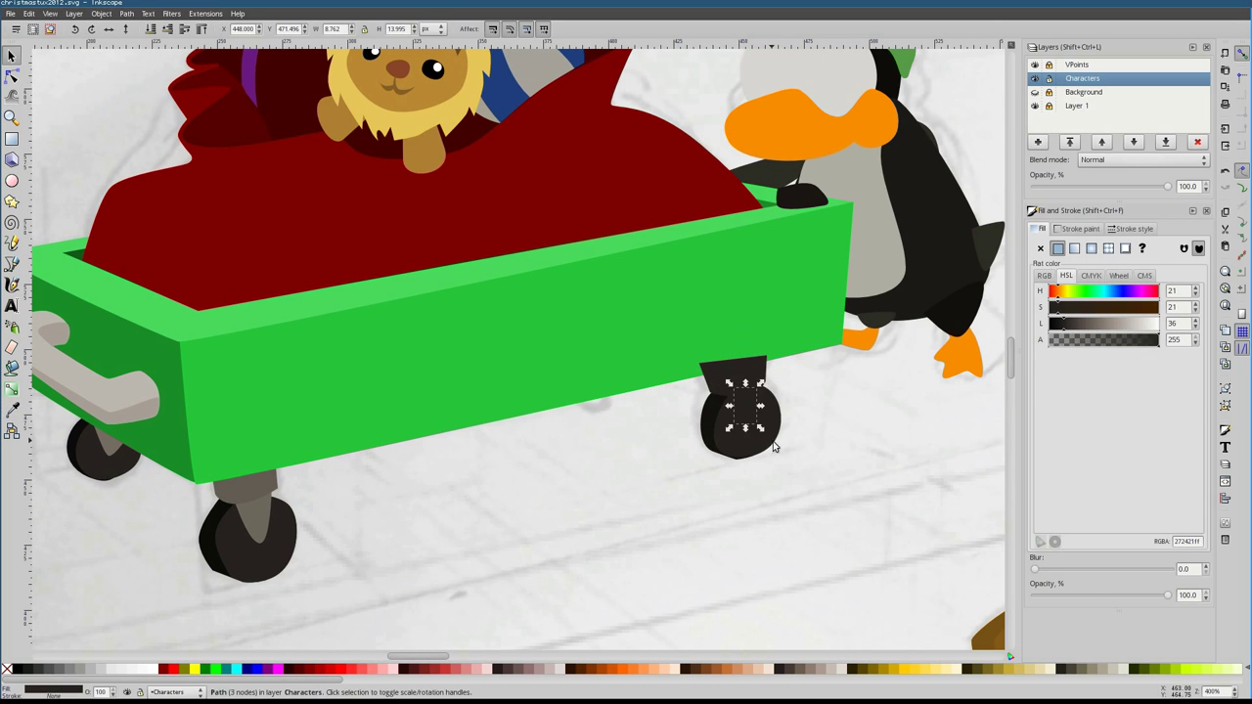
key(ctrl+shift+v)
ctrl+scroll(658, 427, up, 2)
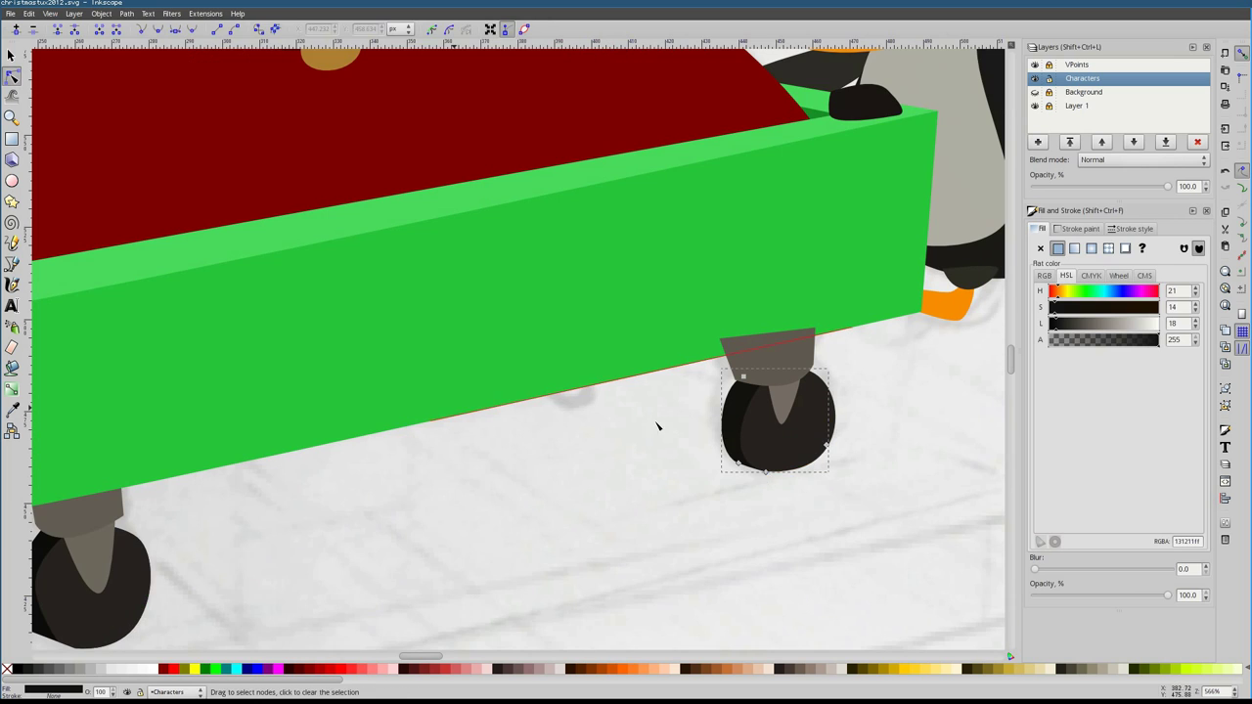
click(784, 401)
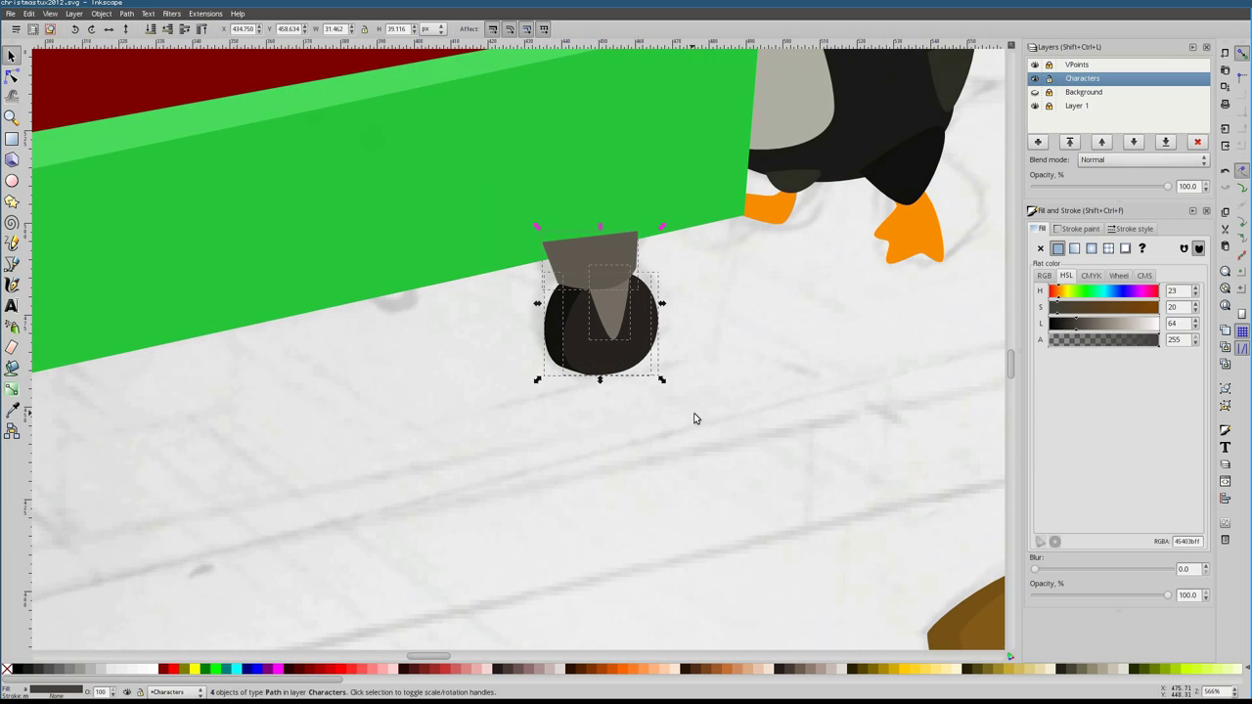
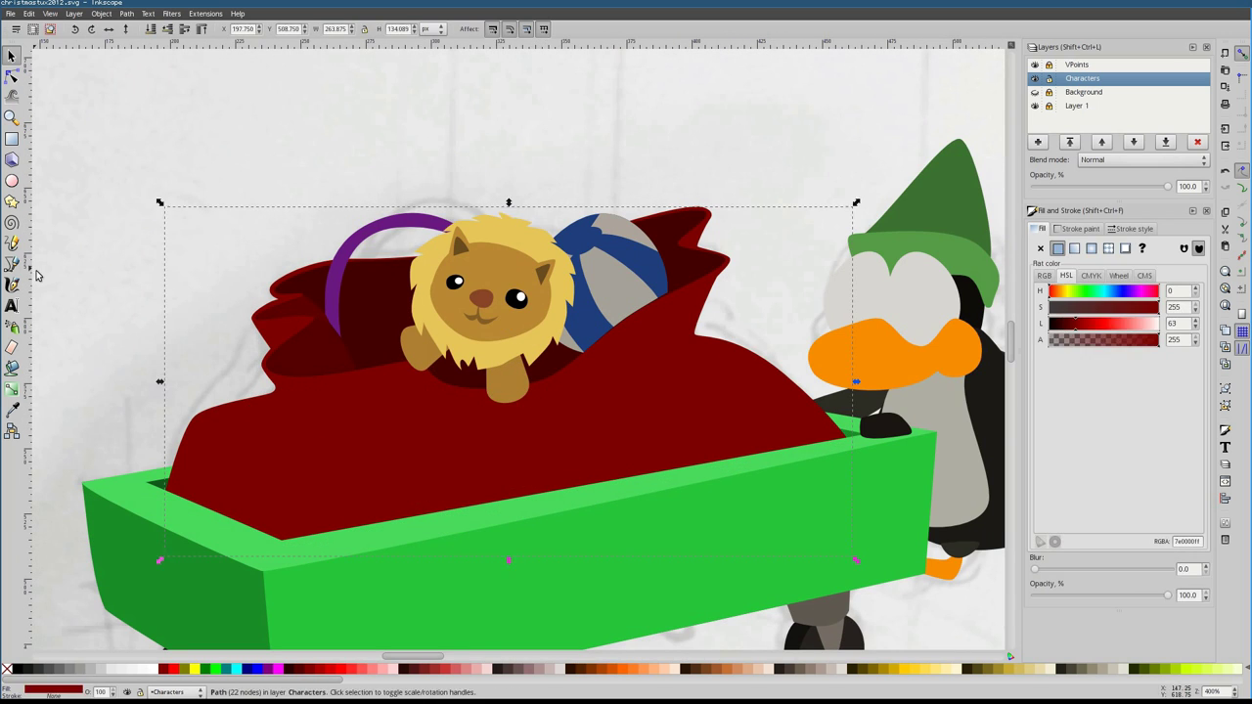
Trace a patch over the lion's chest and darken it to brown
key(b)
click(431, 365)
key(d)
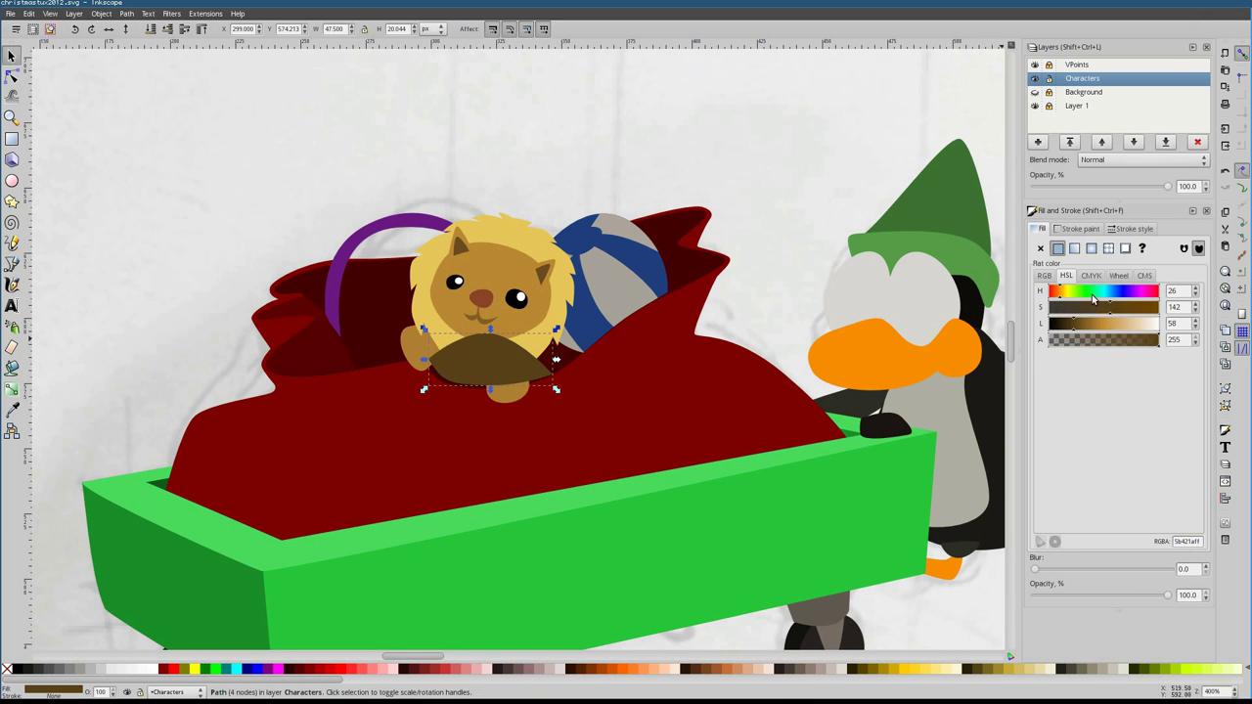
key(n)
drag(1103, 345, 1121, 344)
scroll(507, 389, up, 2)
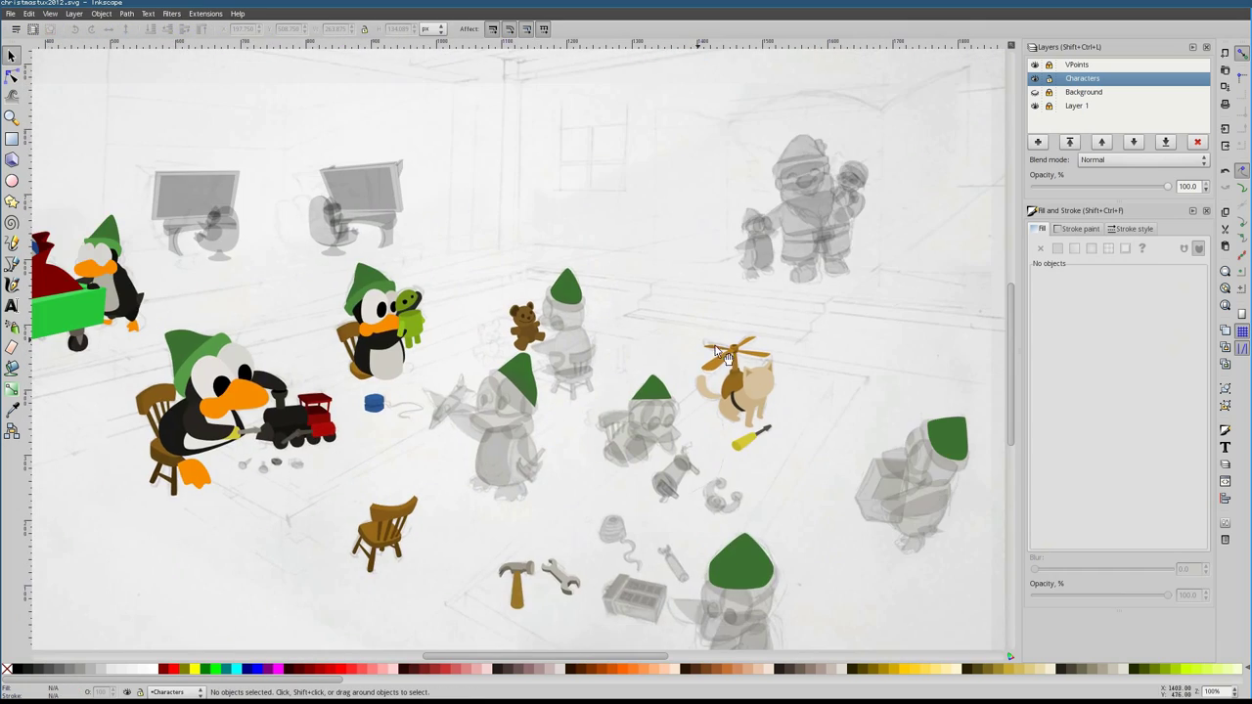
scroll(420, 481, down, 2)
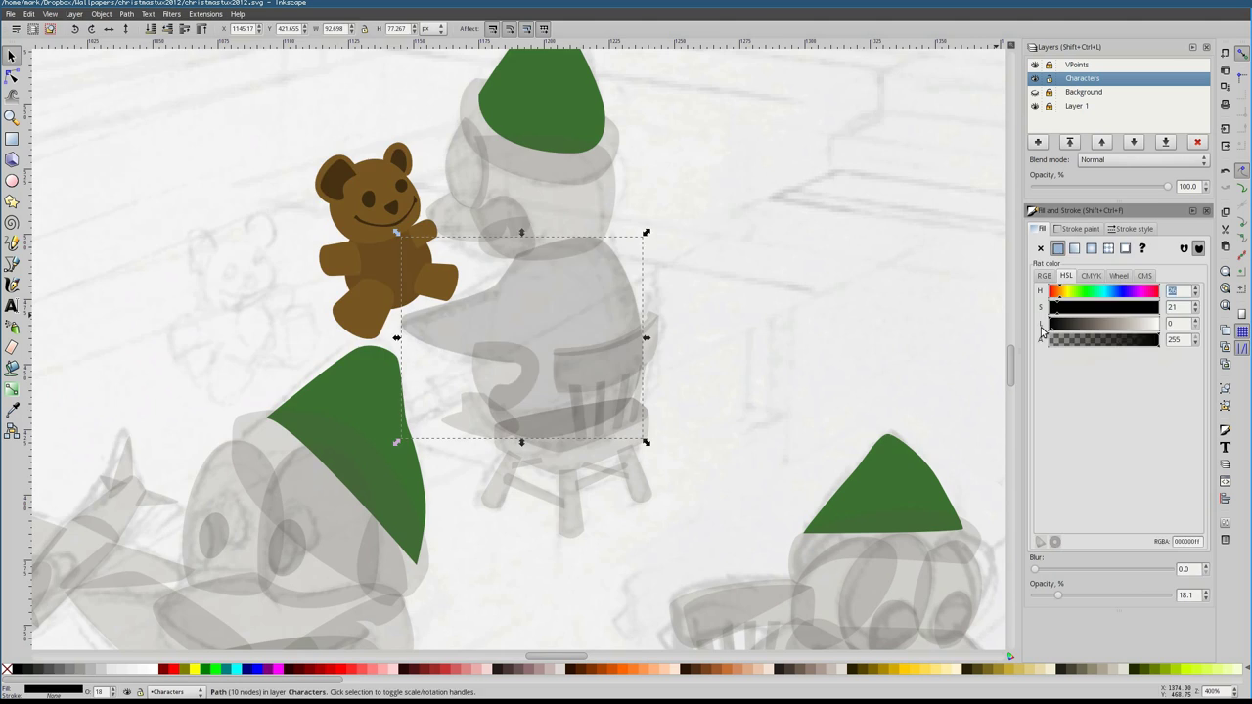
Make the grey sketch penguin and chair fully opaque
drag(690, 113, 471, 486)
key(shift+Page_Up)
key(shift+Page_Up)
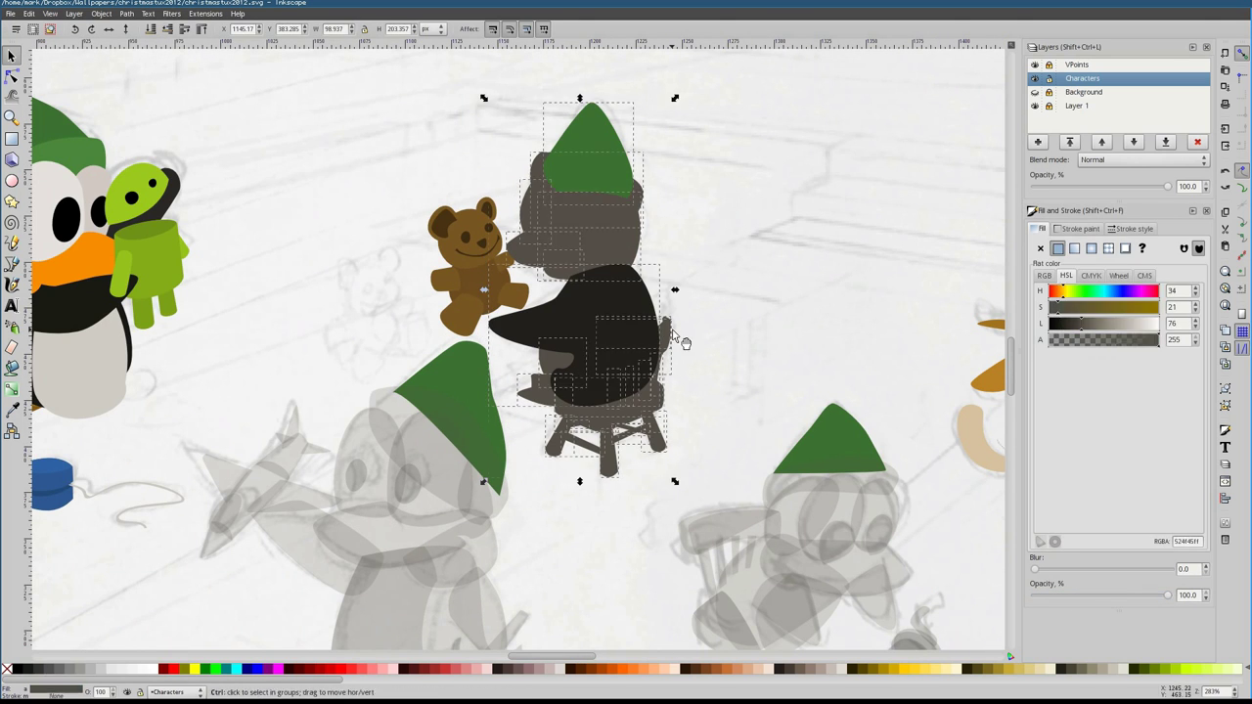
scroll(675, 362, left, 2)
Fill the teddy-bear penguin's beak orange and lighten its eye to white
ctrl+click(692, 146)
ctrl+click(650, 285)
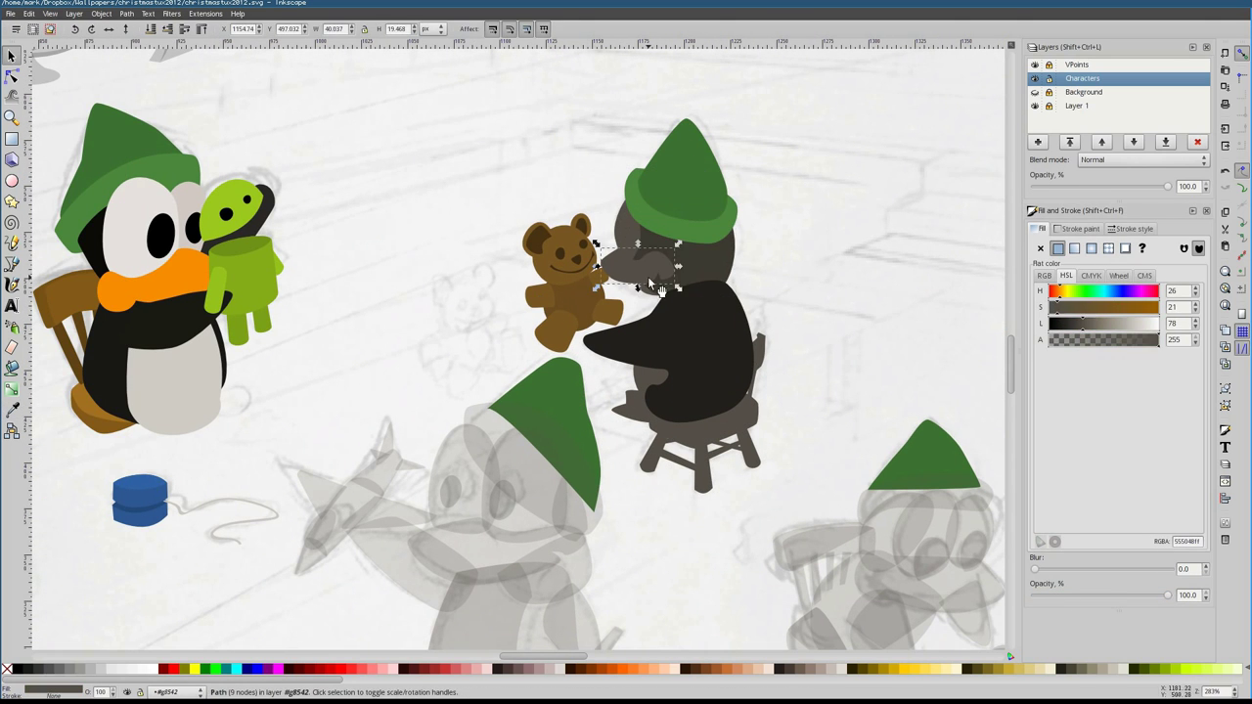
key(ctrl+shift+v)
key(Tab)
drag(1082, 323, 1174, 339)
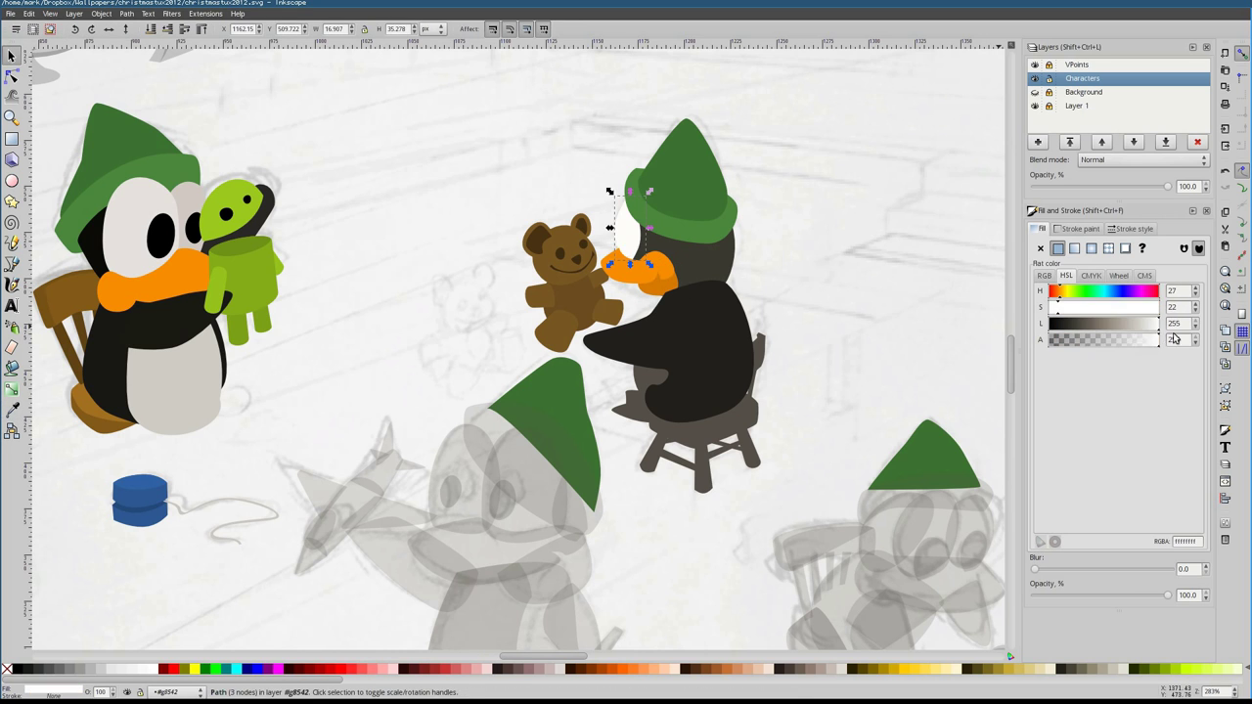
Select the chair behind the penguin and fill it with the brown wood colour
key(Tab)
drag(844, 314, 615, 513)
scroll(702, 461, down, 2)
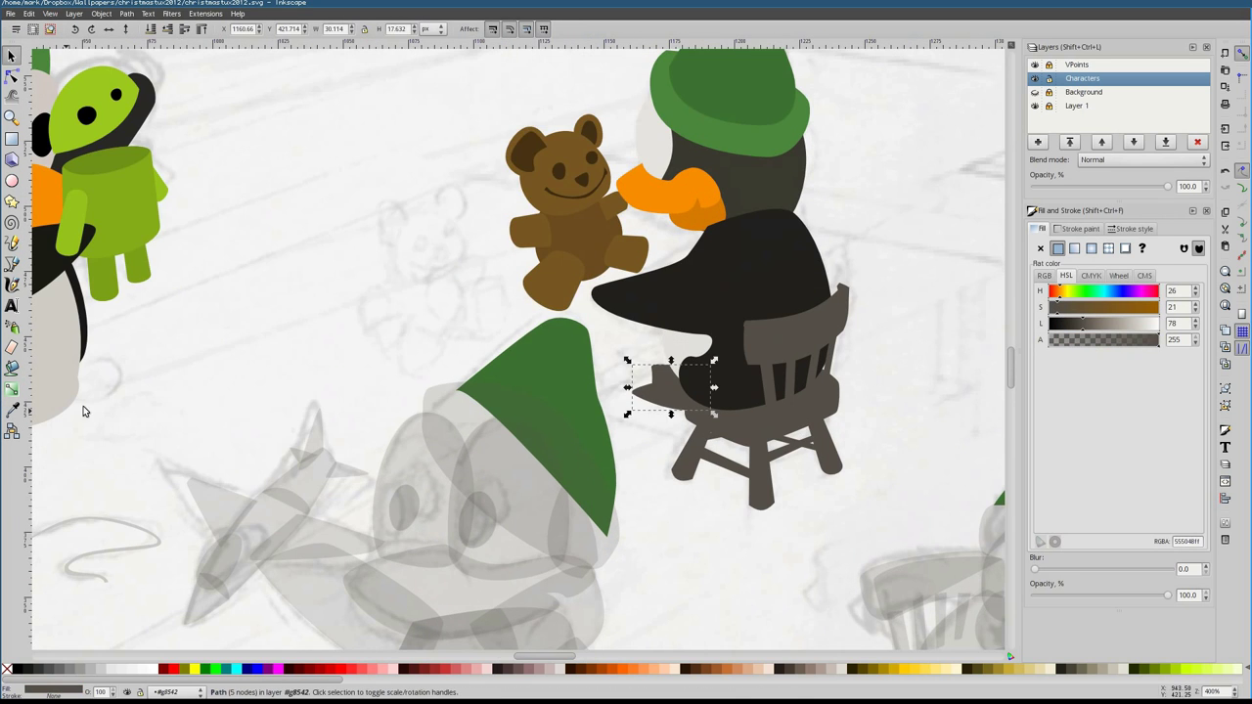
scroll(691, 413, down, 1)
click(12, 75)
click(12, 56)
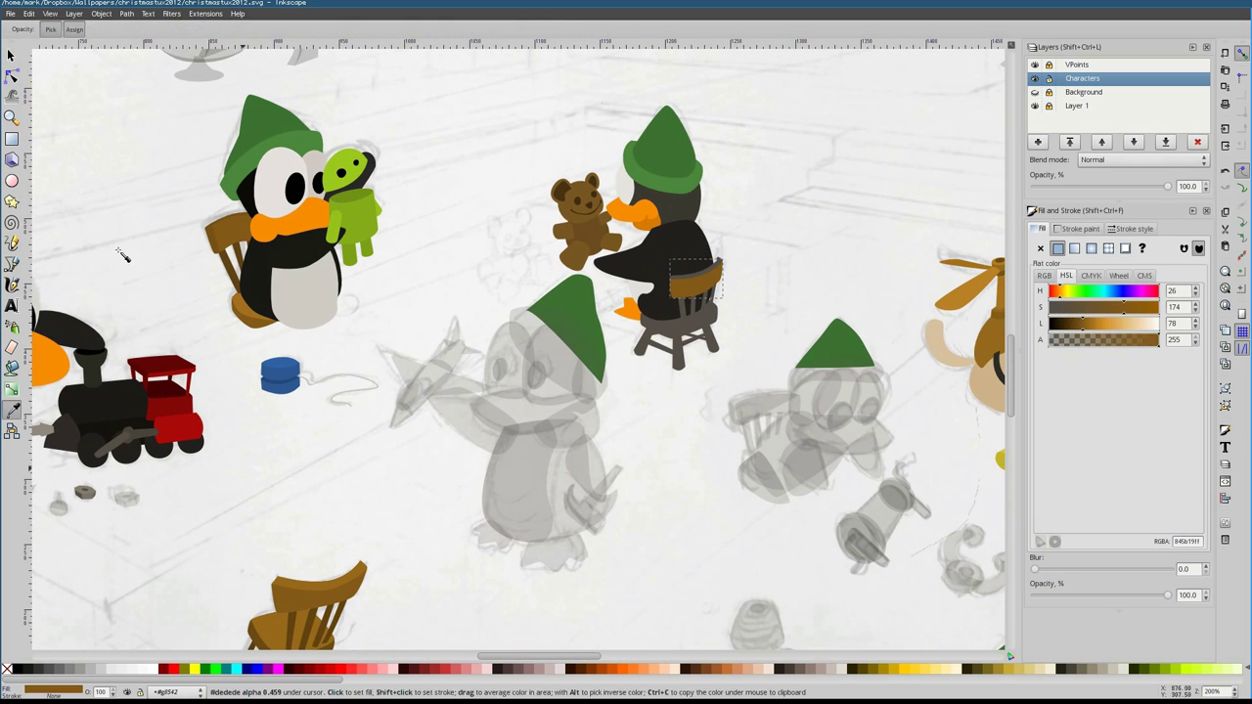
key(Tab)
key(Tab)
key(Tab)
key(Tab)
click(12, 417)
click(687, 354)
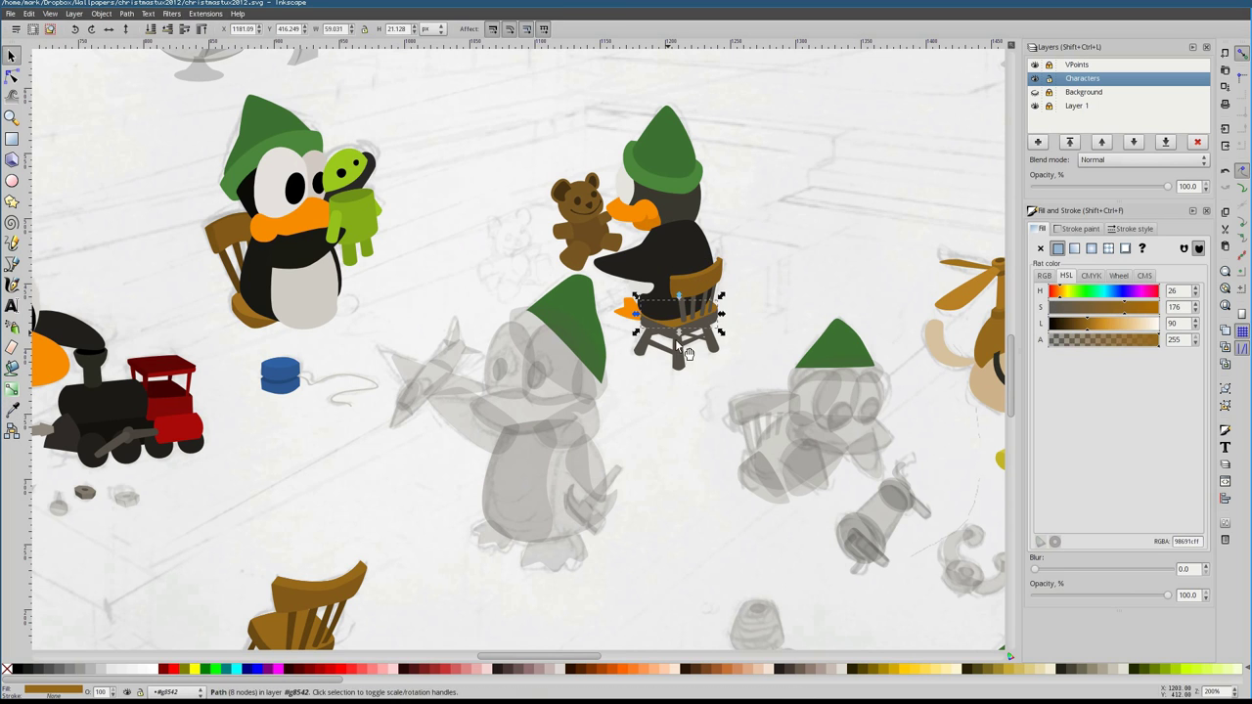
Sample brown from another chair and darken the front and back crossbars and spindles
key(d)
click(685, 337)
scroll(707, 341, up, 1)
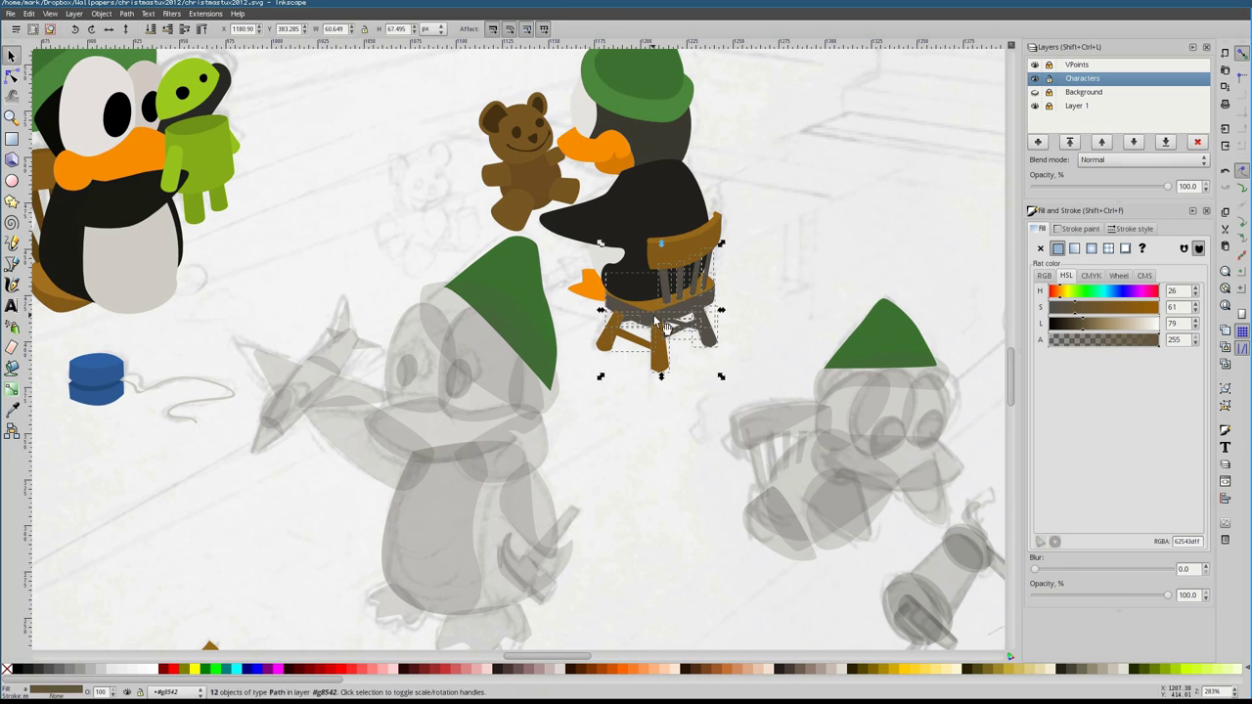
key(d)
click(13, 56)
key(3)
key(Tab)
drag(1083, 324, 1072, 332)
key(Tab)
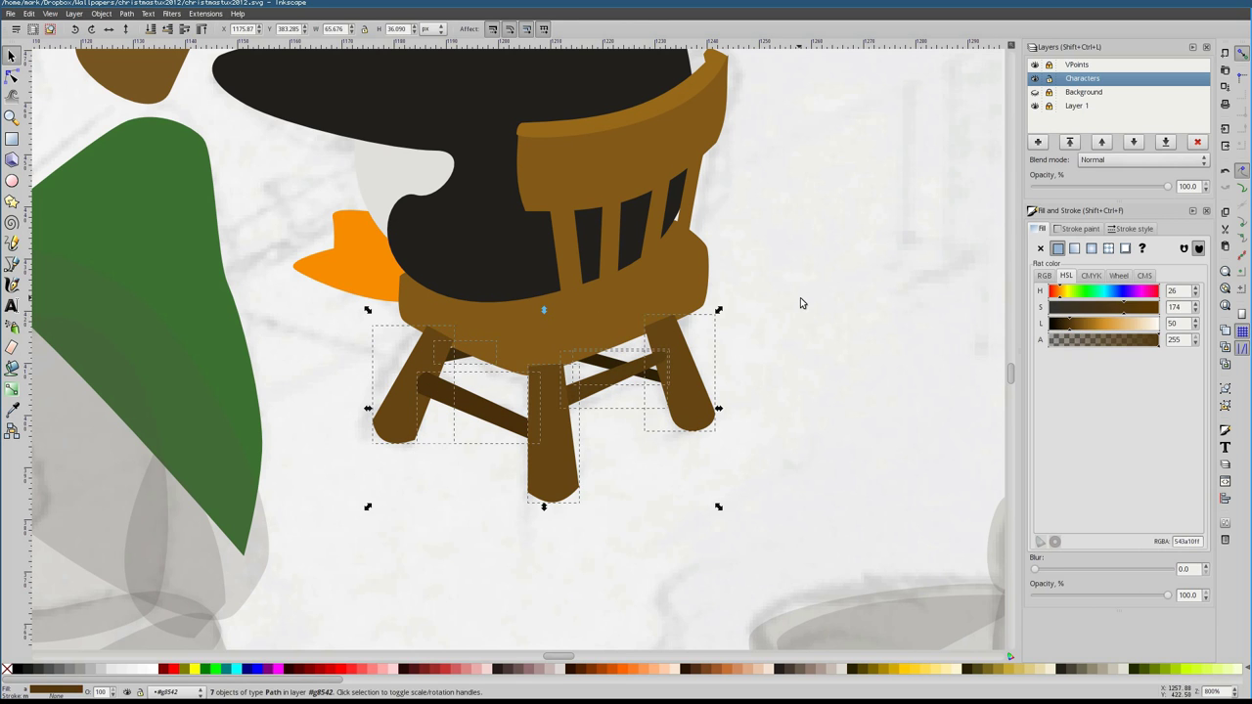
key(Tab)
scroll(434, 421, down, 6)
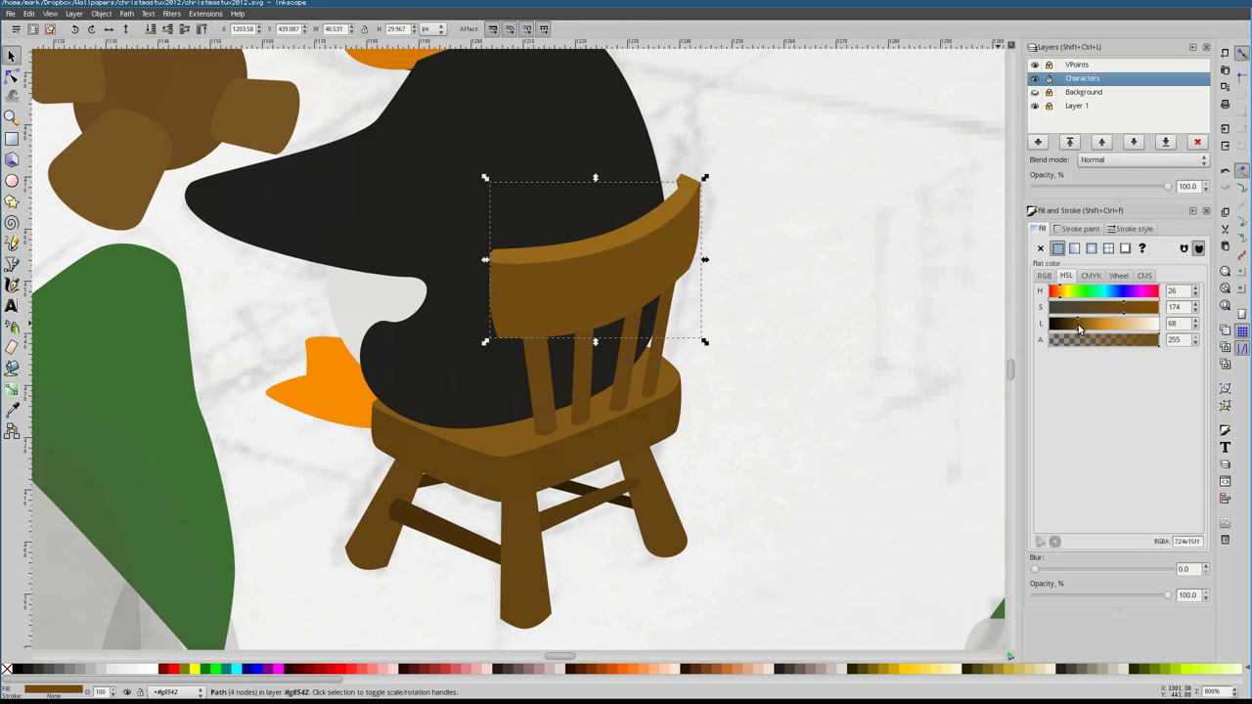
Select the teddy-bear penguin and its small black pupil shape
key(Escape)
click(643, 284)
scroll(642, 283, up, 2)
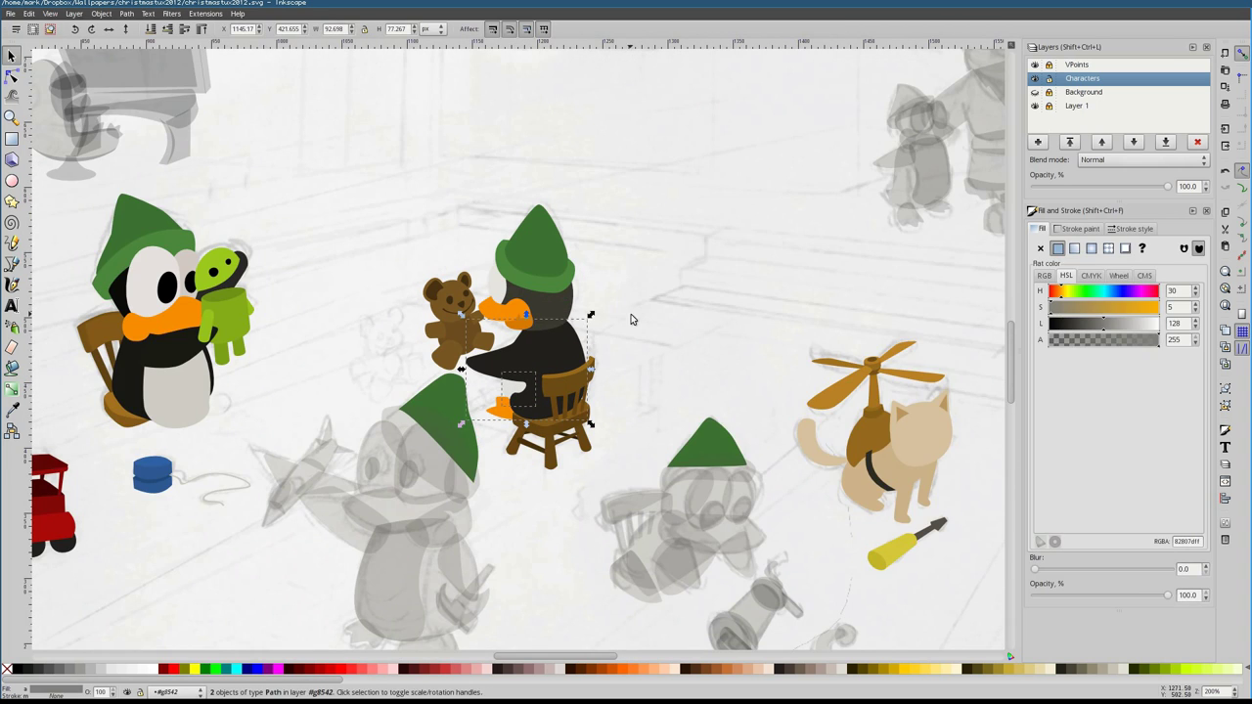
scroll(511, 341, up, 1)
key(b)
key(s)
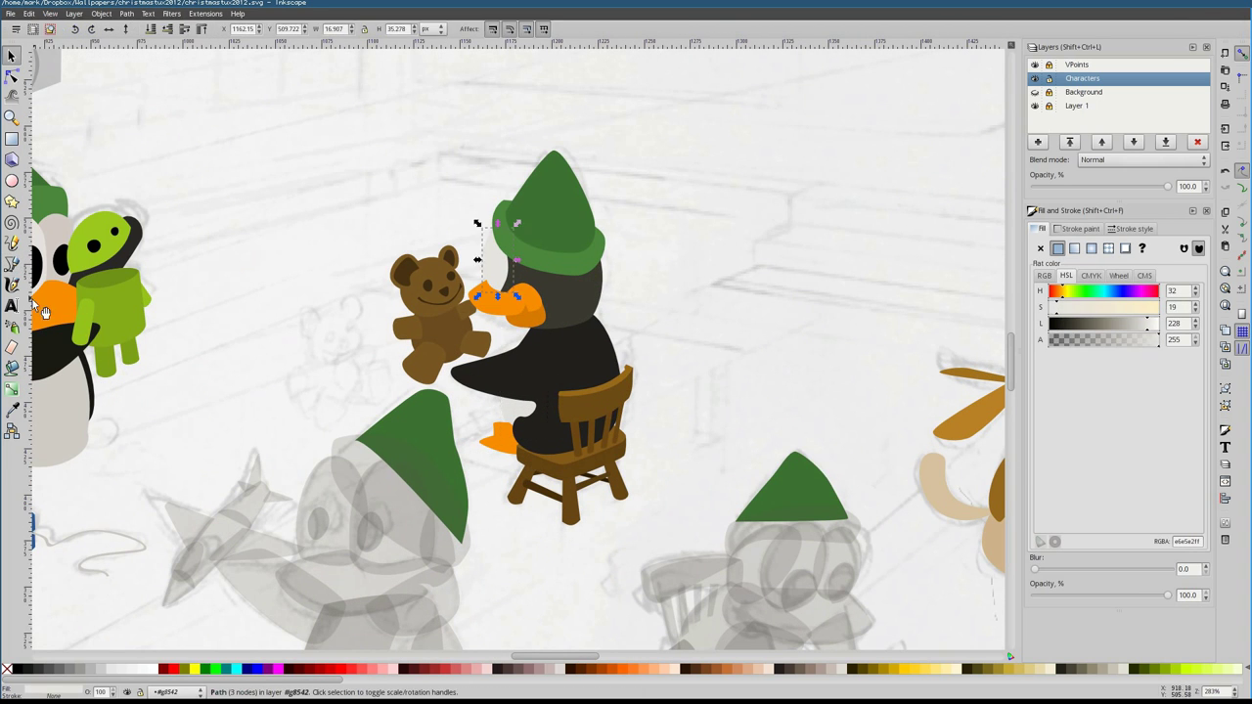
scroll(470, 304, up, 4)
click(492, 184)
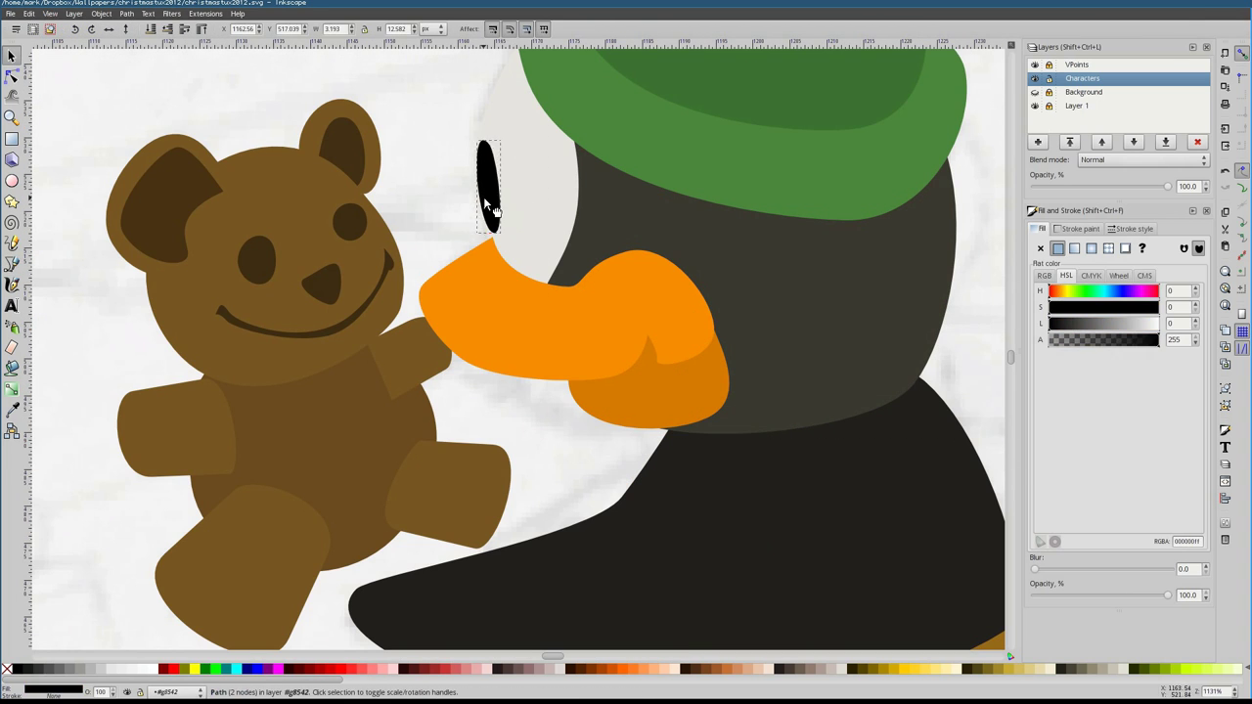
Select the green hat and all parts of the grey plane-holding sketch penguin
key(5)
scroll(517, 405, up, 3)
click(545, 161)
scroll(397, 391, down, 1)
key(d)
mouse_move(1164, 596)
mouse_down()
mouse_move(1058, 596)
mouse_move(1169, 596)
mouse_up()
key(s)
scroll(639, 523, down, 3)
Make the sketch penguin opaque, colour its face and belly white and eyes cream
click(529, 308)
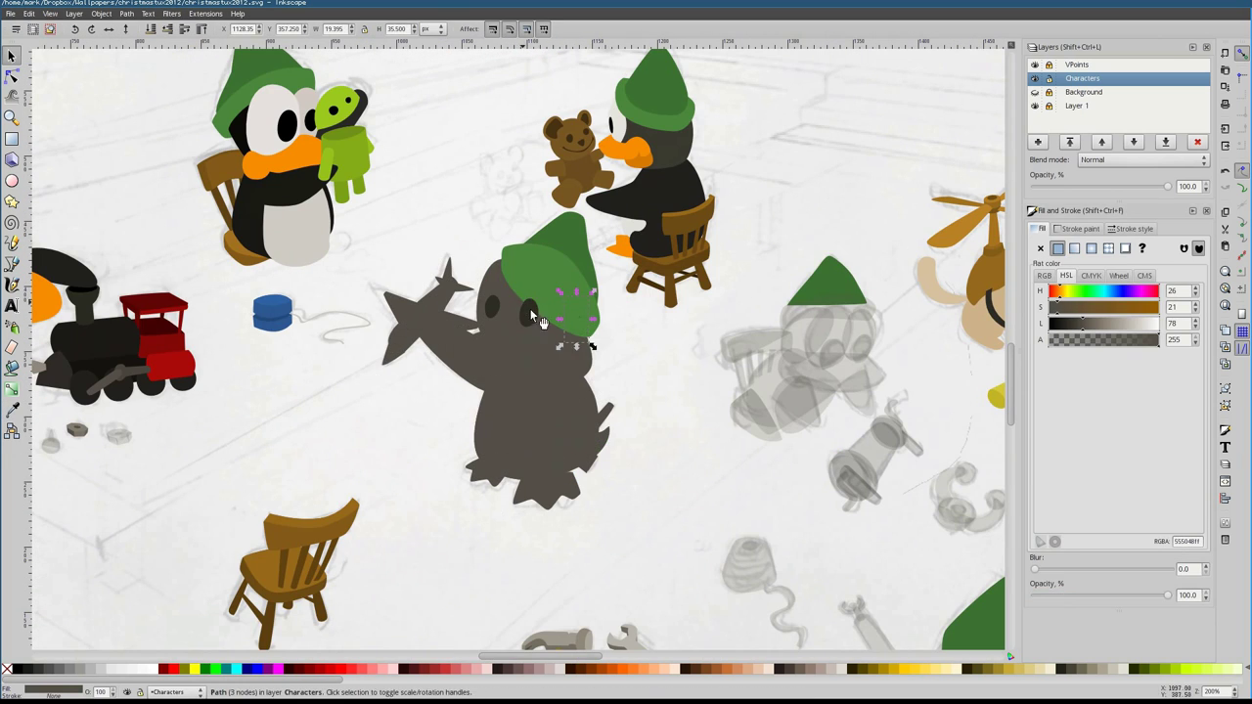
drag(371, 262, 497, 405)
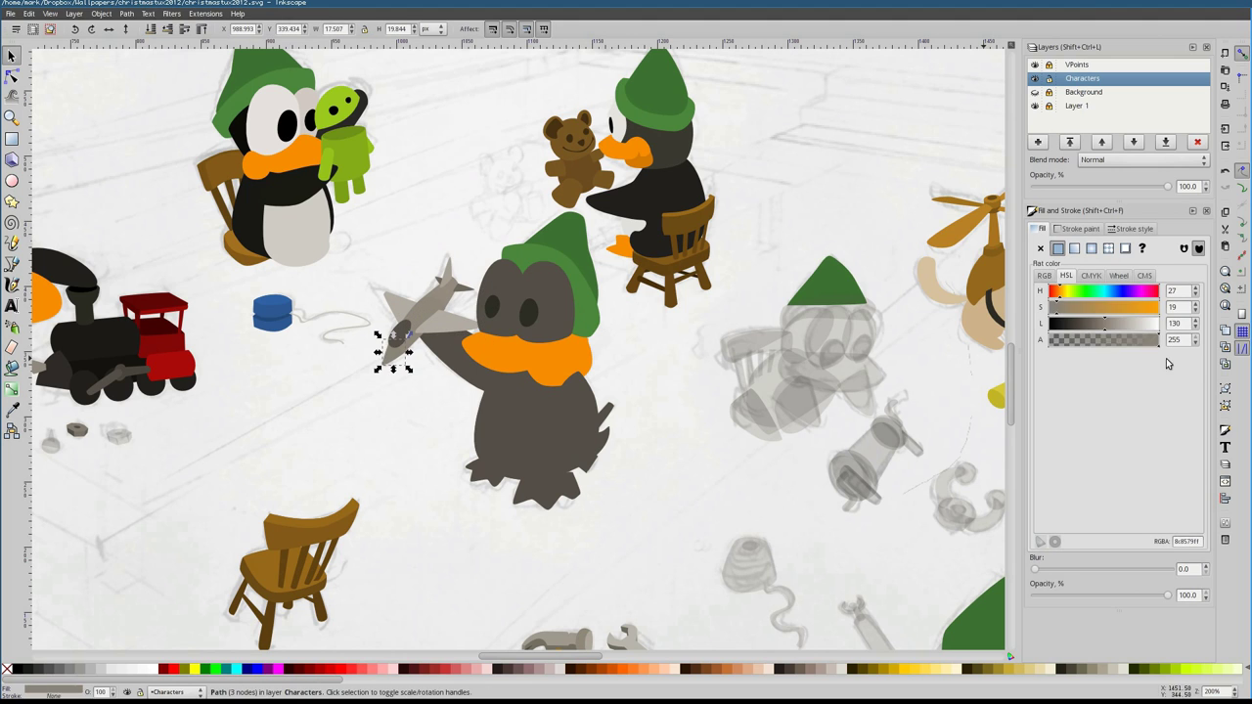
key(ctrl+z)
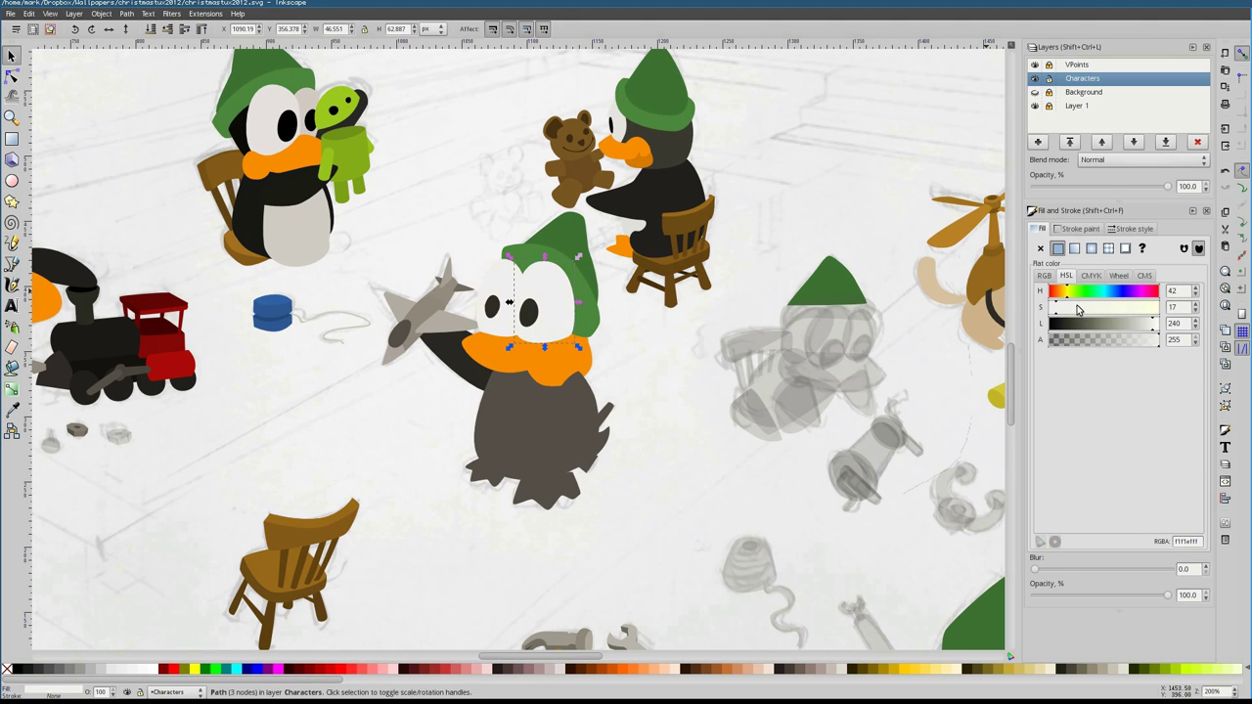
key(ctrl+z)
key(ctrl+z)
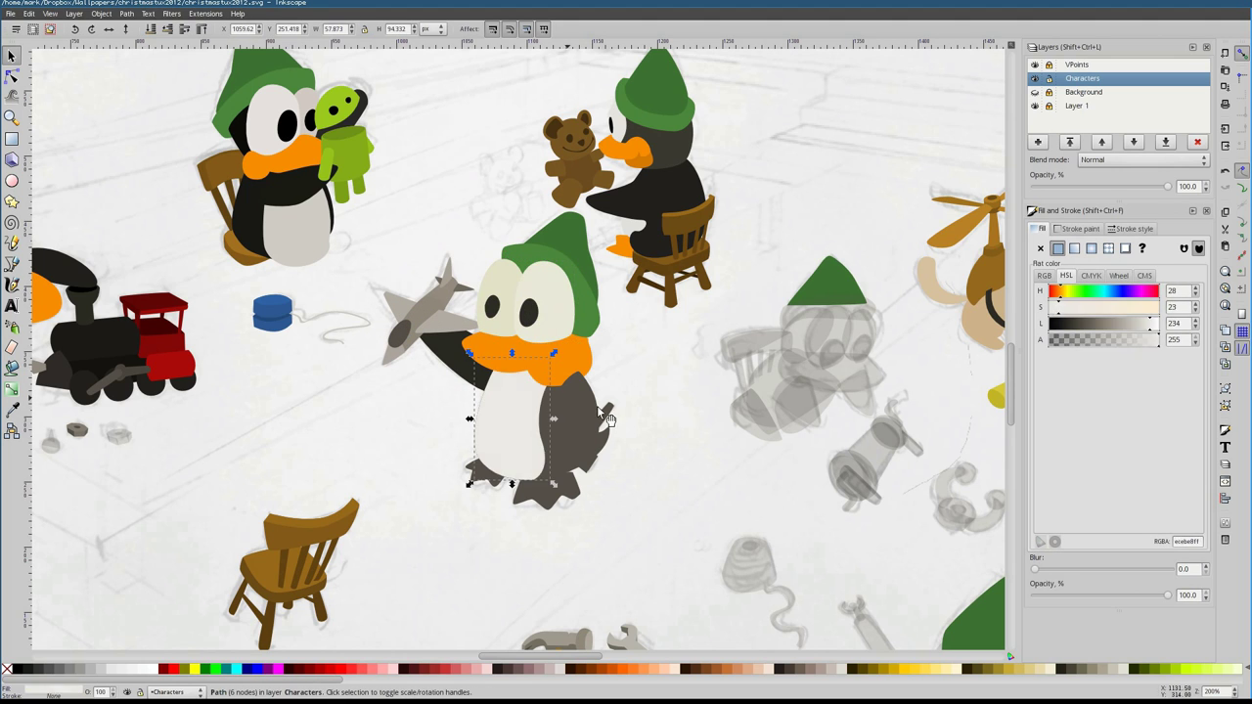
scroll(606, 458, up, 1)
key(ctrl+z)
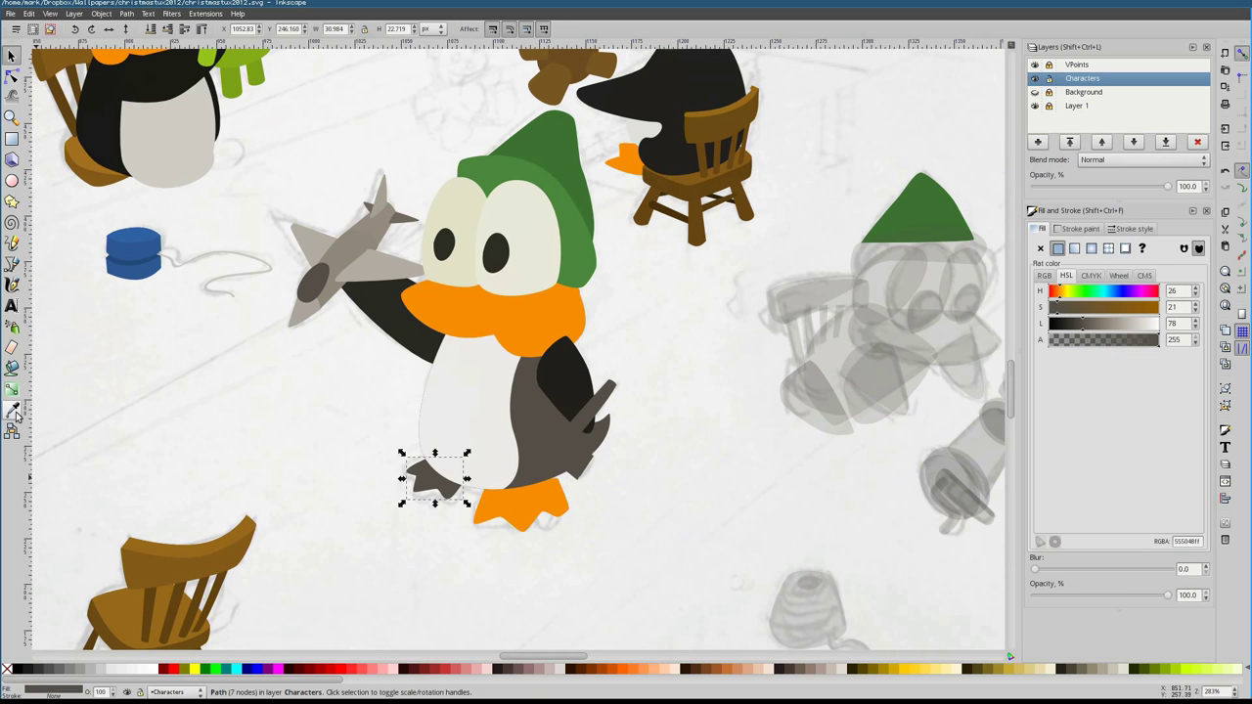
key(Escape)
key(1)
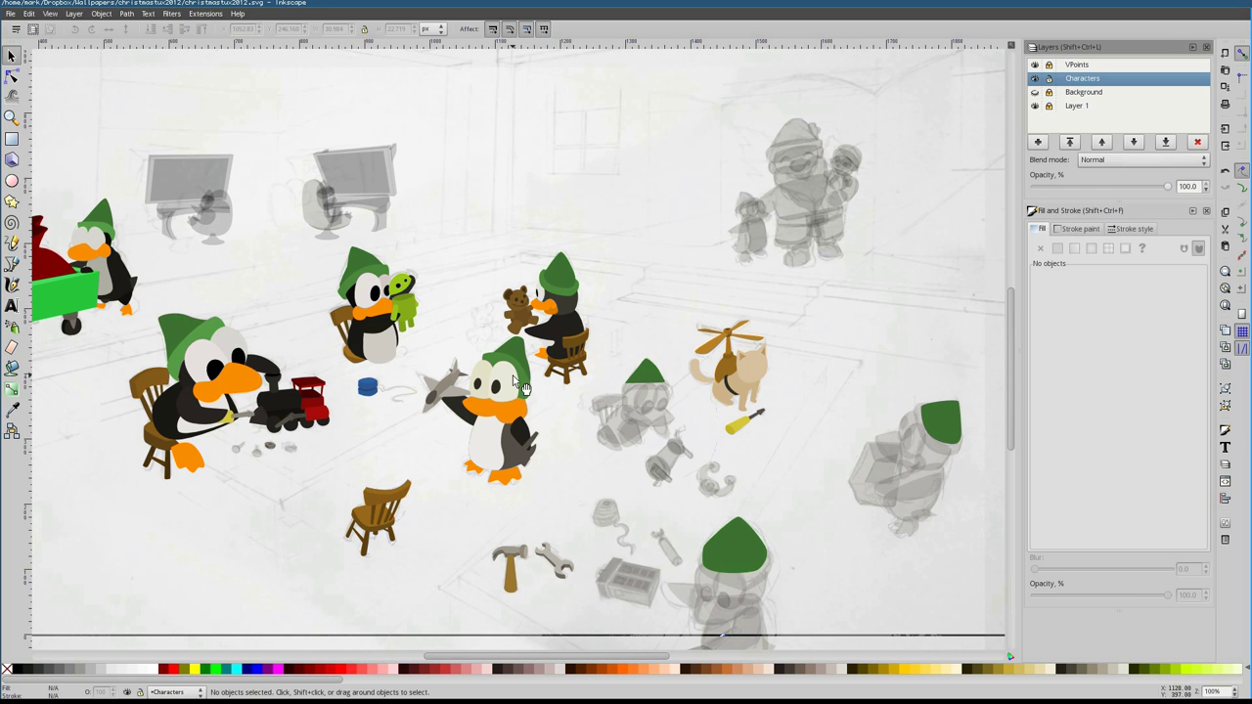
scroll(372, 460, up, 2)
Colour the hammer in the penguin's hand, with a grey head and darker part
click(641, 509)
shift+click(638, 490)
scroll(694, 539, up, 2)
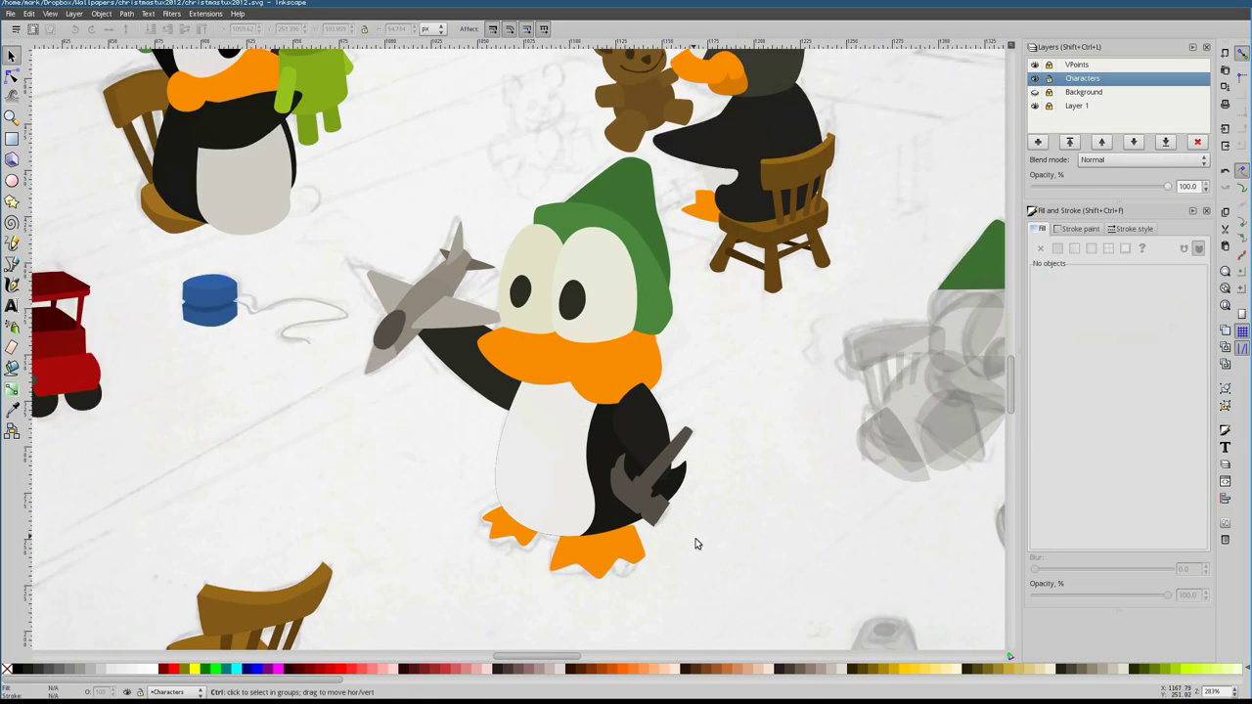
key(ctrl+z)
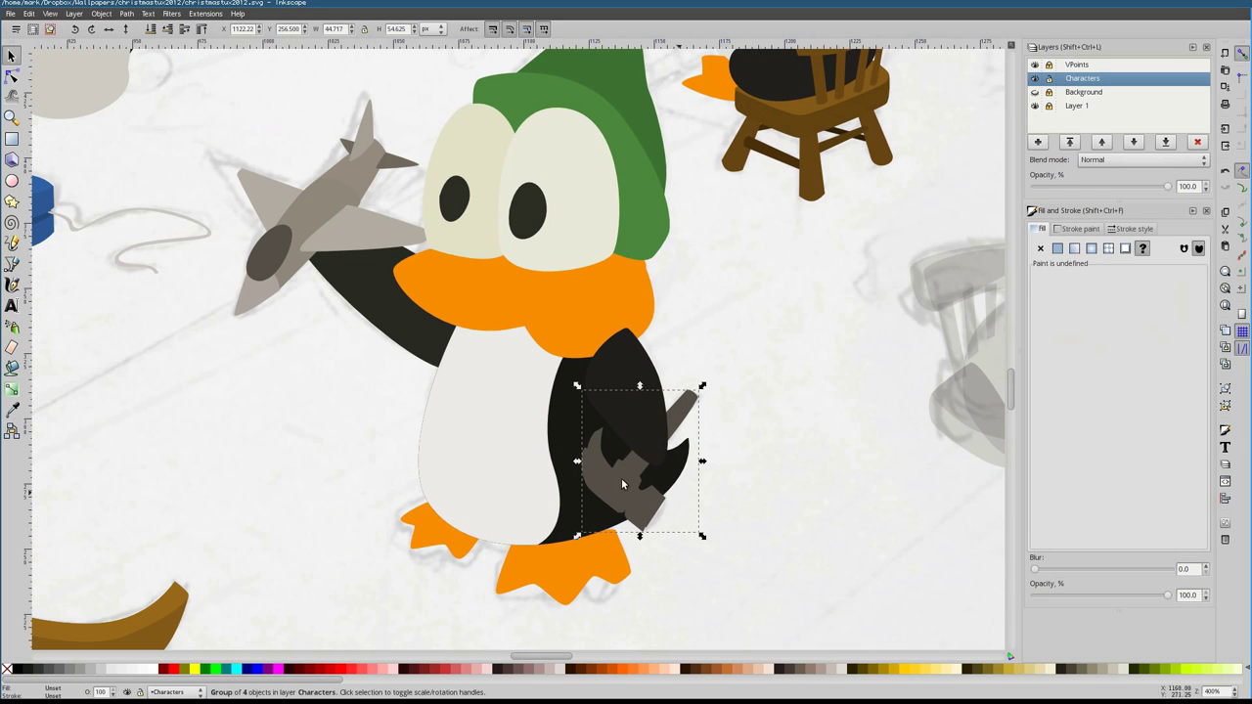
key(ctrl+z)
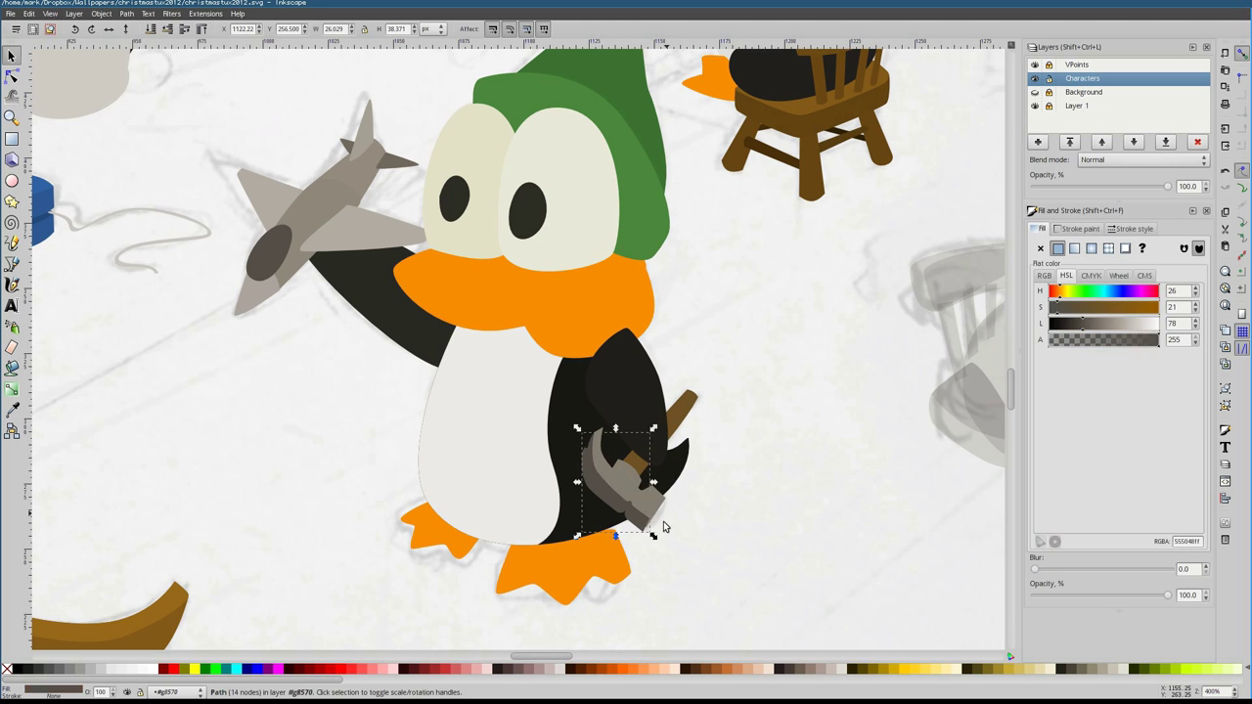
scroll(661, 518, up, 1)
scroll(611, 484, up, 2)
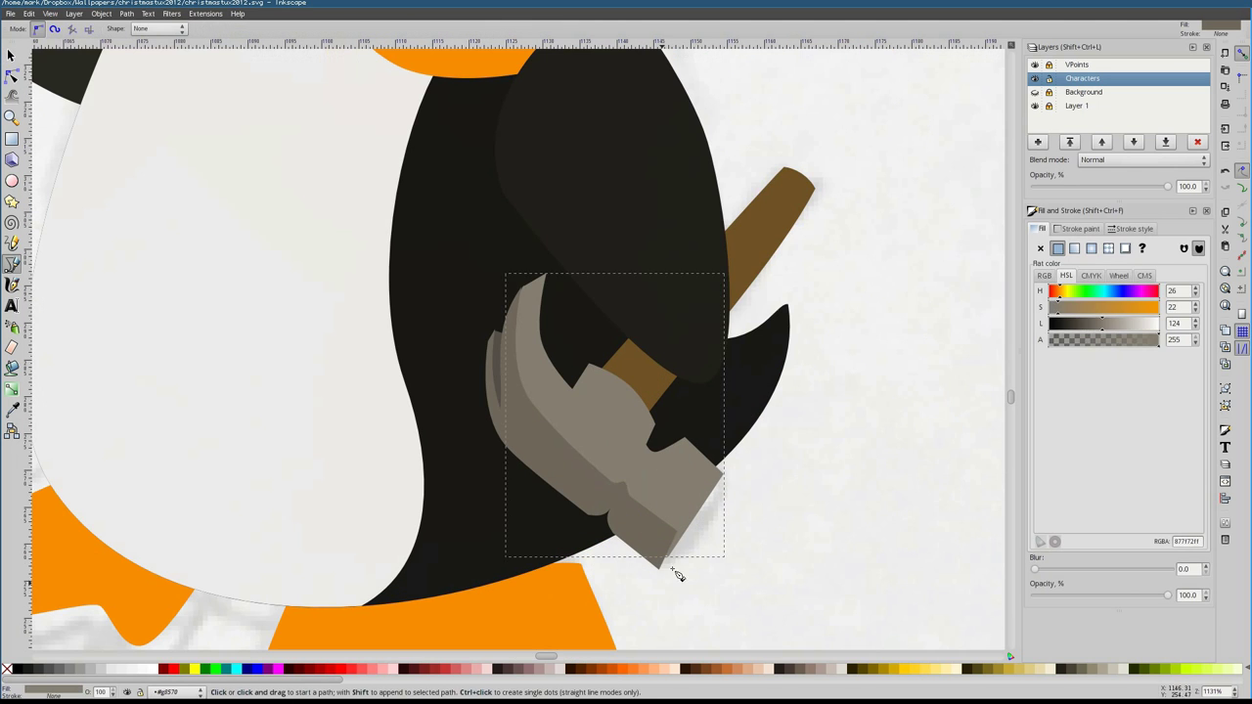
Edit the hammer's thin edge nodes, then reselect the hammer, penguin and orange scarf
click(665, 572)
key(n)
key(5)
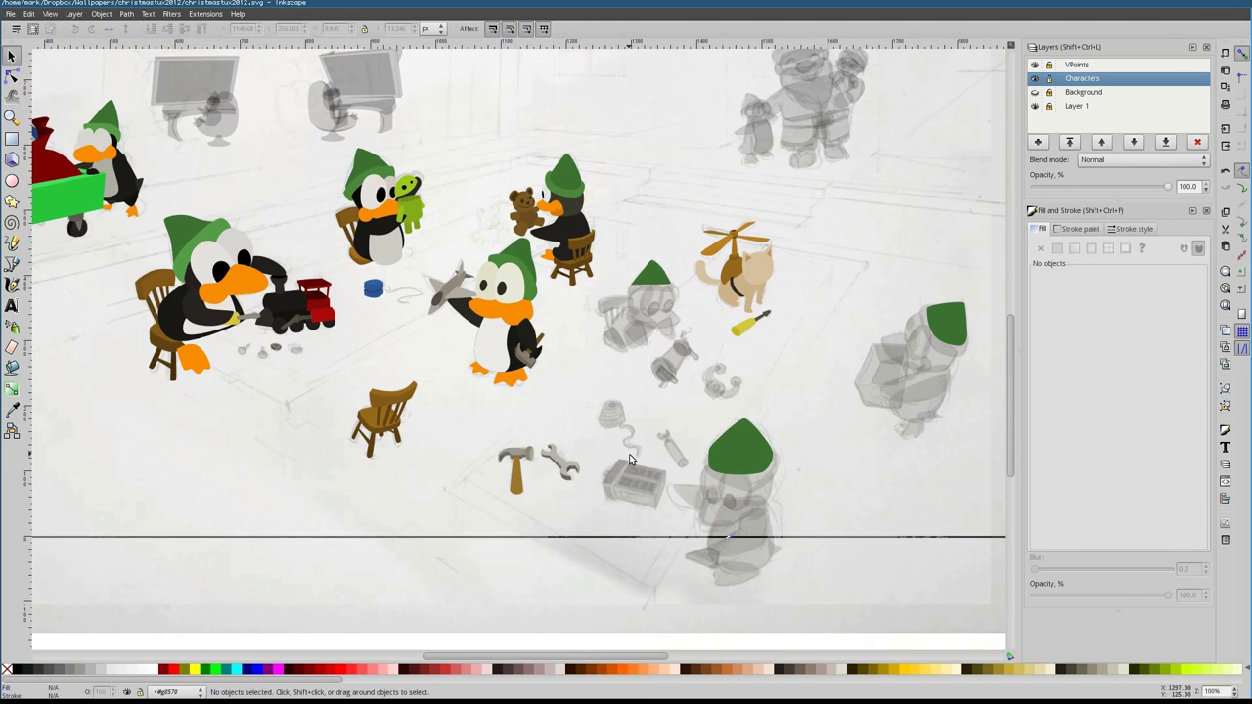
scroll(439, 400, up, 4)
key(s)
drag(636, 358, 494, 524)
click(494, 524)
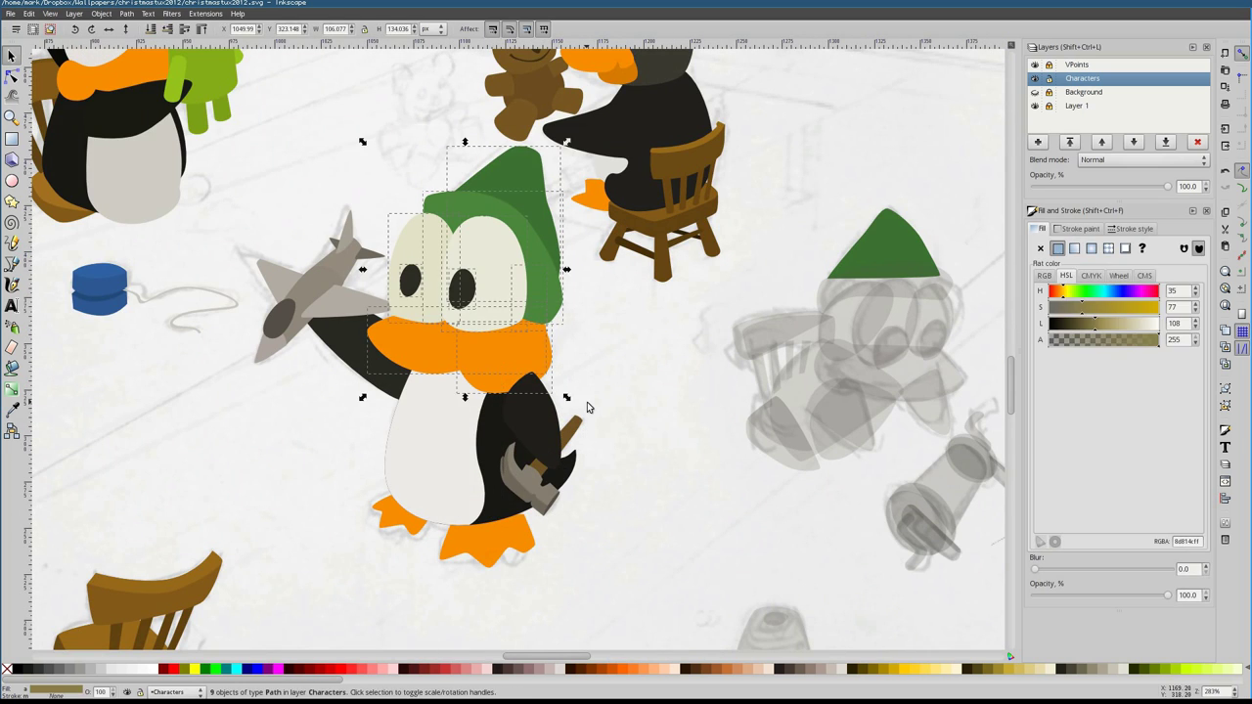
scroll(518, 232, down, 3)
scroll(518, 232, right, 3)
click(386, 242)
Darken Santa's red coat and trousers
key(5)
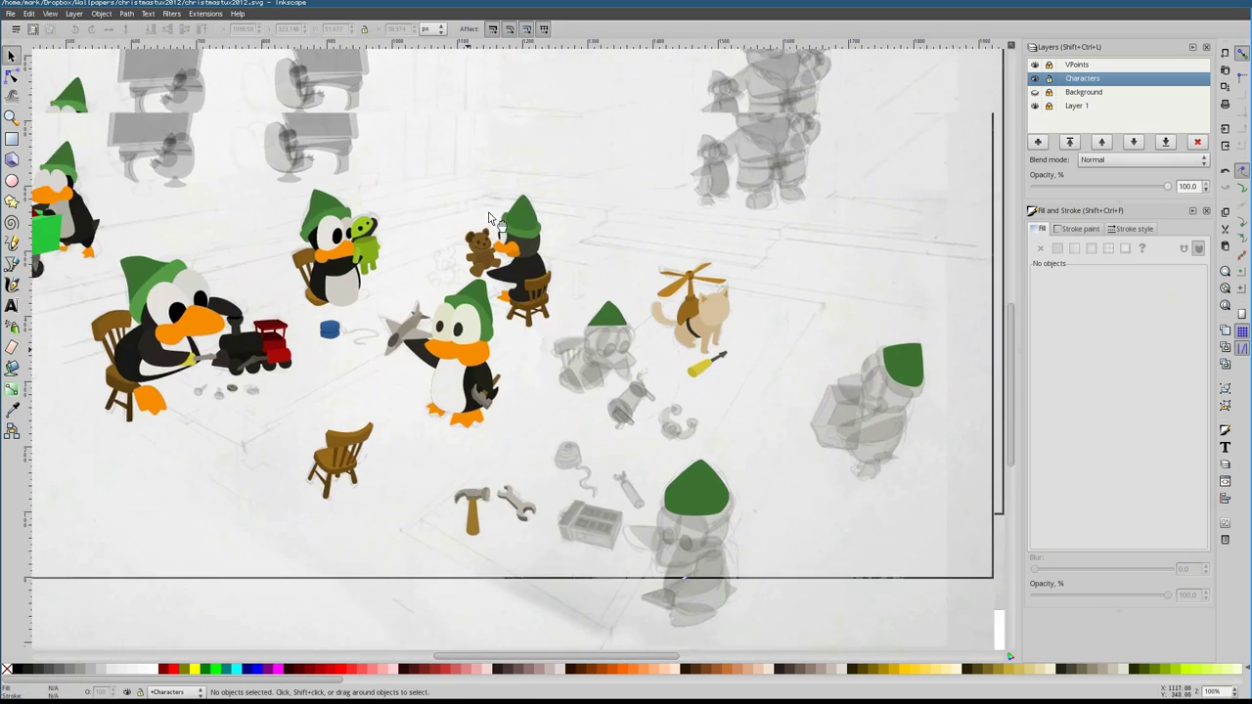
scroll(517, 342, up, 4)
drag(362, 186, 744, 489)
key(5)
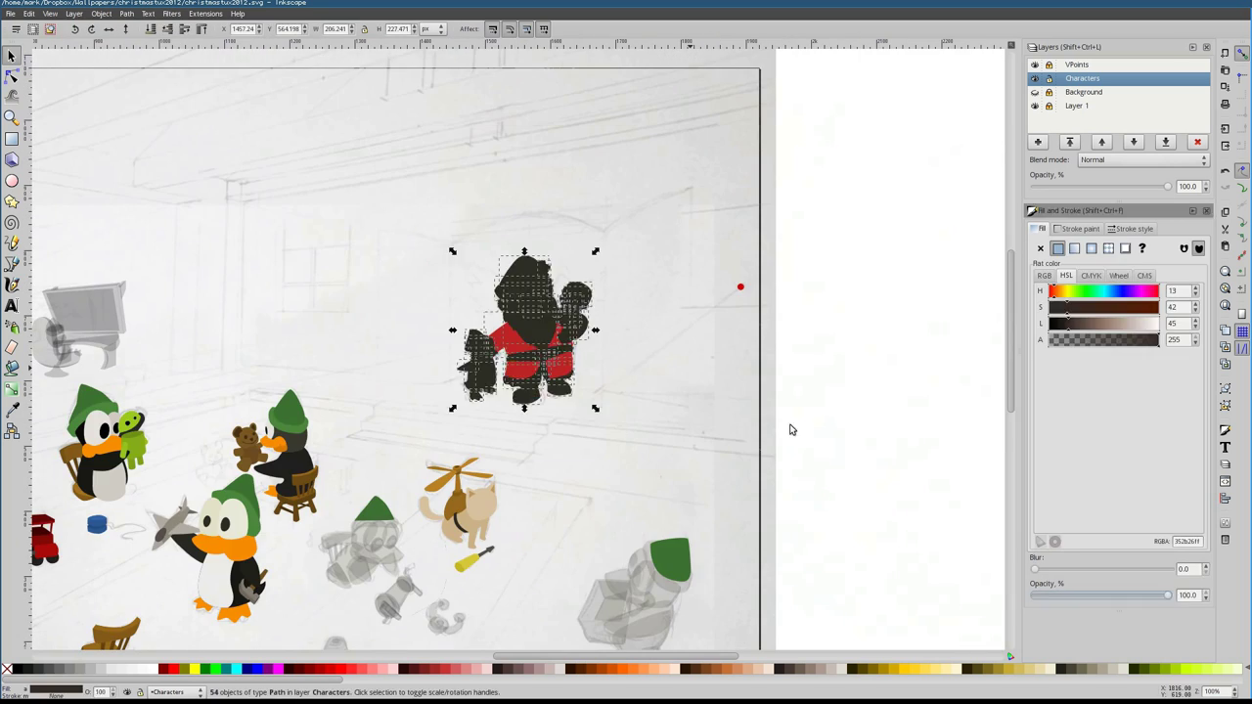
scroll(517, 411, up, 3)
click(1157, 294)
key(5)
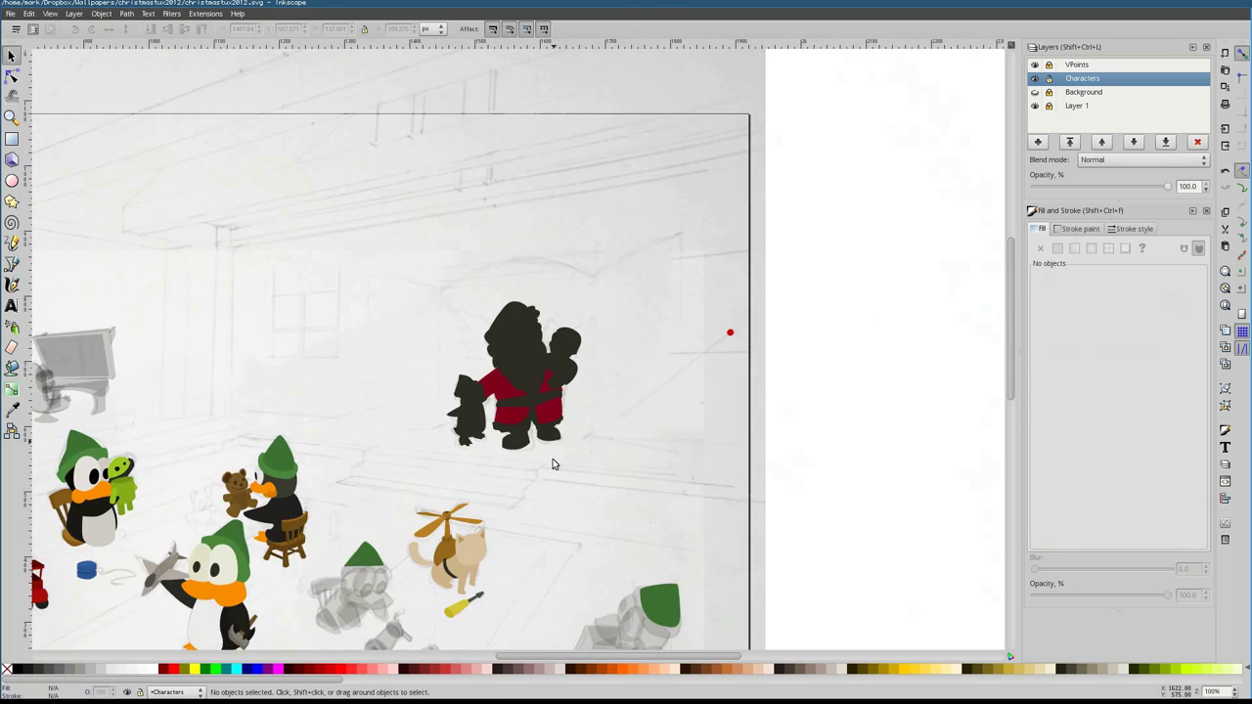
scroll(587, 479, up, 5)
Make Santa's belt near-black and select the whole belt buckle
key(Tab)
key(Tab)
click(1052, 324)
key(Tab)
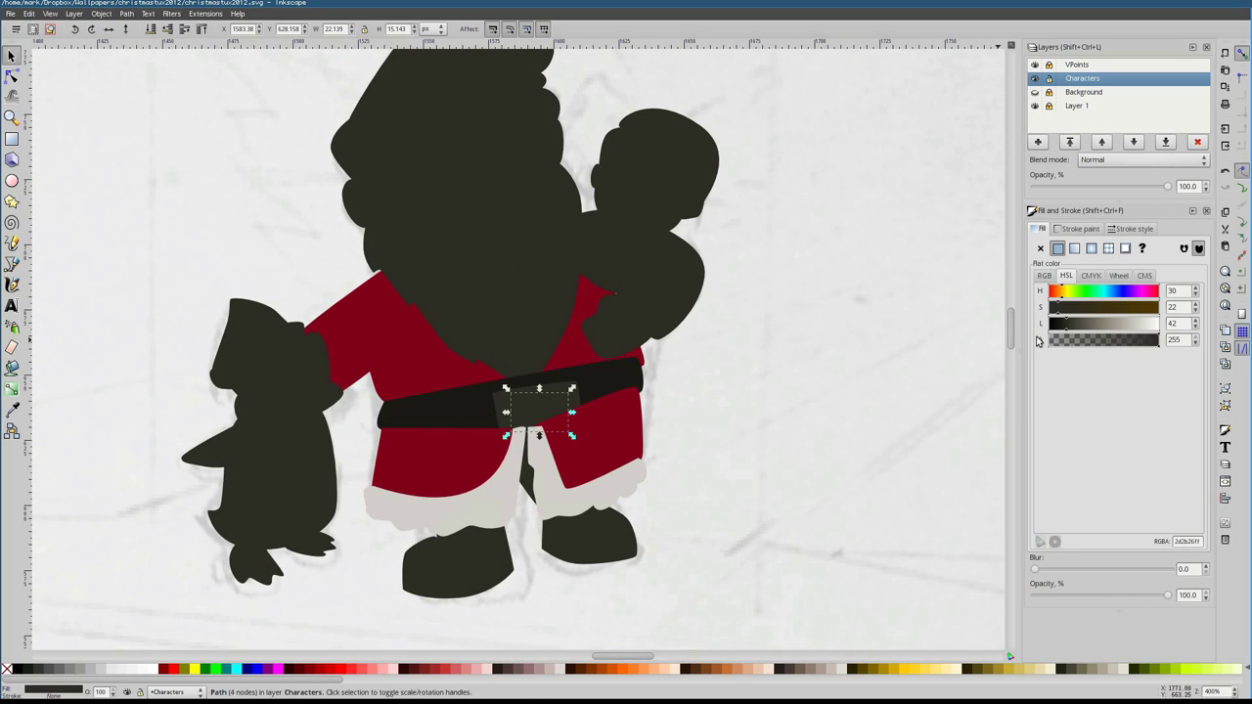
shift+click(544, 437)
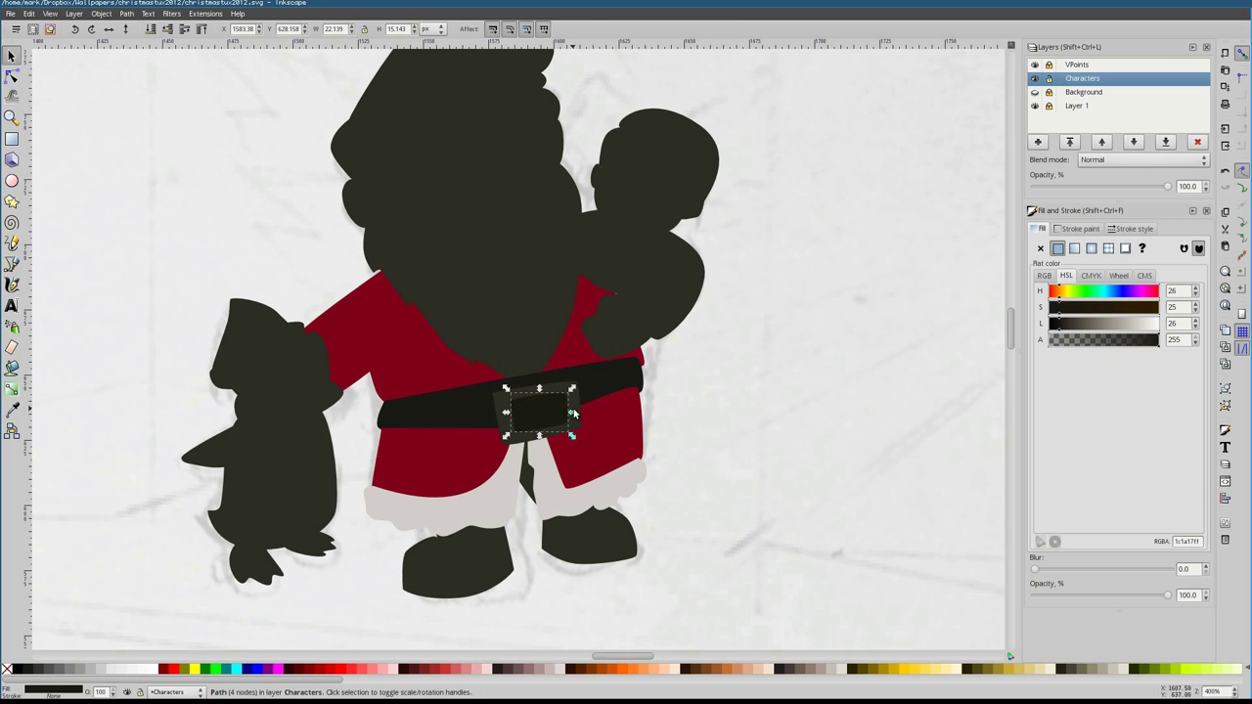
shift+click(571, 440)
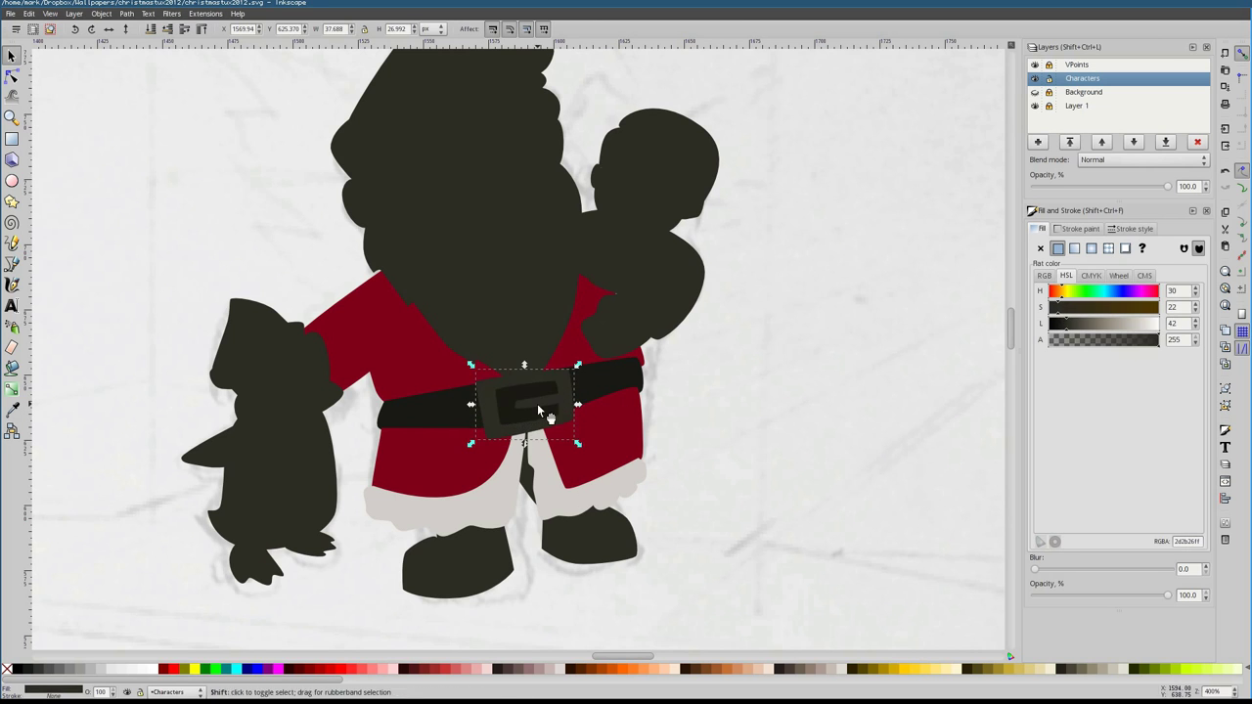
Send the dark face shape behind the beard and give the face the skin colour
key(Page_Down)
scroll(532, 316, up, 2)
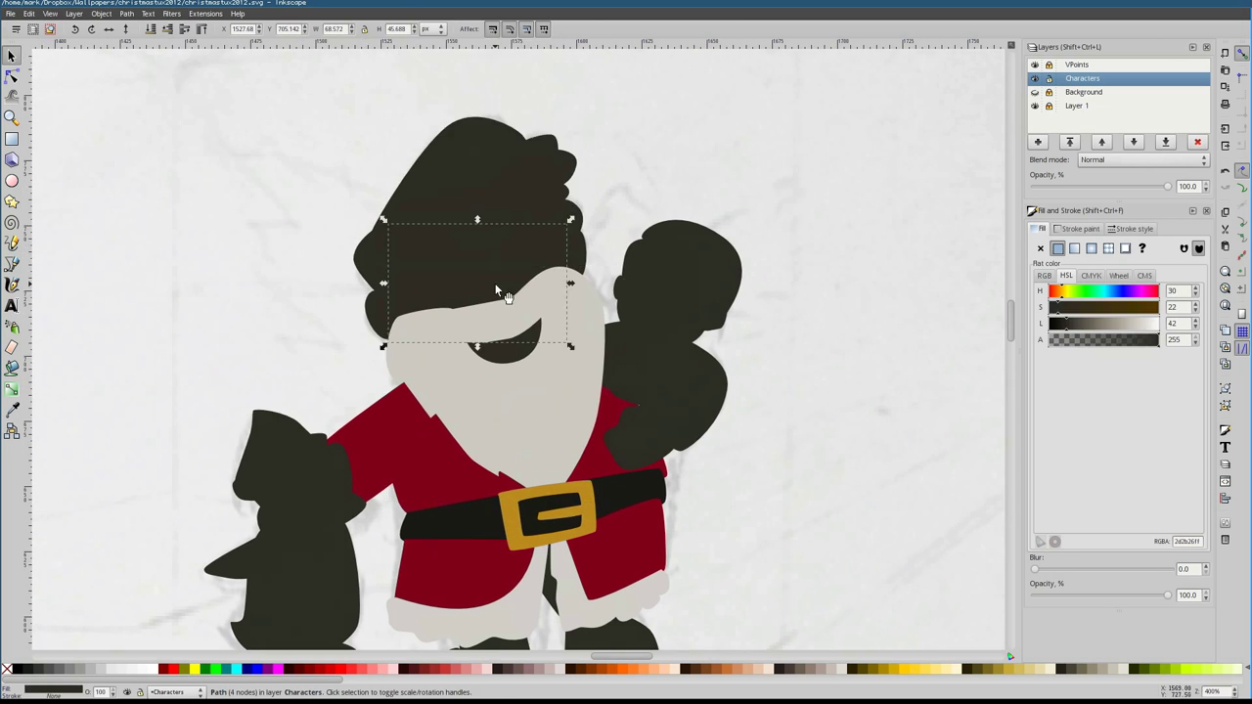
shift+click(541, 337)
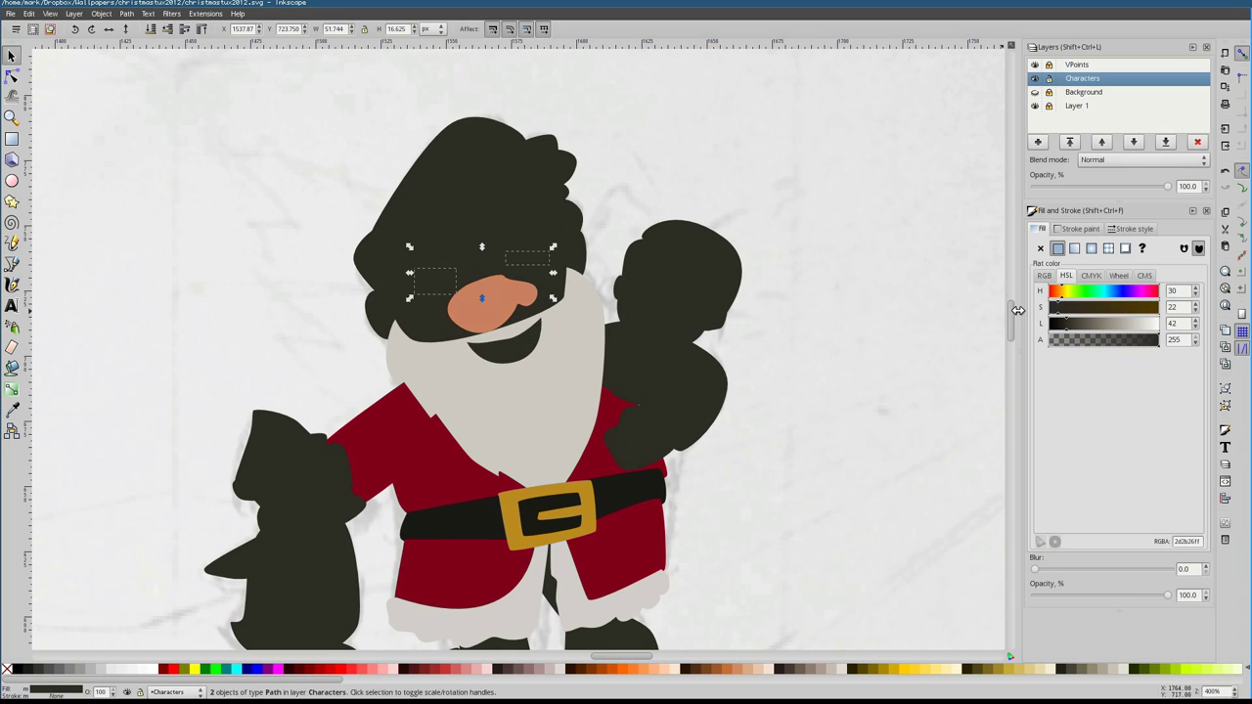
key(d)
click(494, 298)
key(s)
Colour Santa's mouth, smiling eyes and both ears with sampled colours
click(543, 337)
key(d)
click(445, 347)
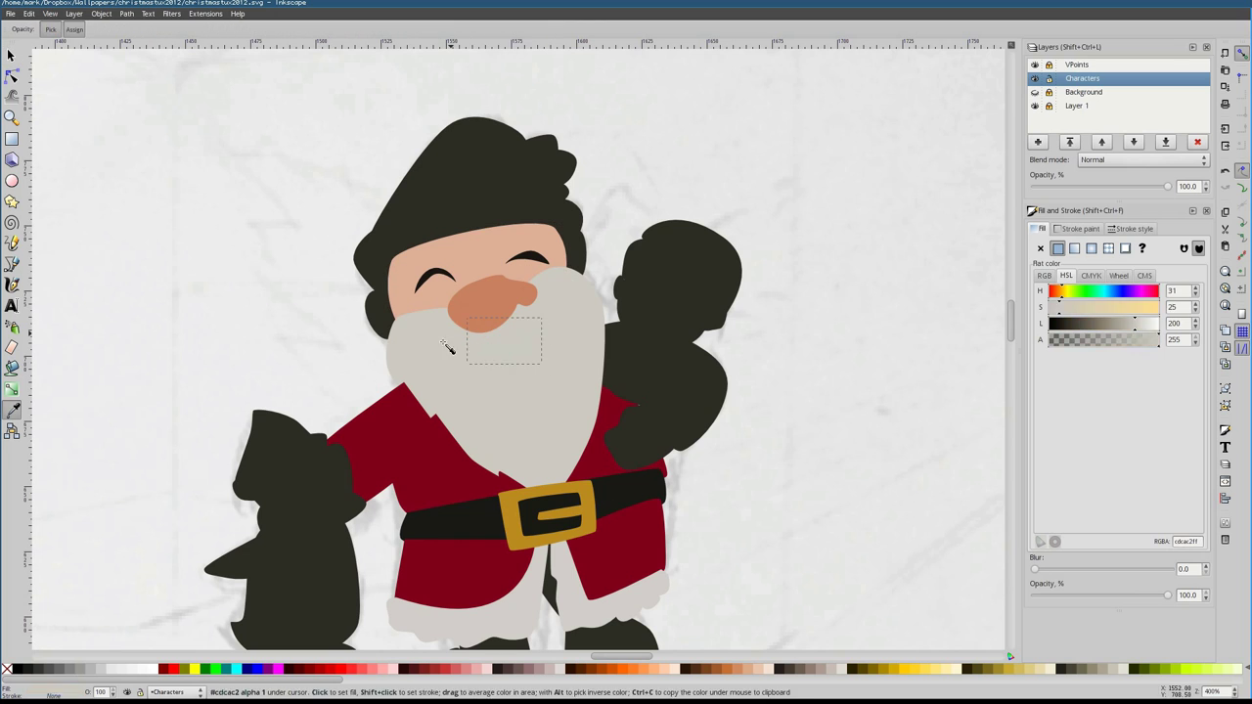
key(s)
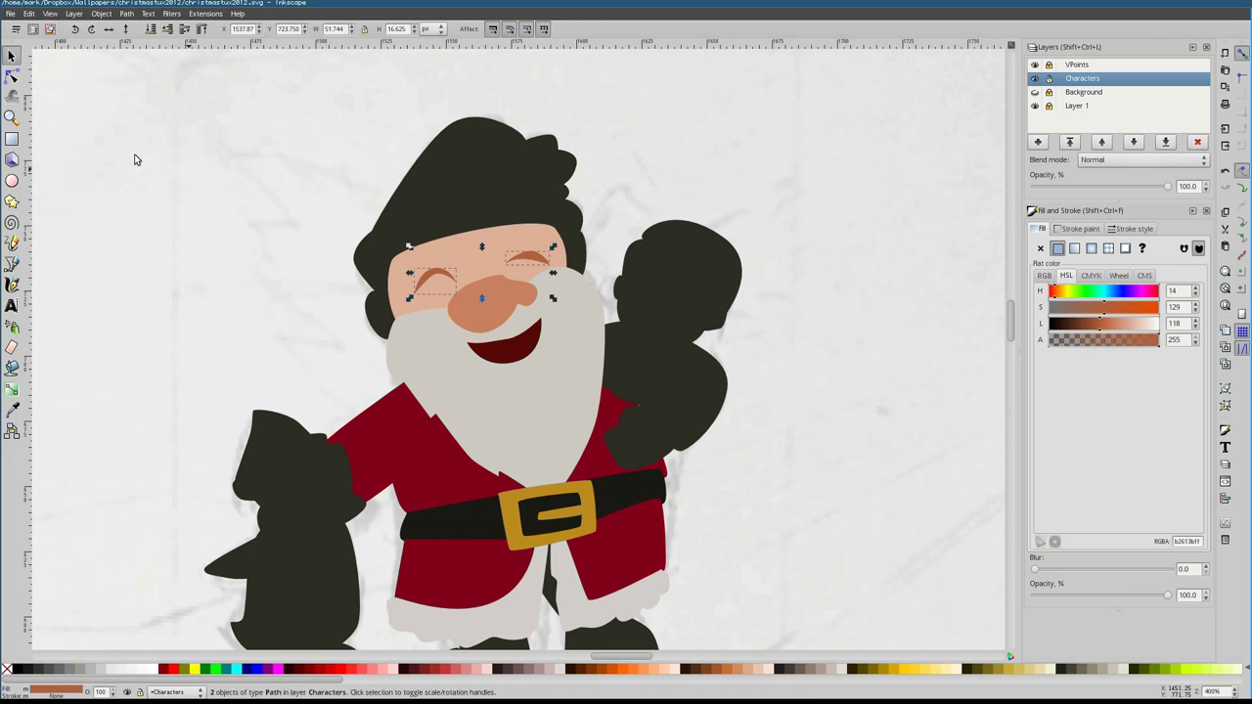
key(d)
click(396, 276)
key(s)
key(Escape)
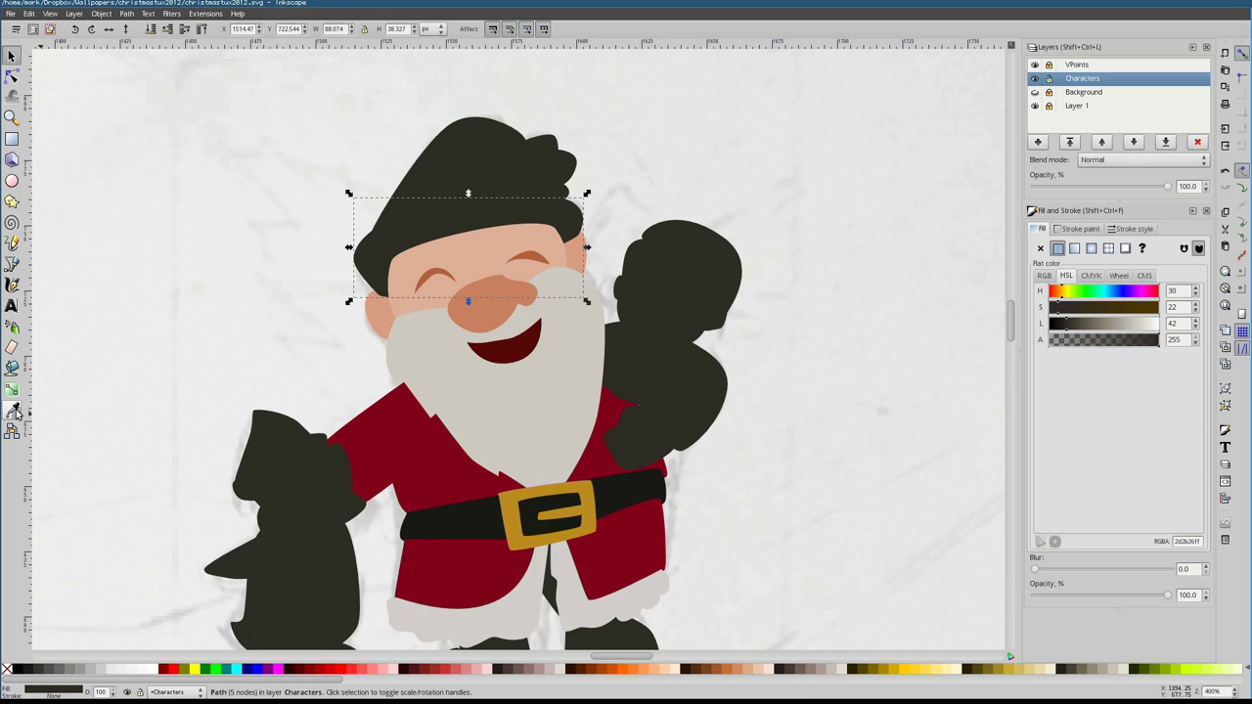
Colour the hair around the face beard-grey and the hat pom light grey
click(16, 414)
click(490, 391)
key(s)
click(539, 147)
key(d)
click(176, 117)
Sample Santa's coat red and apply it to the hat
key(s)
click(445, 161)
key(d)
click(626, 411)
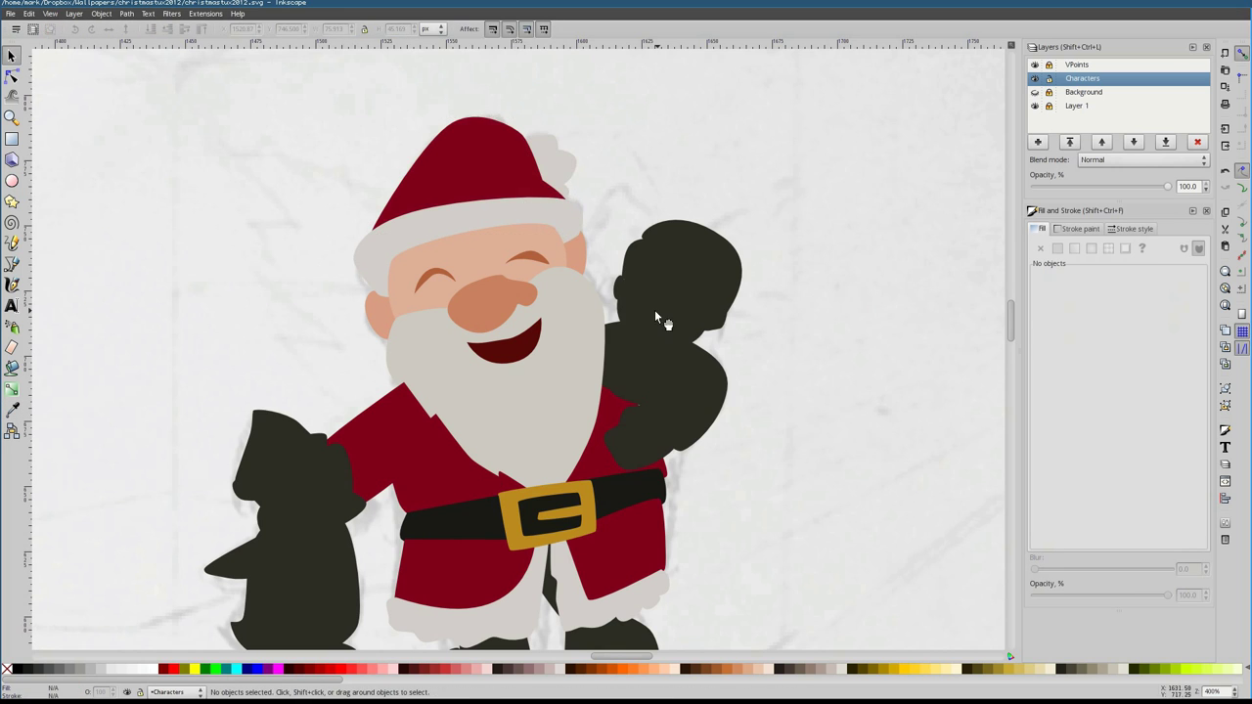
key(s)
Make the raised hand semi-transparent for tracing, then select the child's head and cap
click(663, 217)
drag(1067, 604, 1105, 595)
scroll(601, 304, up, 1)
click(572, 333)
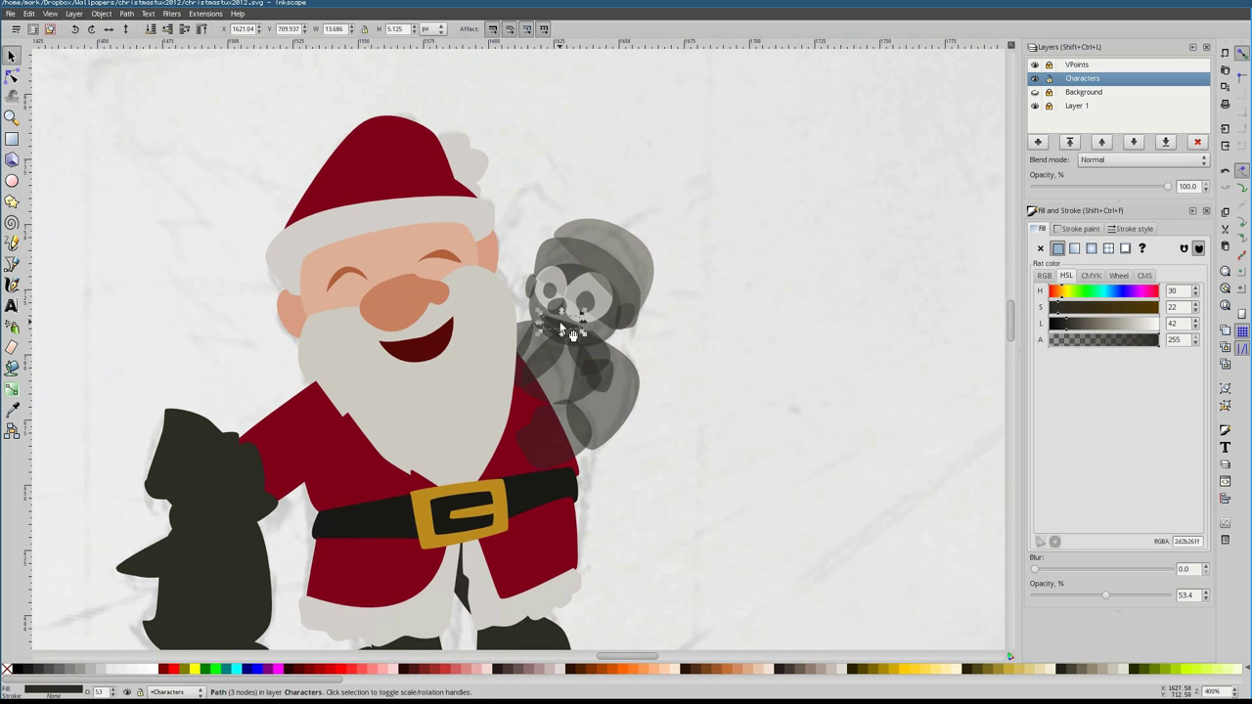
drag(511, 201, 732, 377)
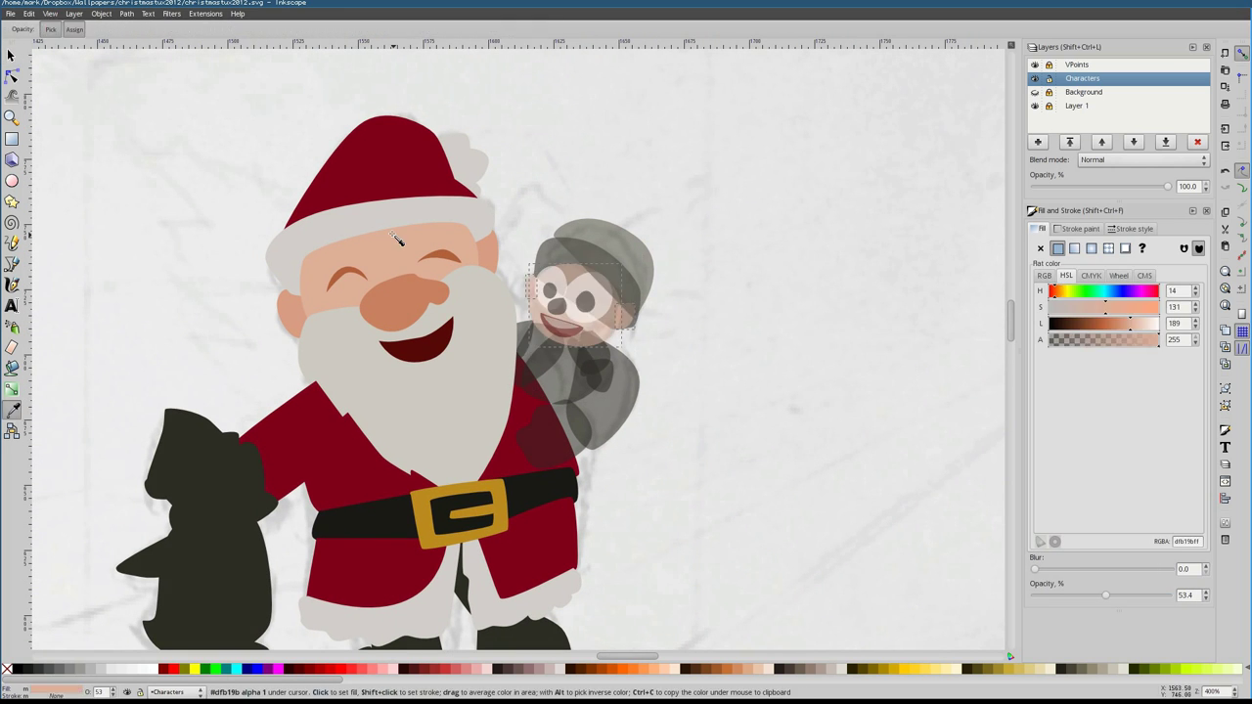
click(646, 333)
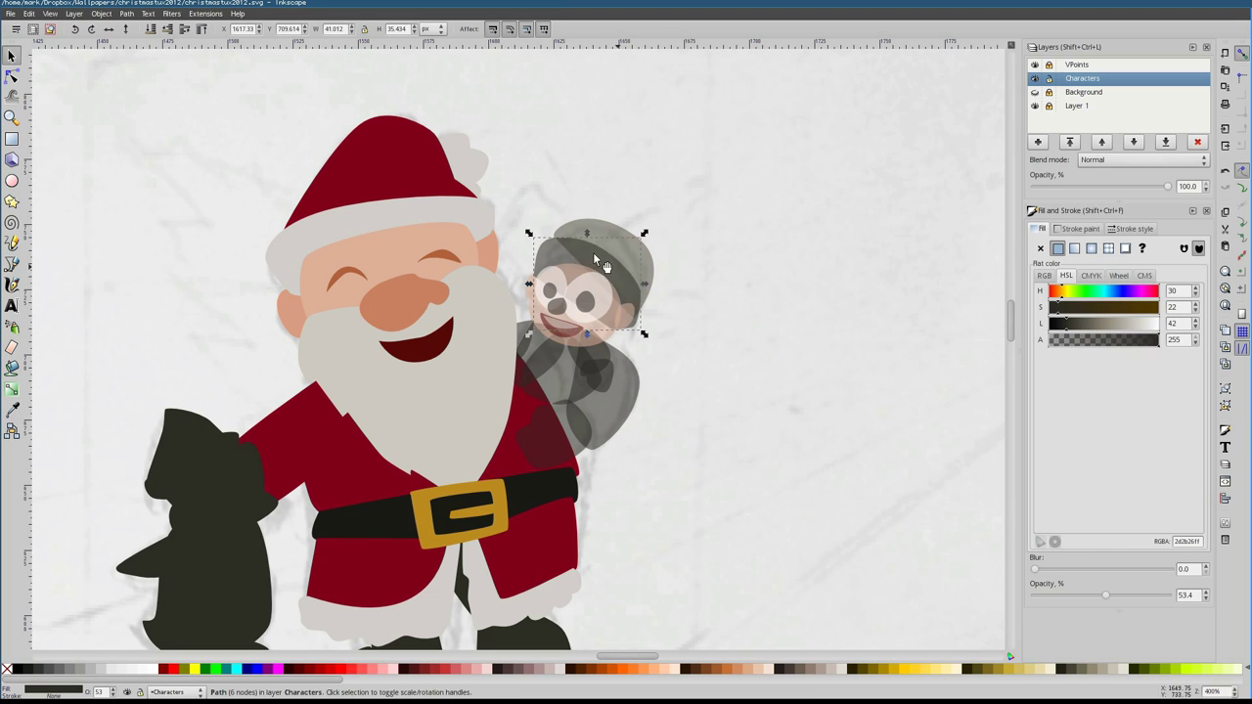
drag(749, 363, 750, 363)
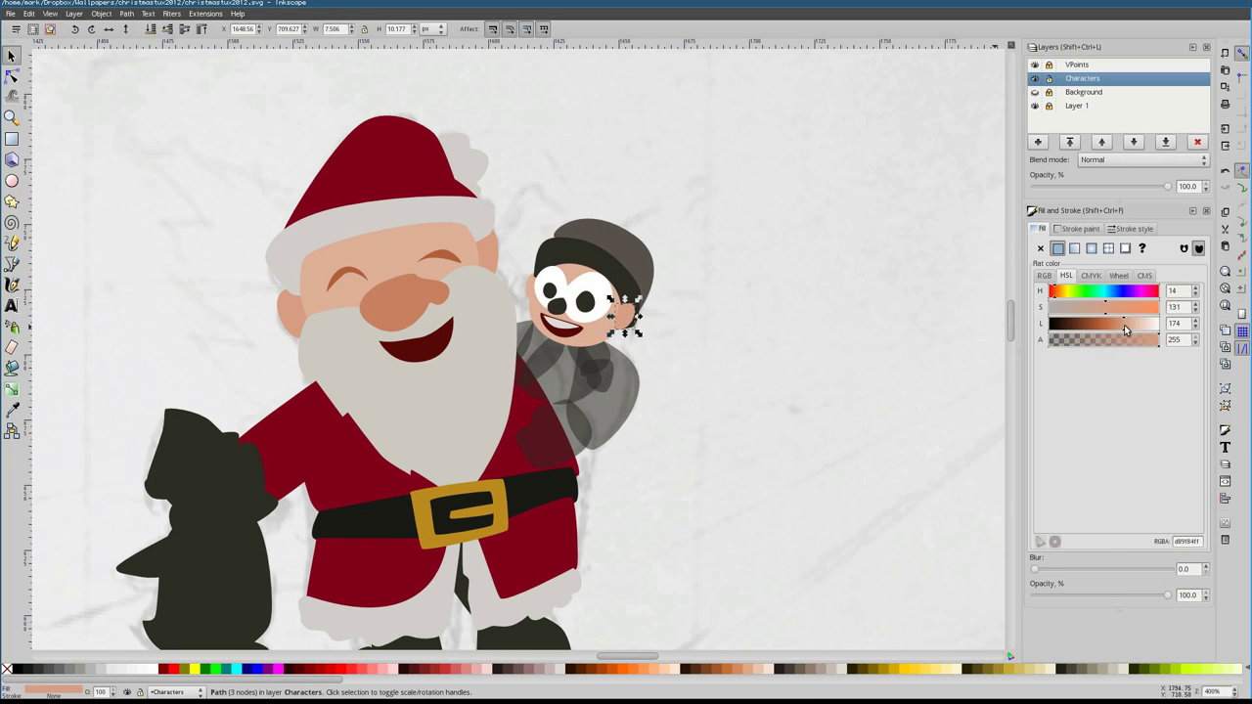
Colour the child's cap brown, the sleeve Santa's red and the hand skin-toned
click(744, 290)
key(d)
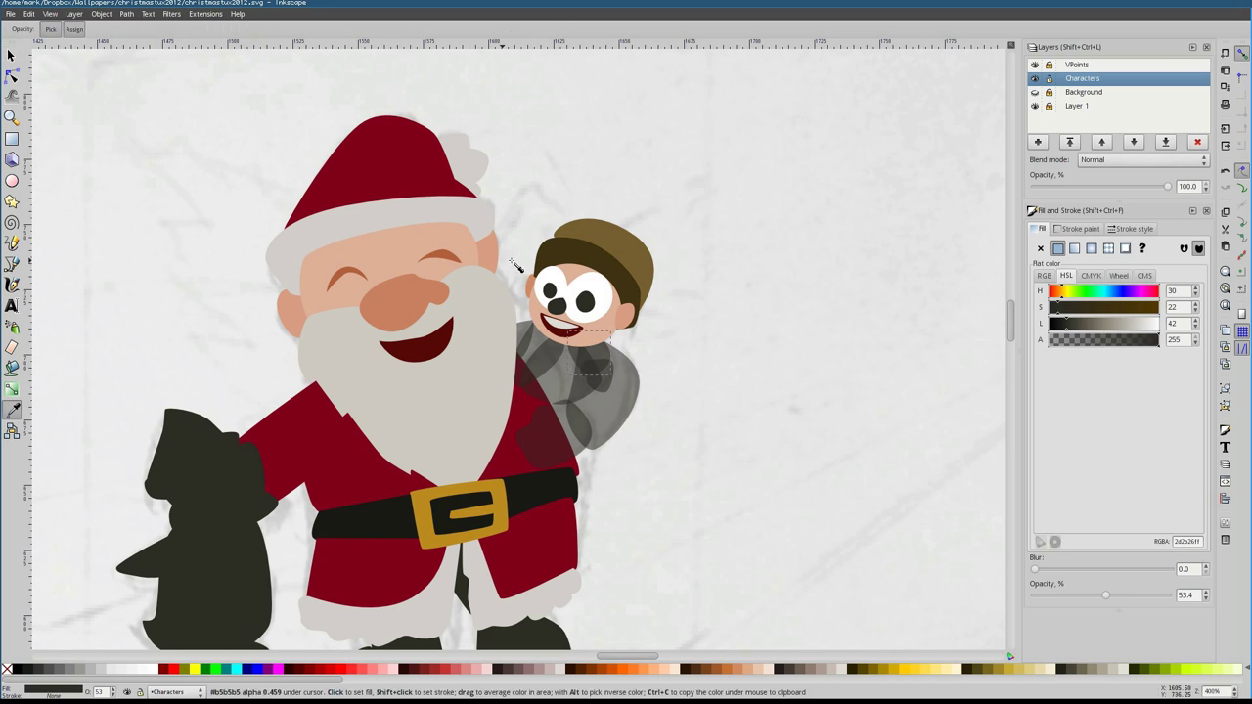
key(space)
click(606, 391)
click(613, 408)
key(s)
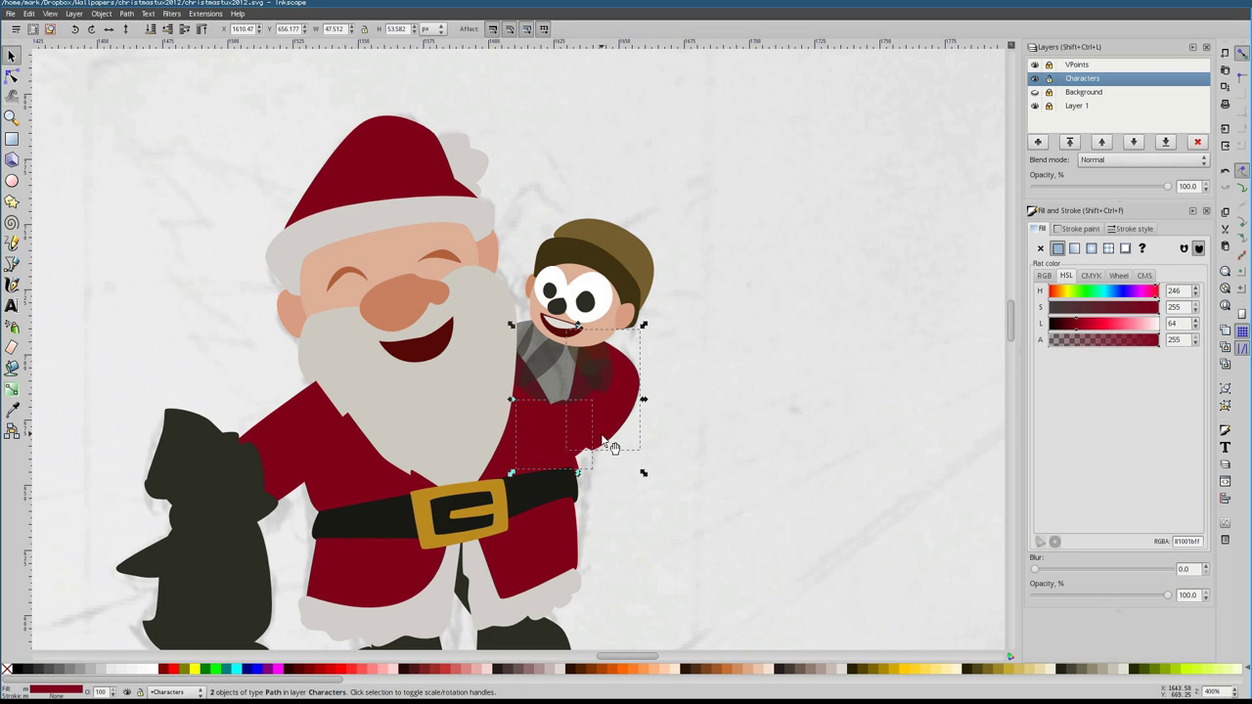
key(ctrl+z)
Step through the shoulder shading, the child's dark body shapes and the boot
click(618, 381)
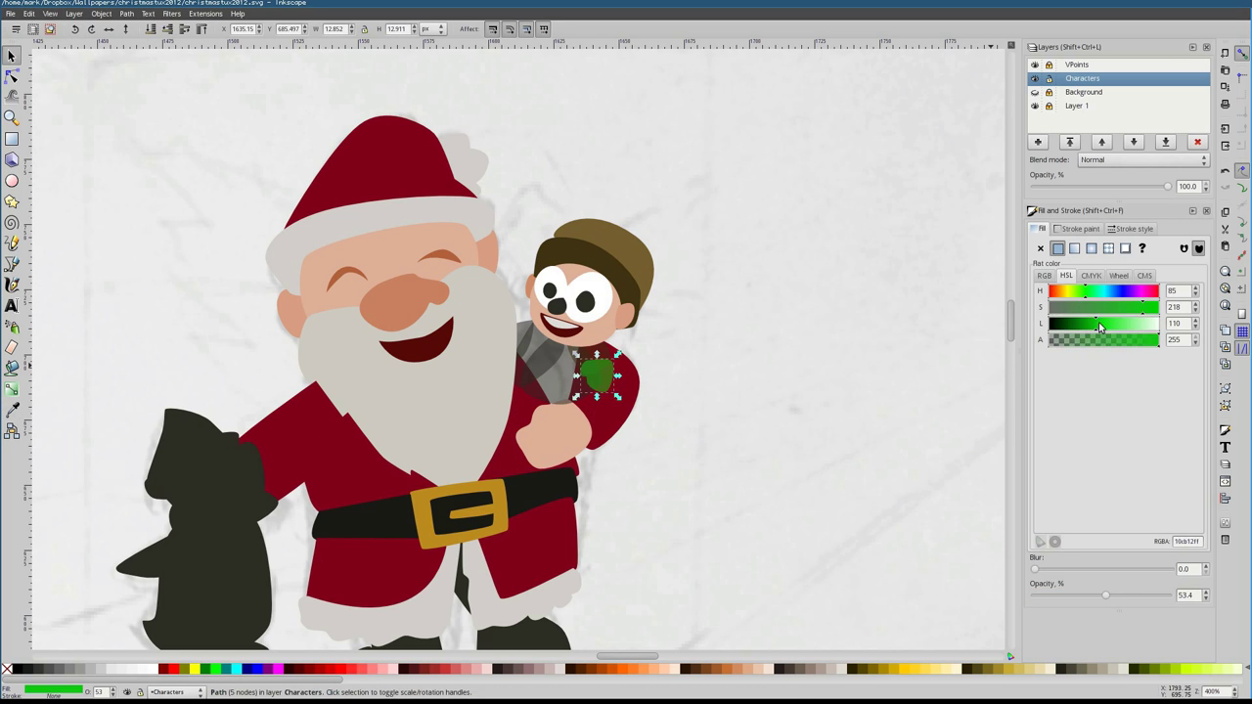
key(Tab)
click(571, 371)
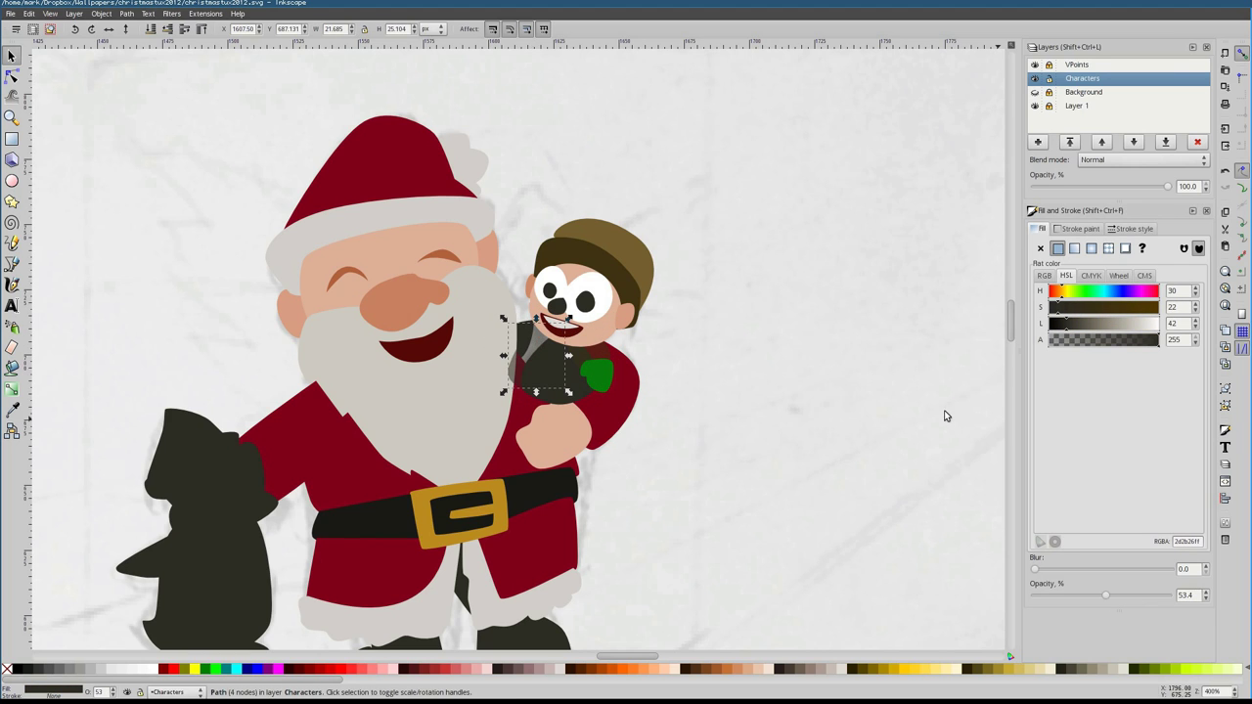
key(Tab)
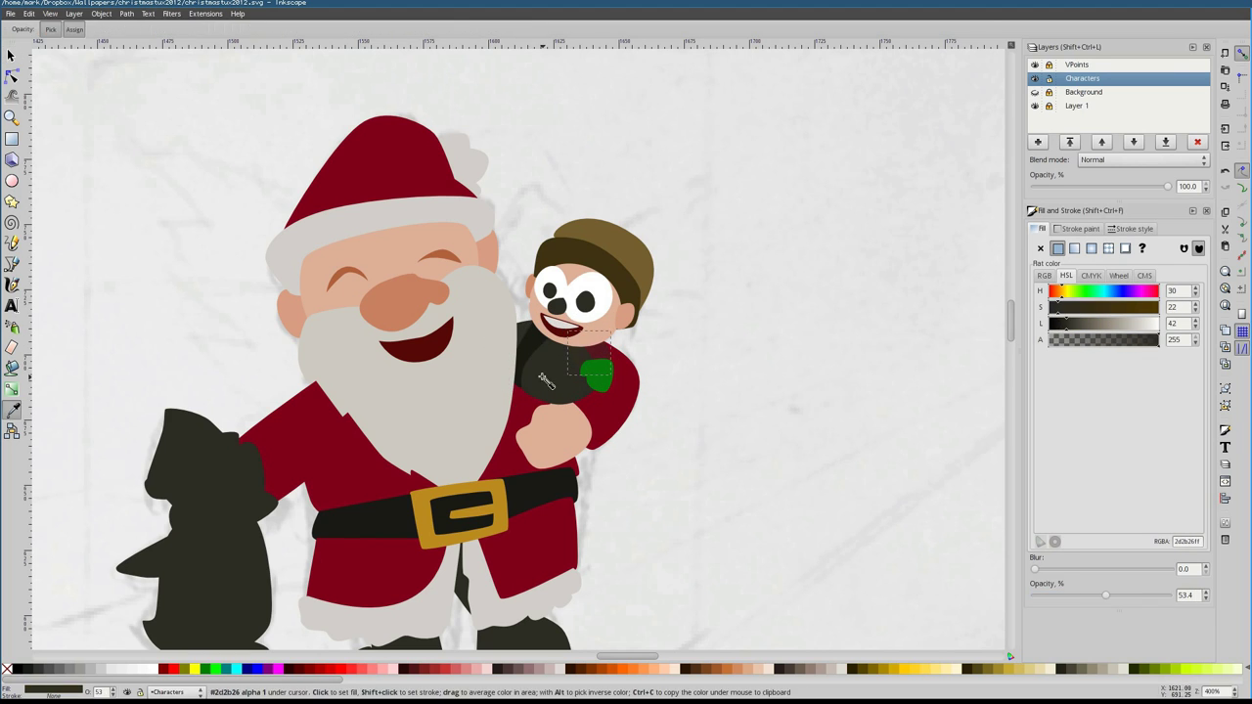
key(Tab)
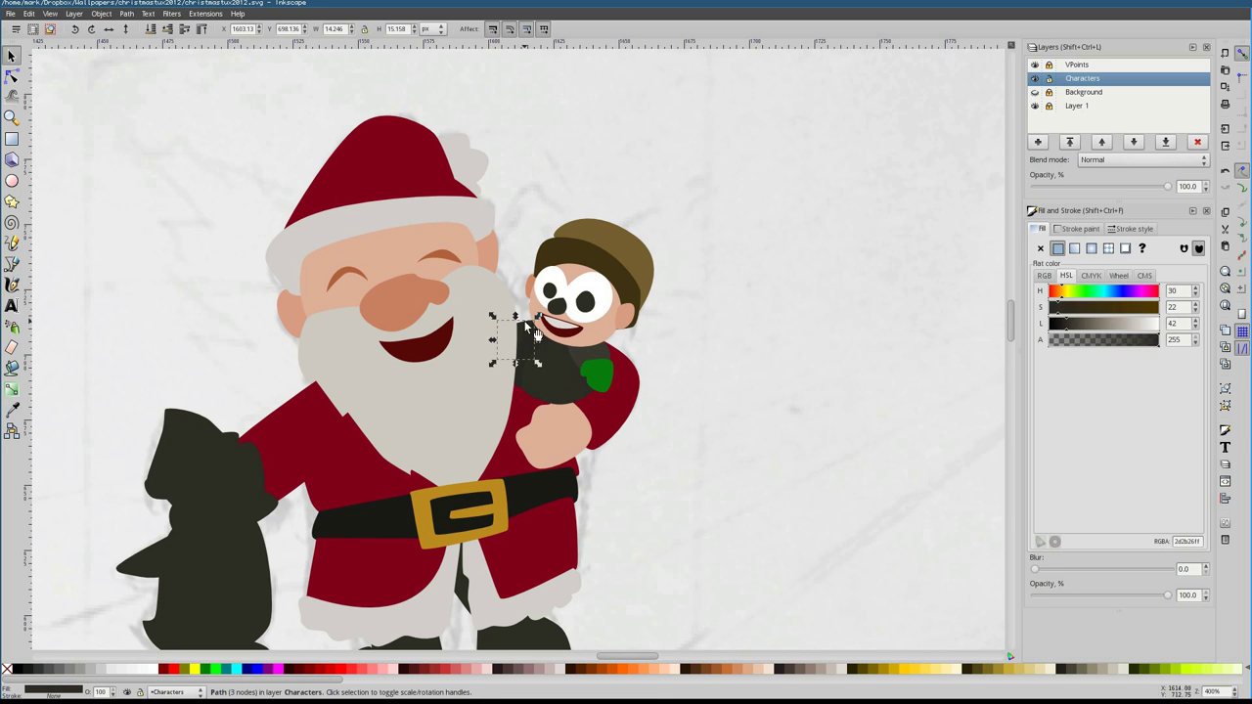
key(Tab)
scroll(793, 363, down, 4)
scroll(640, 439, up, 4)
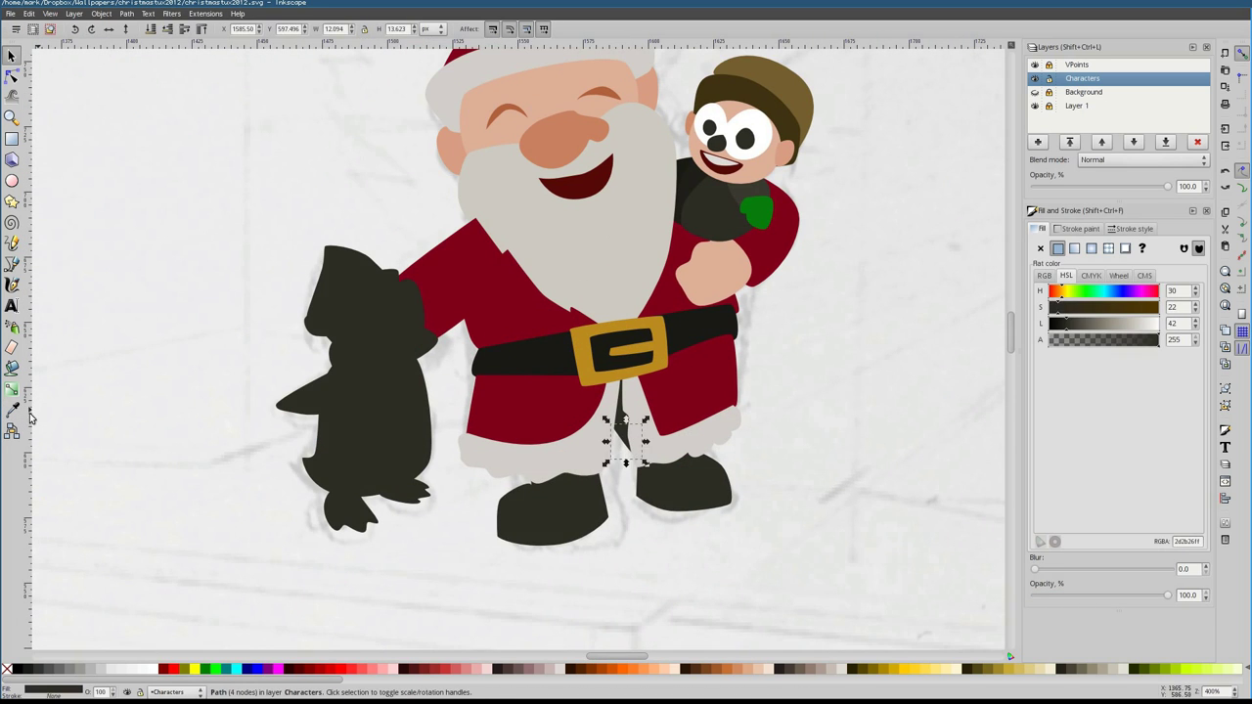
scroll(627, 352, down, 1)
scroll(627, 352, up, 5)
key(Escape)
Select the head and dark body of the penguin beside Santa, then give it a light belly with the Dropper
key(1)
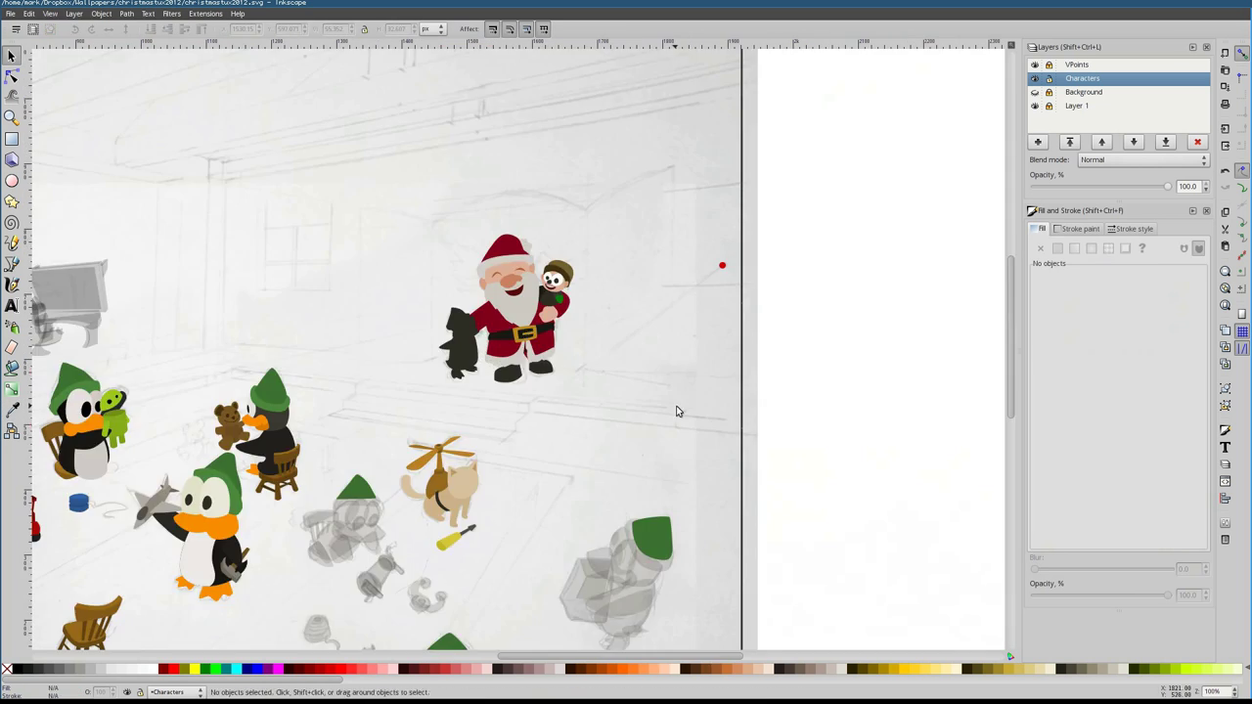
click(543, 365)
scroll(543, 365, up, 3)
click(458, 252)
scroll(458, 253, up, 1)
click(480, 276)
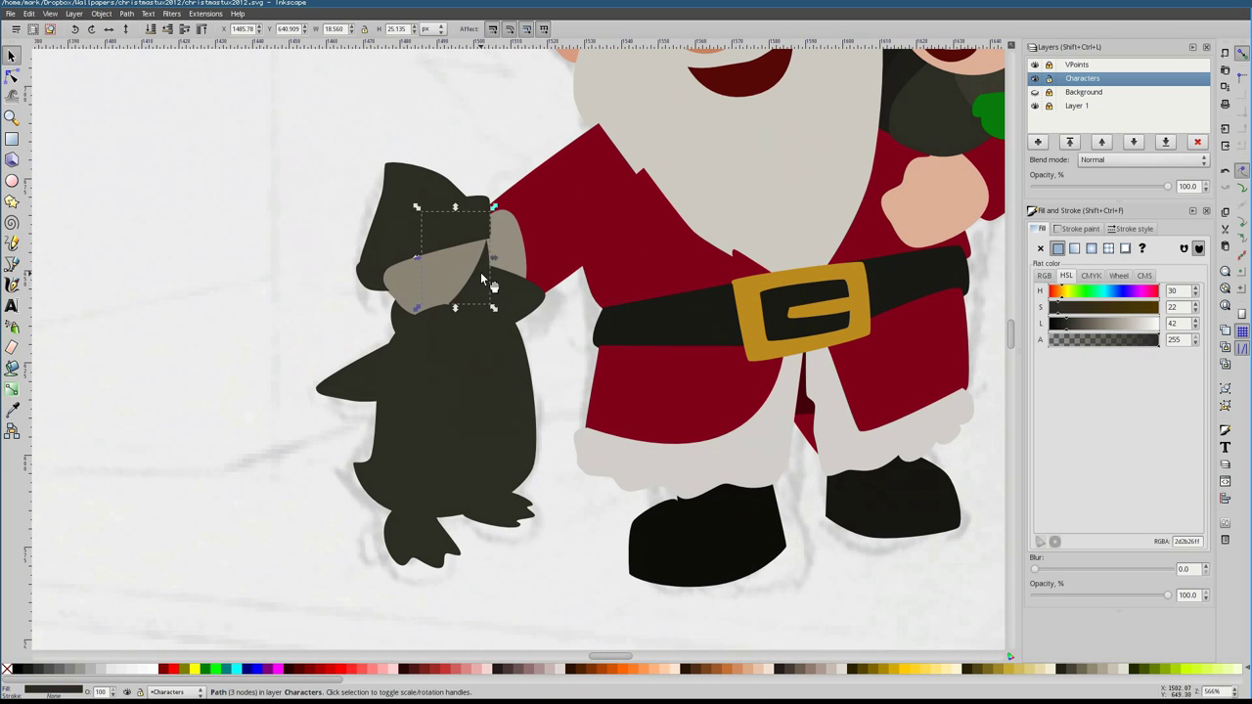
click(482, 245)
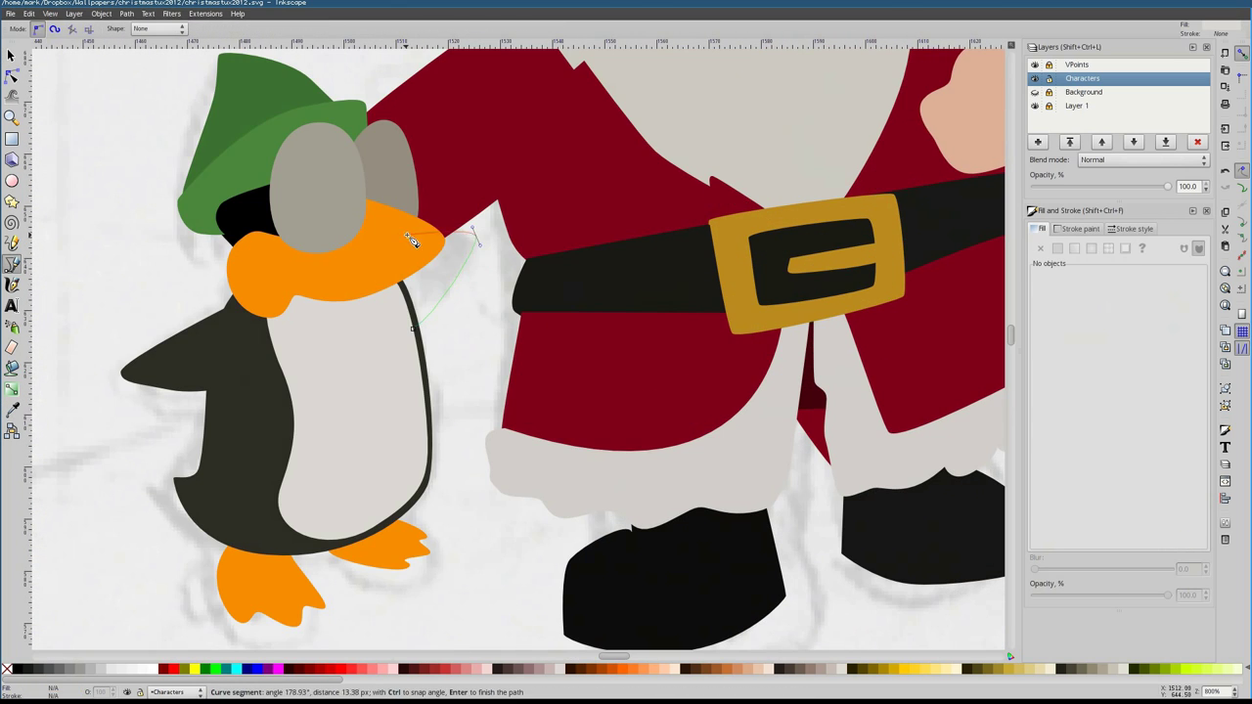
key(d)
click(323, 411)
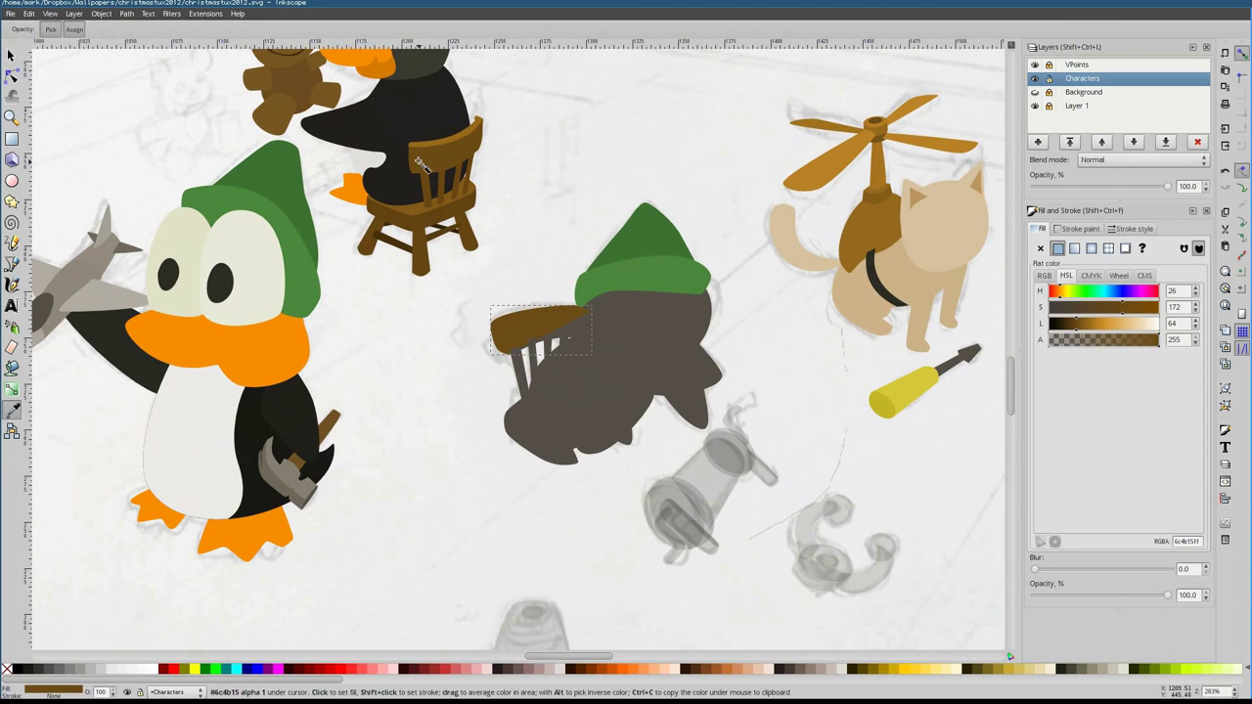
Colour the chair-back spindles with the chair's brown
click(528, 367)
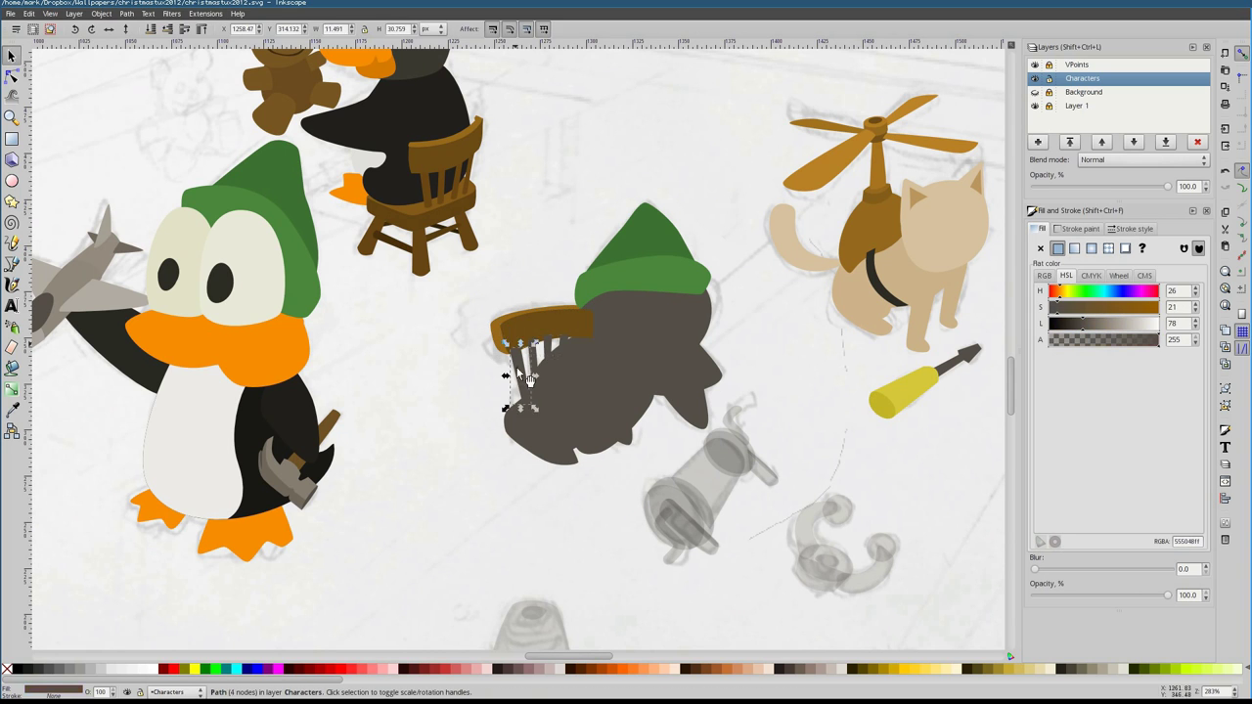
click(417, 219)
key(s)
key(Escape)
key(s)
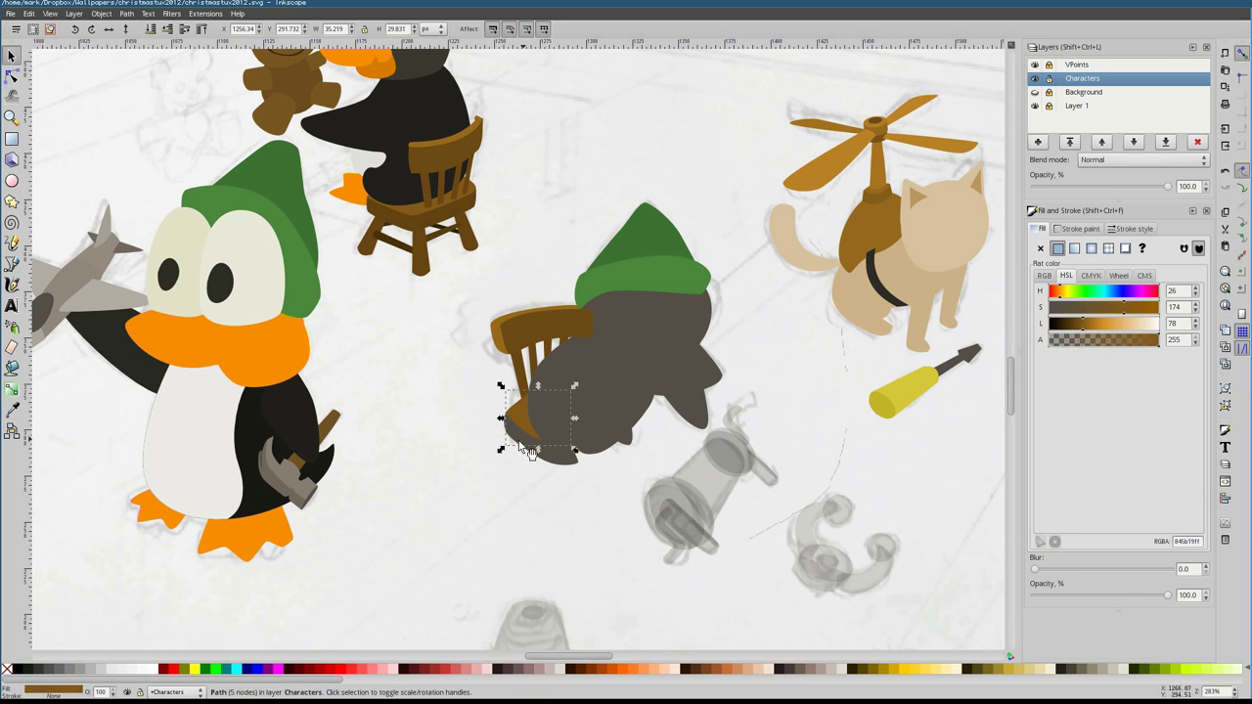
Select the three chair spindles together and darken them to near-black
scroll(511, 433, up, 1)
ctrl+scroll(512, 434, up, 2)
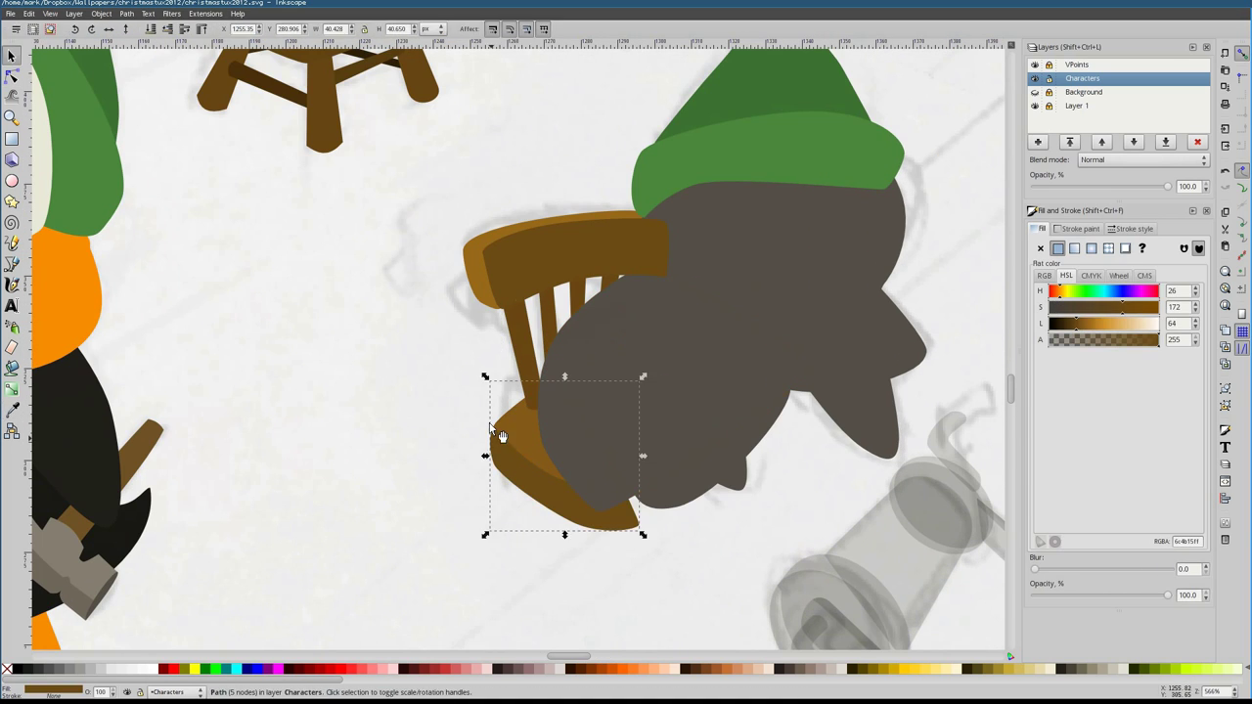
click(418, 349)
drag(419, 349, 646, 256)
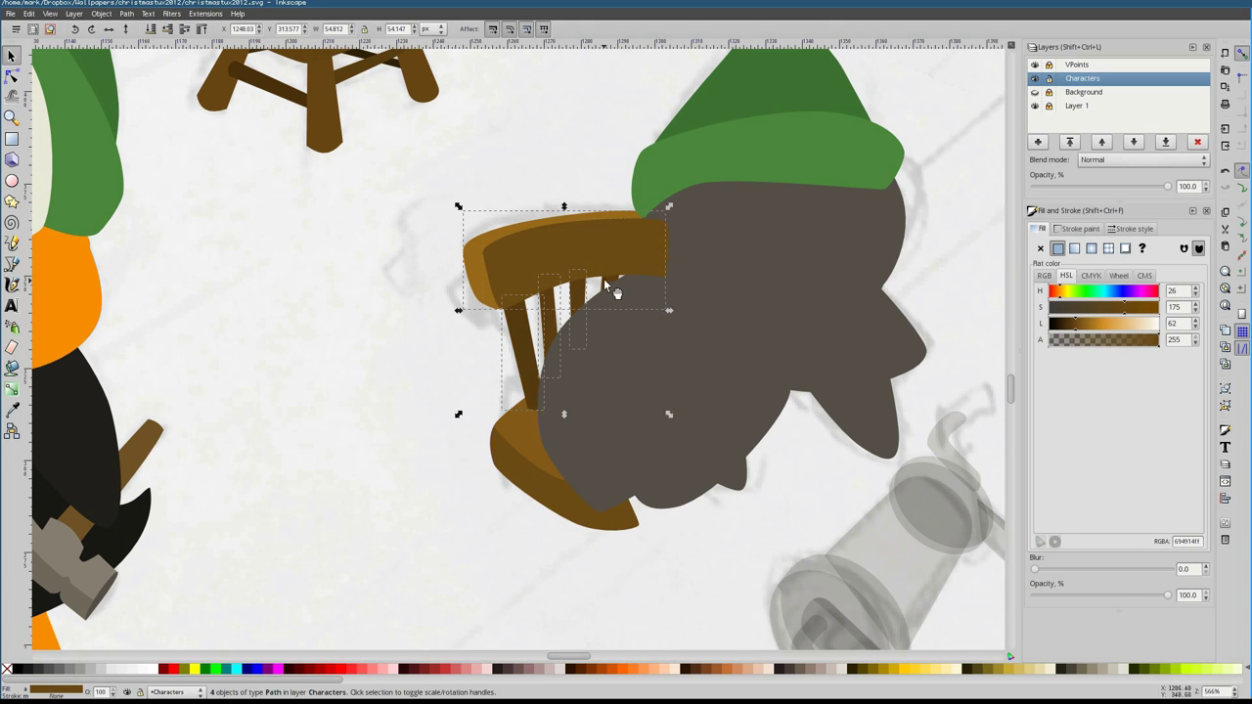
key(minus)
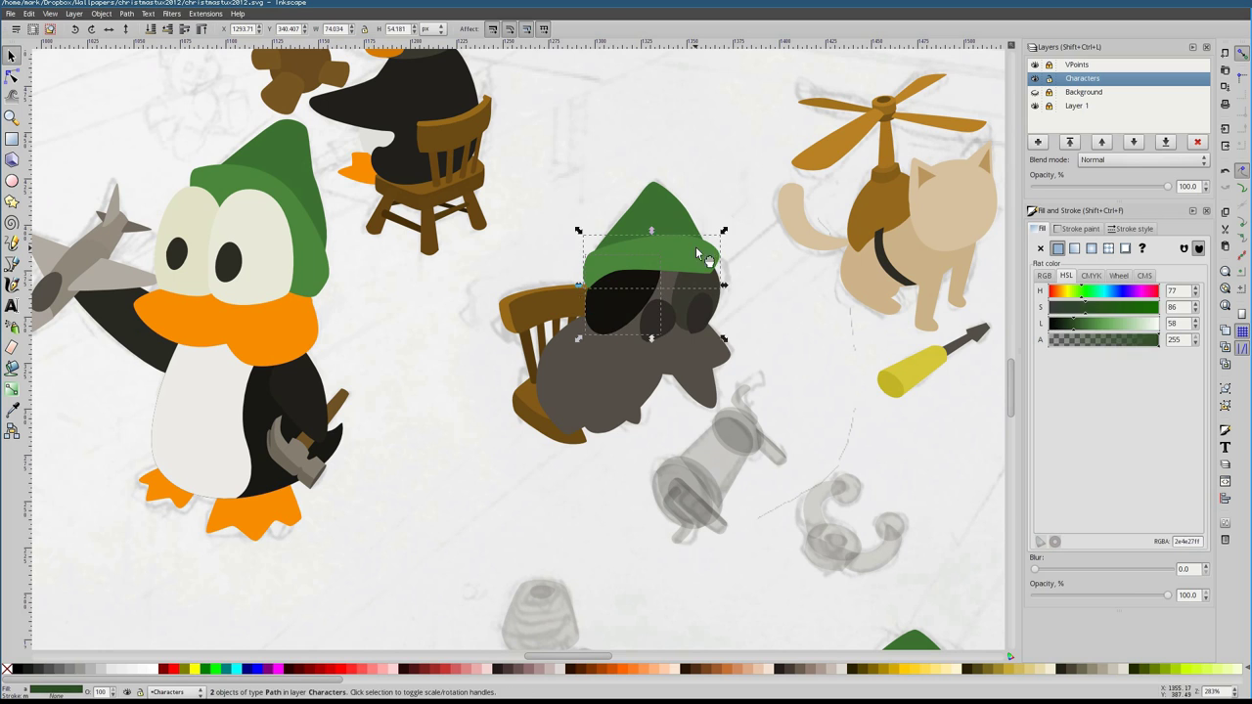
Darken the elf's two face shapes to grey-brown and select its grey body
click(684, 313)
drag(1086, 326, 1082, 326)
click(695, 335)
Reshape the pupil's nodes and curve, and lighten the left eye white's fill
key(Escape)
key(n)
key(plus)
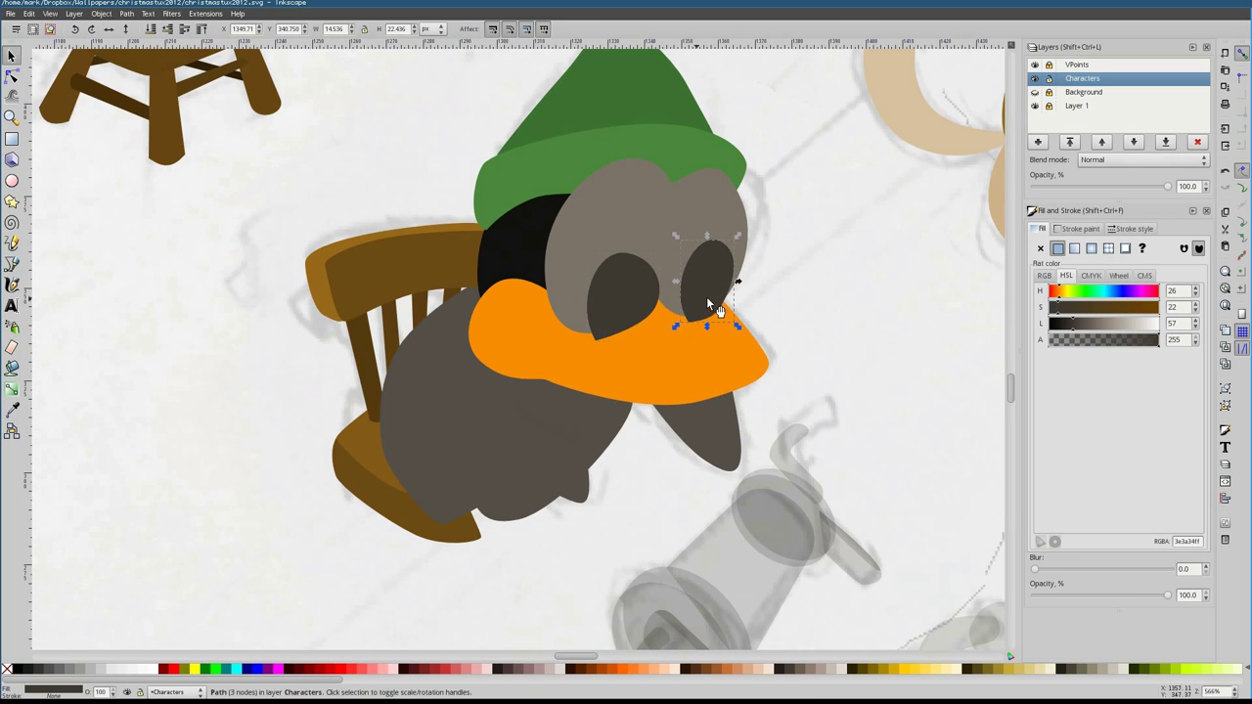
click(626, 293)
drag(655, 303, 654, 309)
click(660, 294)
drag(1074, 325, 1109, 331)
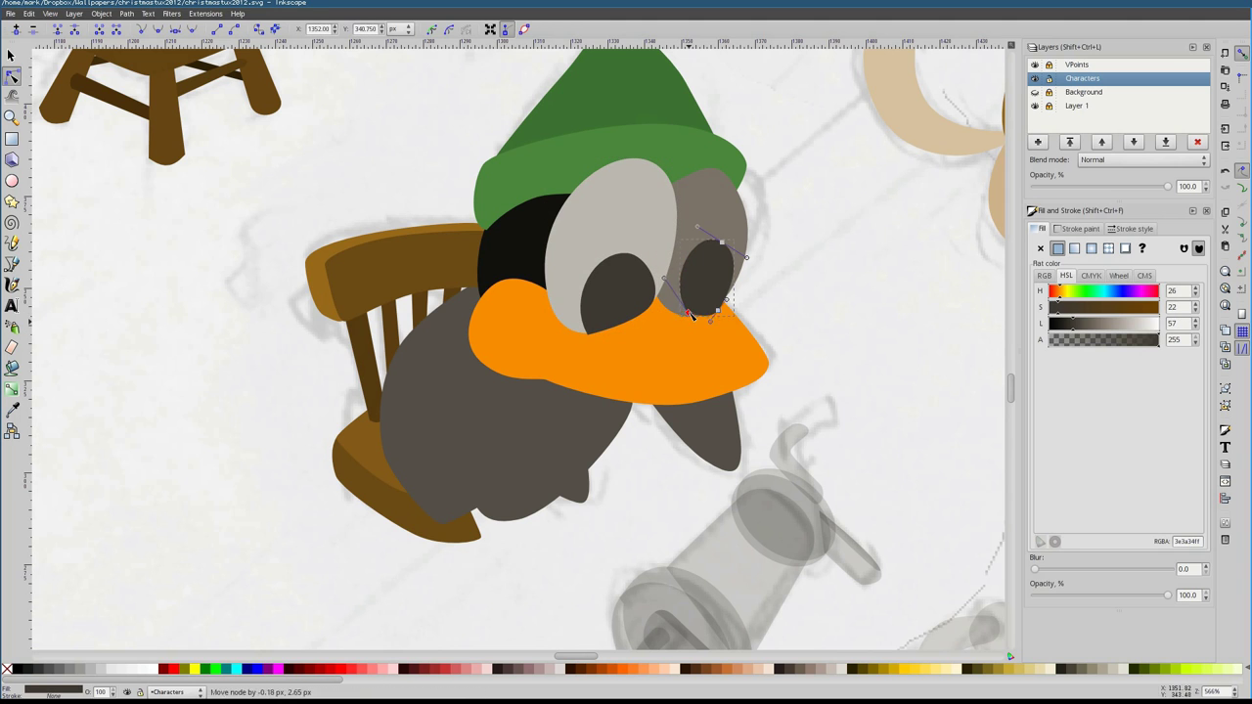
drag(707, 326, 709, 328)
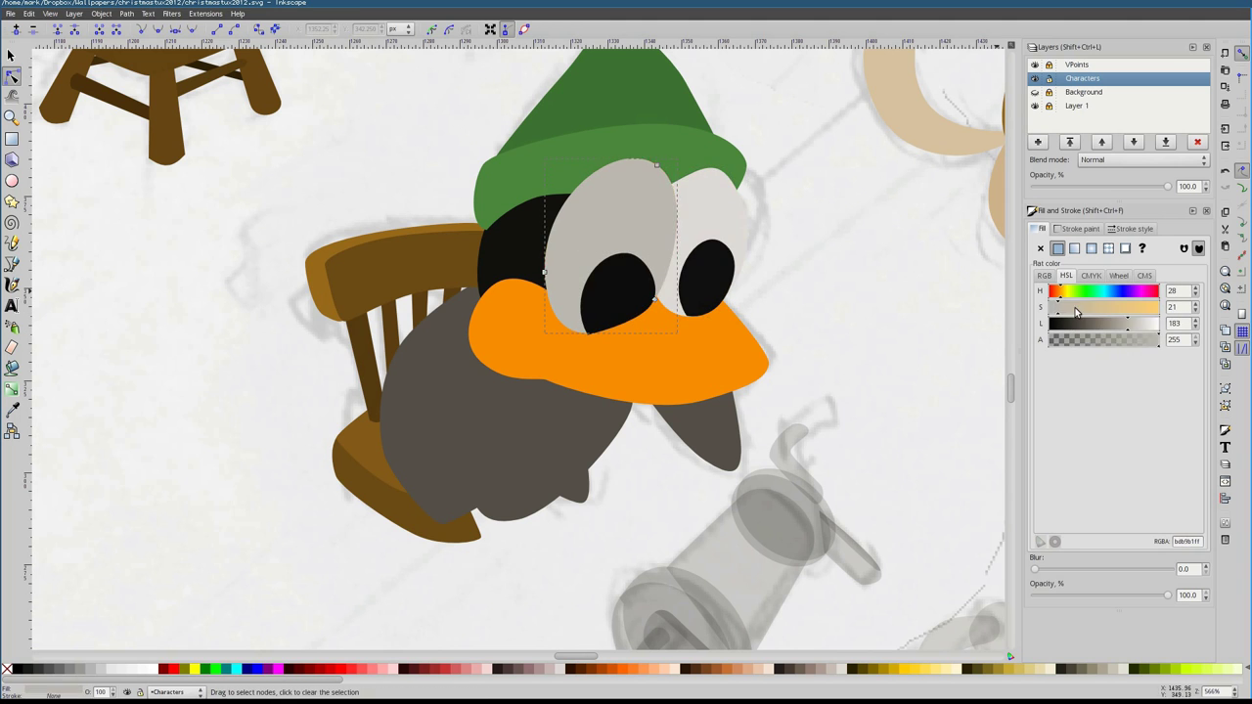
Zoom back in on the eyes and select the left pupil for node editing
key(Escape)
key(1)
key(grave)
click(562, 246)
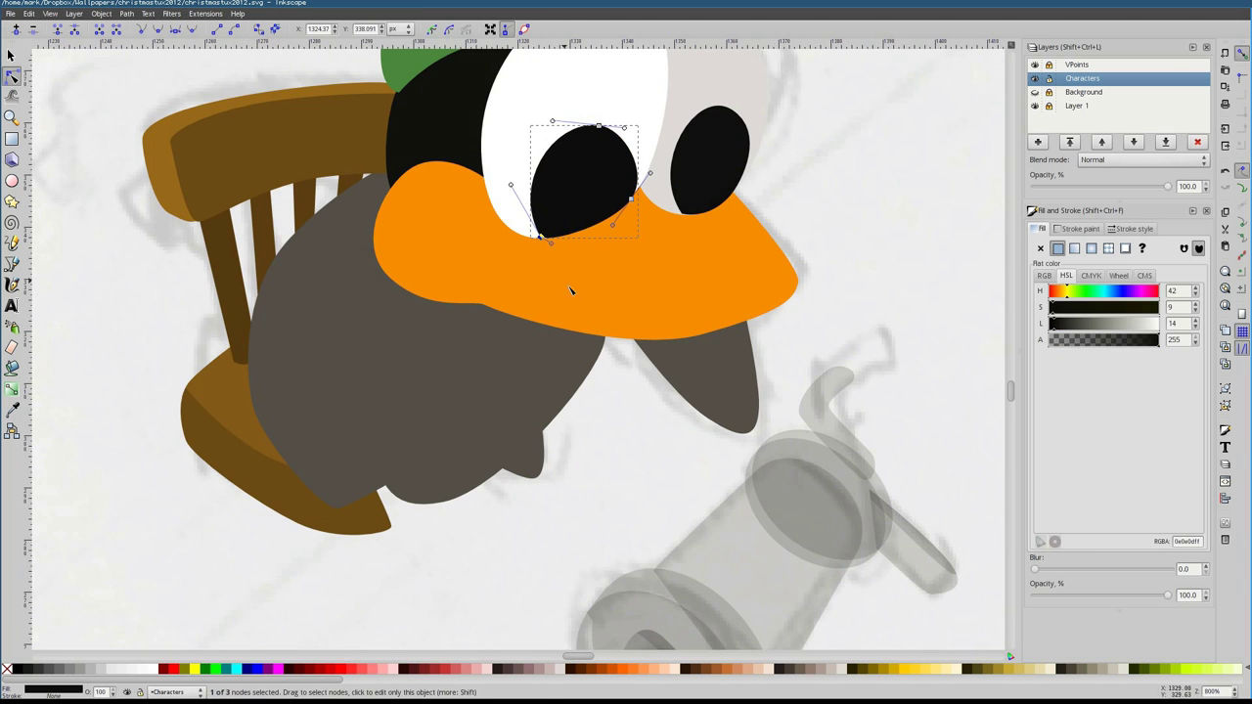
Select the grey figure's box and arm pieces, raising the dark arm above the body
key(Escape)
key(1)
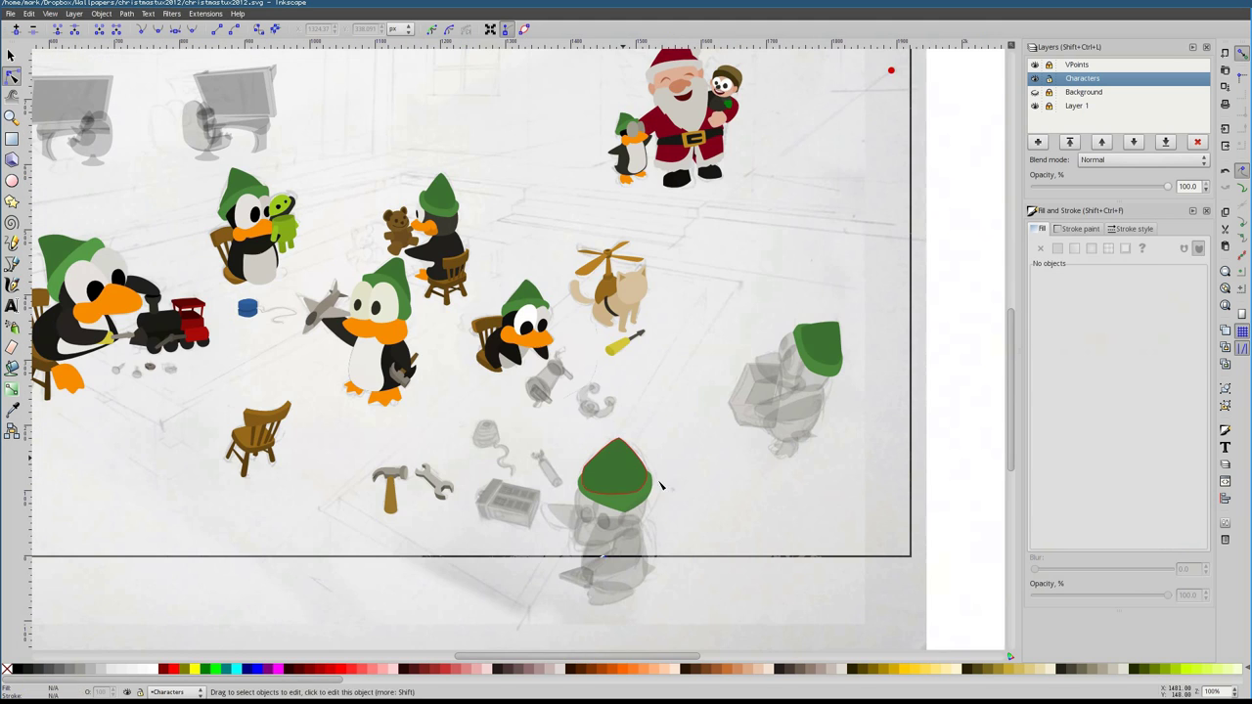
click(782, 391)
scroll(879, 393, up, 2)
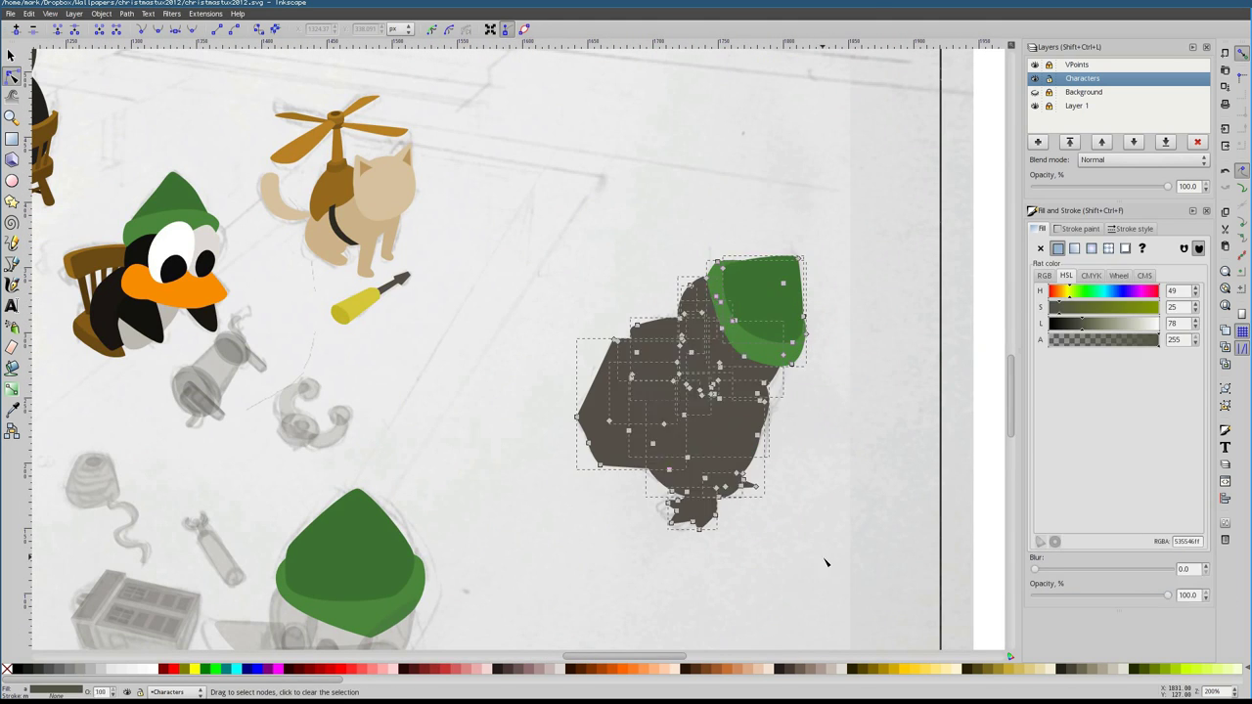
click(613, 394)
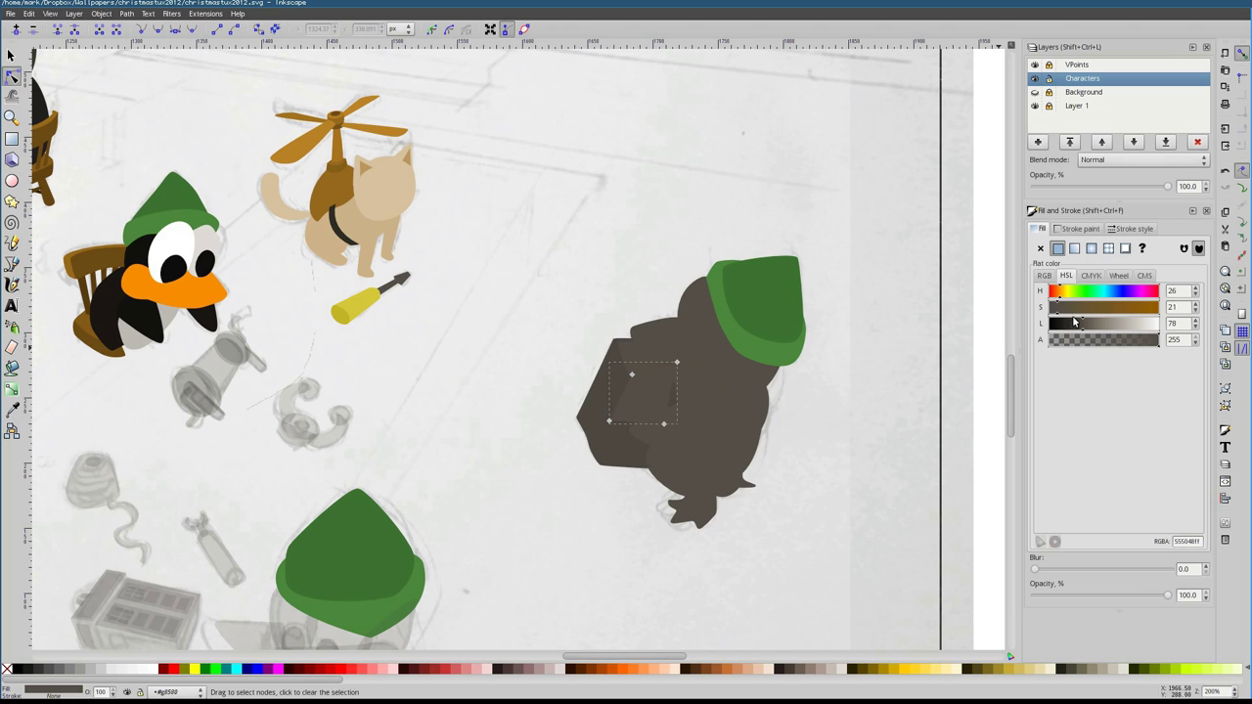
key(F1)
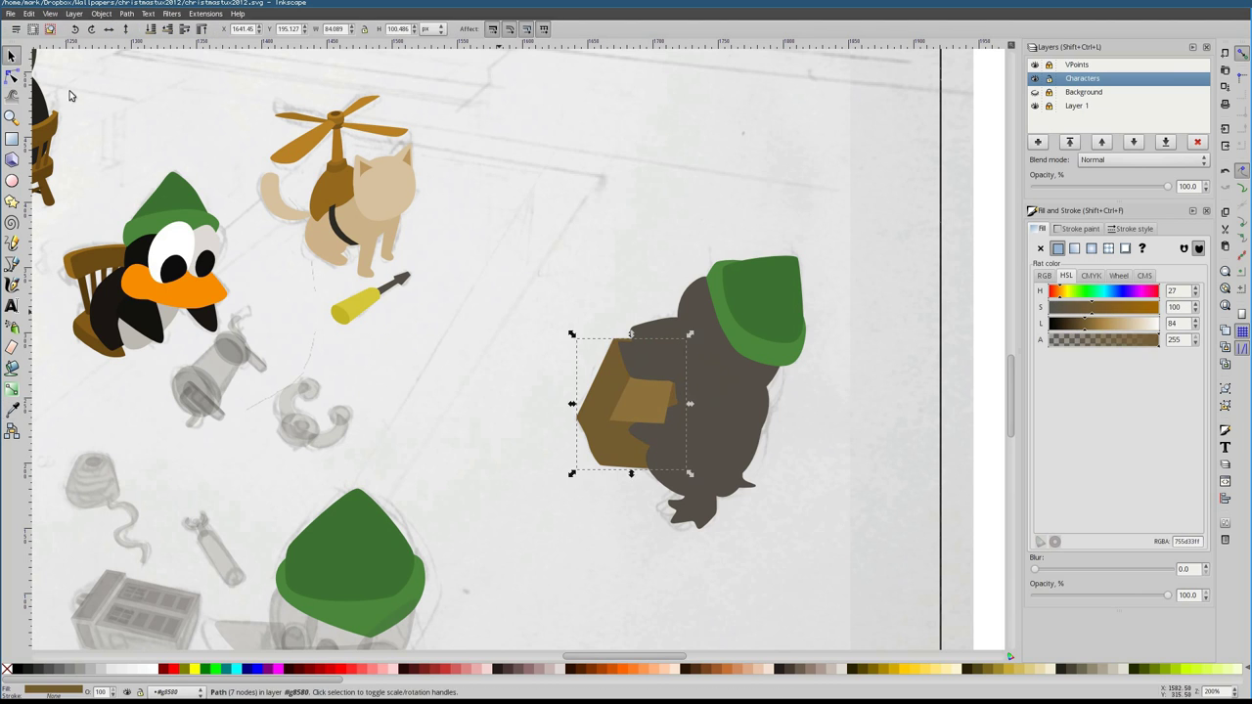
click(668, 436)
alt+click(668, 435)
key(Home)
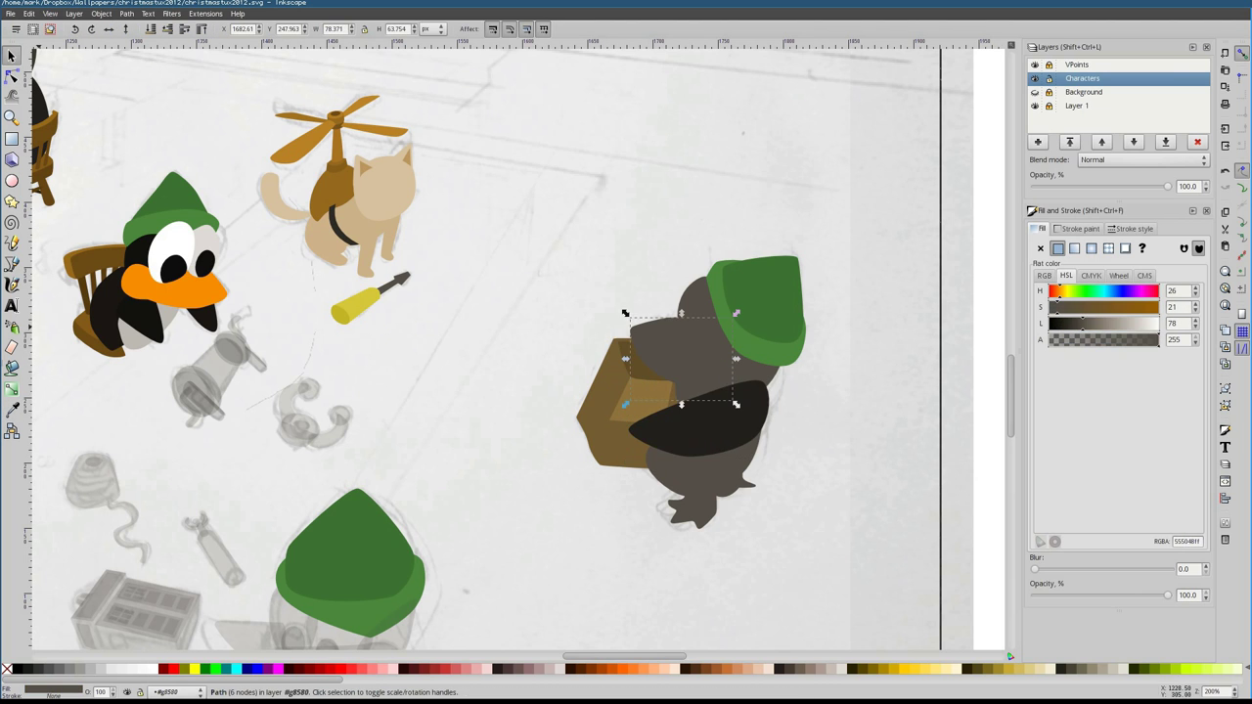
Give the beak an orange fill and keep it stacked in front of the box
key(ctrl+shift+v)
click(791, 381)
click(686, 291)
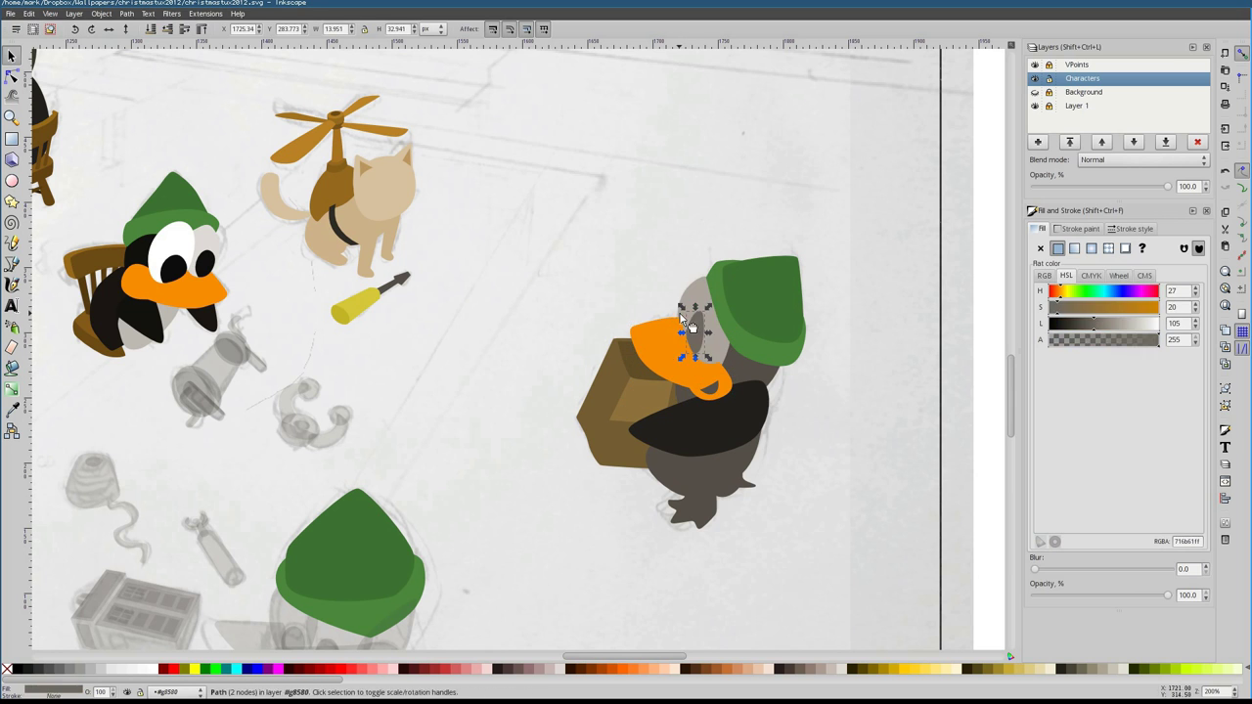
click(838, 459)
scroll(869, 305, up, 2)
click(541, 338)
click(493, 310)
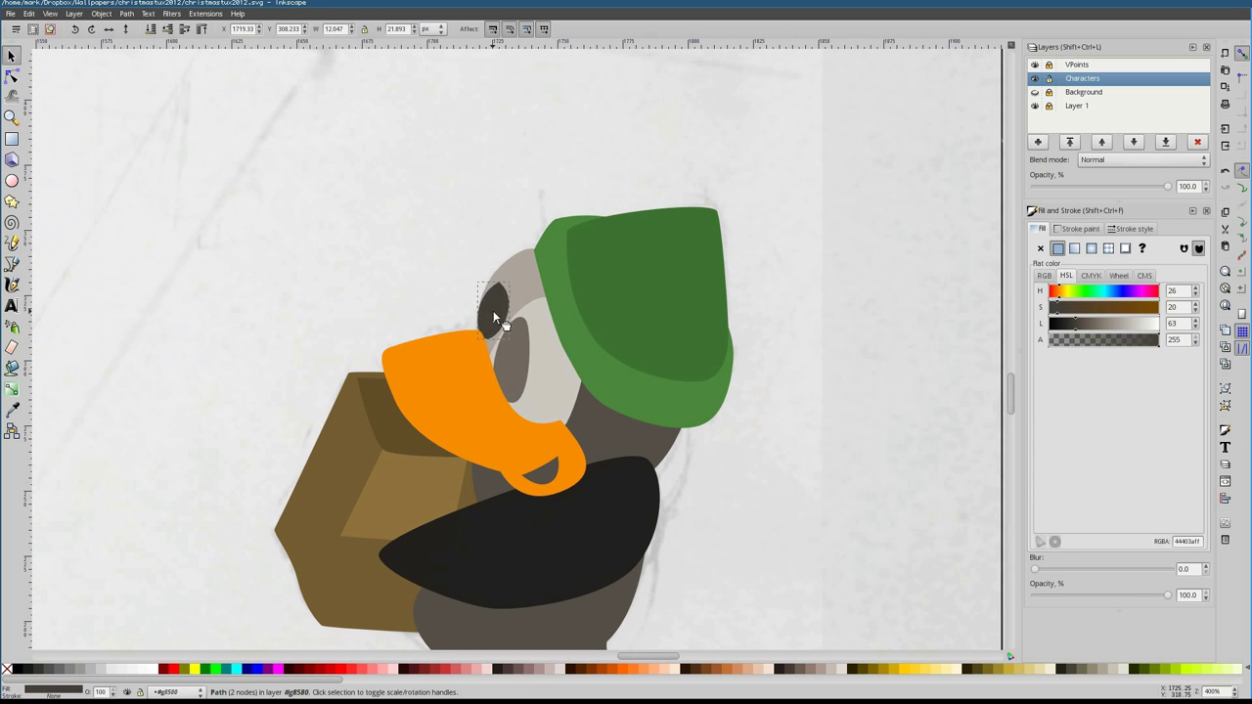
click(533, 412)
key(Page_Down)
key(Page_Up)
Darken the penguin's body fill and pick out its lower body, orange feet and box
scroll(417, 318, down, 2)
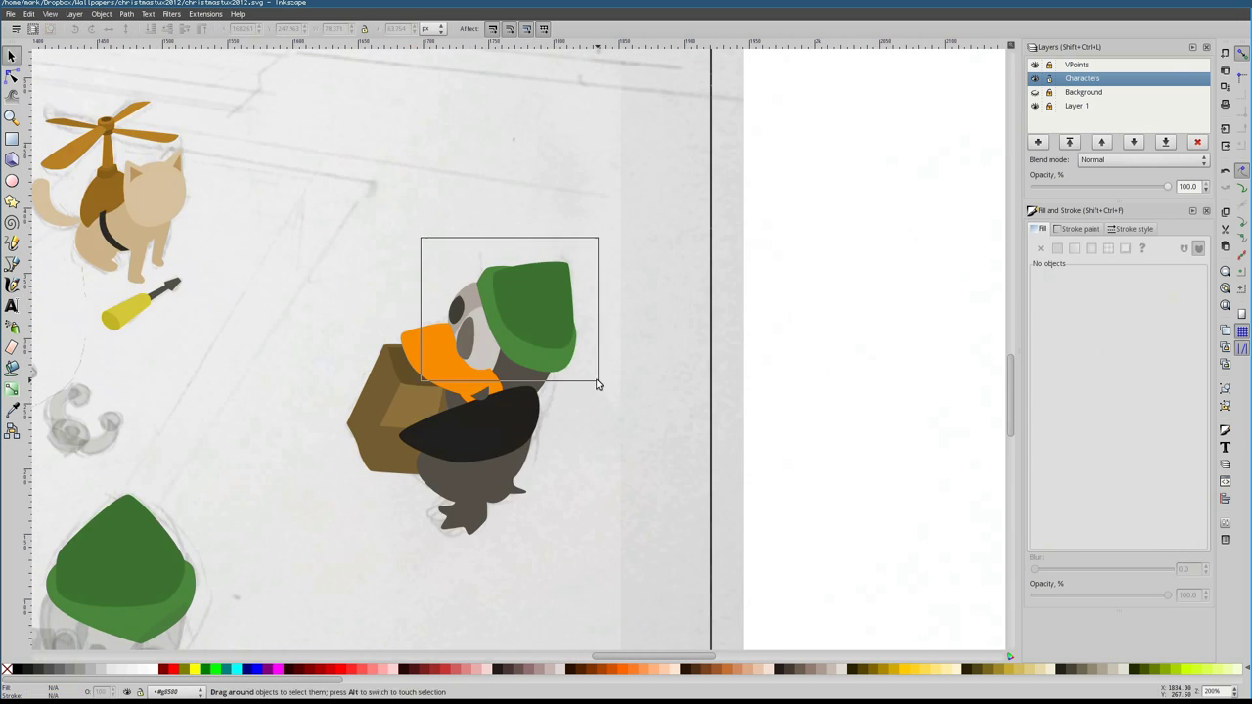
click(396, 294)
click(382, 409)
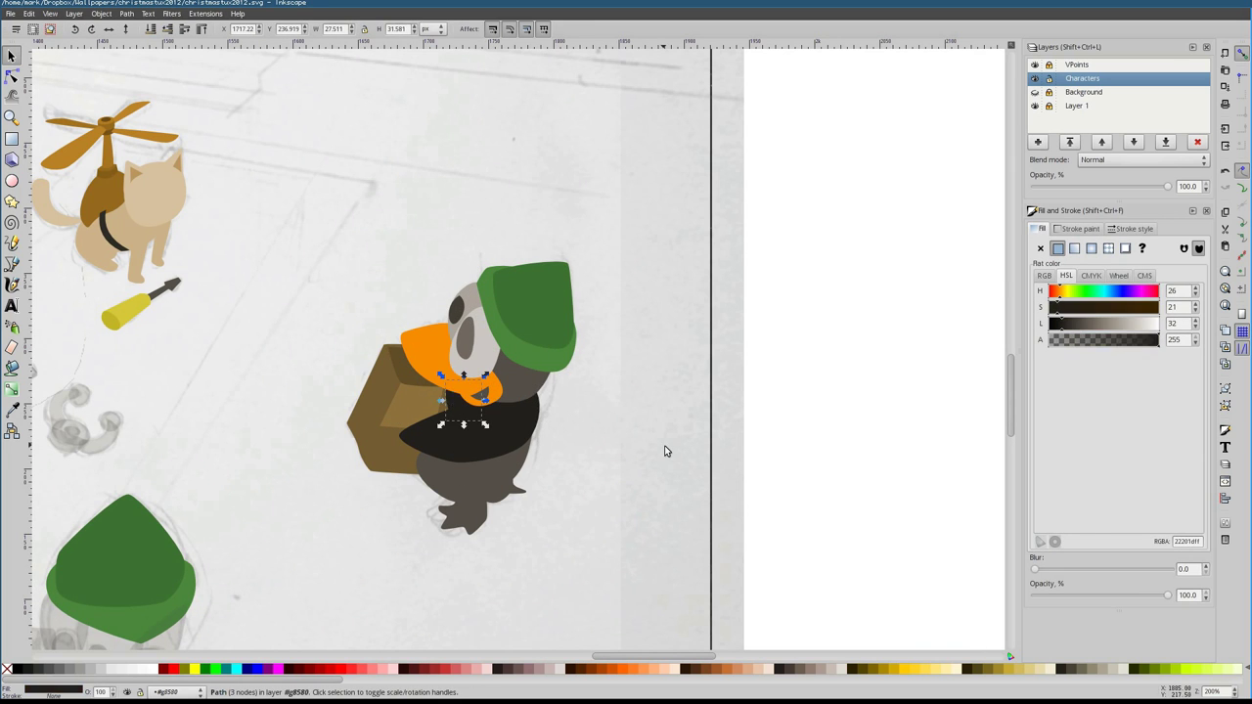
key(Tab)
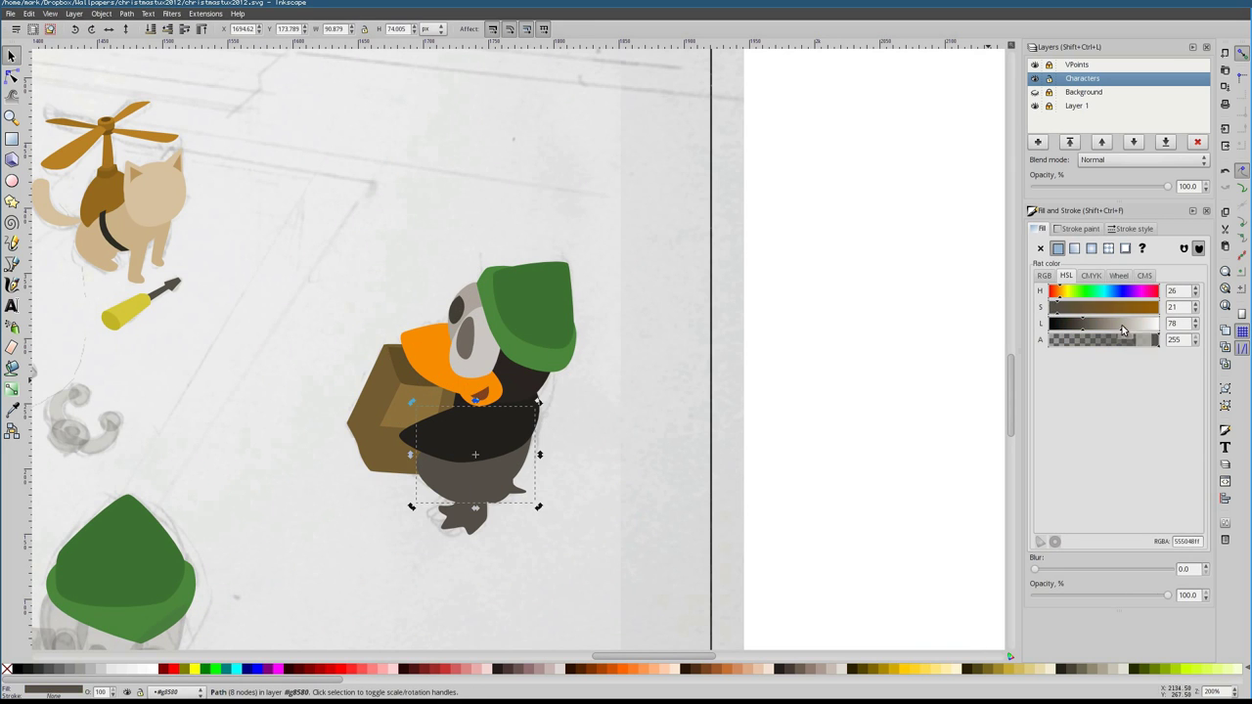
drag(1122, 329, 1111, 324)
drag(431, 548, 627, 479)
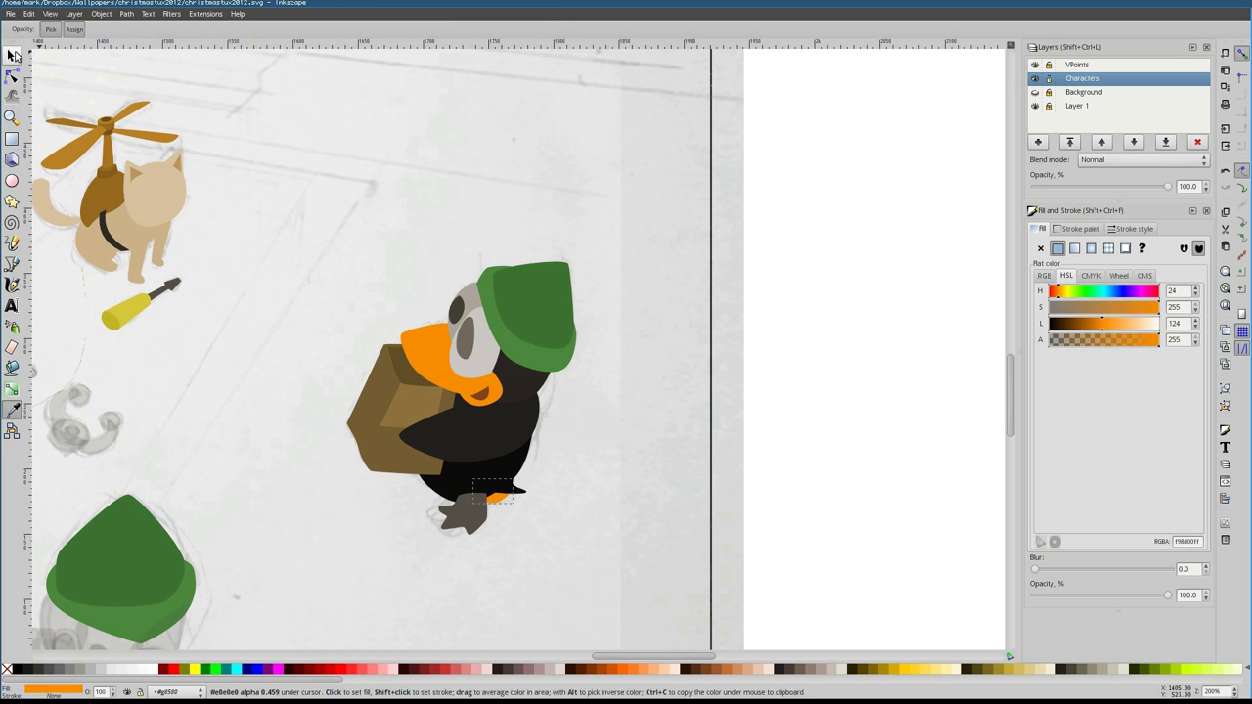
click(471, 515)
scroll(535, 530, left, 3)
click(494, 402)
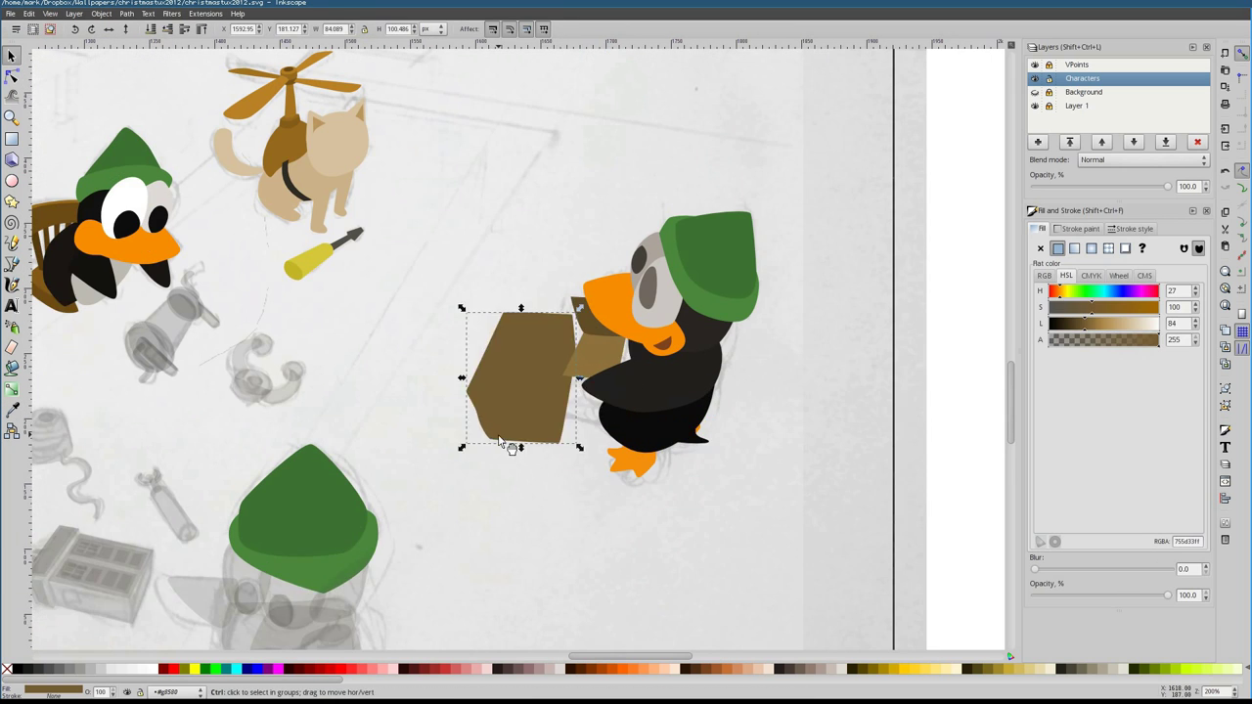
Draw a strap shape across the brown box with the Pen tool
click(12, 265)
scroll(500, 418, up, 2)
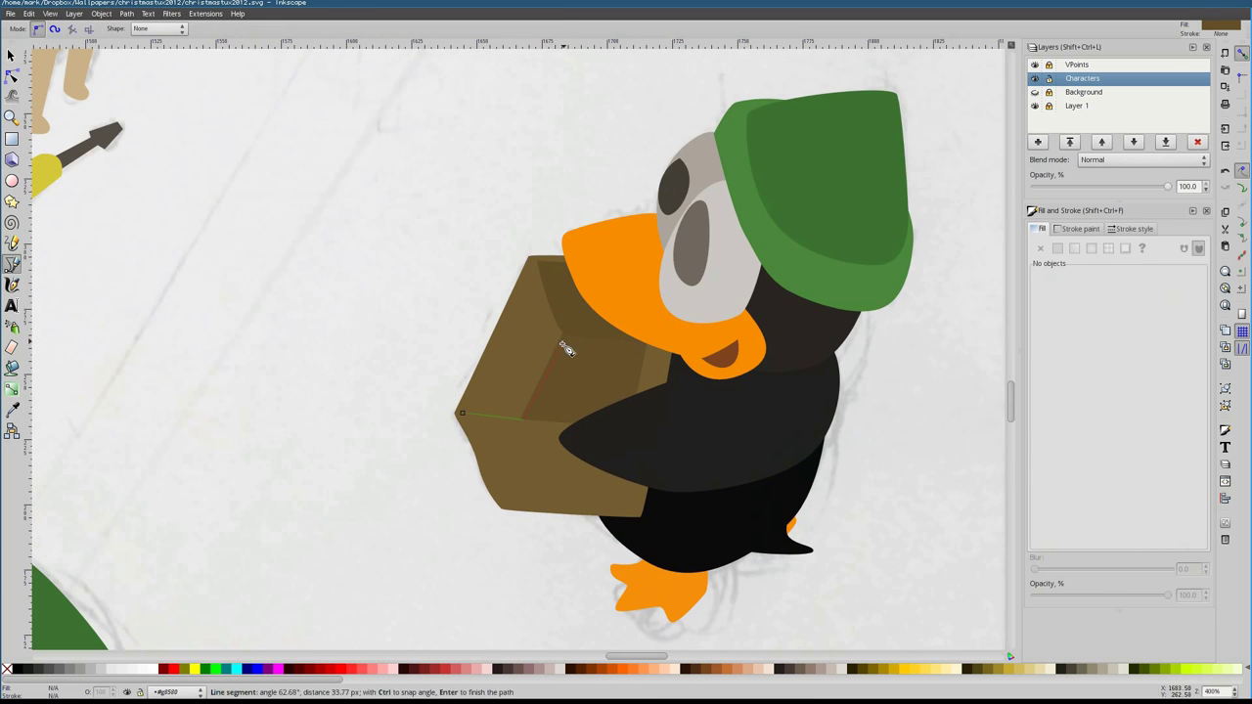
click(653, 320)
key(Return)
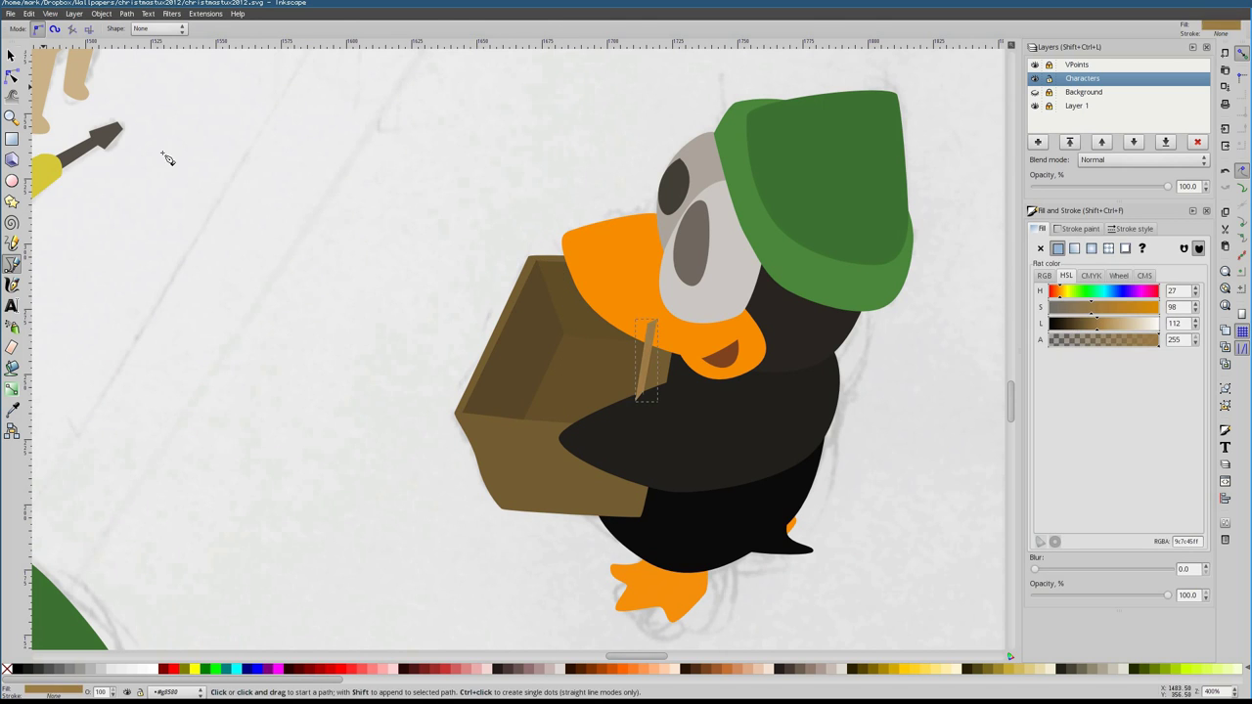
key(F1)
scroll(441, 531, down, 3)
scroll(883, 350, up, 3)
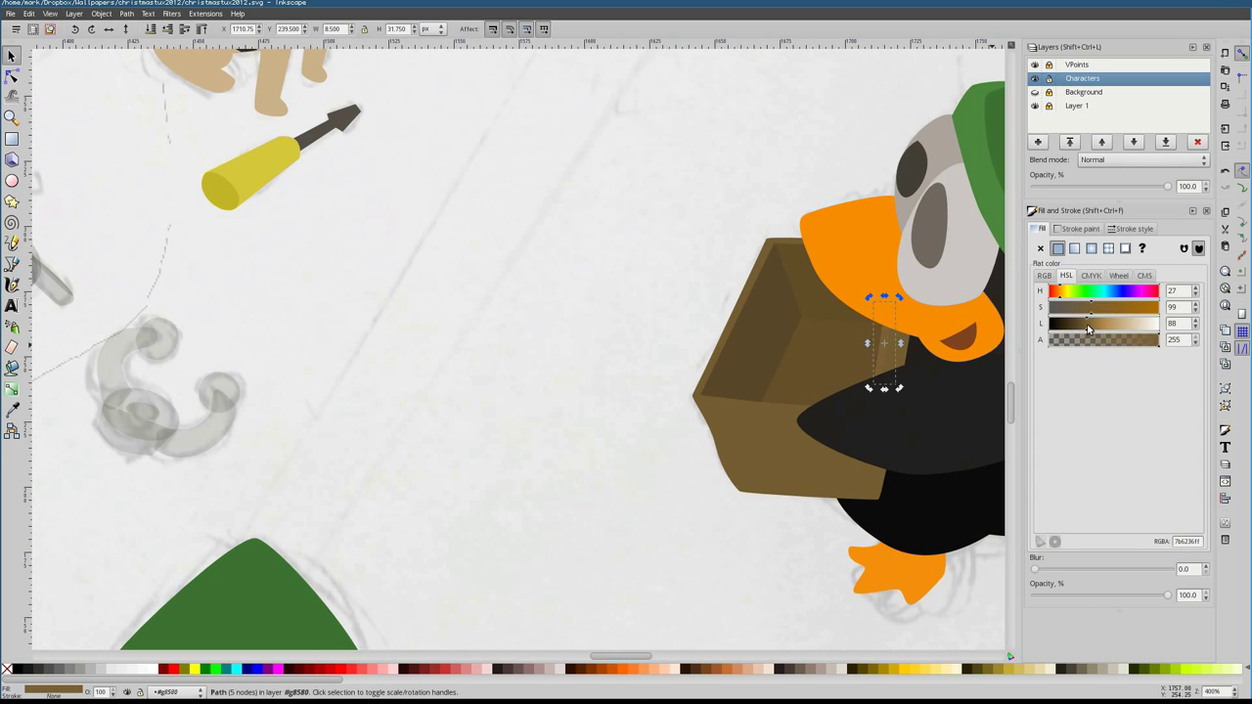
alt+click(883, 350)
key(Escape)
key(1)
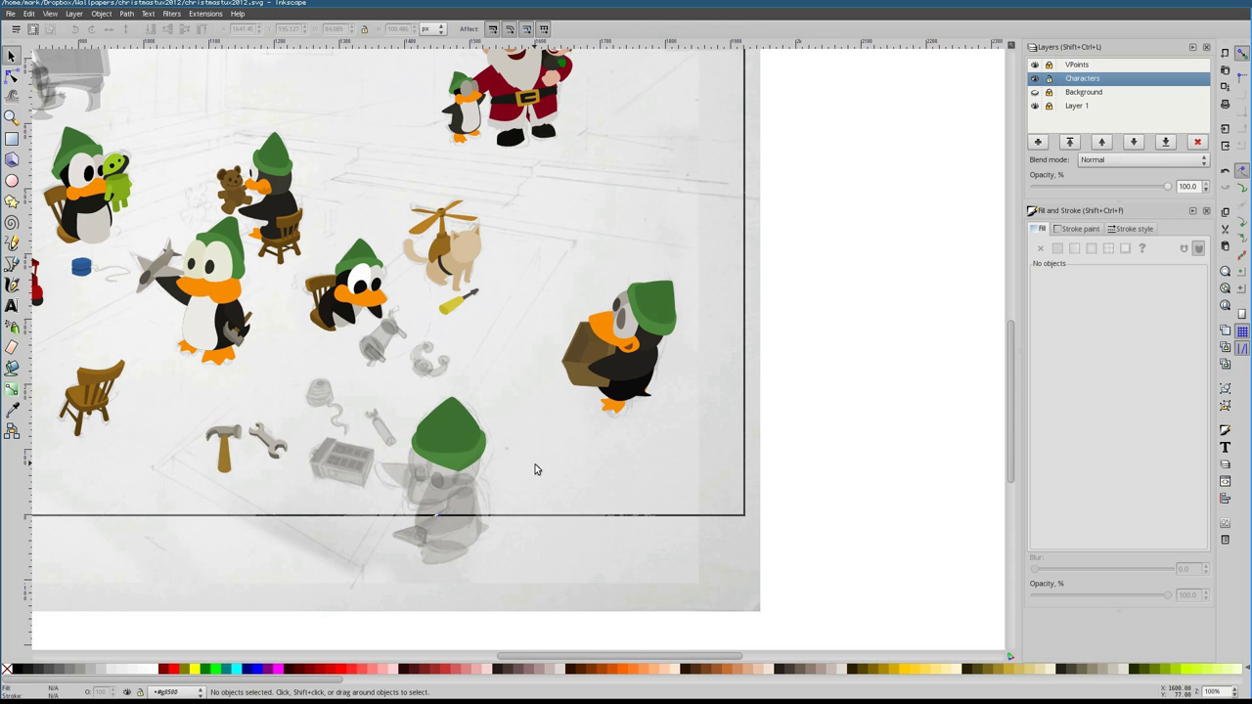
Check the penguin's two eyes and the green wagon in the scene
scroll(368, 293, up, 4)
click(413, 238)
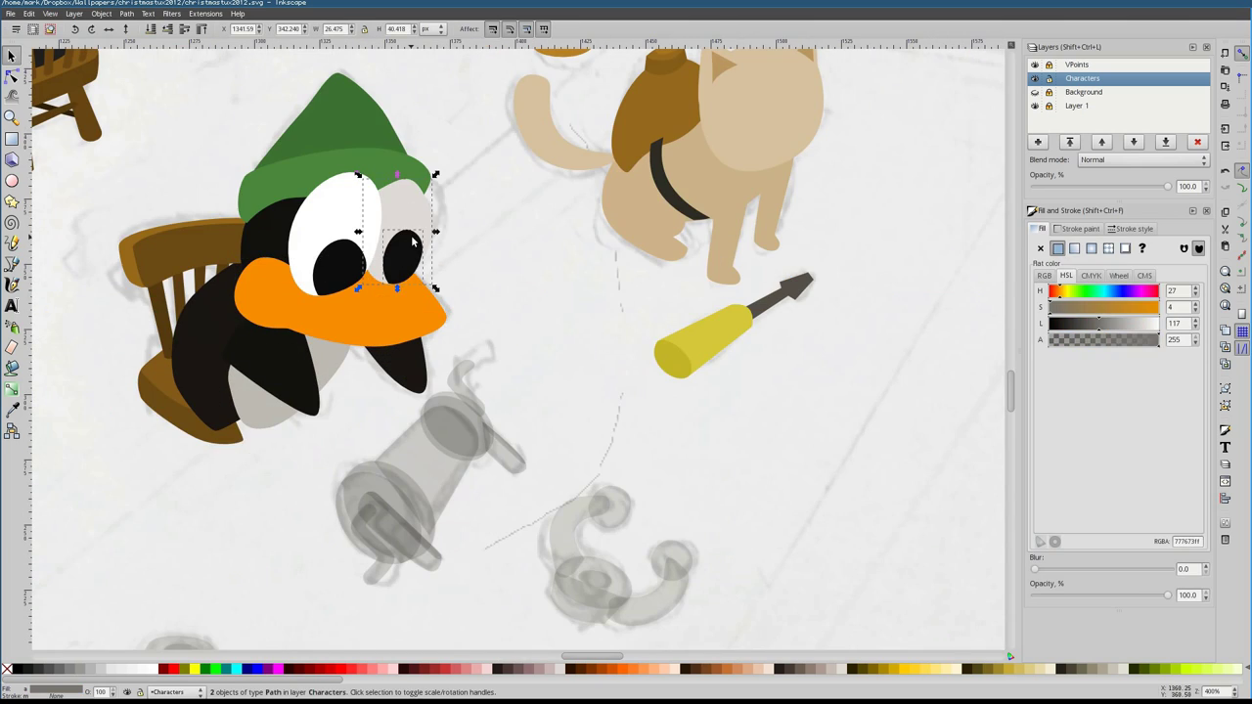
key(Escape)
scroll(802, 363, down, 6)
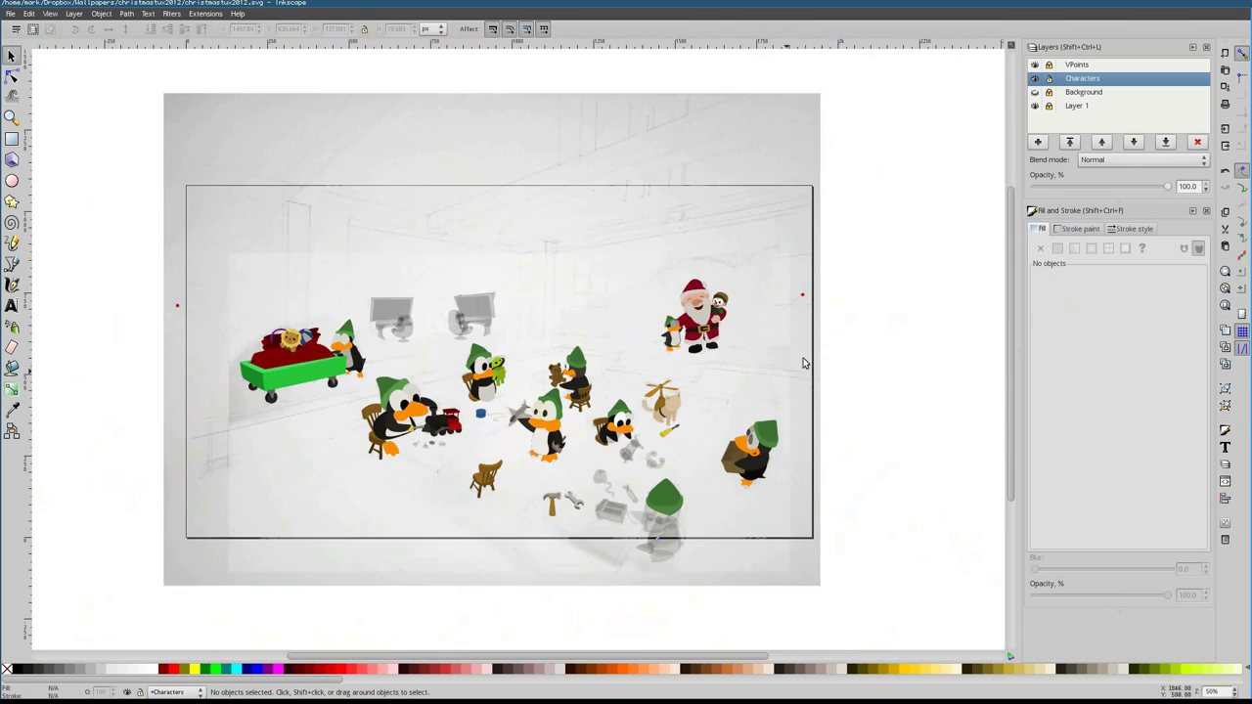
scroll(415, 352, up, 2)
click(98, 382)
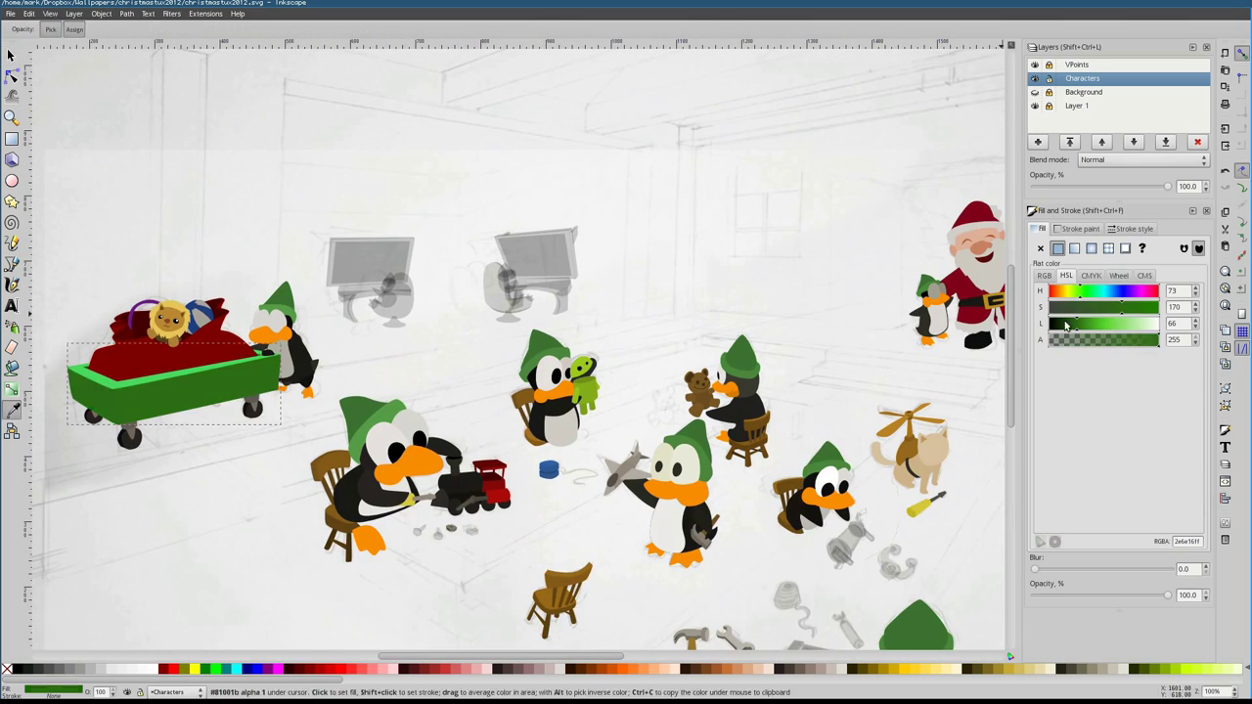
key(Escape)
scroll(260, 450, up, 1)
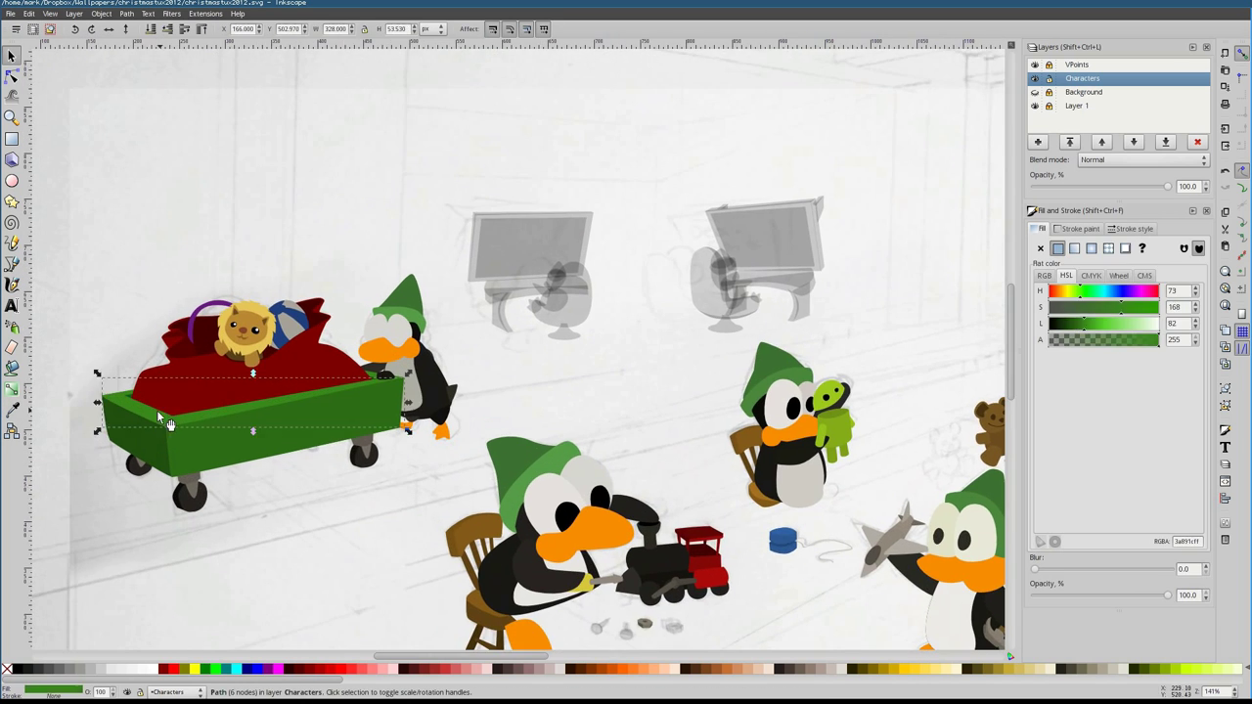
scroll(496, 467, down, 1)
Zoom in on the flying cat and lower its opacity to about half
click(851, 445)
key(3)
drag(1167, 595, 1100, 595)
scroll(557, 299, up, 3)
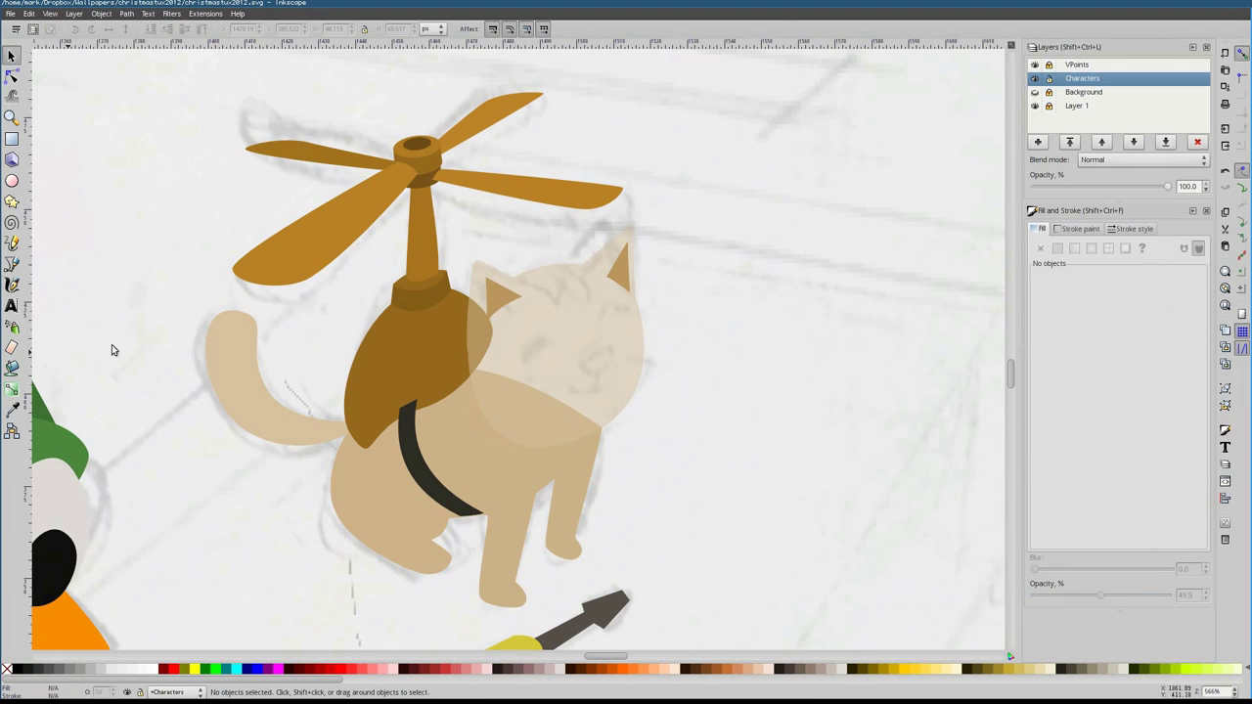
key(Escape)
Finish the cat's closed-eye arc and give its eyes a brown fill
key(b)
key(Return)
key(F7)
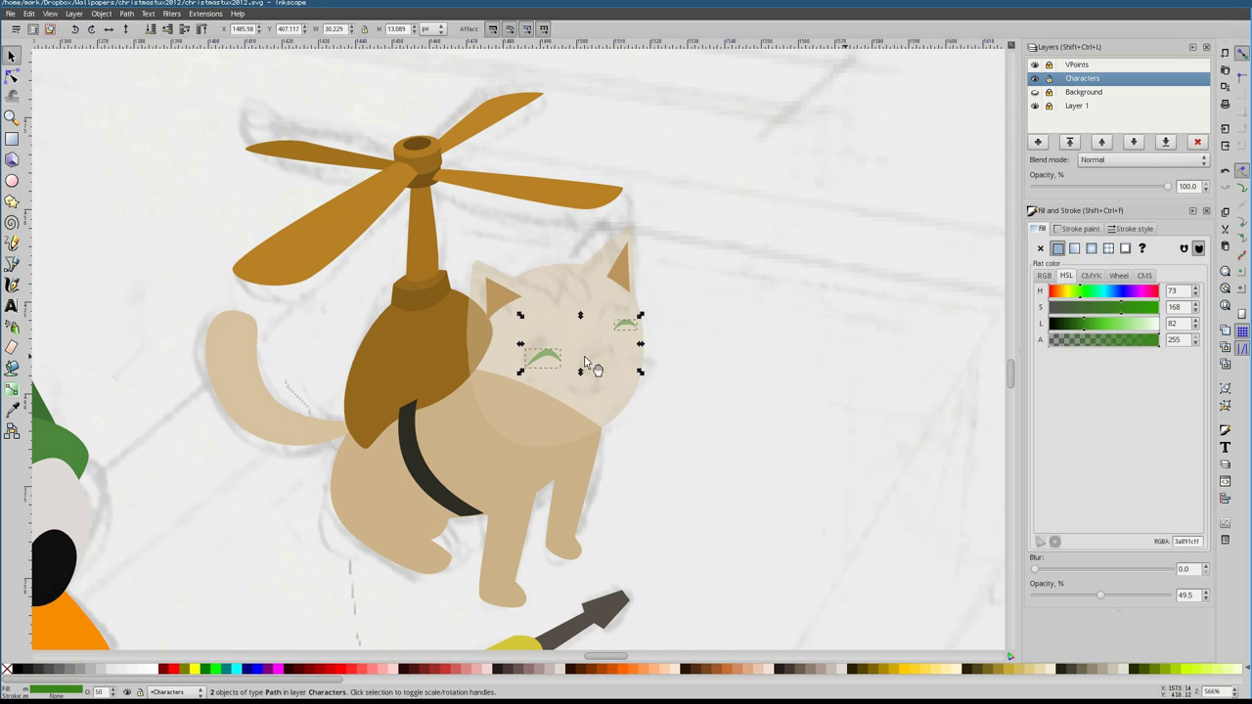
click(420, 323)
Draw a curved mouth line below the cat's nose and adjust its nodes
key(b)
click(600, 374)
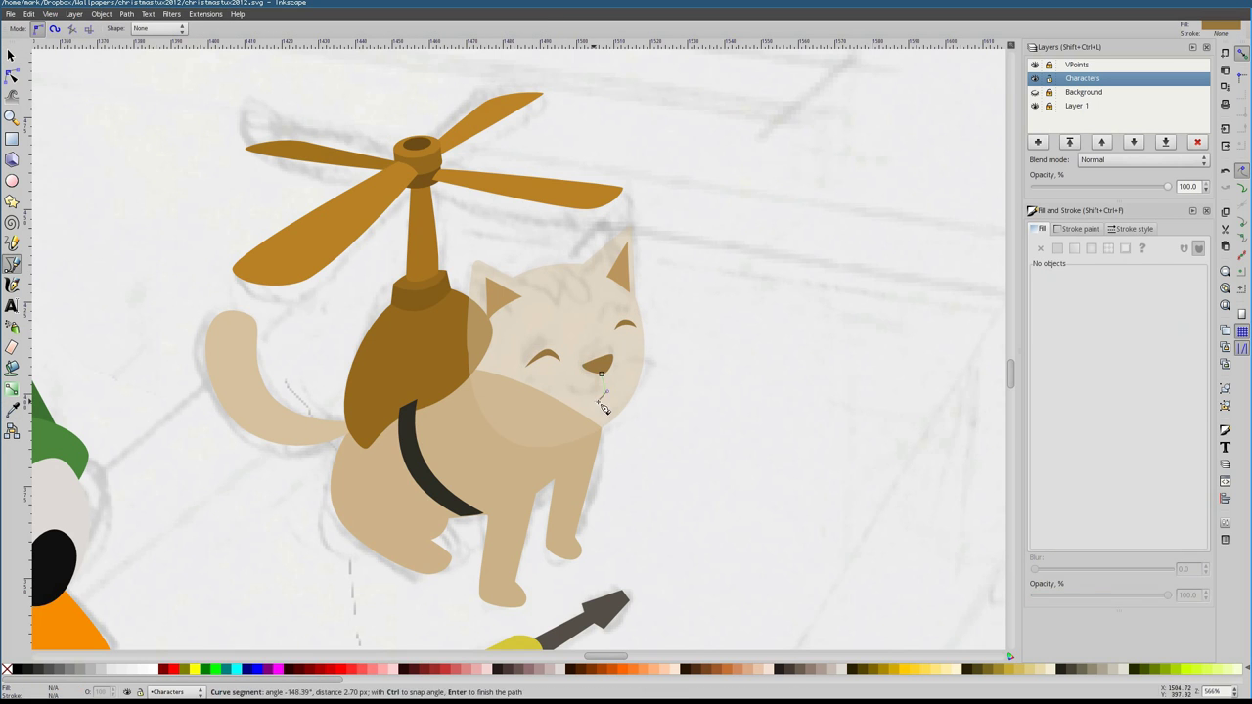
drag(587, 396, 589, 397)
click(613, 388)
key(Return)
key(F1)
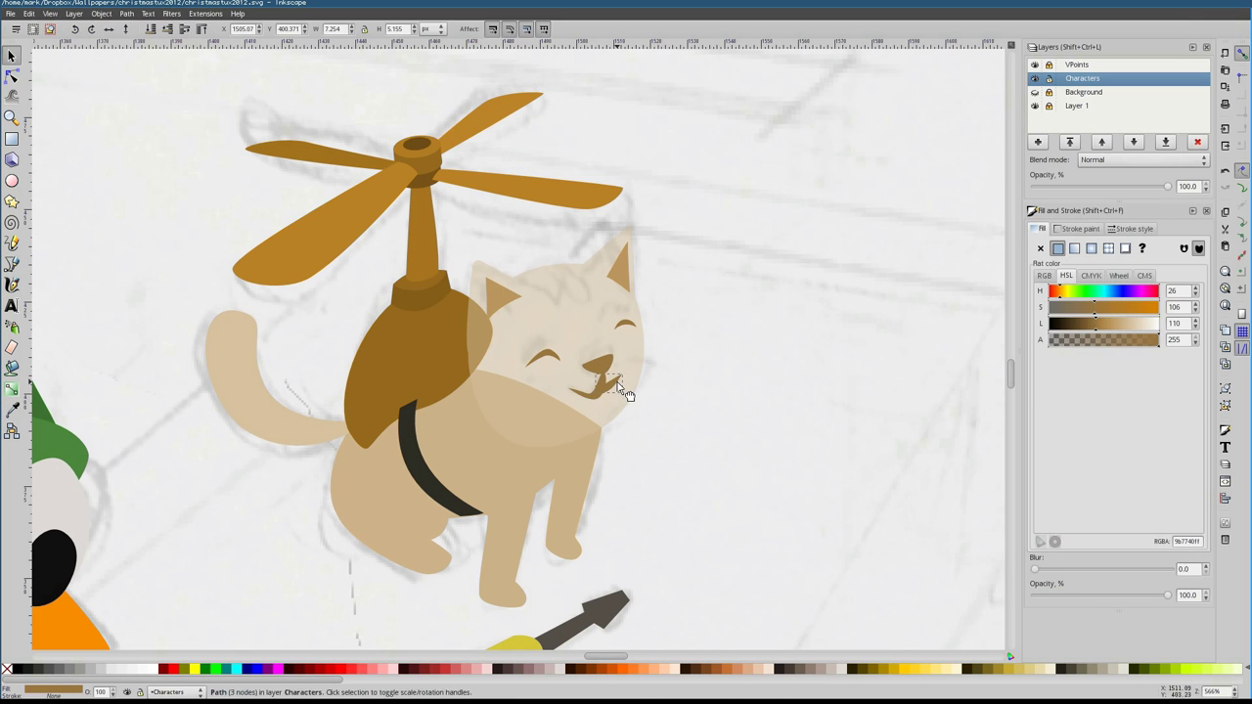
key(Escape)
double_click(614, 388)
ctrl+scroll(606, 391, up, 2)
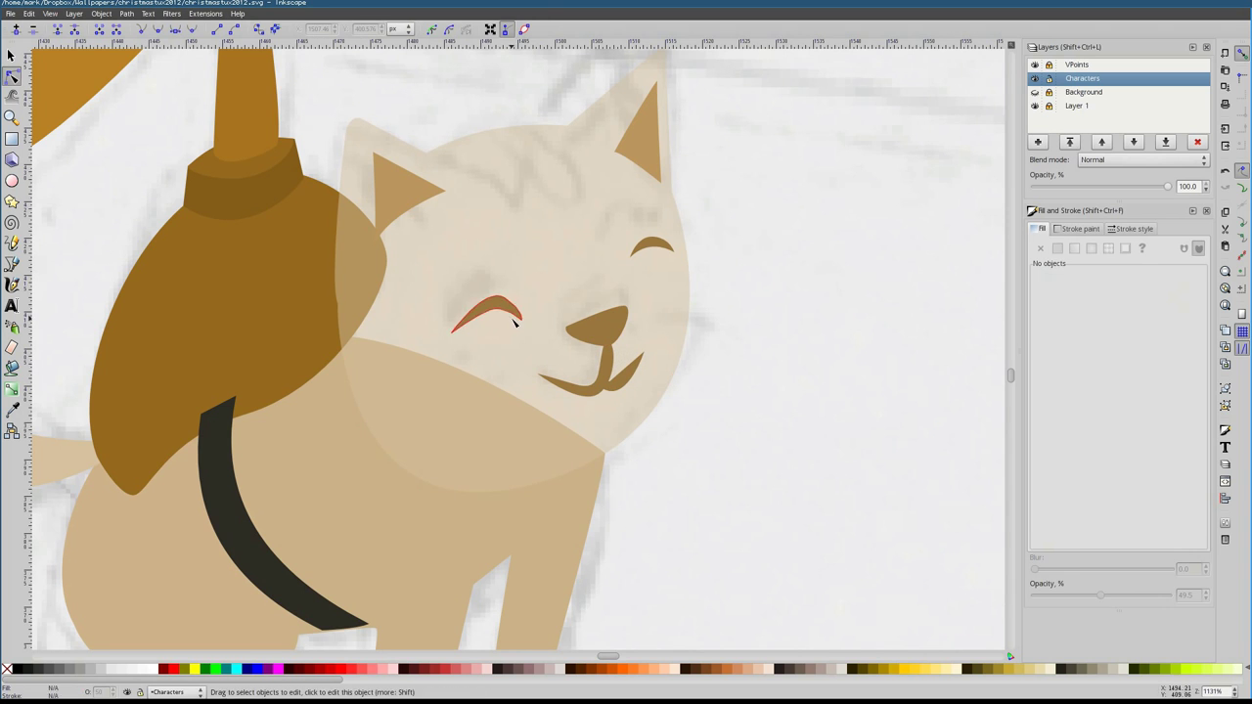
Draw stripe shapes on the cat's ear and forehead and refine their nodes
click(439, 475)
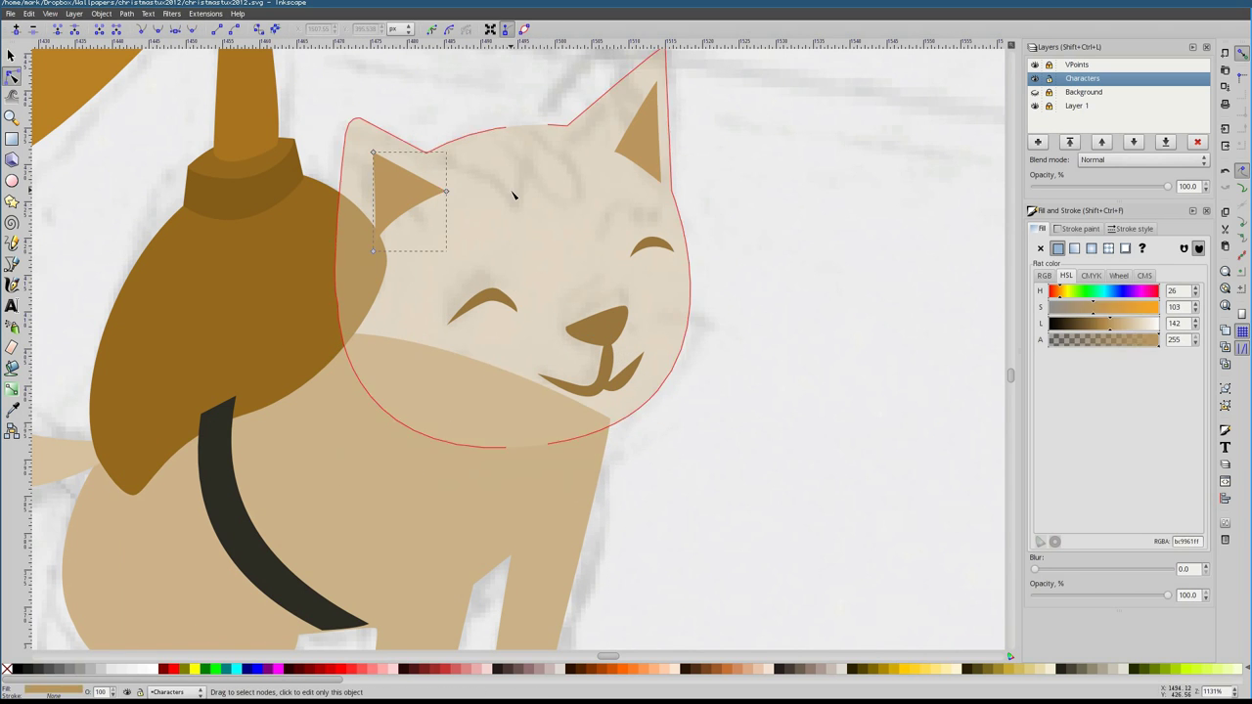
key(b)
click(426, 152)
click(478, 132)
click(532, 126)
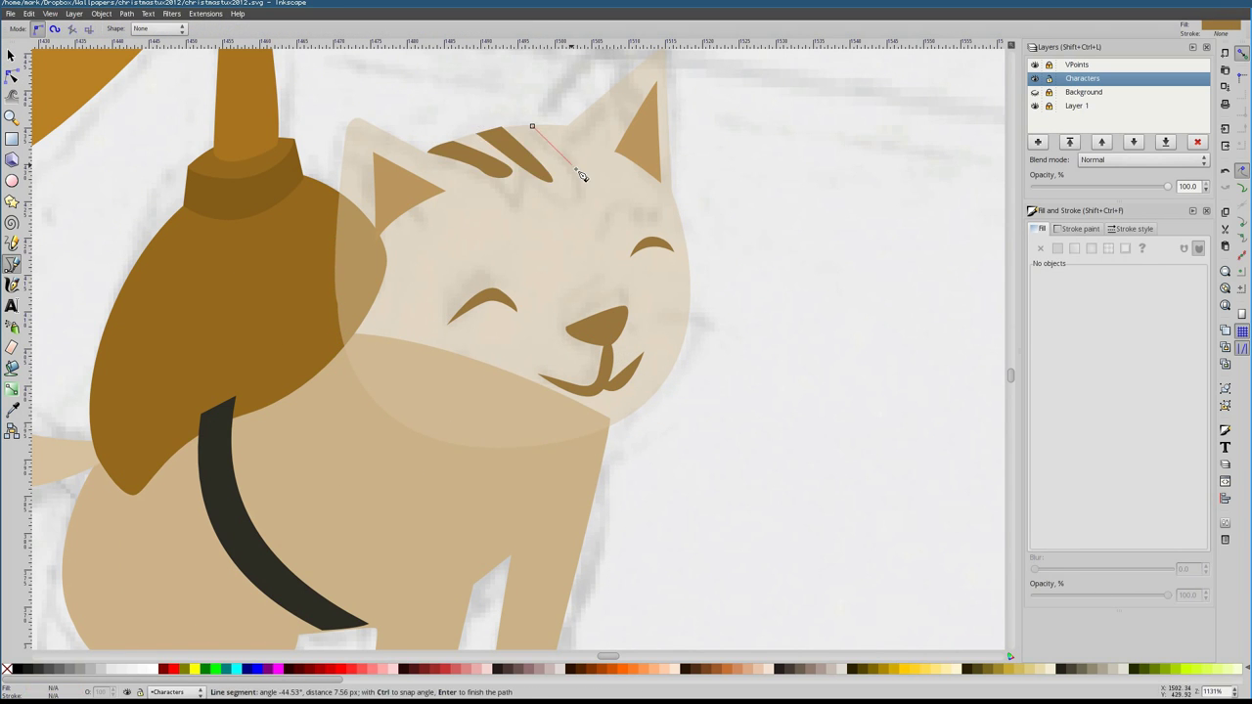
click(529, 130)
key(n)
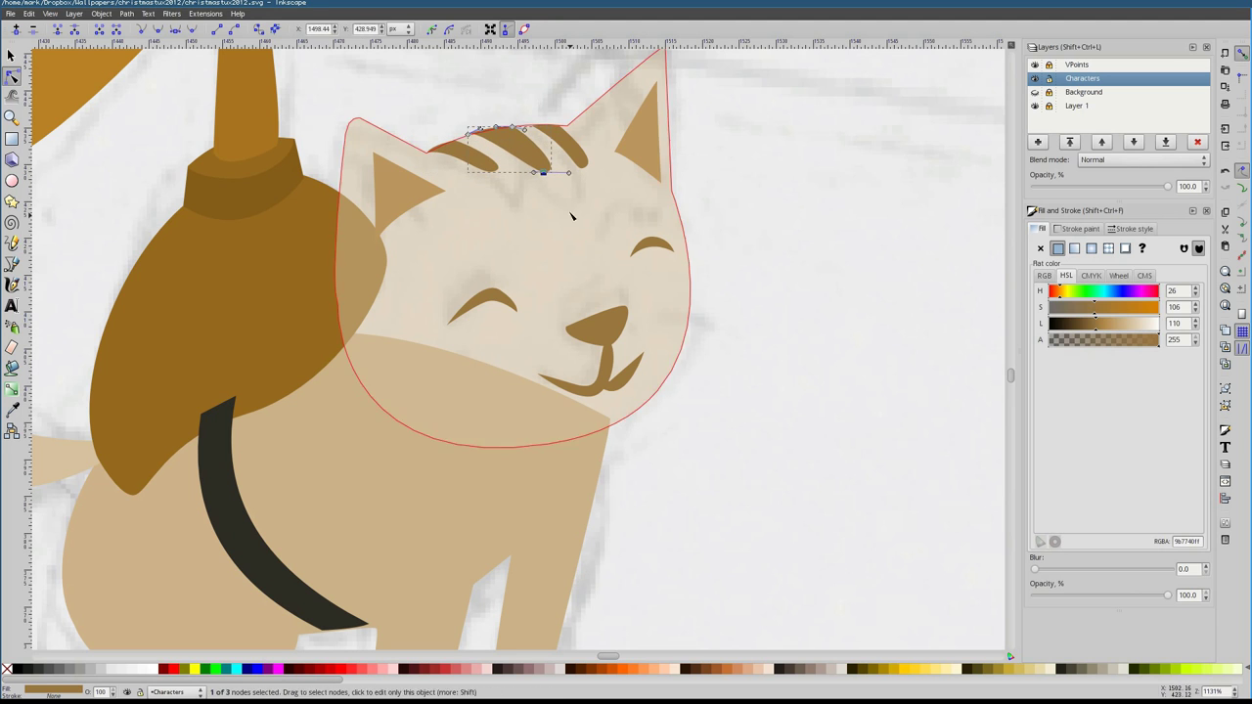
click(798, 262)
key(5)
scroll(475, 349, up, 6)
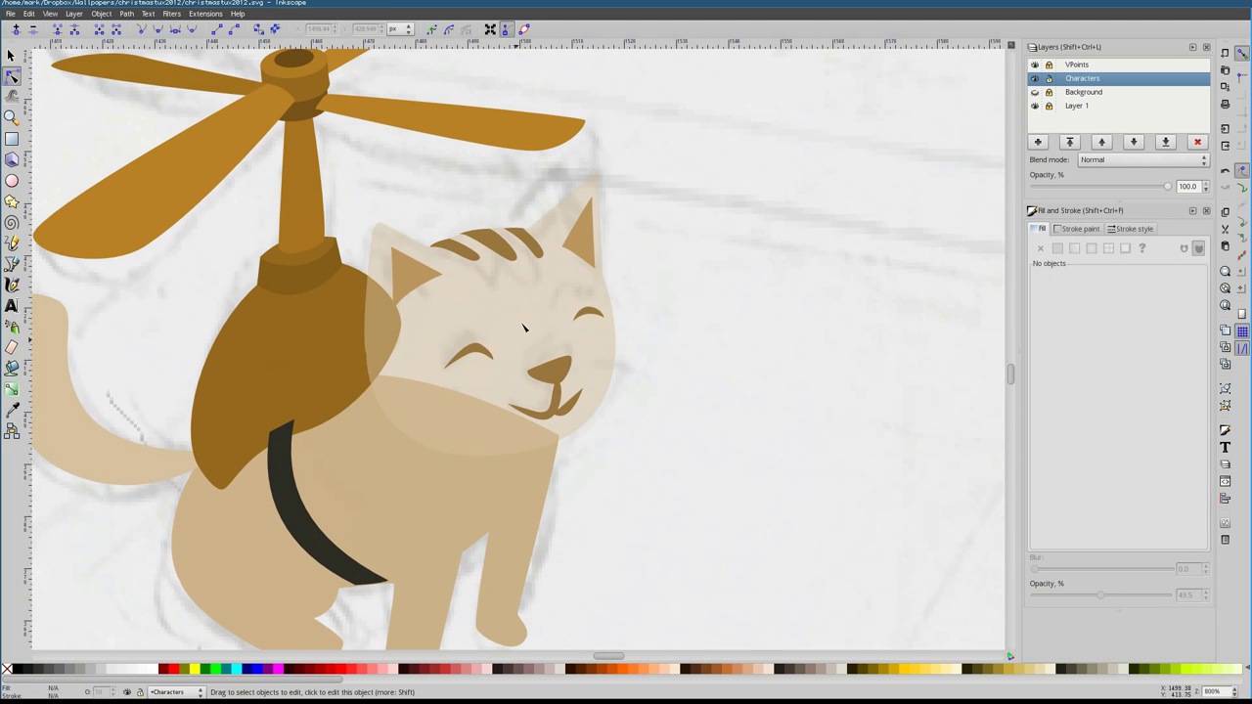
Add a lighter brown ellipse on the cat's cheek
key(e)
drag(413, 305, 520, 409)
key(s)
click(1109, 313)
key(Escape)
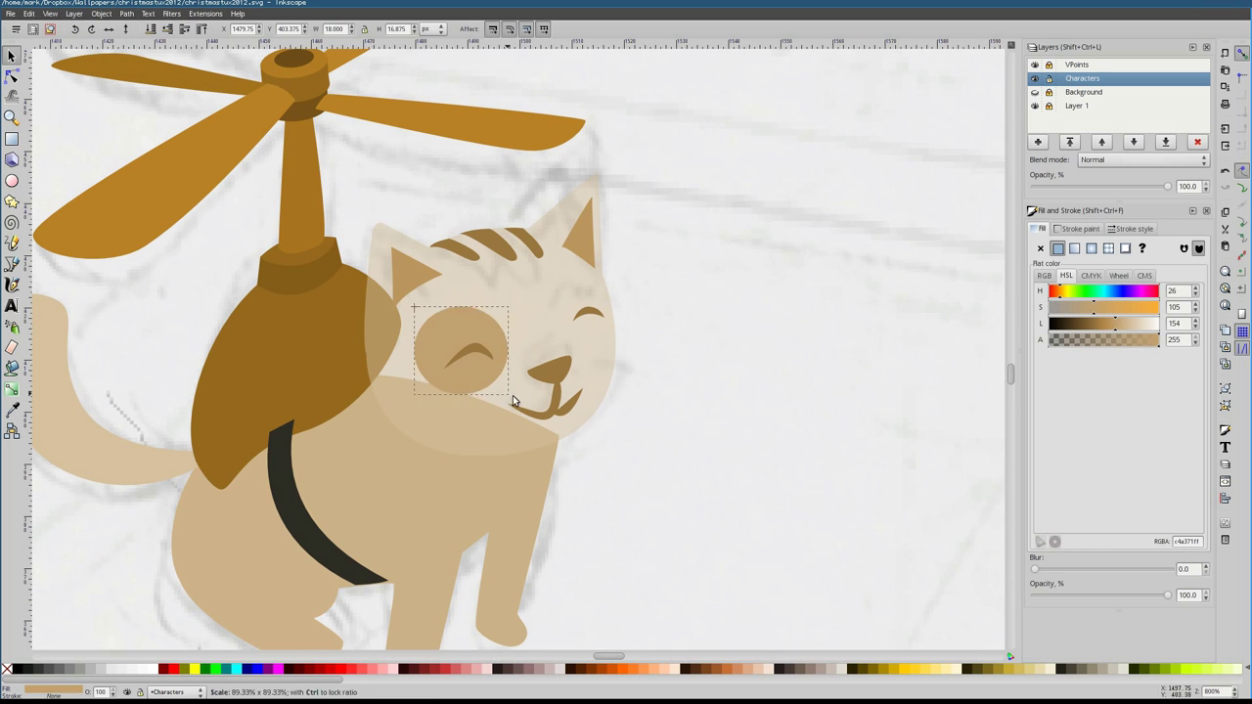
click(513, 395)
key(Escape)
key(5)
scroll(546, 375, up, 4)
Draw a darker brown stripe on the cat's flank beside the harness
click(546, 375)
key(Escape)
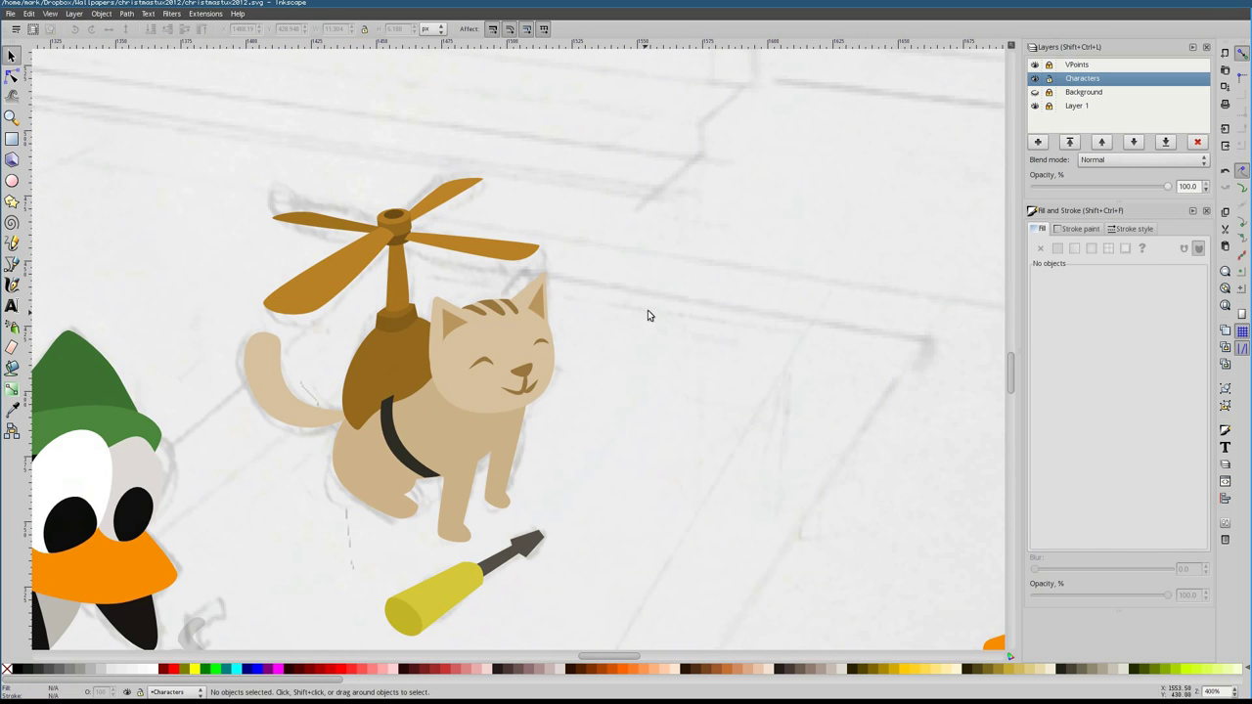
key(5)
scroll(506, 356, up, 6)
click(543, 483)
key(b)
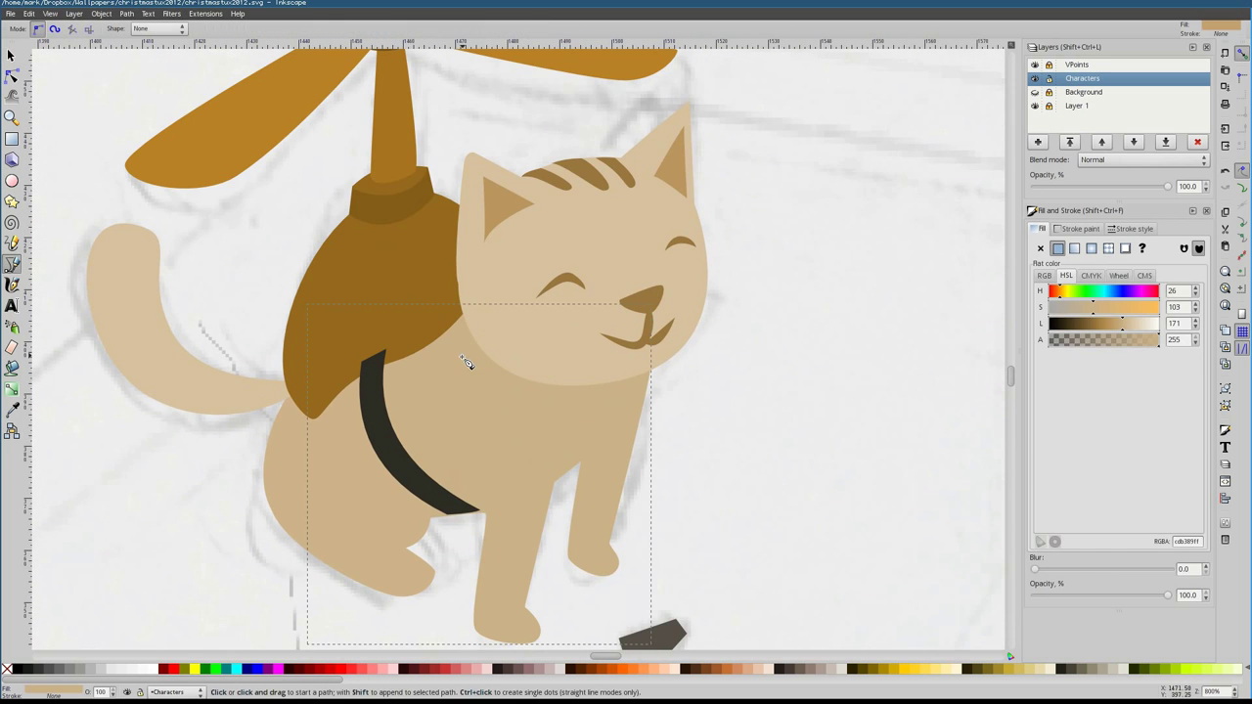
click(473, 326)
click(466, 305)
key(n)
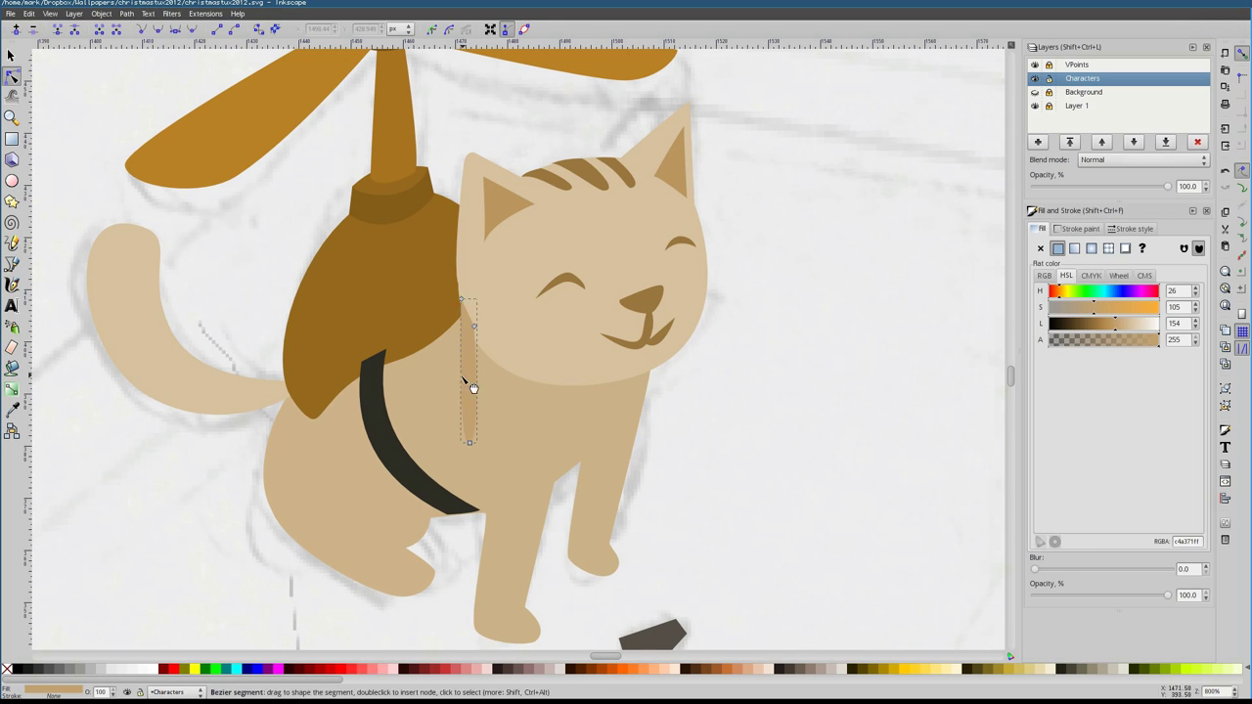
click(12, 409)
Add a second flank stripe and reshape its bottom curve
key(b)
click(423, 344)
click(418, 415)
click(423, 344)
key(n)
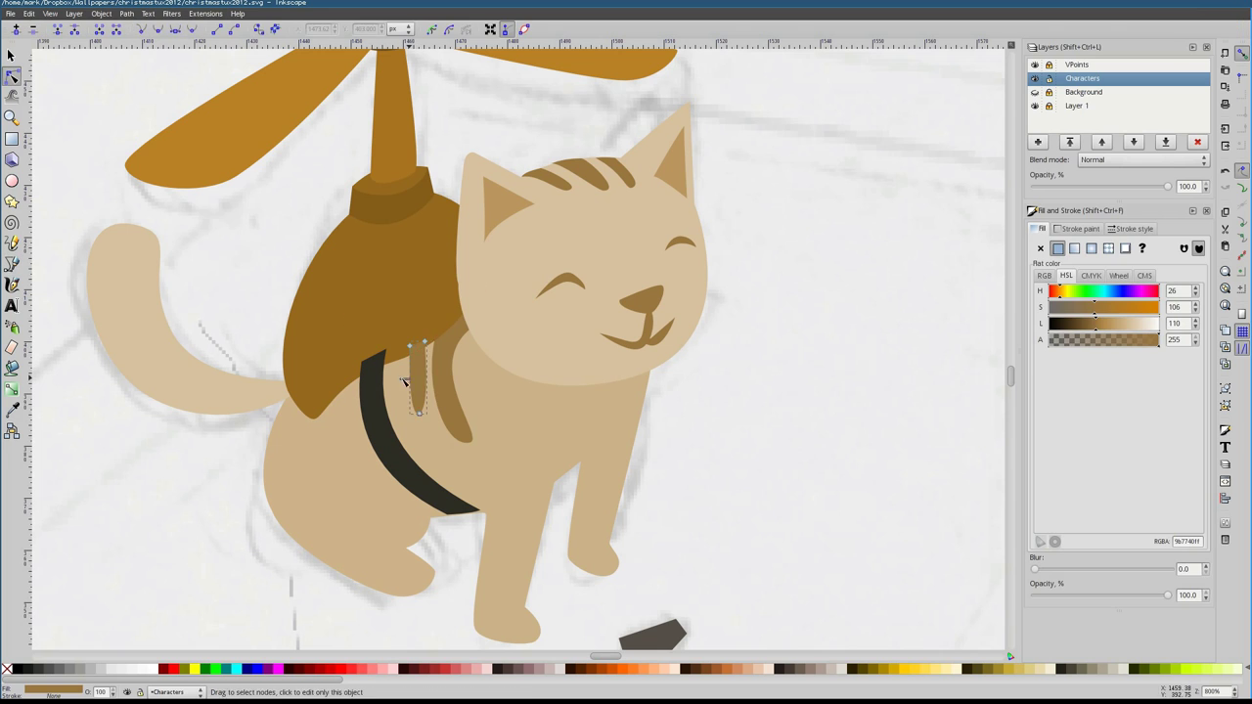
click(452, 411)
drag(452, 446, 455, 450)
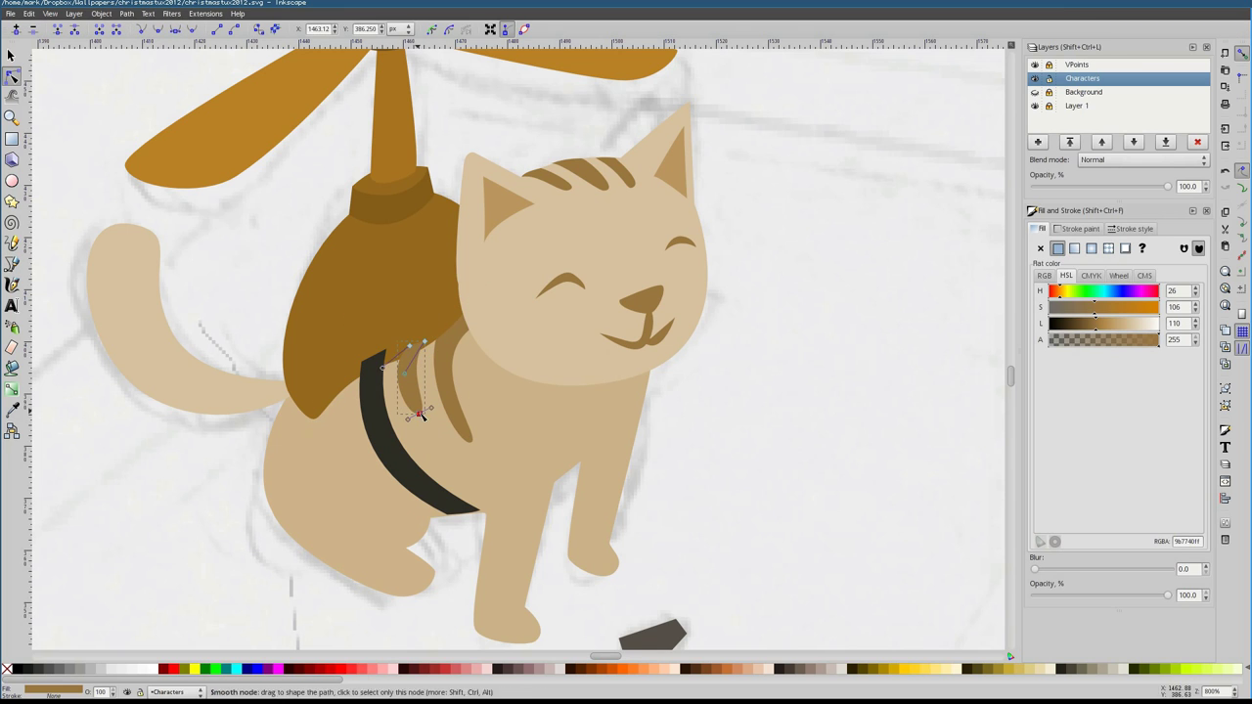
key(Escape)
Draw three stripes across the cat's tail and edit their nodes
key(b)
click(152, 313)
click(114, 293)
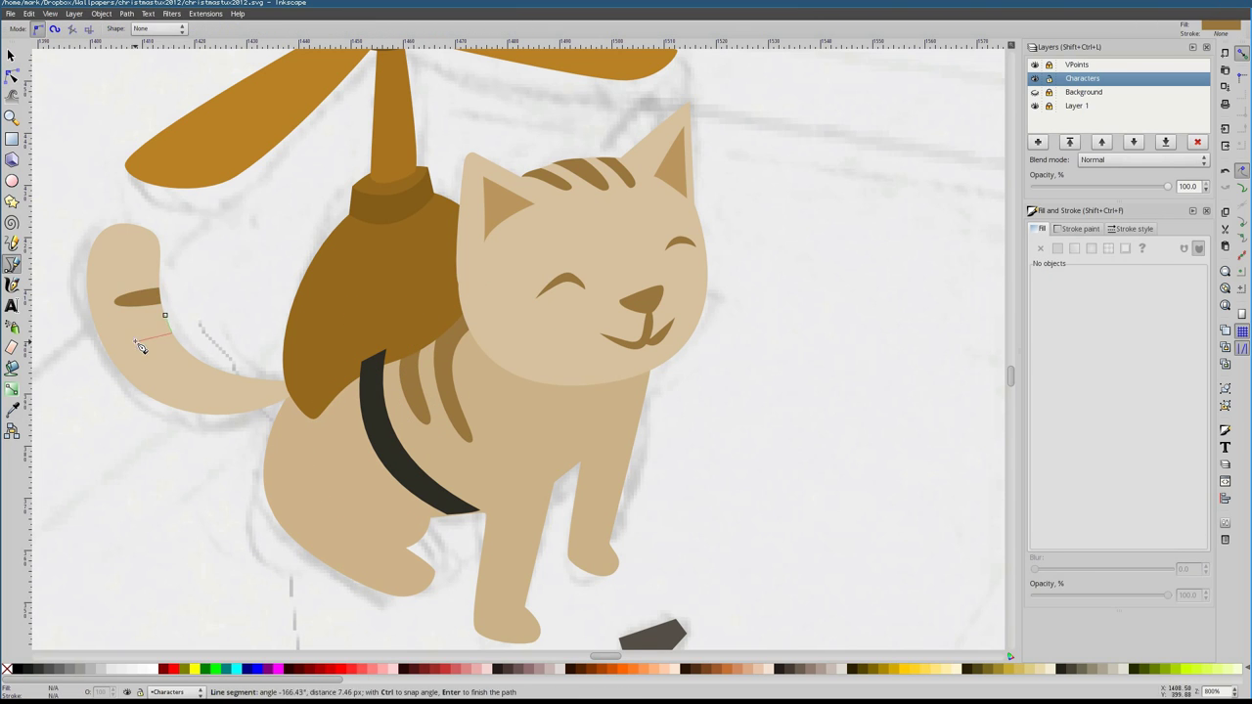
click(135, 341)
click(169, 329)
click(135, 340)
click(155, 362)
click(192, 338)
key(s)
key(n)
click(137, 342)
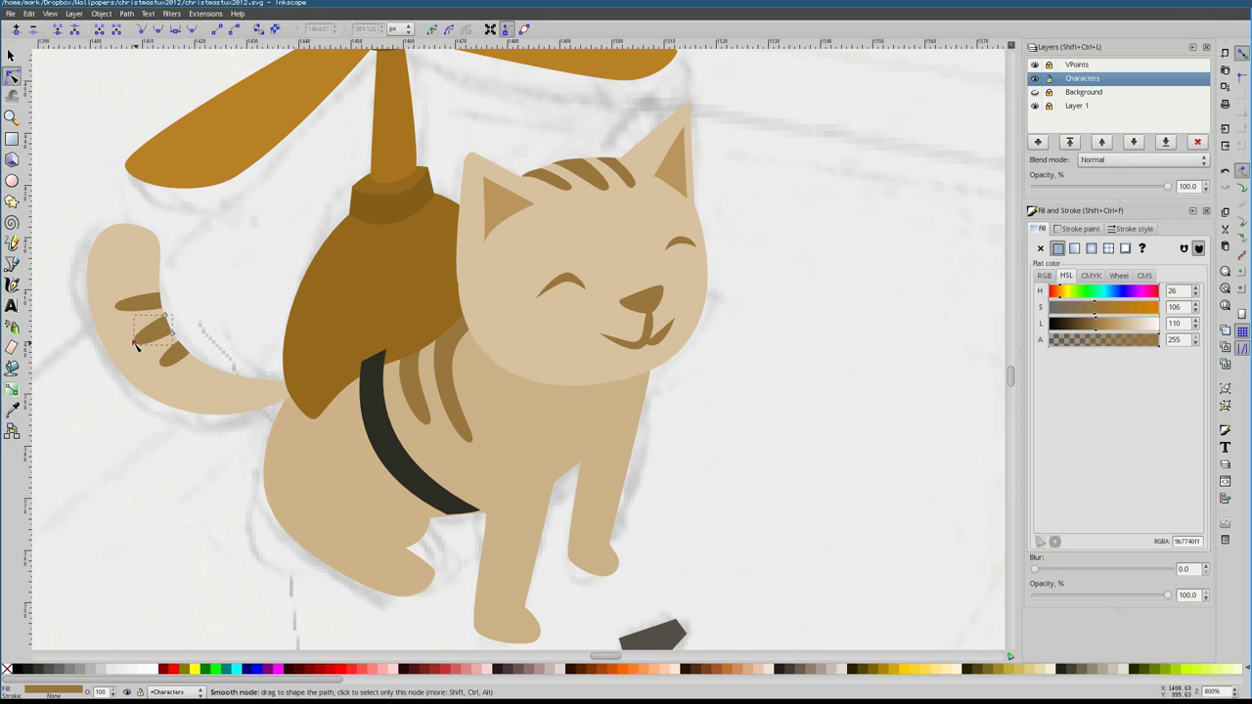
Review the cat's body and tail stripes at full-page zoom
key(5)
scroll(499, 343, up, 3)
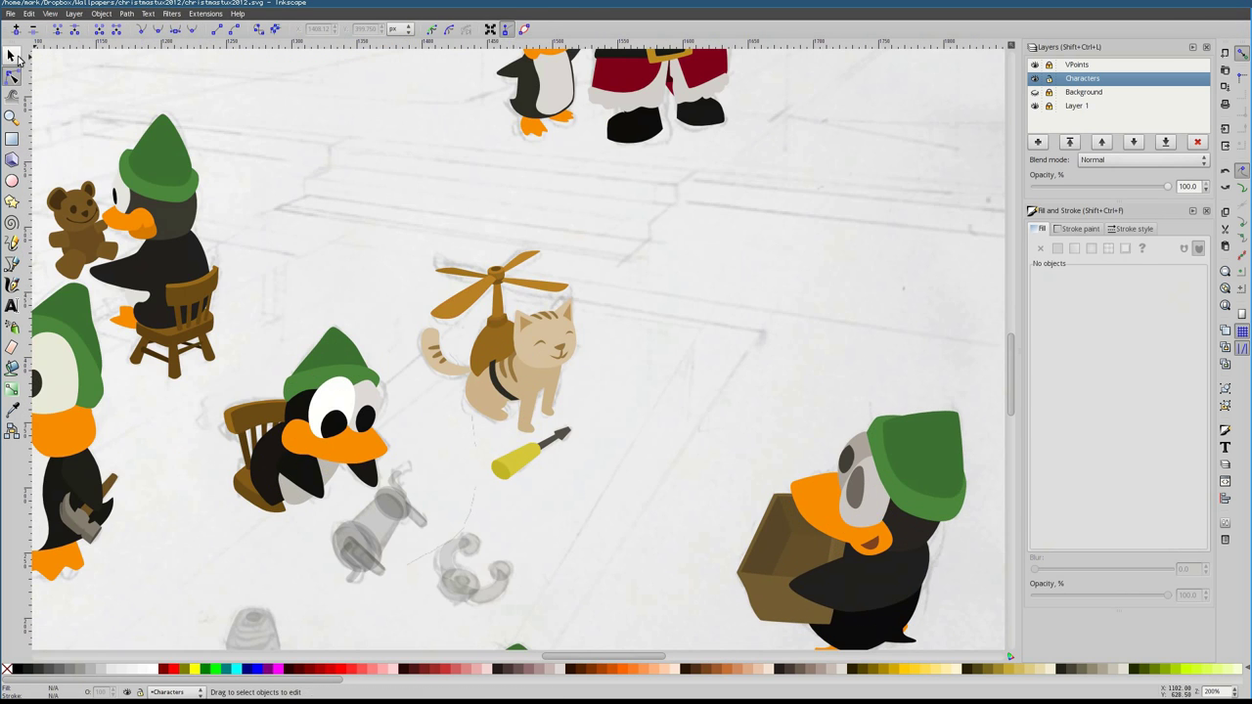
key(5)
scroll(499, 350, up, 4)
key(s)
click(630, 431)
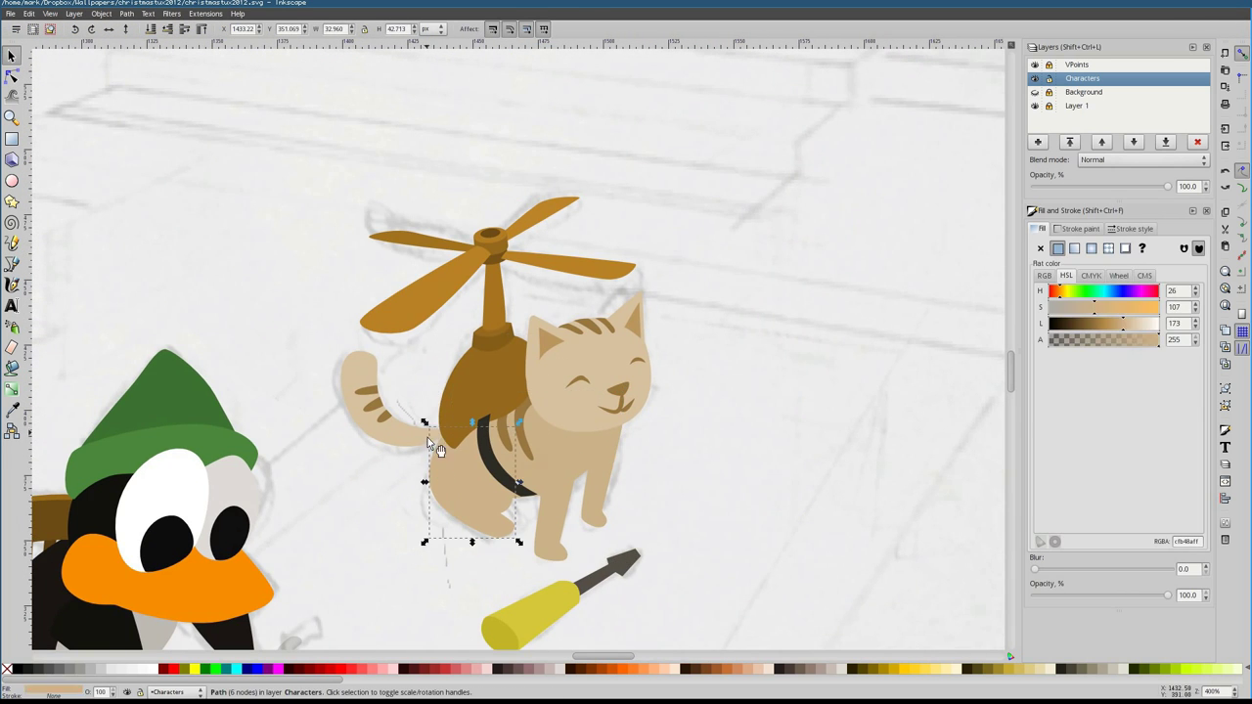
click(413, 438)
key(1)
key(Escape)
Draw a closed five-point hand outline over the child's dark body
key(5)
scroll(617, 391, up, 3)
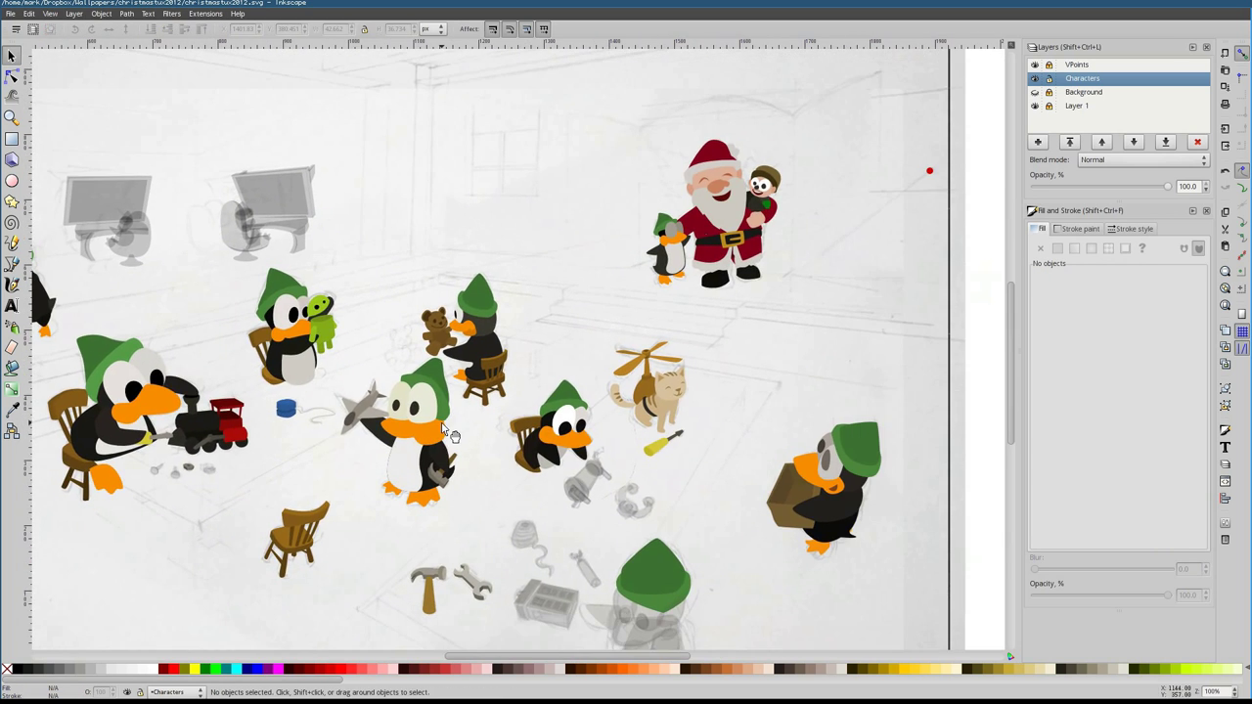
scroll(607, 293, up, 4)
click(636, 274)
key(b)
click(585, 271)
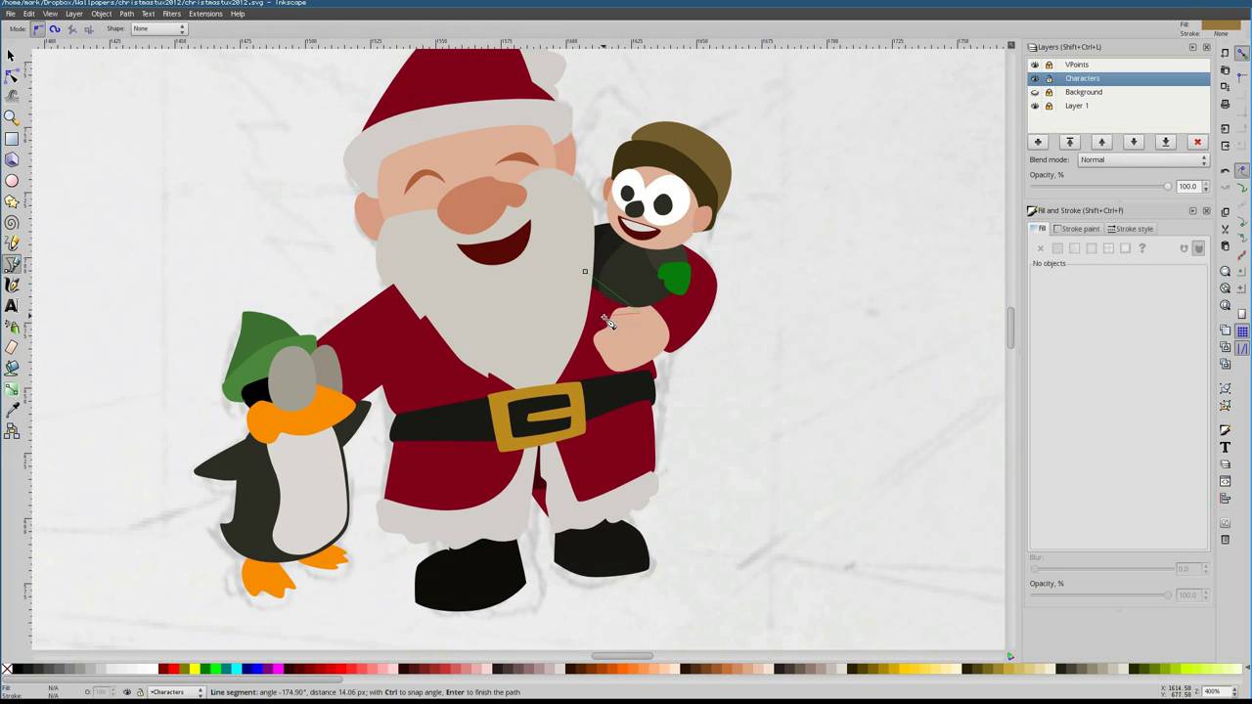
click(604, 309)
click(572, 293)
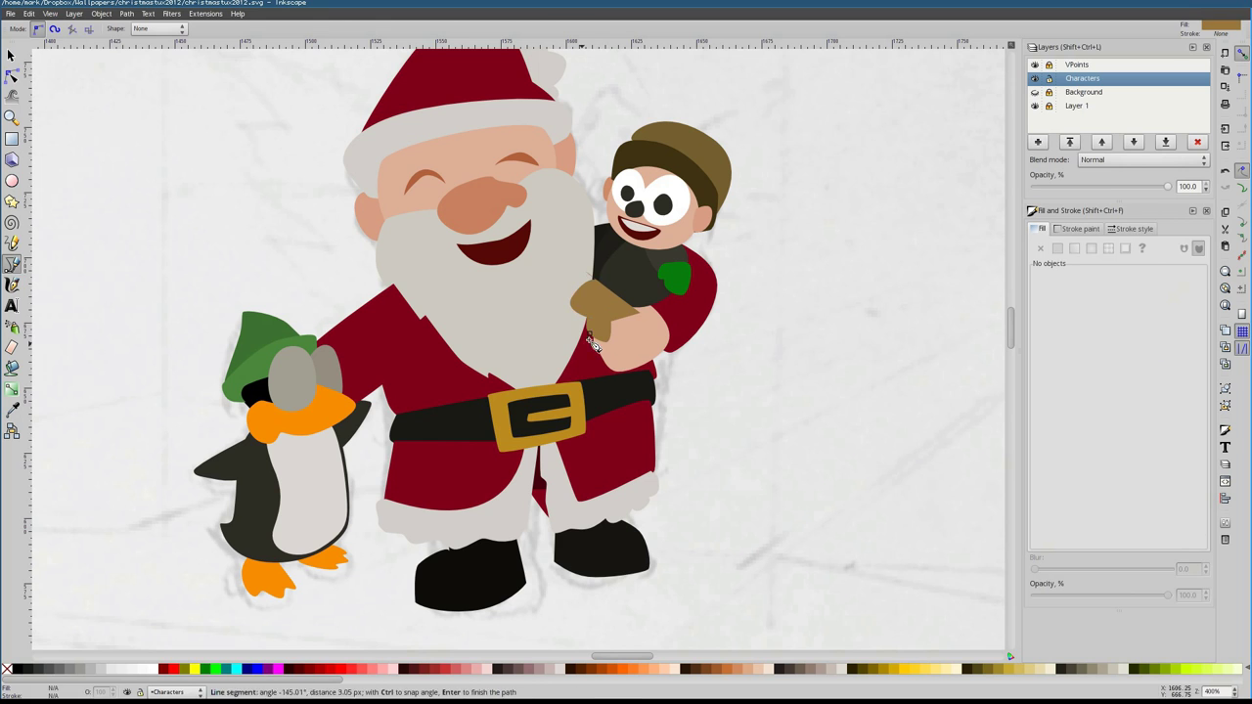
click(585, 357)
click(611, 337)
click(585, 271)
key(s)
Check the new hand selection, then zoom out to the whole page
shift+click(601, 362)
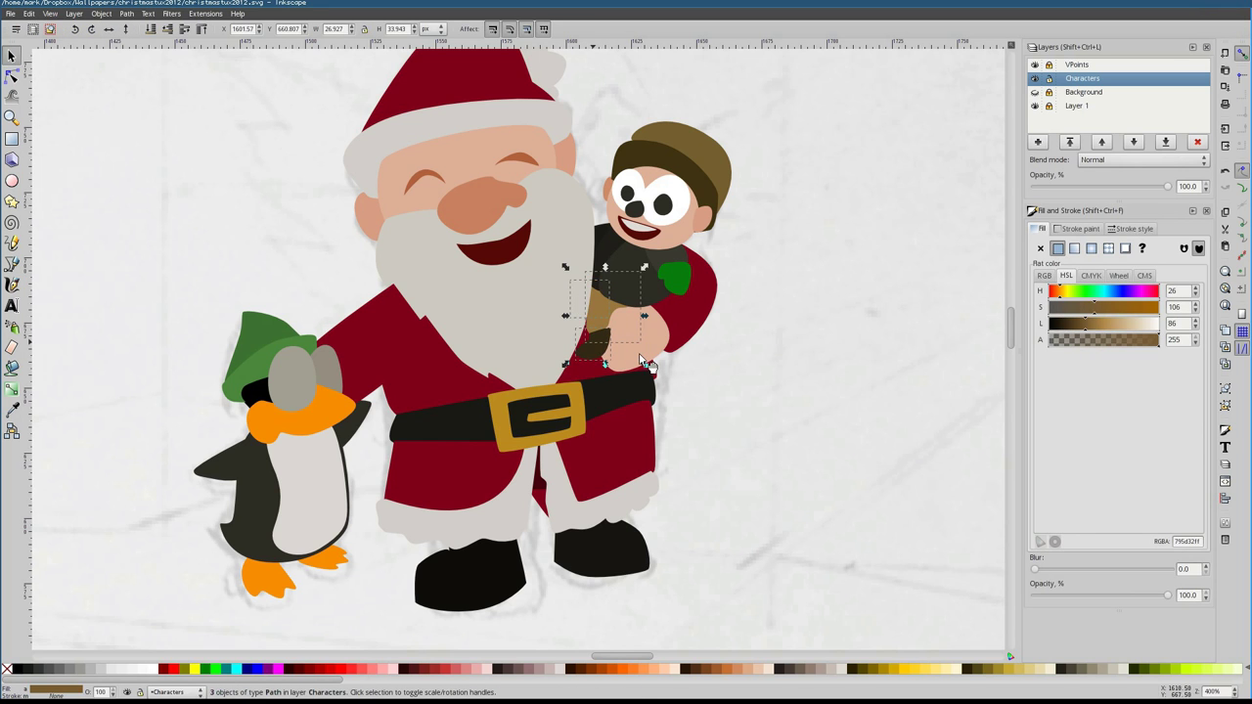
key(Escape)
click(593, 297)
scroll(636, 331, up, 5)
key(1)
key(Escape)
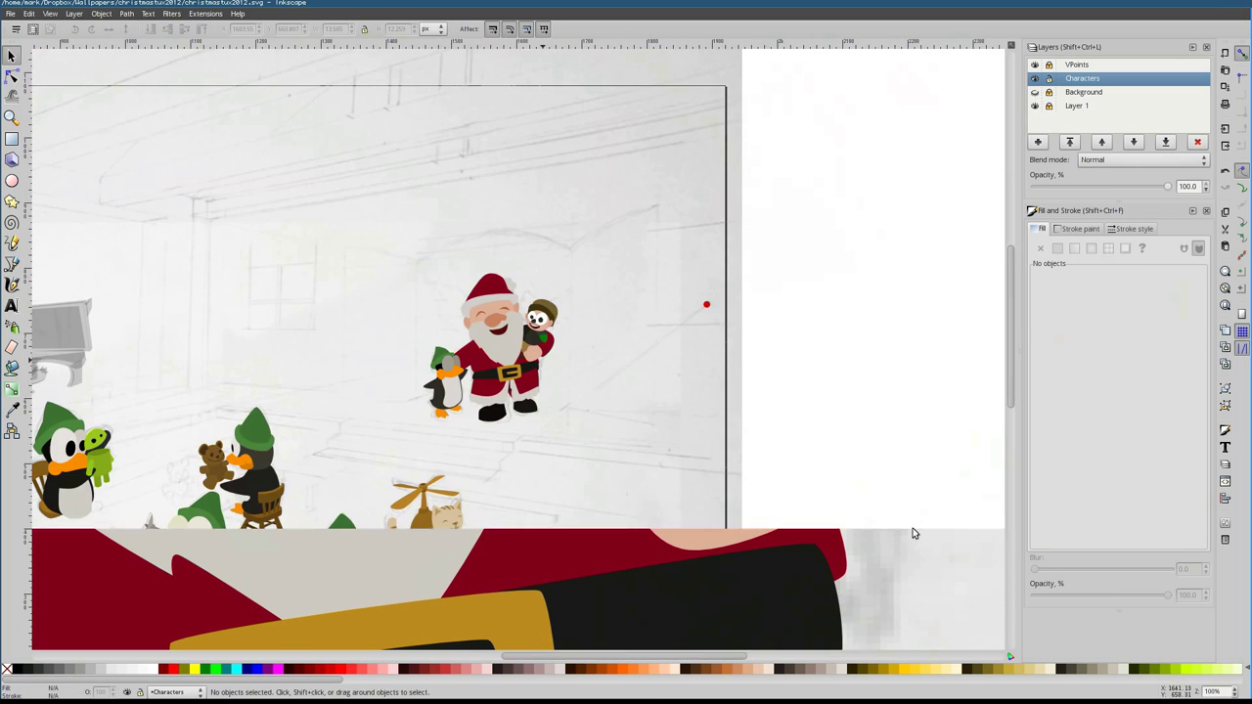
key(5)
scroll(730, 430, up, 8)
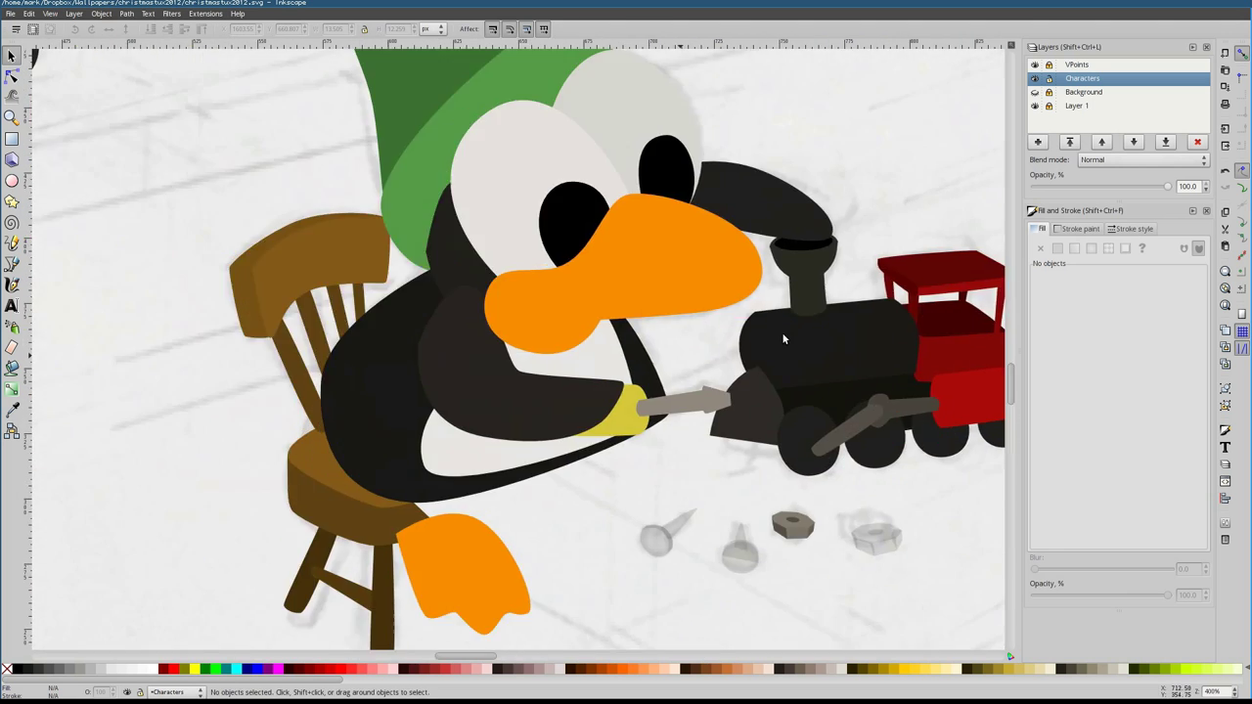
Inspect the penguin's eyes and left pupil
ctrl+click(454, 370)
scroll(385, 428, down, 2)
click(416, 401)
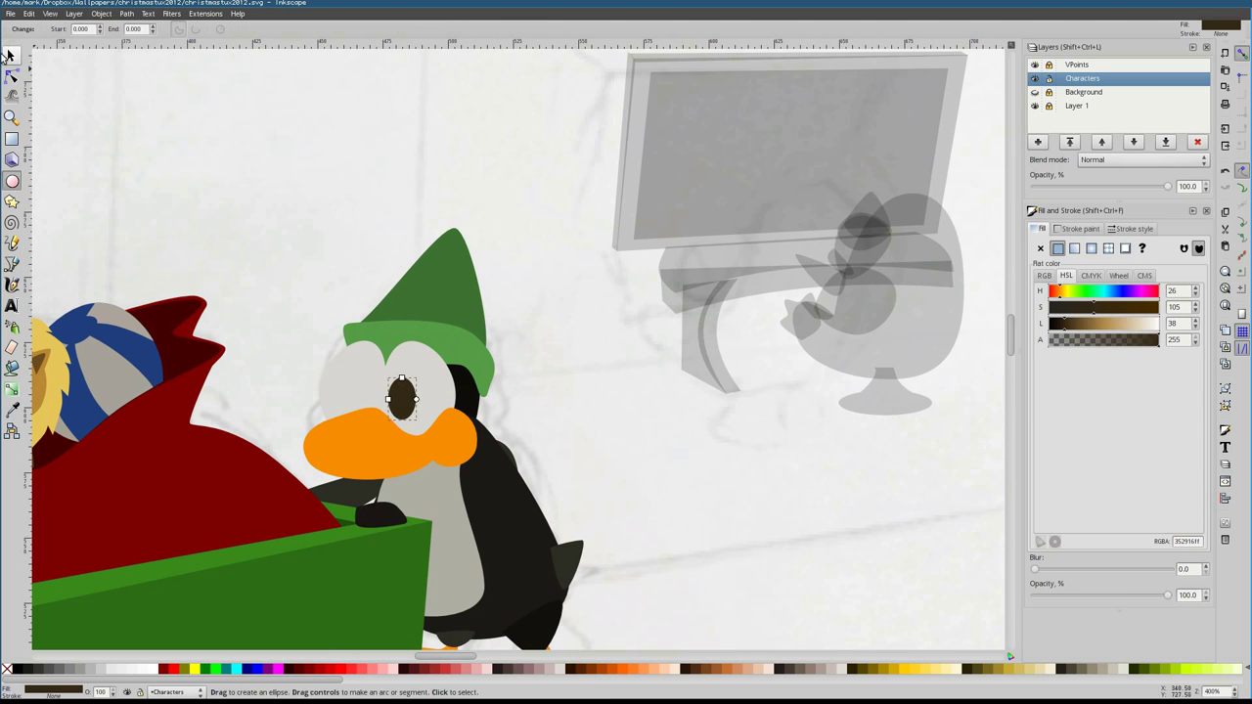
click(359, 389)
key(1)
key(Escape)
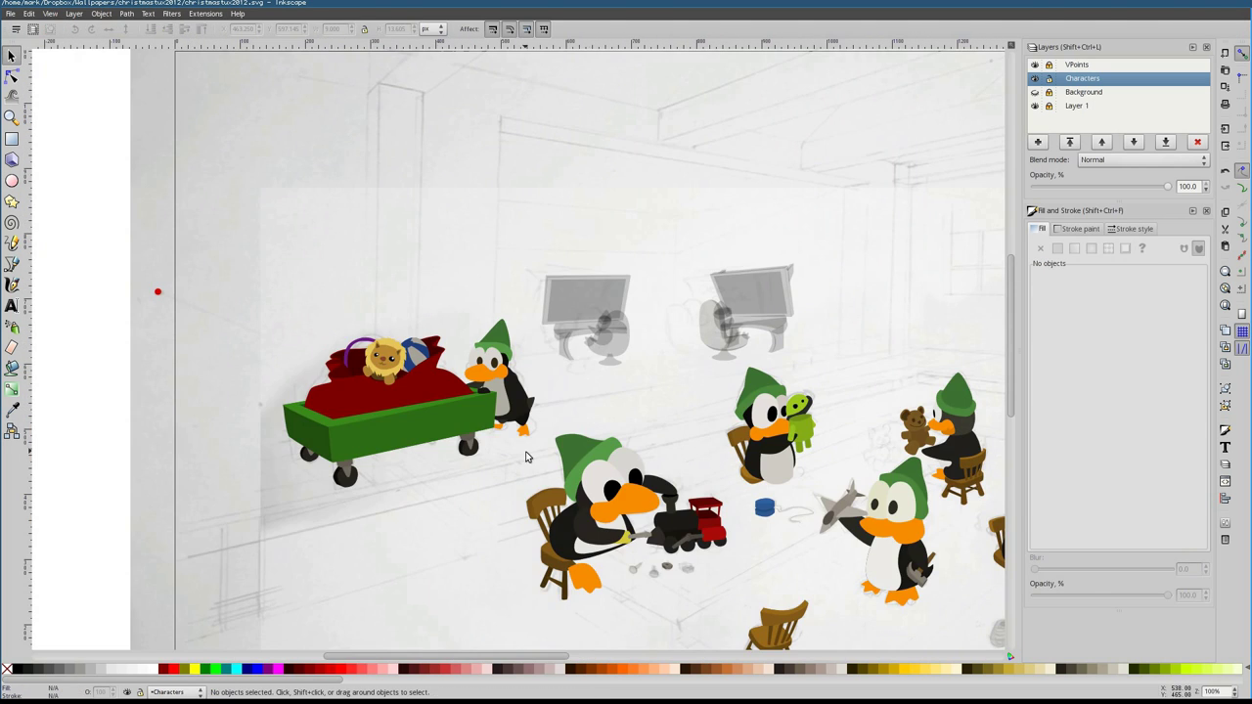
Inspect the green wagon's edge nodes and select the faint grey tool sketch
scroll(525, 457, right, 3)
scroll(422, 413, up, 2)
ctrl+click(421, 413)
key(n)
click(248, 436)
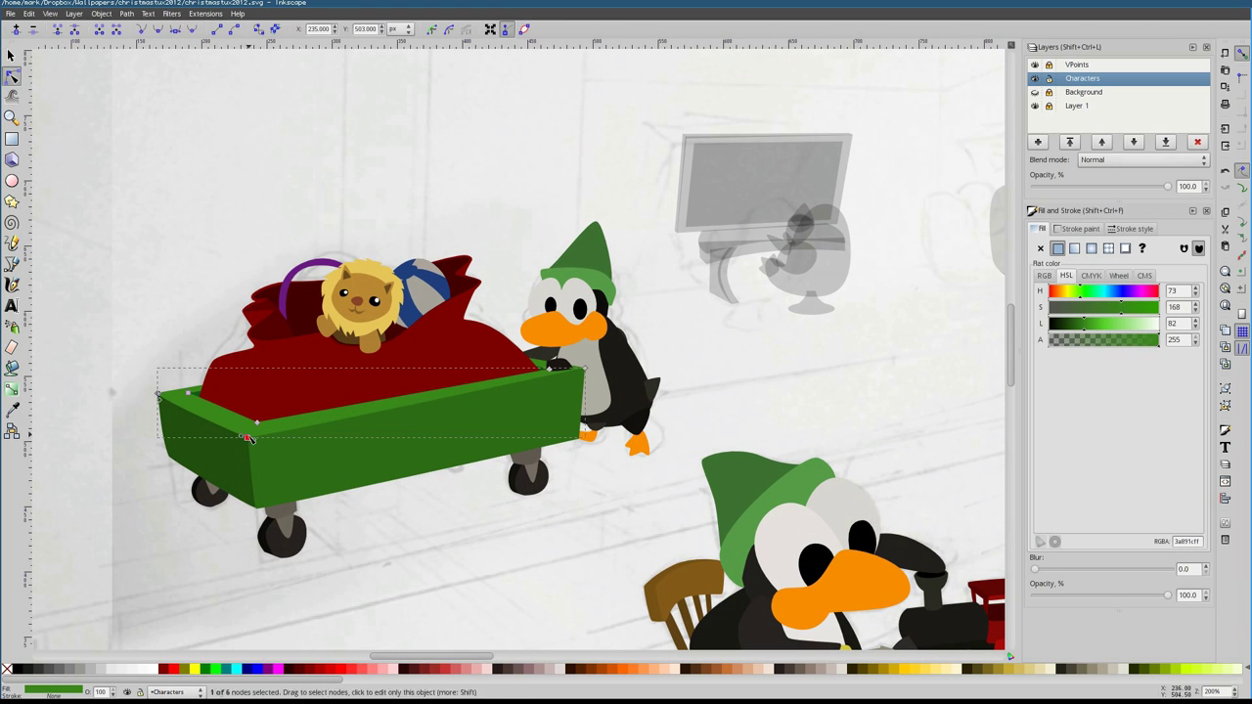
scroll(584, 377, down, 3)
scroll(584, 377, right, 5)
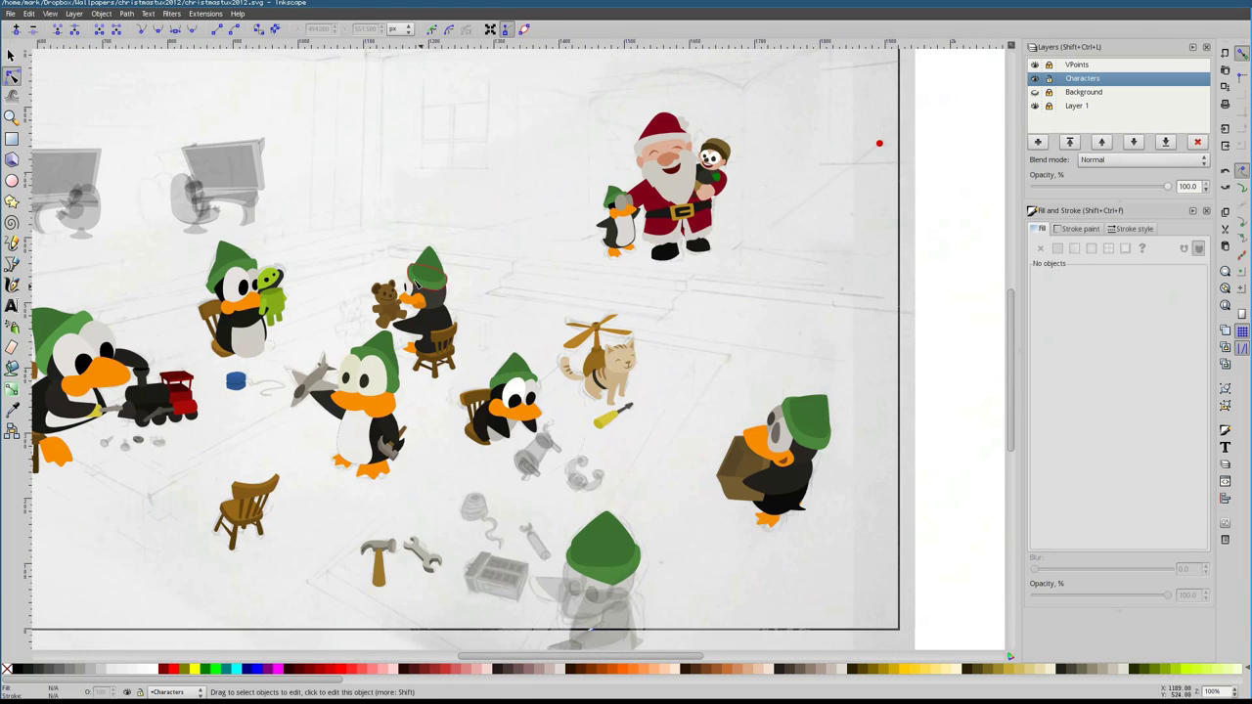
scroll(494, 377, up, 5)
click(494, 376)
Colour the tool's end pieces and hand piece brown with colour picked from the canvas
key(s)
click(494, 376)
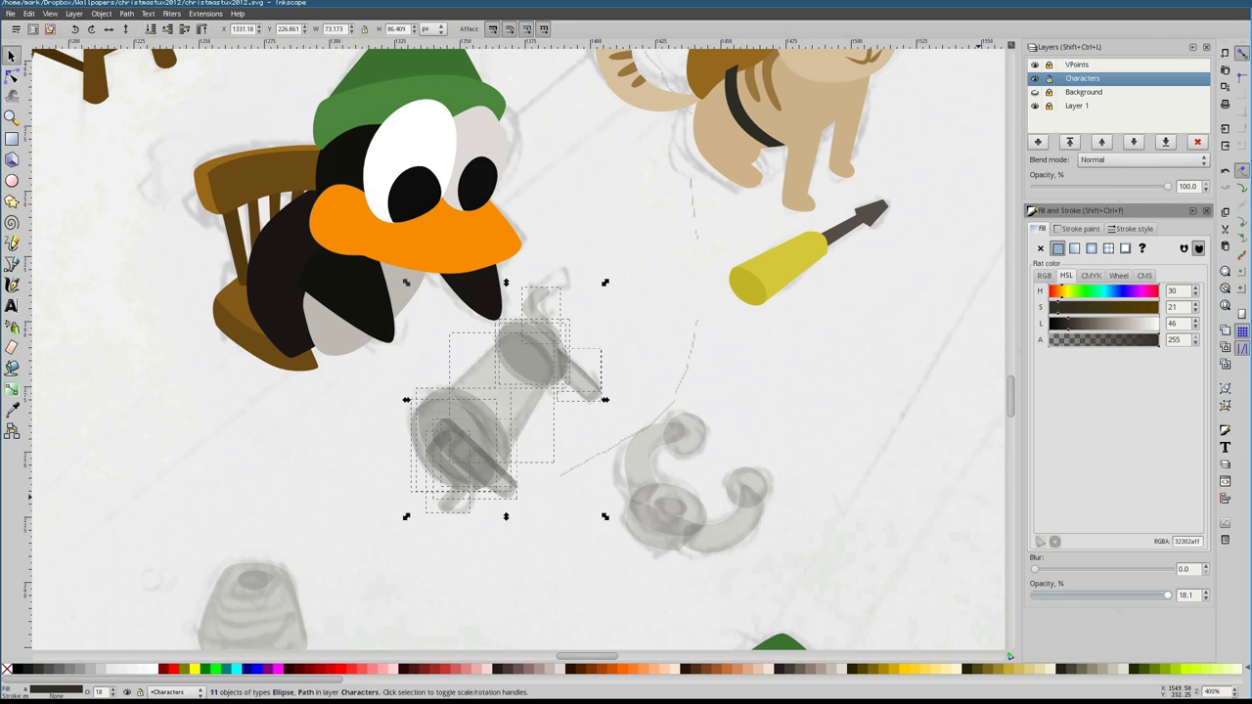
scroll(464, 560, up, 3)
key(d)
click(729, 201)
key(s)
ctrl+click(583, 505)
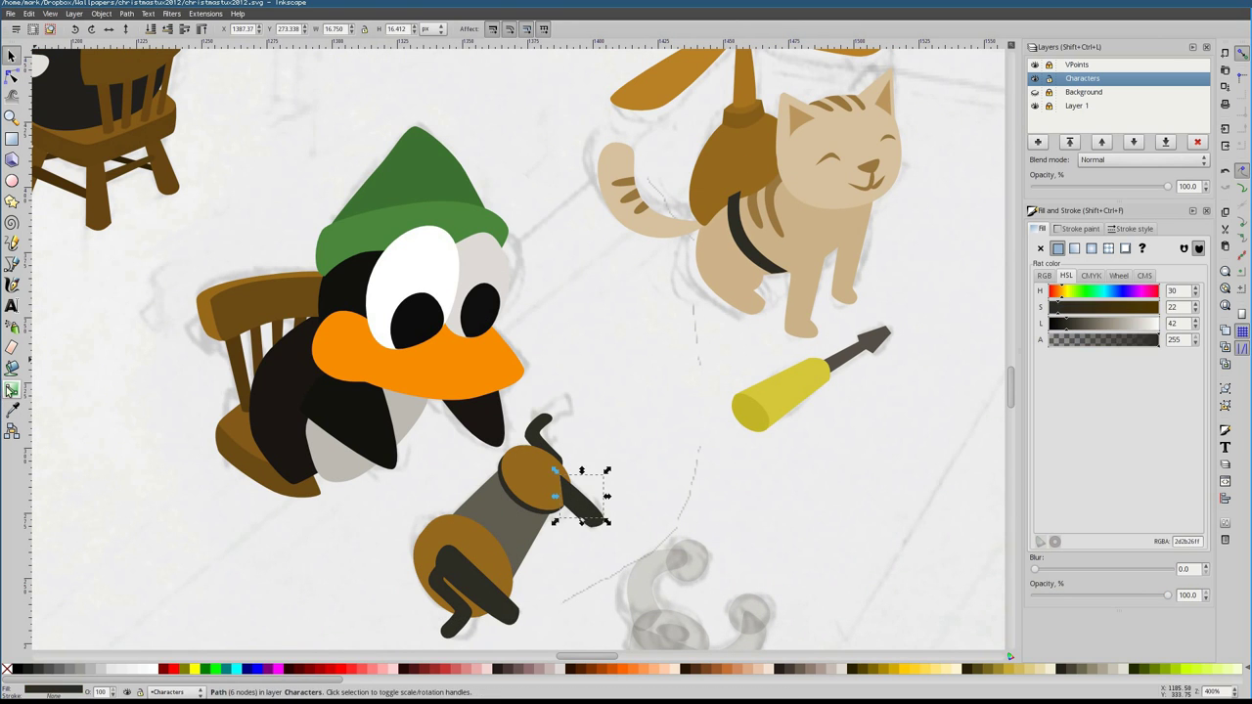
key(d)
click(728, 201)
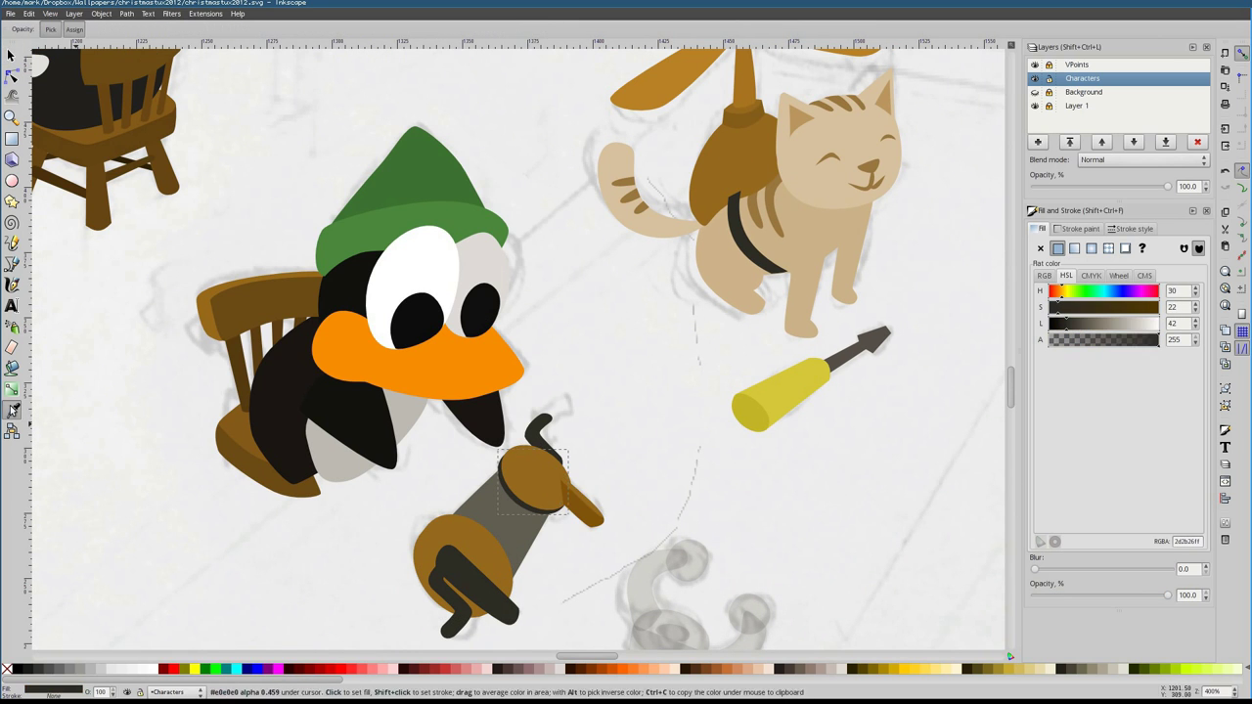
Darken the tool's grey body and base ellipse, and turn the small handle piece brown
key(s)
click(529, 533)
scroll(636, 541, down, 2)
ctrl+click(548, 460)
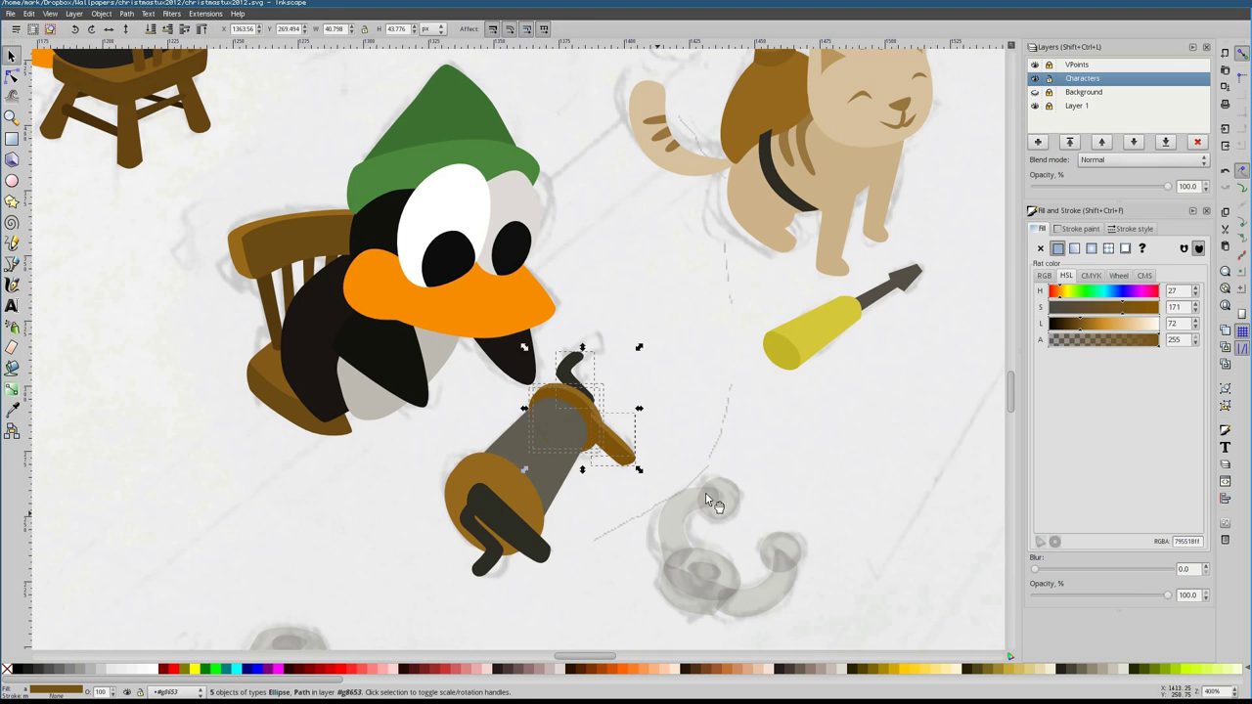
click(1076, 329)
key(d)
click(459, 503)
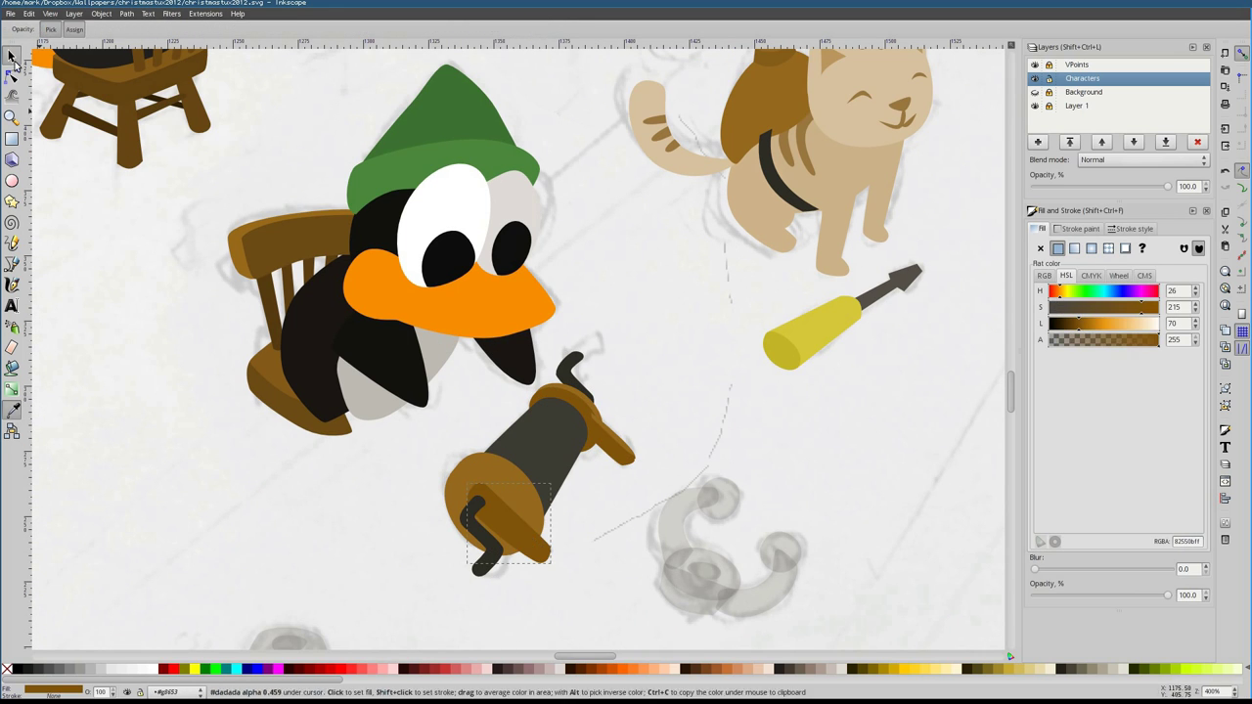
key(s)
ctrl+click(494, 504)
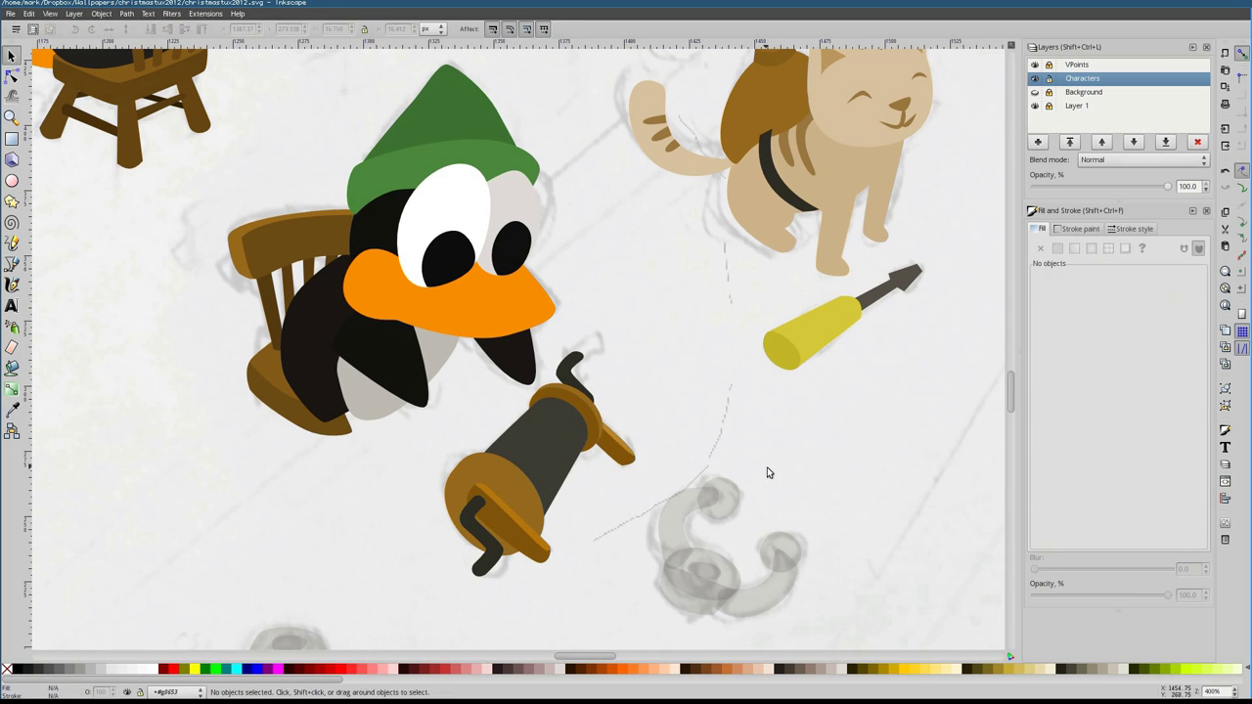
click(1079, 329)
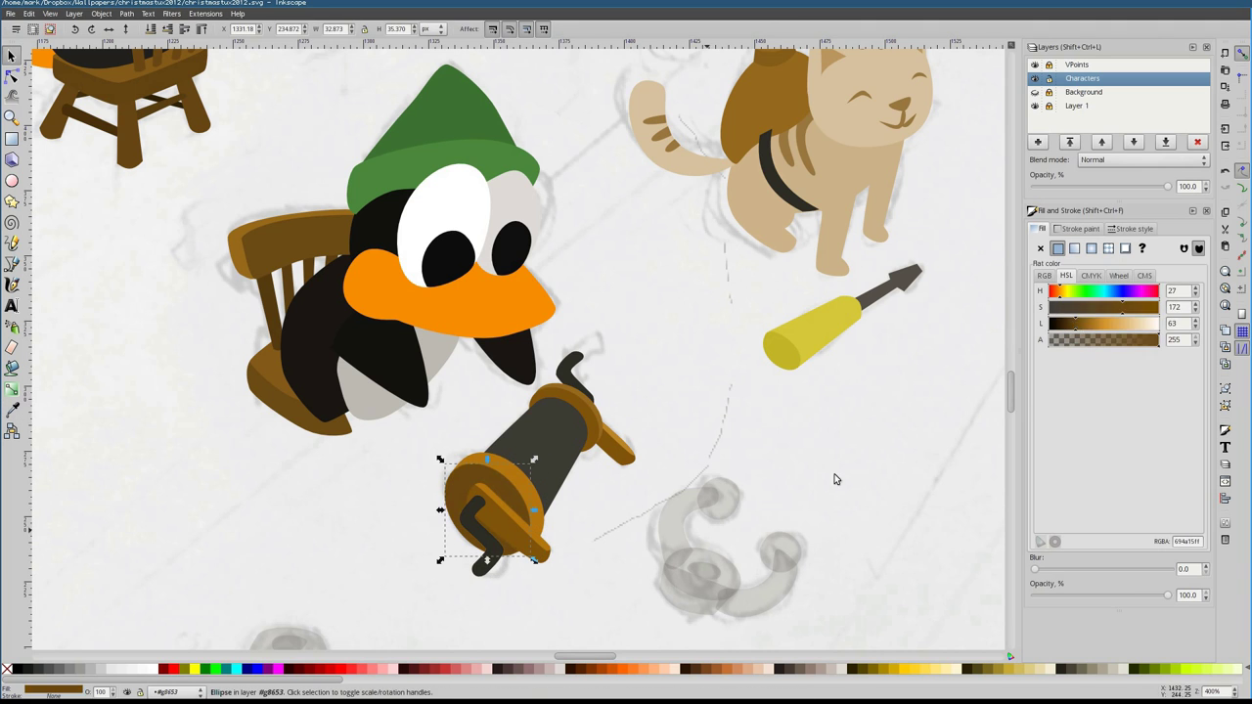
Select the brown crank stick path with the Node tool for reshaping
ctrl+click(575, 377)
key(d)
click(12, 77)
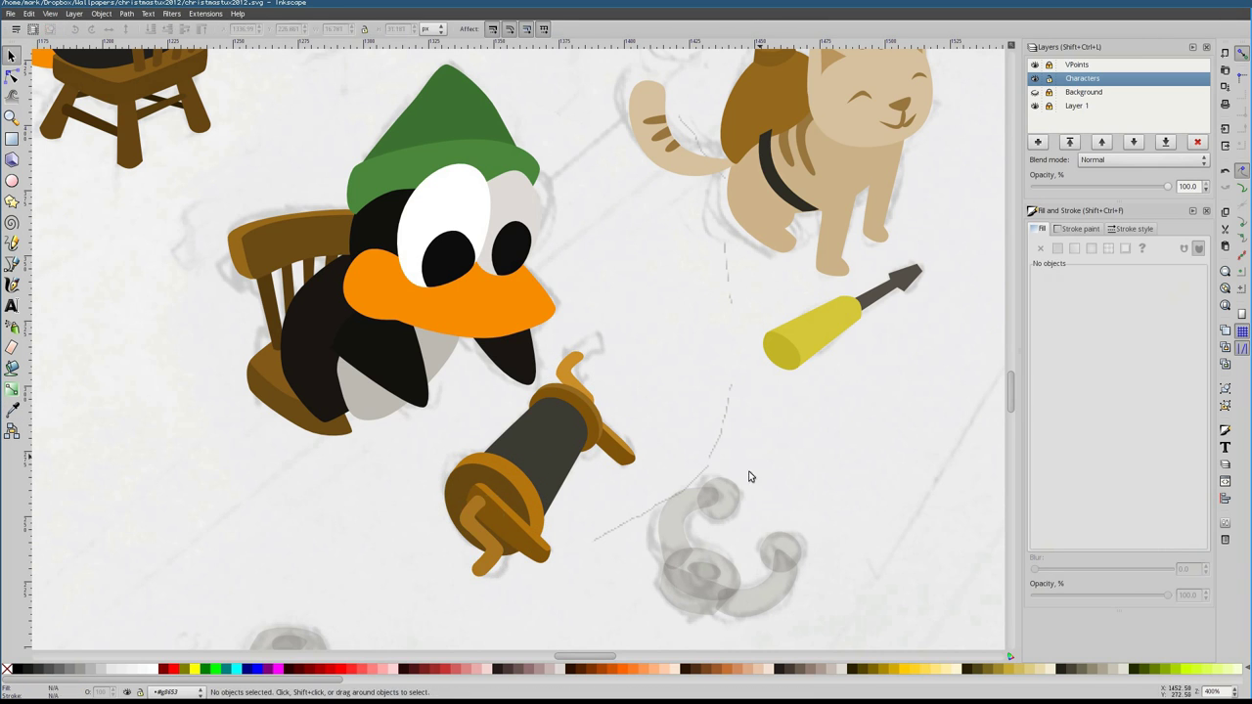
click(606, 445)
scroll(611, 461, up, 2)
Select the grey swirl's pieces and give its base ring an orange fill
key(5)
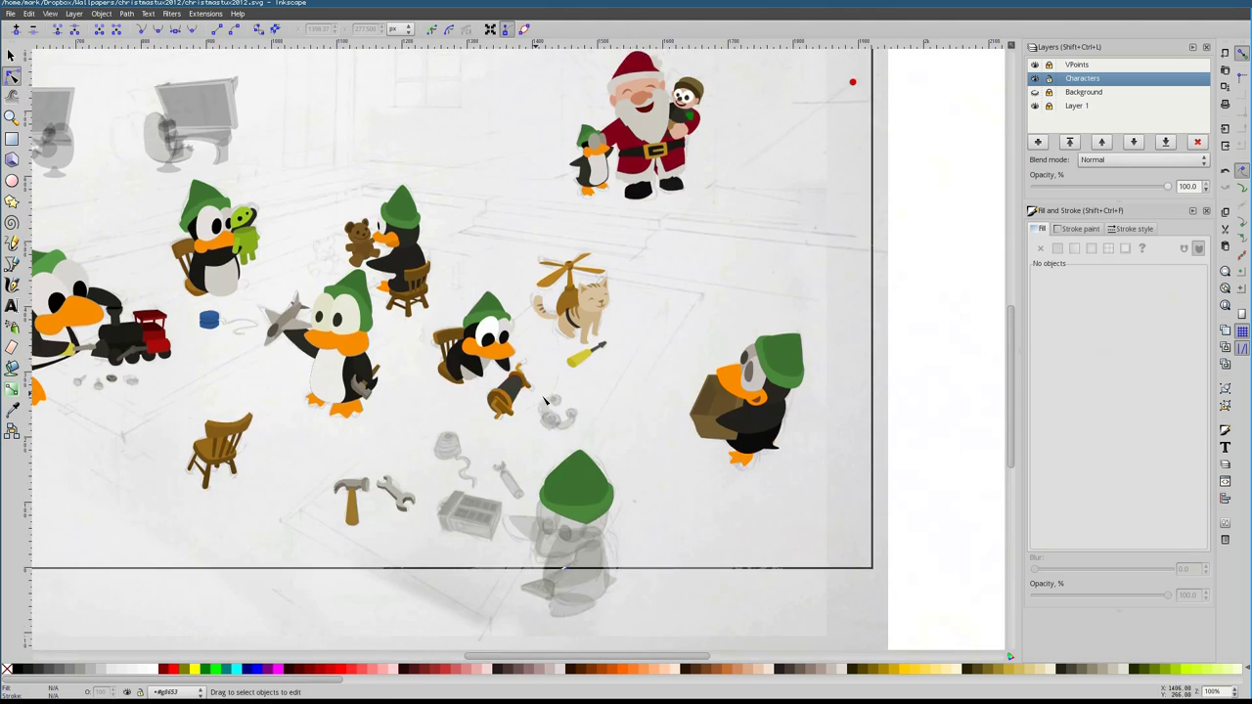
key(s)
scroll(448, 244, up, 6)
drag(448, 244, 821, 429)
key(Escape)
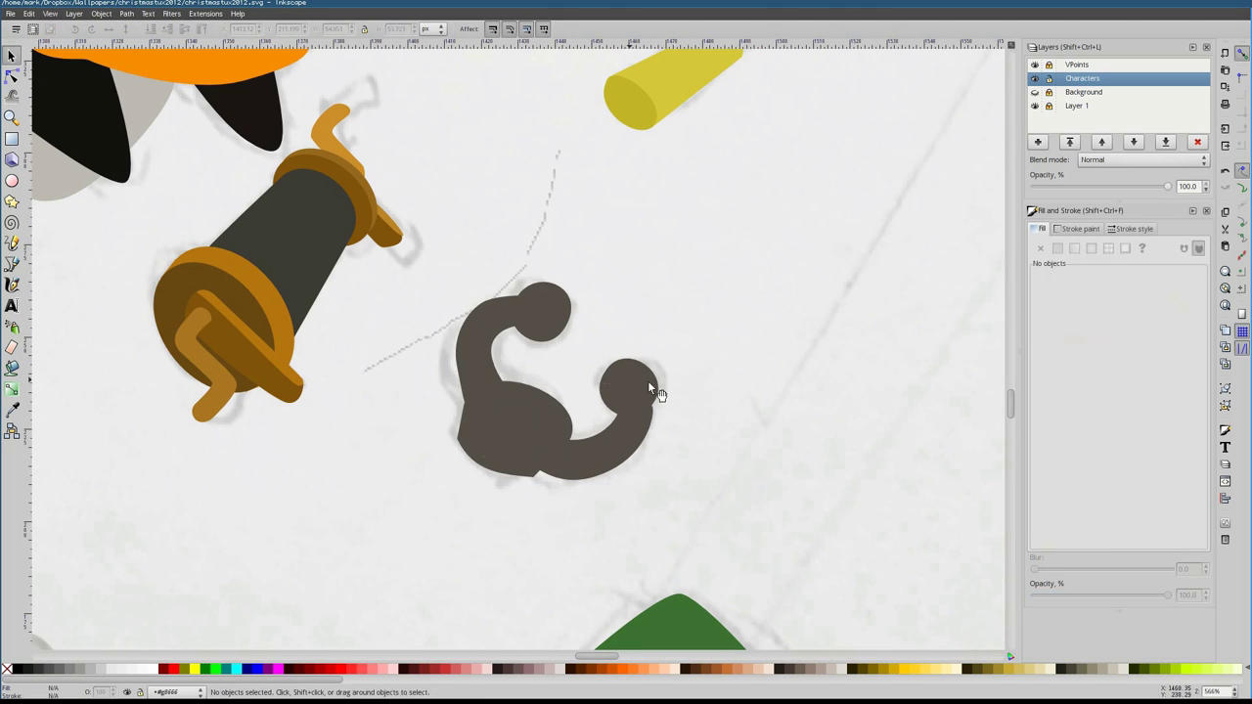
click(518, 421)
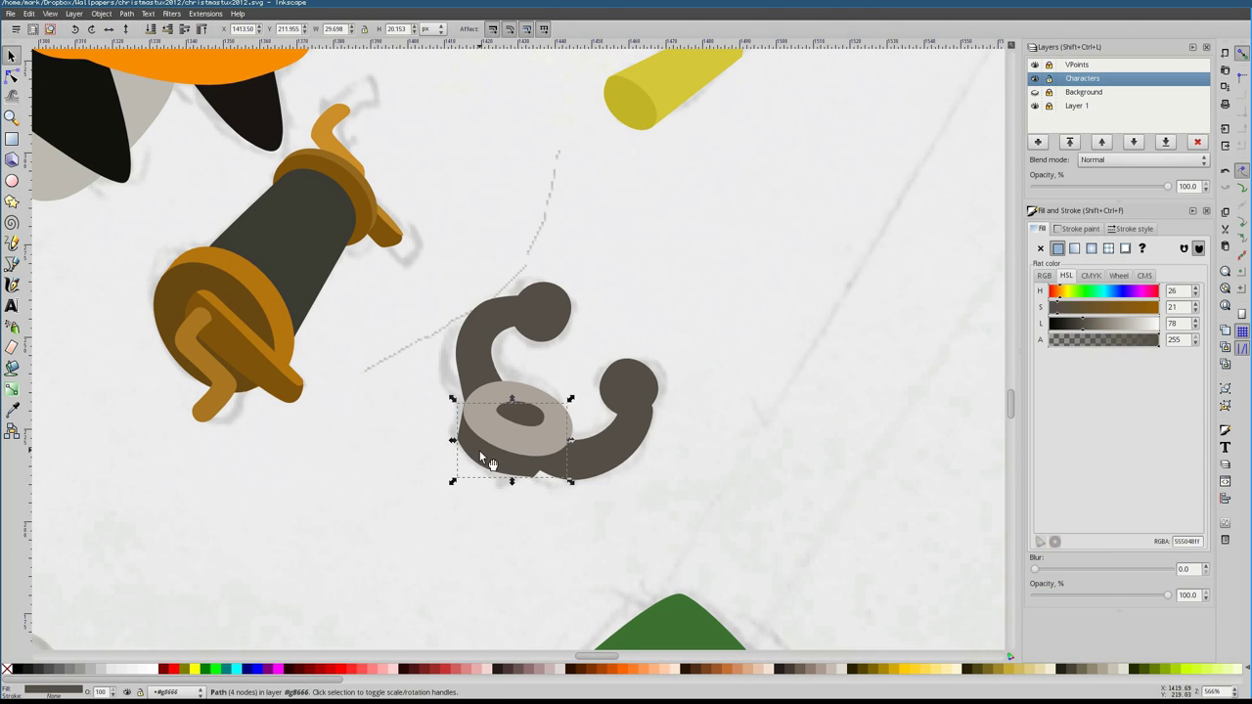
double_click(499, 475)
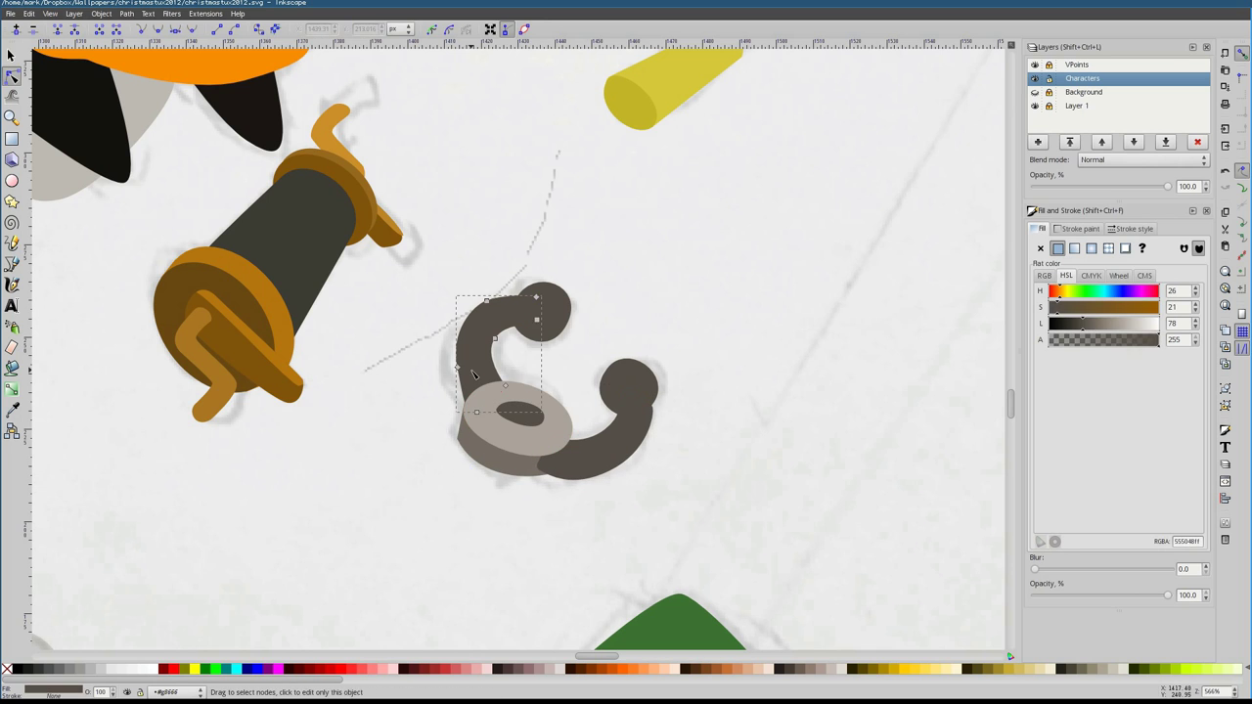
key(s)
click(509, 430)
key(ctrl+shift+v)
key(Escape)
Paste the dark style onto the two knob circles and lower them with Page Down
click(630, 379)
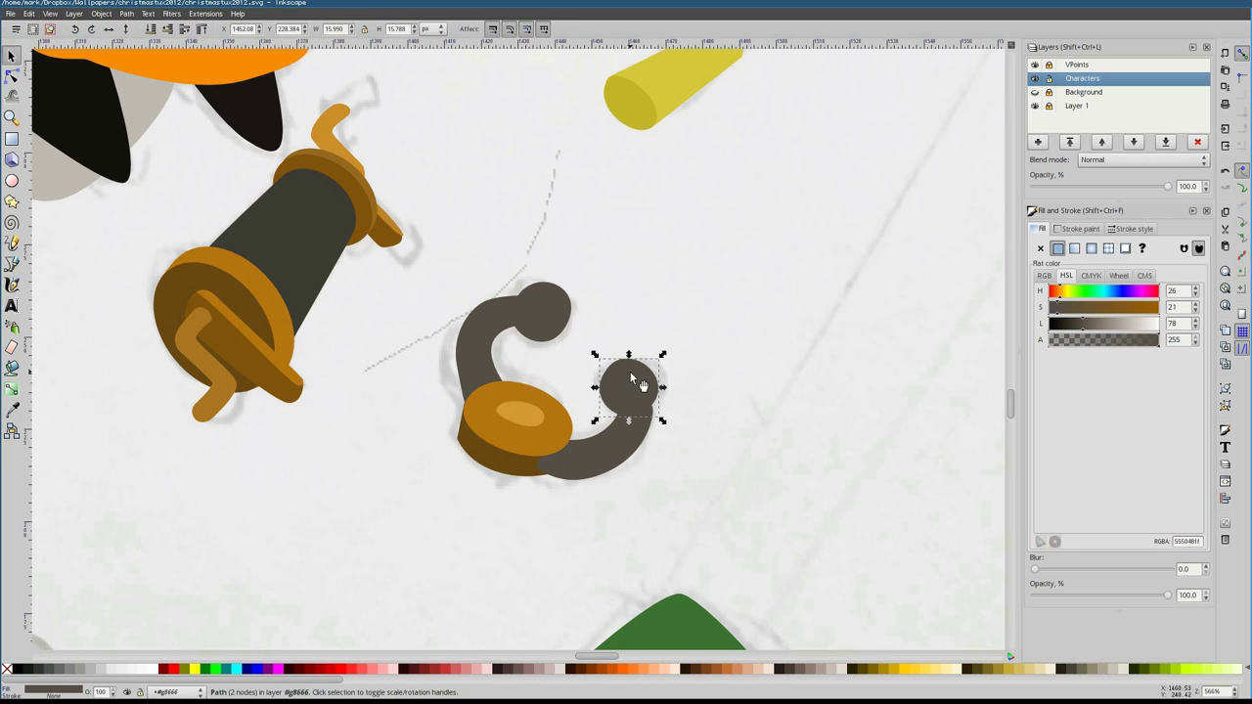
shift+click(541, 308)
key(ctrl+shift+v)
key(Page_Down)
Fill the hook's curved arm brown, then lighten it to golden brown
click(578, 385)
key(d)
click(160, 405)
key(s)
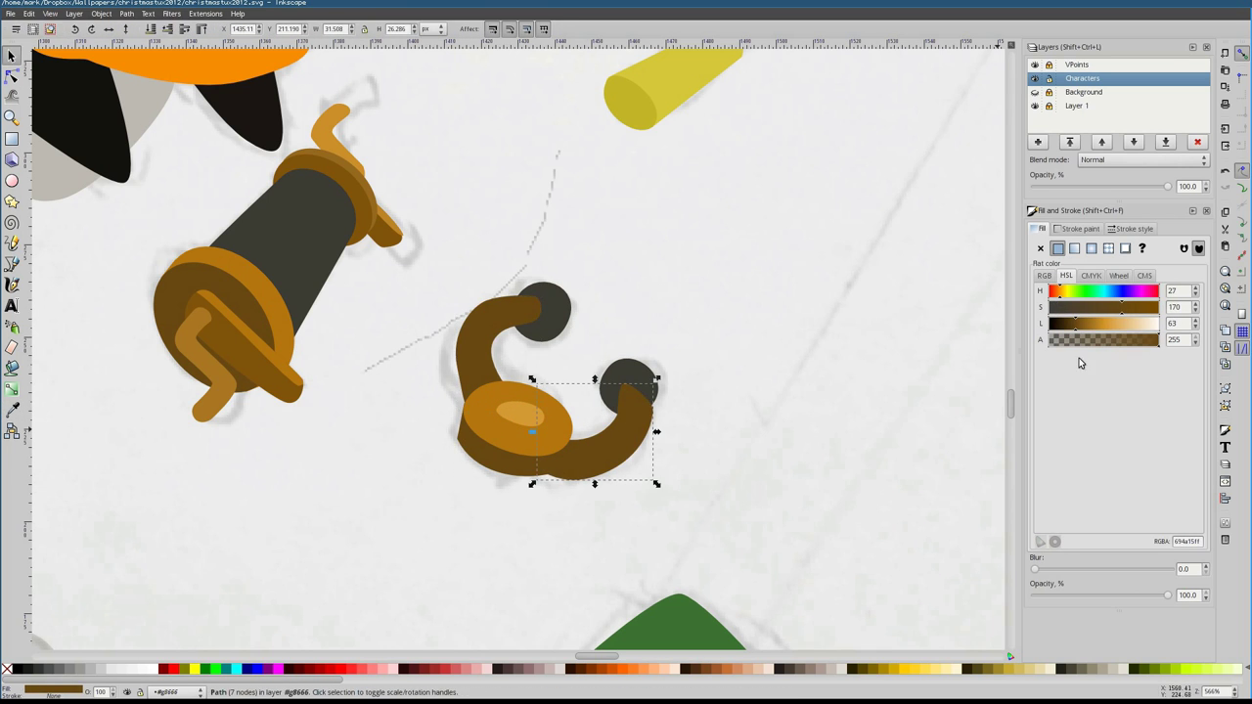
key(5)
key(3)
click(1092, 323)
Adjust the hook arm's nodes and move the finished hook beside the spool
double_click(550, 362)
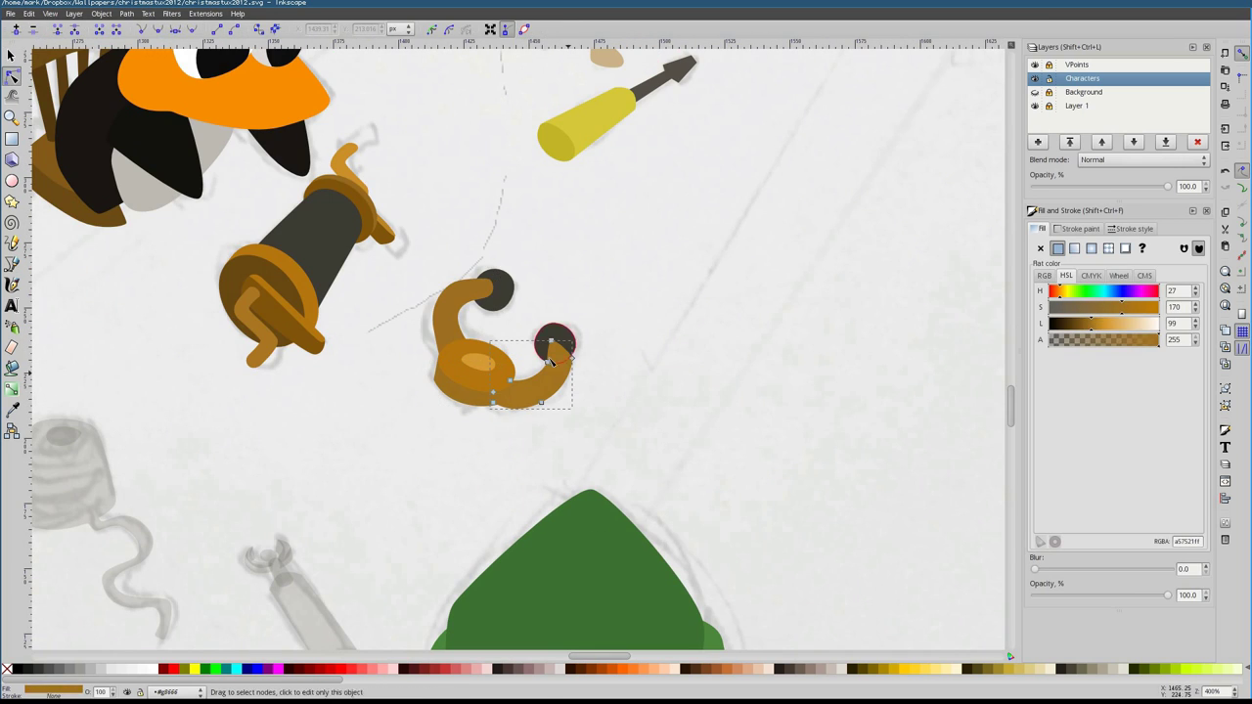
key(5)
key(3)
key(s)
drag(736, 444, 719, 445)
key(5)
key(3)
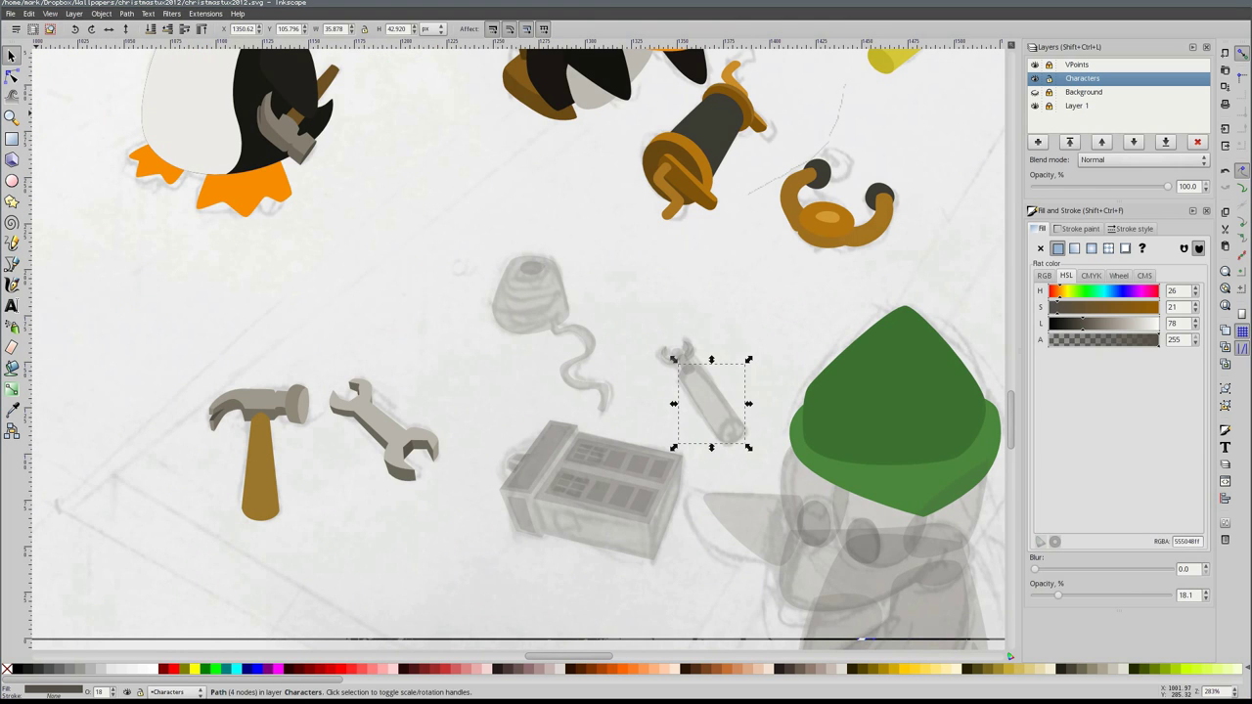
Colour the screwdriver tip bright green and make the screwdriver fully opaque
scroll(487, 384, up, 5)
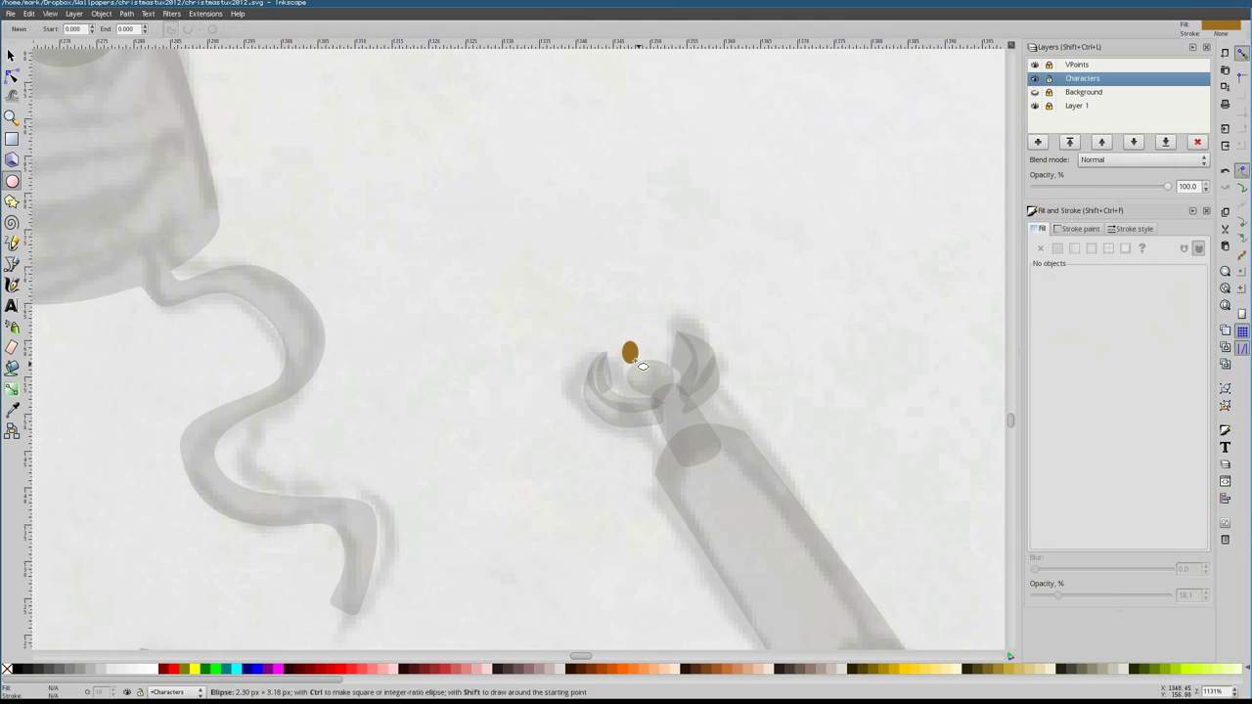
click(642, 363)
click(1080, 290)
drag(1058, 594, 1168, 596)
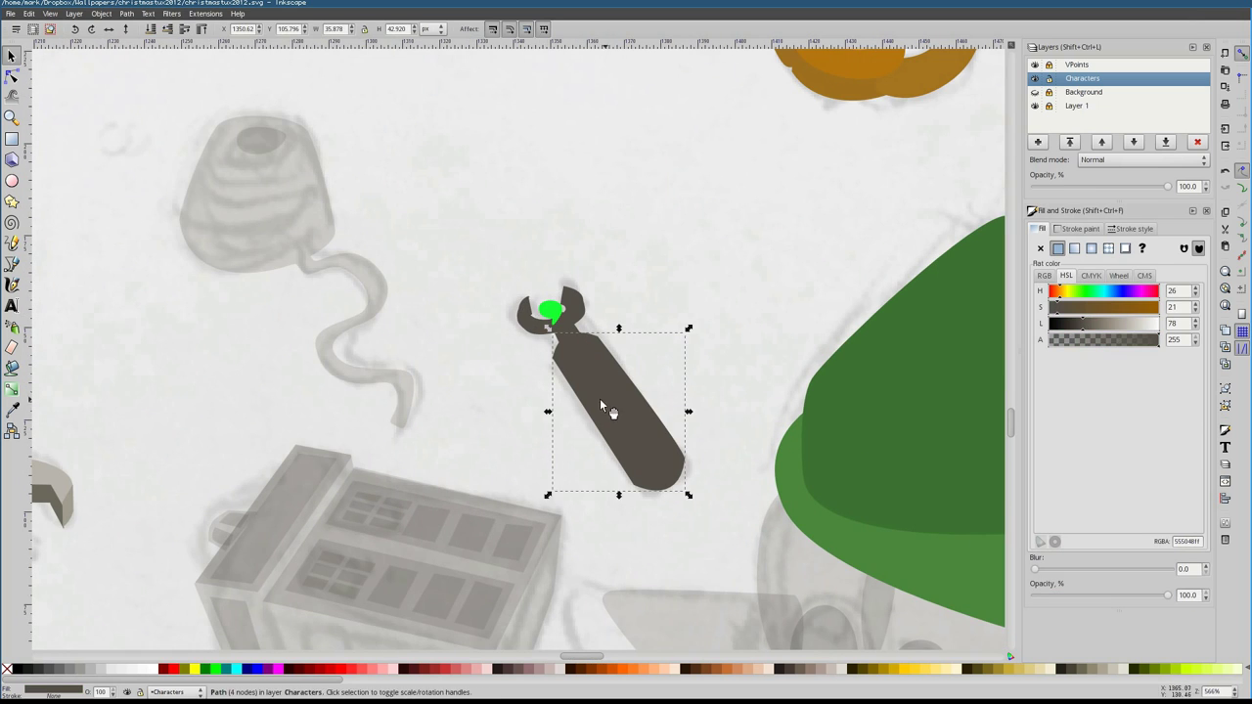
click(512, 265)
Select through the head's jaw pieces and lighten the neck piece to pale grey
click(559, 297)
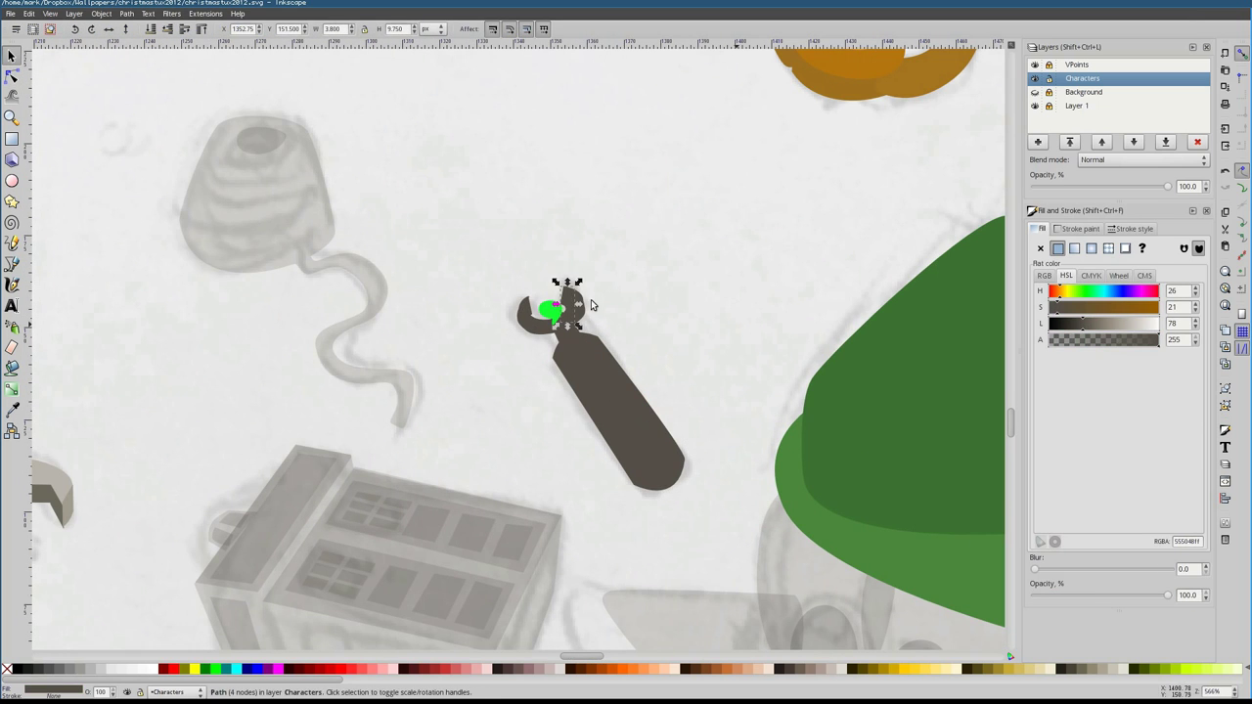
key(Escape)
click(553, 306)
click(593, 344)
click(588, 307)
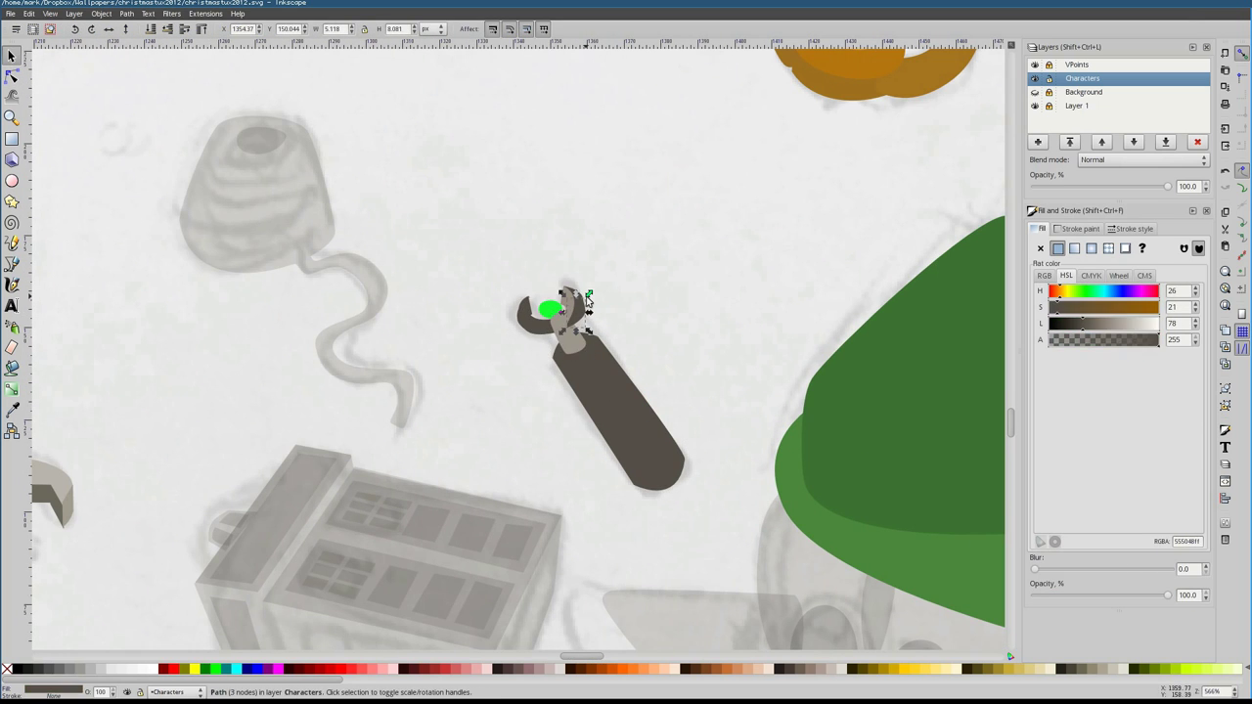
click(587, 301)
click(587, 298)
click(553, 311)
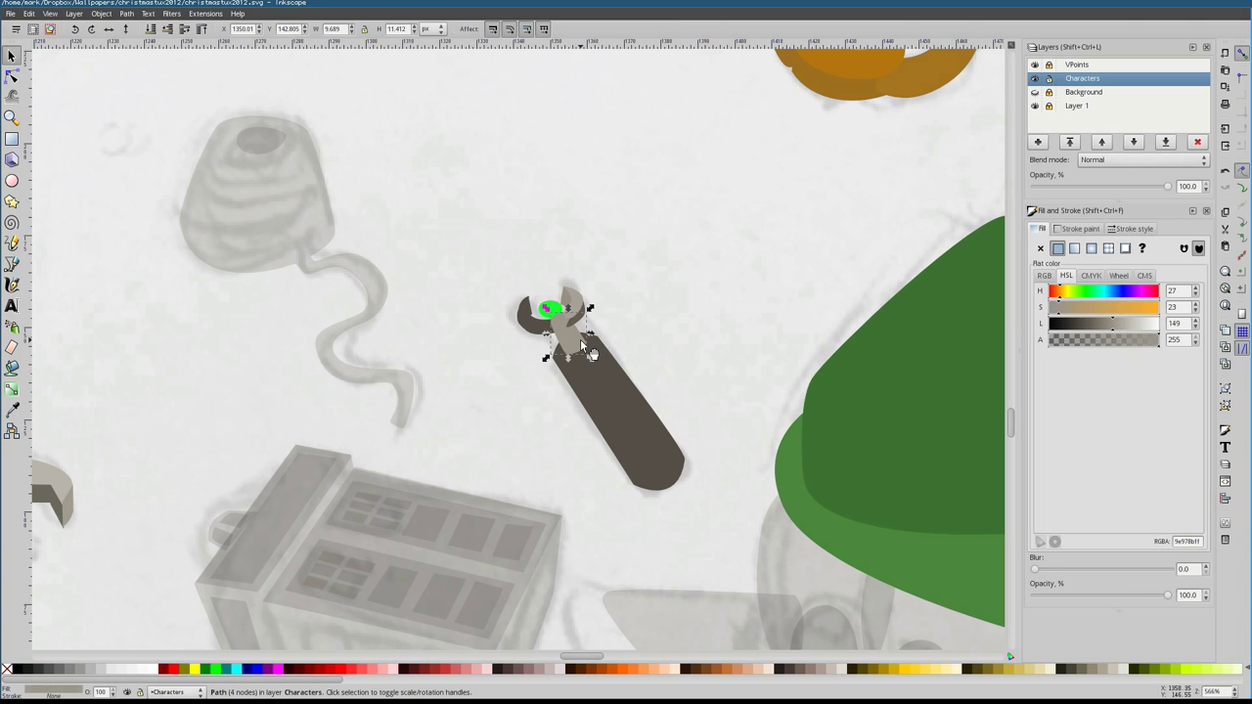
click(543, 318)
click(538, 327)
click(537, 334)
click(540, 334)
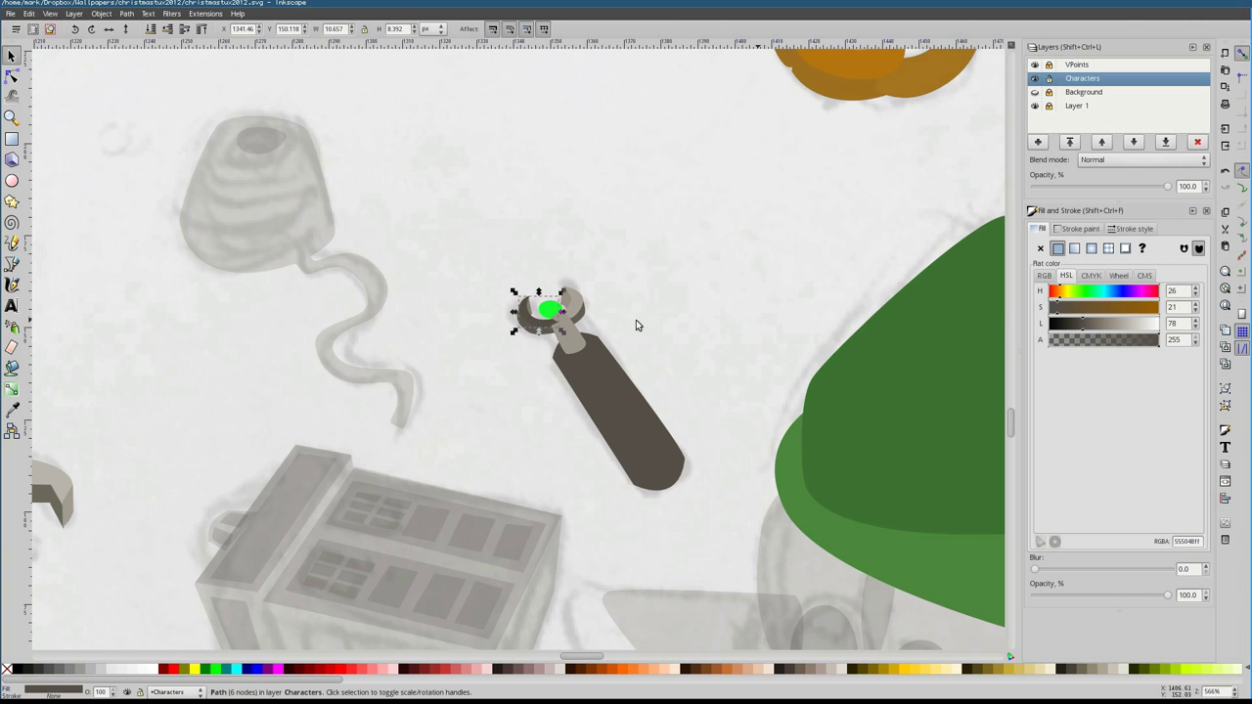
drag(1088, 333, 1127, 333)
Draw the grip stripes over the handle with the Bezier tool and fill them golden
key(plus)
key(plus)
key(plus)
key(plus)
key(n)
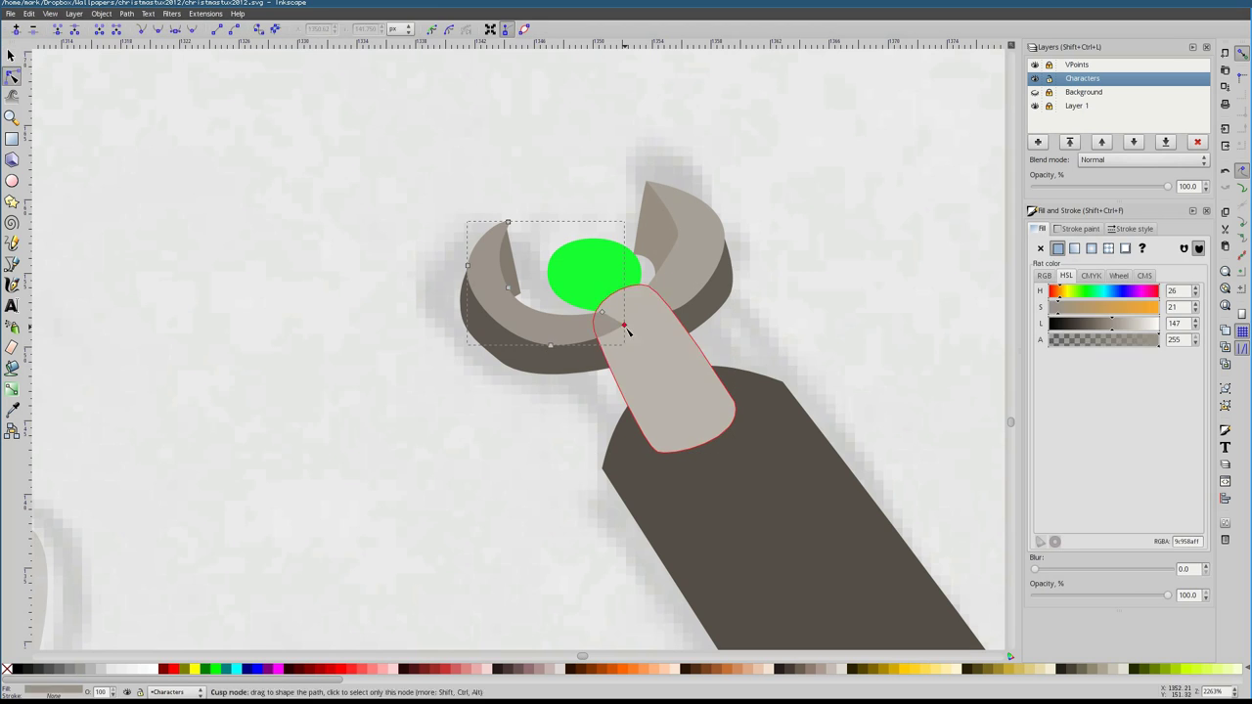
click(548, 342)
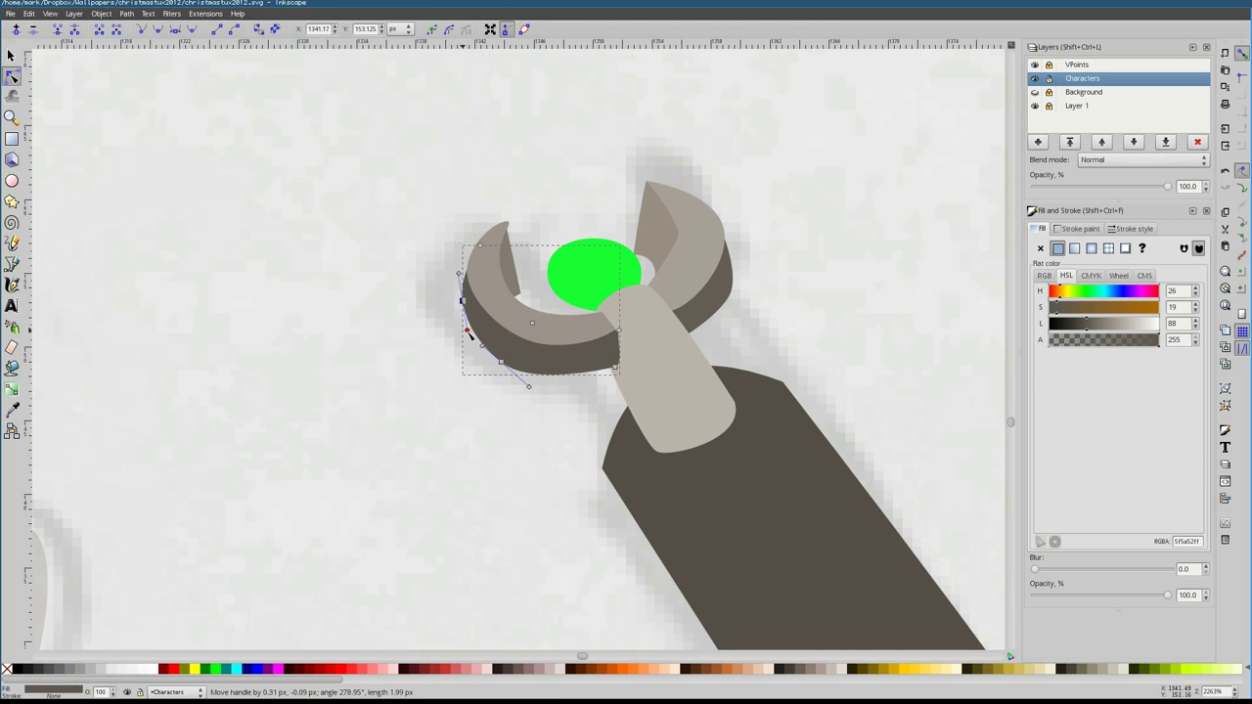
scroll(519, 323, down, 2)
scroll(519, 323, right, 4)
click(554, 349)
key(b)
click(461, 344)
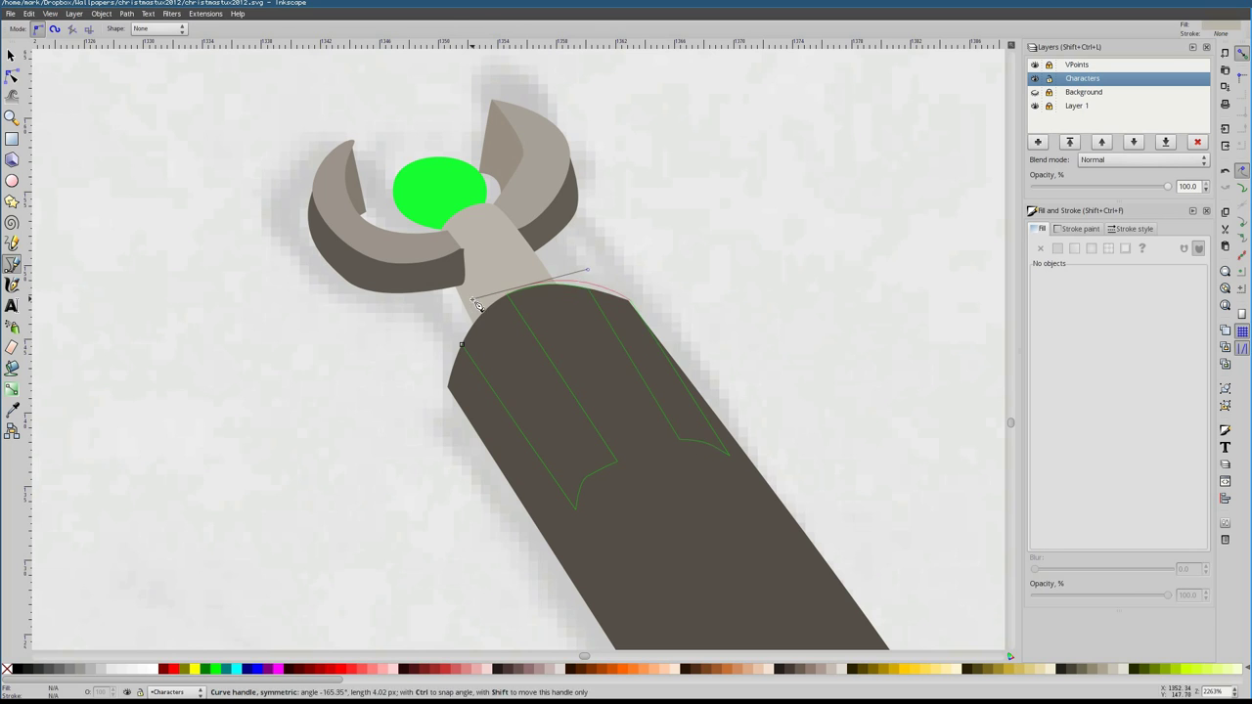
key(Return)
key(d)
click(741, 447)
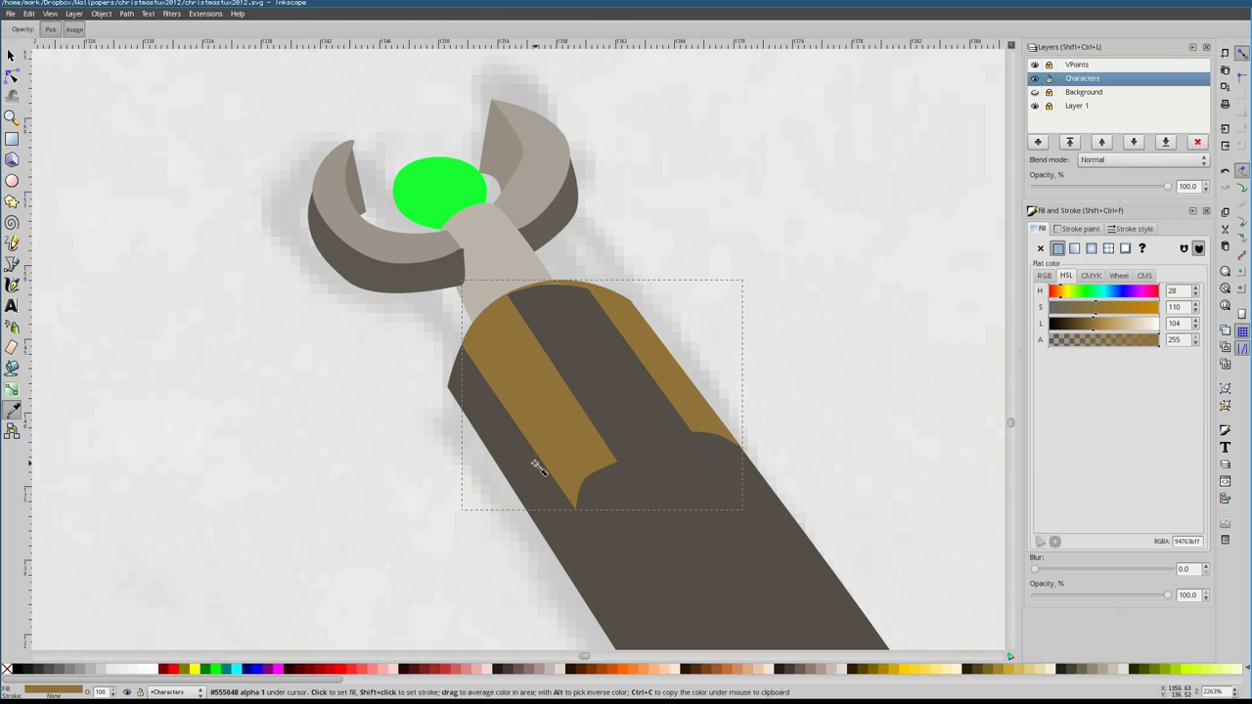
Reshape the dark handle's nodes into a waisted grip curve
key(s)
alt+click(498, 346)
key(n)
click(558, 281)
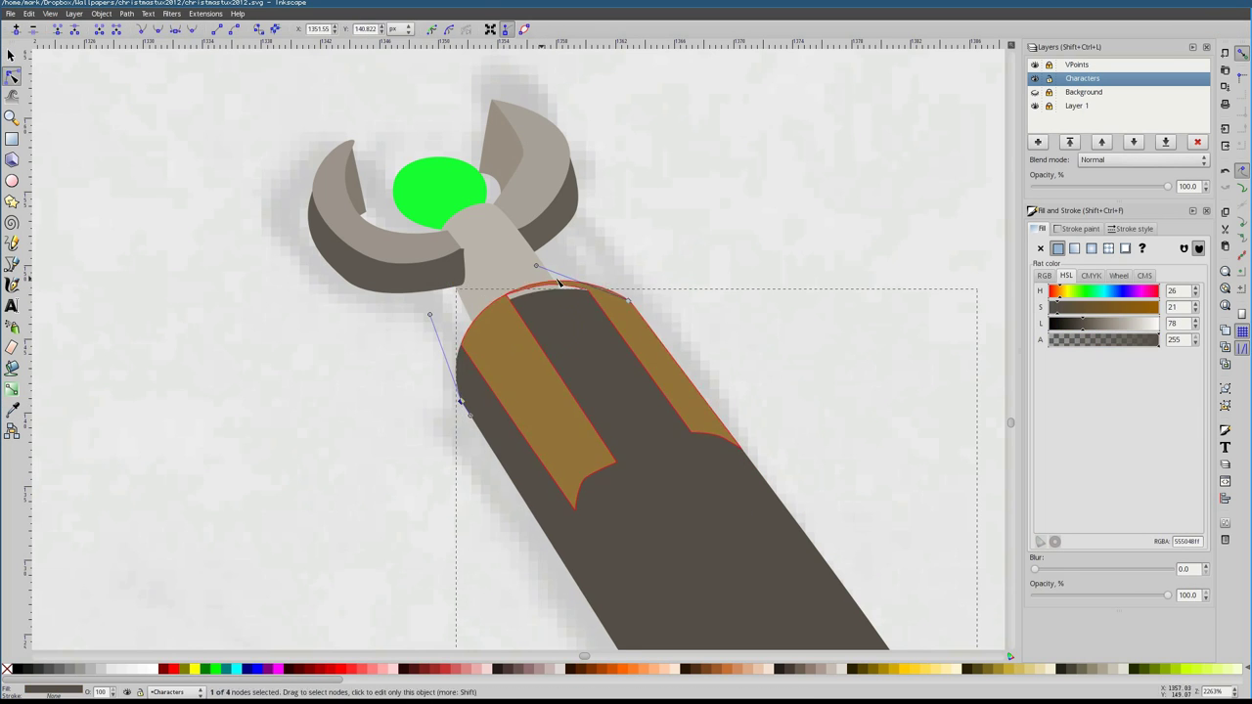
scroll(378, 168, down, 2)
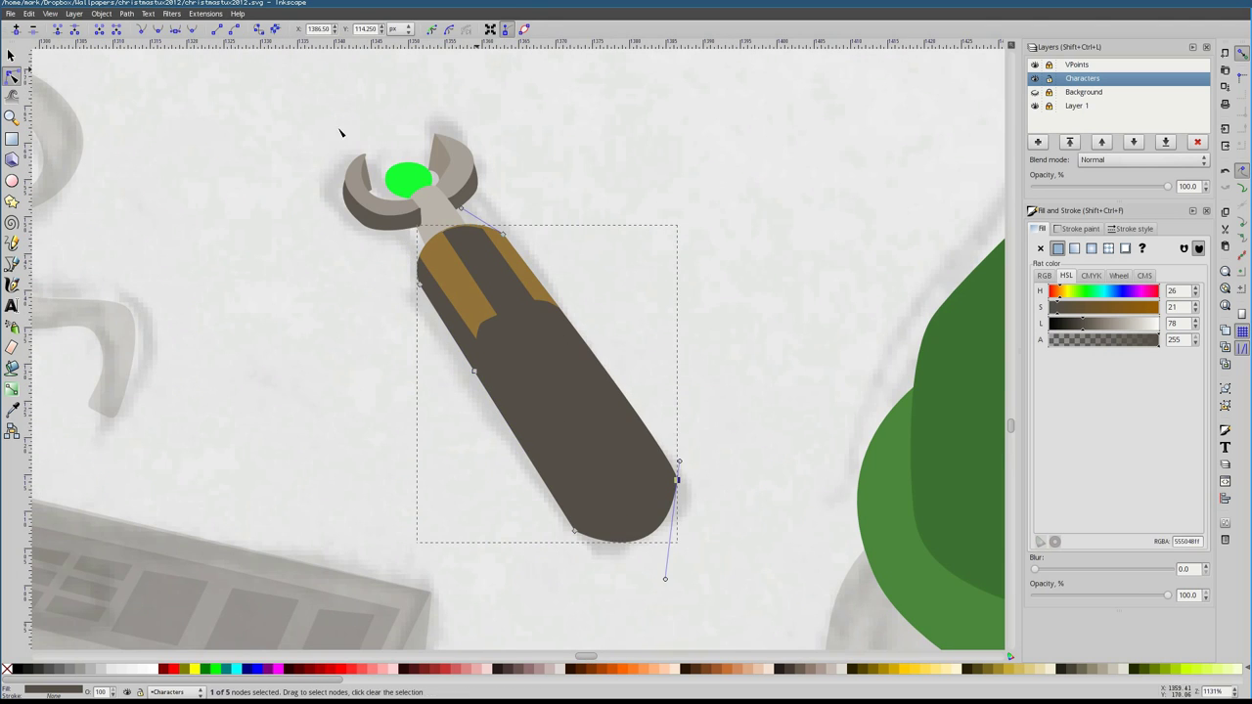
scroll(576, 332, up, 2)
drag(462, 549, 483, 496)
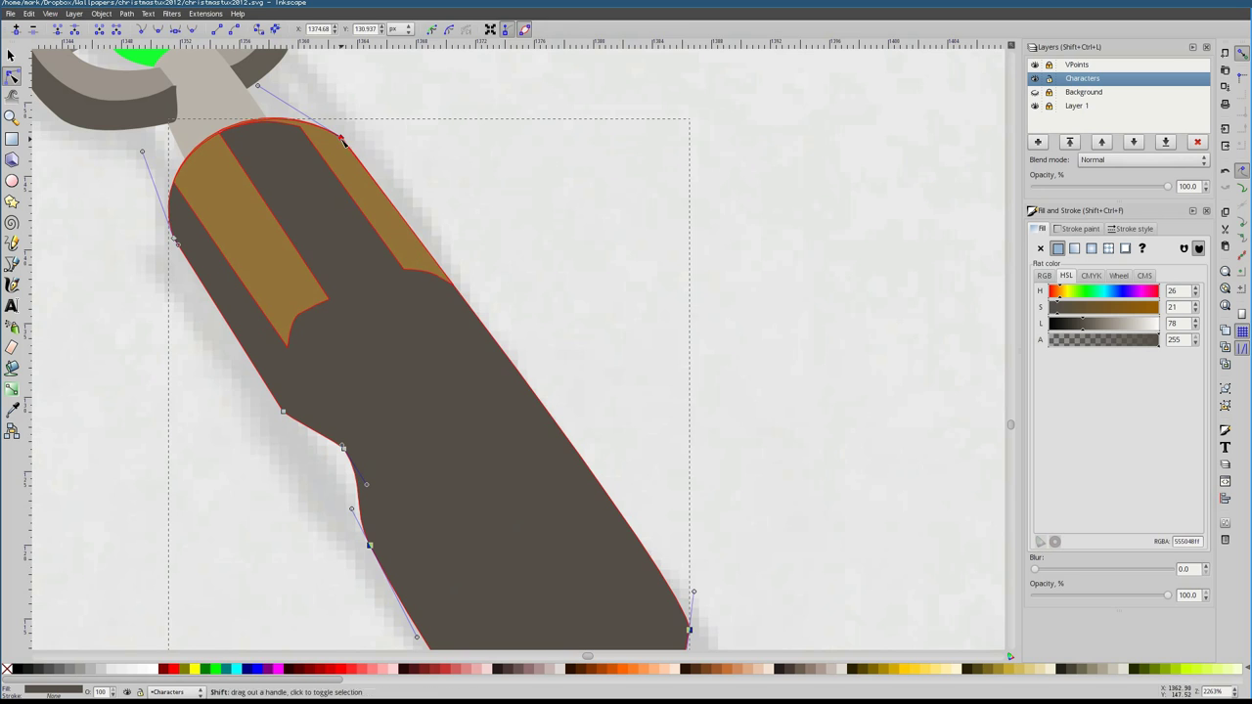
double_click(499, 344)
drag(499, 345, 487, 359)
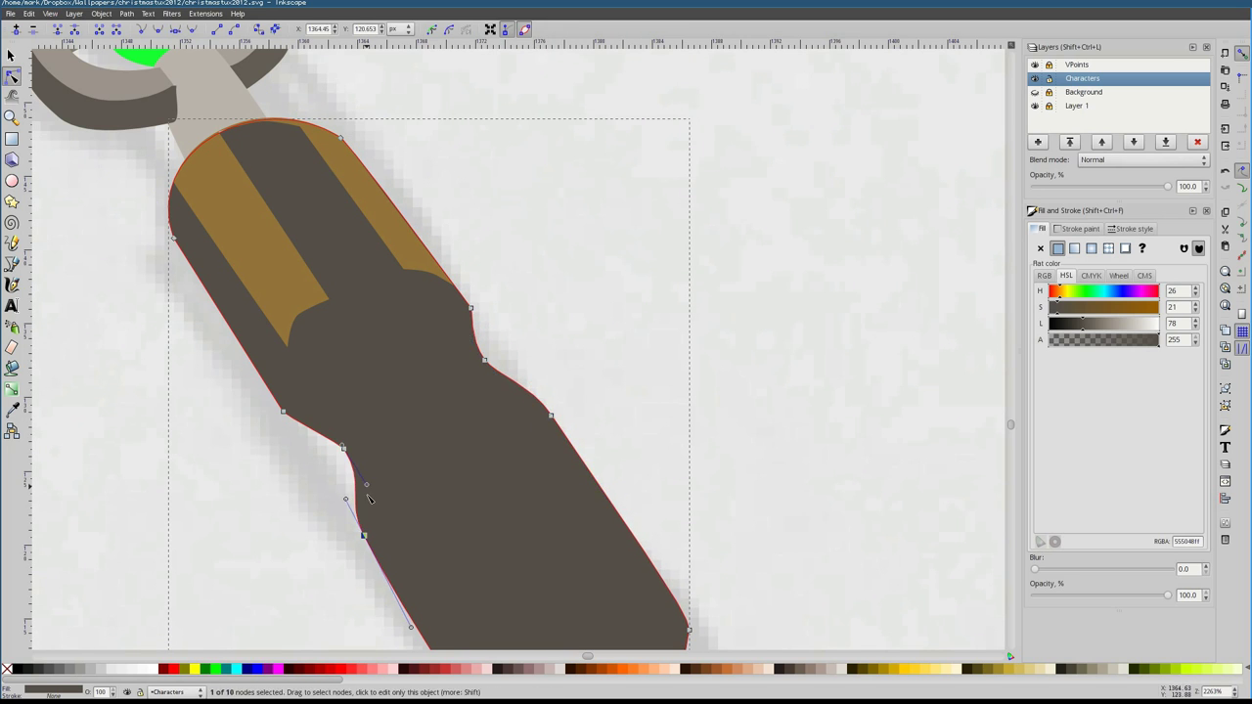
scroll(369, 500, down, 5)
scroll(614, 516, up, 4)
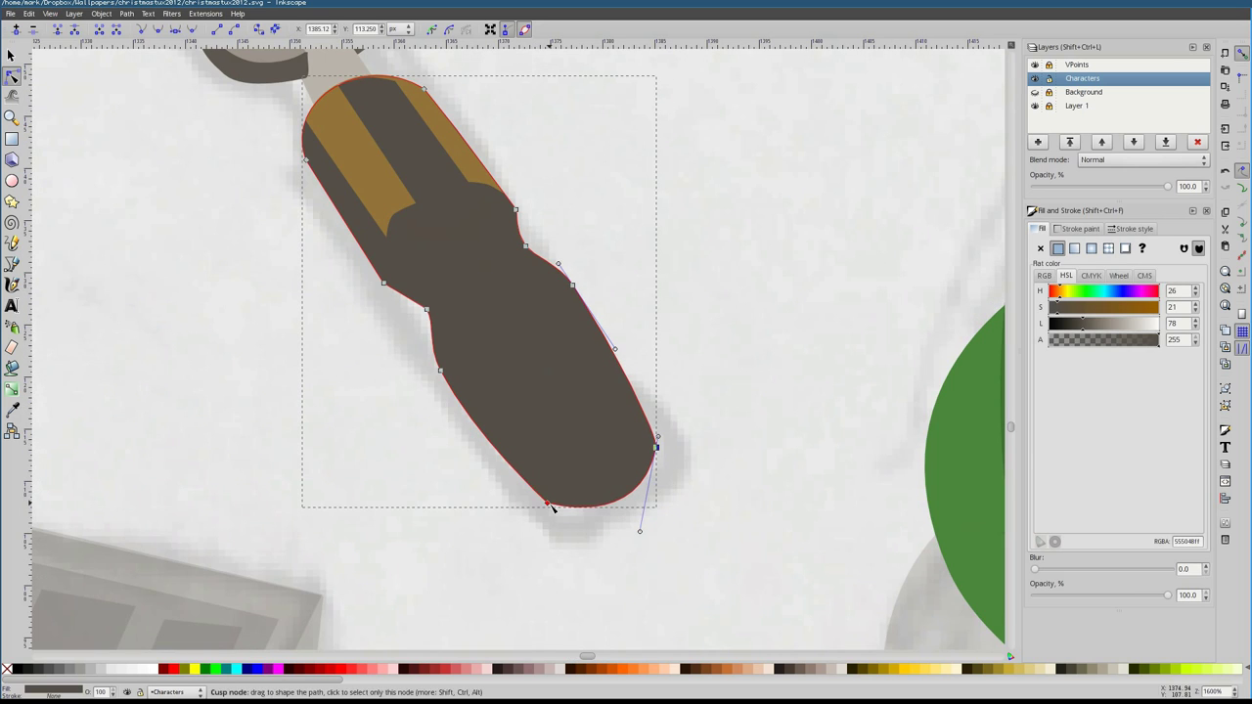
Curve the golden band's bottom edge upward and lighten it to cream
key(Escape)
click(573, 294)
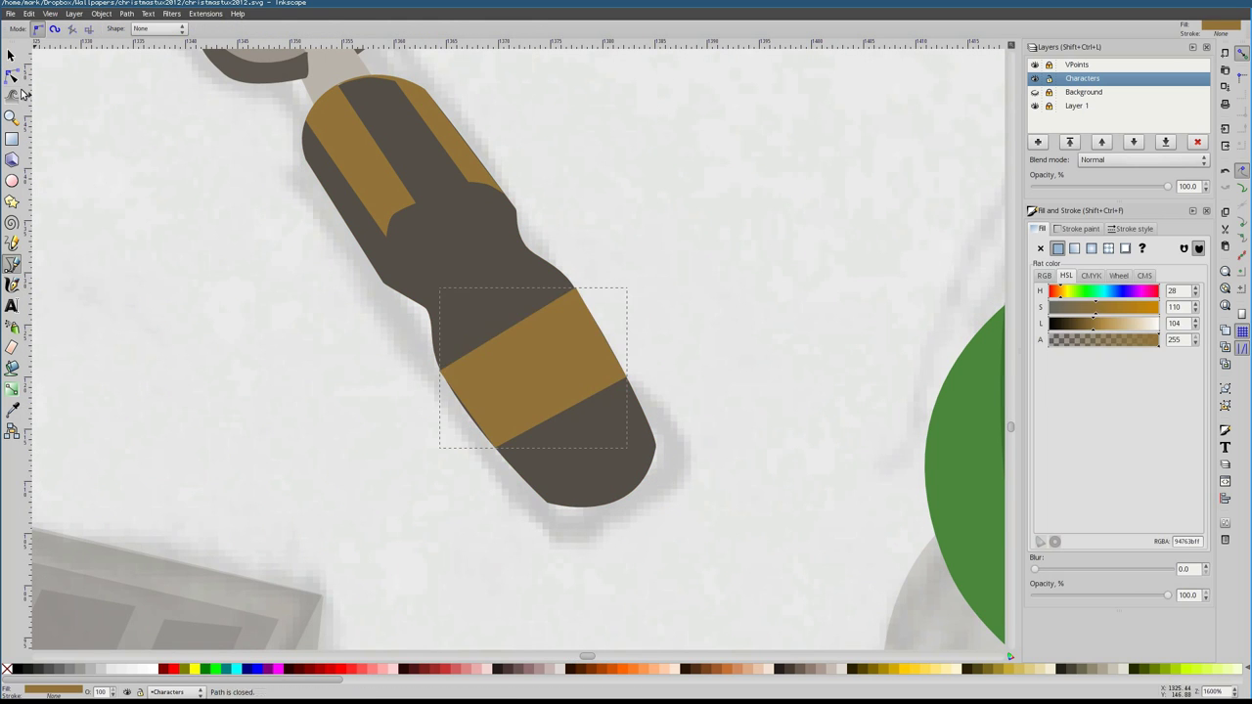
drag(596, 393, 596, 361)
click(1142, 324)
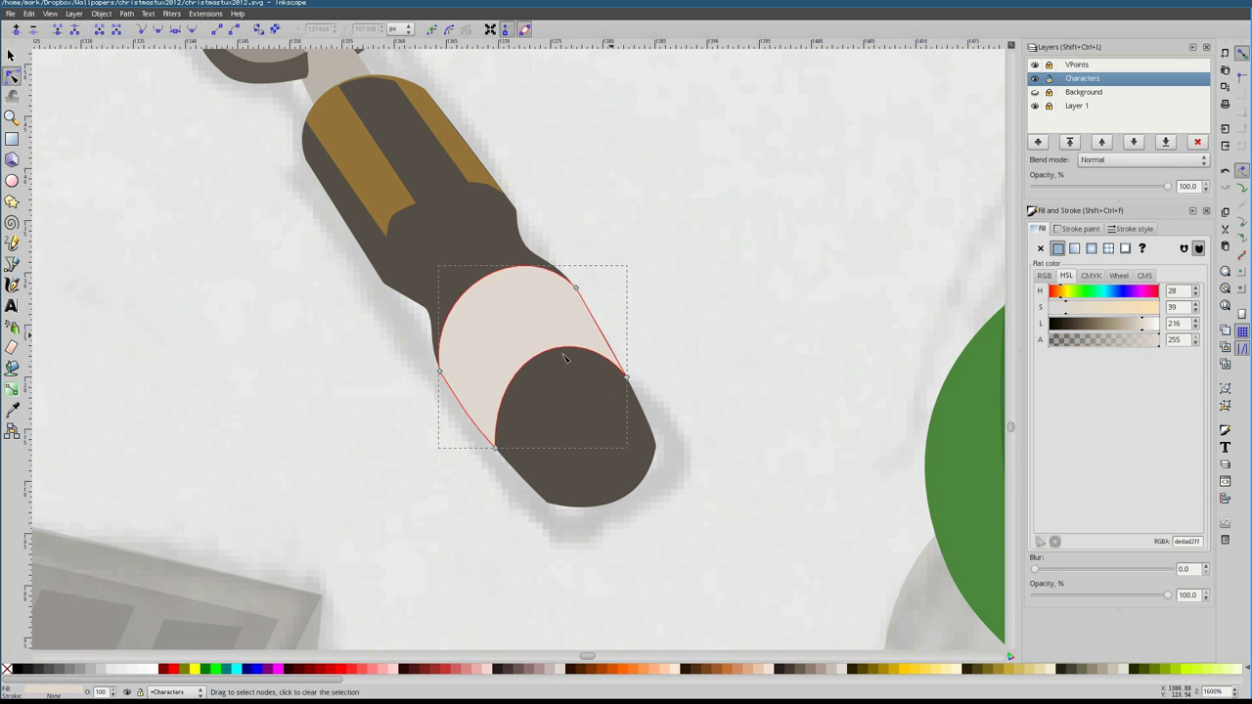
key(Escape)
Start a new shape on the handle, then undo the unfinished attempt
key(b)
scroll(461, 405, down, 2)
scroll(434, 411, up, 3)
click(428, 401)
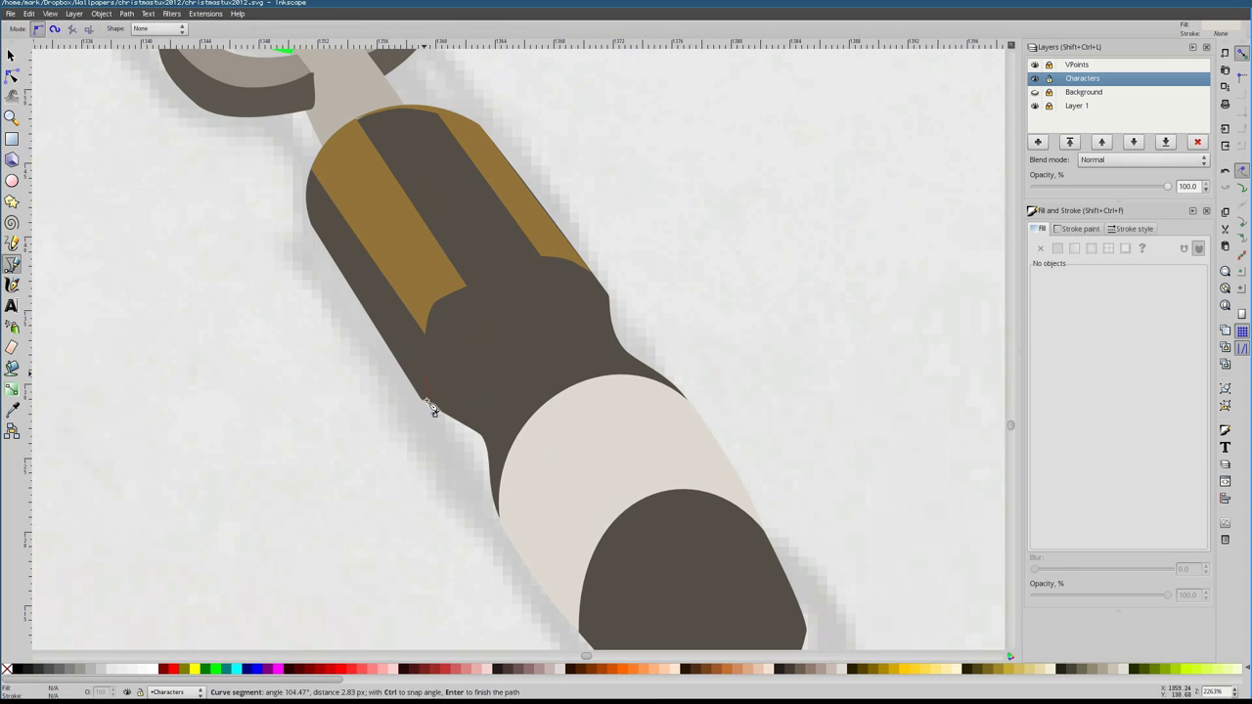
key(Escape)
key(ctrl+z)
key(ctrl+z)
key(ctrl+z)
key(ctrl+z)
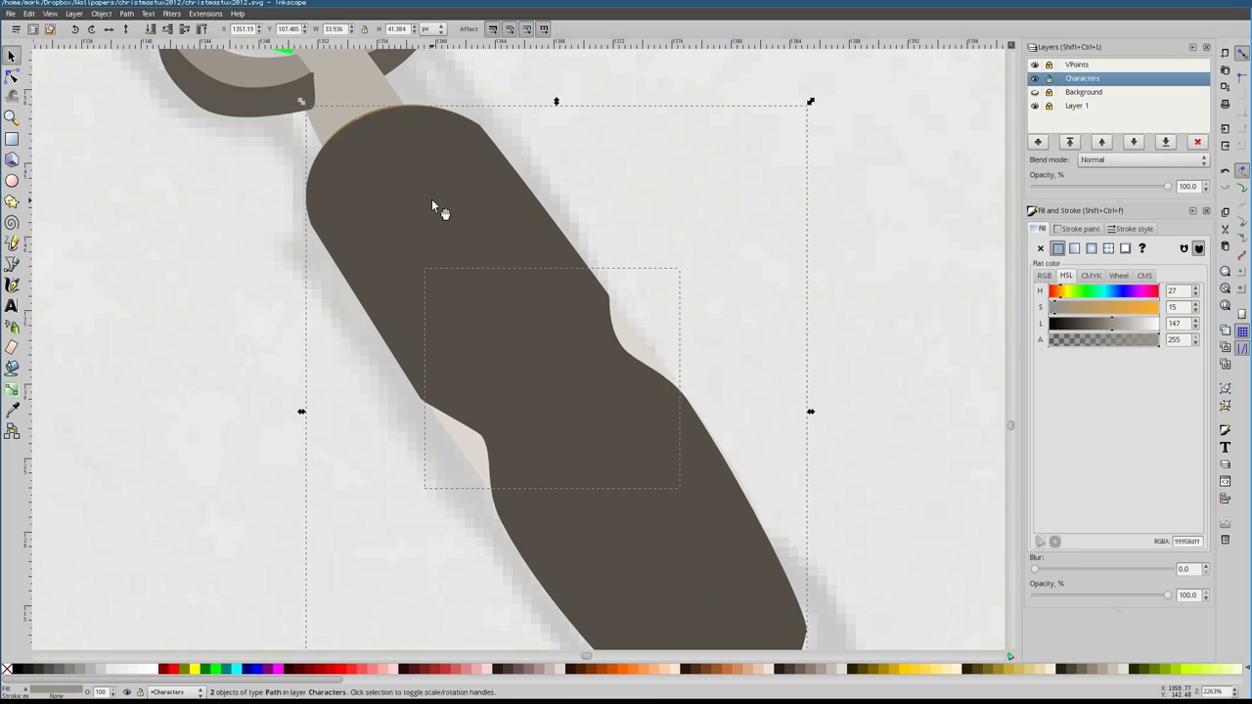
key(n)
key(Escape)
scroll(772, 363, down, 4)
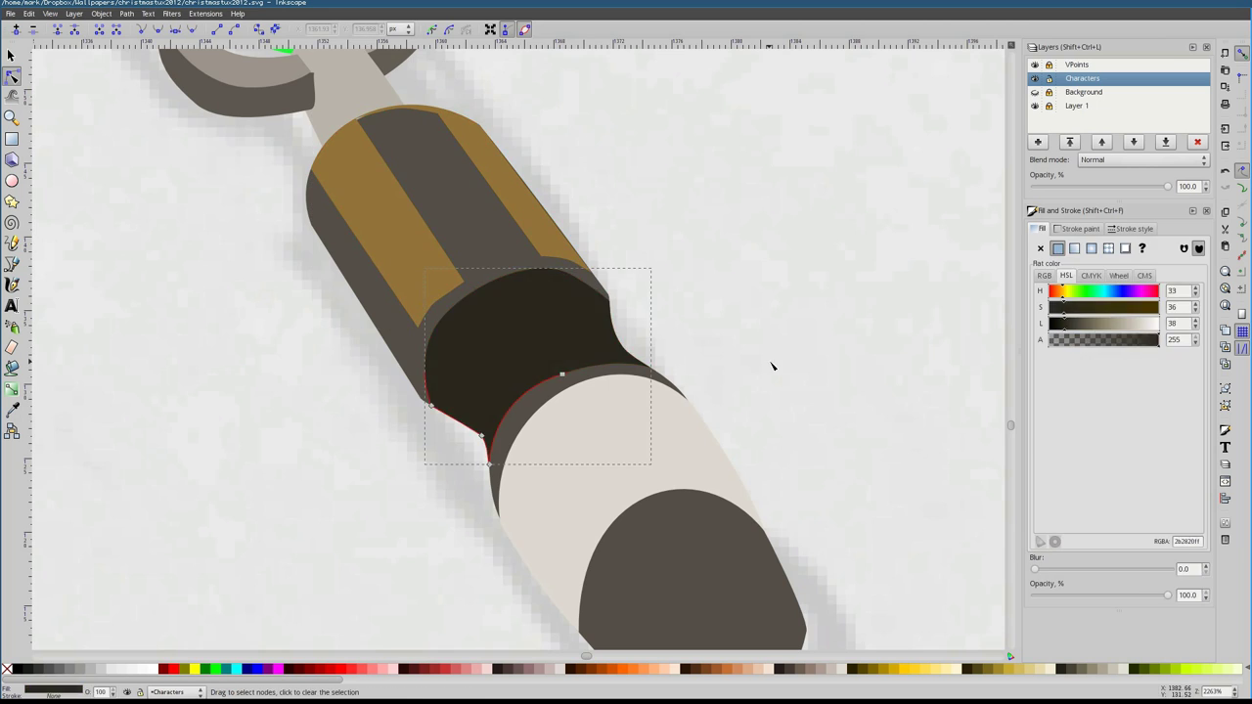
scroll(489, 293, up, 3)
Draw the handle's end cap with the Bezier tool and fill it dark brown
key(b)
click(482, 329)
drag(526, 273, 533, 278)
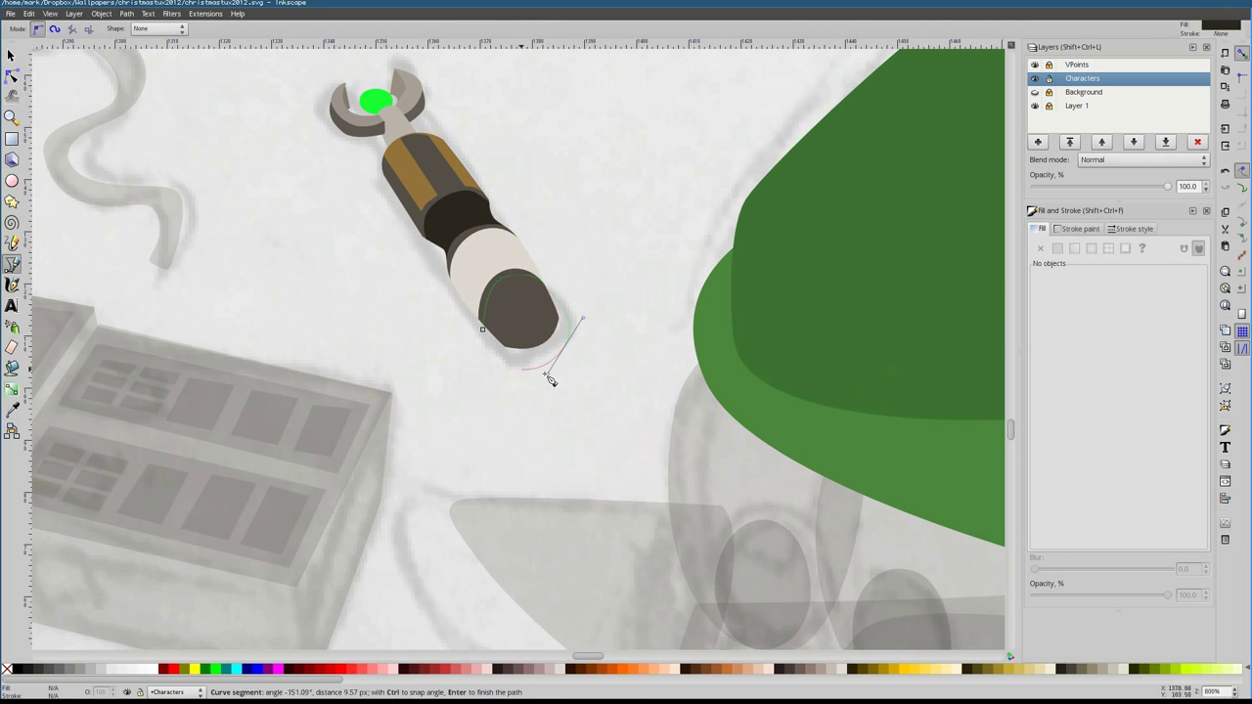
key(Return)
key(s)
click(519, 313)
key(Escape)
Outline the end cap's end face and tweak its nodes with the Node tool
key(b)
click(503, 348)
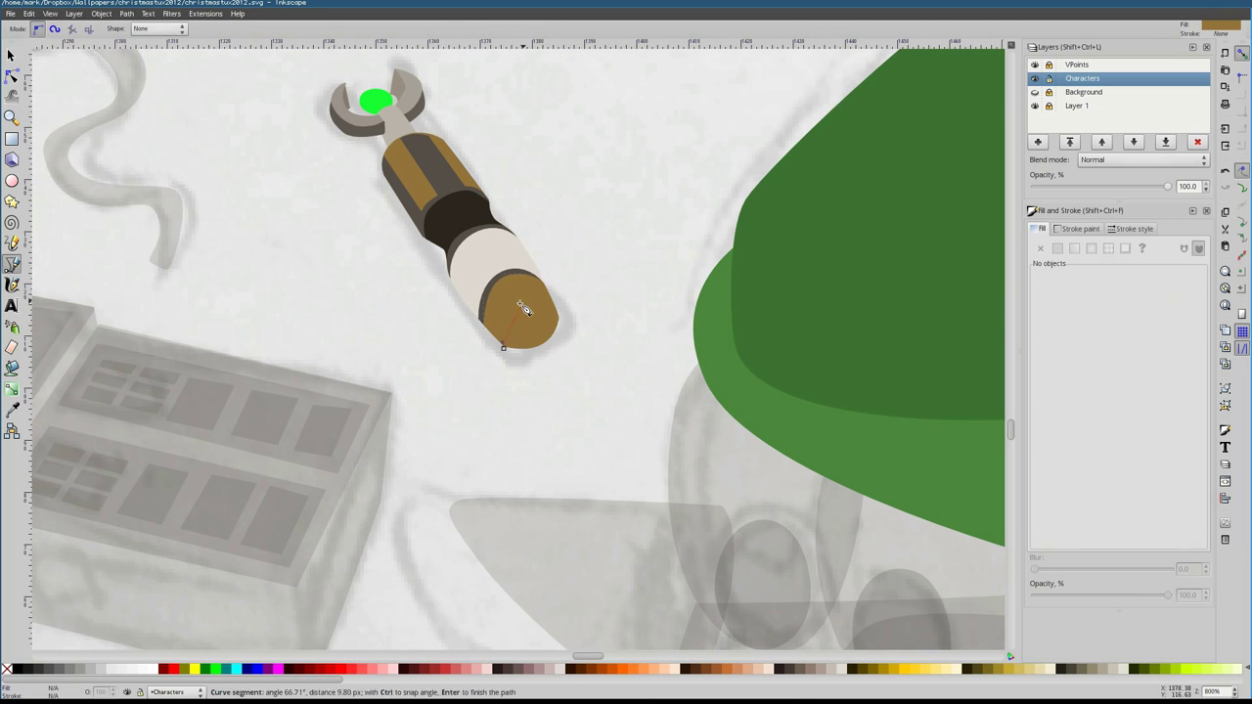
drag(526, 311, 552, 328)
click(502, 348)
key(n)
scroll(529, 332, up, 1)
drag(536, 374, 537, 376)
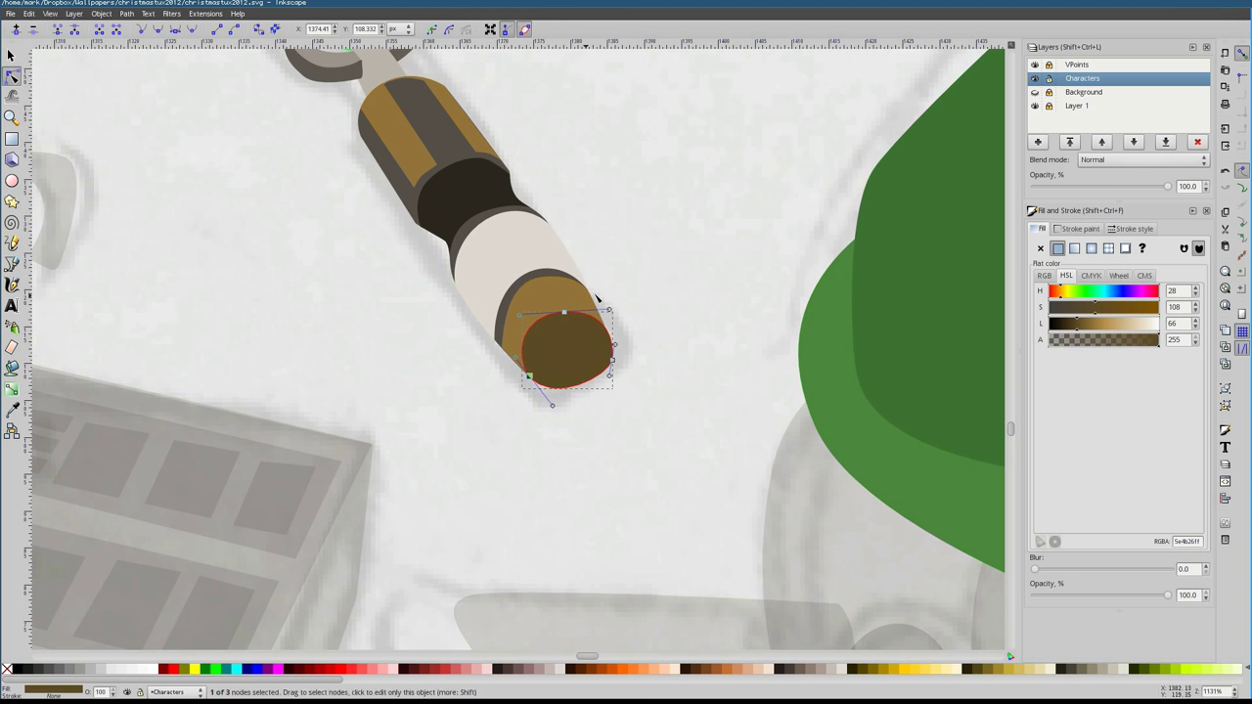
Check the end cap, beige band, dark band and green tip by selecting each
click(615, 336)
click(607, 382)
click(555, 277)
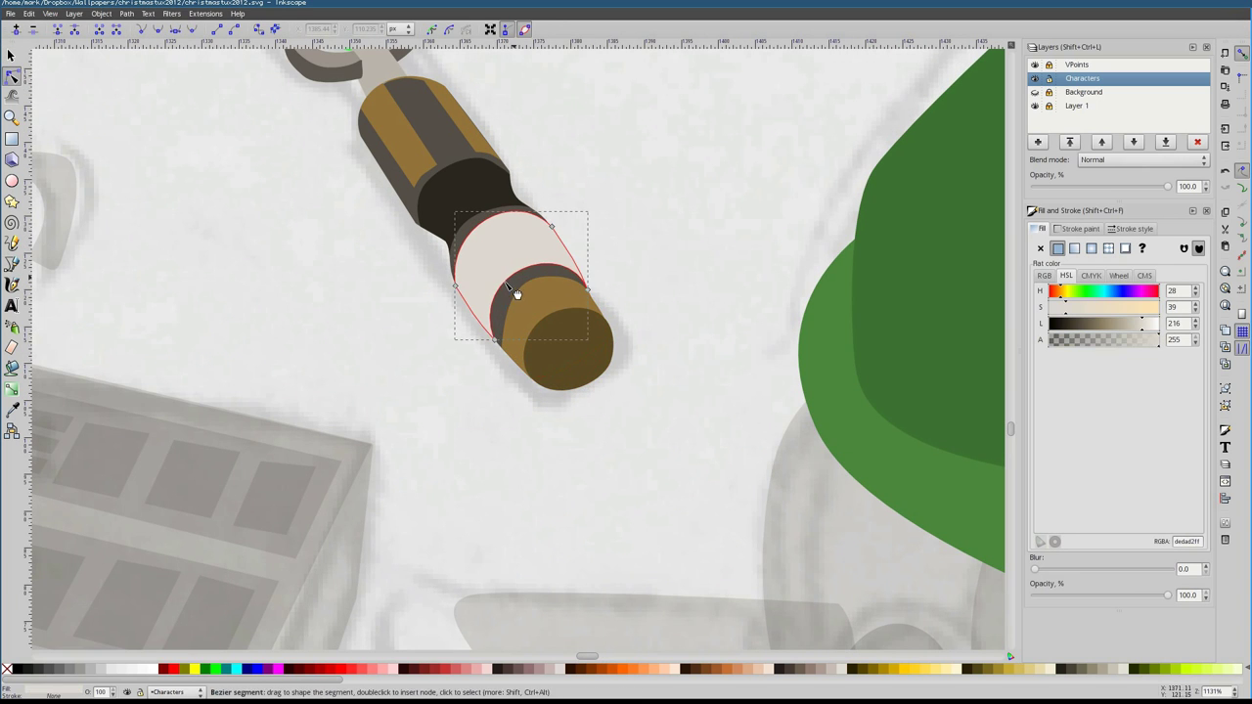
click(475, 196)
scroll(528, 293, down, 2)
click(510, 355)
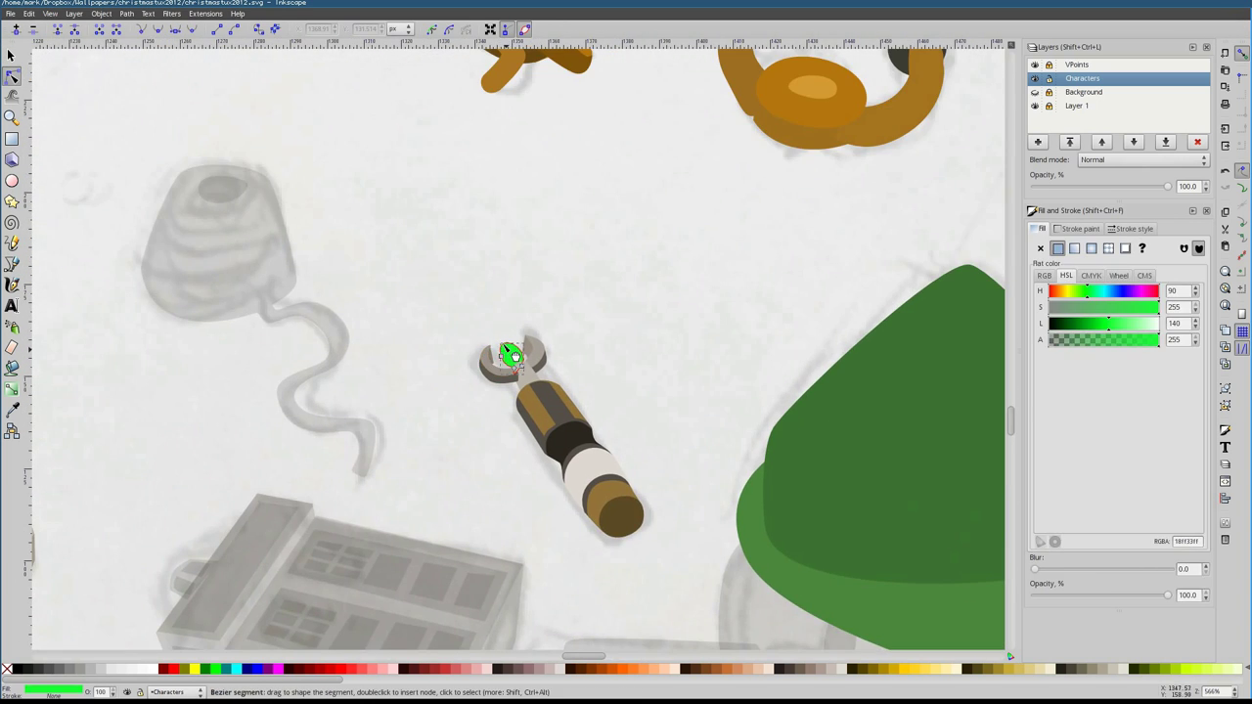
key(Escape)
Zoom in on the sketched box and fill its outer silhouette navy blue
key(Tab)
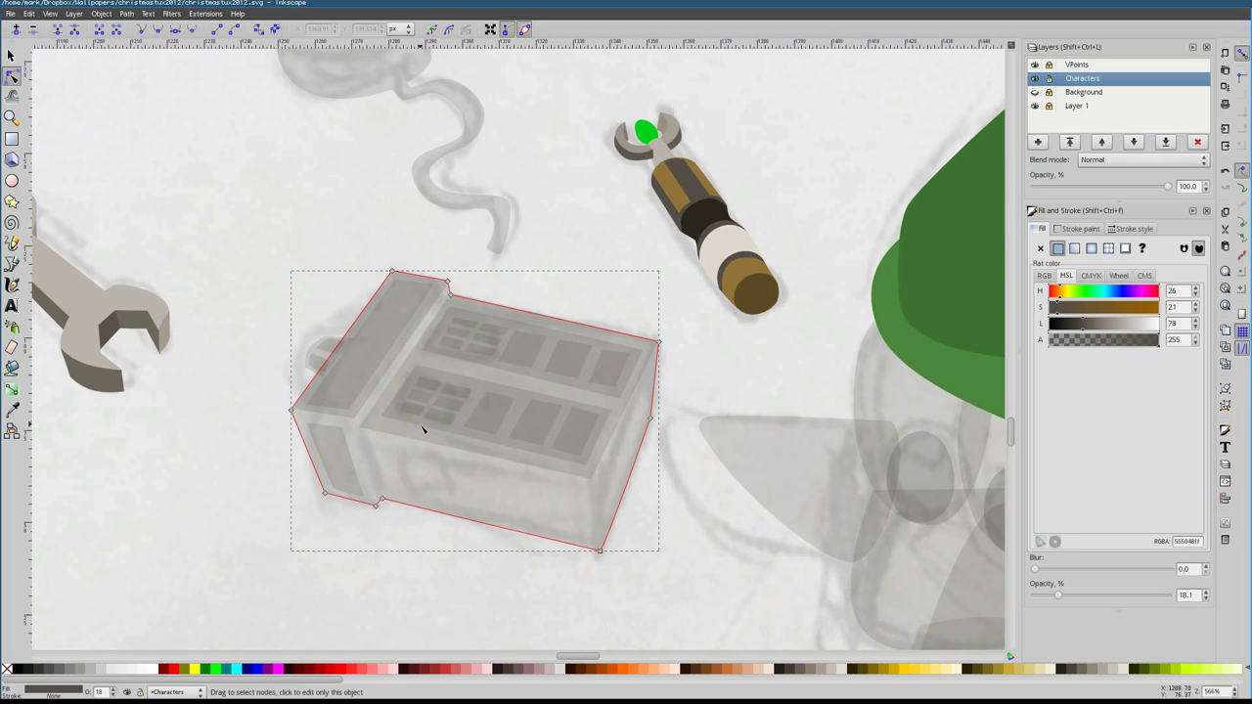
key(3)
key(b)
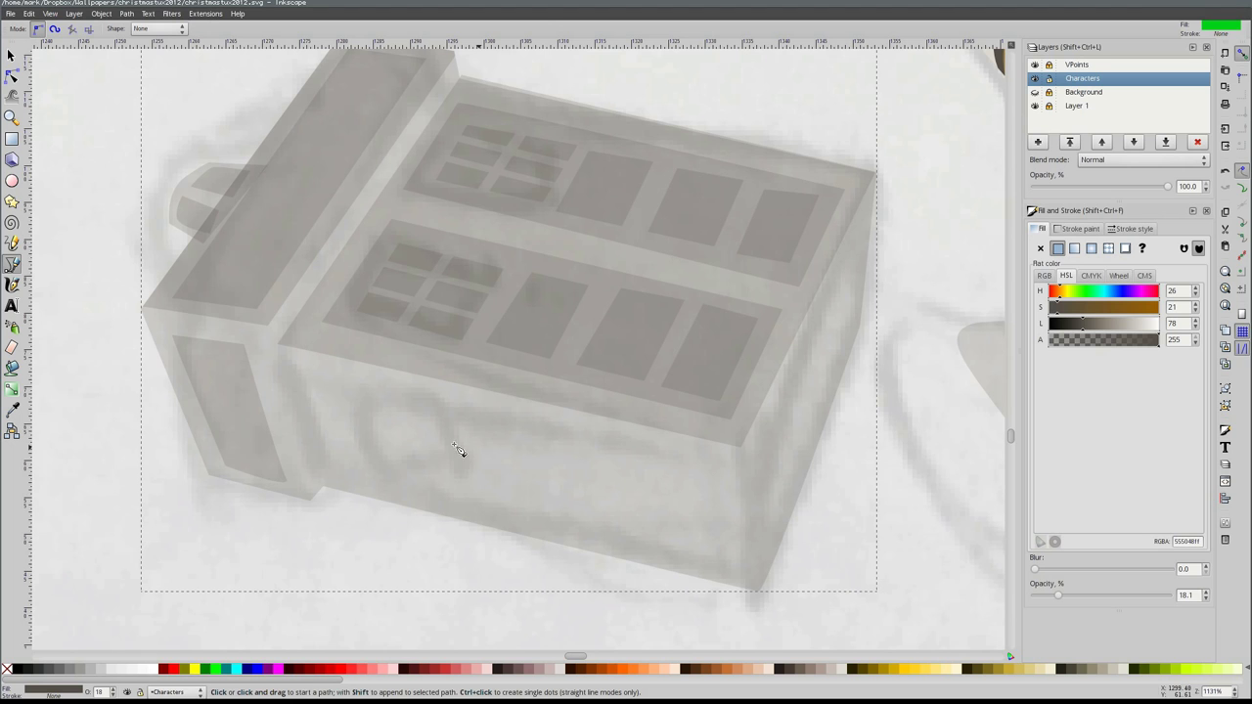
key(Escape)
key(minus)
key(s)
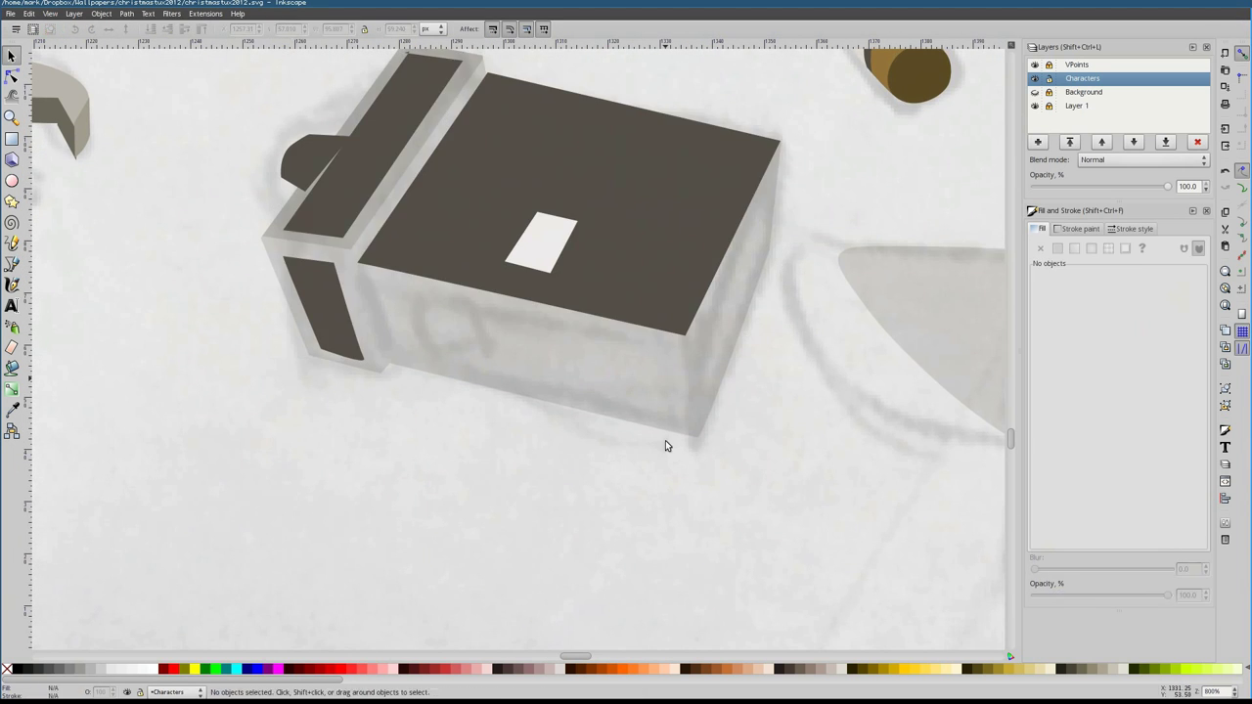
scroll(548, 411, up, 4)
click(433, 382)
drag(1058, 290, 1075, 323)
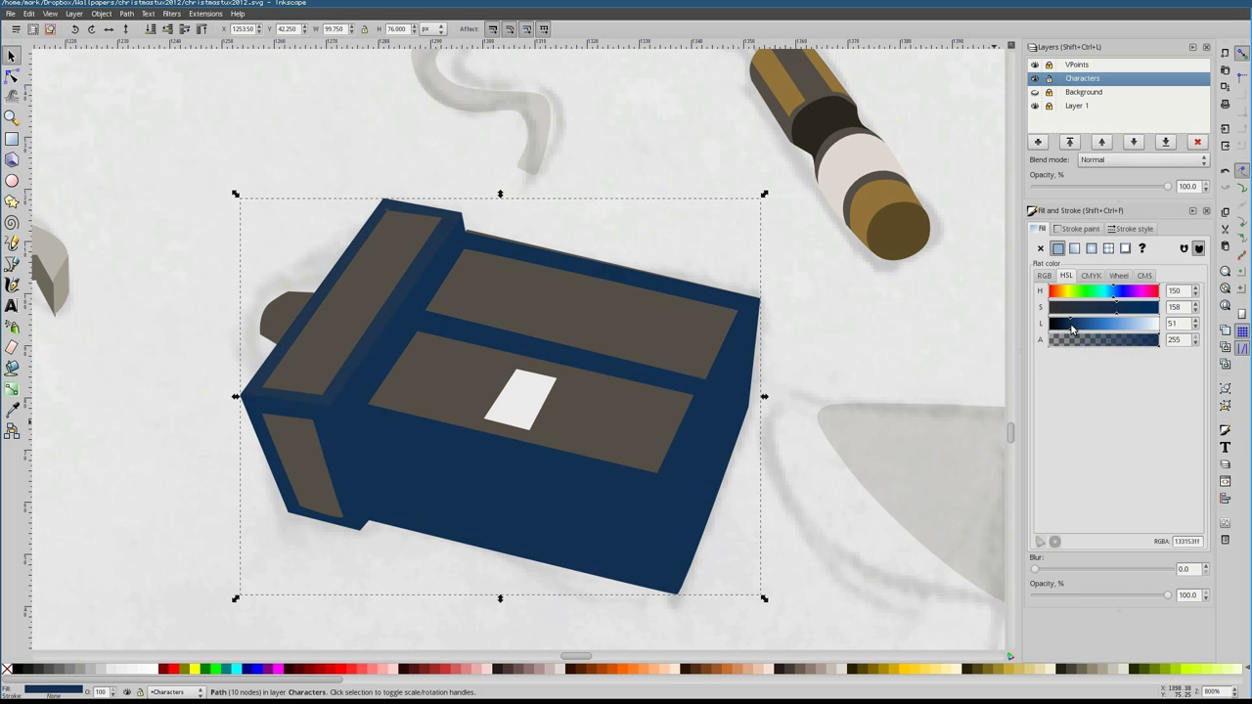
Make the inner lid rectangle and left side panel near-black with the Dropper
key(Tab)
key(d)
key(s)
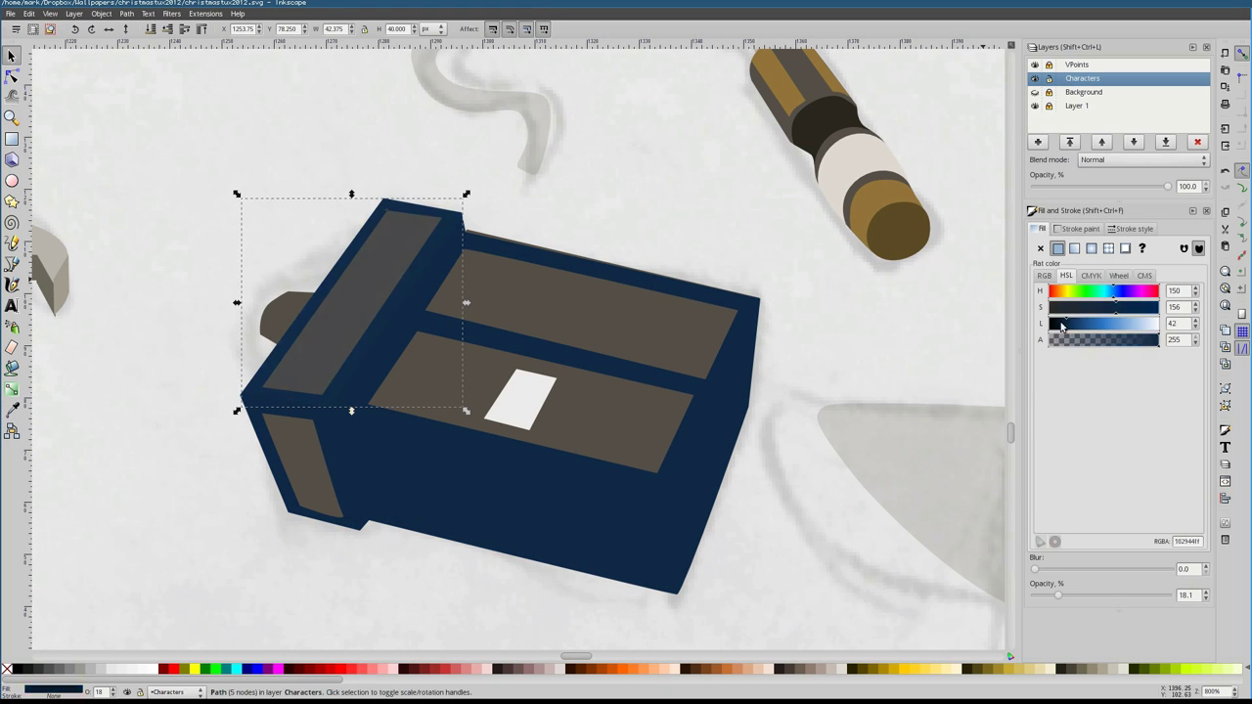
click(424, 378)
click(335, 468)
key(ctrl+shift+v)
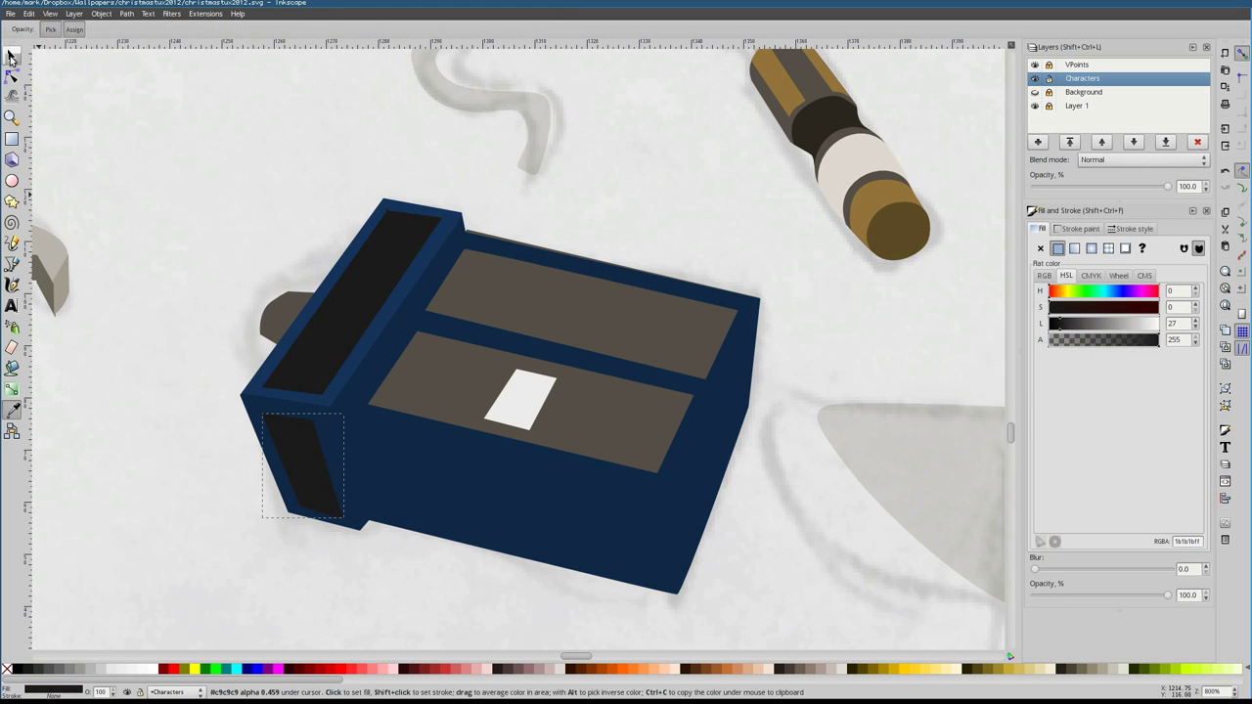
click(587, 372)
Fill the lower and upper lid panels navy using the Dropper
key(d)
click(341, 388)
key(s)
click(597, 288)
key(d)
click(742, 247)
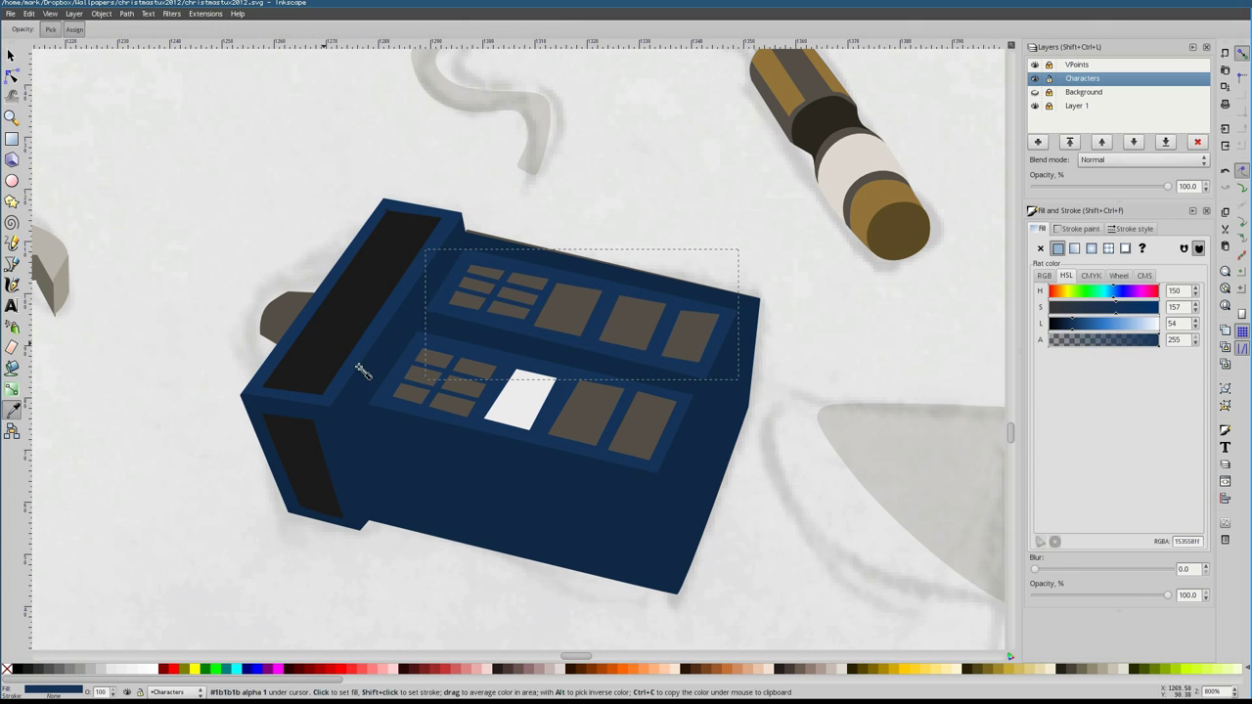
key(s)
click(589, 440)
Select the six window panes, fill them navy, then lighten their blue
key(d)
click(557, 345)
scroll(558, 345, up, 2)
key(s)
shift+click(479, 450)
key(d)
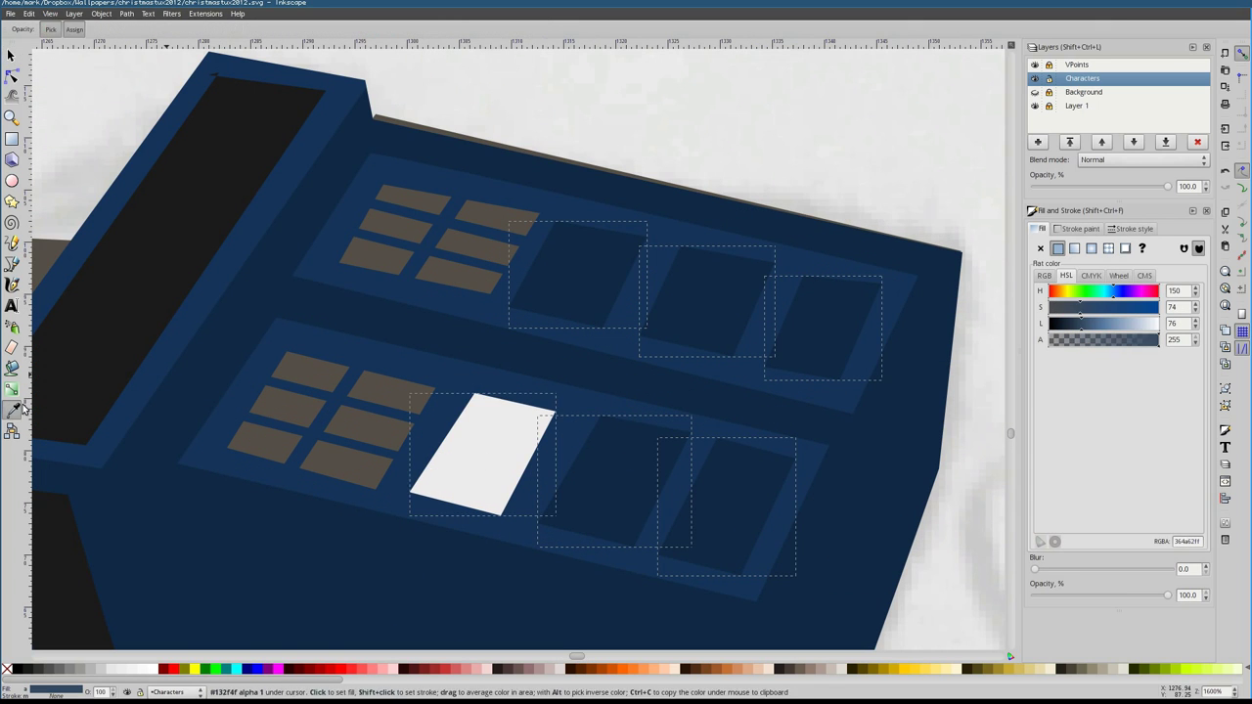
click(612, 370)
key(s)
click(614, 371)
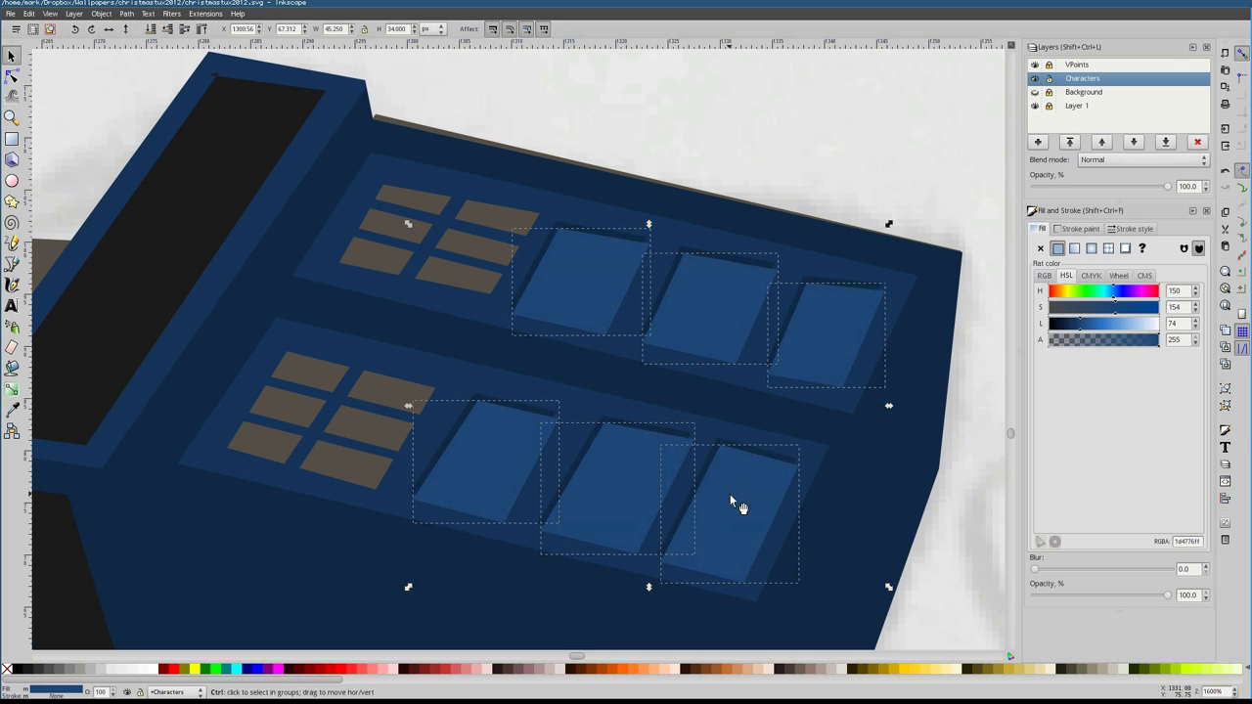
Combine and duplicate the six panes, then darken the pane layer underneath
key(s)
key(ctrl+k)
alt+click(631, 470)
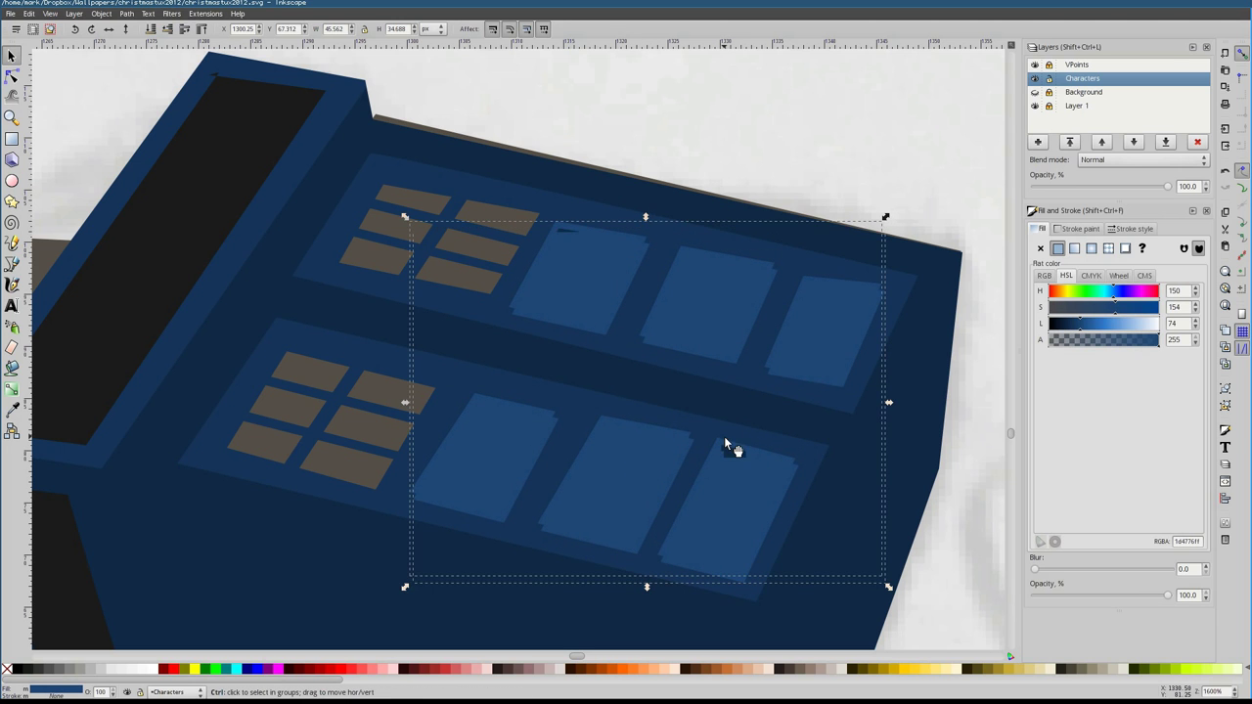
click(1067, 330)
scroll(573, 378, down, 5)
scroll(690, 311, up, 3)
click(690, 311)
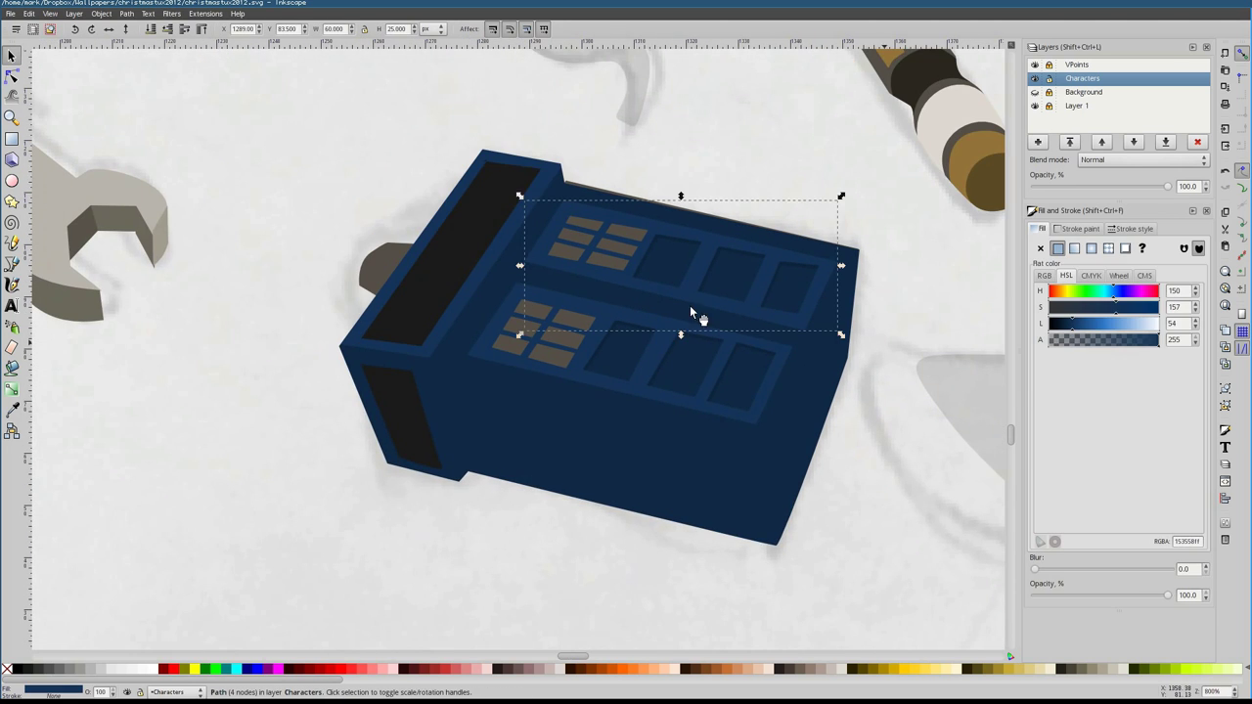
Outline a door panel and three window shapes with the Bezier tool
key(b)
click(471, 389)
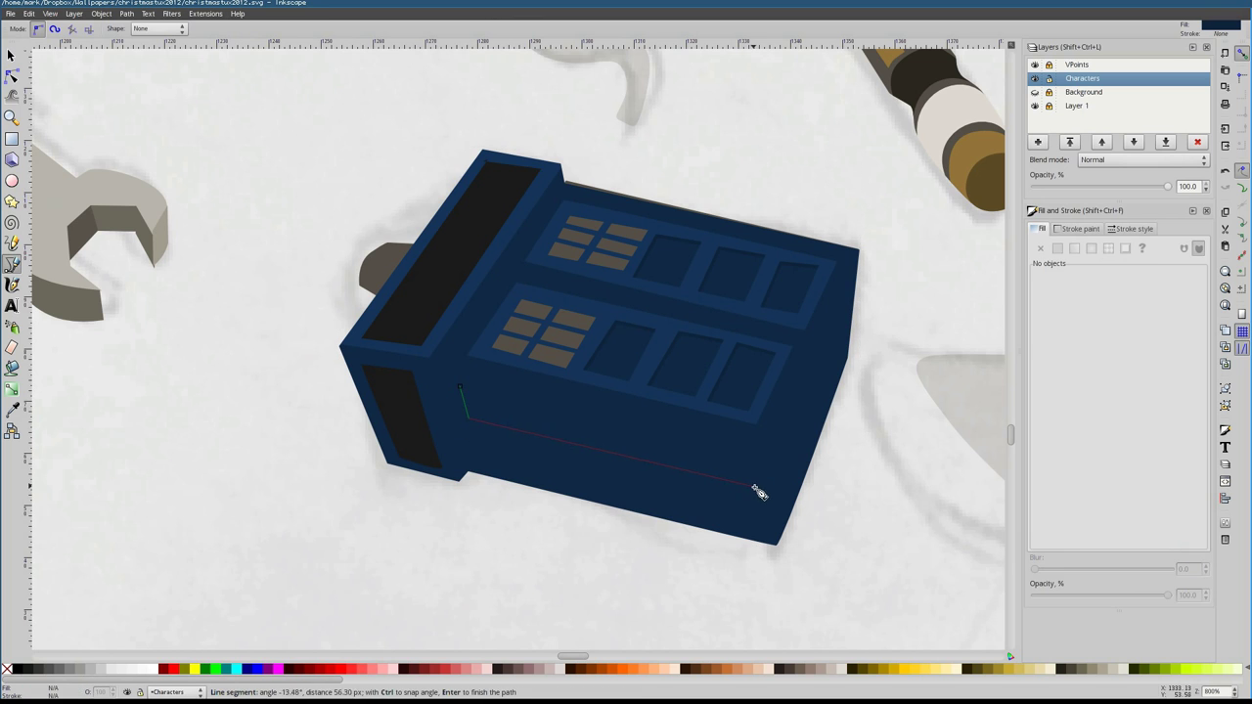
click(452, 384)
scroll(744, 469, up, 2)
click(742, 450)
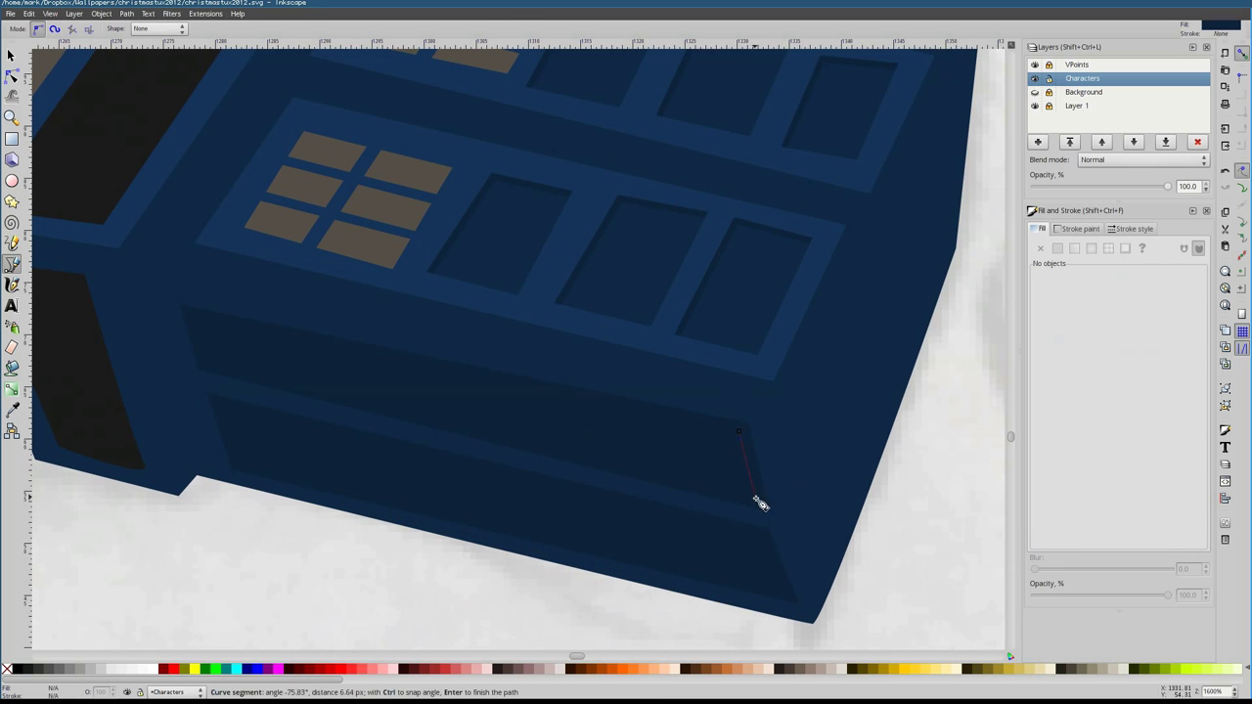
click(679, 419)
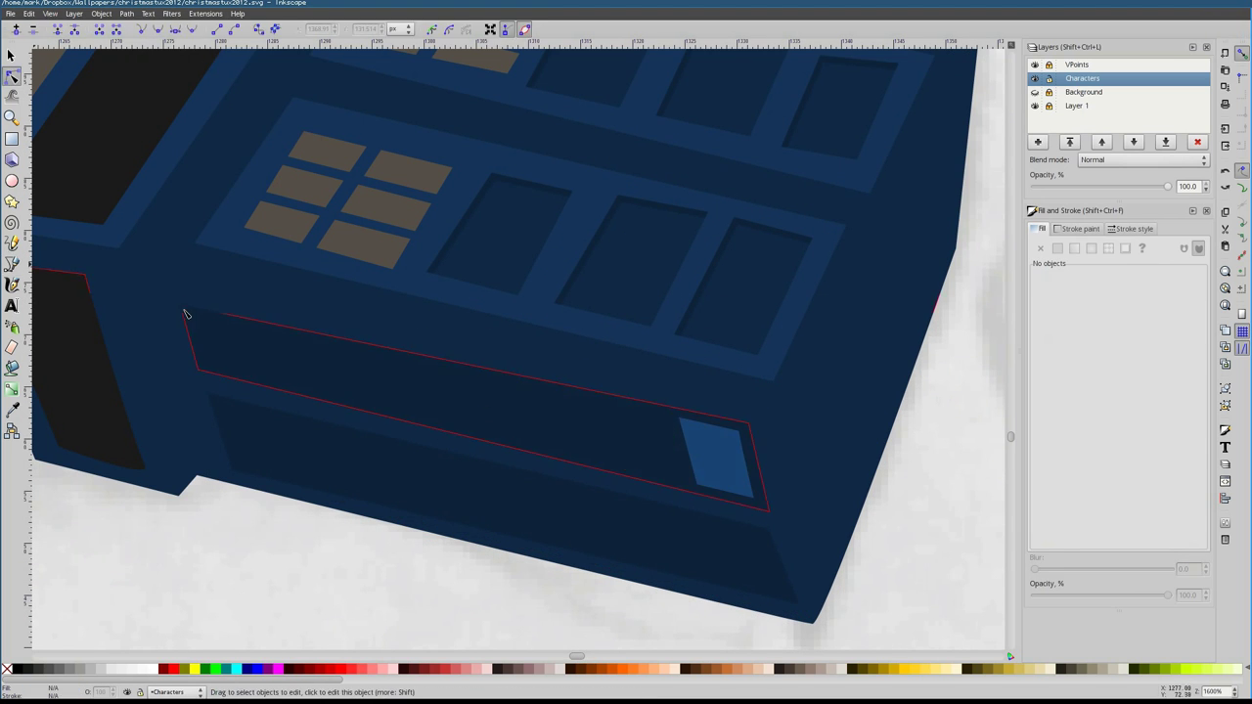
click(657, 415)
click(584, 403)
key(Return)
click(558, 396)
click(576, 455)
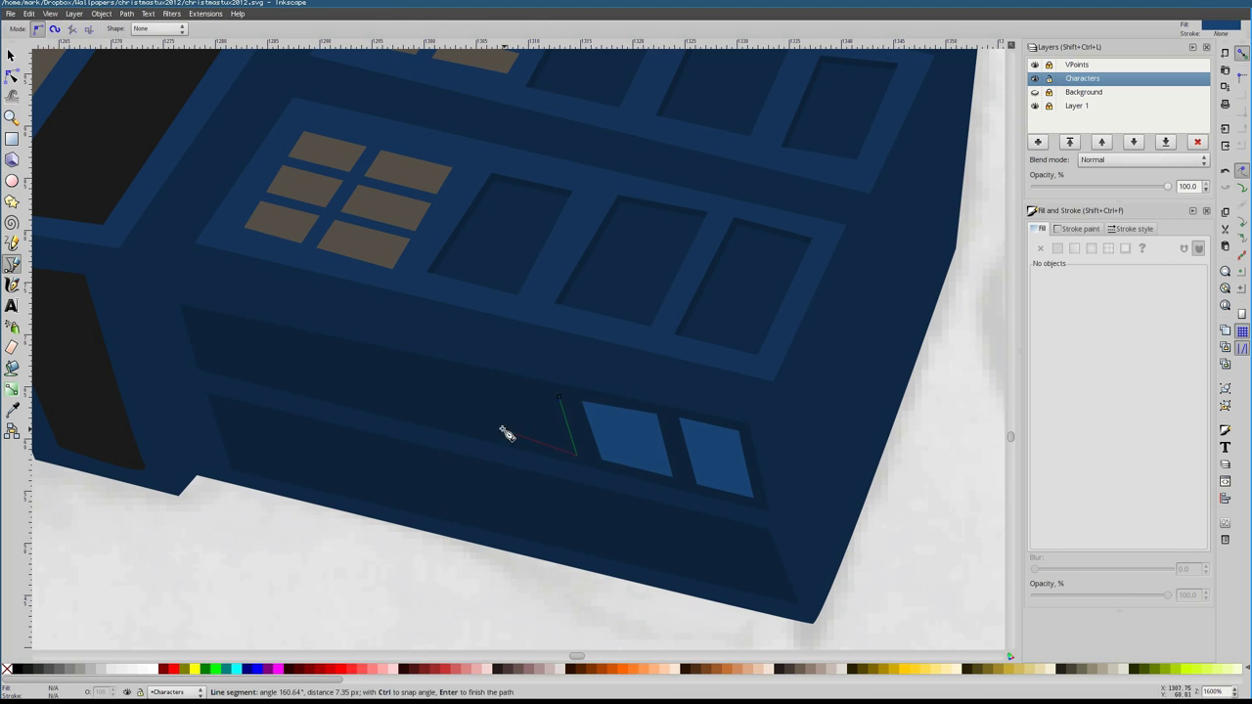
click(561, 400)
Duplicate the three windows, move the copies to the lower panel, and send them behind
key(n)
key(s)
key(ctrl+a)
key(ctrl+d)
drag(708, 499, 728, 597)
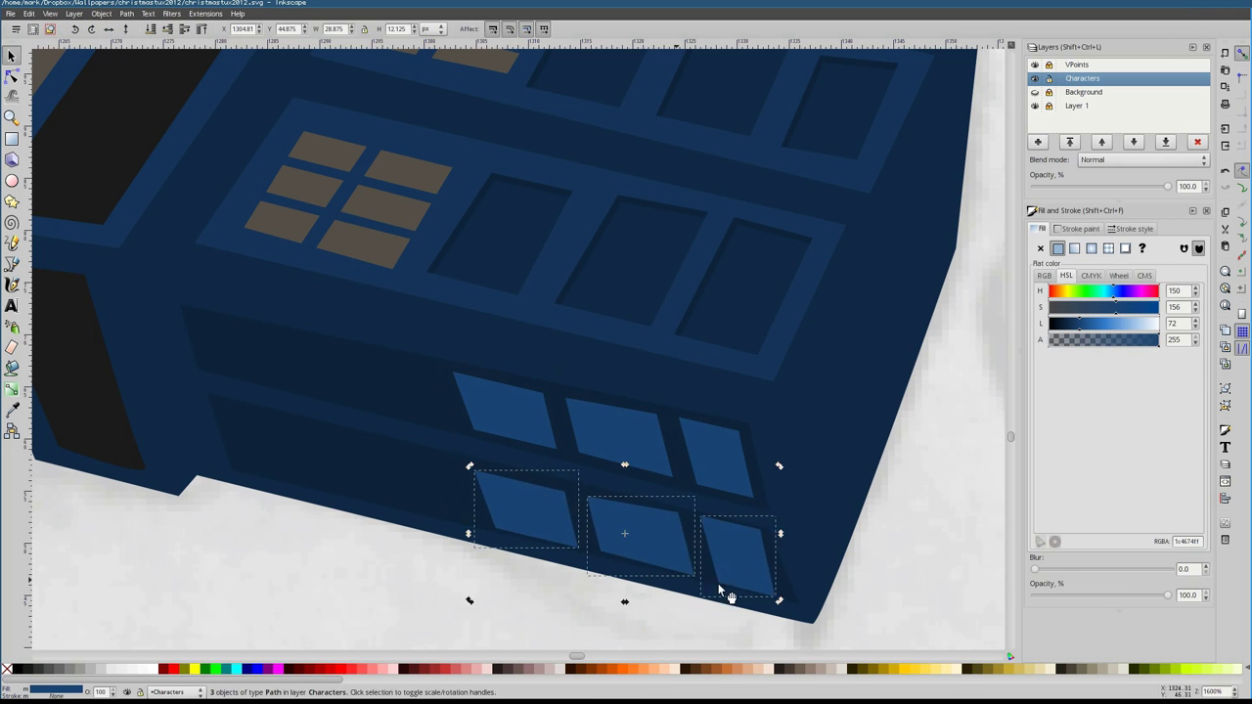
key(End)
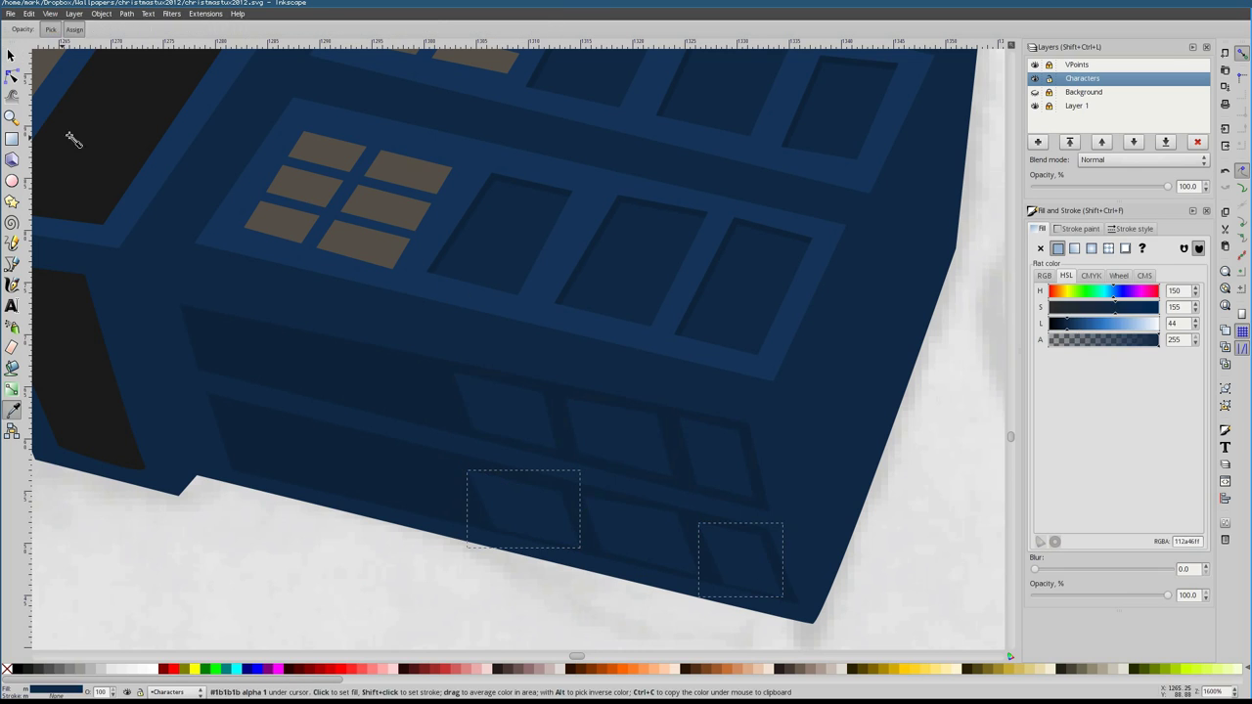
key(Escape)
Draw the upper-left window outline and adjust the corners of the lower windows
key(b)
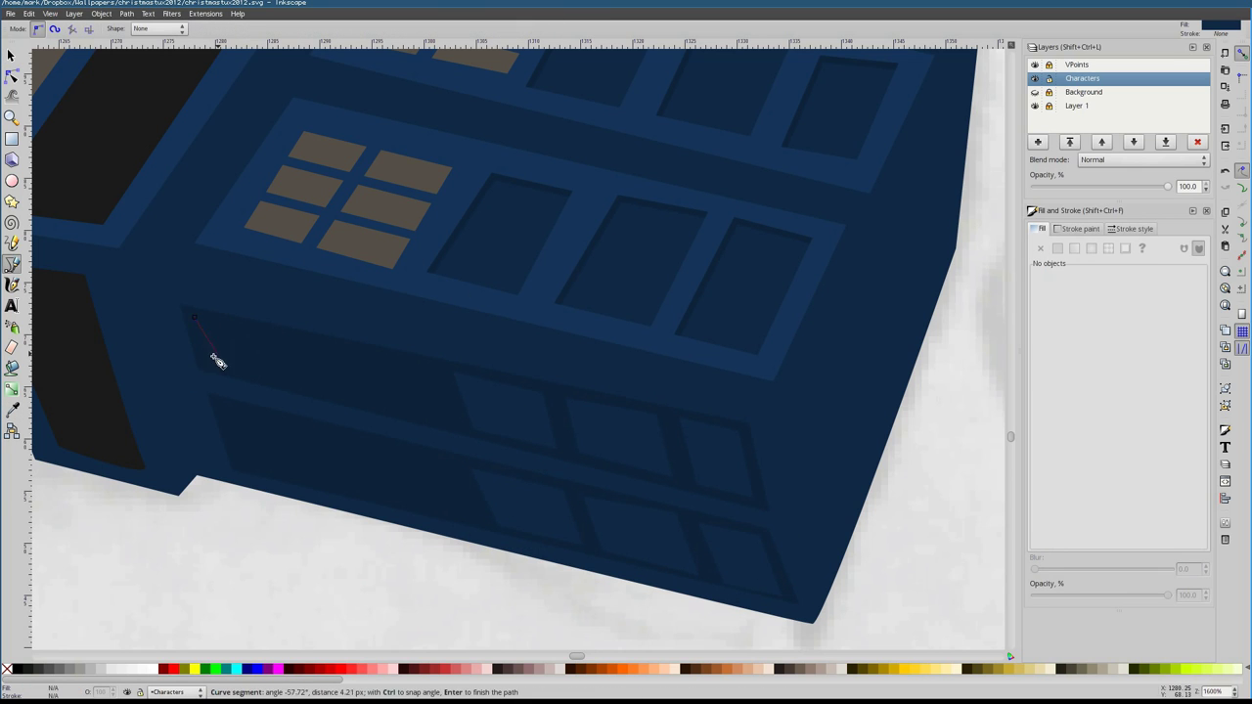
key(Return)
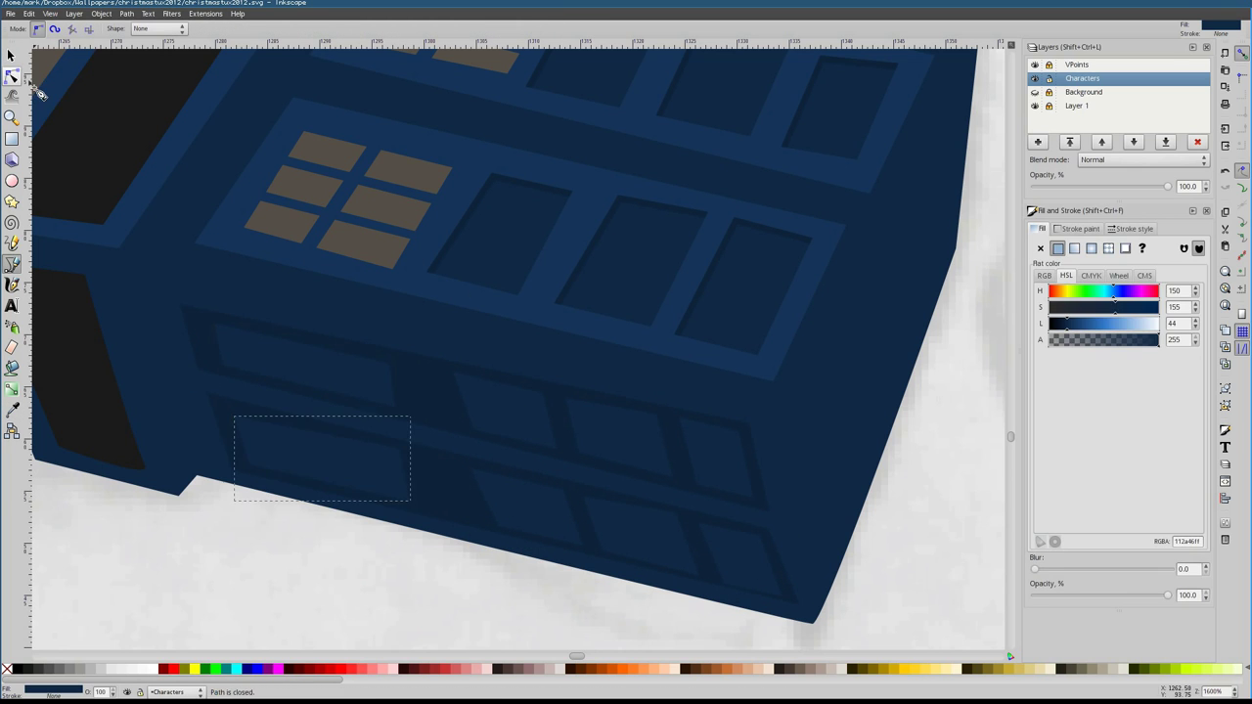
key(n)
drag(412, 371, 408, 371)
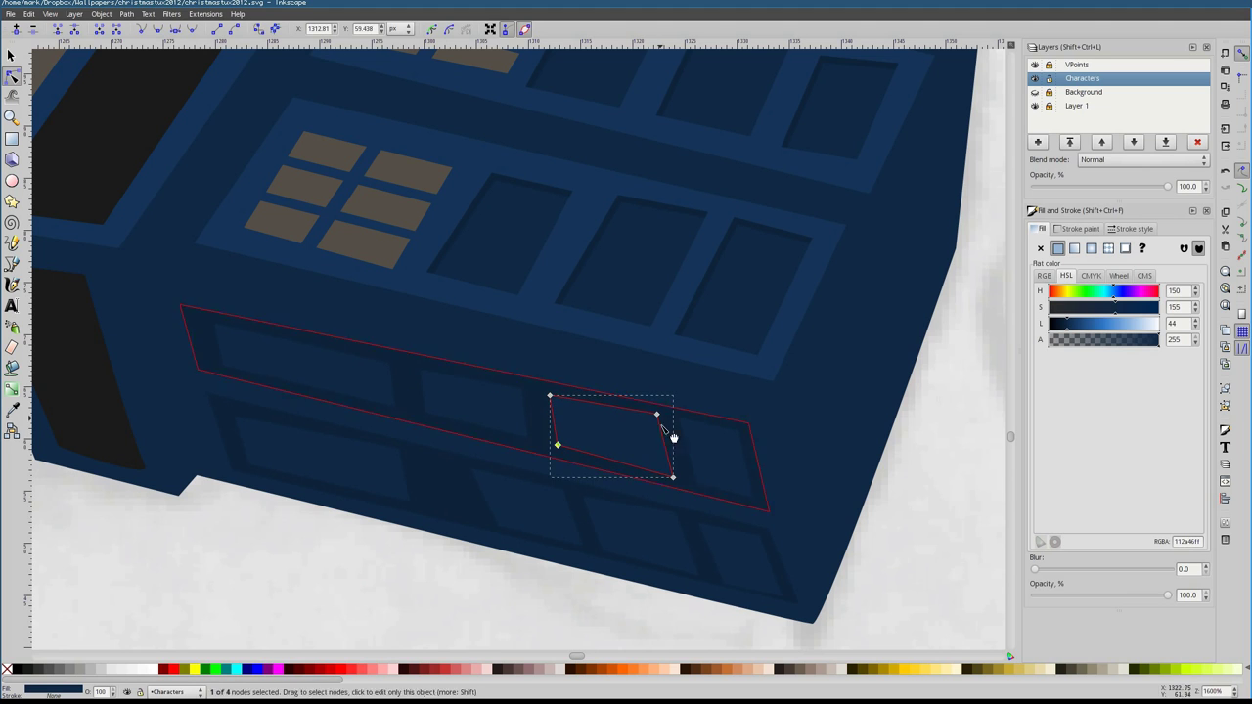
click(551, 526)
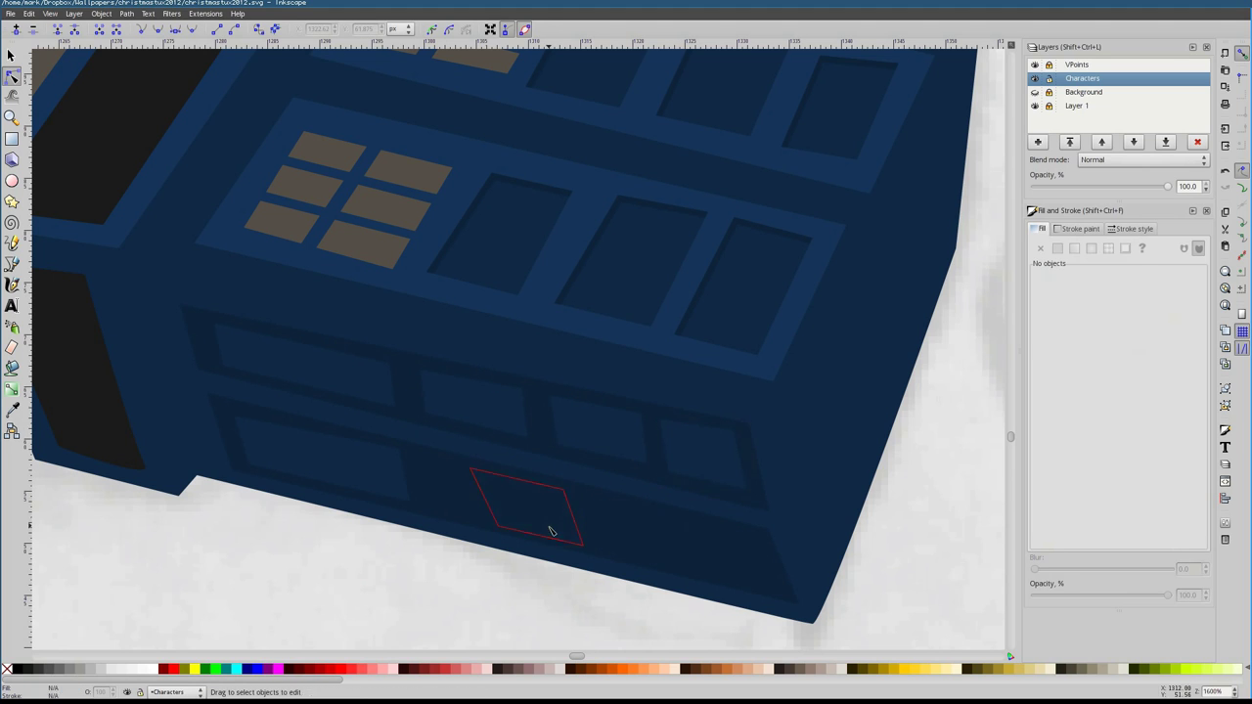
key(s)
shift+click(708, 547)
key(n)
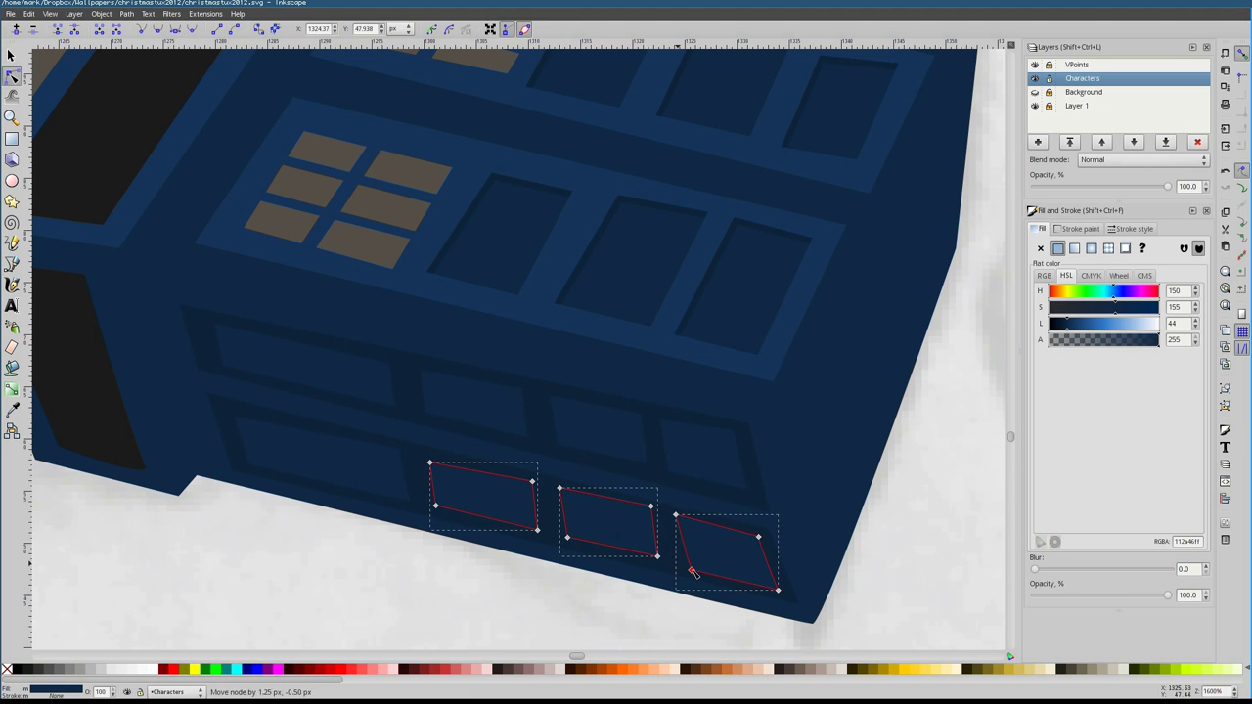
Select the two left windows and draw four horizontal cutting lines across them
click(303, 338)
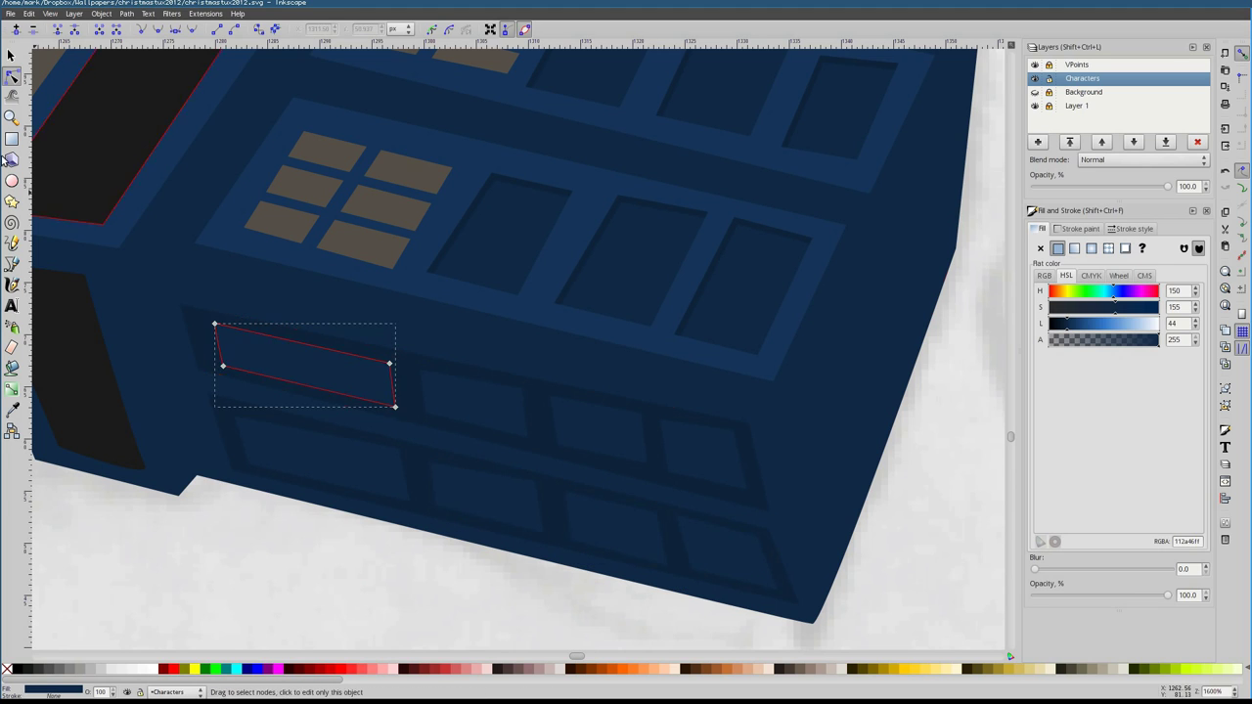
key(b)
click(293, 335)
click(329, 517)
key(Return)
click(212, 335)
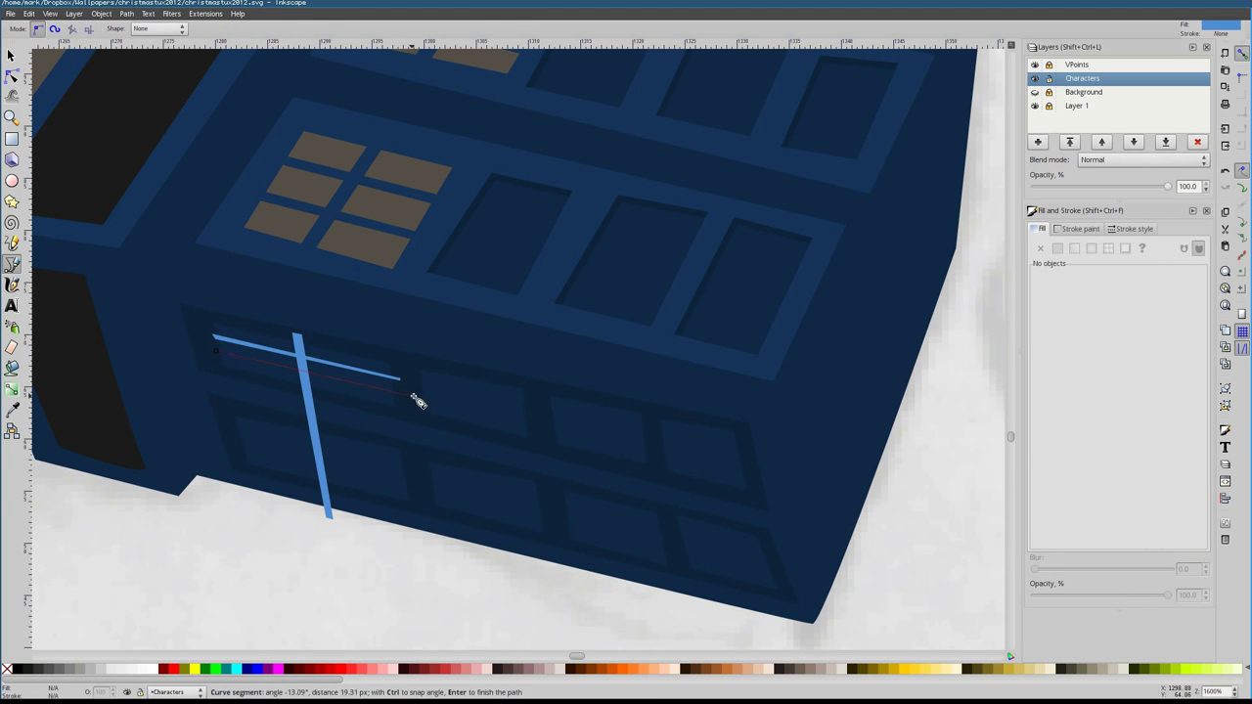
double_click(403, 397)
click(227, 428)
double_click(409, 462)
click(237, 450)
double_click(418, 486)
Split the left windows into slats with Path > Division and fill them brown
key(s)
key(ctrl+a)
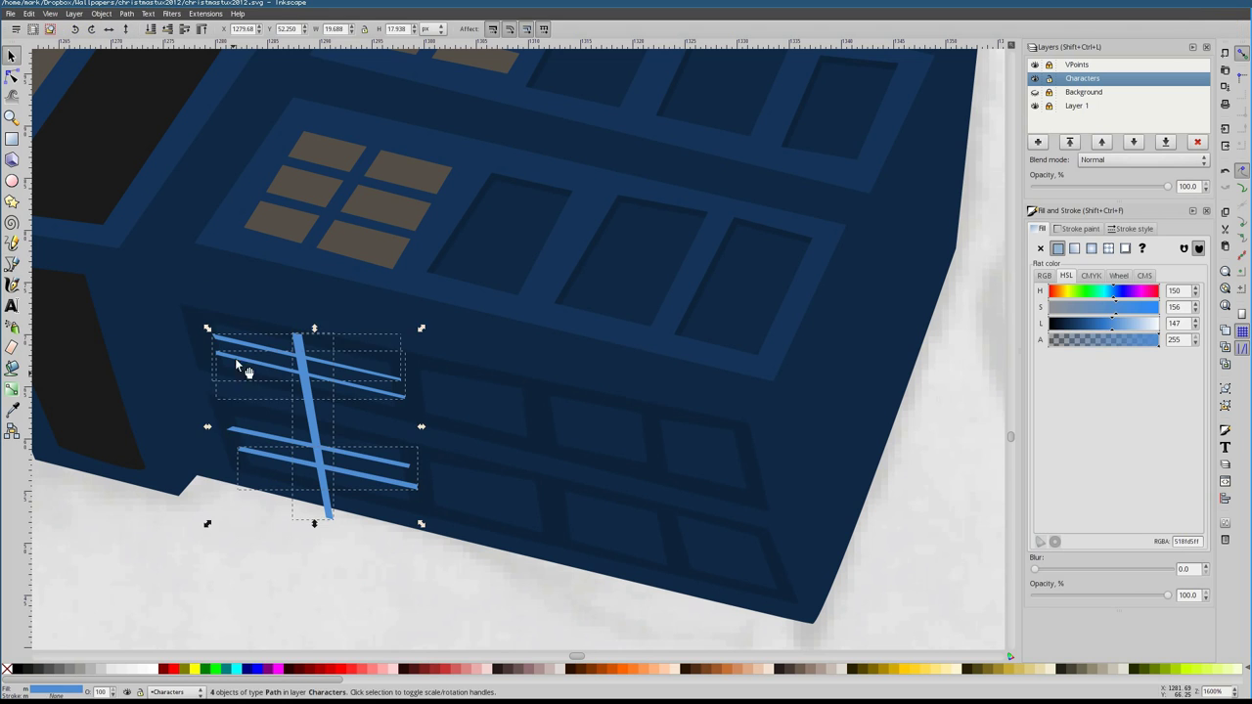
alt+shift+click(281, 377)
key(ctrl+slash)
key(d)
click(365, 245)
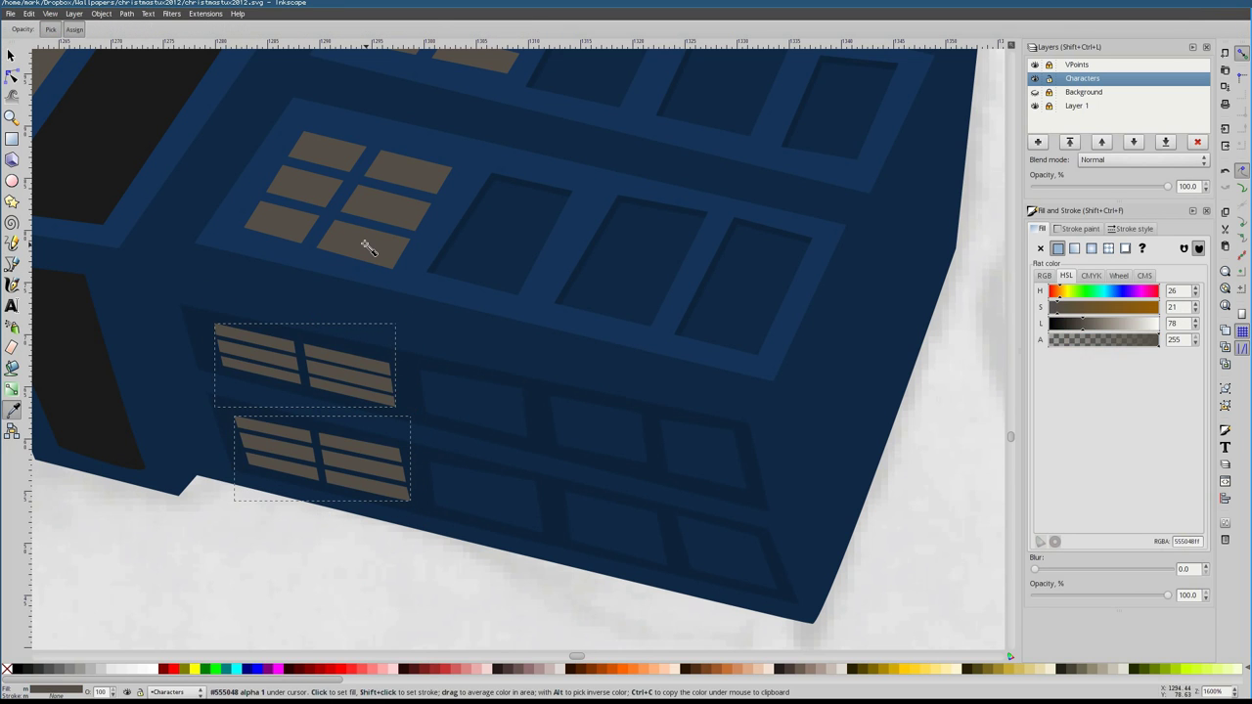
Duplicate the six lower window panes and lighten the copies' fill
key(s)
scroll(901, 513, up, 4)
scroll(901, 513, right, 2)
click(901, 512)
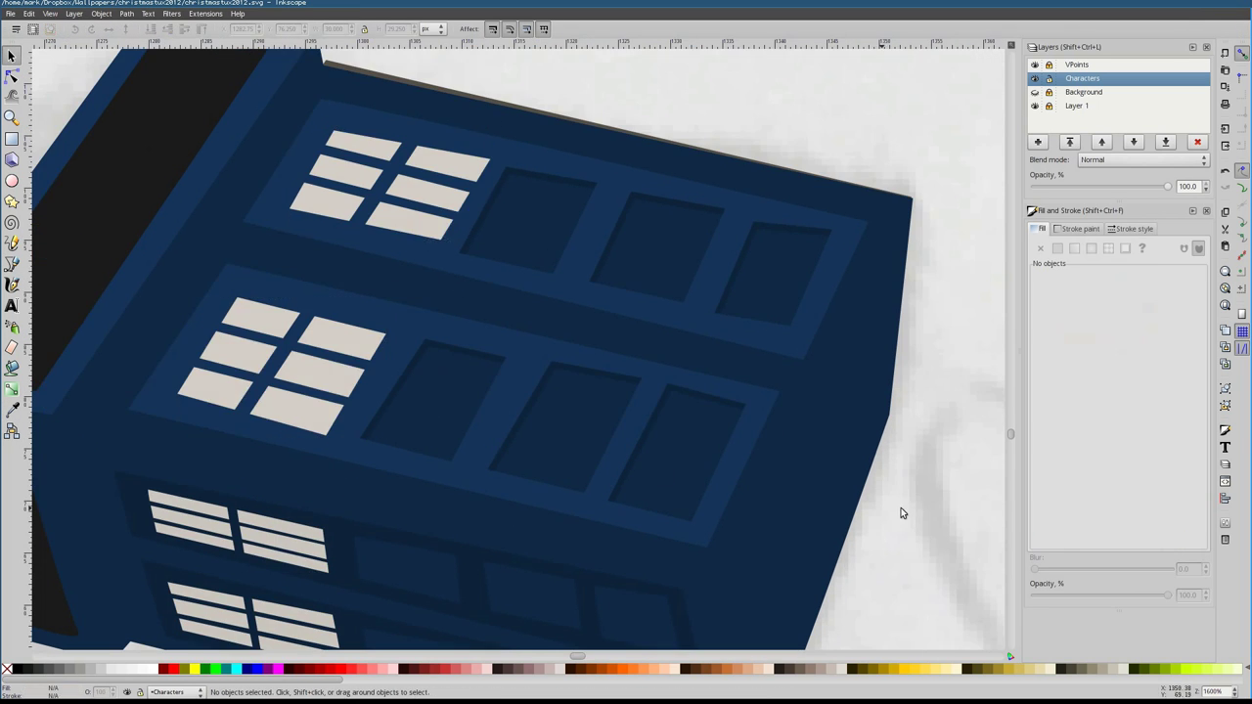
scroll(901, 508, down, 2)
drag(392, 338, 665, 504)
scroll(644, 470, up, 2)
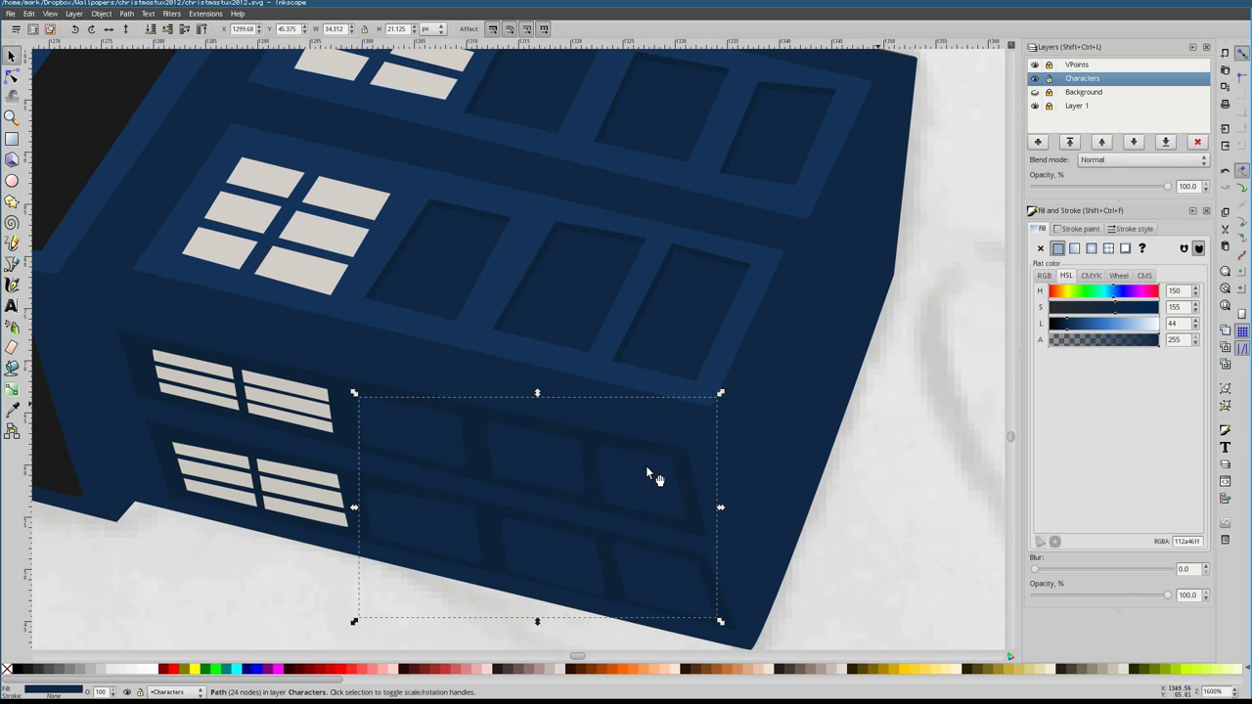
key(ctrl+d)
click(1074, 331)
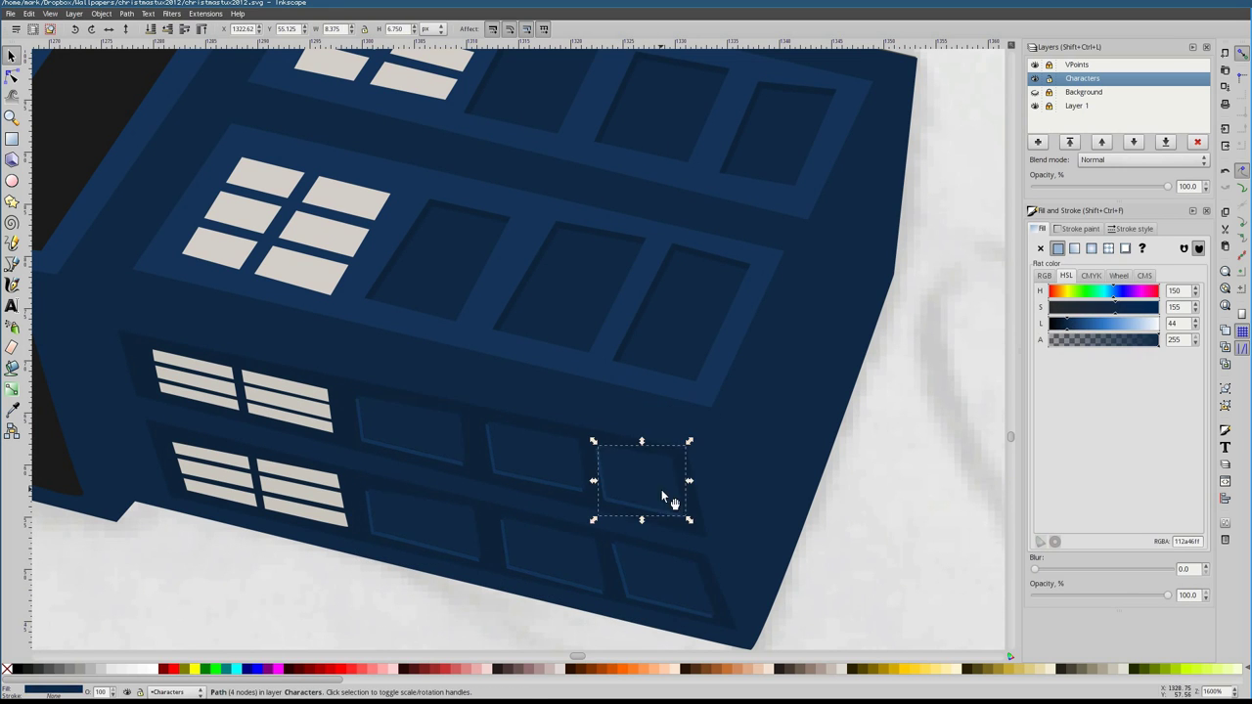
Draw a new dark strip shape on the box with the Bezier tool
key(Escape)
scroll(699, 243, down, 2)
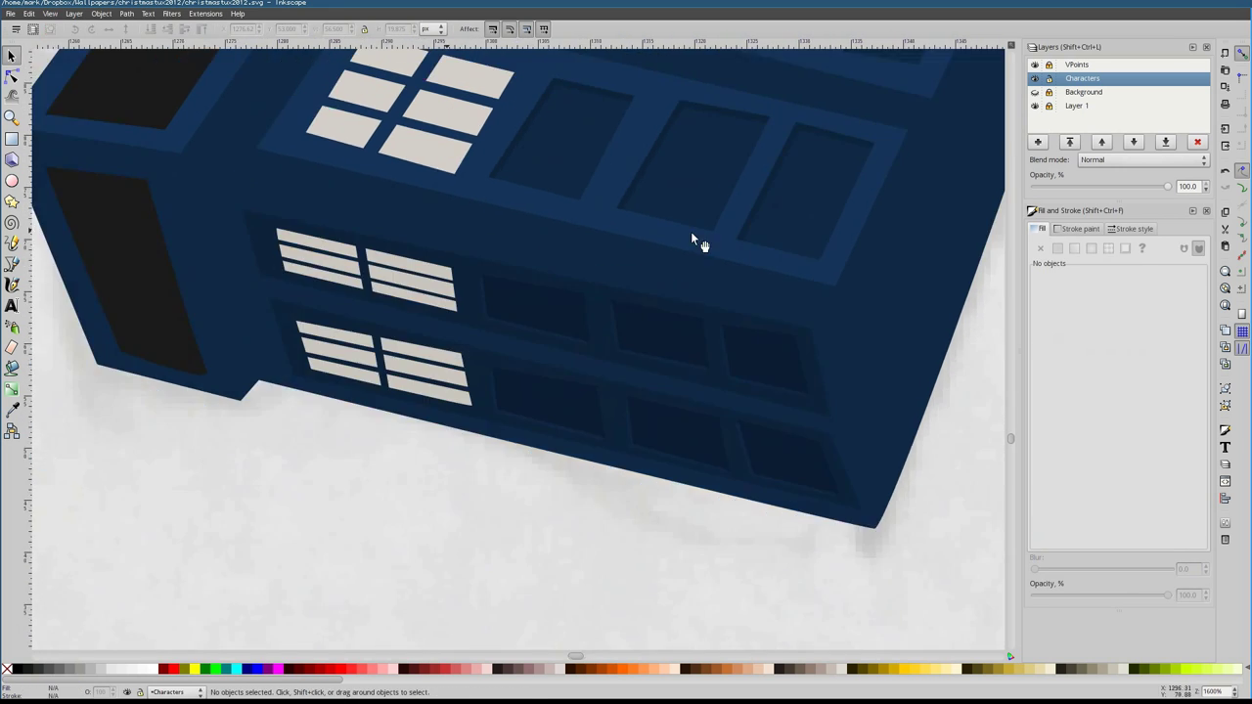
key(b)
click(146, 251)
click(146, 251)
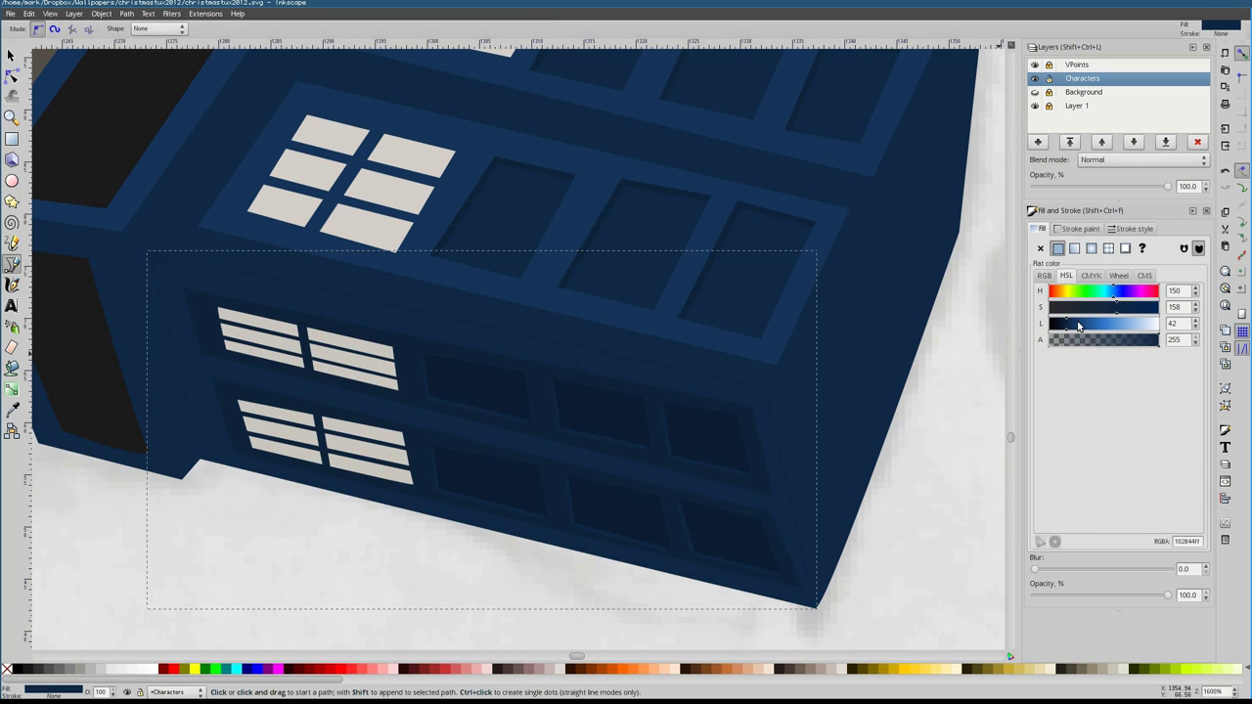
key(Escape)
scroll(340, 322, up, 2)
scroll(340, 323, left, 5)
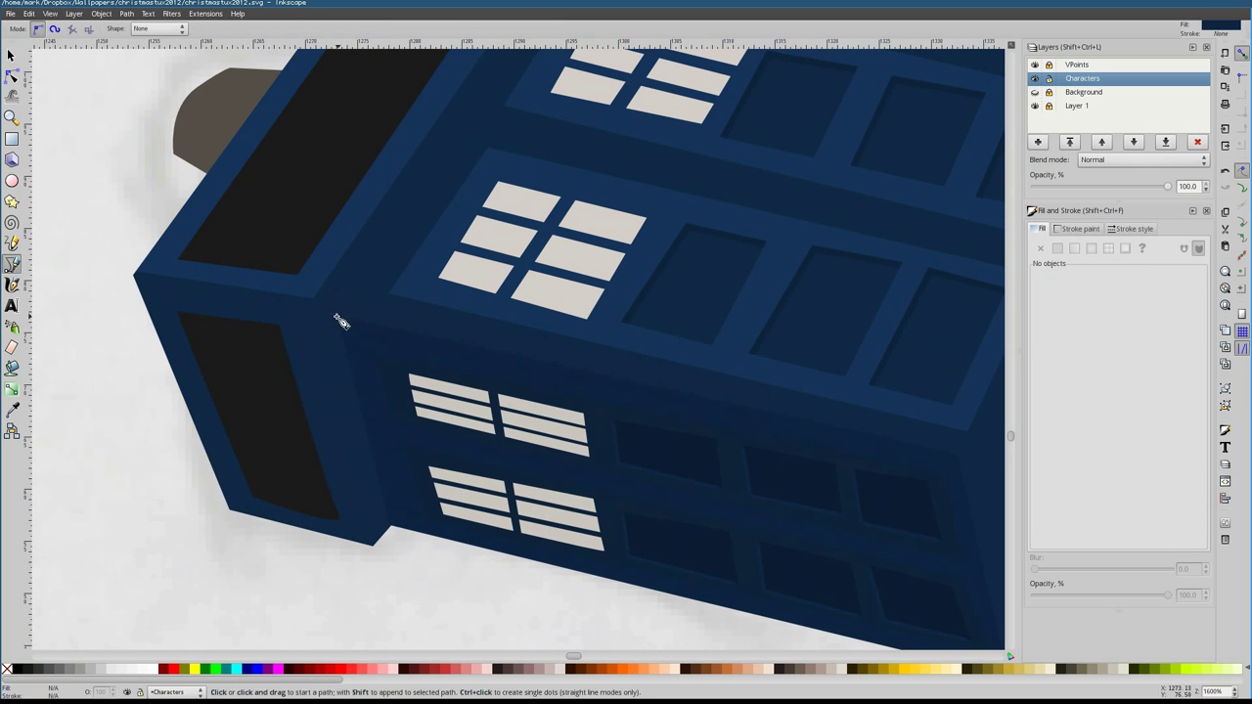
click(345, 325)
click(312, 303)
key(minus)
key(minus)
key(minus)
key(s)
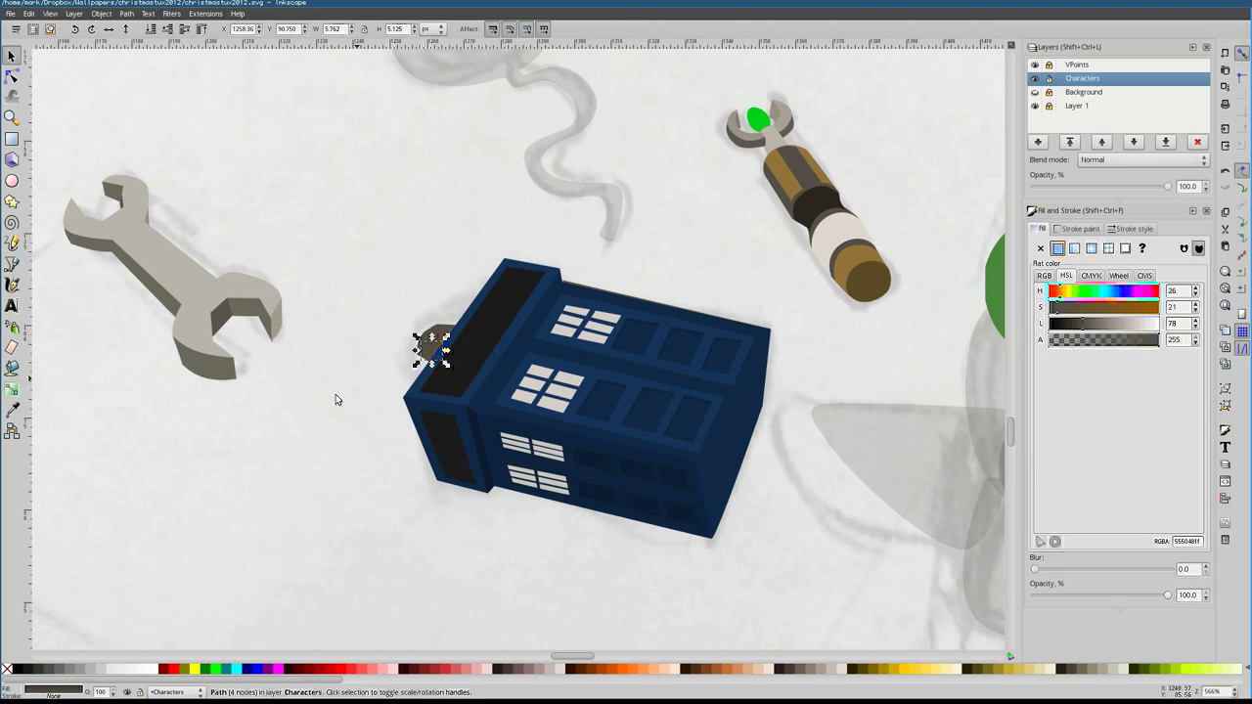
Draw a grey highlight shape on the upper window
click(430, 340)
key(b)
scroll(316, 235, down, 5)
scroll(479, 324, up, 6)
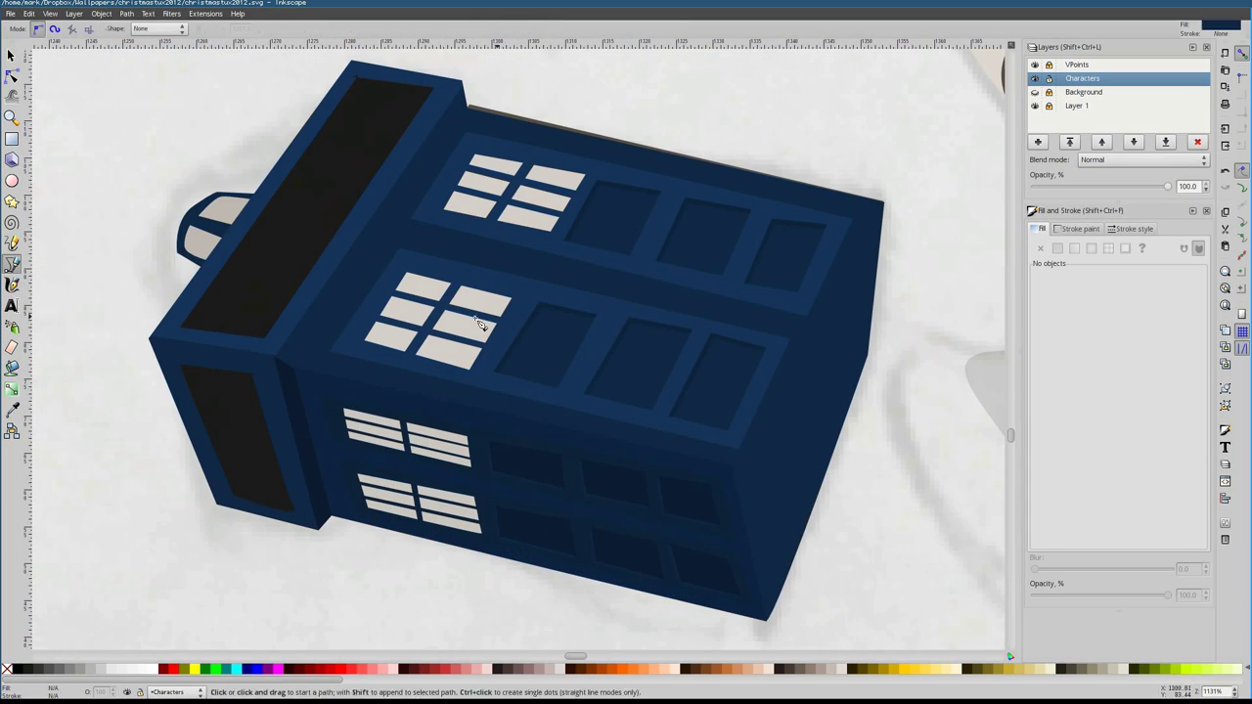
click(518, 364)
key(s)
key(Escape)
scroll(506, 264, down, 7)
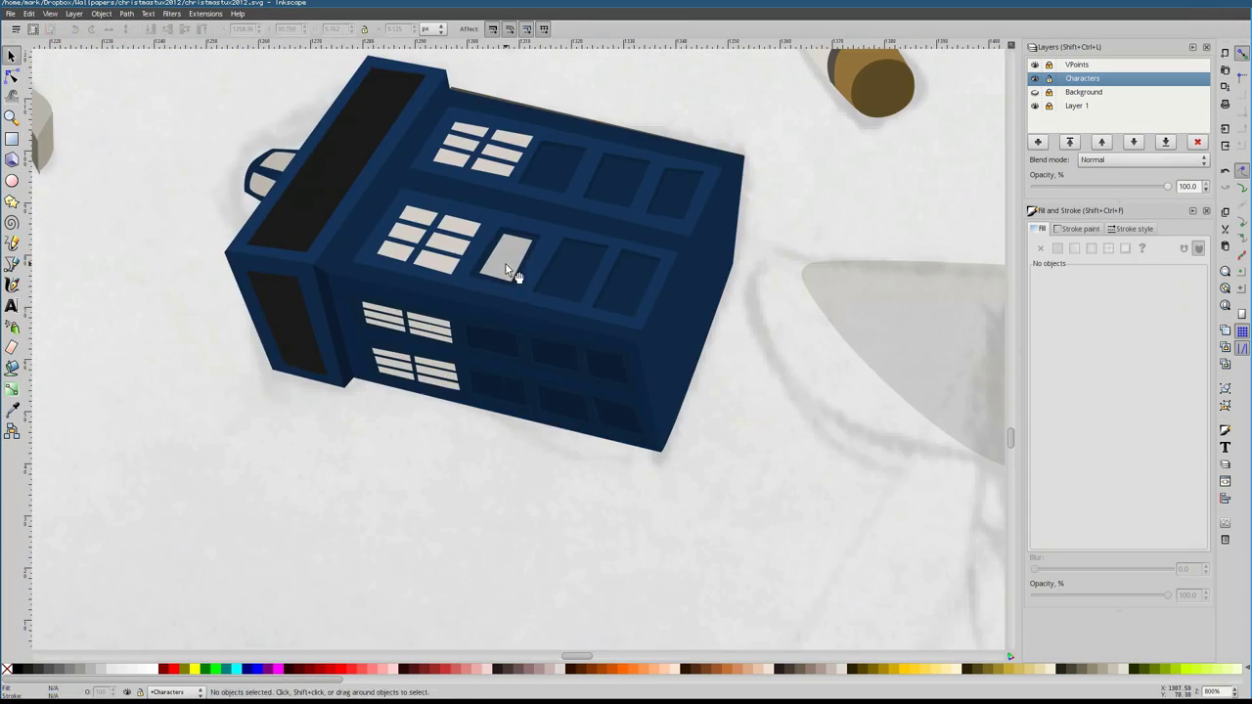
Add grey highlight shapes across the top black panel
key(b)
scroll(708, 424, up, 6)
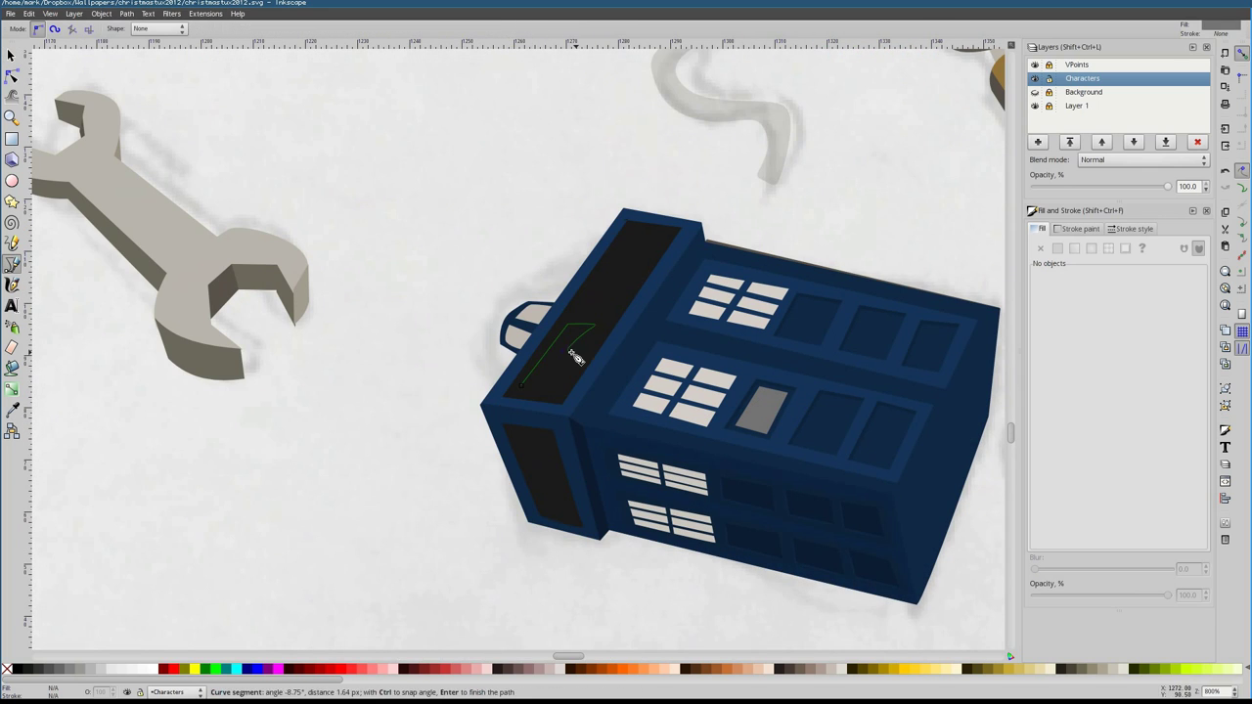
click(591, 326)
click(594, 311)
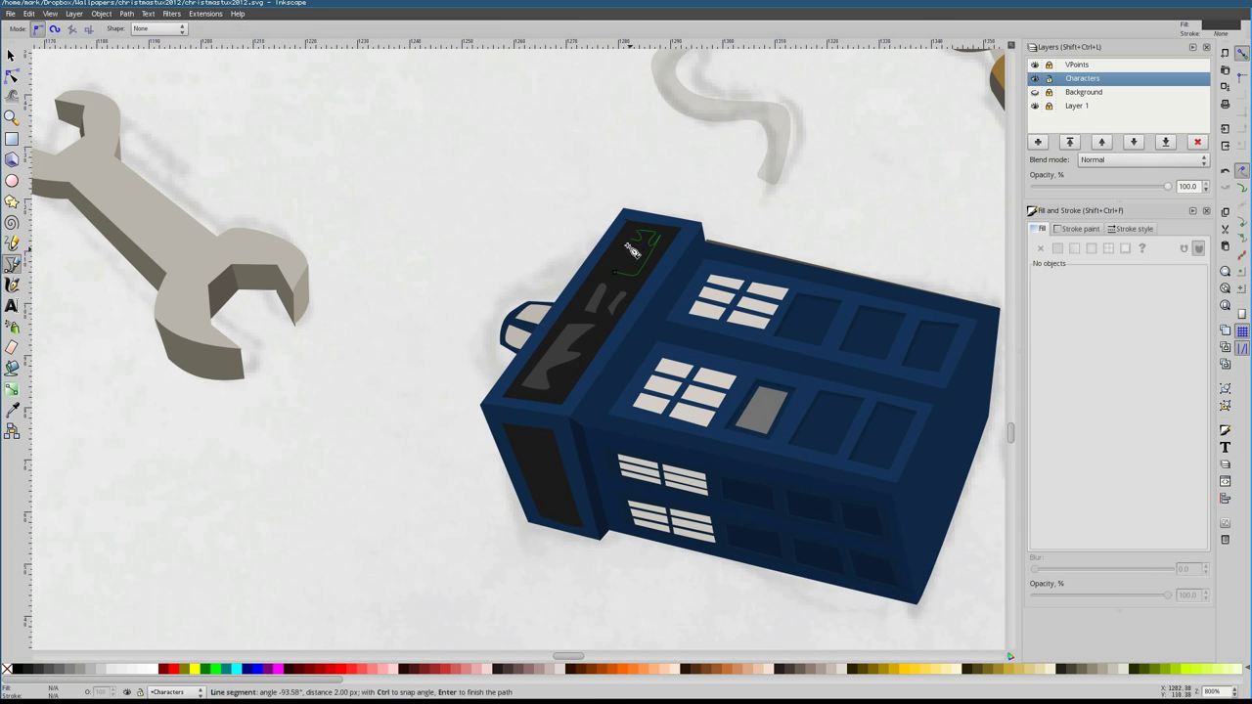
click(632, 250)
click(531, 445)
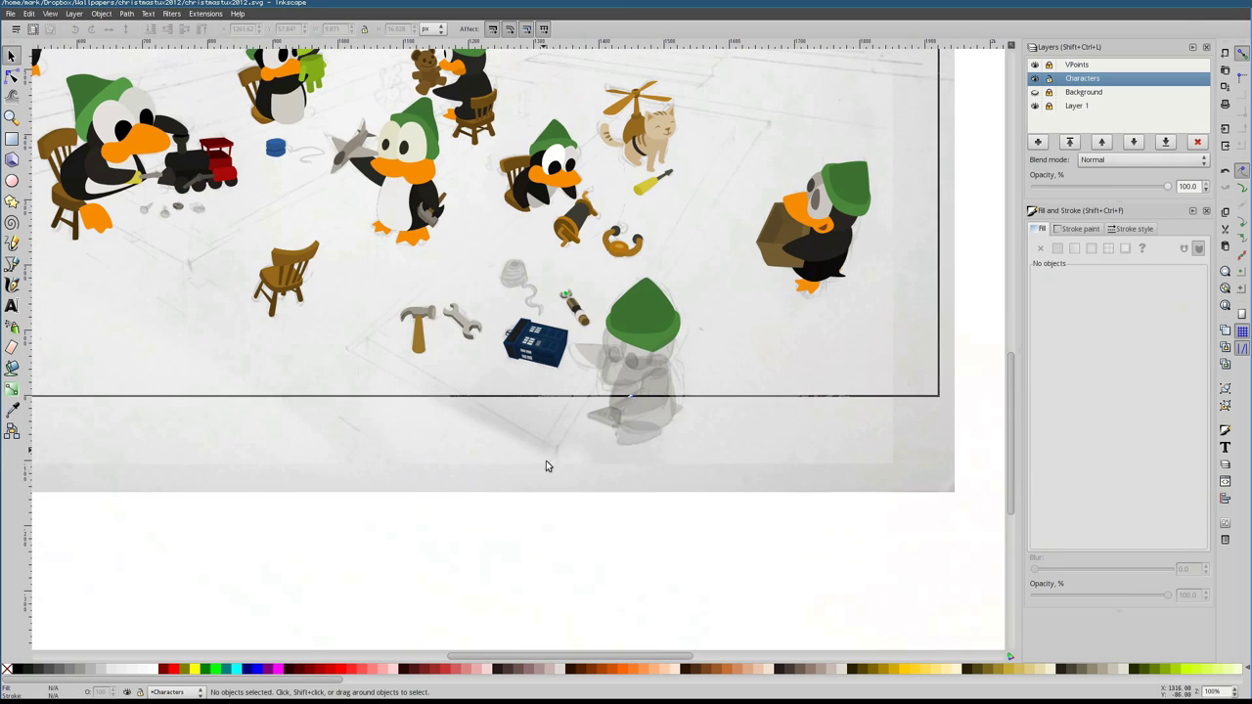
Select every part of the ghost elf sketch beside the TARDIS and set it to full opacity
scroll(546, 466, up, 2)
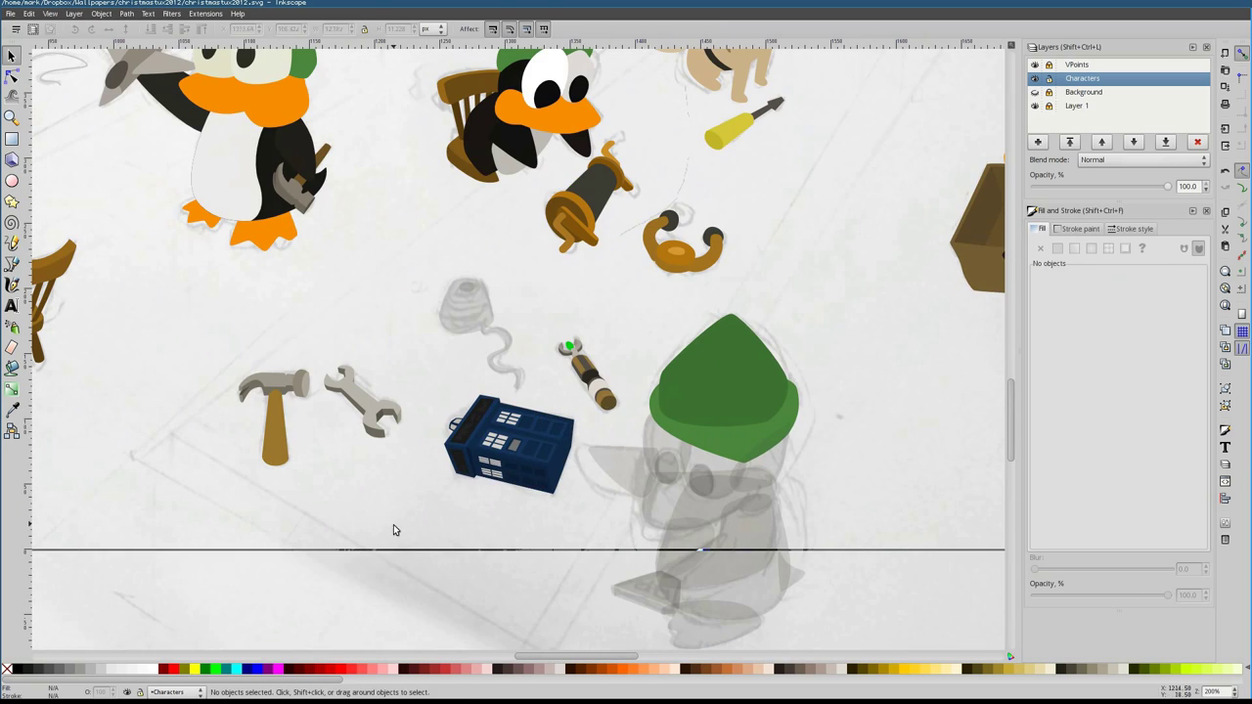
drag(420, 372, 587, 537)
click(664, 309)
click(362, 401)
key(5)
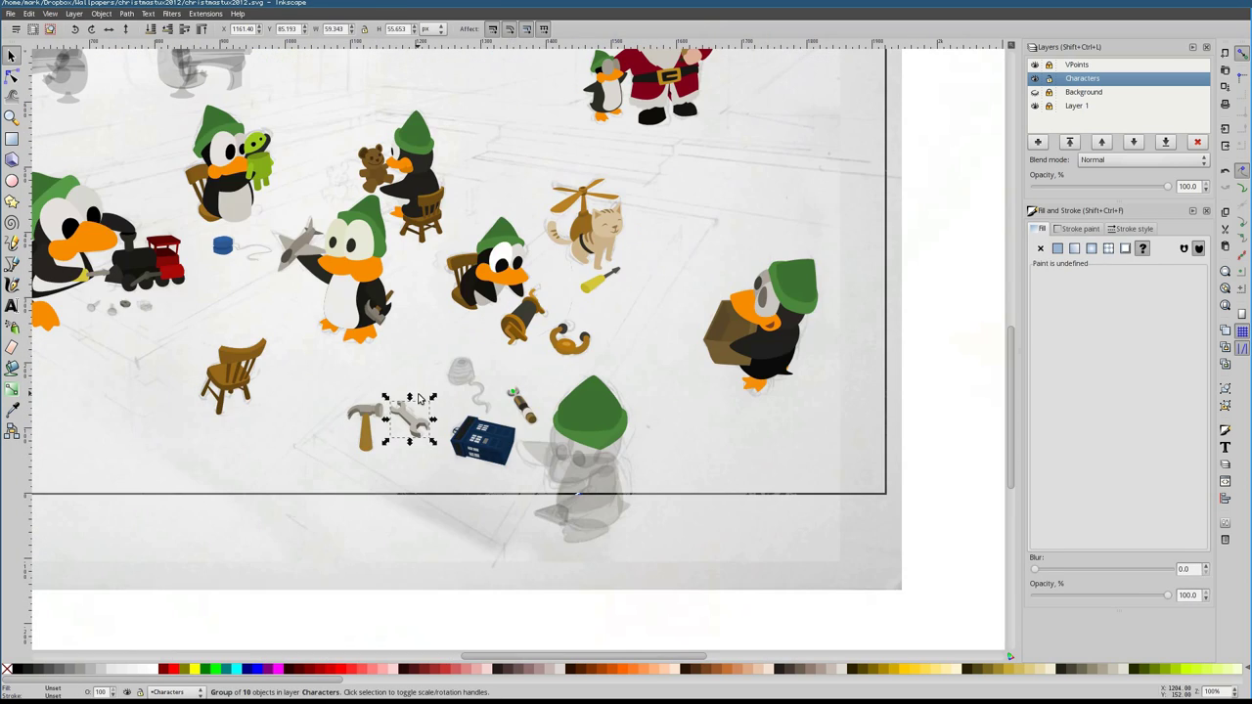
key(1)
scroll(773, 364, down, 1)
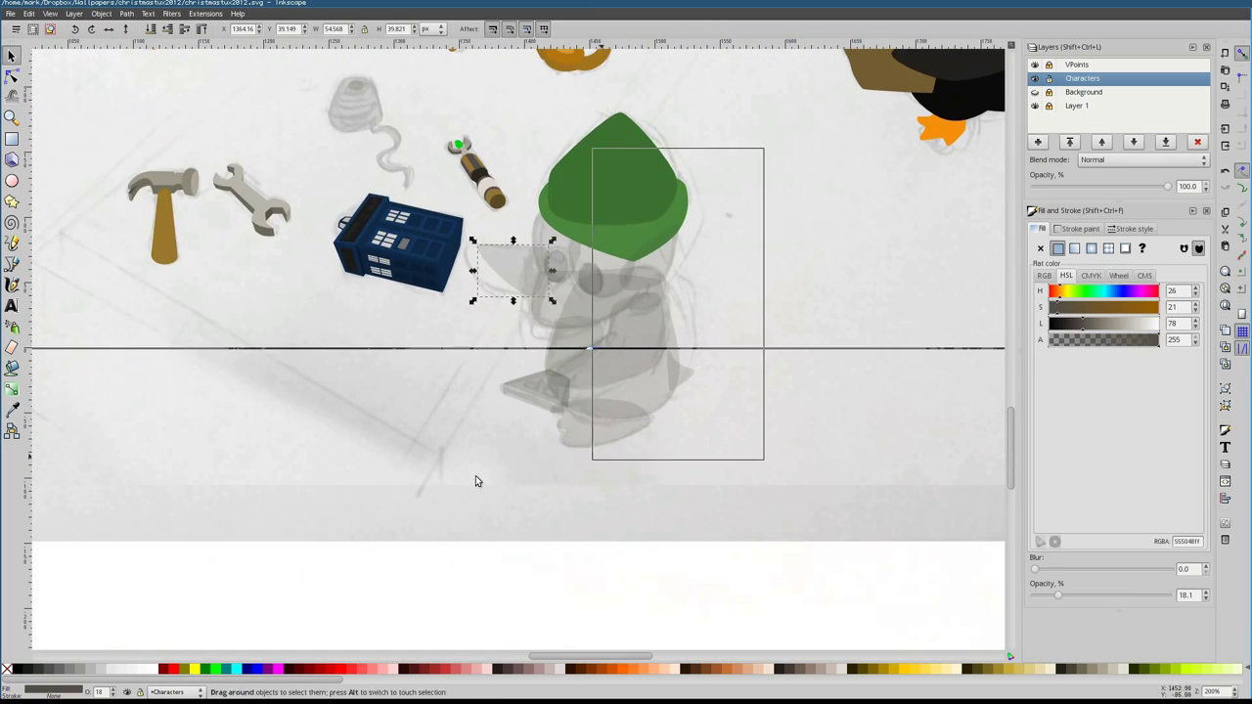
drag(476, 475, 607, 245)
scroll(607, 245, up, 3)
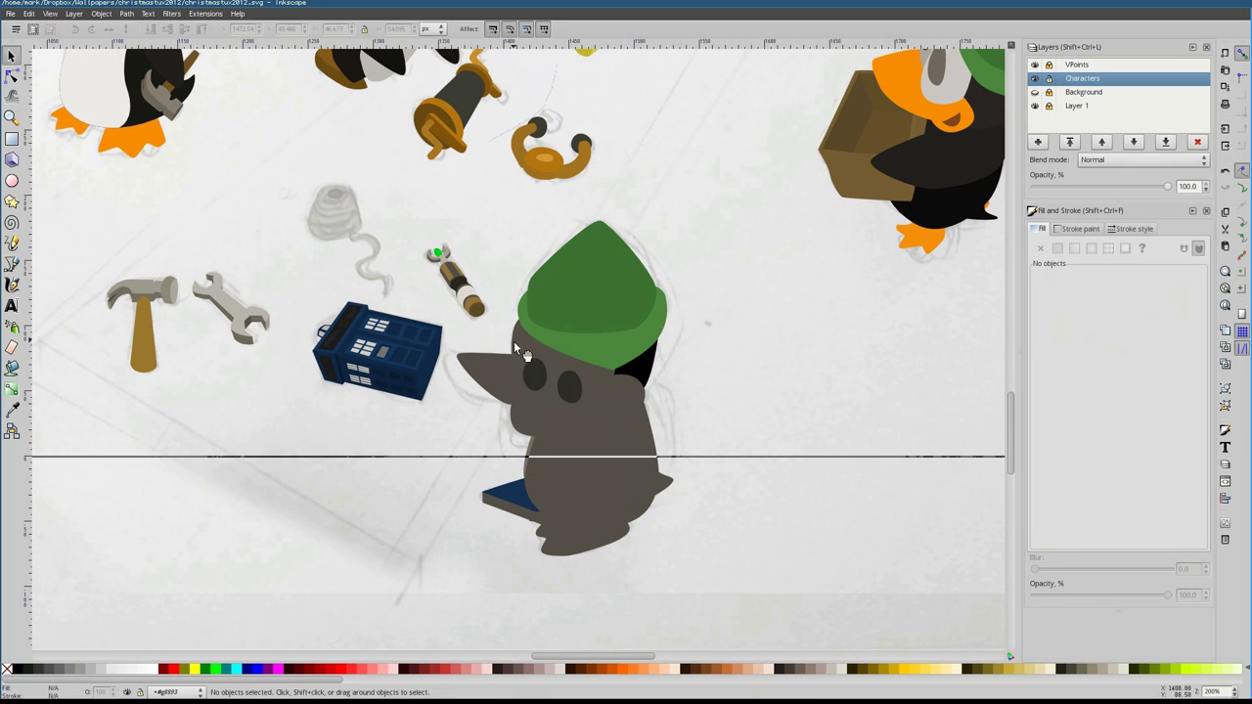
click(569, 383)
Use the Dropper to paint the elf's pointed shape and body black
key(Tab)
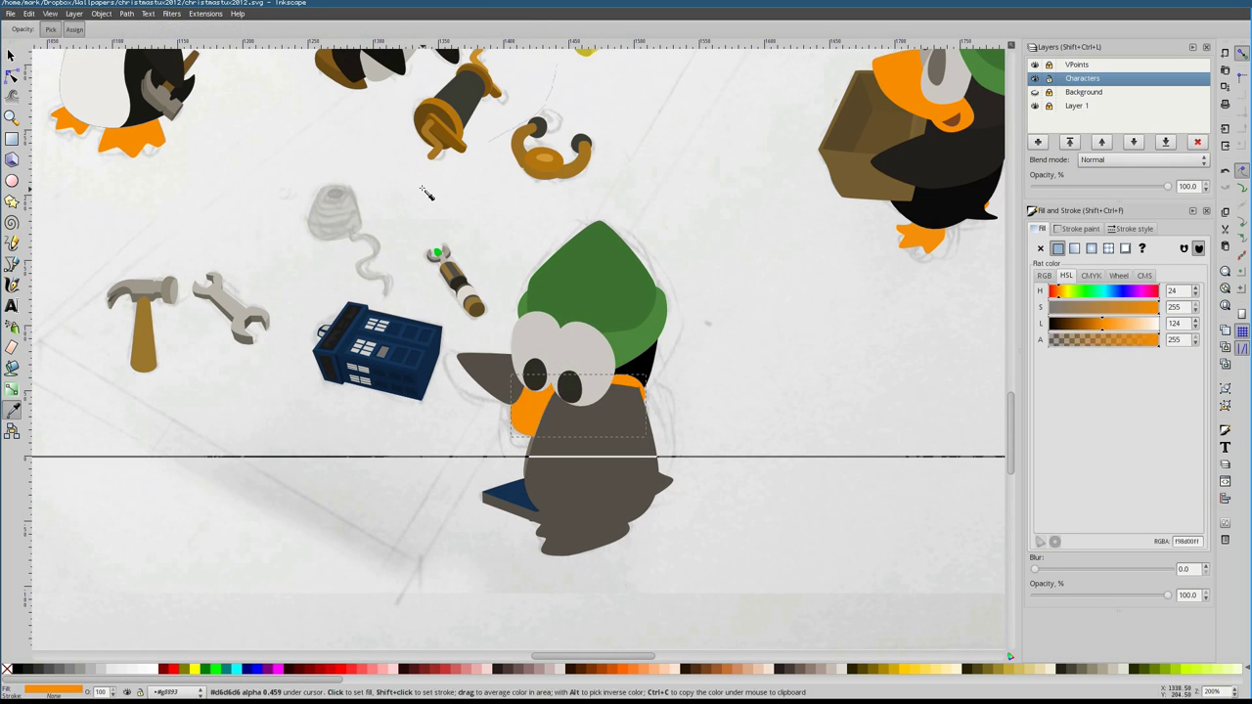
key(d)
click(654, 365)
key(s)
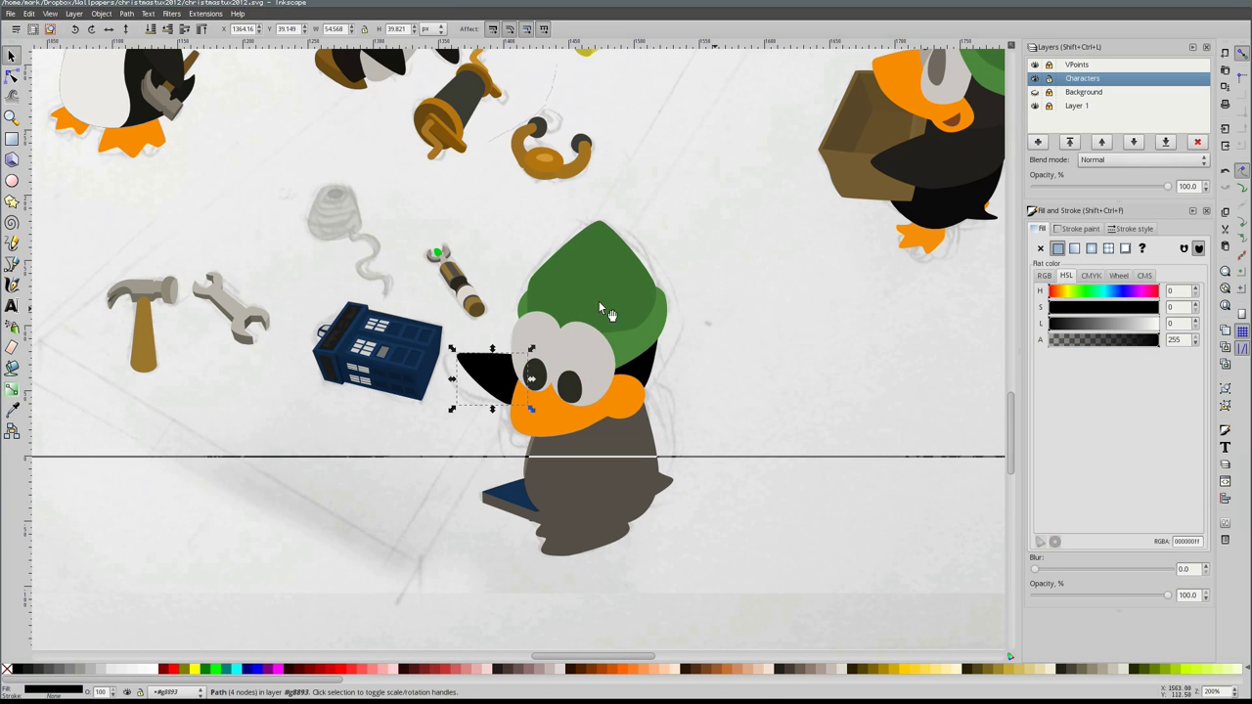
key(Tab)
key(d)
Sample orange with the Dropper and fill the penguin's feet orange
click(494, 376)
key(s)
key(Tab)
key(d)
click(533, 397)
key(s)
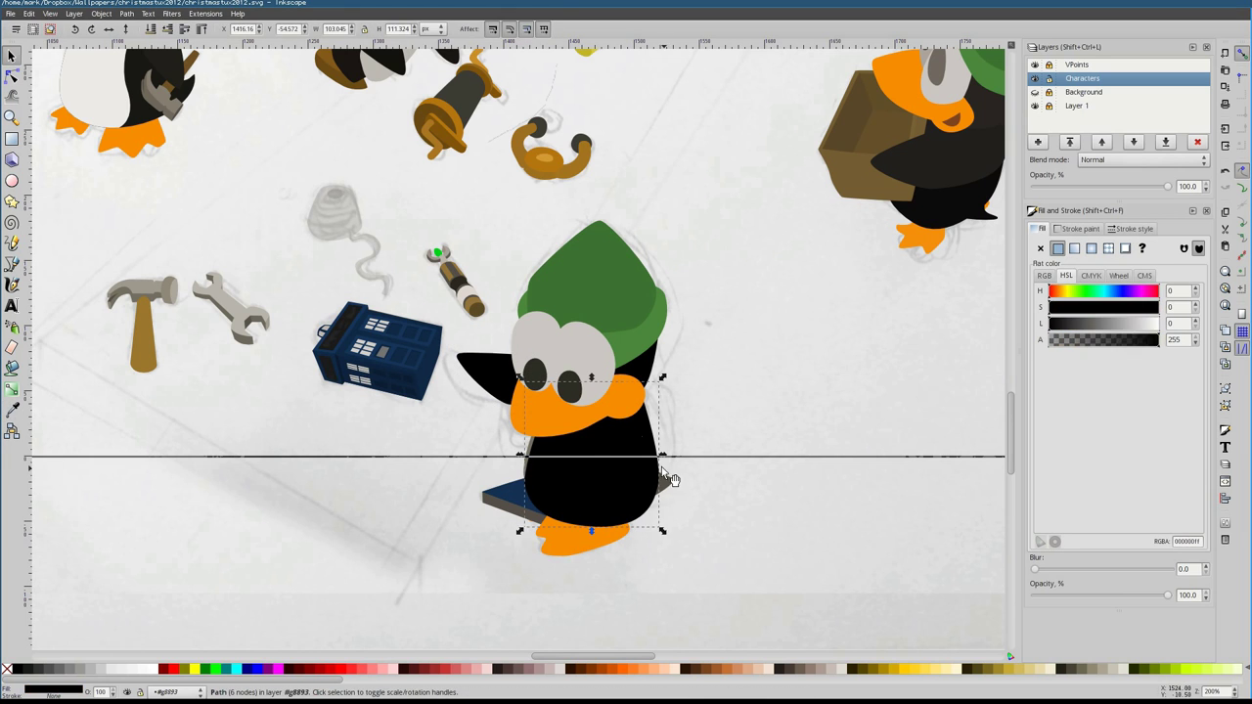
Test body transparency and move the blue book aside, undoing both changes
click(568, 455)
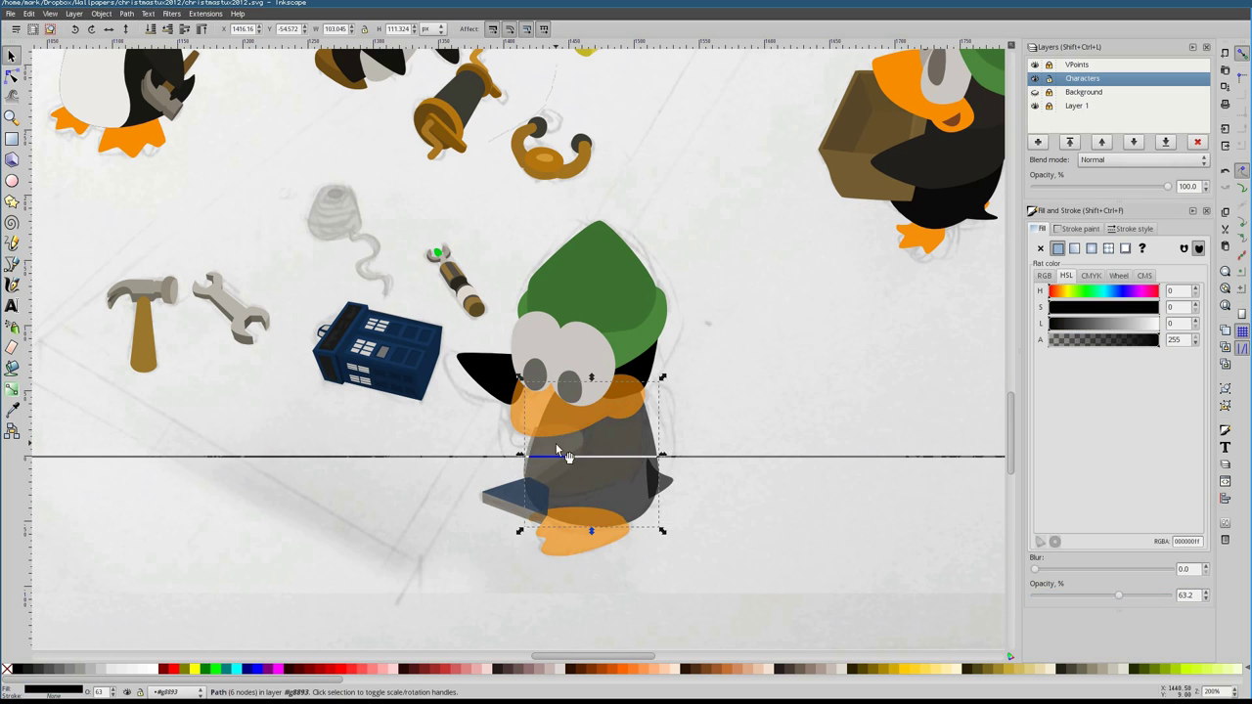
key(ctrl+z)
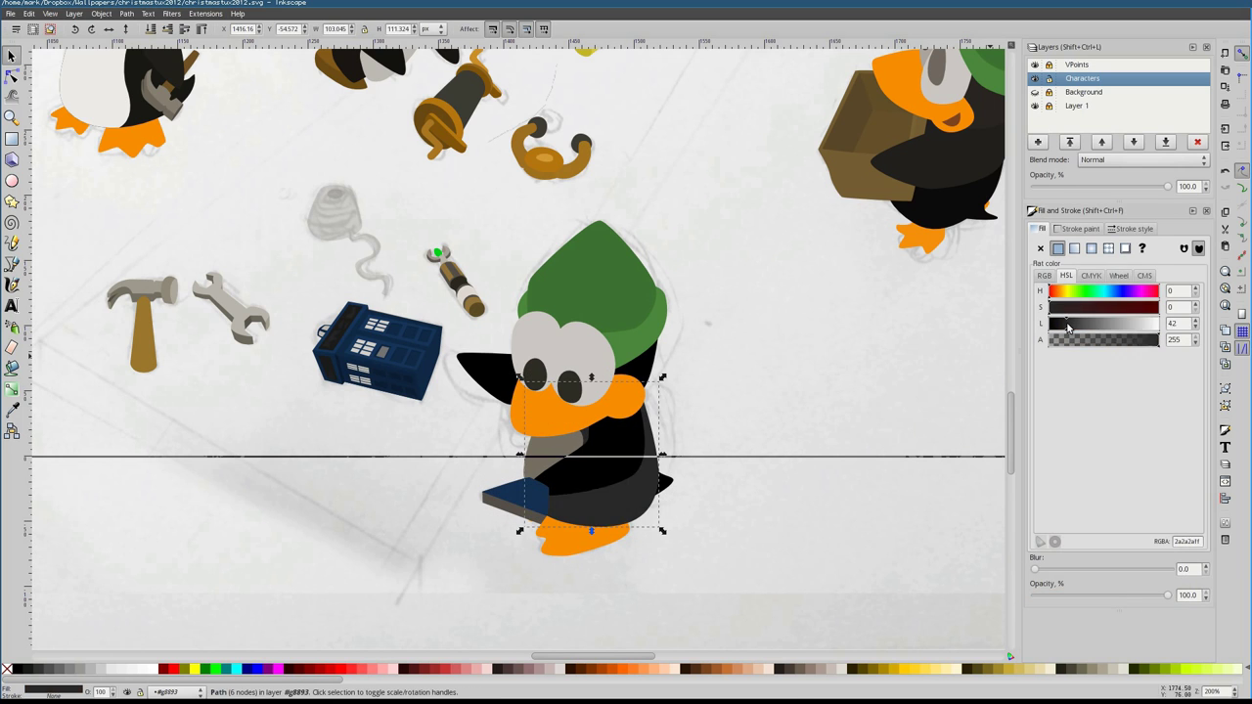
key(d)
key(s)
click(521, 506)
drag(533, 519, 871, 521)
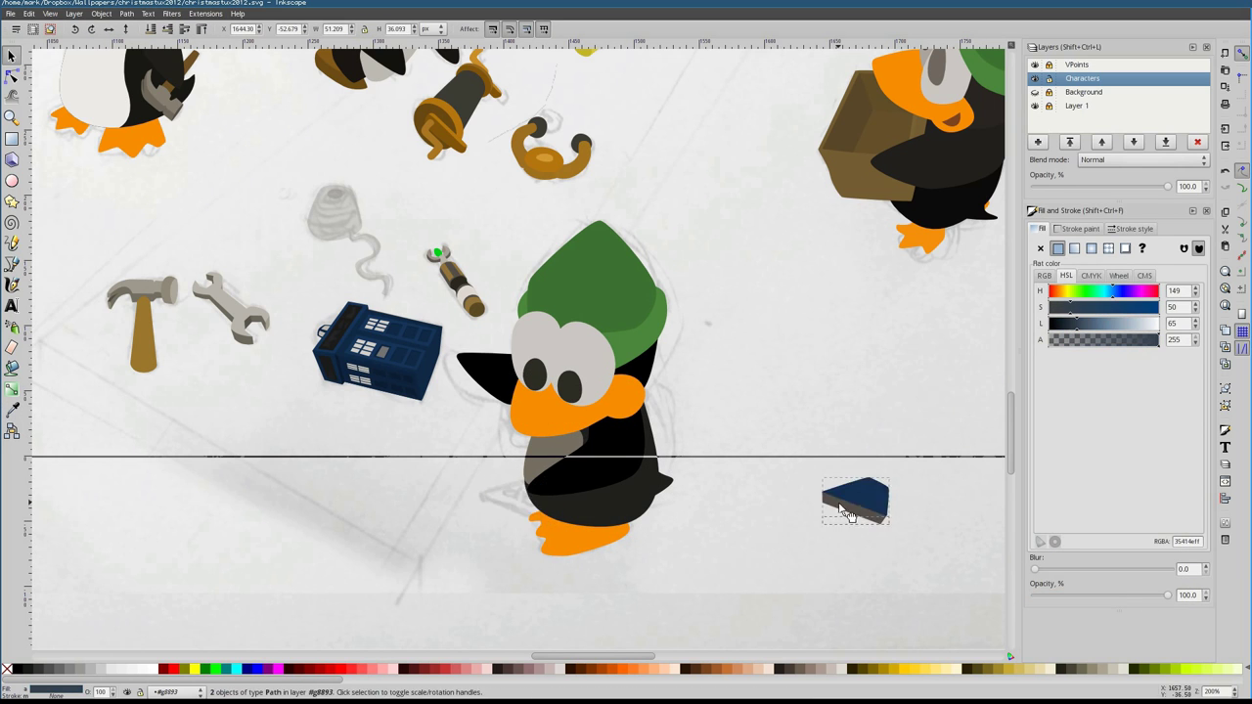
key(ctrl+z)
Select the elf's left eye white
click(545, 346)
scroll(545, 347, up, 2)
scroll(545, 346, right, 3)
scroll(519, 342, down, 5)
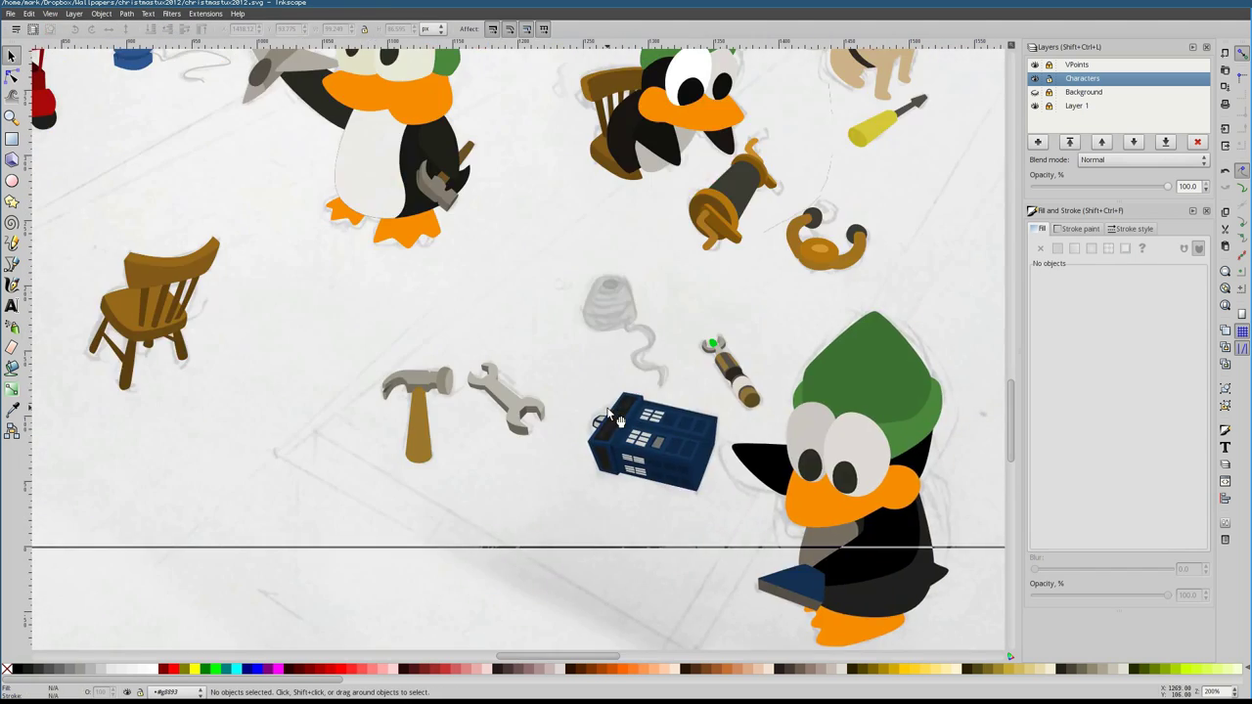
Make the nails and nut fully opaque, lighten the middle nail's head, and toggle the Background layer
scroll(628, 330, up, 8)
key(Tab)
key(Tab)
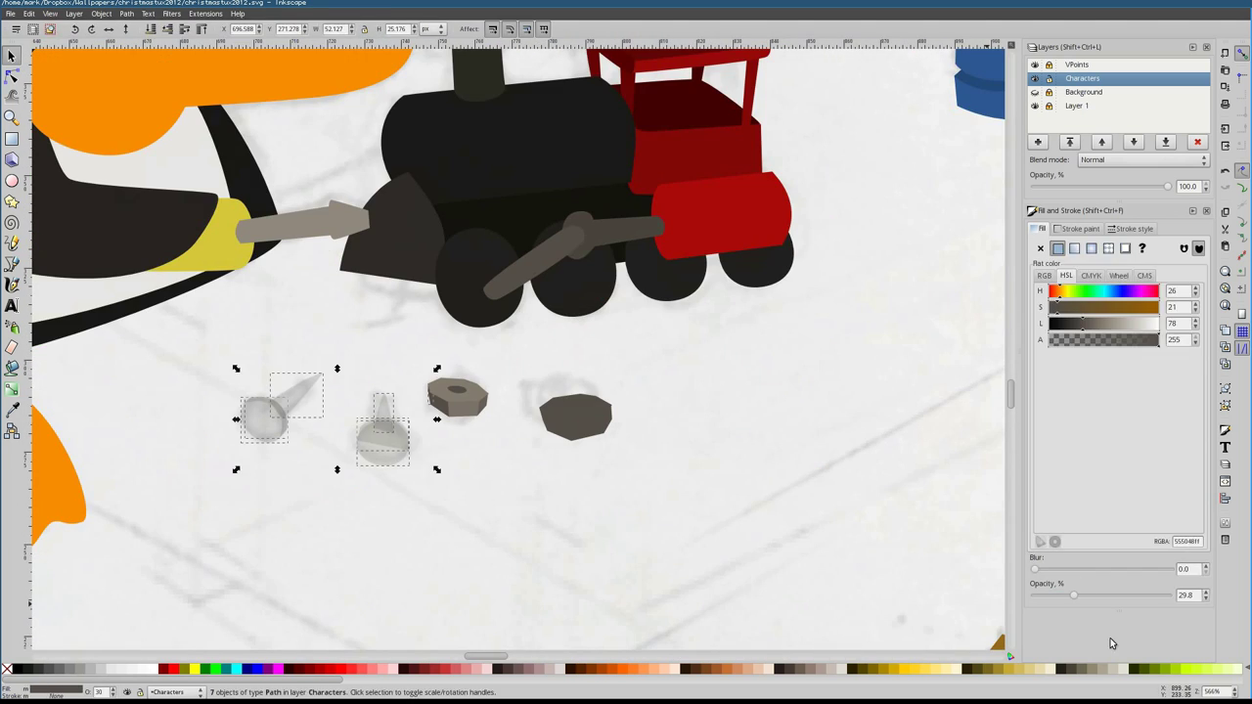
key(plus)
key(plus)
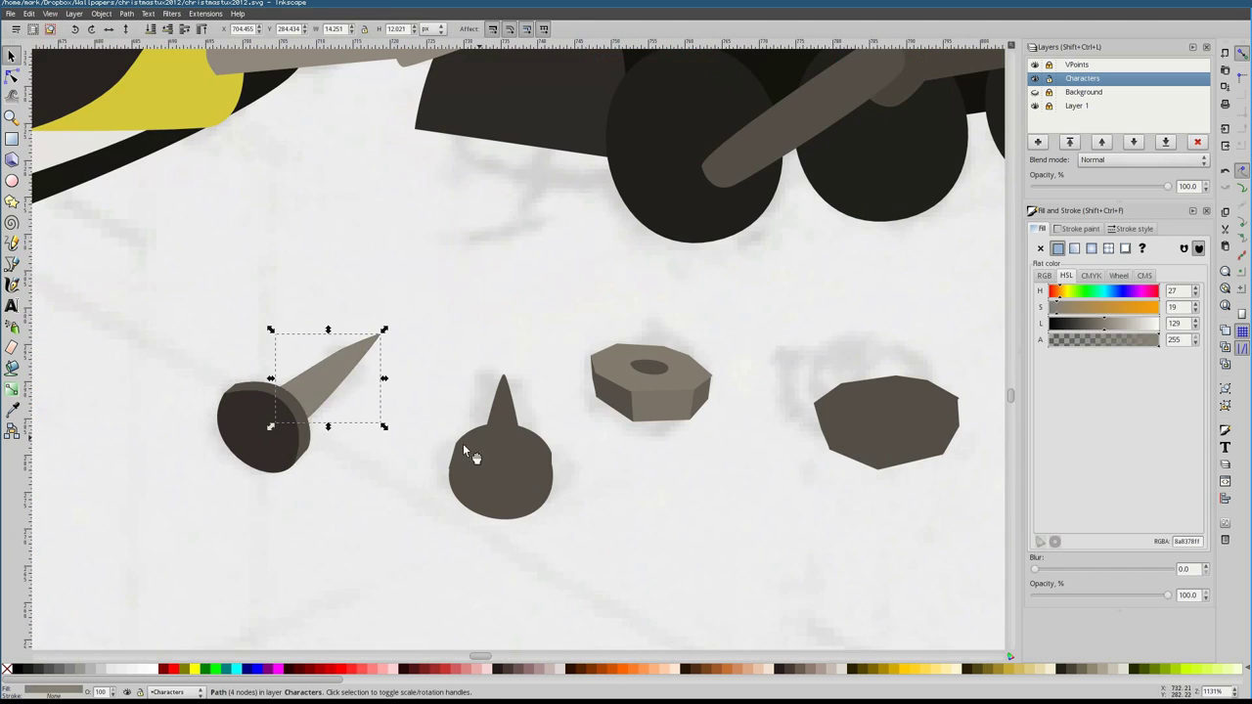
key(Tab)
key(Tab)
drag(1089, 326, 1106, 328)
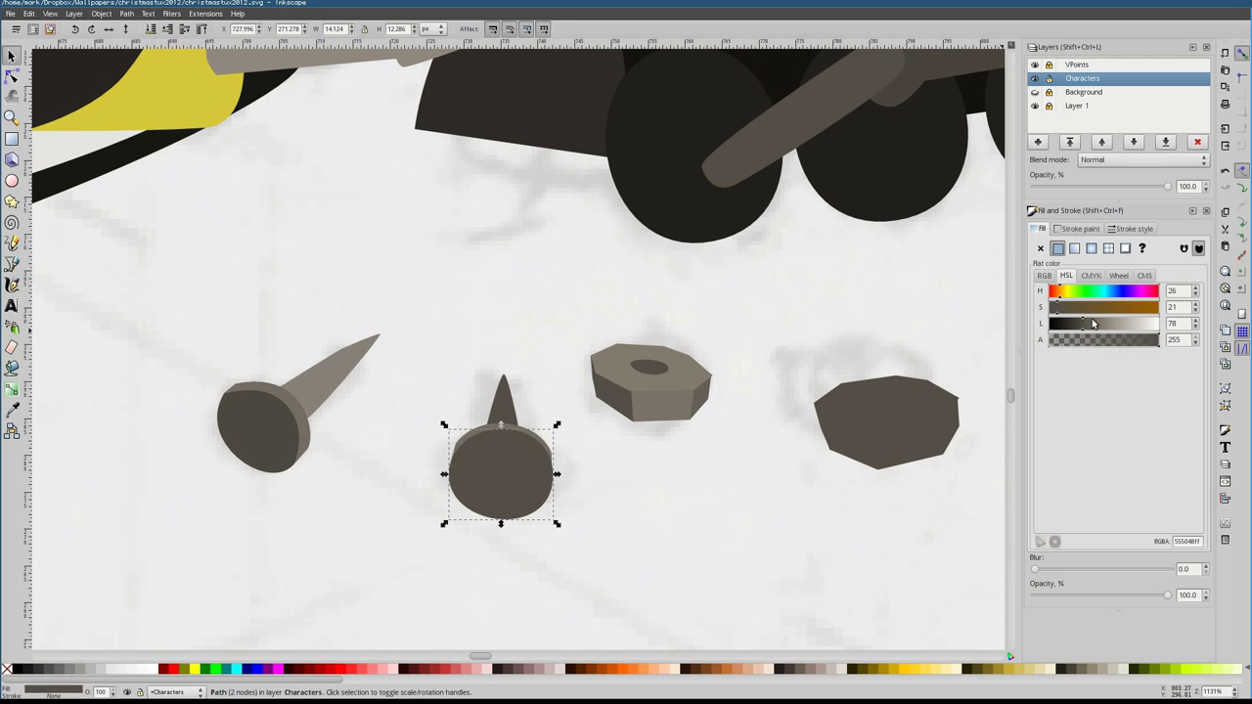
key(Tab)
key(Tab)
key(Tab)
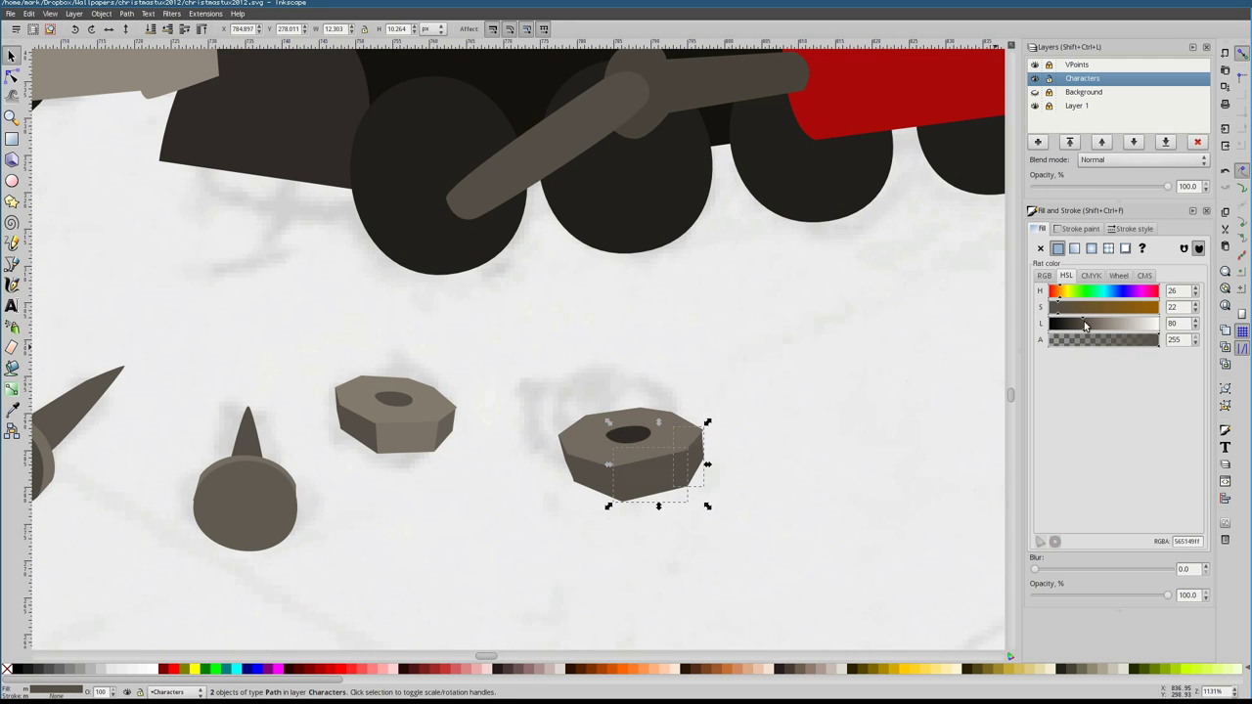
key(Tab)
key(Tab)
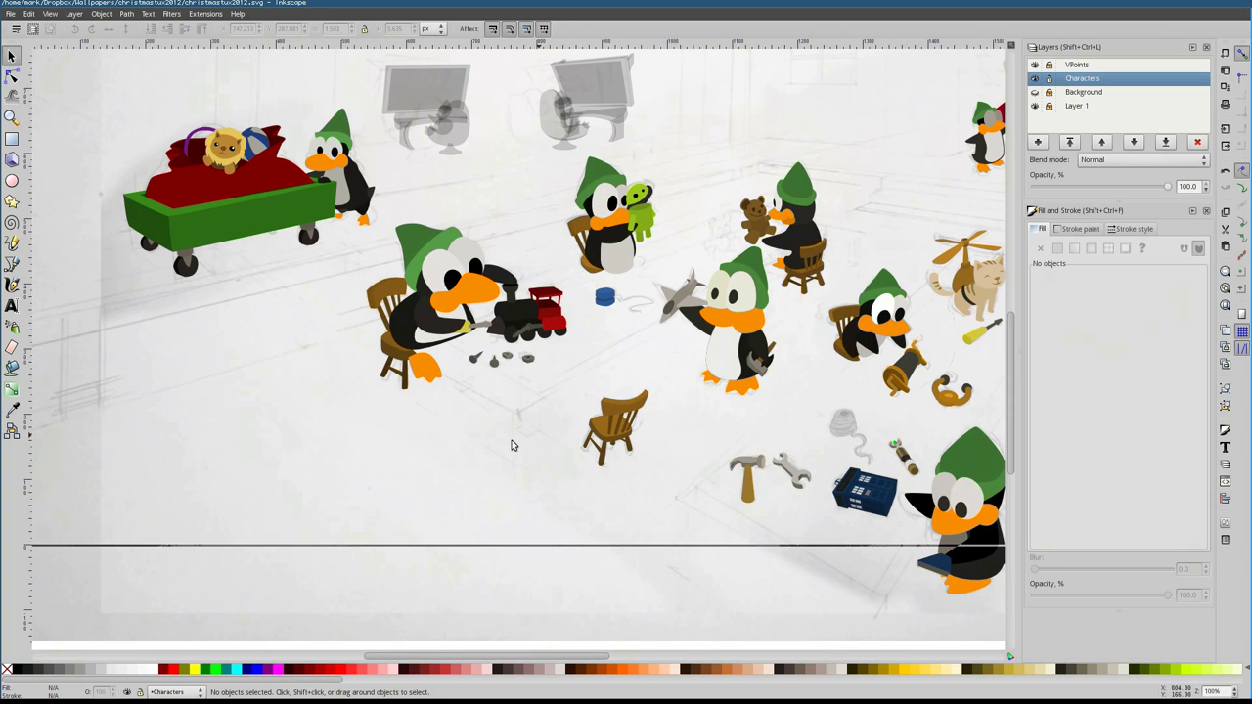
click(1035, 92)
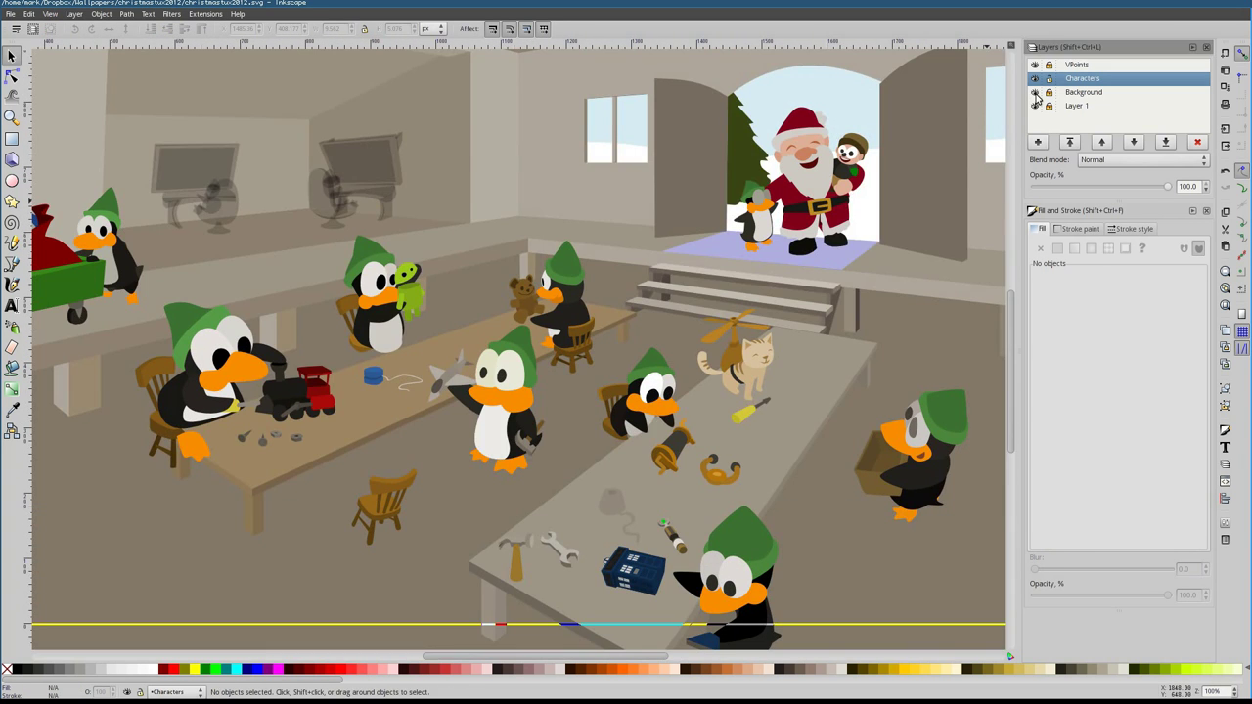
click(1035, 92)
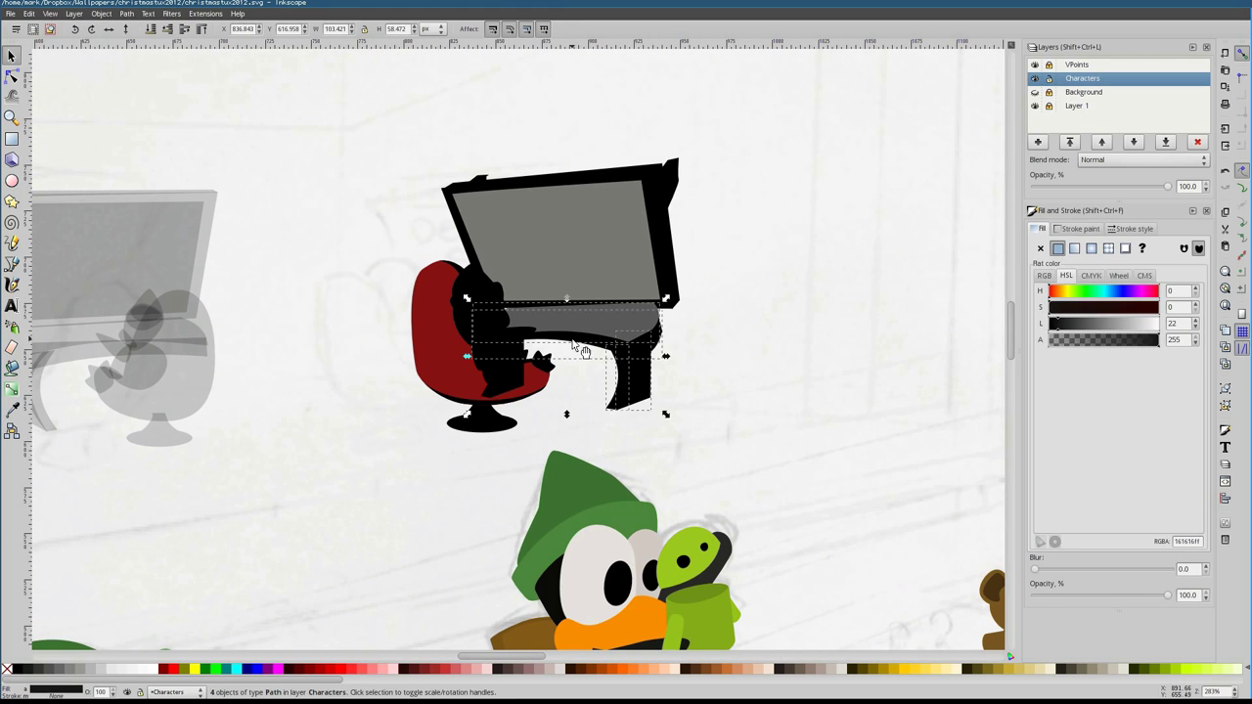
Make the left chair solid red and shade the right monitor's frame L 44, side L 63
click(631, 357)
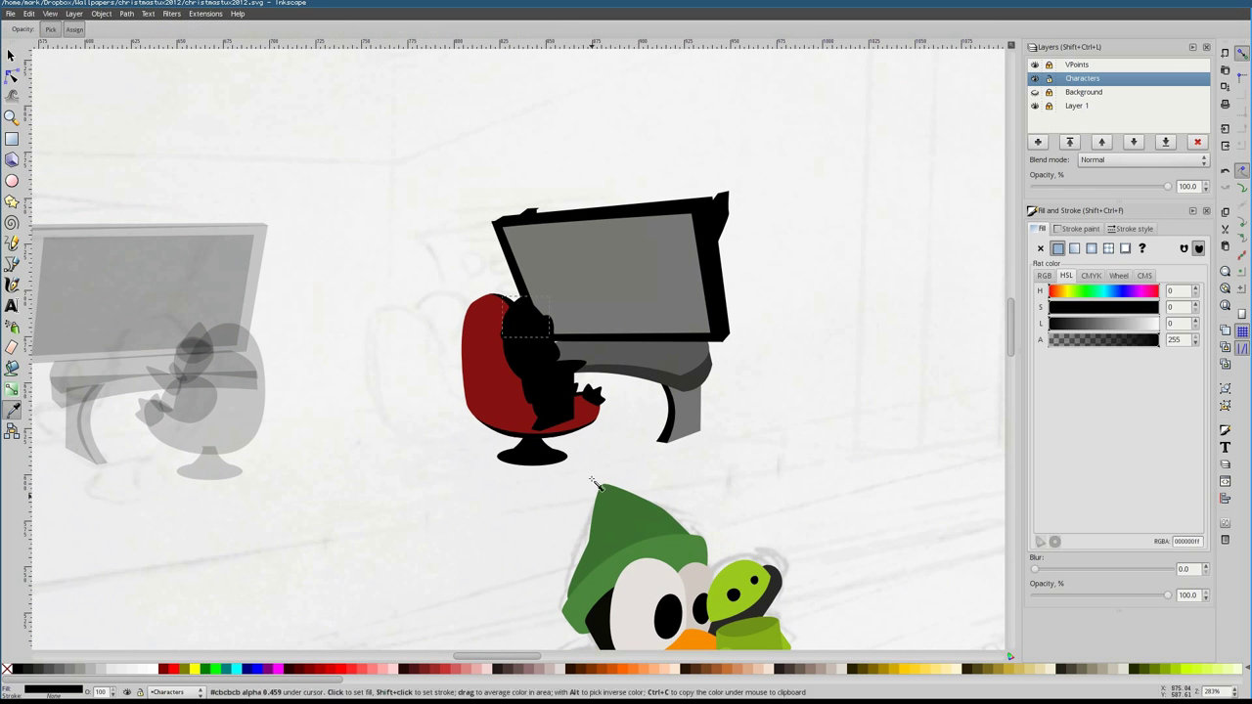
click(484, 310)
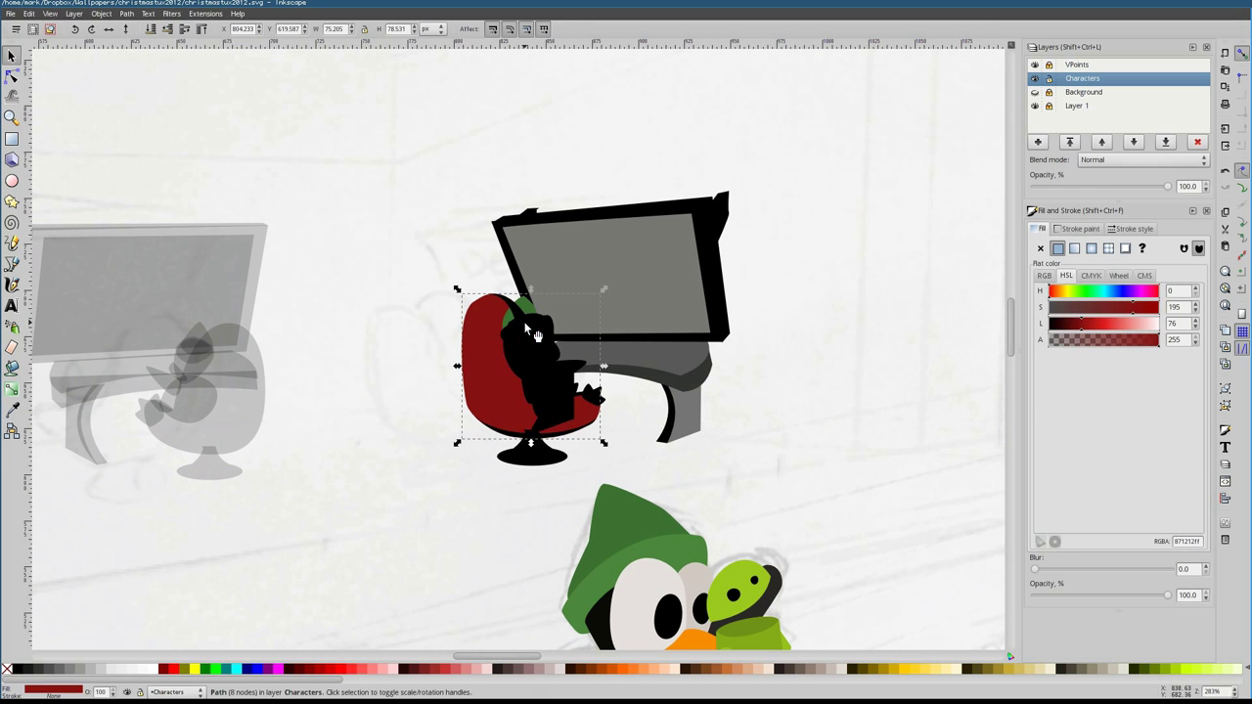
key(Escape)
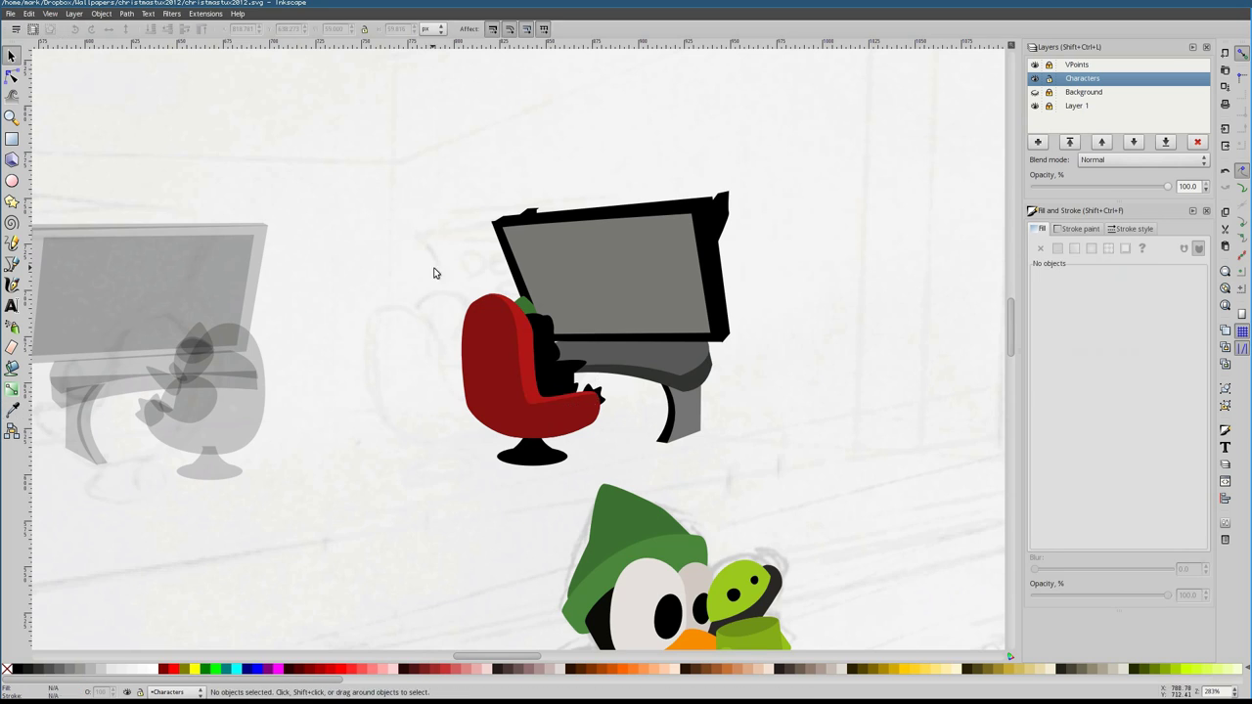
scroll(434, 340, left, 3)
drag(420, 530, 253, 301)
click(350, 489)
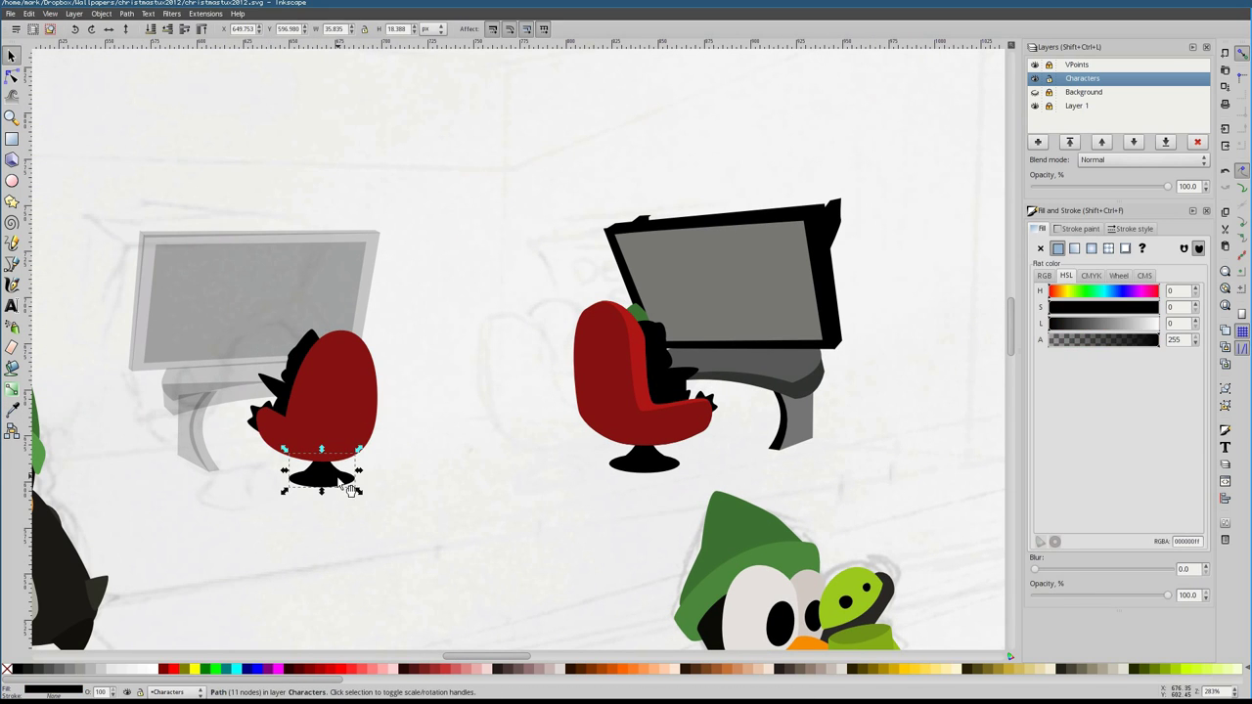
click(773, 265)
click(1072, 325)
click(1076, 325)
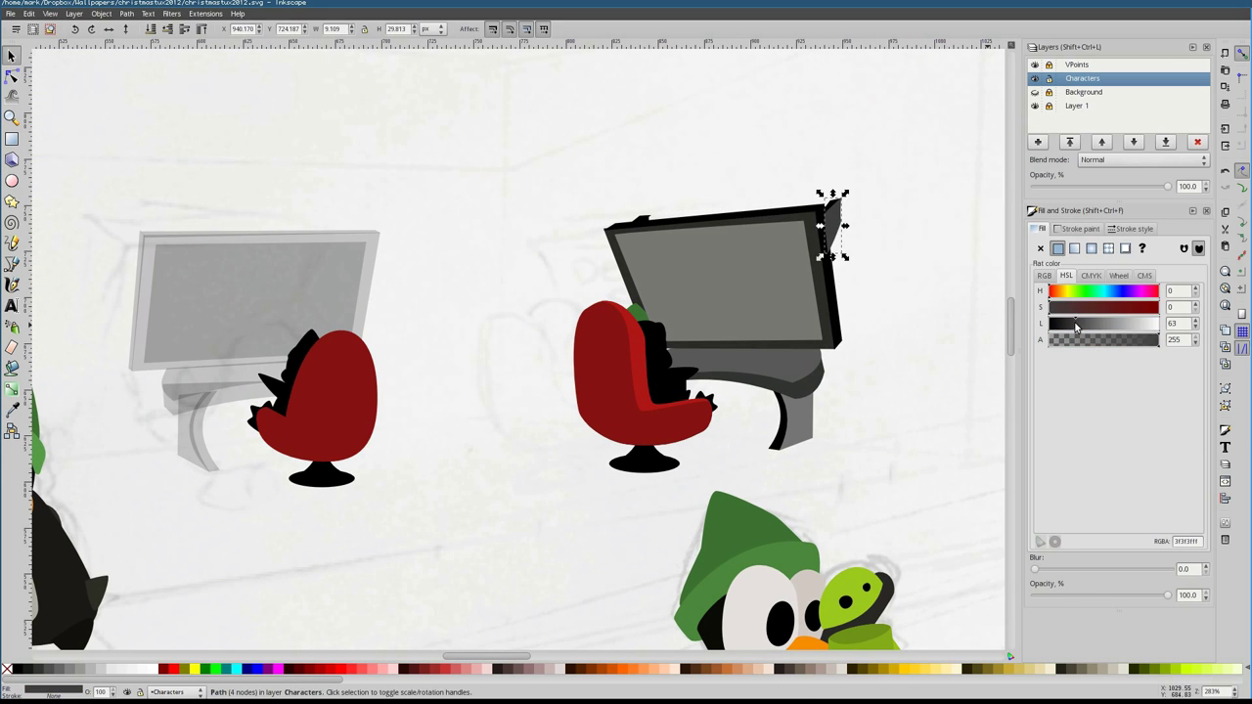
Node-edit the small tab on the monitor's top edge
click(635, 218)
scroll(601, 229, up, 4)
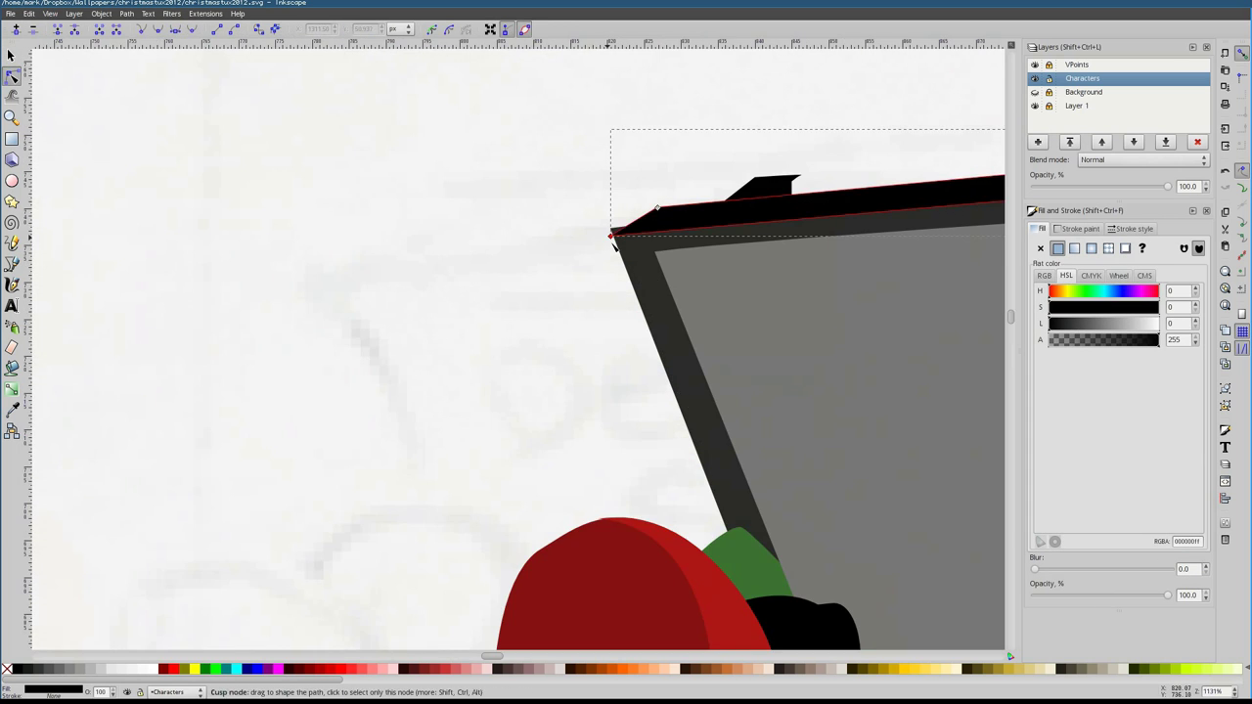
scroll(486, 368, down, 3)
scroll(542, 323, up, 4)
key(n)
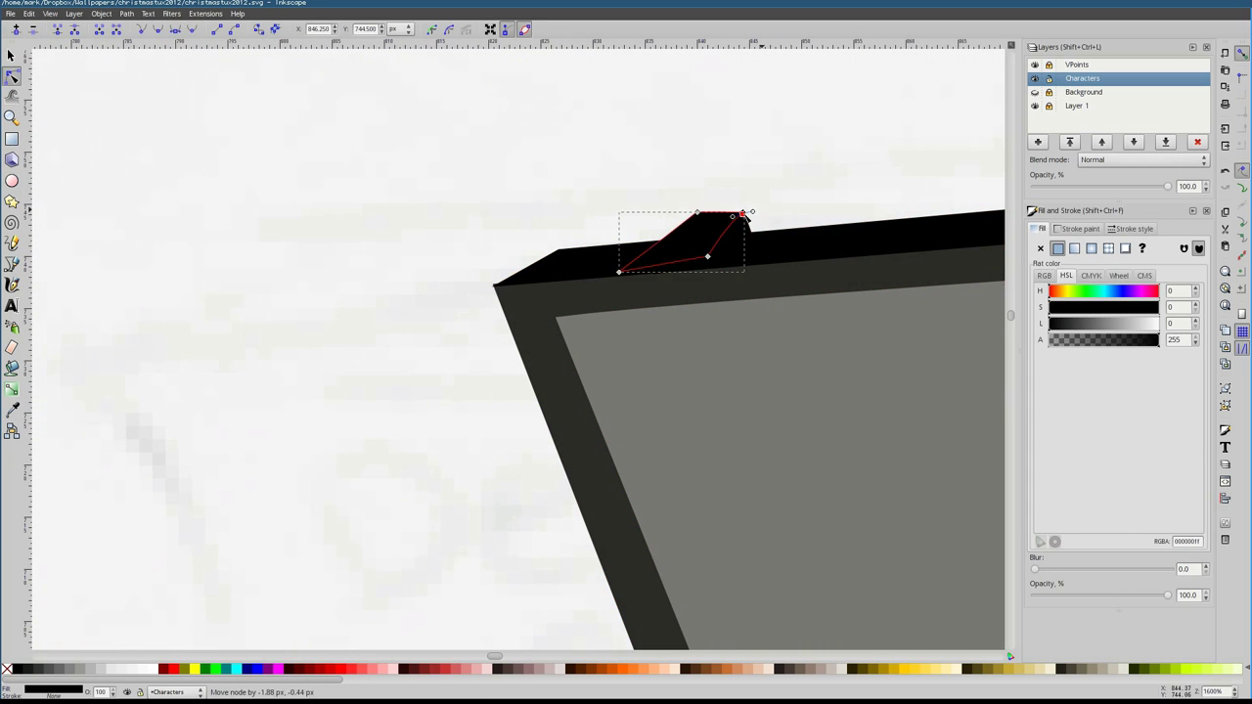
scroll(746, 217, down, 4)
key(Escape)
key(s)
scroll(657, 311, down, 4)
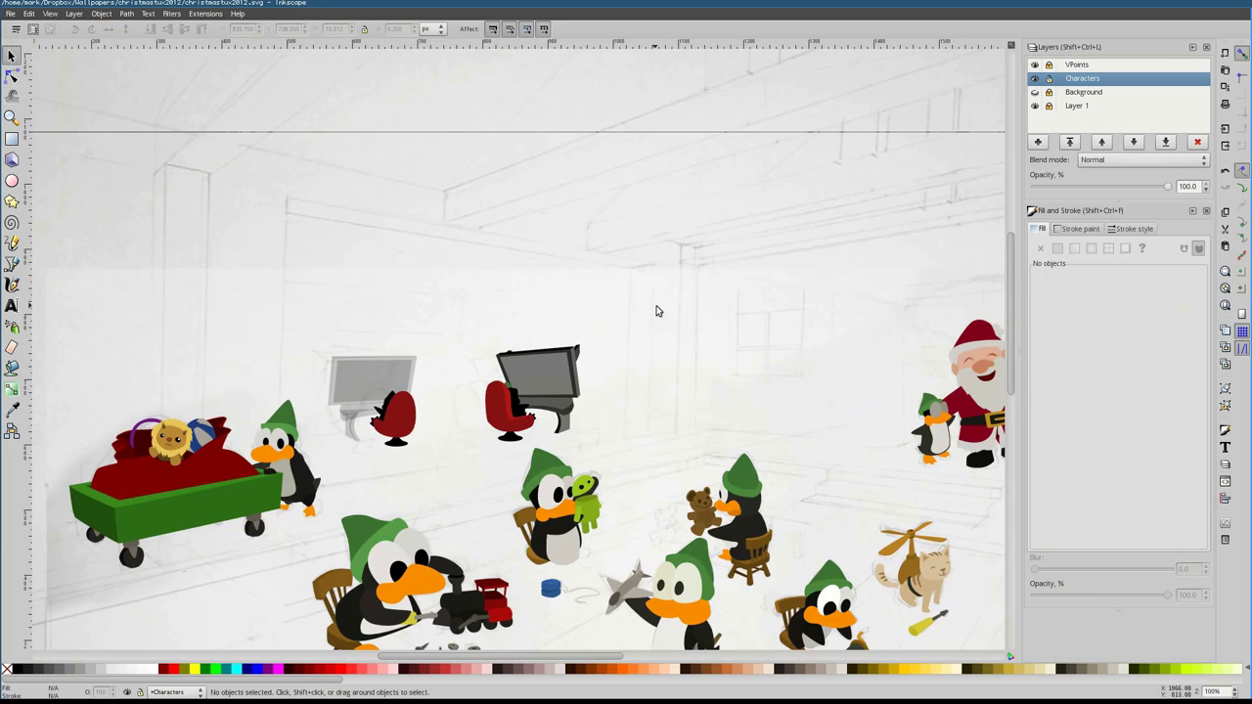
scroll(548, 352, up, 4)
Pick Santa's light grey as the fill colour with the Dropper
scroll(319, 357, down, 2)
click(321, 354)
scroll(411, 365, down, 2)
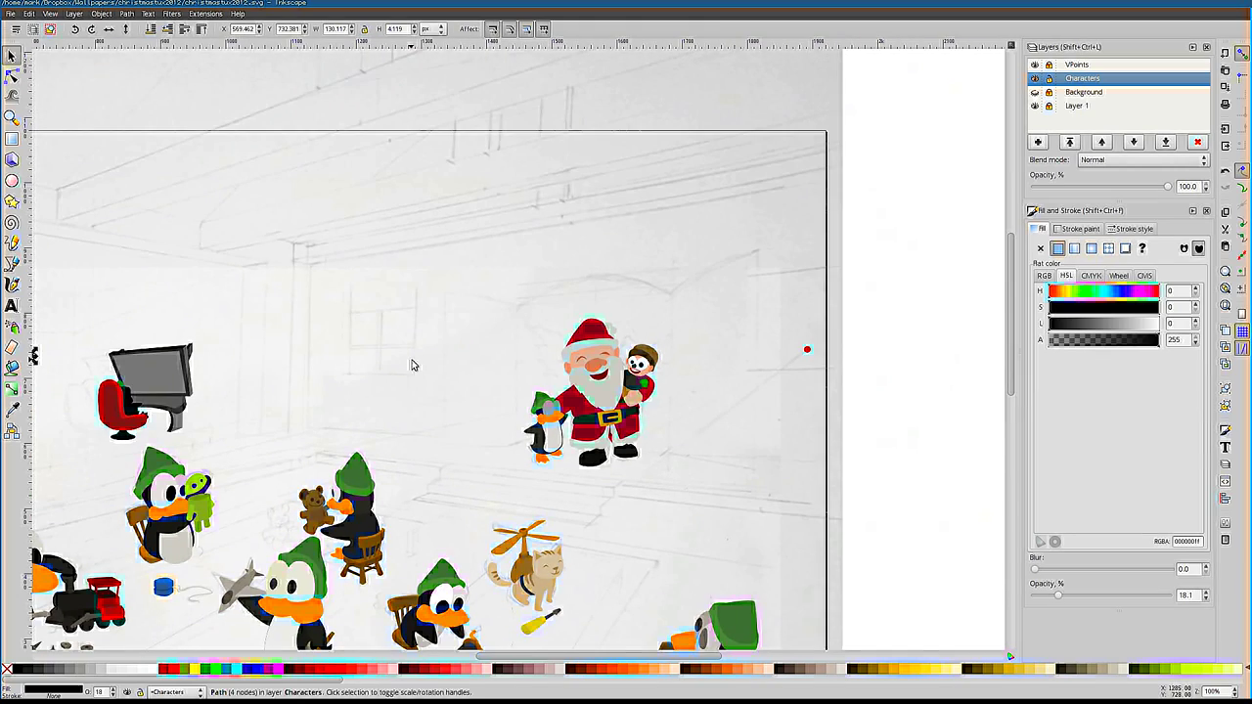
scroll(623, 399, up, 4)
key(d)
click(466, 306)
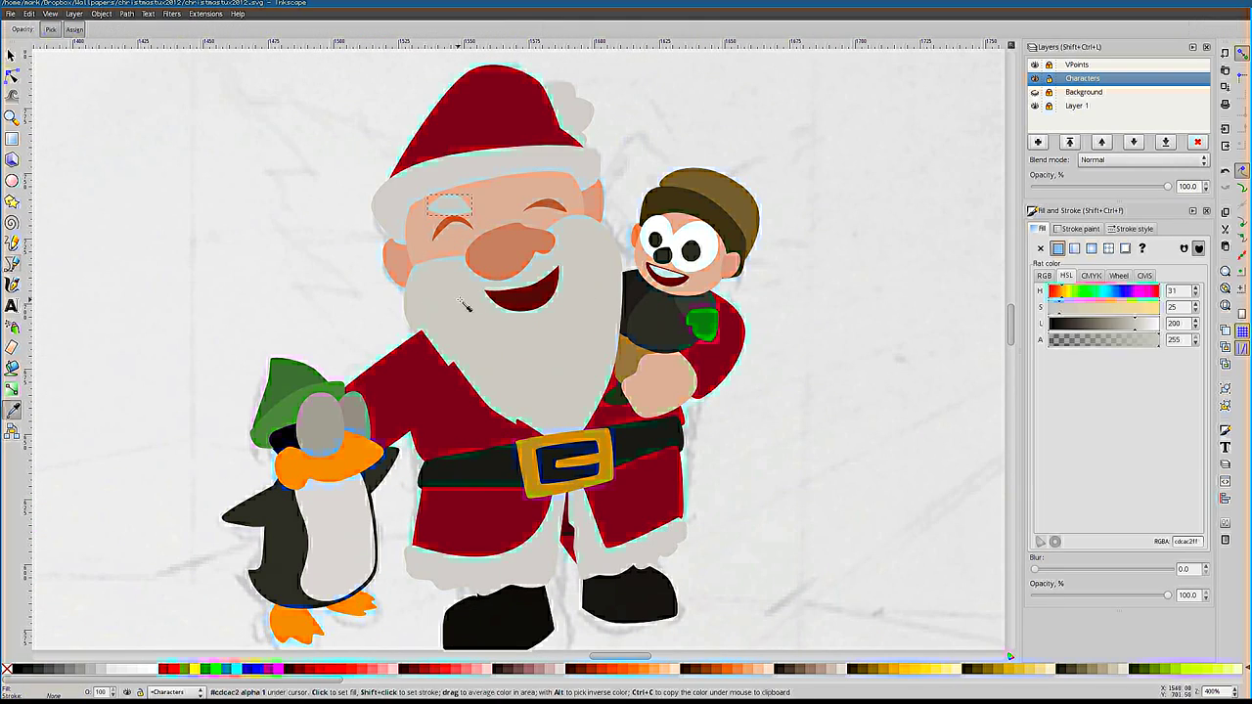
Draw a Bezier path over Santa's eye and adjust its nodes
key(b)
click(522, 186)
key(Return)
key(n)
click(448, 207)
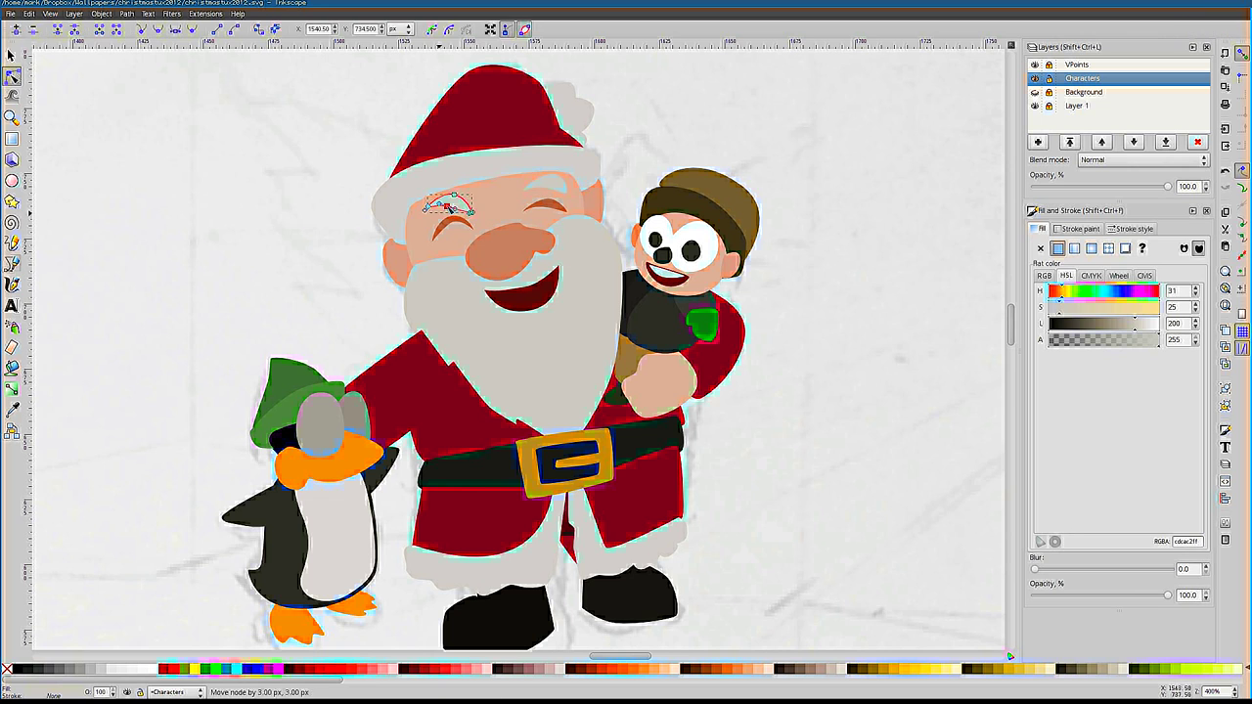
key(Escape)
scroll(694, 218, down, 4)
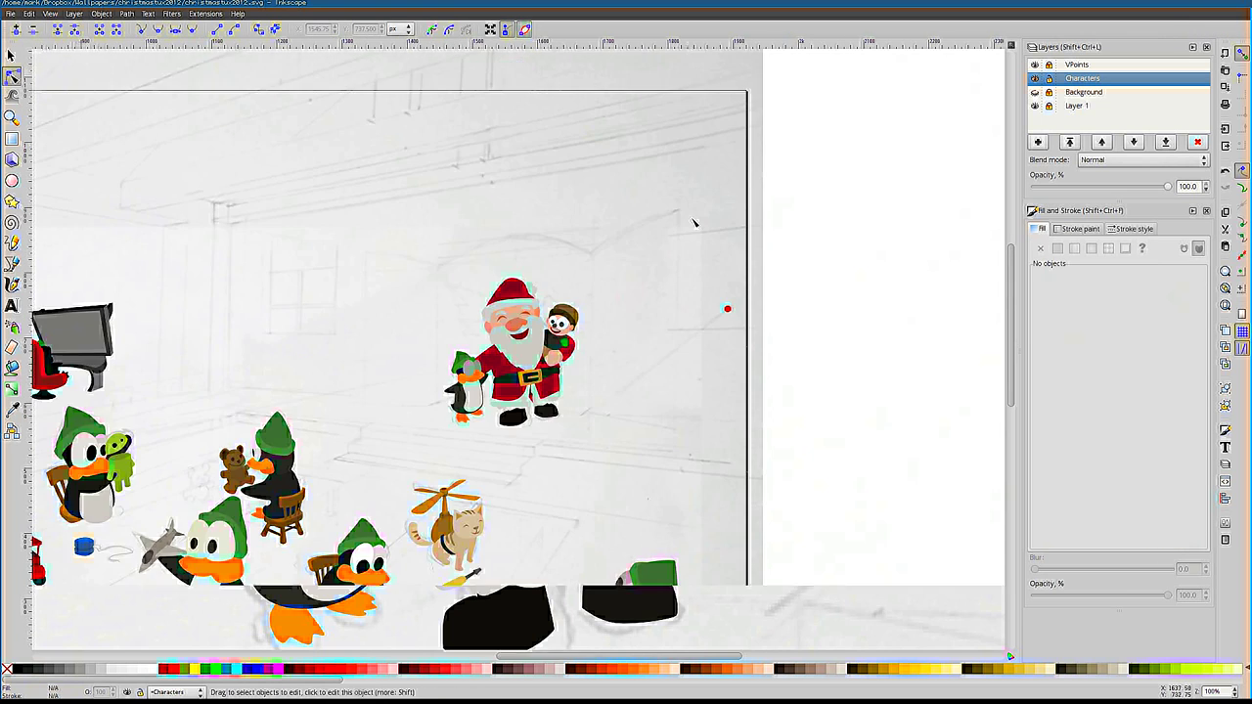
scroll(252, 311, up, 6)
Draw Santa's left and right ears with the Bezier tool
key(b)
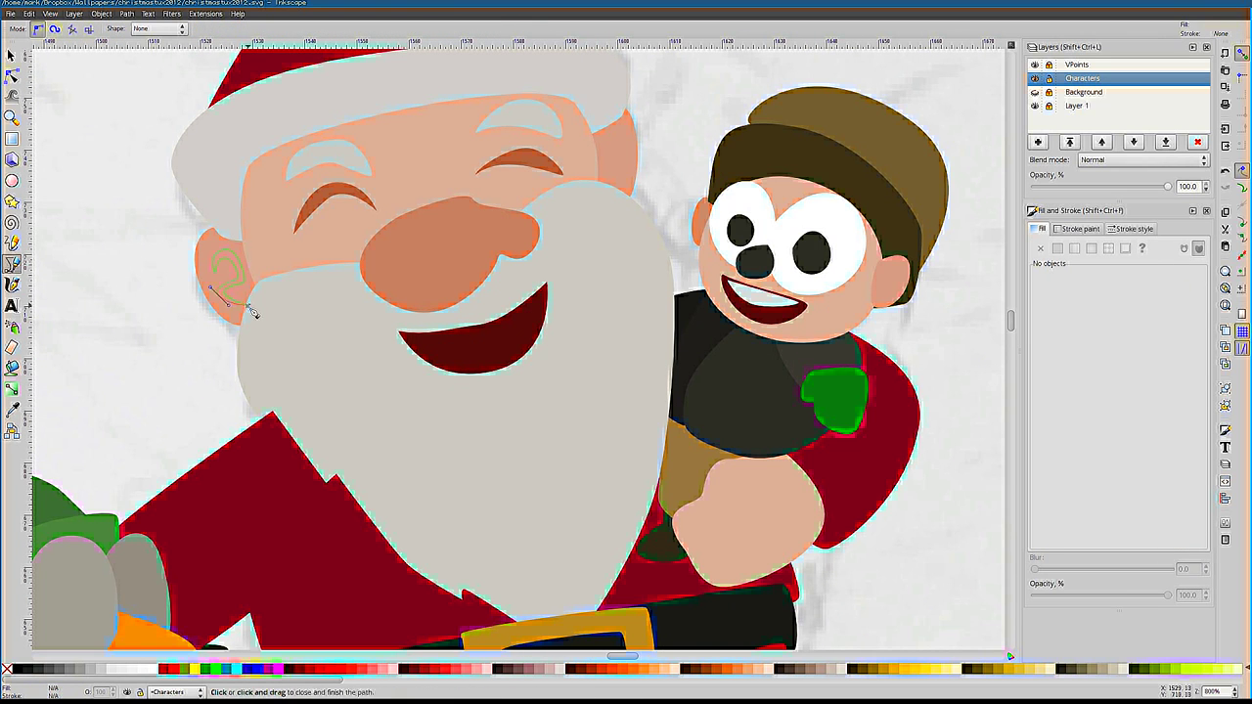
click(249, 308)
click(614, 185)
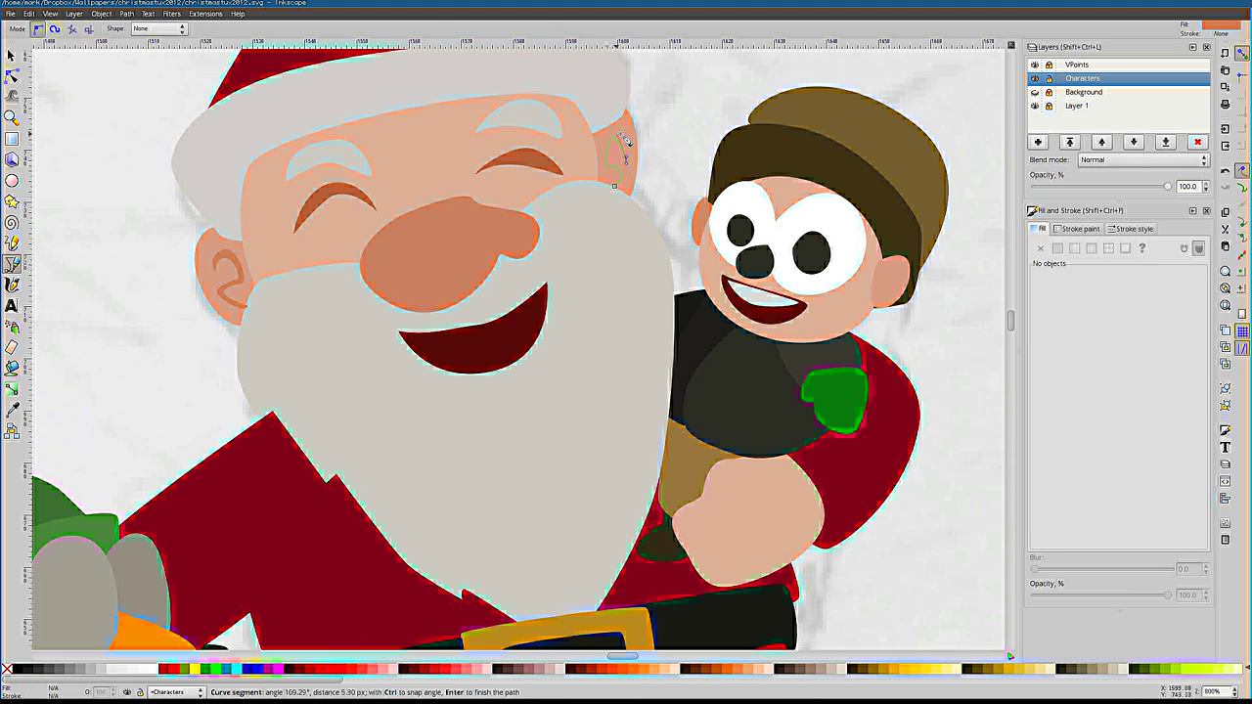
click(614, 186)
key(s)
scroll(627, 142, down, 5)
scroll(665, 195, up, 2)
Paste black pupils onto the penguin's eye whites
click(665, 196)
scroll(665, 196, up, 4)
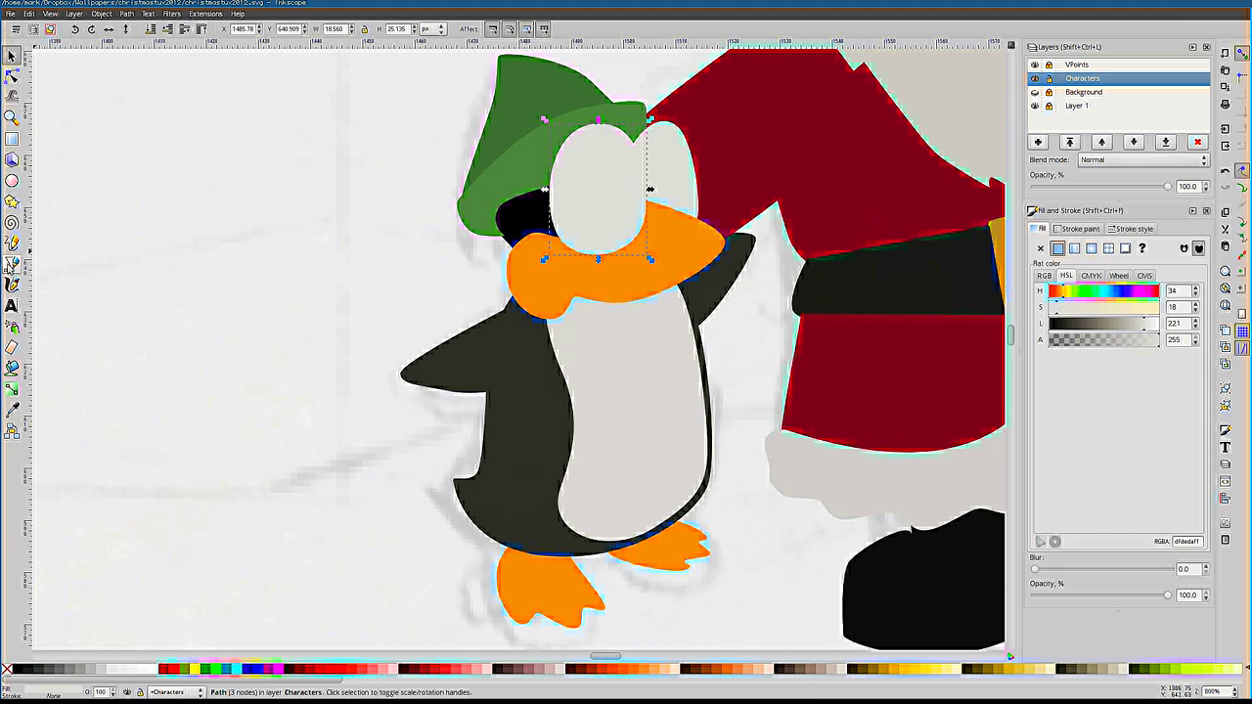
key(ctrl+v)
click(678, 176)
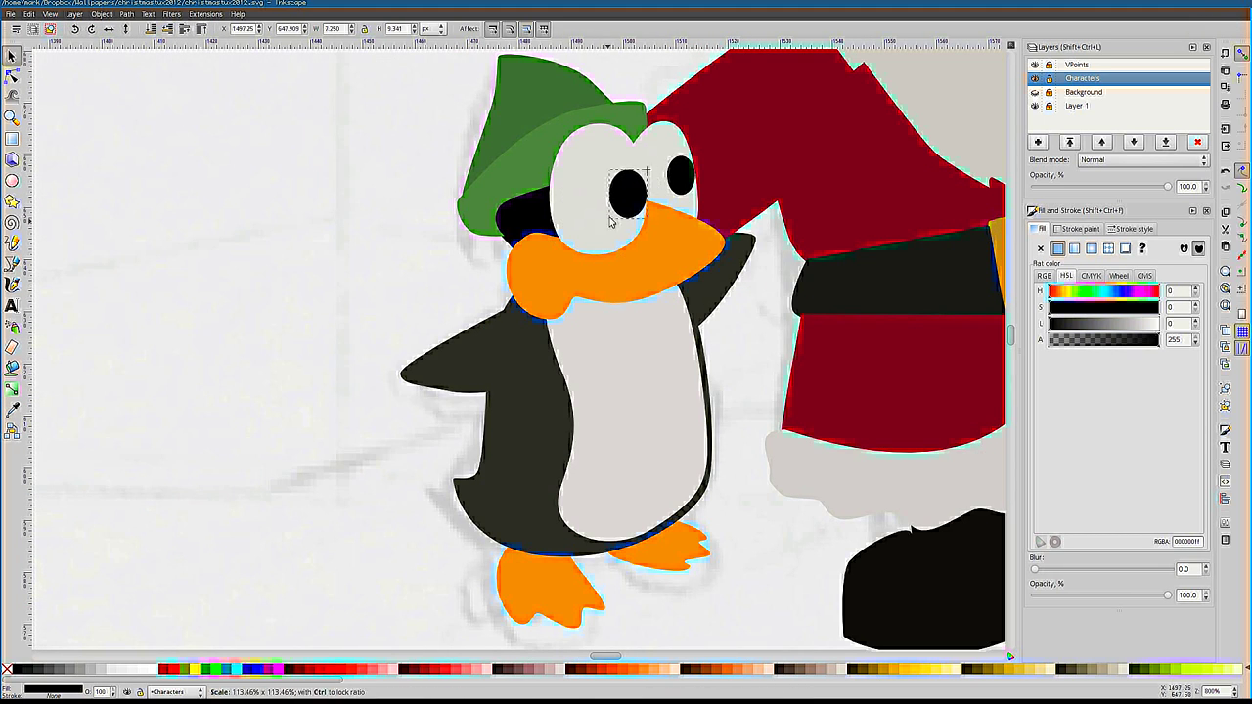
scroll(610, 222, down, 7)
scroll(568, 330, up, 3)
scroll(447, 322, up, 6)
Reshape the outline of the penguin's right eye white
key(n)
click(460, 294)
drag(490, 223, 473, 229)
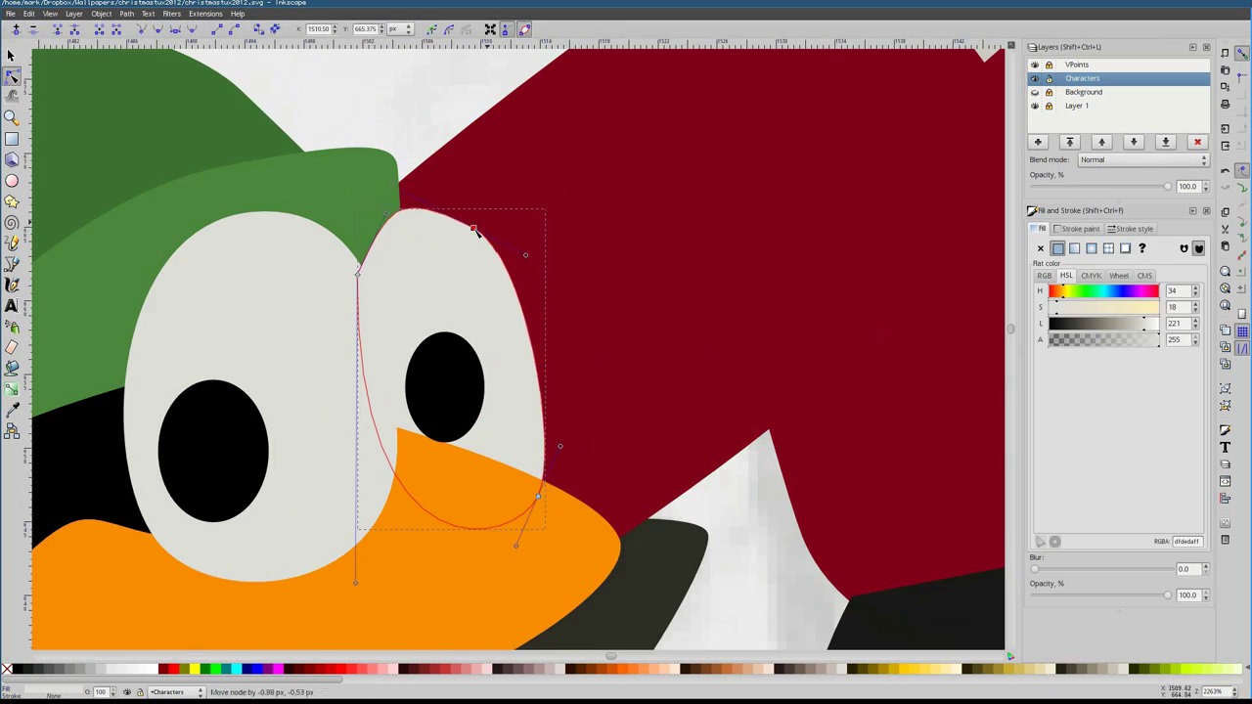
scroll(473, 229, down, 7)
scroll(547, 225, up, 6)
Fill the elf's nose pink with the Dropper
click(514, 227)
key(d)
click(244, 208)
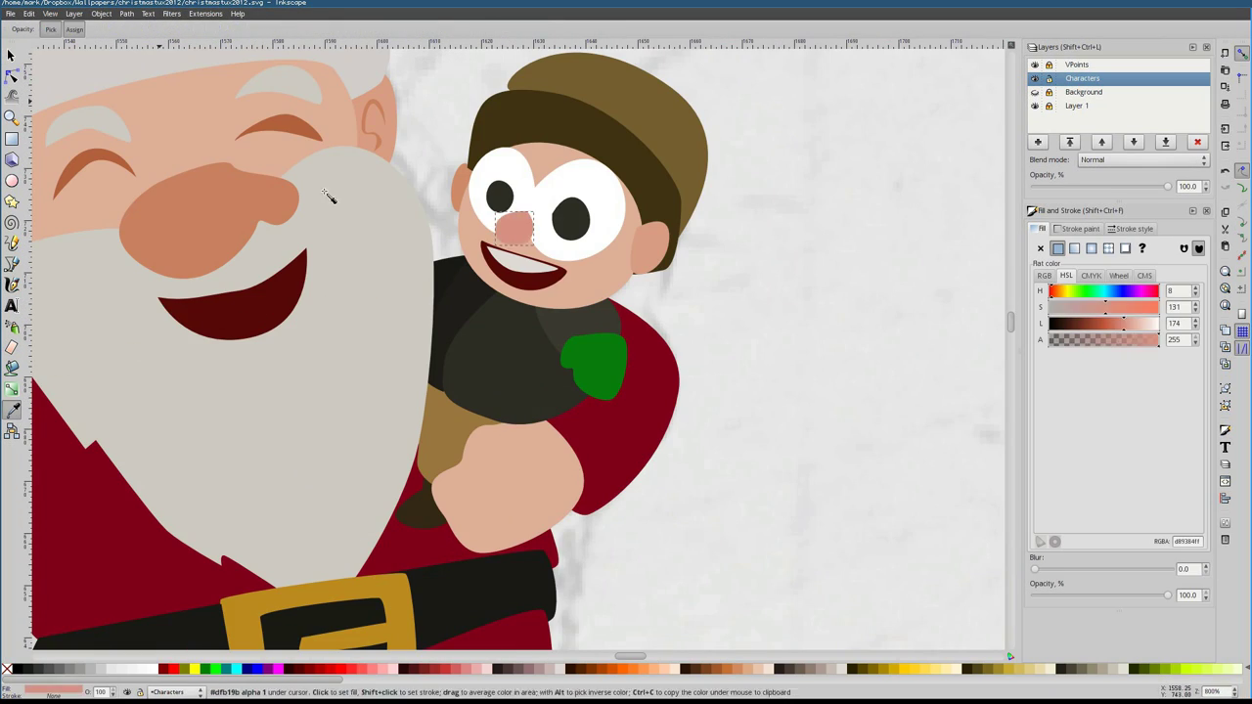
scroll(674, 287, down, 7)
scroll(587, 313, up, 6)
Inspect the plane penguin's belly nodes, then deselect it
key(n)
click(534, 364)
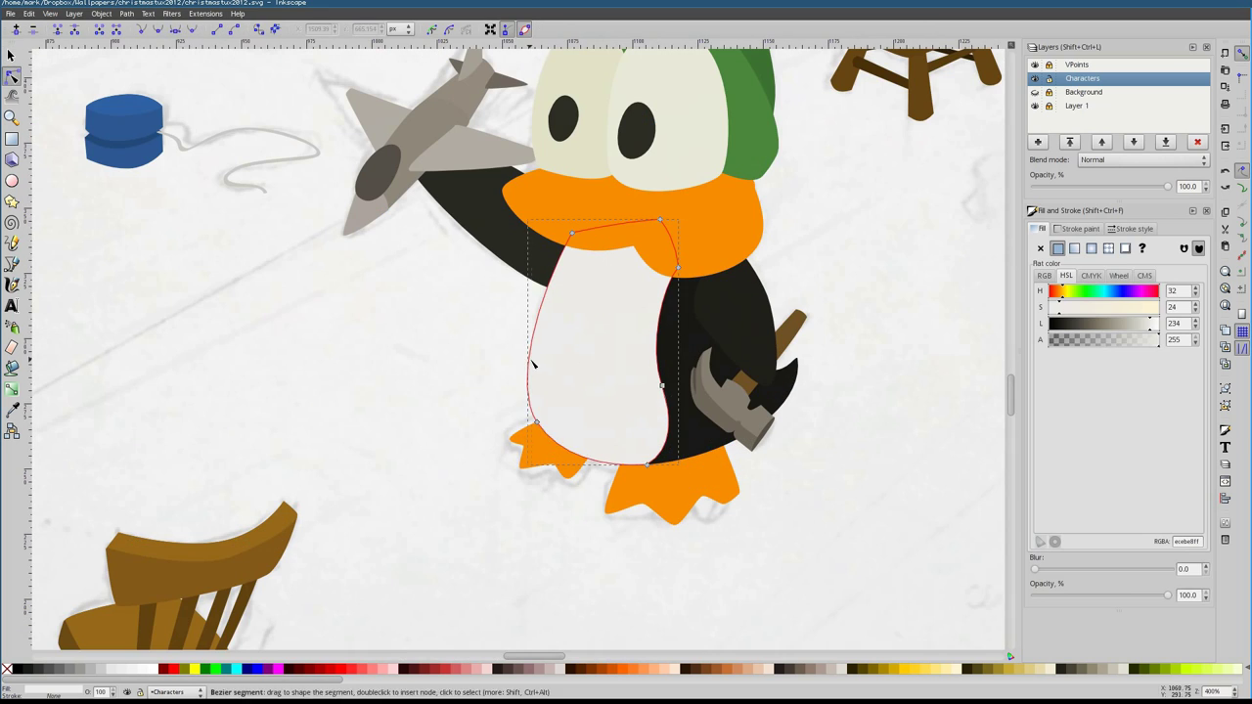
click(447, 341)
scroll(450, 343, down, 4)
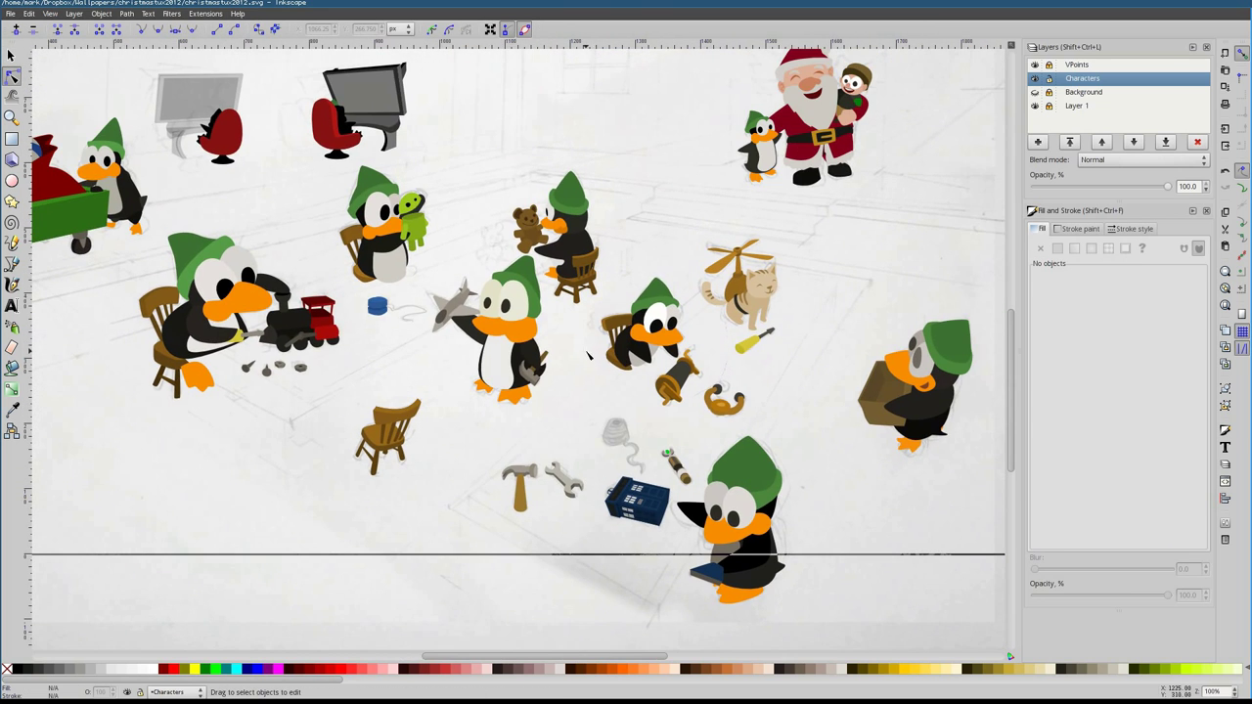
scroll(337, 117, up, 4)
Colour the desk penguin's beak orange
key(s)
key(Tab)
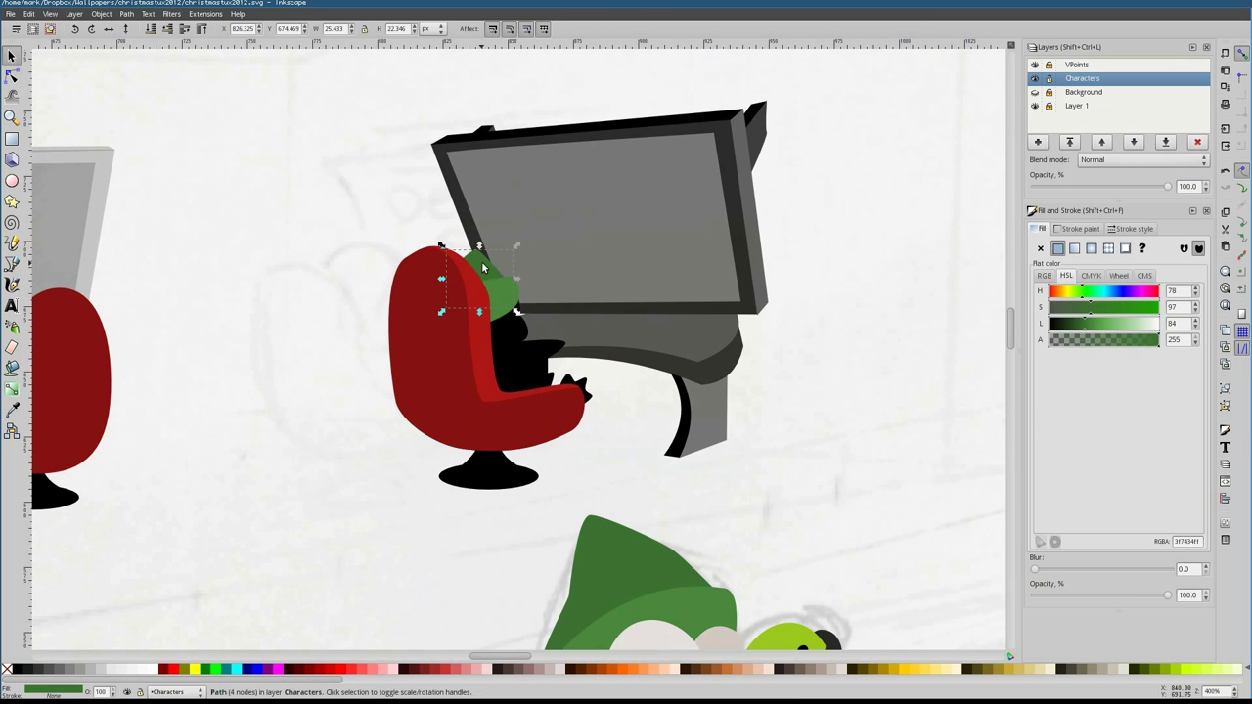
click(12, 411)
scroll(587, 391, down, 3)
click(675, 626)
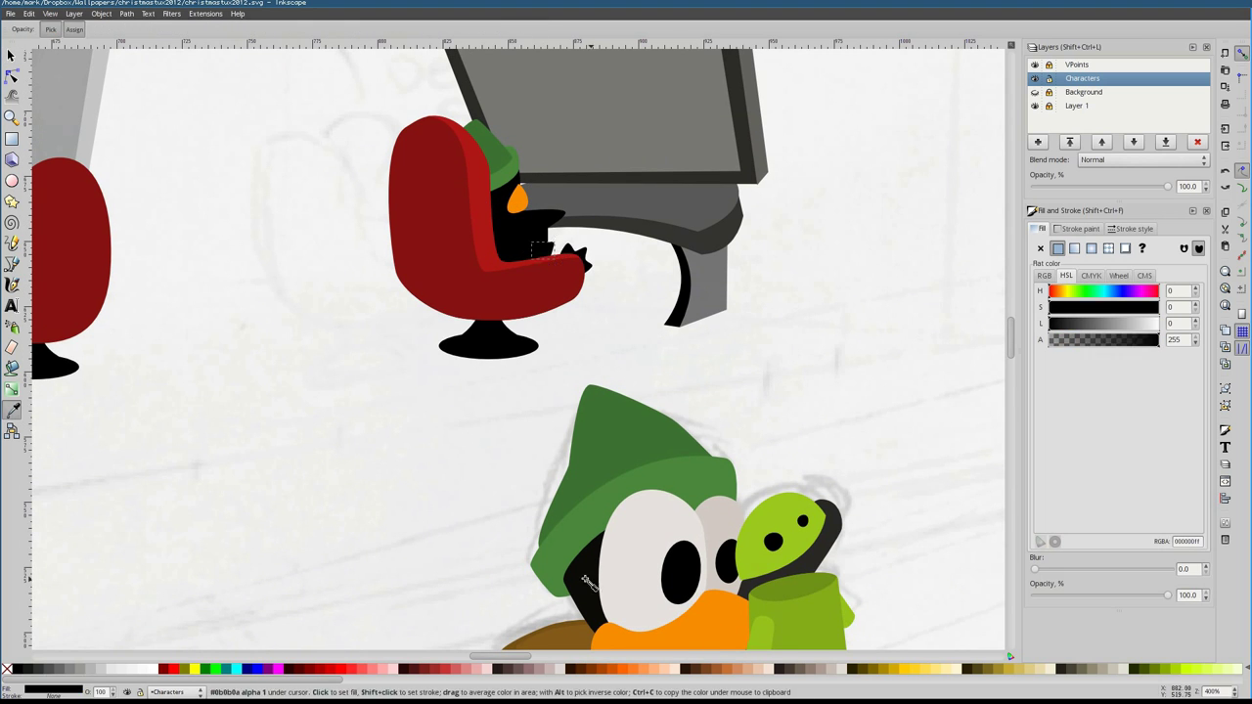
Paste orange onto the desk penguin's spiky hand and tuck the black shape behind the red chair
key(Tab)
key(ctrl+shift+v)
drag(682, 219, 550, 236)
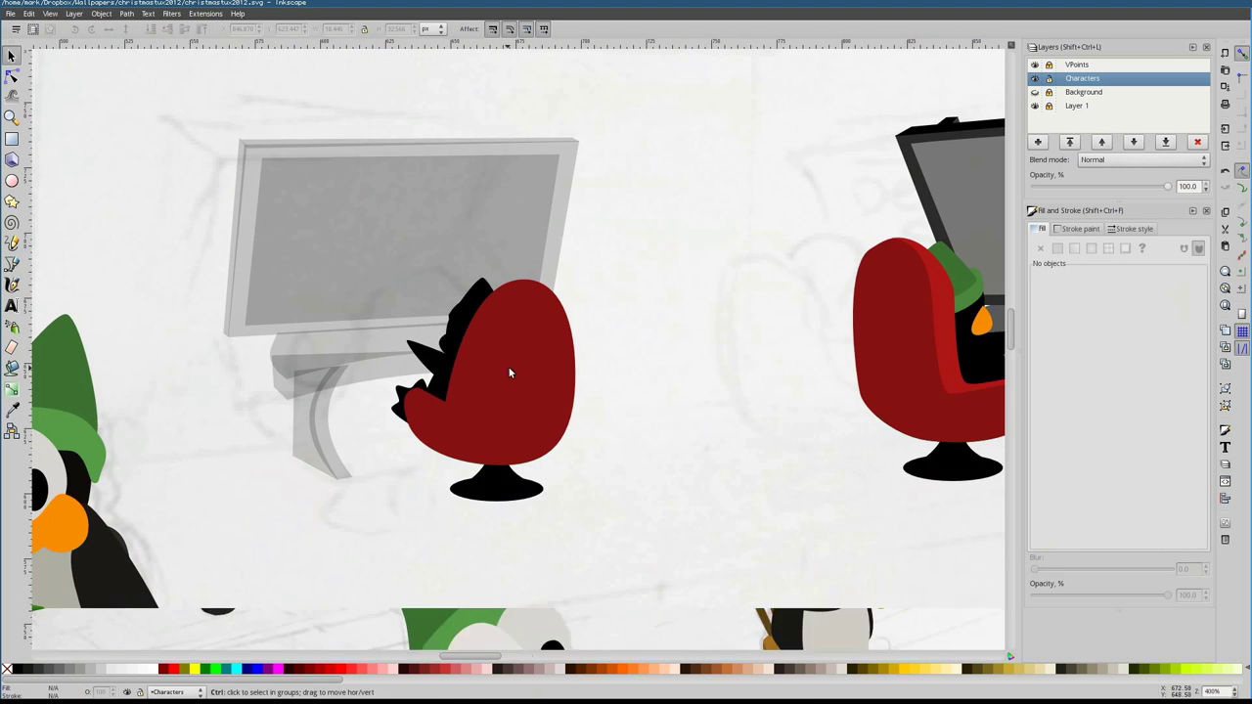
key(d)
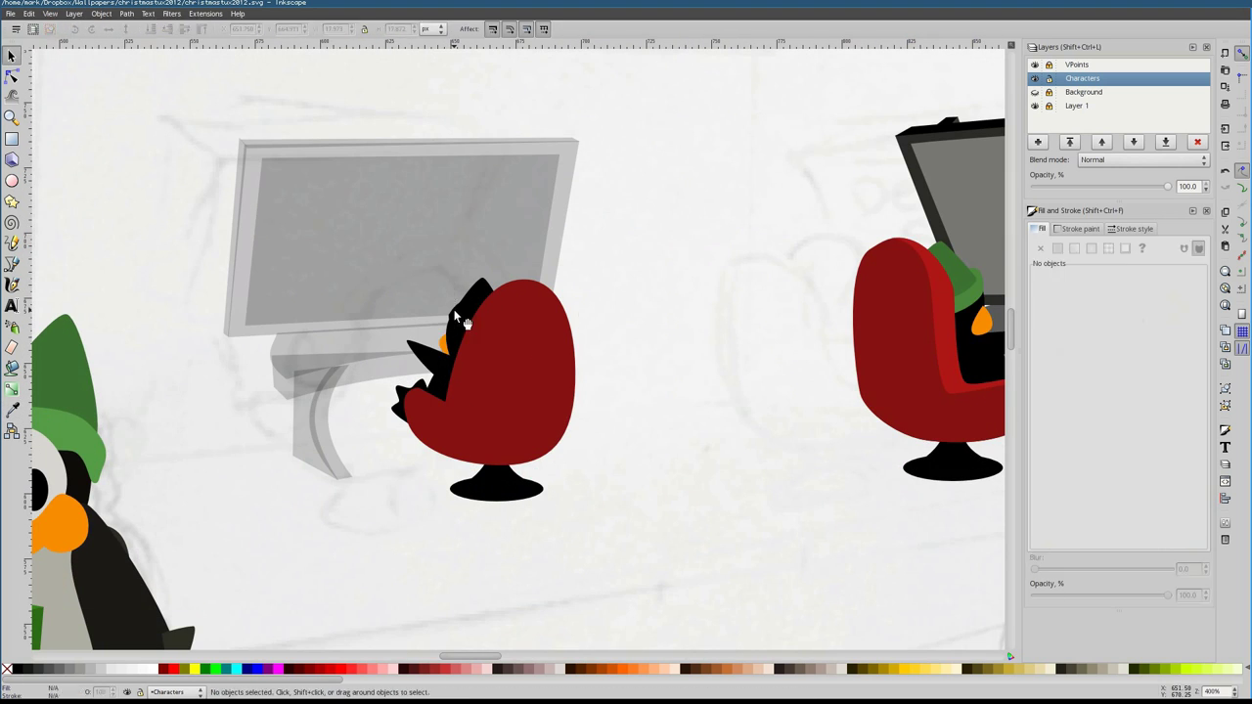
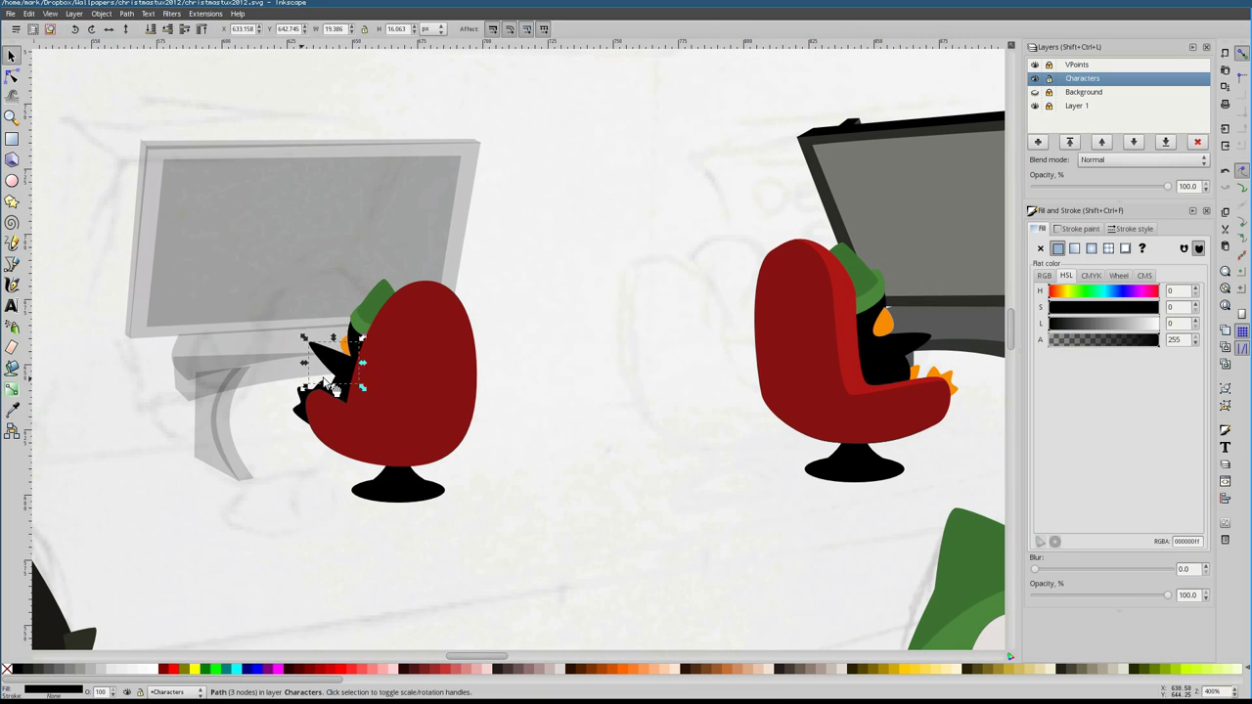
Select the small black piece behind the chair, toggling between the Selector and Dropper
scroll(310, 397, up, 4)
key(s)
ctrl+click(220, 240)
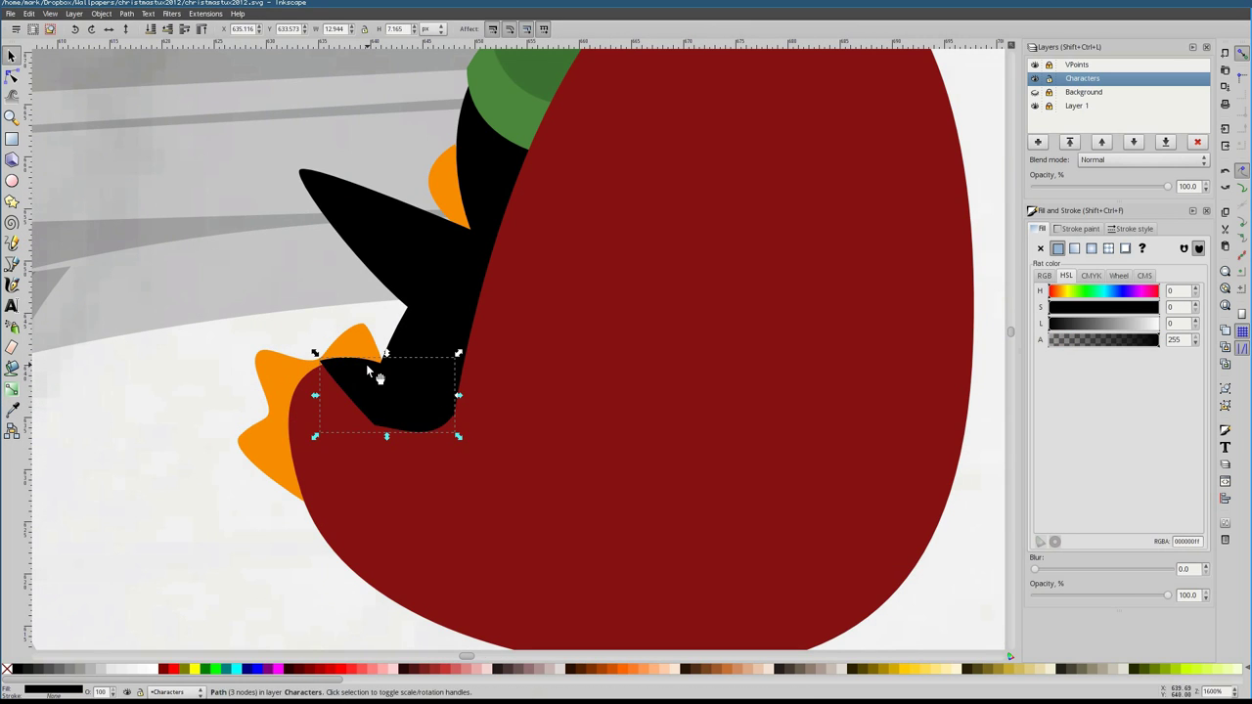
scroll(318, 359, down, 6)
key(d)
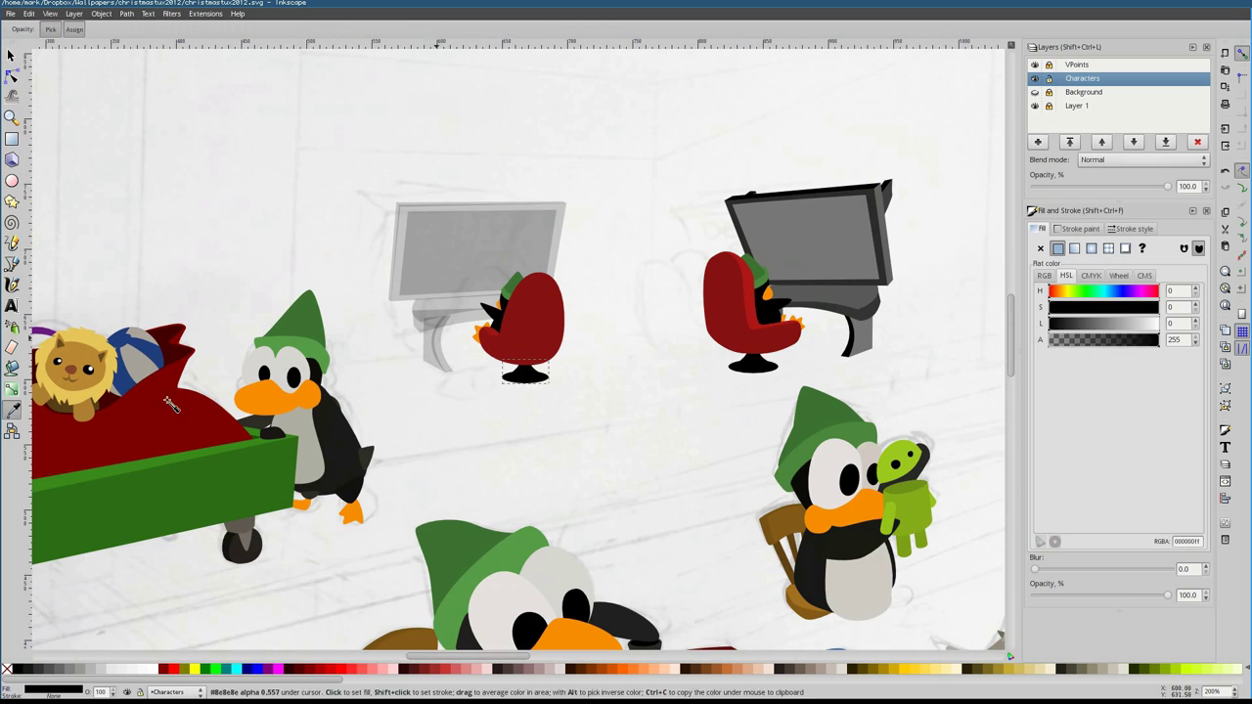
scroll(521, 407, up, 2)
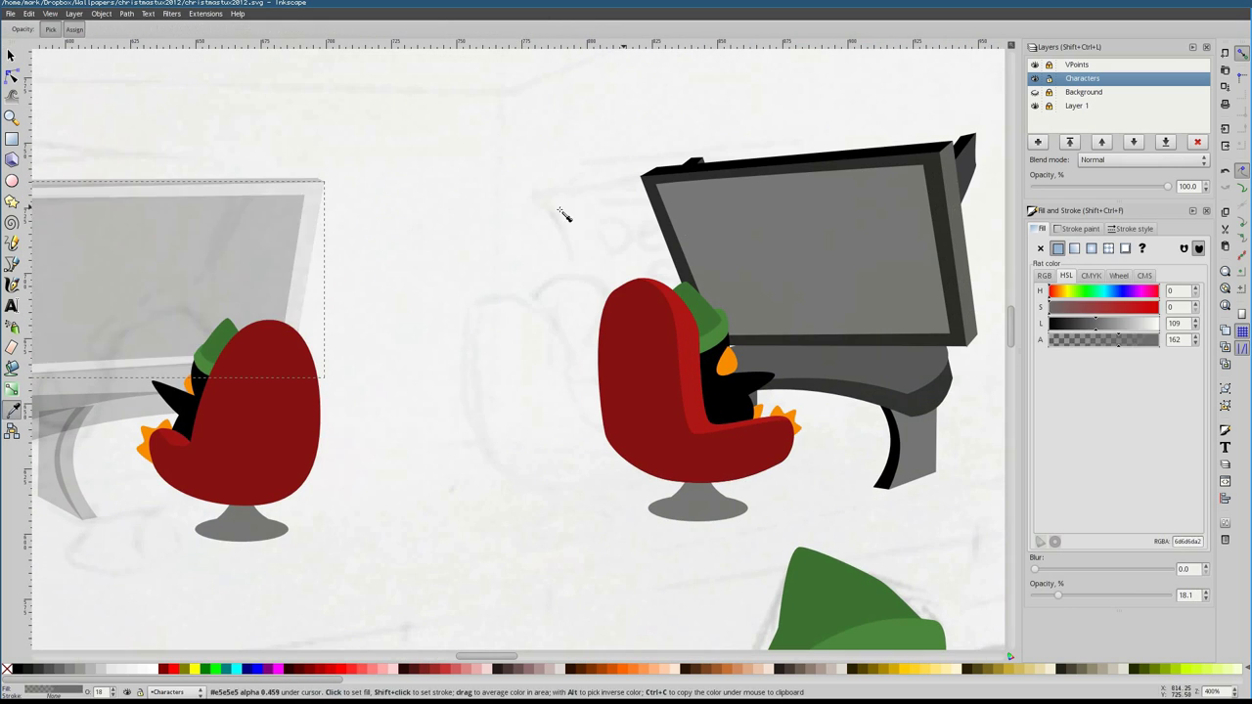
key(s)
scroll(669, 360, down, 3)
Select the left monitor's parts and one dark piece, then deselect and view the whole scene
click(668, 360)
scroll(558, 400, up, 2)
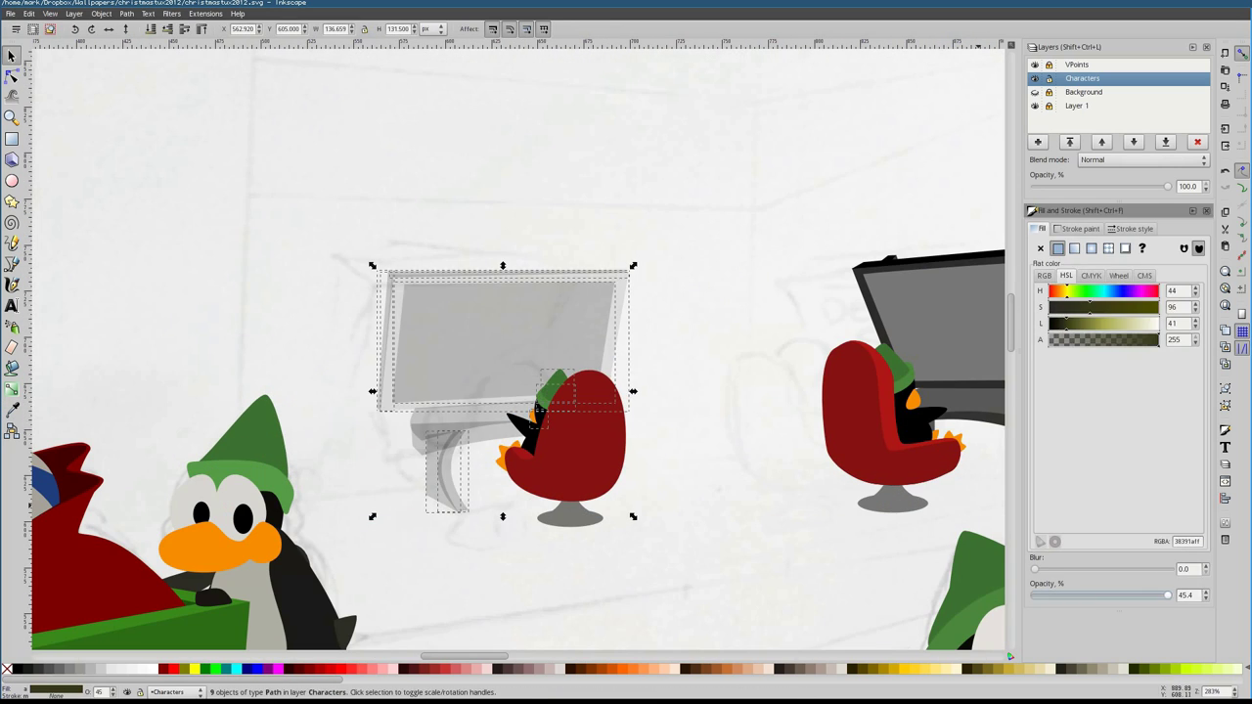
ctrl+click(548, 402)
scroll(587, 411, up, 1)
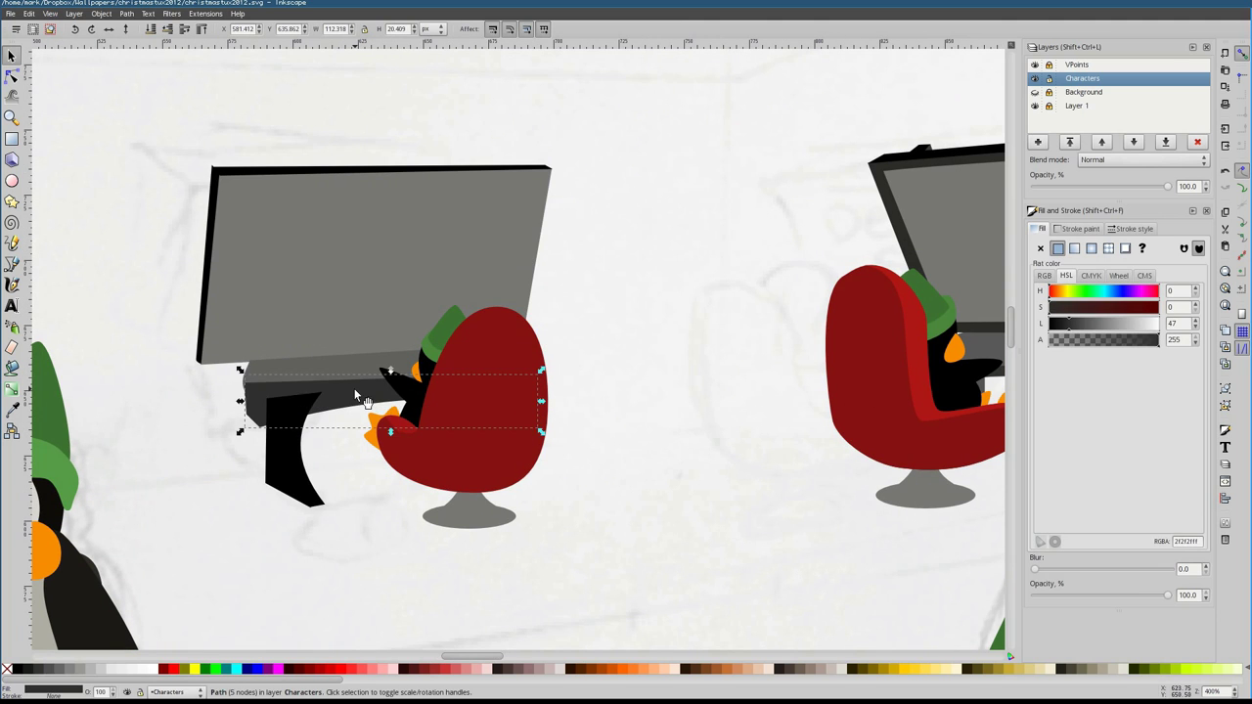
key(Escape)
key(1)
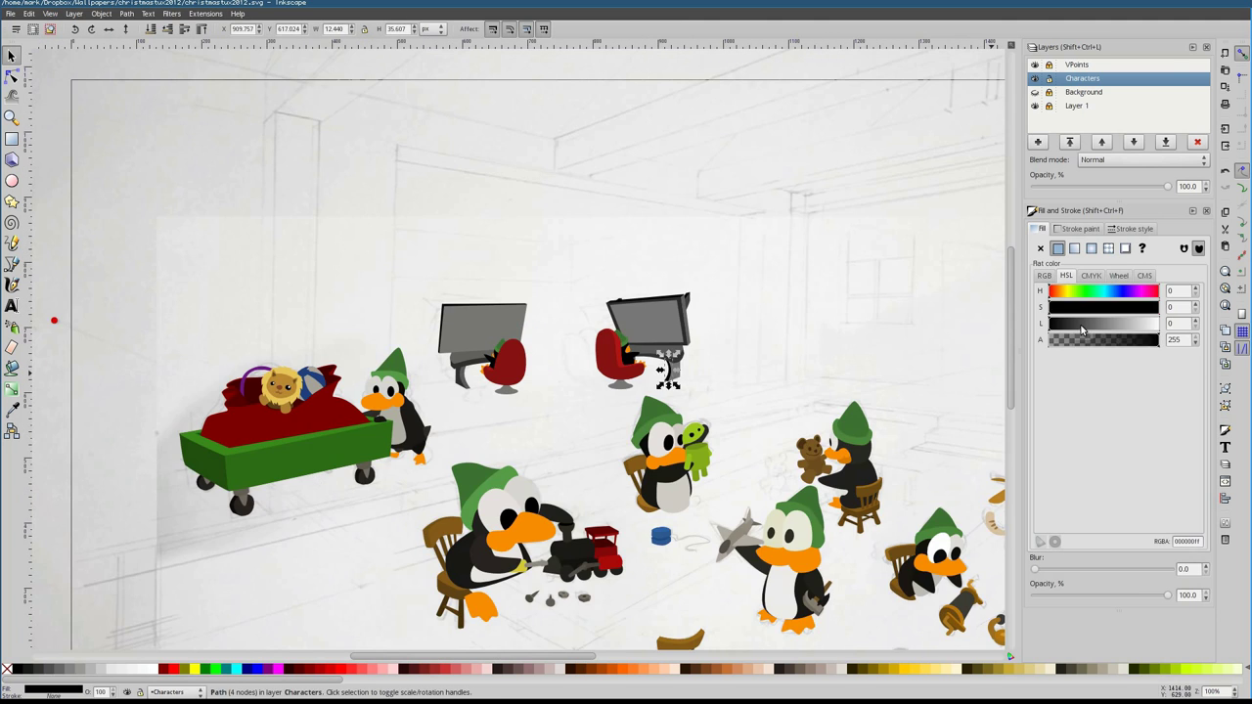
Try lowering the left monitor's screen beneath the body, then undo to keep it on top
ctrl+click(464, 324)
scroll(464, 324, up, 6)
key(n)
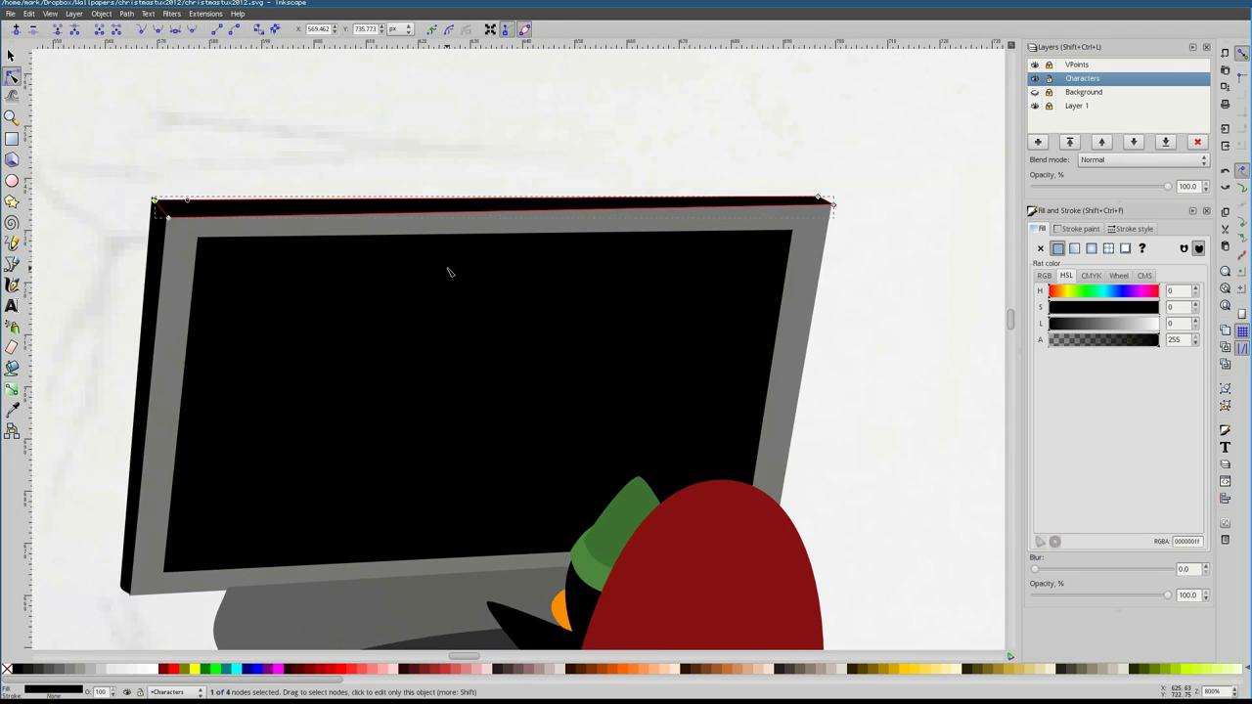
key(Page_Down)
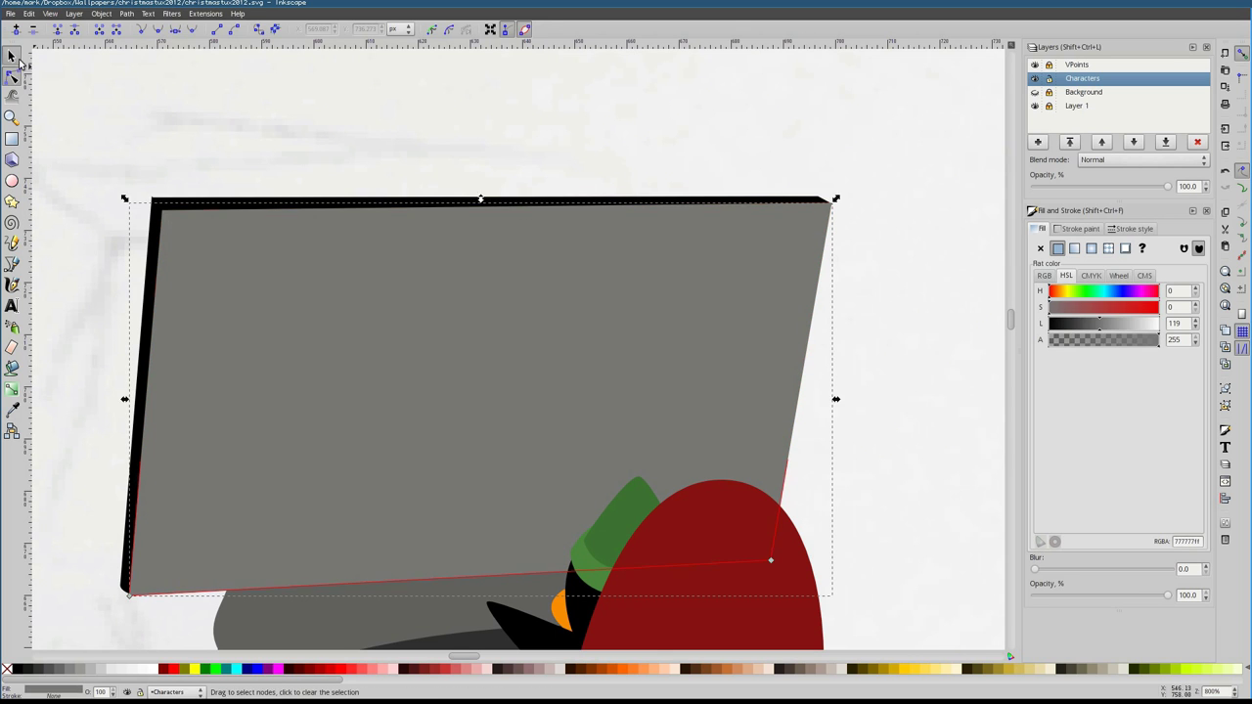
click(12, 55)
key(ctrl+z)
Select the monitor body and its top strip, and tint the screen light blue
shift+click(488, 460)
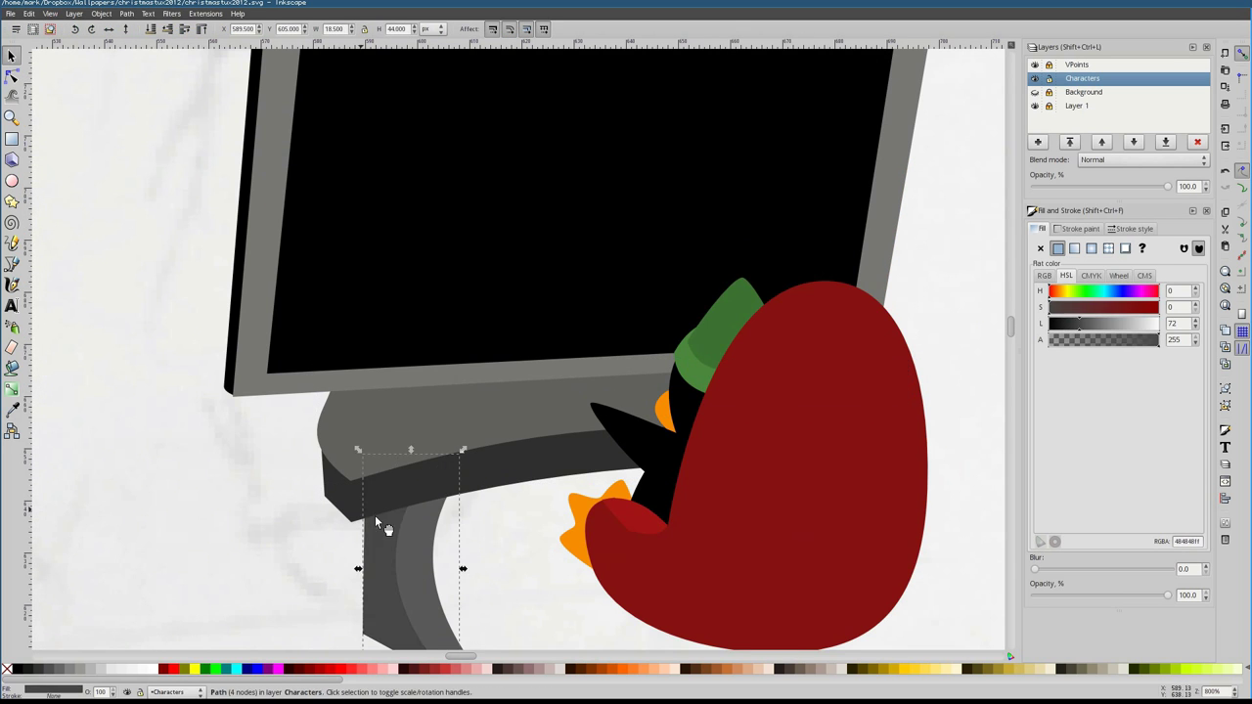
scroll(375, 516, down, 4)
scroll(243, 358, up, 4)
click(242, 358)
scroll(606, 420, down, 4)
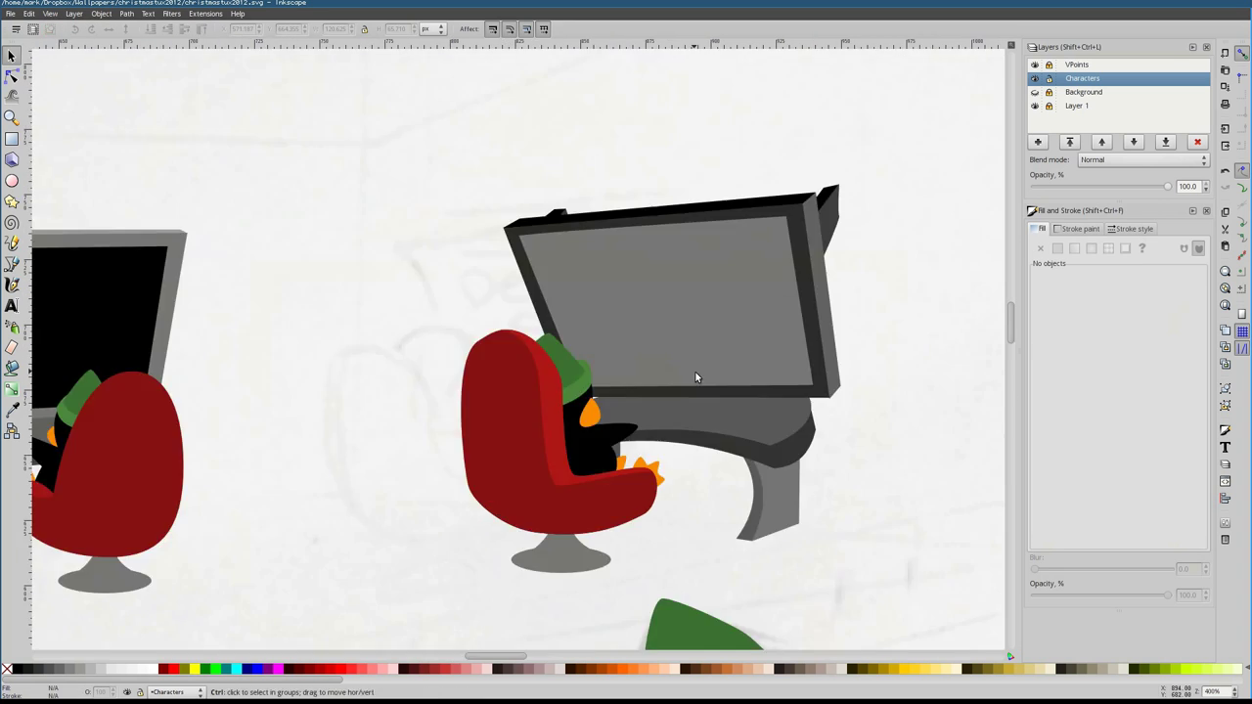
mouse_move(1099, 323)
mouse_down()
mouse_move(1135, 323)
mouse_move(1096, 298)
mouse_move(1105, 323)
mouse_up()
Deepen the left screen to bright blue and copy that blue onto the right screen with the Dropper
click(744, 338)
key(d)
click(474, 320)
scroll(465, 321, up, 2)
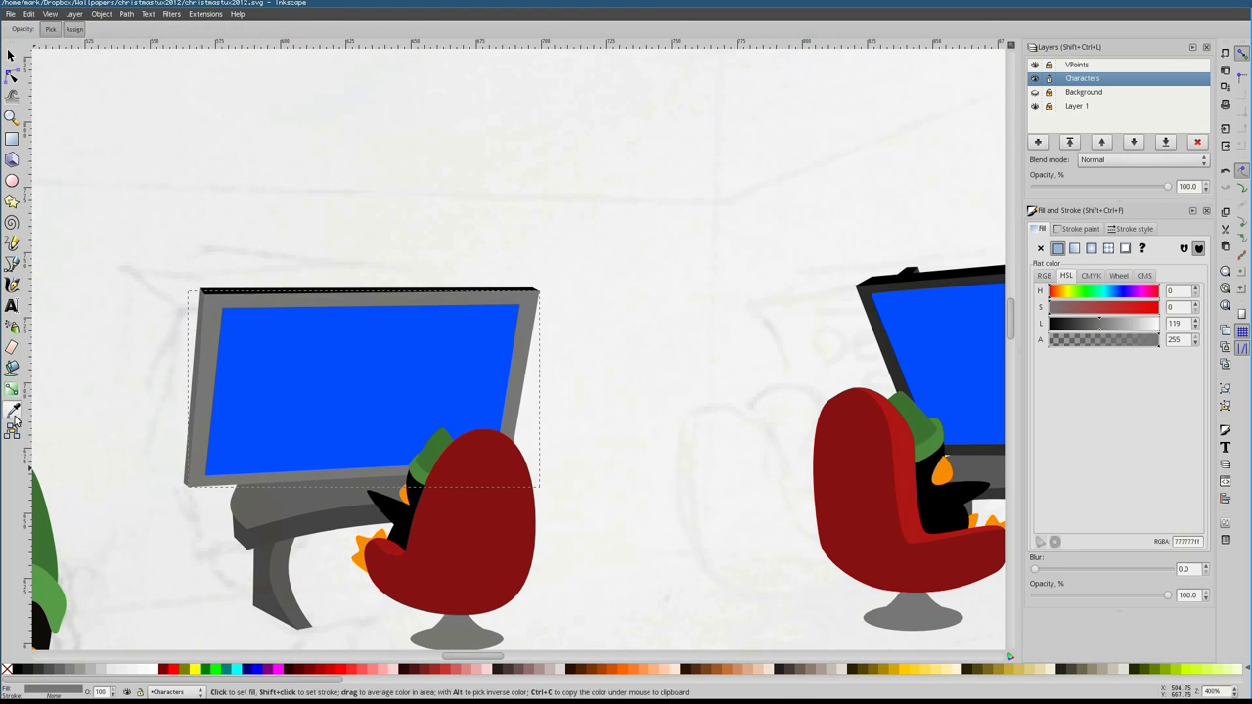
key(s)
scroll(550, 397, down, 4)
key(Escape)
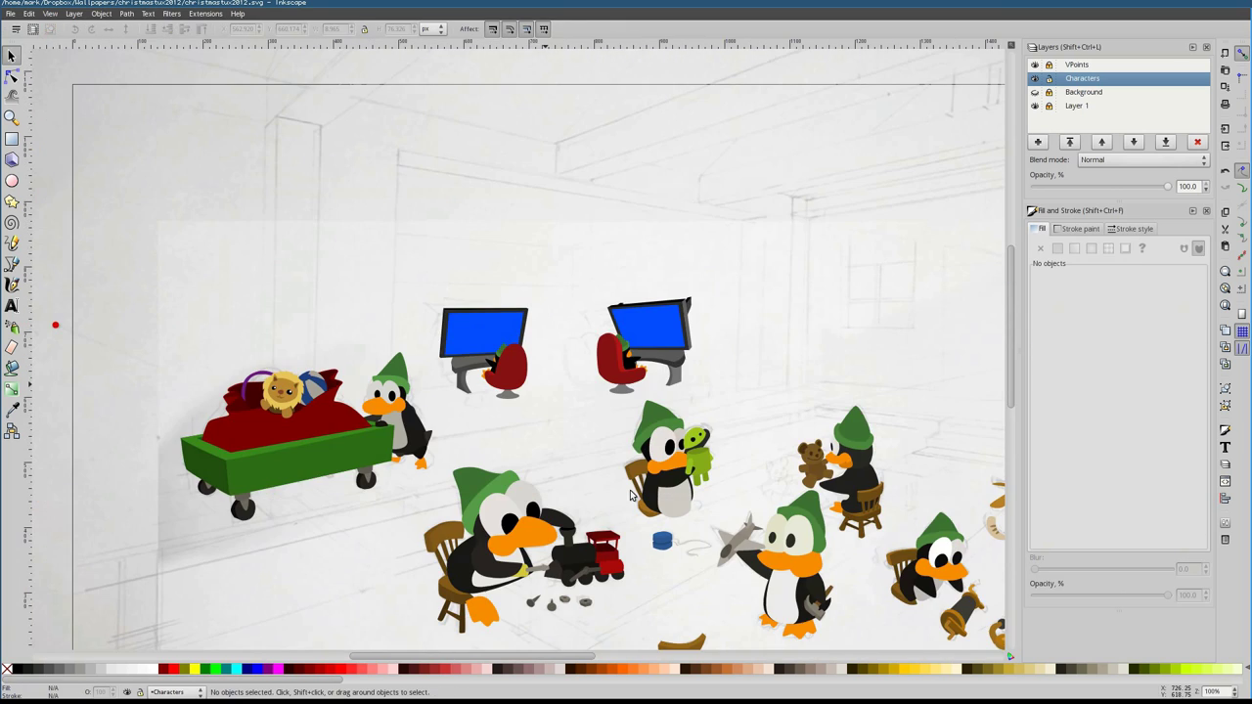
Draw a closed four-corner dark bevel piece at the left monitor's top-left with the Bezier tool
key(n)
scroll(540, 443, up, 5)
scroll(540, 443, down, 1)
scroll(540, 443, up, 2)
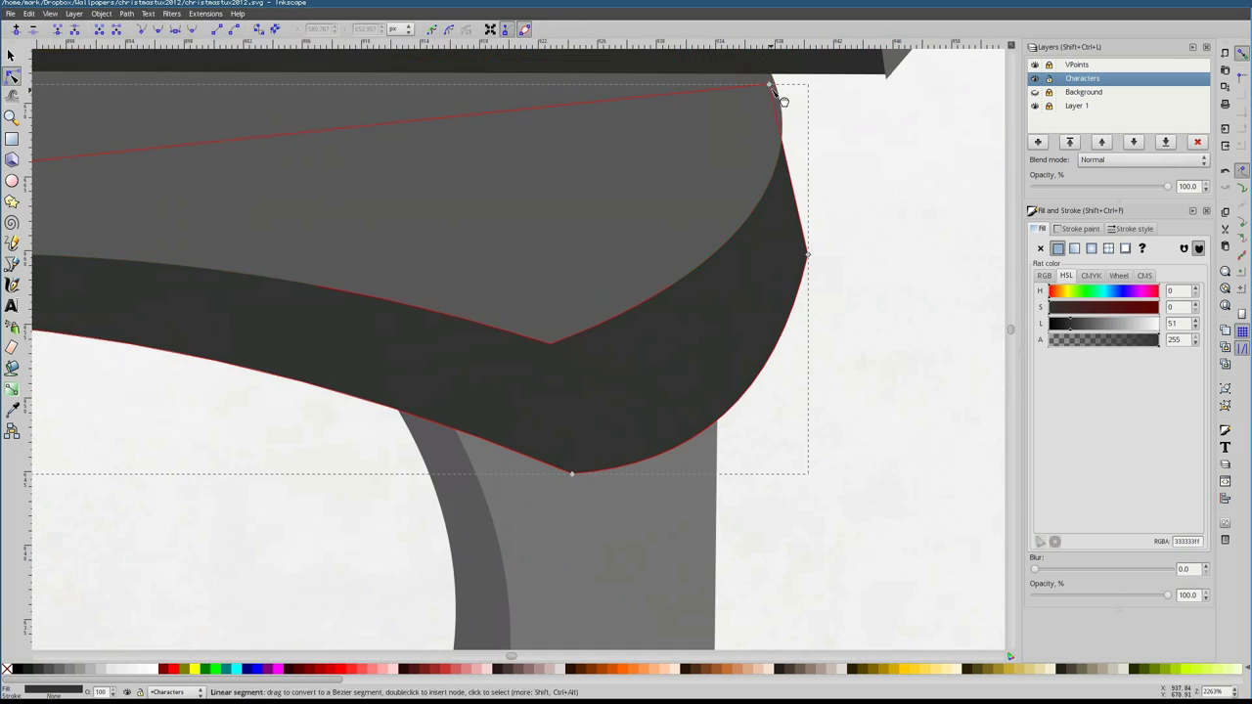
scroll(824, 423, down, 6)
key(Escape)
scroll(300, 357, up, 6)
scroll(347, 401, down, 6)
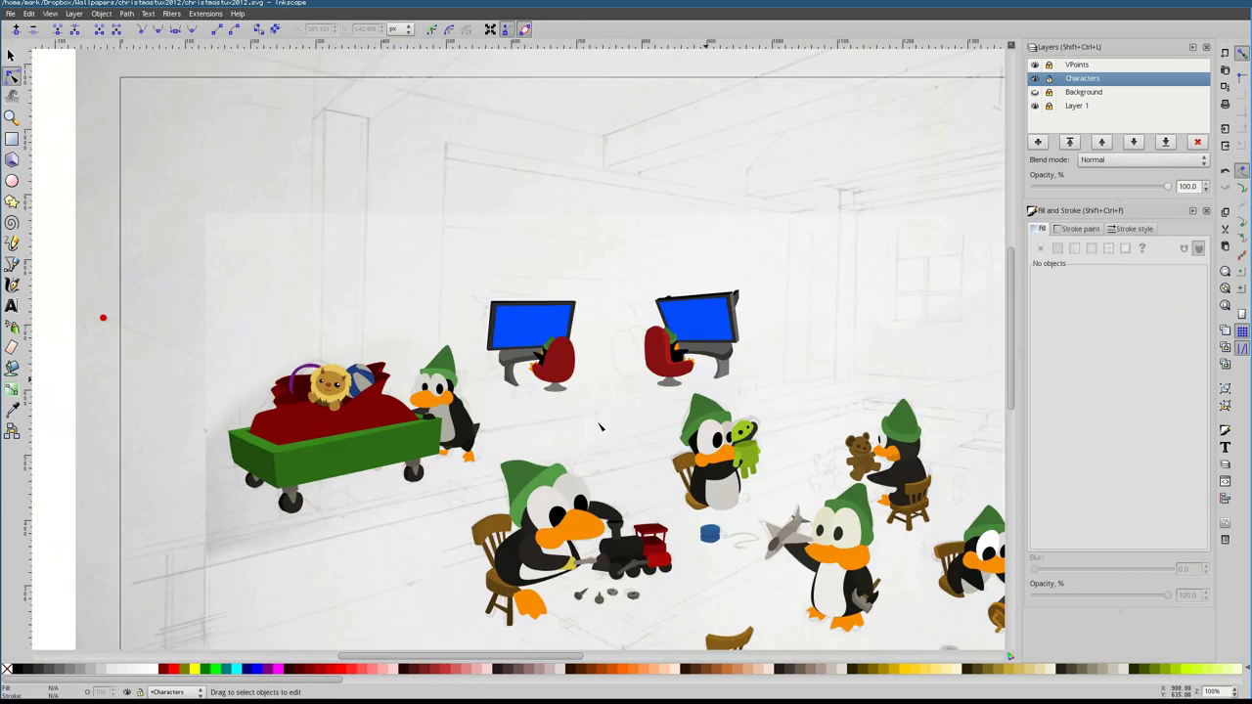
key(b)
scroll(323, 346, up, 6)
click(339, 242)
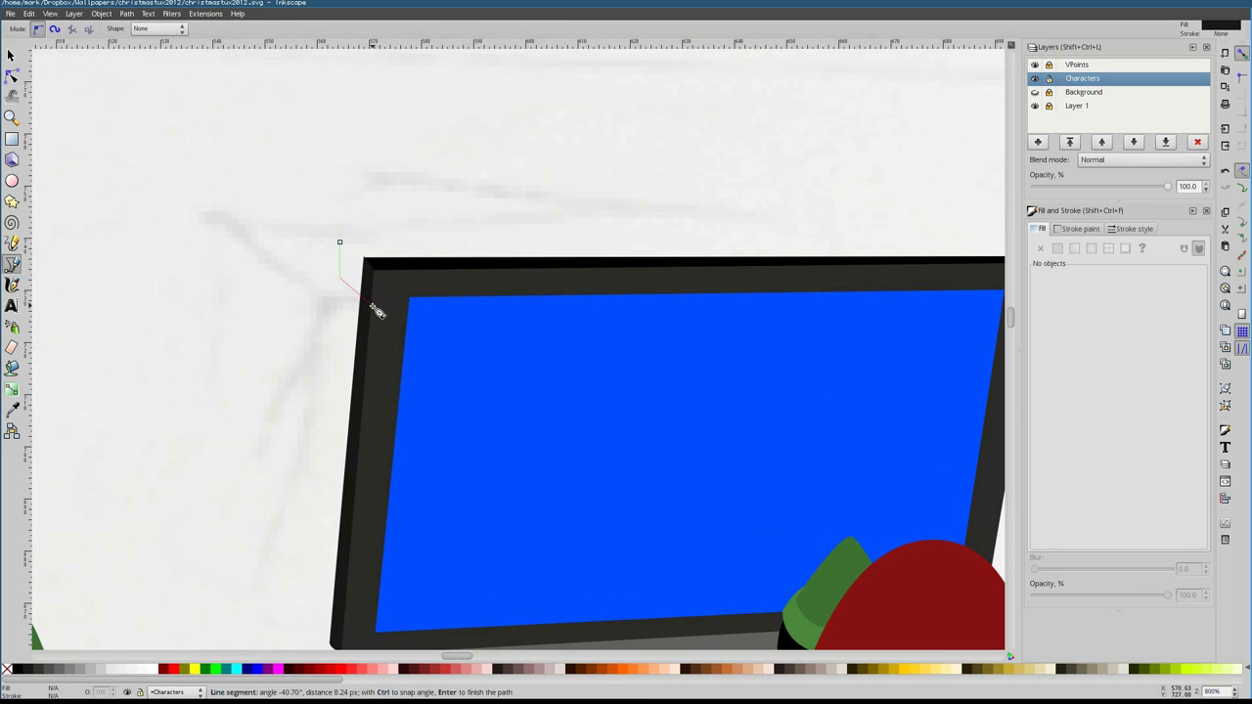
click(368, 241)
click(410, 265)
click(365, 263)
click(340, 242)
Reshape the corner piece into a slanted top with the Node tool, then undo back to the earlier shape
key(n)
scroll(340, 243, up, 3)
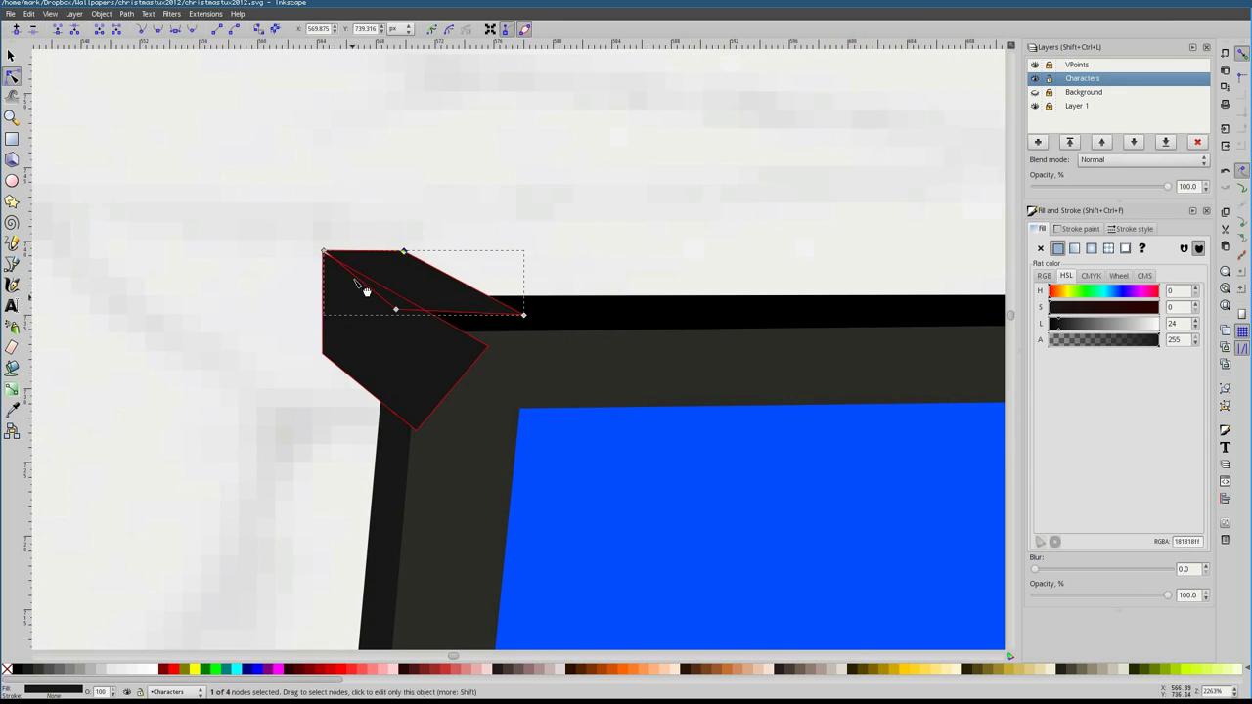
drag(396, 309, 422, 434)
scroll(391, 358, up, 2)
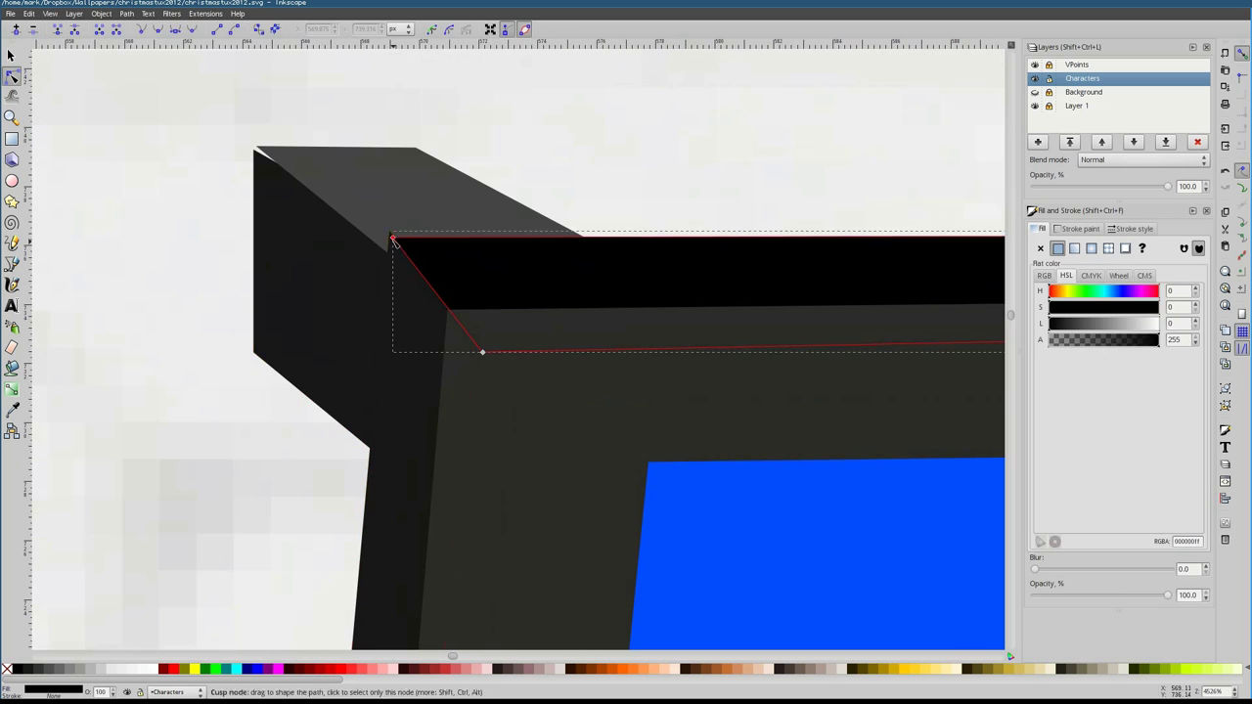
drag(324, 252, 325, 255)
key(ctrl+z)
key(ctrl+z)
key(ctrl+z)
scroll(350, 531, down, 2)
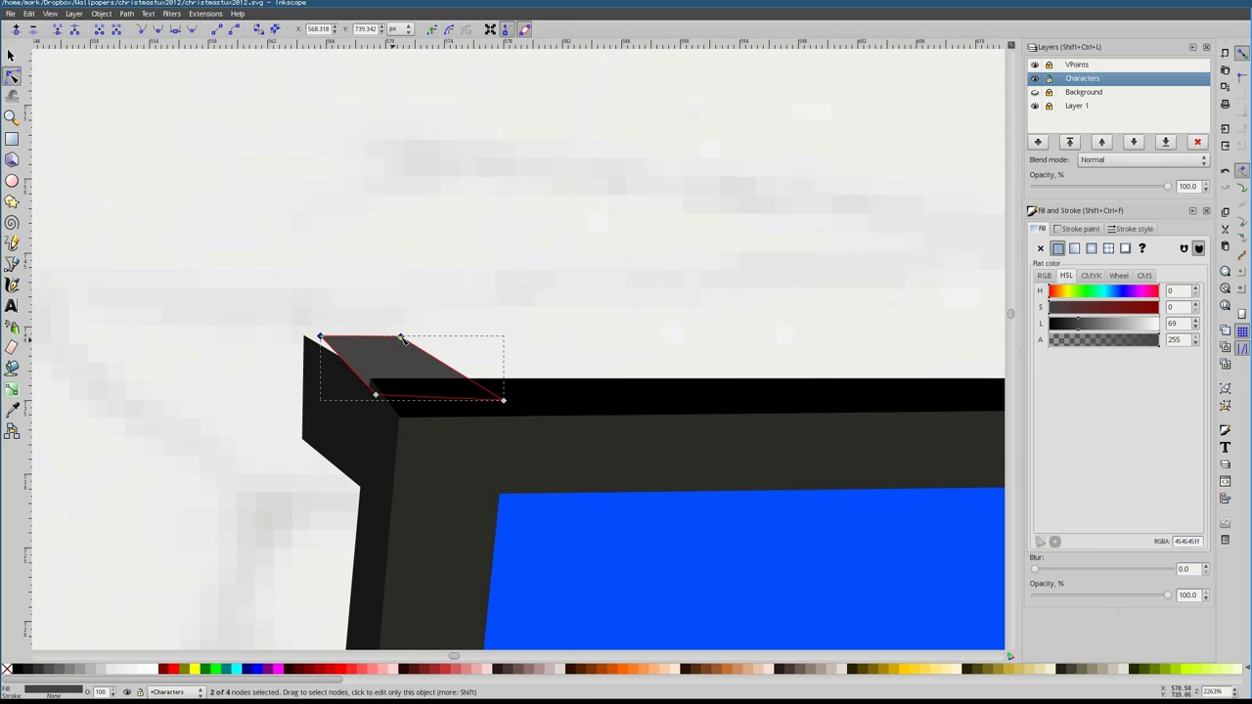
key(ctrl+z)
key(ctrl+z)
scroll(545, 330, down, 5)
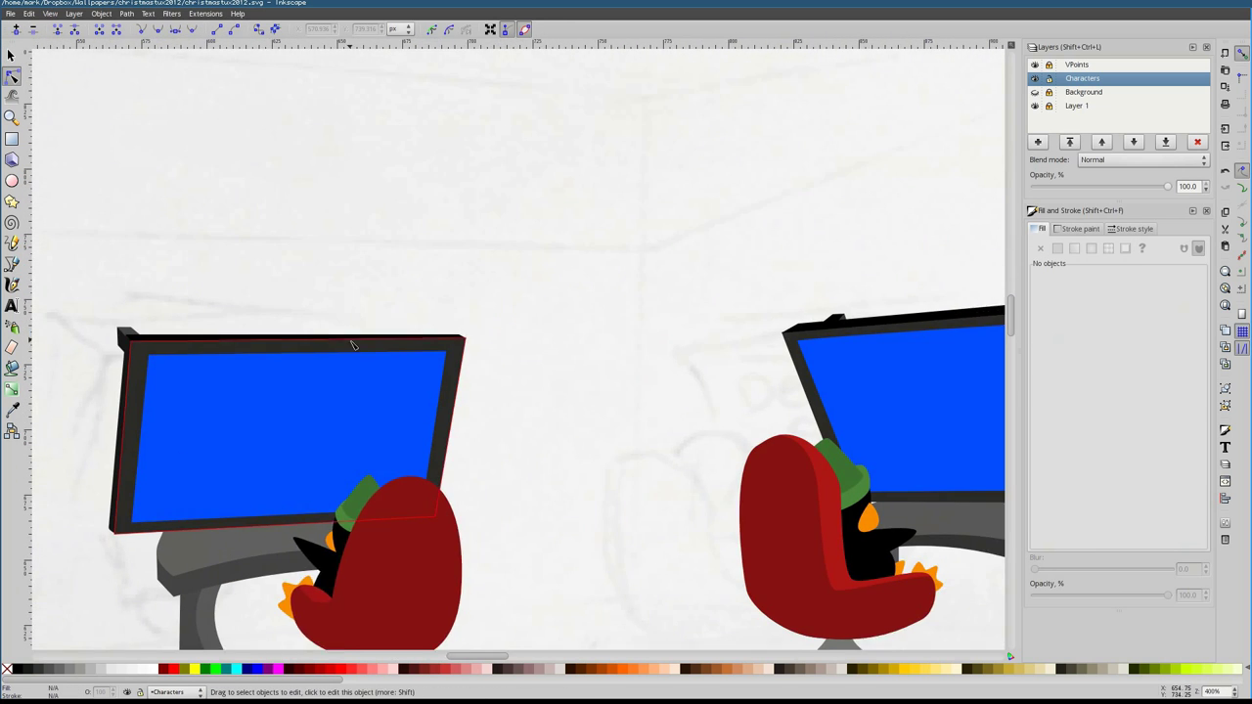
Select and deselect the monitor's top bar, then pan the view to the helicopter cat
click(9, 55)
key(Escape)
click(201, 343)
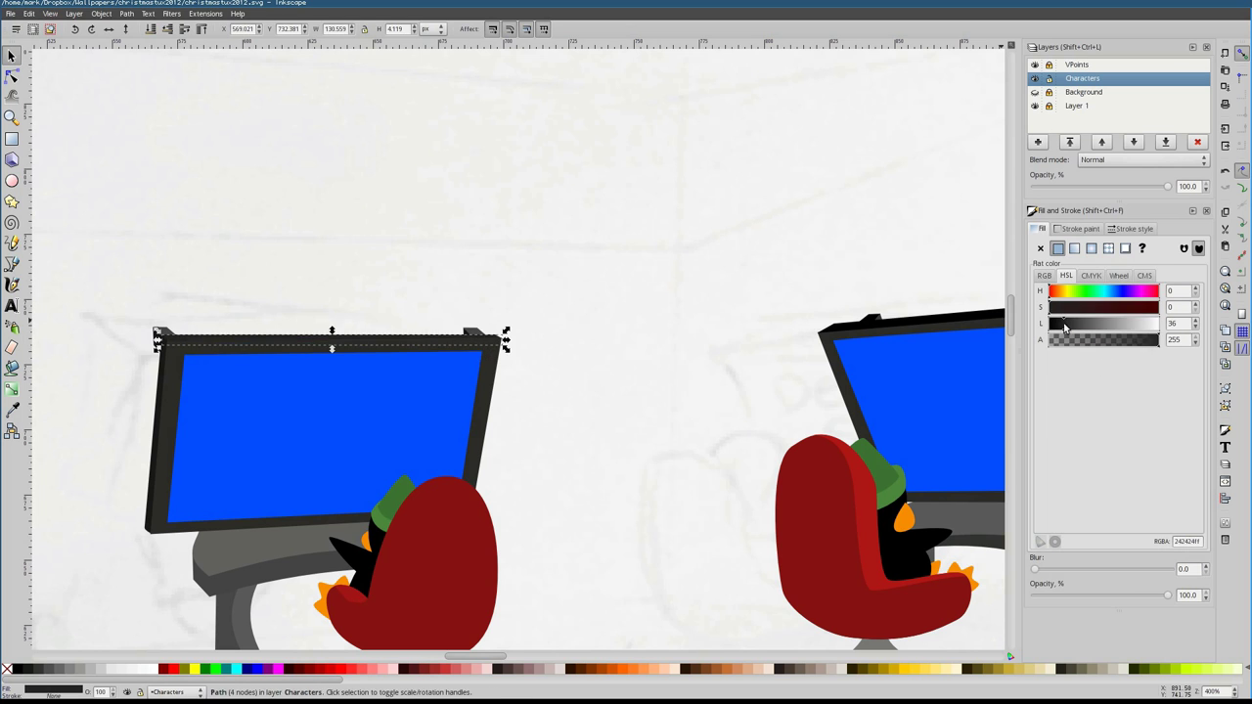
click(597, 424)
scroll(597, 425, down, 5)
drag(610, 386, 537, 314)
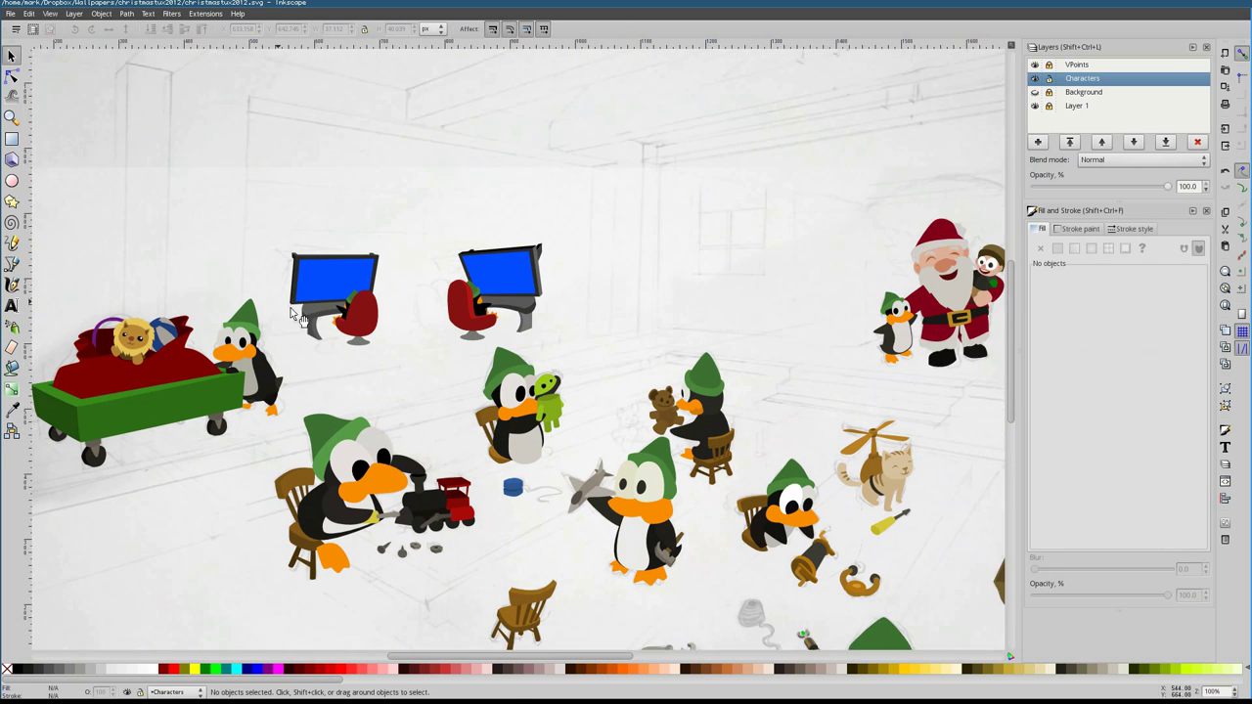
scroll(537, 314, up, 2)
drag(879, 294, 836, 514)
Draw four whiskers on the helicopter cat with the Bezier pen, two on each cheek
click(544, 365)
scroll(544, 365, up, 4)
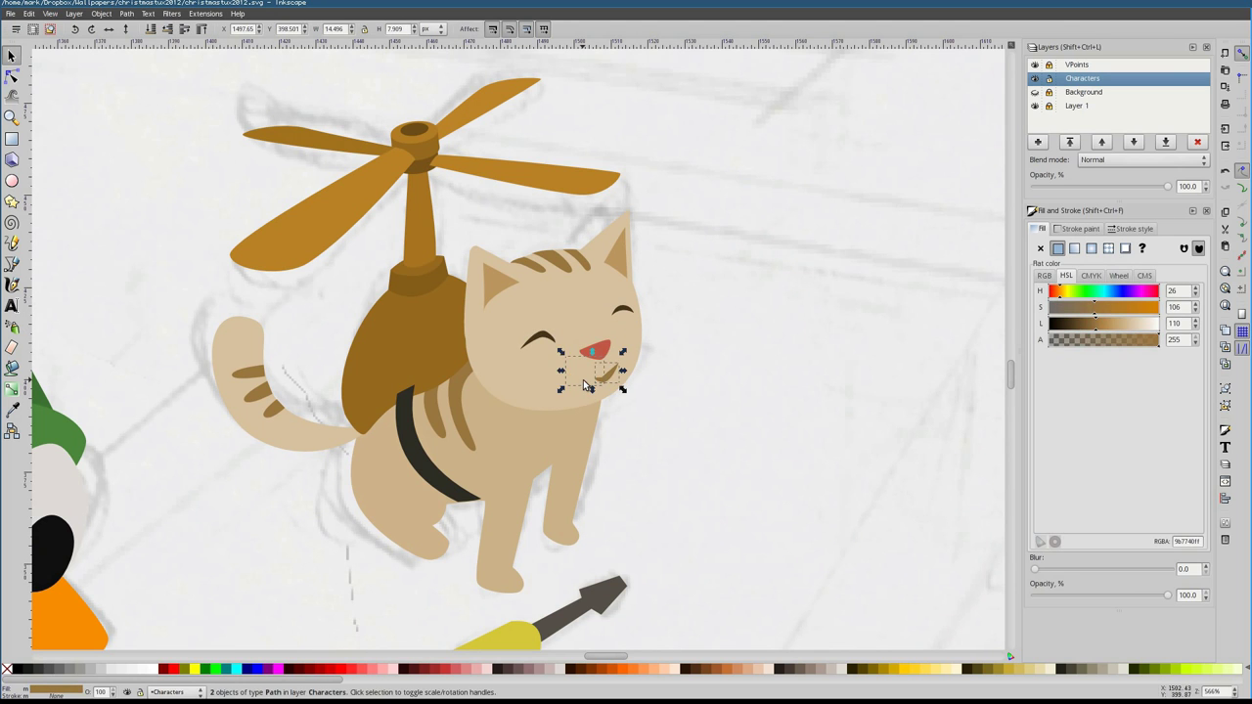
scroll(587, 386, down, 5)
scroll(601, 337, up, 8)
key(b)
click(584, 330)
double_click(787, 313)
click(590, 298)
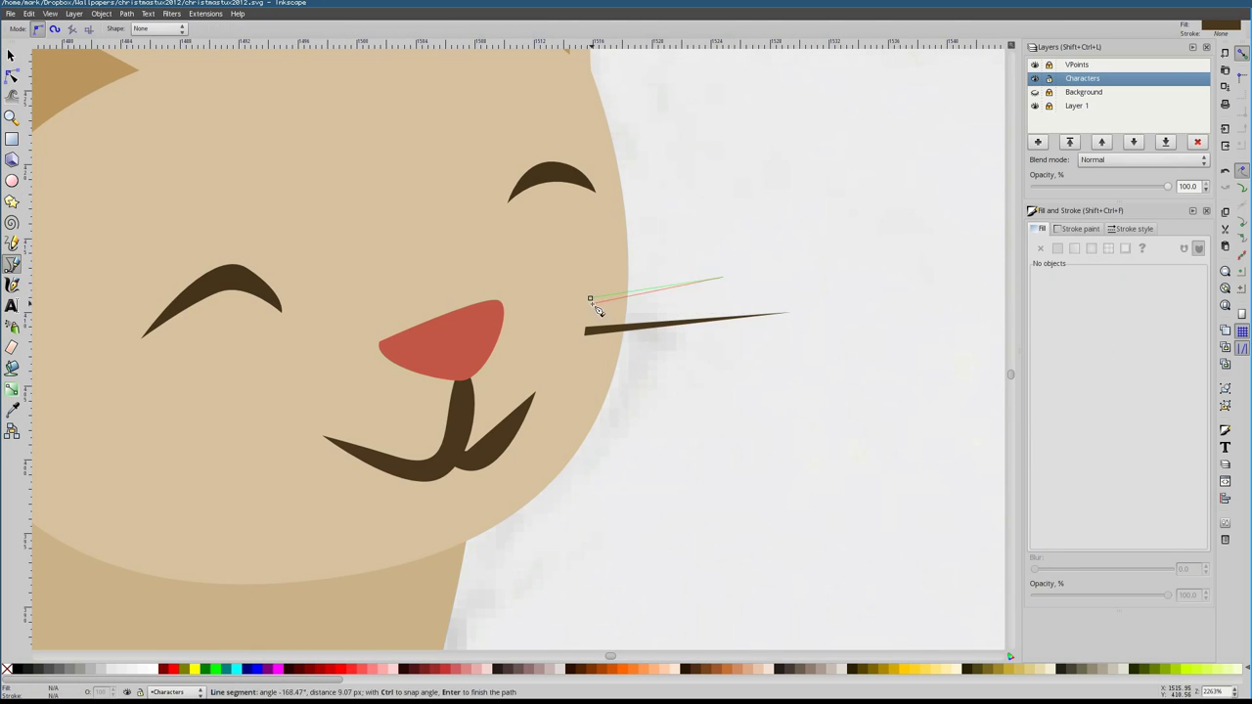
double_click(721, 280)
scroll(490, 323, left, 5)
click(436, 306)
double_click(262, 390)
click(473, 339)
double_click(372, 455)
Select the upper and lower right whiskers and a left whisker with the Node tool, then clear and view the page
key(n)
scroll(673, 185, right, 5)
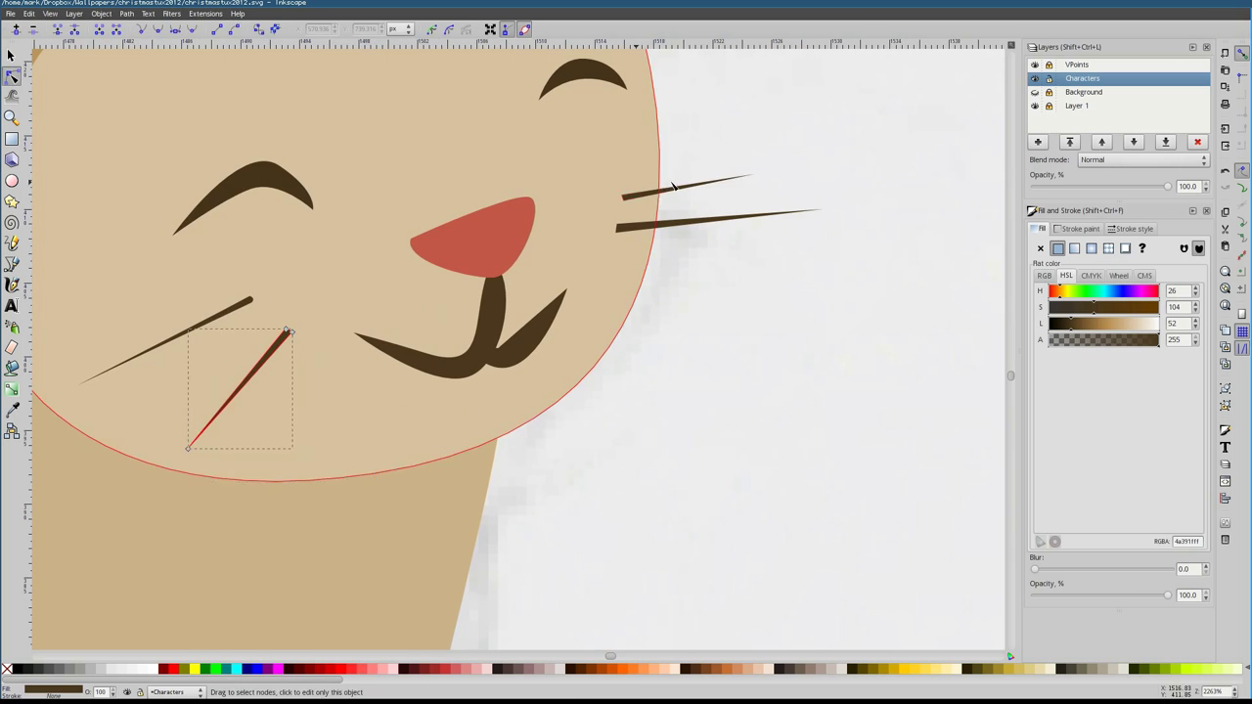
click(673, 186)
click(685, 223)
scroll(349, 301, down, 2)
click(391, 348)
key(Escape)
key(1)
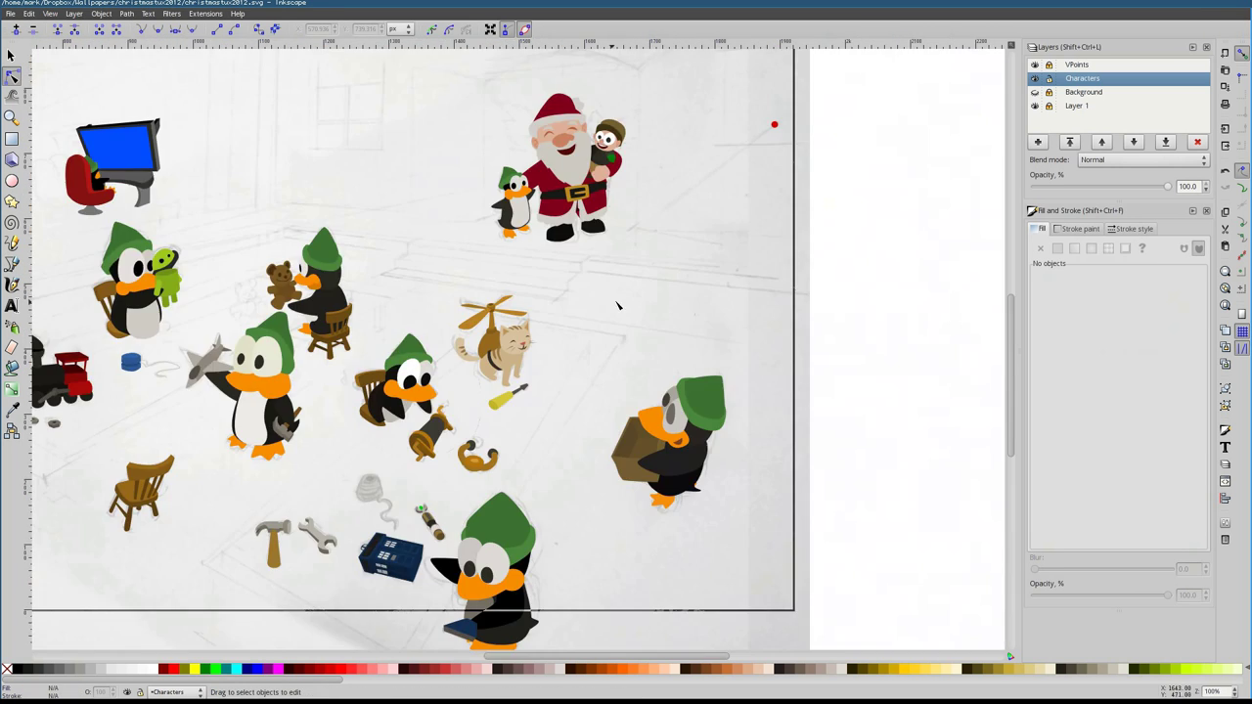
Select the lower-left whisker and other whiskers one by one to check them, then clear the selection
scroll(519, 360, up, 5)
click(494, 287)
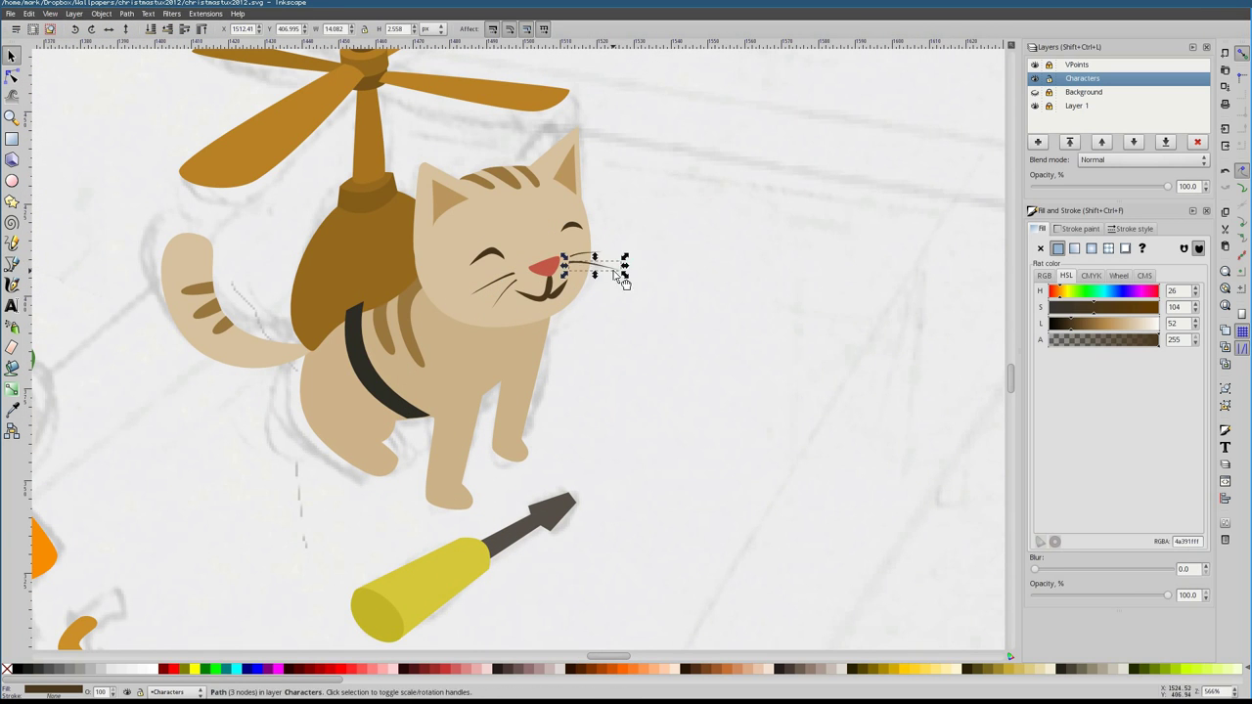
key(5)
scroll(637, 280, up, 5)
shift+click(636, 280)
key(Escape)
scroll(673, 448, down, 2)
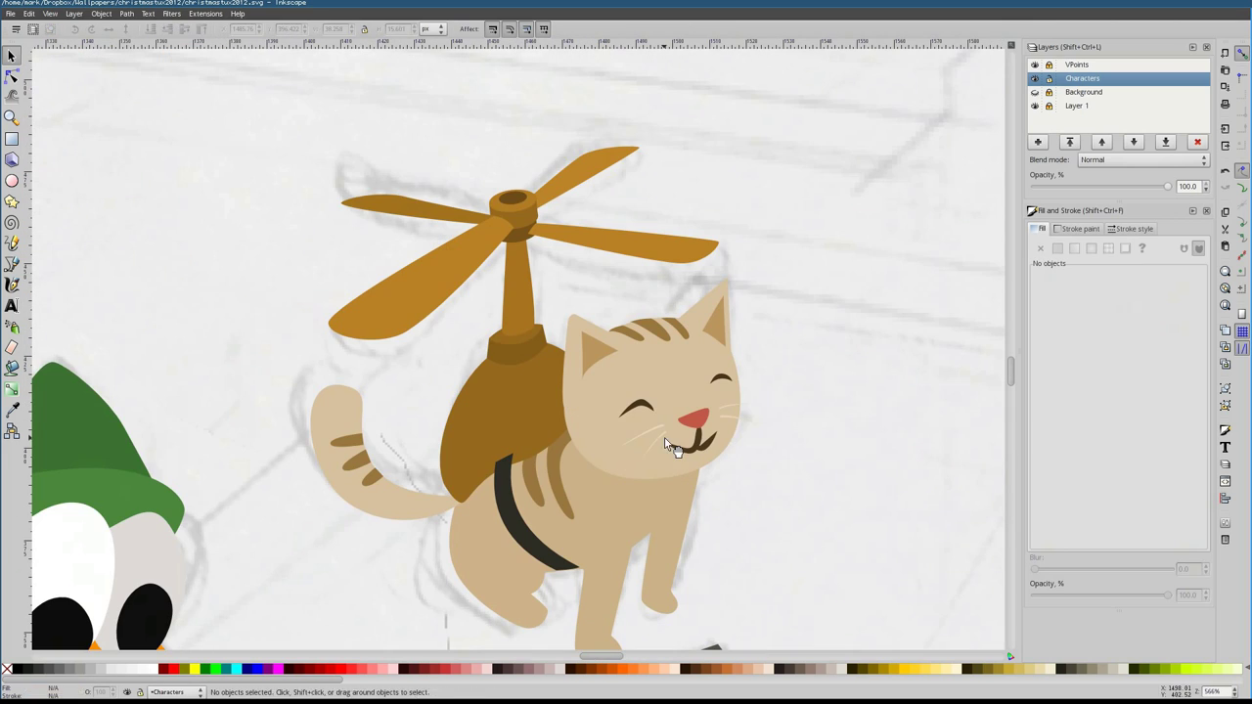
click(669, 446)
key(Escape)
key(5)
Zoom in on the dark-red sleigh cover, then hide and reshow the Characters layer
scroll(170, 309, left, 2)
click(171, 309)
key(3)
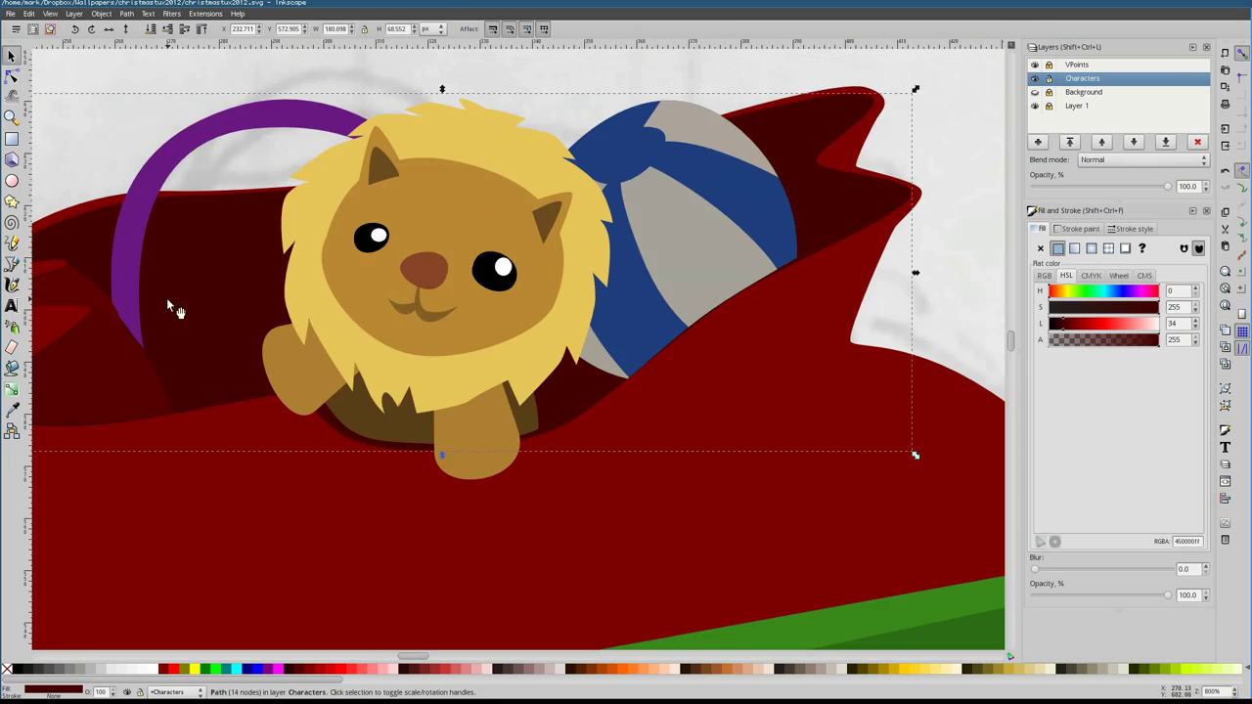
scroll(357, 288, down, 5)
key(Escape)
scroll(660, 470, up, 4)
key(b)
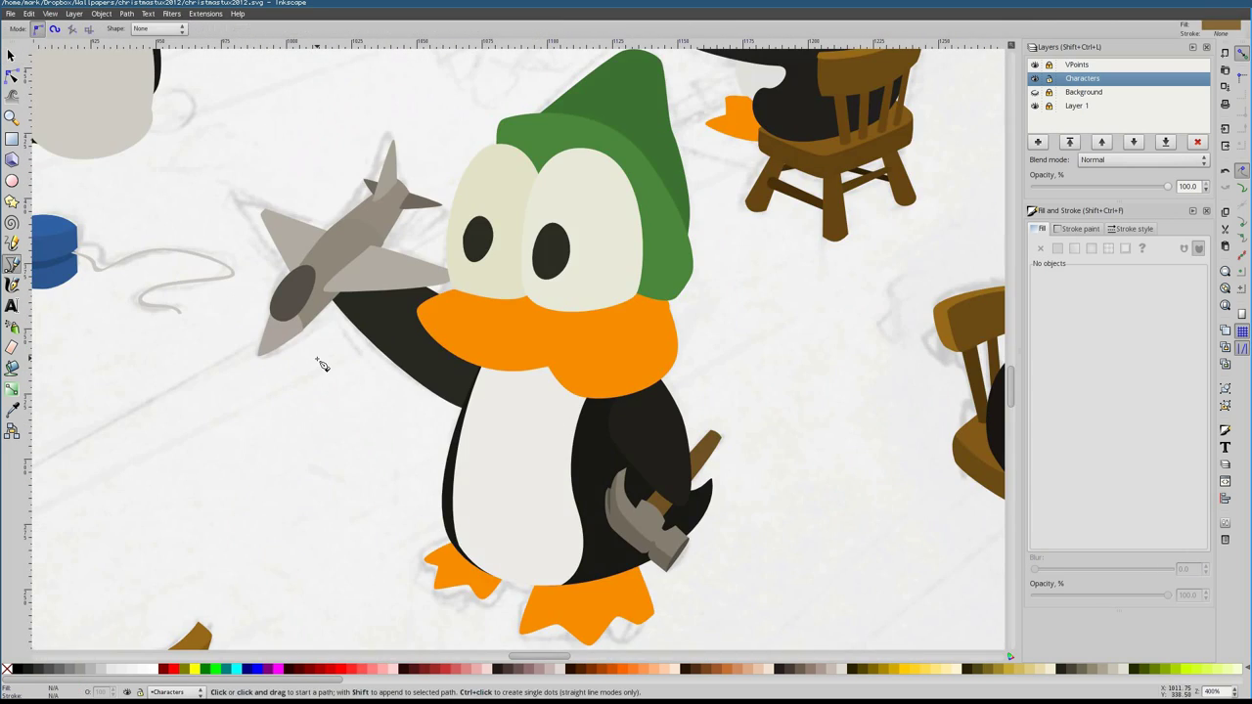
key(5)
click(1035, 79)
click(1035, 79)
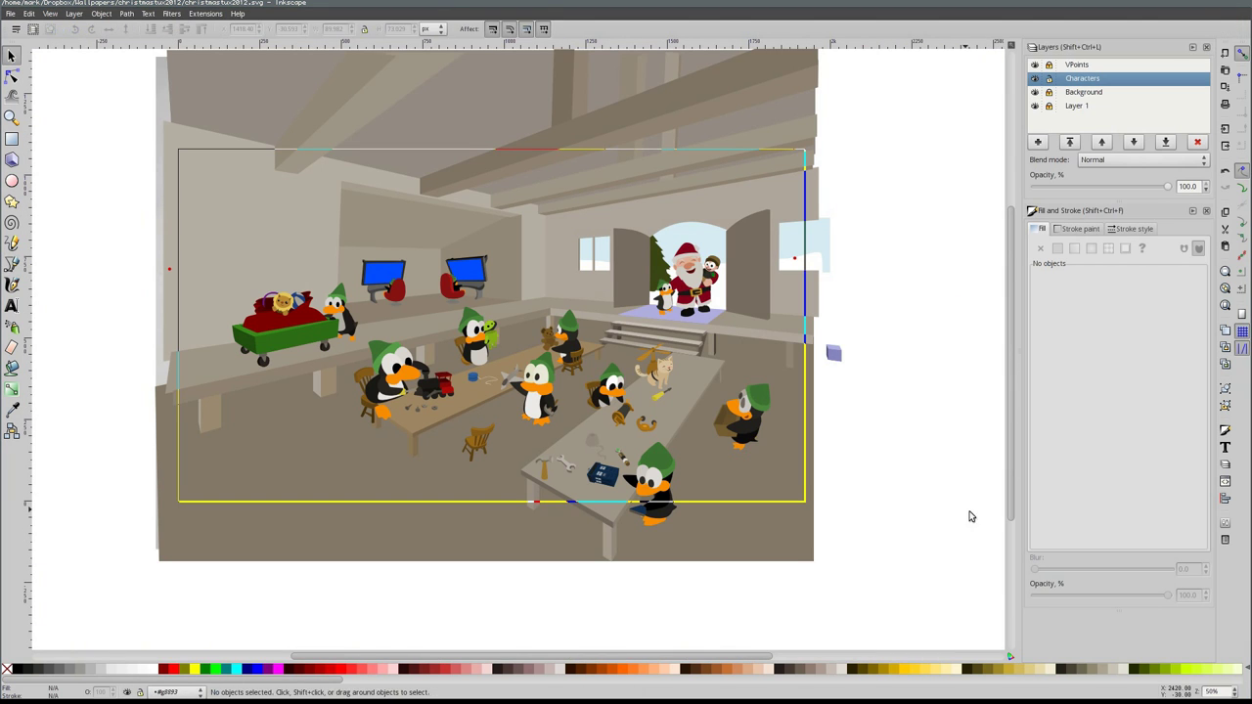
Inspect the small dark shape under the penguin, then hide the Characters layer
key(n)
click(623, 491)
scroll(636, 484, up, 8)
scroll(688, 445, down, 4)
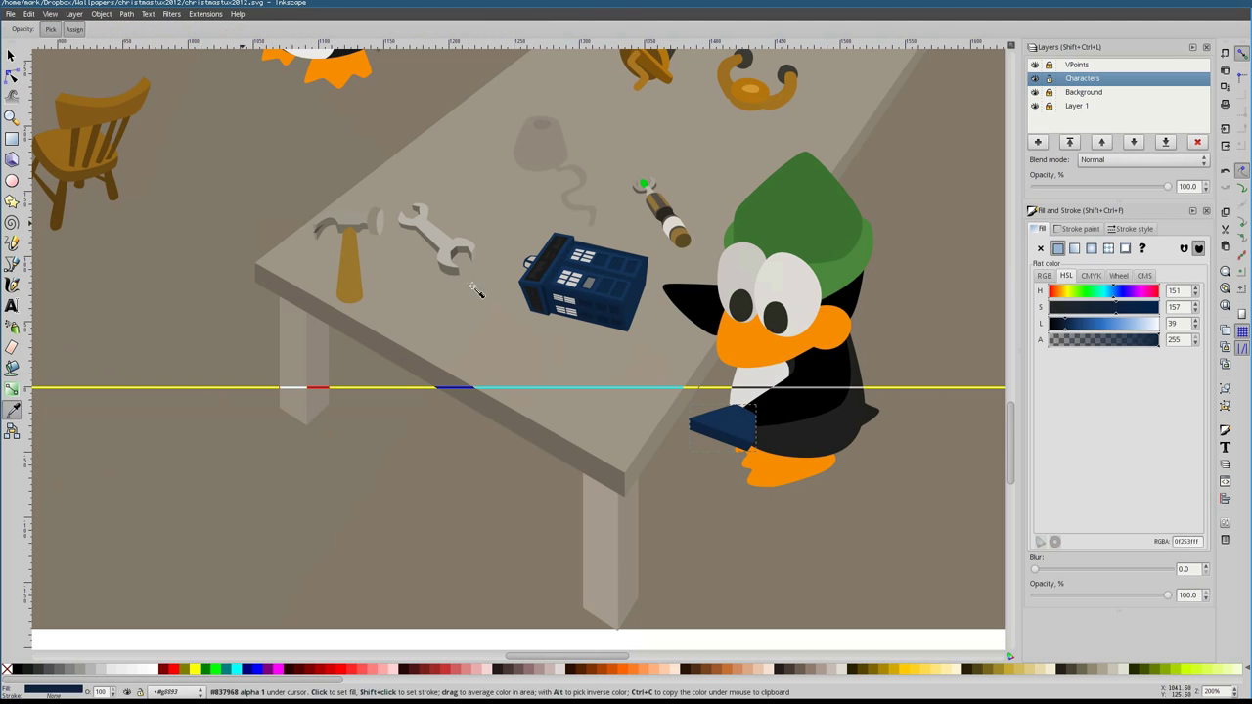
key(s)
key(Escape)
key(1)
click(1035, 78)
Recolour the table and background room pieces with tones sampled by the Dropper
scroll(769, 481, up, 8)
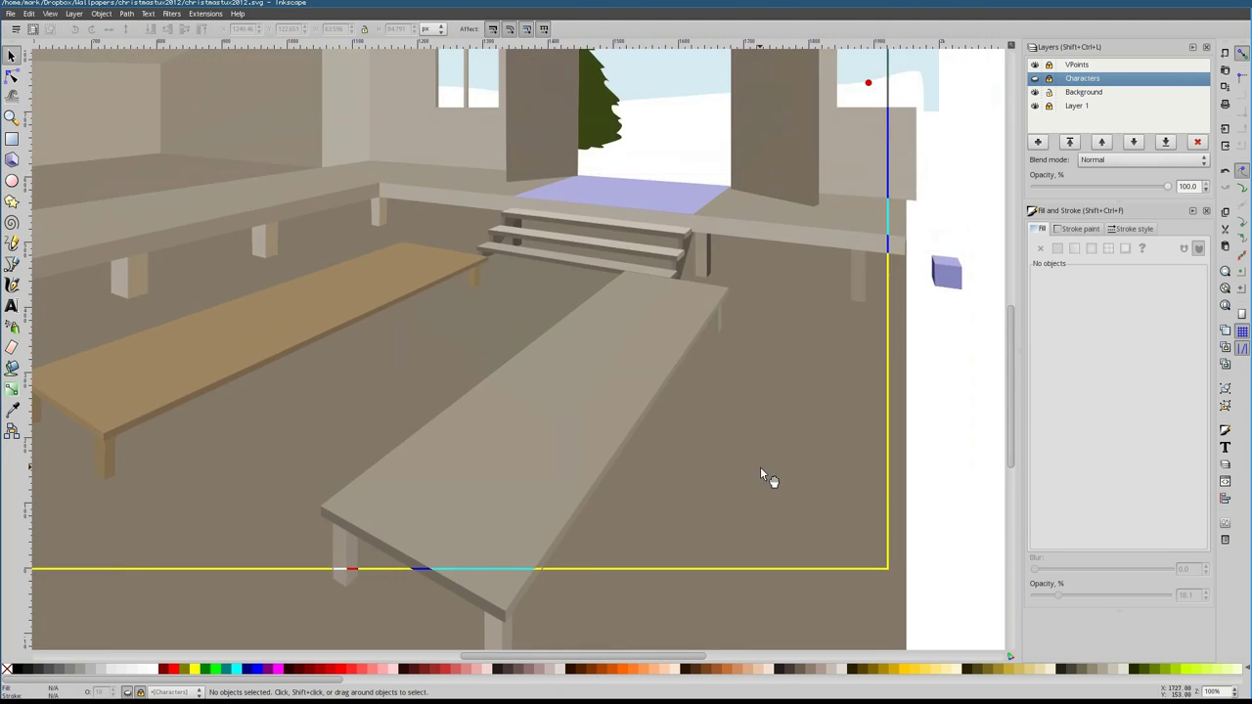
scroll(303, 346, left, 3)
click(392, 401)
key(d)
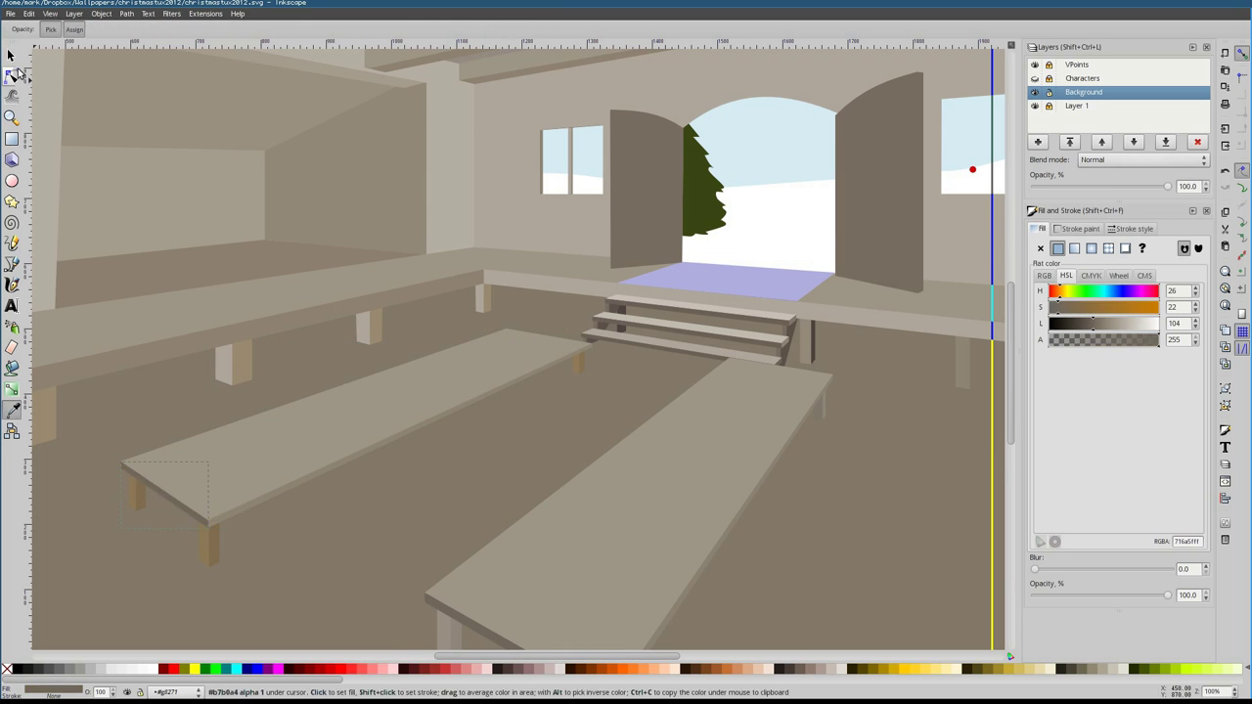
scroll(483, 224, down, 2)
click(715, 239)
key(s)
scroll(548, 260, up, 1)
click(410, 275)
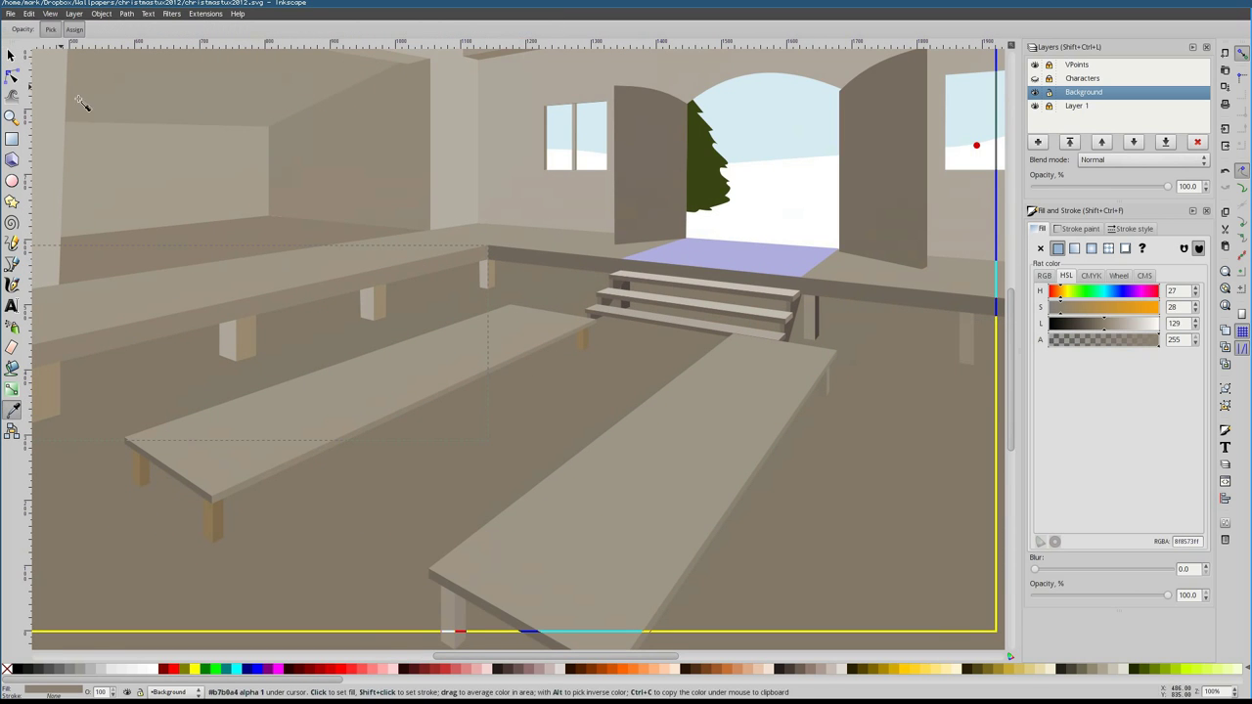
click(41, 396)
key(s)
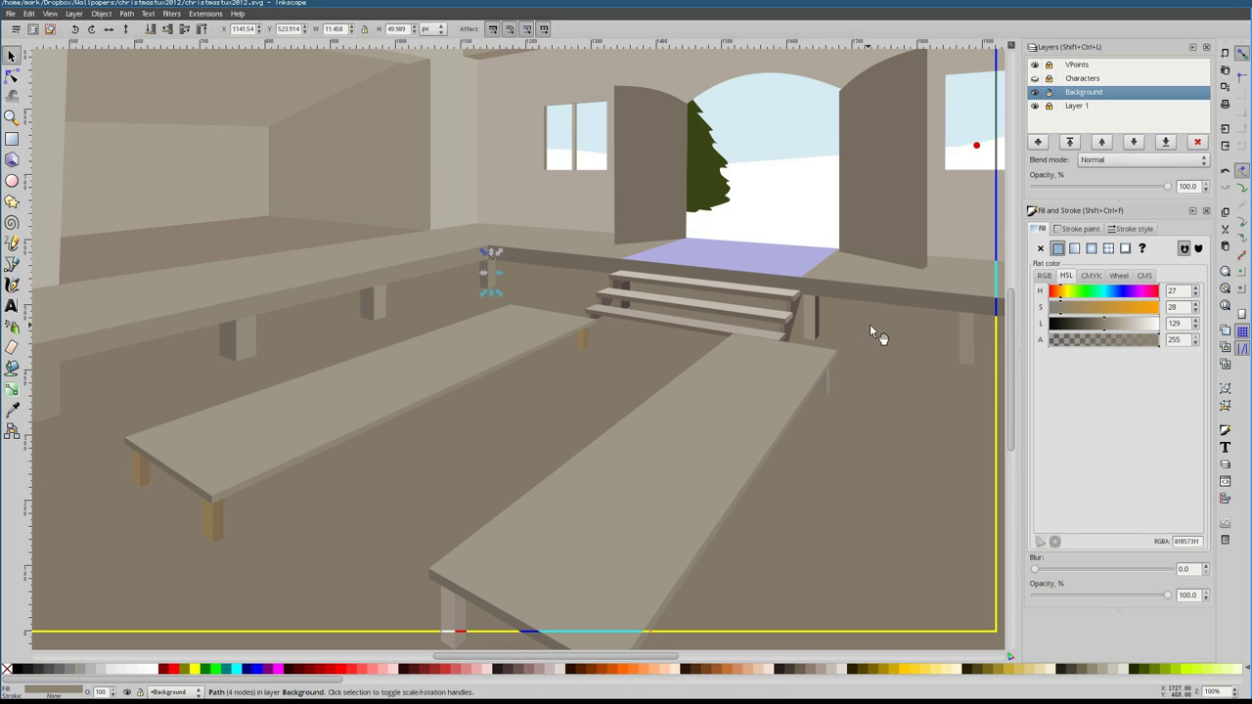
Sample a colour from the drawing and select the bench pieces
key(d)
scroll(482, 235, up, 3)
click(315, 253)
scroll(323, 543, left, 3)
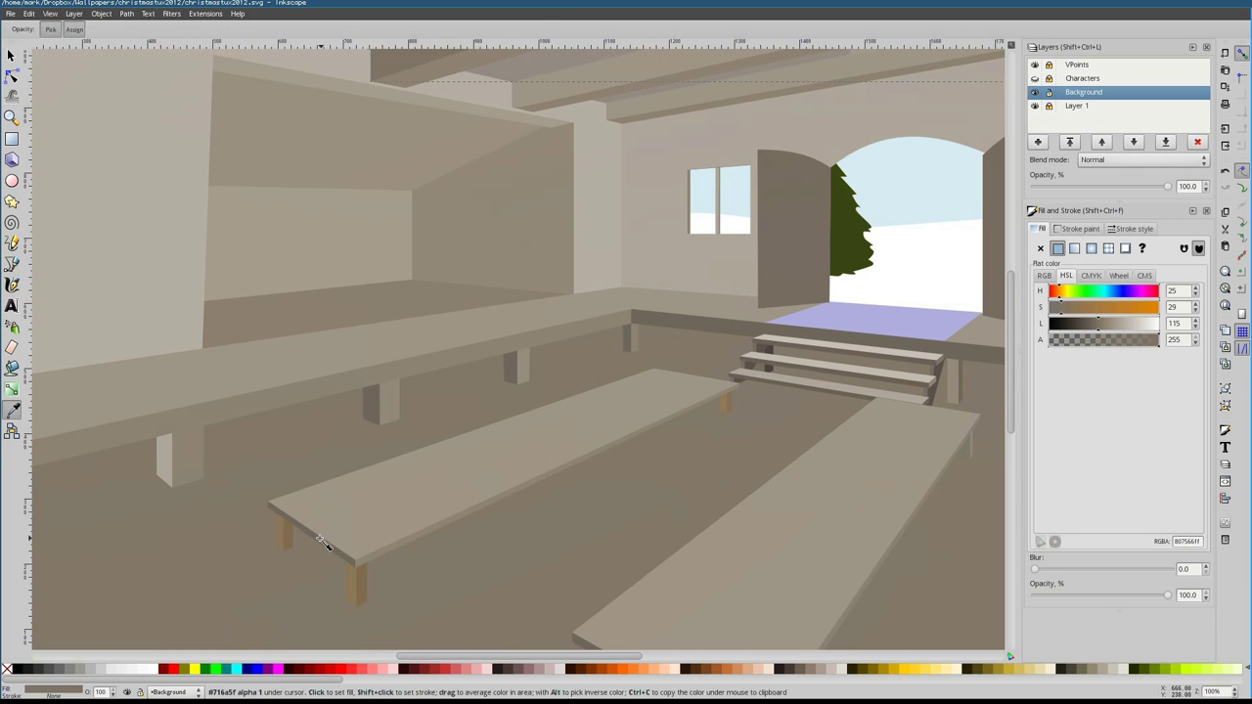
key(s)
click(286, 544)
scroll(276, 535, down, 4)
scroll(276, 535, right, 2)
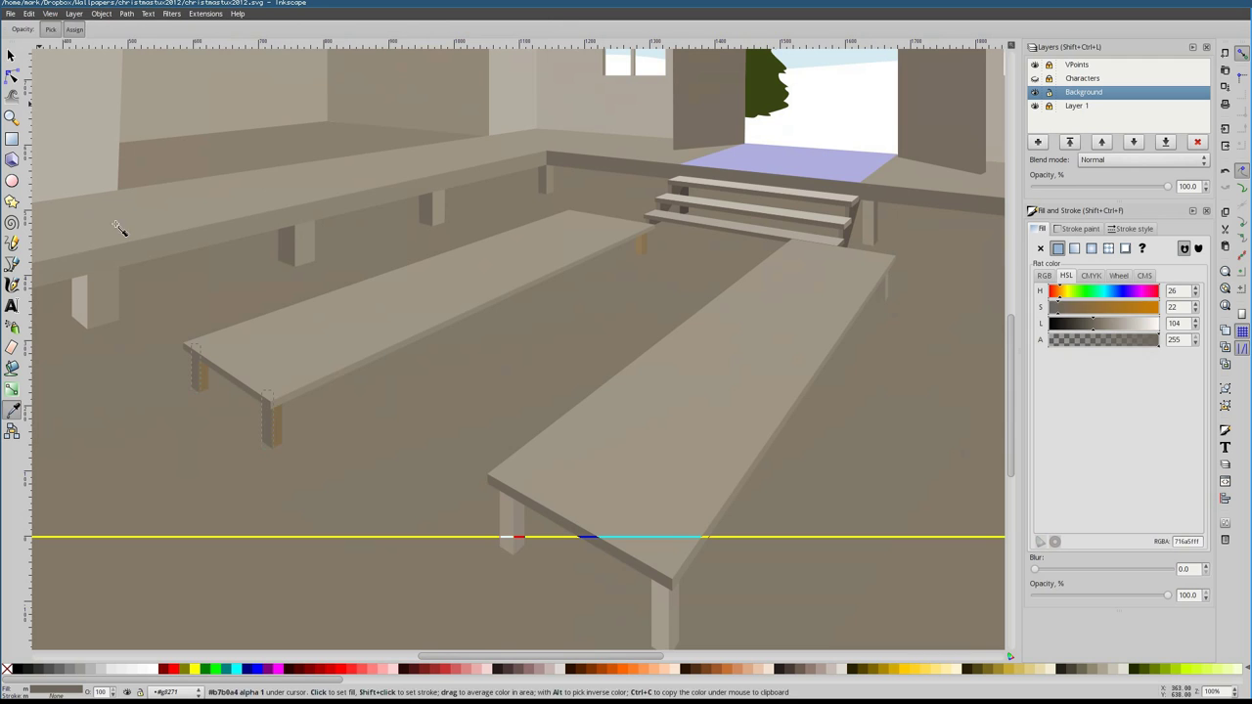
Give the table legs a lighter sampled colour and select the small orange post by the stairs
click(12, 410)
click(587, 381)
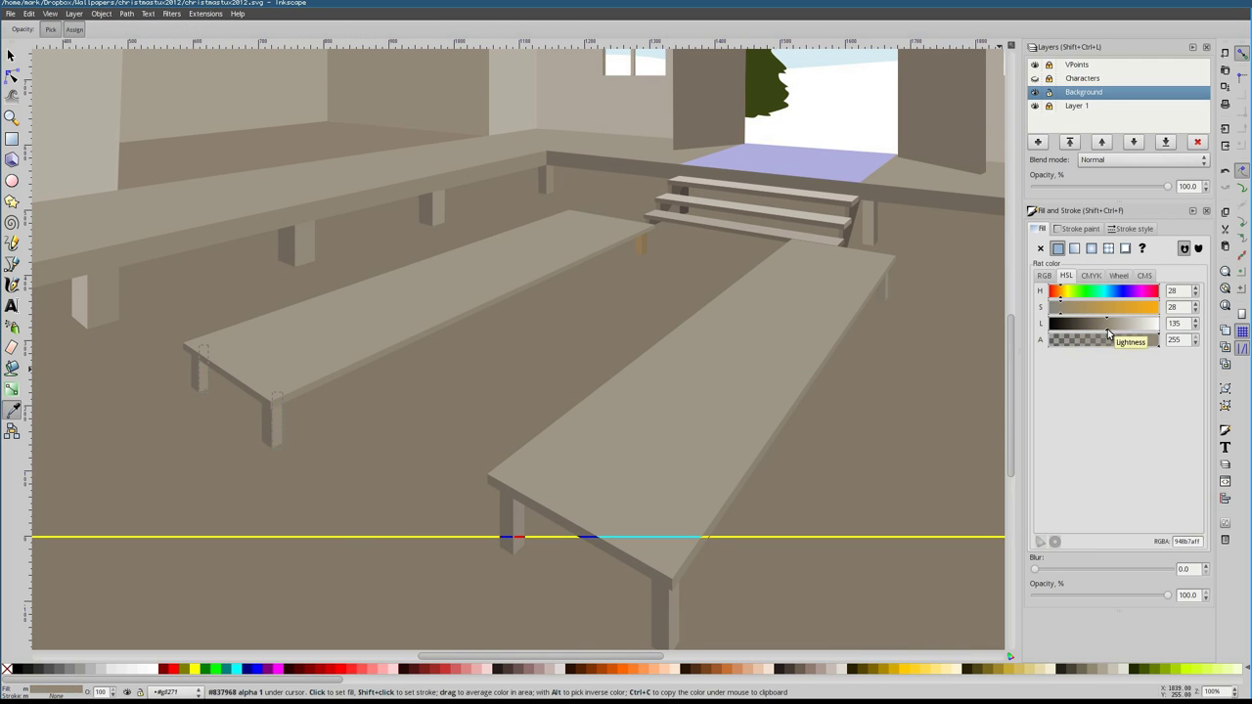
key(s)
scroll(732, 183, up, 4)
ctrl+click(367, 430)
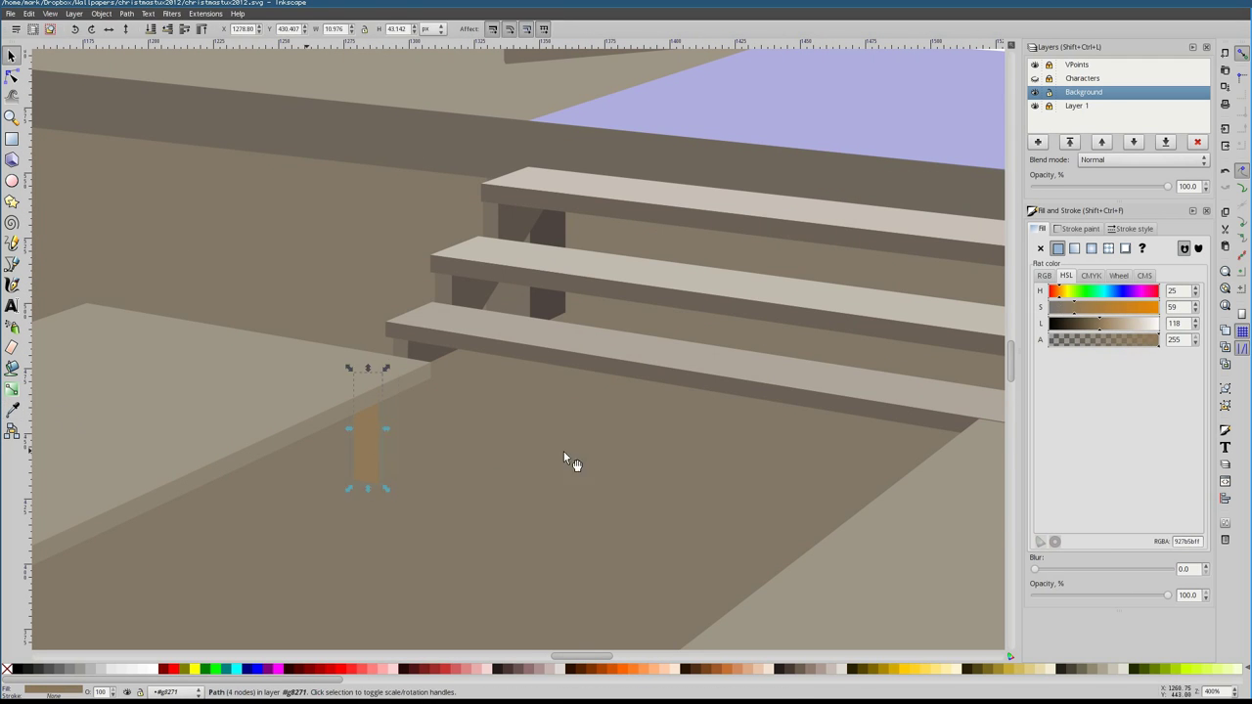
scroll(573, 461, down, 5)
scroll(727, 400, down, 3)
Draw a dark, blurred, semi-transparent shadow shape under the left table with the Pen tool
key(b)
scroll(401, 420, up, 1)
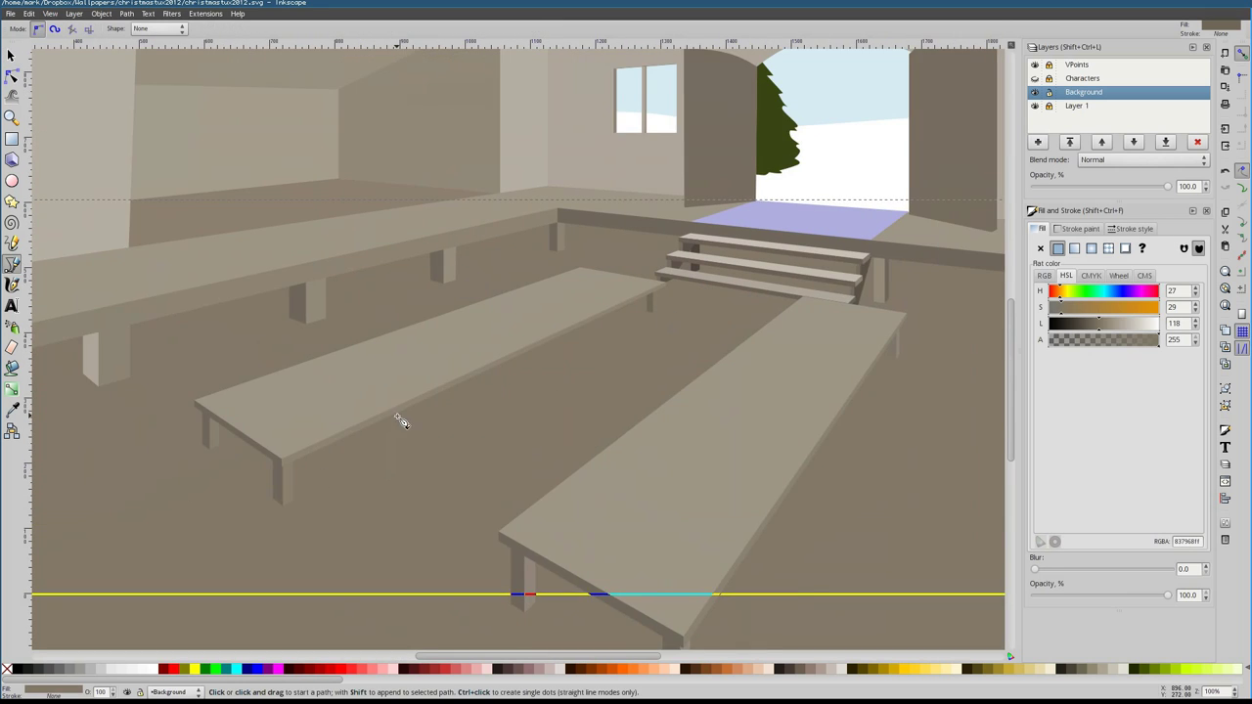
click(160, 429)
click(263, 513)
click(162, 431)
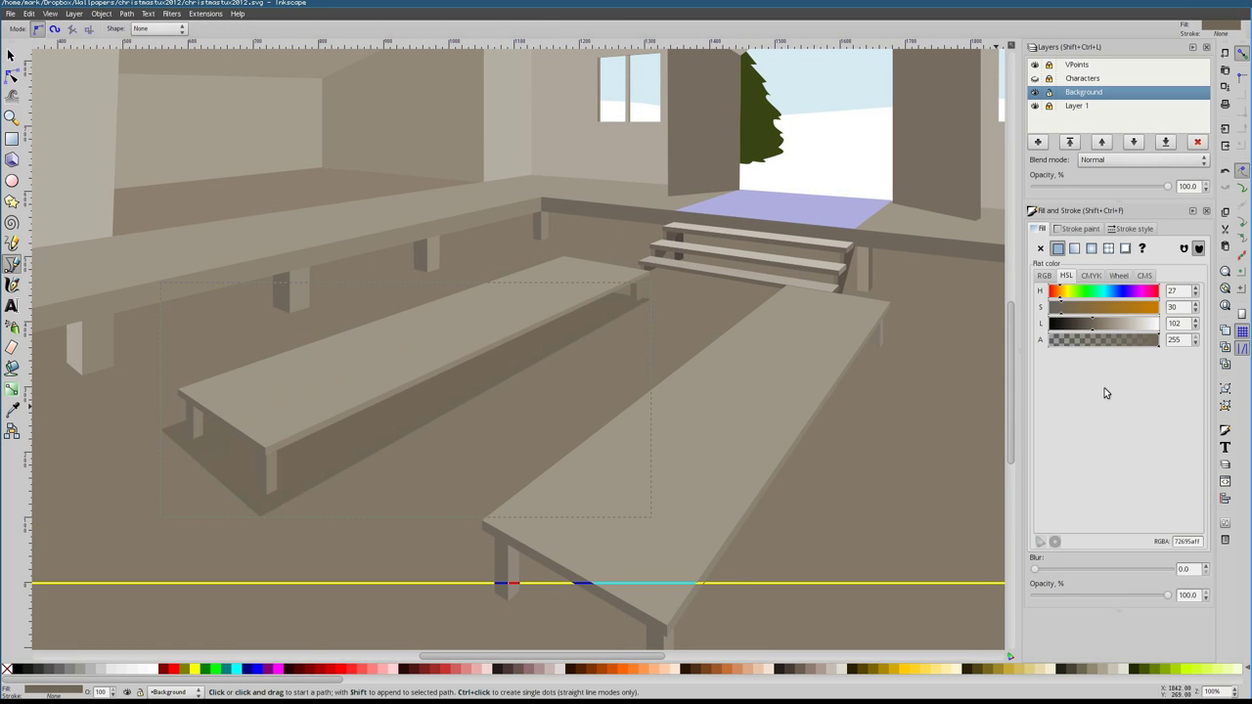
click(1087, 324)
click(1053, 571)
click(1089, 324)
click(1102, 340)
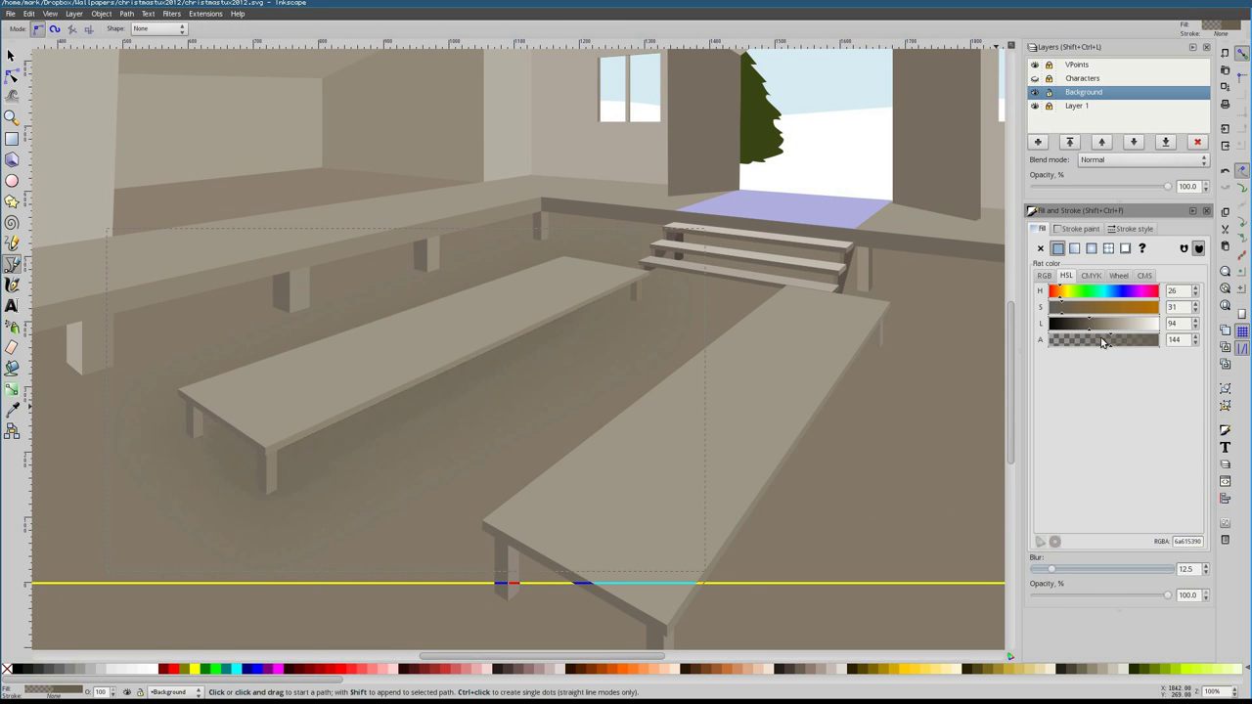
scroll(339, 179, left, 3)
key(Escape)
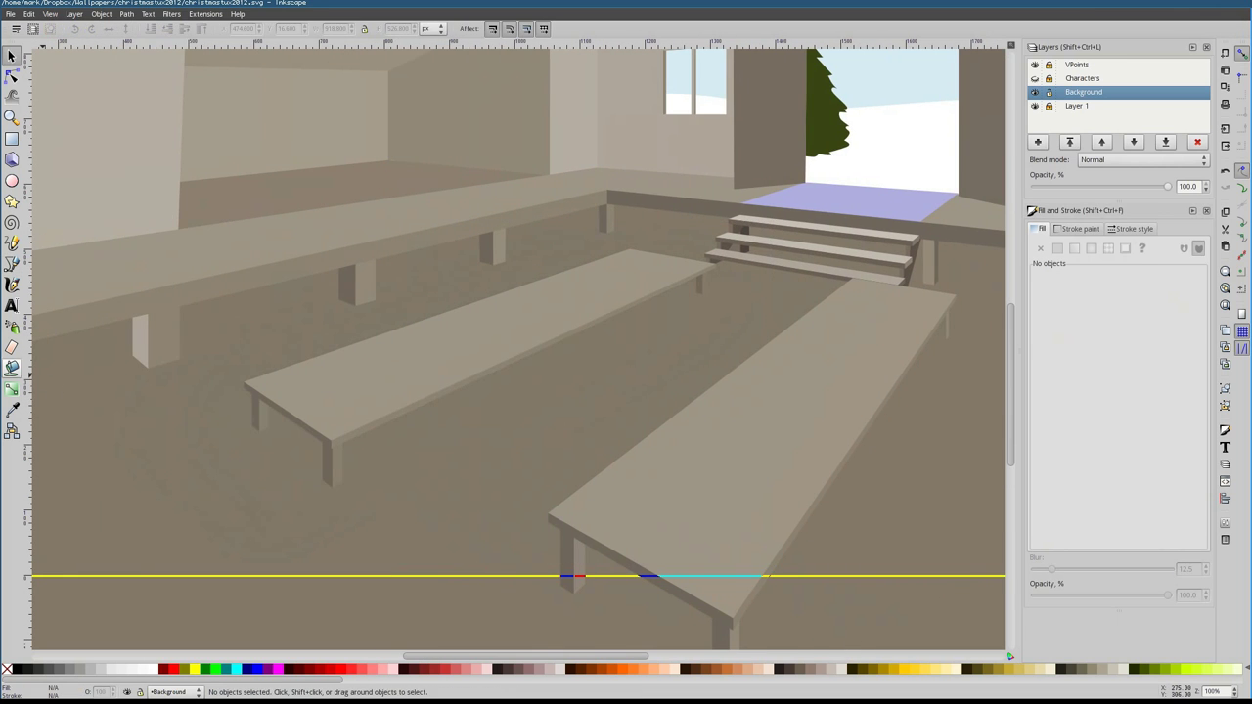
Add a shadow under the back ledge with a dark-to-transparent gradient fading down from the ledge
scroll(328, 480, down, 2)
scroll(489, 336, up, 2)
scroll(880, 391, down, 2)
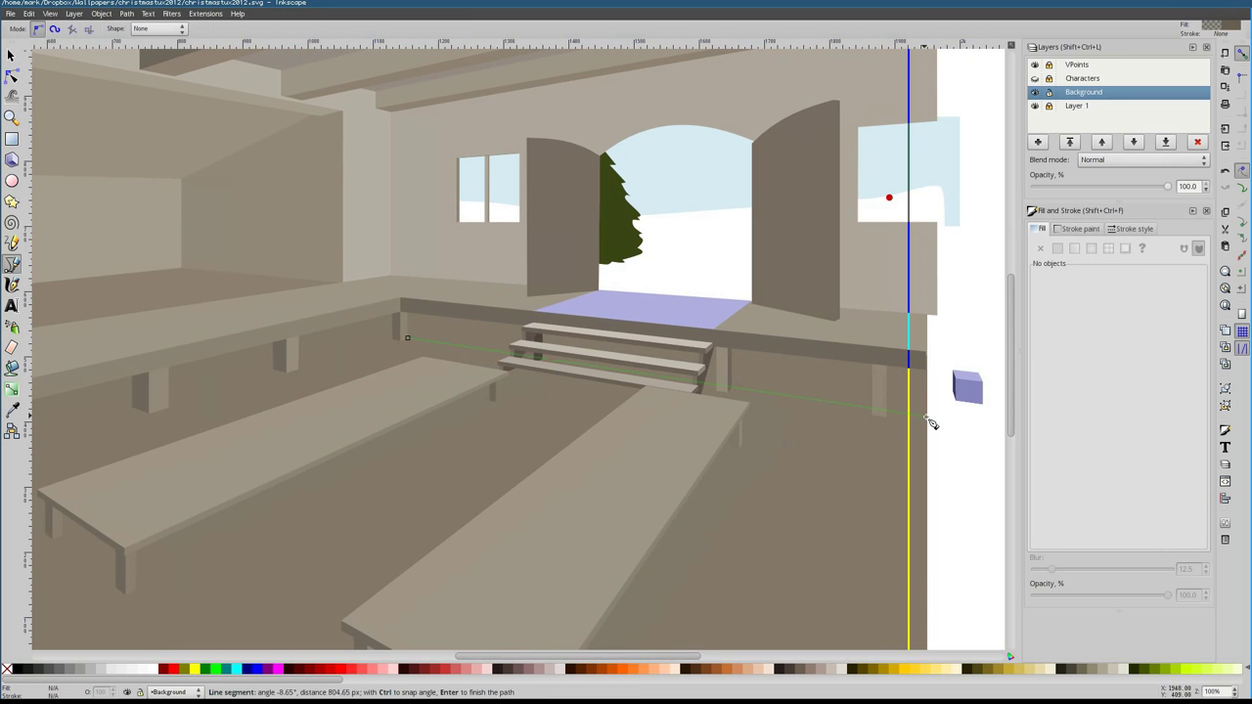
click(437, 372)
key(ctrl+shift+v)
key(n)
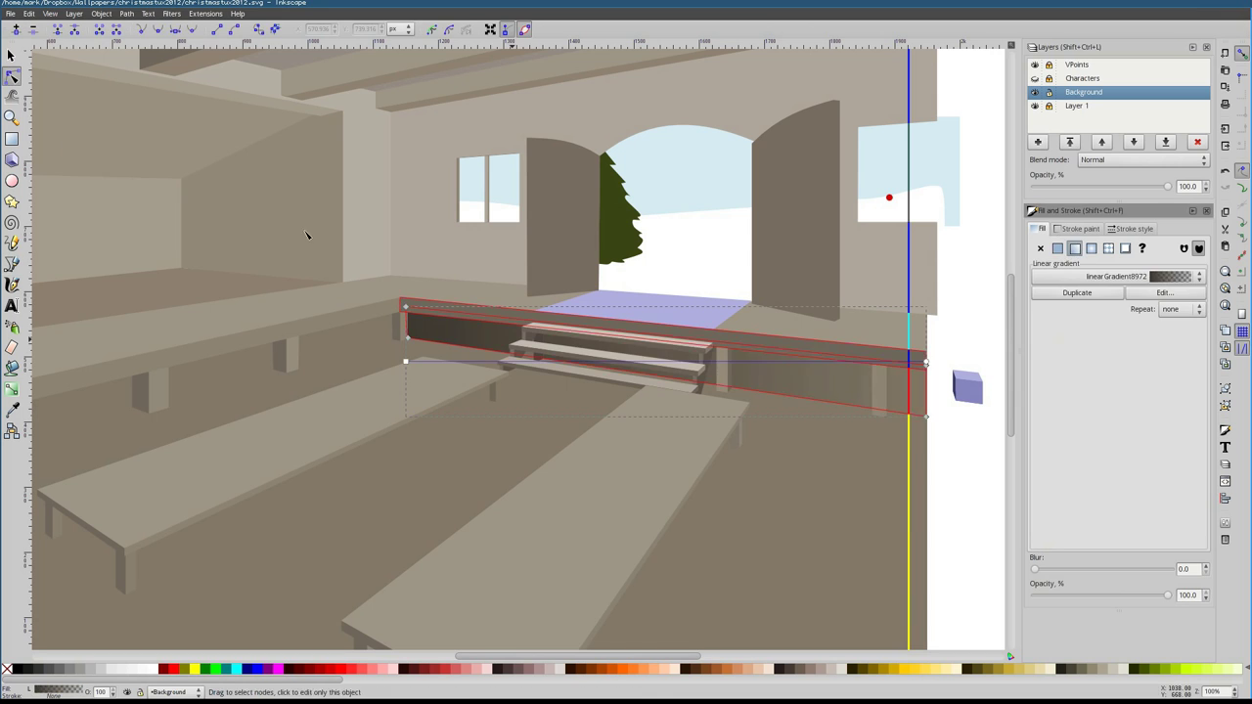
drag(406, 362, 710, 260)
drag(672, 415, 685, 385)
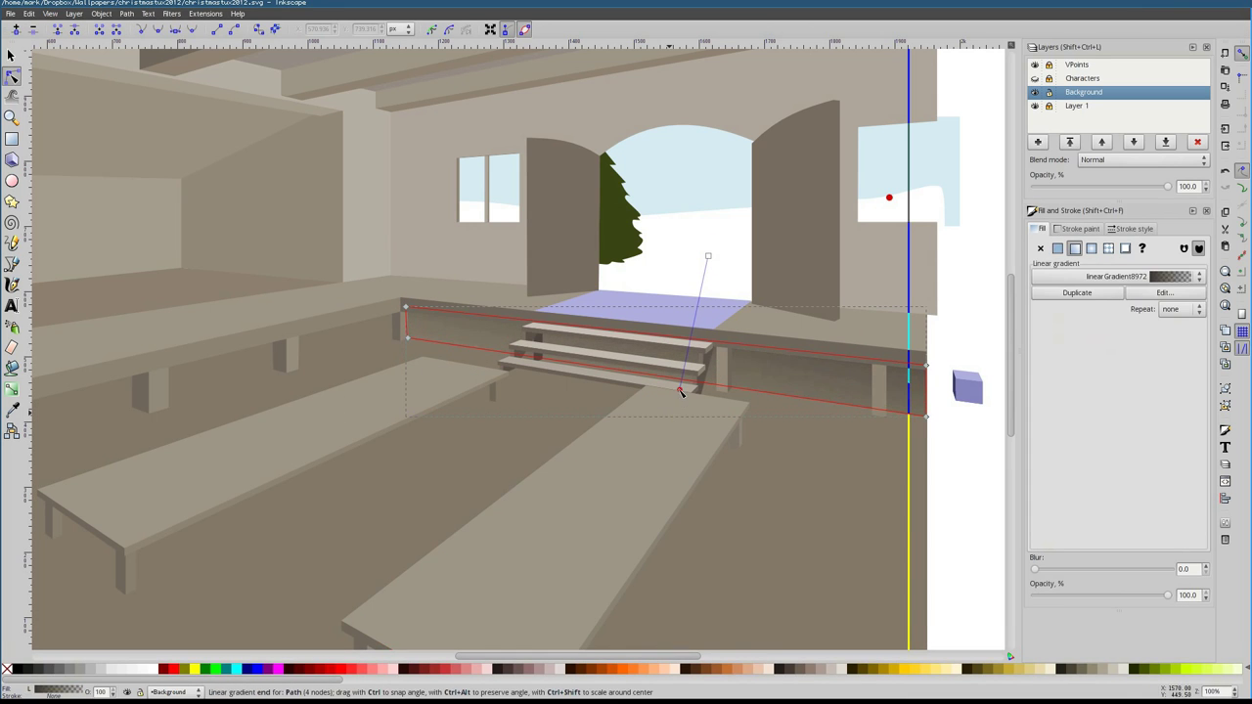
key(s)
Create the left ledge shadow with a linear gradient fading downward
key(d)
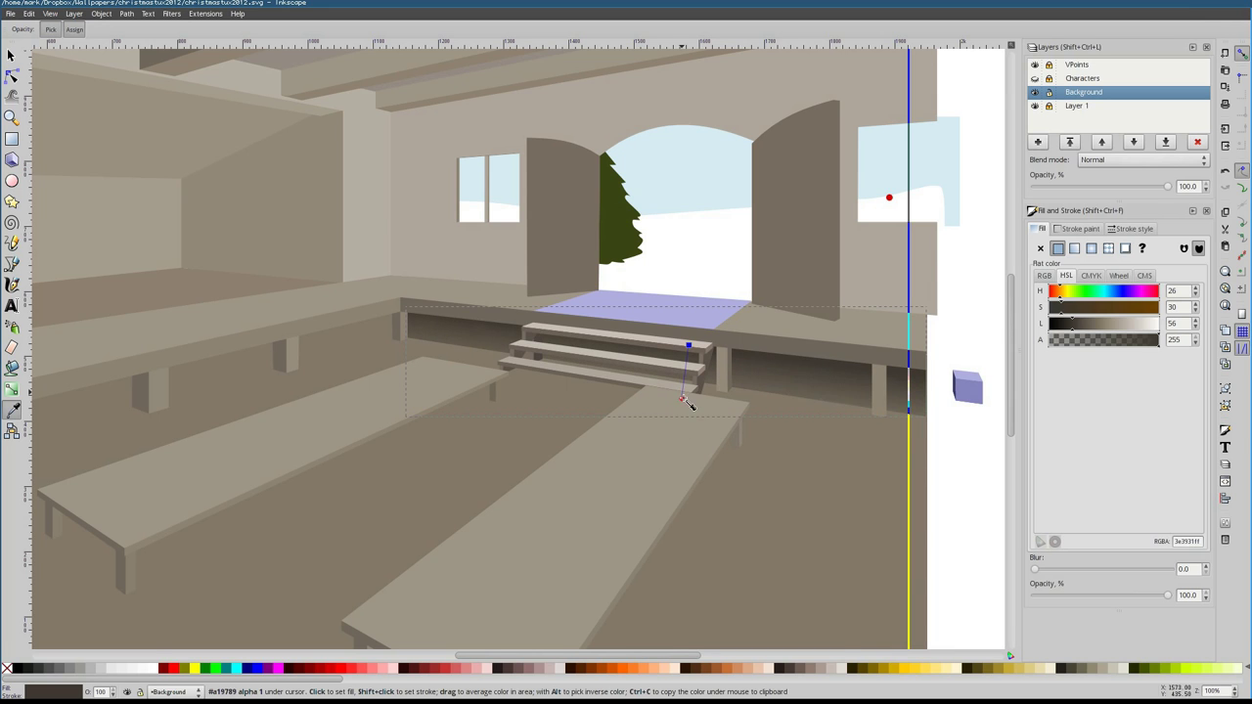
key(b)
key(Escape)
key(grave)
key(ctrl+z)
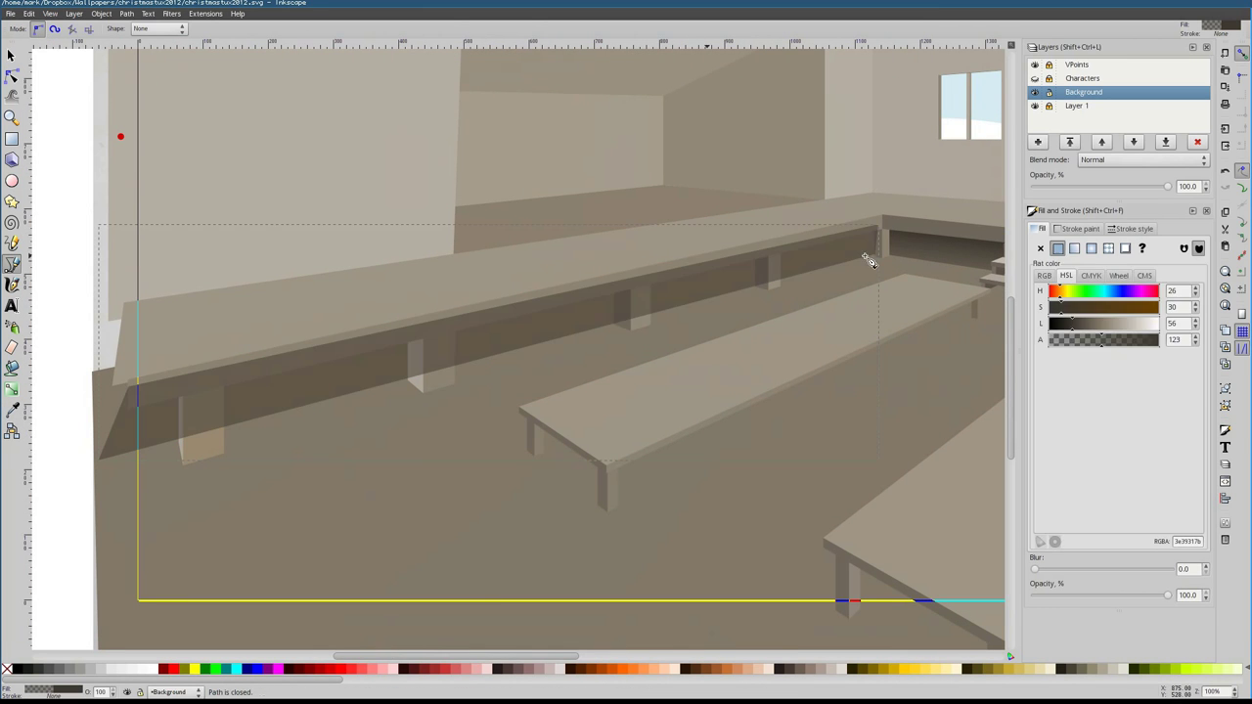
key(ctrl+z)
key(n)
drag(545, 259, 573, 356)
click(573, 358)
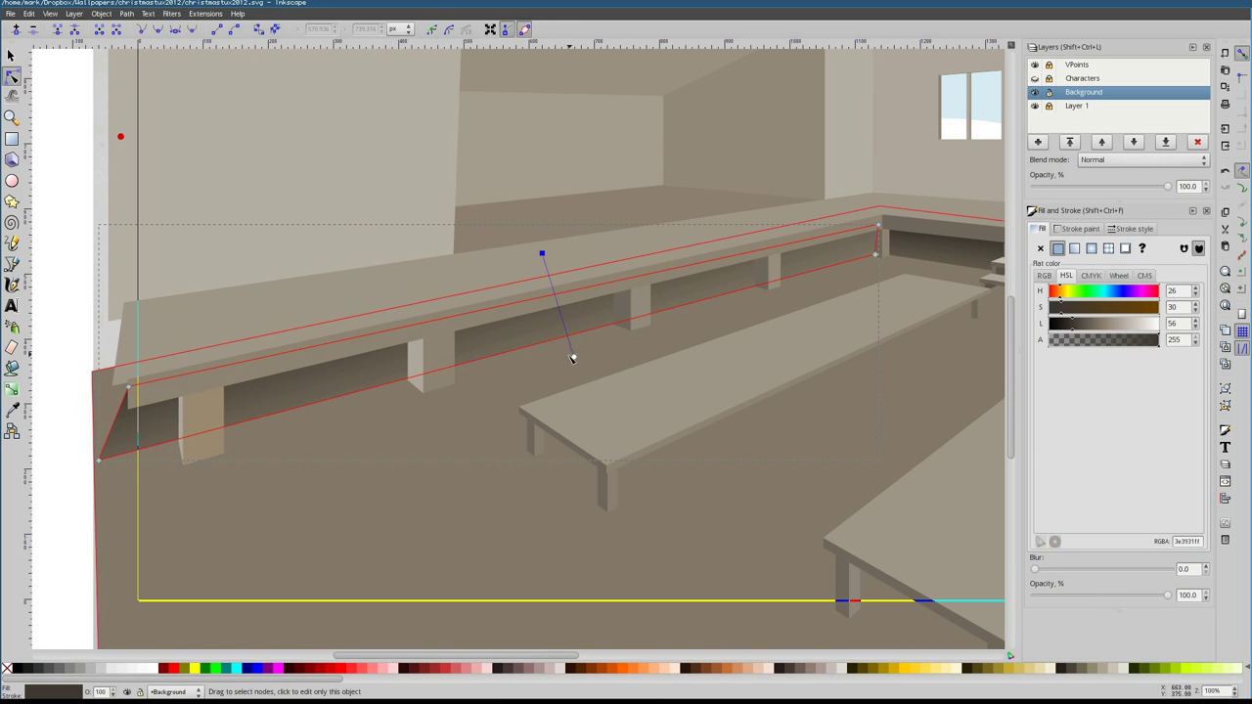
key(5)
Check the back ledge shadow and draw an oval shadow by the left bench leg
scroll(598, 389, up, 5)
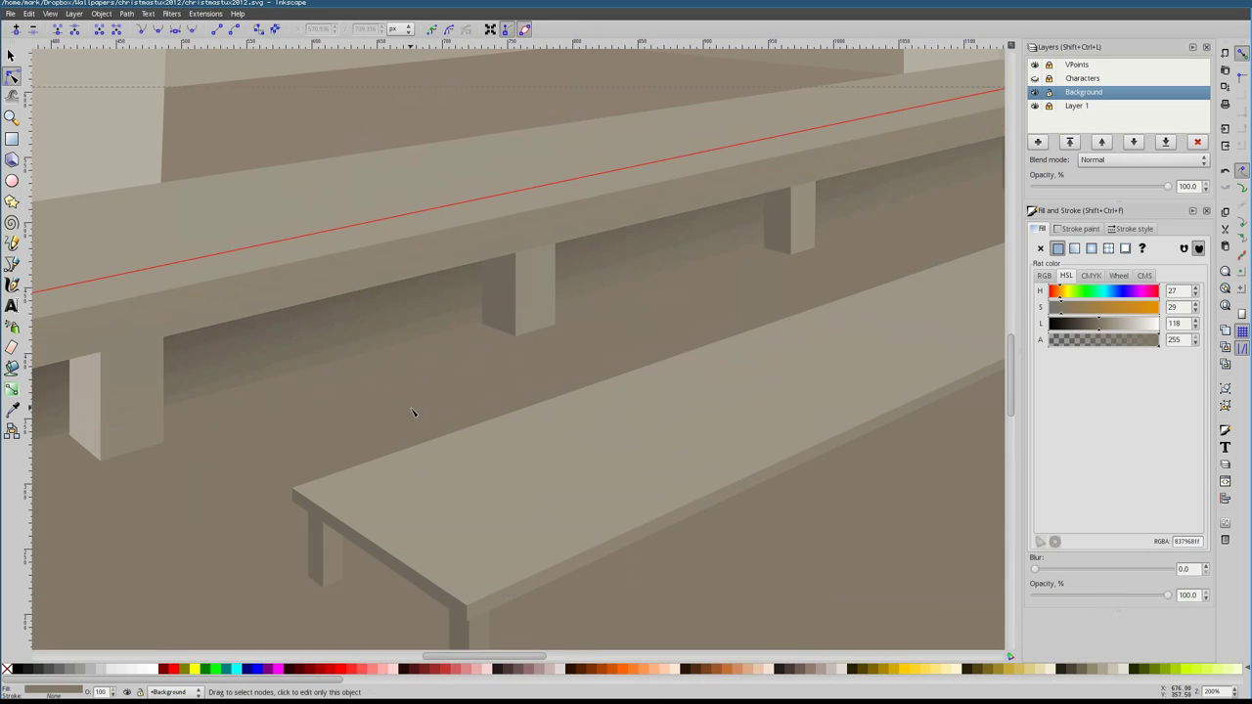
scroll(352, 428, down, 2)
click(353, 427)
scroll(692, 386, down, 3)
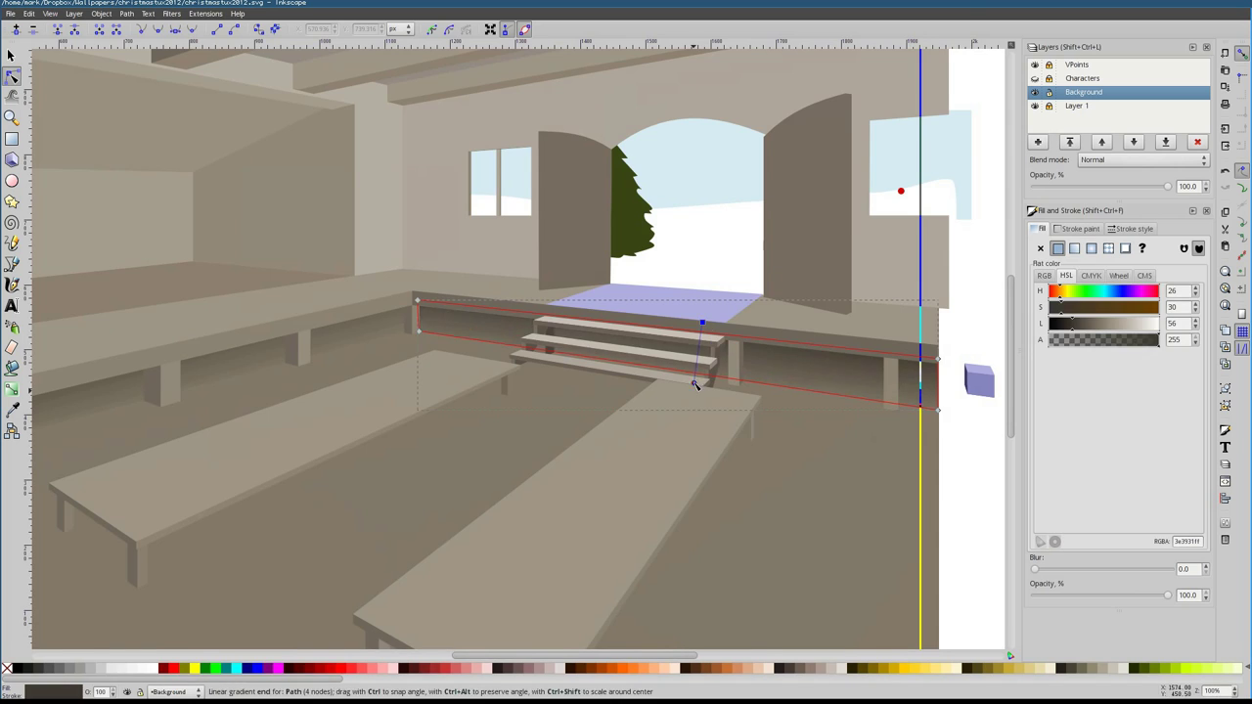
scroll(377, 521, down, 1)
drag(409, 375, 359, 419)
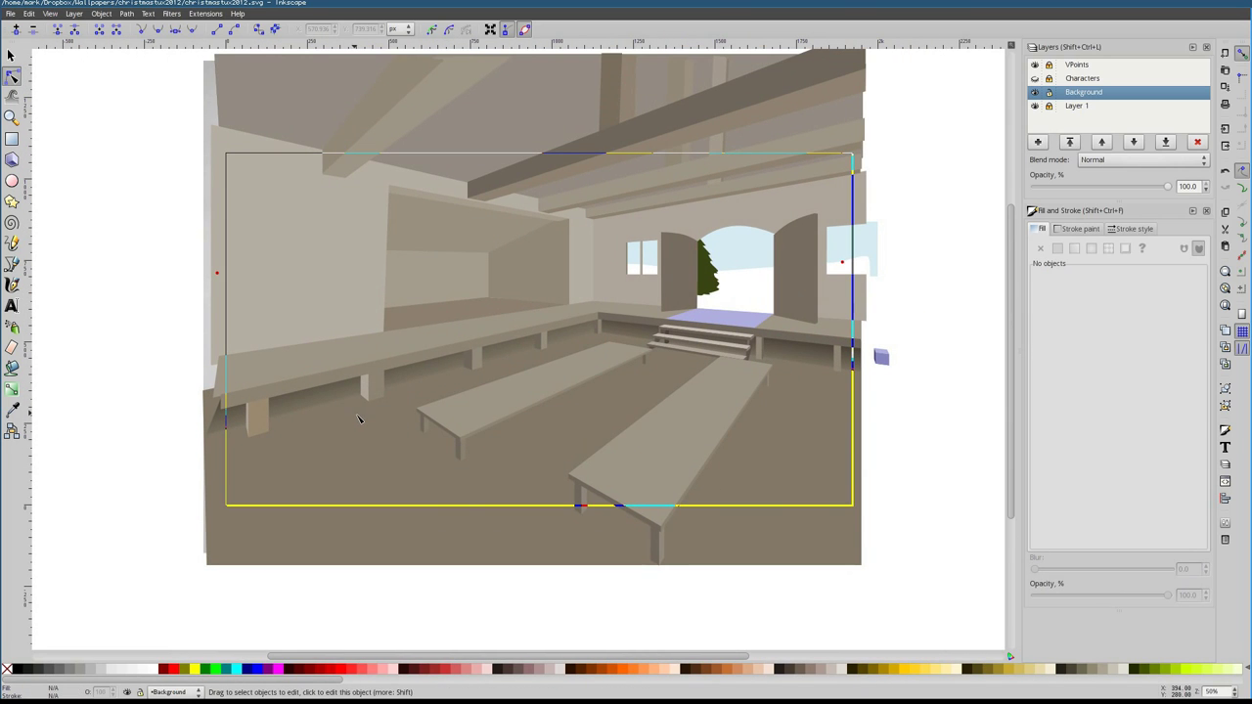
click(329, 411)
key(Escape)
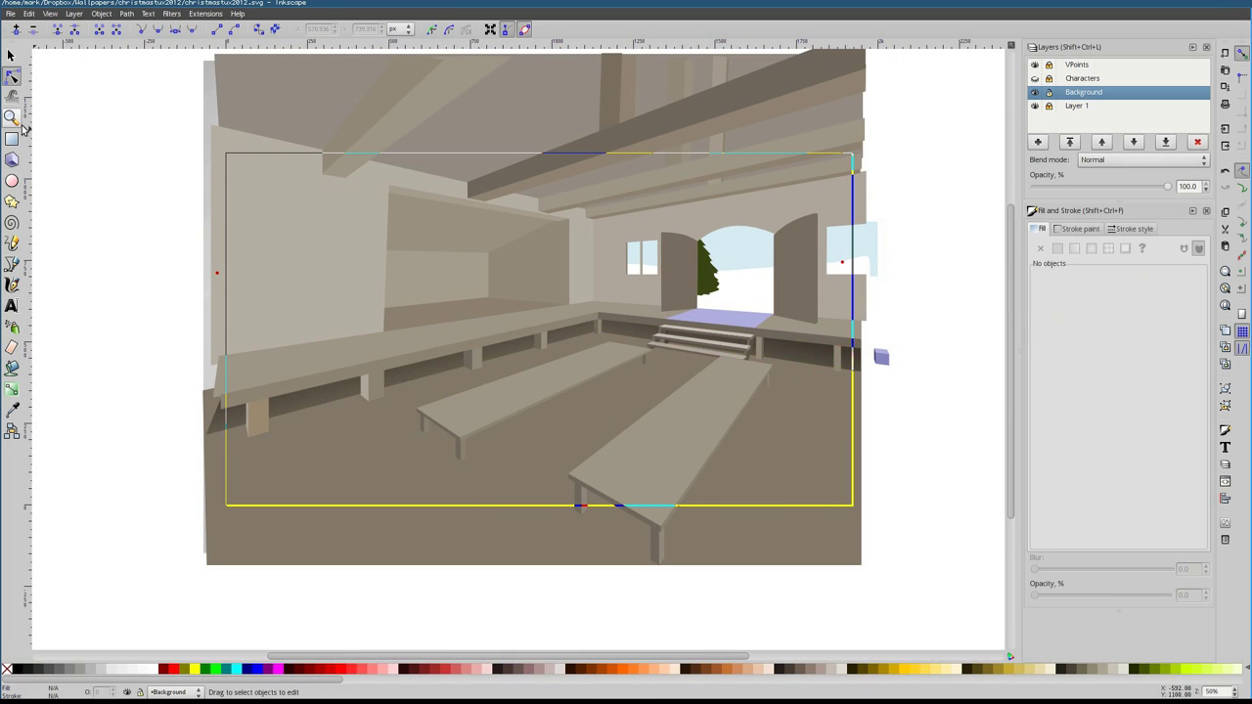
drag(377, 433, 377, 434)
click(11, 78)
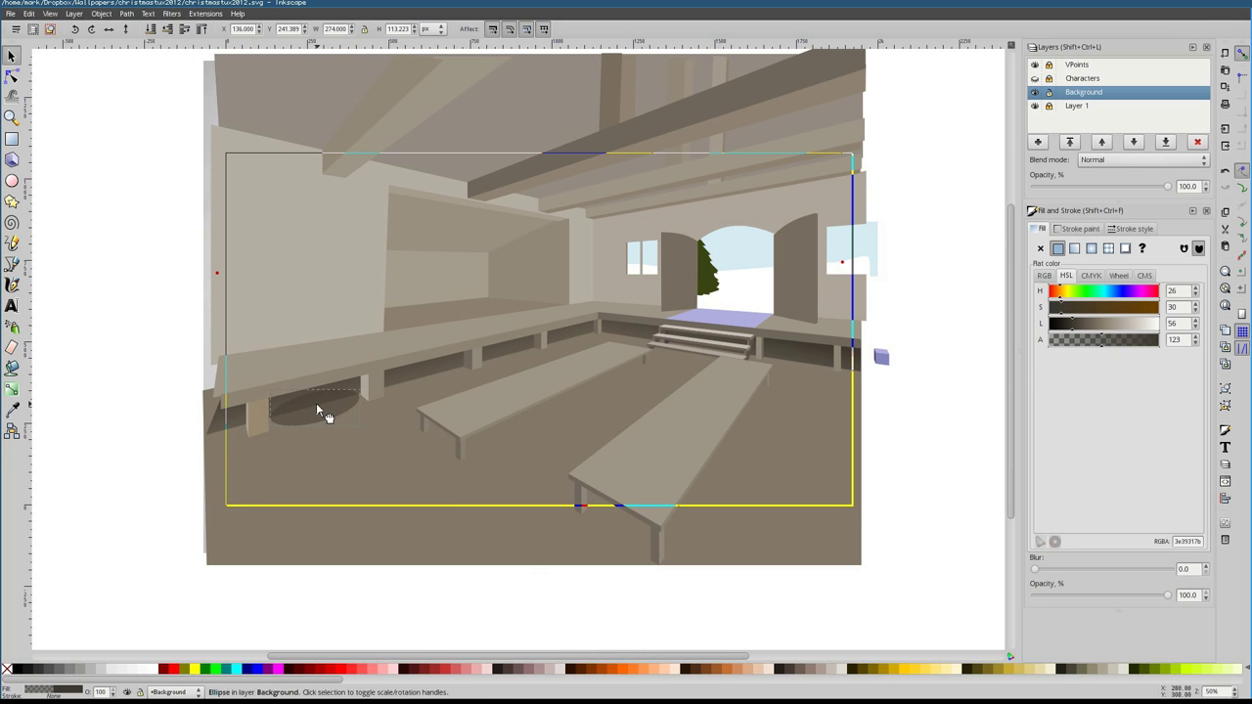
Lighten the centre stop of the floor's radial gradient in the gradient editor
key(e)
click(1092, 248)
click(1163, 293)
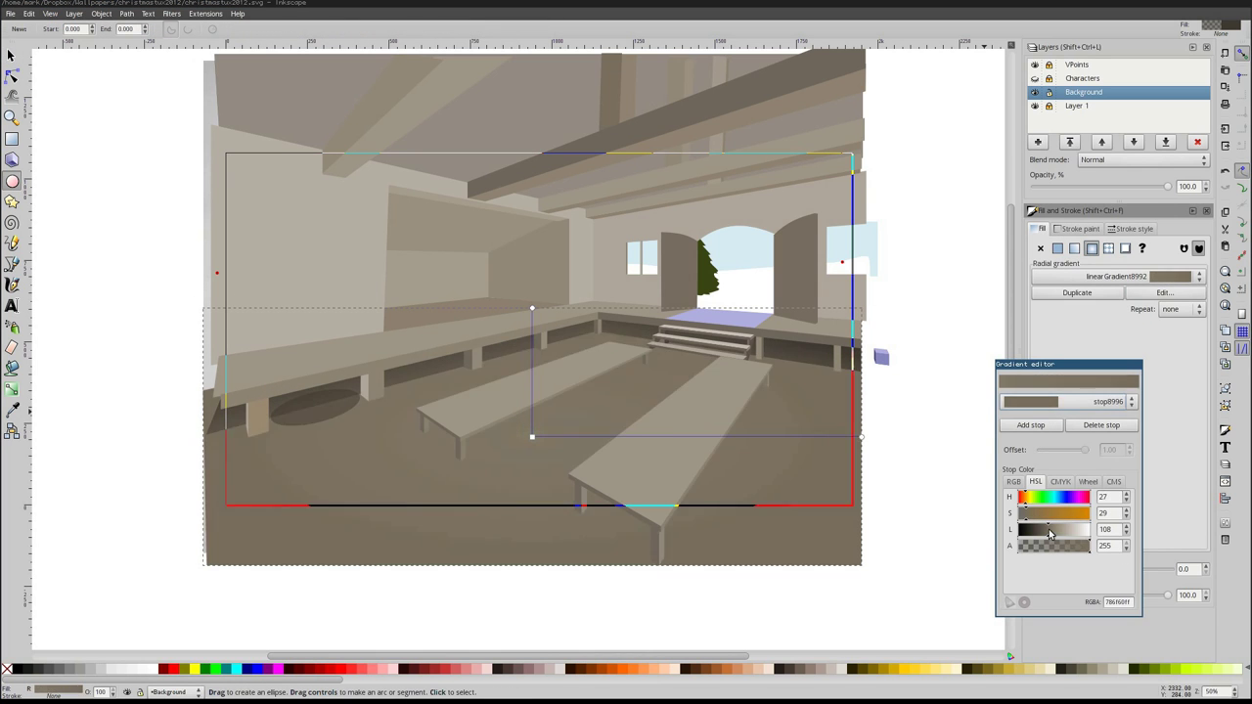
drag(1049, 531, 1059, 531)
Inspect the oval shadow's gradient handles and select the floor
click(370, 404)
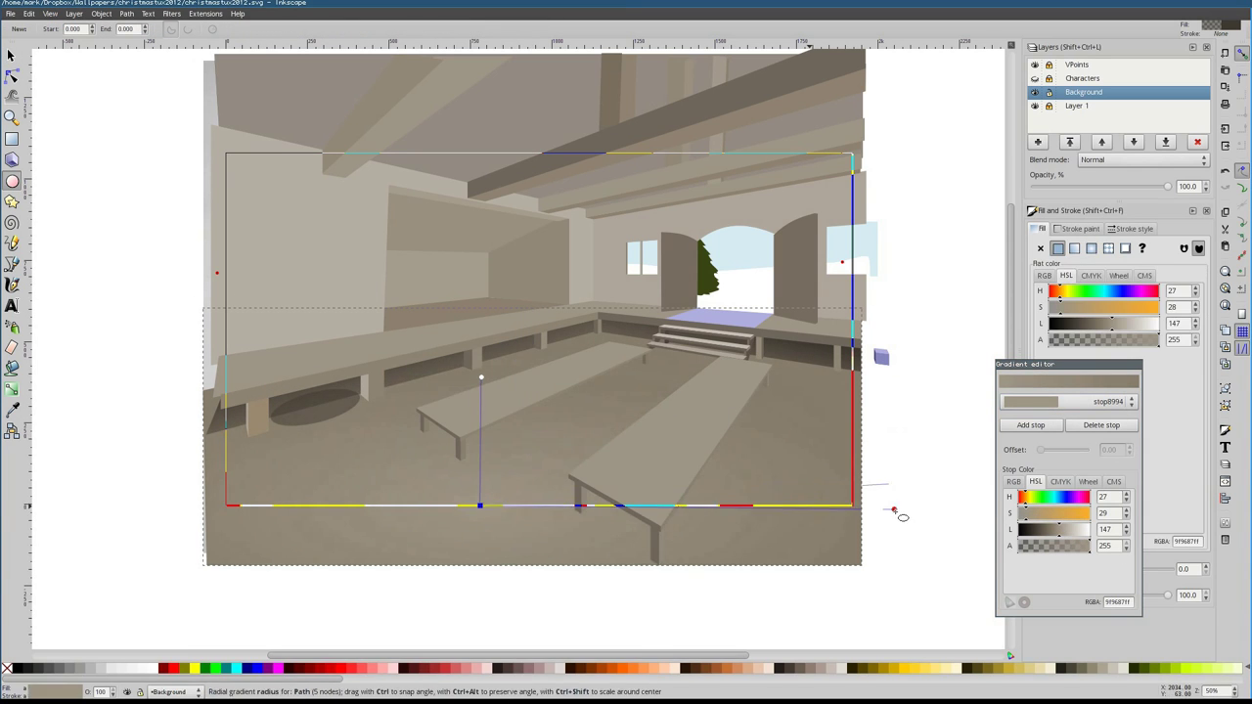
click(11, 78)
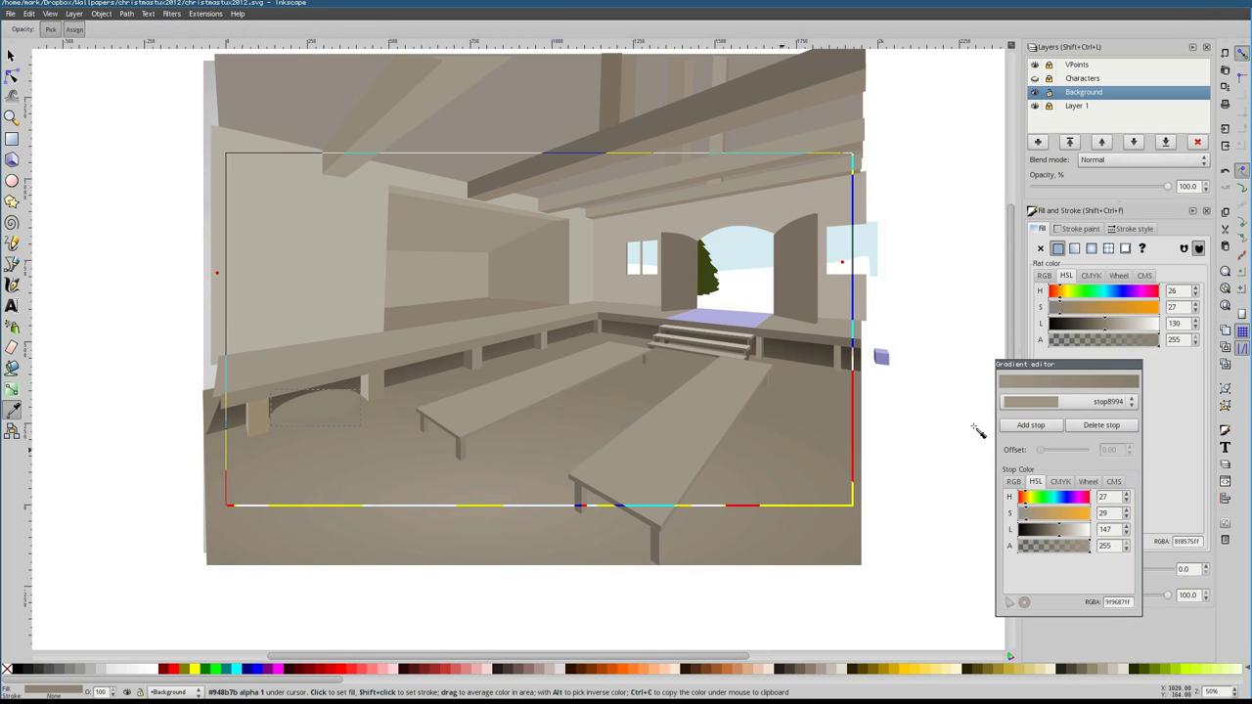
scroll(297, 408, up, 4)
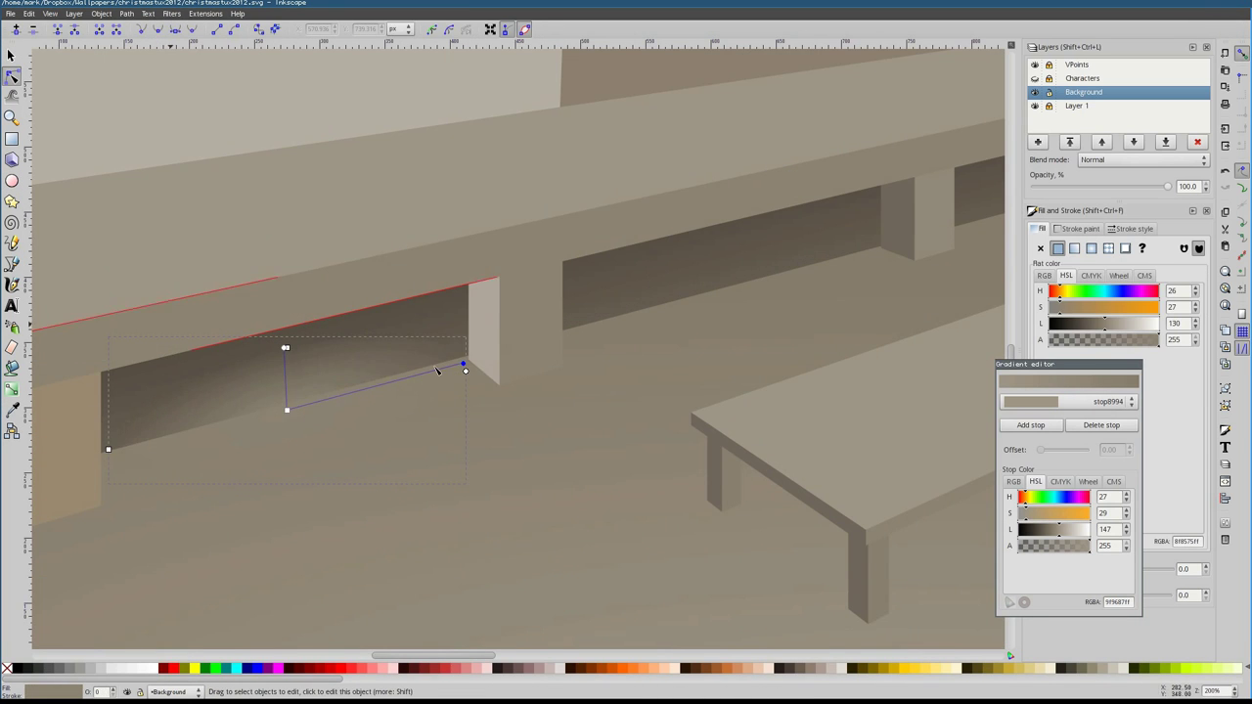
key(Escape)
scroll(497, 503, down, 4)
key(s)
click(365, 503)
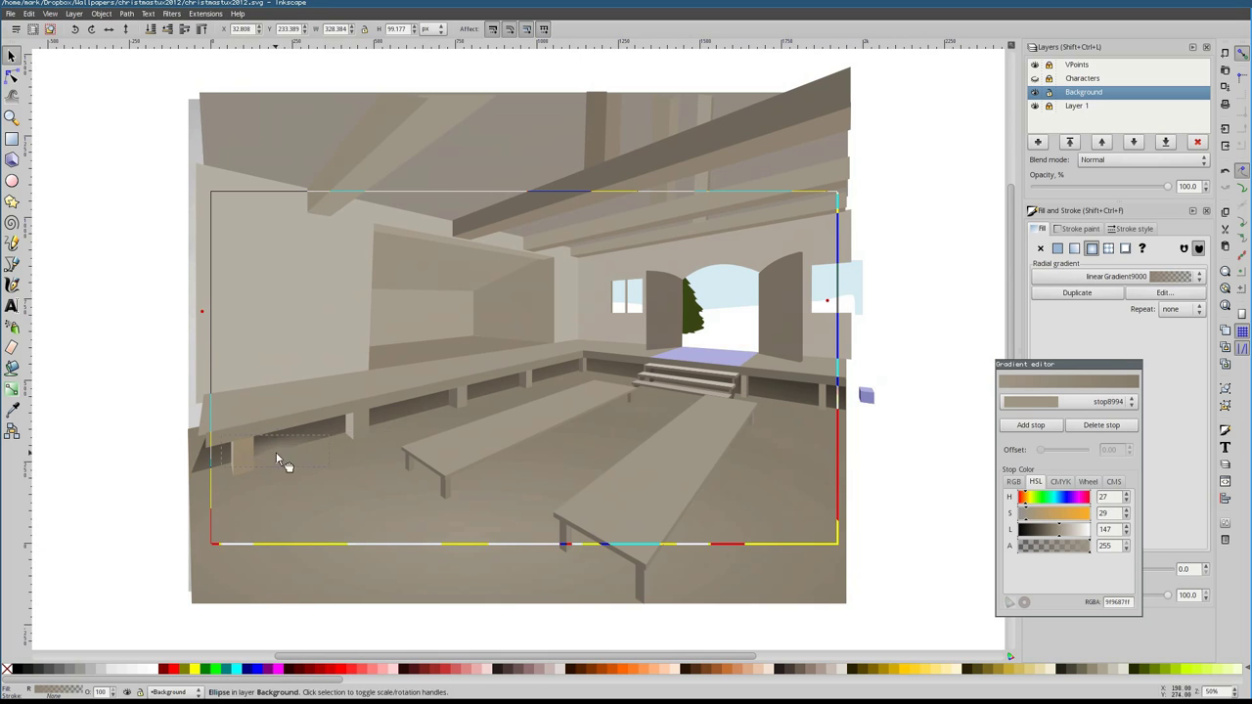
Move and shrink the oval shadow under the next ledge opening
drag(285, 457, 484, 403)
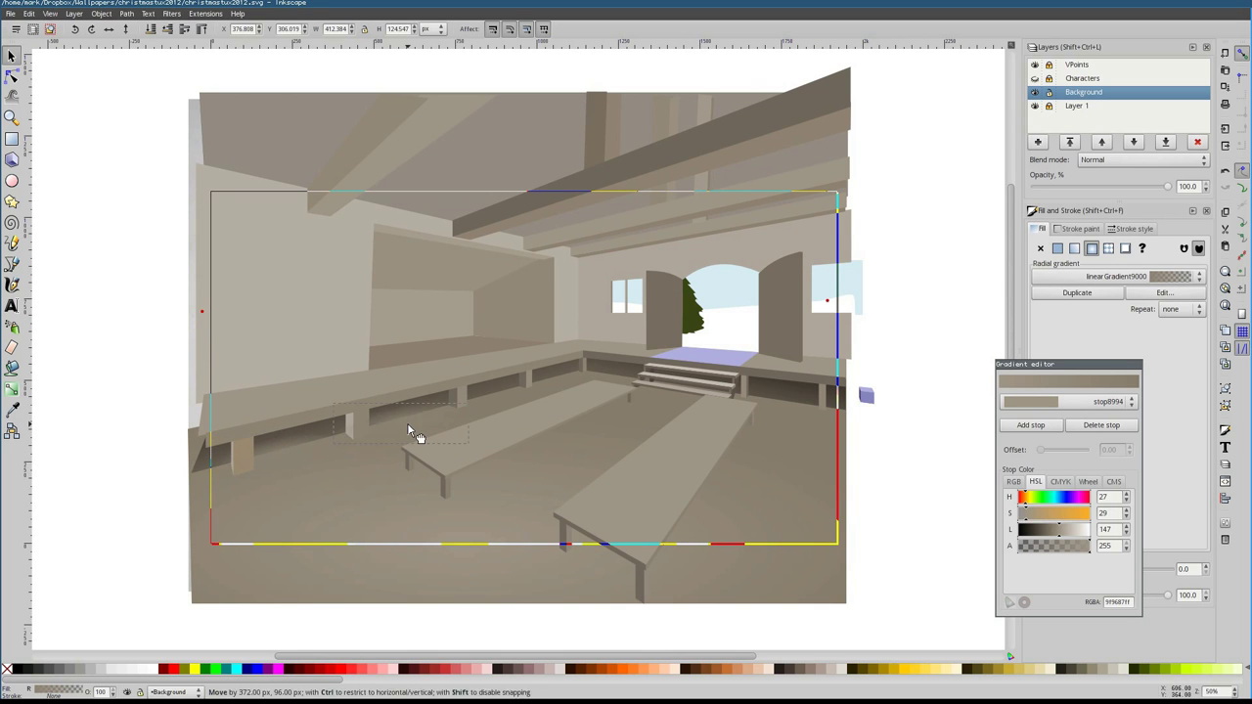
scroll(452, 386, up, 2)
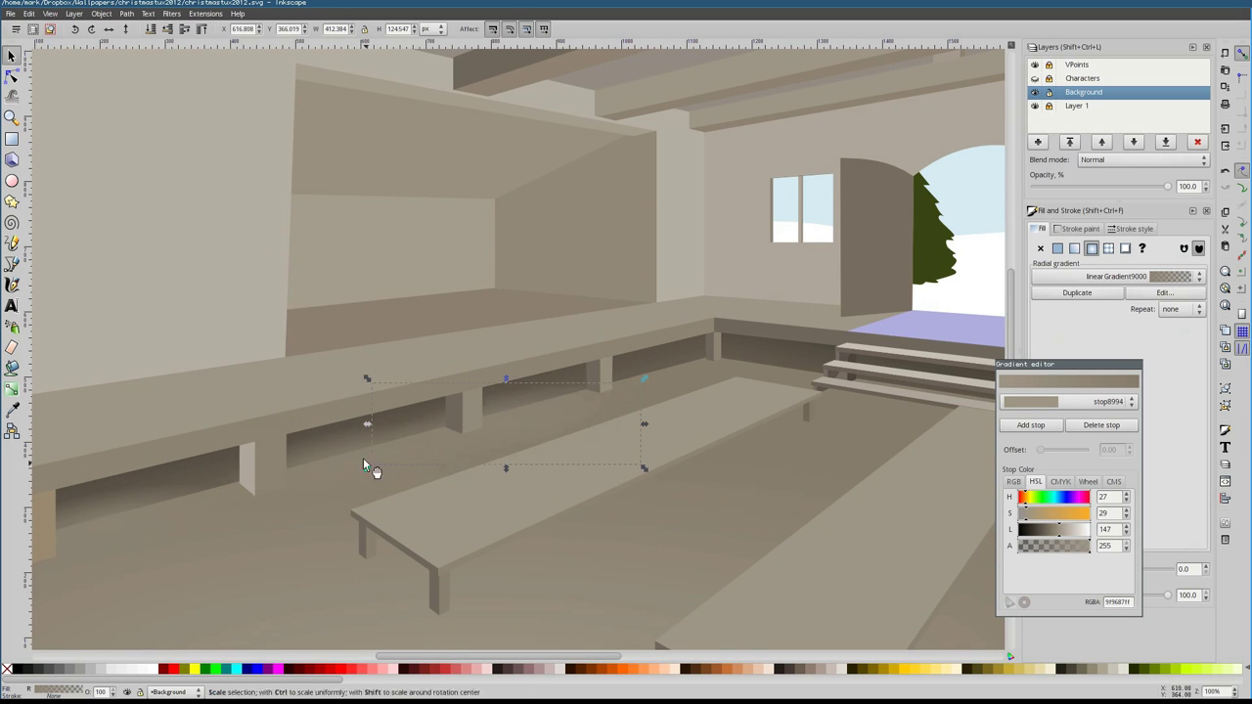
drag(366, 468, 416, 433)
click(542, 394)
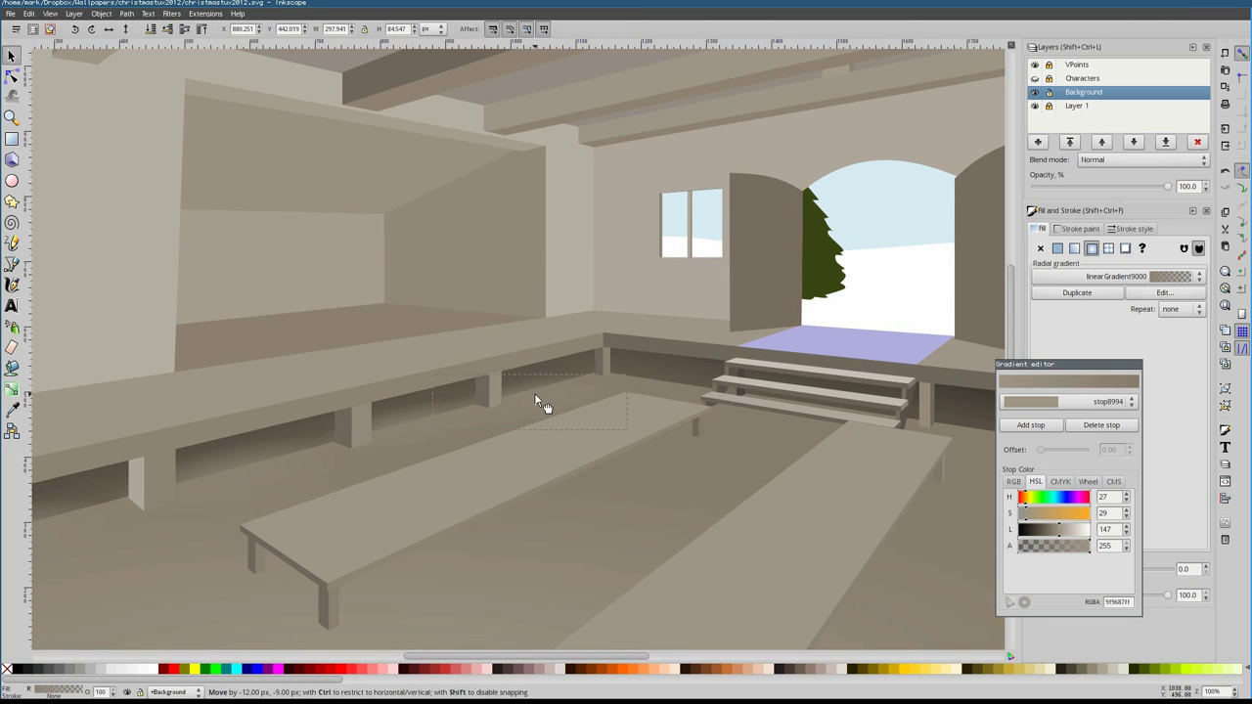
scroll(463, 393, down, 2)
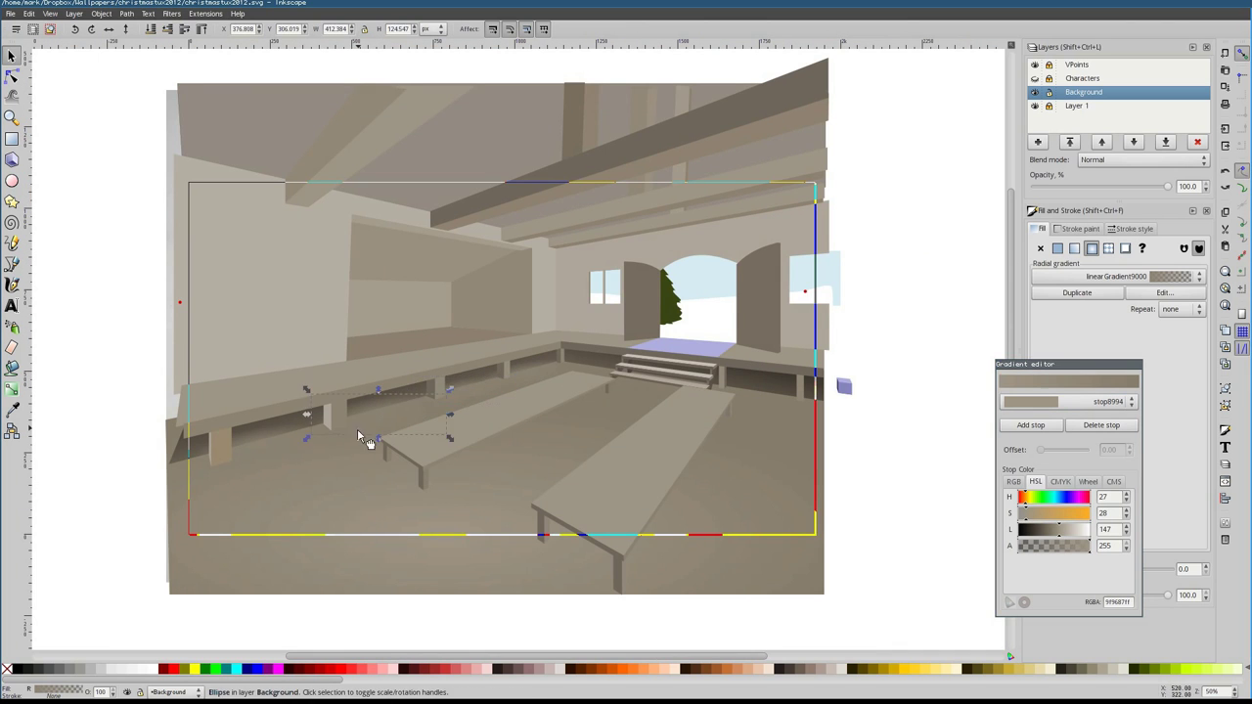
click(274, 431)
scroll(274, 430, up, 2)
key(minus)
key(minus)
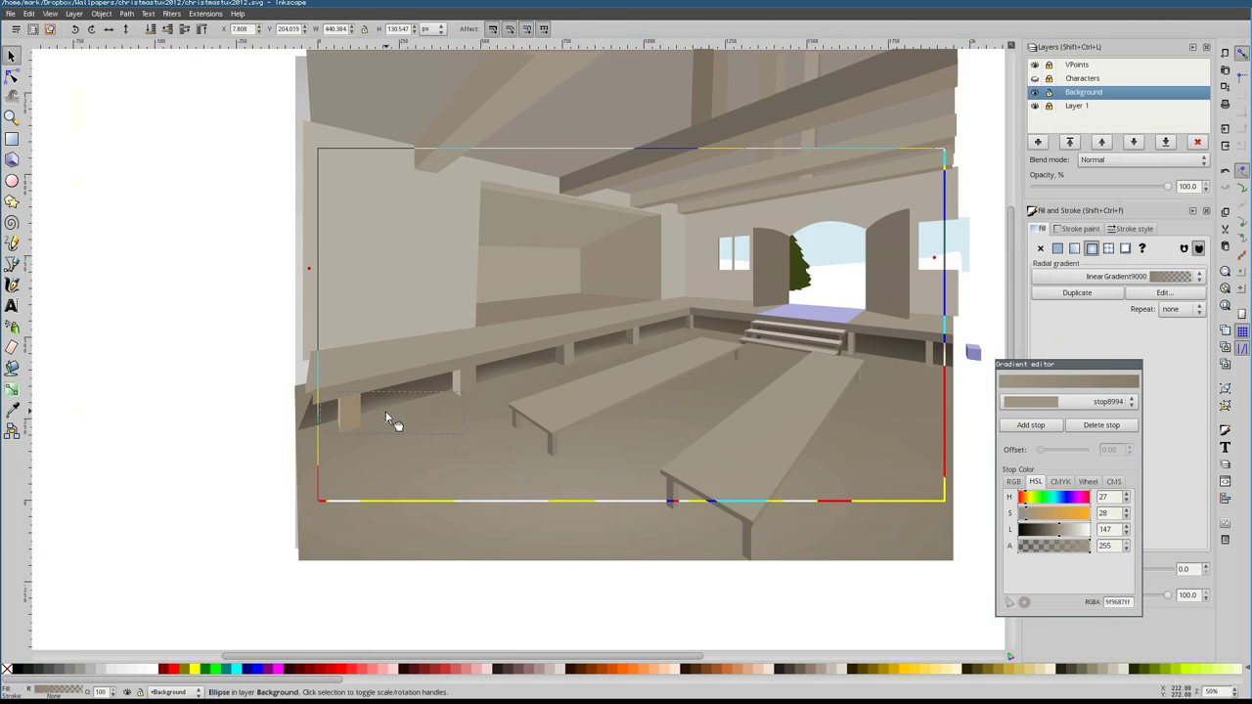
Select the two shadow paths under the table and sample a colour from the canvas
click(460, 386)
shift+click(562, 386)
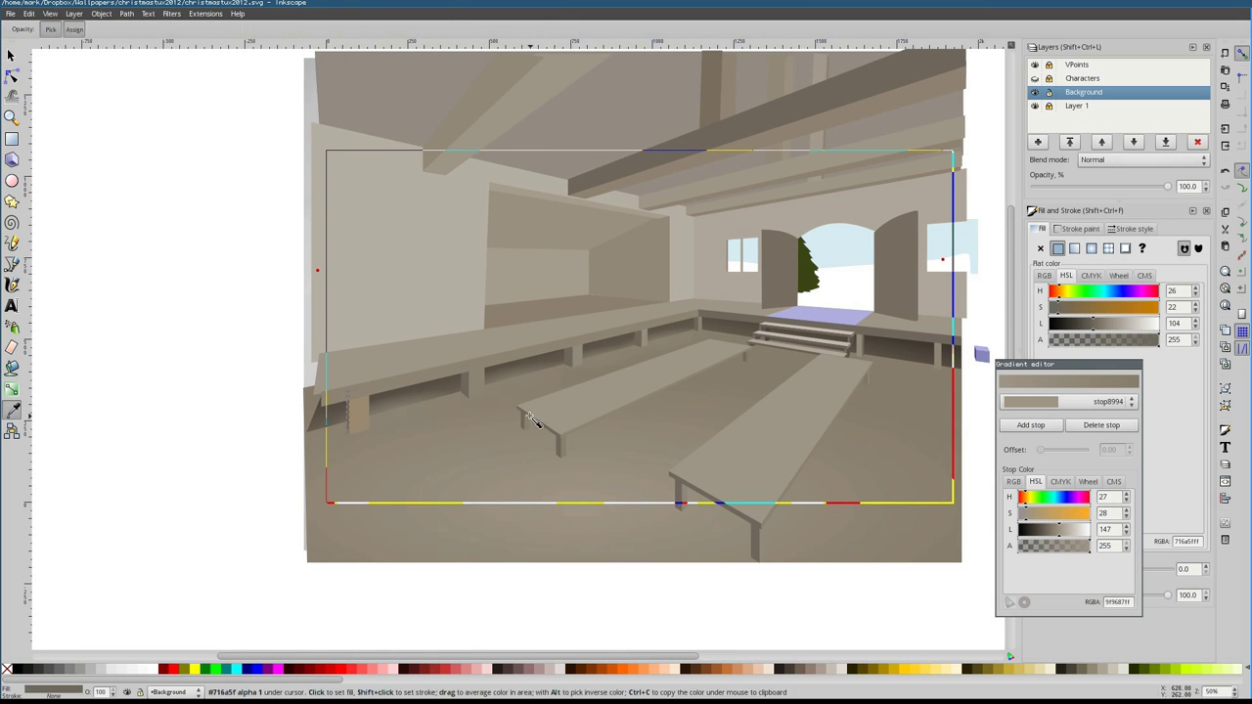
key(d)
scroll(500, 438, up, 1)
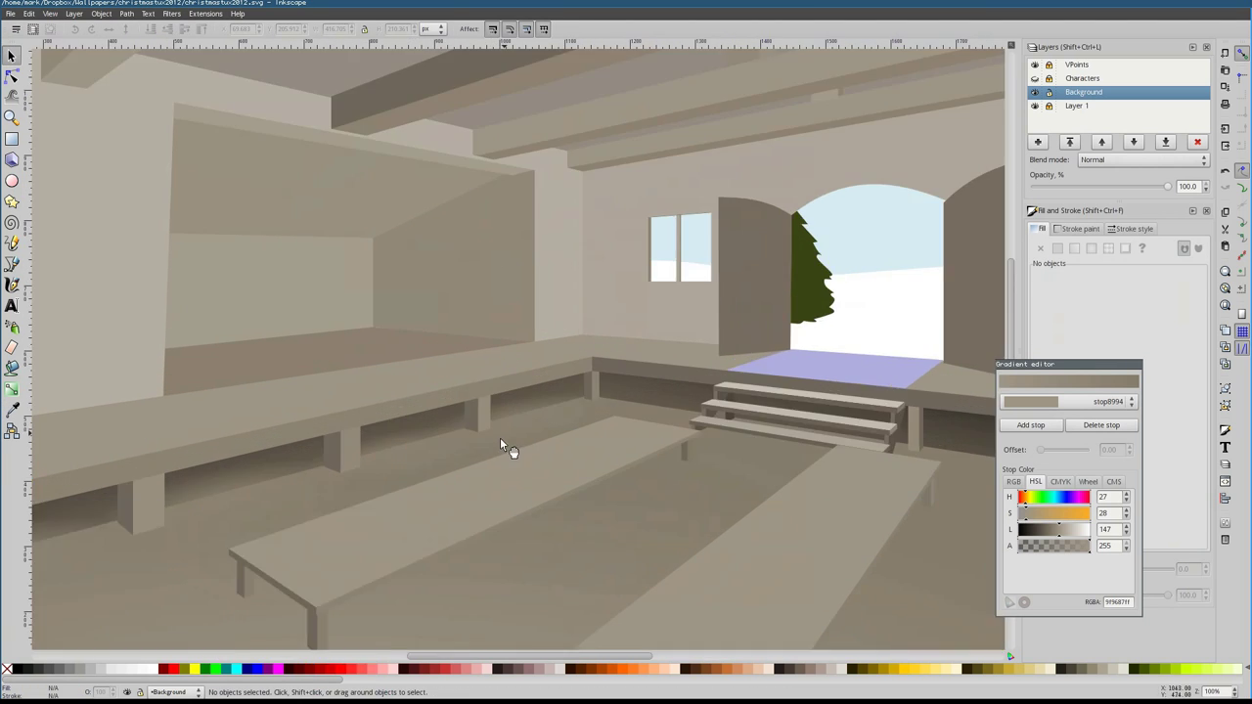
scroll(512, 182, down, 1)
Move the floor's radial gradient centre, reshape both radii, and lighten its stop colour
key(s)
click(462, 509)
key(n)
drag(884, 509, 838, 399)
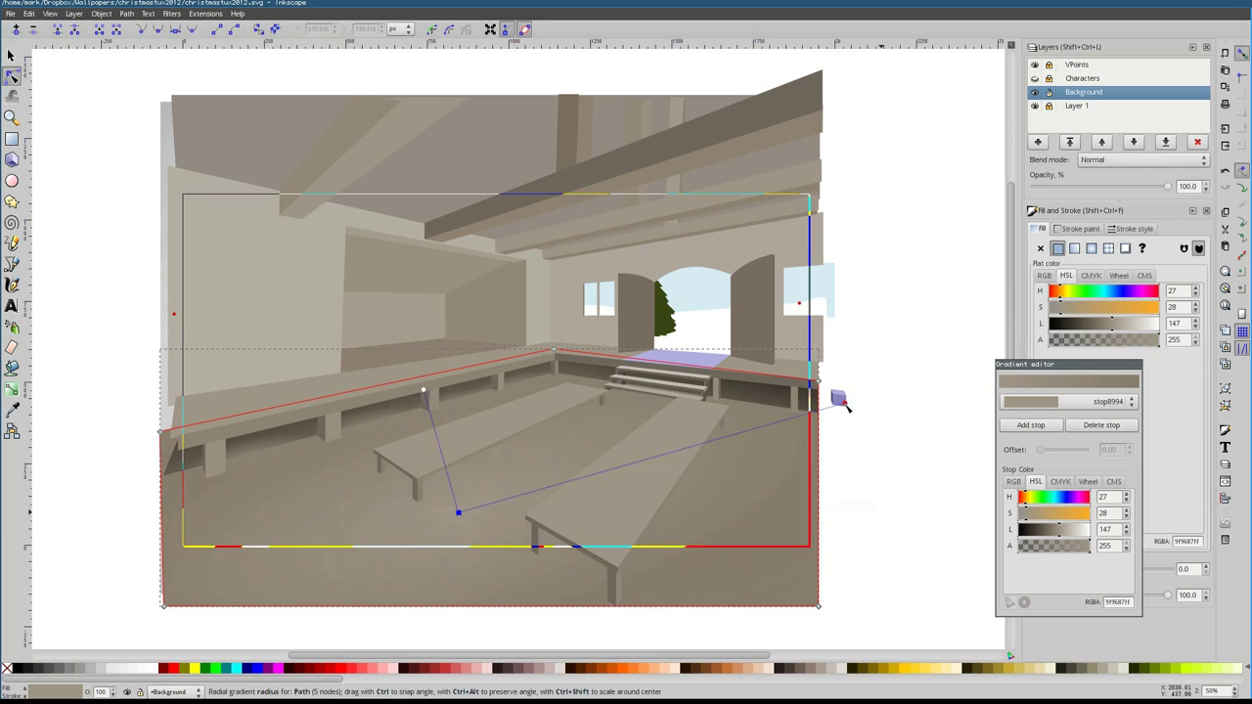
drag(460, 380, 397, 363)
drag(460, 509, 359, 559)
drag(1113, 324, 1119, 328)
Shade the left table top and its thin front-edge strip with linear gradients
click(490, 430)
drag(608, 431, 607, 360)
key(1)
click(524, 393)
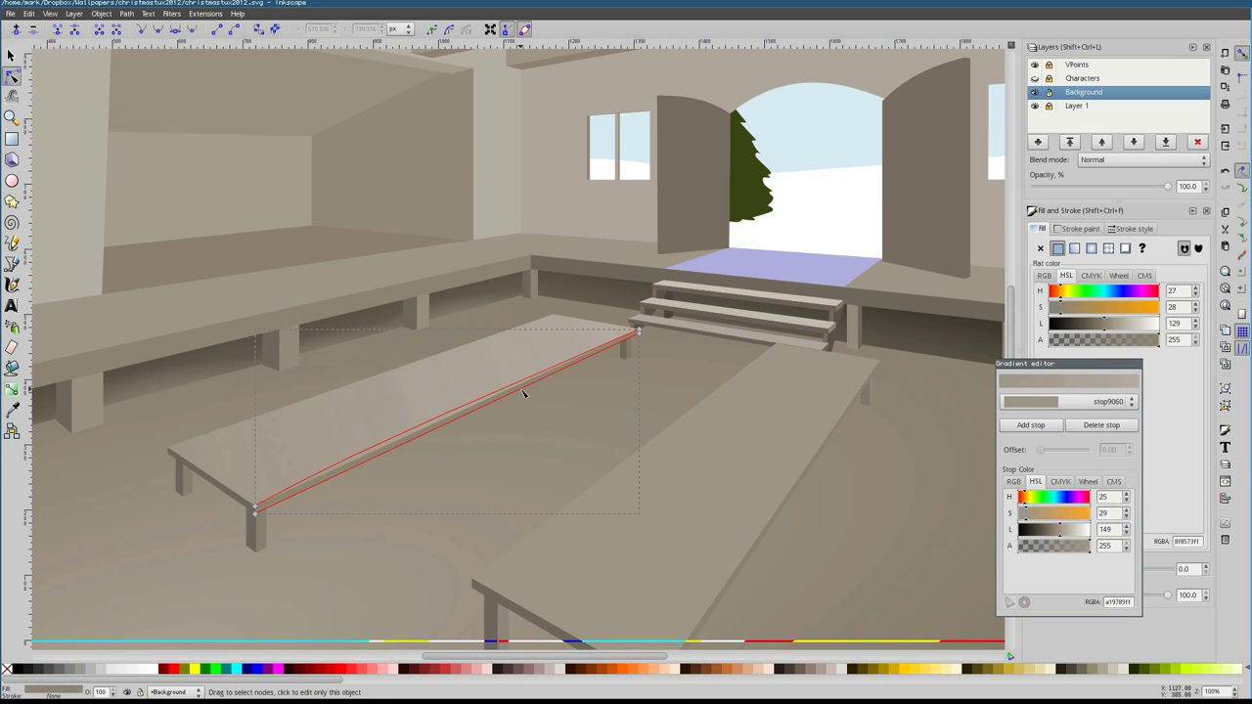
click(1076, 249)
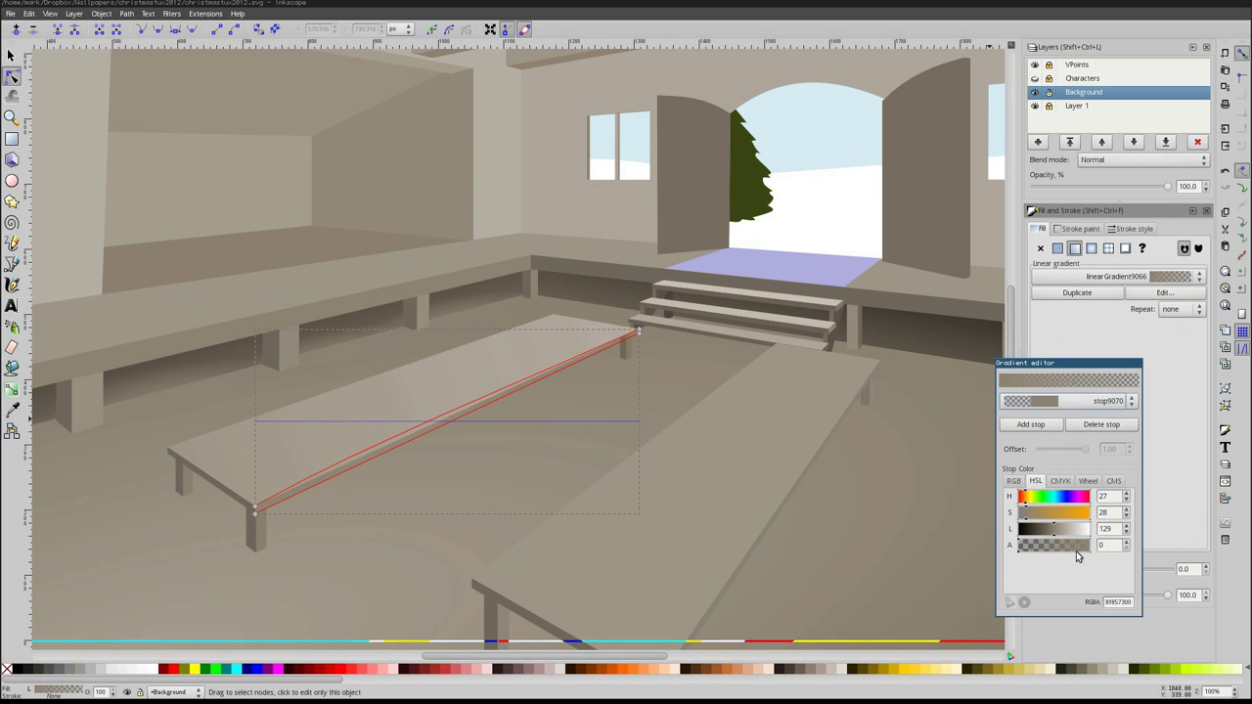
drag(1051, 531, 1062, 529)
Apply a linear gradient to the long table top angled toward its far end
key(Tab)
key(Tab)
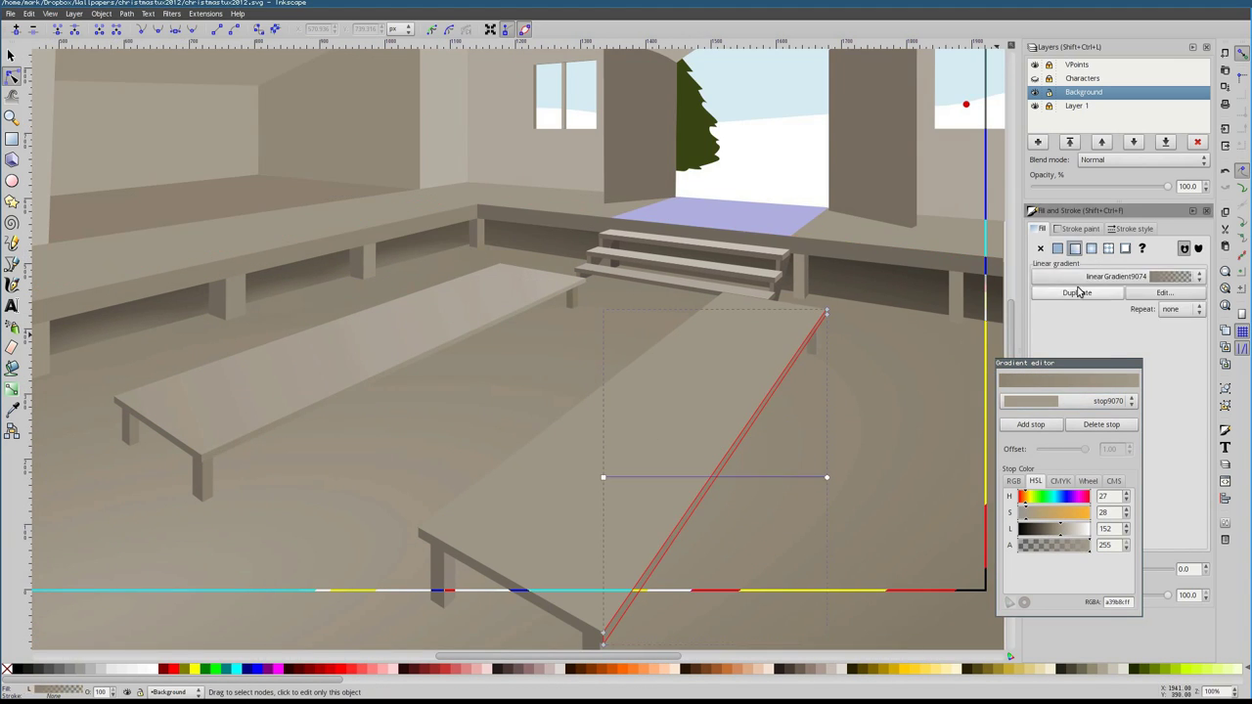
click(695, 462)
double_click(629, 433)
drag(827, 462, 677, 307)
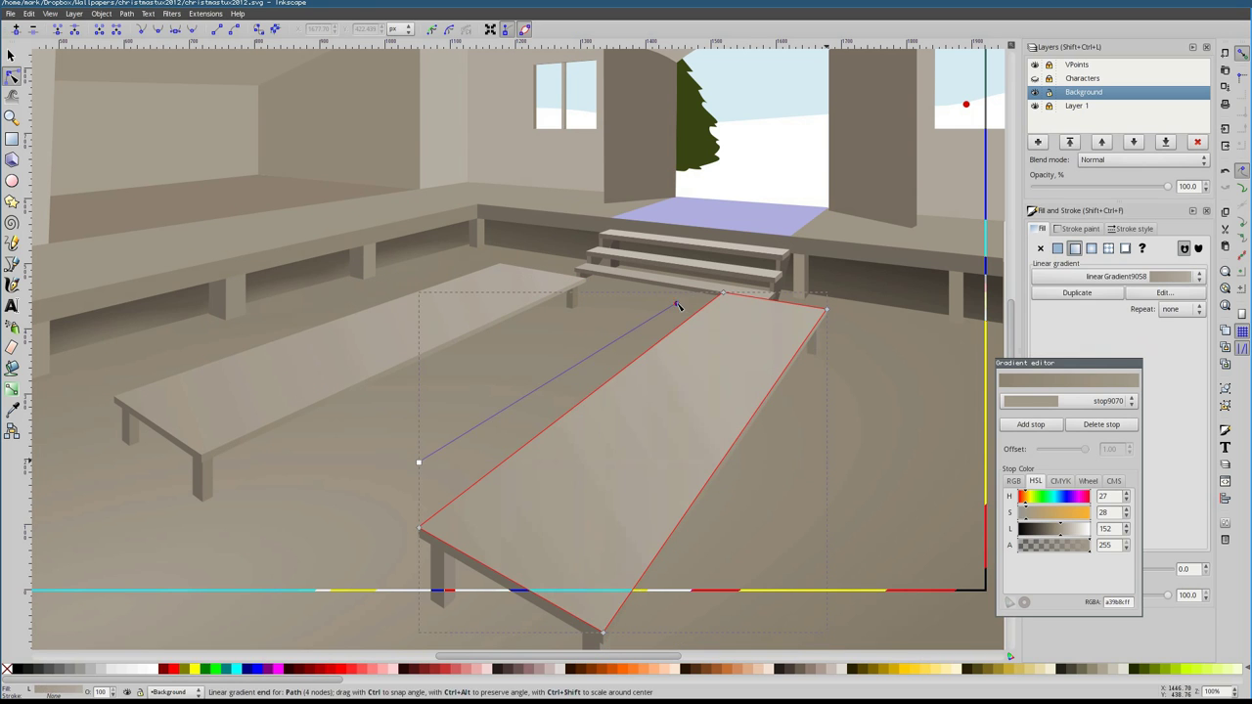
key(b)
scroll(498, 330, down, 3)
Draw a shadow shape under the left table and give it a blue-grey colour
click(136, 314)
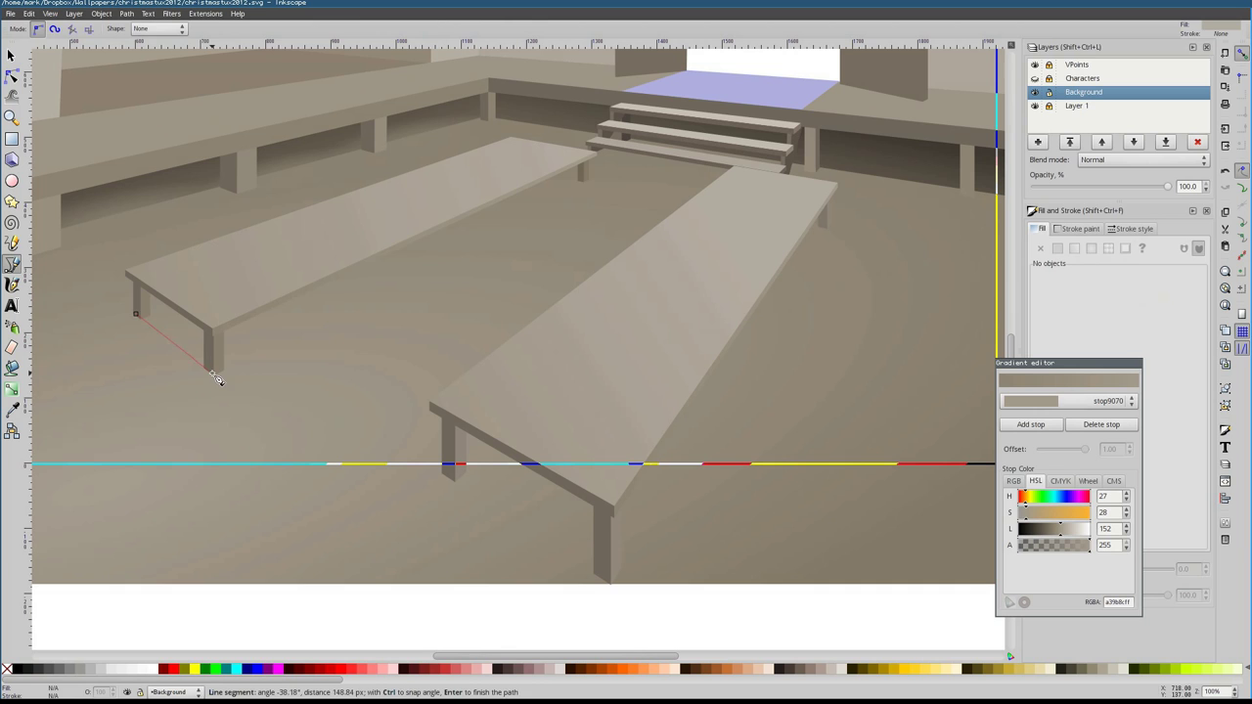
click(597, 168)
key(Return)
key(F7)
click(1108, 324)
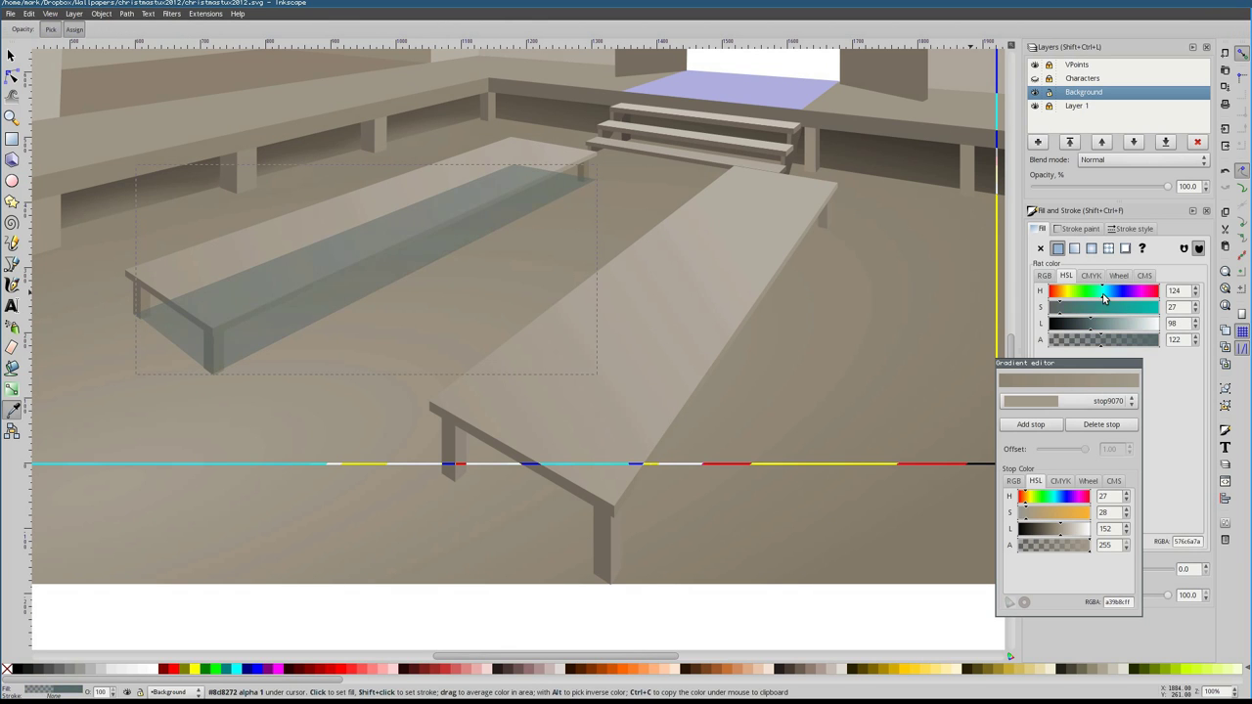
drag(1071, 299, 1111, 293)
scroll(425, 271, left, 5)
Fit the left shadow to the table, fill it with the floor's dark brown, and fade it horizontally
key(n)
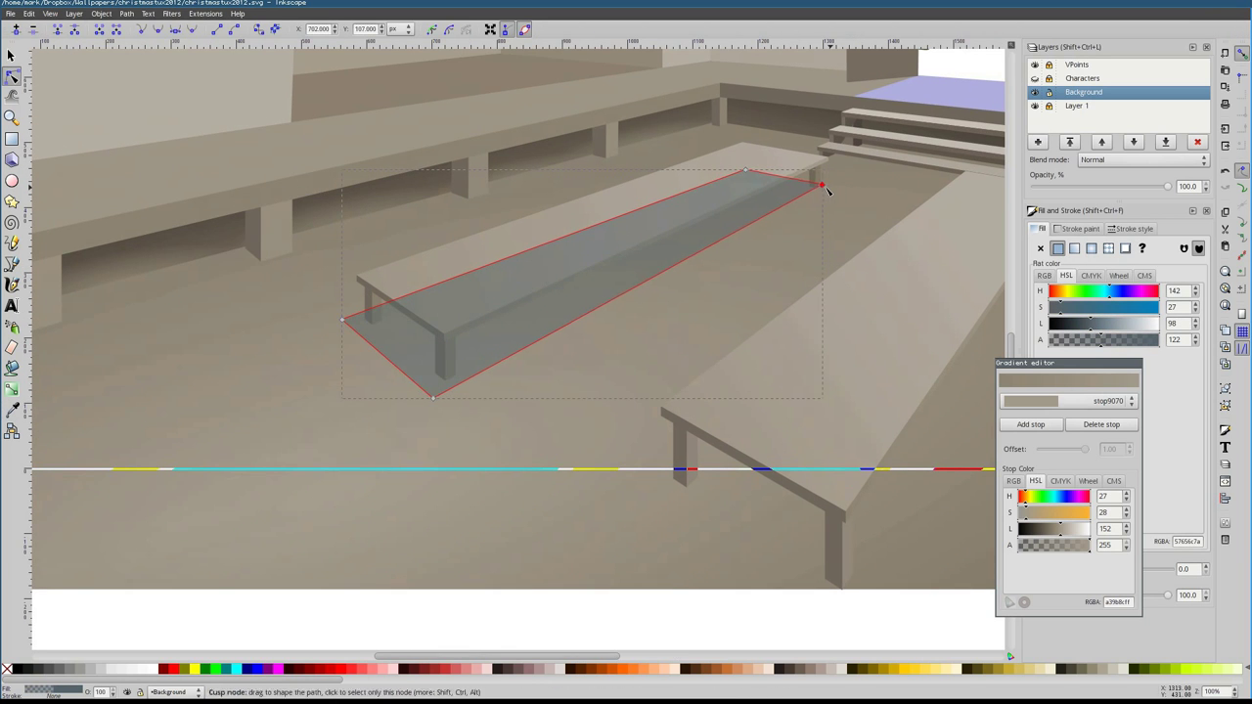
drag(343, 320, 272, 418)
key(minus)
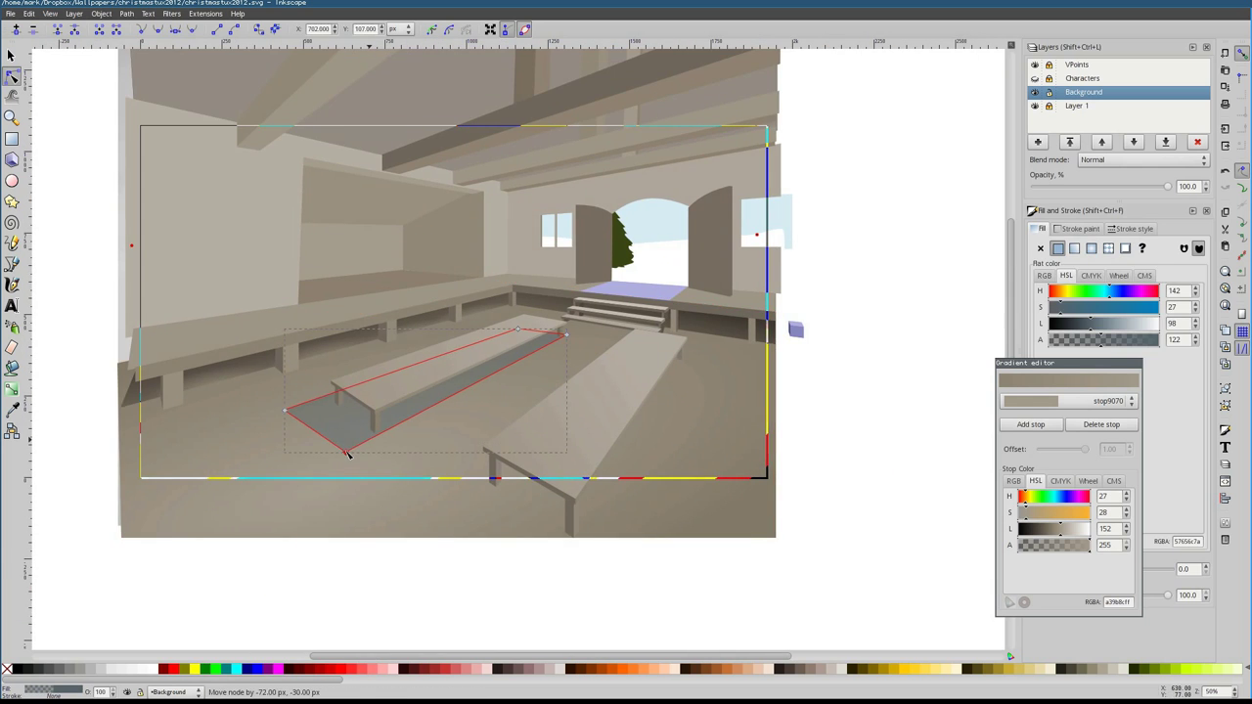
key(plus)
key(plus)
key(plus)
key(plus)
key(plus)
key(plus)
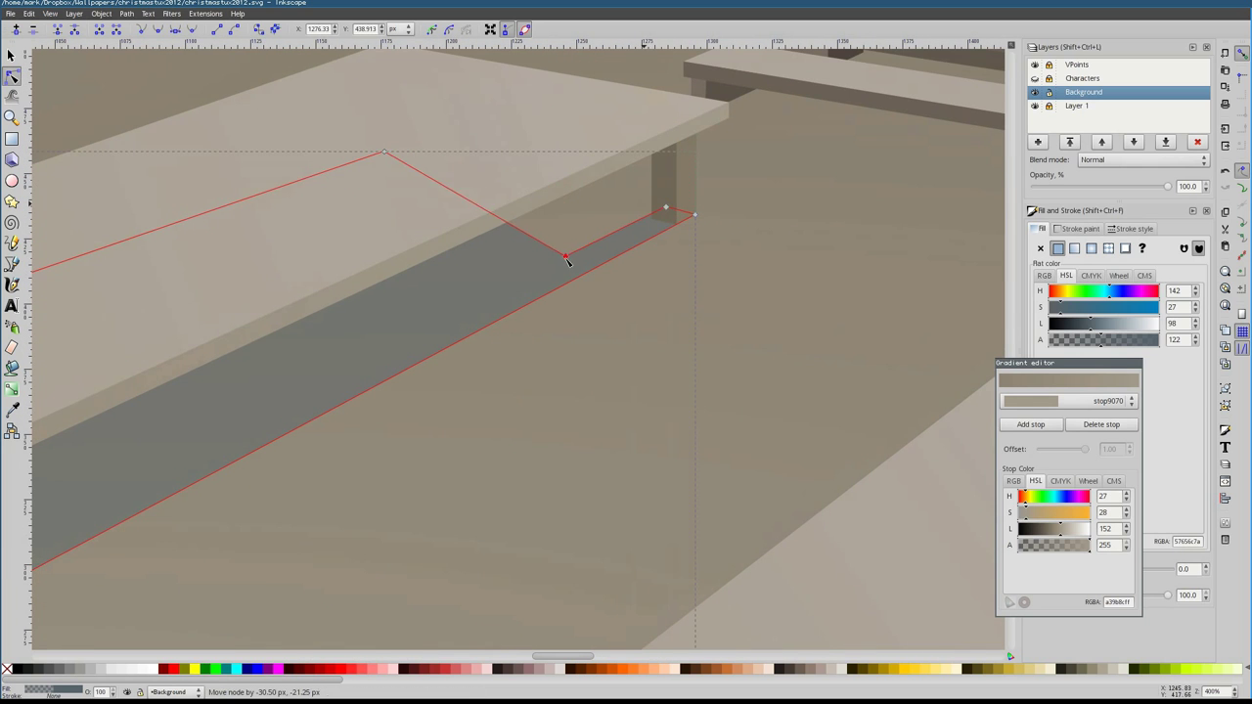
key(minus)
key(minus)
key(minus)
key(minus)
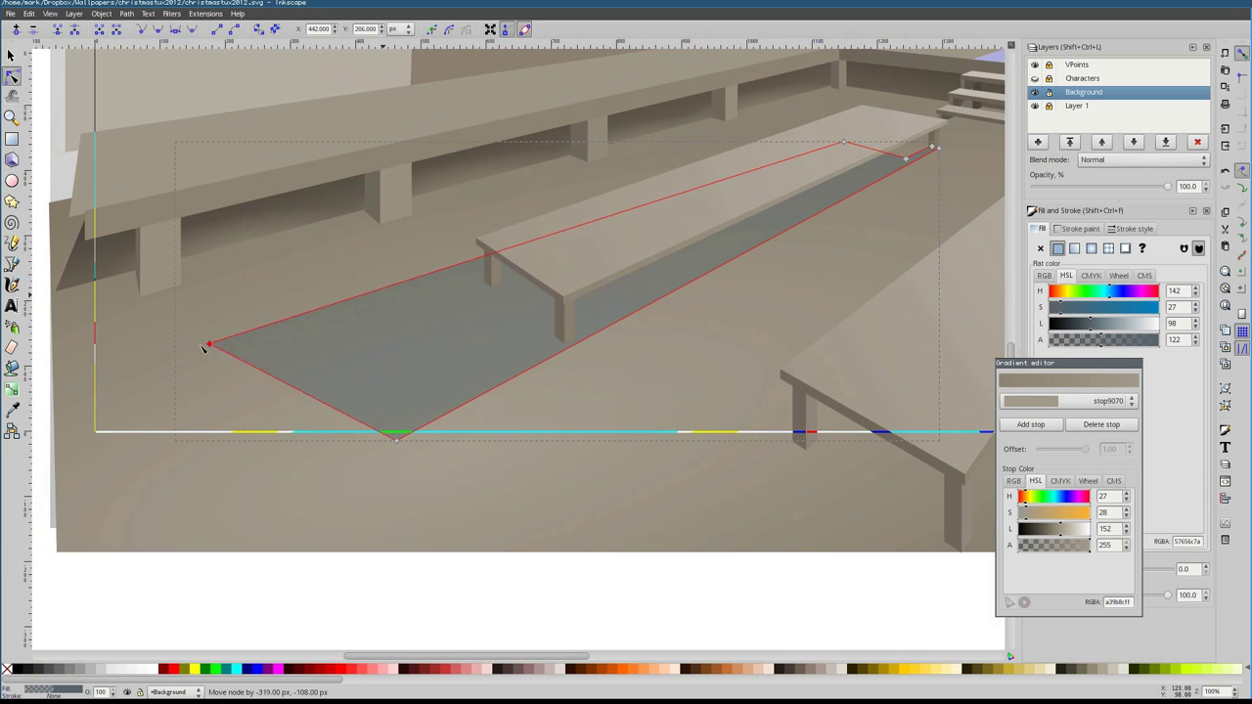
key(d)
click(235, 206)
key(g)
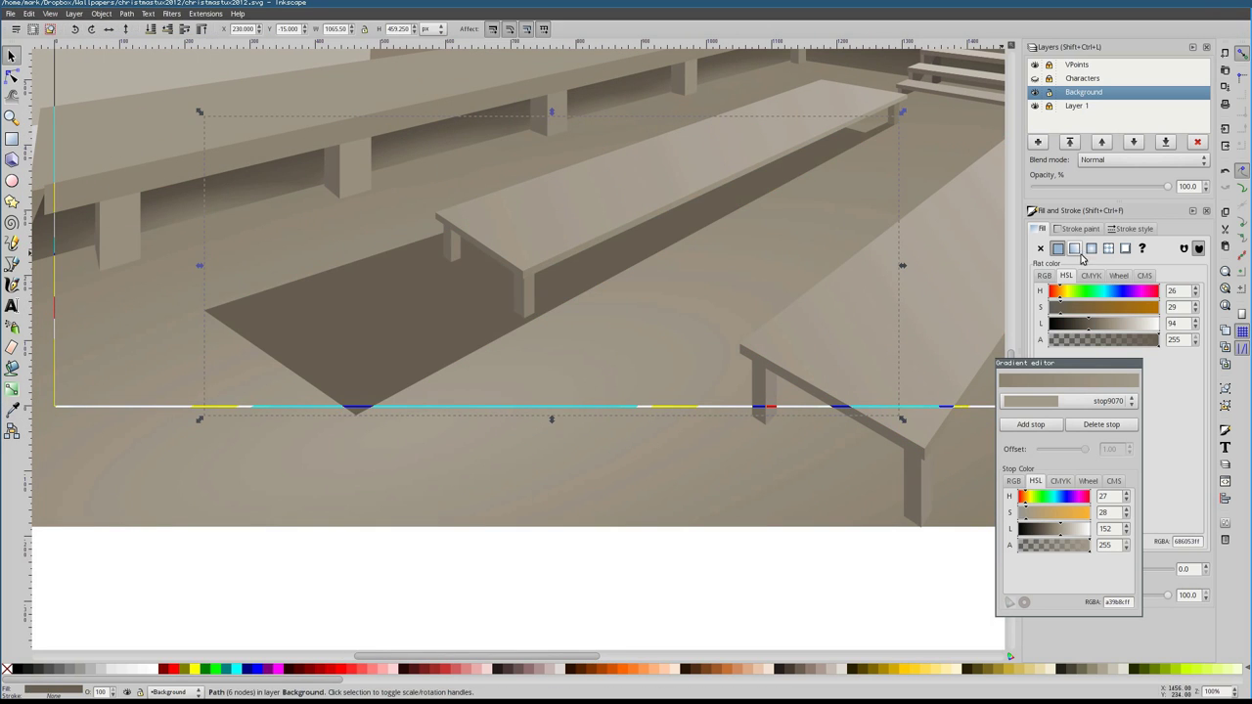
drag(202, 265, 900, 265)
scroll(573, 457, up, 3)
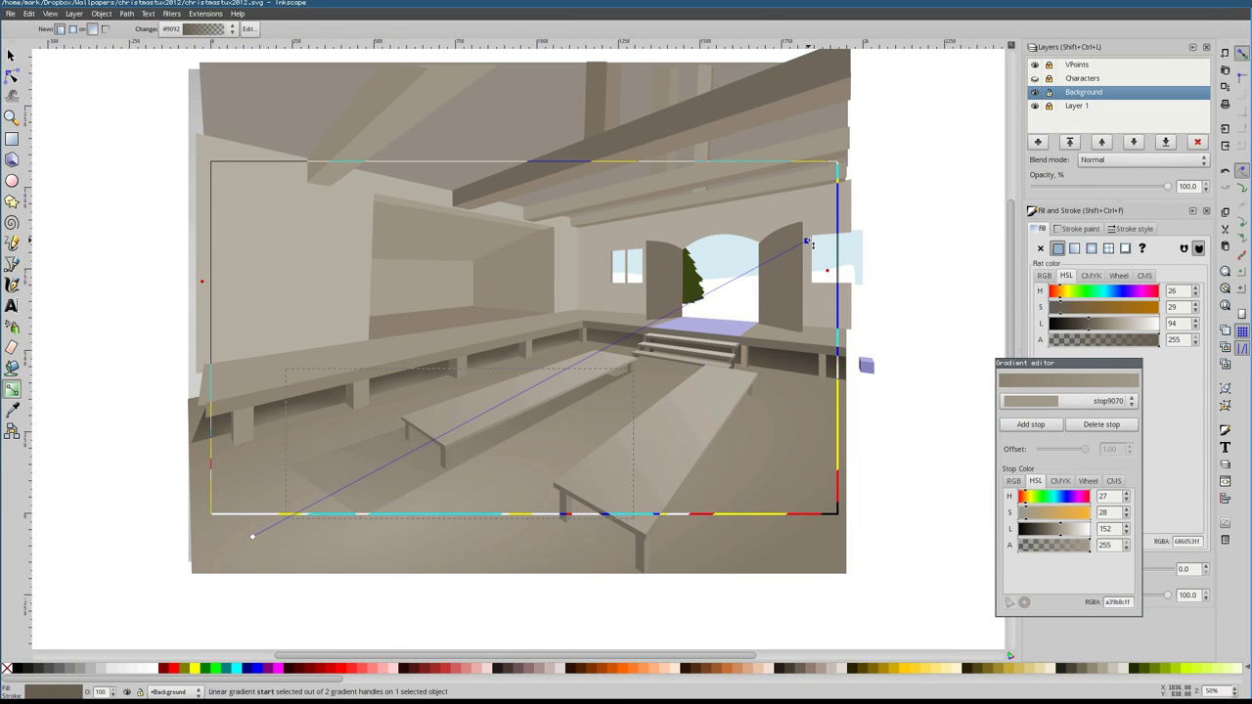
Draw a shadow shape under the long table and pull its bottom-left corner outward
key(1)
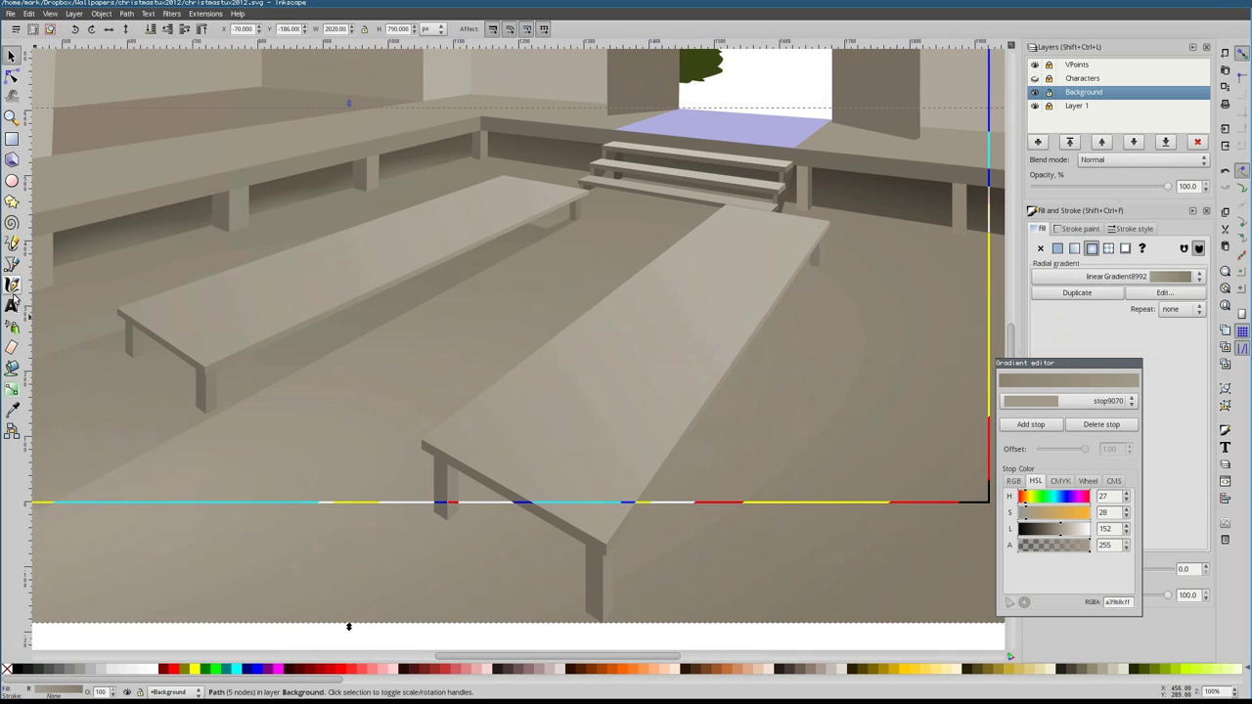
key(b)
click(821, 261)
scroll(831, 305, down, 3)
click(779, 581)
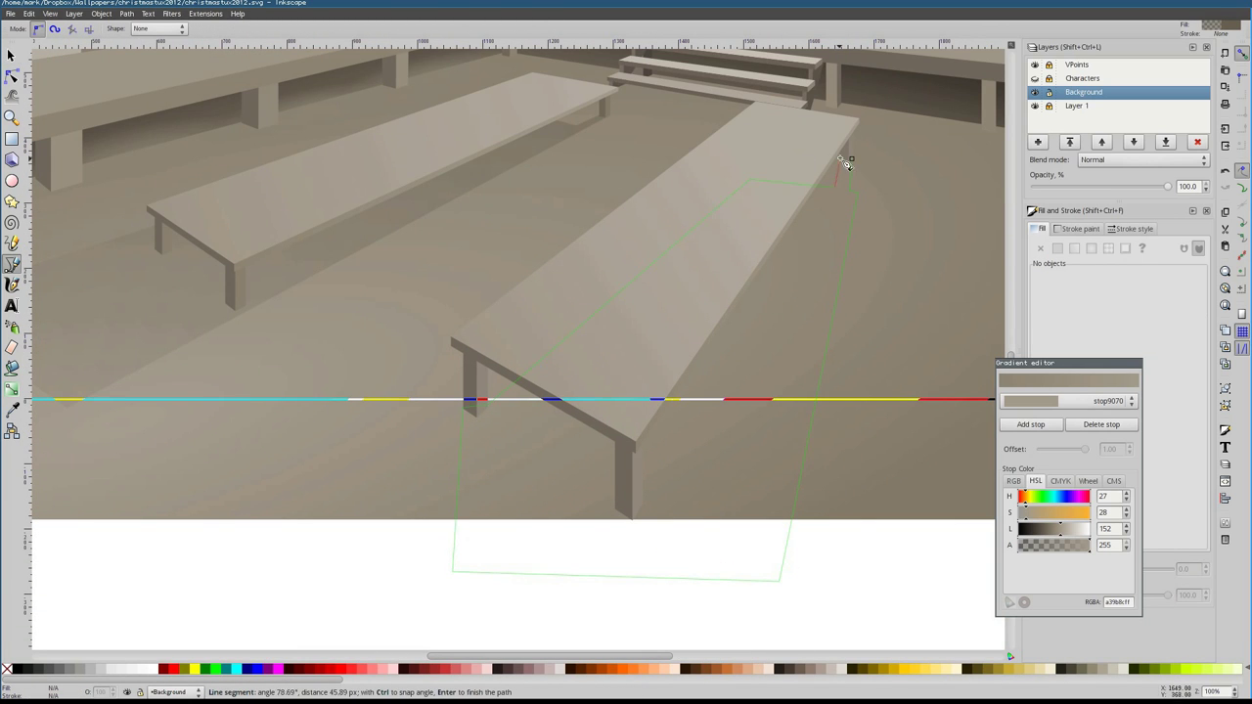
click(850, 161)
key(n)
drag(453, 570, 335, 564)
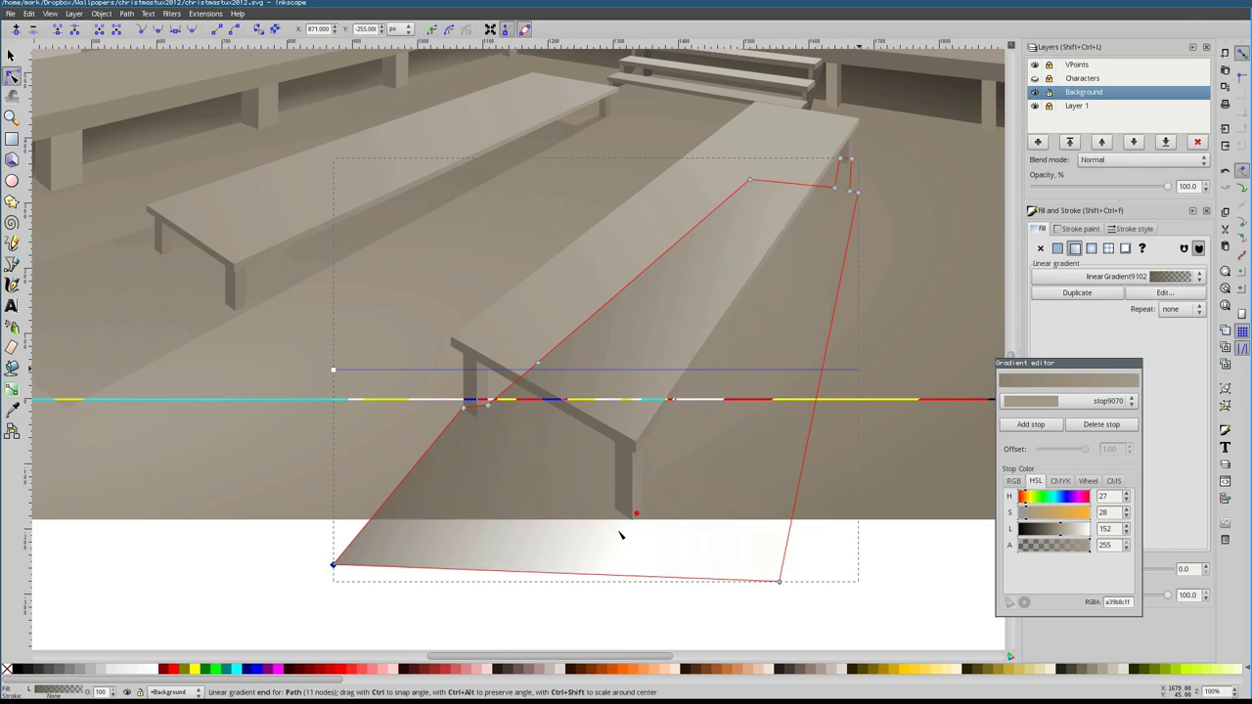
Adjust the long shadow's gradient fade, then select the long table's front edge
key(2)
drag(619, 535, 480, 601)
key(Escape)
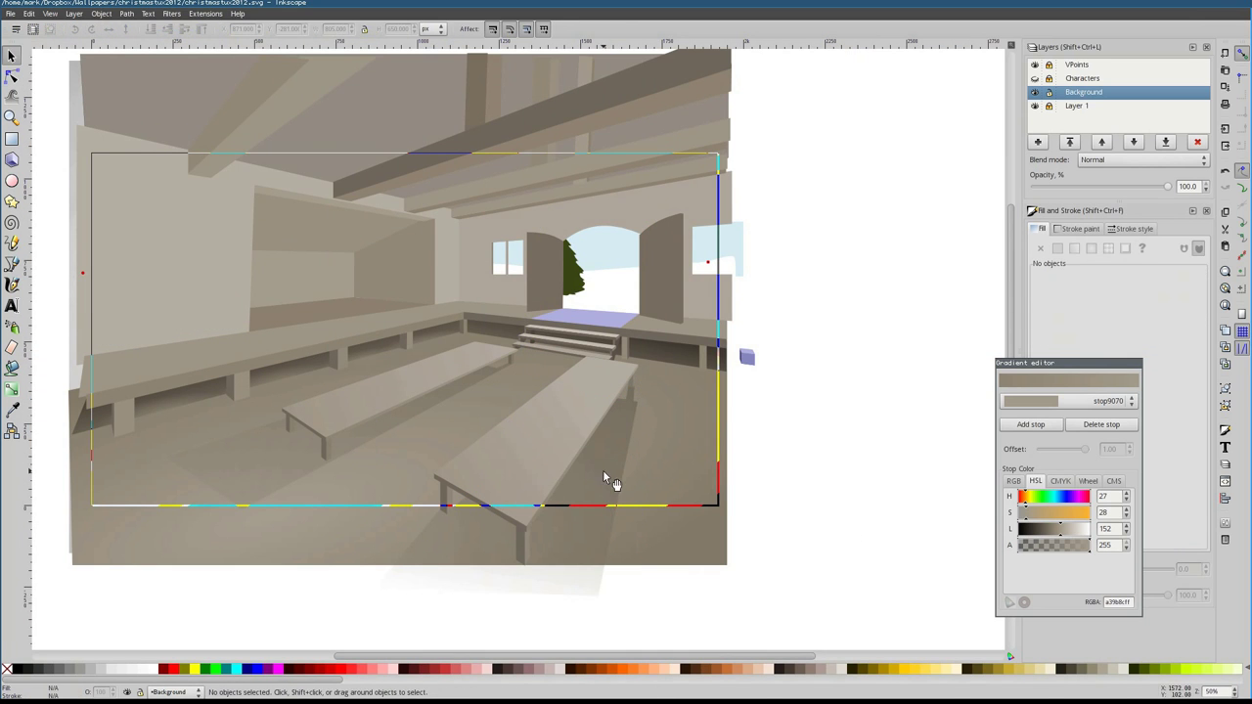
key(n)
key(1)
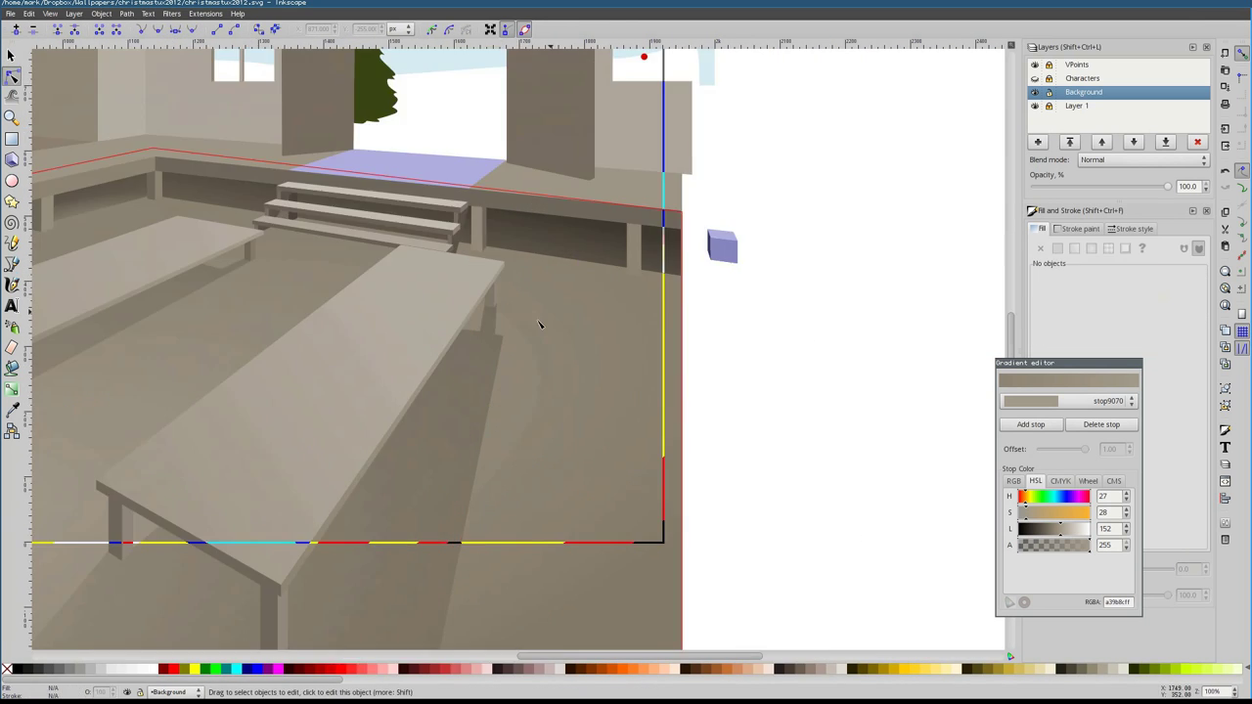
key(2)
click(460, 411)
Make the long table's edge a flat colour and give a table leg a linear gradient
key(1)
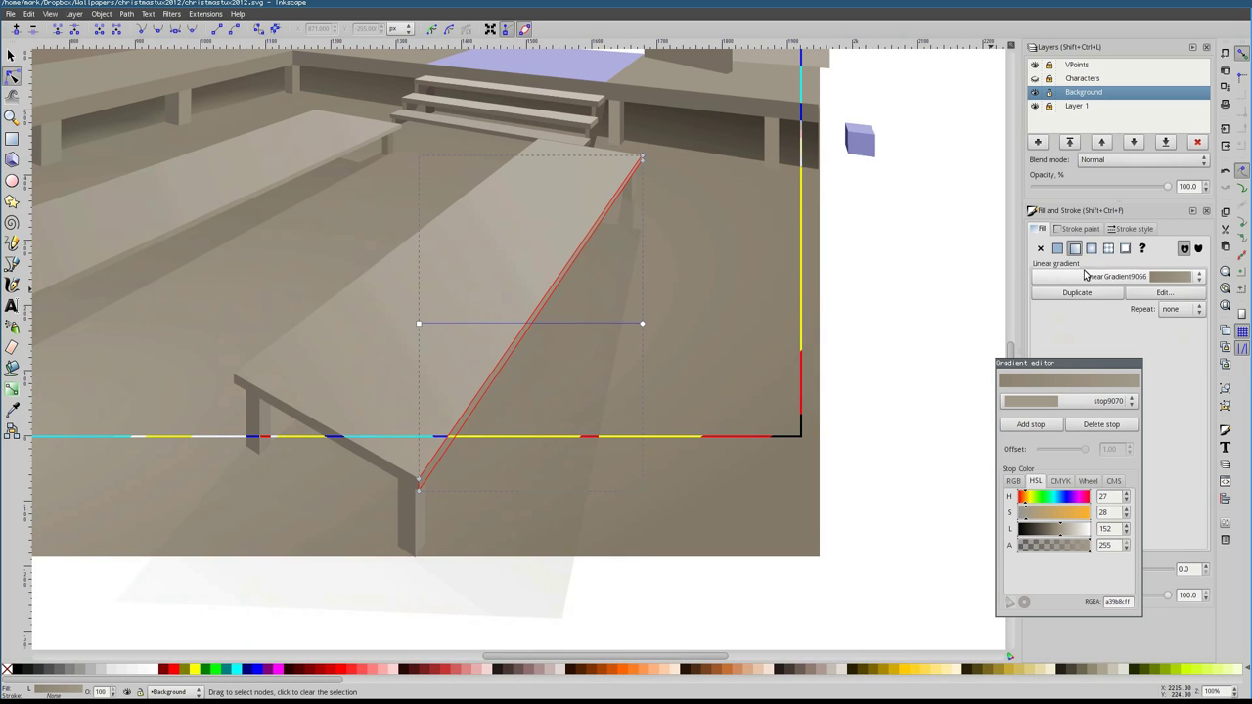
click(1058, 248)
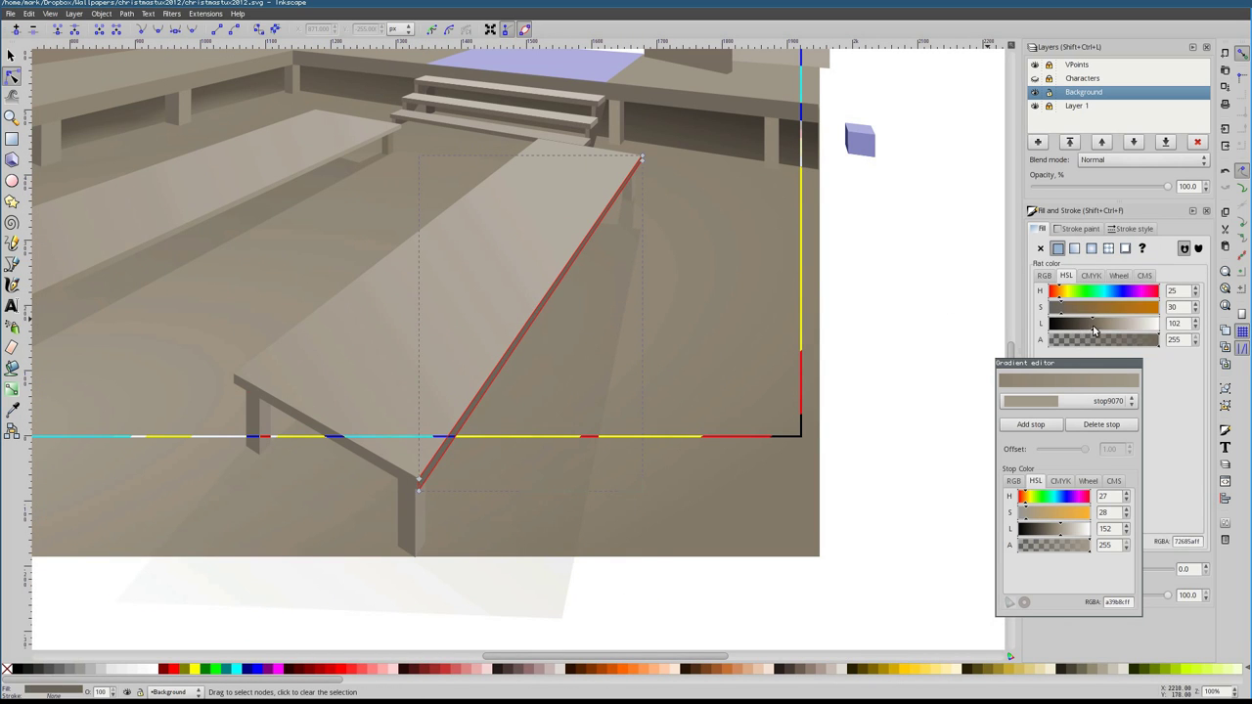
click(627, 184)
click(1074, 249)
click(1050, 401)
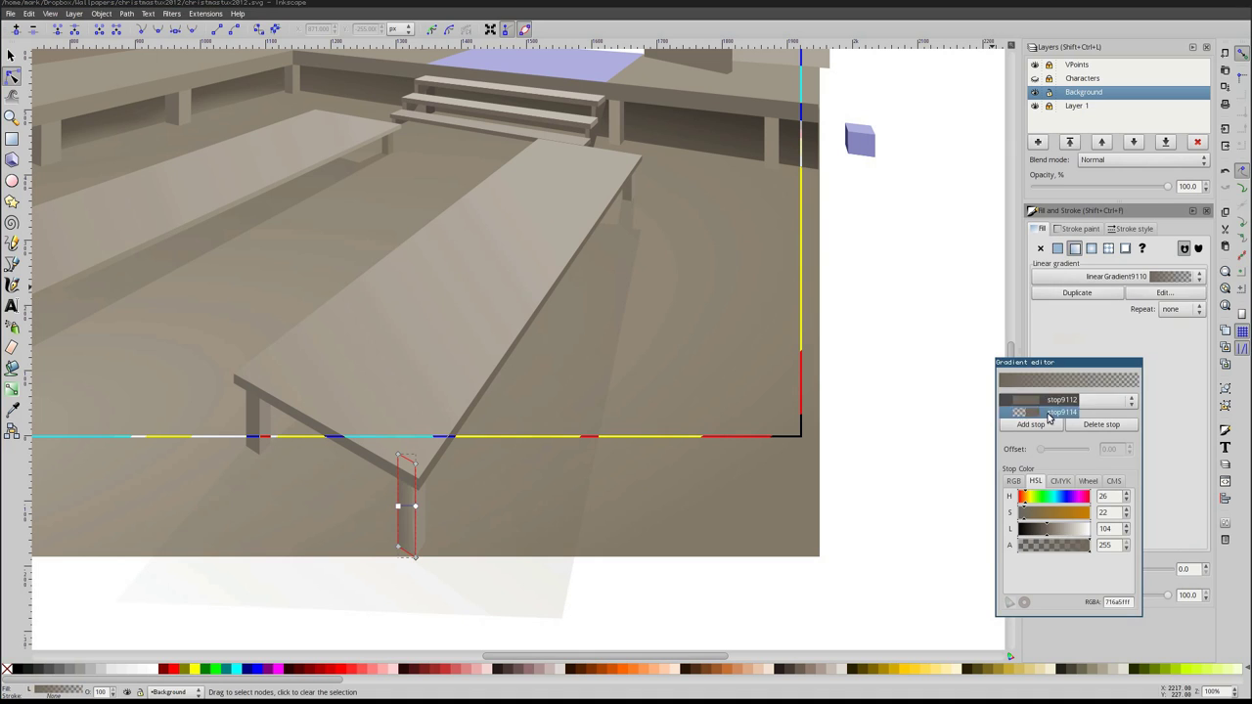
click(1041, 518)
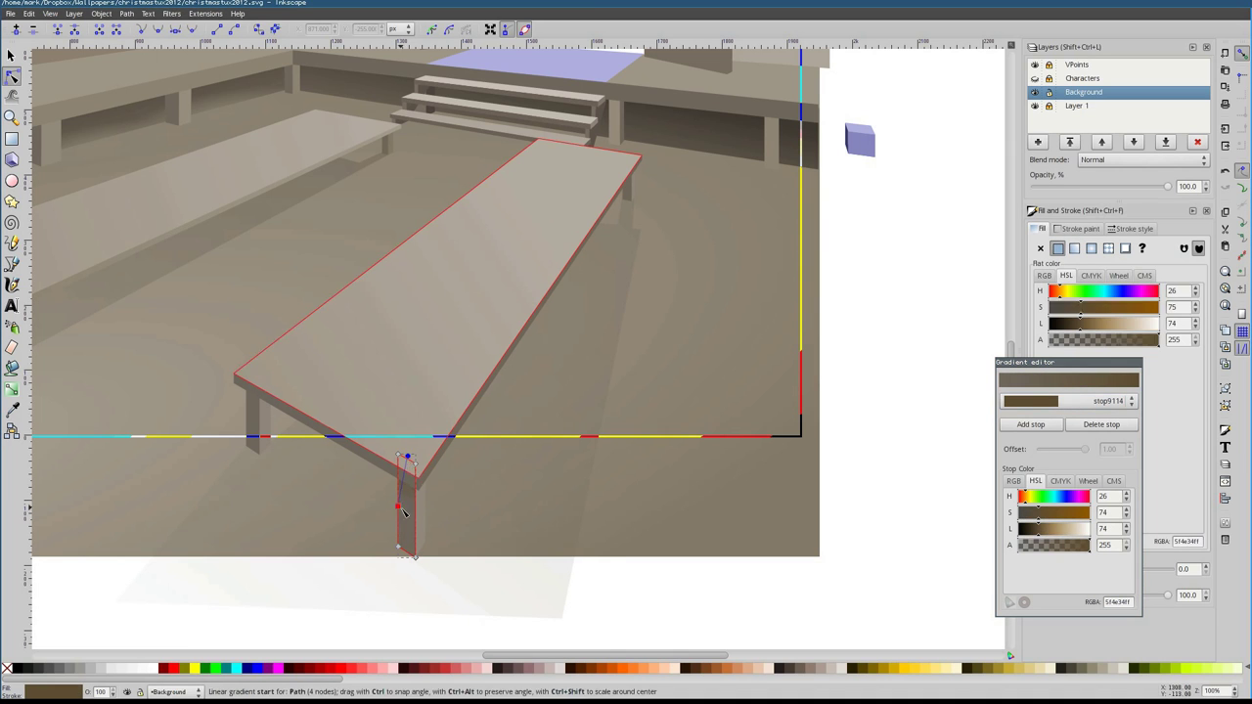
Give the sloped board edge a linear gradient
click(253, 421)
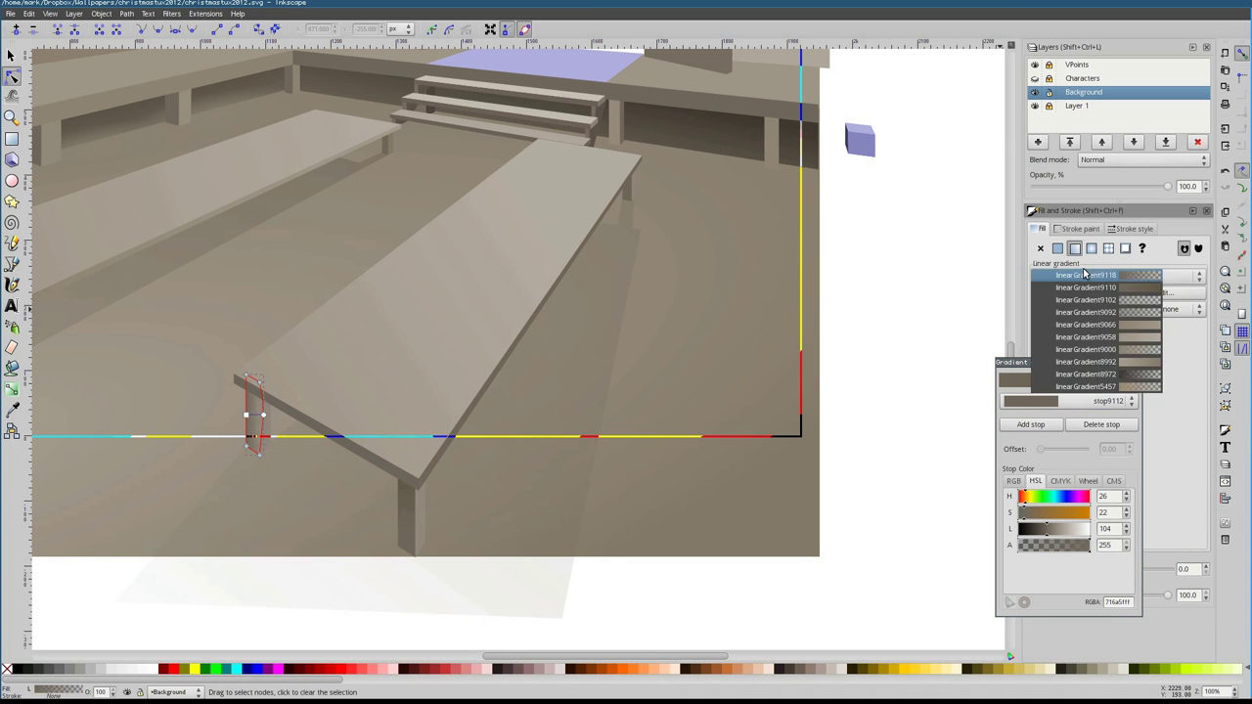
scroll(270, 323, down, 2)
scroll(270, 322, left, 4)
click(452, 355)
click(1074, 249)
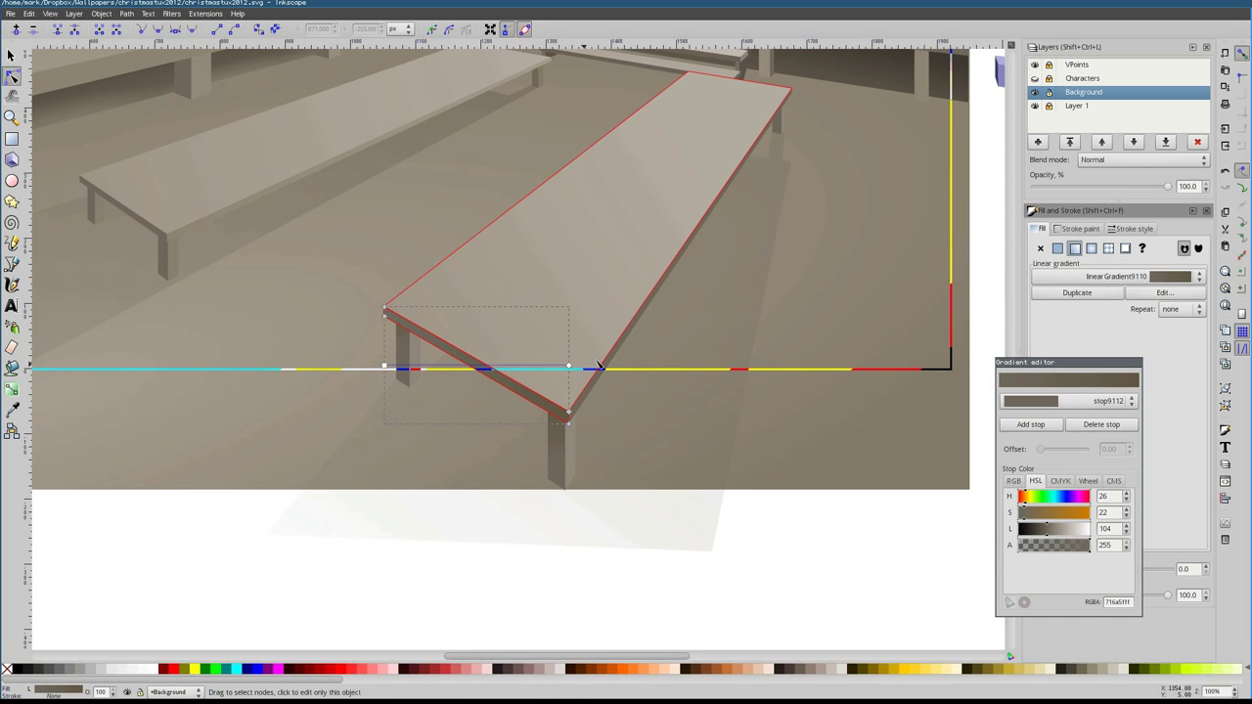
Give the legs' side panels linear gradients angled downward
click(403, 354)
scroll(381, 387, up, 4)
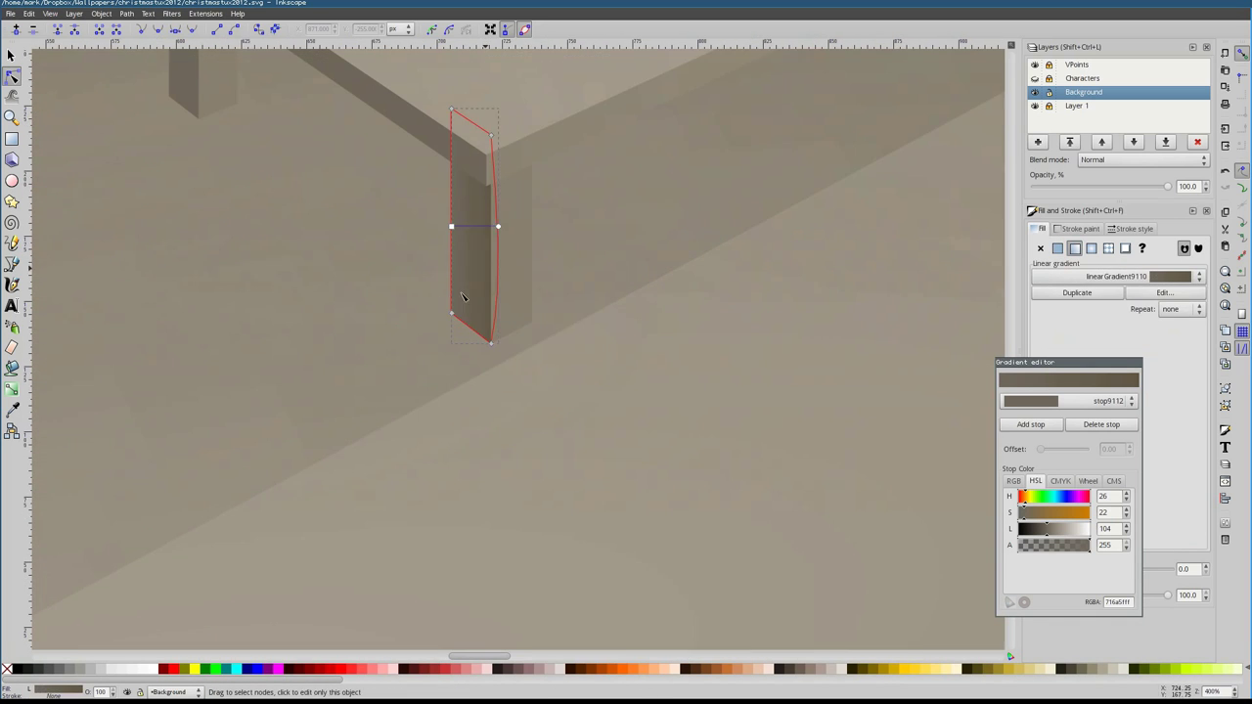
scroll(509, 211, up, 3)
click(229, 174)
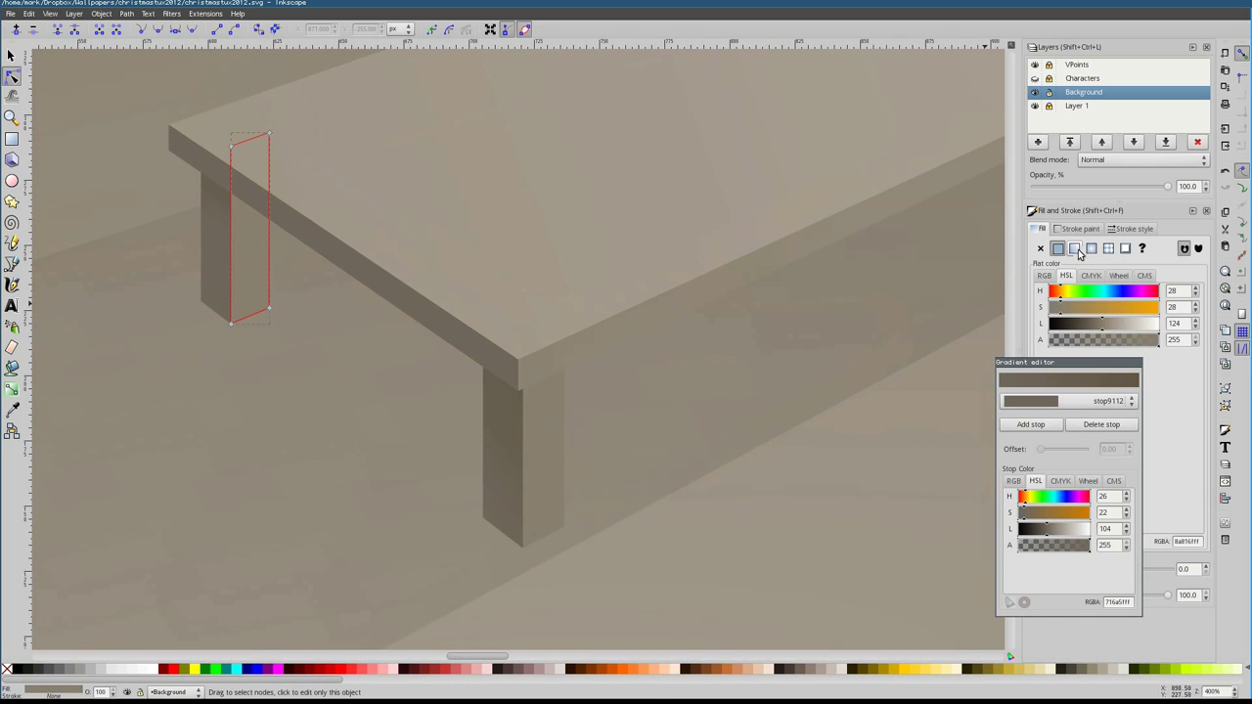
click(1075, 250)
click(534, 331)
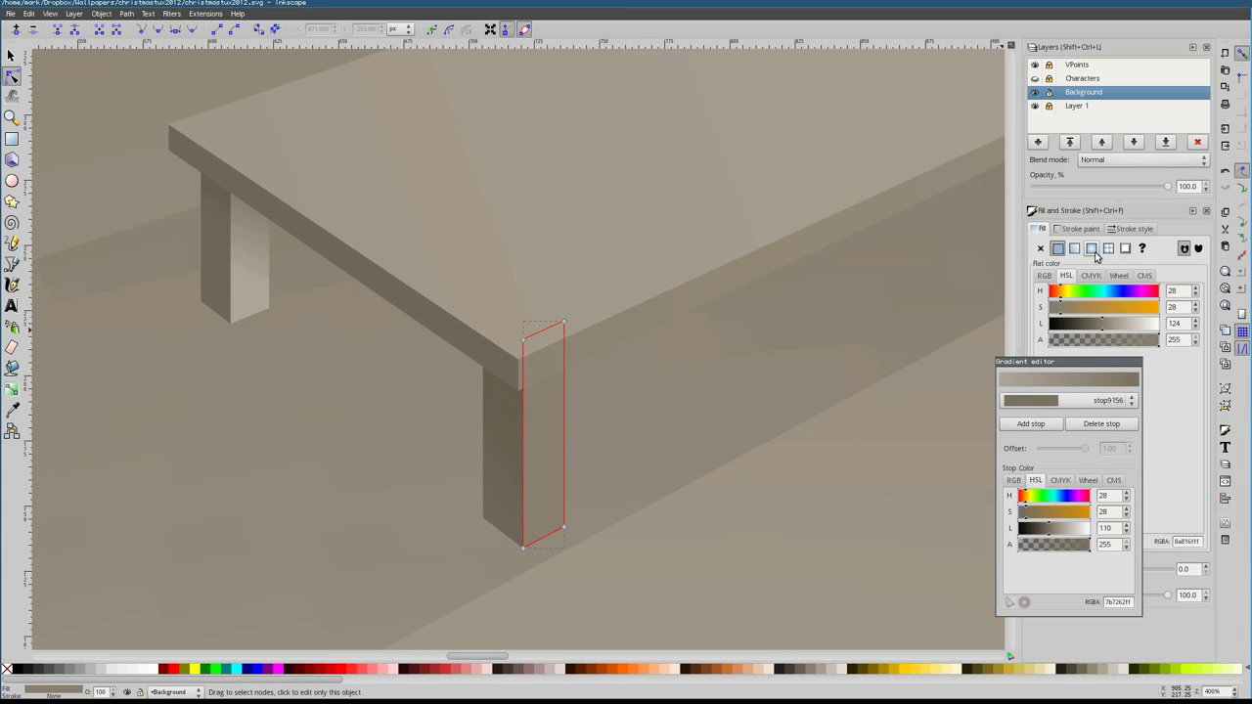
drag(534, 326, 533, 370)
Apply a radial gradient to the back wall and lighten its stop colour
scroll(541, 473, down, 4)
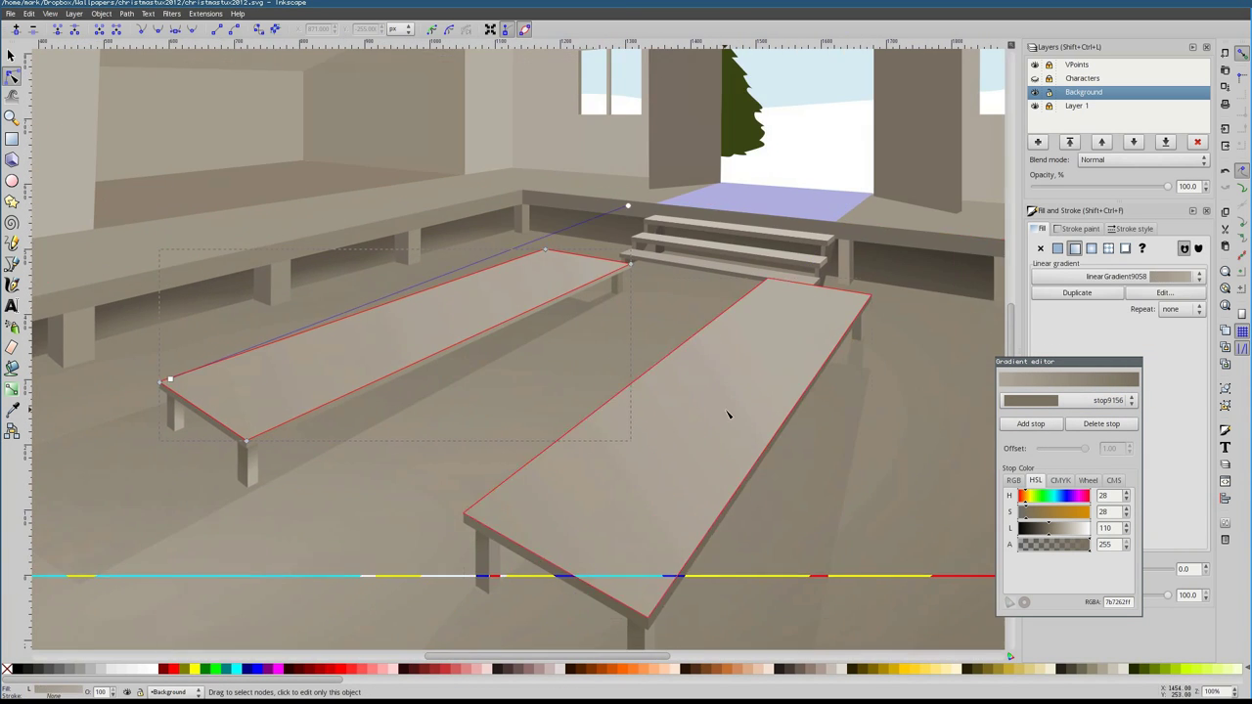
click(751, 189)
click(1091, 248)
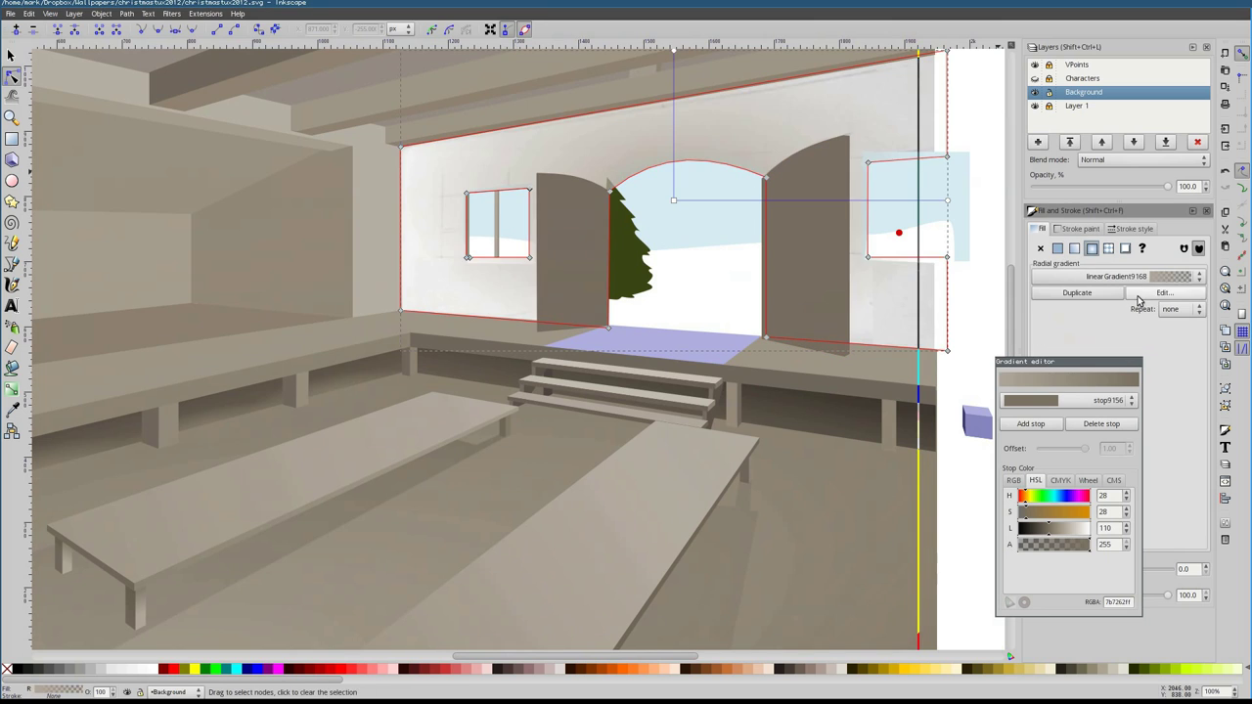
mouse_move(1065, 529)
mouse_down()
mouse_move(1047, 531)
mouse_move(1081, 533)
mouse_move(1061, 533)
mouse_up()
Fill the left window shape with flat white and blur it into a soft glow
scroll(894, 330, up, 2)
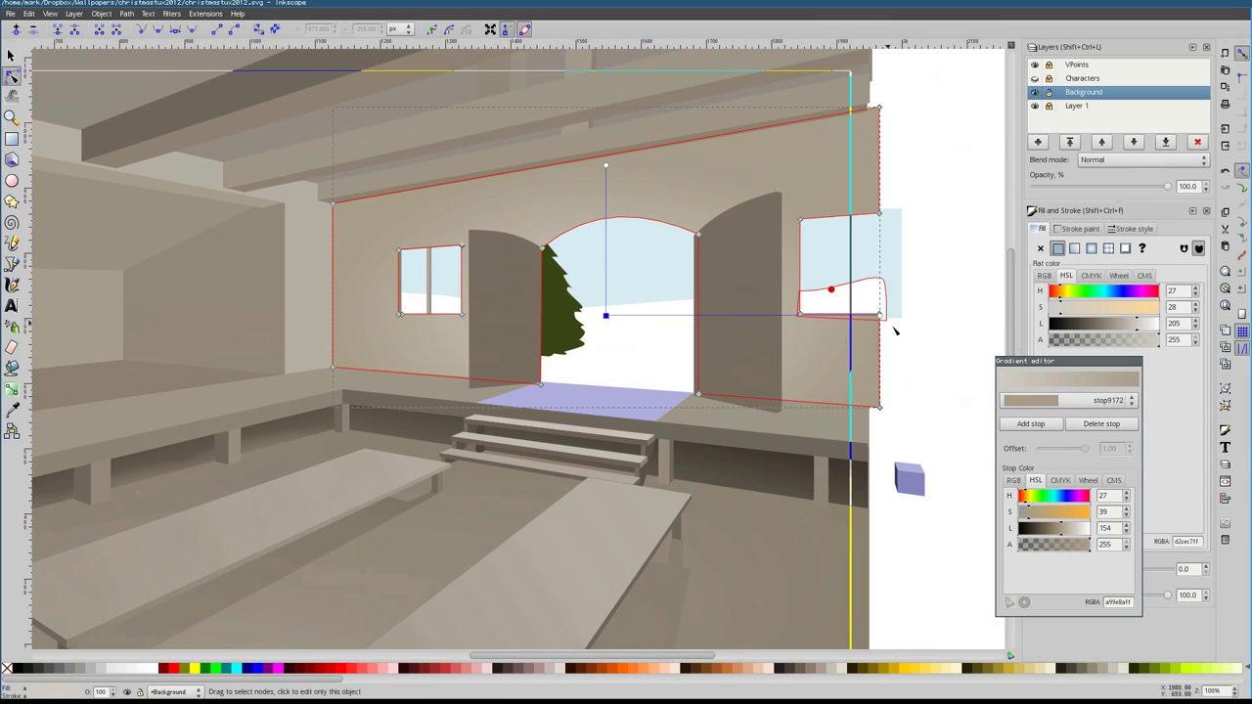
key(Escape)
key(b)
scroll(573, 391, up, 2)
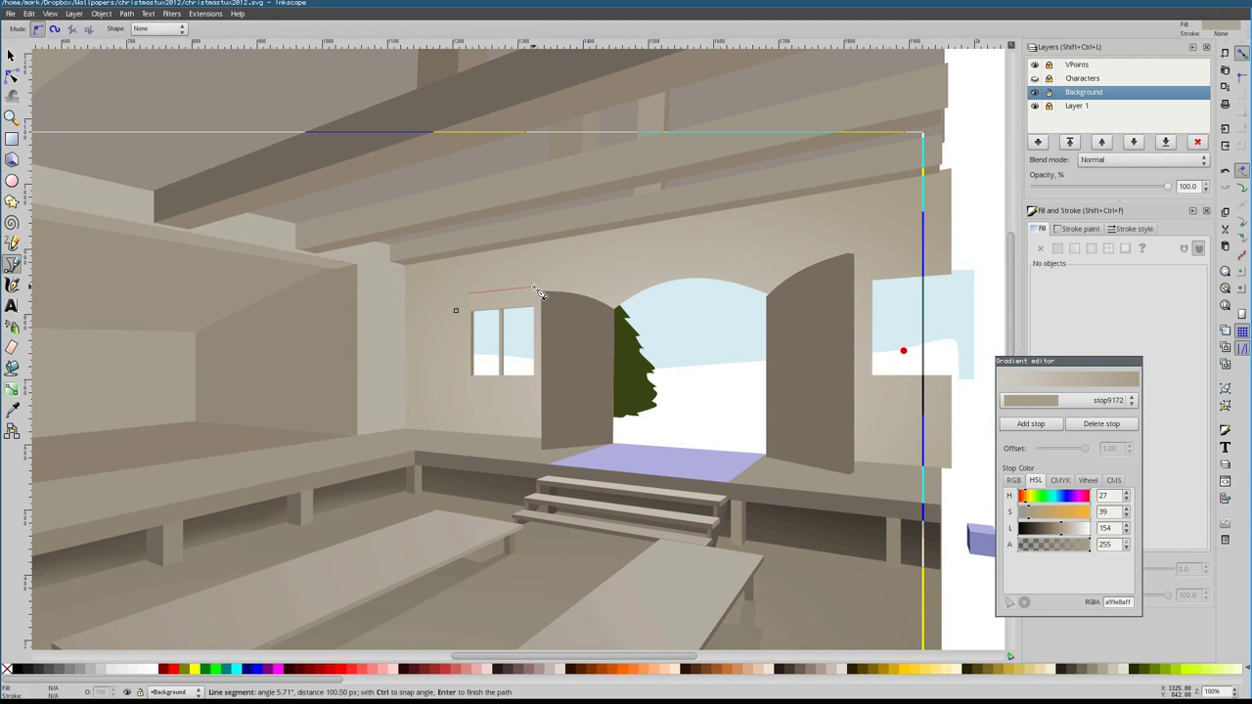
key(Return)
key(ctrl+z)
key(plus)
key(plus)
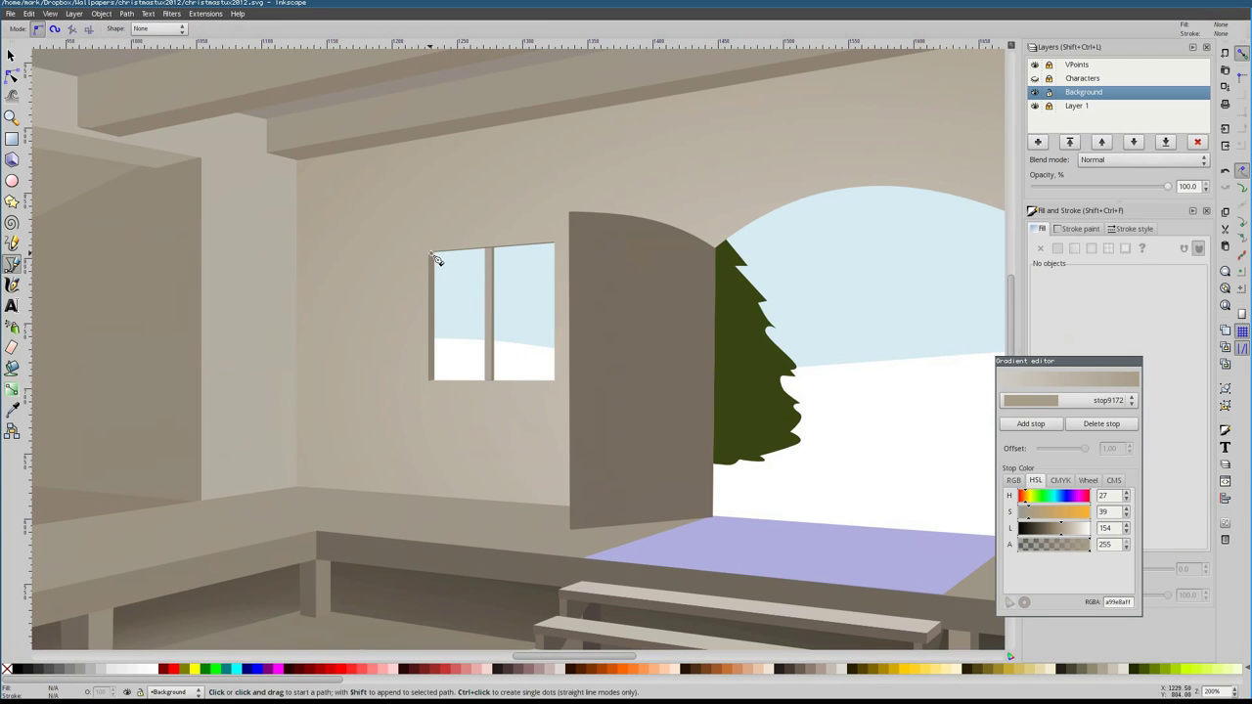
click(1057, 248)
key(s)
drag(1034, 570, 1073, 572)
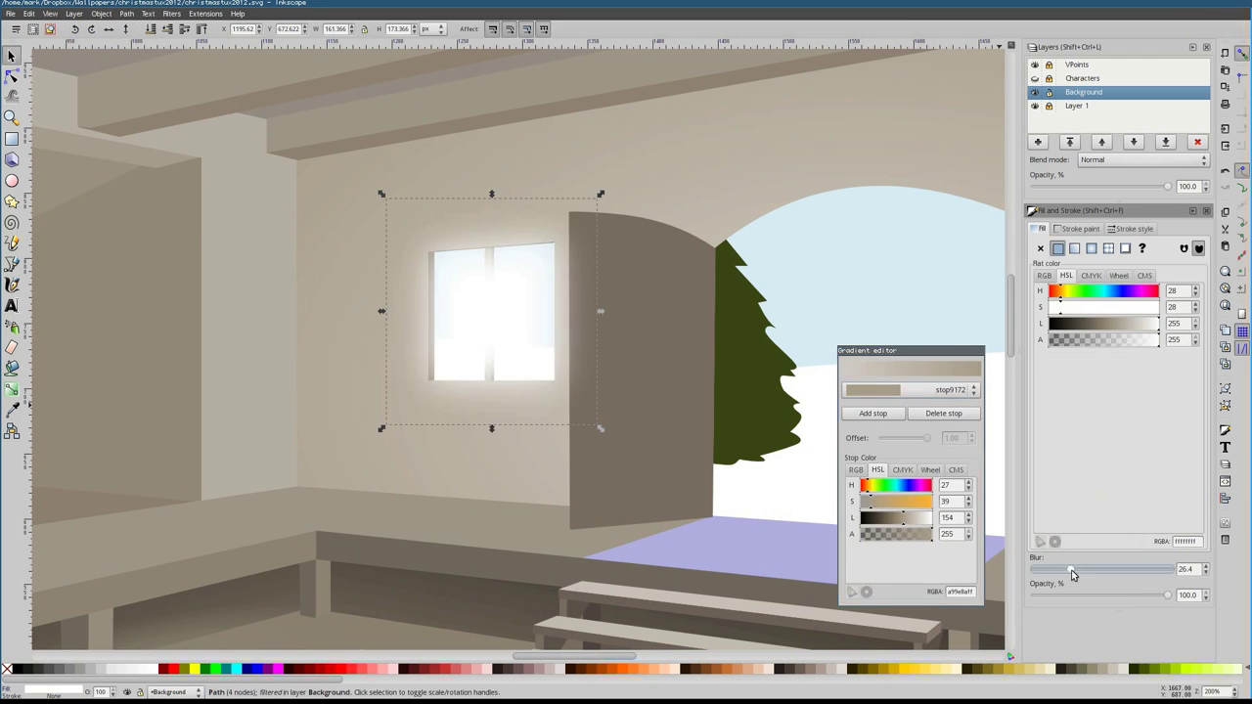
Clip the blurred glow to a sharp copy of the window shape
key(ctrl+z)
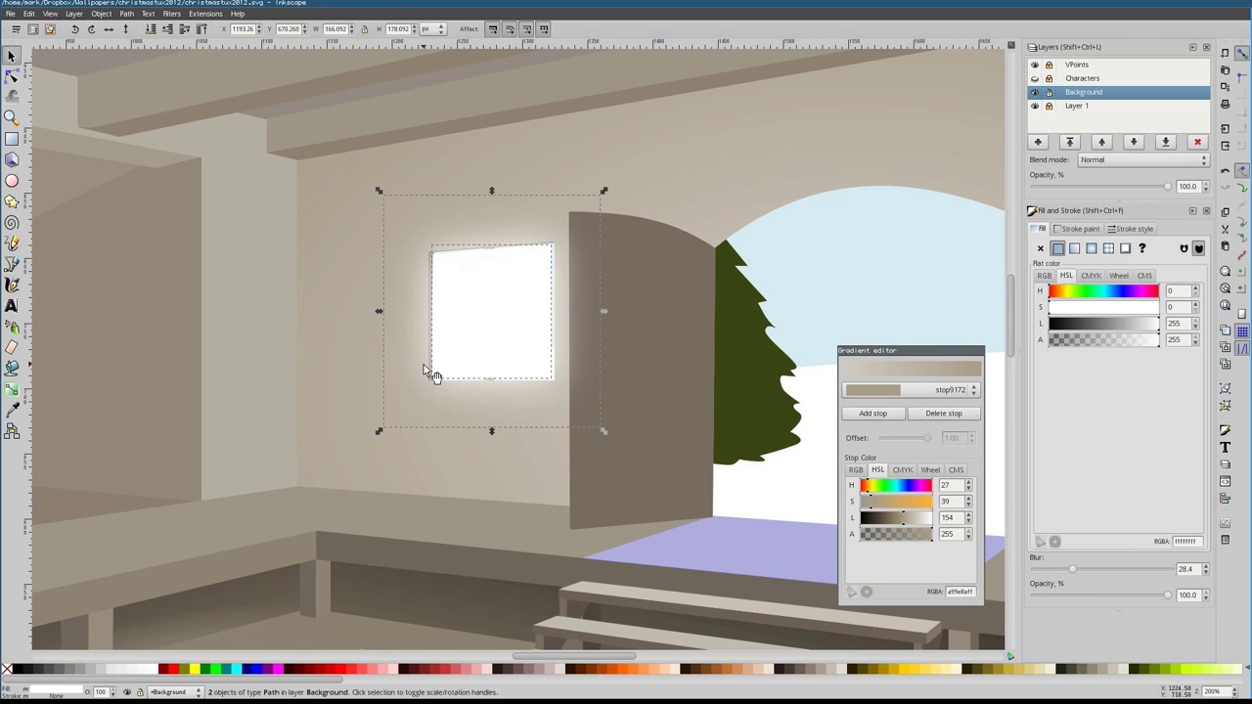
click(126, 14)
mouse_move(203, 94)
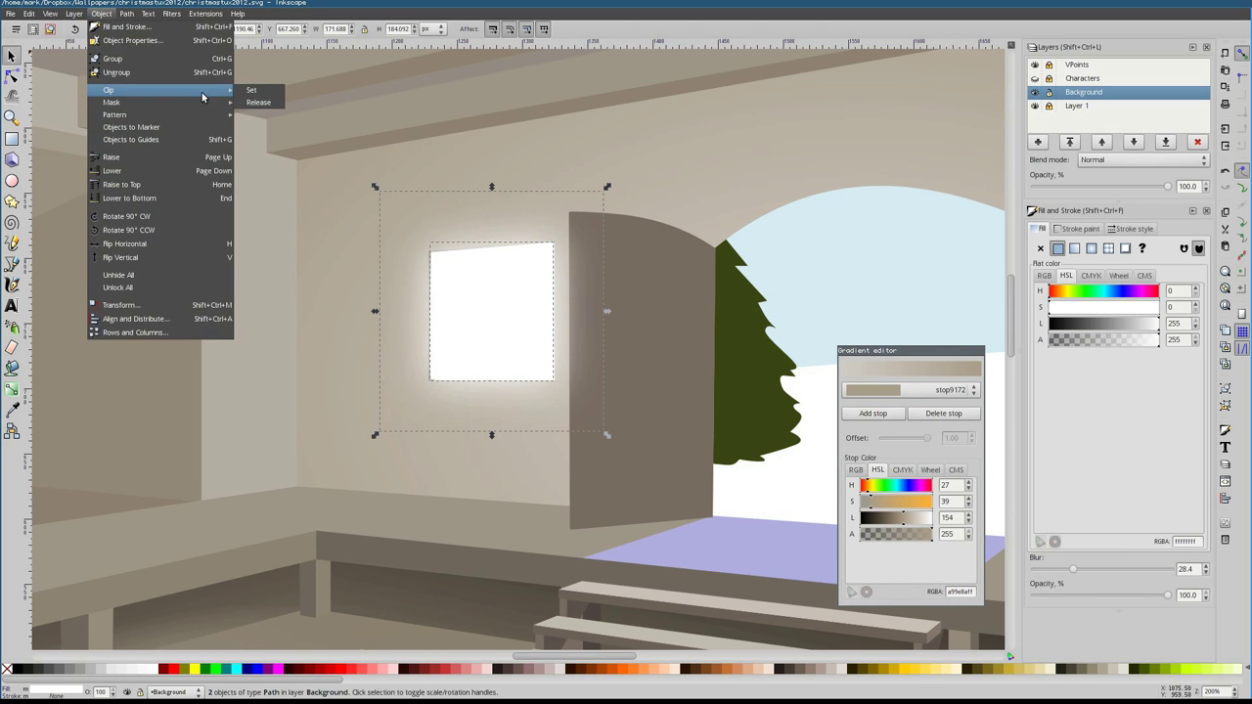
click(251, 89)
key(Escape)
key(1)
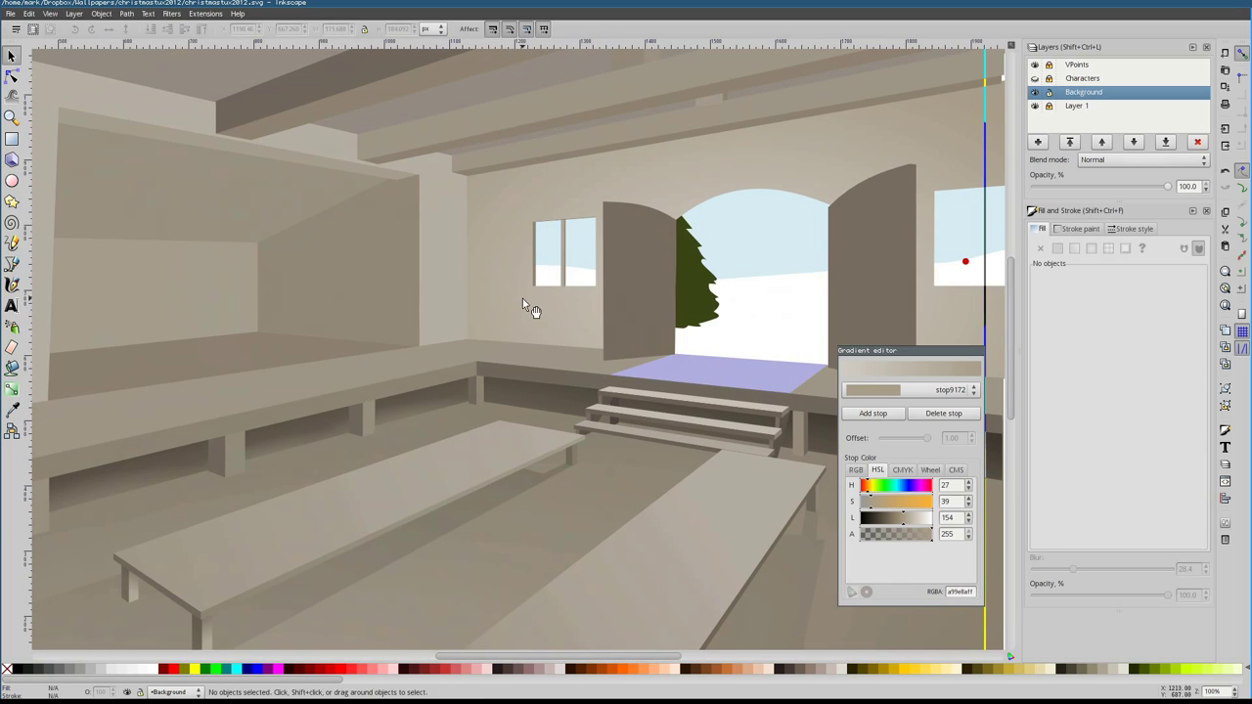
key(ctrl+z)
key(r)
click(127, 14)
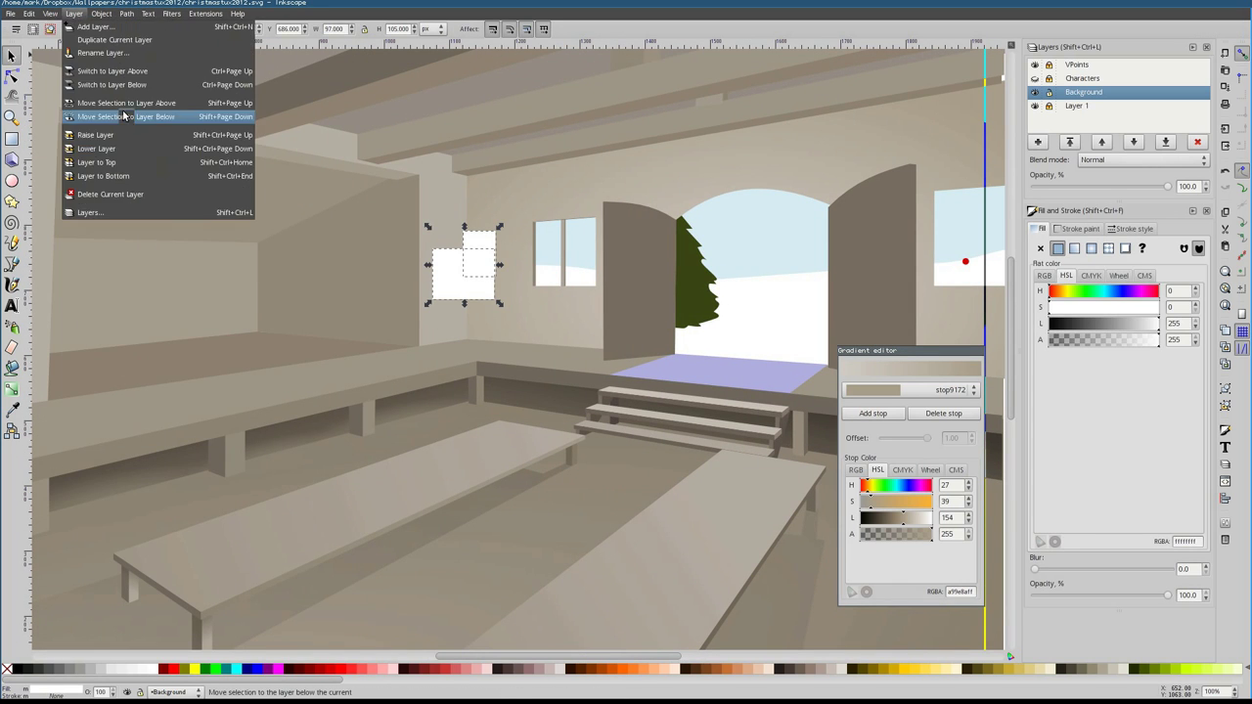
mouse_move(126, 104)
click(252, 89)
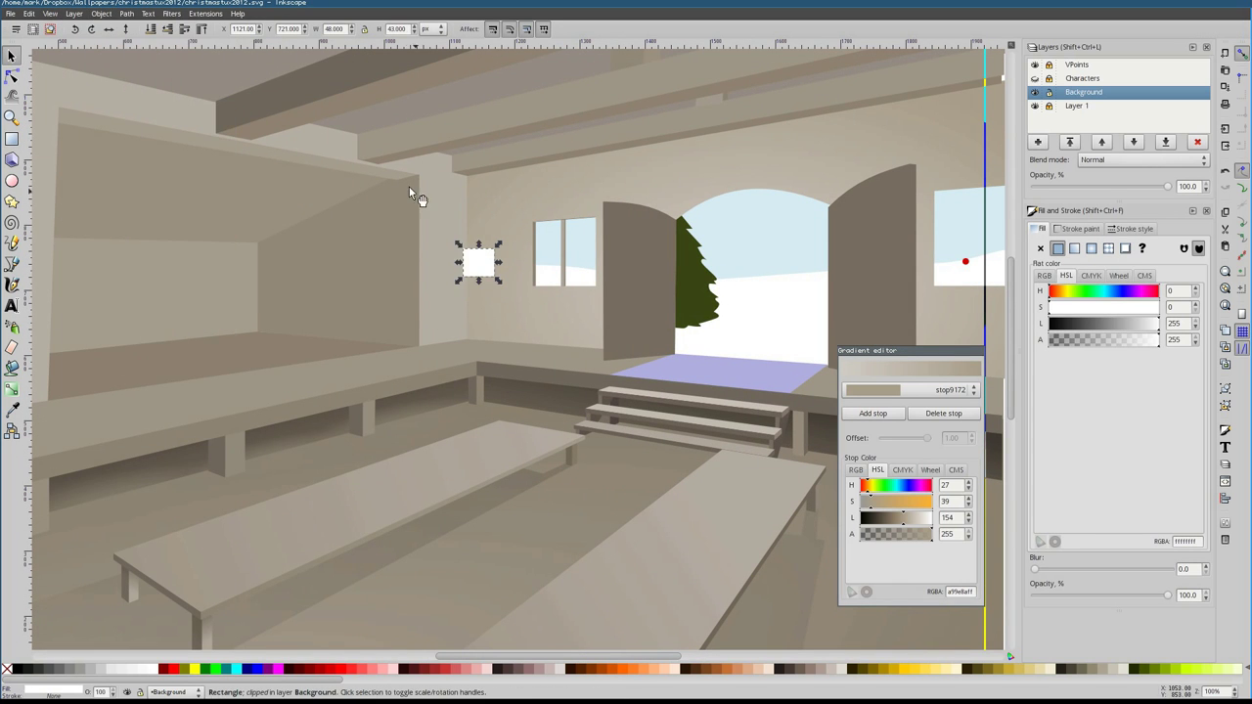
Give the left wall a radial gradient, stretched, rotated and extended toward the benches
click(490, 256)
key(minus)
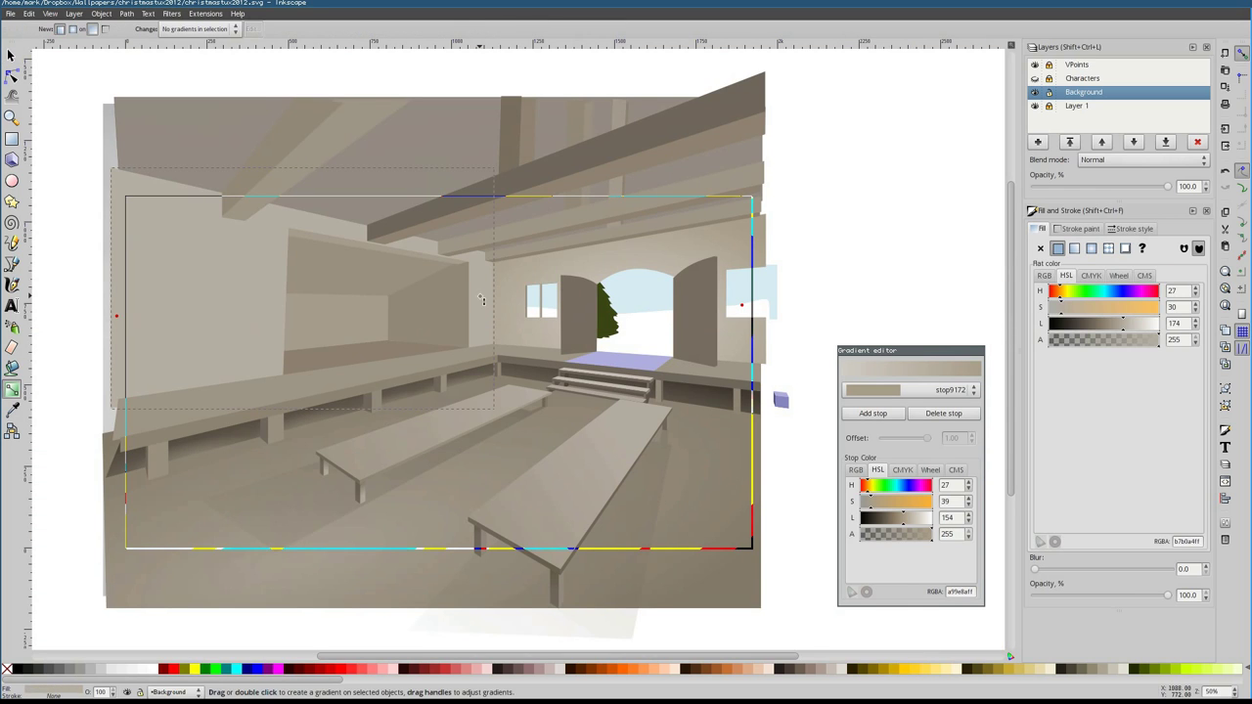
click(1090, 249)
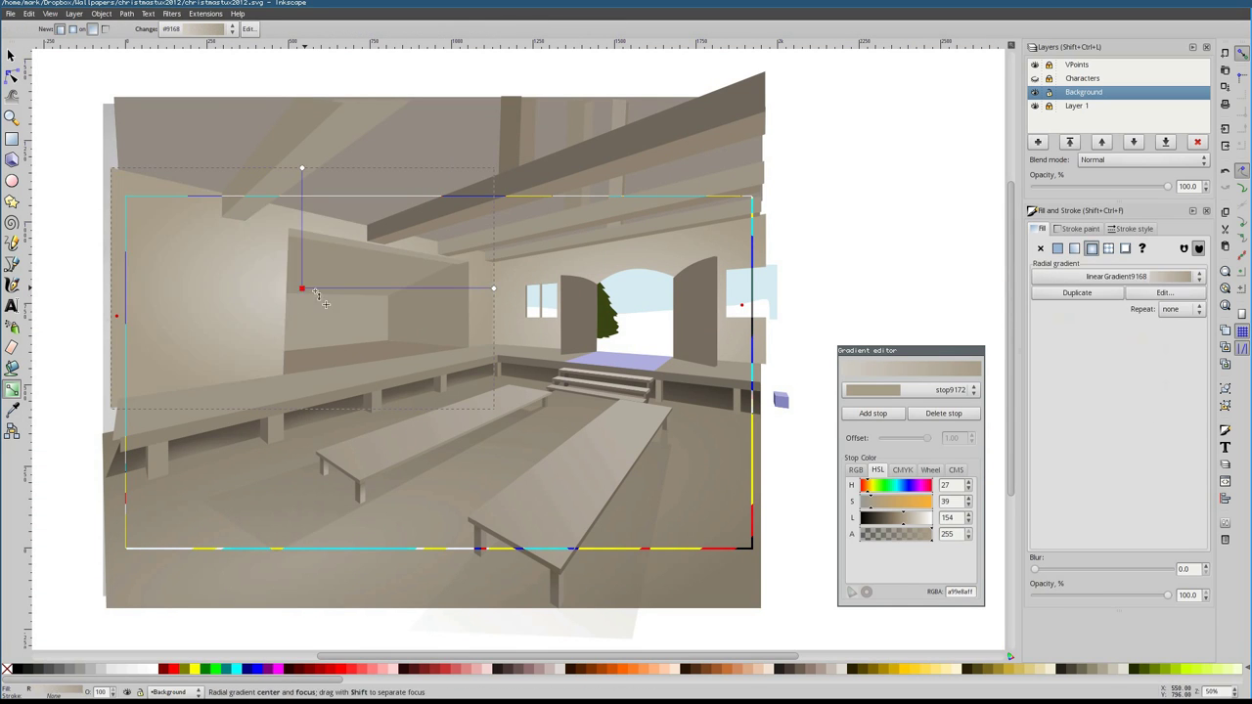
drag(301, 289, 447, 319)
drag(640, 319, 536, 325)
drag(447, 319, 322, 319)
drag(328, 199, 404, 186)
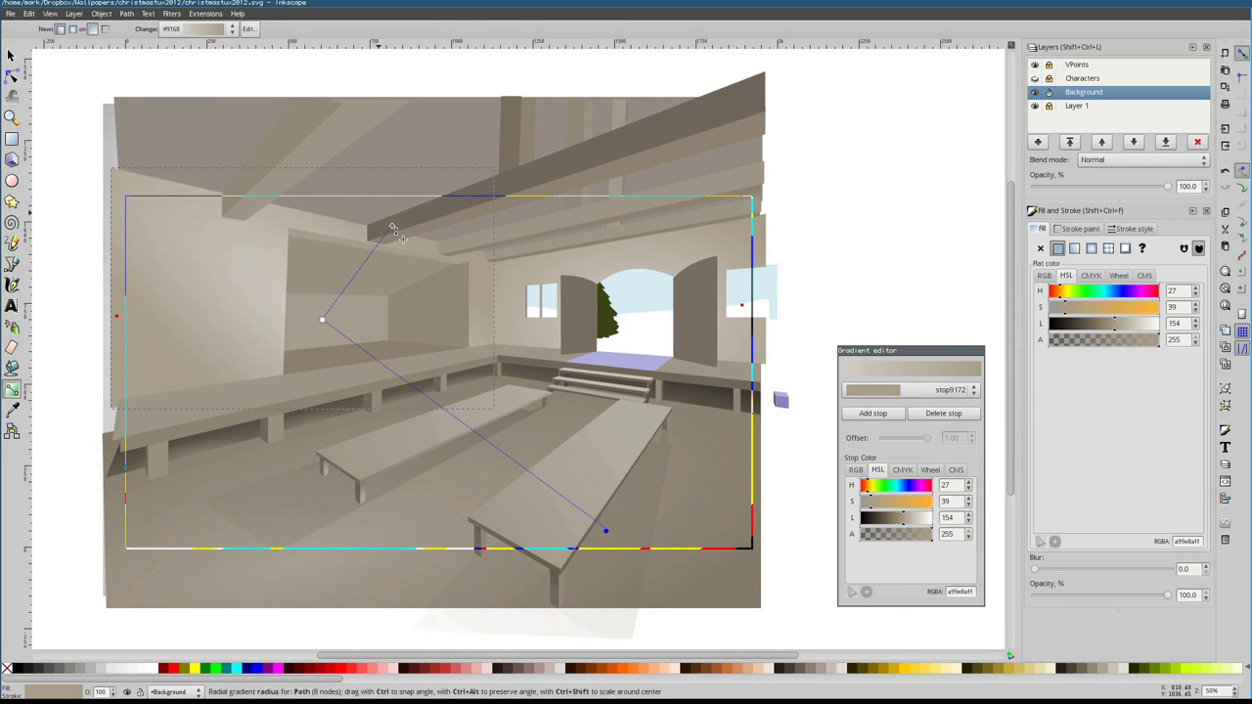
drag(322, 319, 398, 334)
Recolour the door brown and adjust its saturation
click(689, 284)
key(F7)
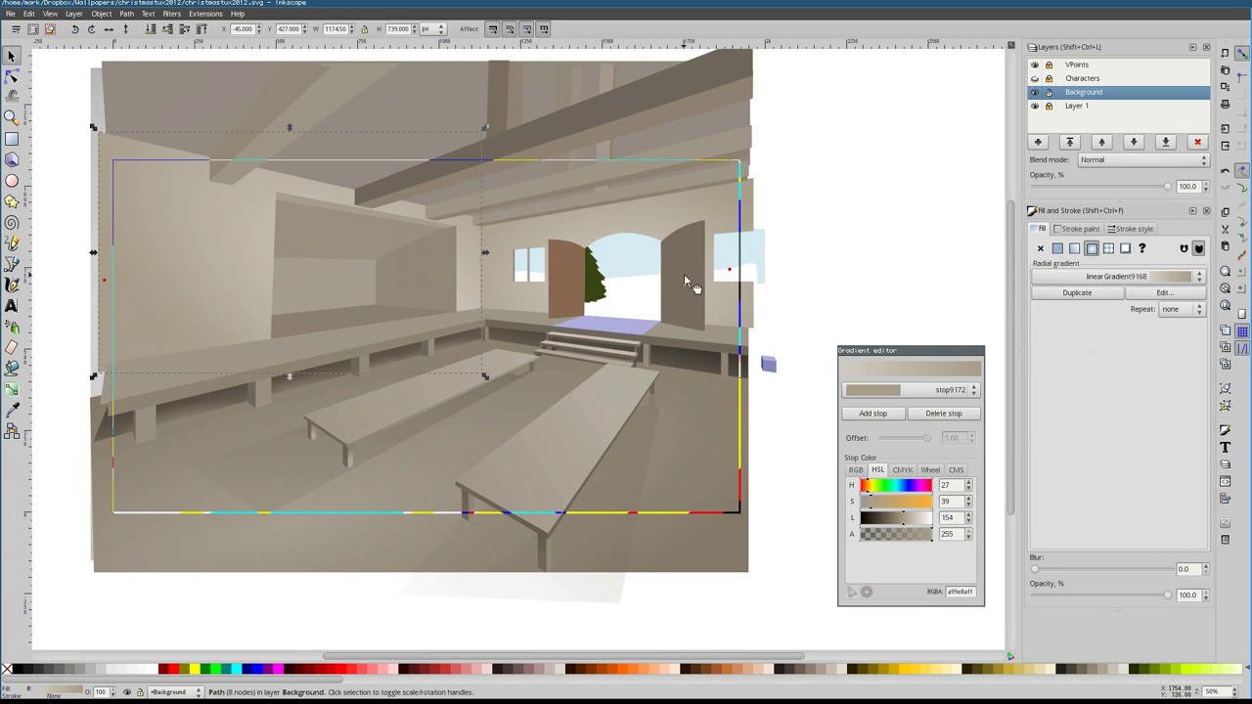
drag(1066, 307, 1089, 307)
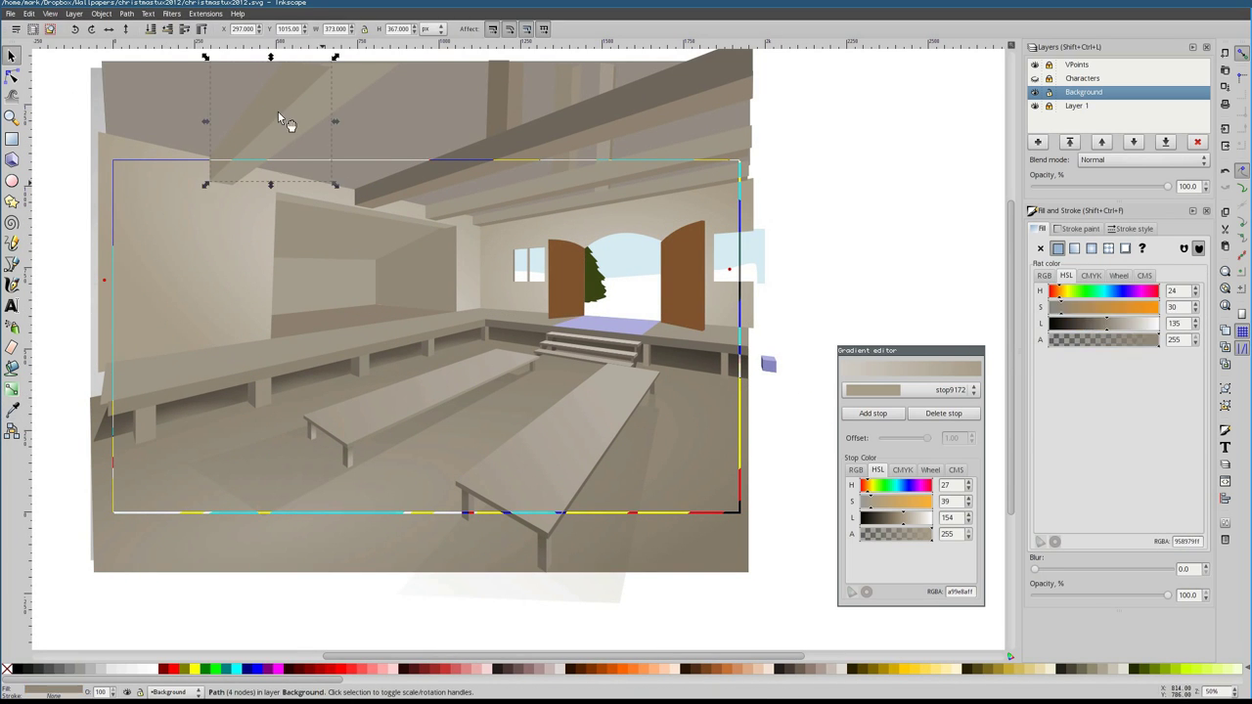
Give the right door the wall's grey and draw plank-gap lines across the bench top
click(659, 219)
key(b)
click(729, 269)
scroll(480, 382, up, 2)
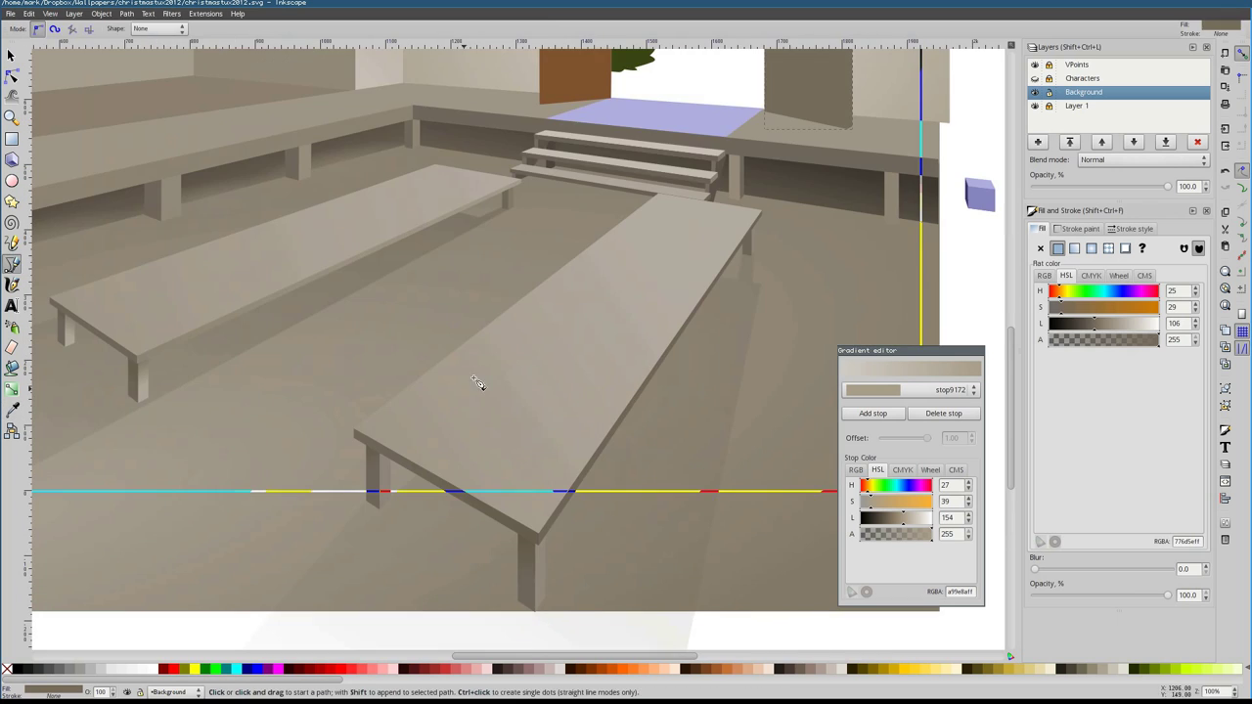
scroll(363, 265, up, 3)
scroll(471, 593, up, 1)
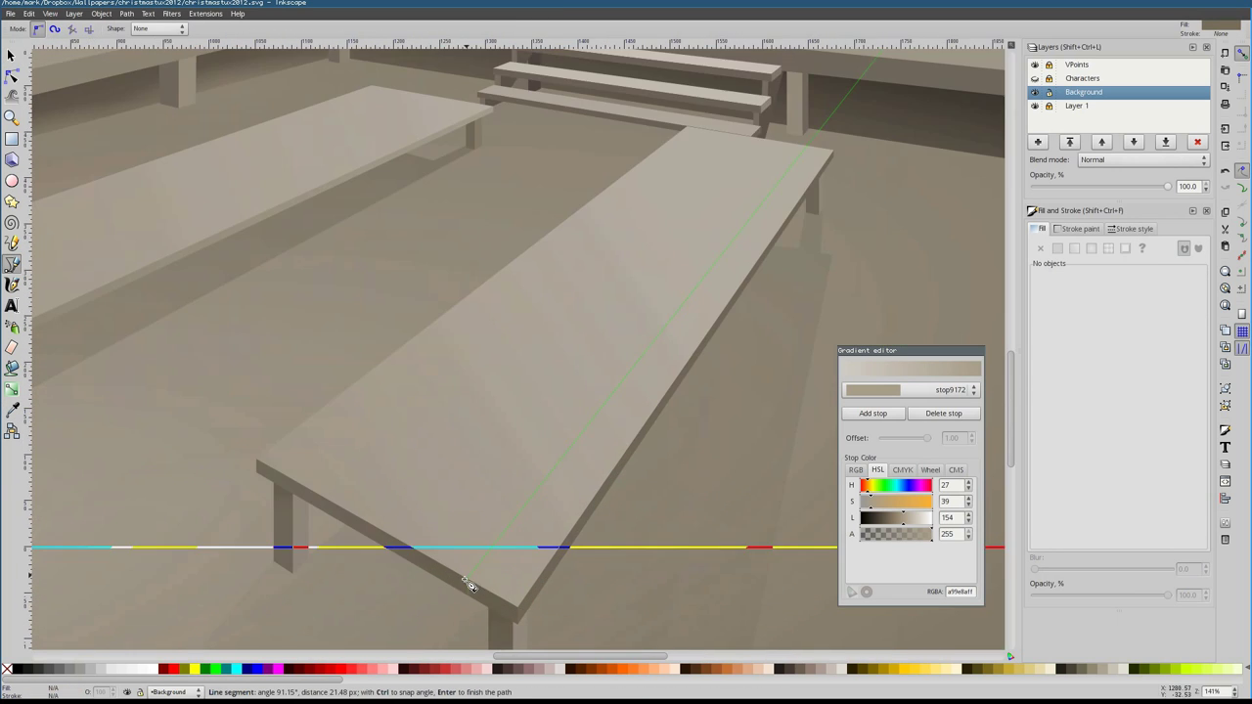
scroll(460, 557, up, 5)
scroll(434, 506, down, 8)
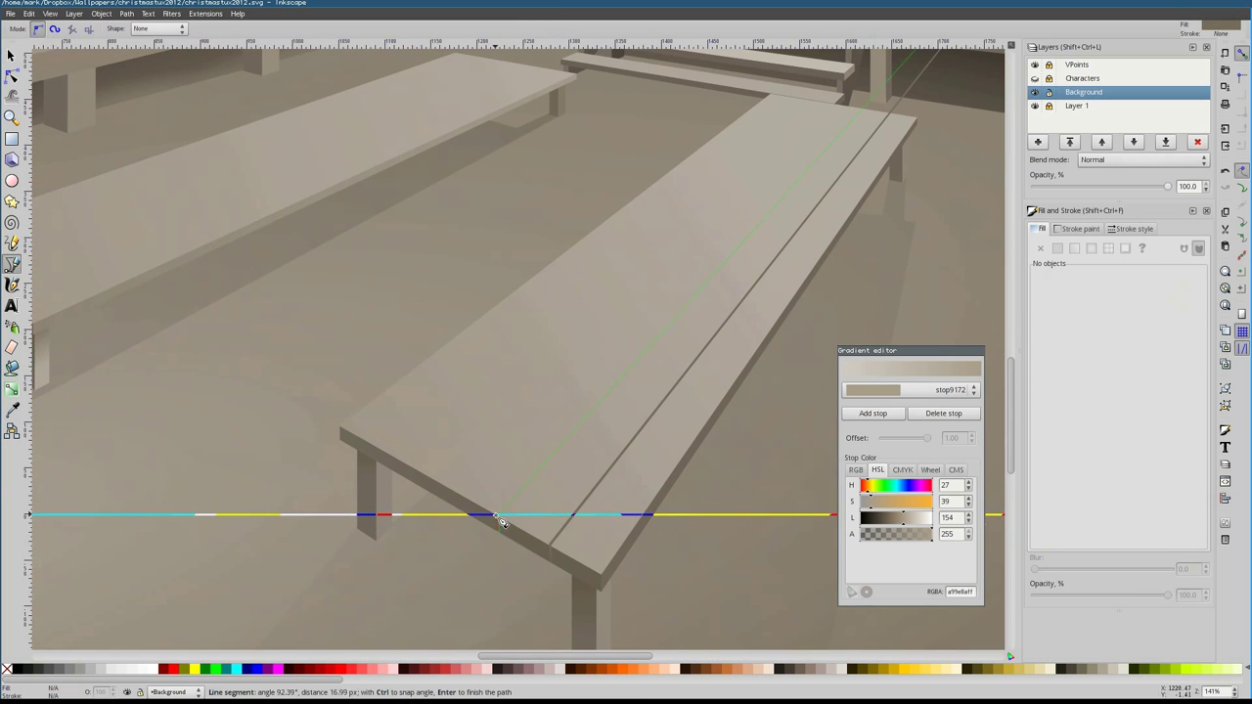
scroll(509, 440, up, 10)
scroll(500, 528, down, 8)
key(Return)
scroll(510, 408, up, 6)
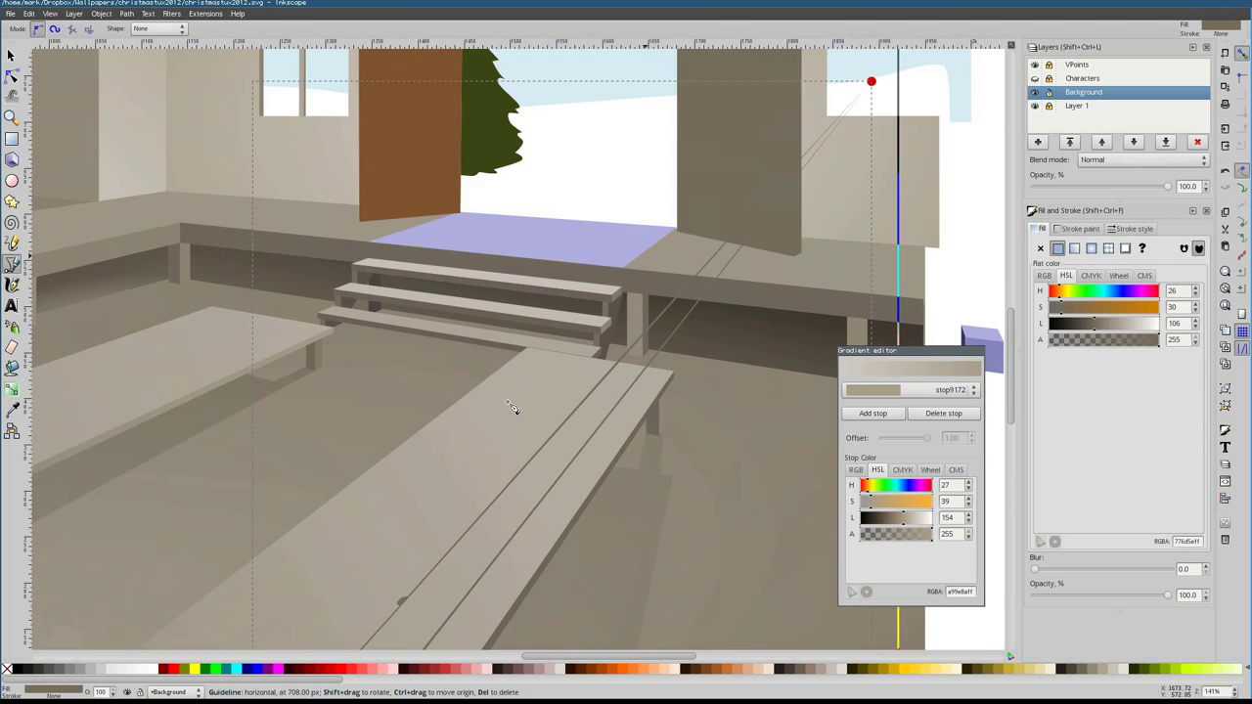
scroll(437, 506, down, 6)
scroll(552, 404, up, 8)
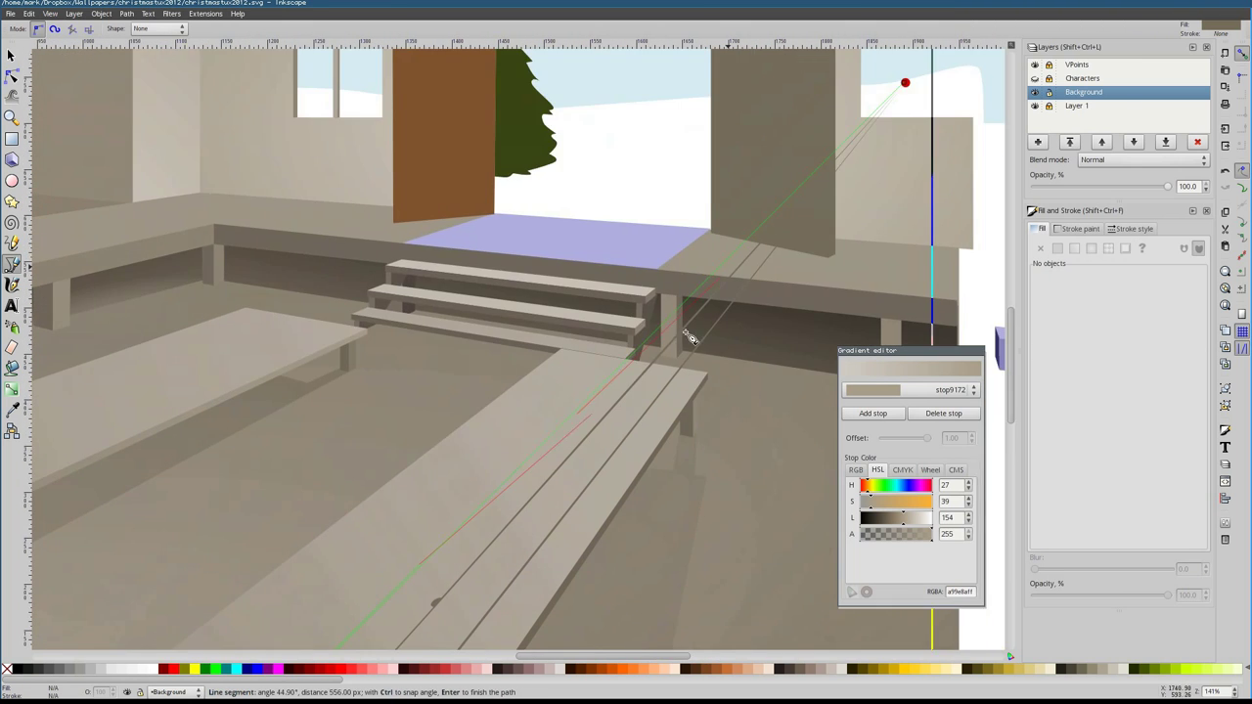
scroll(548, 421, down, 8)
scroll(543, 435, up, 6)
scroll(538, 459, down, 6)
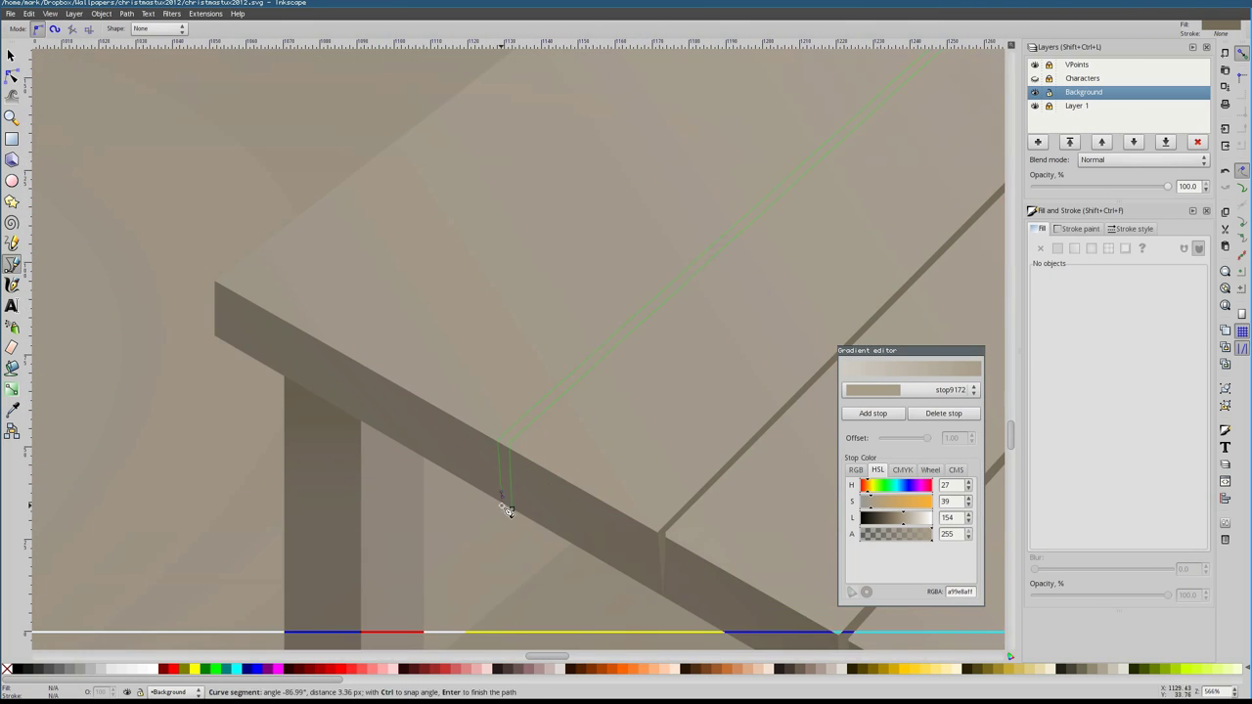
scroll(506, 506, up, 6)
scroll(440, 470, down, 6)
scroll(770, 156, up, 8)
scroll(770, 156, down, 8)
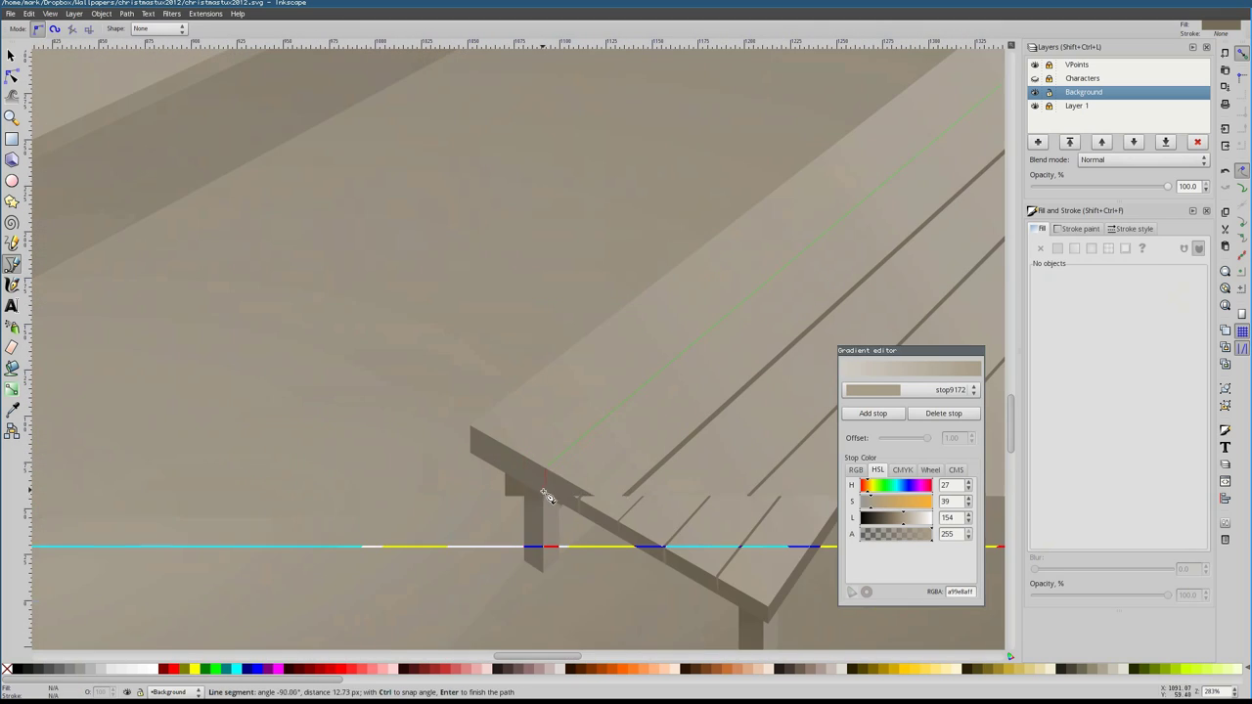
scroll(528, 402, up, 8)
scroll(739, 217, down, 2)
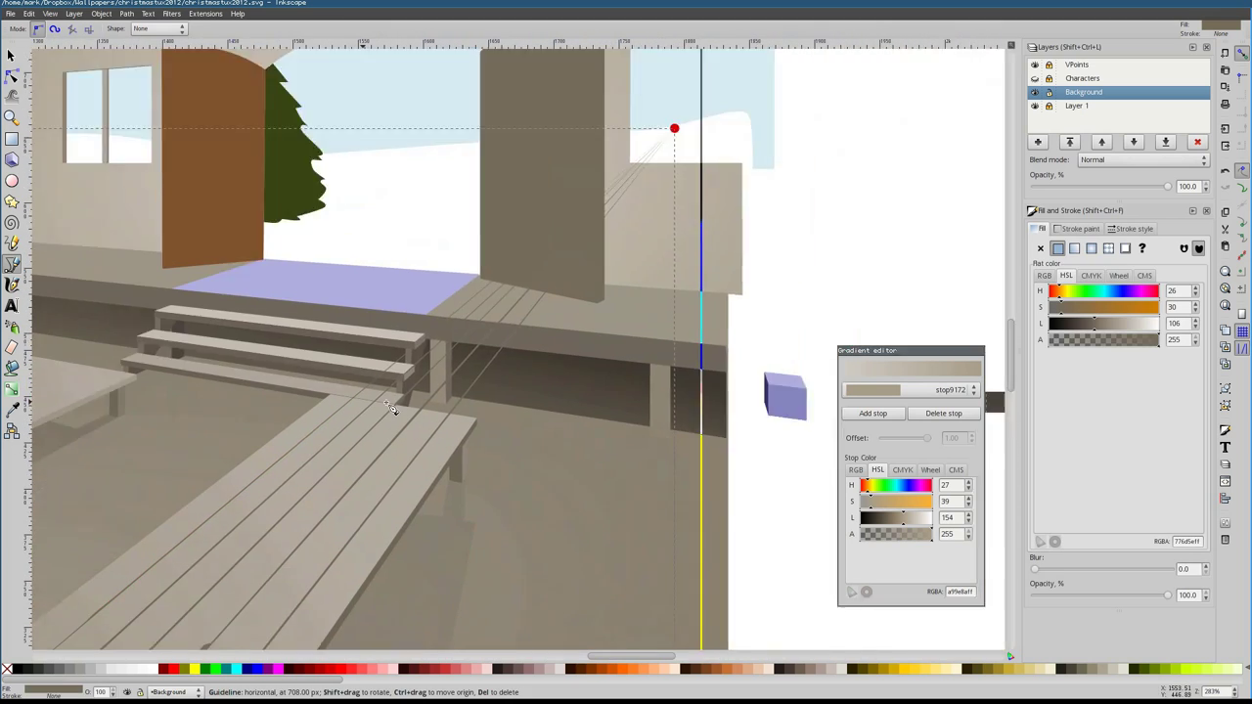
scroll(342, 396, up, 4)
scroll(343, 397, down, 6)
key(Return)
Give the bench top a radial gradient fill and lower the plank gaps' opacity
key(s)
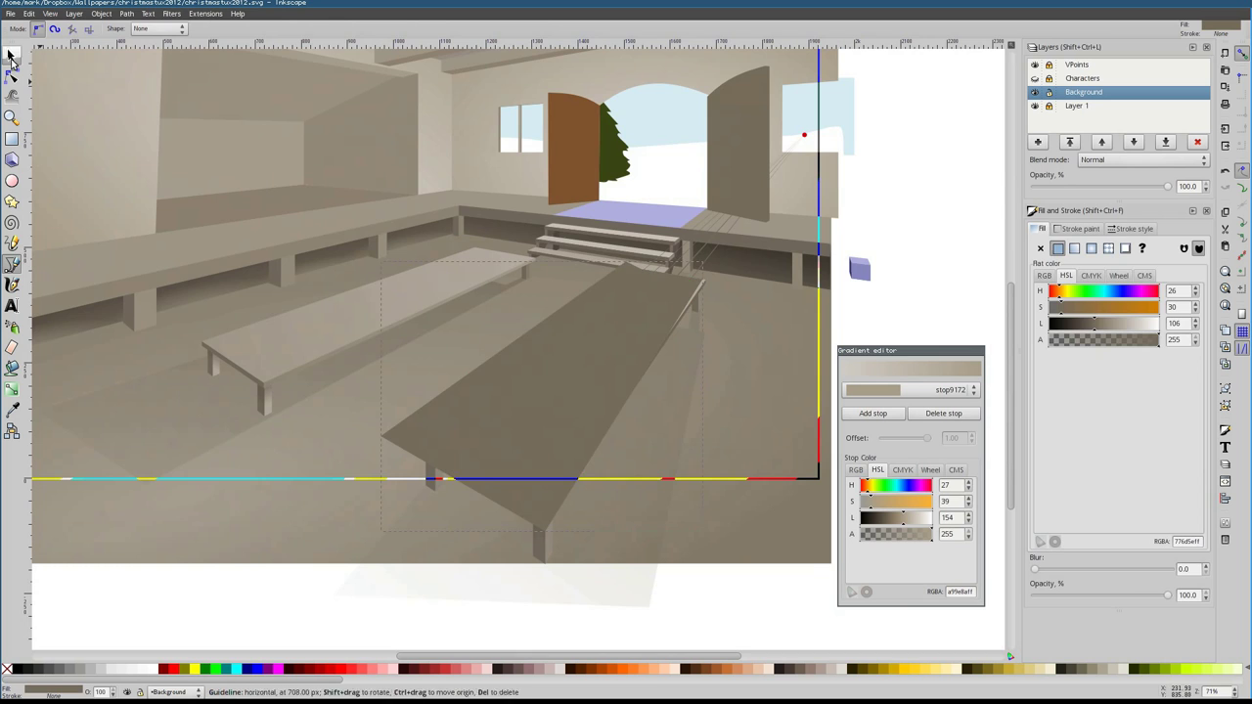
scroll(656, 274, up, 4)
scroll(522, 335, down, 1)
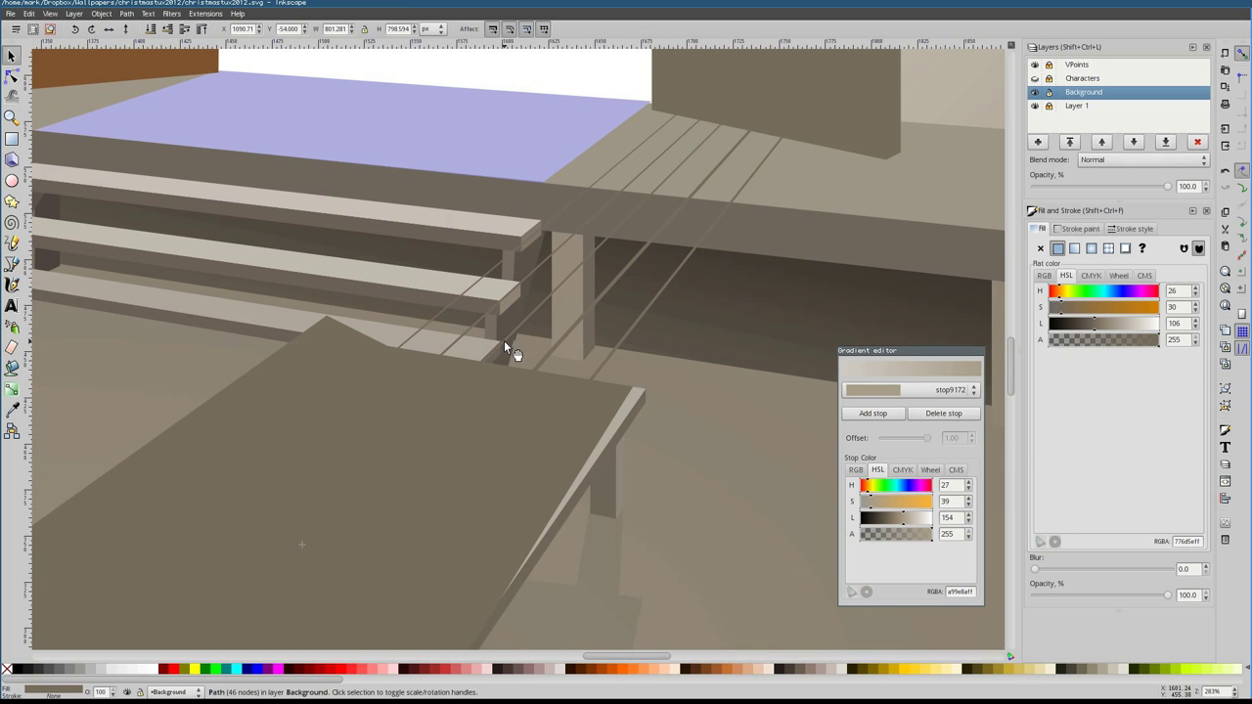
scroll(504, 343, up, 2)
scroll(518, 341, down, 2)
scroll(540, 336, down, 1)
click(615, 229)
scroll(614, 229, down, 1)
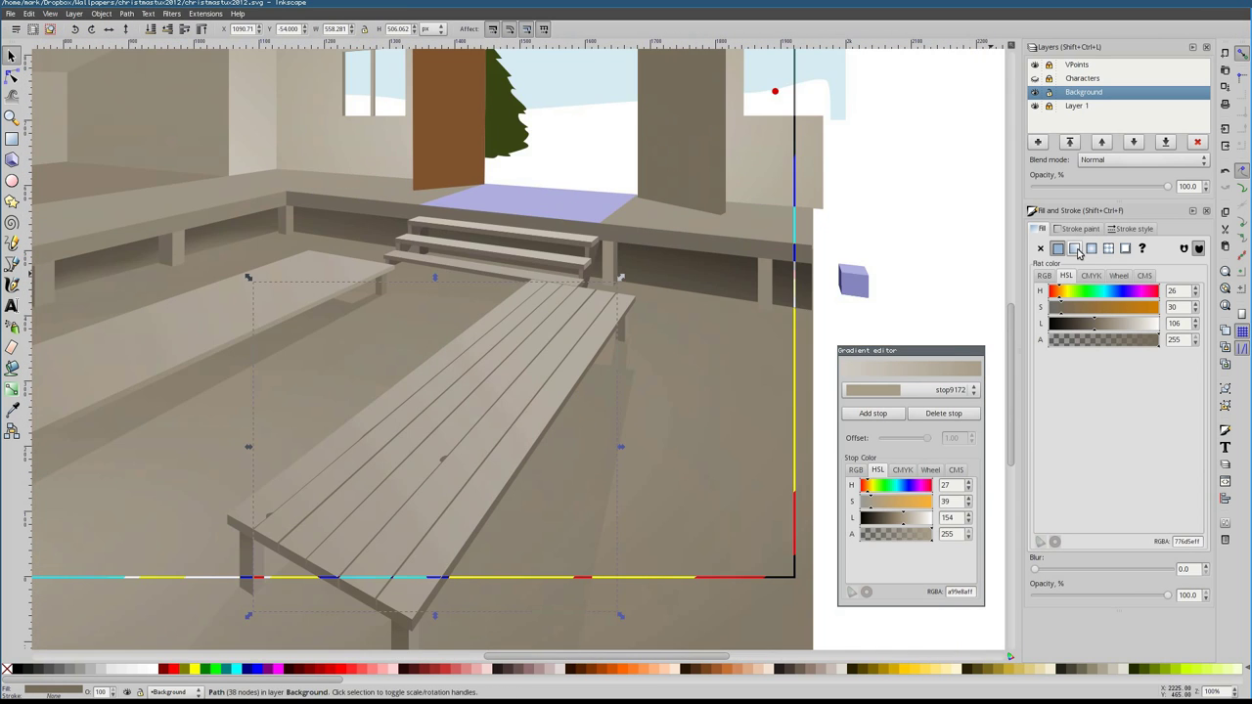
scroll(614, 294, down, 3)
click(1075, 247)
click(1125, 277)
click(1122, 330)
key(n)
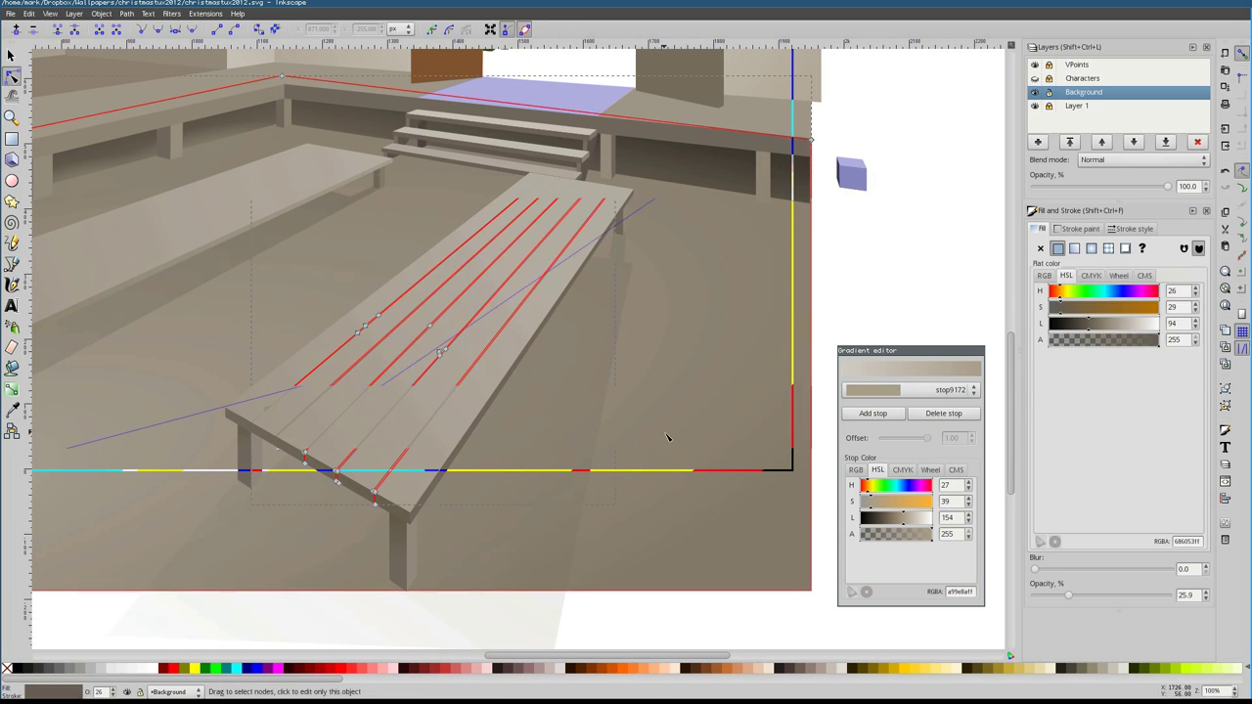
click(1092, 248)
scroll(526, 418, left, 2)
scroll(526, 419, down, 1)
key(Escape)
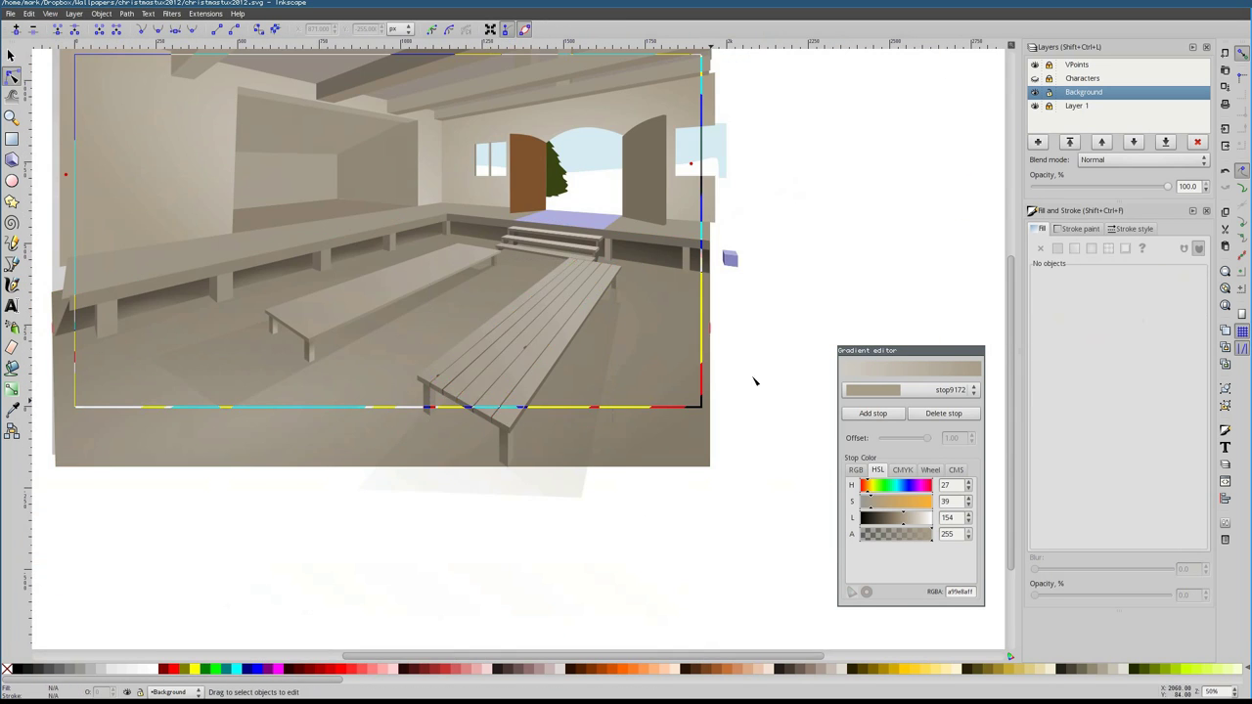
Draw a curved wood-grain stroke along the bench plank
scroll(548, 372, up, 3)
key(b)
click(247, 372)
drag(304, 332, 278, 372)
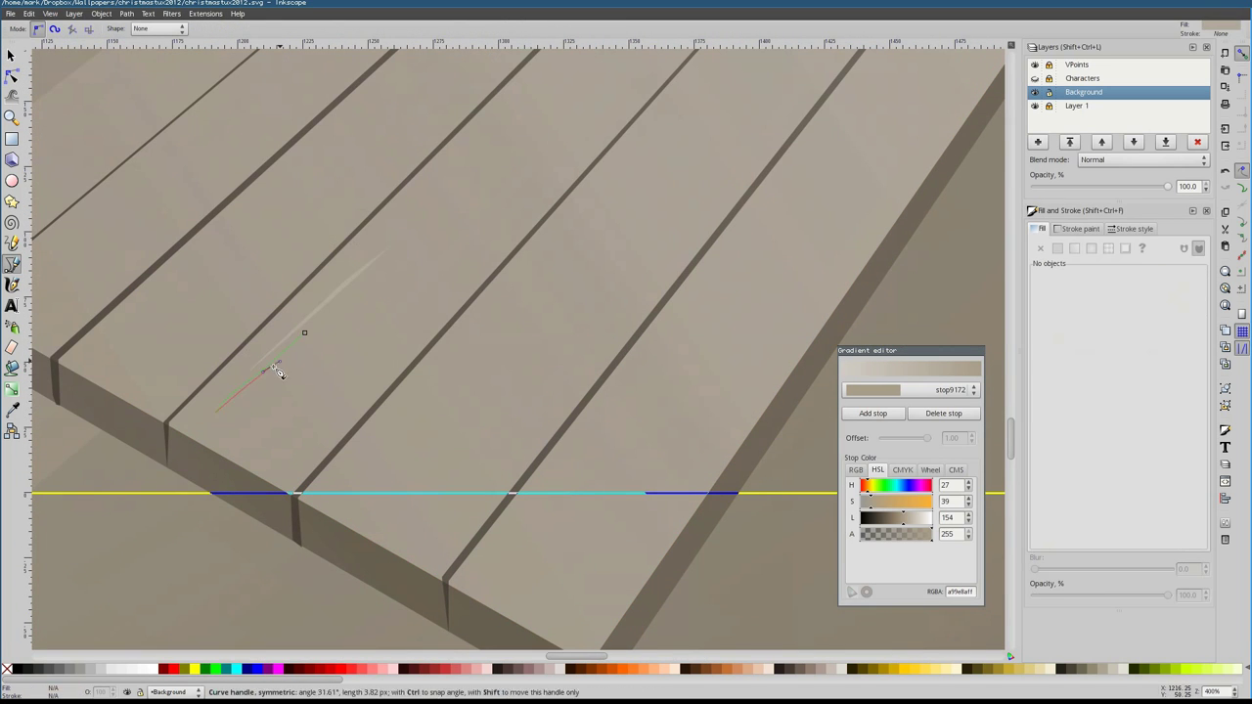
key(Return)
scroll(367, 306, down, 2)
key(s)
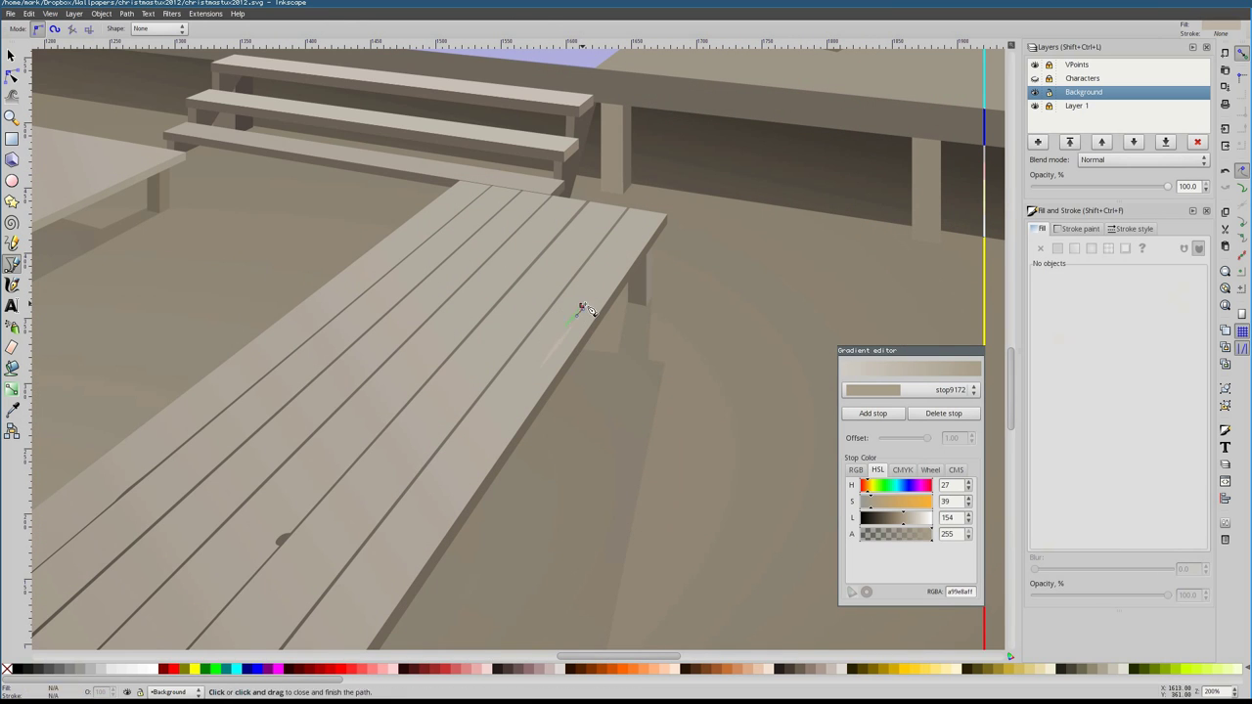
Fill the right door flat dark brown and give the left door a lightened radial gradient
scroll(346, 467, down, 3)
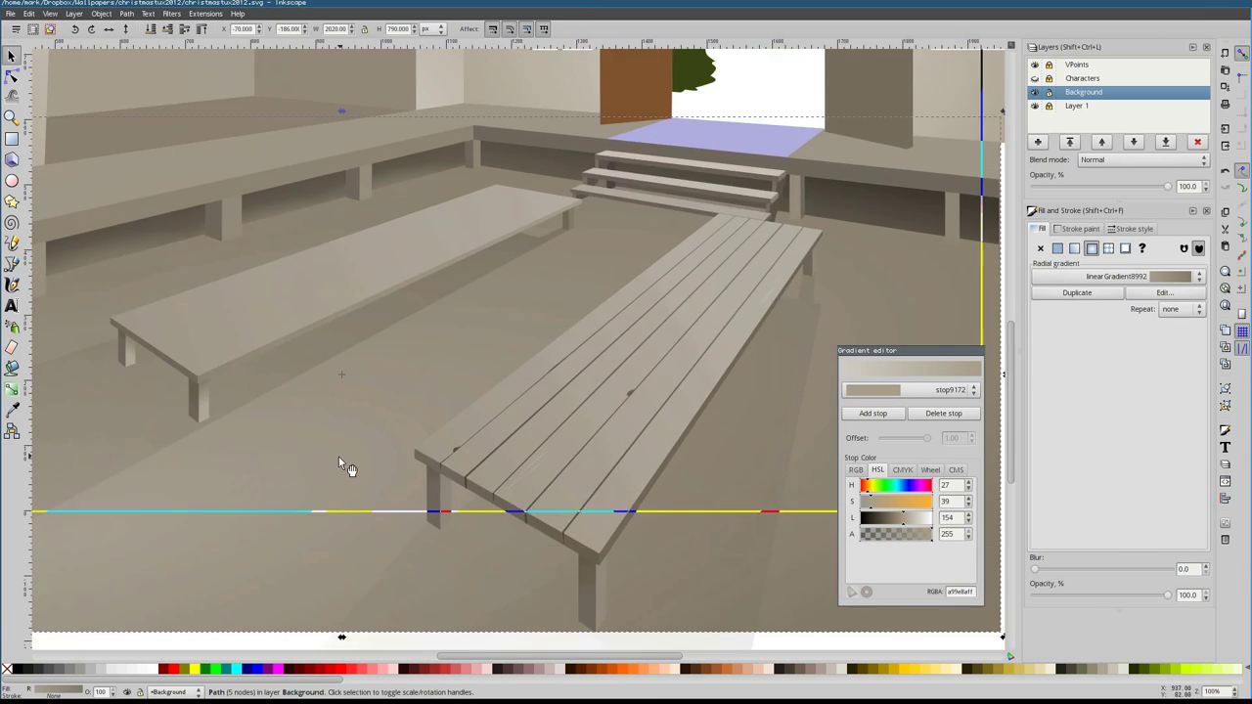
key(Escape)
scroll(559, 372, up, 1)
click(397, 312)
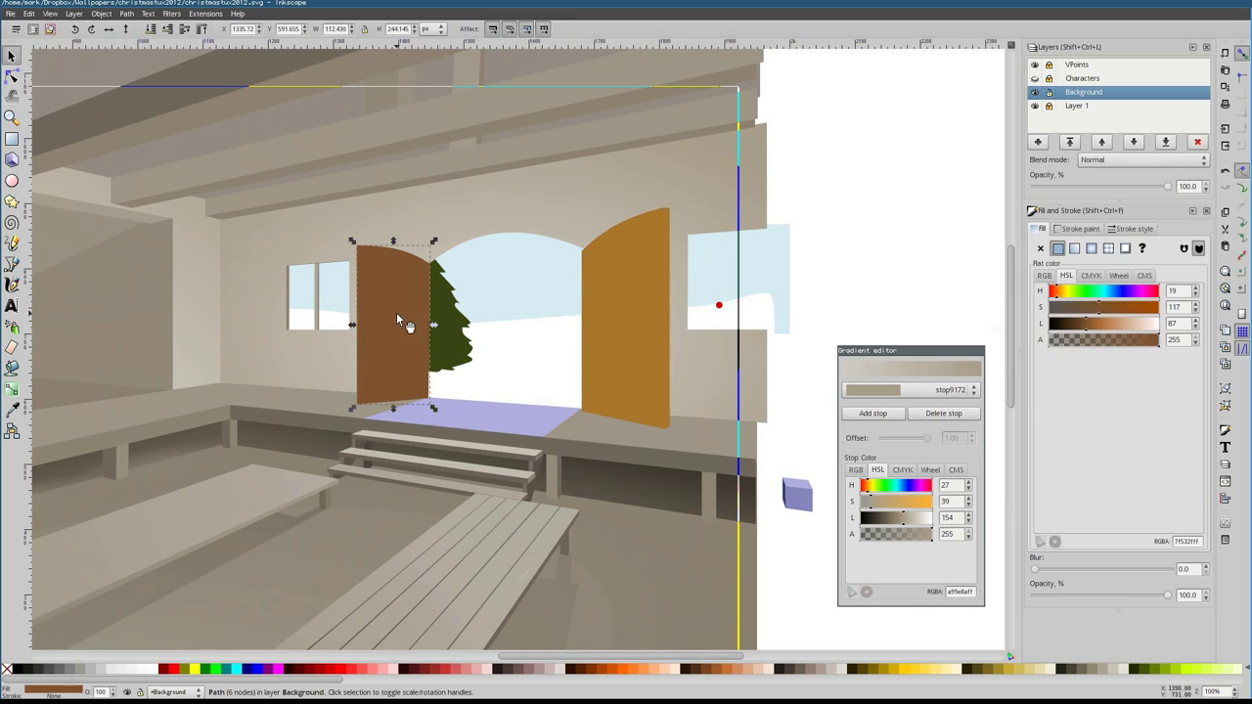
key(F7)
click(631, 289)
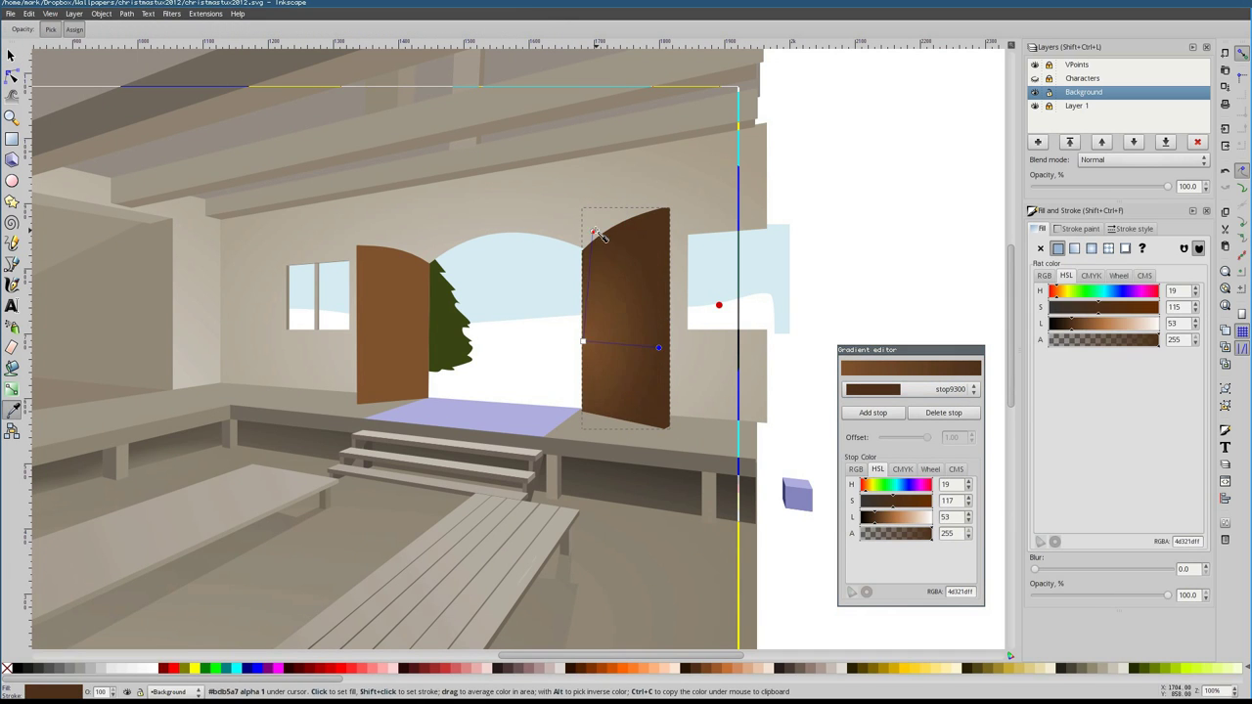
key(g)
double_click(392, 322)
drag(876, 522, 886, 523)
Draw a strip down the right door's edge with a darkened, right-shifted radial gradient
click(626, 313)
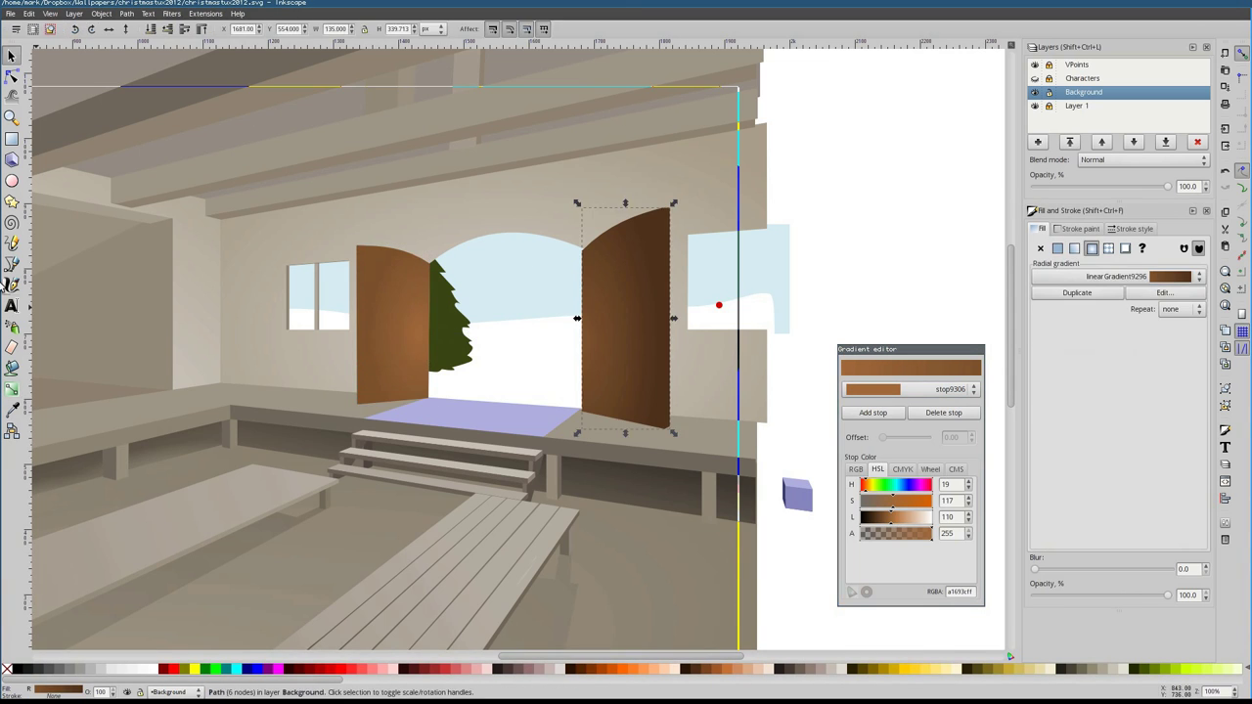
scroll(785, 225, up, 2)
key(b)
click(663, 208)
key(Return)
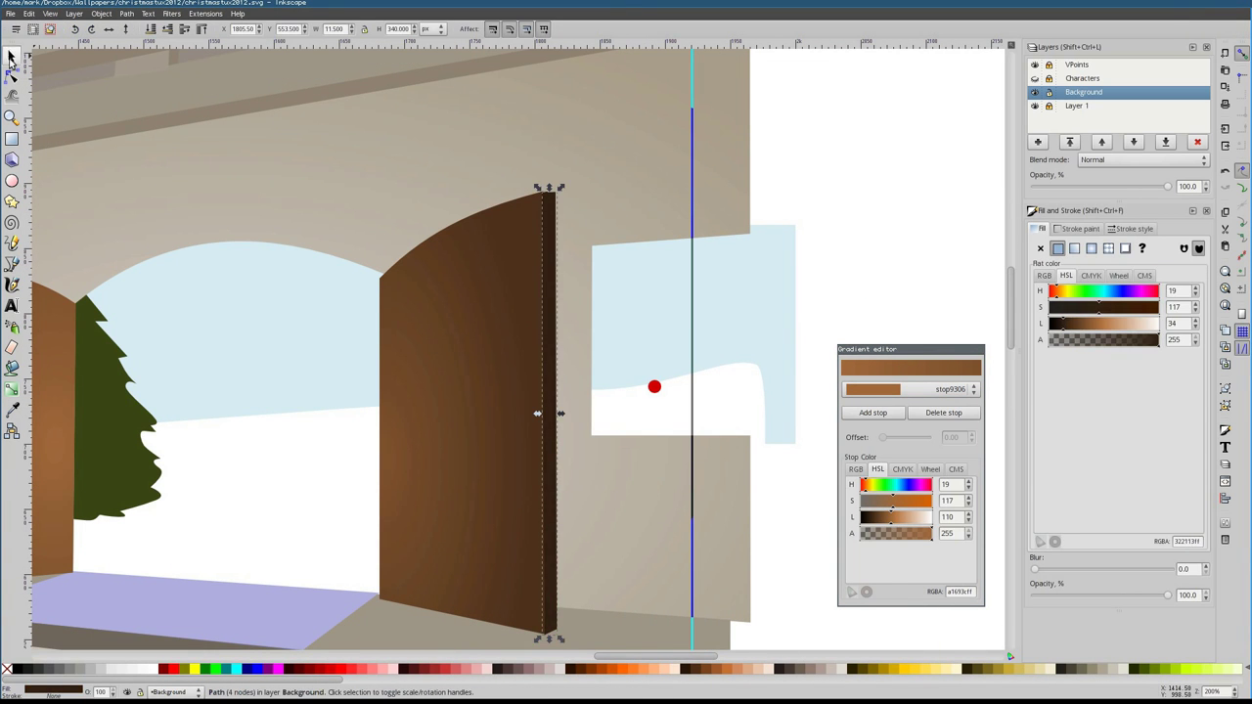
key(ctrl+shift+v)
key(n)
drag(560, 367, 618, 374)
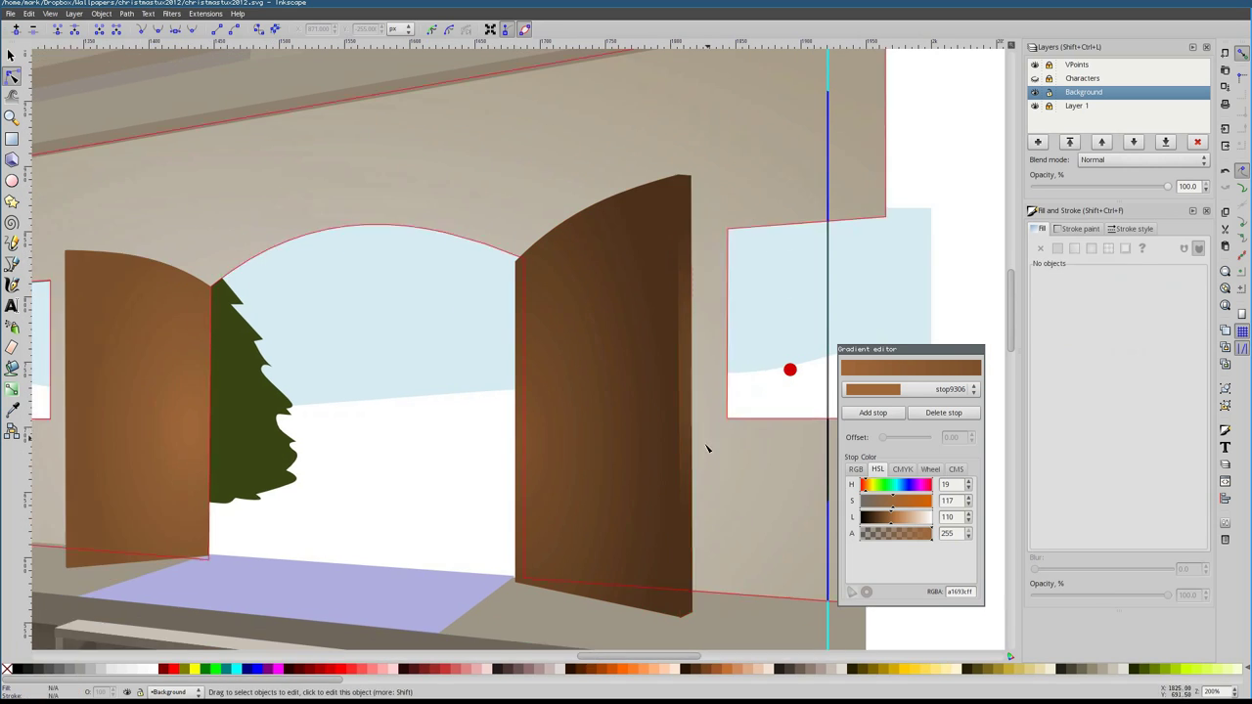
click(1066, 324)
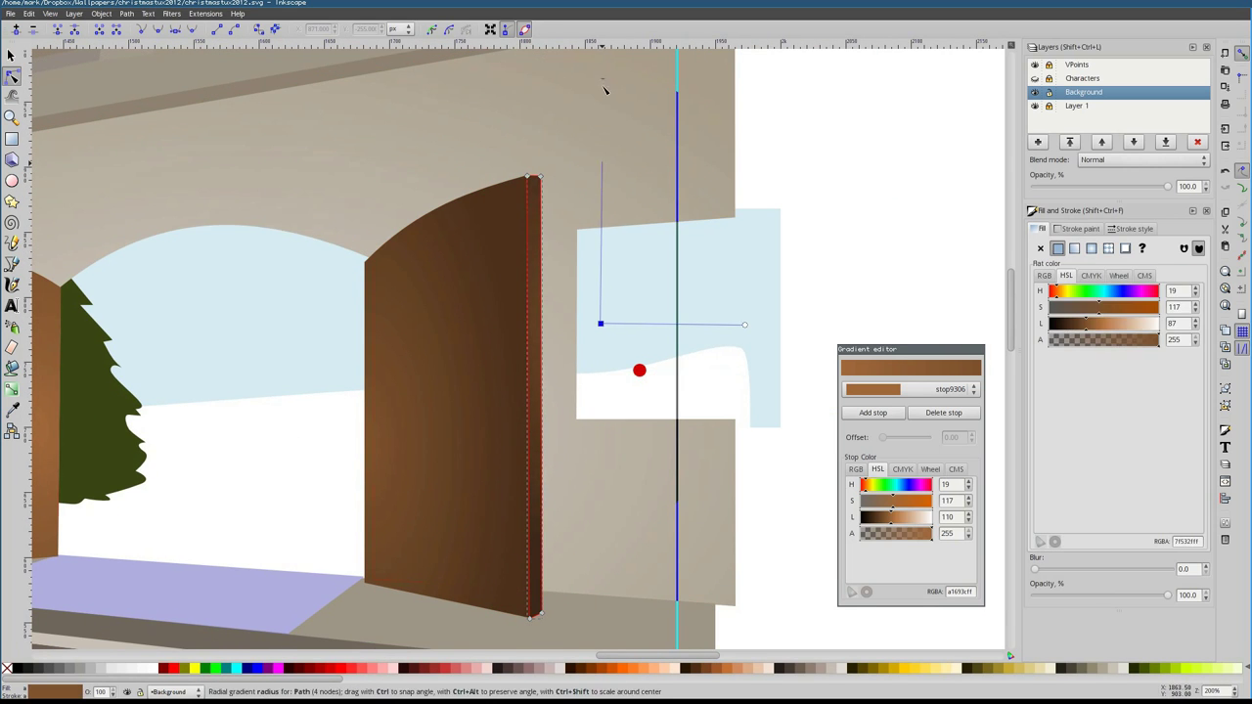
key(5)
Draw and fill a closed shadow wedge under the door
key(Escape)
key(p)
scroll(273, 388, up, 5)
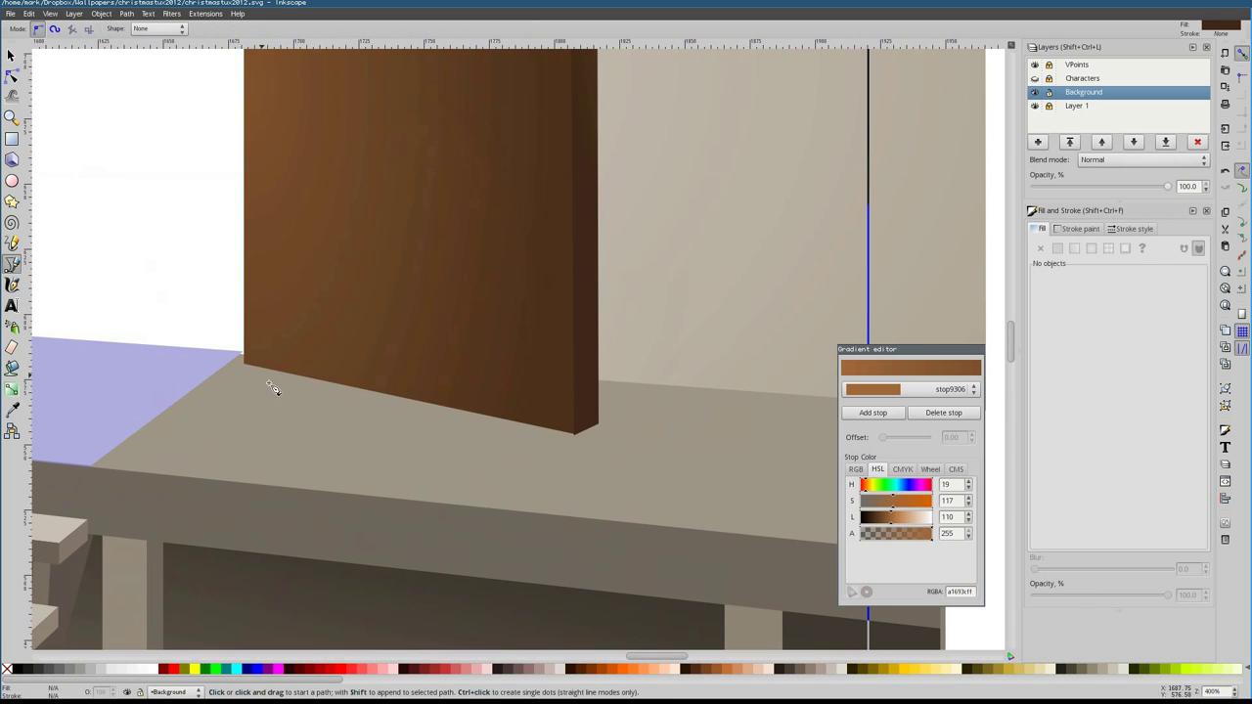
click(598, 433)
click(1069, 326)
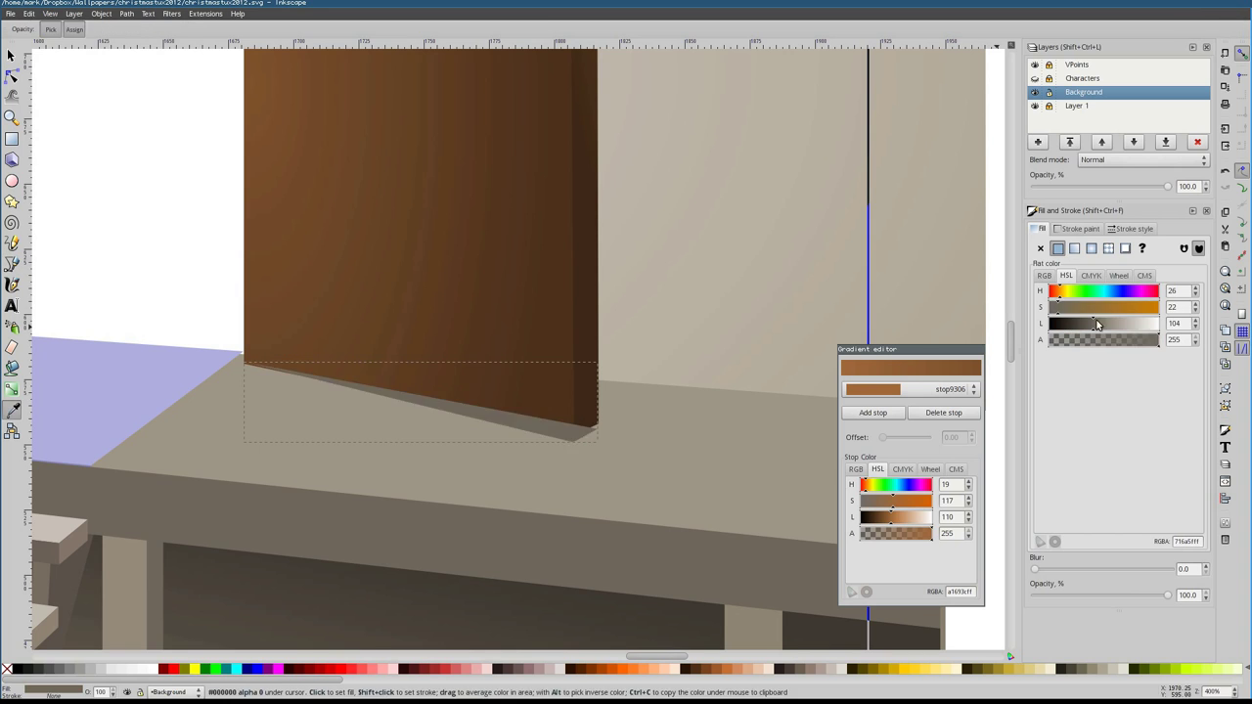
key(5)
Draw a trim curve along the doorway arch
click(366, 408)
scroll(366, 408, up, 4)
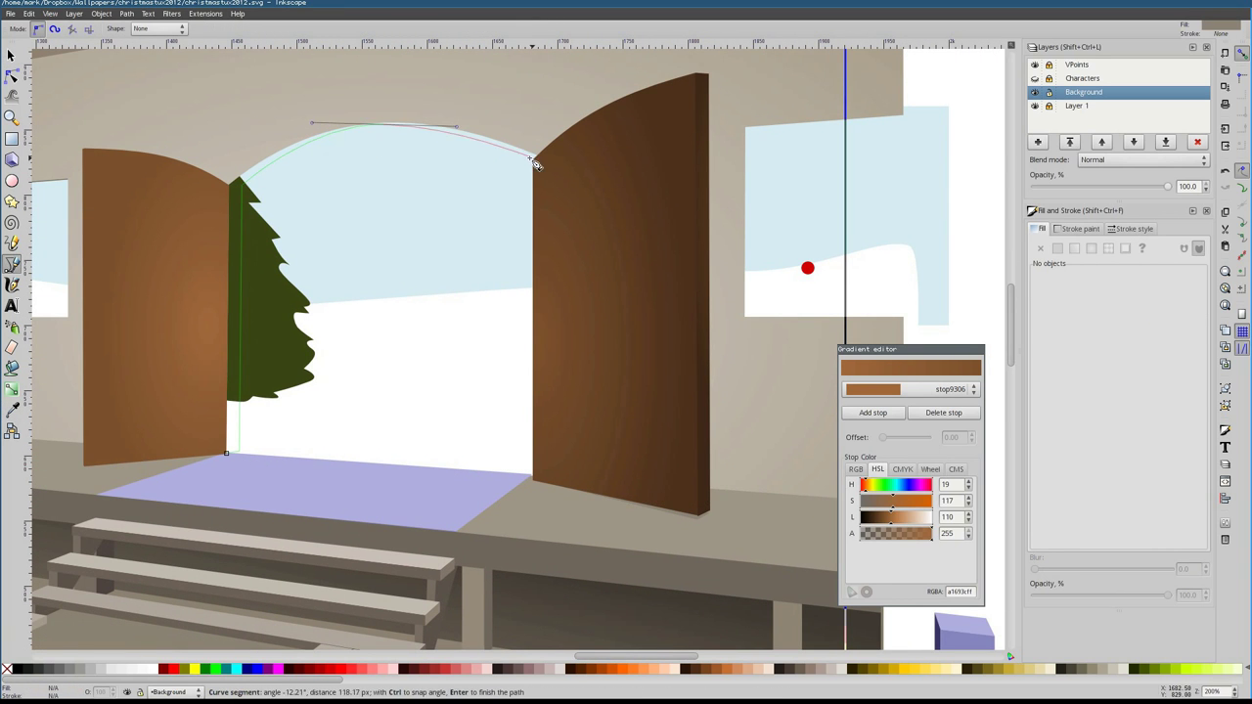
key(Return)
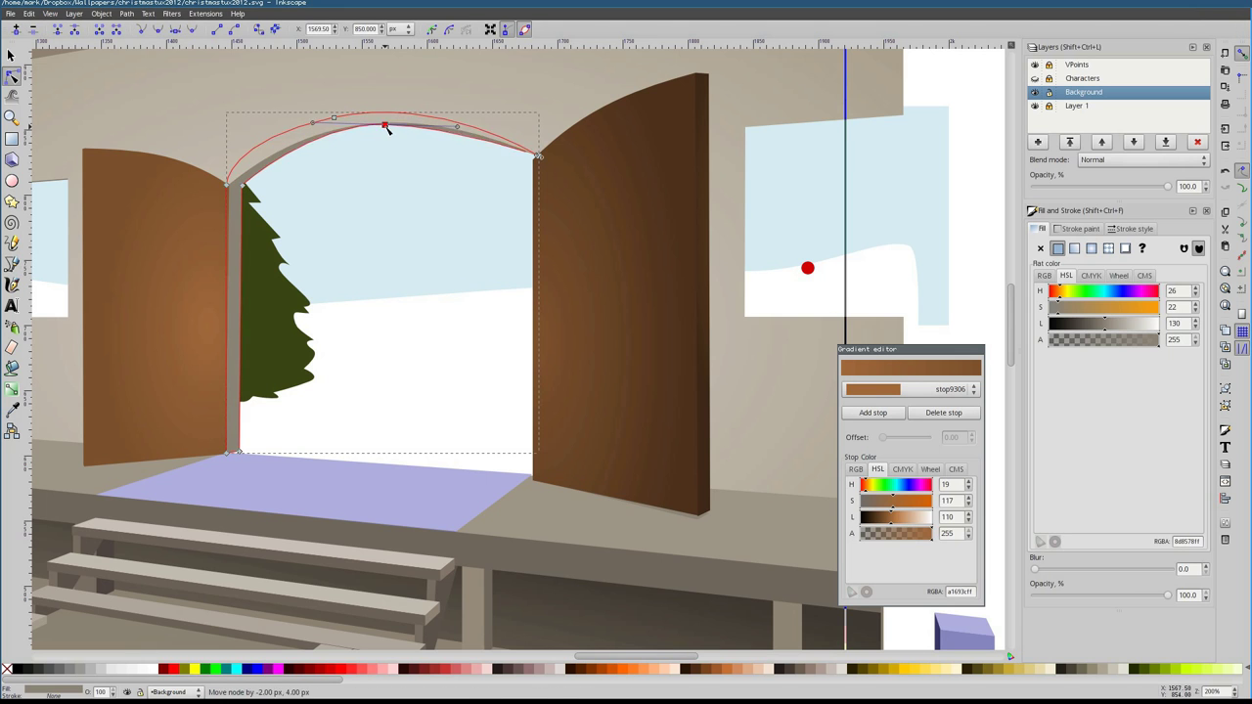
click(185, 392)
ctrl+scroll(103, 509, up, 2)
scroll(228, 460, up, 1)
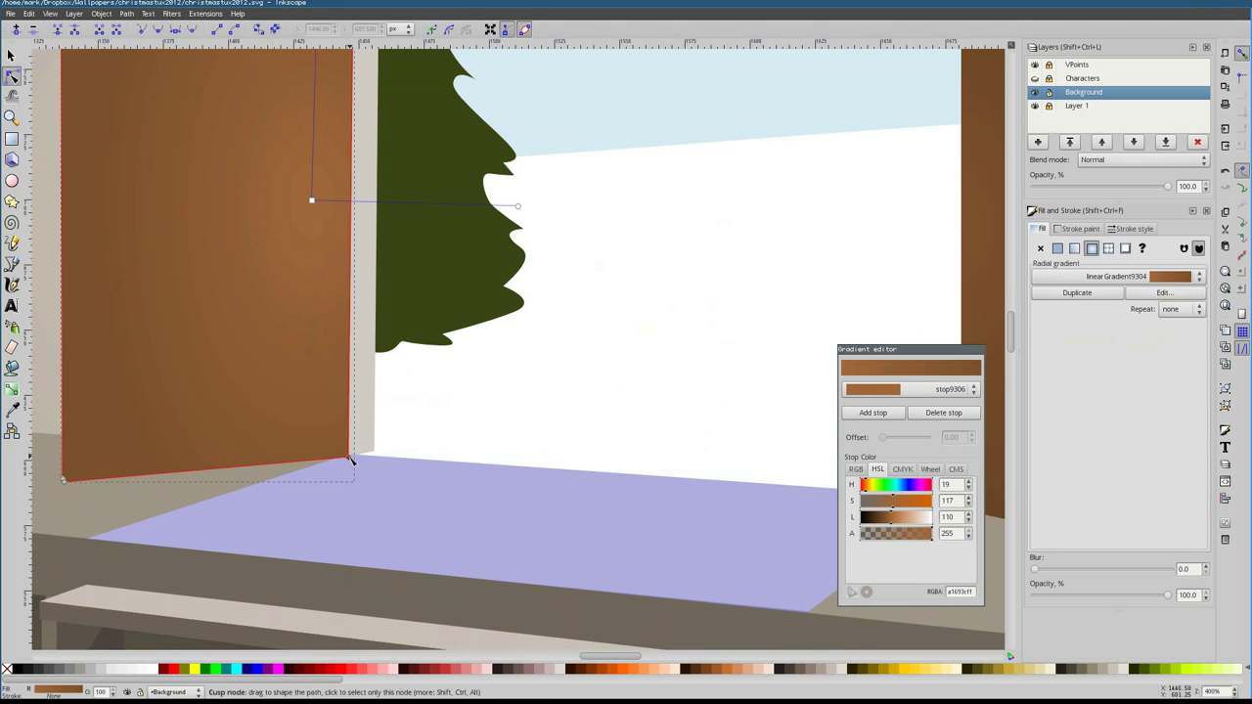
key(Escape)
key(5)
ctrl+scroll(30, 282, up, 4)
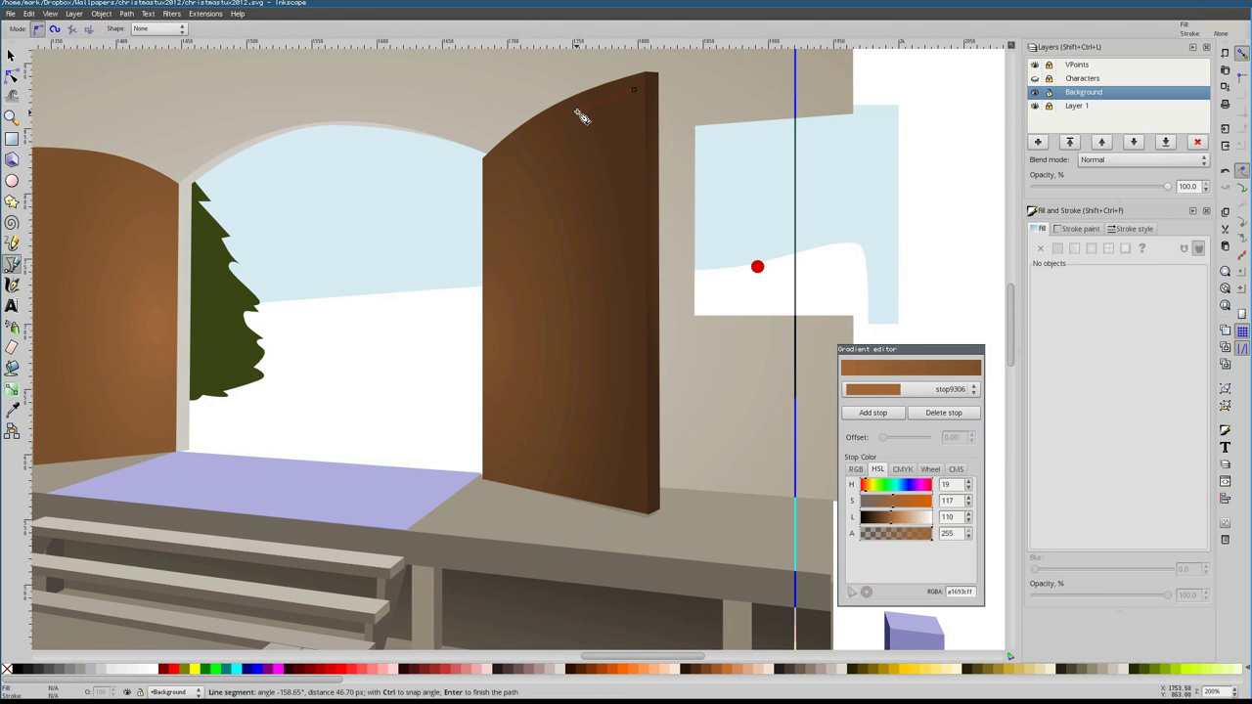
Draw a slightly smaller grey inner panel and combine it into the door shape
key(Return)
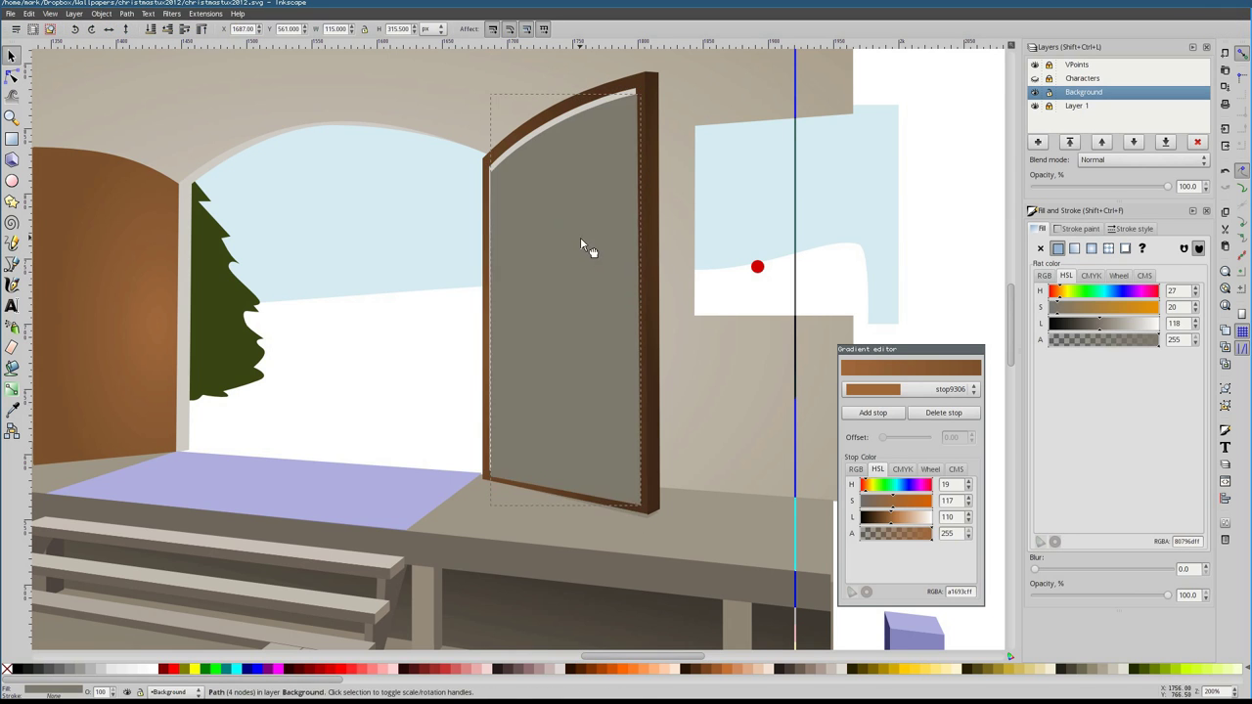
drag(643, 504, 649, 509)
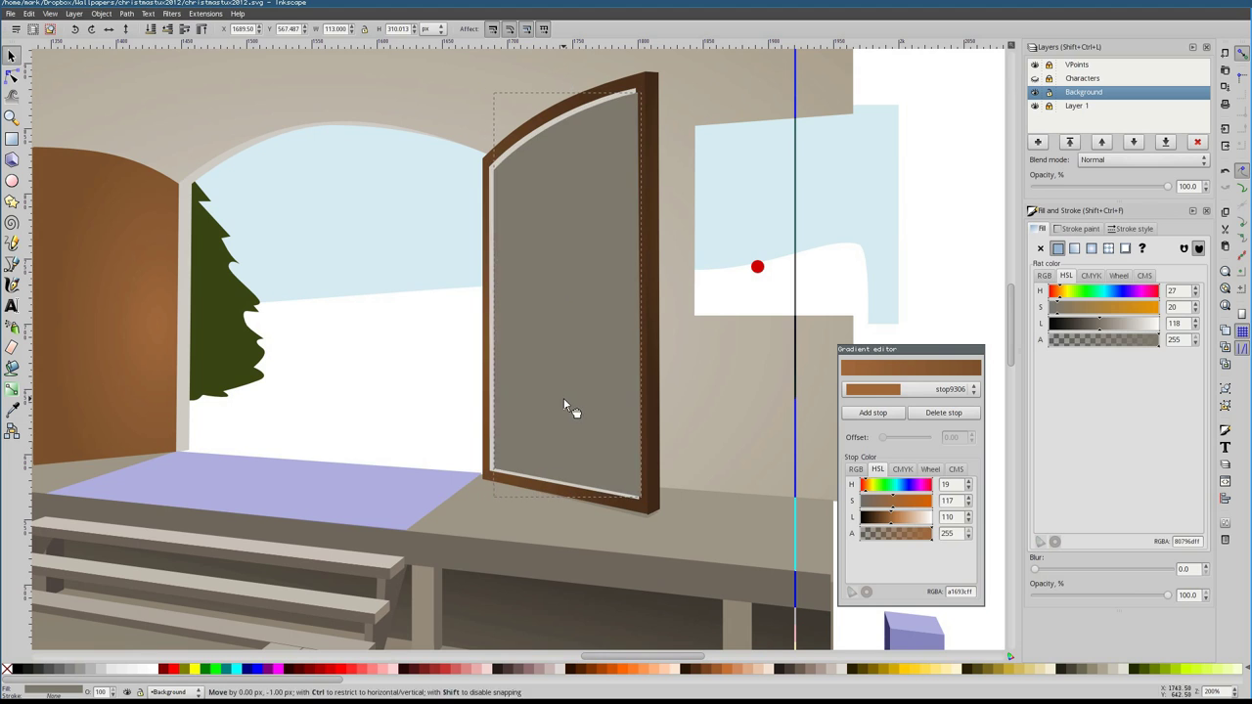
key(ctrl+k)
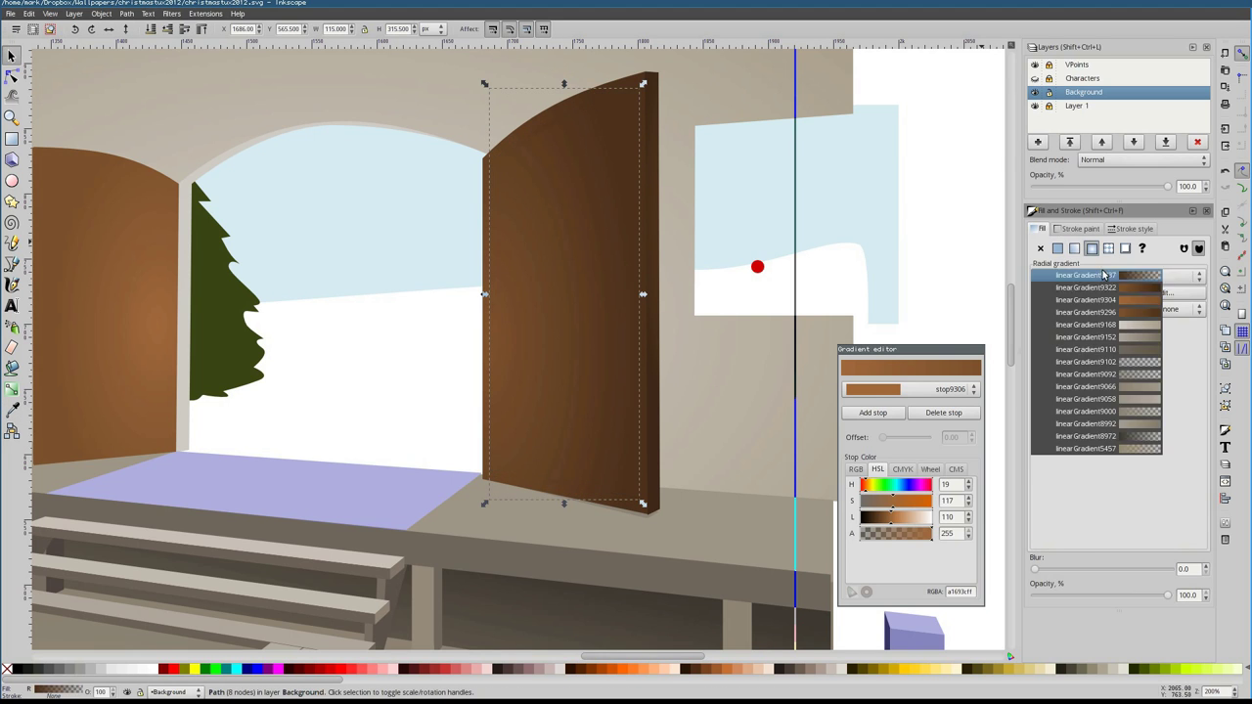
click(10, 78)
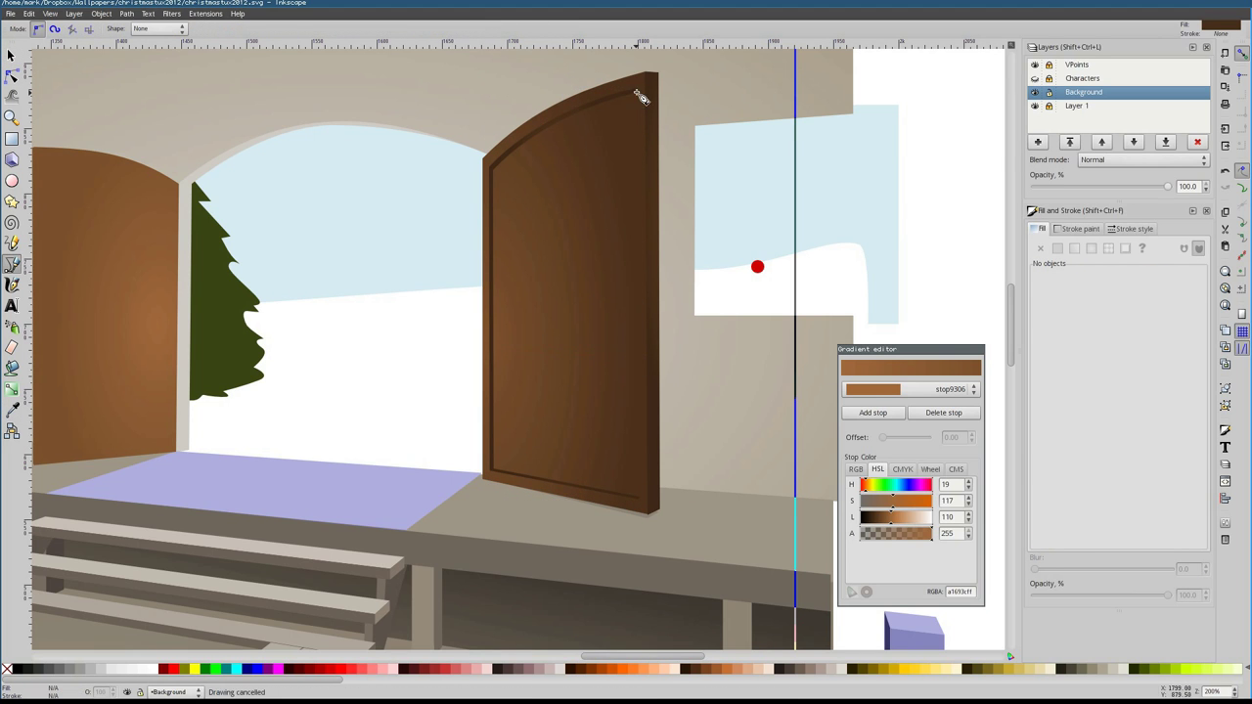
Close the strip along the right door's side and check its nodes
click(594, 111)
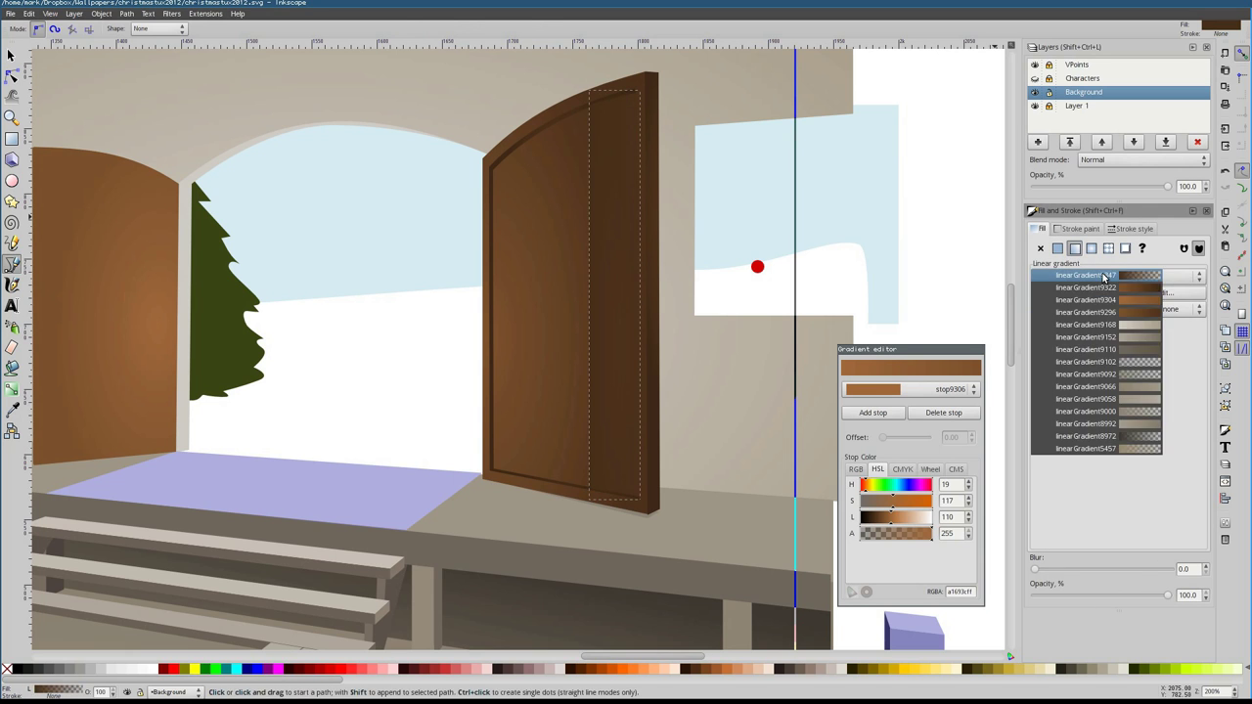
key(n)
click(12, 56)
scroll(522, 218, left, 1)
click(522, 217)
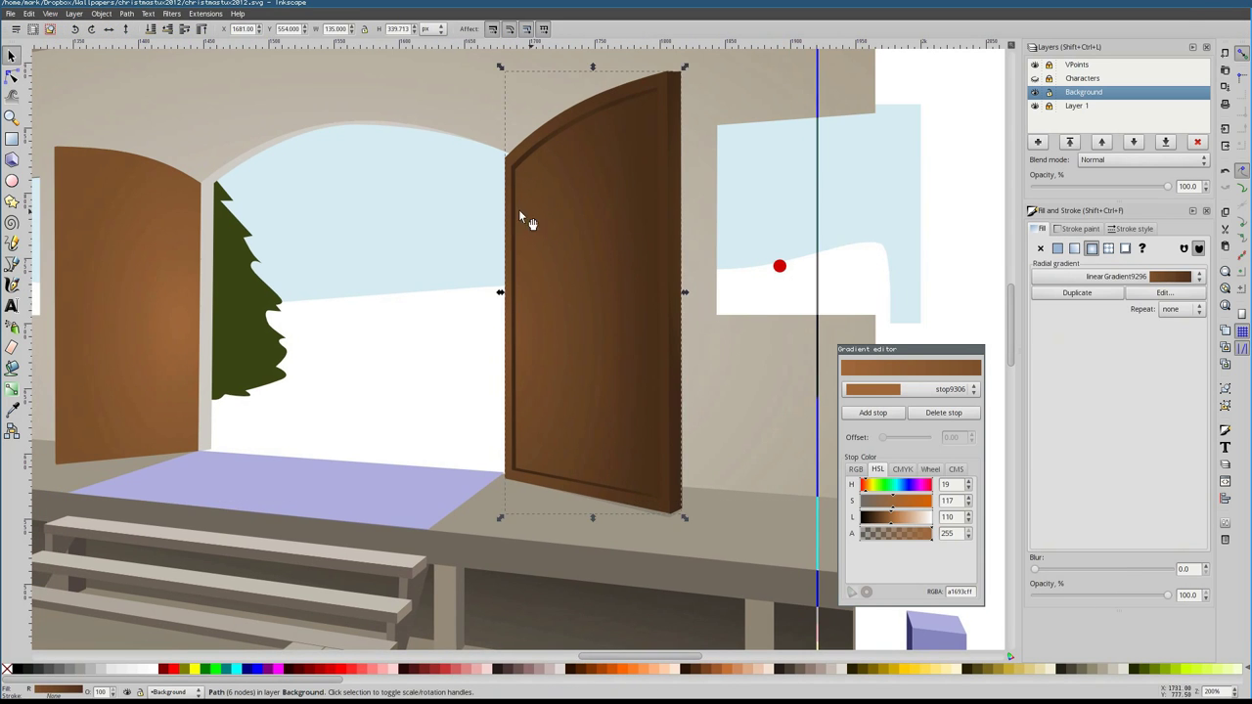
key(minus)
key(minus)
scroll(629, 447, up, 2)
Draw a thin edge strip along the door
key(b)
click(553, 475)
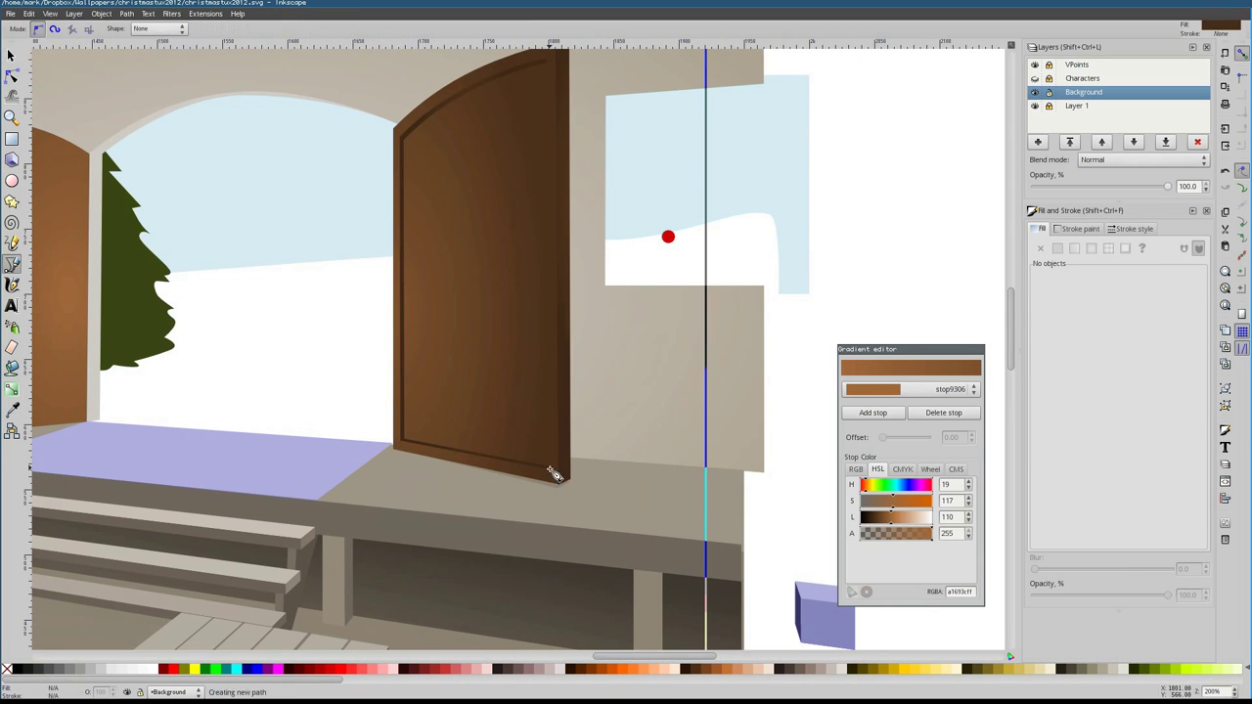
key(Return)
key(s)
scroll(617, 397, up, 3)
scroll(617, 397, left, 1)
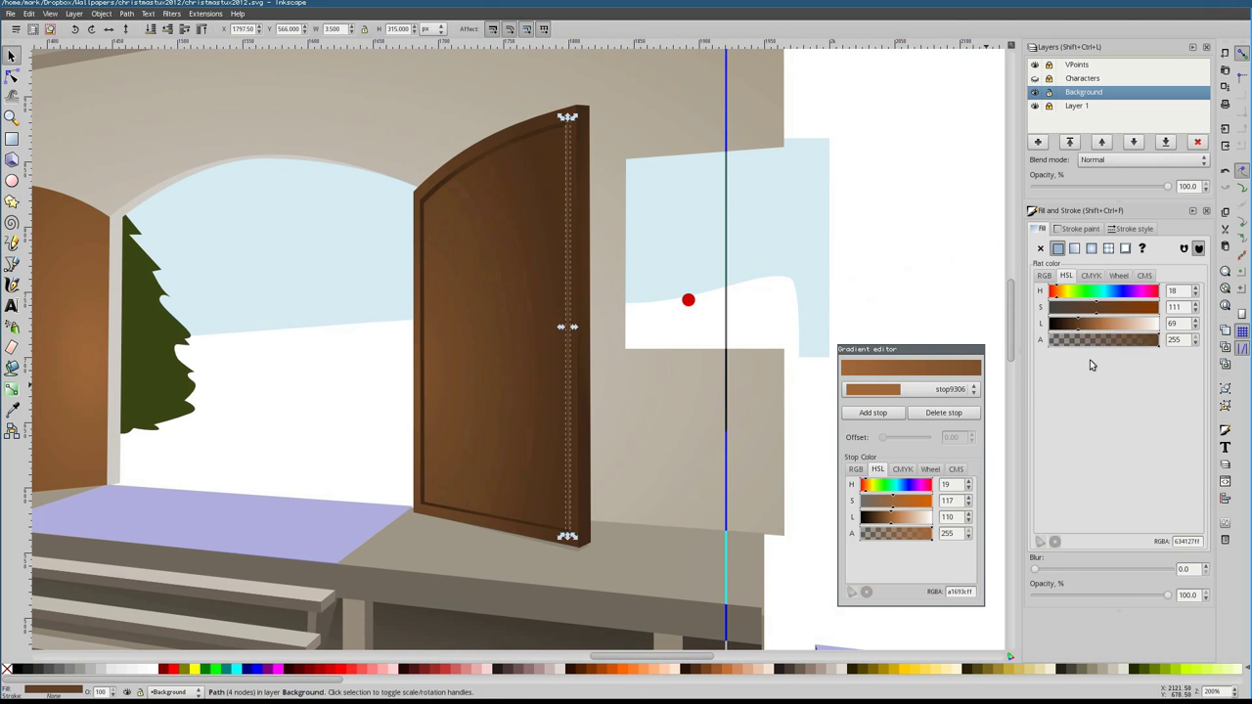
Draw the door's horizontal cross rail with a radial gradient shifted left
key(b)
click(421, 389)
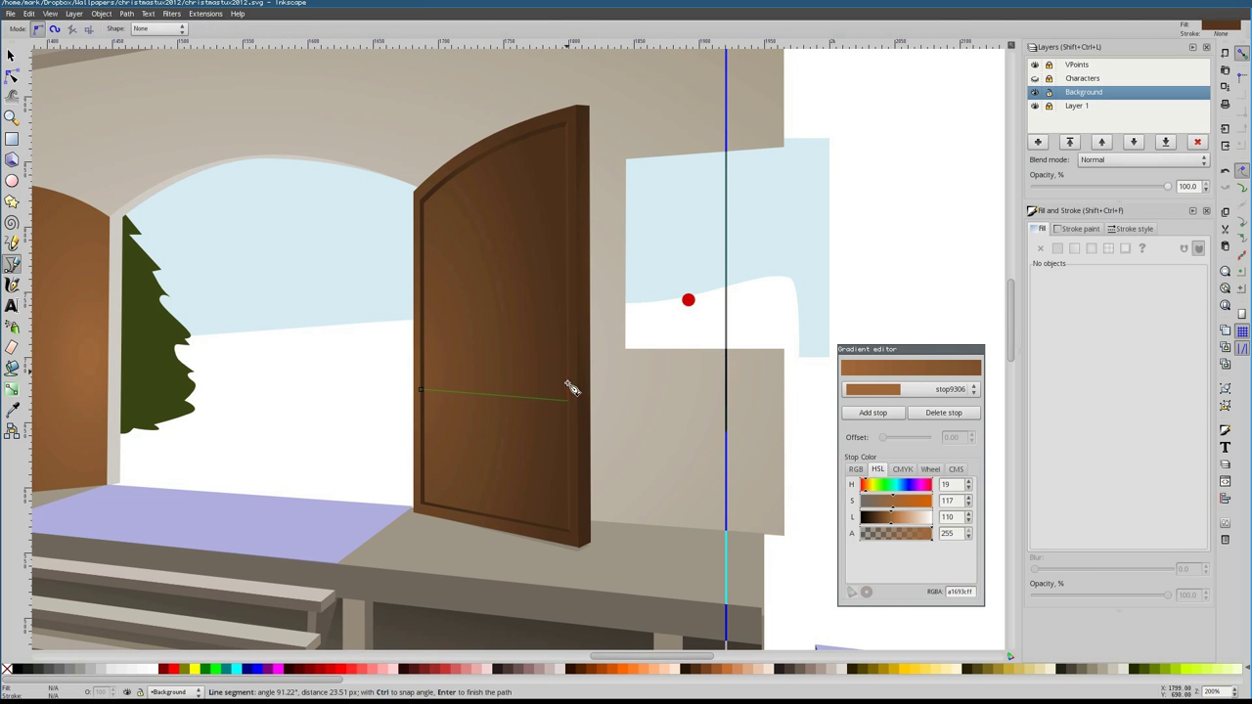
click(421, 373)
scroll(405, 372, up, 2)
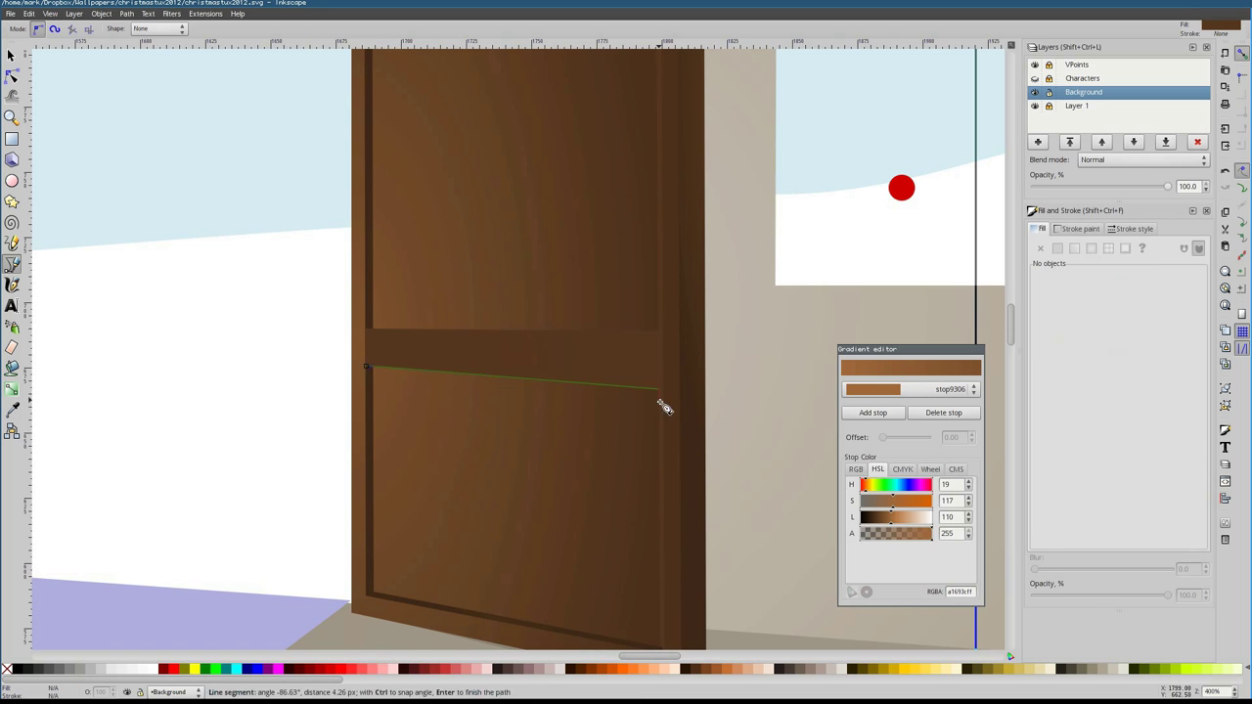
key(s)
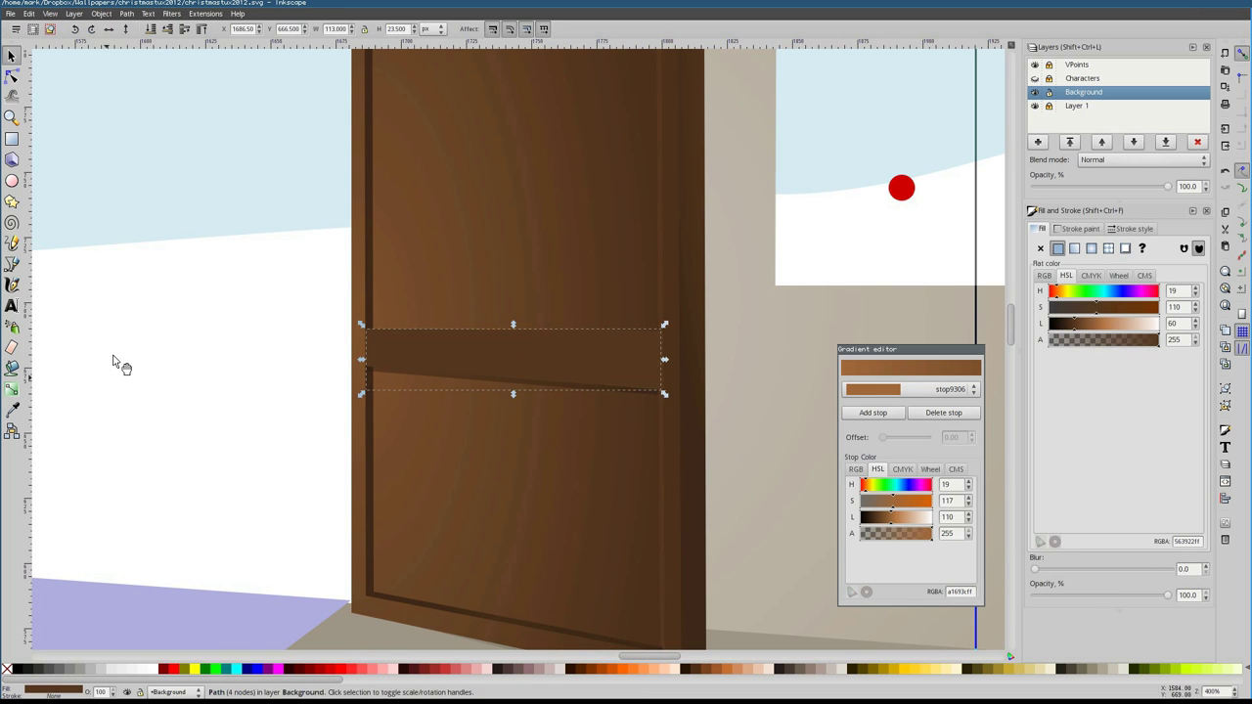
key(g)
scroll(567, 377, down, 2)
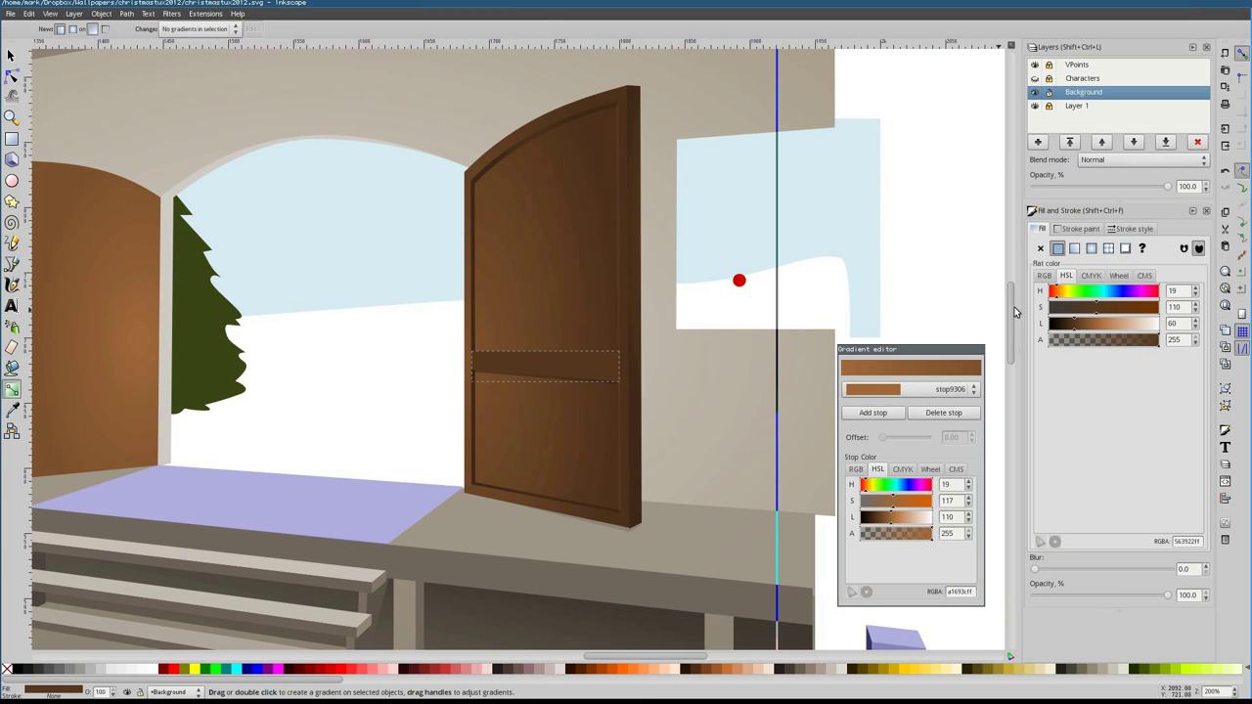
click(1092, 247)
drag(545, 365, 496, 373)
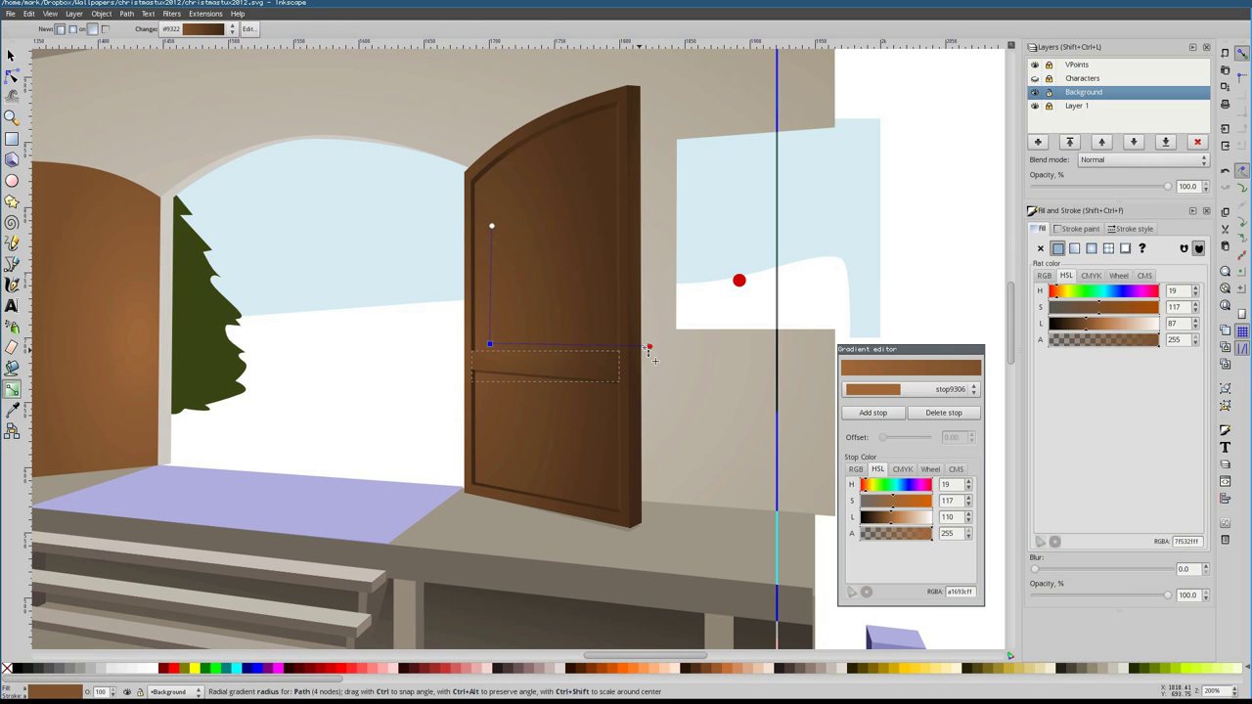
key(s)
key(Escape)
scroll(623, 354, up, 2)
Draw a plank line running from the door's bottom up to its top
scroll(528, 369, down, 2)
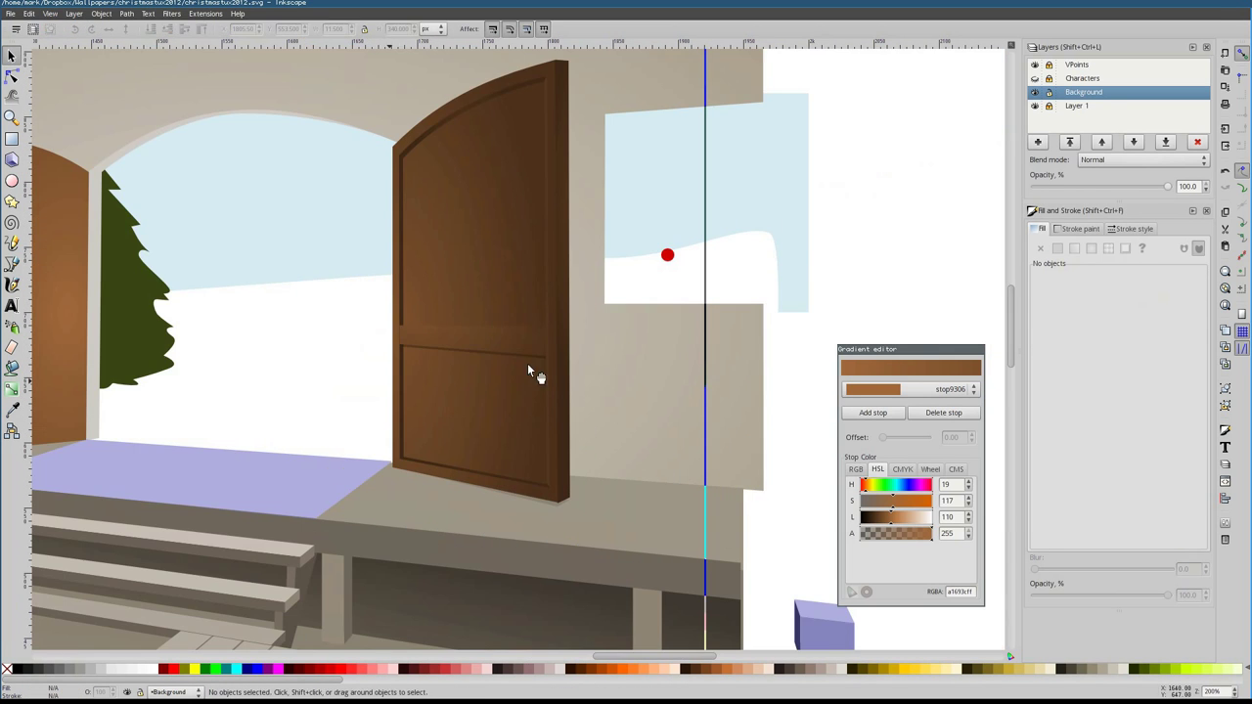
click(425, 466)
scroll(425, 466, up, 2)
scroll(424, 238, down, 2)
click(448, 111)
scroll(447, 287, up, 2)
scroll(437, 469, down, 1)
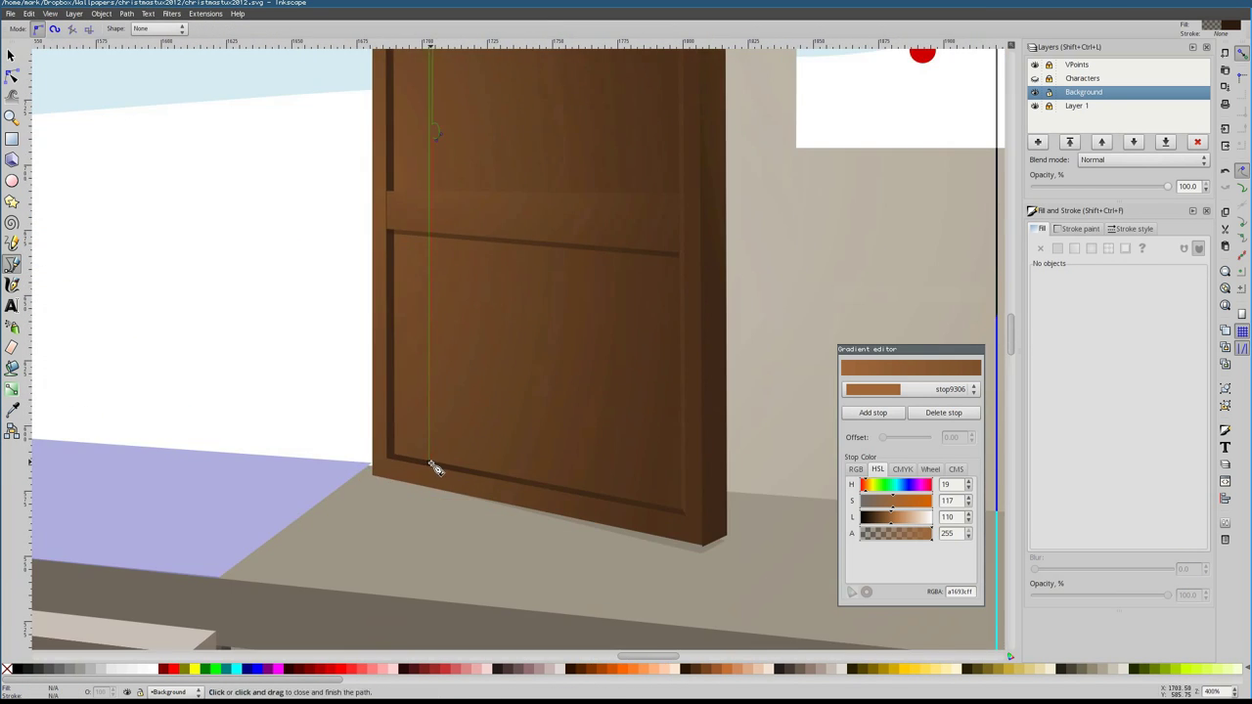
scroll(537, 111, up, 5)
scroll(550, 575, down, 4)
scroll(519, 558, right, 2)
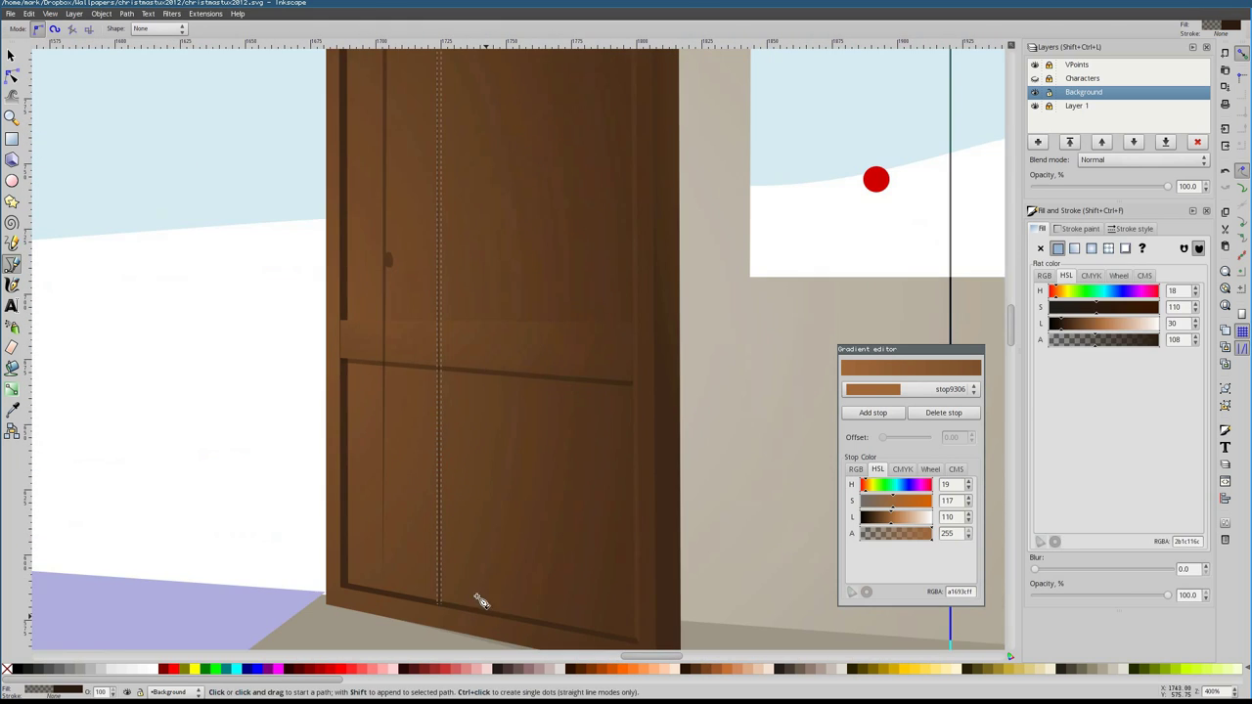
scroll(489, 224, up, 5)
scroll(478, 303, down, 4)
click(478, 305)
scroll(479, 401, down, 1)
scroll(512, 551, down, 2)
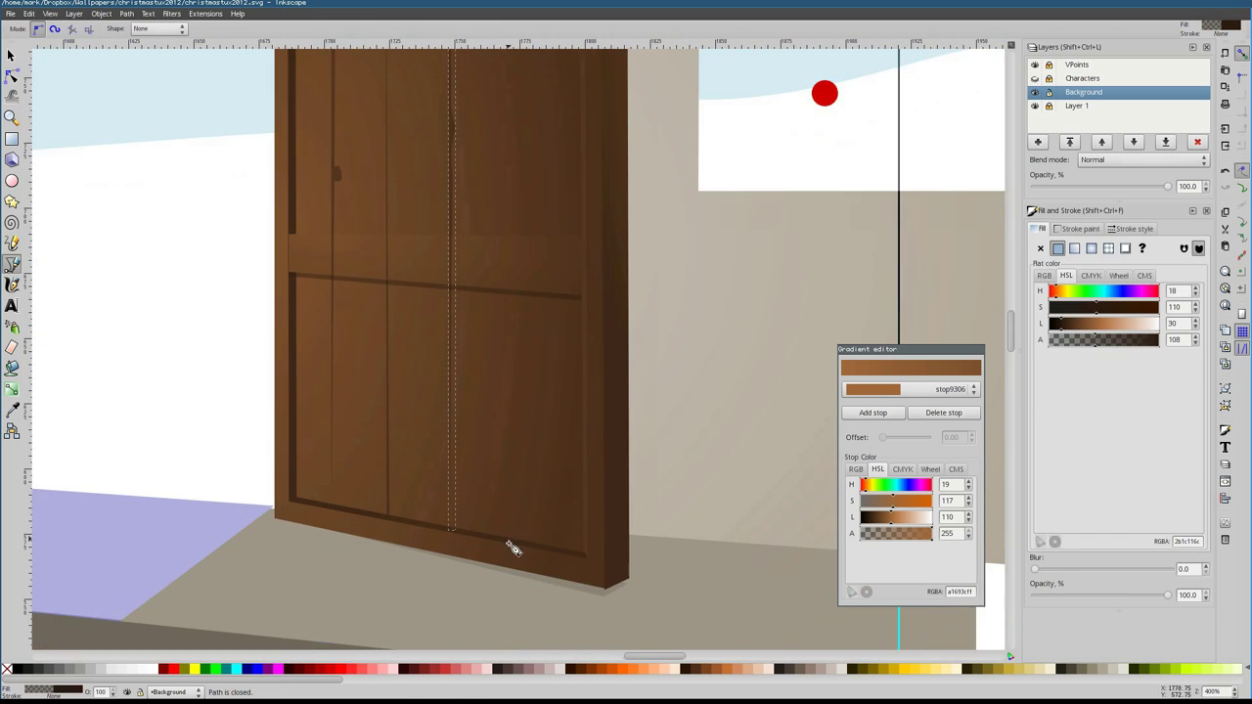
scroll(512, 134, up, 5)
scroll(511, 637, down, 4)
key(Escape)
key(s)
click(344, 377)
Draw a closed highlight strip along the top of the cross rail
key(b)
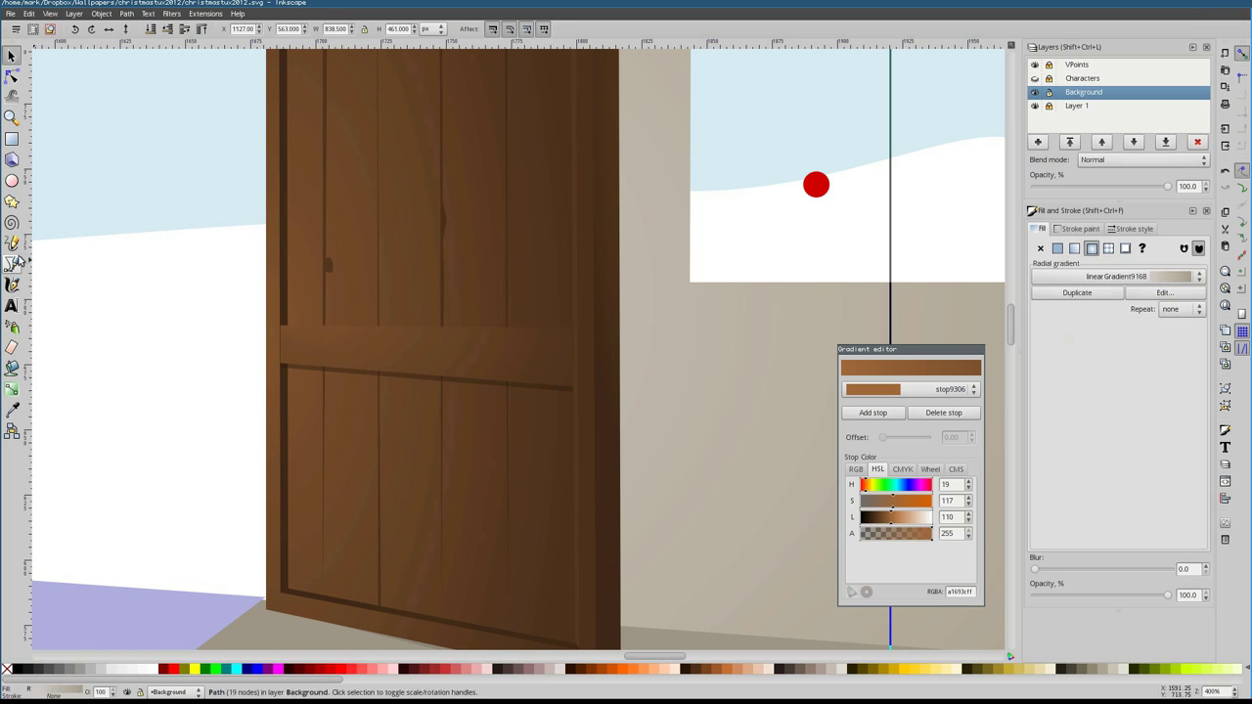
click(281, 326)
click(573, 329)
click(282, 326)
key(s)
ctrl+scroll(531, 377, down, 2)
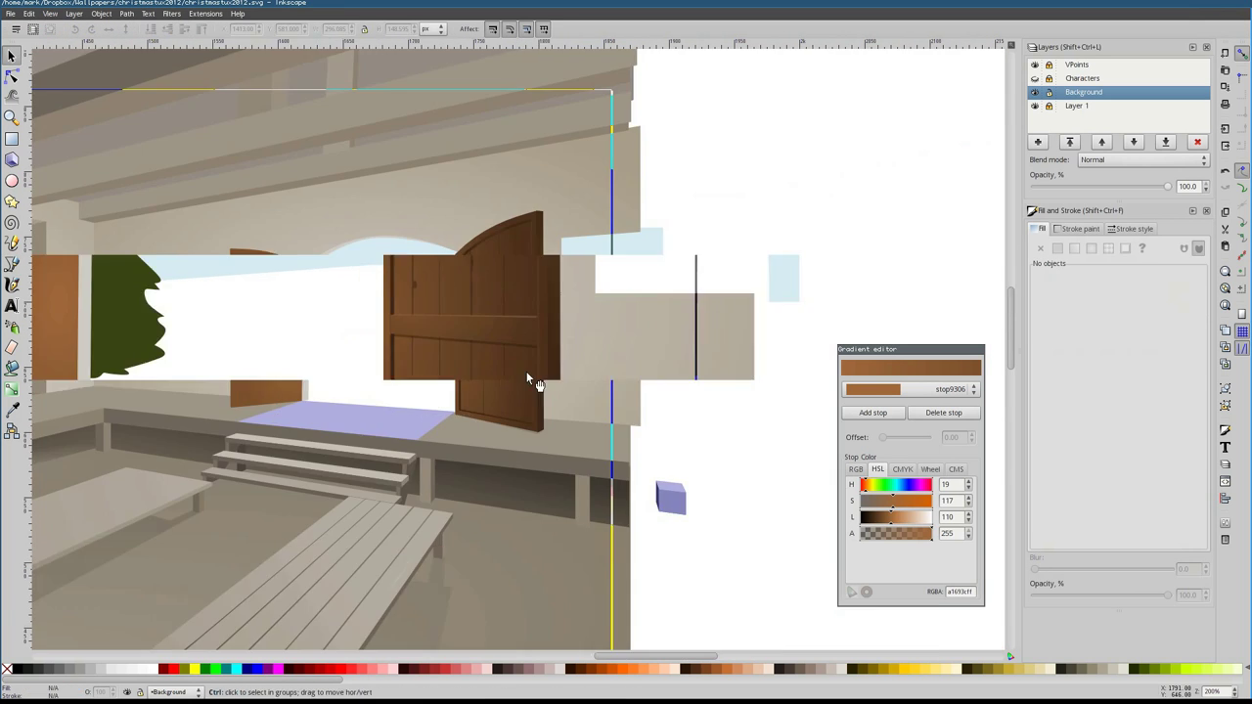
ctrl+scroll(531, 378, up, 2)
Adjust the rail highlight's right-end corner node
key(n)
ctrl+scroll(587, 293, up, 2)
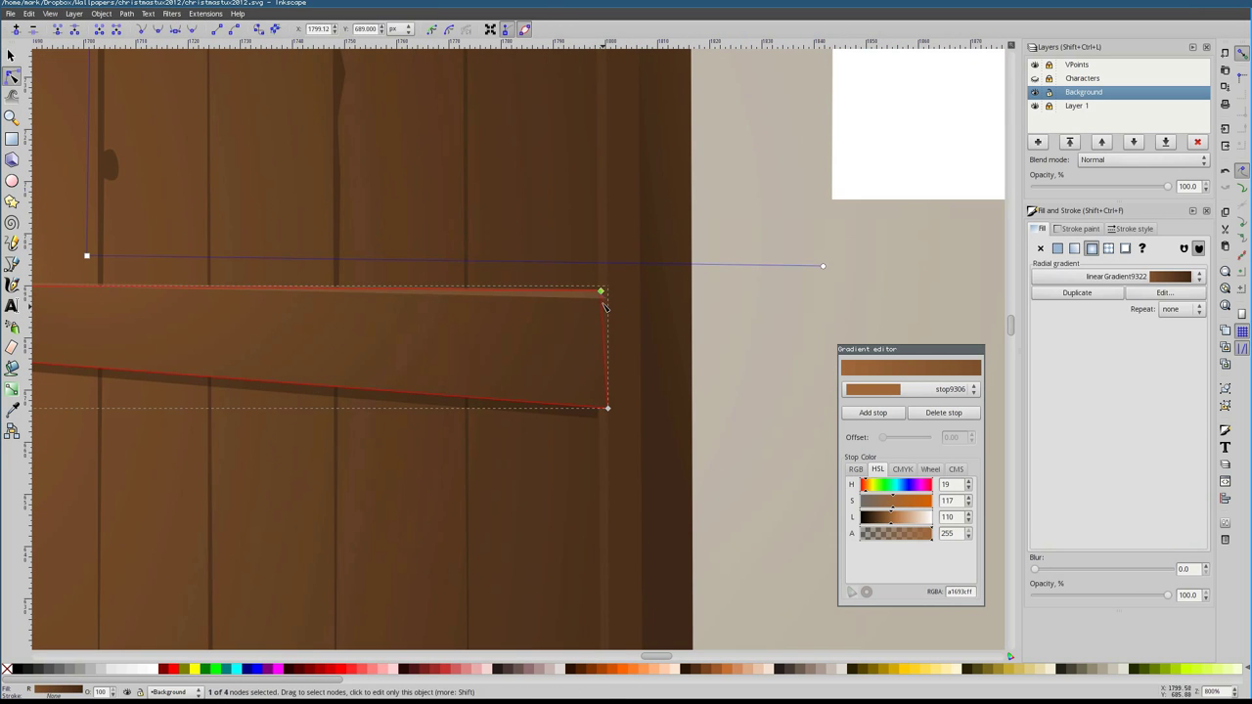
click(611, 323)
key(Escape)
ctrl+scroll(518, 352, down, 4)
ctrl+scroll(339, 256, up, 2)
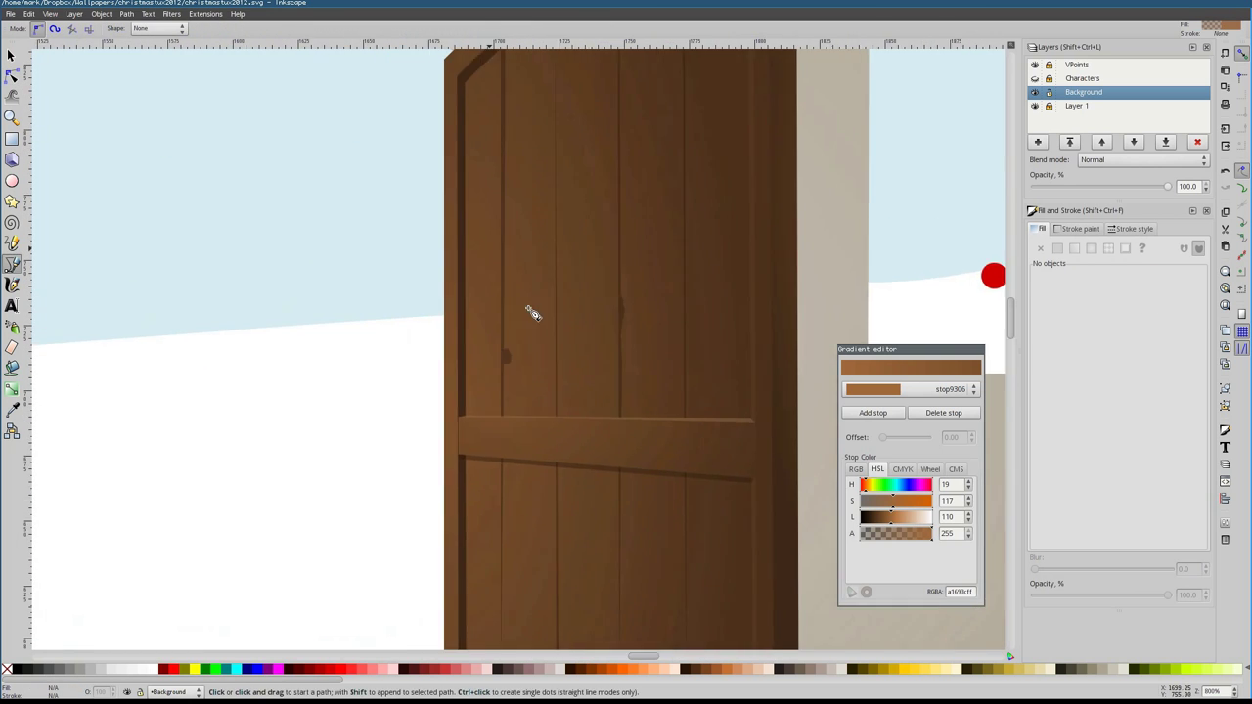
ctrl+scroll(531, 310, up, 2)
Draw a vertical highlight stroke on a door plank
key(b)
click(525, 437)
key(Escape)
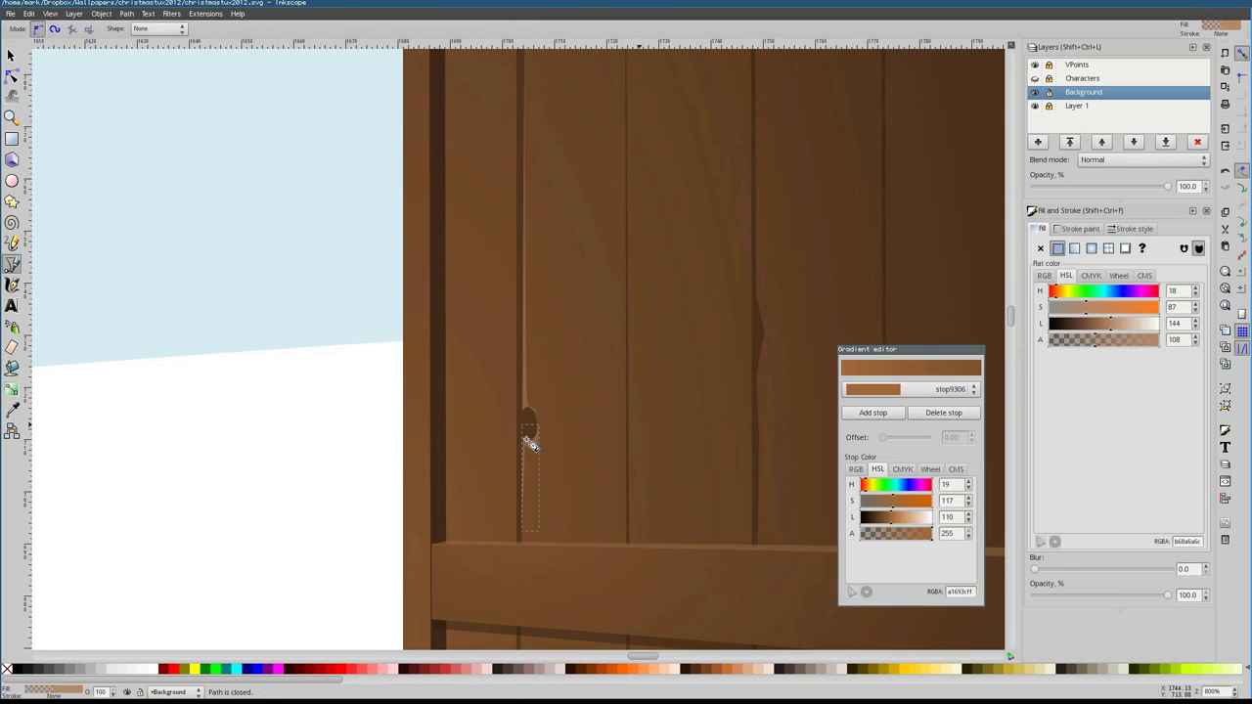
scroll(525, 424, right, 5)
scroll(567, 398, down, 2)
click(574, 257)
click(574, 353)
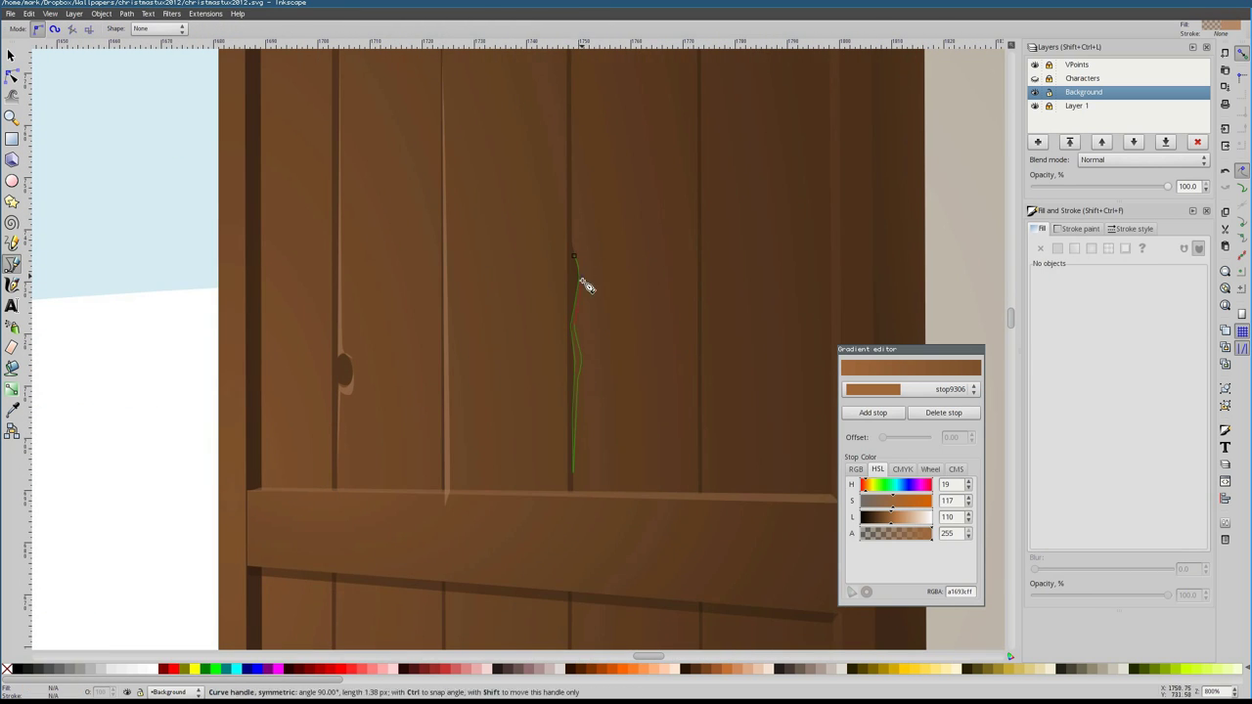
key(Return)
scroll(532, 280, down, 8)
Draw a closed shading strip along the door's outer edge
click(526, 342)
key(Return)
click(408, 509)
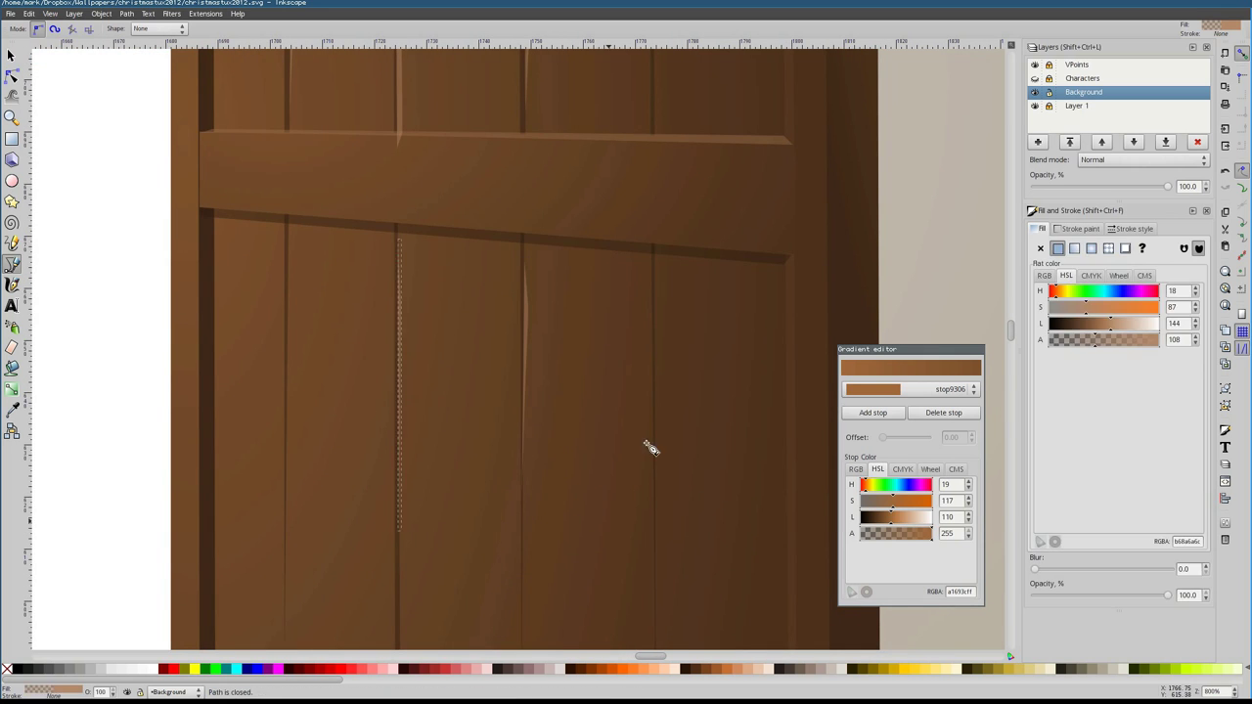
ctrl+scroll(400, 260, down, 6)
key(s)
ctrl+scroll(599, 296, up, 2)
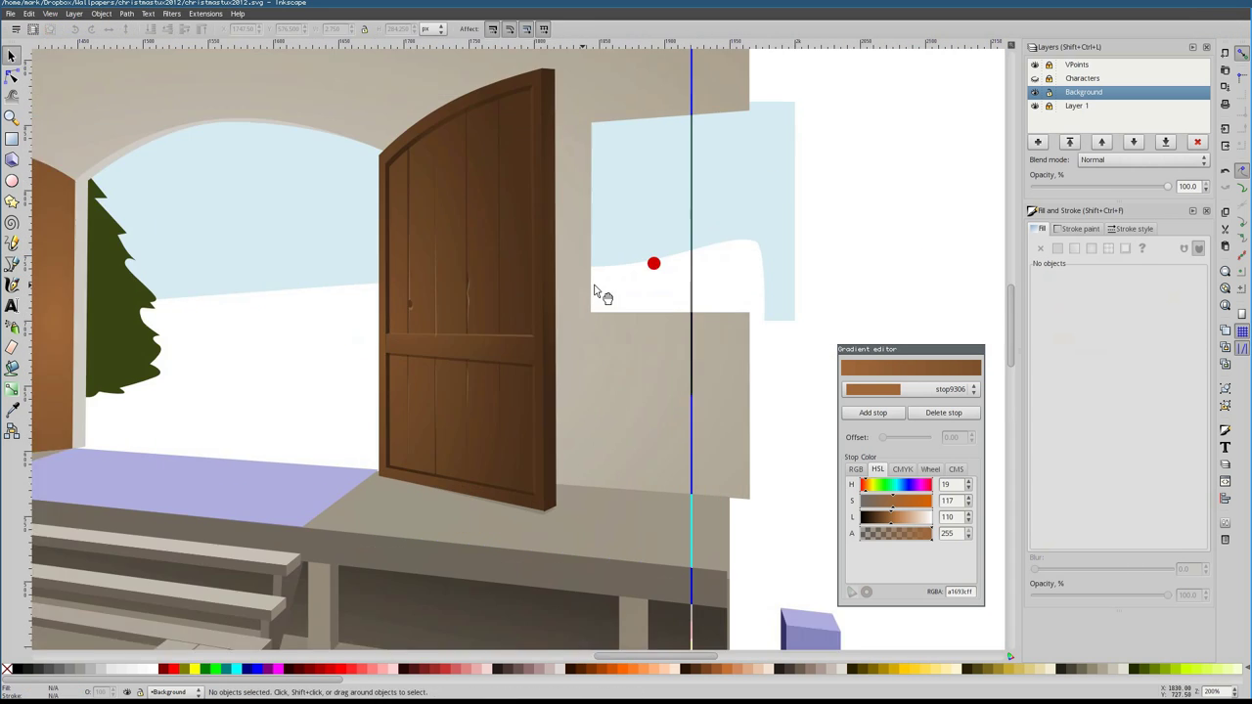
ctrl+scroll(595, 289, up, 2)
scroll(483, 344, down, 4)
click(492, 501)
key(b)
scroll(492, 464, up, 12)
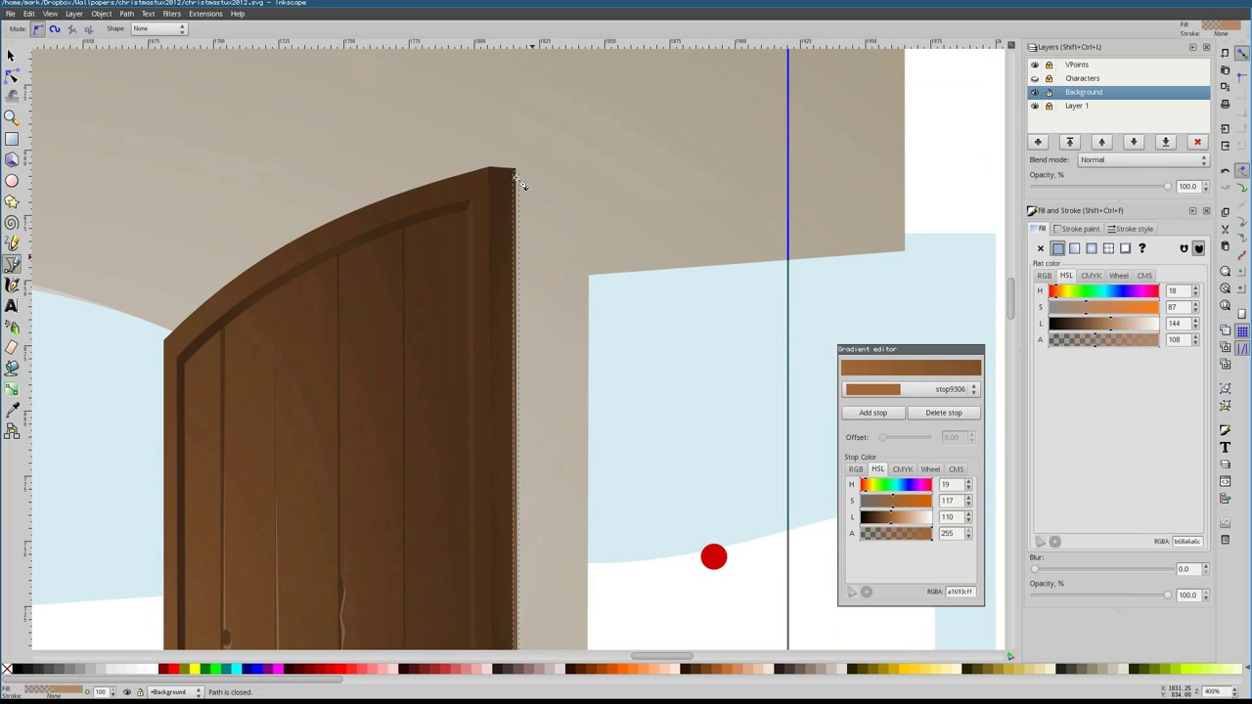
Zoom out to view the whole door and select the wall shape around the doorway
key(n)
key(minus)
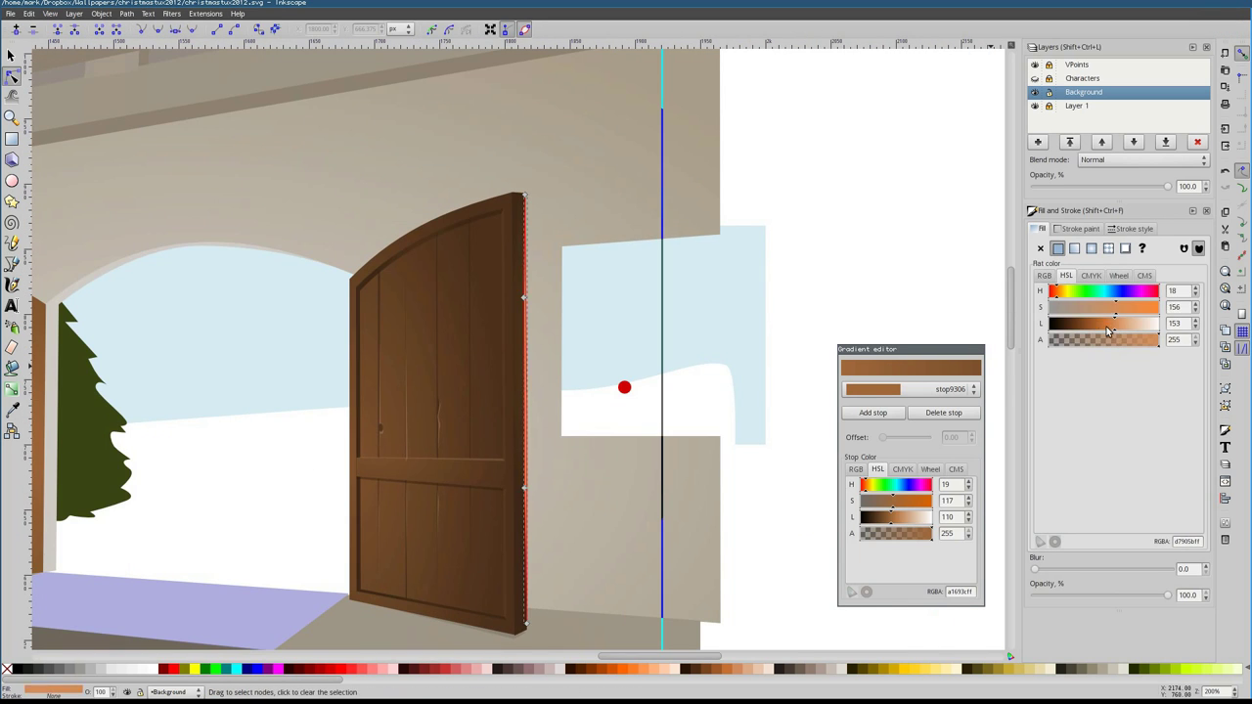
click(573, 475)
ctrl+scroll(516, 436, down, 2)
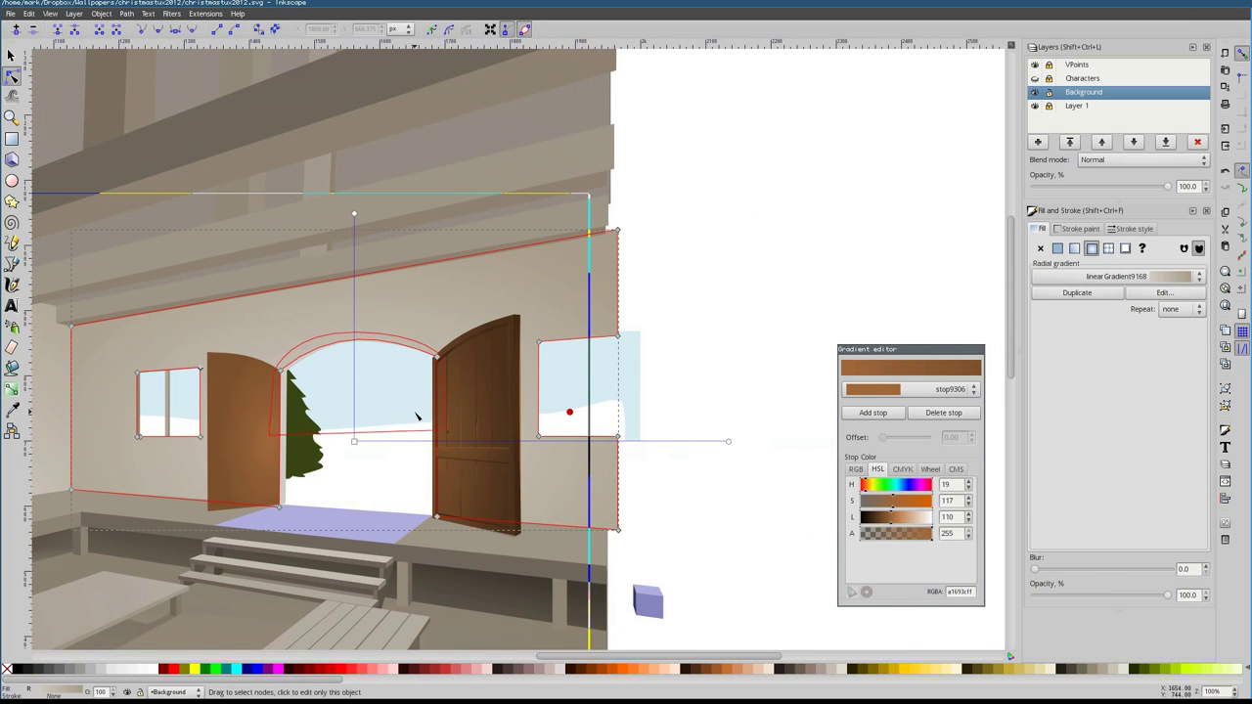
scroll(416, 416, left, 1)
scroll(416, 416, down, 1)
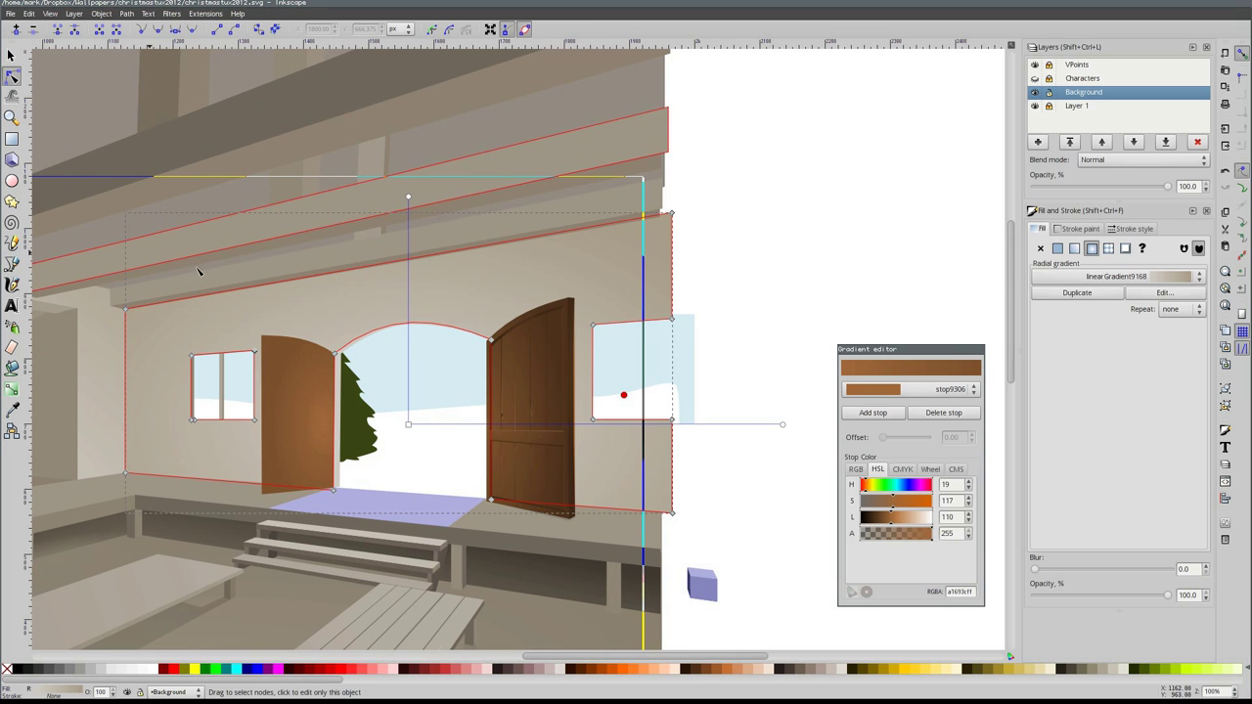
click(739, 172)
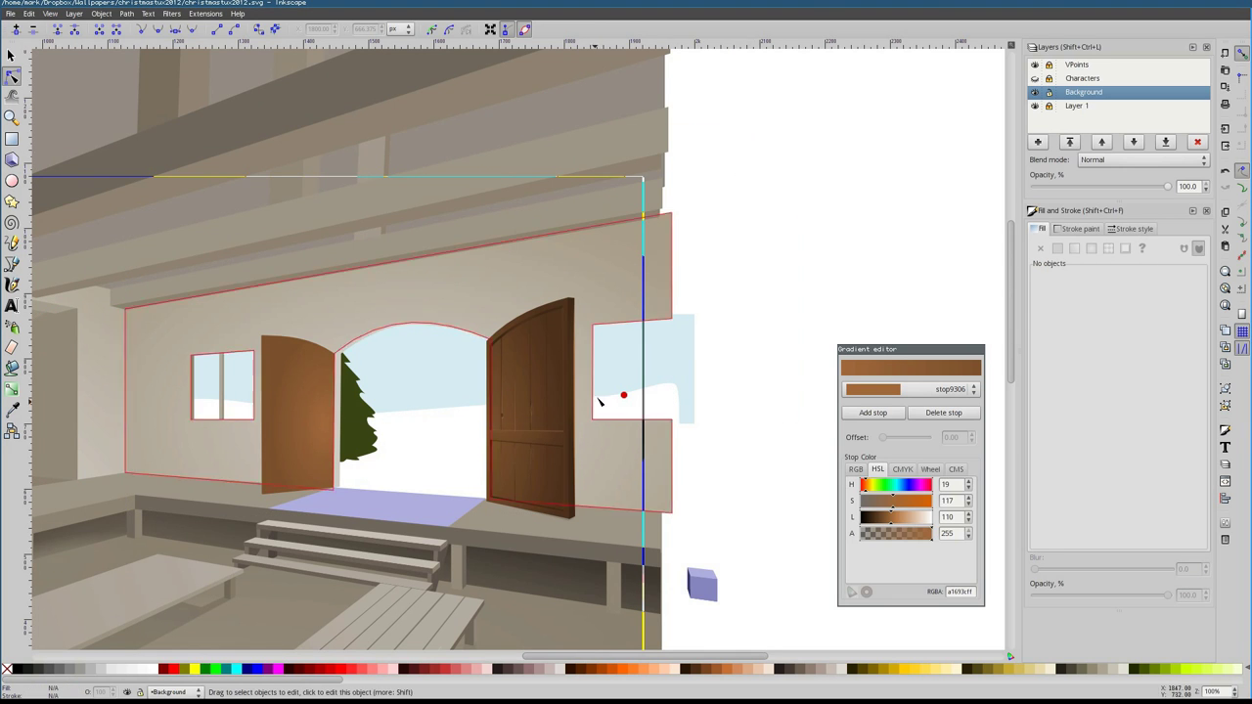
Draw a shadow shape from the door's corner across the floor and set its blur to 2
key(b)
scroll(637, 534, up, 2)
click(343, 464)
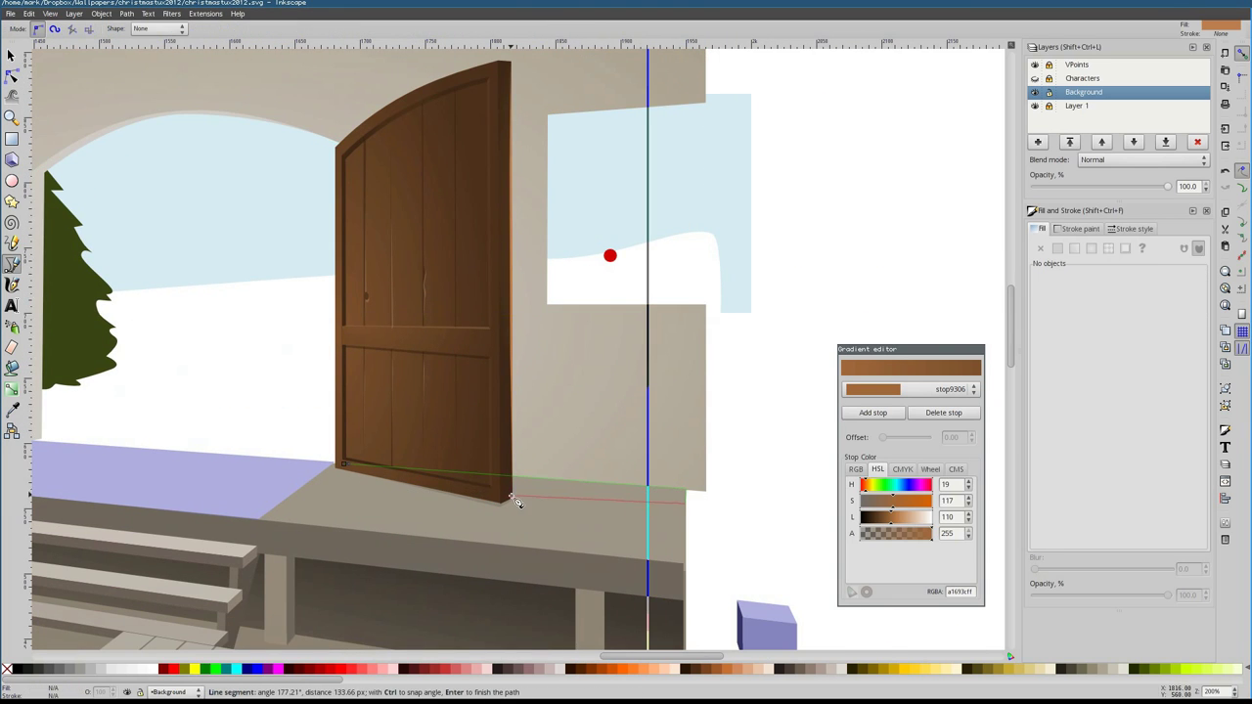
double_click(515, 502)
key(n)
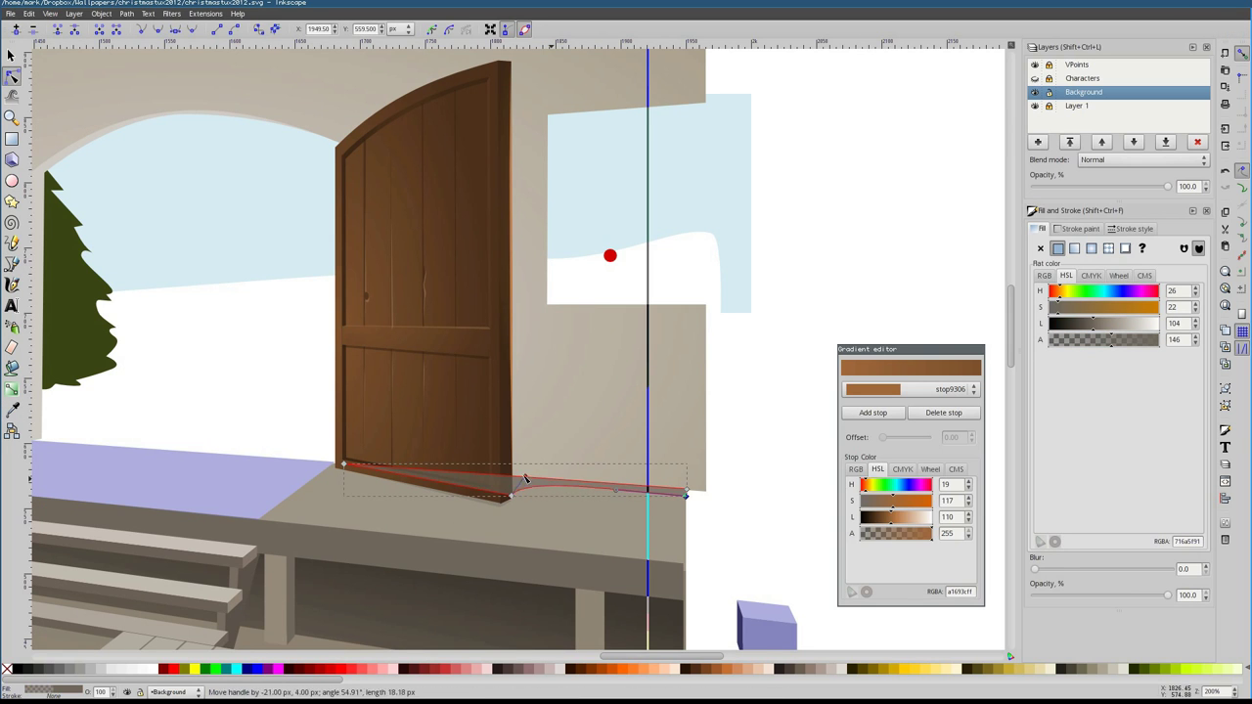
scroll(527, 484, up, 1)
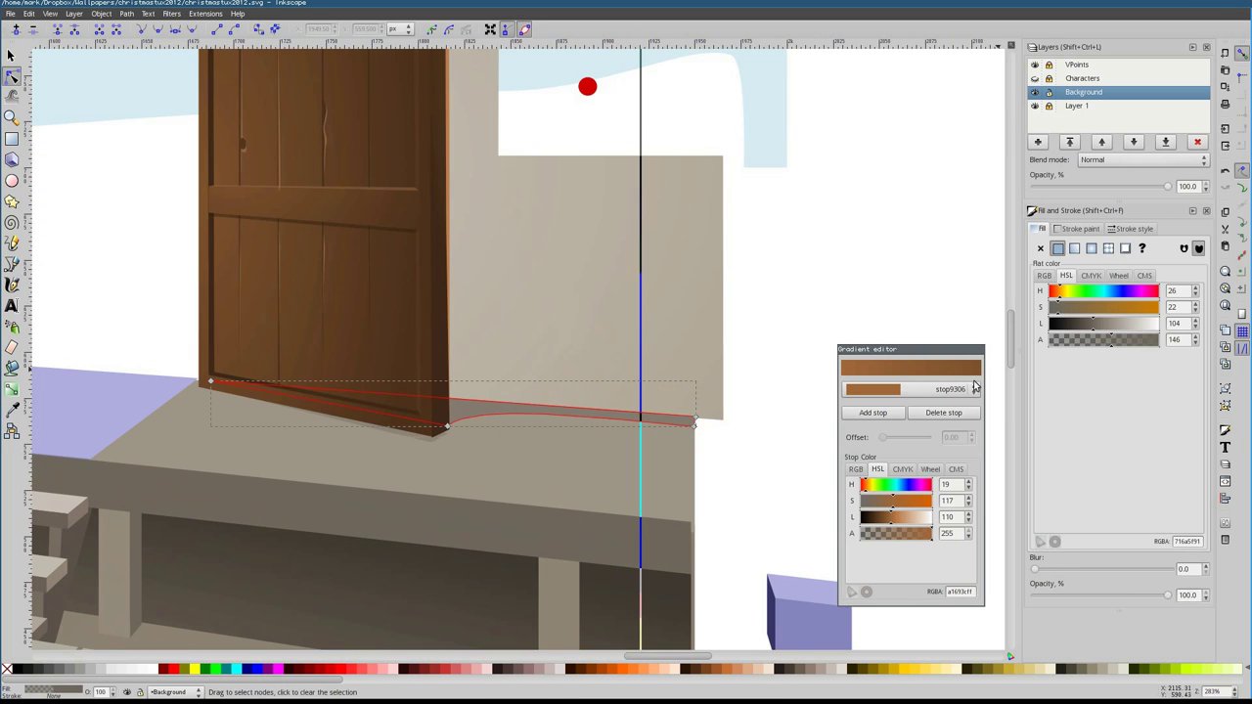
drag(1039, 573, 1036, 573)
scroll(551, 420, down, 3)
scroll(551, 420, up, 2)
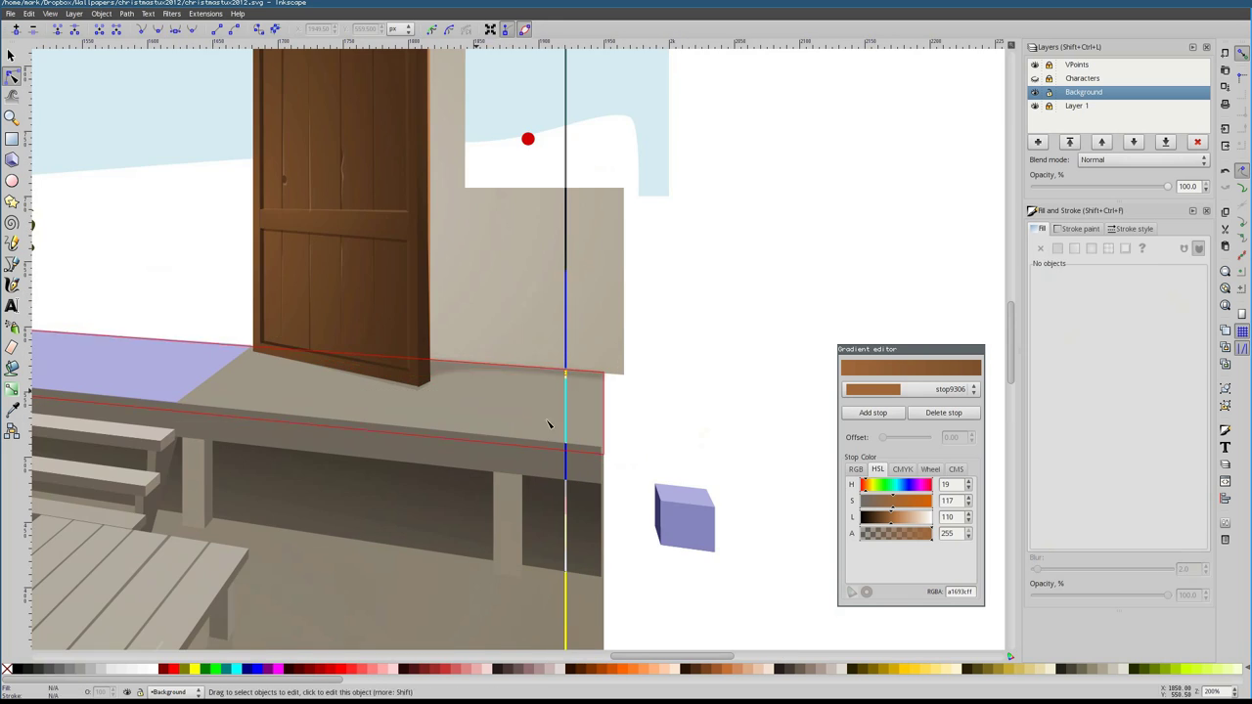
scroll(495, 365, up, 2)
scroll(494, 365, down, 2)
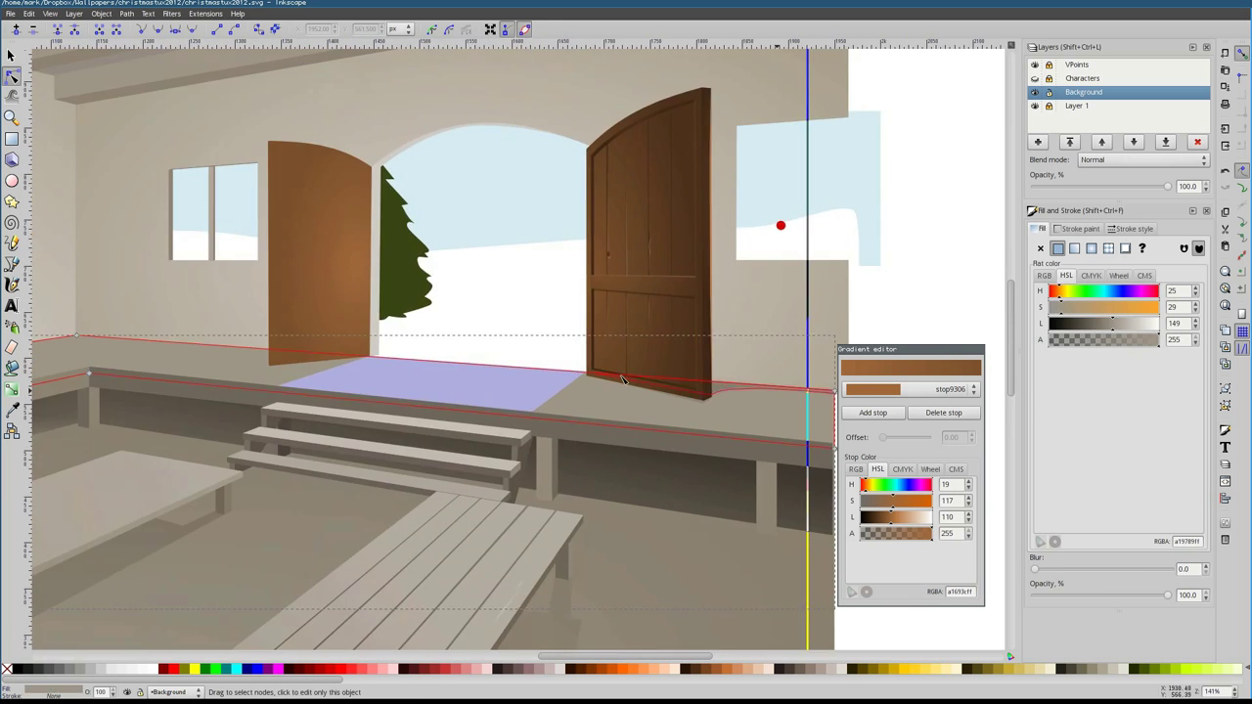
scroll(494, 365, up, 4)
Draw a band along the door's base and select it
key(b)
click(269, 348)
click(780, 375)
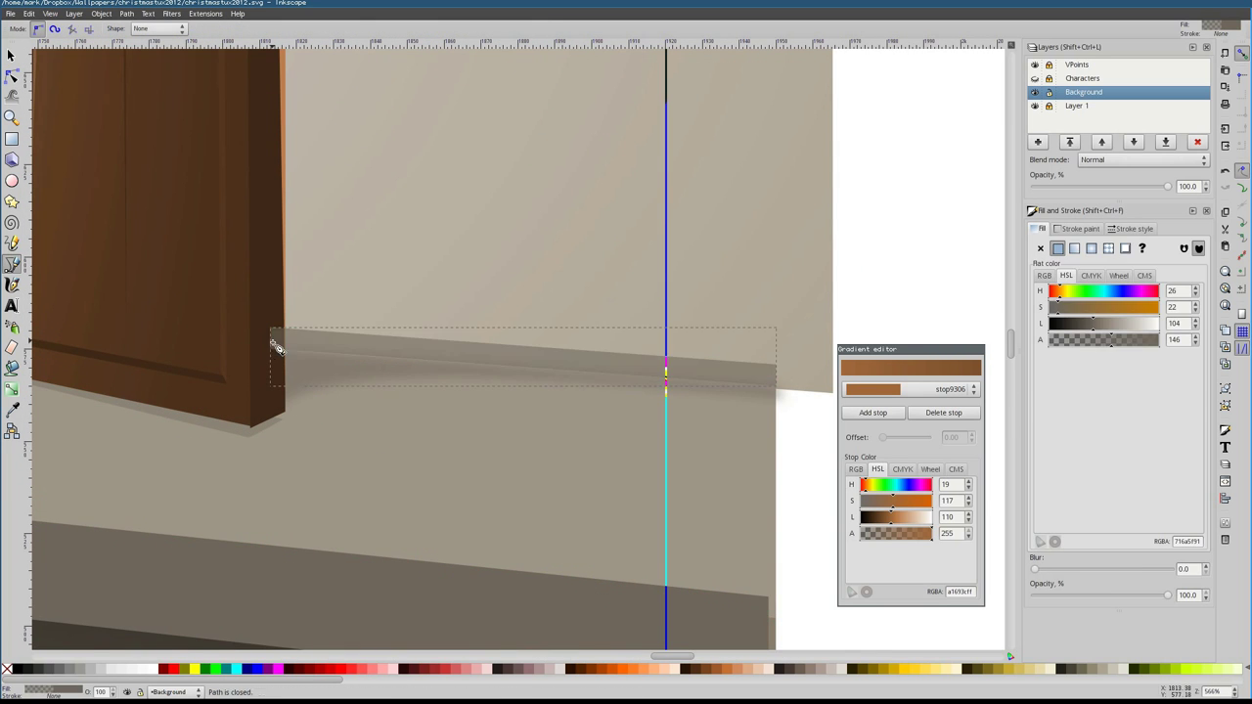
key(s)
scroll(487, 376, down, 3)
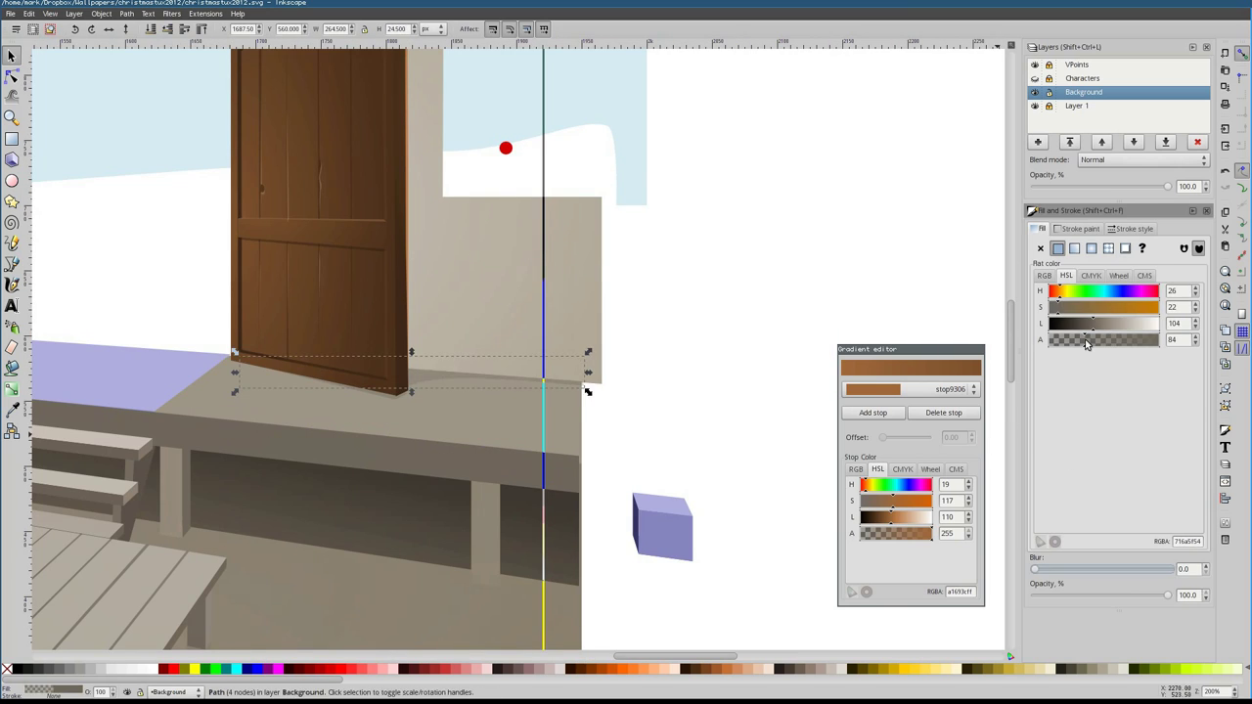
scroll(631, 391, down, 1)
key(Escape)
click(627, 388)
scroll(349, 405, up, 3)
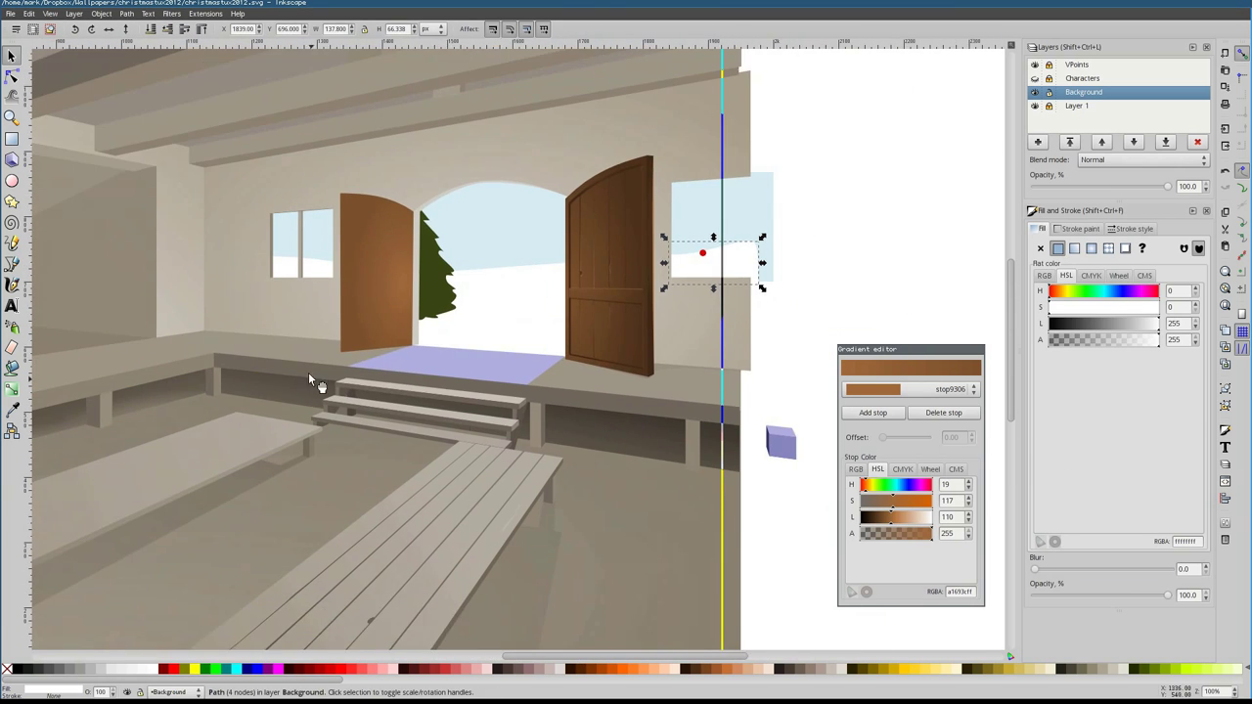
Abandon a stray path on the far wall and select the dark platform edge strip
key(b)
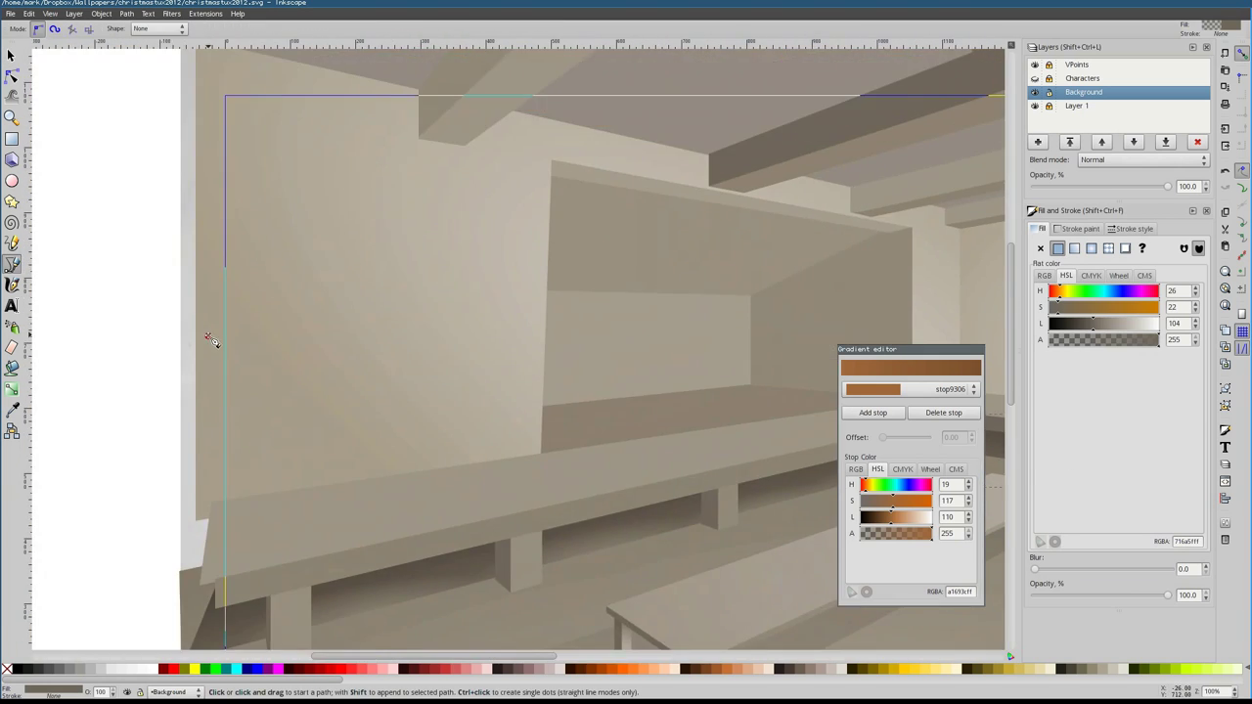
click(593, 349)
scroll(437, 387, down, 3)
scroll(438, 386, up, 3)
scroll(505, 338, down, 1)
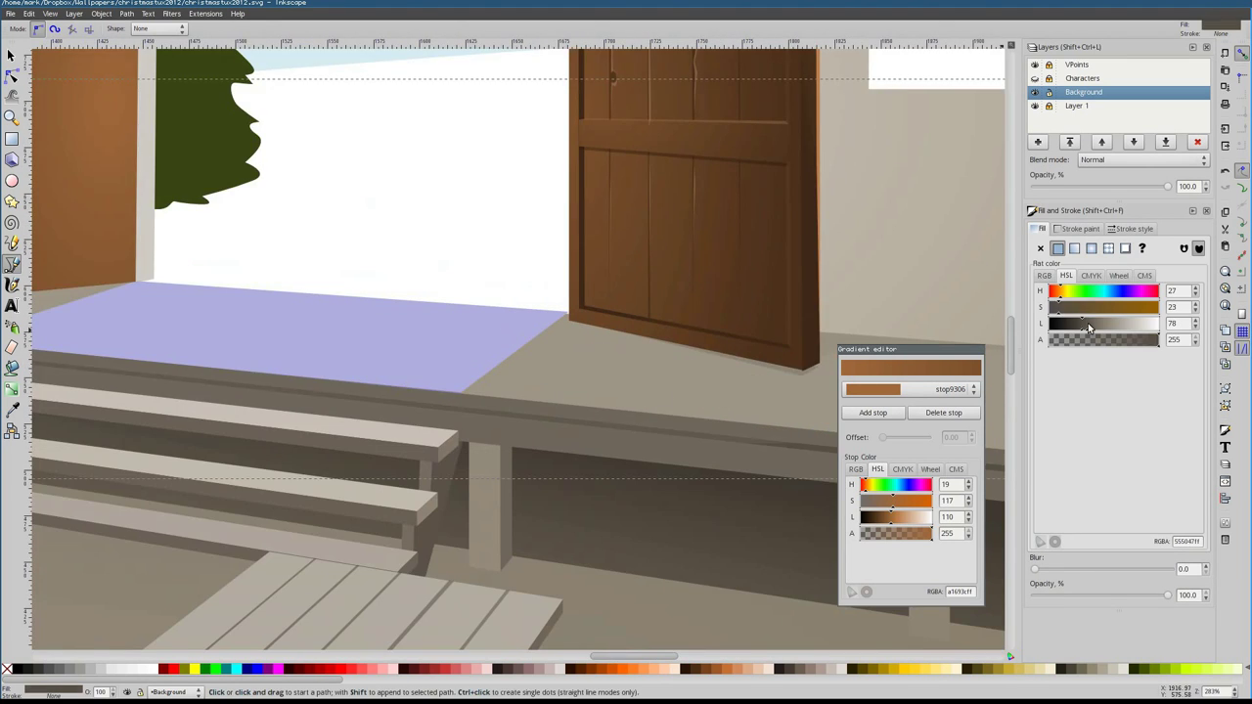
key(Return)
key(F1)
scroll(649, 425, down, 1)
click(468, 366)
scroll(470, 362, up, 9)
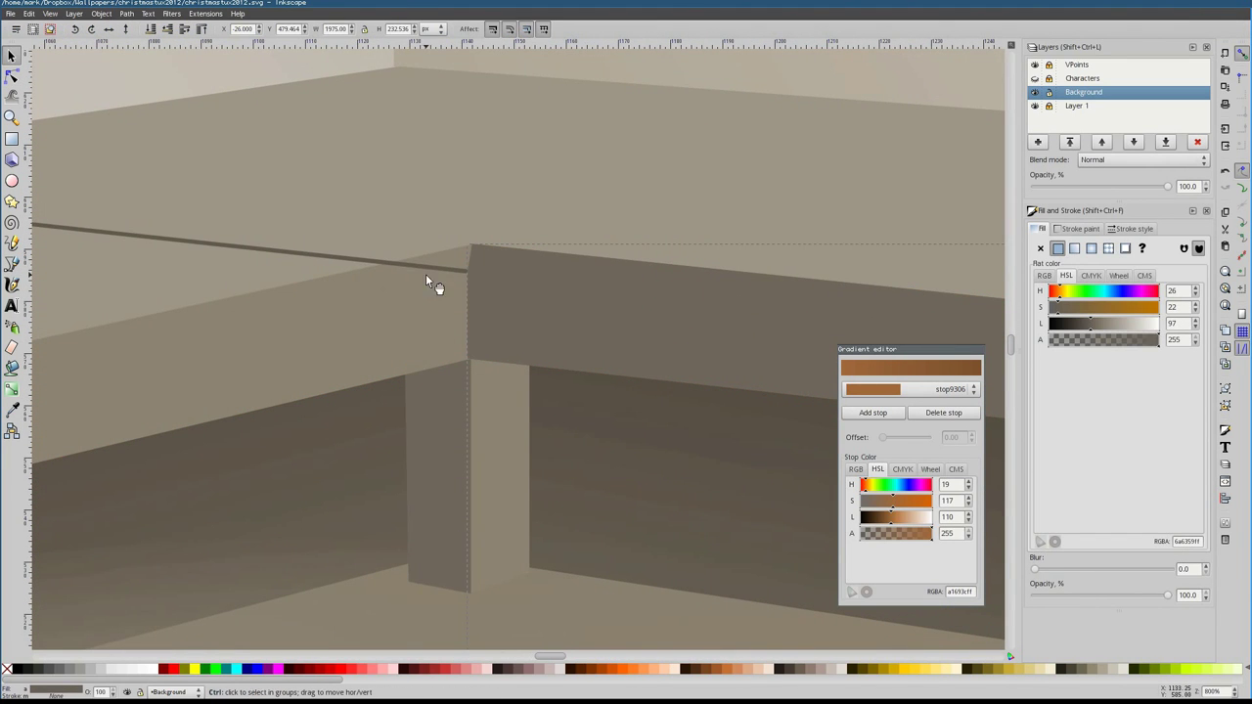
scroll(468, 294, down, 6)
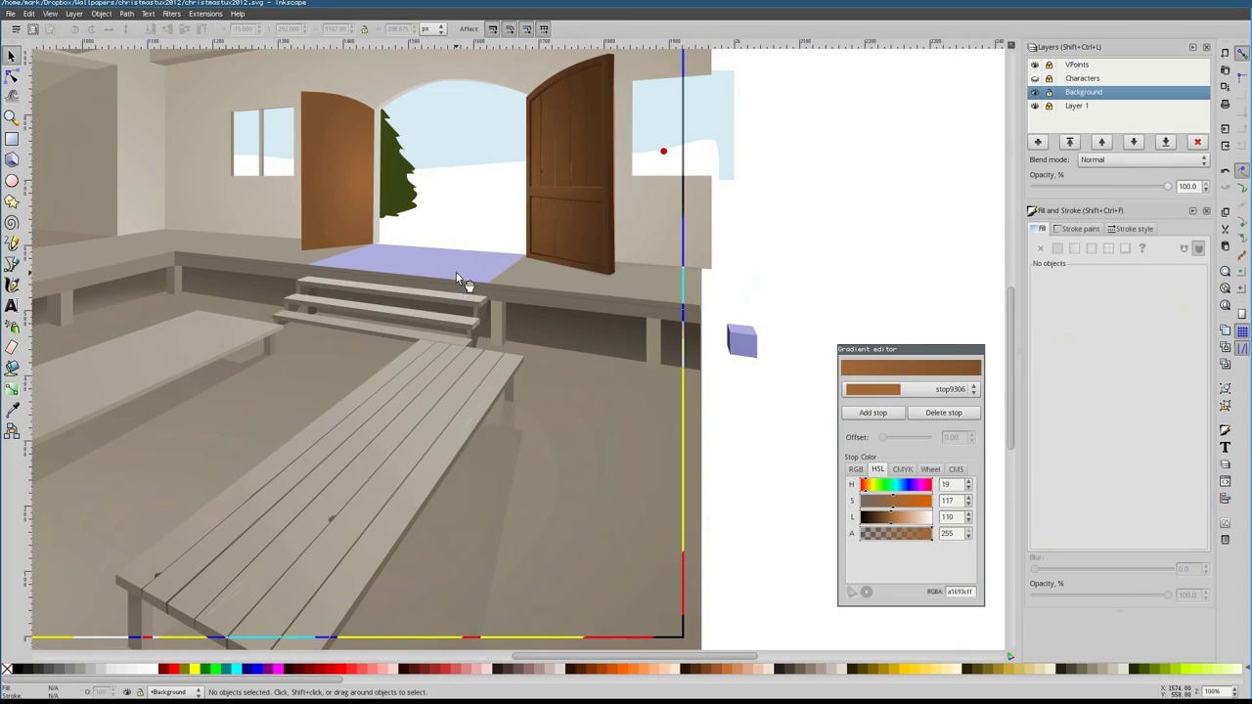
scroll(466, 283, up, 2)
Select the gradient-filled platform edge strip and browse the available gradients
click(10, 79)
scroll(349, 313, up, 2)
click(391, 235)
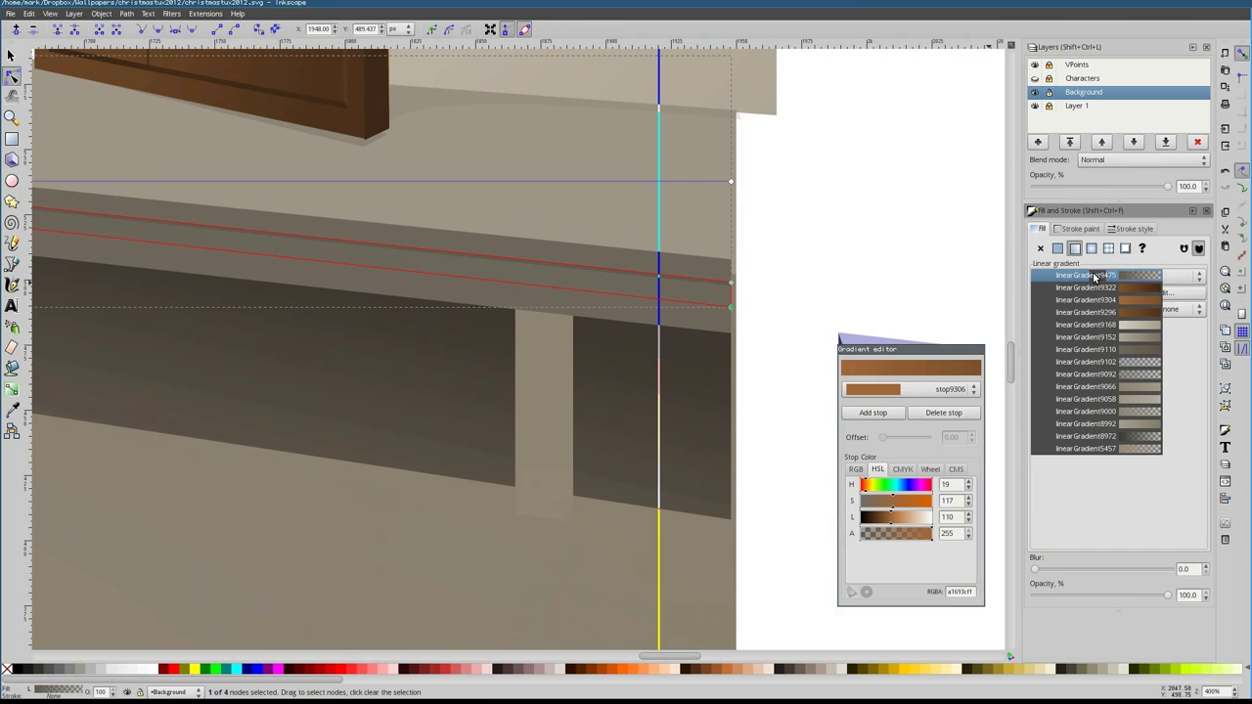
scroll(534, 245, down, 2)
click(533, 244)
scroll(533, 245, down, 2)
scroll(440, 293, up, 5)
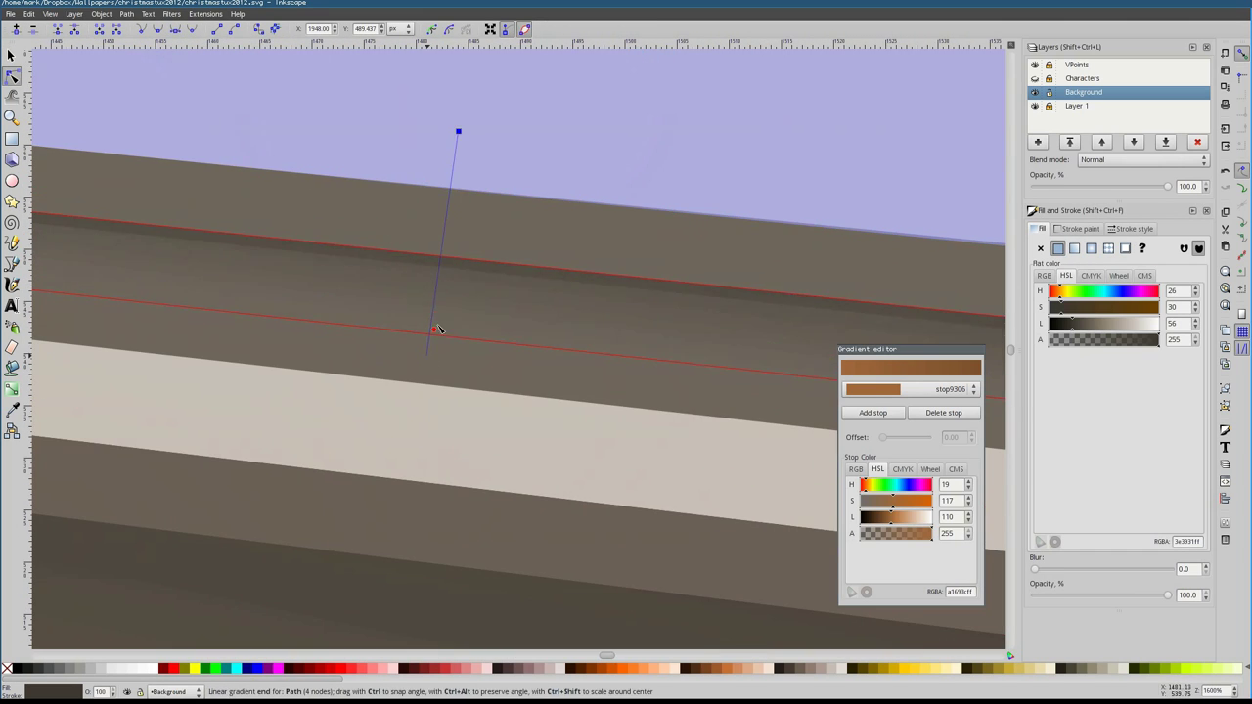
scroll(545, 352, down, 6)
scroll(545, 352, up, 2)
scroll(518, 327, down, 3)
scroll(517, 327, up, 2)
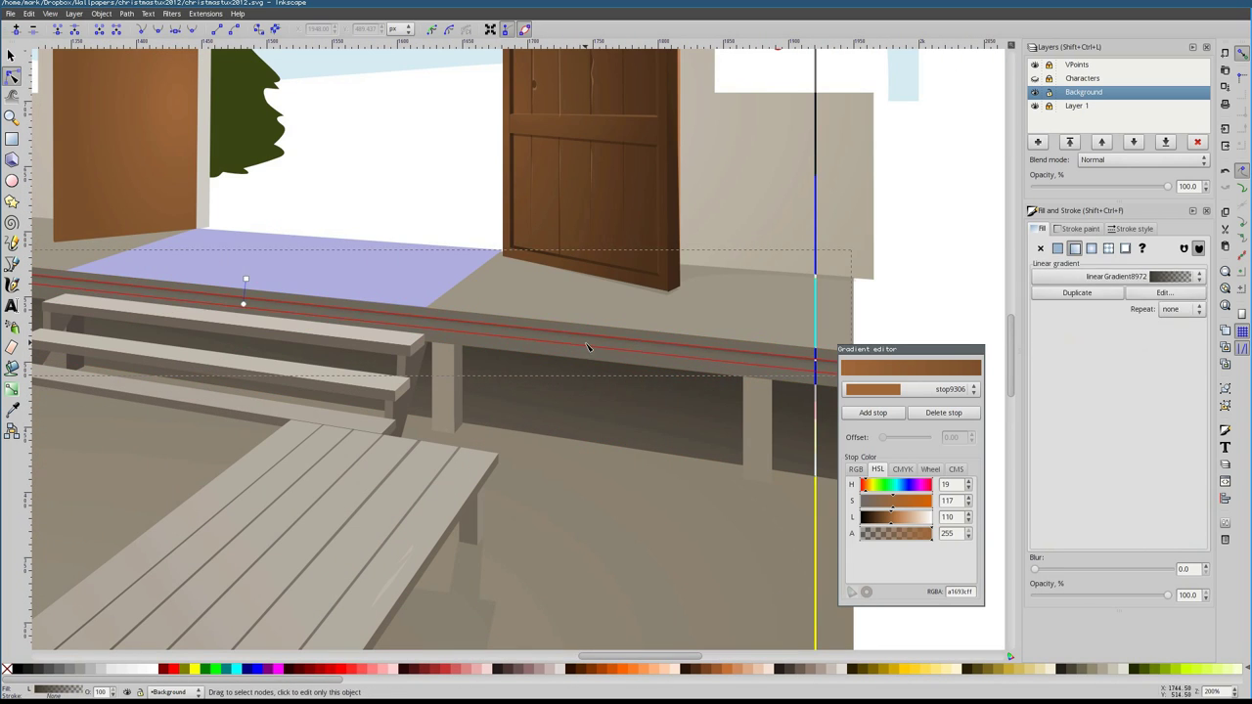
Try linearGradient8992 on the strip, then switch it to a flat brown colour
click(1092, 248)
click(1111, 387)
scroll(620, 296, down, 2)
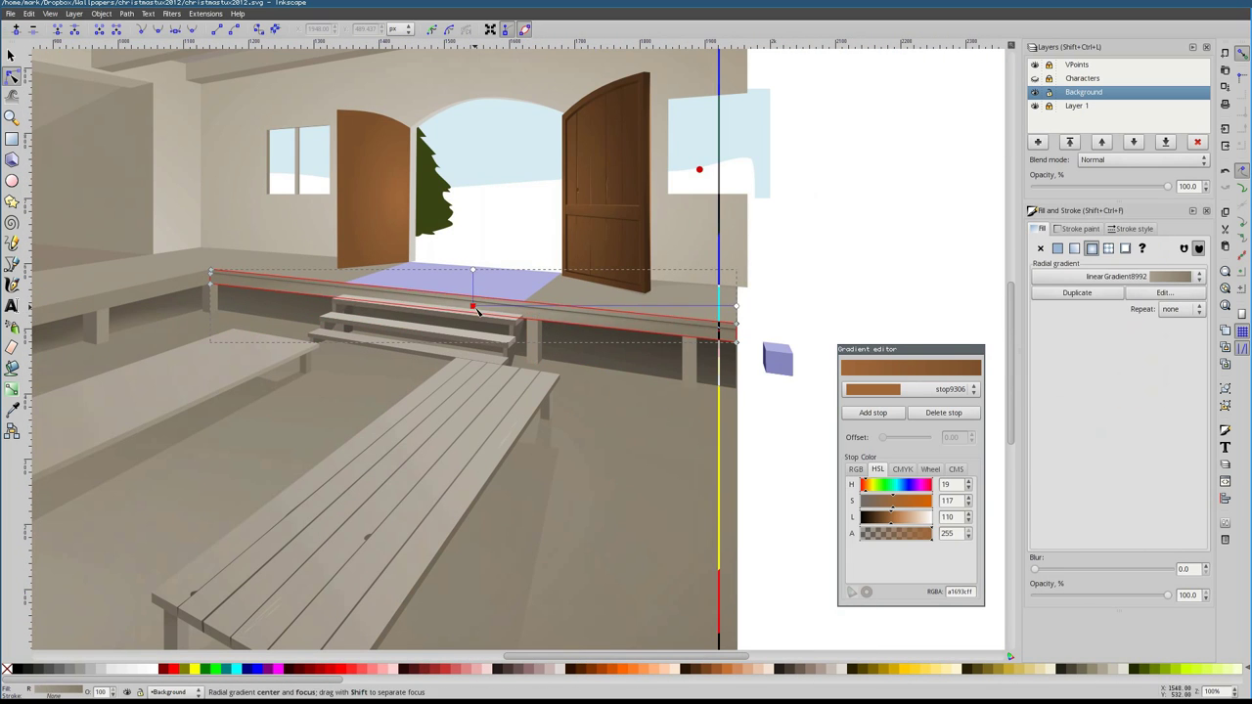
click(1057, 249)
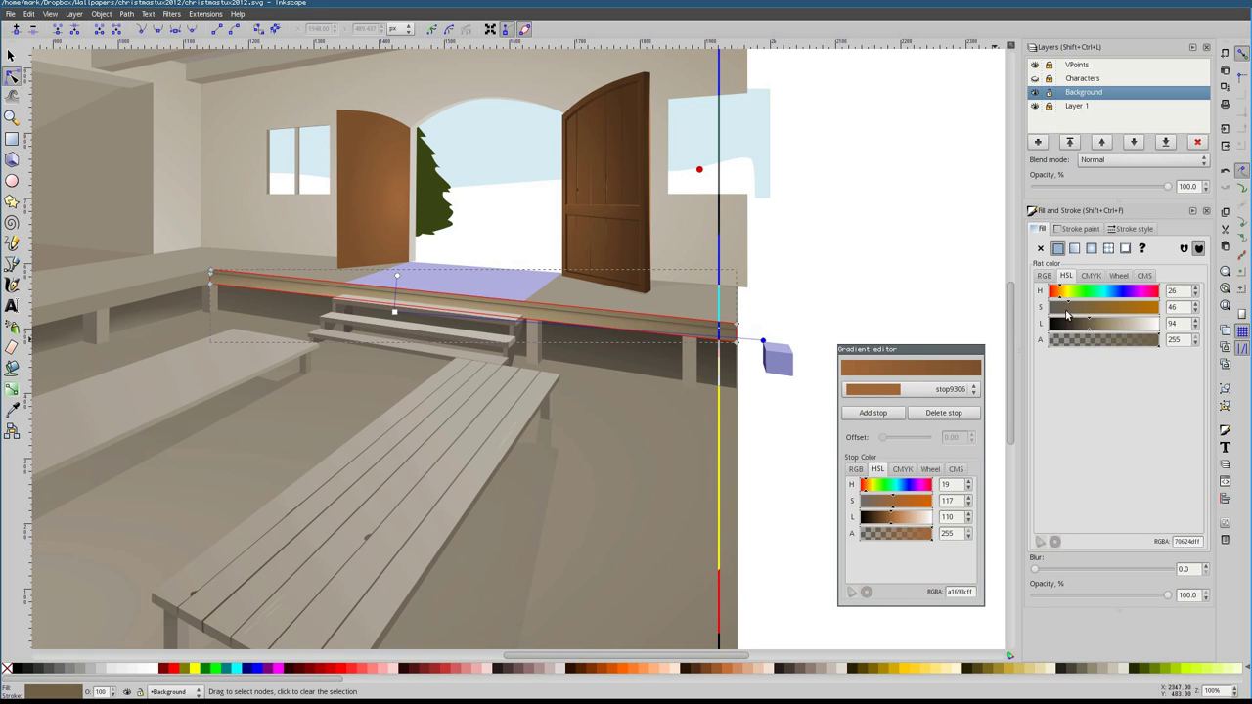
click(804, 298)
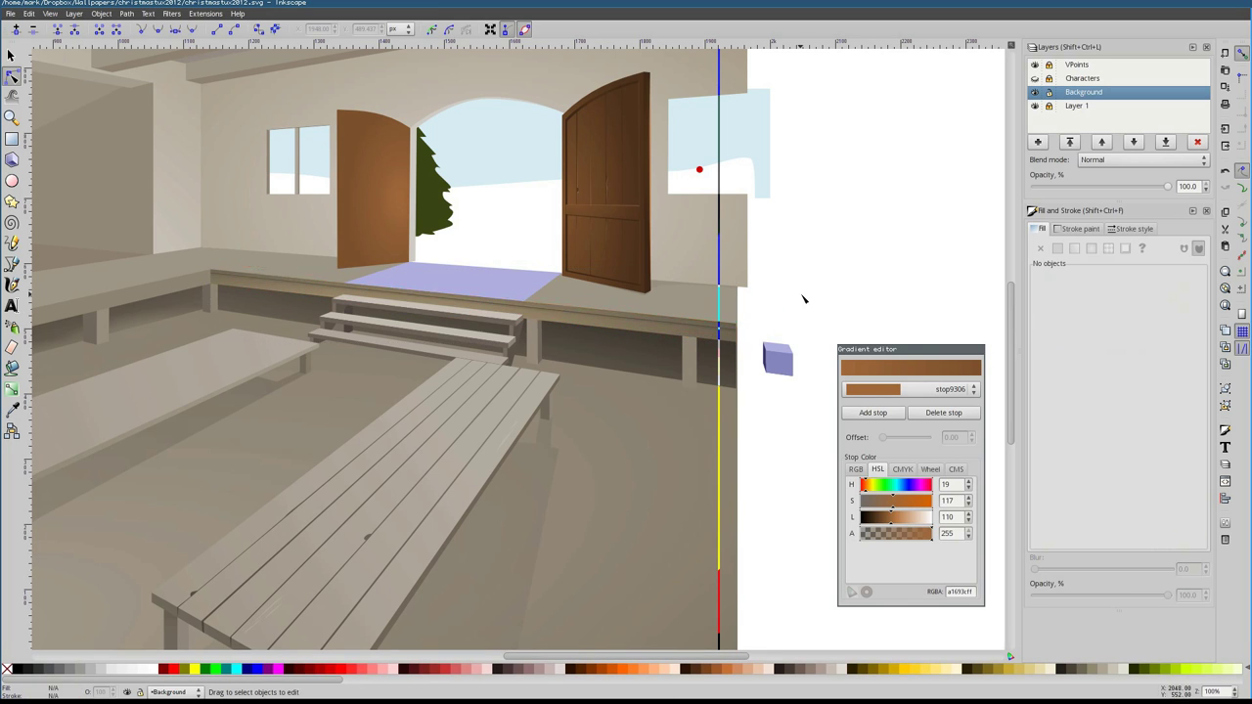
Select the long bench and start a shading path at its corner
scroll(460, 280, down, 2)
click(503, 481)
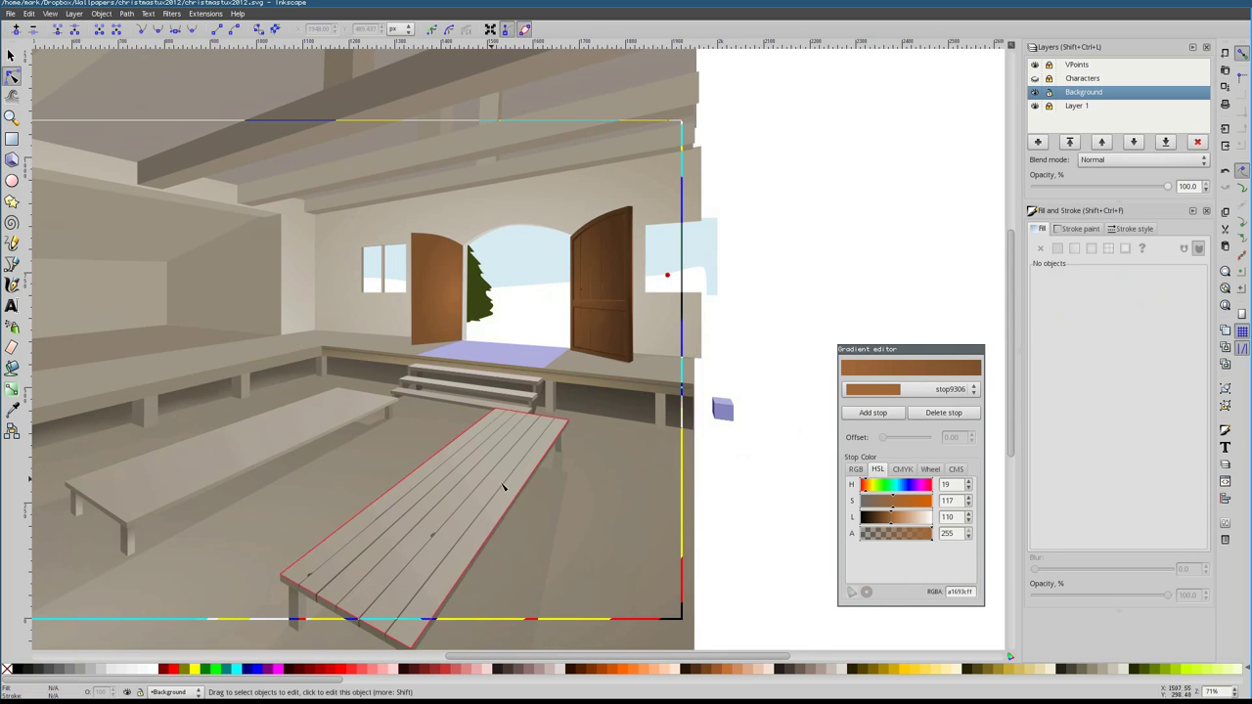
scroll(503, 481, up, 3)
key(b)
scroll(460, 333, down, 4)
scroll(456, 338, up, 5)
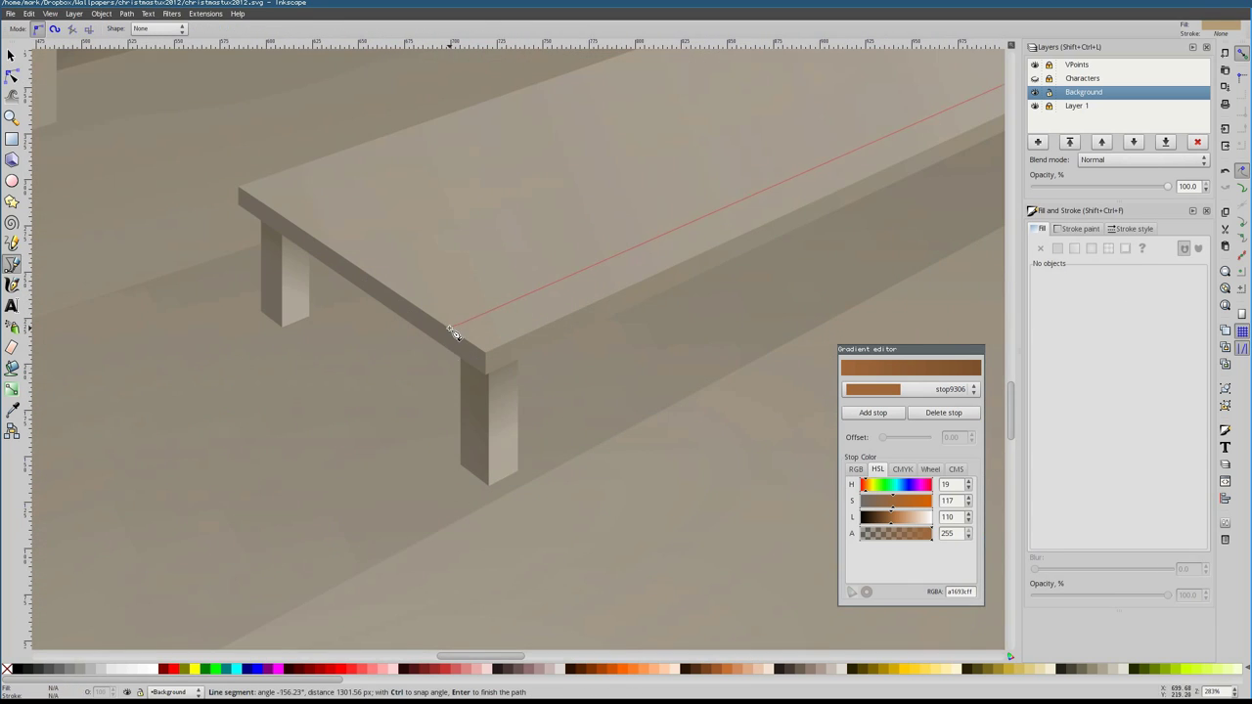
click(456, 338)
scroll(690, 247, down, 3)
scroll(689, 247, up, 4)
scroll(618, 252, down, 4)
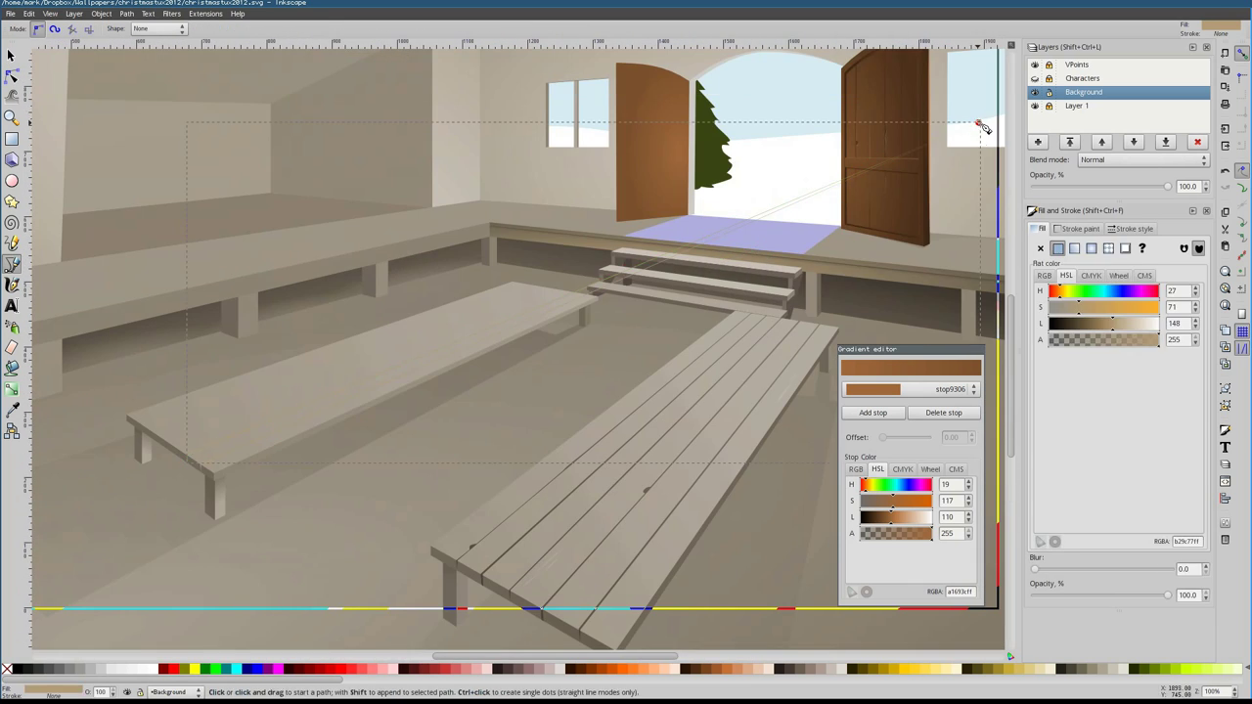
scroll(576, 264, up, 5)
scroll(579, 287, down, 5)
scroll(348, 382, up, 3)
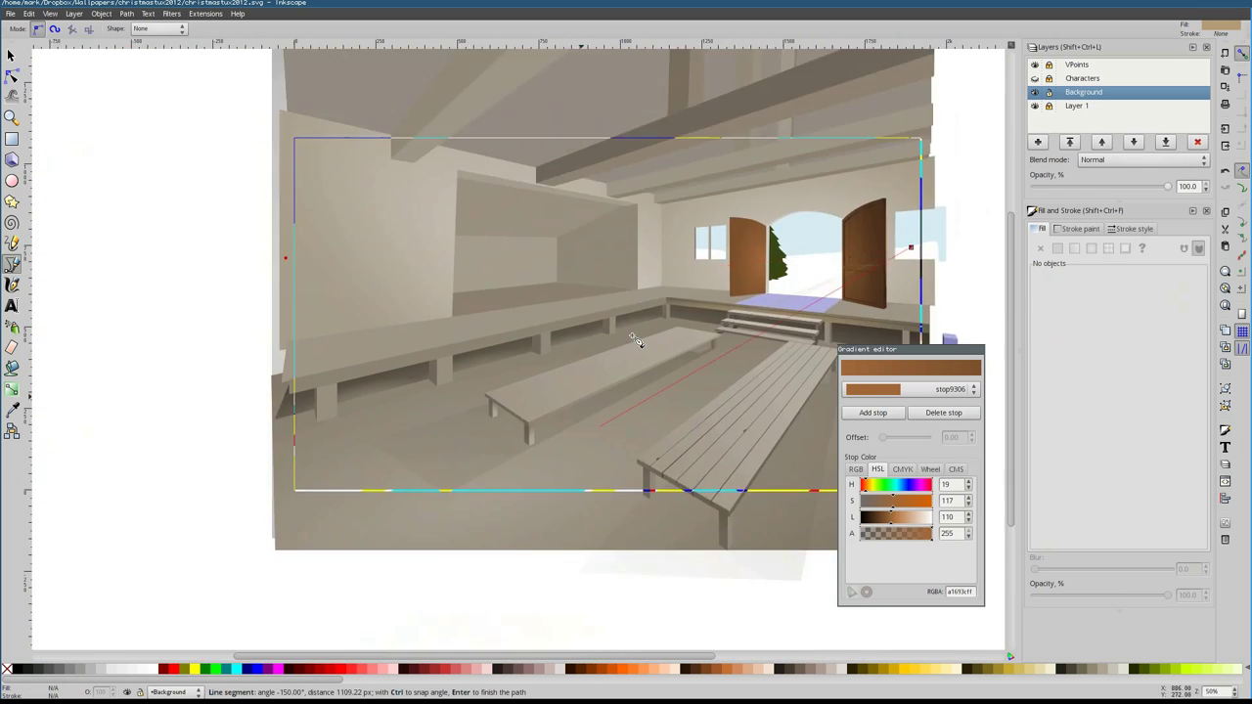
scroll(547, 385, down, 3)
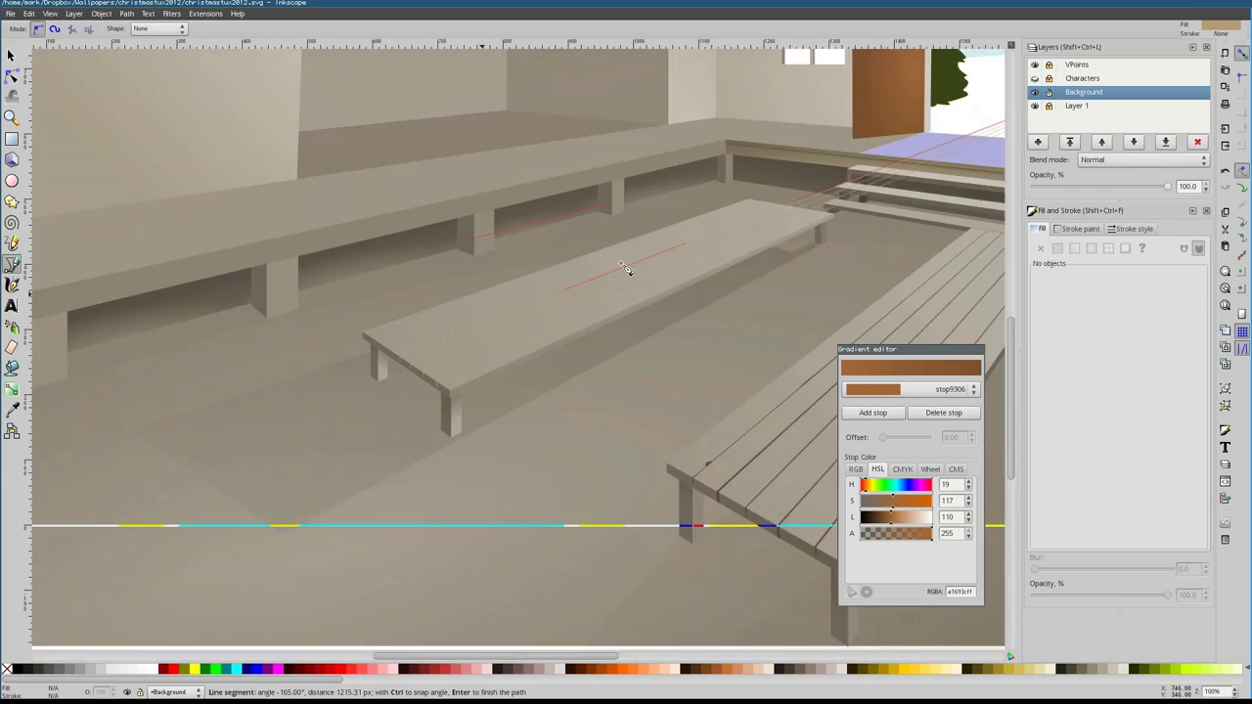
scroll(378, 370, up, 4)
scroll(375, 367, up, 4)
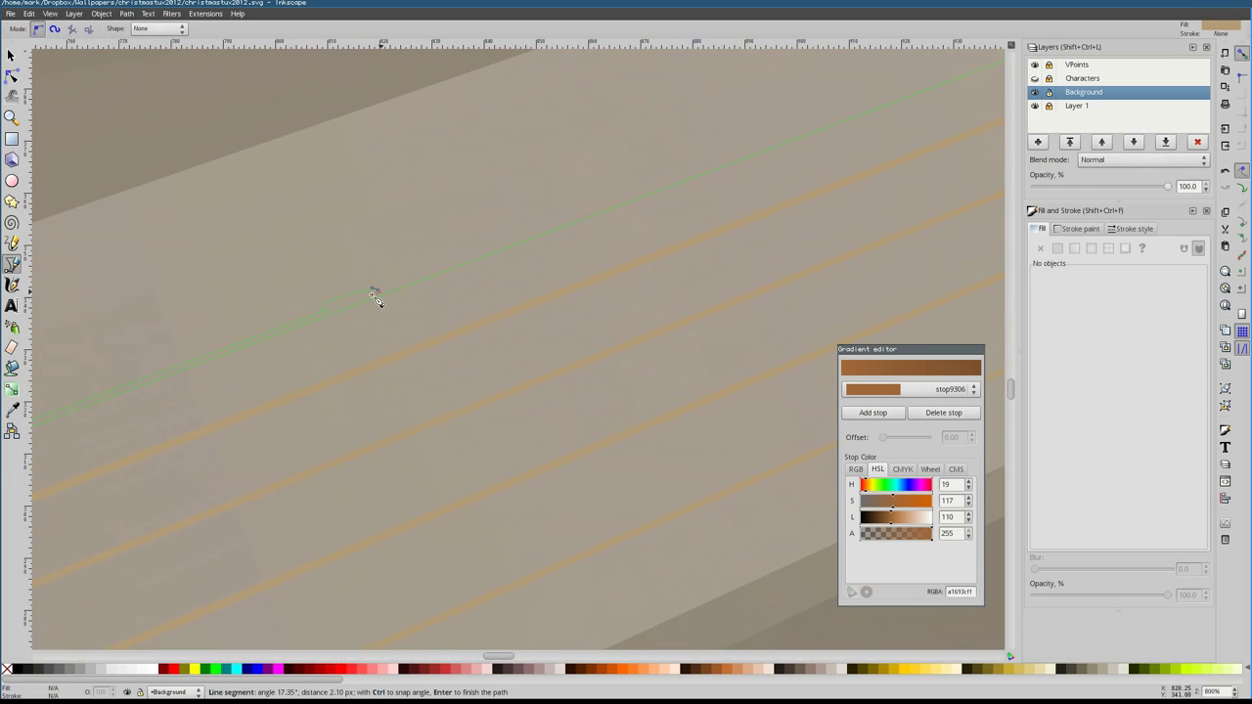
Remove the last point and close the table shading path on its start point
key(BackSpace)
scroll(374, 298, down, 5)
scroll(671, 225, up, 4)
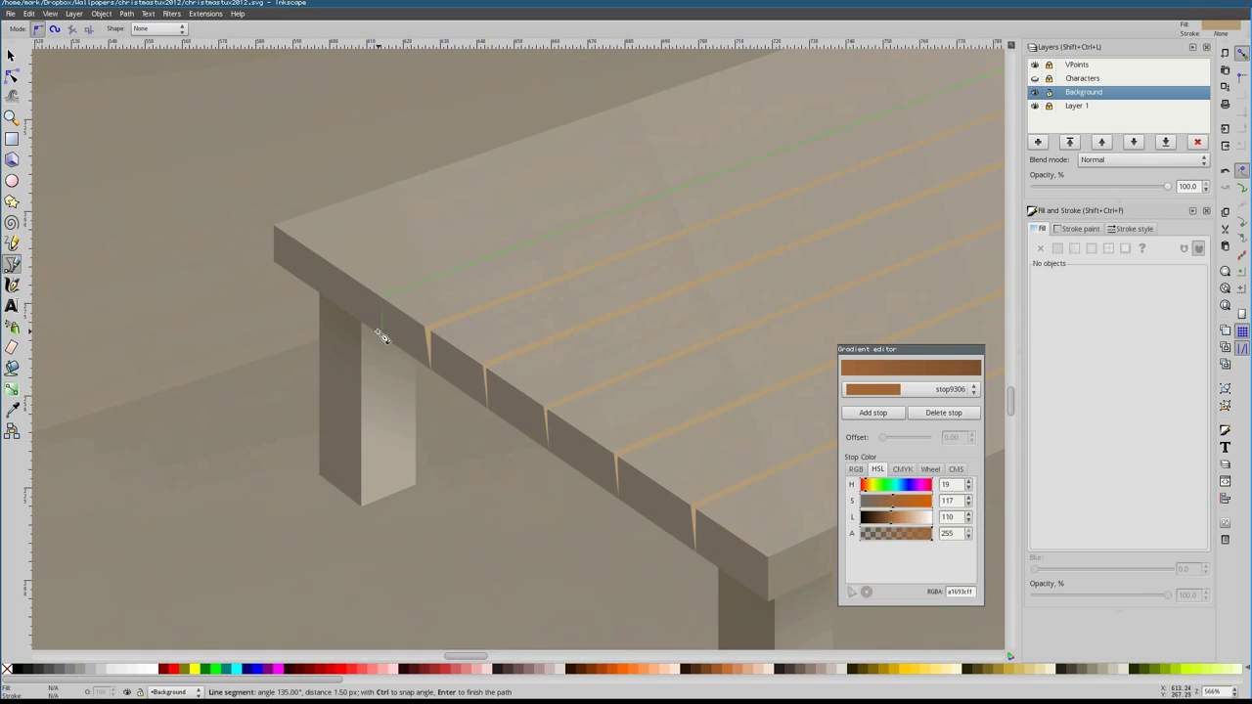
scroll(382, 337, down, 6)
scroll(288, 336, up, 4)
scroll(758, 209, down, 3)
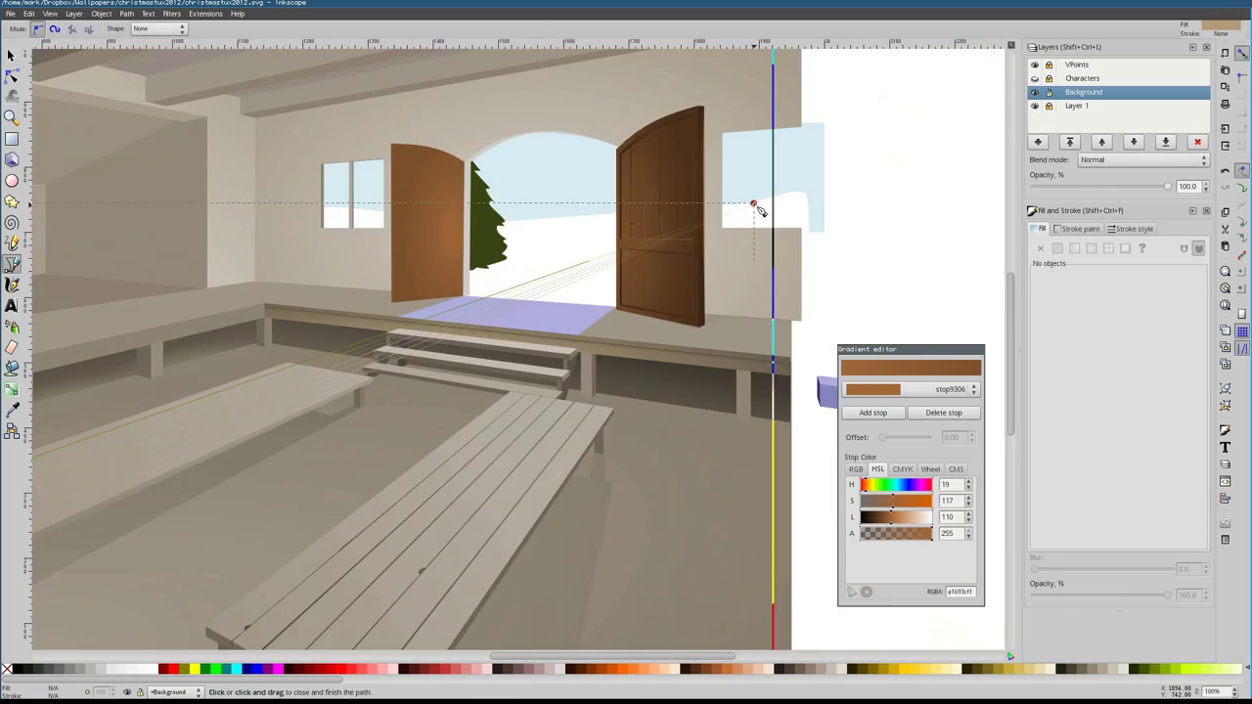
click(753, 206)
key(s)
scroll(465, 265, up, 4)
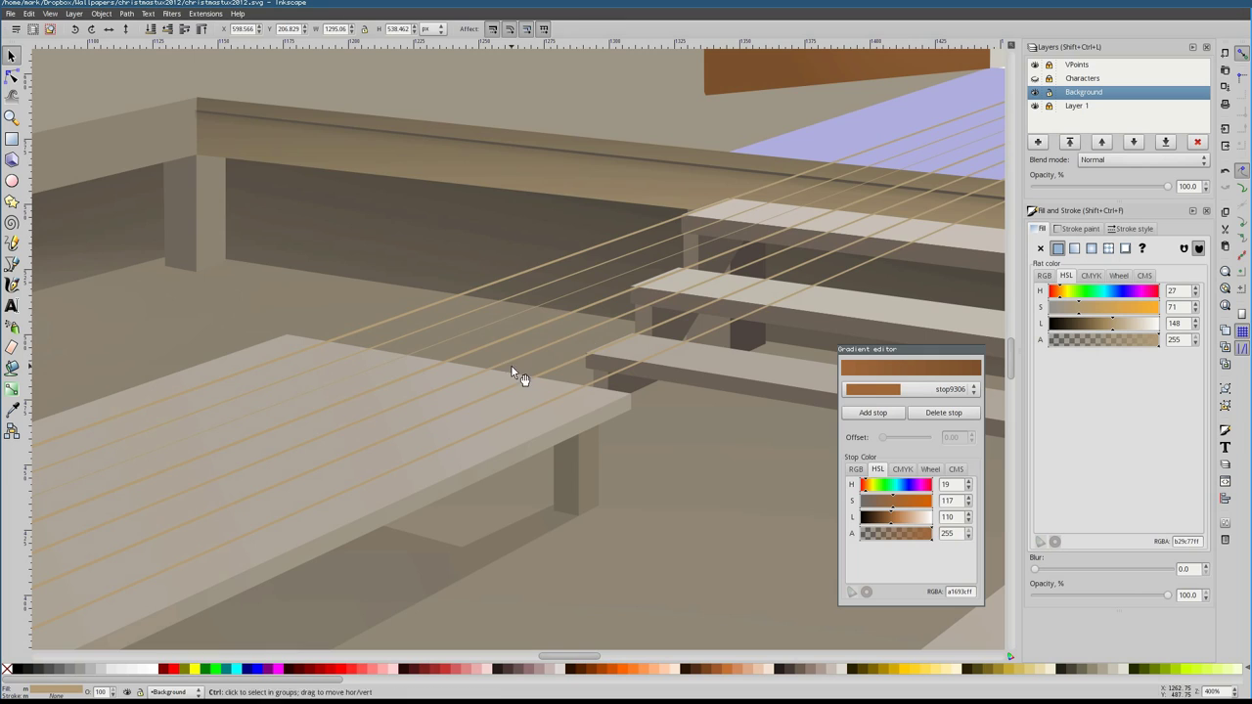
scroll(514, 374, down, 4)
scroll(363, 293, up, 6)
Draw a shading line along the table top edge
key(b)
click(363, 293)
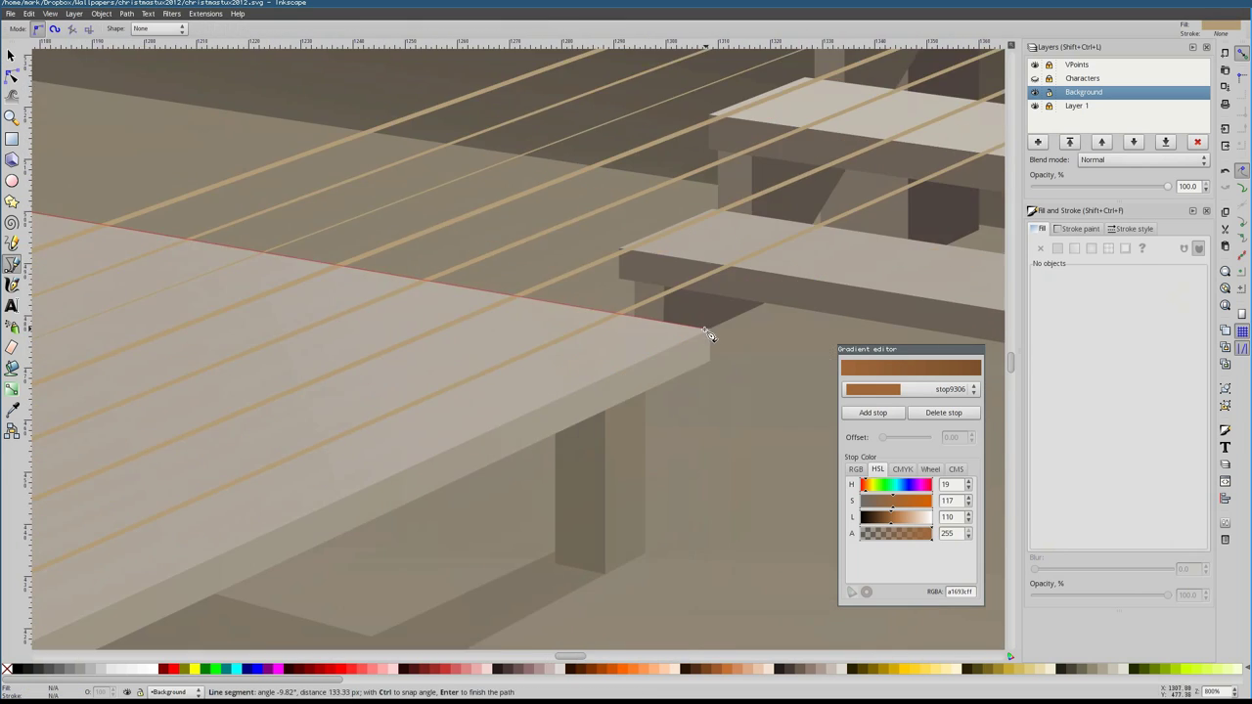
click(706, 333)
key(Return)
scroll(706, 333, down, 4)
scroll(692, 259, up, 3)
Give the bench a radial gradient fill using the existing gradient
key(s)
scroll(414, 431, up, 2)
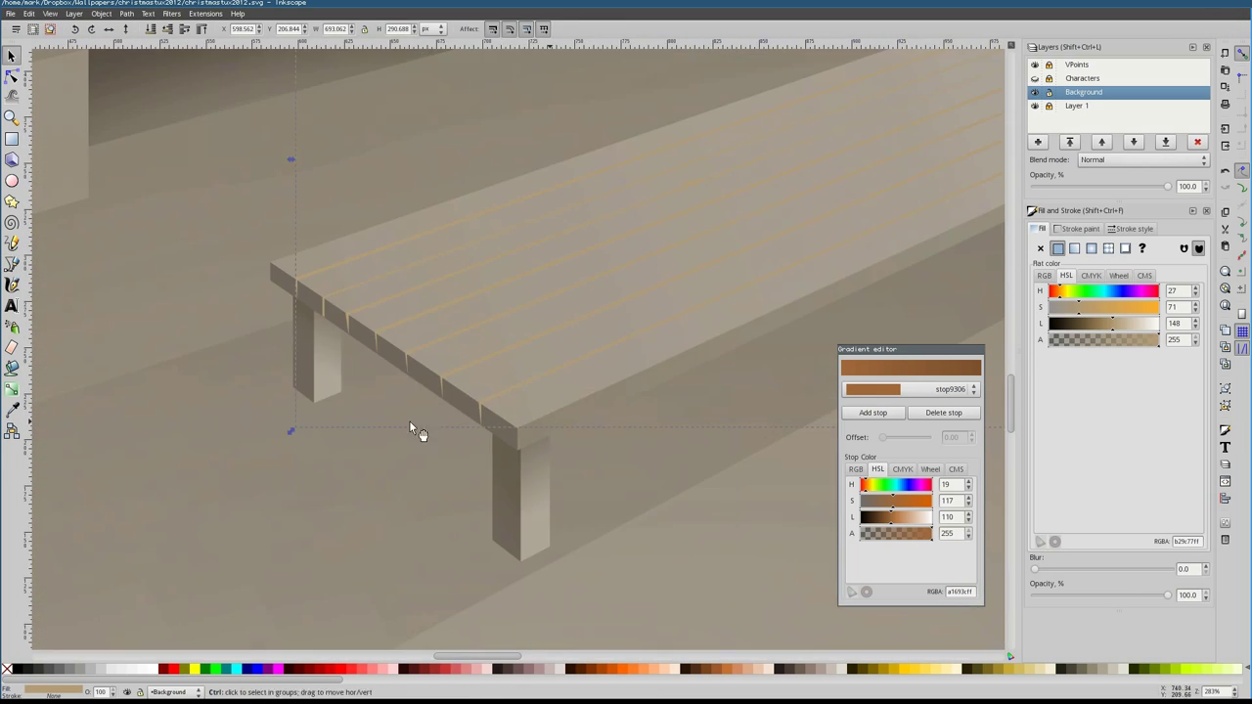
scroll(411, 427, down, 2)
click(1092, 249)
click(1154, 276)
click(1109, 294)
Shift the bench's radial gradient centre toward the steps, then recentre the page
key(g)
scroll(486, 326, down, 2)
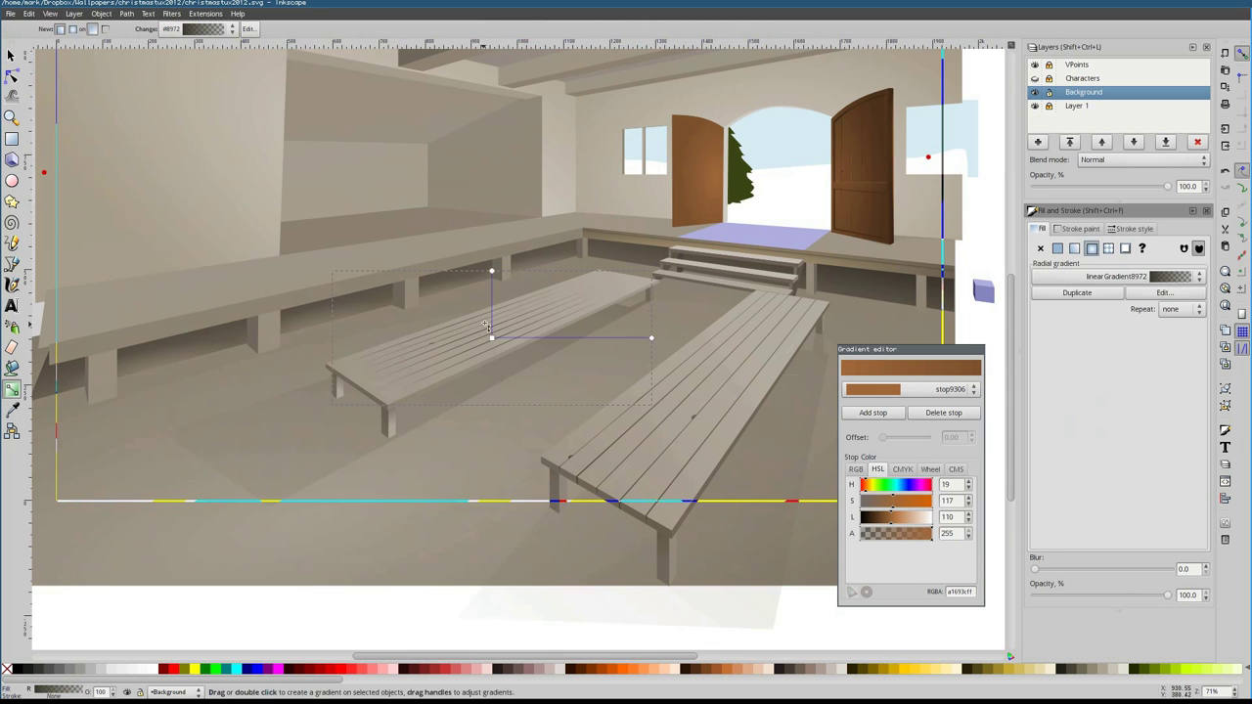
drag(491, 337, 566, 292)
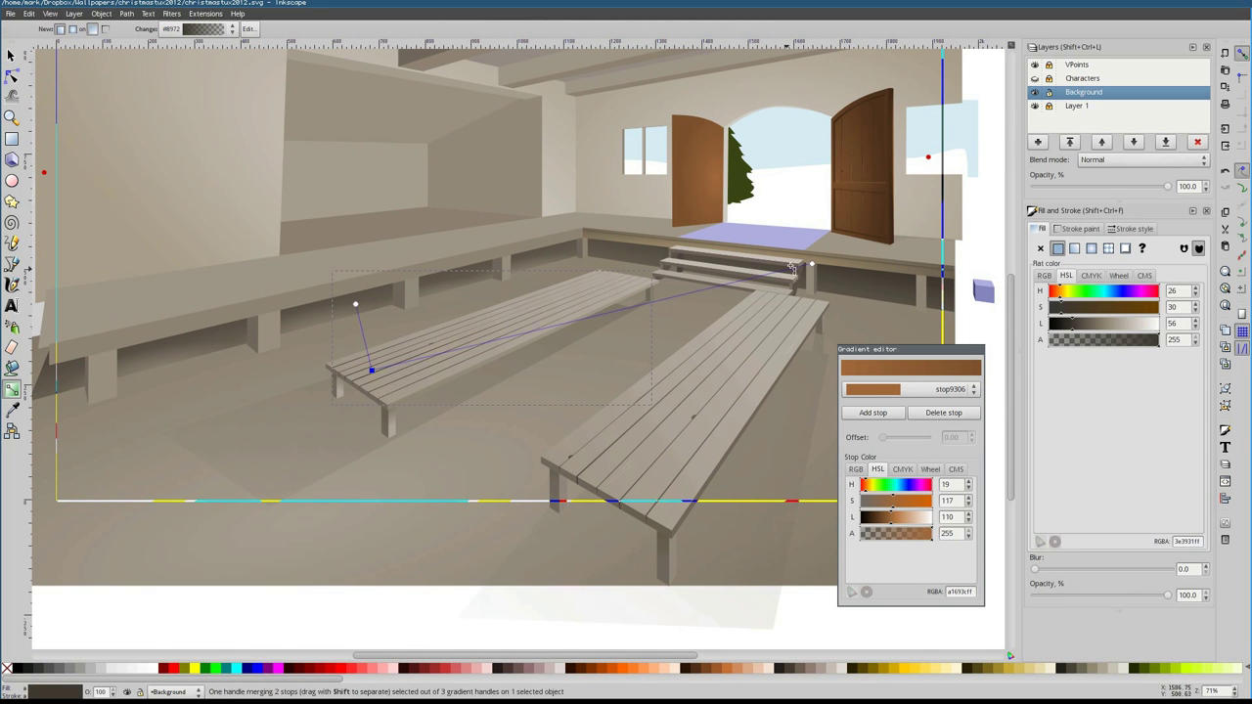
click(426, 450)
key(n)
scroll(328, 452, down, 1)
scroll(328, 452, right, 2)
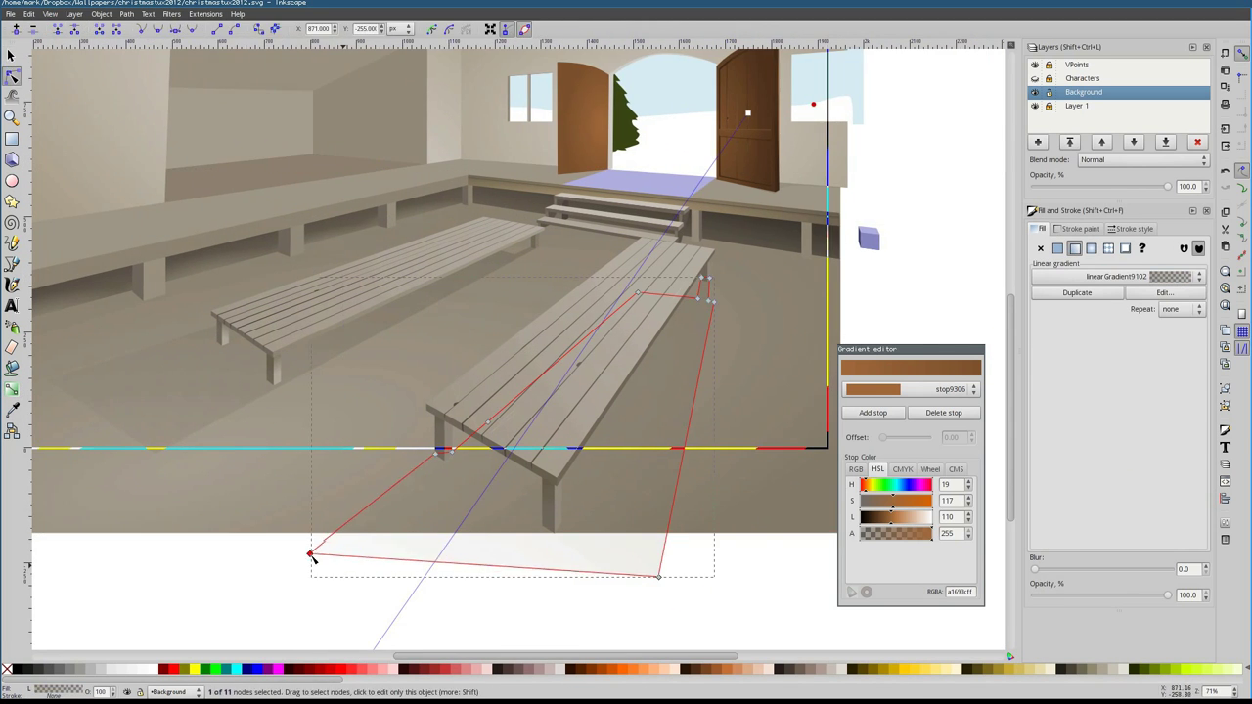
click(251, 549)
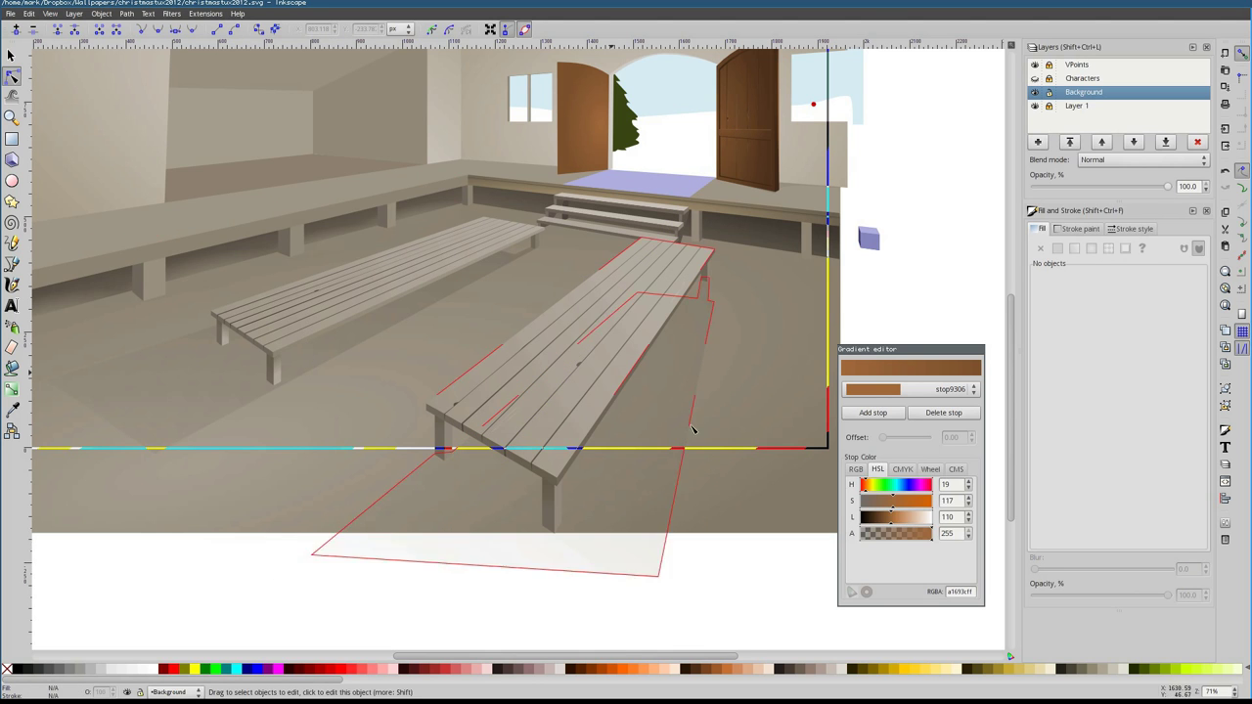
key(Tab)
key(Escape)
key(5)
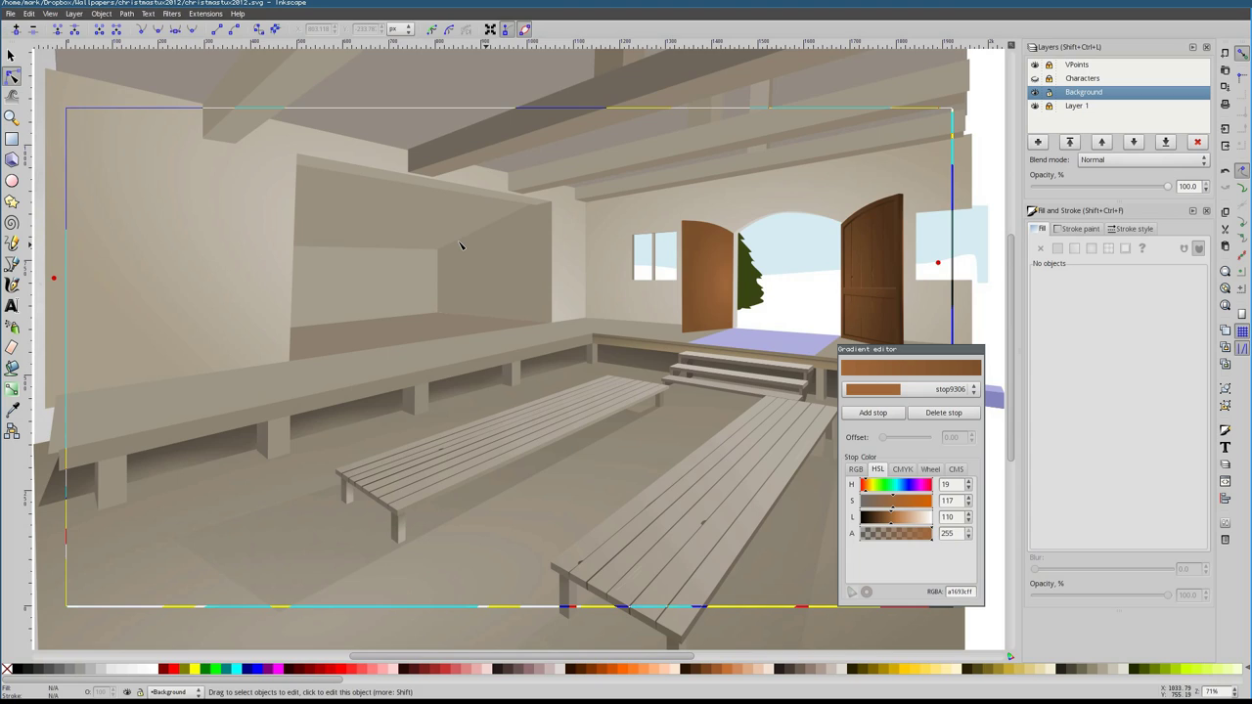
Draw a thin strip along the wall bench edge to its left corner
key(b)
click(587, 338)
scroll(503, 302, up, 2)
scroll(503, 303, down, 2)
scroll(344, 378, up, 2)
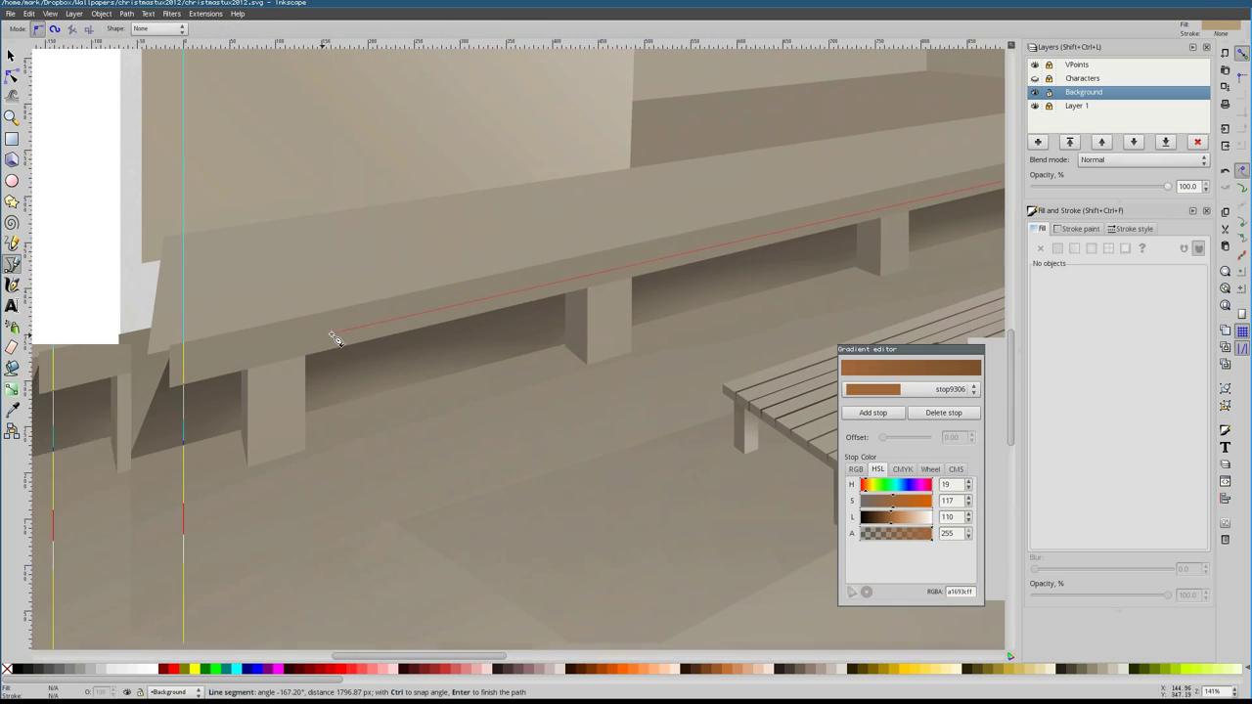
double_click(152, 352)
scroll(679, 283, left, 1)
scroll(679, 282, up, 1)
scroll(679, 283, down, 1)
Nudge the strip's end node onto the bench corner
key(n)
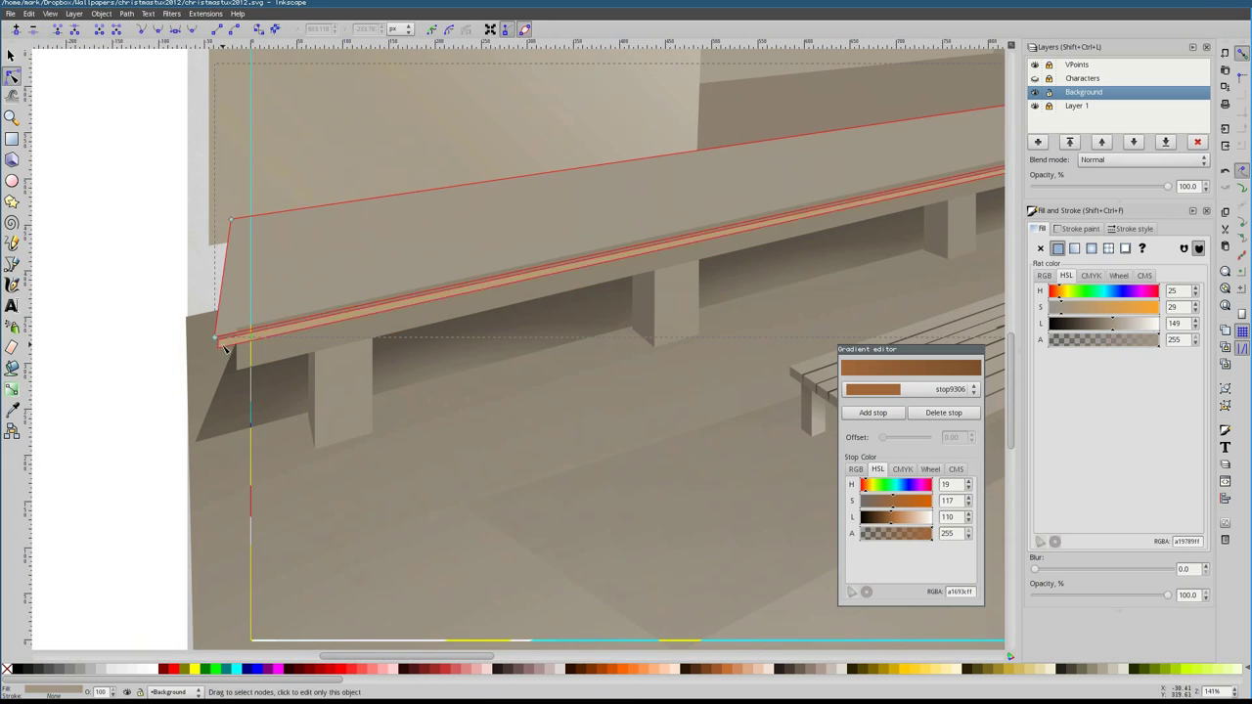
click(224, 350)
scroll(224, 349, up, 2)
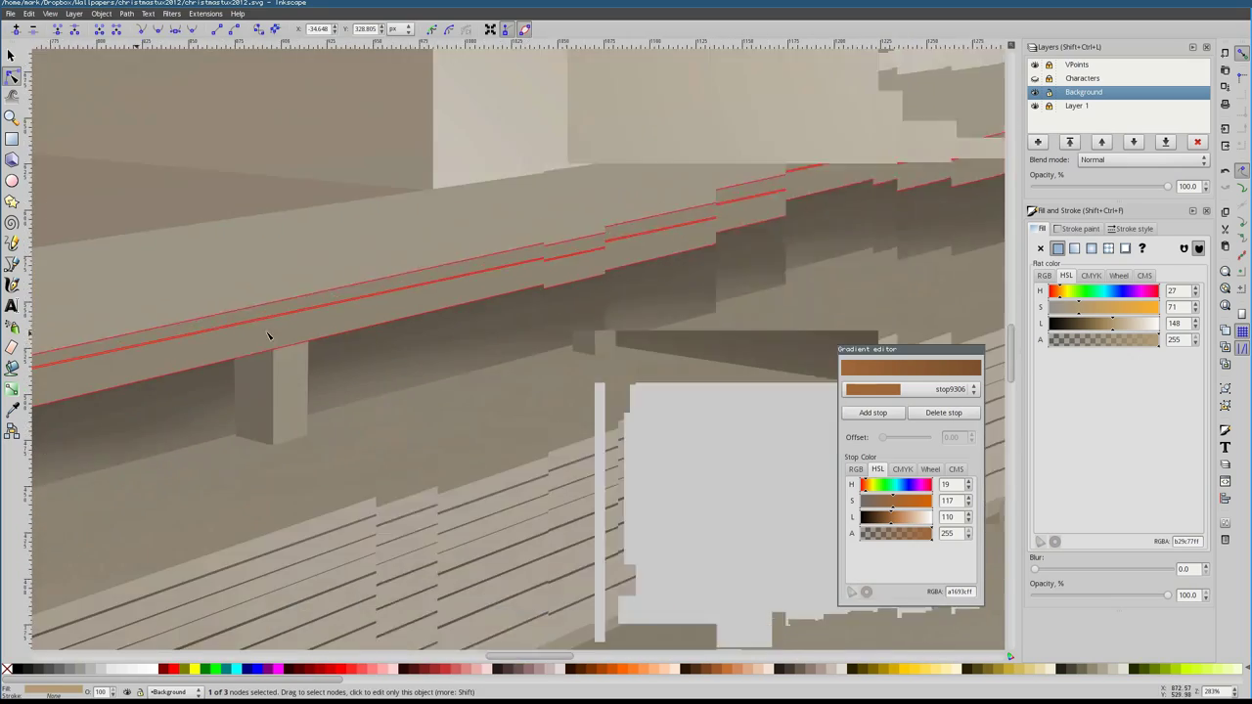
scroll(391, 229, up, 2)
scroll(769, 185, down, 2)
scroll(496, 263, up, 2)
drag(494, 258, 496, 262)
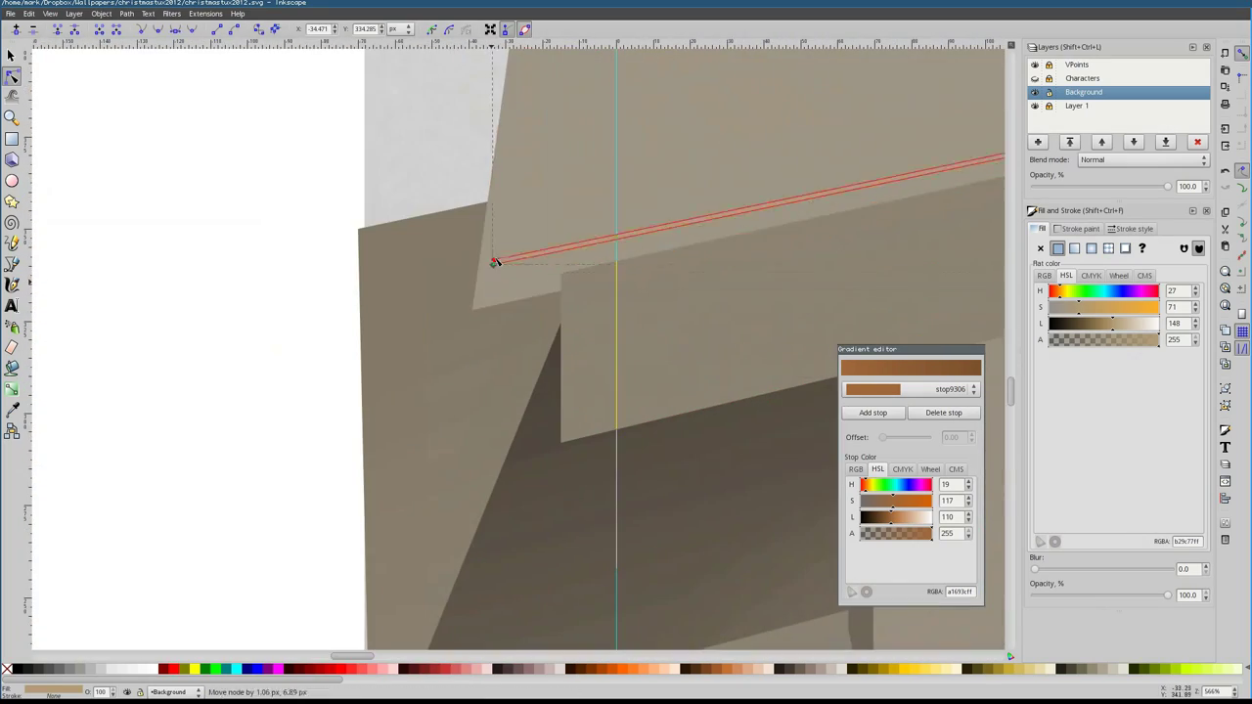
scroll(496, 262, down, 2)
scroll(559, 265, down, 2)
scroll(503, 229, up, 1)
scroll(143, 299, down, 1)
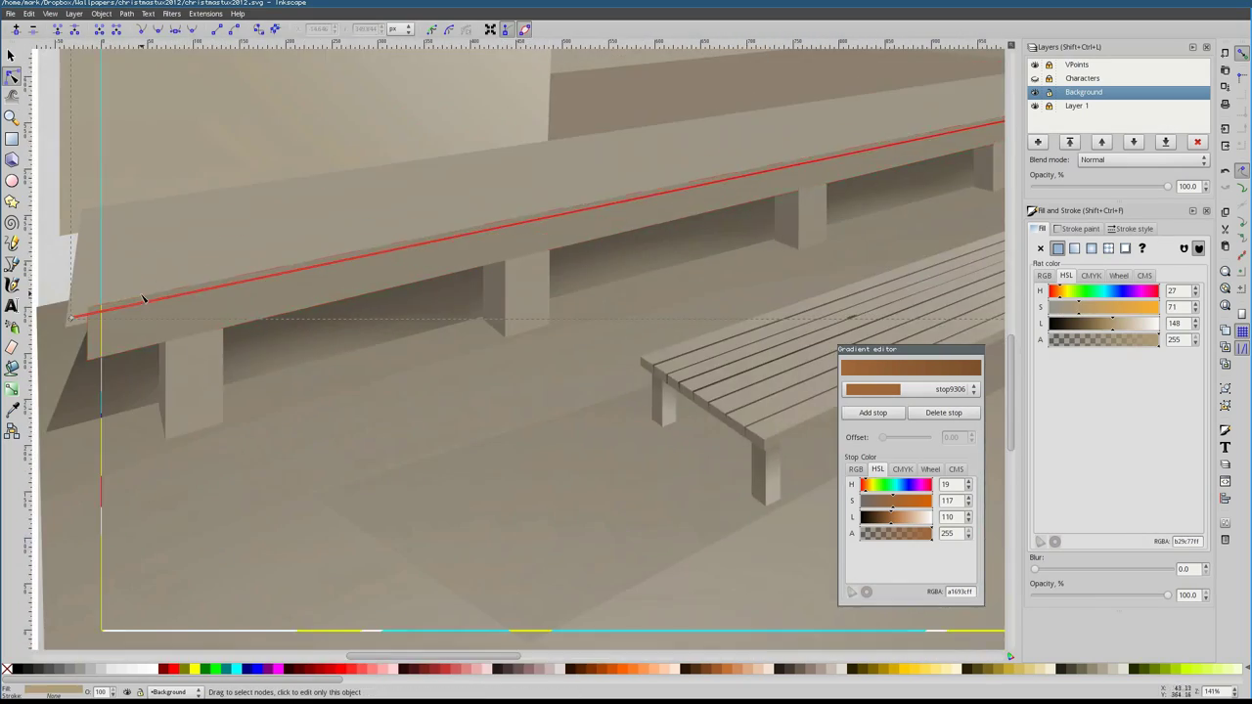
Add a second short edge line along the bench's front beam
click(143, 299)
scroll(89, 306, down, 1)
key(b)
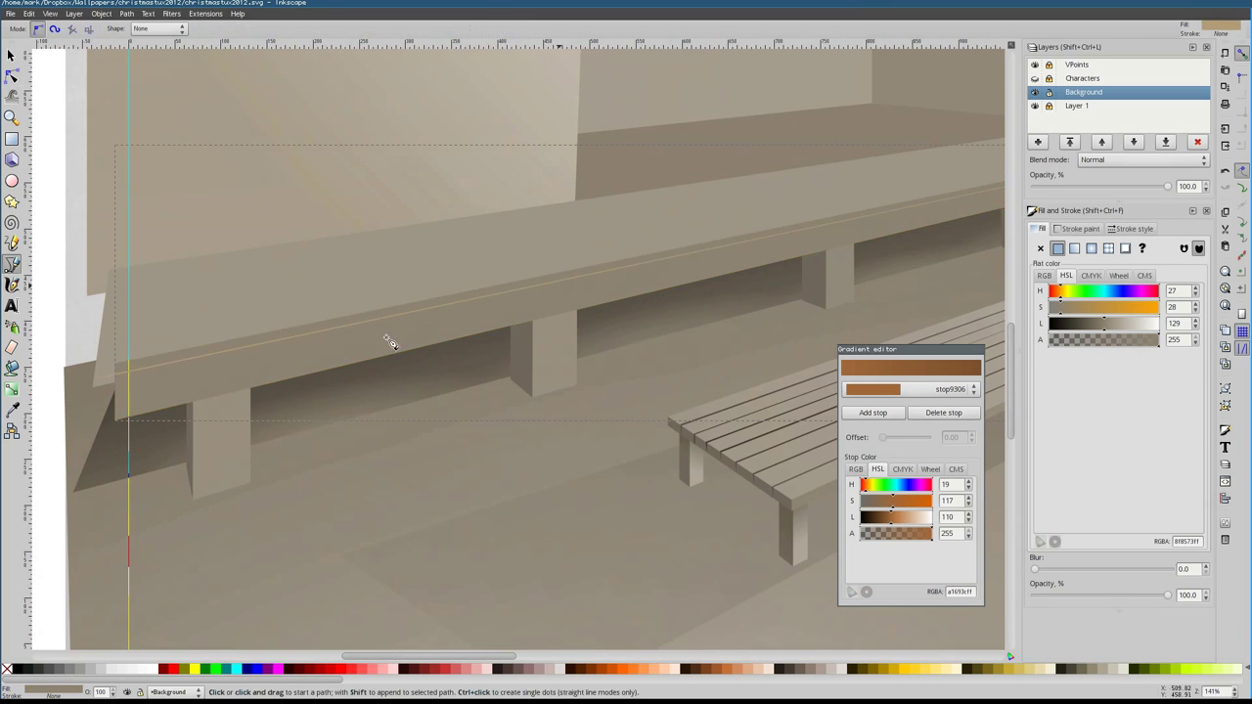
scroll(385, 341, down, 2)
scroll(156, 323, up, 1)
click(178, 311)
click(143, 339)
key(Return)
key(s)
scroll(238, 341, up, 5)
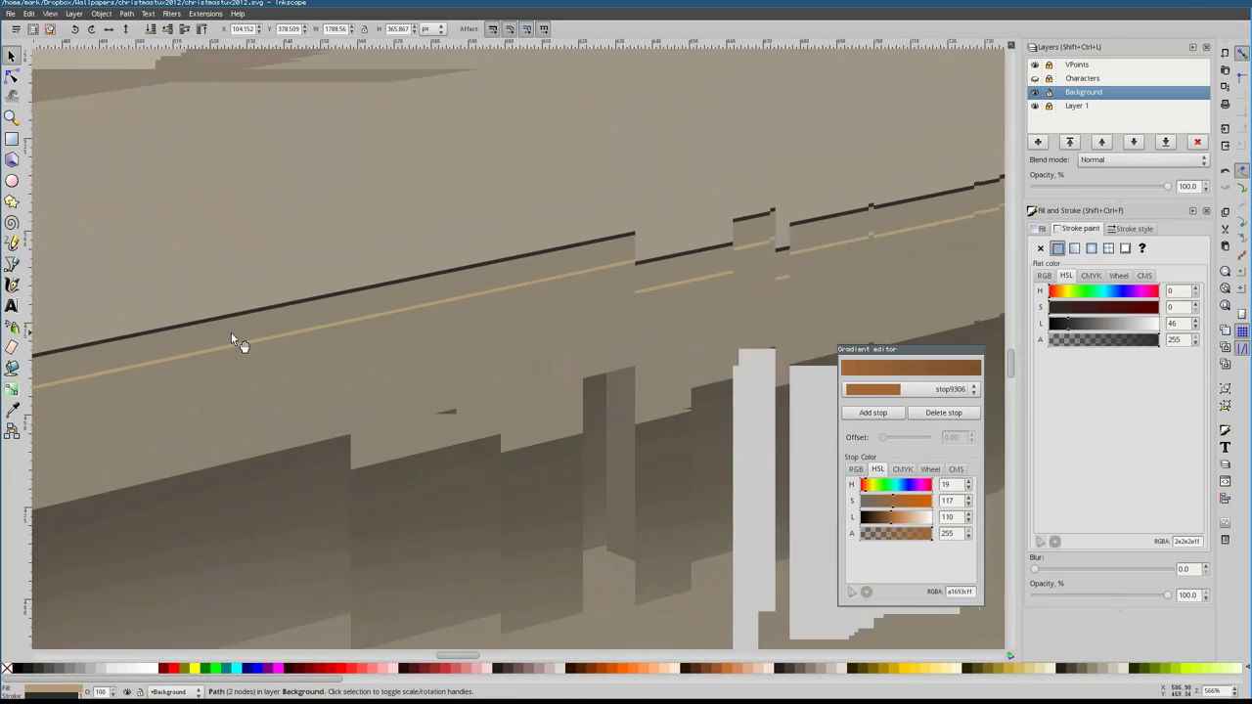
scroll(573, 229, down, 2)
scroll(587, 315, down, 2)
scroll(430, 389, up, 4)
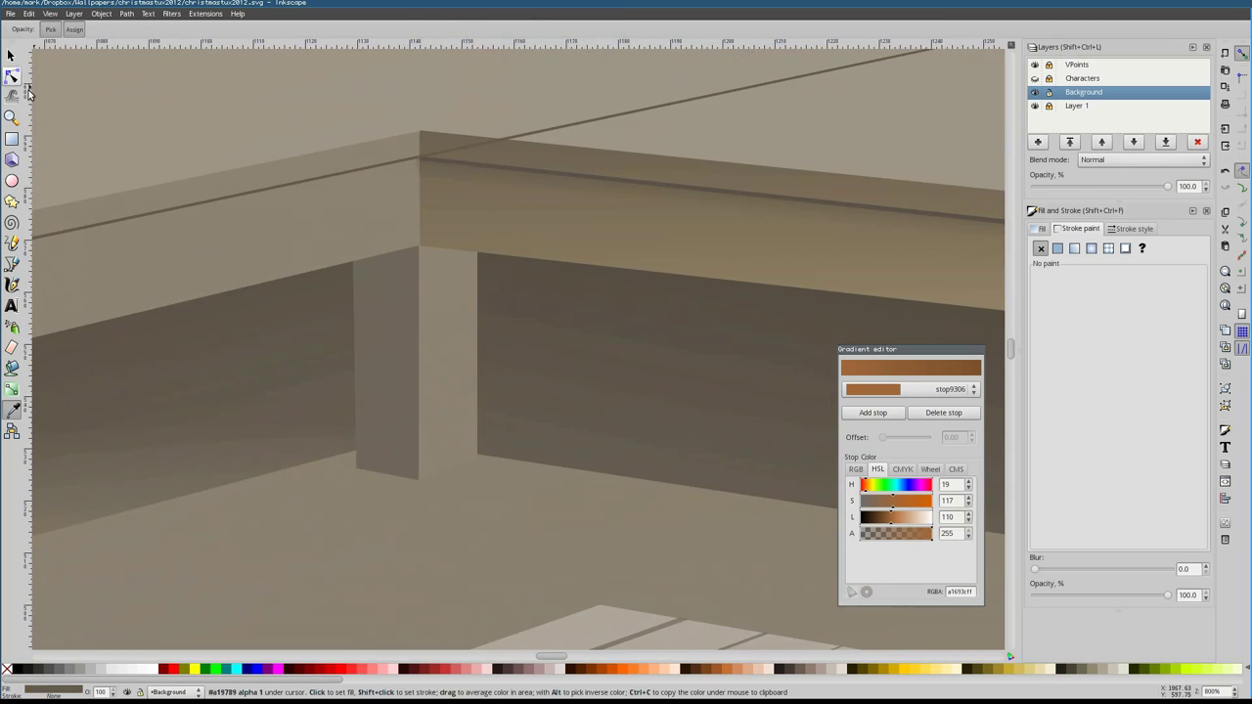
Select the new shading path, the gradient-filled bench path and the bench front face
key(n)
scroll(342, 324, down, 4)
scroll(587, 313, up, 4)
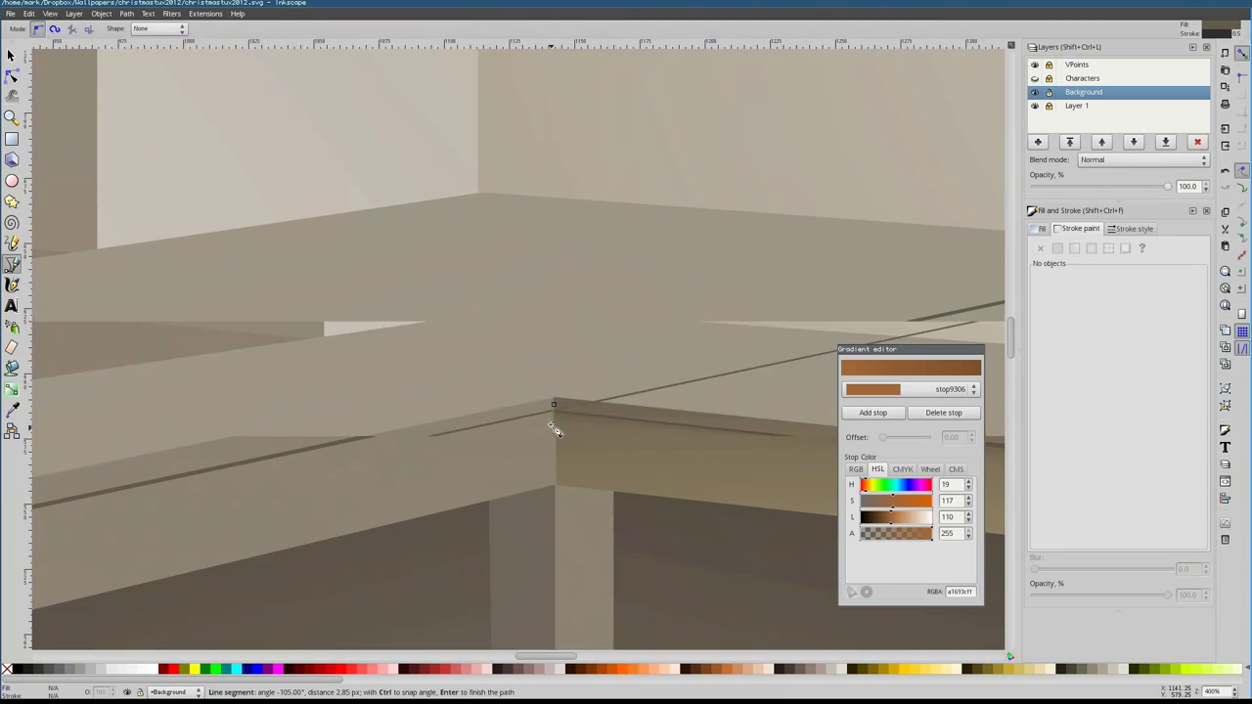
scroll(587, 313, down, 4)
key(s)
click(475, 233)
click(693, 213)
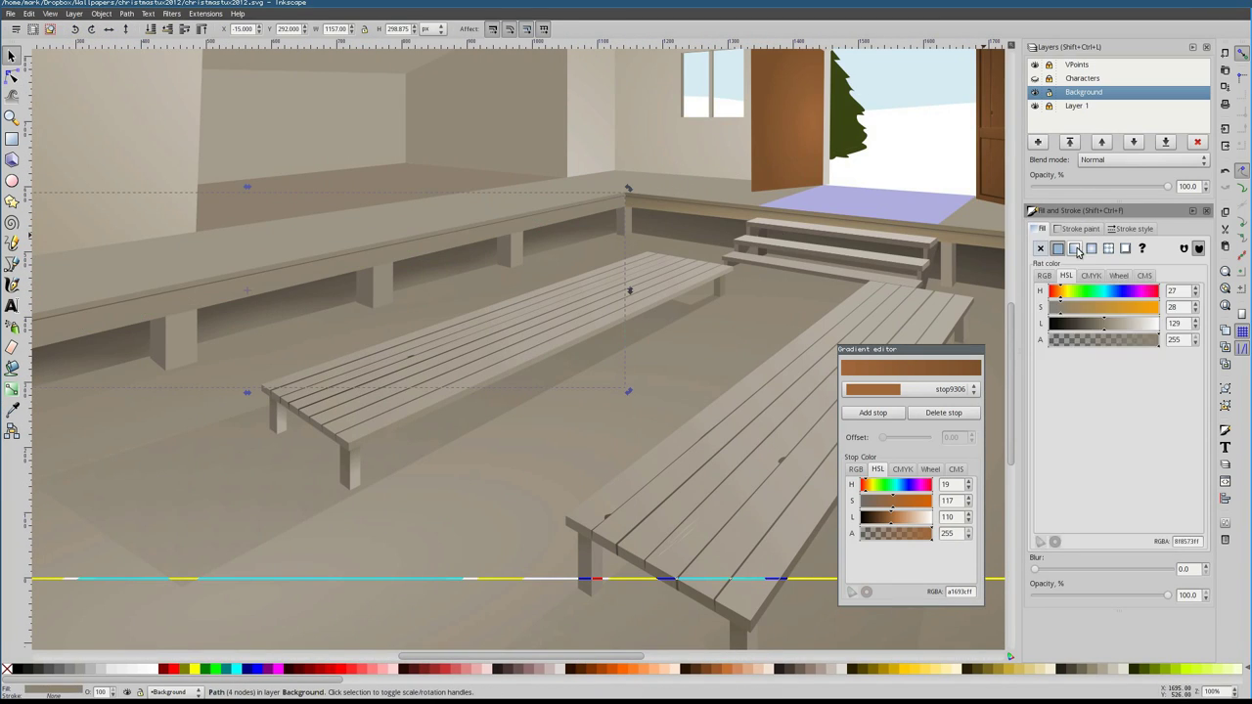
key(n)
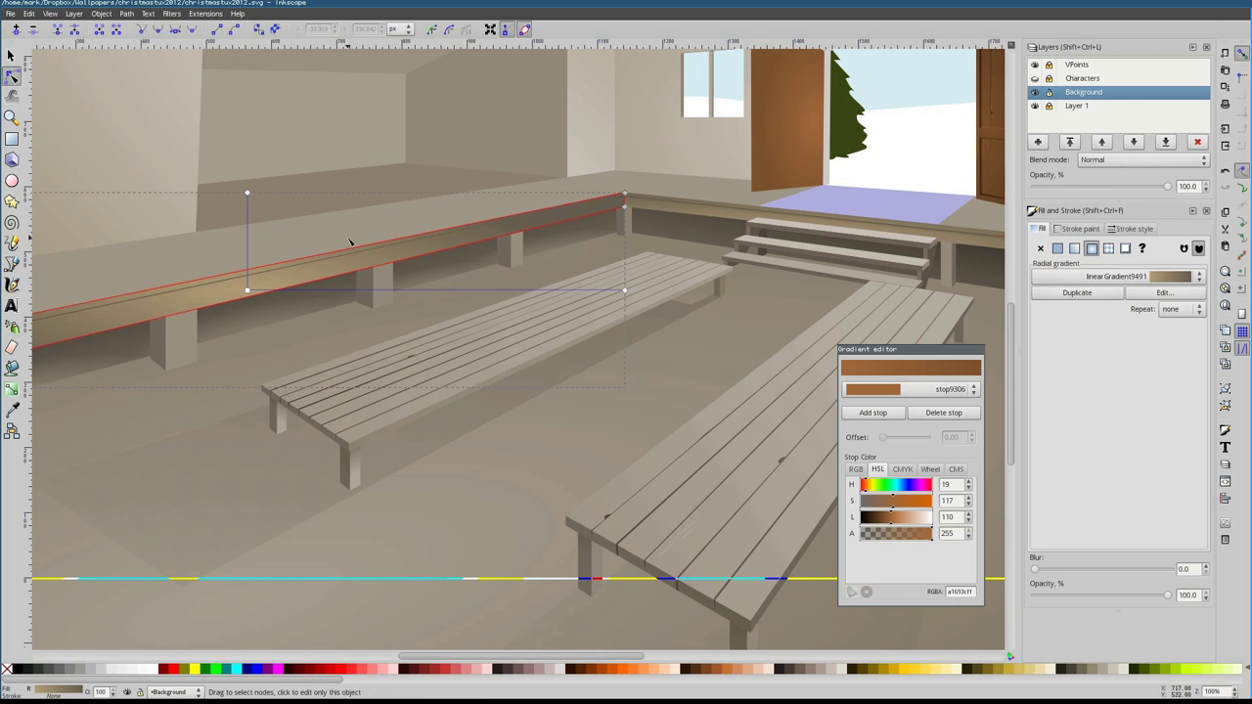
click(520, 257)
scroll(524, 253, down, 2)
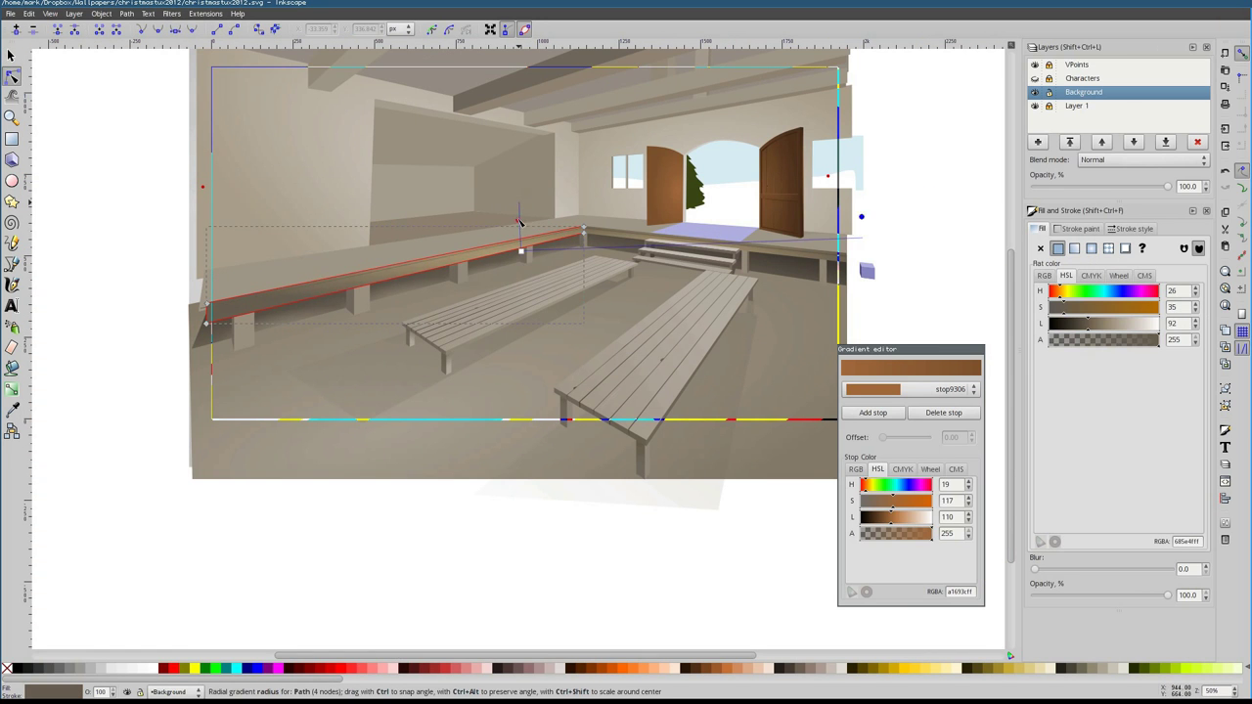
scroll(300, 232, up, 3)
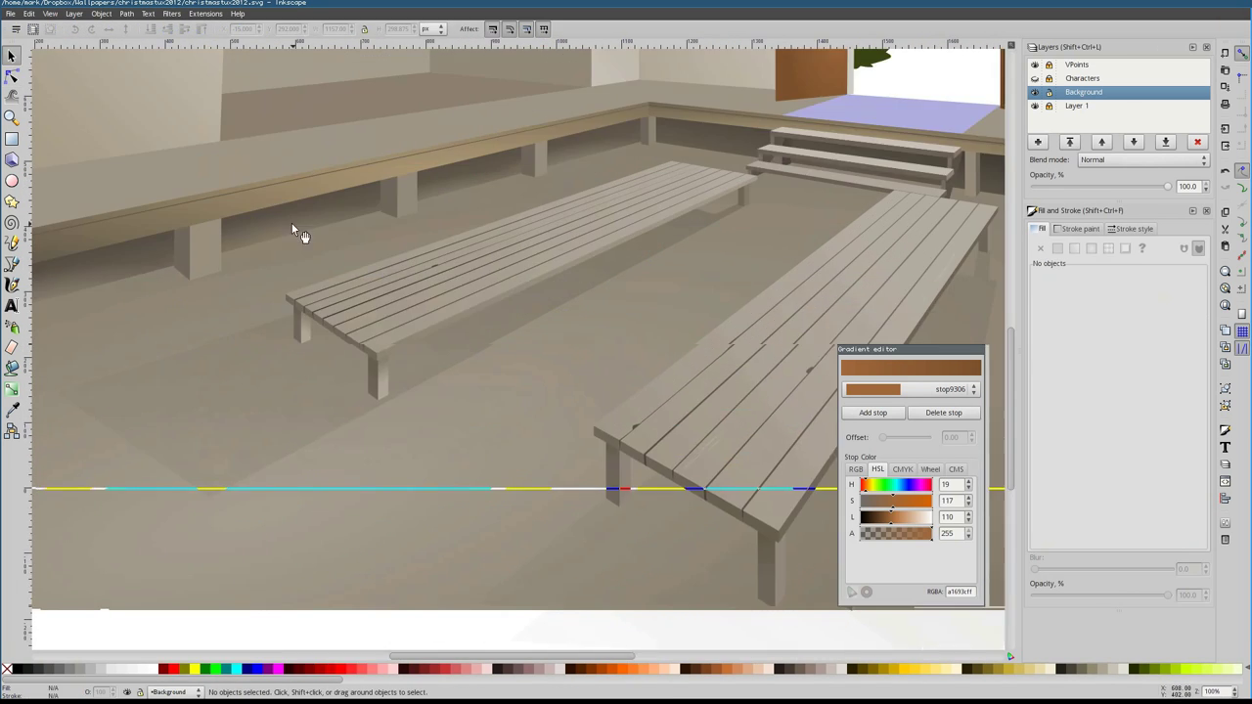
scroll(802, 299, down, 3)
scroll(635, 224, up, 2)
Reshape the beam's gradient handles and switch its fill to a radial gradient
key(d)
key(n)
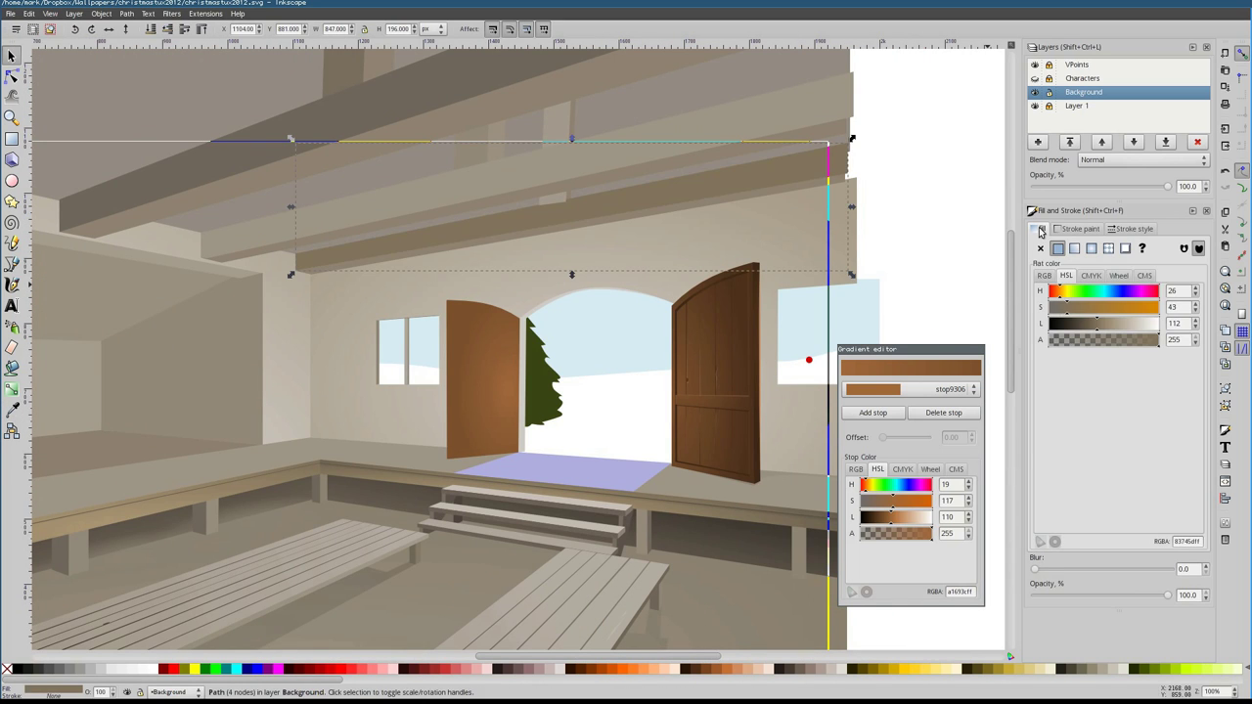
scroll(692, 265, up, 1)
scroll(691, 264, right, 2)
mouse_move(674, 262)
mouse_down()
mouse_move(414, 204)
mouse_move(808, 240)
mouse_move(869, 215)
mouse_up()
click(1091, 248)
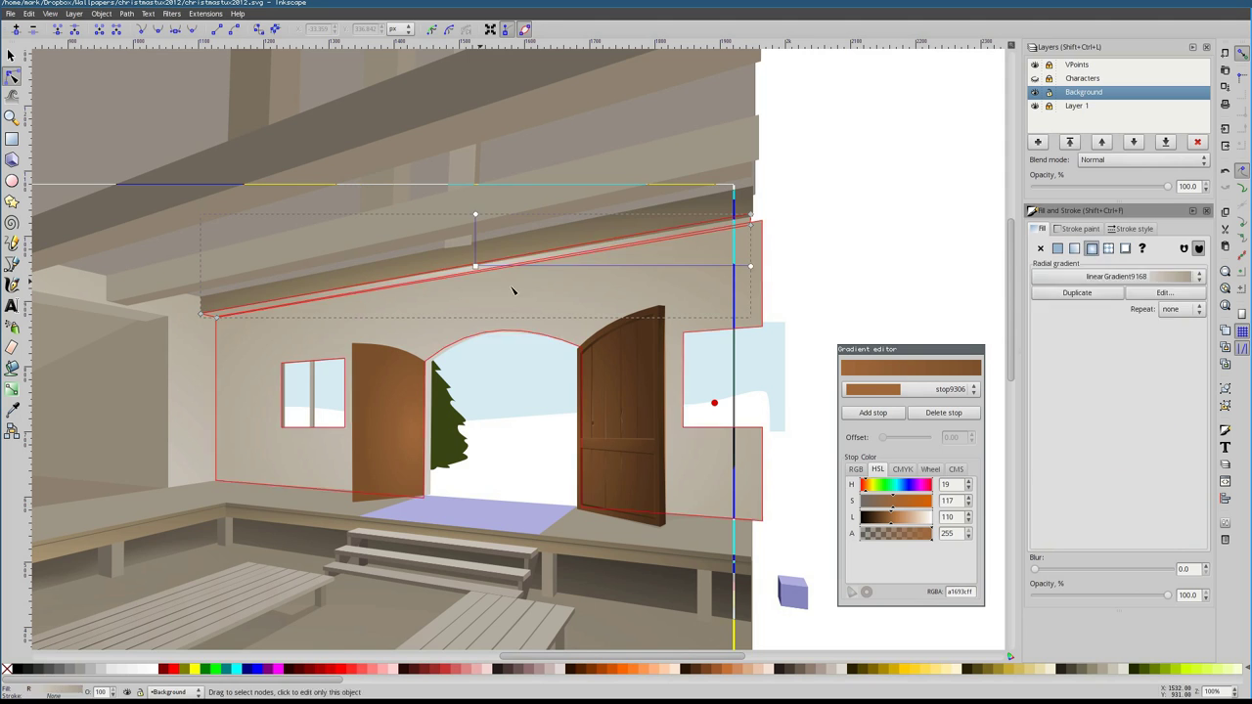
Fill the ceiling path with a linear gradient and lower the stop saturation to 41
click(13, 56)
scroll(534, 288, down, 2)
click(631, 203)
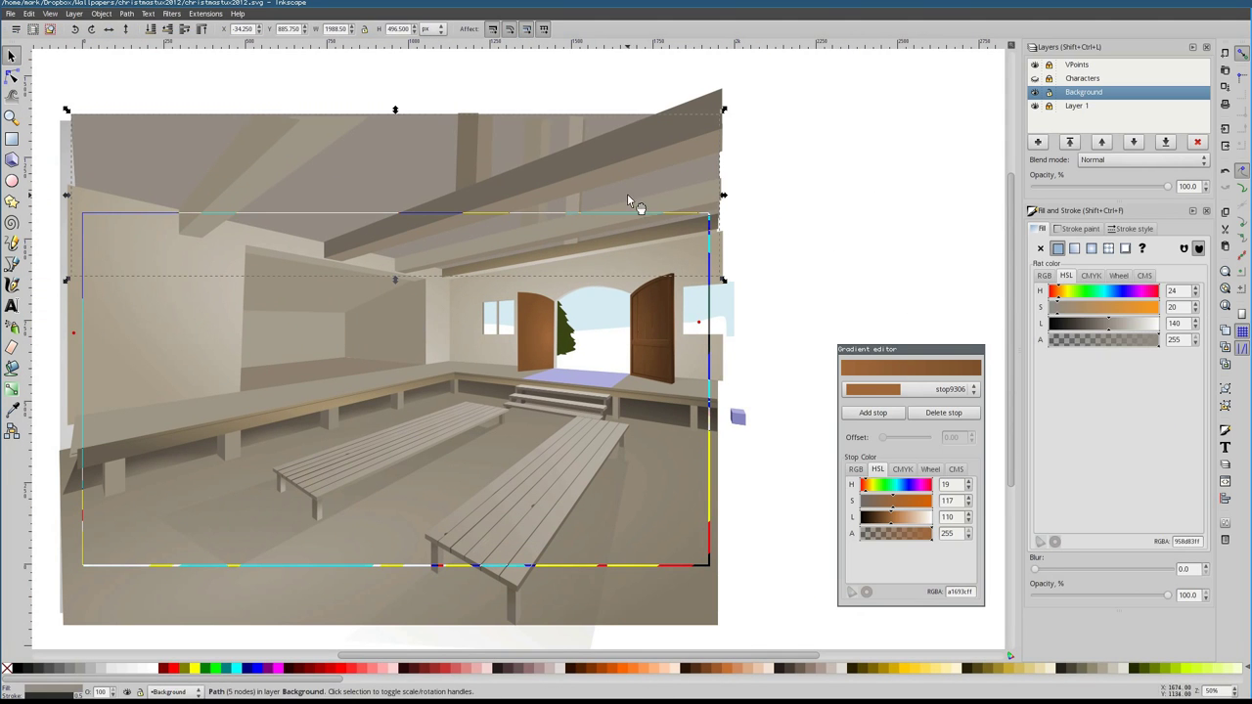
click(1074, 248)
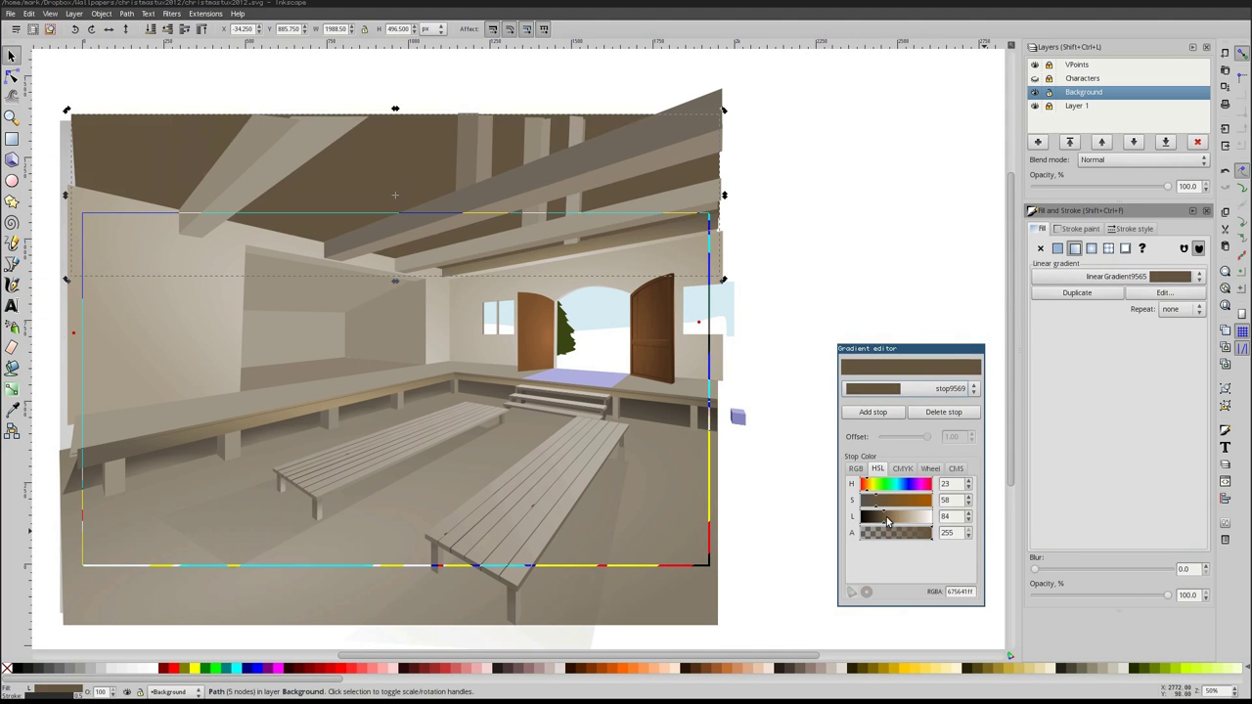
drag(885, 502, 873, 502)
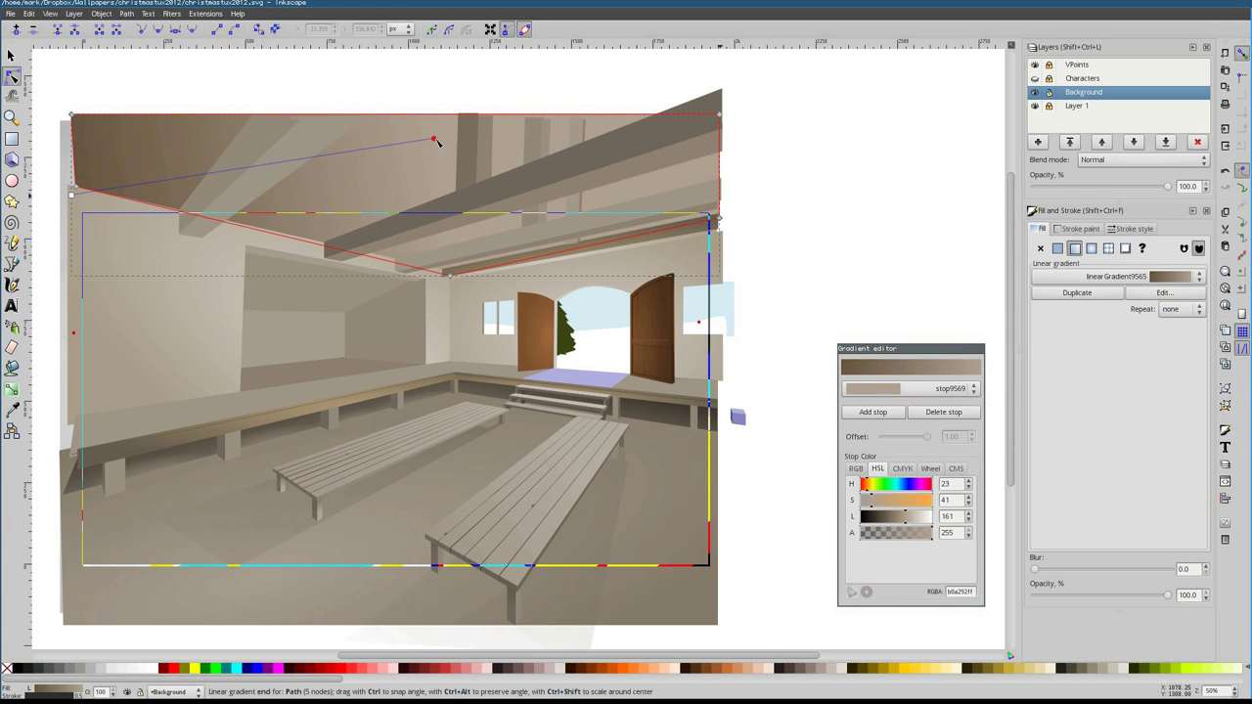
Clear the selection and open Document Properties showing the 1920 × 1080 page
key(Escape)
key(n)
scroll(570, 260, down, 2)
scroll(570, 261, left, 3)
key(ctrl+shift+d)
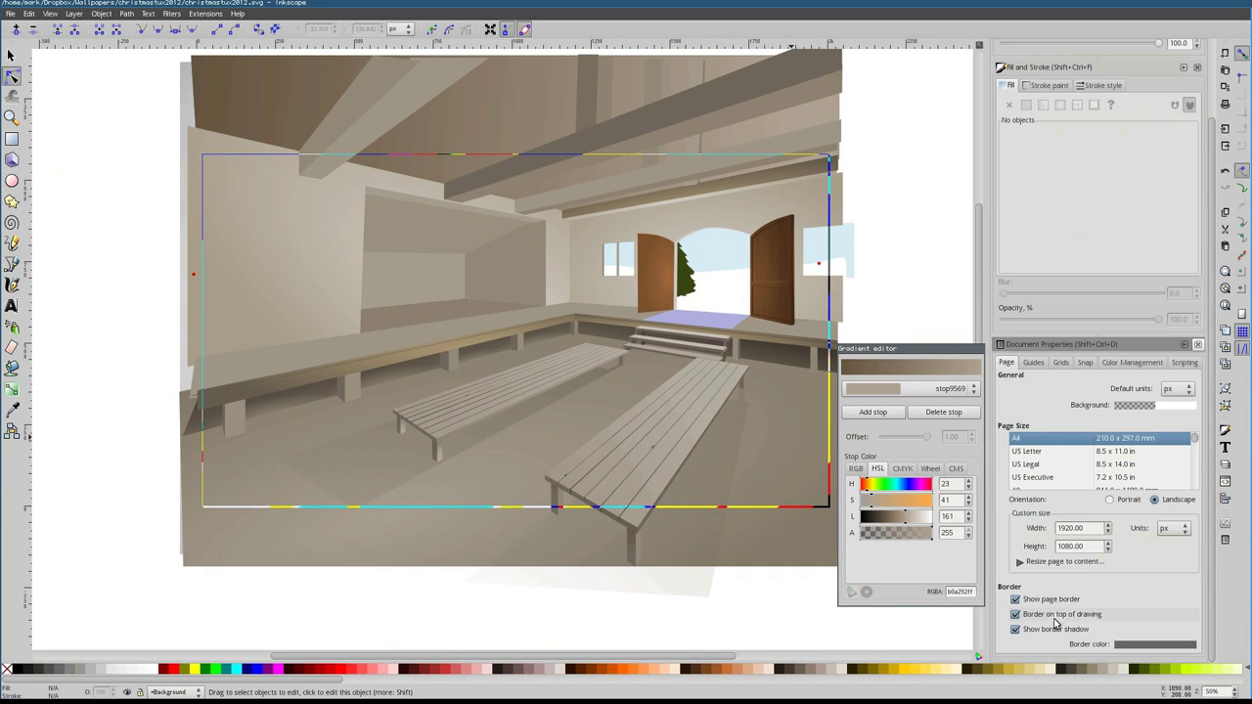
Open and close the page border colour picker in Document Properties
click(1154, 644)
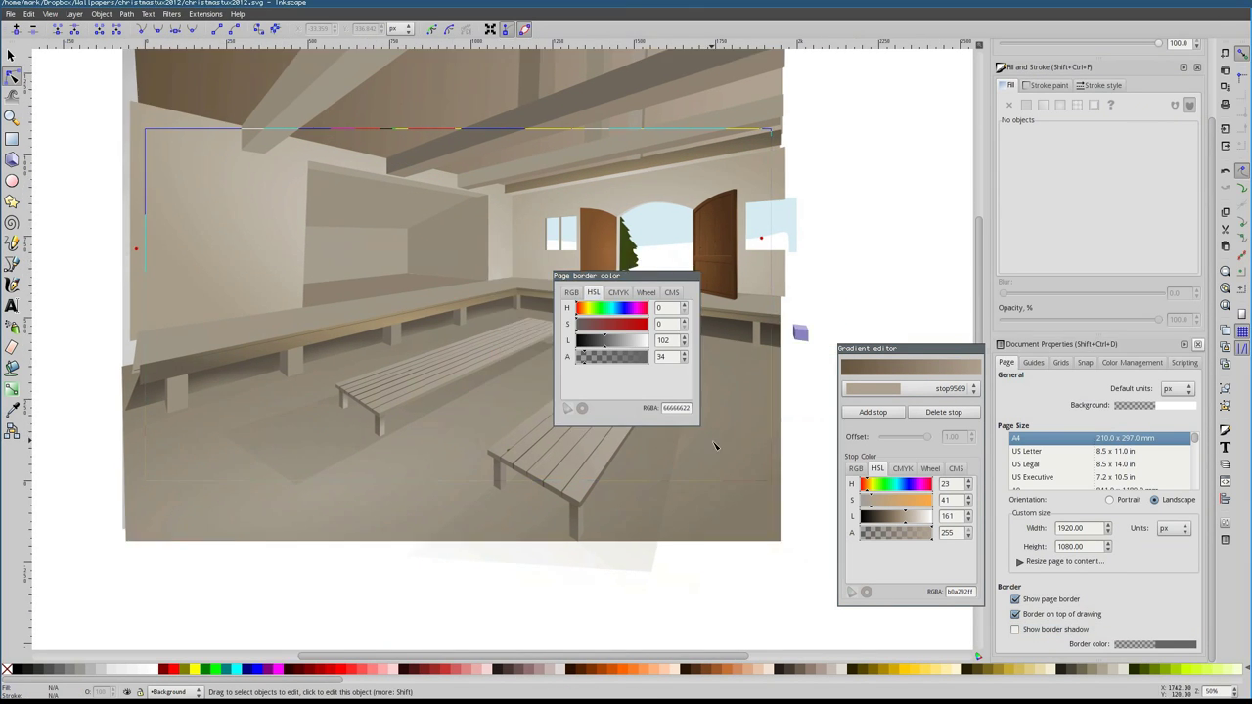
key(1)
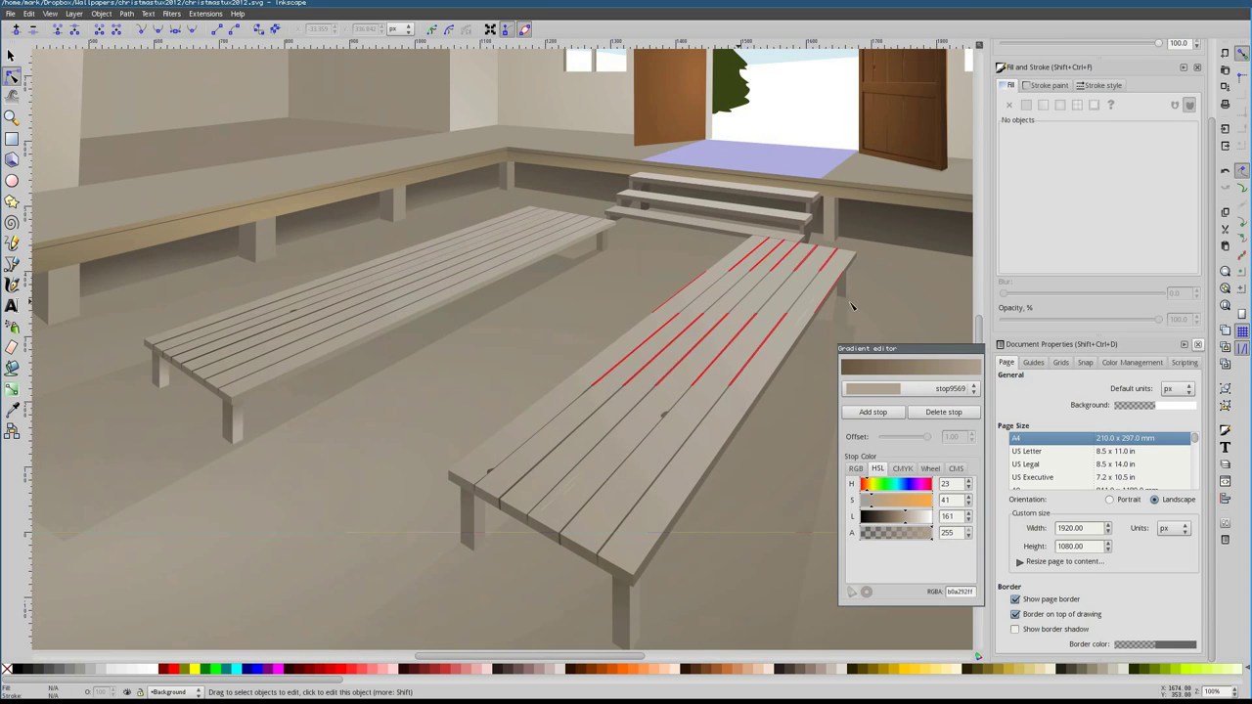
scroll(819, 322, up, 3)
scroll(913, 268, down, 5)
scroll(545, 382, up, 5)
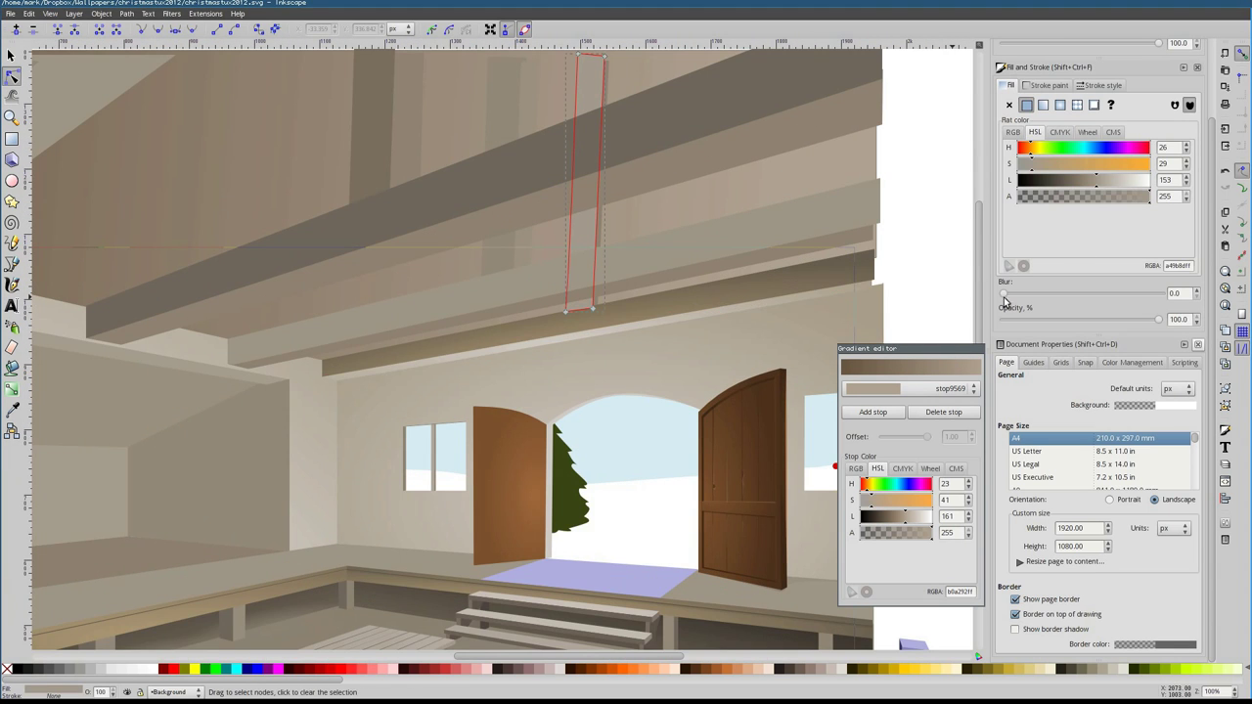
Draw a new filled shape along the ceiling beam
drag(937, 350, 937, 65)
scroll(559, 218, down, 2)
key(b)
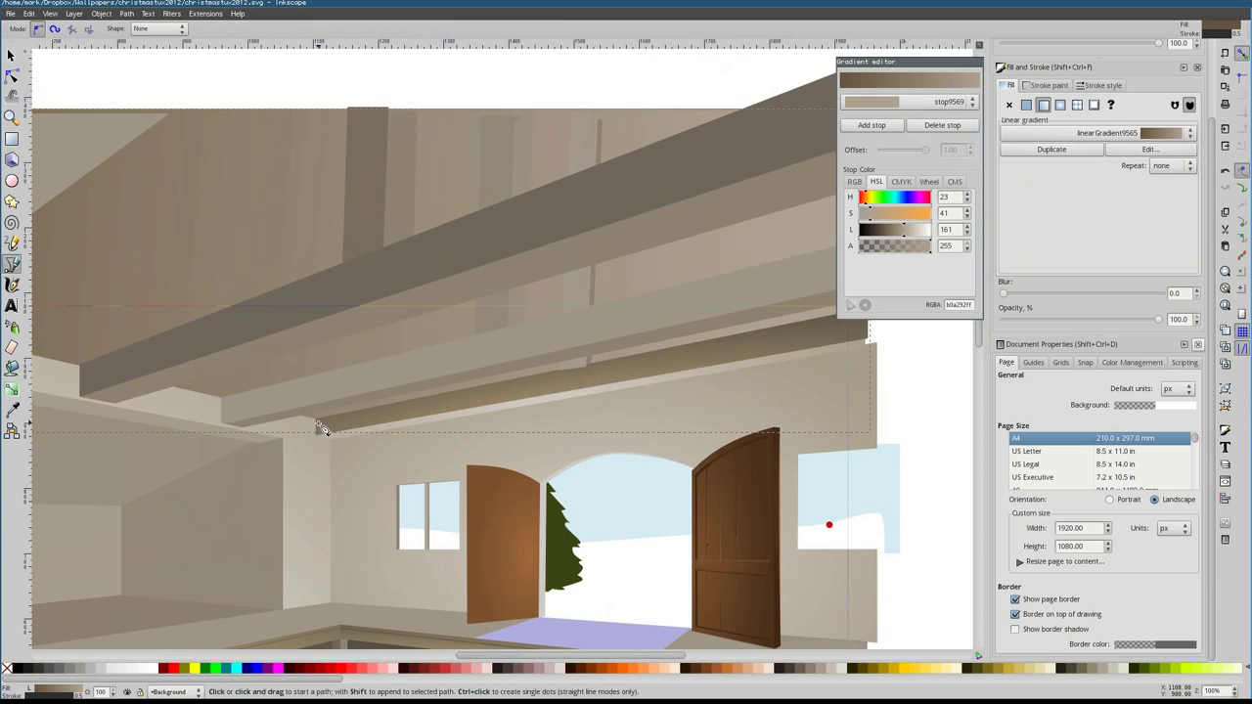
click(450, 285)
double_click(724, 242)
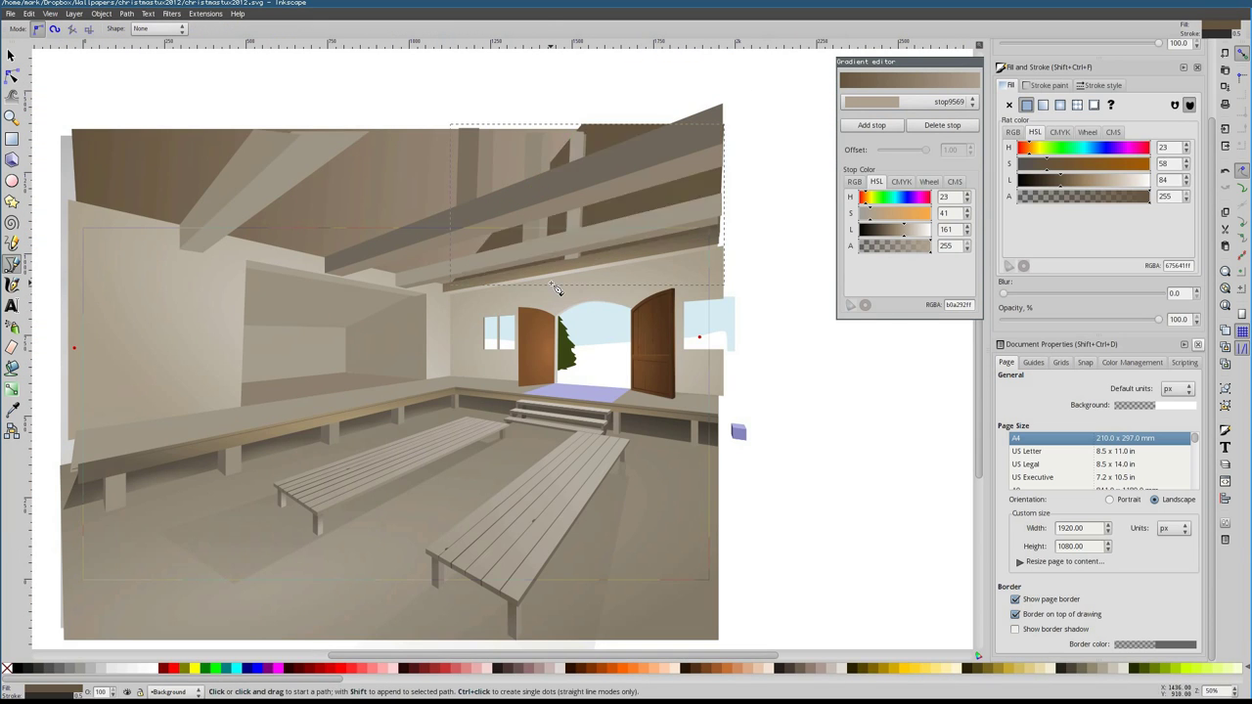
key(s)
scroll(696, 205, left, 2)
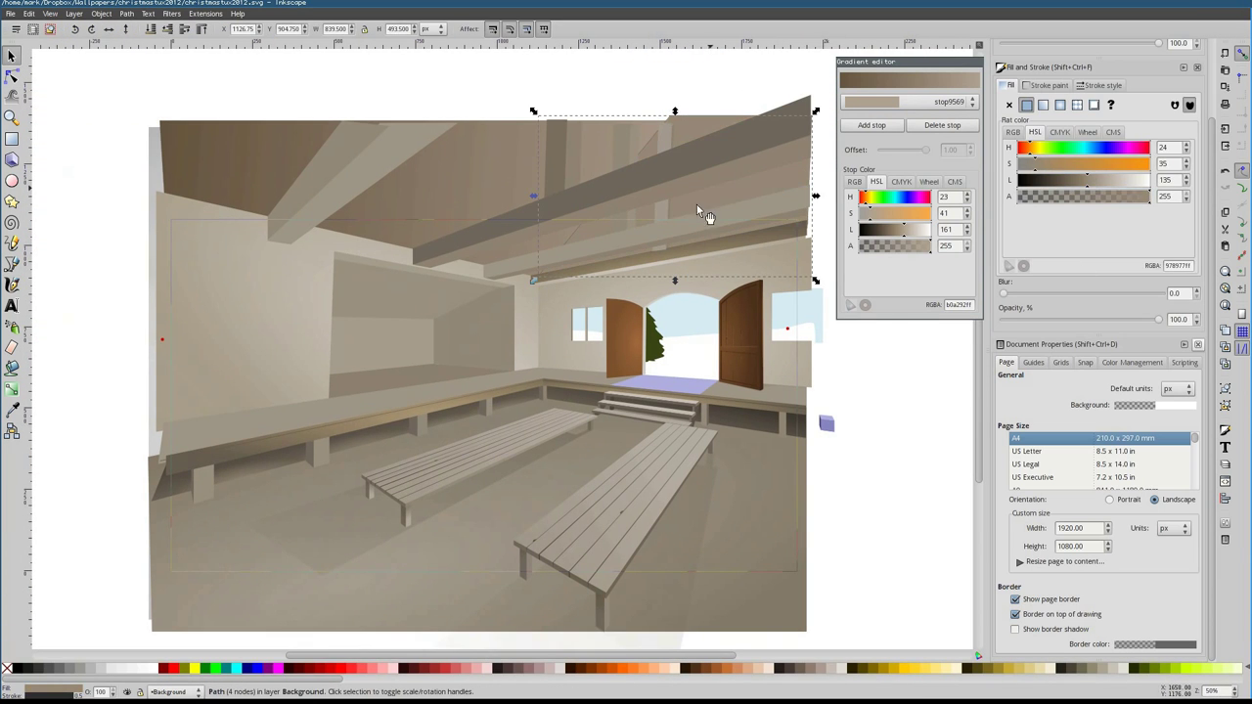
Select the beam behind the narrow path and browse its gradient choices
click(1008, 85)
click(665, 235)
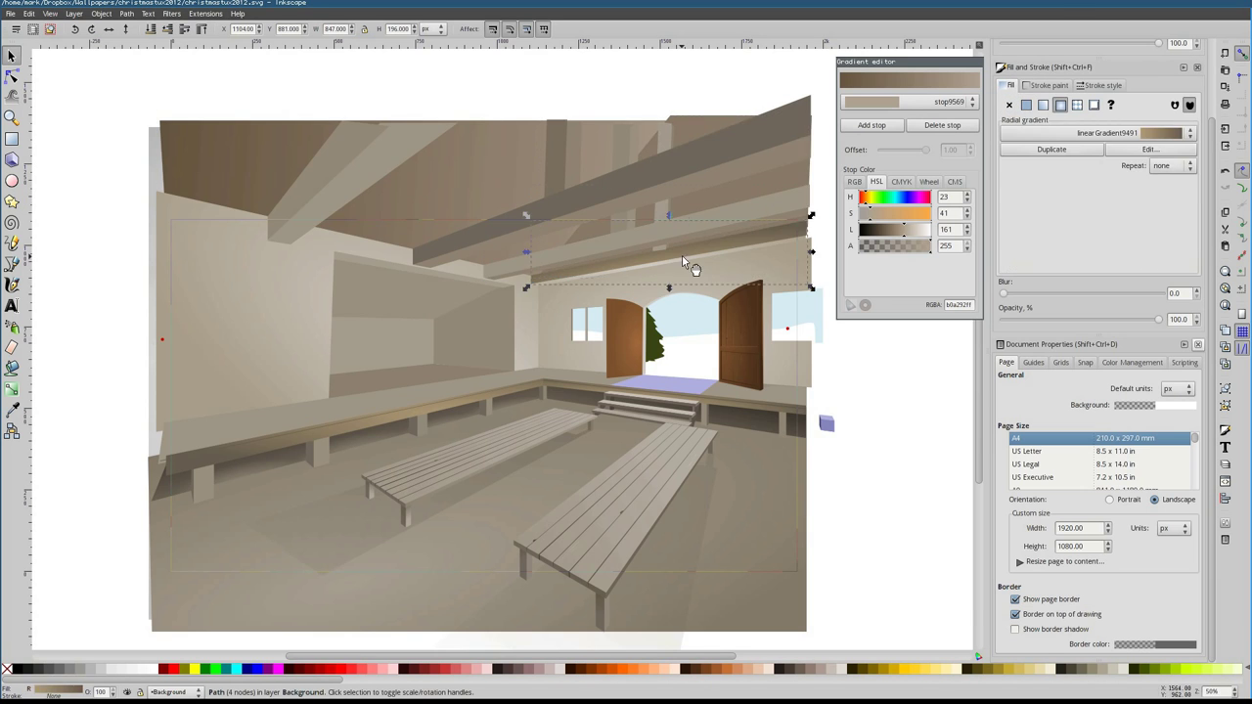
scroll(682, 255, up, 4)
alt+click(631, 269)
click(1104, 134)
scroll(476, 385, down, 2)
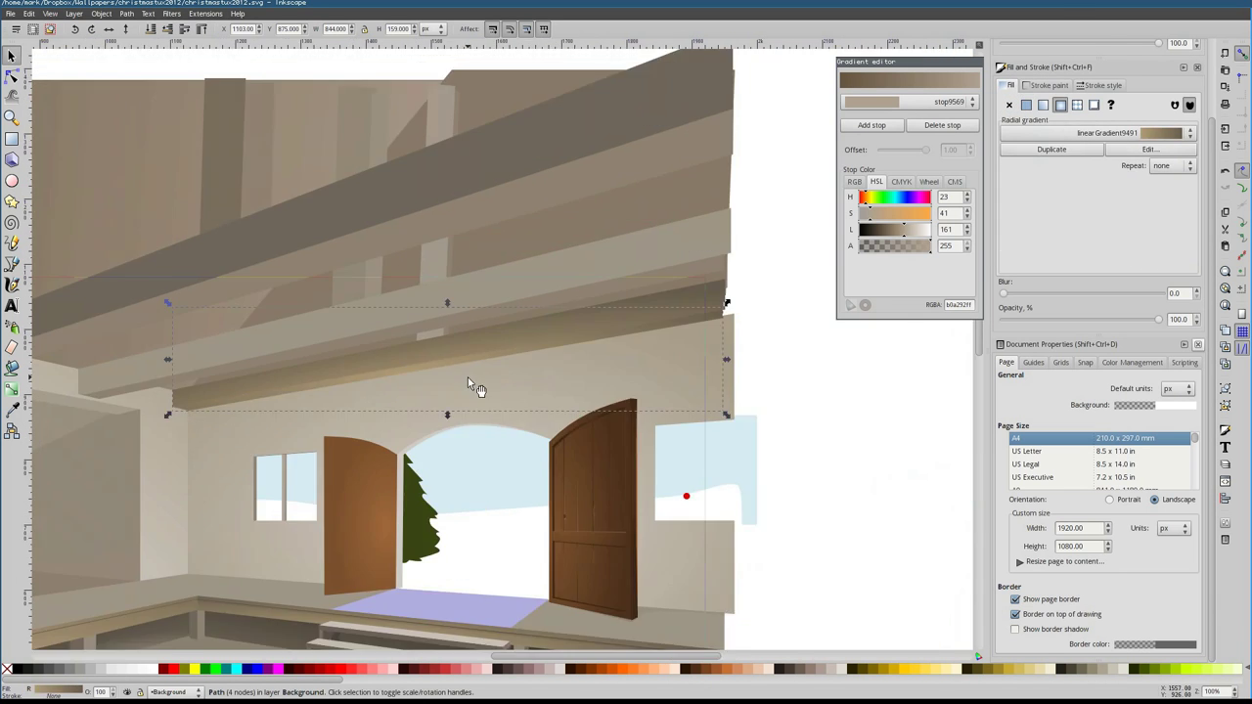
scroll(658, 299, left, 3)
Select the larger ceiling beam, check the gradient list and show its gradient handles
click(658, 298)
scroll(505, 297, right, 5)
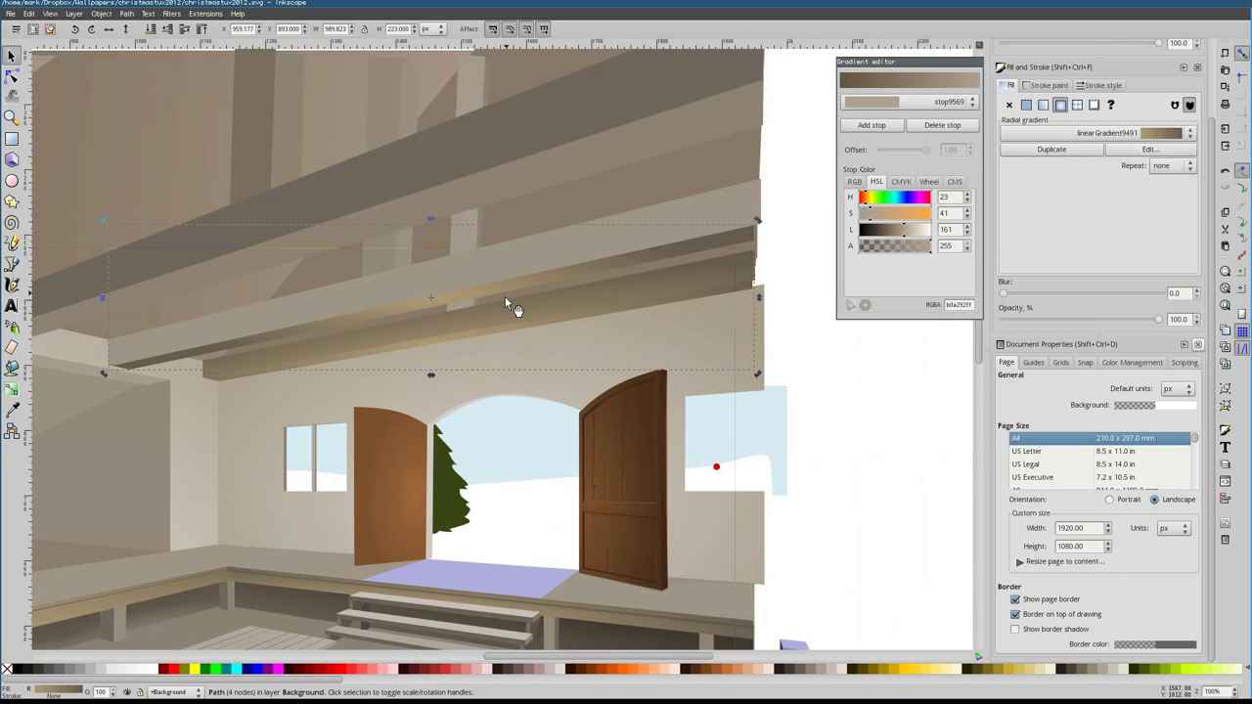
click(1073, 157)
click(1074, 168)
key(minus)
key(n)
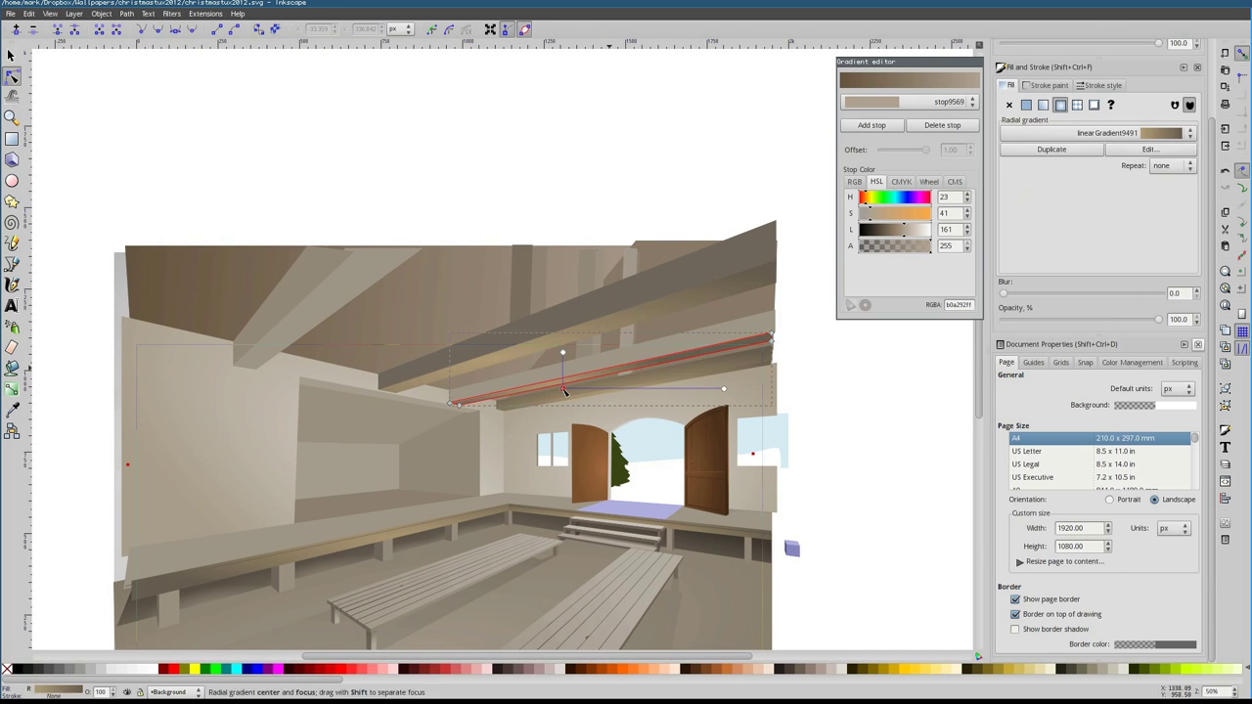
click(658, 391)
key(s)
Assign a different gradient to the ceiling beam from the gradient list
click(548, 314)
click(1104, 135)
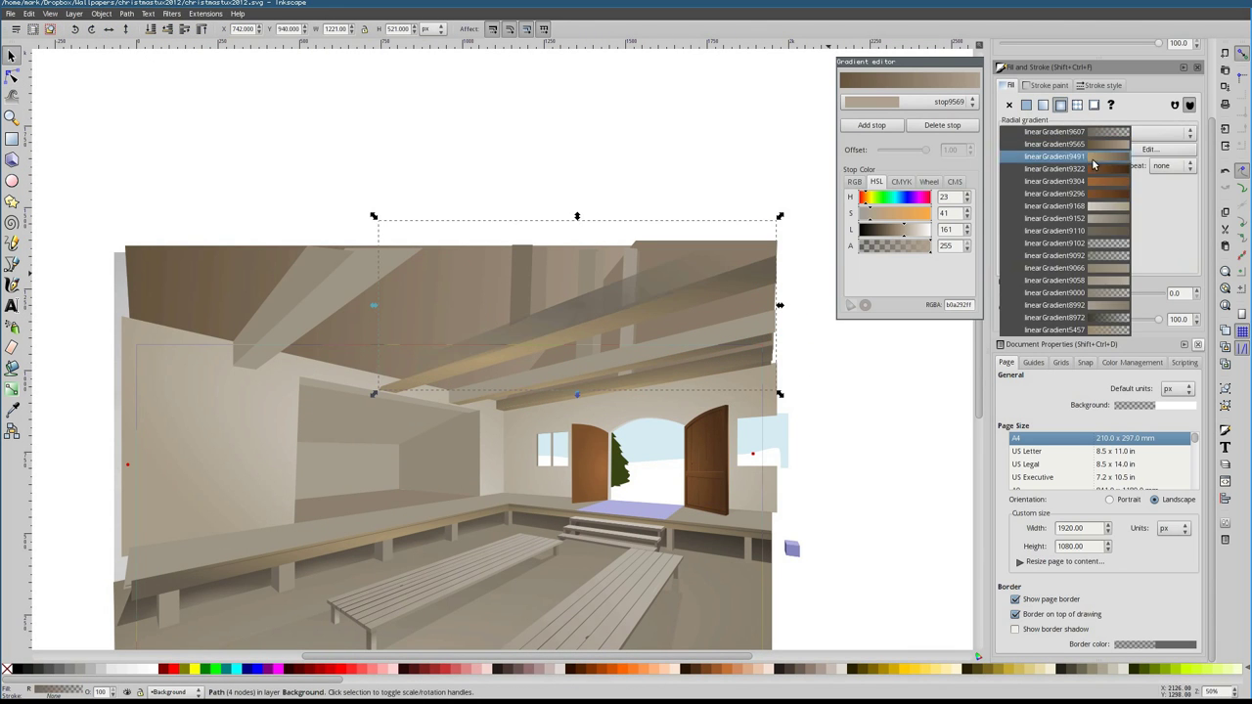
click(1027, 164)
scroll(629, 375, up, 2)
click(587, 406)
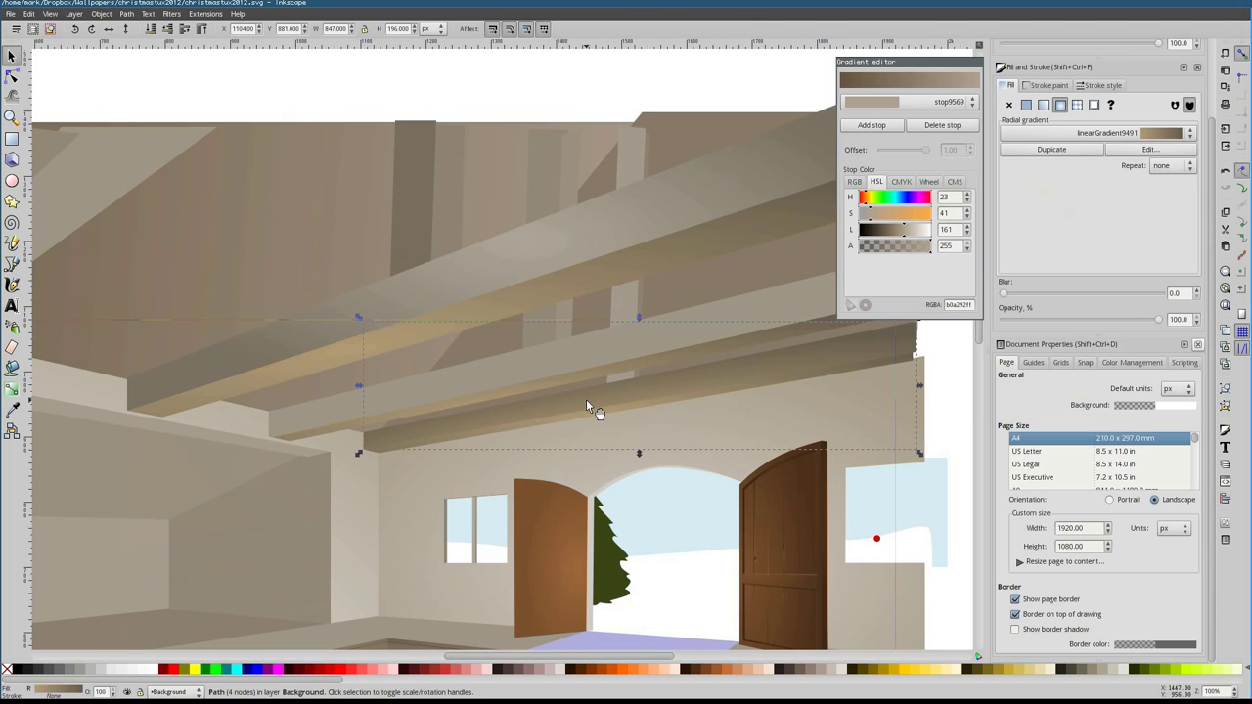
click(1103, 134)
Give the beam and upper beam the lower beam's colour, then darken the upper beam
key(Escape)
key(F7)
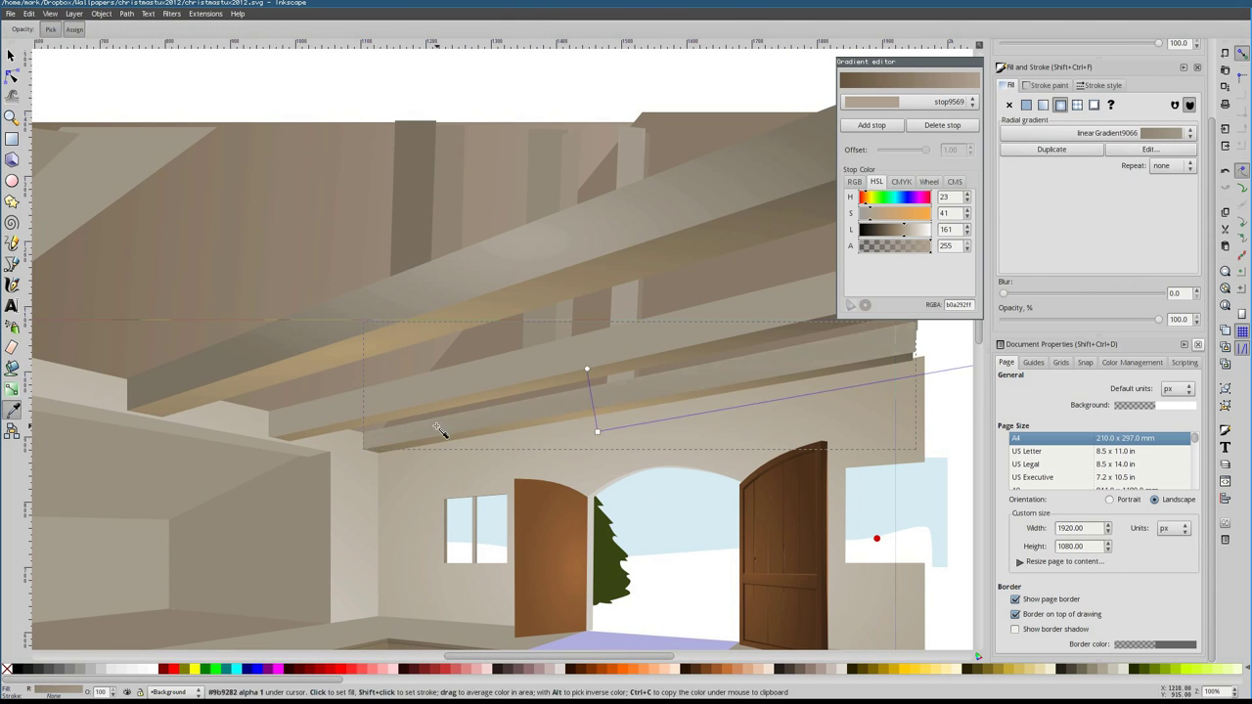
click(606, 431)
key(s)
click(355, 313)
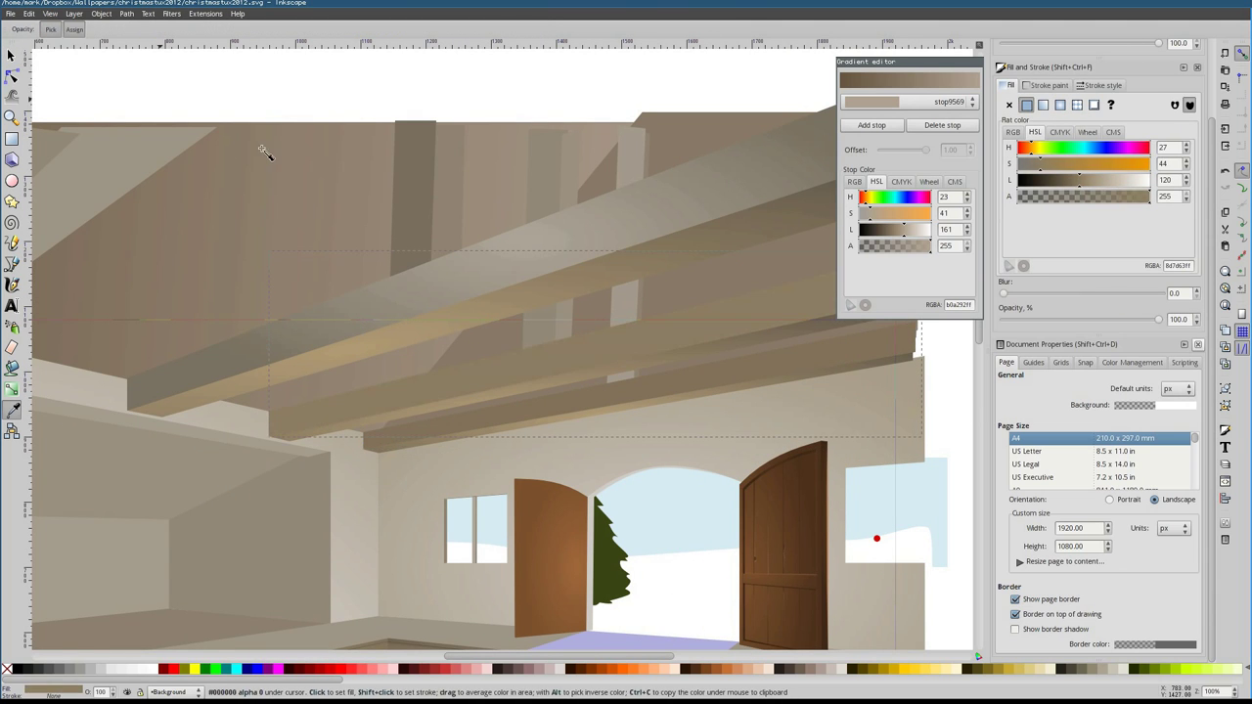
key(F7)
click(465, 384)
key(s)
drag(1027, 180, 1066, 184)
key(s)
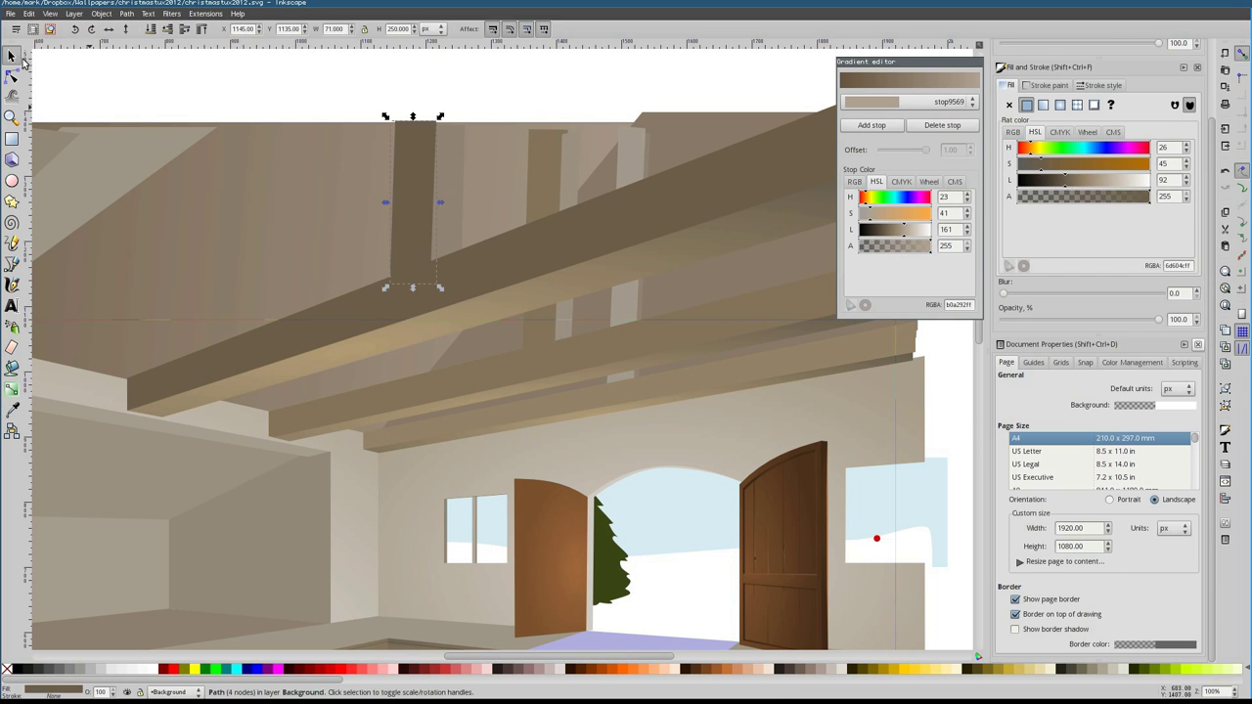
Darken the left ceiling beam with a colour picked from the drawing
key(Escape)
key(minus)
key(minus)
click(249, 323)
key(F7)
click(245, 313)
key(s)
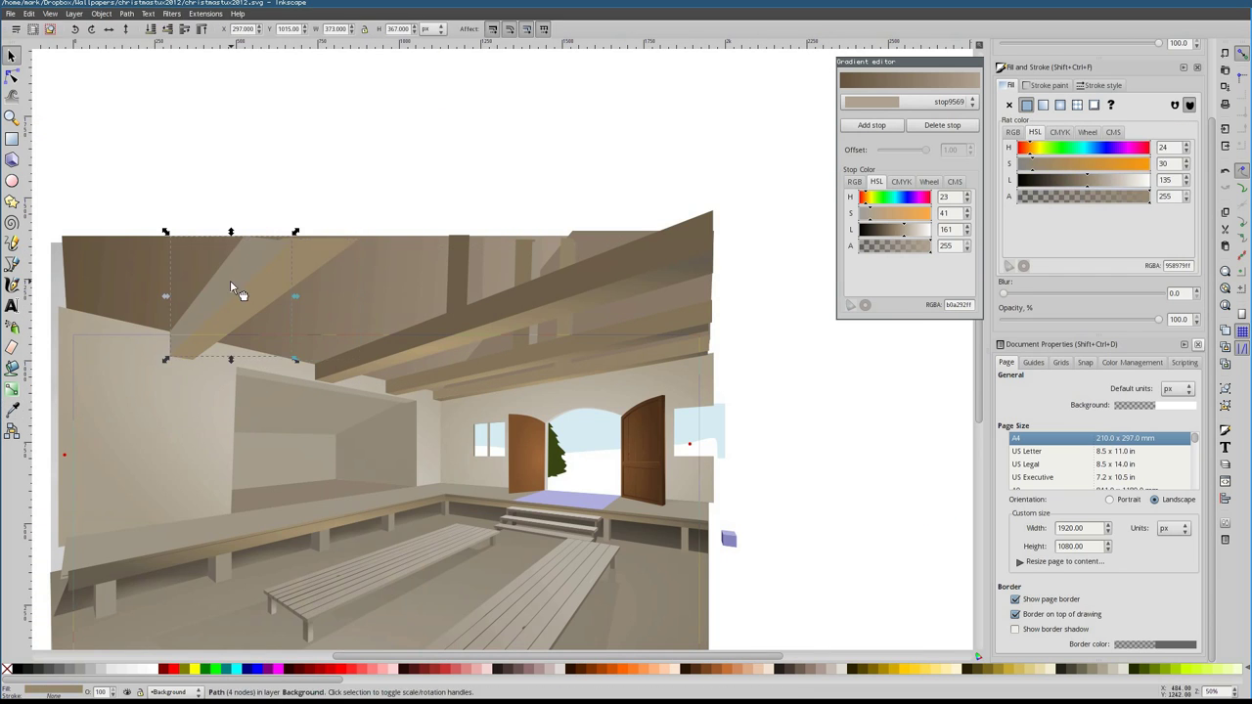
key(F7)
click(230, 280)
key(s)
Give the left ceiling beam a radial gradient and inspect the middle beam's gradient
click(1077, 105)
key(n)
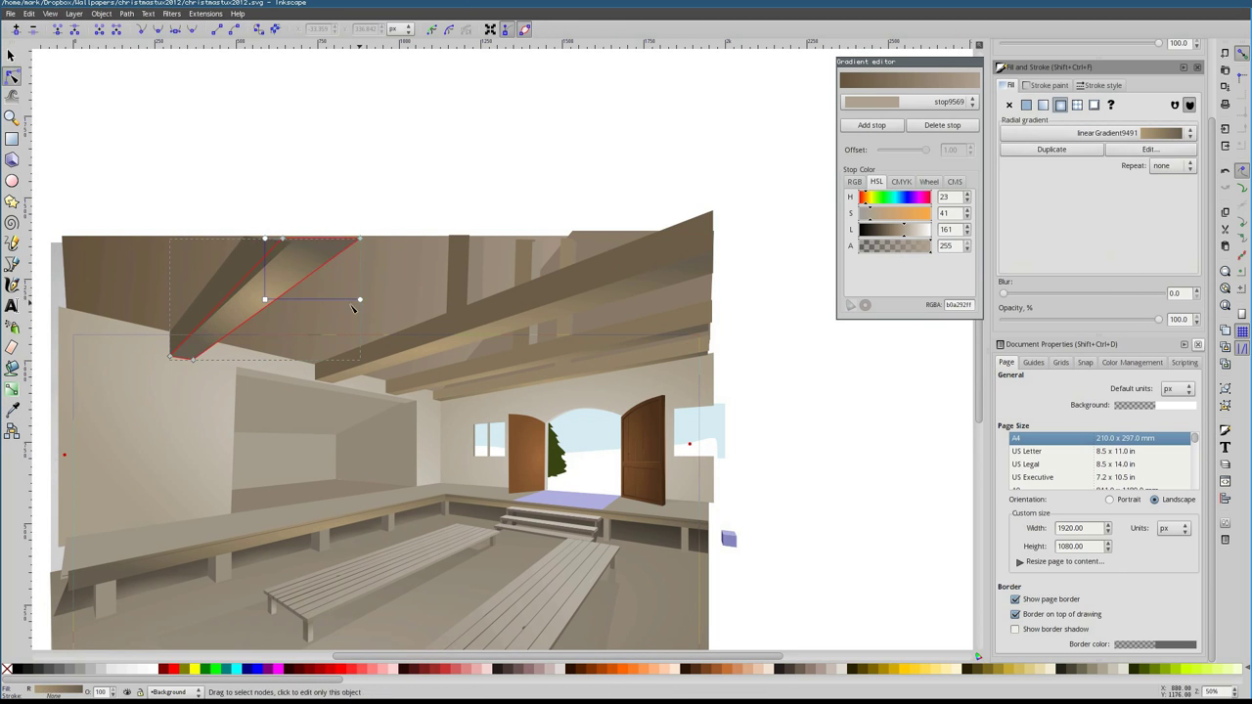
click(470, 323)
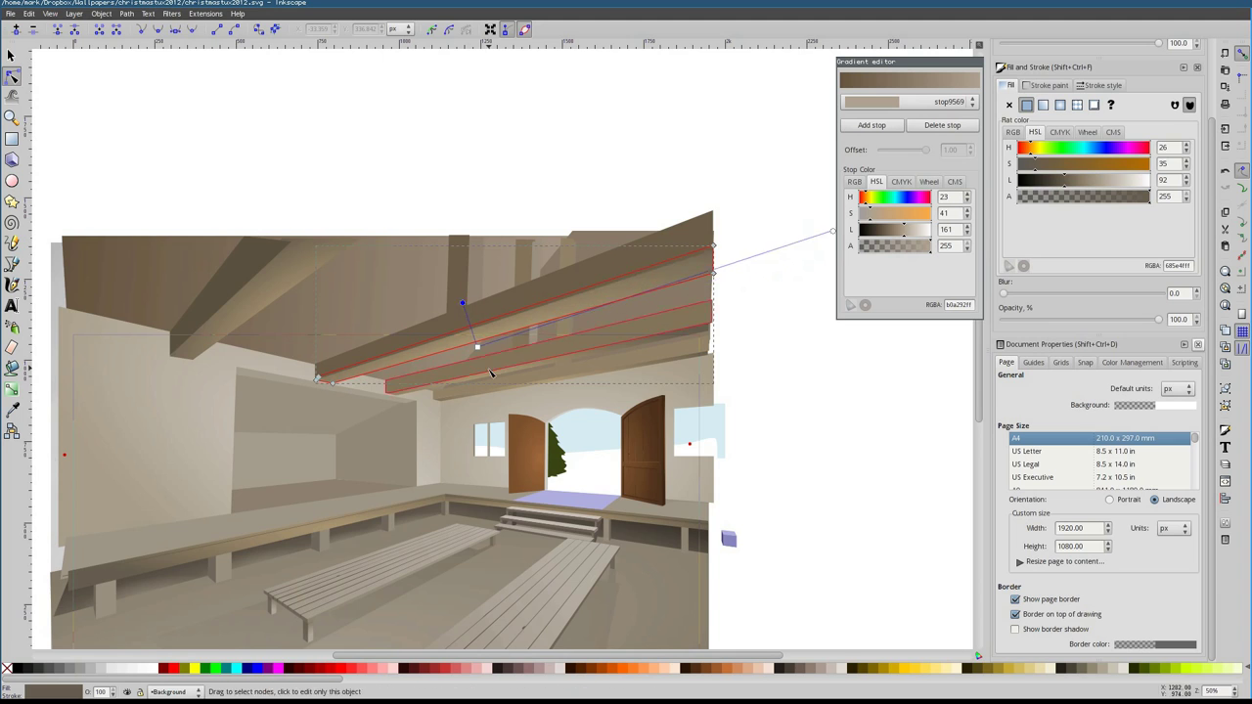
scroll(491, 373, up, 2)
scroll(467, 351, down, 2)
key(Escape)
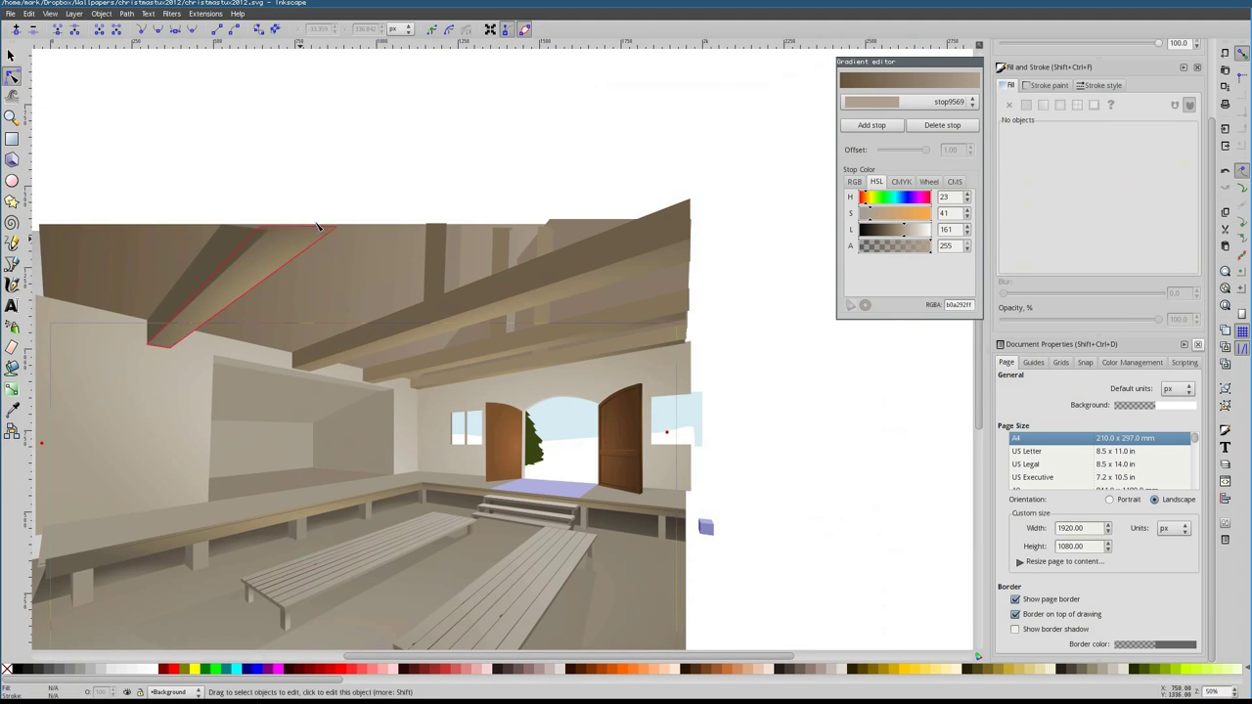
key(s)
scroll(711, 365, down, 4)
Open the Layers panel and show the Characters layer with the penguins and Santa
scroll(608, 386, up, 3)
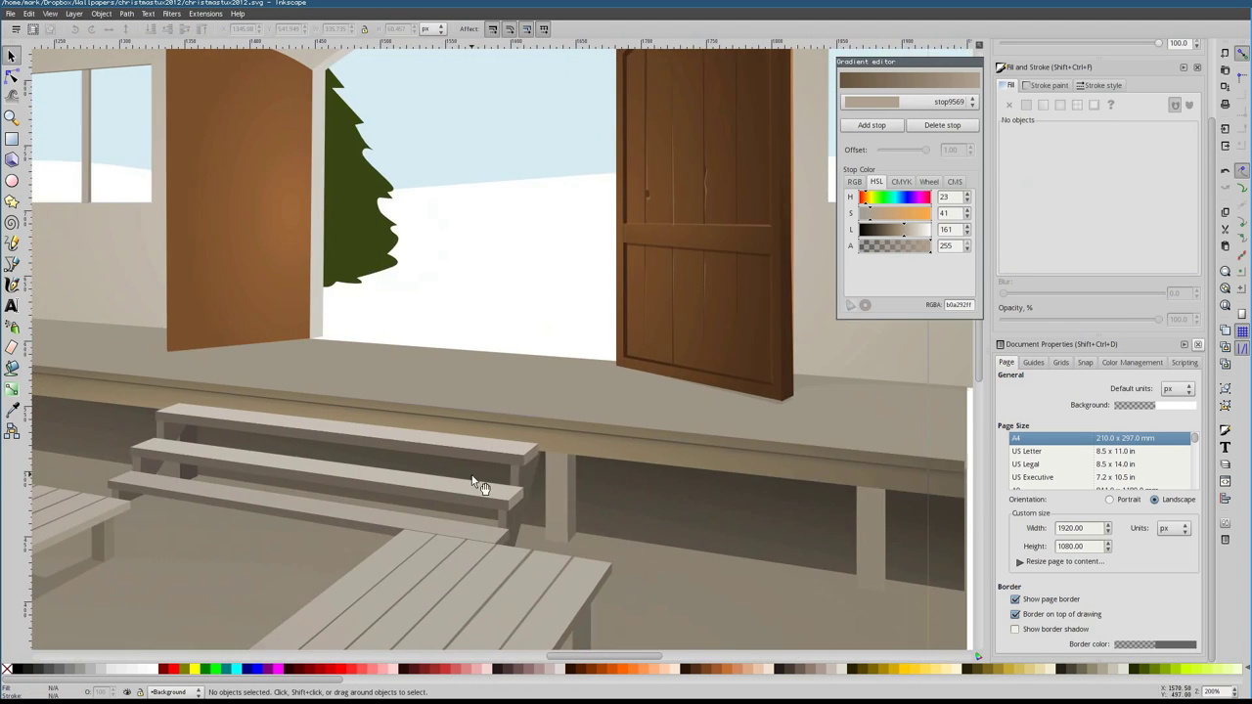
scroll(476, 483, down, 3)
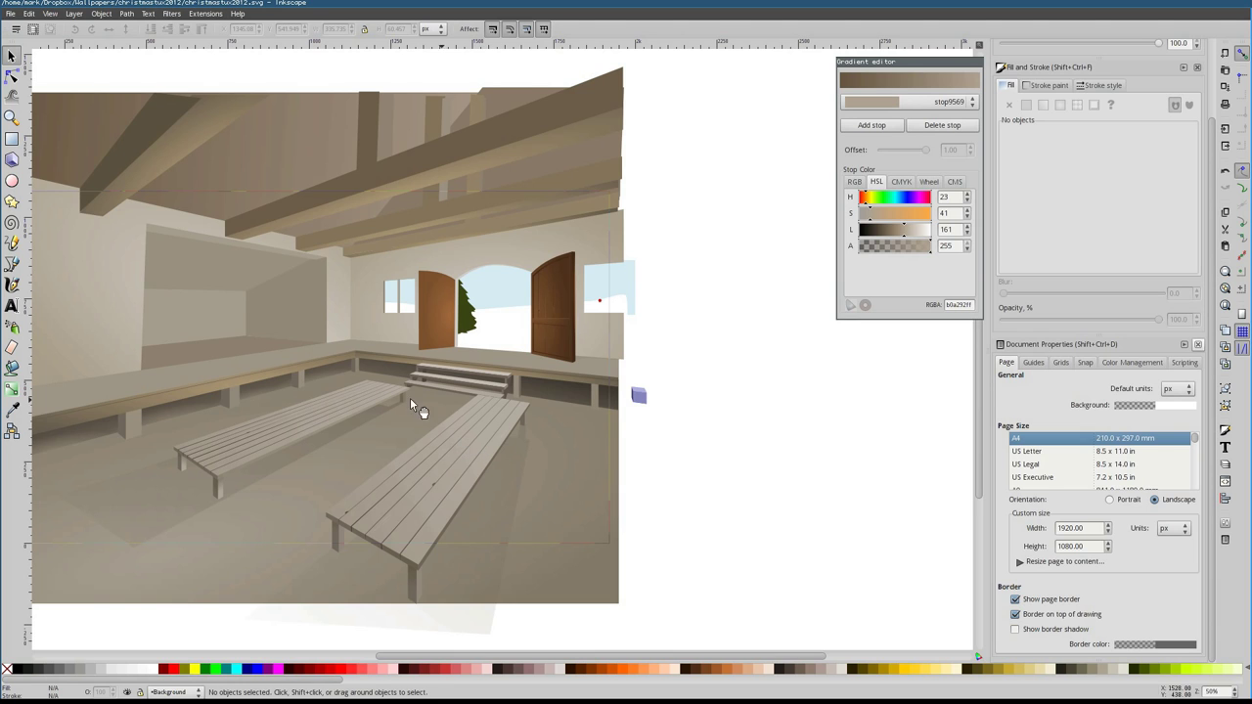
scroll(744, 362, left, 2)
key(shift+ctrl+l)
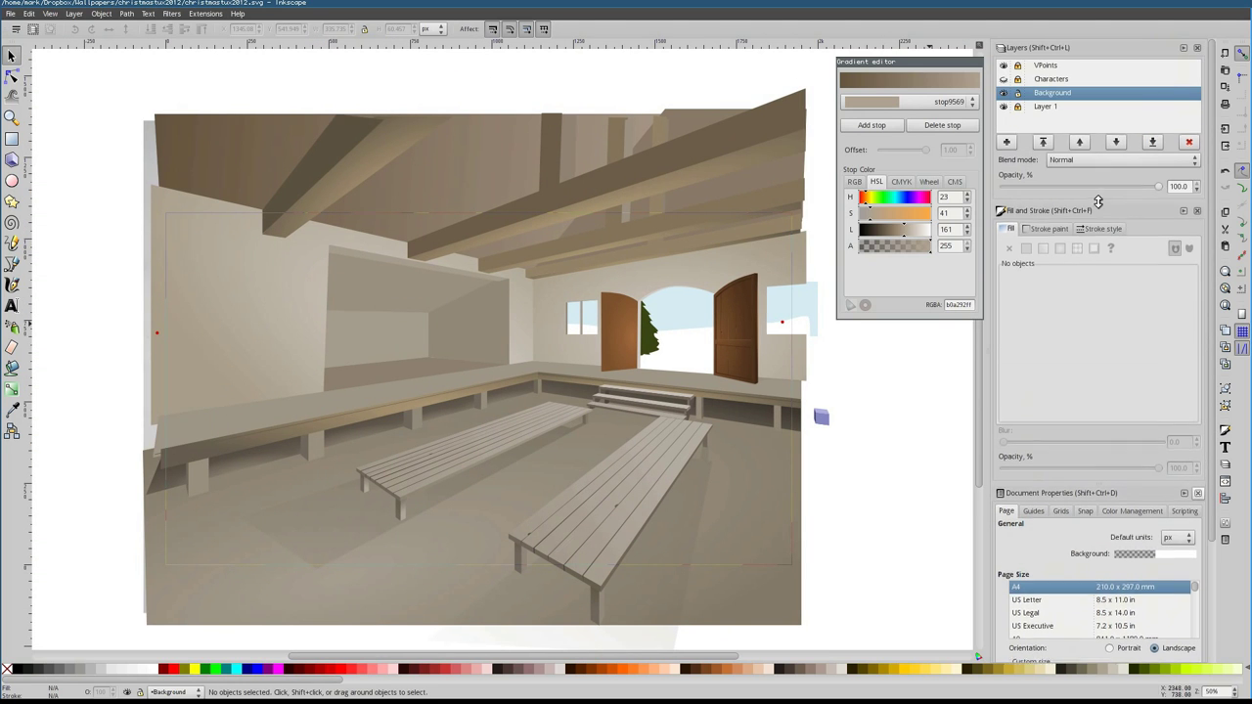
click(1003, 79)
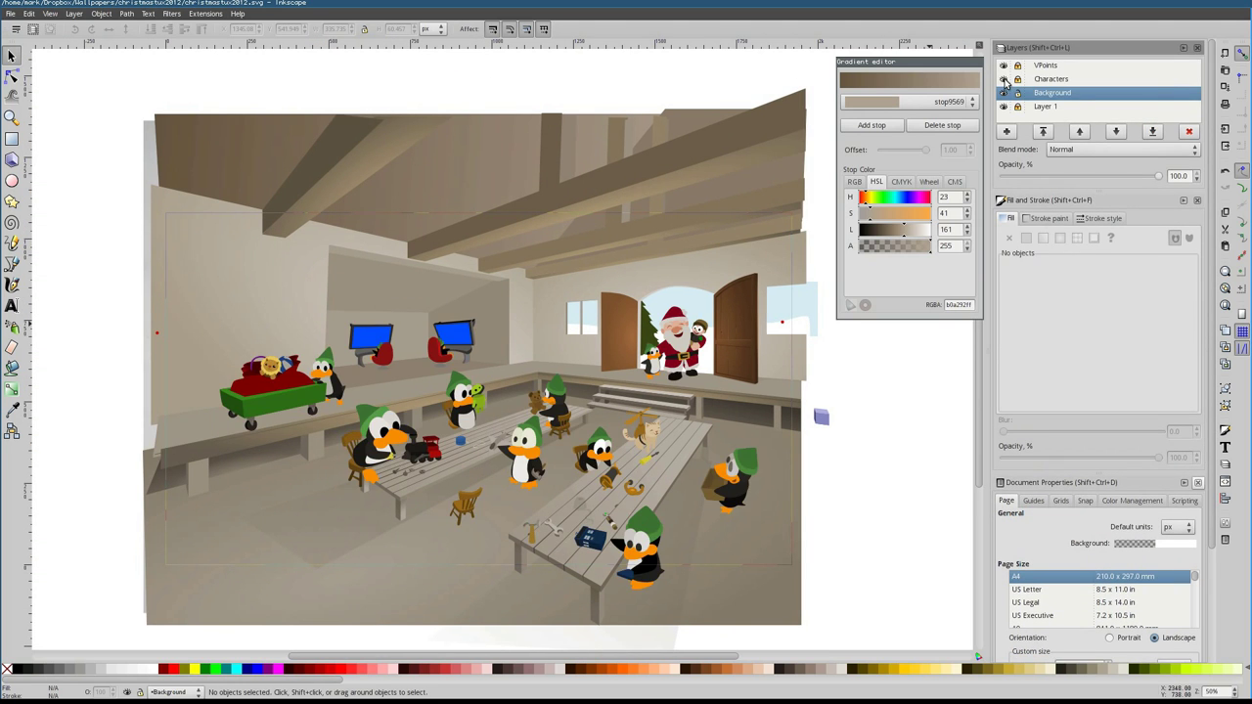
Check the ceiling beam, then hide the Characters layer again
click(611, 237)
scroll(611, 237, up, 3)
scroll(435, 296, down, 3)
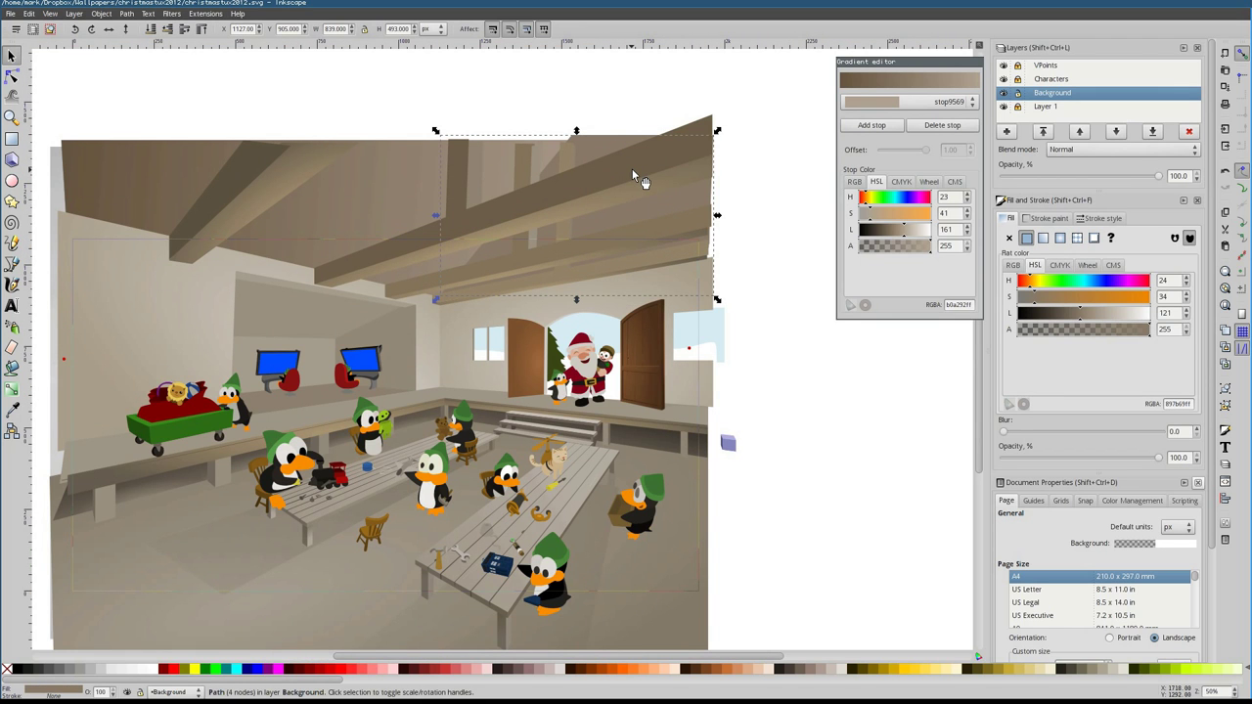
key(Escape)
scroll(640, 447, down, 1)
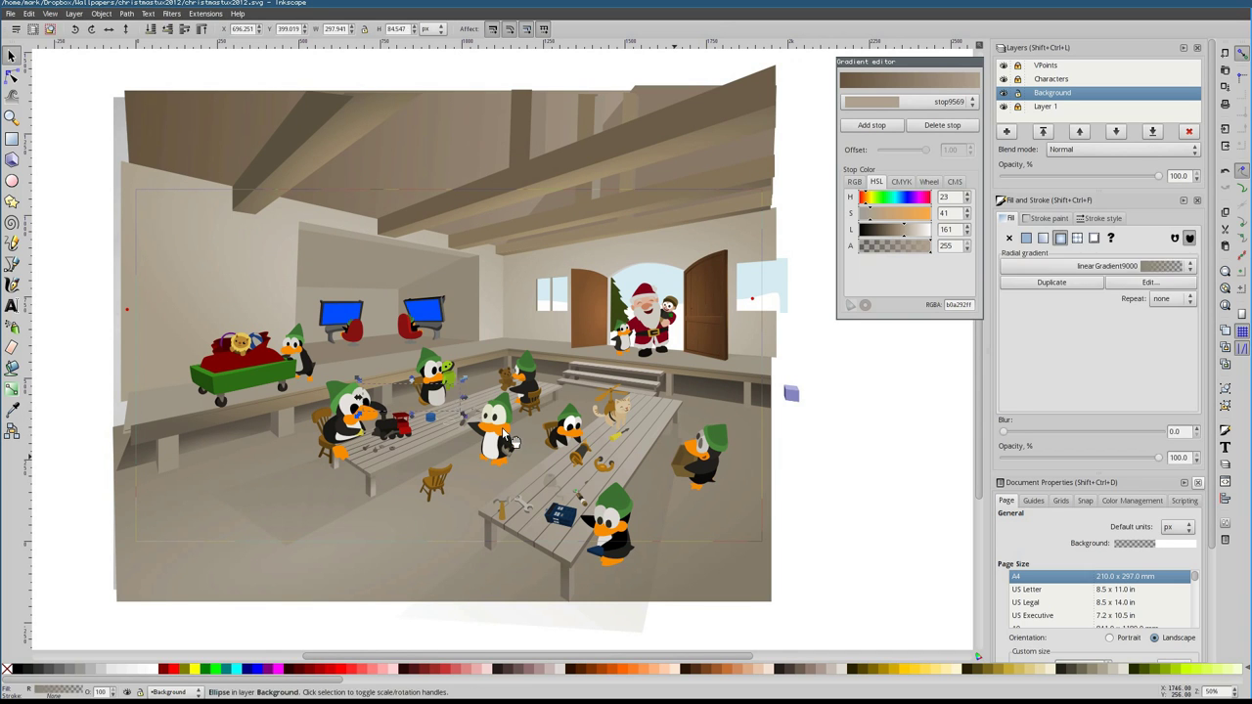
click(1003, 79)
scroll(395, 372, up, 2)
Inspect the gradients on the front bench top and the floor's radial gradient
click(369, 345)
ctrl+click(369, 348)
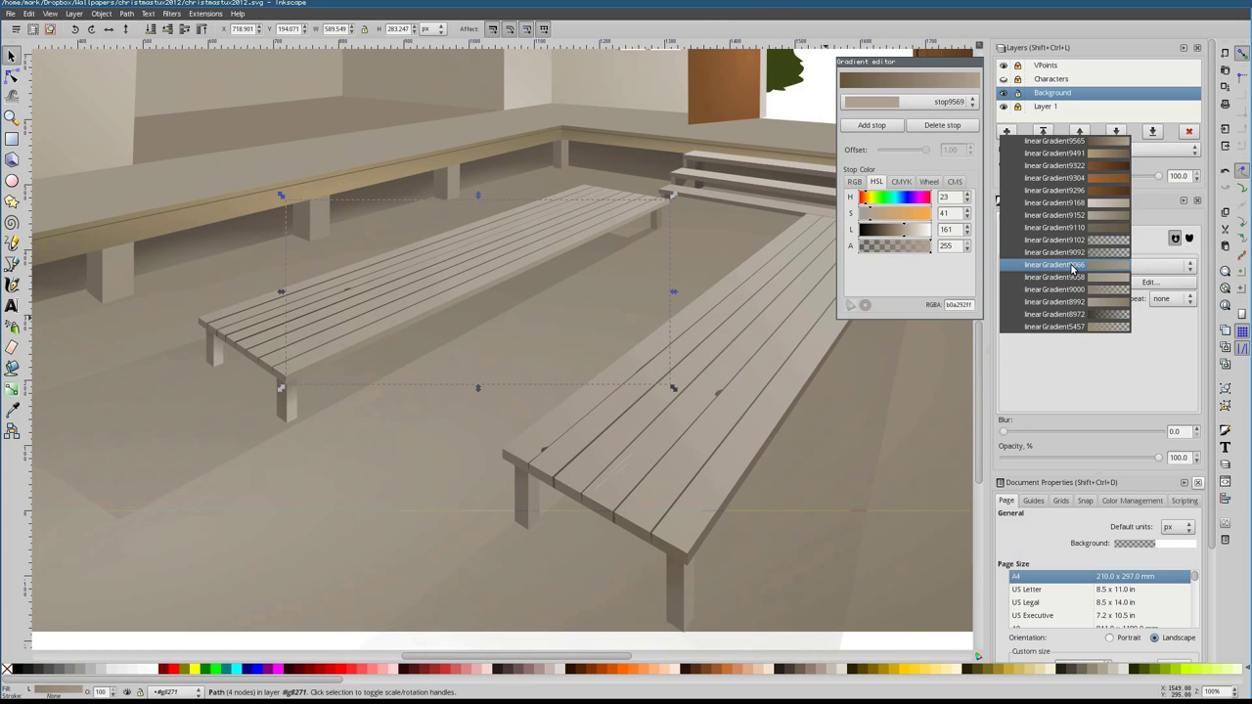
key(n)
click(416, 330)
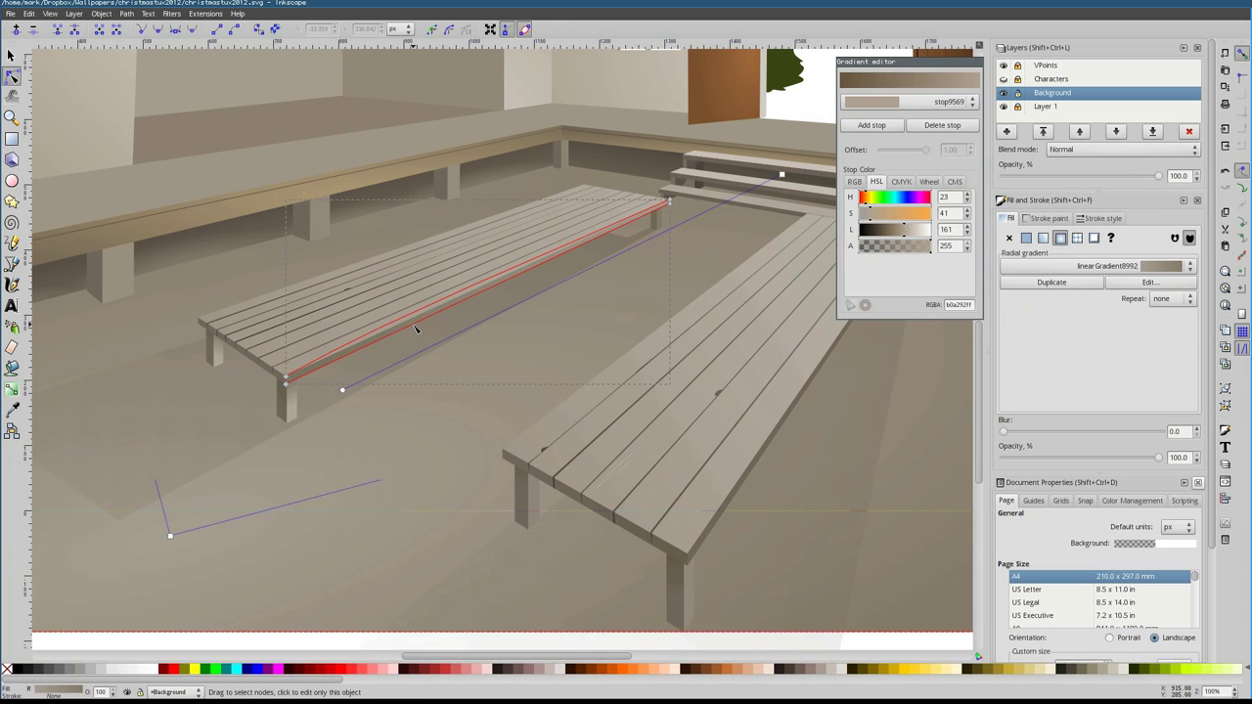
click(447, 523)
click(475, 414)
scroll(294, 391, down, 2)
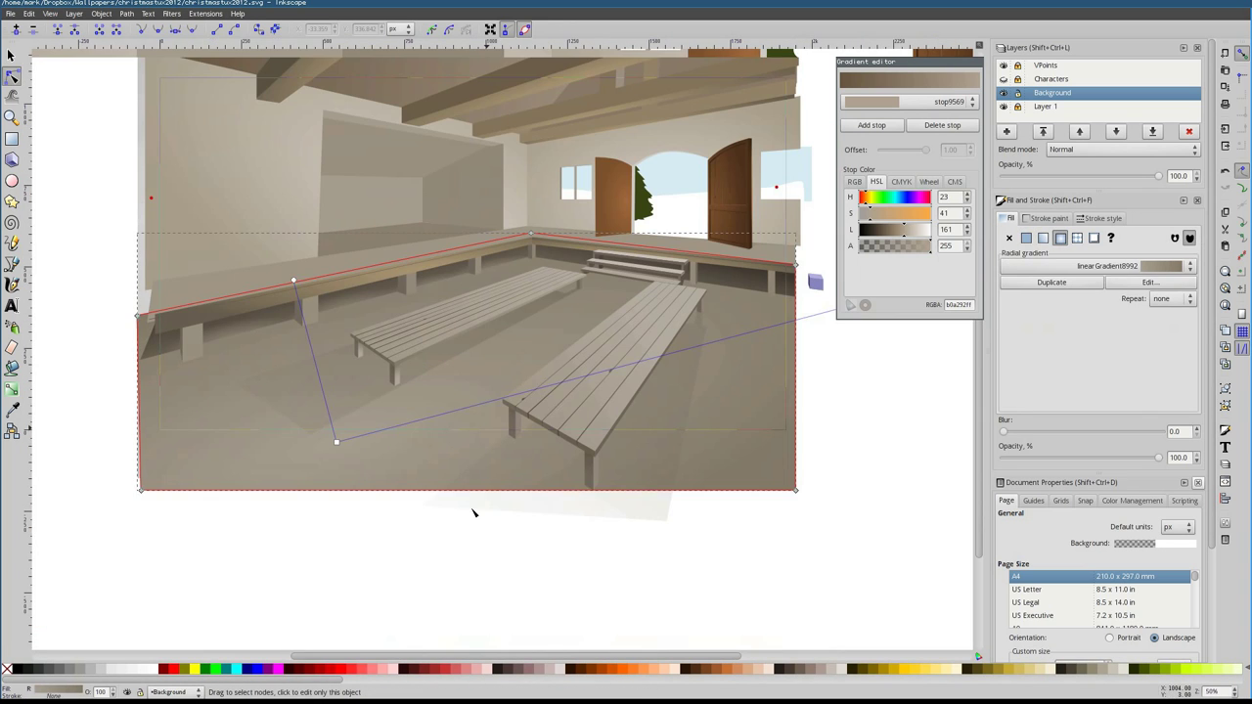
key(Escape)
key(s)
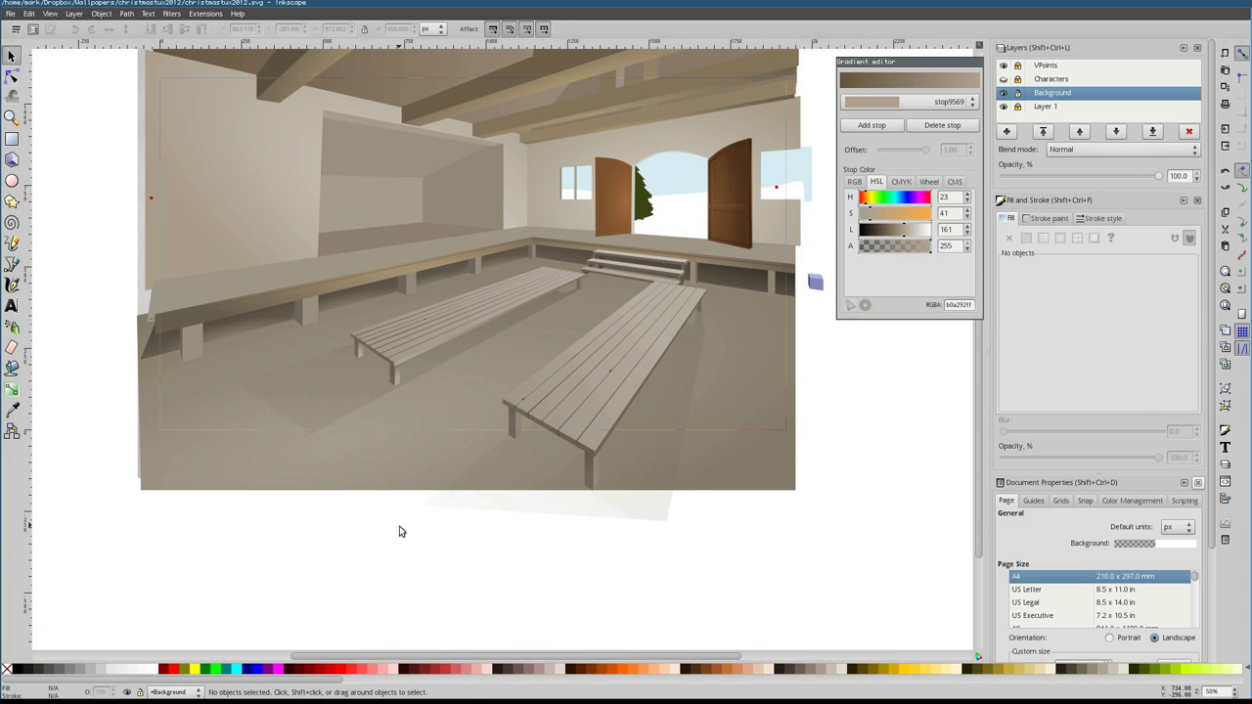
Bring the doorway into view and select the left door
drag(415, 459, 307, 510)
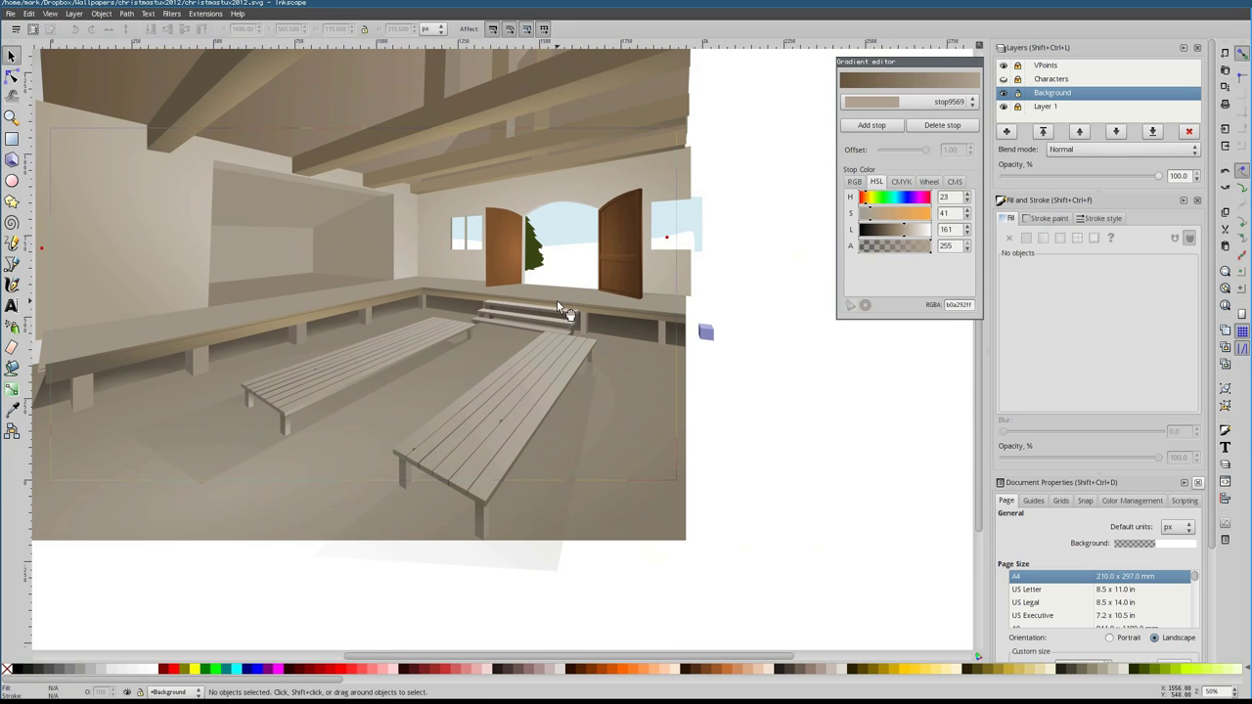
scroll(557, 301, up, 4)
ctrl+click(282, 244)
Draw a four-cornered inner panel shape on the left door, undoing a trial brown fill
key(b)
click(279, 235)
click(152, 202)
click(151, 501)
click(277, 489)
click(278, 235)
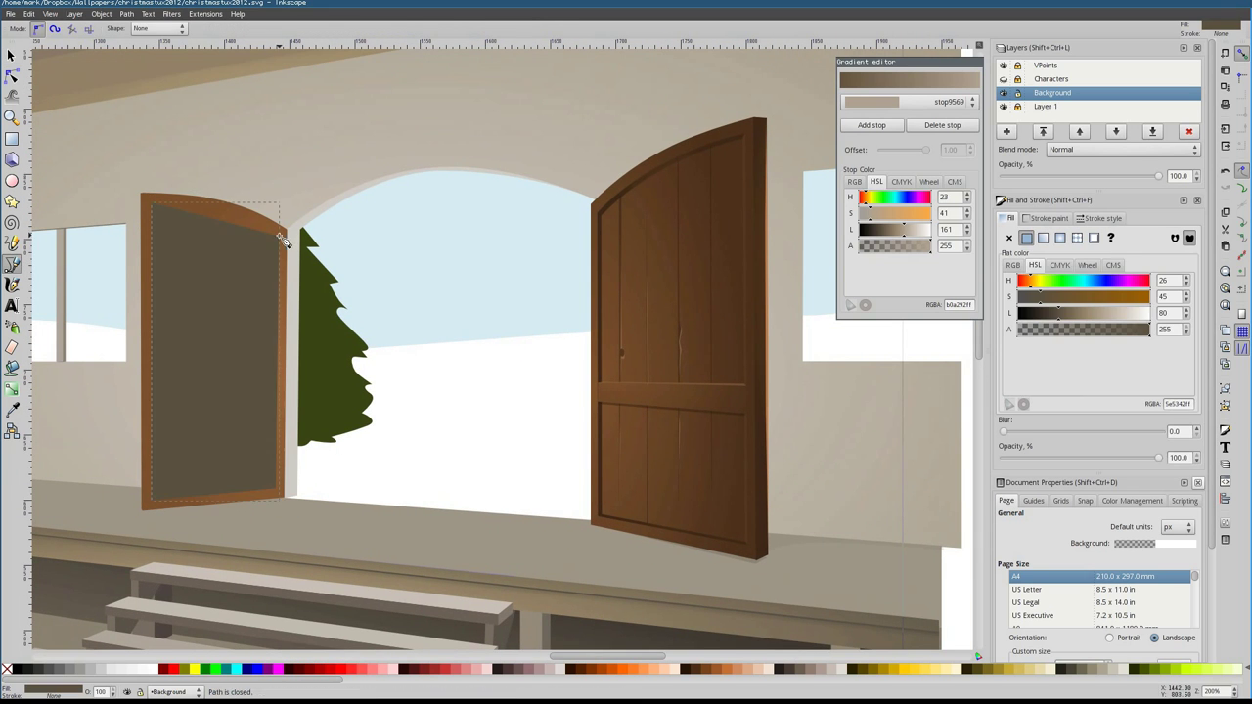
key(n)
key(ctrl+shift+v)
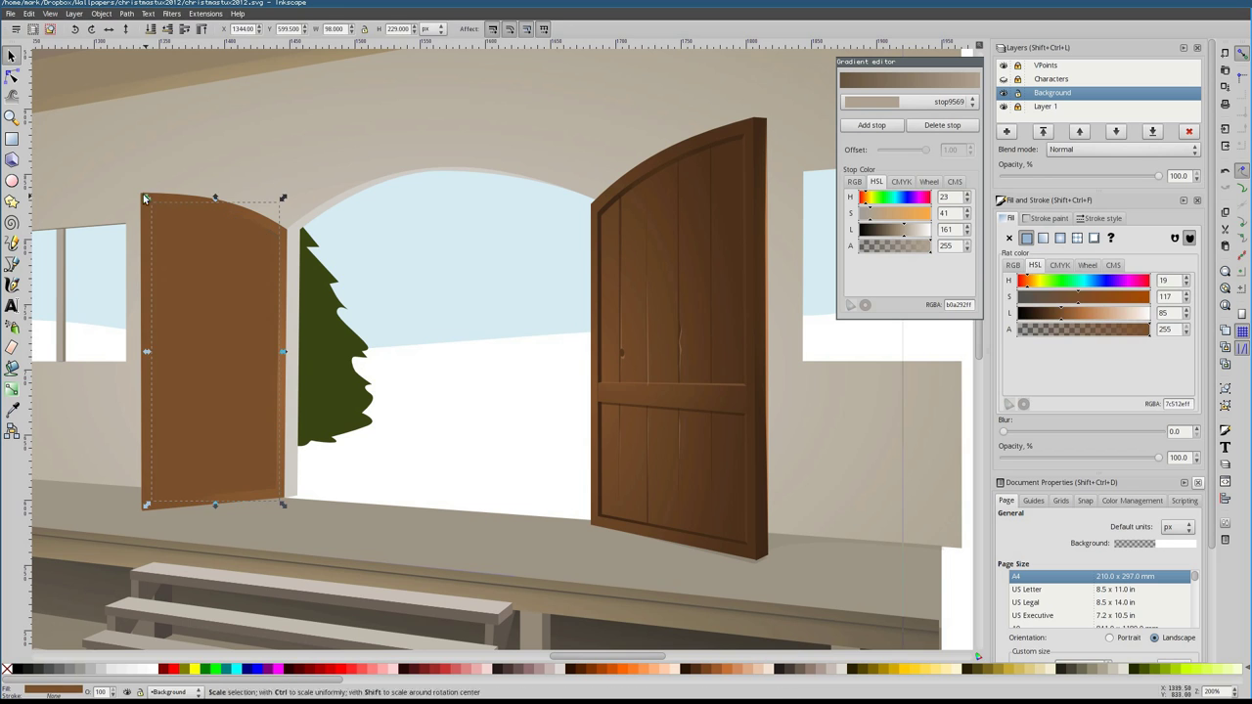
key(ctrl+z)
Draw a dark cross band over the left door using the right door's colour
key(d)
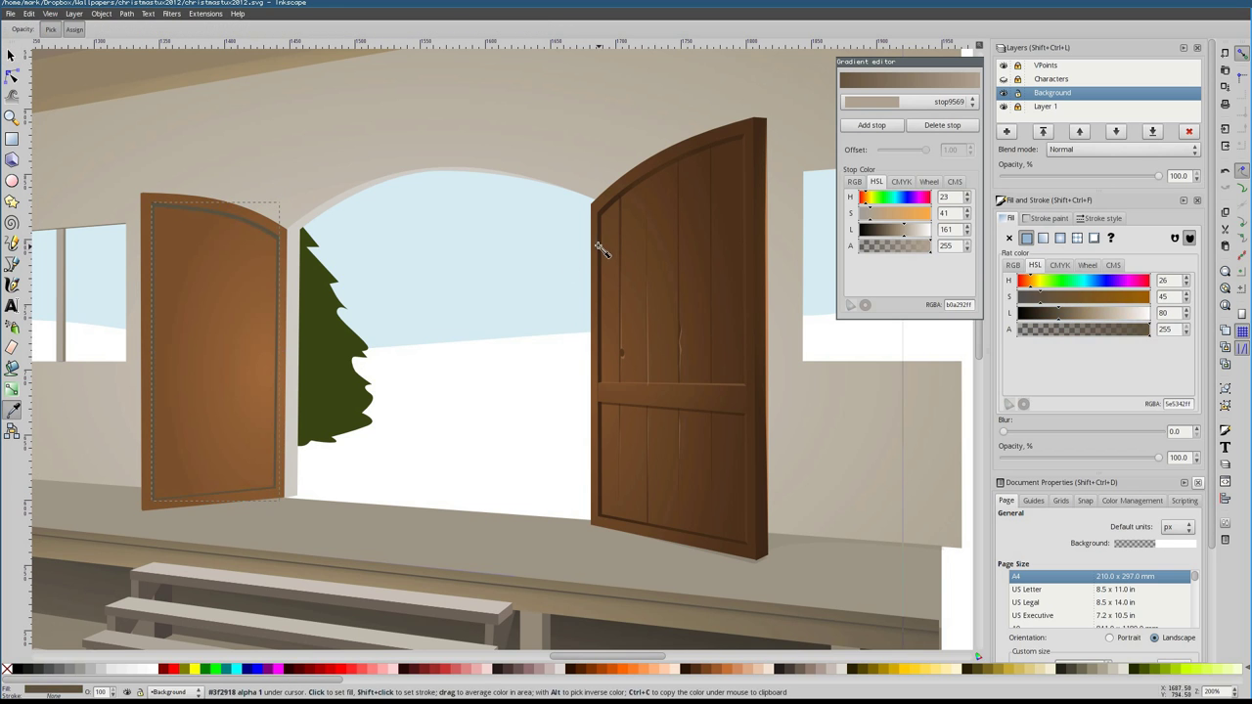
click(12, 264)
scroll(749, 484, down, 4)
scroll(754, 358, up, 4)
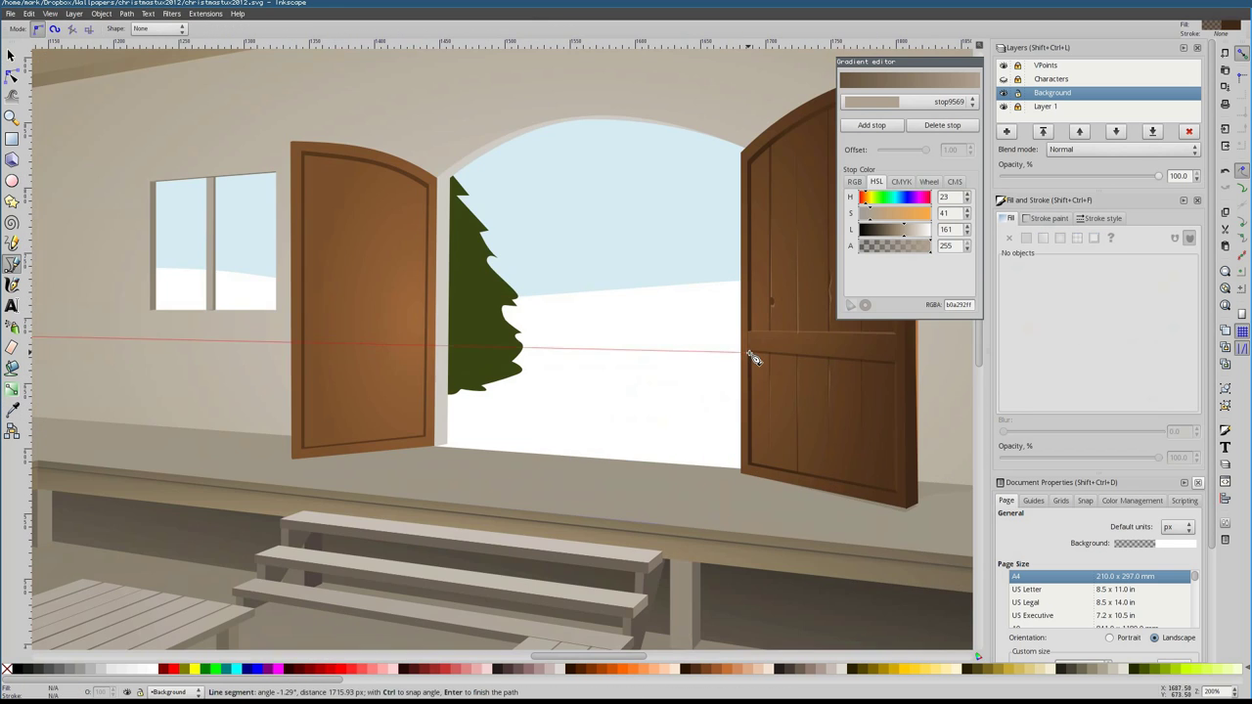
double_click(748, 352)
click(425, 346)
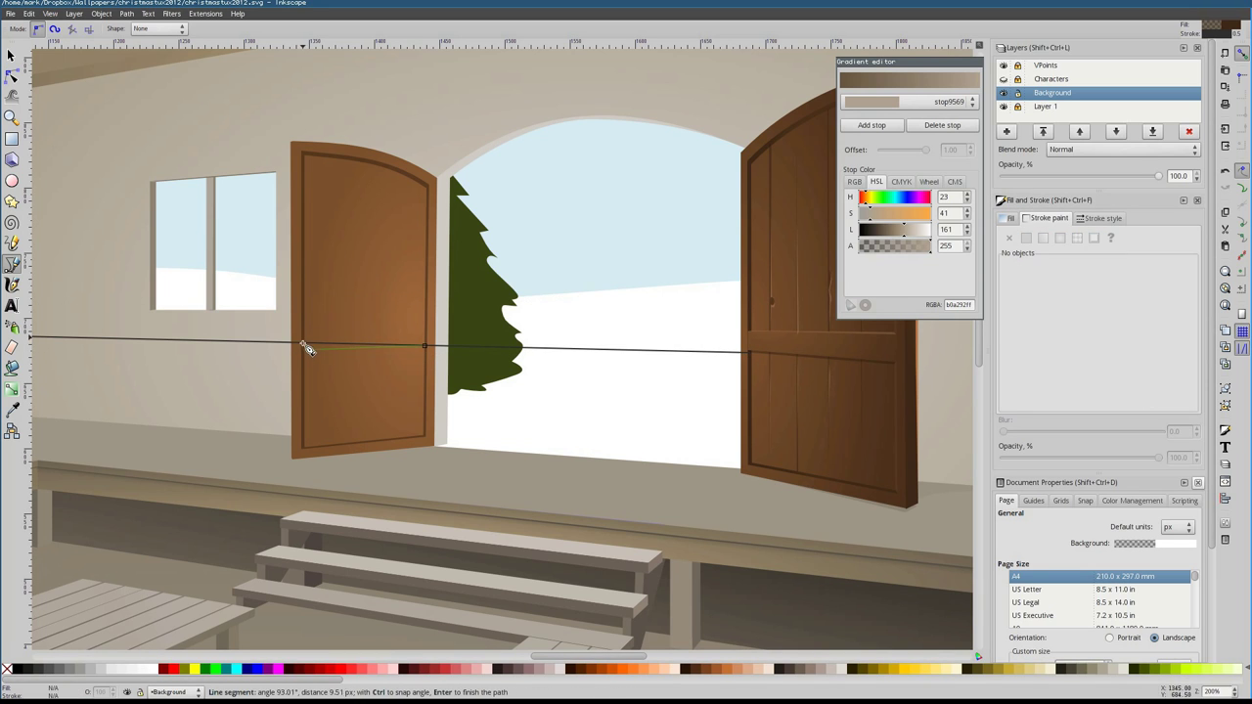
double_click(306, 334)
scroll(314, 348, right, 1)
key(F1)
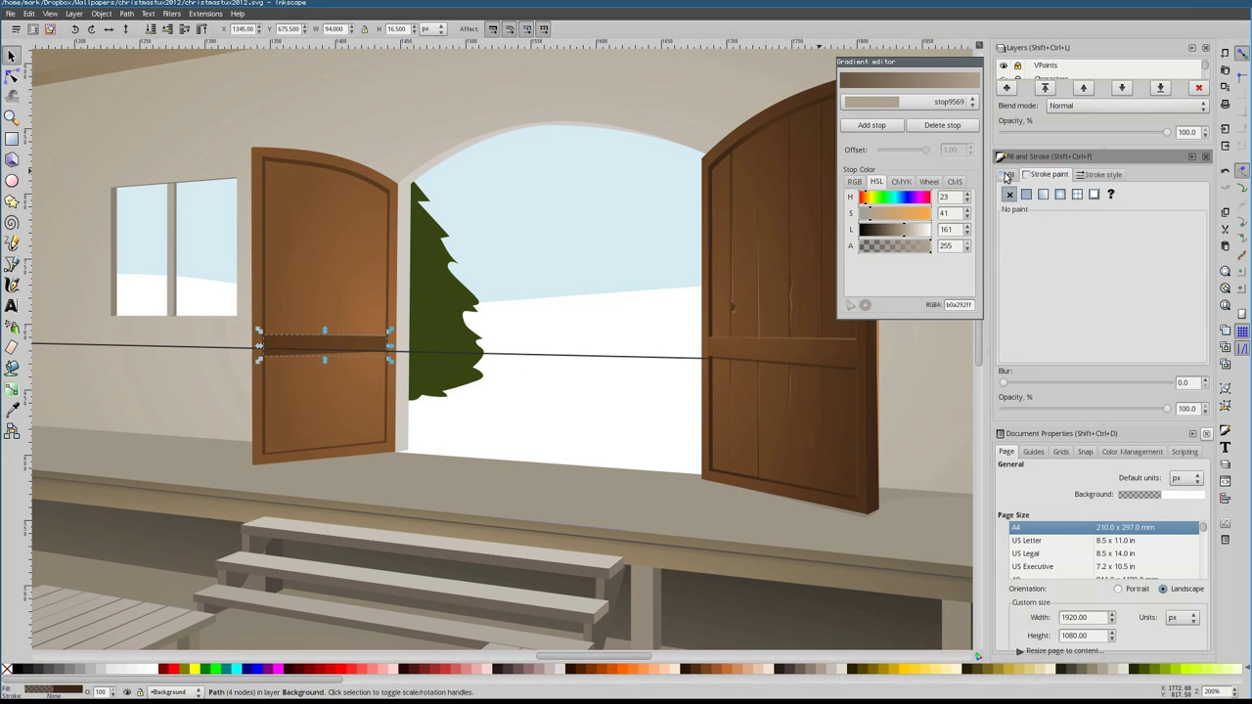
key(Escape)
Draw four vertical plank lines rising from the left door's bottom edge
key(b)
scroll(322, 360, up, 2)
scroll(391, 391, right, 3)
scroll(392, 440, left, 3)
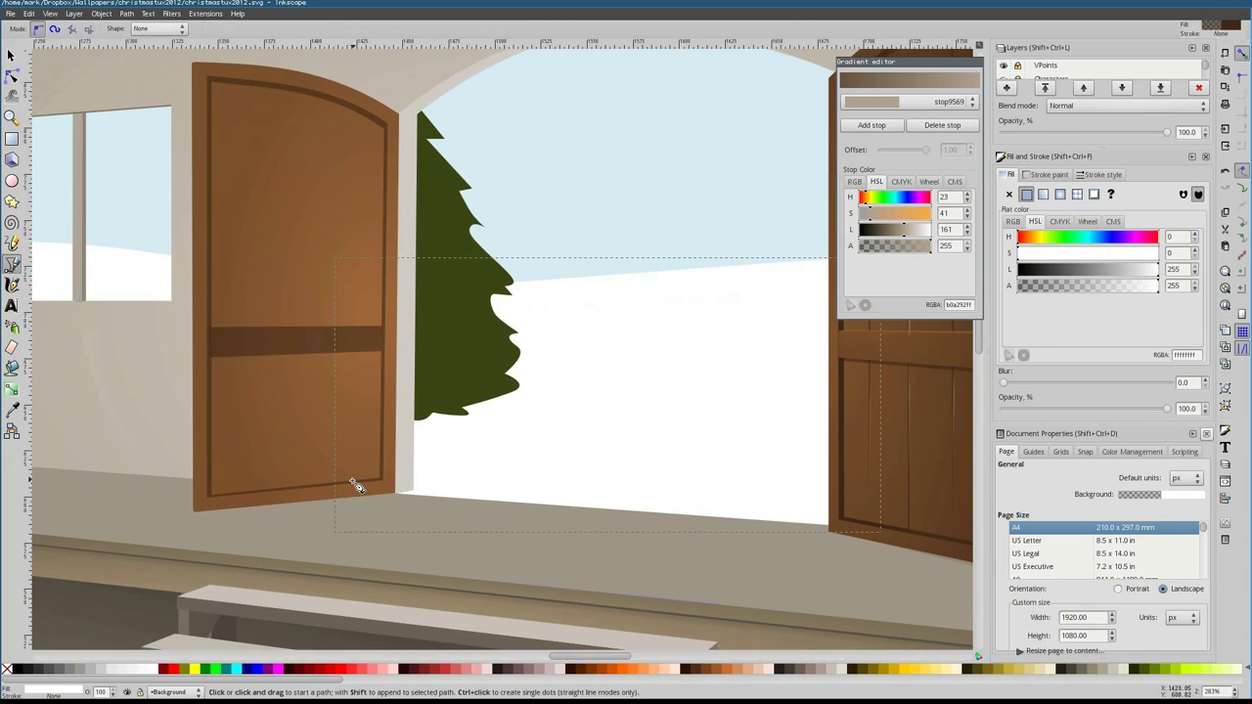
click(321, 484)
key(Return)
click(291, 487)
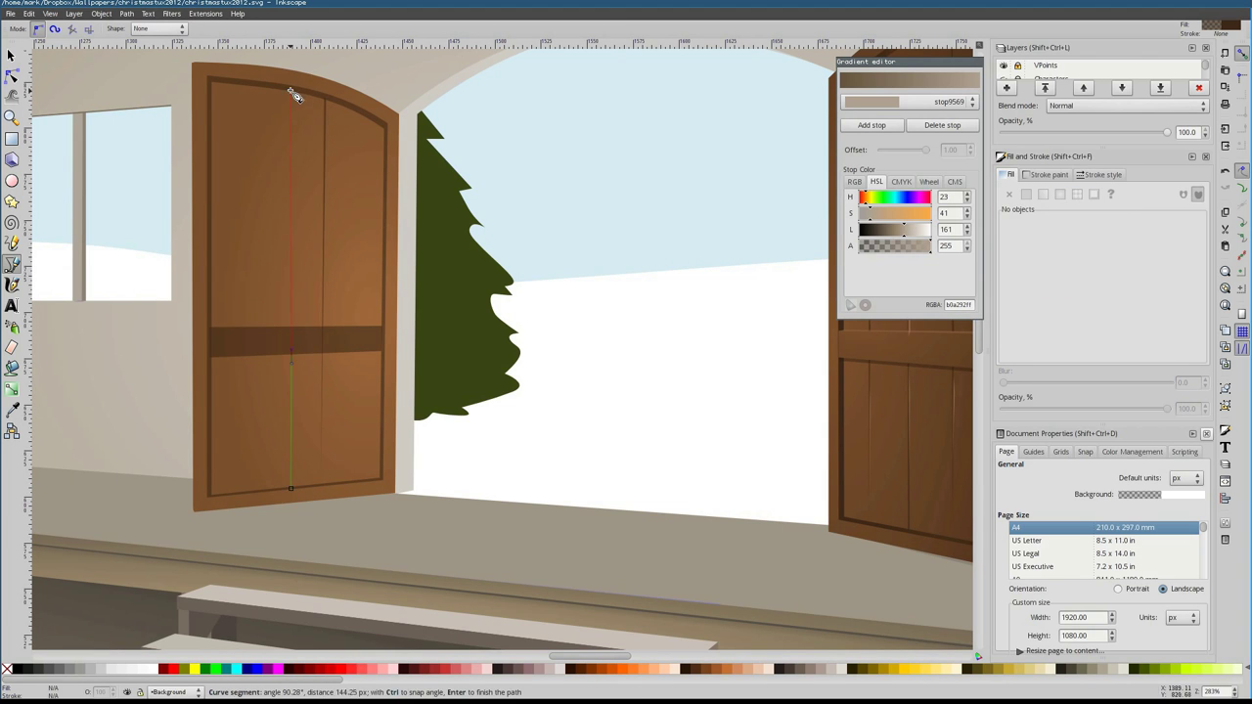
key(Return)
click(254, 489)
key(Return)
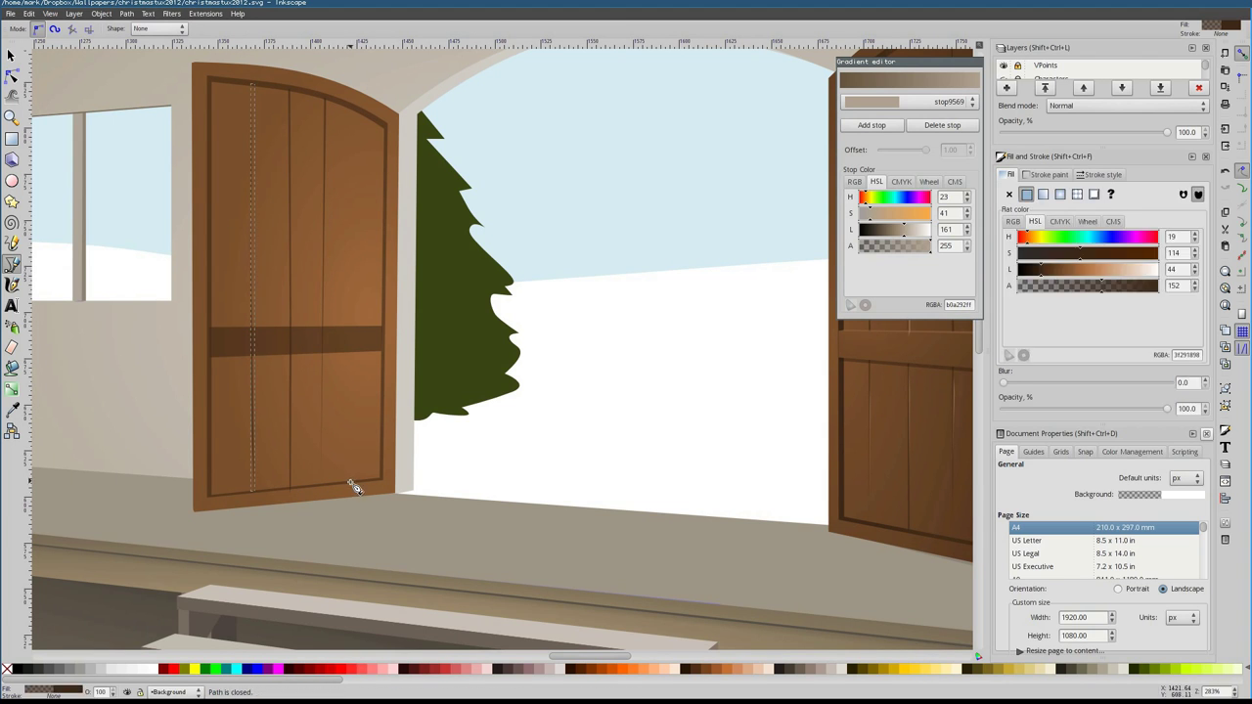
click(350, 481)
key(Return)
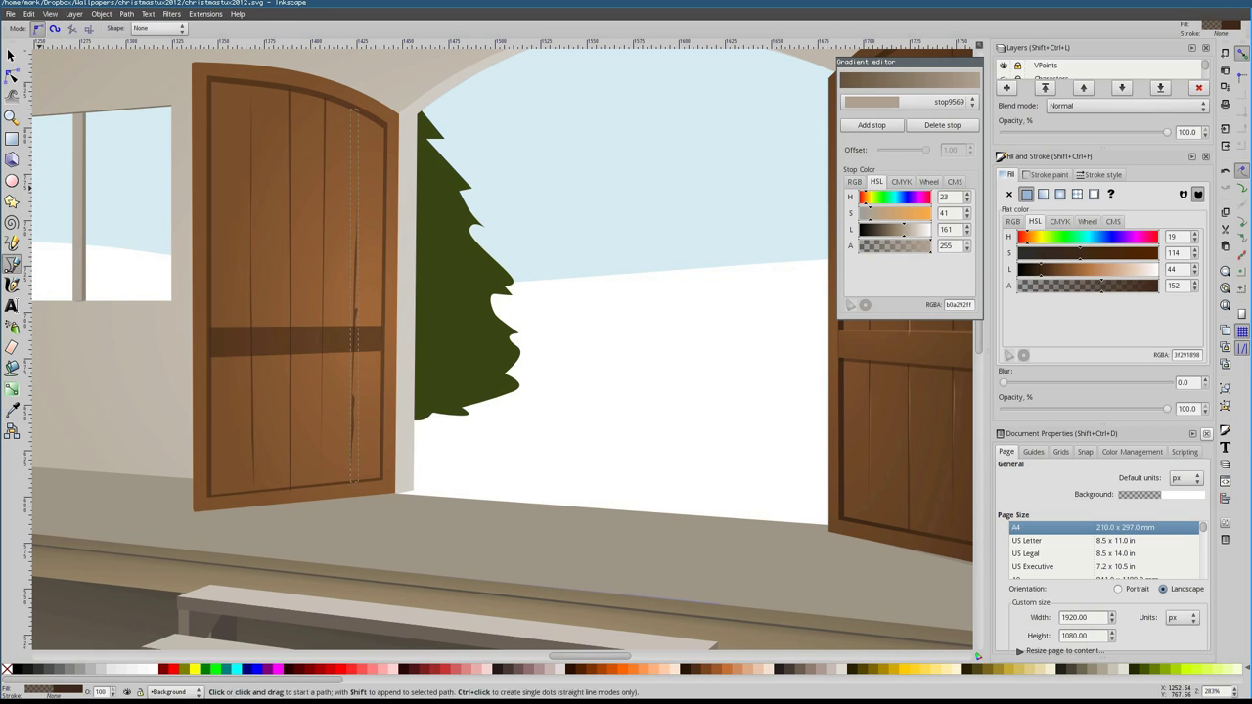
Check the thin shape between door and tree, then draw a grain crack along the band
key(n)
scroll(480, 381, right, 3)
scroll(480, 382, left, 2)
click(360, 323)
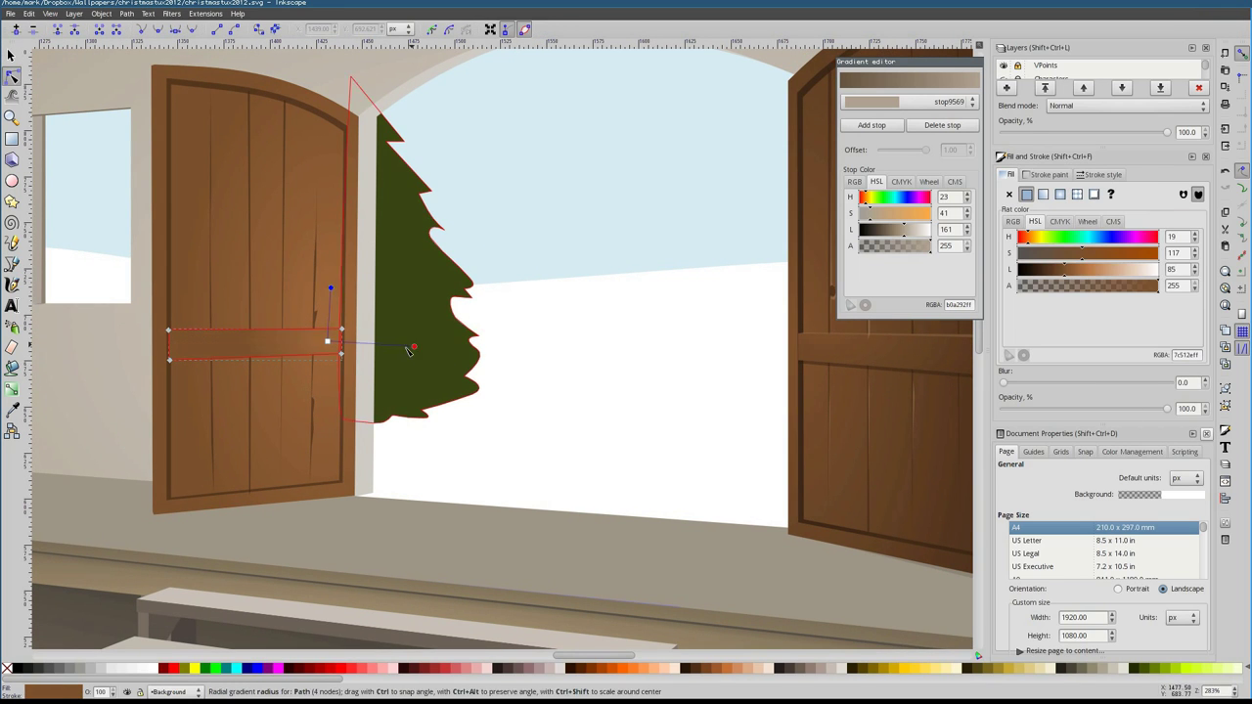
key(Escape)
key(b)
scroll(293, 359, right, 1)
click(133, 359)
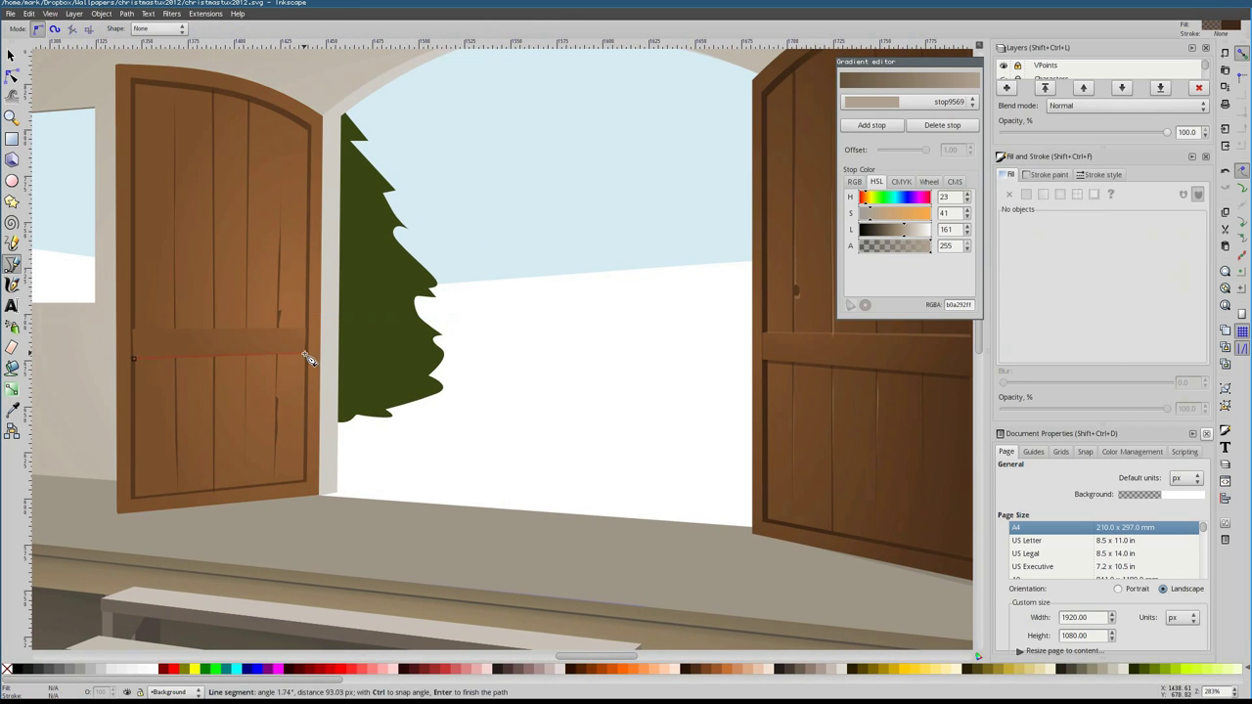
scroll(139, 368, right, 1)
scroll(139, 367, down, 3)
scroll(112, 287, up, 4)
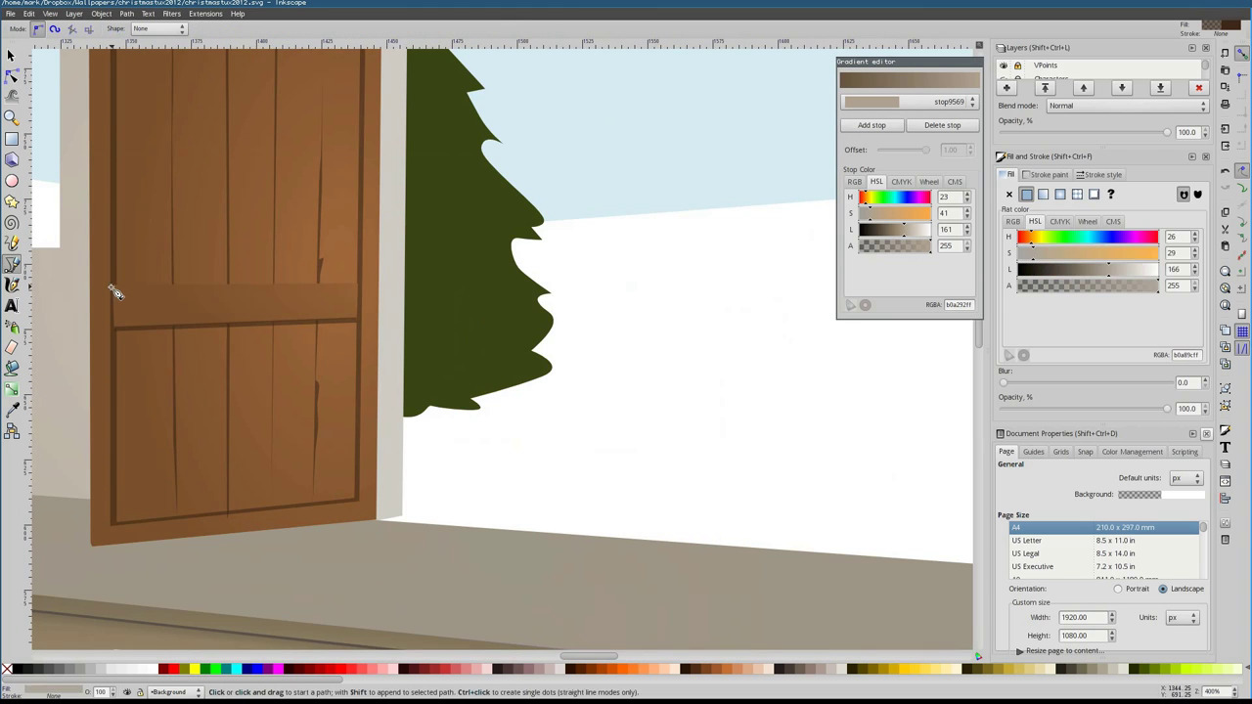
key(Return)
Redrag the left door's gradient handles into a short line and select its dark end stop
scroll(409, 365, down, 2)
click(196, 115)
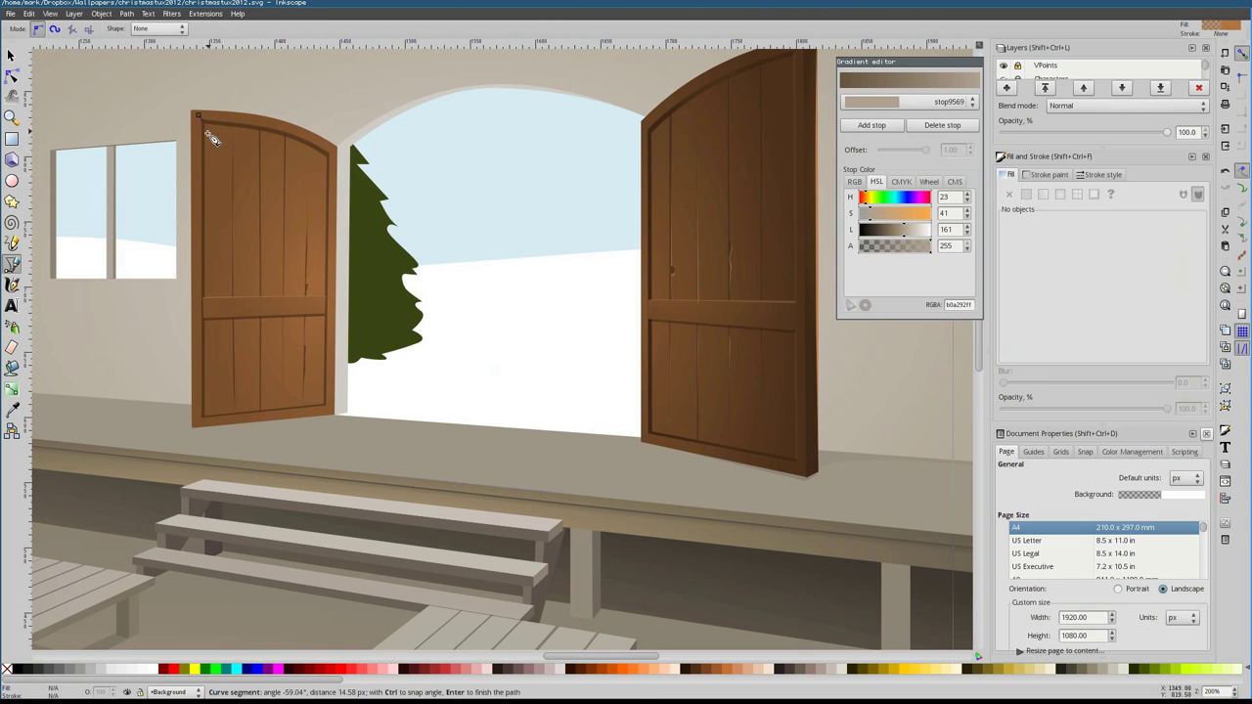
click(196, 223)
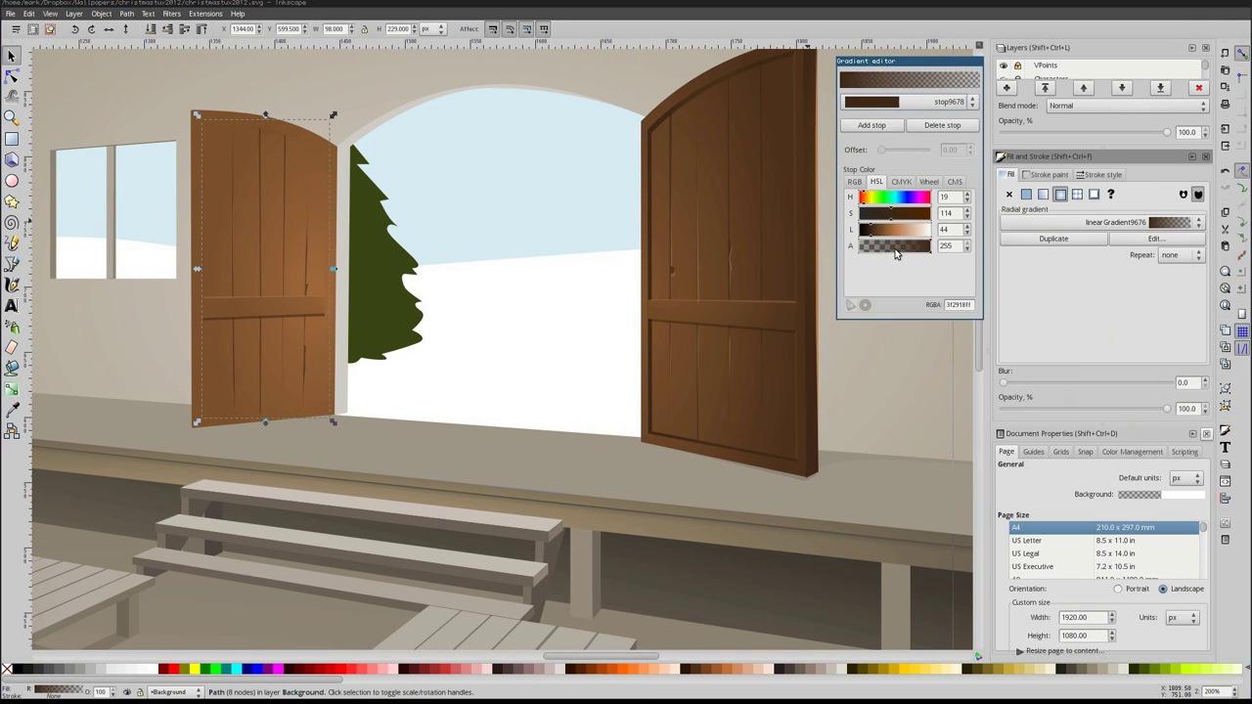
click(10, 78)
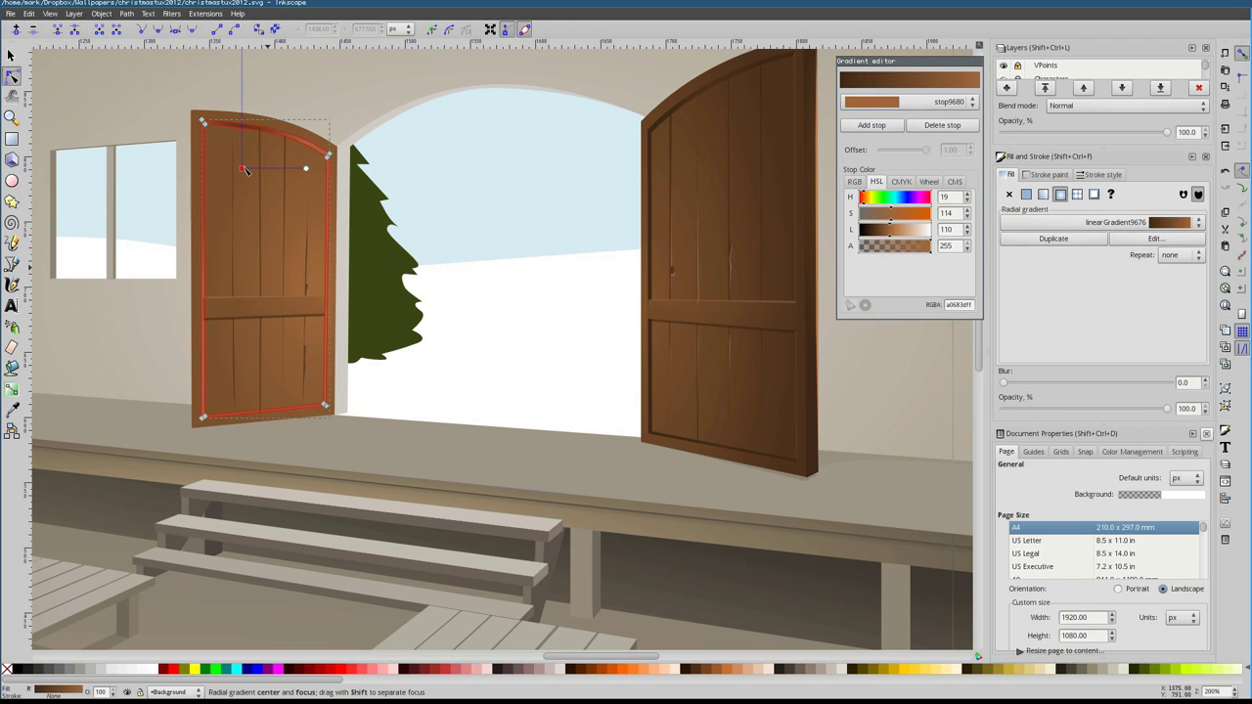
drag(249, 257, 352, 225)
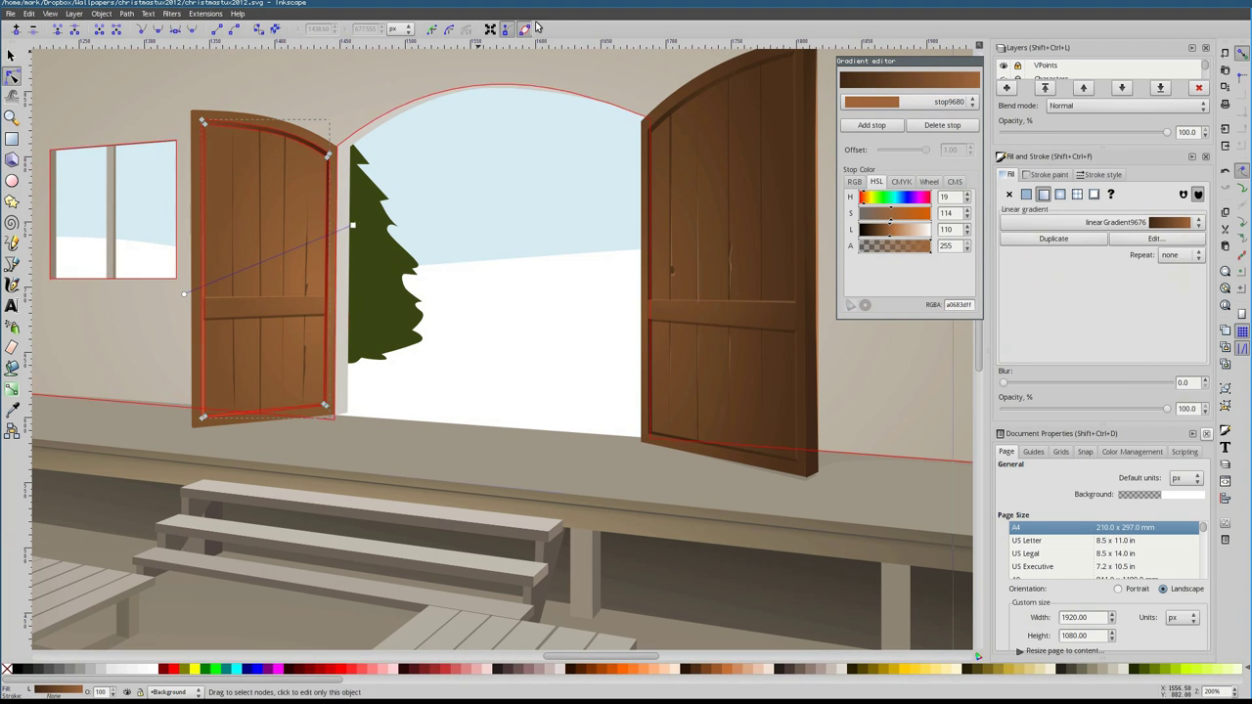
drag(261, 265, 235, 291)
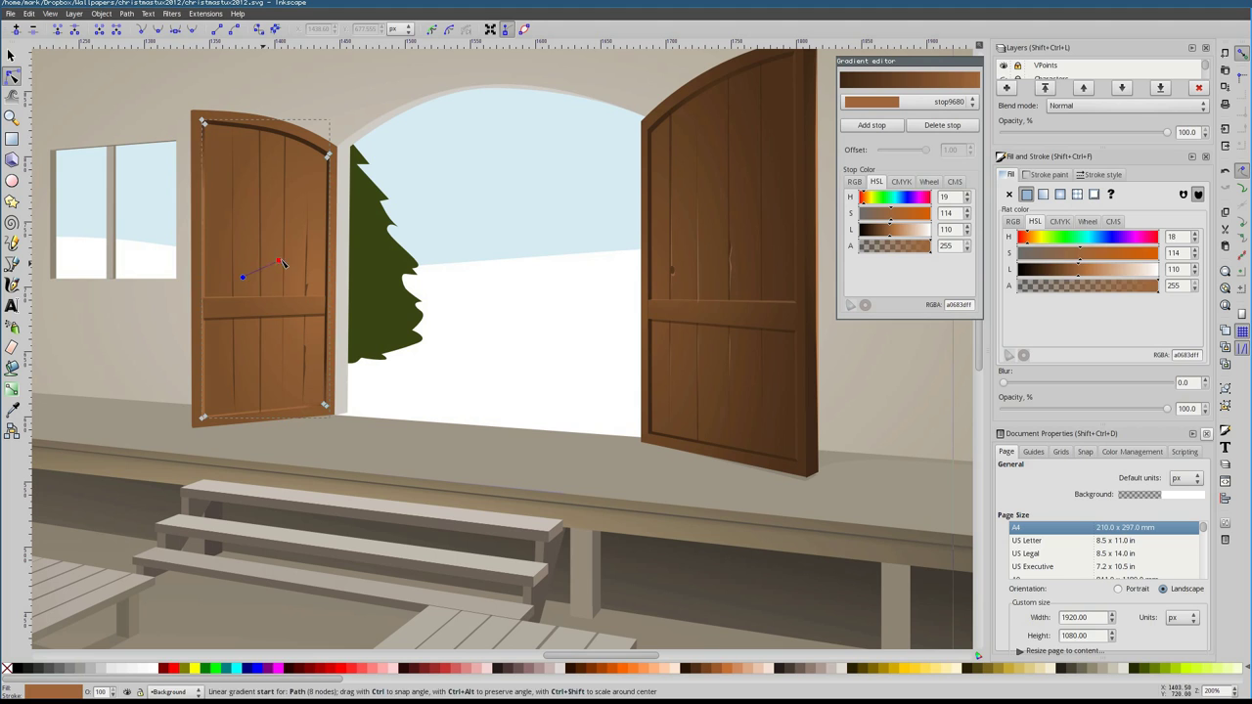
click(252, 274)
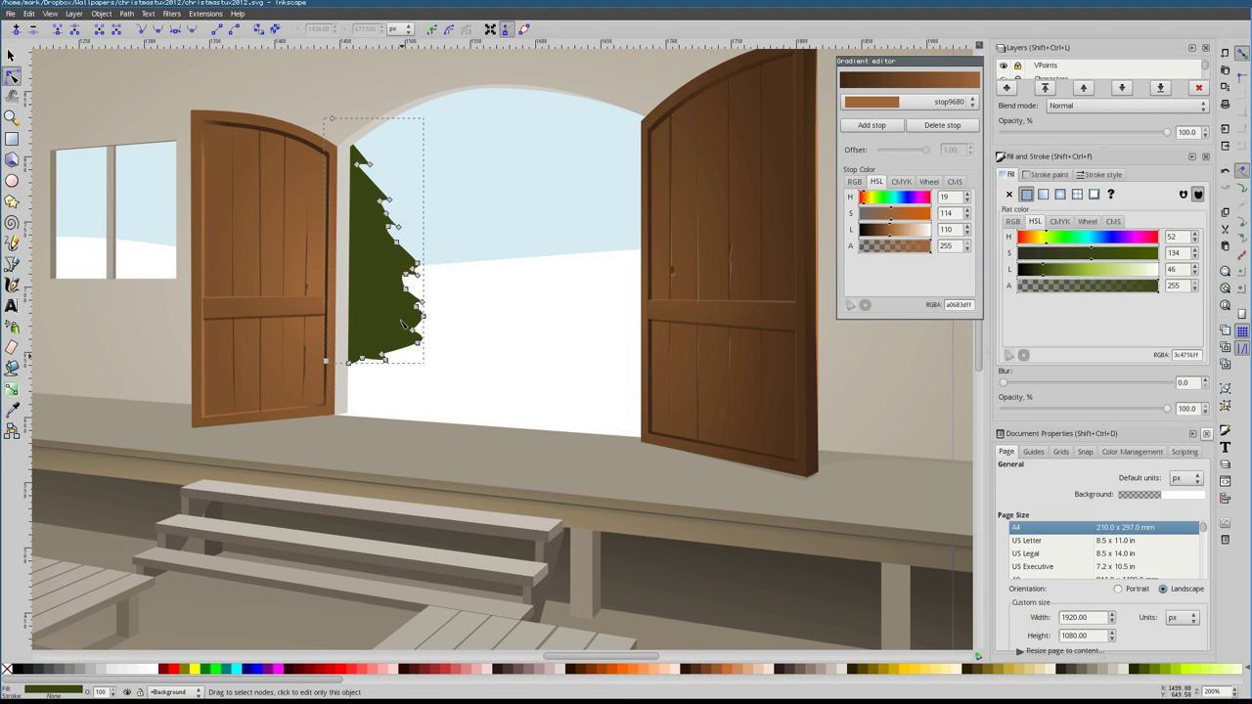
Check the door's middle plank and top corner node, then reselect the whole door
click(294, 307)
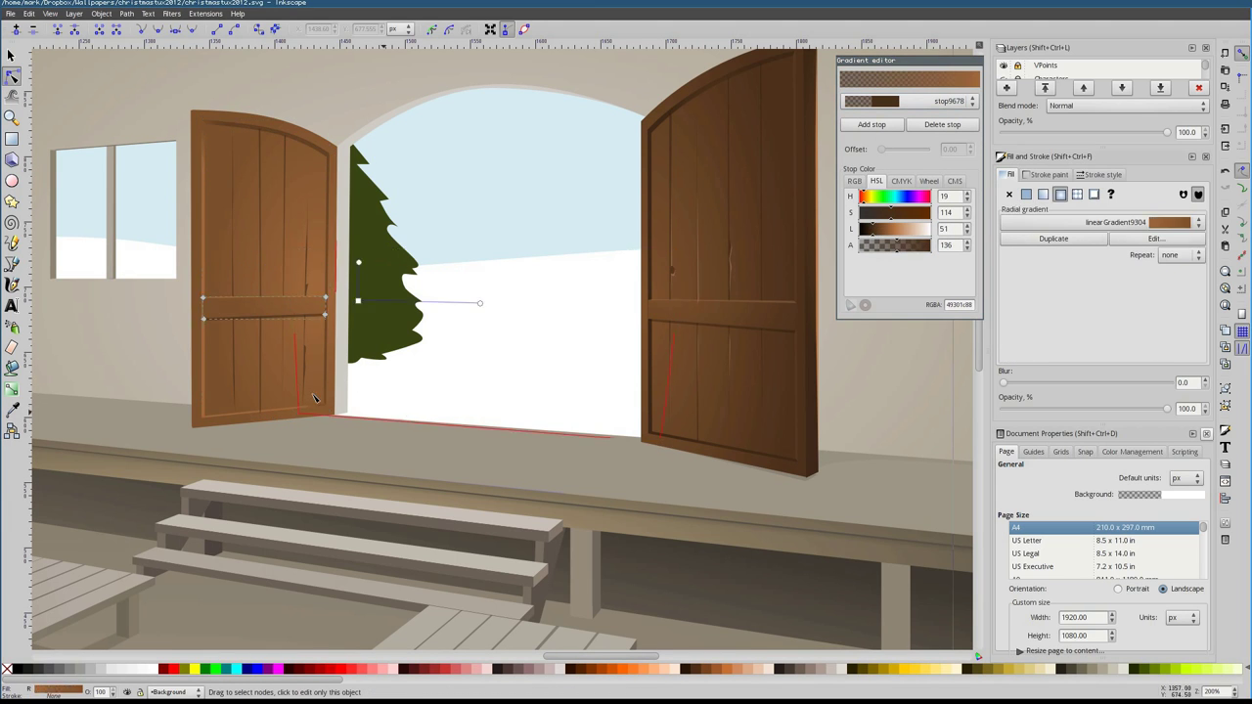
scroll(197, 165, up, 2)
click(205, 120)
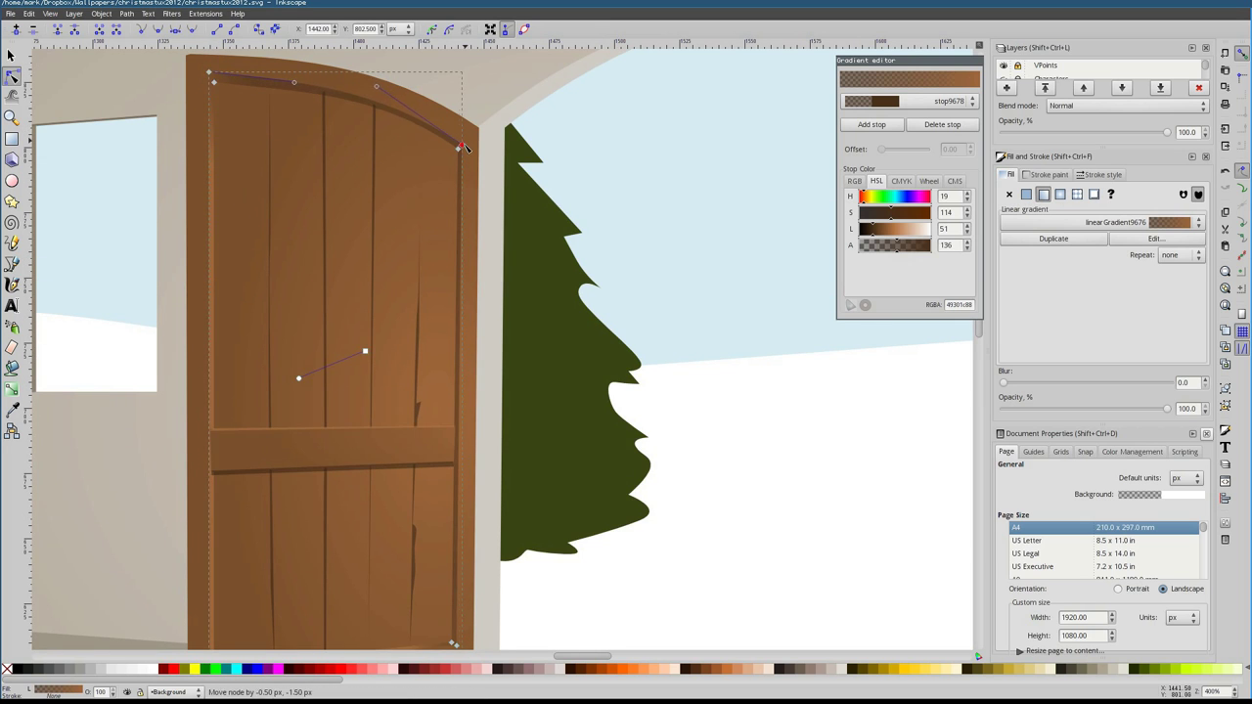
click(460, 467)
Draw the door's edge shape and align its node with the door corner
key(1)
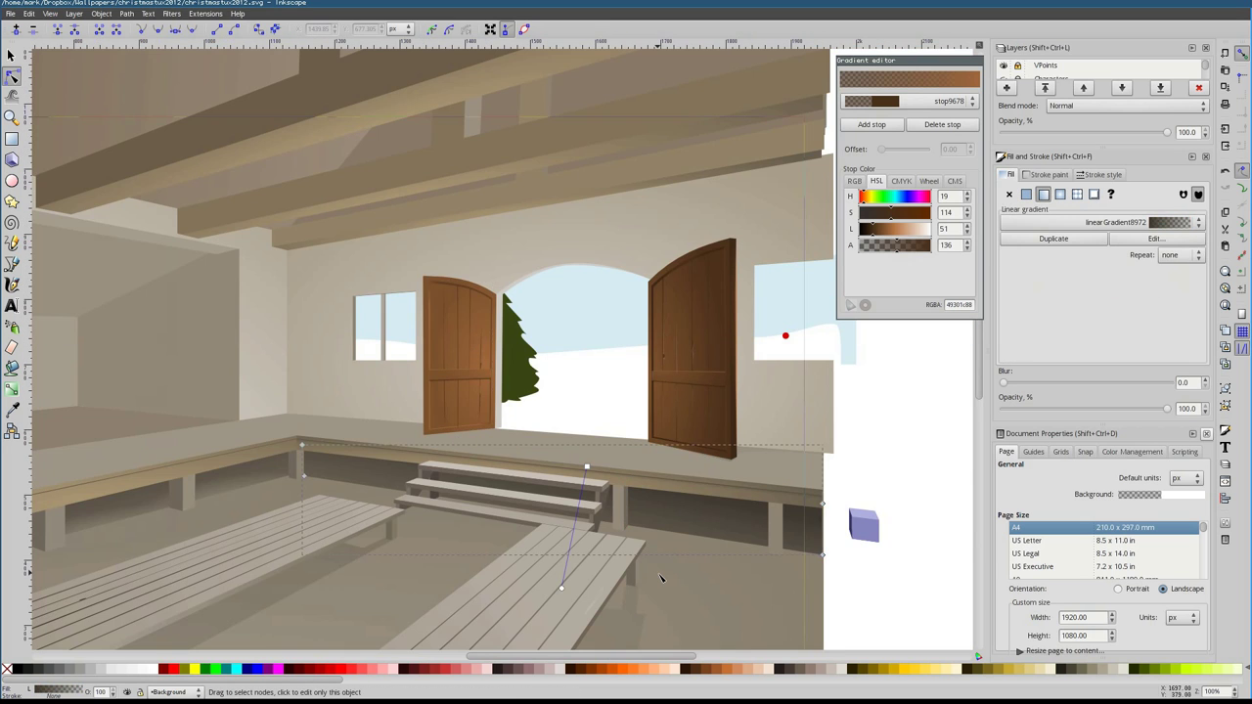
scroll(661, 578, up, 3)
key(b)
click(417, 134)
scroll(386, 486, down, 8)
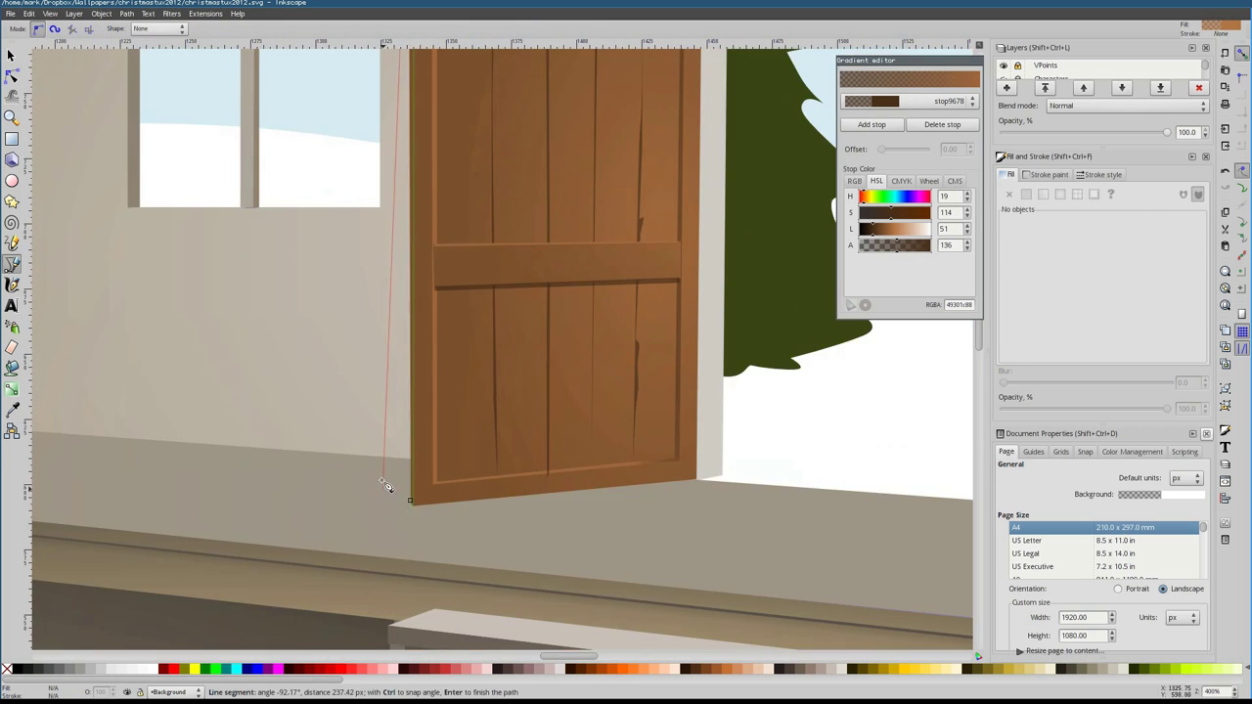
click(384, 483)
key(Return)
scroll(425, 293, up, 3)
scroll(411, 494, up, 2)
key(n)
drag(437, 433, 439, 438)
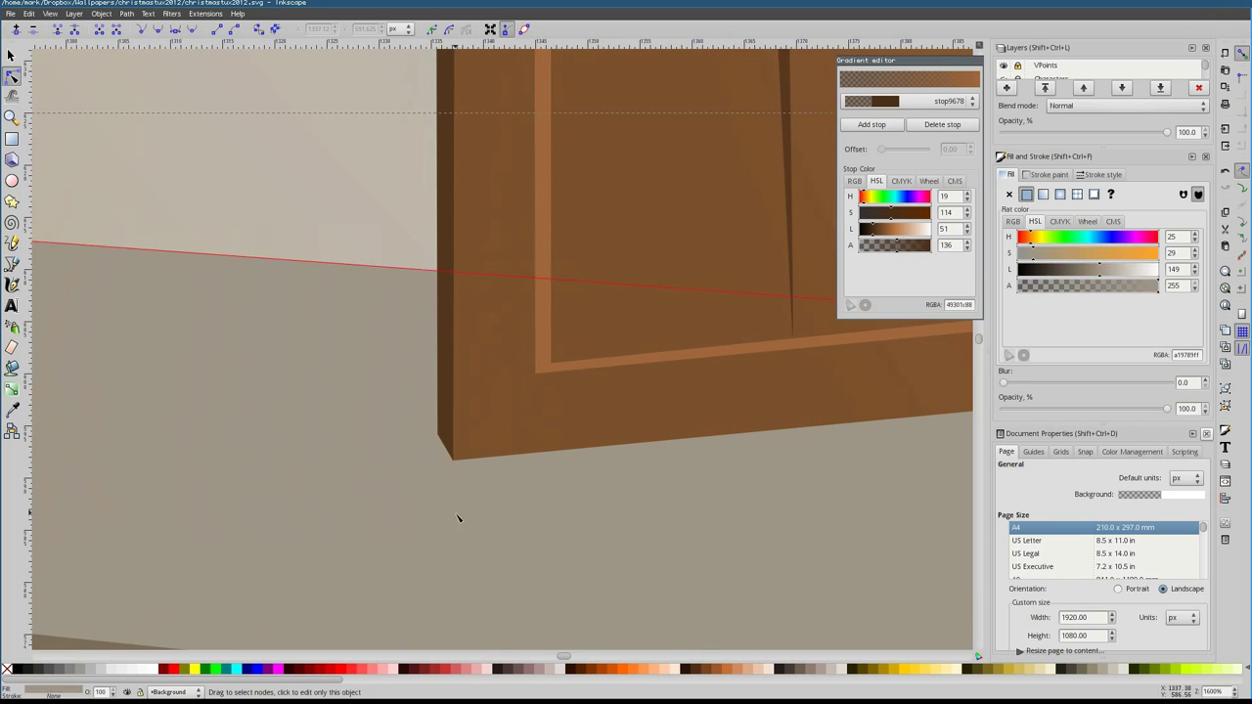
key(Escape)
Draw a darker strip along the door's bottom edge from right to left corner
key(1)
scroll(352, 362, up, 4)
key(b)
click(653, 324)
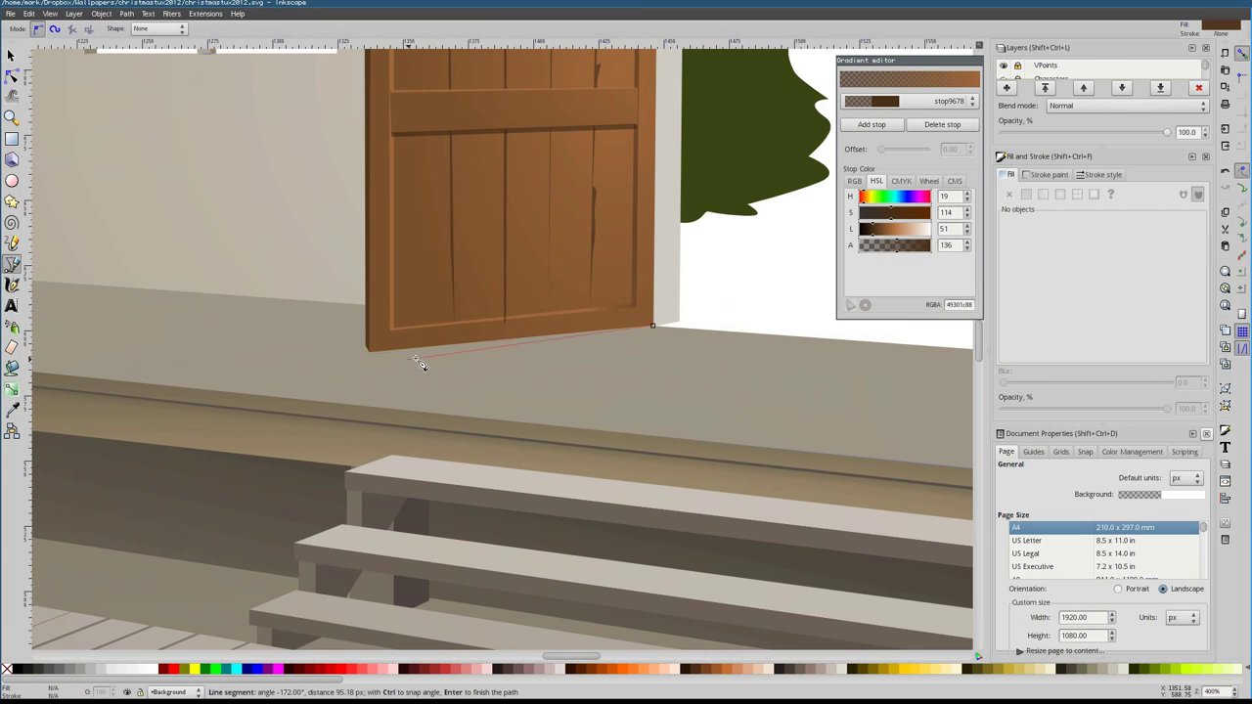
double_click(368, 352)
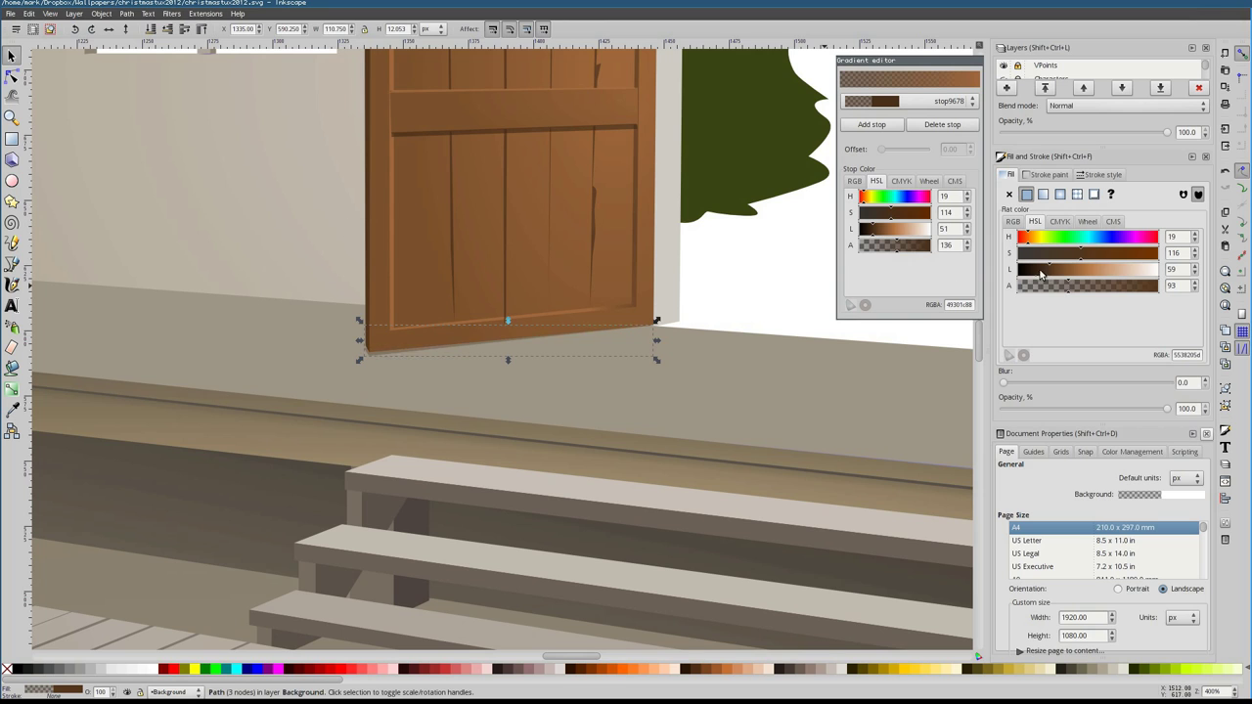
key(1)
scroll(754, 385, right, 2)
key(Escape)
Draw a triangular shadow shape on the floor beside the door
key(b)
scroll(305, 376, up, 2)
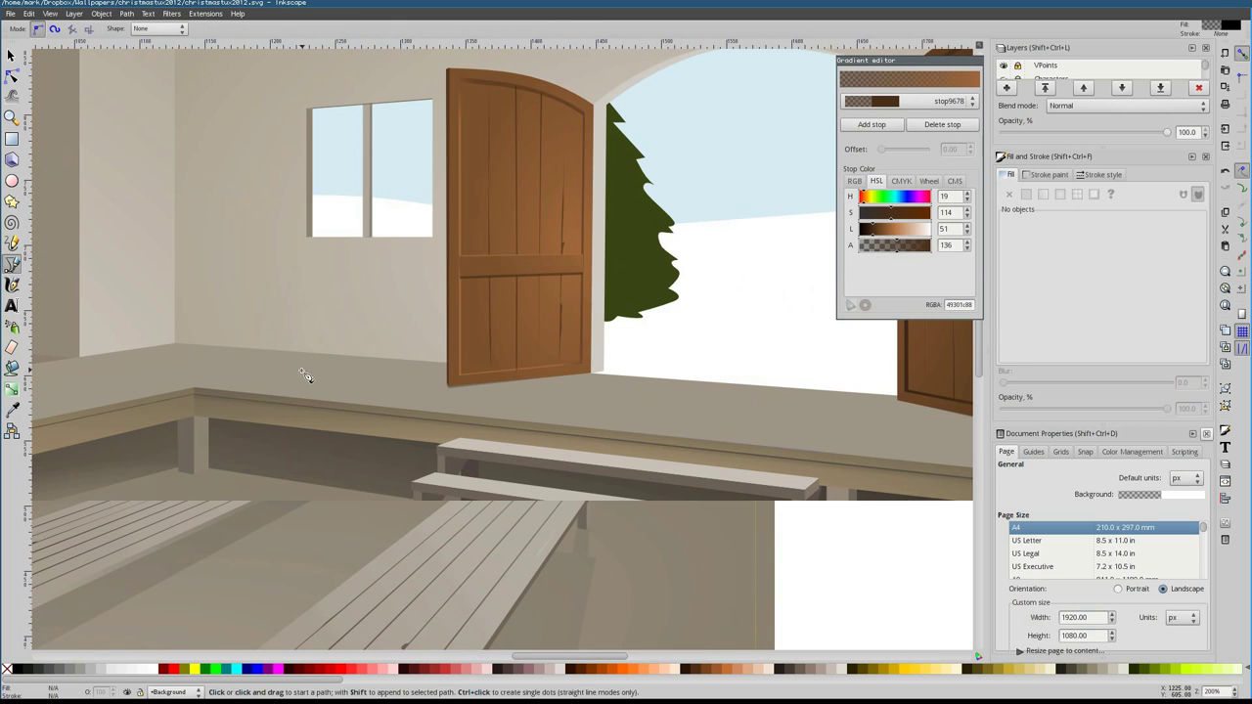
click(458, 380)
click(539, 370)
click(174, 342)
click(457, 380)
key(n)
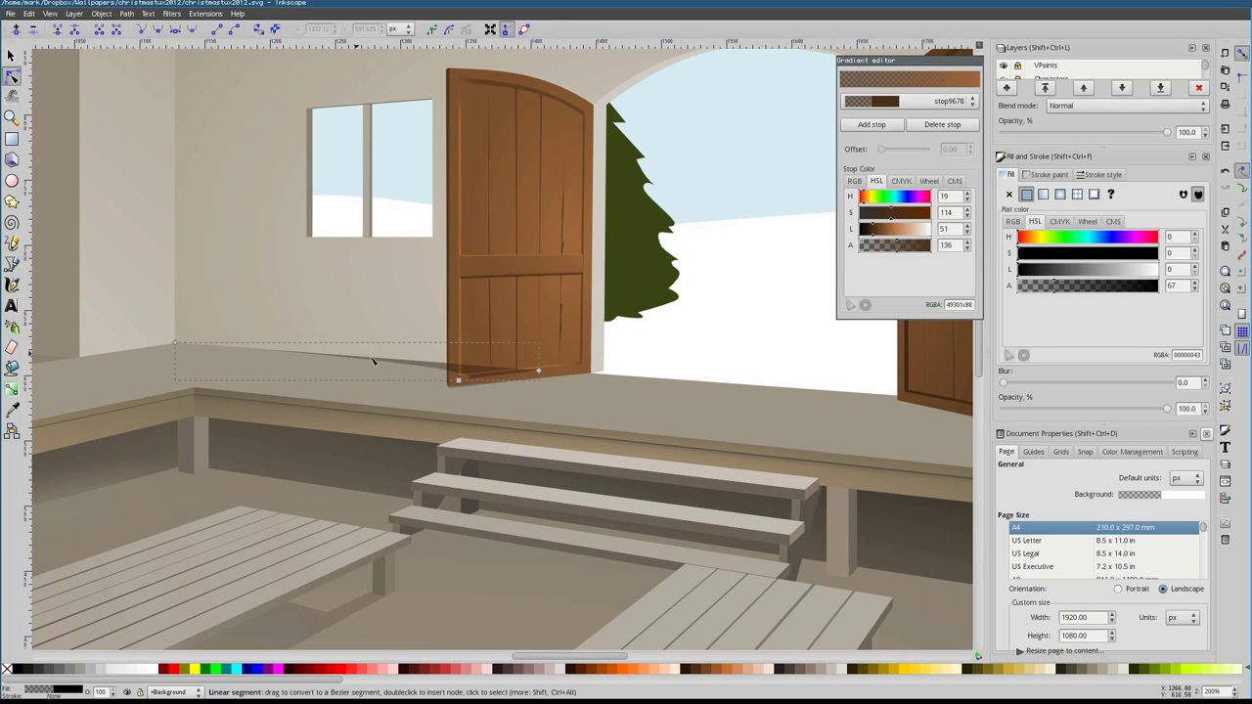
key(Escape)
scroll(333, 420, up, 2)
Draw a curved shadow shape beside the door and angle its gradient down toward the floor
key(b)
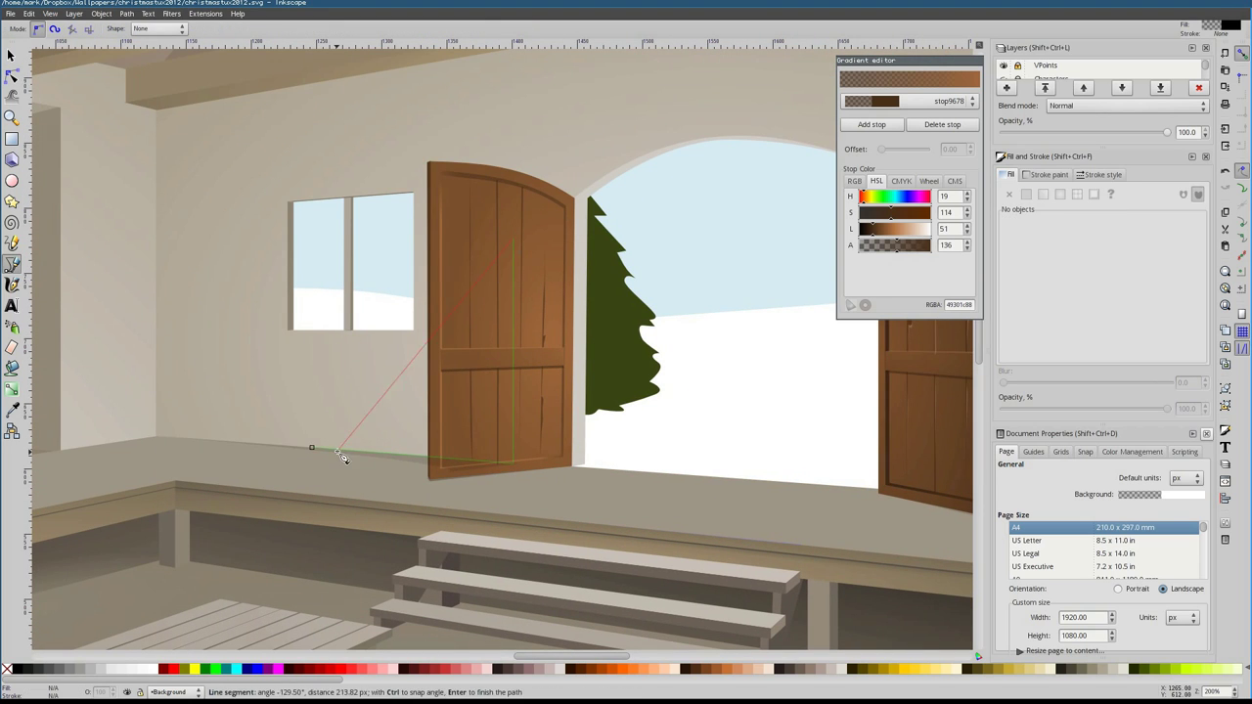
drag(341, 456, 147, 435)
key(Return)
key(n)
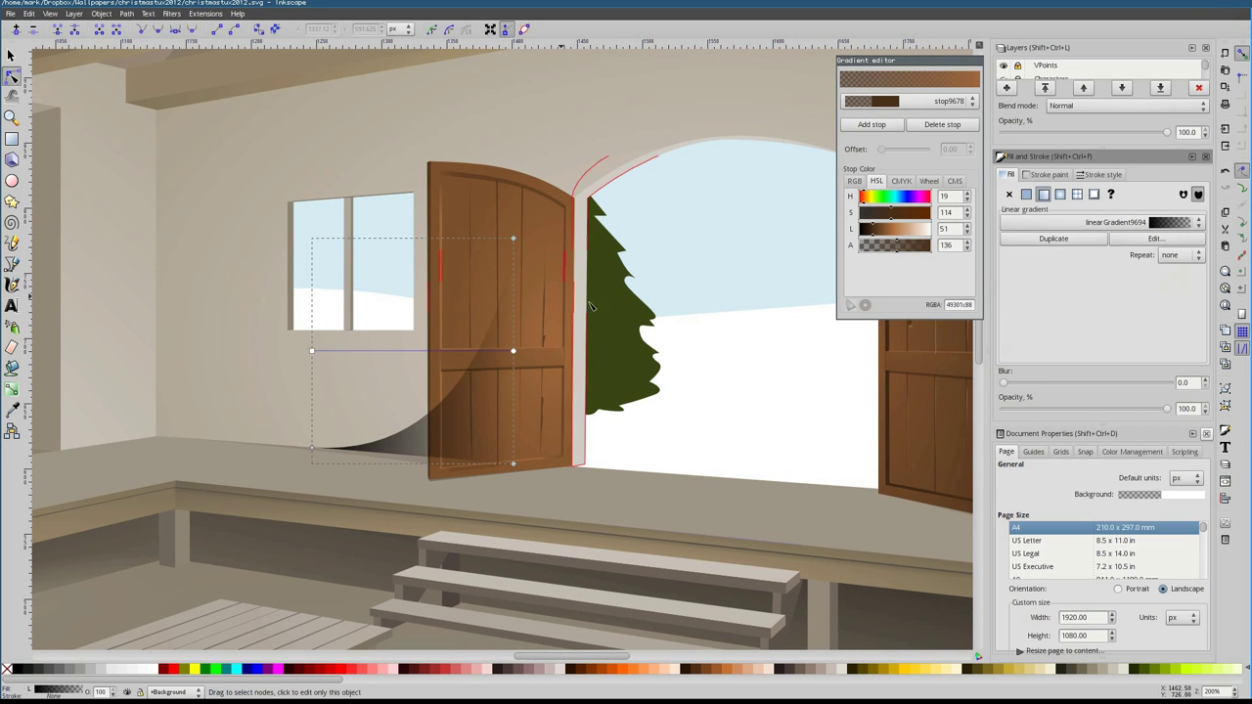
drag(512, 350, 420, 399)
Soften the shadow by raising its Blur in Fill and Stroke
drag(311, 350, 475, 533)
click(1010, 383)
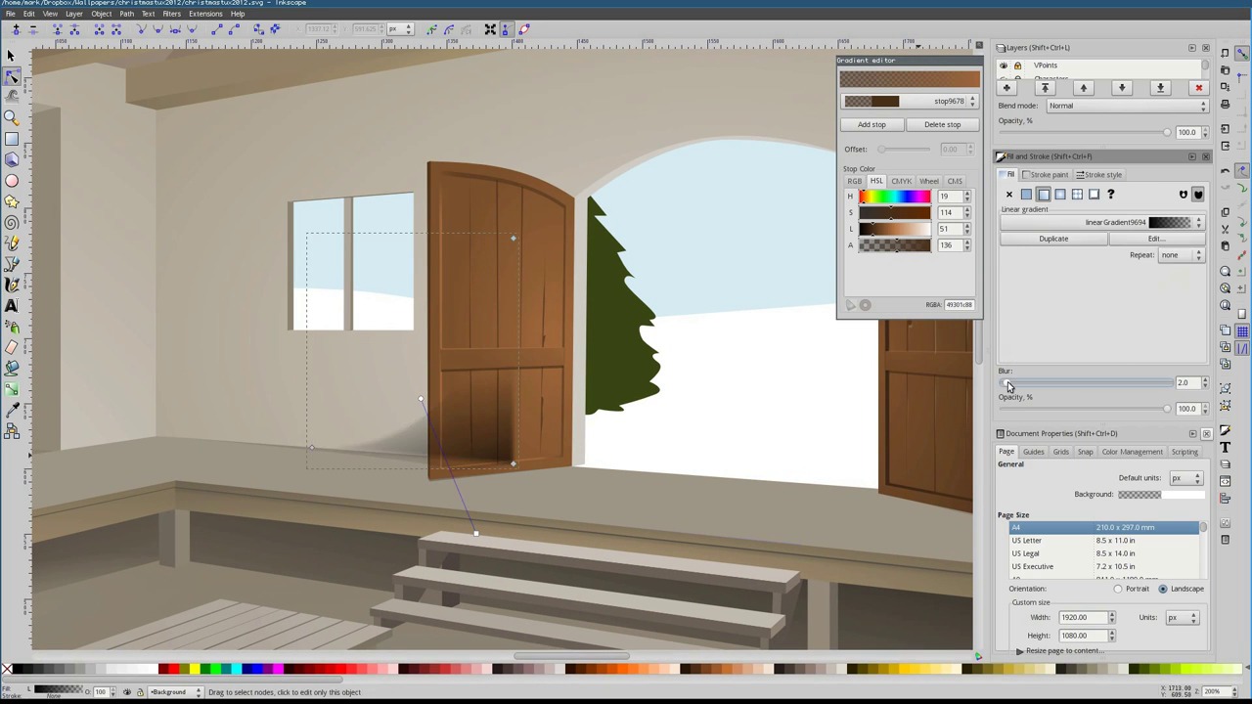
drag(1012, 383, 1017, 384)
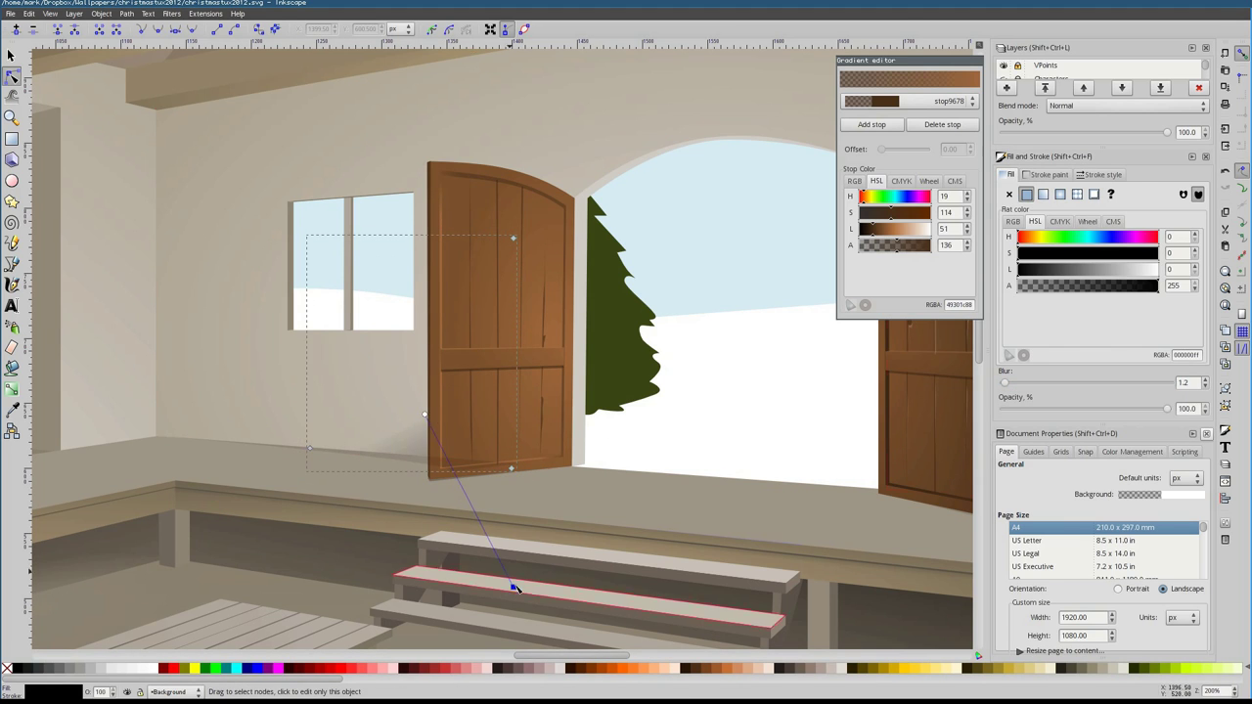
key(Escape)
key(b)
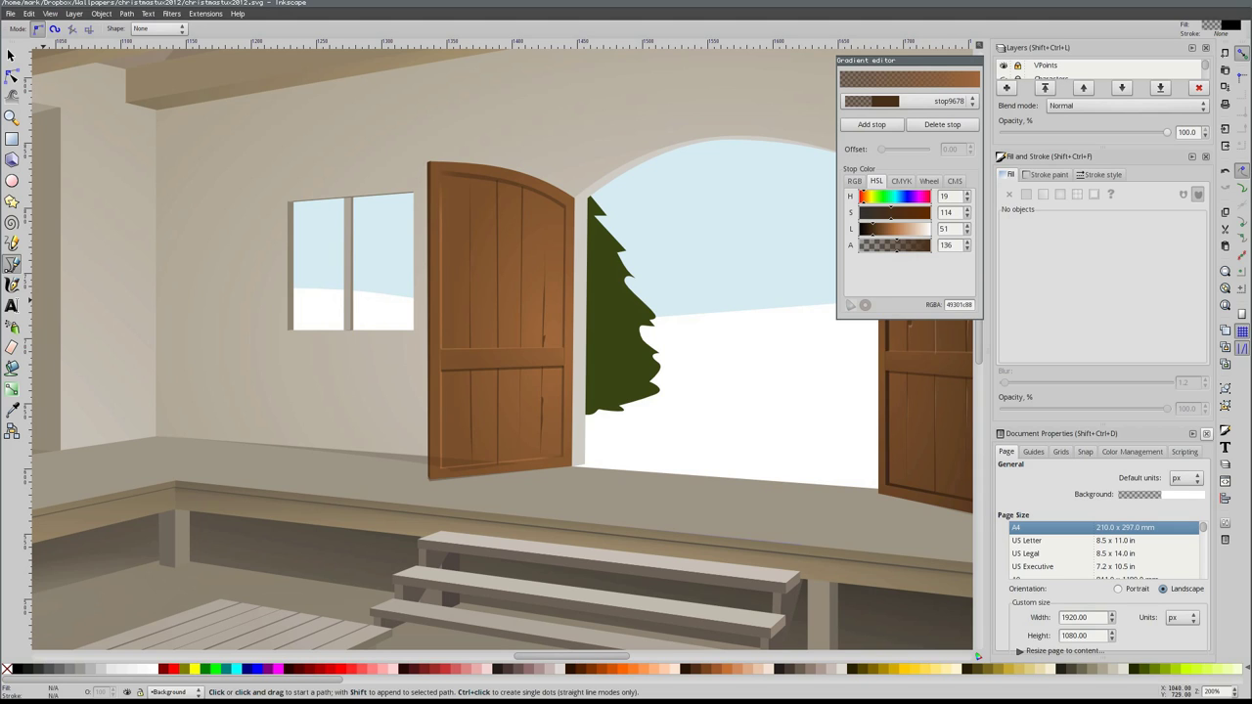
Close the shadow path over the wall and door and fill it with a dark purple radial gradient
click(259, 448)
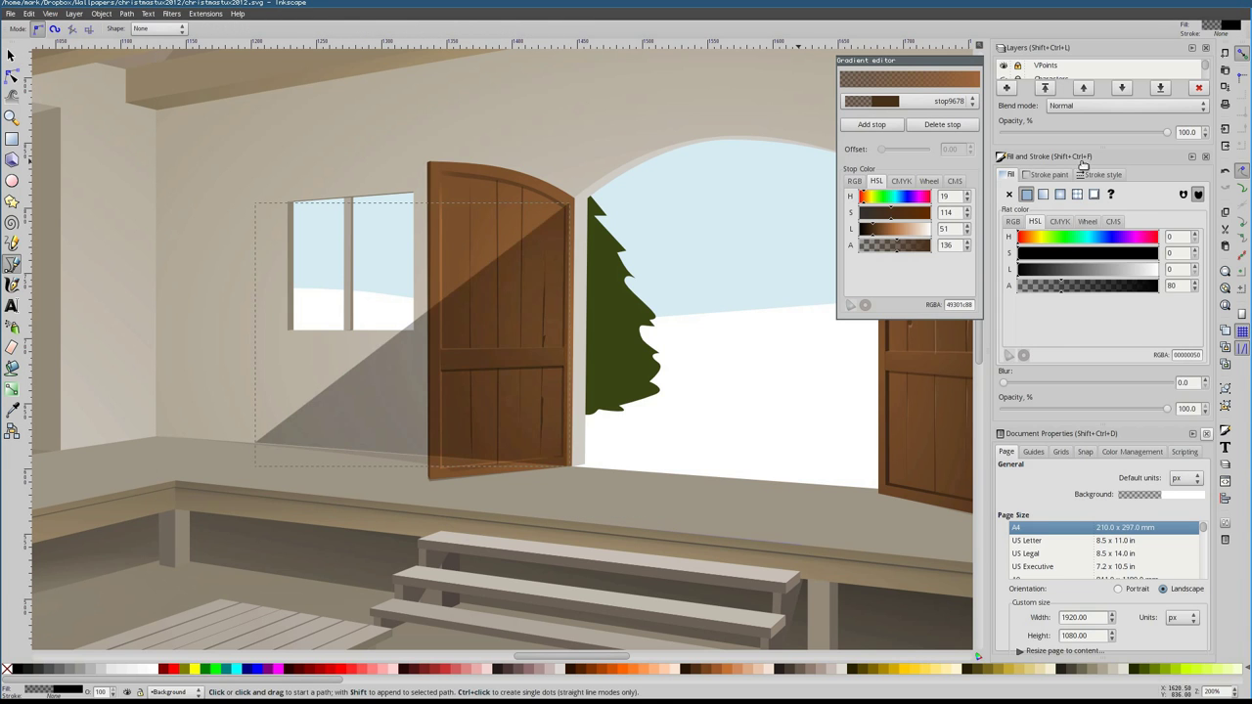
click(1043, 194)
click(12, 74)
click(520, 305)
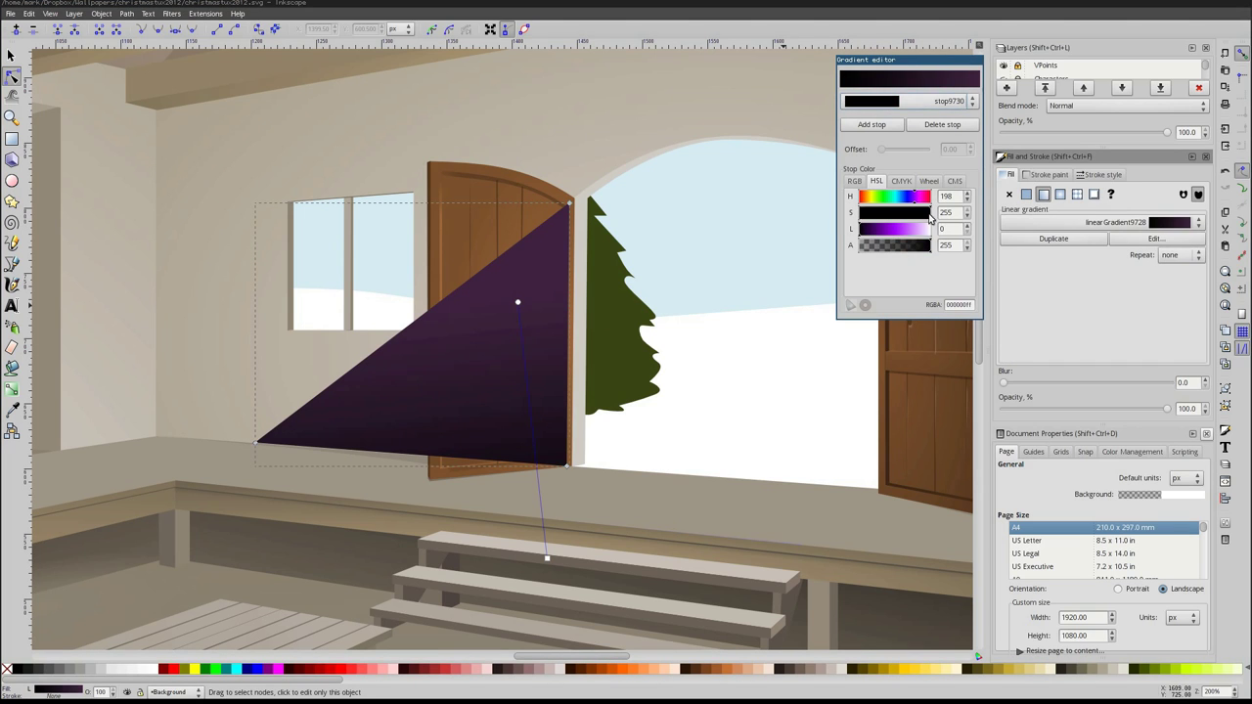
click(870, 217)
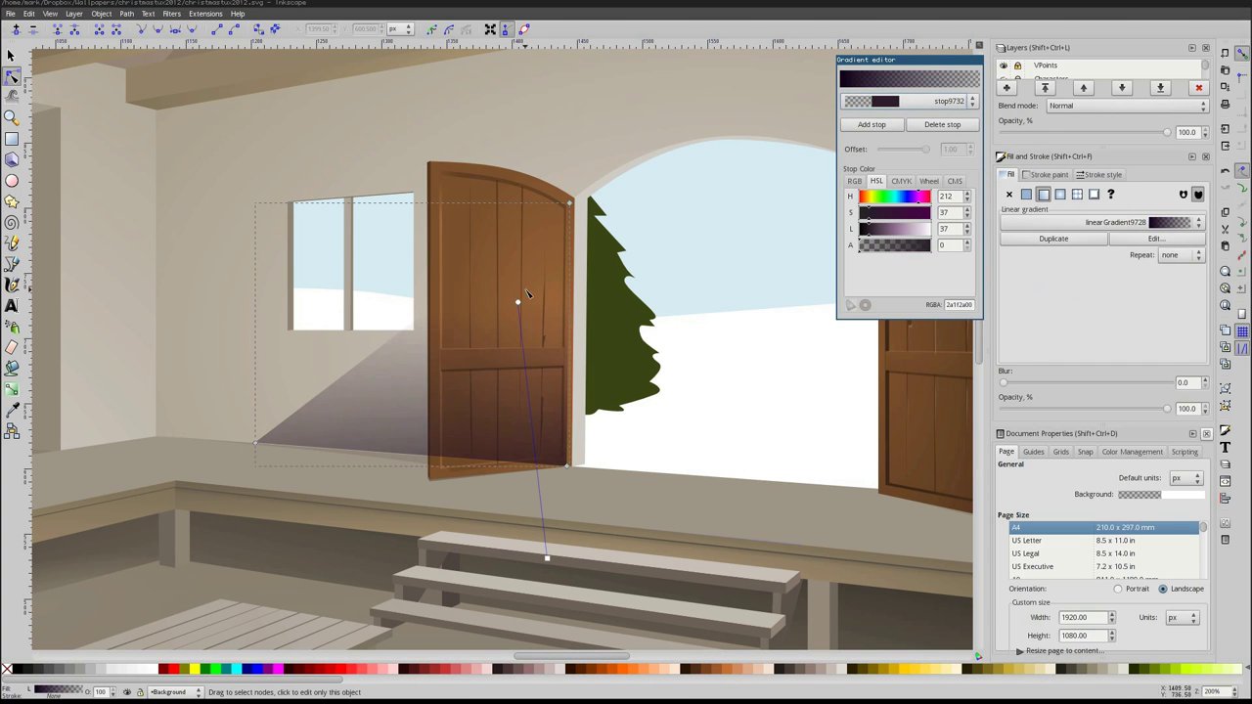
Shift the gradient end and add a fully transparent middle stop to the shadow
drag(519, 302, 366, 355)
click(910, 101)
click(901, 108)
click(498, 271)
click(869, 249)
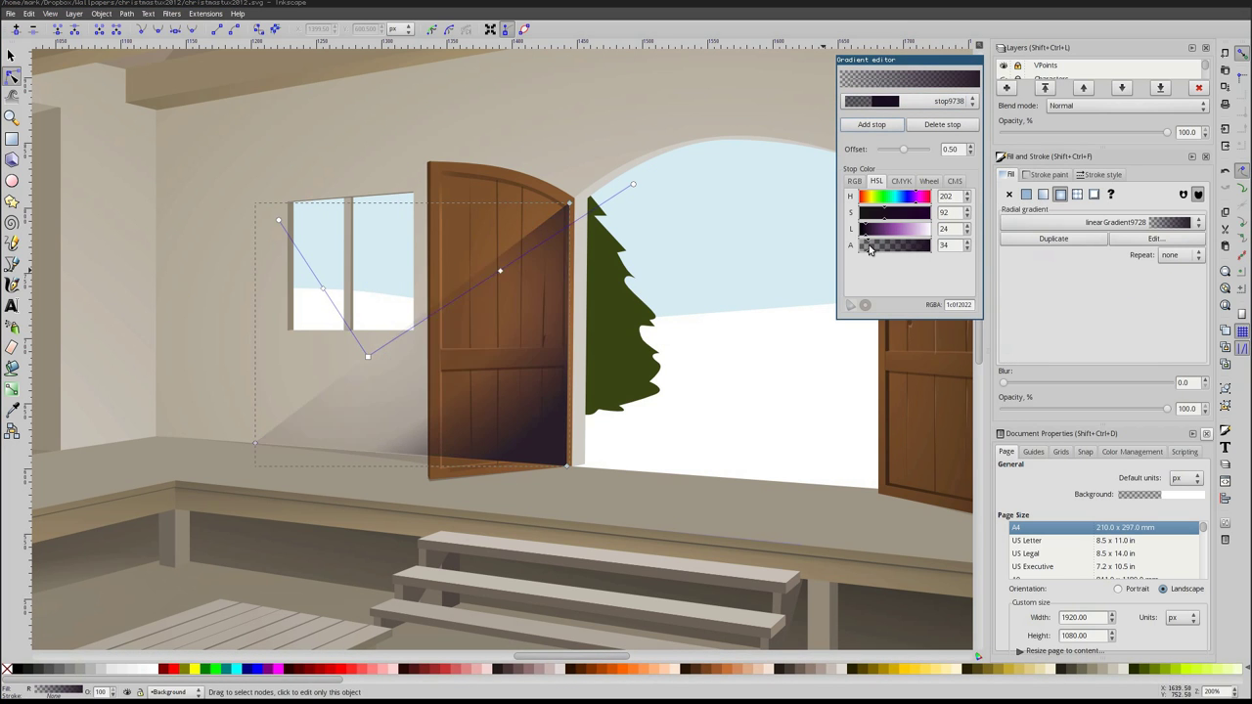
drag(869, 249, 861, 250)
Centre the radial shadow at the left door's base, rotated and stretched toward the window
drag(366, 355, 335, 346)
drag(280, 220, 234, 202)
drag(621, 243, 533, 218)
drag(336, 345, 319, 344)
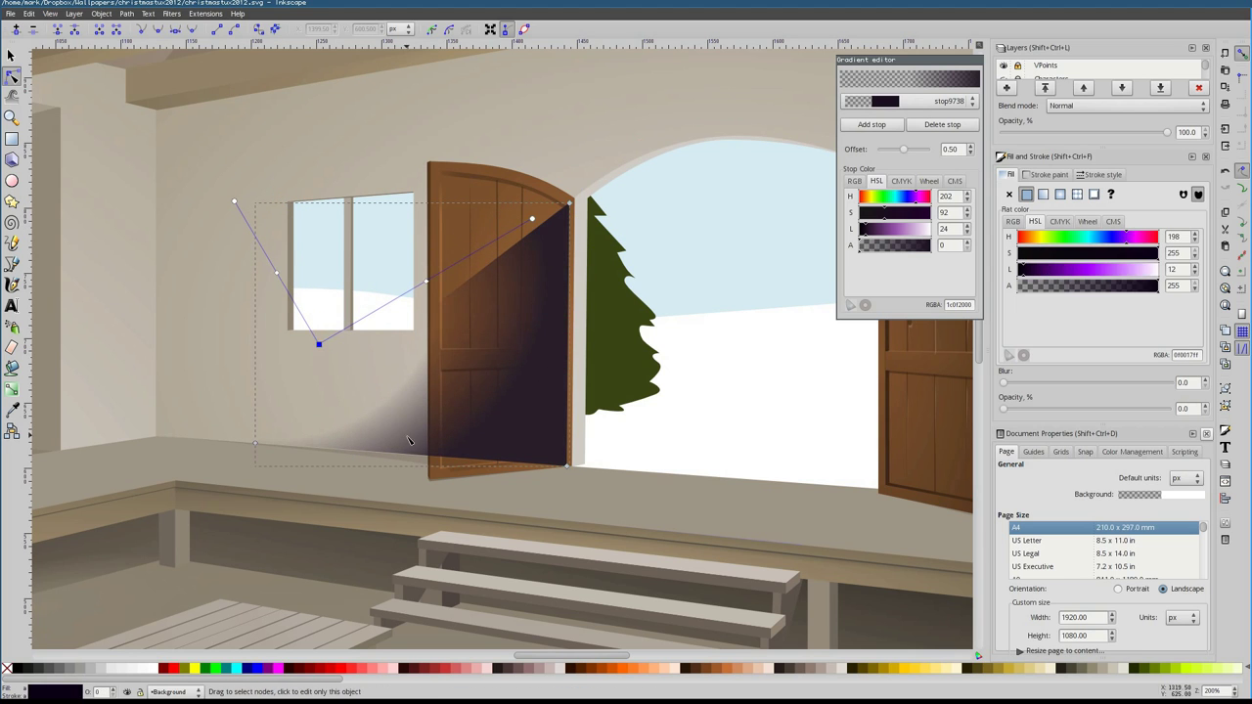
Lighten the shadow's outer stop, widen the gradient slightly and lower the stops' saturation
click(410, 441)
click(885, 247)
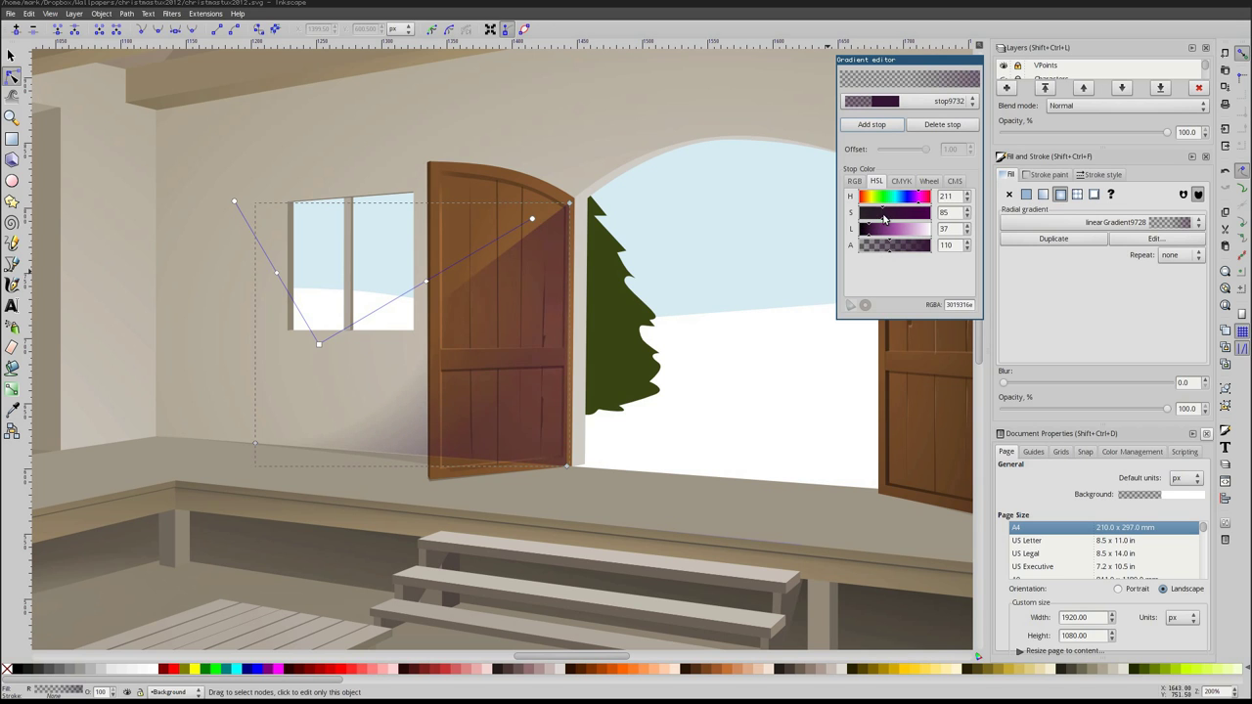
drag(235, 202, 242, 226)
click(876, 216)
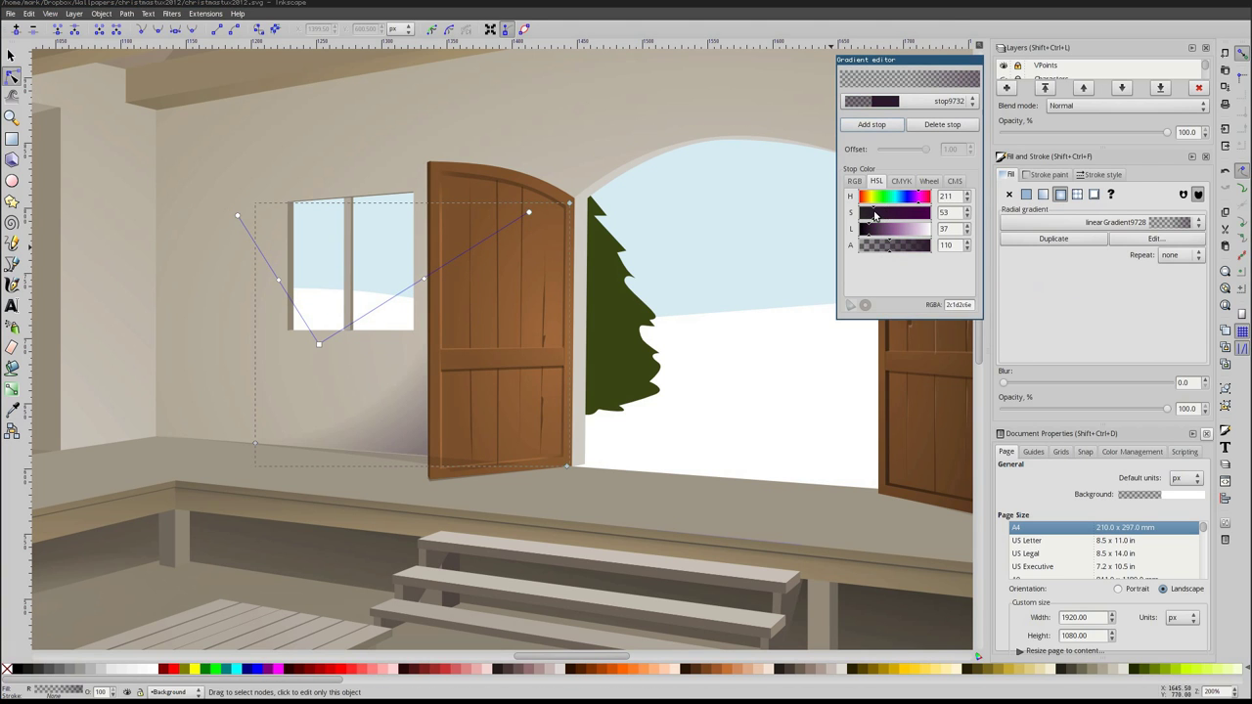
click(876, 213)
scroll(662, 519, up, 2)
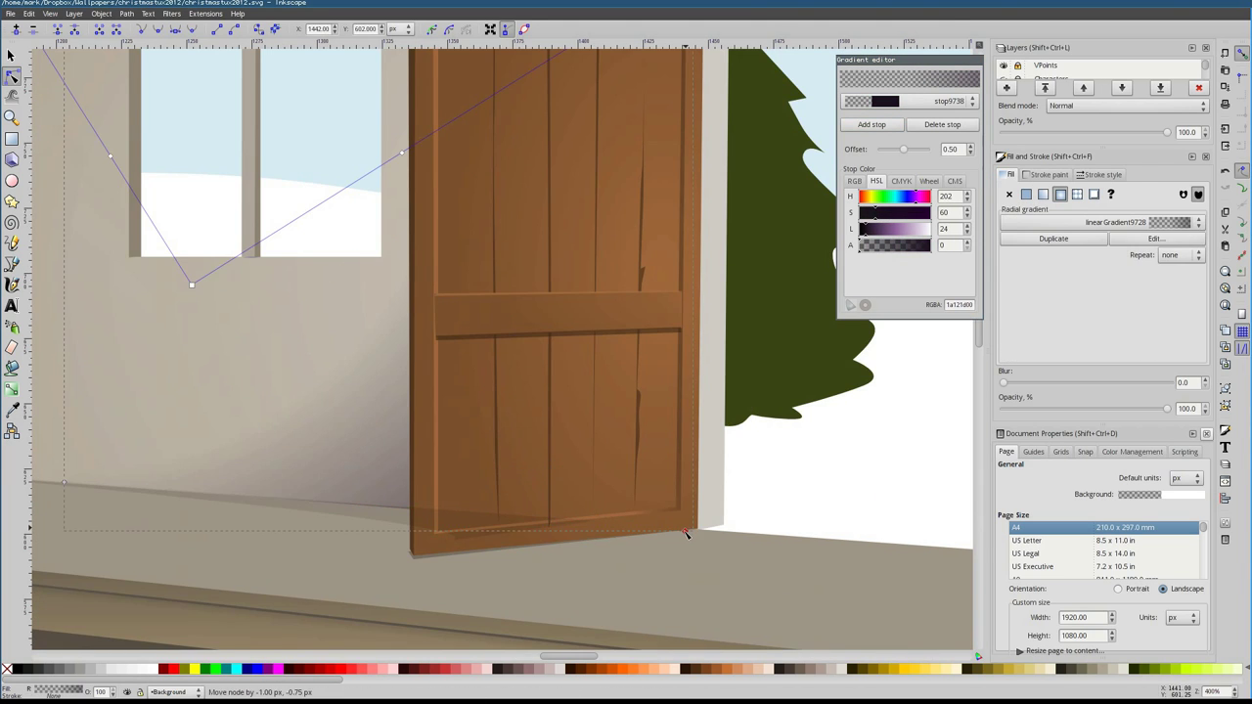
scroll(686, 533, down, 4)
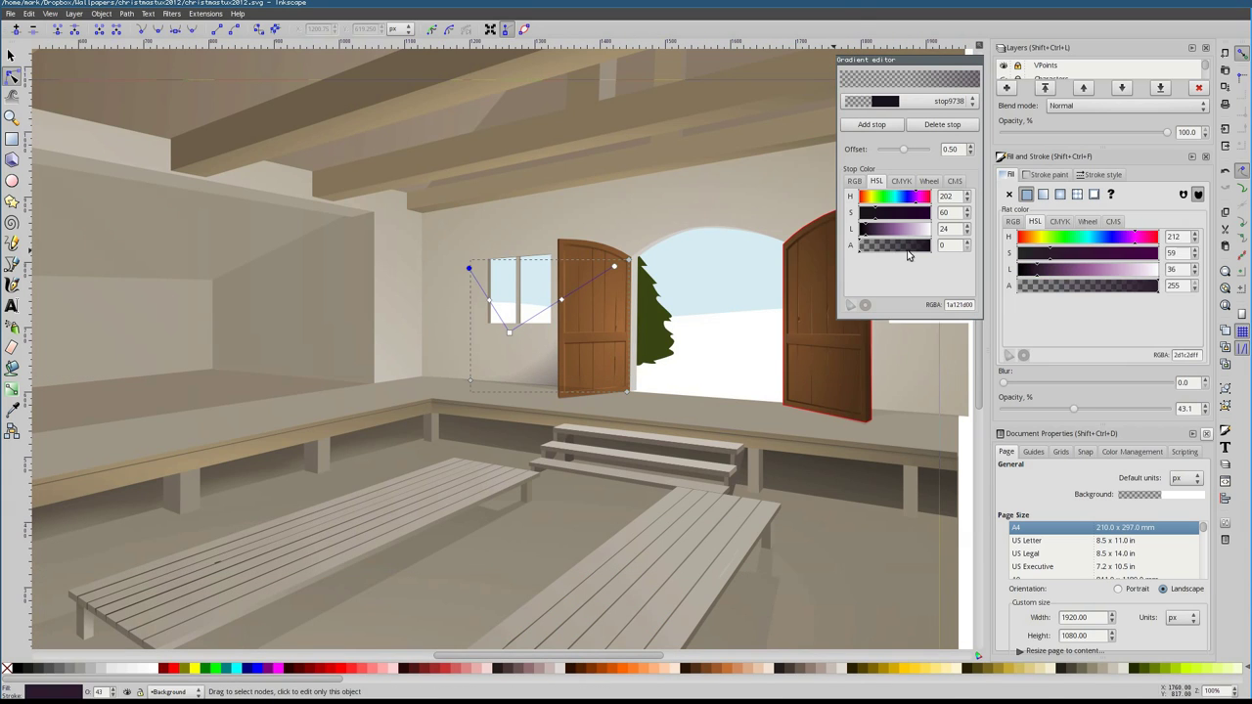
Begin a new shadow path at the right door's base
key(b)
click(967, 415)
scroll(685, 421, right, 3)
Finish the triangular shadow path beside the right door
scroll(456, 373, up, 4)
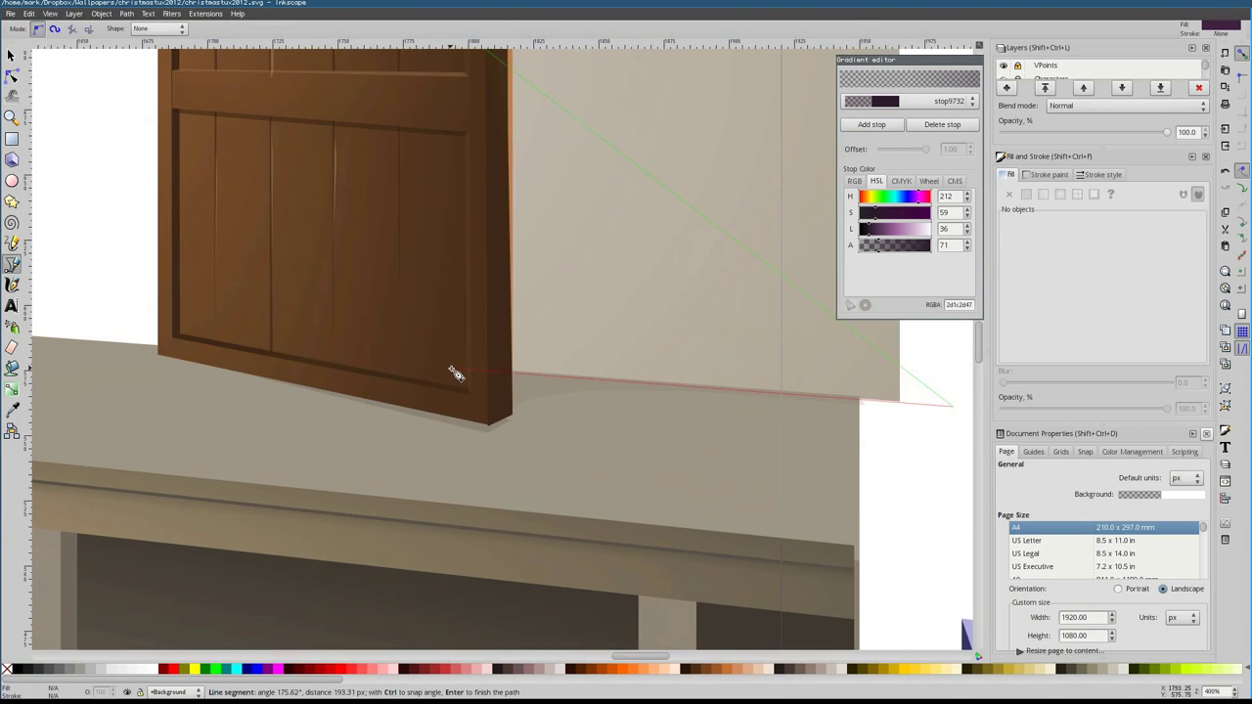
click(456, 373)
scroll(456, 372, down, 1)
click(322, 84)
key(Return)
Fill the right door shadow with a radial gradient centred toward the door's corner
click(1043, 194)
key(g)
scroll(550, 304, down, 2)
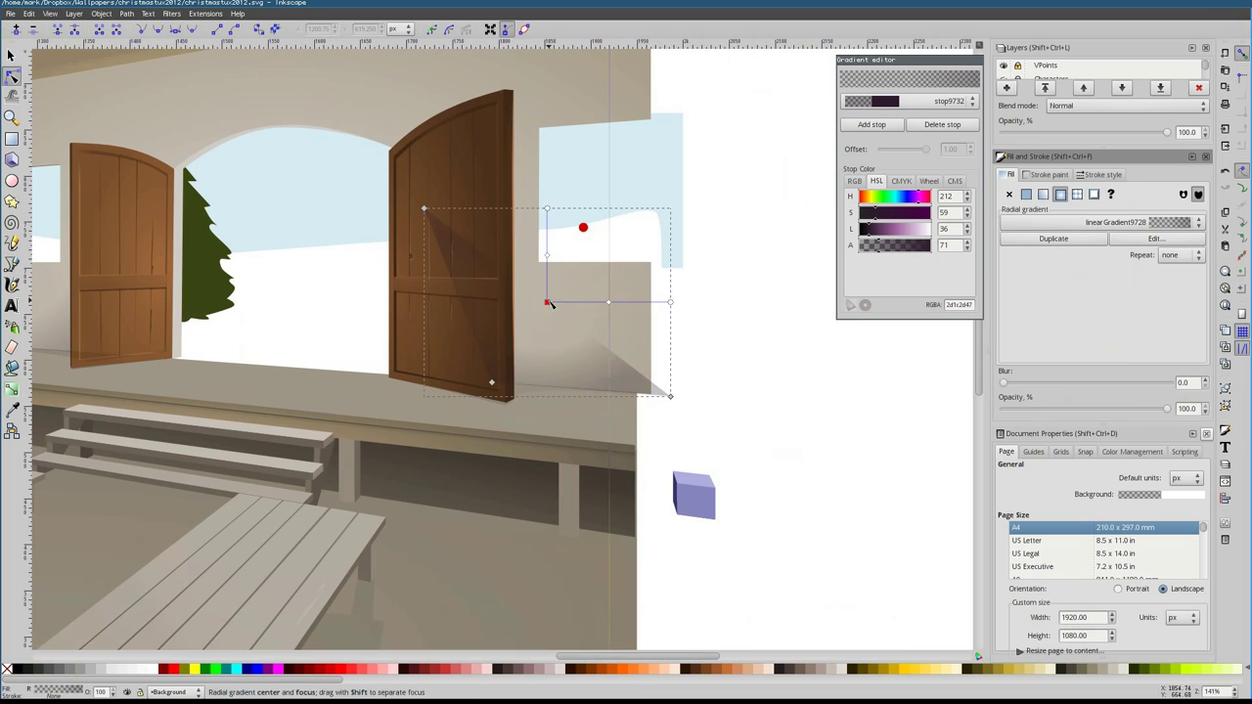
mouse_move(550, 303)
mouse_down()
mouse_move(763, 358)
mouse_move(806, 413)
mouse_up()
key(s)
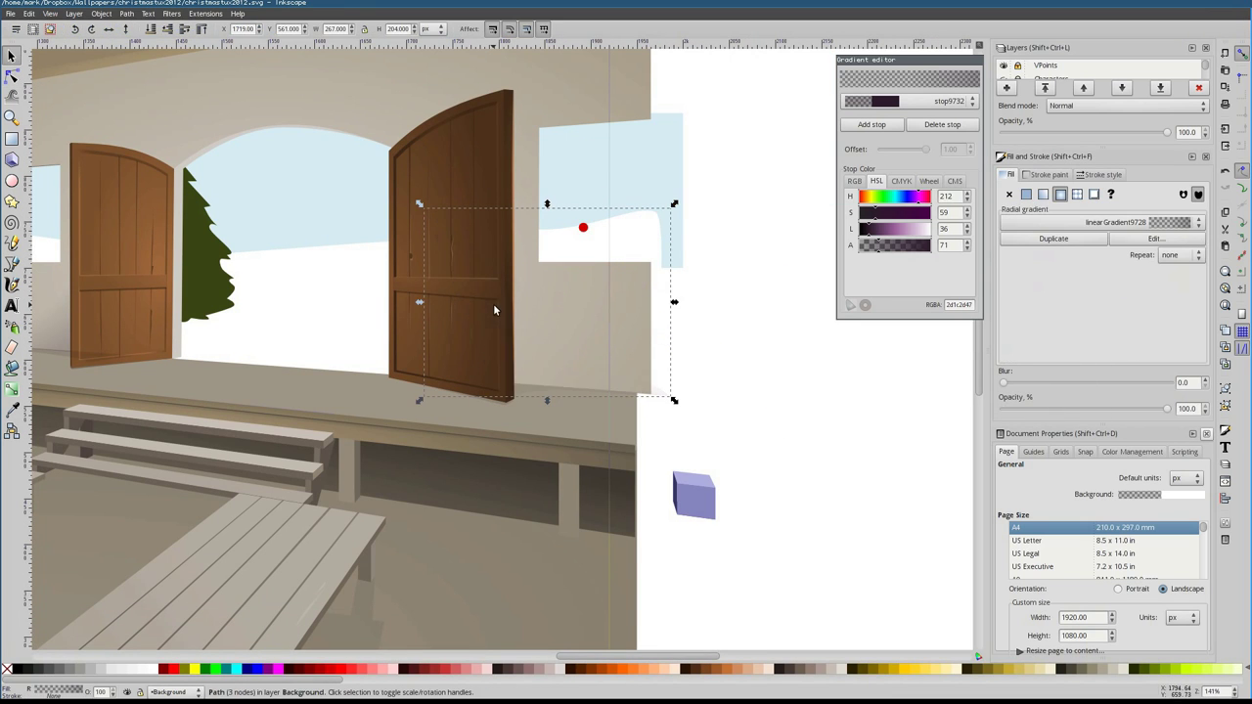
scroll(493, 303, left, 3)
key(n)
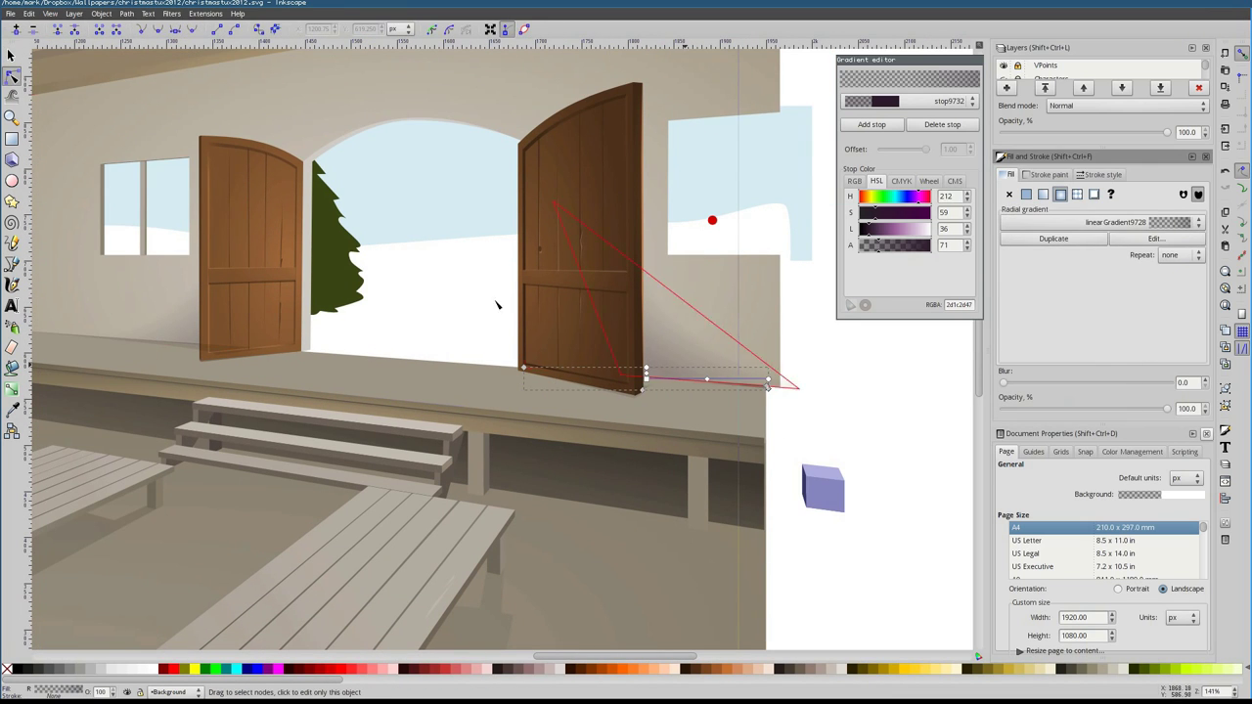
drag(646, 373, 690, 389)
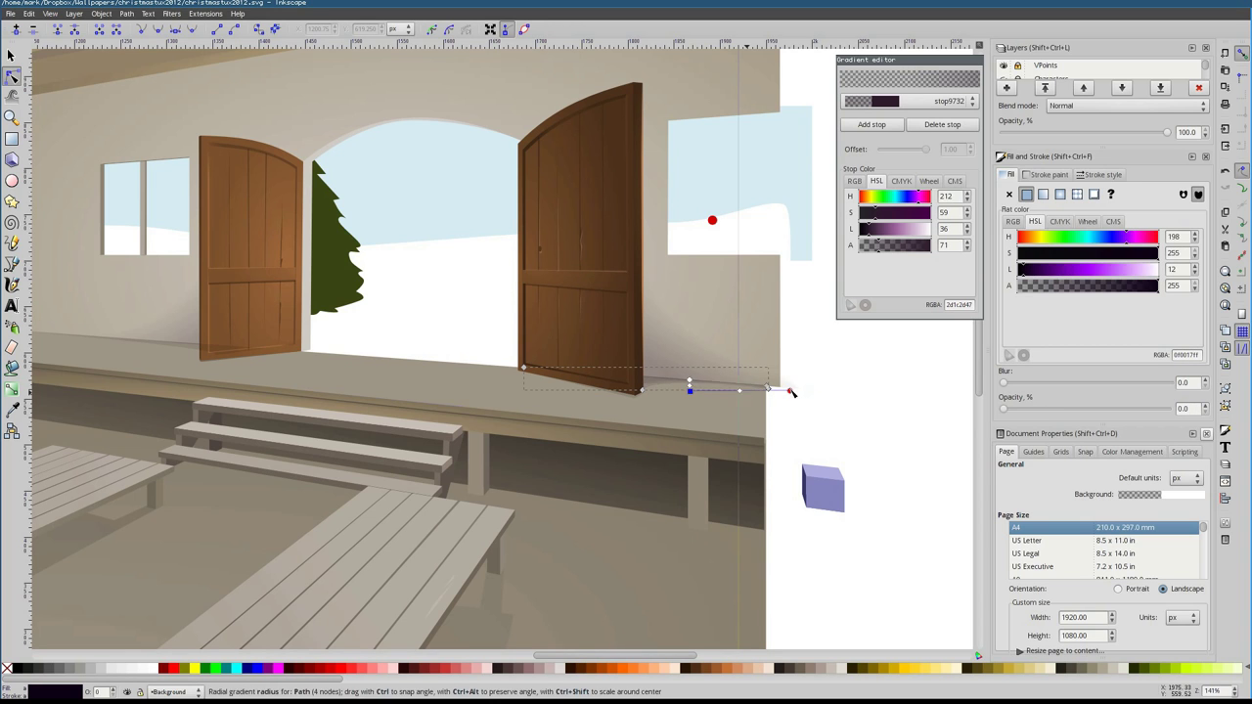
drag(793, 393, 785, 393)
Shift the left door floor shadow's gradient centre left along the floor
click(210, 360)
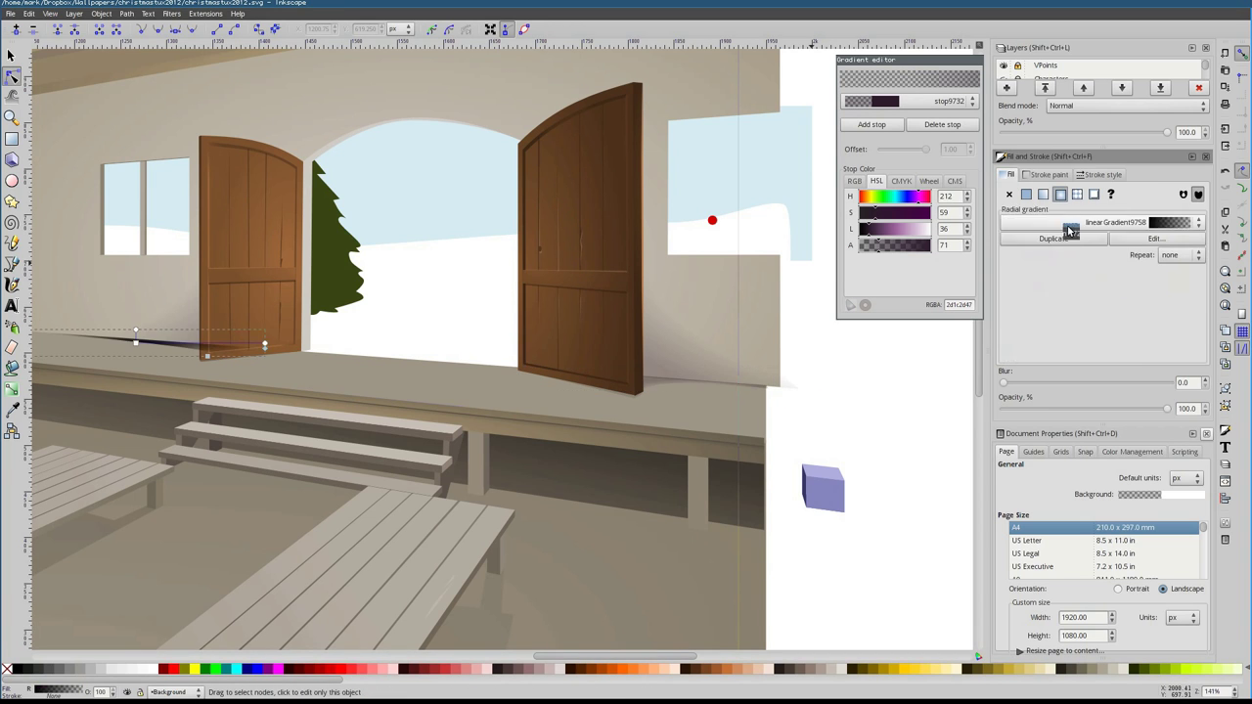
scroll(537, 382, up, 2)
click(537, 382)
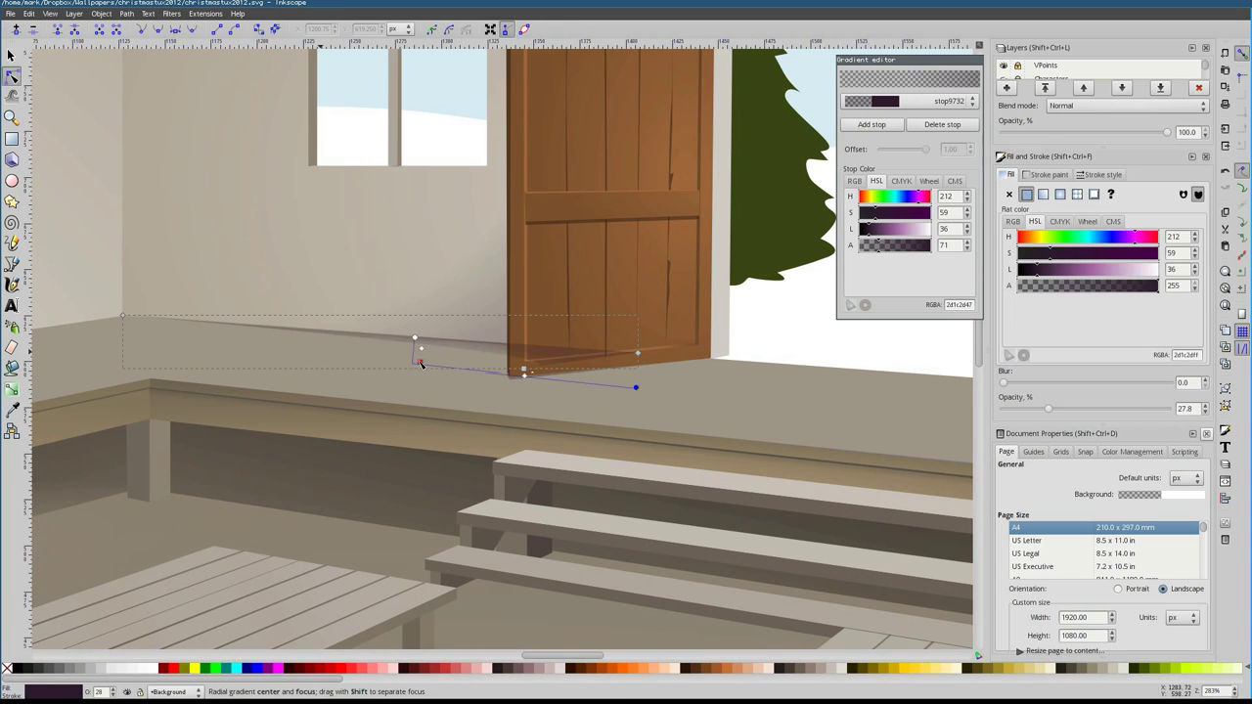
drag(439, 355, 401, 362)
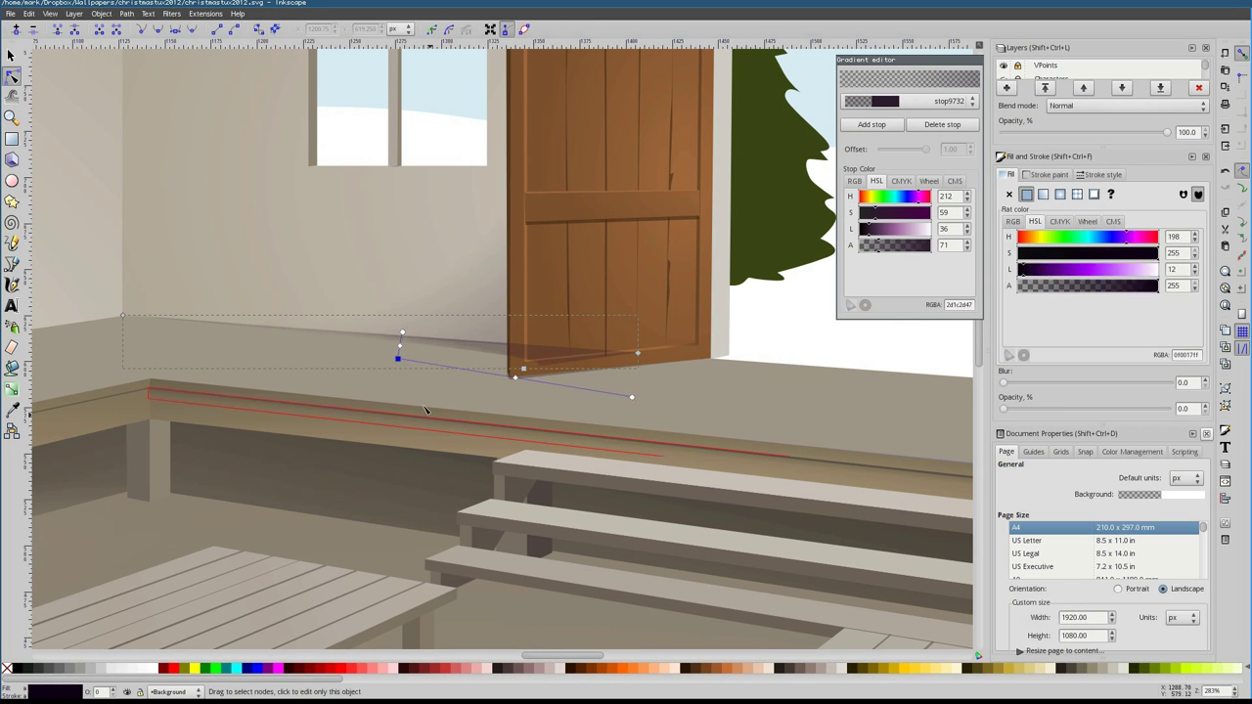
key(Escape)
scroll(294, 332, down, 3)
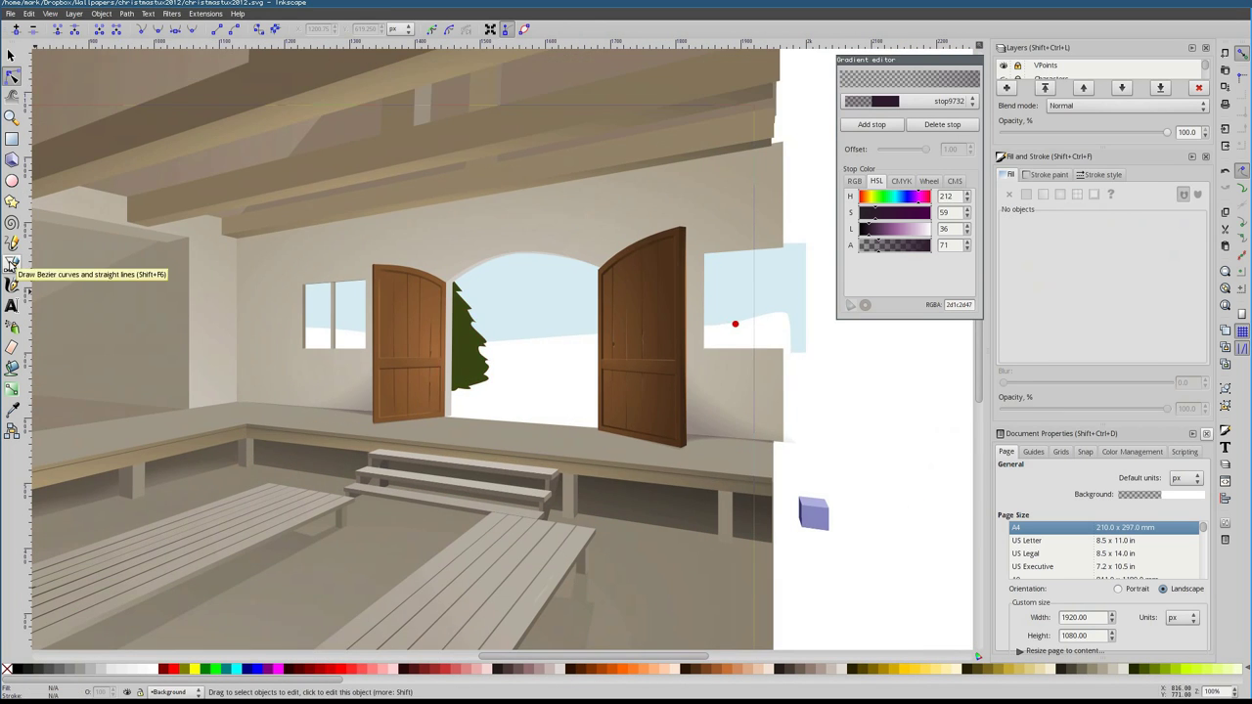
Draw a blurred white glow shape following the doorway arch
click(12, 262)
scroll(435, 436, up, 2)
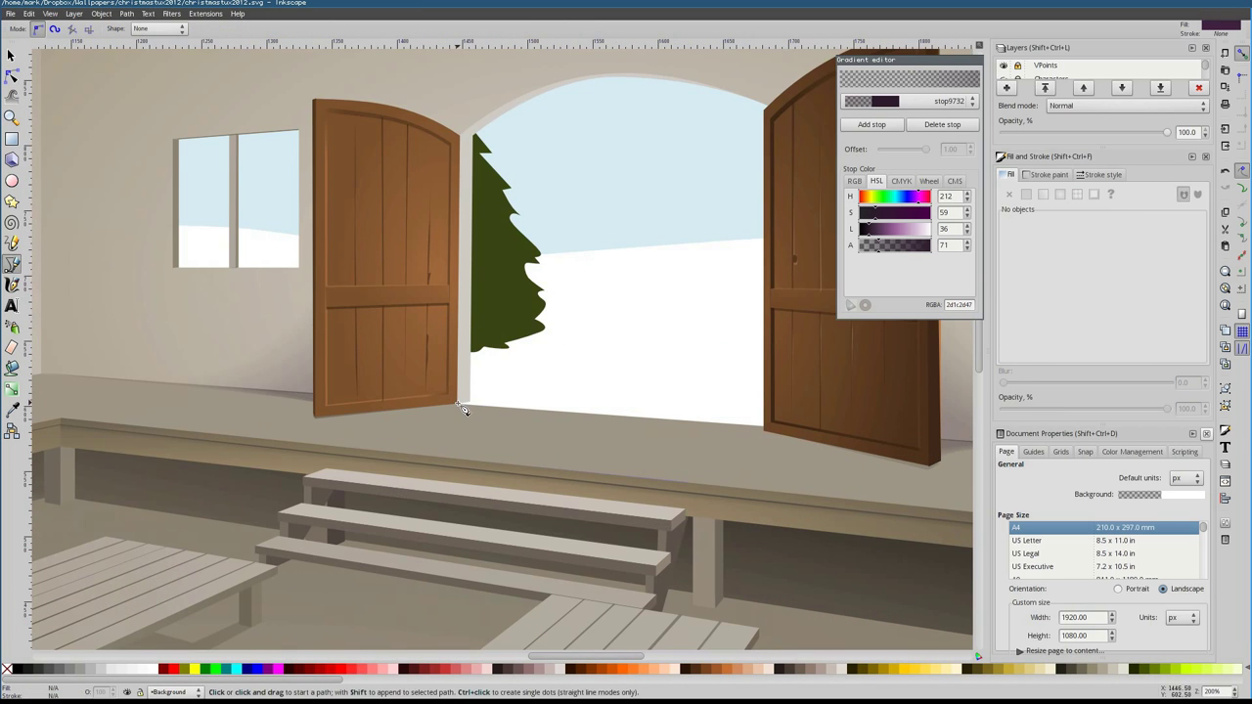
click(773, 113)
drag(601, 79, 723, 63)
click(472, 137)
click(470, 399)
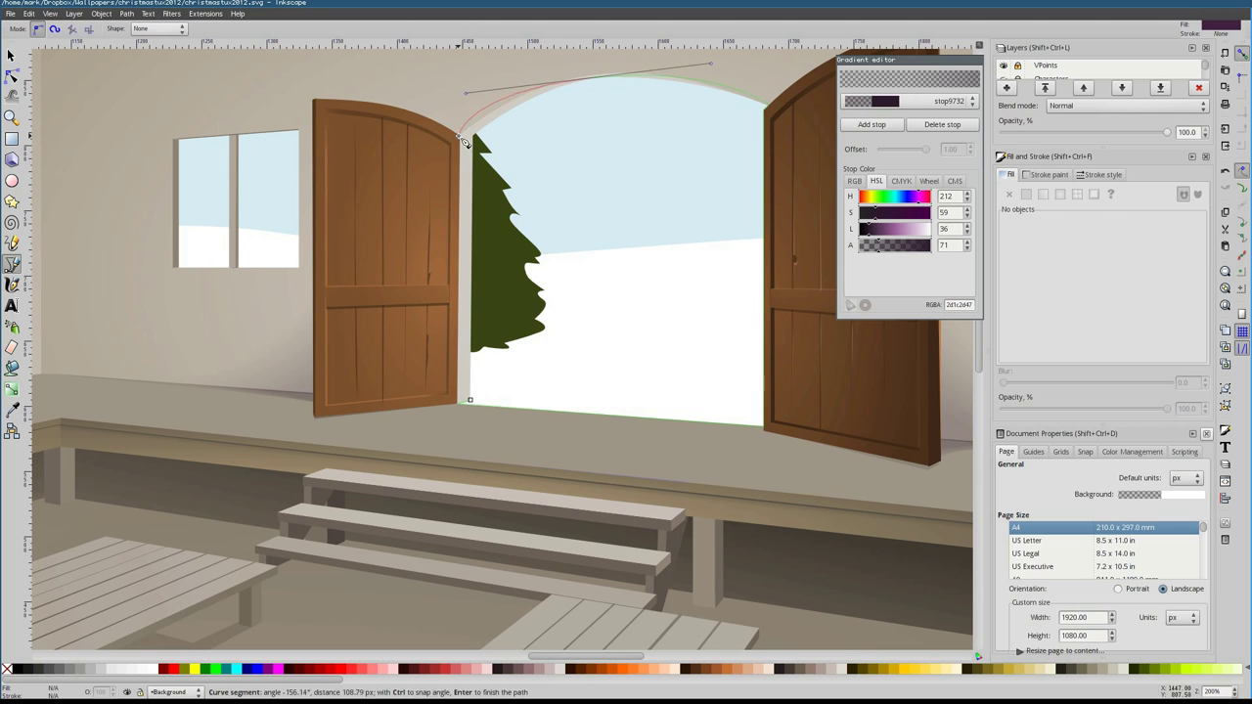
drag(1057, 269, 1158, 269)
key(F2)
drag(1002, 382, 1043, 387)
key(Escape)
Draw a floor light shape along the platform floor
key(1)
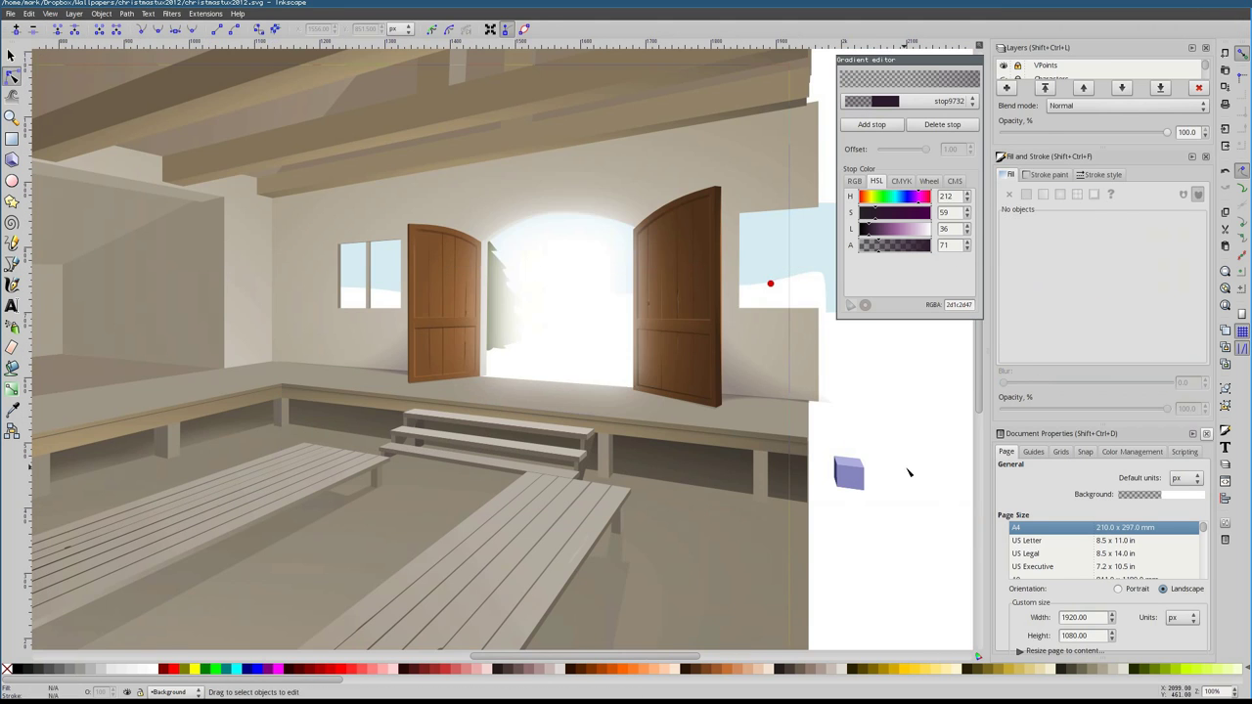
drag(585, 372, 644, 367)
scroll(673, 352, up, 2)
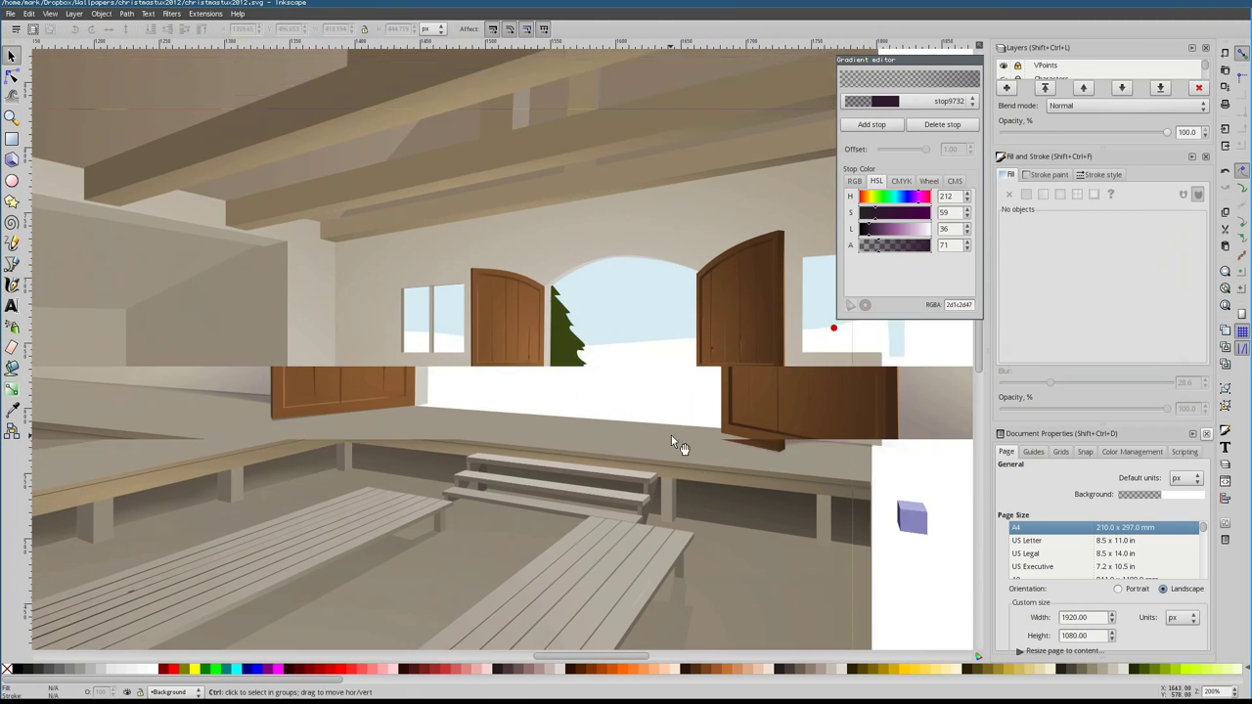
key(b)
click(161, 437)
scroll(783, 519, right, 6)
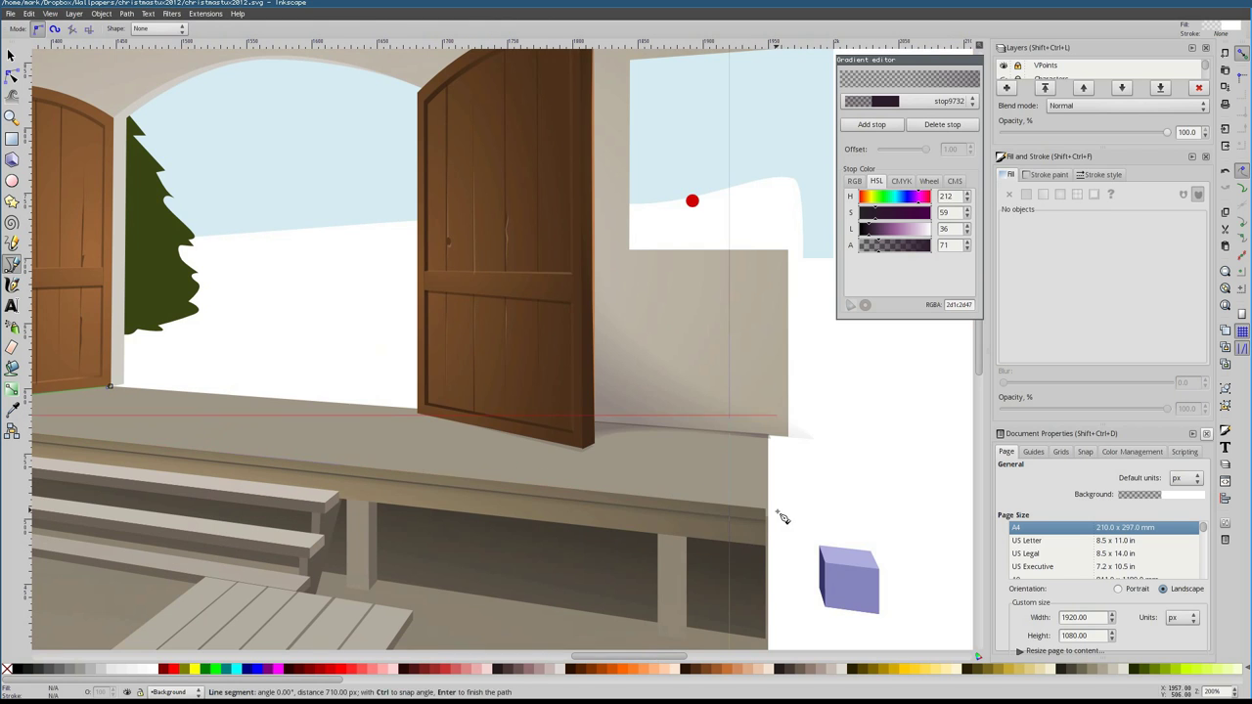
click(420, 419)
key(Return)
scroll(358, 433, left, 2)
Give the floor light a linear gradient fading from the doorway toward the platform edge
key(n)
scroll(867, 497, left, 4)
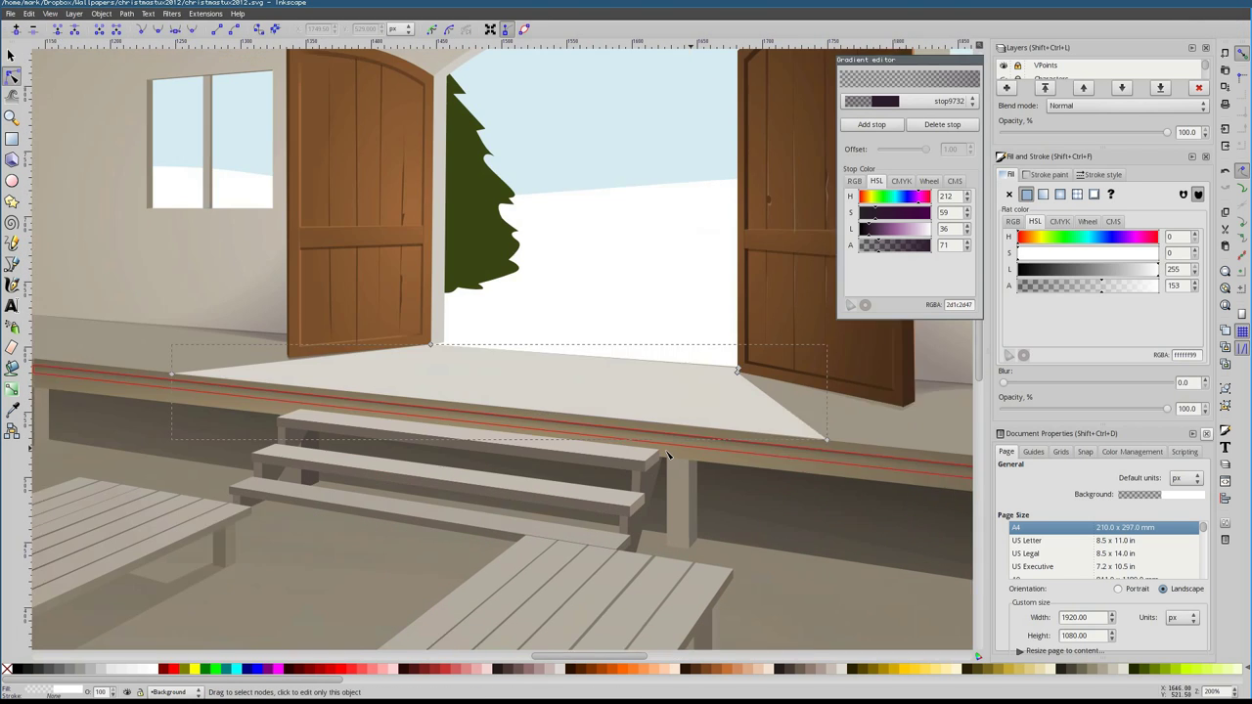
click(1042, 194)
drag(130, 402, 565, 294)
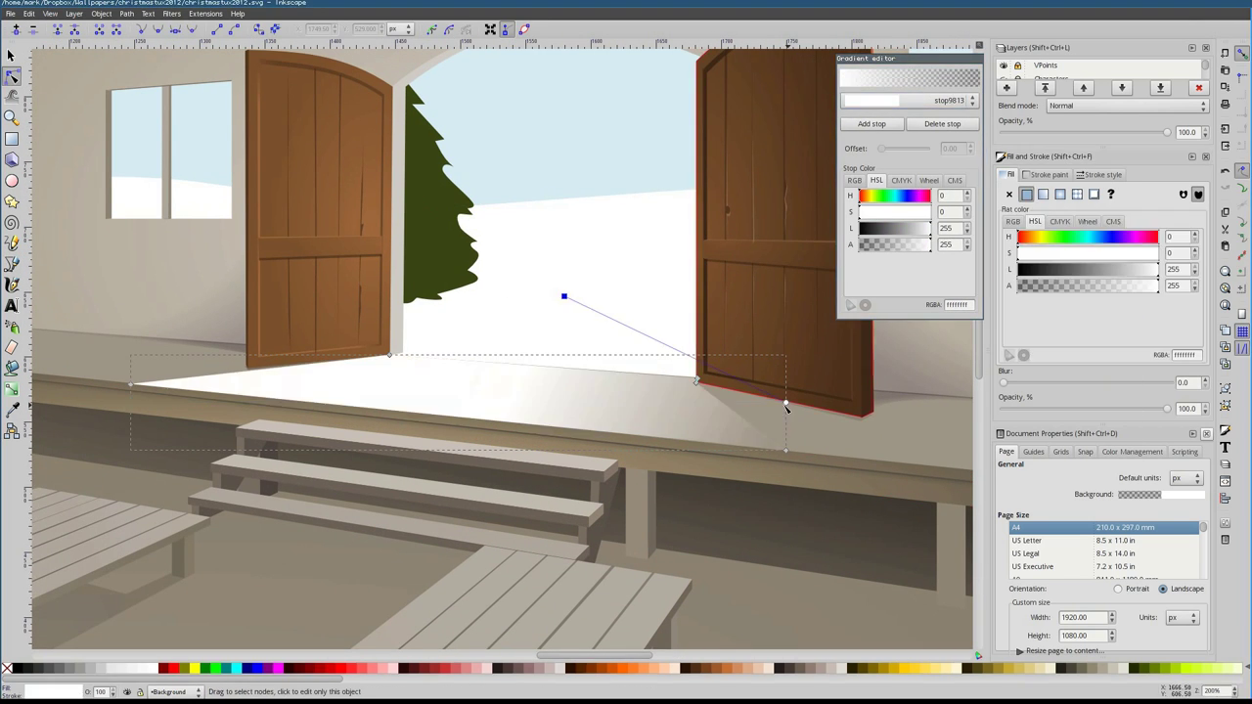
drag(785, 401, 545, 445)
drag(565, 293, 602, 189)
scroll(802, 321, down, 2)
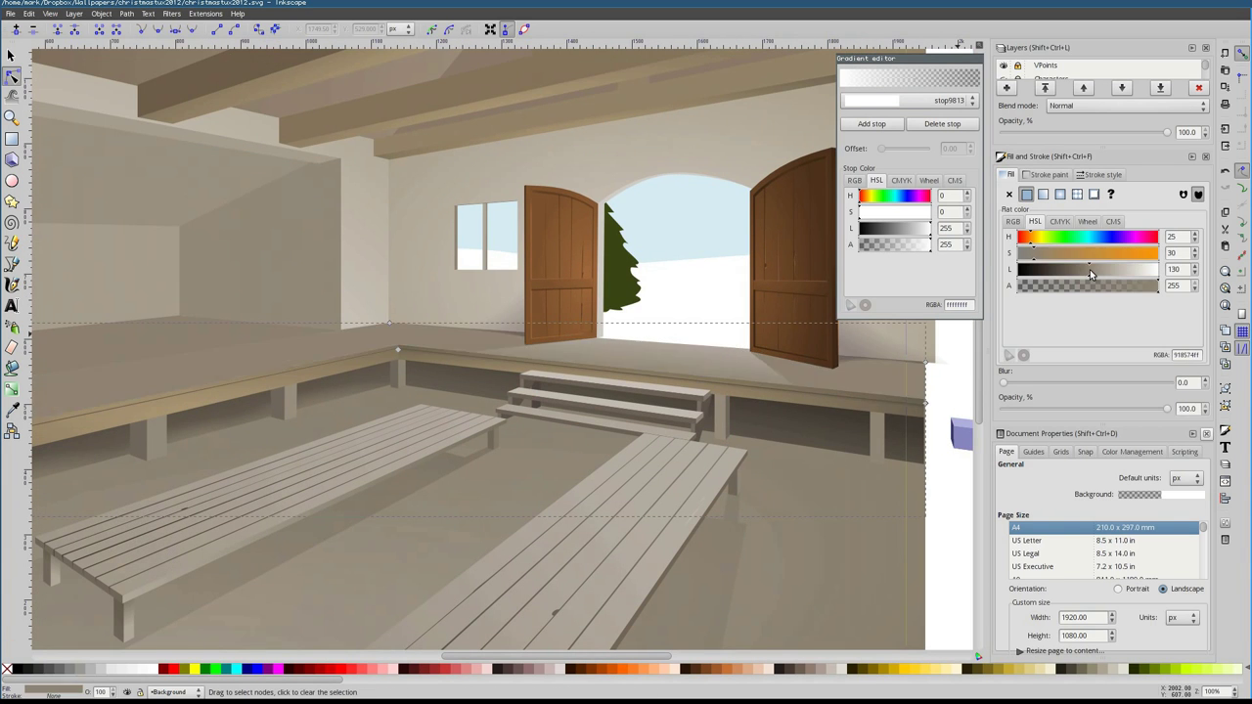
click(1043, 252)
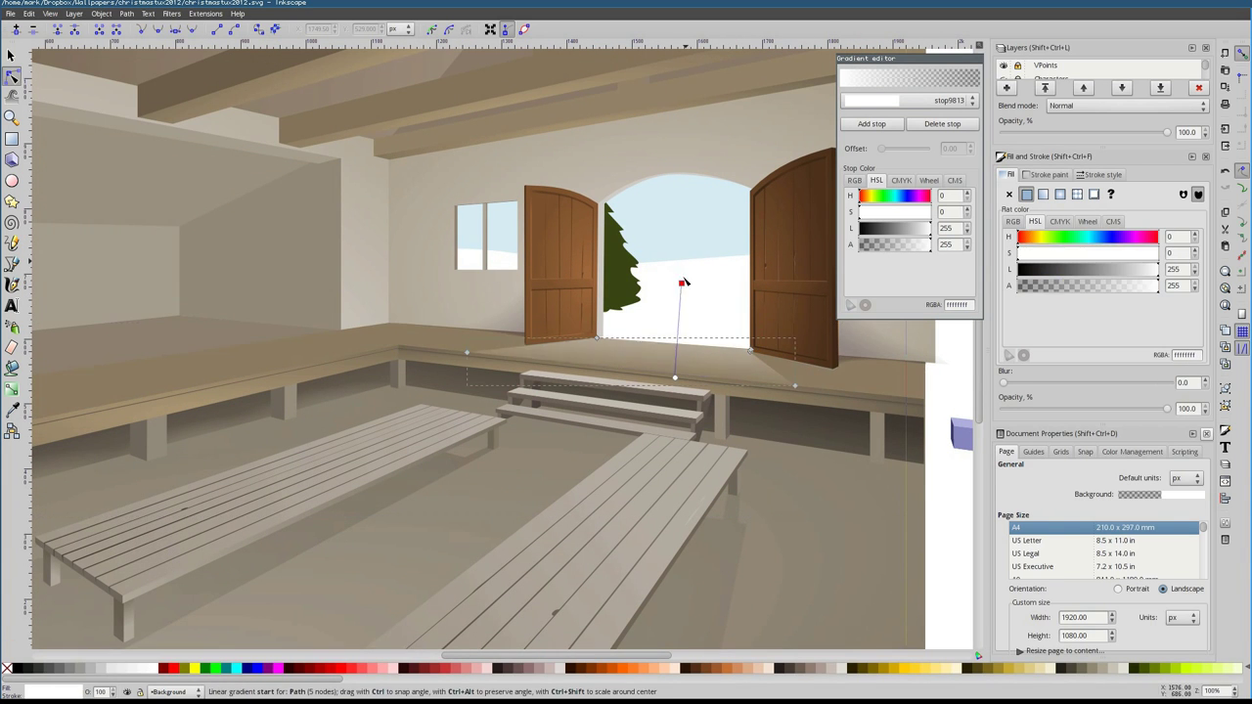
key(Escape)
Select the platform edge line for node editing
key(p)
scroll(525, 423, up, 4)
key(s)
click(558, 383)
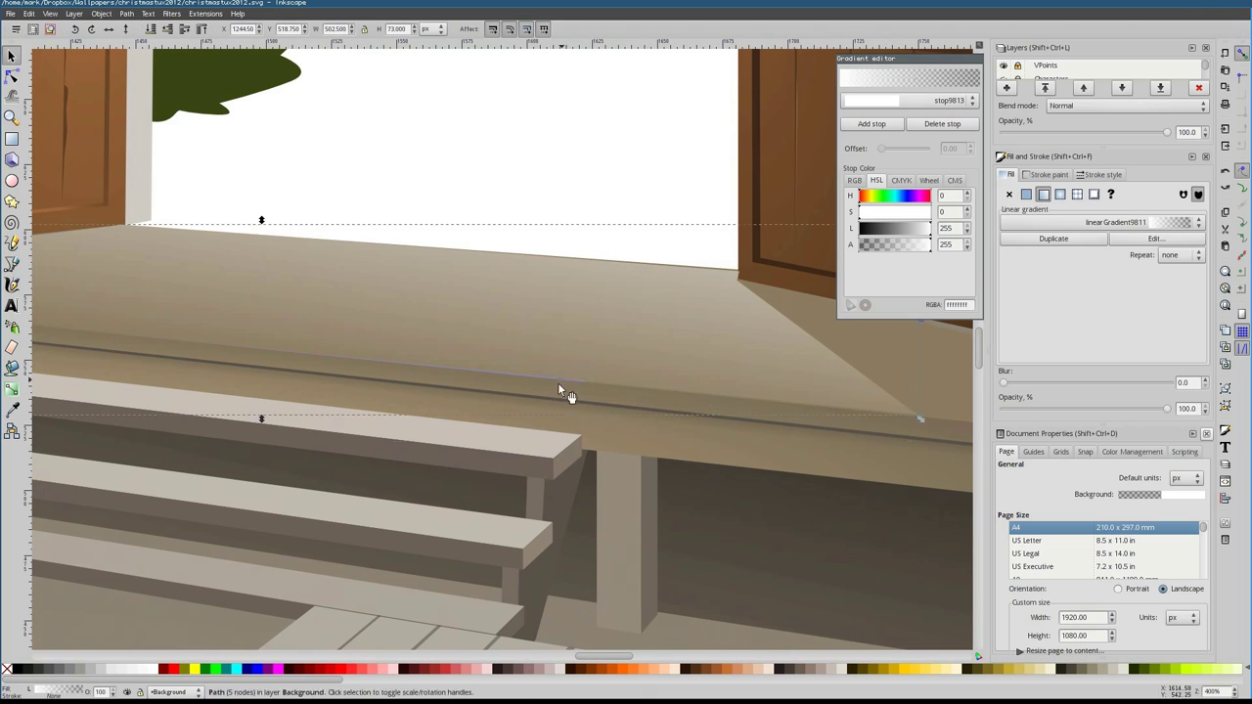
scroll(530, 336, down, 4)
scroll(717, 280, up, 8)
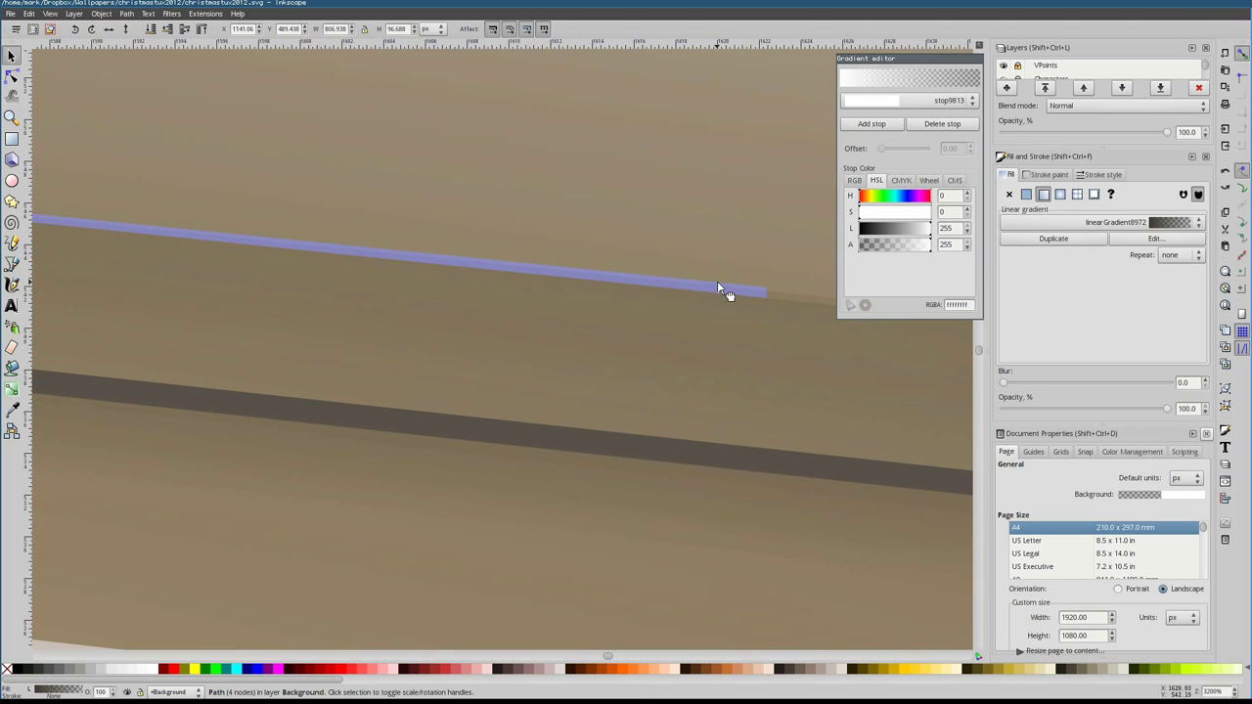
click(12, 76)
scroll(489, 299, down, 5)
scroll(537, 414, up, 1)
scroll(587, 439, up, 4)
scroll(587, 439, down, 5)
key(Escape)
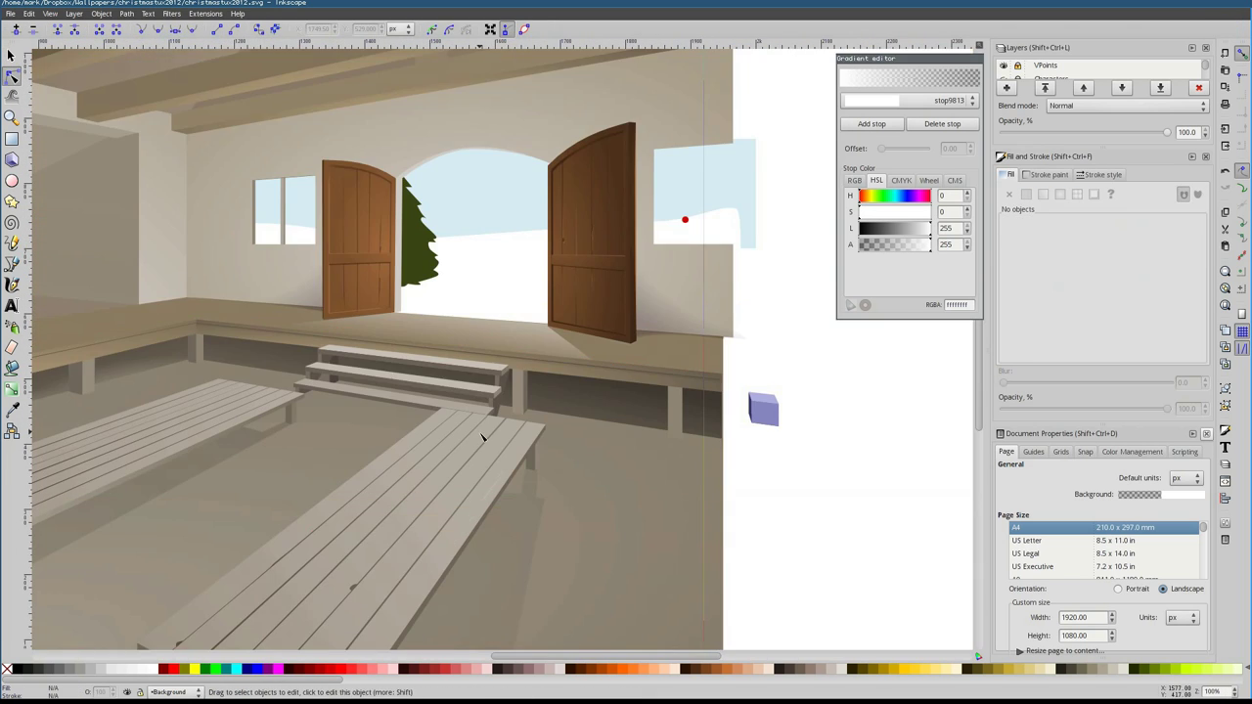
Drag the ledge path's right end node about 50 px left, then deselect it
scroll(350, 344, up, 2)
click(587, 361)
drag(838, 376, 776, 375)
scroll(657, 218, down, 2)
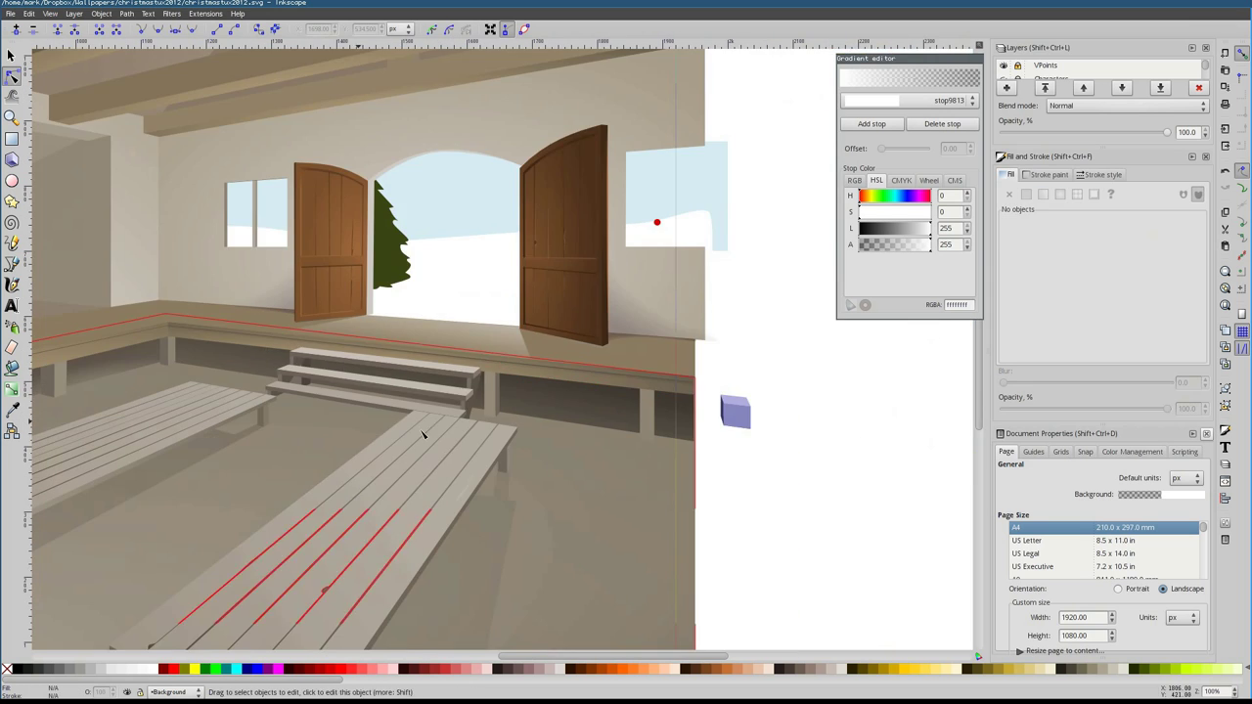
scroll(590, 456, up, 2)
scroll(760, 258, down, 2)
key(Escape)
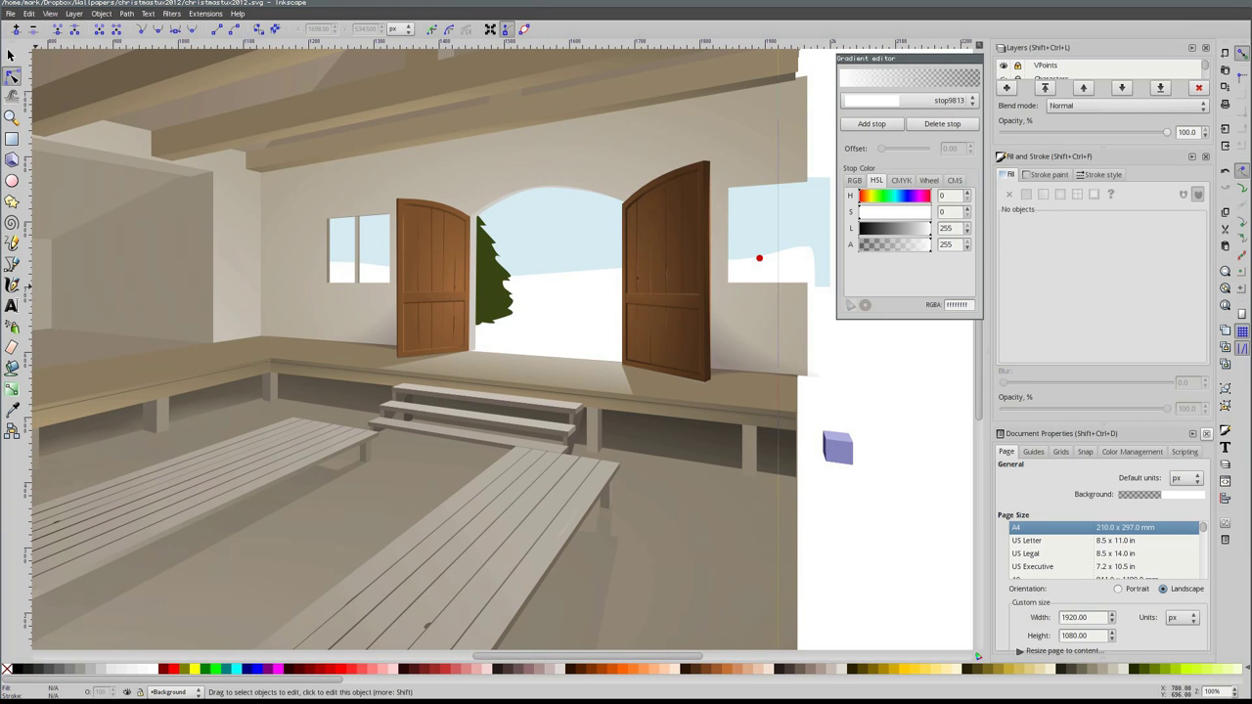
click(12, 263)
scroll(624, 301, up, 2)
Start plank seam lines with the Bezier pen at the red vanishing point, removing a misplaced node
scroll(594, 533, up, 1)
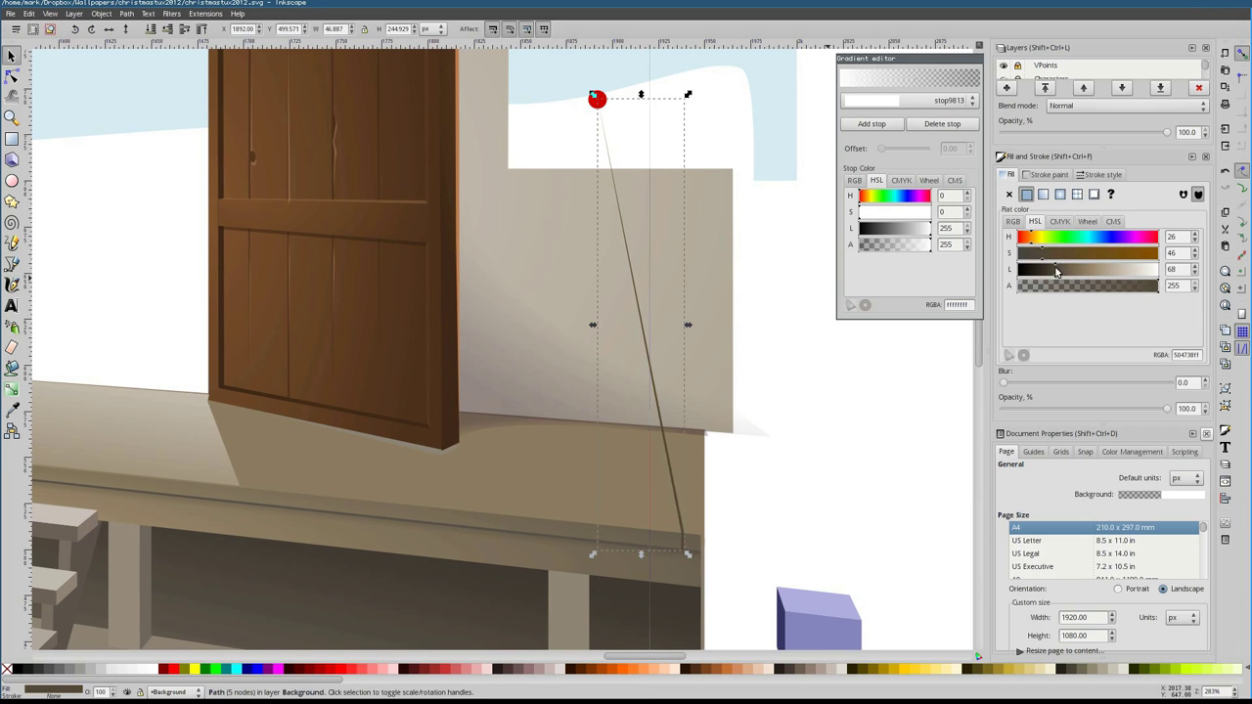
click(596, 102)
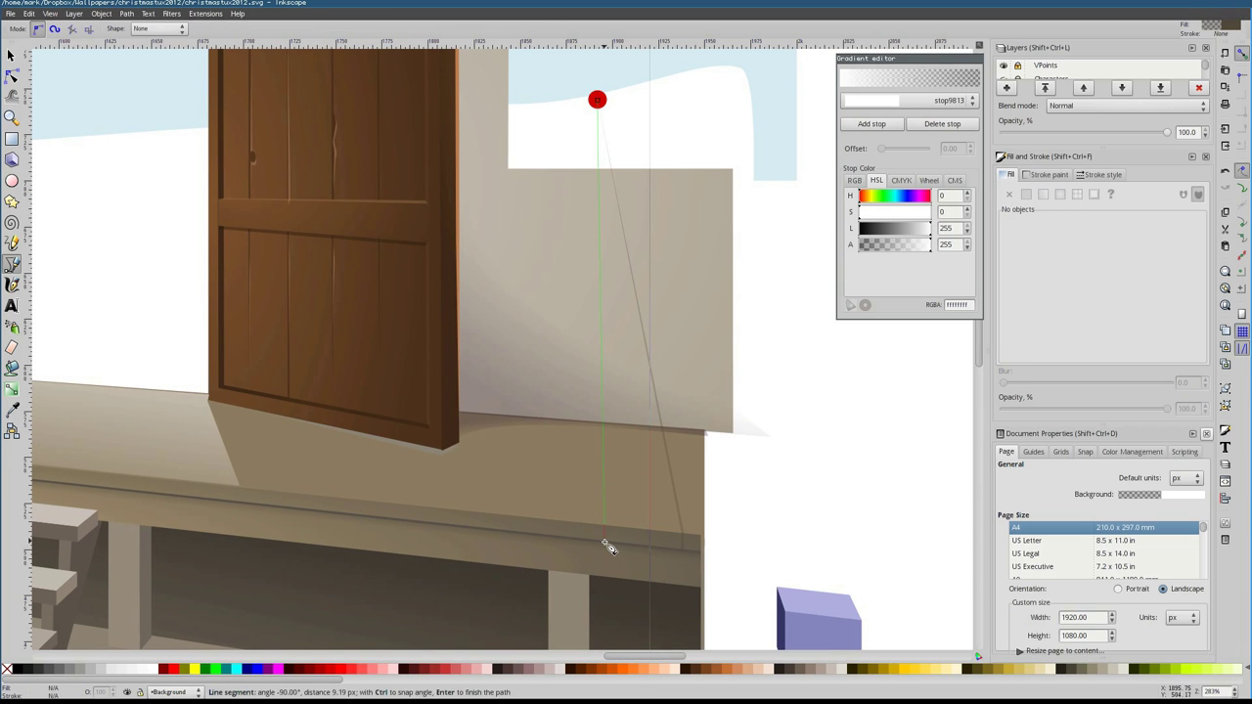
click(597, 101)
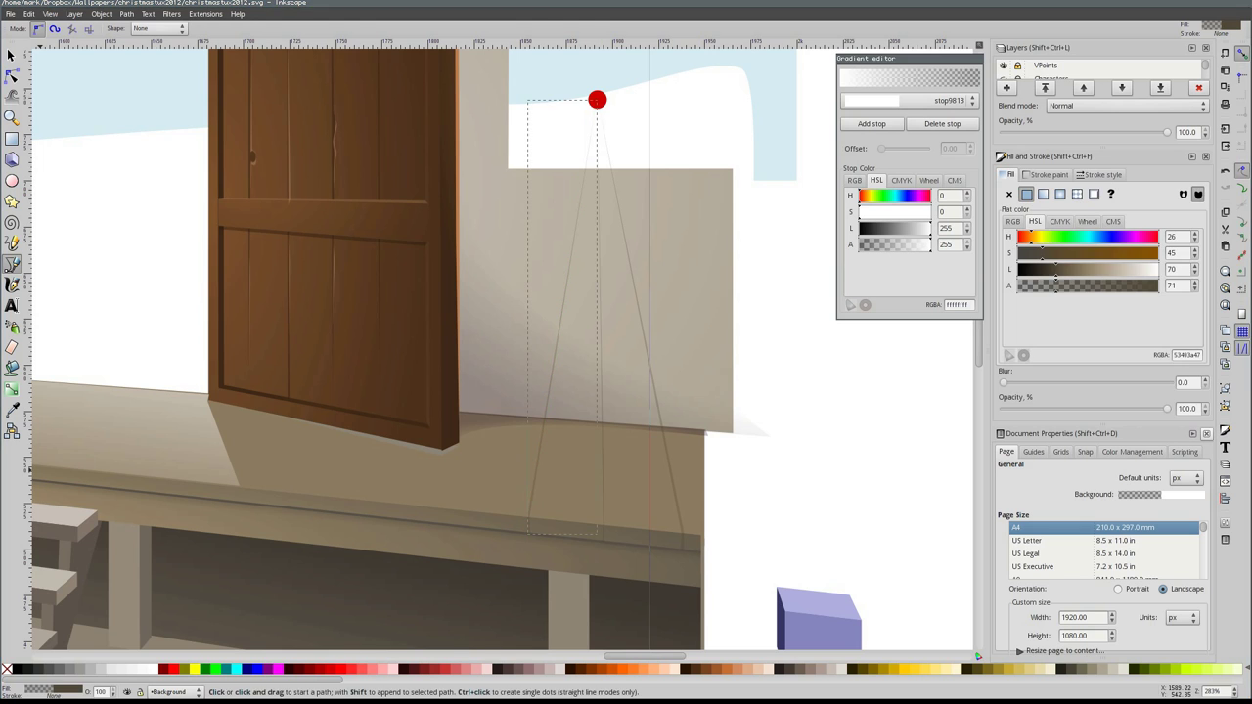
click(597, 100)
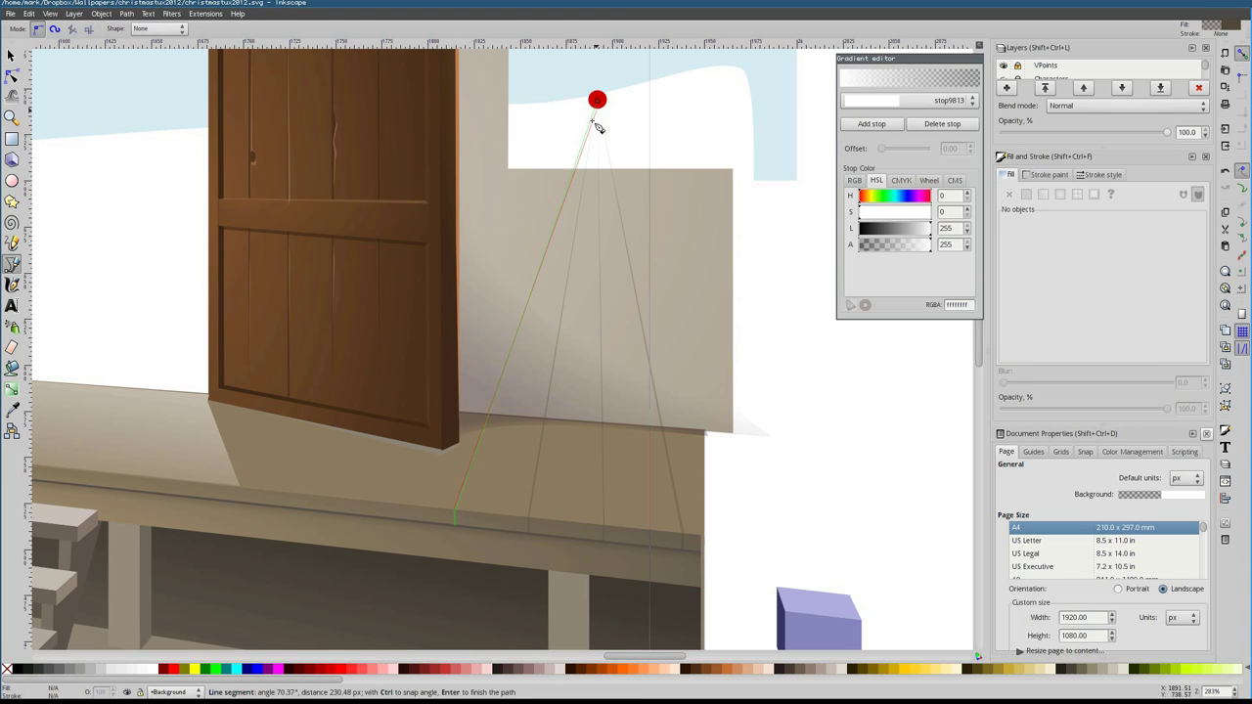
key(BackSpace)
scroll(388, 521, left, 4)
scroll(388, 521, down, 1)
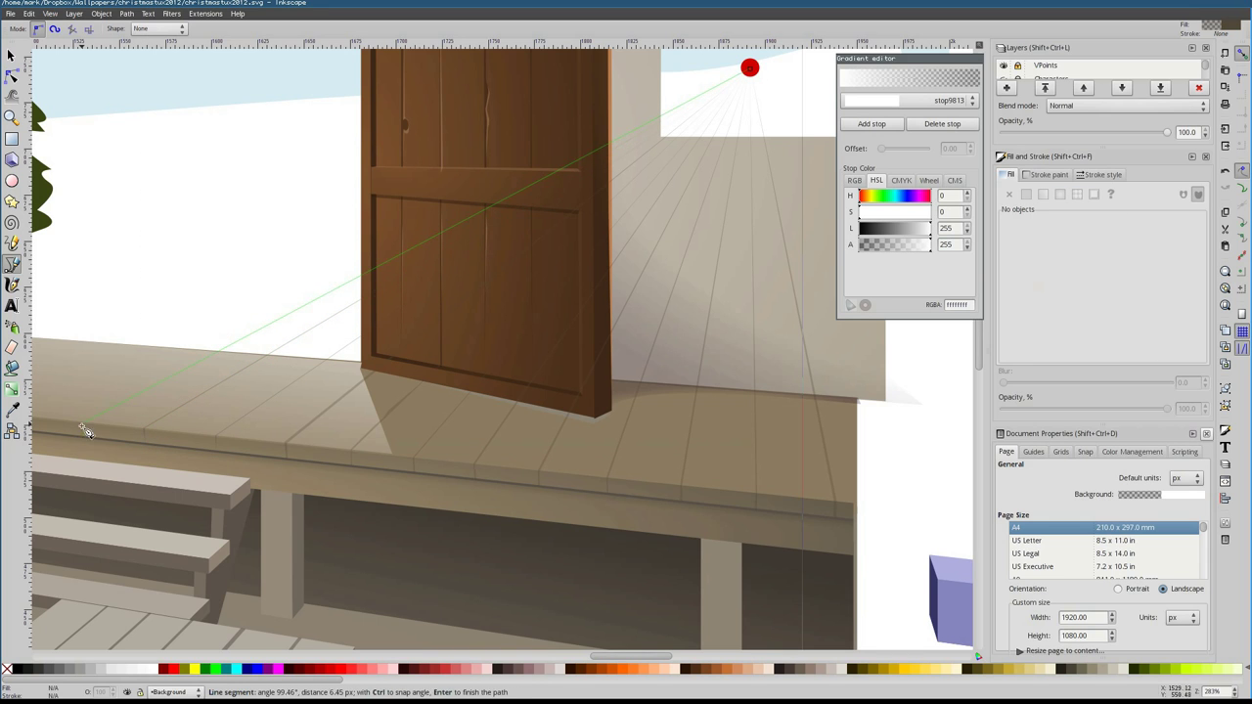
scroll(216, 360, left, 6)
scroll(215, 360, down, 1)
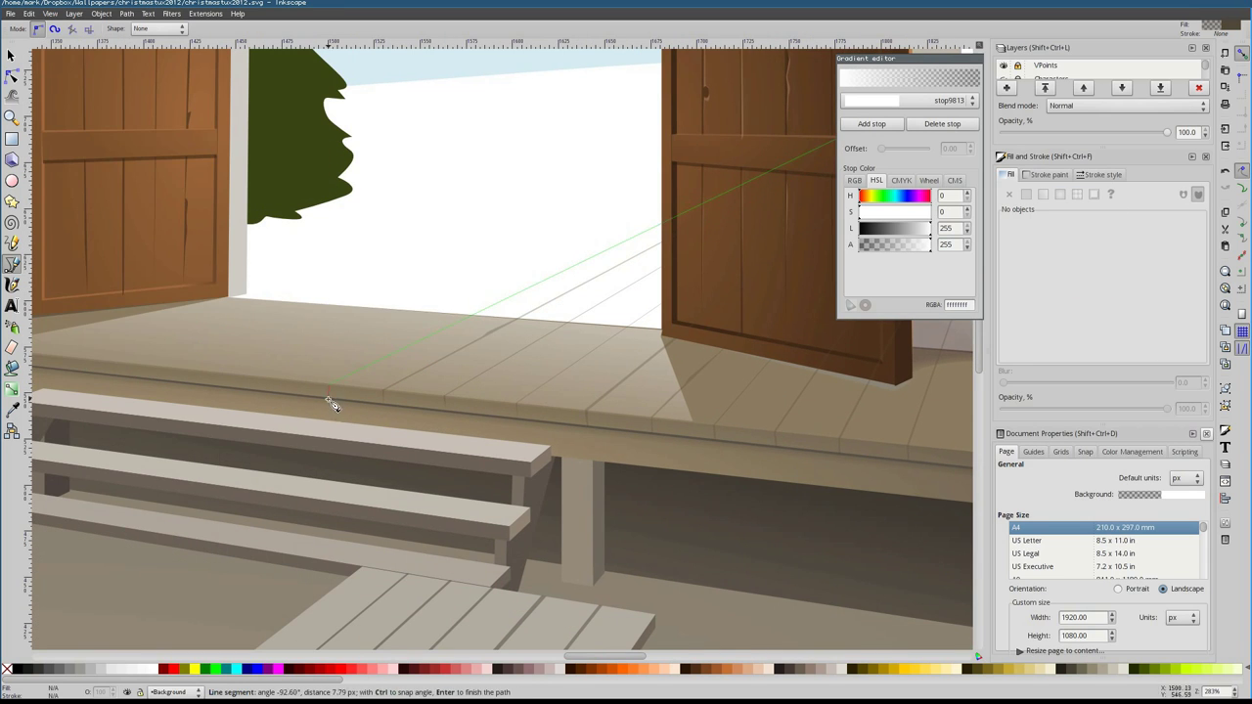
scroll(333, 404, right, 5)
scroll(332, 405, up, 3)
scroll(323, 405, left, 6)
scroll(322, 405, down, 2)
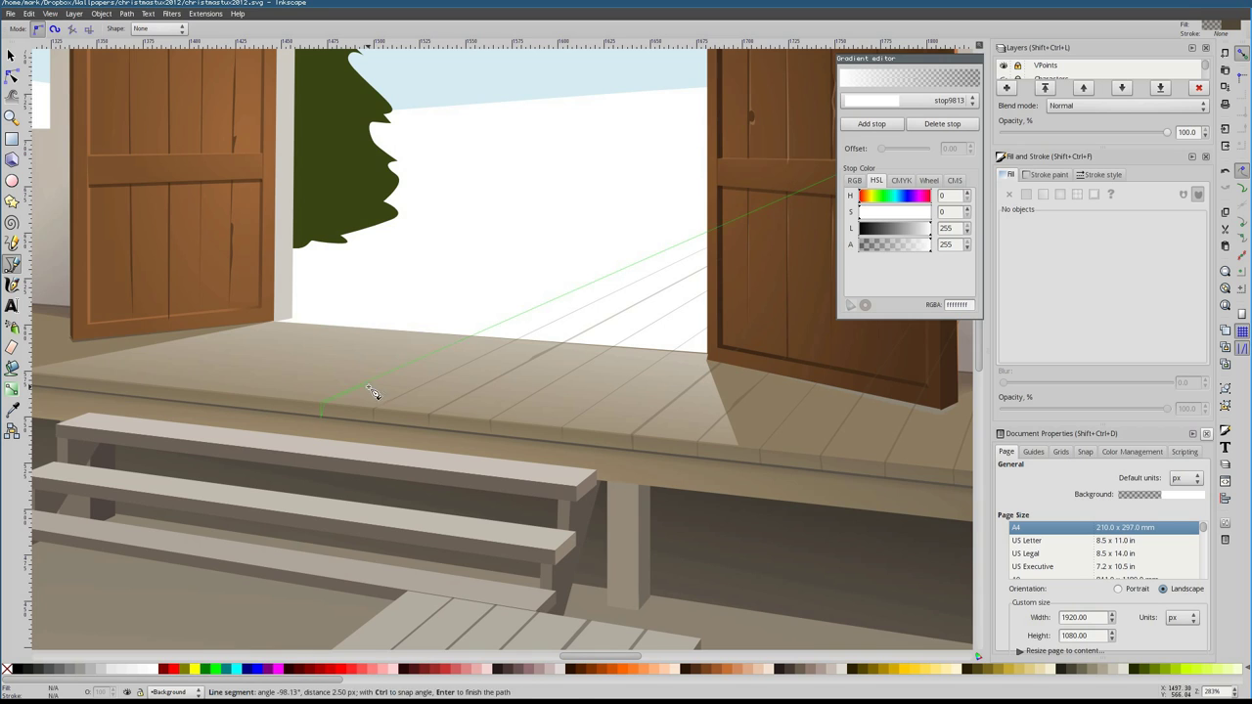
scroll(372, 392, right, 5)
scroll(224, 414, left, 5)
Remove stray nodes with Backspace and end the plank-line path at the platform's floor edge
key(BackSpace)
scroll(224, 414, right, 5)
scroll(213, 398, left, 5)
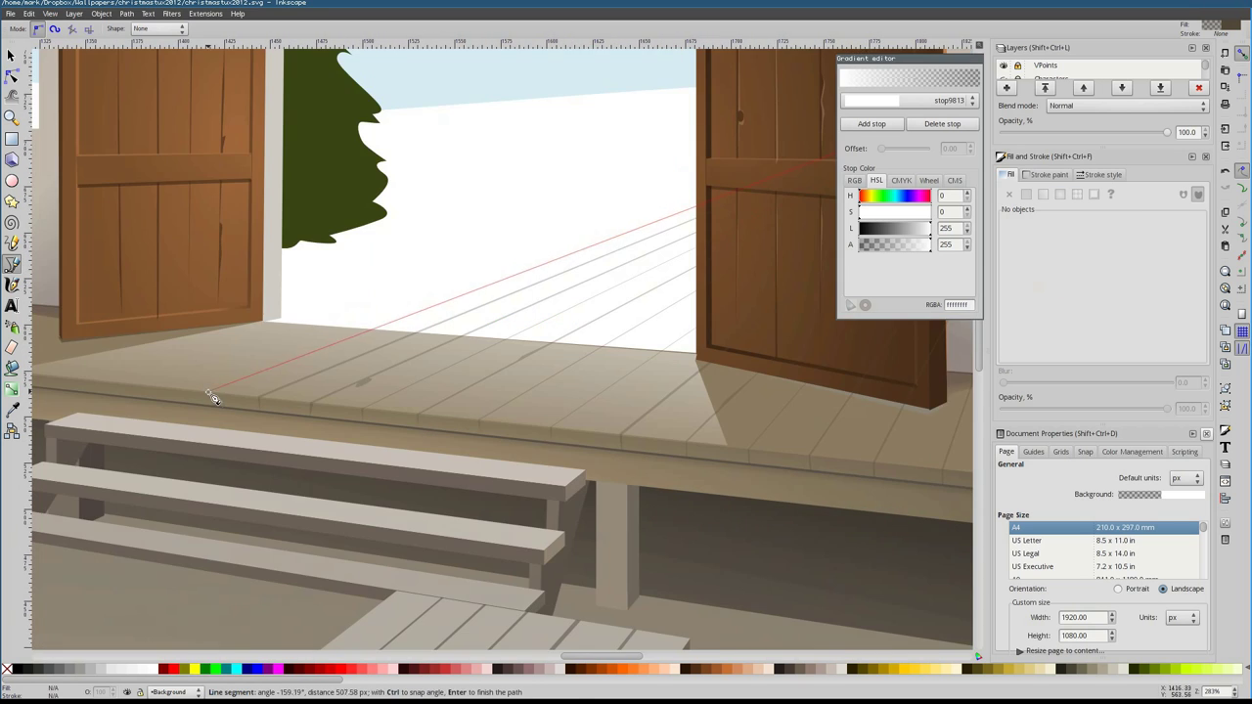
scroll(257, 406, left, 2)
scroll(258, 406, up, 1)
scroll(258, 406, left, 2)
scroll(257, 406, down, 1)
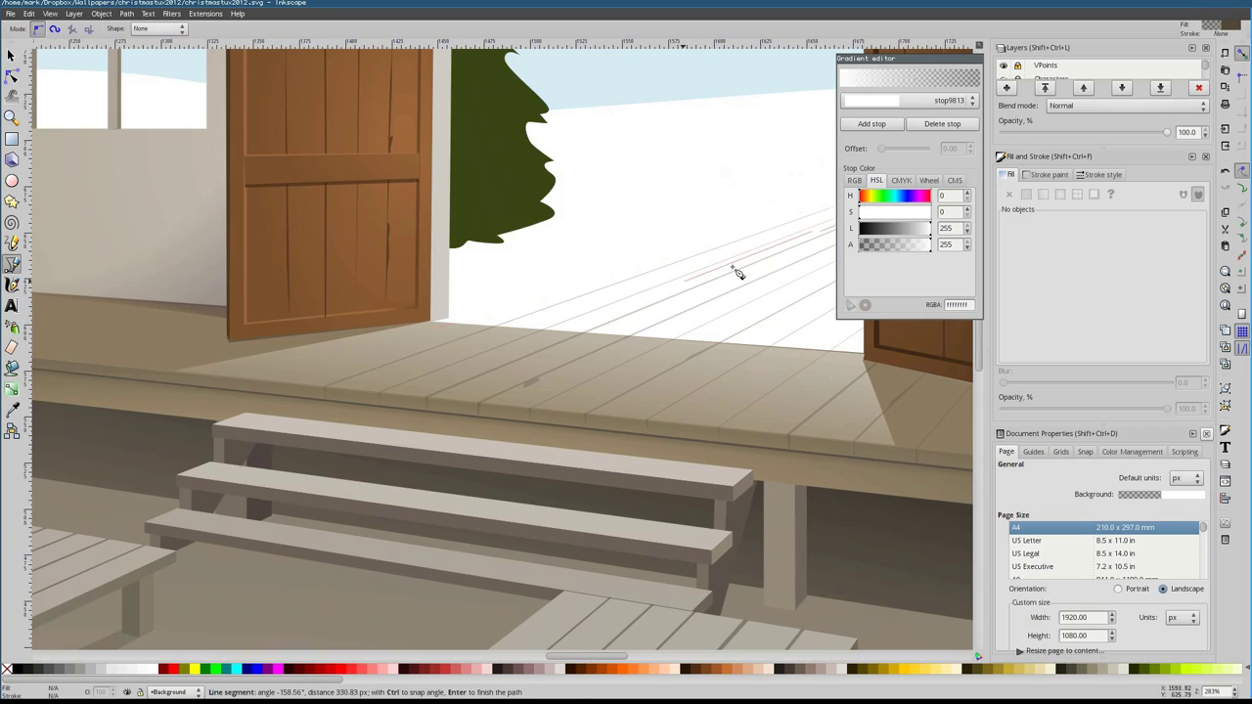
scroll(223, 404, up, 2)
scroll(223, 404, right, 1)
scroll(218, 421, left, 4)
scroll(218, 420, up, 1)
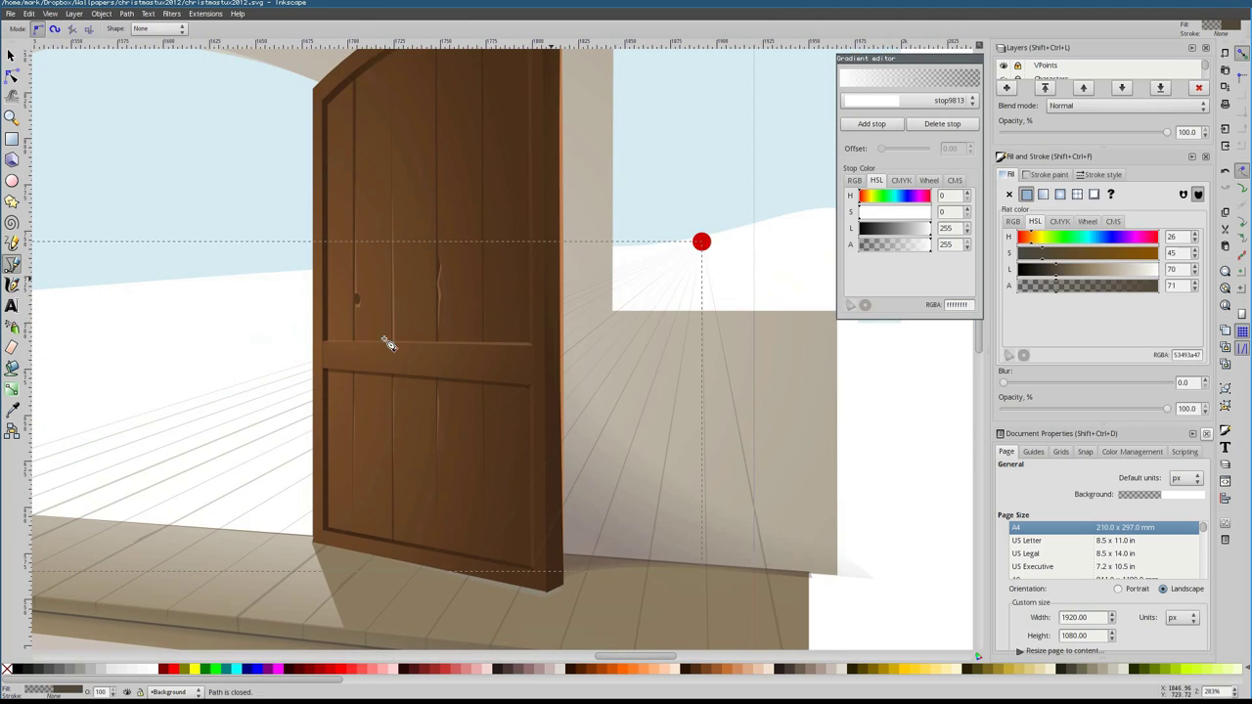
key(BackSpace)
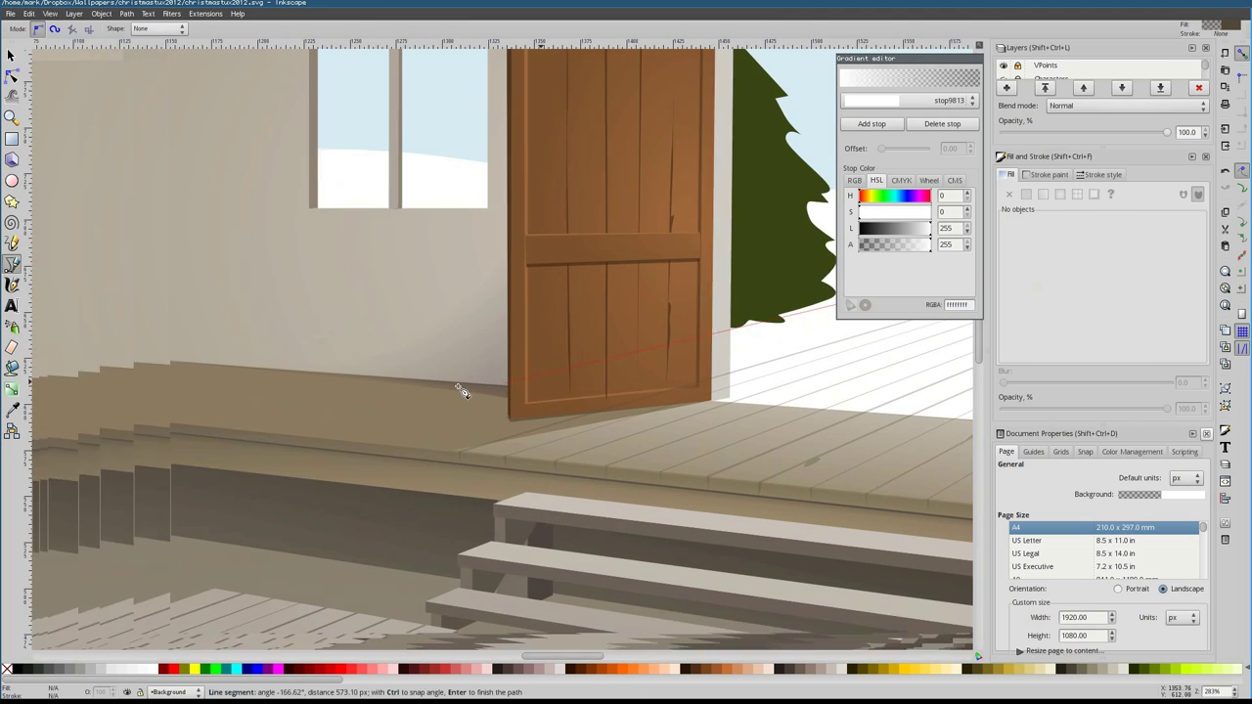
scroll(431, 455, left, 3)
scroll(430, 455, up, 1)
key(BackSpace)
scroll(428, 453, left, 4)
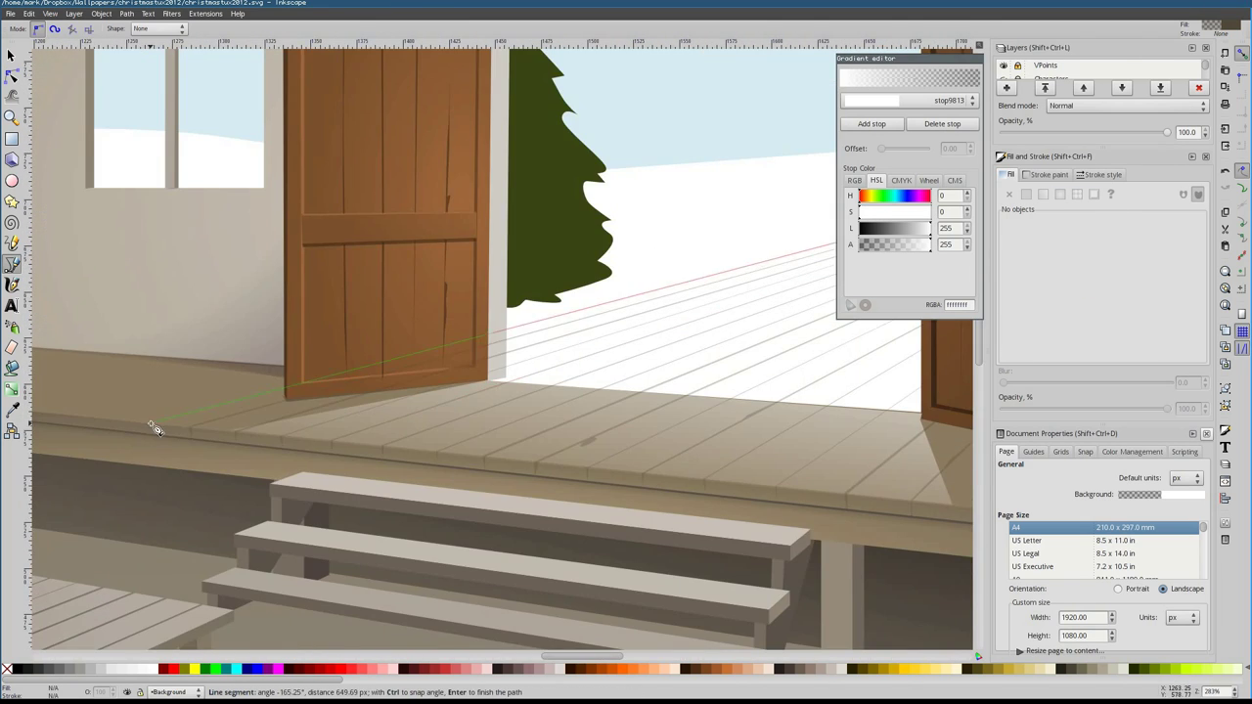
scroll(329, 435, up, 2)
key(BackSpace)
scroll(323, 468, down, 3)
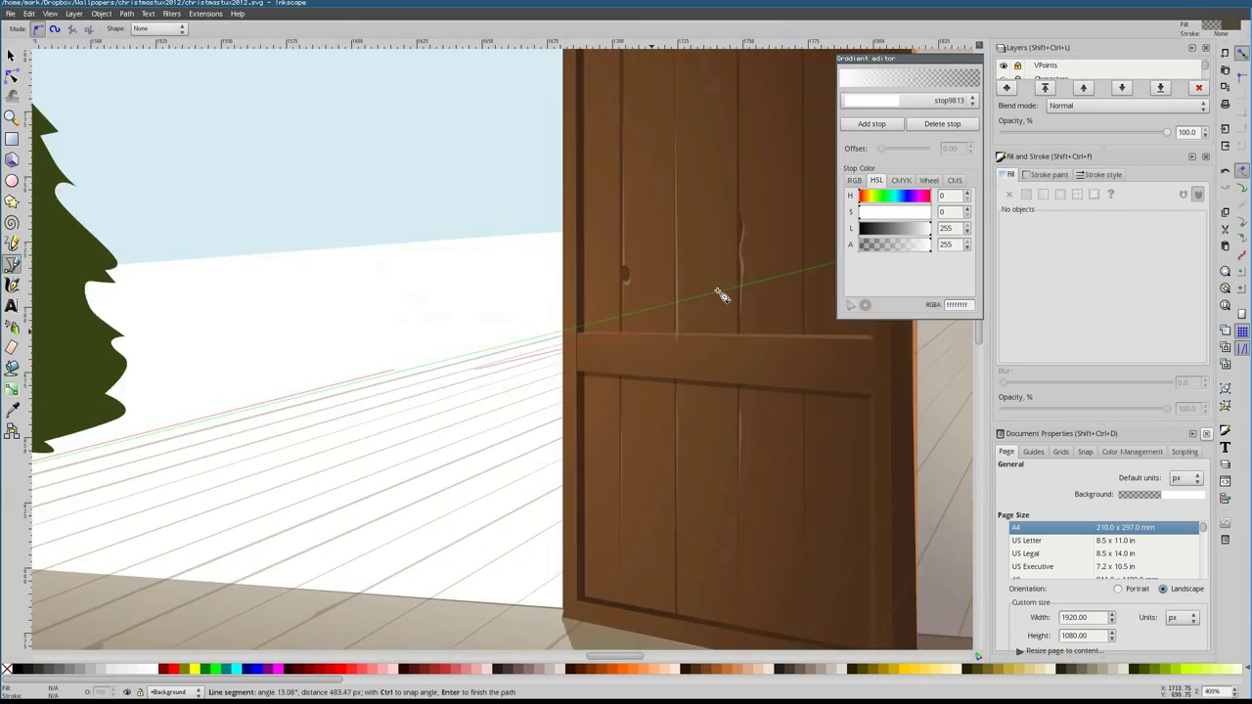
scroll(714, 238, up, 3)
scroll(520, 358, down, 4)
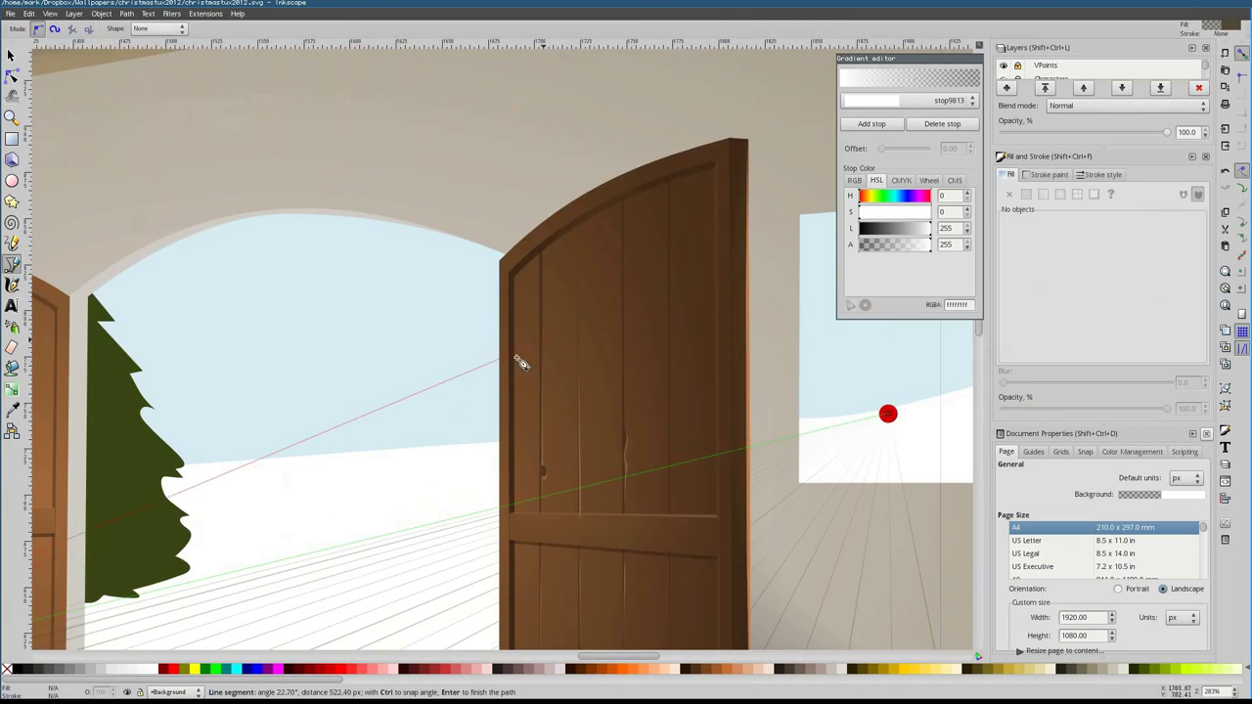
scroll(671, 433, up, 4)
scroll(381, 482, down, 1)
scroll(382, 482, up, 3)
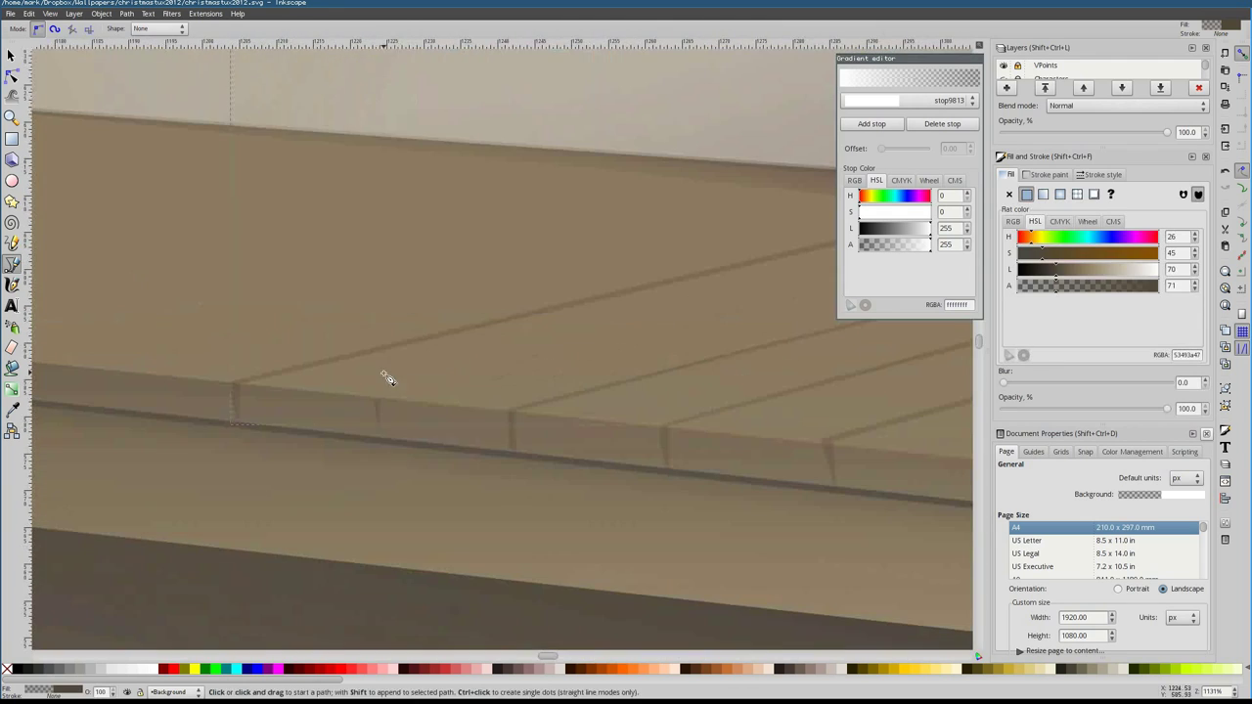
double_click(380, 414)
scroll(481, 525, down, 3)
Inspect the nodes of the plank lines near the right door with the Node tool
key(n)
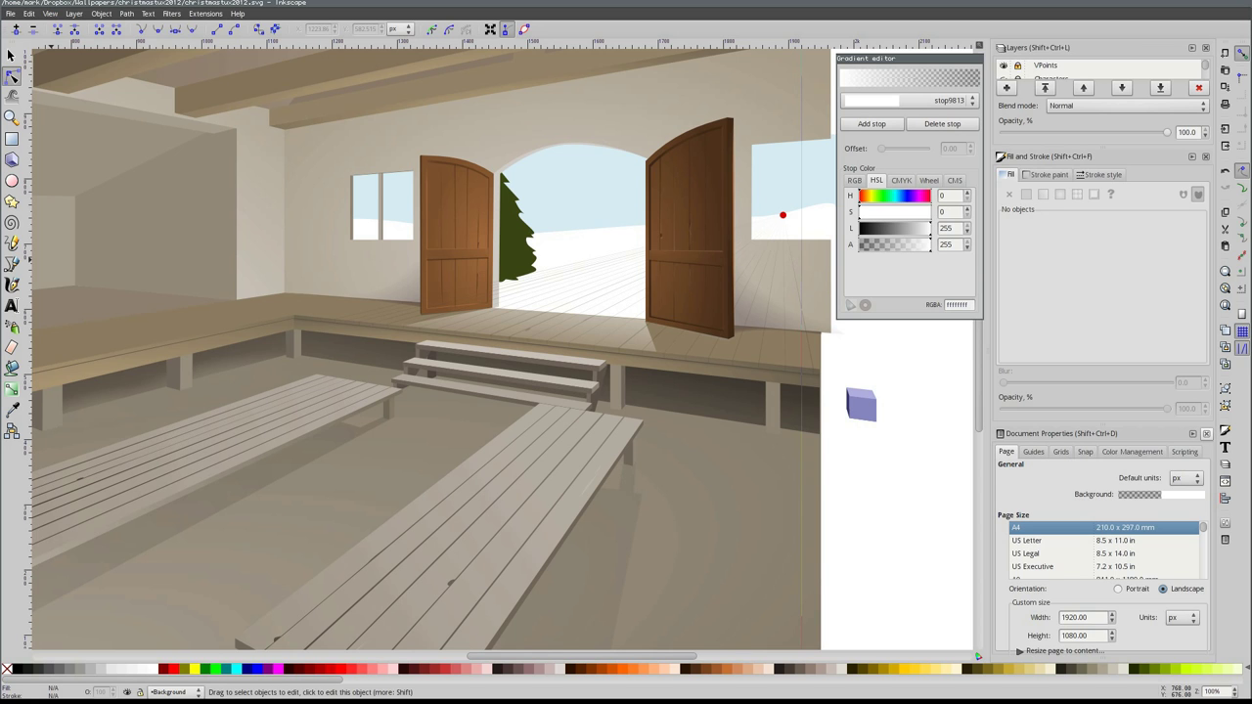
click(73, 195)
scroll(667, 400, up, 3)
click(666, 399)
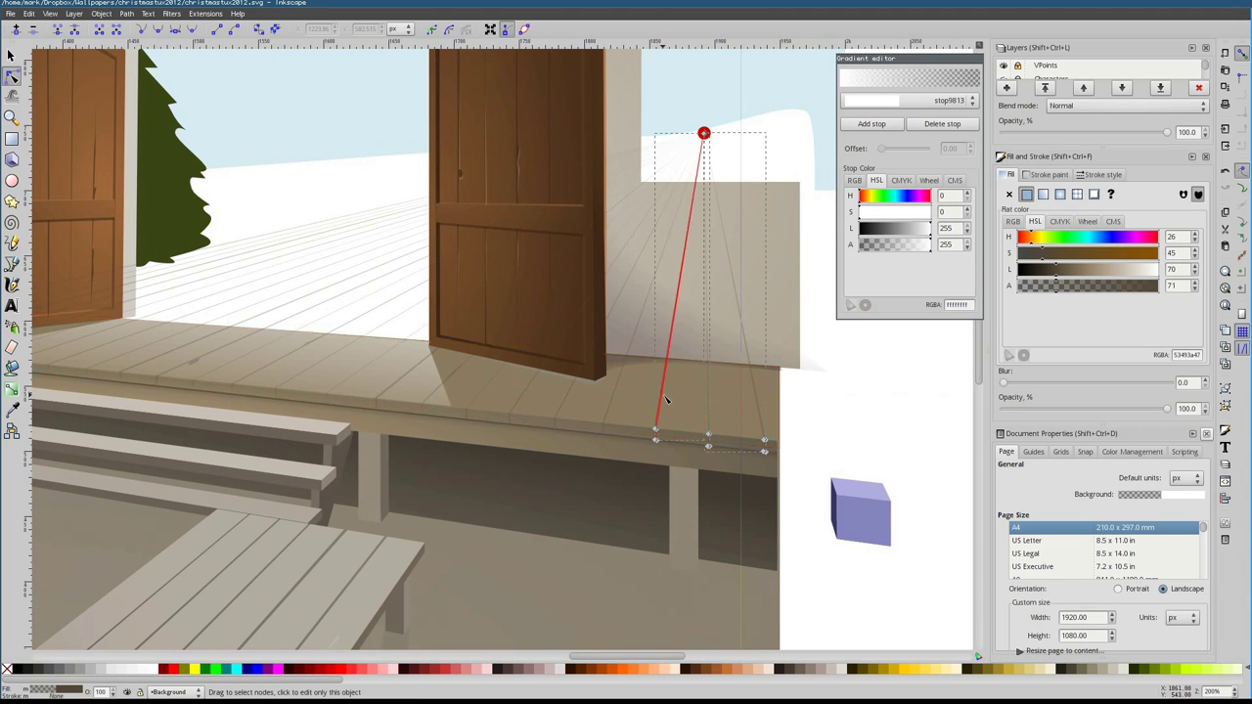
scroll(410, 381, left, 5)
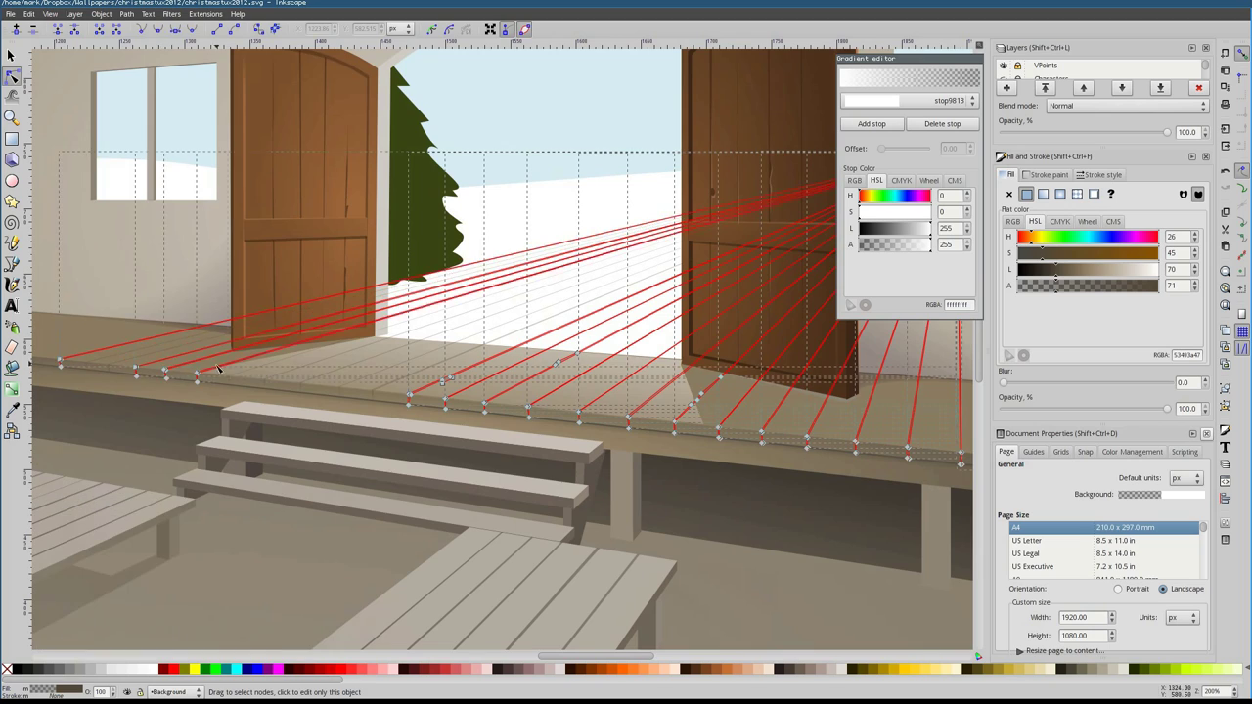
scroll(391, 384, down, 2)
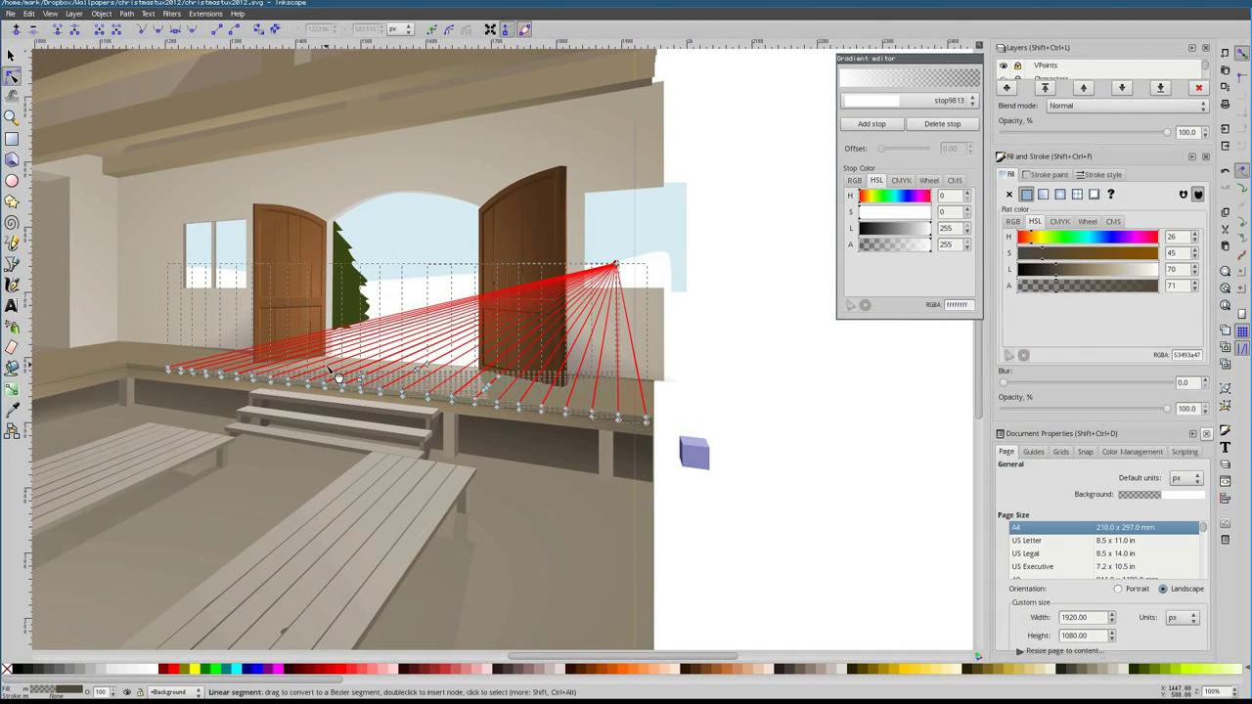
Begin another pen line on the platform floor and sample a colour from the drawing
key(b)
scroll(456, 414, up, 3)
click(456, 414)
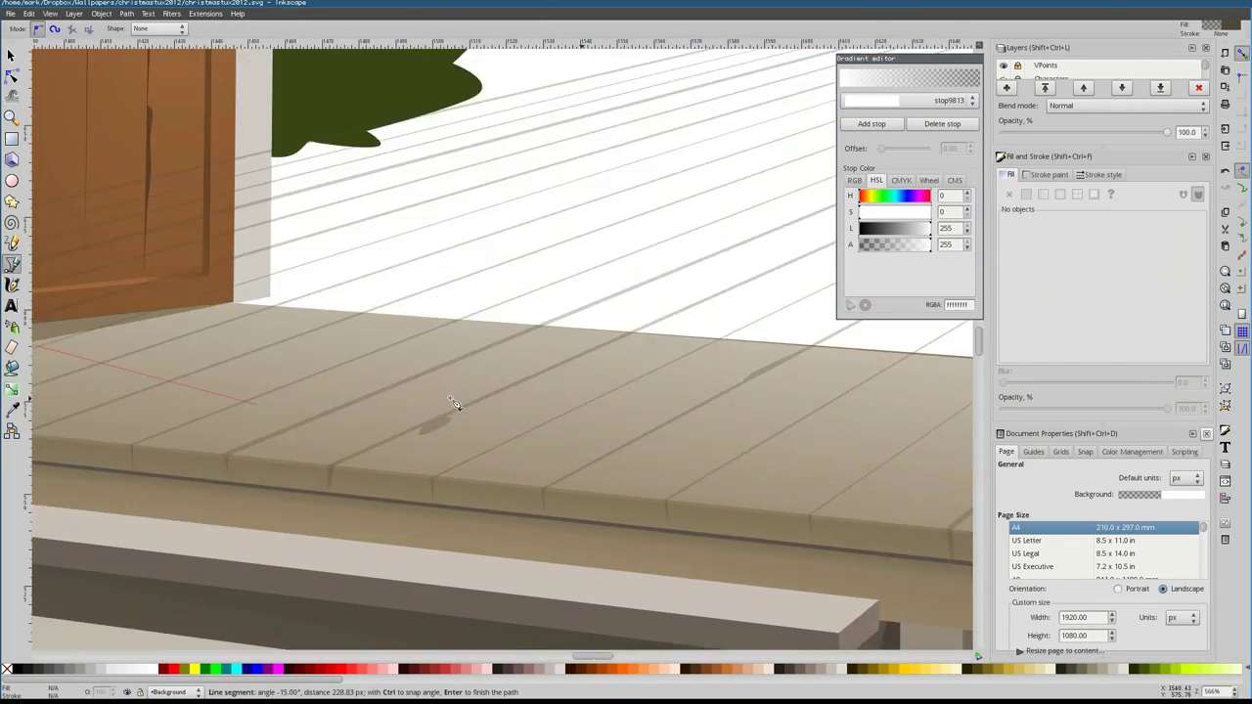
scroll(456, 415, down, 1)
scroll(456, 415, down, 2)
key(d)
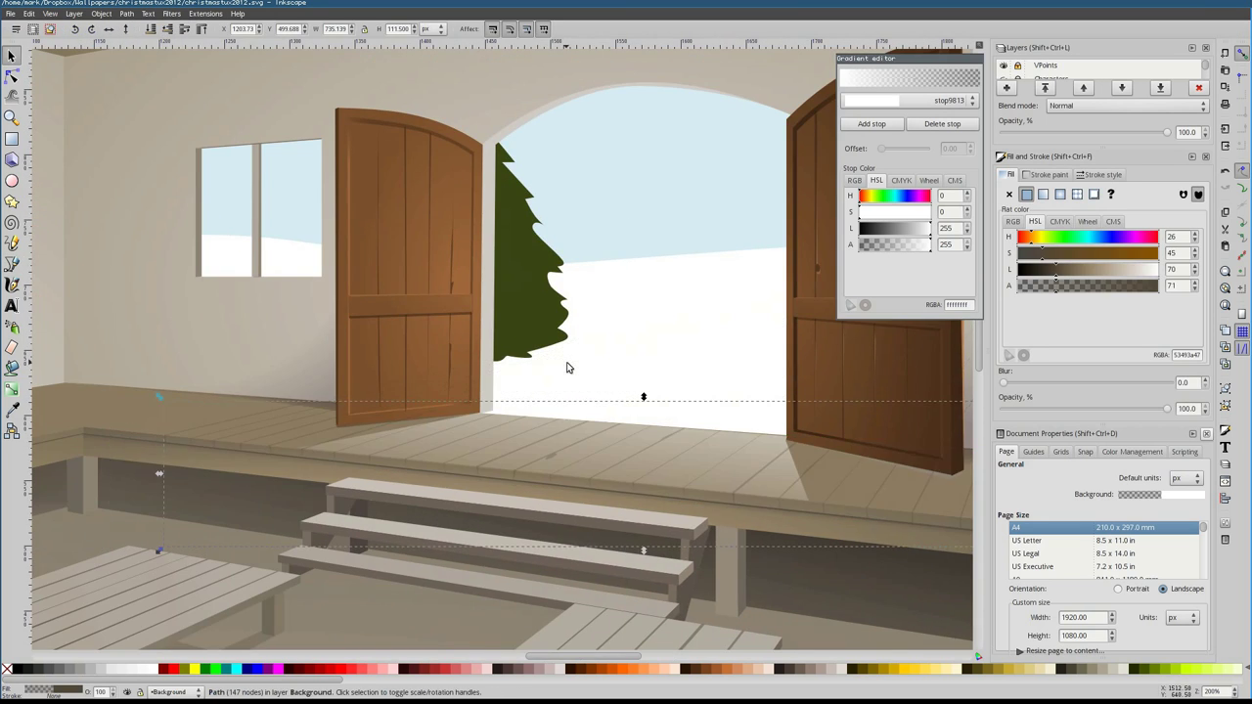
scroll(658, 449, up, 4)
scroll(862, 407, down, 6)
Select the platform floor path
key(s)
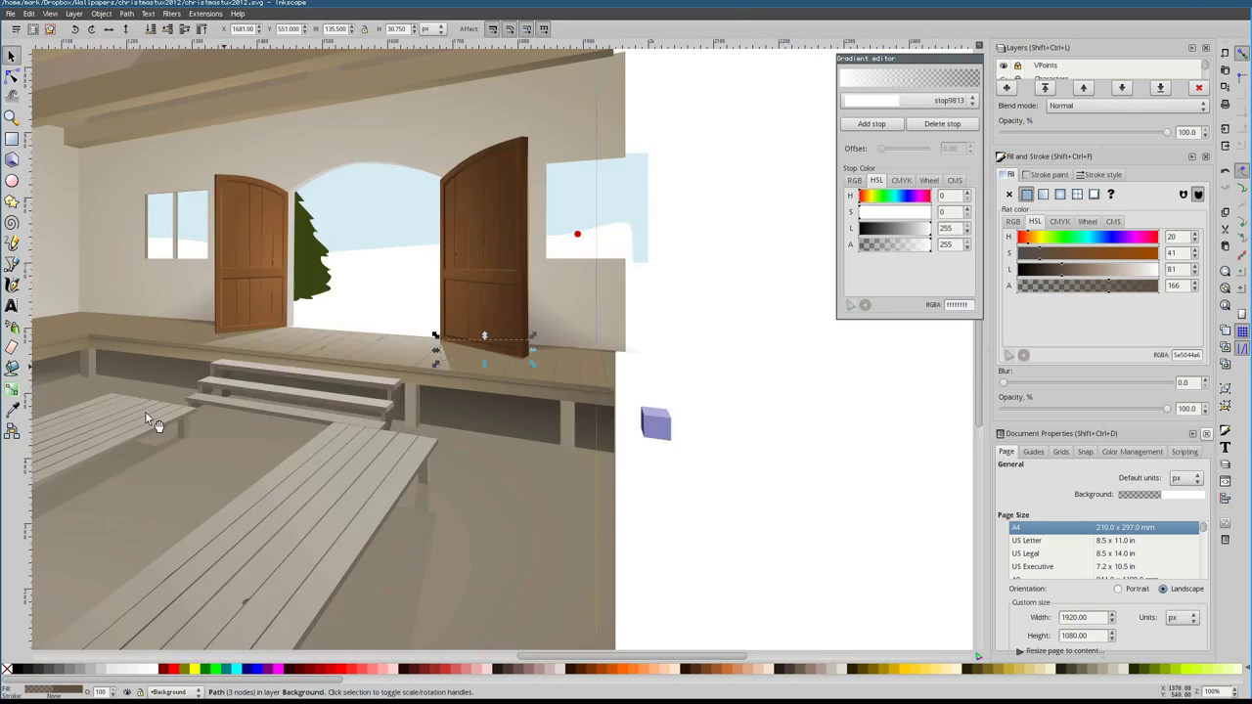
scroll(386, 372, up, 5)
scroll(386, 372, down, 3)
scroll(574, 370, down, 2)
scroll(459, 366, up, 2)
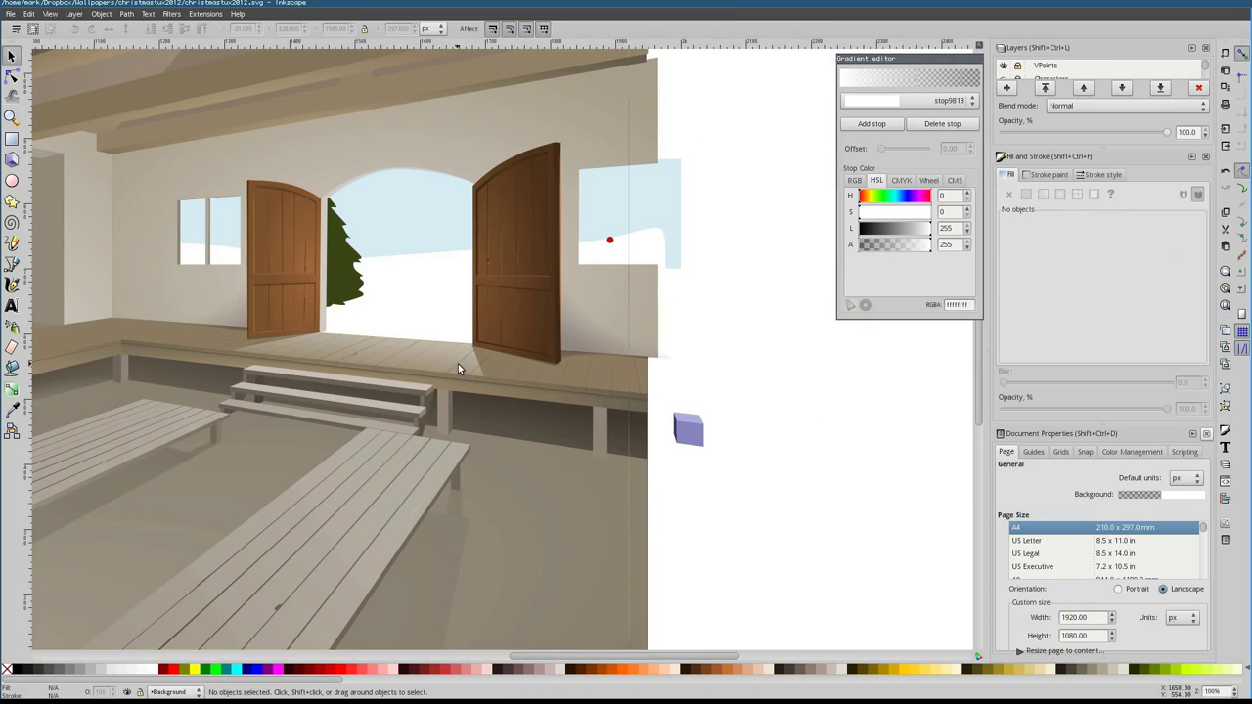
scroll(565, 375, up, 2)
scroll(505, 373, down, 2)
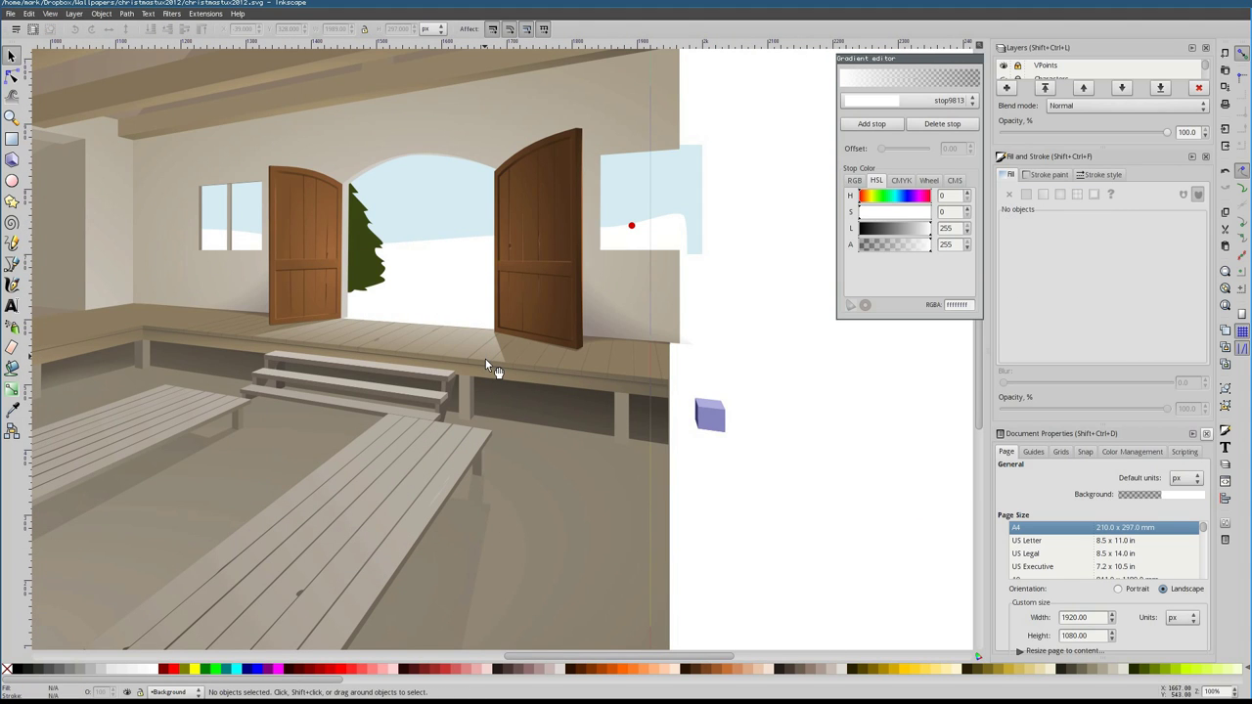
scroll(525, 351, up, 2)
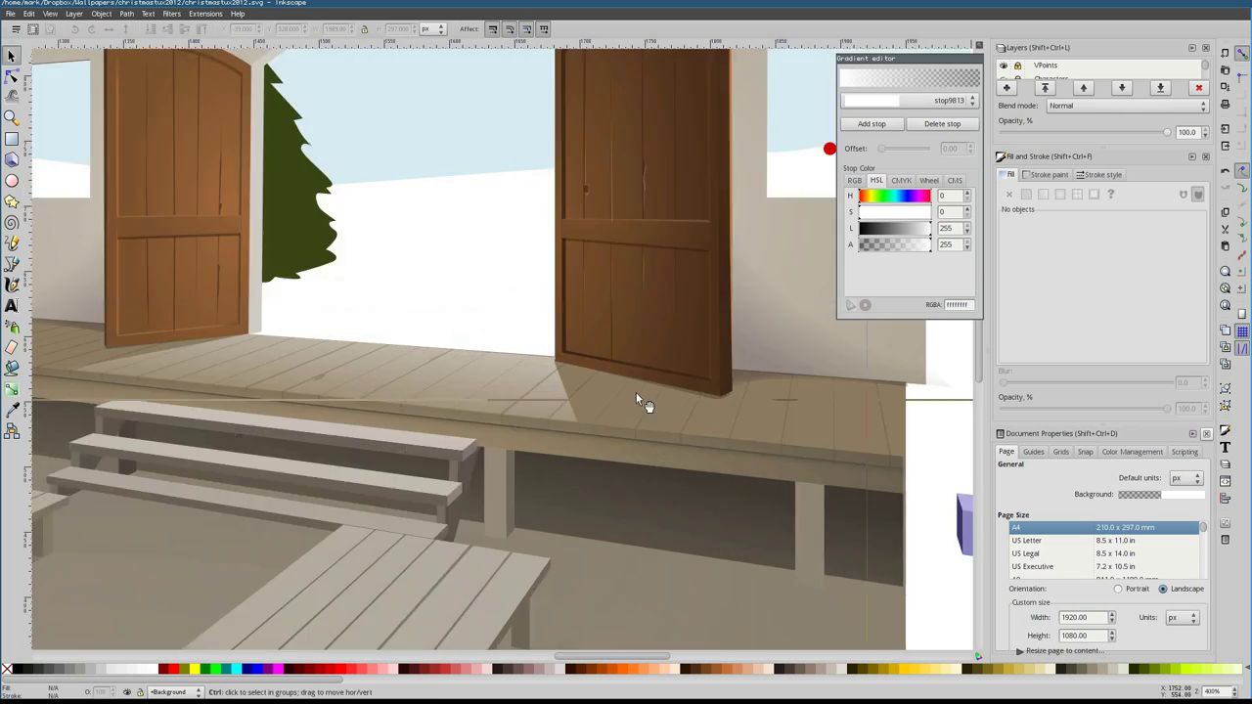
click(579, 423)
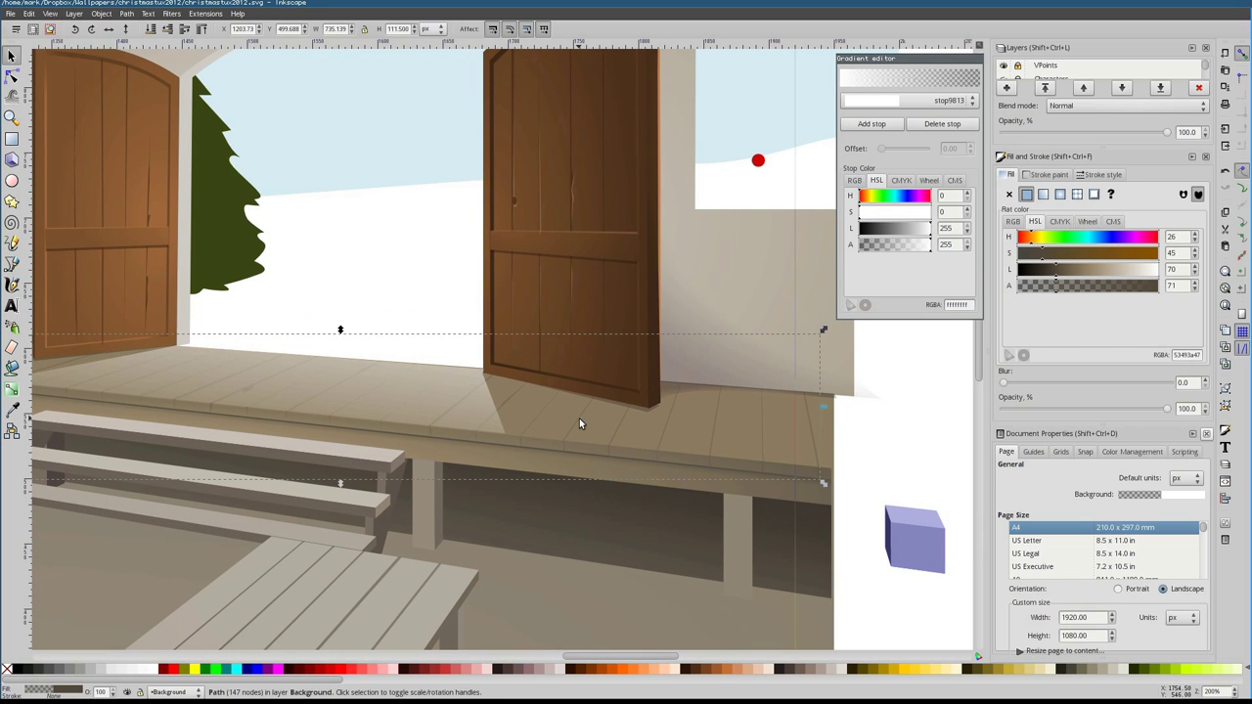
Reselect the platform floor path and slightly lower its fill colour's saturation
click(390, 387)
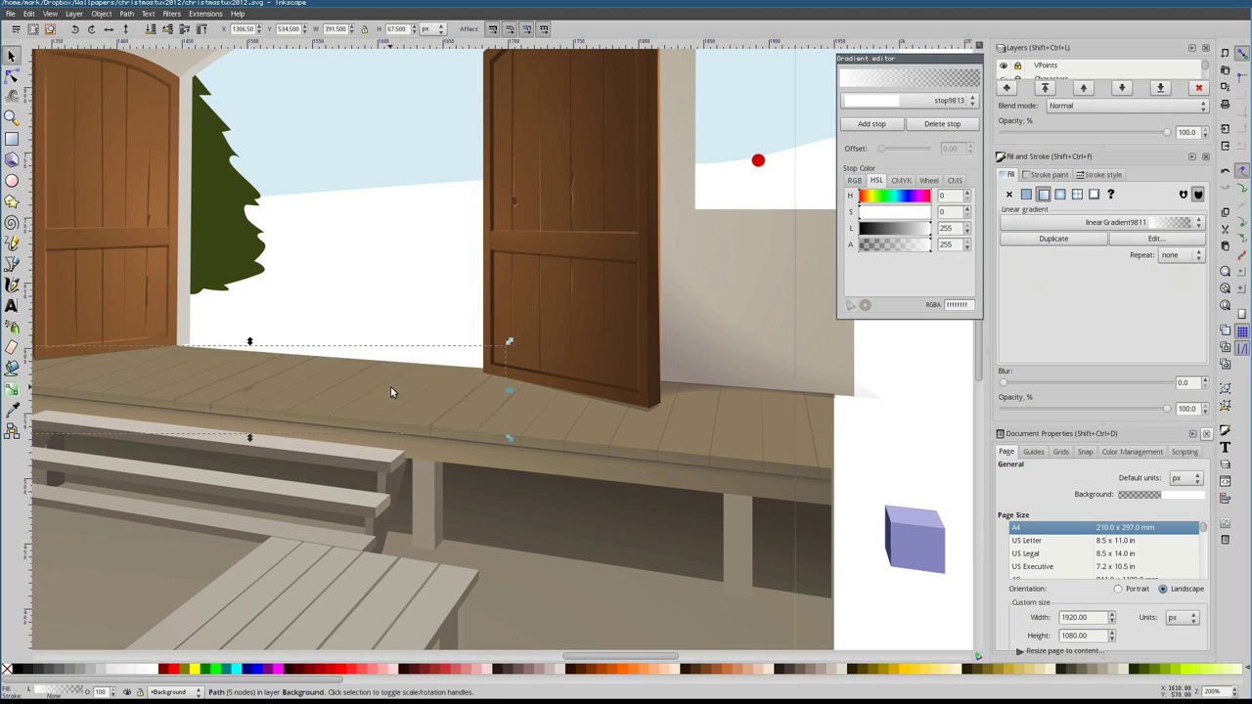
alt+click(390, 387)
scroll(418, 407, left, 2)
click(1115, 222)
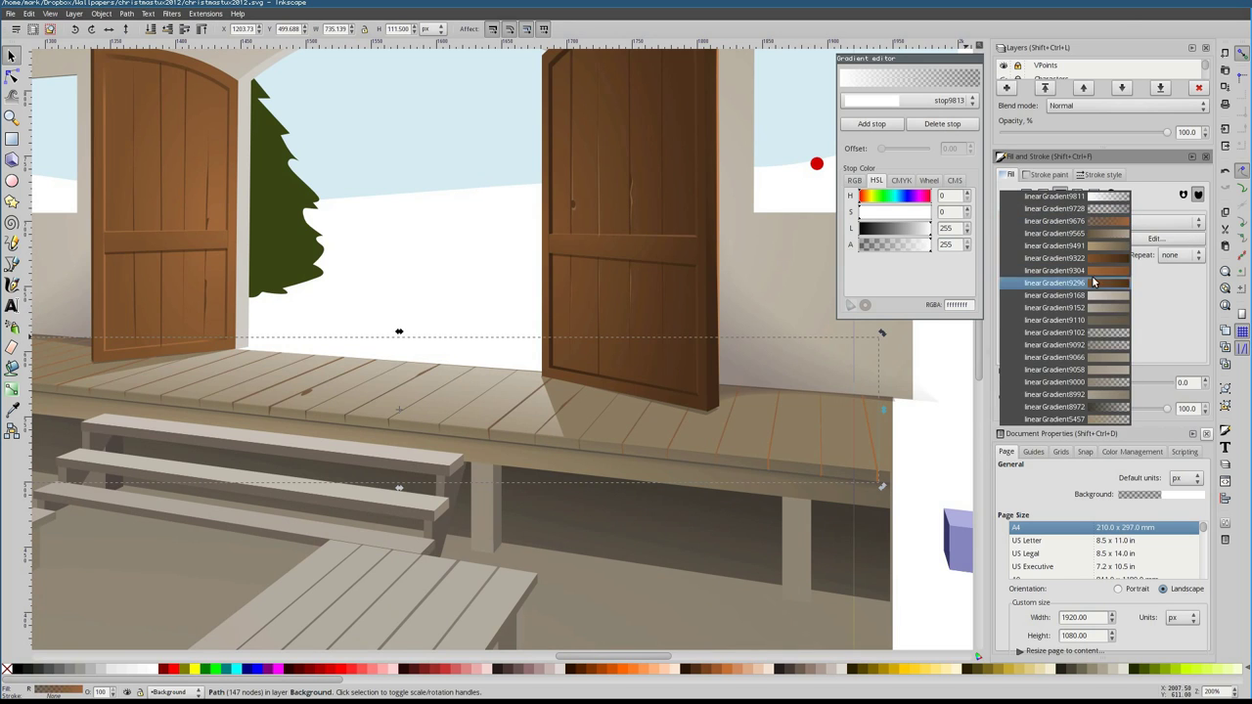
key(1)
key(Escape)
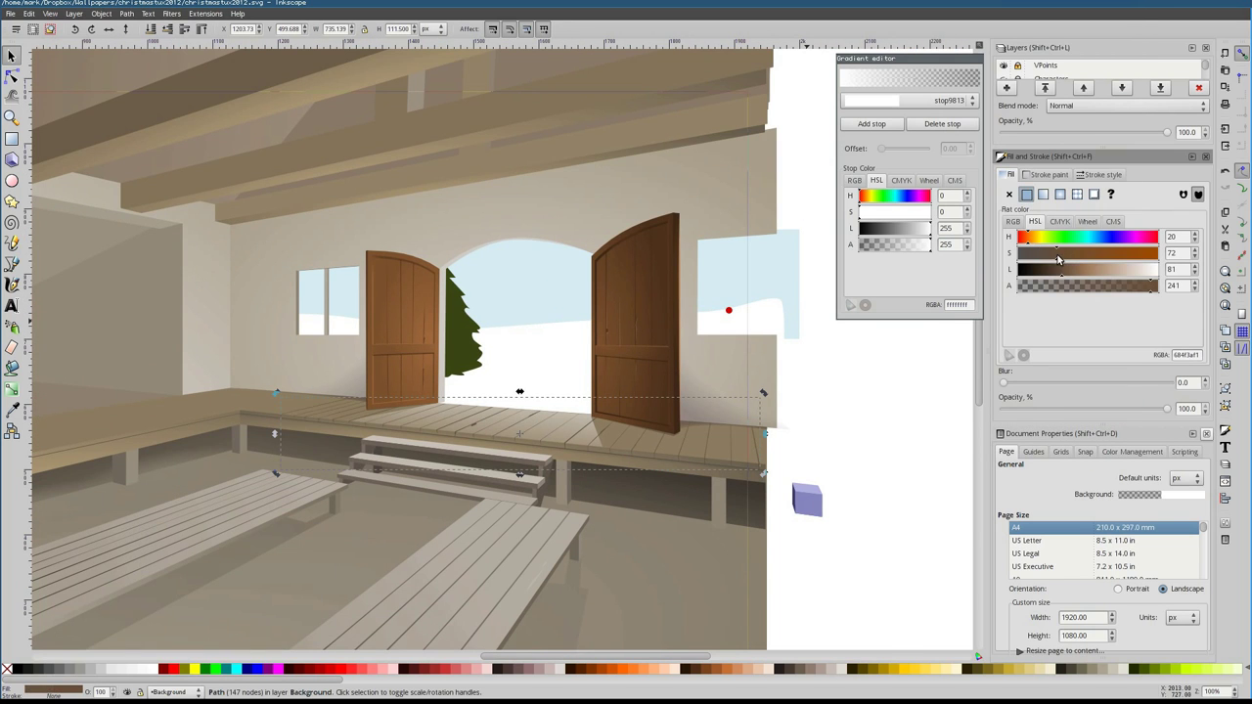
drag(1058, 259, 1054, 259)
key(grave)
Give the deck path a radial gradient fill and stretch it sideways across the deck
click(1059, 195)
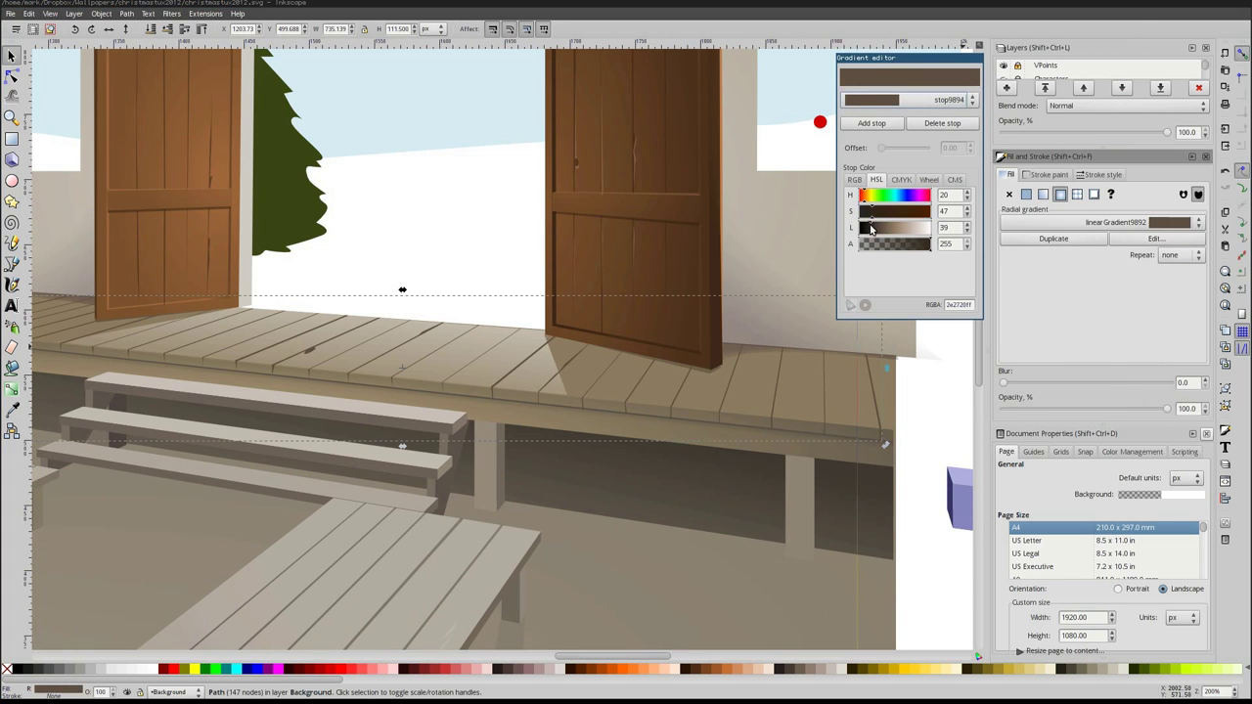
key(g)
drag(343, 311, 347, 241)
drag(411, 313, 914, 377)
key(grave)
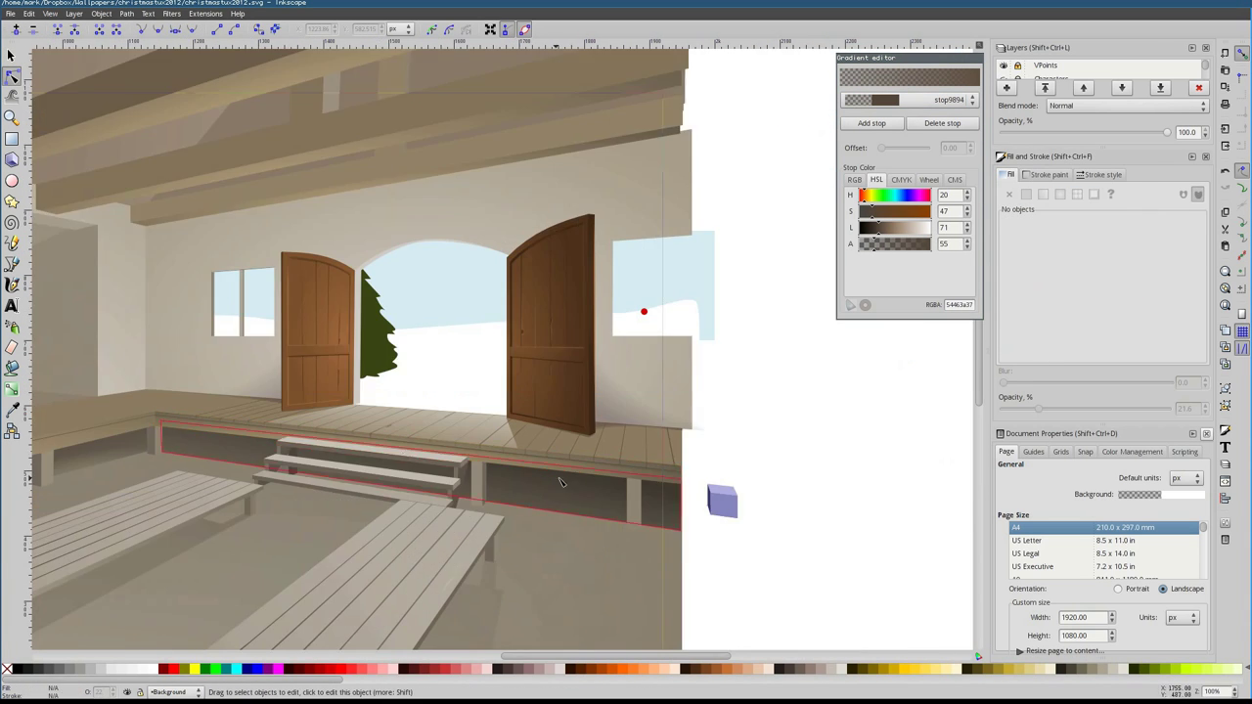
scroll(777, 447, up, 2)
Draw a seam line on the deck and a small closed shape at a board corner
key(Escape)
scroll(497, 456, up, 5)
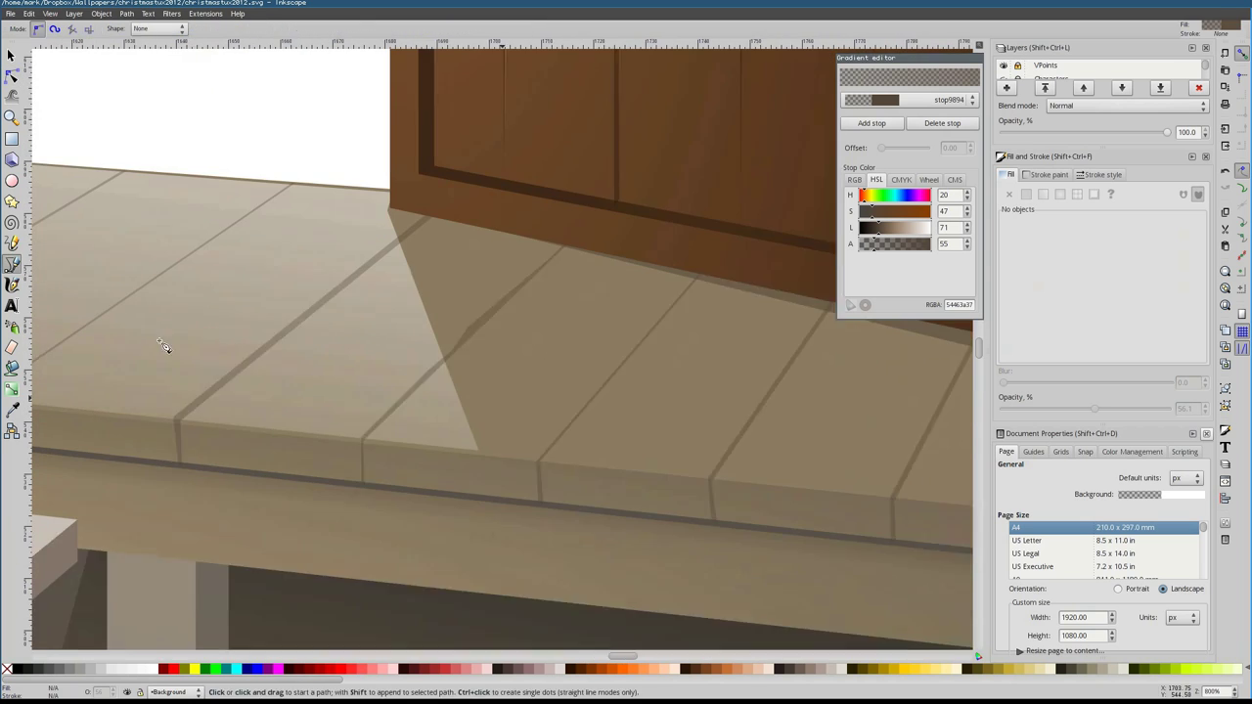
key(b)
click(623, 464)
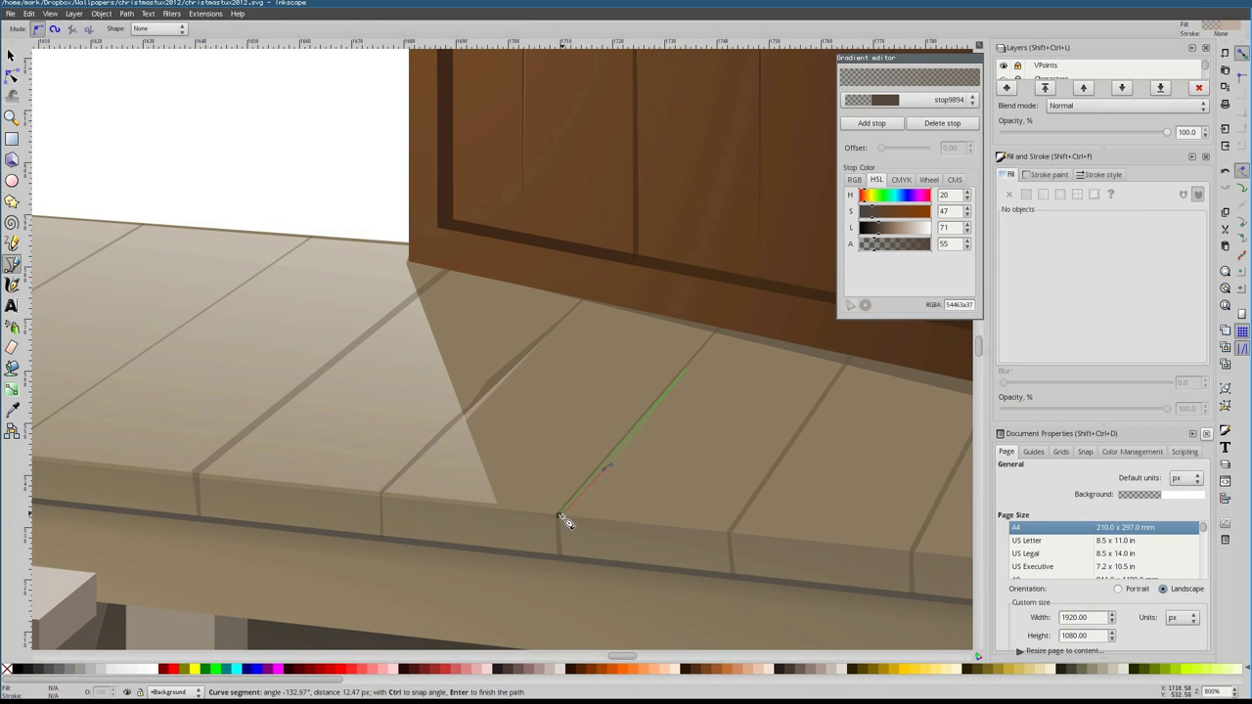
click(562, 518)
key(Return)
scroll(480, 506, right, 5)
scroll(480, 506, down, 1)
click(517, 480)
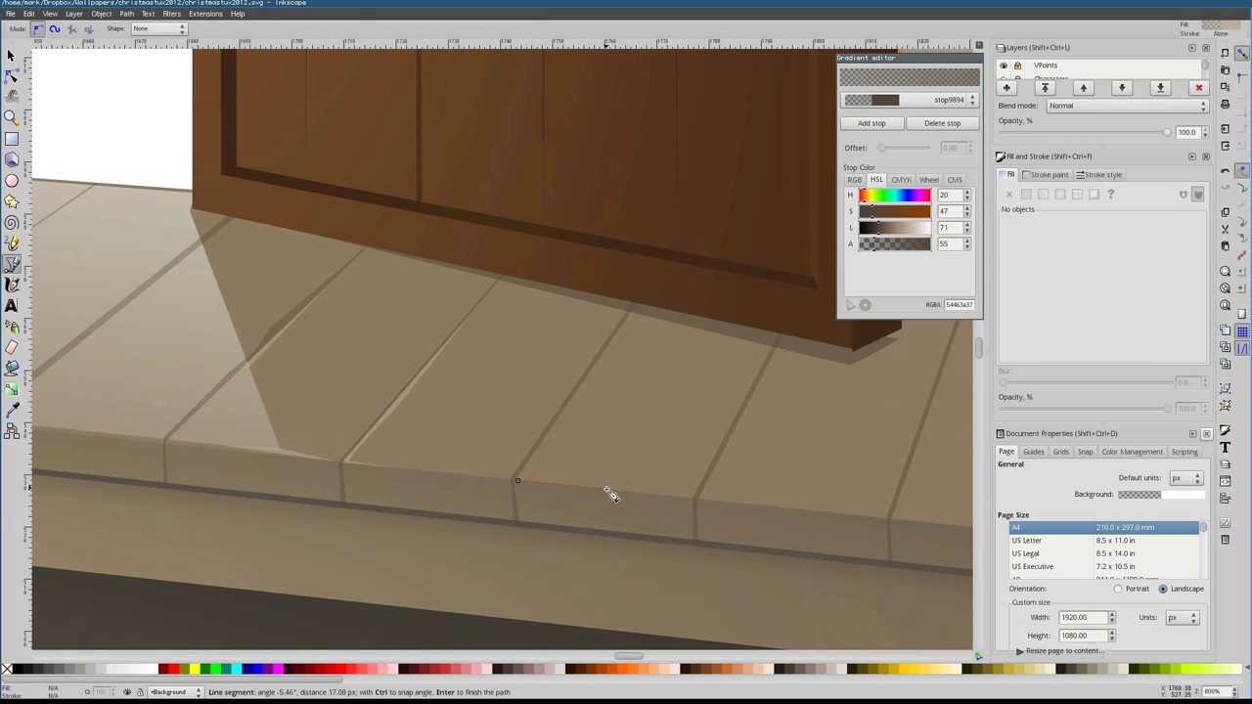
click(521, 485)
ctrl+scroll(699, 503, down, 8)
Select the path on the platform front and finish the small detail shape on the planks
key(s)
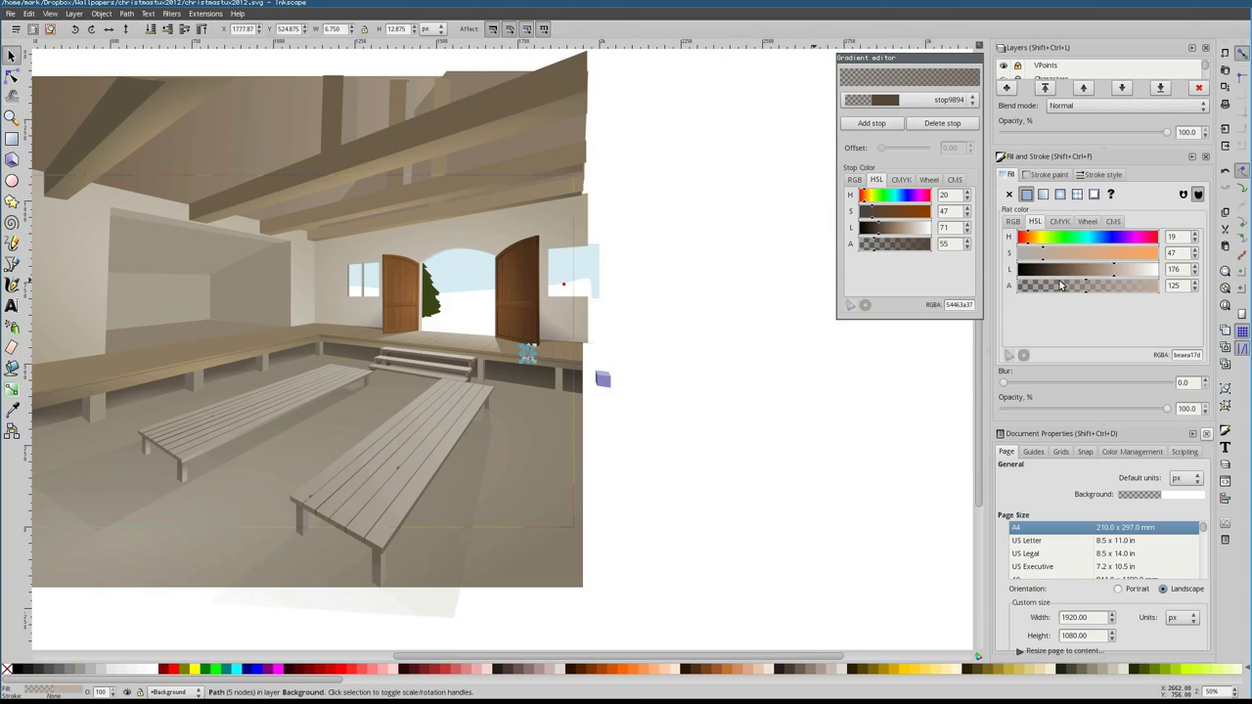
key(plus)
key(plus)
key(plus)
key(plus)
key(plus)
key(plus)
click(535, 359)
key(2)
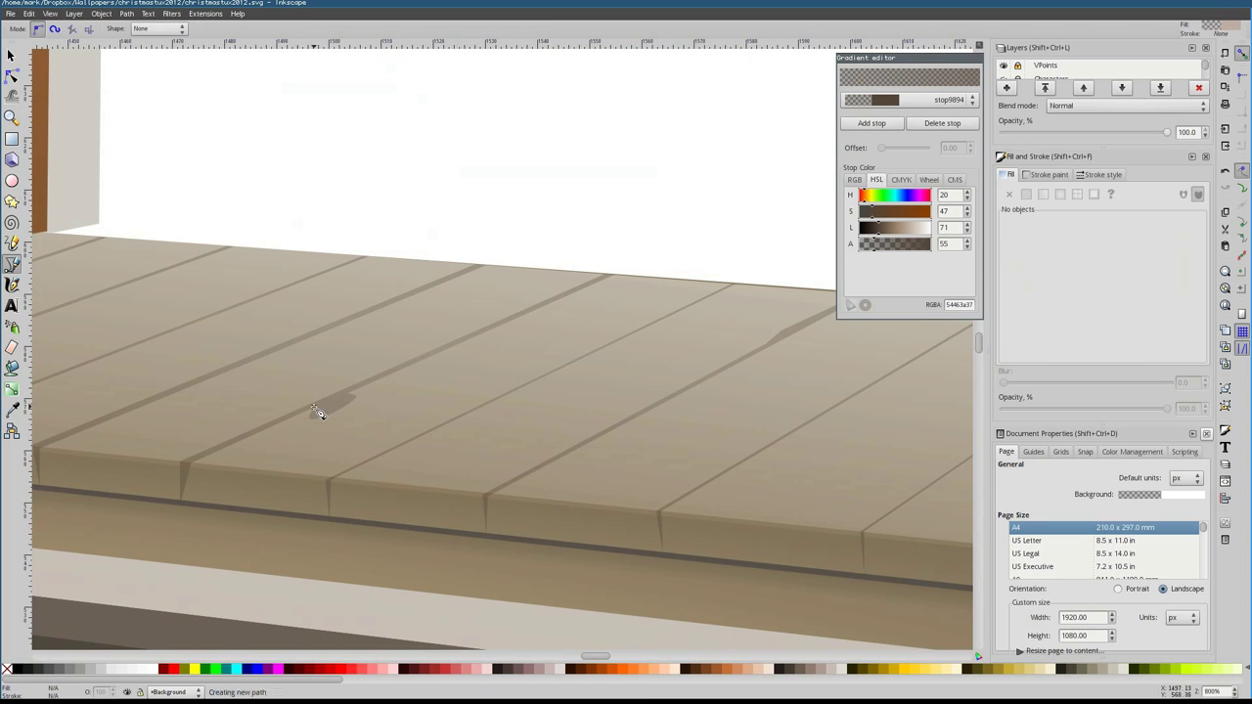
key(Return)
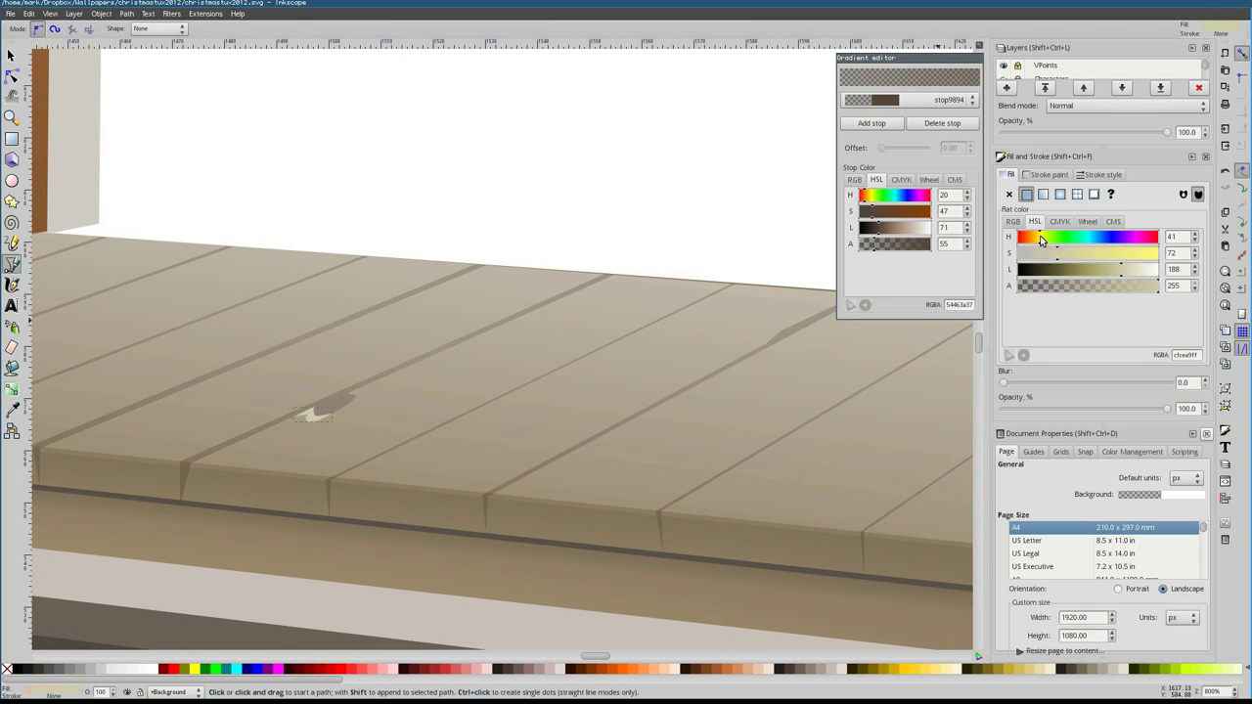
Draw three light highlight lines across the planks
click(534, 384)
double_click(733, 282)
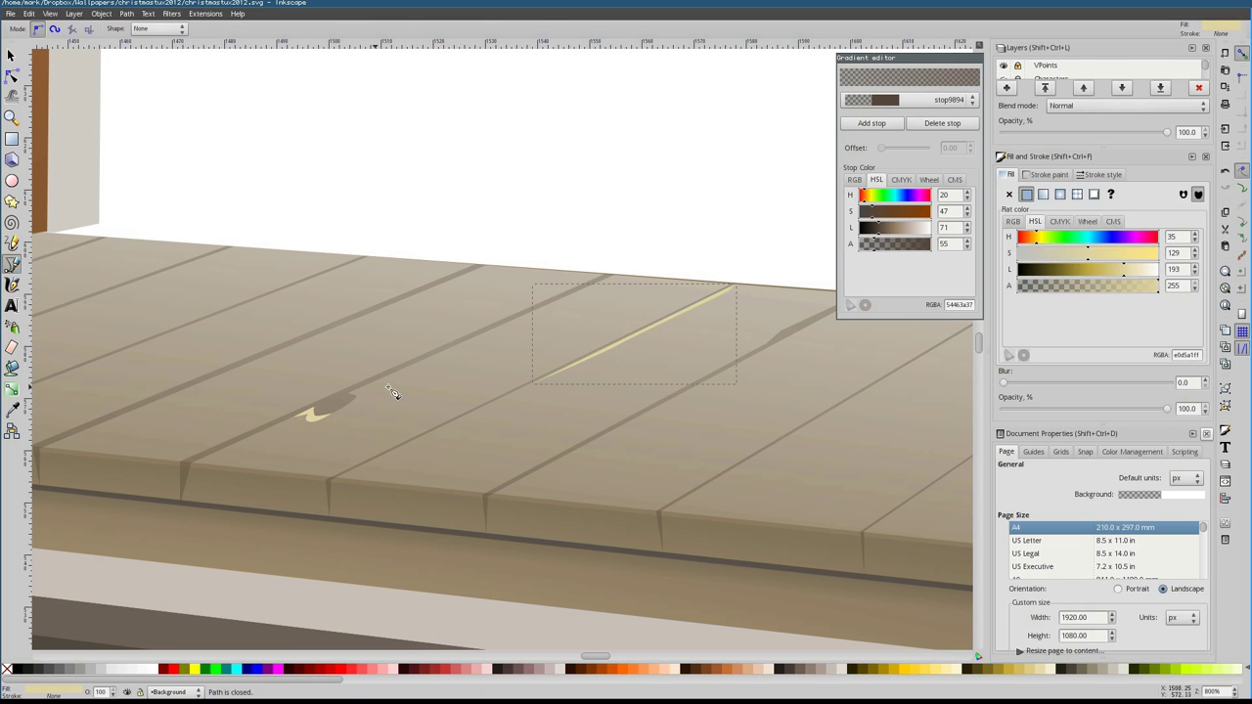
click(360, 387)
double_click(603, 280)
key(s)
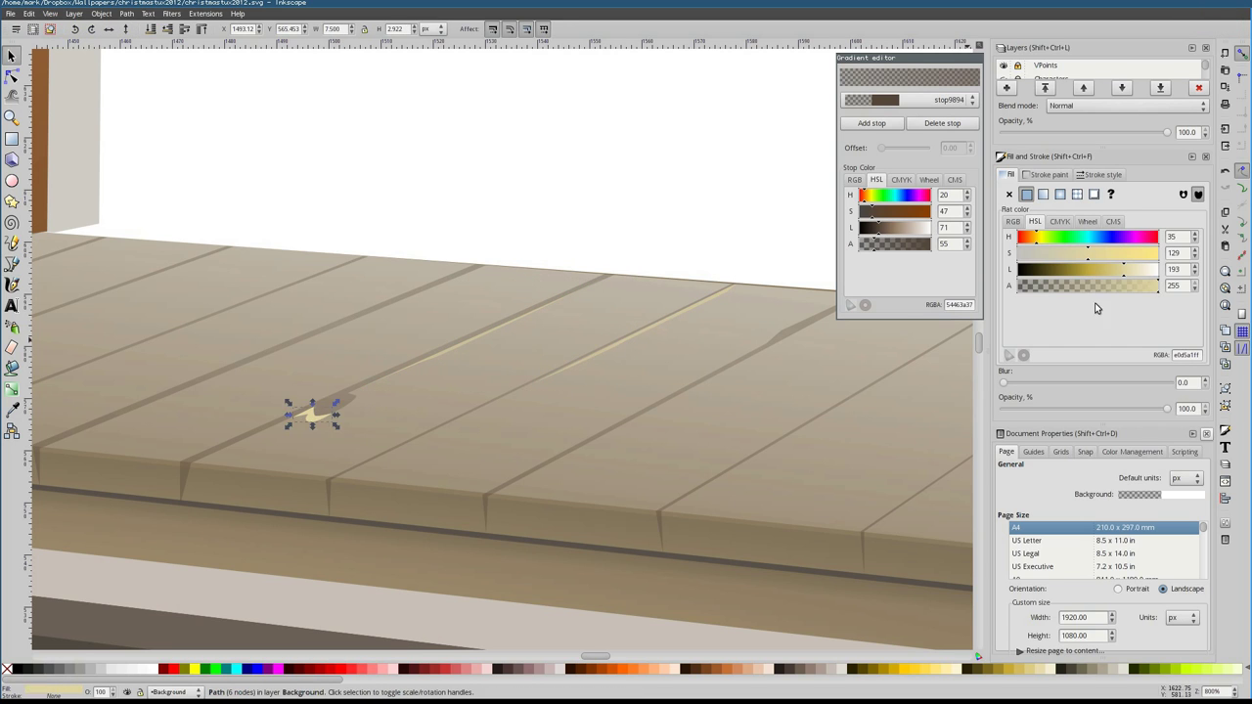
key(b)
click(241, 368)
double_click(459, 274)
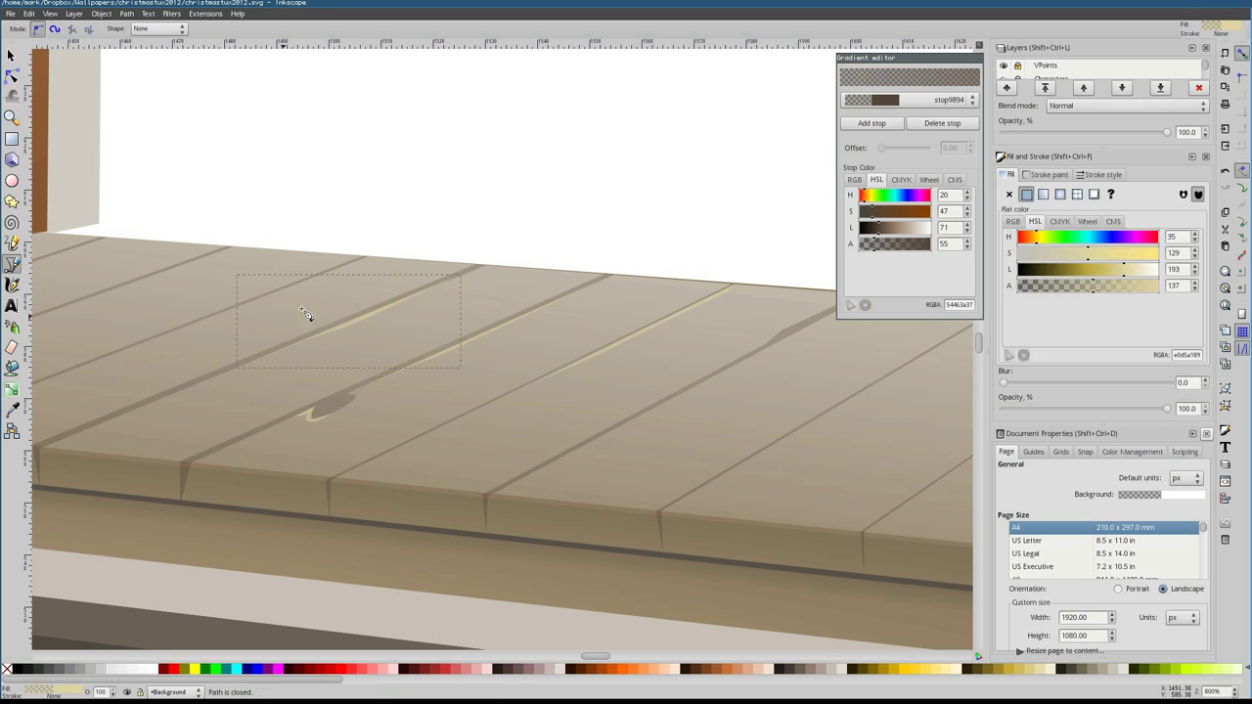
key(Escape)
Draw a closed highlight shape along the plank edge
key(5)
key(s)
scroll(672, 394, up, 5)
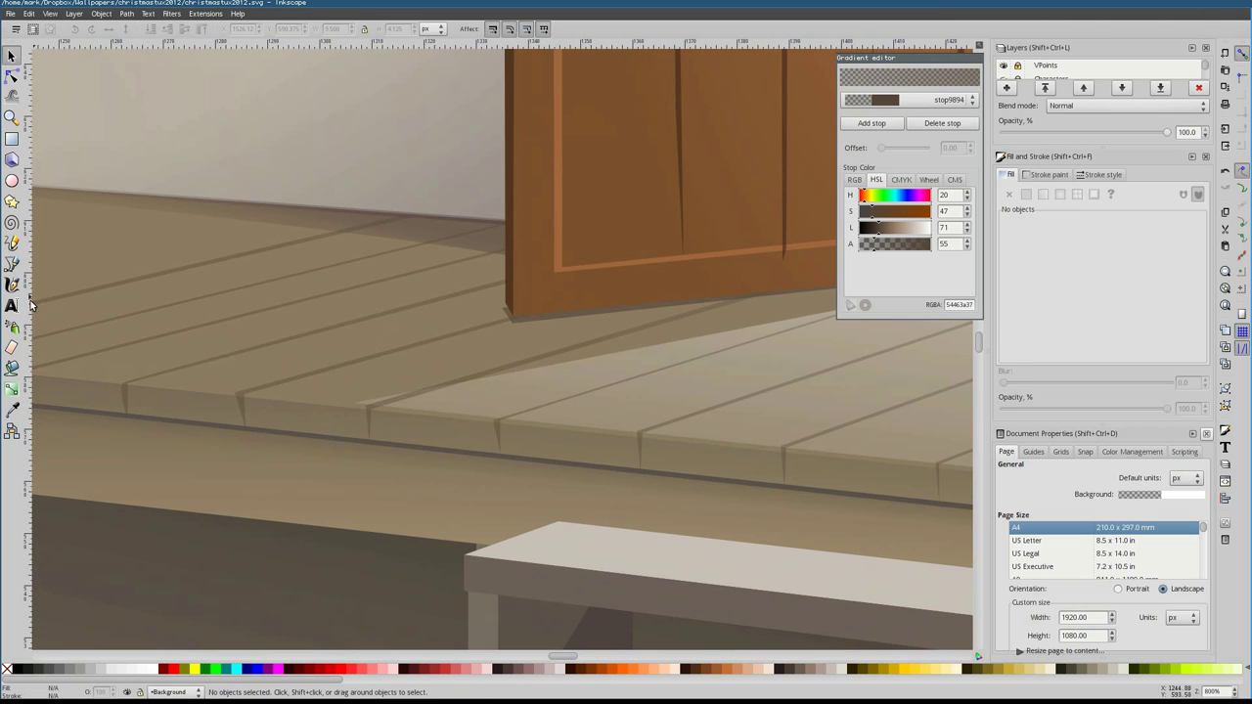
key(b)
click(363, 403)
click(558, 357)
click(364, 403)
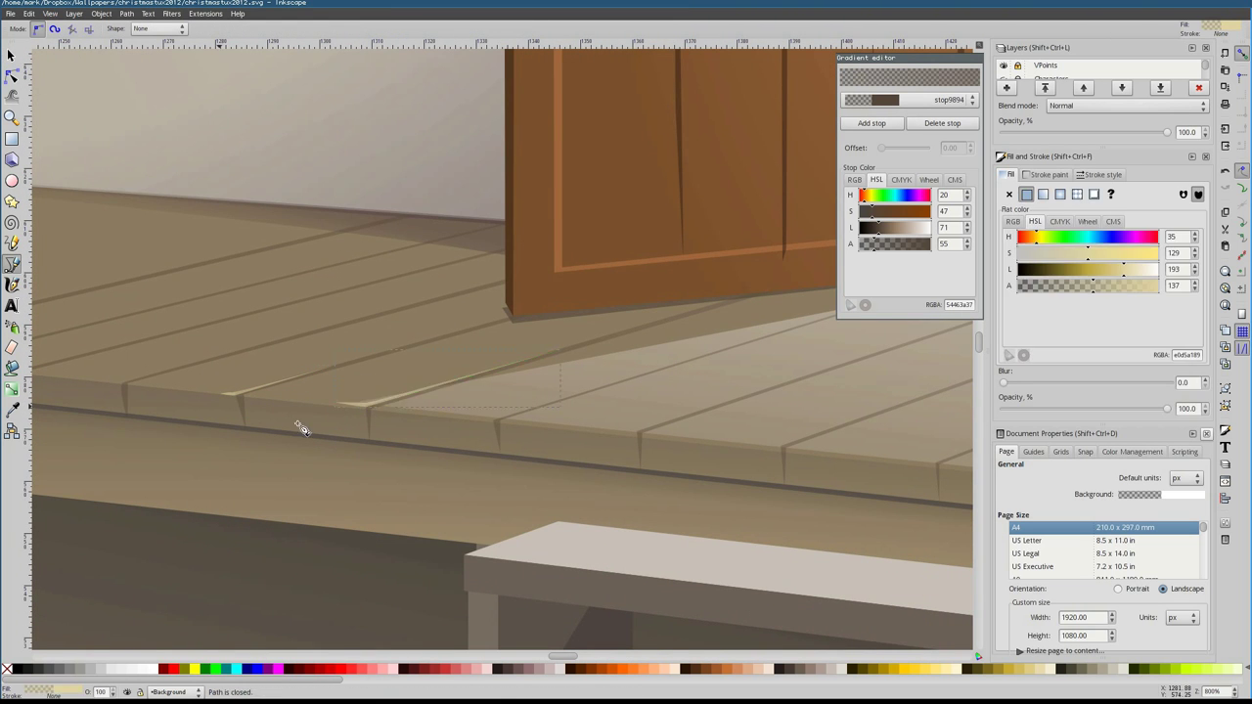
scroll(301, 429, down, 6)
key(Escape)
Drag a linear gradient on the deck from the doorway down, then lower its start handle
key(s)
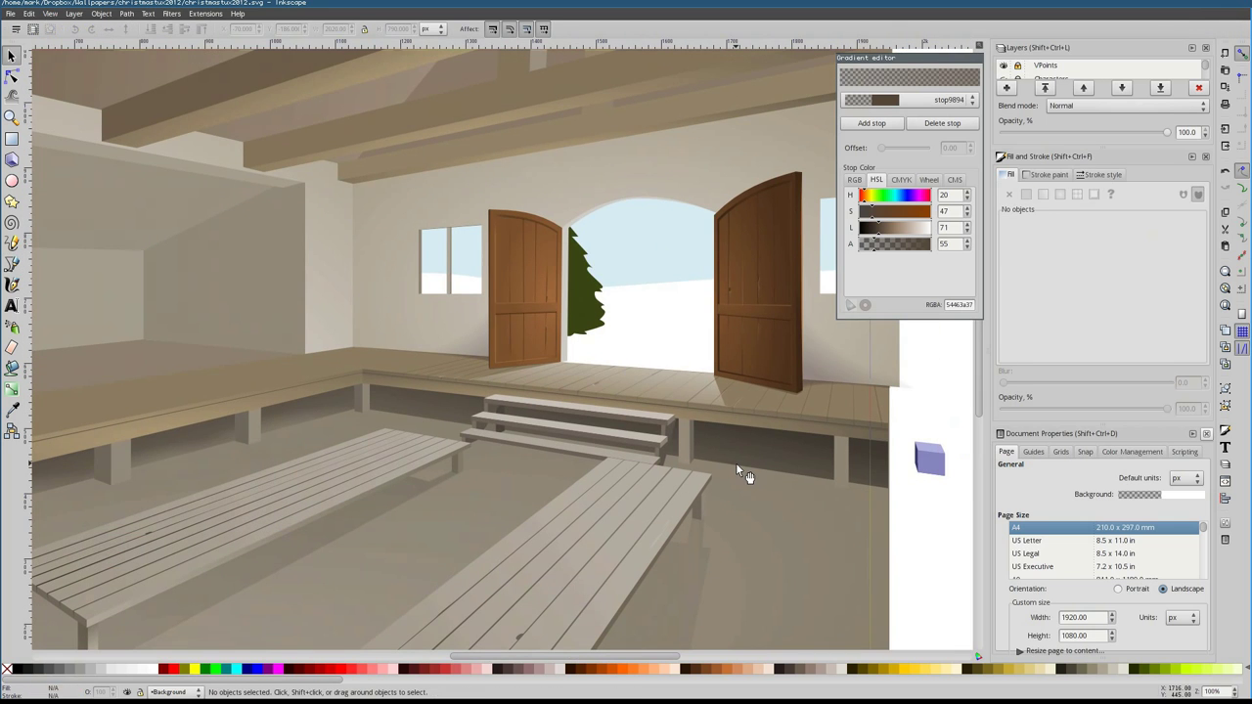
click(696, 390)
key(g)
key(2)
drag(653, 280, 645, 396)
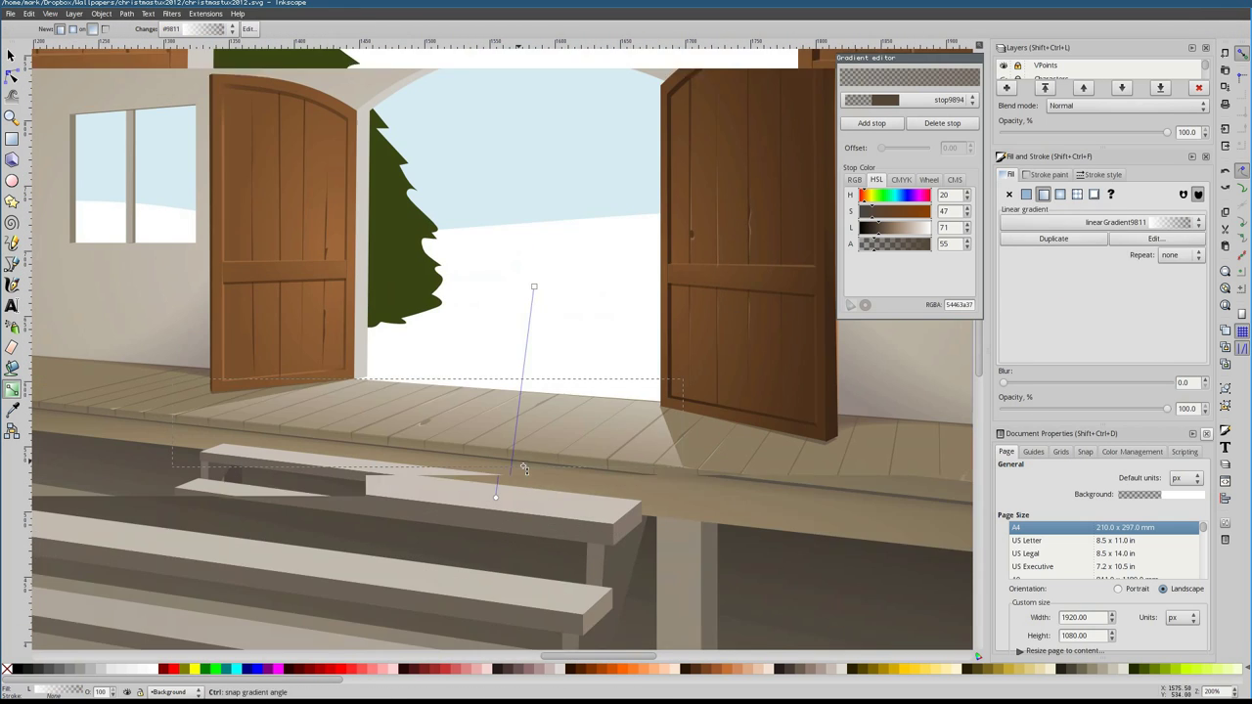
mouse_move(549, 200)
mouse_down()
mouse_move(467, 327)
mouse_move(460, 363)
mouse_up()
scroll(528, 306, down, 2)
scroll(528, 307, up, 2)
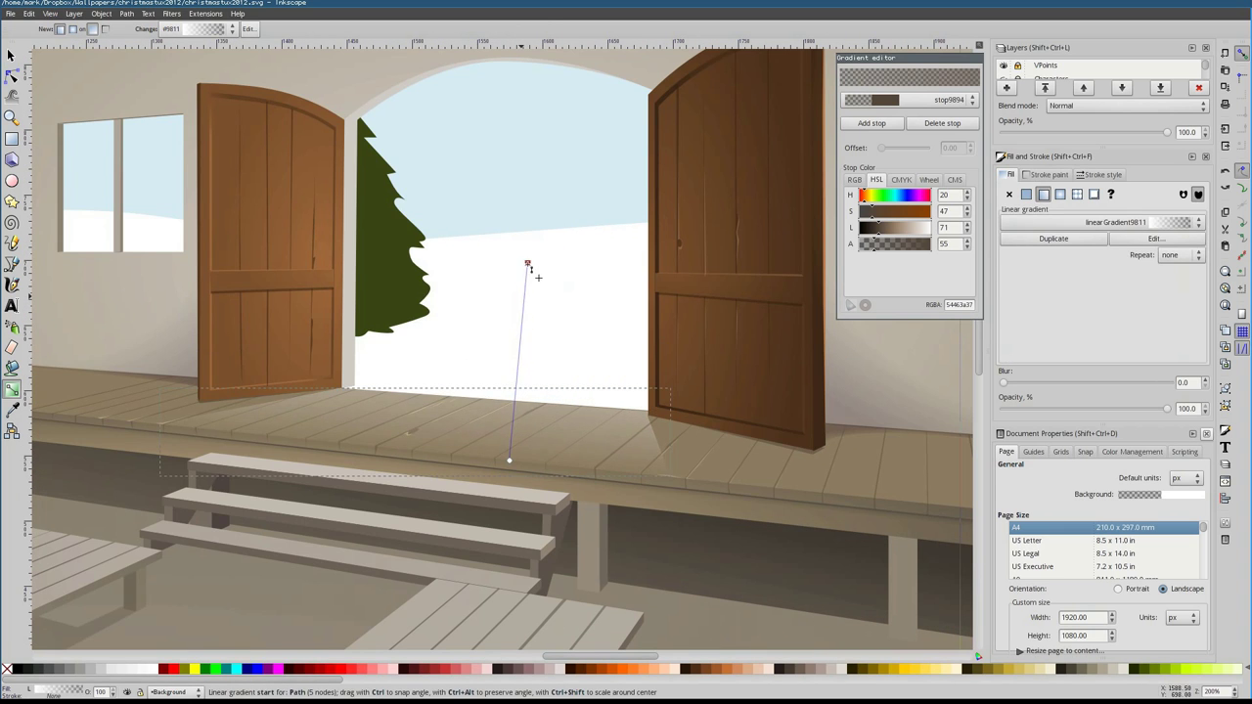
scroll(529, 266, up, 2)
scroll(679, 531, down, 2)
Select the background path at the platform corner, then deselect it and review the scene
key(s)
click(484, 416)
scroll(417, 395, left, 5)
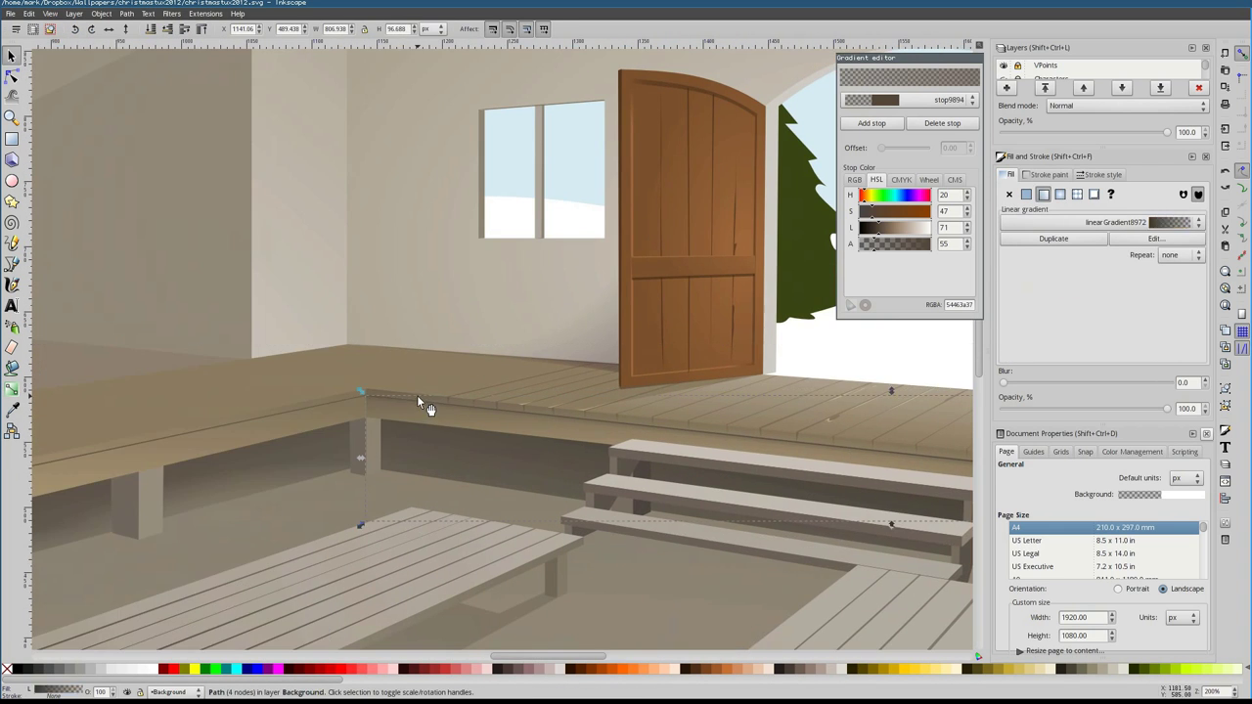
scroll(417, 396, down, 1)
key(Escape)
scroll(728, 512, down, 1)
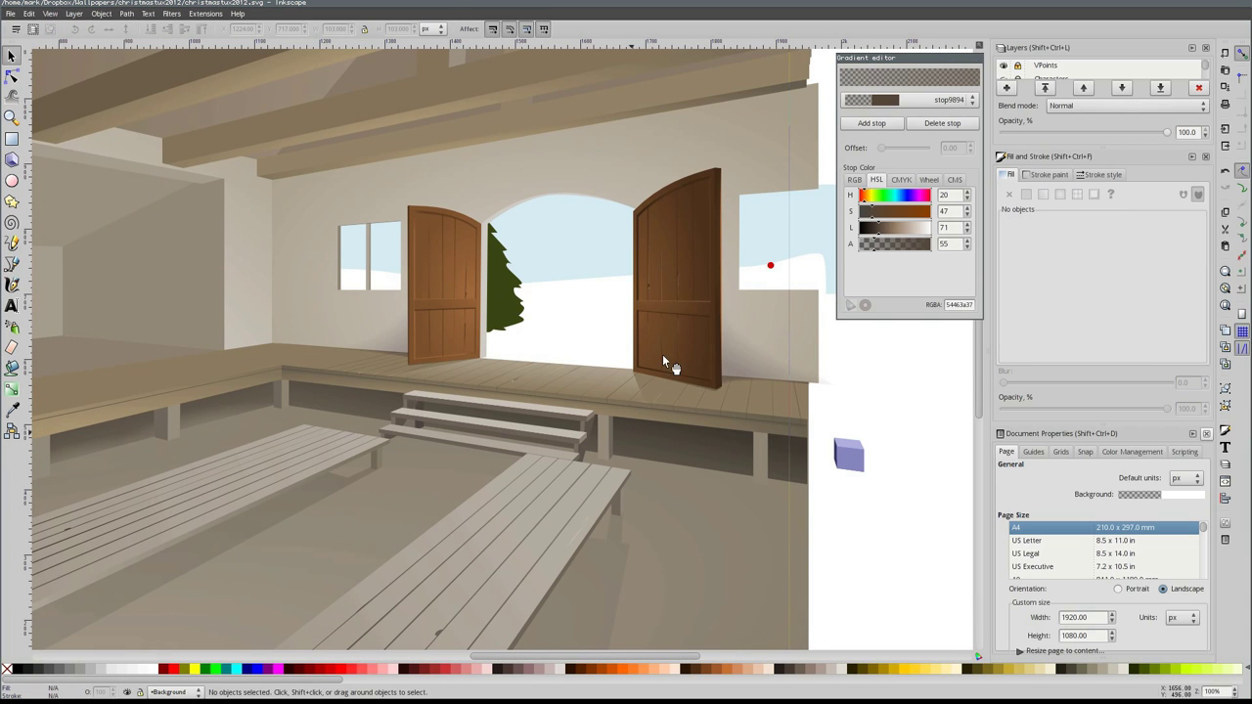
scroll(550, 425, down, 3)
scroll(471, 376, right, 1)
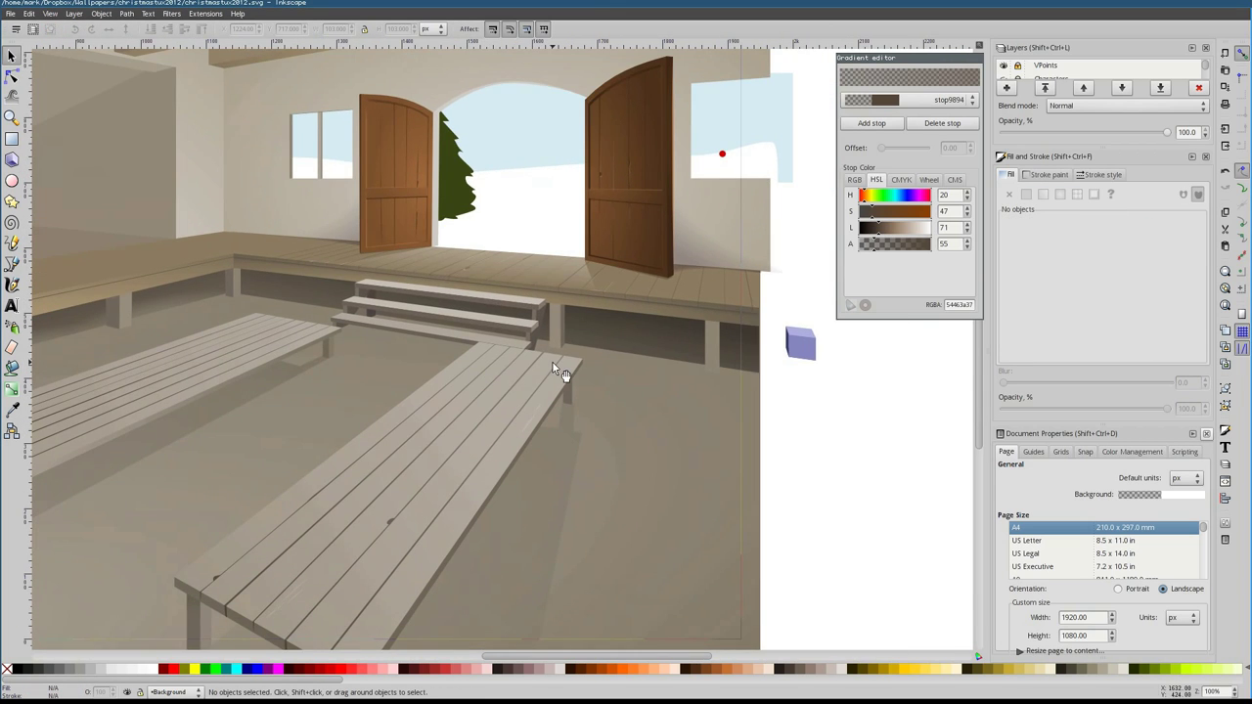
scroll(528, 381, up, 4)
Draw a new straight seam line across the platform top
key(b)
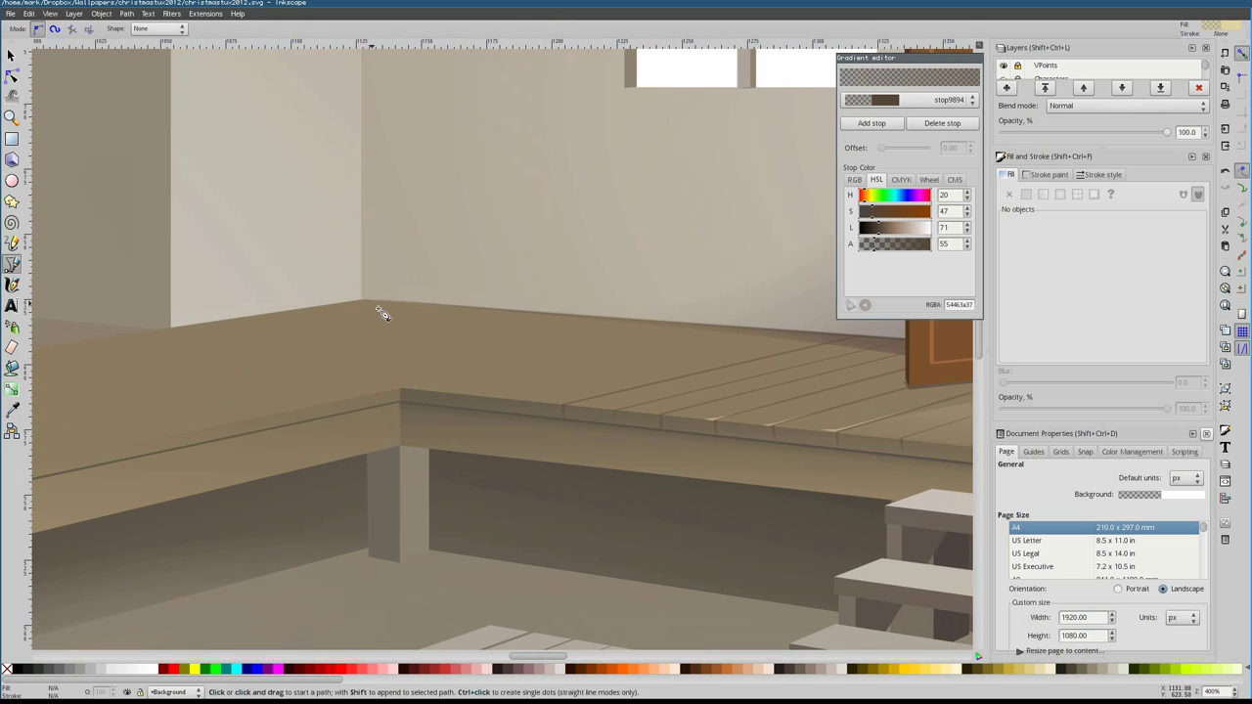
scroll(411, 381, up, 1)
scroll(415, 371, right, 5)
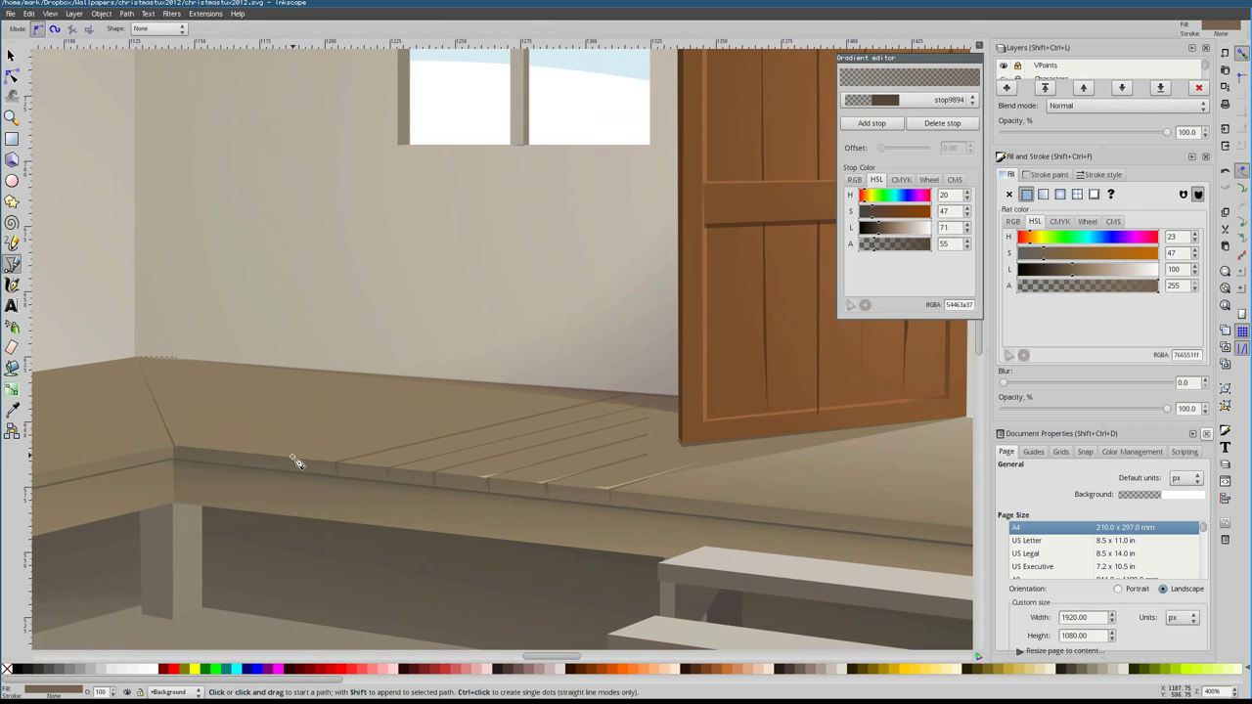
click(297, 457)
scroll(671, 383, down, 4)
scroll(190, 487, up, 7)
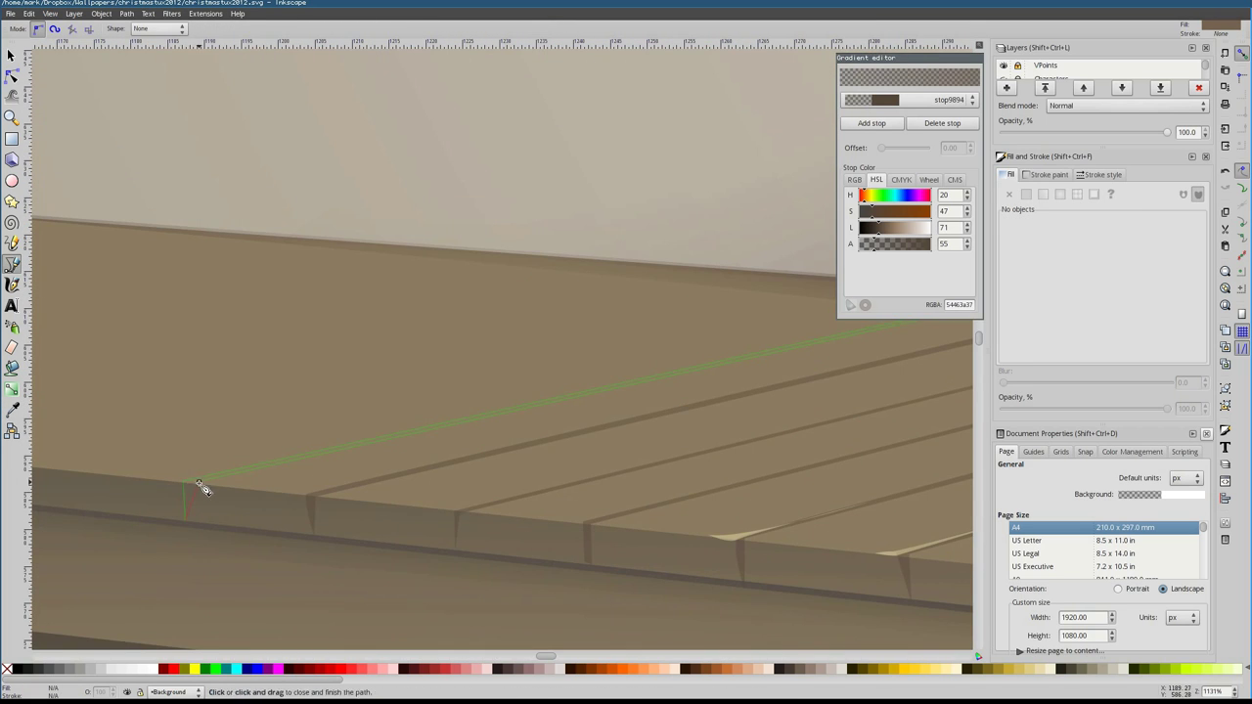
scroll(196, 494, down, 6)
scroll(415, 332, up, 5)
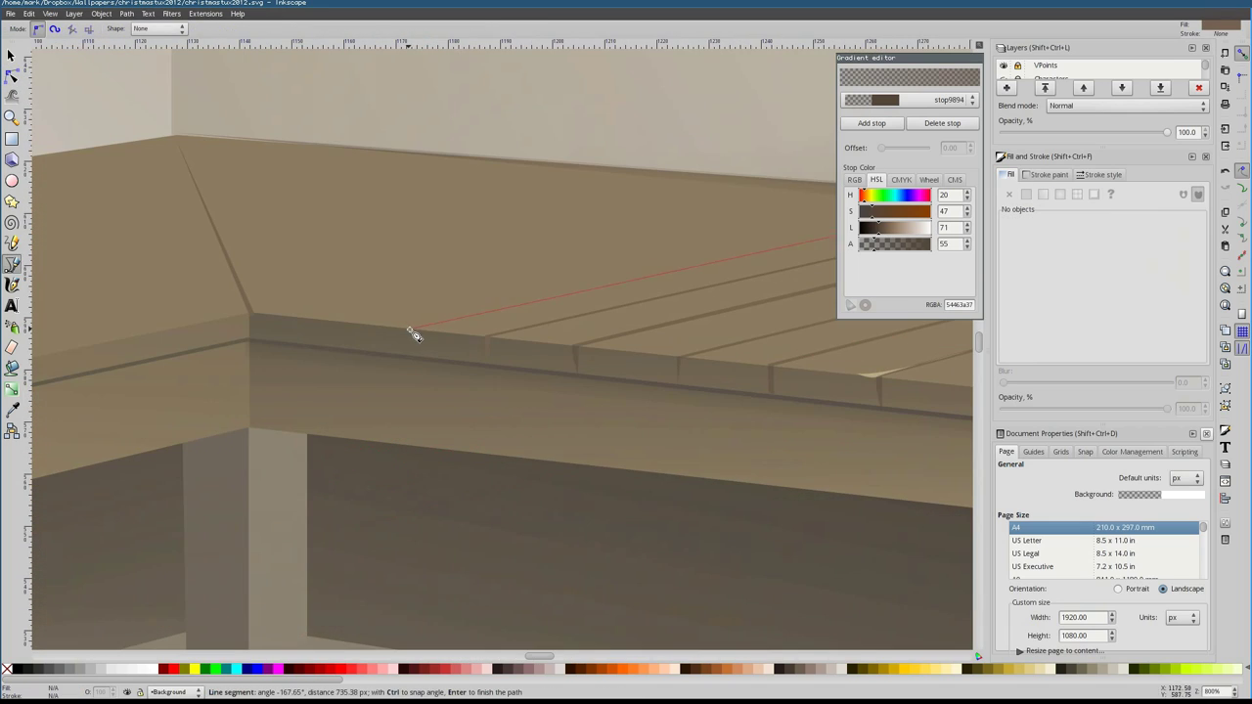
scroll(415, 333, down, 2)
scroll(386, 400, up, 1)
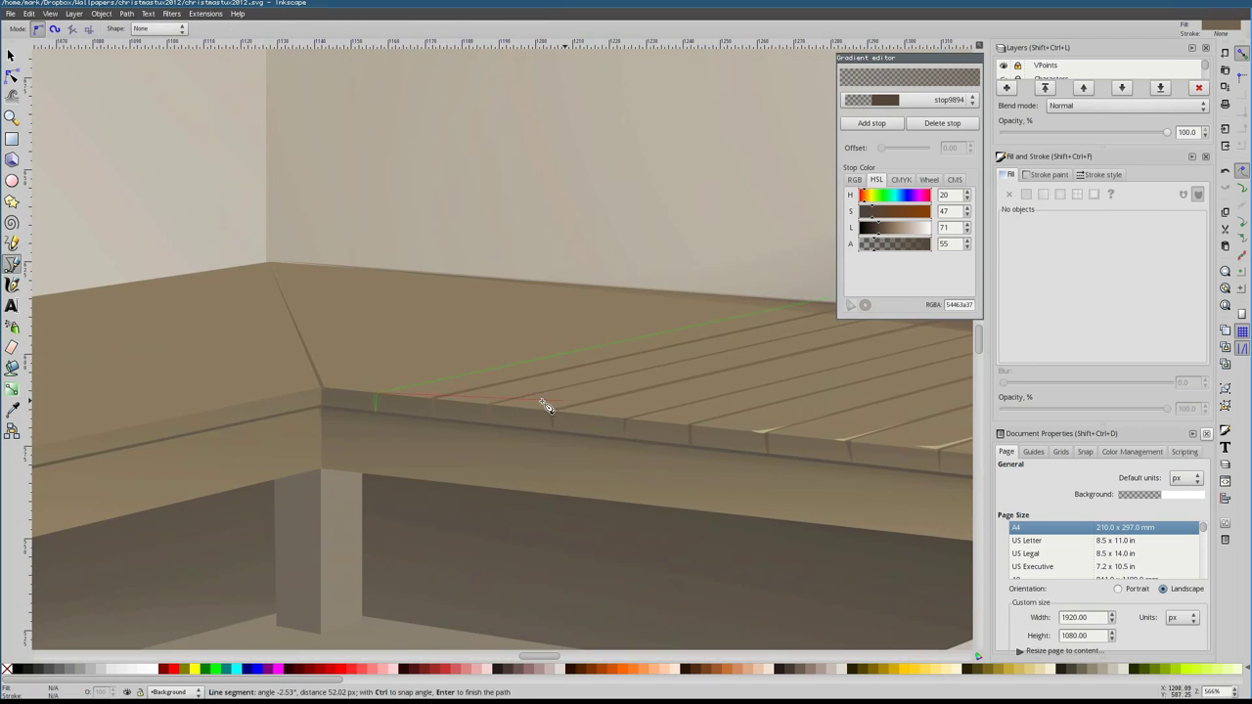
scroll(578, 283, down, 4)
scroll(196, 470, up, 4)
scroll(600, 297, down, 4)
scroll(483, 382, up, 5)
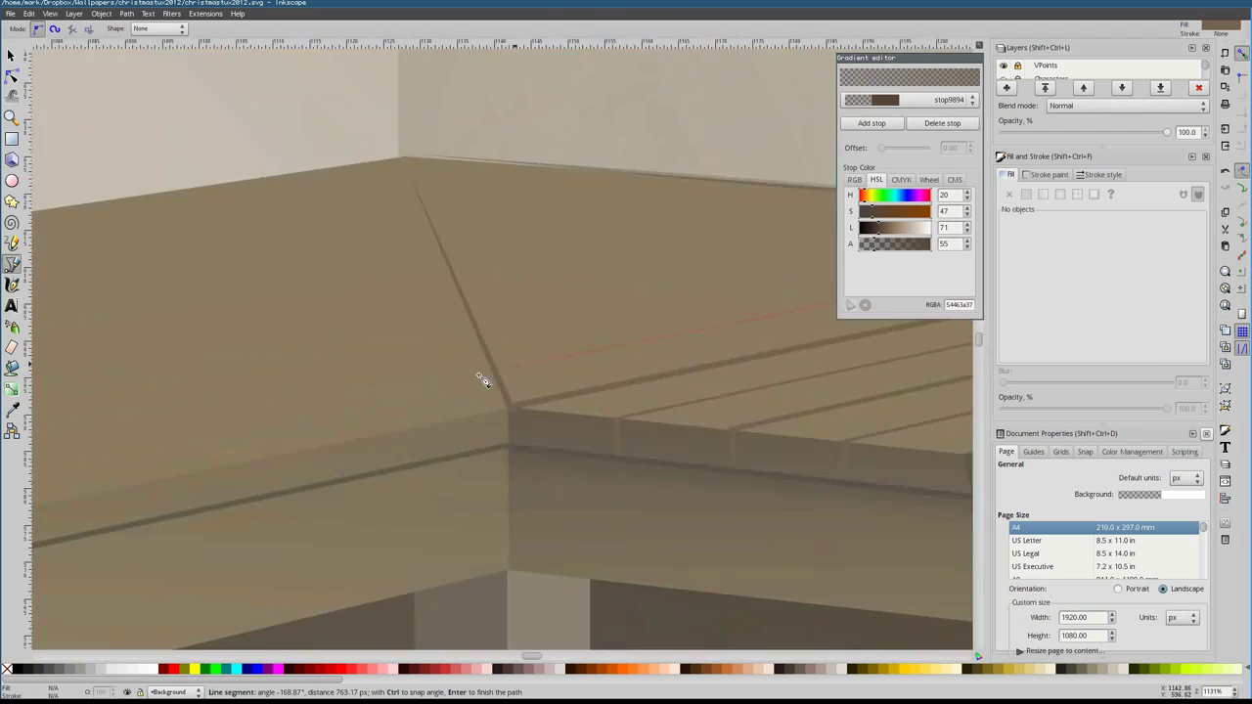
scroll(483, 382, up, 2)
scroll(305, 415, down, 2)
scroll(404, 399, down, 4)
scroll(360, 409, up, 3)
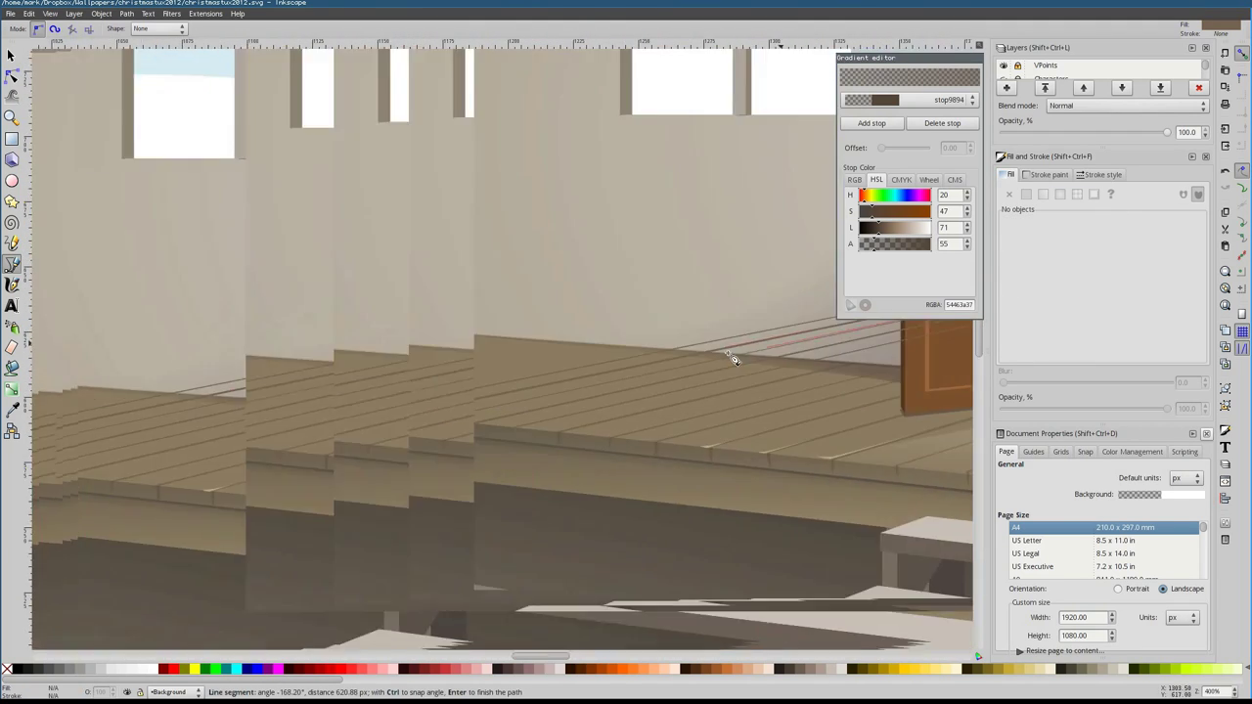
scroll(360, 413, down, 3)
scroll(414, 260, up, 3)
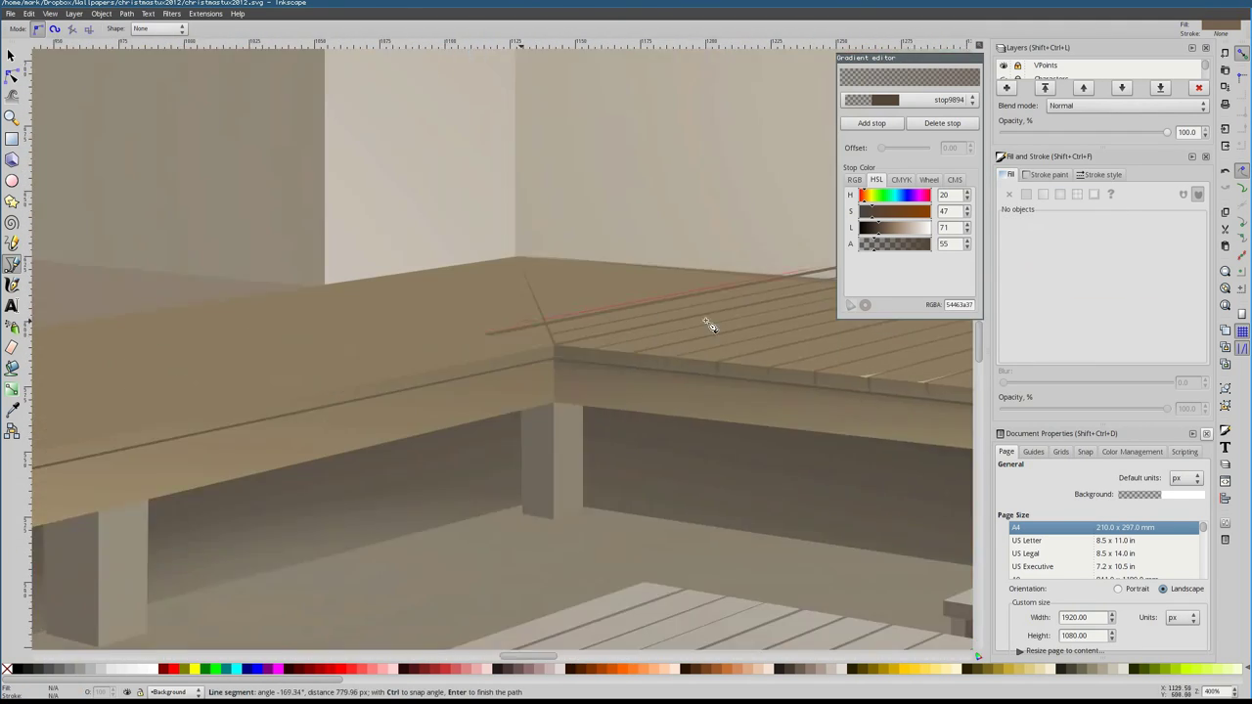
scroll(428, 331, down, 3)
scroll(660, 218, up, 4)
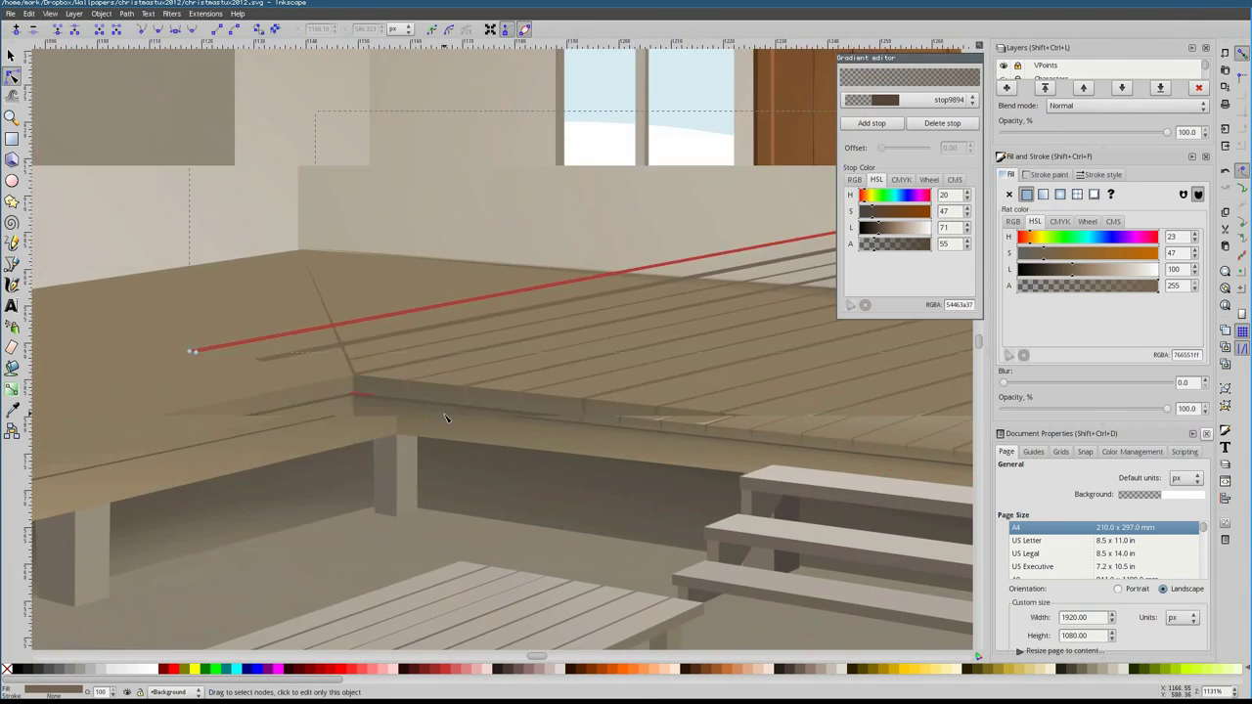
click(336, 349)
key(Return)
Snap the first plank line's left end node onto the black front edge line
key(n)
scroll(367, 358, down, 3)
scroll(117, 282, up, 2)
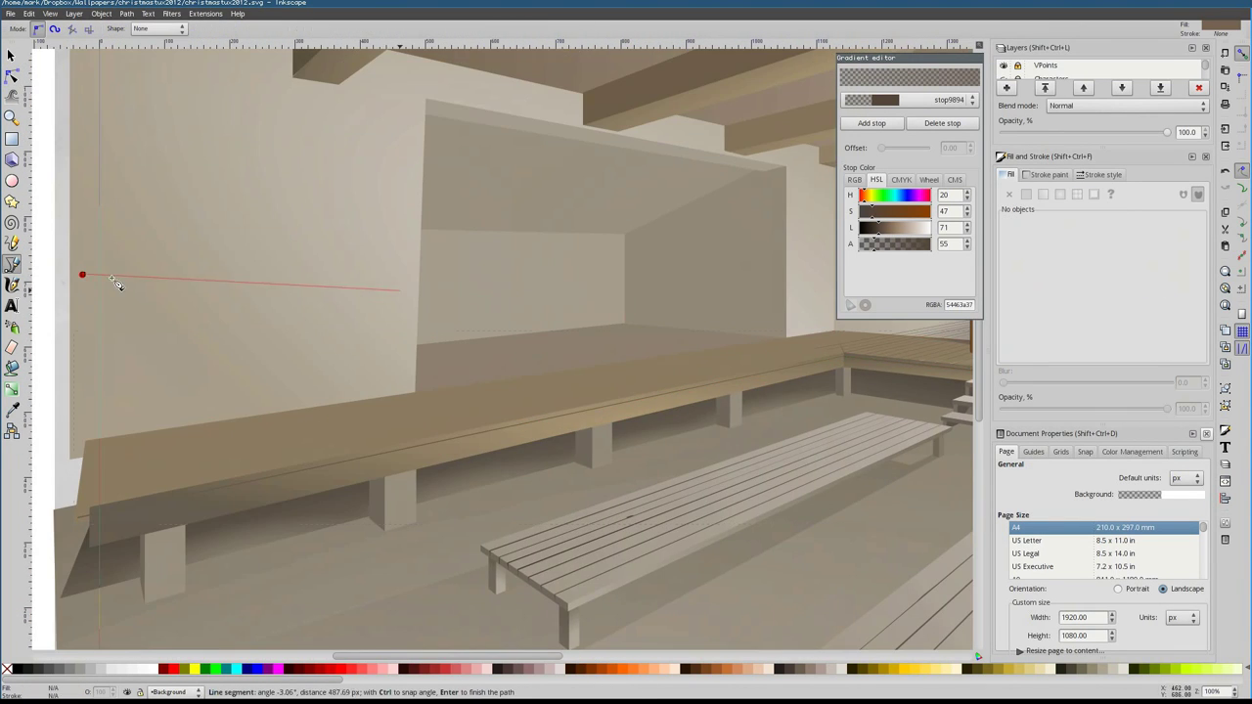
scroll(783, 327, up, 2)
key(b)
click(1043, 176)
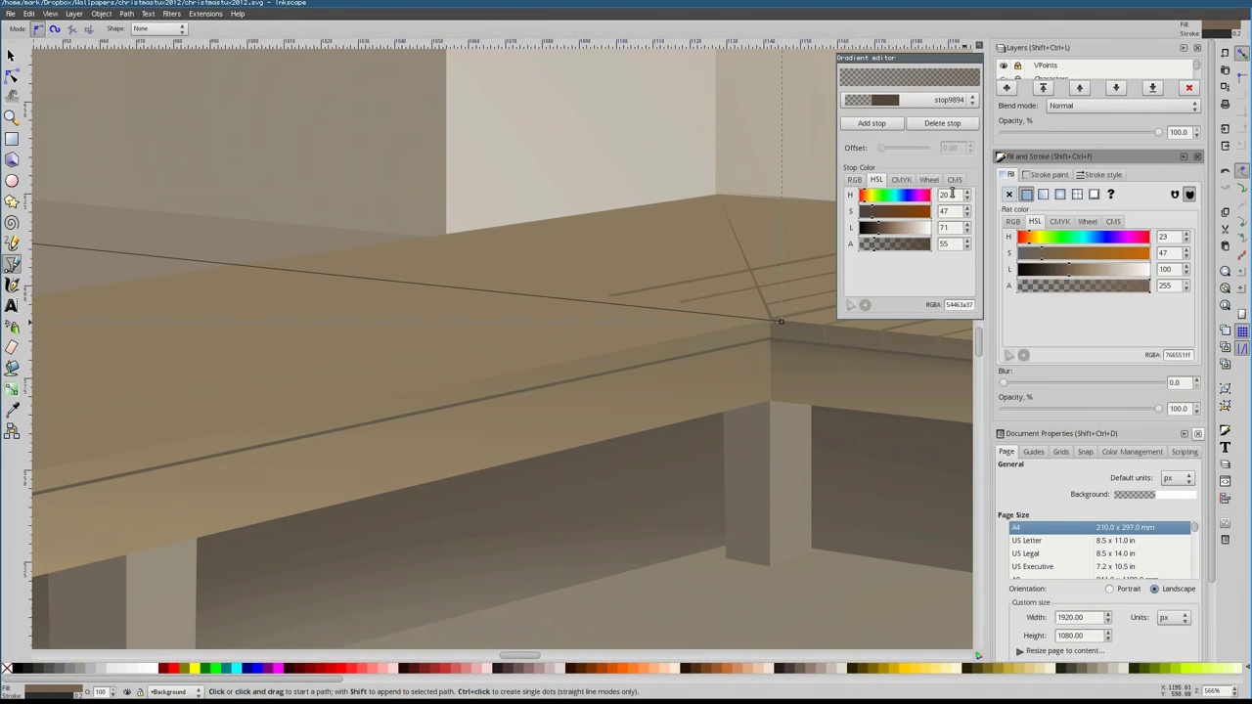
key(n)
scroll(489, 372, up, 2)
drag(545, 406, 383, 377)
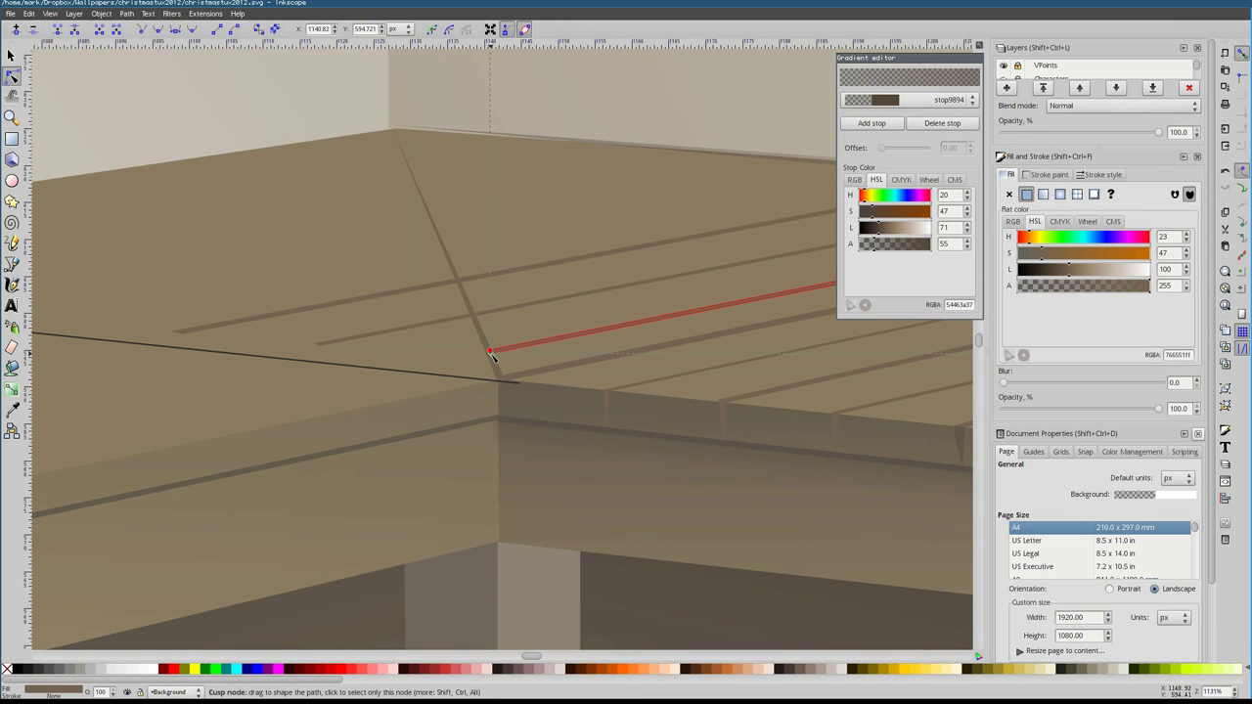
drag(182, 333, 251, 349)
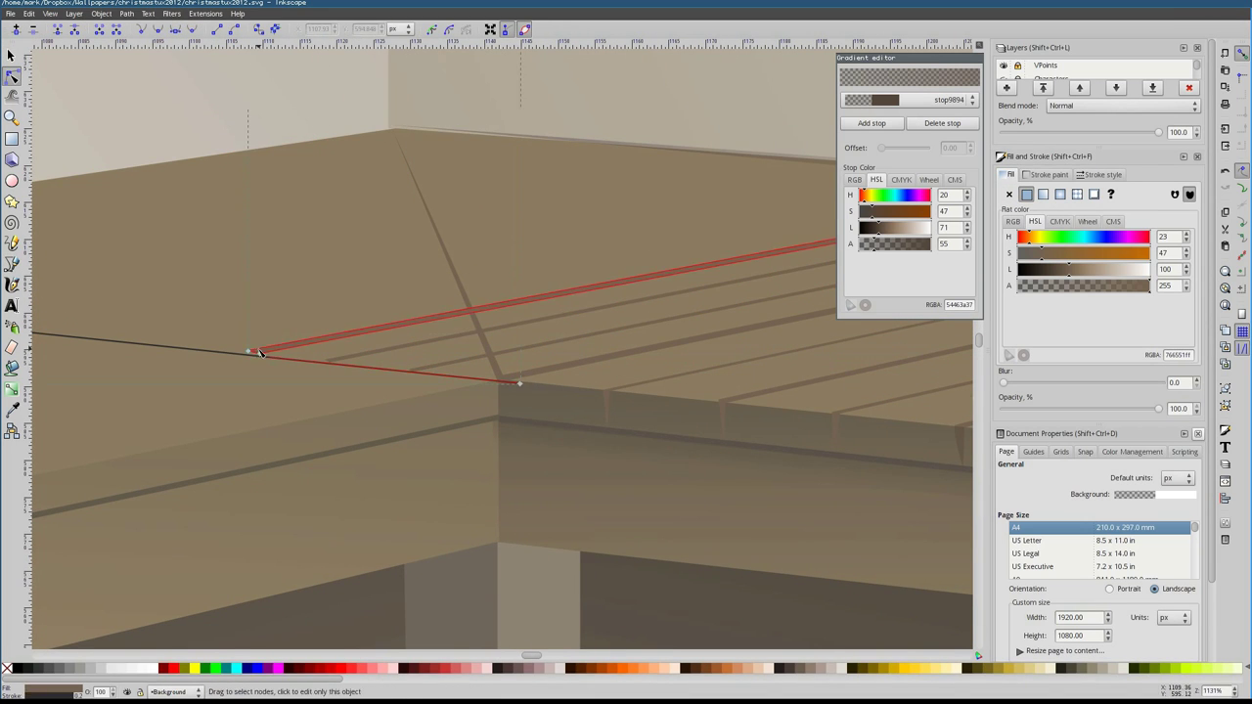
scroll(252, 349, down, 5)
scroll(323, 383, up, 3)
Slide another plank line's left end node along and onto the edge line
key(b)
key(n)
click(212, 383)
scroll(250, 382, up, 4)
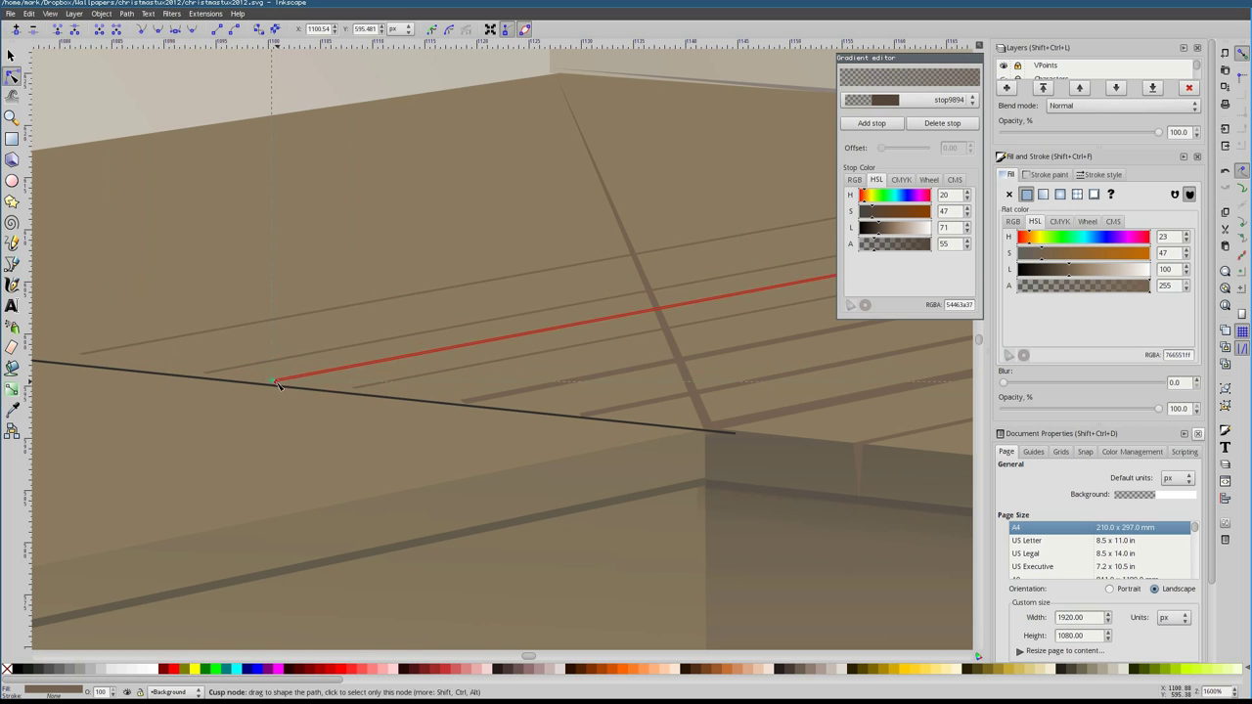
scroll(74, 358, down, 4)
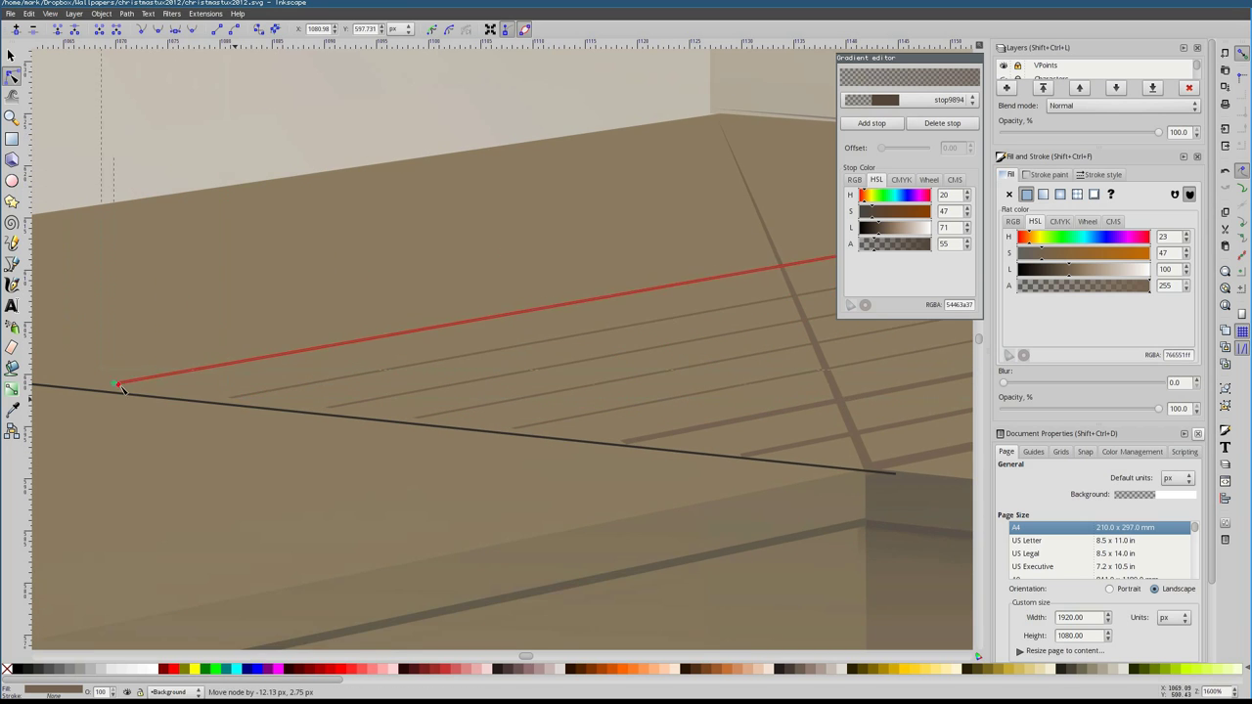
scroll(257, 432, up, 4)
scroll(48, 399, down, 5)
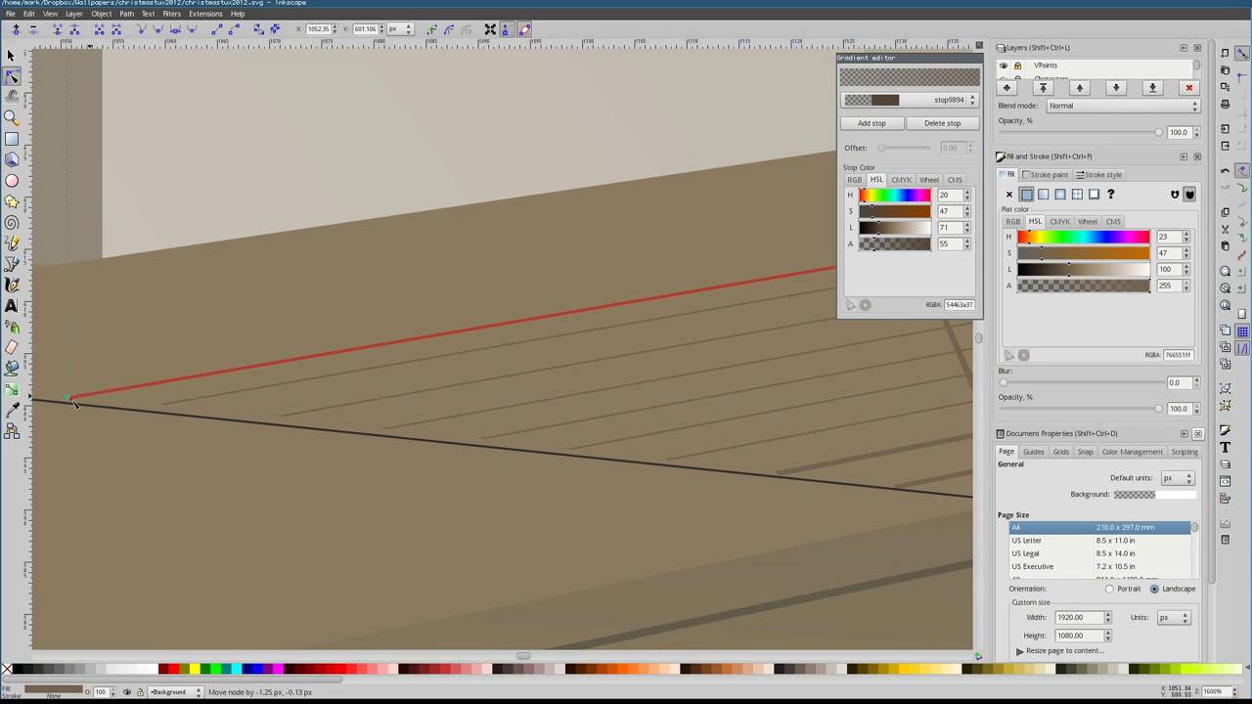
scroll(385, 437, up, 5)
drag(385, 436, 369, 432)
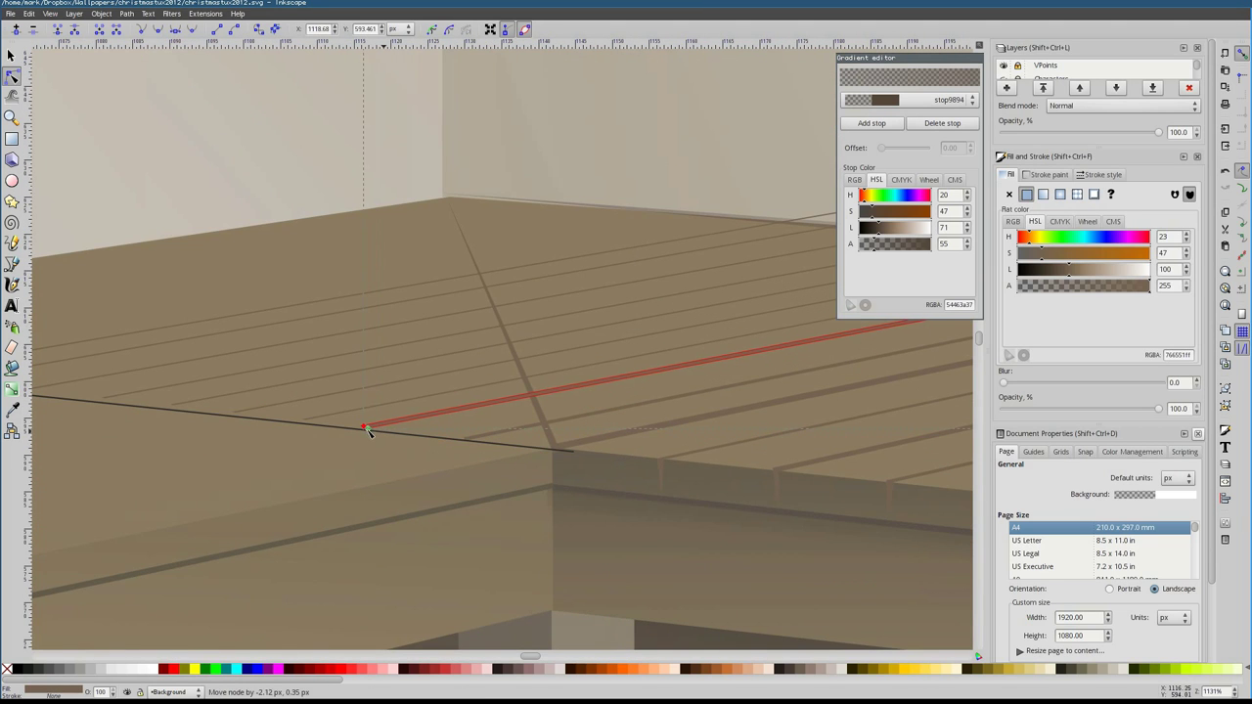
scroll(97, 360, down, 4)
scroll(327, 349, up, 4)
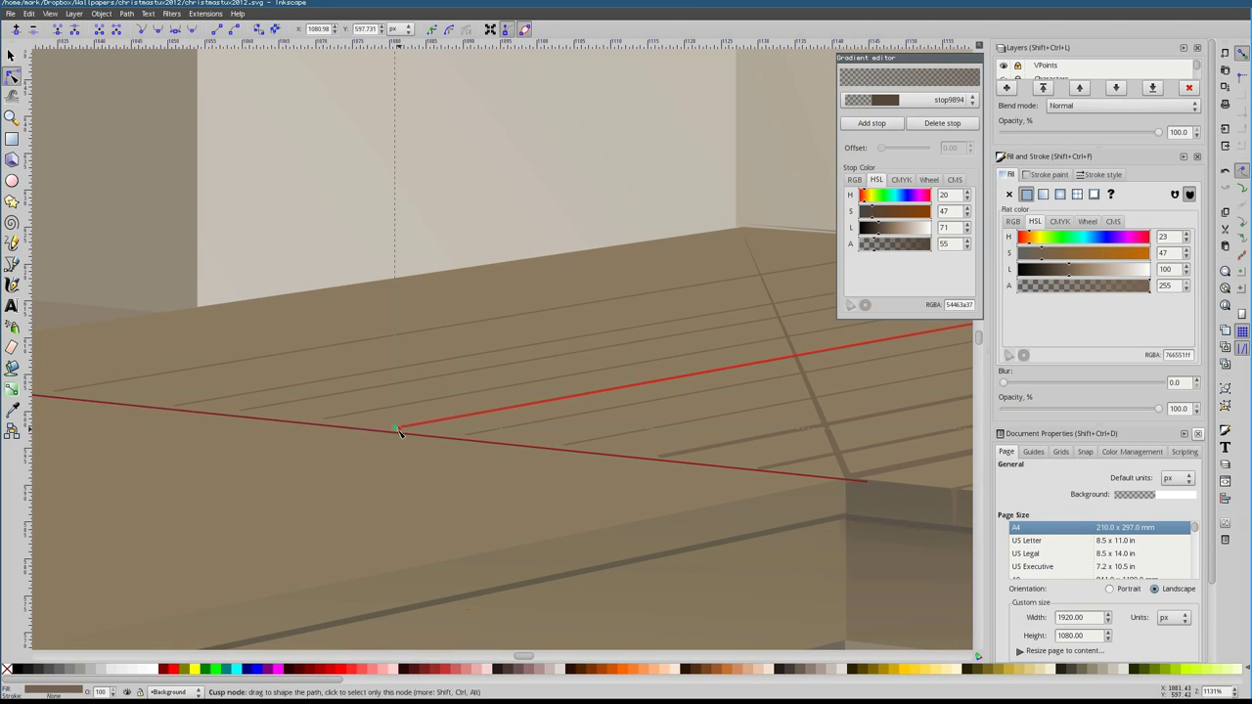
drag(322, 418, 281, 416)
drag(177, 409, 311, 437)
Place the next plank line's left end exactly on the front edge line
scroll(182, 401, left, 5)
ctrl+scroll(331, 546, down, 8)
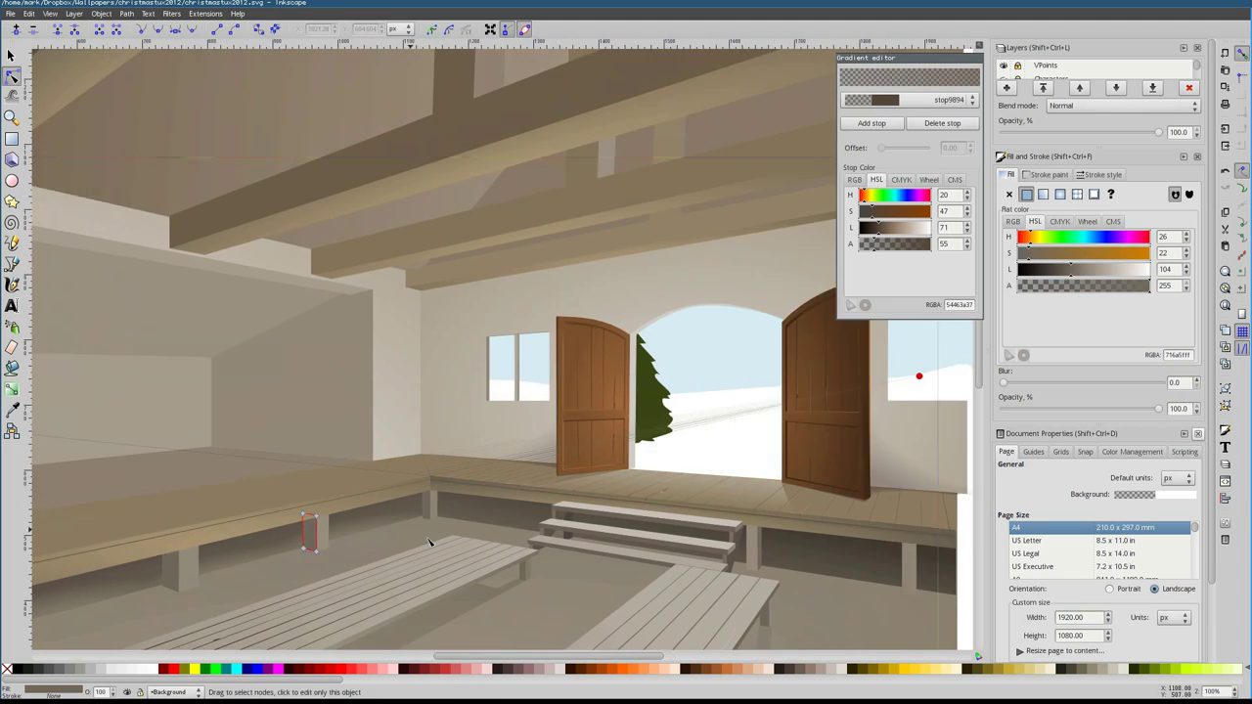
ctrl+scroll(391, 382, up, 7)
drag(399, 363, 381, 369)
drag(306, 361, 388, 411)
scroll(388, 411, left, 5)
scroll(388, 411, up, 2)
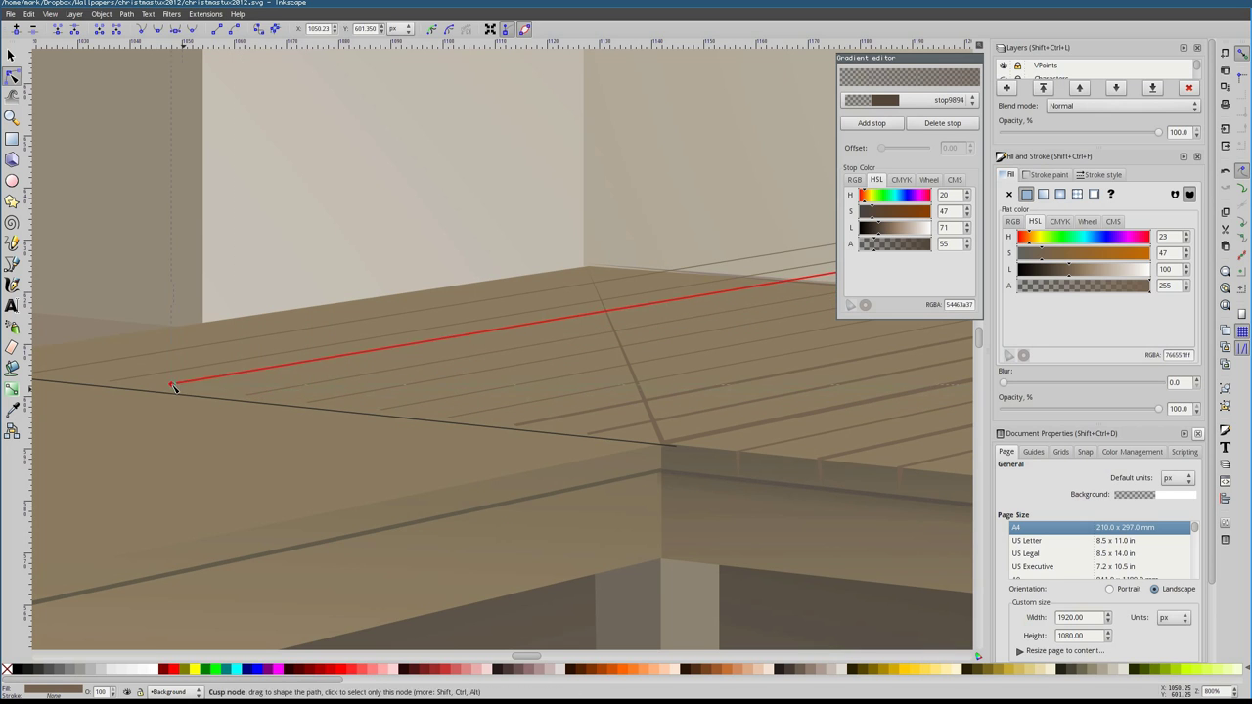
drag(98, 384, 88, 386)
scroll(88, 385, left, 2)
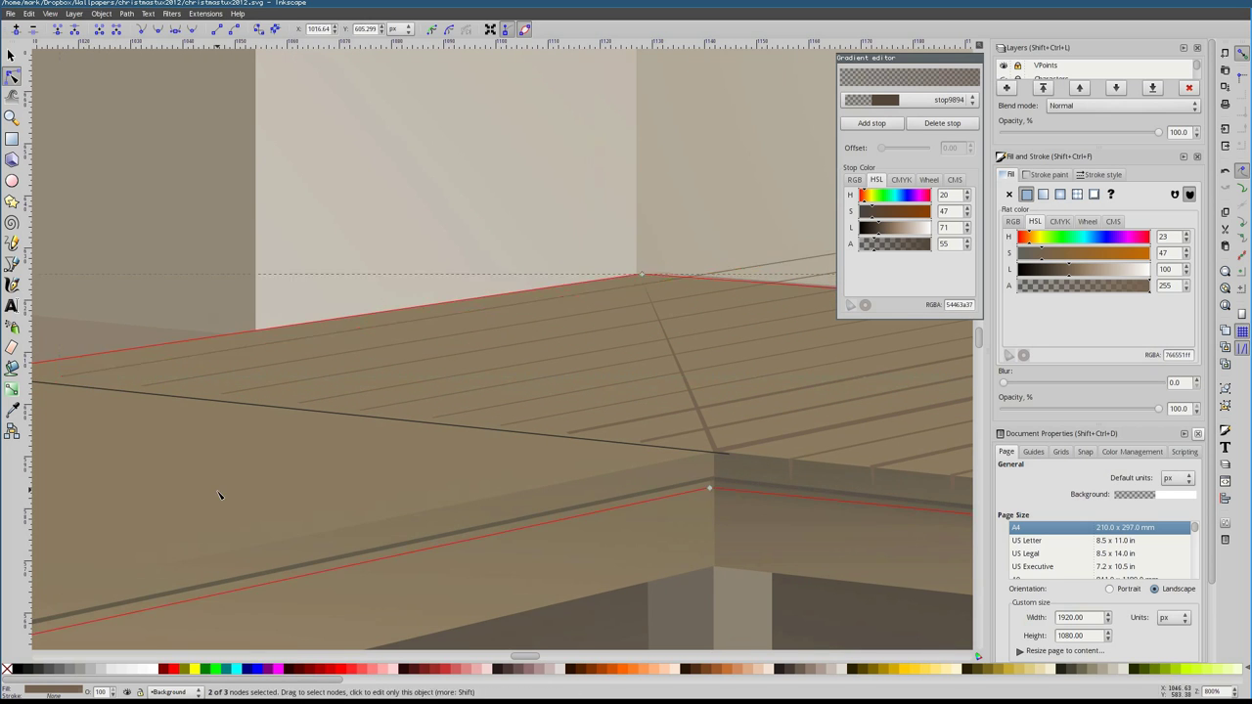
ctrl+scroll(460, 411, down, 4)
scroll(585, 499, up, 1)
ctrl+scroll(563, 482, up, 1)
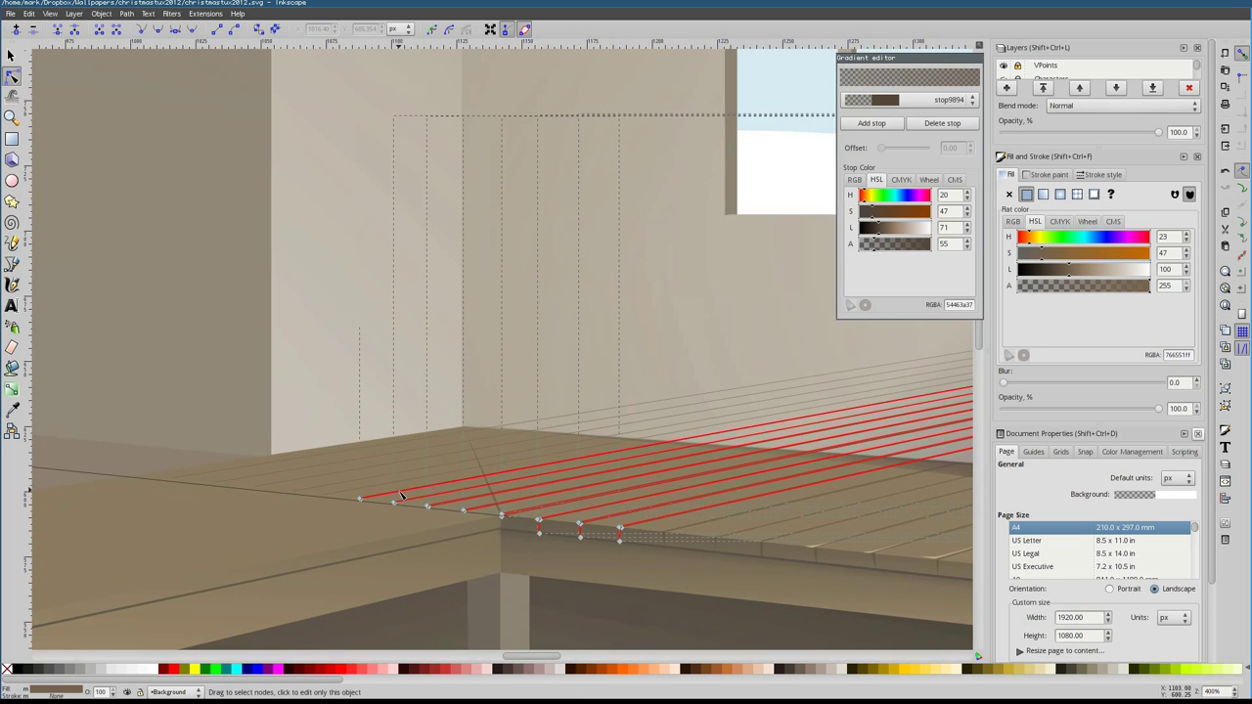
Draw a thin two-point path slanting down the platform's left end
ctrl+scroll(467, 453, up, 3)
key(b)
click(286, 357)
click(367, 538)
scroll(834, 464, right, 5)
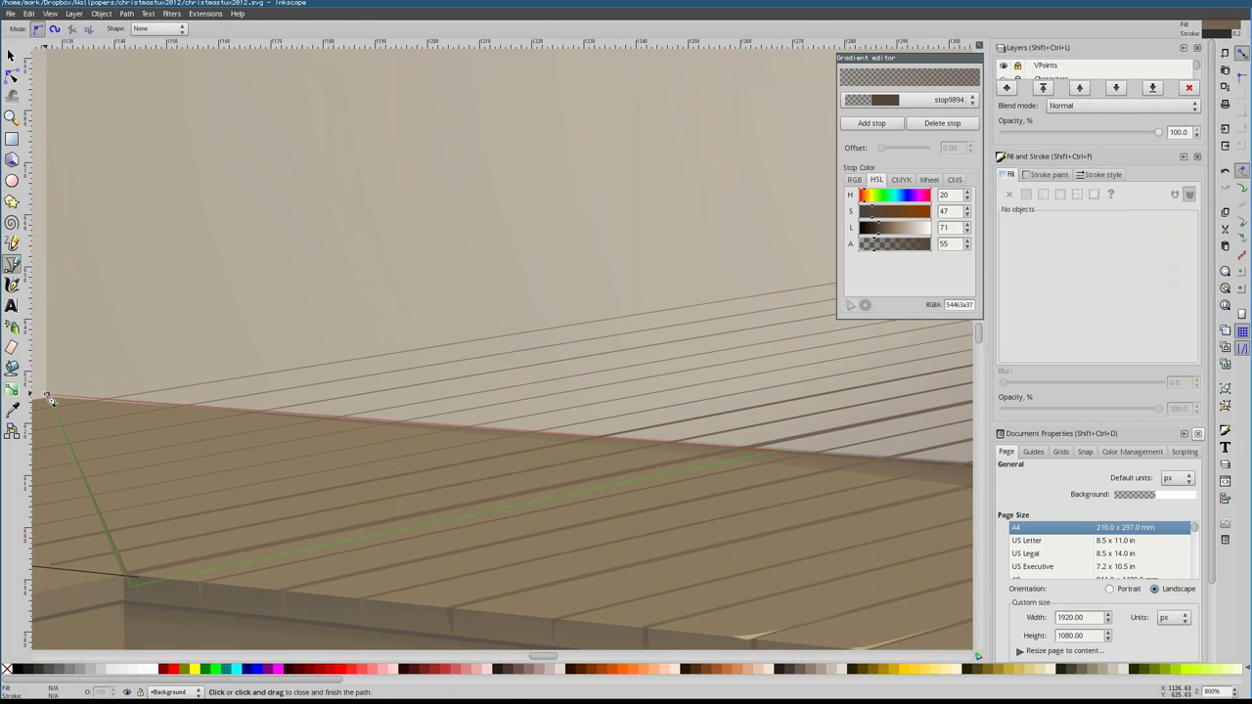
key(Return)
key(s)
scroll(329, 424, down, 1)
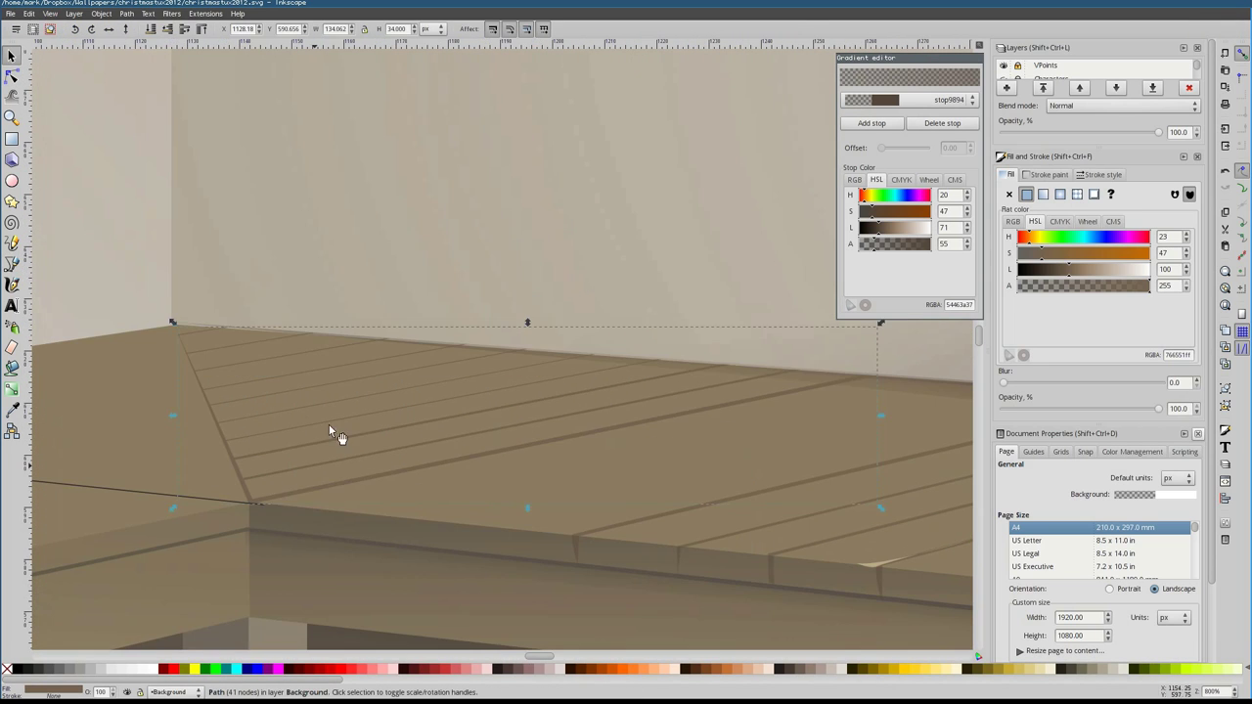
Draw a closed triangular shape at the platform corner
key(Escape)
key(b)
scroll(595, 346, down, 1)
click(508, 359)
click(847, 392)
scroll(847, 396, right, 4)
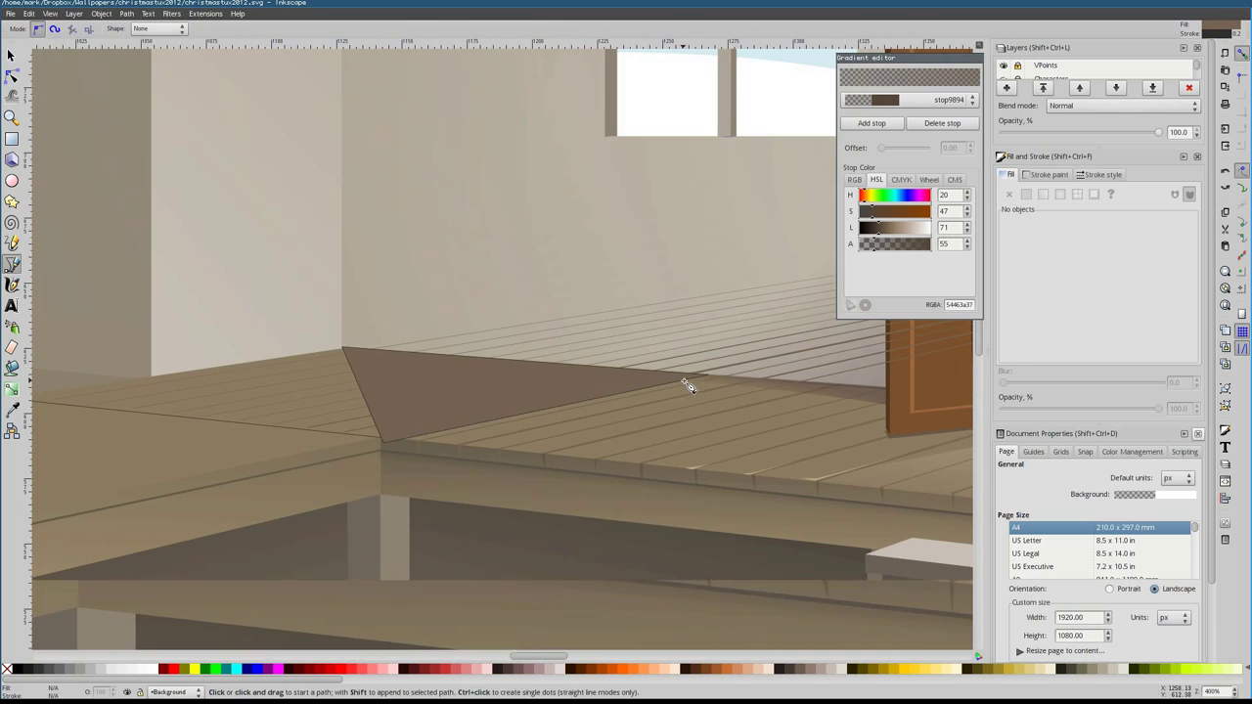
click(383, 439)
click(341, 349)
key(n)
ctrl+scroll(927, 375, up, 4)
ctrl+scroll(932, 375, down, 4)
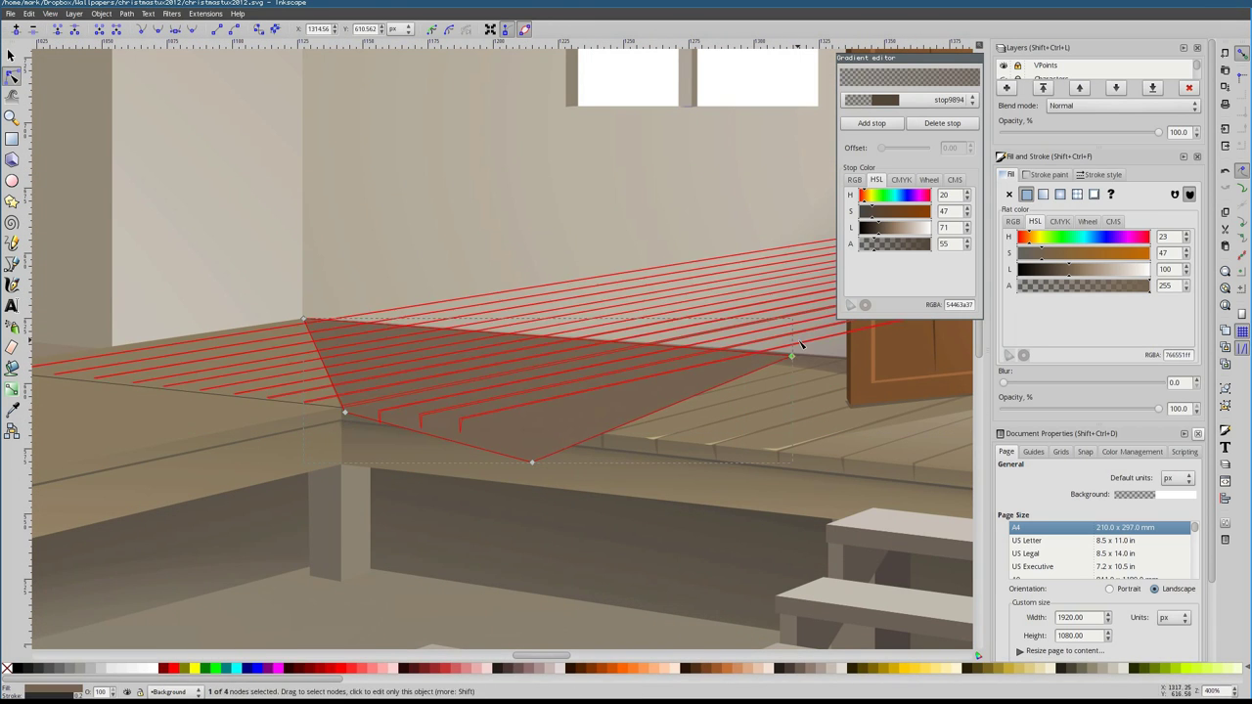
At actual-size zoom, draw a two-point groove line up from the platform edge
click(486, 546)
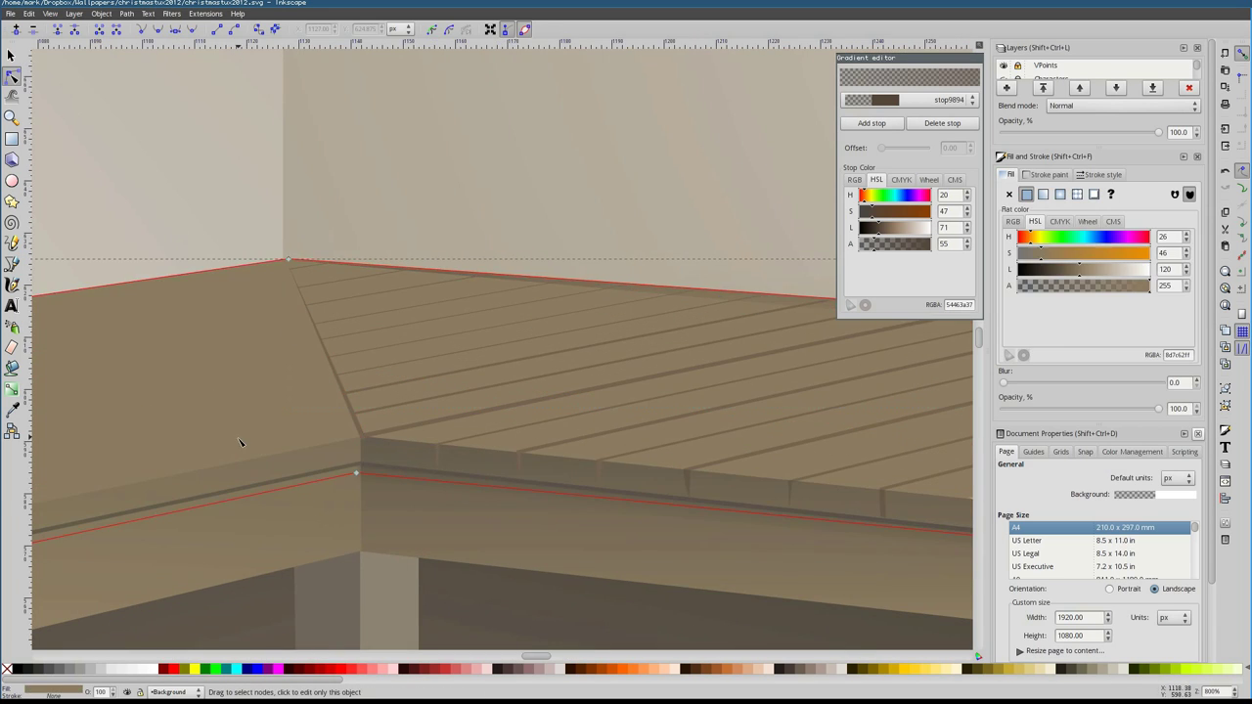
key(5)
key(1)
ctrl+scroll(612, 353, up, 2)
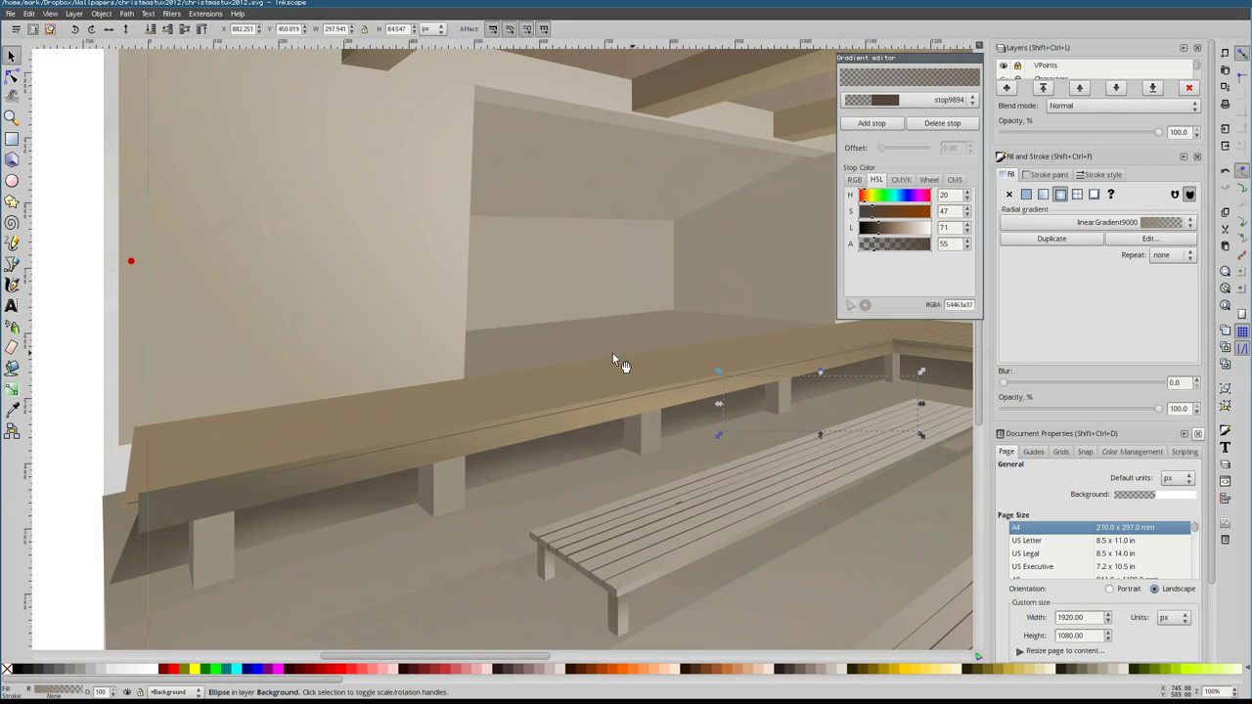
key(b)
click(131, 264)
ctrl+scroll(320, 438, up, 2)
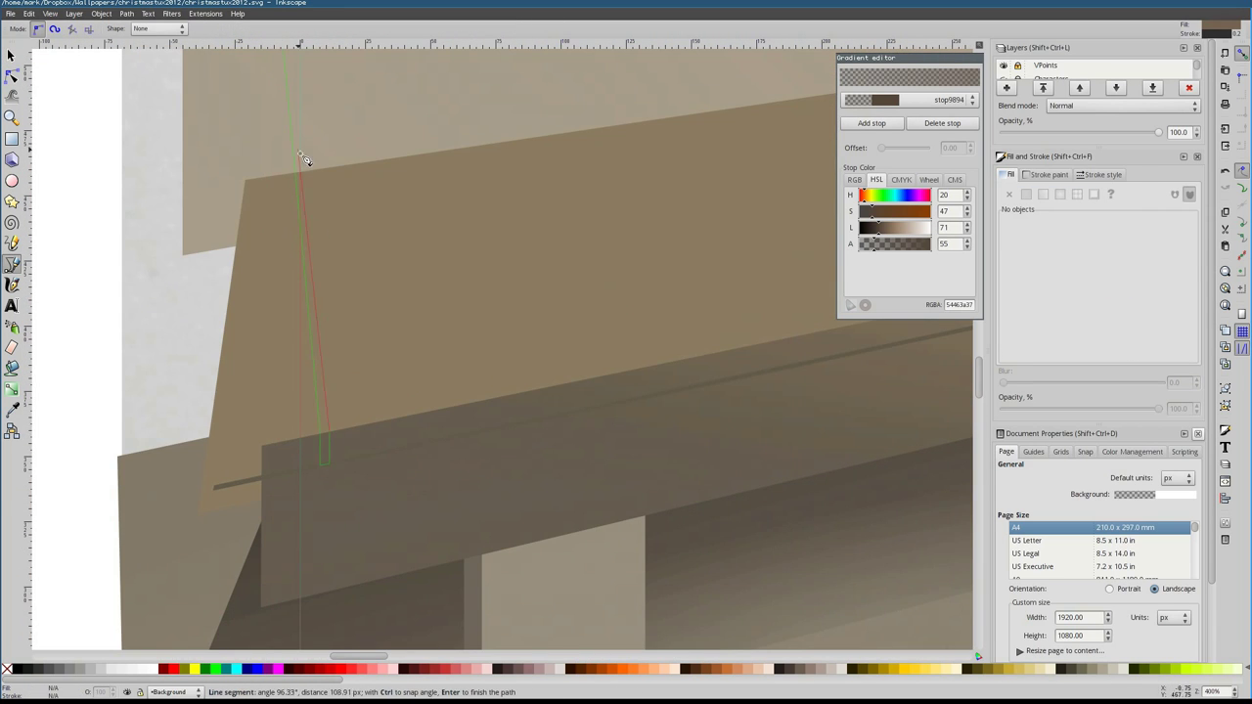
ctrl+scroll(304, 158, down, 3)
click(346, 114)
key(Return)
key(s)
ctrl+scroll(396, 384, up, 3)
ctrl+scroll(612, 412, down, 3)
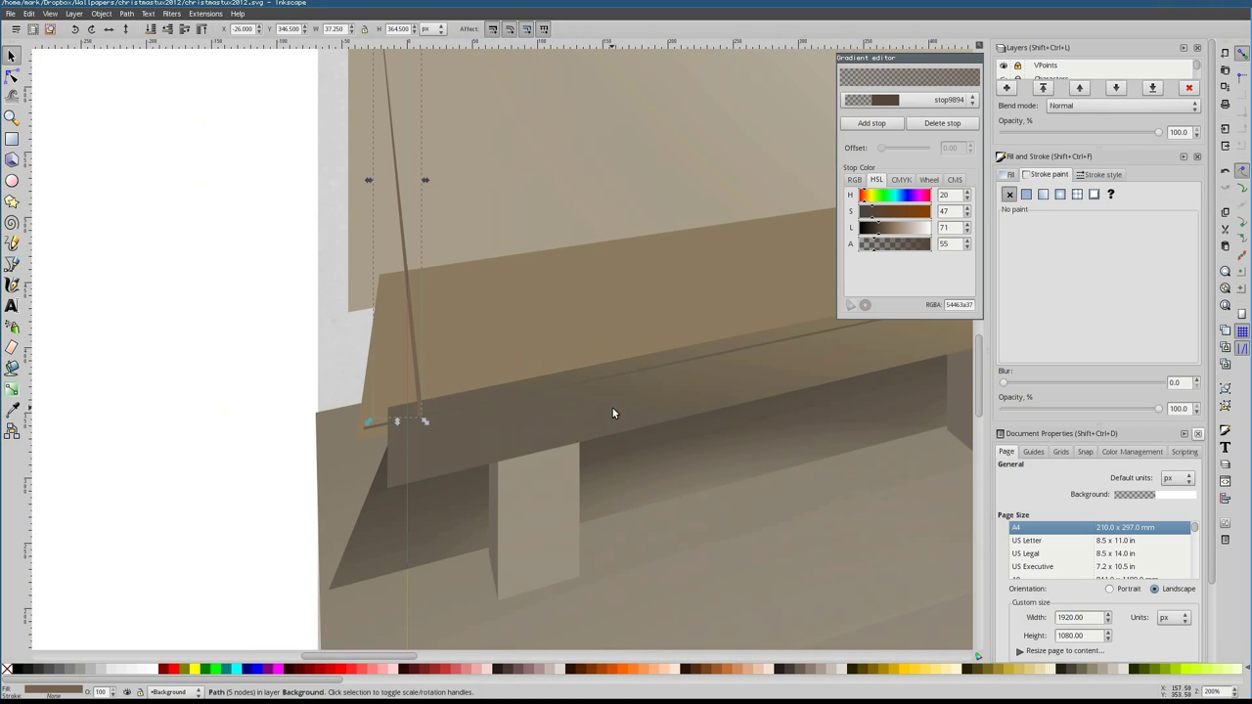
Move the groove path's bottom node right into place on the front face
key(n)
scroll(421, 420, up, 3)
drag(418, 529, 555, 536)
ctrl+scroll(558, 538, up, 2)
ctrl+scroll(523, 509, up, 2)
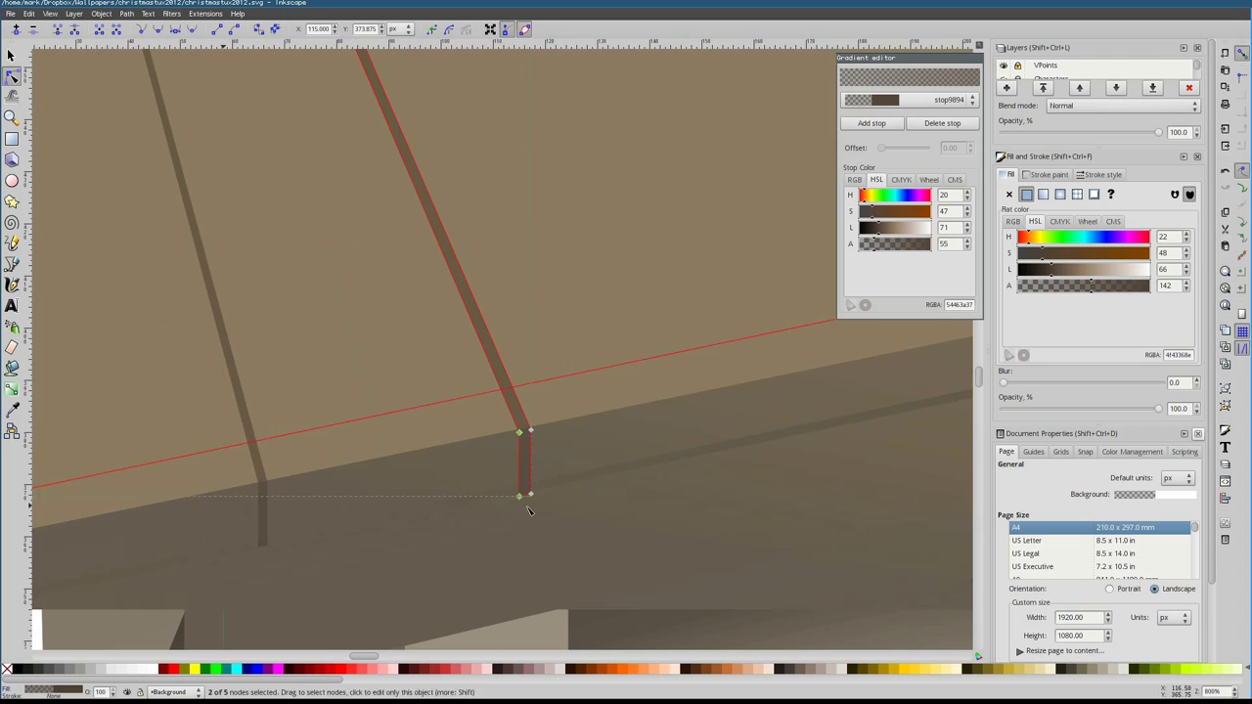
ctrl+scroll(587, 506, down, 6)
ctrl+scroll(446, 425, up, 4)
ctrl+scroll(446, 425, up, 2)
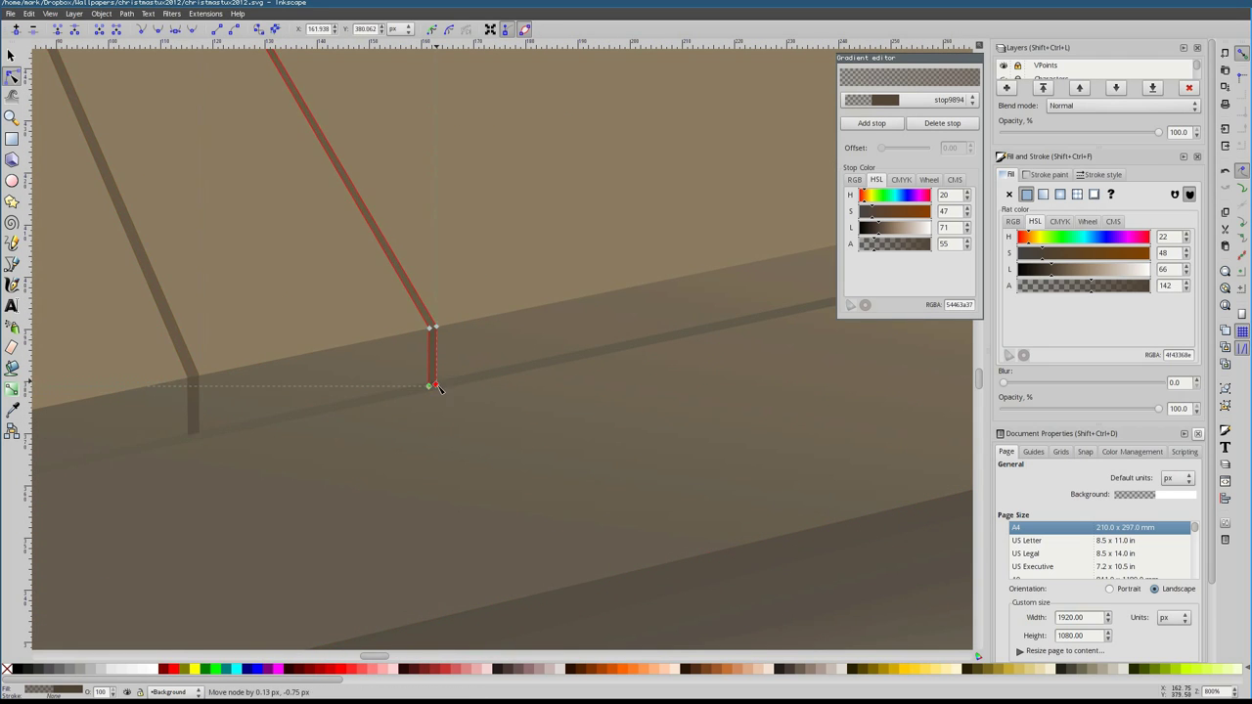
ctrl+scroll(229, 440, down, 7)
drag(438, 388, 519, 440)
ctrl+scroll(262, 446, up, 1)
ctrl+scroll(180, 479, up, 2)
scroll(467, 359, up, 2)
scroll(450, 411, down, 2)
scroll(529, 404, down, 1)
ctrl+scroll(529, 404, up, 3)
Fine-tune the groove's nodes along the platform edge and lower its end node
drag(665, 274, 347, 489)
ctrl+scroll(489, 425, down, 1)
ctrl+scroll(497, 439, up, 1)
ctrl+scroll(637, 411, down, 1)
ctrl+scroll(550, 439, up, 1)
scroll(347, 489, left, 3)
scroll(481, 470, right, 4)
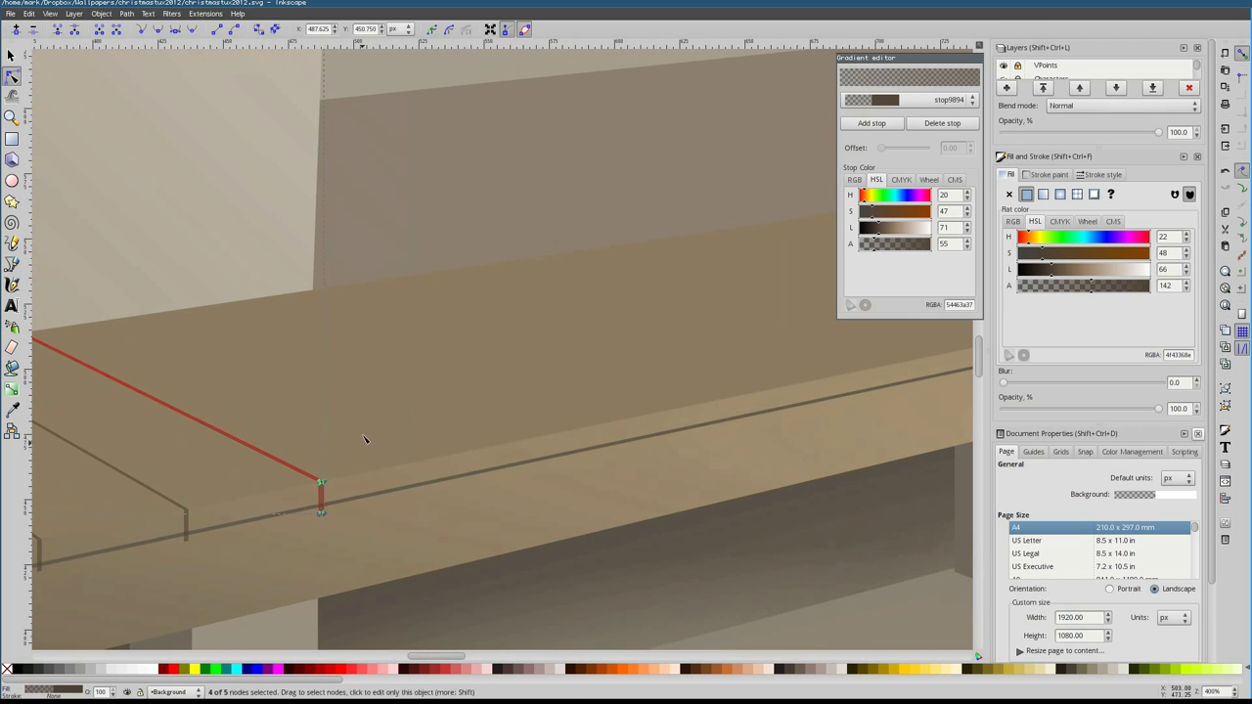
drag(442, 492, 522, 479)
scroll(551, 470, right, 3)
scroll(439, 488, right, 2)
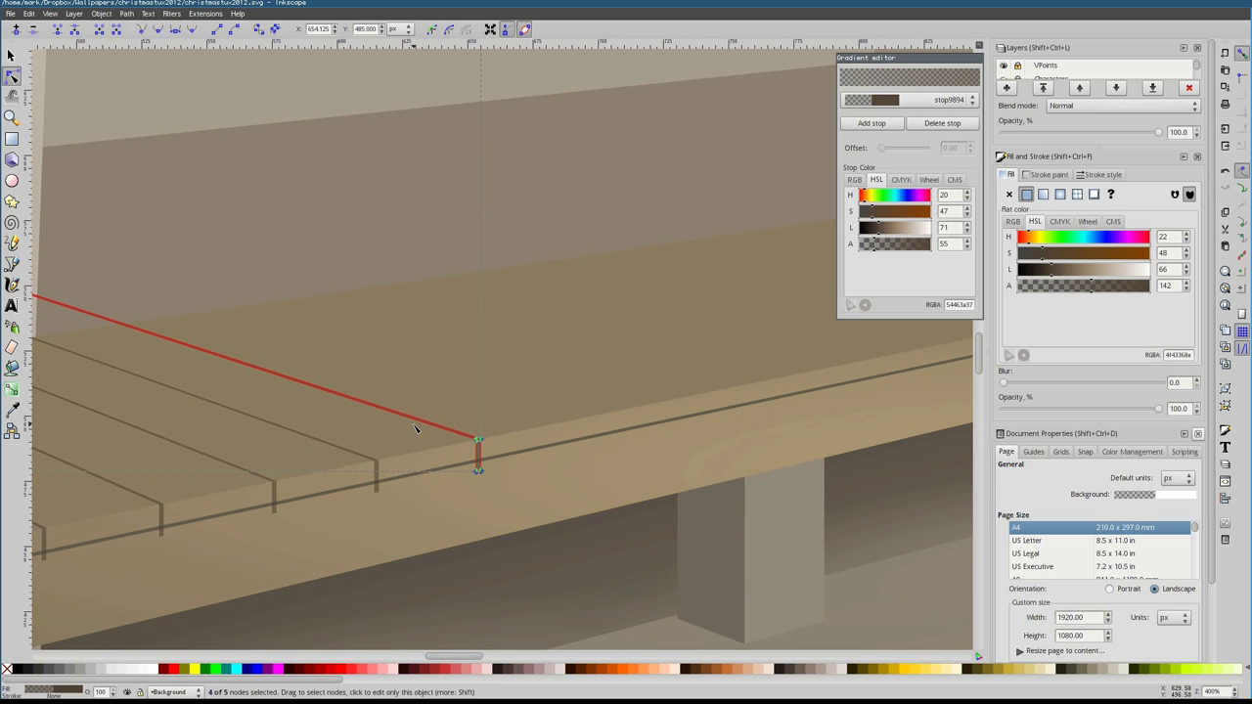
scroll(377, 458, up, 4)
scroll(512, 439, left, 3)
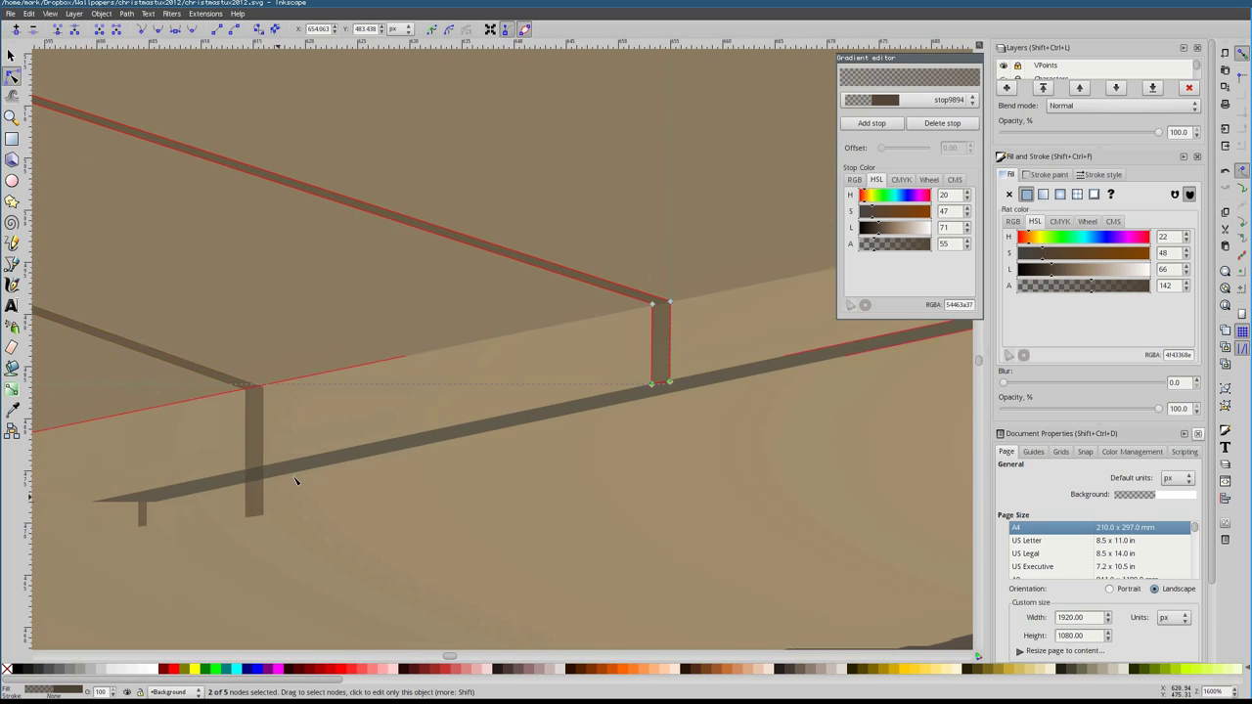
drag(326, 403, 325, 467)
scroll(326, 468, down, 8)
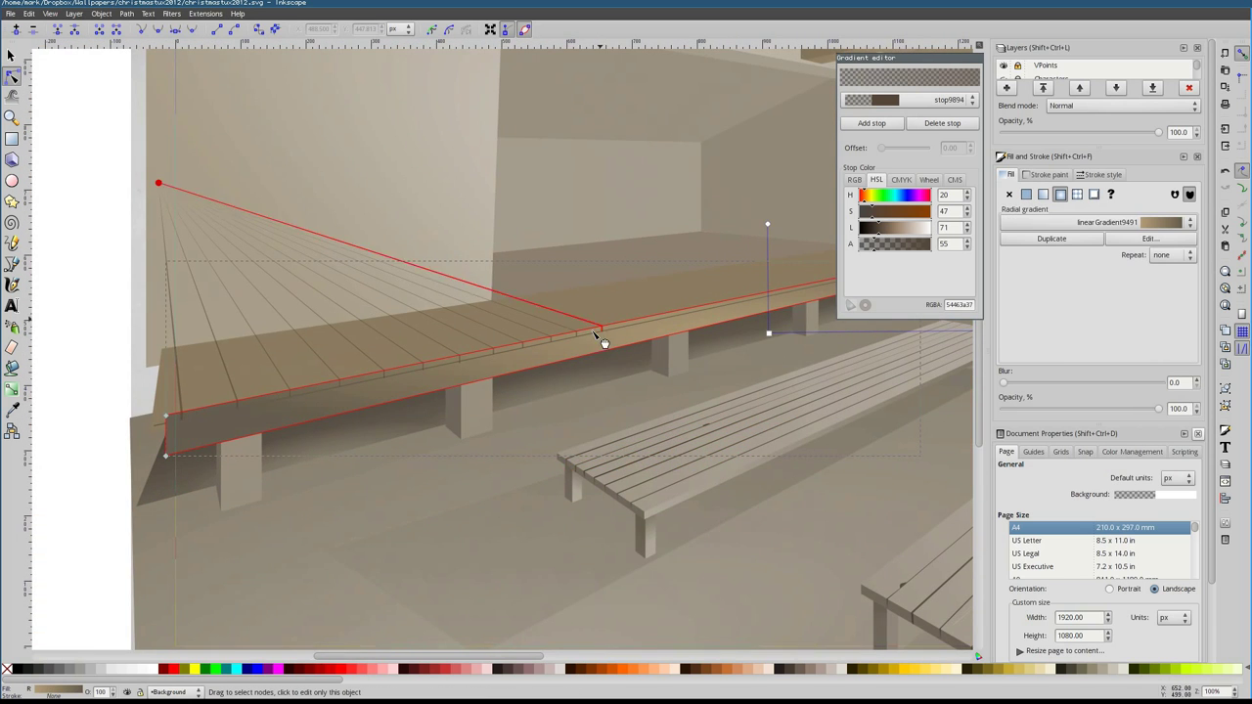
scroll(603, 342, down, 2)
Adjust the edge strip's and post's nodes so the post drops to the front edge
click(526, 349)
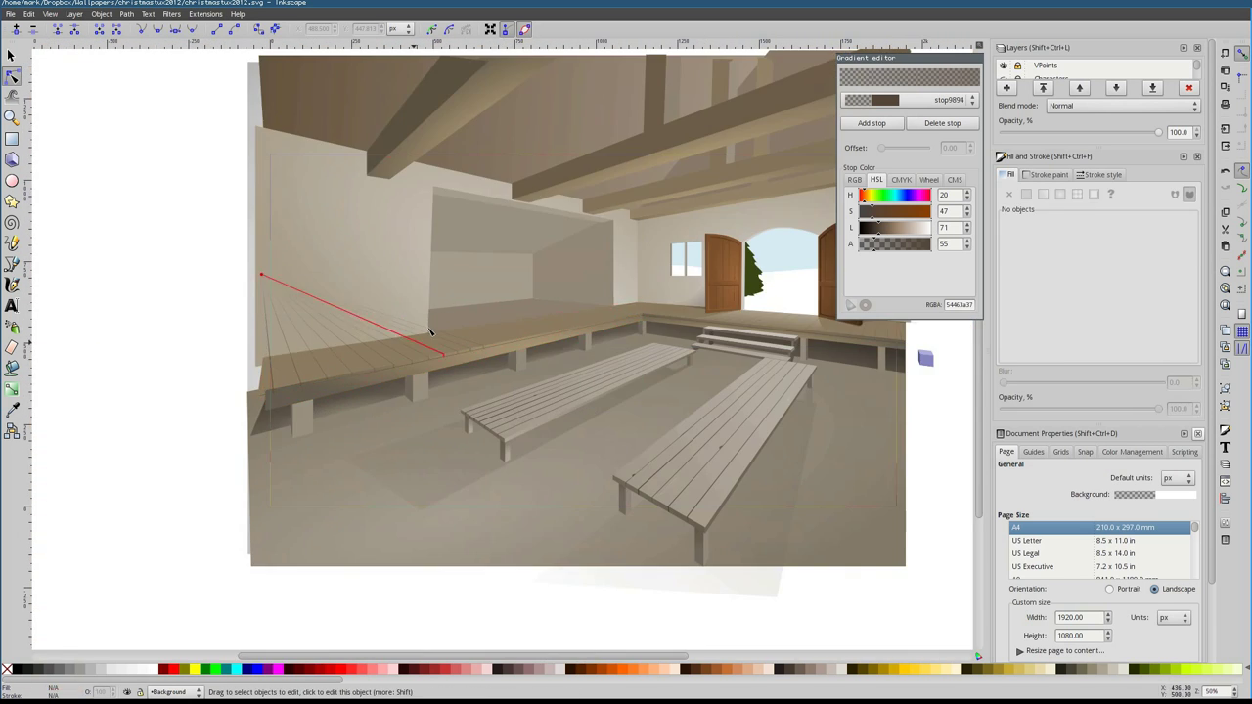
scroll(526, 349, up, 4)
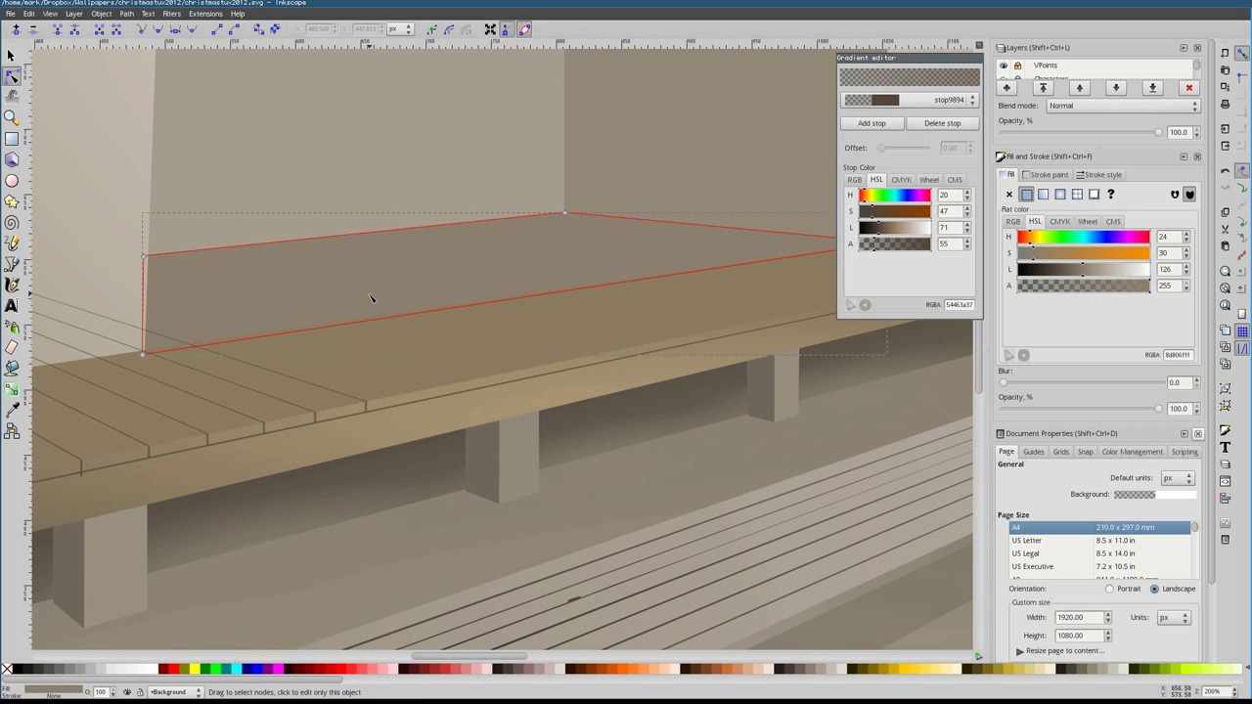
click(358, 403)
scroll(358, 403, up, 3)
drag(394, 391, 522, 382)
scroll(522, 382, down, 3)
scroll(283, 462, up, 4)
drag(391, 424, 450, 455)
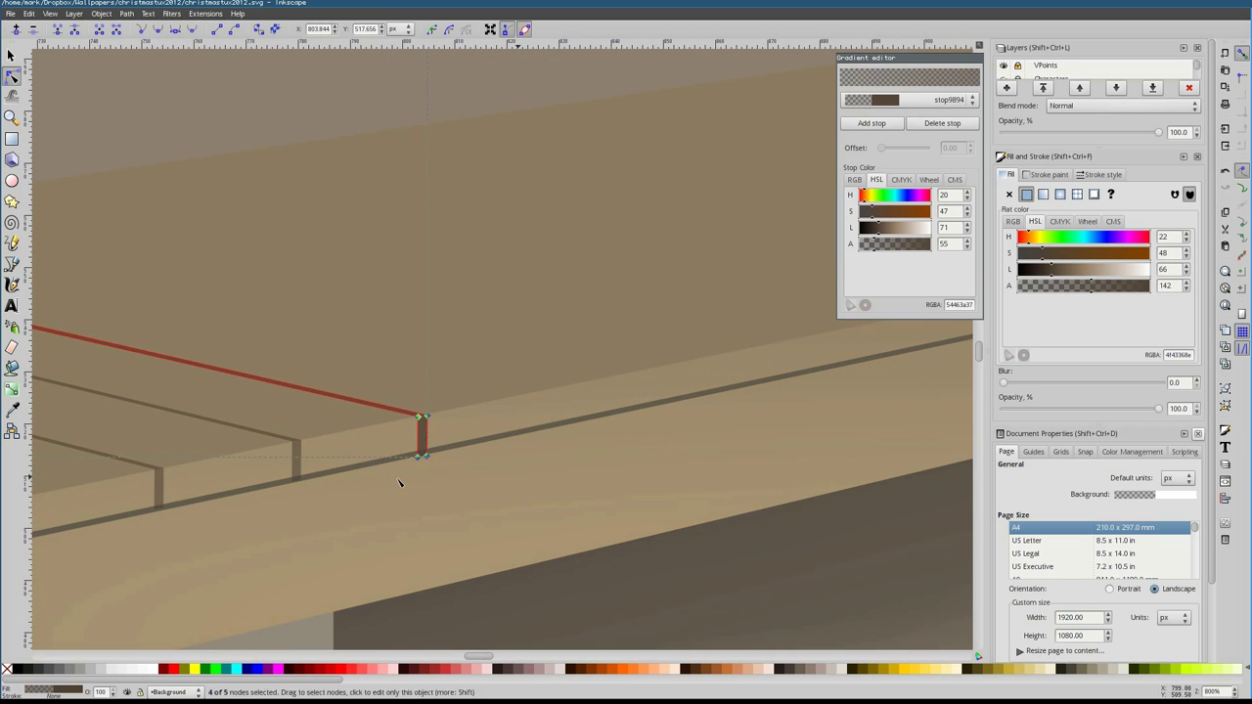
scroll(399, 483, up, 2)
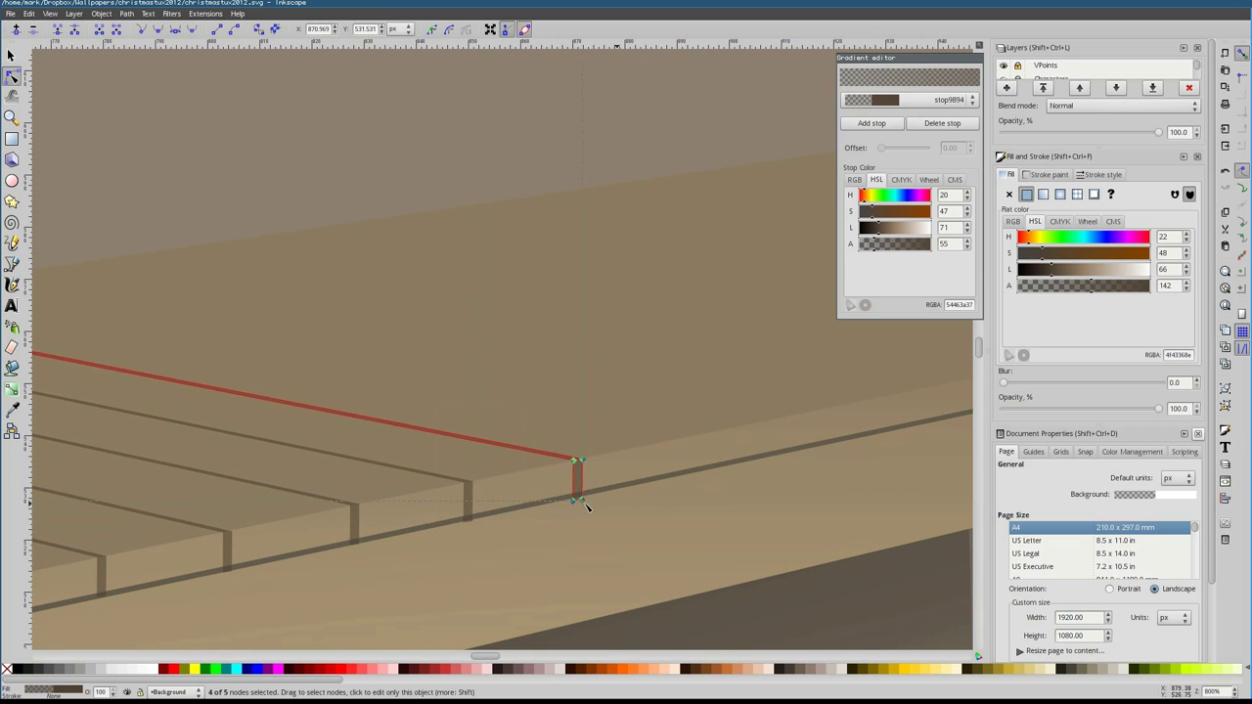
drag(584, 504, 346, 517)
drag(442, 496, 440, 495)
scroll(440, 495, up, 4)
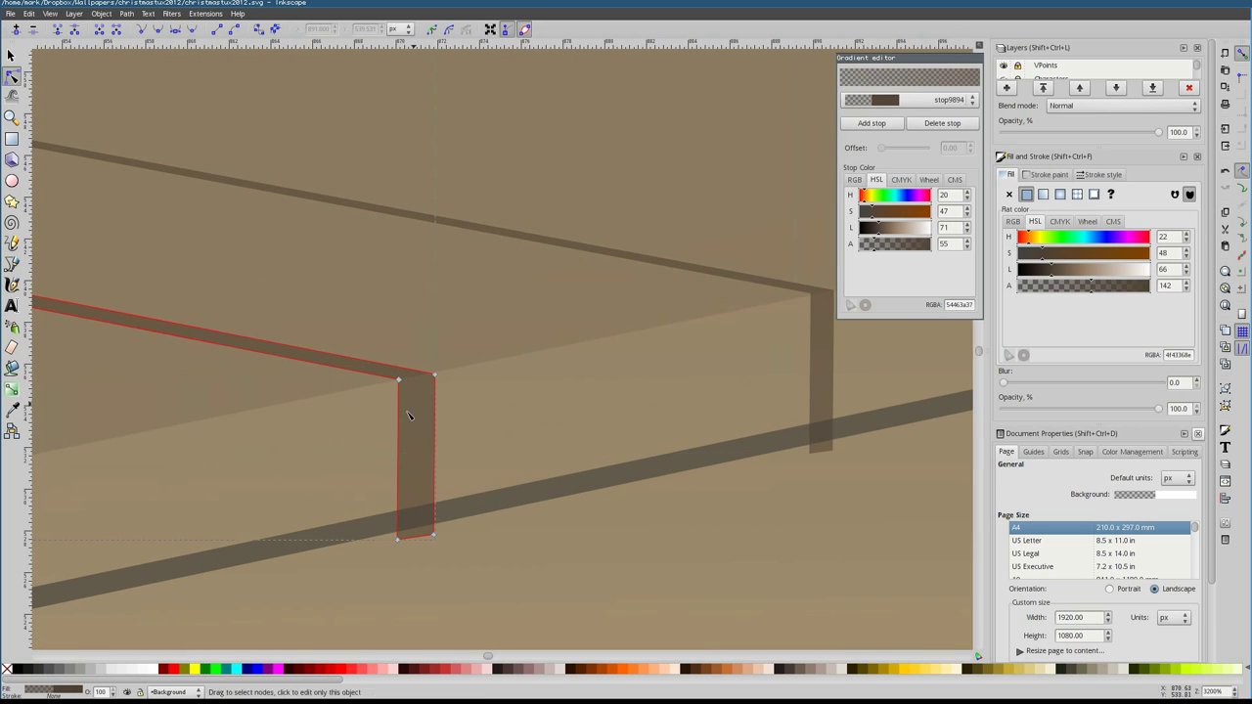
Move the first post's nodes up and right onto the plank edge
key(5)
click(122, 367)
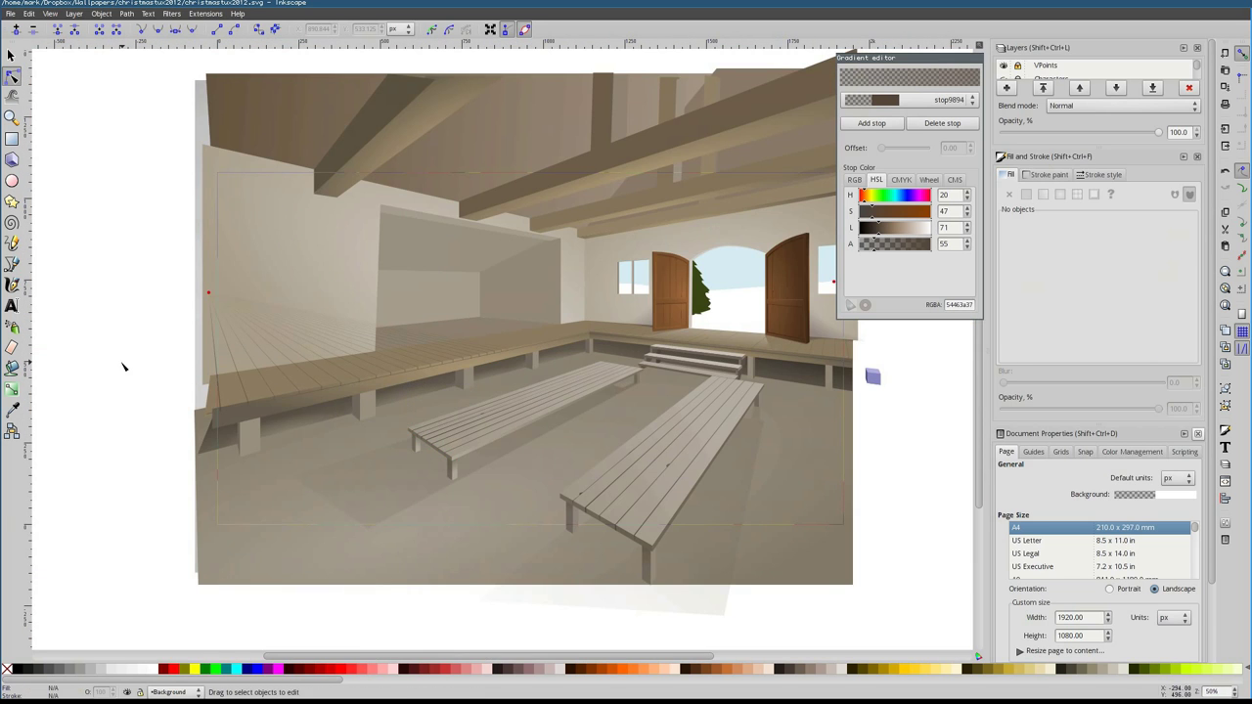
scroll(326, 341, up, 7)
click(632, 418)
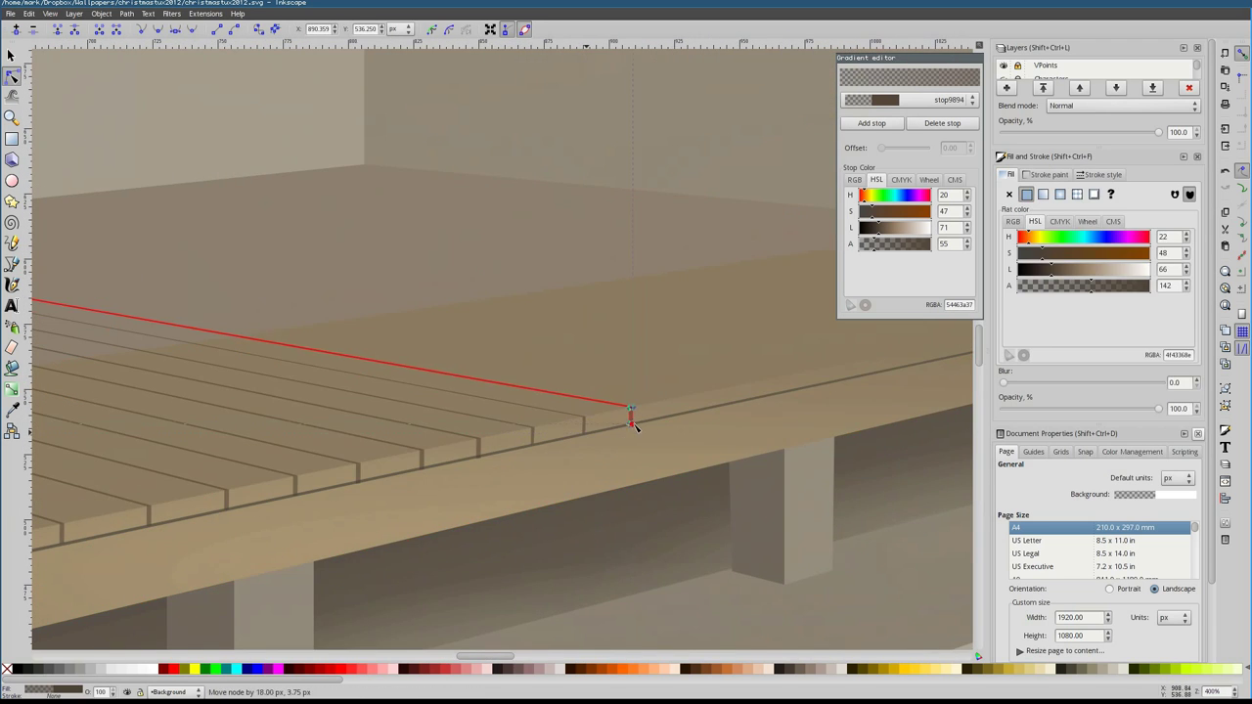
scroll(618, 336, up, 2)
scroll(547, 323, right, 5)
scroll(528, 313, left, 4)
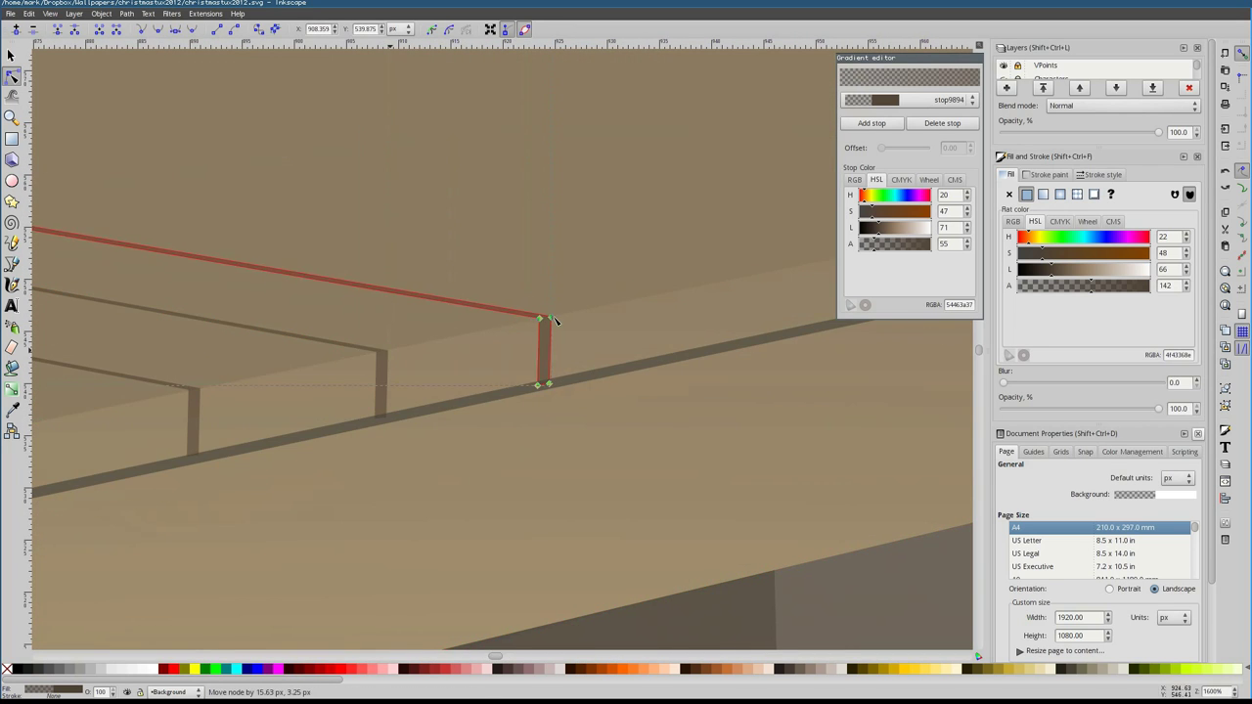
scroll(547, 323, up, 2)
click(353, 447)
drag(373, 440, 662, 406)
scroll(662, 406, down, 12)
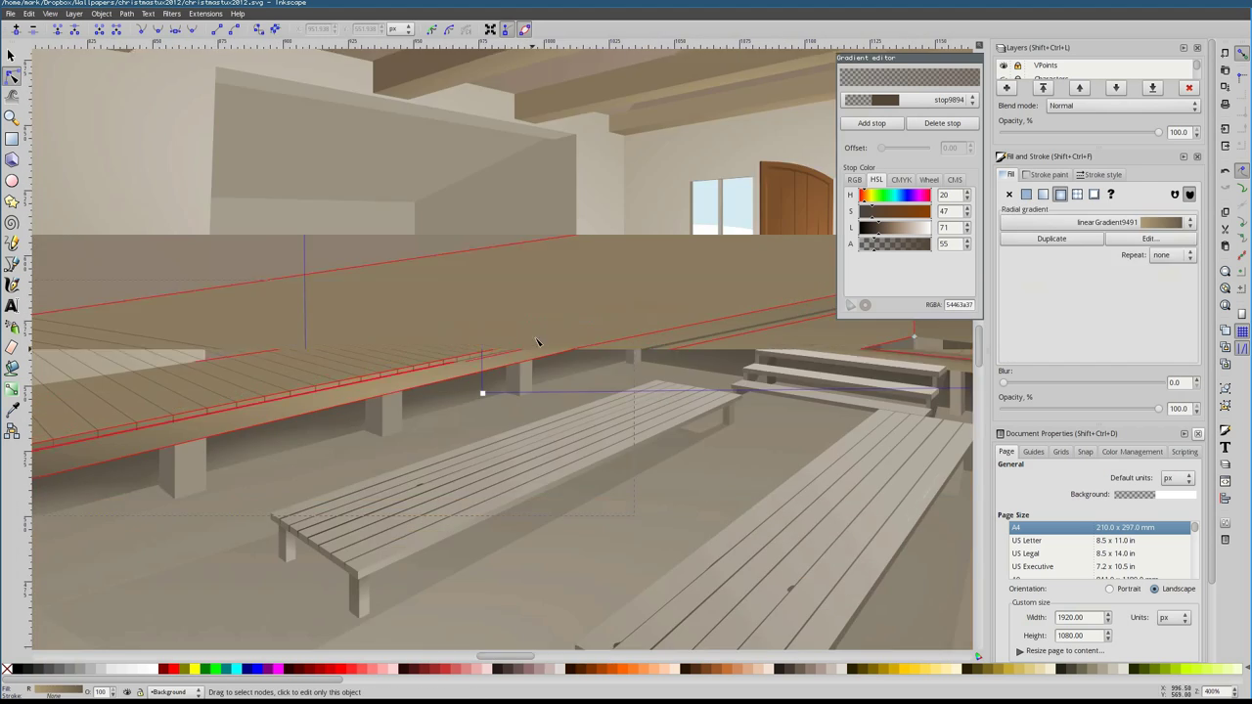
scroll(347, 429, up, 10)
scroll(347, 429, down, 5)
Shift the red post path's nodes onto the lower rail and along it toward the corner
click(528, 377)
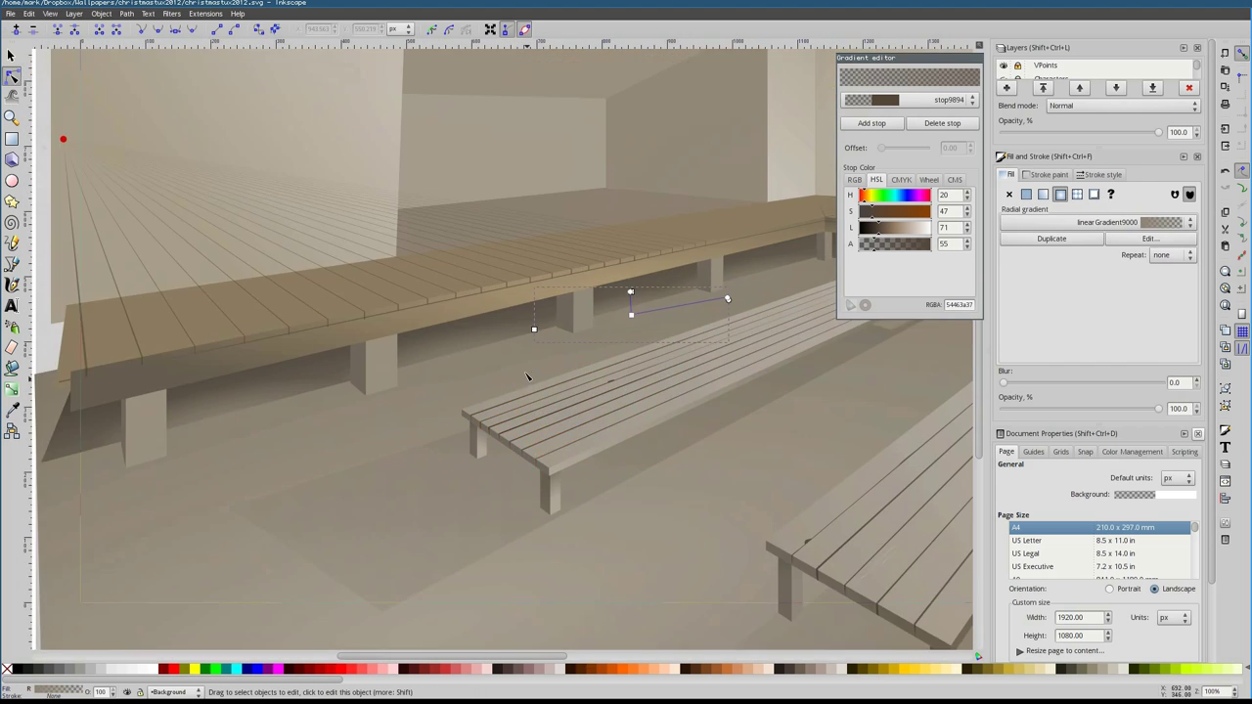
scroll(528, 376, down, 3)
scroll(535, 416, up, 5)
click(534, 416)
scroll(534, 416, up, 2)
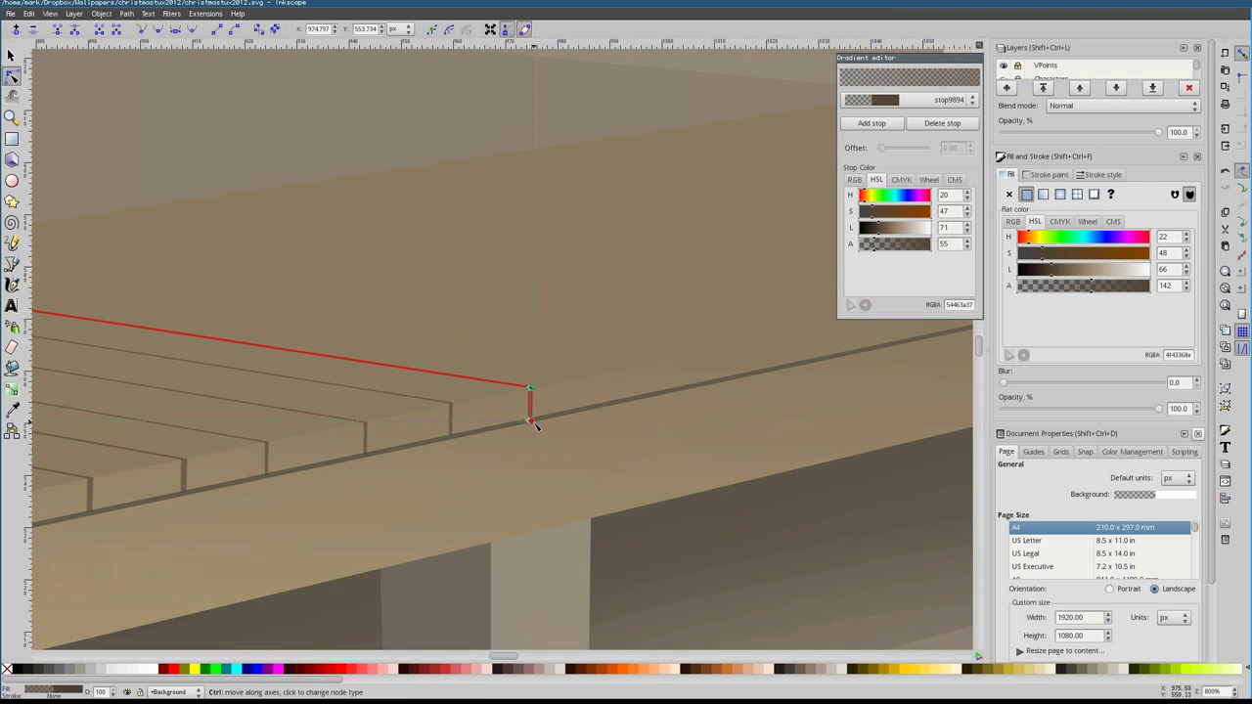
drag(534, 422, 606, 397)
scroll(607, 409, up, 2)
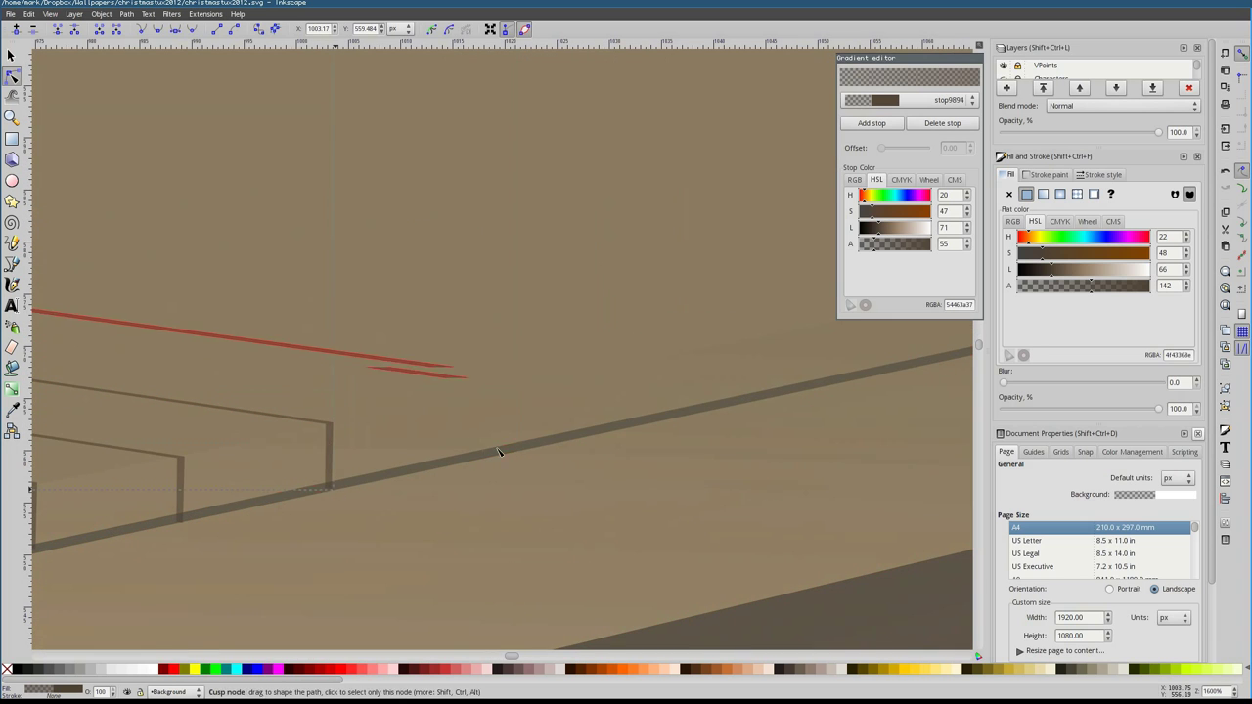
drag(494, 462, 332, 500)
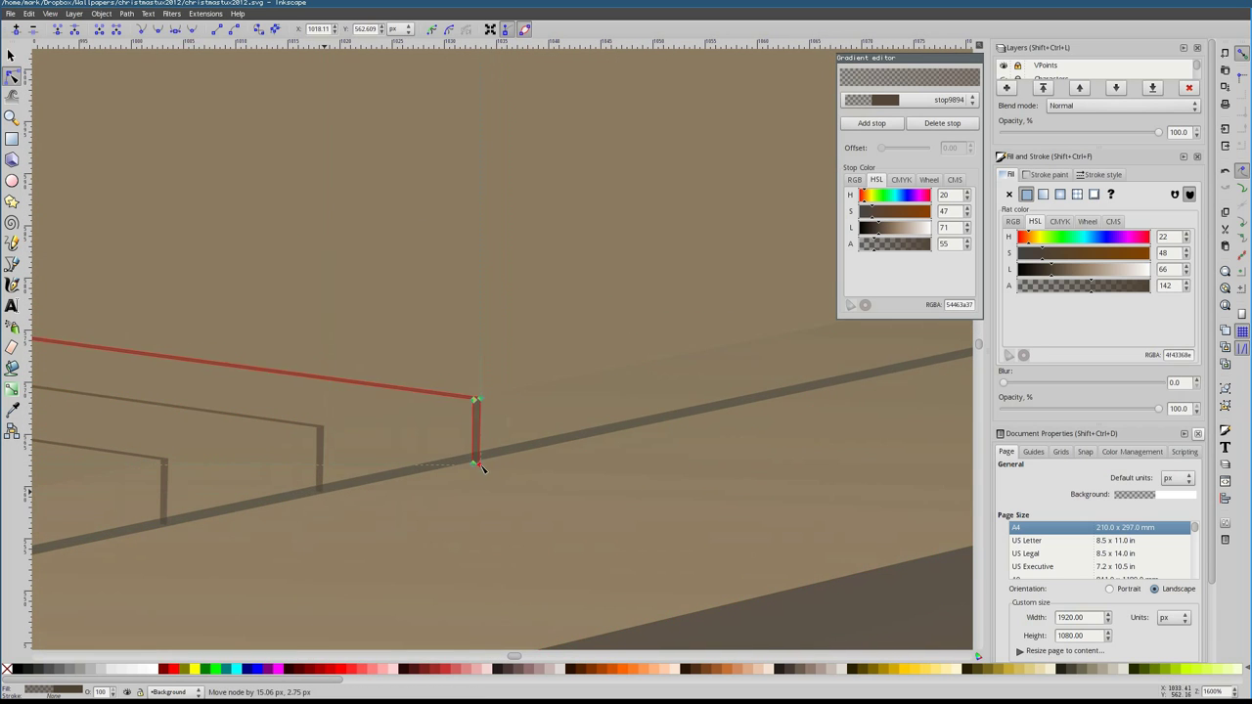
drag(481, 469, 281, 416)
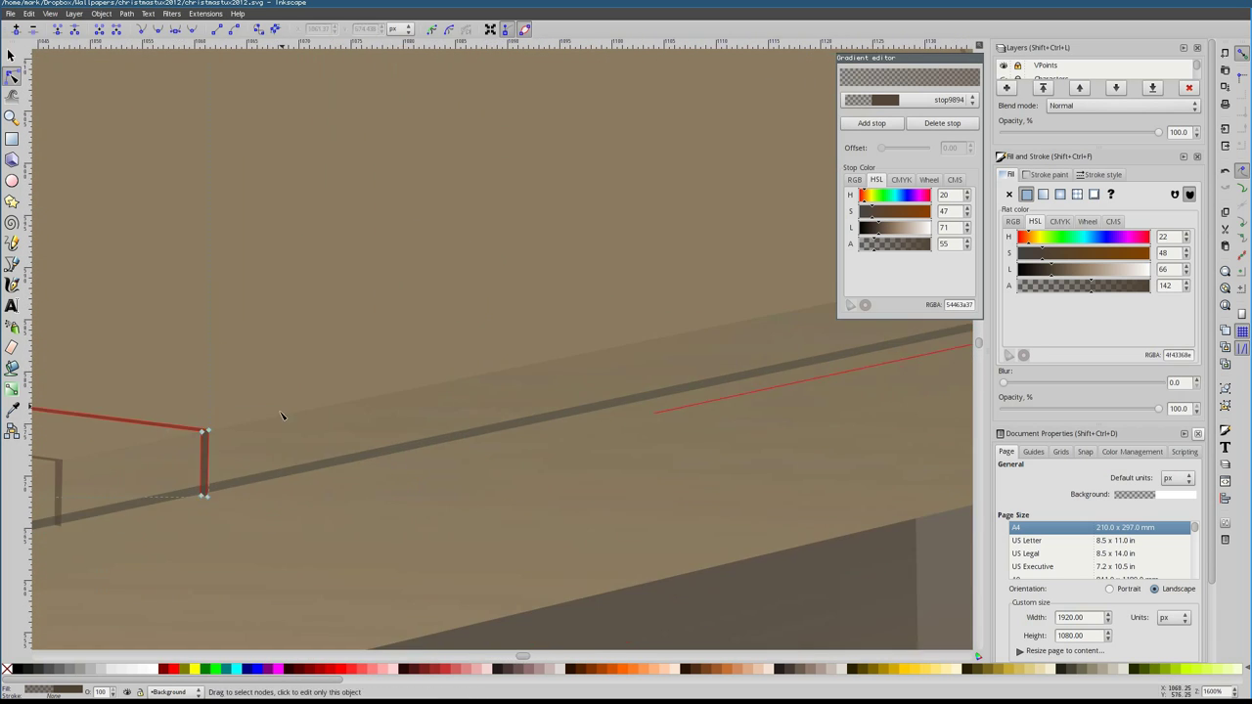
drag(344, 474, 320, 537)
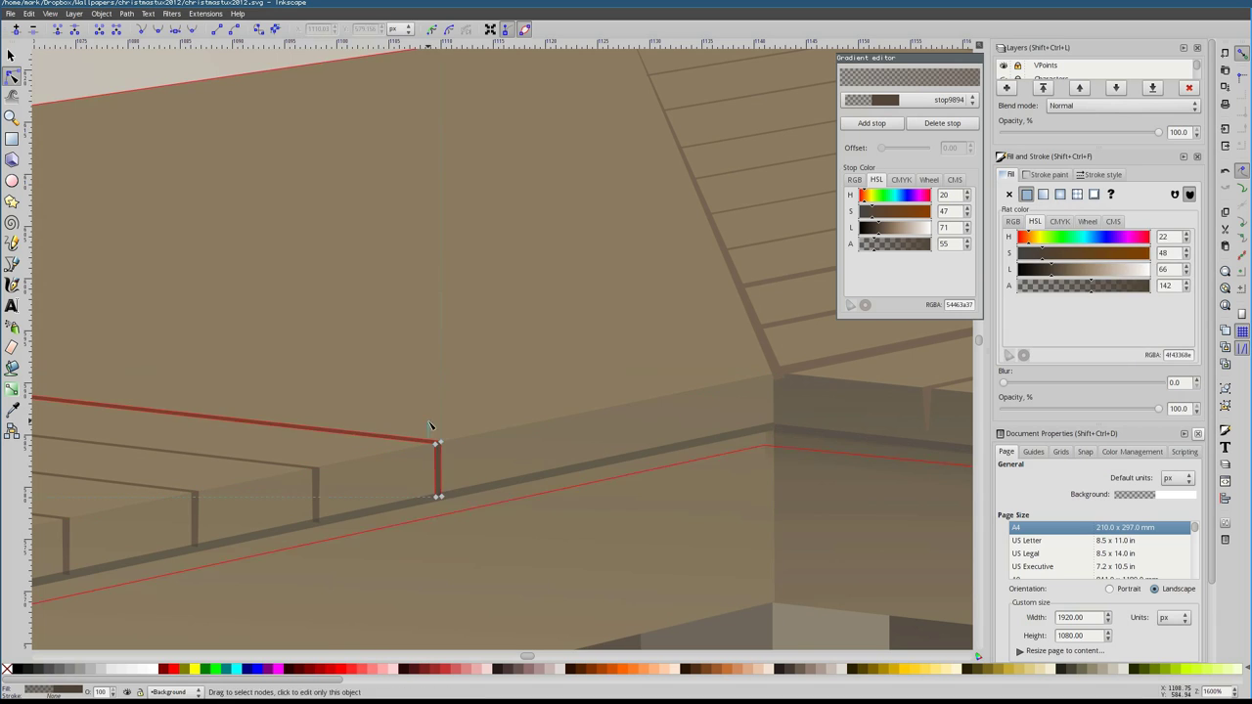
mouse_move(439, 497)
mouse_down()
mouse_move(773, 431)
mouse_move(440, 503)
mouse_up()
Snap the rail-end node of the corner post up onto the deck corner seam
key(1)
scroll(341, 484, down, 4)
key(Escape)
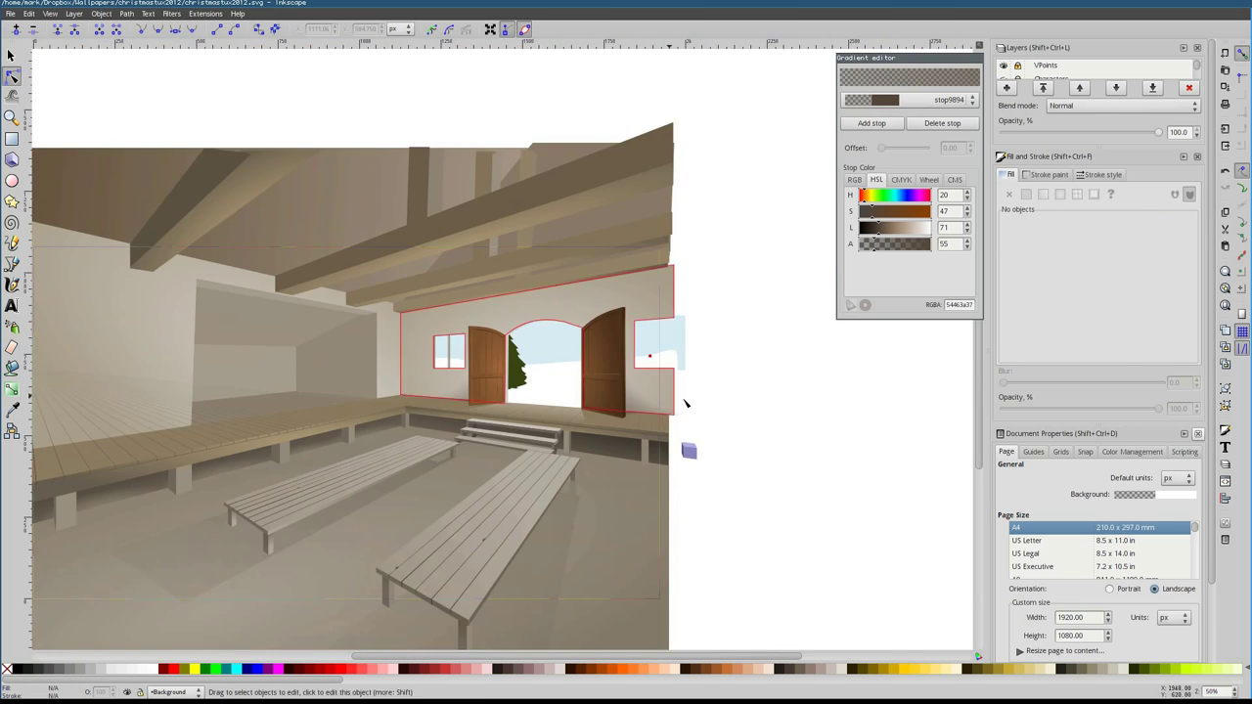
scroll(497, 461, up, 5)
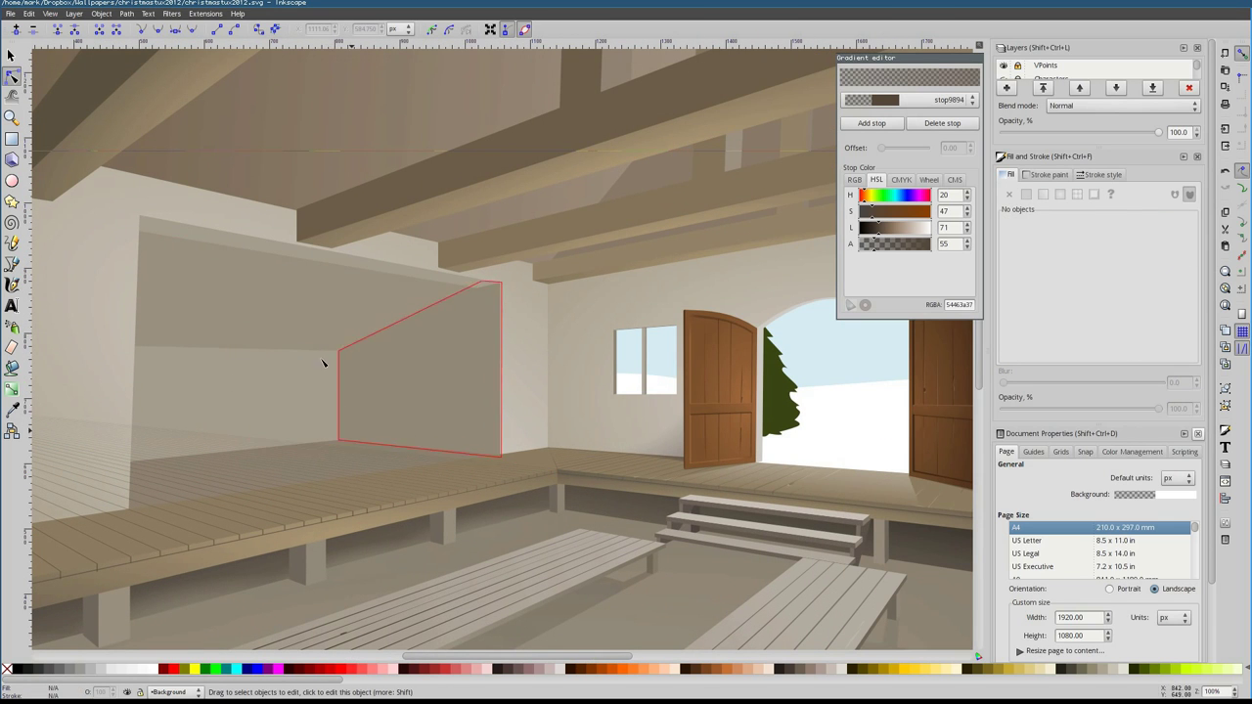
scroll(553, 476, up, 8)
click(729, 415)
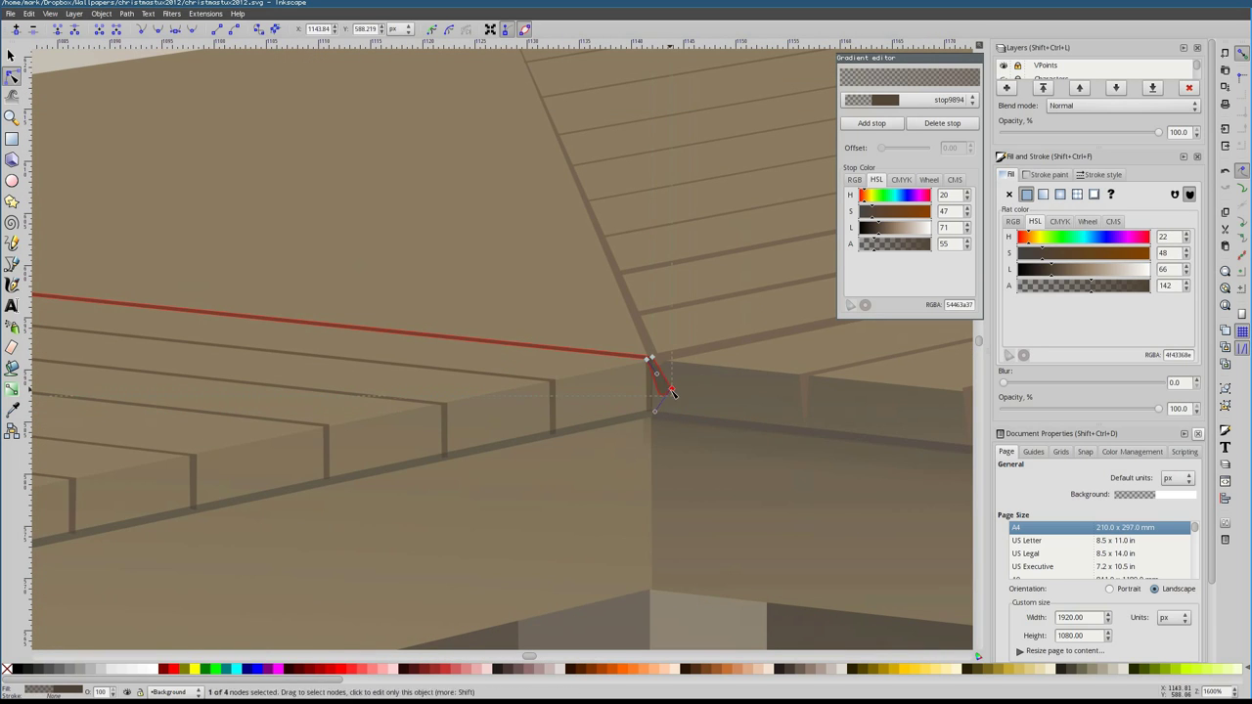
drag(648, 358, 595, 295)
scroll(649, 399, up, 3)
scroll(595, 296, up, 4)
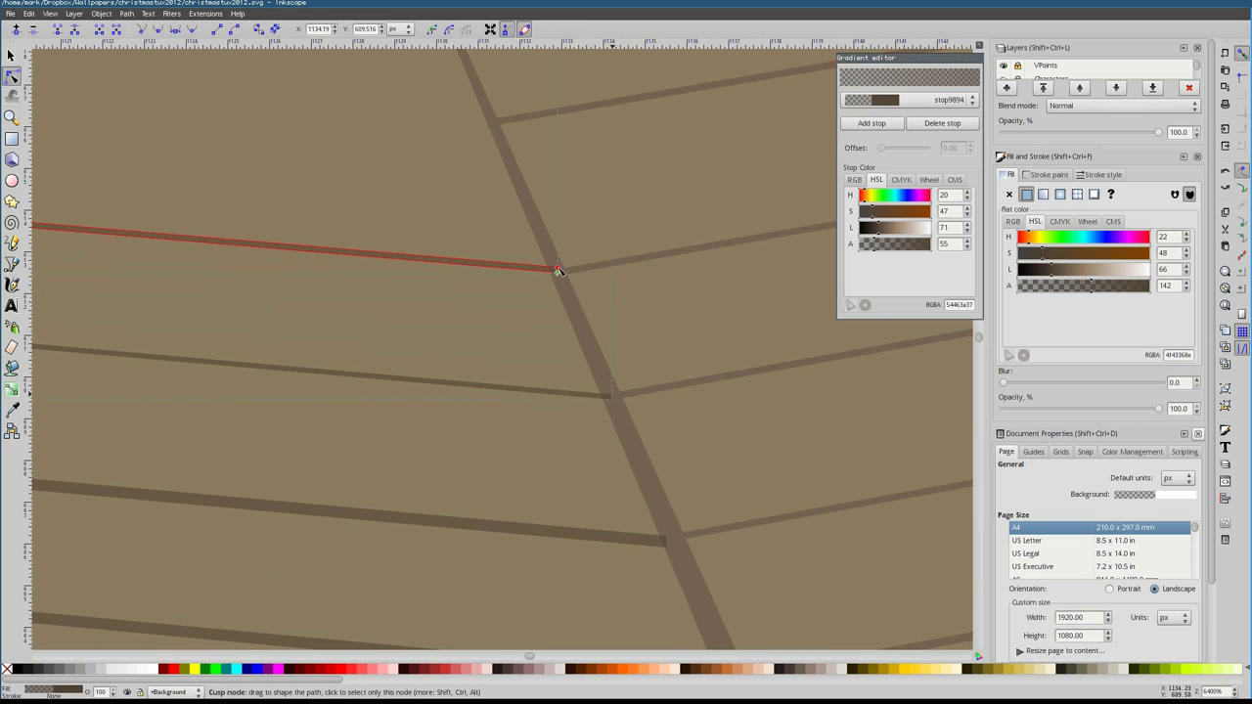
Inspect the corner rail nodes and deck paths, briefly showing then hiding the Characters layer
scroll(557, 271, up, 1)
shift+click(553, 294)
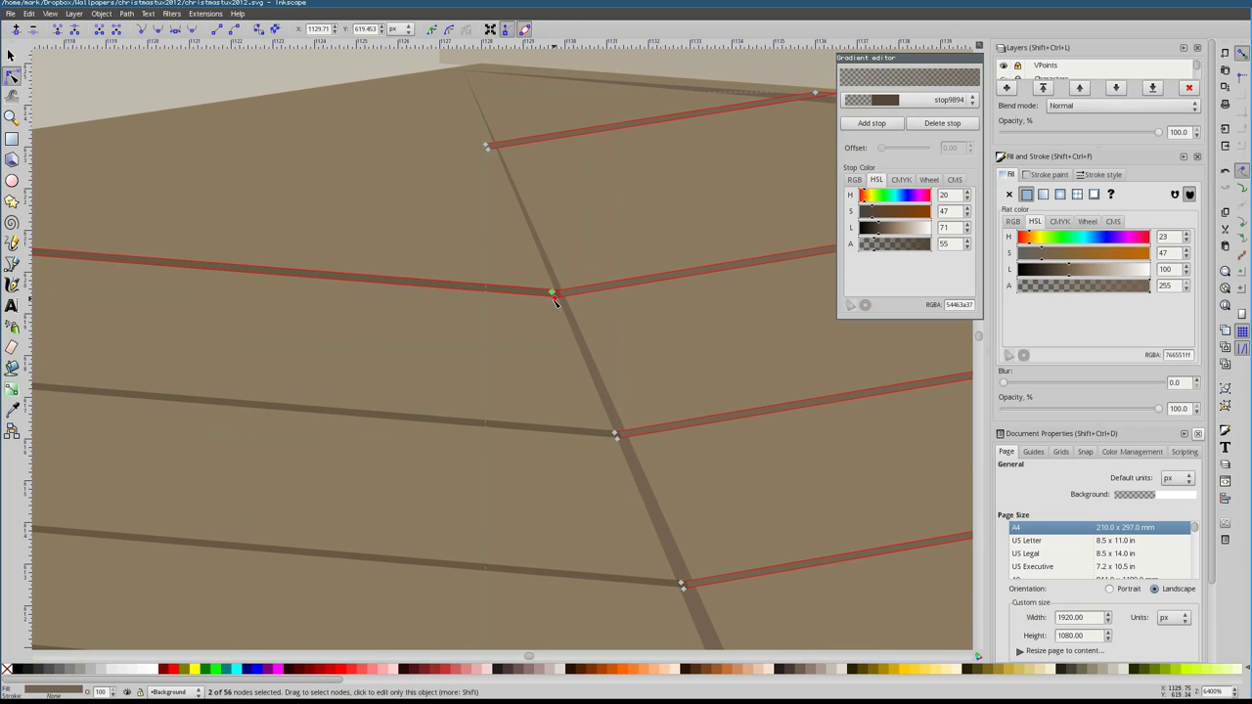
click(552, 294)
scroll(555, 299, up, 2)
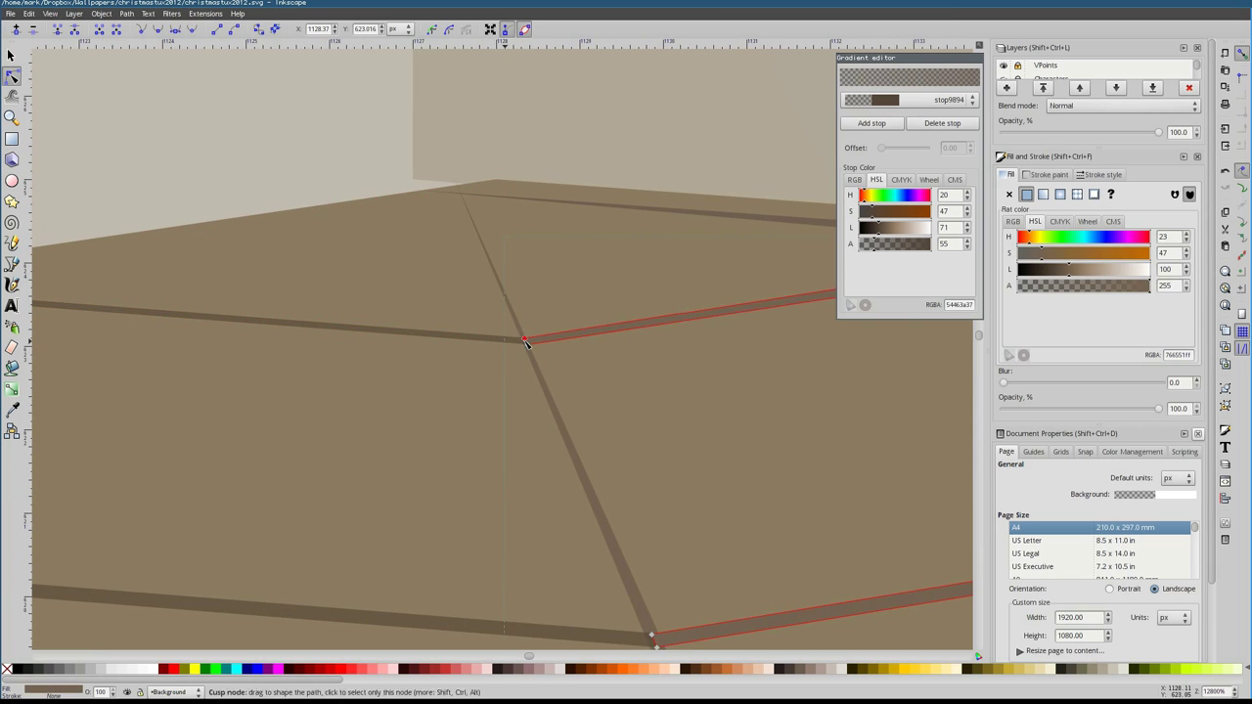
scroll(525, 343, down, 12)
click(291, 497)
scroll(545, 349, down, 4)
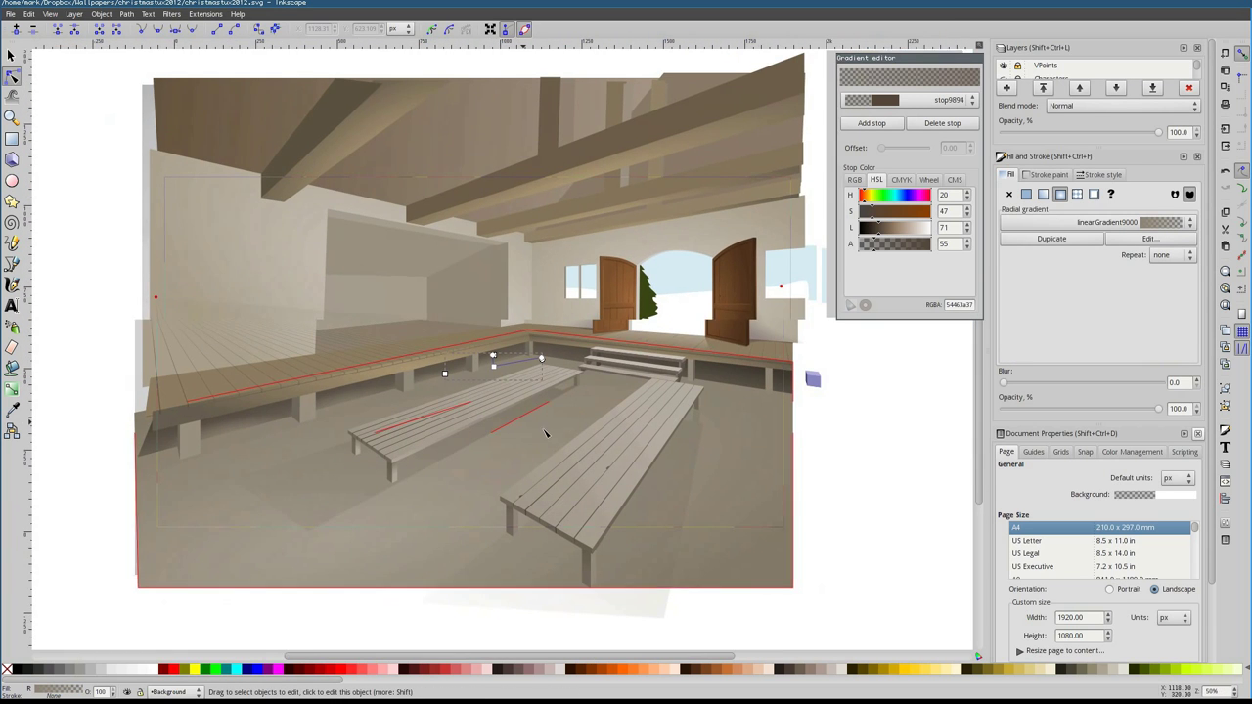
click(468, 361)
scroll(468, 361, up, 1)
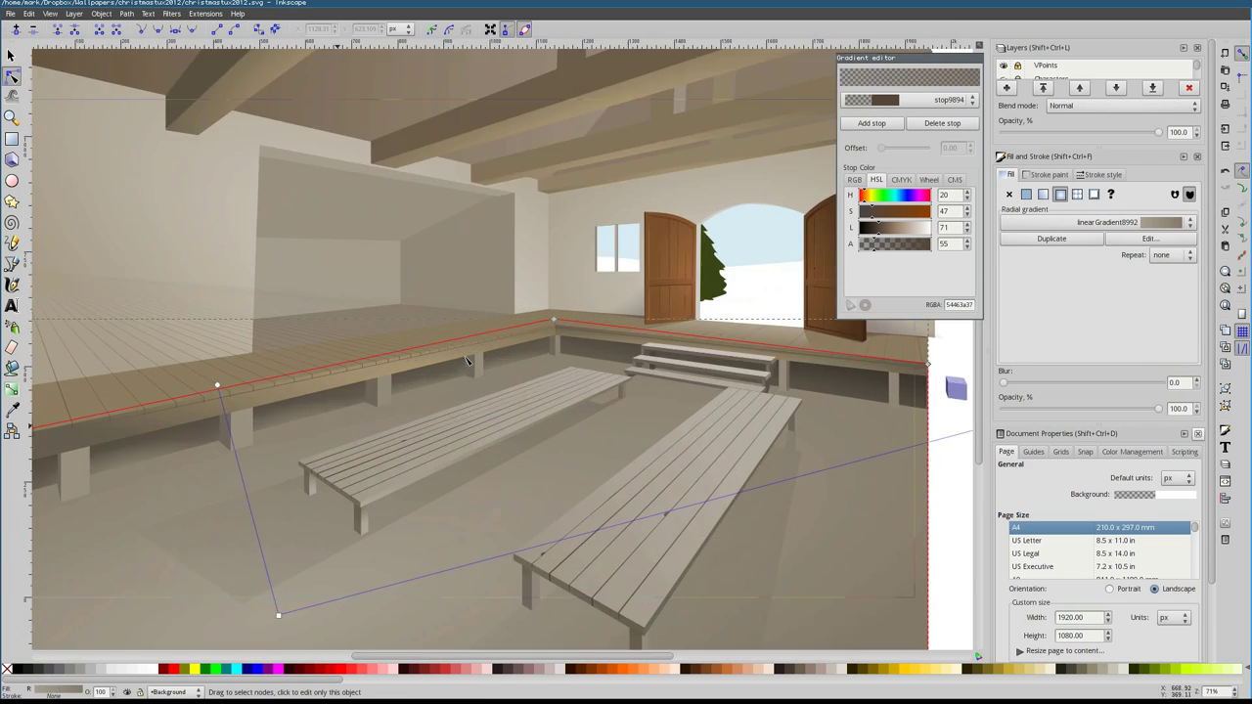
click(1004, 80)
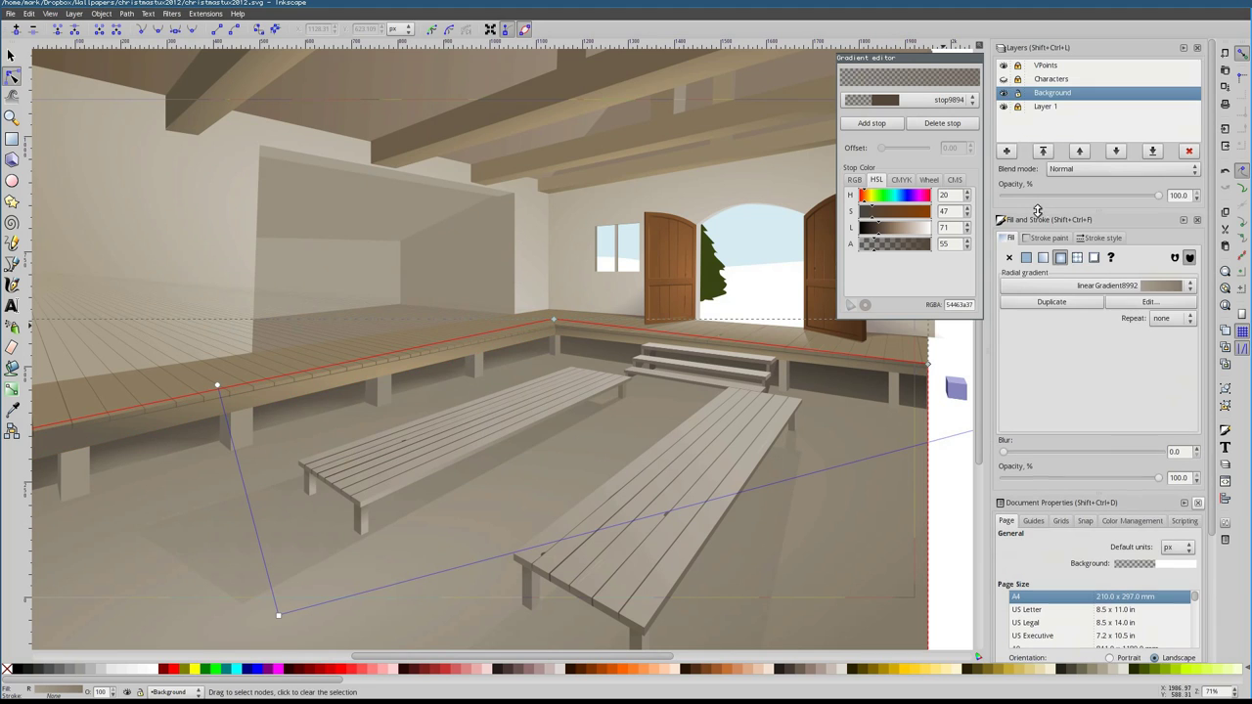
click(1004, 80)
key(Escape)
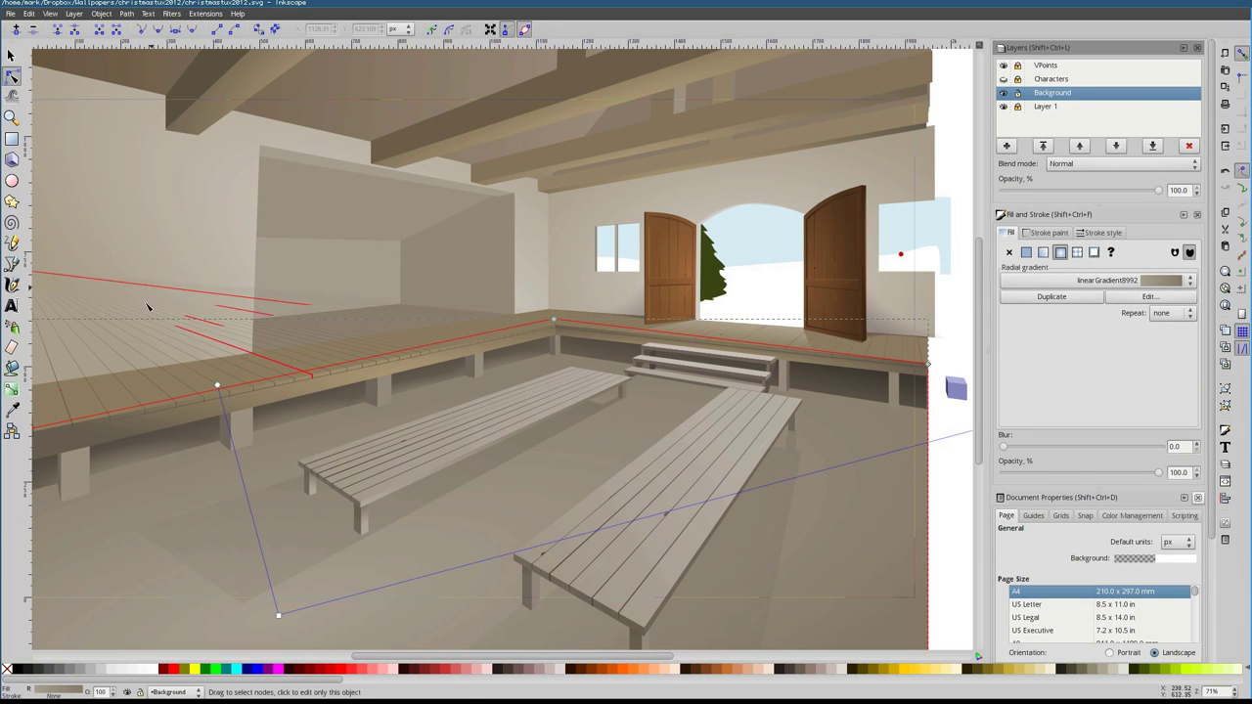
key(s)
scroll(228, 356, up, 3)
click(350, 425)
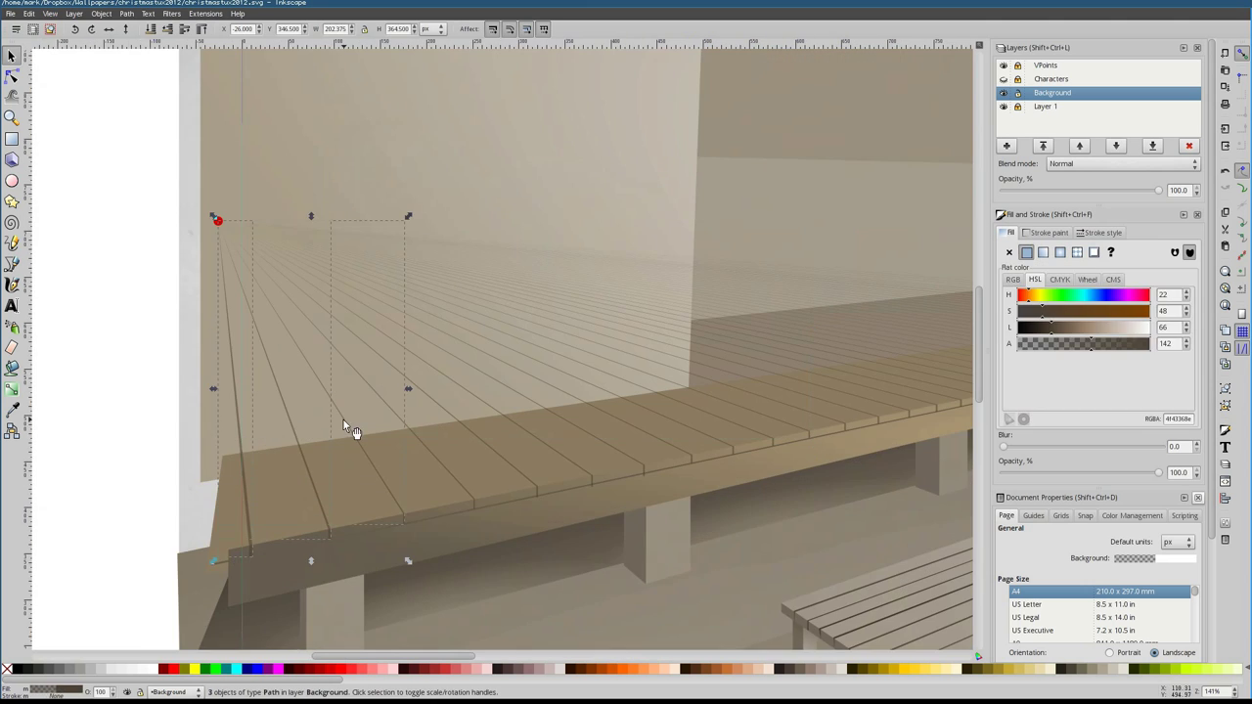
key(n)
shift+click(450, 354)
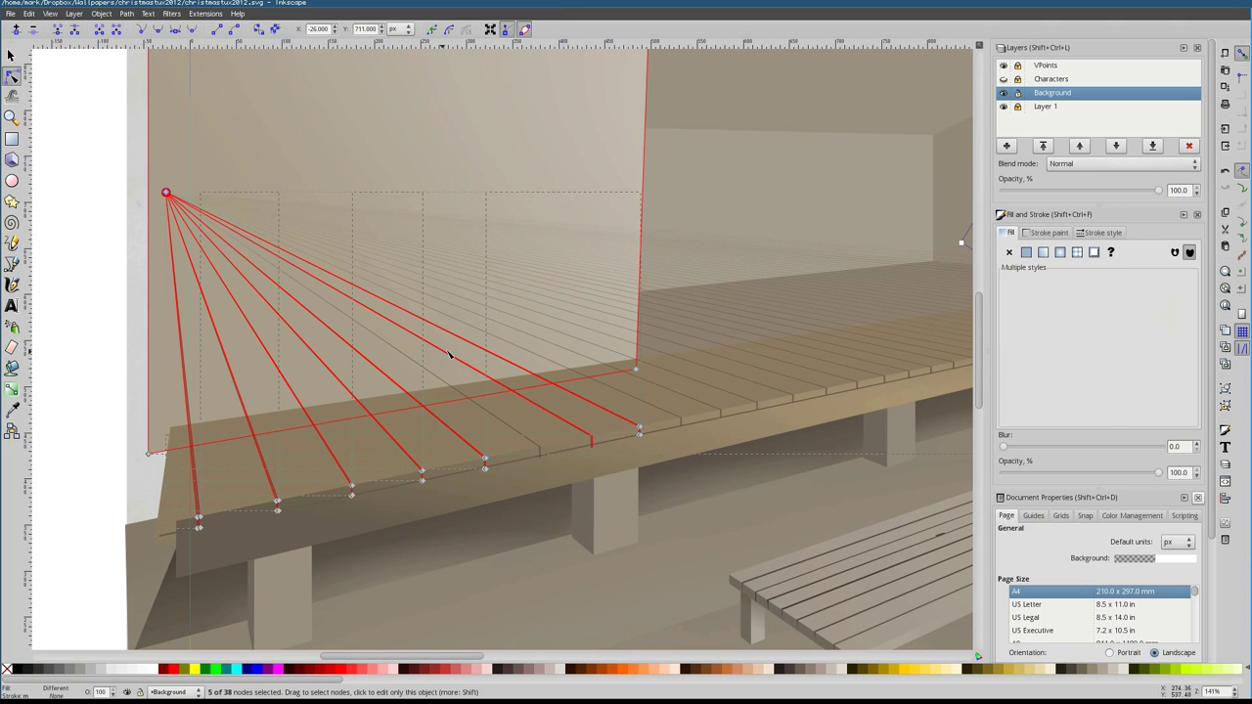
click(590, 434)
scroll(590, 435, right, 5)
scroll(590, 434, up, 1)
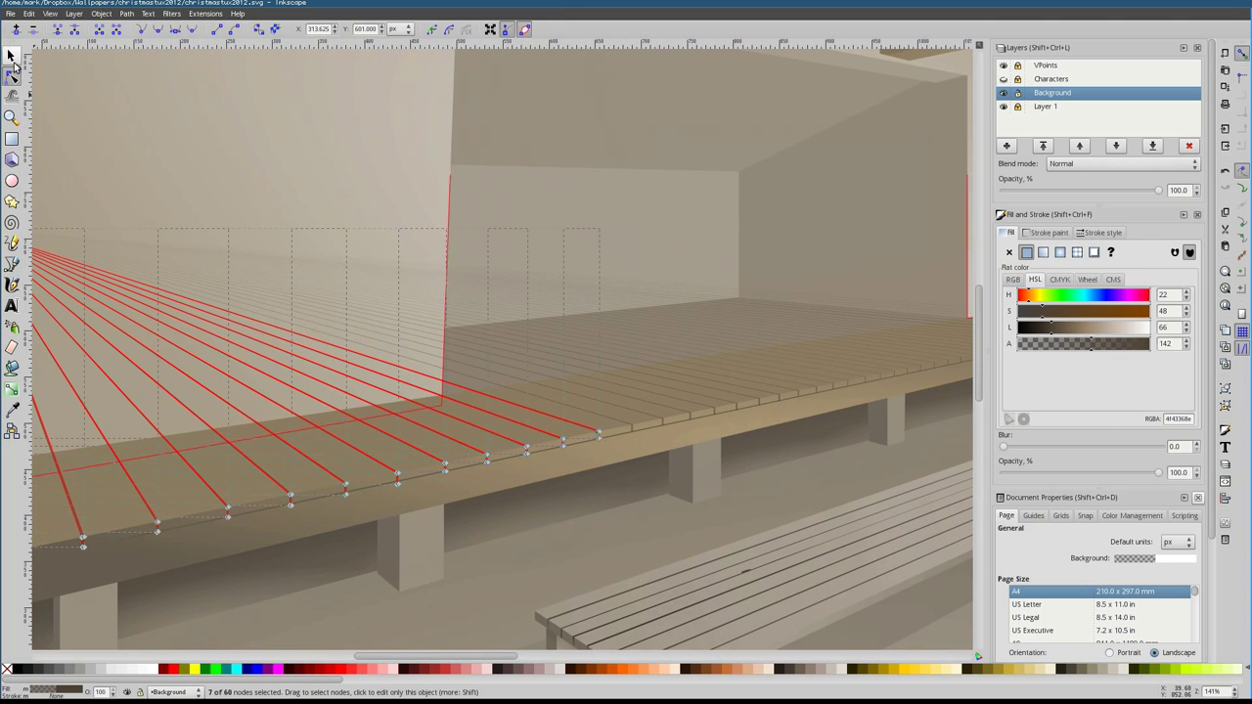
Select the deck planks path and all of its nodes
click(12, 57)
click(621, 440)
scroll(621, 441, down, 1)
scroll(294, 391, up, 2)
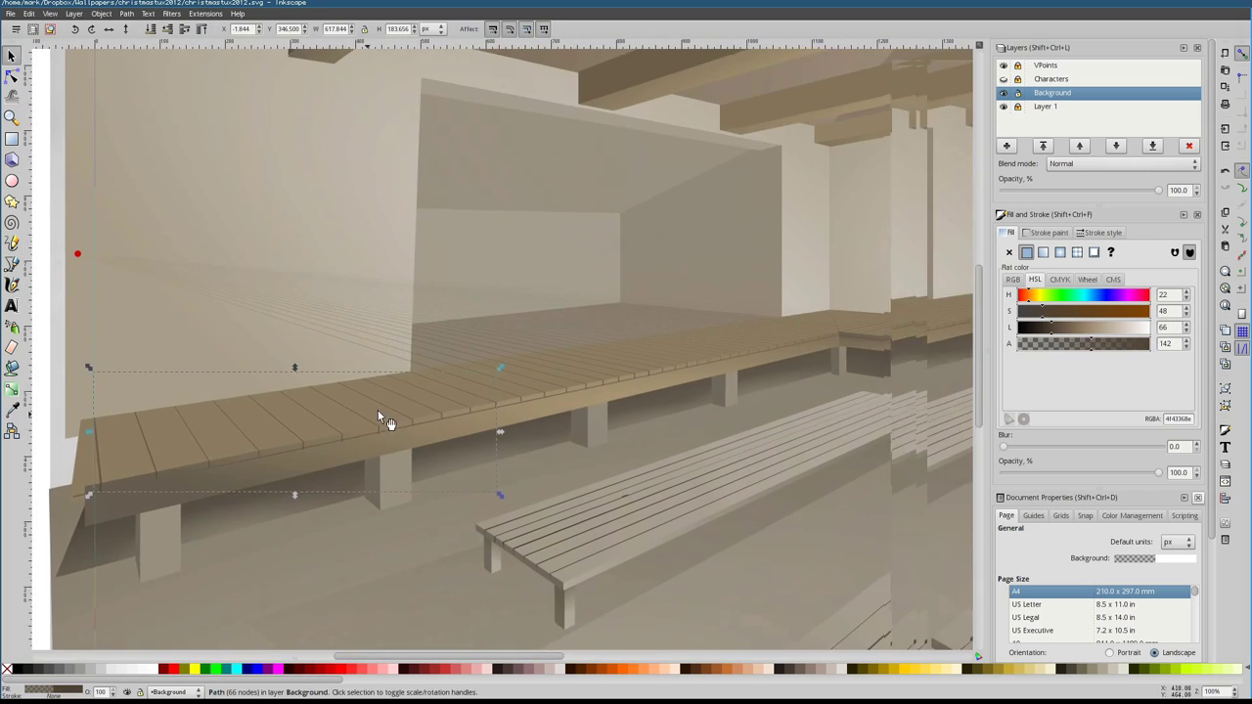
scroll(691, 367, up, 2)
scroll(531, 287, up, 1)
scroll(601, 414, down, 2)
key(ctrl+a)
scroll(493, 454, up, 3)
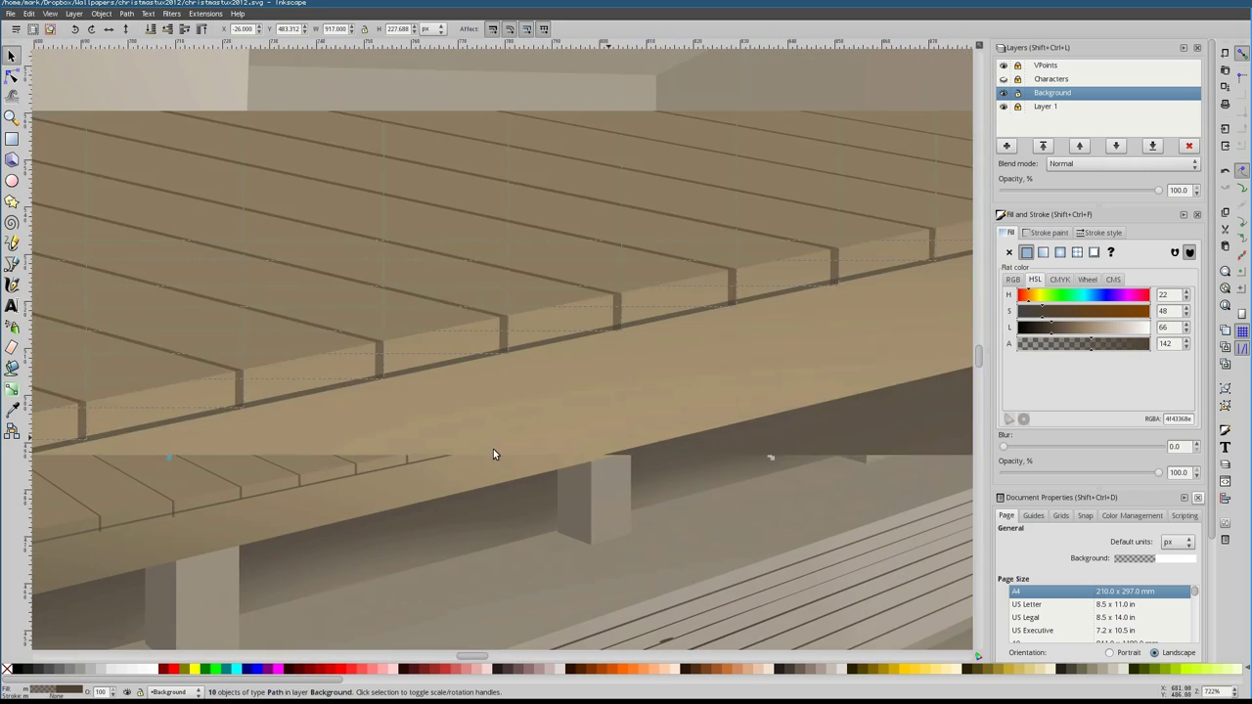
scroll(792, 328, down, 2)
scroll(847, 343, down, 4)
scroll(520, 389, up, 4)
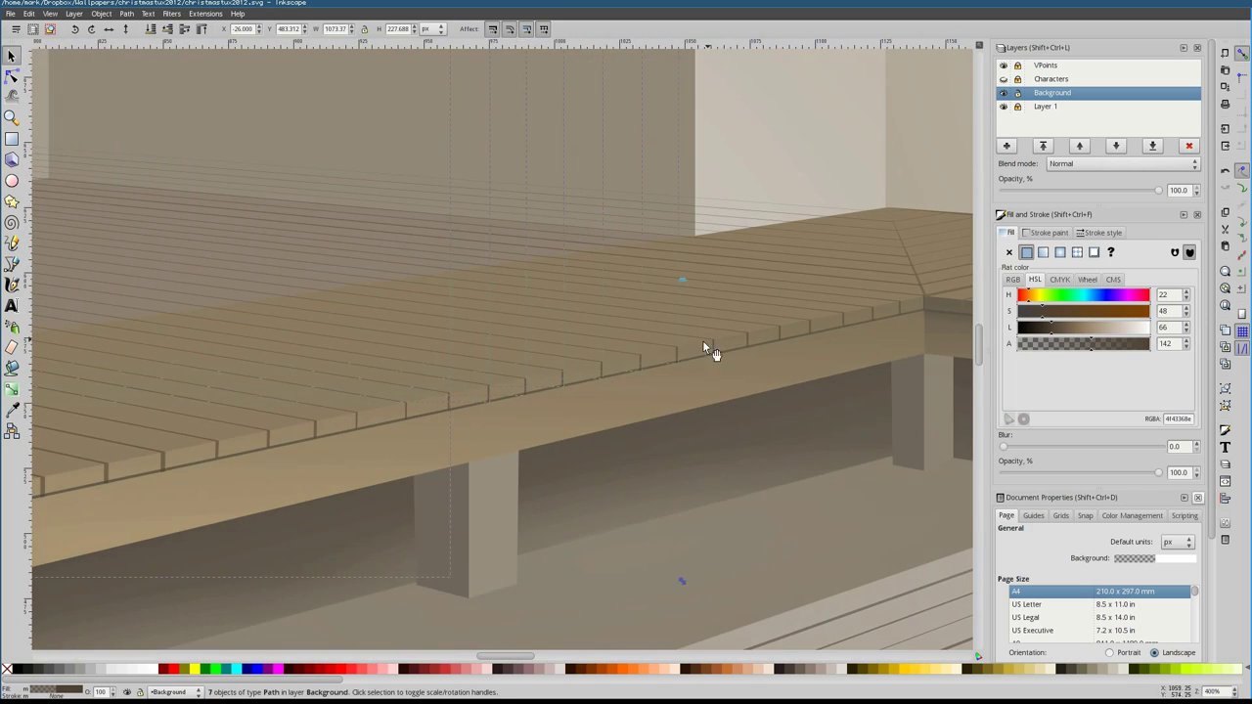
scroll(601, 377, down, 3)
scroll(839, 377, up, 3)
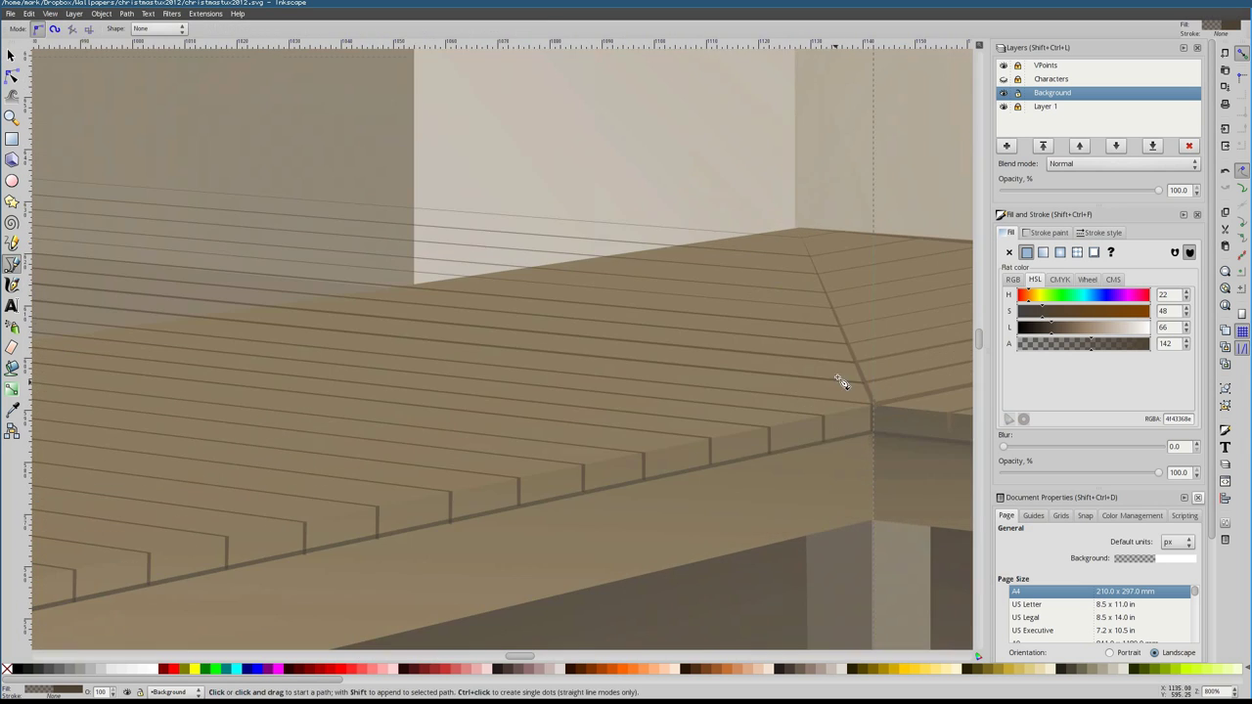
Start a new closed straight-segment path at the deck corner
key(b)
scroll(397, 433, down, 3)
scroll(558, 435, up, 2)
click(709, 376)
scroll(558, 435, up, 2)
key(Return)
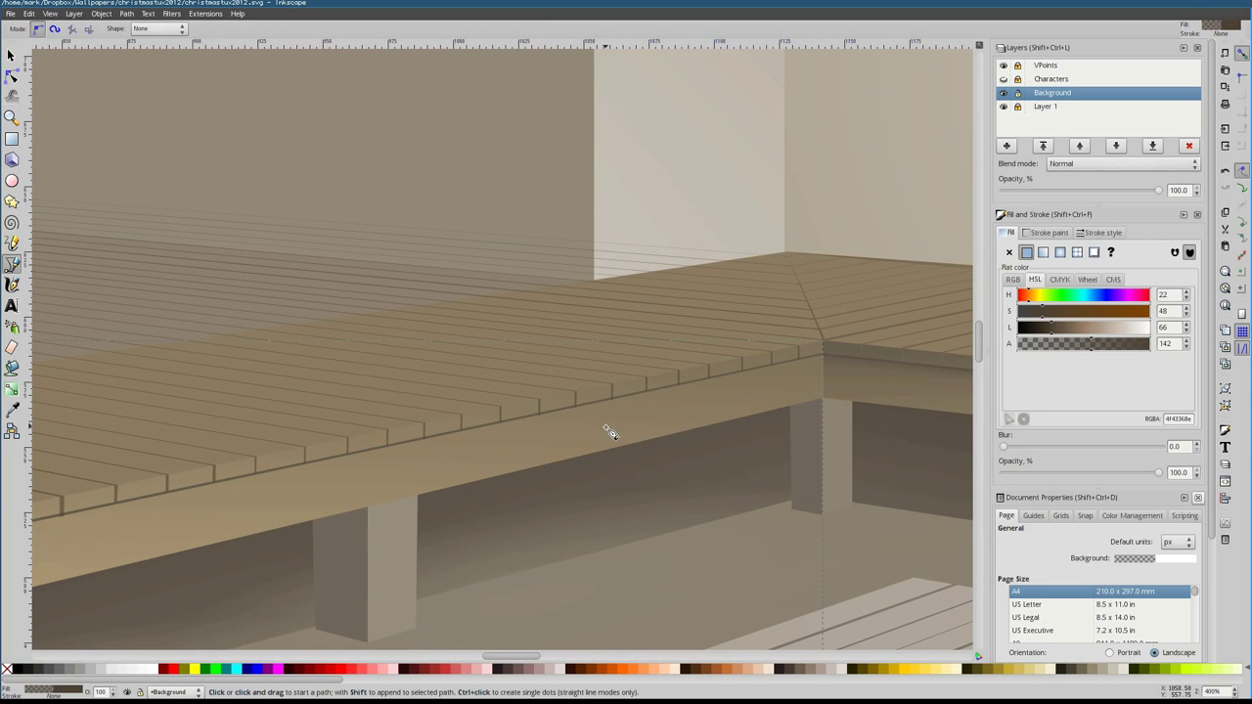
Reposition the platform shading path's radial gradient across the platform
key(s)
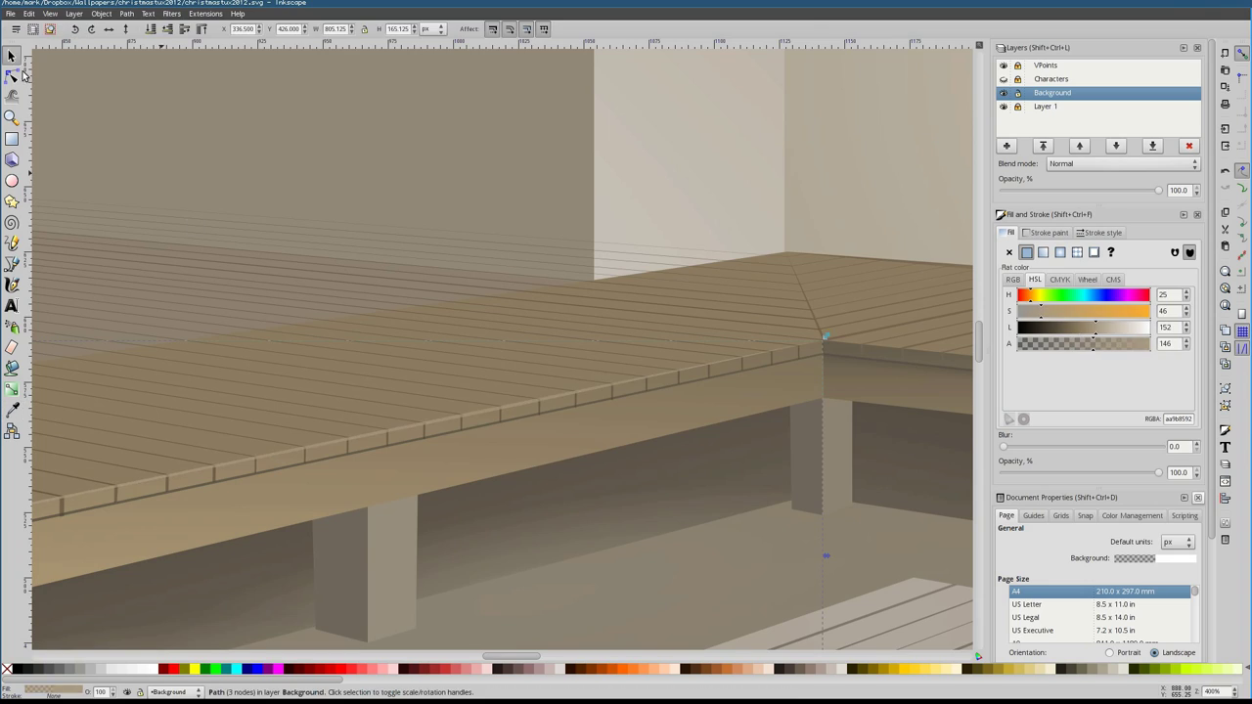
scroll(342, 447, down, 3)
scroll(480, 373, up, 1)
click(480, 373)
scroll(436, 372, down, 2)
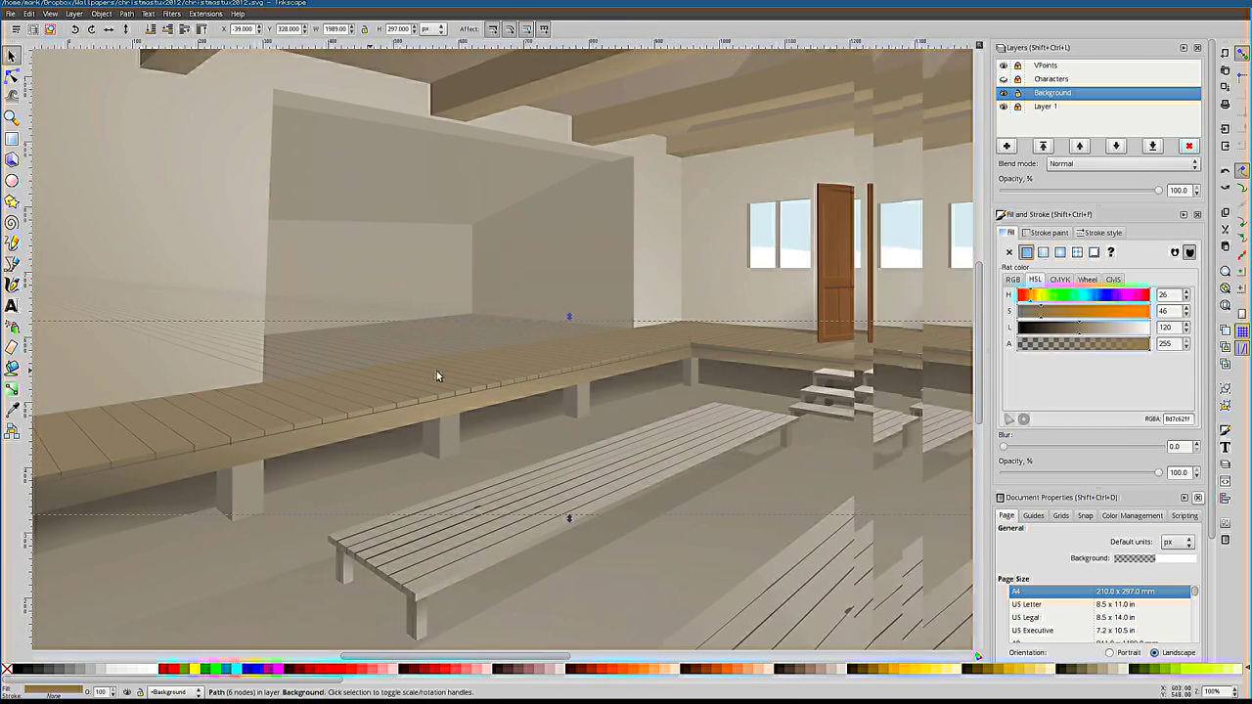
click(1059, 252)
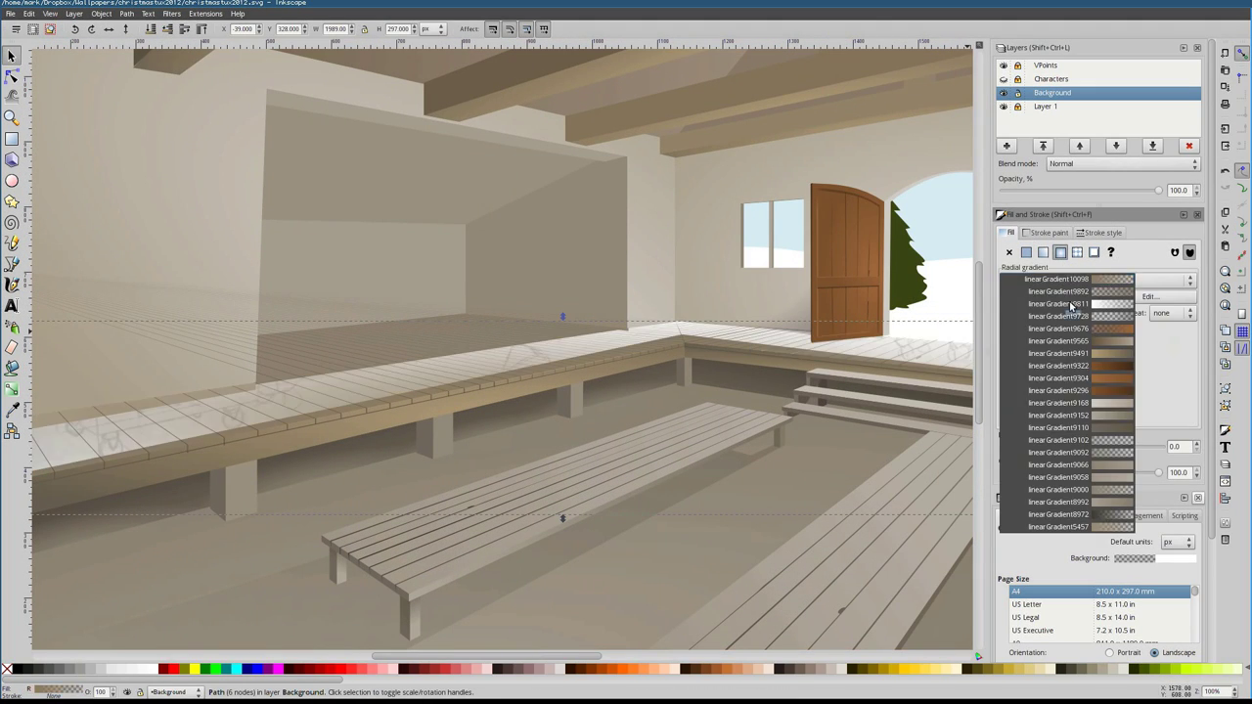
key(n)
scroll(607, 396, right, 5)
scroll(607, 397, right, 5)
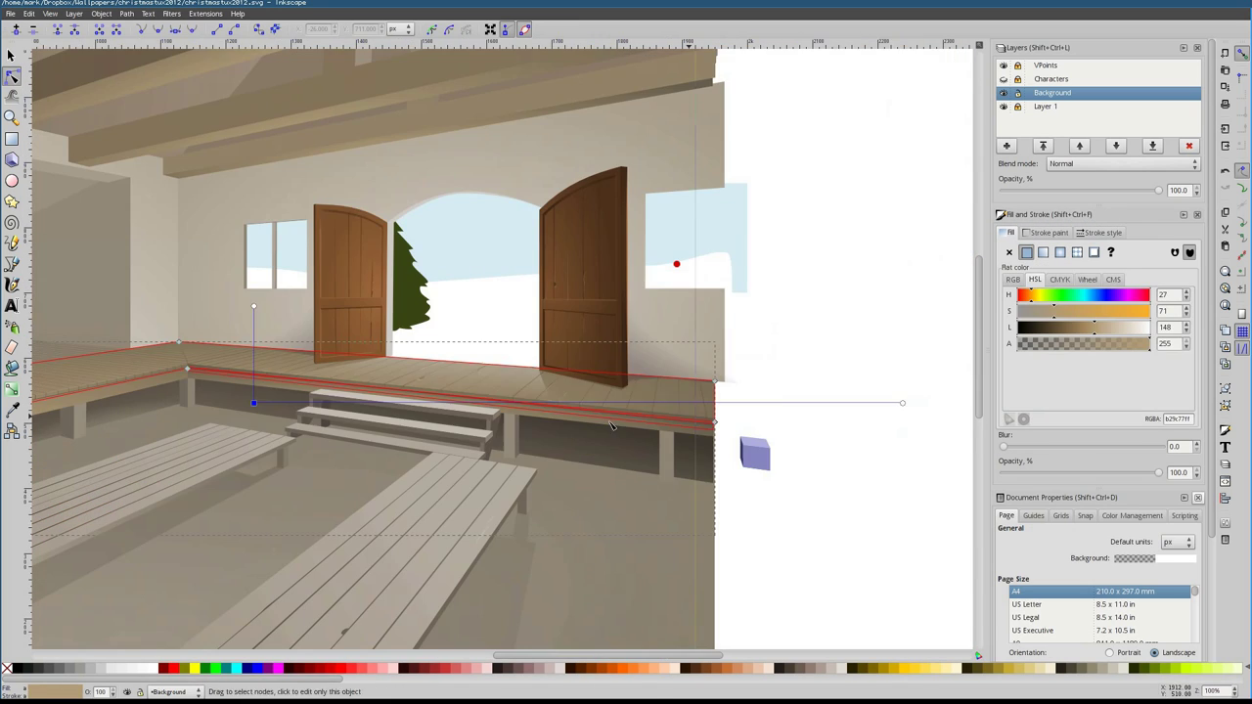
drag(607, 397, 903, 350)
scroll(685, 392, left, 5)
scroll(903, 350, down, 2)
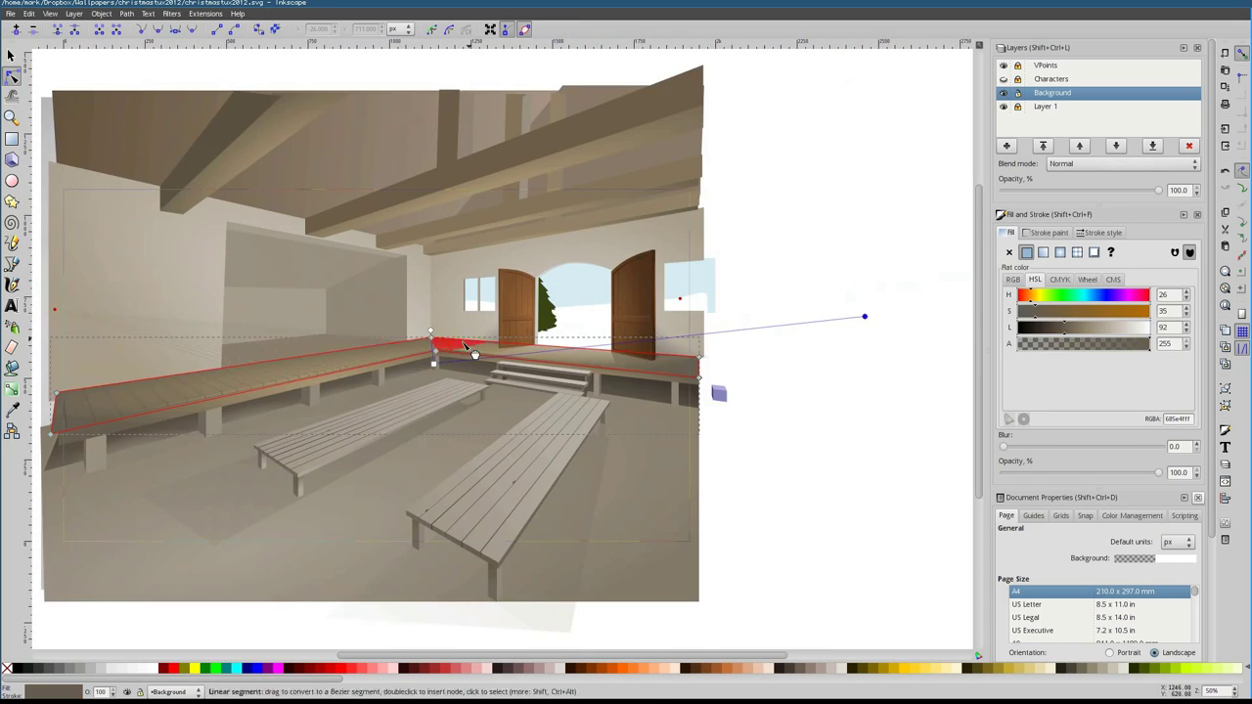
click(761, 397)
key(plus)
key(plus)
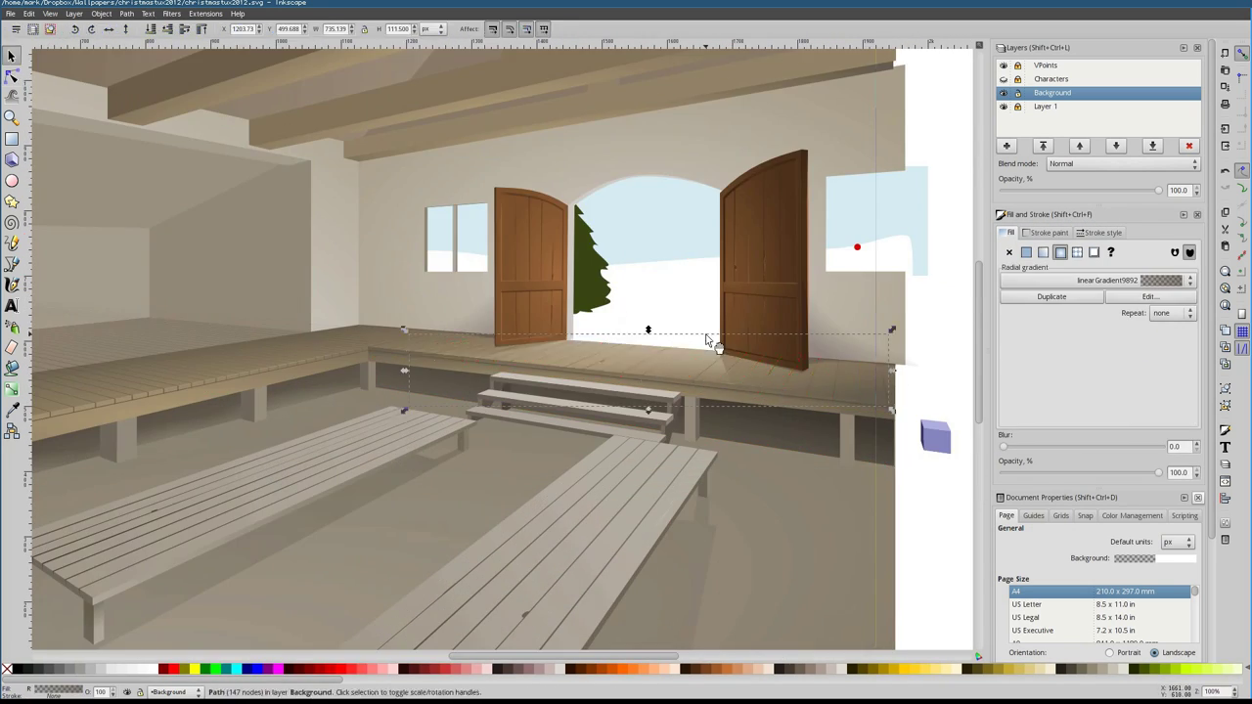
Draw a three-point closed triangle from the floor corner down to the plank crease
scroll(783, 330, up, 2)
key(s)
key(1)
scroll(384, 409, up, 2)
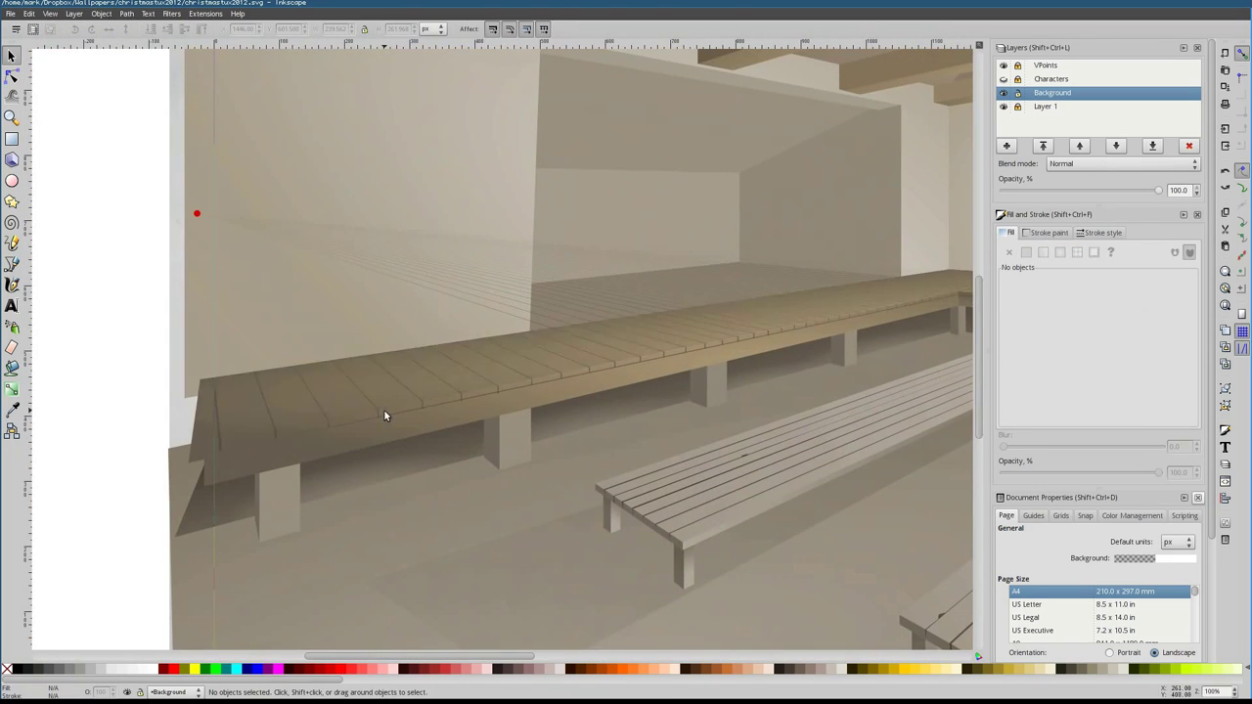
scroll(186, 381, down, 2)
scroll(291, 460, up, 2)
click(291, 459)
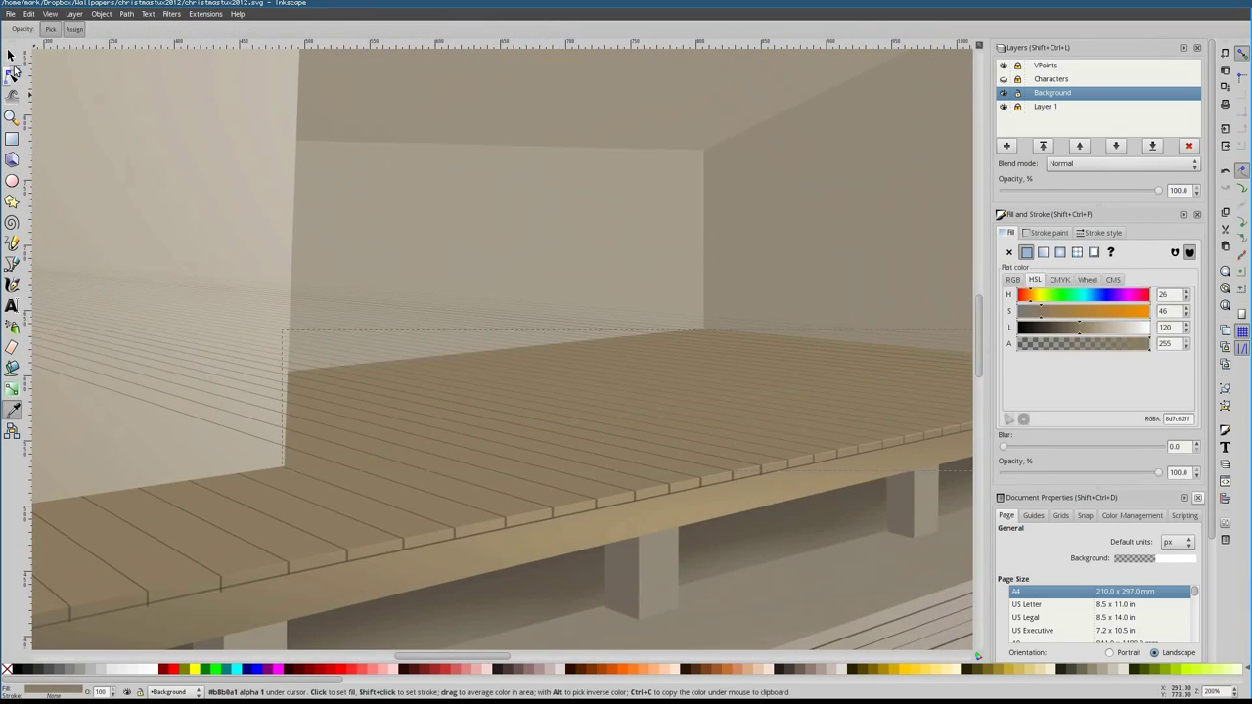
scroll(439, 448, up, 4)
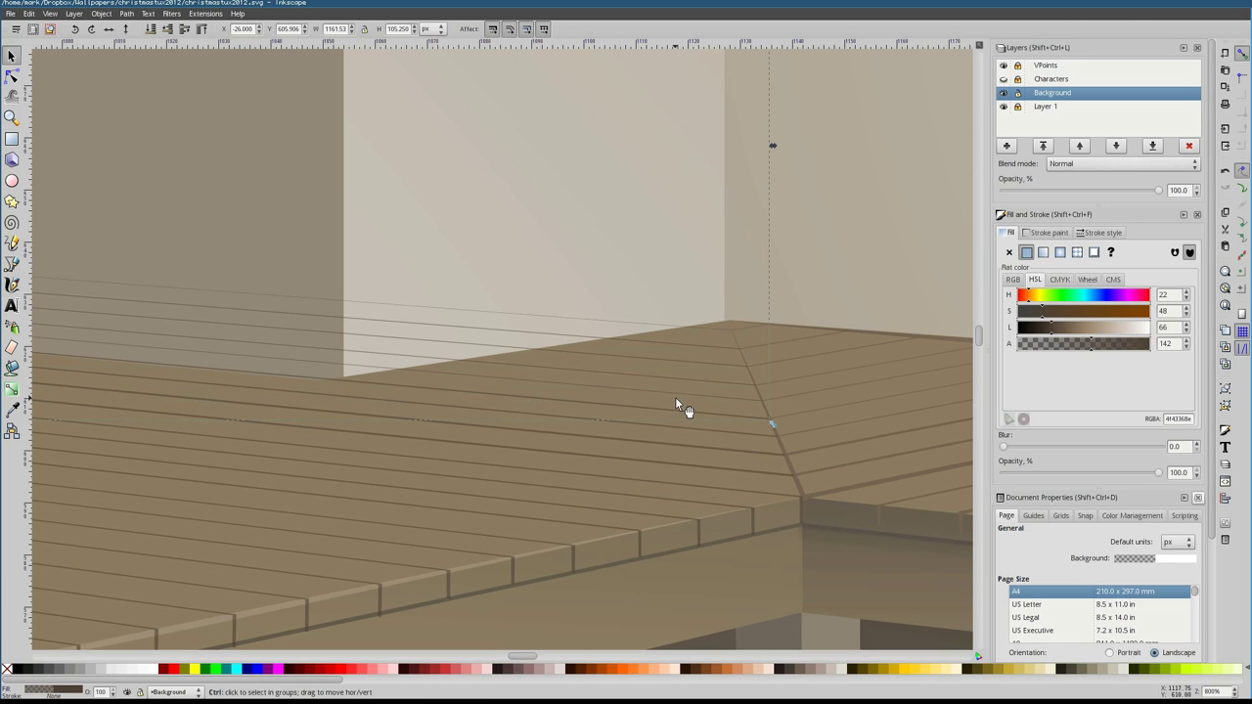
key(b)
scroll(274, 316, down, 2)
scroll(587, 323, up, 2)
click(610, 320)
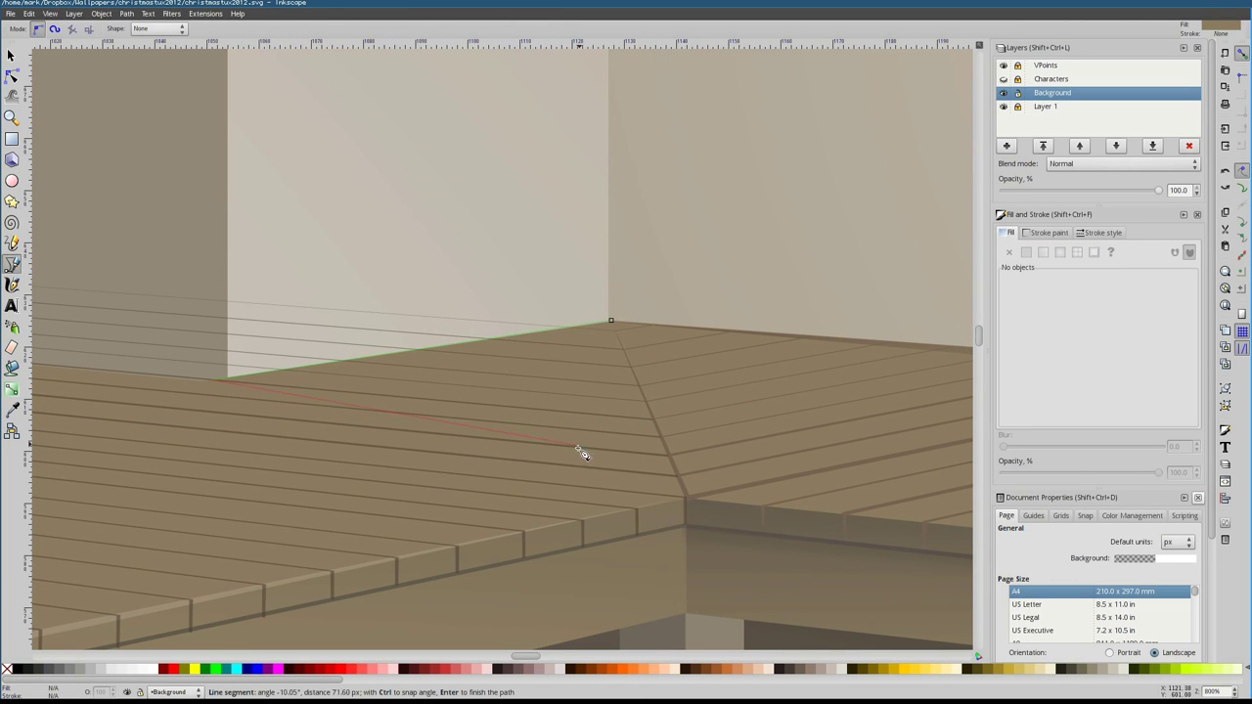
click(673, 438)
click(611, 321)
scroll(319, 329, down, 3)
scroll(464, 433, up, 3)
Check the wall path's edge nodes, then reselect the floor planks object
key(n)
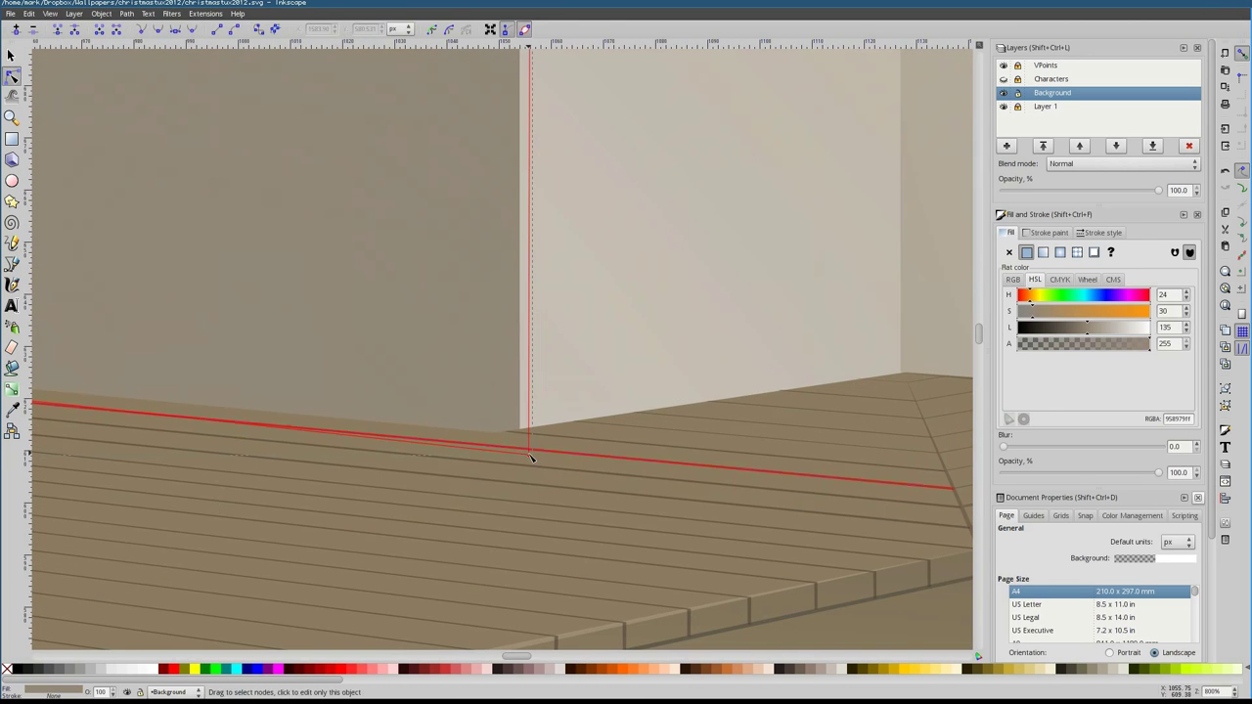
click(531, 453)
scroll(464, 297, up, 1)
click(480, 318)
scroll(433, 383, down, 4)
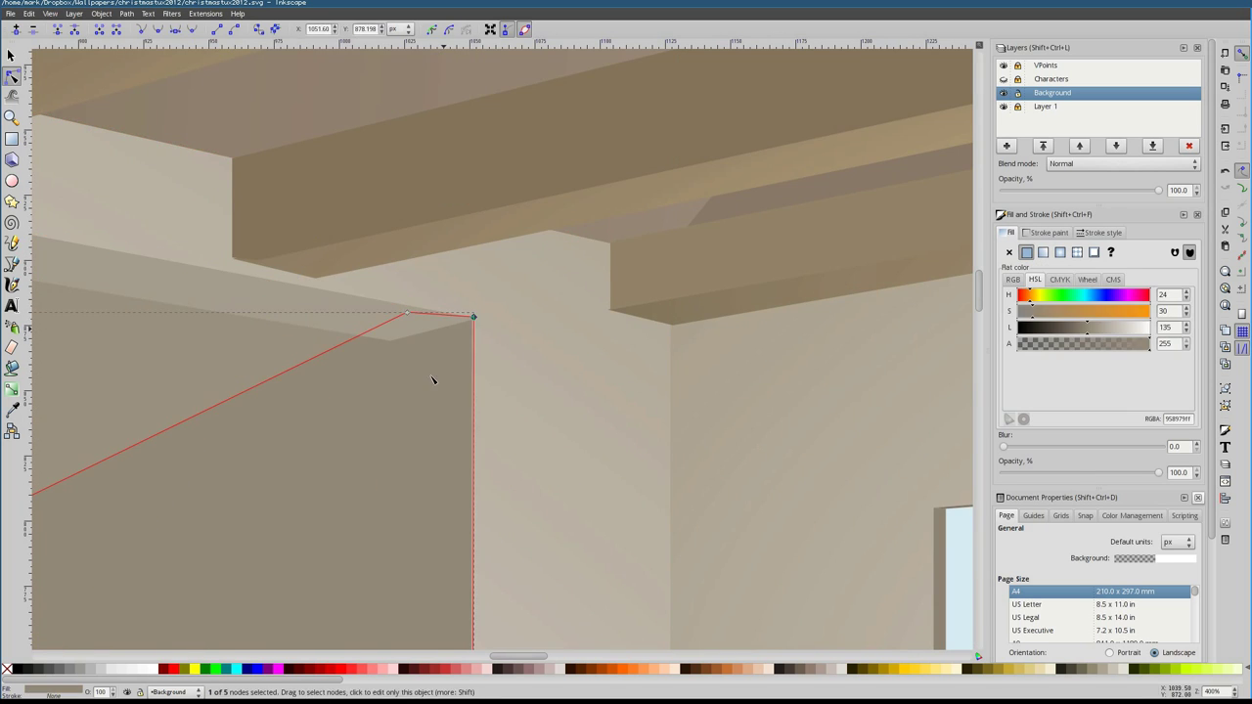
scroll(620, 391, up, 3)
click(620, 391)
scroll(620, 445, up, 2)
scroll(597, 446, down, 3)
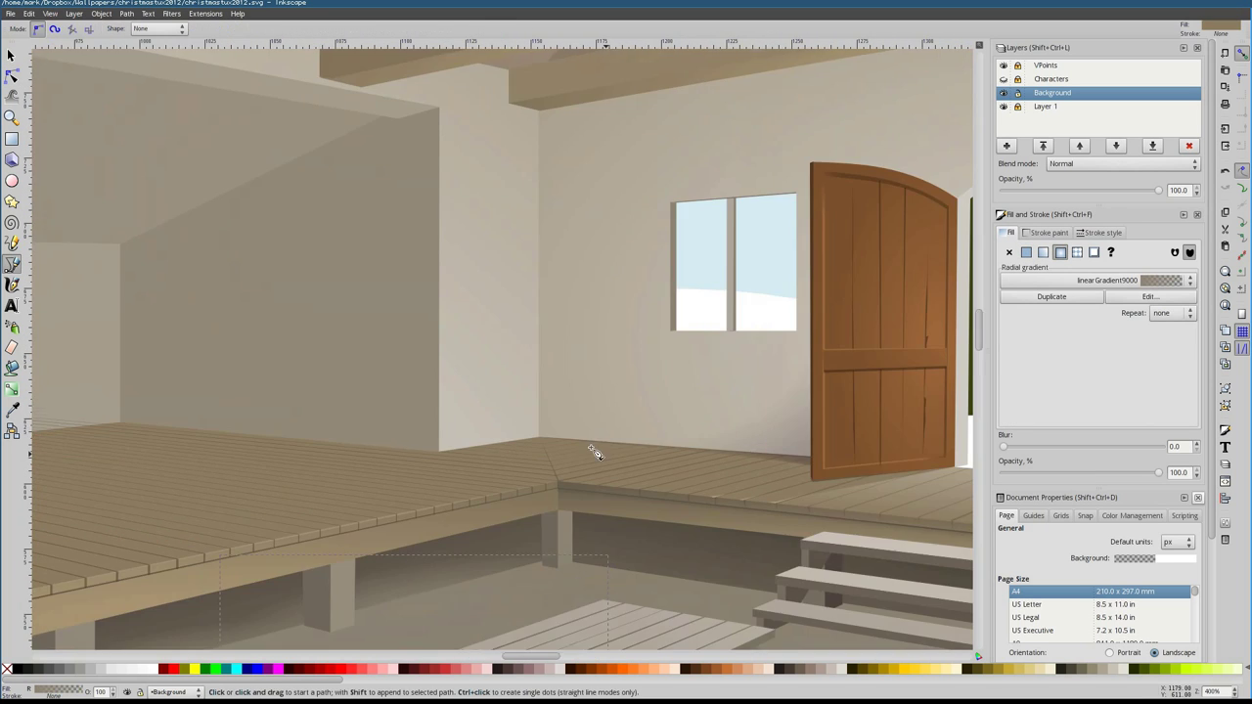
scroll(385, 439, up, 3)
Apply a saved gradient from Fill and Stroke to the corner triangle
click(431, 381)
key(b)
click(1064, 285)
click(1064, 281)
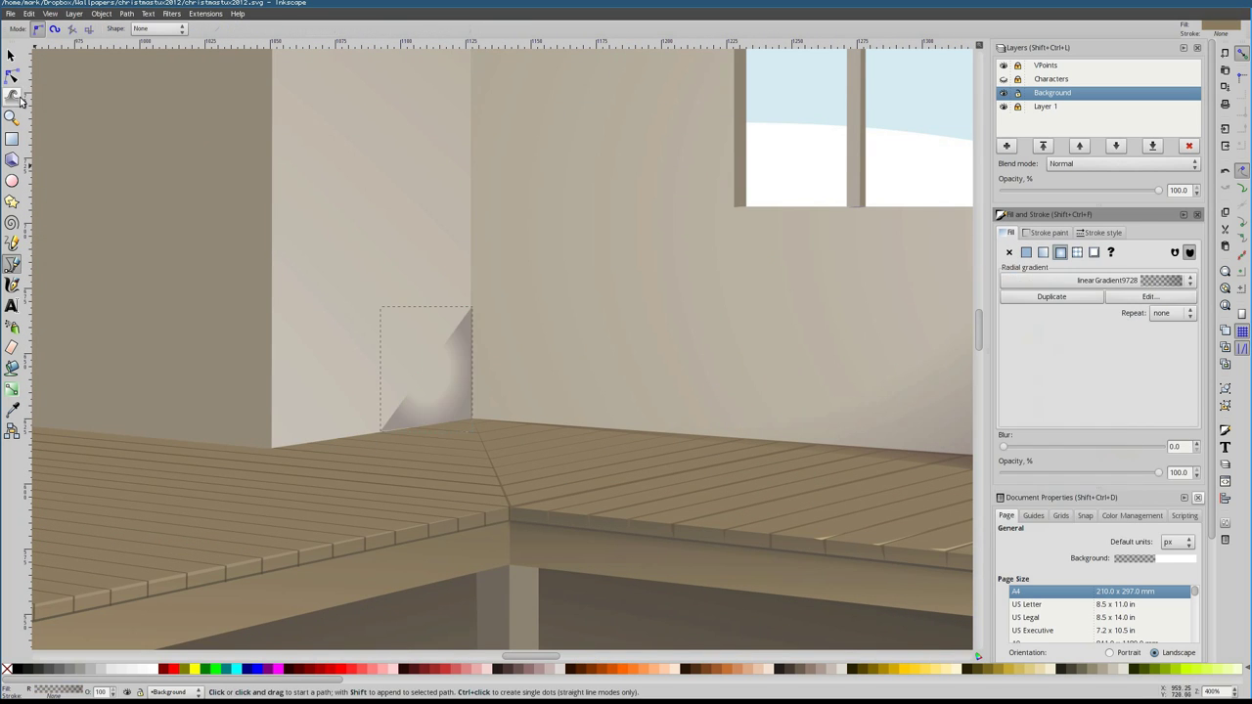
key(n)
Drag the shadow's radial handles so it fades from the floor corner up the wall
drag(509, 333, 479, 244)
drag(483, 385, 488, 428)
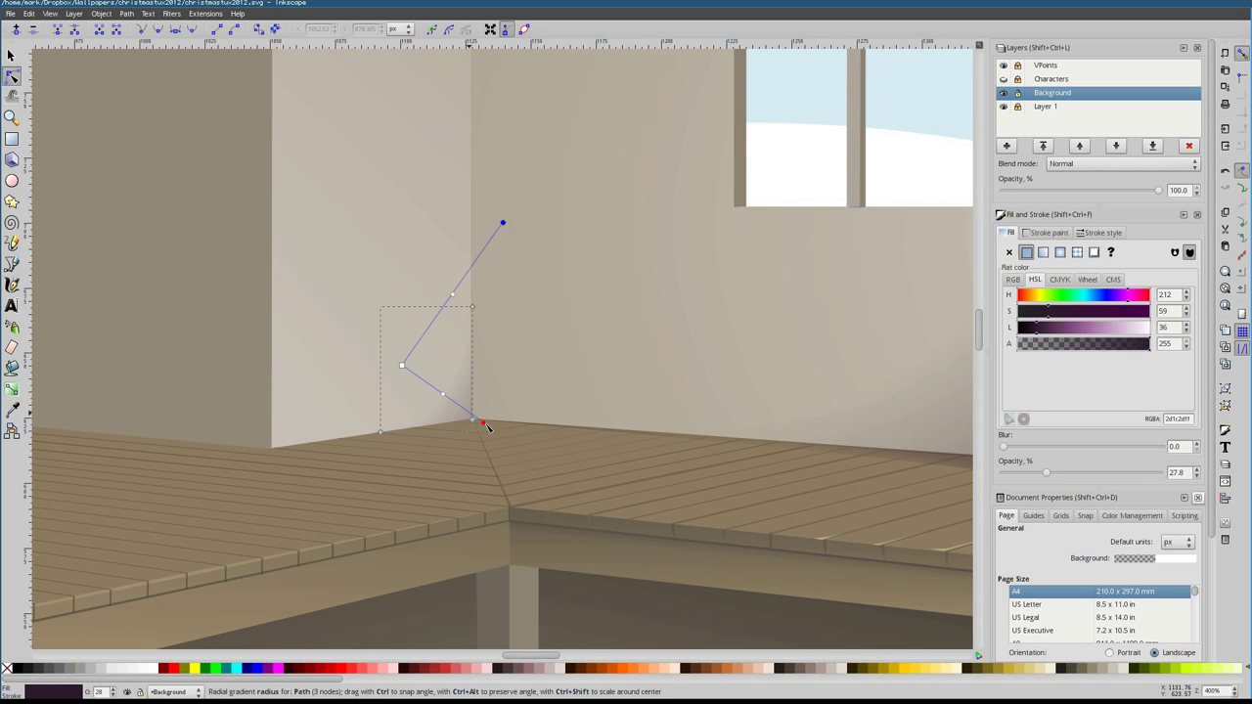
scroll(404, 443, down, 2)
scroll(437, 279, up, 1)
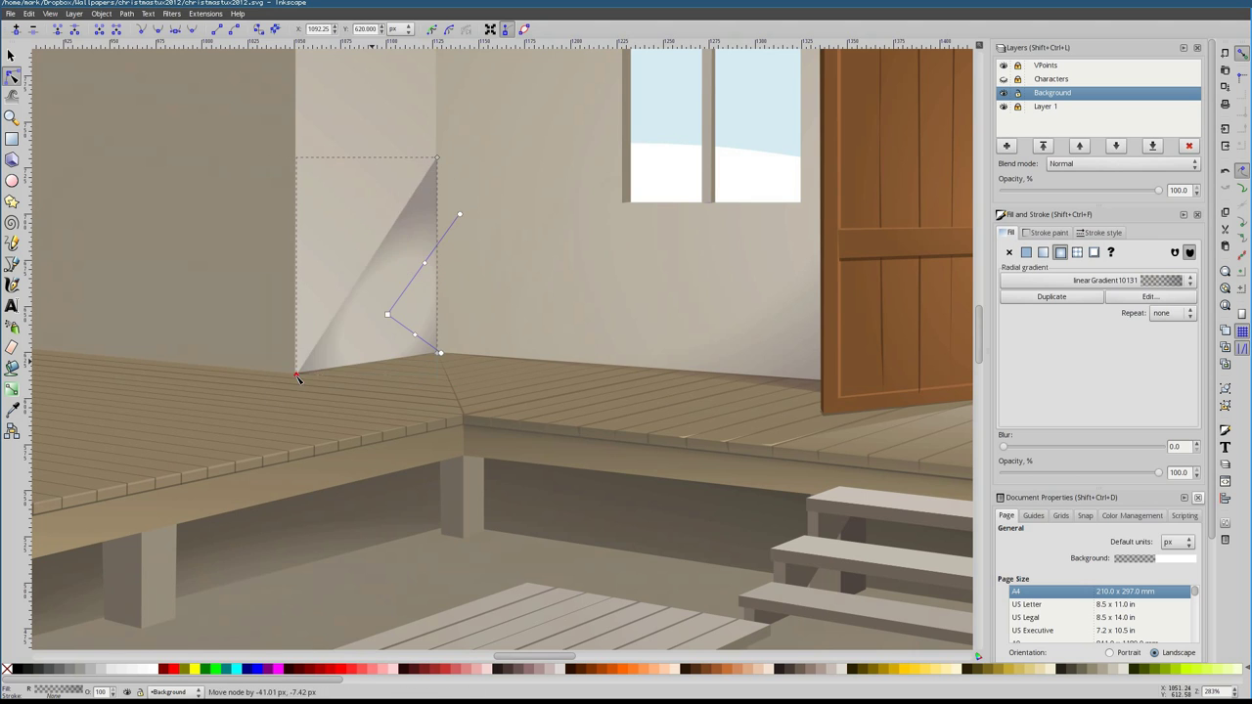
drag(389, 303, 375, 258)
drag(441, 153, 470, 101)
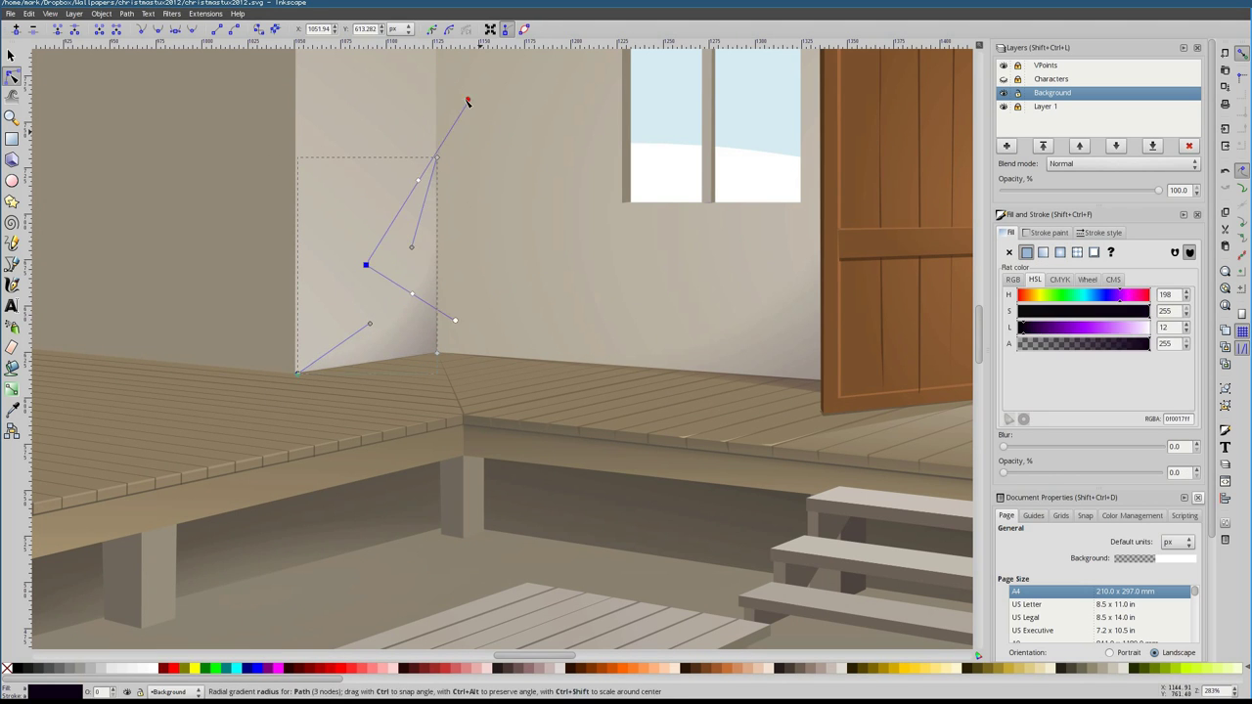
drag(363, 265, 366, 247)
Zoom out to the whole room and open the gradient editor for the shadow
key(s)
key(1)
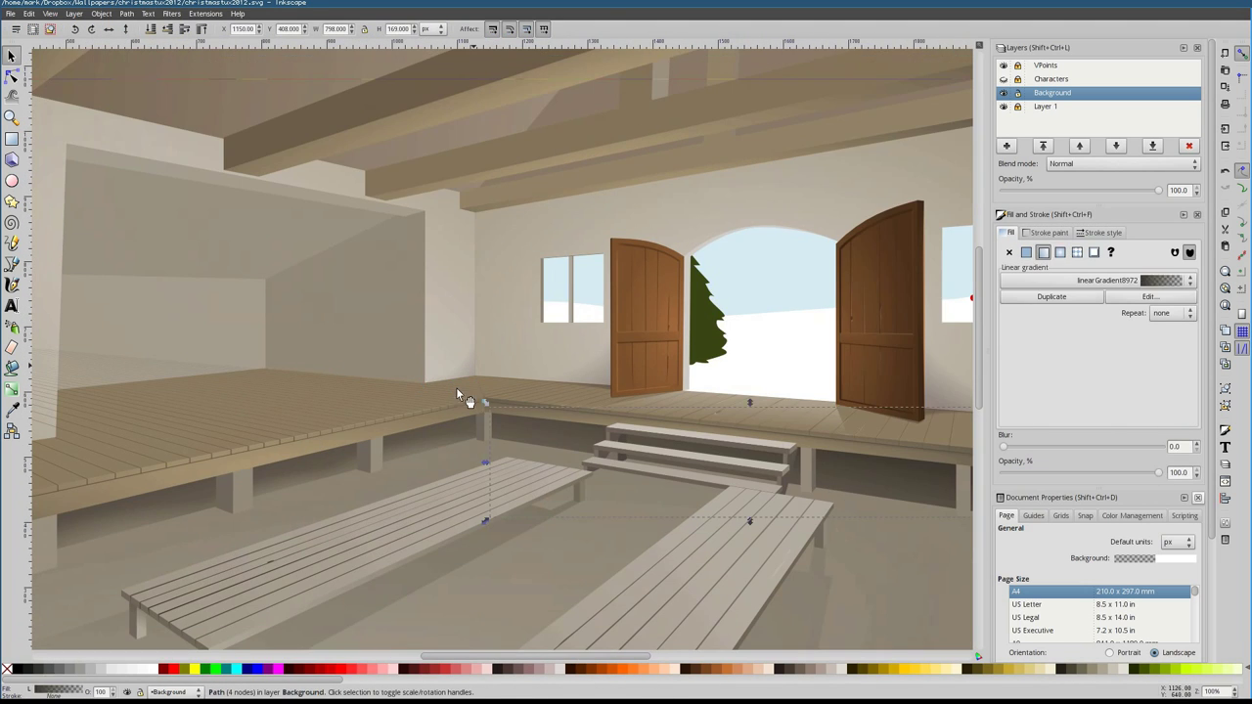
key(2)
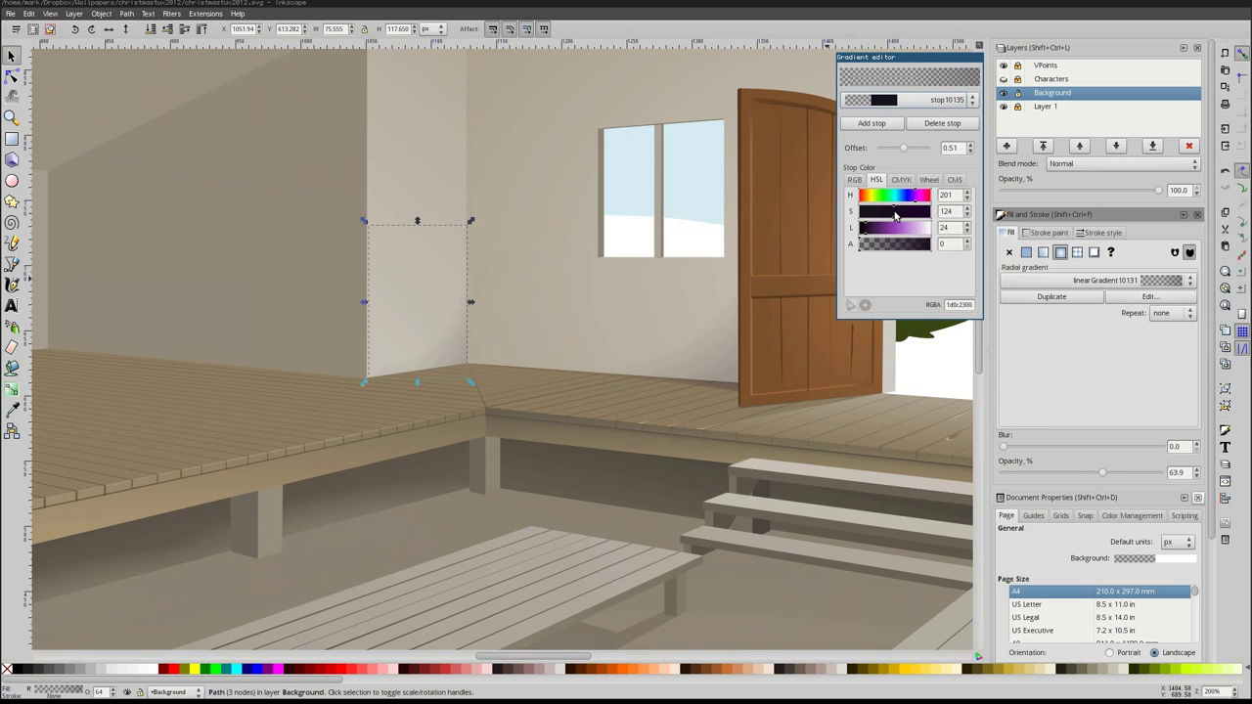
key(Escape)
key(4)
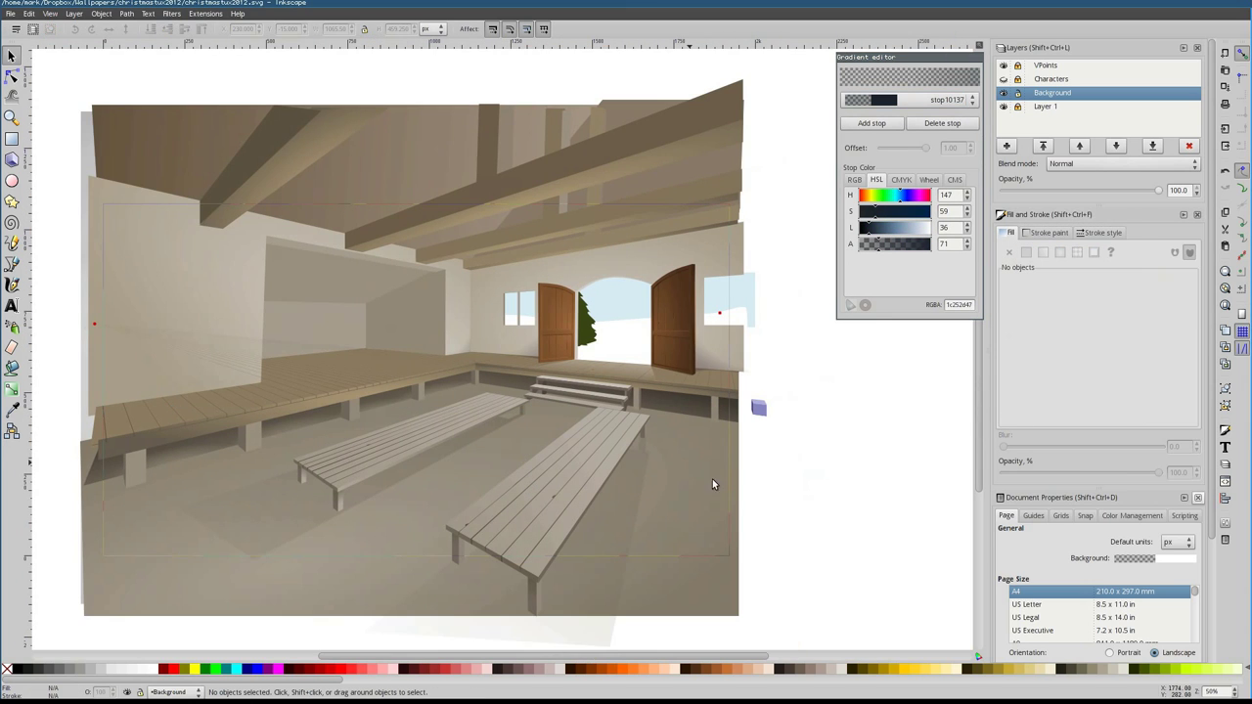
scroll(492, 478, up, 5)
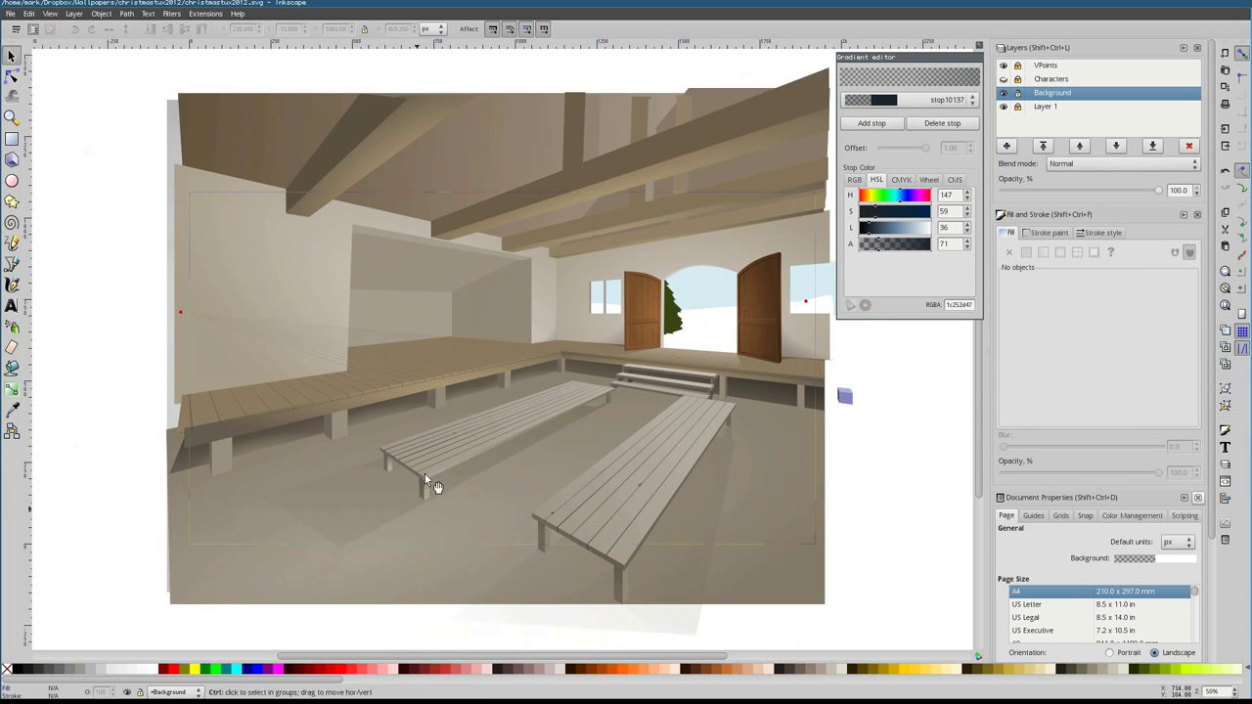
Zoom in on the post beside the steps and apply a saved gradient to its fill
click(633, 398)
key(1)
scroll(160, 401, down, 3)
scroll(162, 401, down, 2)
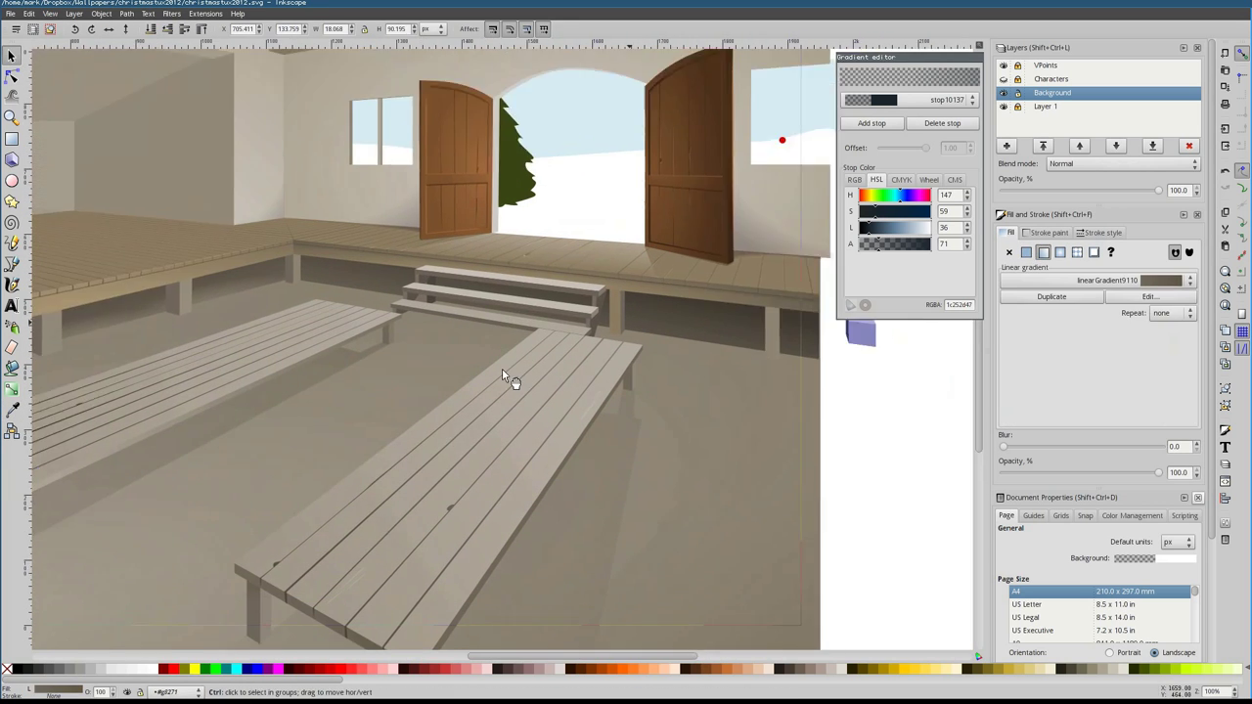
key(2)
click(1043, 253)
click(1134, 280)
click(1066, 284)
Give the post a flat fill sampled from the plank colour with the Dropper
key(d)
click(594, 304)
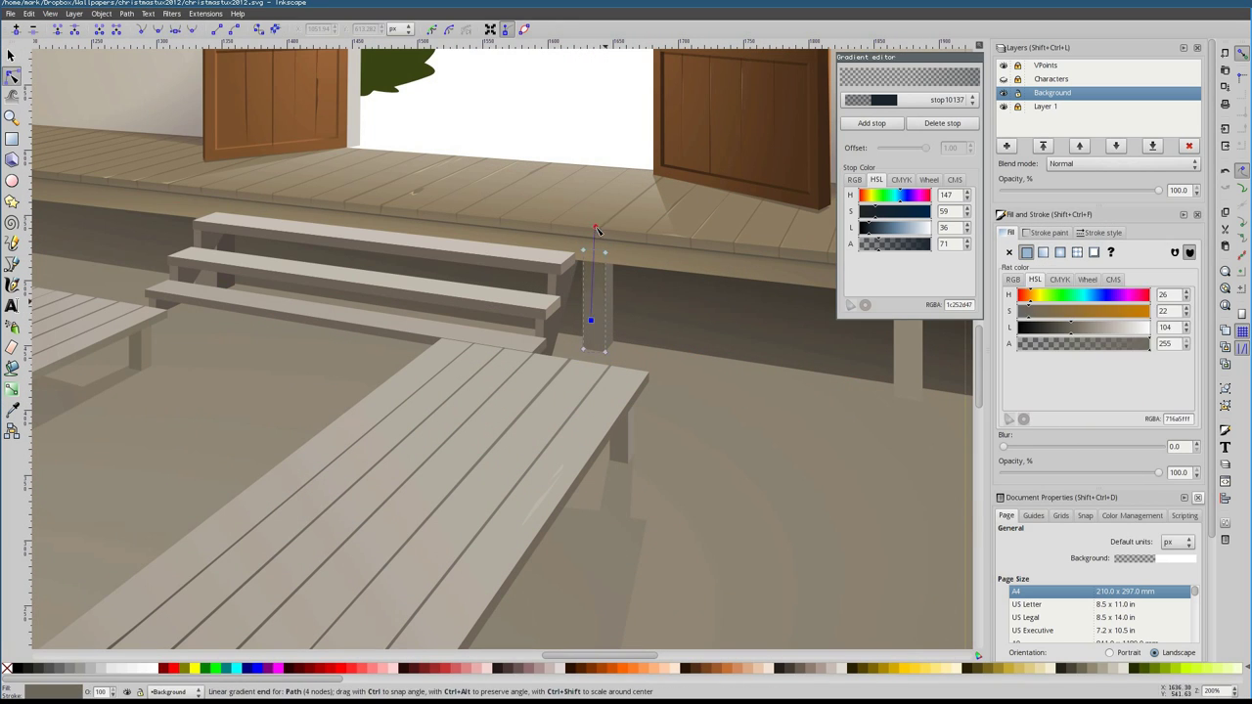
scroll(587, 392, up, 2)
scroll(587, 391, right, 3)
click(455, 389)
Try a vertical linear shading gradient on the right post, then undo it
click(1043, 252)
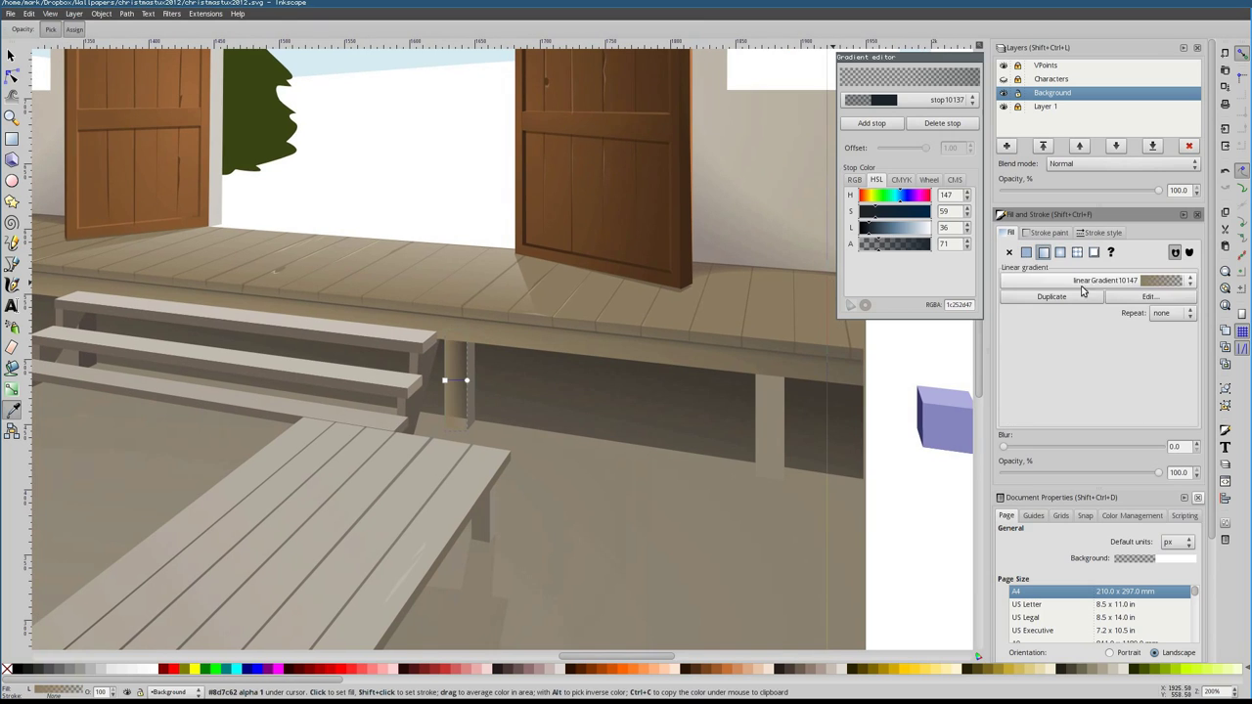
click(12, 75)
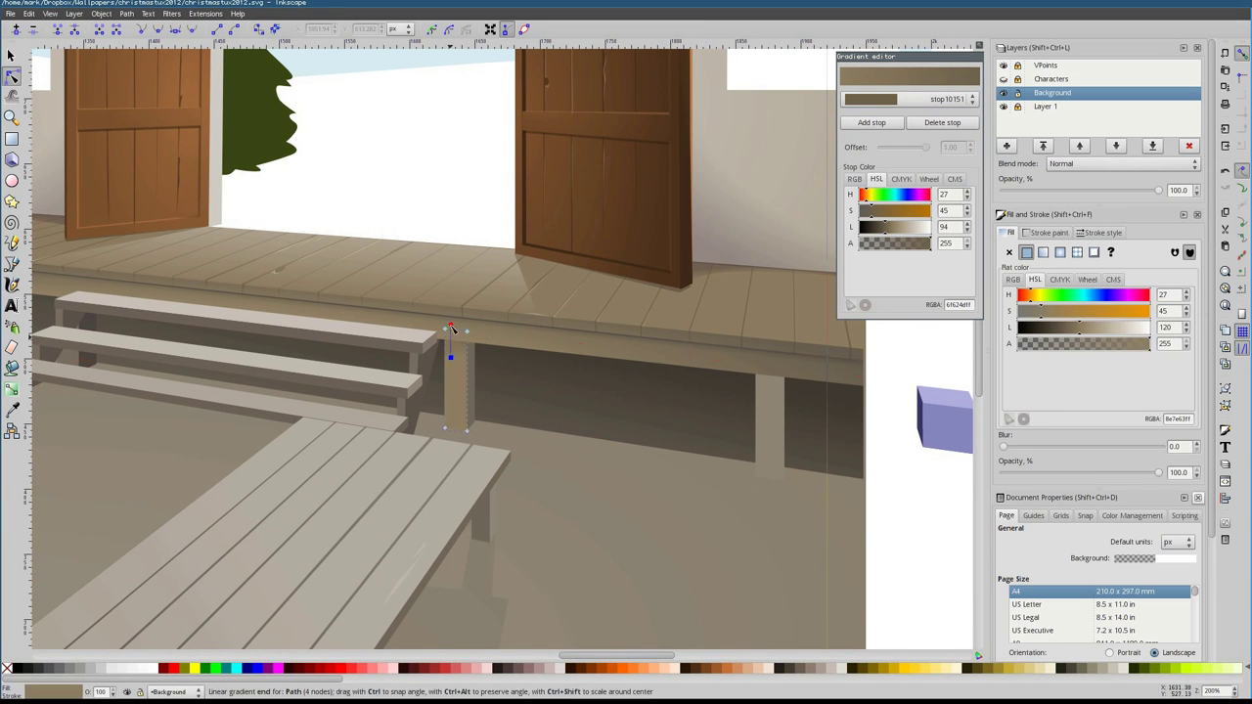
drag(768, 370, 769, 407)
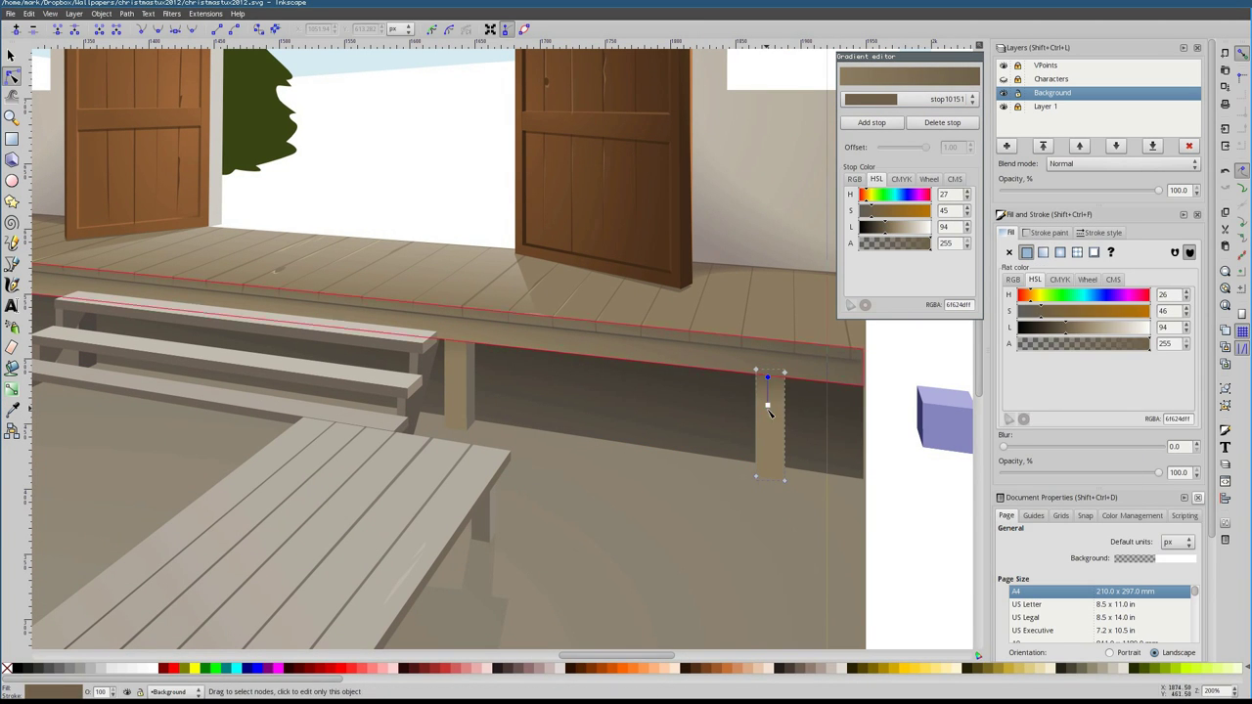
key(ctrl+z)
scroll(685, 352, left, 6)
scroll(645, 323, right, 5)
Colour the lower step with a brown sampled by the Dropper
key(d)
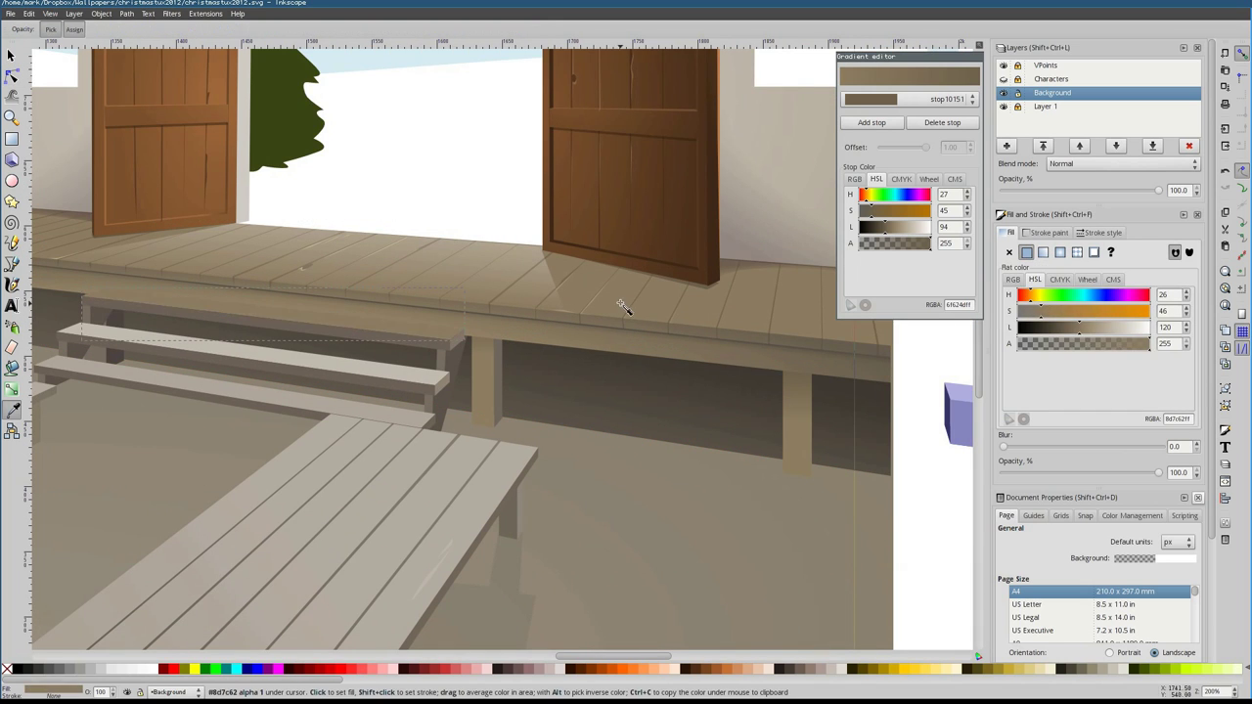
scroll(440, 323, left, 6)
scroll(440, 323, up, 1)
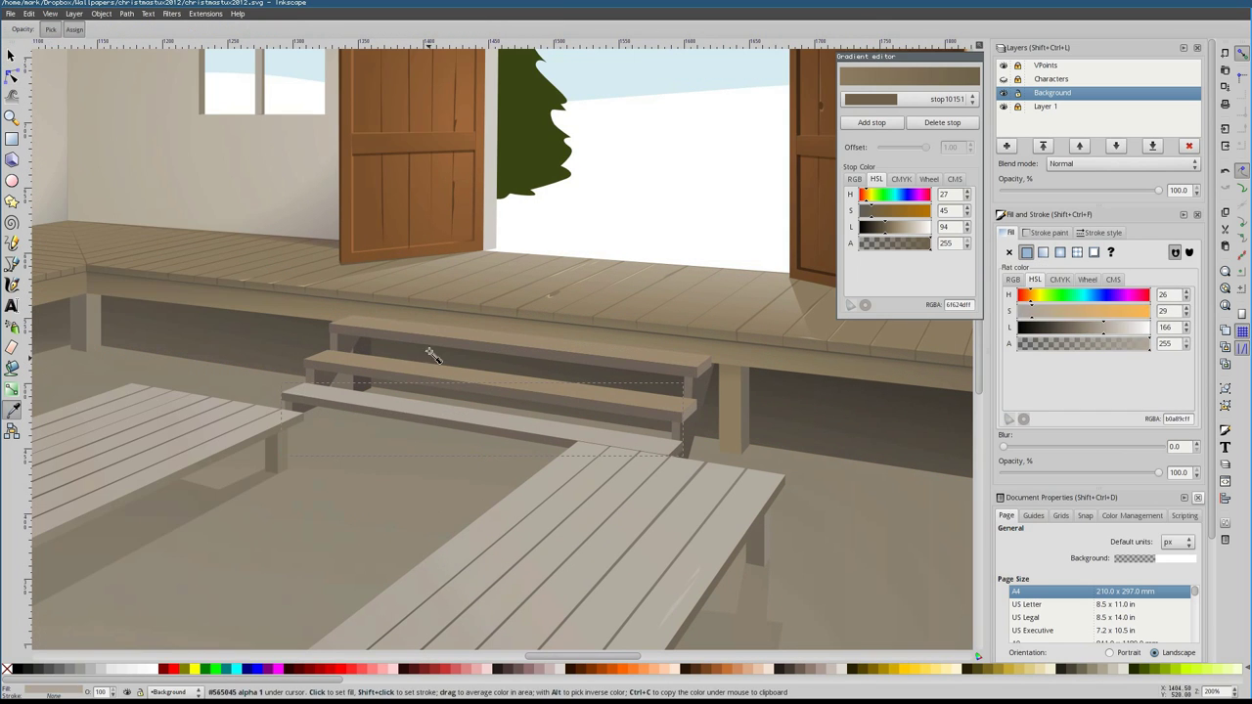
click(366, 425)
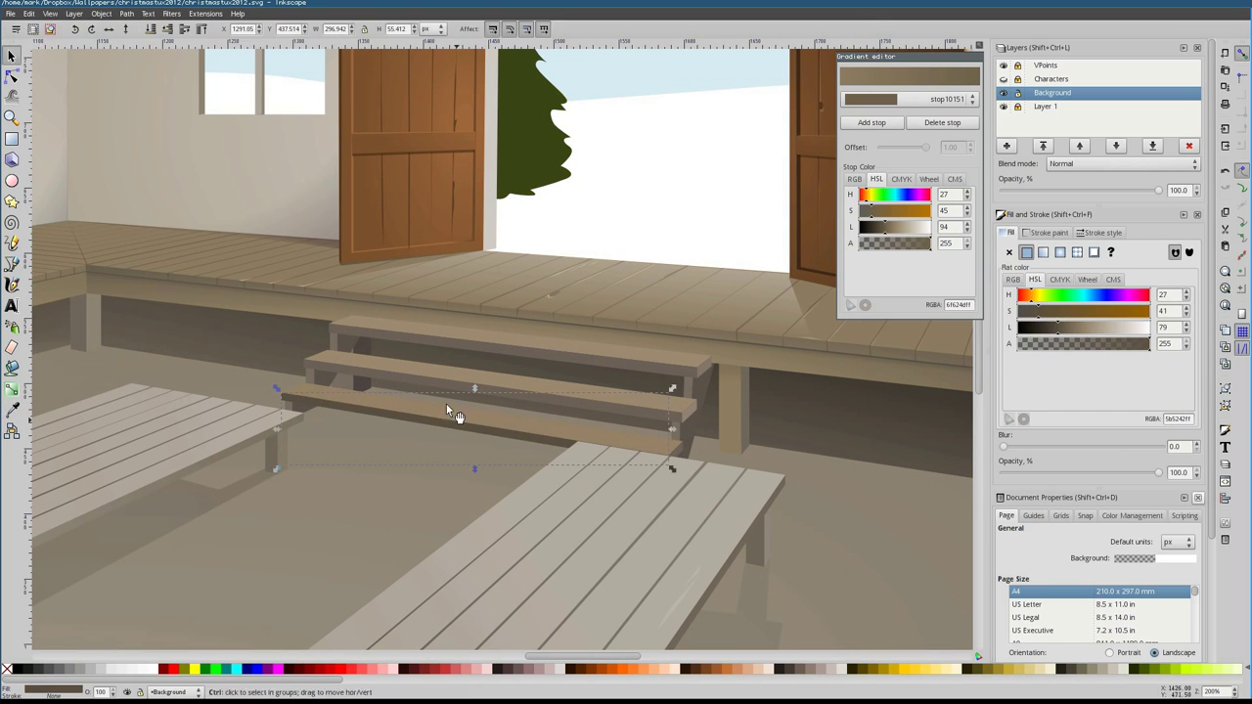
scroll(452, 412, up, 2)
key(d)
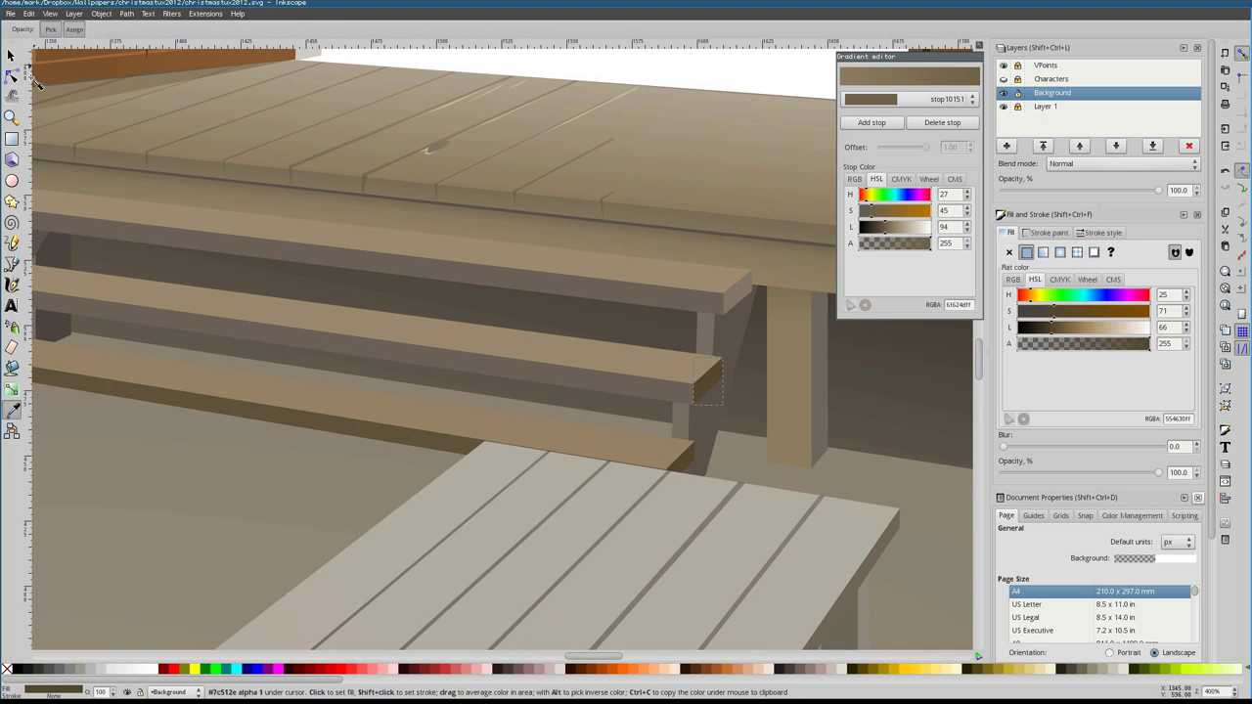
Give the bench leg piece a flat dark brown fill sampled from the drawing
click(724, 391)
click(1043, 252)
click(1092, 280)
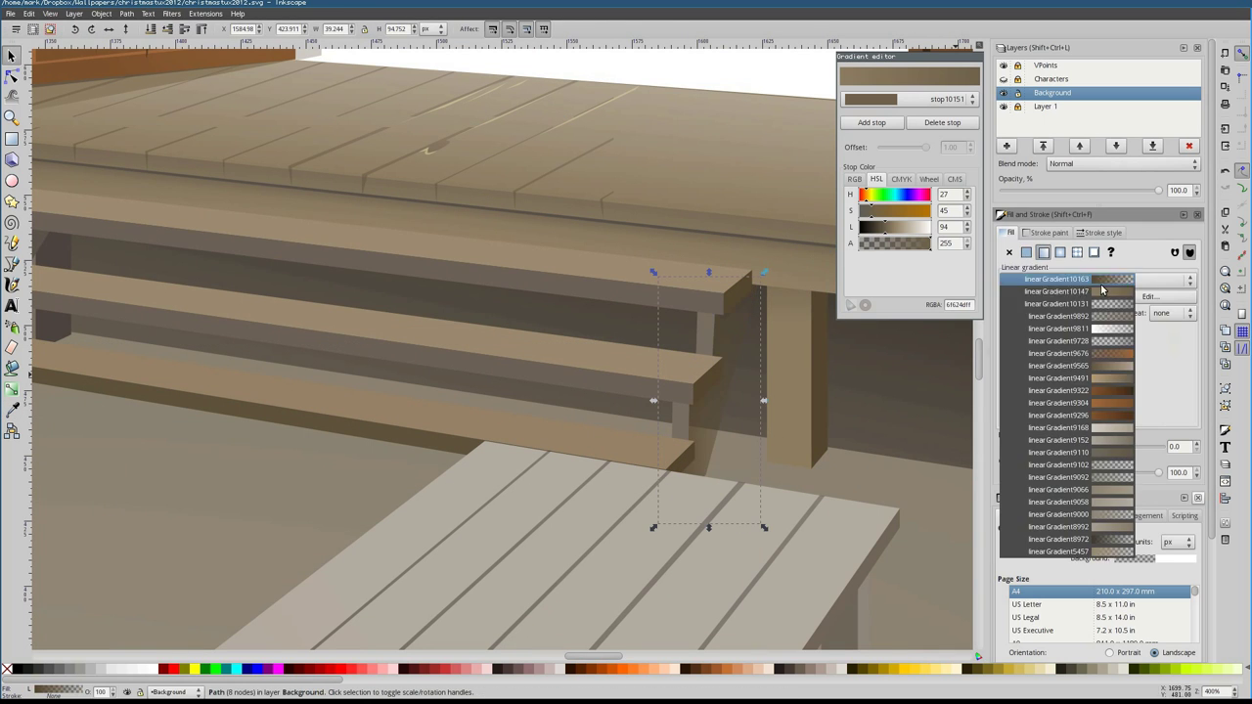
click(1093, 280)
key(d)
click(781, 347)
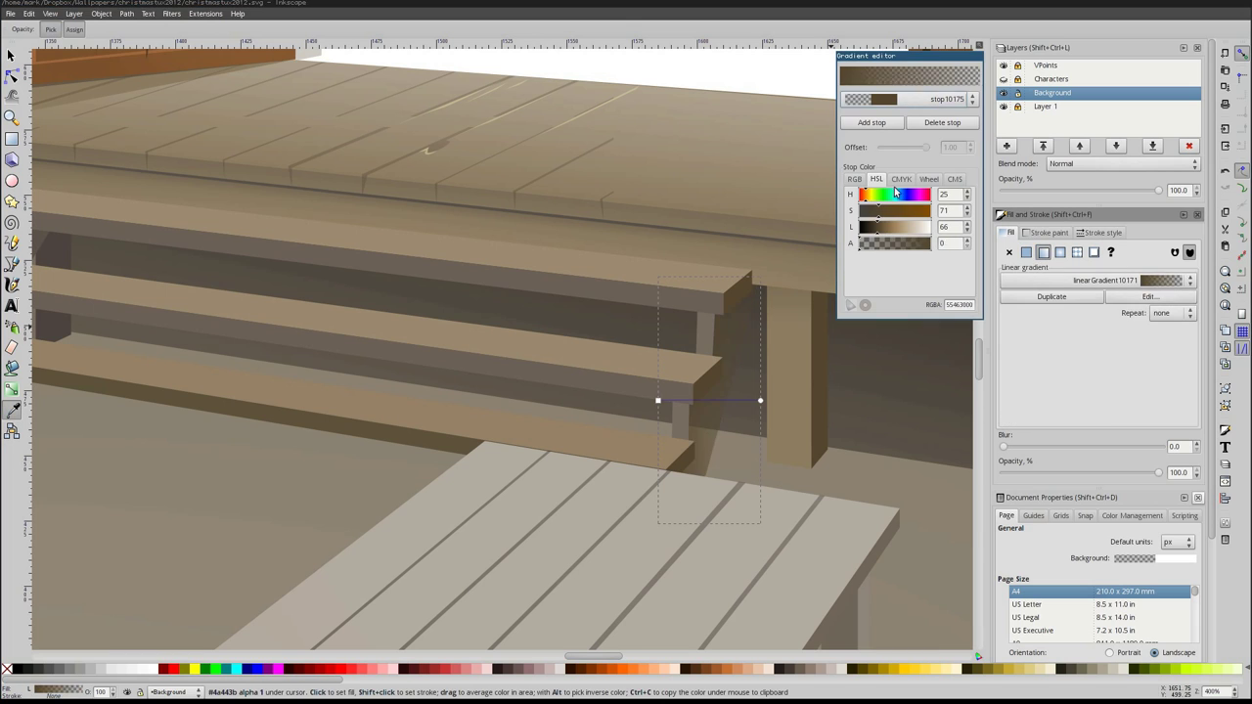
click(774, 383)
Inspect the small bench-end piece's gradient, then select the stair step path
click(10, 55)
click(740, 315)
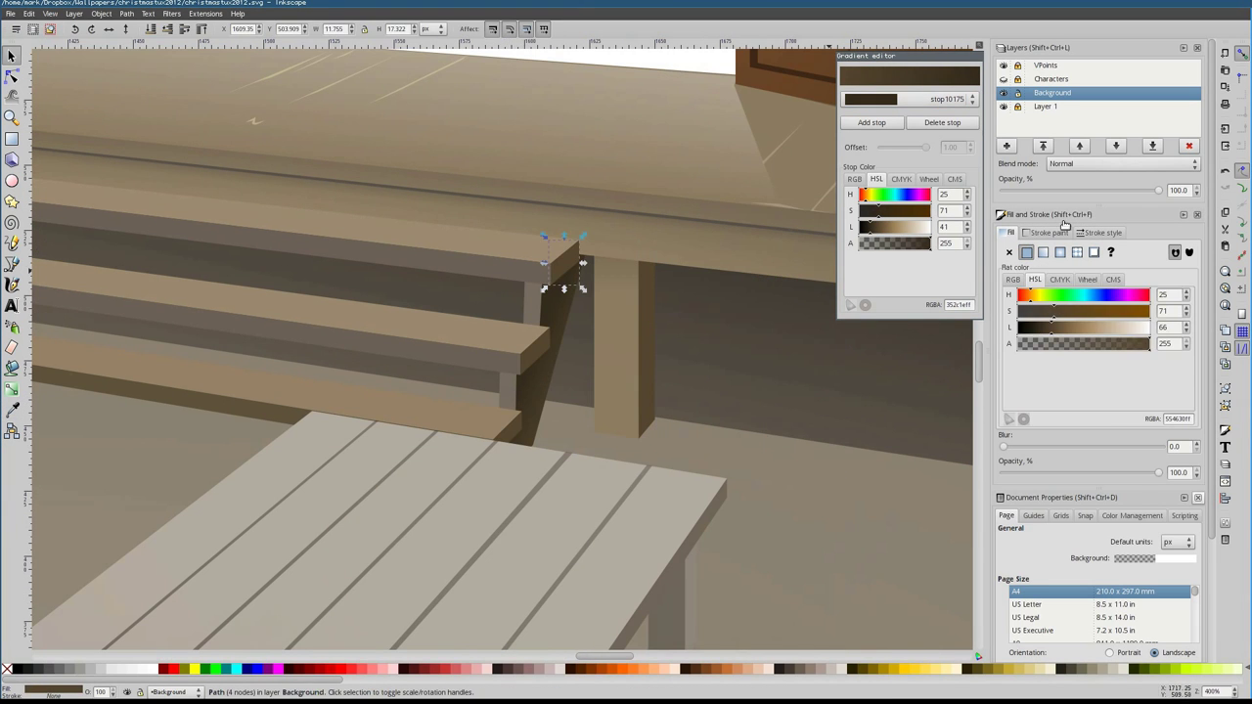
click(12, 388)
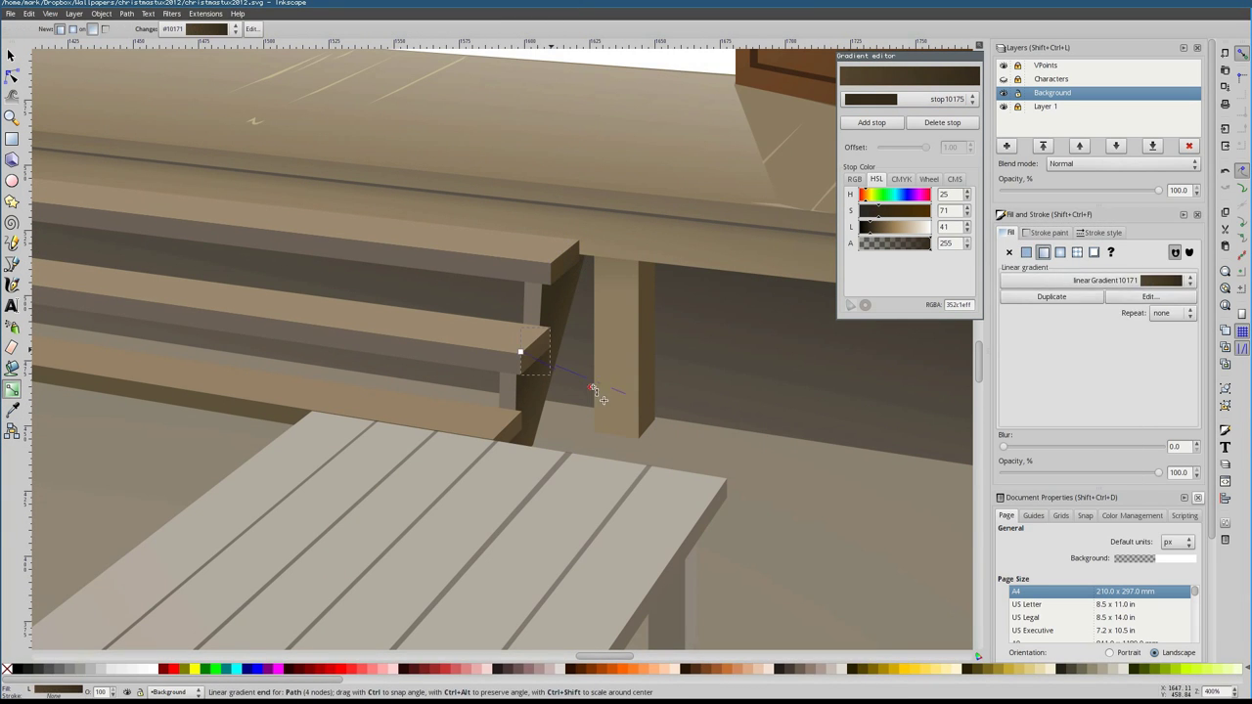
scroll(592, 390, down, 2)
key(s)
click(590, 369)
Fill the stair step with a darker brown and copy the door's orange-brown onto the top step
key(d)
click(311, 401)
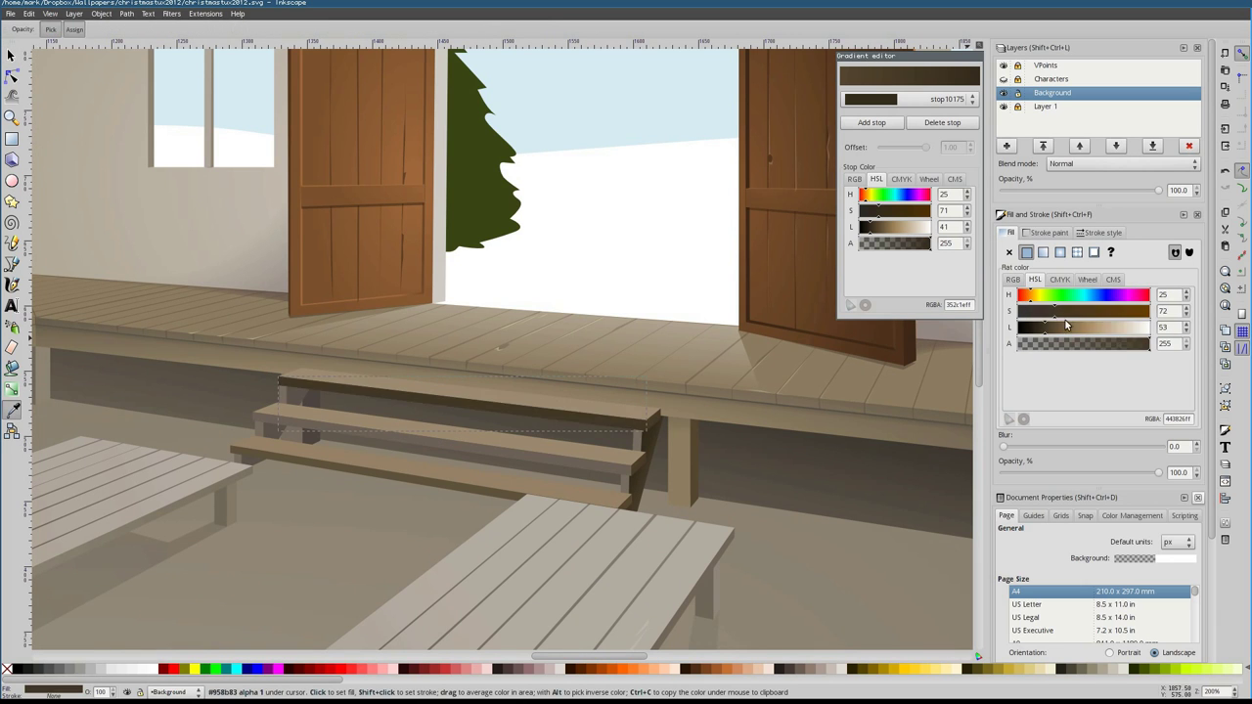
click(405, 405)
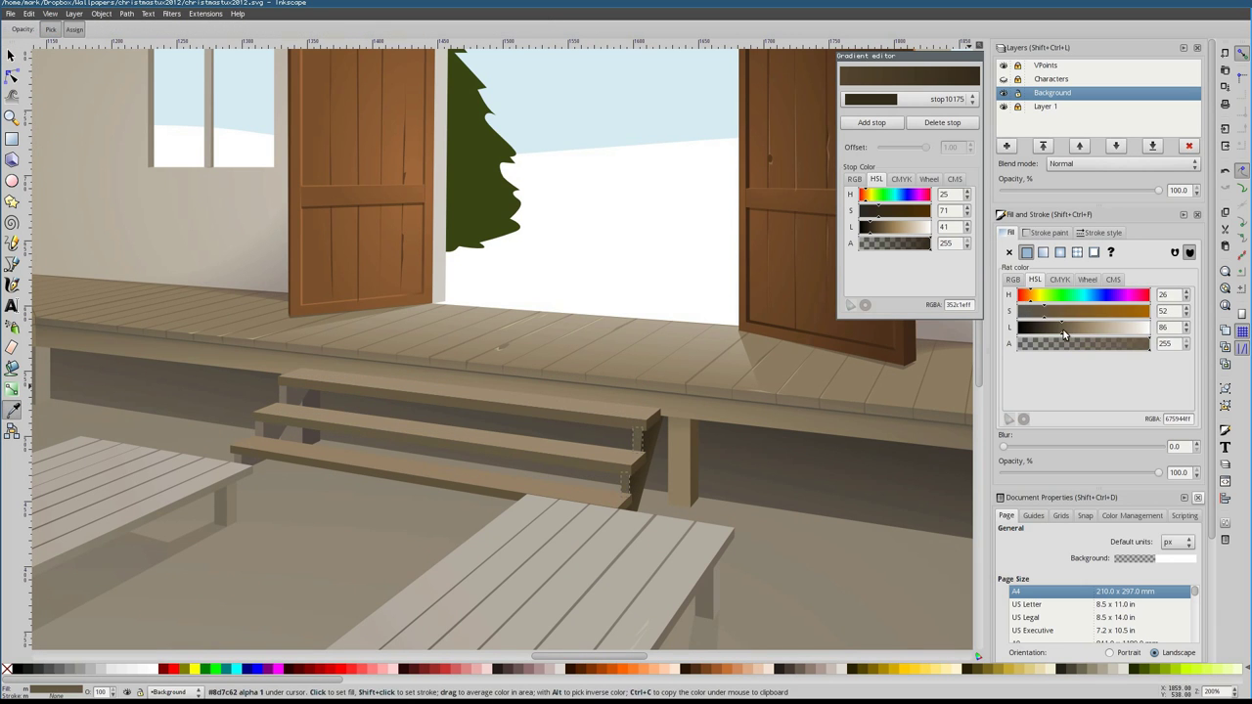
scroll(645, 383, down, 4)
scroll(714, 416, up, 4)
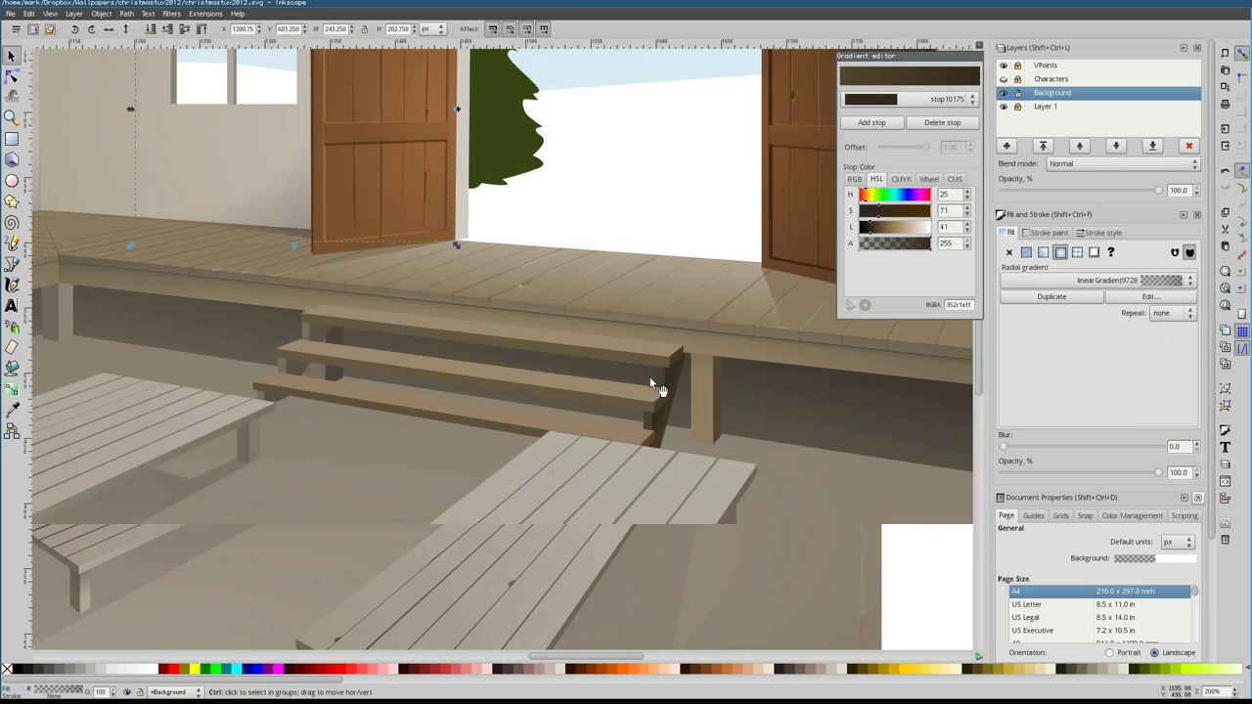
key(s)
click(12, 409)
click(391, 217)
scroll(391, 383, up, 4)
Give the two lower steps the door's orange-brown, darkened to lightness 75
click(11, 56)
click(489, 518)
shift+click(469, 563)
key(F7)
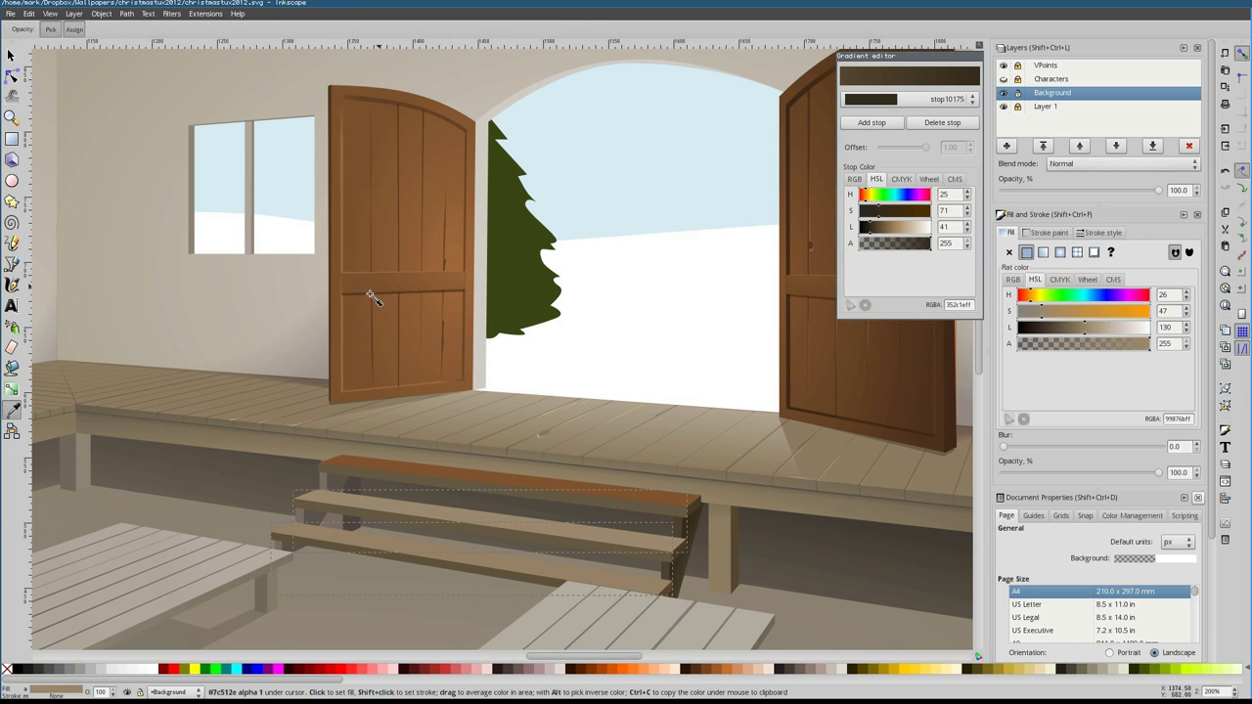
click(413, 313)
scroll(390, 451, down, 3)
scroll(389, 451, right, 2)
click(1057, 328)
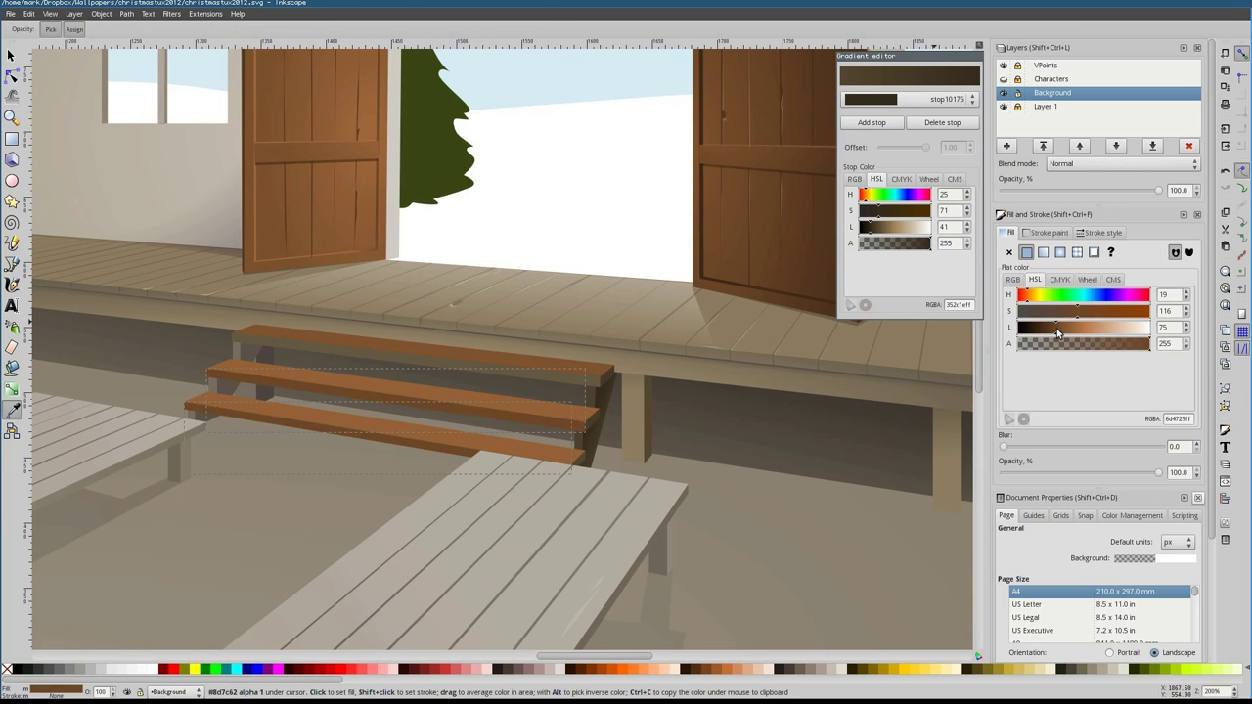
scroll(763, 401, down, 2)
scroll(663, 461, up, 2)
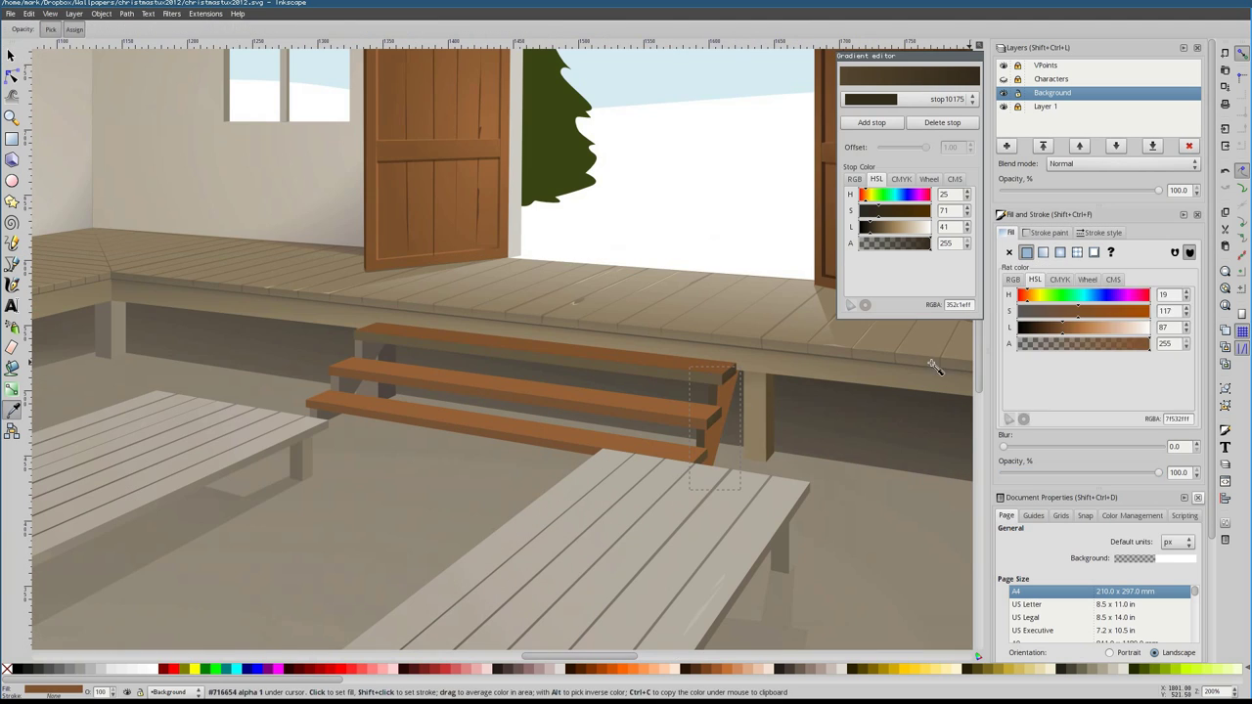
Bend a step edge of the platform shading path into a curve
key(F1)
key(F1)
click(516, 334)
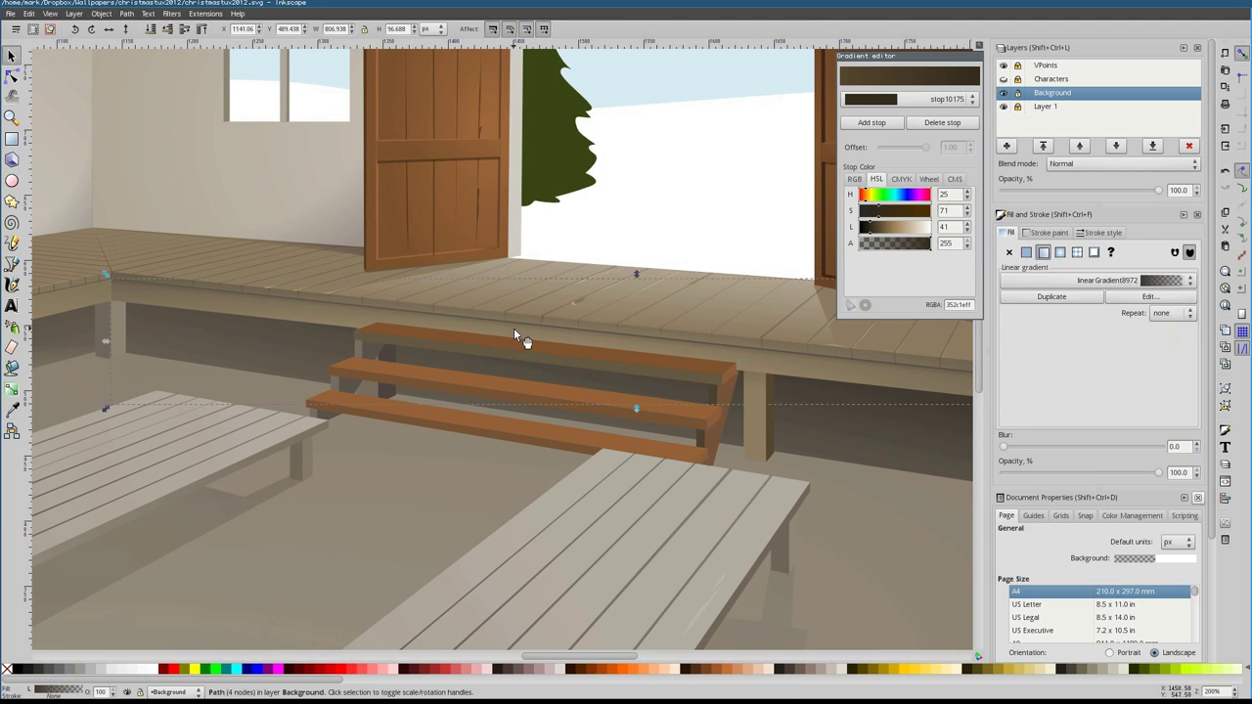
key(F1)
scroll(617, 330, up, 2)
scroll(385, 328, up, 2)
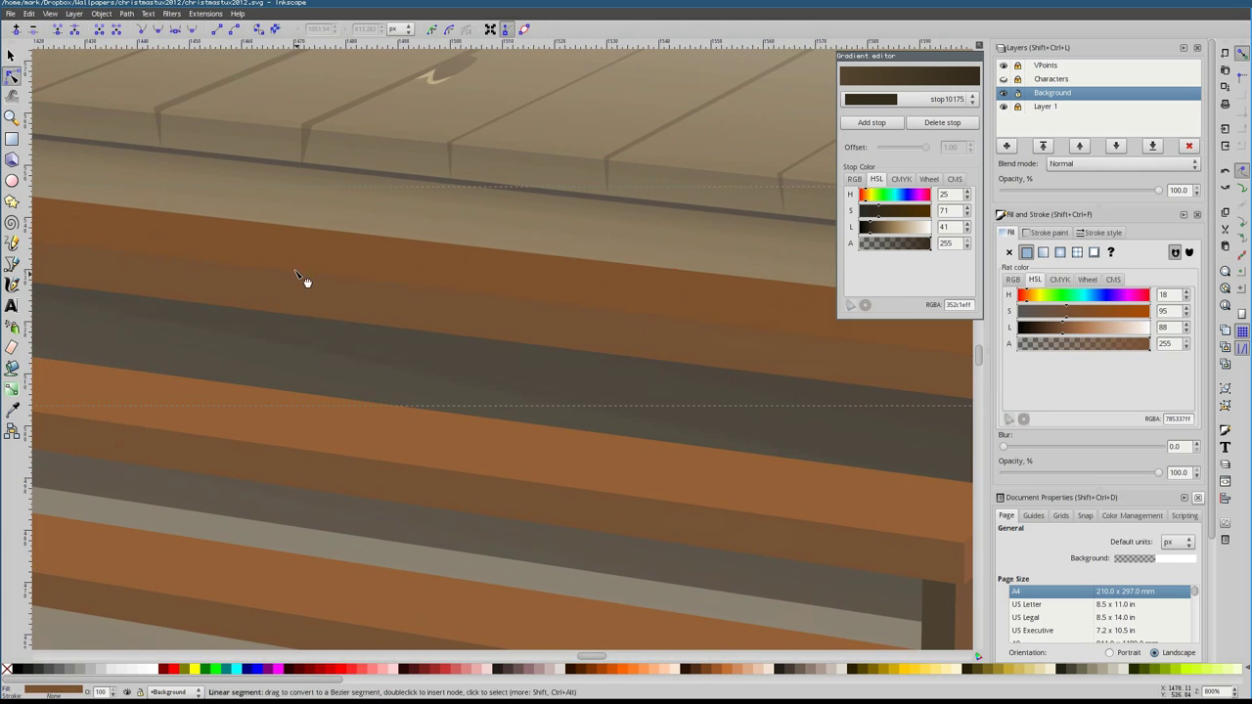
drag(303, 281, 387, 324)
drag(409, 479, 410, 479)
scroll(460, 372, right, 10)
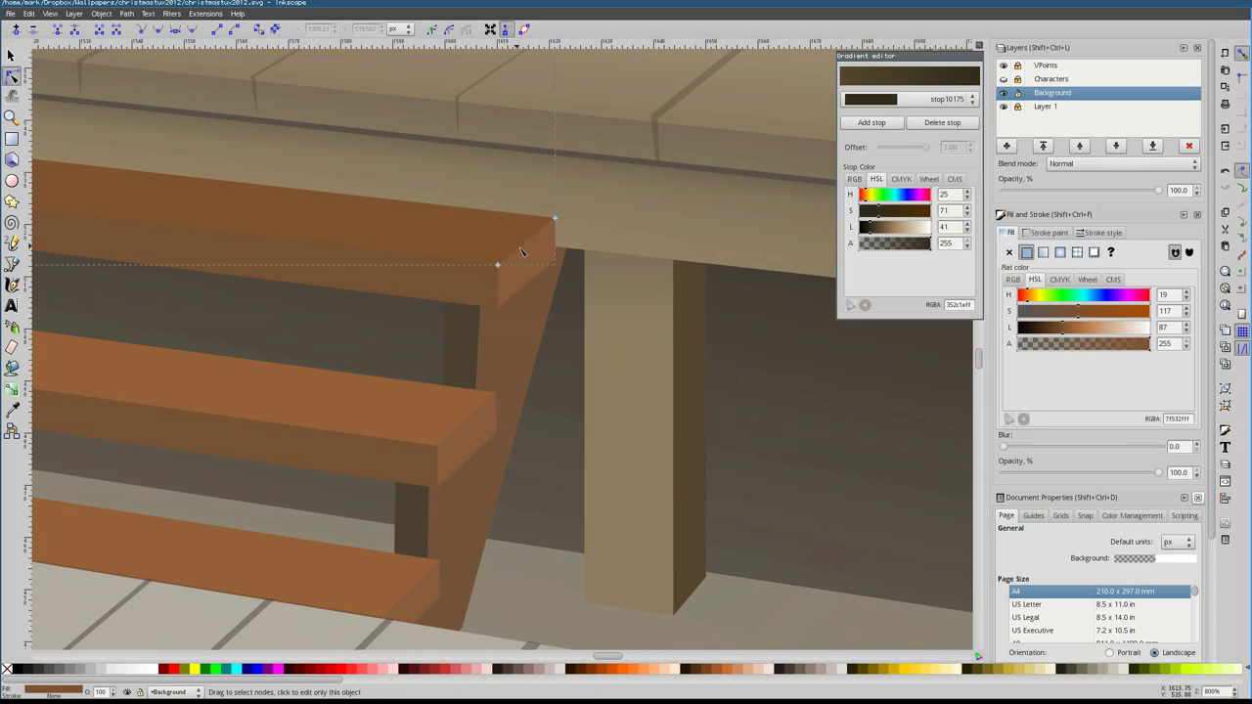
key(F1)
scroll(329, 384, down, 8)
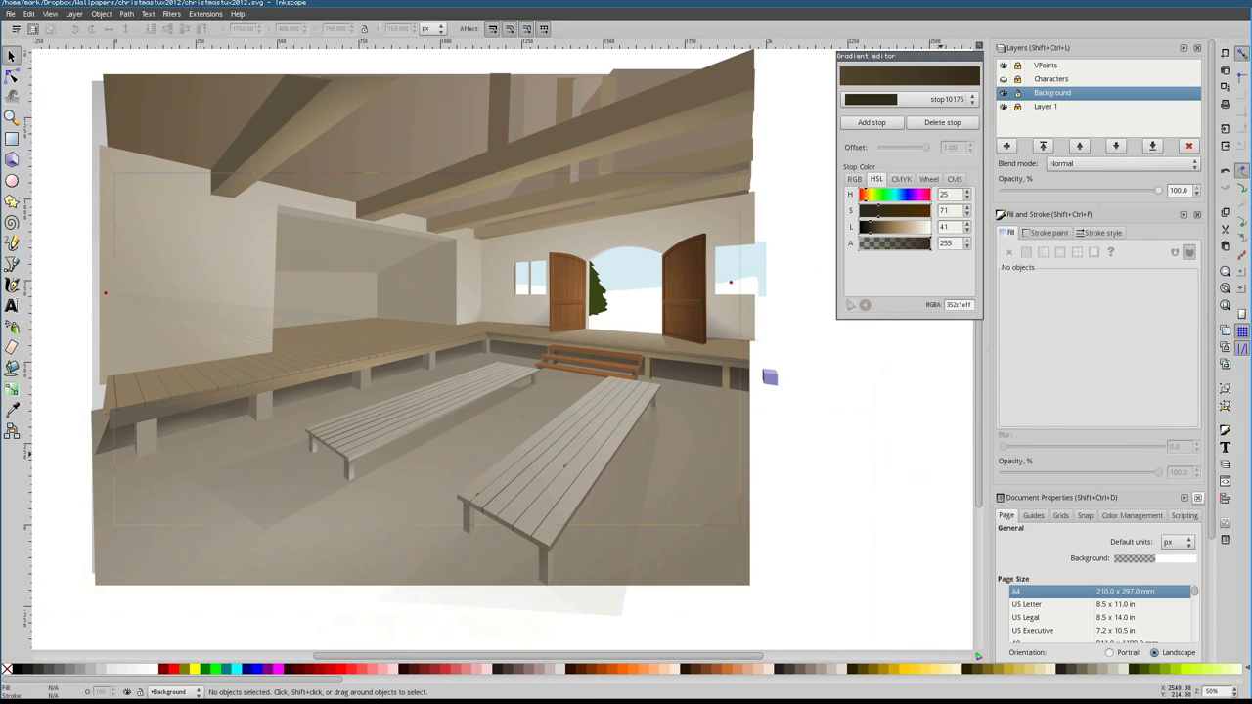
key(Escape)
scroll(777, 447, up, 5)
Colour the step tops and the lower steps' fronts with the platform's grey
click(496, 453)
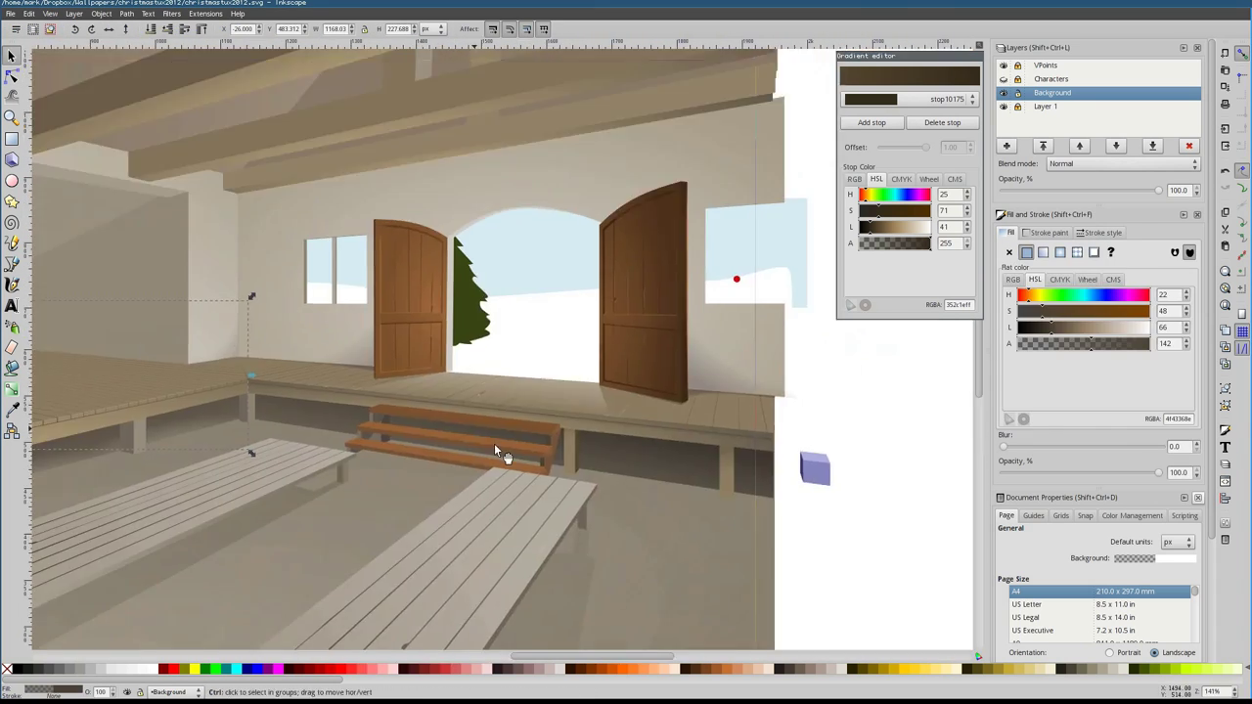
scroll(401, 370, up, 2)
key(F7)
click(401, 370)
click(505, 346)
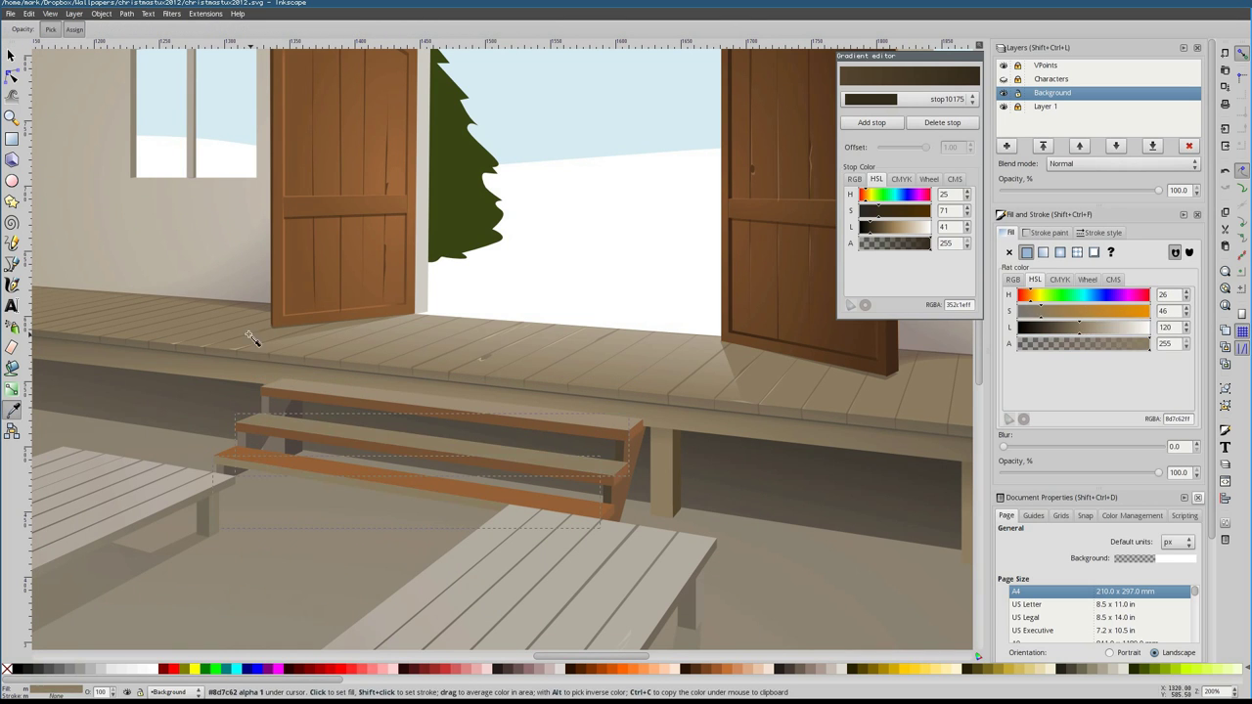
click(480, 358)
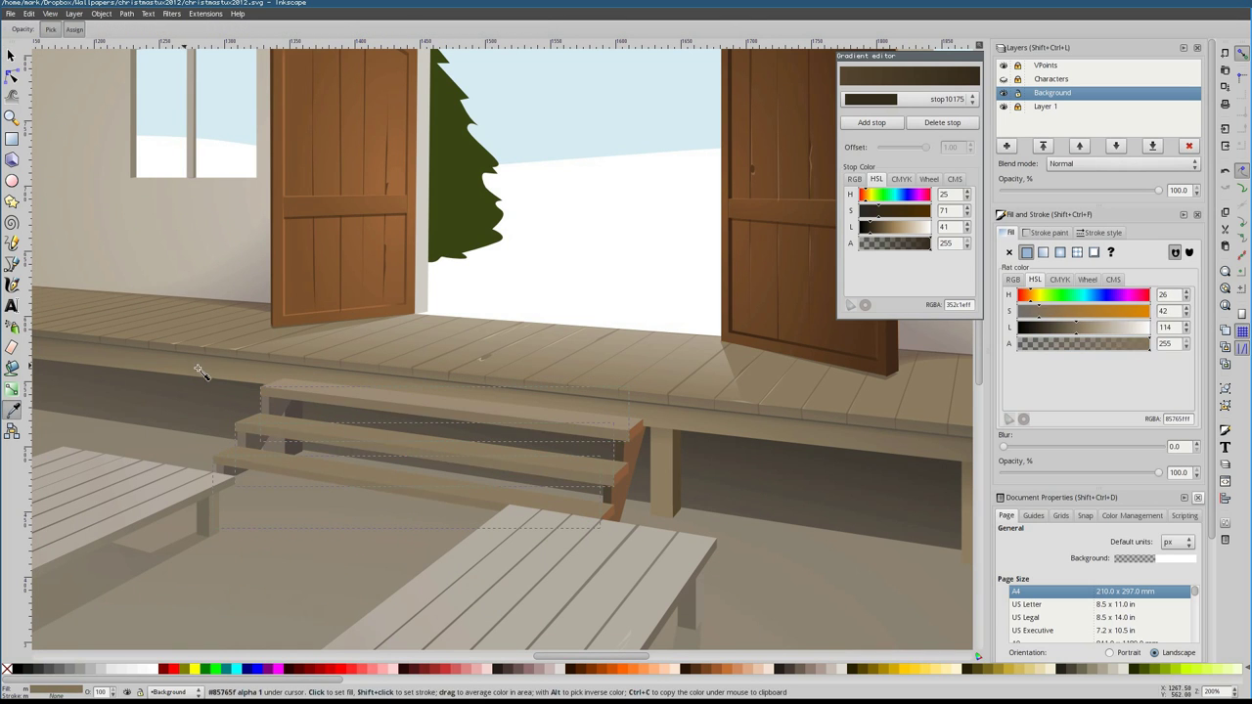
Add a brown linear gradient to the left step end, darkening its stop with a sampled brown
click(206, 473)
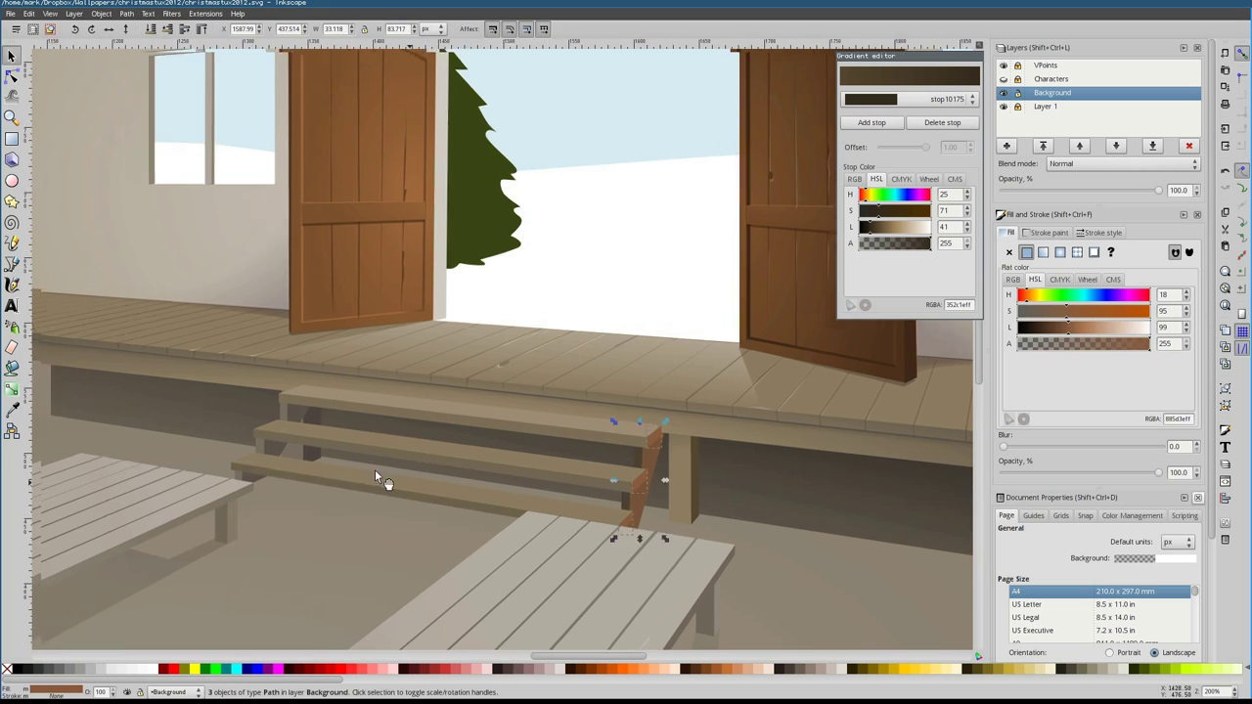
key(d)
scroll(202, 183, left, 3)
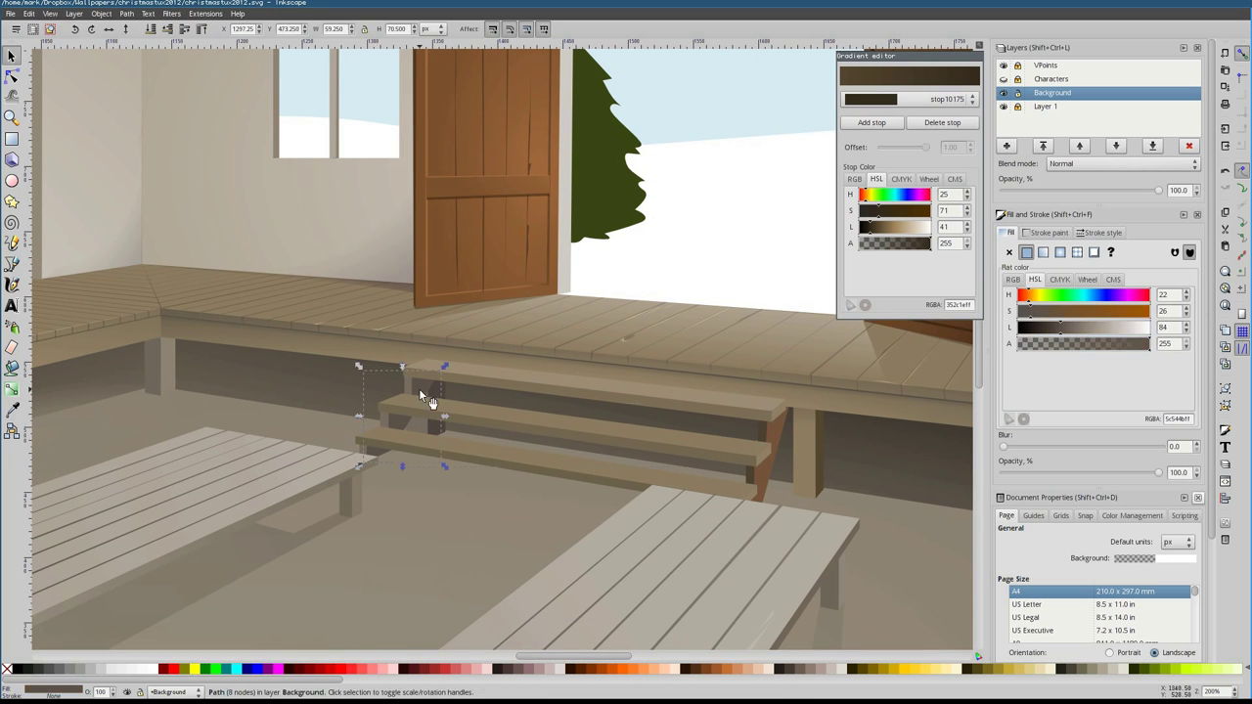
key(g)
double_click(402, 415)
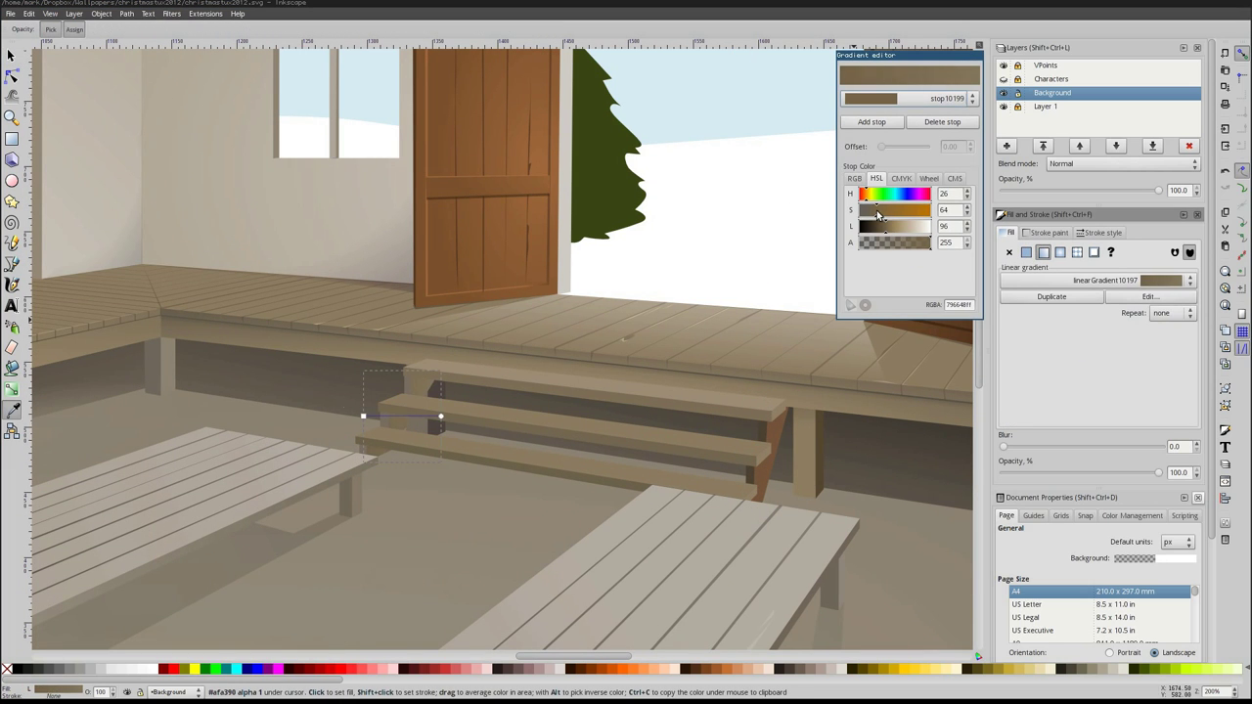
click(428, 416)
click(409, 404)
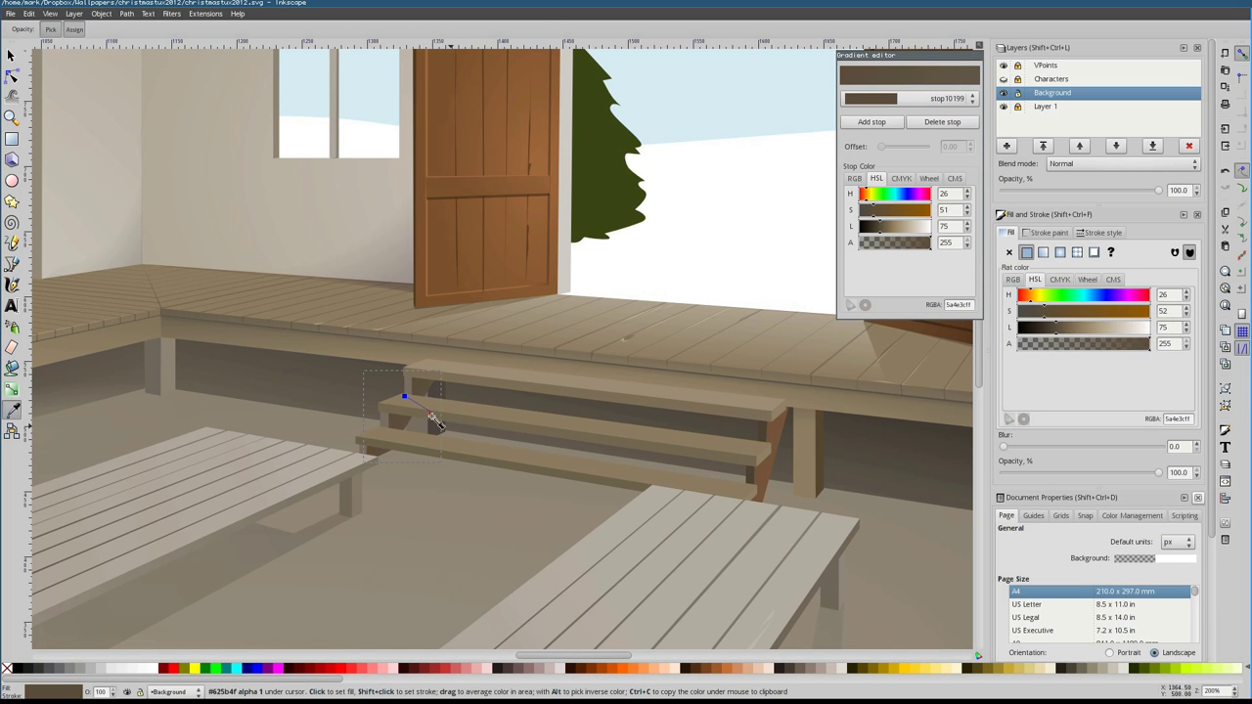
key(s)
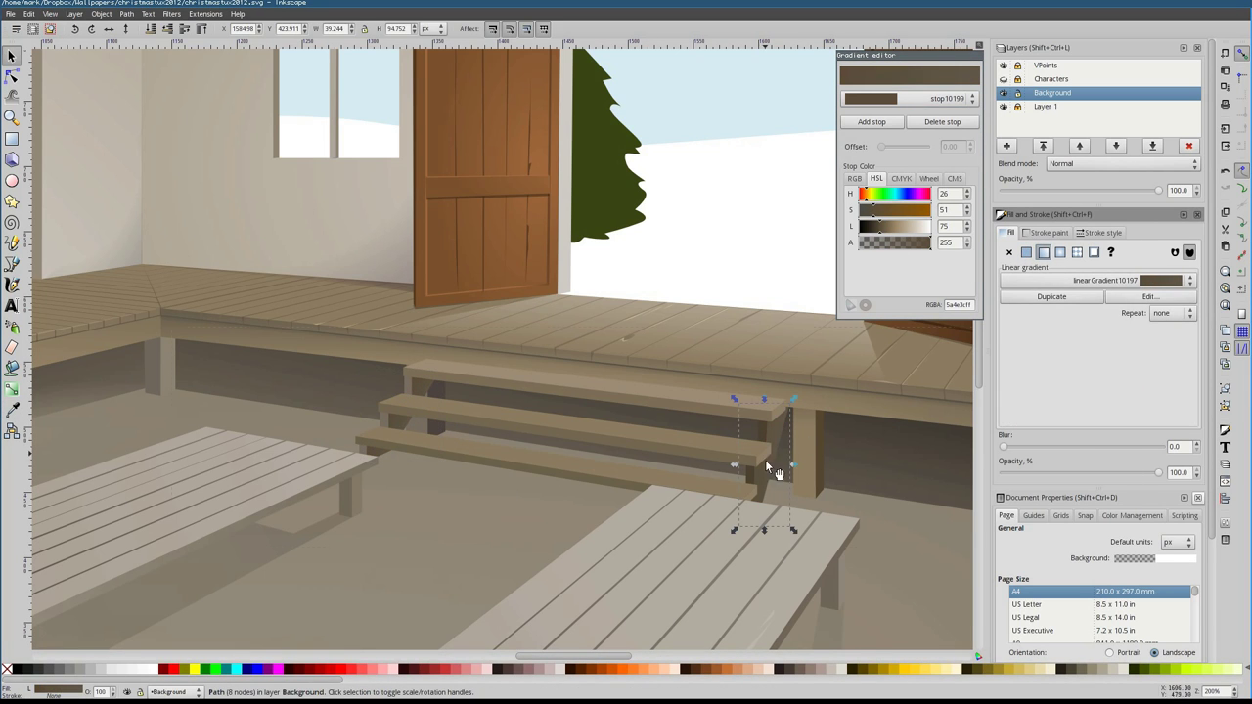
scroll(765, 469, down, 3)
Move the bench shading path's gradient start point upward
key(n)
click(494, 486)
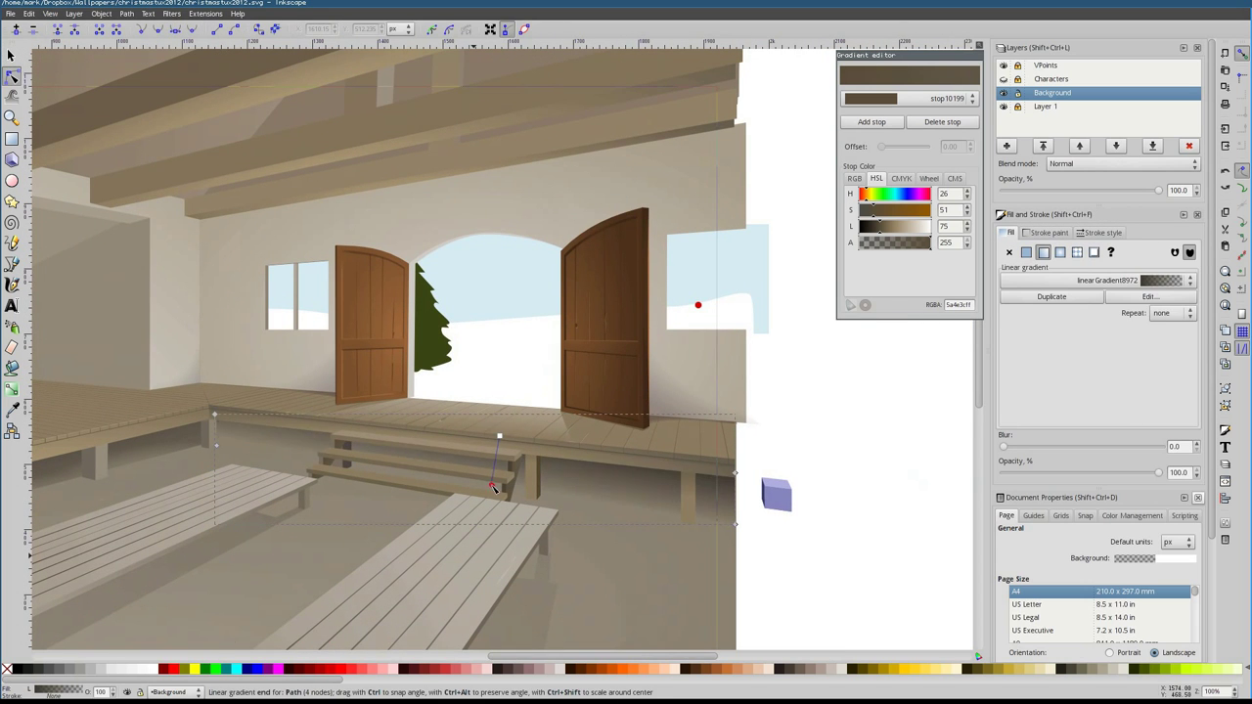
drag(499, 437, 506, 413)
Draw and finish a new path with the Pen tool
key(Escape)
key(b)
scroll(603, 466, up, 4)
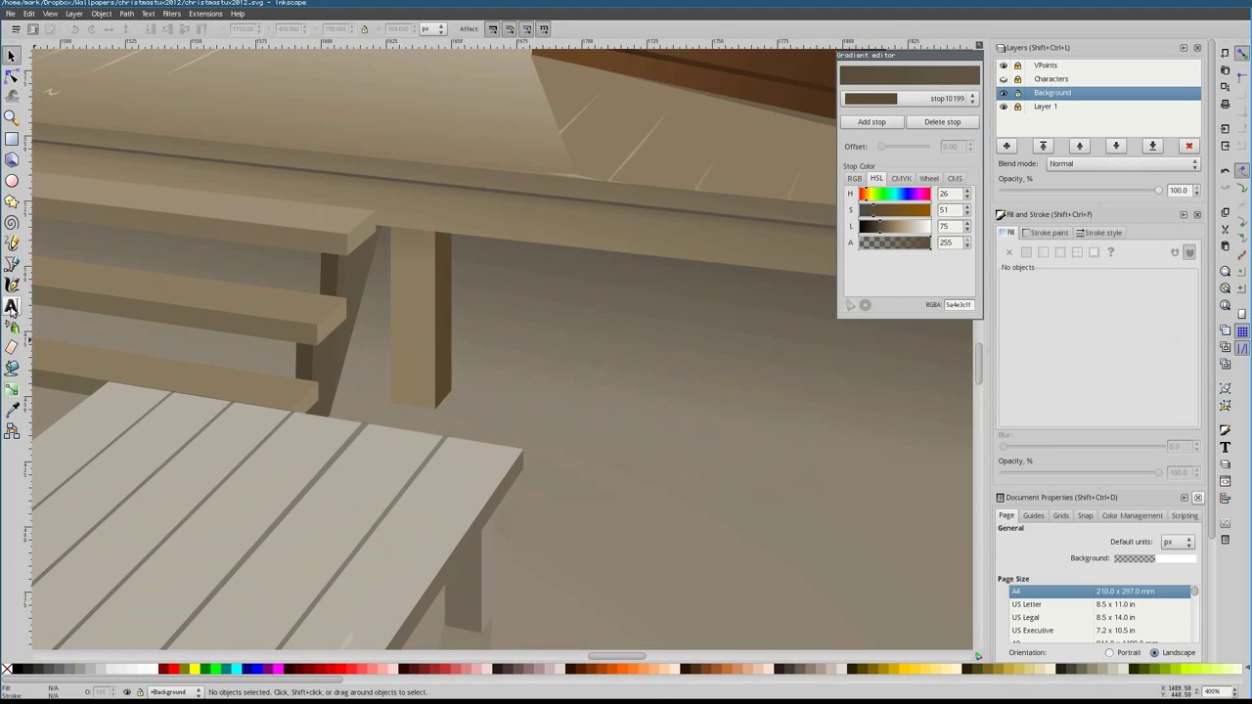
scroll(489, 440, down, 4)
scroll(383, 402, up, 1)
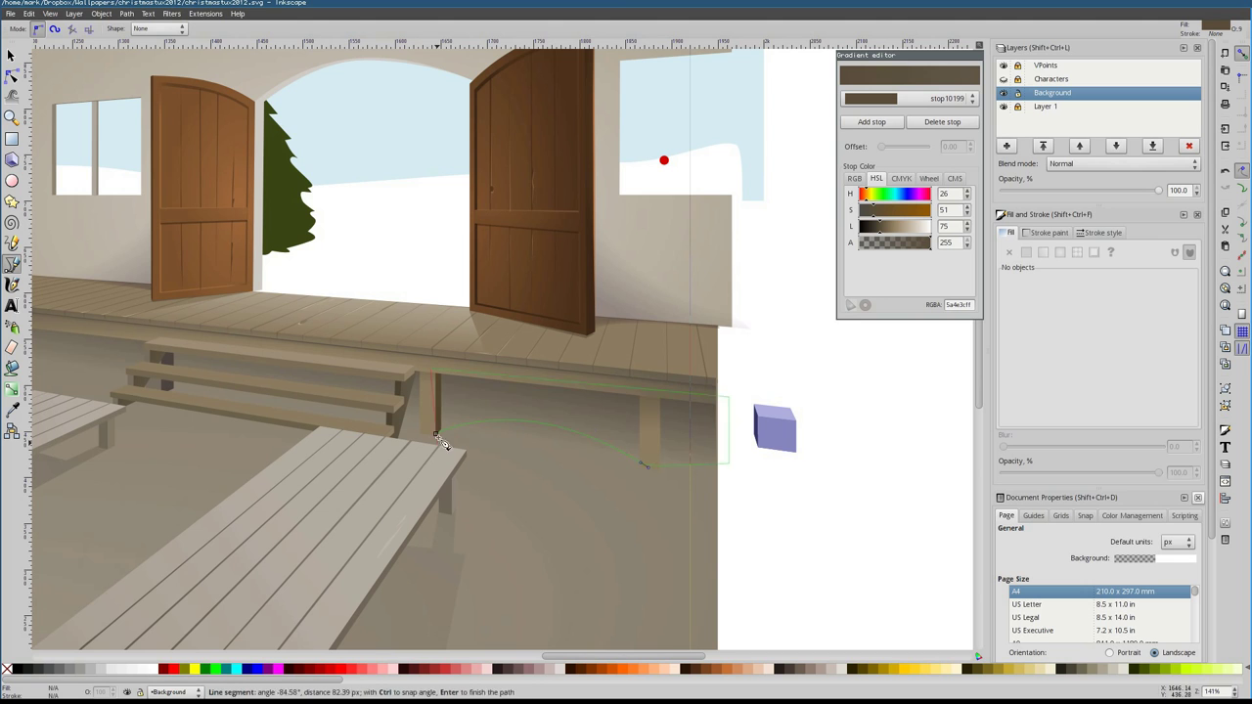
key(Return)
scroll(436, 405, down, 2)
key(s)
key(Escape)
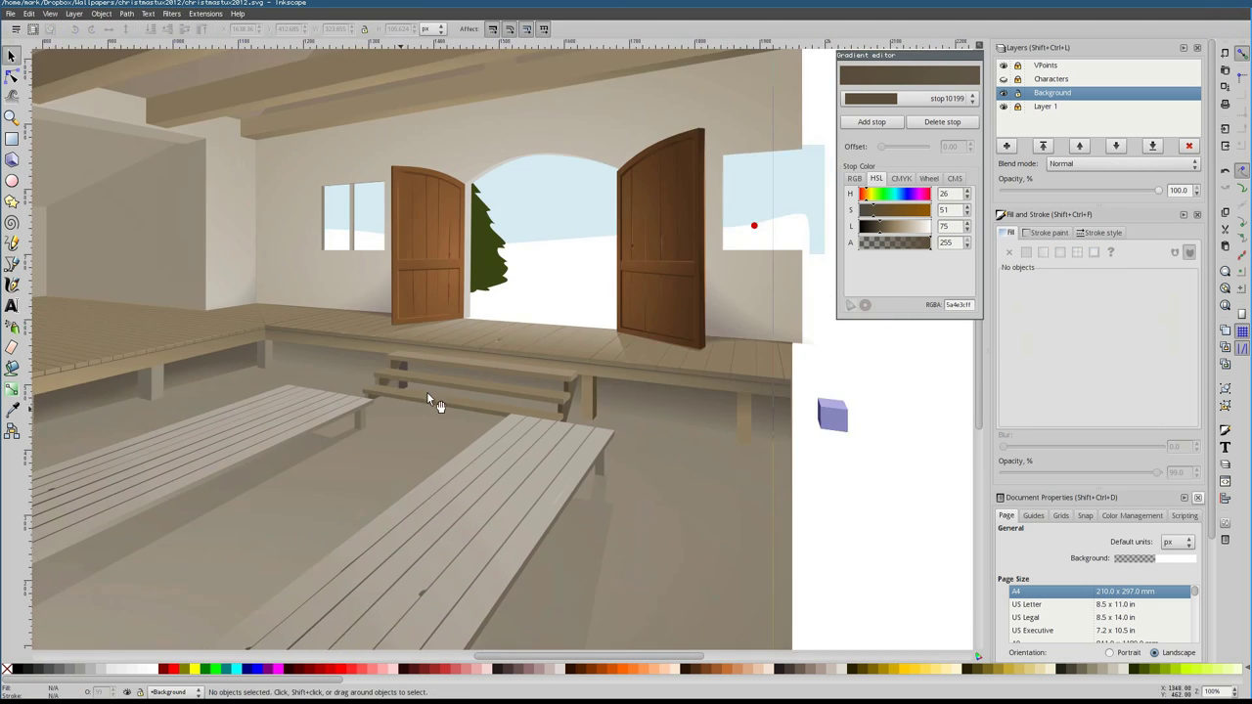
Pick colours from the drawing for the bench-leg path and the vertical step-end piece
click(581, 401)
scroll(572, 406, up, 4)
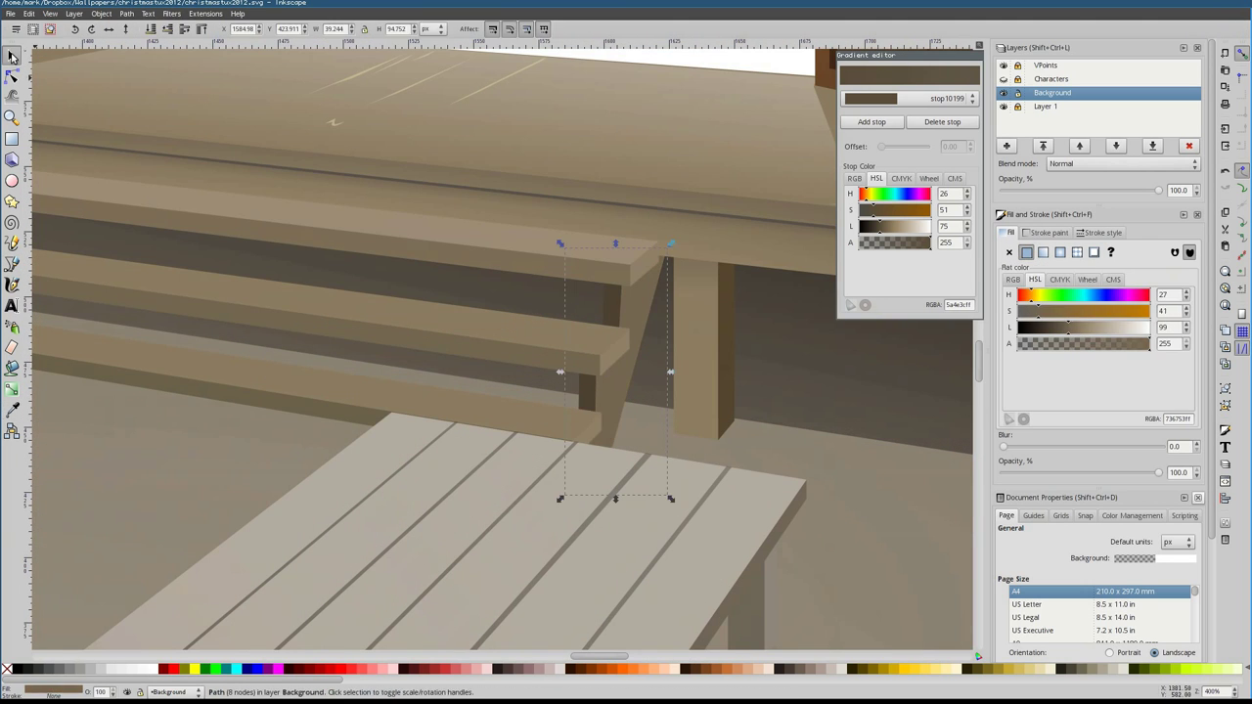
key(d)
scroll(376, 317, up, 5)
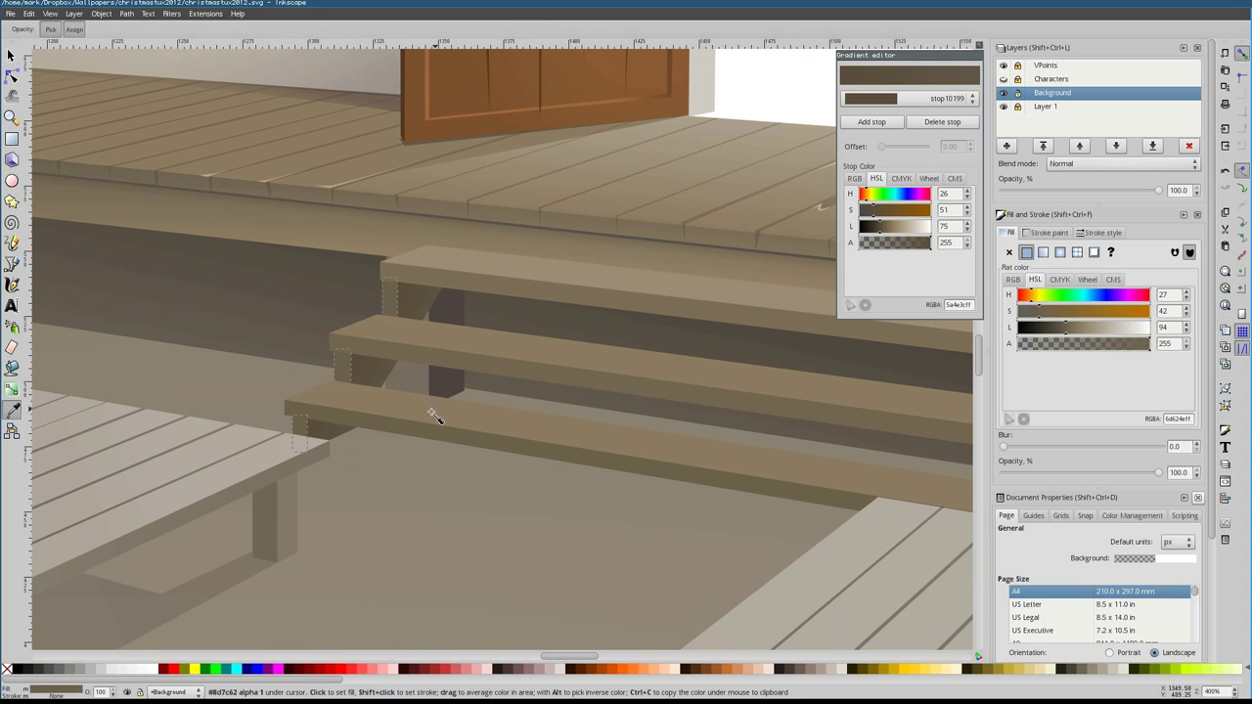
key(s)
click(442, 307)
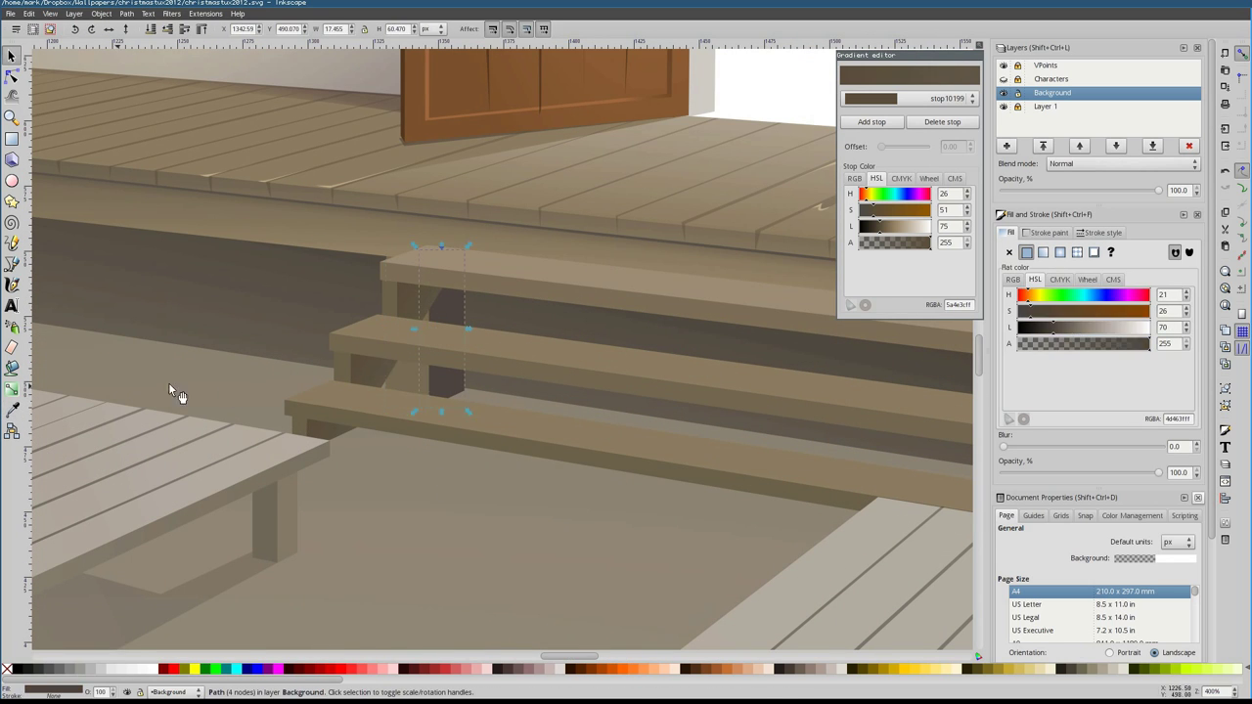
scroll(177, 393, down, 4)
Draw a closed floor shadow shape under the steps and nudge one corner
key(Escape)
scroll(749, 384, up, 2)
key(b)
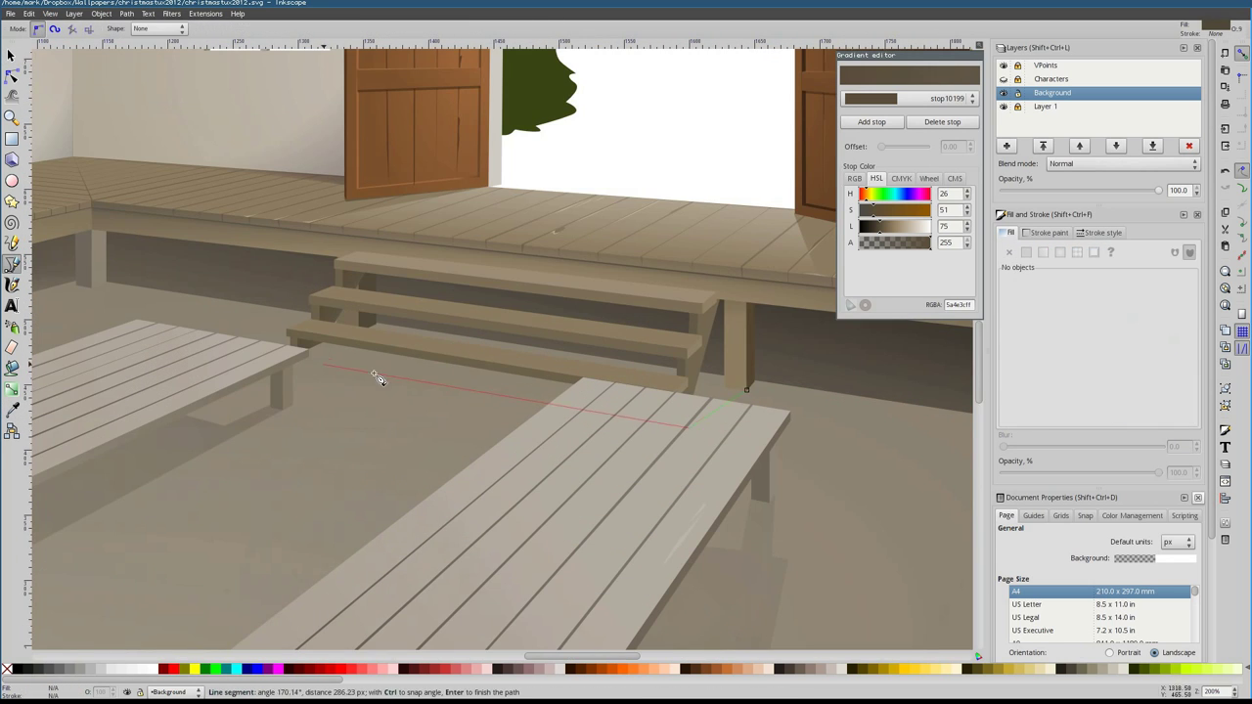
click(354, 320)
key(n)
drag(698, 421, 703, 424)
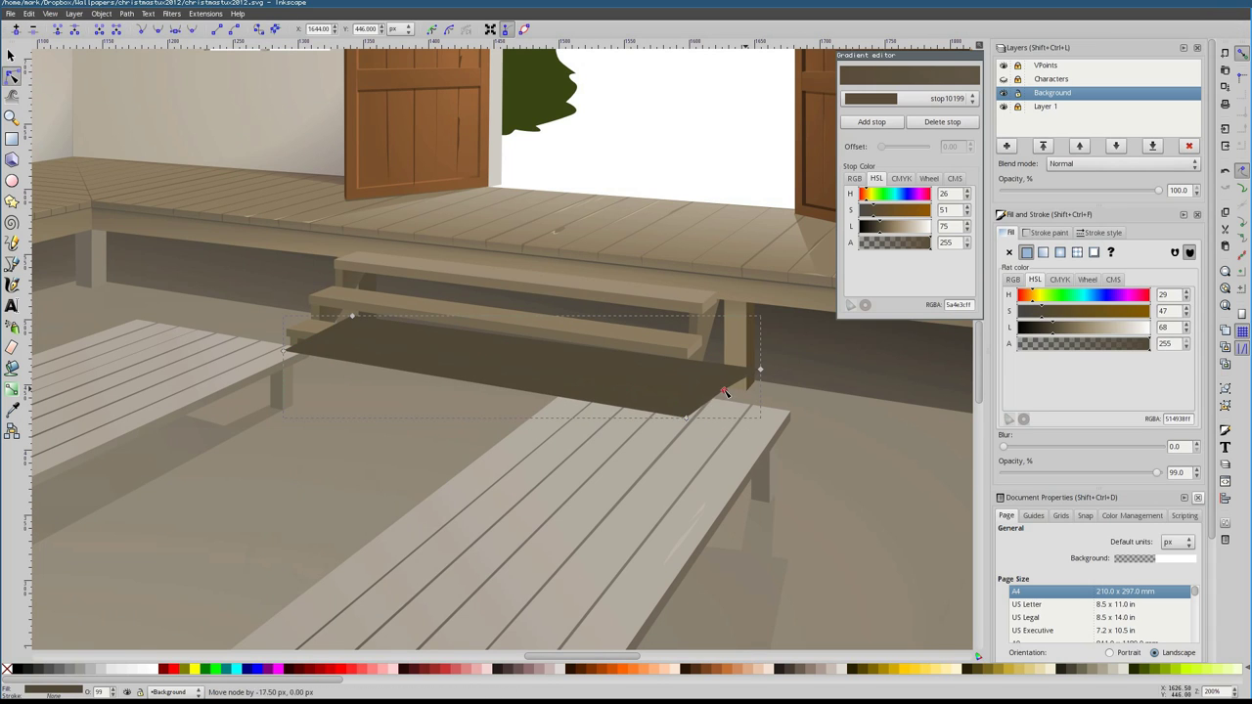
Lower the dark shadow path behind the ground with Page Down
key(Page_Down)
key(Page_Up)
key(ctrl+a)
key(Page_Down)
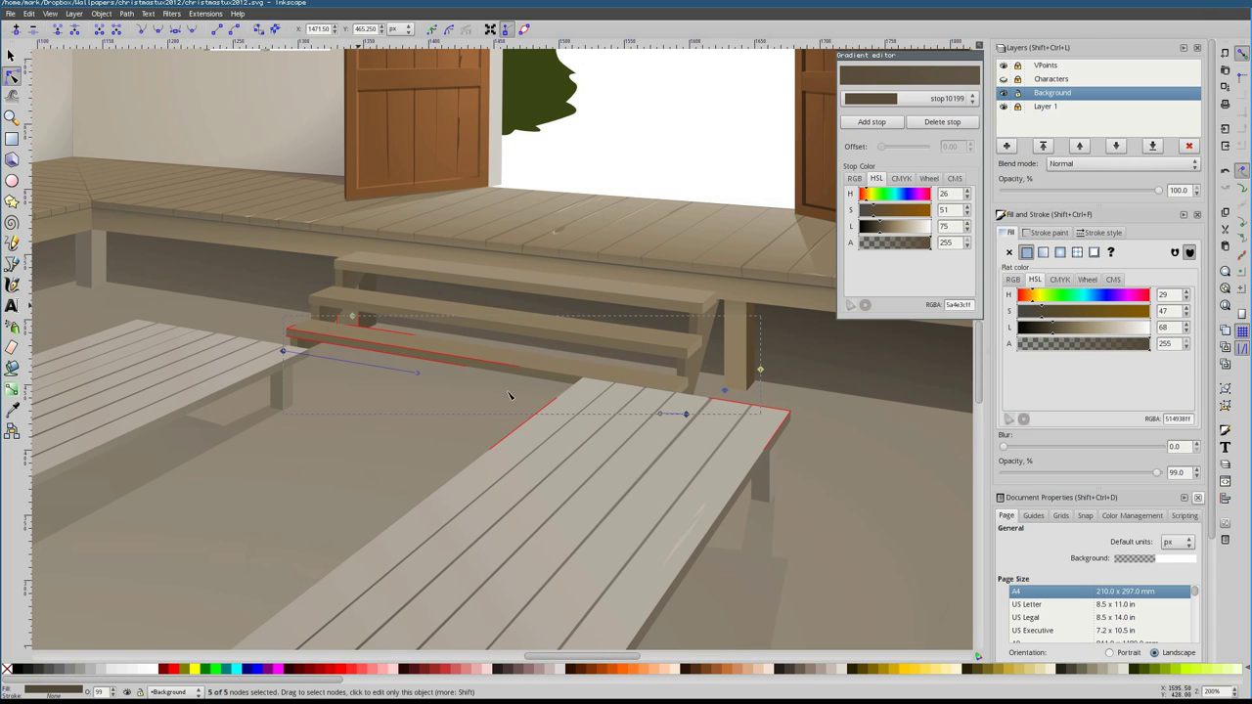
Select the floor shape inside its group and drag a new gradient across it
key(s)
alt+click(274, 284)
alt+click(274, 283)
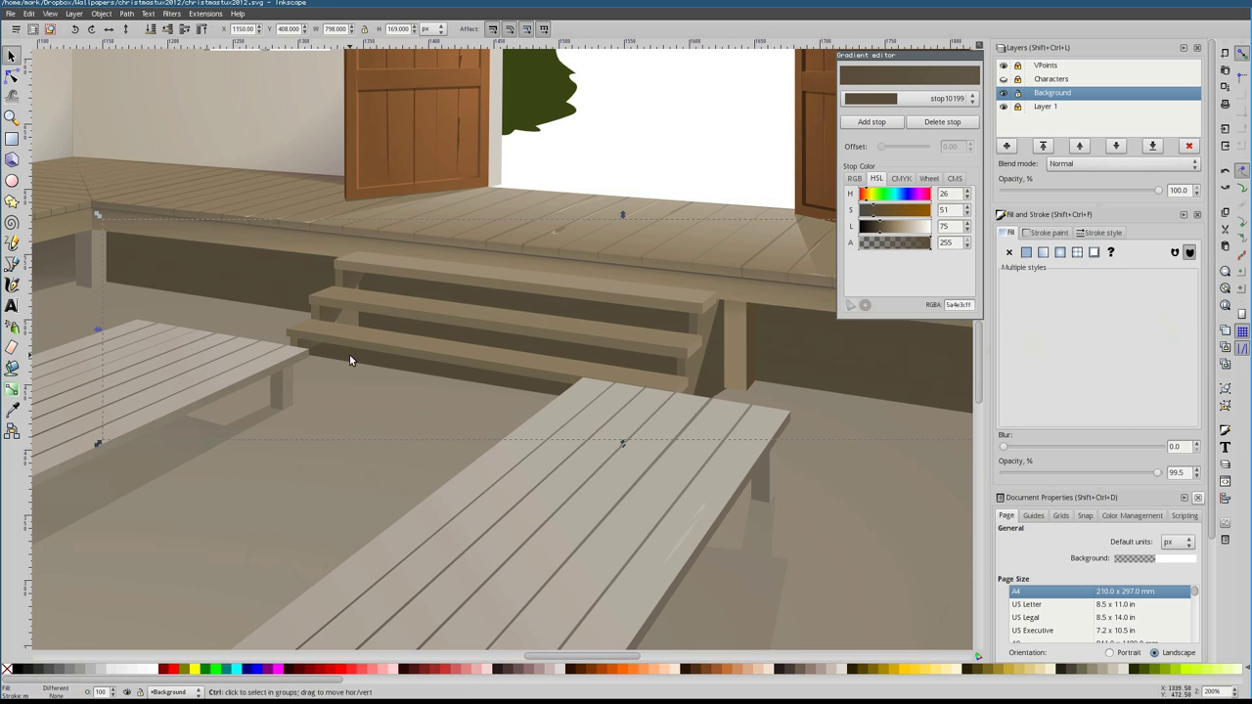
ctrl+click(240, 263)
key(1)
key(n)
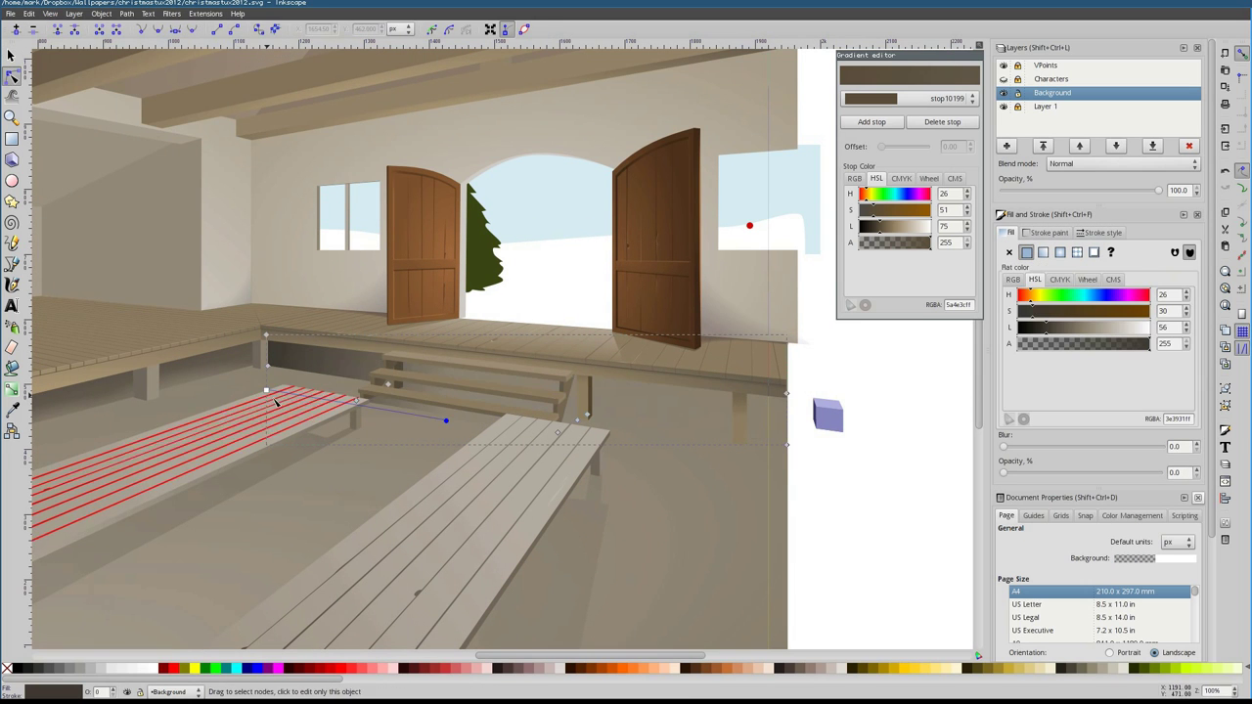
drag(459, 348, 442, 513)
key(plus)
key(plus)
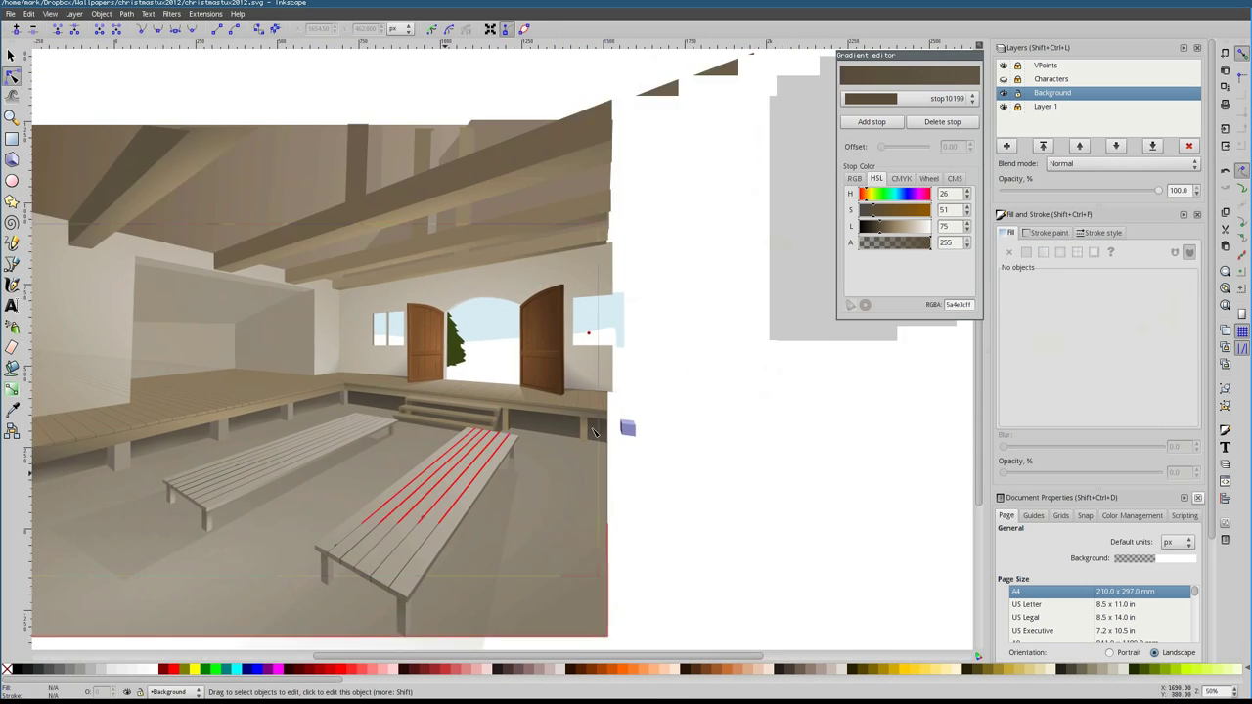
key(minus)
key(minus)
key(minus)
key(minus)
Make the floor fill radial, try linearGradient9058 and linearGradient10147, then undo
click(1061, 252)
click(1076, 281)
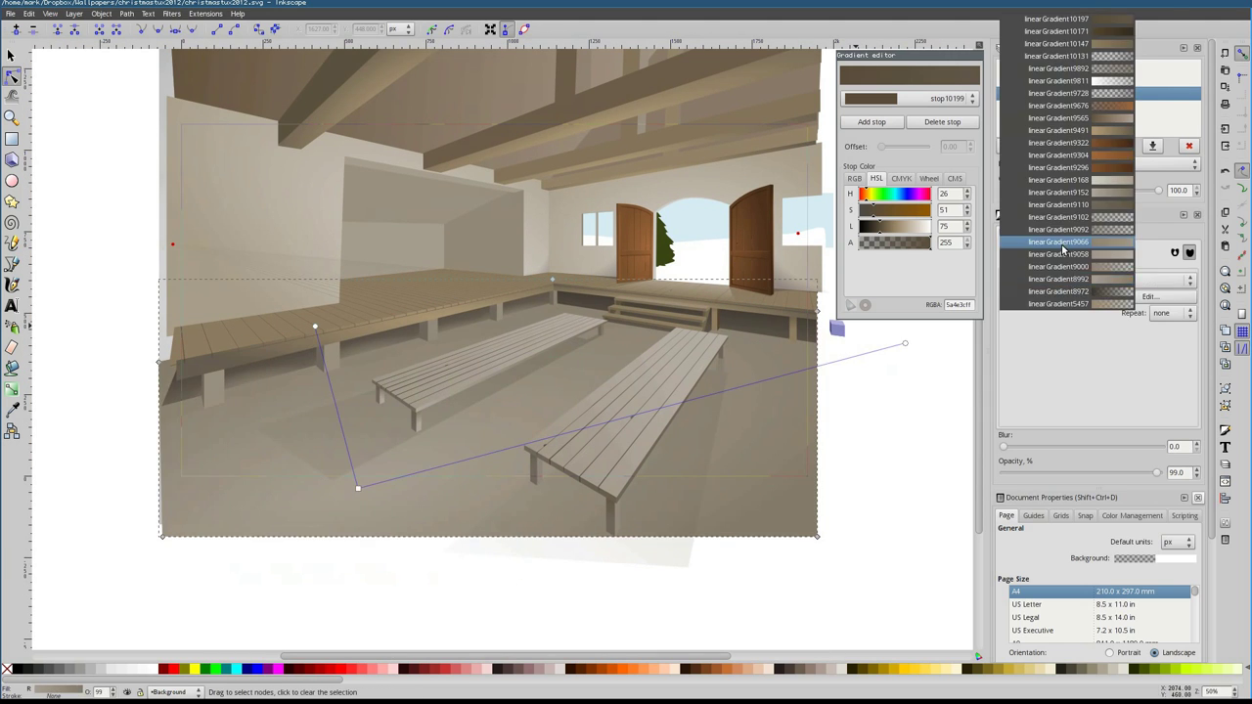
click(1059, 291)
click(1076, 281)
click(1068, 212)
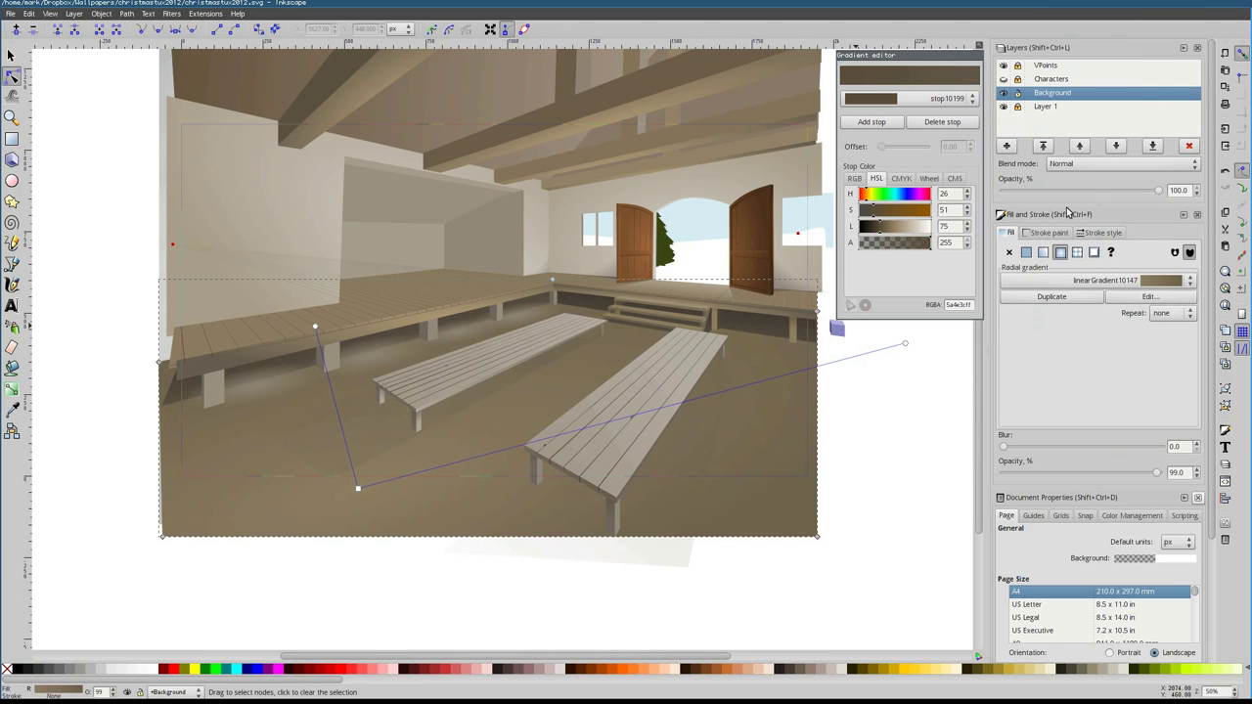
key(ctrl+z)
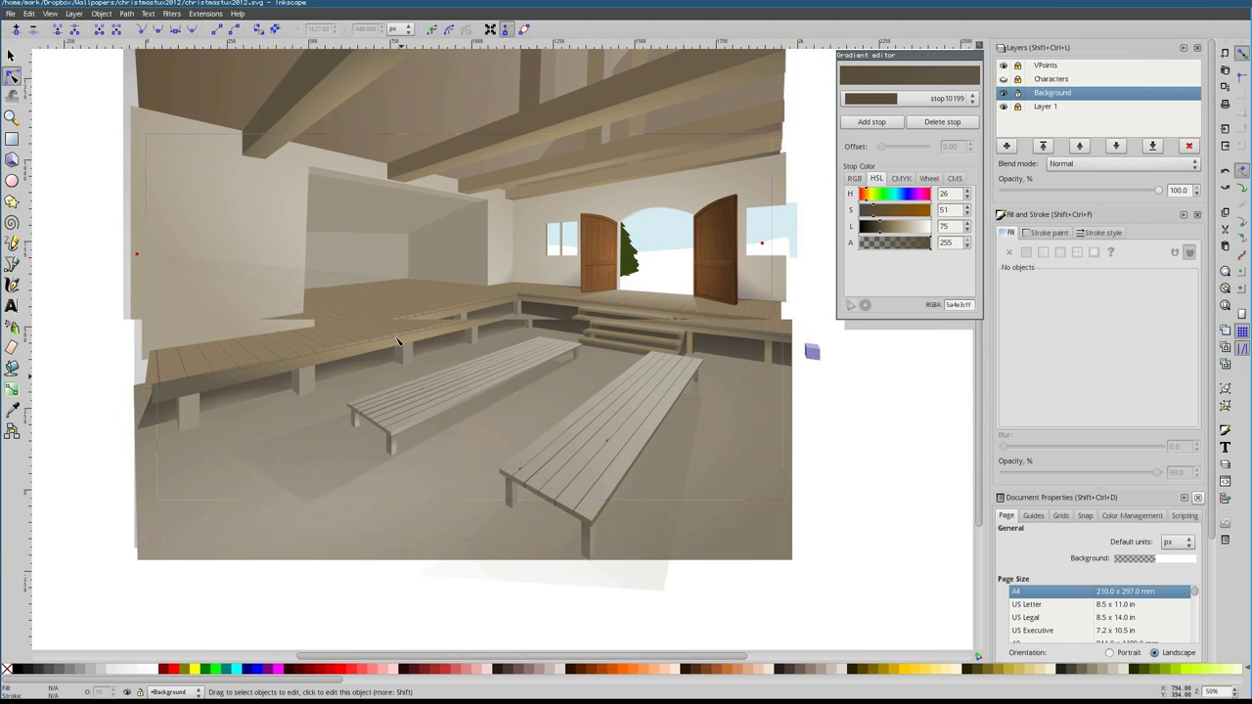
Draw a dark shadow shape at the back platform's wall corner and send it behind the platform
key(plus)
key(plus)
key(plus)
key(plus)
key(b)
scroll(596, 400, up, 1)
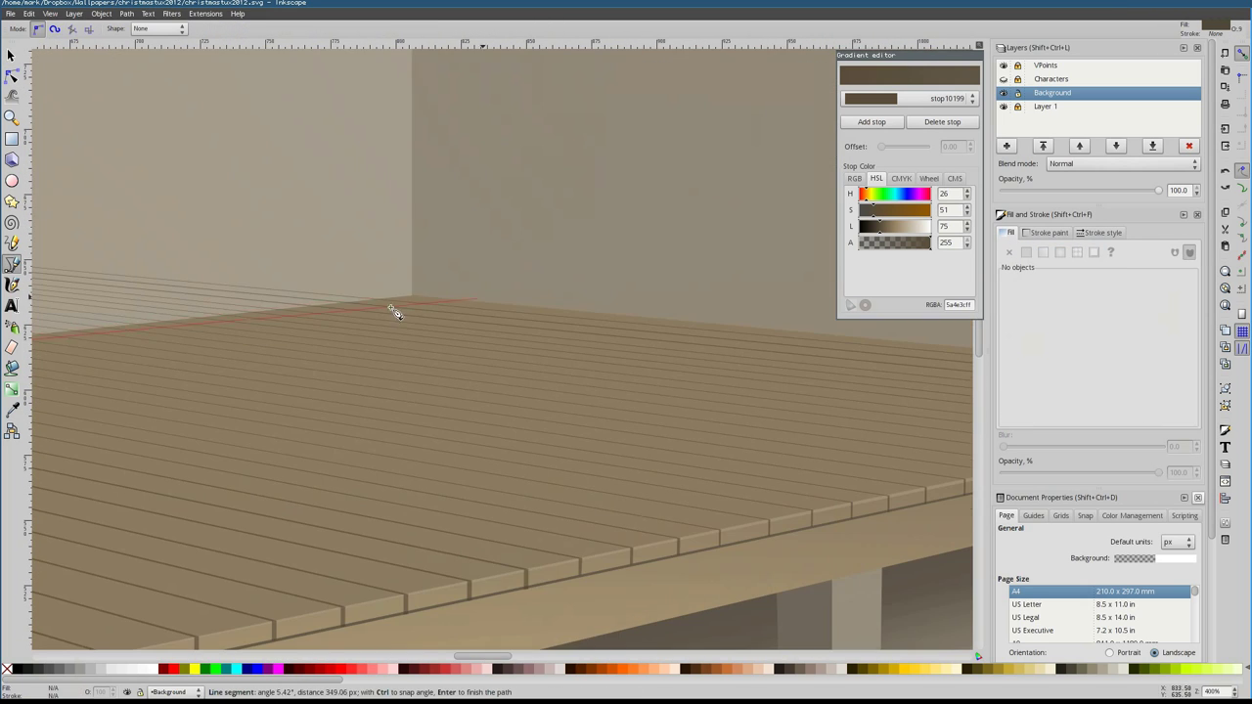
click(395, 311)
key(minus)
key(Return)
key(s)
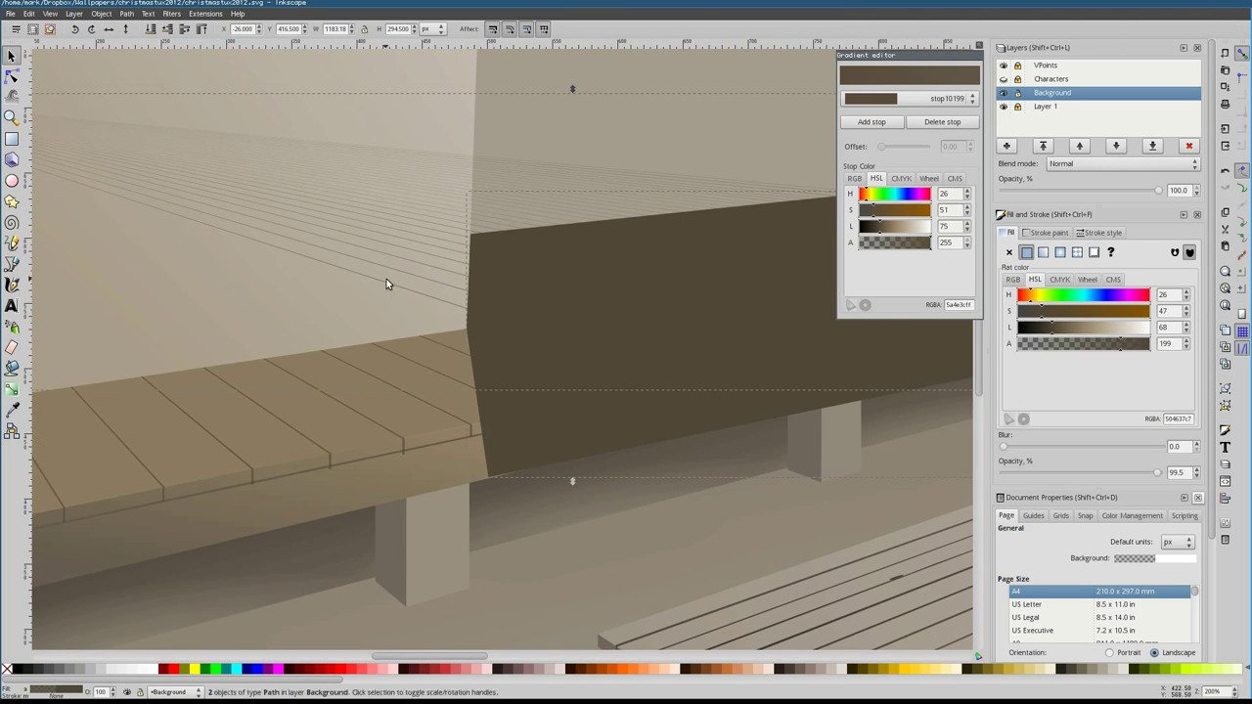
click(496, 340)
key(minus)
key(minus)
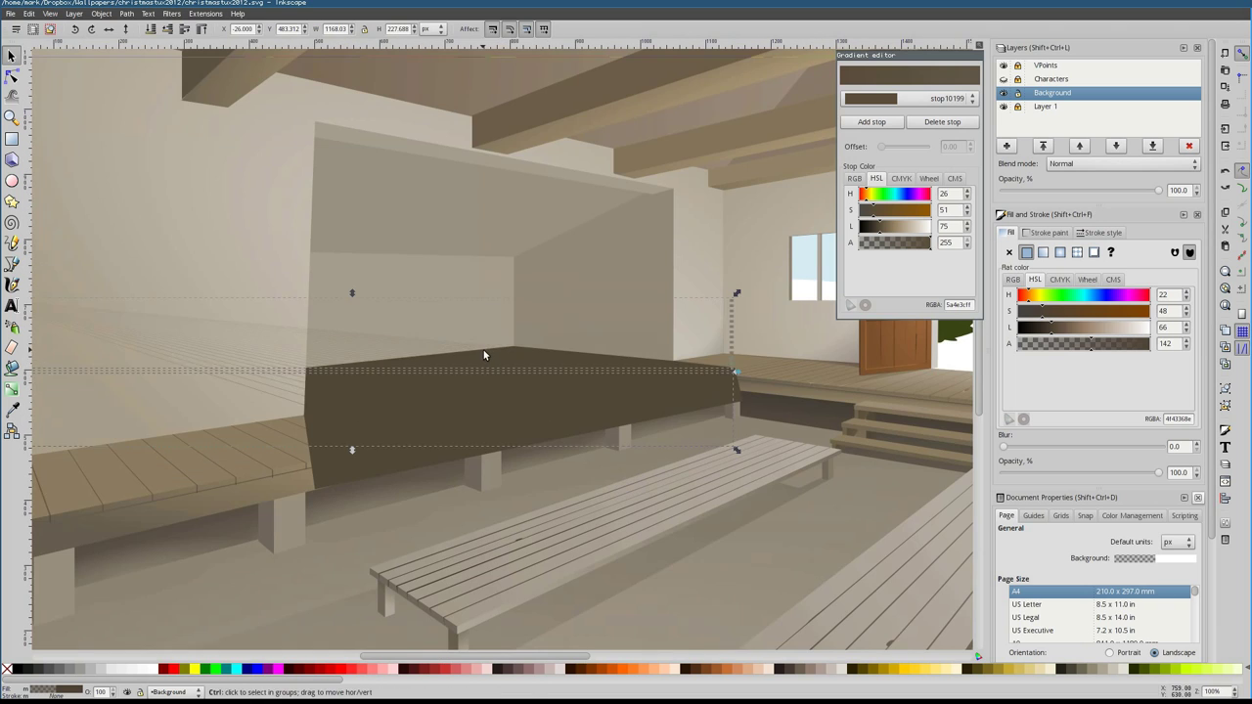
key(Tab)
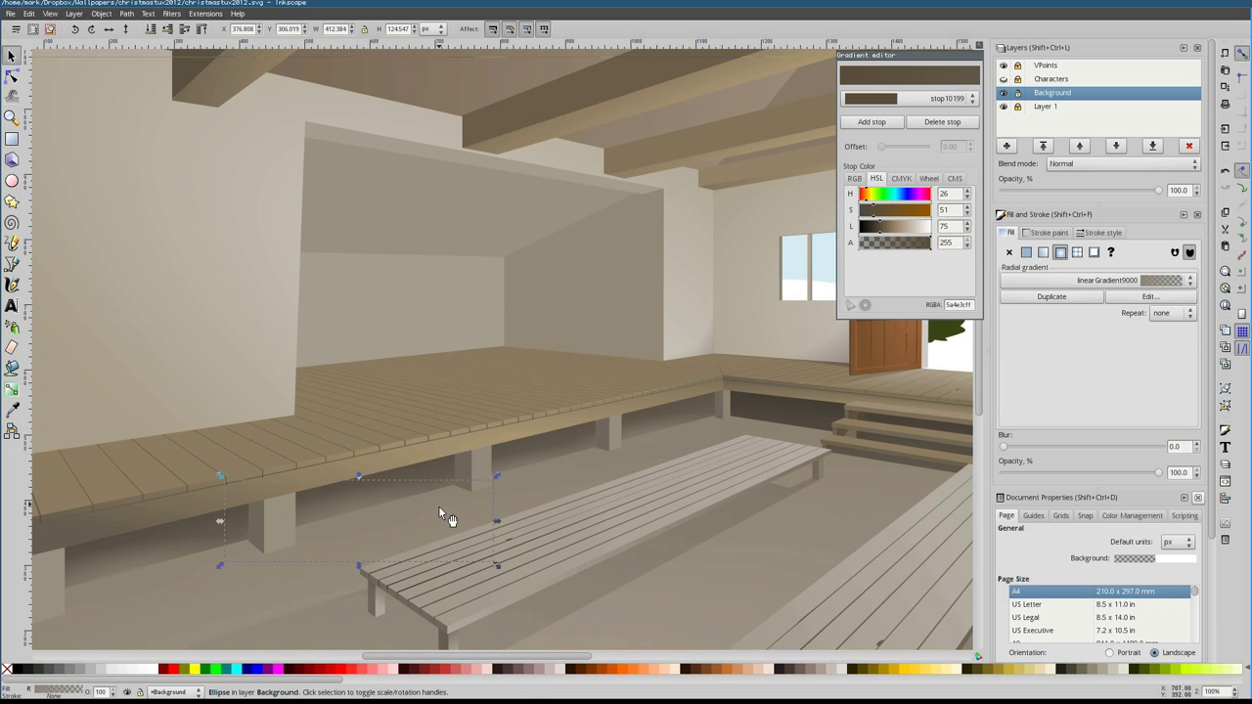
Nudge a corner node of the back wall shape slightly left
key(n)
click(391, 332)
scroll(392, 333, up, 3)
drag(378, 209, 366, 212)
key(Escape)
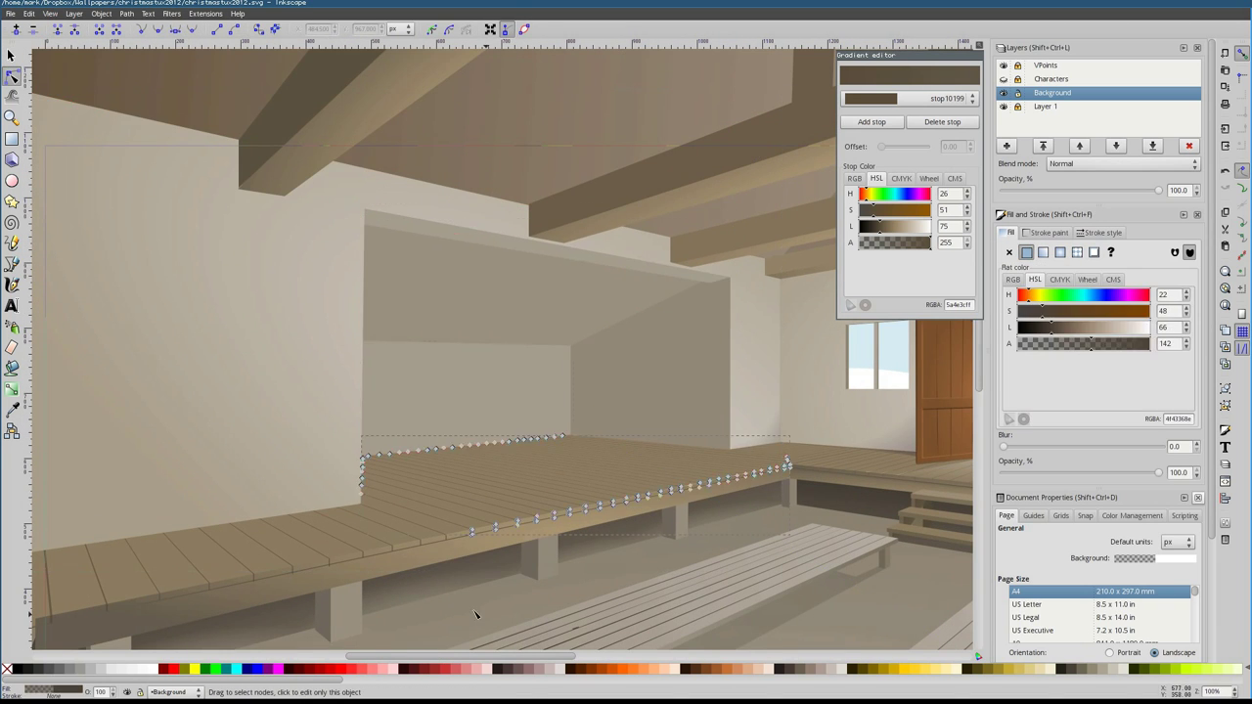
key(minus)
key(minus)
key(plus)
key(plus)
key(plus)
key(plus)
key(plus)
key(plus)
Draw an arch trim curve from above the left door to over the right door
key(b)
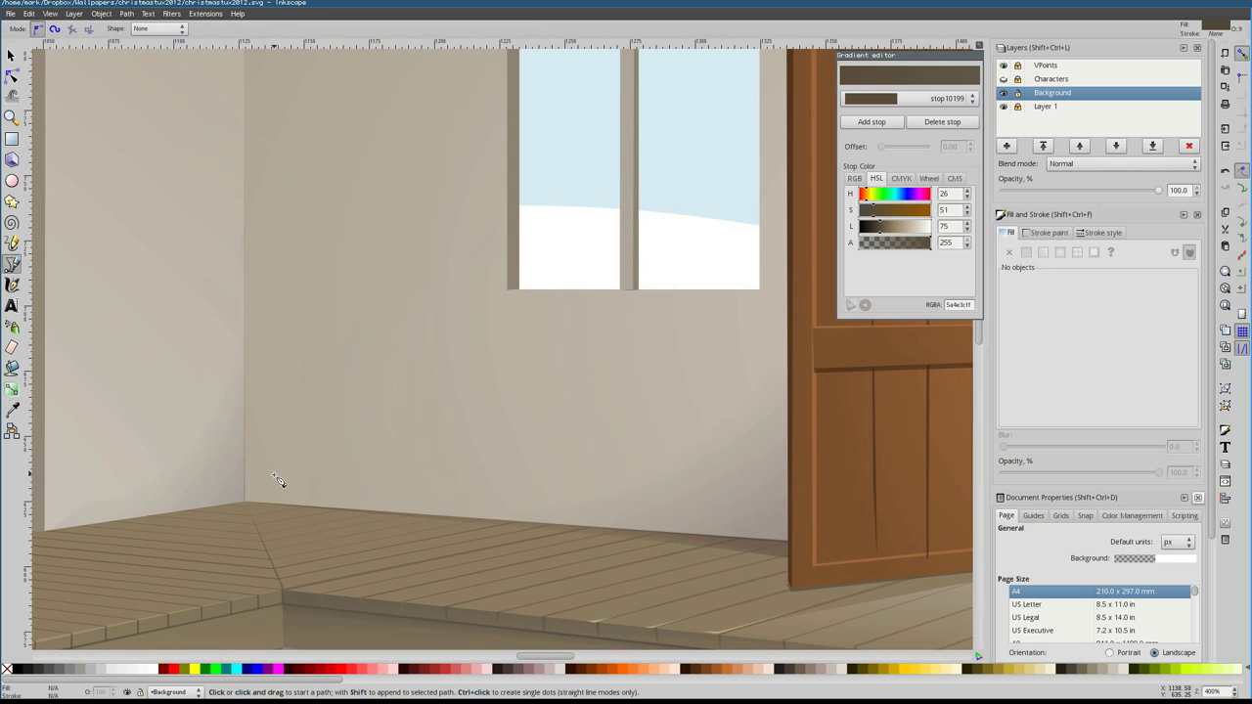
drag(274, 473, 245, 492)
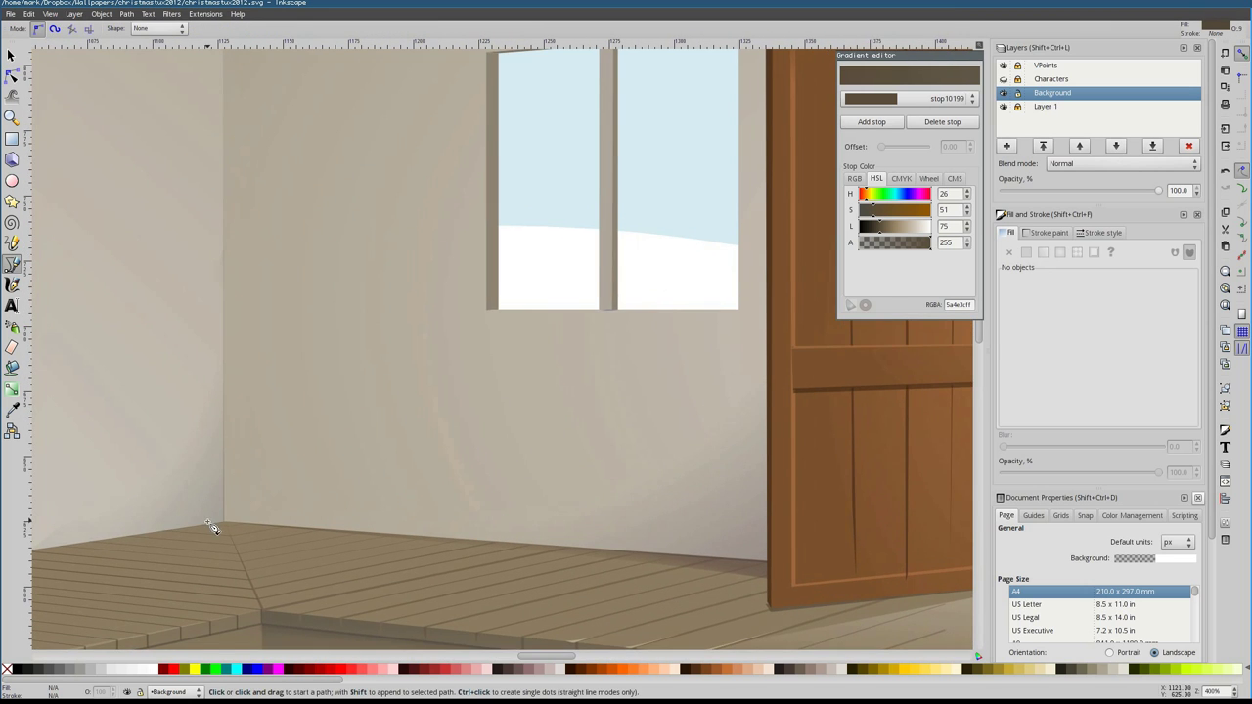
key(minus)
scroll(424, 215, right, 8)
scroll(424, 215, left, 8)
scroll(475, 302, right, 4)
click(475, 301)
drag(636, 232, 743, 237)
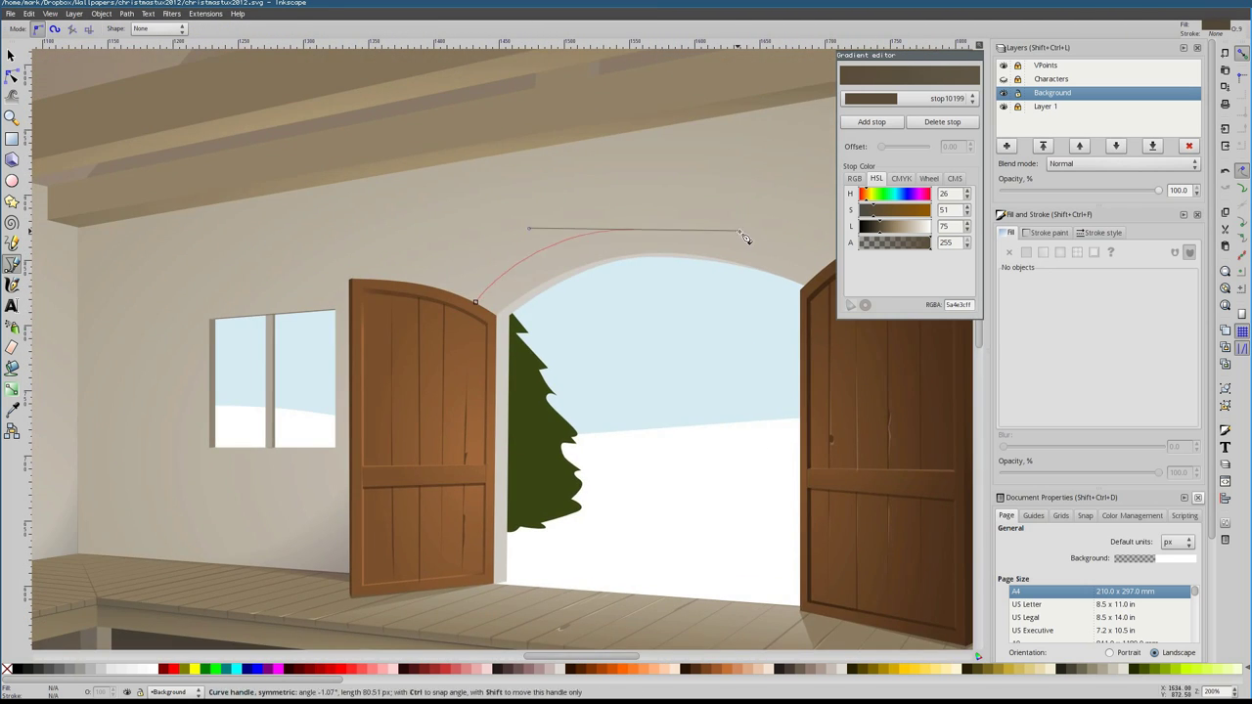
key(BackSpace)
scroll(724, 283, right, 4)
scroll(700, 316, up, 1)
drag(154, 507, 154, 507)
key(Return)
Reshape the arch to follow the doorway and give it a light translucent fill
key(F2)
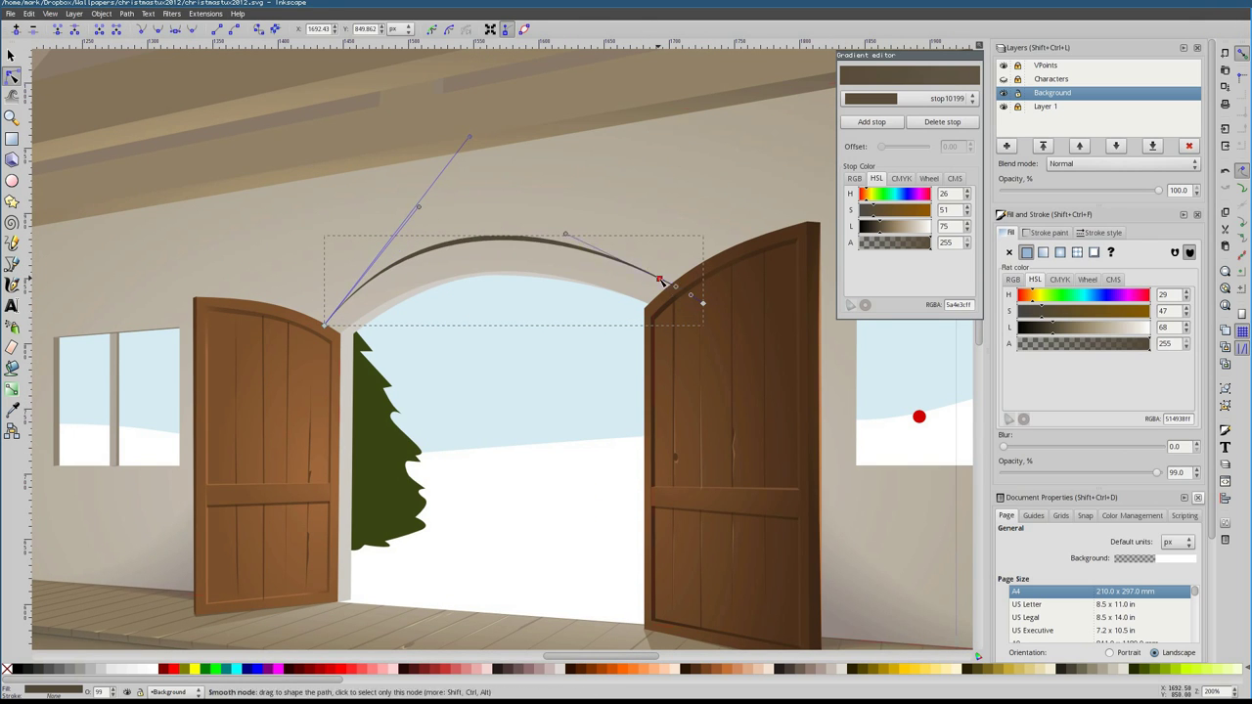
drag(593, 234, 587, 215)
key(ctrl+shift+v)
key(F1)
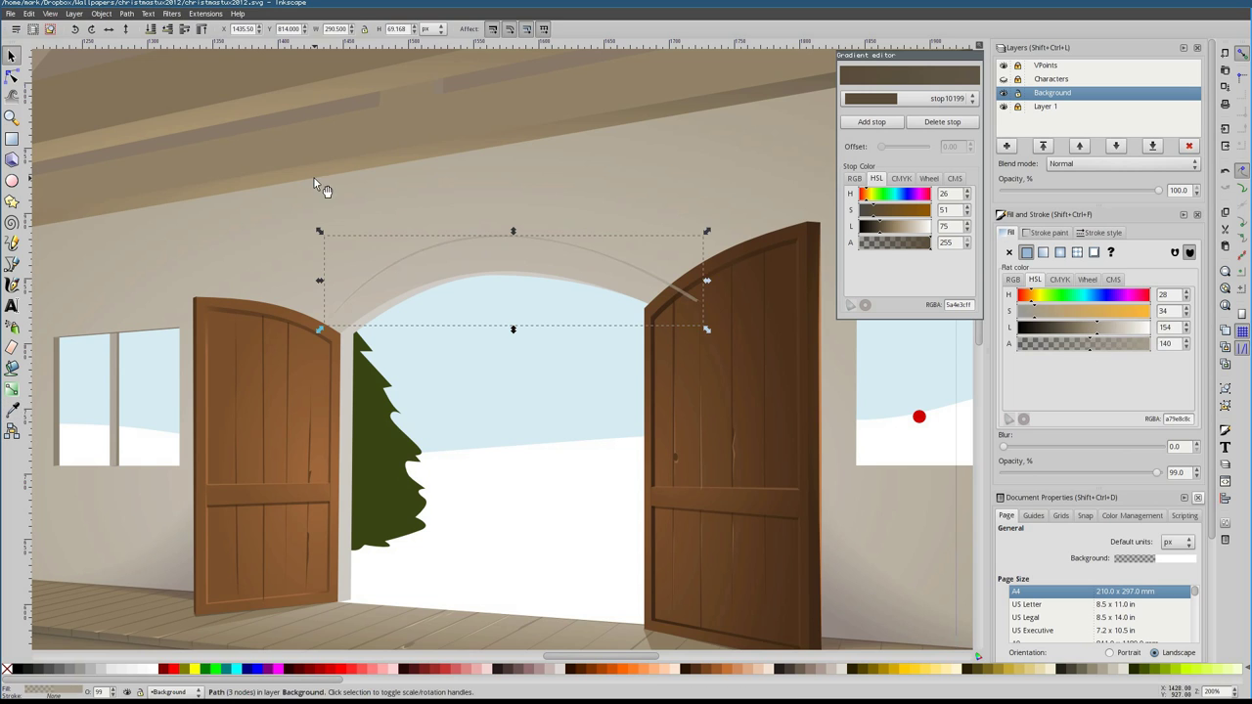
key(Escape)
key(1)
scroll(293, 431, up, 4)
Draw the left window's frame outline and a crossbar across the panes
key(b)
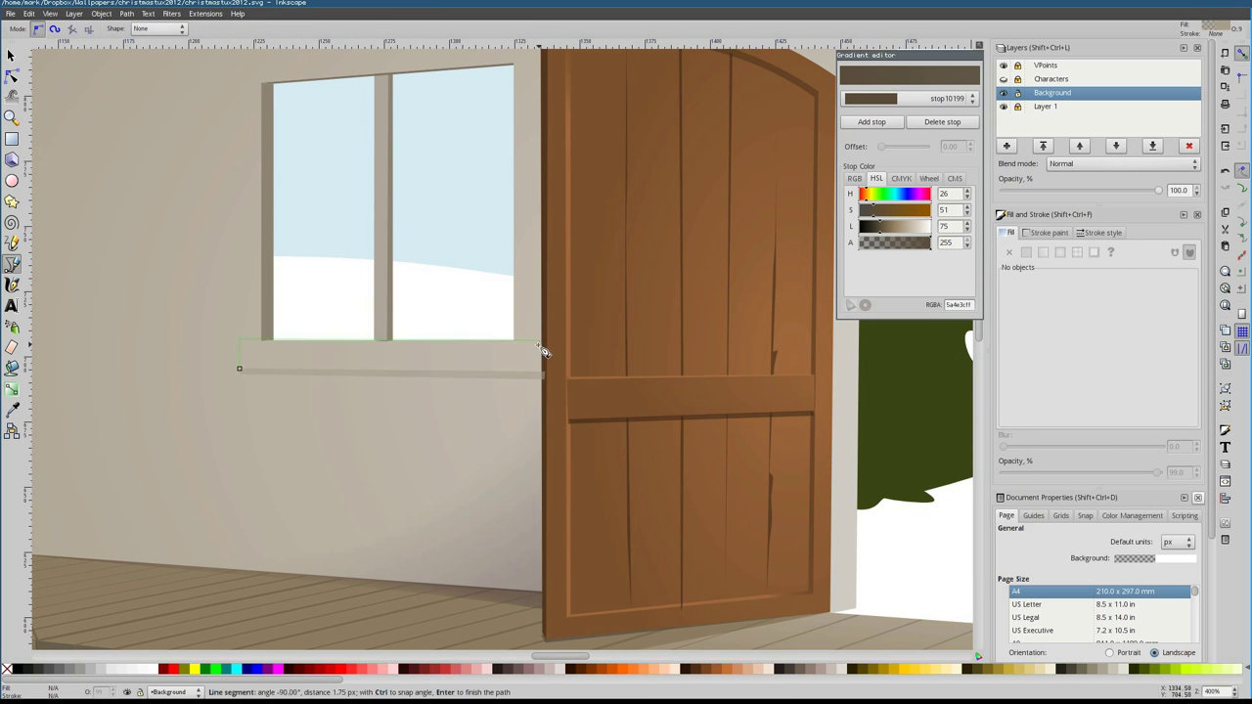
scroll(235, 196, up, 3)
click(235, 156)
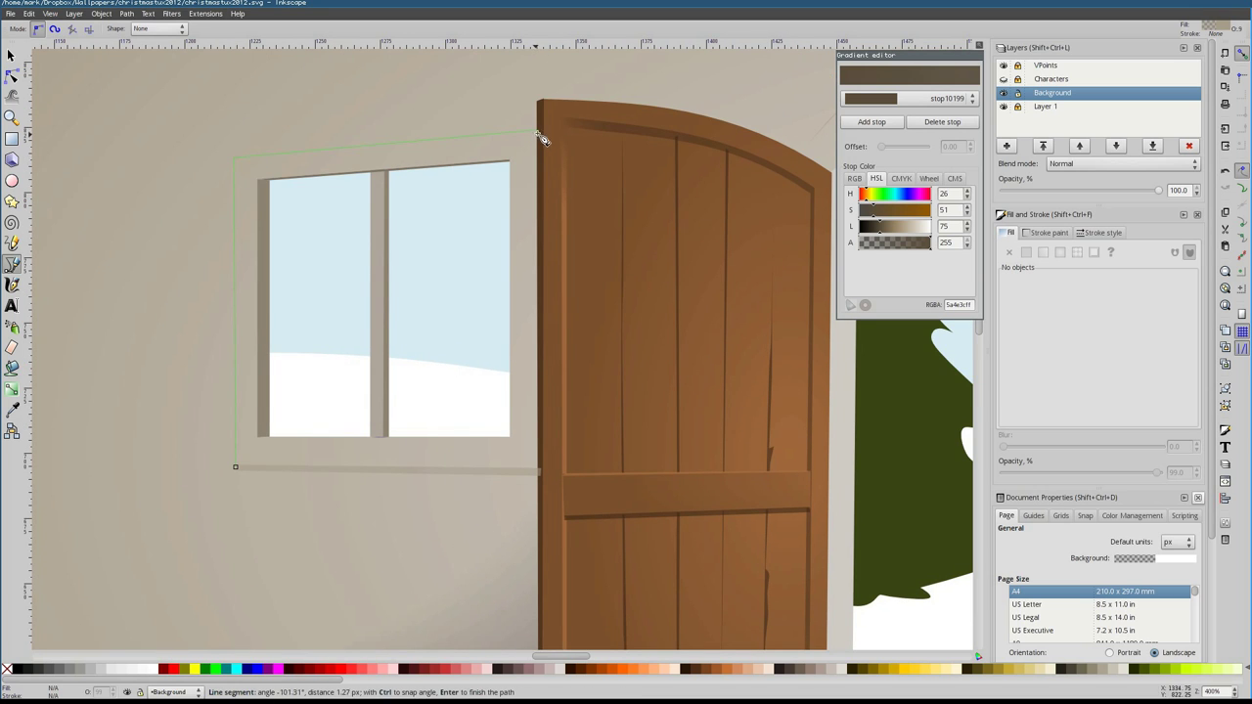
double_click(236, 468)
click(263, 308)
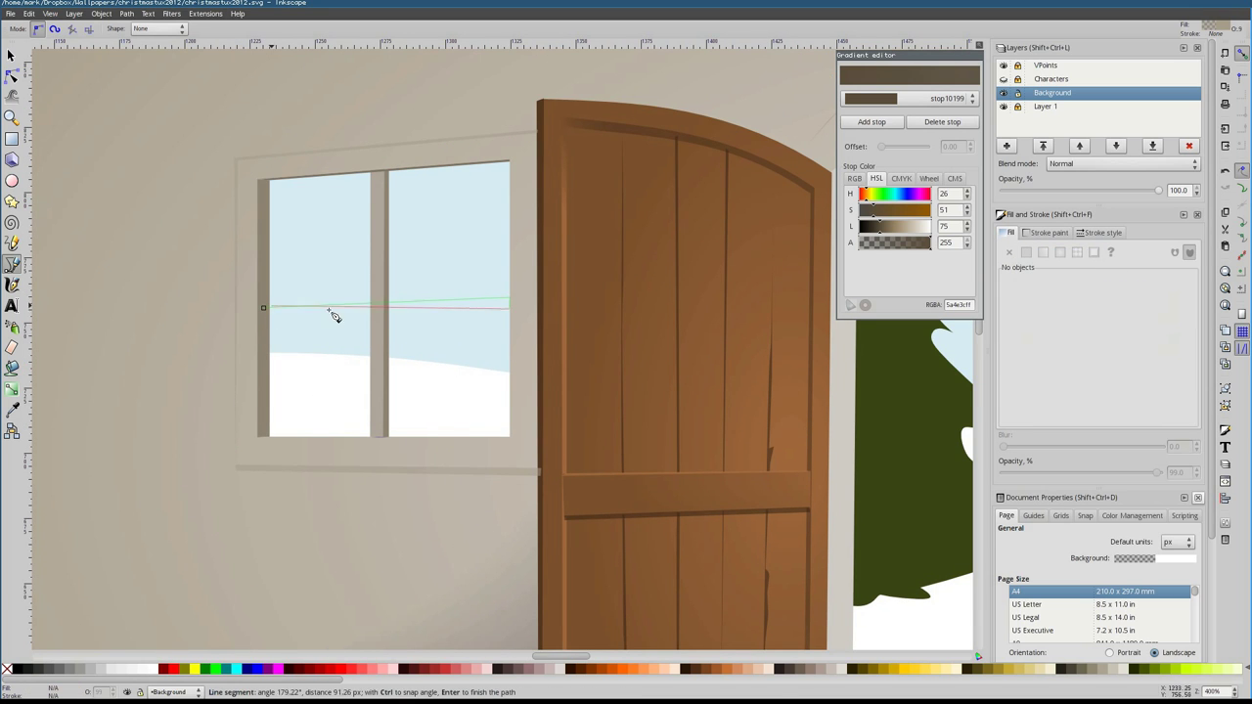
drag(277, 311, 277, 311)
Draw a thin highlight shape along the left pane's bottom edge
key(s)
scroll(595, 424, down, 4)
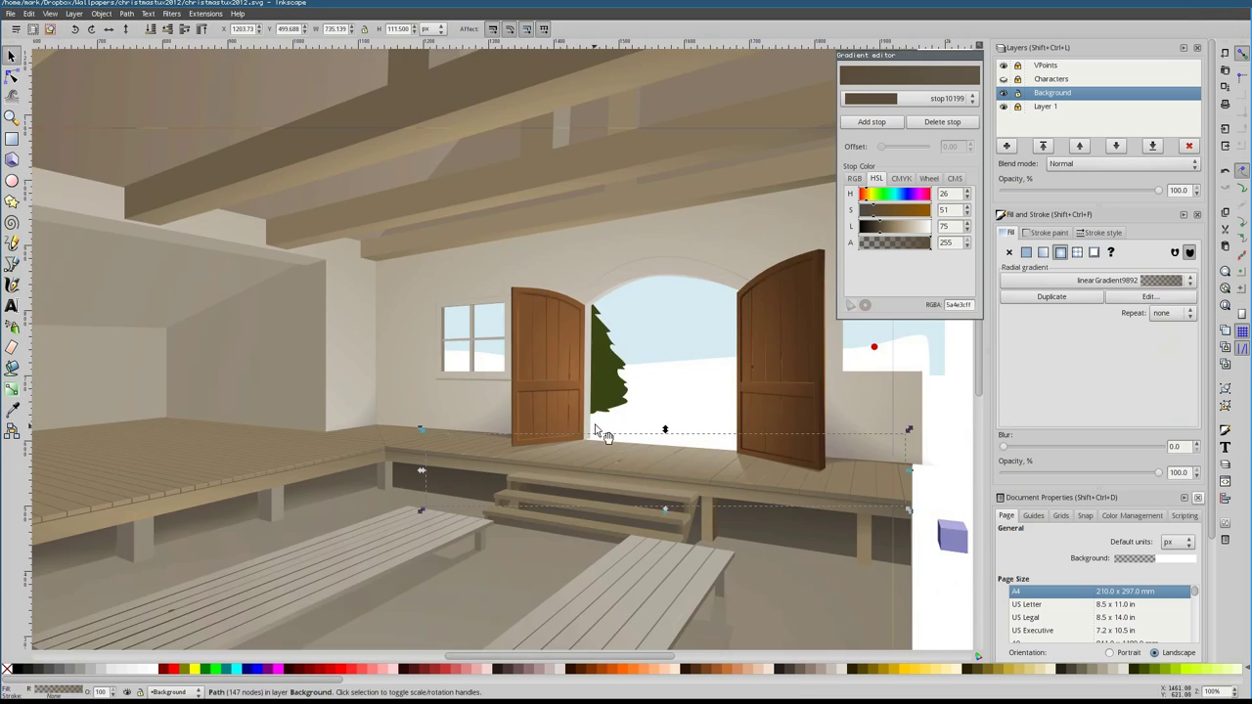
scroll(574, 395, up, 4)
click(12, 264)
click(328, 535)
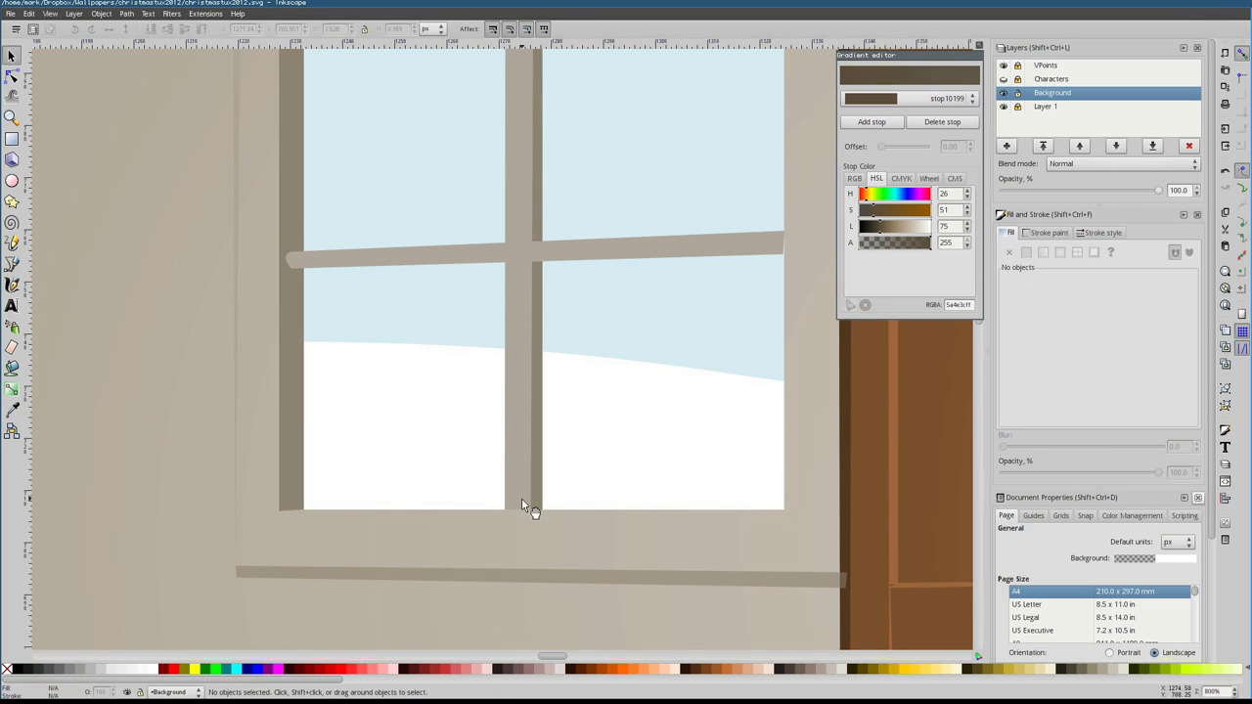
key(b)
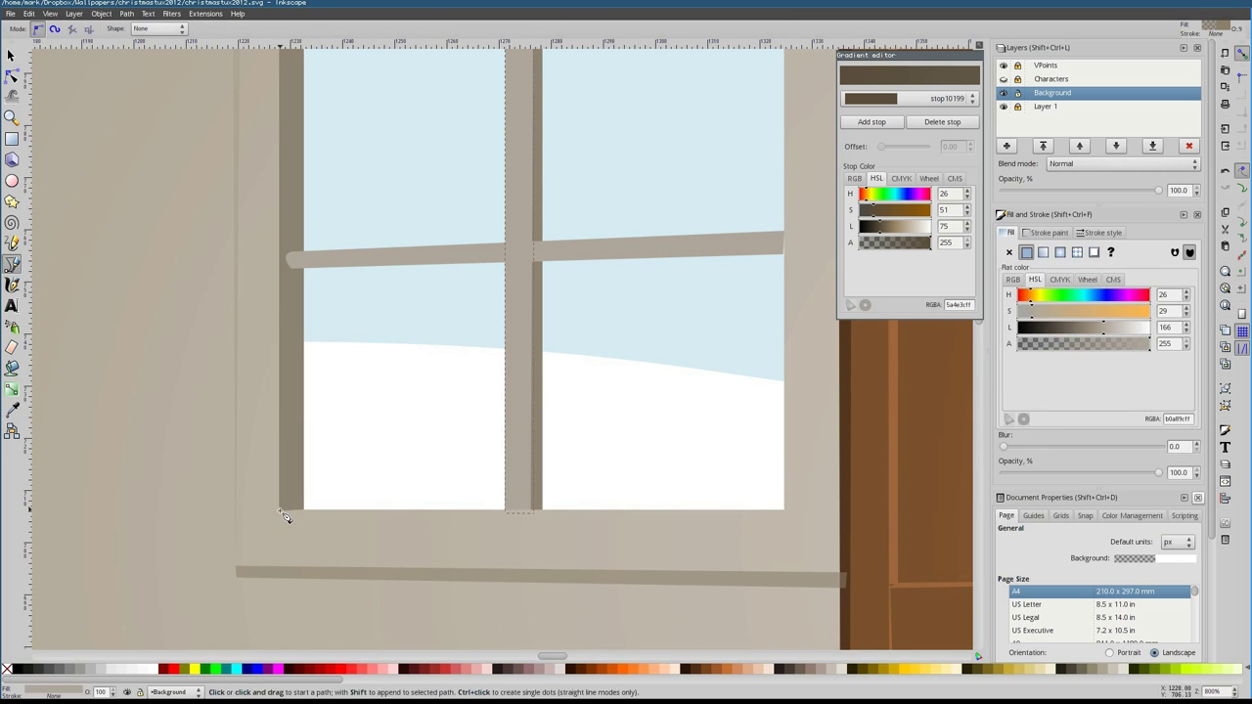
click(282, 507)
click(505, 507)
click(505, 514)
click(281, 508)
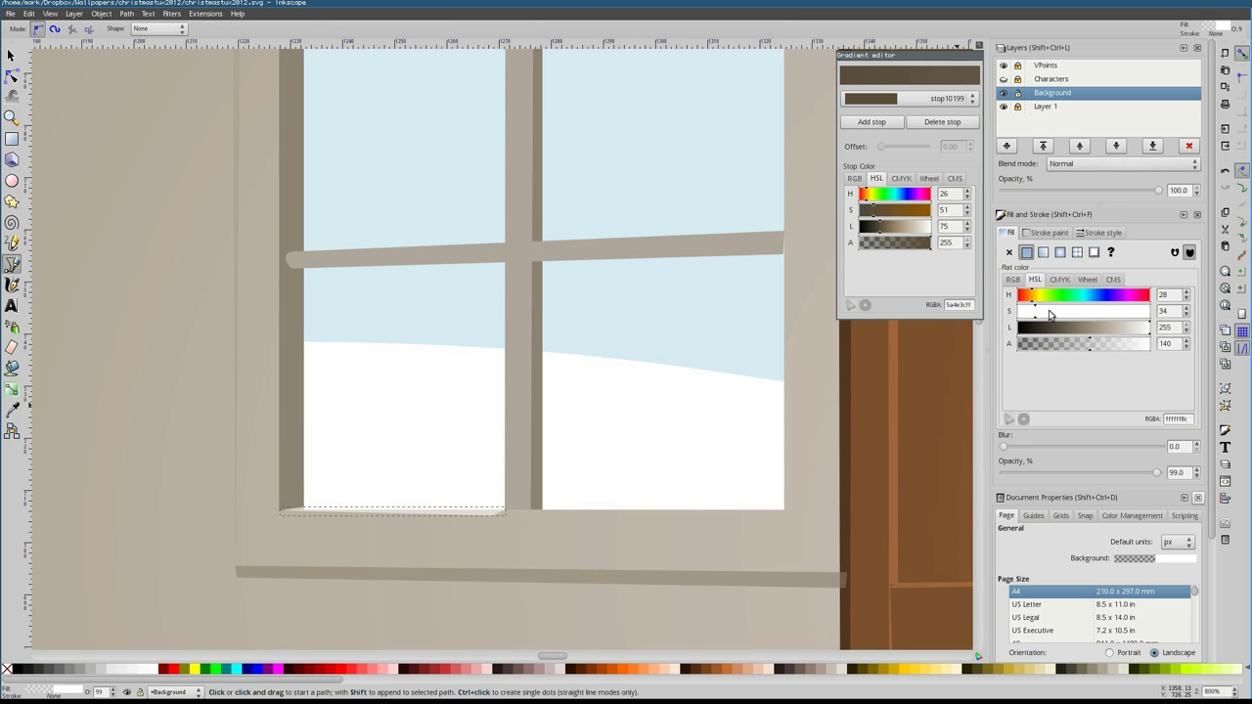
Add a highlight sliver along the right pane's bottom and down the mullion
click(534, 509)
scroll(547, 538, down, 4)
scroll(519, 346, up, 4)
scroll(499, 254, up, 4)
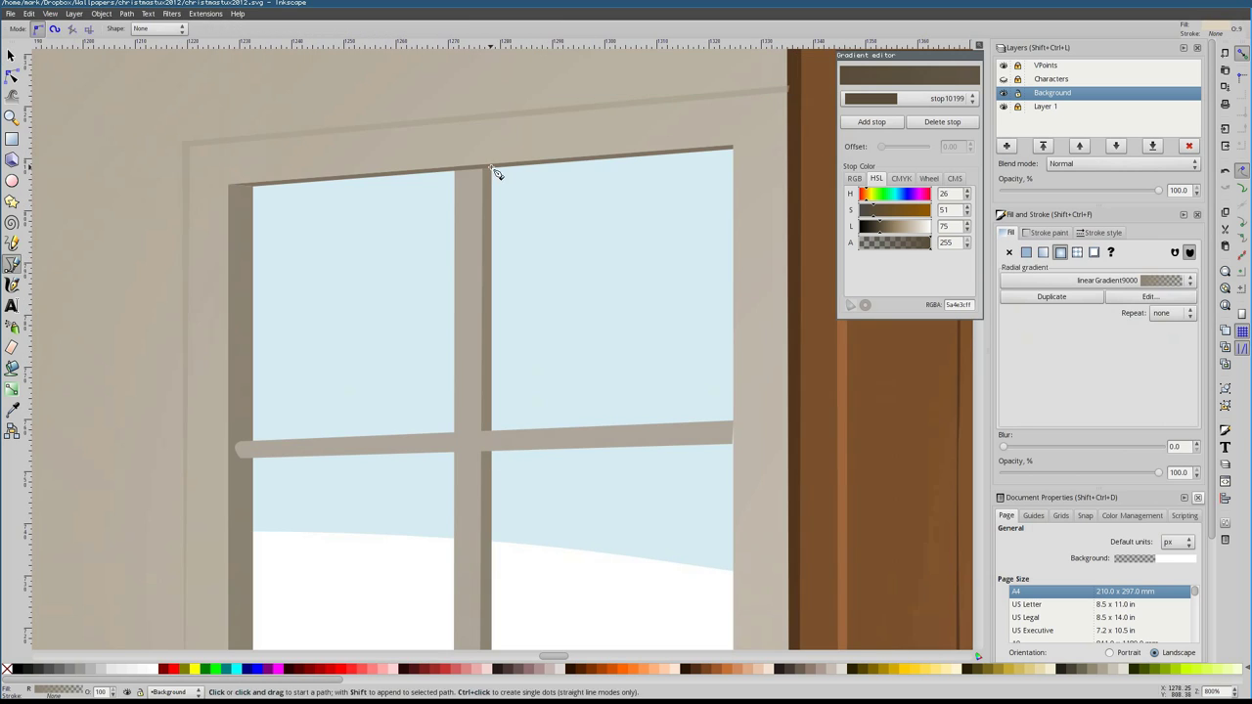
click(492, 169)
scroll(497, 173, down, 3)
click(492, 553)
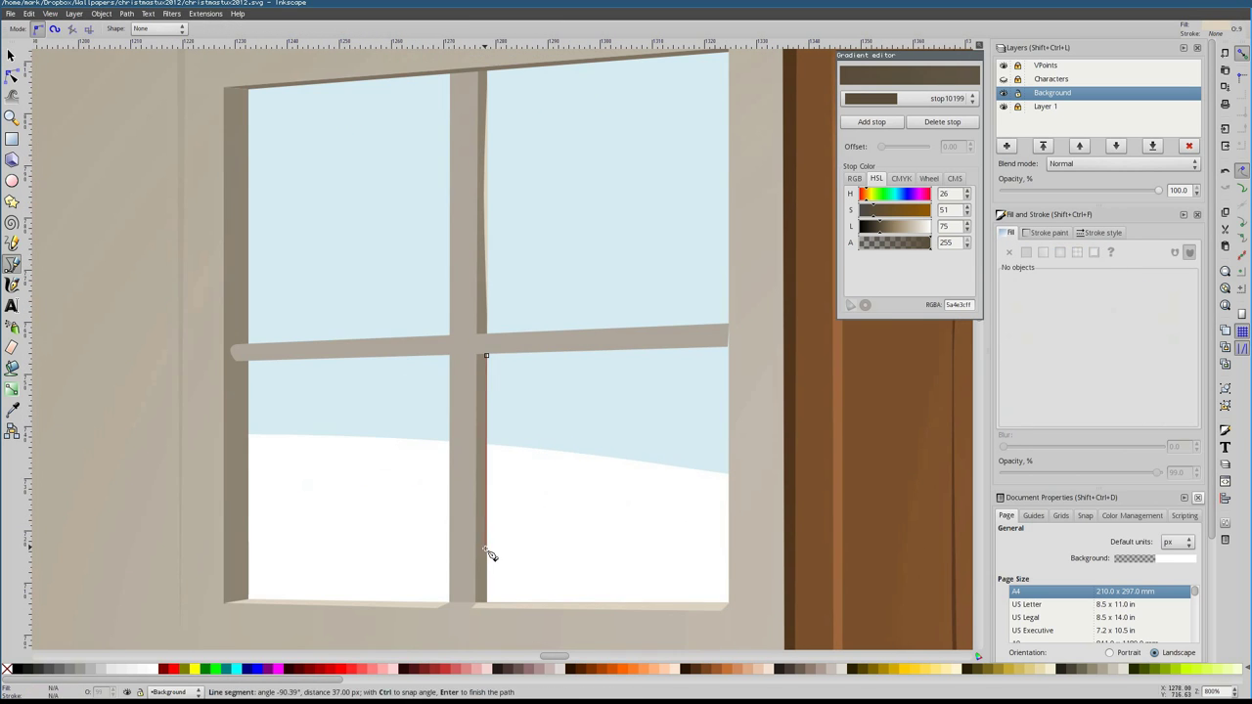
Draw a highlight strip along the top of the crossbar
click(487, 71)
click(255, 337)
click(448, 340)
click(254, 338)
Draw a highlight strip down the lower-left pane's left edge
click(491, 339)
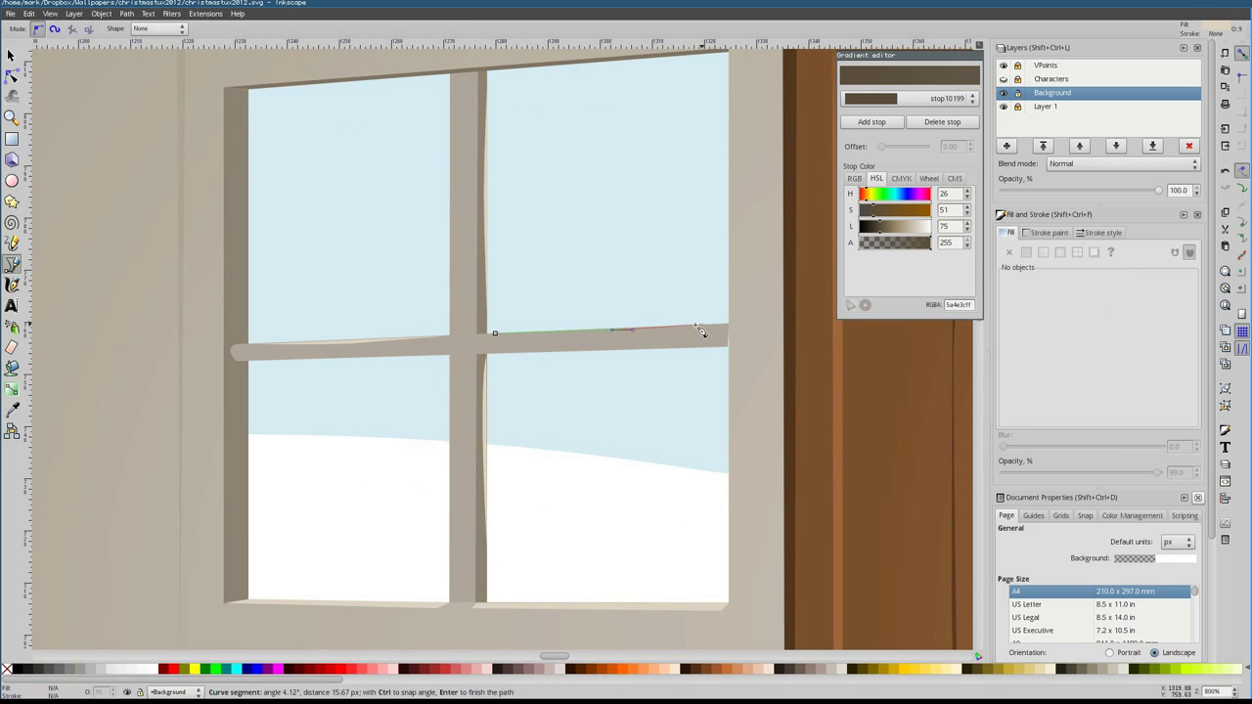
click(727, 325)
click(491, 339)
click(252, 348)
click(248, 597)
click(252, 348)
scroll(252, 404, up, 3)
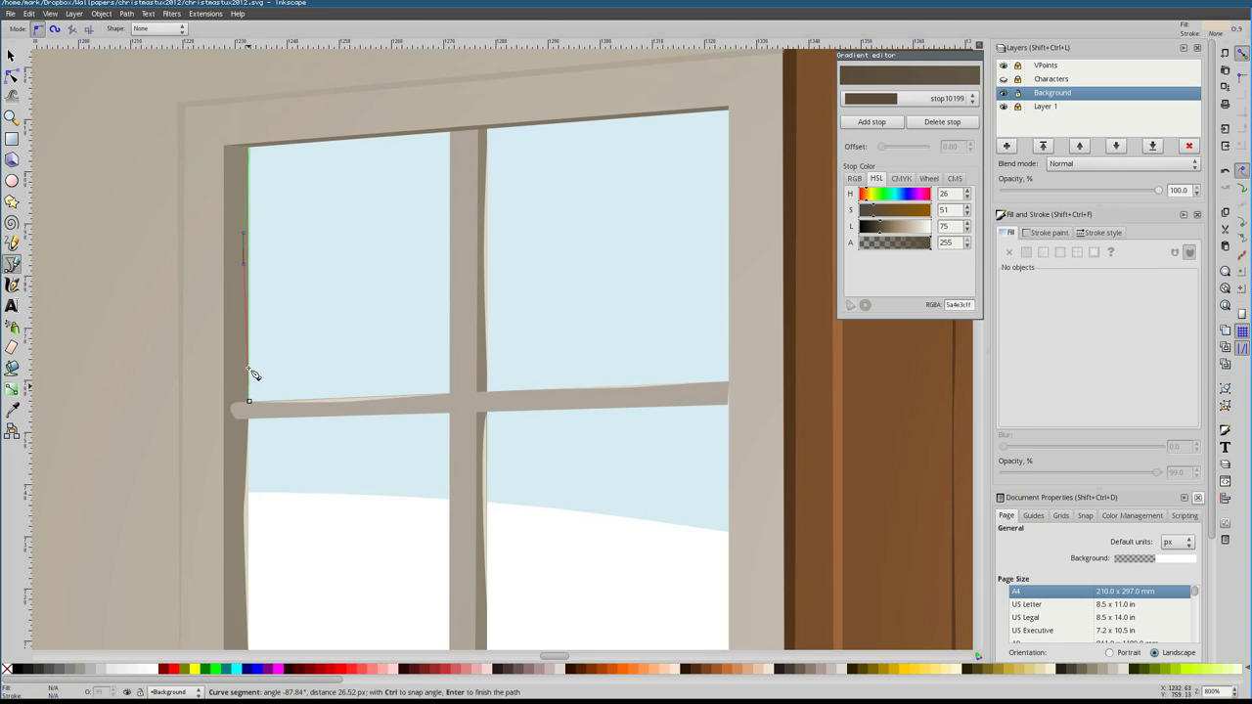
scroll(488, 406, down, 6)
key(s)
scroll(519, 348, up, 4)
scroll(374, 494, down, 1)
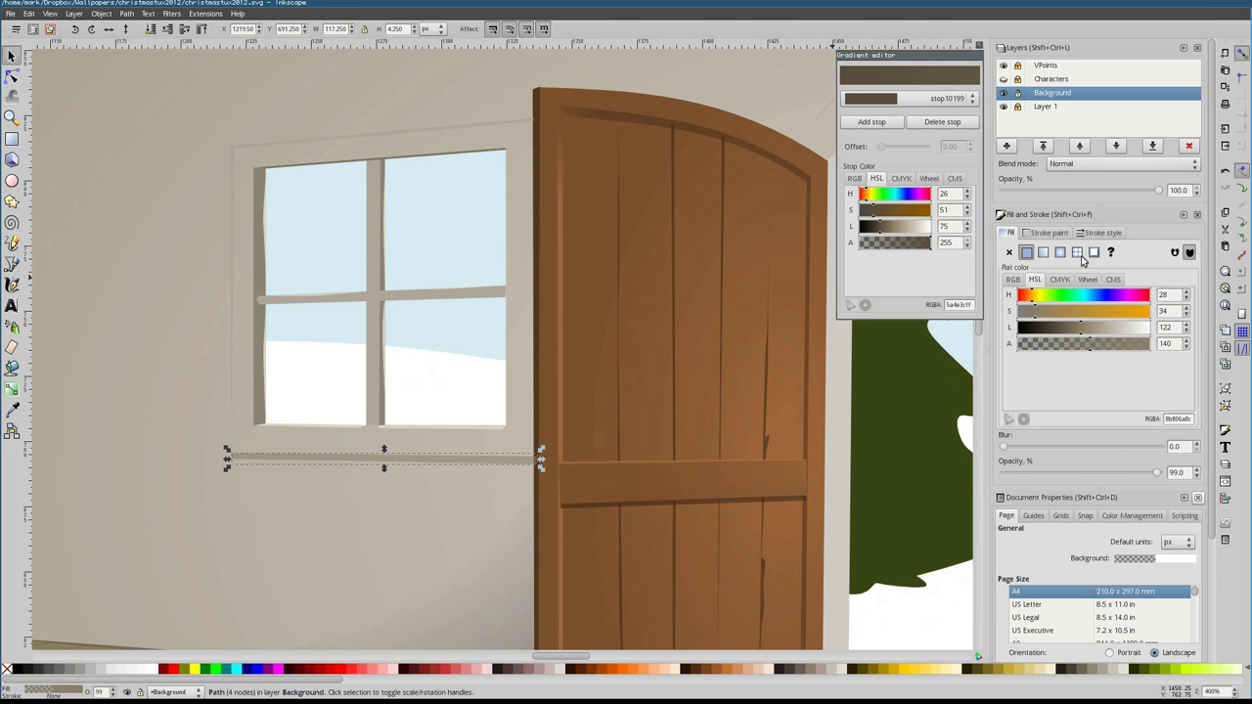
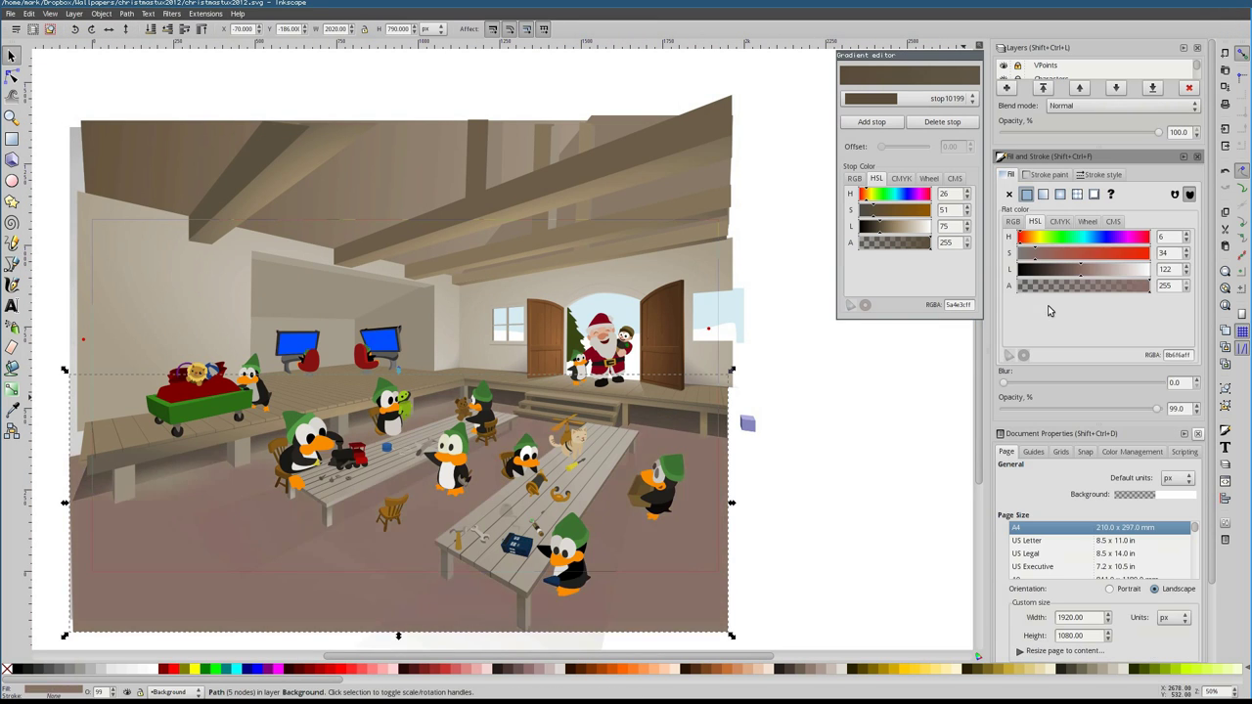
Give the hall floor a saturated dark red fill and compare it with the original
drag(1037, 253, 1067, 269)
click(808, 453)
scroll(569, 538, up, 2)
scroll(626, 431, down, 2)
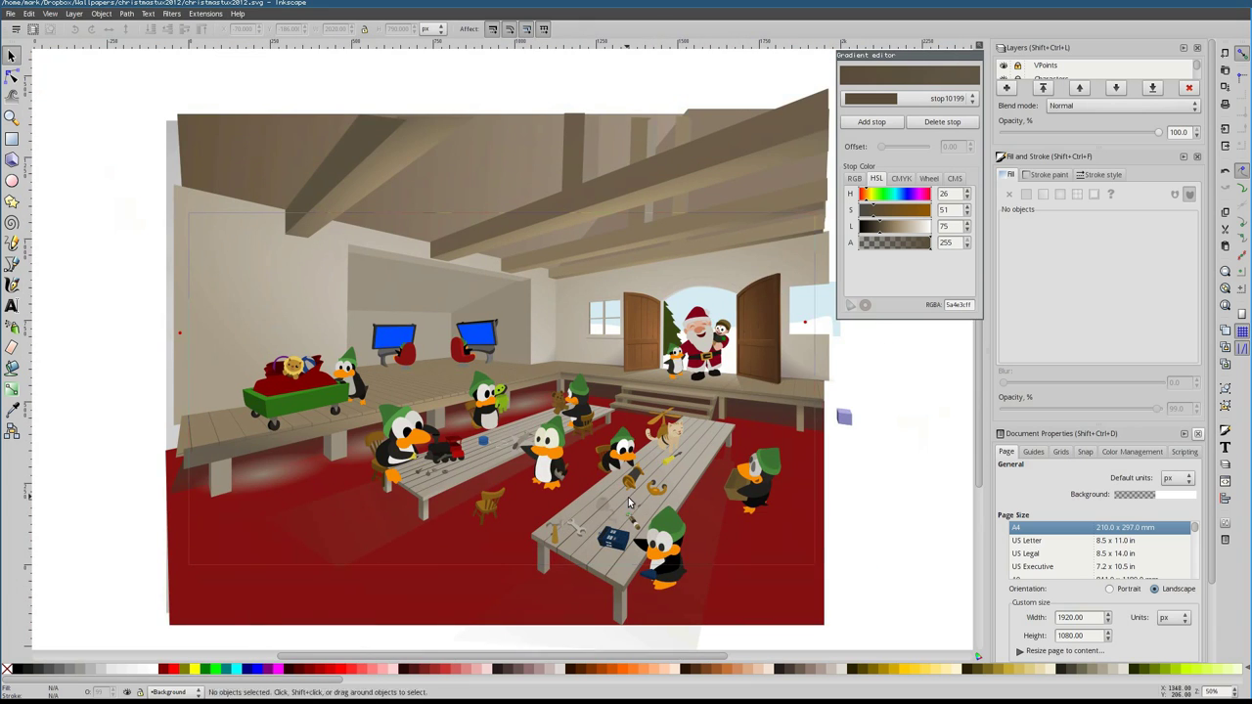
key(ctrl+z)
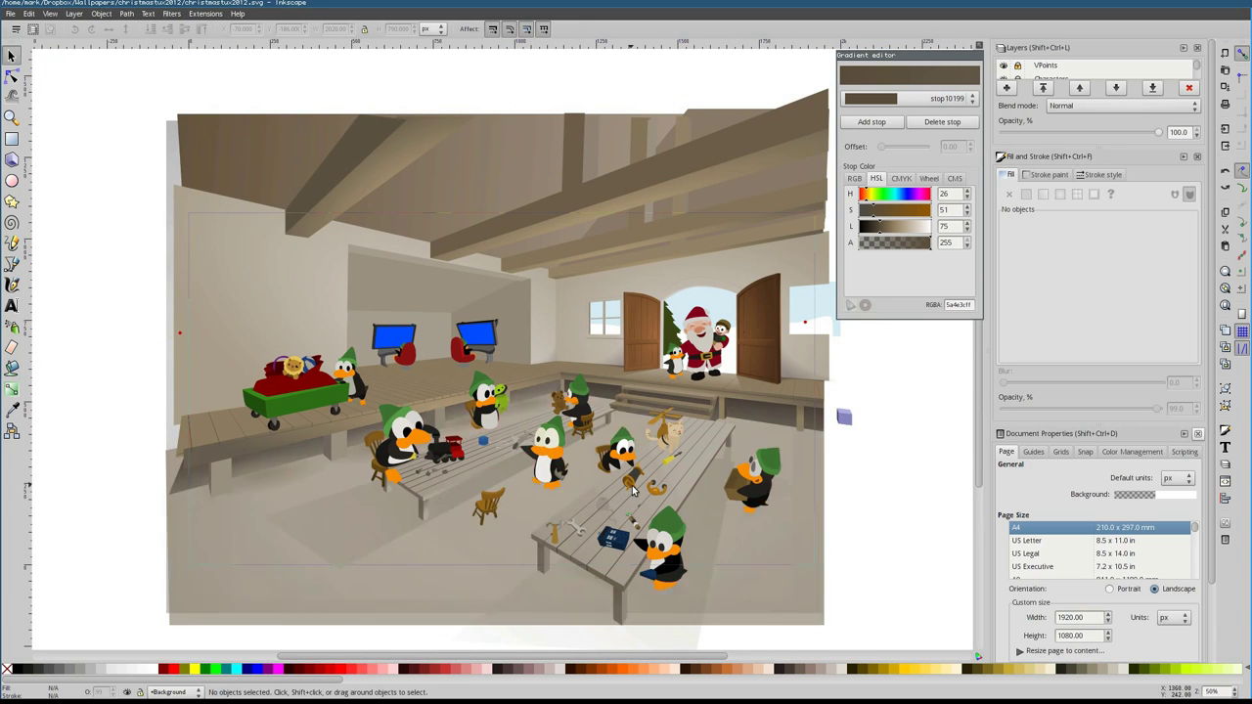
Save the red-floor version as christmastux2012_redfloor.svg
click(10, 14)
click(37, 92)
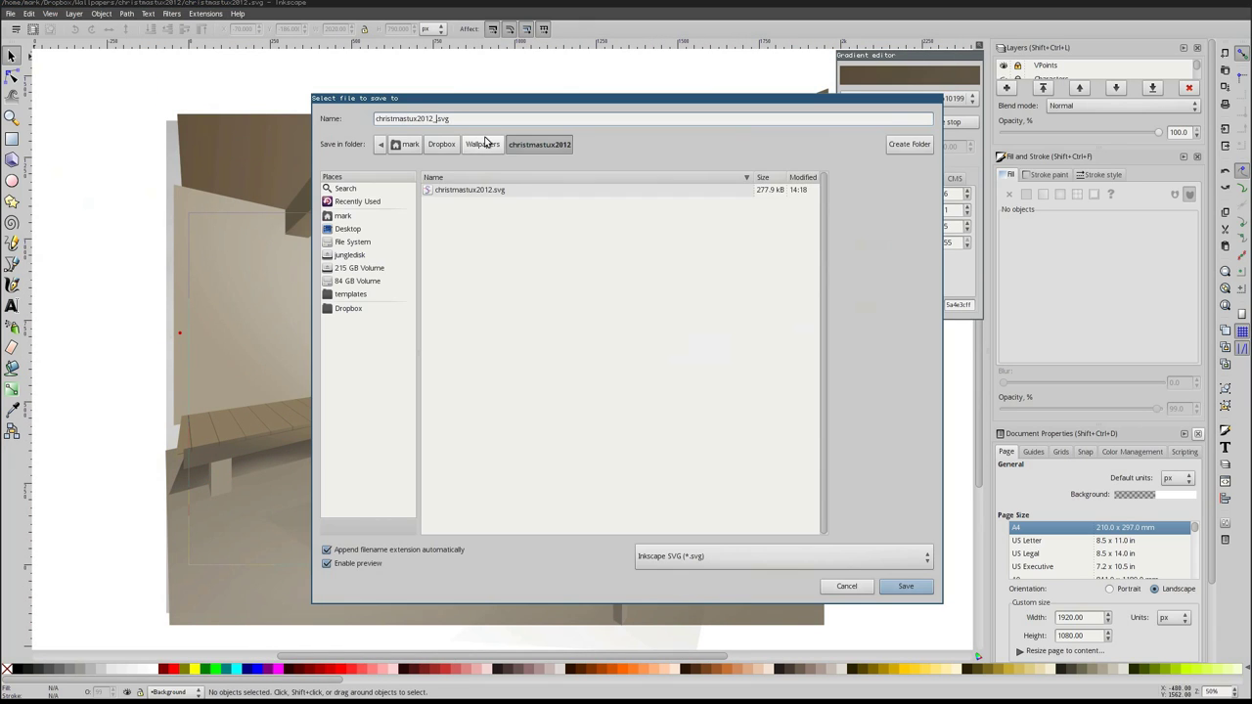
text(redfloor)
key(Return)
scroll(685, 391, up, 2)
key(ctrl+shift+z)
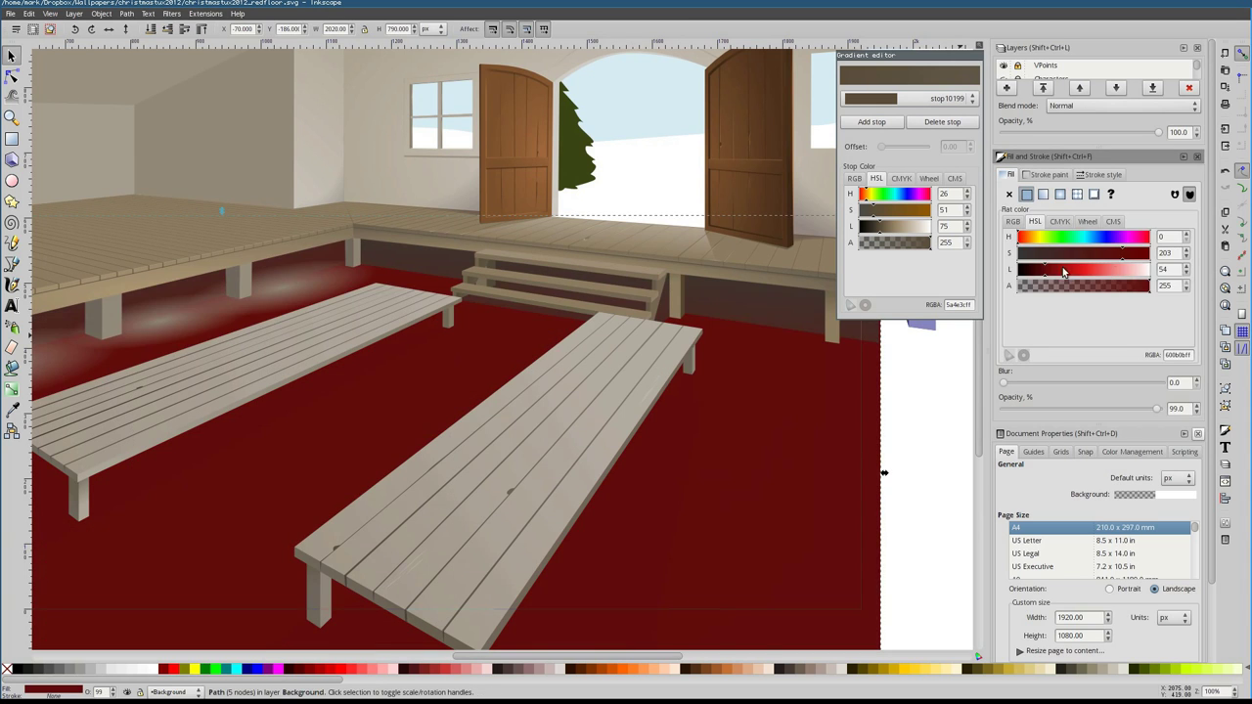
Switch the floor fill to a radial gradient and lighten its red stop
scroll(262, 385, left, 5)
scroll(587, 391, right, 5)
scroll(587, 391, up, 1)
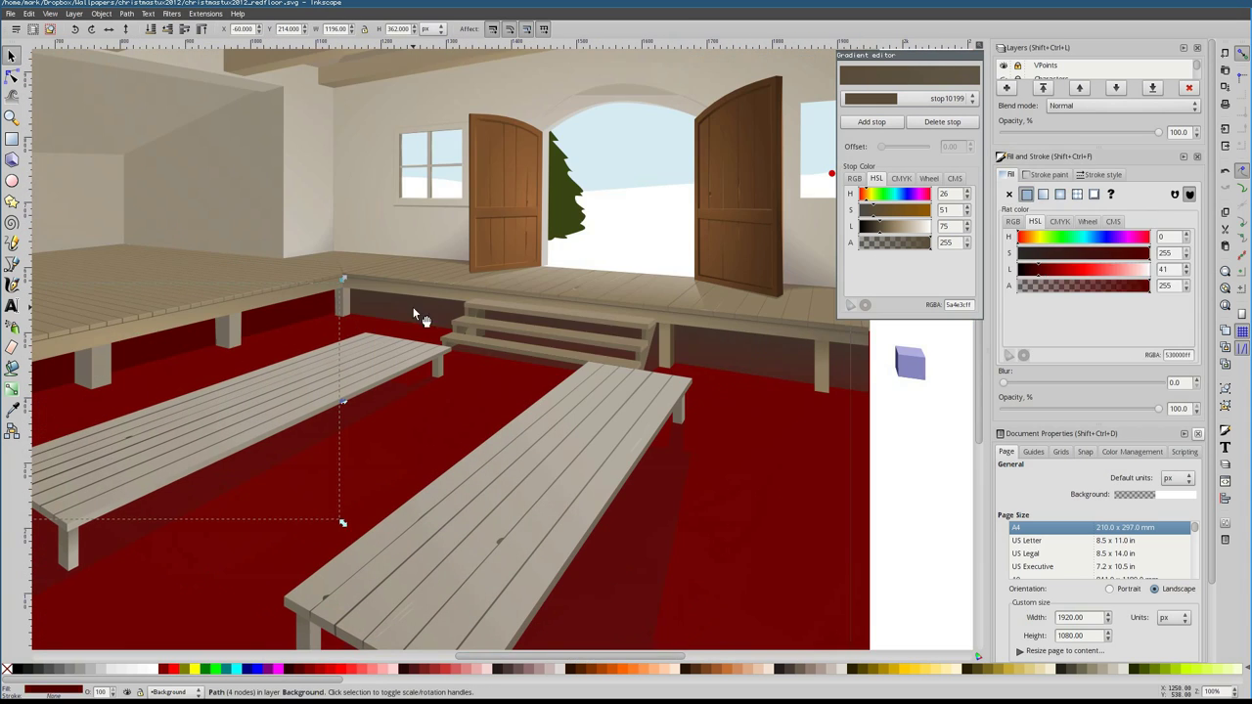
key(5)
click(1061, 194)
click(884, 226)
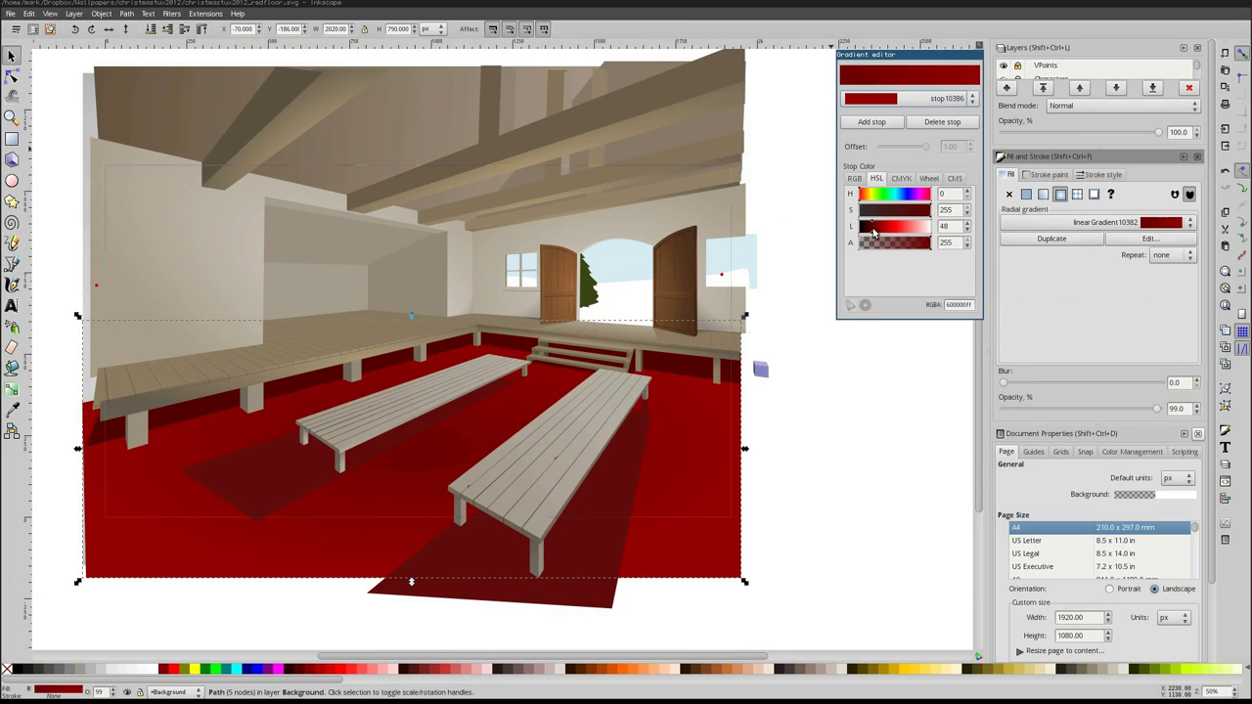
drag(881, 231, 884, 229)
key(g)
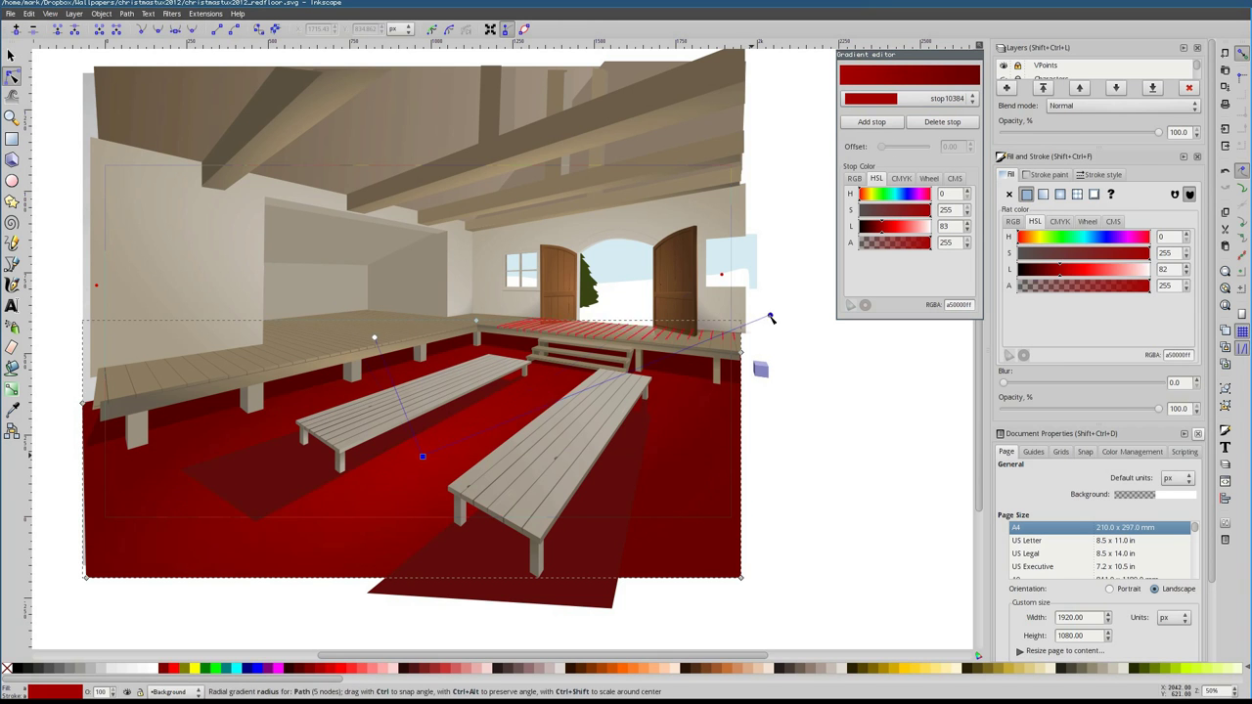
Adjust the platform's front wall and lower the post shadow to the bottom of the stack
click(413, 330)
key(b)
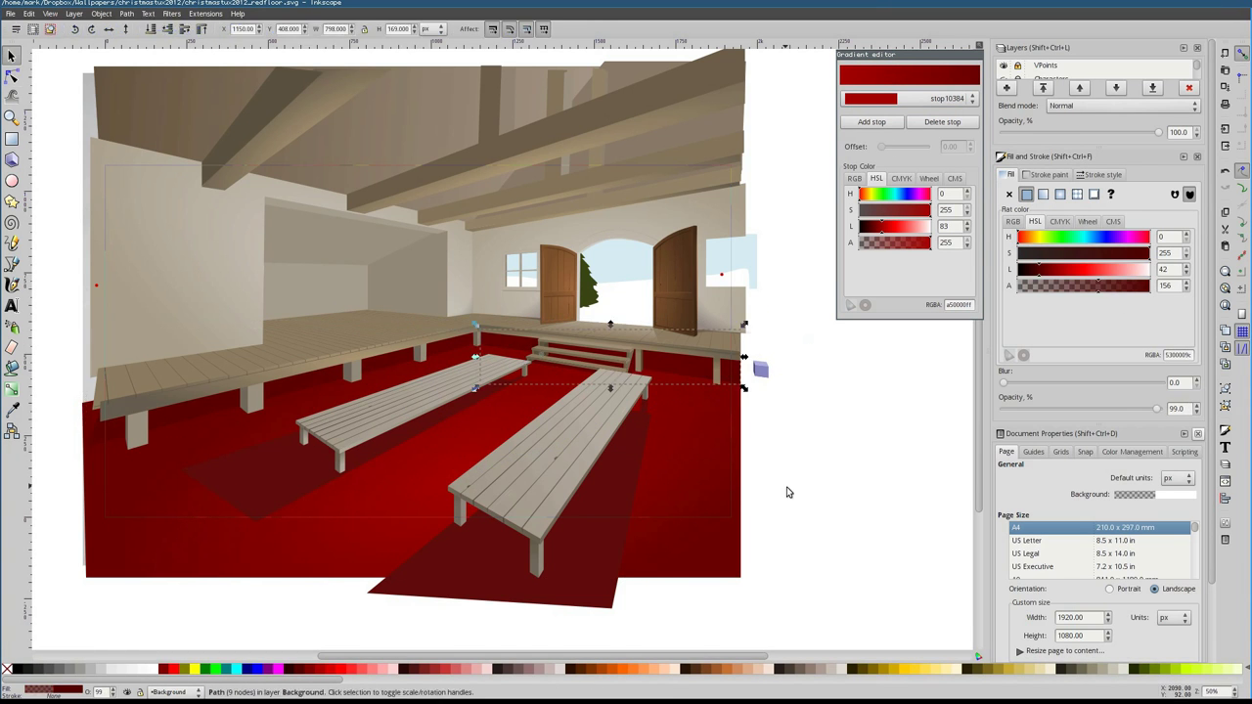
scroll(333, 330, up, 4)
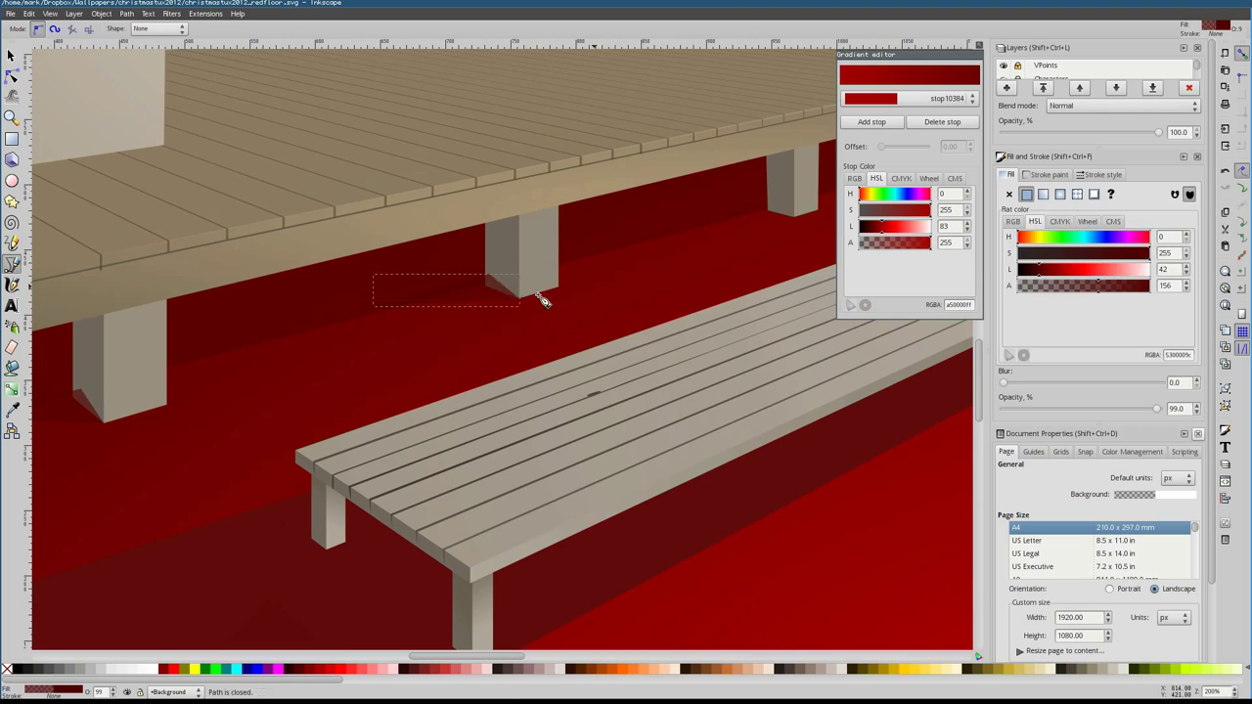
scroll(539, 288, down, 3)
key(s)
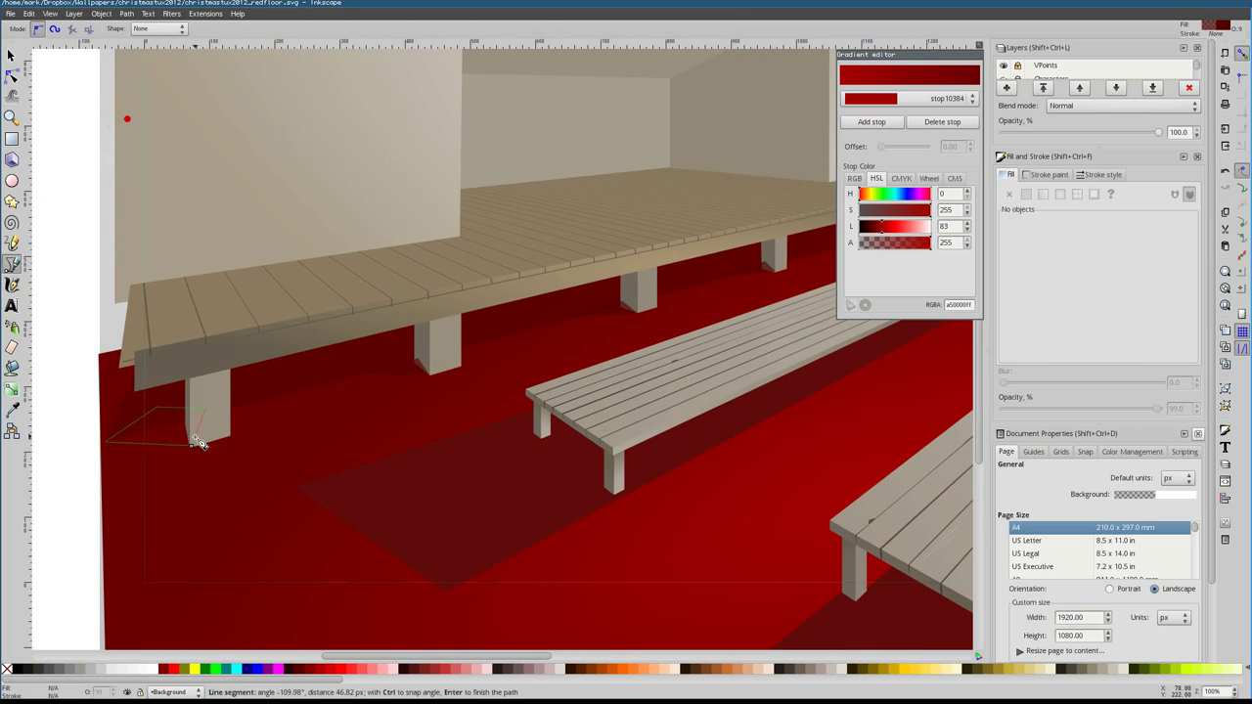
click(438, 369)
scroll(507, 428, up, 1)
scroll(186, 271, down, 4)
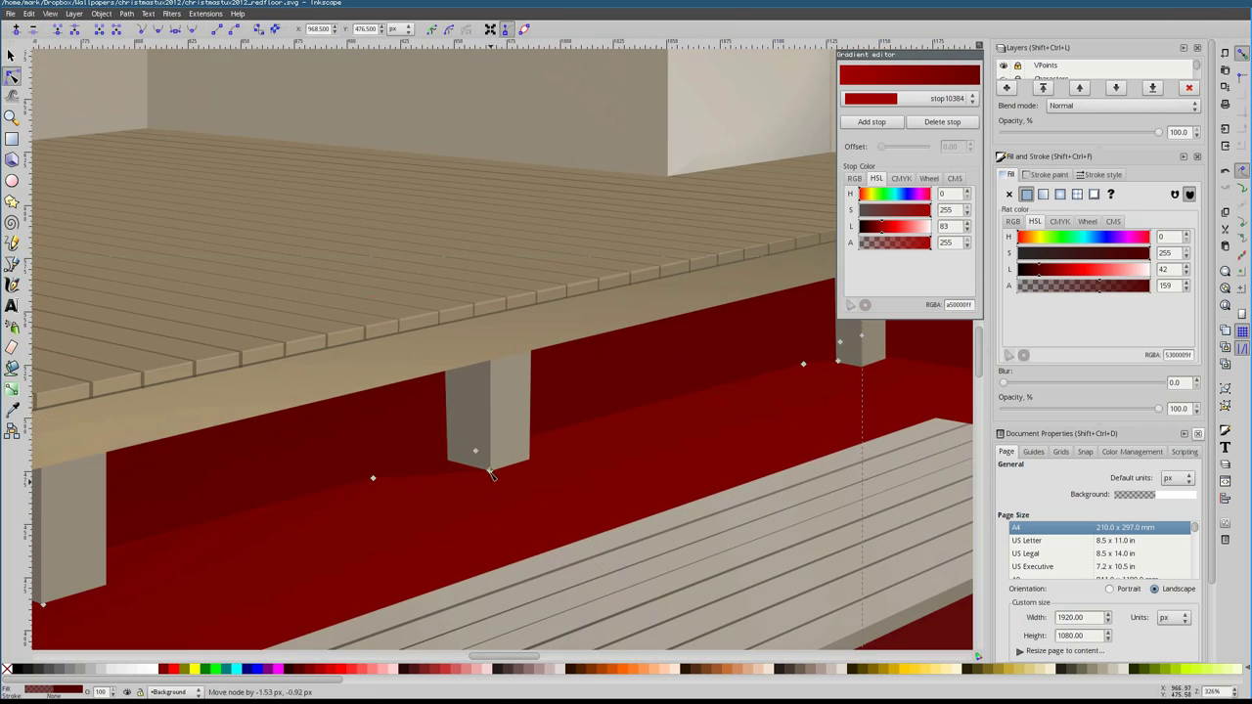
key(d)
key(s)
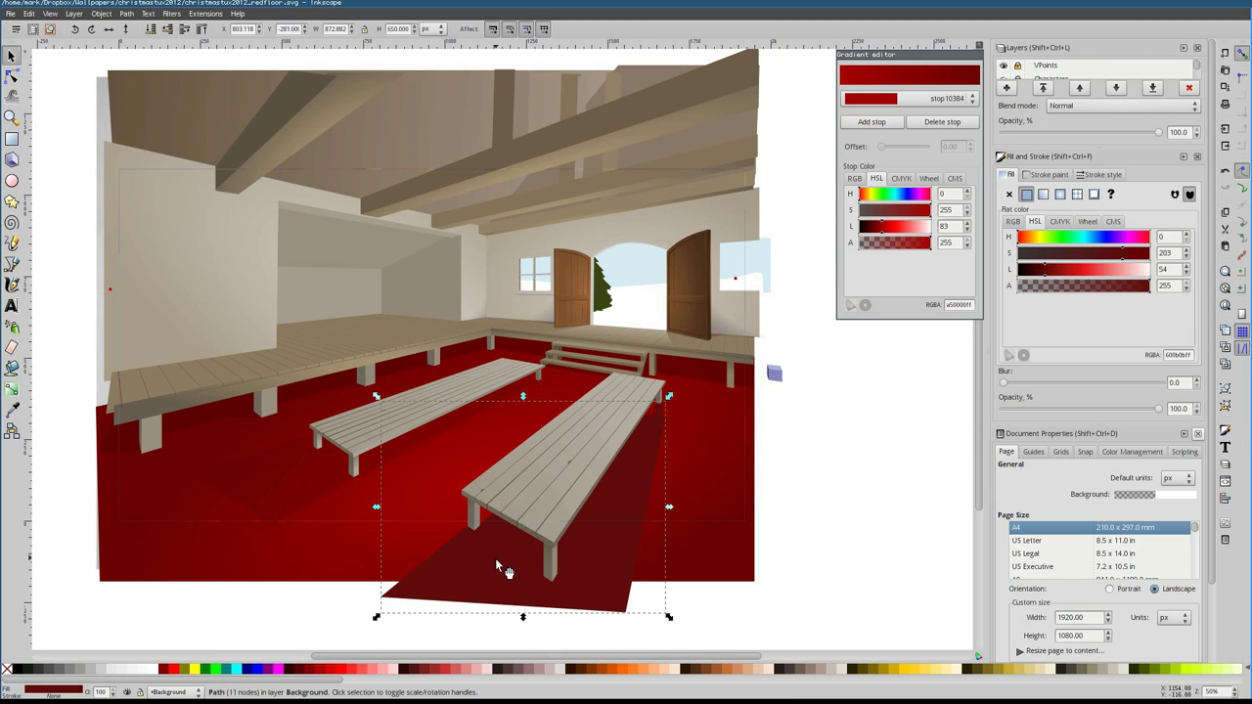
key(End)
key(Escape)
Select the left wall's gradient shading for editing
scroll(600, 459, up, 2)
scroll(446, 390, down, 2)
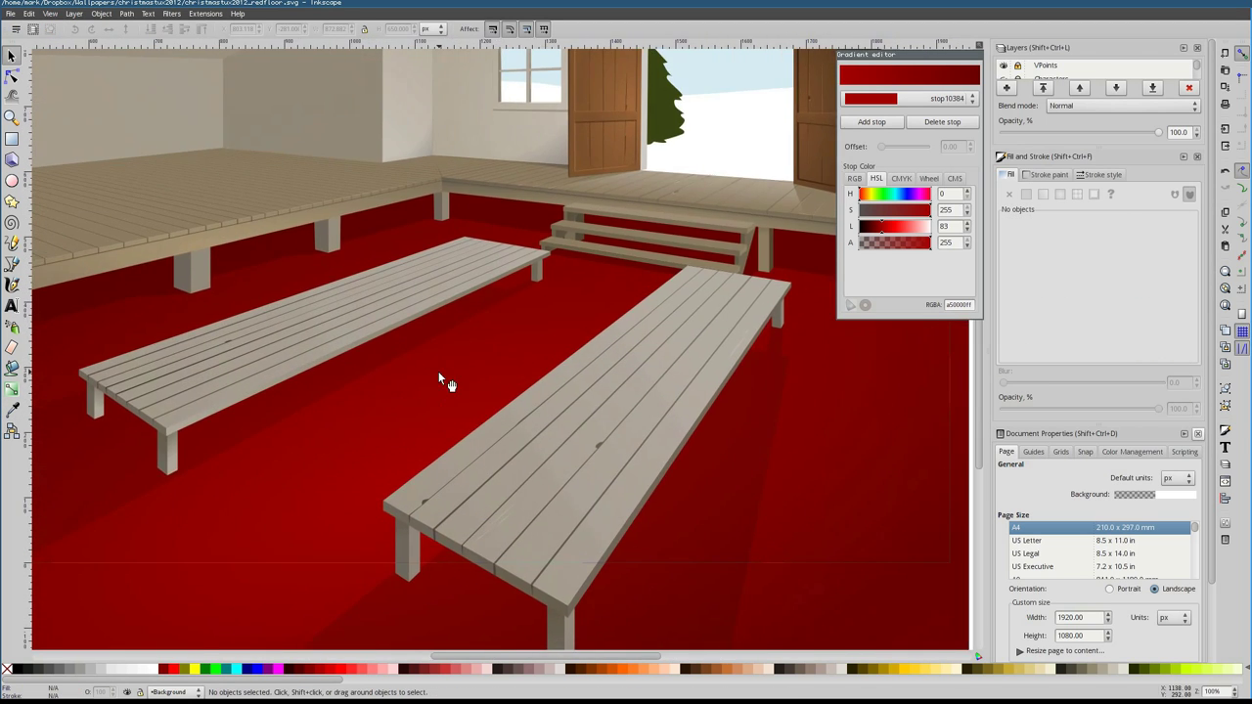
key(s)
scroll(455, 284, right, 2)
click(456, 284)
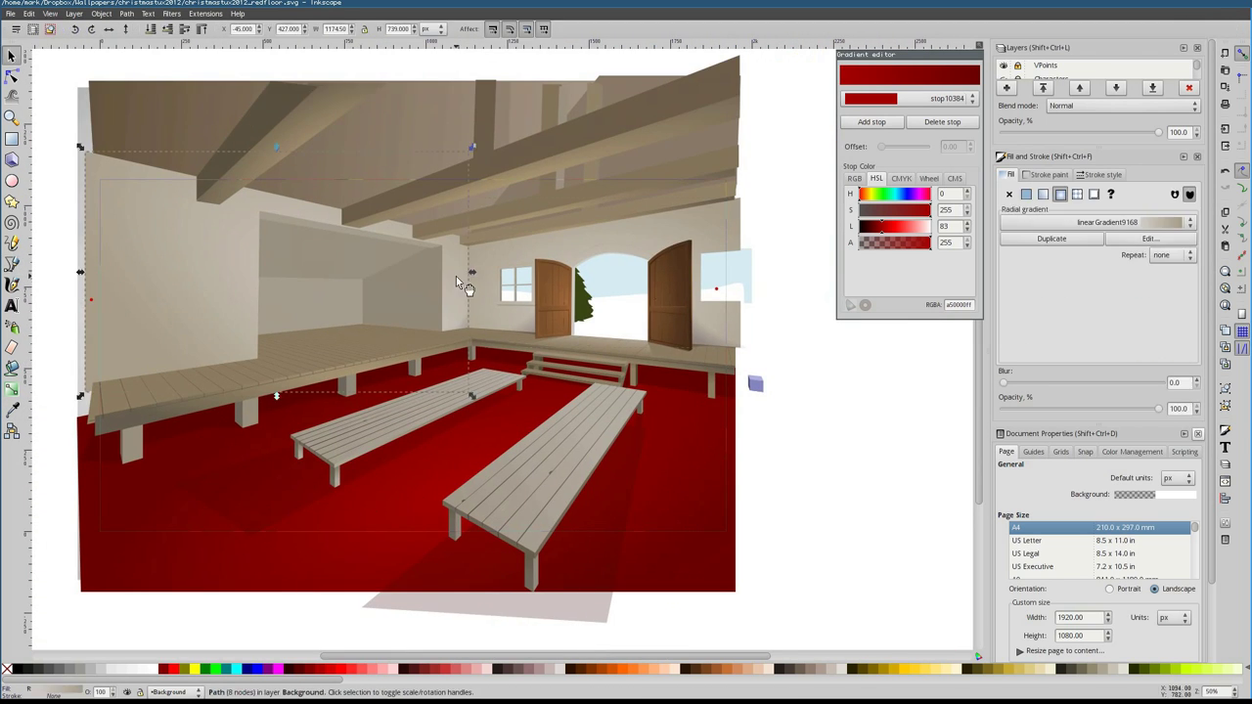
scroll(508, 282, up, 4)
key(b)
scroll(322, 299, up, 2)
scroll(480, 290, down, 7)
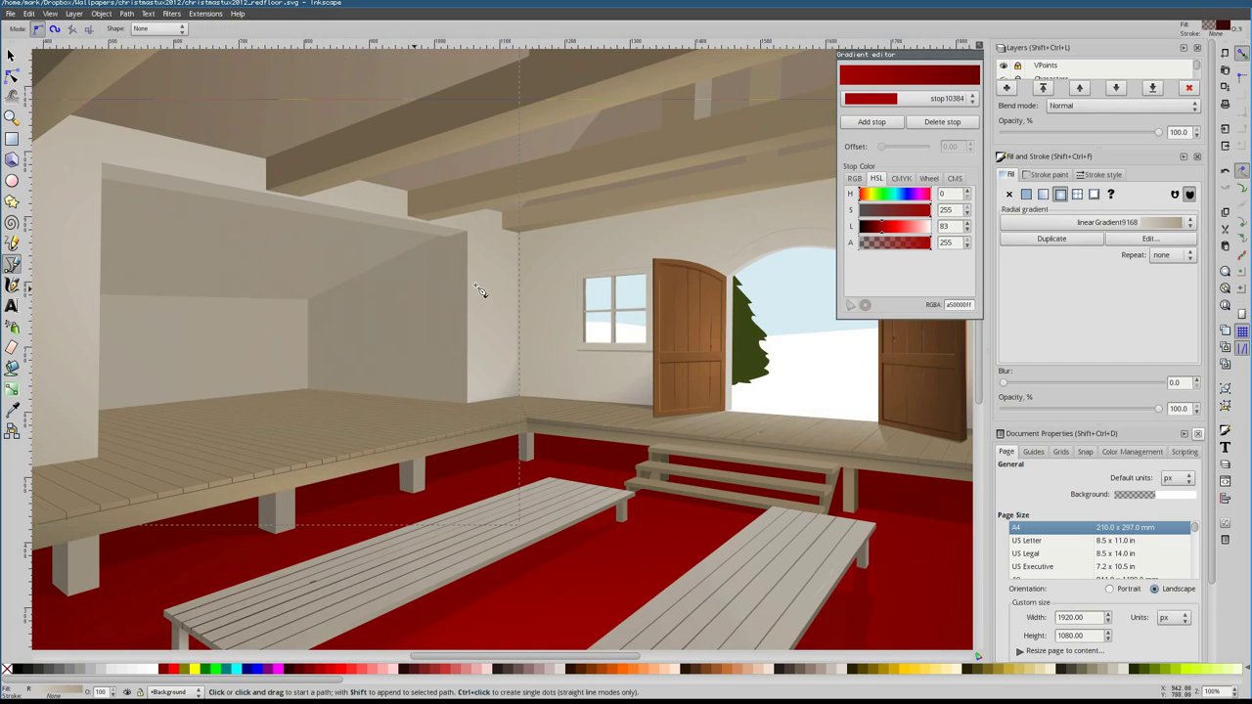
scroll(479, 290, up, 1)
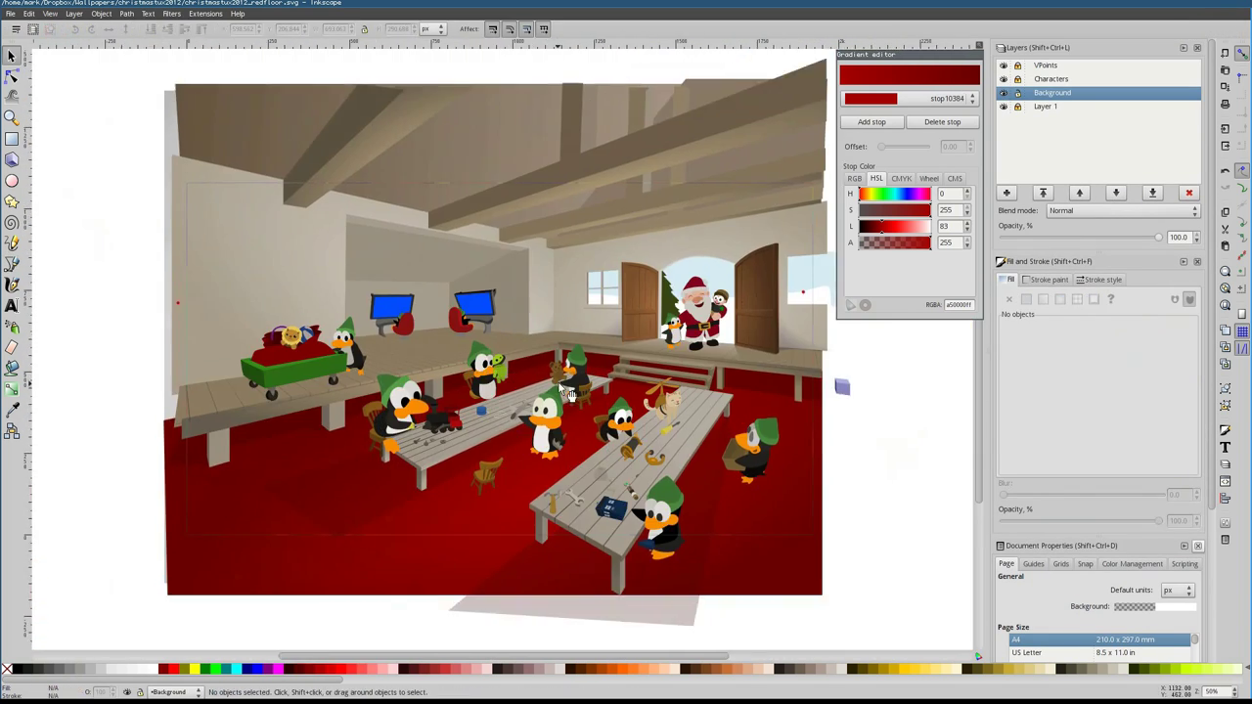
Inspect the grey background shape and the teddy bear's colour
scroll(558, 381, up, 2)
click(537, 334)
scroll(597, 350, down, 1)
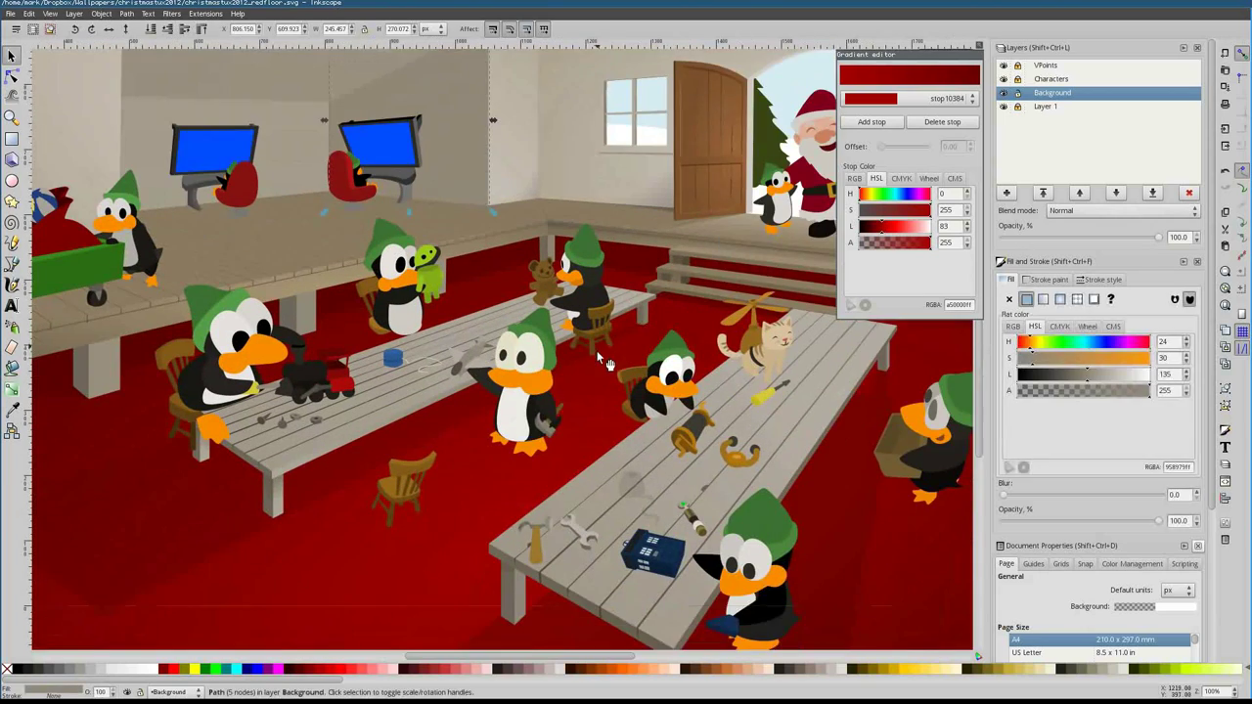
scroll(609, 392, up, 1)
scroll(361, 246, up, 3)
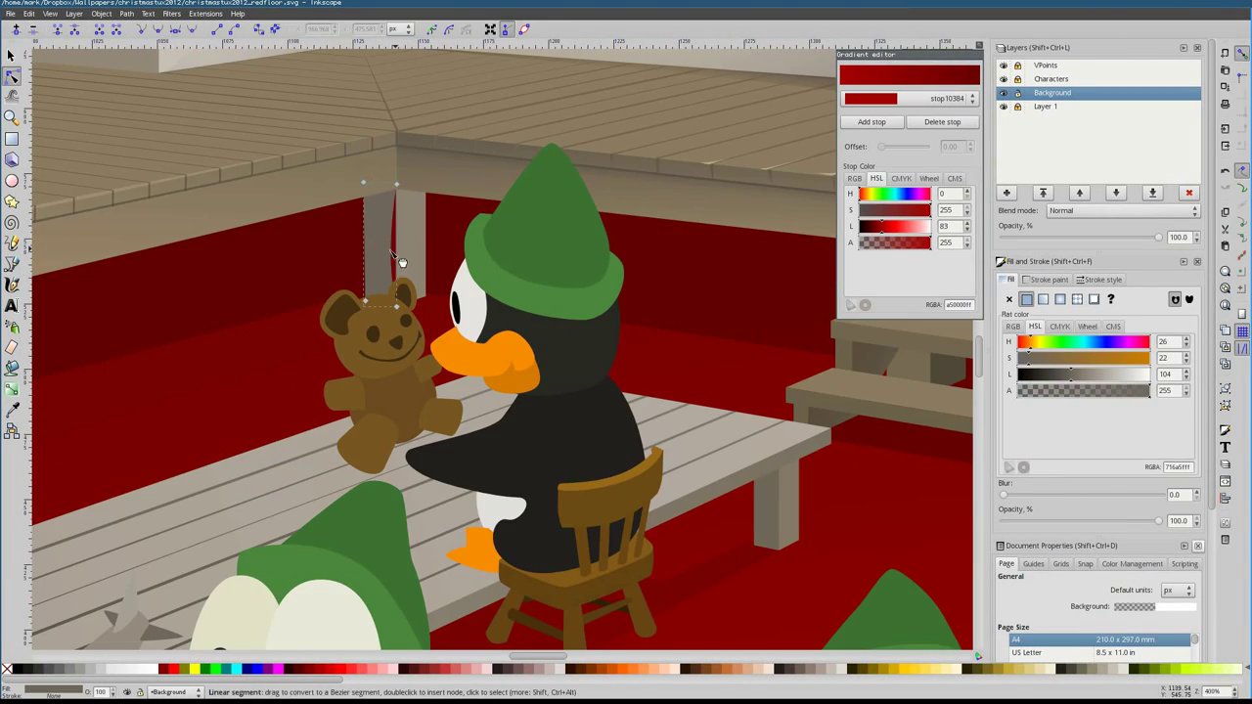
scroll(361, 246, down, 4)
scroll(331, 313, up, 1)
key(n)
key(Escape)
click(420, 305)
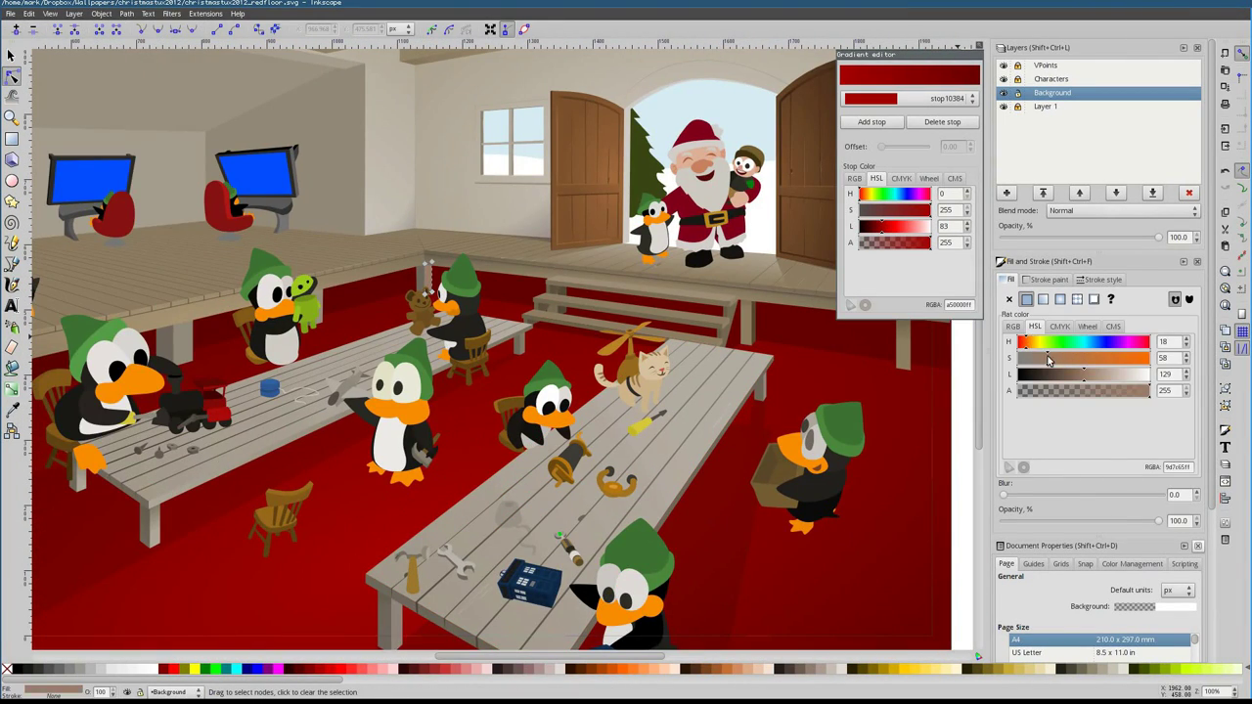
Shift the hue of the gradient stop beside the stairs slightly redder
click(829, 344)
scroll(829, 343, up, 2)
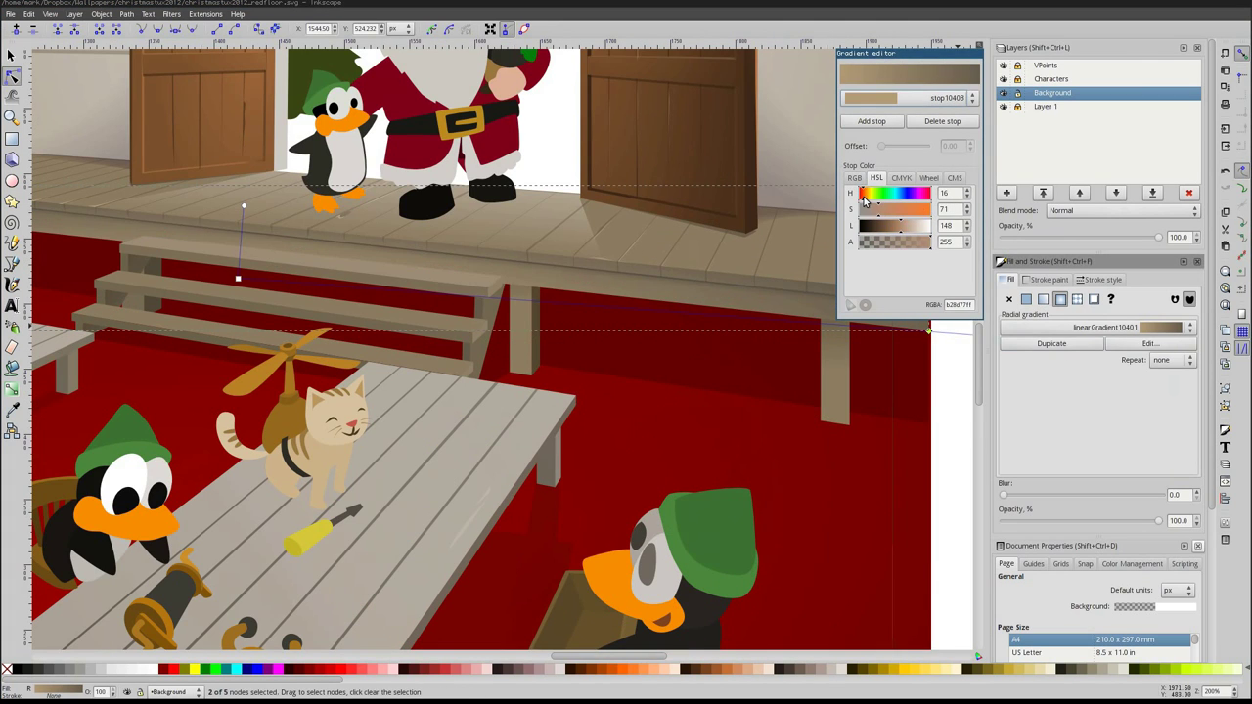
click(864, 199)
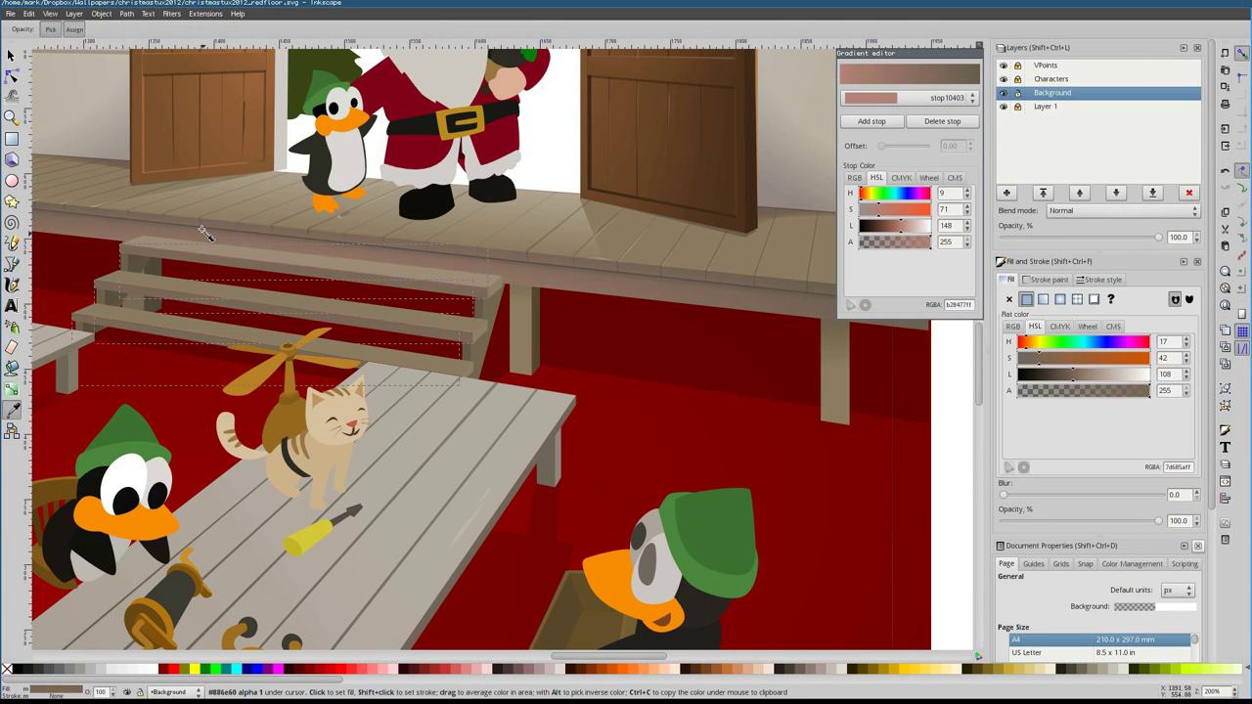
click(173, 343)
scroll(168, 337, up, 4)
key(5)
scroll(506, 324, up, 3)
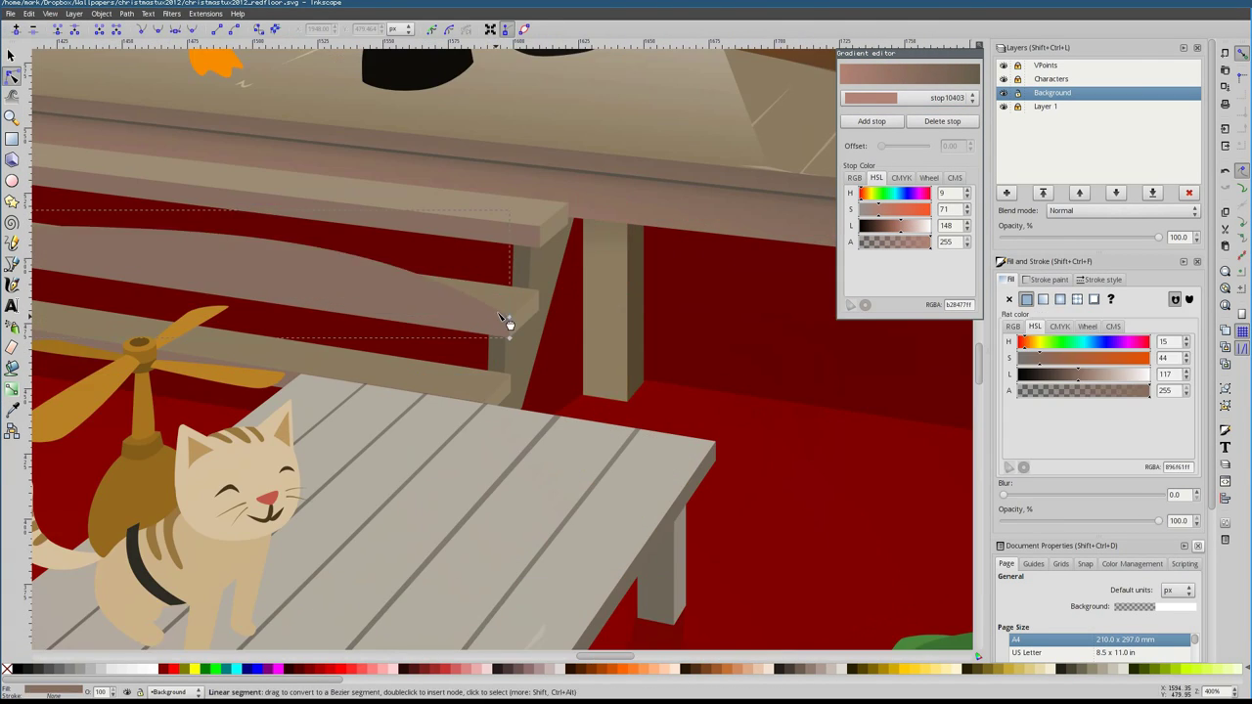
Inspect a bench leg, the red gradient floor and the shadow under the front table
key(Escape)
click(775, 398)
scroll(223, 364, down, 1)
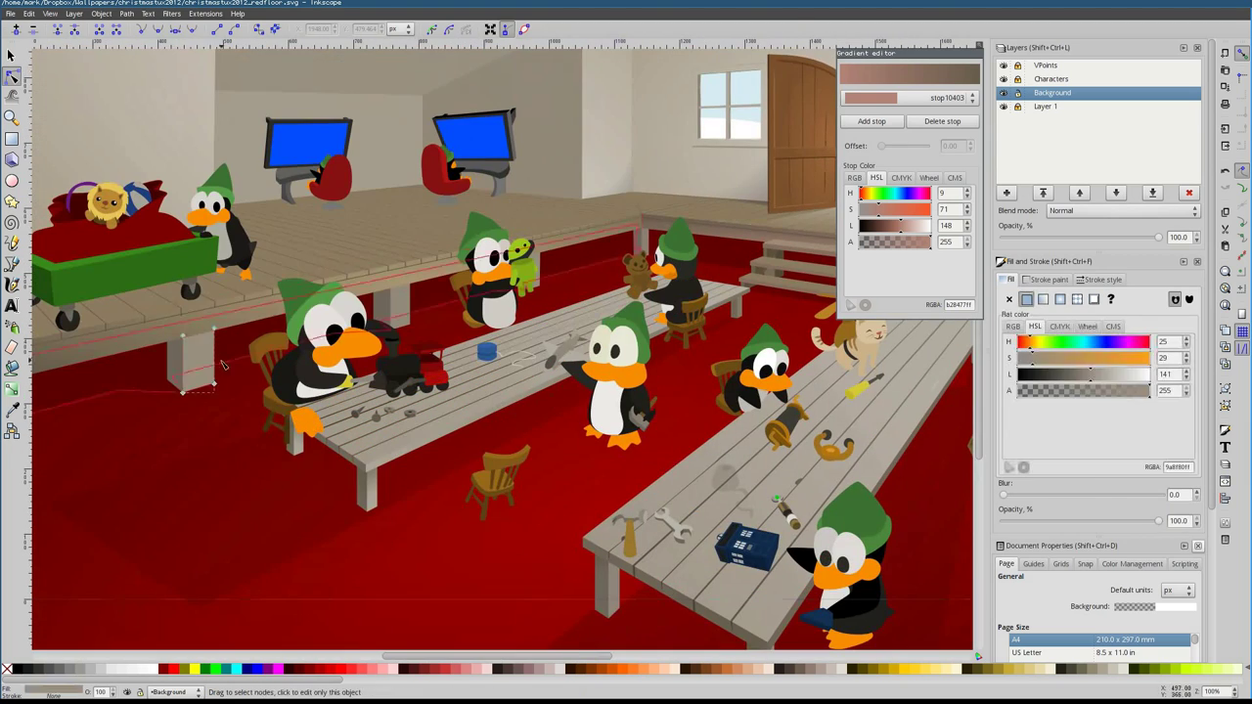
scroll(182, 358, up, 2)
scroll(621, 405, down, 4)
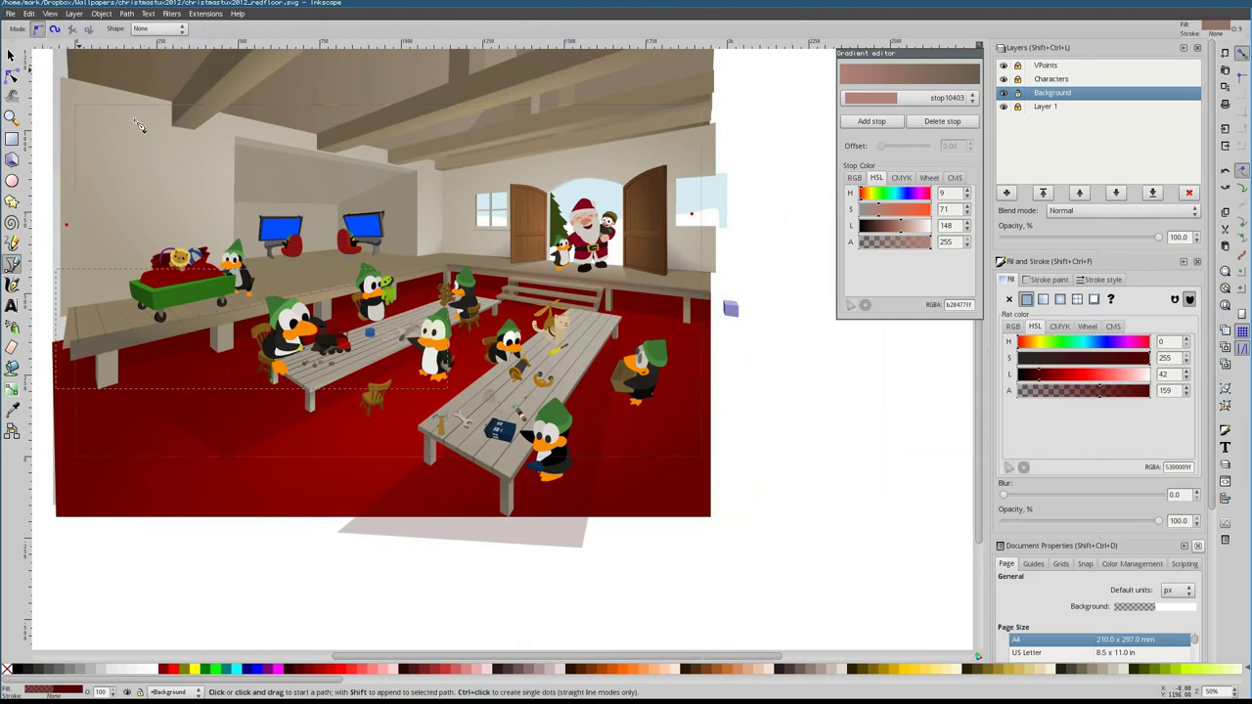
key(n)
click(423, 475)
click(429, 464)
scroll(469, 473, up, 2)
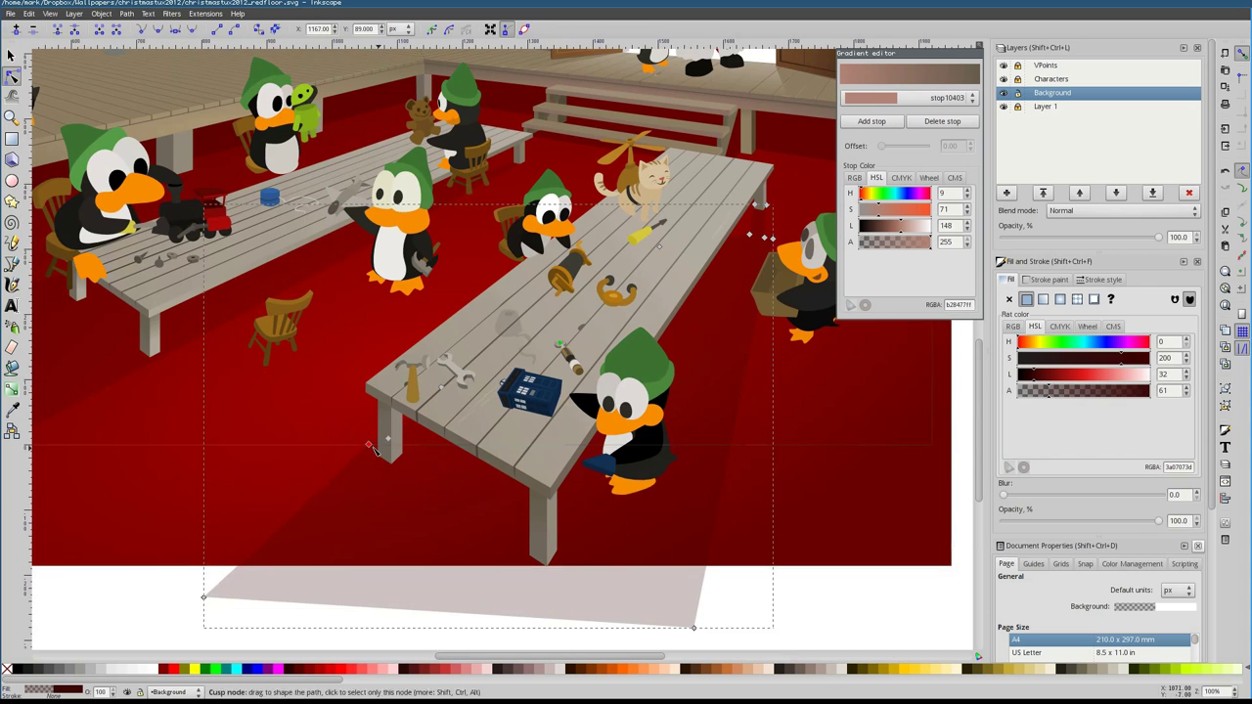
Add a tilted radial-gradient shadow ellipse under the box-carrying penguin at about 44 opacity
key(Escape)
key(e)
mouse_move(611, 481)
mouse_down()
mouse_move(698, 530)
mouse_move(798, 555)
mouse_up()
click(1060, 299)
key(s)
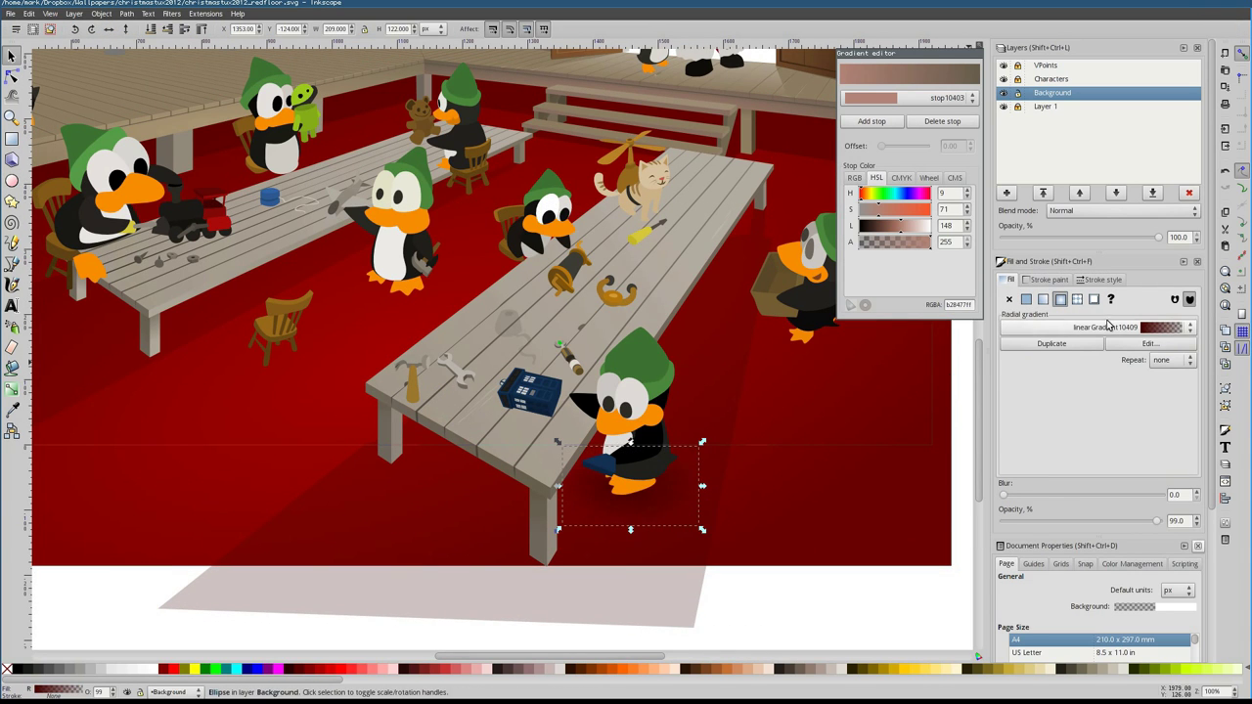
click(884, 99)
drag(914, 246, 917, 246)
click(630, 485)
drag(703, 529, 712, 520)
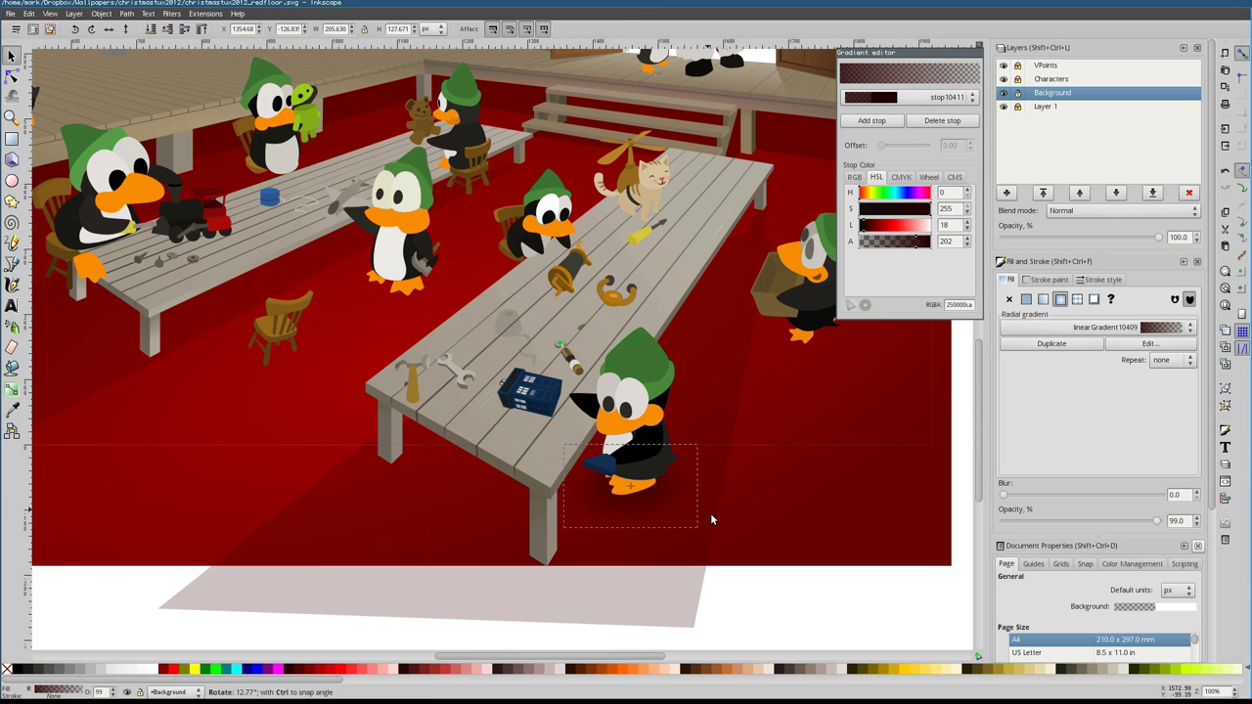
drag(617, 506, 693, 479)
drag(619, 461, 758, 470)
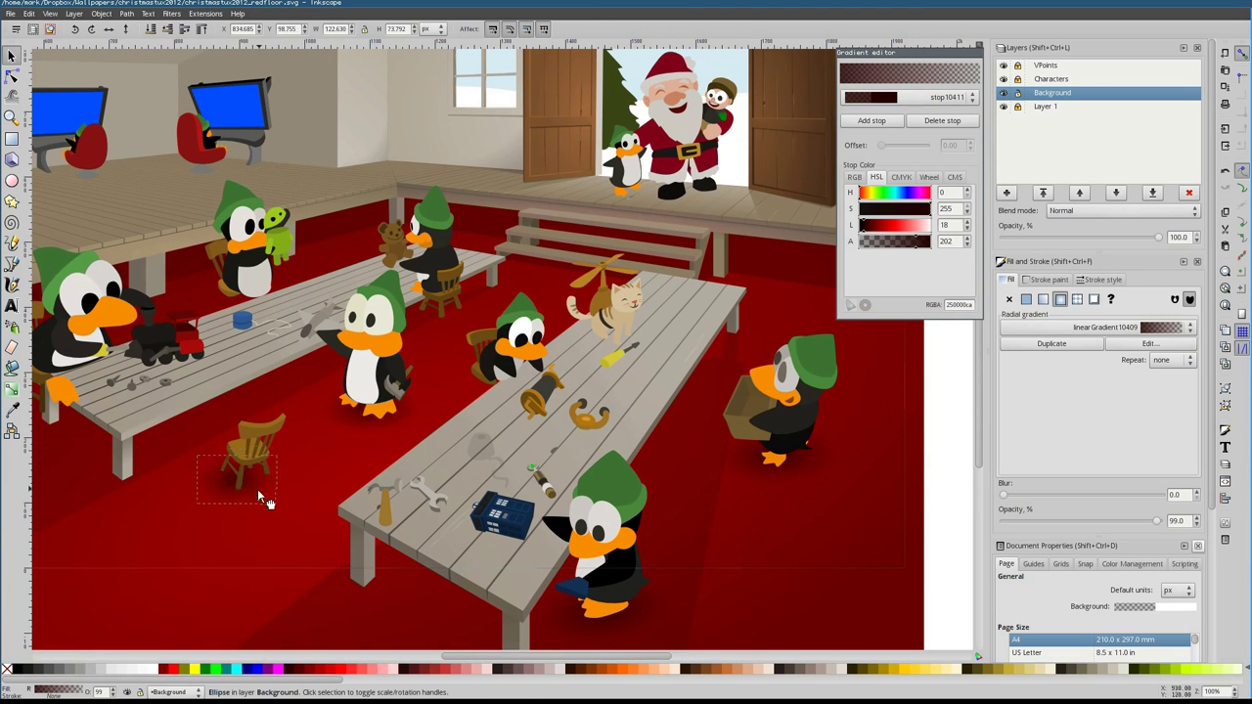
drag(1157, 520, 1089, 524)
Tab through the shadow ellipses to the cat group and nudge it along the table
key(Tab)
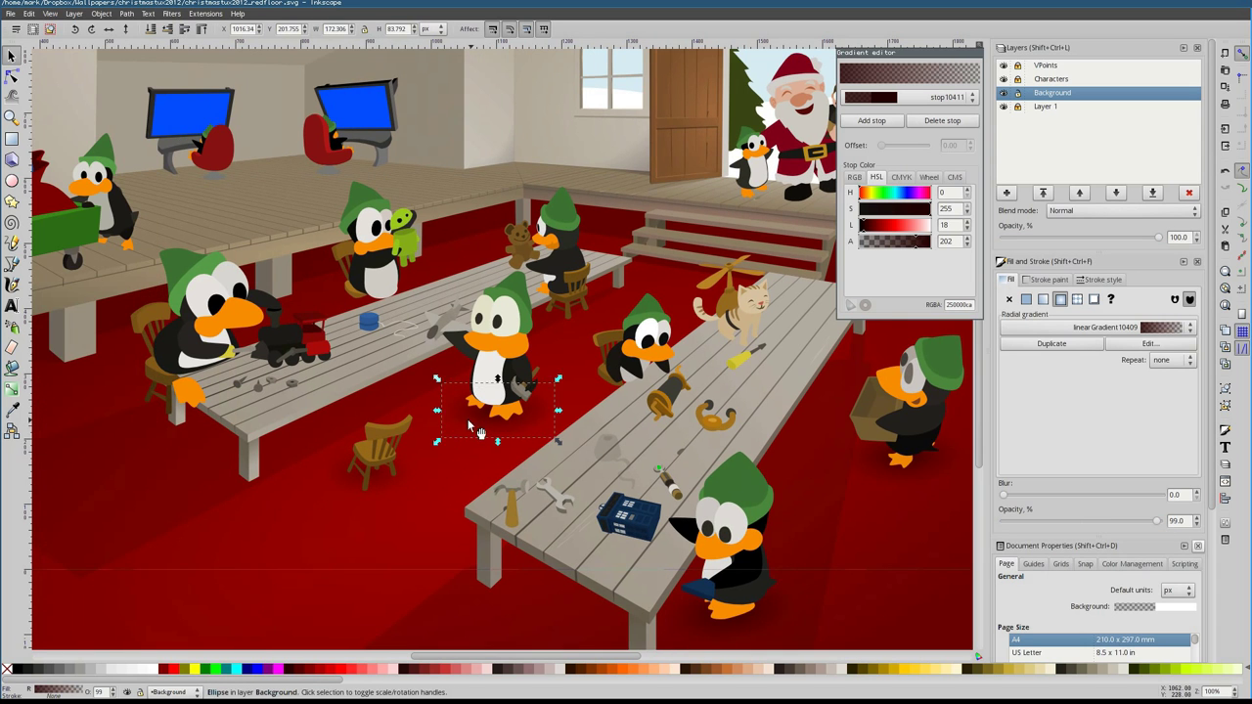
key(Tab)
key(Tab)
key(Tab)
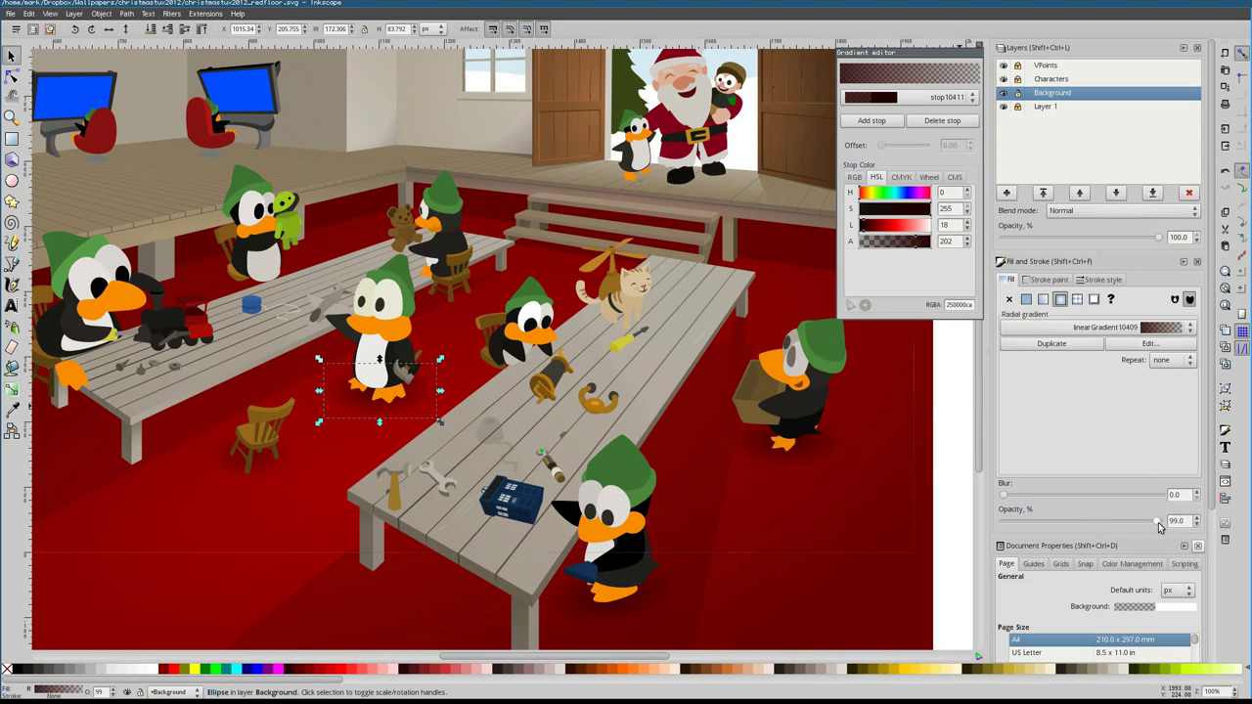
key(Tab)
scroll(715, 366, up, 2)
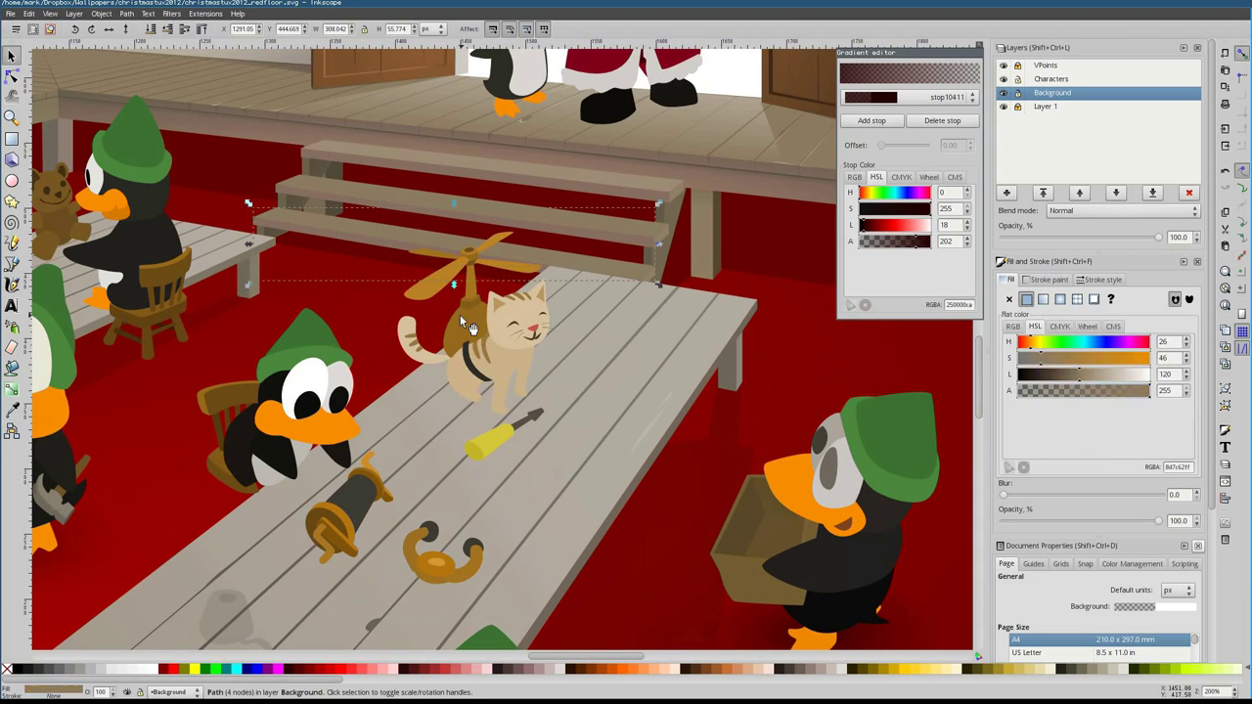
click(582, 363)
drag(582, 364, 562, 384)
scroll(561, 410, down, 3)
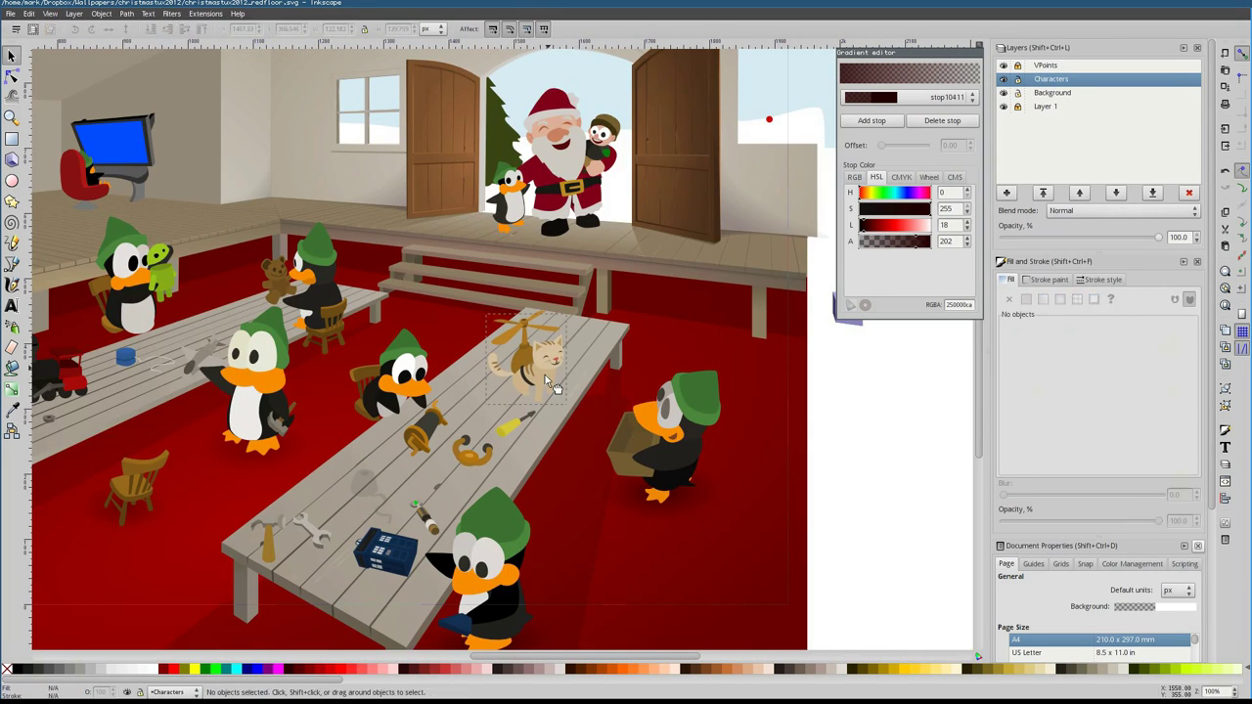
scroll(567, 453, up, 3)
Inspect the table and sample the colour of the cat's shadow ellipse
click(567, 453)
click(550, 362)
key(d)
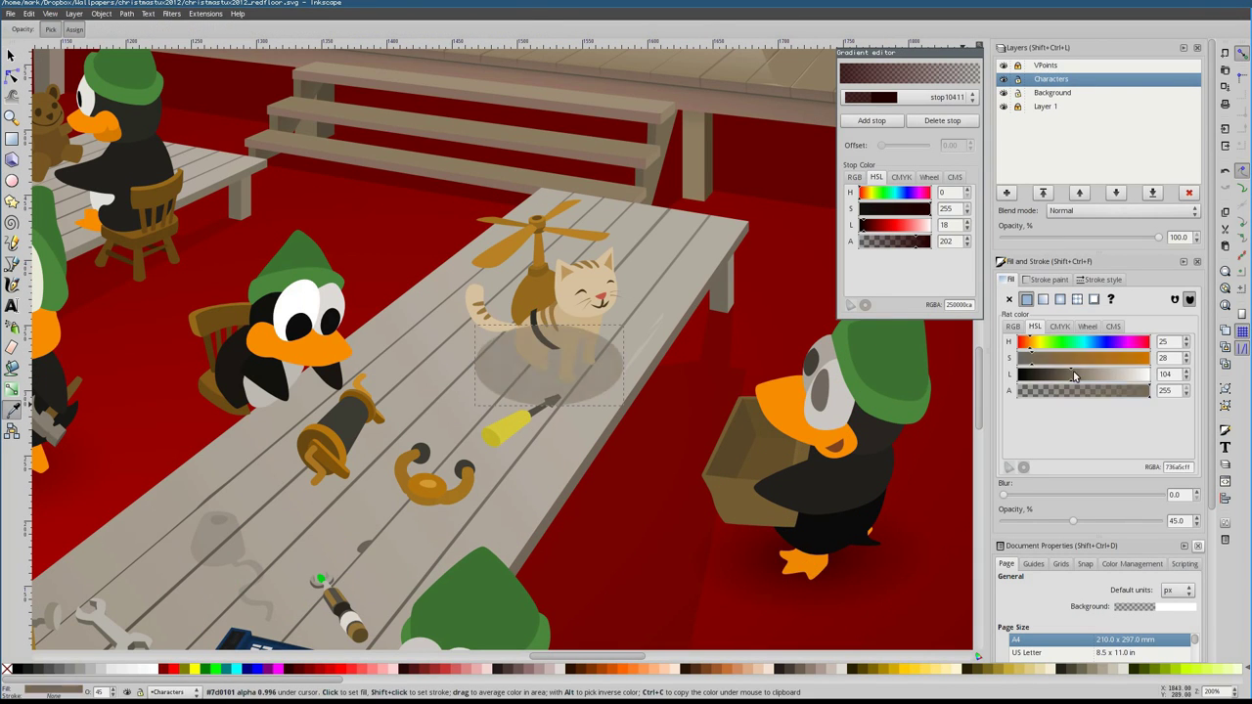
key(s)
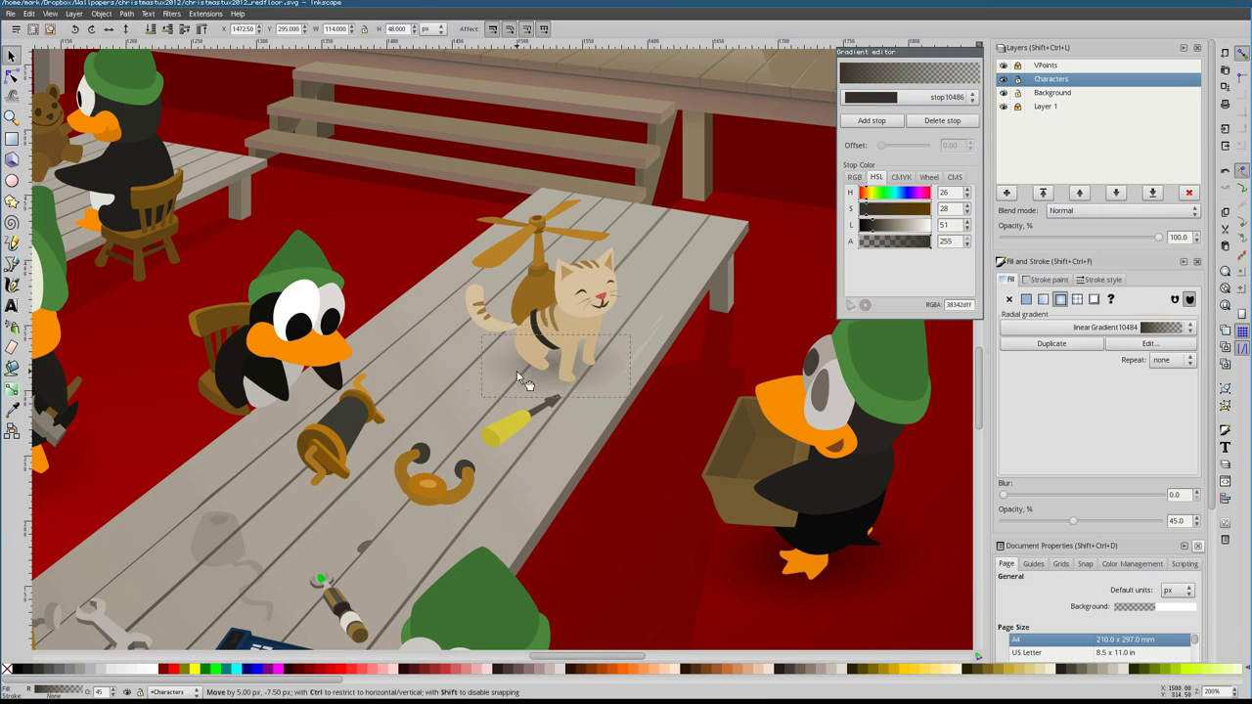
key(Escape)
Hide the Characters layer to reveal the empty workshop hall
scroll(555, 312, down, 3)
scroll(555, 312, up, 3)
scroll(664, 365, down, 3)
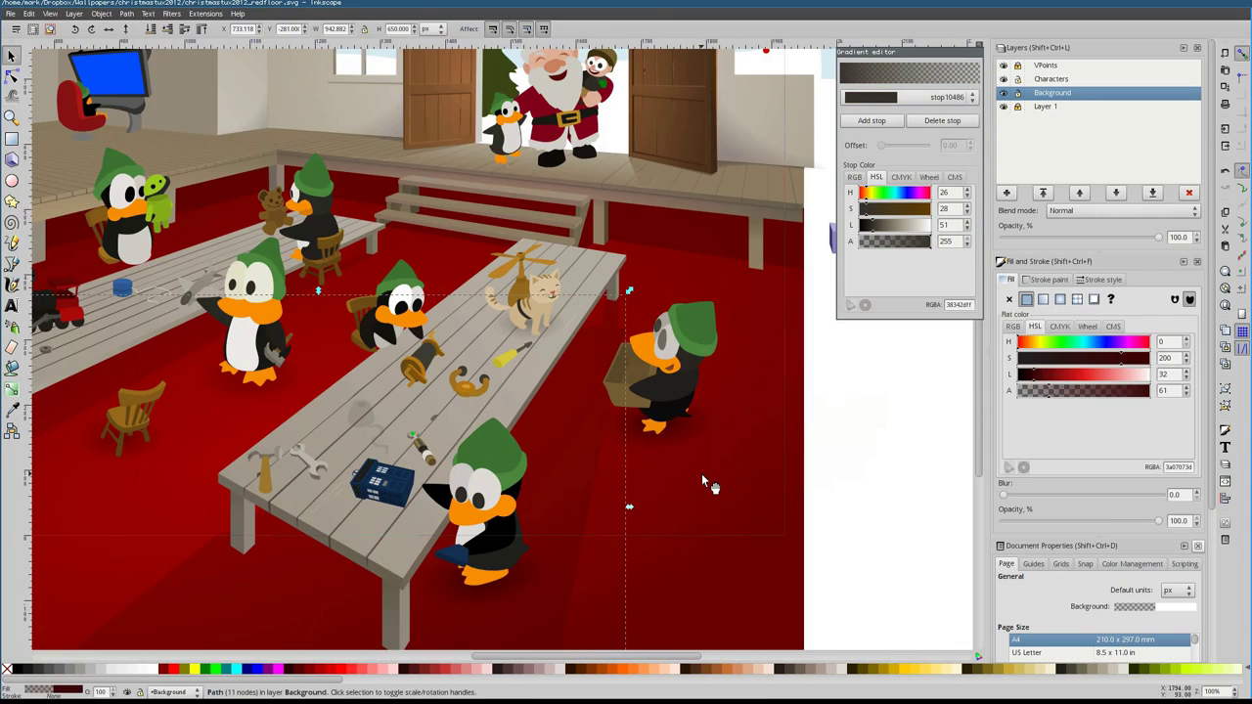
scroll(702, 473, up, 1)
scroll(712, 380, down, 1)
drag(612, 421, 570, 397)
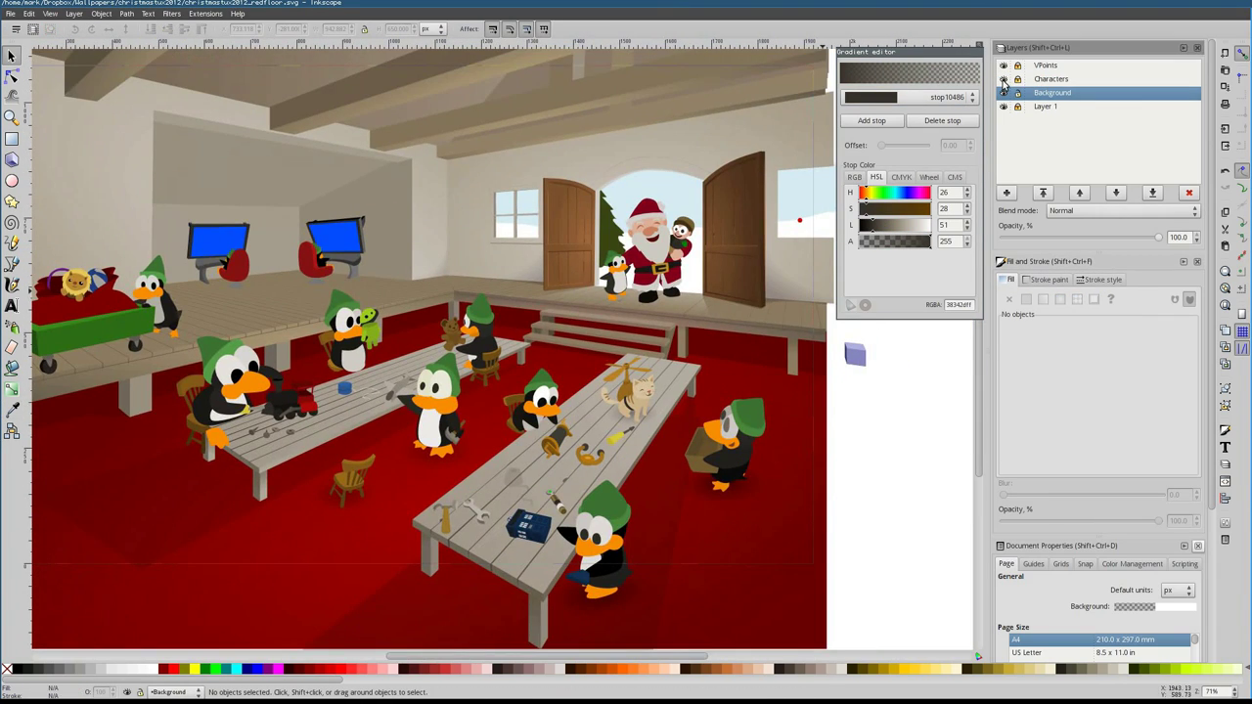
click(1003, 79)
Check a floor shadow in the Background layer and bring more floor into view
key(Tab)
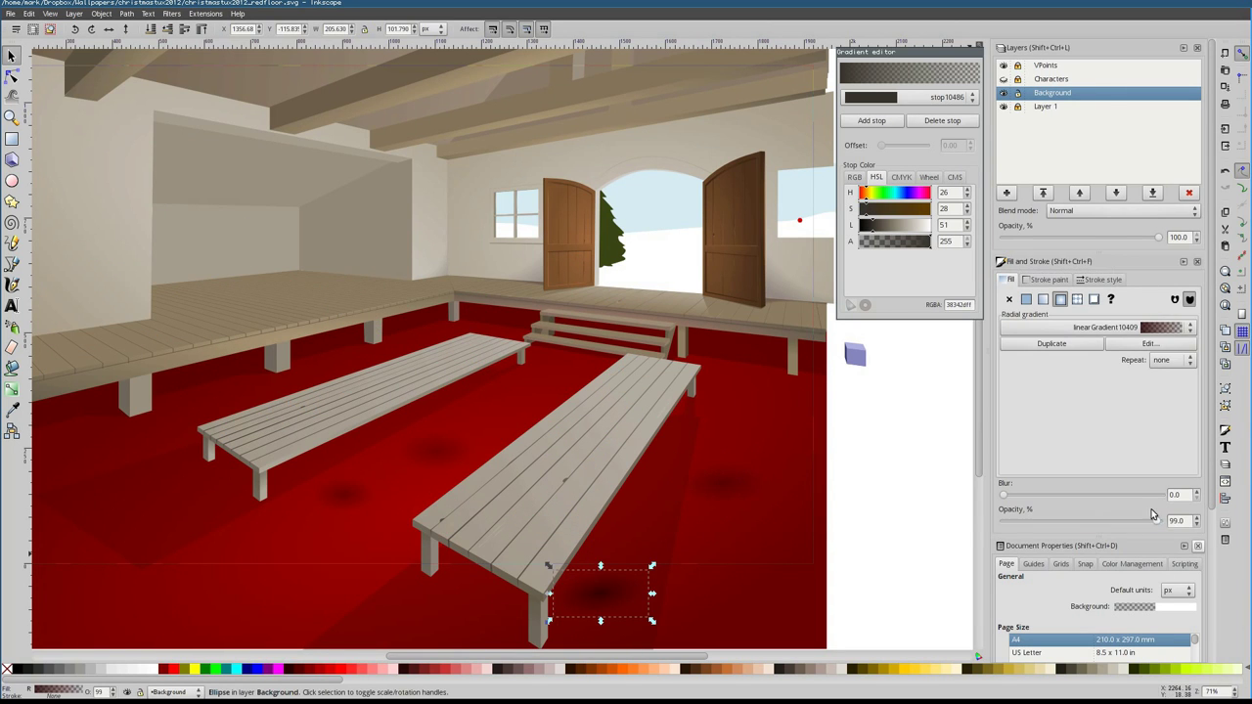
key(Escape)
scroll(489, 414, up, 1)
scroll(441, 497, up, 4)
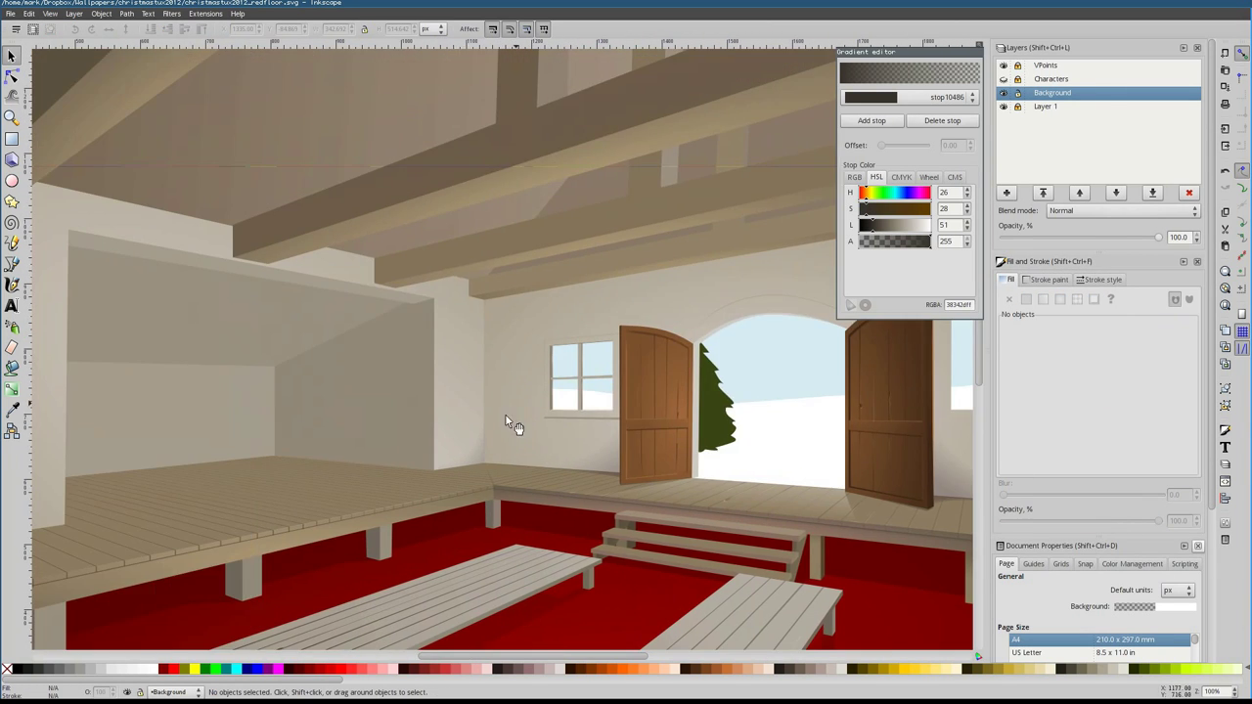
drag(505, 421, 616, 274)
Give a leg under the platform a linear gradient with a darker sampled tone
click(162, 485)
key(F7)
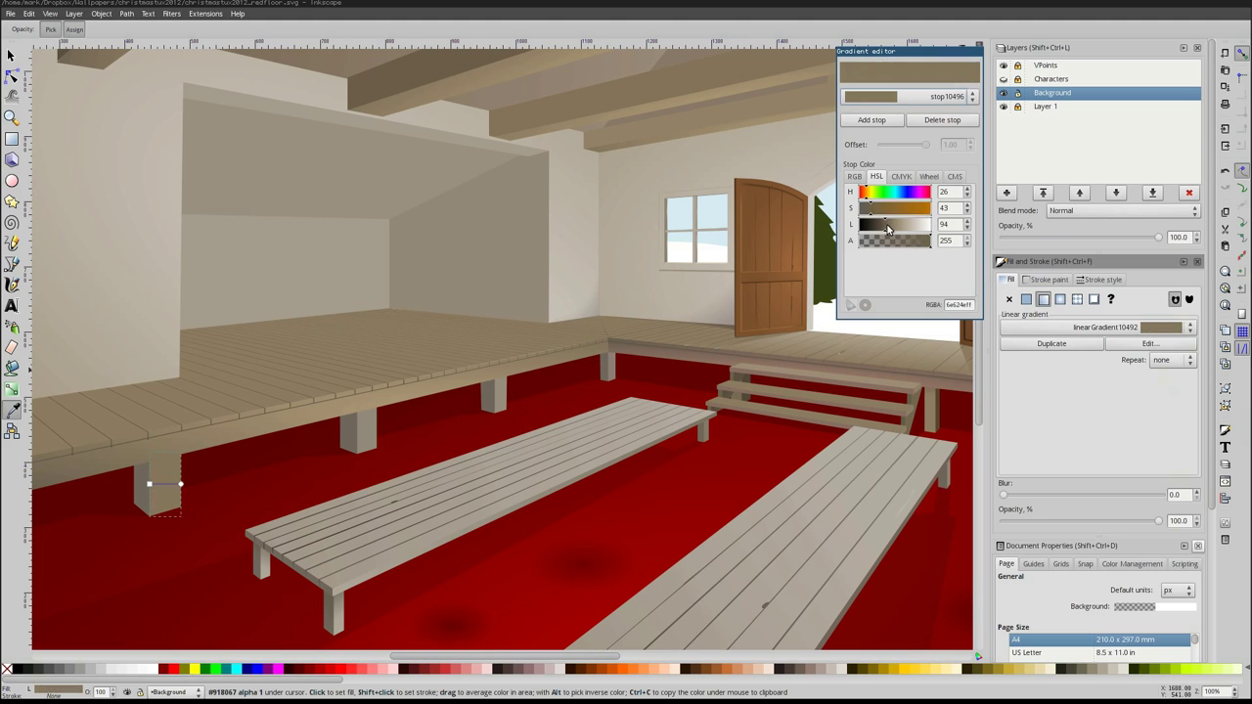
drag(888, 228, 883, 228)
click(1026, 299)
click(1043, 299)
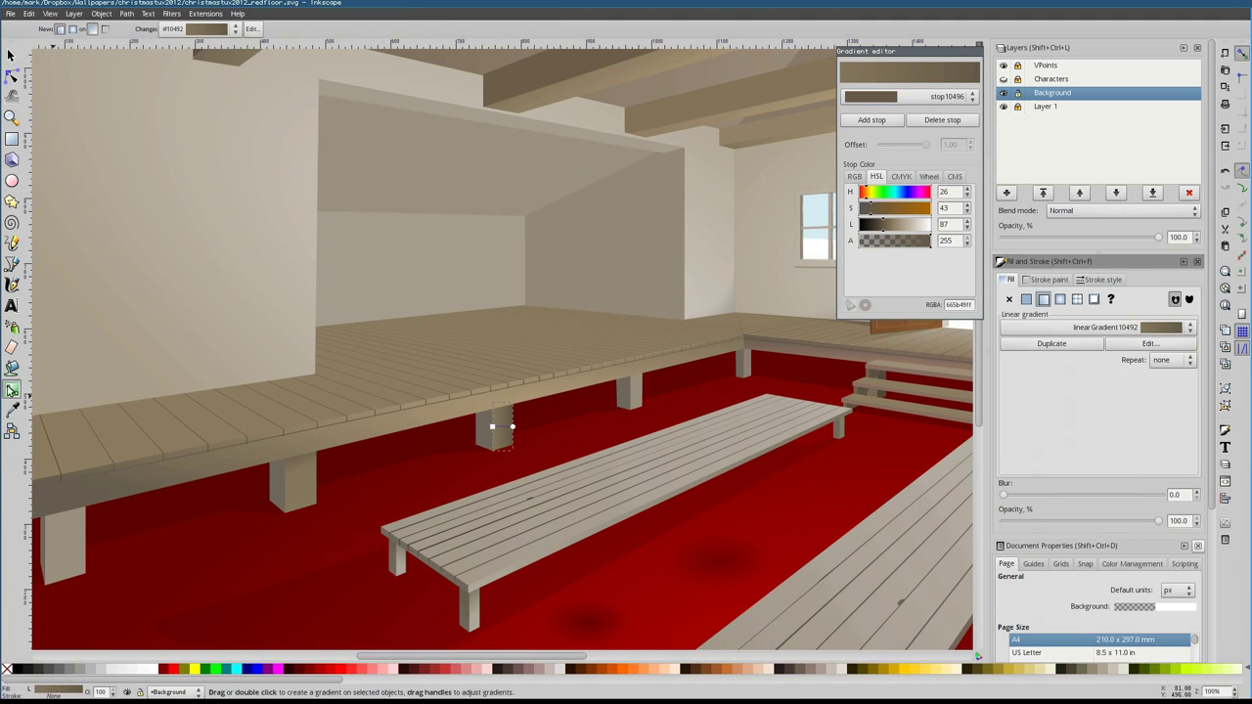
click(501, 418)
scroll(642, 392, down, 3)
scroll(522, 411, up, 5)
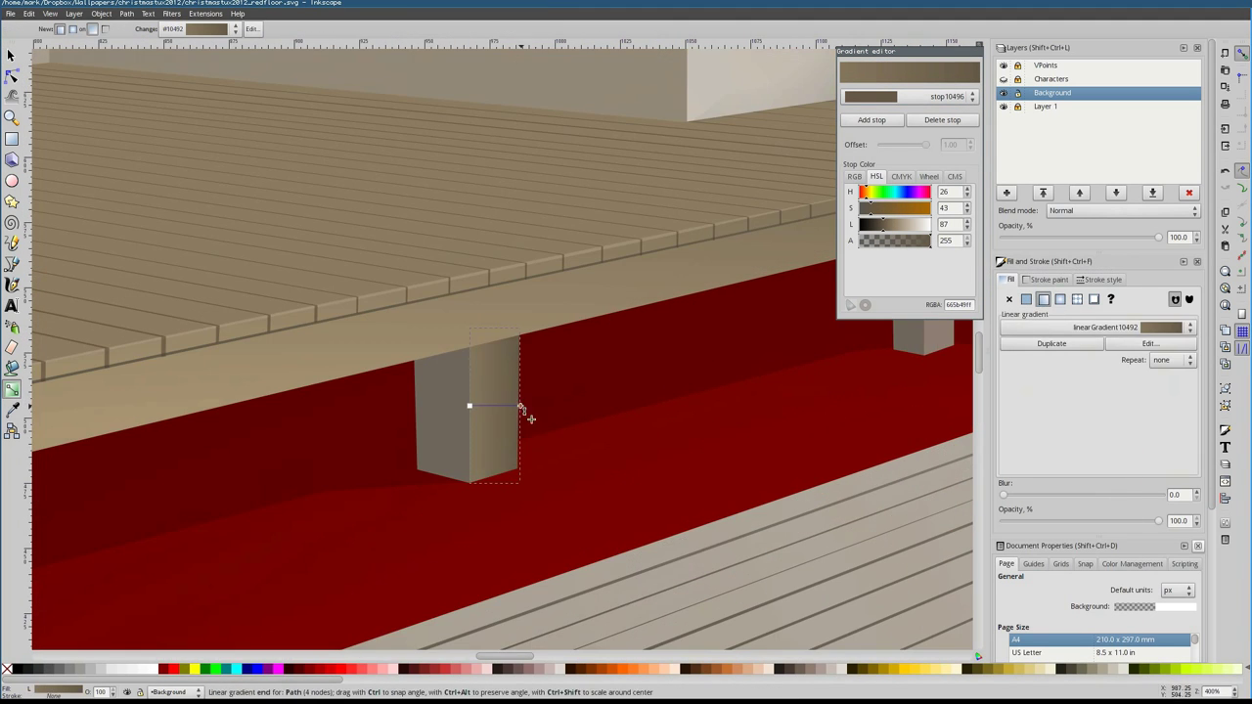
scroll(523, 410, down, 4)
Apply the neighbouring leg's sampled colour to the leftmost platform leg
key(n)
scroll(599, 230, up, 4)
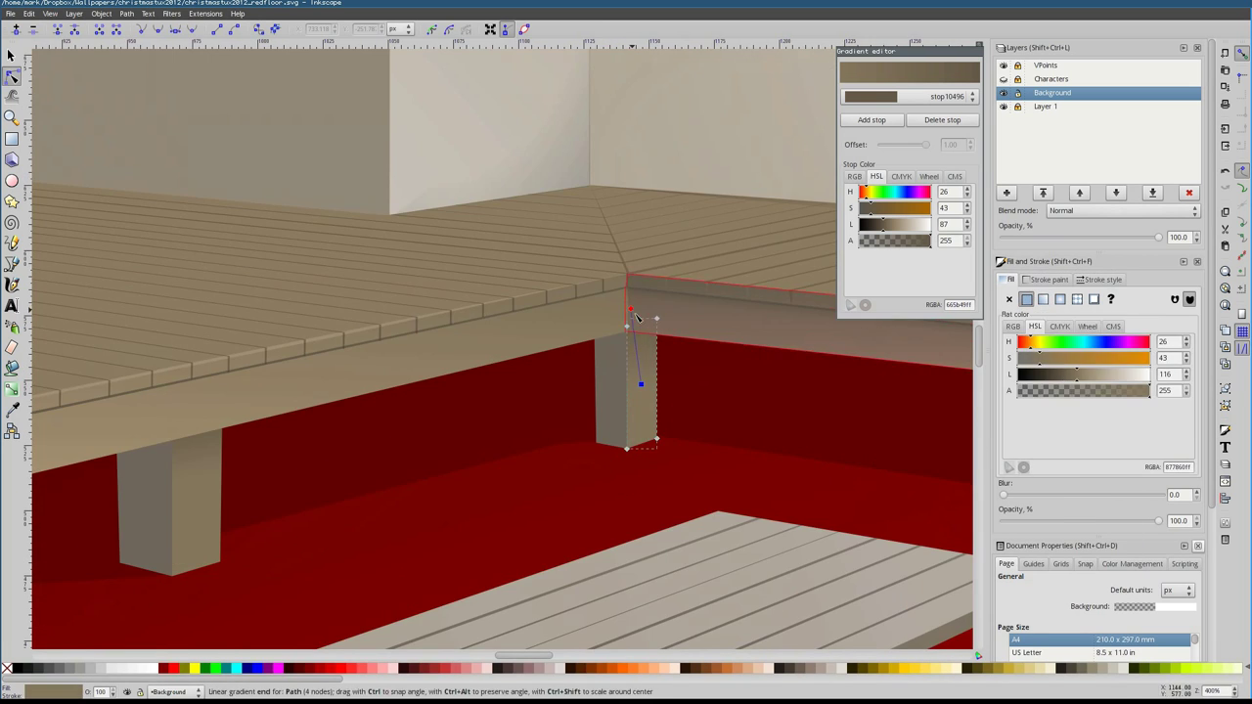
scroll(643, 343, down, 5)
scroll(308, 425, up, 2)
click(102, 489)
click(98, 476)
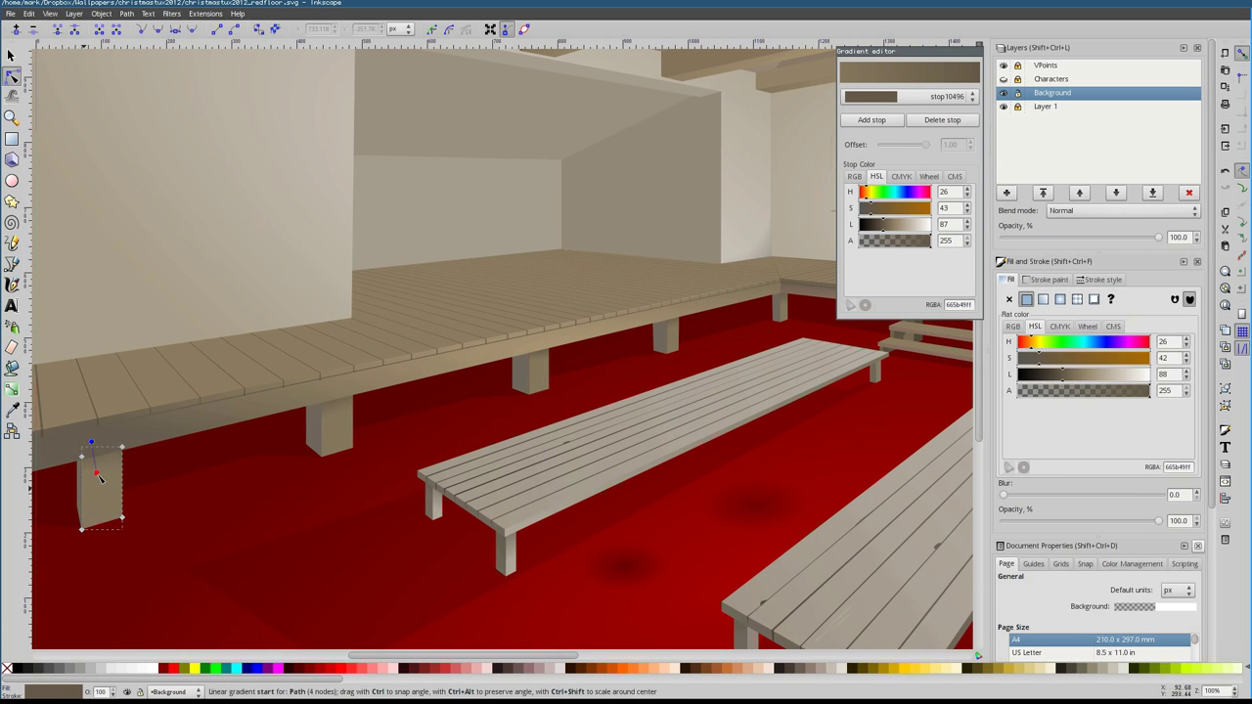
scroll(289, 325, up, 3)
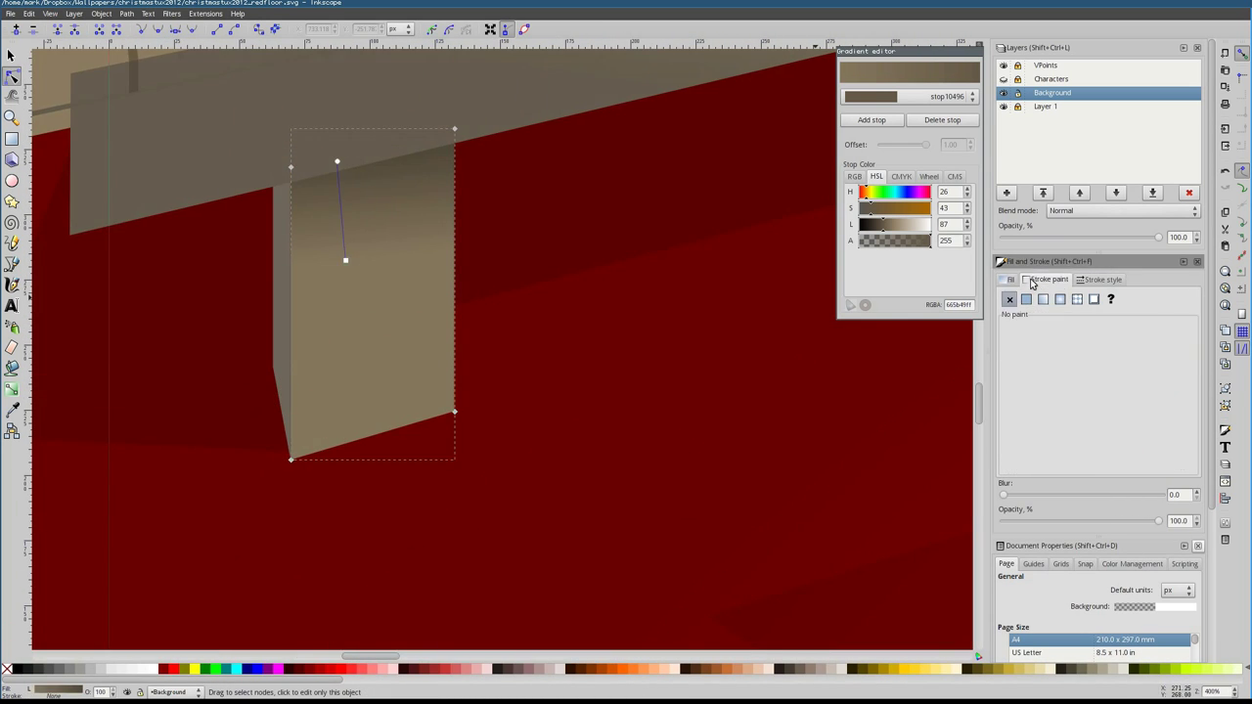
key(d)
scroll(512, 420, down, 4)
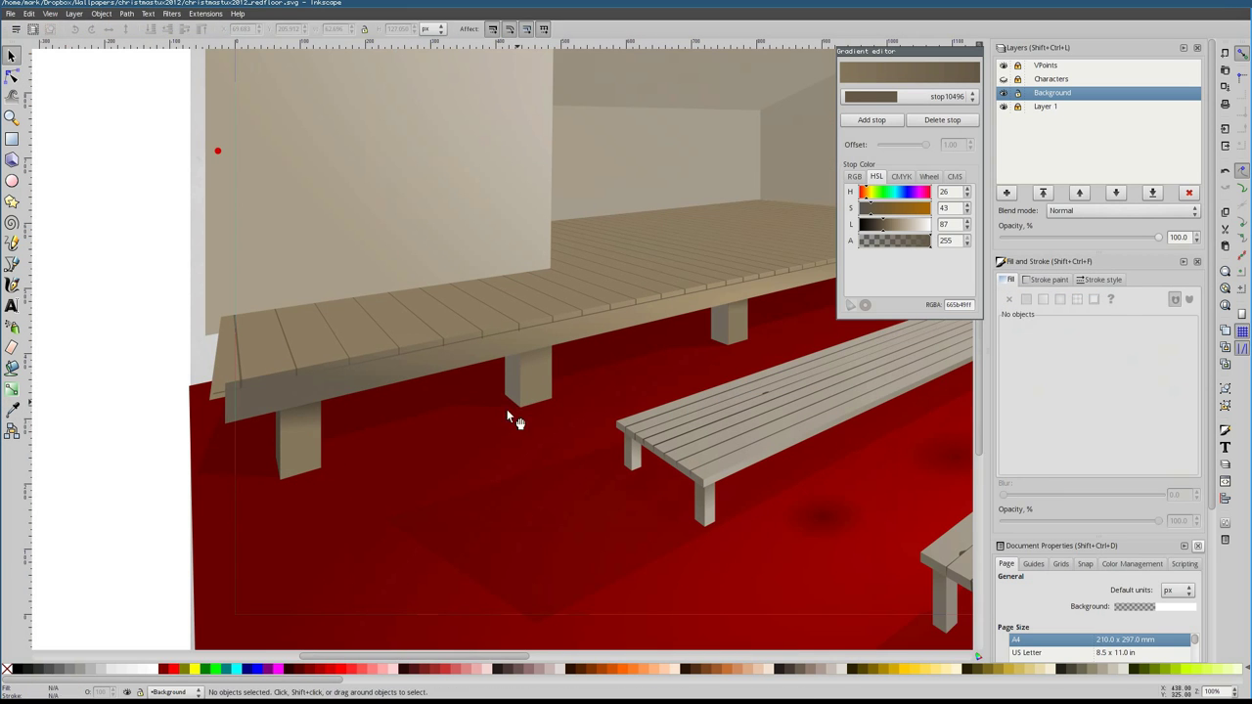
drag(278, 437, 280, 439)
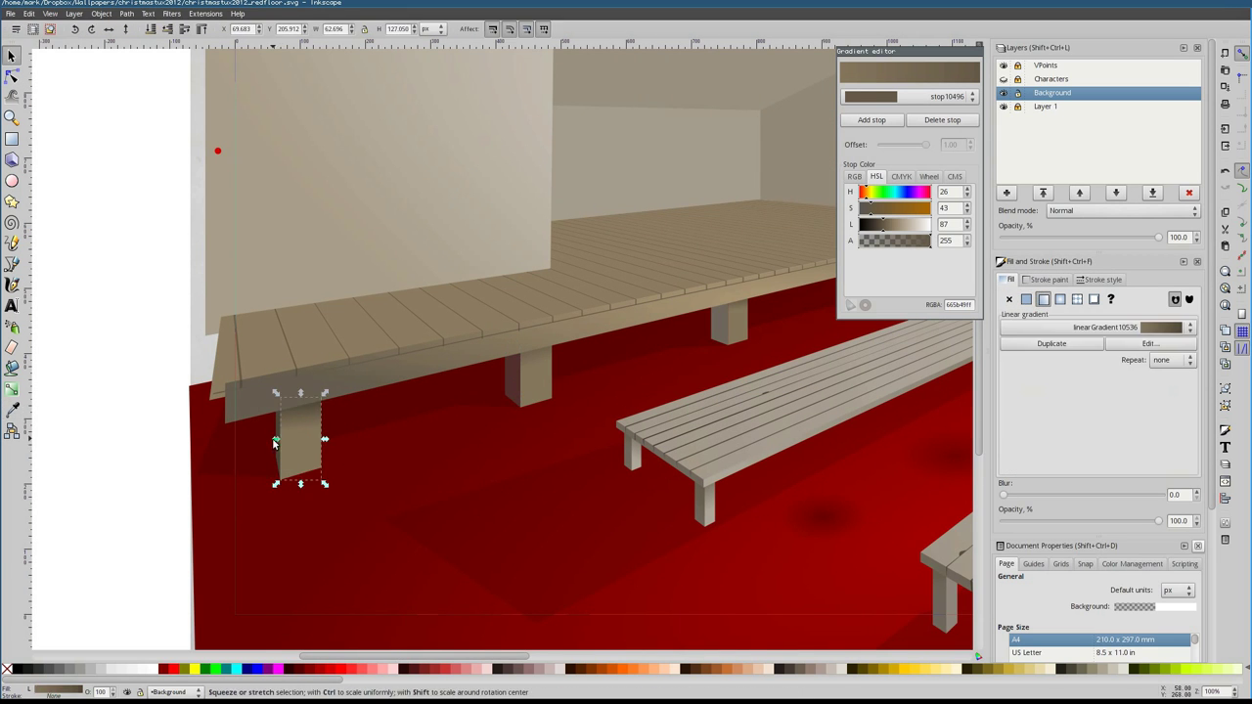
key(d)
scroll(438, 424, up, 2)
Give the leg a linear gradient running diagonally from bottom-right to above top-left
click(1043, 300)
click(900, 96)
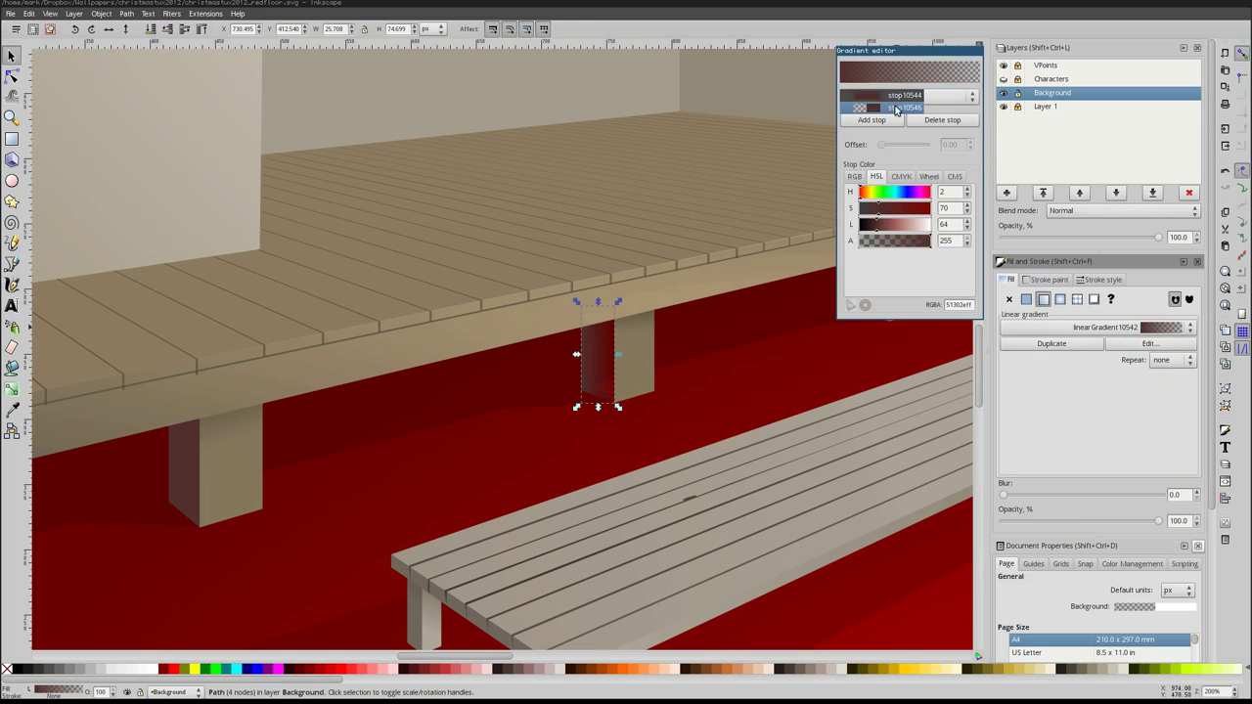
key(g)
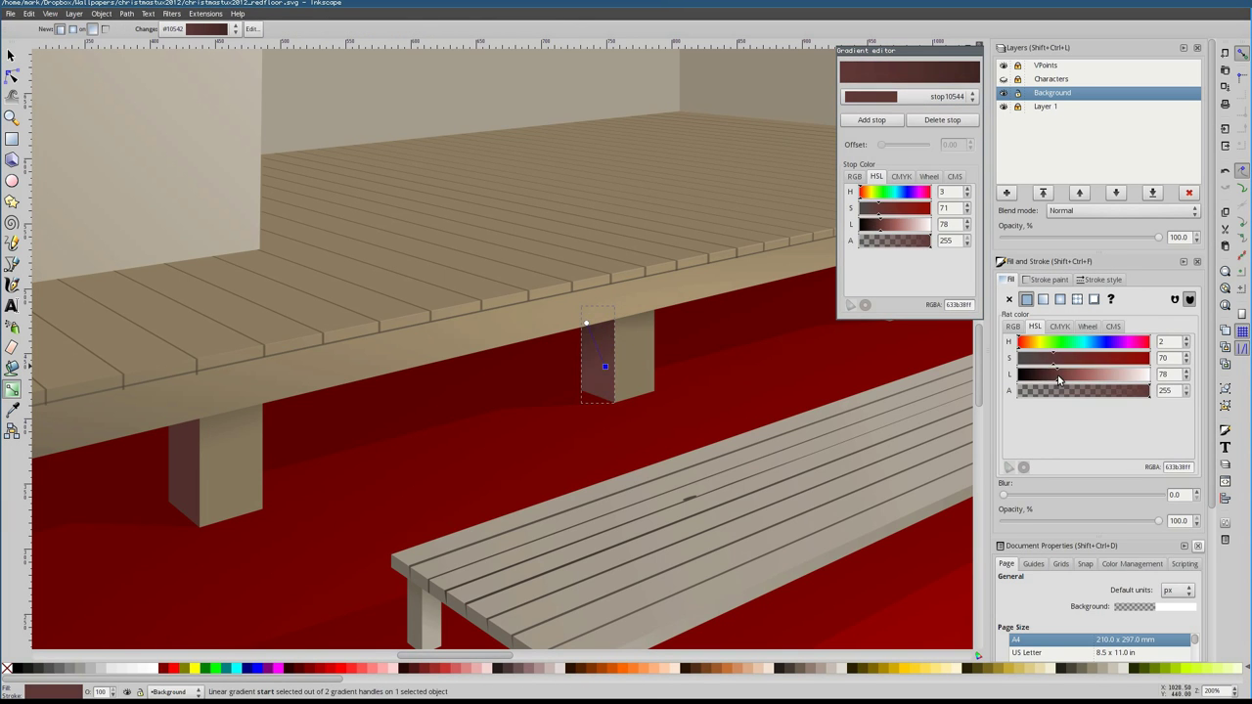
scroll(659, 455, down, 2)
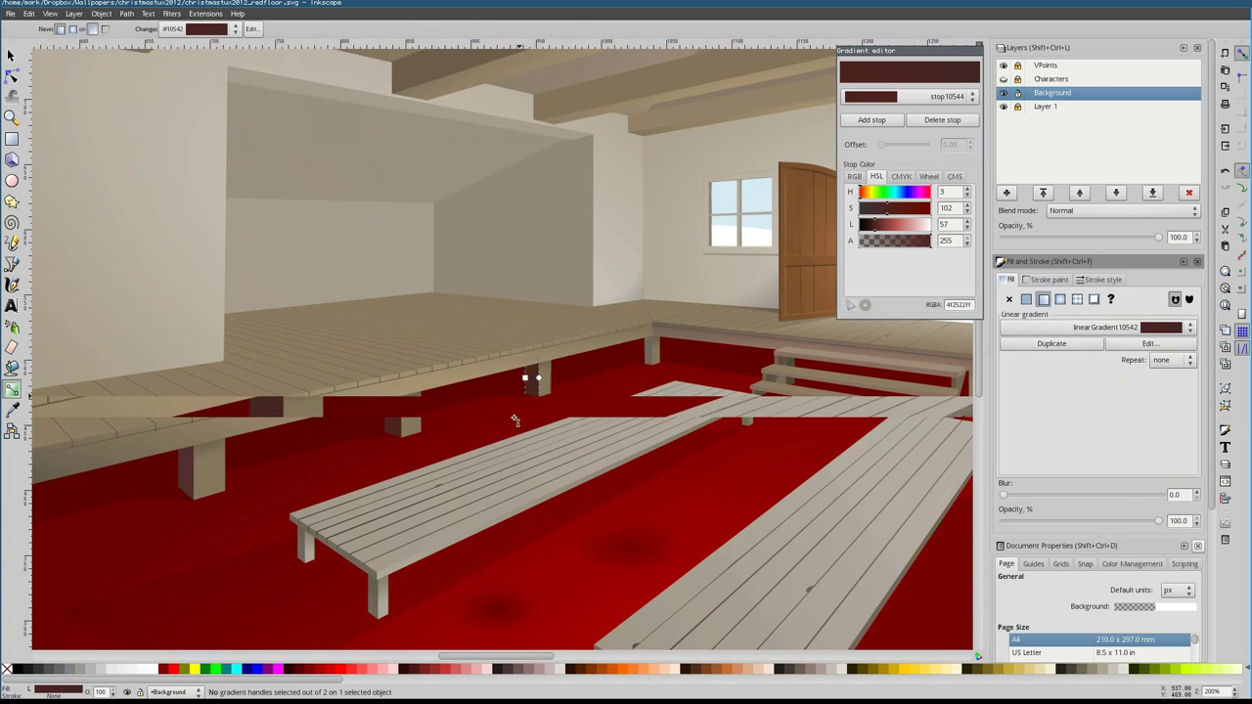
scroll(512, 417, up, 4)
drag(570, 337, 584, 399)
drag(531, 256, 522, 225)
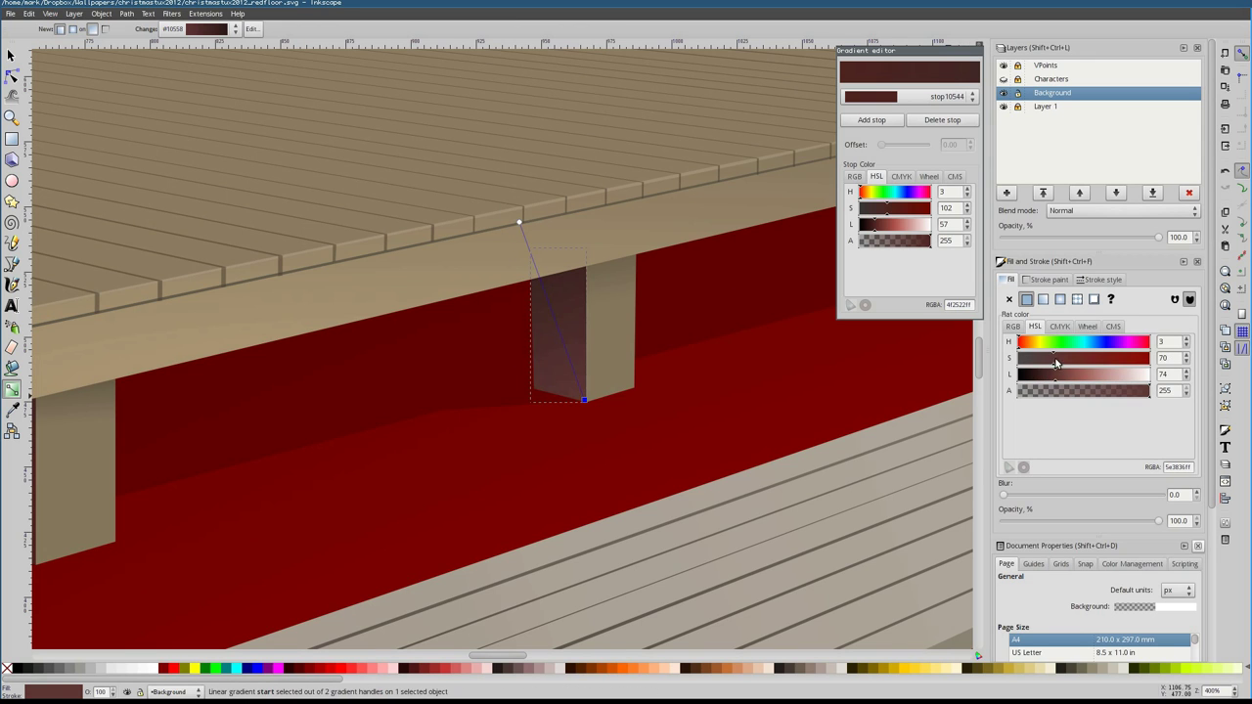
Check the leg's gradient handles and move on to the next platform leg
scroll(498, 352, down, 4)
scroll(401, 383, up, 2)
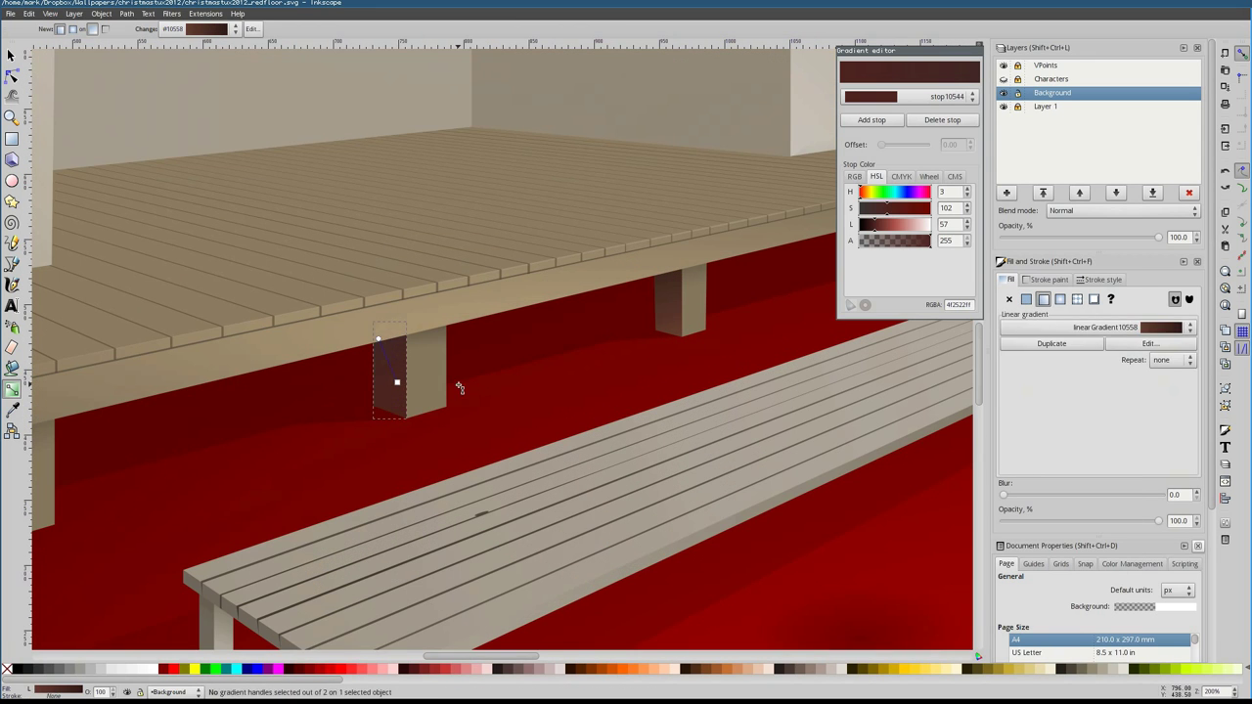
click(397, 382)
scroll(489, 371, down, 2)
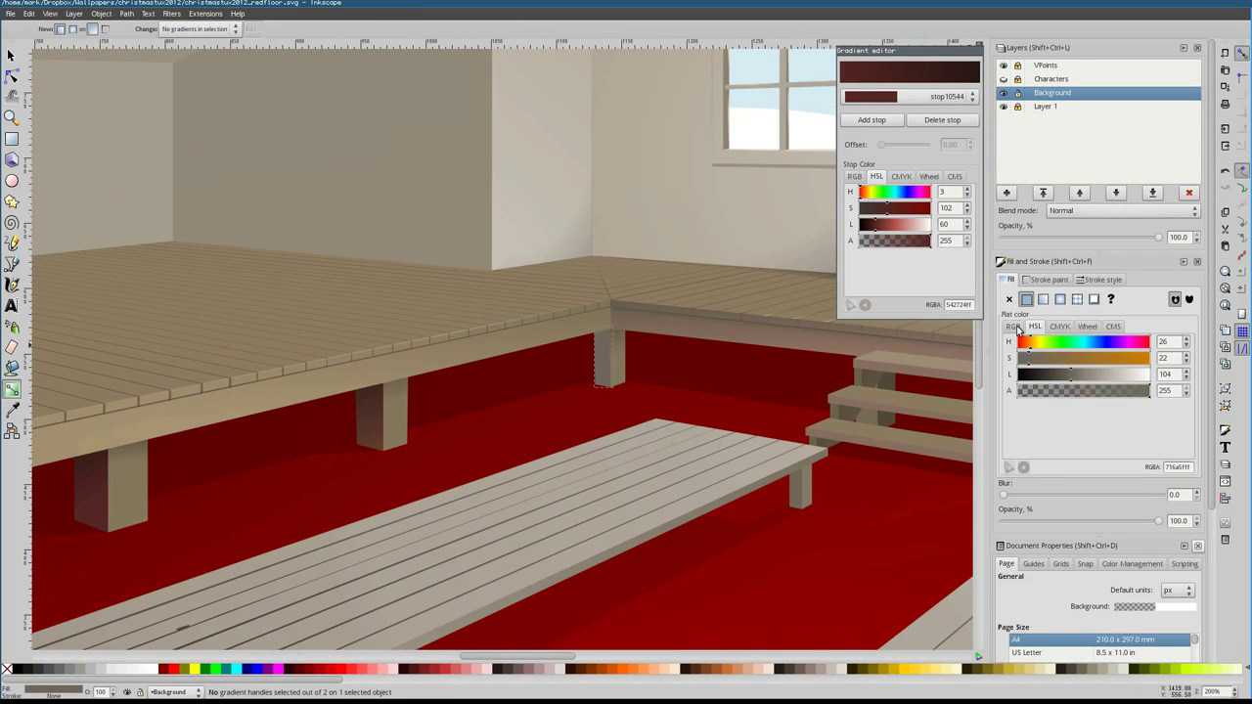
click(606, 354)
key(s)
click(396, 421)
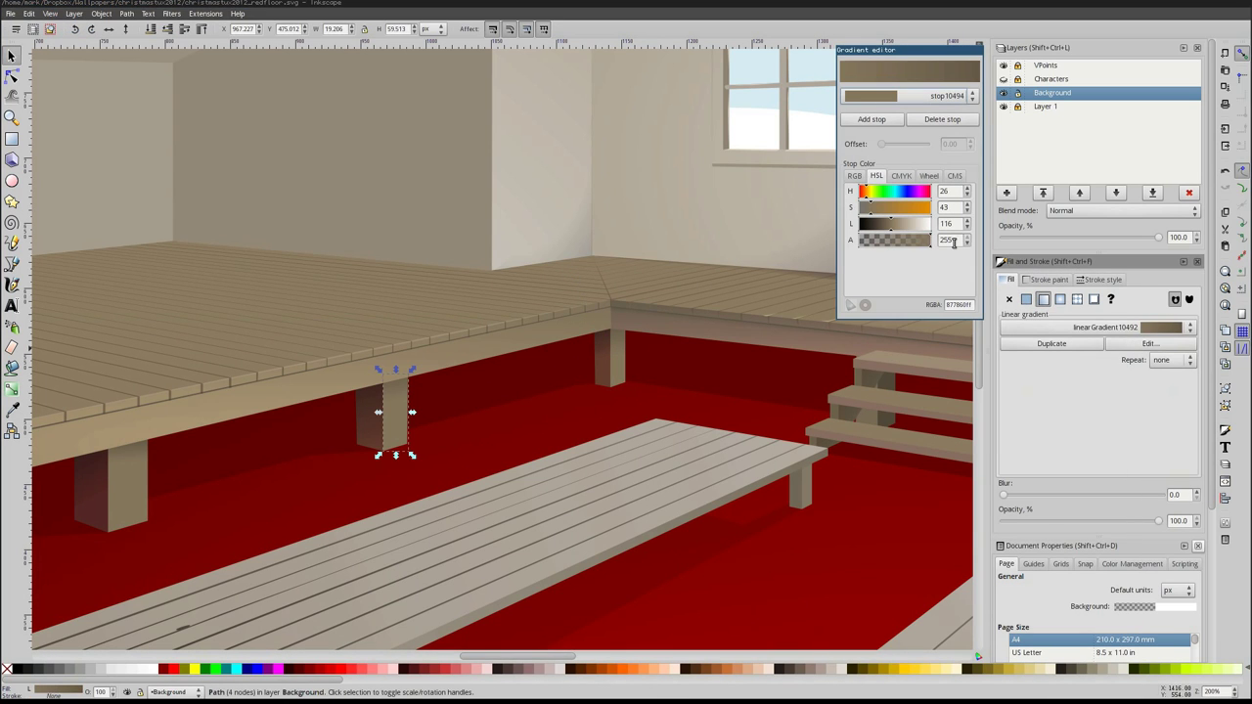
Apply the existing linearGradient10572 to the selected wall shape
key(n)
key(5)
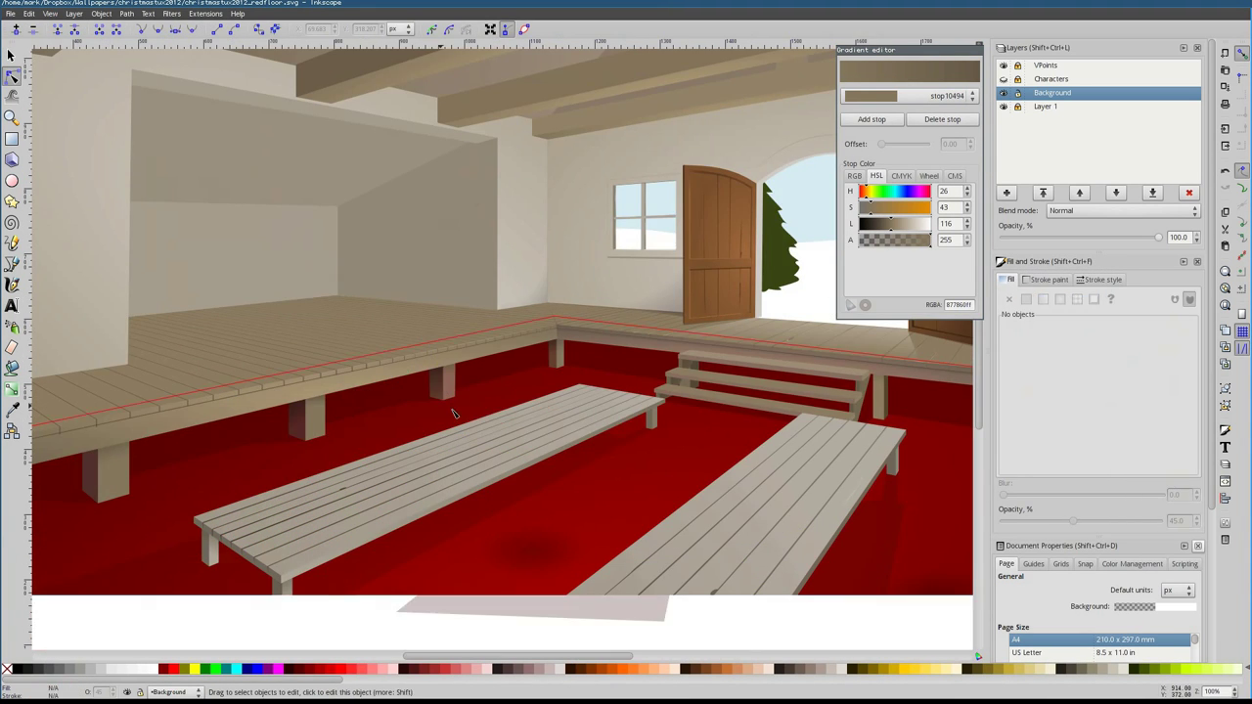
key(1)
key(5)
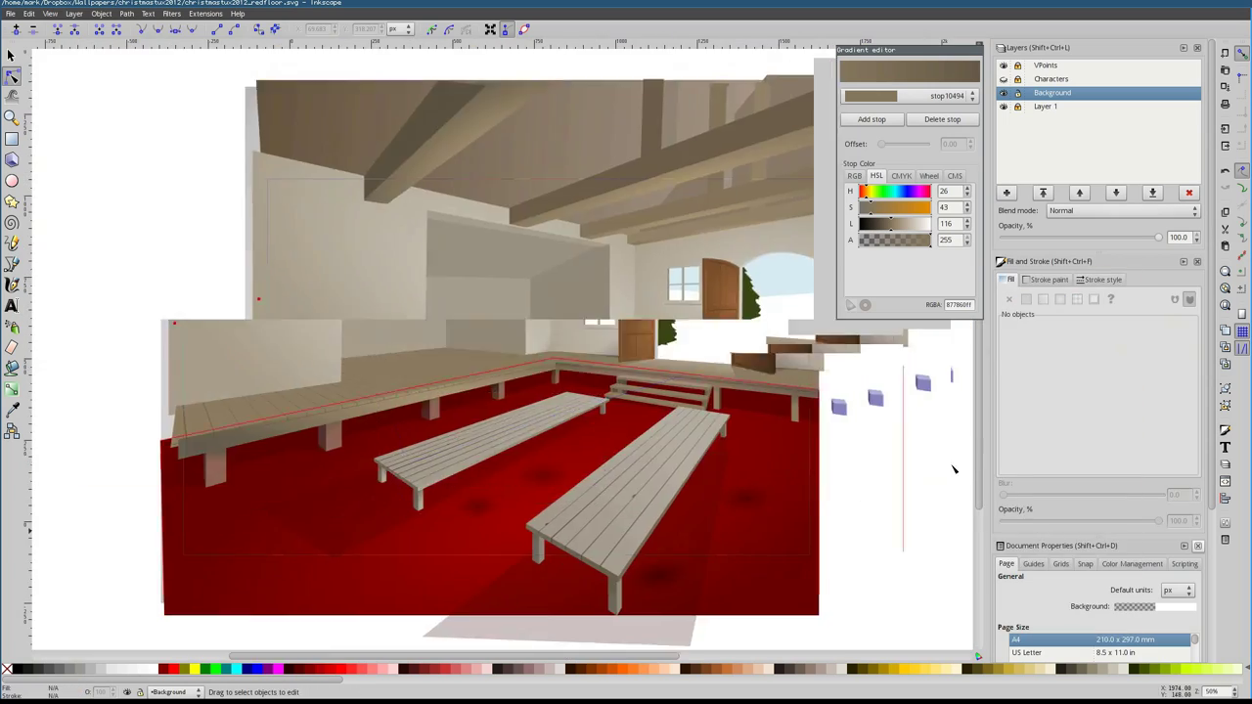
key(2)
click(1135, 327)
click(1070, 204)
key(Escape)
scroll(626, 392, down, 3)
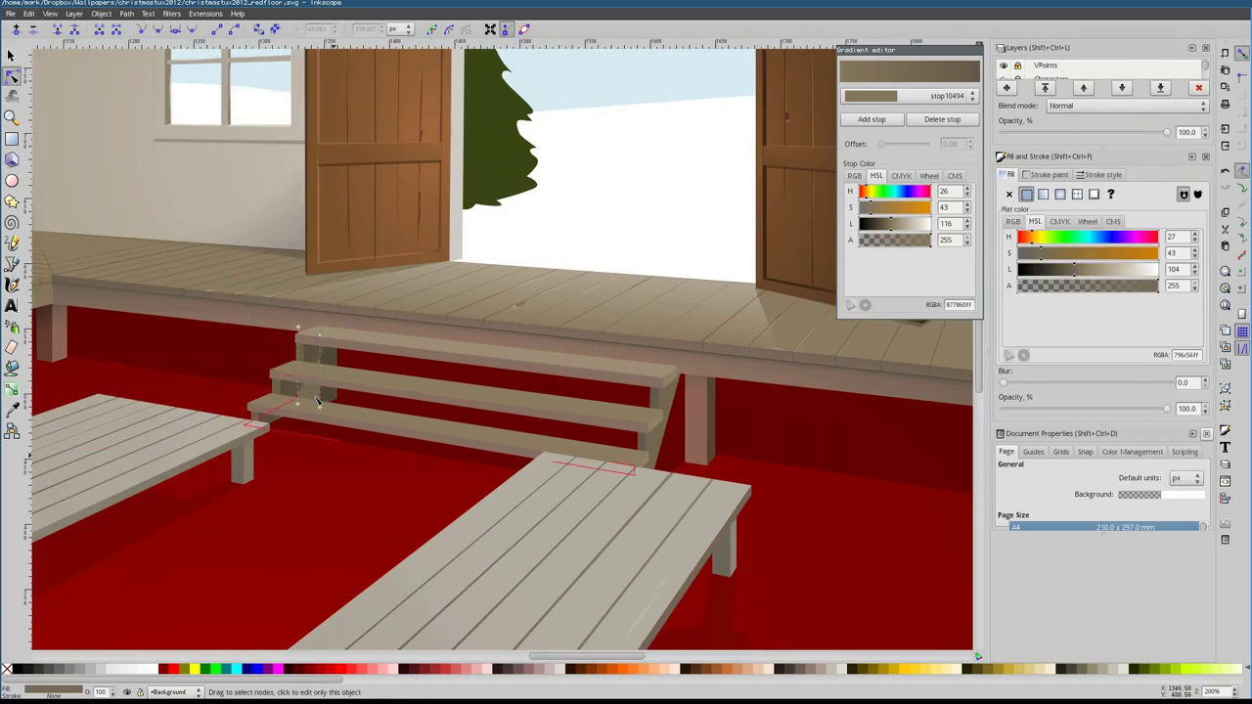
scroll(443, 416, up, 5)
Draw a triangular shadow on the wall and fill it with linearGradient10484
key(p)
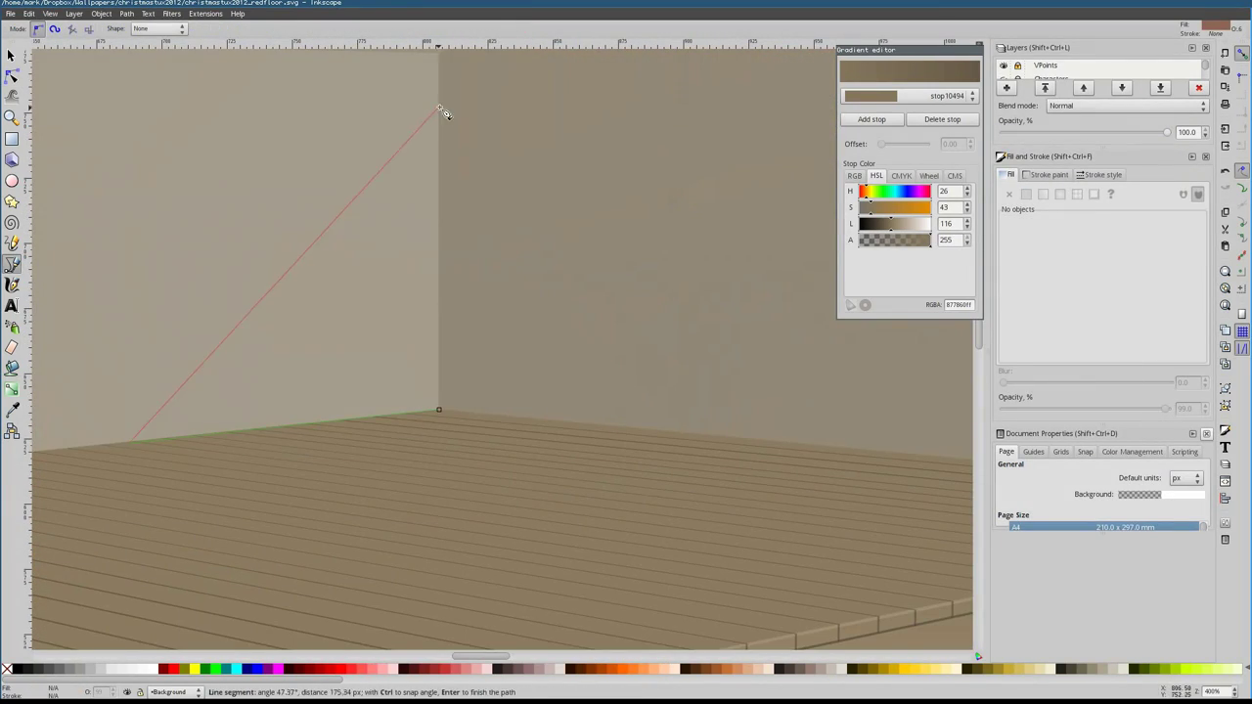
double_click(440, 108)
key(minus)
click(1026, 194)
click(1118, 237)
click(1076, 293)
click(1118, 237)
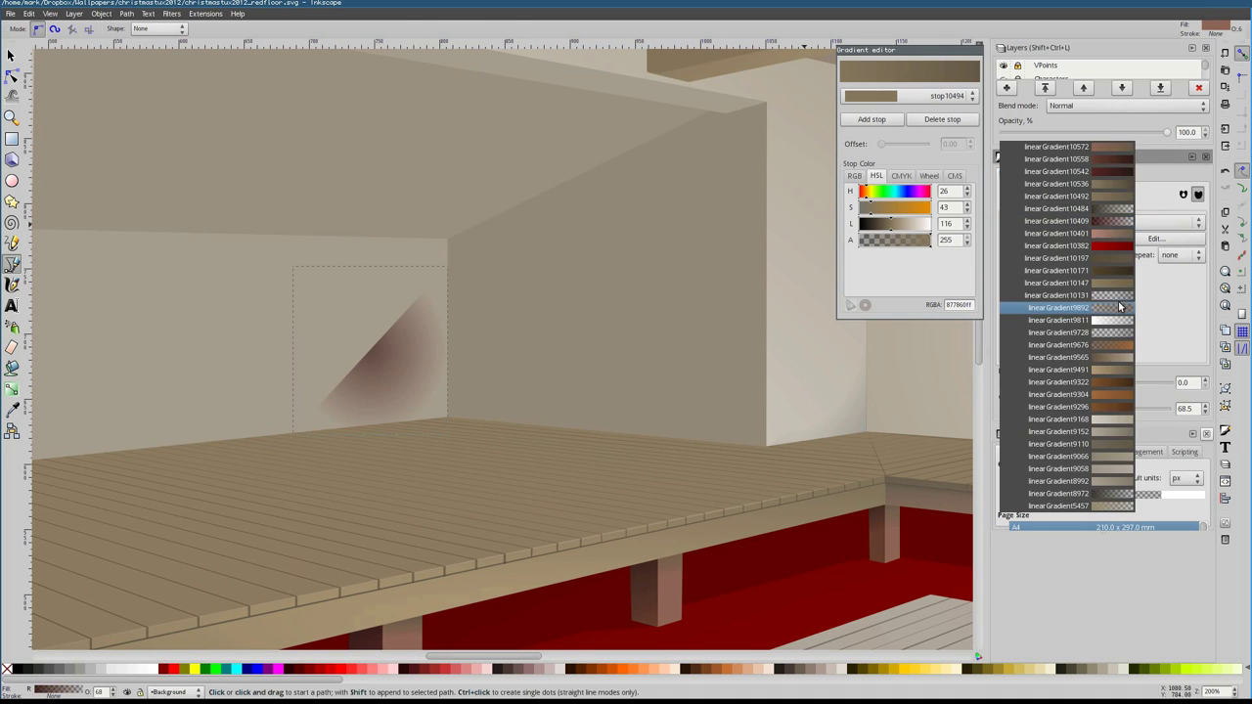
click(1120, 307)
key(n)
scroll(322, 391, right, 2)
click(1125, 223)
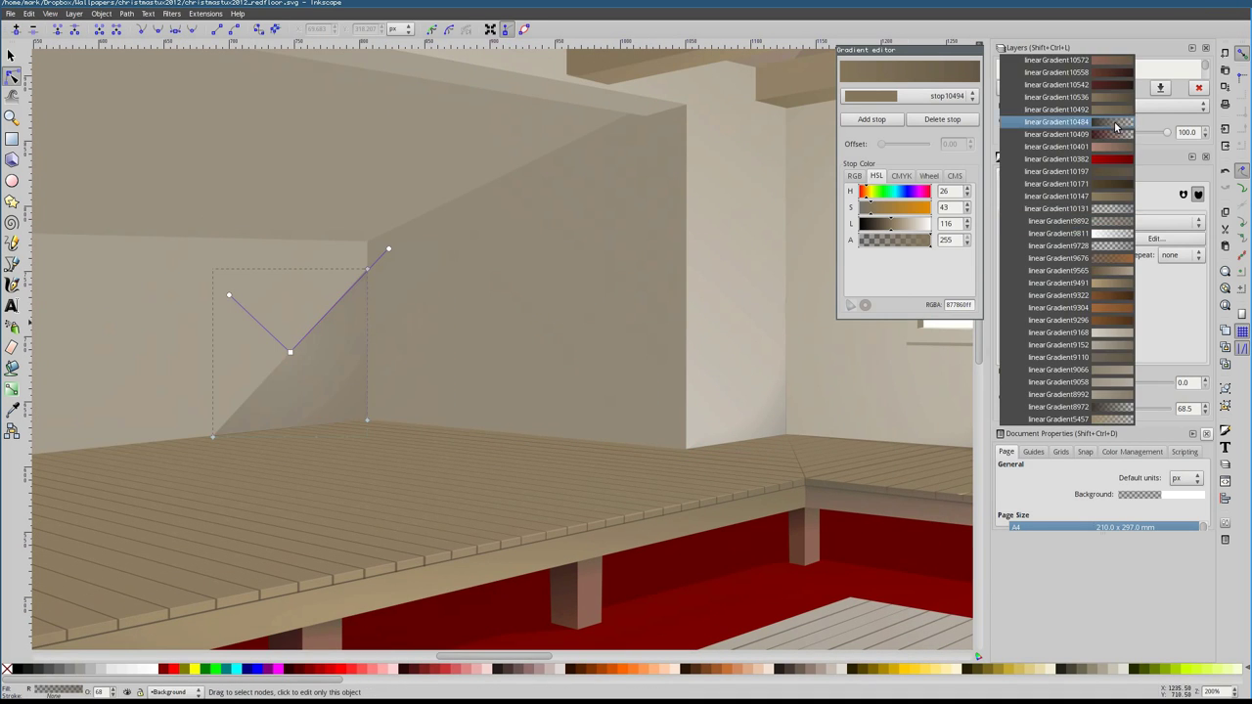
click(1115, 208)
Reshape the wall's radial gradient and add a second gradient-shaded triangle by the corner, stretching its radius toward the ceiling
click(288, 349)
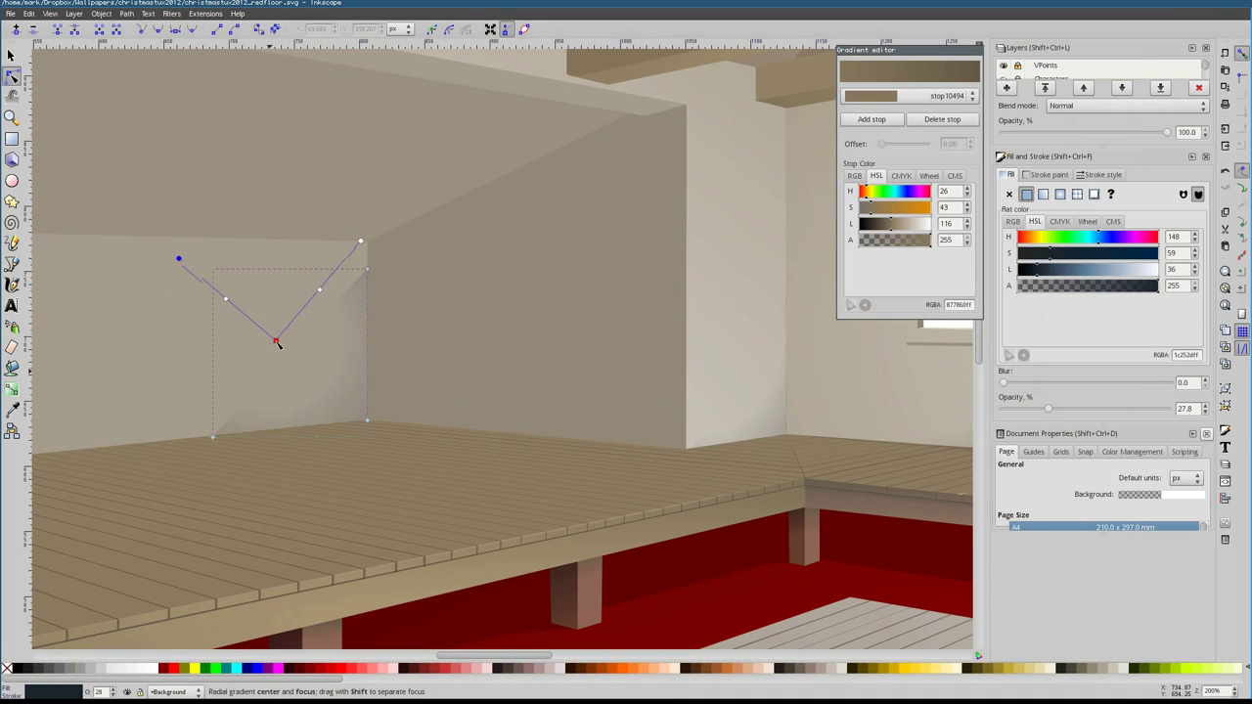
drag(360, 241, 391, 157)
click(397, 293)
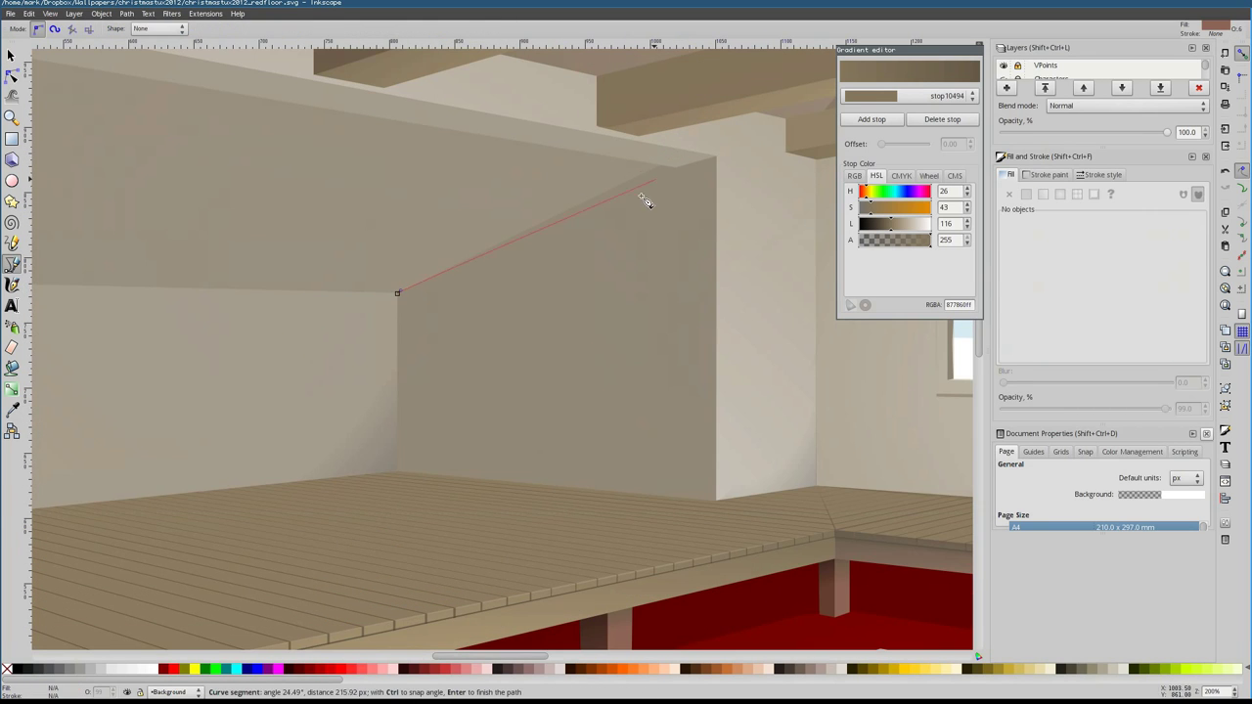
double_click(399, 448)
click(1059, 194)
key(n)
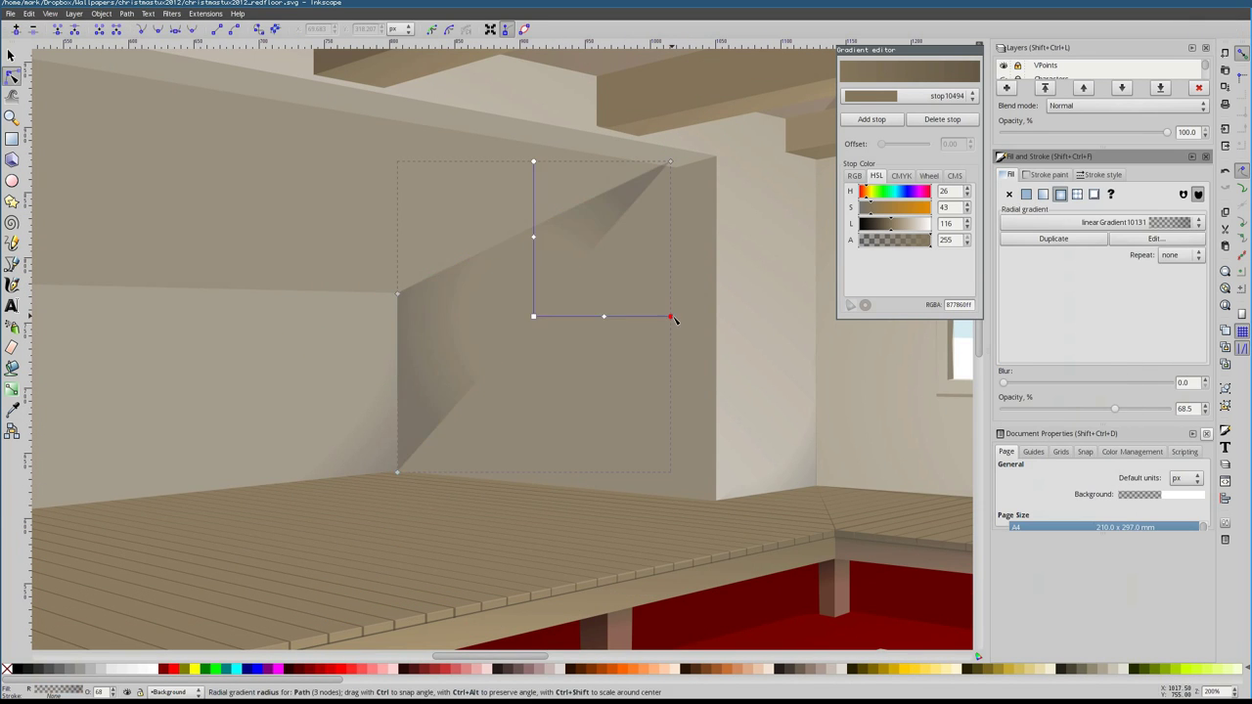
drag(762, 142, 784, 81)
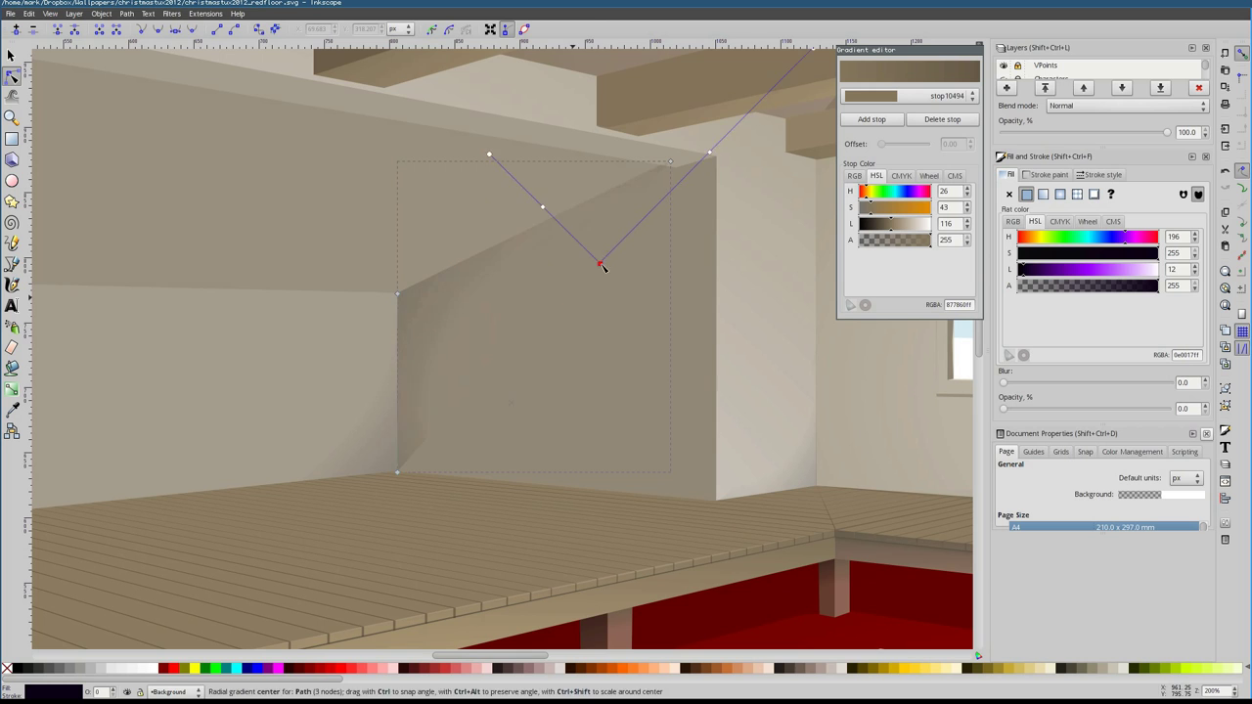
drag(601, 264, 582, 286)
scroll(823, 135, up, 3)
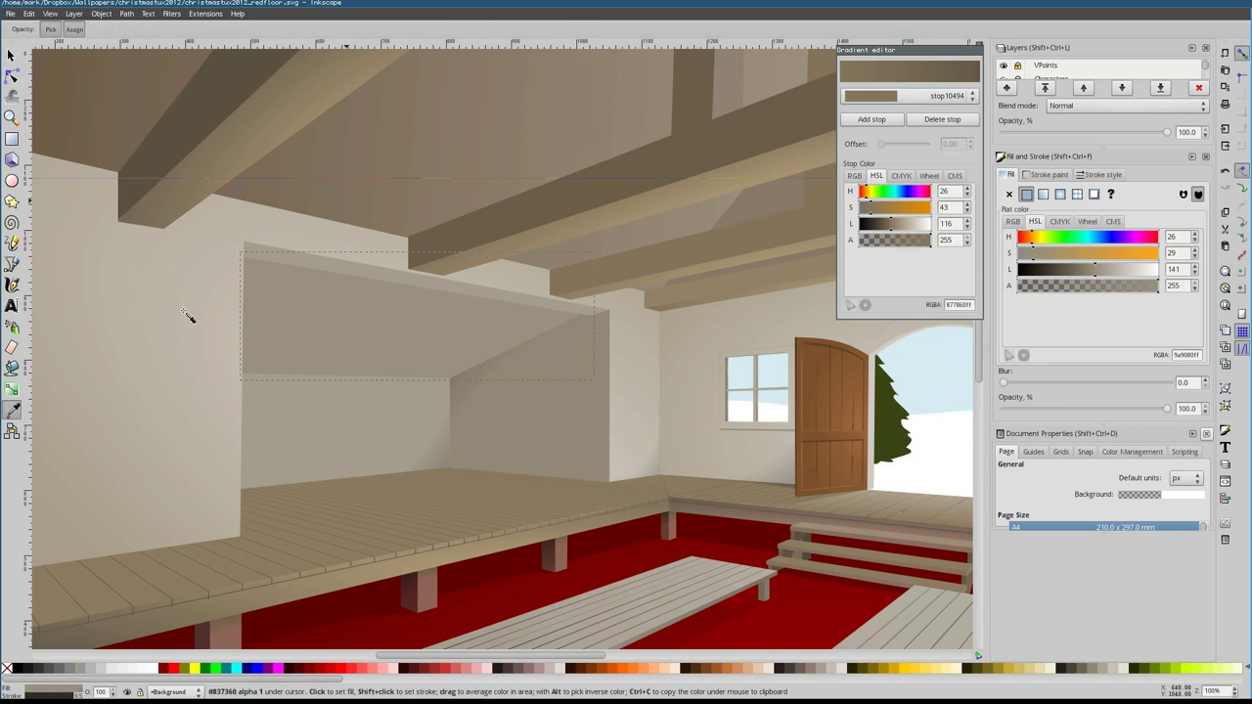
Try a darker sampled brown on the mezzanine underside, then undo it
click(447, 251)
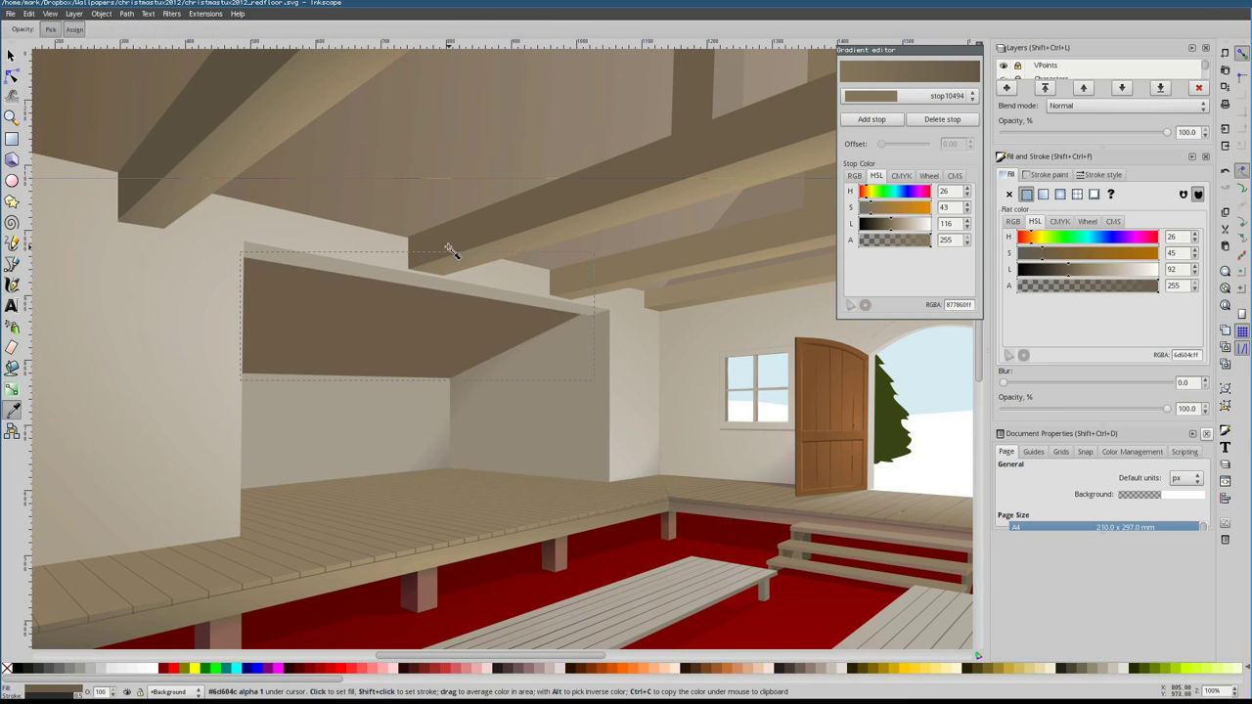
click(1059, 270)
key(ctrl+z)
key(F1)
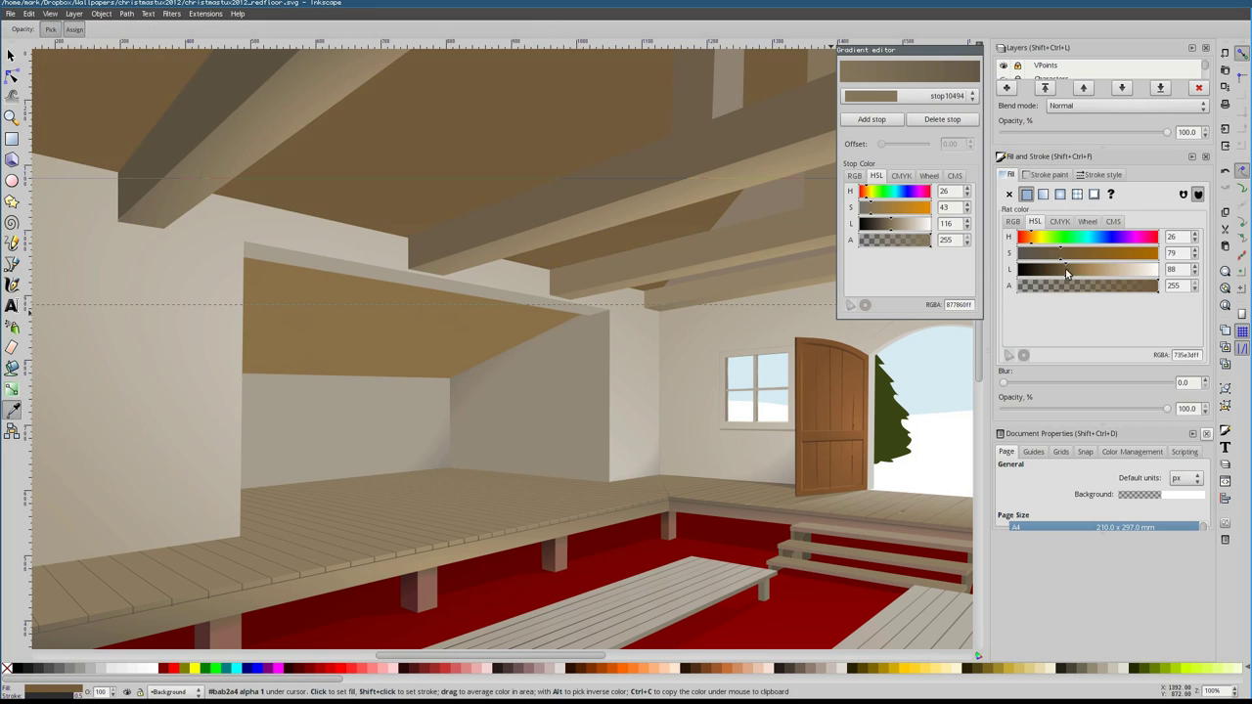
key(Escape)
key(minus)
key(minus)
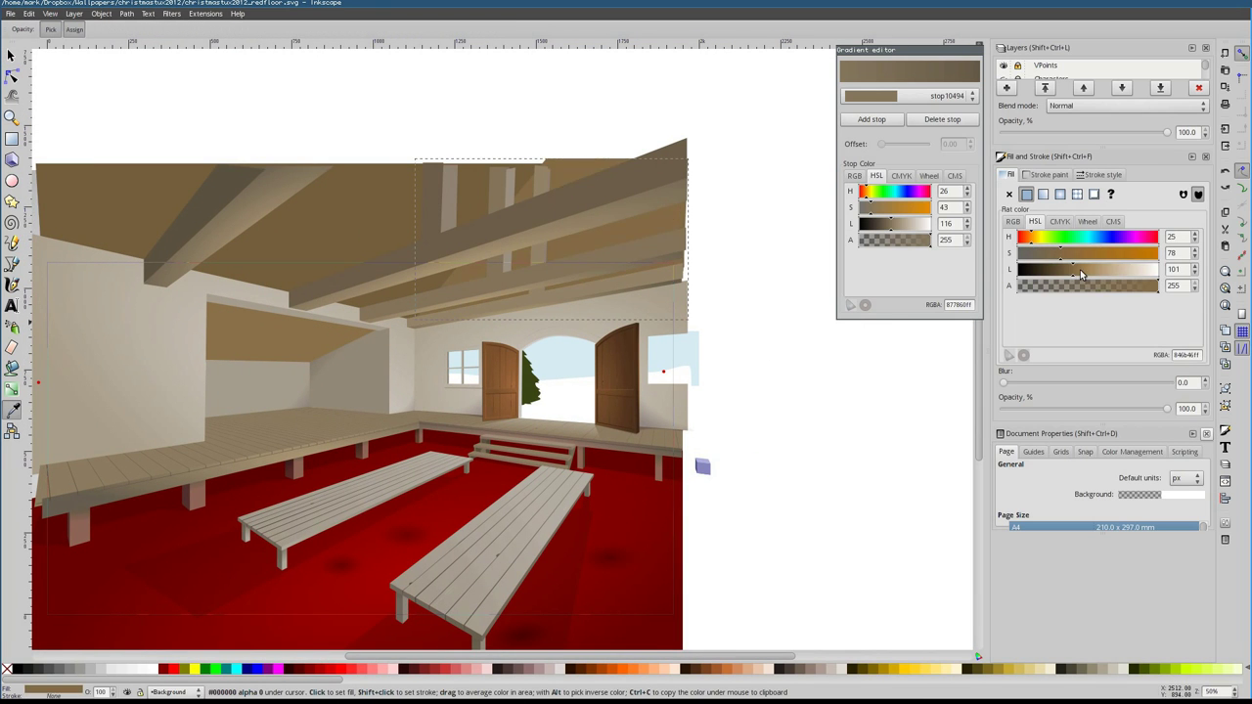
key(F1)
key(Escape)
scroll(453, 368, up, 6)
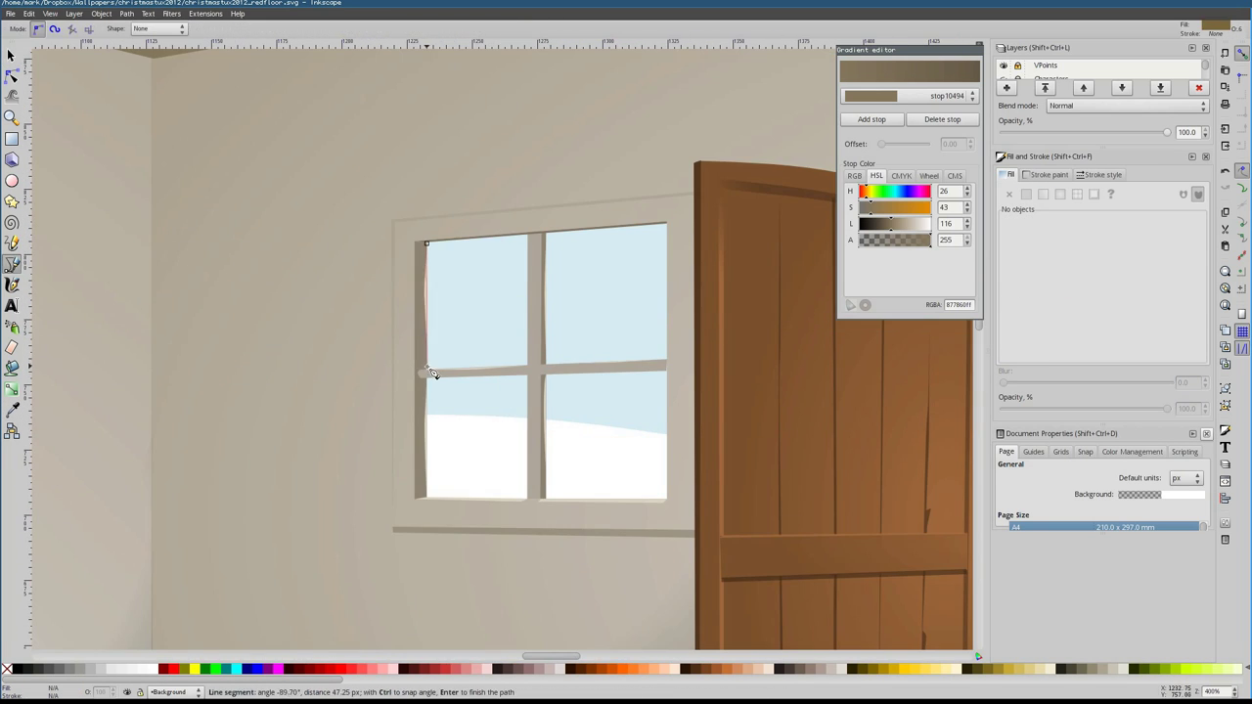
Shrink the white glow to the window pane and clip it with a larger shape via Object > Clip > Set
key(Return)
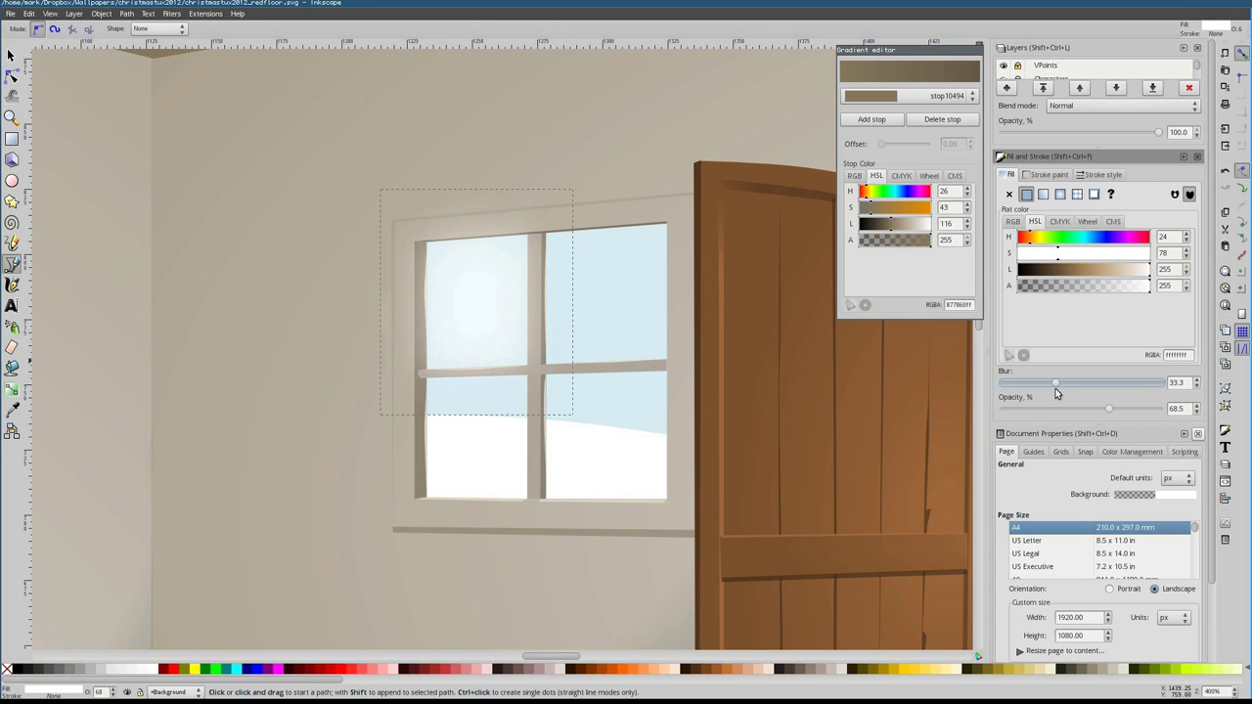
drag(562, 406, 541, 391)
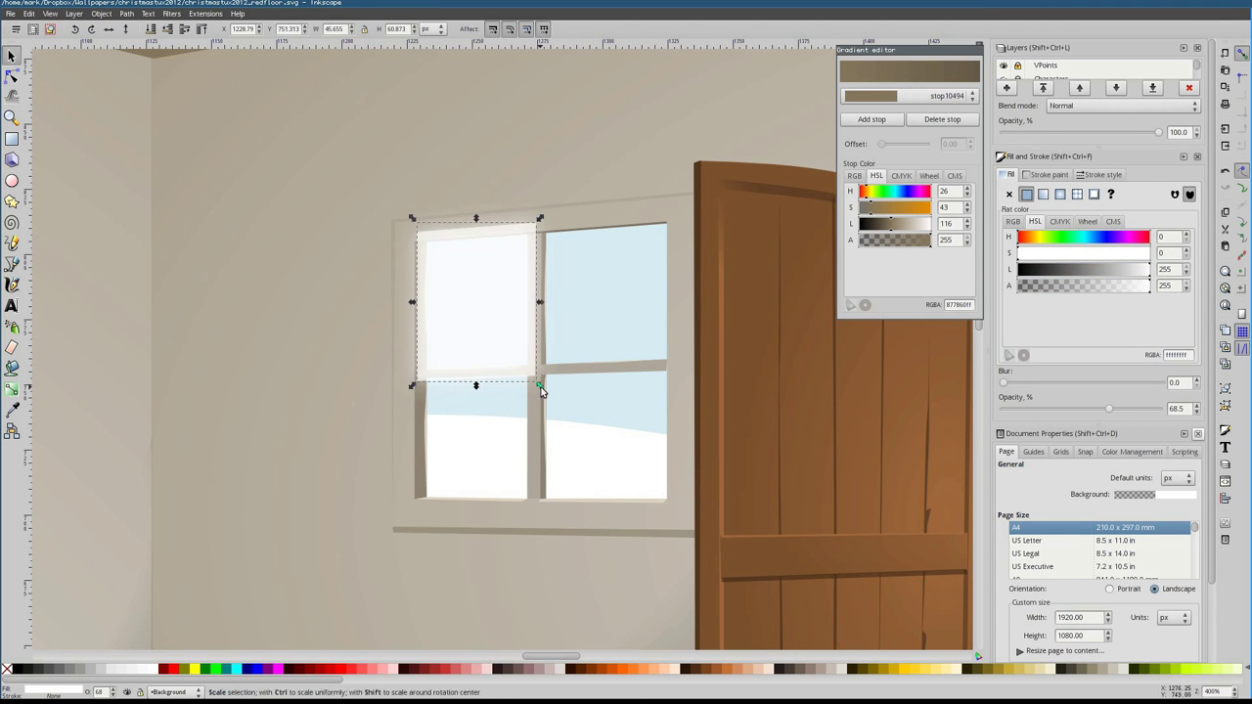
key(ctrl+alt+v)
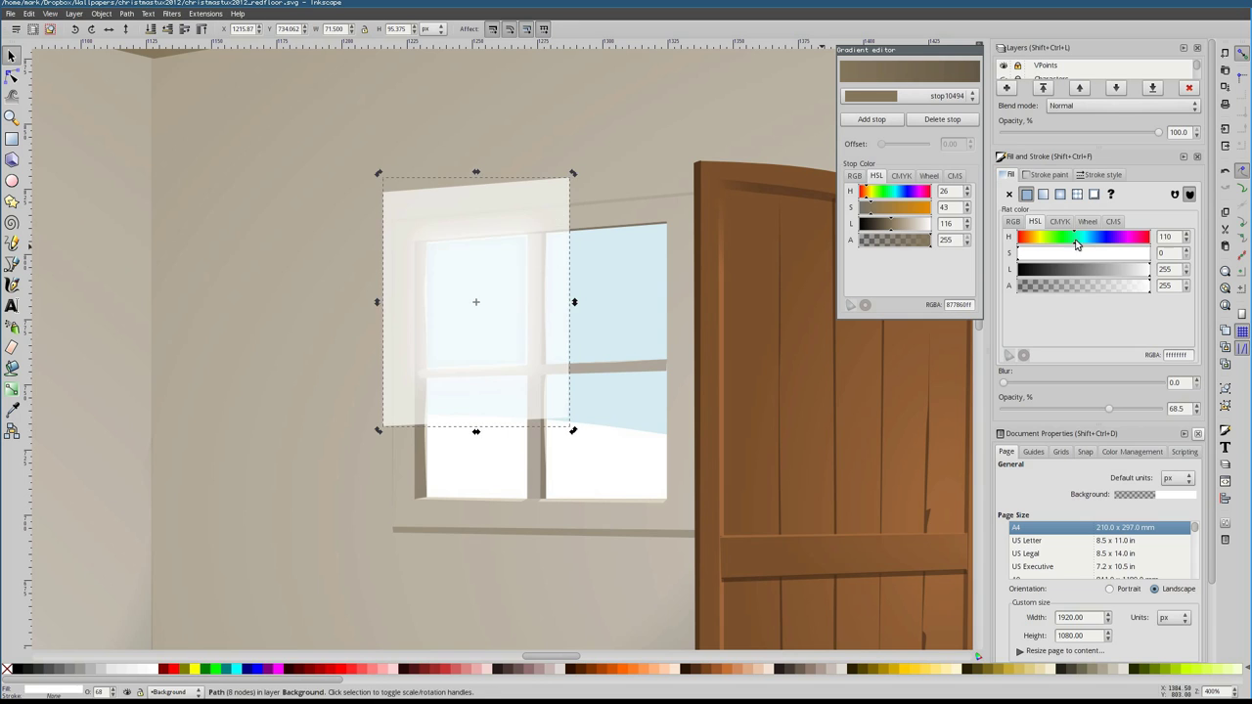
click(1076, 245)
click(100, 14)
mouse_move(127, 92)
click(264, 92)
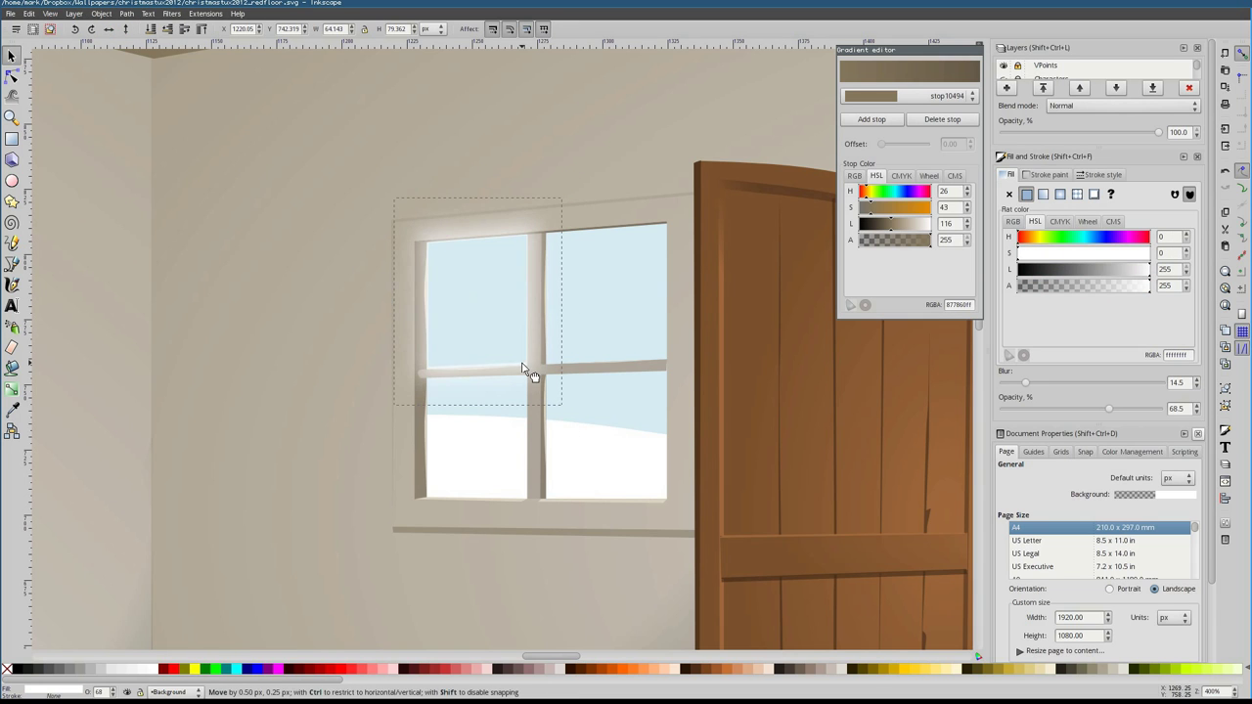
key(1)
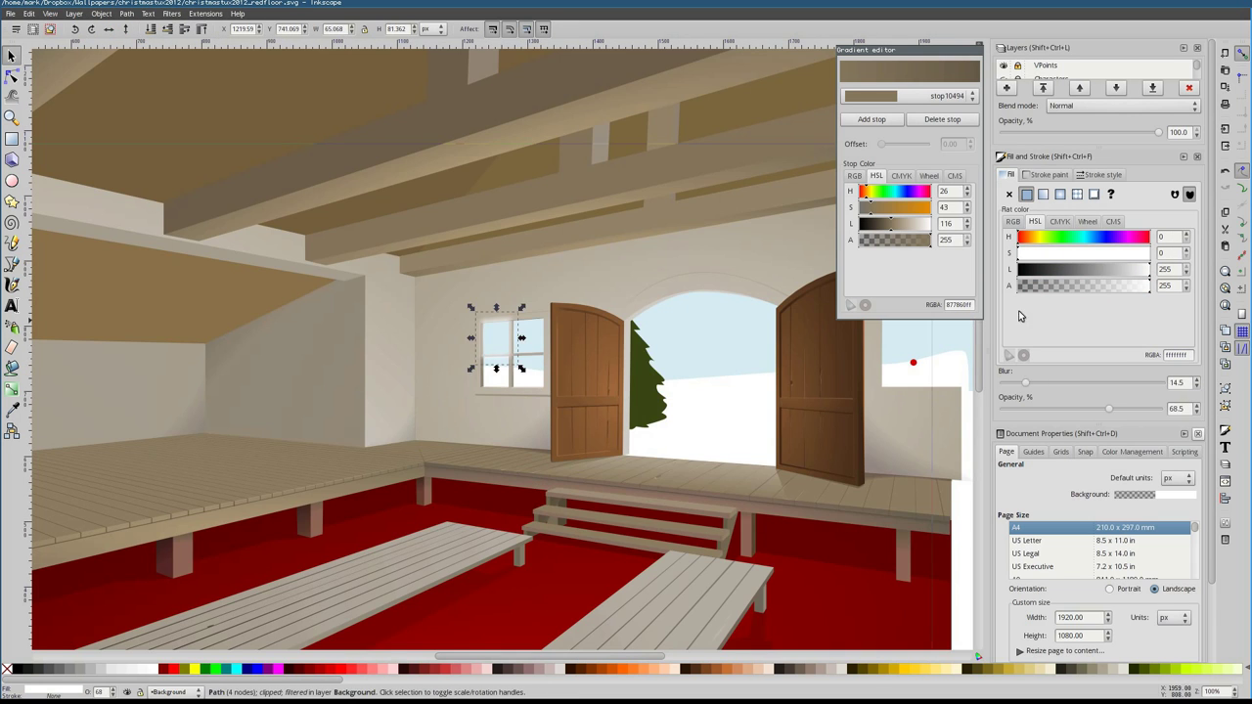
key(Tab)
key(Escape)
key(minus)
key(minus)
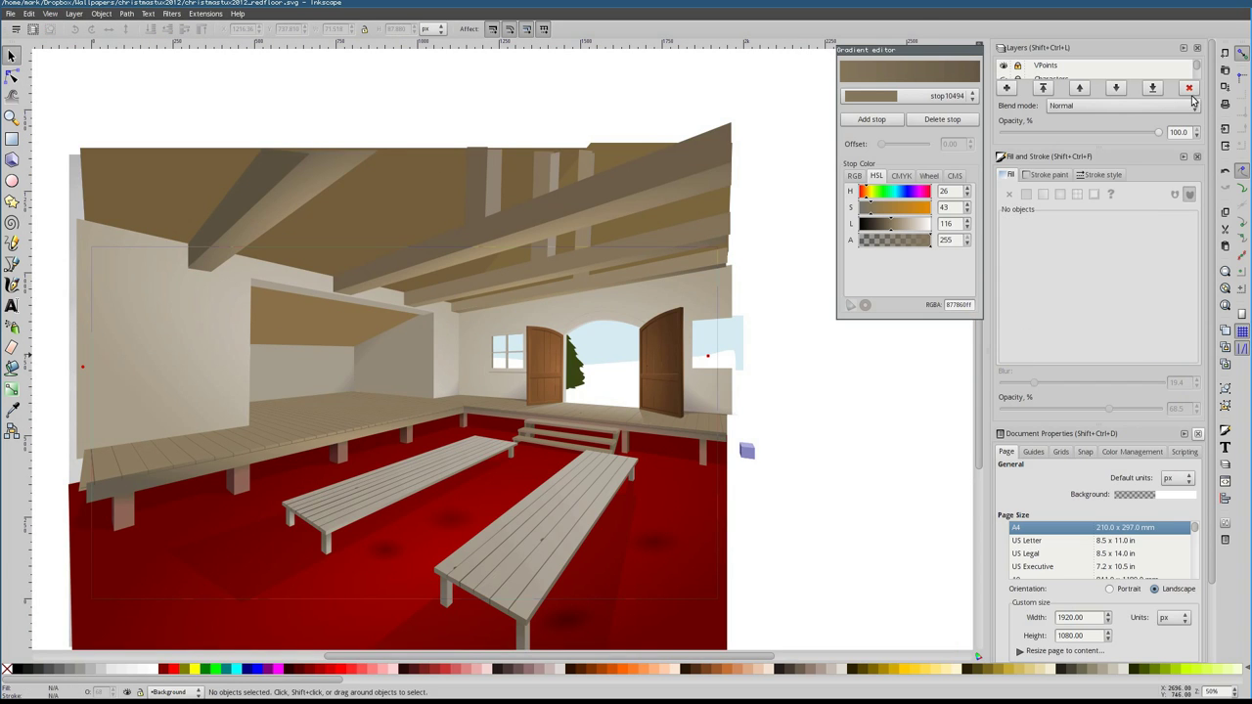
Give the main ceiling the existing dark brown radial gradient
key(Tab)
click(1164, 222)
click(1070, 222)
click(878, 230)
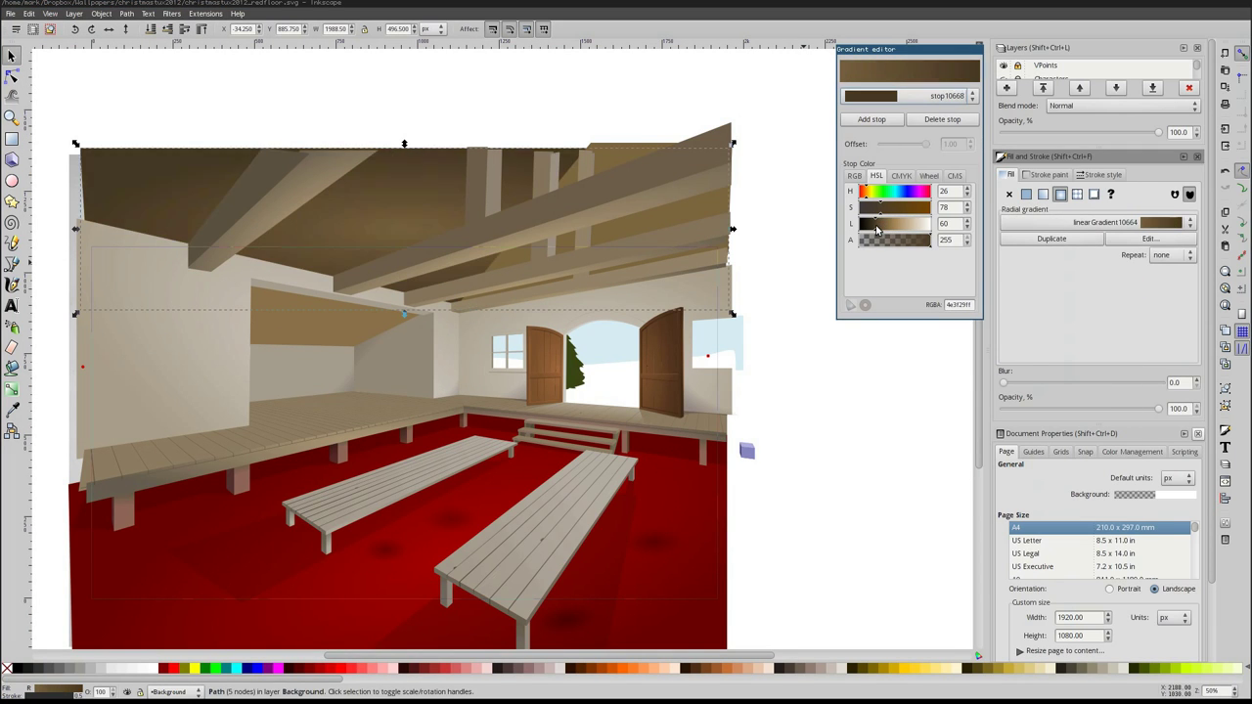
key(g)
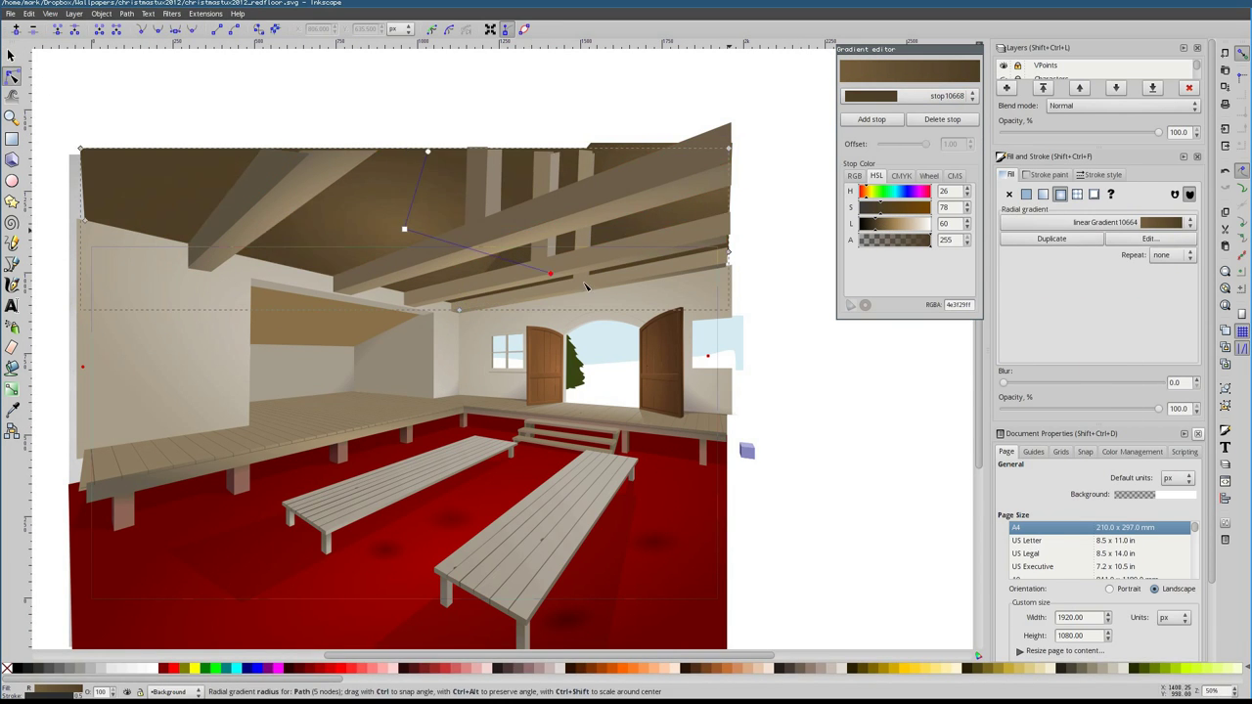
Draw two translucent brown angled shapes across the ceiling with the Bezier tool
key(Escape)
key(b)
scroll(413, 391, up, 3)
scroll(414, 392, left, 2)
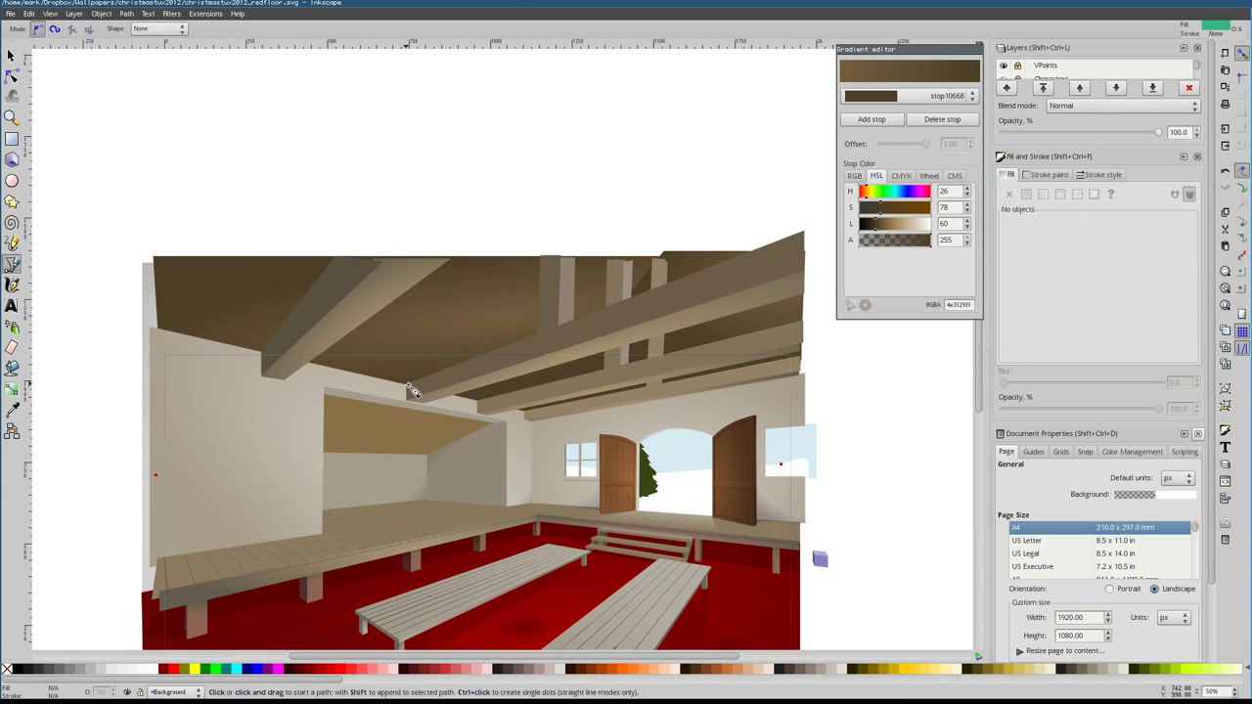
click(427, 389)
key(Return)
key(d)
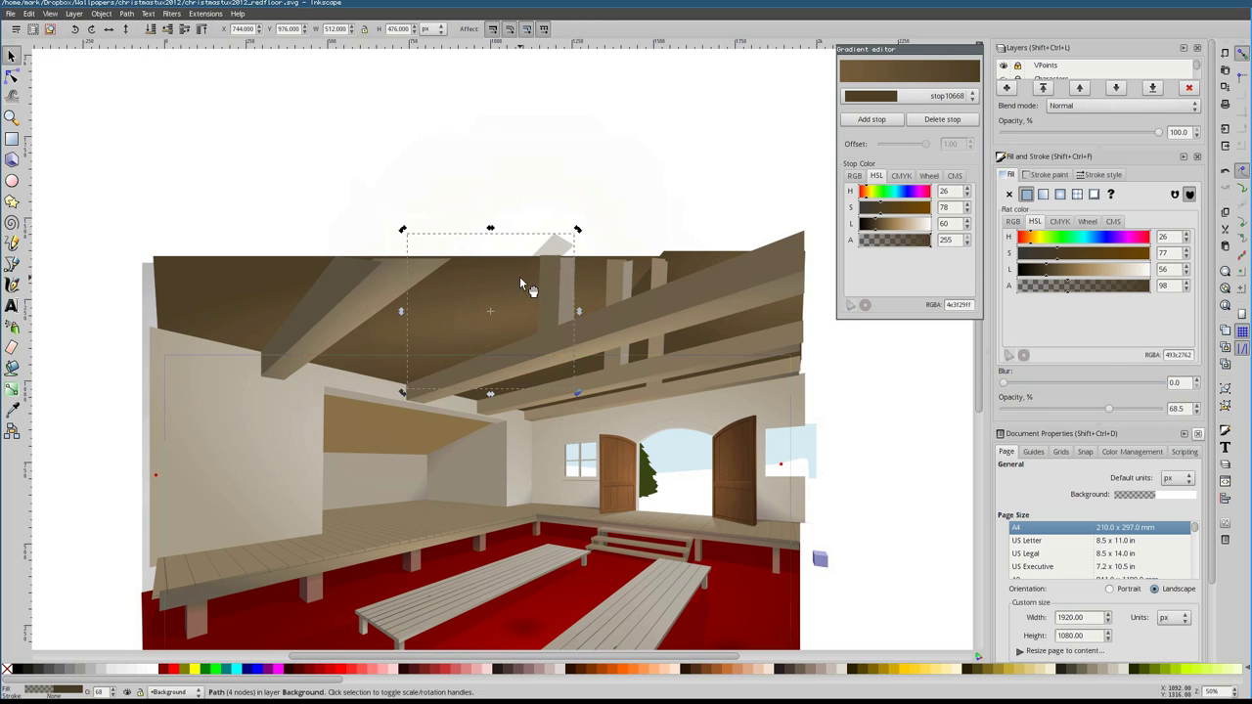
key(Escape)
click(306, 216)
click(262, 354)
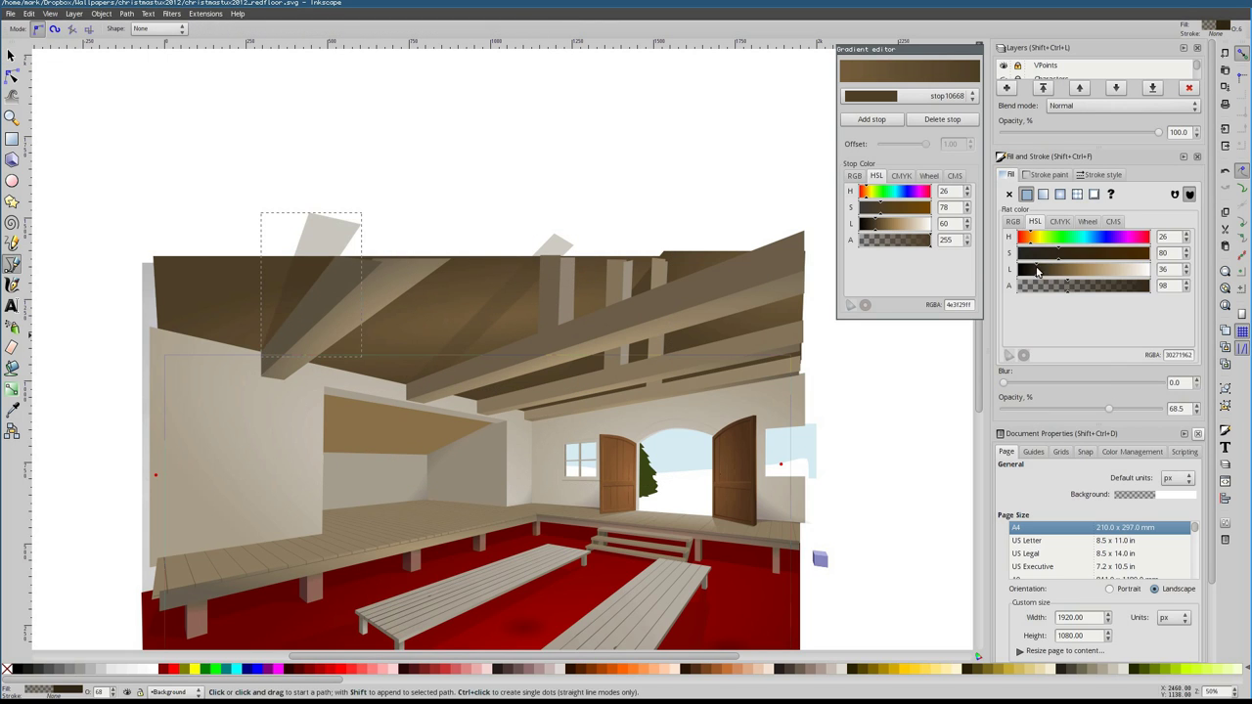
Add a third angled shape along the beam and check its edge
click(476, 401)
click(524, 412)
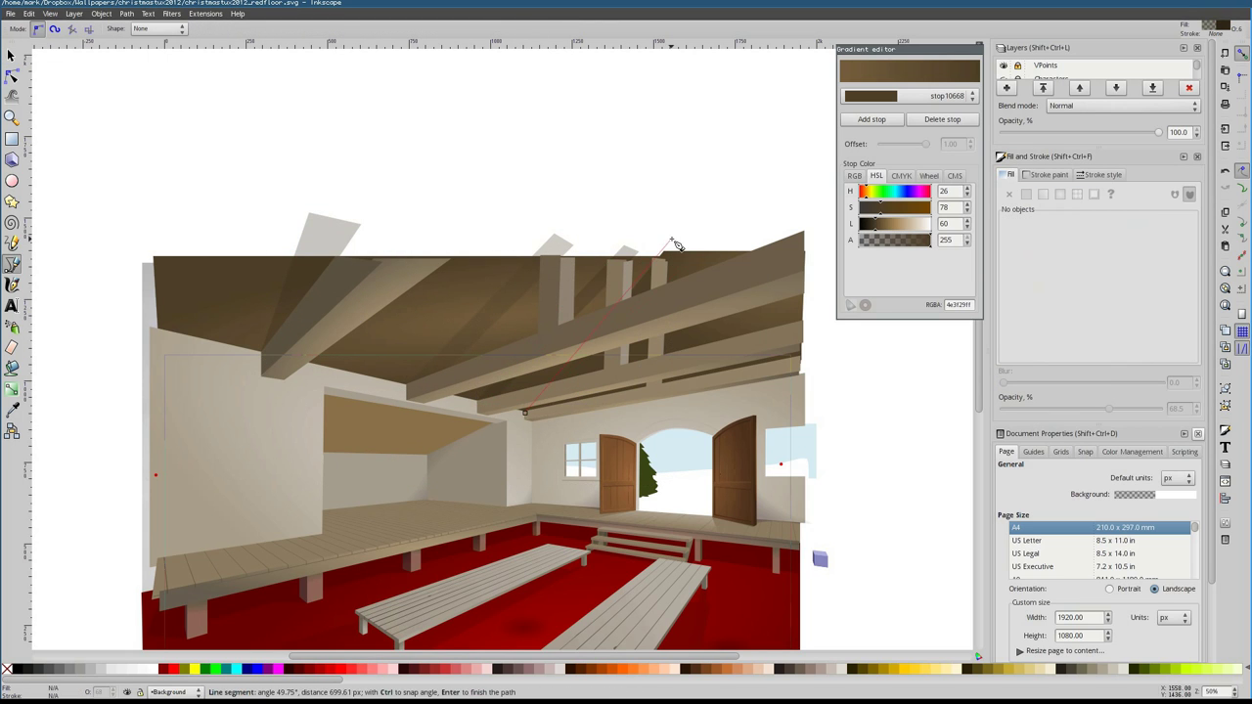
key(Return)
key(n)
scroll(597, 209, up, 3)
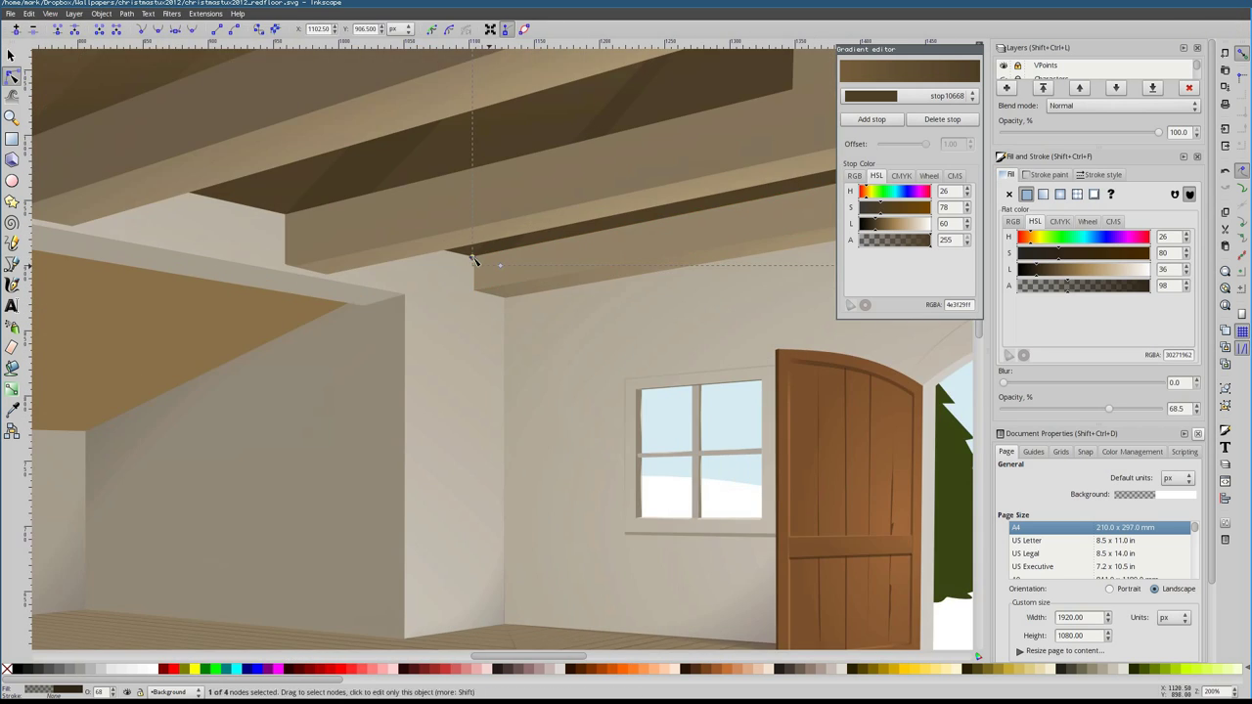
scroll(594, 225, down, 1)
scroll(434, 414, down, 3)
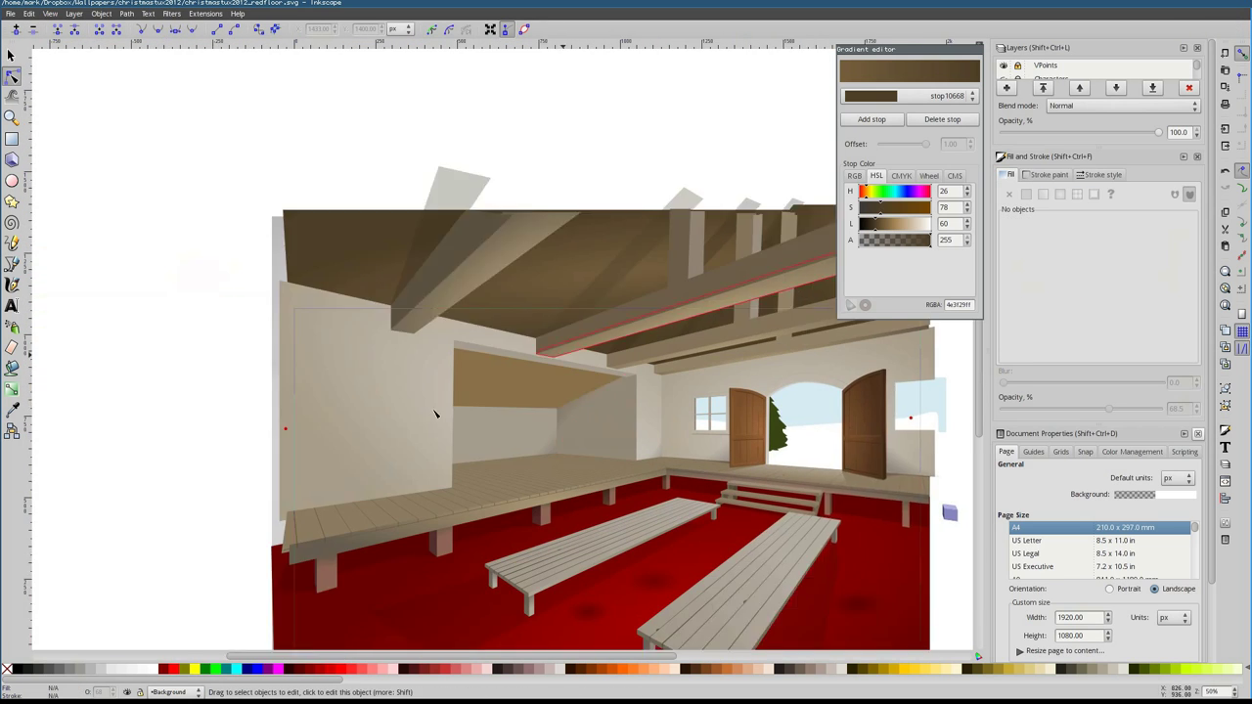
scroll(433, 413, up, 1)
scroll(370, 337, down, 2)
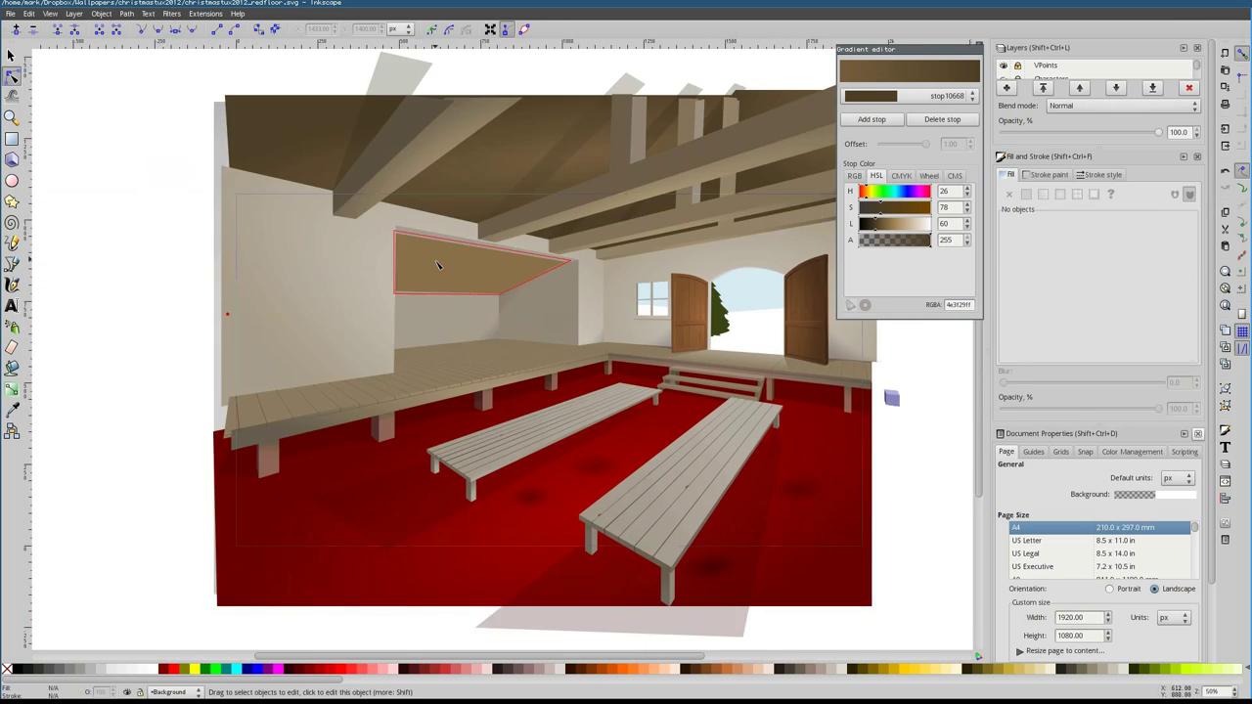
Lighten the mezzanine underside and give it a radial gradient shifted toward the ceiling
click(257, 362)
key(d)
drag(1066, 270, 1111, 272)
click(1060, 194)
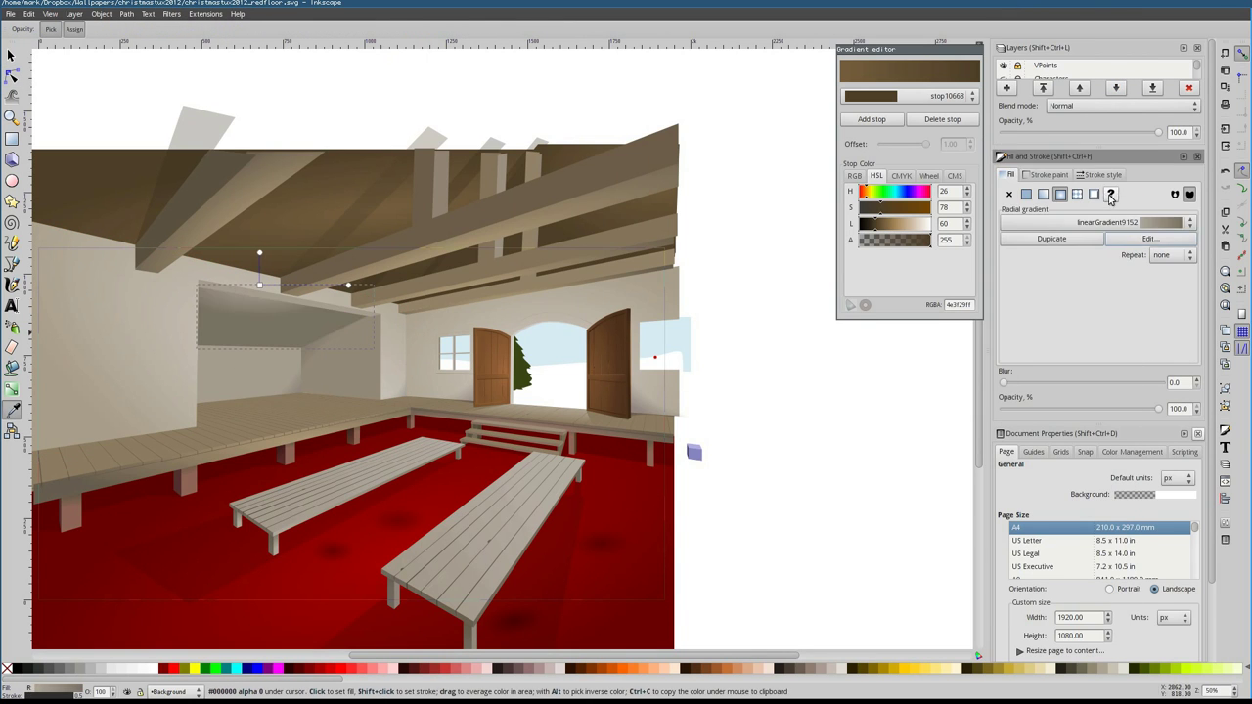
click(1026, 193)
key(n)
drag(346, 291, 329, 252)
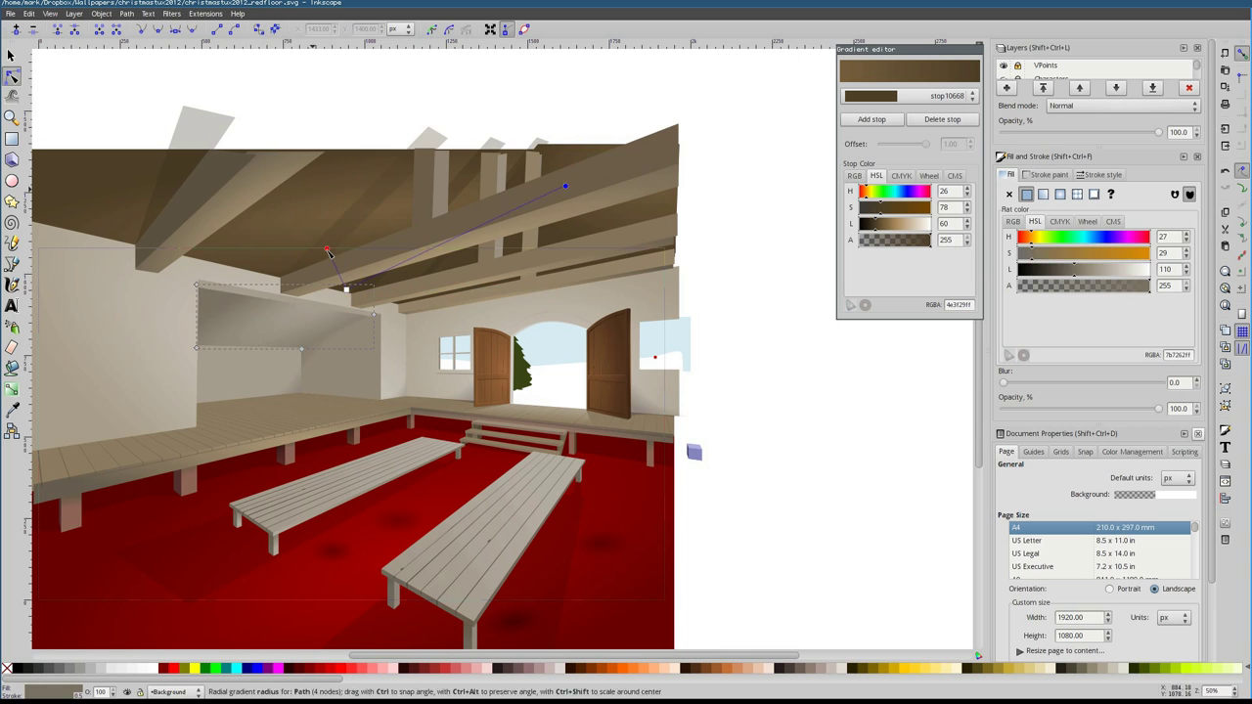
key(Escape)
key(1)
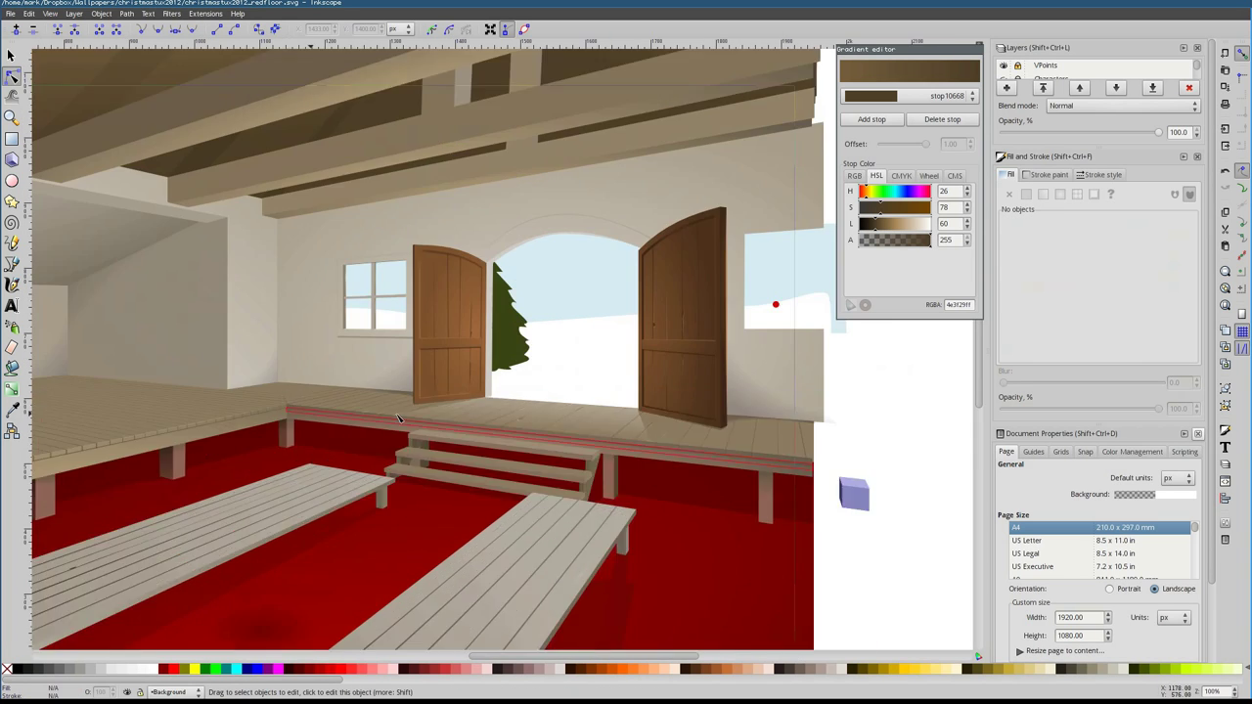
key(2)
scroll(499, 307, up, 4)
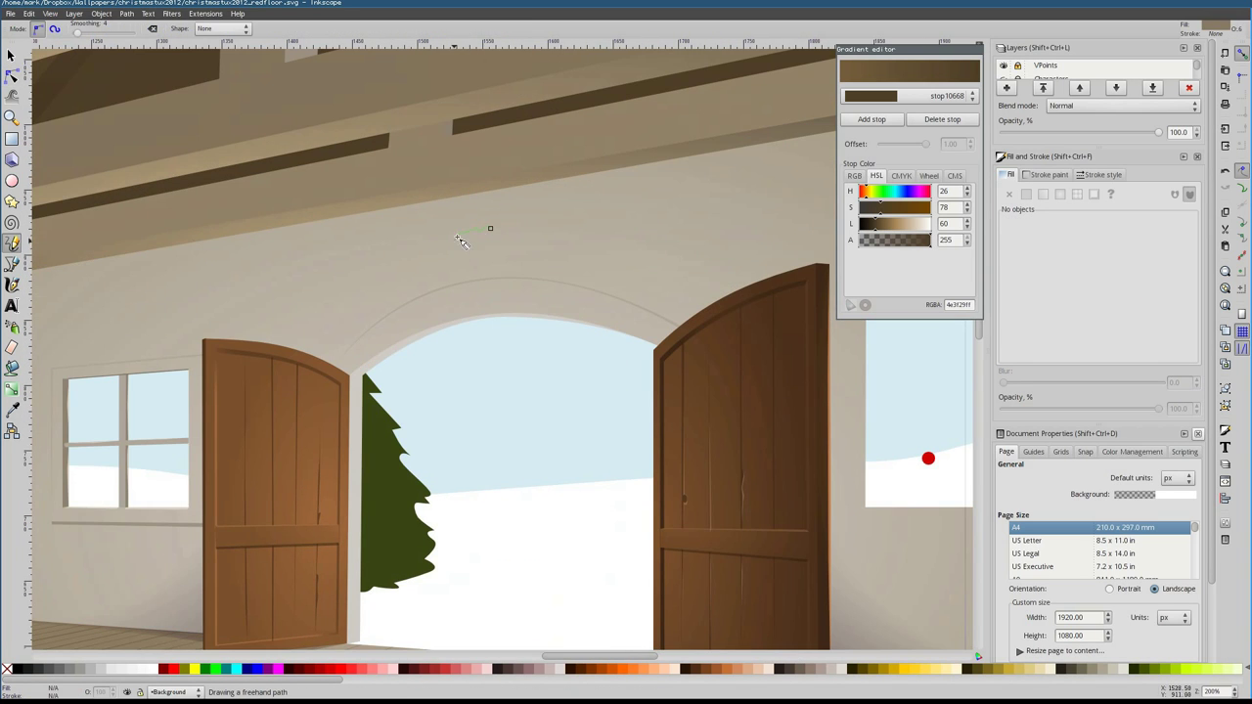
Draw outer and inner blobs above the arch and cut the hole with Path > Difference
drag(540, 295, 492, 230)
drag(1110, 249, 1054, 237)
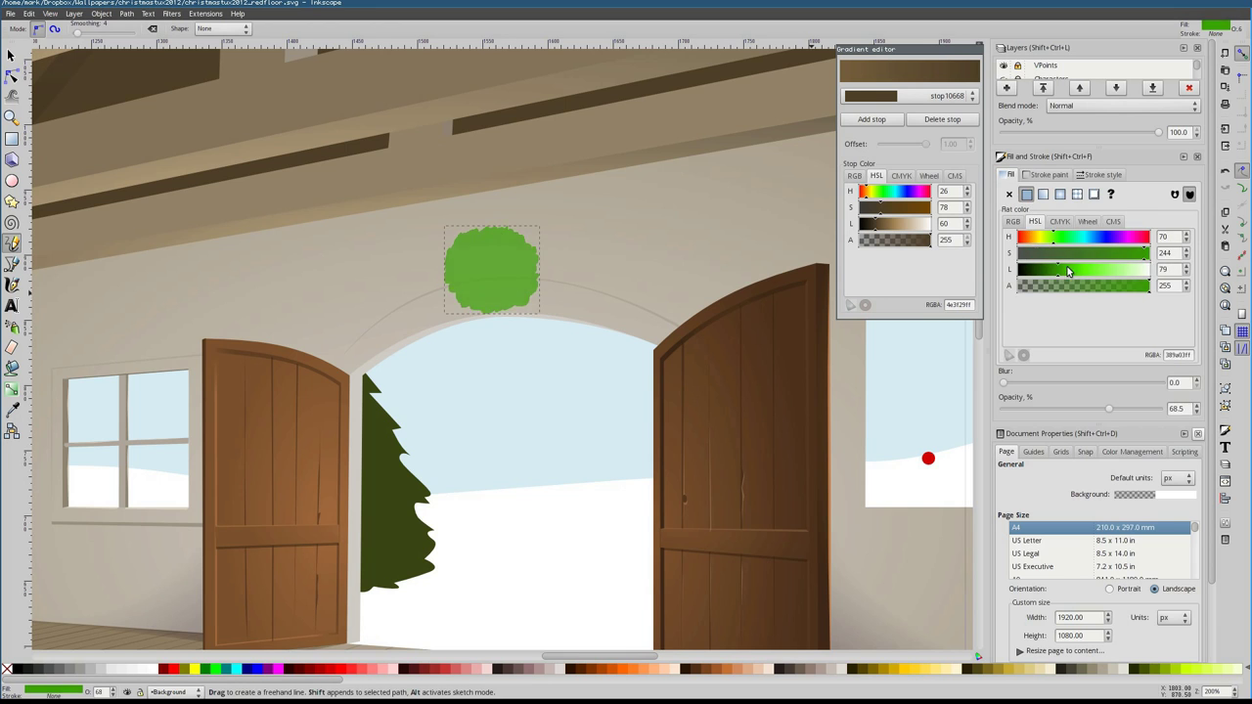
scroll(478, 253, up, 2)
key(Escape)
mouse_move(501, 253)
mouse_down()
mouse_move(545, 271)
mouse_move(495, 315)
mouse_move(501, 256)
mouse_up()
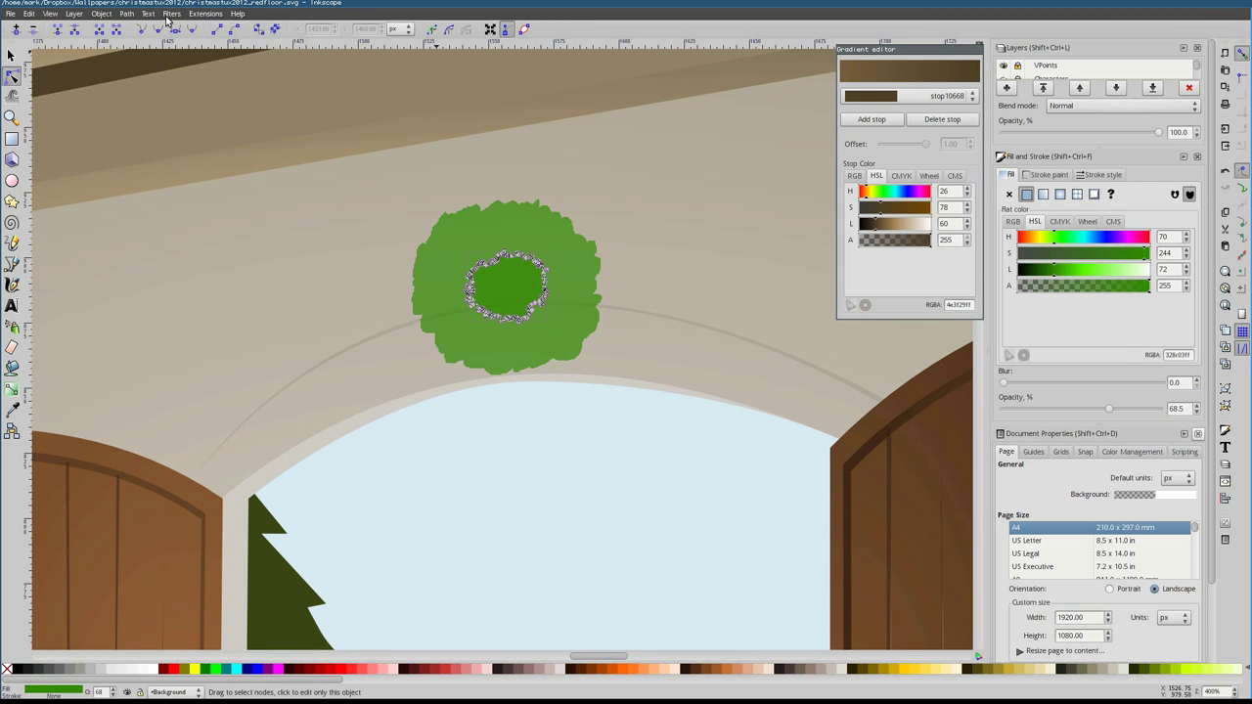
click(126, 14)
click(186, 266)
key(s)
click(448, 220)
shift+click(525, 298)
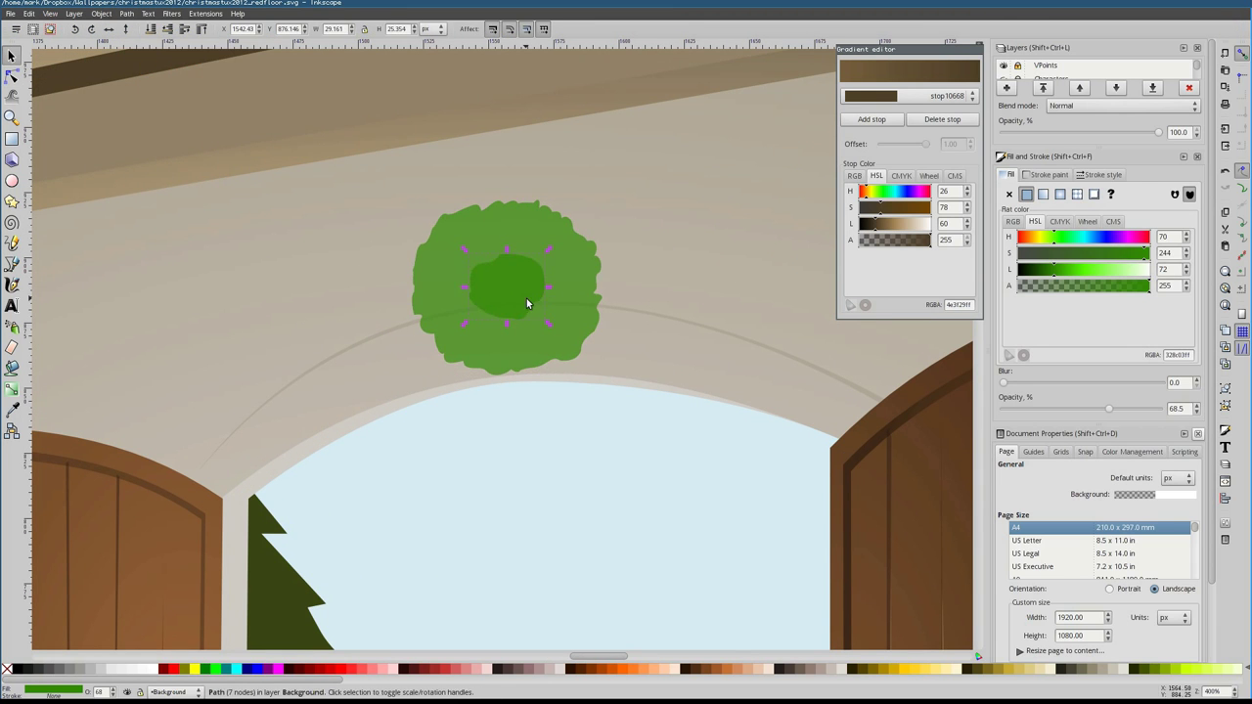
key(ctrl+minus)
Shrink the wreath ring, make its green fully opaque, and add darker leafy shading
drag(605, 378, 597, 354)
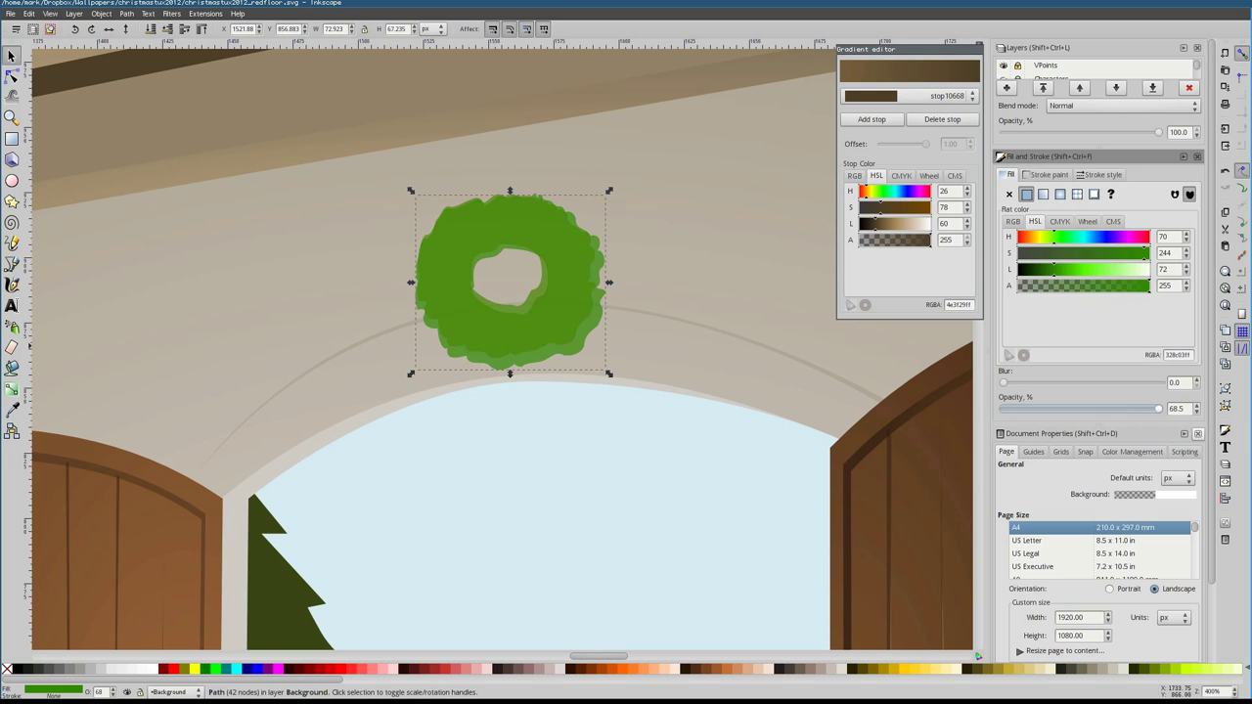
drag(1125, 408, 1161, 408)
key(p)
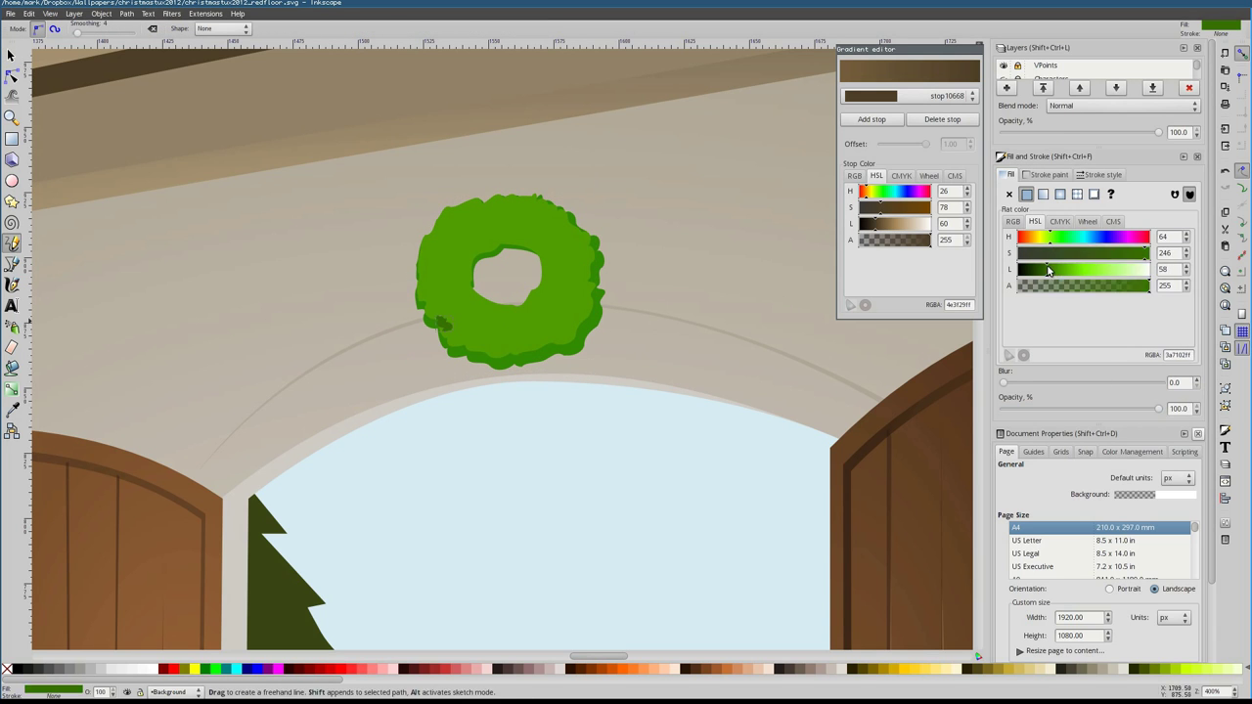
mouse_move(572, 332)
mouse_down()
mouse_move(460, 344)
mouse_move(575, 330)
mouse_up()
drag(597, 275, 592, 294)
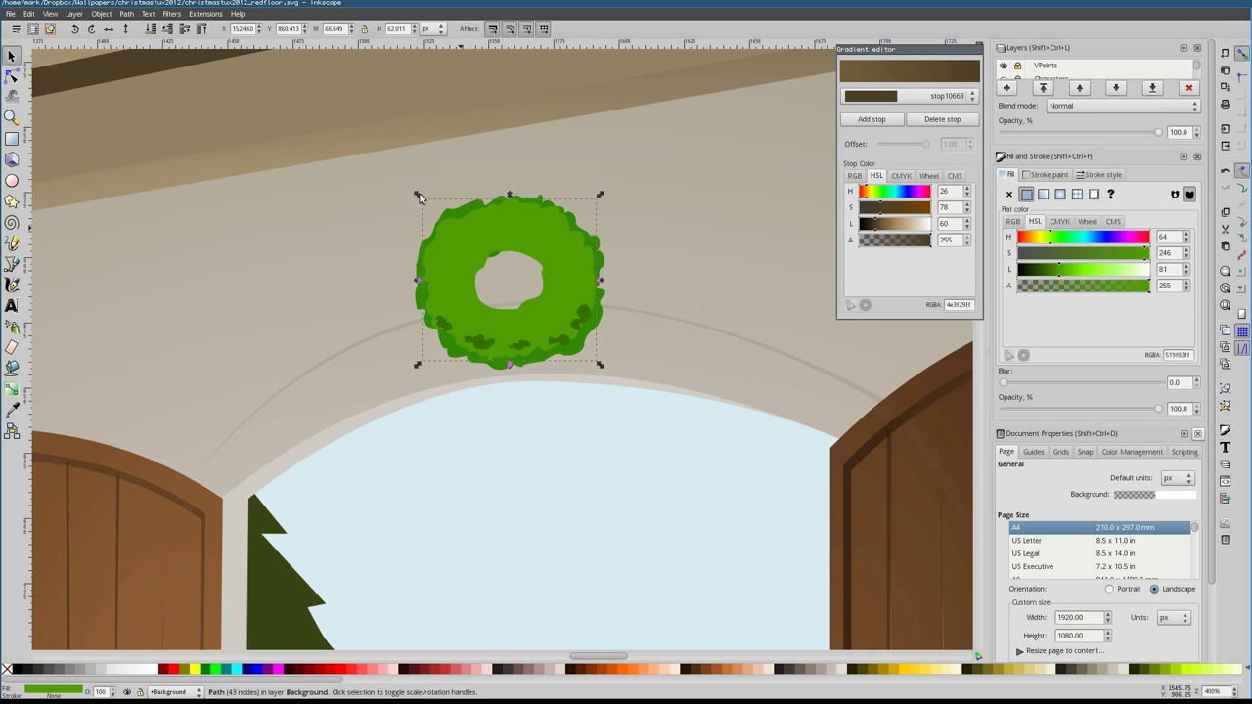
ctrl+click(583, 323)
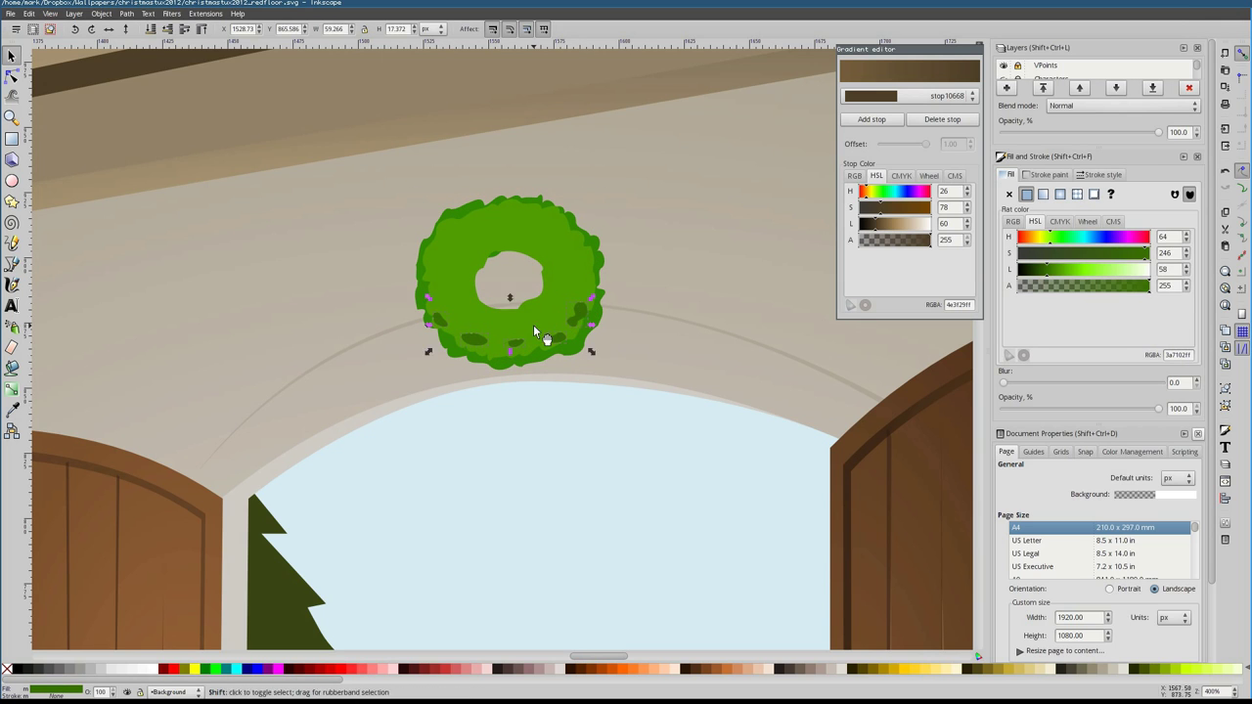
click(510, 337)
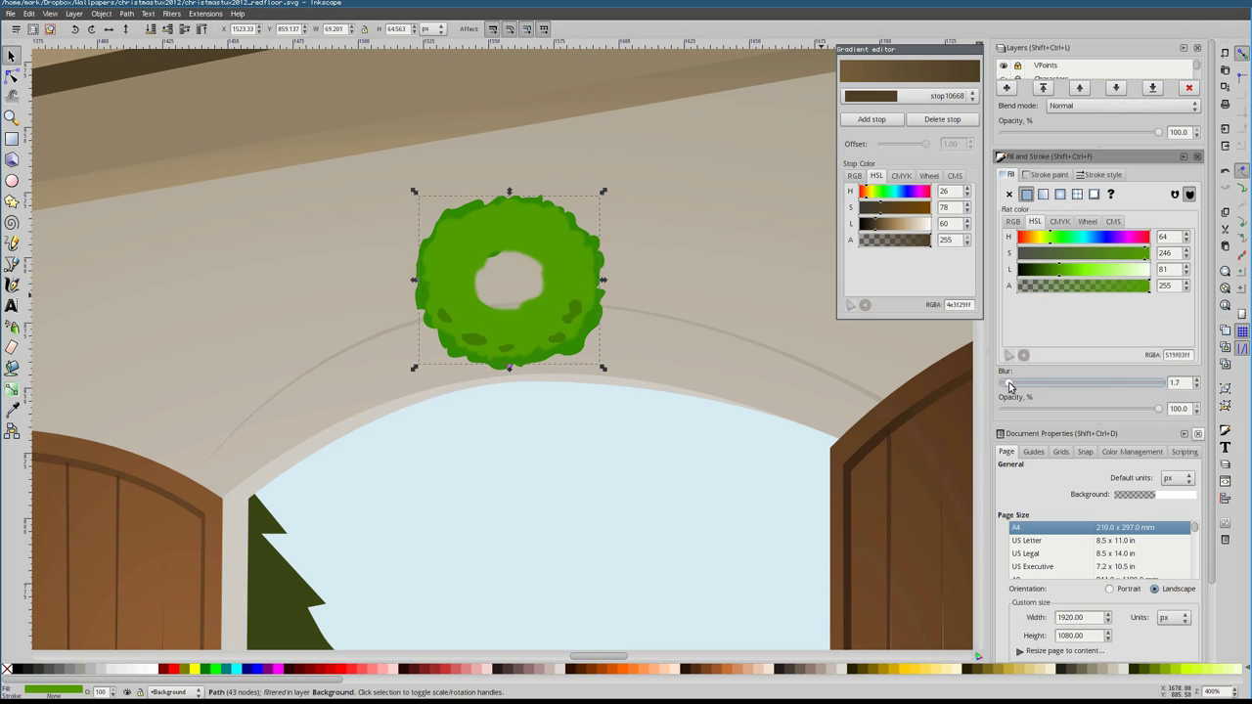
Add a light-green highlight on the wreath's top-left and adjust an outline node
key(p)
mouse_move(509, 227)
mouse_down()
mouse_move(439, 240)
mouse_move(514, 211)
mouse_up()
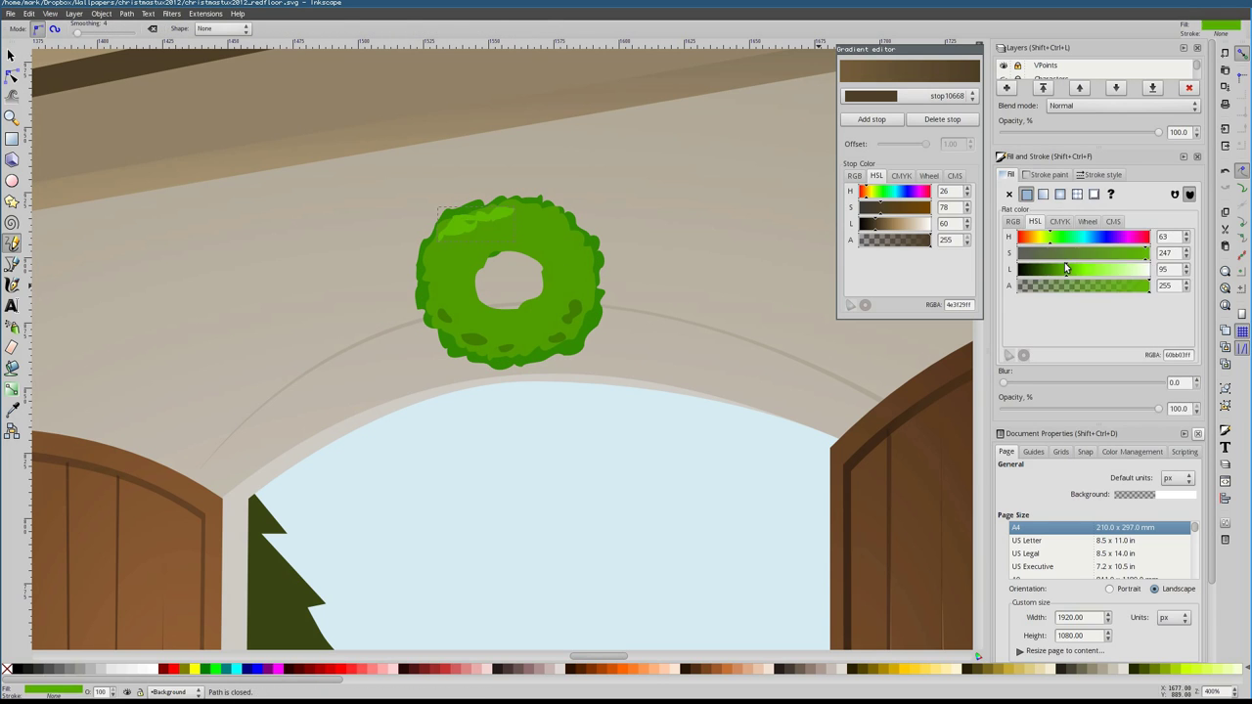
key(s)
click(540, 303)
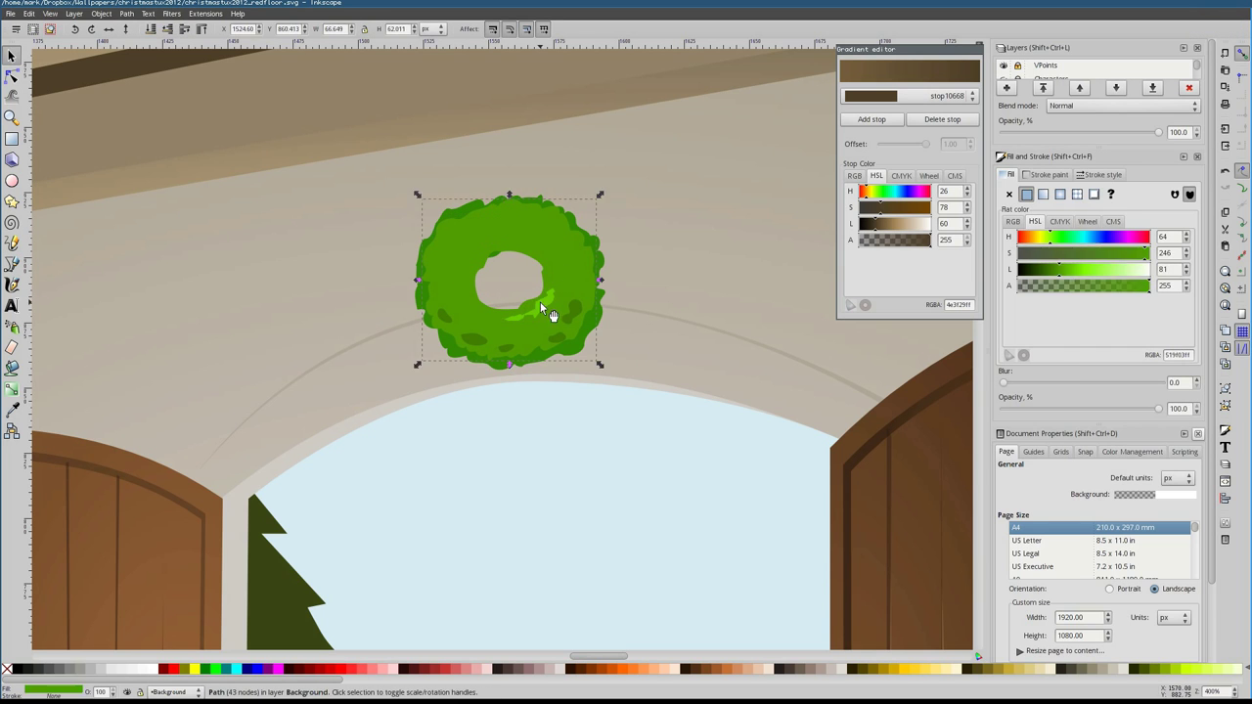
key(n)
drag(486, 255, 472, 262)
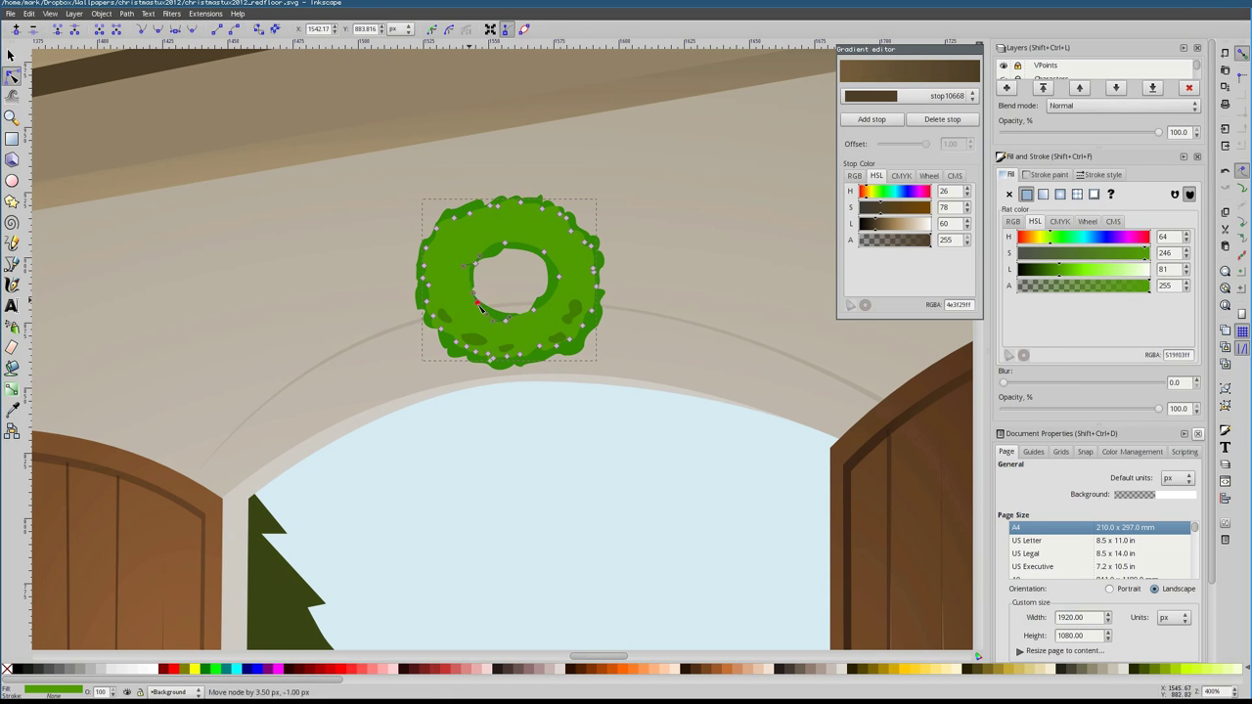
scroll(78, 380, up, 1)
scroll(79, 381, right, 2)
Recolour the wreath dark green and nudge all its pieces slightly left over the arch
key(s)
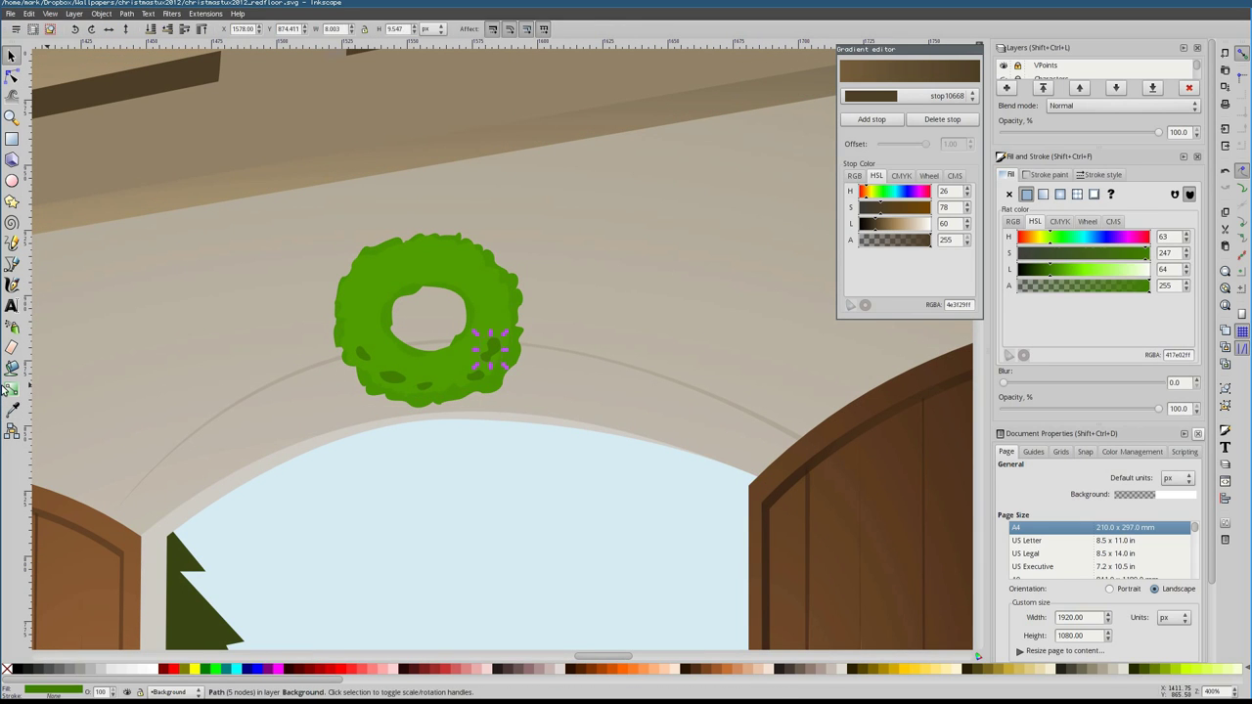
click(455, 335)
key(d)
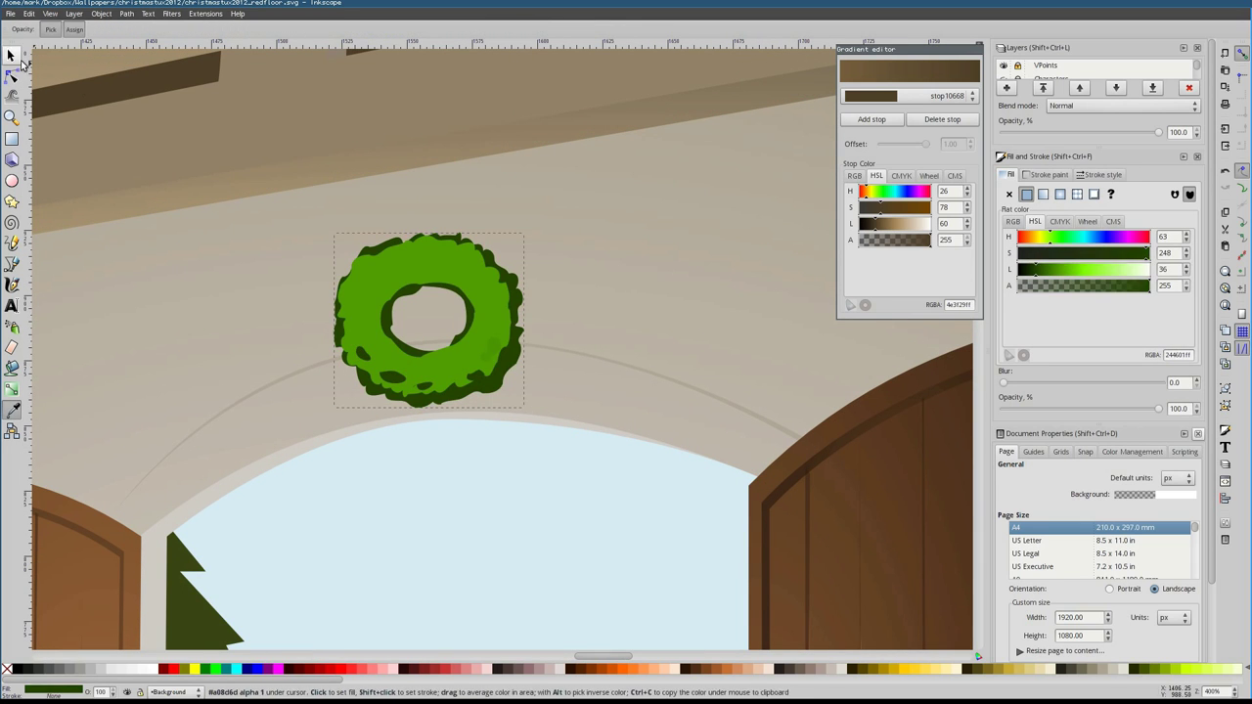
click(20, 60)
key(ctrl+z)
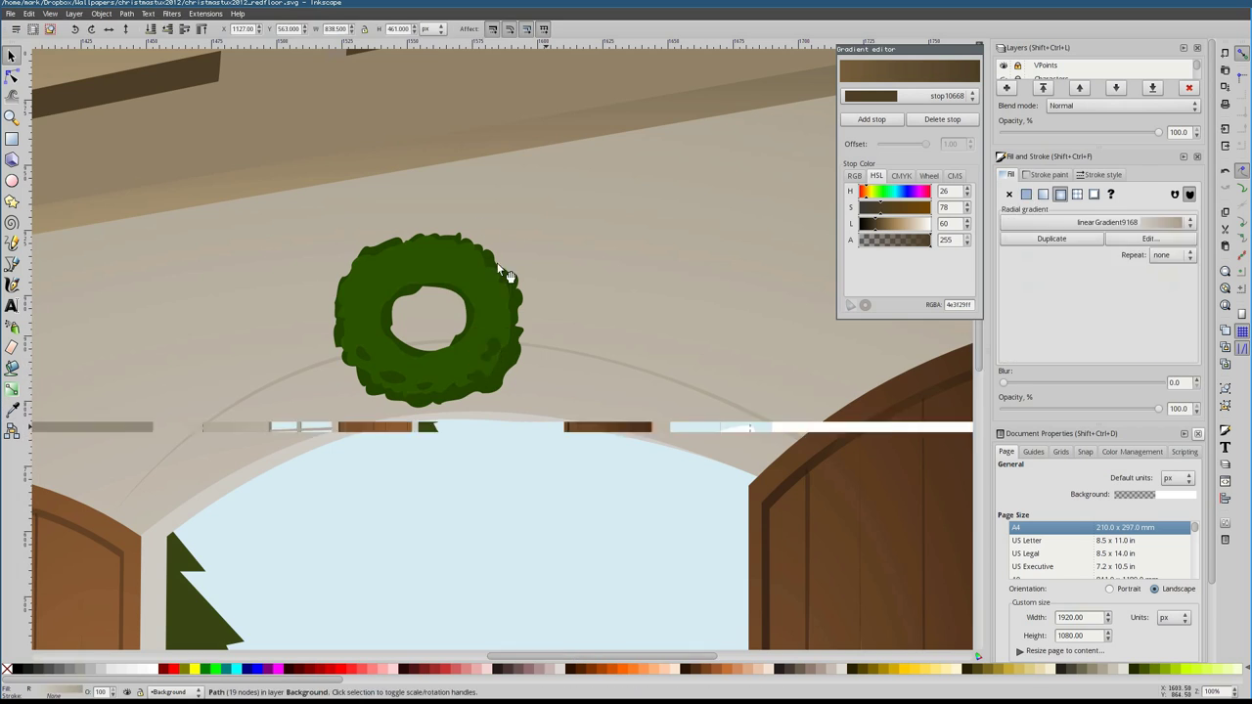
mouse_move(266, 246)
mouse_down()
mouse_move(512, 439)
mouse_move(558, 453)
mouse_up()
scroll(575, 352, down, 1)
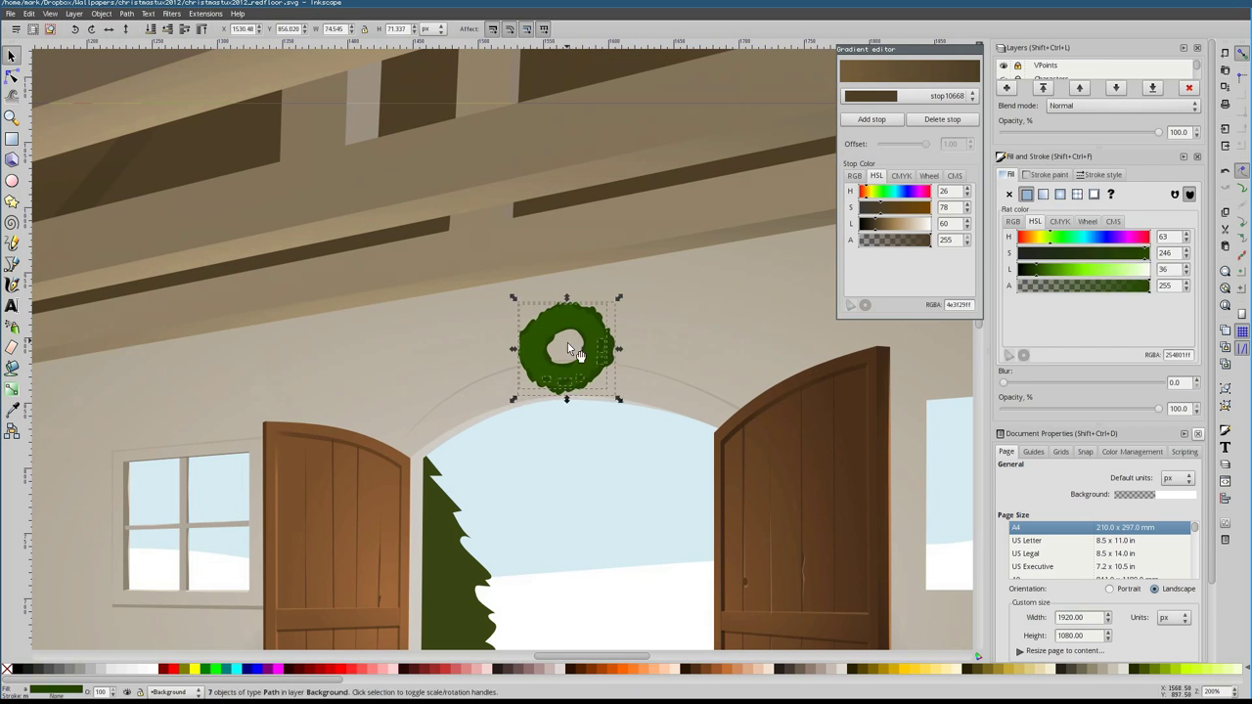
drag(562, 301, 554, 302)
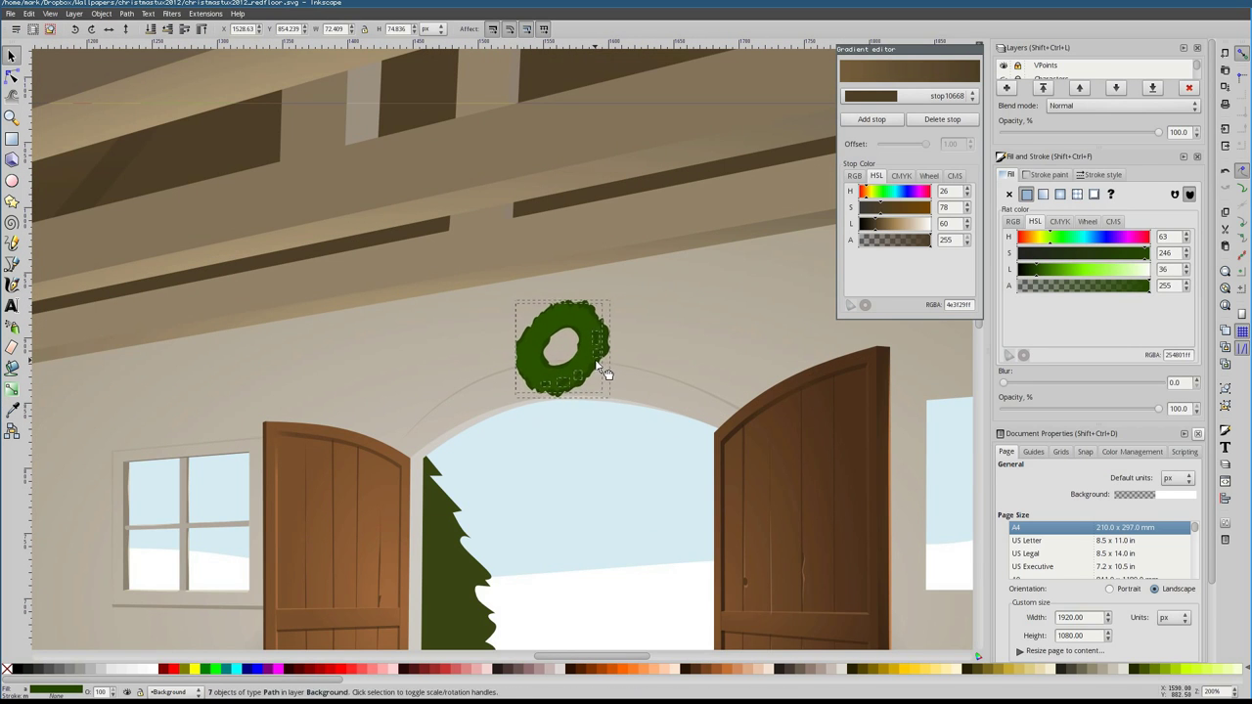
scroll(597, 370, right, 4)
Outline a bell under the wreath with the Bezier tool and add a shading shape along its lower edge
scroll(440, 352, up, 2)
key(b)
click(434, 320)
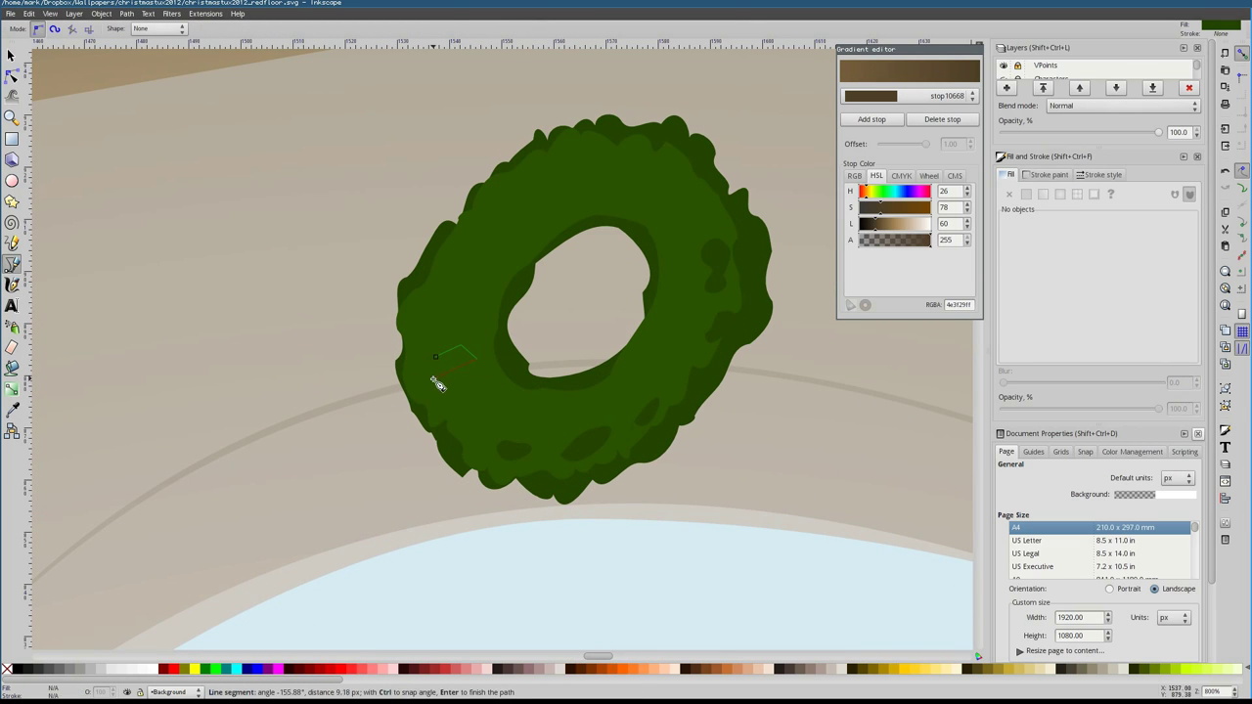
double_click(432, 378)
key(n)
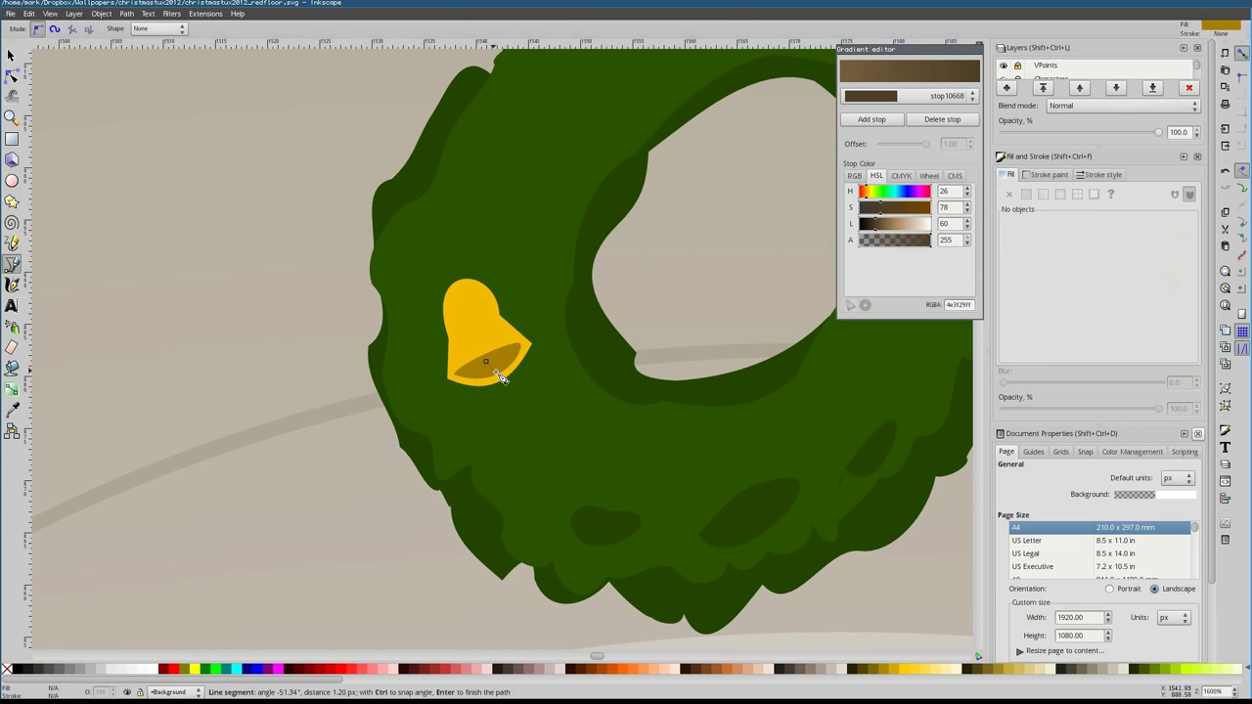
click(1083, 281)
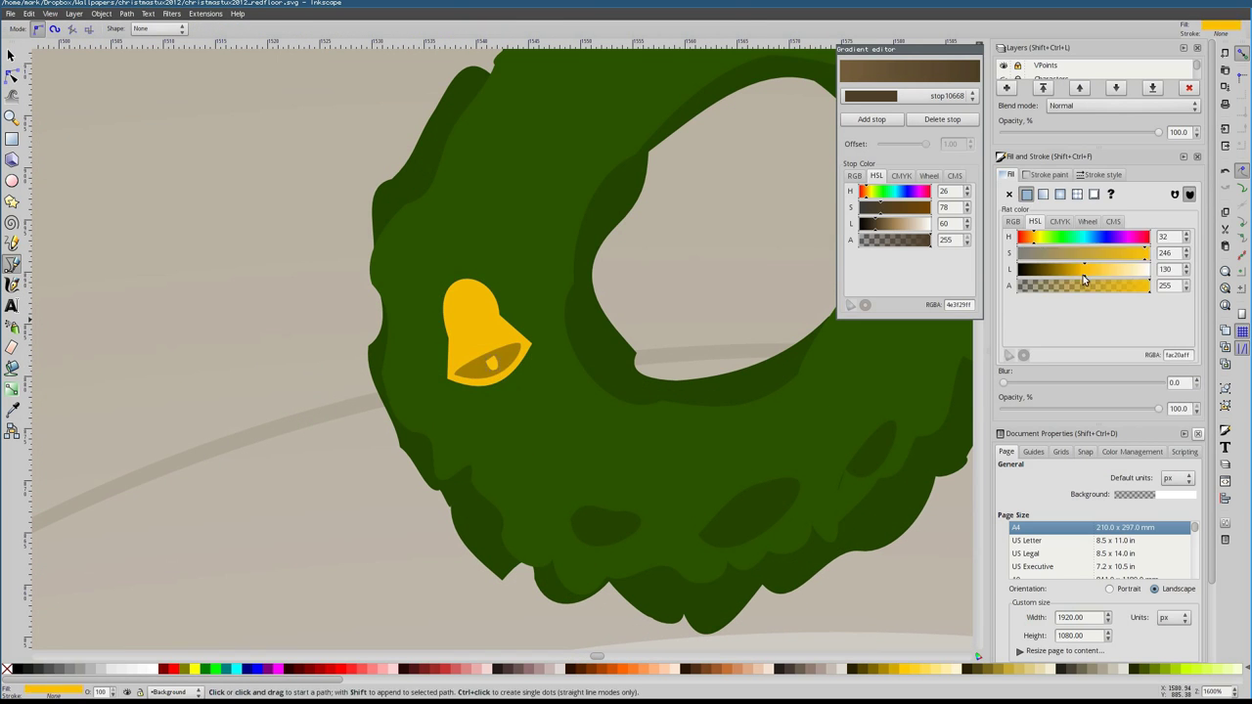
click(455, 374)
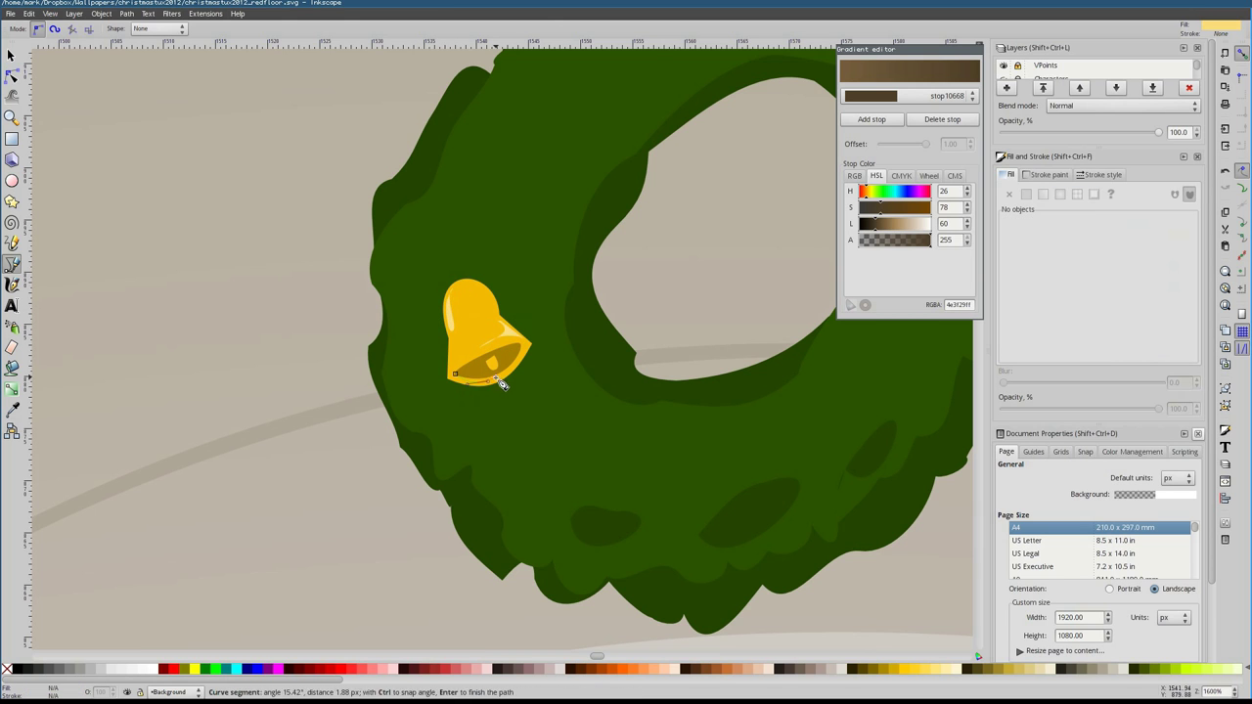
key(Return)
key(s)
key(minus)
key(minus)
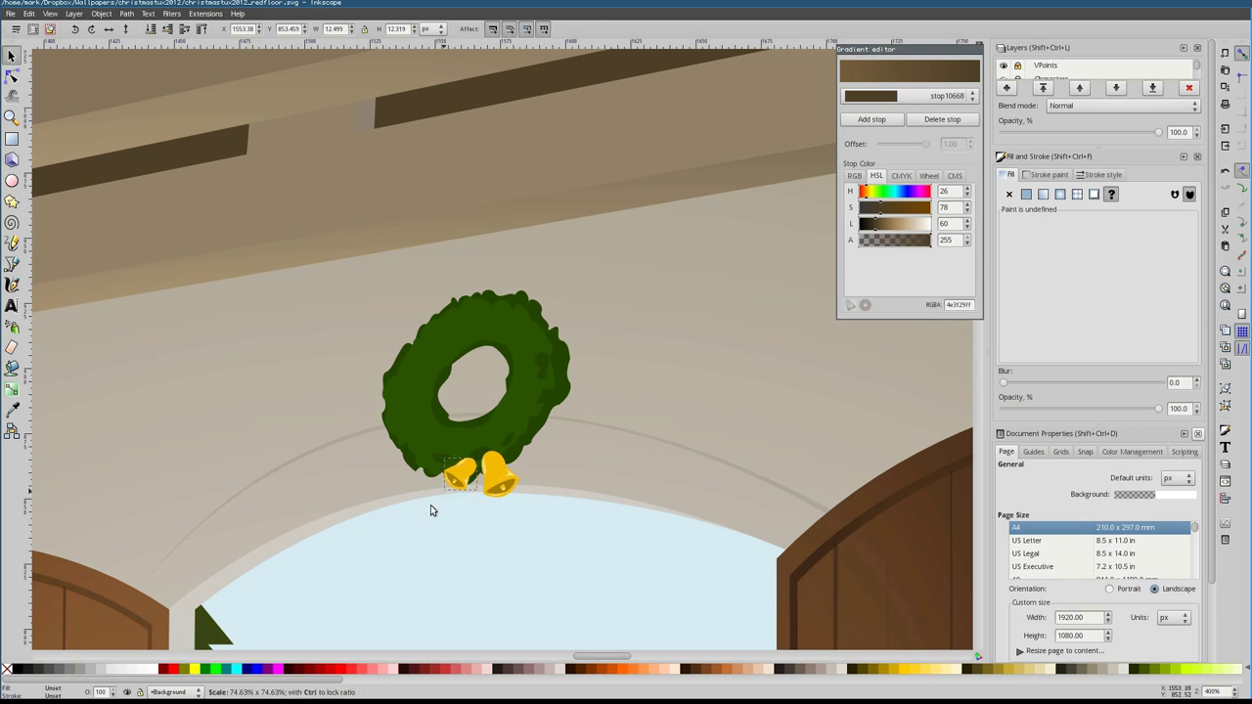
Draw a red ribbon shape behind the golden bells and raise the bells in front of it
key(b)
drag(513, 468, 476, 445)
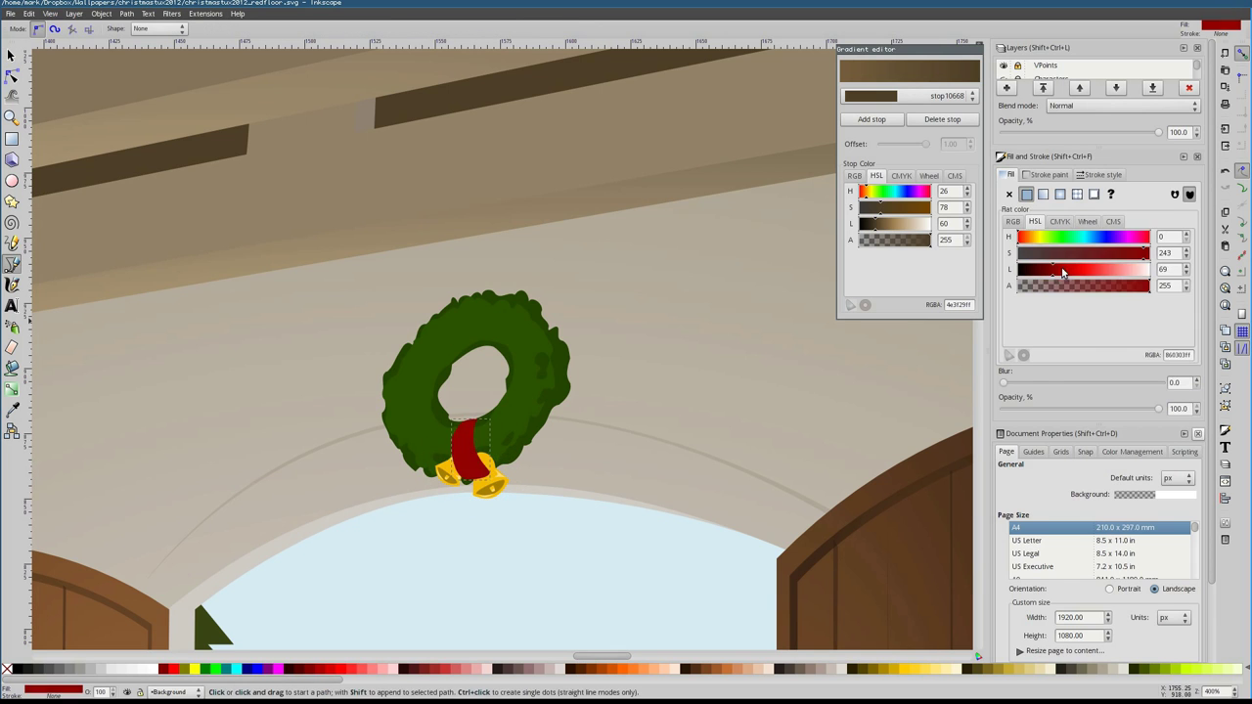
key(plus)
key(s)
alt+click(468, 473)
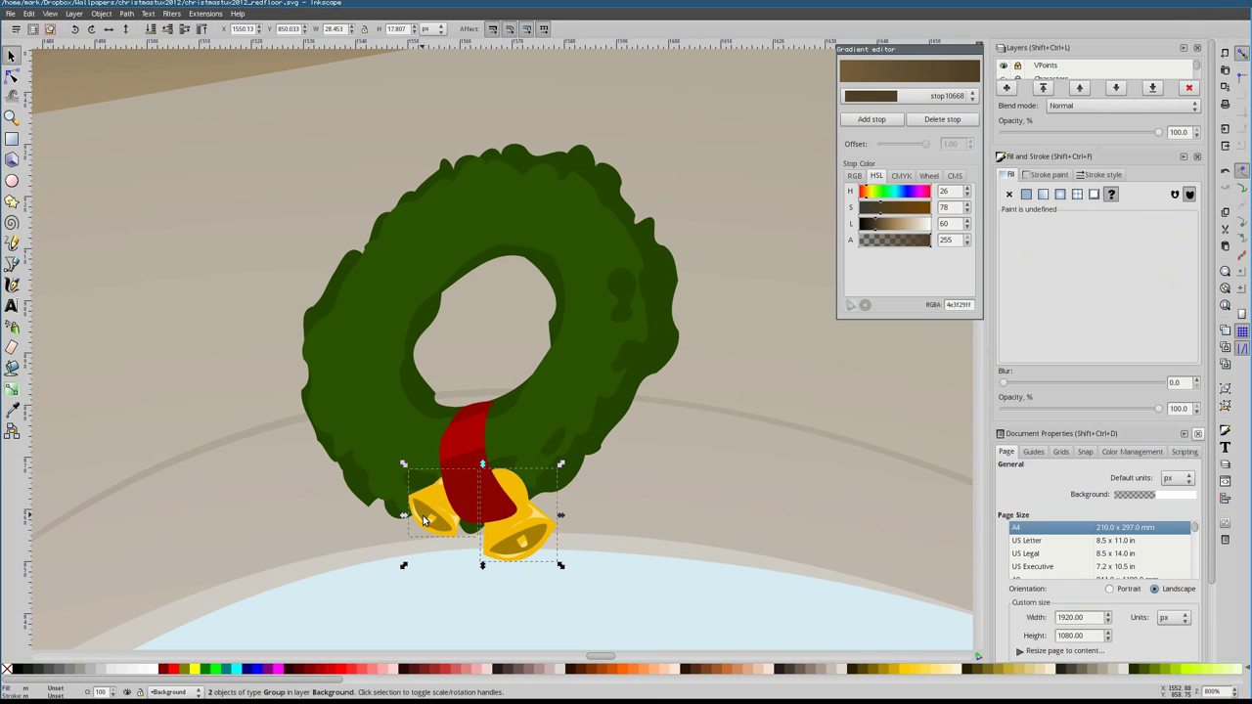
key(Home)
Draw a red ribbon tail hanging below the bells
key(b)
drag(468, 460, 470, 463)
click(434, 587)
click(443, 594)
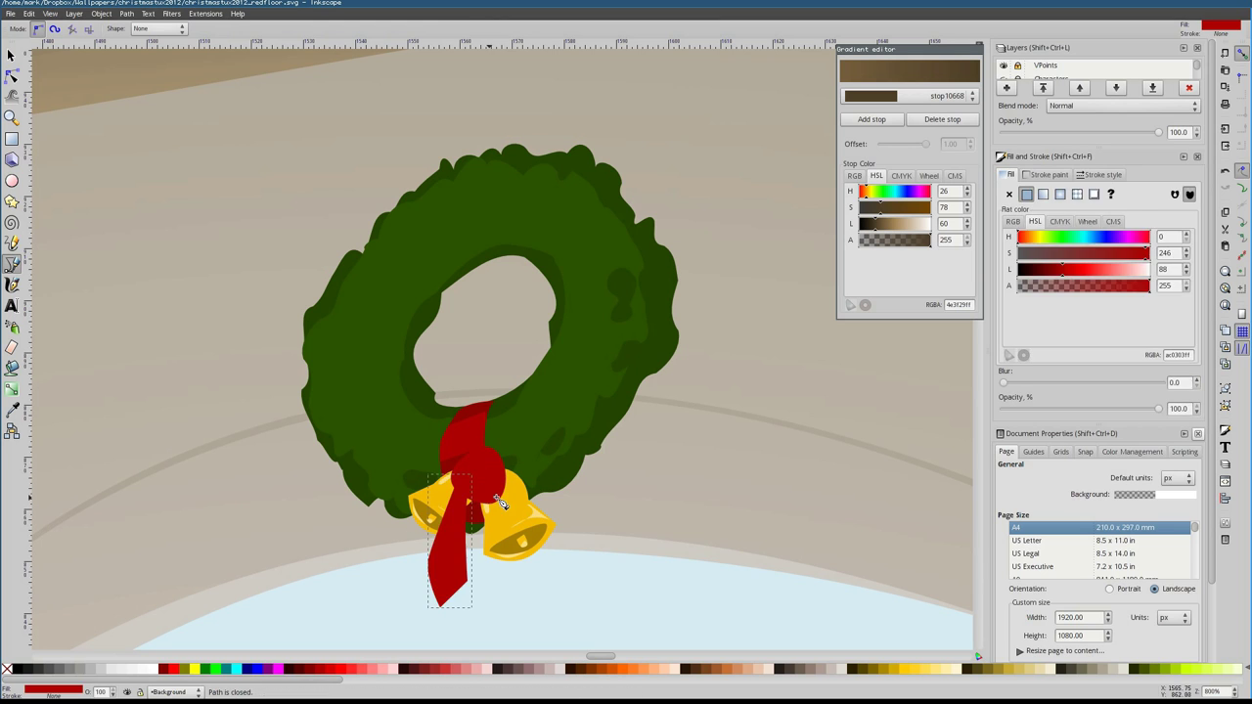
Draw the right red bow loop and raise the bell group above the bow
click(483, 551)
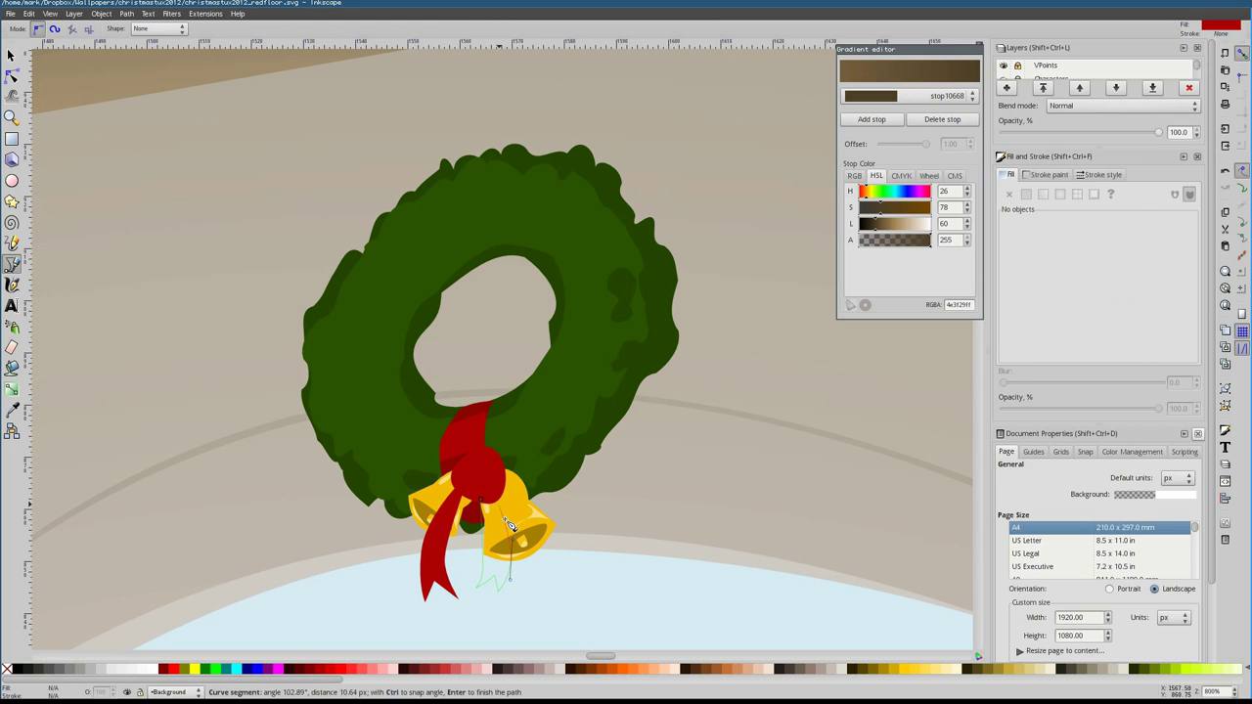
drag(465, 456, 492, 452)
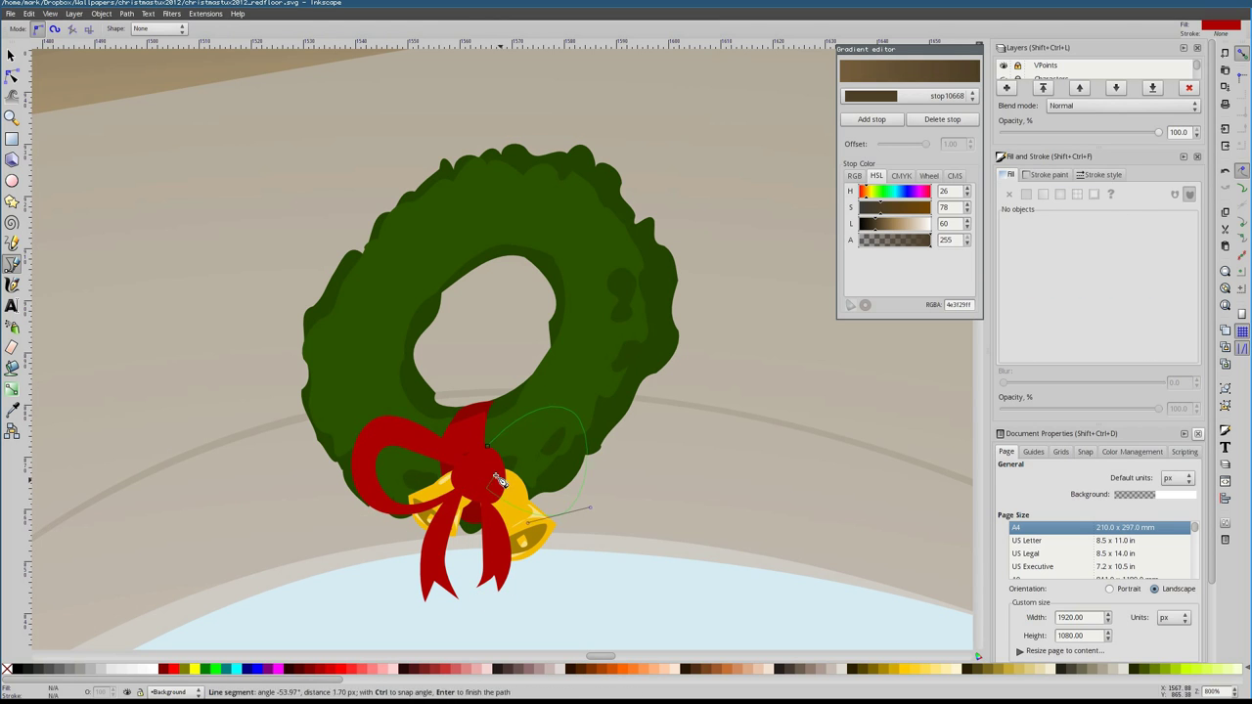
click(499, 479)
key(s)
click(418, 533)
key(Home)
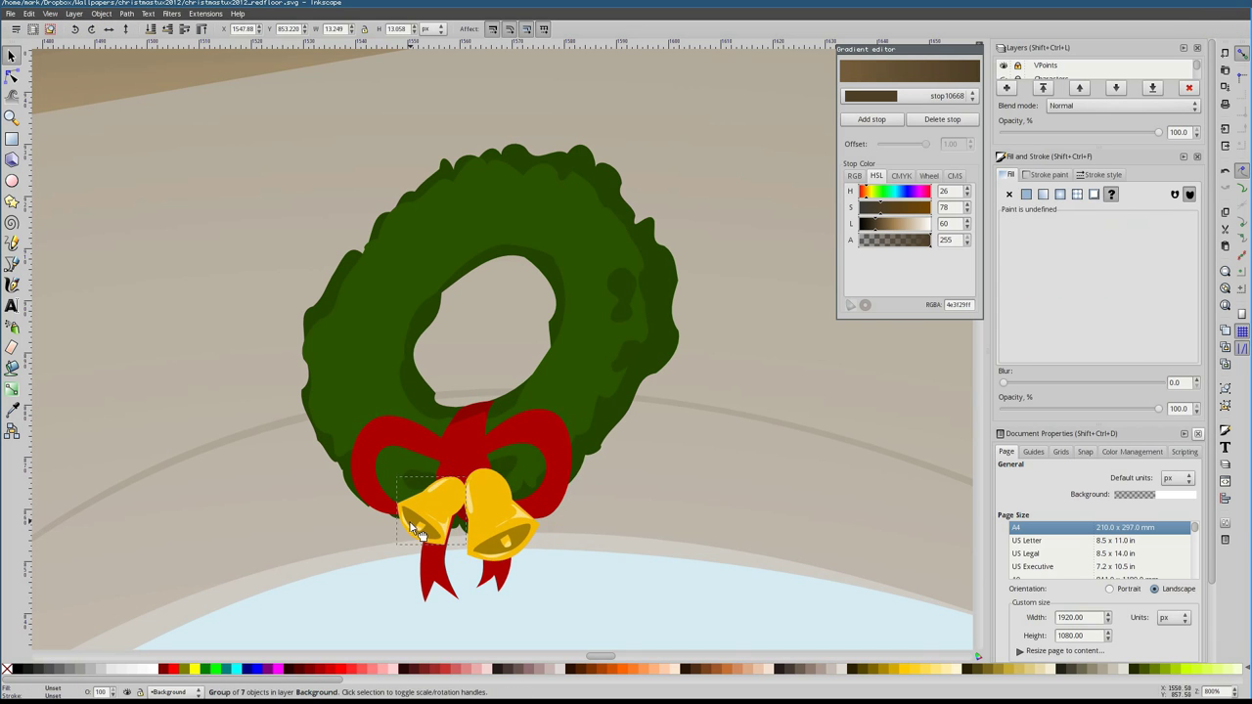
Select both bow loops, deselect, and zoom out to 200%
click(566, 509)
shift+click(395, 445)
key(Escape)
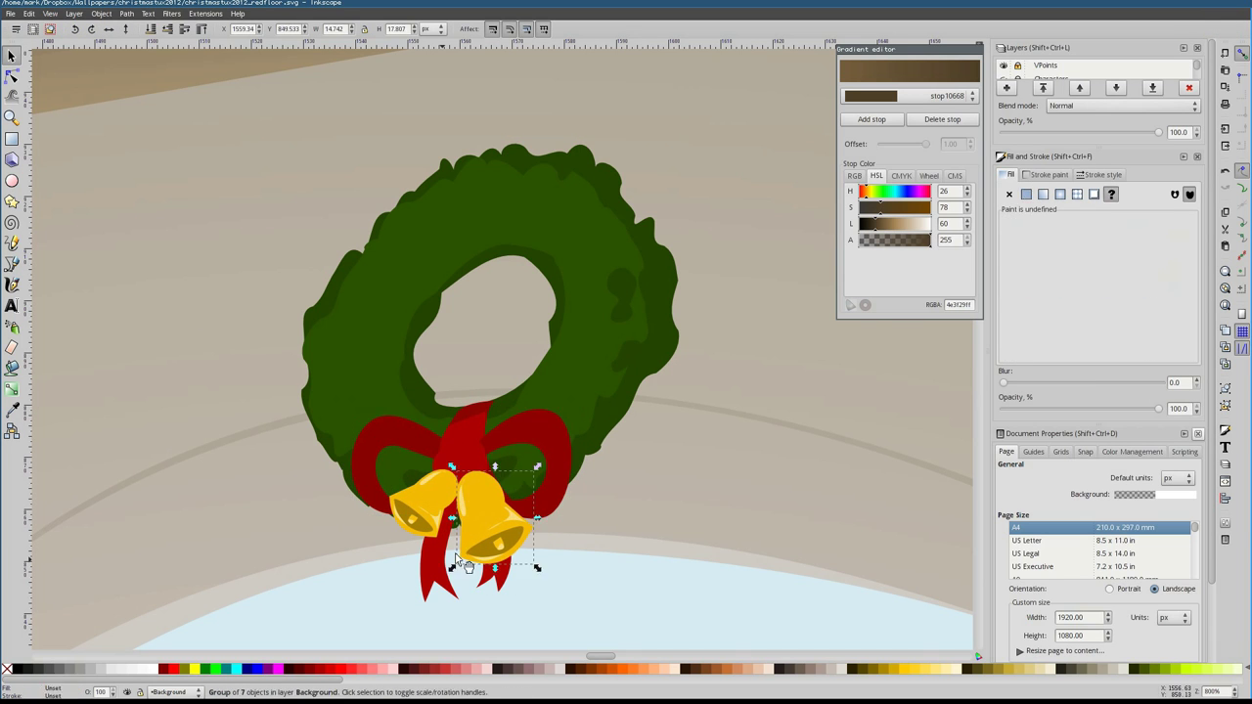
click(517, 585)
key(Escape)
key(minus)
key(minus)
key(minus)
key(minus)
Draw an unfilled garland swag curve left of the wreath
key(p)
scroll(614, 354, left, 5)
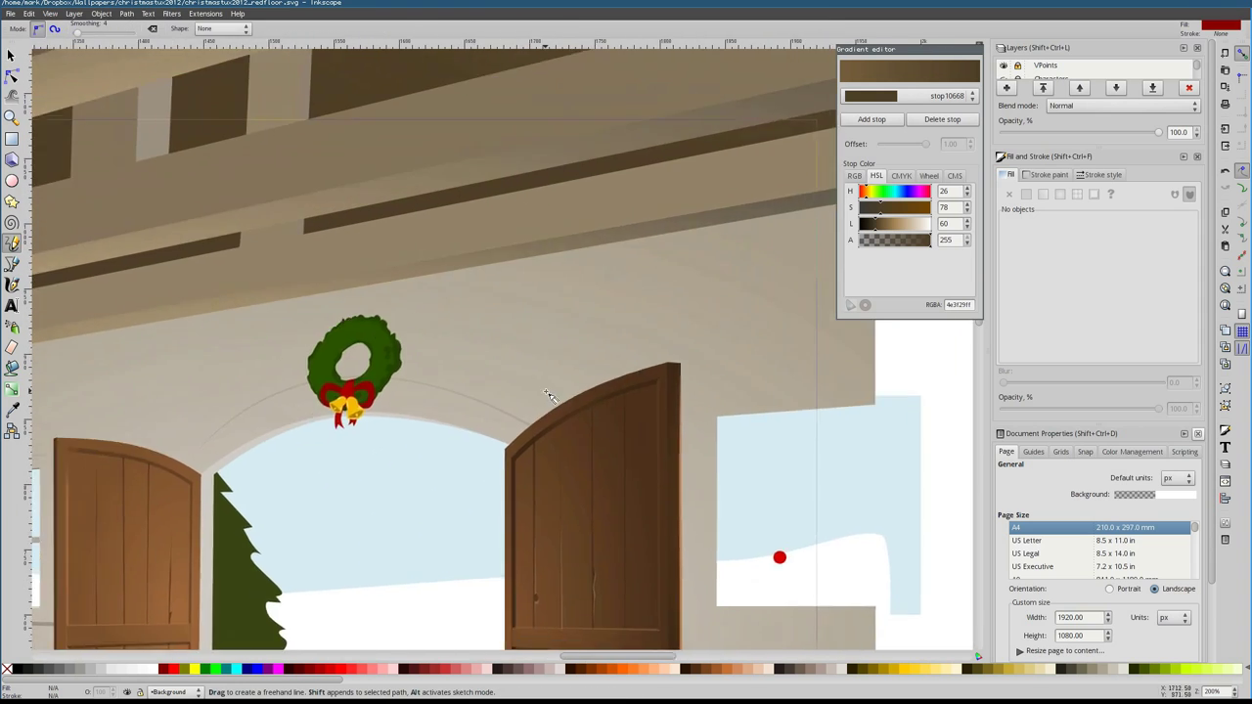
drag(700, 282, 602, 297)
key(ctrl+z)
key(b)
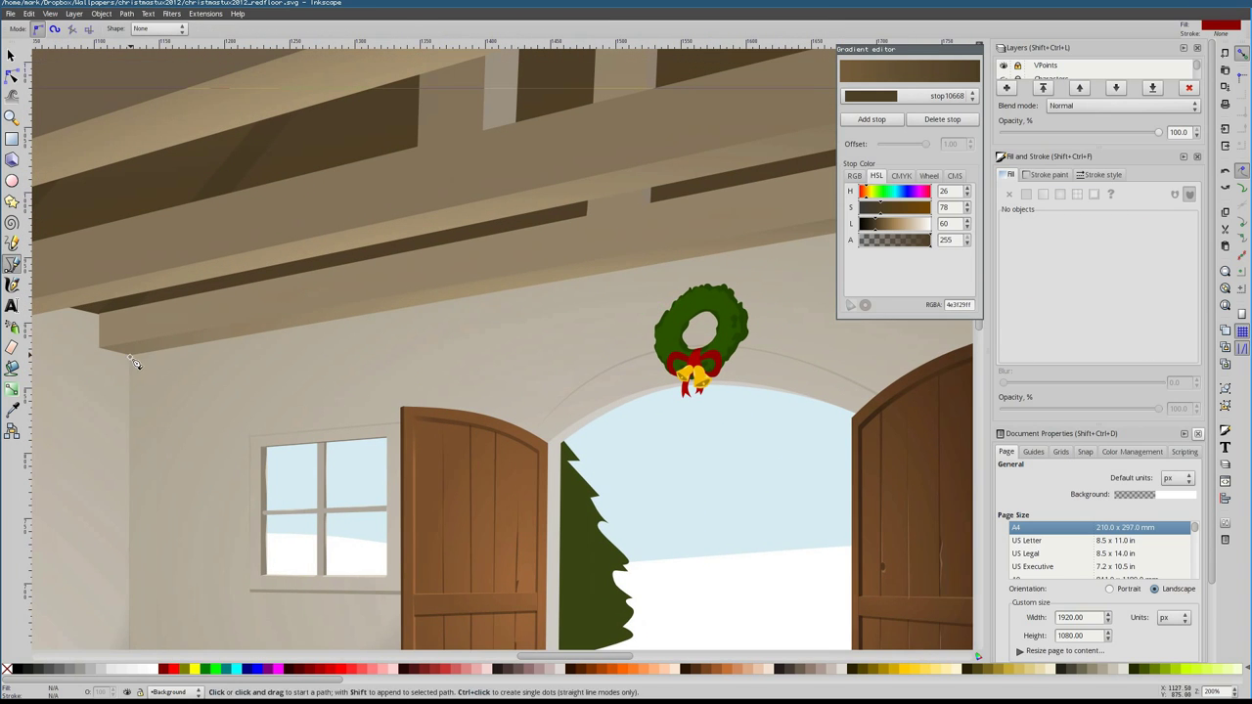
key(Return)
click(7, 670)
Trace the garland outline along the swag, paste the style and fill it dark green 244601
key(p)
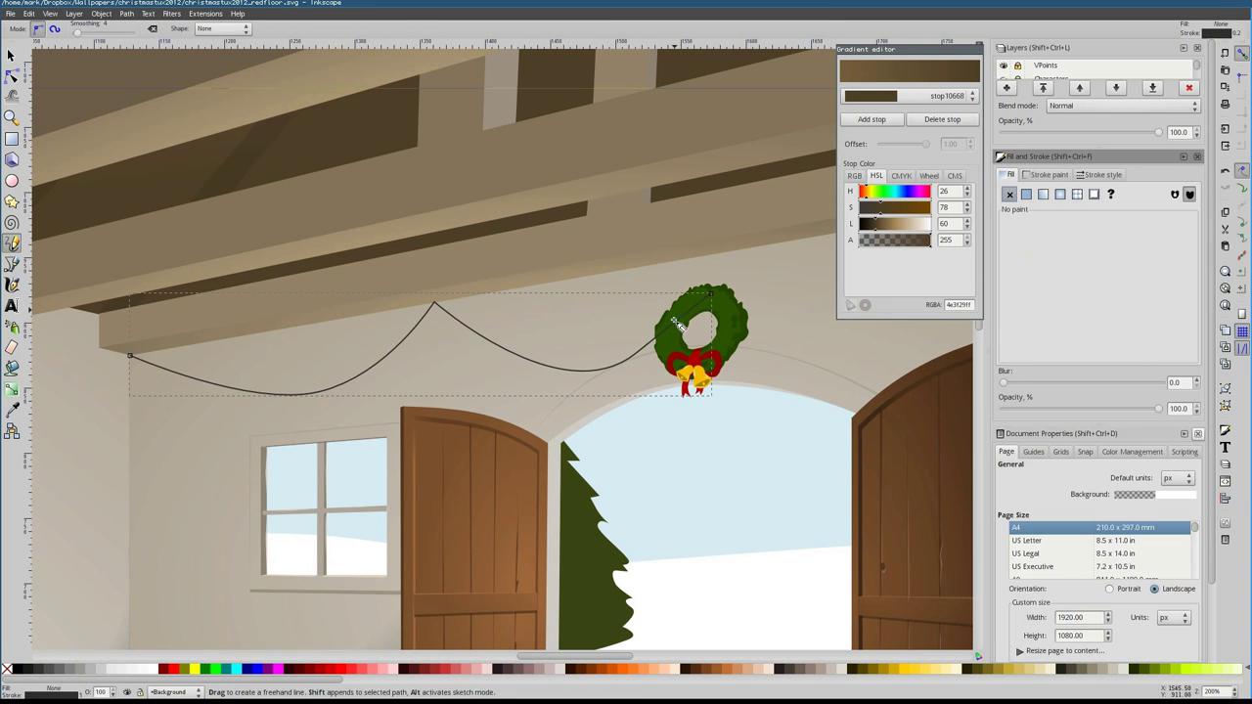
drag(653, 336, 567, 361)
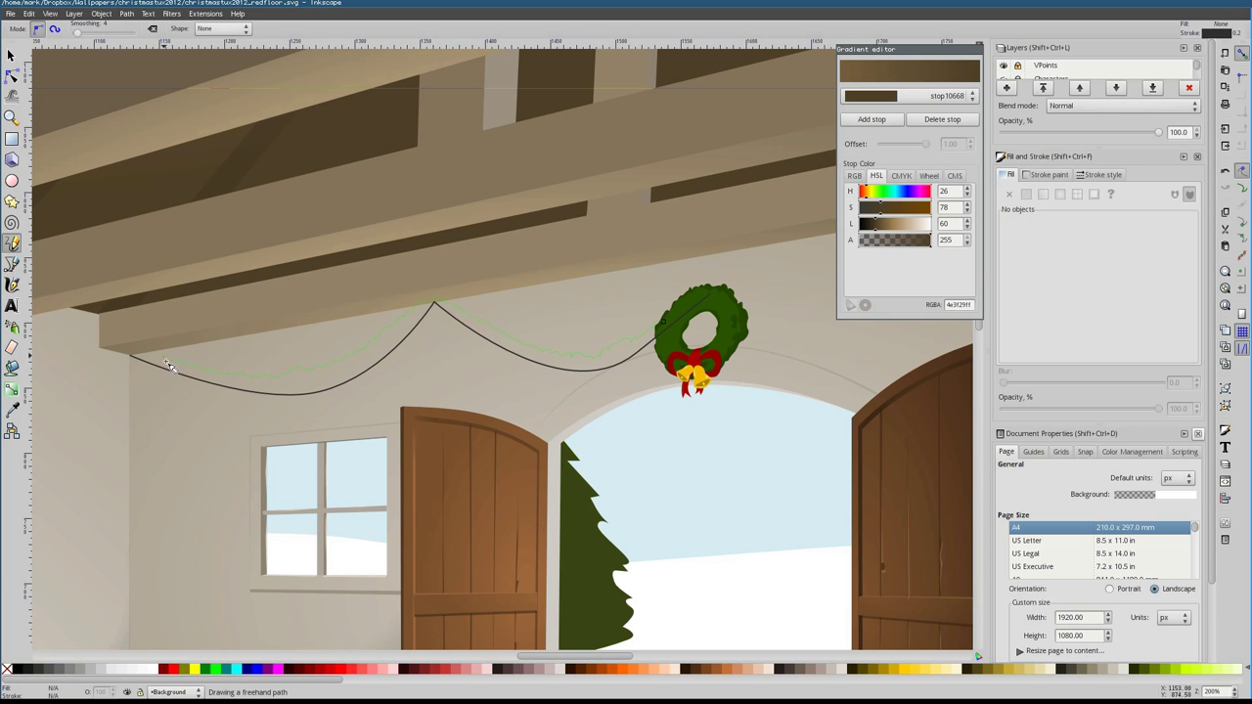
drag(562, 378, 668, 330)
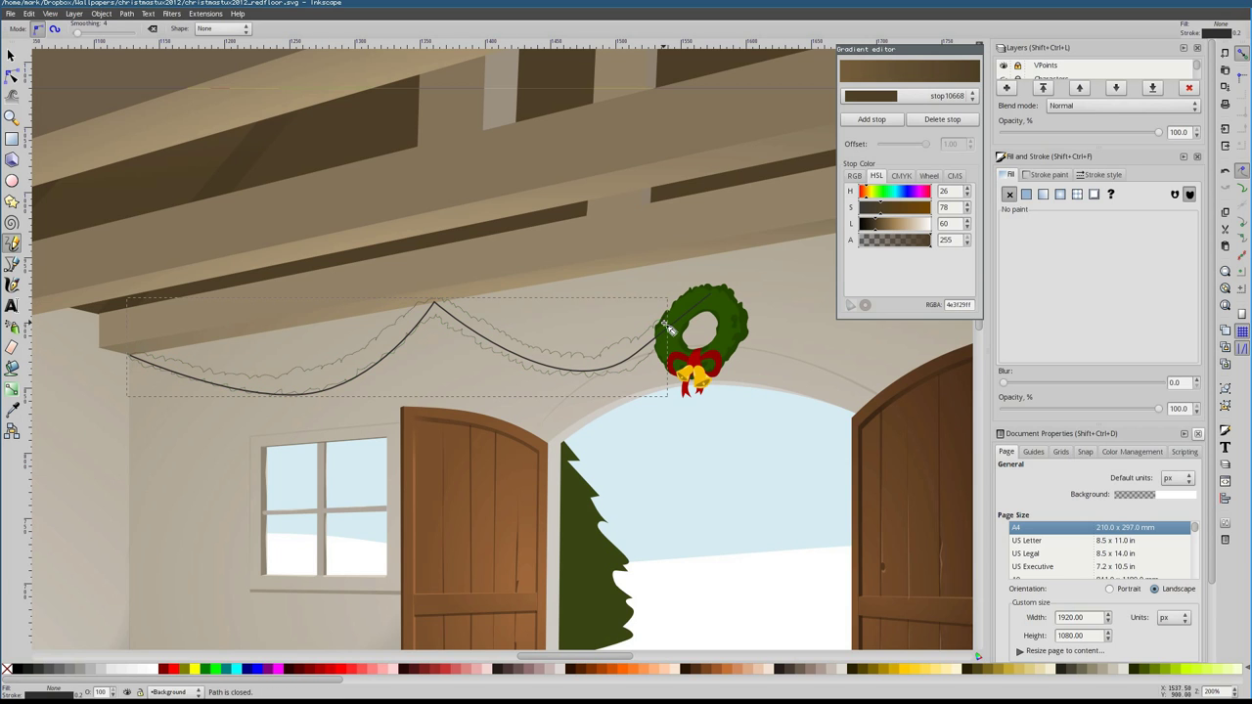
key(ctrl+shift+v)
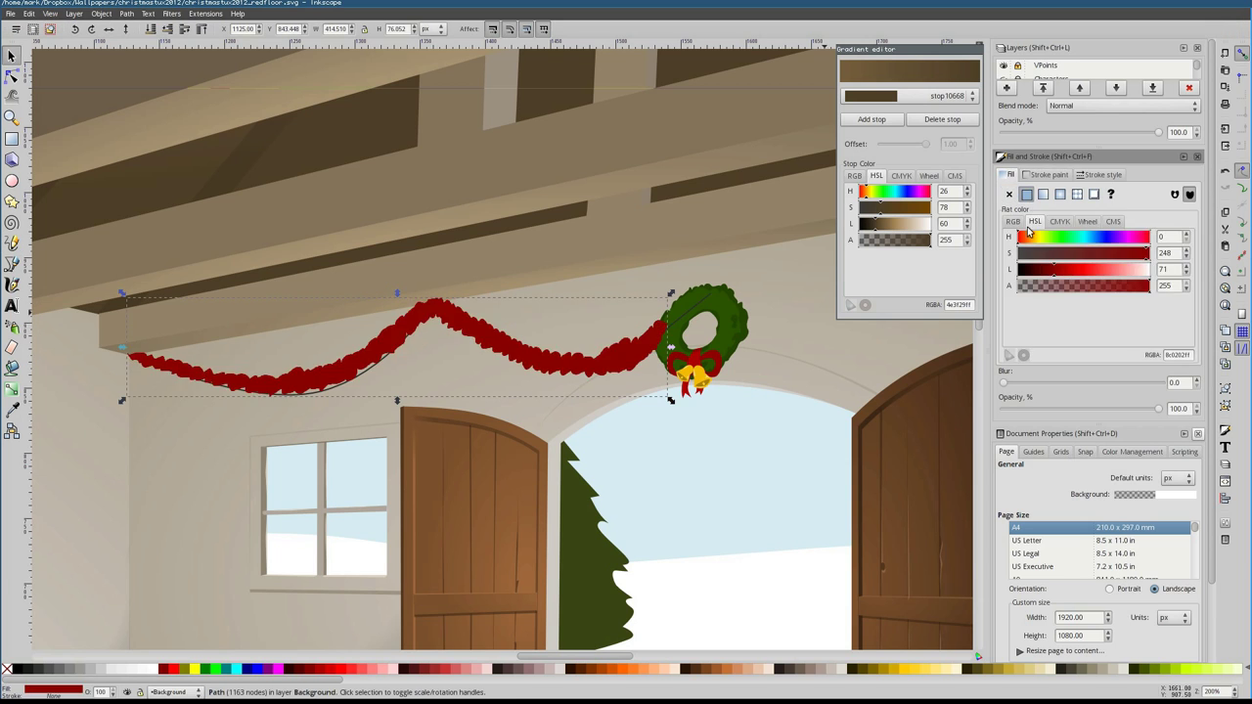
key(s)
key(Escape)
click(438, 322)
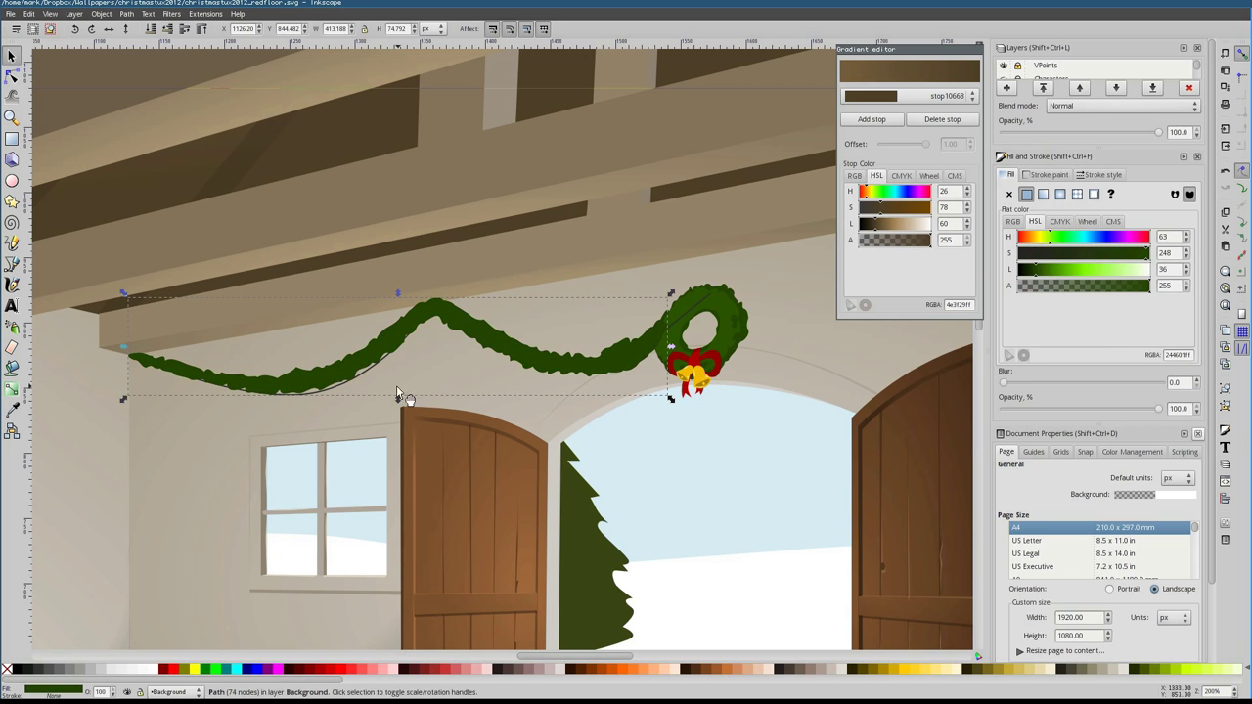
click(356, 399)
click(374, 339)
key(Escape)
Sketch a leaf detail stroke on the garland, then undo it
key(p)
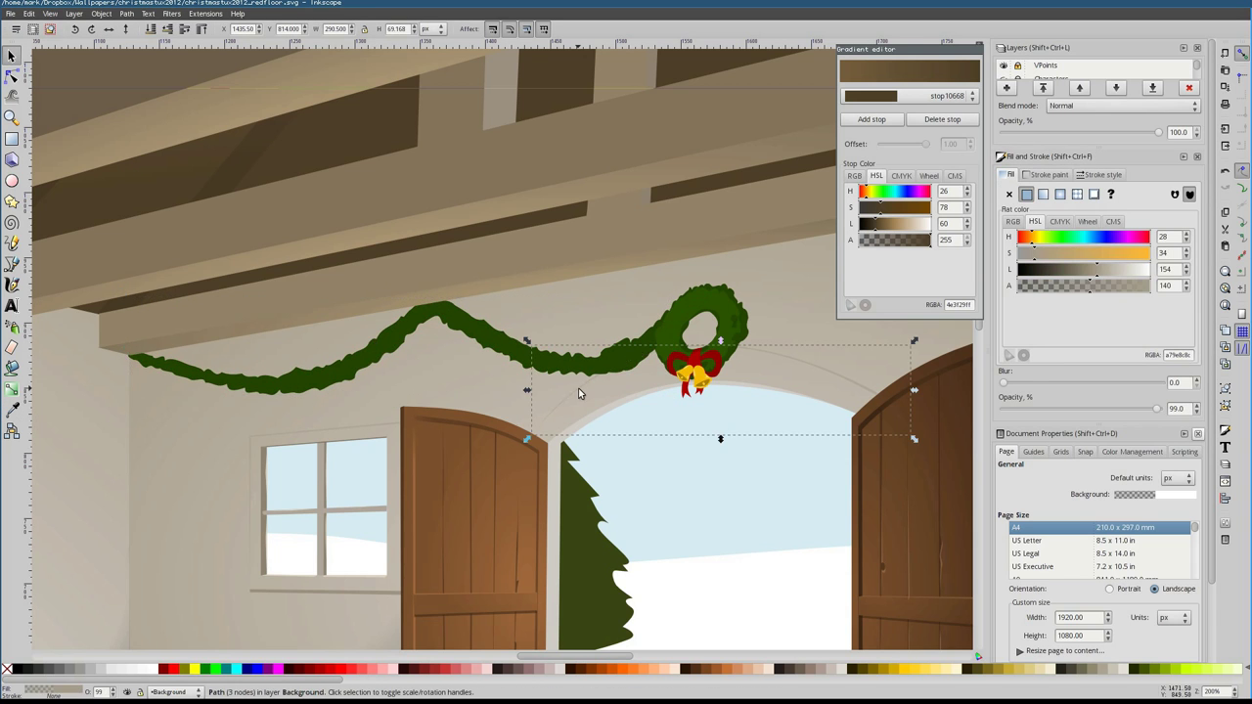
scroll(550, 352, up, 2)
mouse_move(643, 370)
mouse_down()
mouse_move(744, 338)
mouse_move(747, 321)
mouse_up()
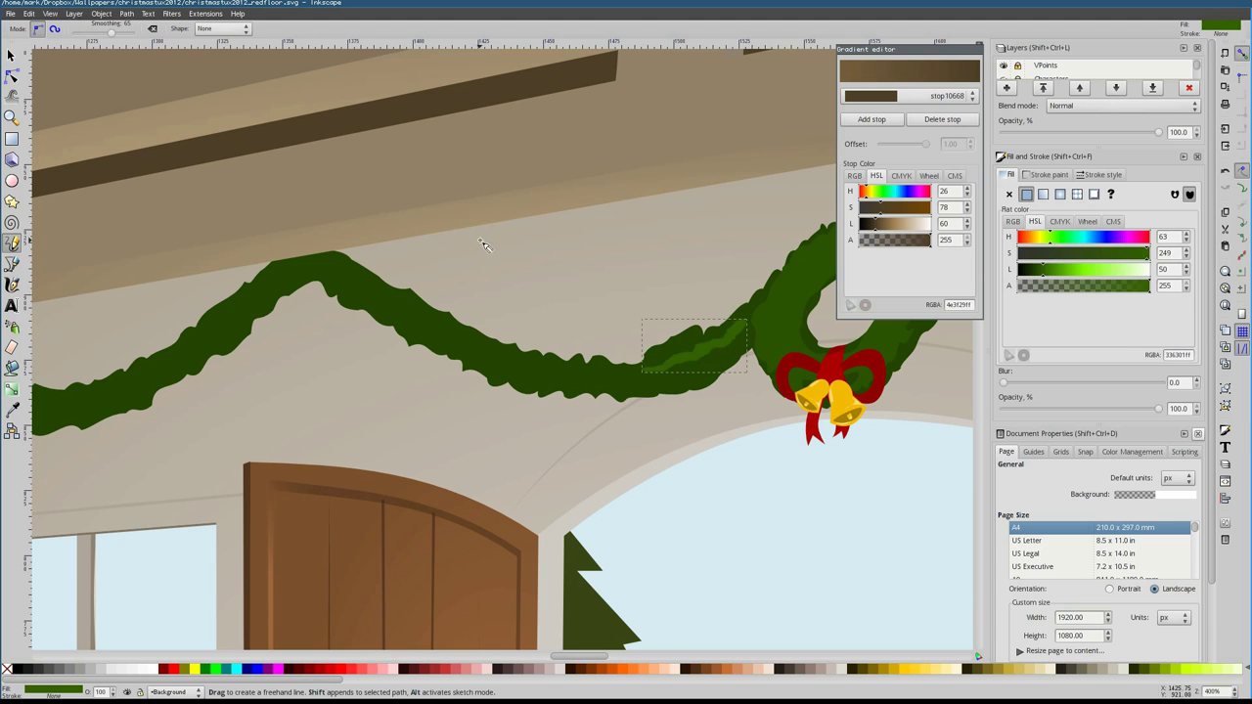
mouse_move(618, 370)
mouse_down()
mouse_move(544, 373)
mouse_move(573, 376)
mouse_up()
key(ctrl+z)
key(ctrl+z)
scroll(420, 303, left, 3)
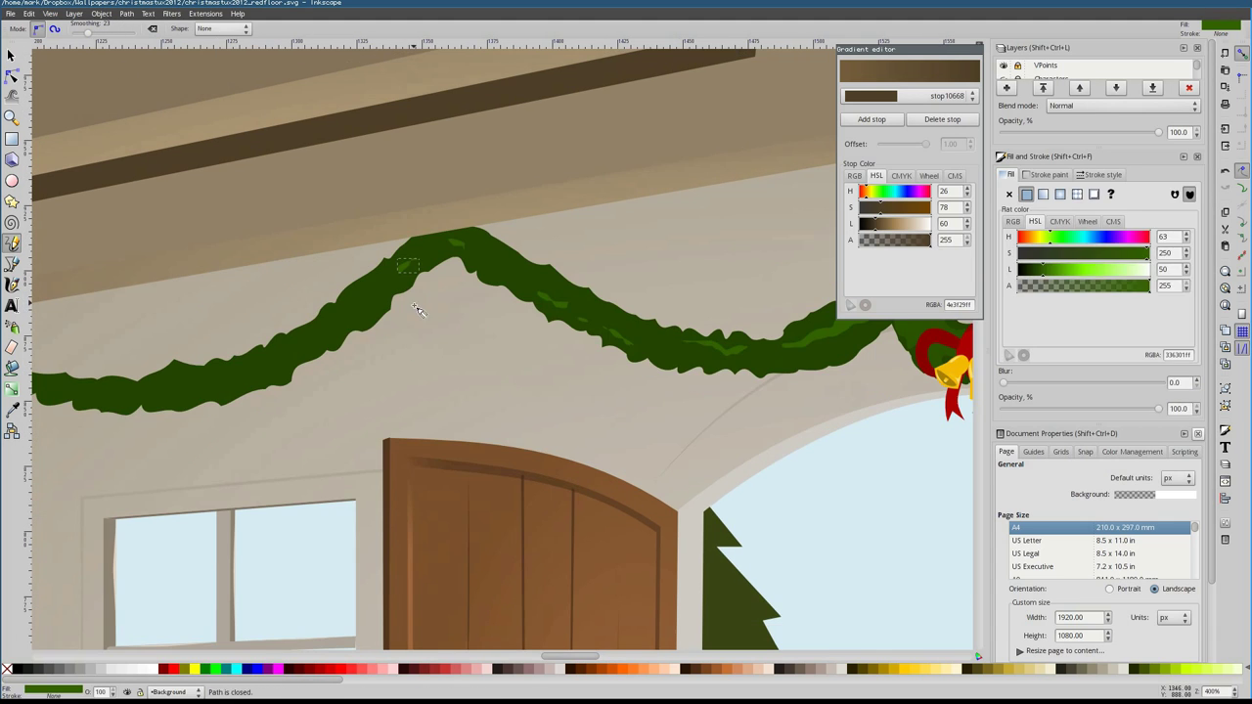
scroll(259, 384, left, 3)
scroll(322, 364, down, 2)
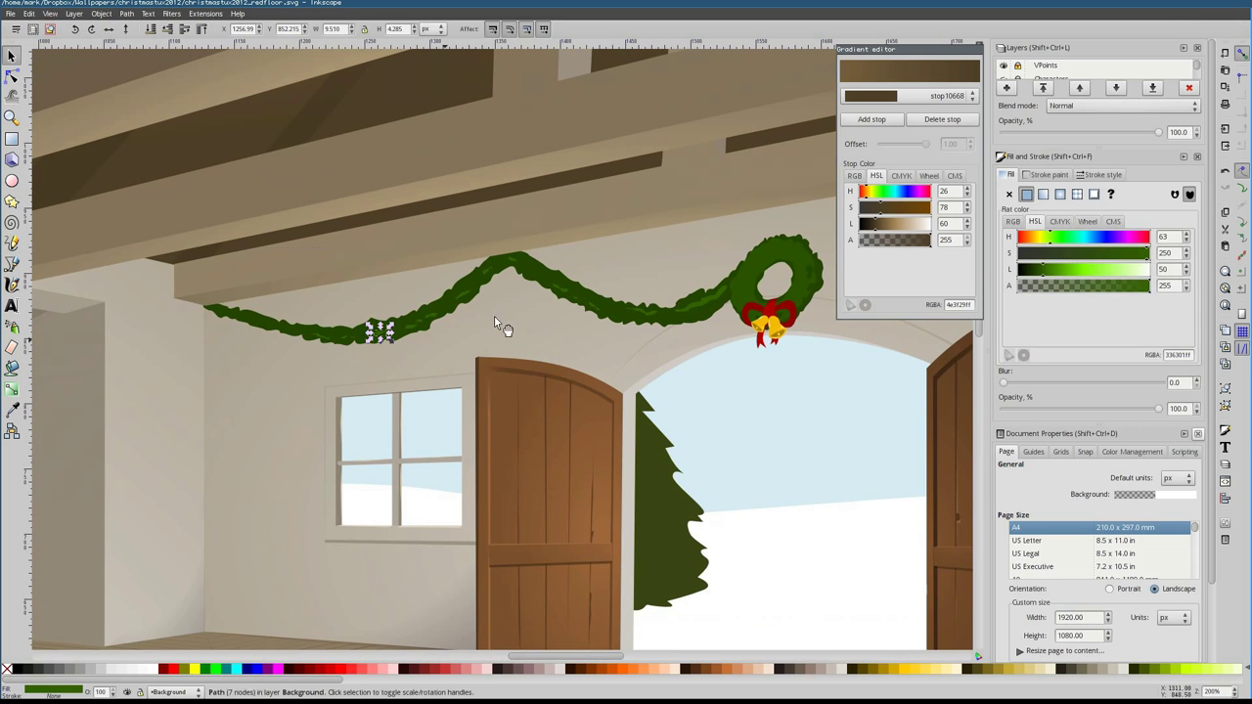
Draw a curved Bezier shadow path beneath the left garland
key(b)
click(206, 308)
drag(354, 354, 433, 351)
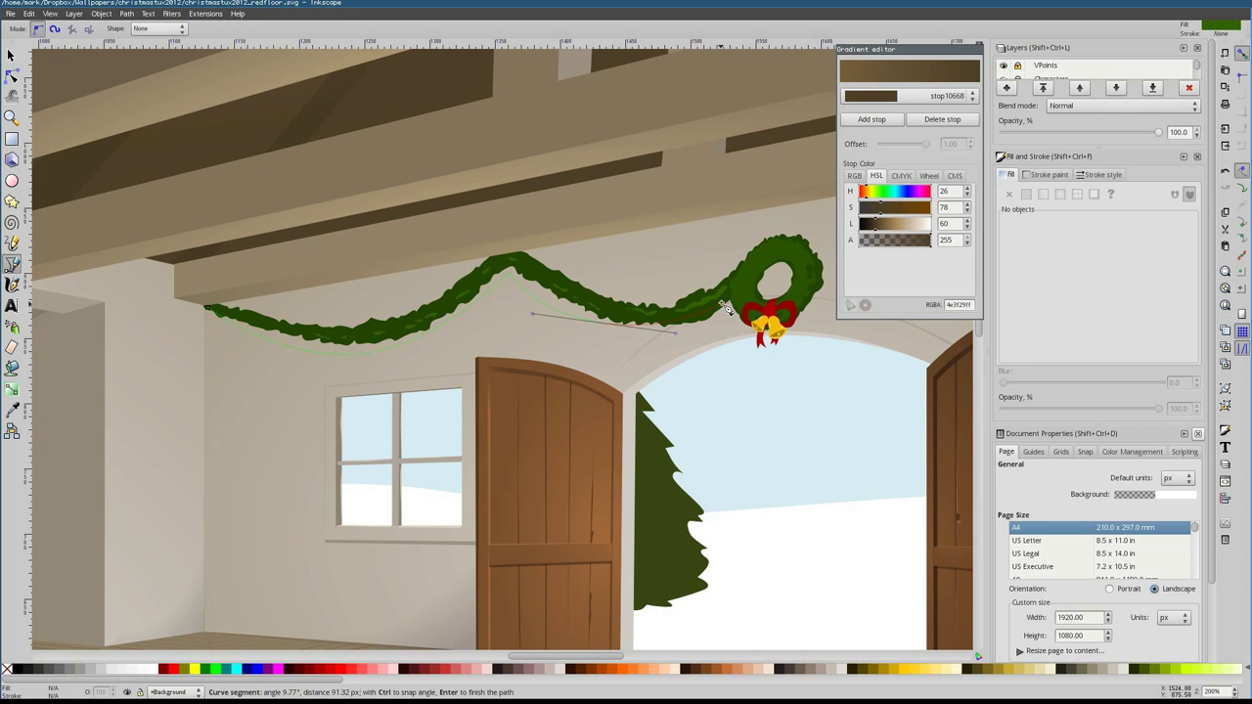
drag(727, 308, 727, 326)
scroll(727, 326, right, 3)
drag(246, 370, 252, 370)
key(Return)
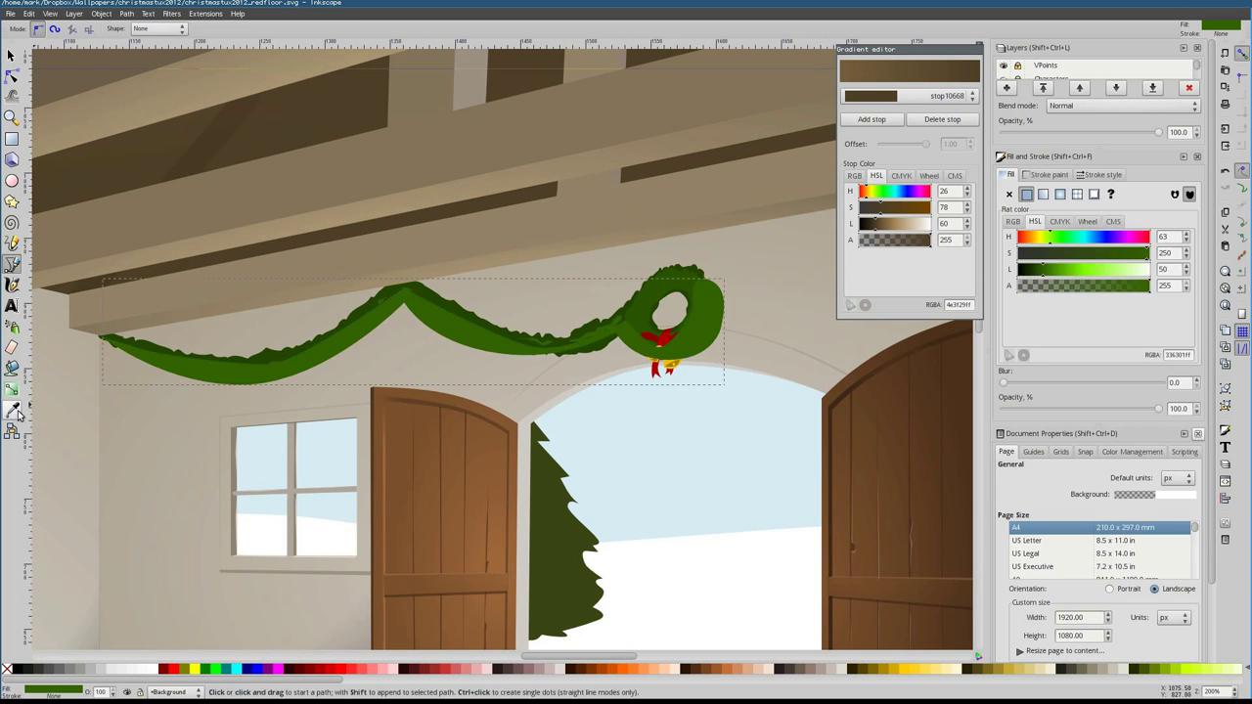
Make the shadow translucent grey, lower it behind the garland, and blur it 1.2
click(1063, 253)
click(1043, 285)
key(Page_Down)
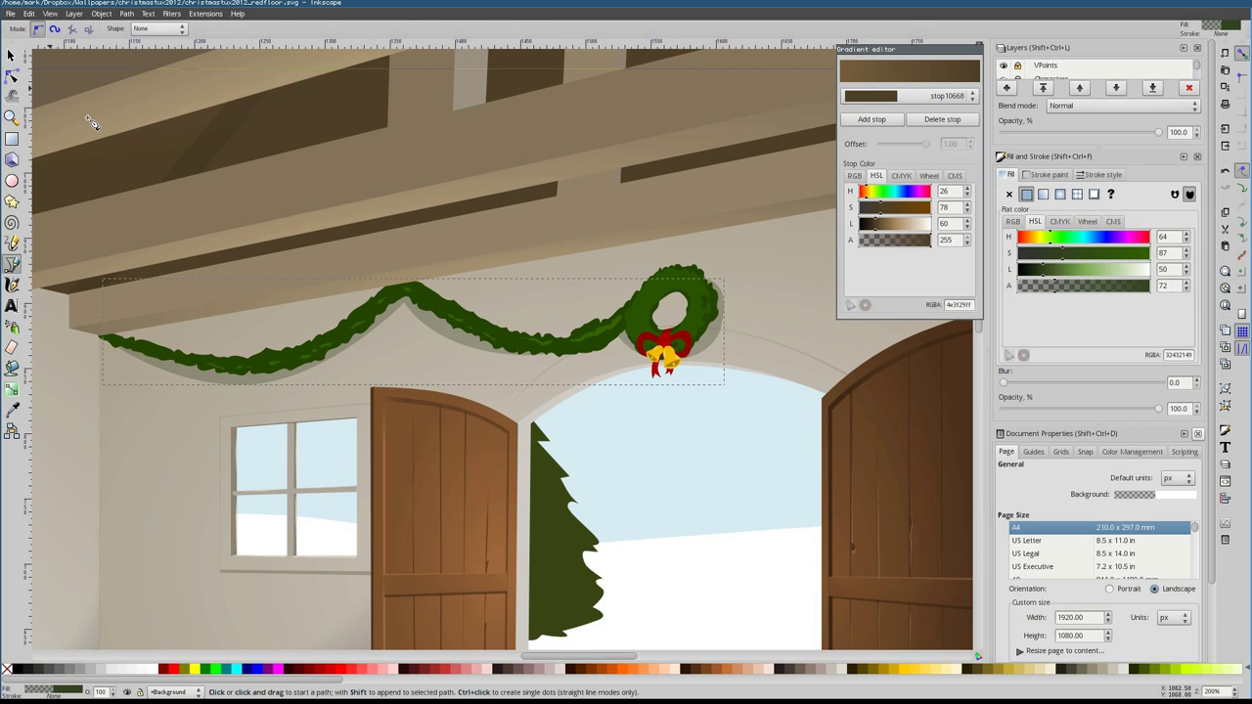
key(n)
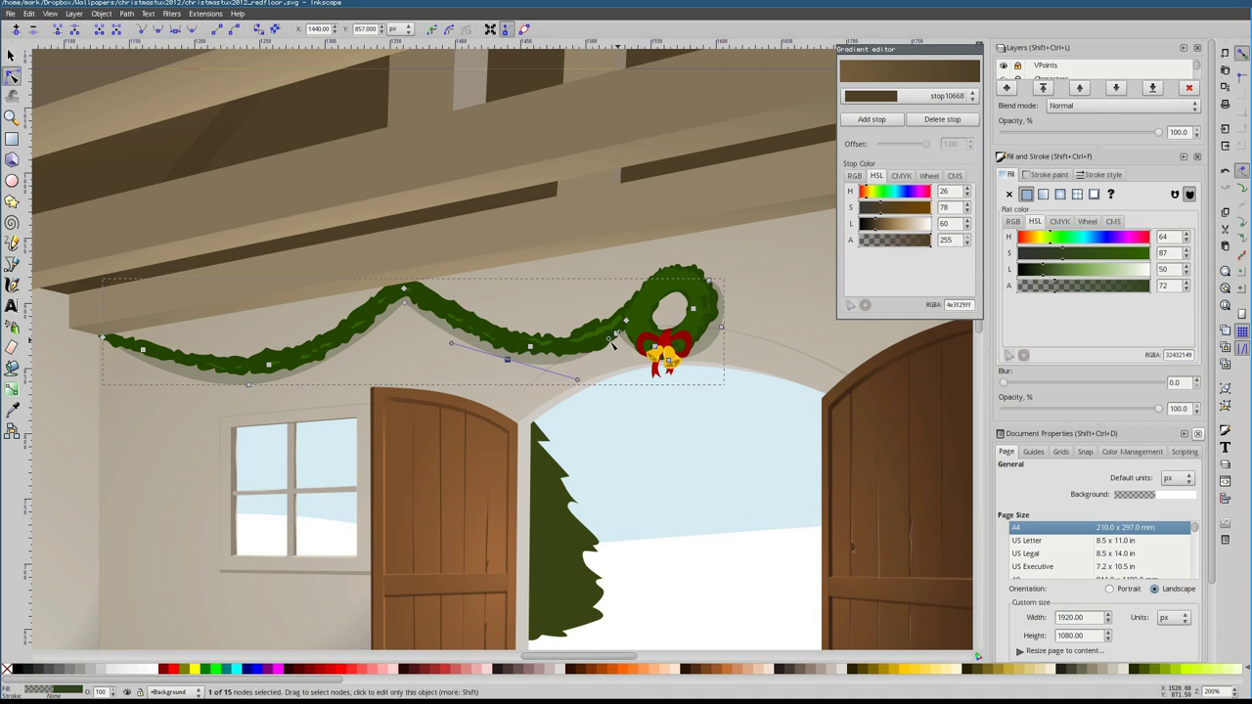
drag(252, 378, 263, 378)
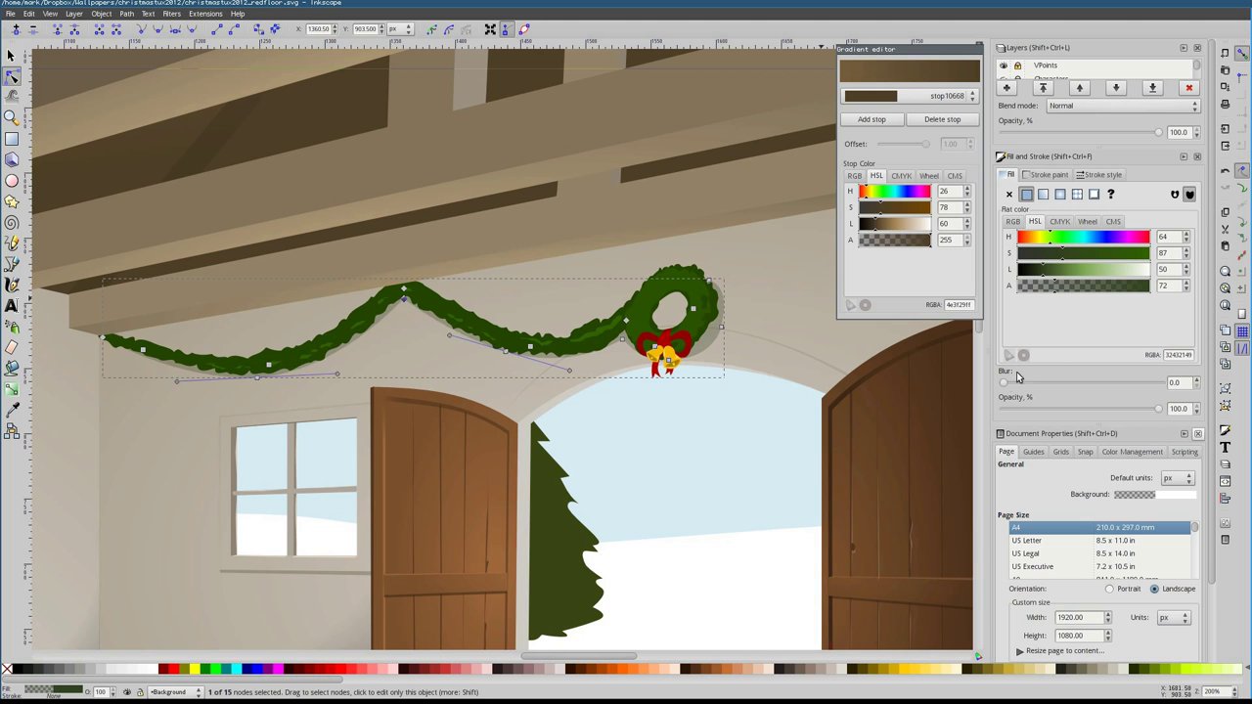
drag(1017, 381, 1020, 382)
Trace a rough green garland along the right swag with the Pencil
key(Escape)
scroll(694, 411, down, 3)
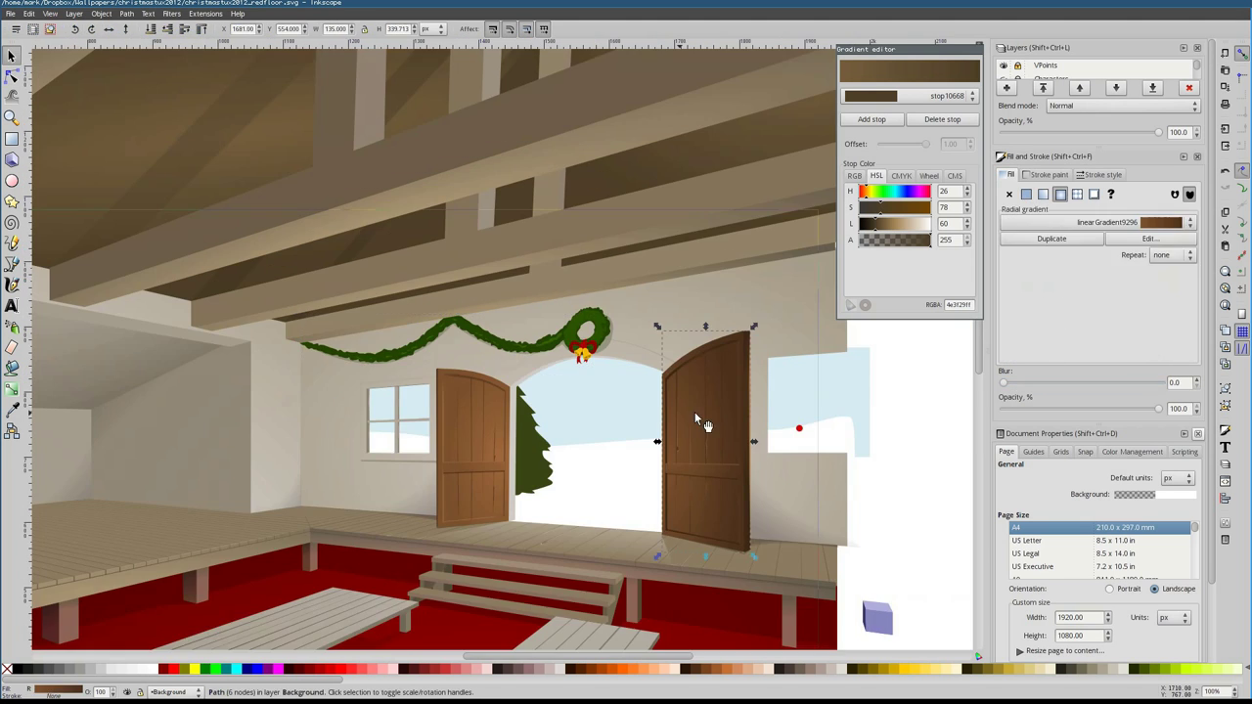
scroll(445, 225, up, 3)
key(p)
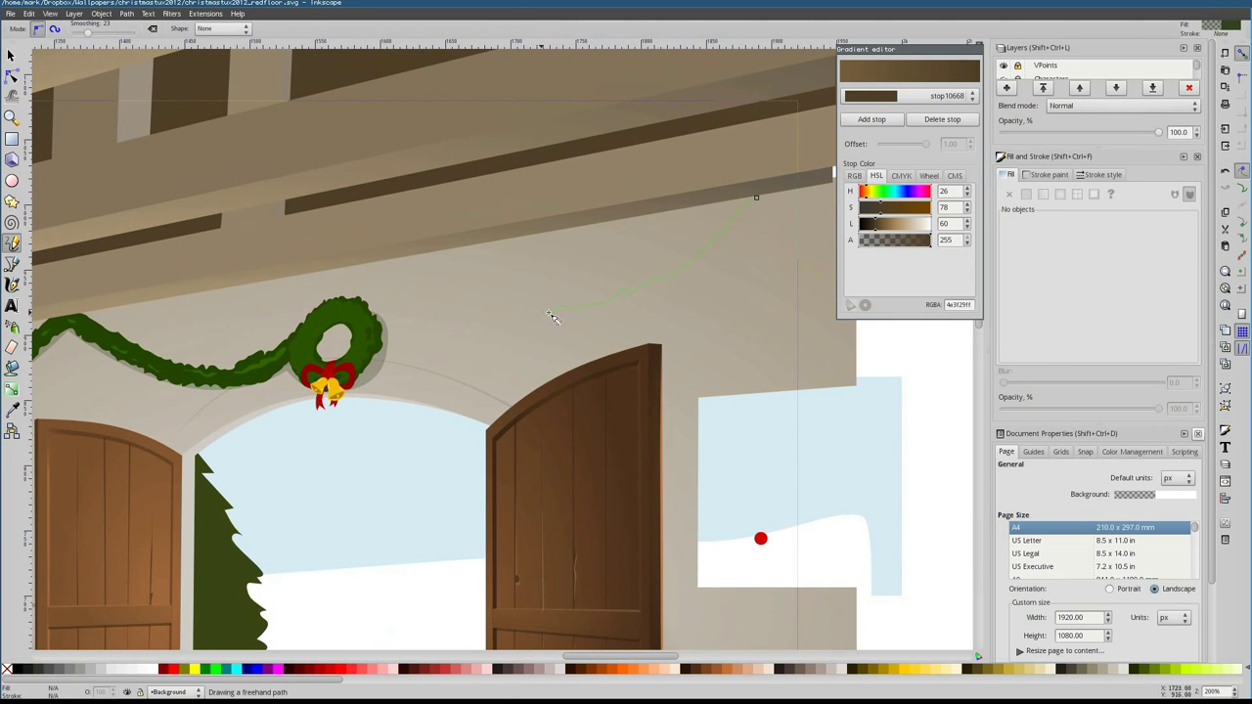
drag(765, 227, 765, 227)
scroll(627, 353, down, 3)
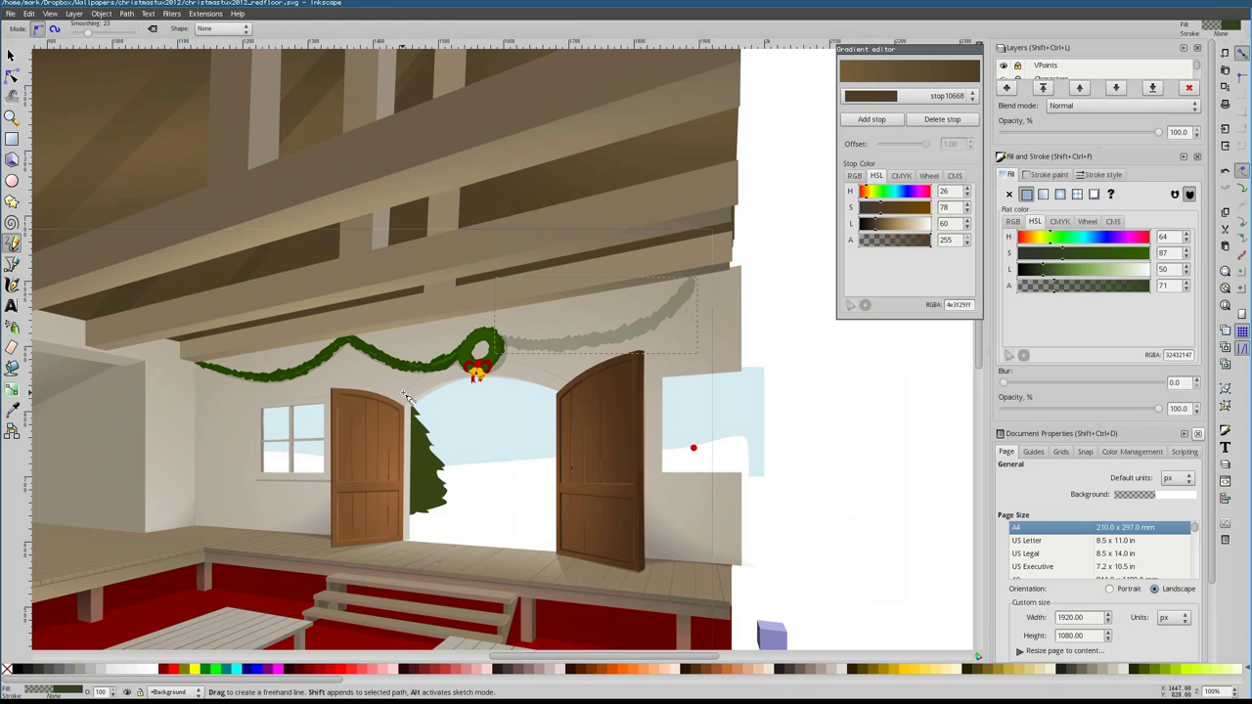
scroll(470, 294, up, 3)
mouse_move(391, 337)
mouse_down()
mouse_move(537, 340)
mouse_move(684, 274)
mouse_move(768, 205)
mouse_up()
key(F1)
Draw another right-swag garland section, then discard the rough trace
key(Escape)
scroll(517, 354, down, 3)
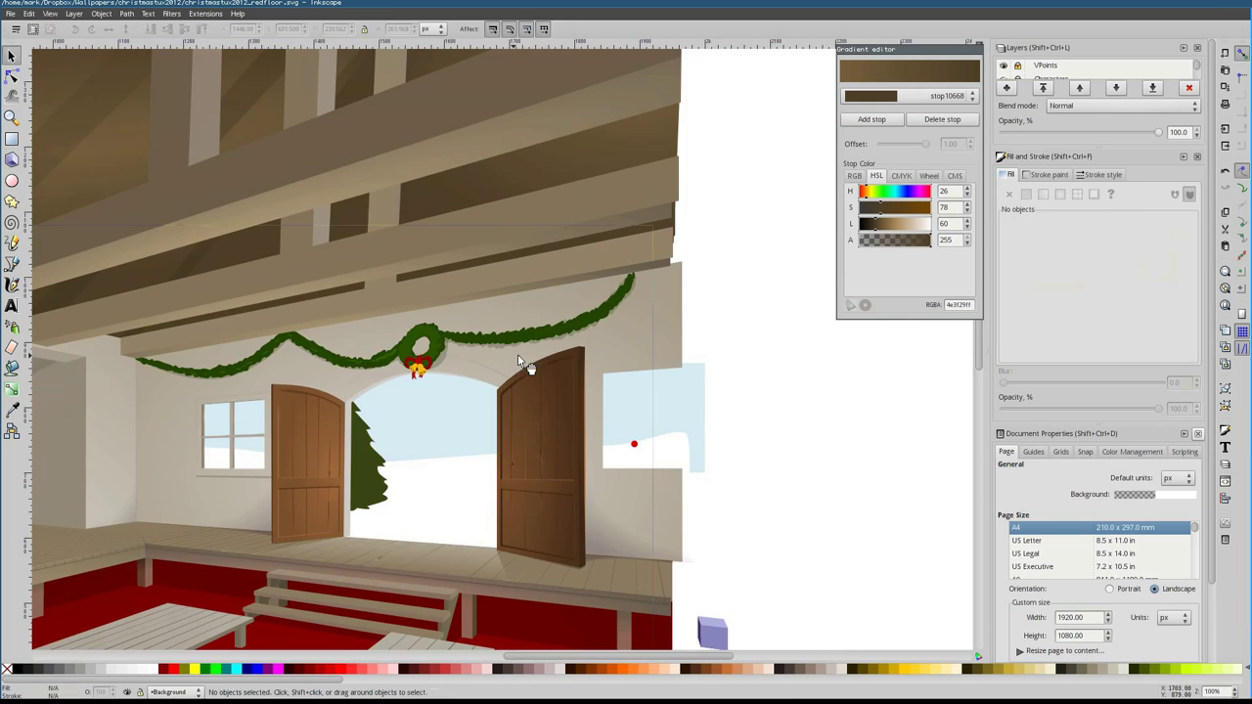
scroll(343, 370, up, 3)
key(p)
drag(452, 360, 470, 367)
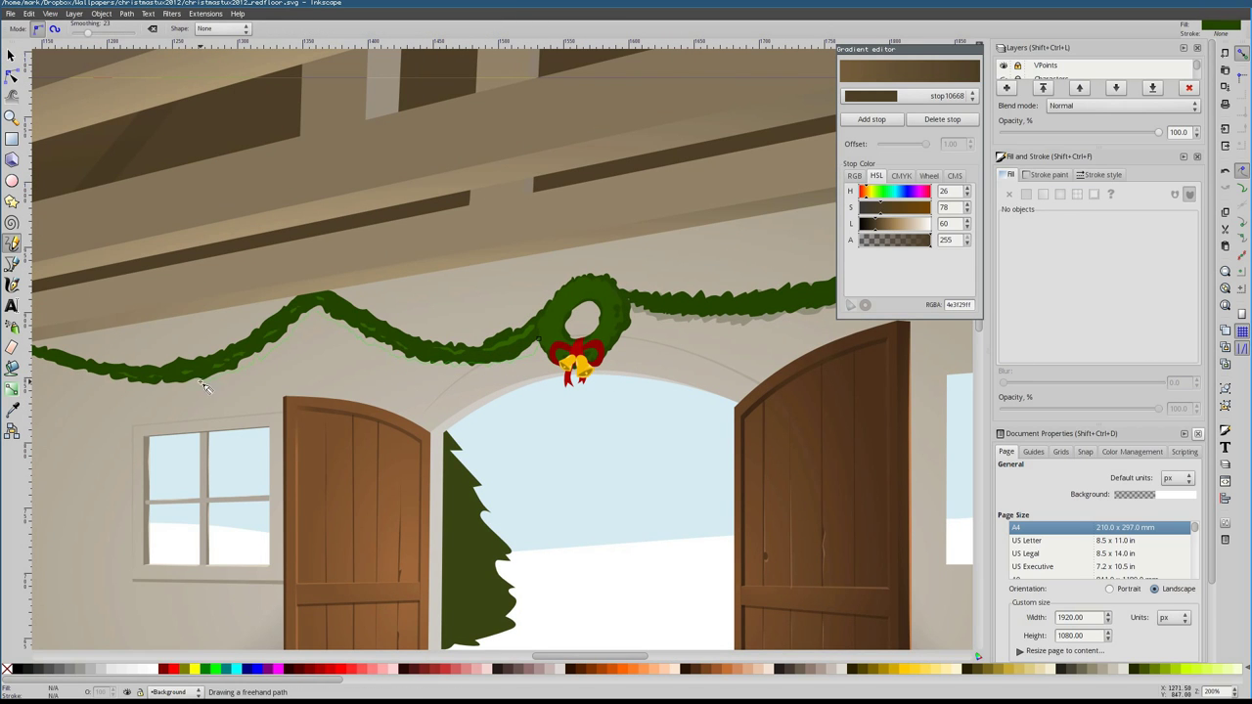
drag(289, 326, 284, 324)
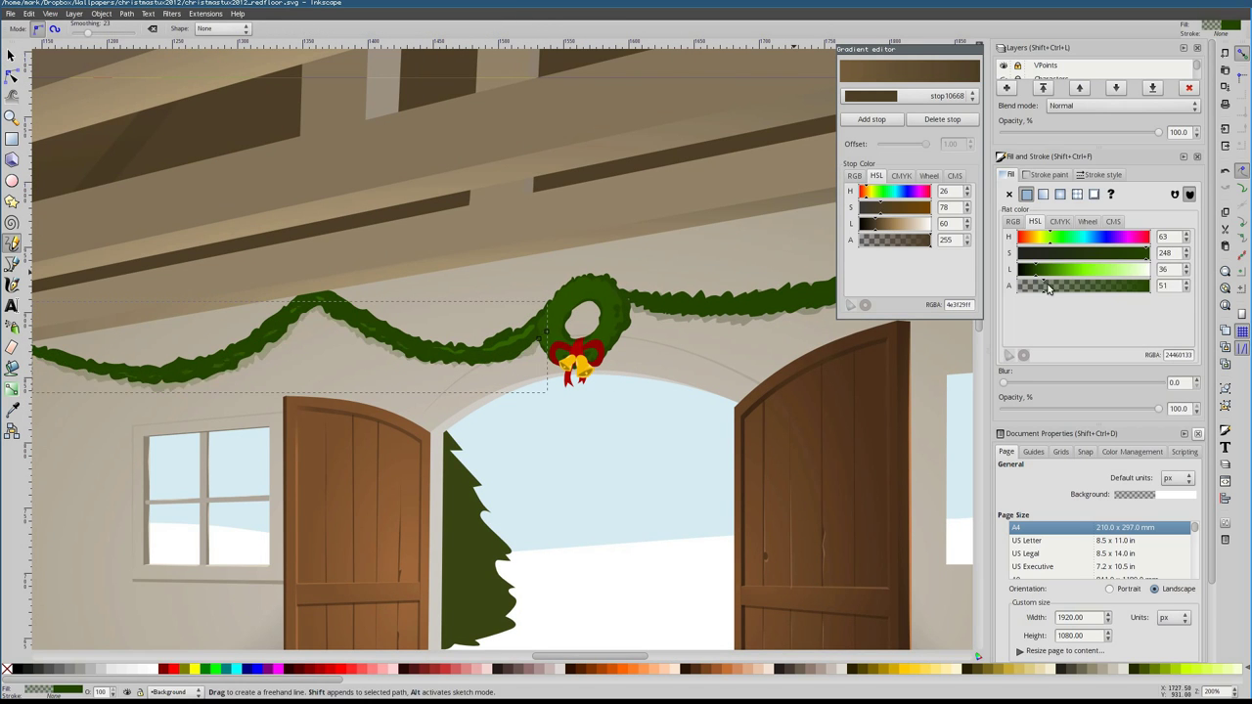
key(F1)
Draw a straight guide line from the wreath and bend it into a sagging curve
key(grave)
key(1)
key(F2)
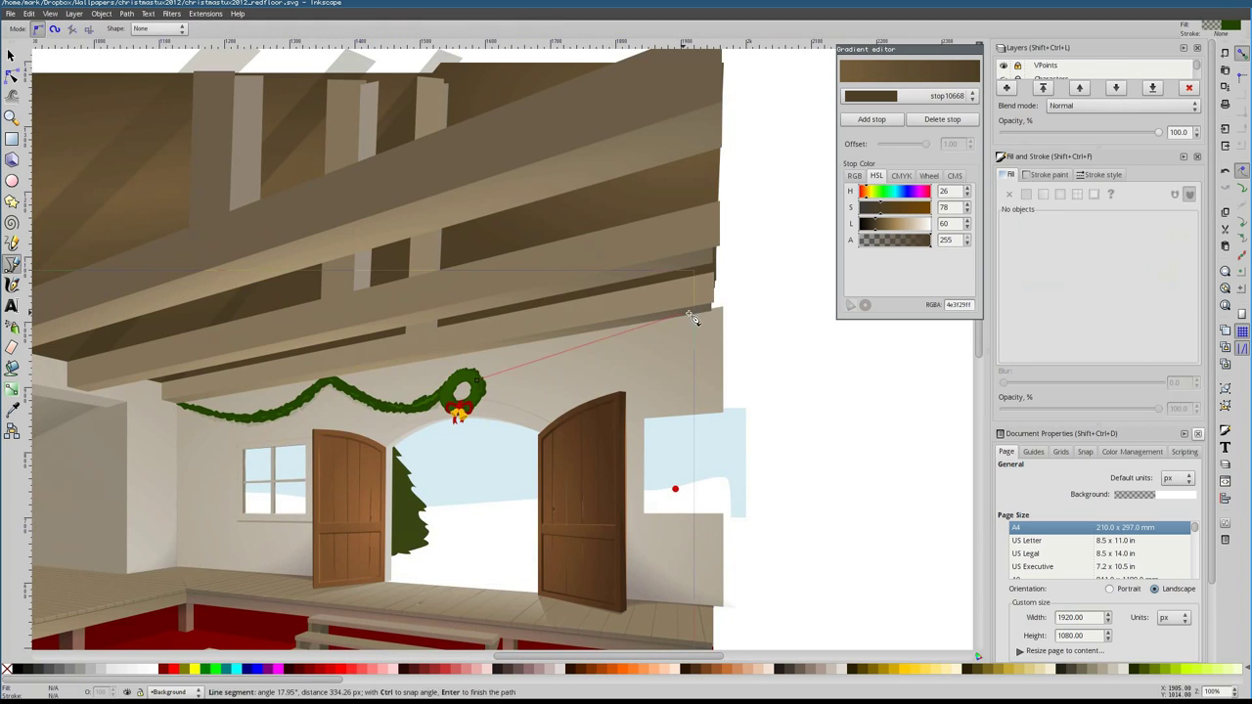
drag(563, 364, 577, 400)
click(746, 376)
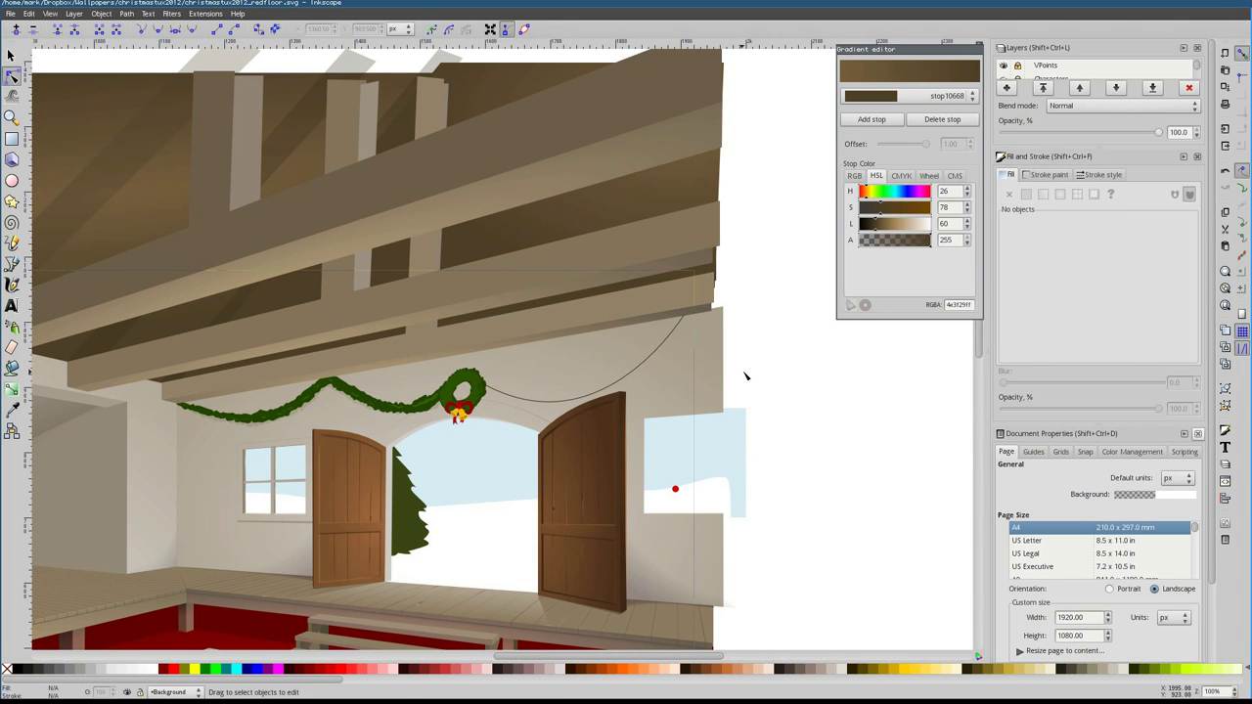
Trace the garland along the sagging guide and paste the green style onto it
key(F6)
scroll(671, 421, up, 2)
drag(312, 344, 381, 371)
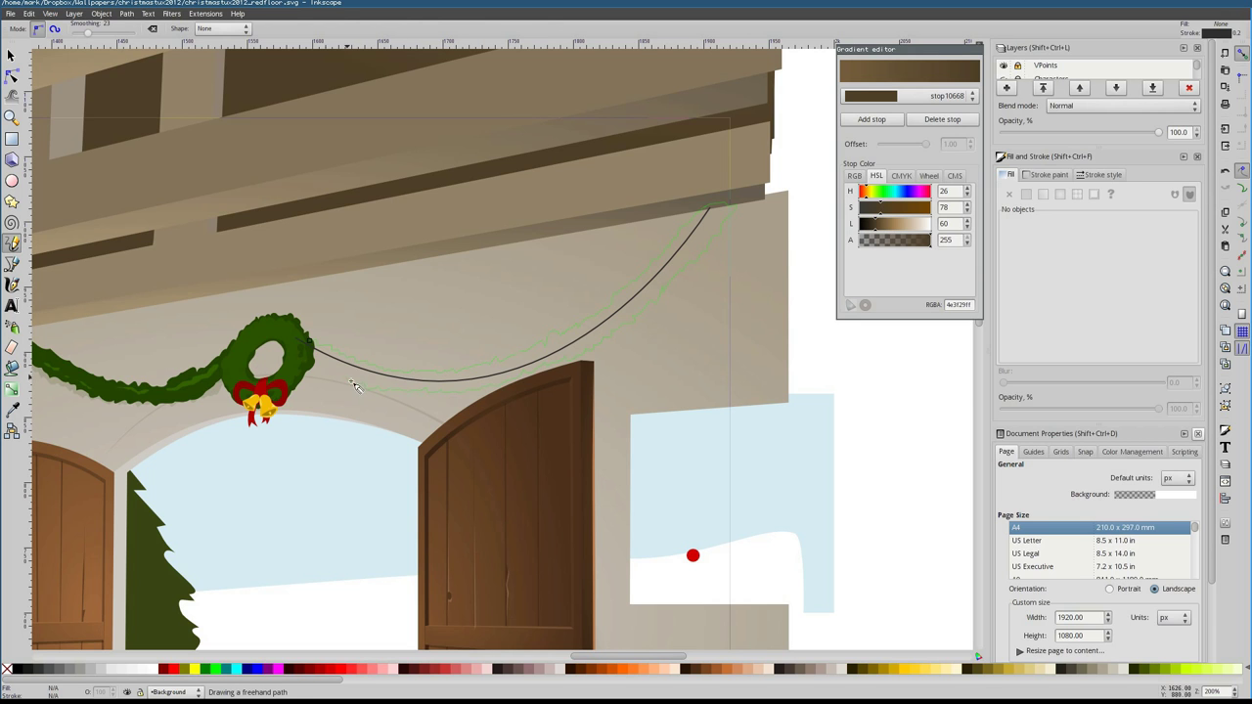
drag(354, 385, 357, 387)
key(F1)
key(ctrl+shift+v)
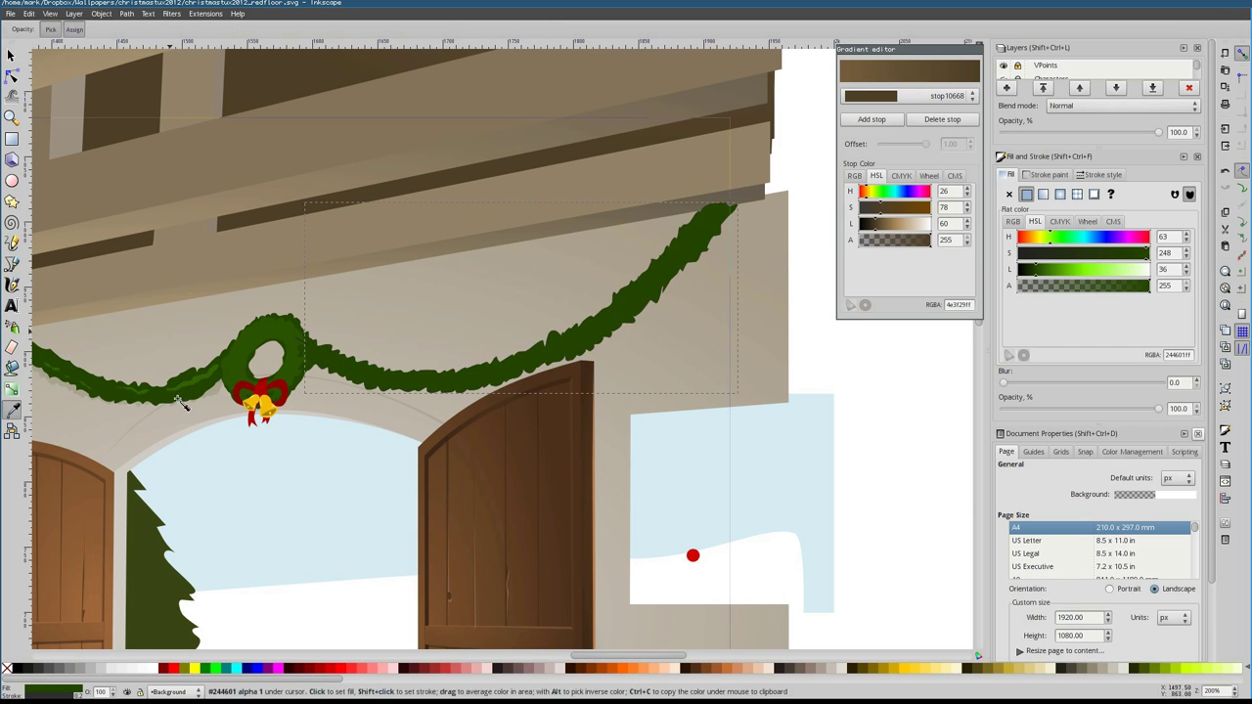
scroll(422, 367, up, 4)
scroll(573, 343, down, 6)
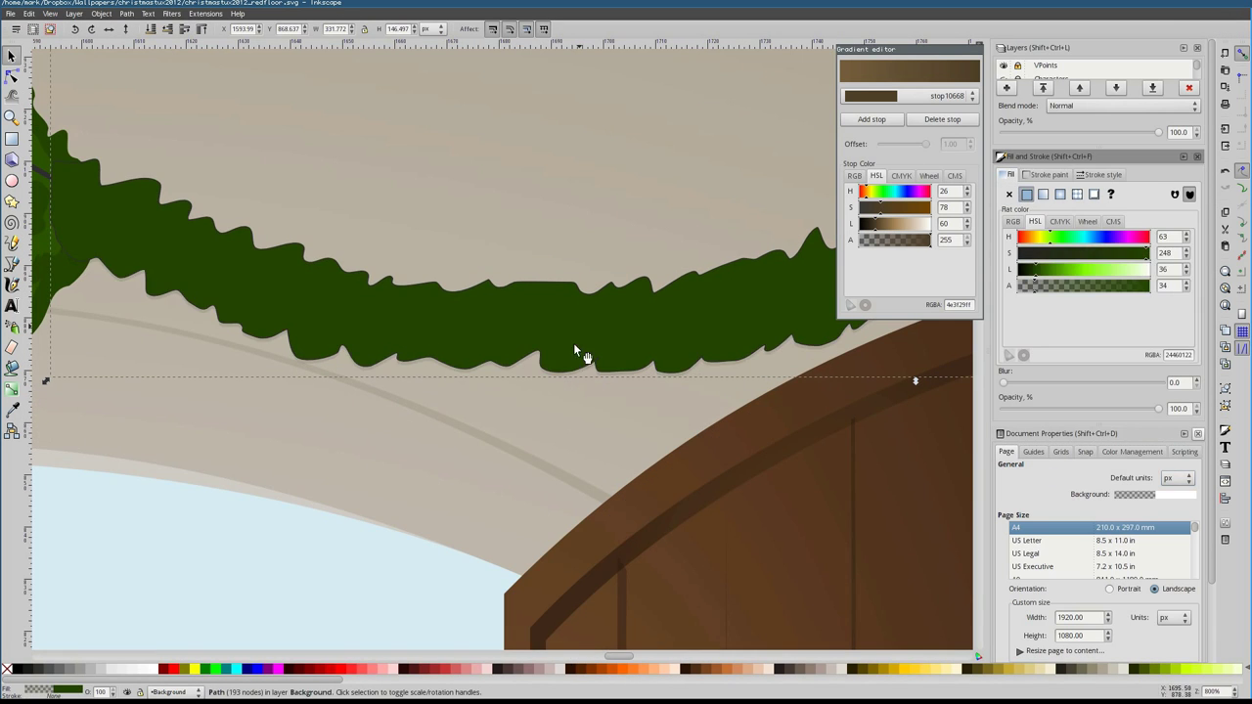
scroll(577, 327, up, 2)
key(Escape)
Undo the outlined swag, redraw it from the wreath along the sketch, and add a leaf detail
key(ctrl+z)
key(ctrl+z)
key(ctrl+z)
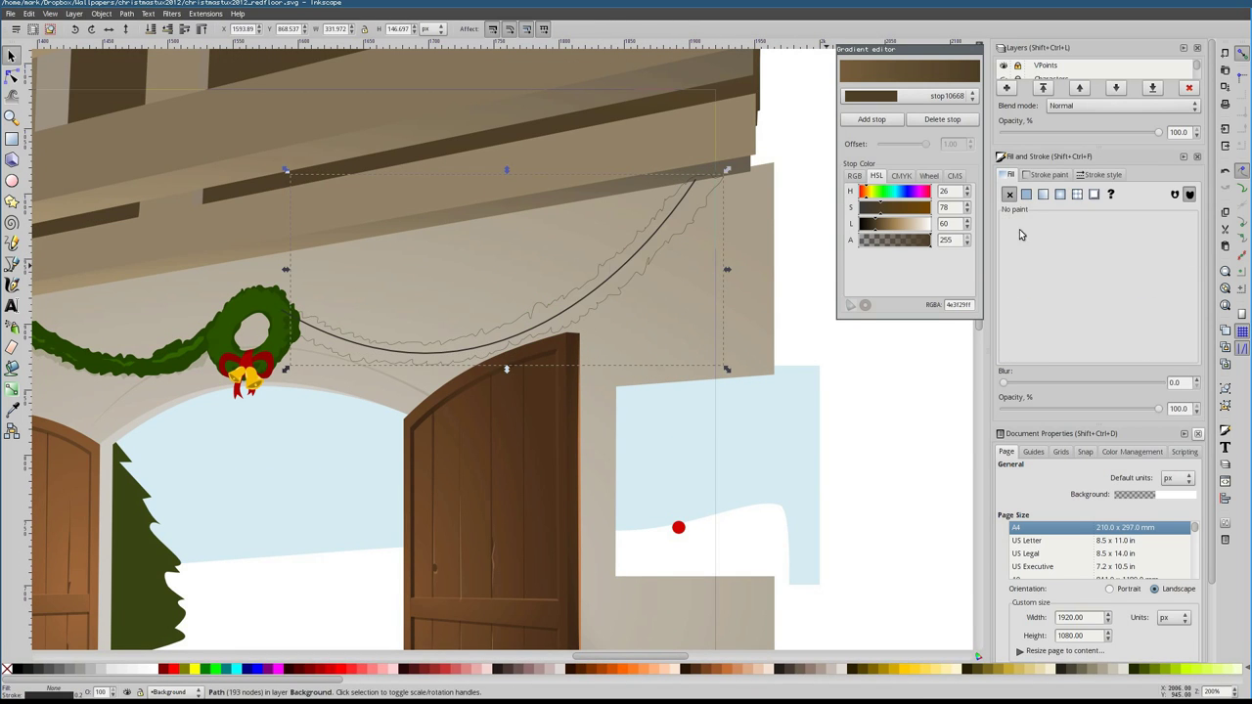
key(F6)
key(F6)
mouse_move(299, 325)
mouse_down()
mouse_move(358, 357)
mouse_move(714, 180)
mouse_up()
scroll(113, 223, up, 1)
scroll(114, 224, left, 1)
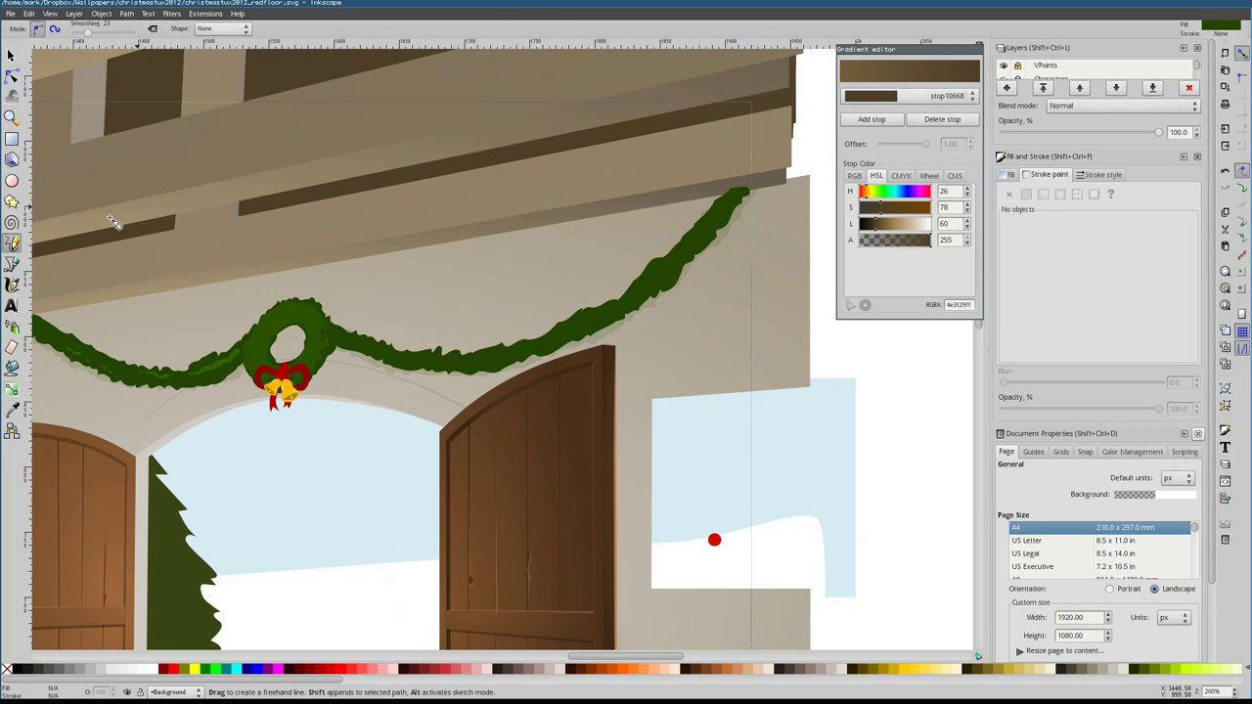
scroll(352, 349, up, 4)
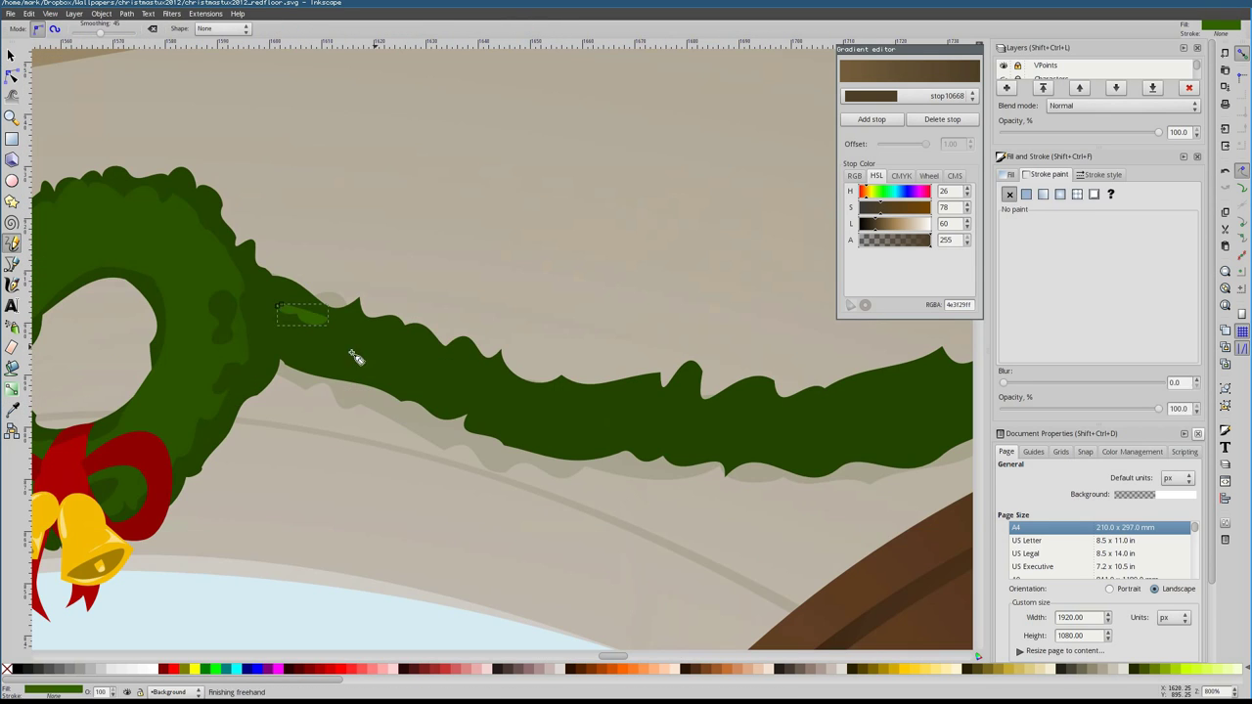
drag(526, 393, 575, 404)
scroll(531, 433, down, 6)
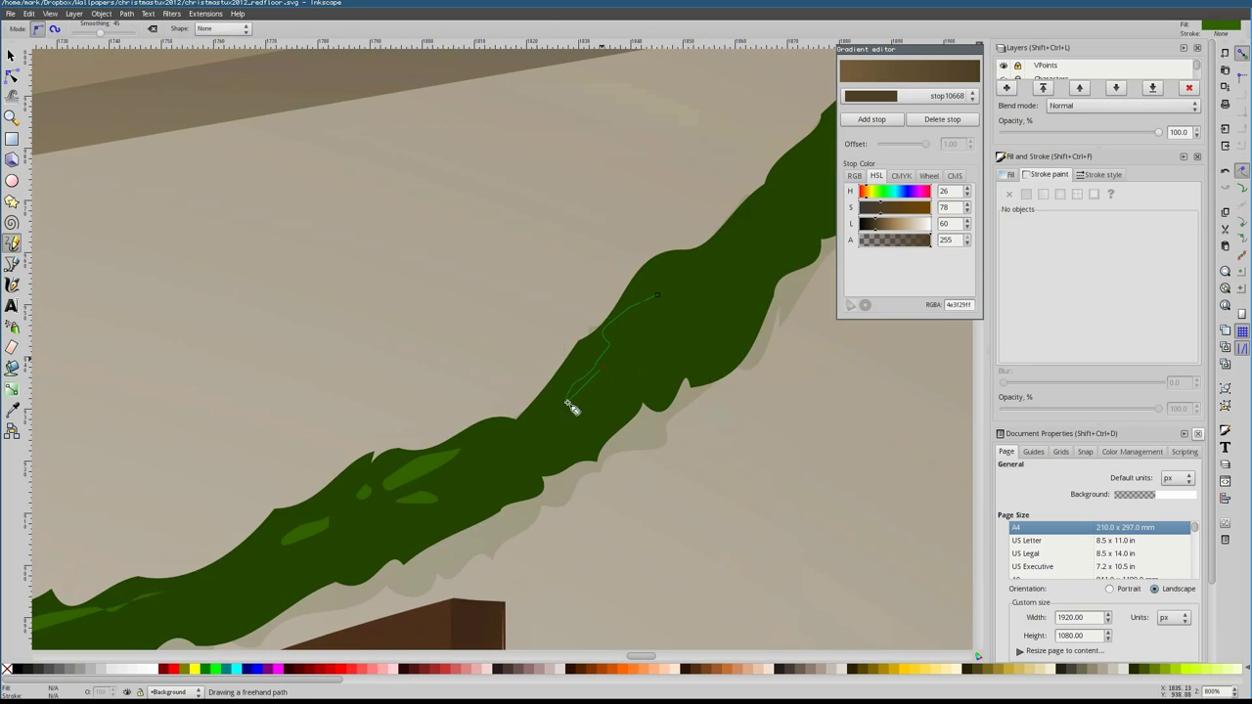
Select and review the new right garland piece, then deselect it
key(F1)
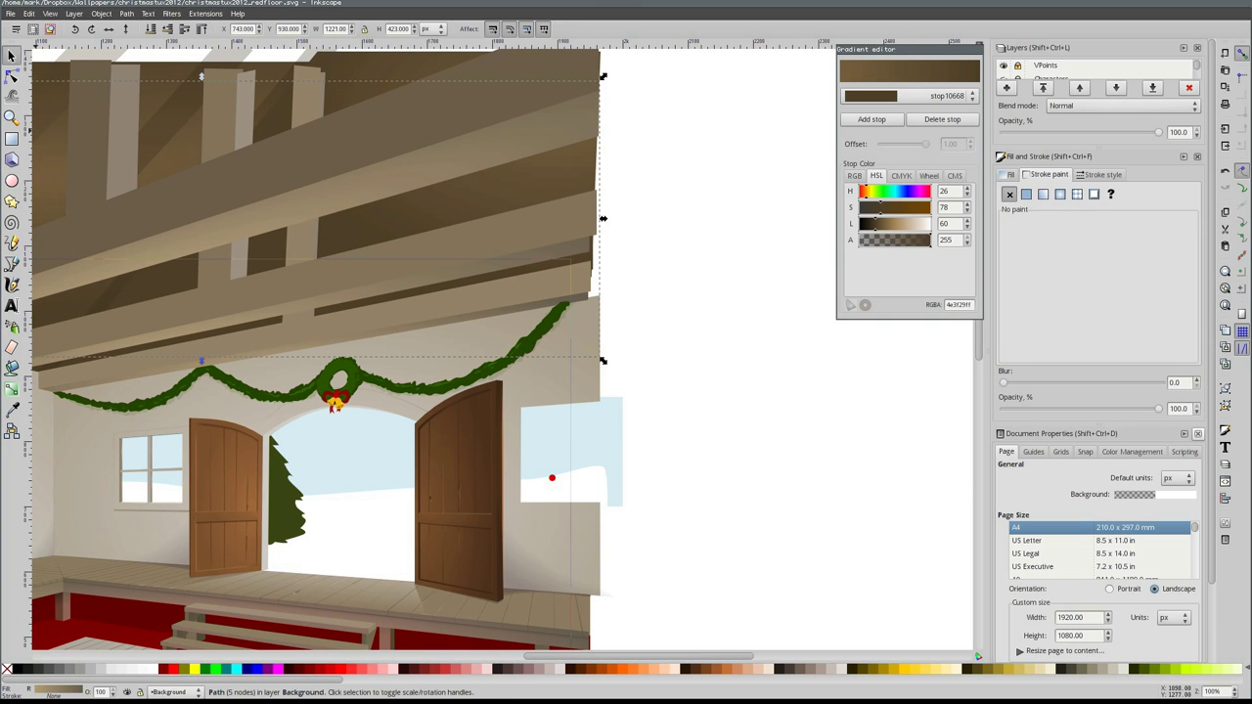
scroll(522, 302, down, 3)
scroll(439, 346, up, 3)
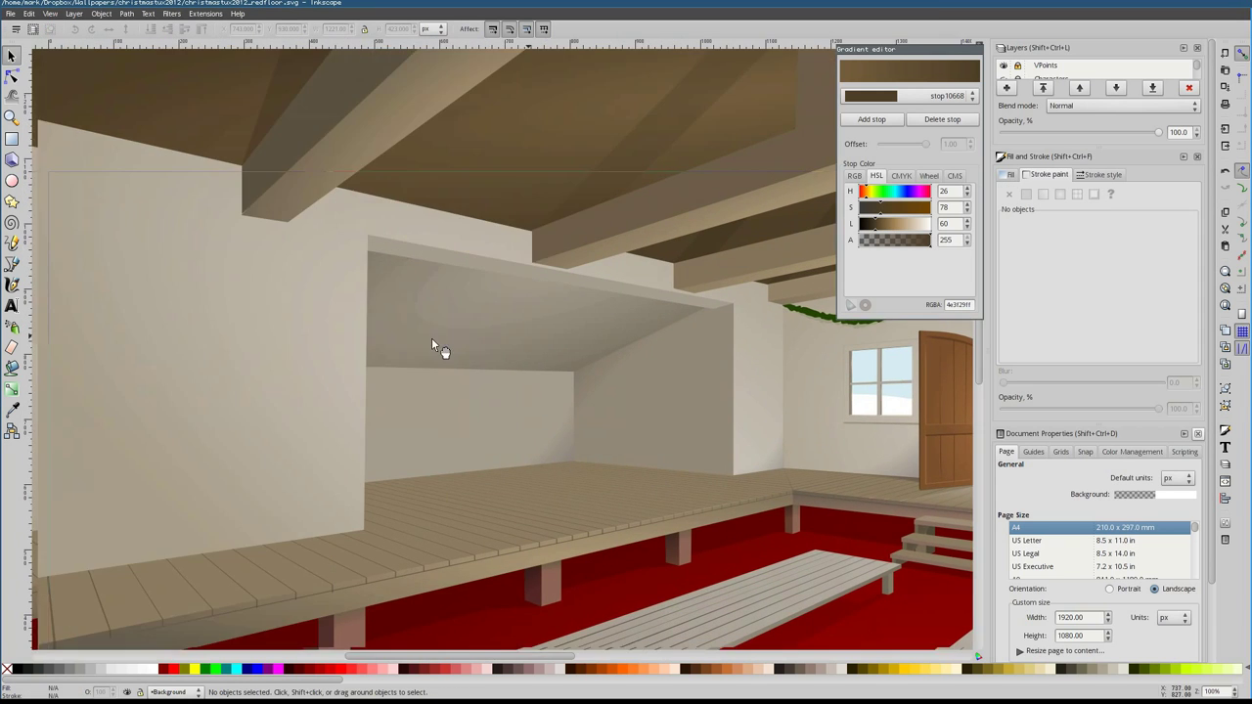
scroll(652, 313, up, 4)
scroll(522, 375, down, 4)
key(Escape)
scroll(565, 359, down, 2)
Adjust the wreath's gradient stop lightness and reshape and rotate its radial gradient handles
scroll(567, 323, up, 4)
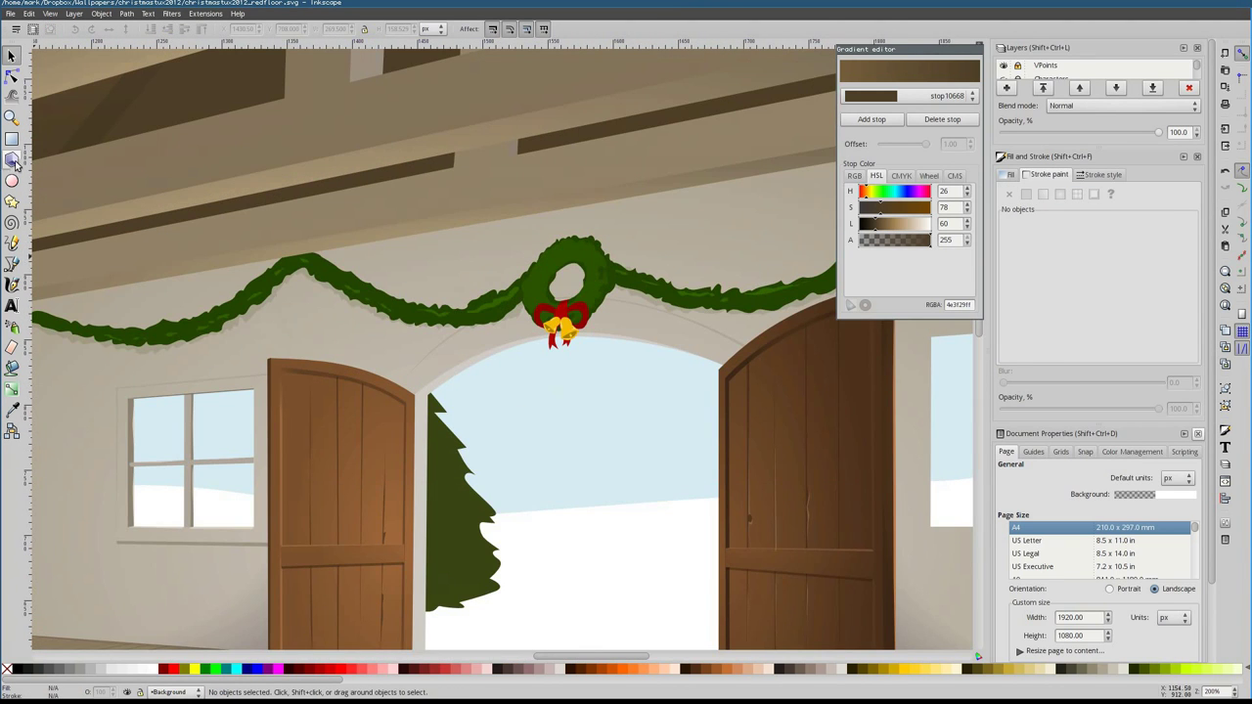
click(565, 260)
drag(900, 236, 884, 224)
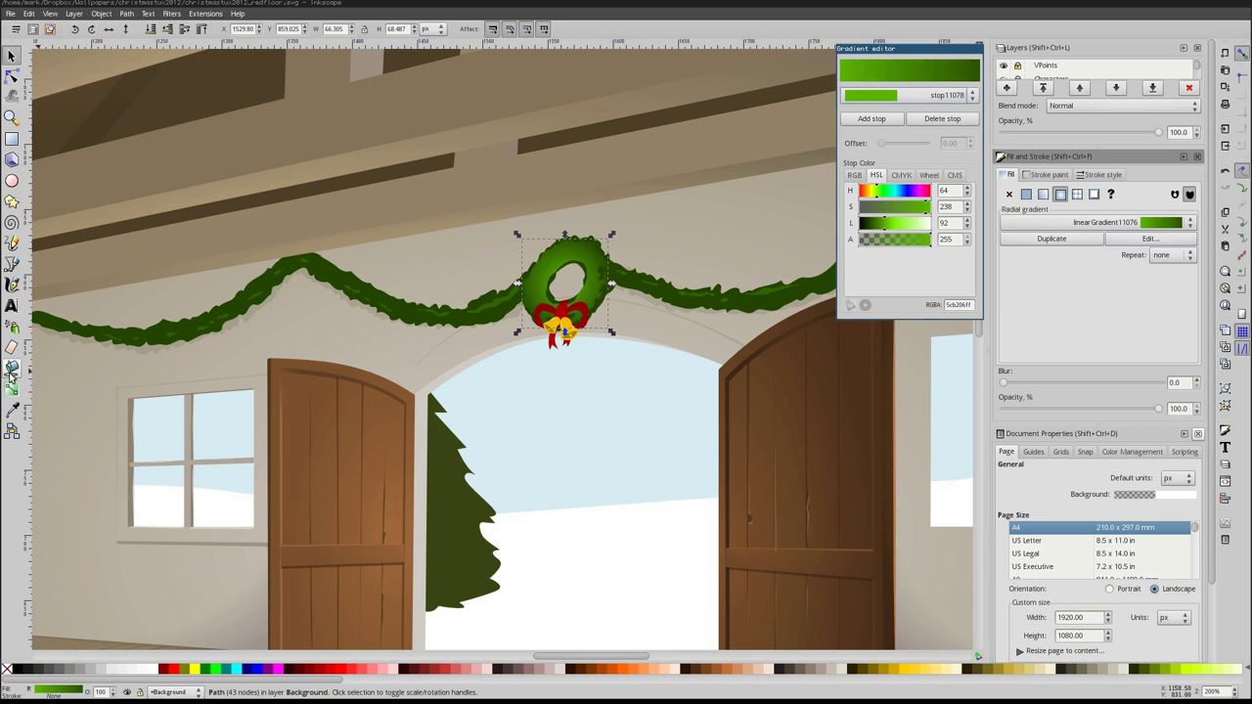
key(g)
click(1068, 222)
click(1069, 221)
click(557, 258)
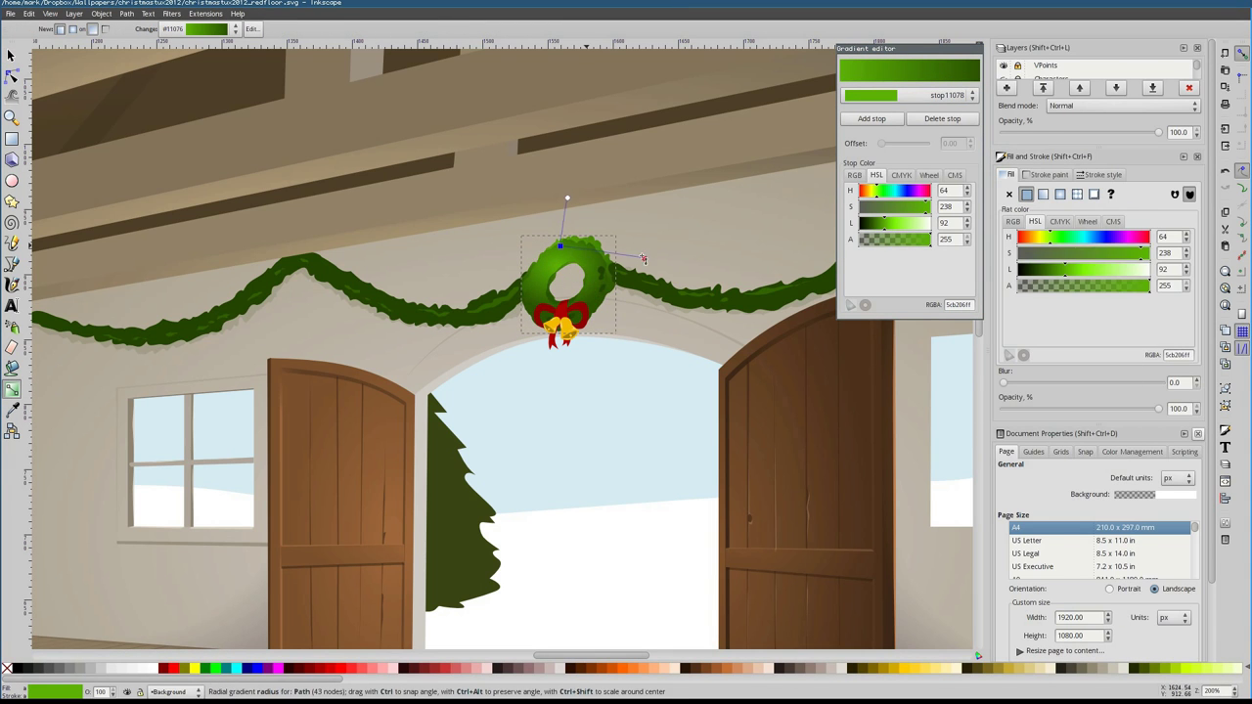
scroll(568, 272, down, 3)
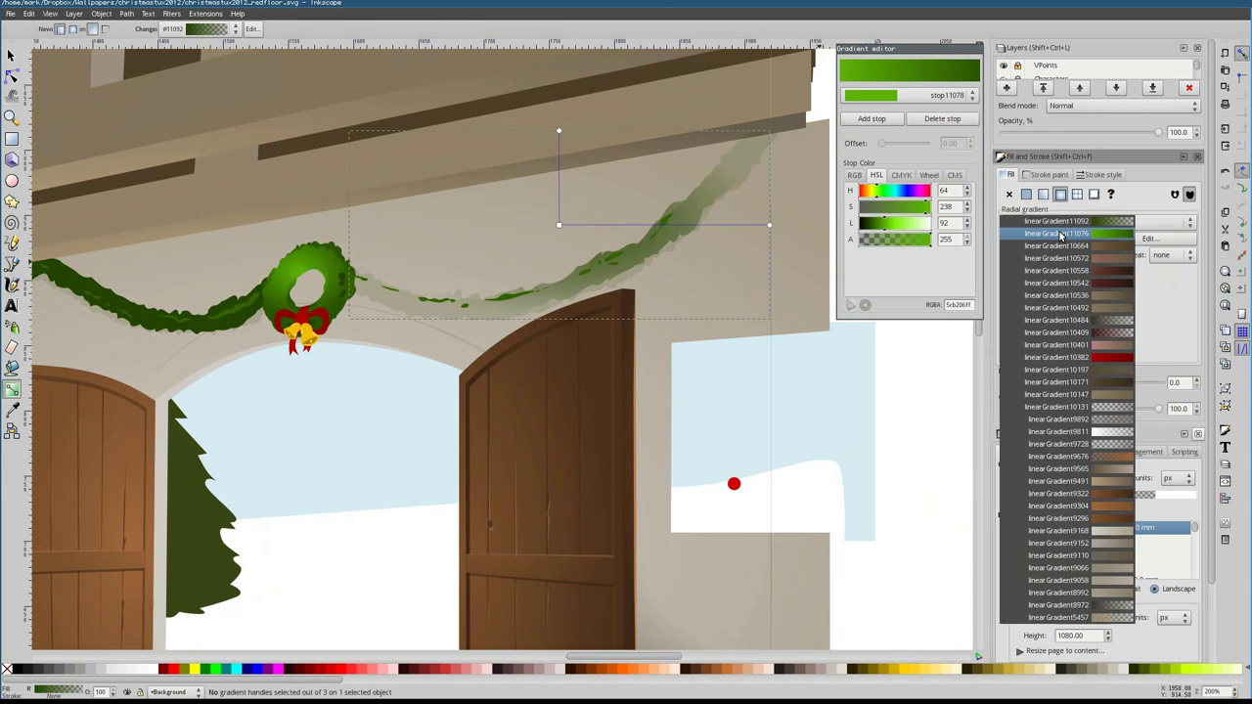
drag(499, 361, 552, 260)
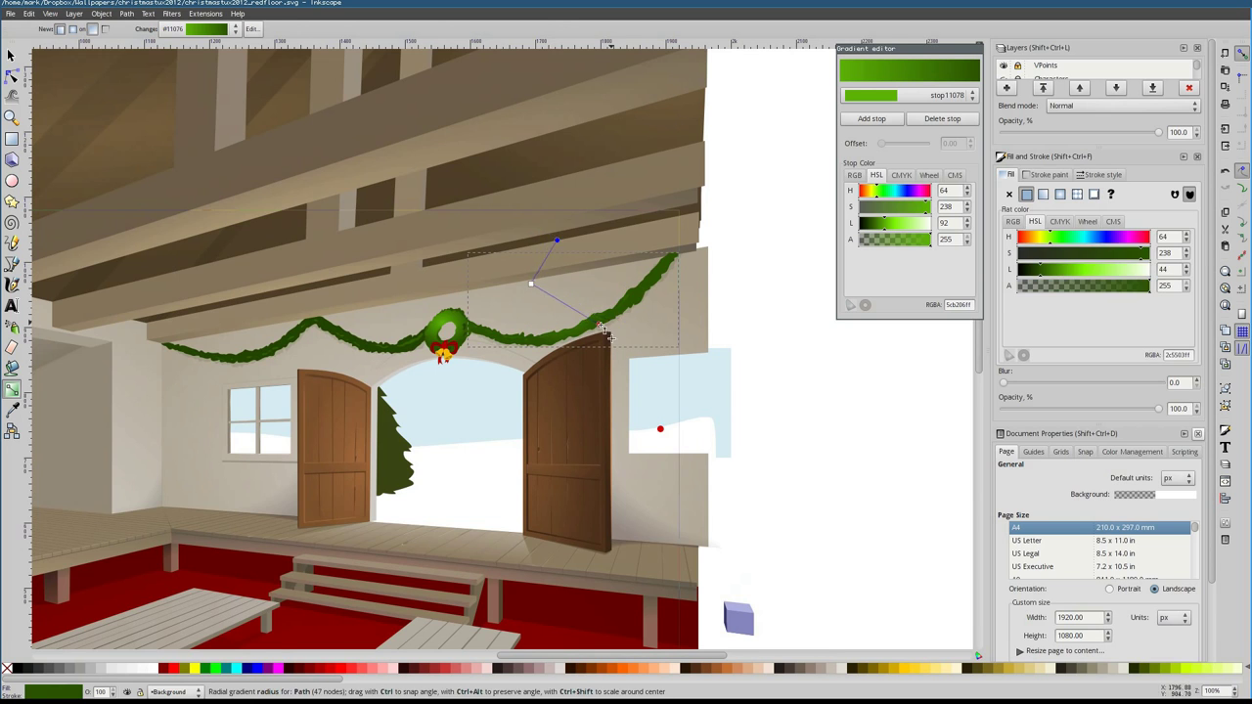
scroll(608, 335, up, 5)
scroll(266, 348, down, 5)
Select the left garland to inspect its nodes, then reselect the wreath
key(s)
click(331, 406)
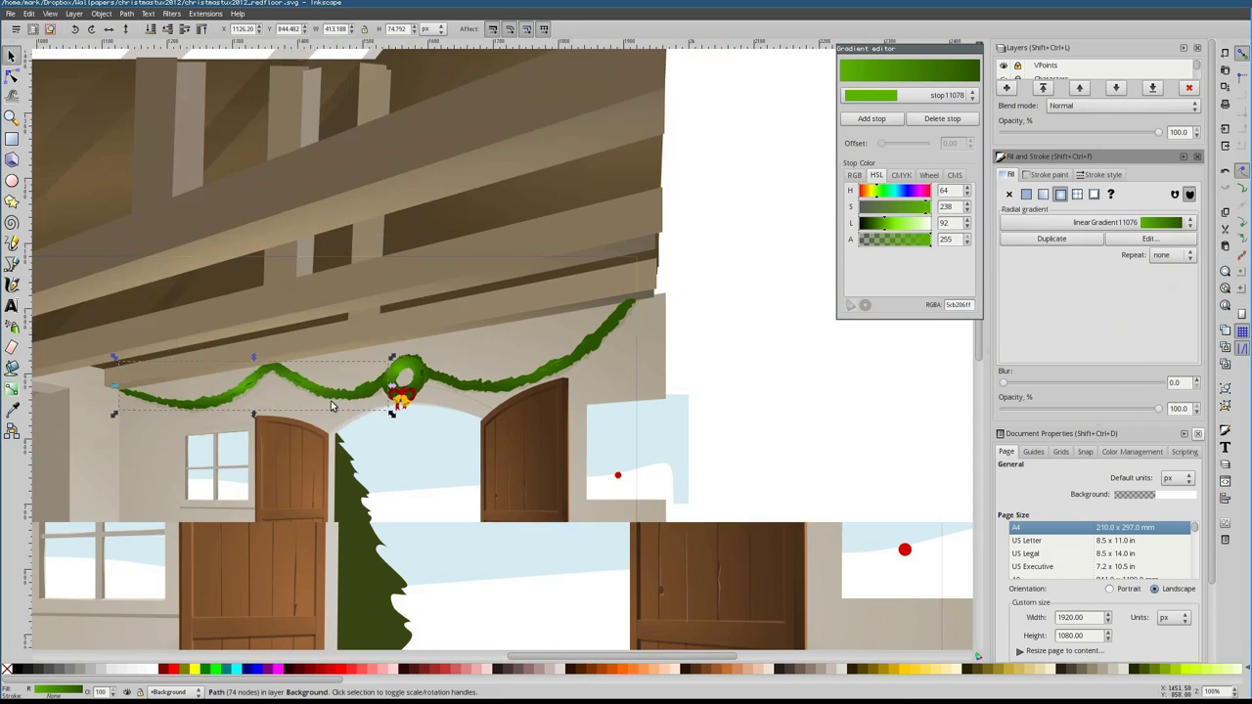
scroll(331, 406, left, 3)
key(n)
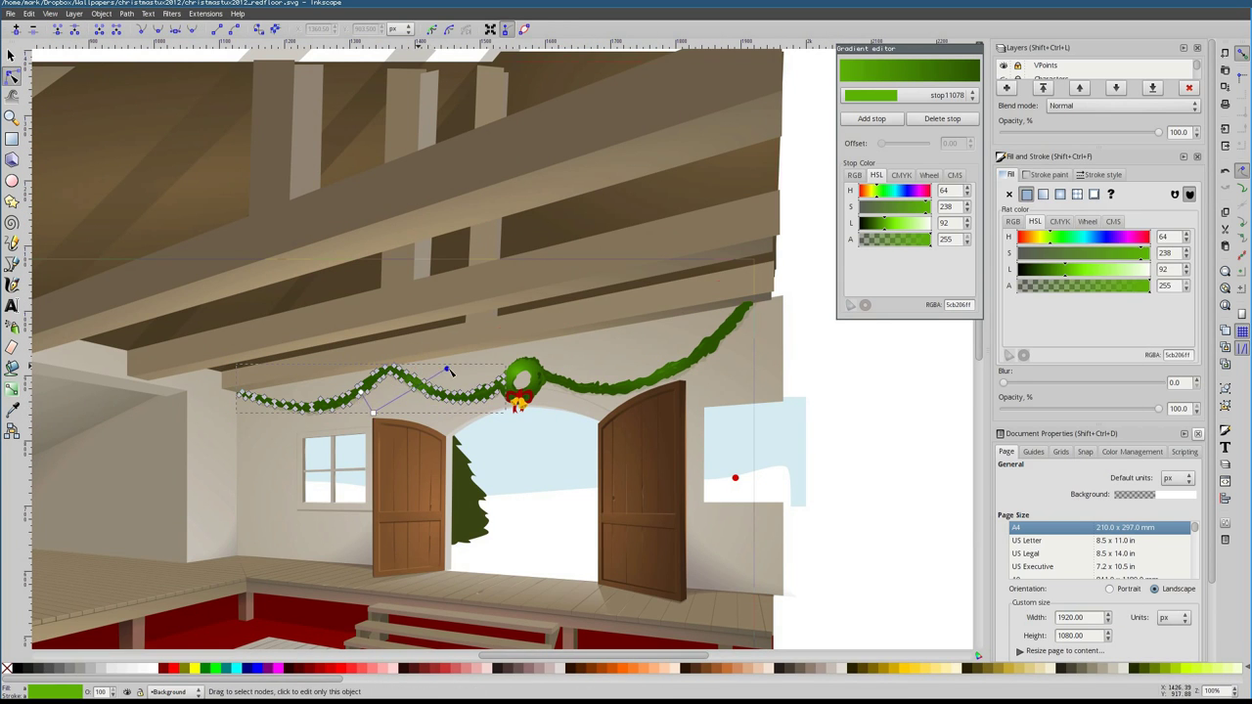
scroll(451, 371, down, 3)
key(s)
click(559, 335)
scroll(558, 335, up, 5)
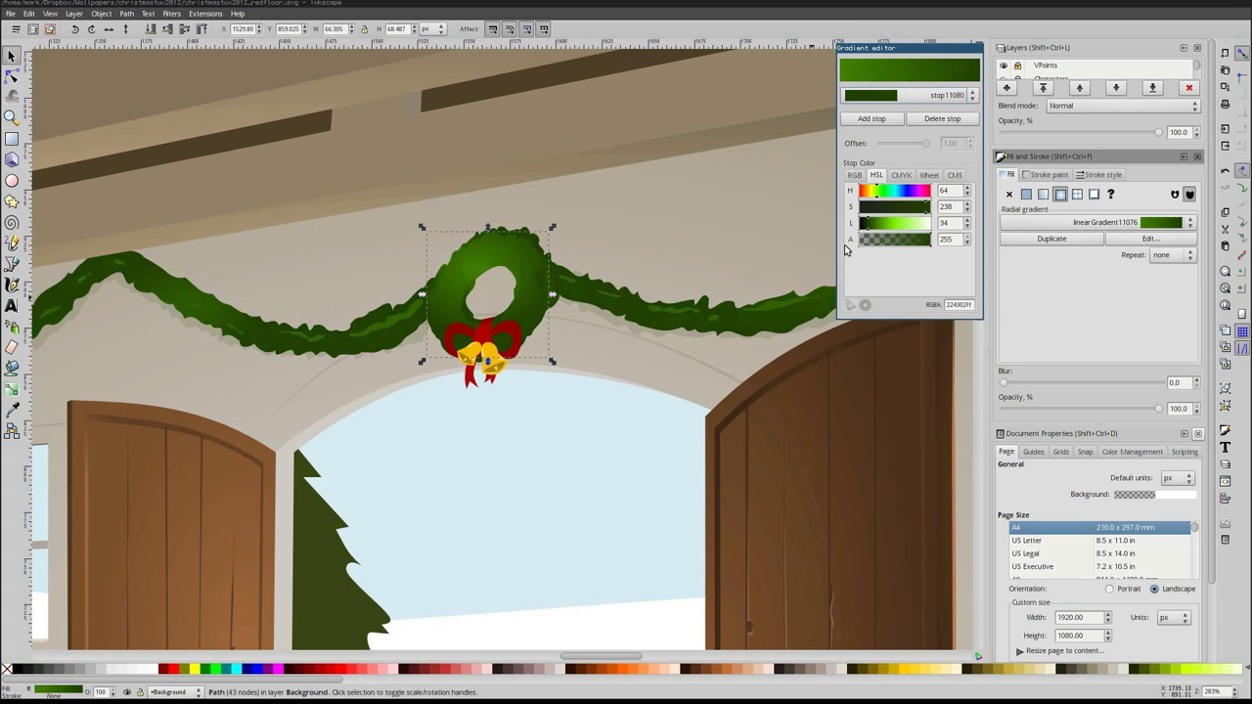
Box-select the wreath's parts, pick a single flat-coloured piece, then deselect everything
scroll(489, 343, down, 3)
scroll(489, 343, up, 3)
drag(420, 246, 595, 433)
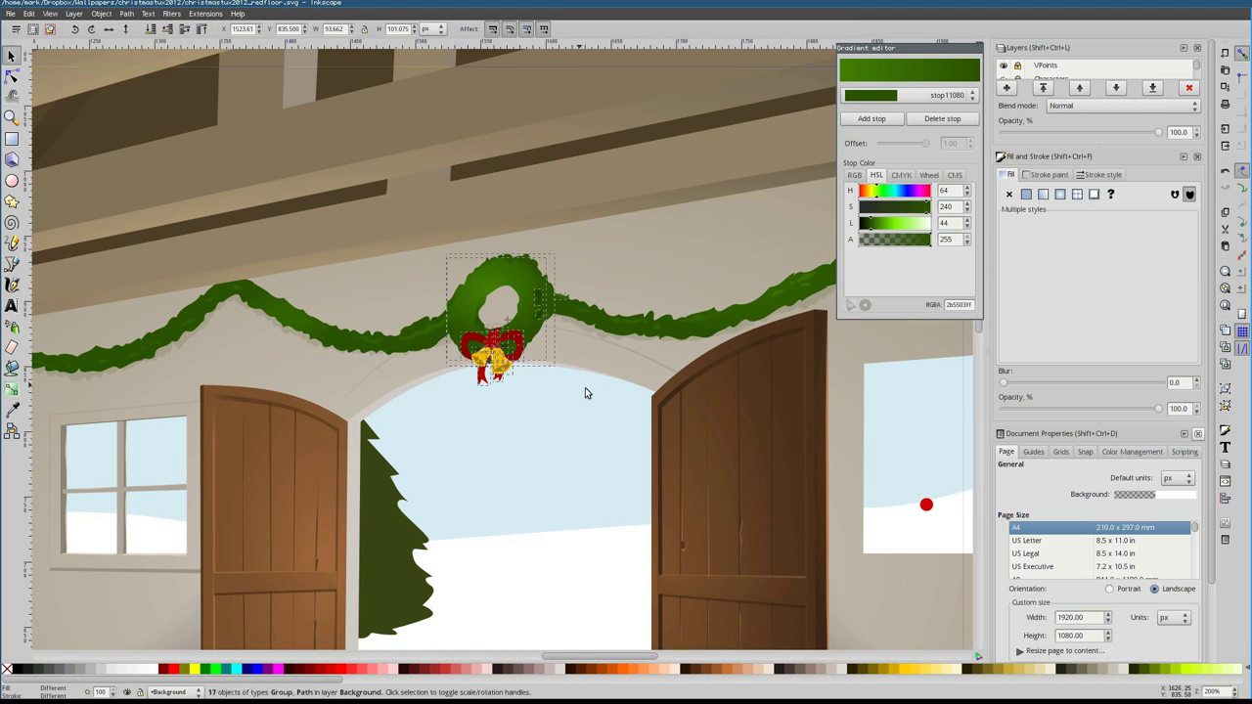
click(585, 392)
scroll(585, 392, down, 3)
scroll(547, 321, up, 5)
scroll(544, 403, down, 5)
key(Escape)
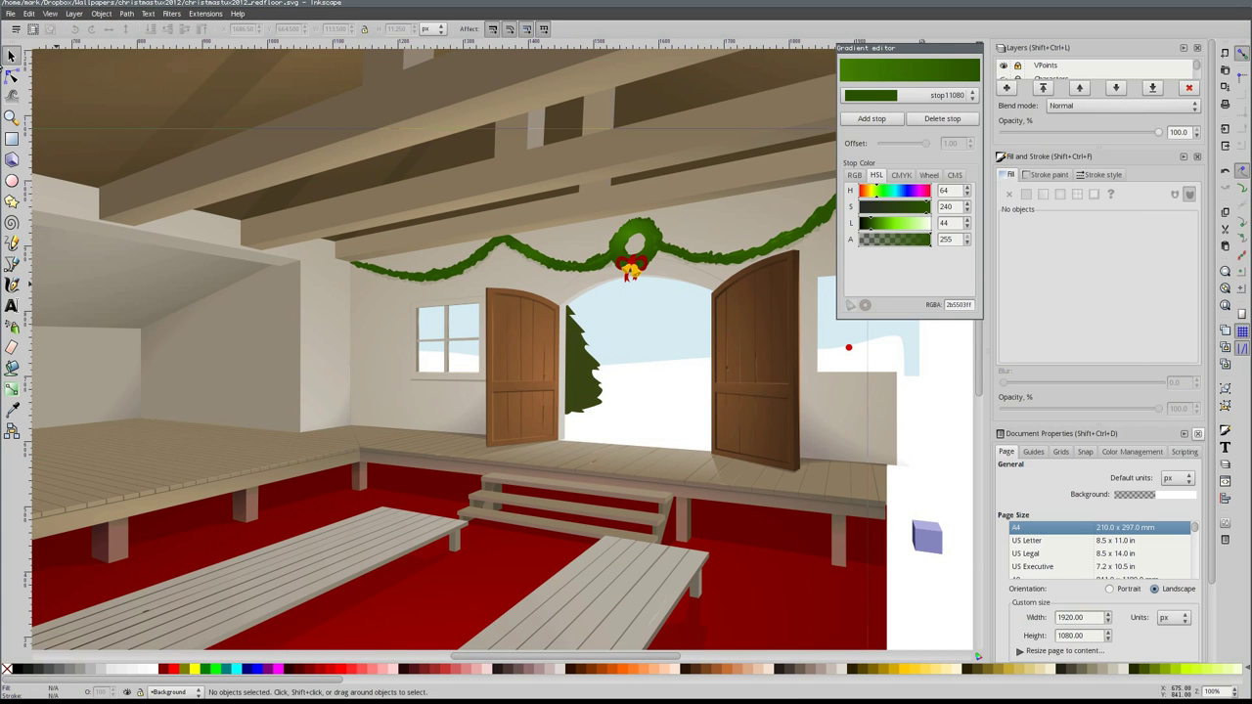
Draw a bezier cable path for the garland to hang on, then deselect it
key(Tab)
key(b)
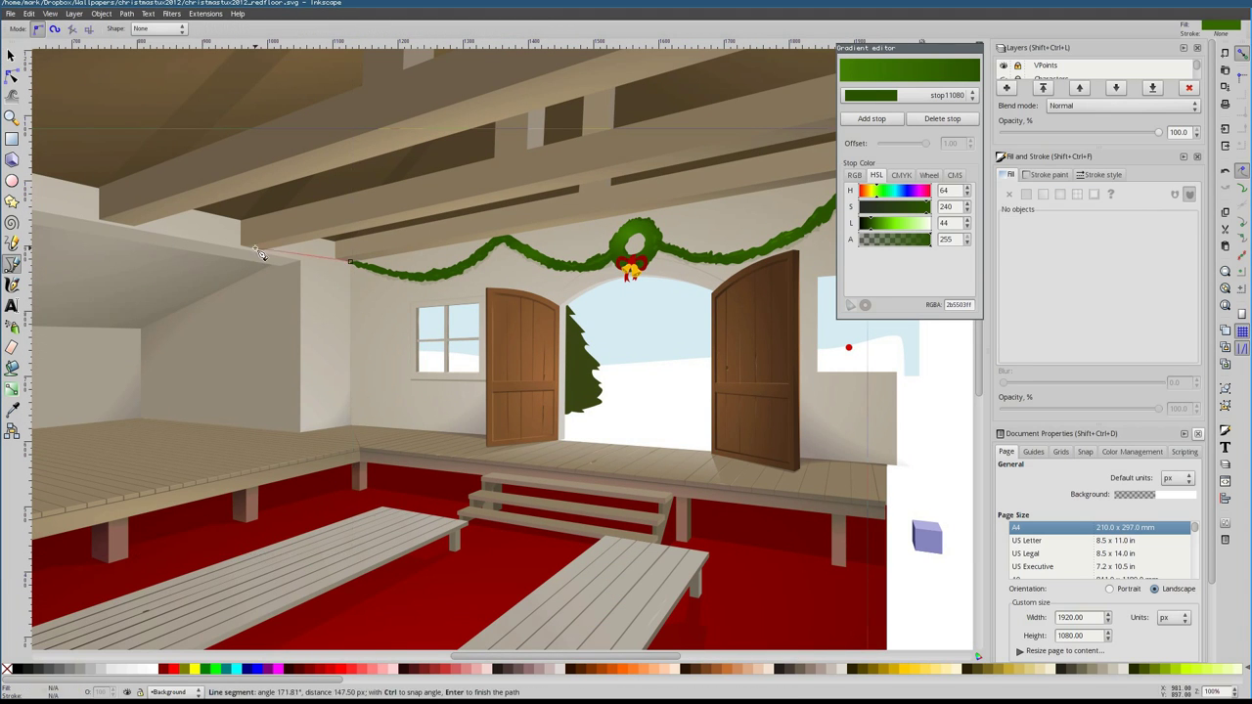
scroll(343, 264, left, 6)
key(n)
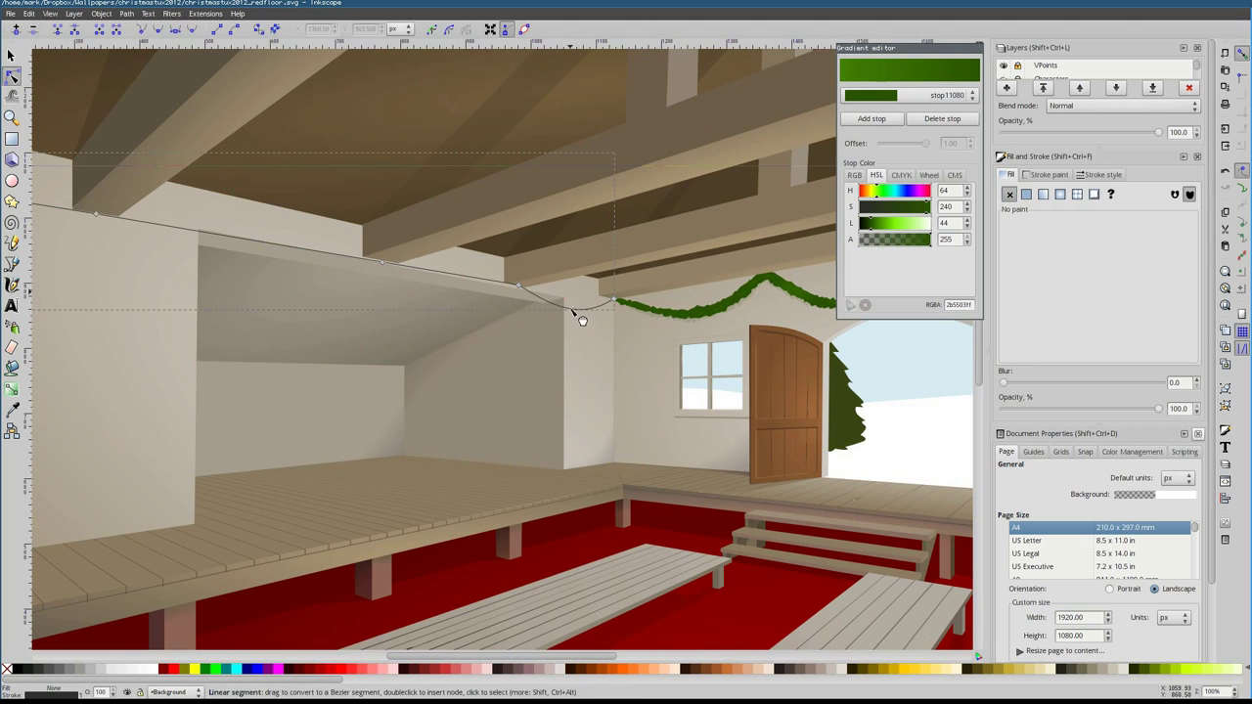
scroll(391, 287, left, 6)
scroll(271, 249, down, 2)
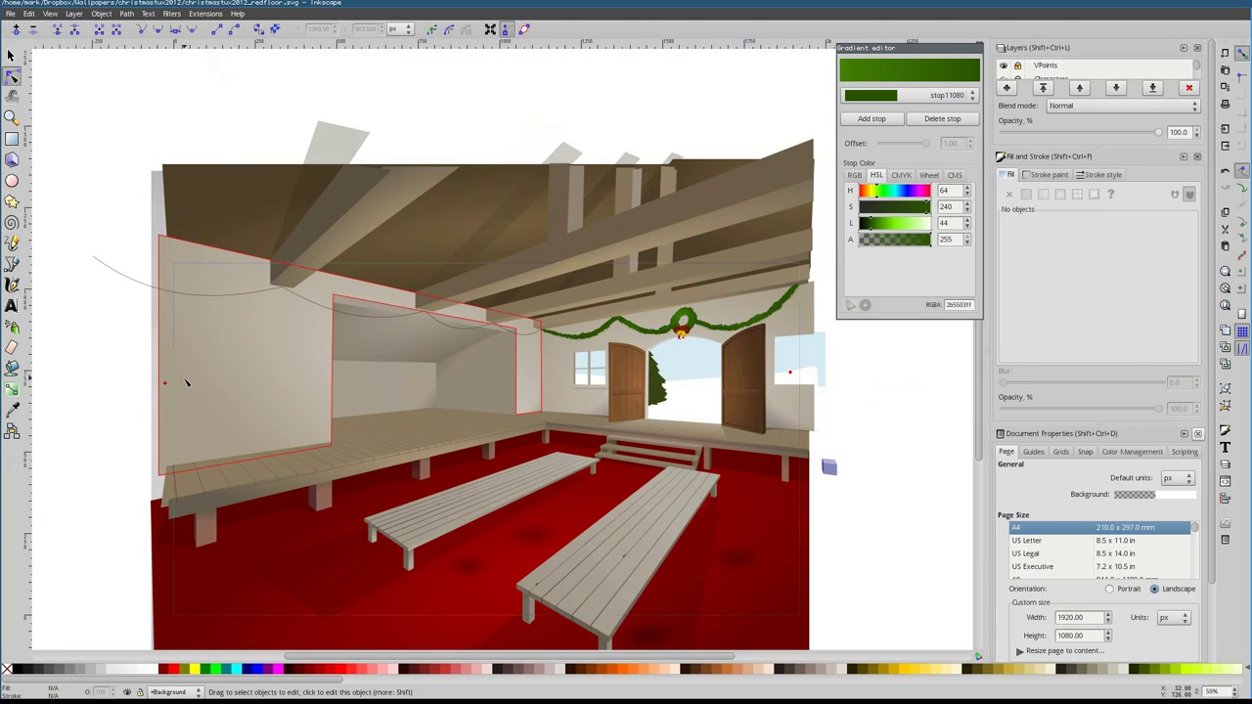
key(Escape)
scroll(479, 352, up, 4)
Sketch the freehand garland outline along the cable with the Pencil tool
key(b)
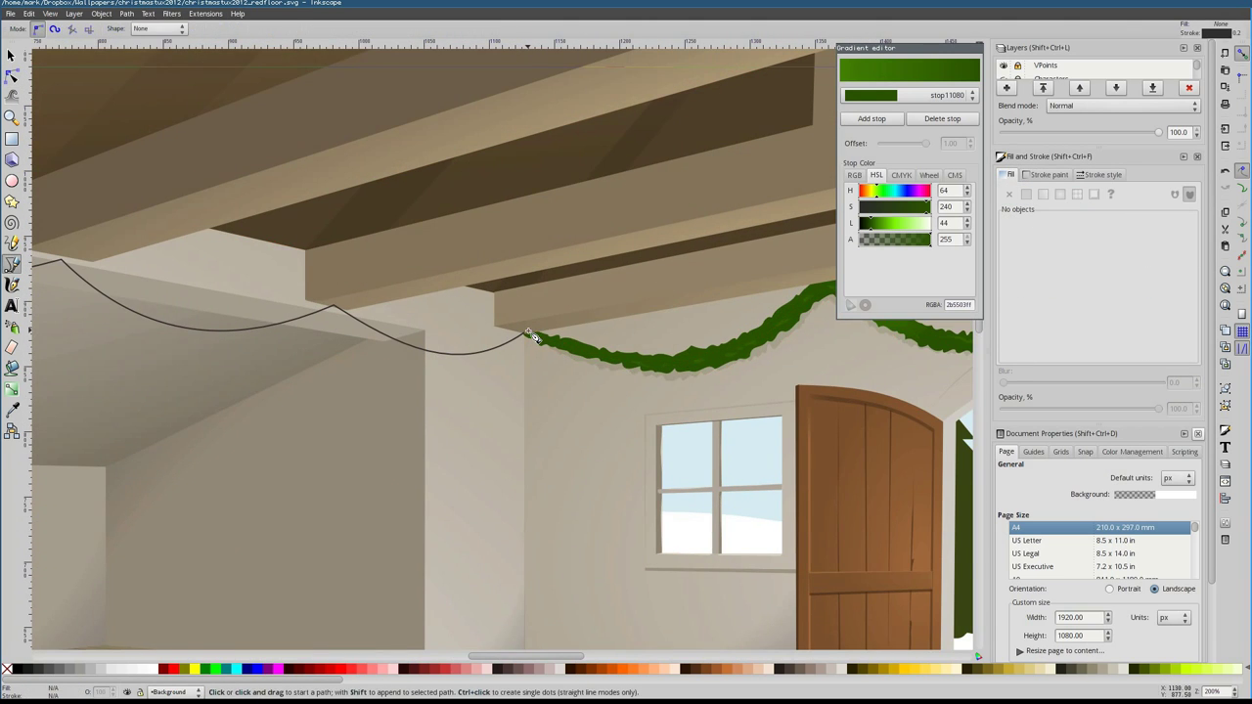
scroll(528, 334, up, 2)
key(p)
mouse_move(140, 277)
mouse_down()
mouse_move(205, 305)
mouse_move(143, 287)
mouse_up()
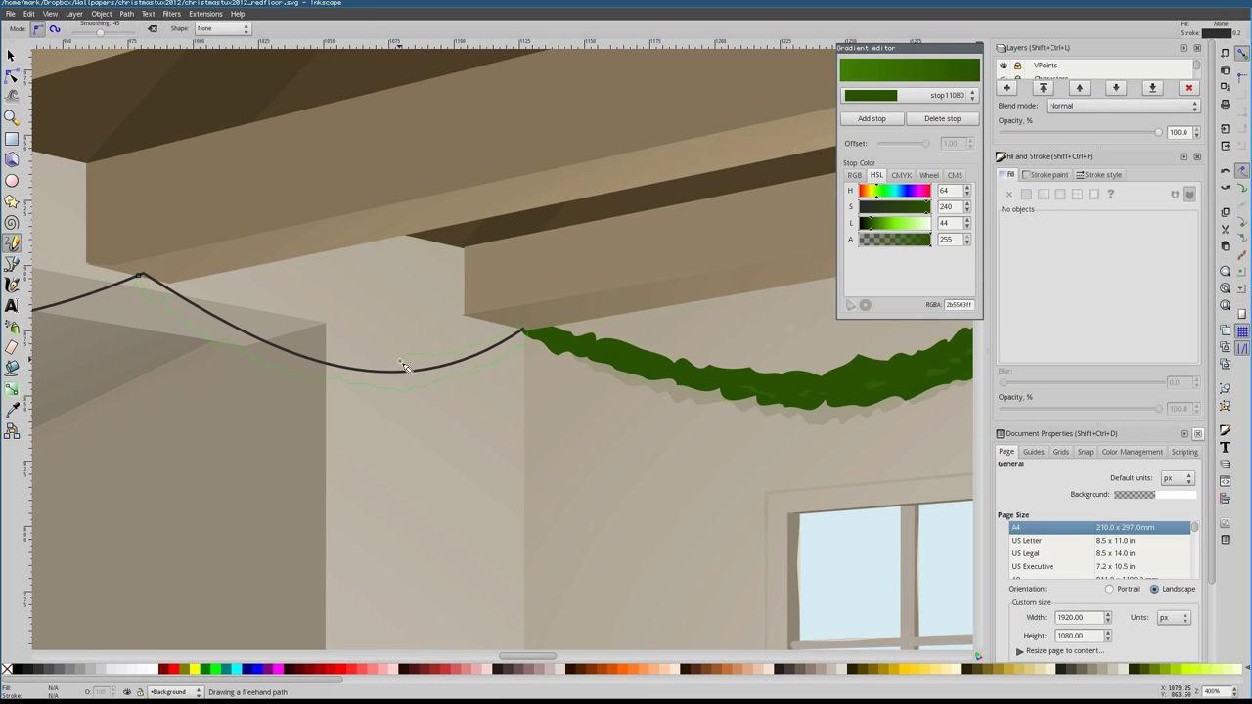
scroll(189, 285, down, 2)
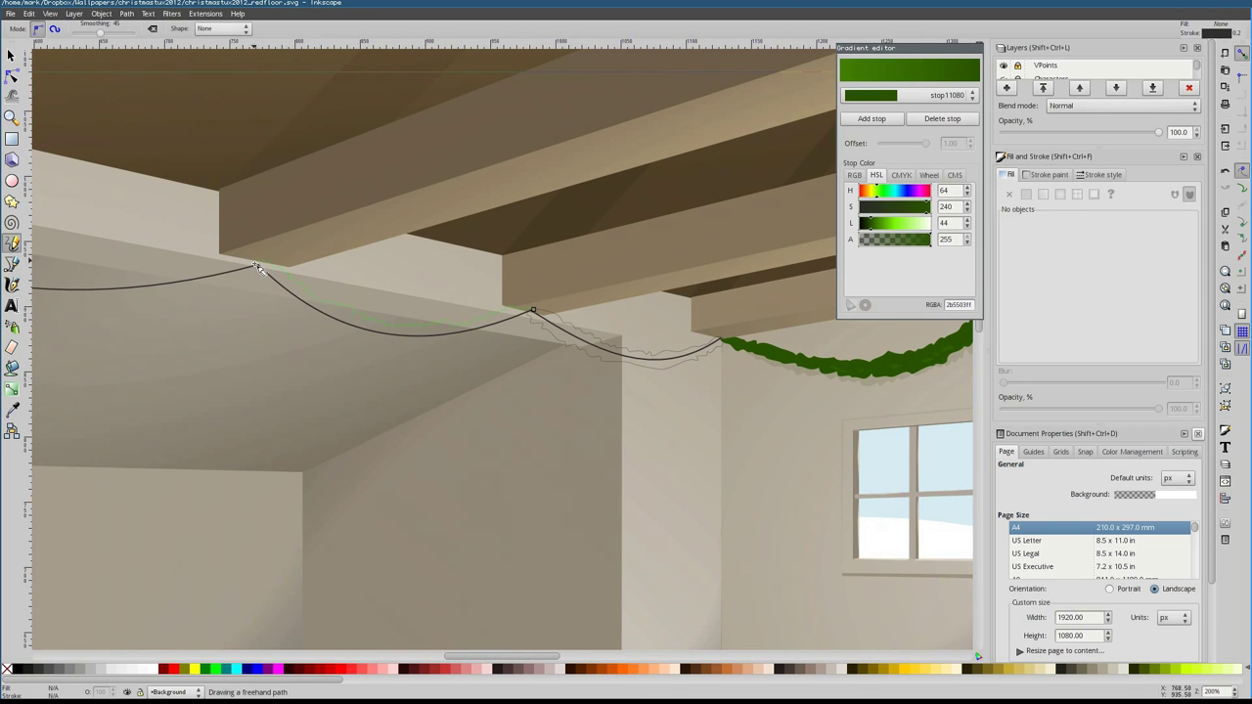
scroll(419, 356, down, 2)
scroll(636, 322, up, 3)
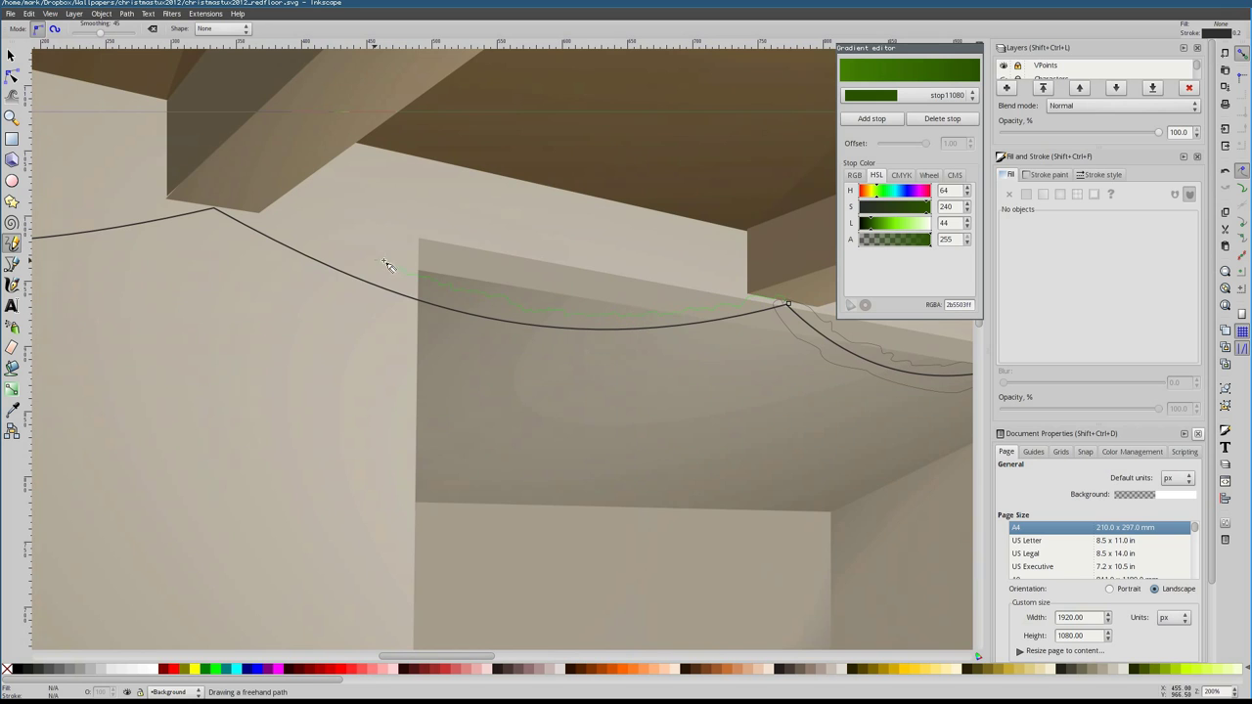
scroll(592, 353, down, 2)
scroll(749, 369, left, 3)
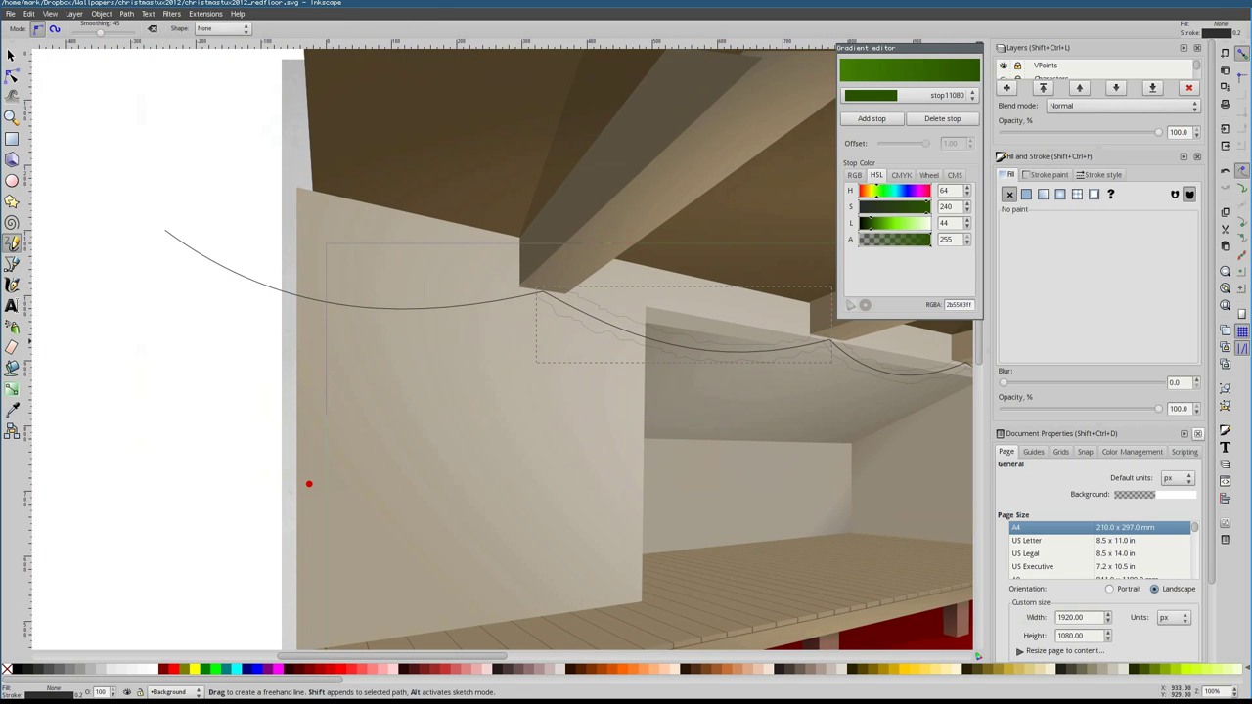
scroll(546, 317, up, 2)
drag(534, 286, 534, 305)
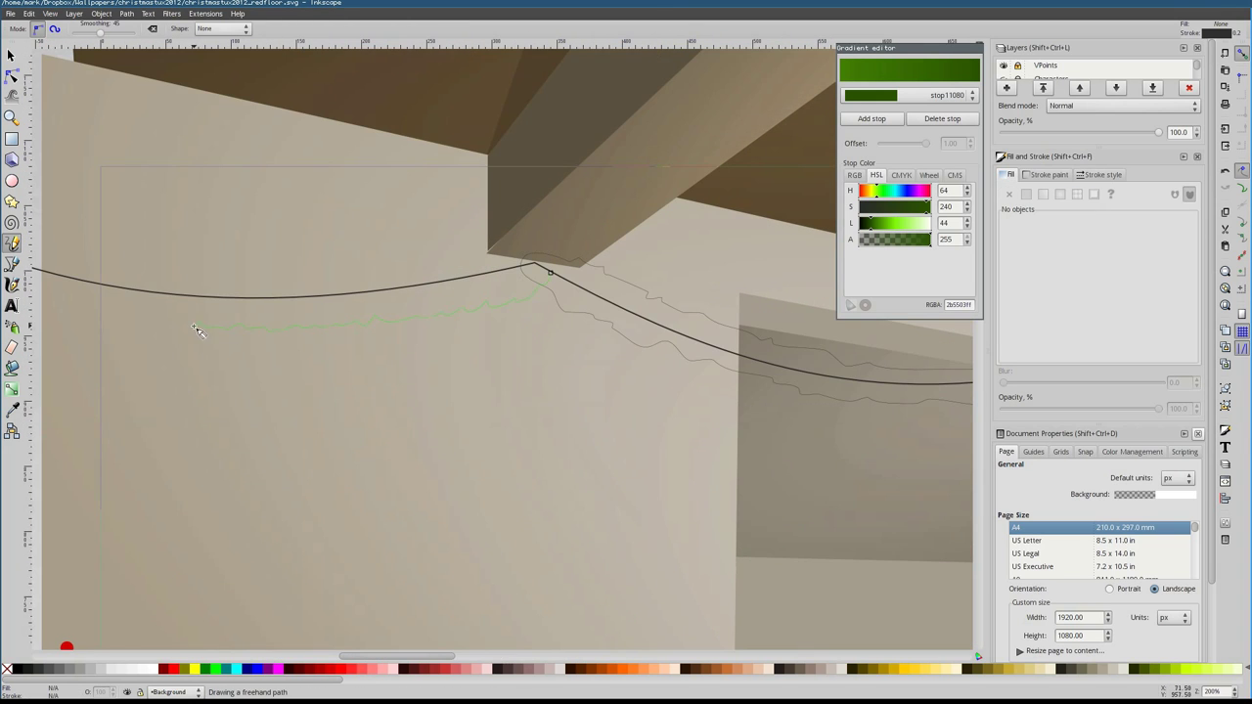
drag(197, 330, 68, 297)
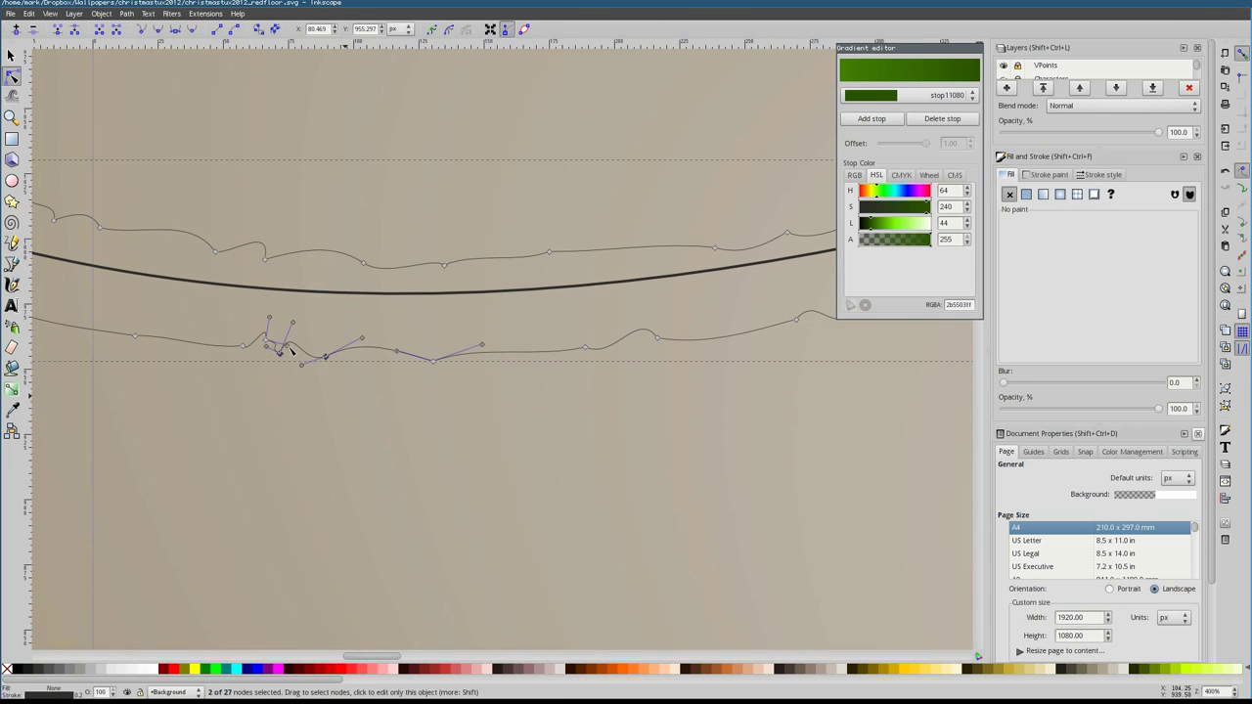
key(Escape)
key(Escape)
key(1)
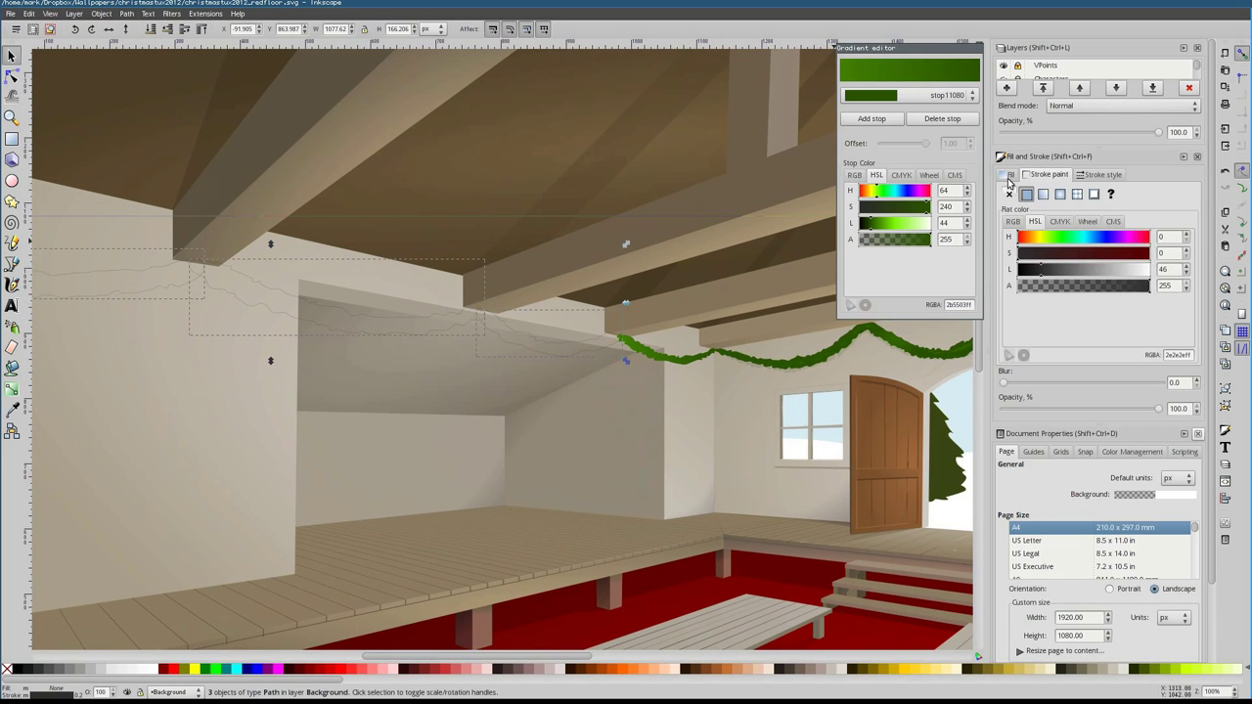
Fill the new left garland pieces with green
click(1011, 182)
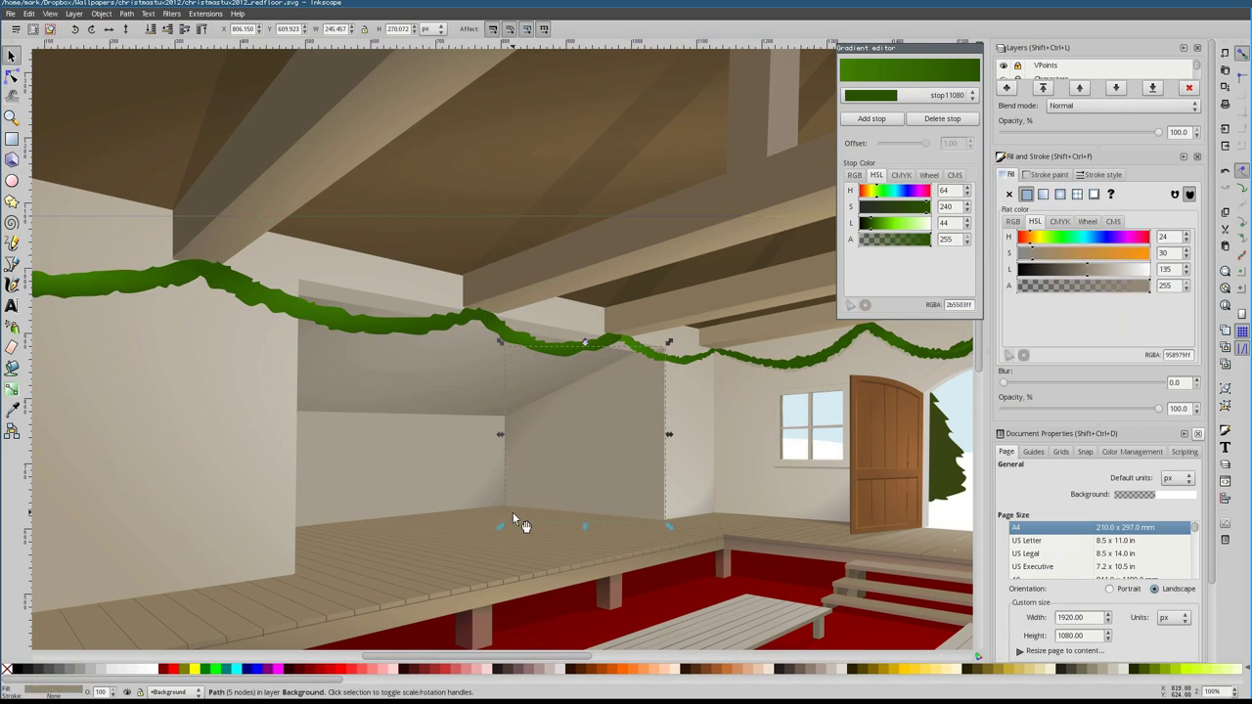
scroll(512, 513, down, 2)
key(Escape)
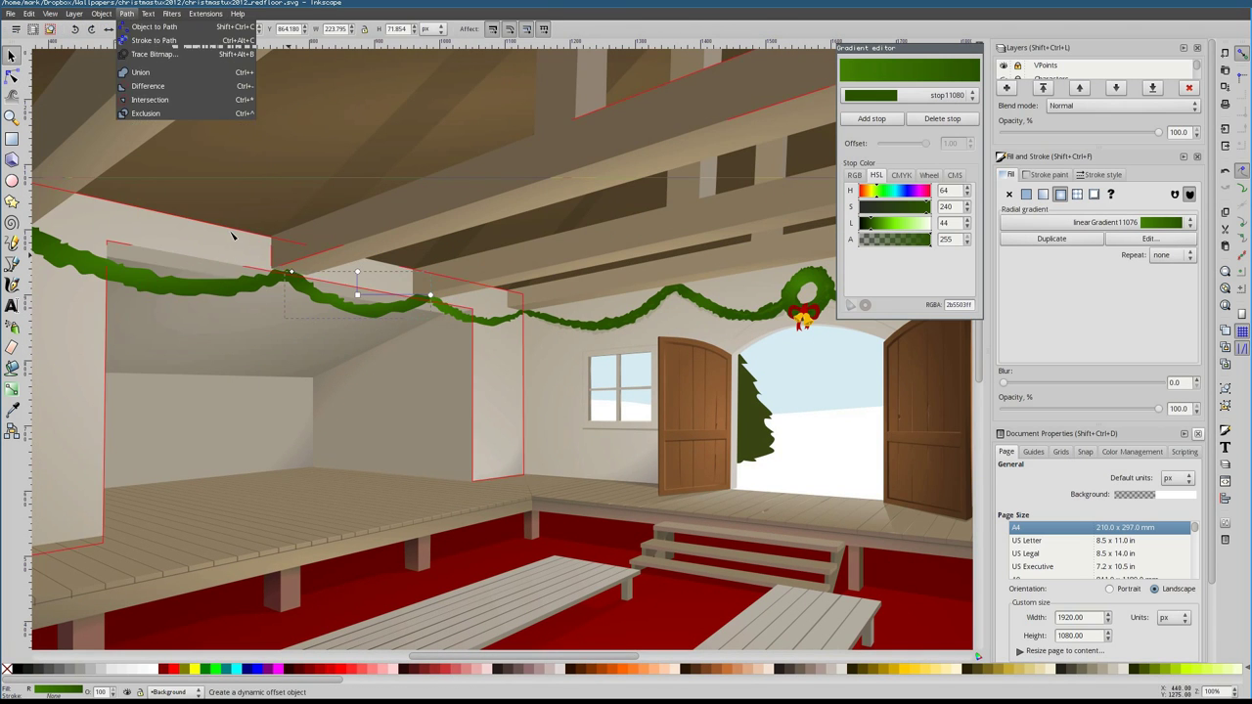
Convert the garland objects to paths and select the left garland
click(156, 26)
click(134, 259)
scroll(134, 256, left, 3)
scroll(134, 257, up, 1)
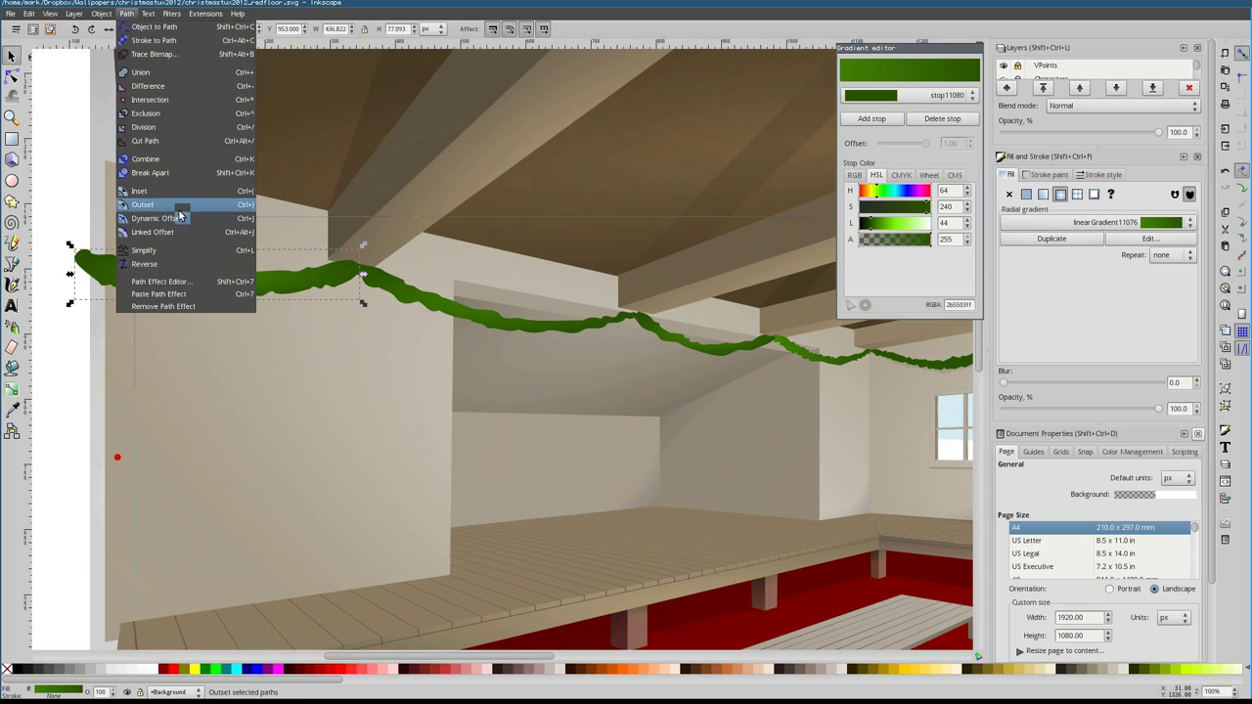
click(196, 205)
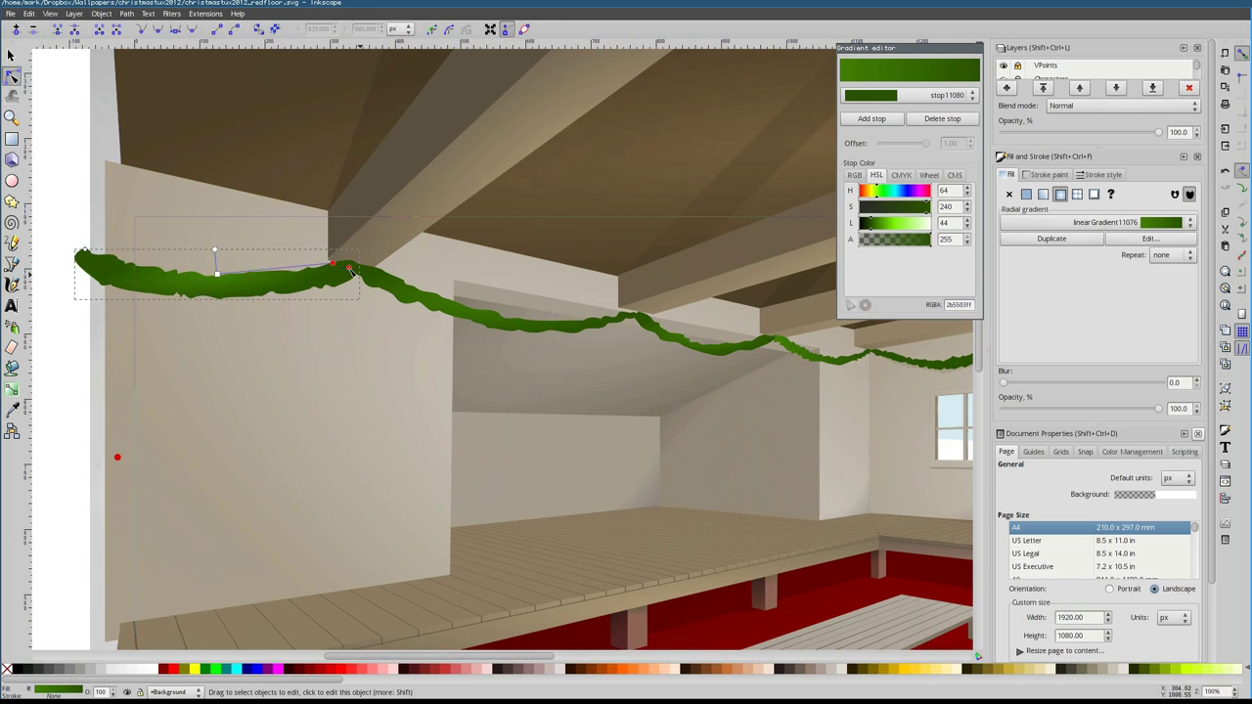
key(s)
click(427, 338)
click(430, 311)
Inspect the left garland's nodes and gradient handles, then deselect it
key(n)
scroll(440, 320, up, 3)
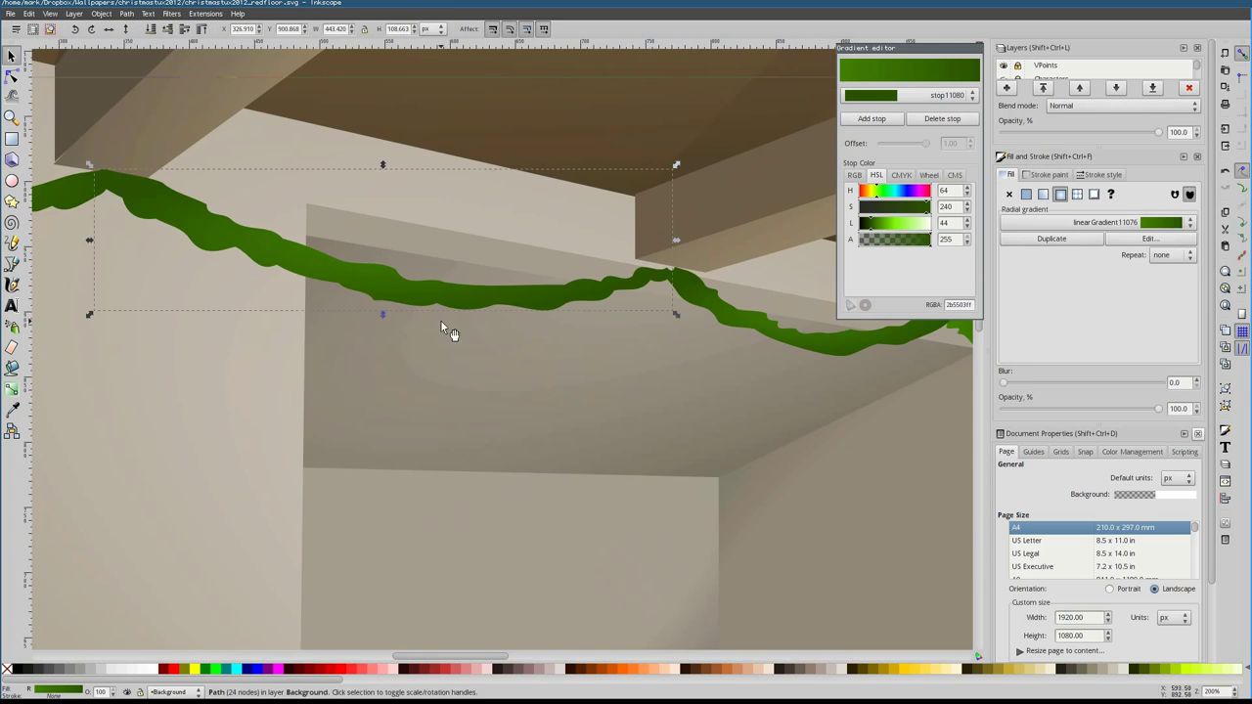
scroll(593, 388, down, 1)
scroll(786, 390, down, 1)
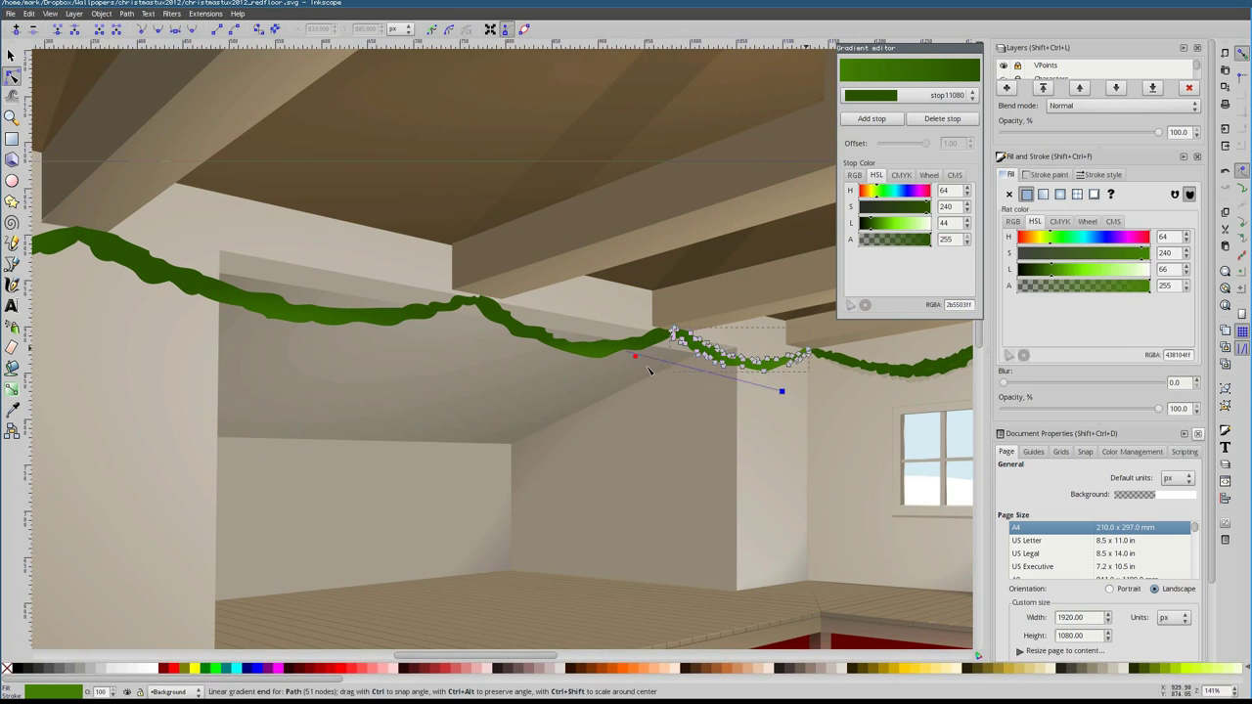
scroll(606, 358, down, 1)
click(235, 291)
key(Escape)
scroll(552, 372, down, 1)
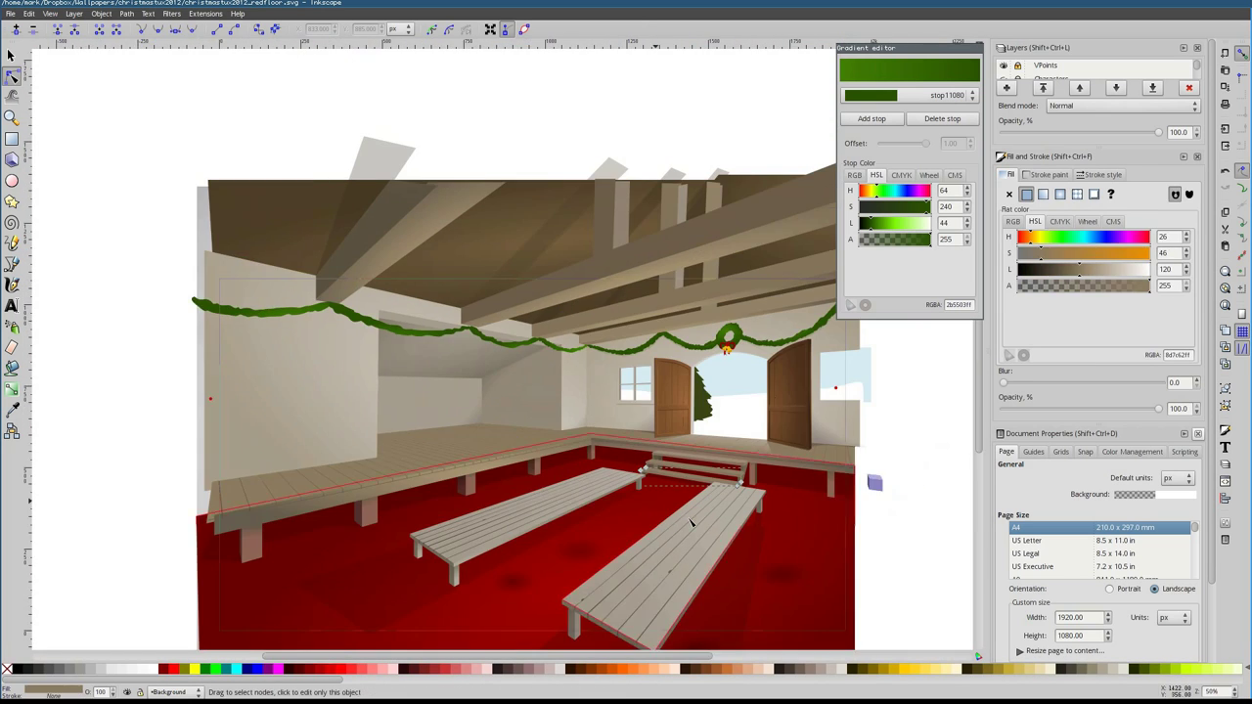
scroll(705, 439, right, 3)
Draw another freehand strand along the garland
key(p)
scroll(465, 288, up, 5)
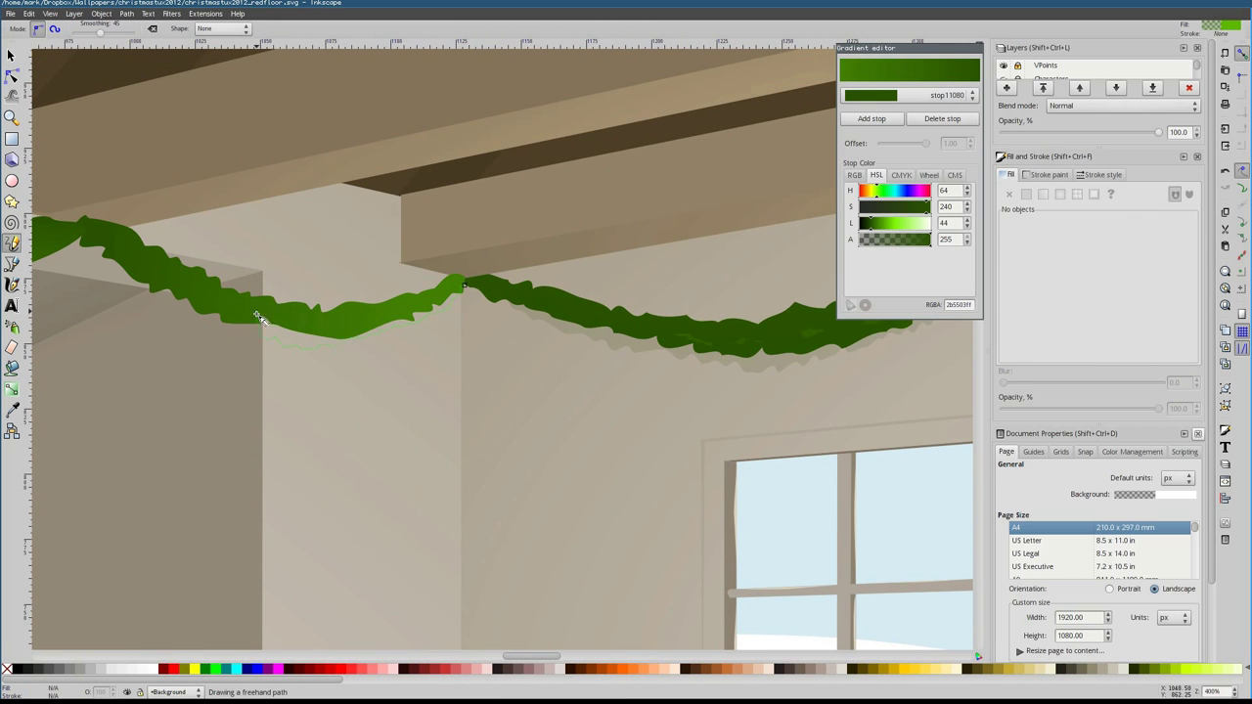
drag(259, 319, 258, 319)
key(s)
scroll(439, 382, down, 4)
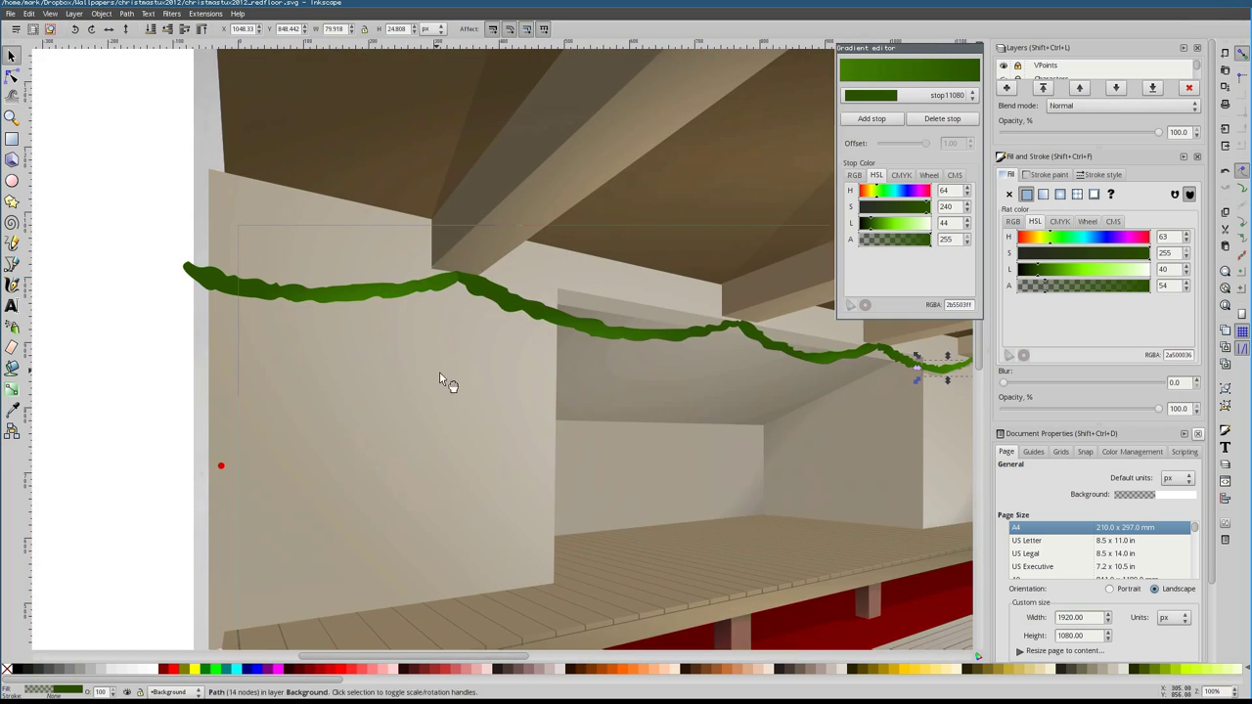
key(p)
scroll(386, 345, up, 2)
key(Escape)
Draw the freehand shadow stroke under the garland, continuing it leftward along the wall
scroll(425, 358, down, 1)
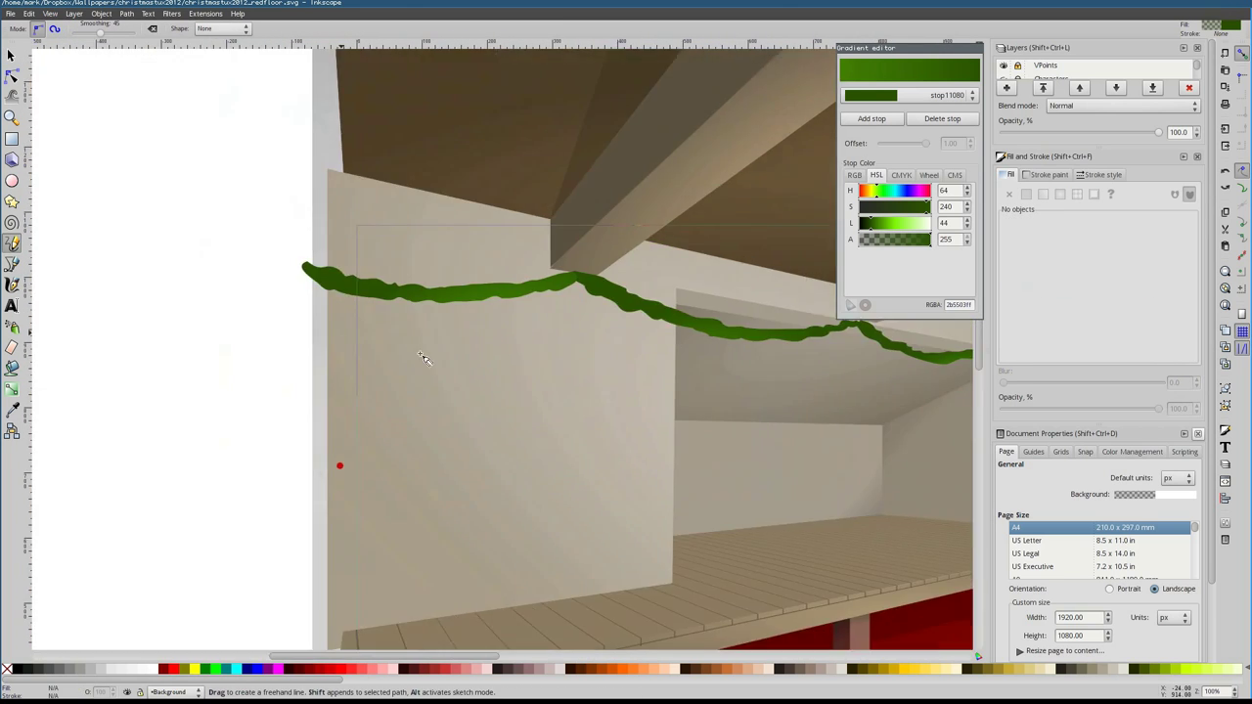
scroll(503, 324, up, 1)
drag(579, 325, 447, 291)
drag(189, 283, 227, 276)
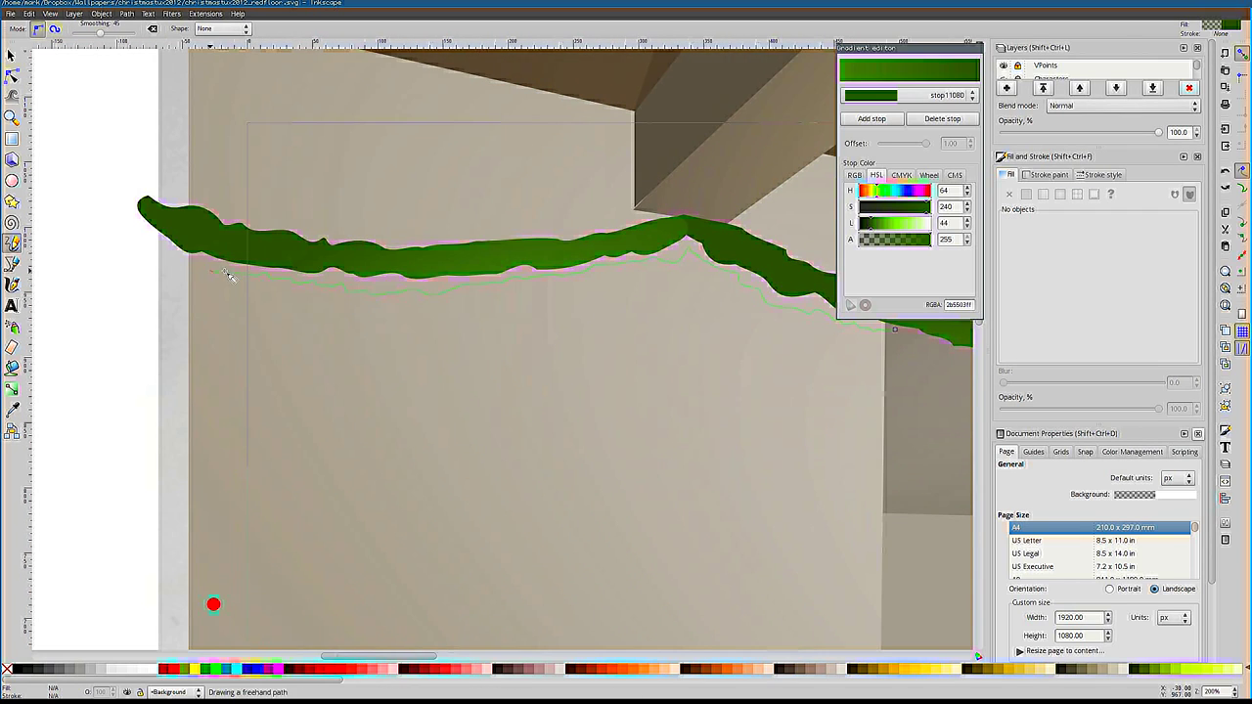
mouse_move(577, 240)
mouse_down()
mouse_move(385, 241)
mouse_move(561, 328)
mouse_move(562, 405)
mouse_up()
Zoom out to the whole hall and bring the penguin elf into view
key(s)
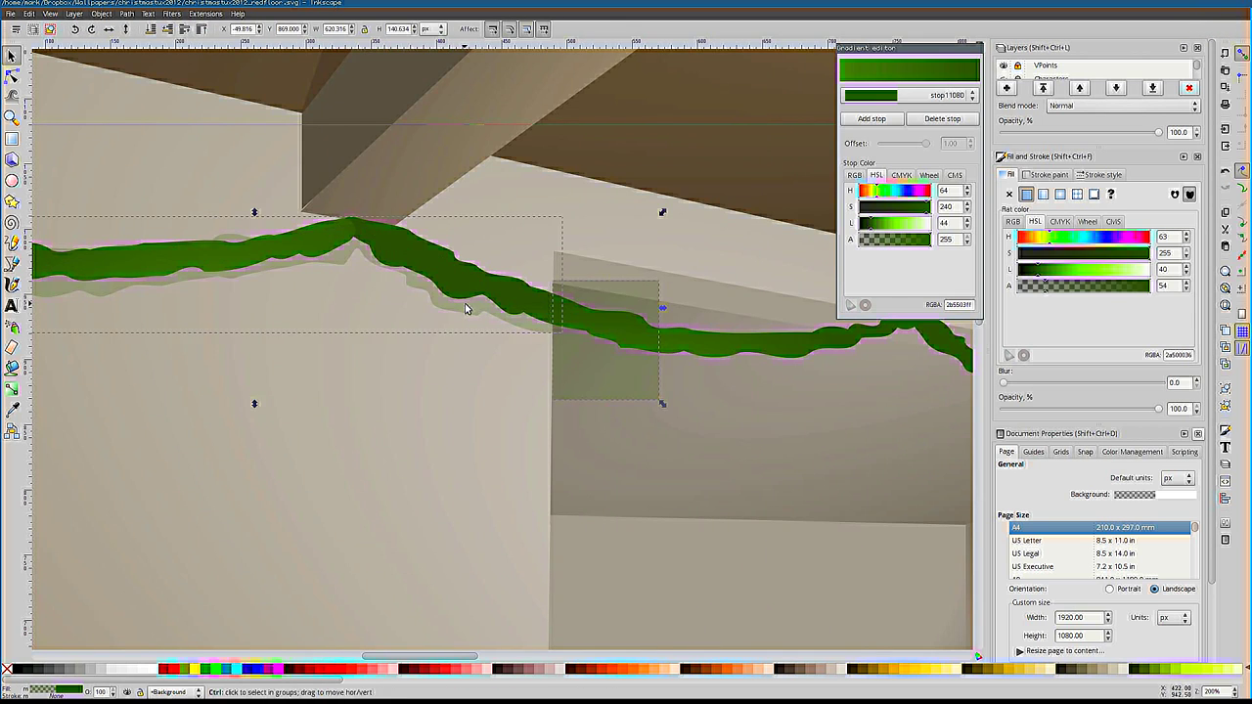
key(1)
scroll(450, 431, right, 6)
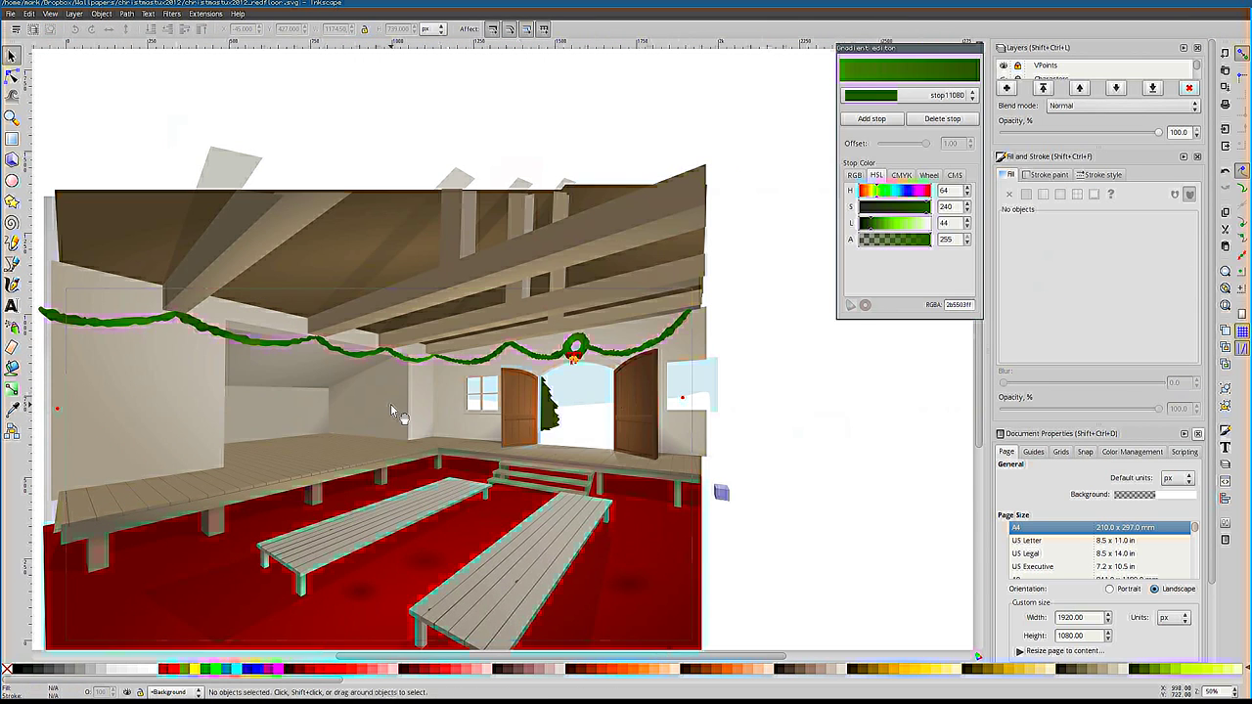
scroll(391, 403, left, 3)
scroll(392, 403, down, 2)
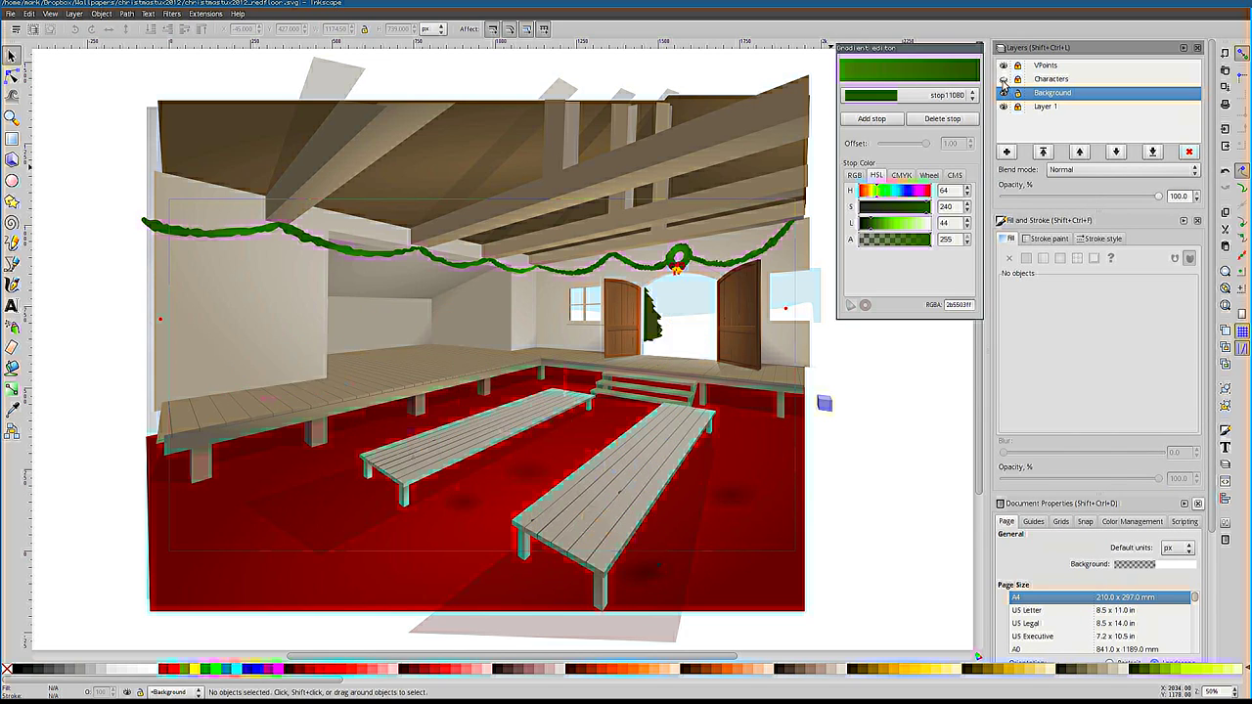
ctrl+scroll(431, 430, up, 6)
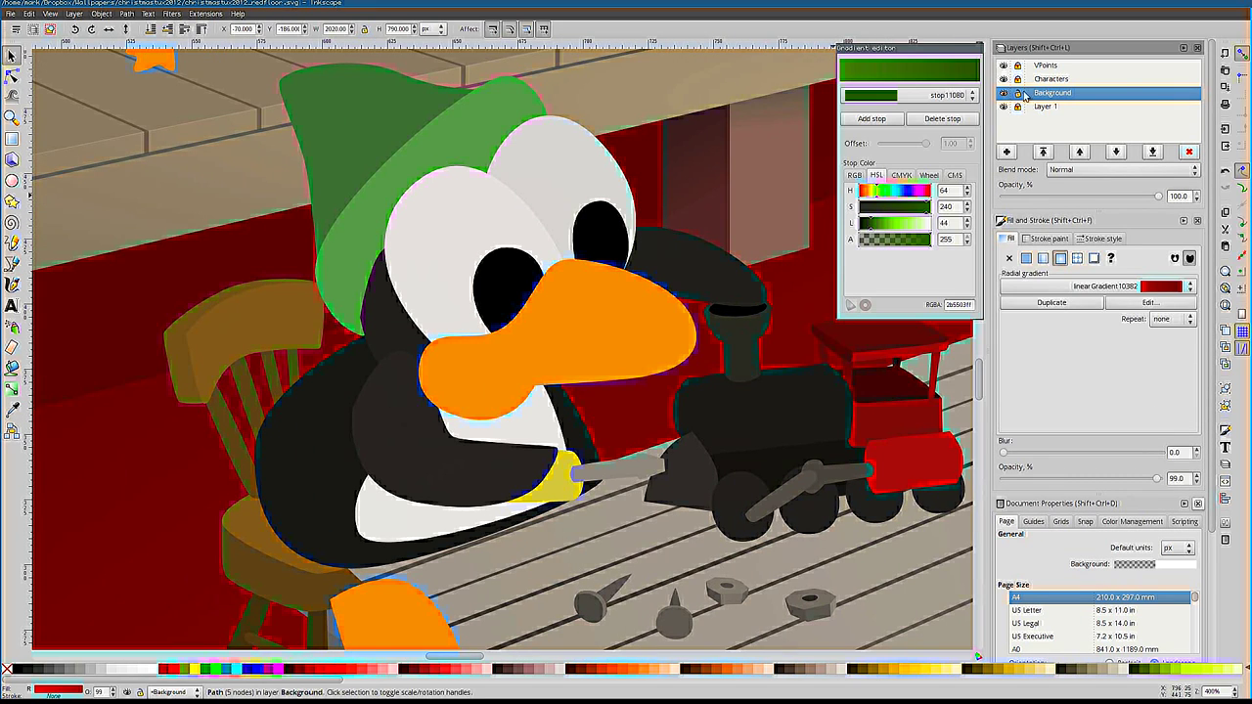
Give the penguin's beak a radial orange gradient, darkening and widening the middle stop
click(585, 320)
click(1061, 258)
click(927, 238)
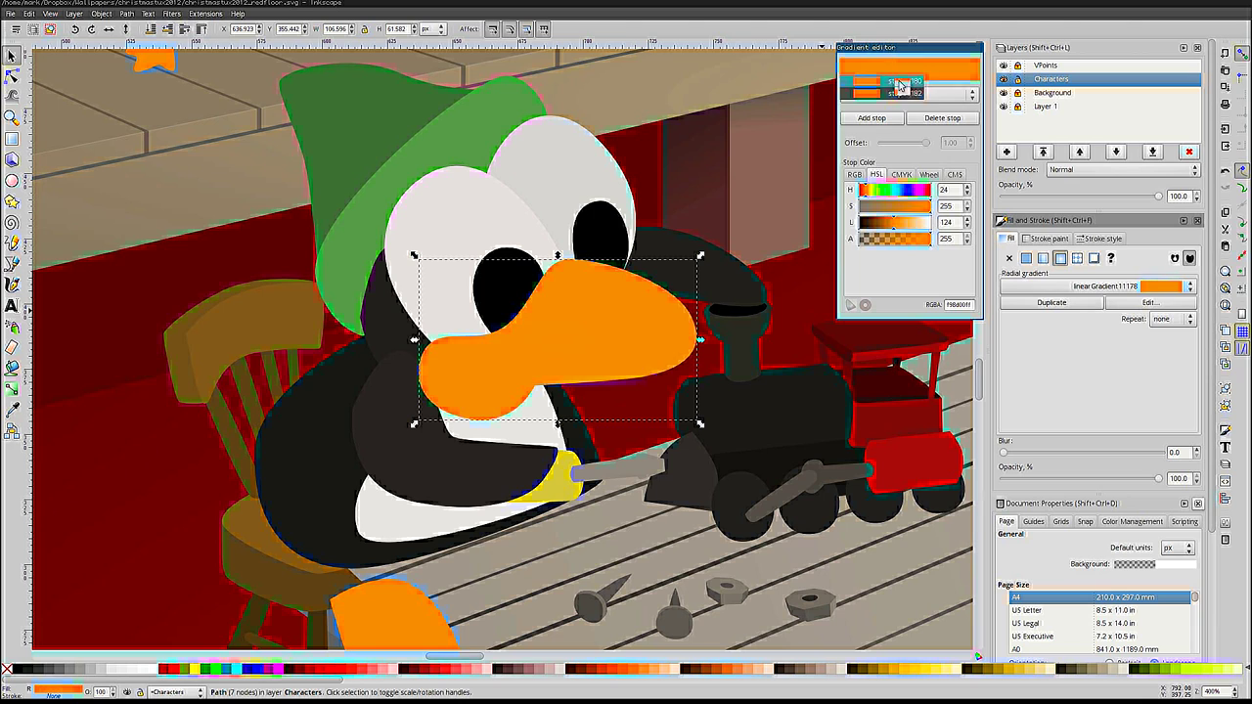
drag(904, 208, 888, 199)
scroll(903, 91, down, 1)
click(916, 224)
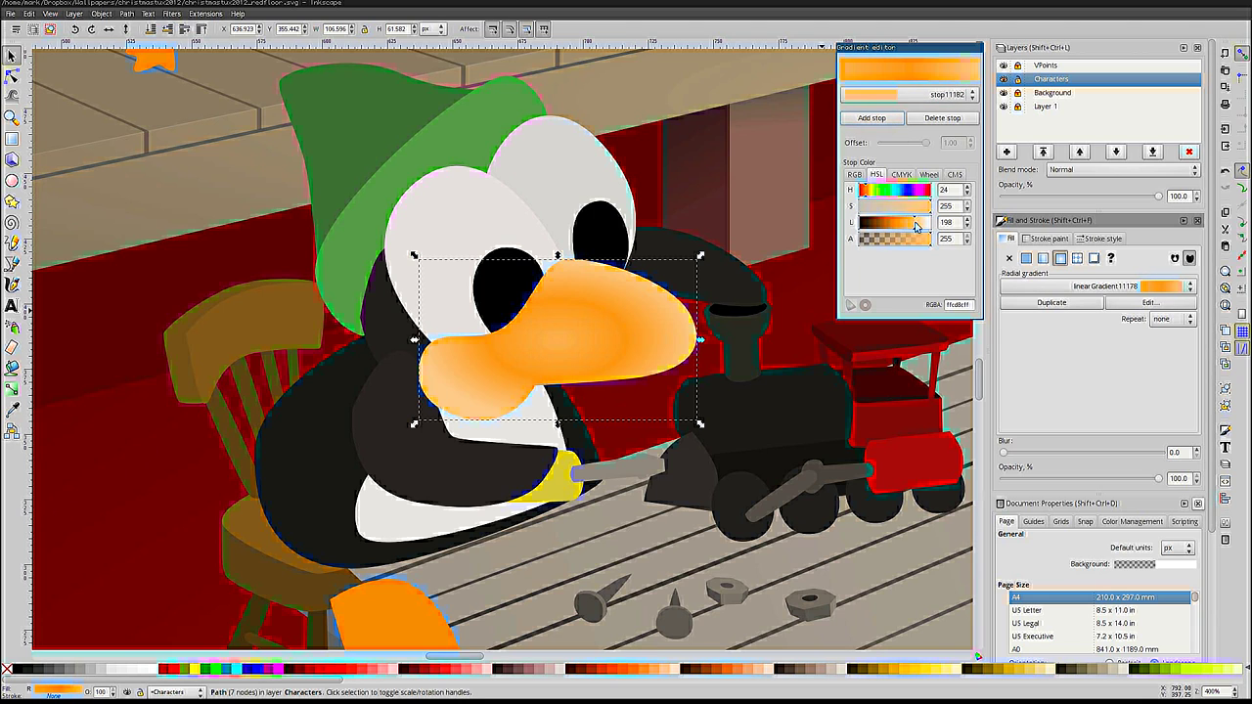
click(918, 92)
drag(903, 143, 921, 146)
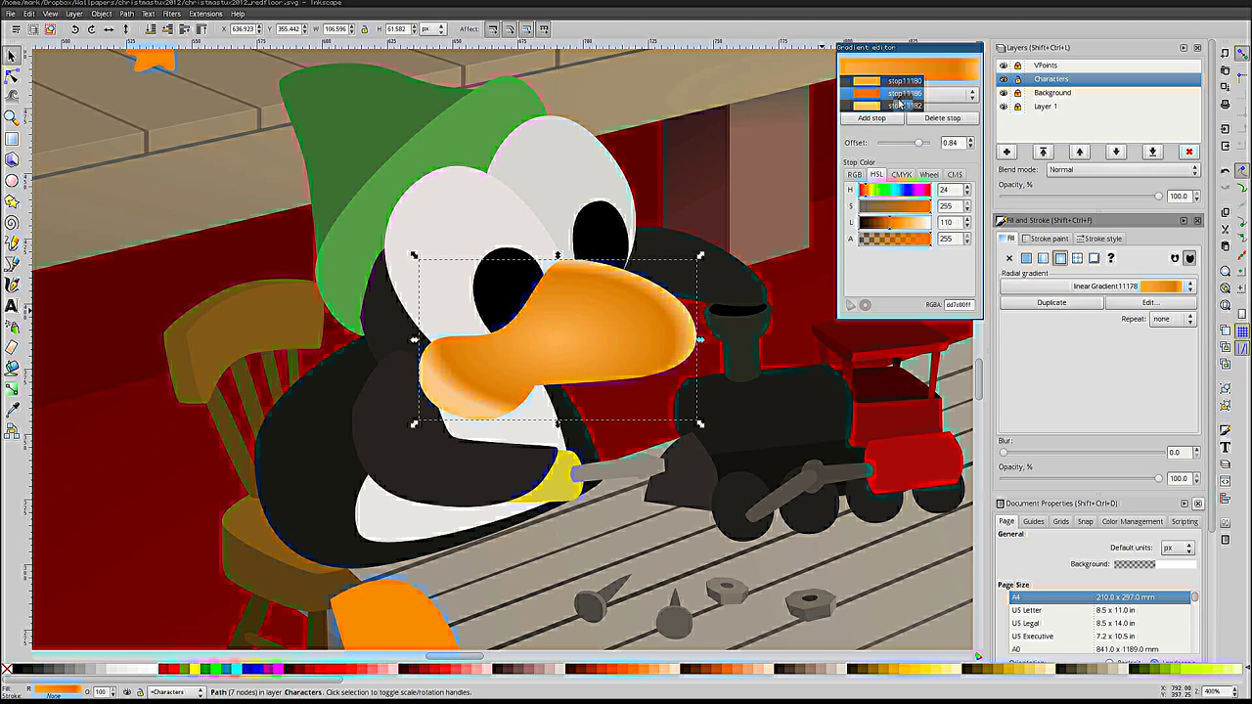
Drag the beak gradient's centre and radii toward the tip, then lighten the face gradient's stop
key(g)
drag(691, 319, 686, 380)
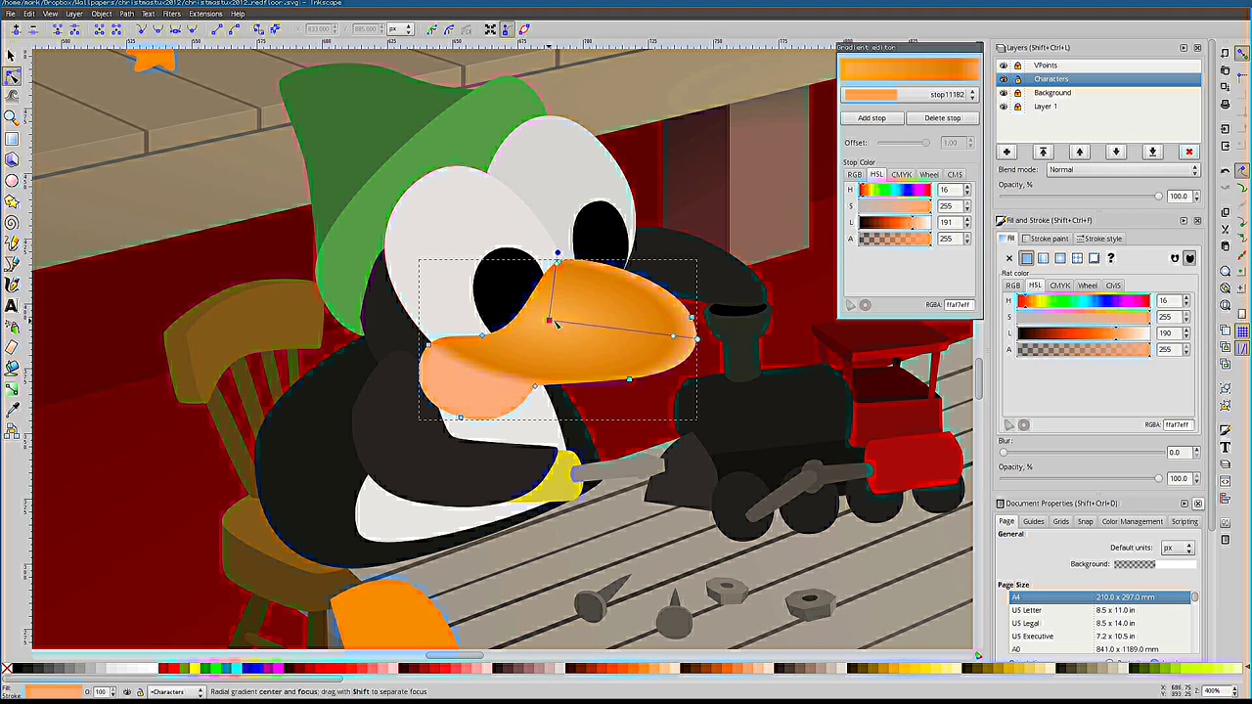
drag(549, 320, 533, 329)
drag(533, 249, 567, 227)
drag(534, 330, 536, 348)
click(905, 228)
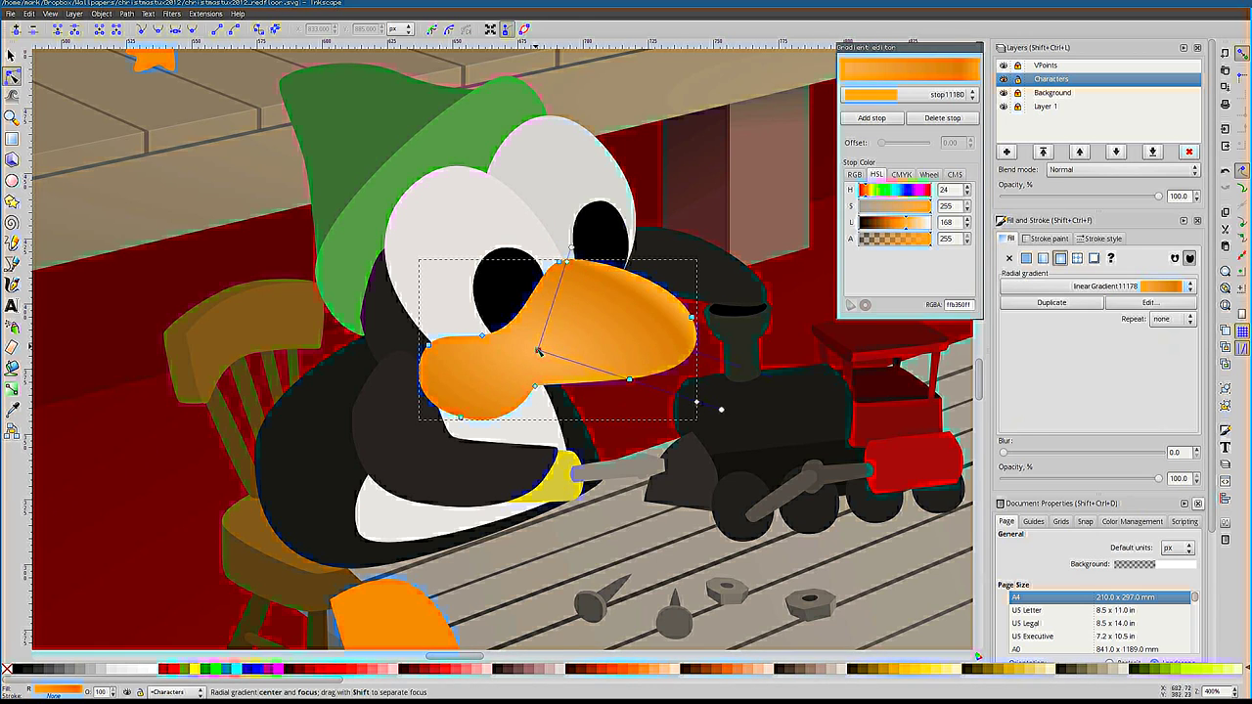
click(489, 215)
drag(895, 223, 925, 228)
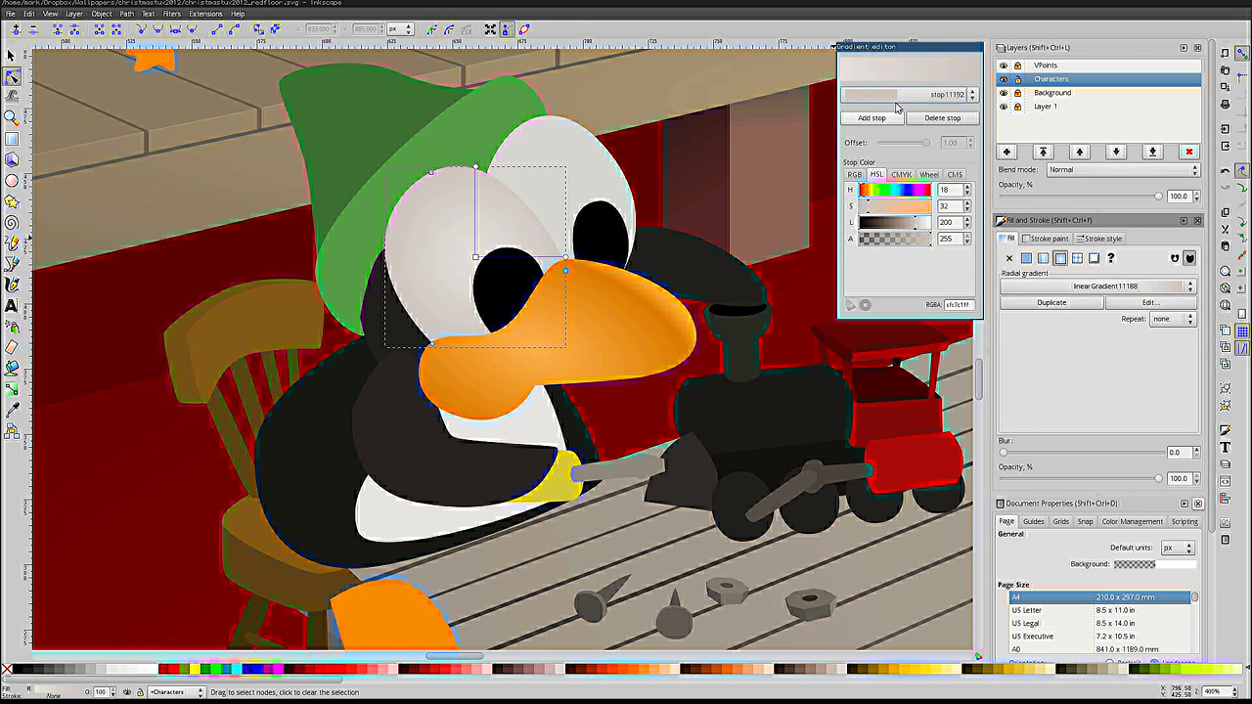
Add a middle stop to the face gradient, move its centre up, and select the eye whites
click(872, 117)
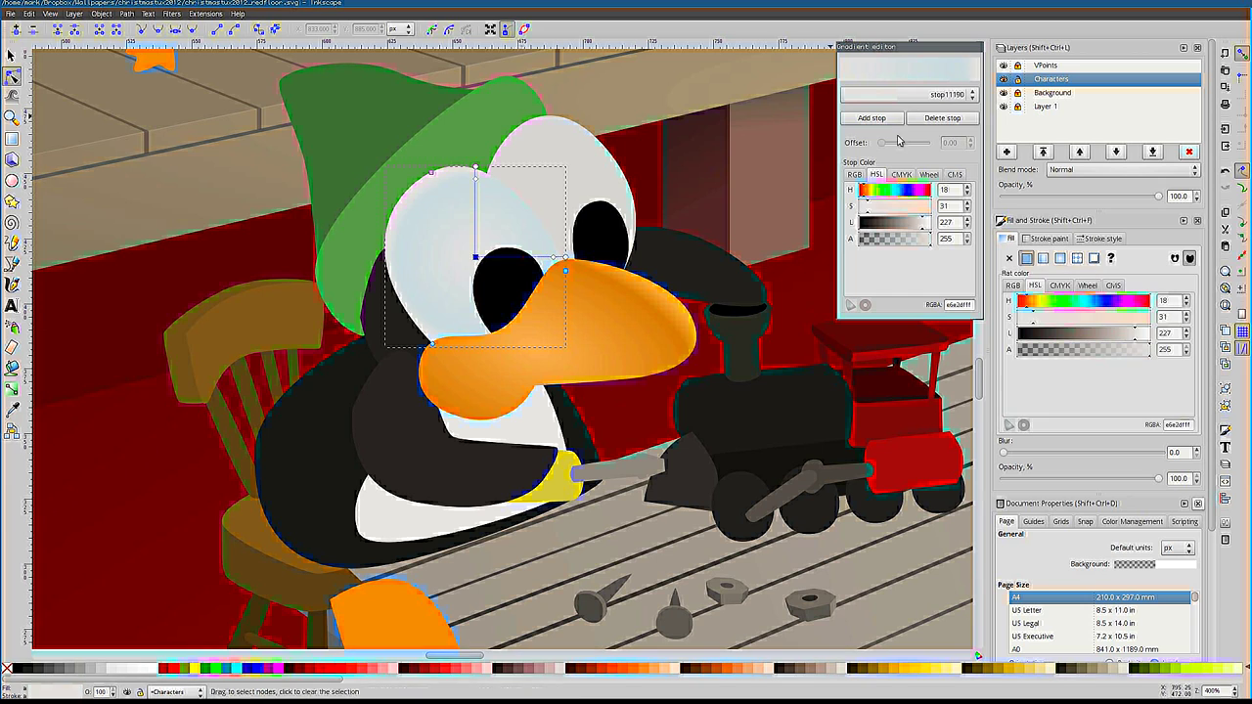
drag(476, 256, 479, 222)
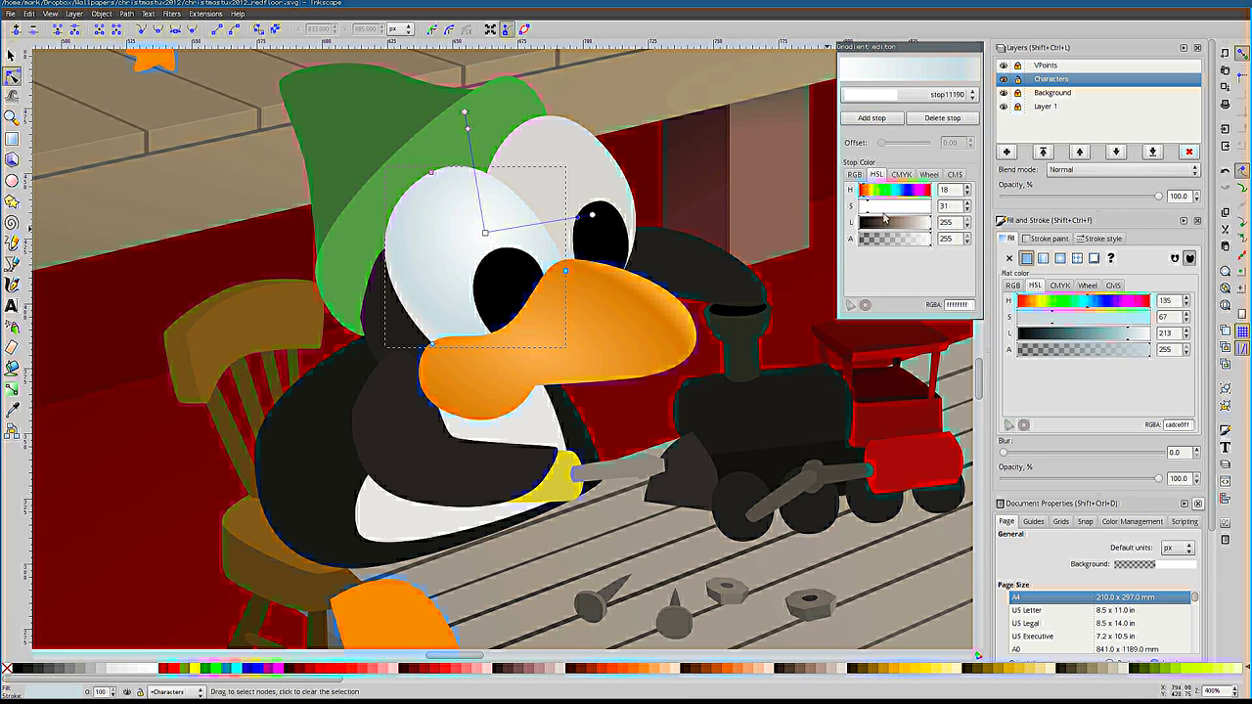
click(547, 176)
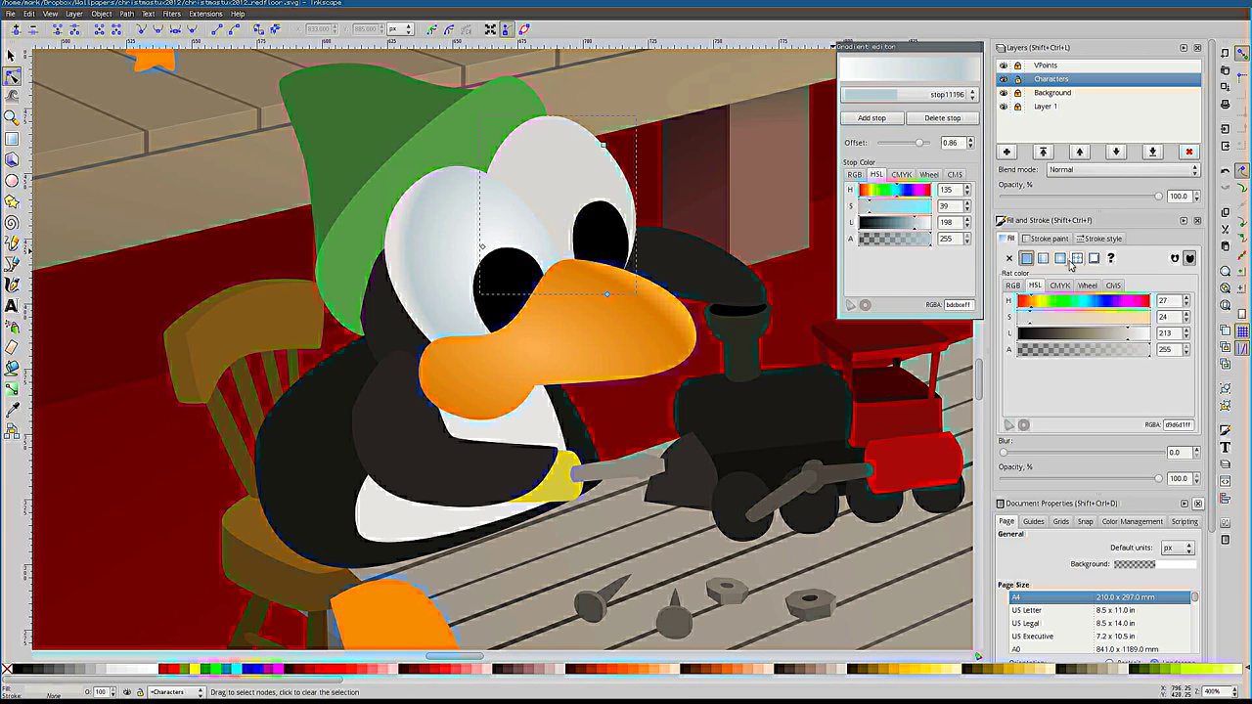
scroll(414, 258, up, 2)
key(s)
click(585, 257)
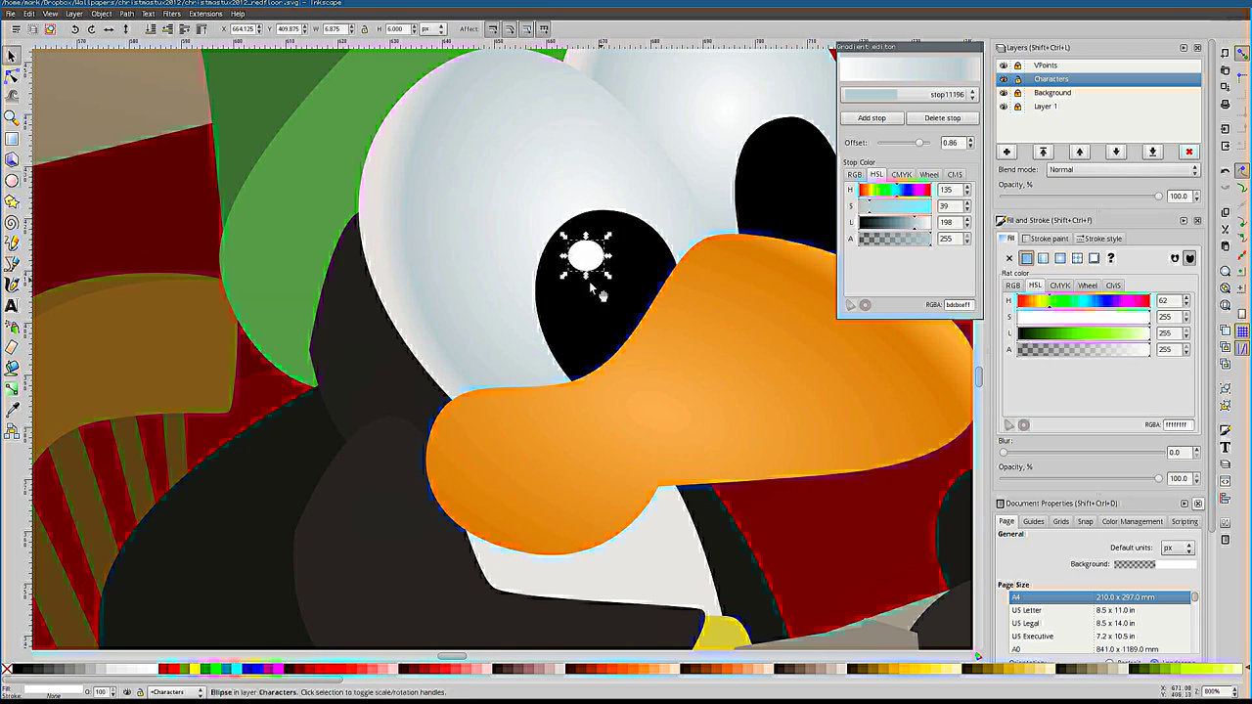
scroll(577, 259, down, 2)
Draw the mouth crescent along the underside of the beak with the Pen tool
click(392, 411)
scroll(336, 420, up, 2)
key(b)
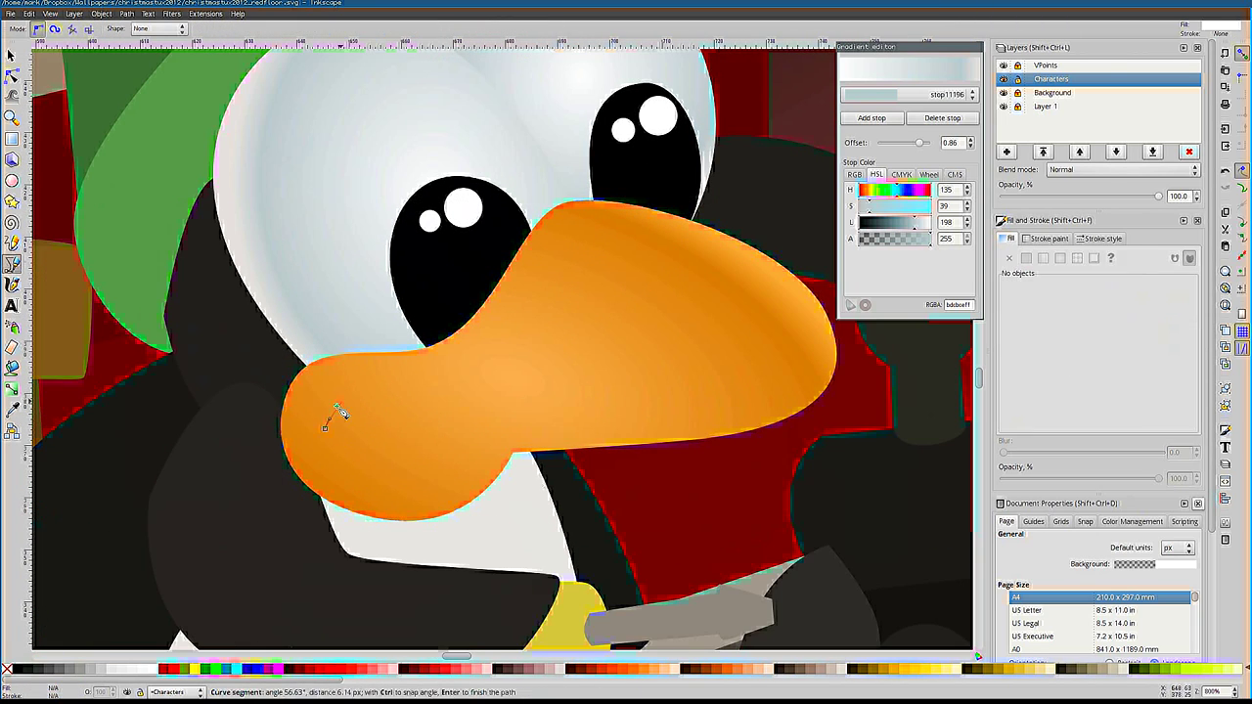
click(328, 424)
click(375, 418)
drag(328, 424, 752, 431)
key(n)
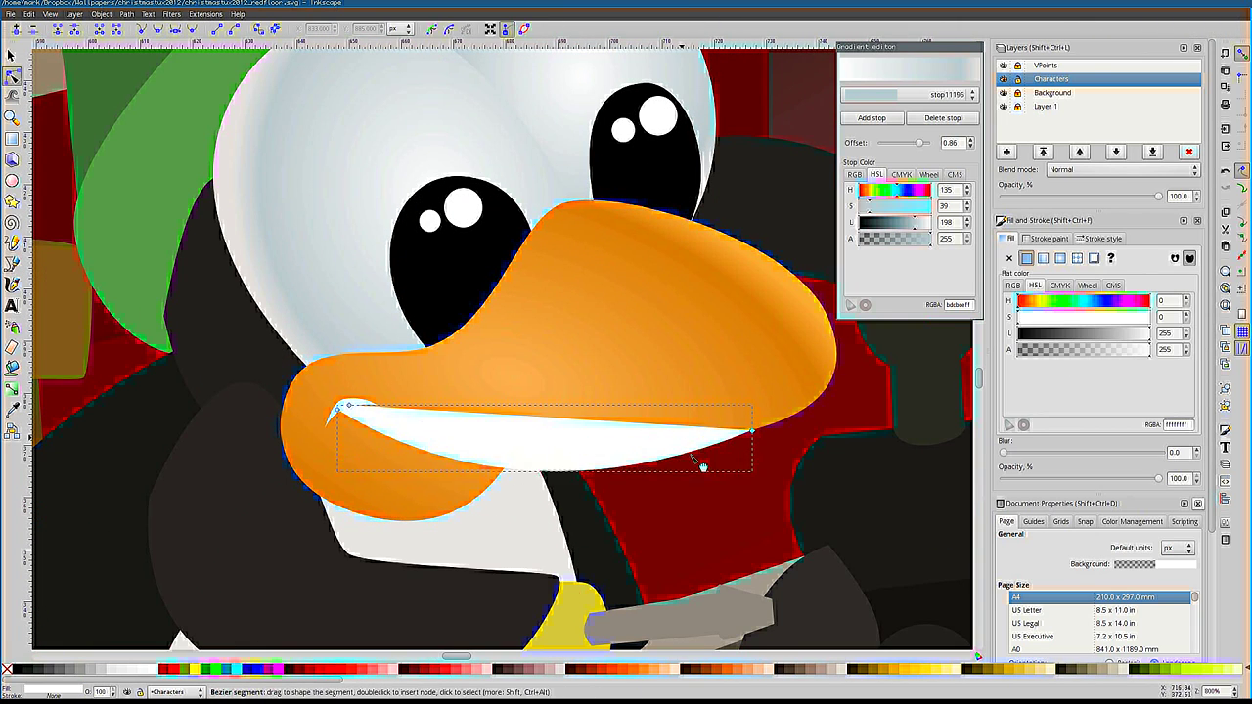
key(ctrl+z)
Colour the mouth crescent with dark orange sampled from the beak
key(d)
click(318, 430)
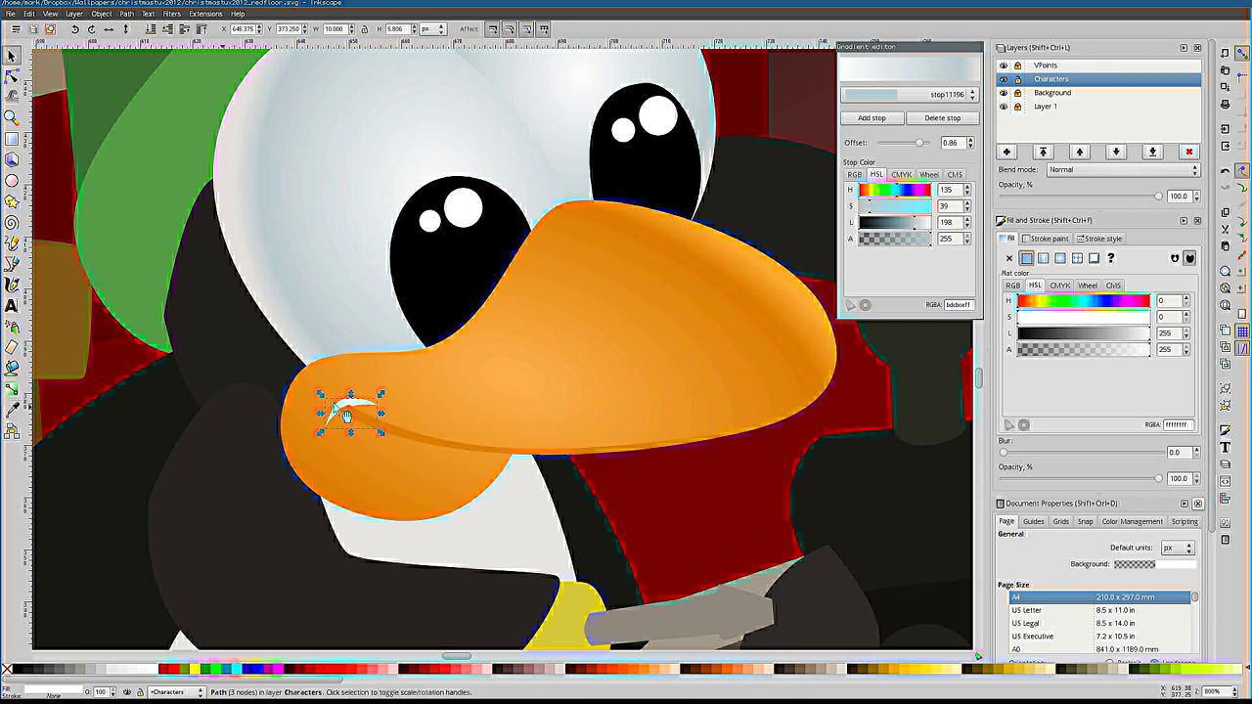
drag(1081, 334, 1059, 335)
key(s)
click(519, 358)
key(1)
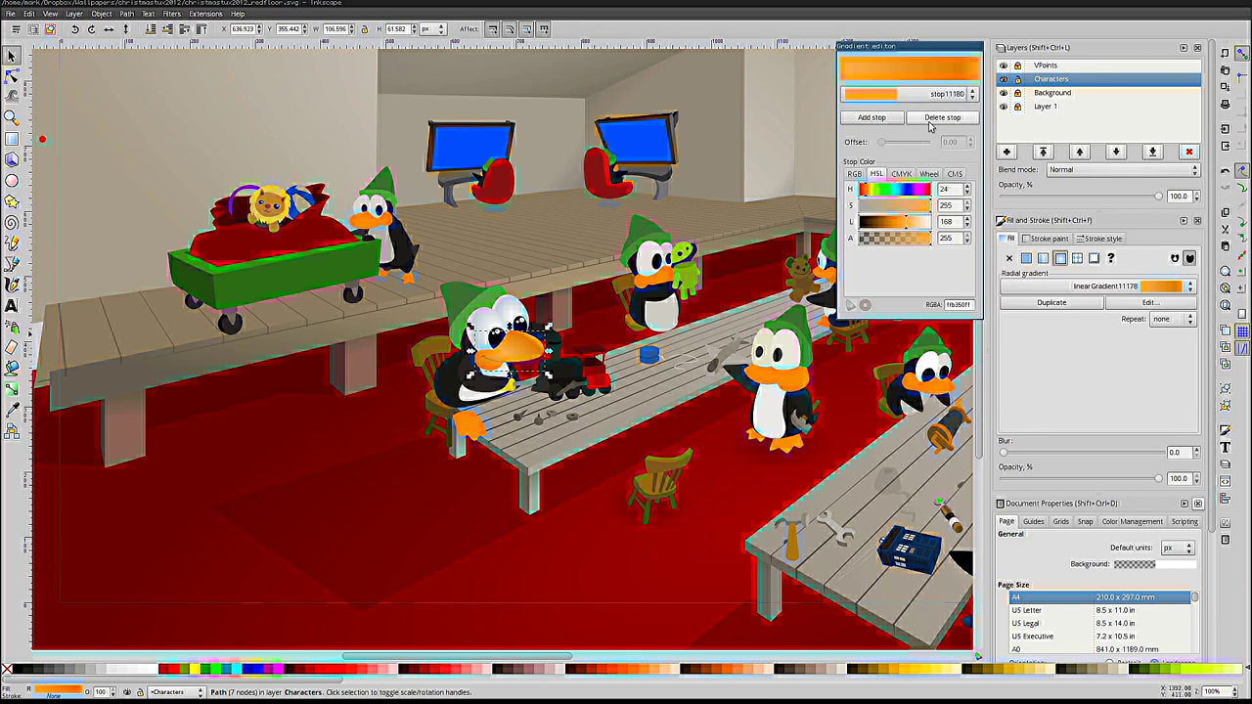
Reshape the mouth line's curve along the beak with the Node tool
click(877, 105)
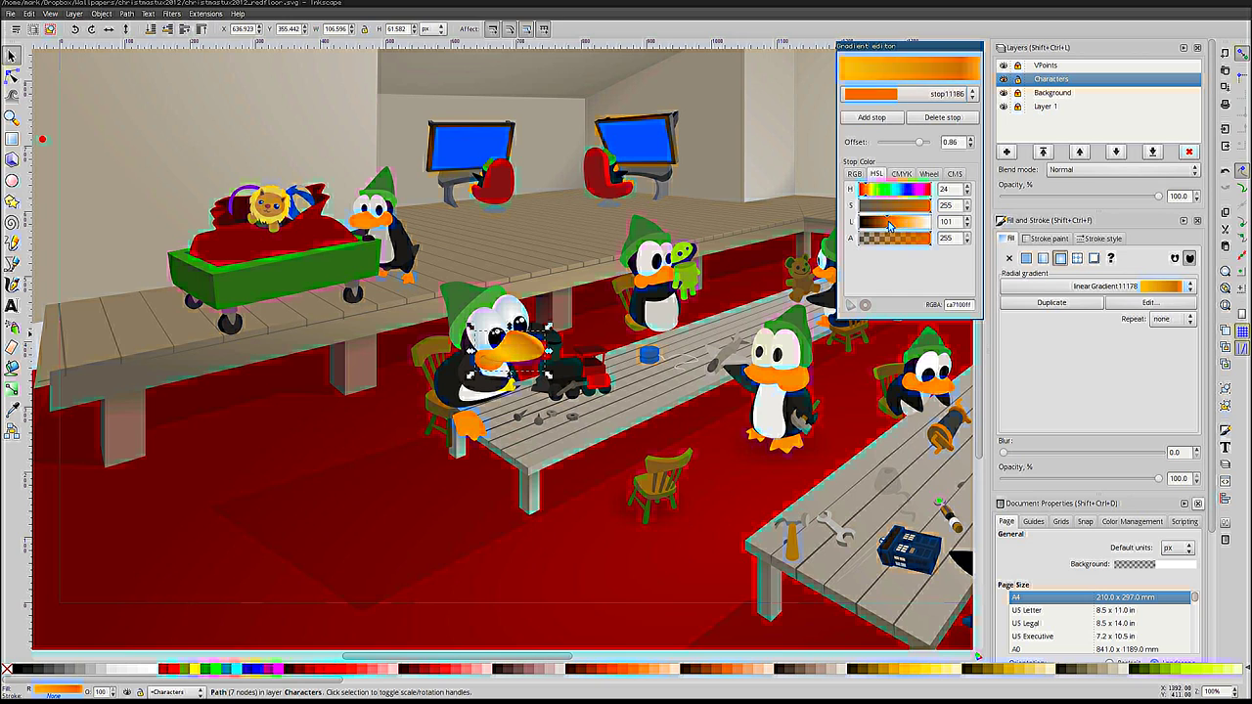
key(n)
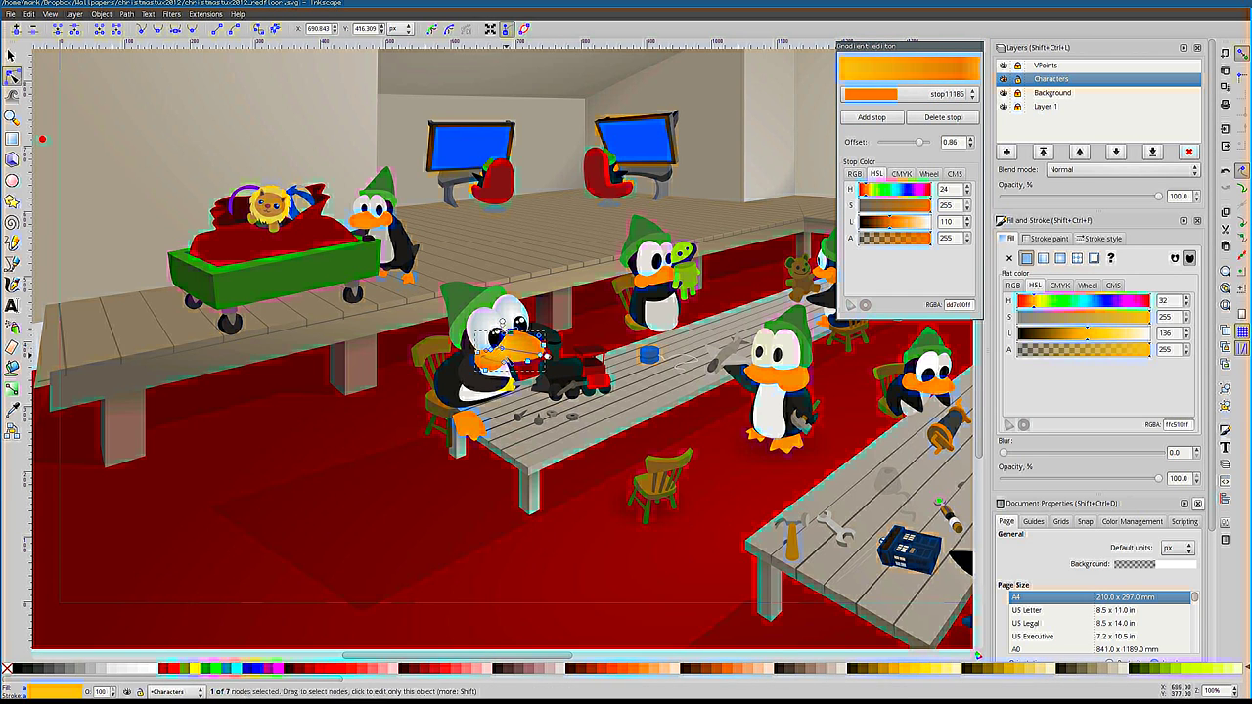
key(Escape)
scroll(528, 381, up, 2)
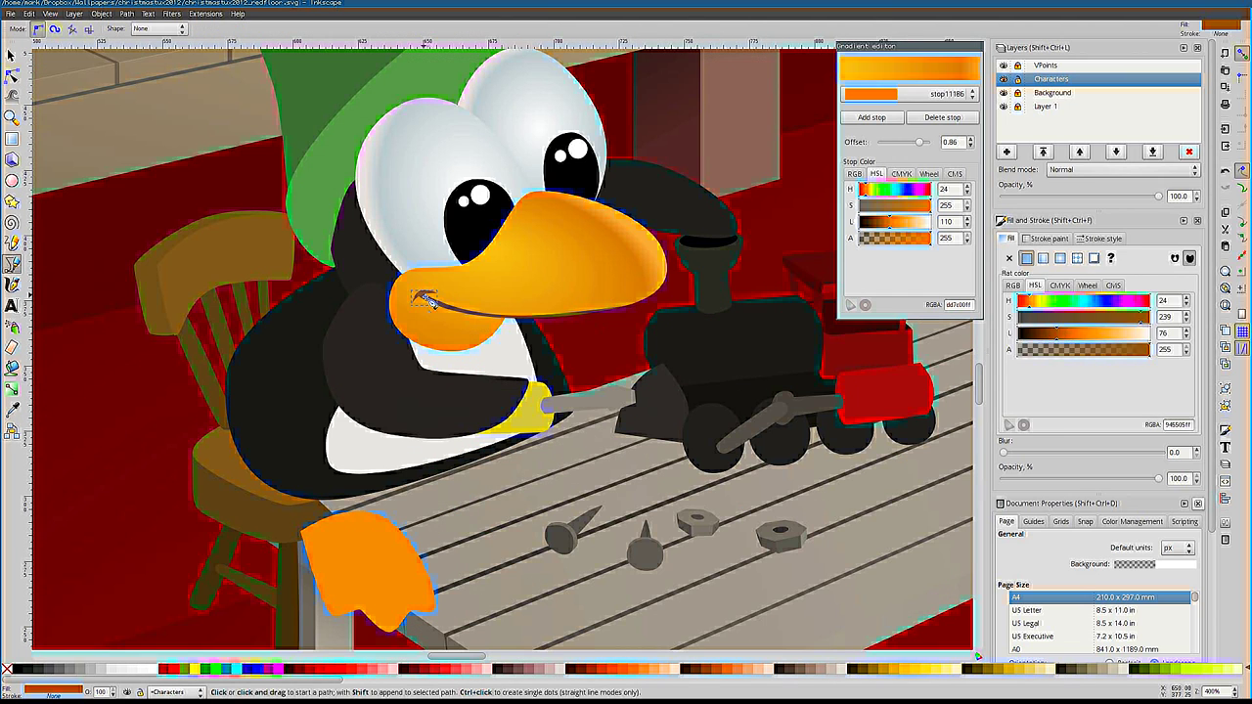
scroll(420, 293, up, 2)
click(420, 292)
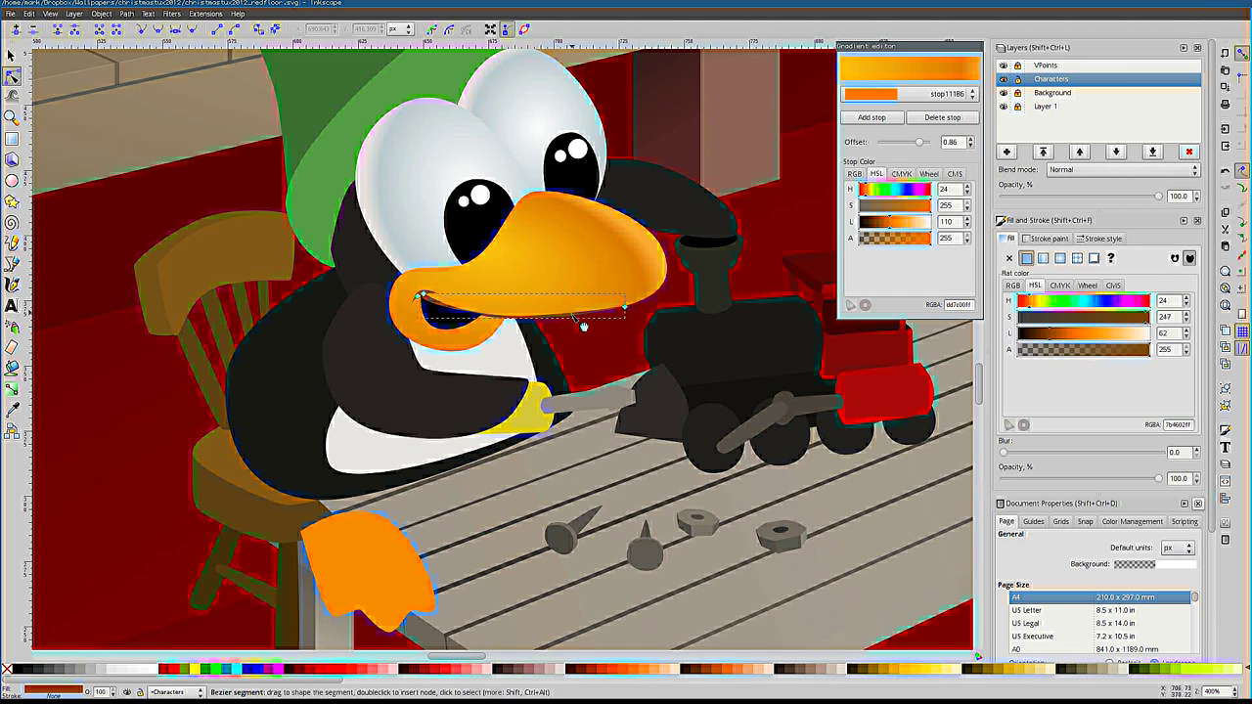
scroll(583, 326, up, 3)
drag(573, 310, 337, 340)
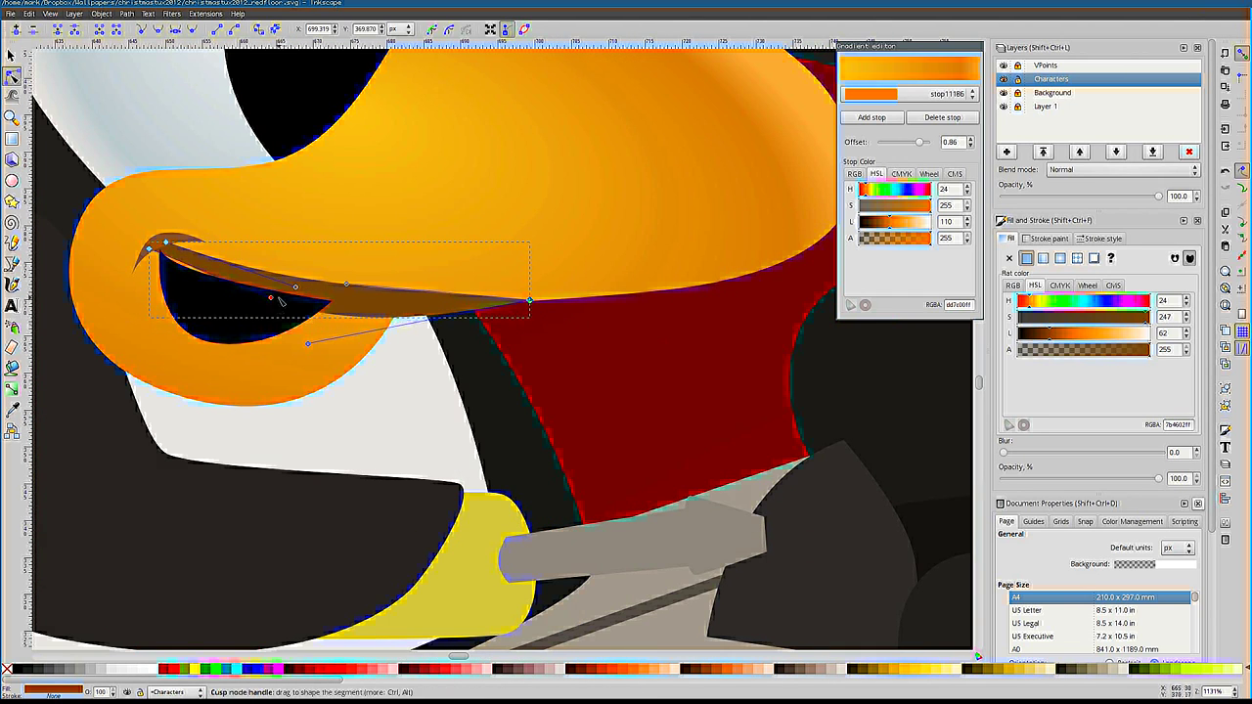
scroll(529, 352, down, 3)
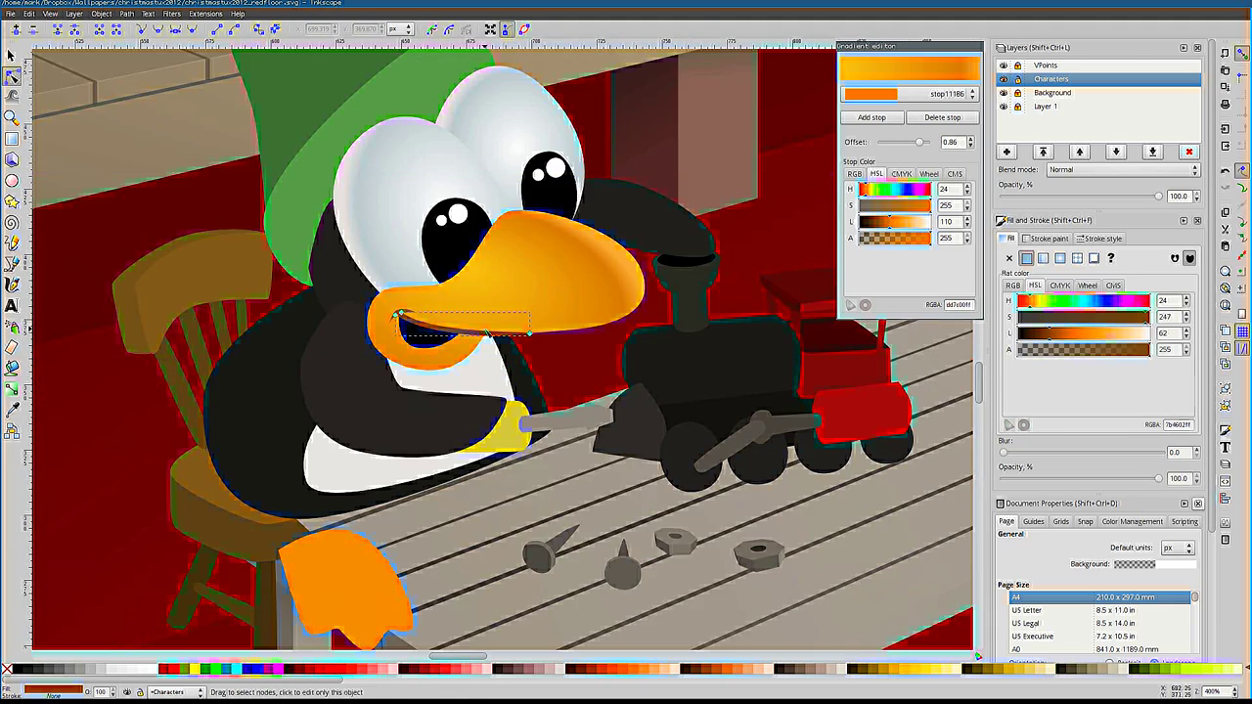
scroll(484, 344, down, 4)
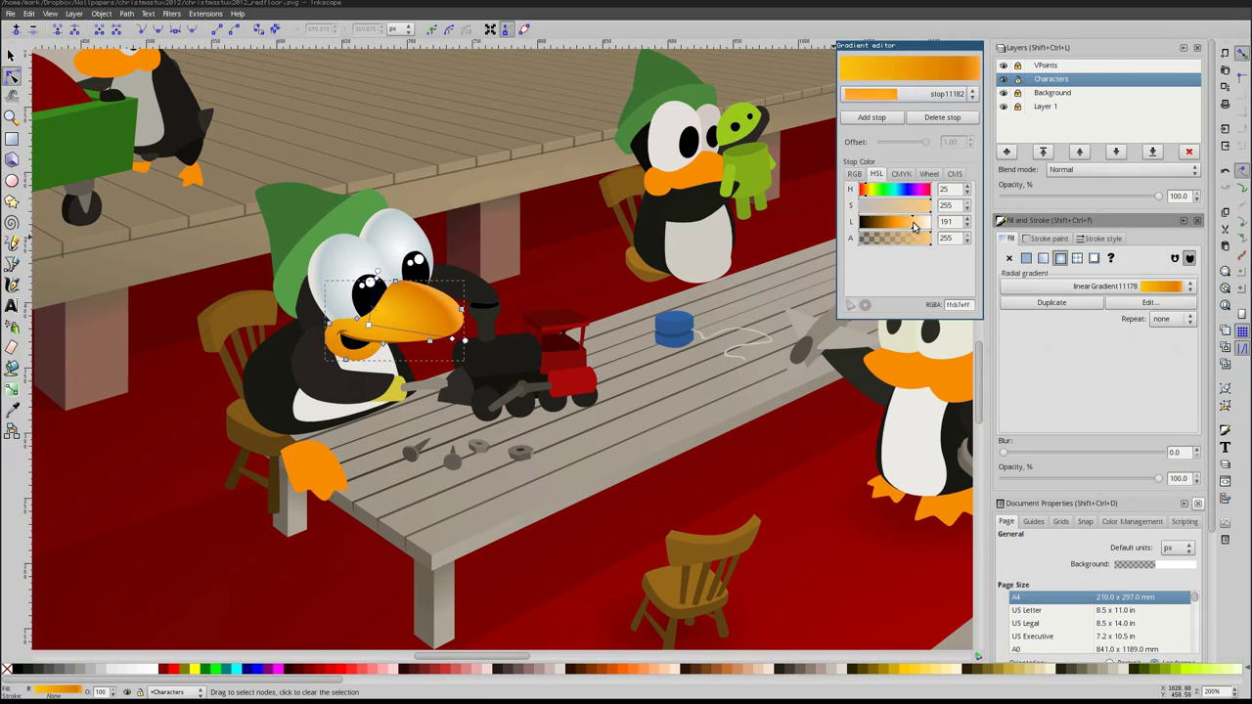
Lighten the beak gradient stop and shift its hue toward yellow
click(901, 223)
click(869, 190)
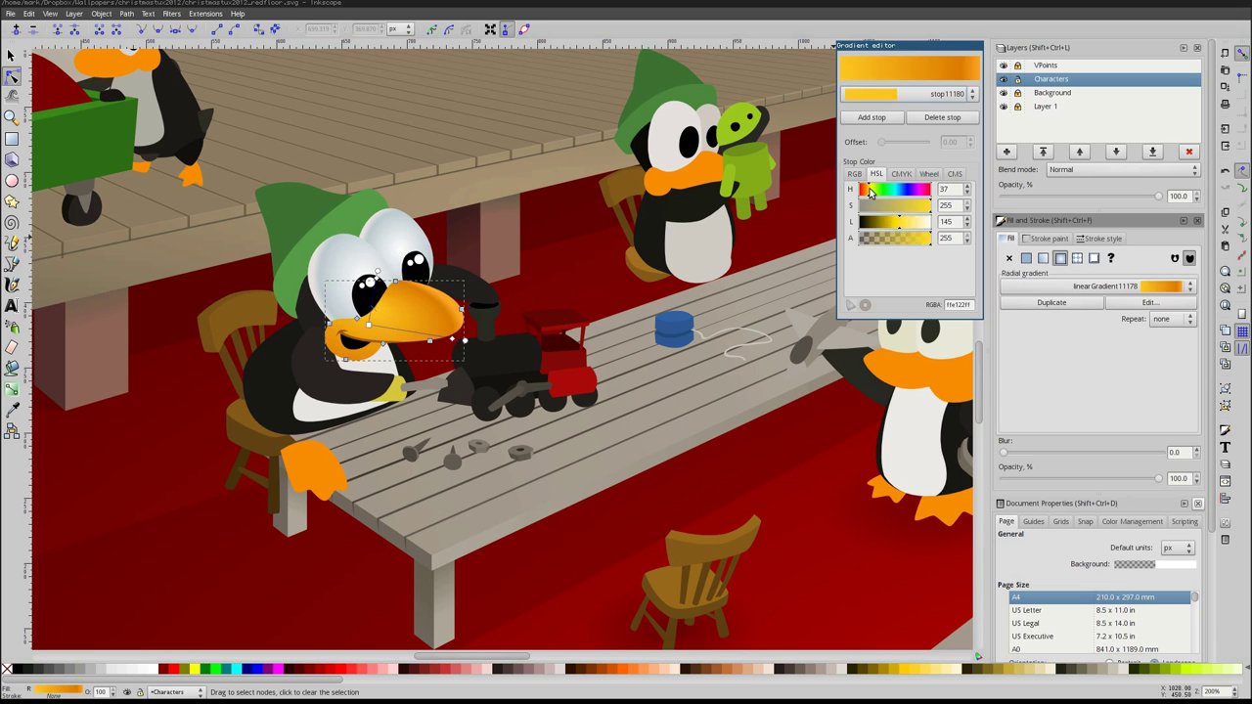
scroll(631, 206, down, 1)
click(430, 278)
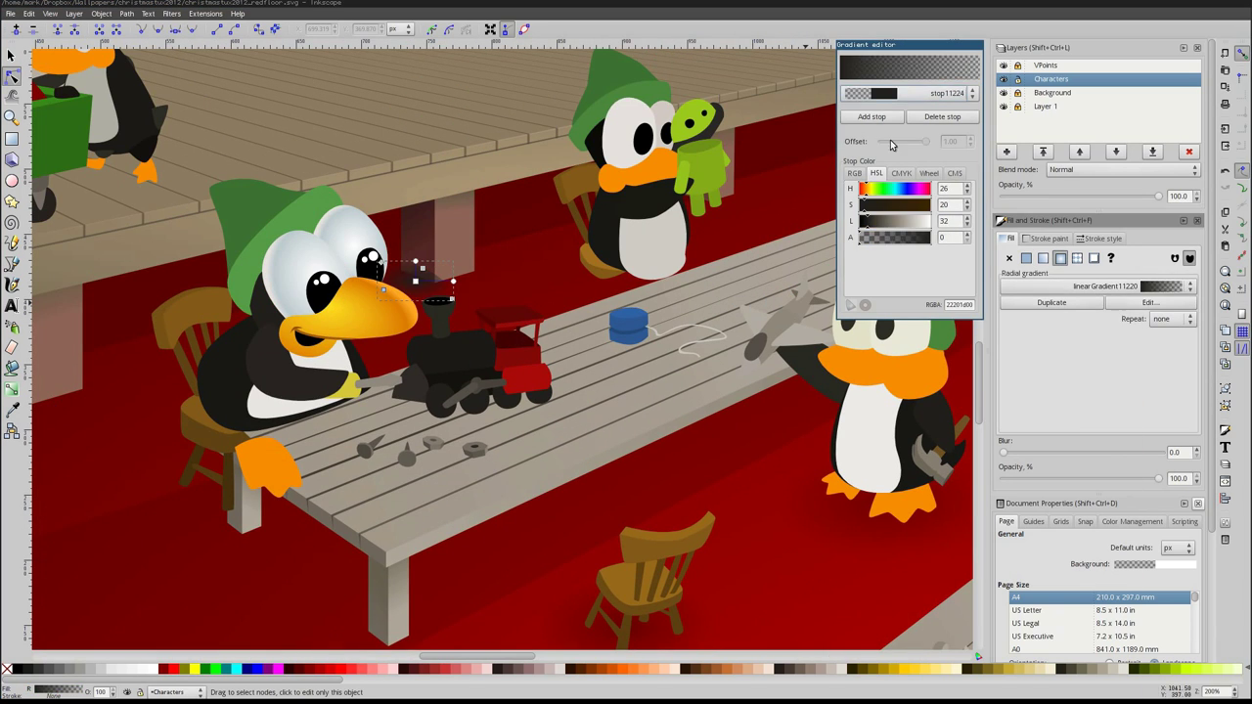
Finish with the smoke gradient's stops and return to the selector tool
click(888, 118)
click(885, 92)
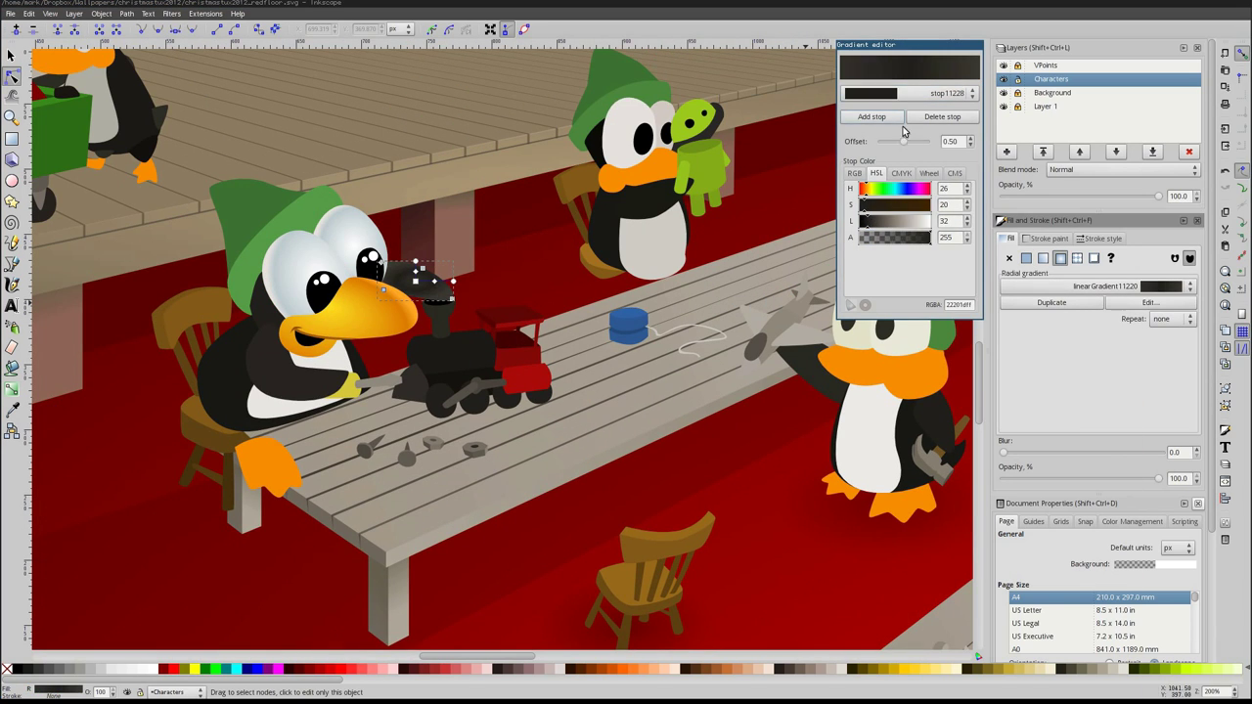
click(410, 283)
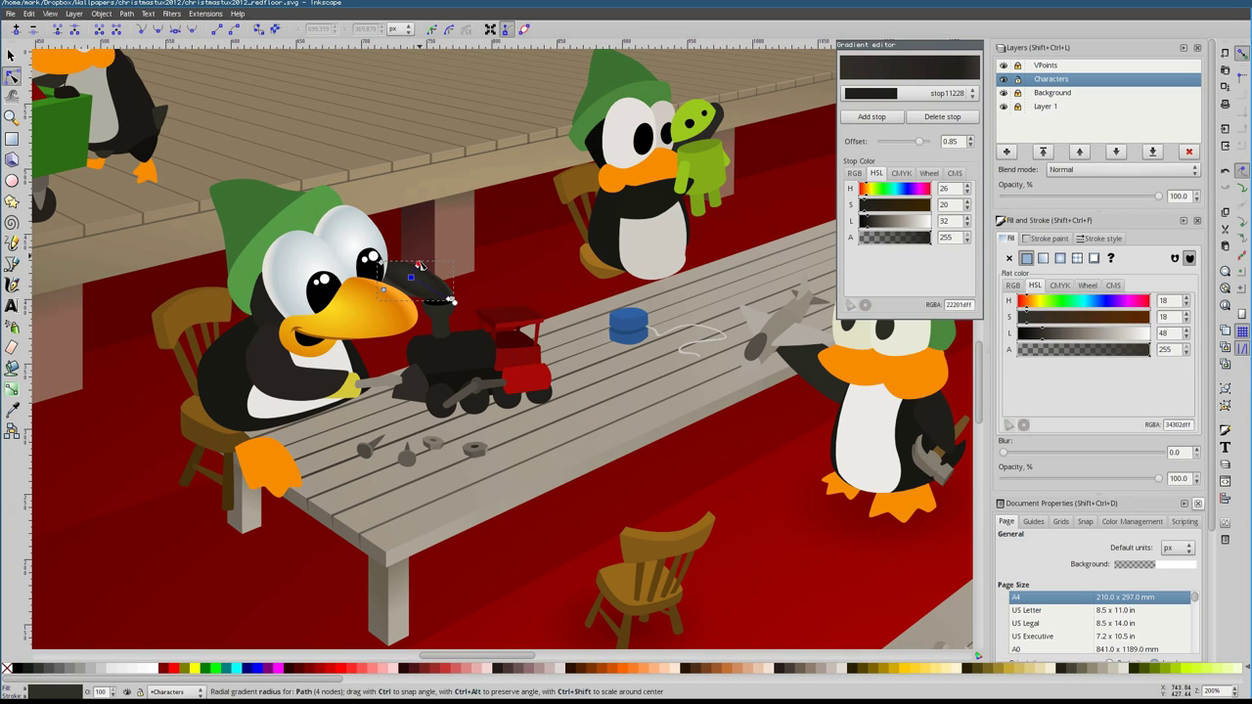
scroll(580, 372, down, 5)
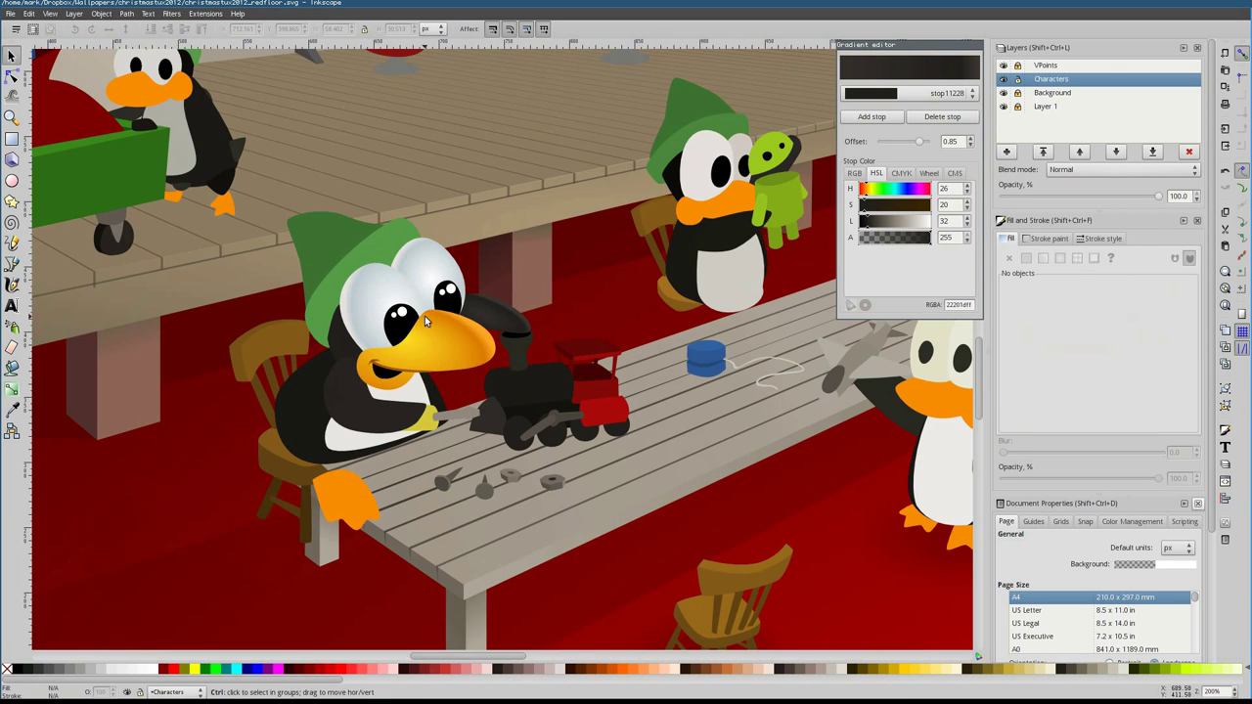
key(s)
Select the front penguin's body and turn its gradient stop from dark brown to dark blue
click(580, 372)
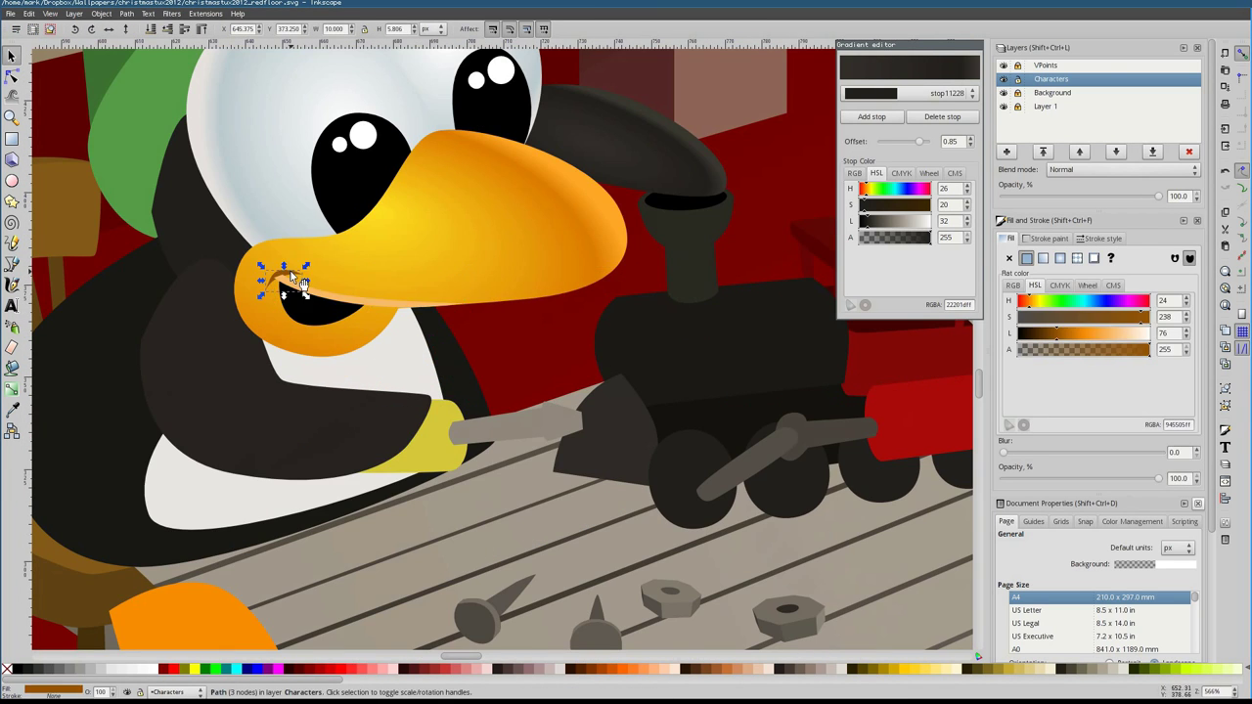
scroll(301, 282, down, 5)
scroll(381, 446, up, 3)
click(381, 447)
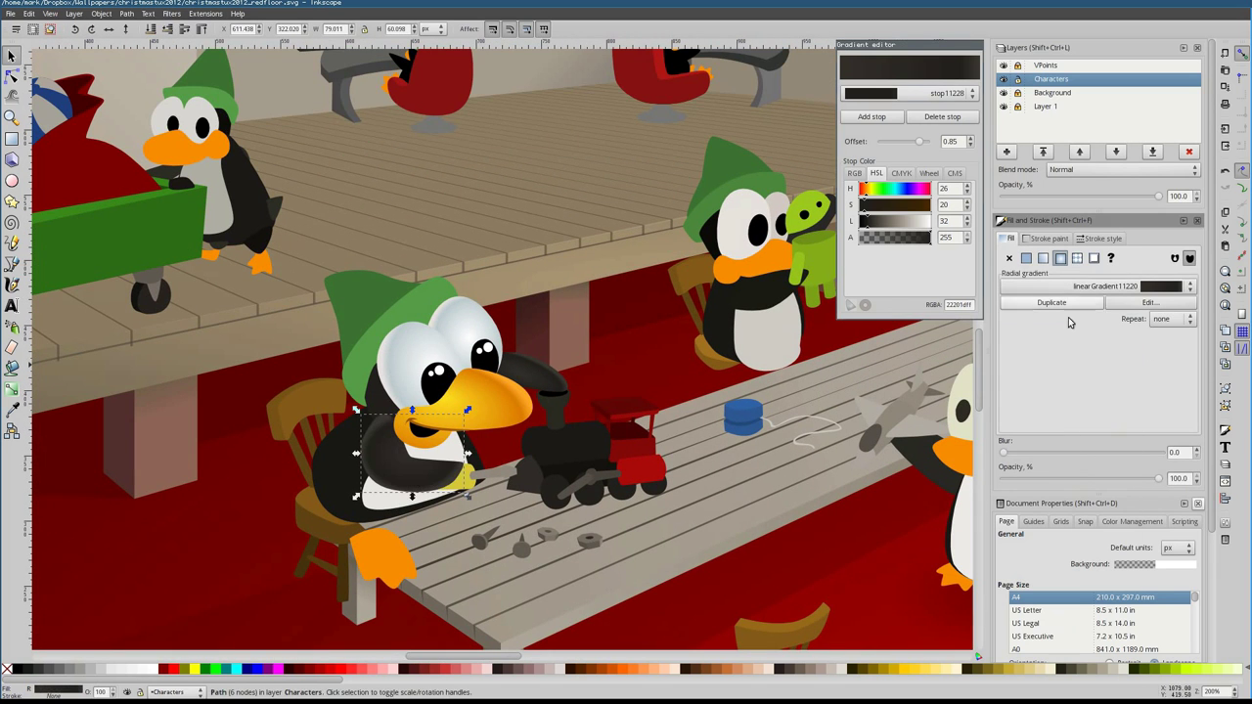
click(905, 192)
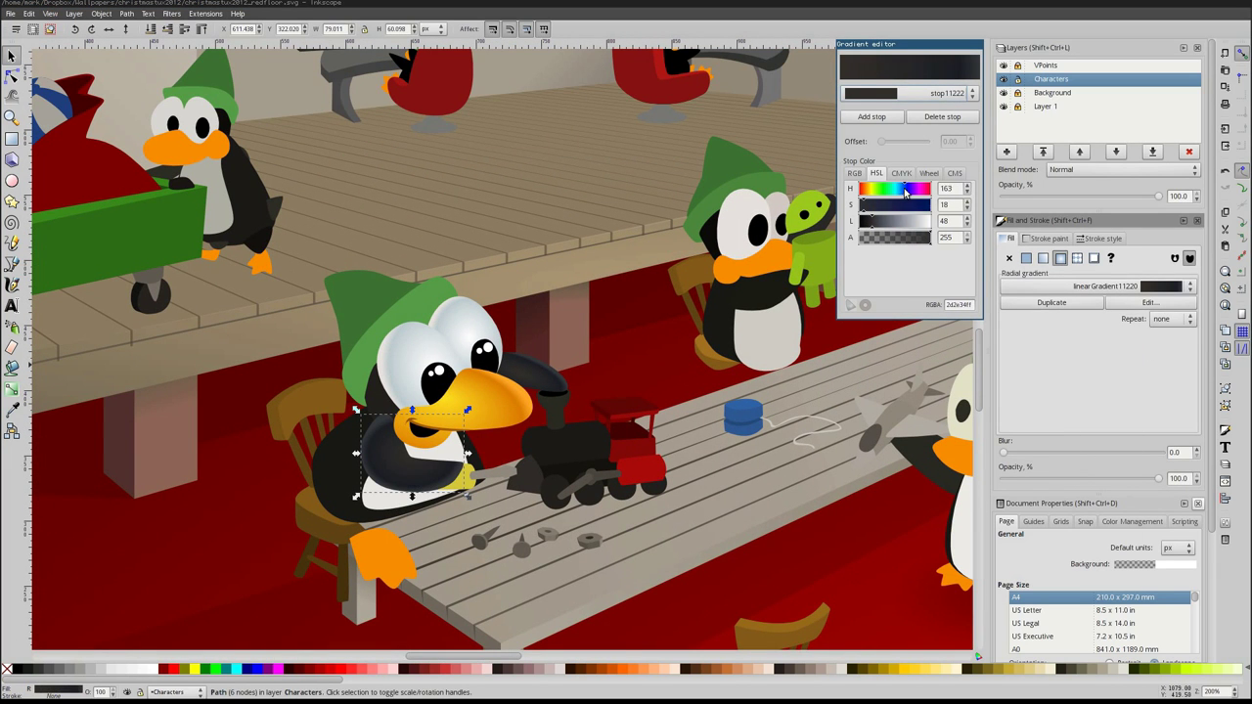
scroll(330, 539, up, 2)
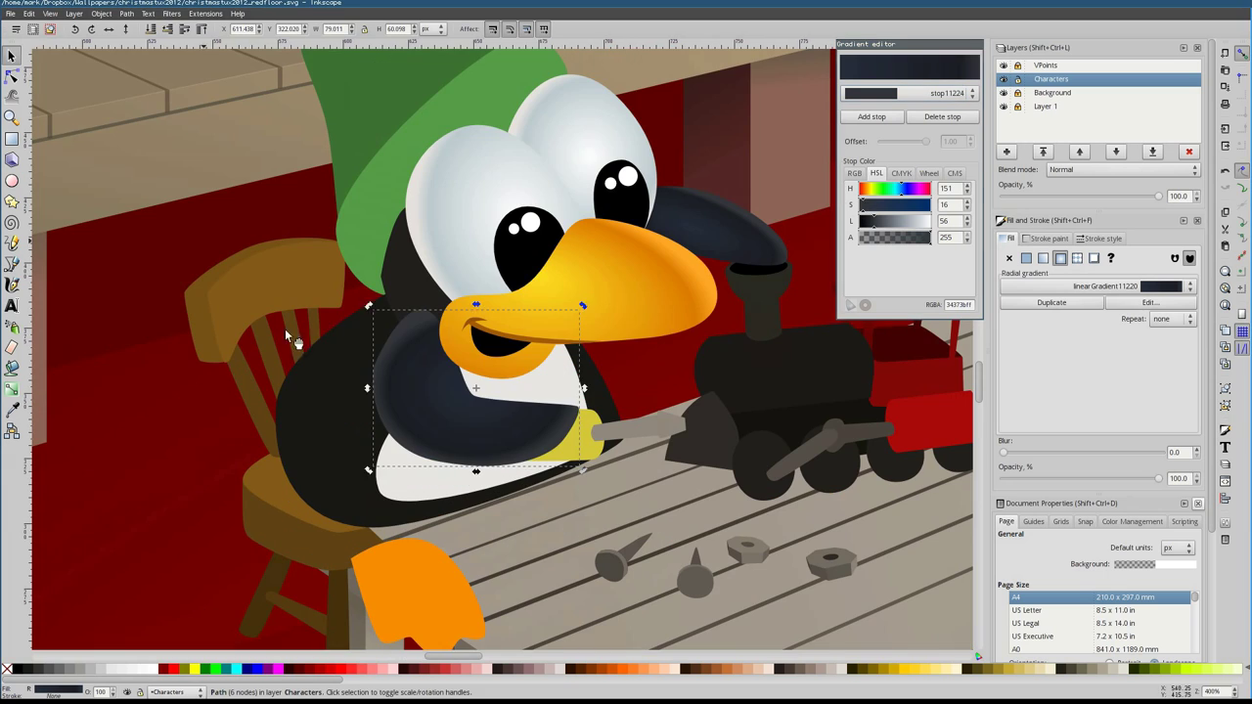
Pick the body gradient's stop at offset 0.85 with the gradient tool
key(n)
click(457, 367)
click(885, 93)
click(887, 78)
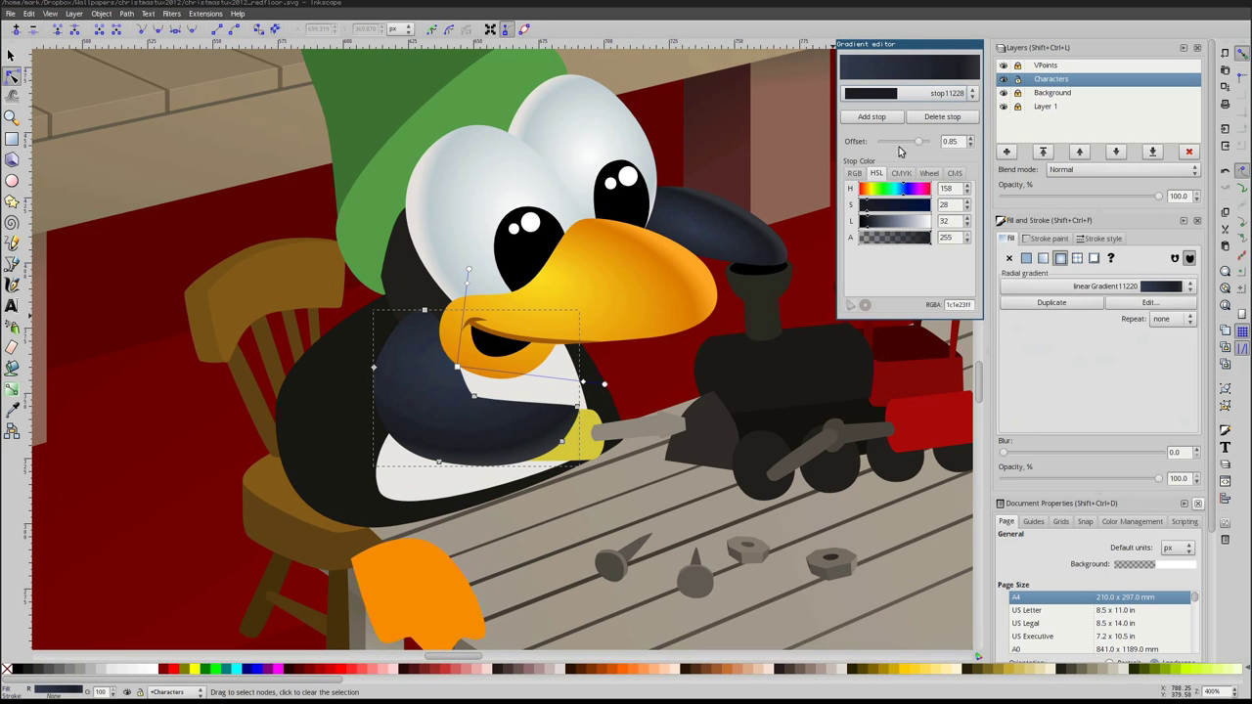
Darken the body gradient's inner blue stop, keeping the outer stop black
click(729, 223)
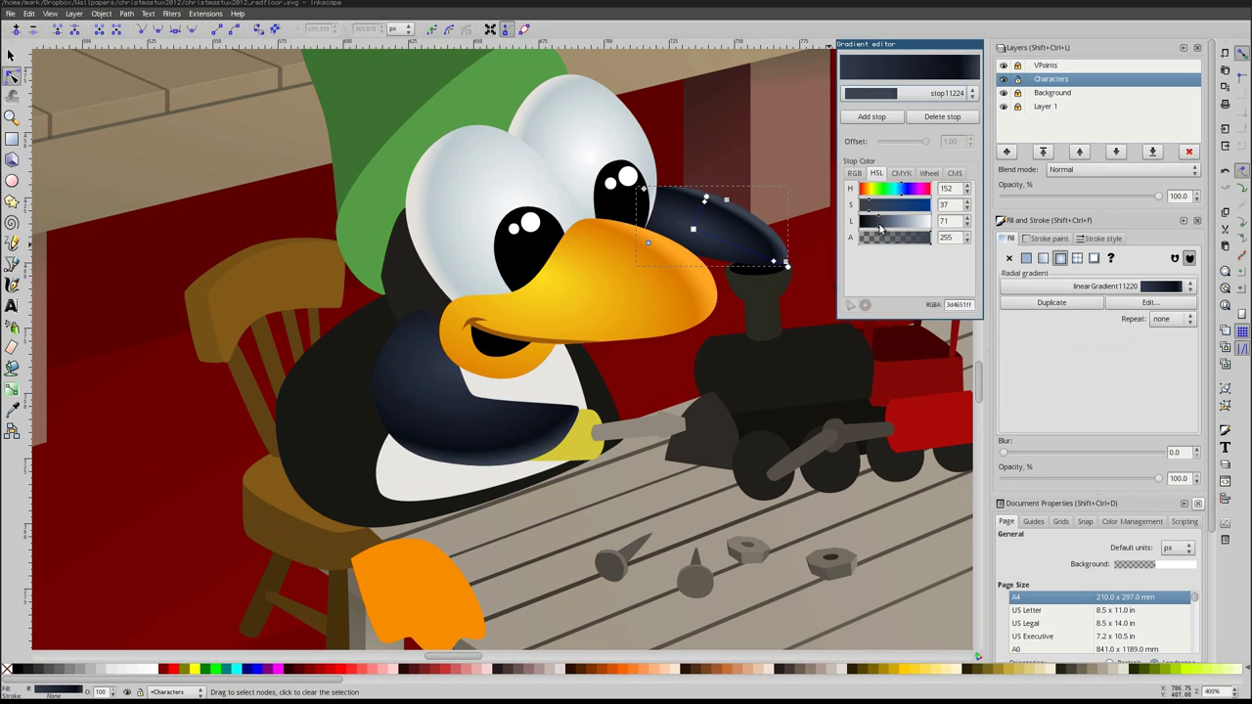
click(548, 406)
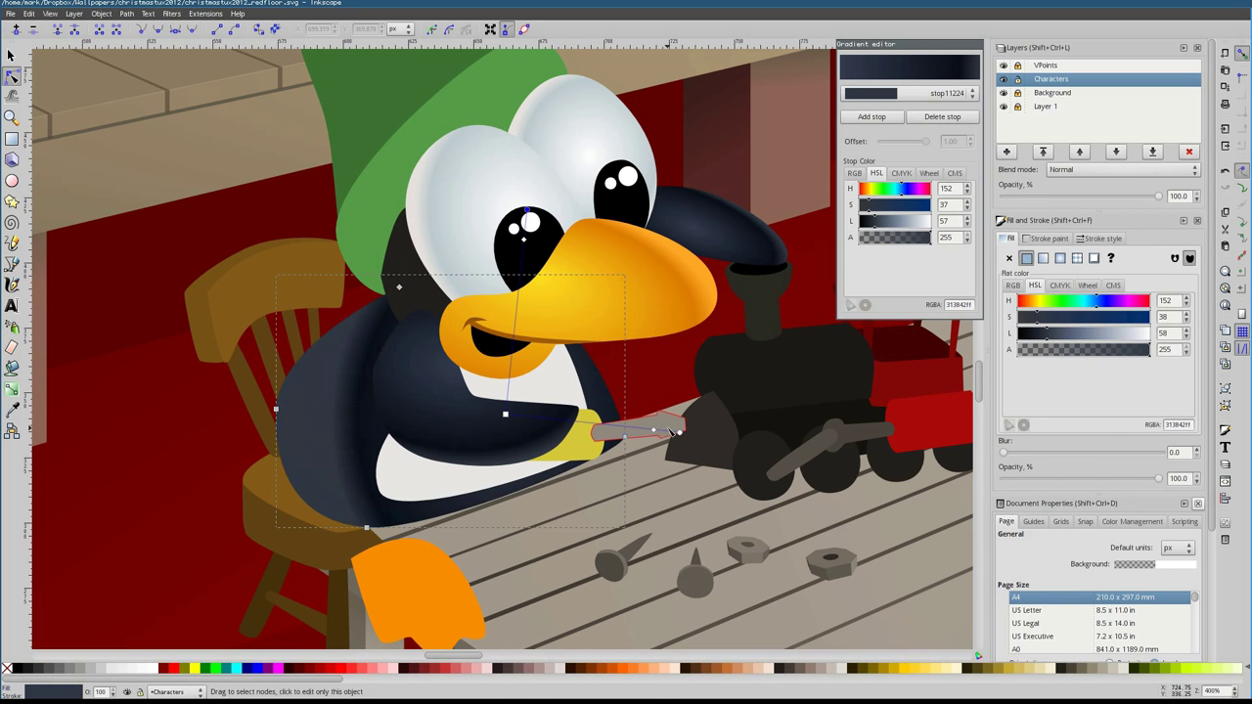
key(minus)
key(minus)
key(minus)
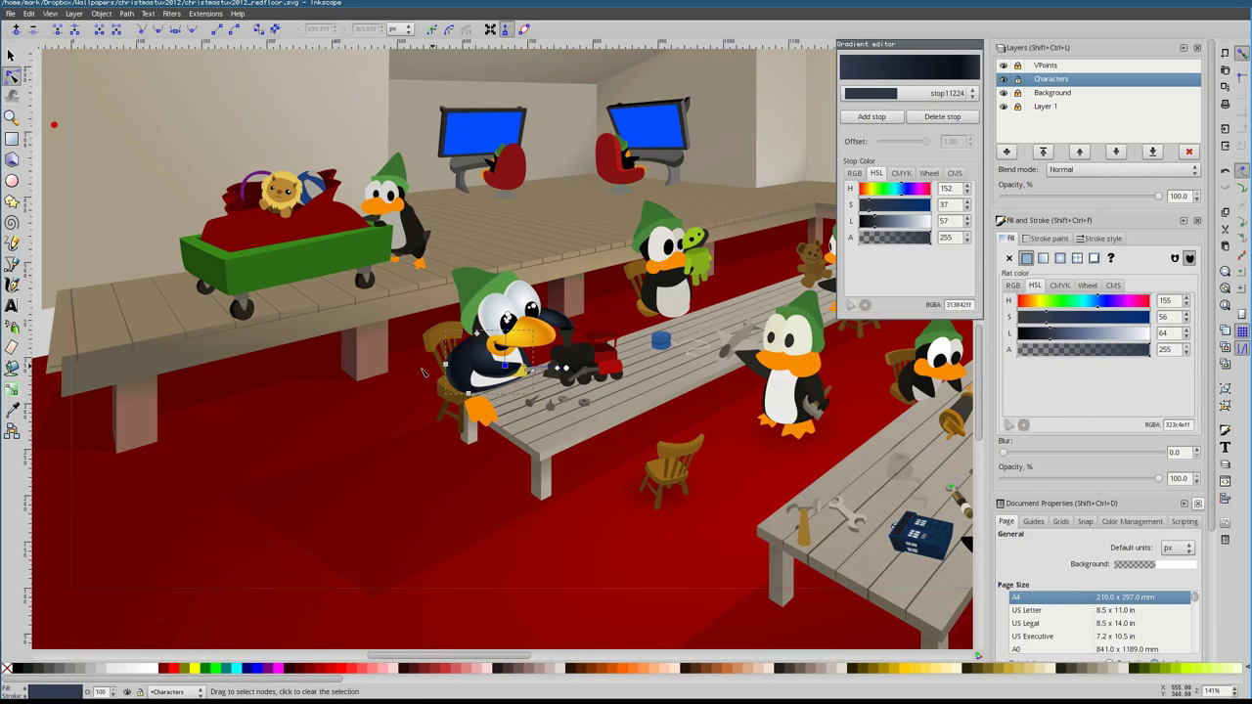
key(plus)
key(plus)
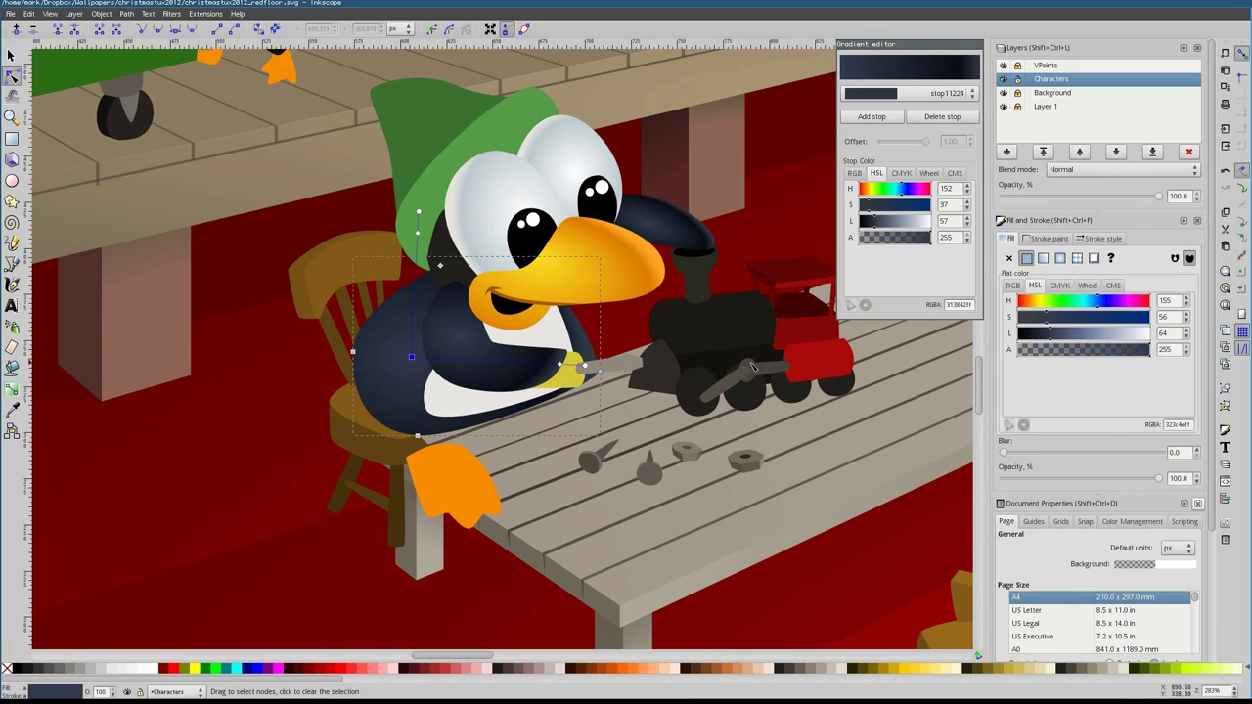
click(870, 223)
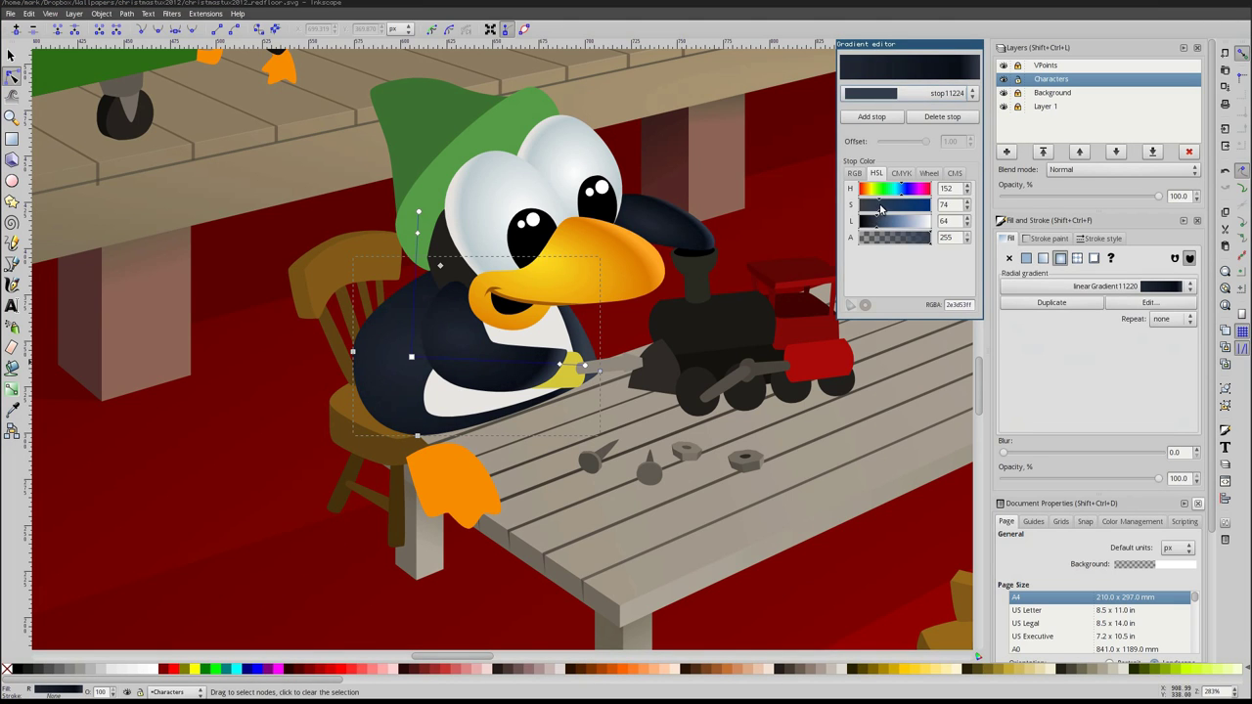
click(595, 348)
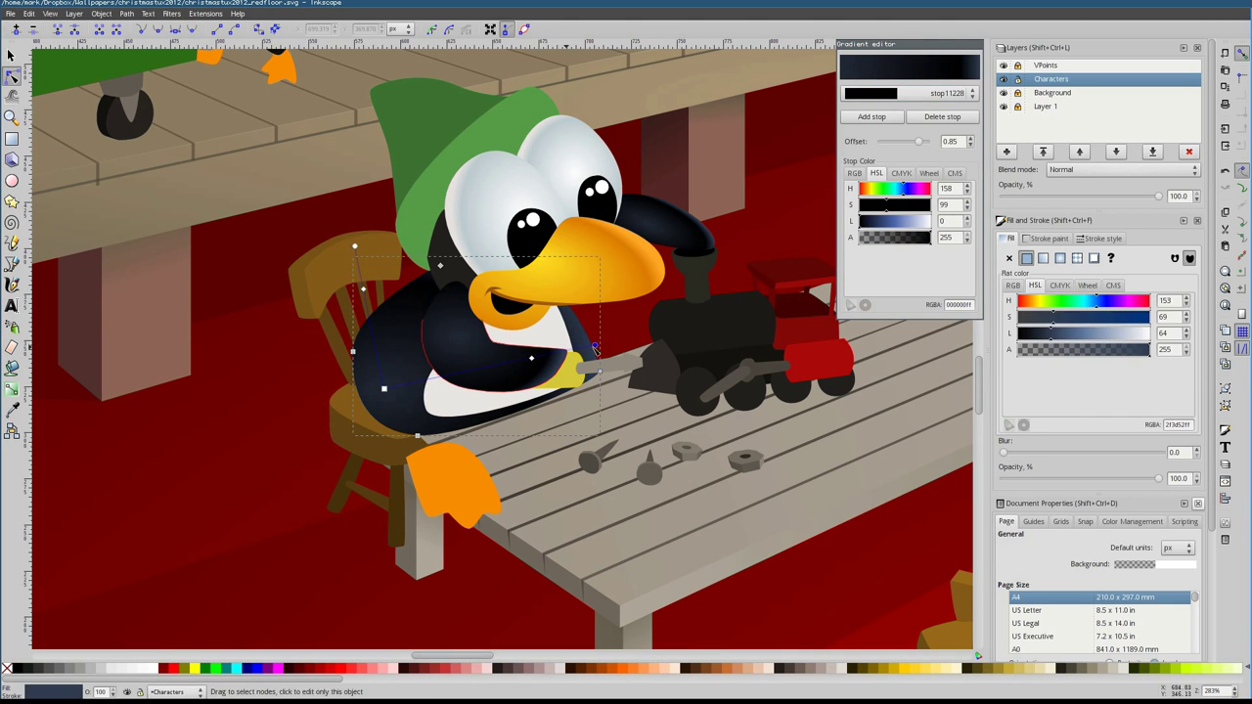
Move the body shading's centre up toward the beak and confirm the radial gradient fill
scroll(418, 456, down, 2)
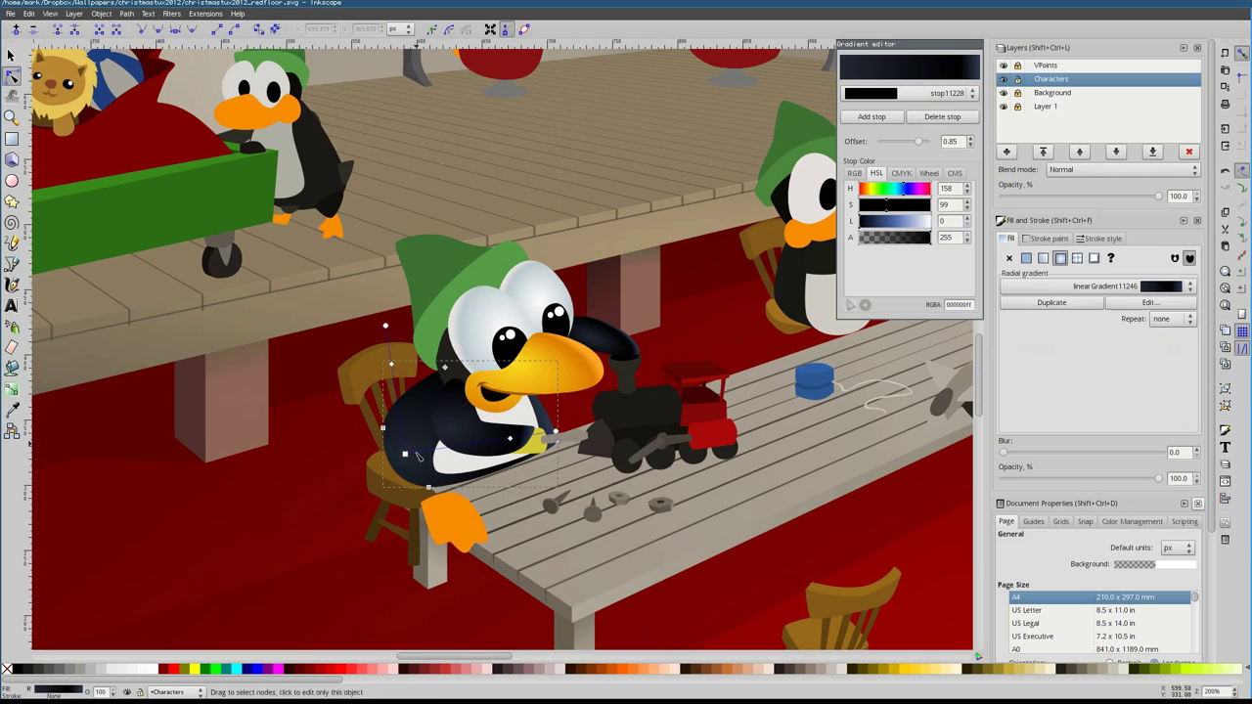
drag(417, 456, 516, 413)
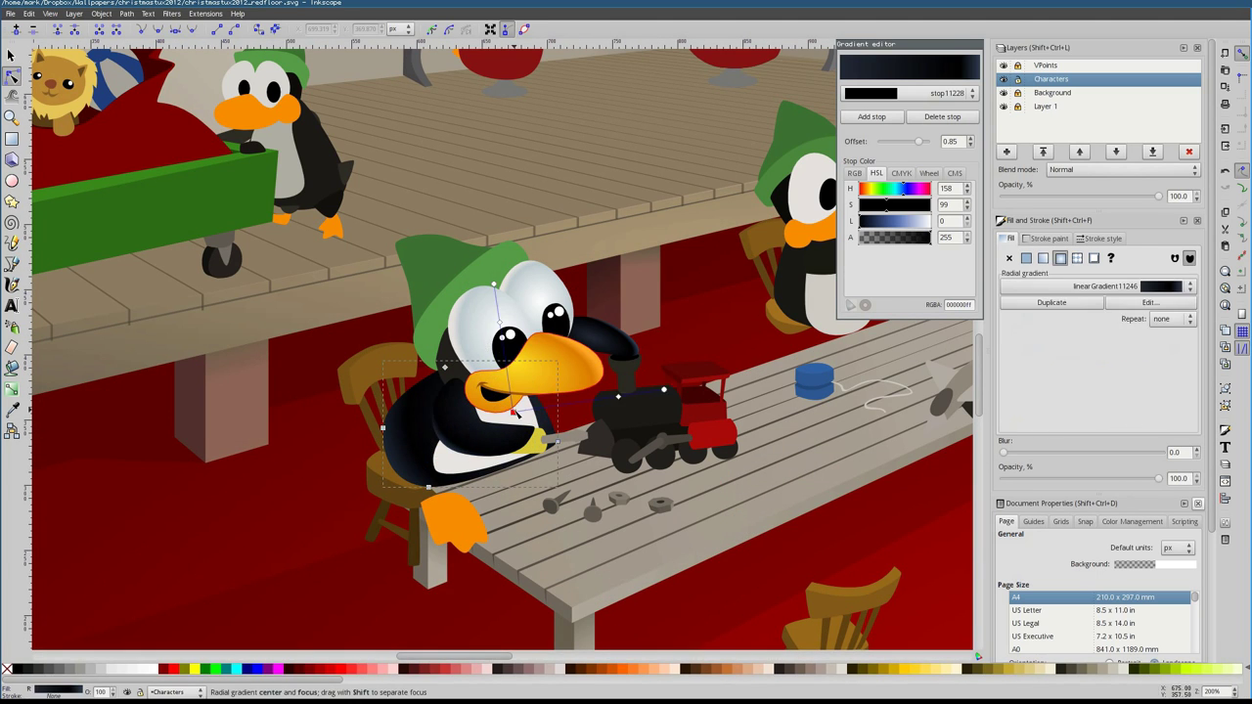
click(458, 364)
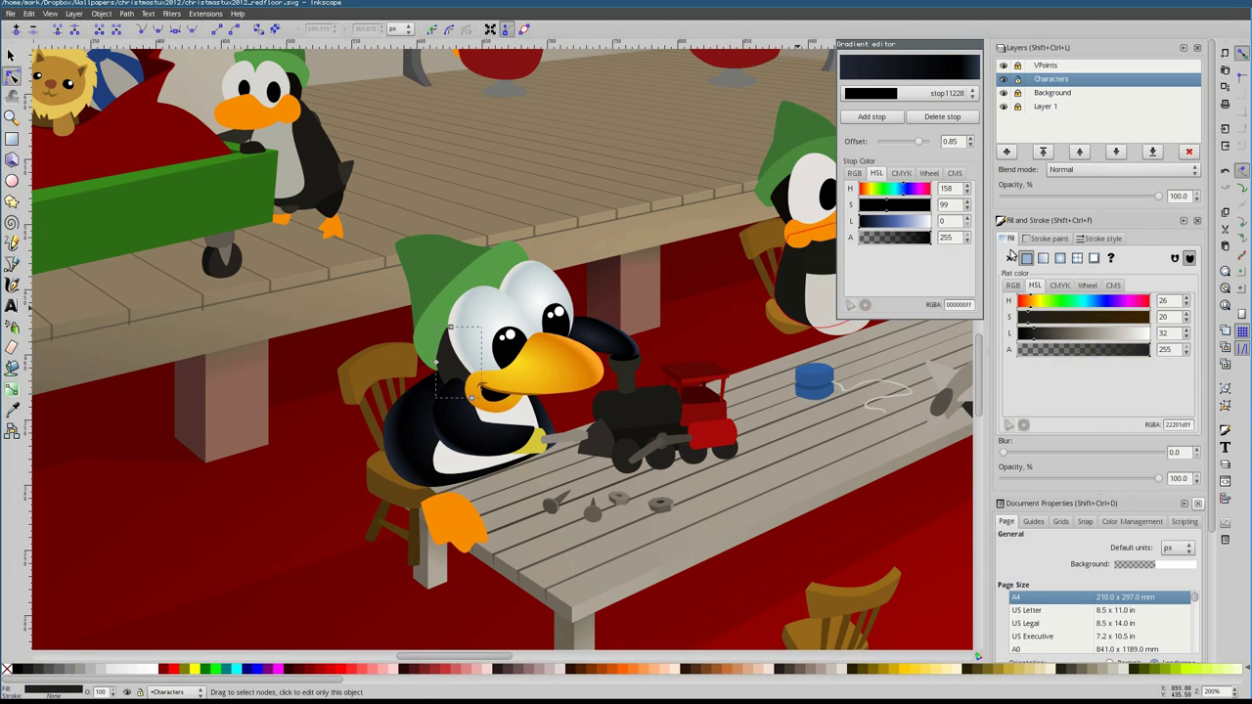
click(1059, 257)
click(1106, 285)
click(453, 414)
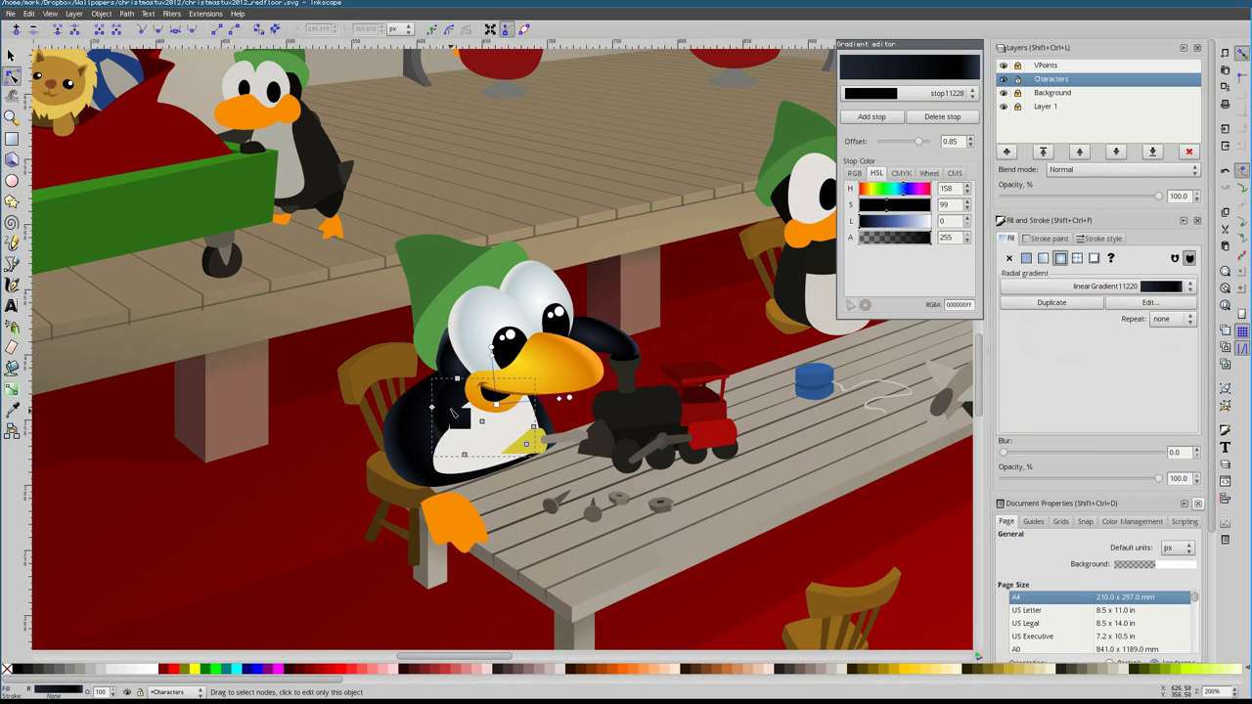
Select the white belly and check its radial gradient's radius handle
key(s)
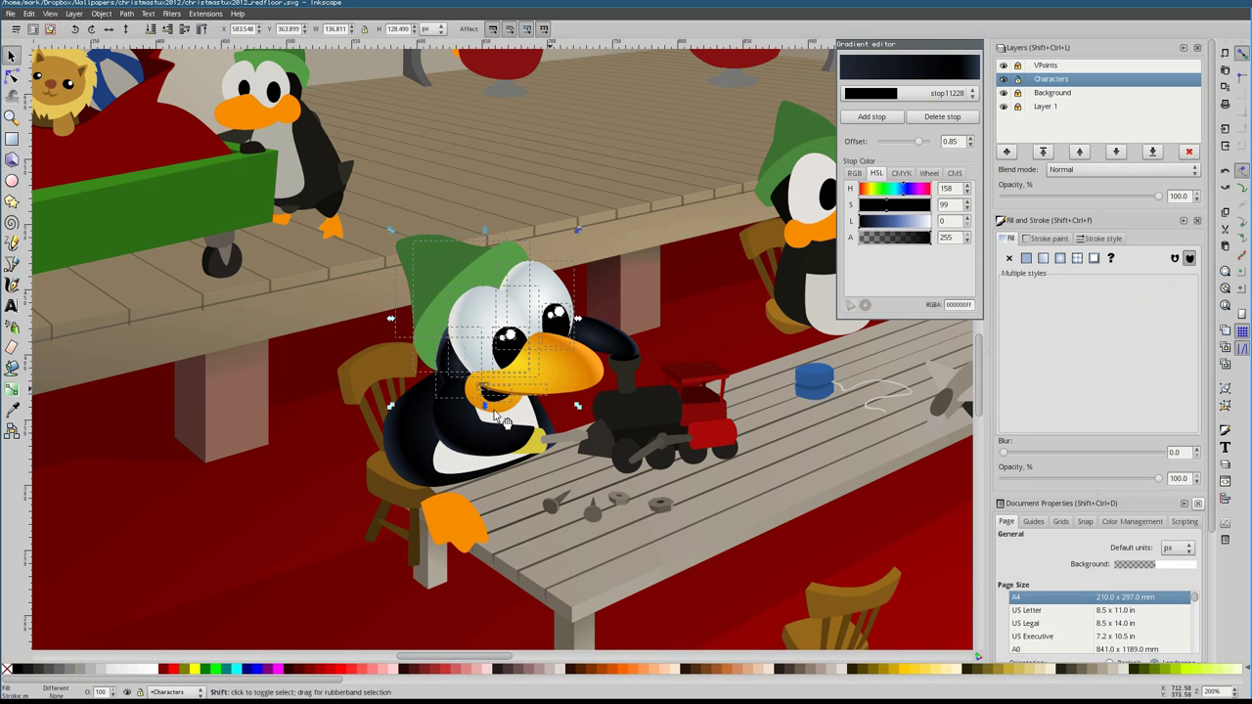
ctrl+click(479, 386)
key(g)
click(480, 387)
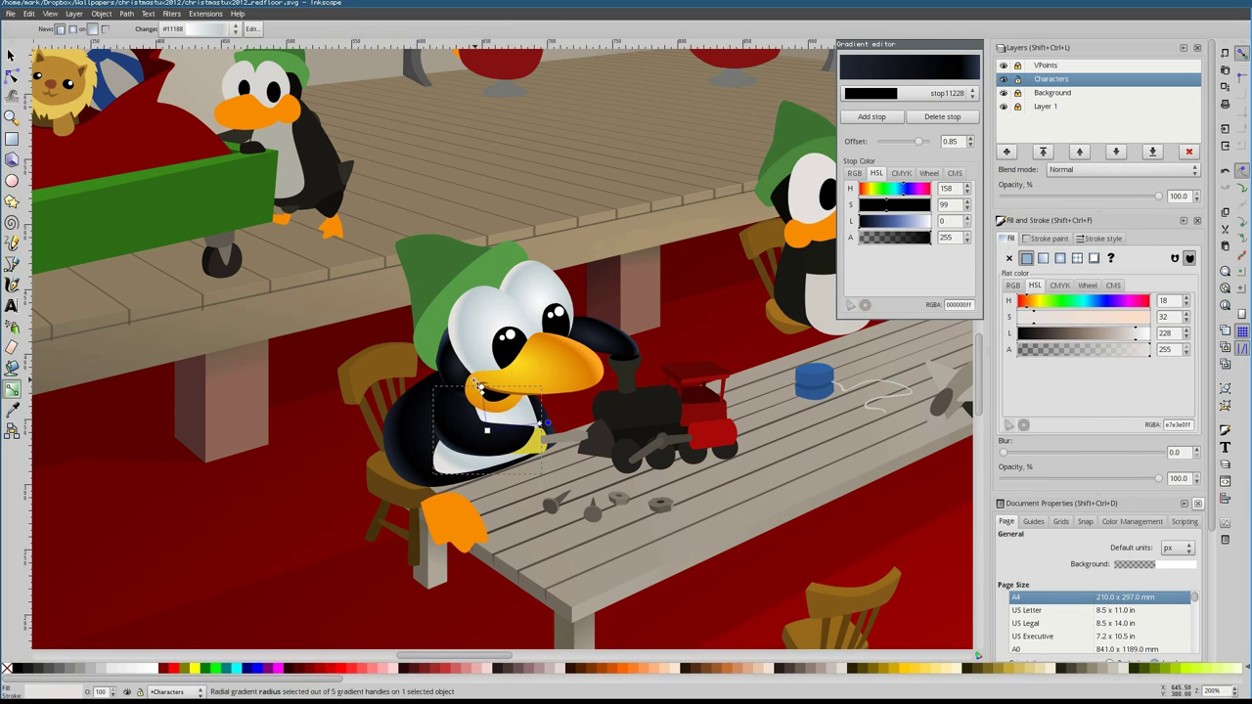
key(s)
scroll(539, 456, down, 5)
Give the green hat a radial gradient, brighten one stop and darken the other at offset 0.93
scroll(539, 455, up, 5)
click(362, 352)
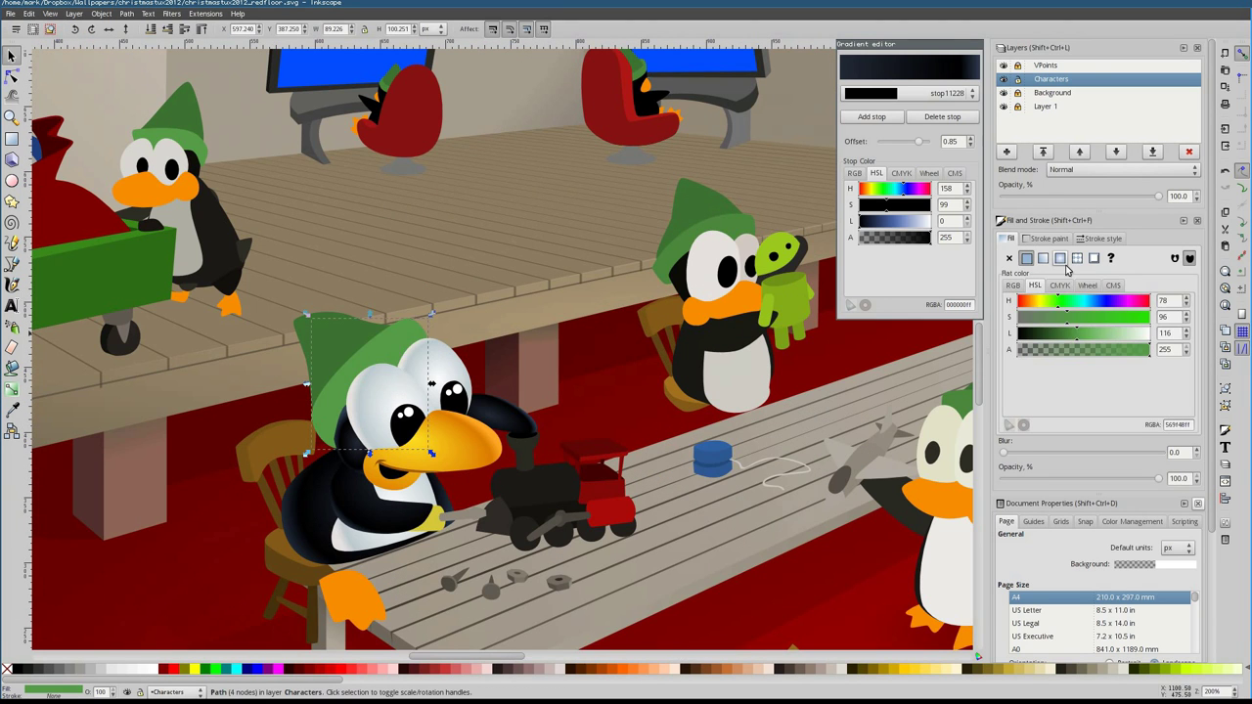
drag(1076, 317, 1120, 323)
click(1060, 257)
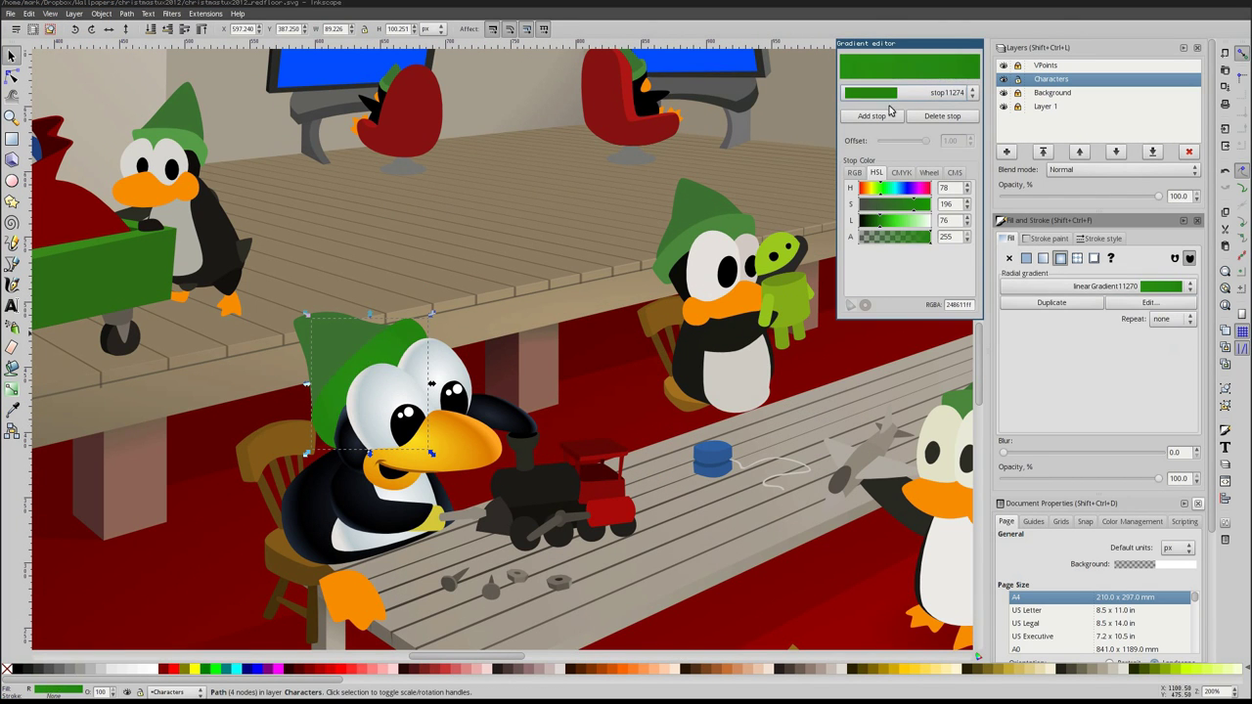
drag(877, 224, 892, 224)
click(902, 115)
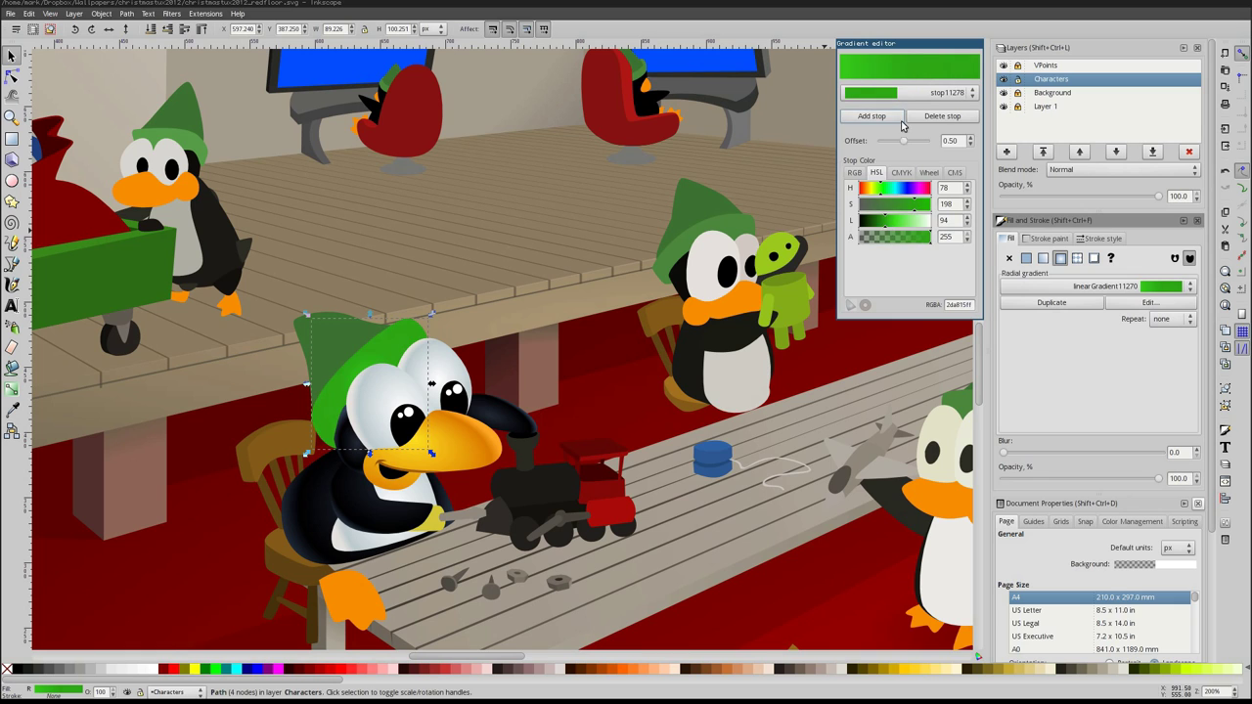
click(901, 118)
drag(905, 140, 924, 140)
Lighten the hat's green stop and move the gradient centre up to the hat tip
key(g)
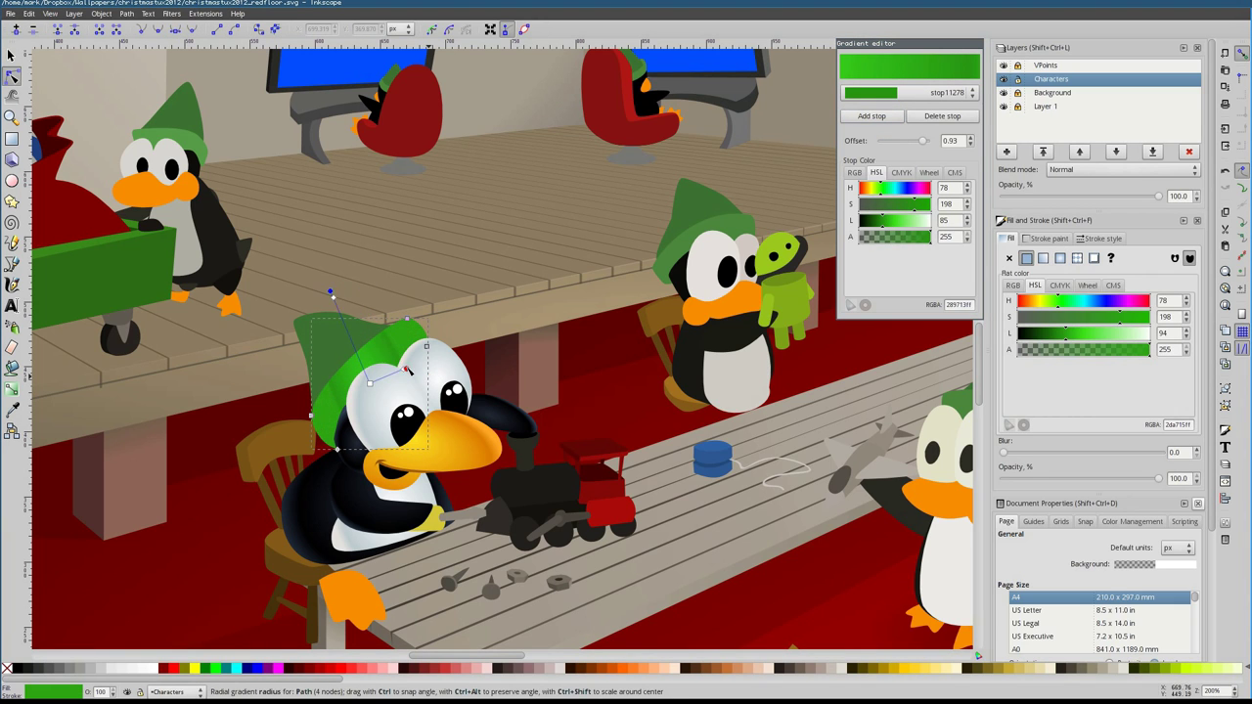
click(371, 383)
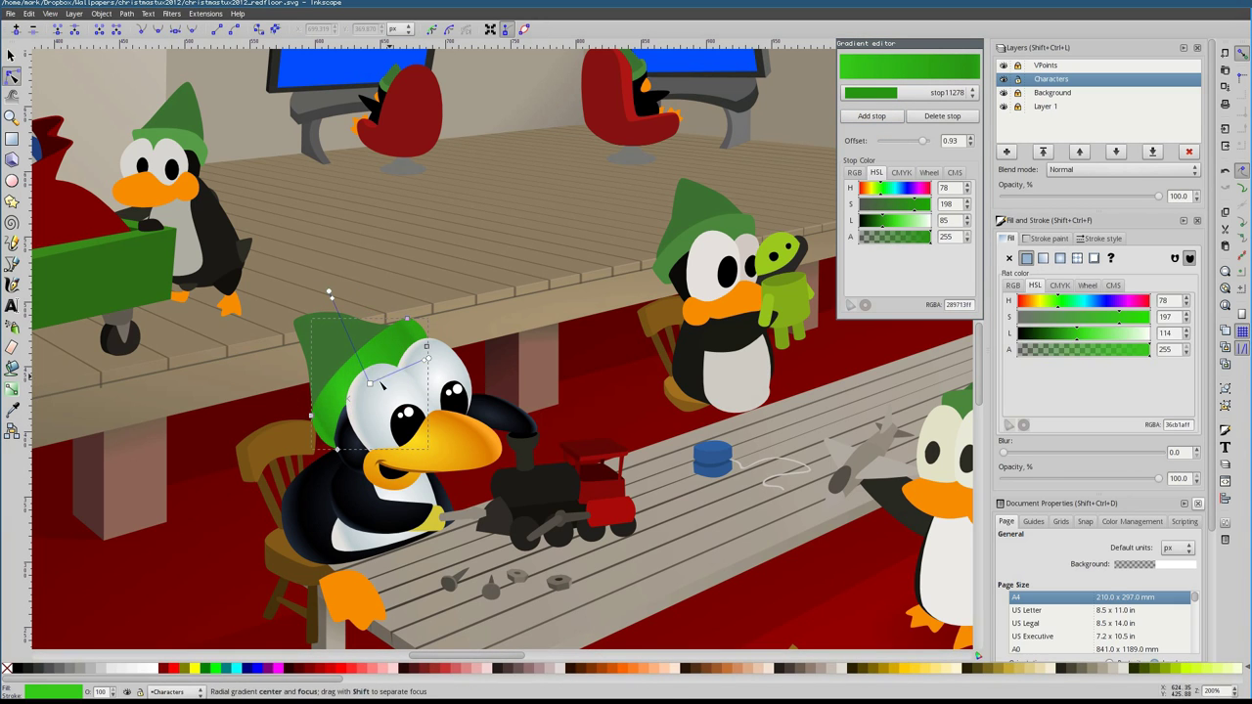
drag(321, 334, 375, 334)
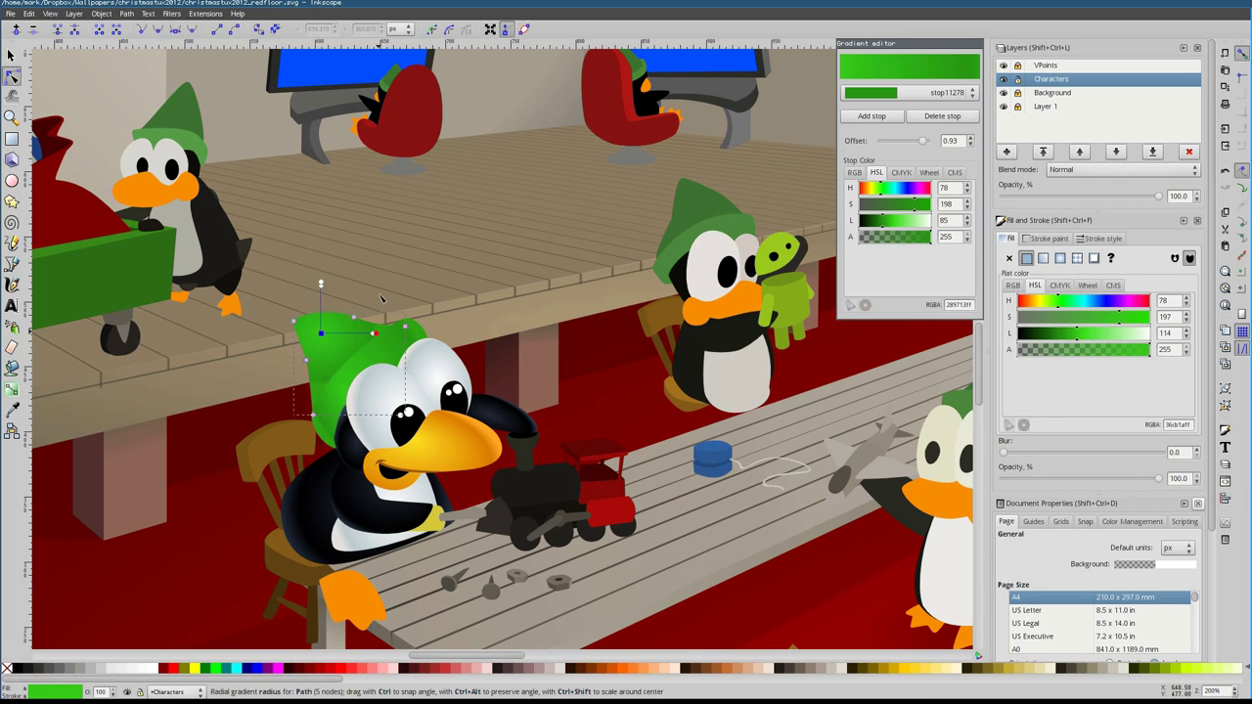
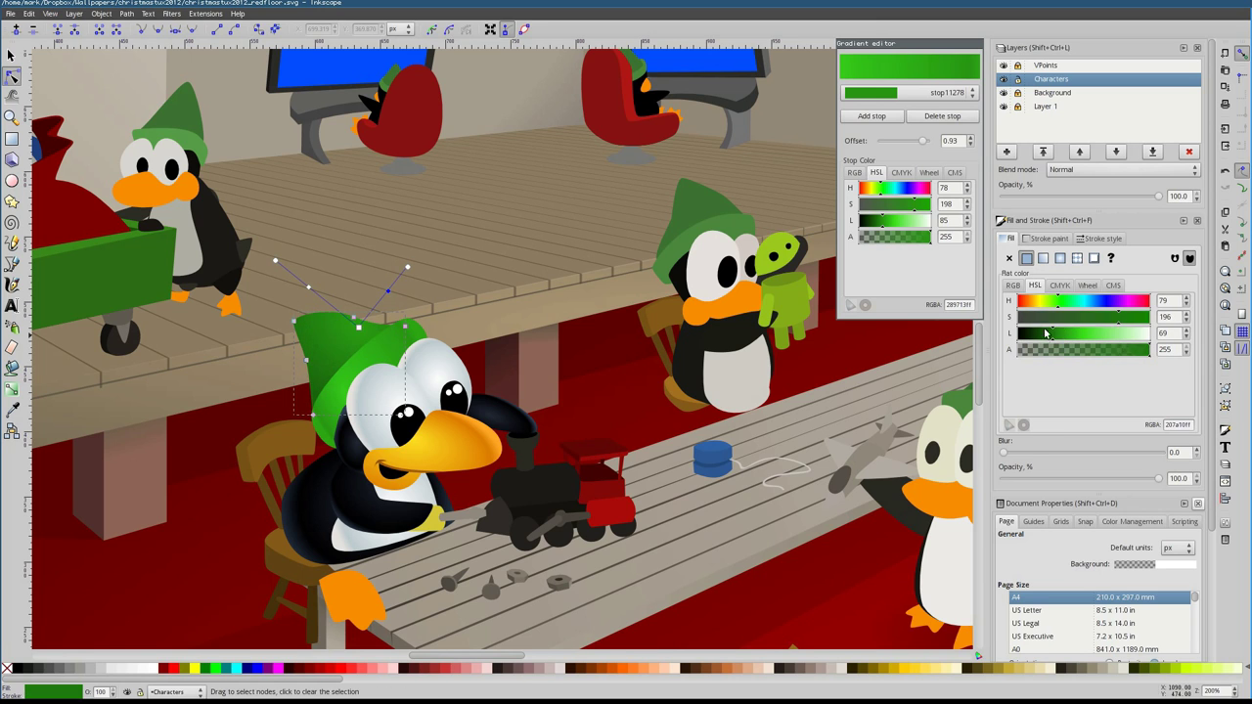
Brighten the front hat's highlight green stop, then review the rear penguin's hat gradients
click(326, 289)
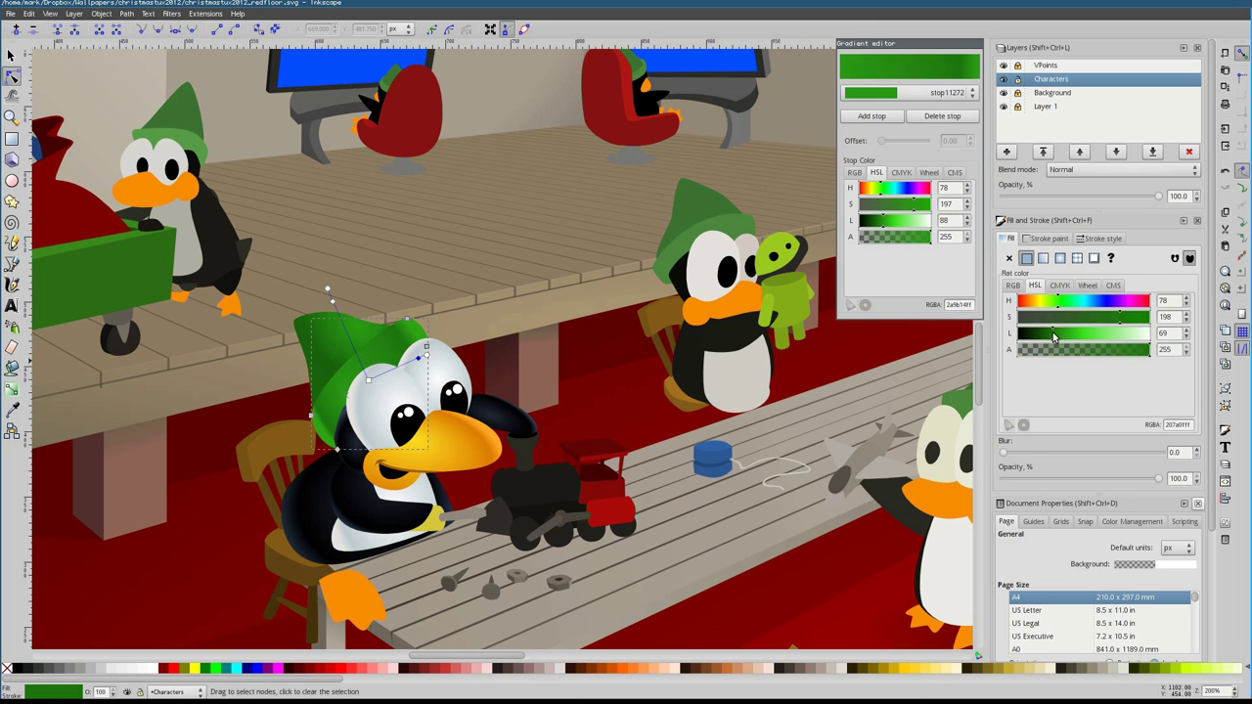
drag(1055, 336, 1082, 335)
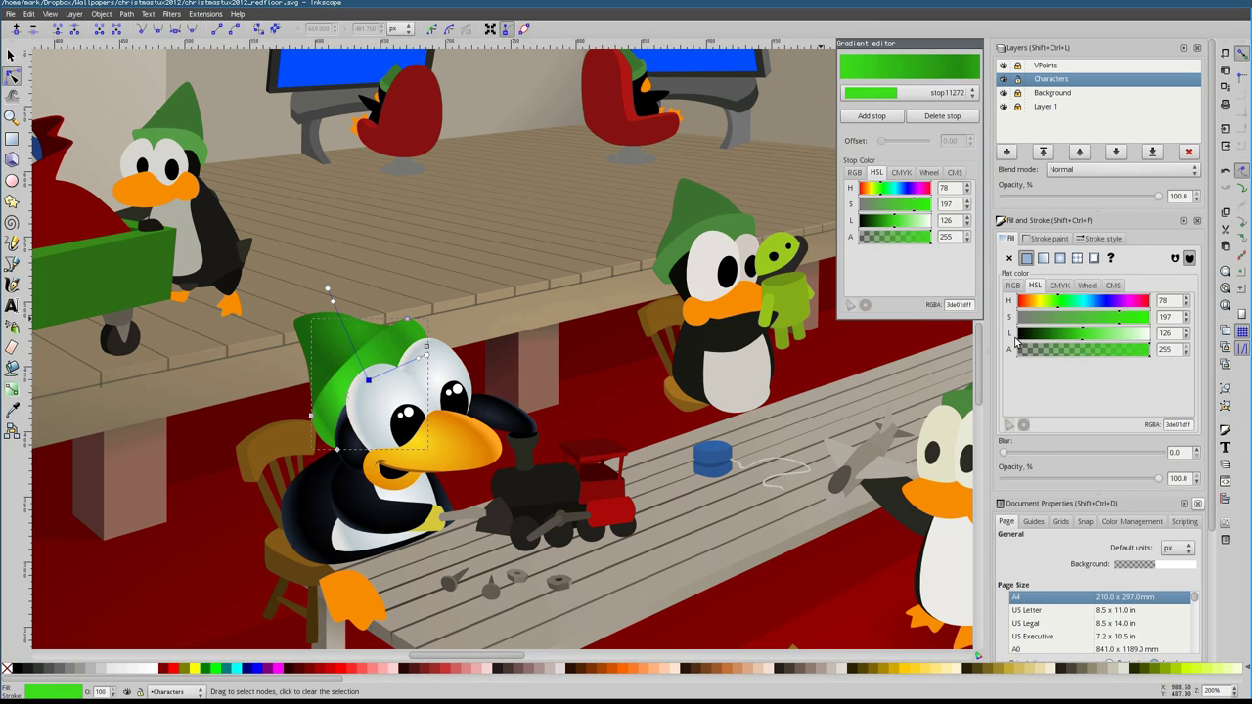
click(704, 233)
click(1064, 309)
click(1065, 310)
click(1086, 286)
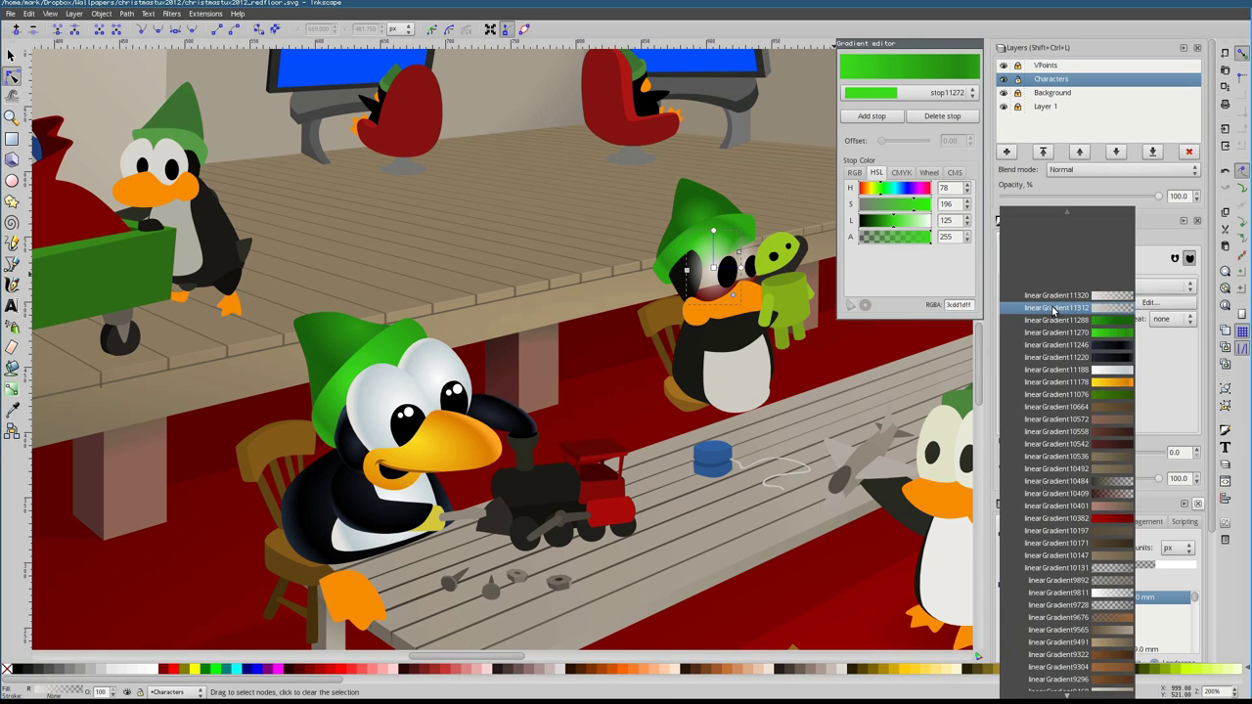
click(1064, 310)
Check the rear penguin's belly gradient, then select the front beak's middle gradient stop
key(Tab)
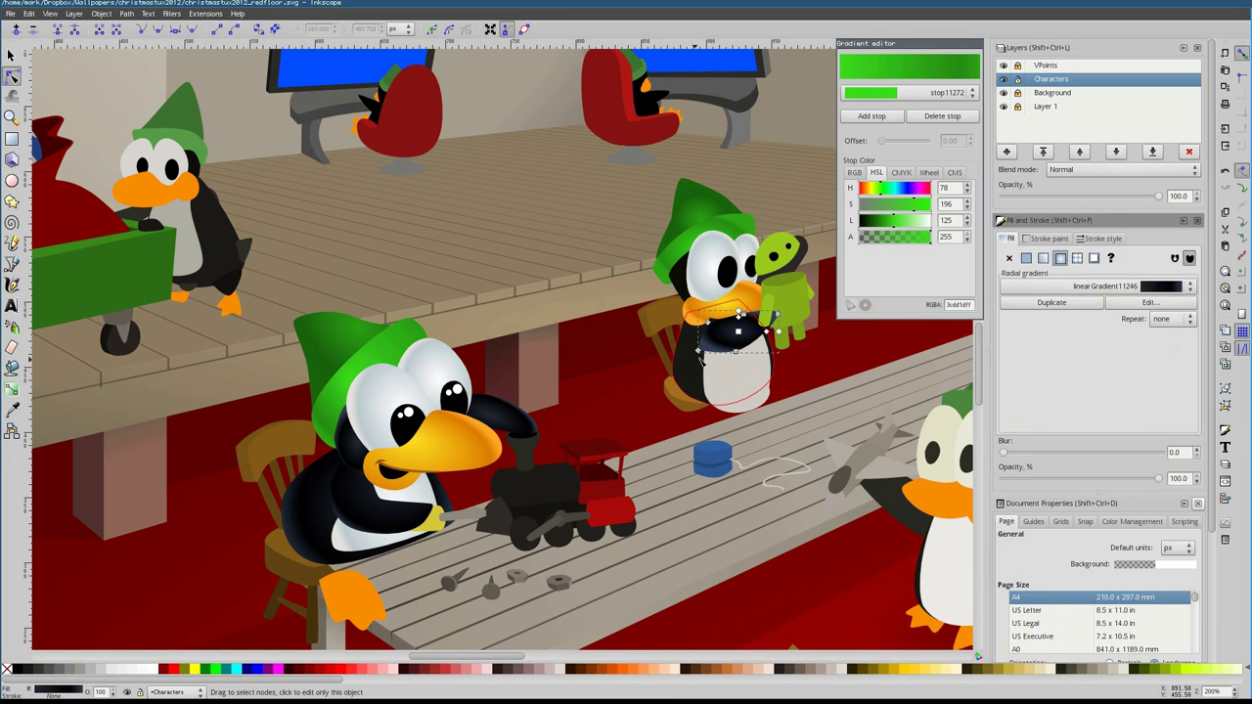
click(1076, 363)
key(Escape)
scroll(522, 333, down, 8)
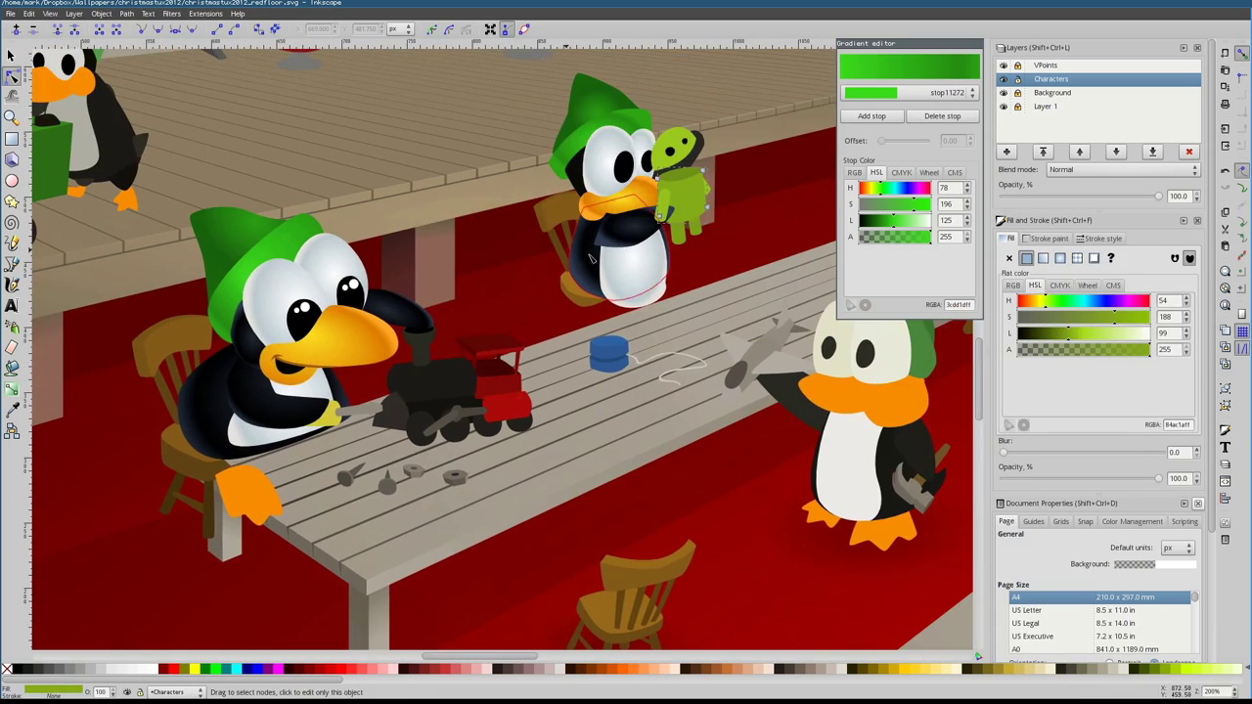
key(Escape)
key(grave)
click(327, 342)
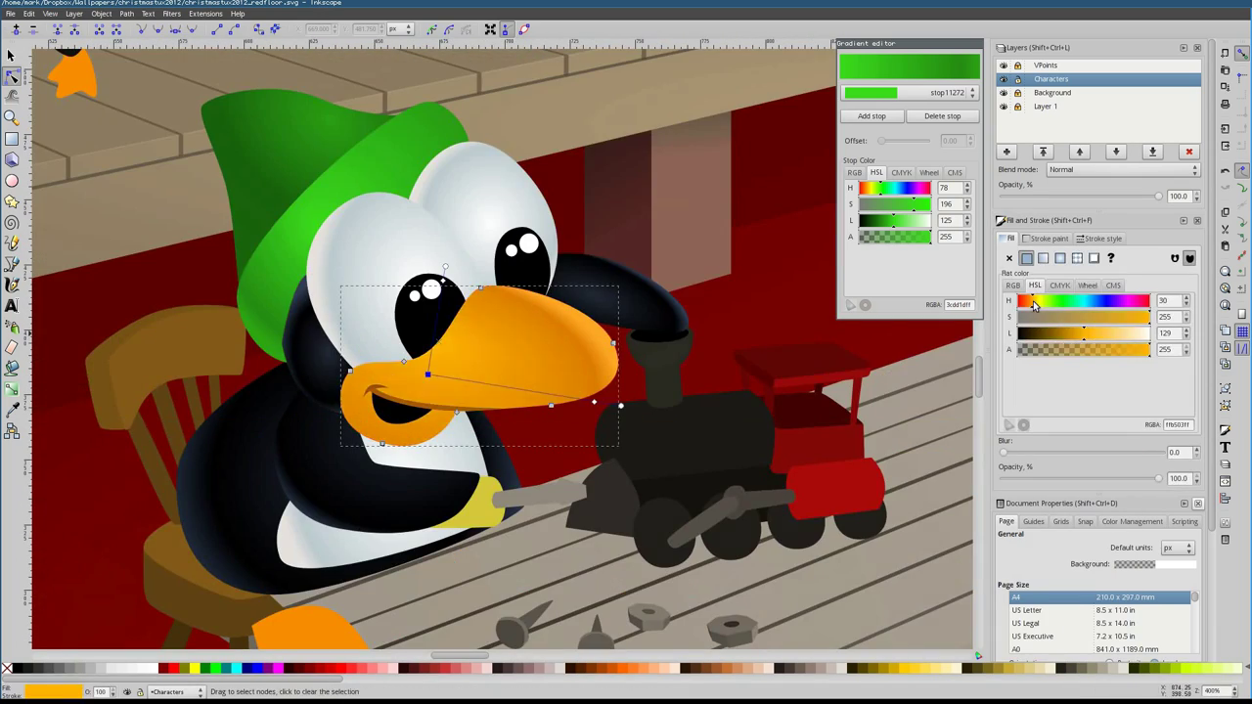
key(shift+grave)
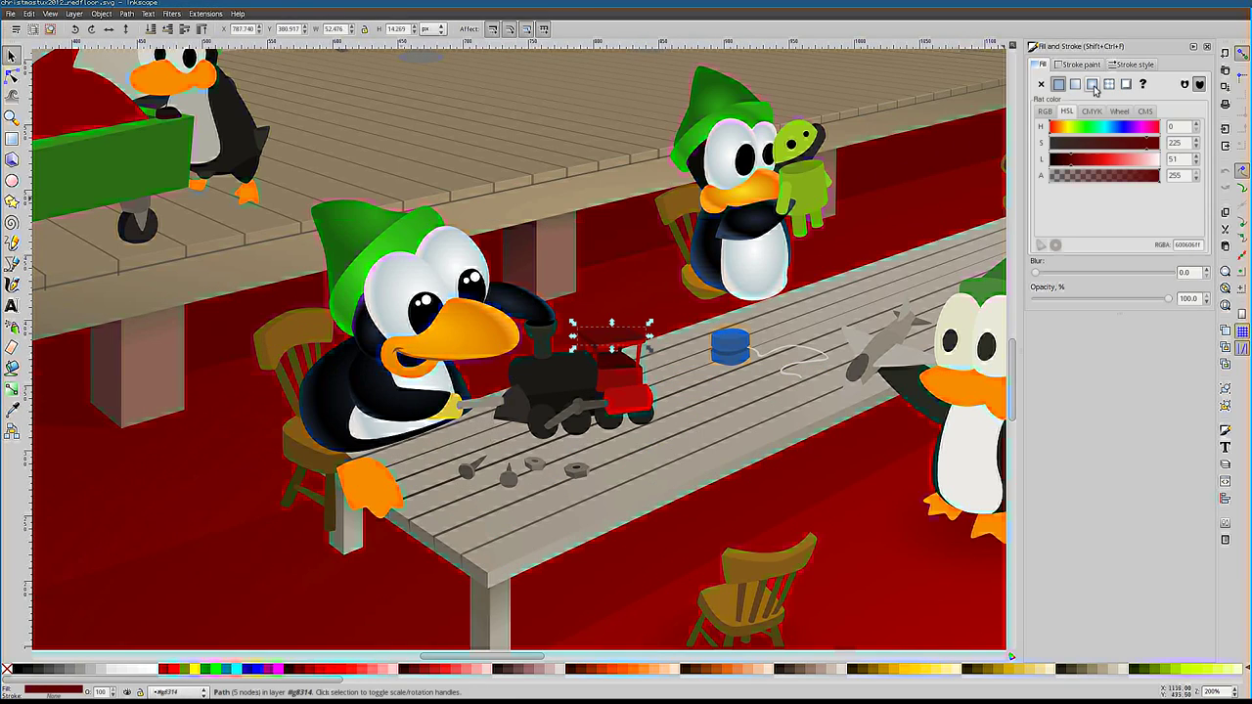
Lighten the red cab posts and give them a linear gradient fill
drag(906, 235, 912, 232)
scroll(647, 355, up, 3)
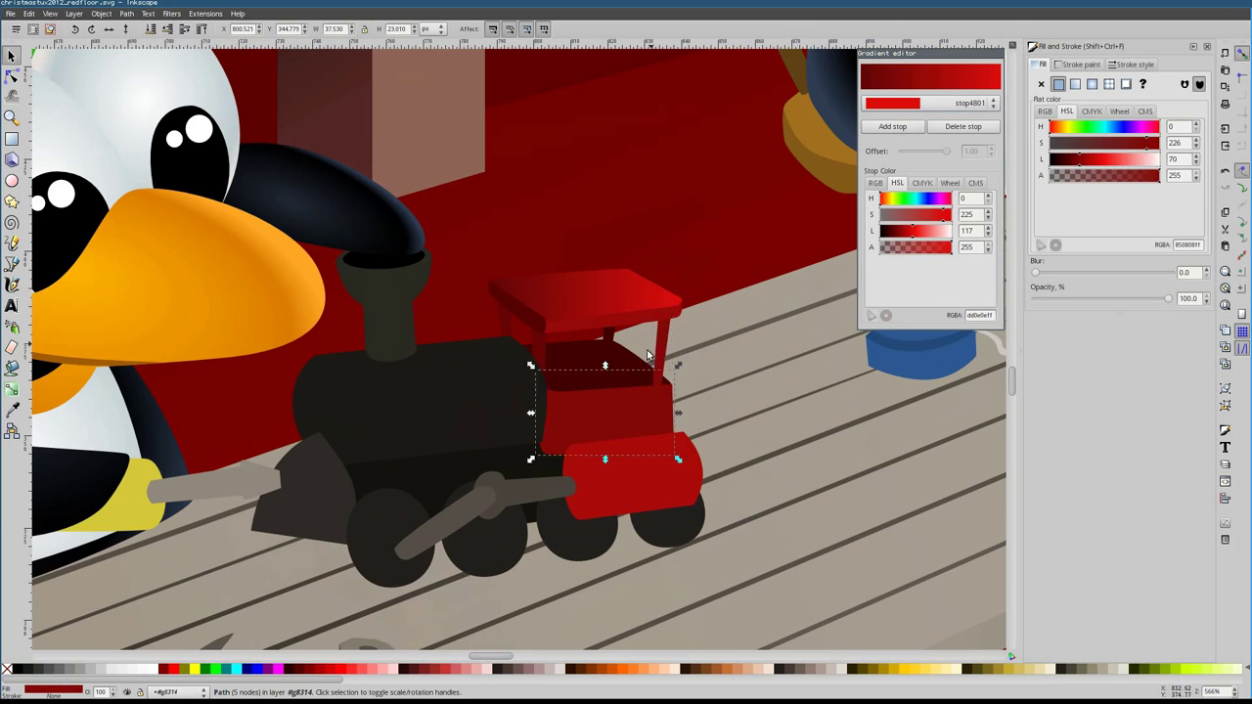
click(1076, 85)
key(n)
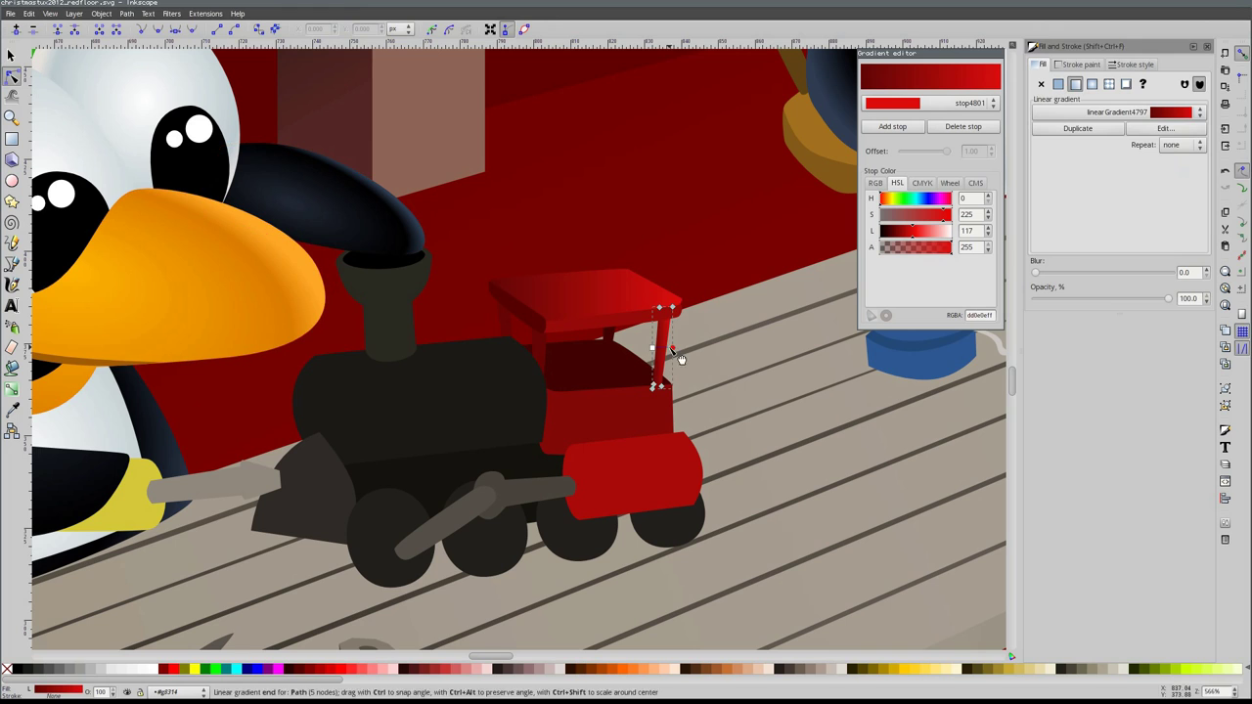
click(539, 350)
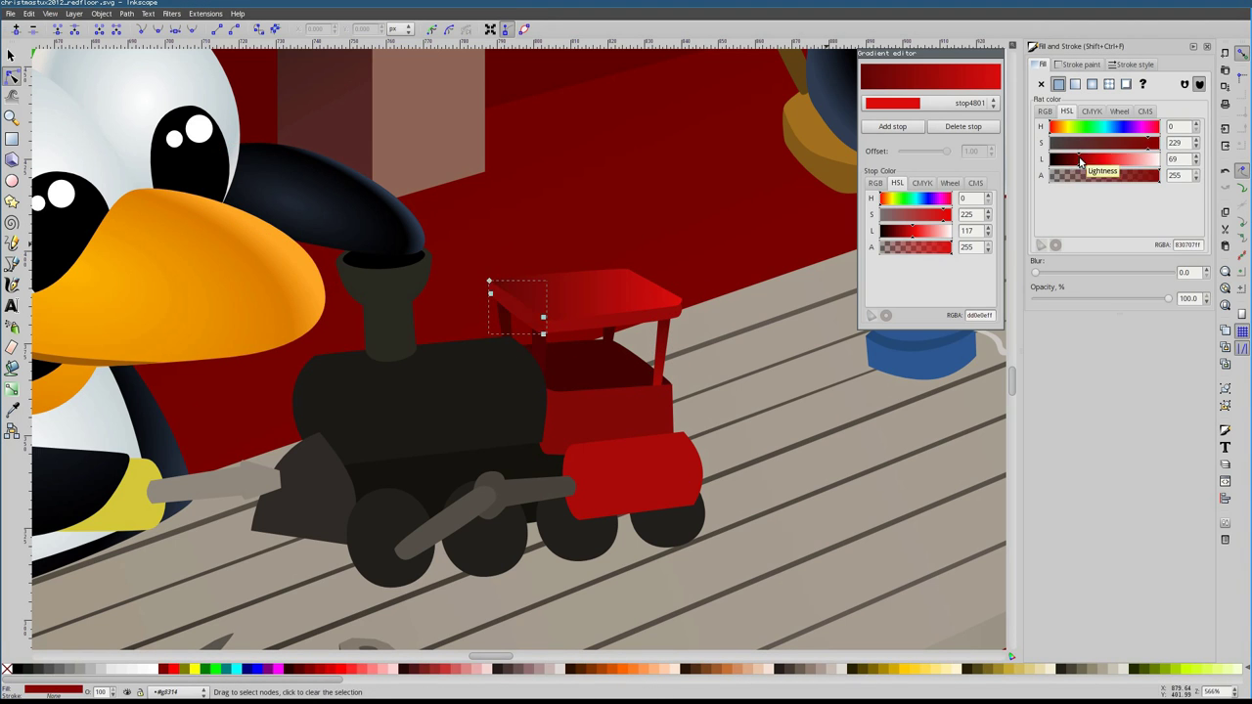
drag(1059, 164, 1100, 160)
Try a linear gradient on the black boiler, then undo it
click(574, 480)
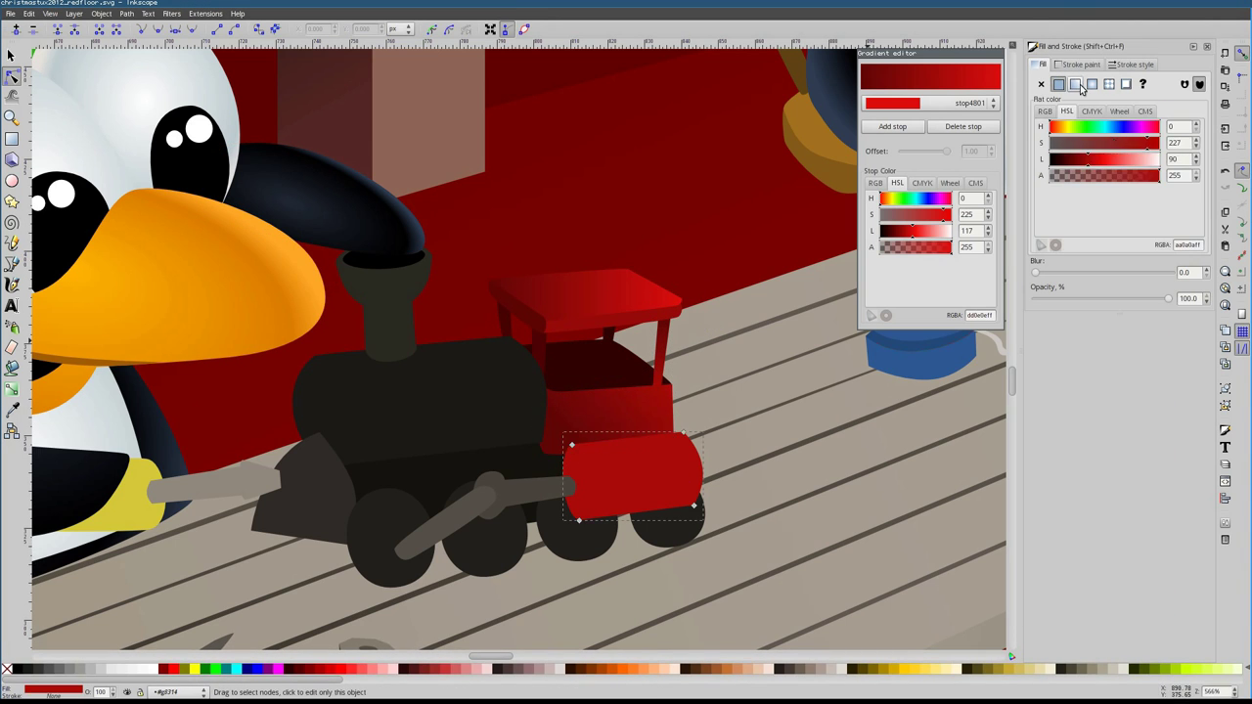
click(519, 421)
click(1076, 85)
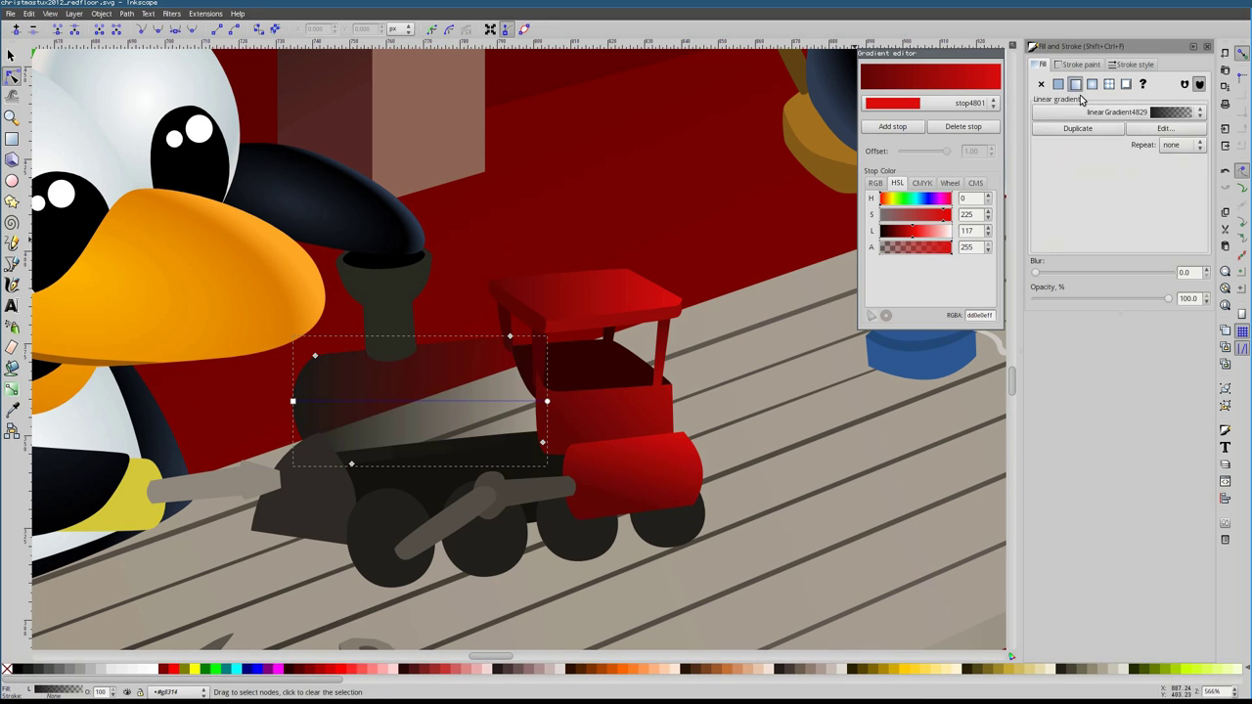
key(ctrl+z)
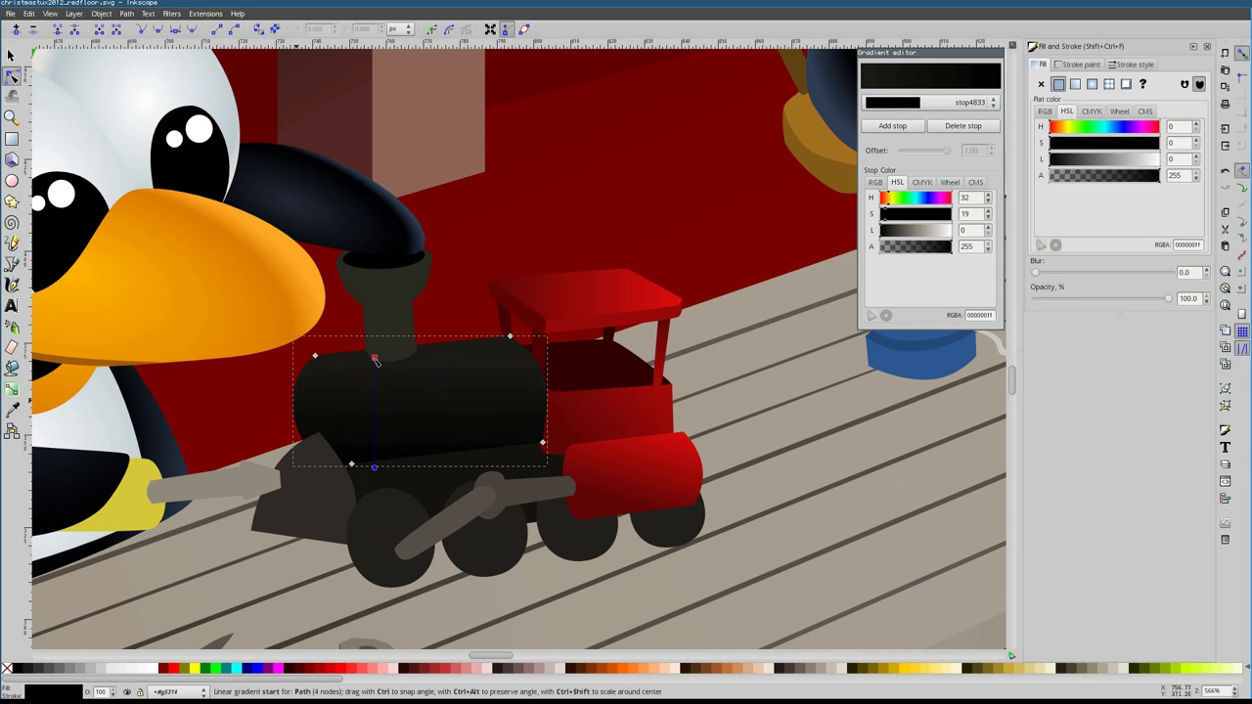
click(292, 357)
Draw straight-segment highlight shapes on the boiler and chimney with the Bezier tool
key(b)
click(350, 421)
double_click(315, 356)
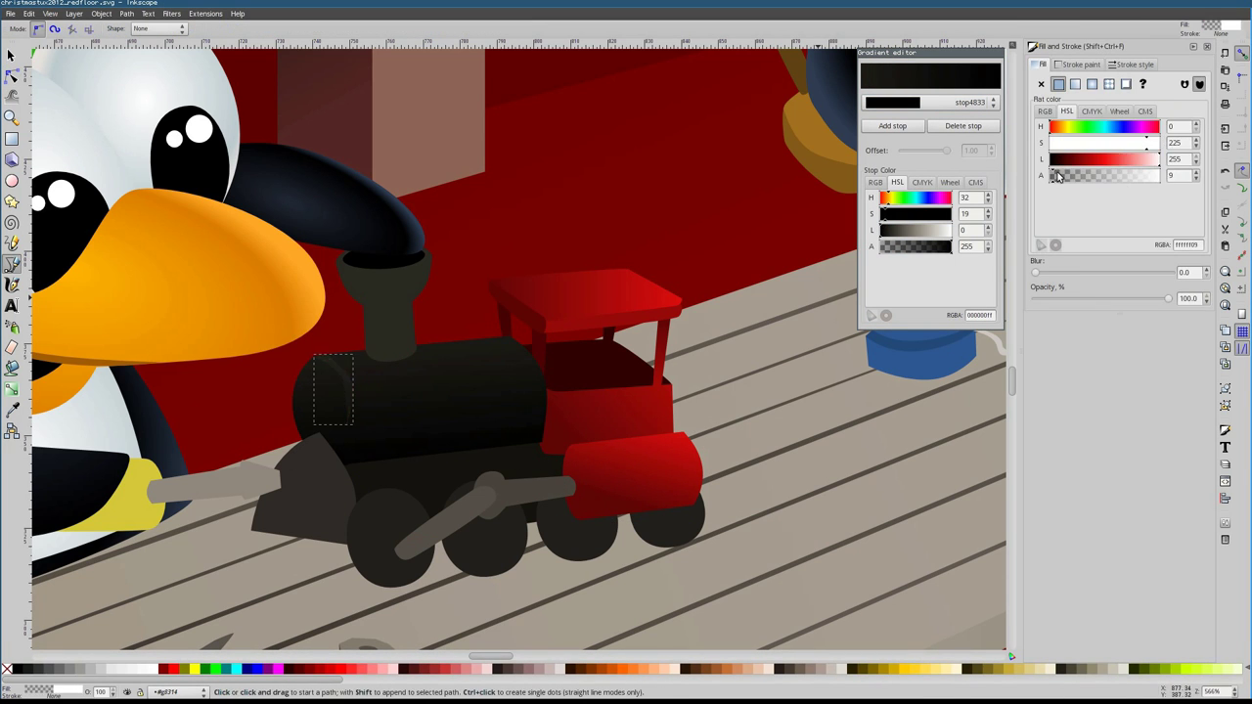
click(341, 270)
double_click(377, 360)
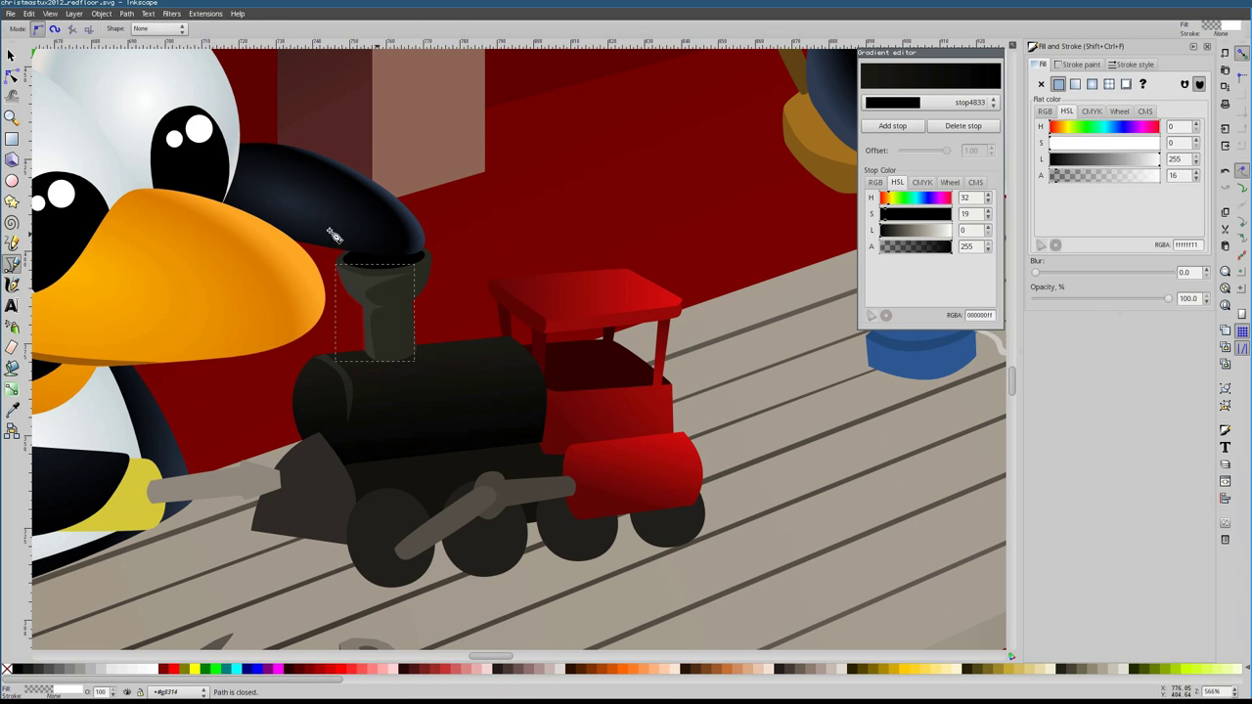
Check the chimney highlight, engine body and cowcatcher pieces with the Node tool
key(n)
scroll(416, 306, down, 8)
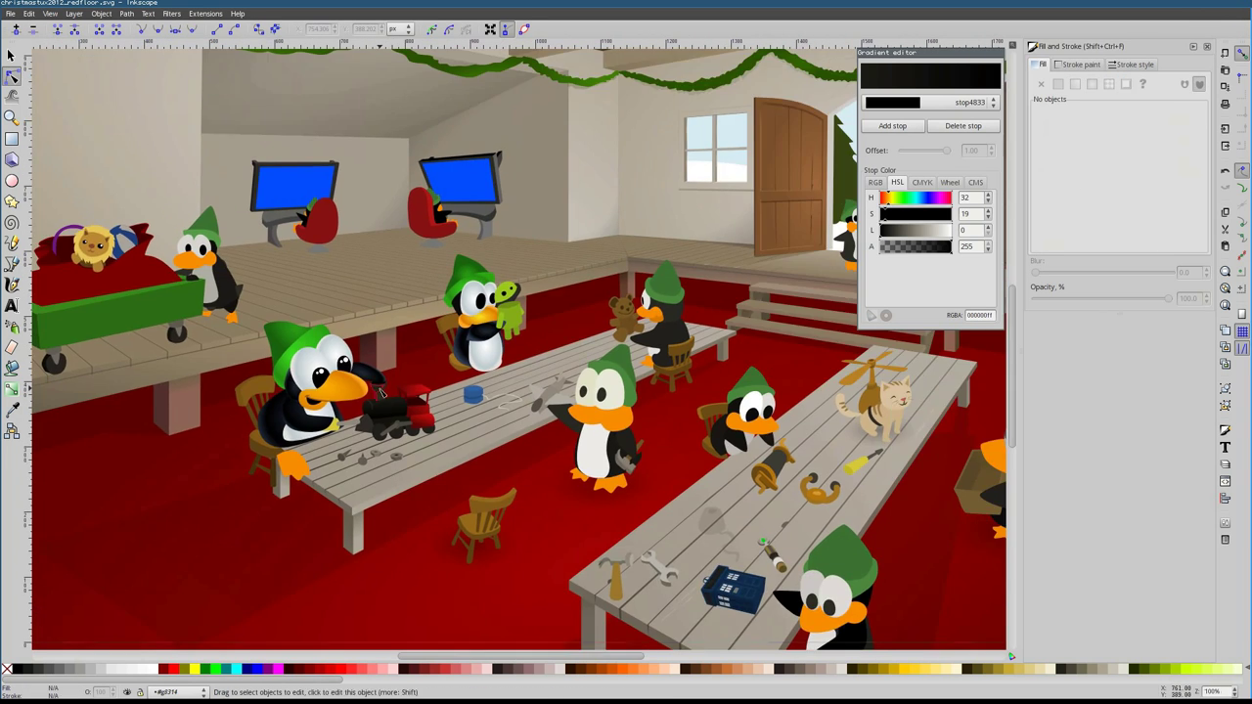
scroll(401, 294, up, 11)
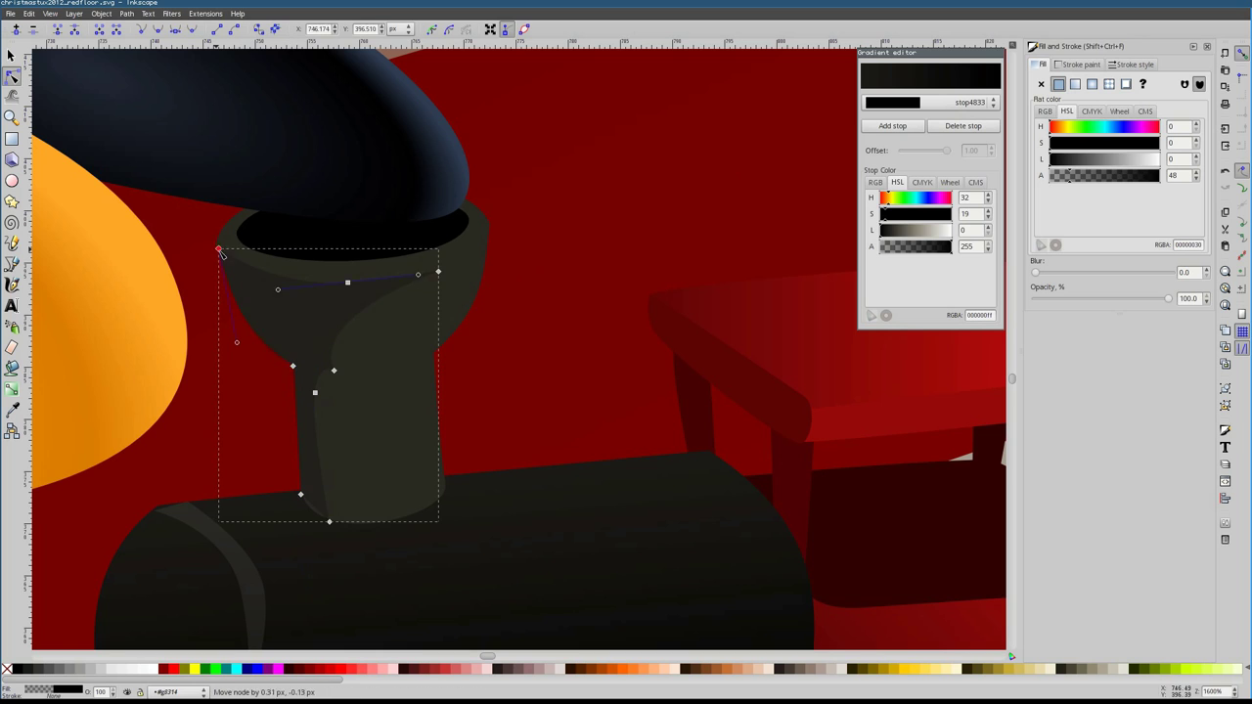
click(315, 510)
scroll(314, 545, down, 4)
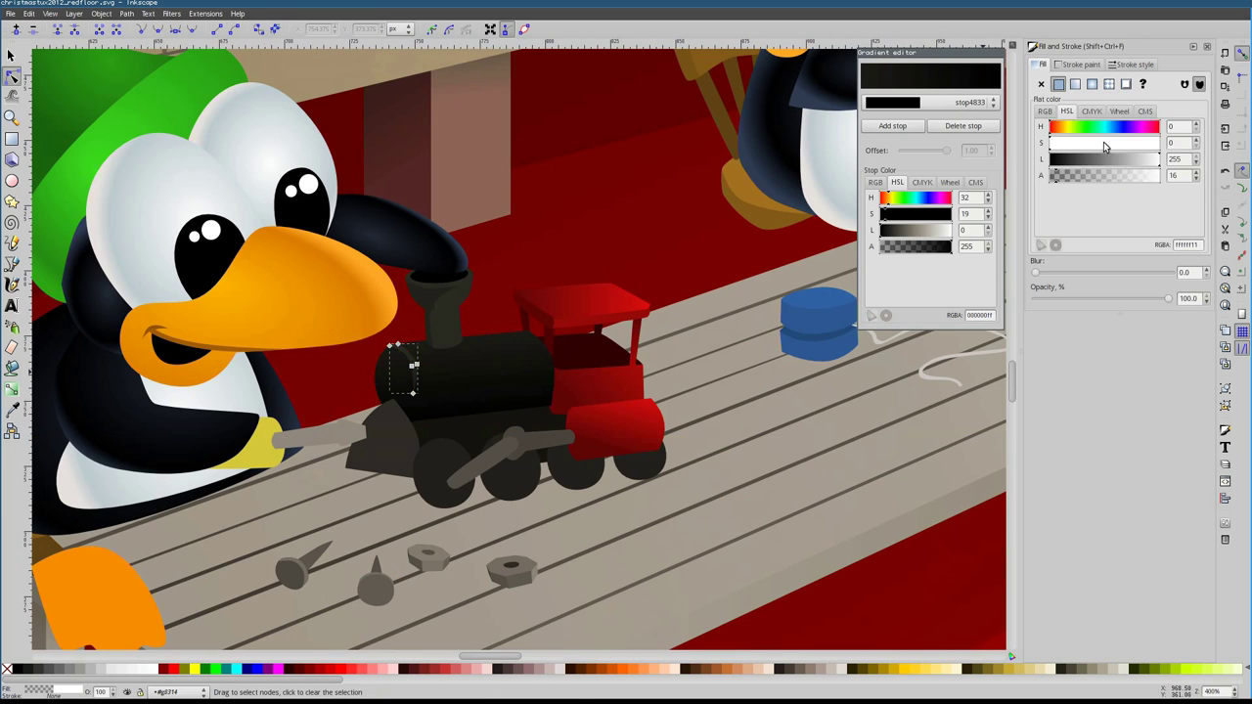
click(460, 377)
click(382, 440)
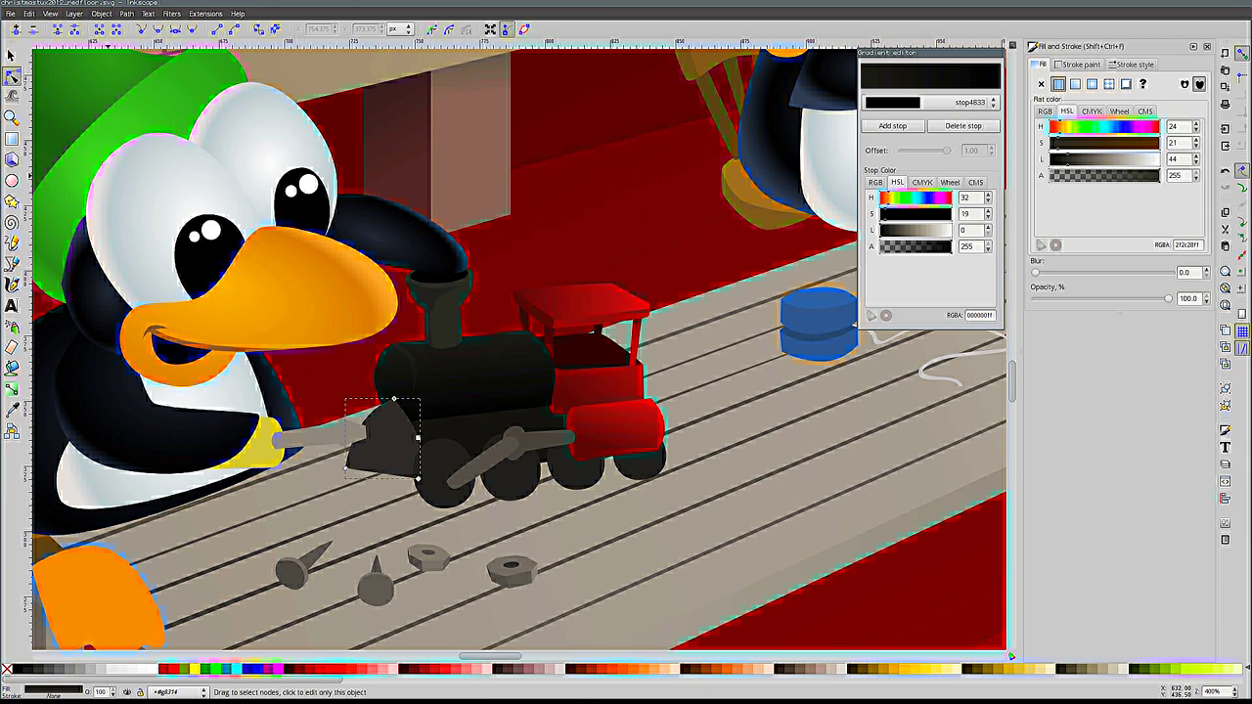
key(5)
scroll(665, 188, up, 5)
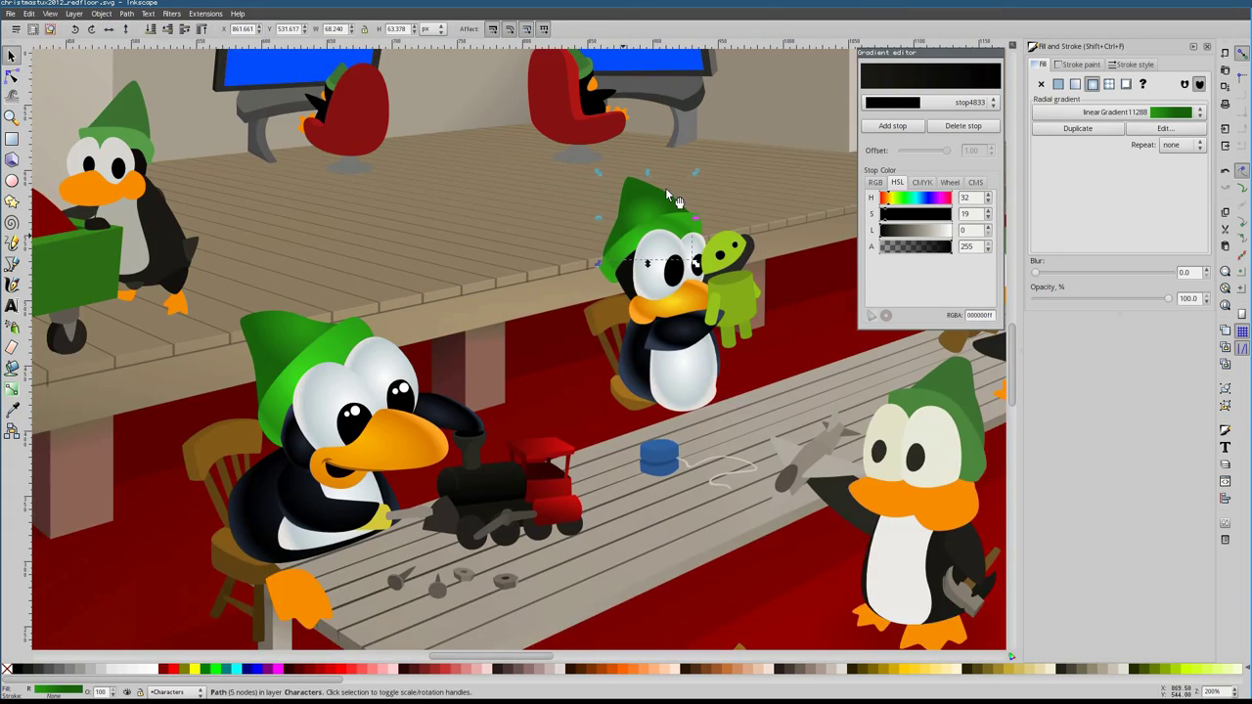
Inspect the gradient and flat-coloured parts of the Android-holding penguin's hat
click(556, 256)
click(577, 208)
click(587, 215)
click(597, 219)
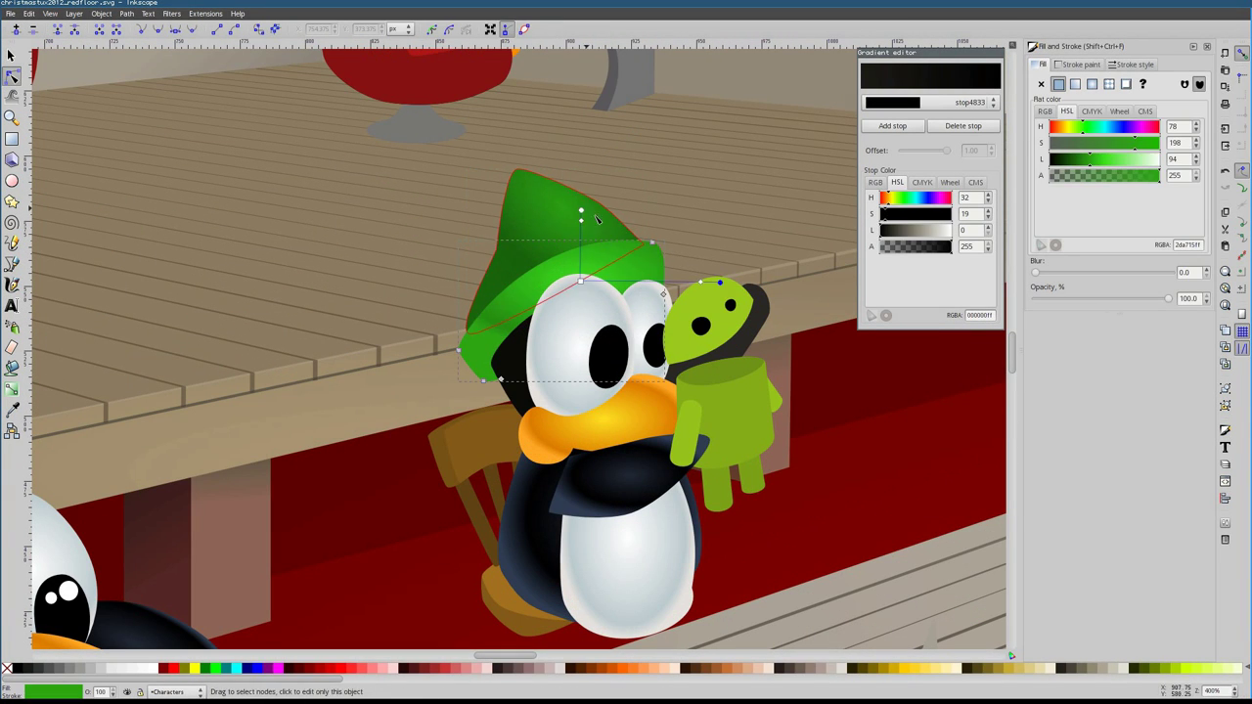
Raise the lightness of the Android head's green gradient stop
click(707, 283)
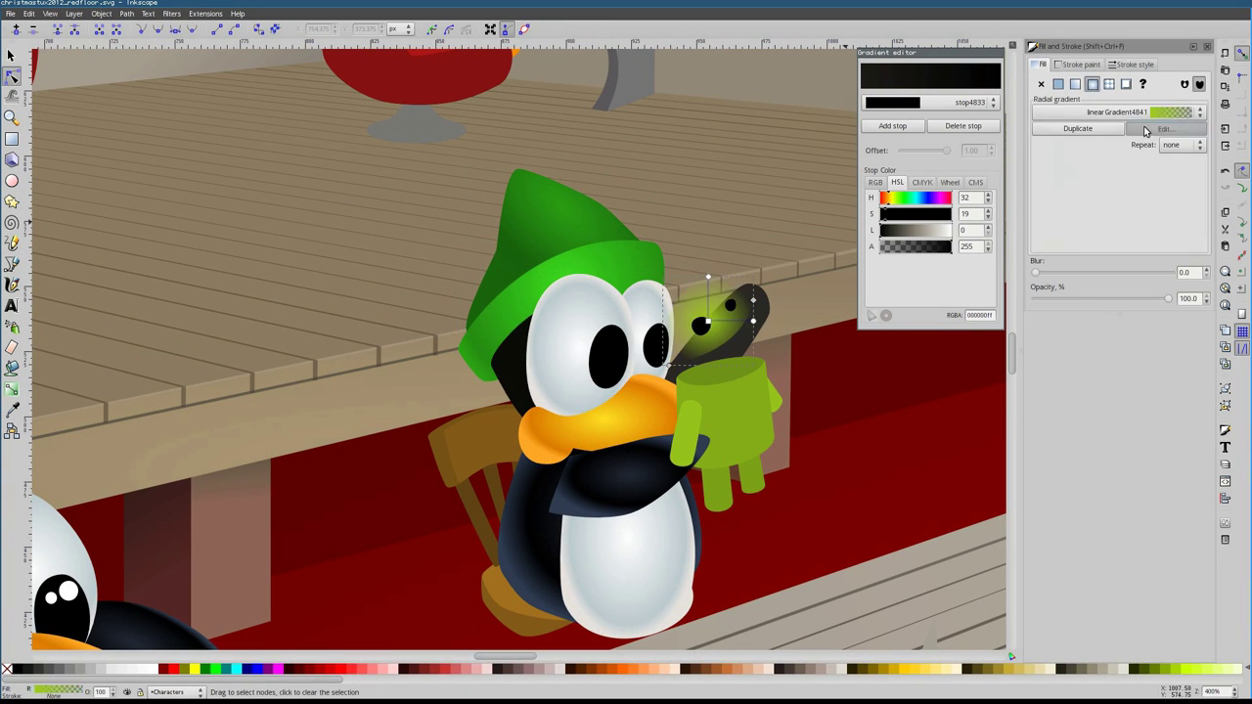
drag(907, 233, 920, 232)
click(909, 114)
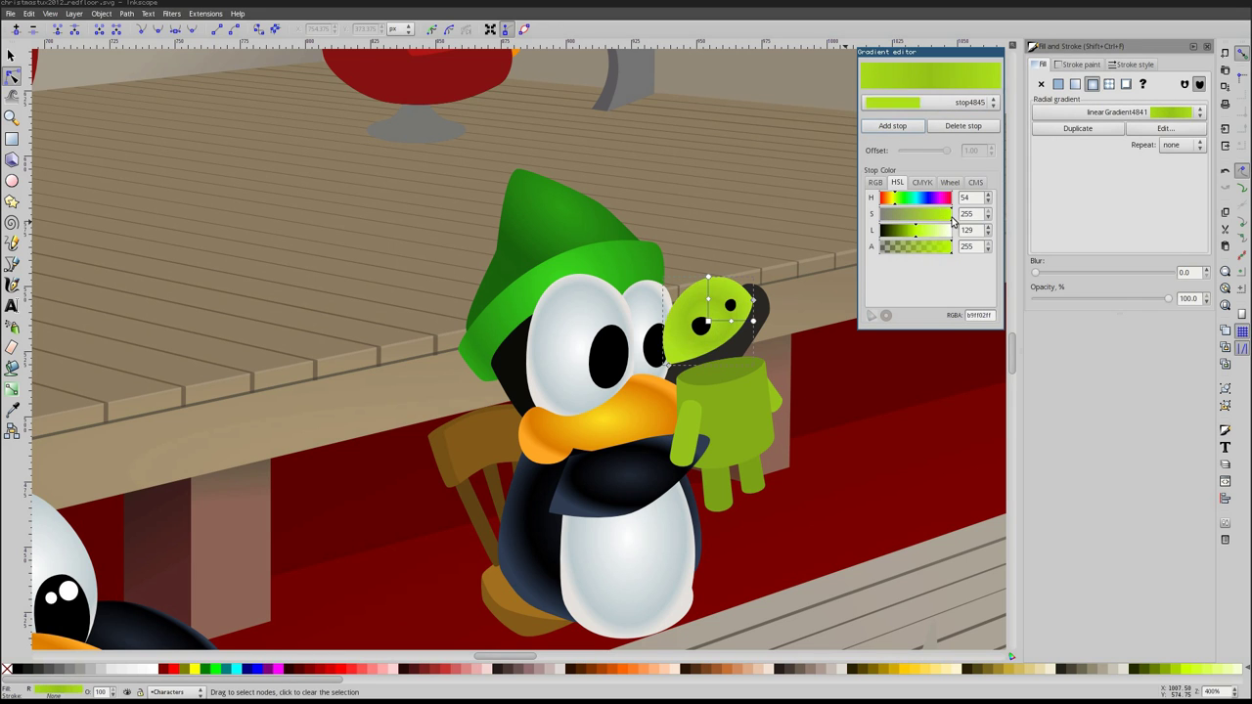
click(701, 329)
scroll(706, 334, right, 2)
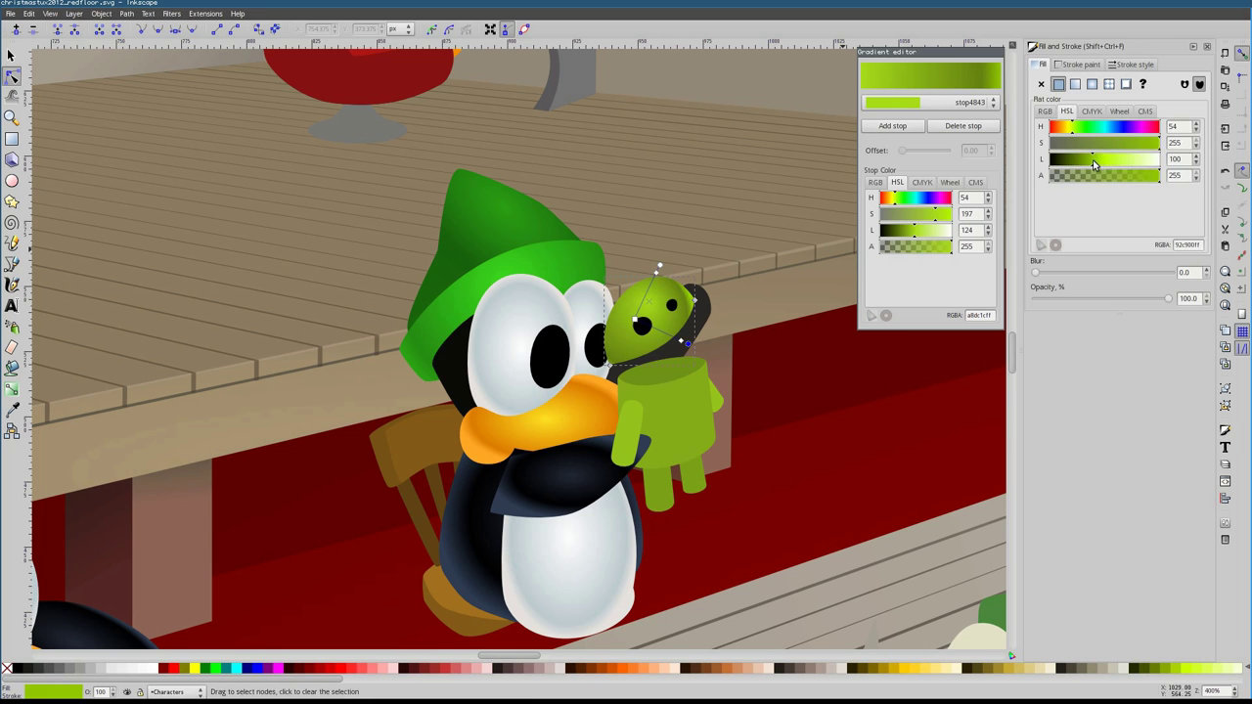
Review the gradient stops on the Android's body, legs and arms
click(667, 370)
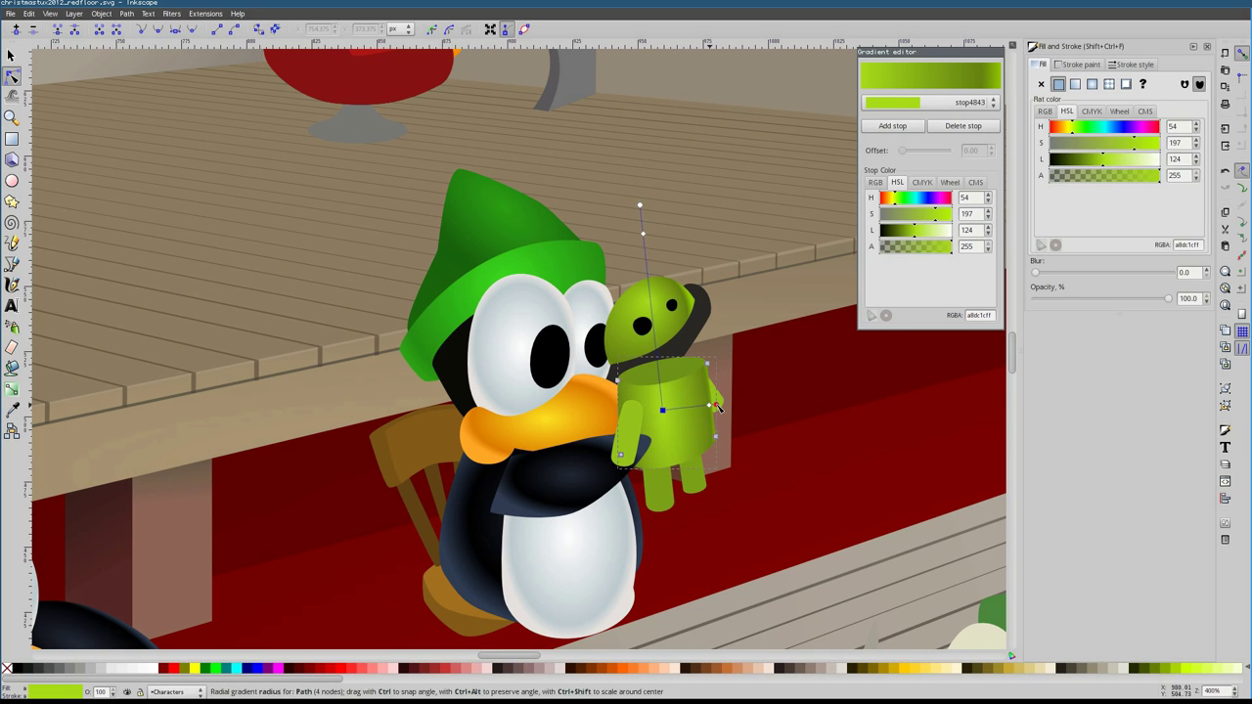
click(694, 478)
click(691, 472)
click(662, 494)
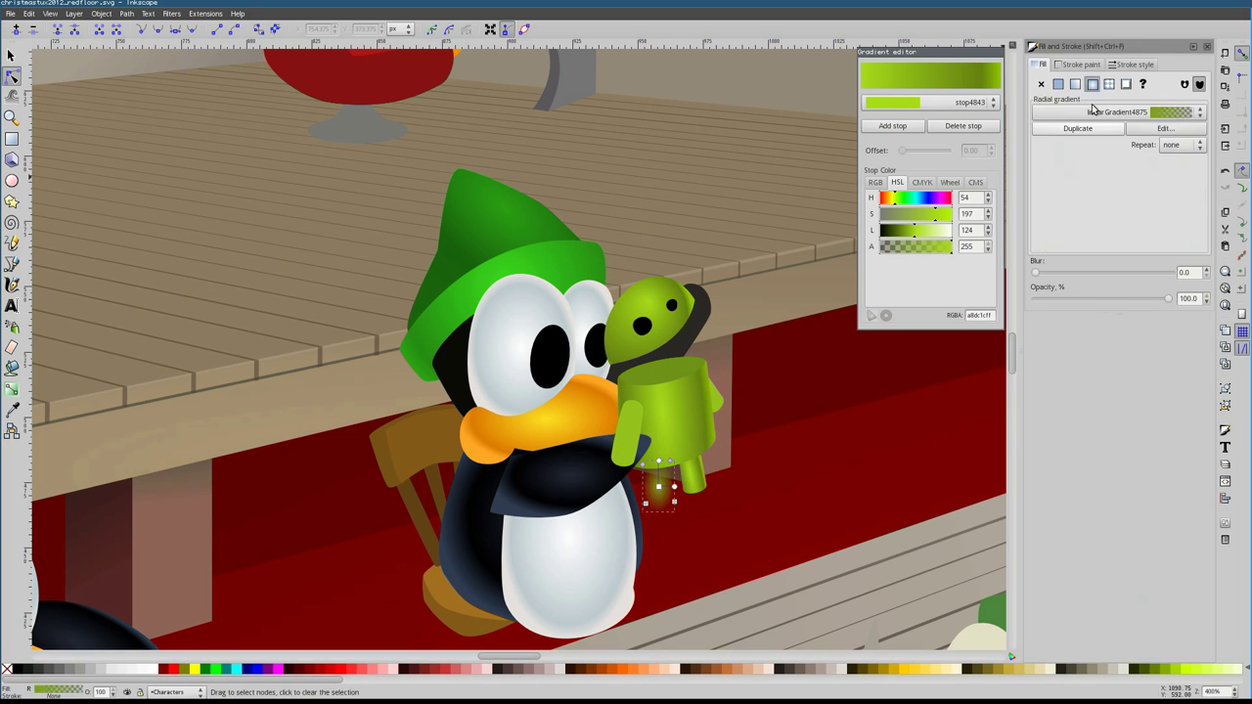
click(660, 488)
click(634, 406)
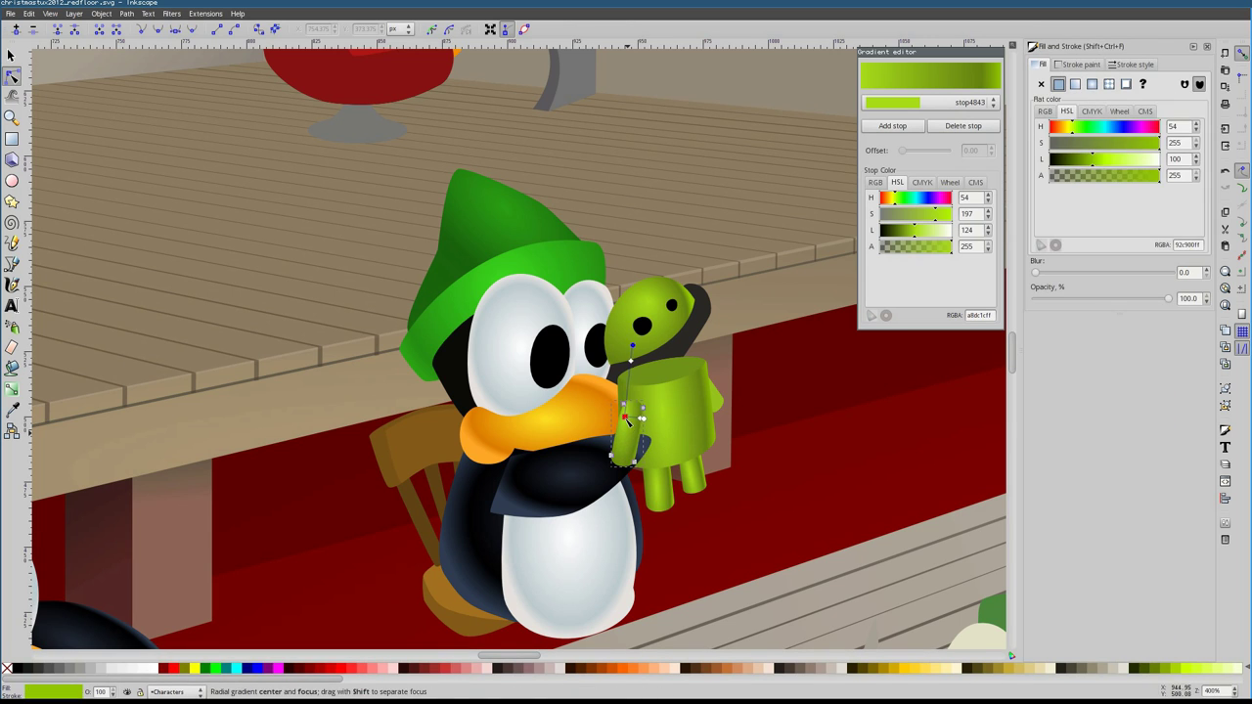
click(703, 366)
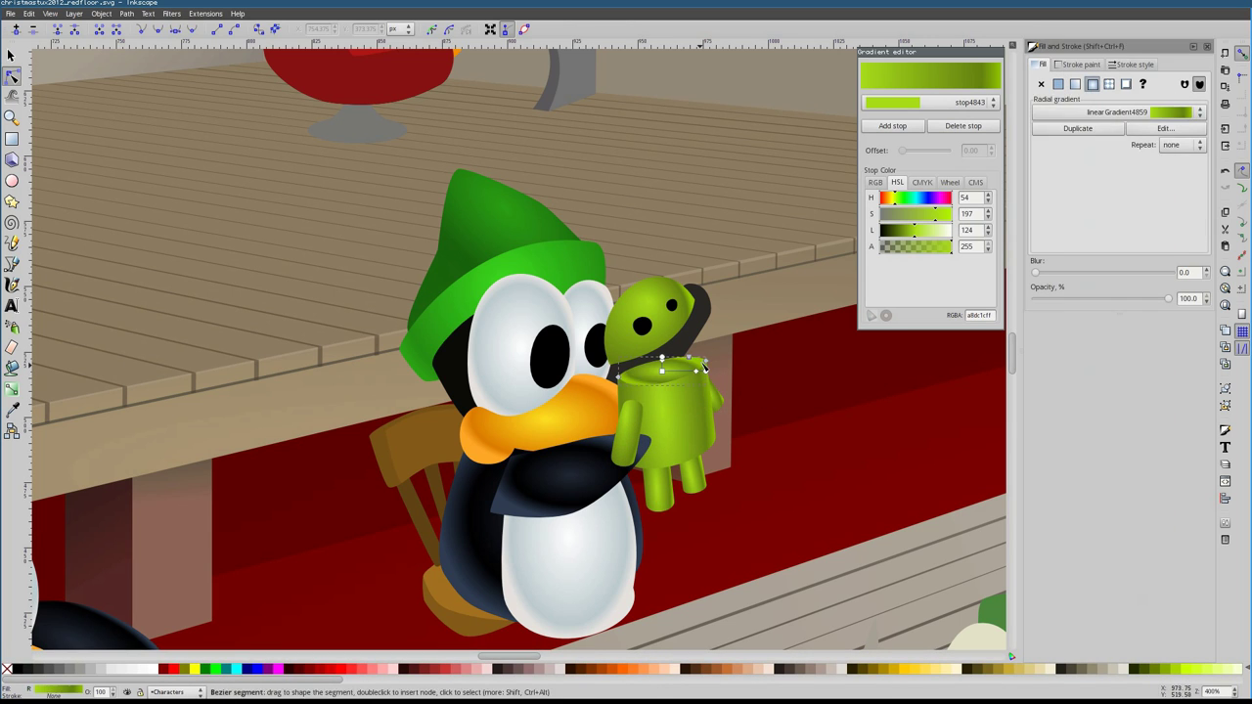
click(638, 366)
Zoom to the Android head and inspect the penguin's eye highlight and eye-white gradients
key(5)
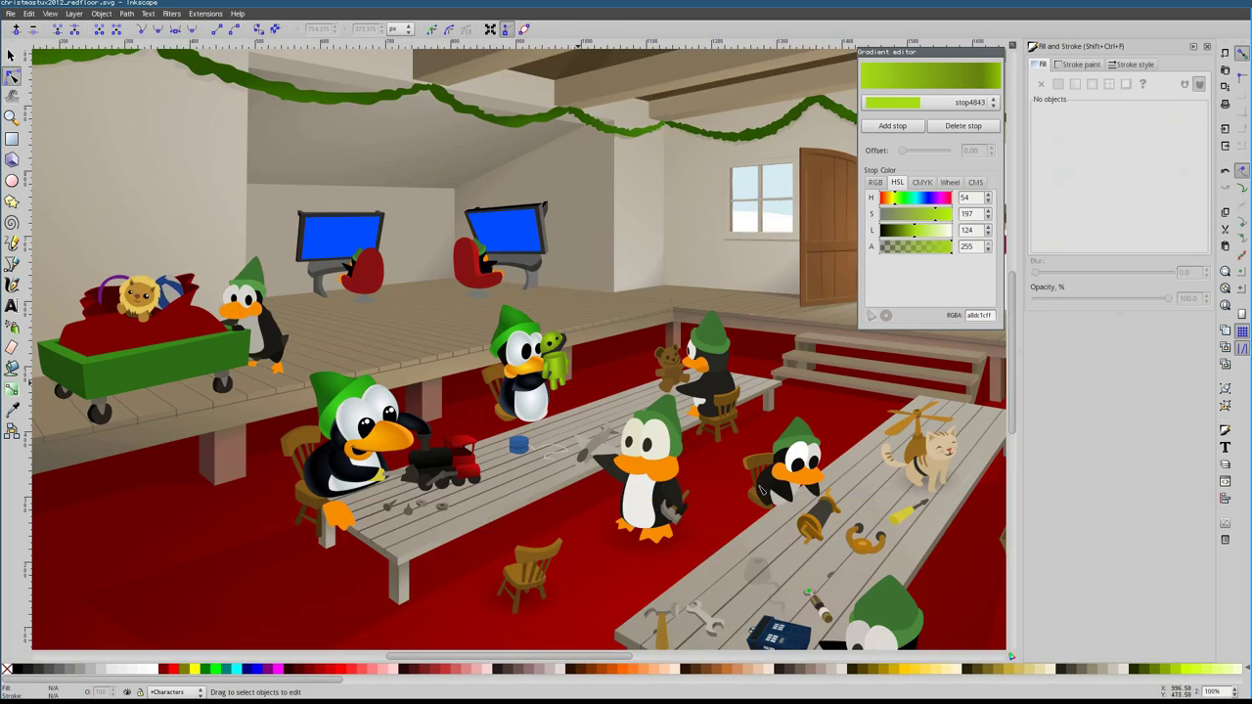
scroll(535, 381, up, 5)
key(s)
ctrl+click(535, 380)
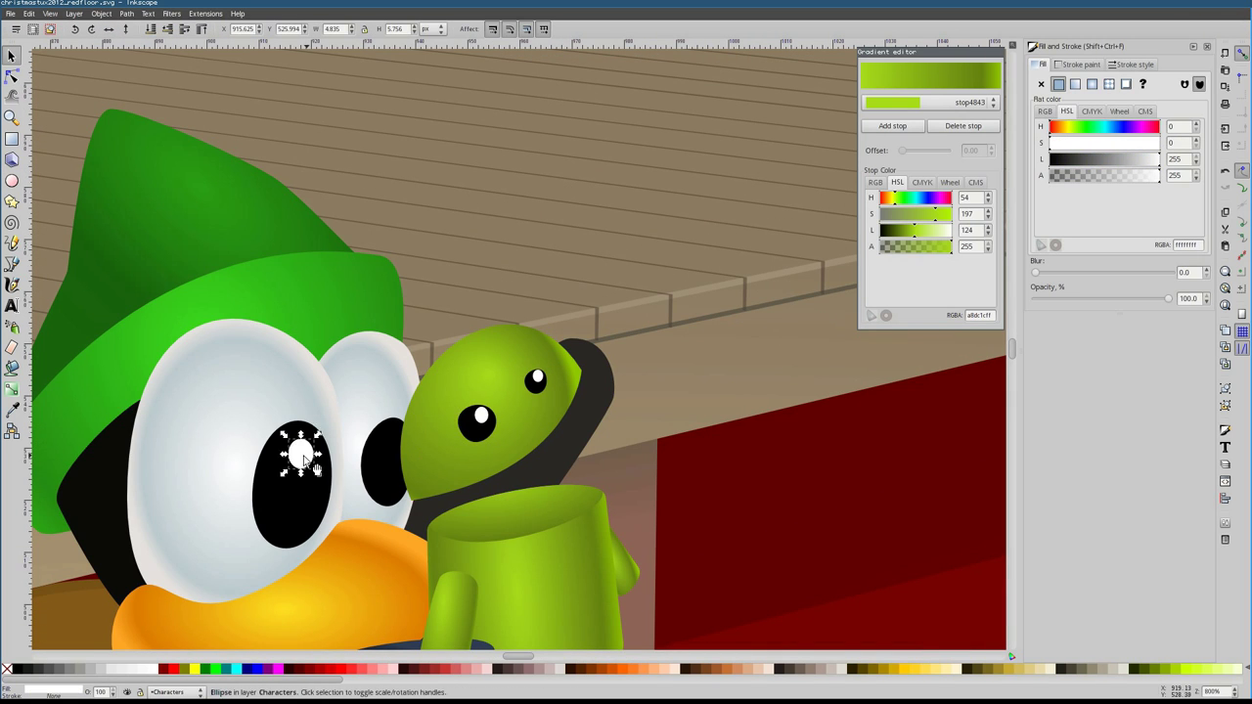
scroll(410, 452, down, 3)
scroll(410, 452, left, 3)
key(g)
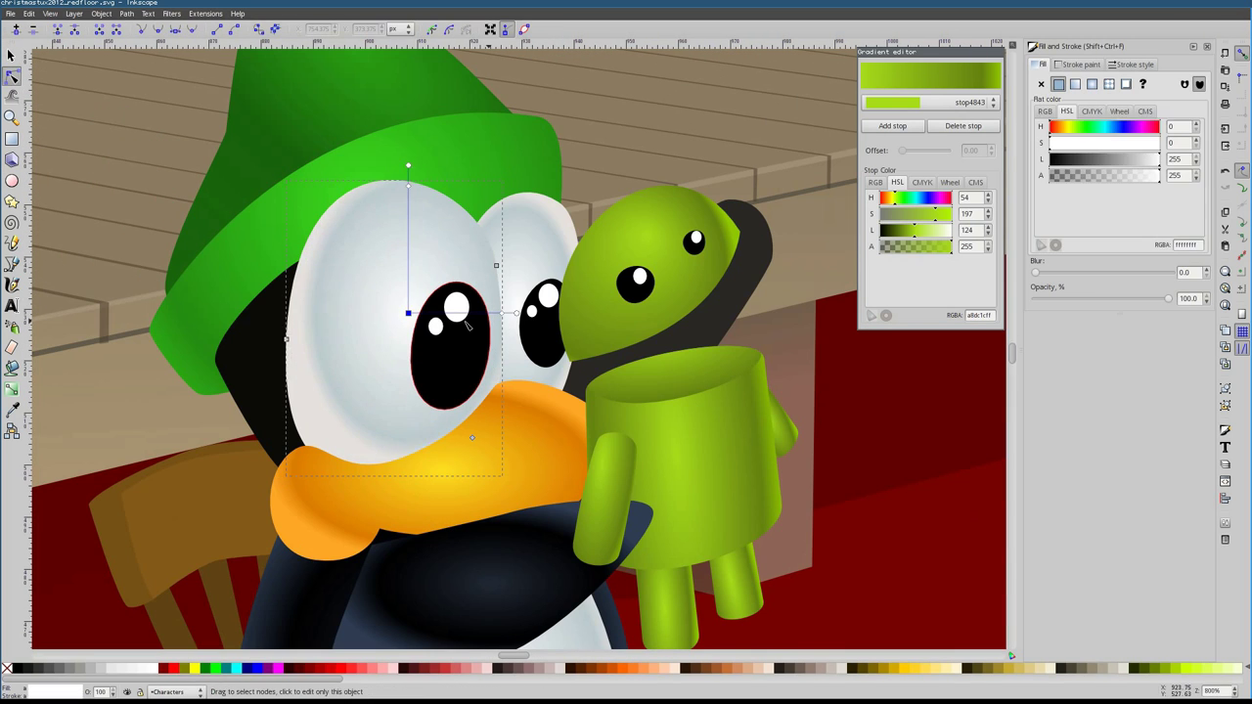
click(509, 225)
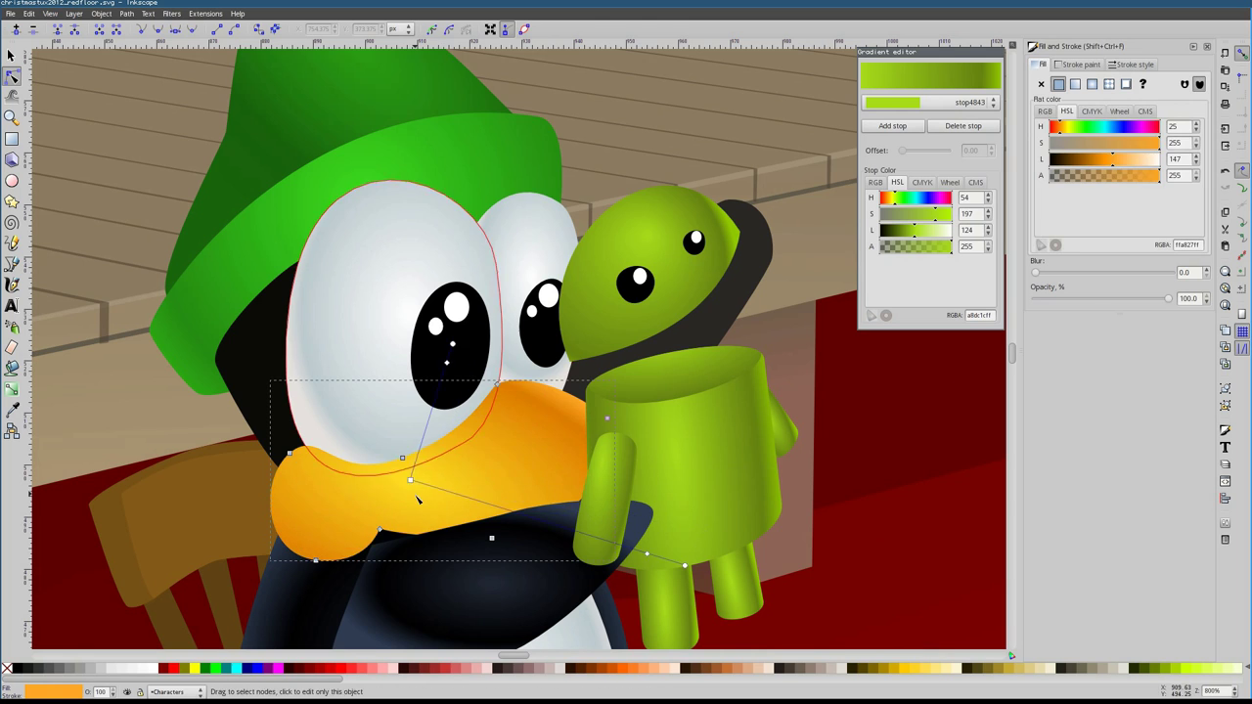
scroll(419, 489, down, 4)
Give the dark flipper behind the Android's head a gradient fill after checking the body shapes
click(382, 469)
click(345, 434)
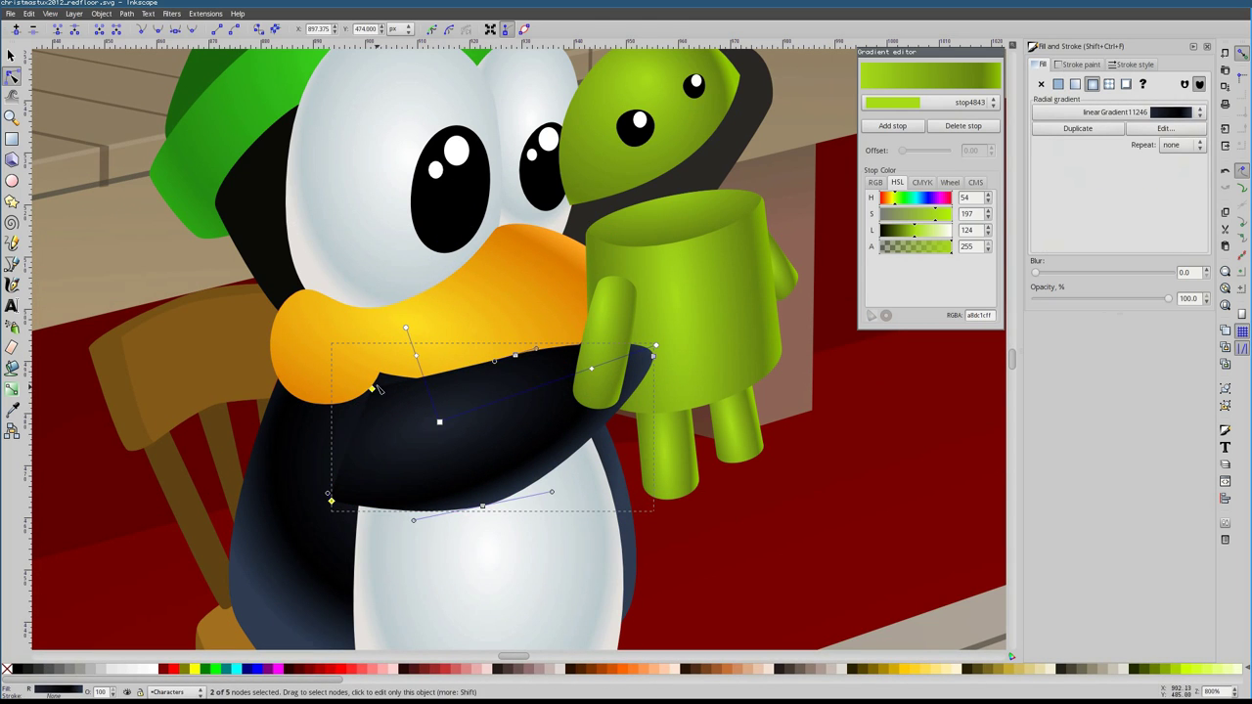
scroll(380, 475, down, 3)
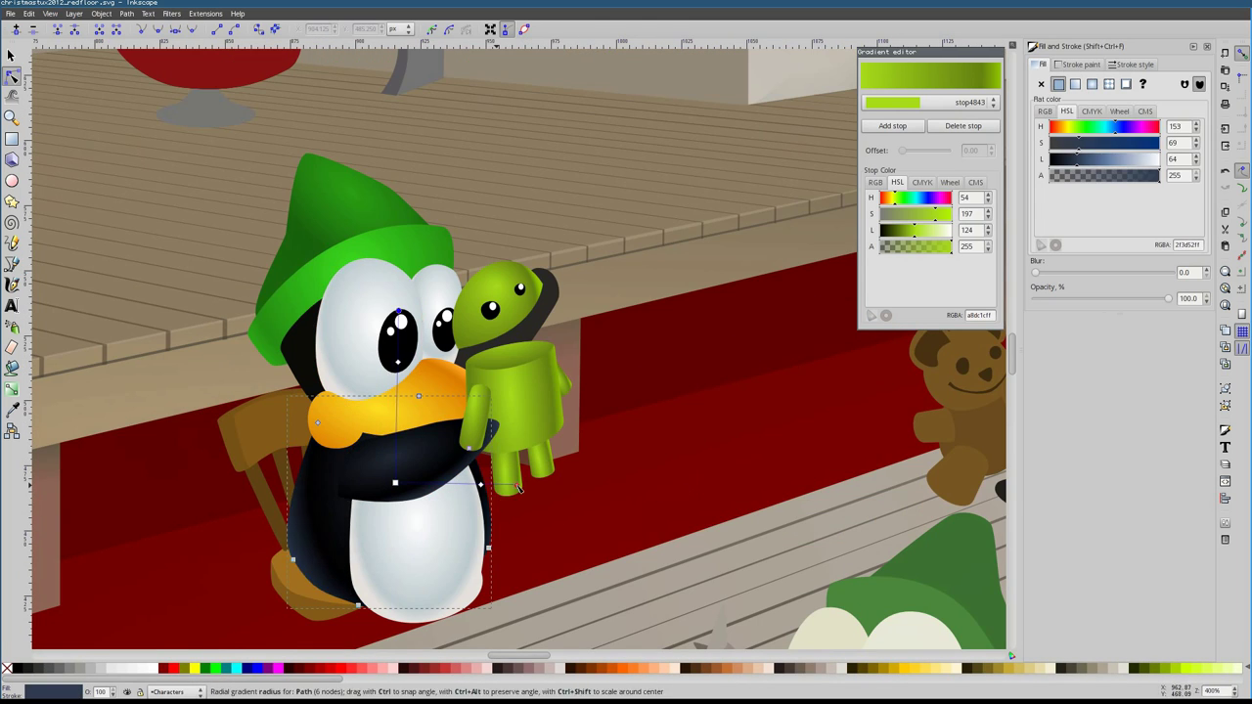
scroll(756, 303, up, 3)
click(756, 303)
double_click(756, 303)
scroll(685, 314, up, 1)
scroll(685, 313, right, 2)
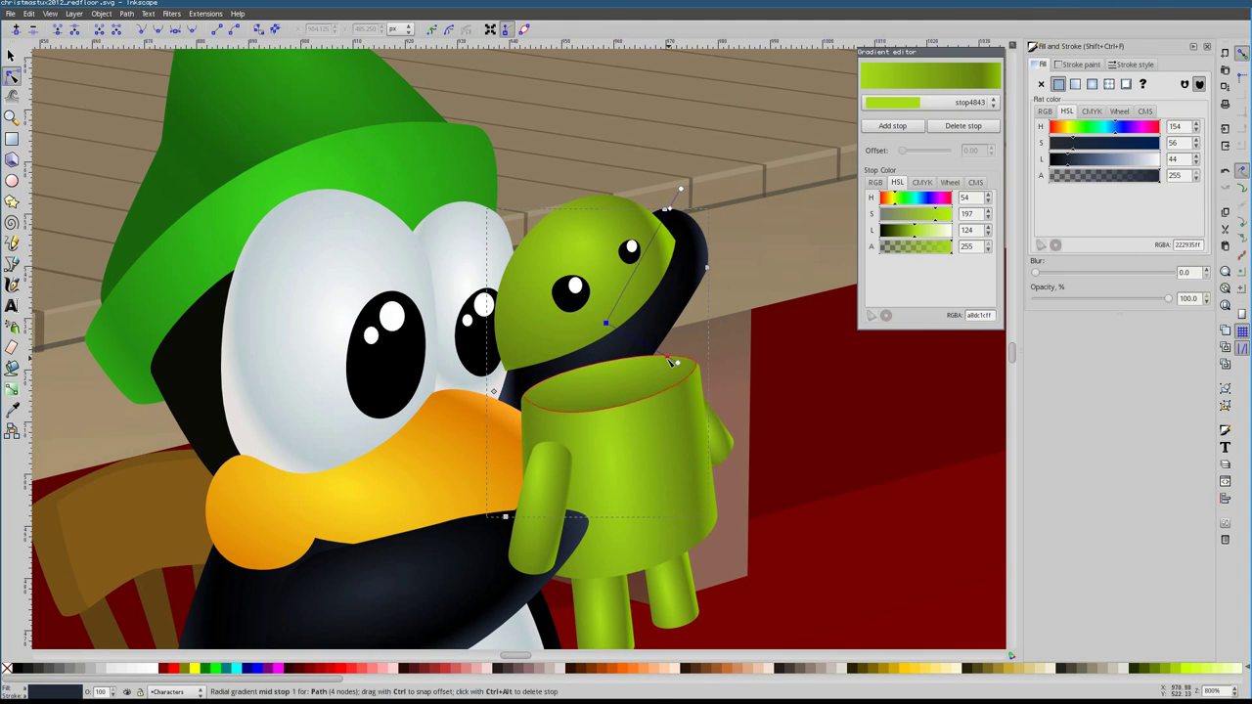
scroll(606, 323, down, 6)
Nudge the centre penguin carrying the box slightly up and right
key(s)
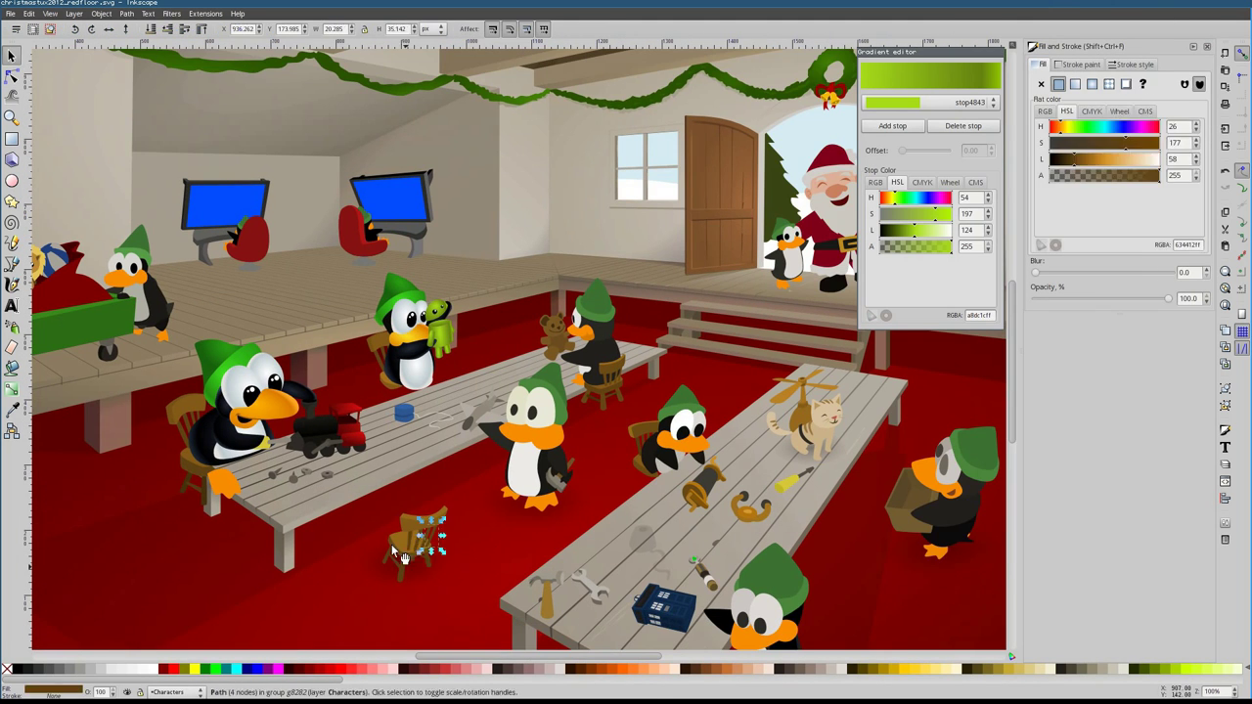
click(424, 578)
scroll(500, 447, down, 3)
scroll(500, 447, right, 1)
scroll(411, 411, up, 2)
scroll(411, 411, right, 3)
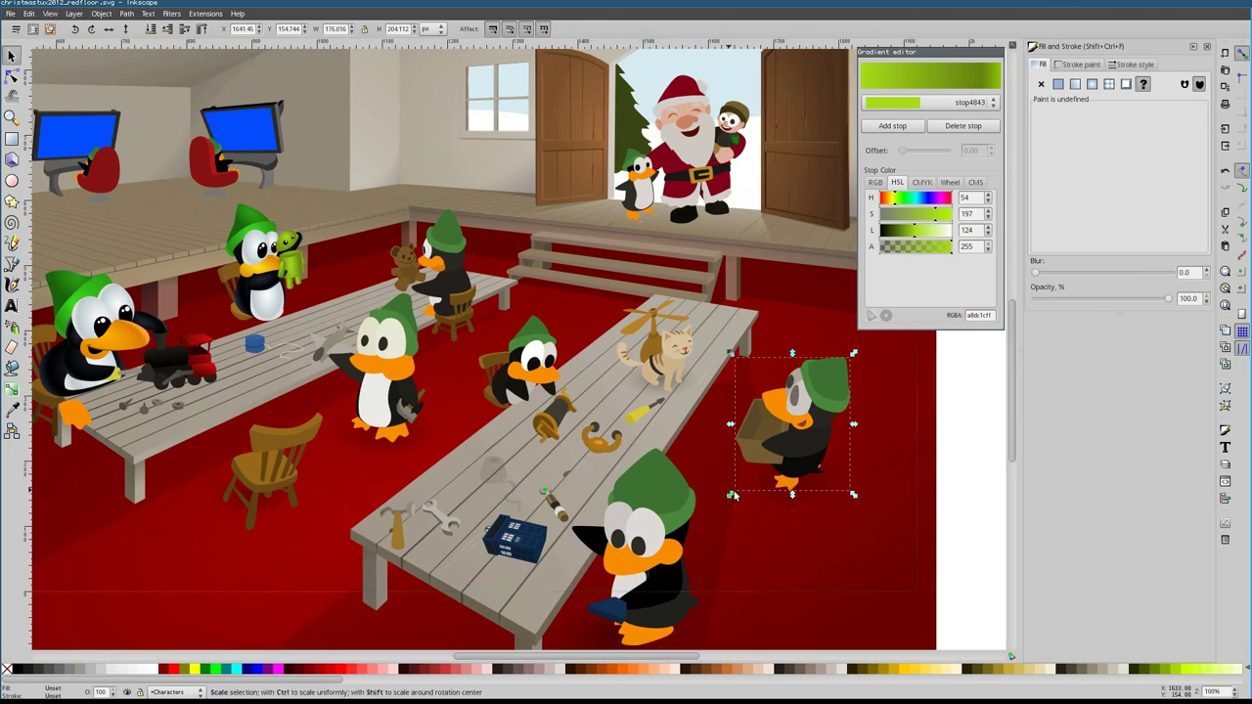
ctrl+click(408, 364)
scroll(328, 375, up, 4)
scroll(327, 375, down, 2)
drag(466, 452, 479, 442)
scroll(519, 391, down, 2)
Select the penguin holding the Android toy, then the toy train
key(Tab)
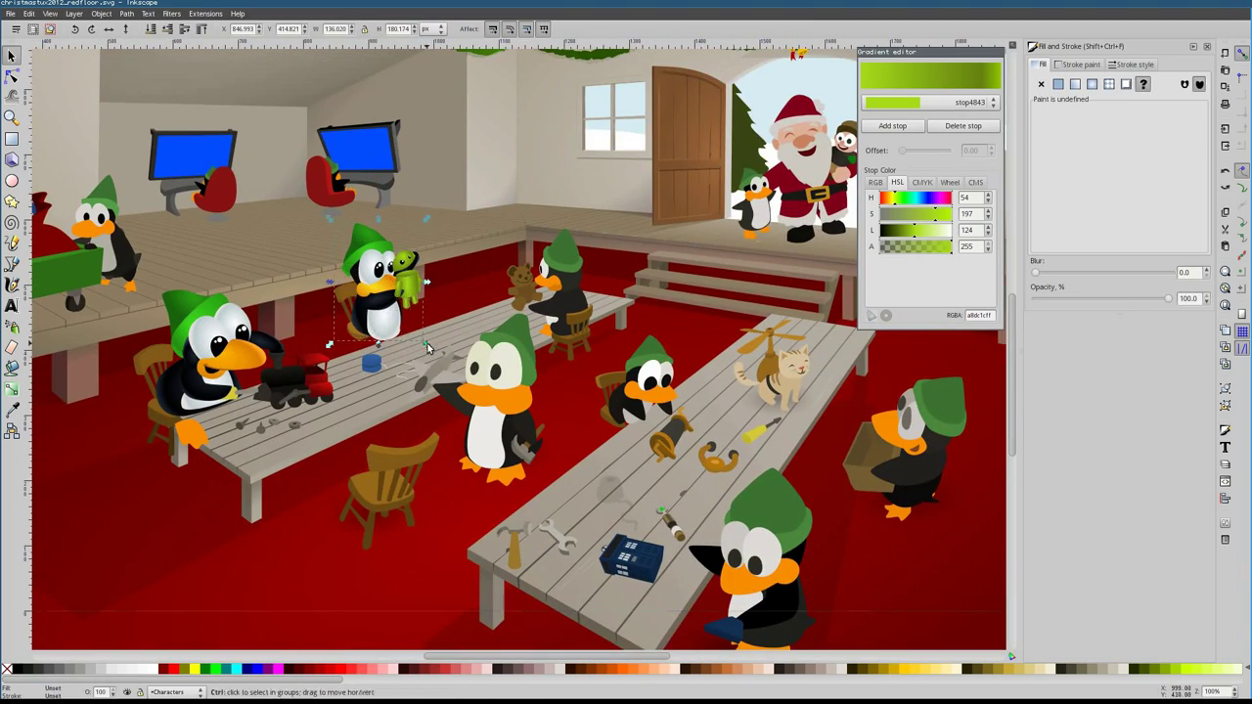
scroll(428, 347, down, 1)
scroll(592, 460, up, 3)
click(567, 494)
Discard the headlight shape and draw a highlight path along the cab roof edge
scroll(804, 311, right, 6)
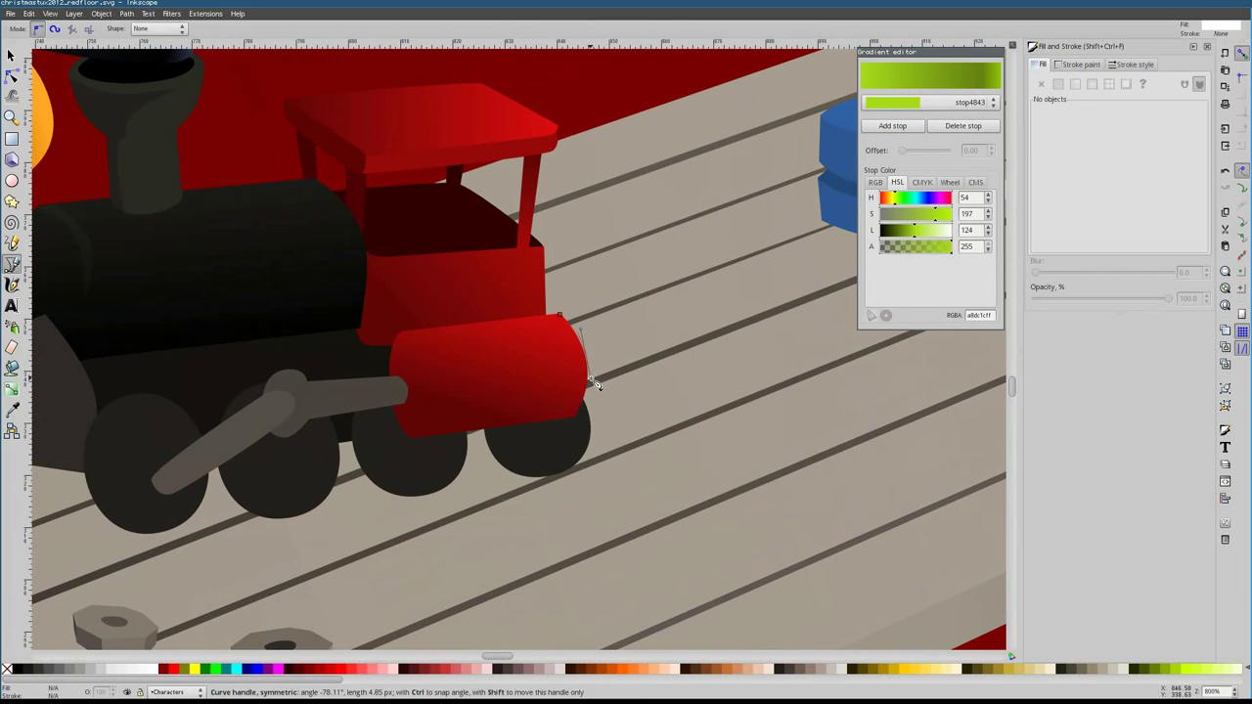
click(560, 316)
key(ctrl+z)
key(b)
scroll(721, 283, up, 3)
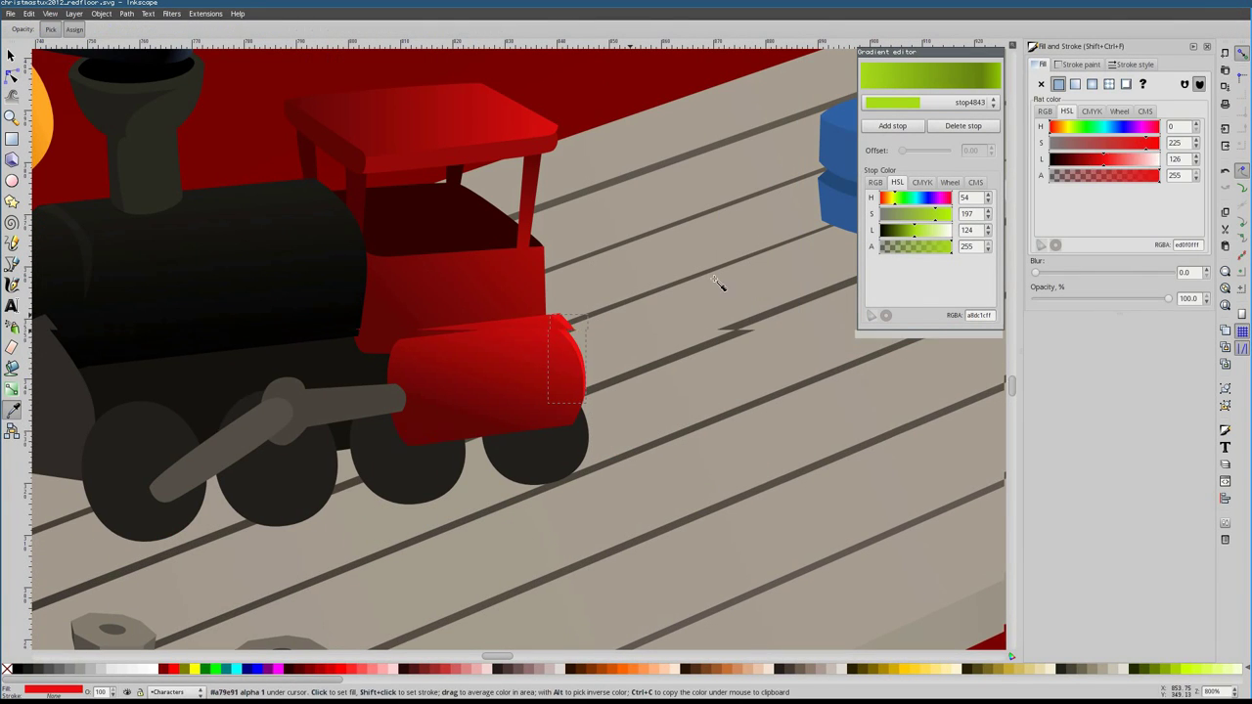
click(445, 208)
click(521, 253)
key(Return)
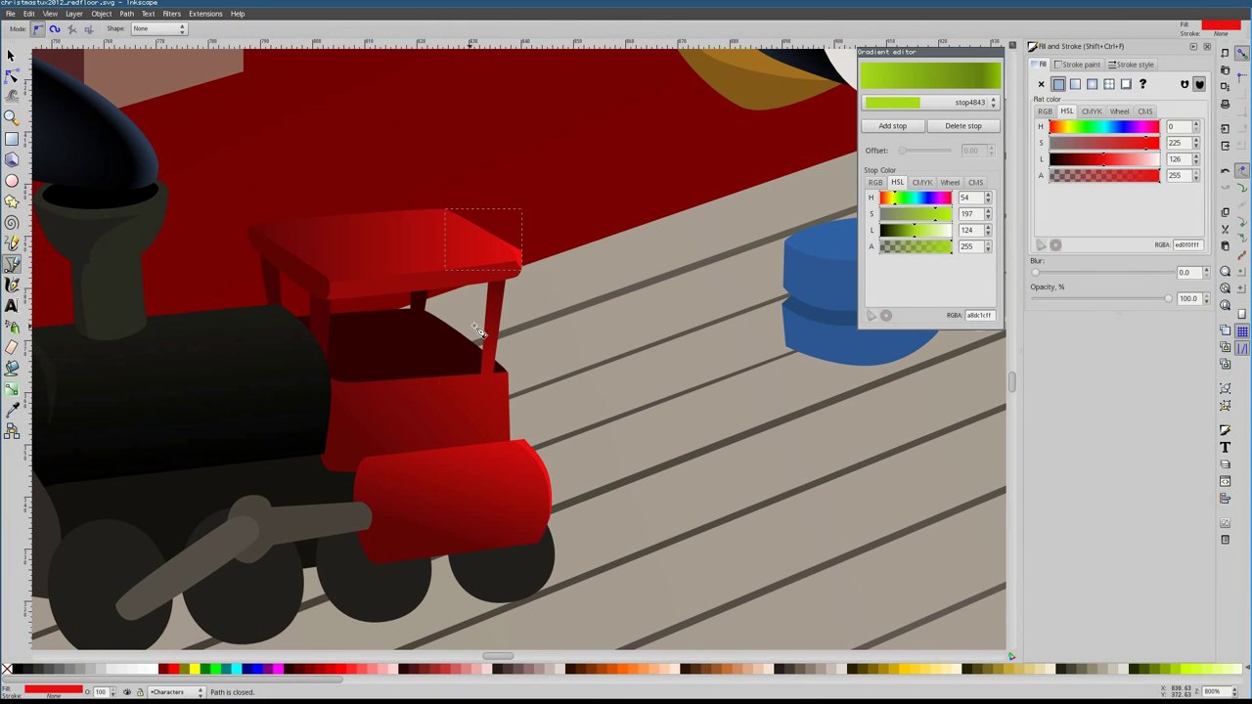
key(Escape)
Draw a shading shape on the front cylinder end and colour it with the Dropper
key(n)
click(489, 370)
scroll(489, 366, up, 1)
key(Escape)
key(5)
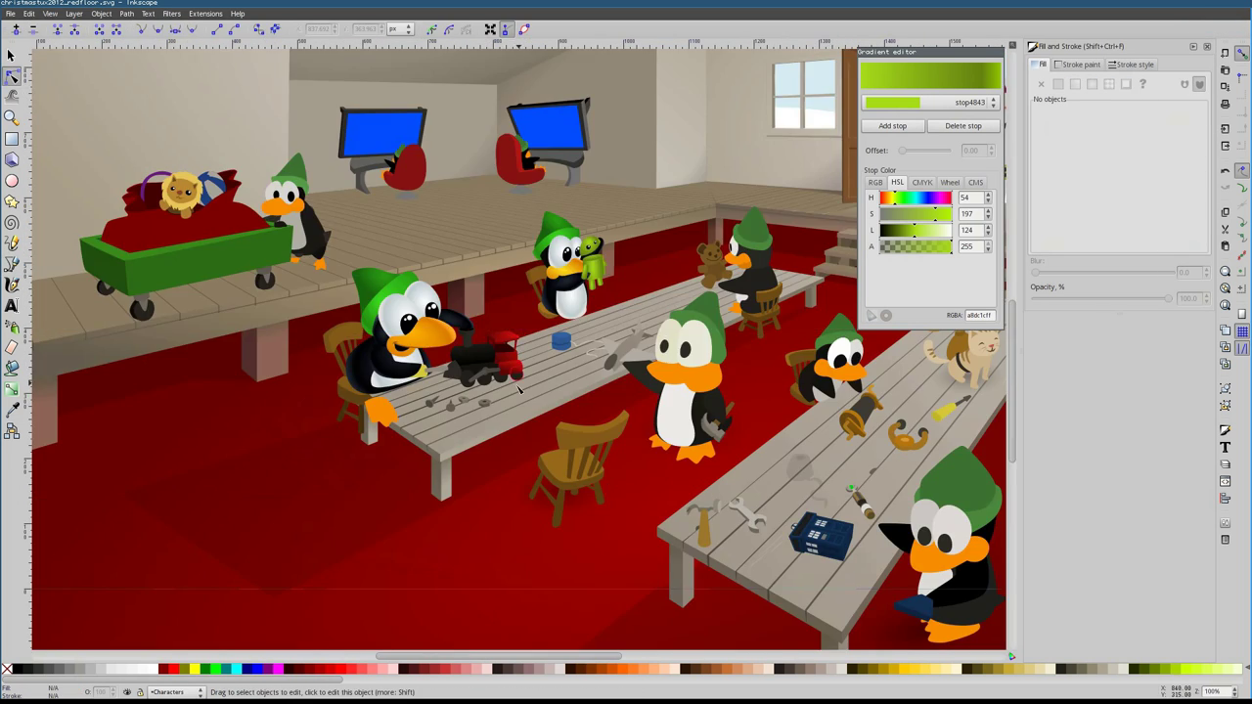
key(grave)
key(b)
click(521, 327)
key(Return)
key(d)
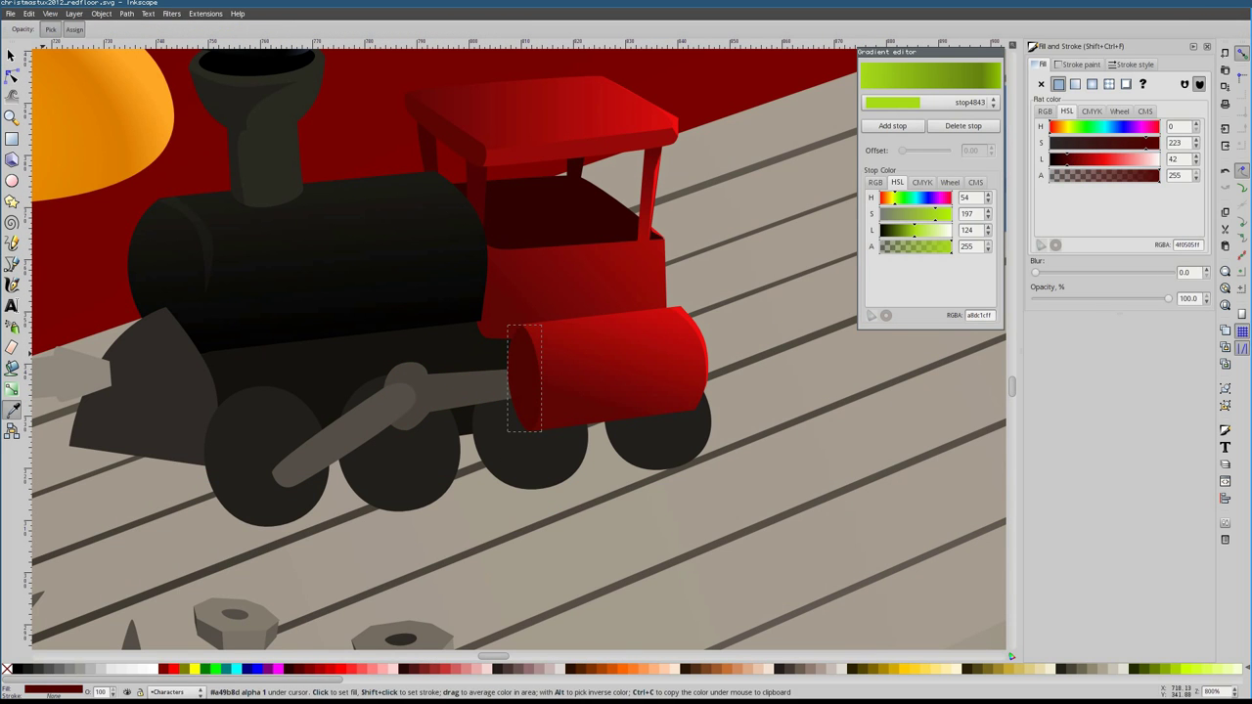
Select the whole toy train group and shift it slightly to the right
key(s)
click(561, 378)
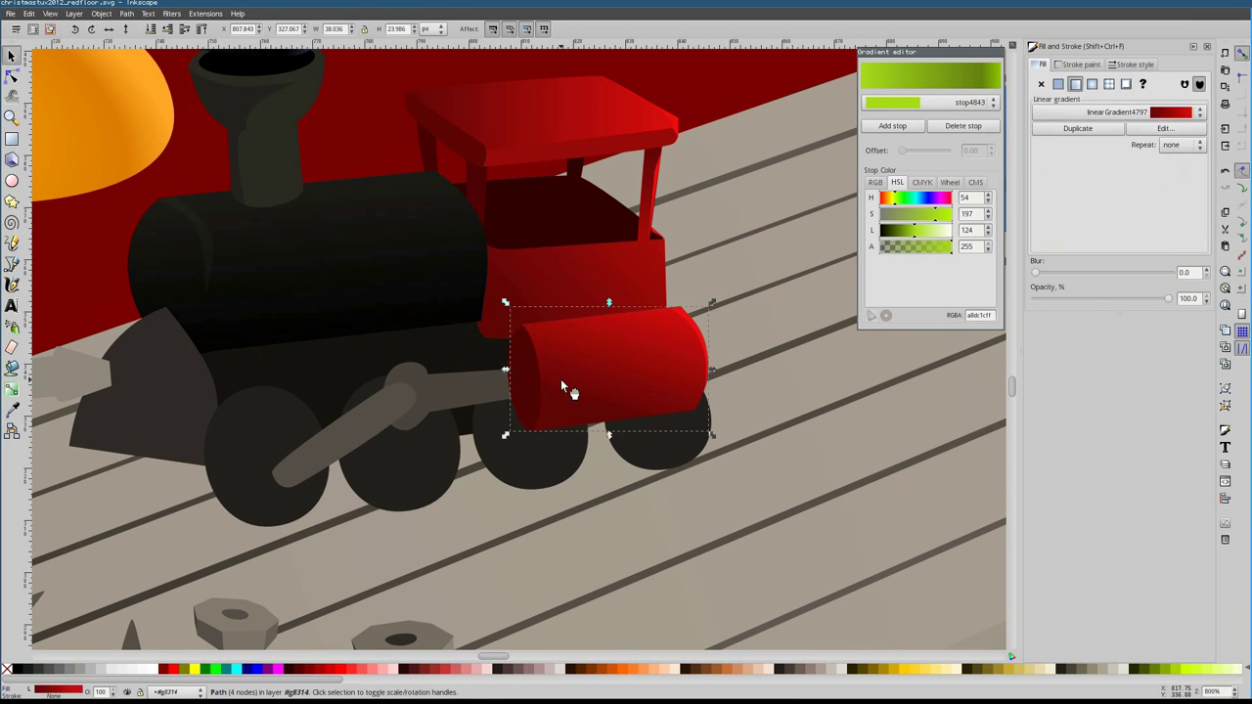
key(ctrl+a)
key(Escape)
key(5)
click(531, 353)
scroll(503, 350, up, 4)
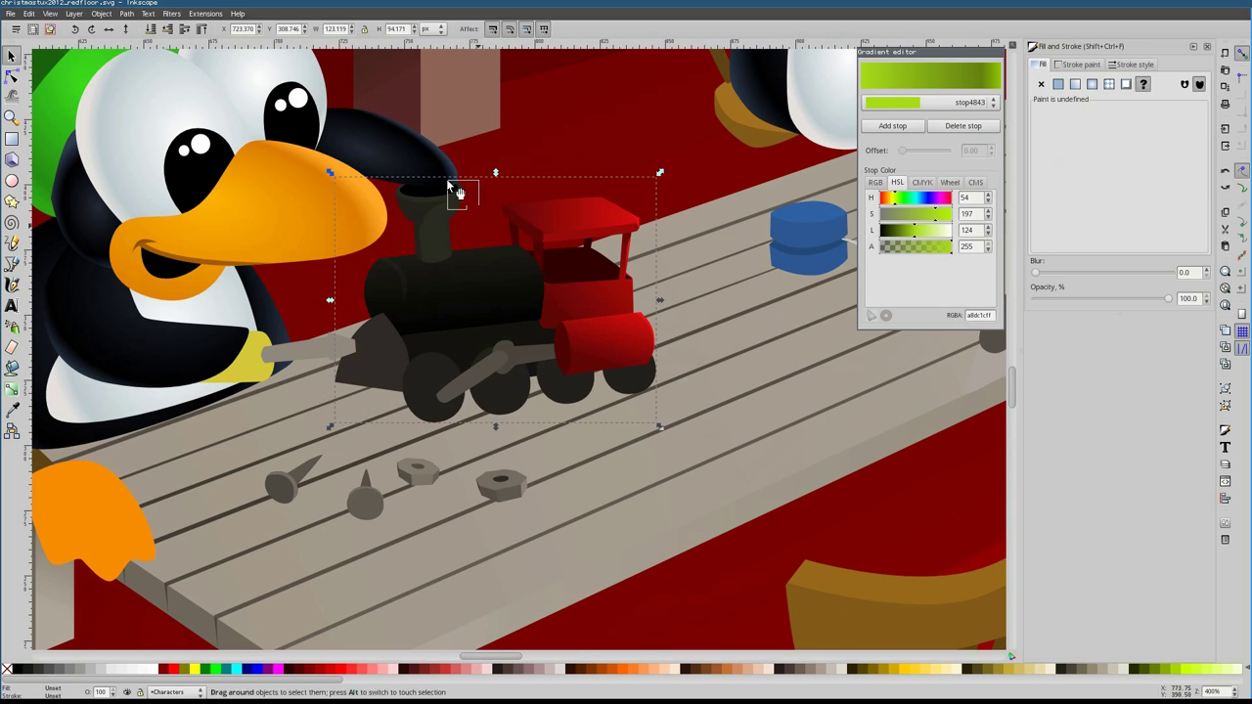
drag(507, 309, 634, 277)
Give the chair back a radial gradient with its centre shifted toward the top left
scroll(526, 353, down, 5)
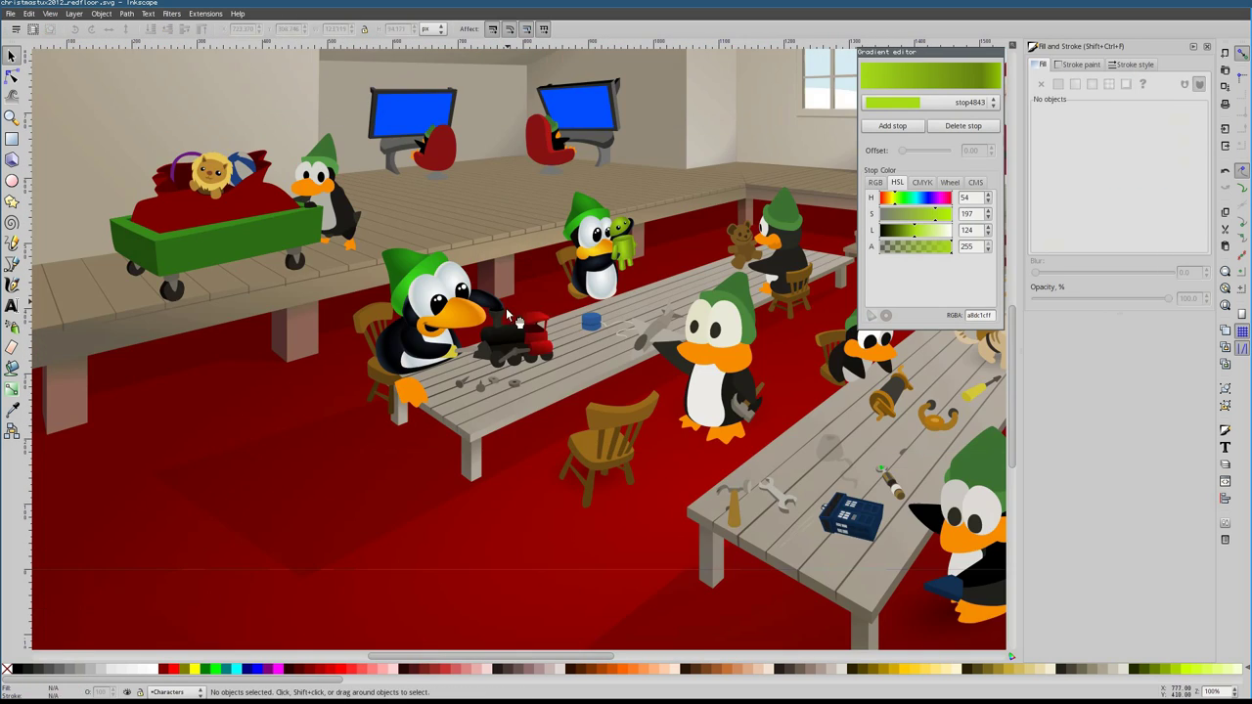
scroll(527, 353, up, 2)
scroll(527, 411, down, 4)
scroll(528, 425, up, 6)
click(235, 391)
click(1091, 85)
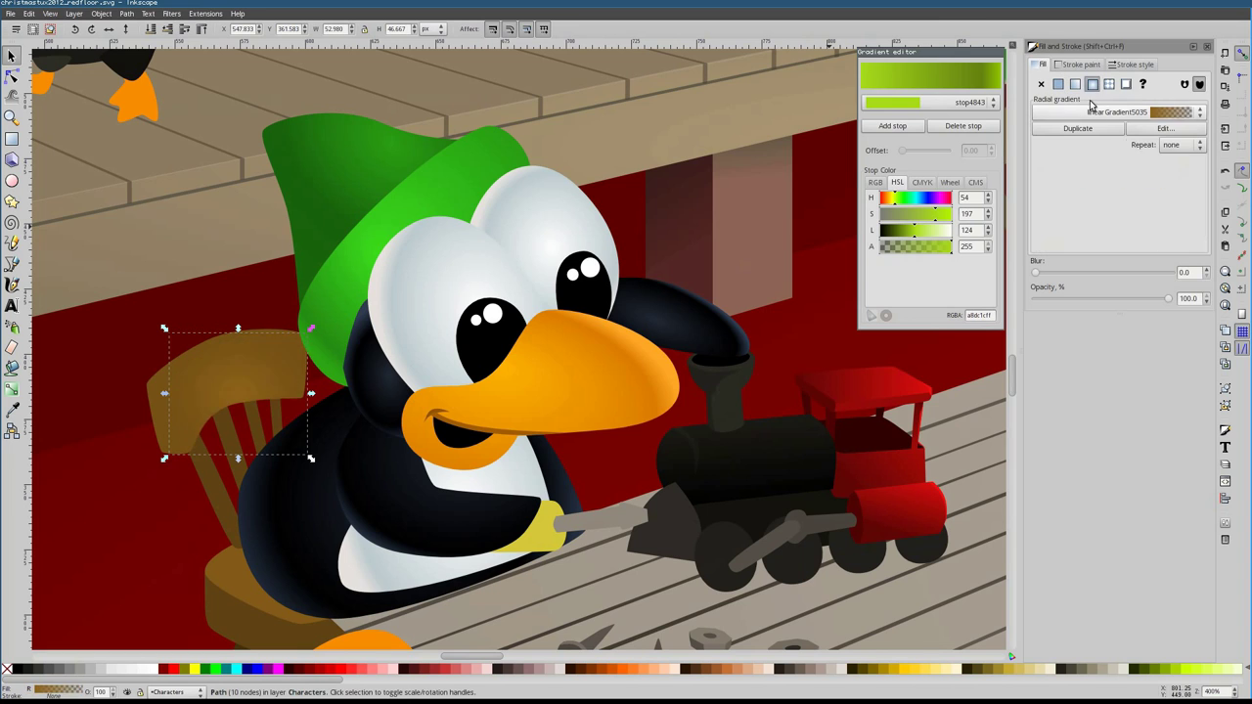
drag(900, 230, 902, 230)
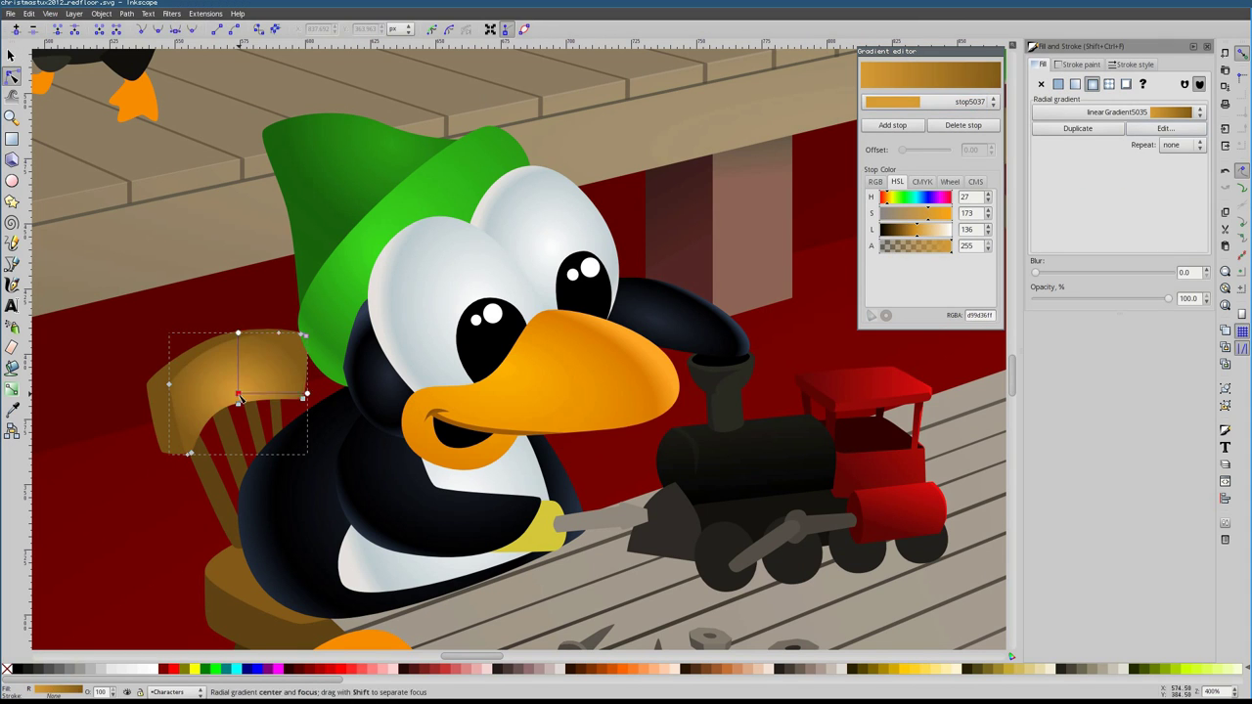
click(1075, 85)
click(1092, 84)
key(n)
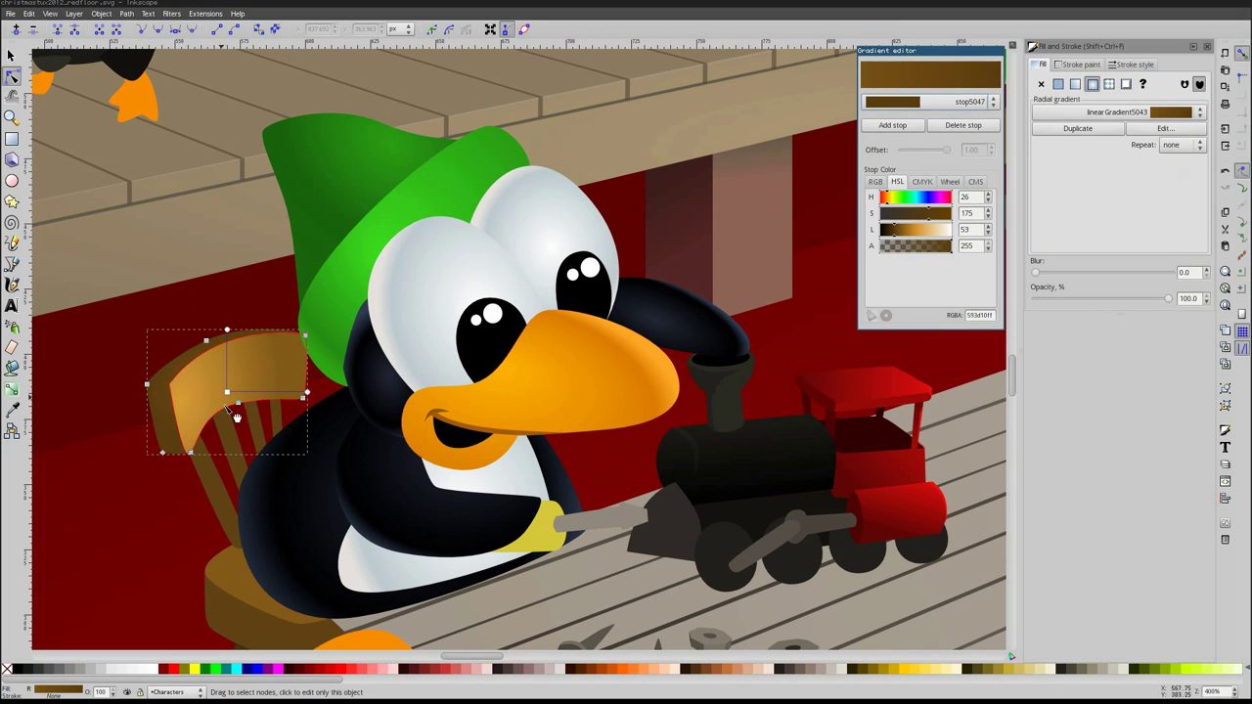
drag(226, 392, 180, 375)
scroll(259, 403, up, 2)
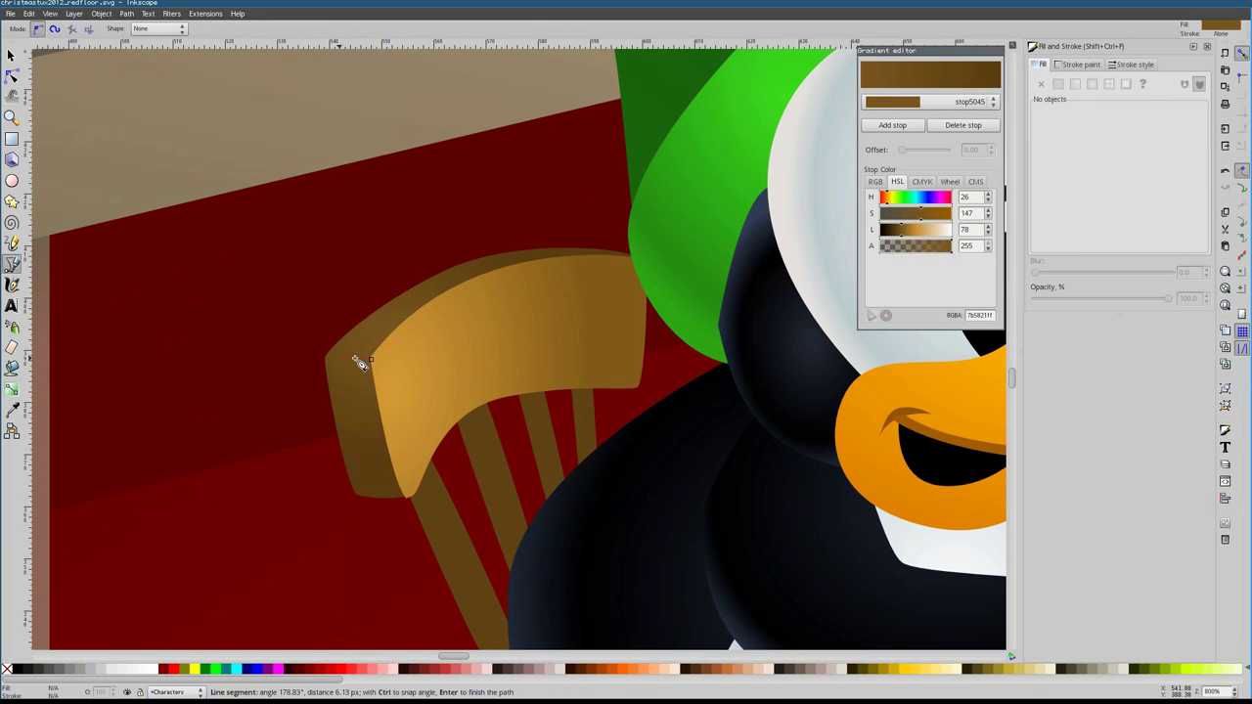
Draw a highlight shape along the top of the chair back
click(358, 358)
key(F1)
key(b)
click(584, 223)
click(377, 350)
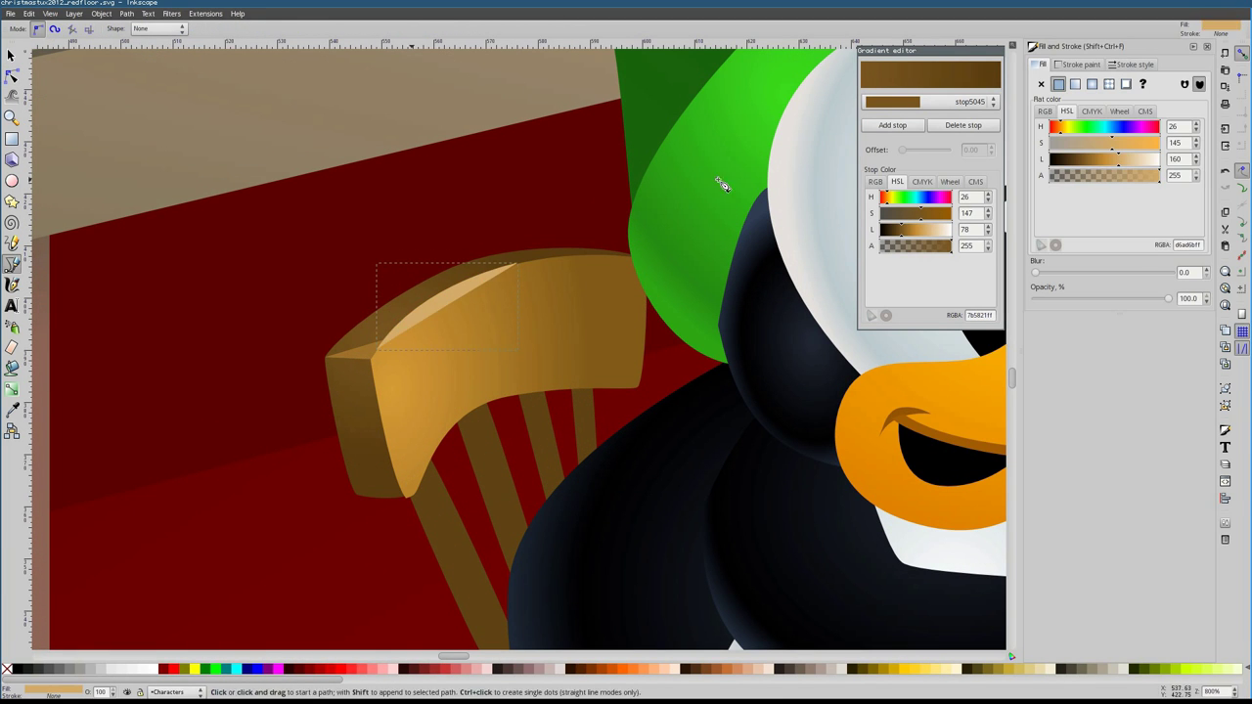
key(n)
key(5)
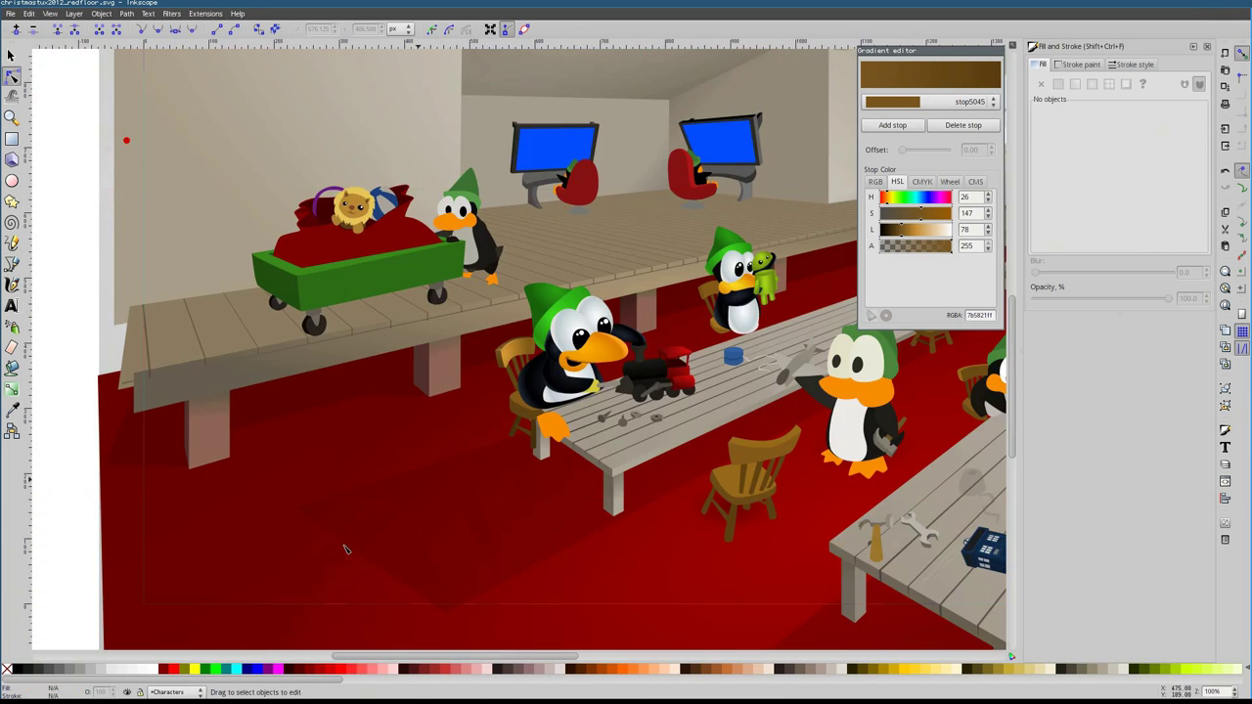
key(3)
Apply the chair's existing brown gradient to a chair spindle
click(1093, 86)
click(1116, 112)
click(1080, 100)
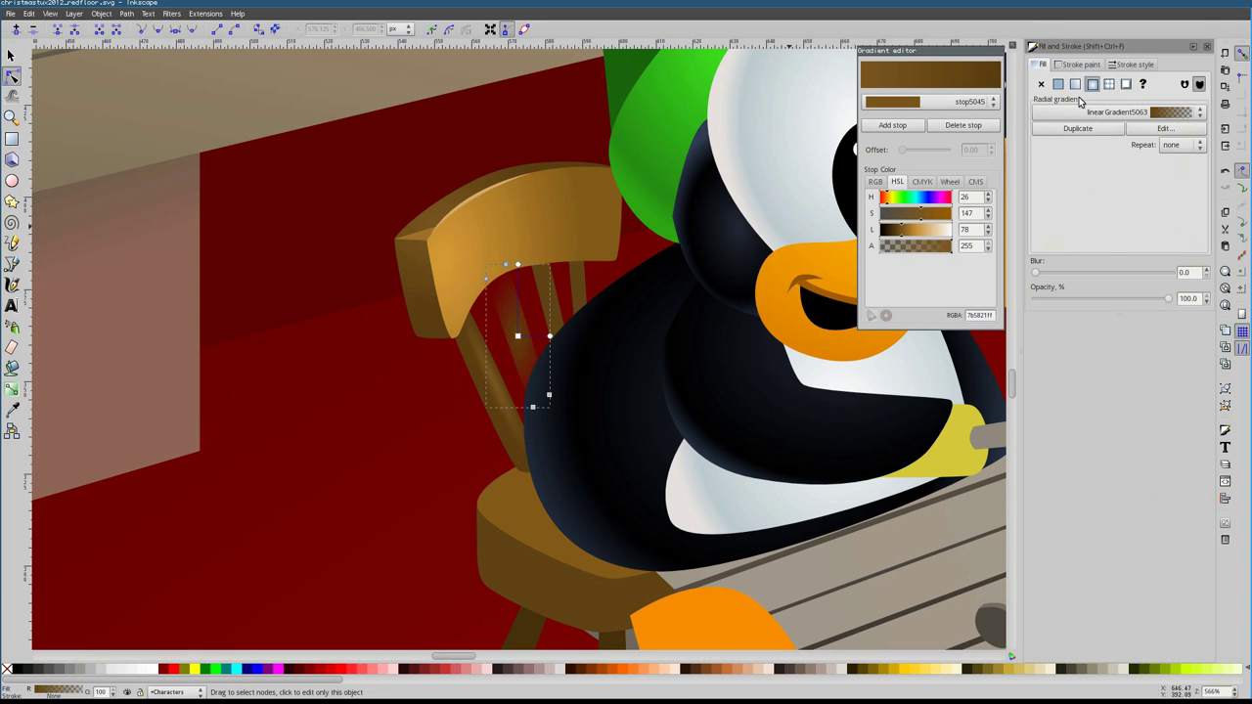
click(582, 311)
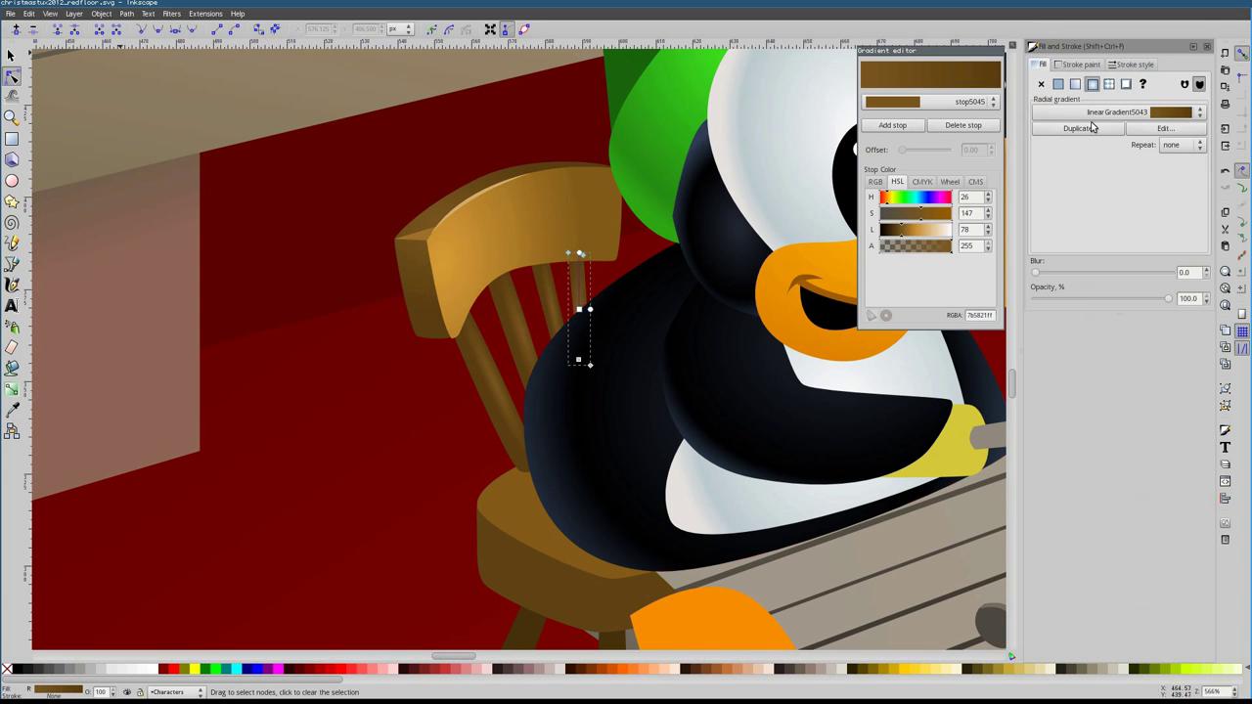
click(548, 499)
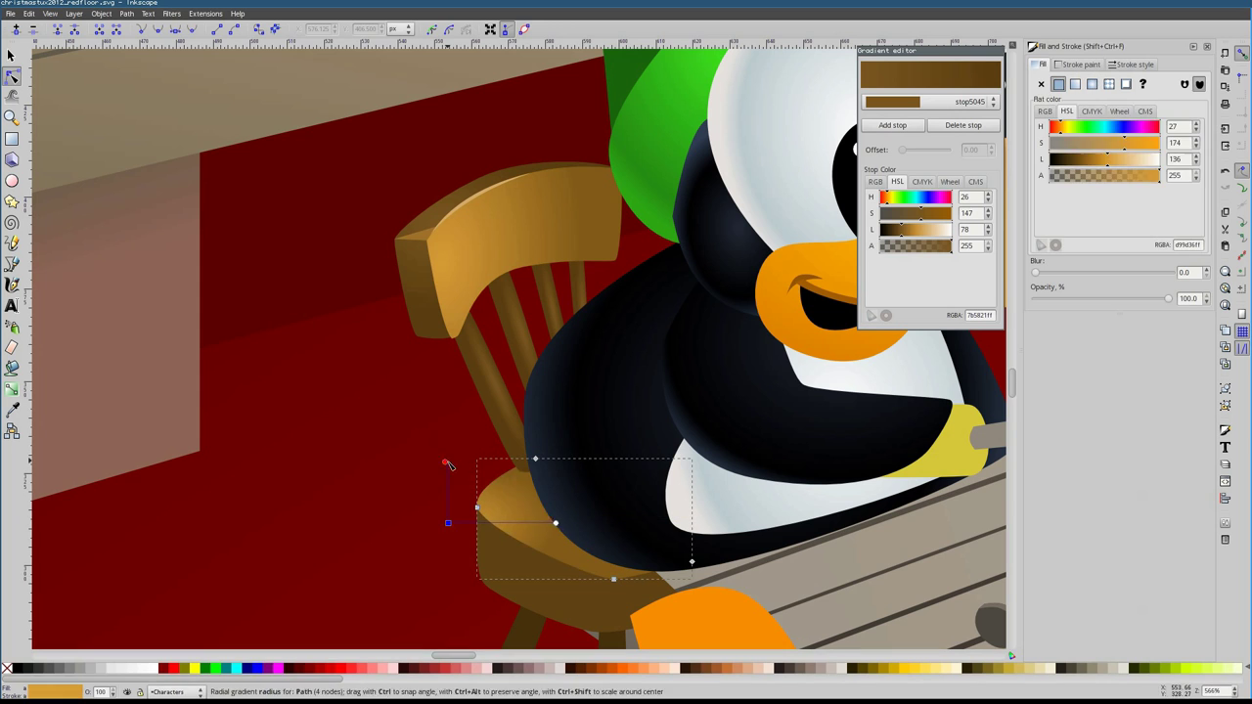
Draw a curved highlight line along the chair seat's edge
key(b)
click(485, 518)
double_click(623, 577)
key(n)
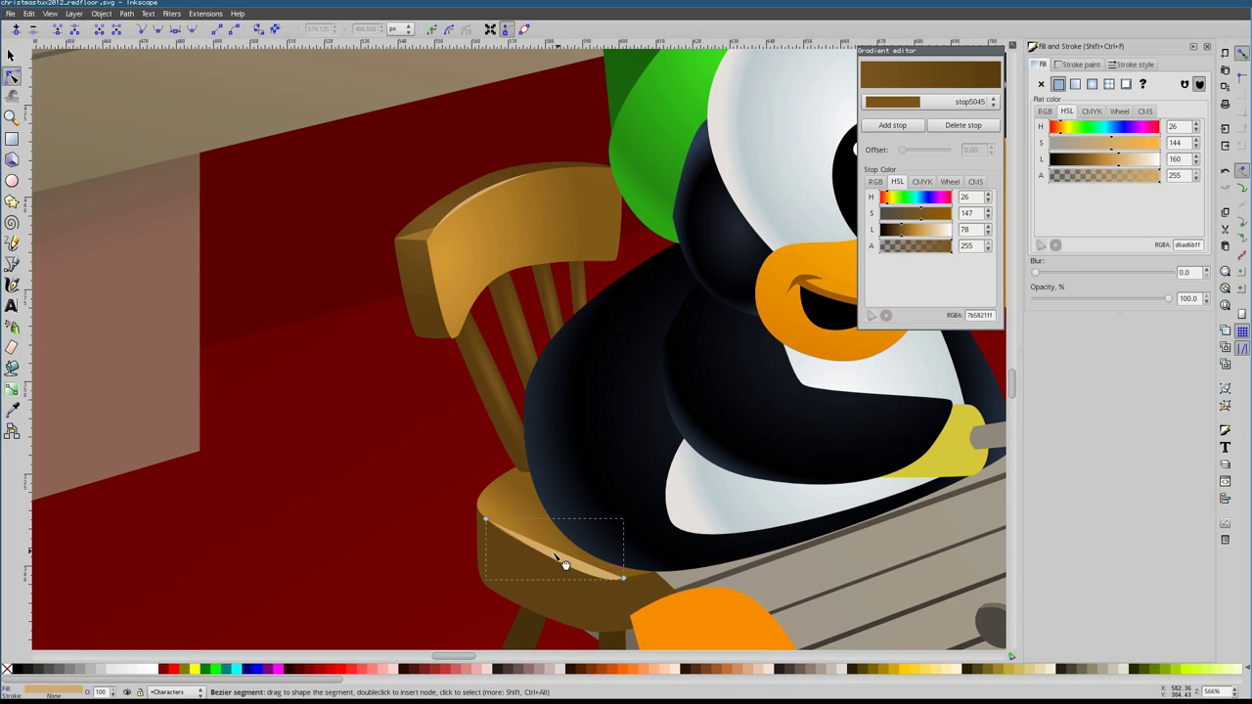
scroll(536, 555, up, 3)
scroll(424, 447, down, 3)
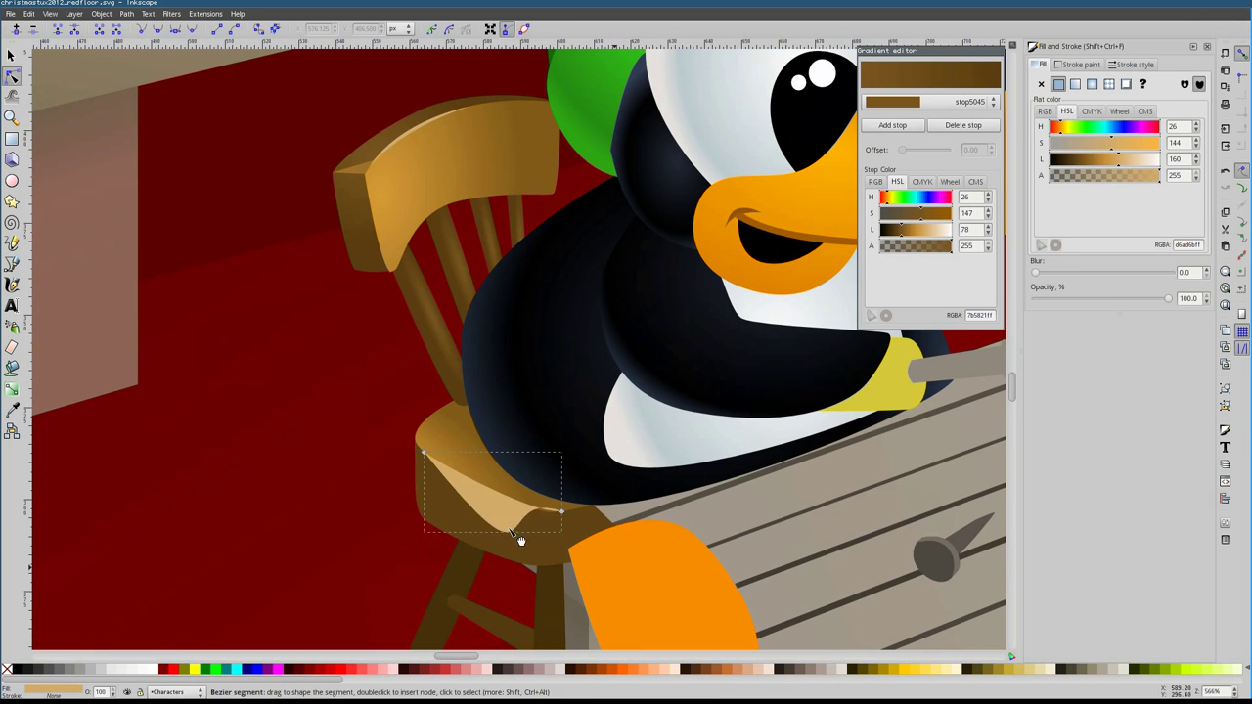
scroll(528, 507, up, 3)
drag(526, 538, 527, 520)
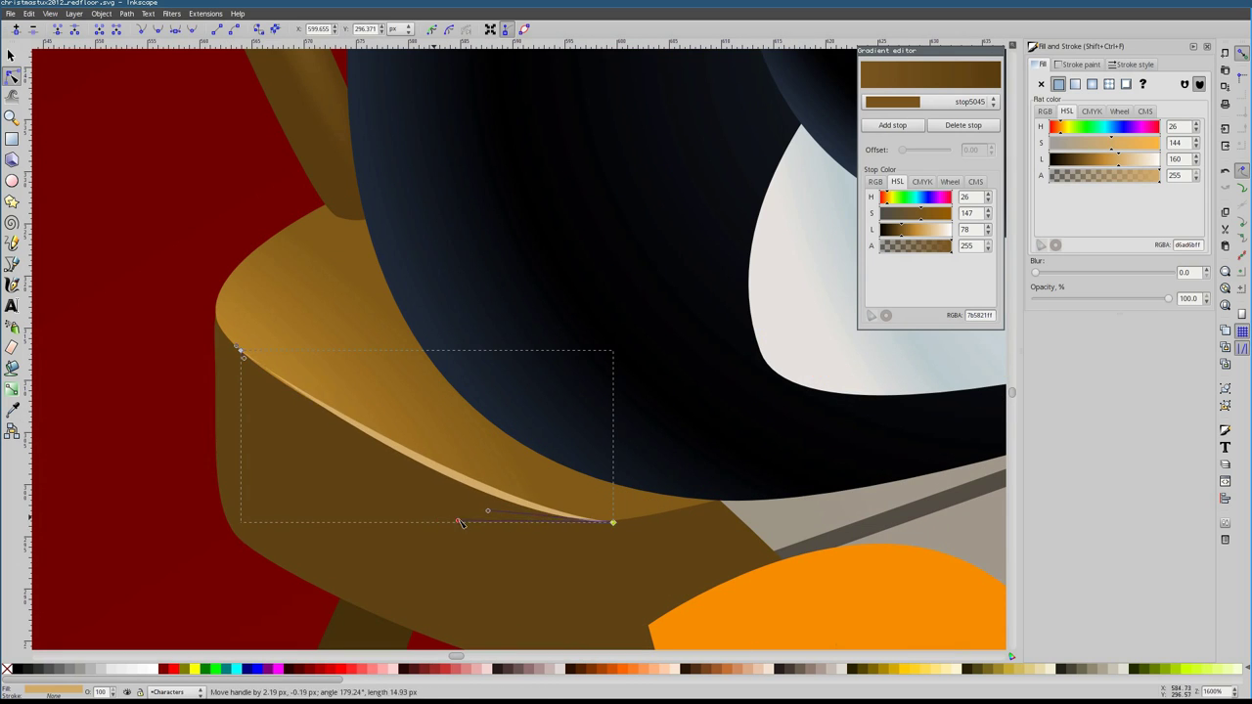
key(Escape)
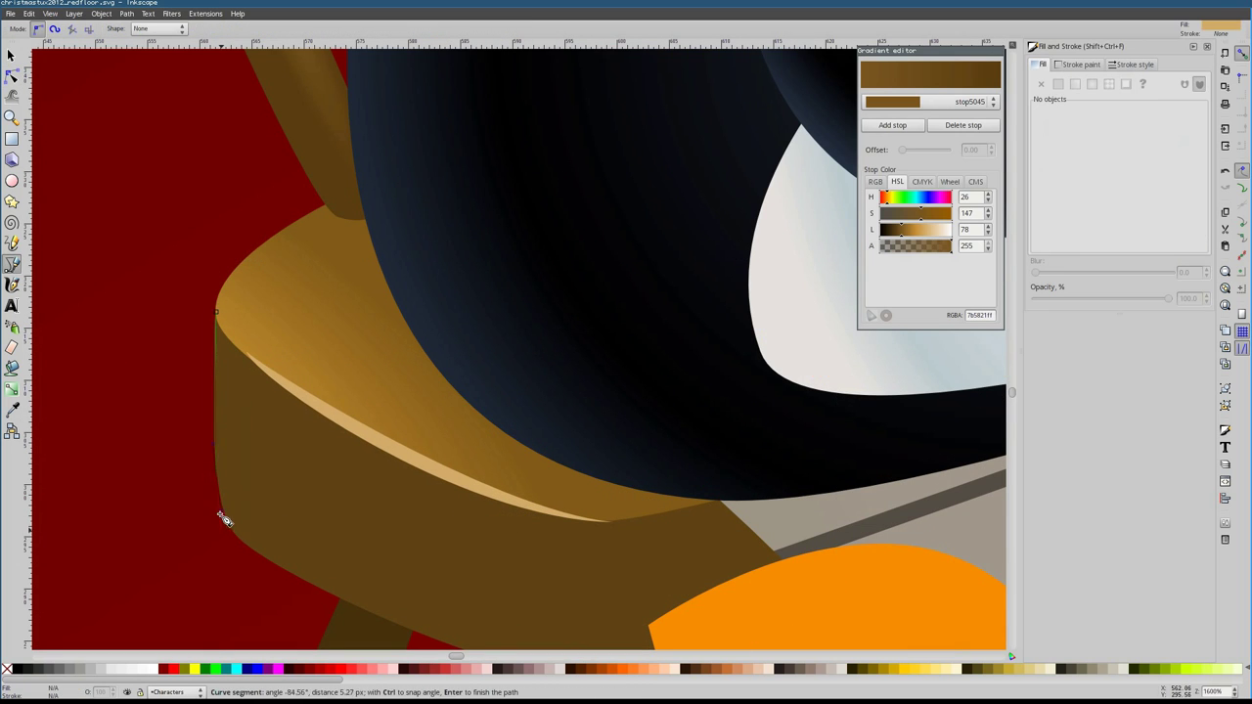
click(225, 459)
key(Escape)
Add a new shading shape on the chair seat
key(b)
key(5)
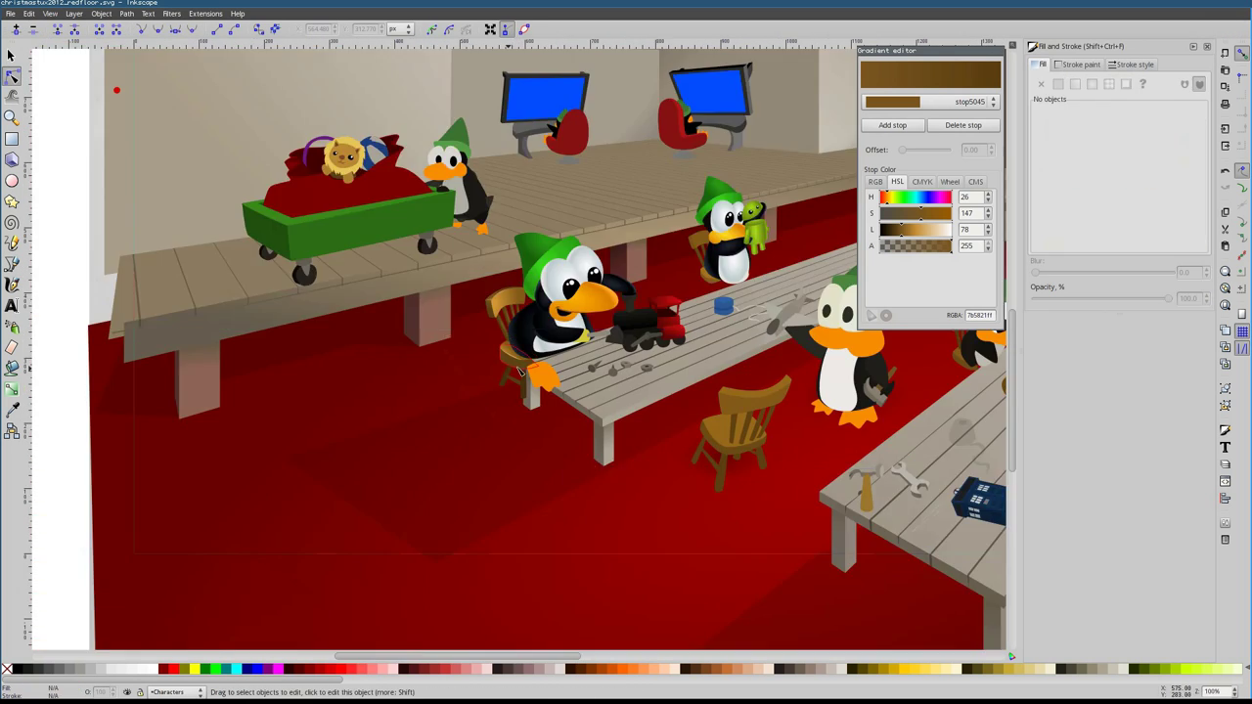
scroll(330, 98, up, 6)
click(343, 100)
scroll(332, 293, down, 4)
scroll(333, 294, right, 3)
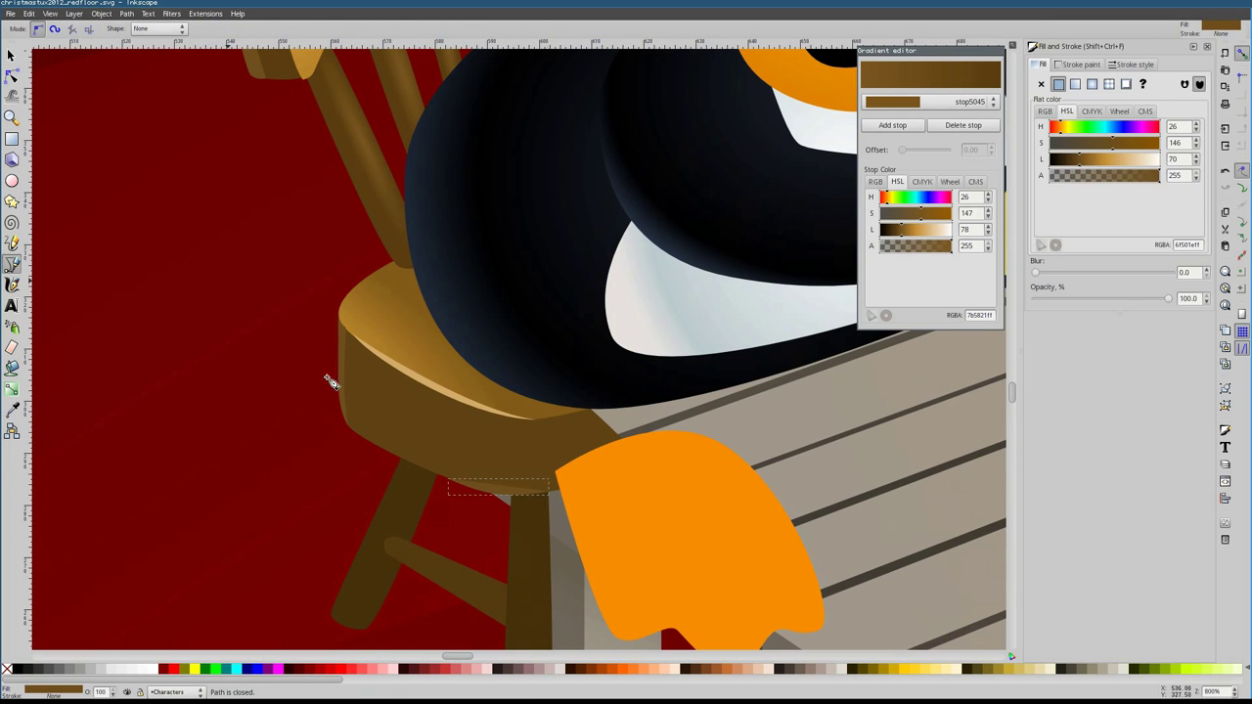
Apply radial gradients to the chair leg and the crossbar between the legs
key(ctrl+shift+v)
click(390, 540)
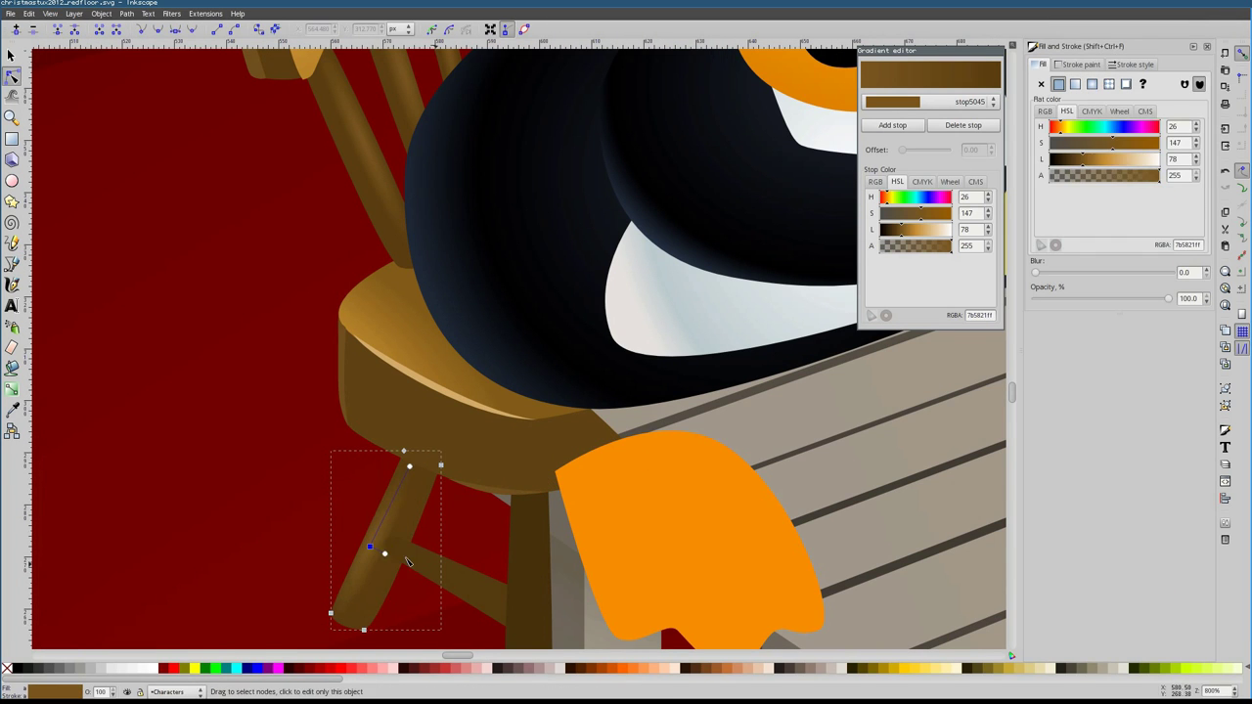
scroll(409, 561, down, 2)
scroll(409, 561, right, 2)
click(370, 470)
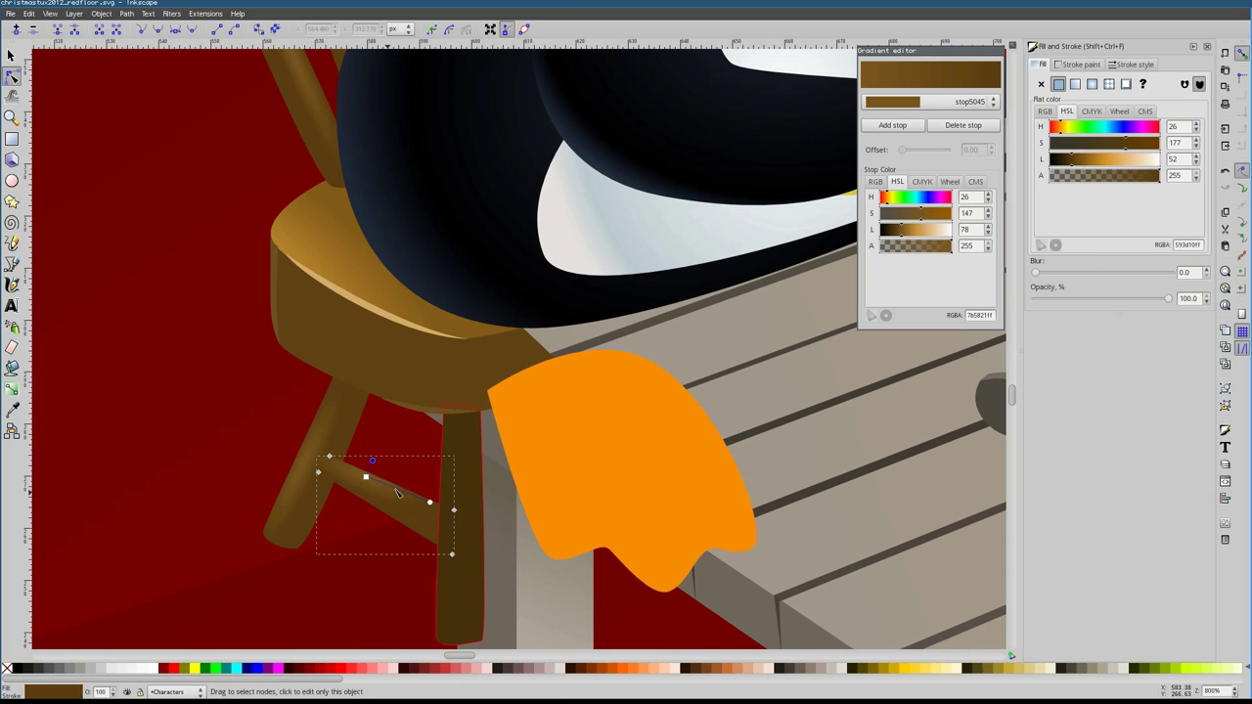
key(ctrl+shift+v)
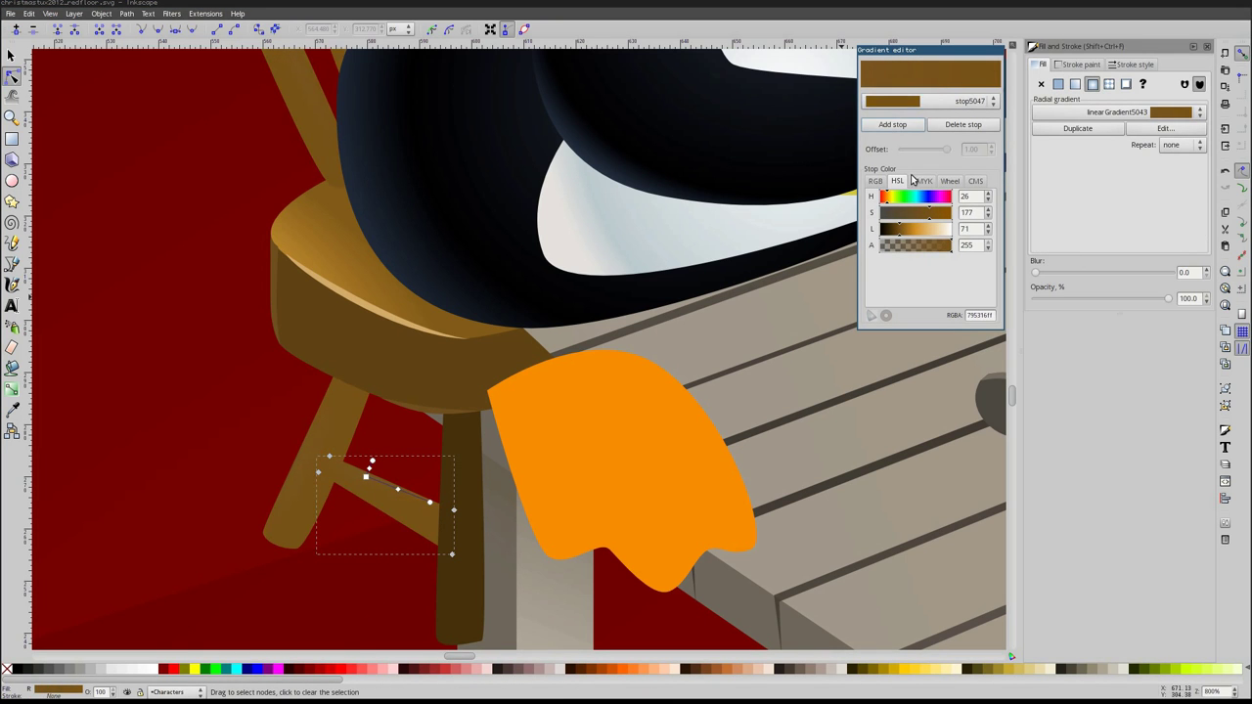
Adjust the leg's outer gradient stop to a slightly lighter brown
click(924, 125)
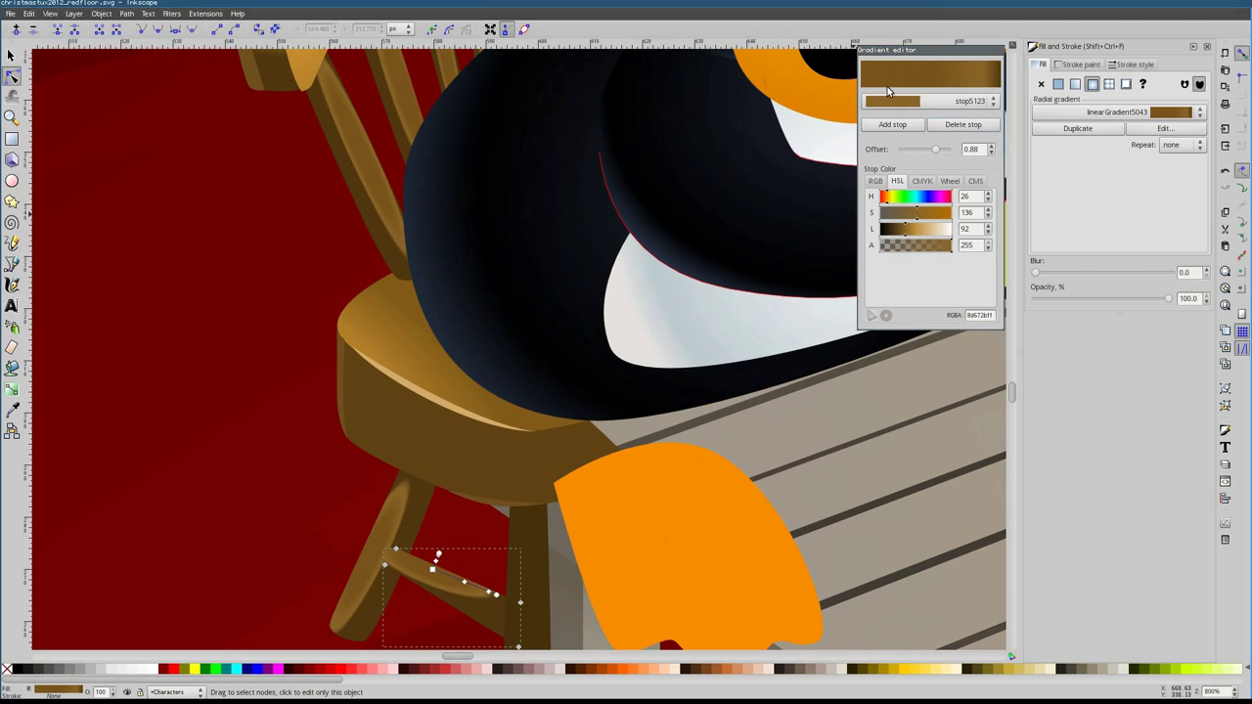
click(390, 544)
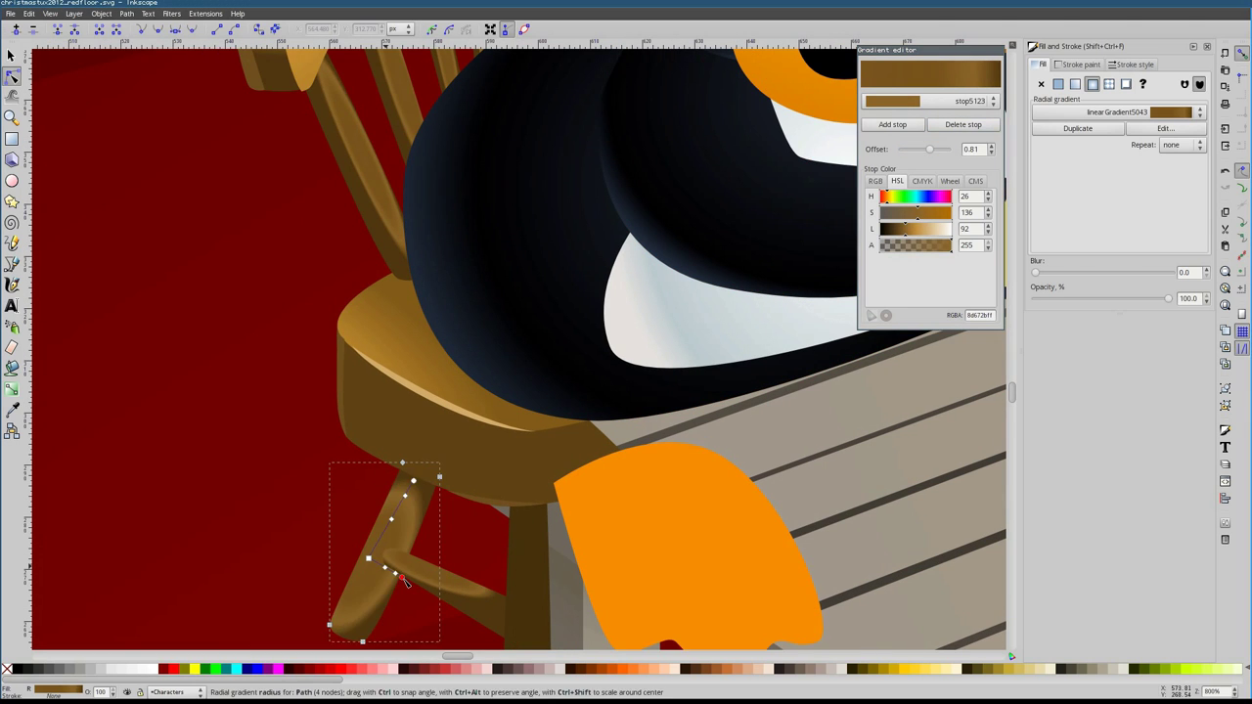
click(1072, 161)
drag(1071, 162, 1077, 163)
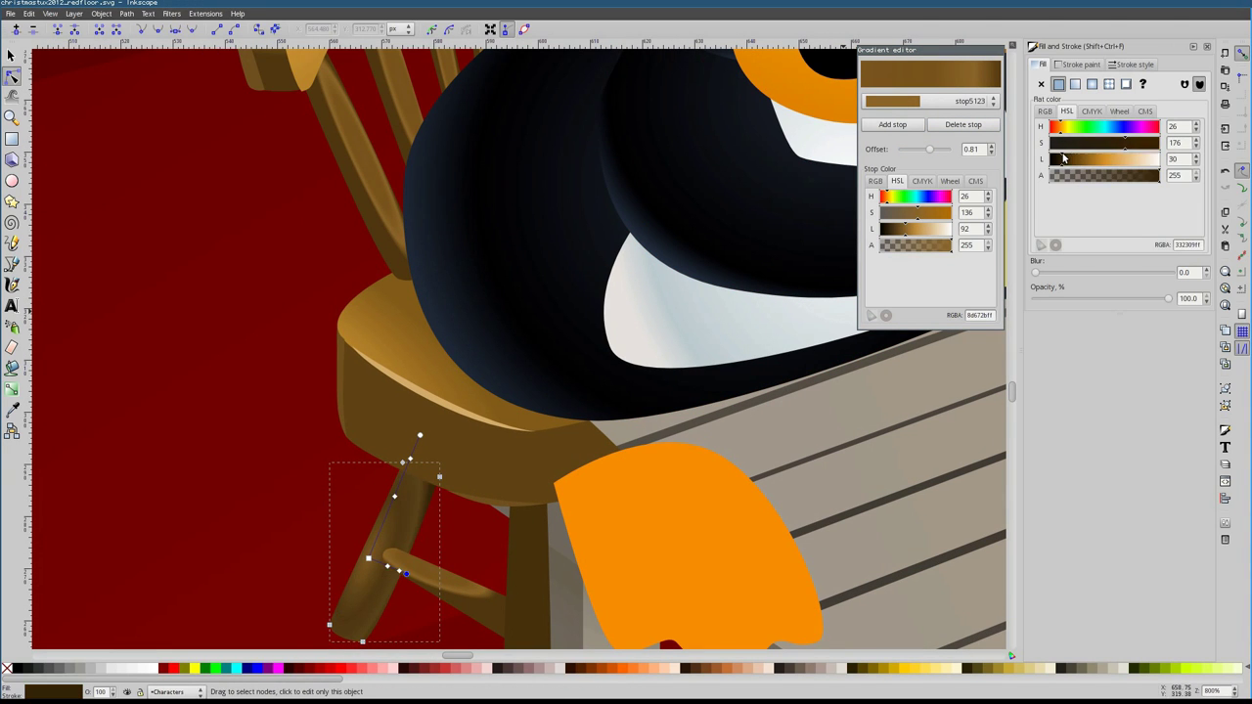
key(5)
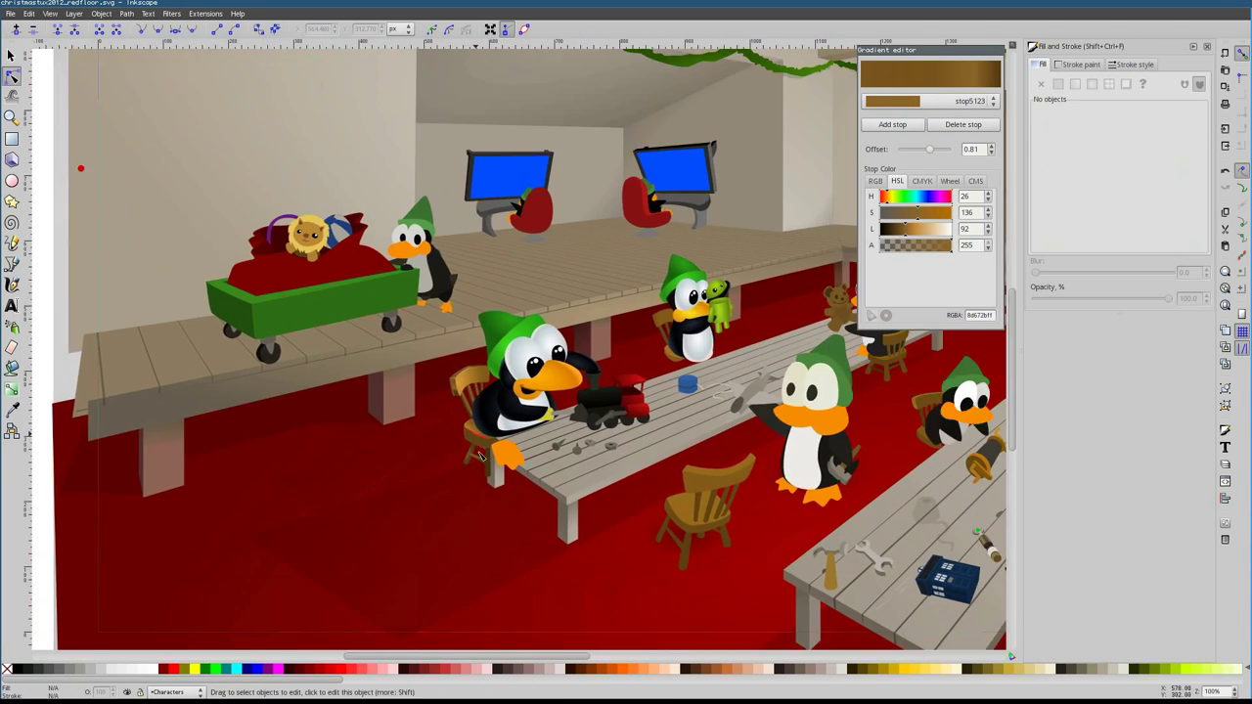
Apply the existing brown gradient to the chair-back spindles
click(699, 475)
scroll(699, 476, up, 6)
scroll(699, 392, down, 2)
click(1077, 108)
click(1077, 108)
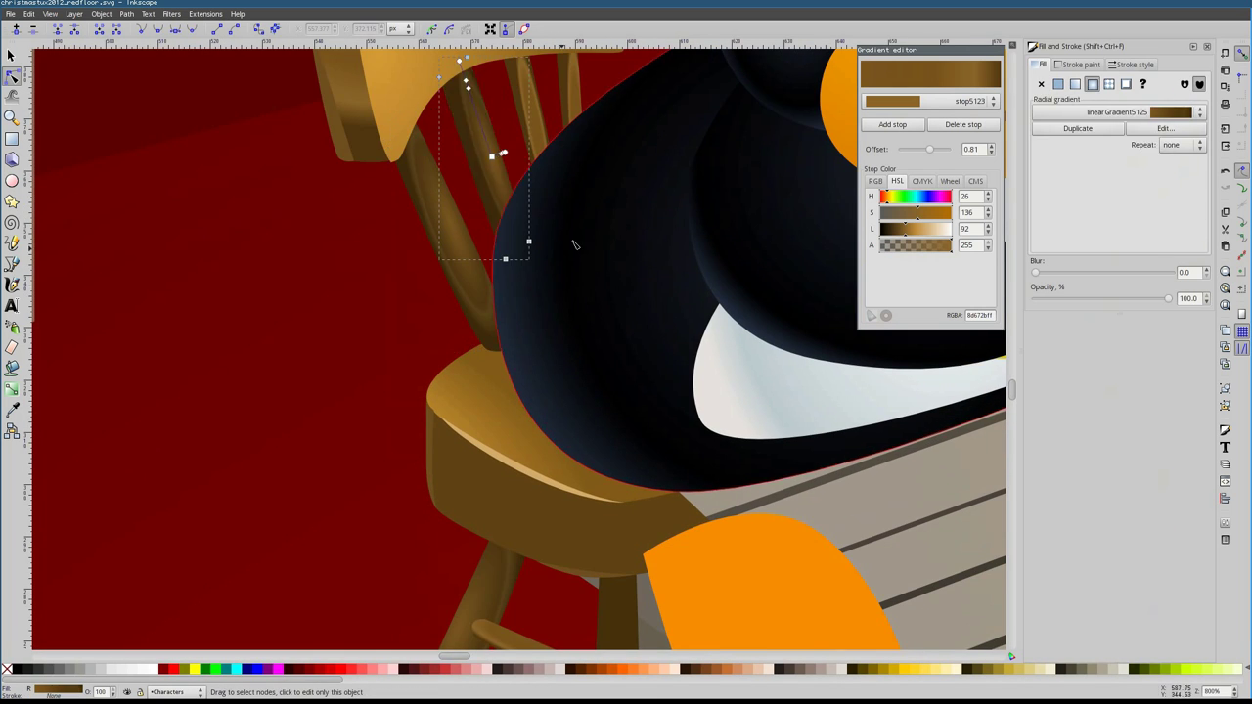
scroll(567, 244, up, 3)
click(548, 208)
click(511, 271)
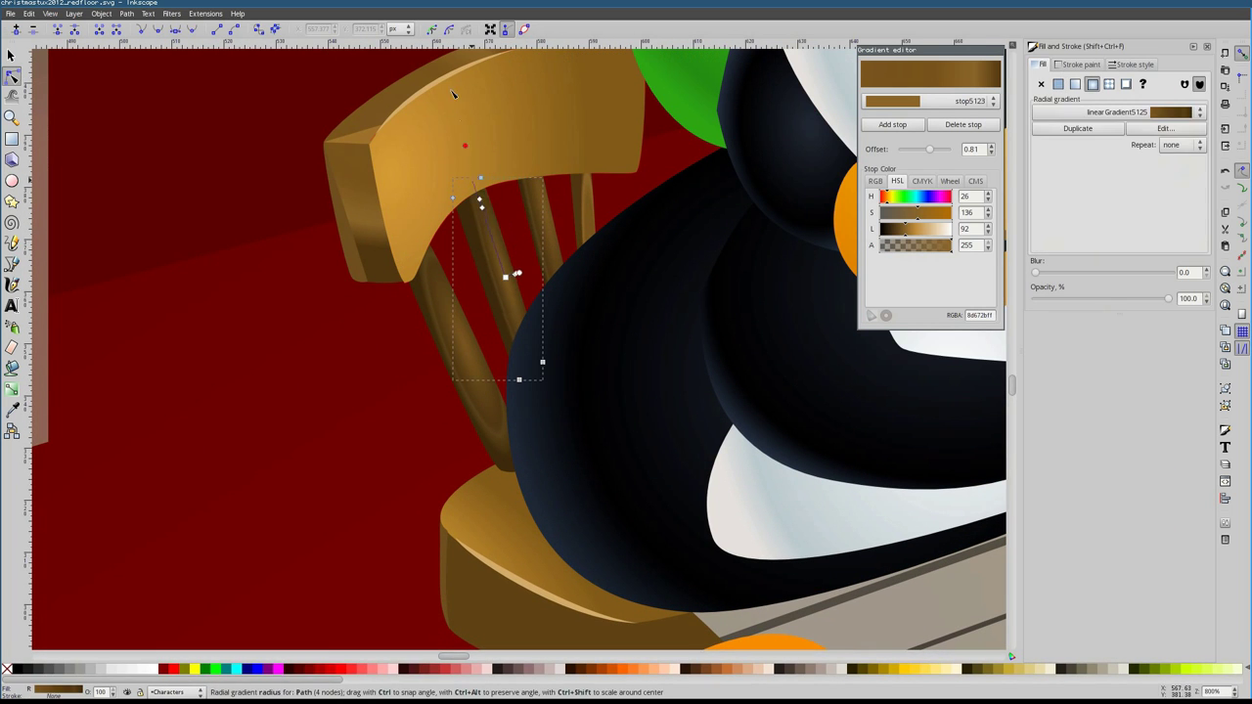
click(406, 186)
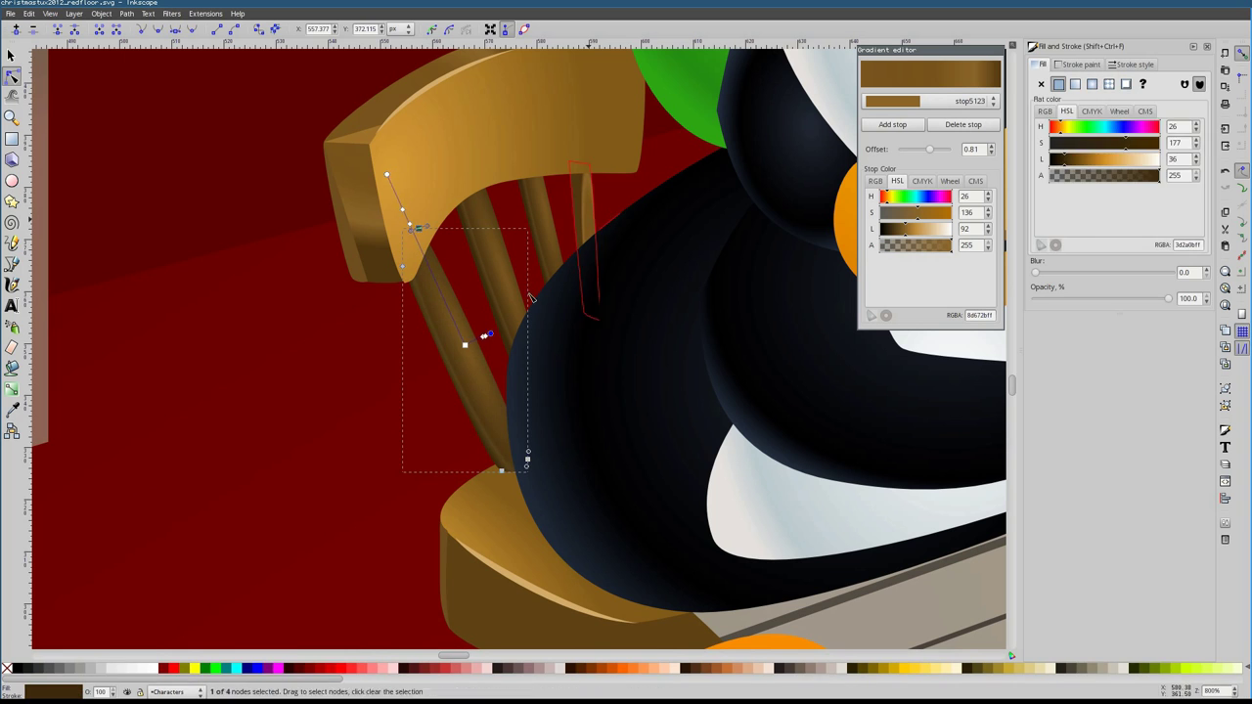
click(585, 225)
scroll(577, 271, up, 4)
Select the chair's top rail and one of its gradient stops
click(577, 271)
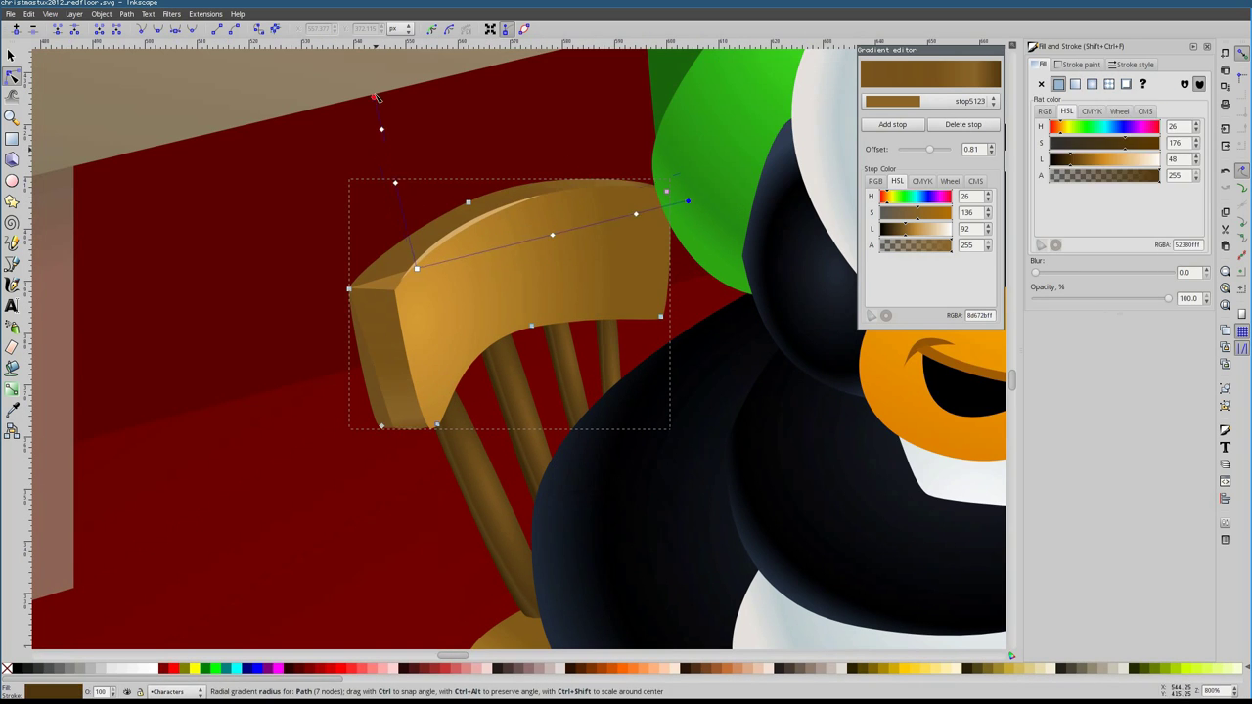
scroll(577, 271, down, 4)
scroll(390, 347, up, 2)
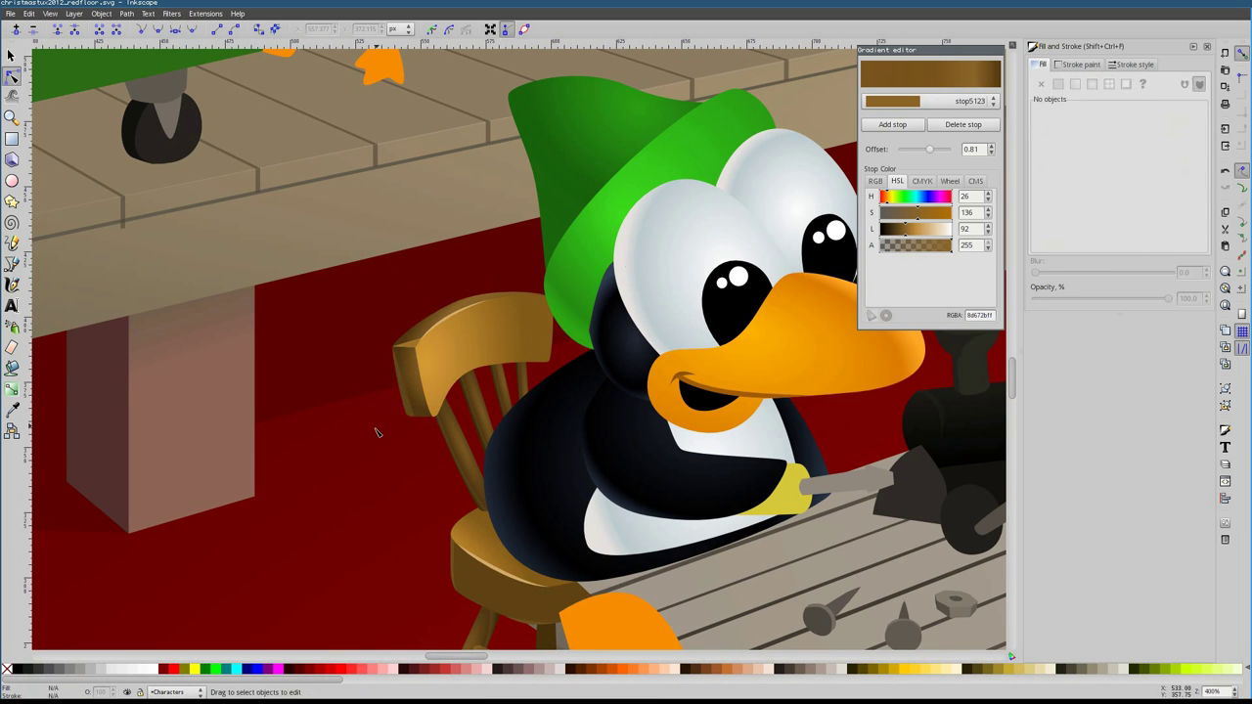
click(394, 342)
scroll(394, 342, down, 4)
scroll(394, 333, up, 3)
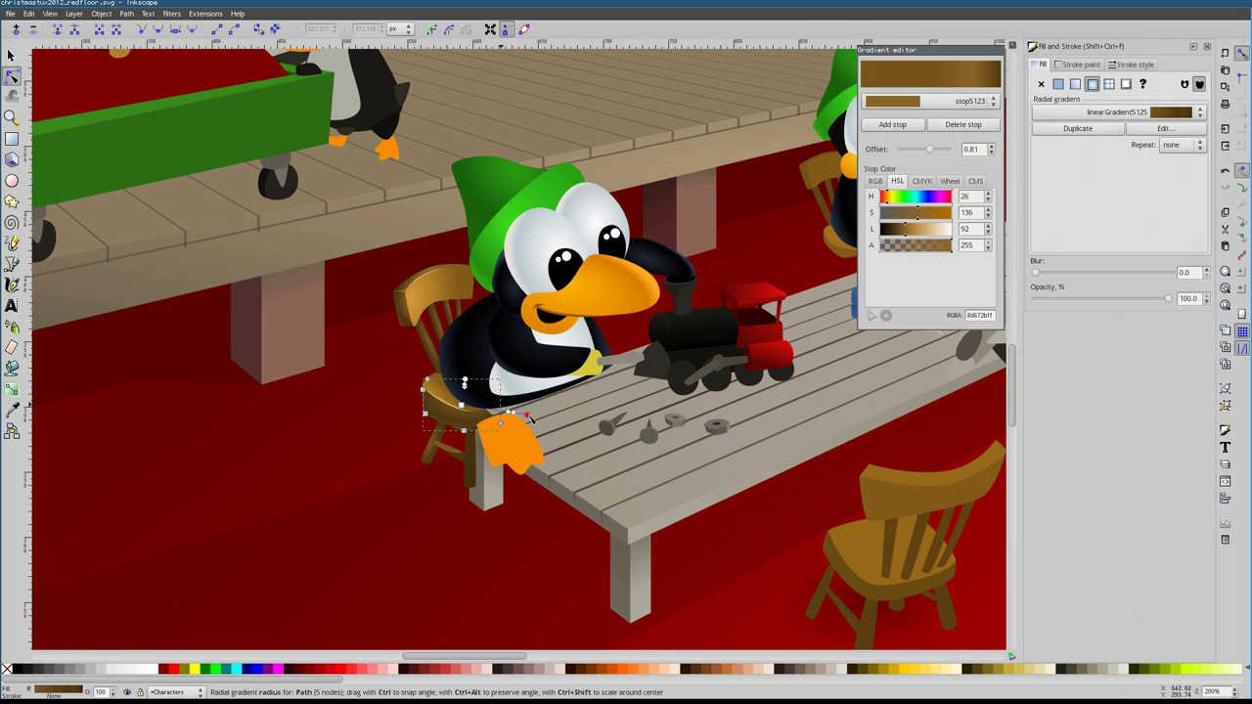
Add a radial gradient to the crossbar rung
click(442, 442)
scroll(442, 442, down, 3)
scroll(442, 442, up, 6)
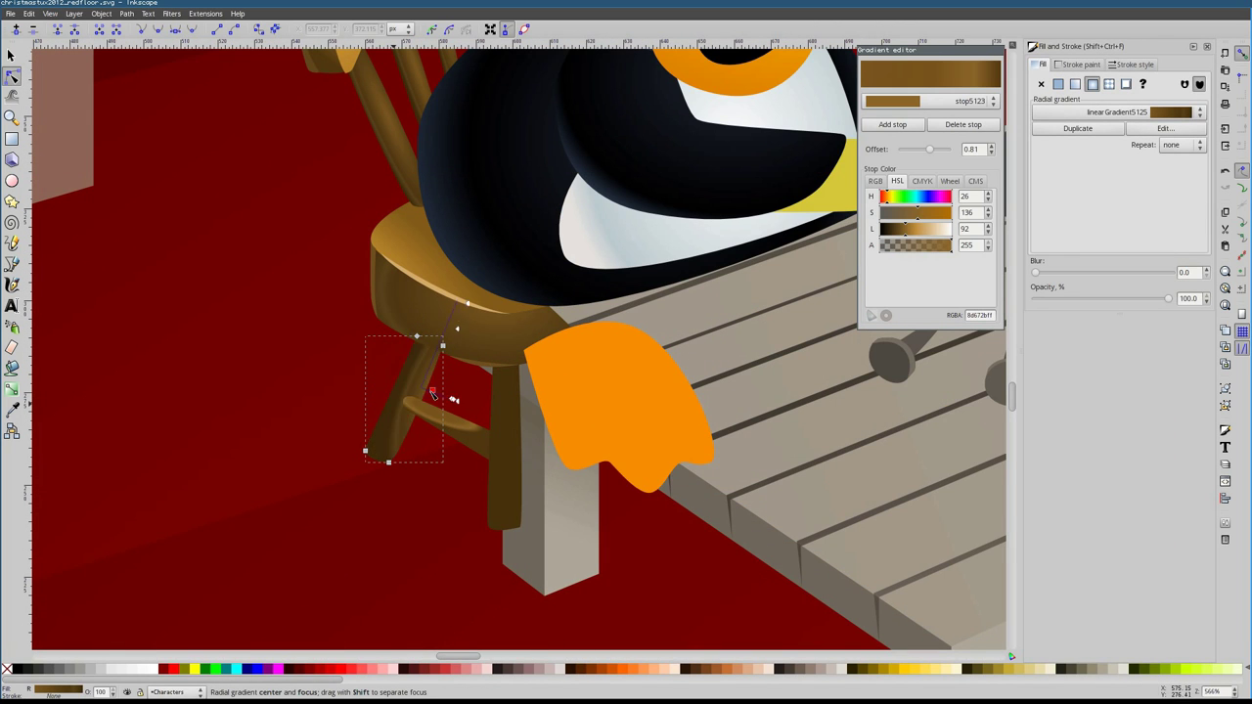
click(504, 431)
click(448, 419)
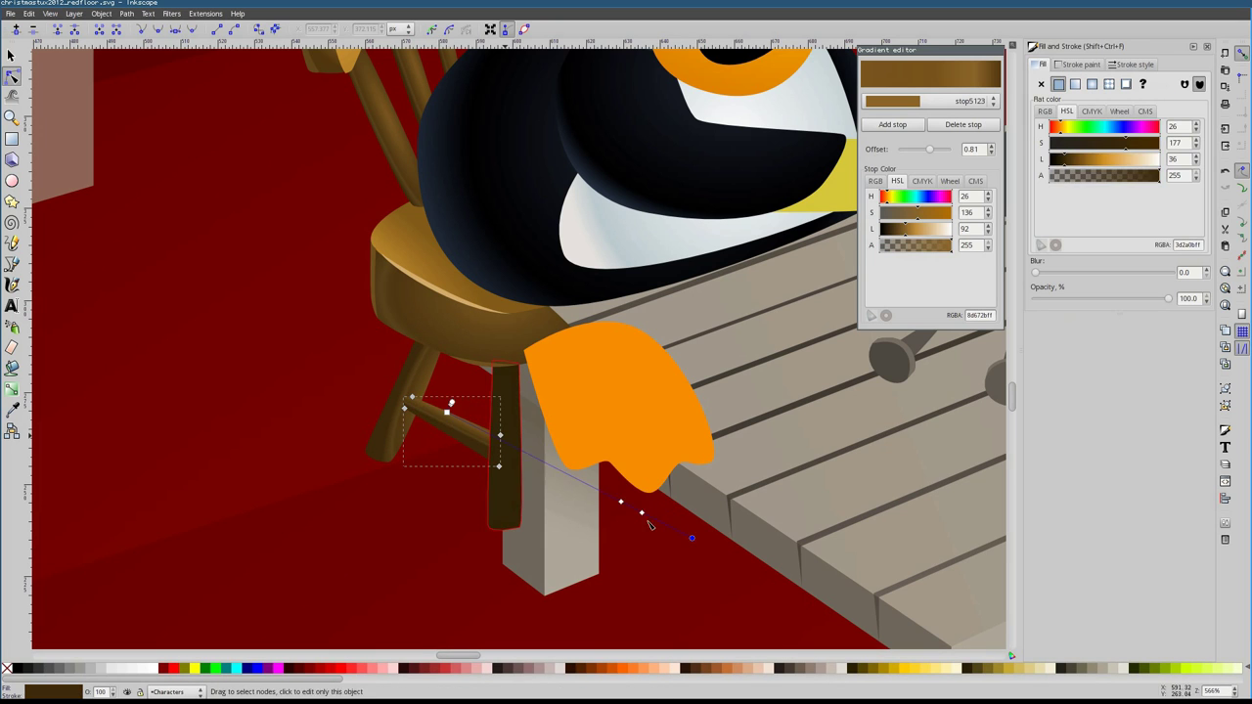
double_click(490, 426)
scroll(620, 521, down, 4)
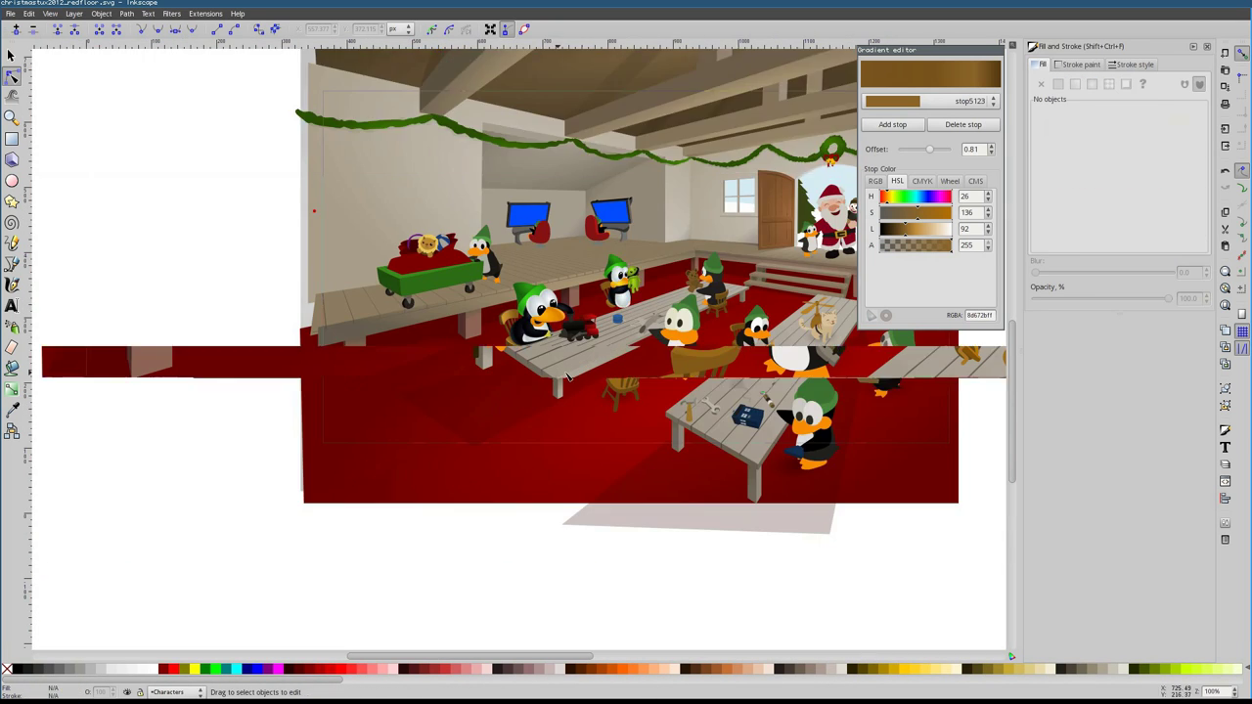
scroll(620, 521, up, 6)
Create a radial gradient on the front chair leg, then select the top rail
click(534, 370)
double_click(534, 370)
click(387, 333)
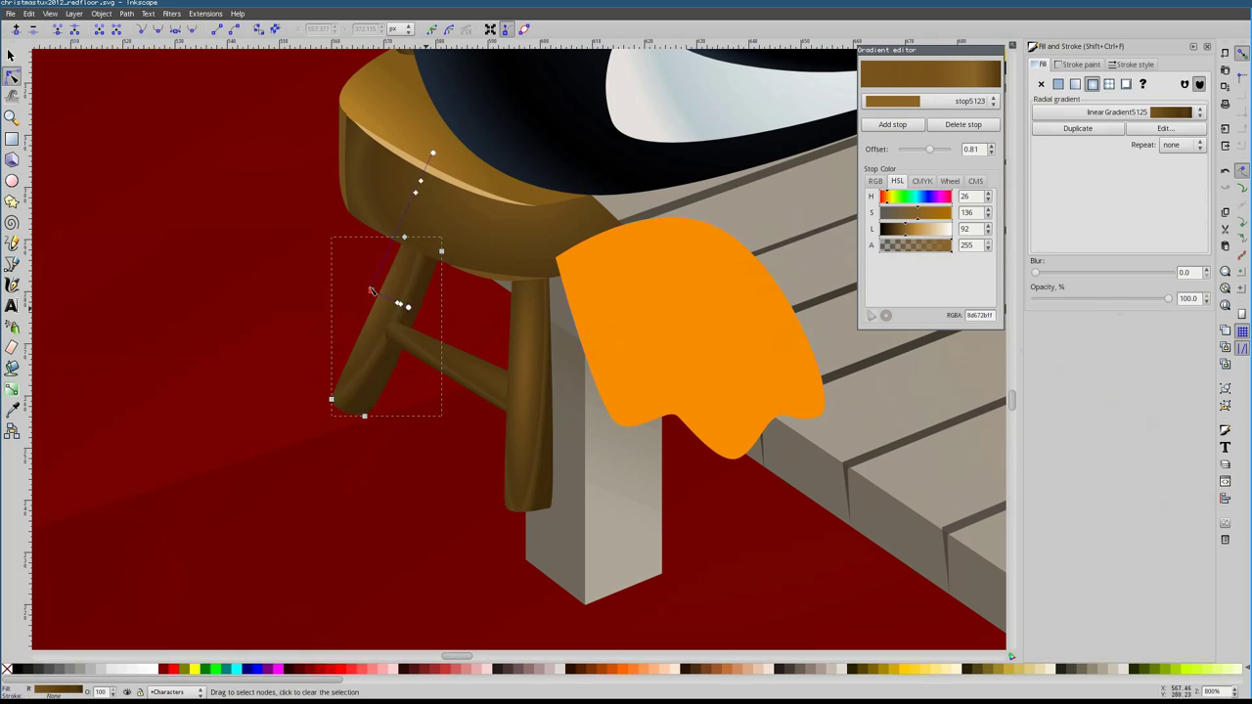
scroll(548, 411, down, 8)
scroll(551, 421, up, 3)
click(551, 420)
Apply an existing gradient from the list to the chair back
scroll(550, 420, up, 3)
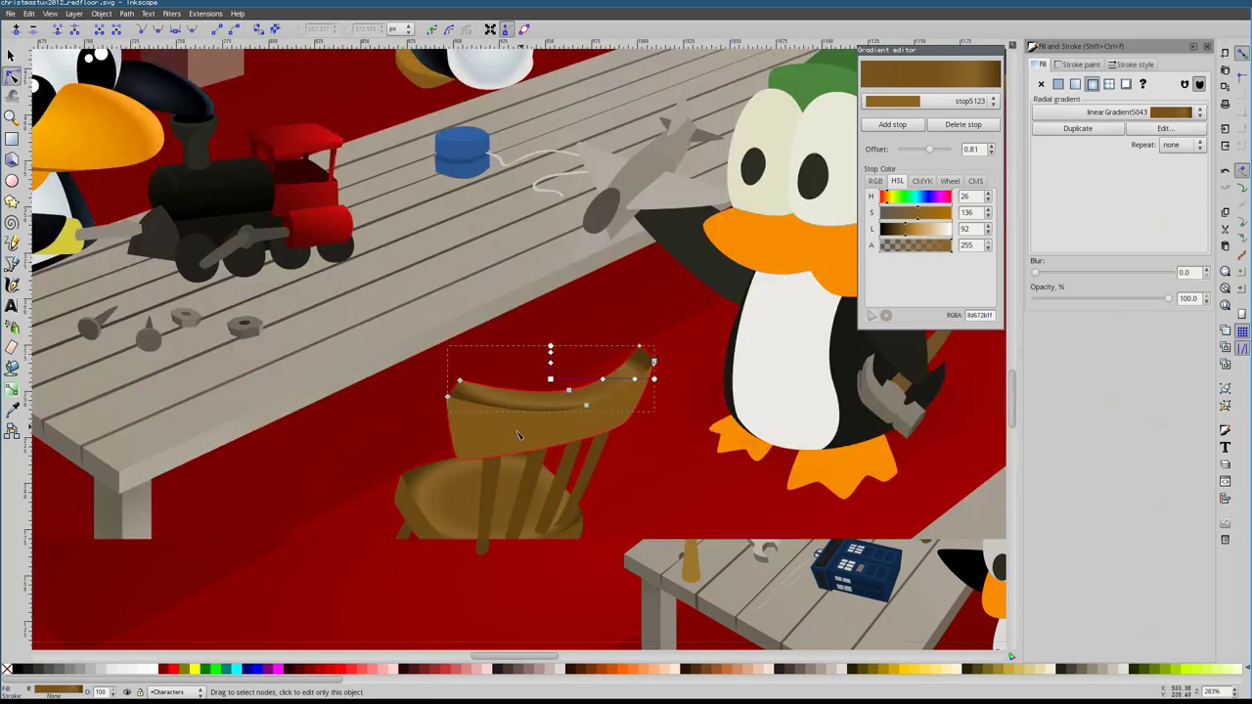
click(1095, 111)
click(1088, 132)
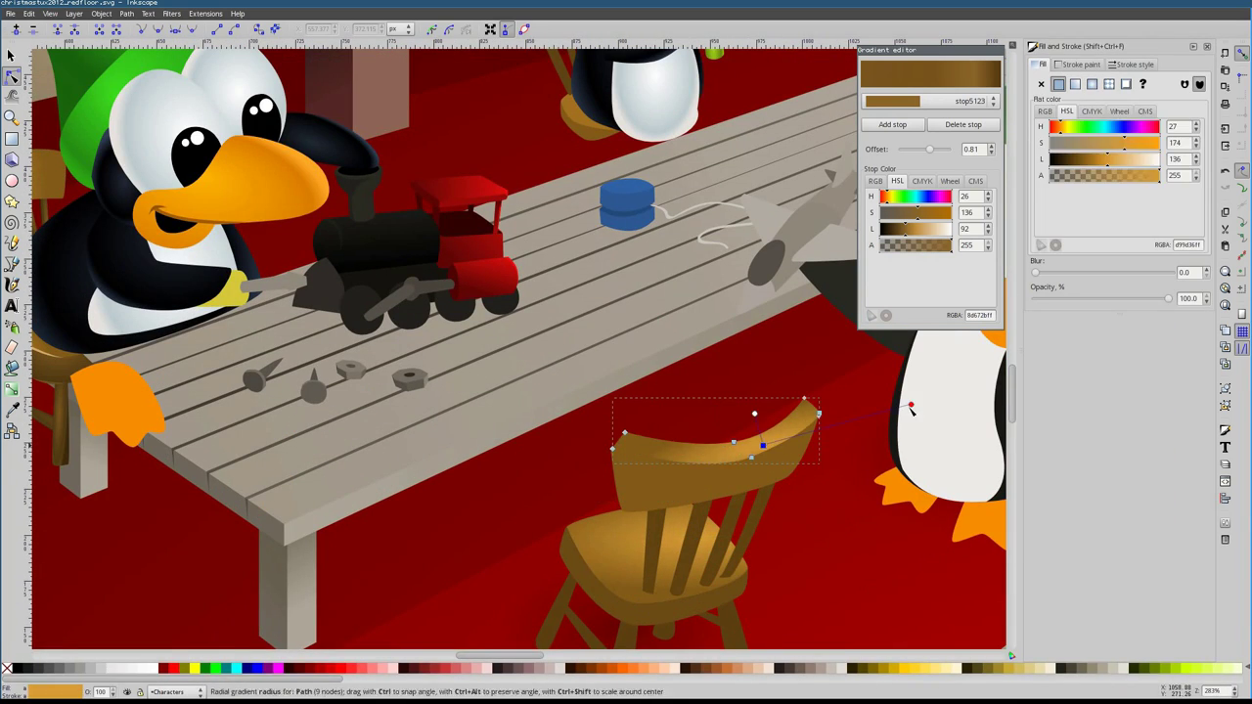
click(1089, 132)
click(1089, 132)
Work through the gradient stops on the chair back and its spindles
click(696, 459)
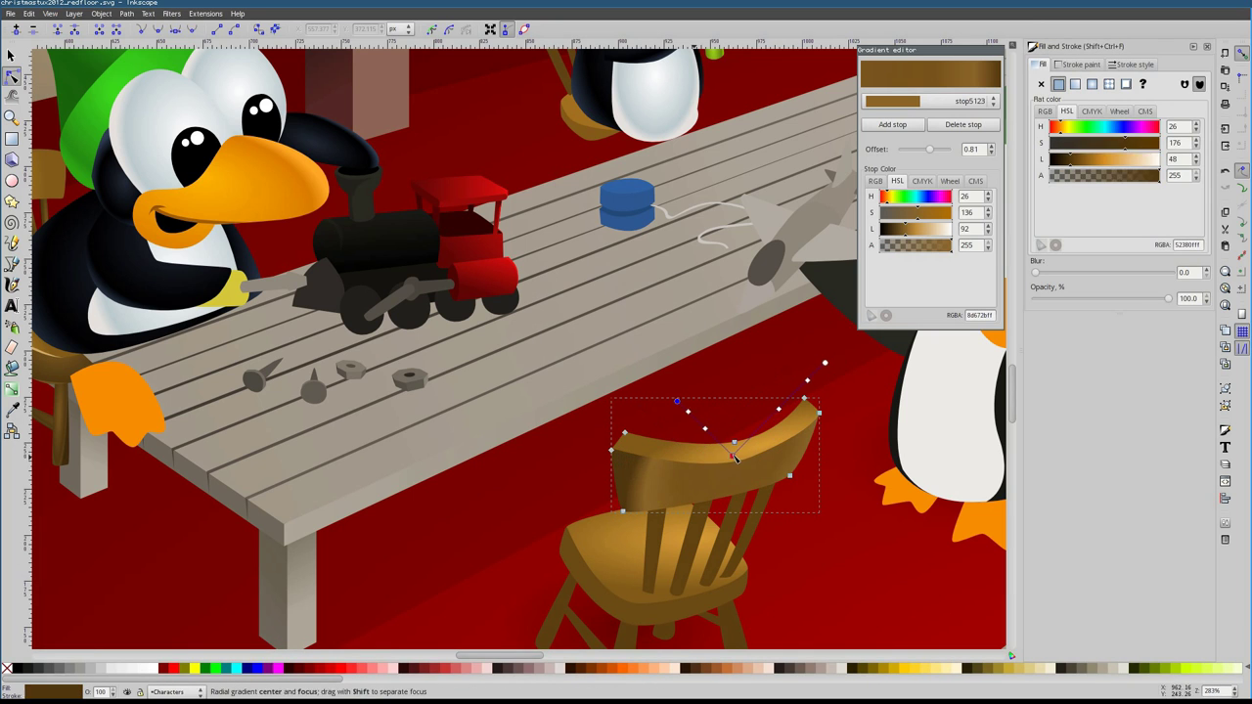
click(741, 543)
click(744, 545)
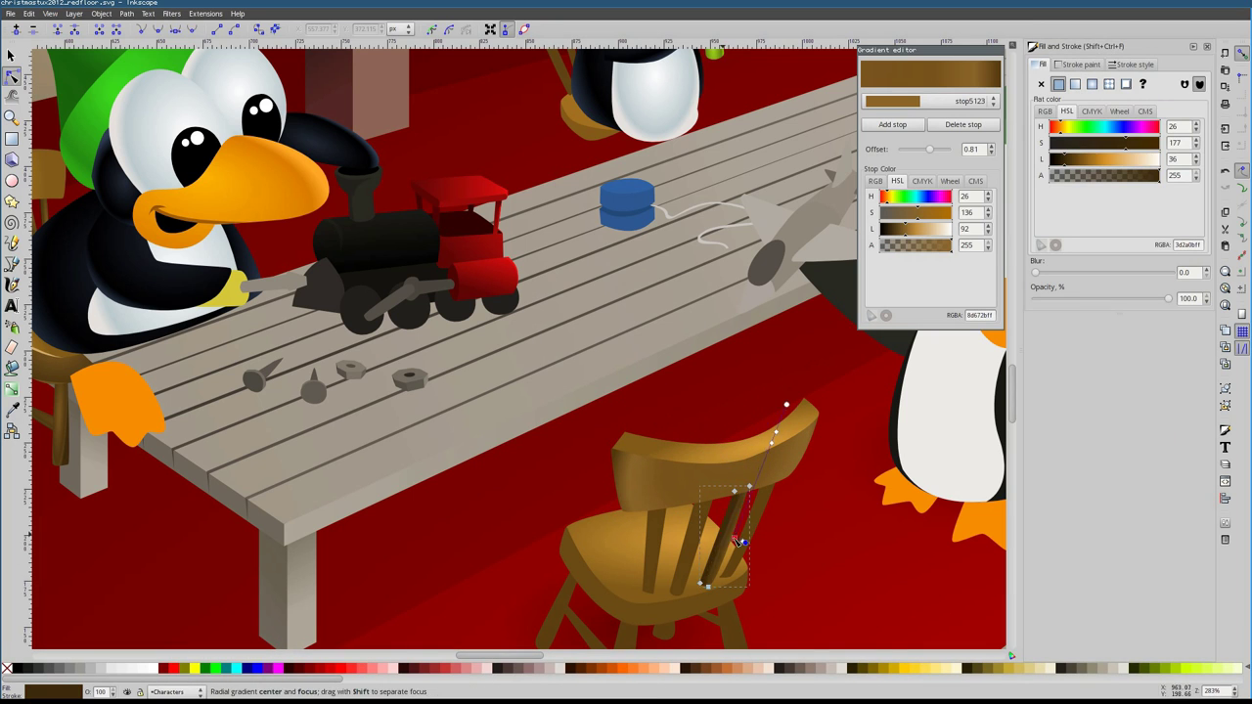
click(742, 540)
click(771, 529)
scroll(771, 529, up, 1)
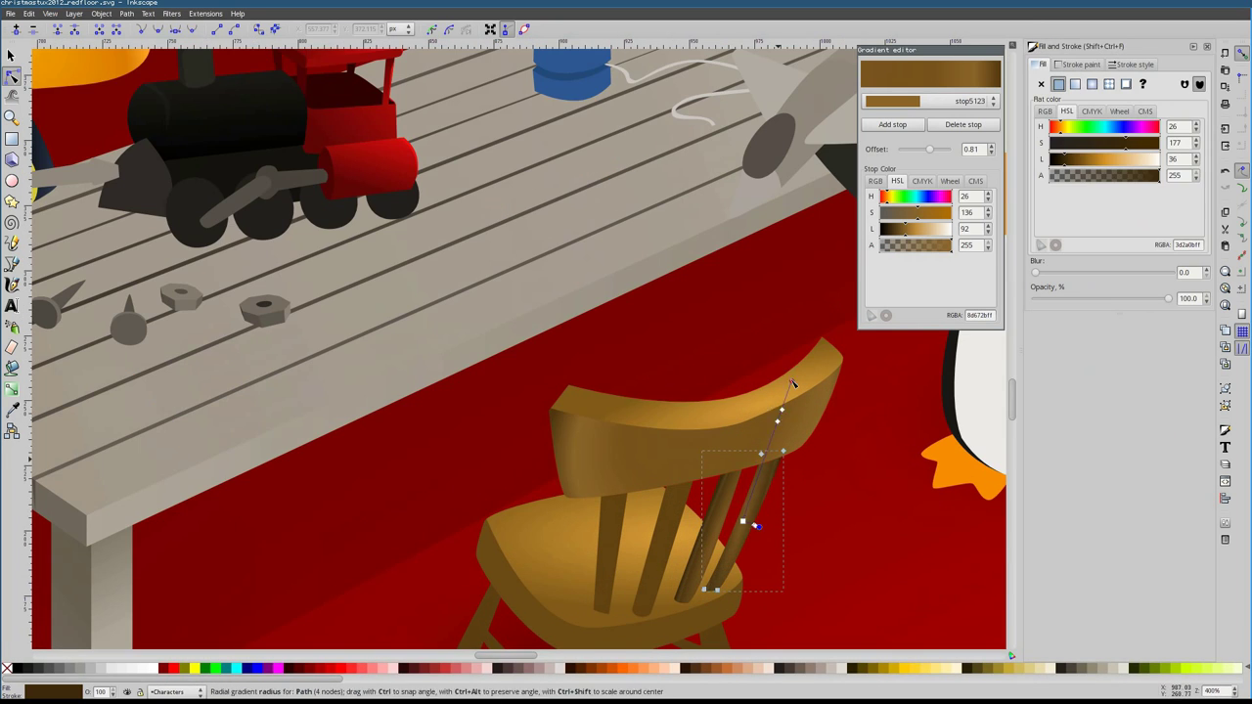
click(608, 560)
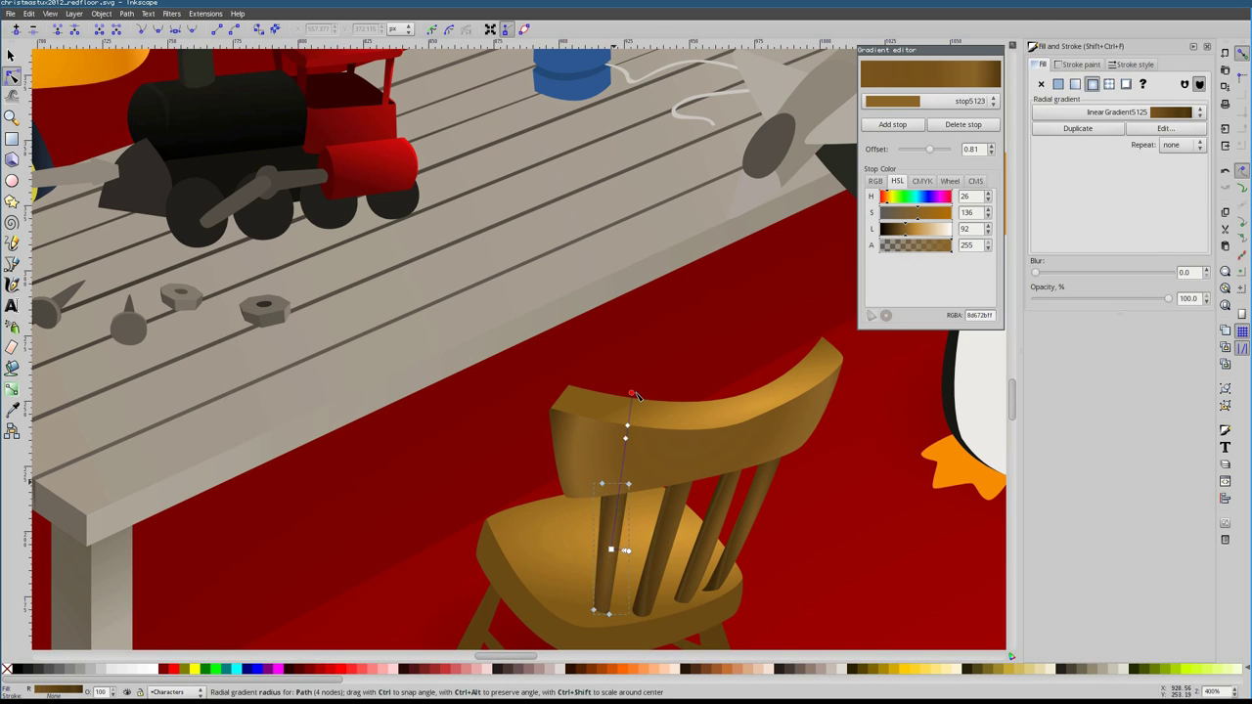
scroll(633, 394, down, 1)
scroll(760, 519, up, 4)
scroll(520, 339, down, 6)
scroll(555, 448, up, 4)
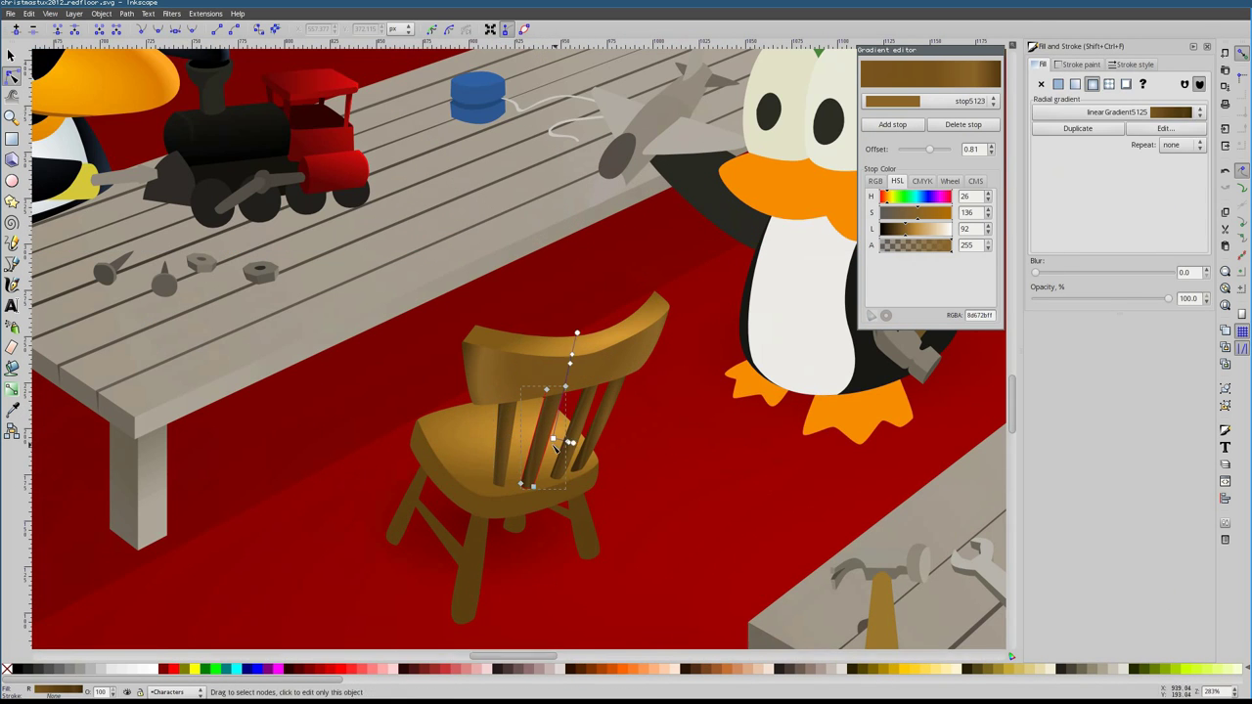
click(619, 427)
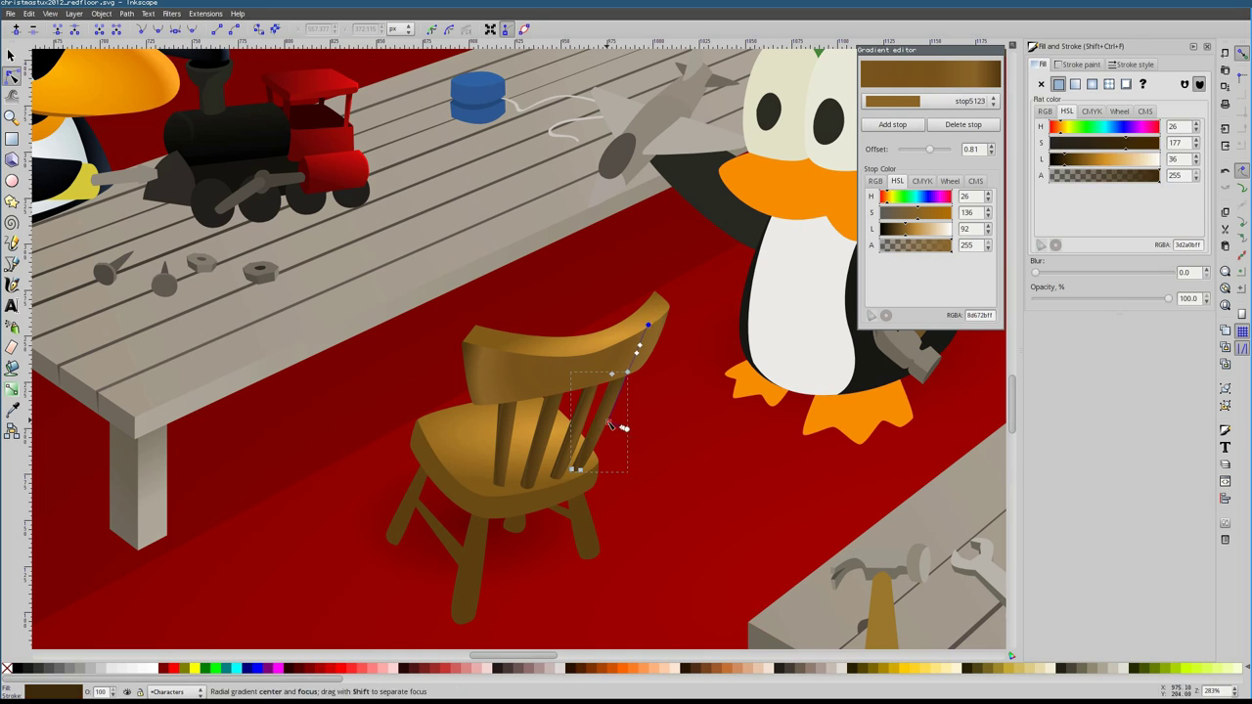
Draw a shadow shape at the edge of the chair seat
click(509, 445)
click(470, 547)
scroll(507, 494, up, 1)
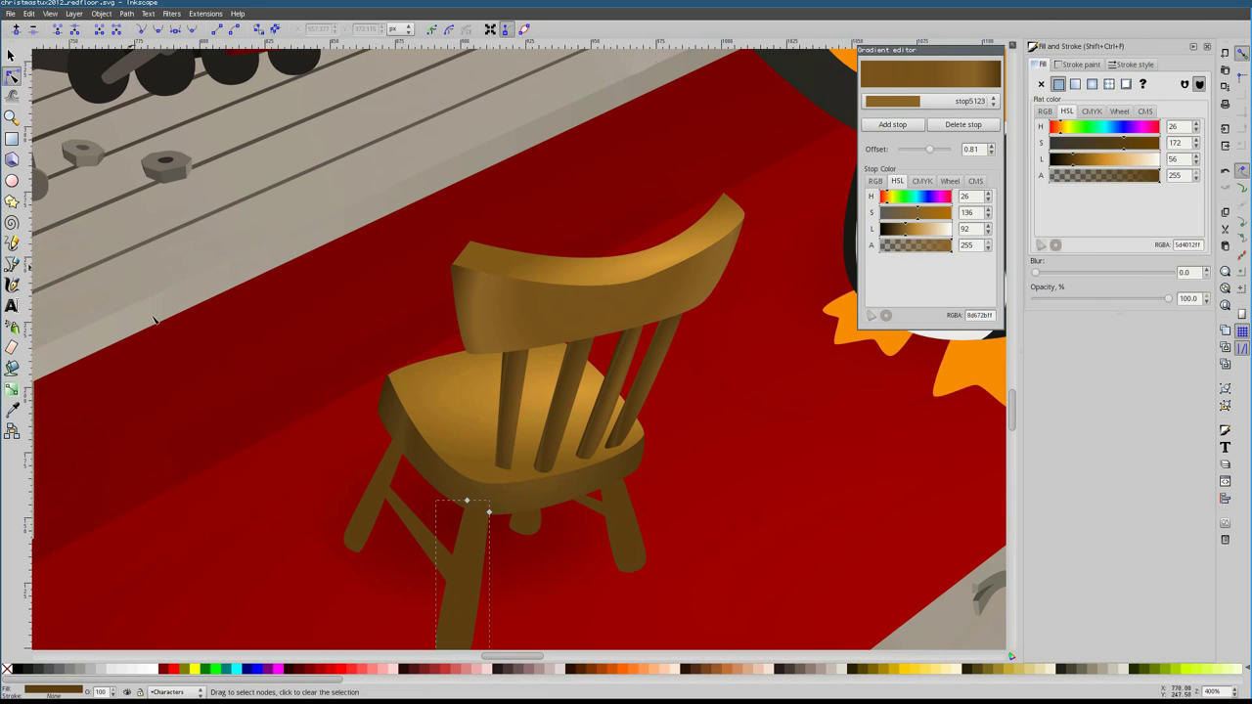
key(b)
click(397, 394)
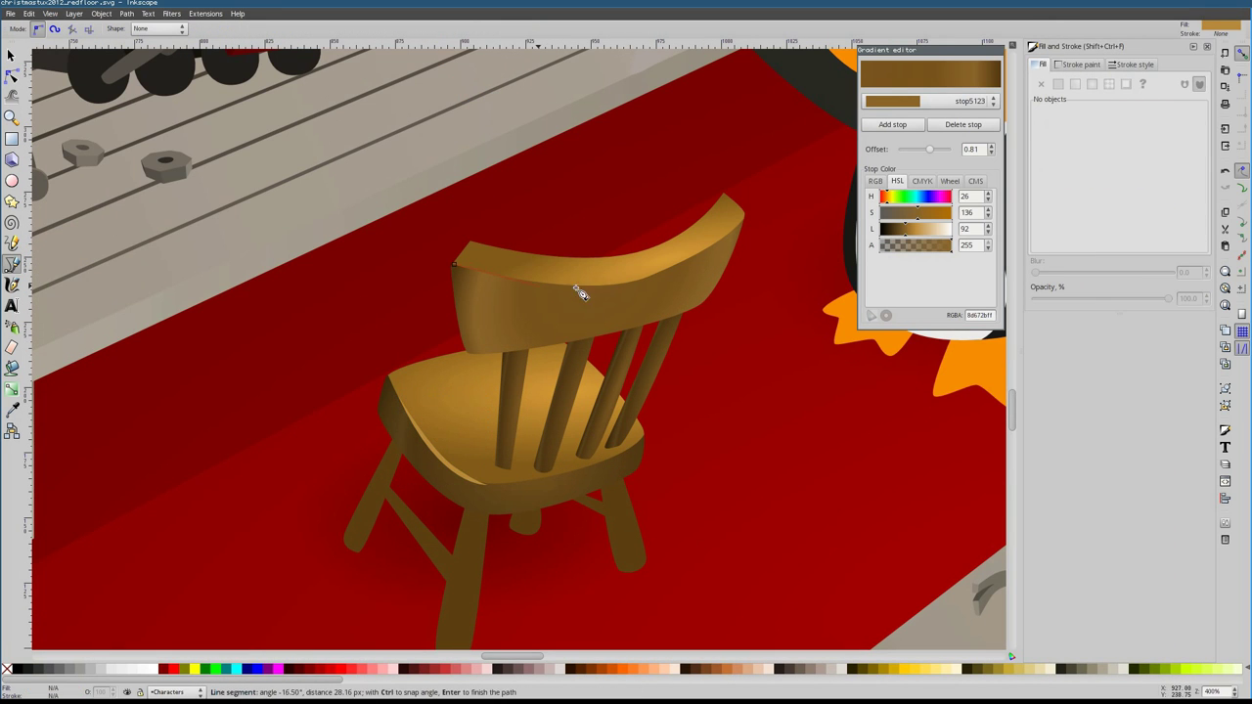
key(Return)
key(n)
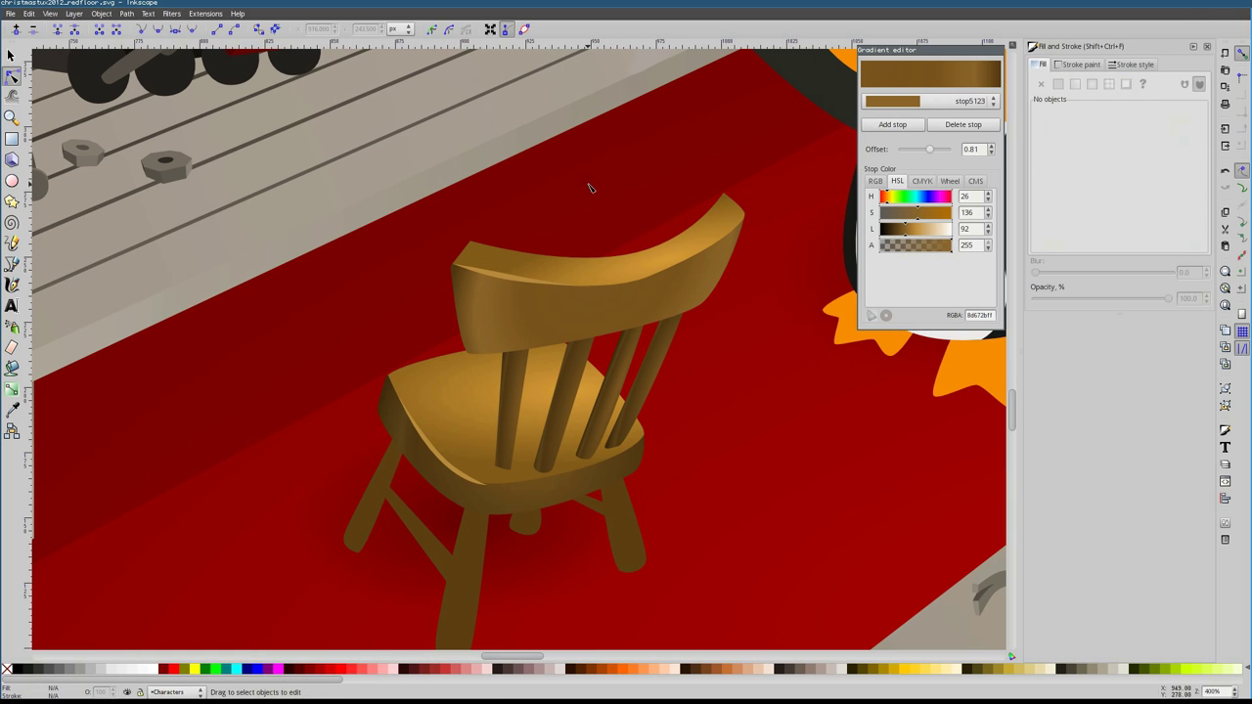
key(b)
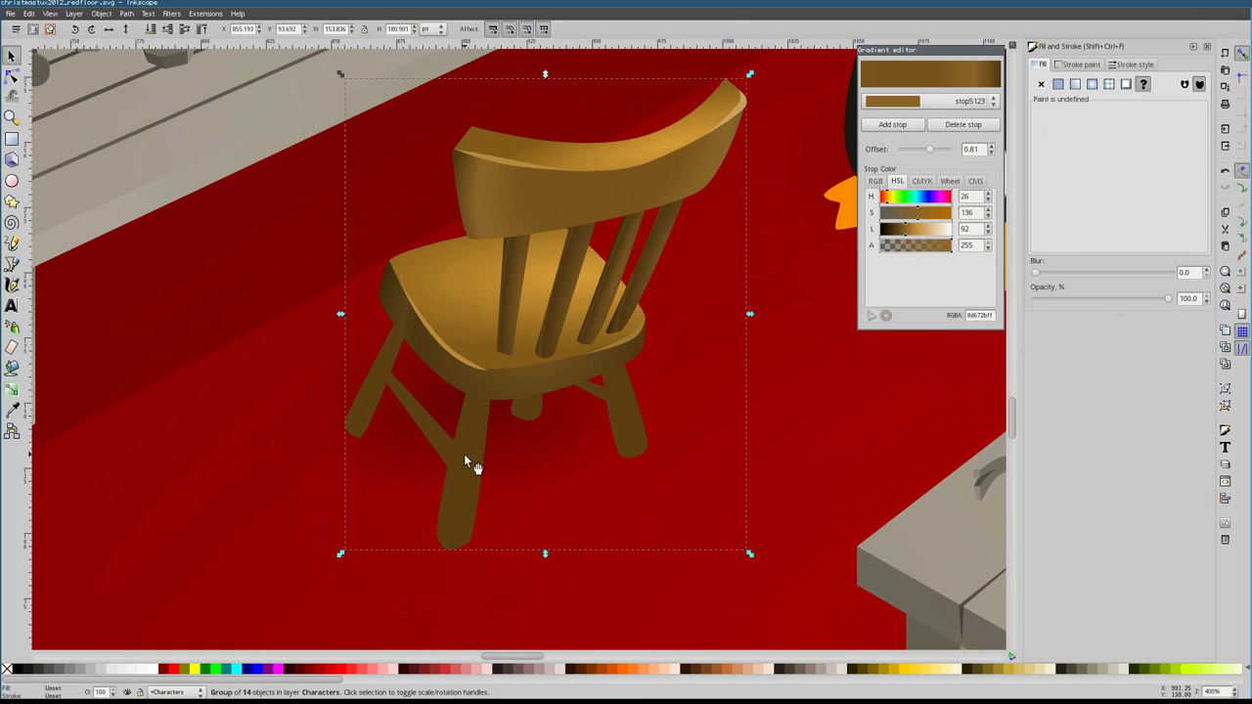
Give the seat shadow the transparent gradient and step through the chair parts' gradients
click(1111, 125)
click(1110, 124)
key(Tab)
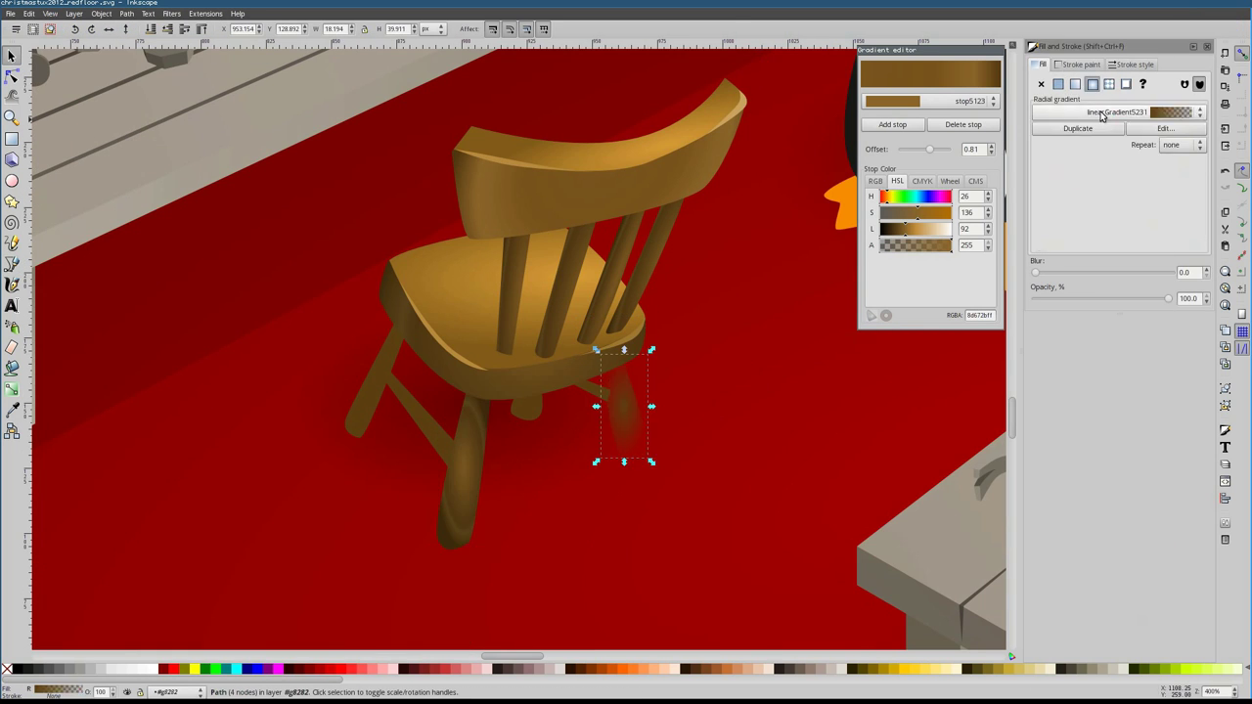
key(Tab)
key(Tab)
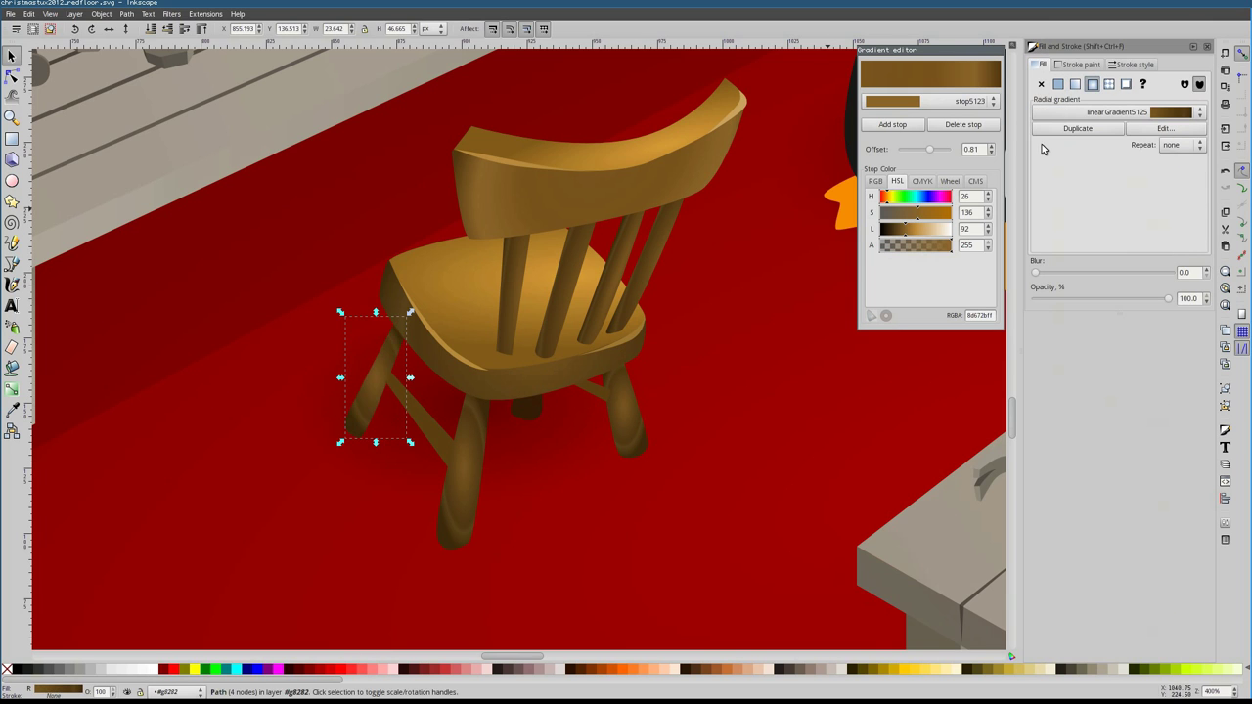
key(g)
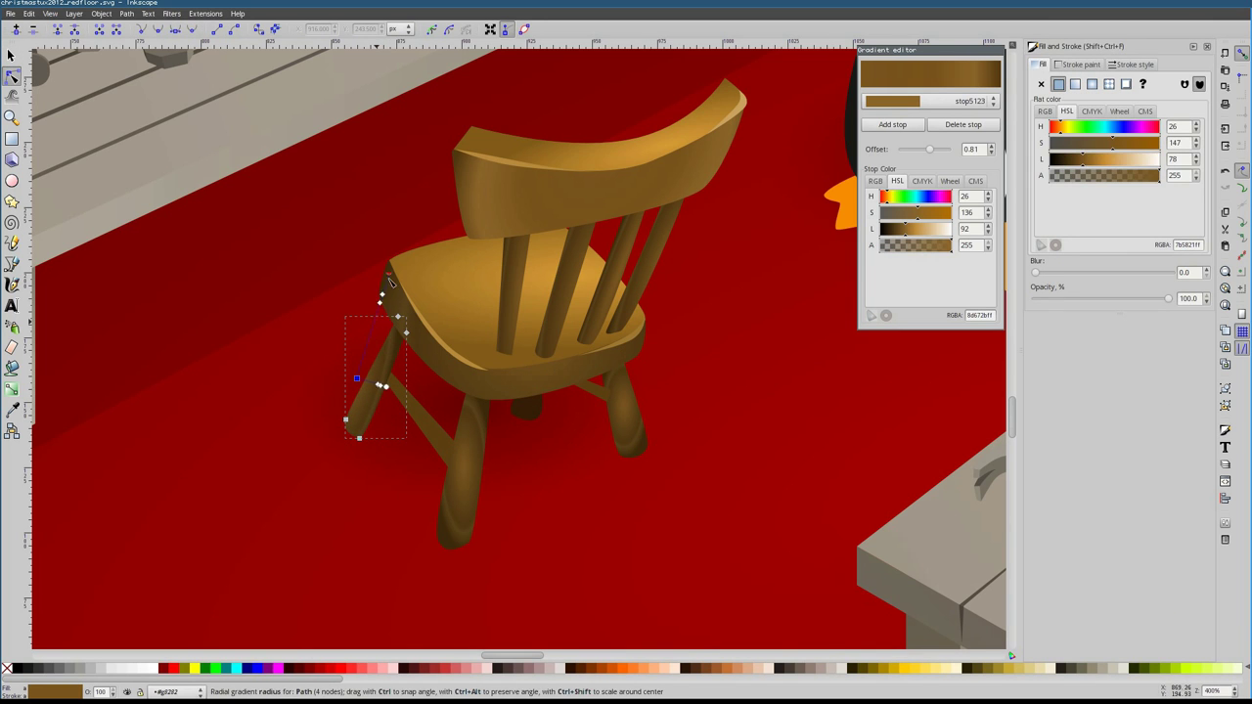
key(Tab)
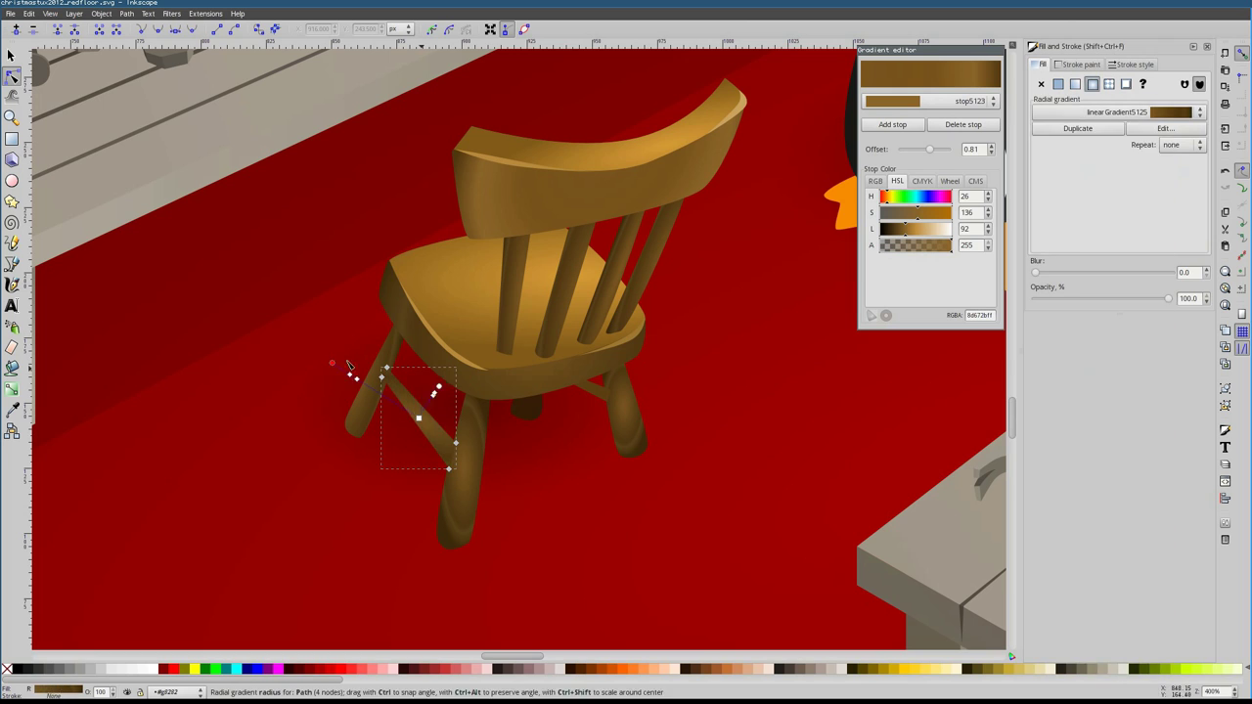
key(Tab)
key(Tab)
key(Tab)
key(Tab)
key(Tab)
key(Tab)
key(Tab)
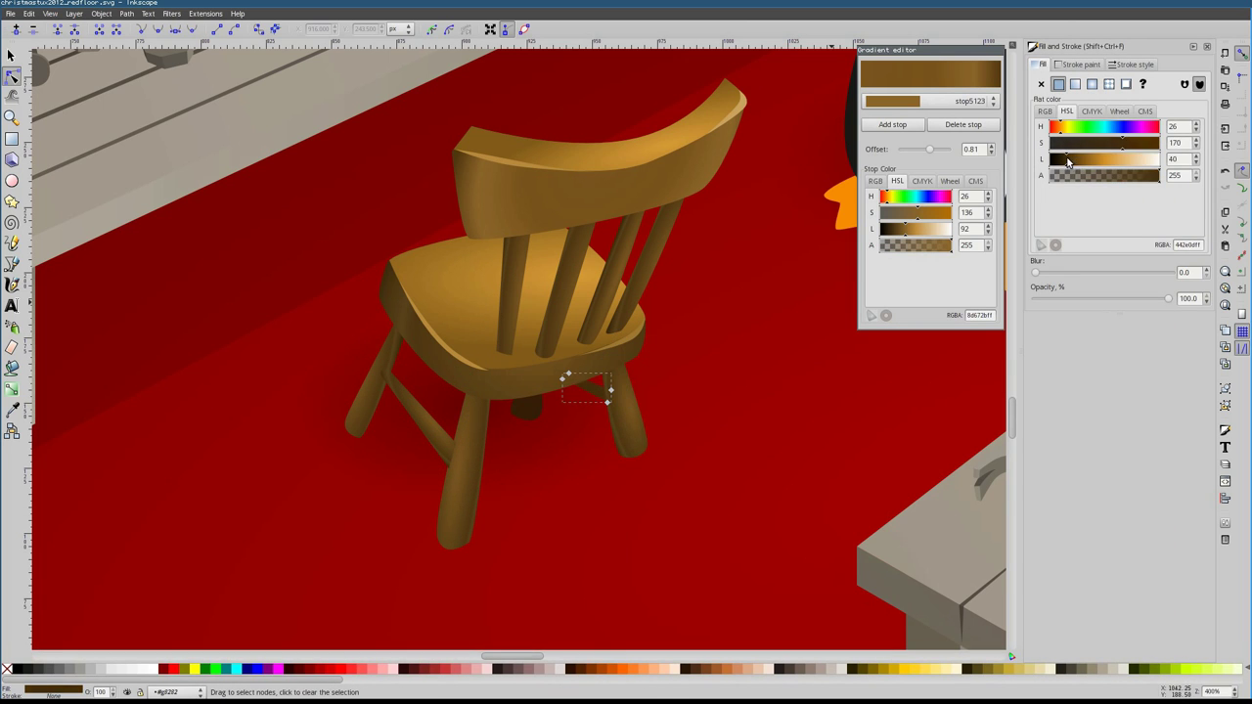
Check the front leg's gradient, then zoom out to the whole chair and drawing
click(721, 427)
click(474, 473)
key(F1)
key(ctrl+a)
key(3)
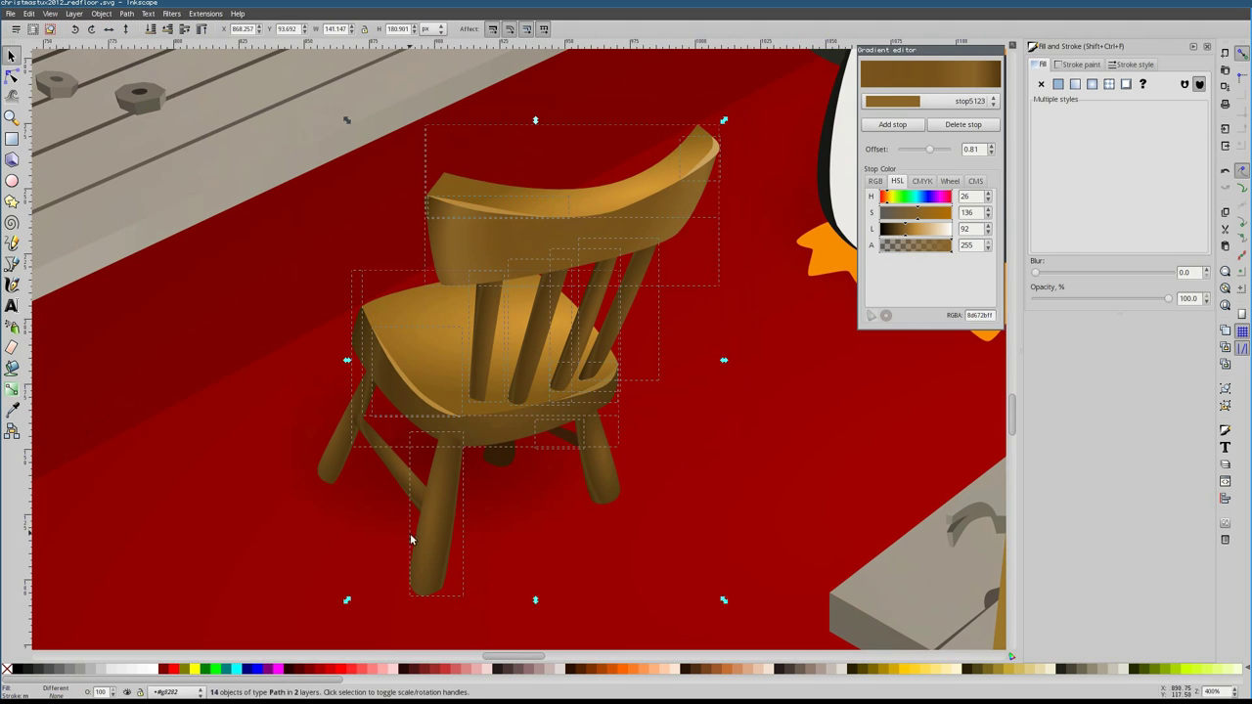
click(445, 475)
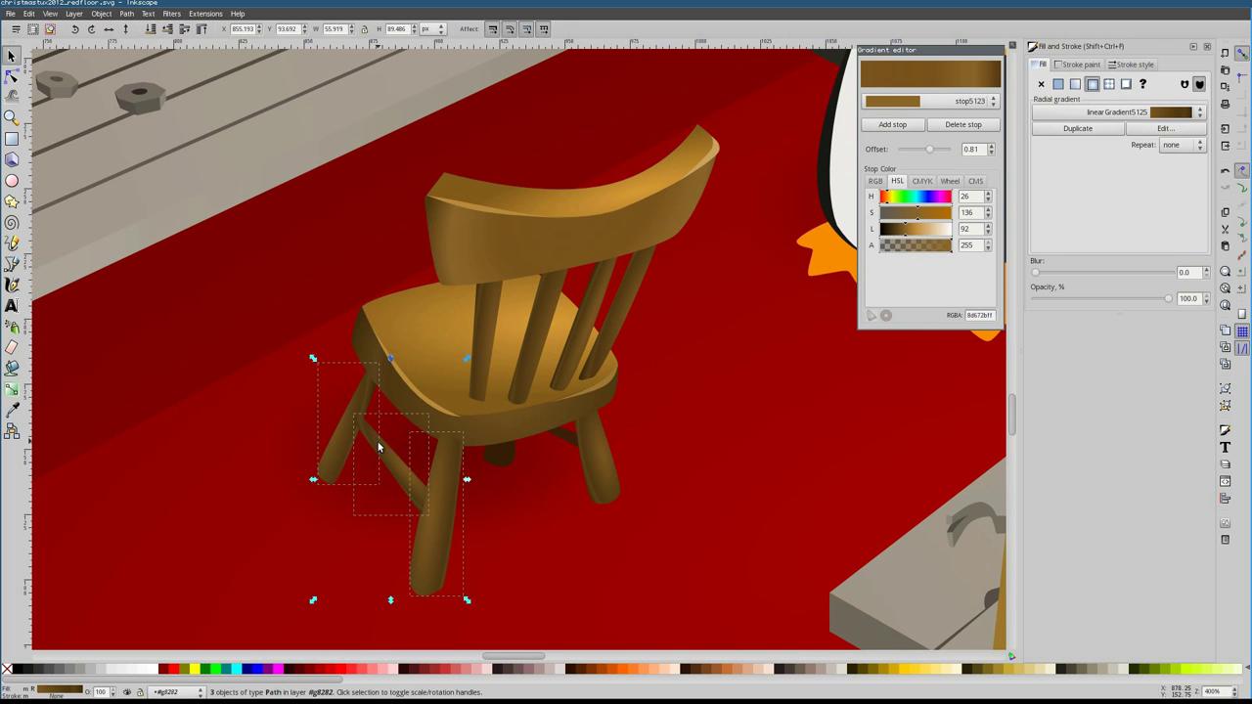
key(5)
scroll(500, 353, up, 6)
Stretch the chair's top back-rail gradient up and to the right
click(460, 391)
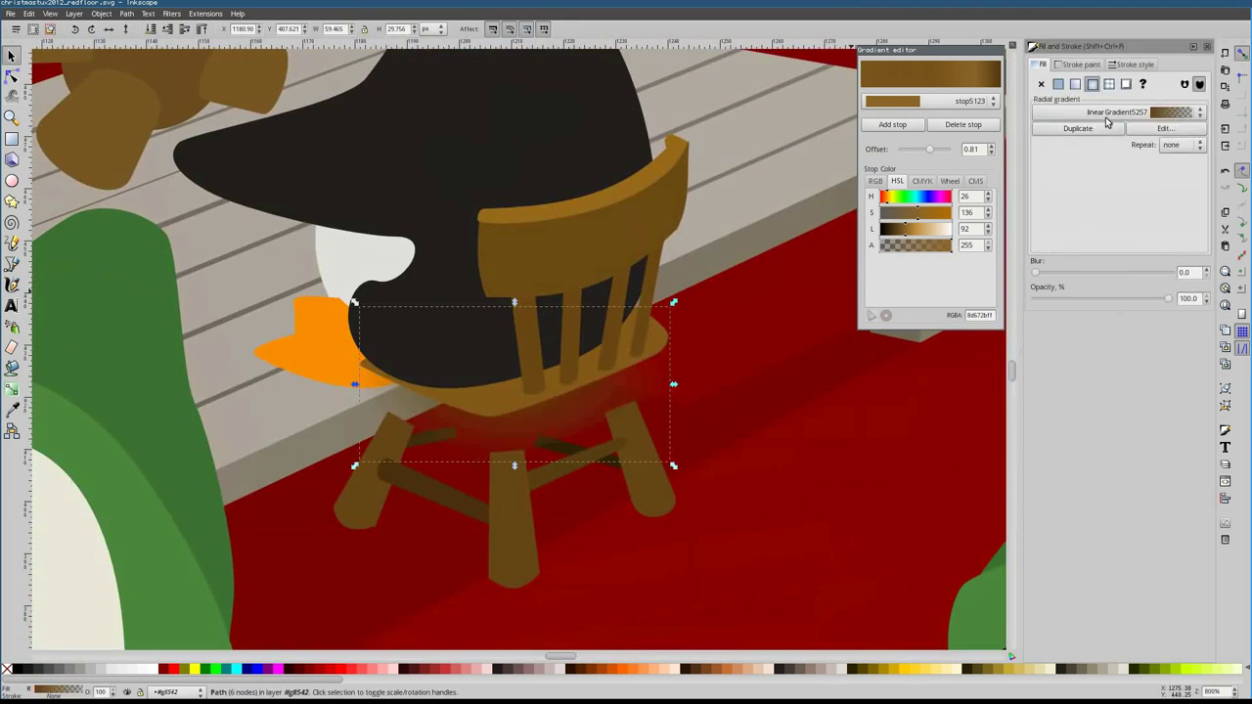
key(F2)
click(588, 237)
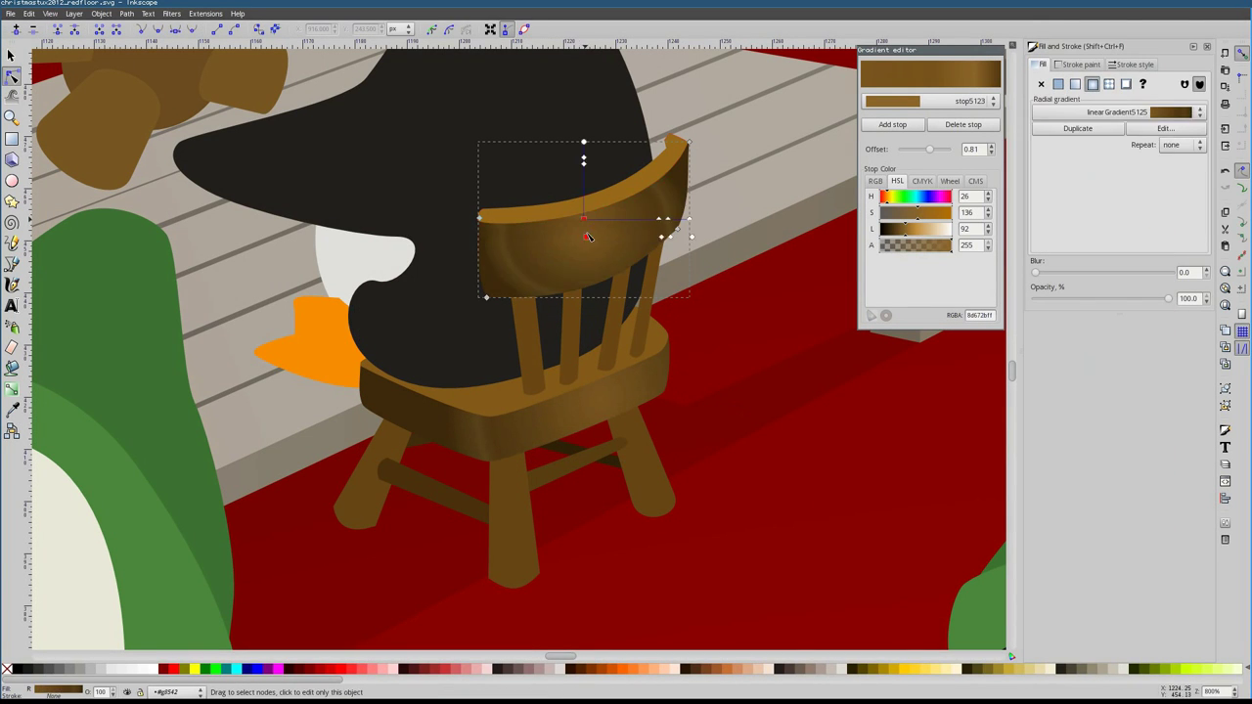
click(588, 237)
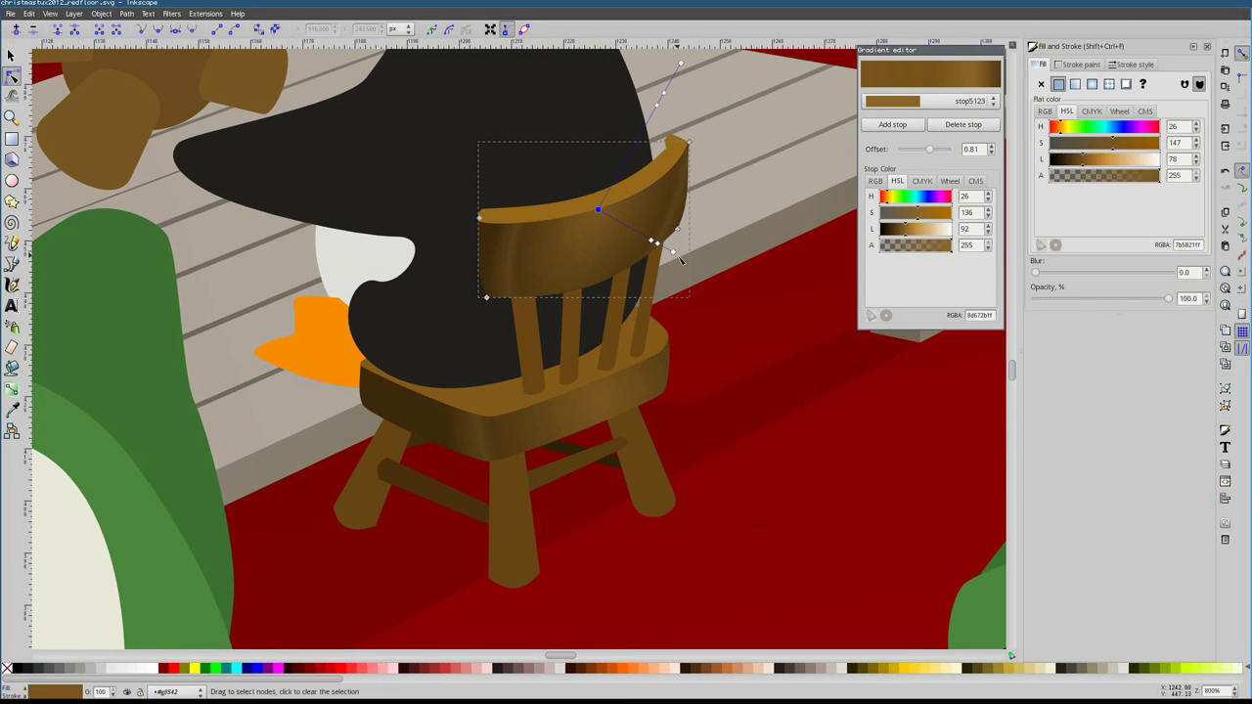
drag(682, 260, 689, 268)
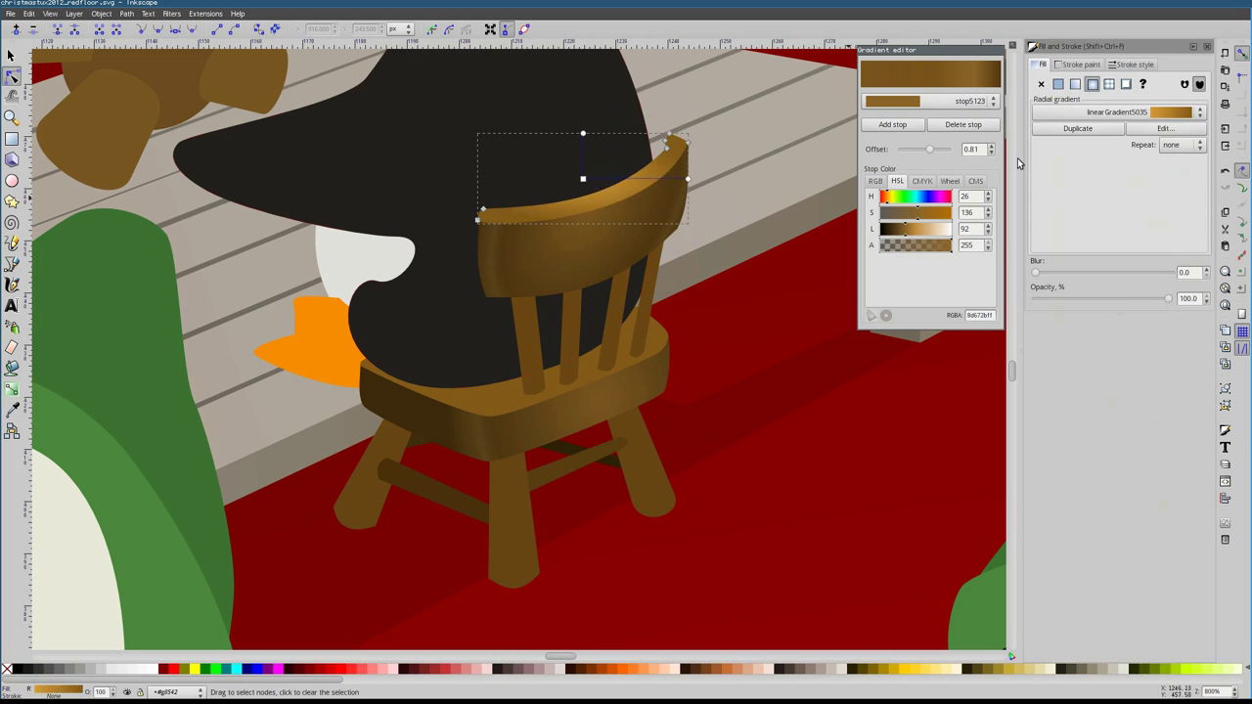
Reposition the radial gradient centres on the seat and chair spindles
click(658, 344)
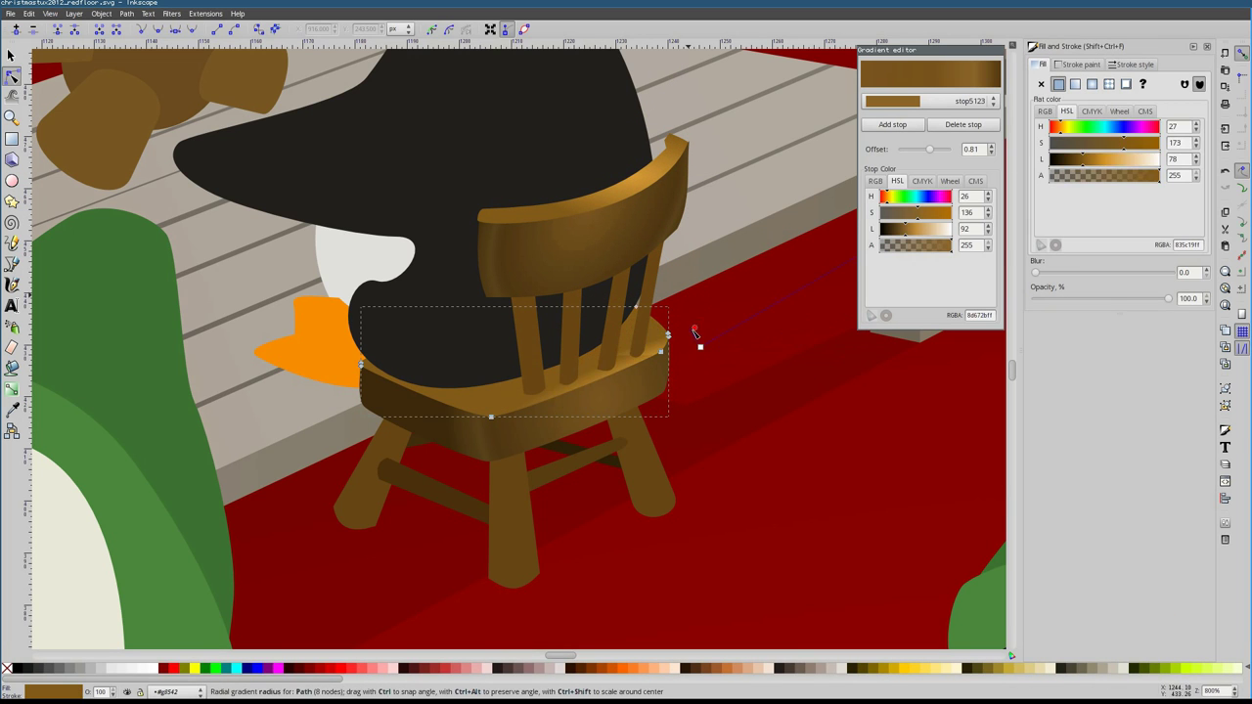
click(634, 325)
scroll(653, 300, up, 3)
drag(652, 296, 609, 379)
click(517, 372)
drag(514, 371, 519, 391)
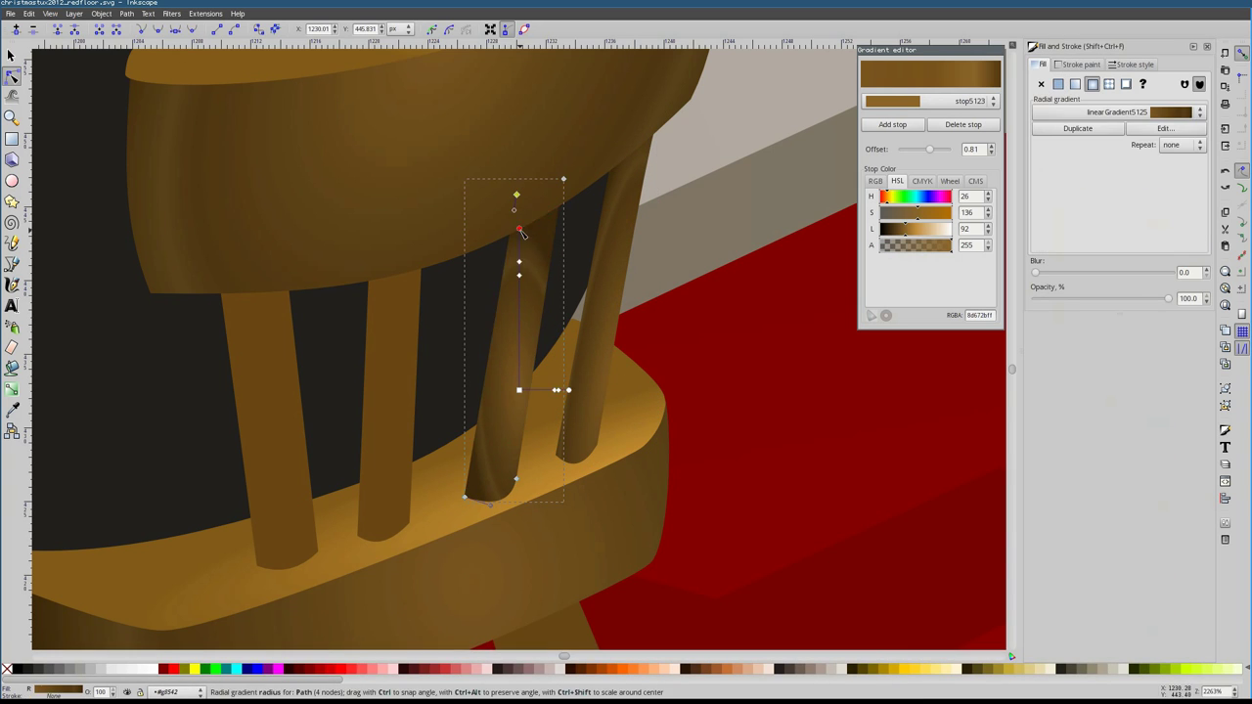
click(401, 392)
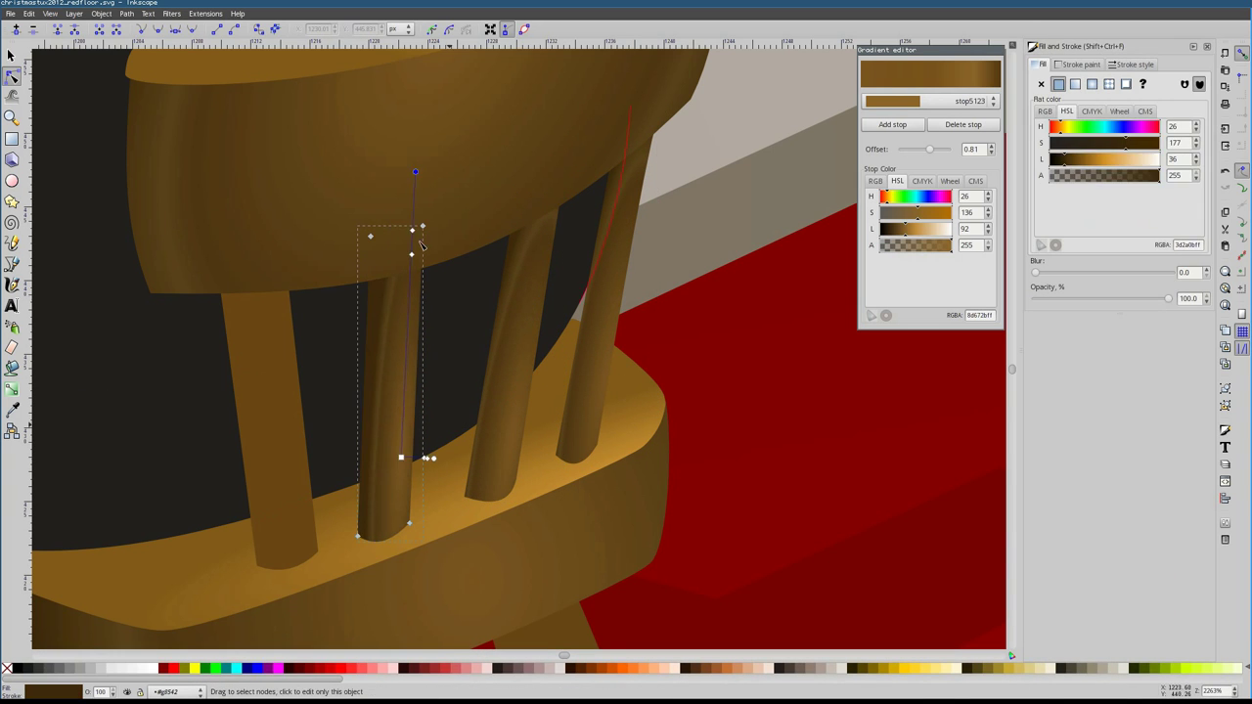
click(284, 411)
Draw a pale highlight shape along the front edge of the seat
key(b)
click(666, 413)
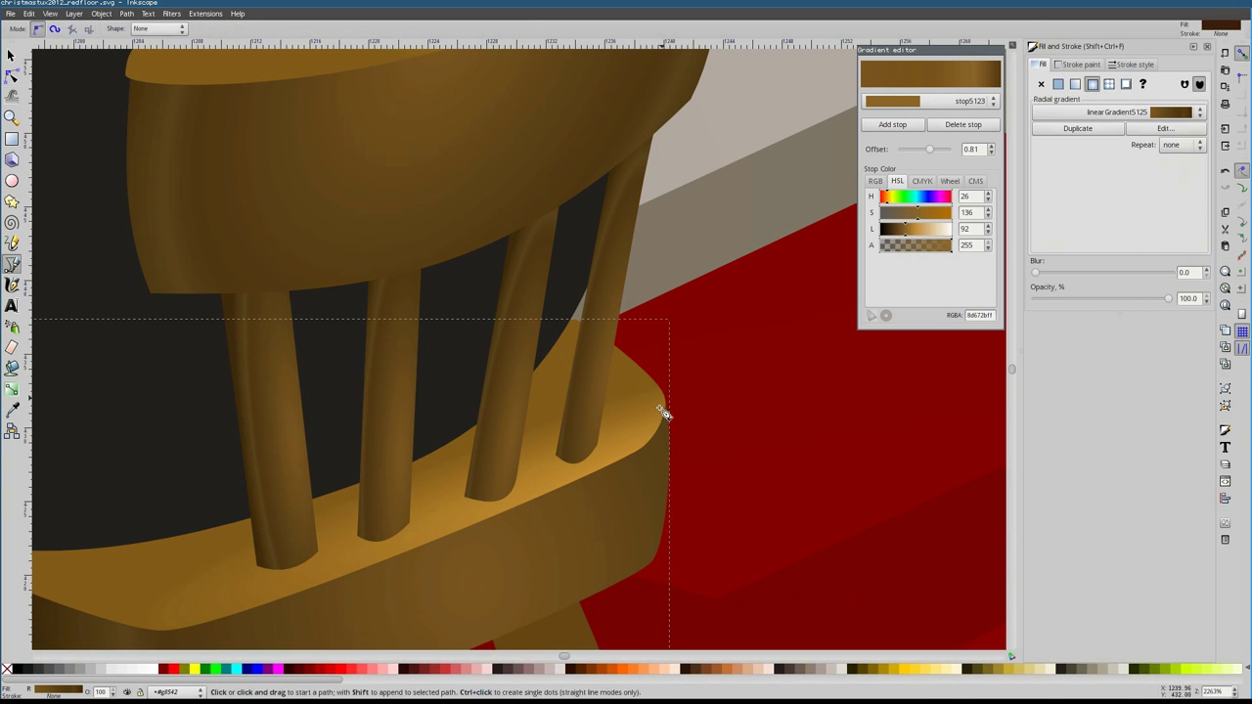
click(512, 511)
click(665, 414)
key(n)
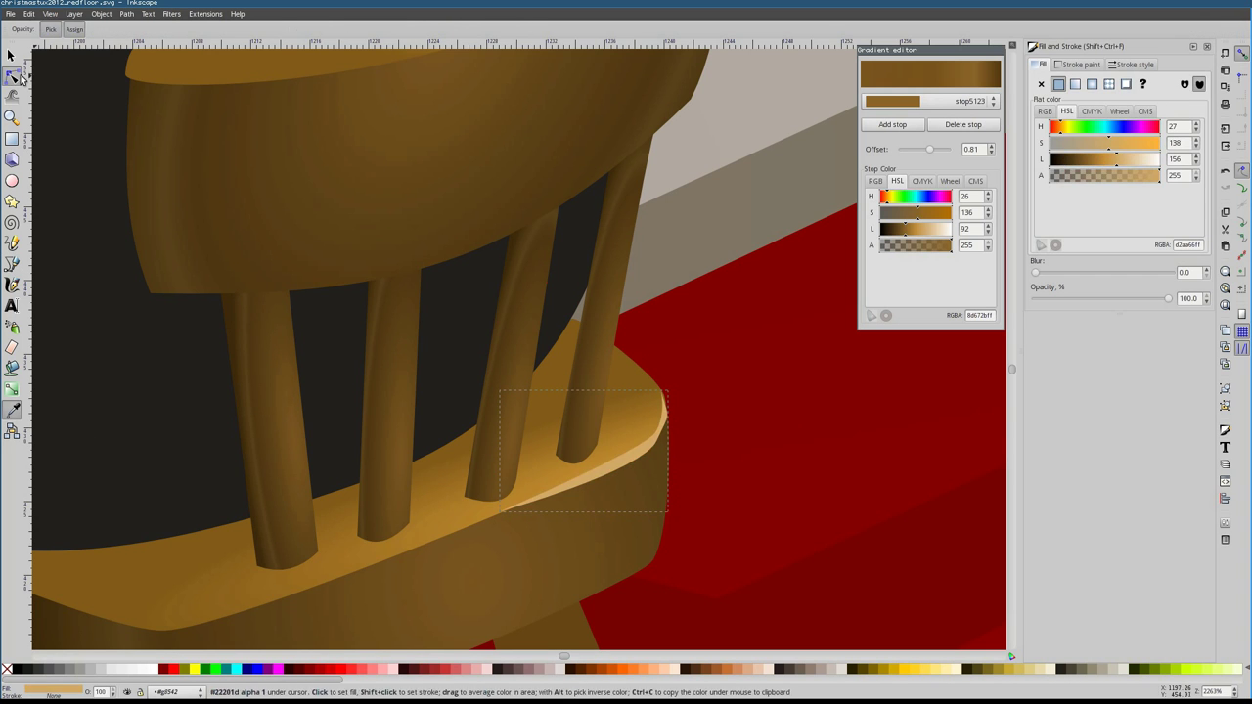
key(Escape)
key(1)
Draw another closed path on the chair seat
scroll(536, 357, up, 8)
key(b)
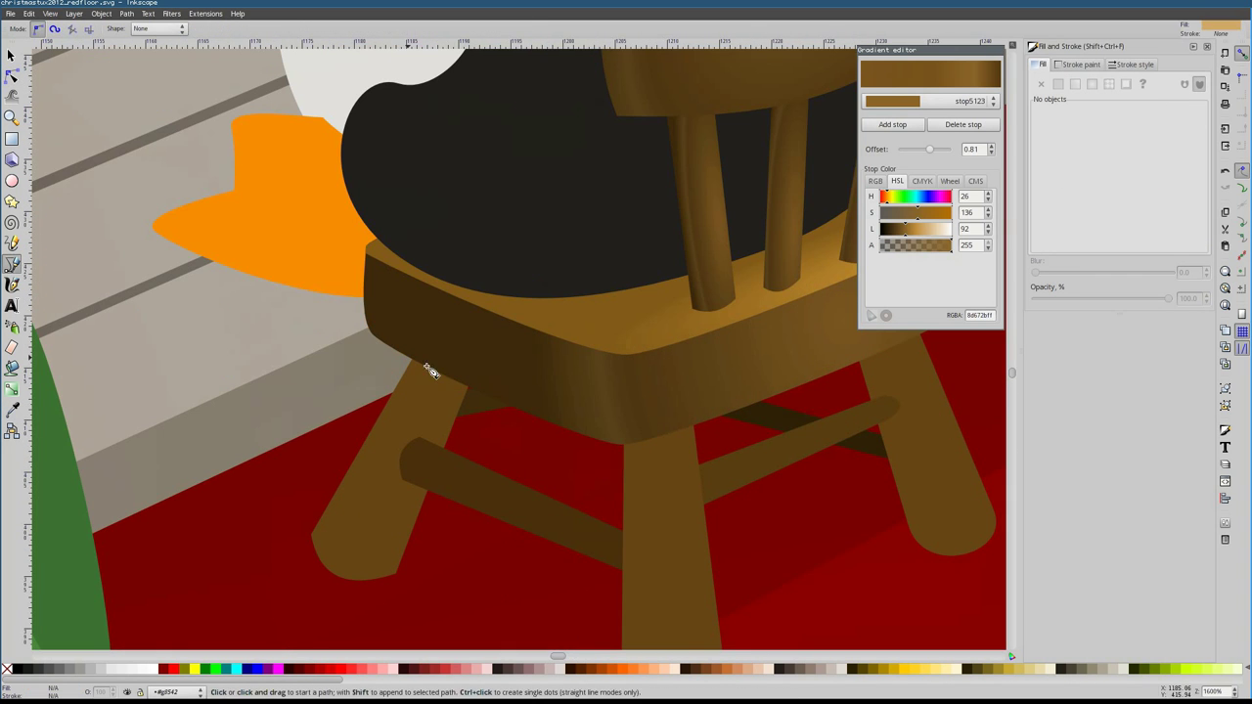
click(460, 386)
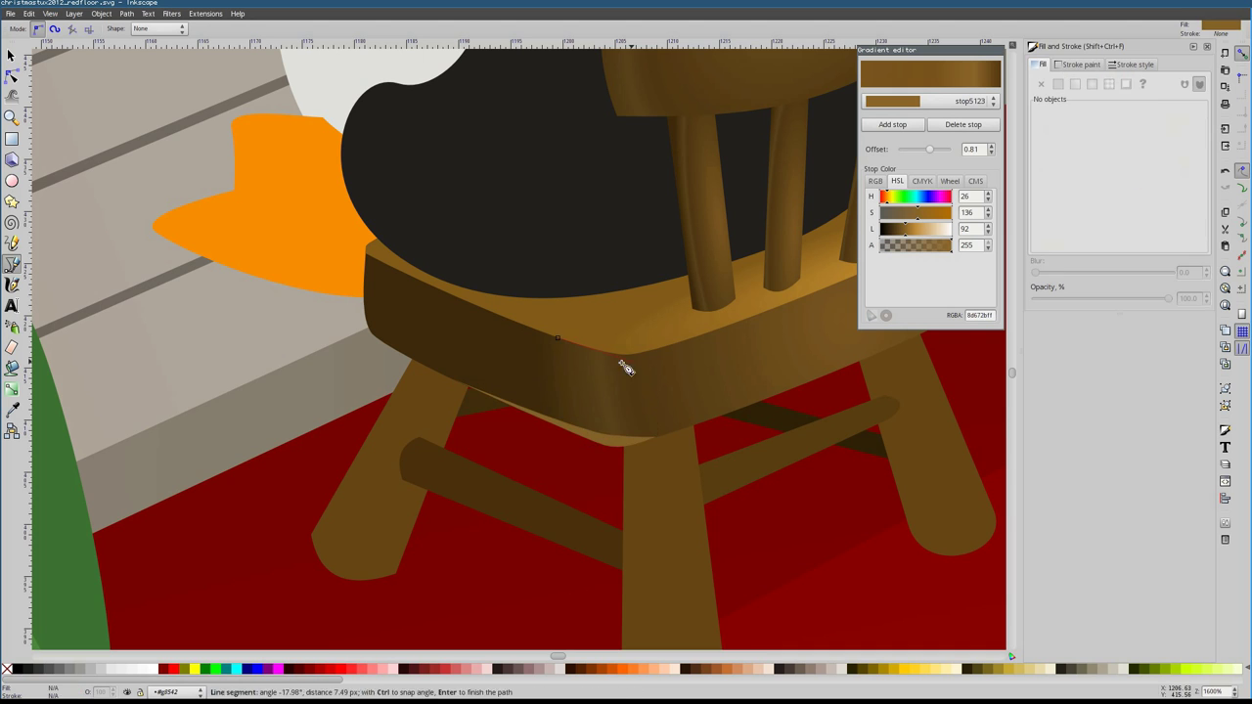
key(Return)
scroll(562, 182, right, 4)
scroll(561, 182, up, 2)
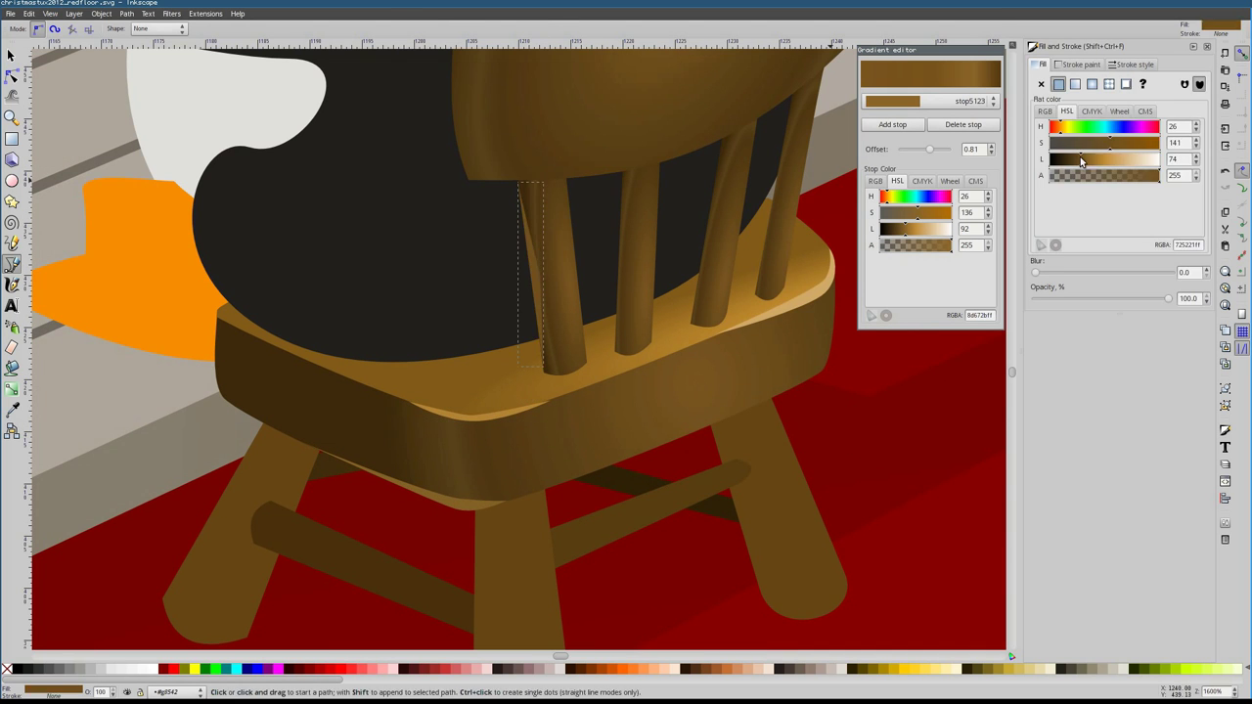
Zoom back in close on the penguin's chair
key(F1)
key(1)
key(plus)
key(plus)
key(plus)
key(plus)
key(plus)
key(plus)
key(b)
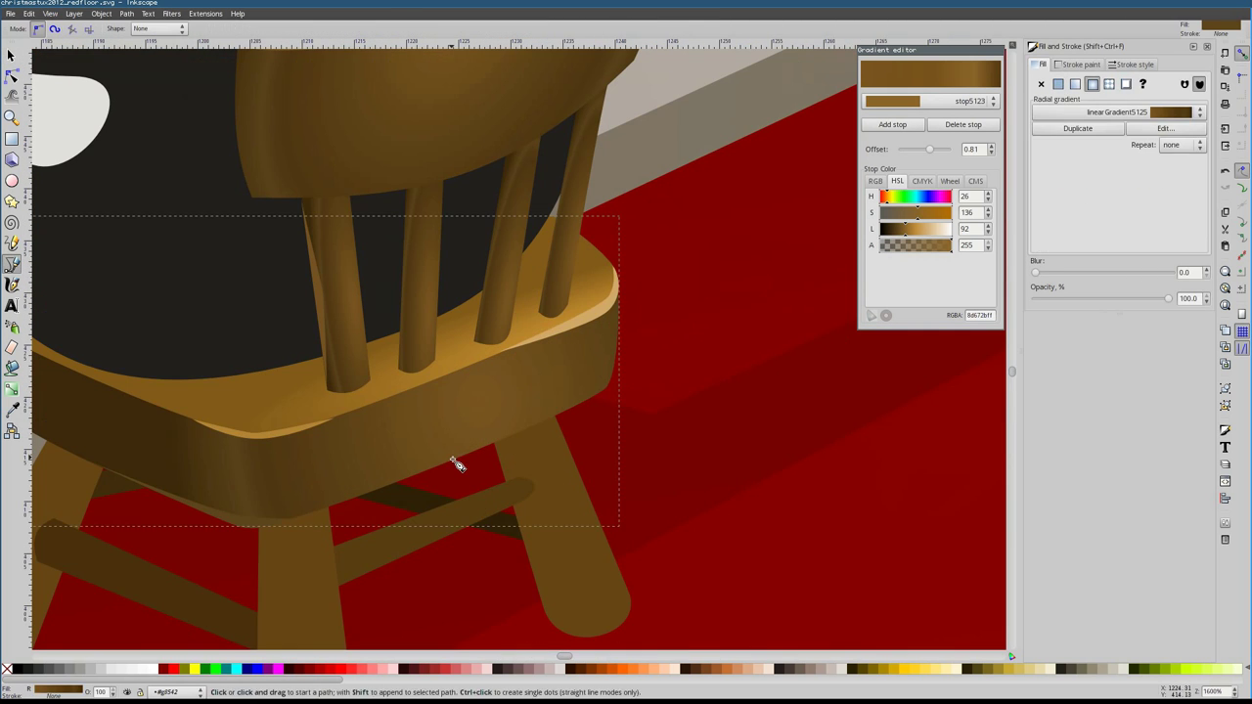
key(Return)
key(minus)
key(F1)
key(1)
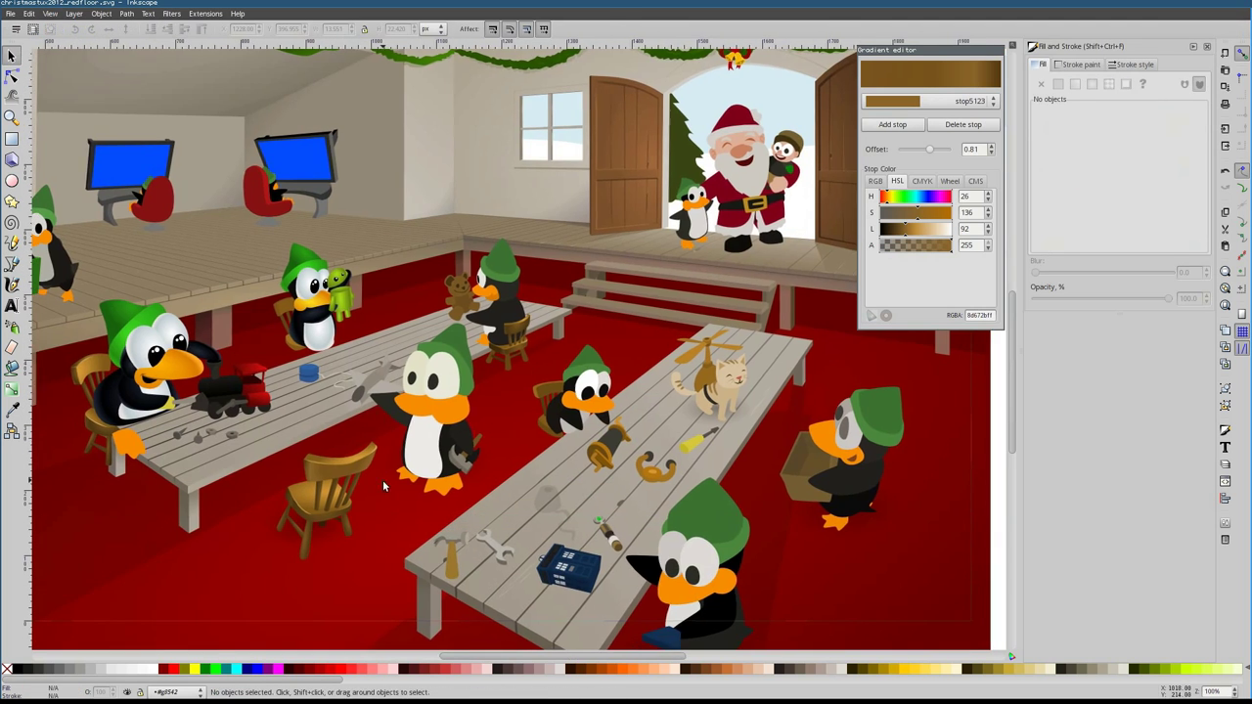
key(Escape)
key(plus)
key(plus)
key(plus)
key(plus)
Give the front leg and left rear leg radial gradients, stretching the rear one up-right
key(F2)
click(565, 323)
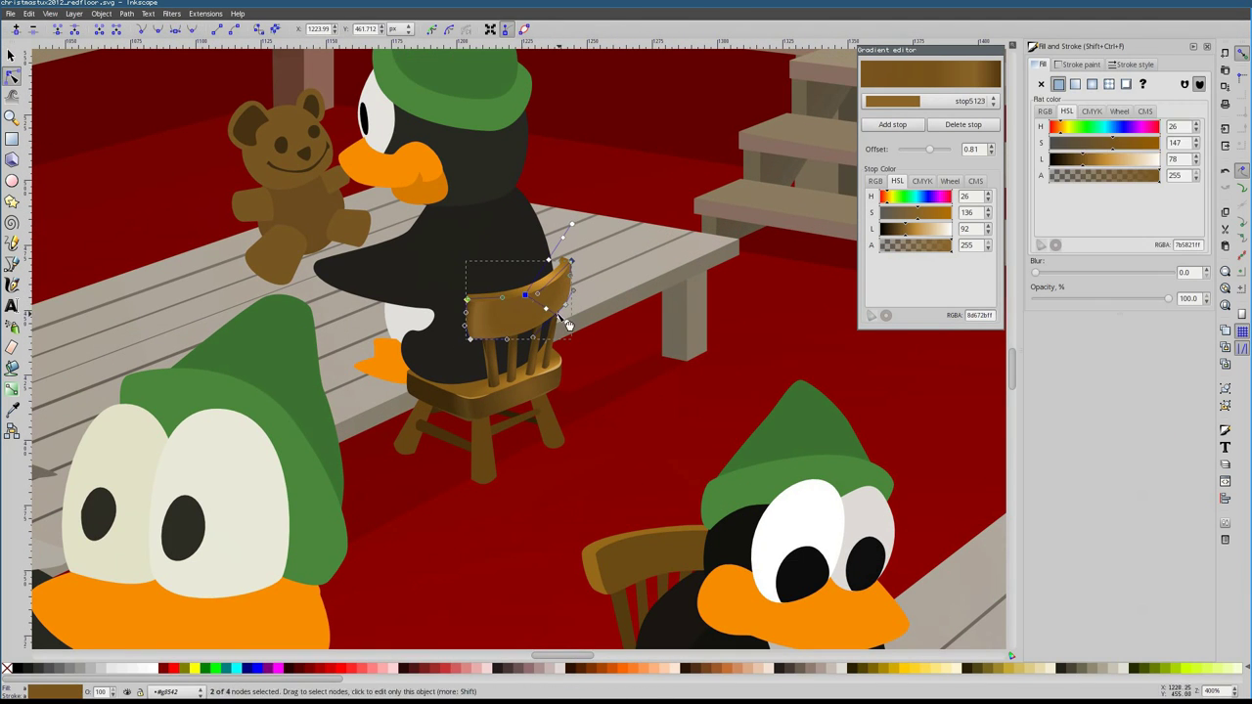
click(550, 423)
key(plus)
key(plus)
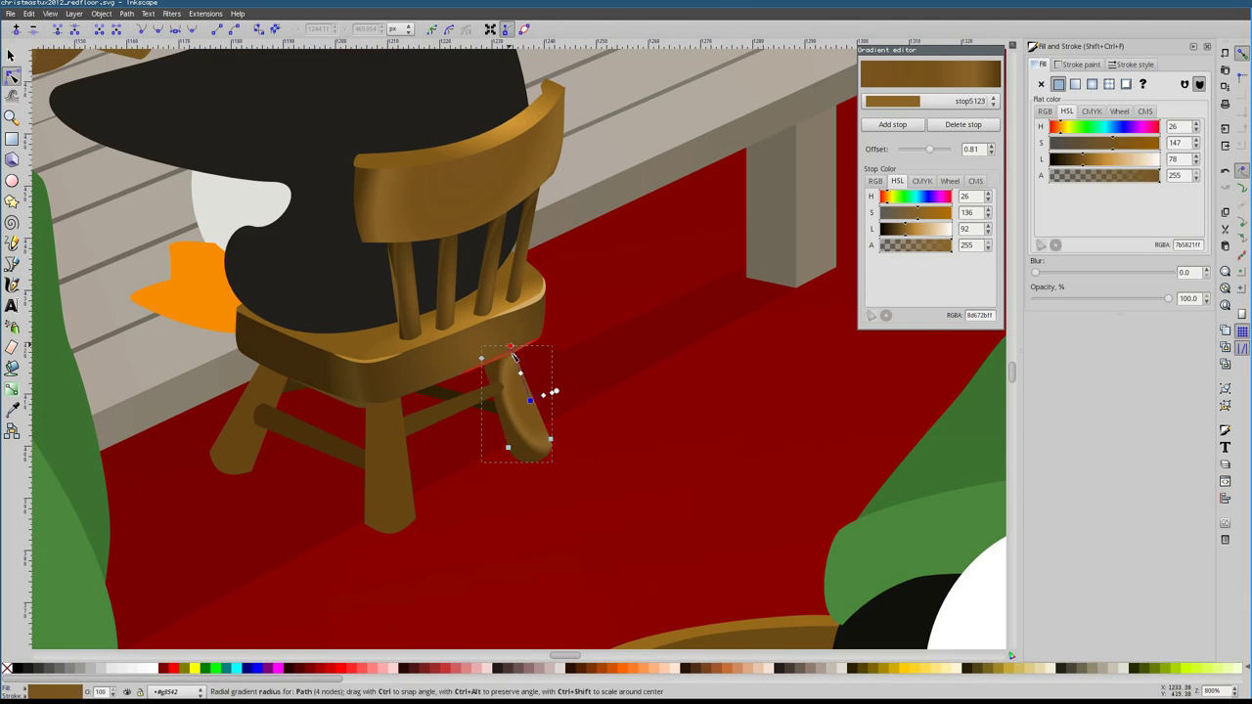
click(460, 406)
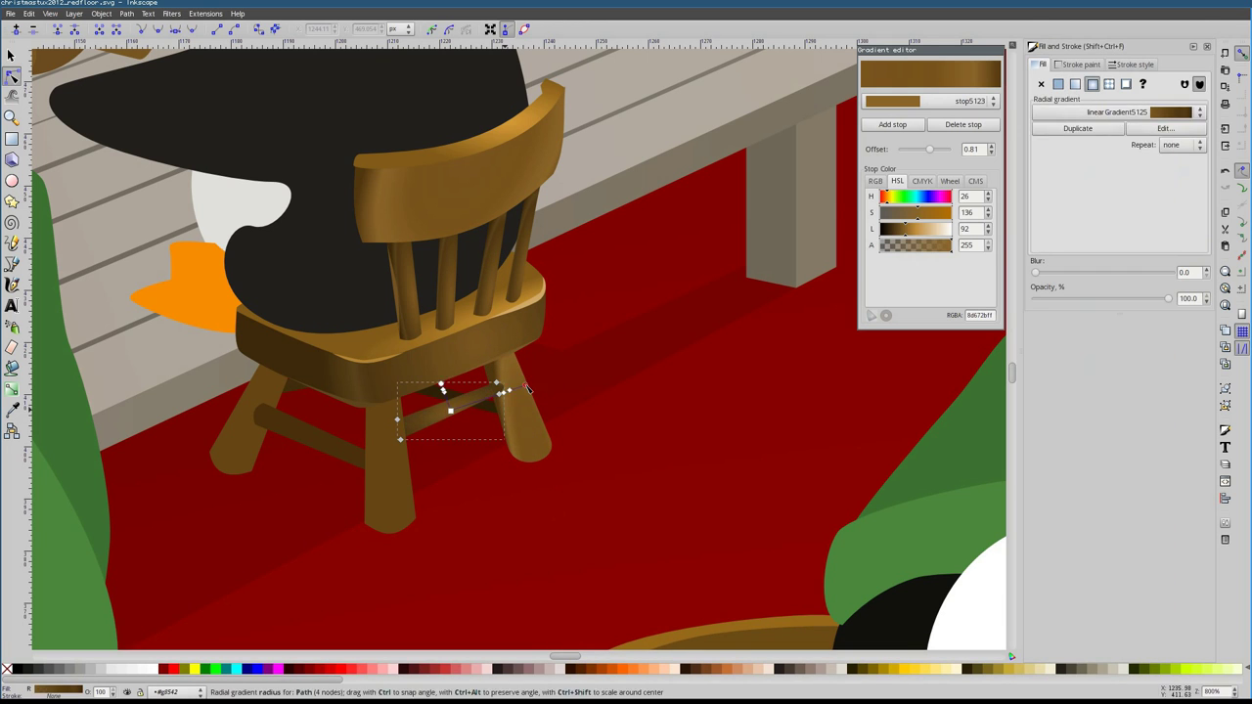
click(391, 455)
click(1091, 84)
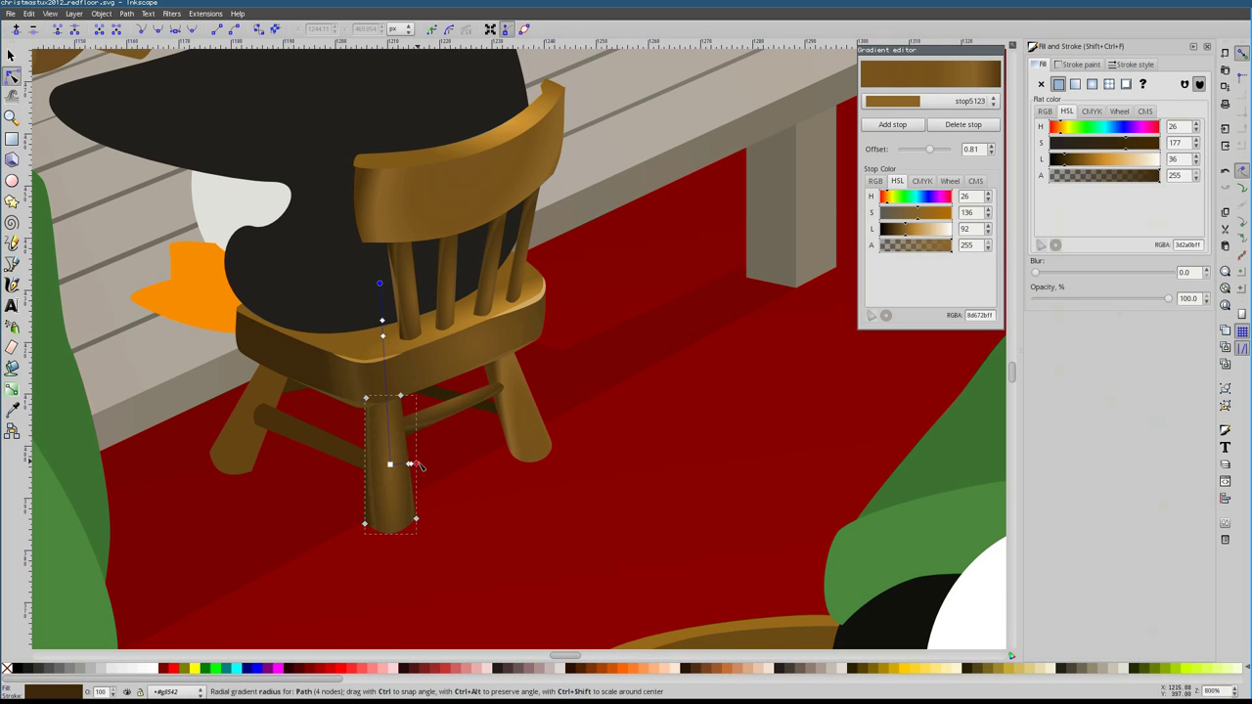
click(260, 416)
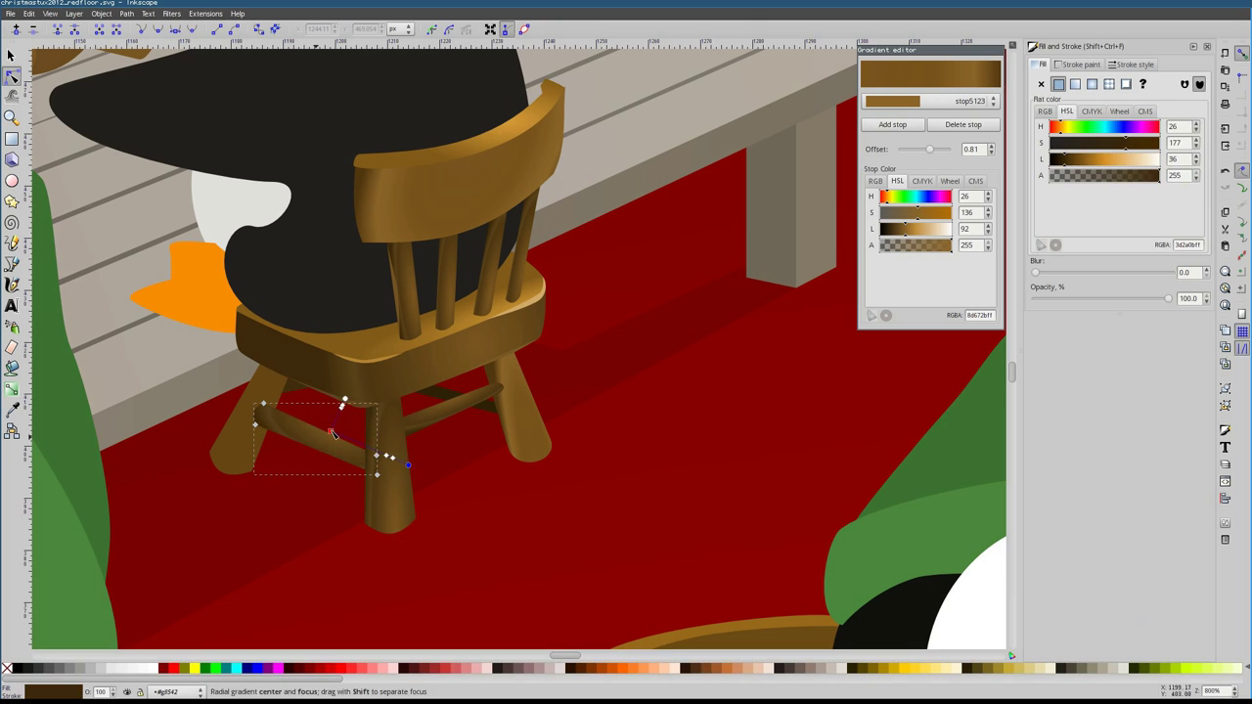
click(1092, 84)
drag(251, 358, 339, 302)
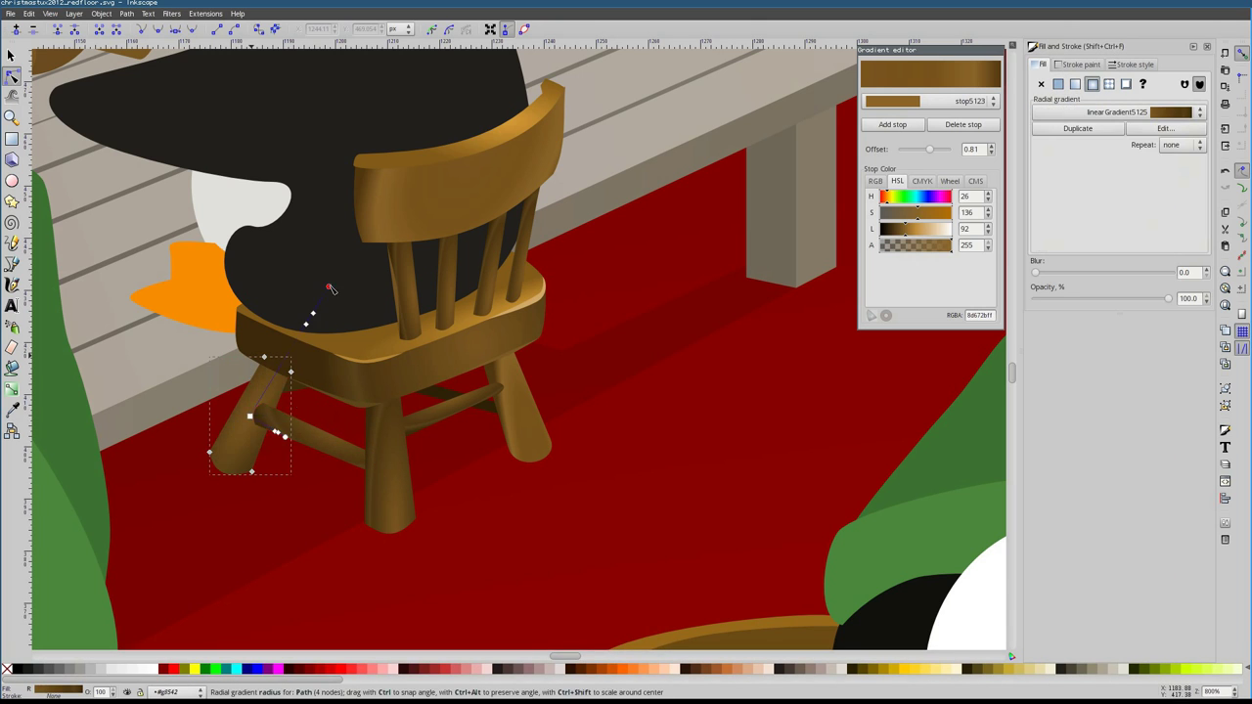
Draw shadow shapes under the seat and on the right leg
click(305, 382)
key(Escape)
key(b)
scroll(389, 409, up, 2)
click(407, 379)
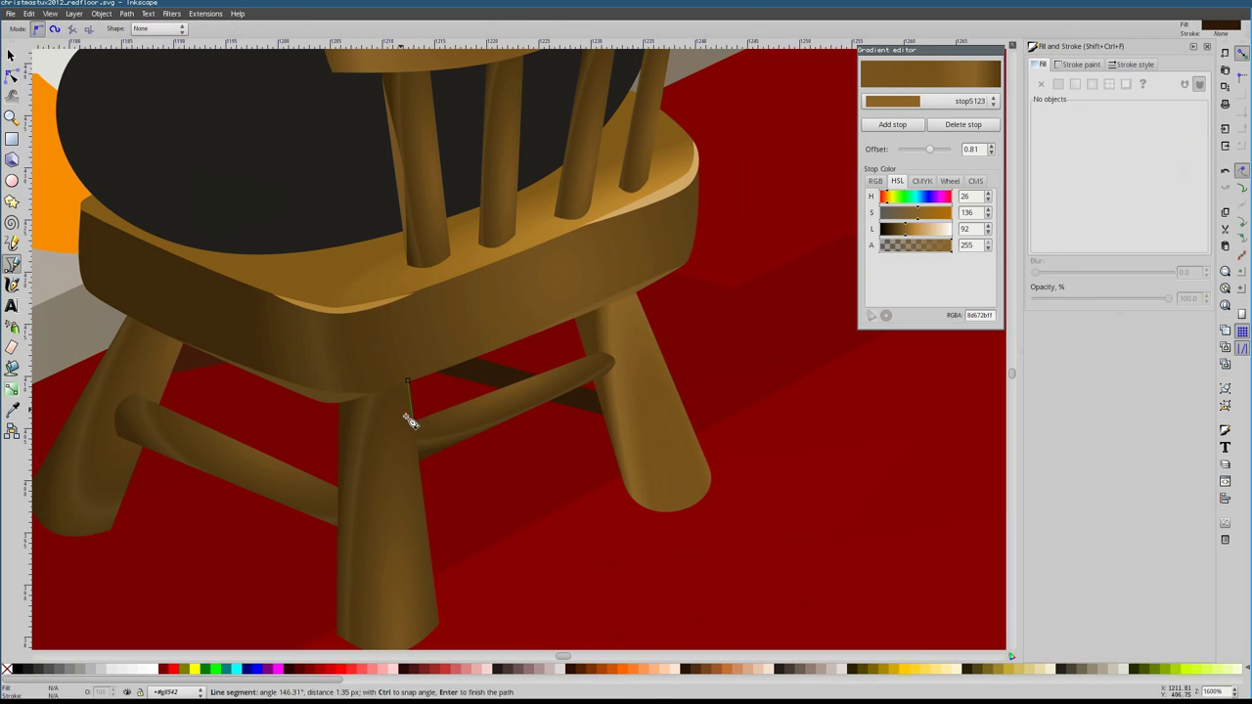
click(412, 386)
click(635, 290)
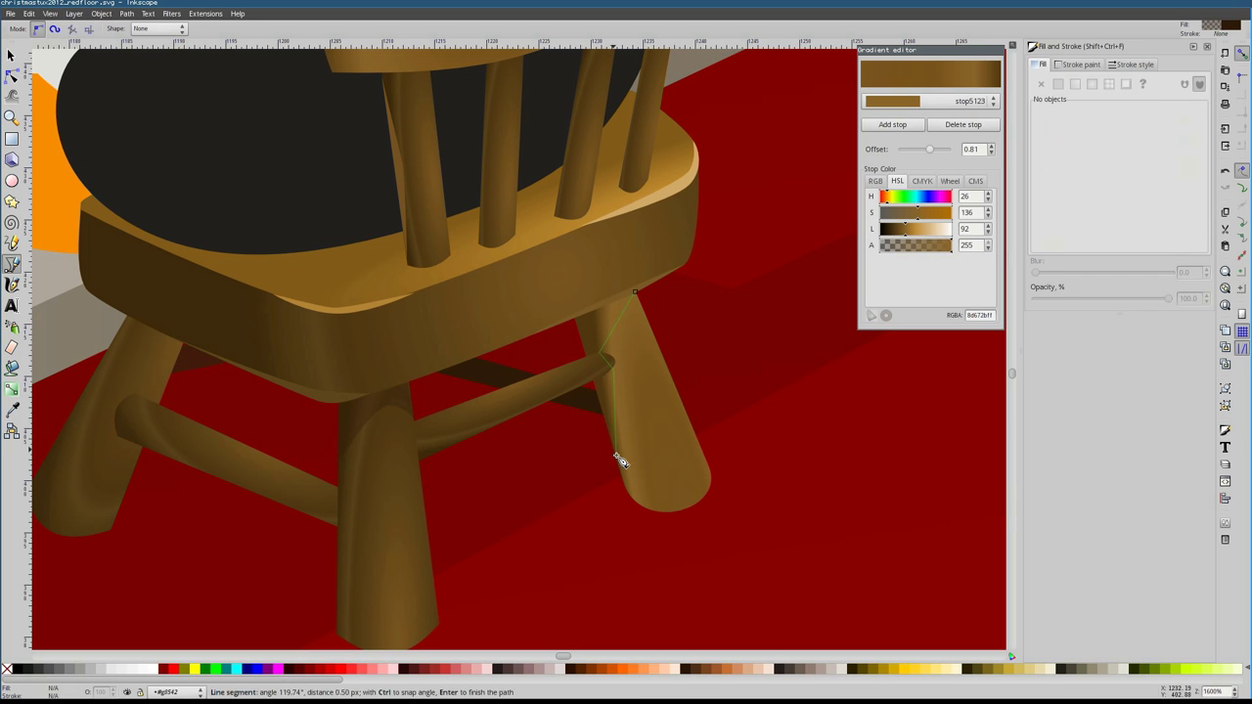
key(Return)
scroll(618, 458, down, 6)
Draw a closed shadow shape across the chair seat
scroll(564, 452, up, 6)
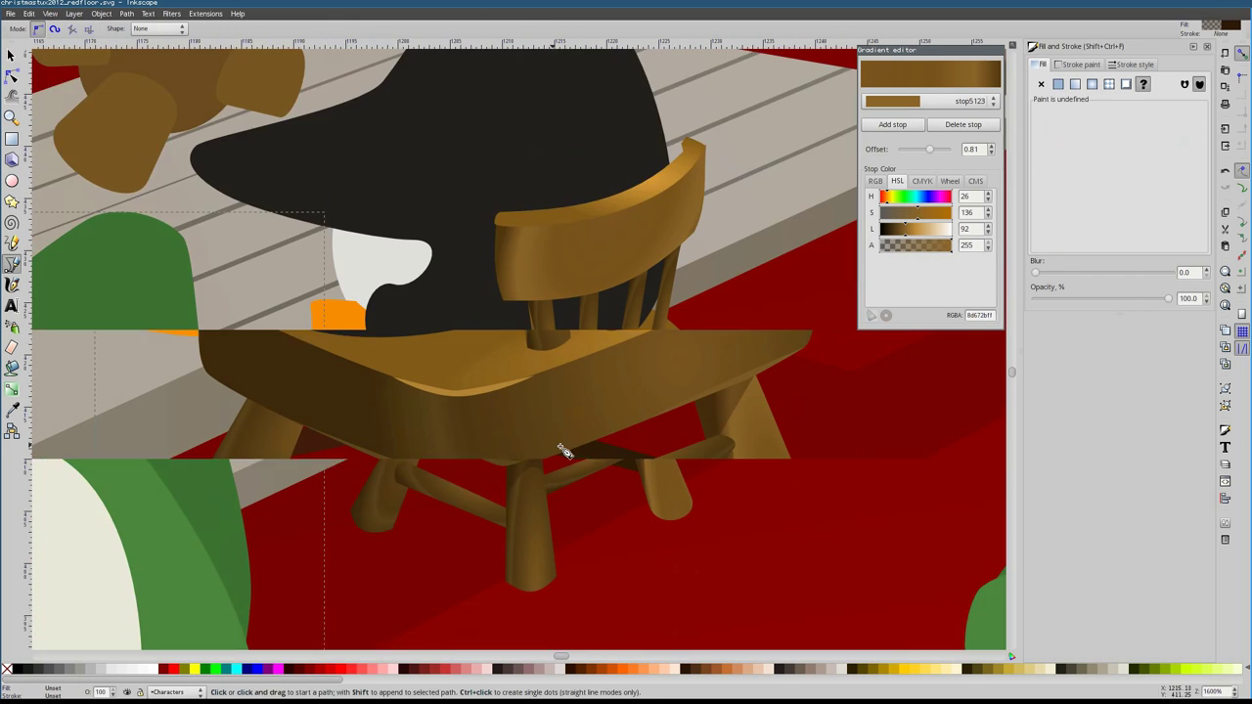
click(767, 263)
click(767, 263)
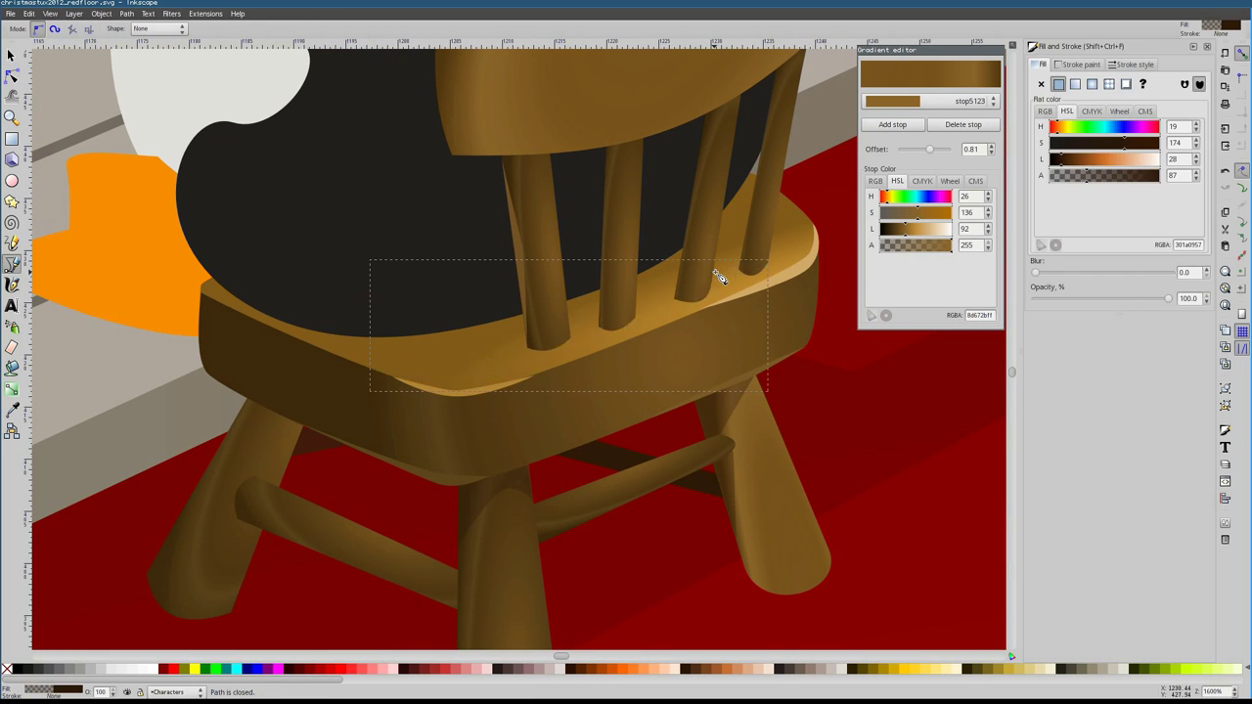
key(s)
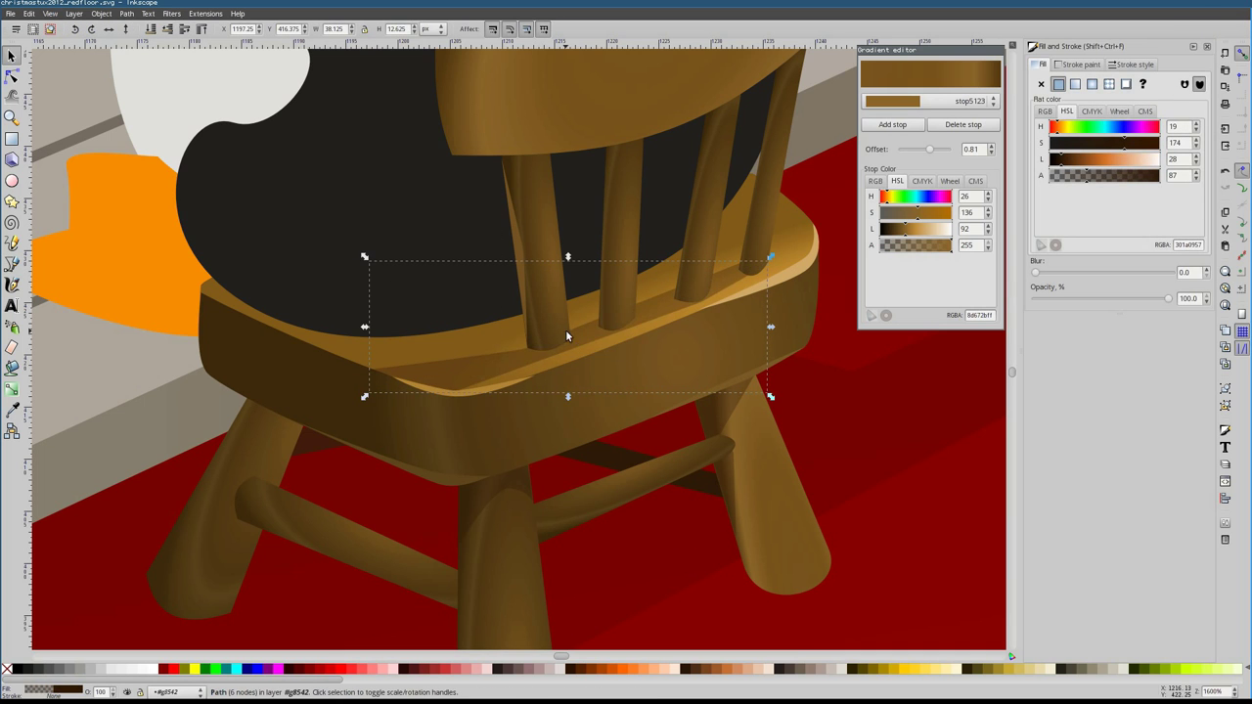
Draw a small curved shadow shape along the seat
key(b)
click(199, 294)
drag(393, 360, 494, 362)
key(Return)
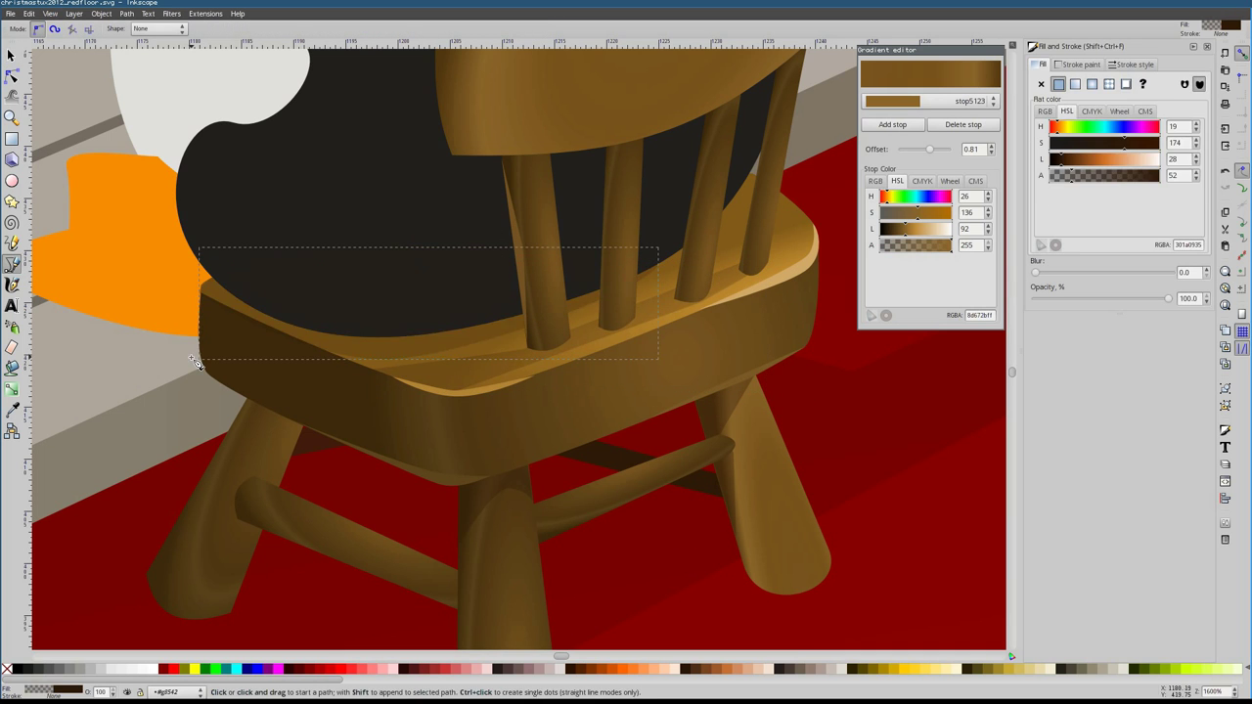
scroll(361, 349, down, 3)
scroll(362, 349, up, 4)
click(366, 335)
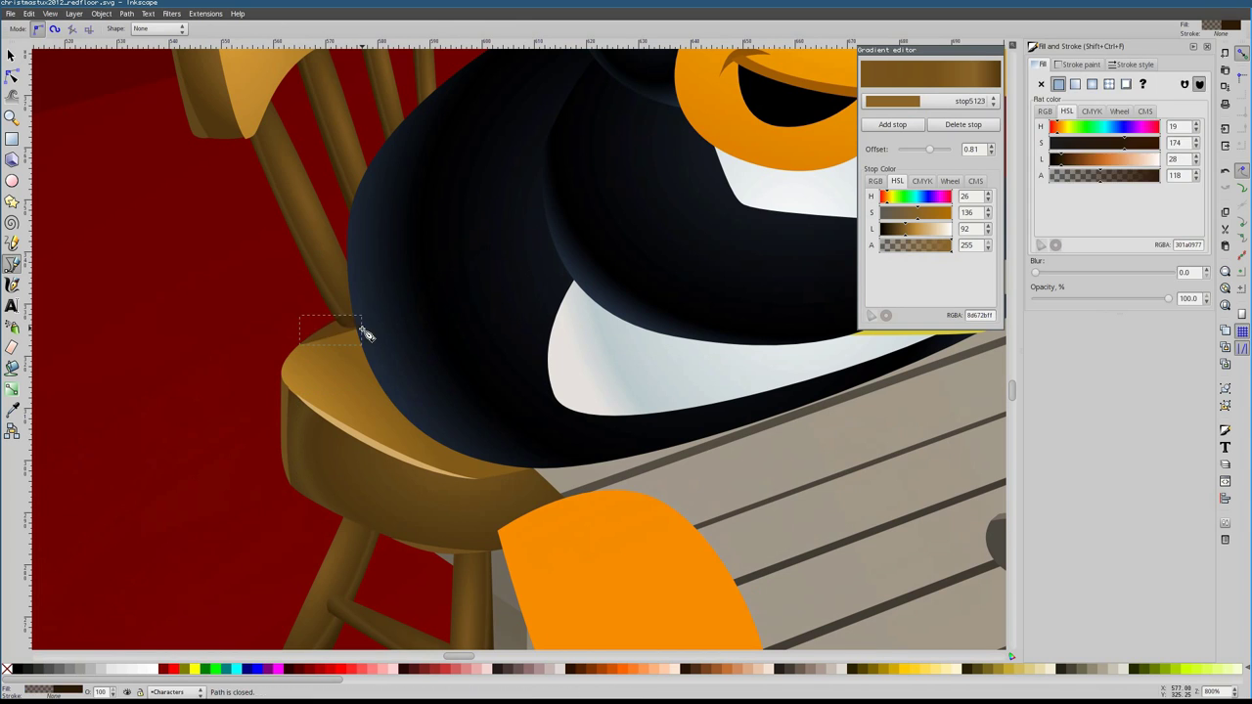
Select the new seat shadow to refine its nodes
key(Escape)
key(n)
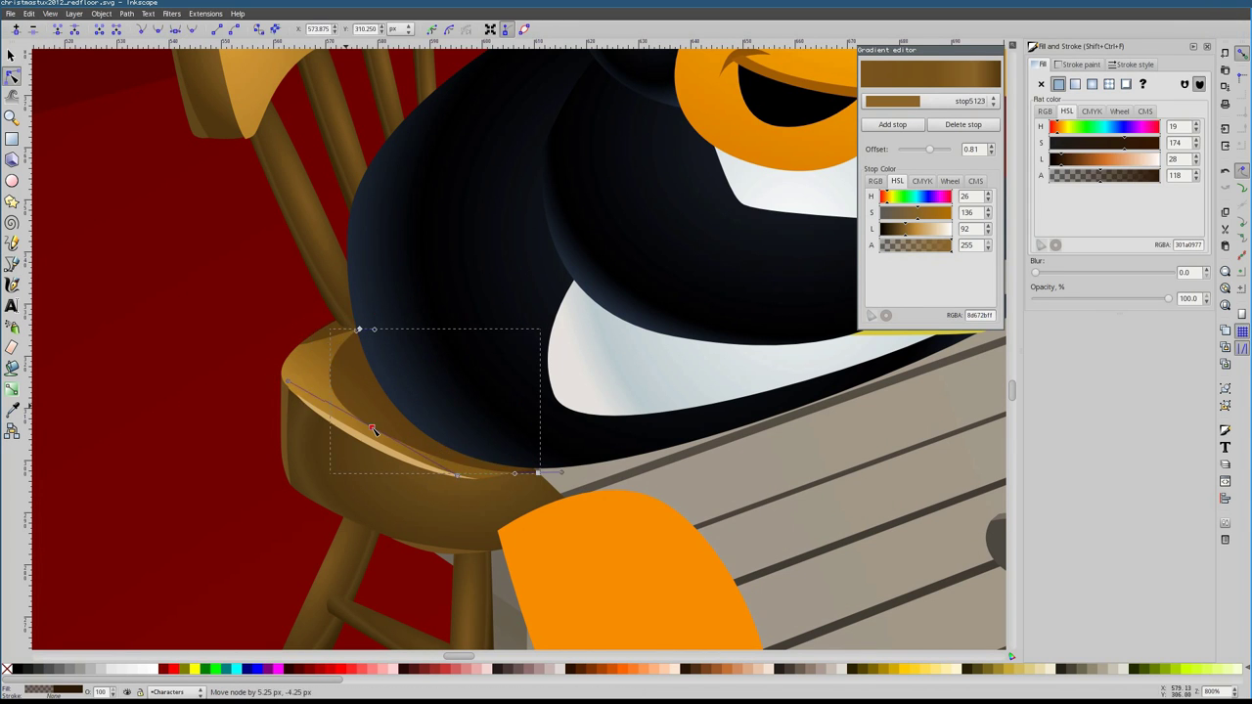
scroll(364, 336, down, 5)
click(370, 402)
key(Escape)
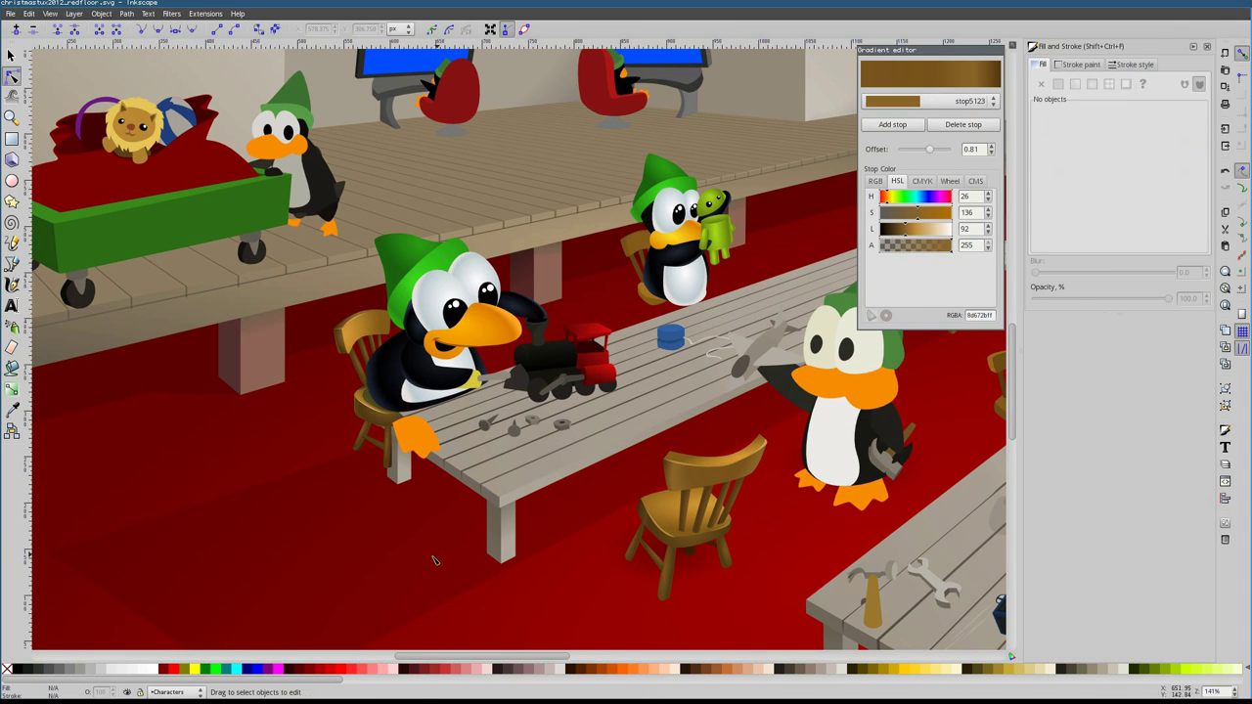
key(1)
key(s)
Close another shadow shape under the seat
scroll(414, 456, up, 6)
key(b)
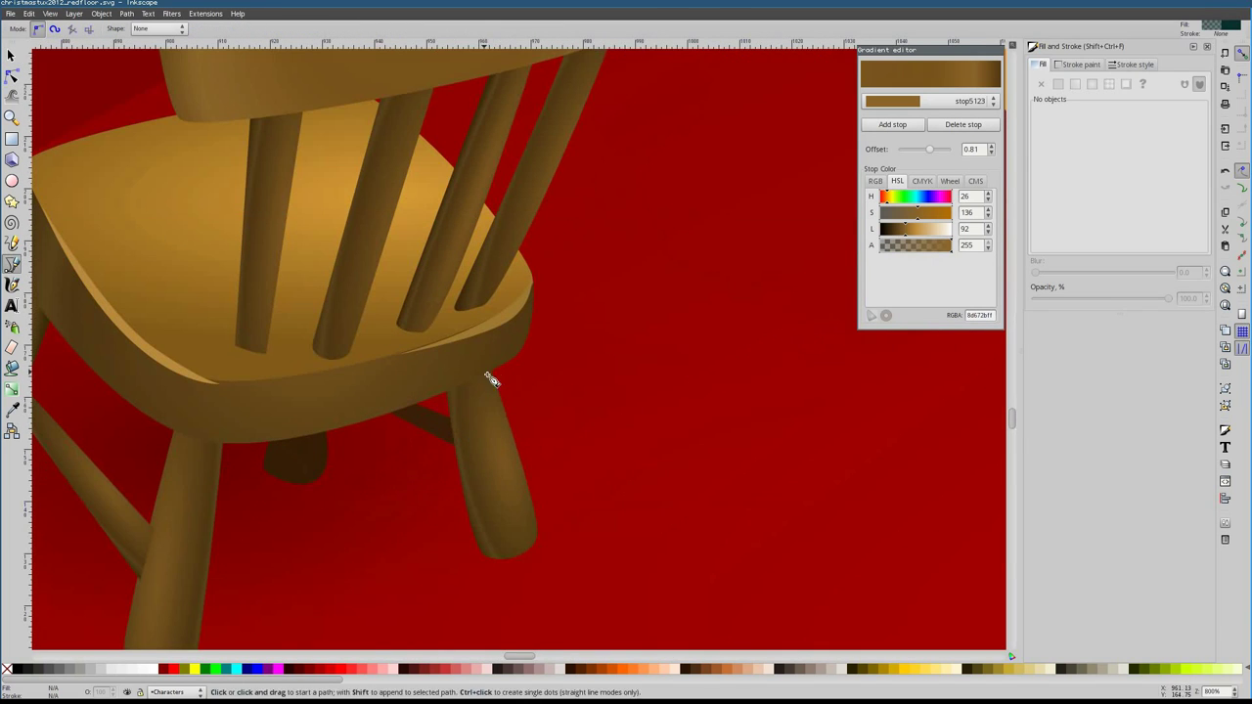
click(491, 377)
key(s)
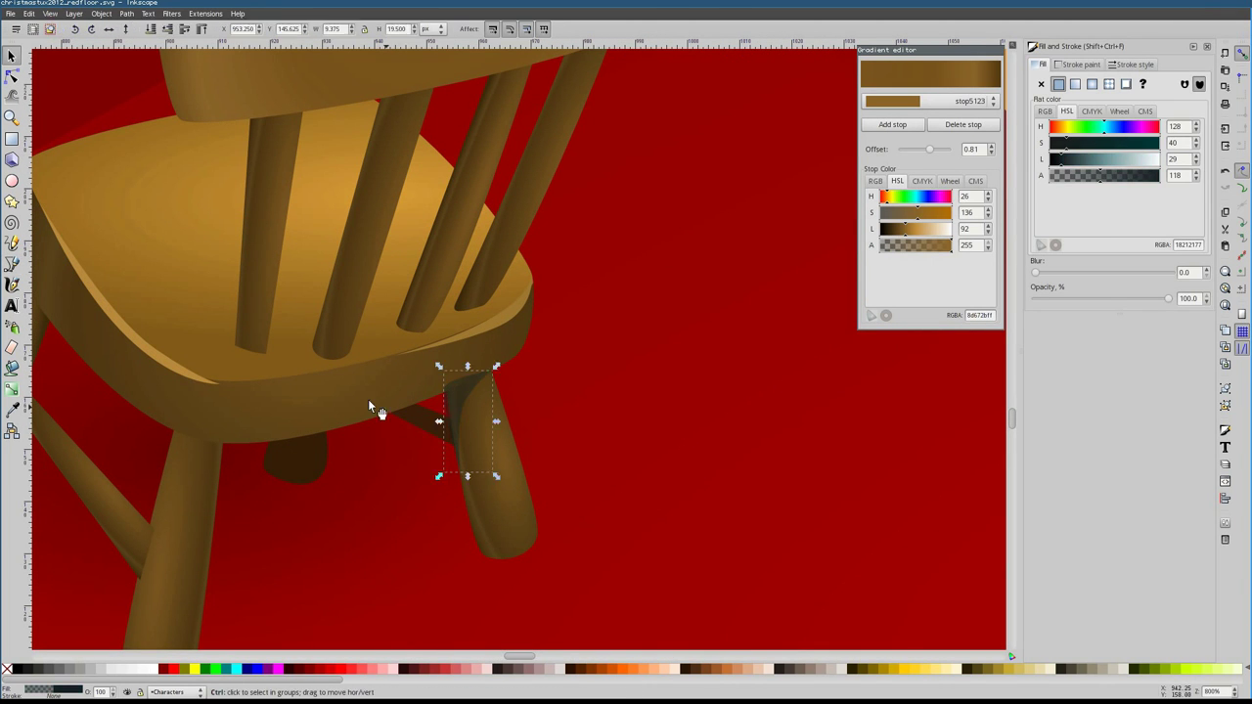
scroll(456, 420, down, 2)
scroll(455, 421, left, 5)
Draw a shadow where a leg meets the seat
key(b)
key(Escape)
click(419, 405)
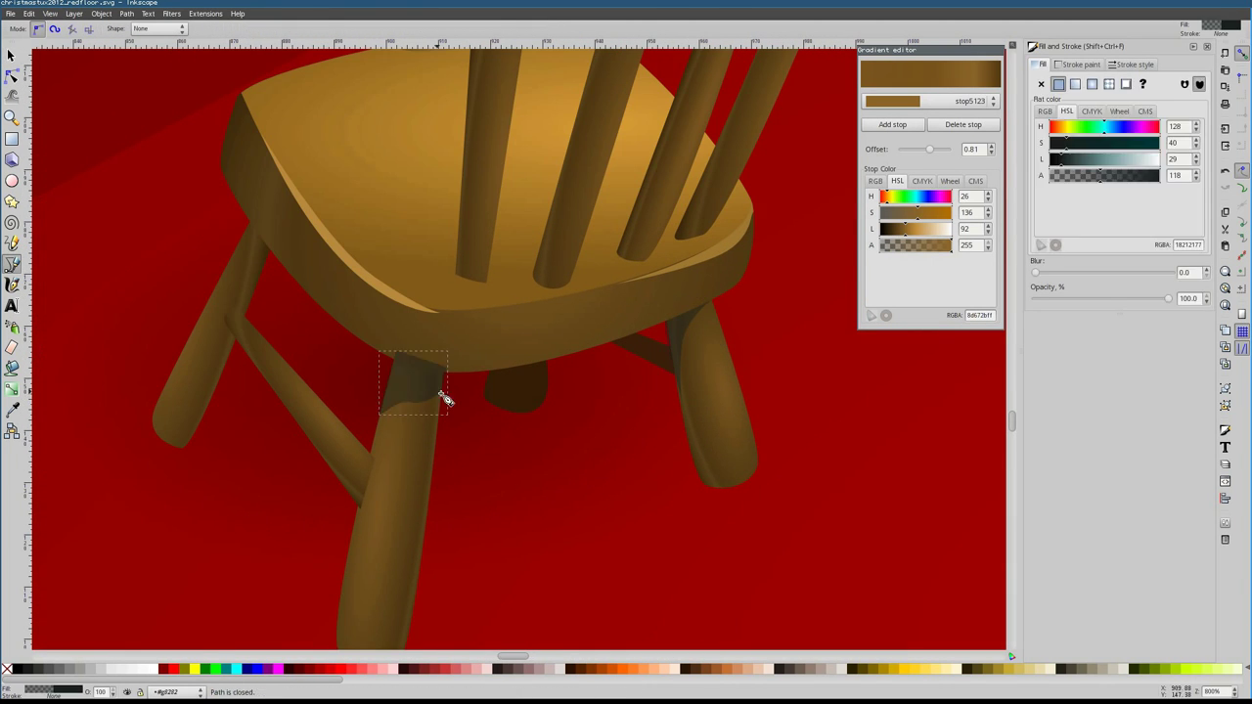
click(257, 223)
click(256, 223)
Add a shadow shape under the seat front
ctrl+scroll(411, 425, down, 2)
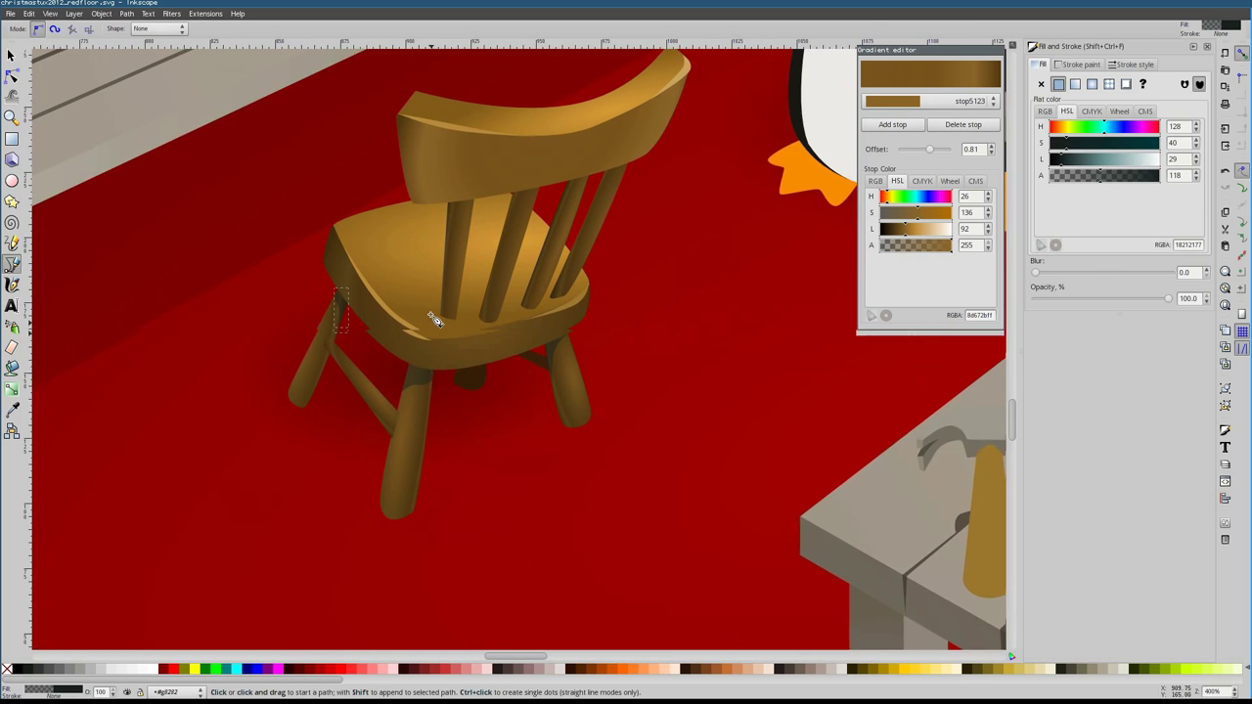
click(561, 332)
click(562, 334)
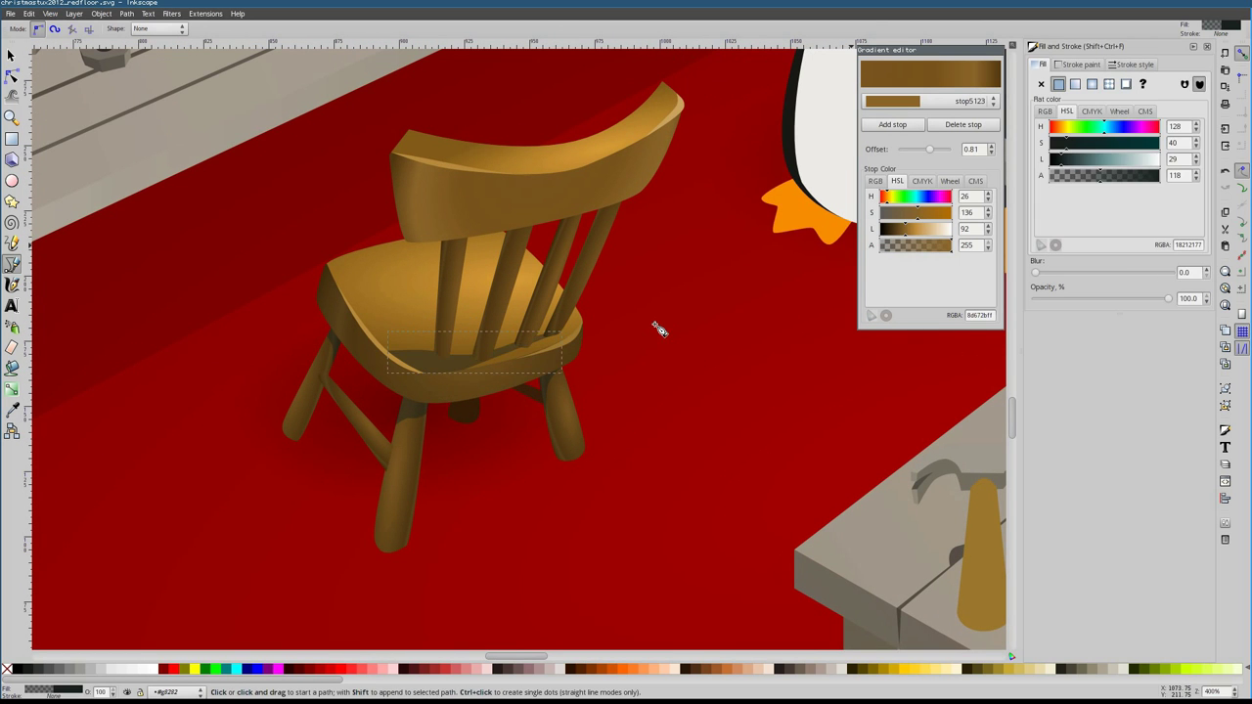
key(s)
key(5)
ctrl+scroll(407, 368, up, 5)
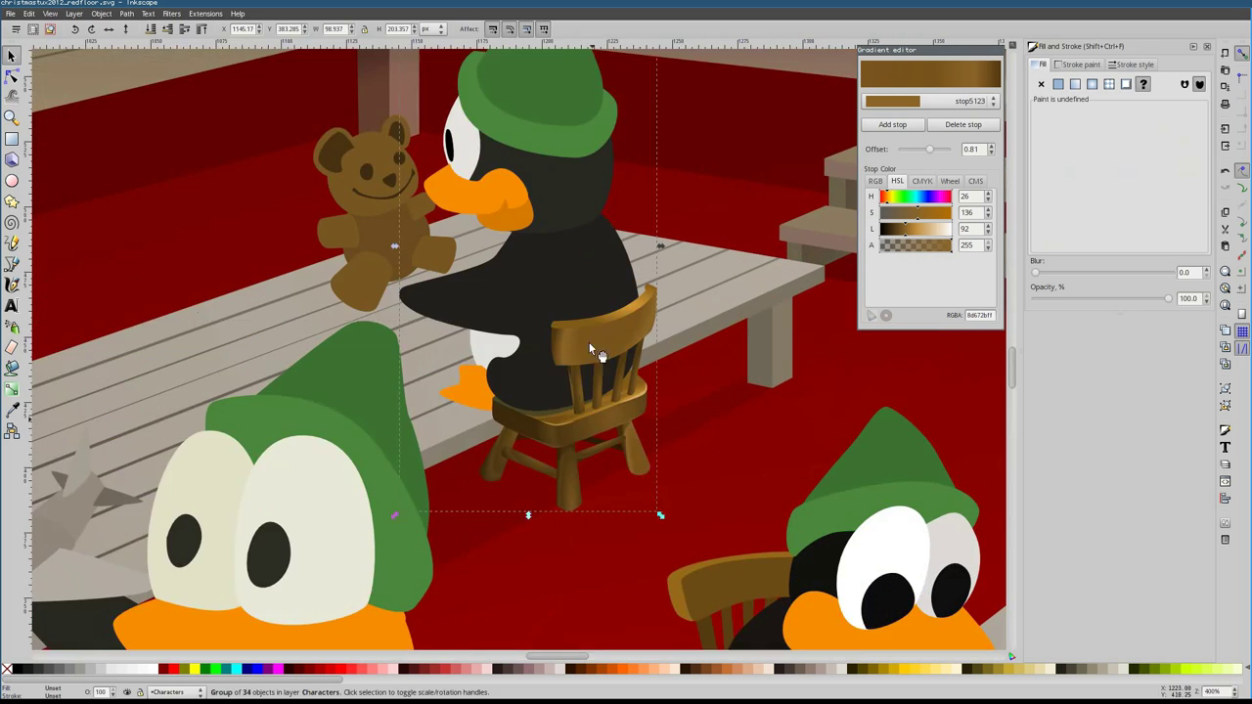
Lower and reposition the radial gradient on the penguin's dark body
click(515, 446)
scroll(323, 186, up, 5)
key(g)
double_click(778, 561)
scroll(779, 560, down, 2)
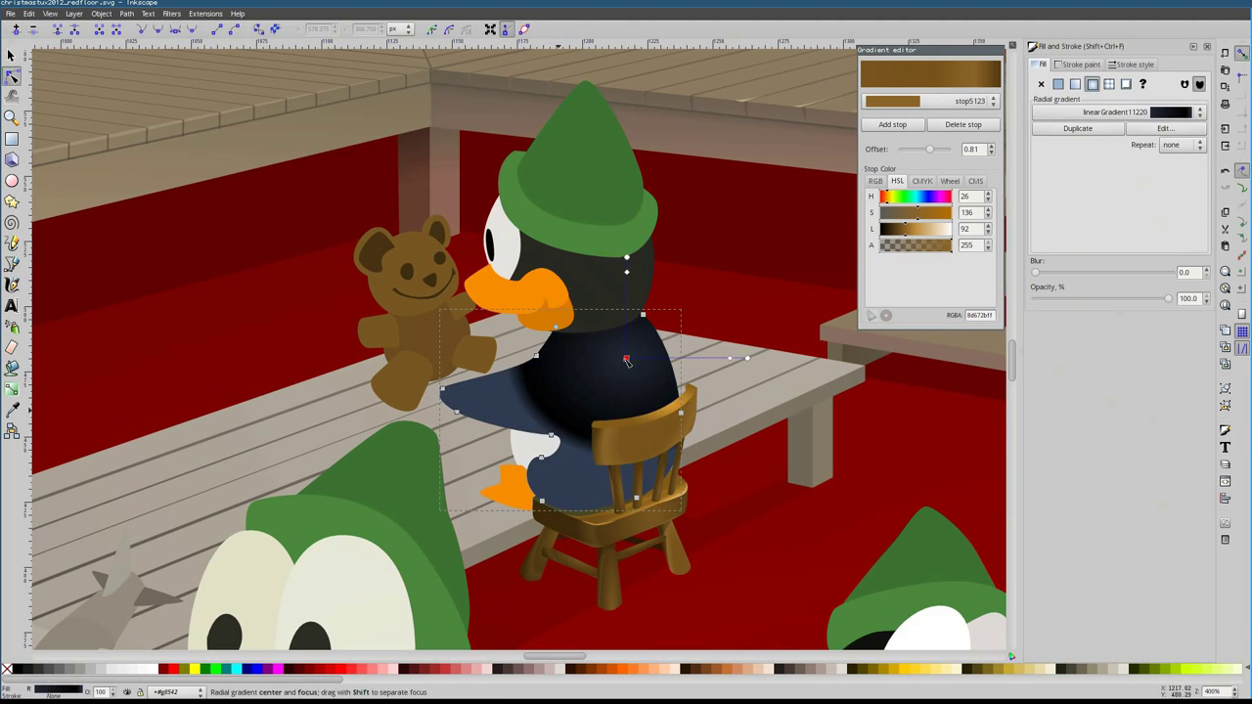
drag(663, 370, 665, 388)
drag(567, 389, 552, 401)
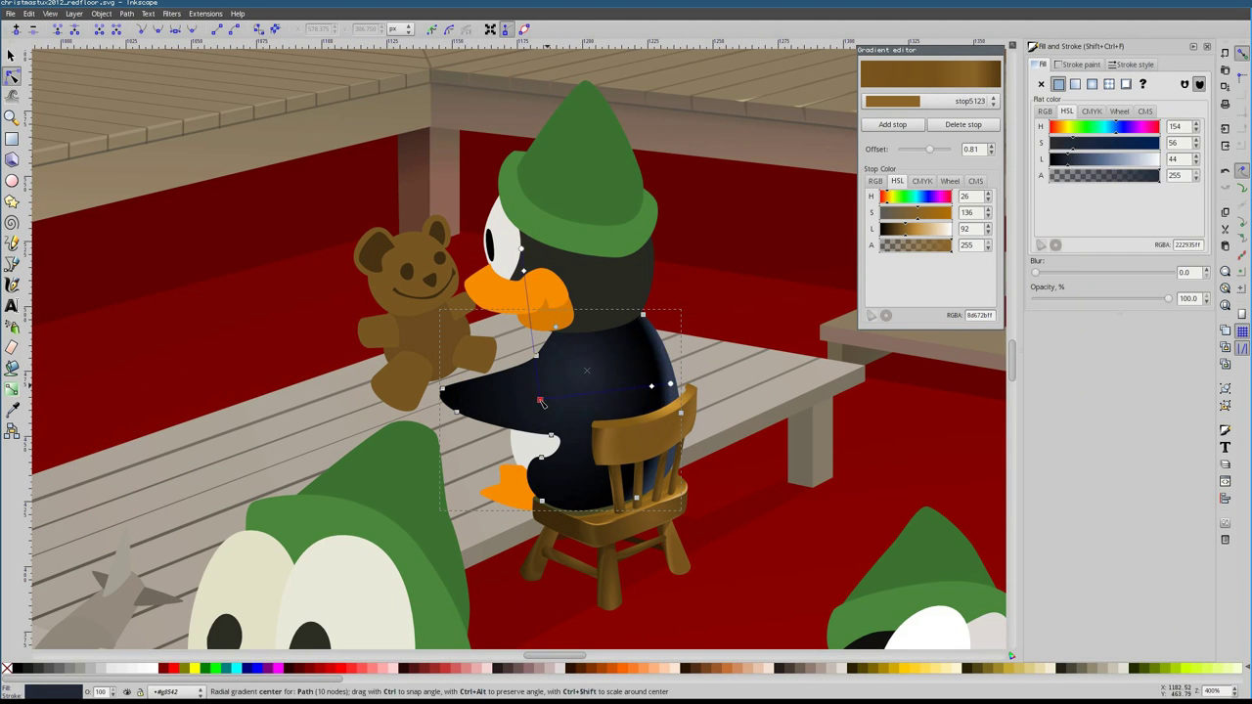
double_click(585, 275)
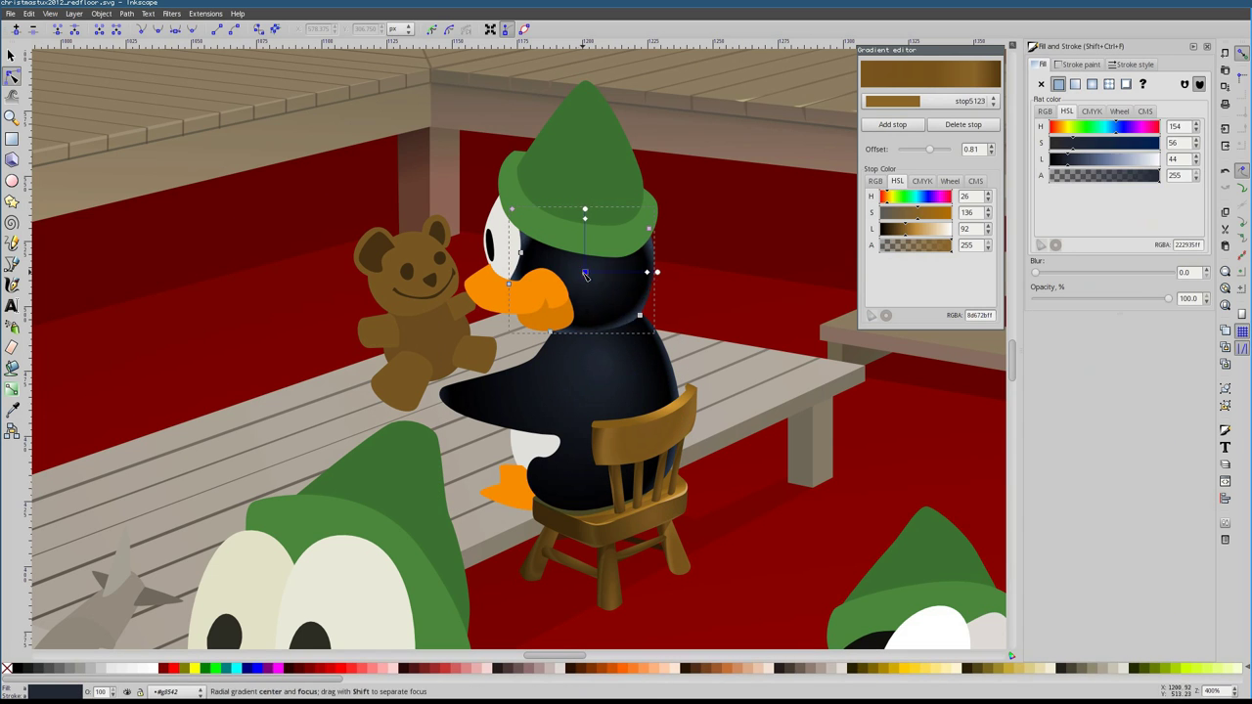
click(511, 241)
scroll(506, 244, up, 3)
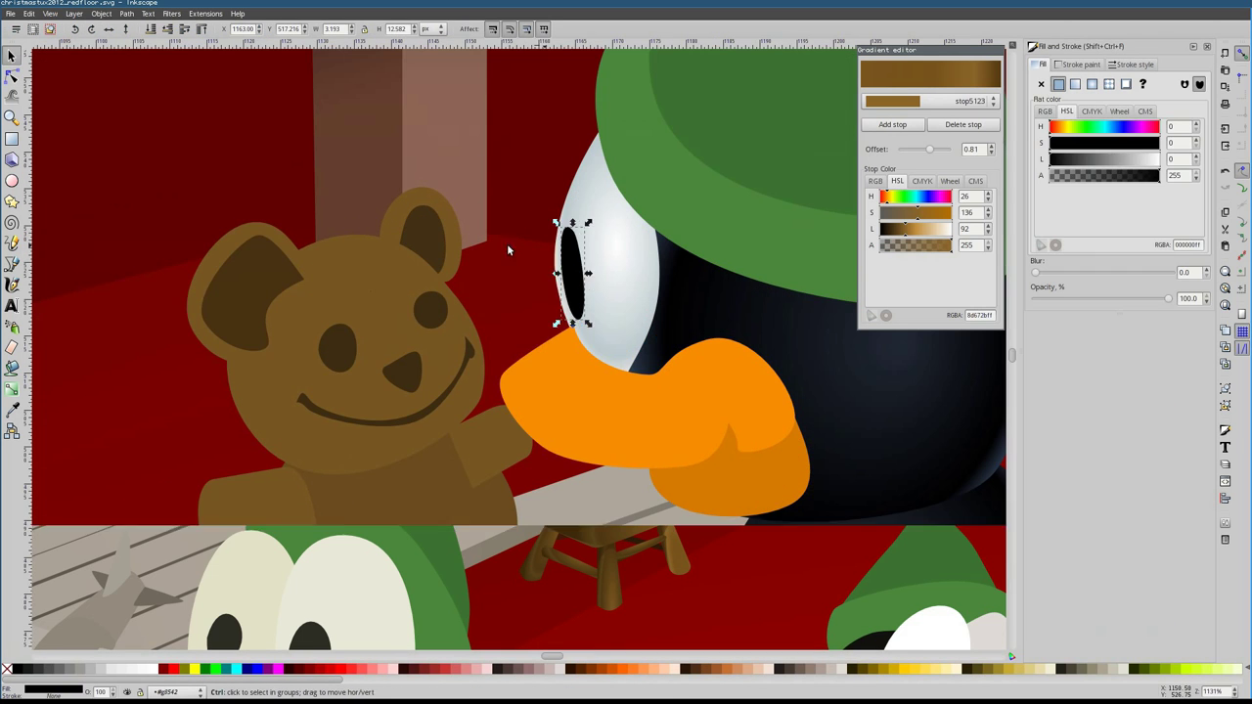
key(s)
Give both beak halves the orange linearGradient11178 as radial gradients and position them
click(581, 308)
scroll(428, 330, up, 2)
click(1110, 148)
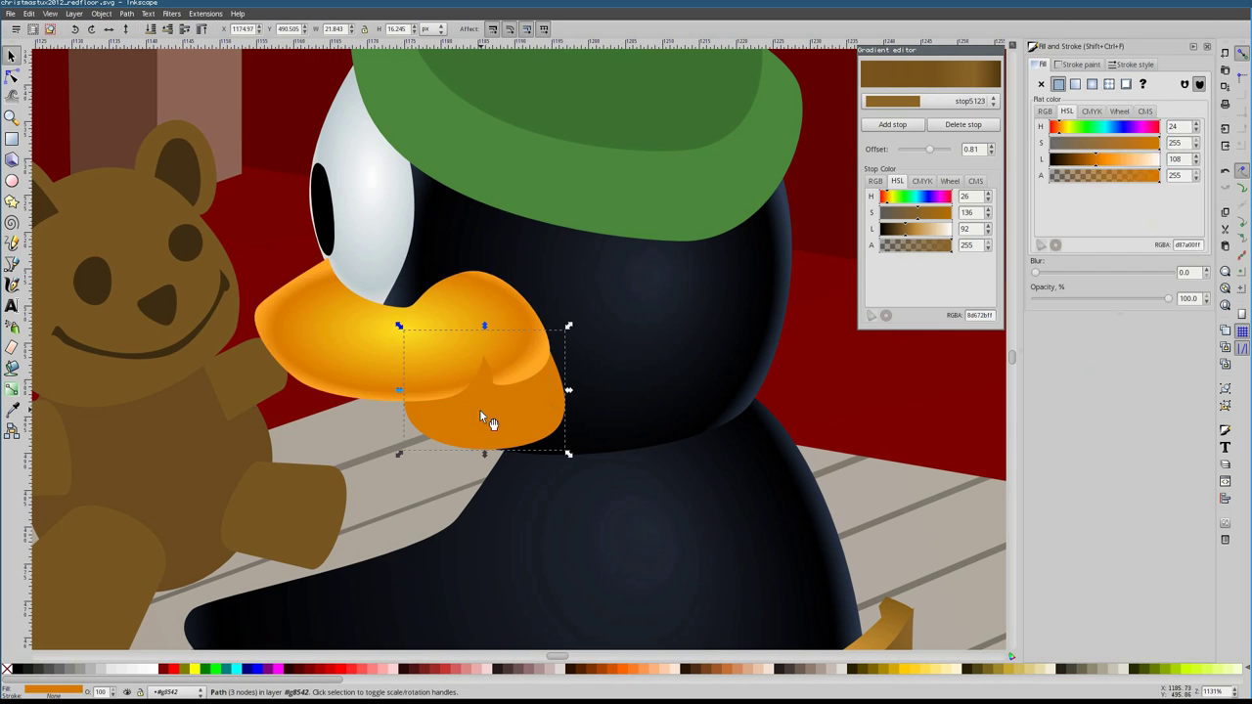
click(1145, 111)
click(1095, 606)
key(g)
drag(372, 311, 355, 252)
click(489, 411)
mouse_move(418, 349)
mouse_down()
mouse_move(560, 354)
mouse_move(546, 326)
mouse_move(402, 333)
mouse_up()
drag(404, 246, 397, 214)
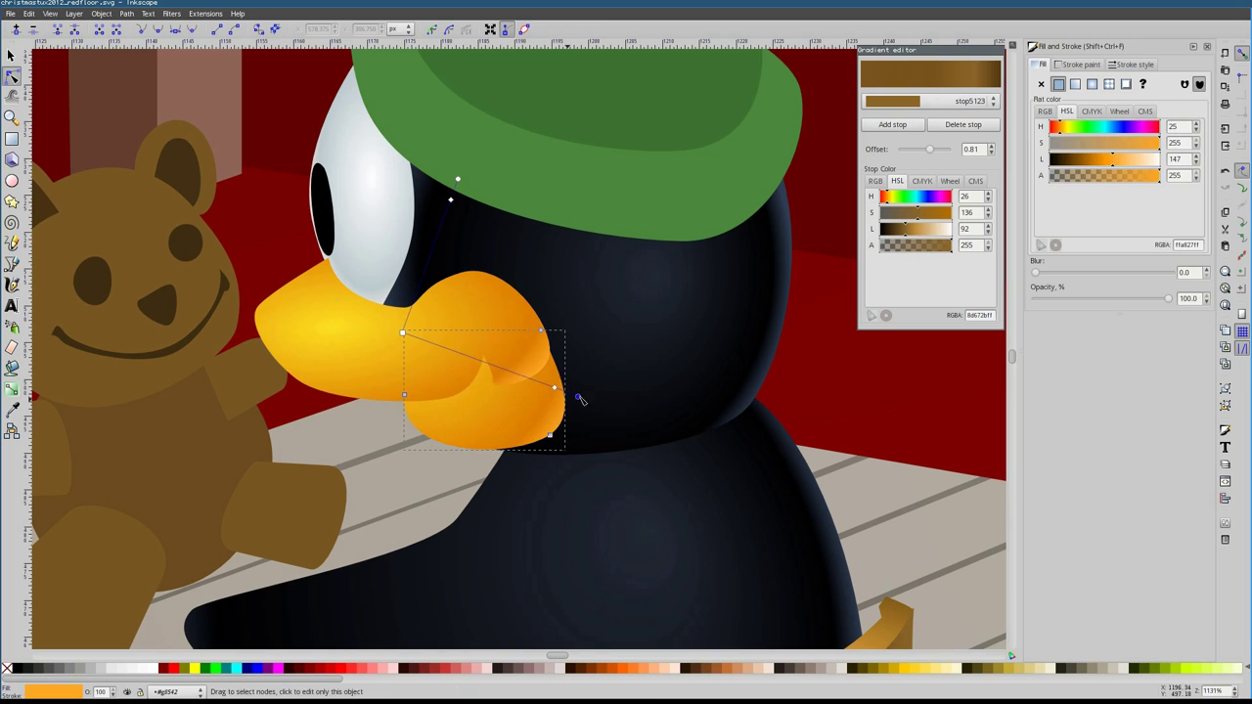
key(Escape)
Draw a curved smile line and a hook-shaped line on the beak
scroll(479, 399, up, 2)
key(b)
click(329, 403)
drag(506, 377, 493, 315)
click(330, 404)
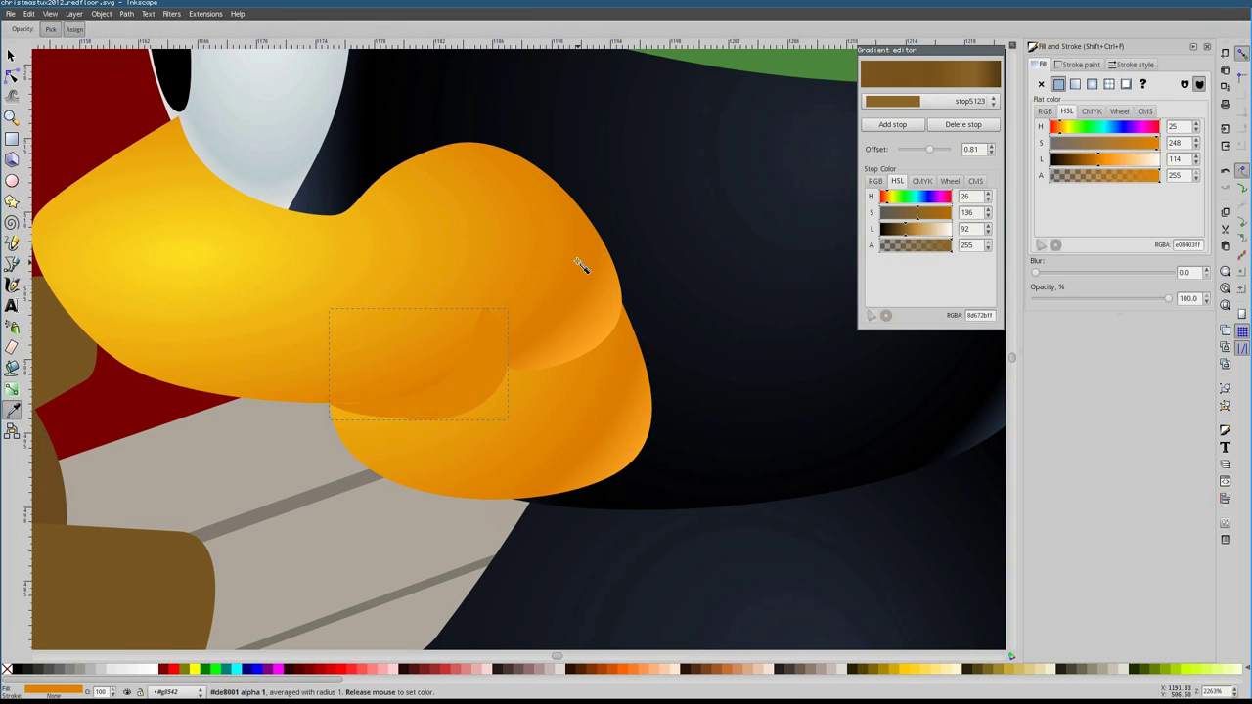
key(Escape)
click(461, 294)
click(495, 316)
drag(511, 386, 531, 362)
key(Return)
Select a node of the new hook shape to check it
key(s)
key(5)
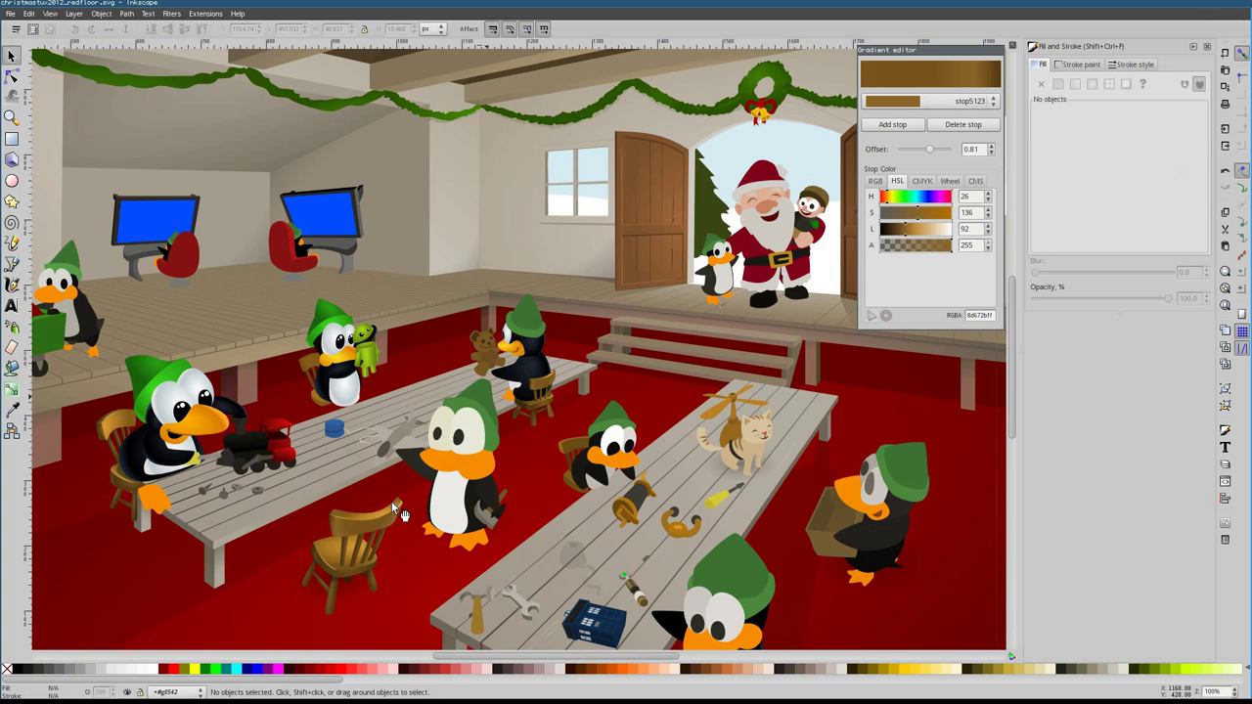
scroll(795, 301, up, 5)
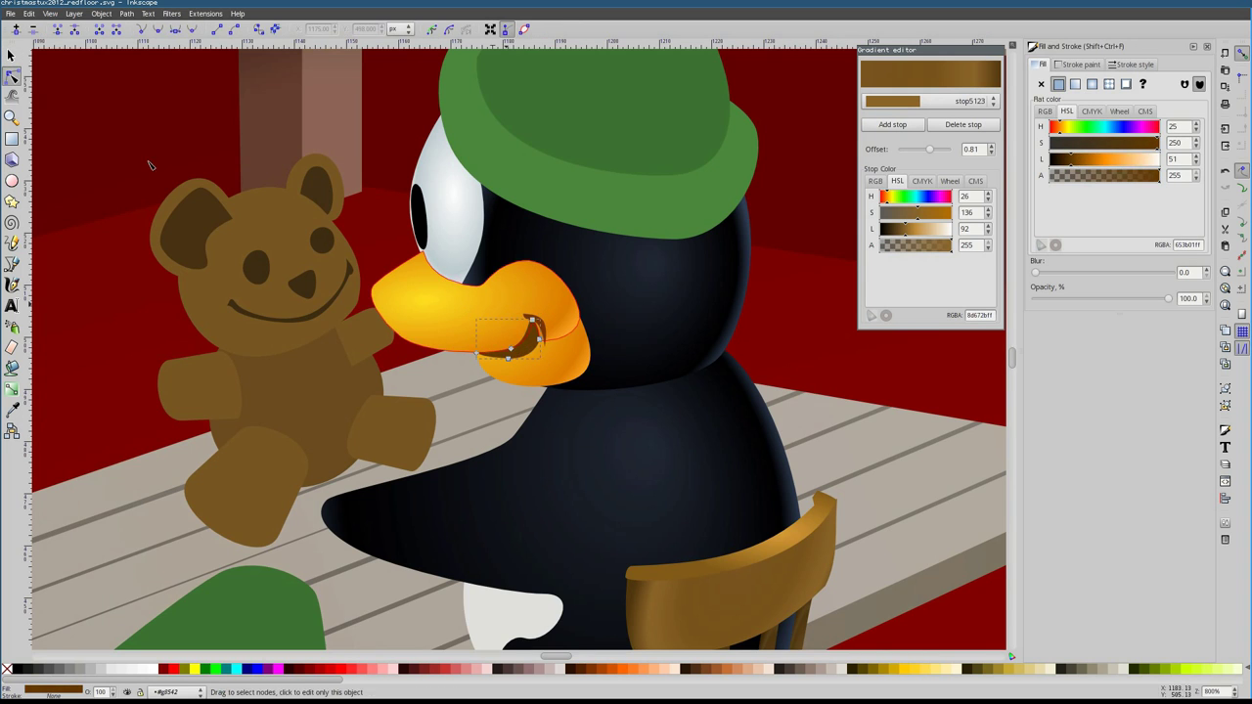
scroll(552, 336, up, 2)
click(525, 338)
key(5)
Inspect the beak, hook shape and white belly patch, then reselect the penguin group
scroll(470, 313, up, 4)
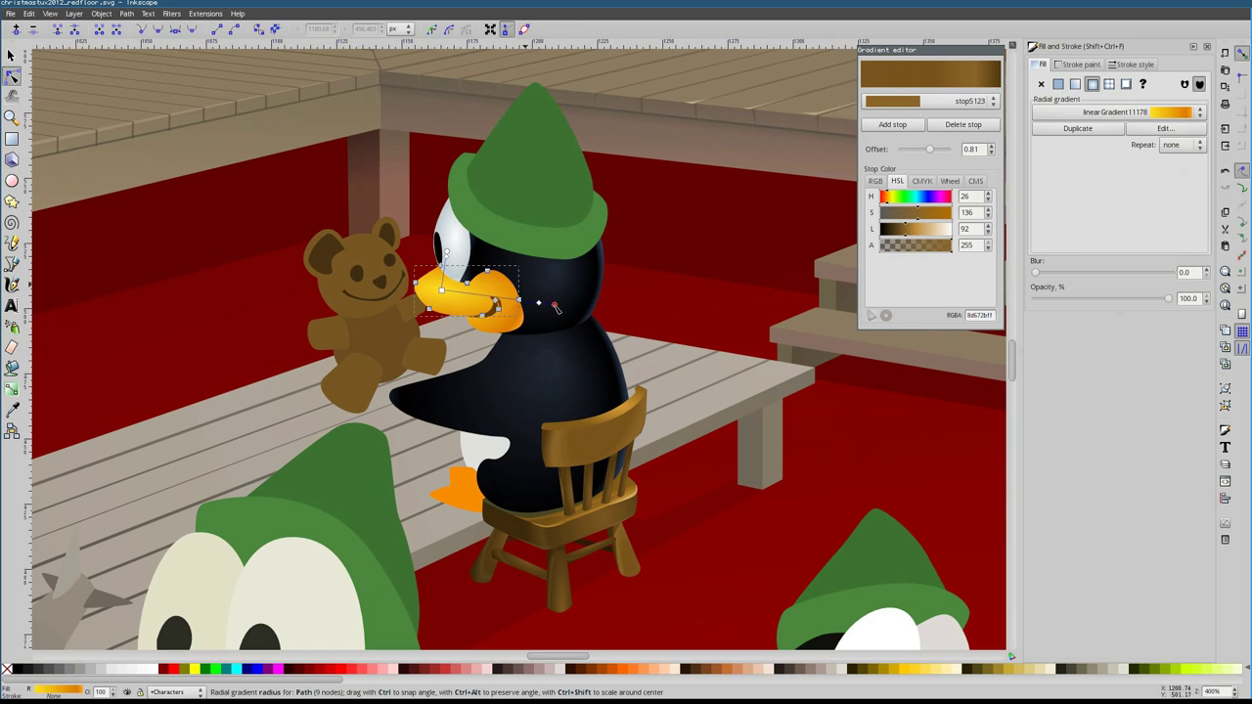
click(489, 281)
click(482, 313)
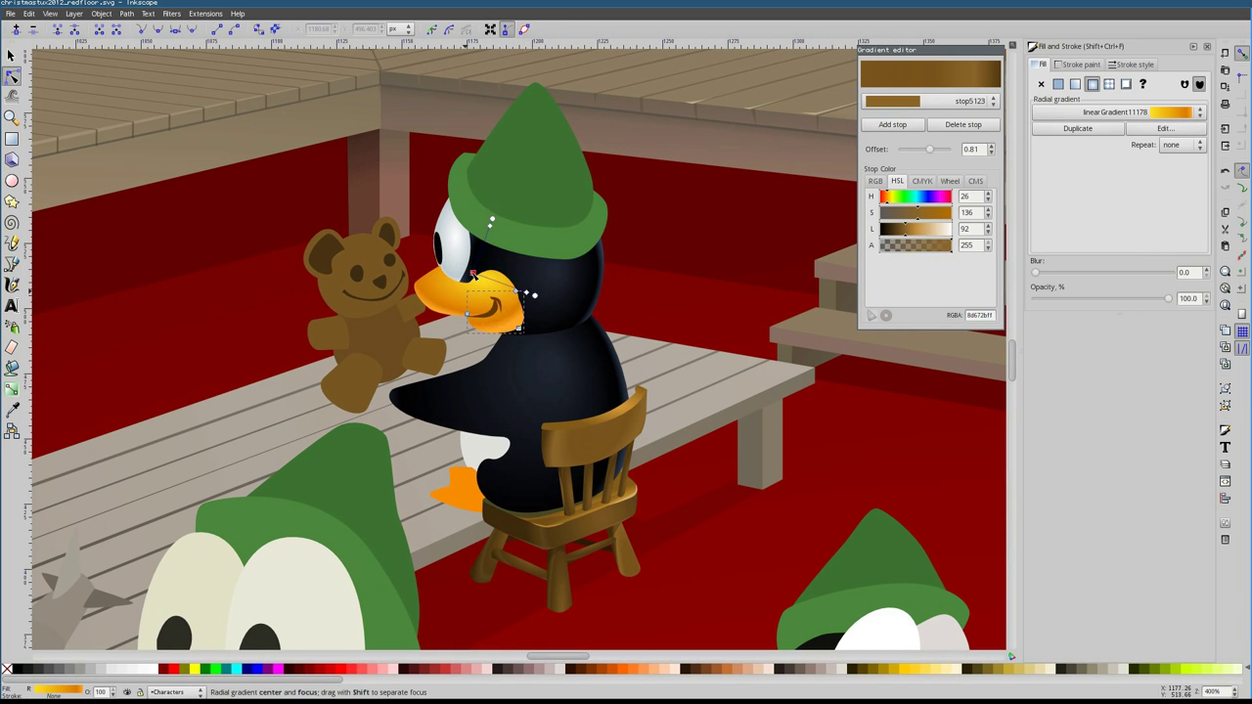
scroll(472, 275, down, 2)
click(474, 441)
key(5)
scroll(641, 296, up, 2)
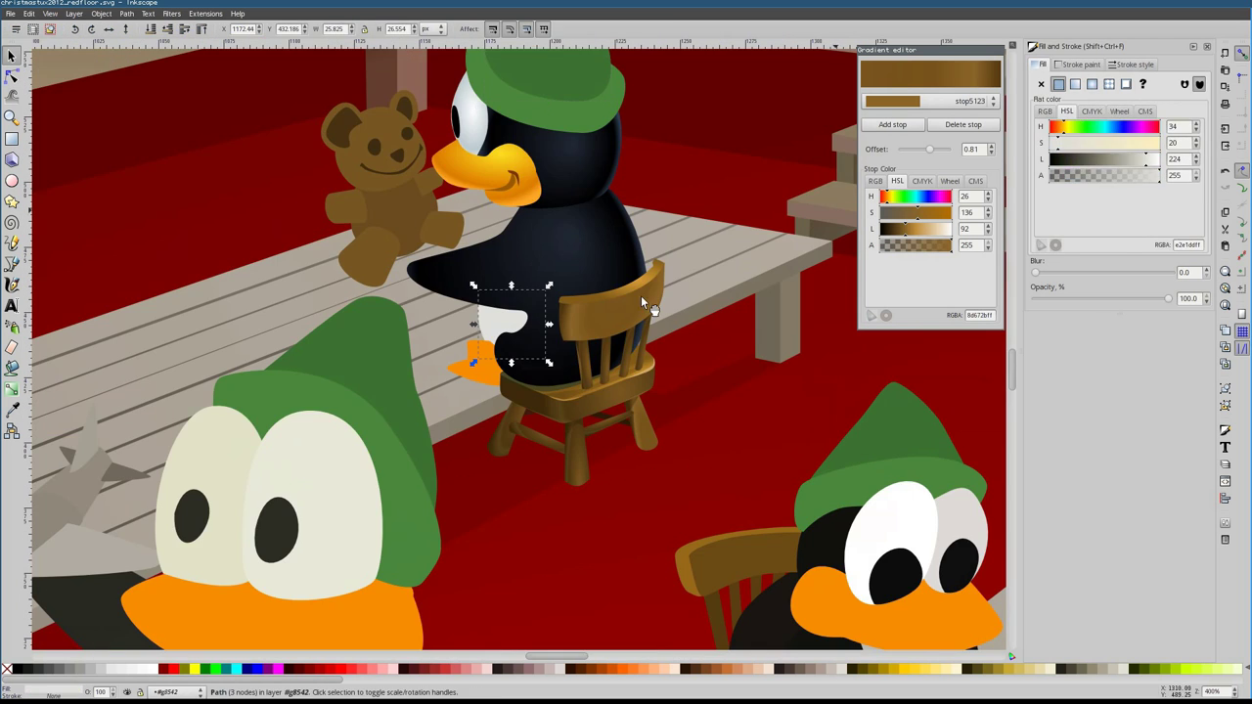
key(1)
click(536, 315)
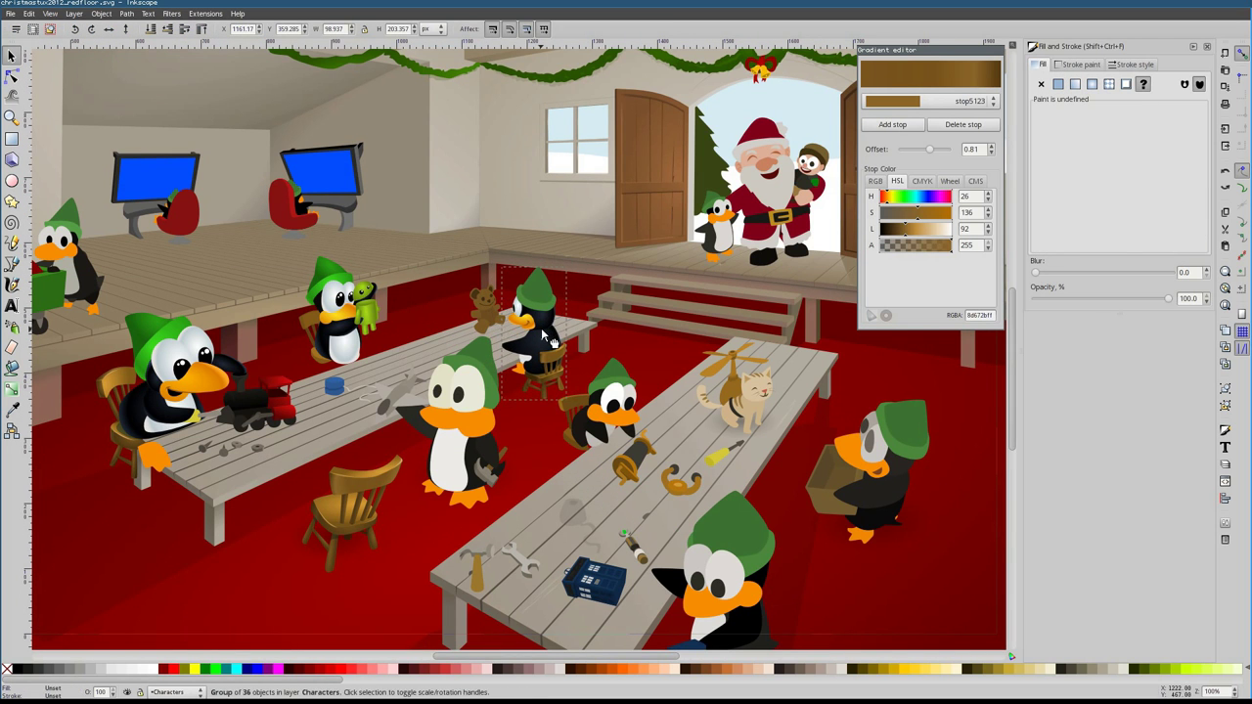
Deselect the penguin and bring up the Layers panel
key(Escape)
key(Escape)
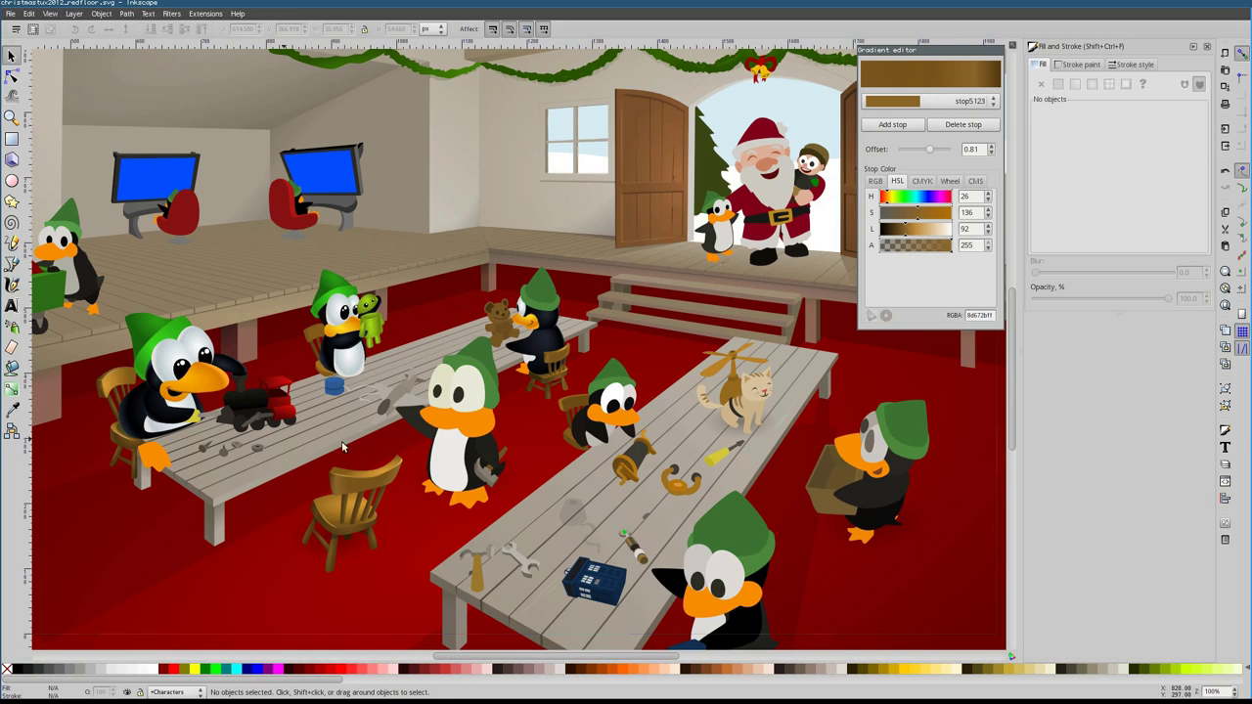
scroll(343, 332, down, 1)
click(49, 14)
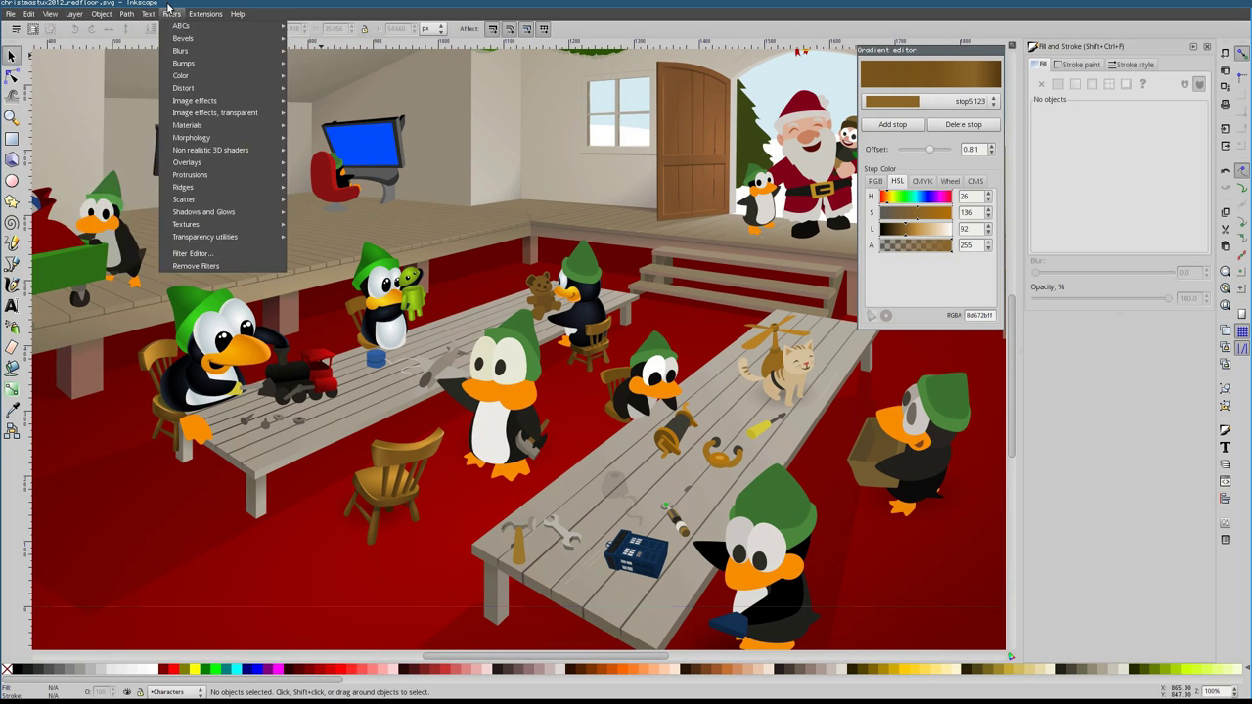
mouse_move(73, 13)
click(171, 14)
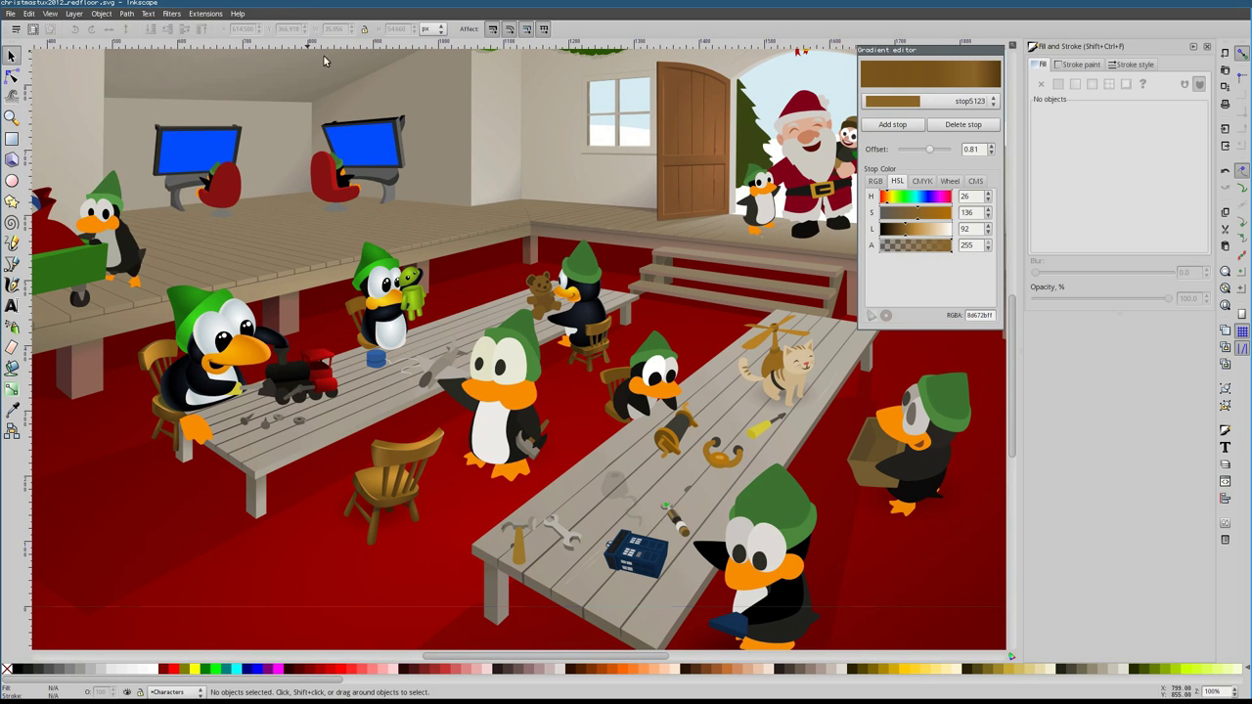
click(49, 14)
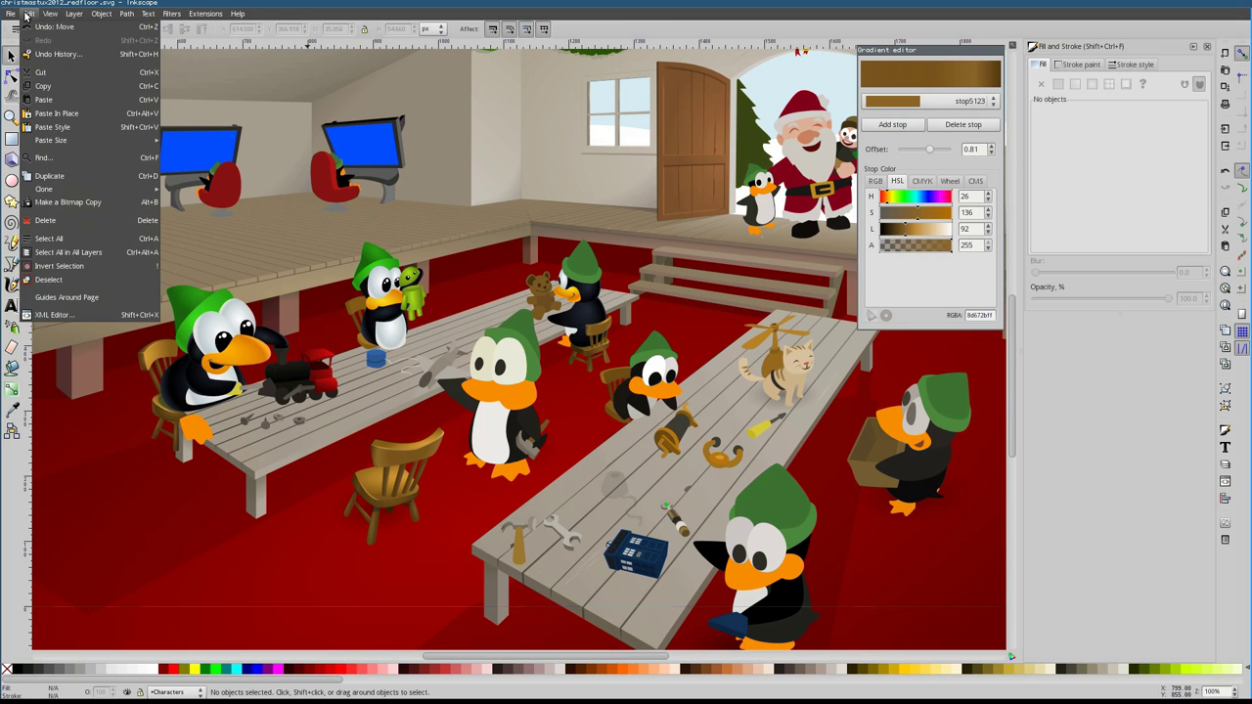
click(92, 198)
Move the long table group up onto the Characters layer
click(280, 470)
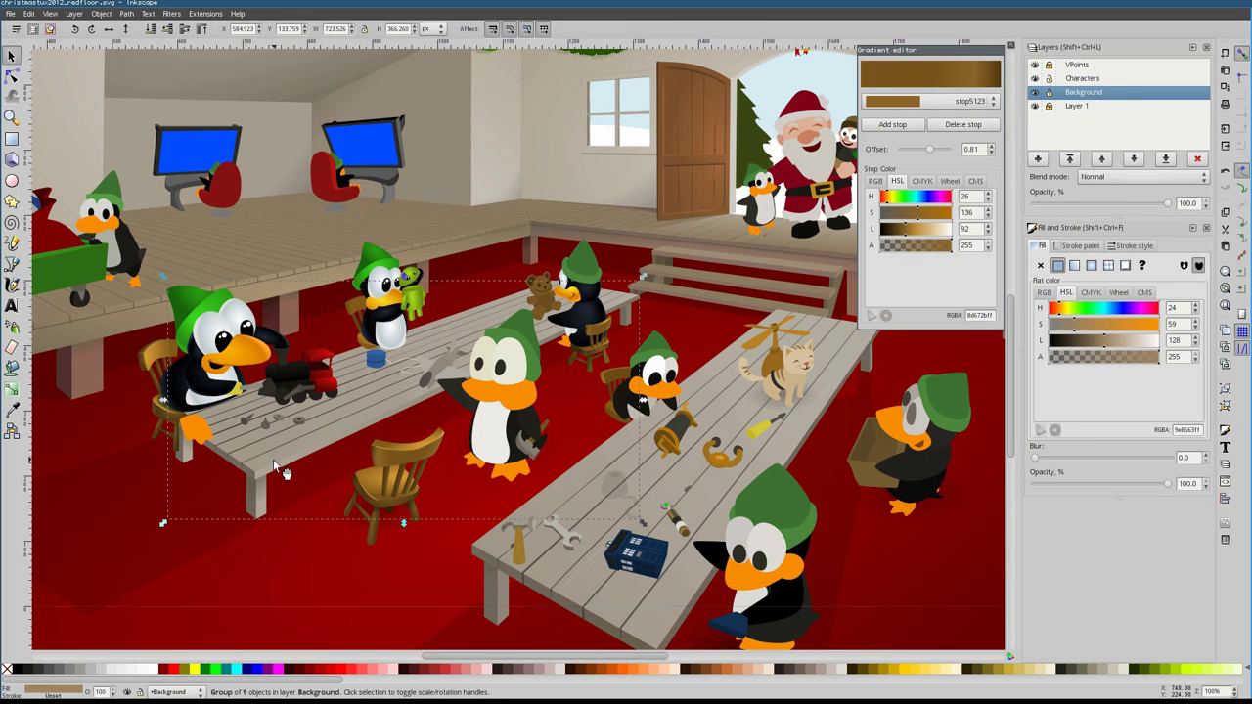
key(Escape)
key(alt+e)
click(341, 416)
key(shift+Page_Up)
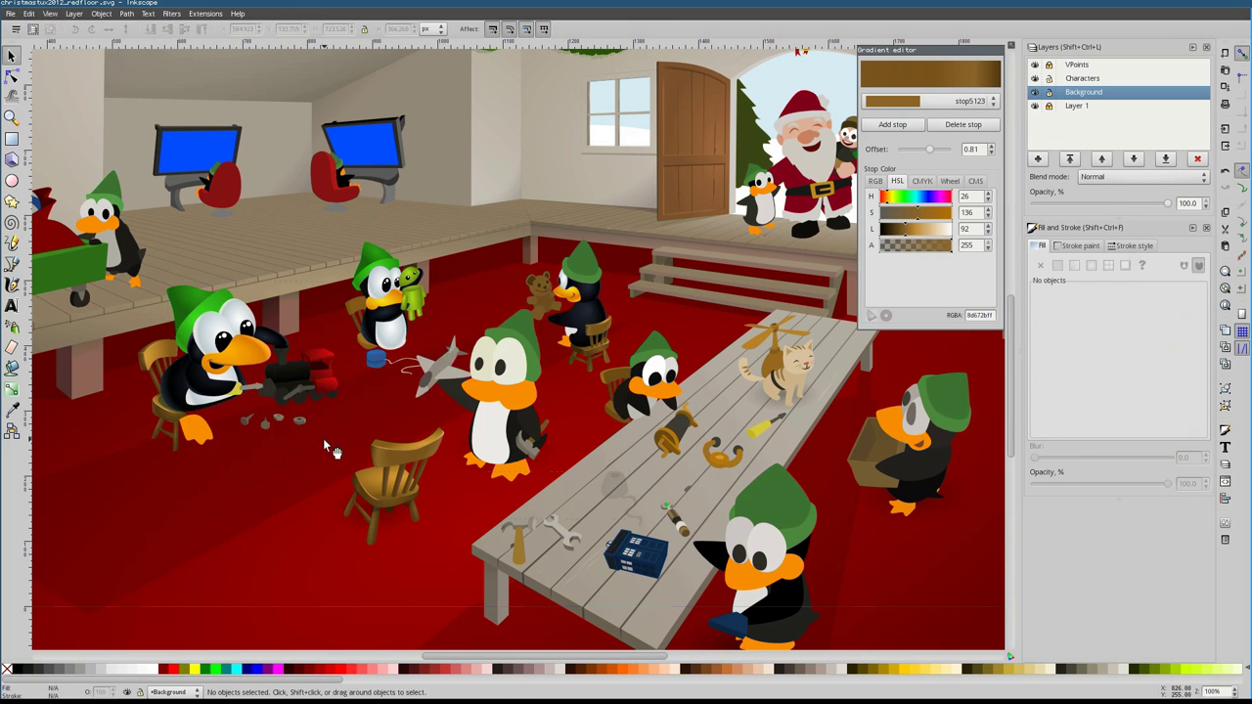
Raise the left penguin so it sits in front of the table
click(392, 400)
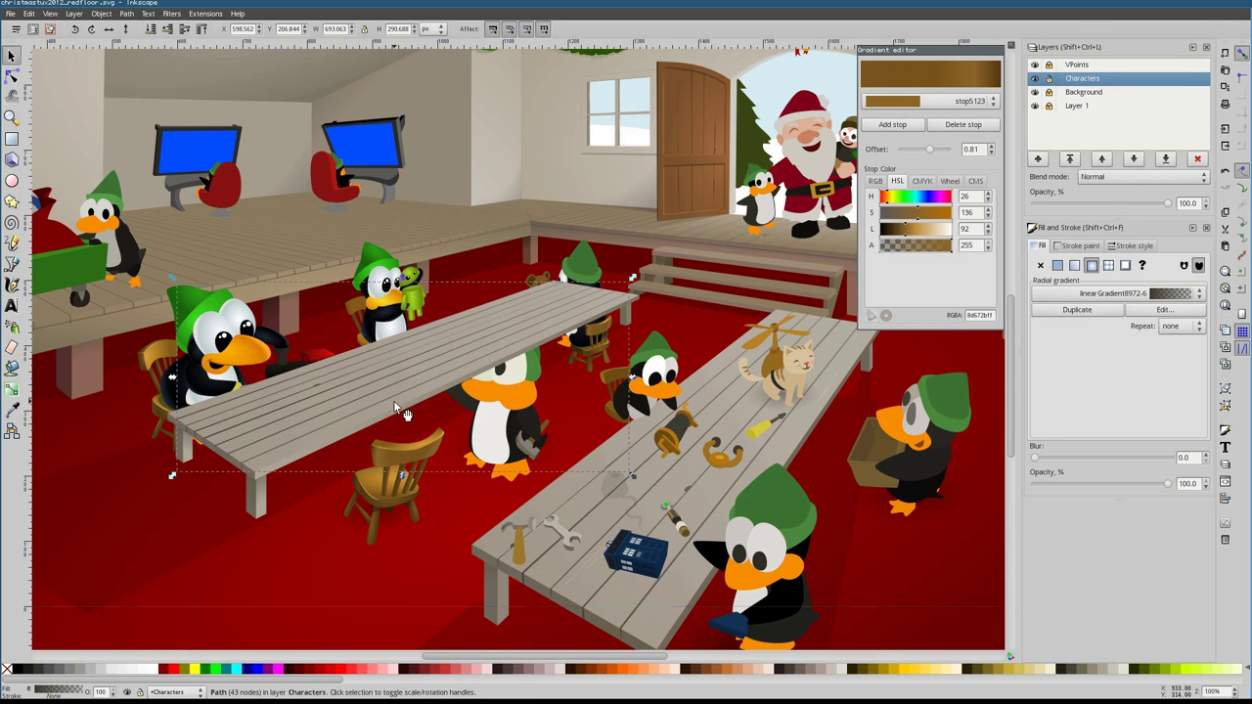
double_click(264, 496)
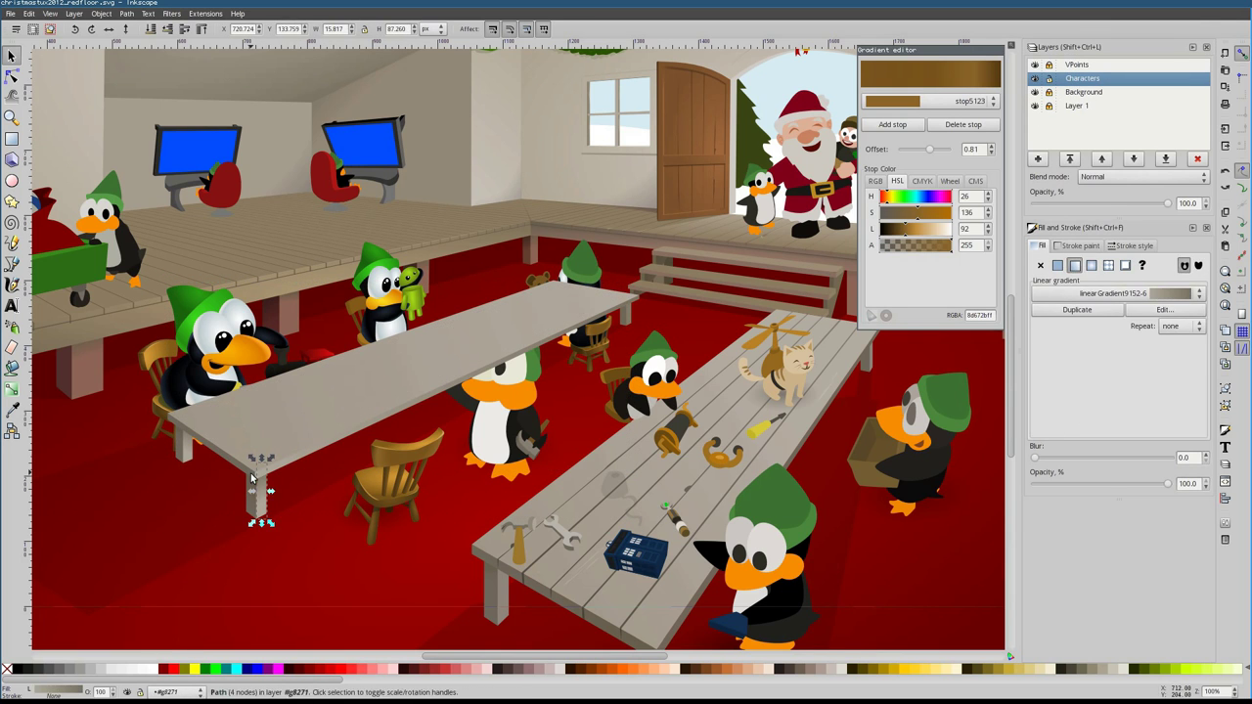
click(201, 365)
key(Page_Up)
Shift the chair group beside the left penguin slightly left
scroll(201, 365, up, 2)
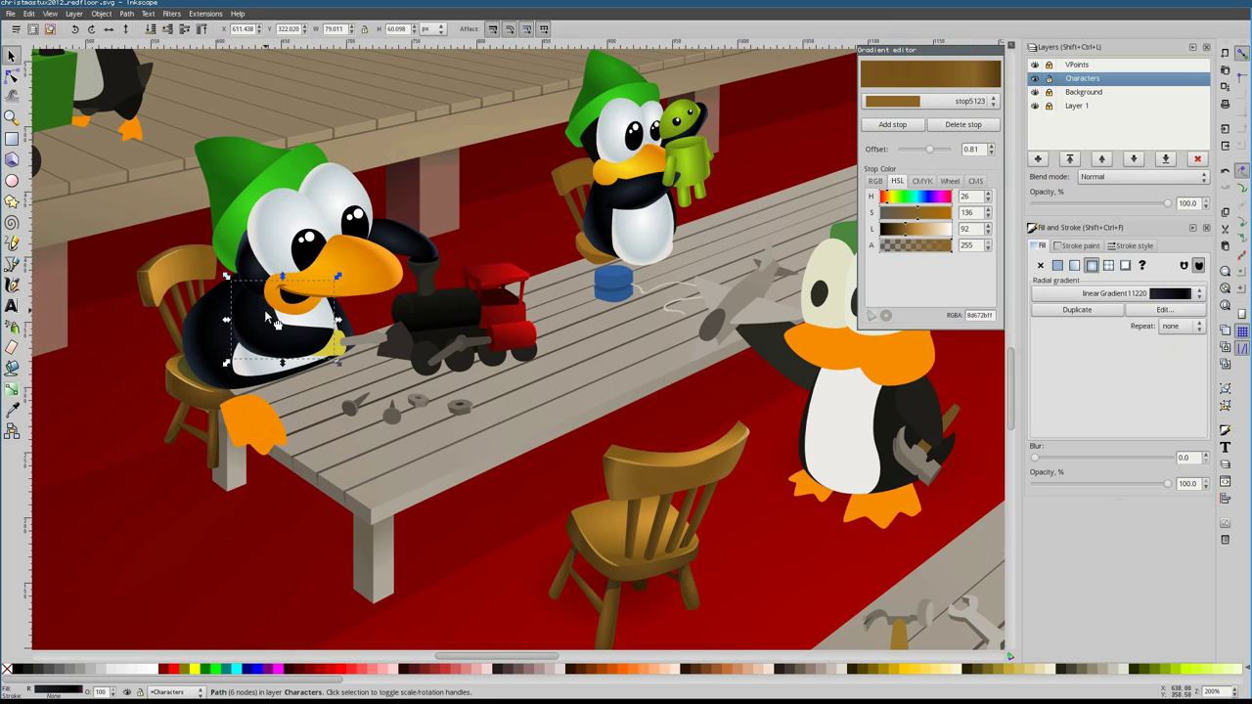
click(244, 419)
drag(114, 319, 332, 524)
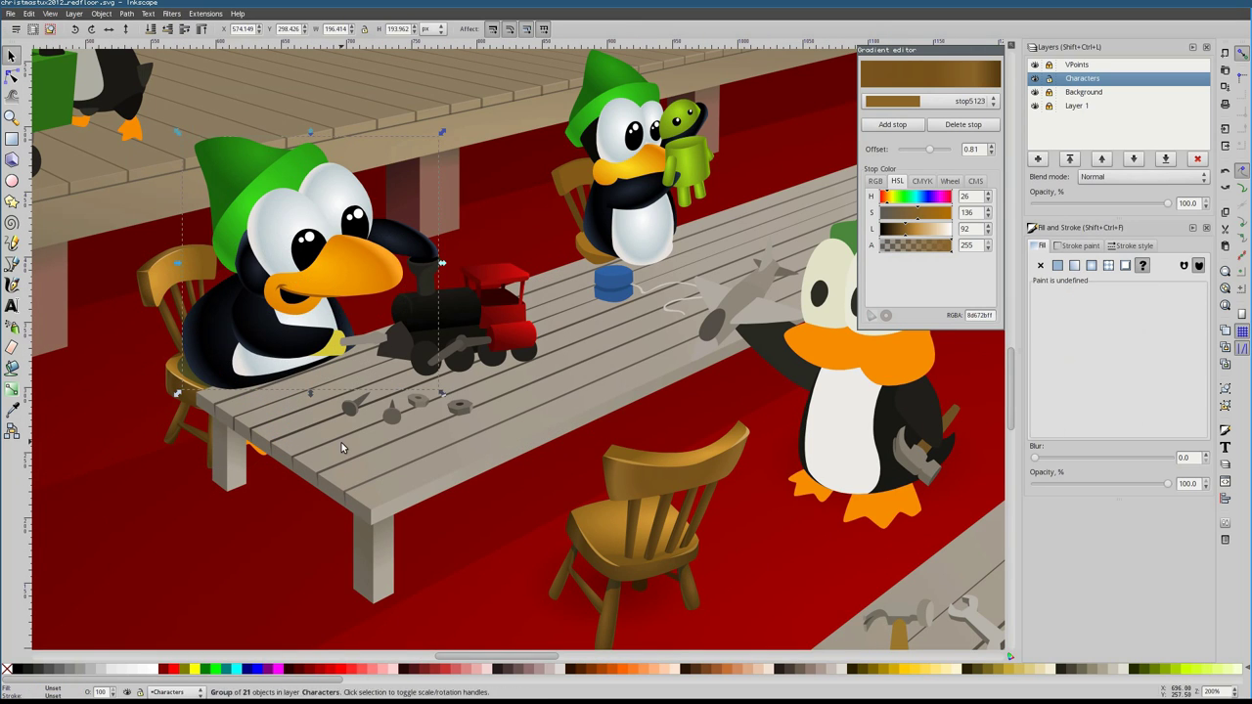
mouse_move(210, 399)
mouse_down()
mouse_move(137, 411)
mouse_move(209, 379)
mouse_up()
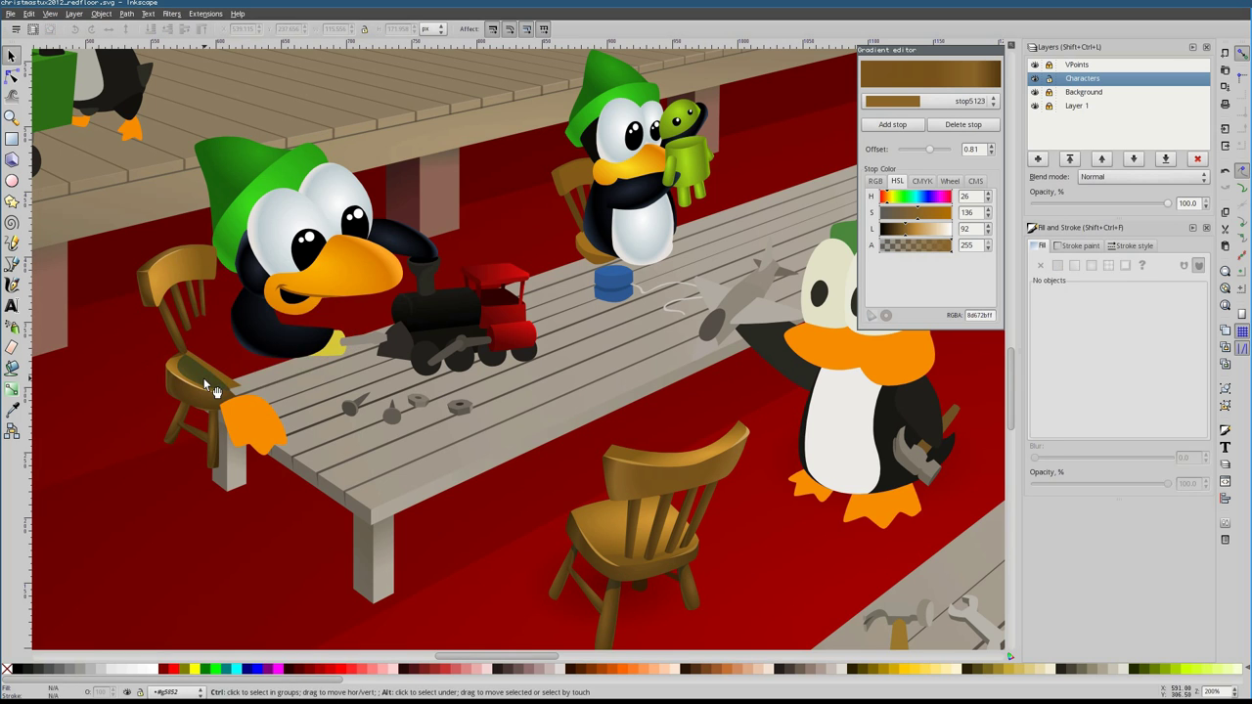
alt+click(209, 387)
scroll(242, 394, up, 2)
key(ctrl+shift+g)
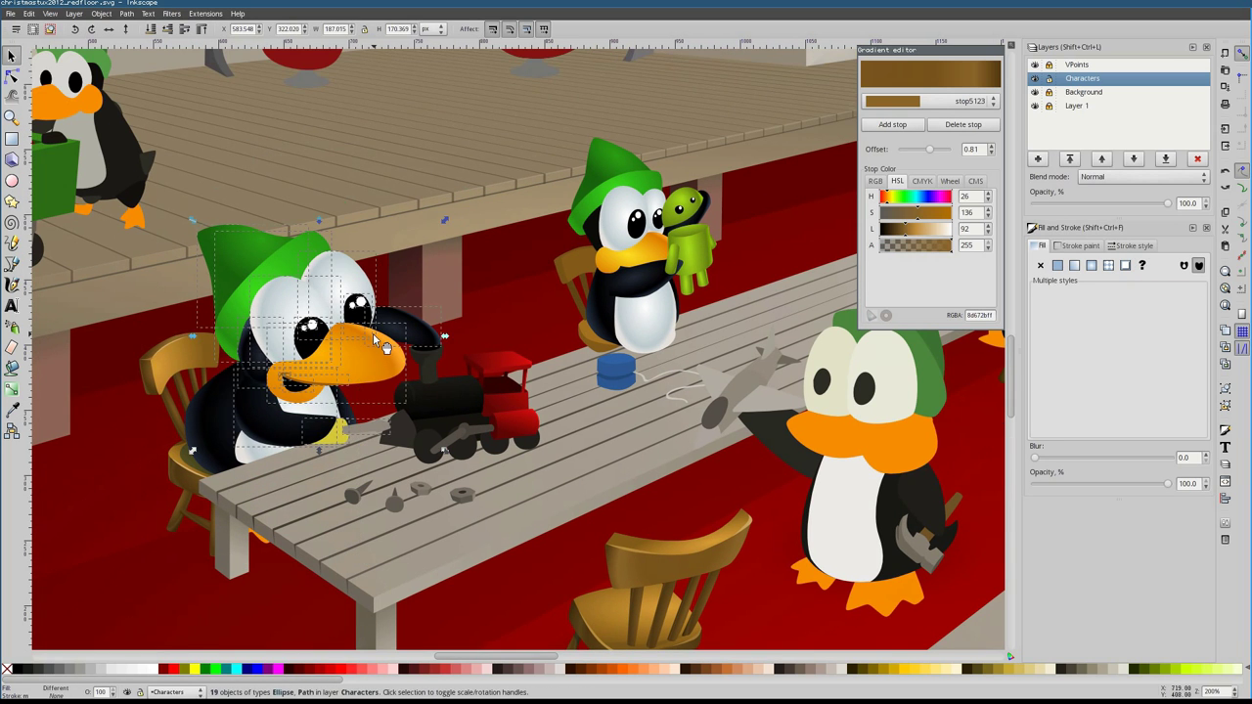
Nudge the teddy bear slightly left and zoom out to the whole scene
scroll(489, 342, right, 8)
click(590, 312)
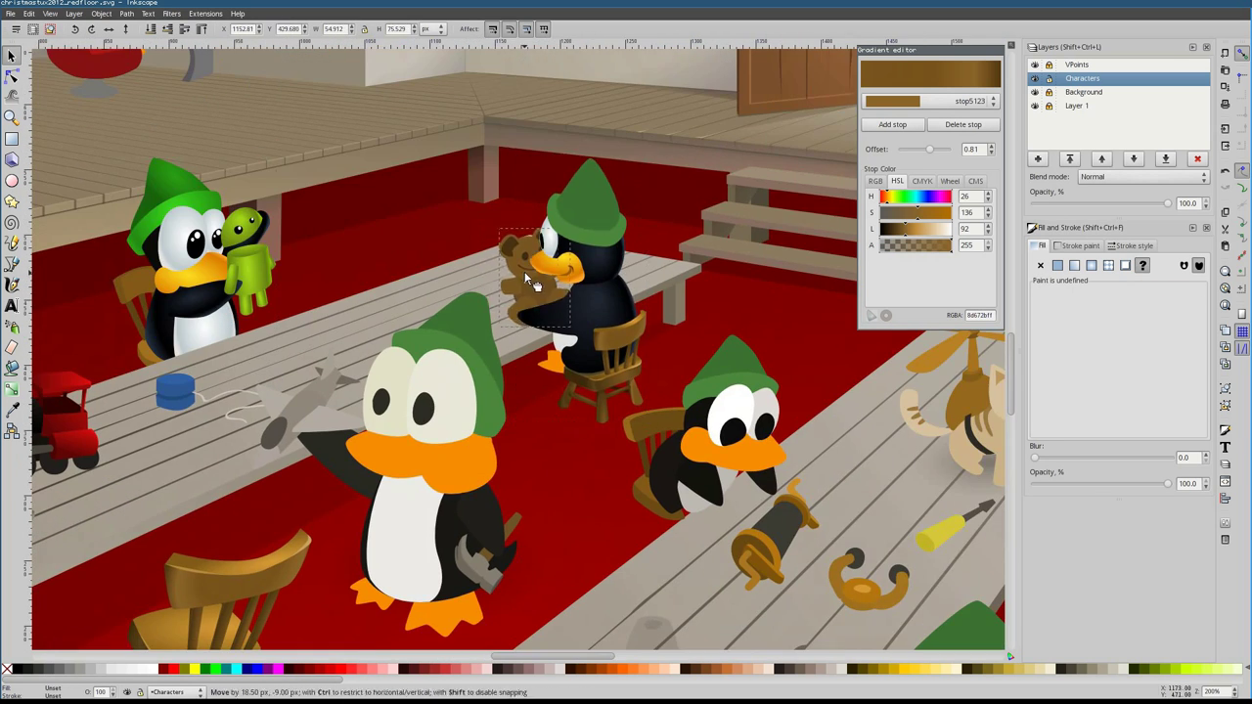
drag(524, 278, 501, 277)
key(1)
click(458, 460)
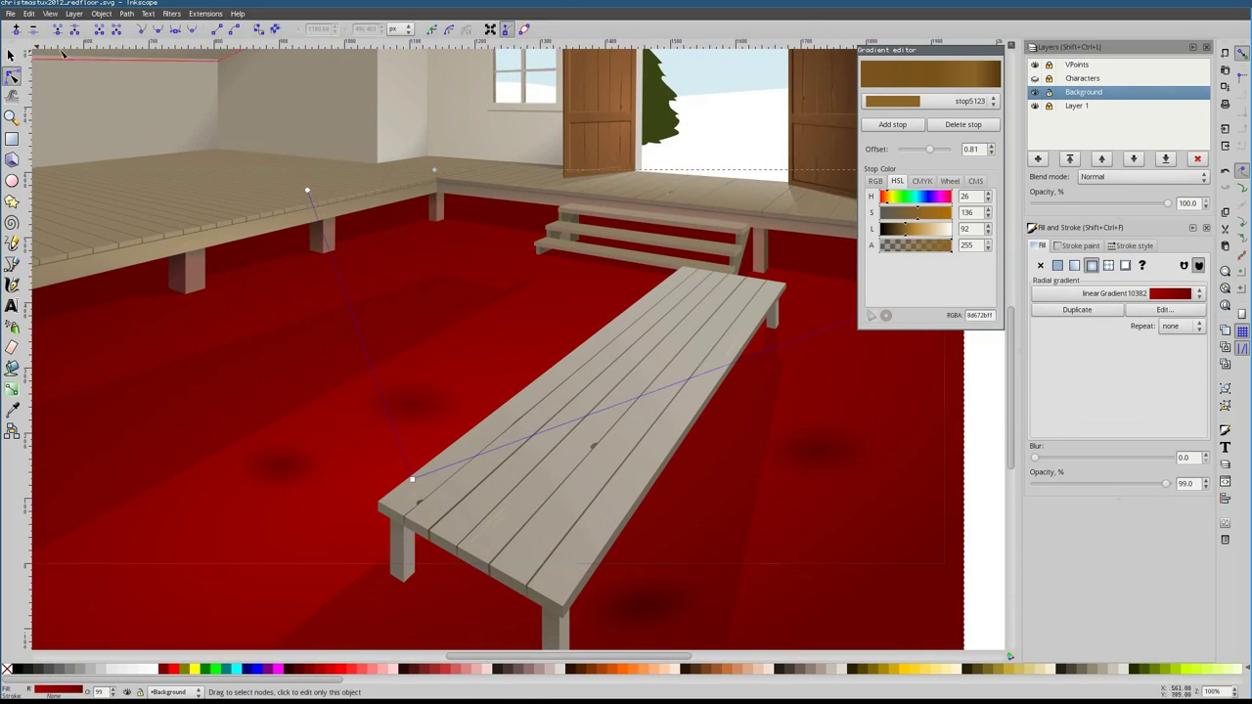
Select and remove the extra bench from the Background layer
drag(469, 622, 469, 638)
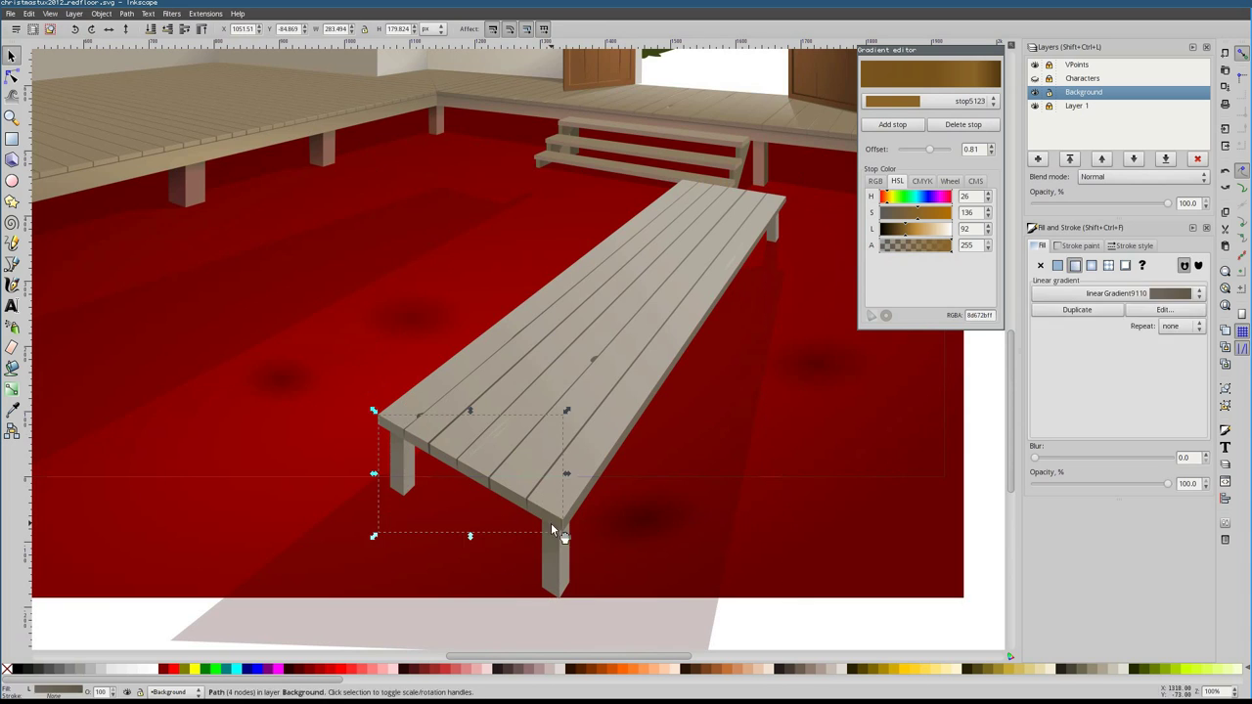
key(ctrl+a)
click(509, 501)
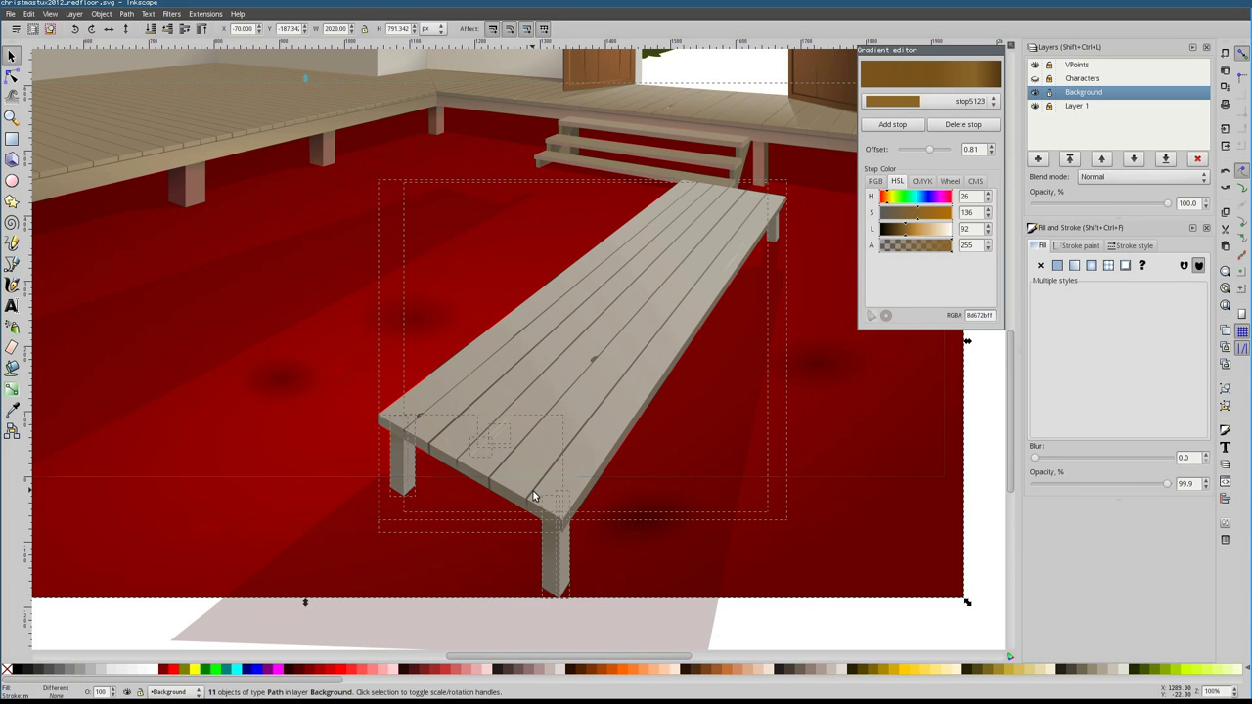
drag(563, 498, 550, 532)
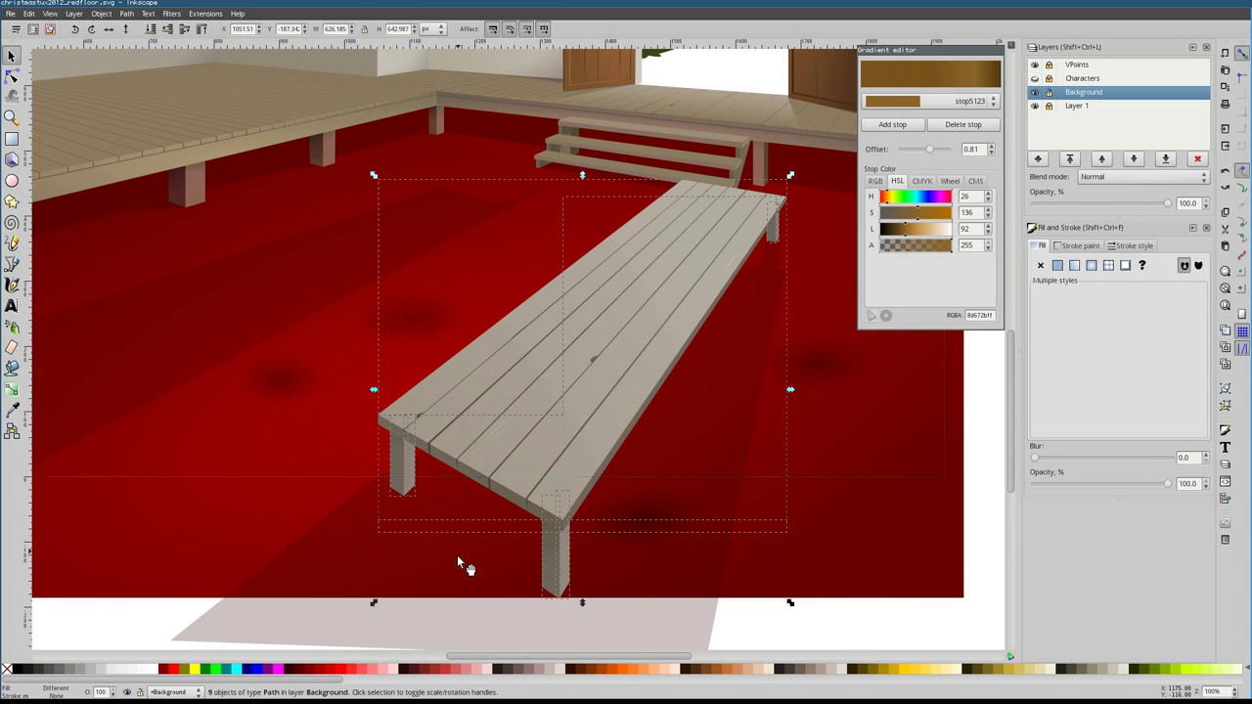
drag(457, 563, 522, 434)
key(ctrl+z)
mouse_move(685, 201)
mouse_down()
mouse_move(768, 281)
mouse_move(677, 320)
mouse_up()
key(Tab)
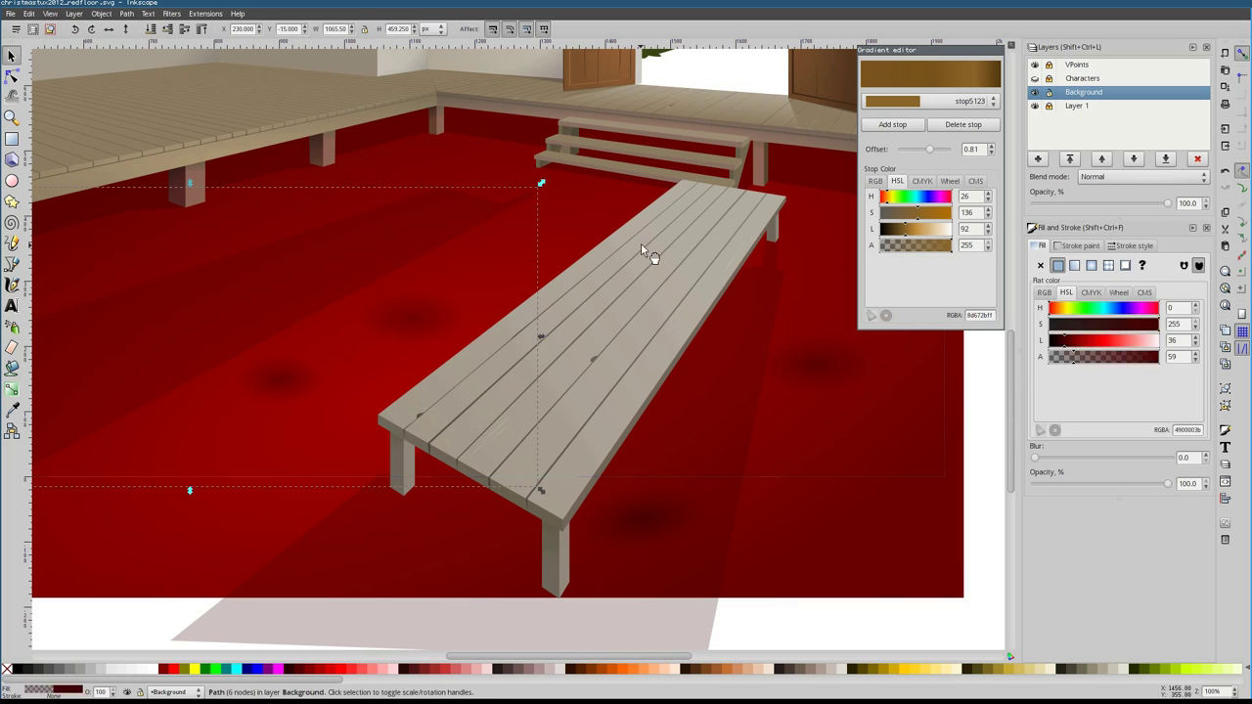
key(ctrl+z)
key(ctrl+z)
key(ctrl+z)
key(ctrl+z)
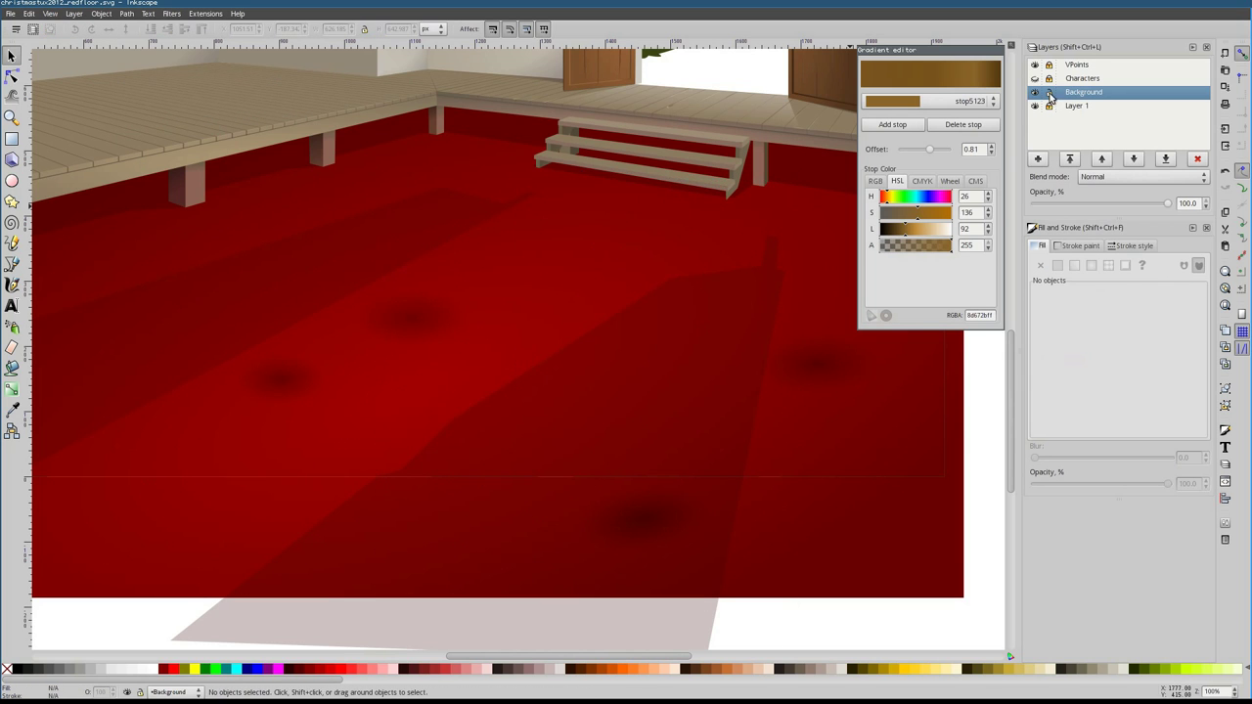
Make the Characters layer visible again over the red floor
click(1035, 78)
click(560, 301)
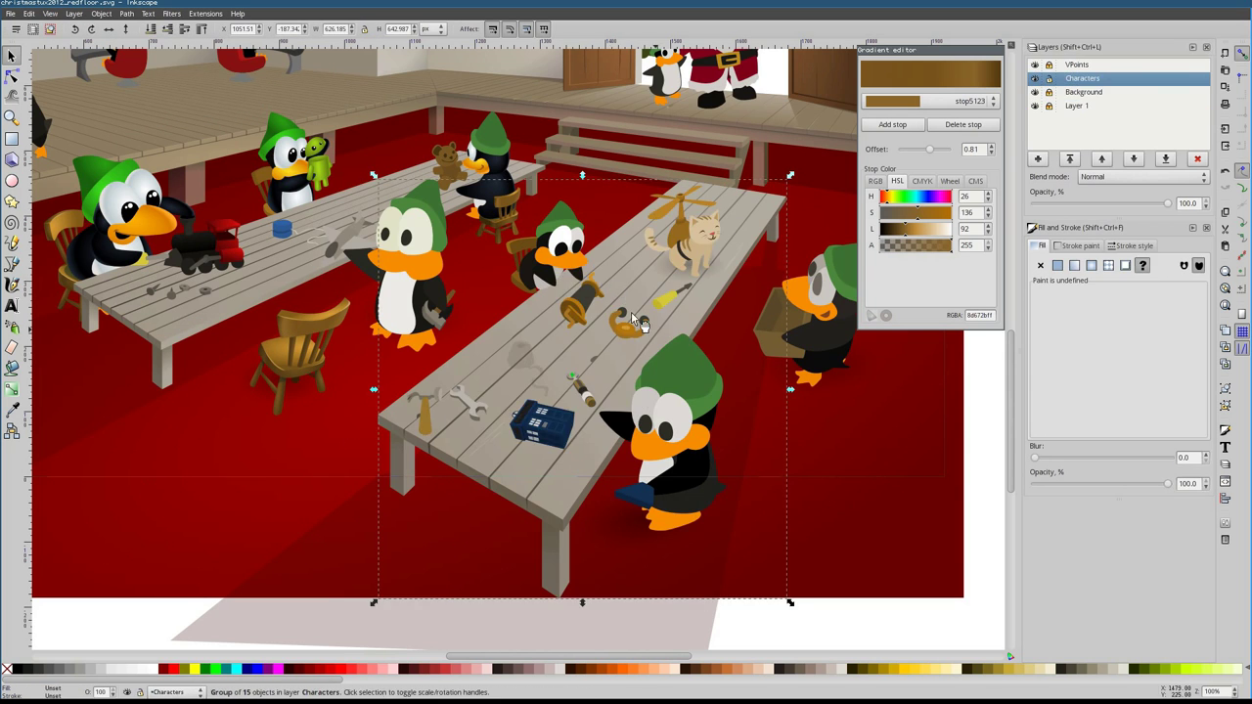
scroll(631, 312, up, 5)
scroll(509, 270, down, 4)
Draw a new chair leg, fill it with the chair's brown, and duplicate it
click(690, 507)
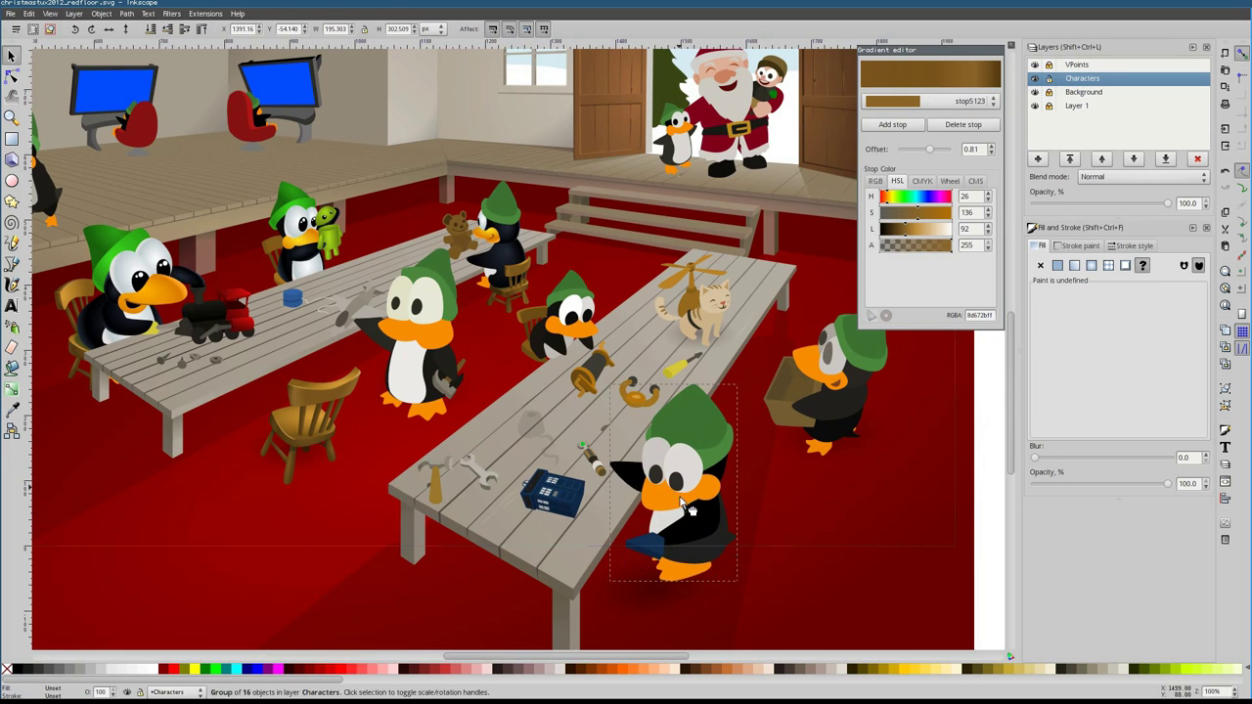
scroll(558, 369, up, 6)
key(b)
click(559, 372)
drag(541, 452, 575, 469)
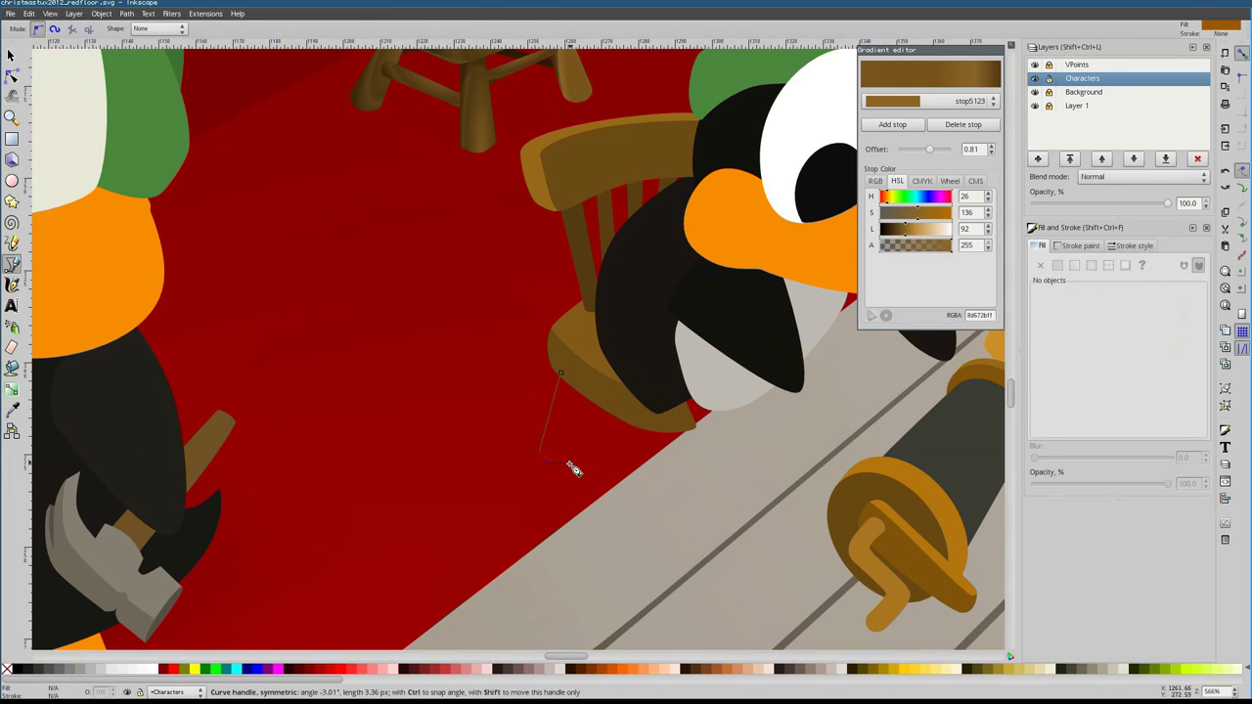
click(1057, 265)
key(d)
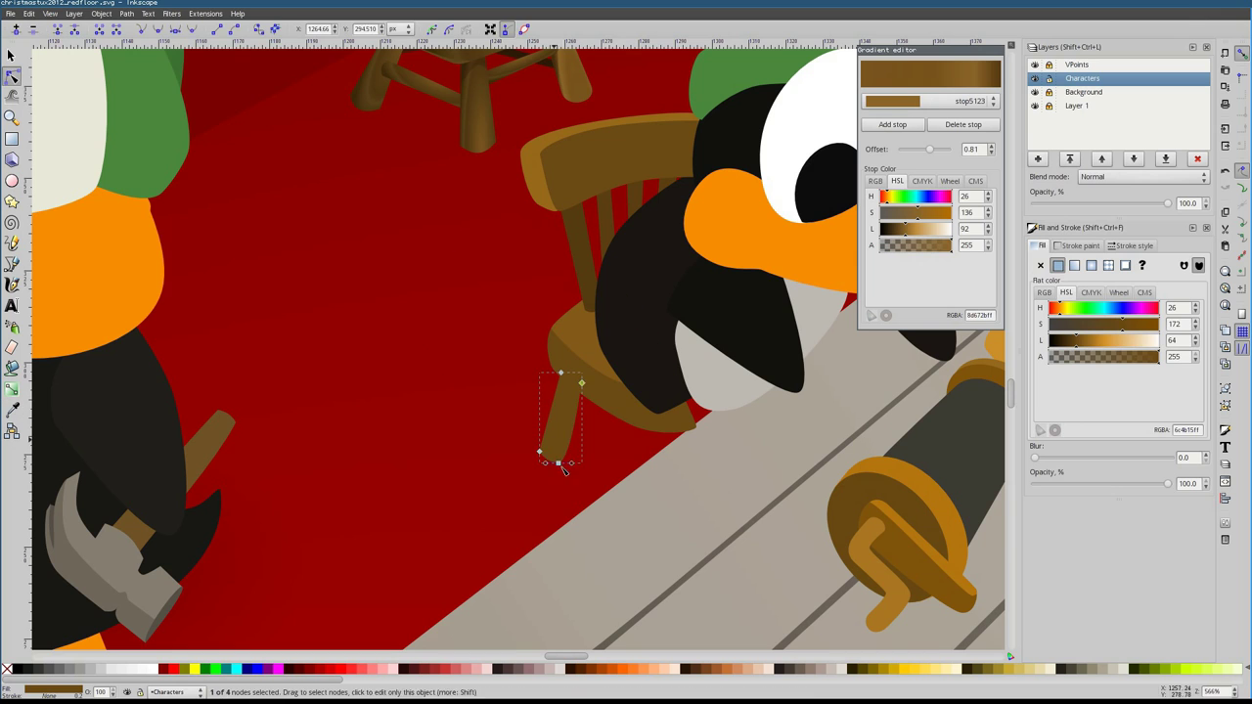
key(ctrl+v)
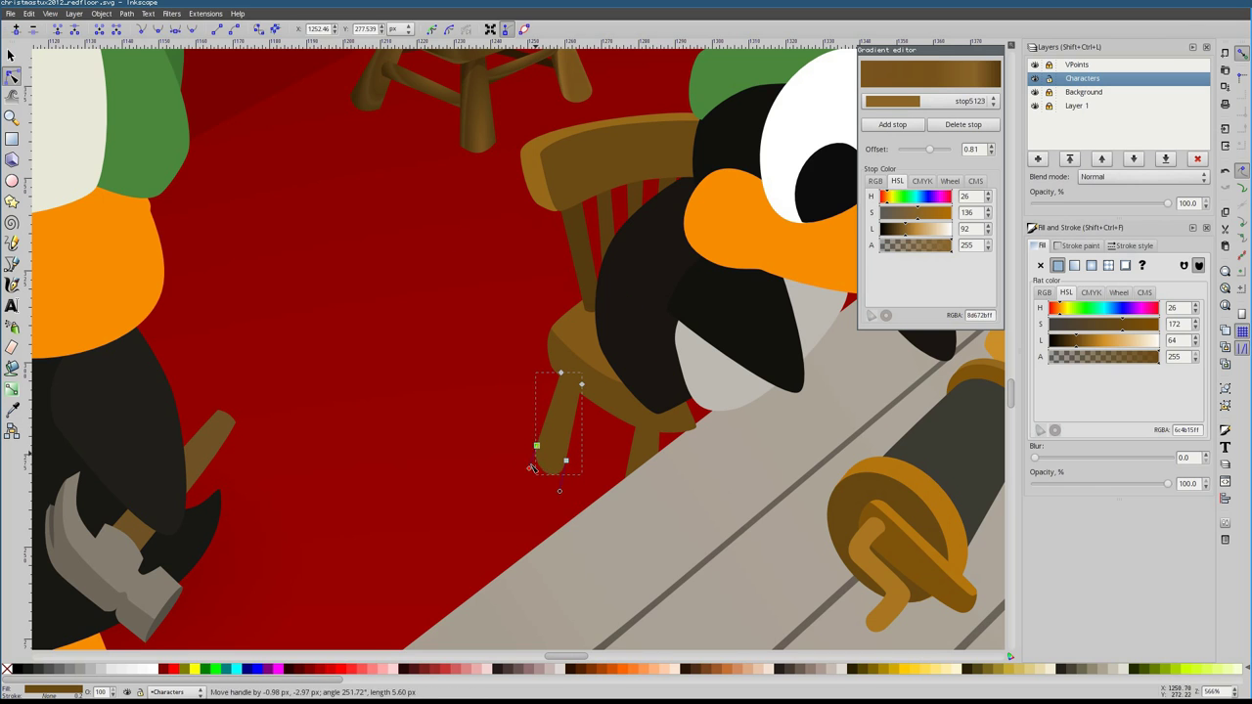
Keep the leg flat-filled and darken the rear leg piece's fill
scroll(531, 468, up, 2)
key(s)
click(1101, 293)
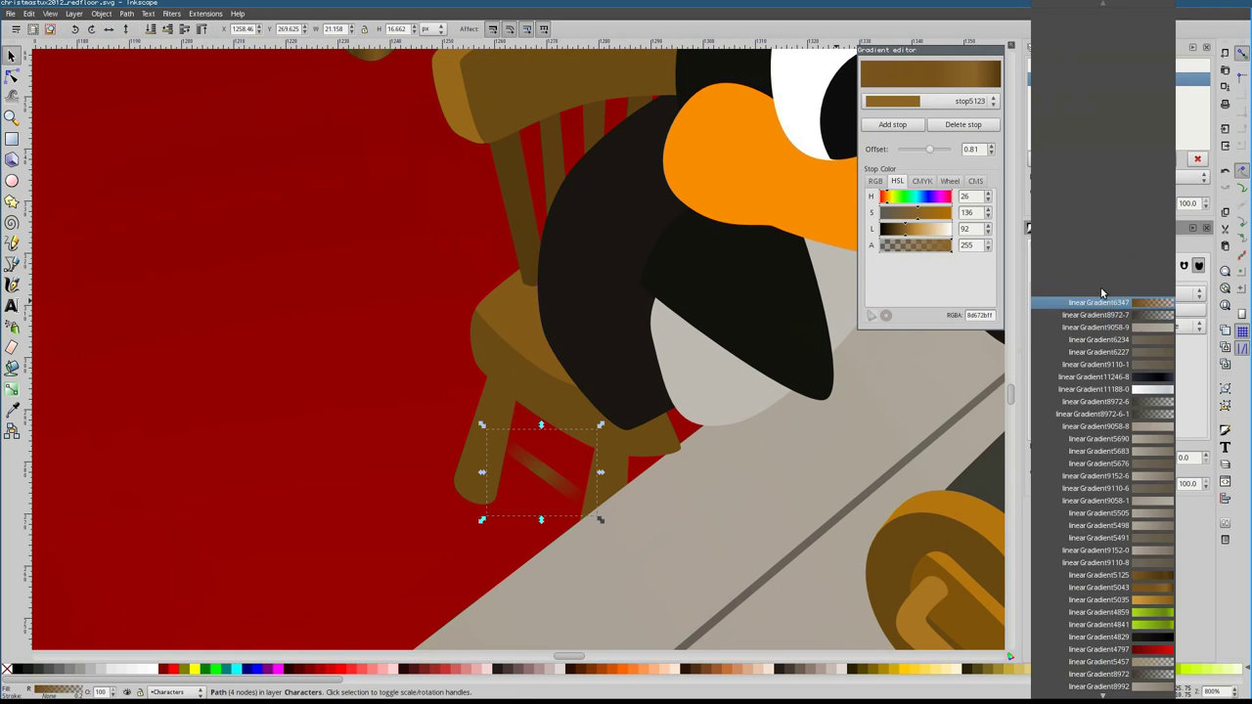
click(1102, 293)
key(n)
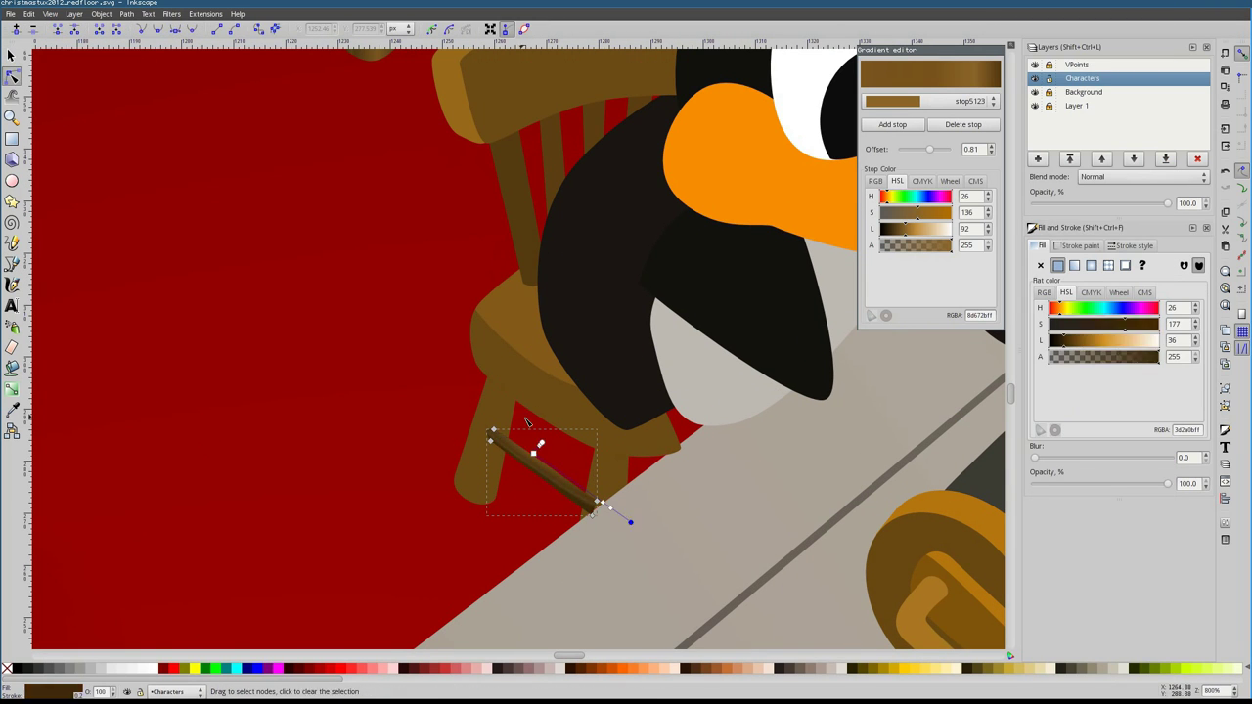
click(526, 429)
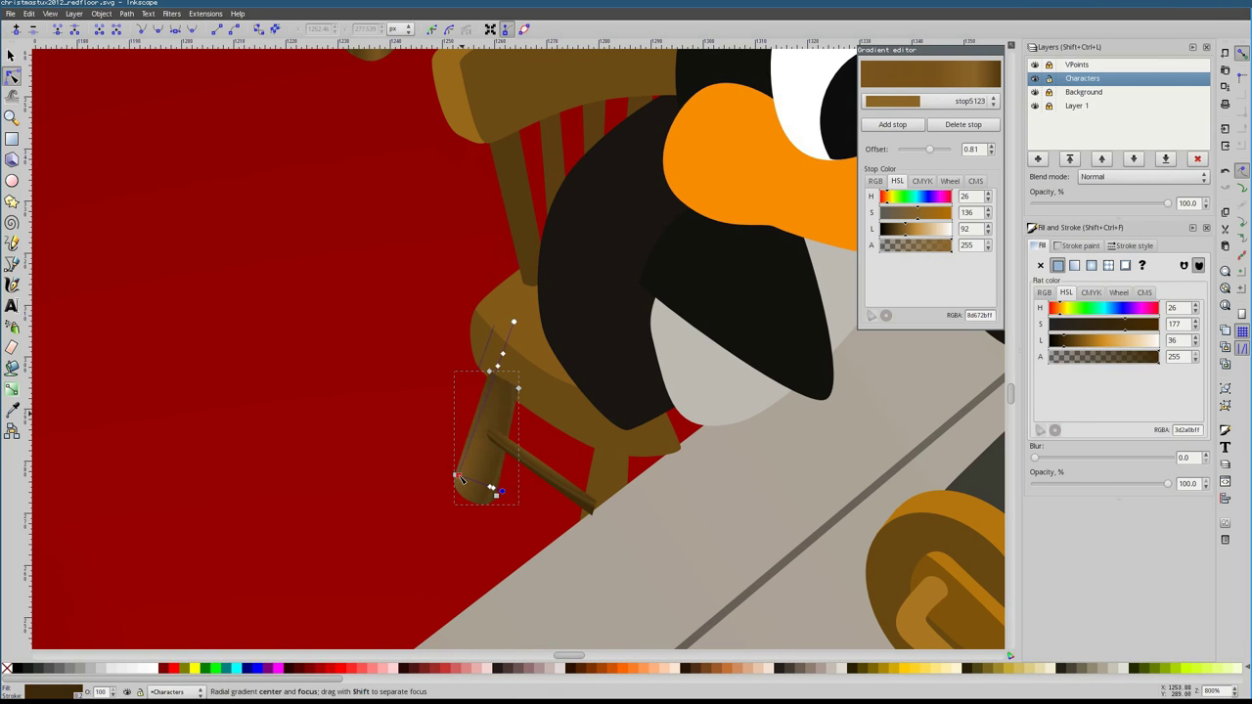
click(601, 469)
click(1065, 342)
Check the chair's rung, seat and dark-filled leg pieces
click(493, 448)
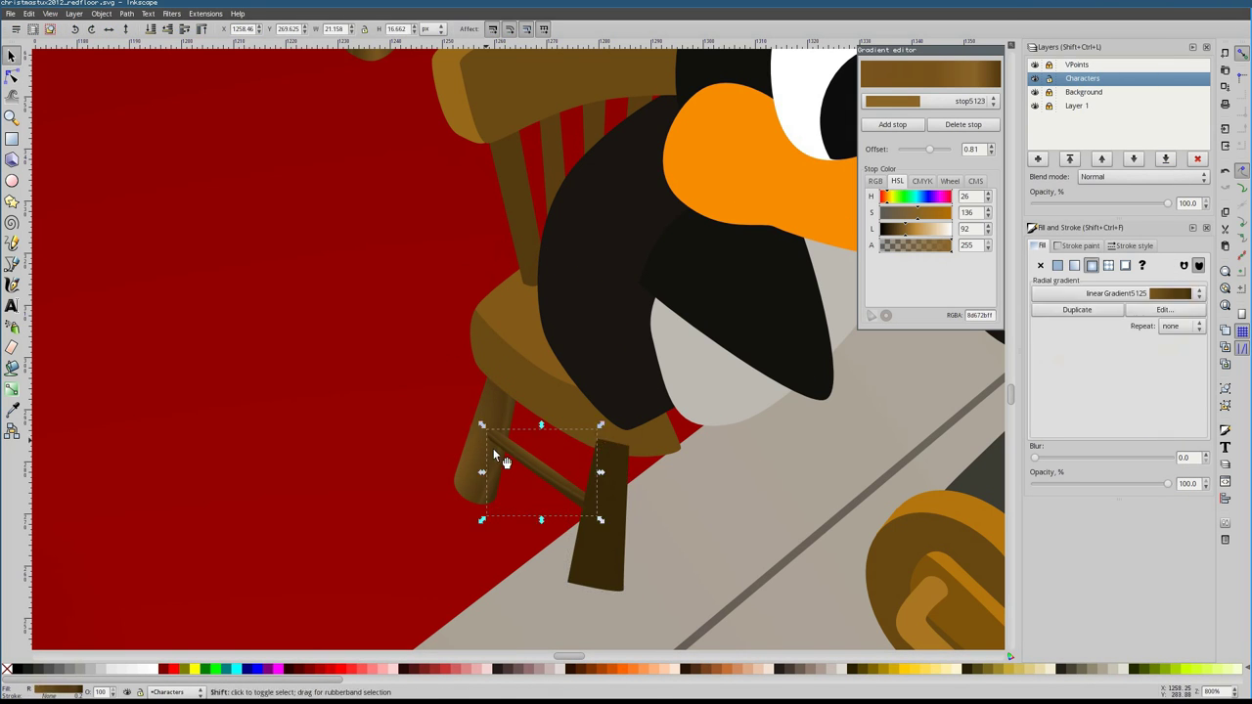
click(527, 369)
scroll(445, 382, up, 2)
scroll(445, 383, right, 1)
click(543, 401)
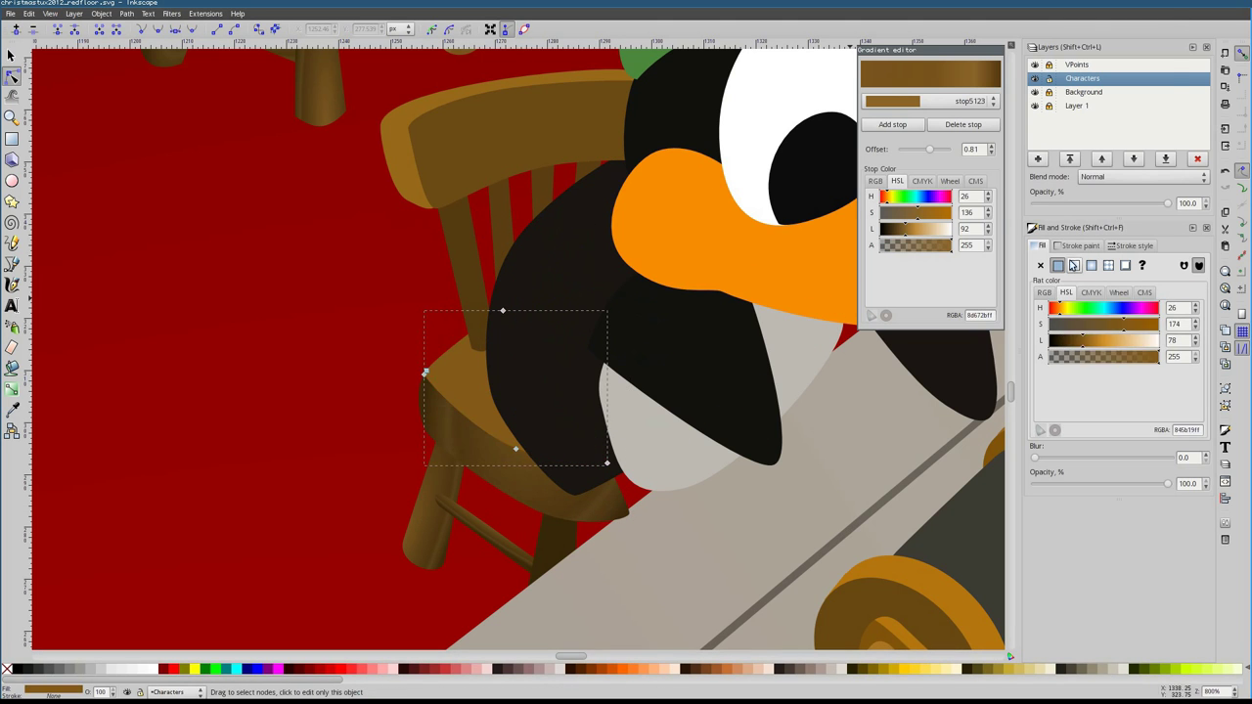
Select the chair-back pieces and zoom in on the chair back
click(519, 371)
scroll(518, 302, up, 5)
click(518, 302)
click(544, 284)
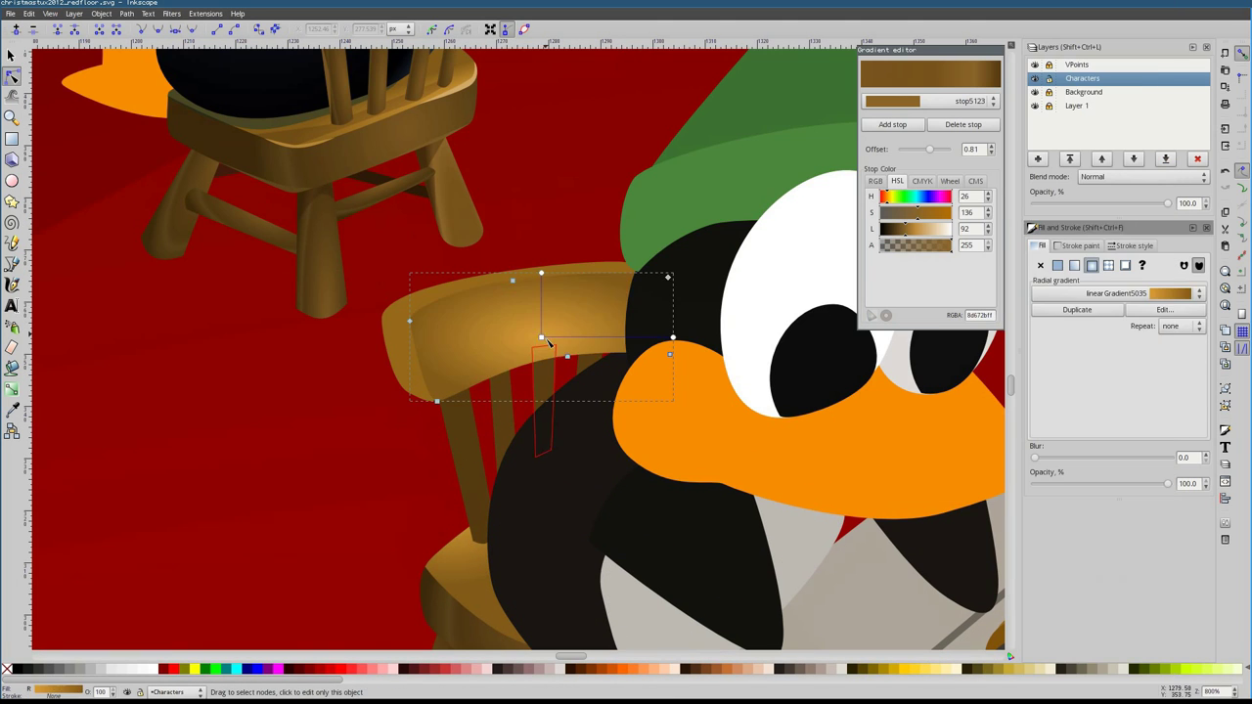
click(544, 283)
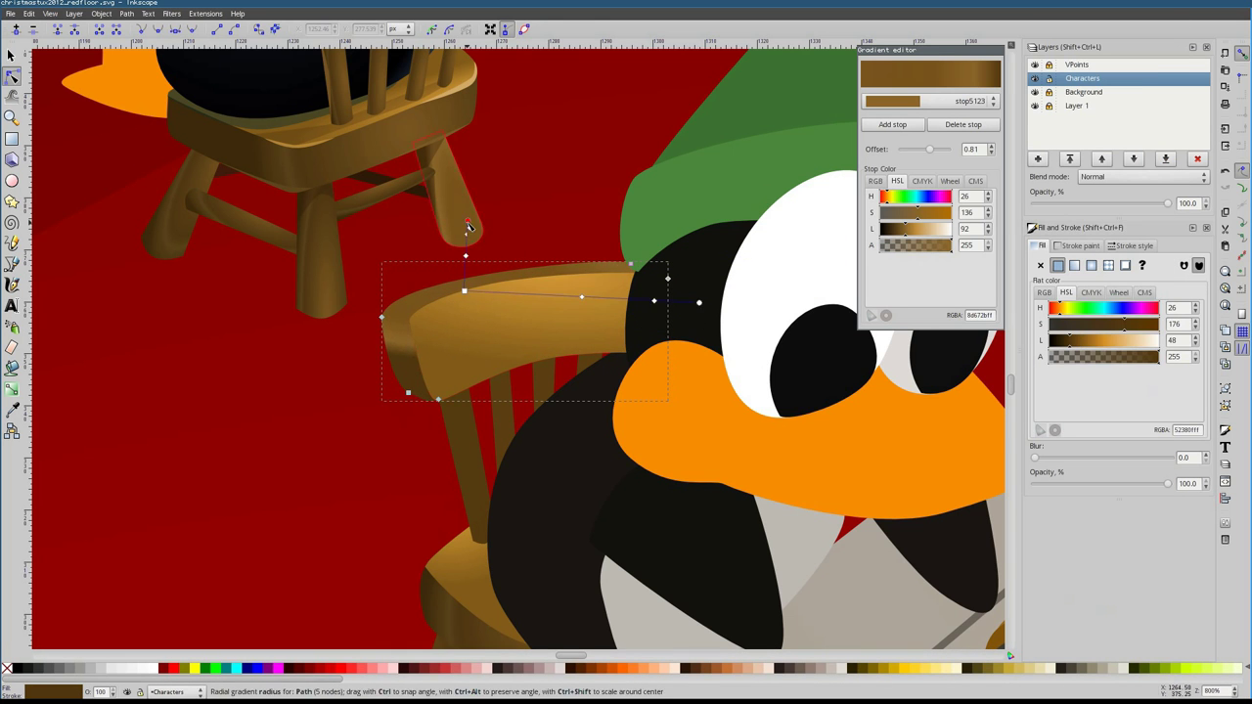
key(5)
ctrl+scroll(531, 372, up, 8)
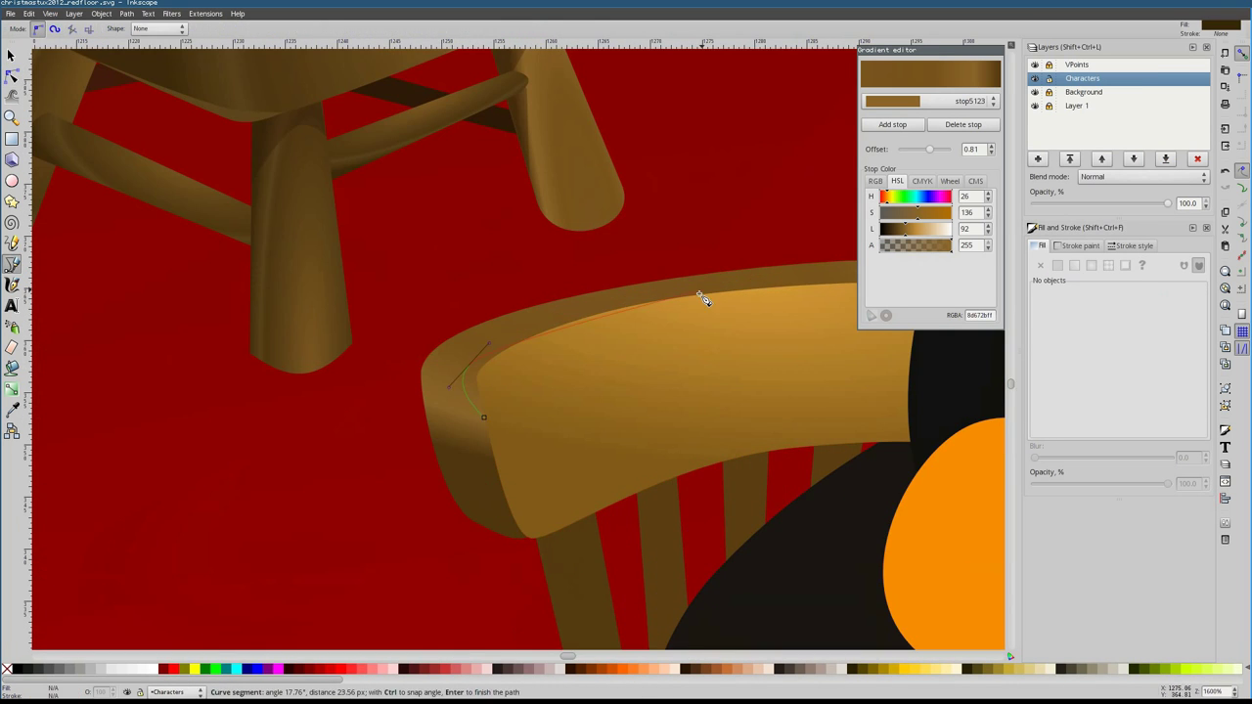
Lighten the chair-back strip and draw a highlight along its top edge
click(466, 370)
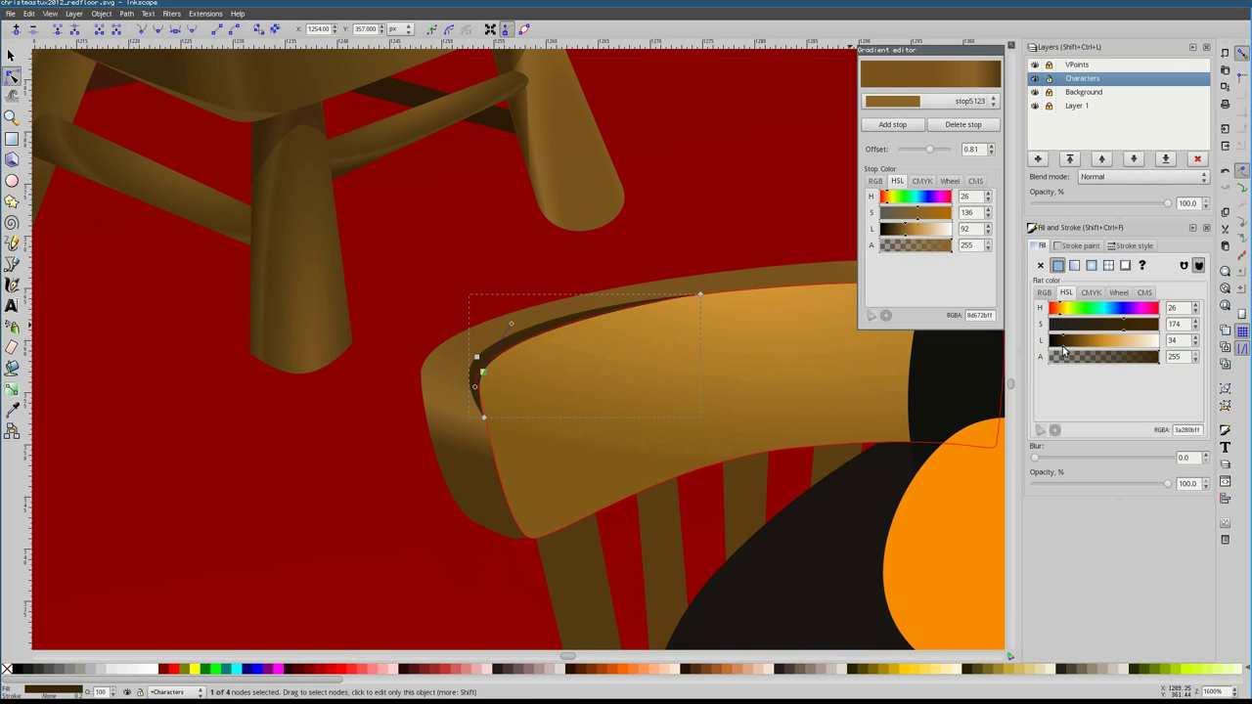
drag(1065, 350, 1125, 350)
key(Escape)
key(b)
click(440, 472)
drag(533, 540, 537, 546)
drag(427, 440, 427, 440)
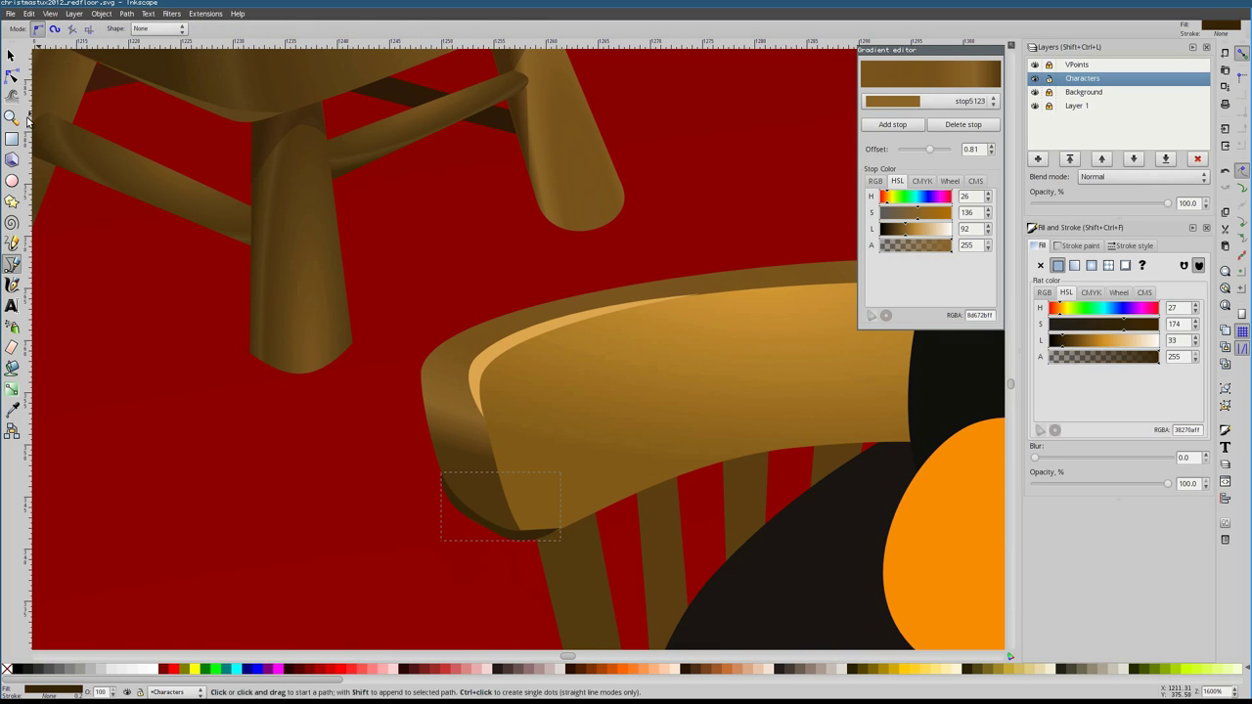
key(Escape)
key(b)
Abandon an unfinished seat shading path and zoom out to the whole drawing
ctrl+scroll(523, 537, down, 8)
ctrl+scroll(495, 481, up, 6)
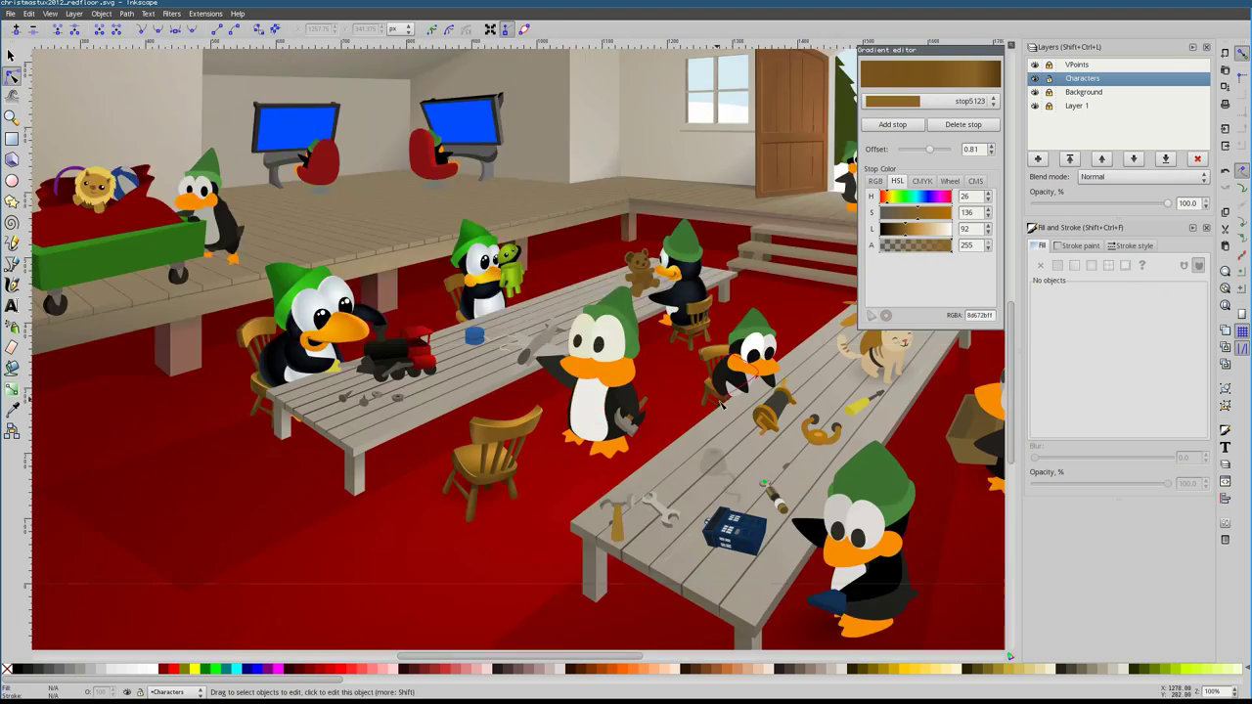
ctrl+scroll(495, 481, up, 3)
scroll(495, 482, down, 3)
scroll(495, 481, right, 3)
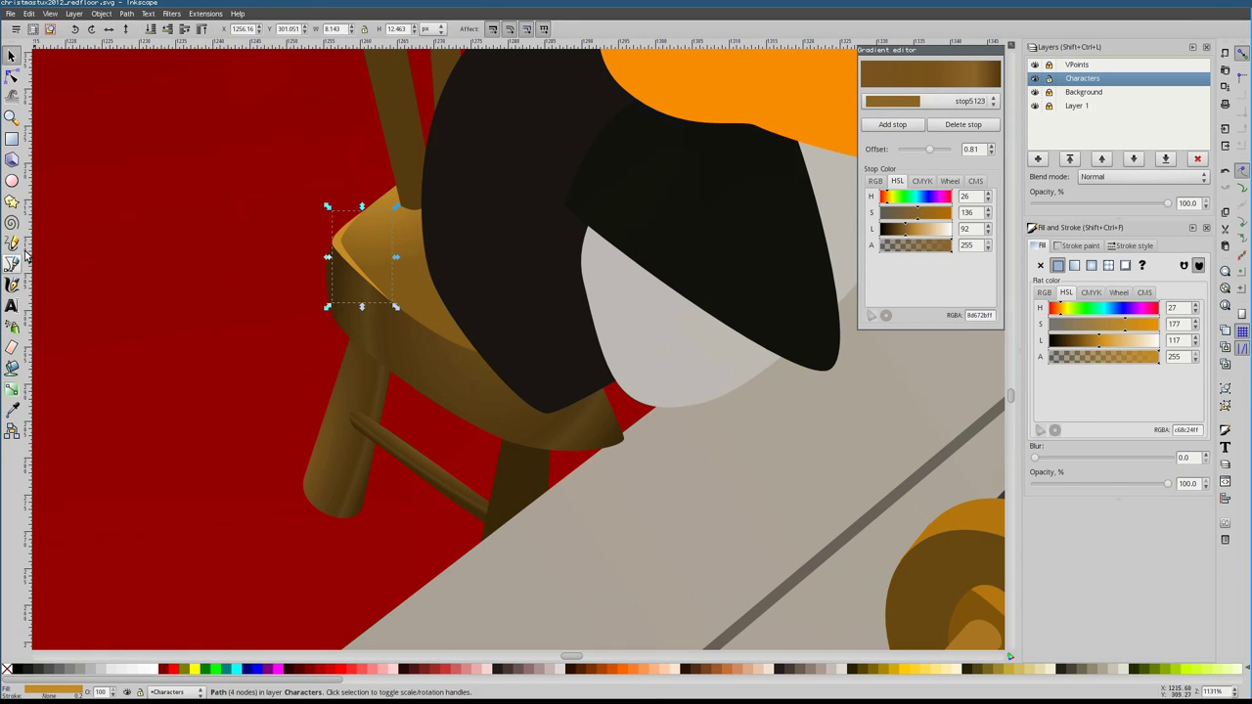
click(491, 432)
key(Return)
key(Escape)
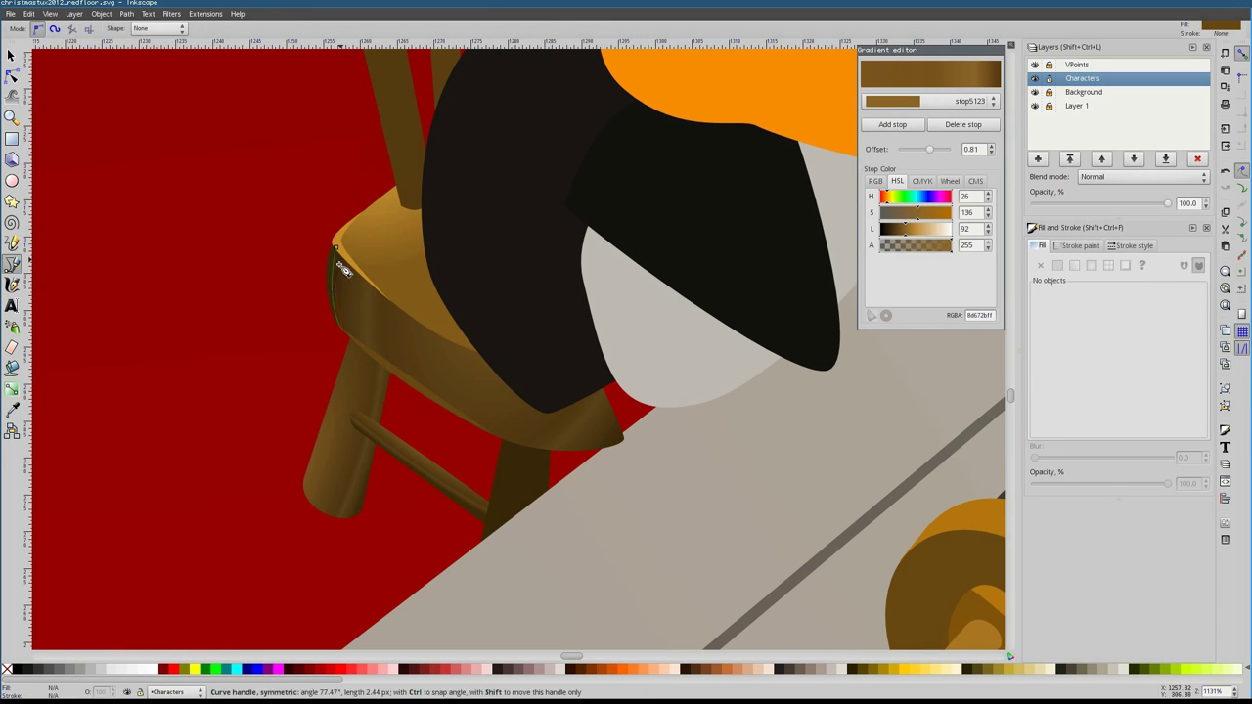
key(1)
key(s)
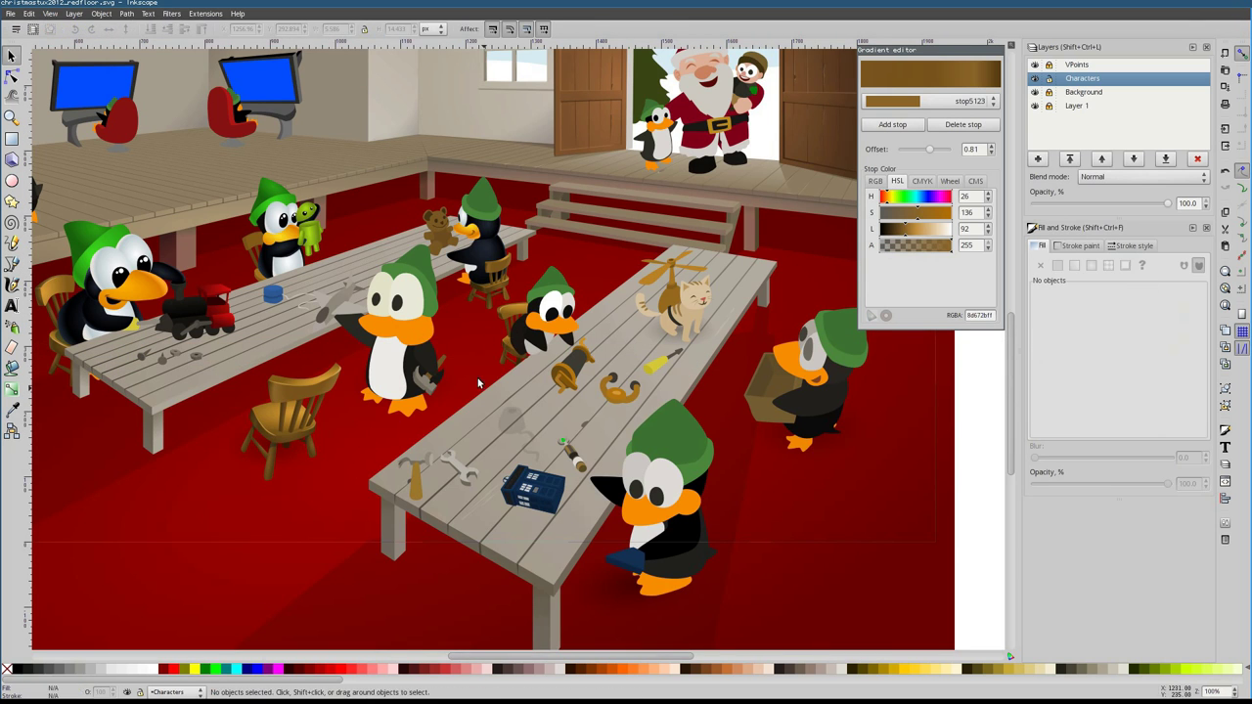
ctrl+click(543, 324)
Apply the orange-yellow gradient to the beak and stretch it toward the tip
ctrl+scroll(547, 318, up, 6)
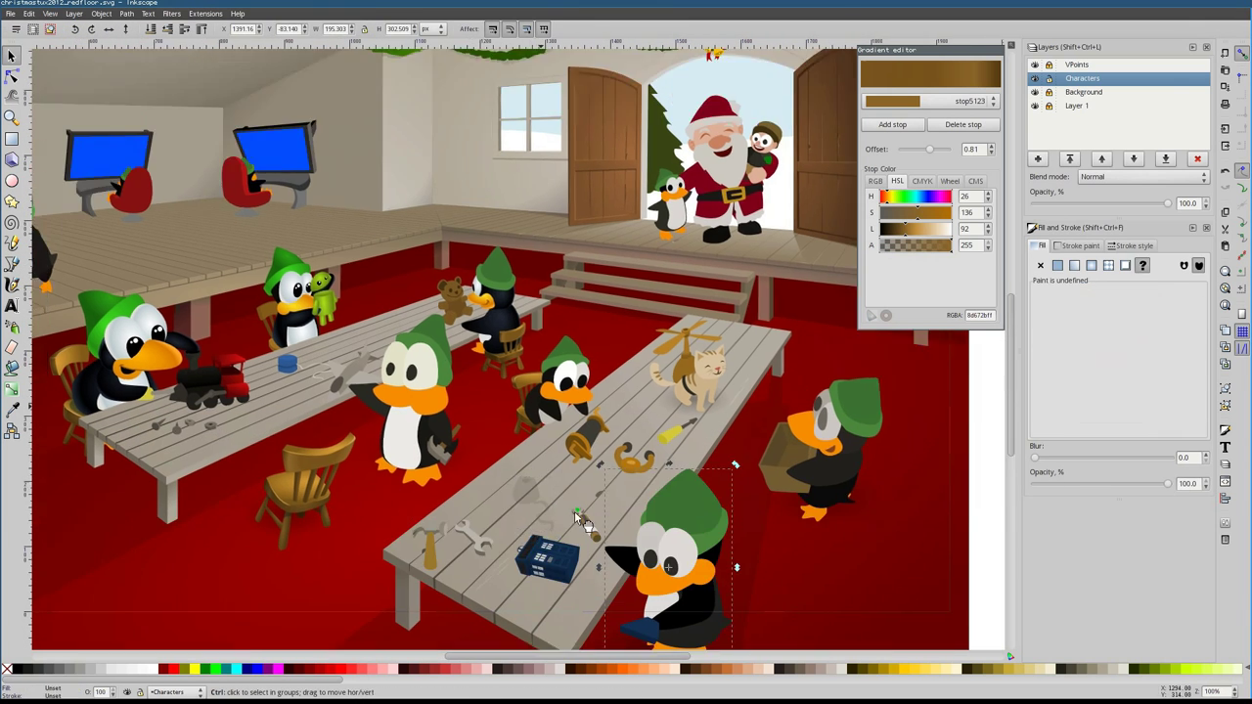
click(1108, 381)
scroll(1104, 587, down, 2)
click(1103, 604)
key(g)
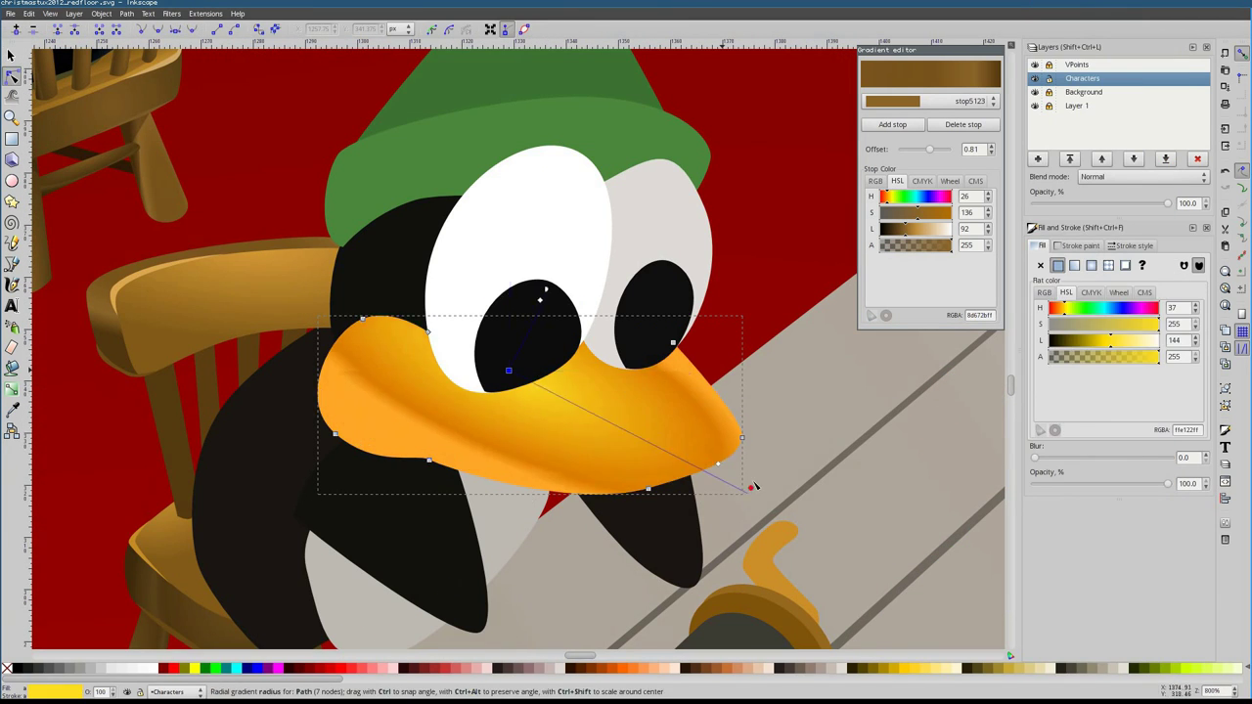
drag(750, 480, 648, 489)
drag(545, 266, 531, 364)
key(Escape)
Draw a curved smile line along the penguin's beak
key(b)
ctrl+scroll(420, 577, up, 2)
click(336, 250)
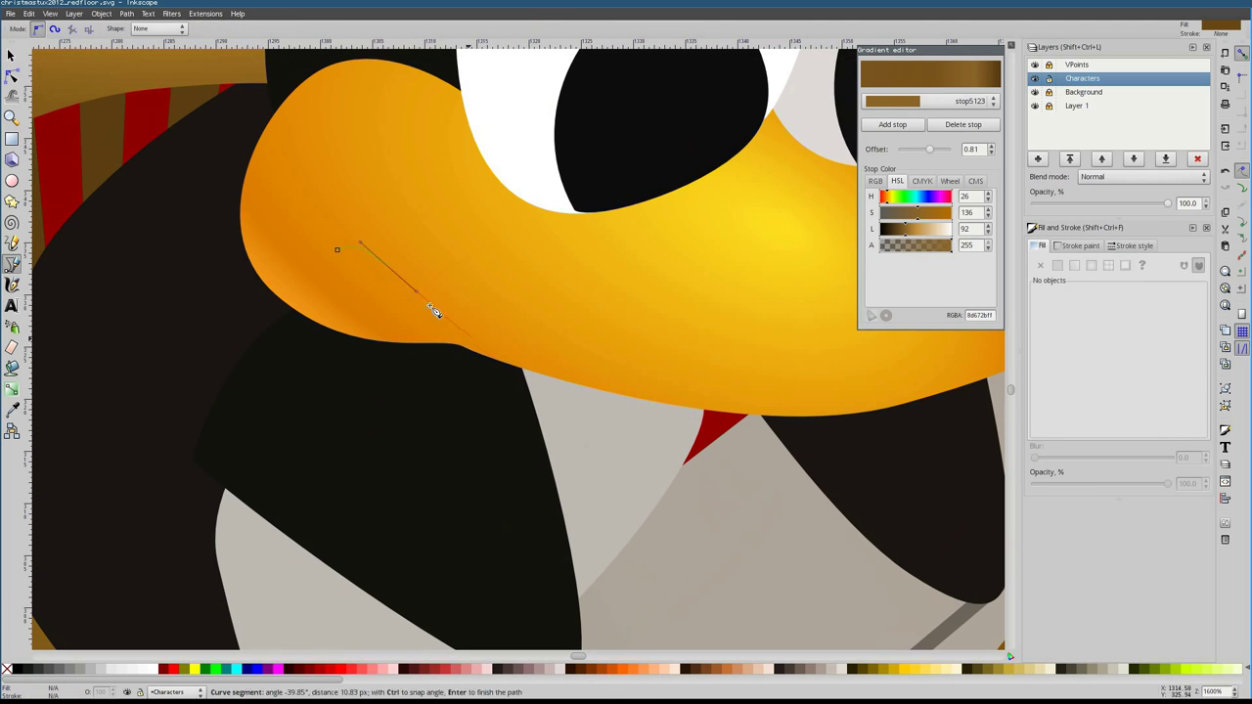
drag(403, 238, 403, 238)
key(Return)
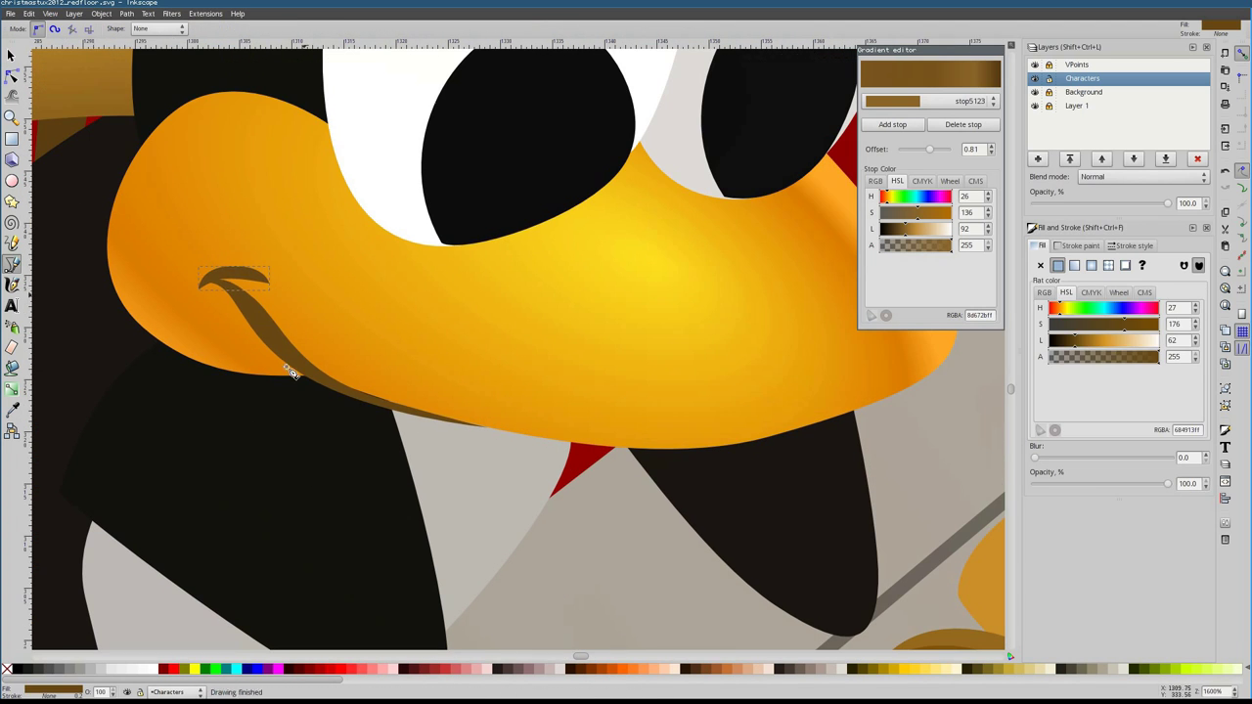
key(n)
key(5)
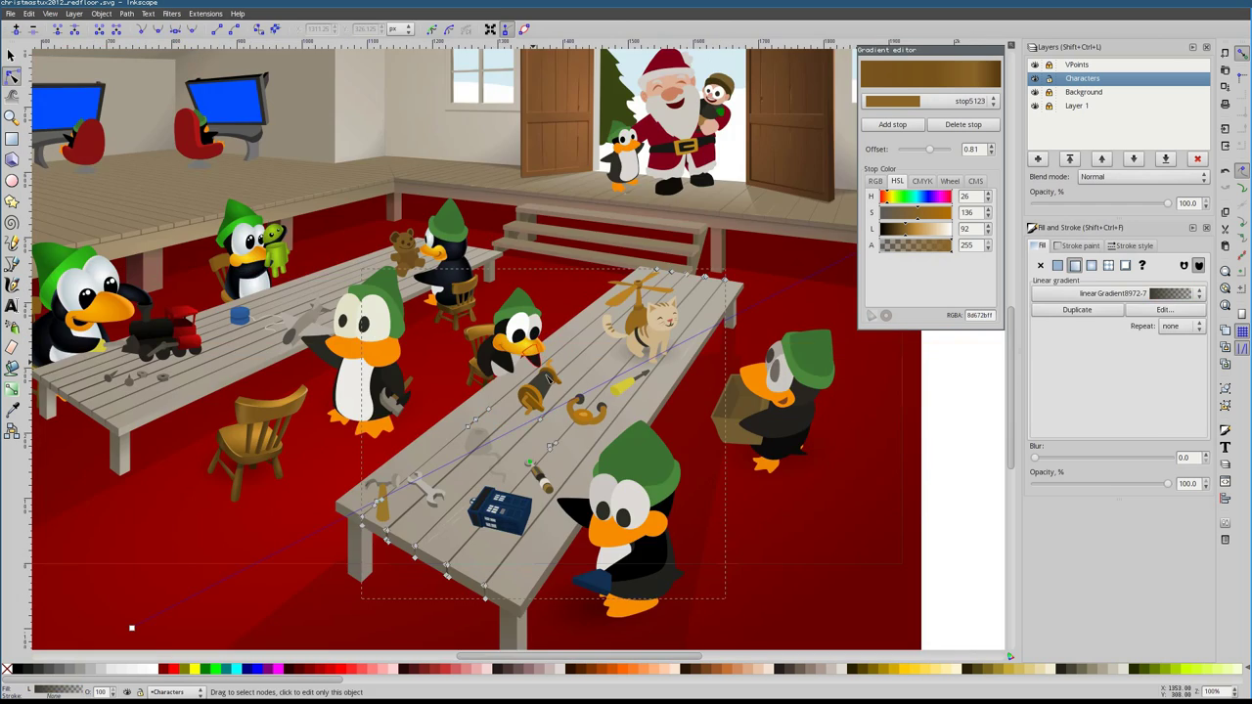
Draw a small light-orange highlight shape on the beak
ctrl+scroll(548, 411, up, 6)
key(Escape)
key(b)
double_click(348, 281)
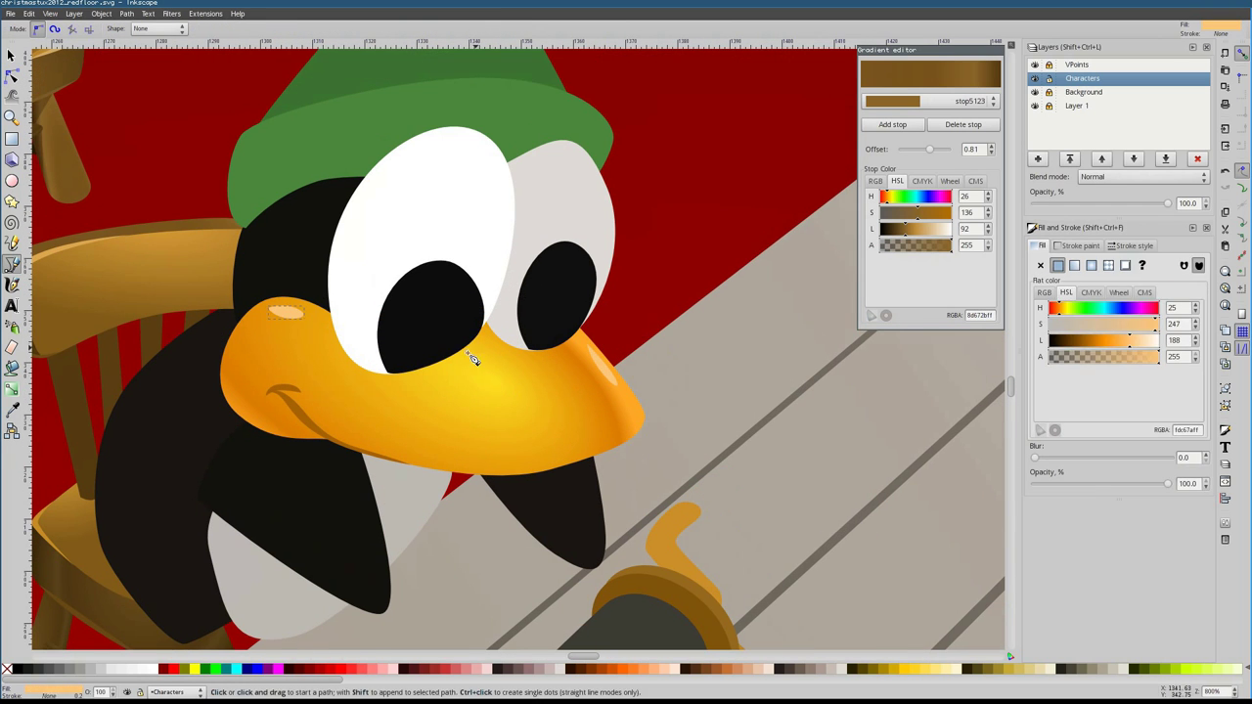
click(1058, 265)
key(s)
key(Tab)
Give the eye shape a white radial gradient fill
click(1091, 266)
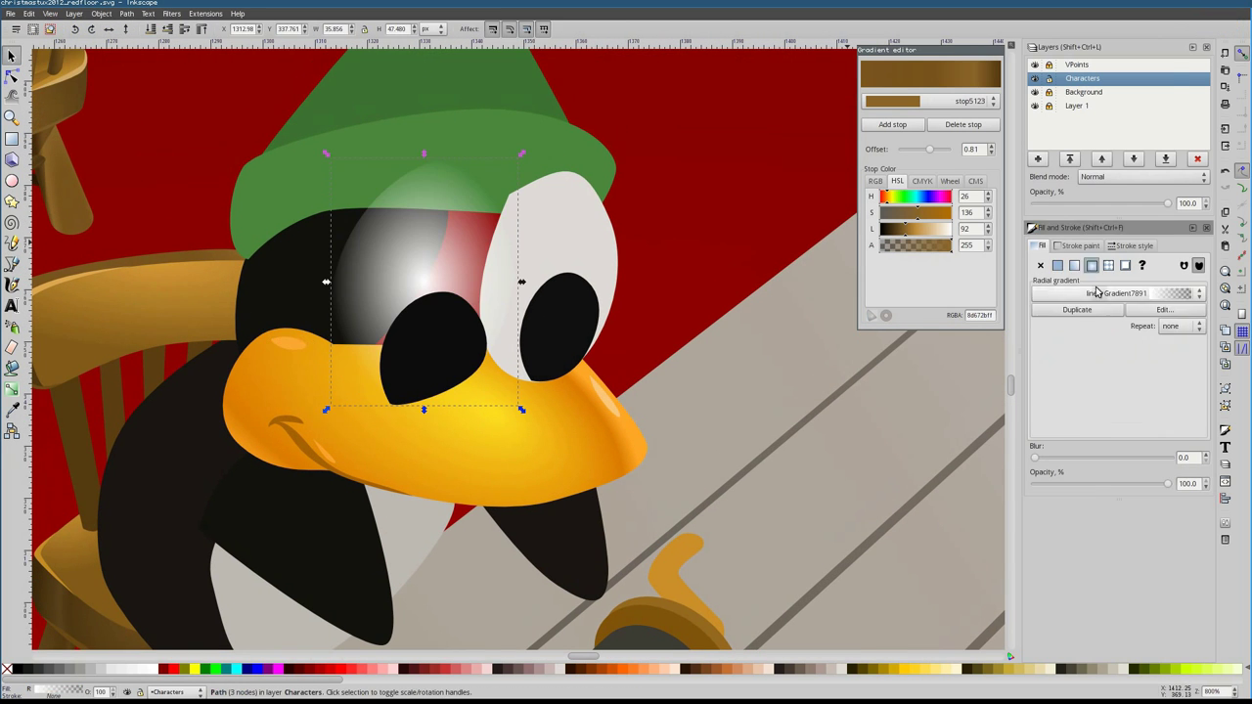
click(1116, 294)
scroll(1125, 313, down, 1)
click(1137, 311)
click(1115, 294)
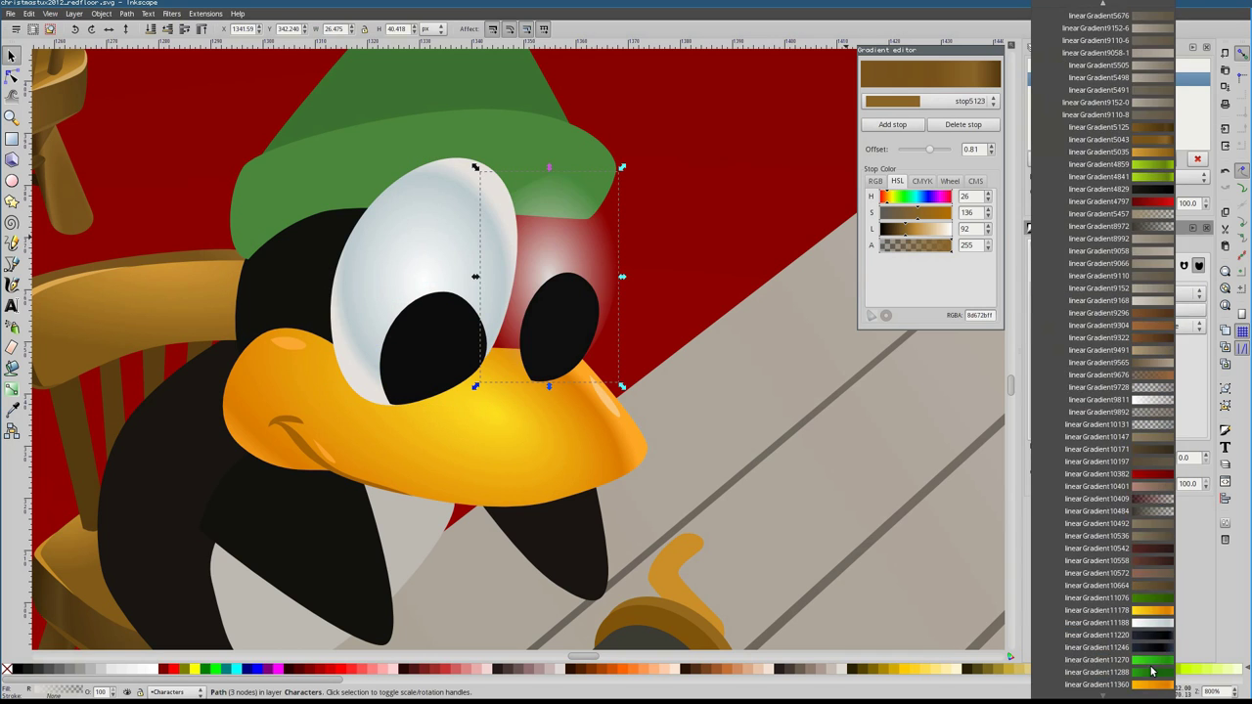
click(1115, 293)
key(n)
click(549, 304)
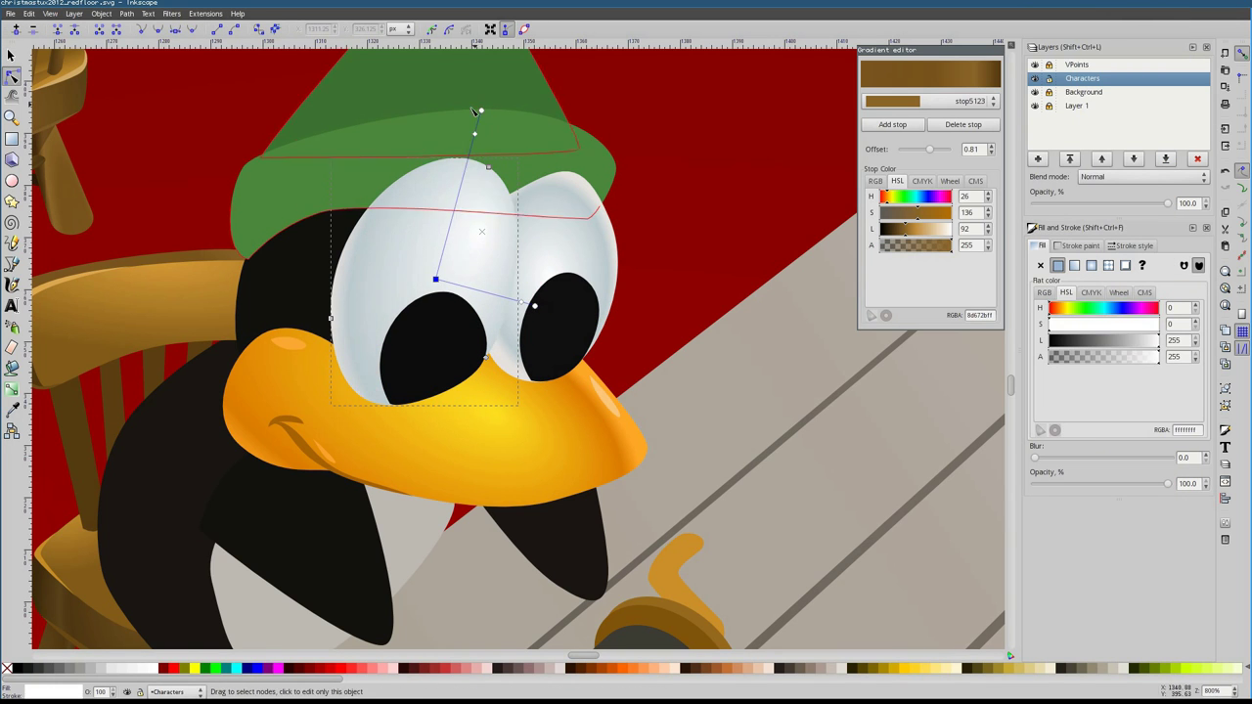
Draw small white glints on the penguin's pupils
key(b)
scroll(466, 216, down, 6)
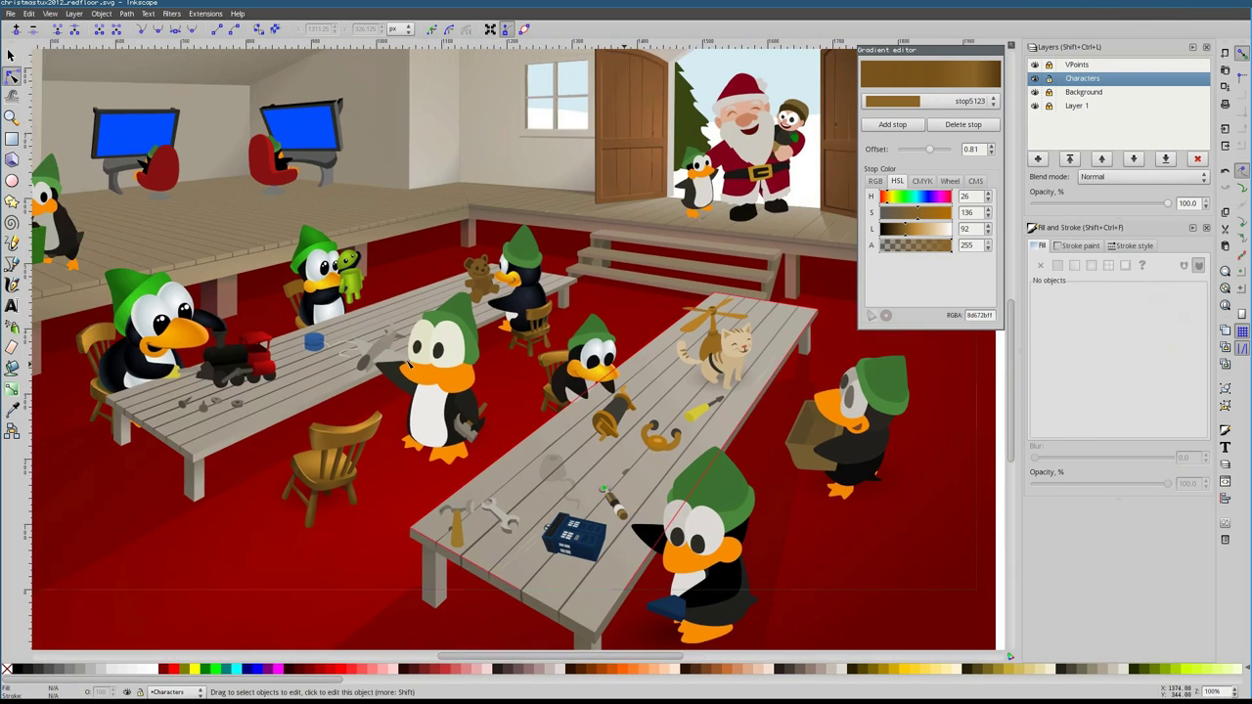
scroll(466, 216, up, 6)
scroll(426, 304, up, 3)
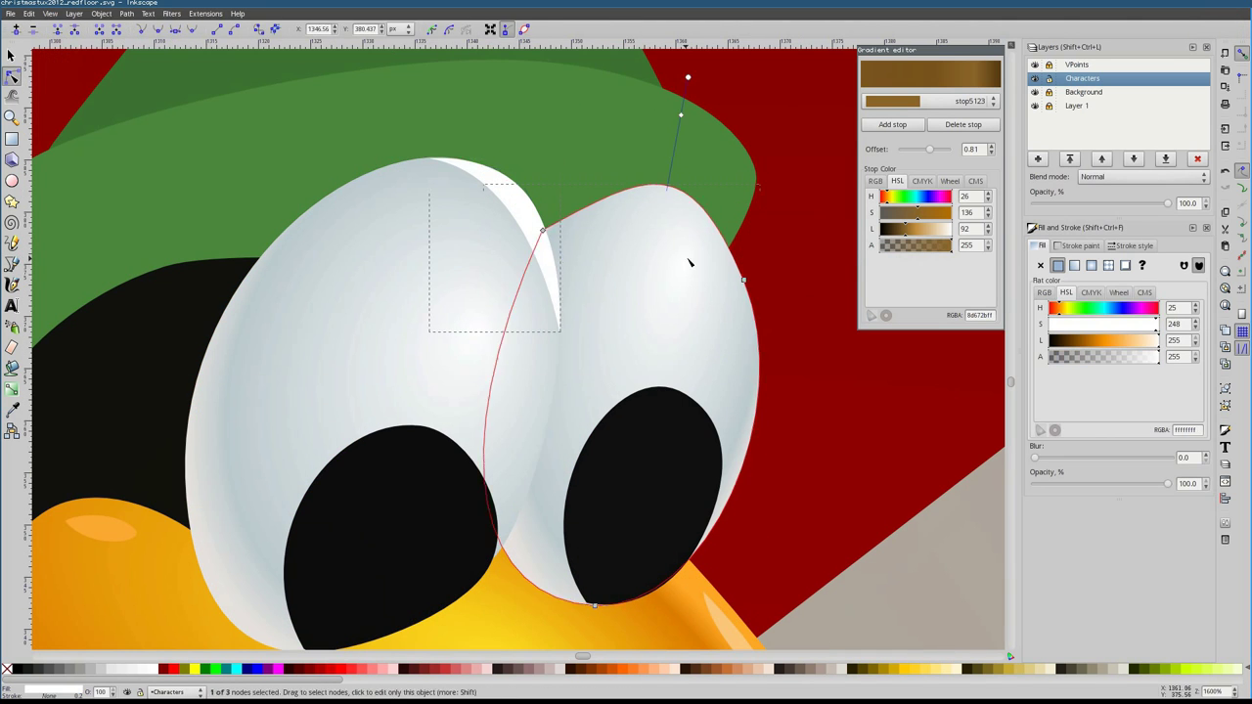
click(631, 190)
drag(381, 422, 419, 459)
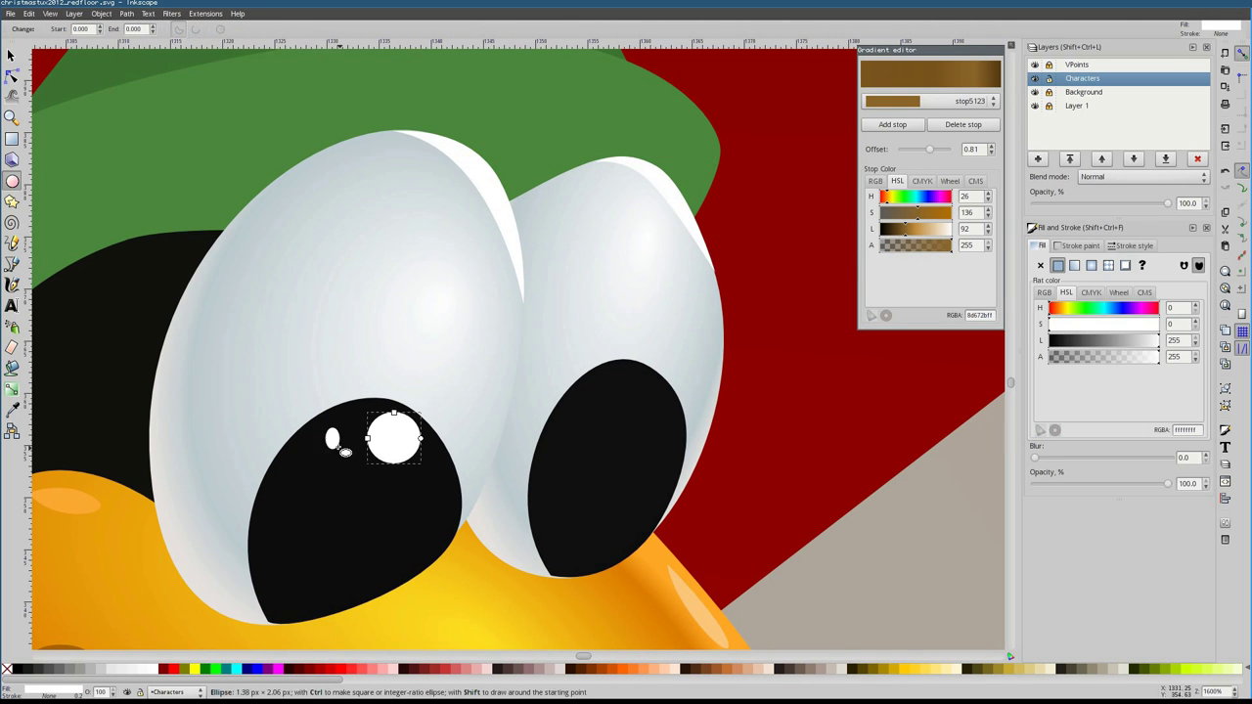
key(b)
click(262, 350)
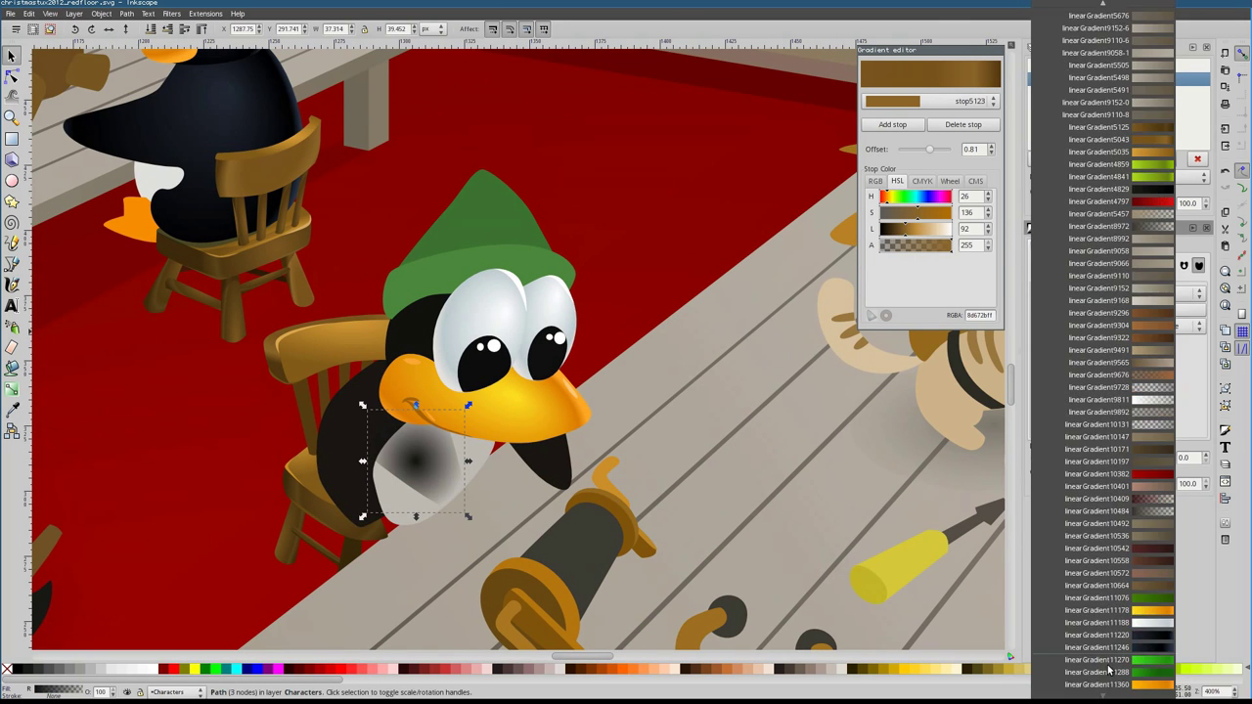
Apply the dark gradient to the wing and cycle through the penguin's dark body shapes
click(1109, 673)
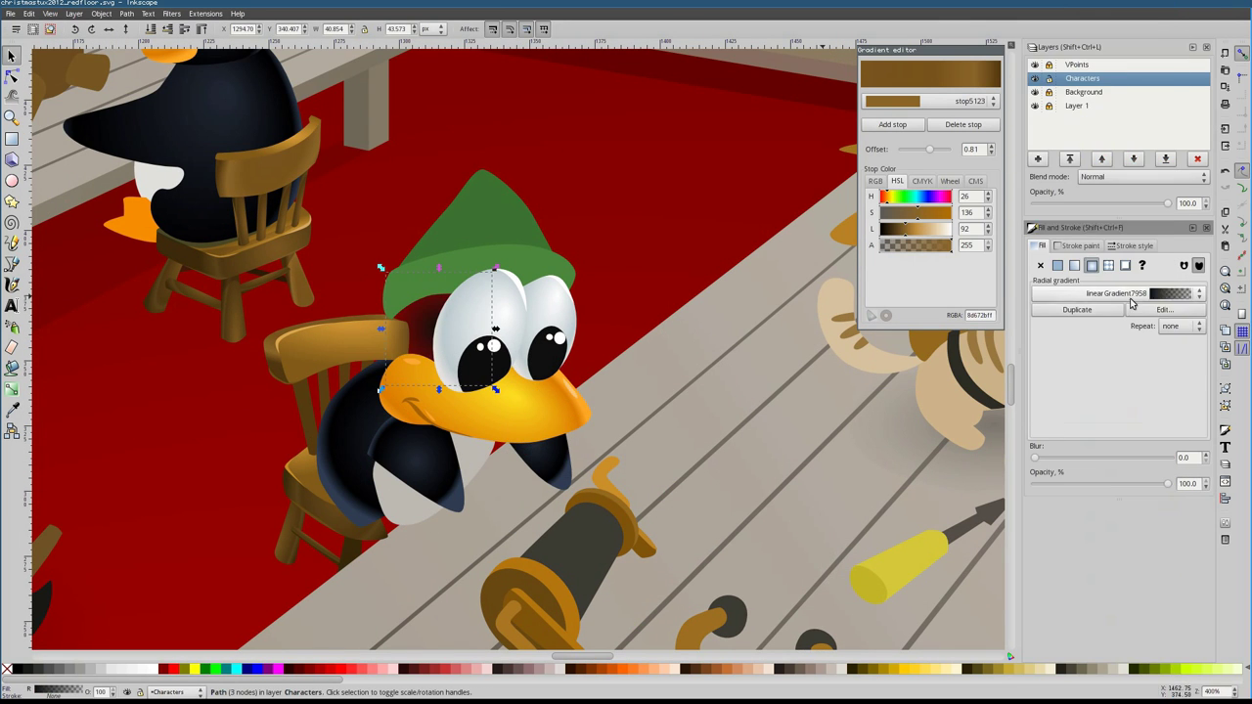
key(Tab)
key(Tab)
key(Tab)
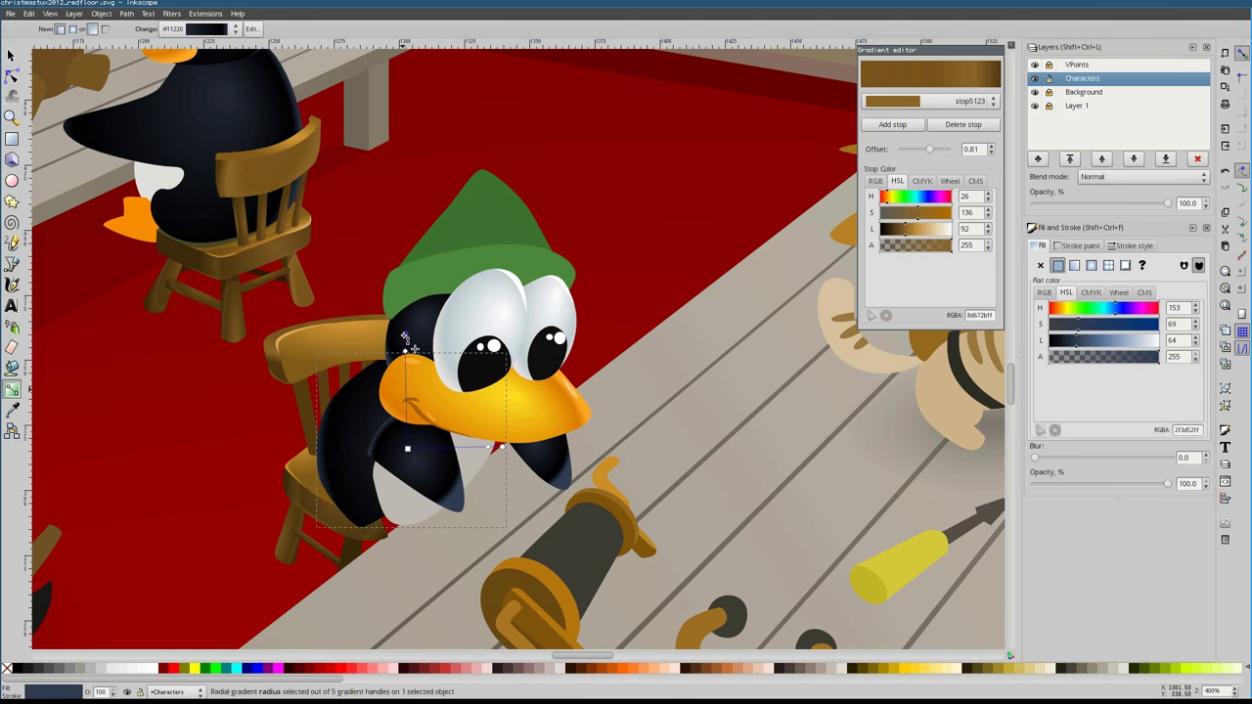
click(443, 450)
key(shift+Tab)
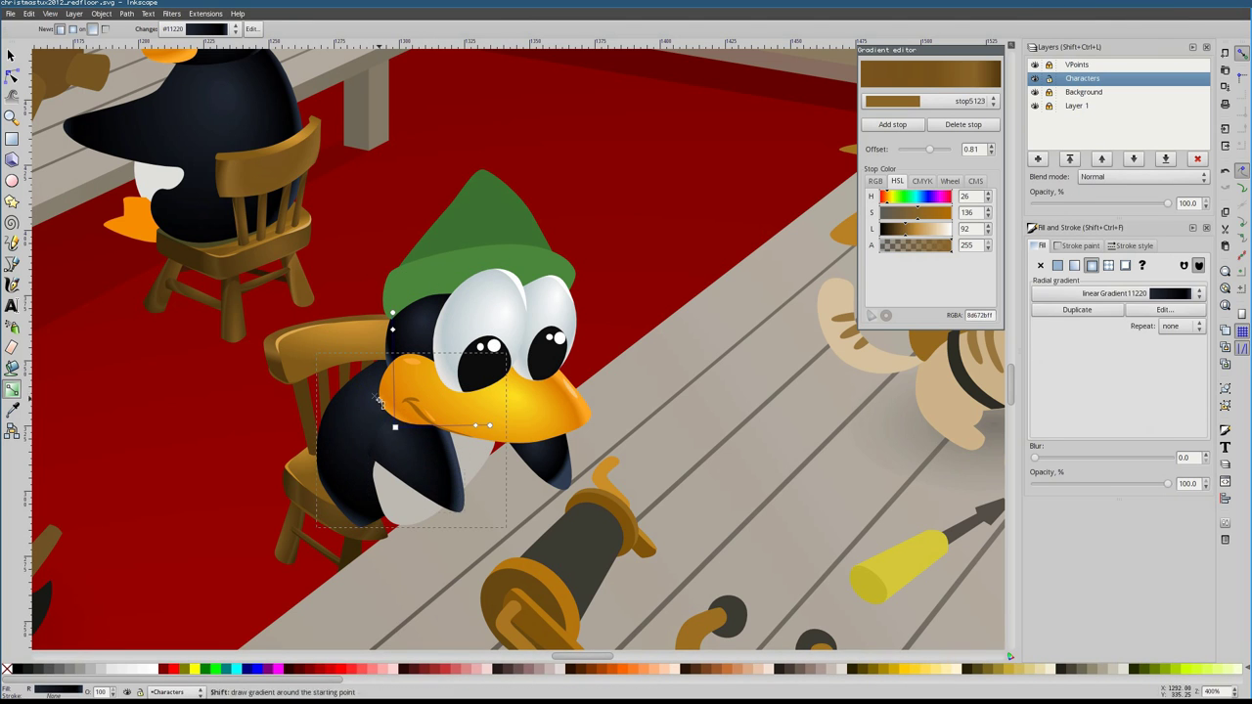
key(n)
scroll(349, 451, up, 2)
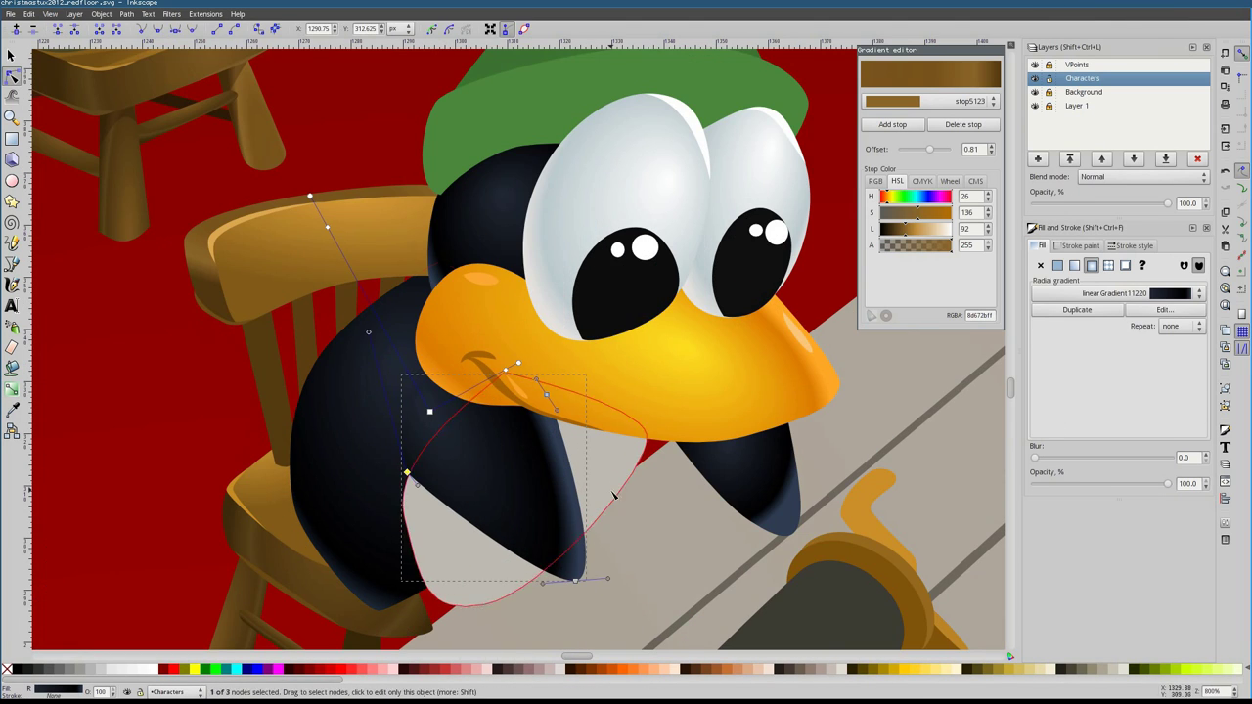
key(shift+Tab)
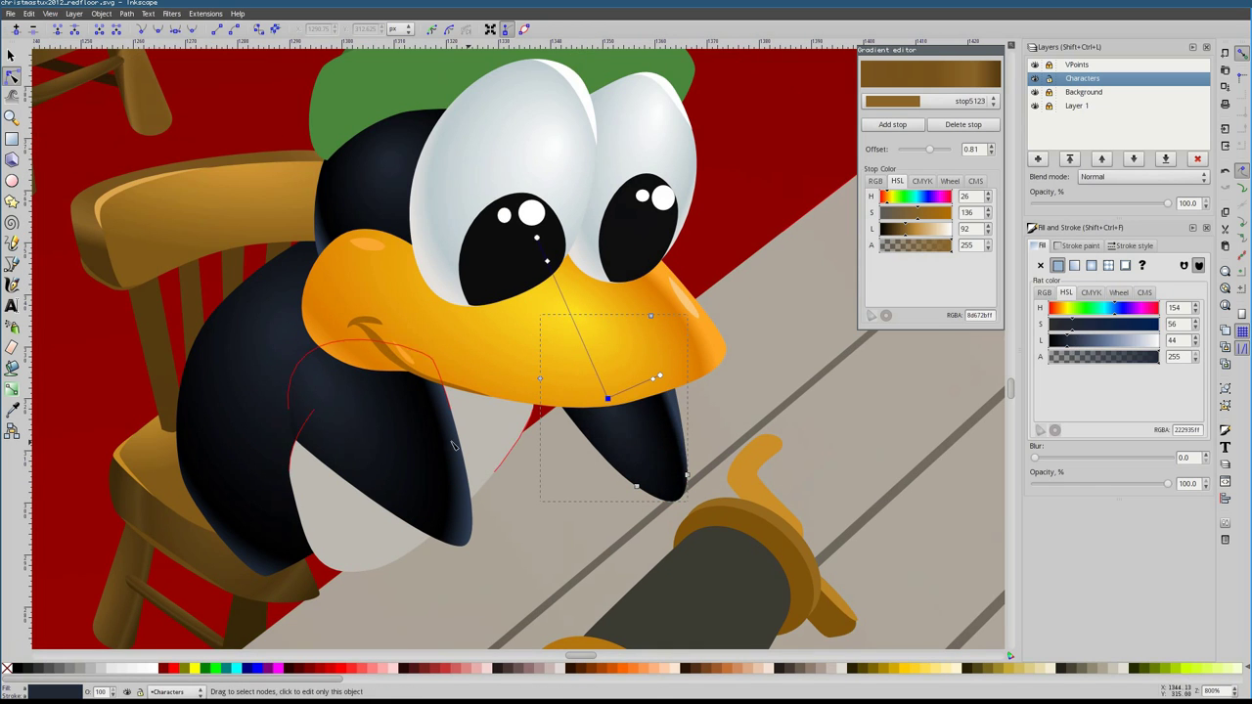
Give another dark penguin body part the stored dark gradient from the gradient list
click(395, 453)
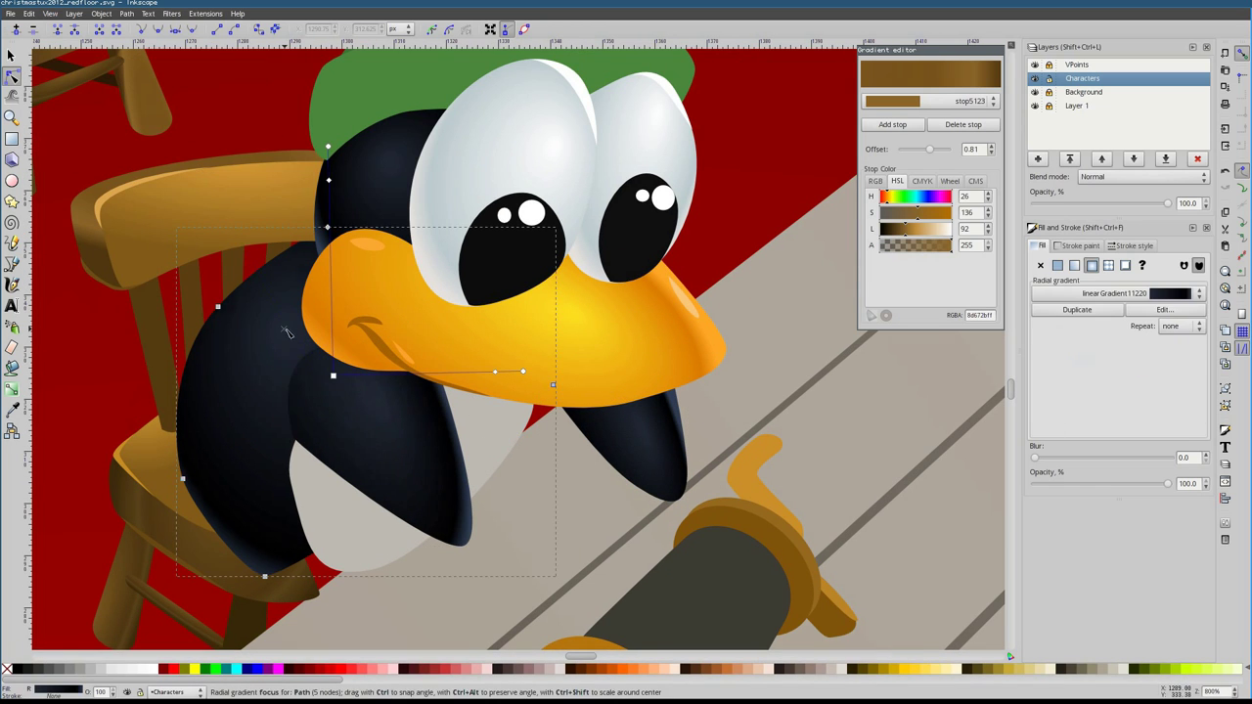
click(332, 383)
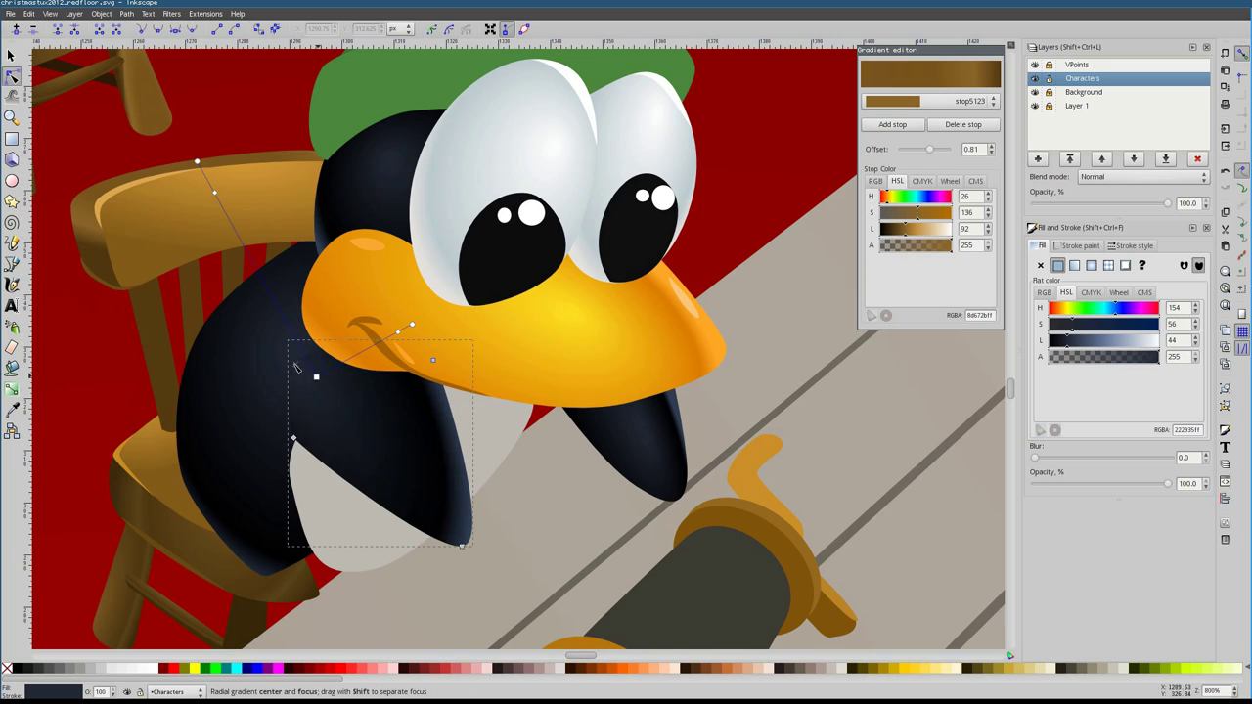
click(298, 364)
key(minus)
key(minus)
key(F1)
click(1165, 293)
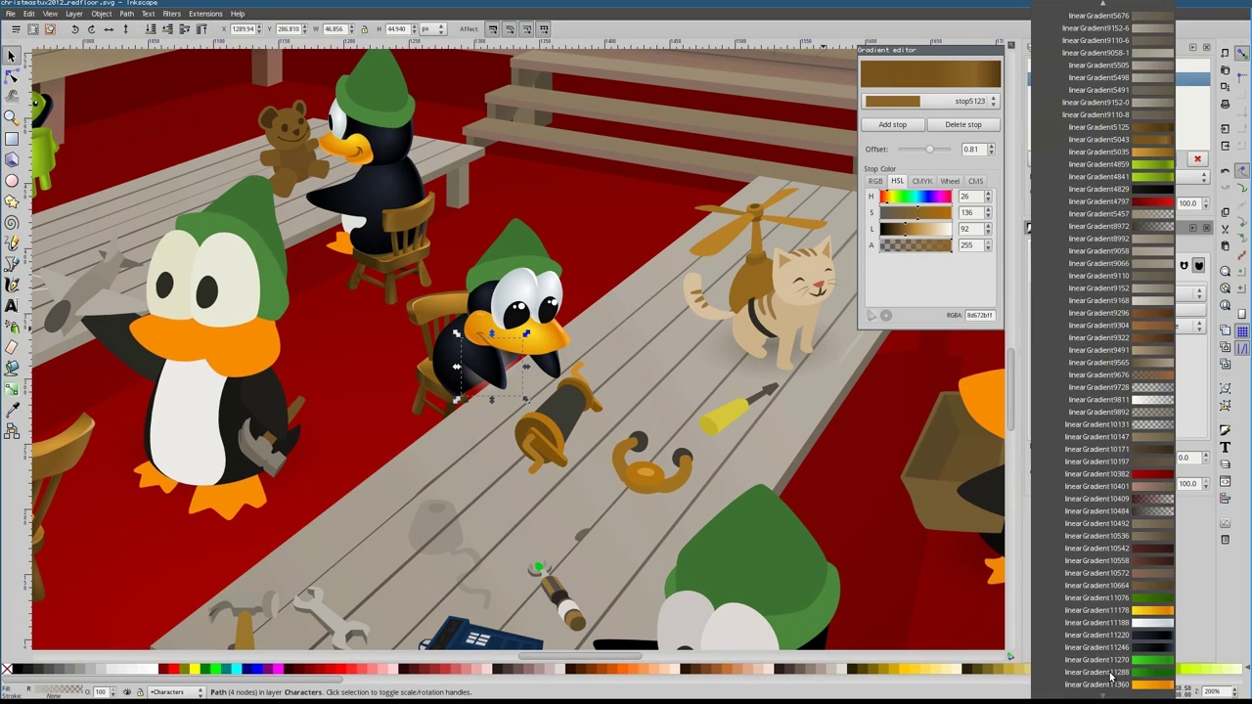
click(1111, 675)
Zoom out and select the penguin at the table and its white face shape
key(plus)
key(plus)
click(391, 250)
key(1)
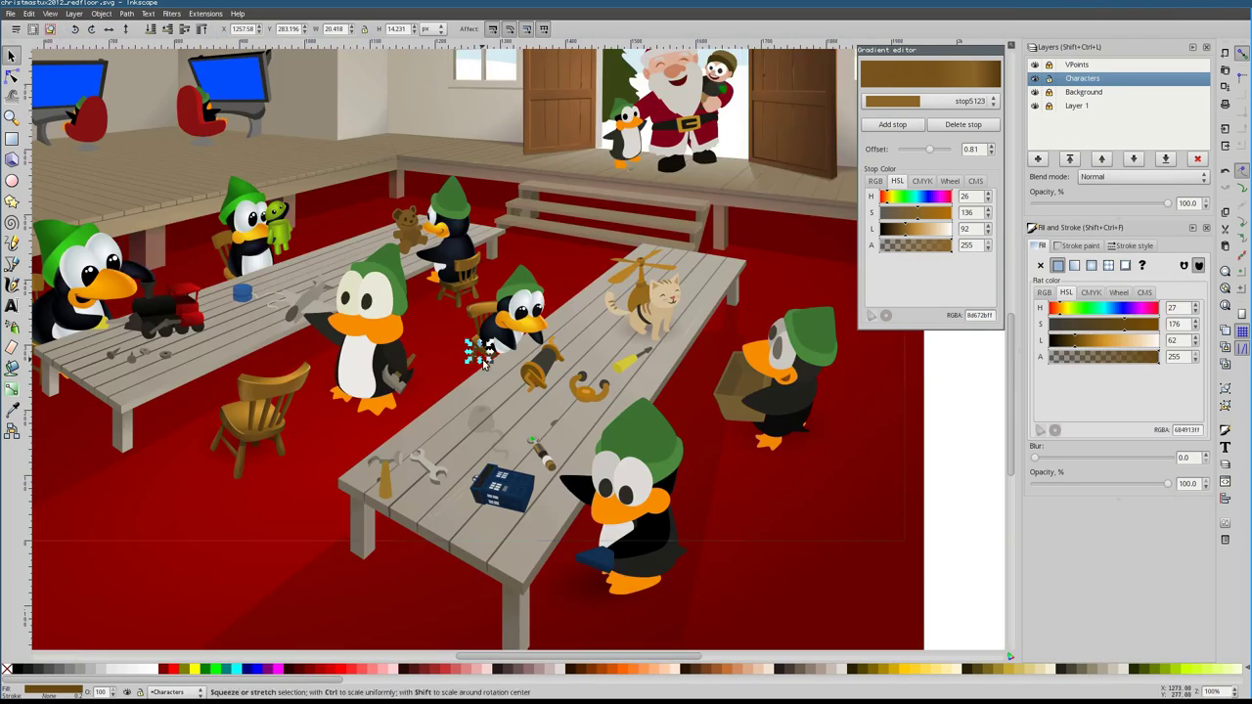
scroll(482, 364, up, 5)
click(492, 303)
scroll(499, 295, up, 5)
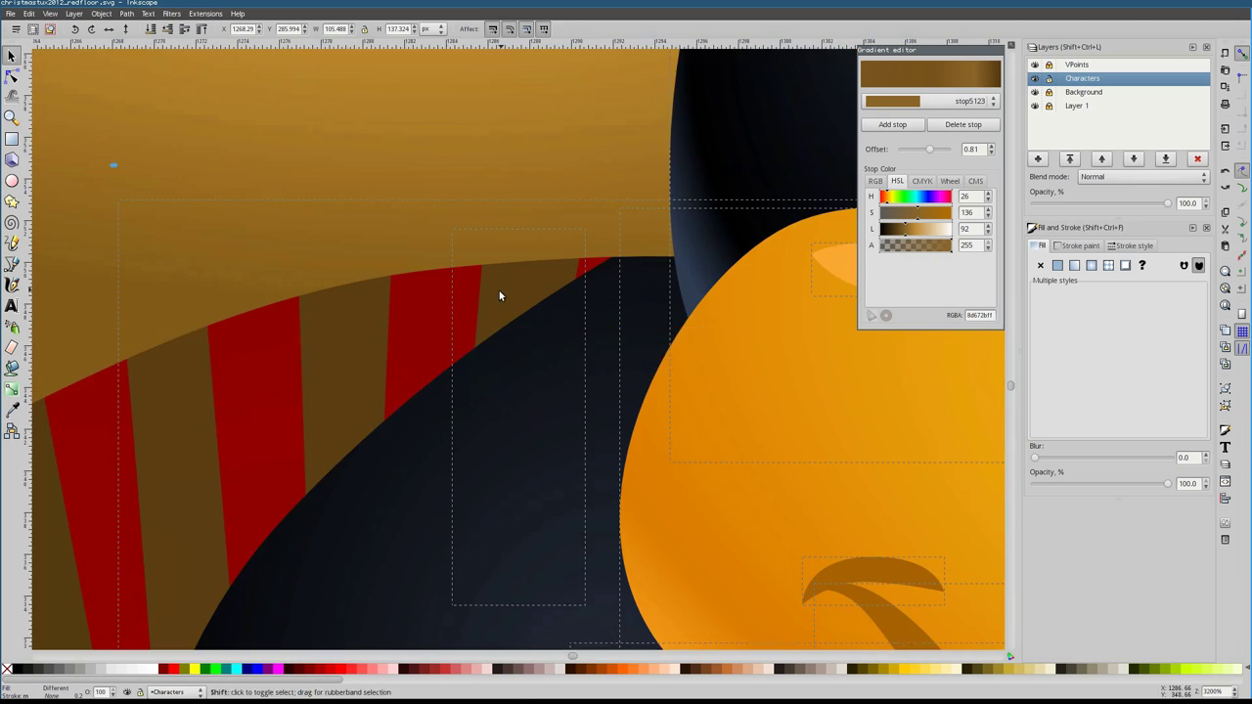
scroll(498, 295, down, 6)
ctrl+click(570, 390)
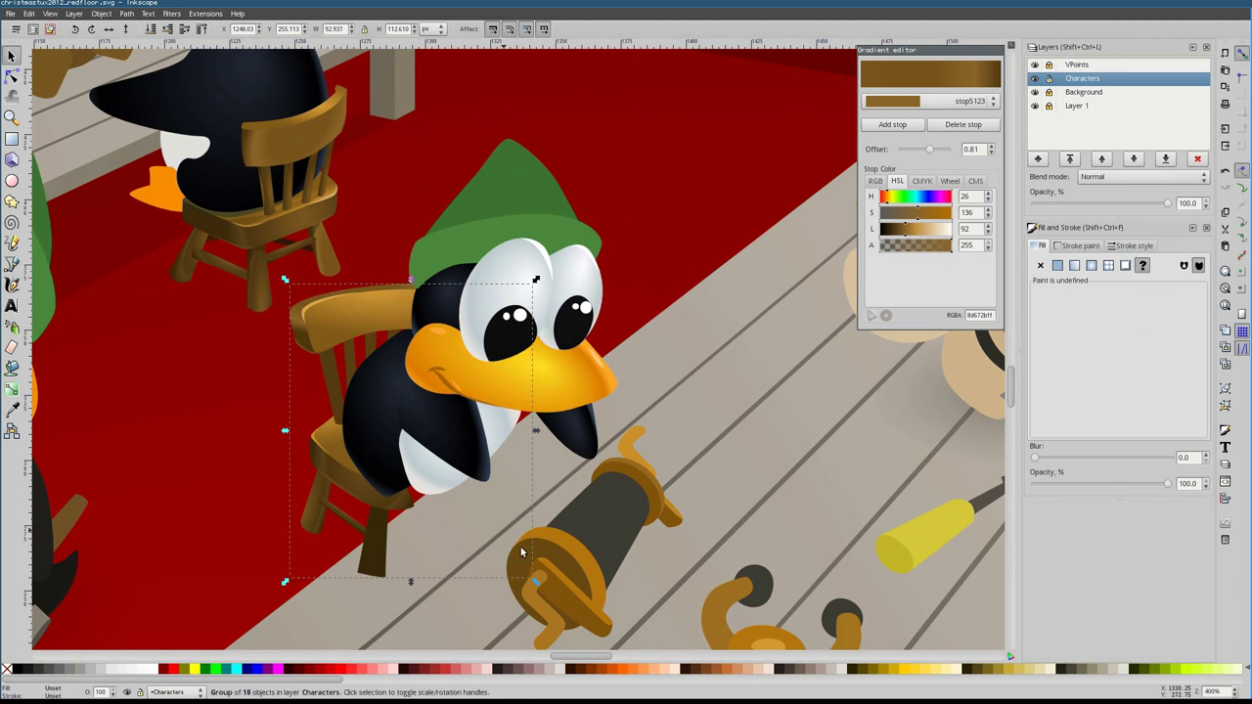
ctrl+click(509, 294)
alt+click(509, 293)
Select the penguin's head, body and chair, then the whole penguin group
alt+click(510, 294)
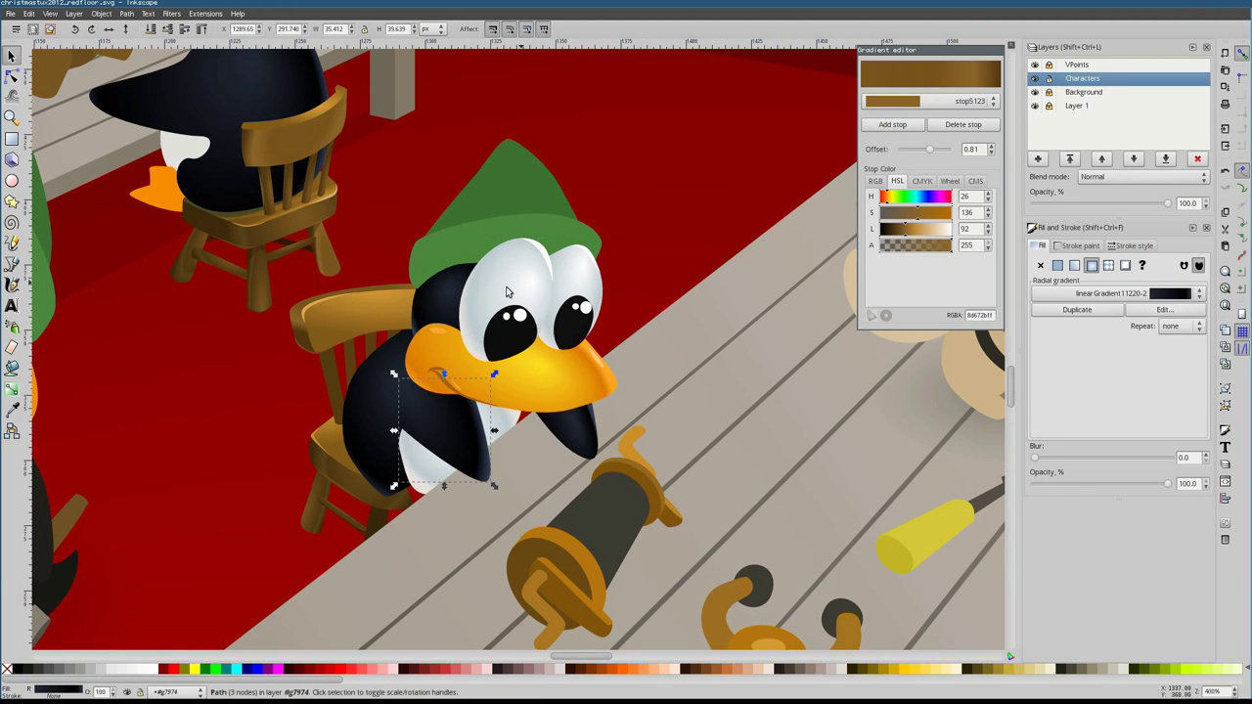
alt+click(518, 292)
alt+shift+click(525, 290)
scroll(526, 289, down, 3)
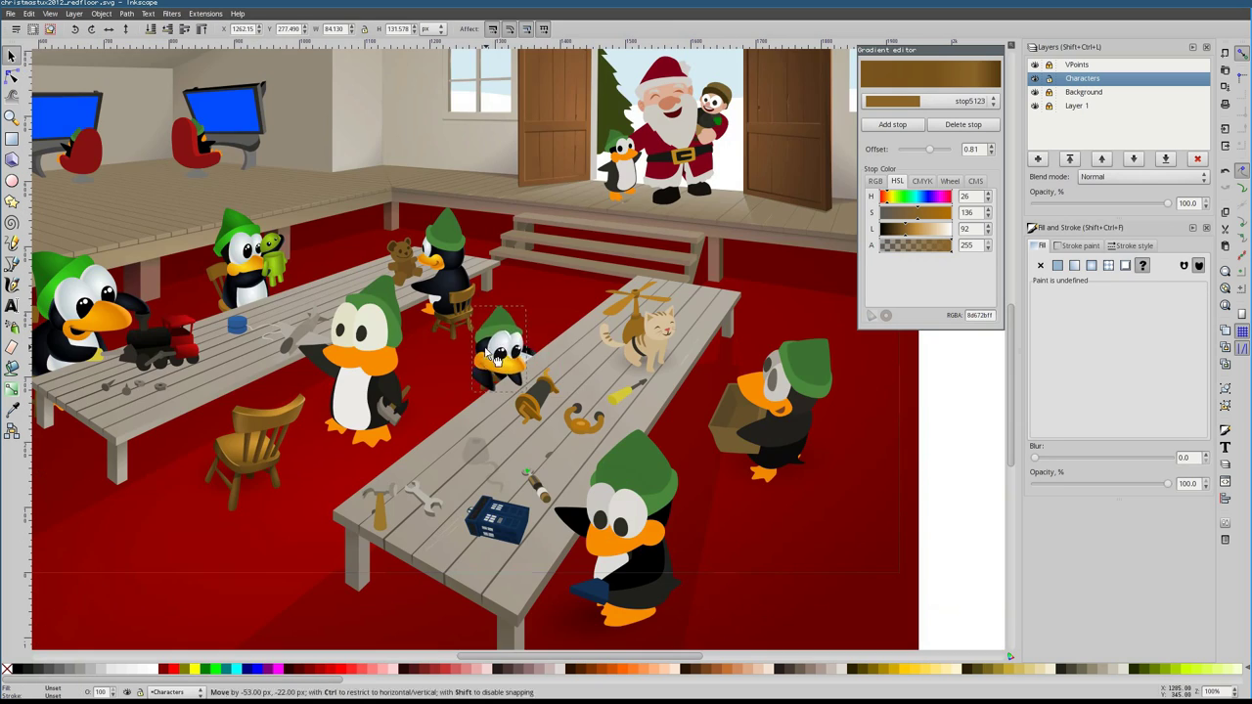
scroll(616, 193, up, 3)
click(616, 193)
scroll(616, 192, down, 3)
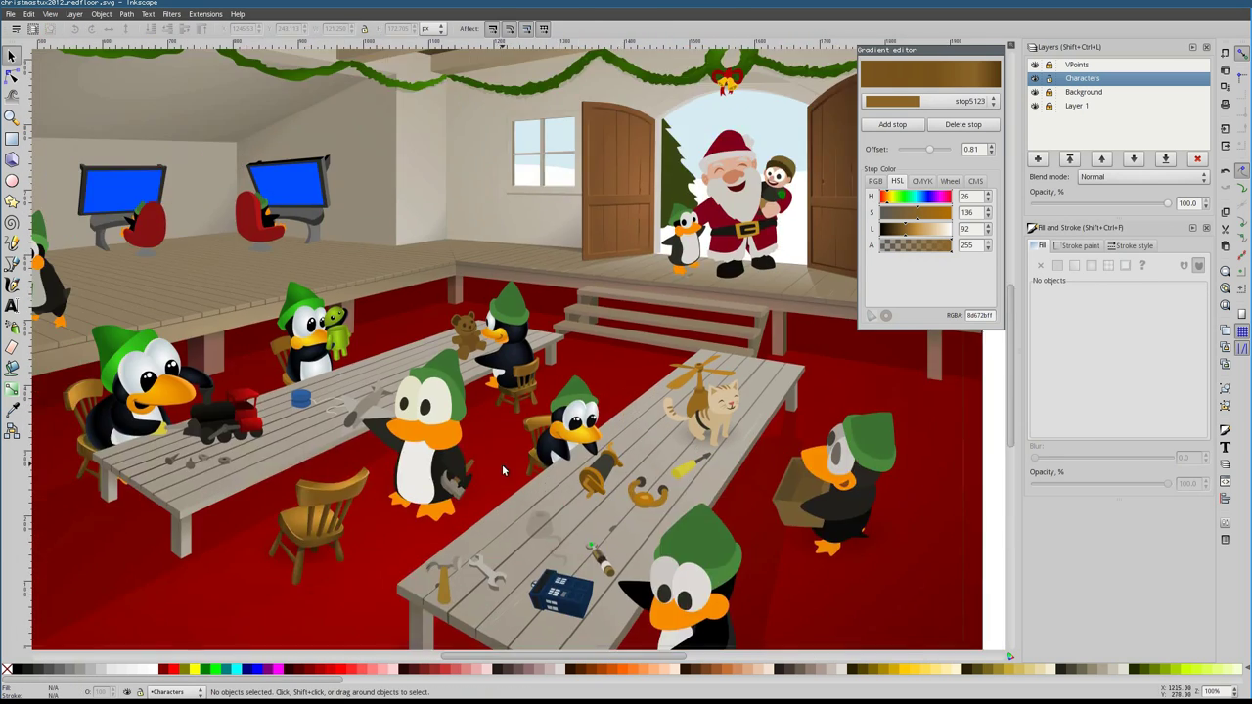
scroll(502, 463, up, 3)
Give the shape under the penguin's beak a faint bluish-grey shadow fill
key(d)
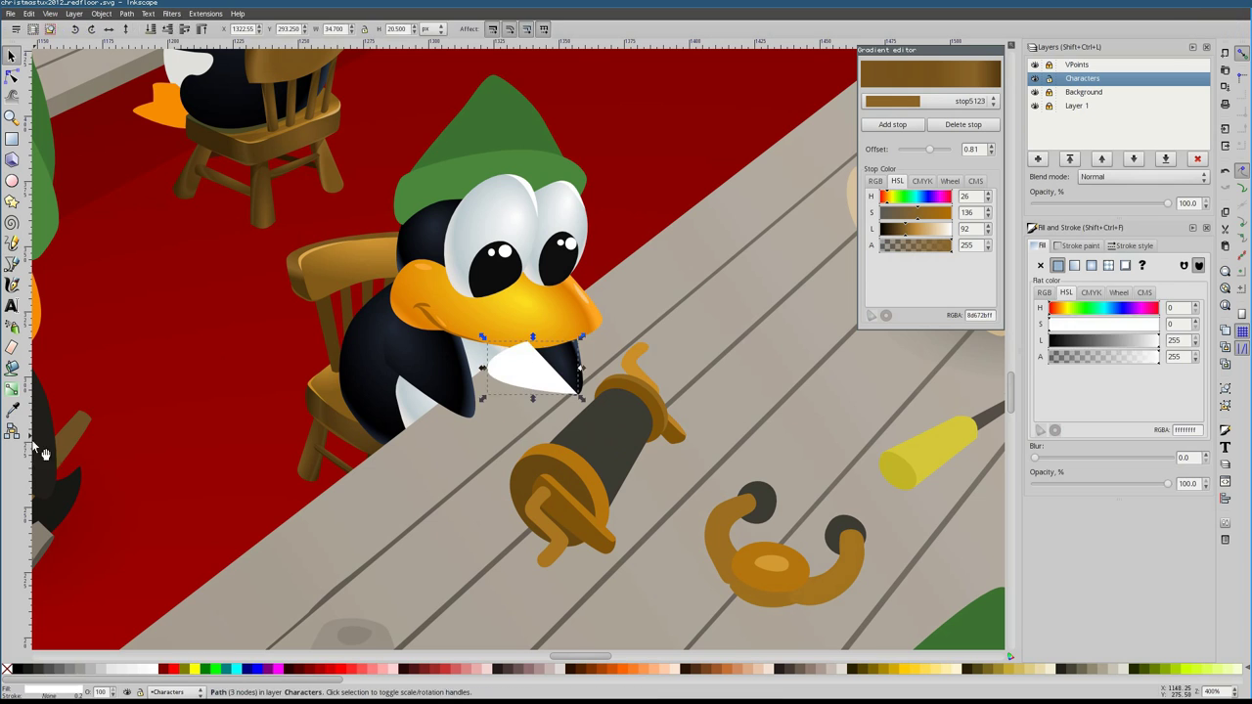
drag(1086, 324, 1109, 333)
scroll(523, 313, up, 2)
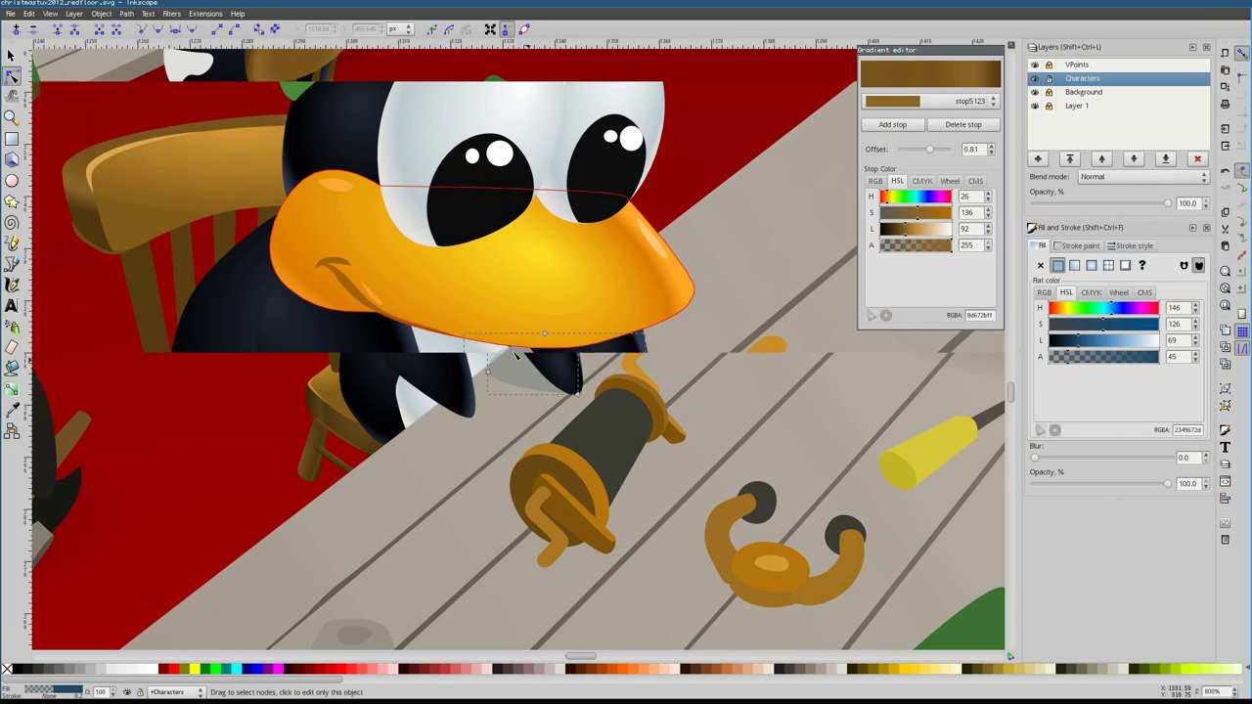
scroll(540, 364, down, 4)
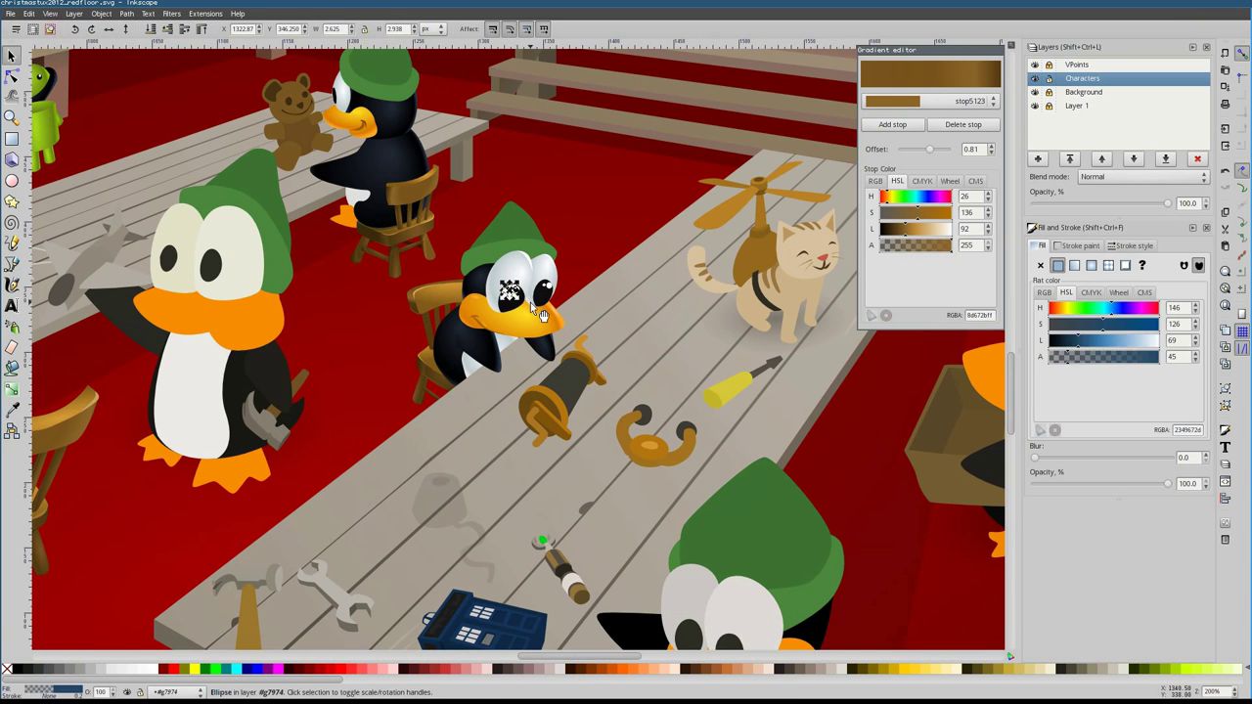
scroll(516, 391, up, 3)
scroll(517, 391, down, 5)
scroll(517, 449, up, 3)
Discard a stray freeform path and select the cat's shadow ellipse
key(b)
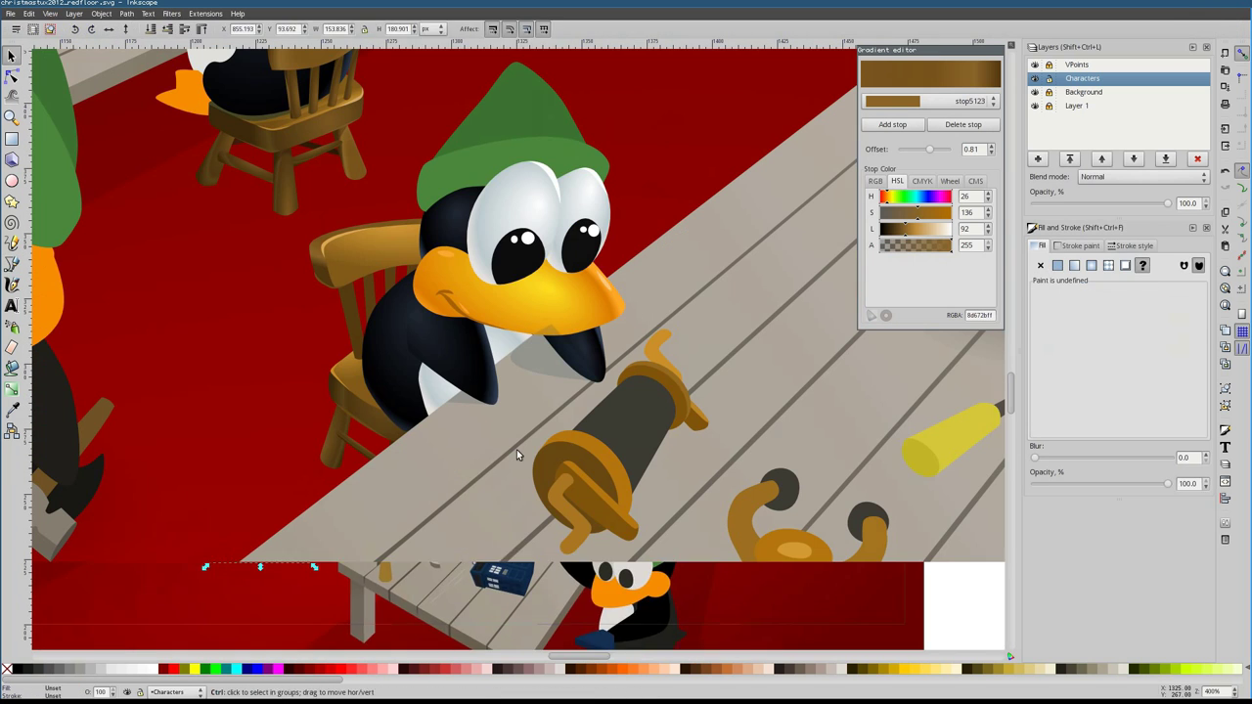
click(507, 378)
key(Escape)
key(s)
key(Delete)
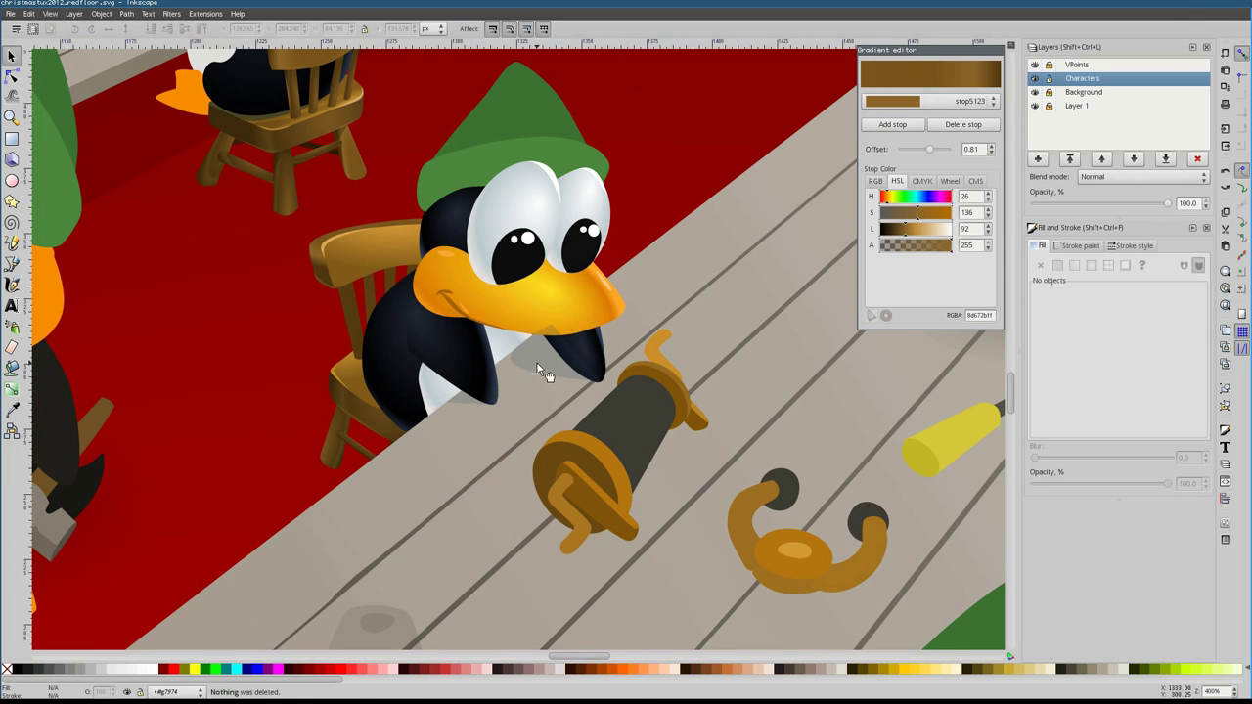
key(Escape)
key(s)
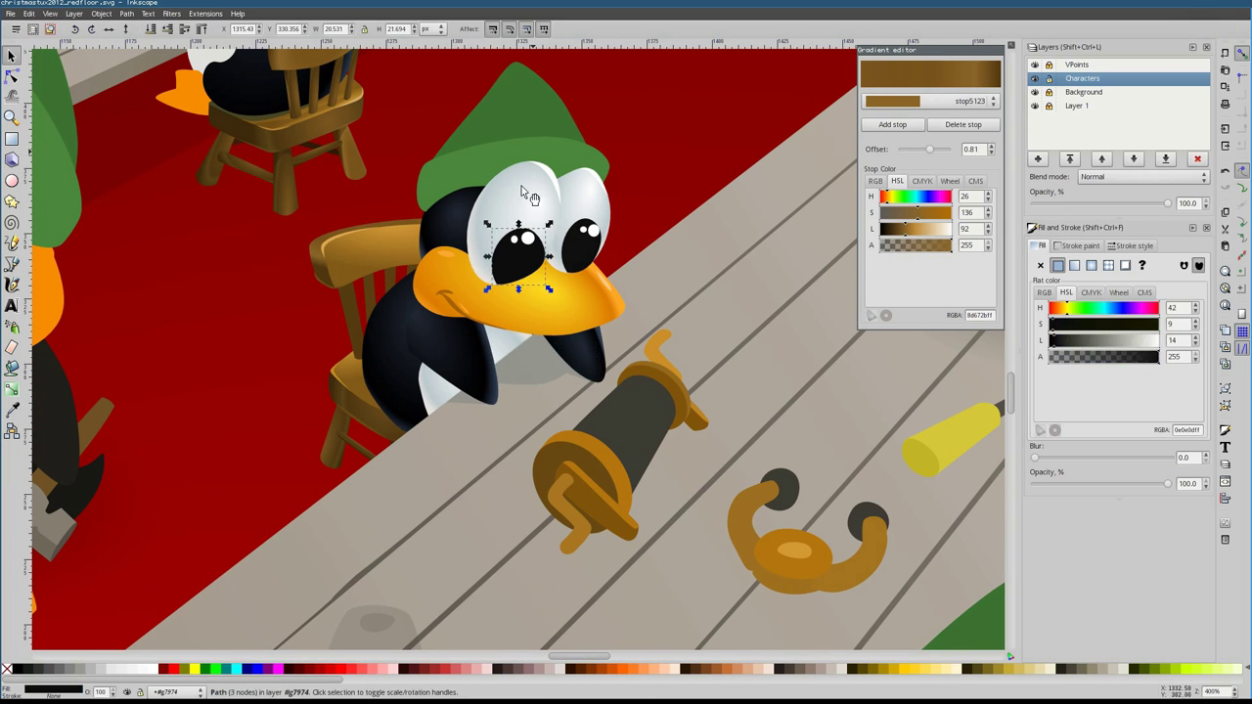
key(Tab)
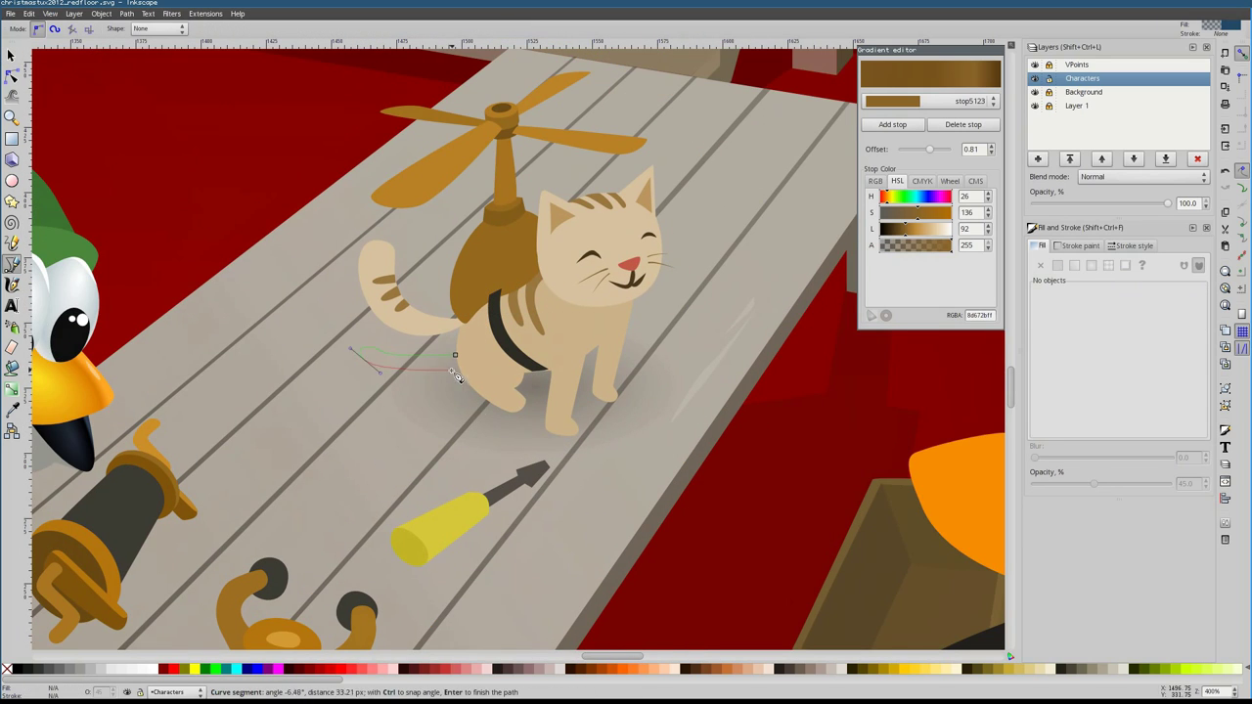
Close the shadow outline beside the cat and fade it with a linear gradient
click(462, 362)
scroll(462, 362, down, 4)
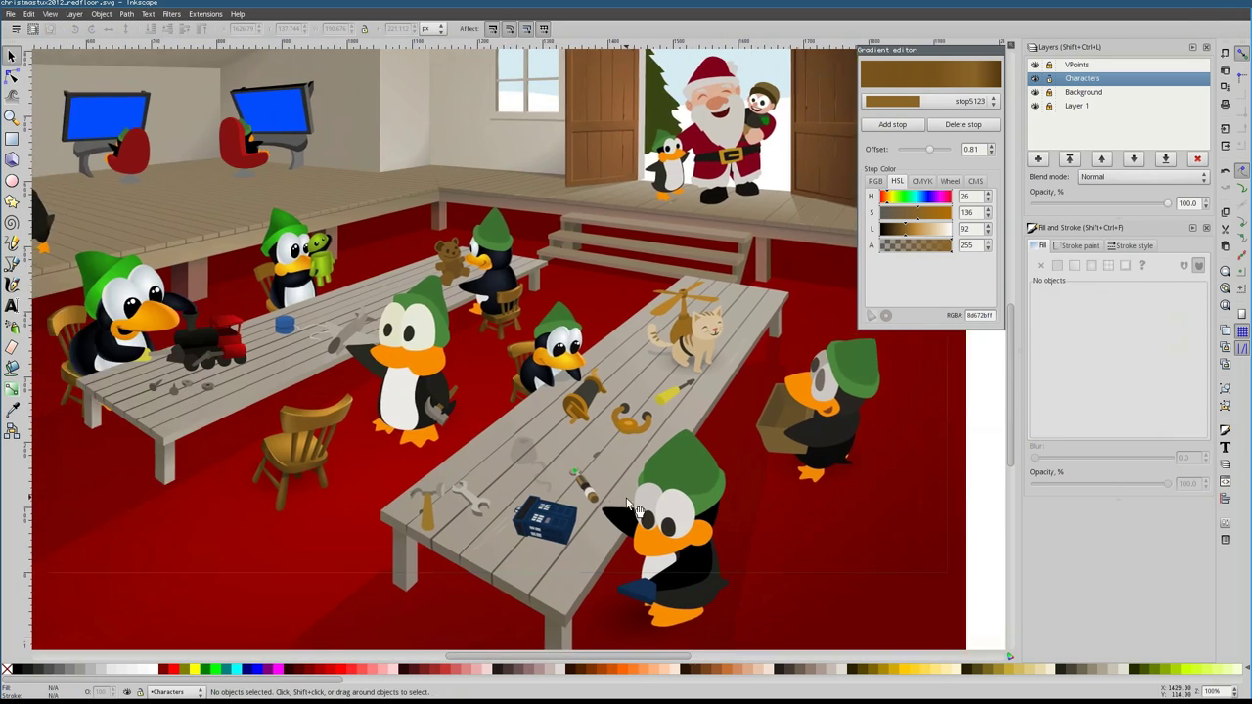
scroll(462, 362, up, 4)
key(g)
drag(644, 384, 669, 439)
scroll(495, 453, down, 5)
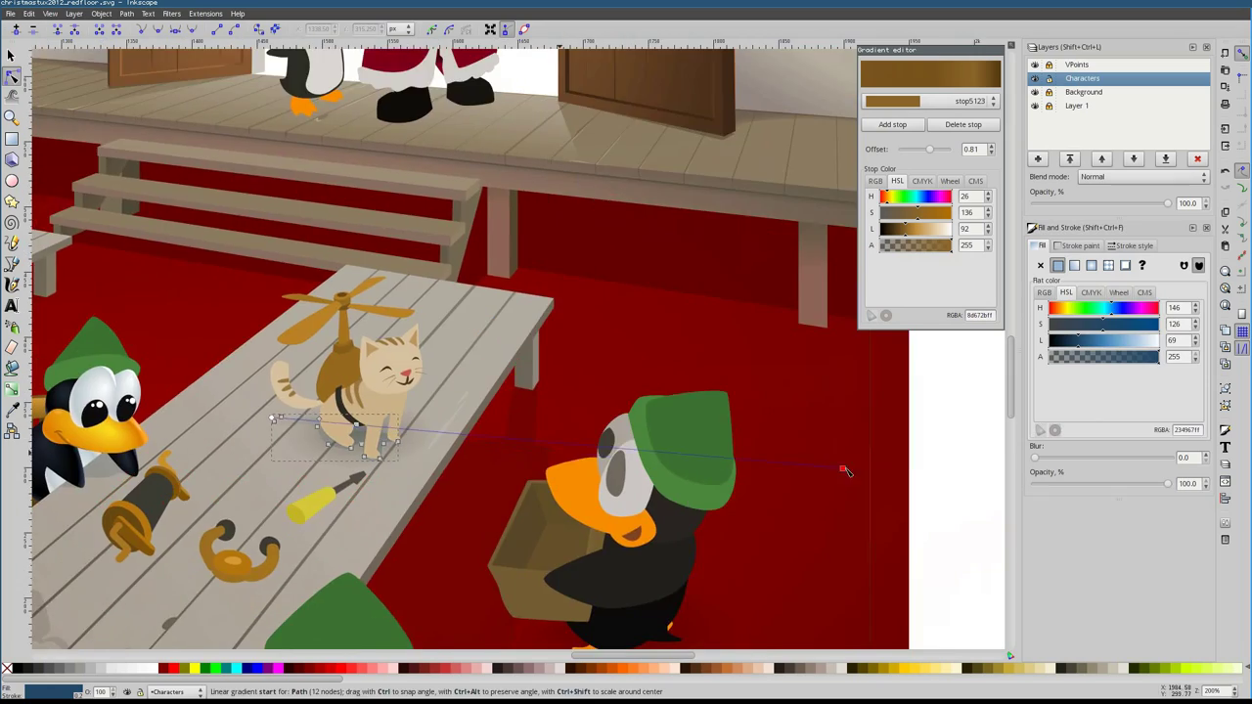
key(Escape)
key(s)
scroll(495, 453, up, 2)
Apply the stored gradient linearGradient11220 to the shadow under the penguin's beak
click(587, 435)
scroll(594, 429, up, 4)
click(1115, 382)
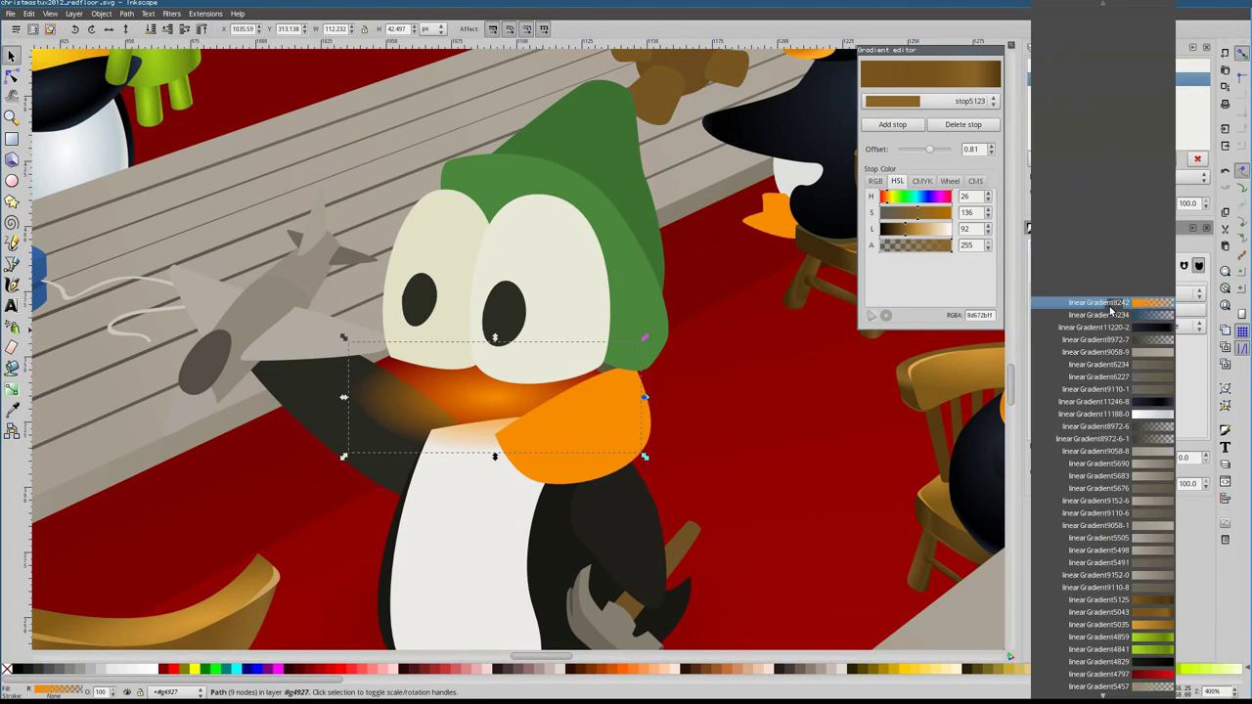
click(1110, 590)
click(1115, 381)
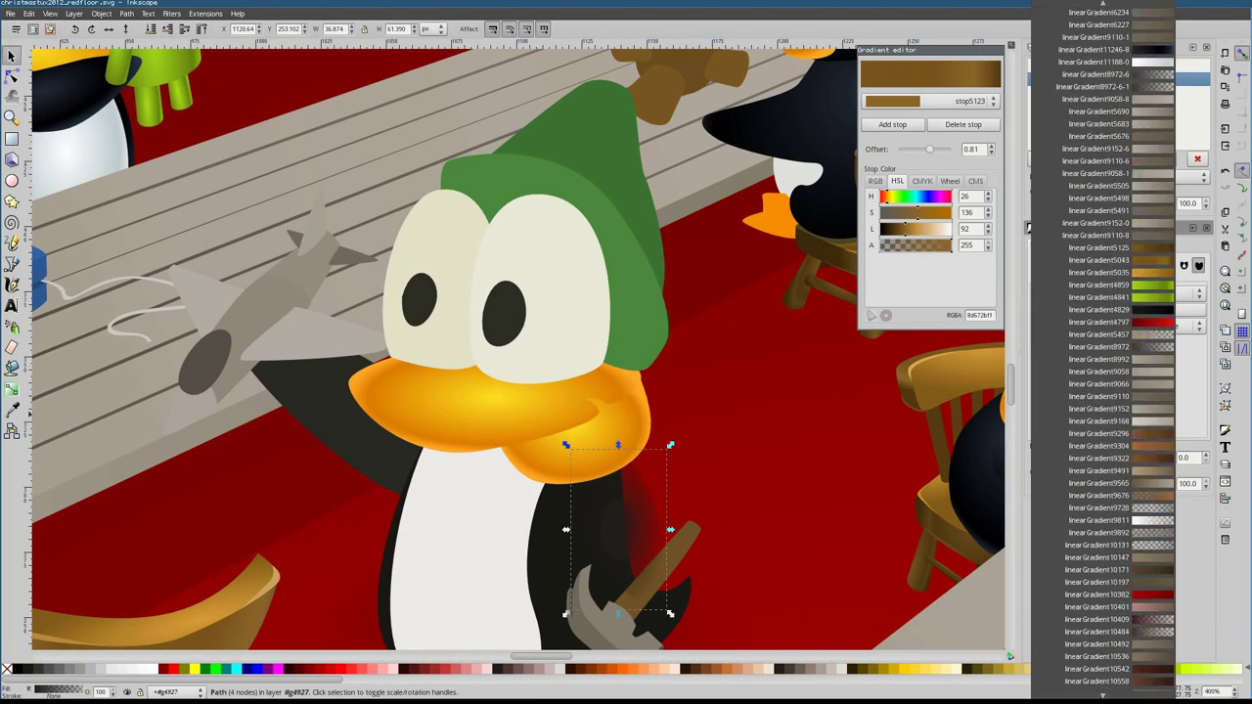
click(1115, 587)
click(1115, 381)
click(1125, 637)
scroll(146, 272, down, 1)
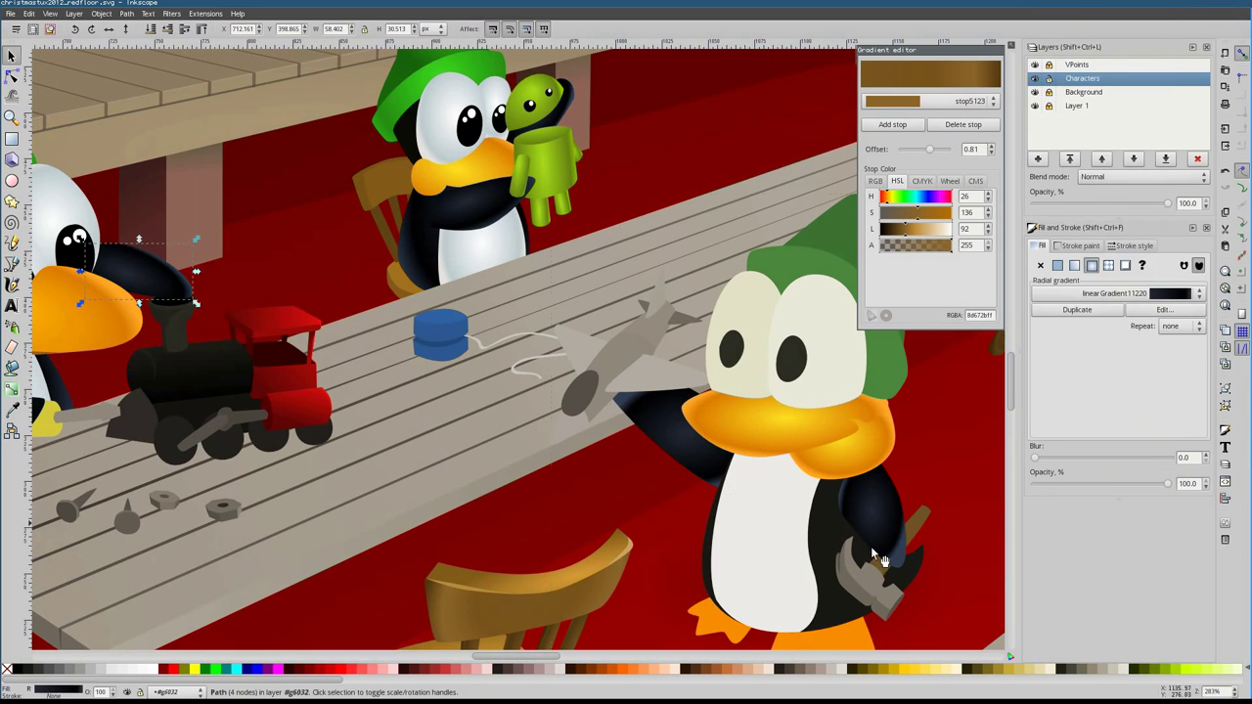
Paste the feet's gradient style onto the penguin's left and right feet
click(831, 631)
scroll(609, 518, down, 3)
scroll(610, 518, right, 4)
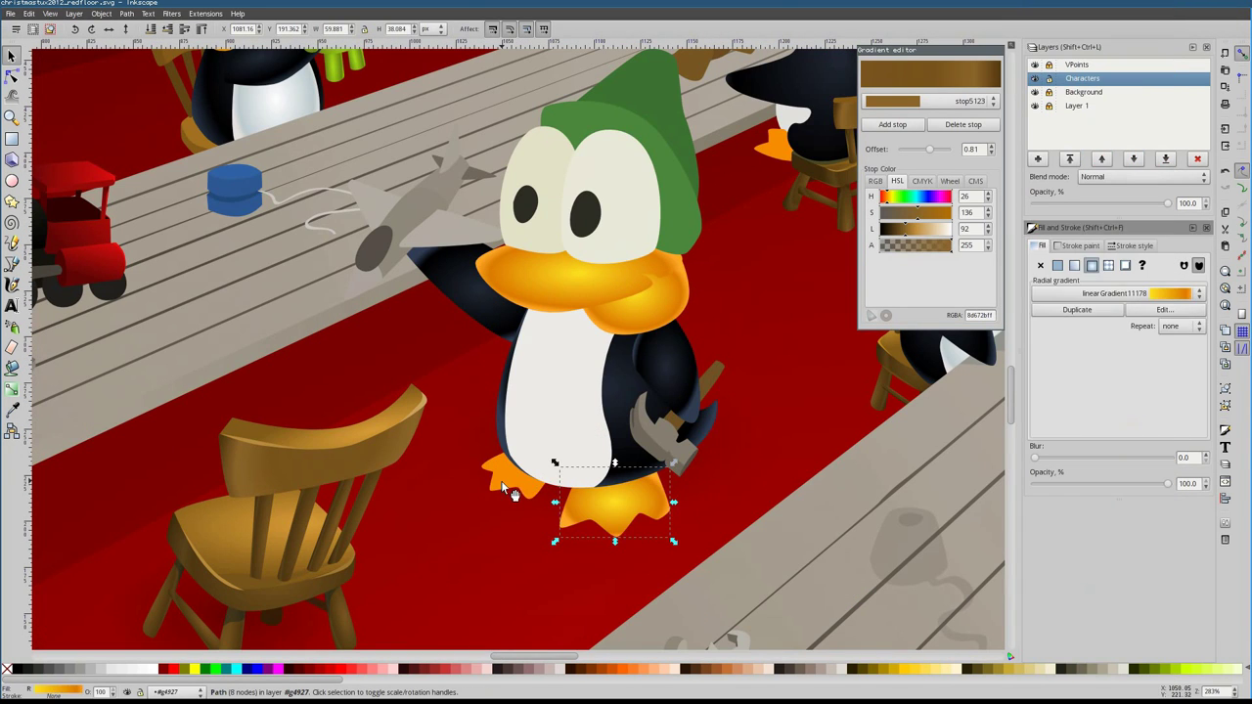
right_click(638, 513)
right_click(503, 489)
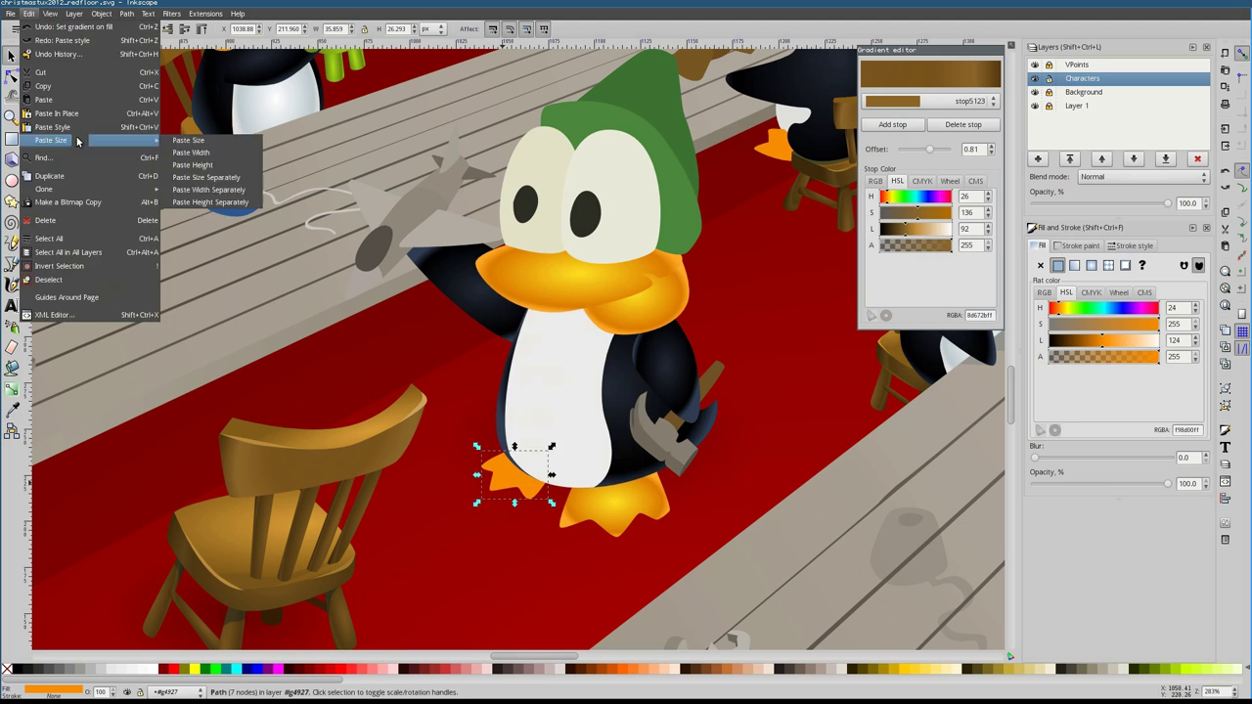
key(Escape)
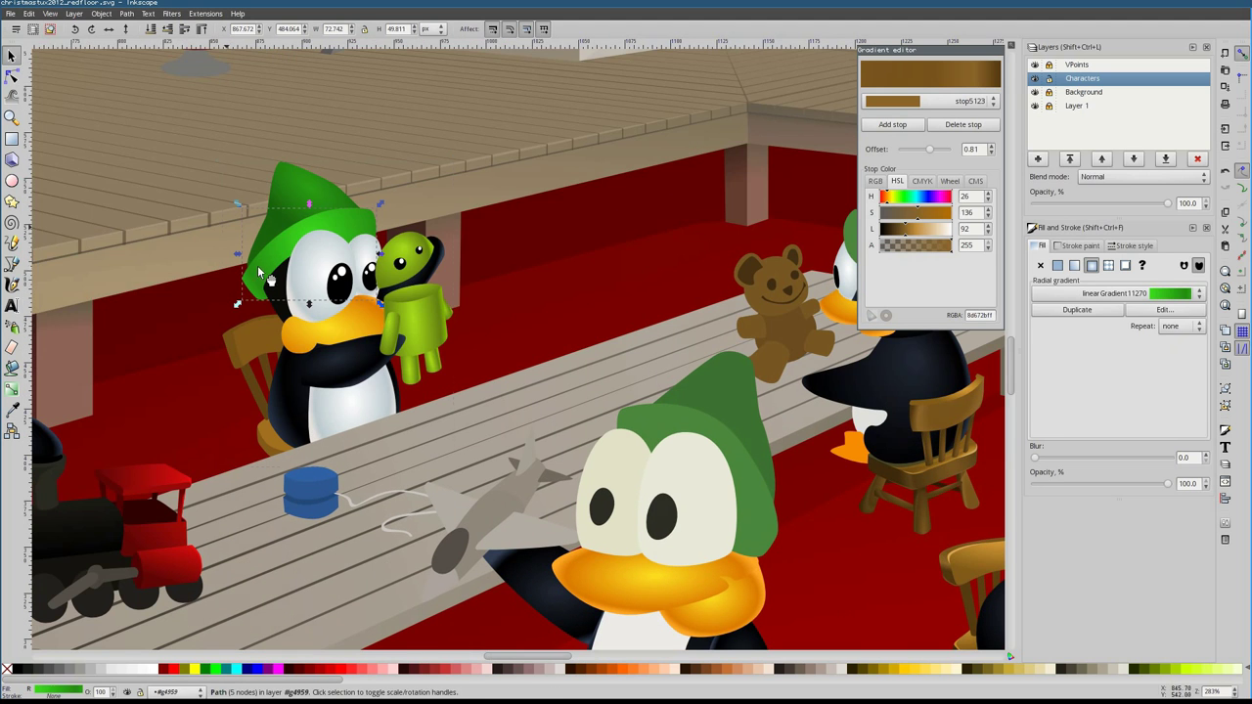
Select the front penguin's green hat
click(27, 14)
click(27, 13)
scroll(558, 337, down, 2)
scroll(557, 337, right, 3)
click(558, 338)
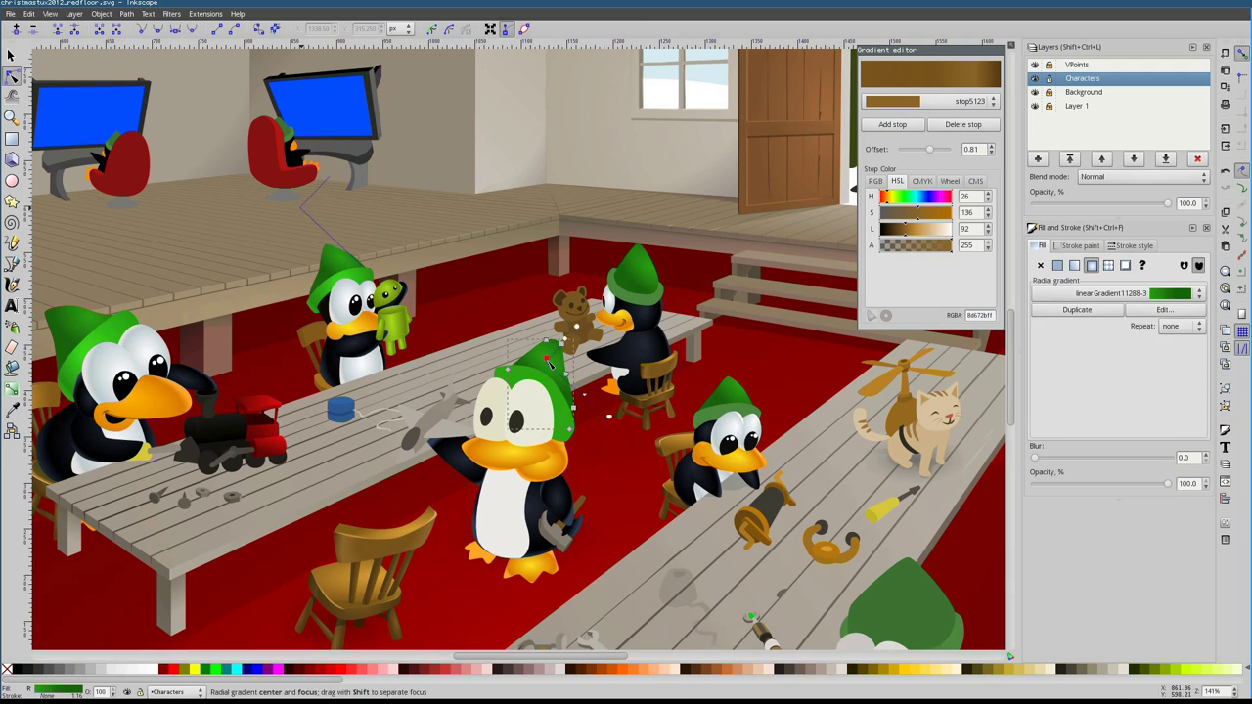
Set the table shadow's opacity to 18.1%
key(Tab)
key(Tab)
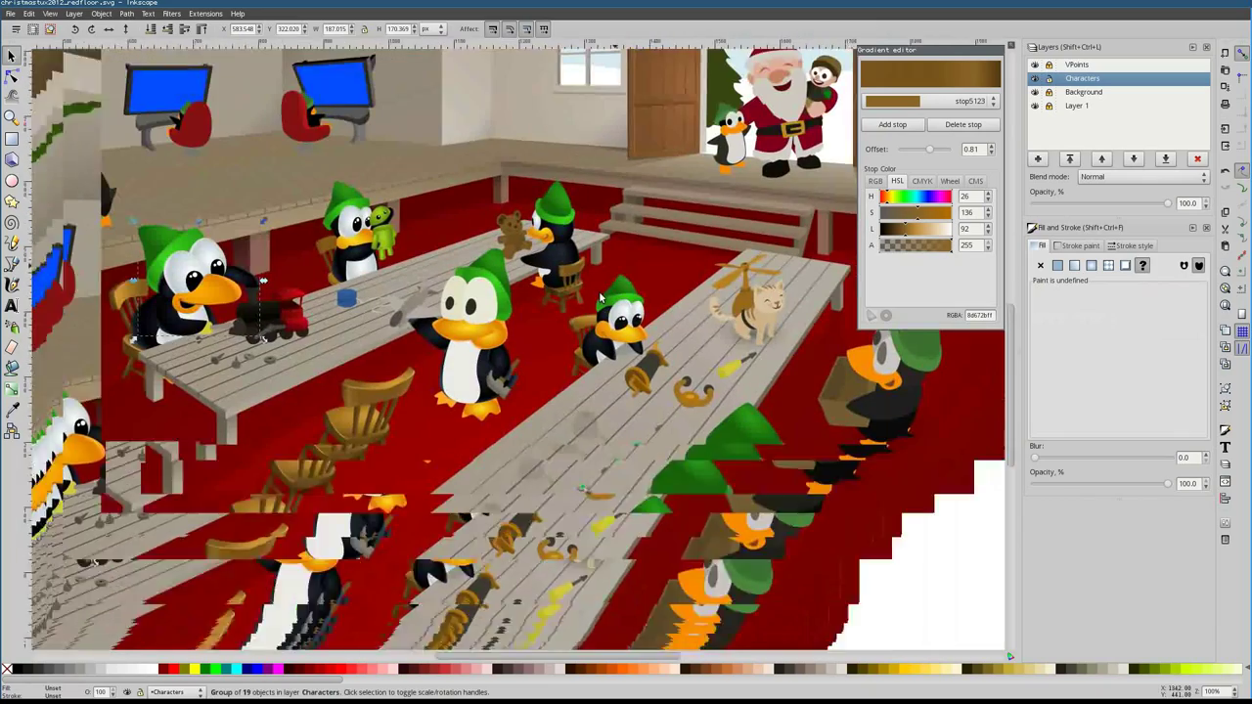
drag(1167, 483, 1059, 486)
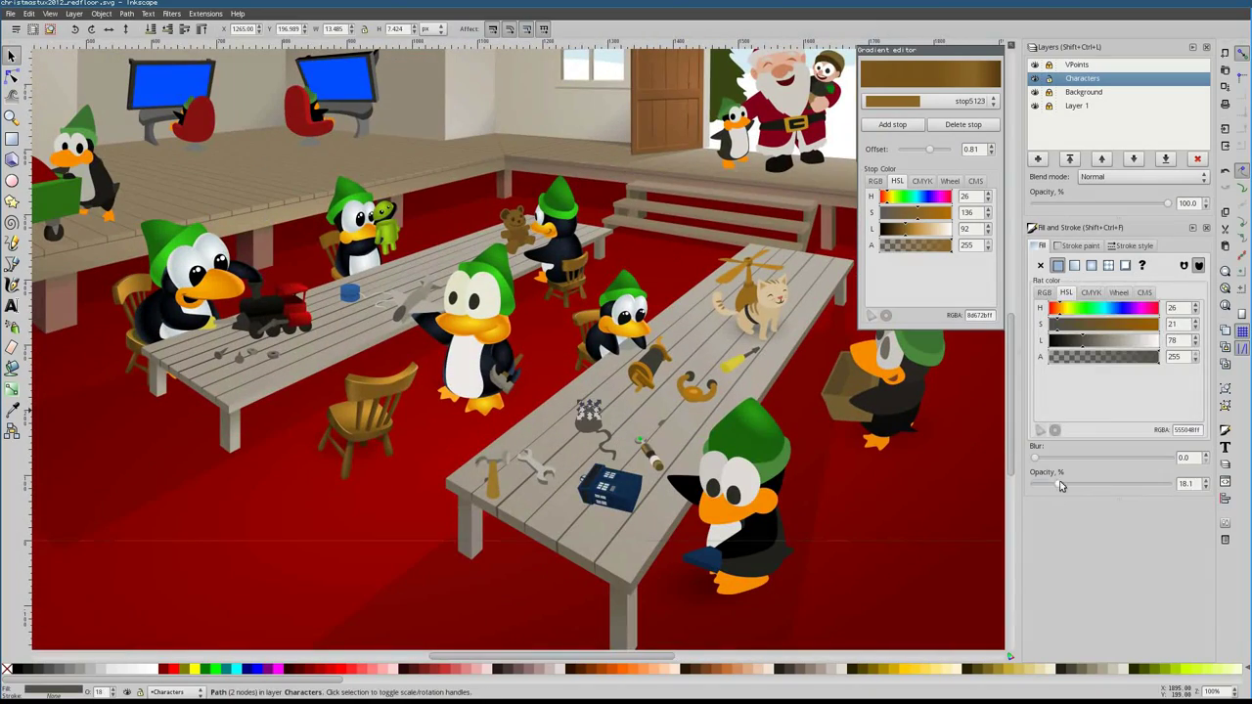
scroll(610, 356, up, 3)
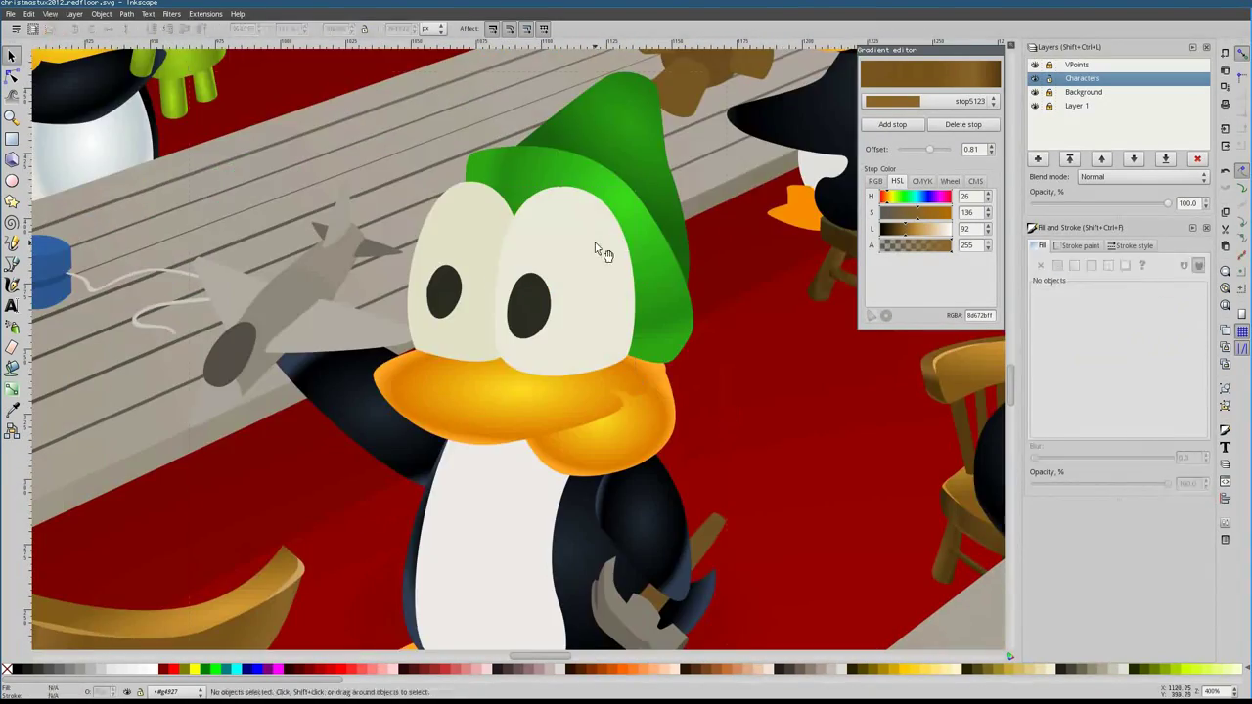
scroll(595, 242, down, 2)
Select the central penguin's eye for node editing
ctrl+click(377, 321)
ctrl+click(587, 517)
key(F2)
Nudge the central penguin's left pupil slightly into place
click(582, 406)
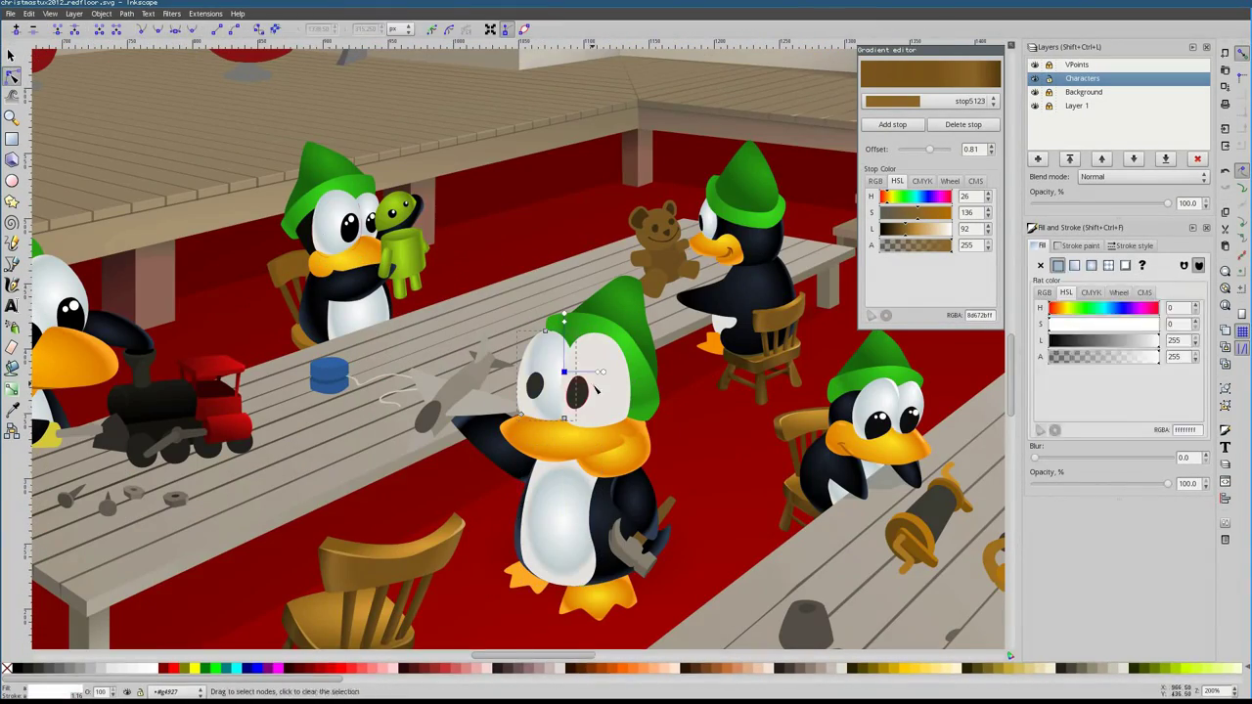
scroll(612, 399, up, 2)
click(480, 353)
click(481, 363)
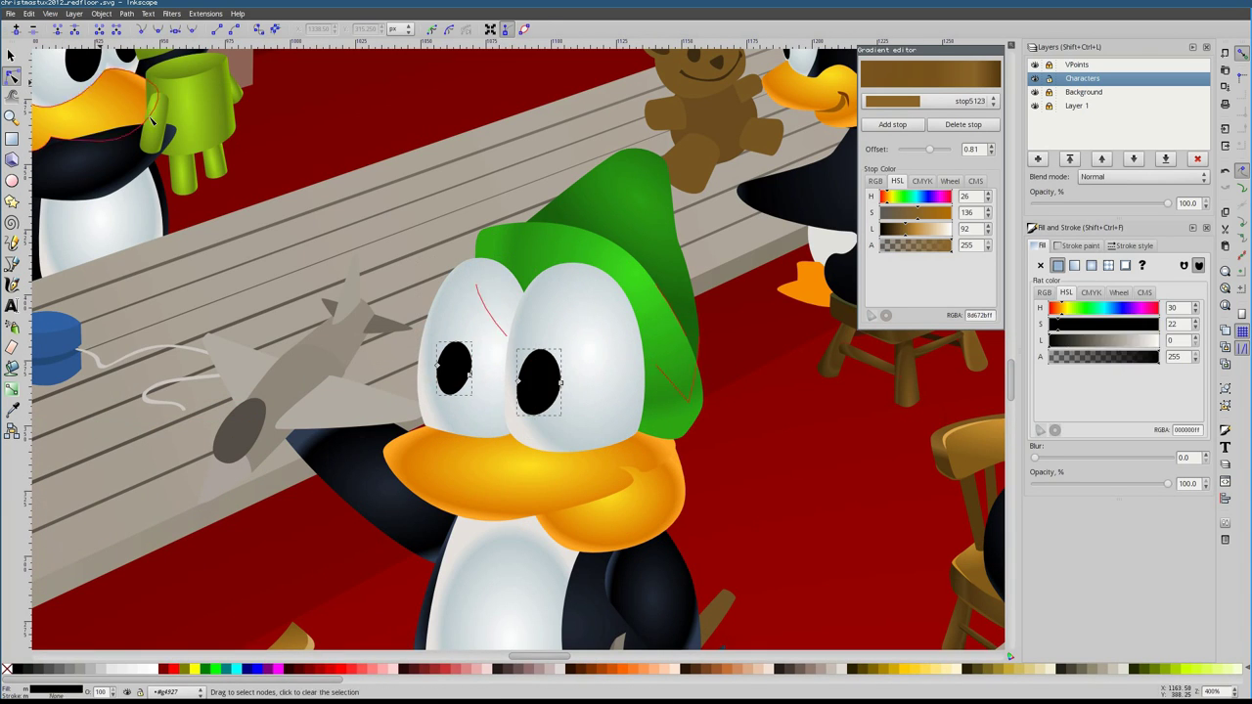
key(F1)
drag(468, 378, 492, 377)
scroll(493, 377, down, 2)
Inspect the nodes of the scarf and the paths near the face
ctrl+click(602, 408)
key(F2)
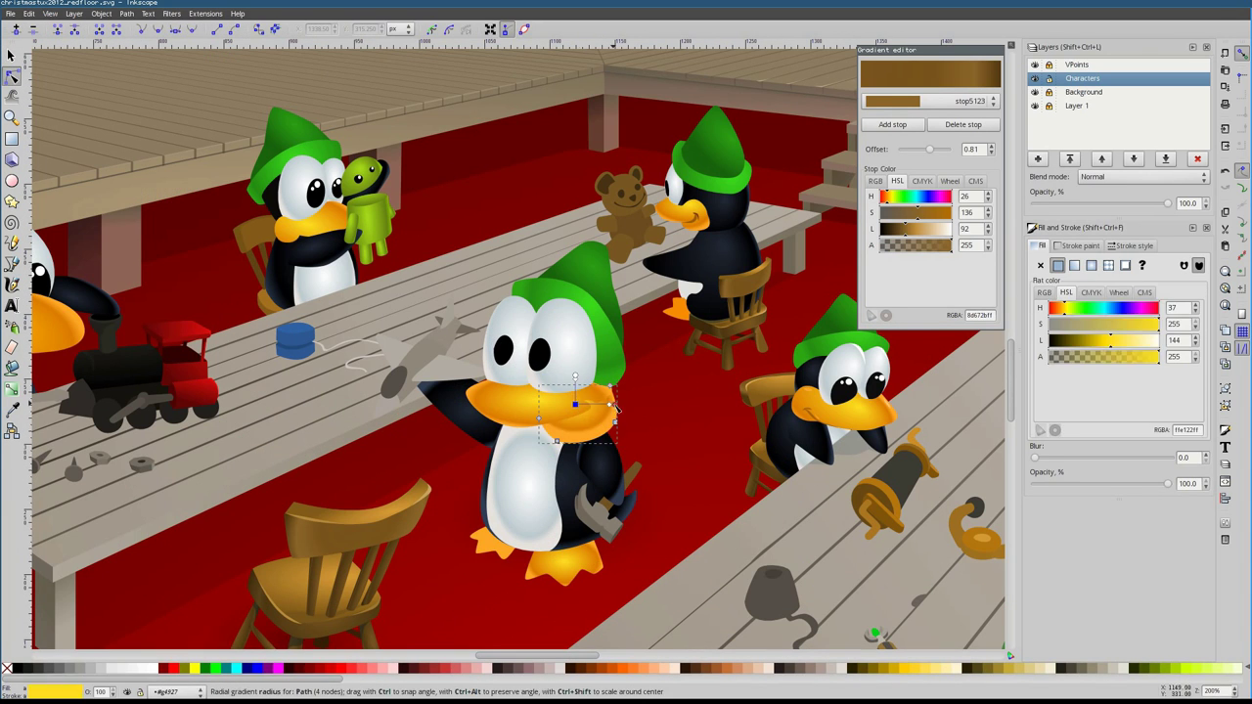
click(615, 391)
click(621, 387)
click(631, 379)
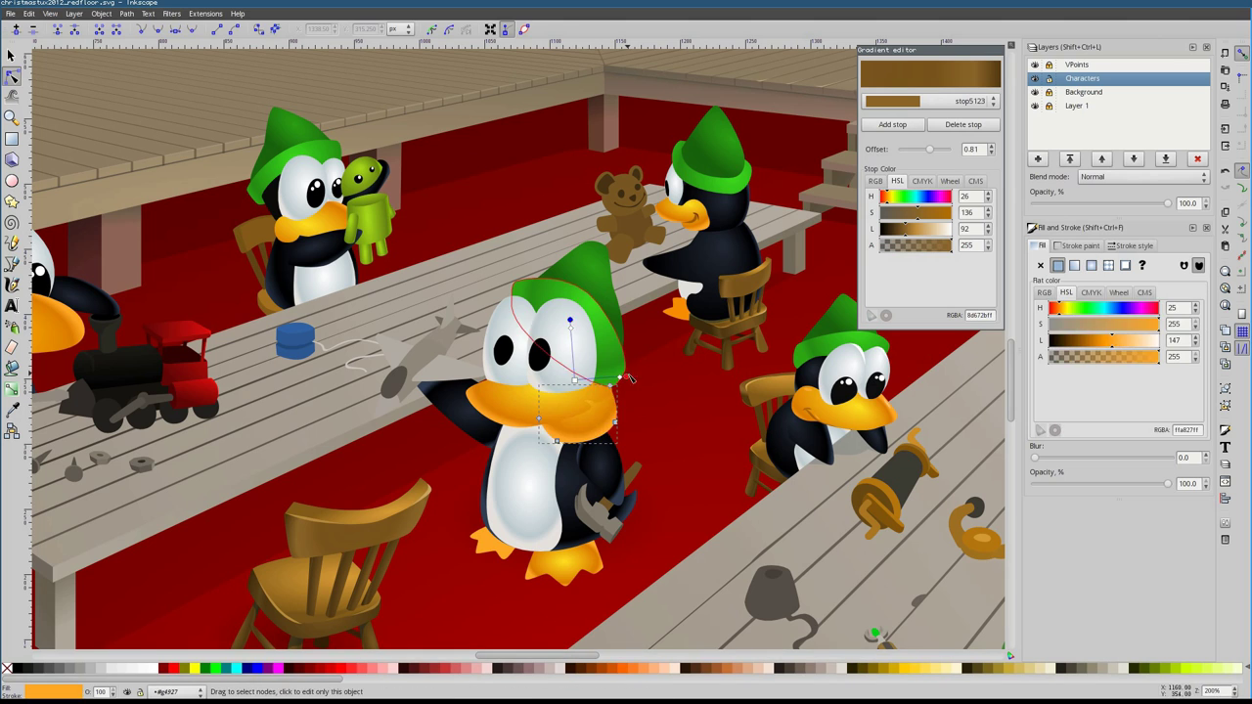
Draw the mouth shape on the beak and fill it with a lightened beak orange
key(b)
scroll(575, 454, up, 1)
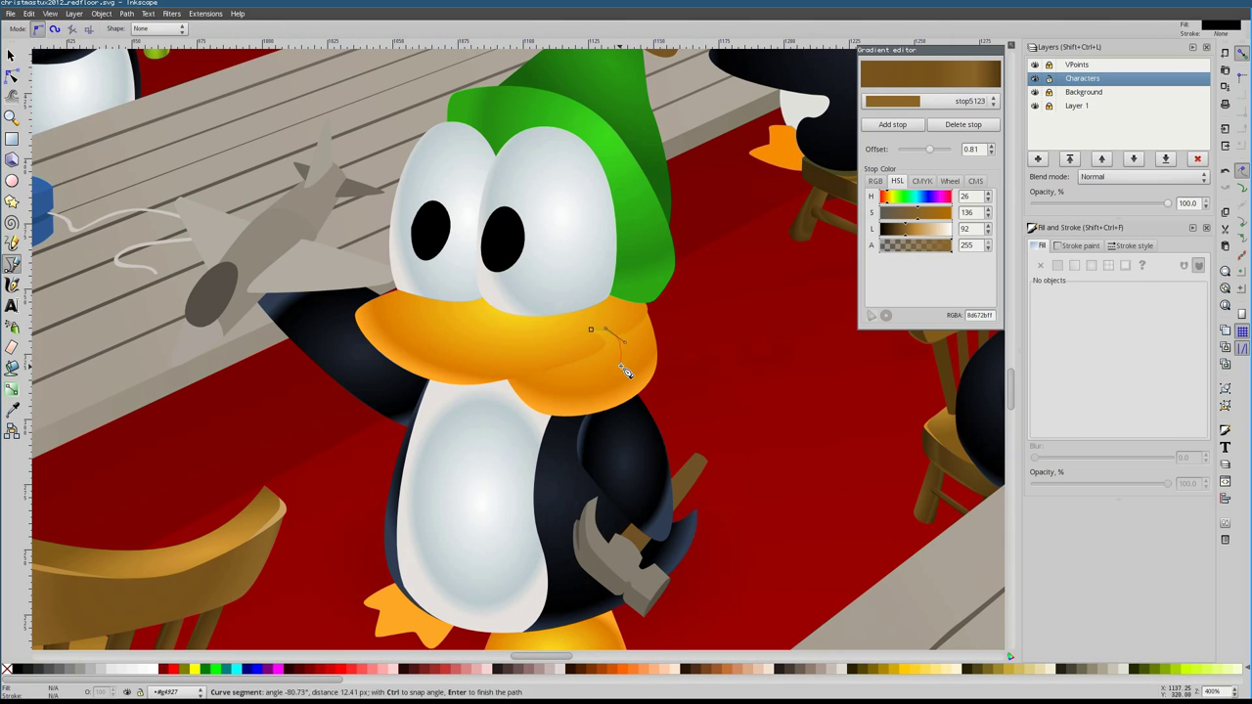
click(607, 350)
drag(533, 374, 529, 356)
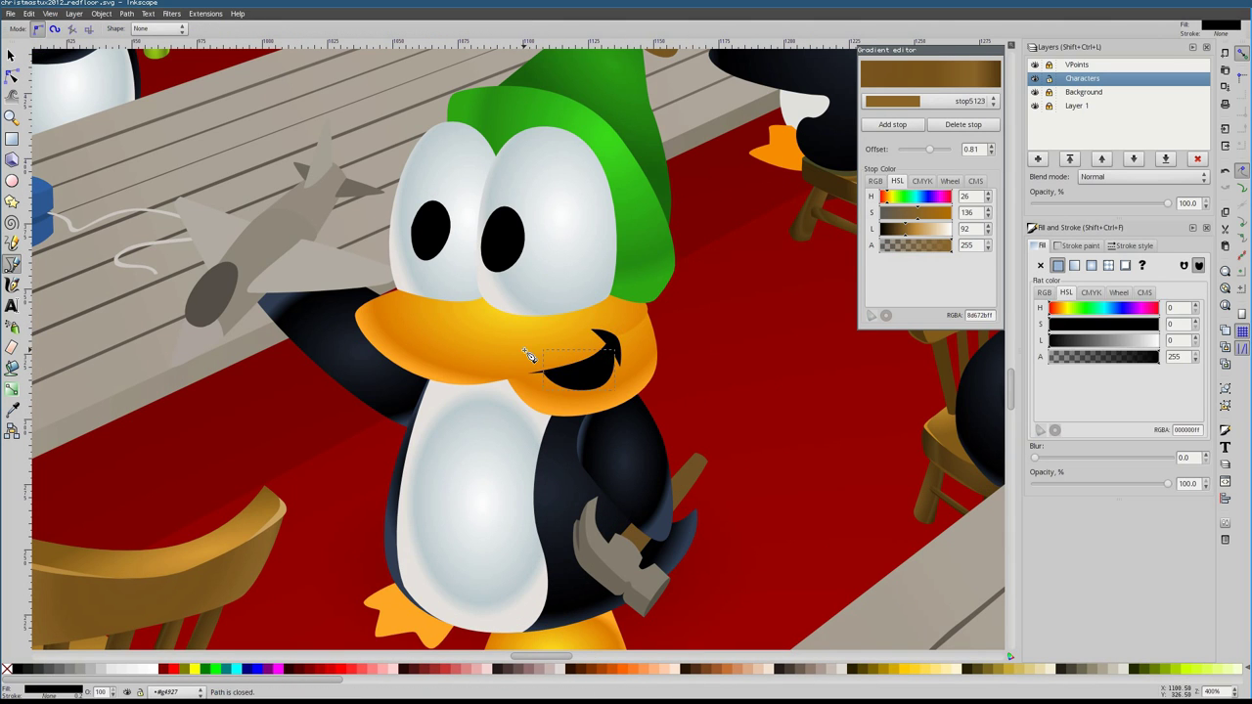
key(d)
click(483, 334)
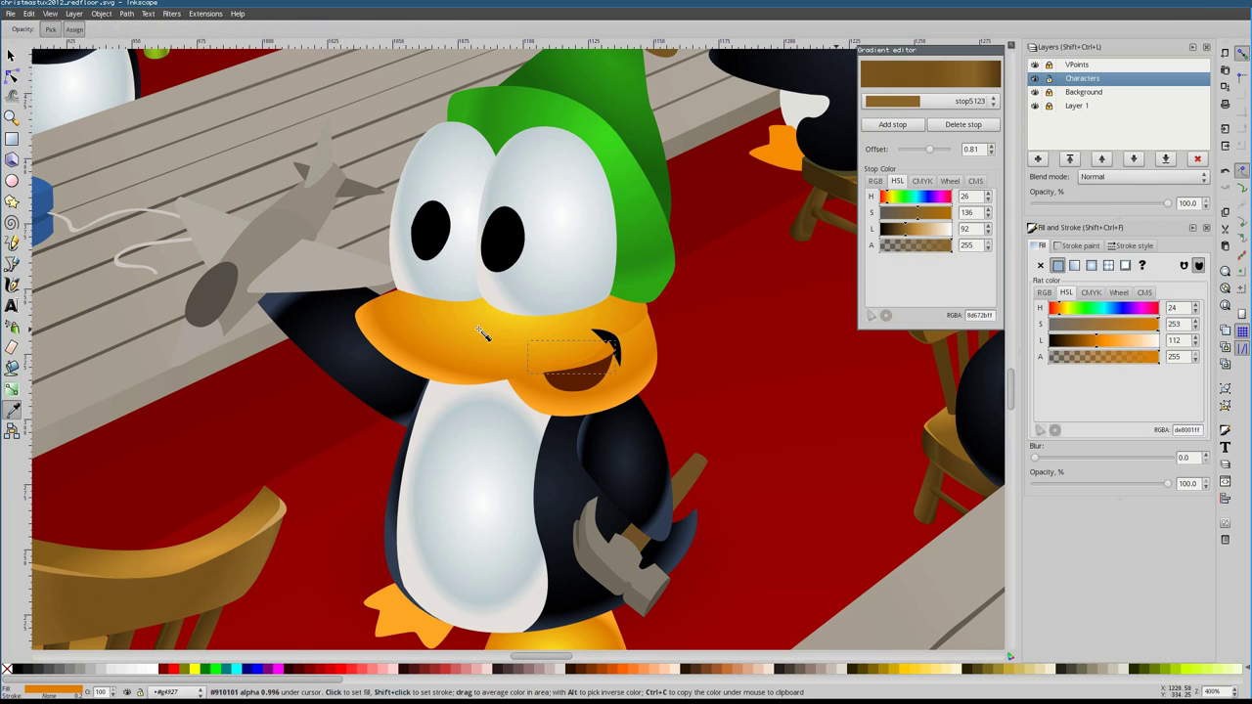
key(d)
click(576, 379)
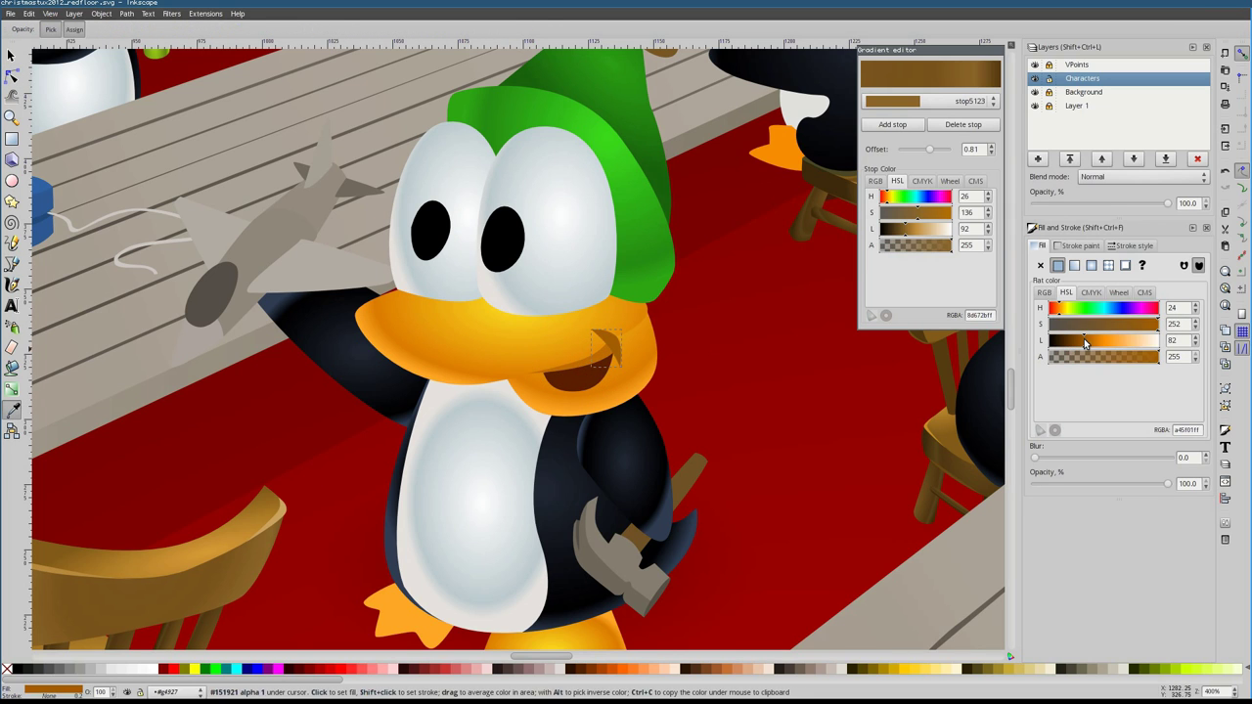
drag(1084, 339, 1091, 339)
Reshape a point of the mouth outline and select the dark inner mouth shape
key(s)
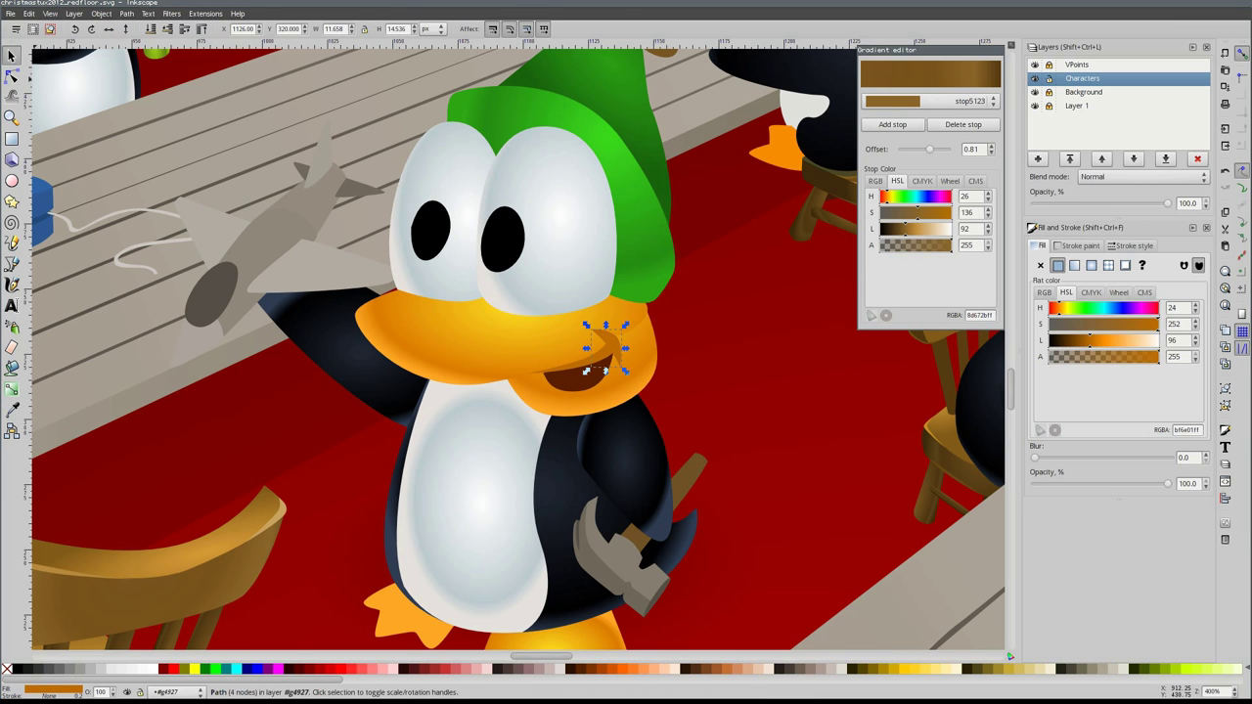
key(n)
scroll(639, 375, up, 3)
mouse_move(572, 283)
mouse_down()
mouse_move(560, 300)
mouse_move(551, 276)
mouse_up()
click(470, 386)
Draw a dark-brown lip shape along the beak and adjust its nodes
key(b)
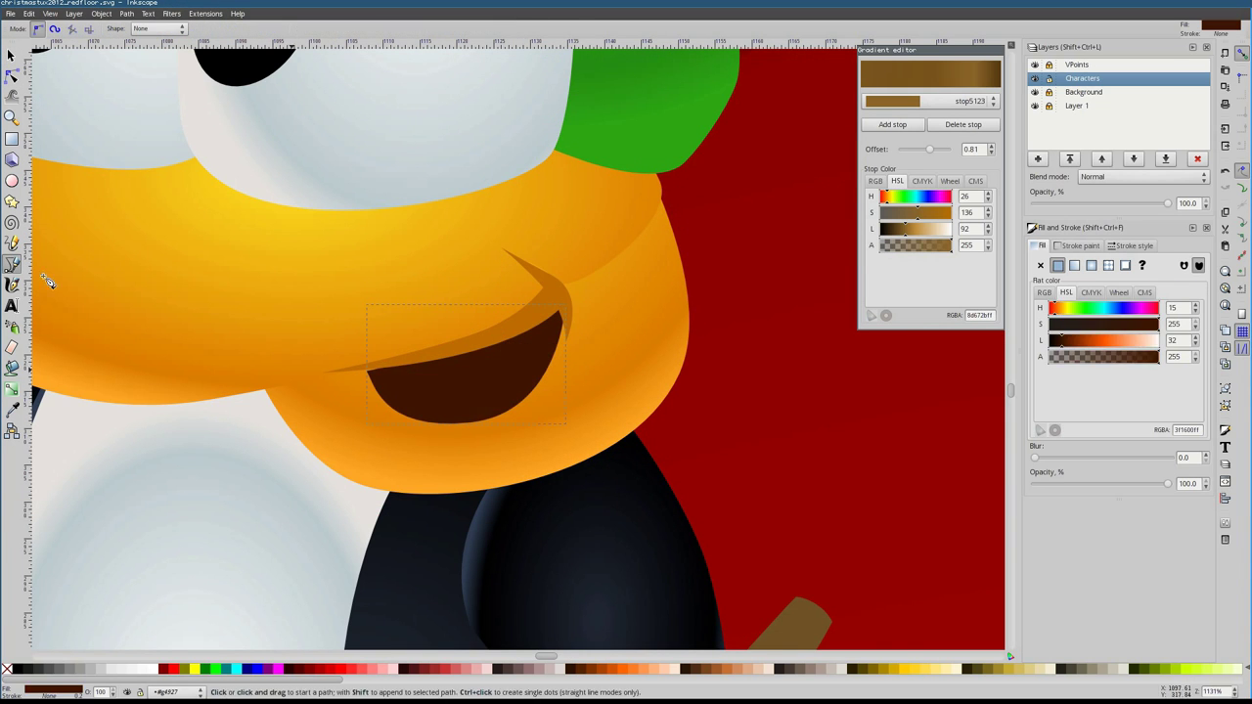
scroll(294, 391, down, 5)
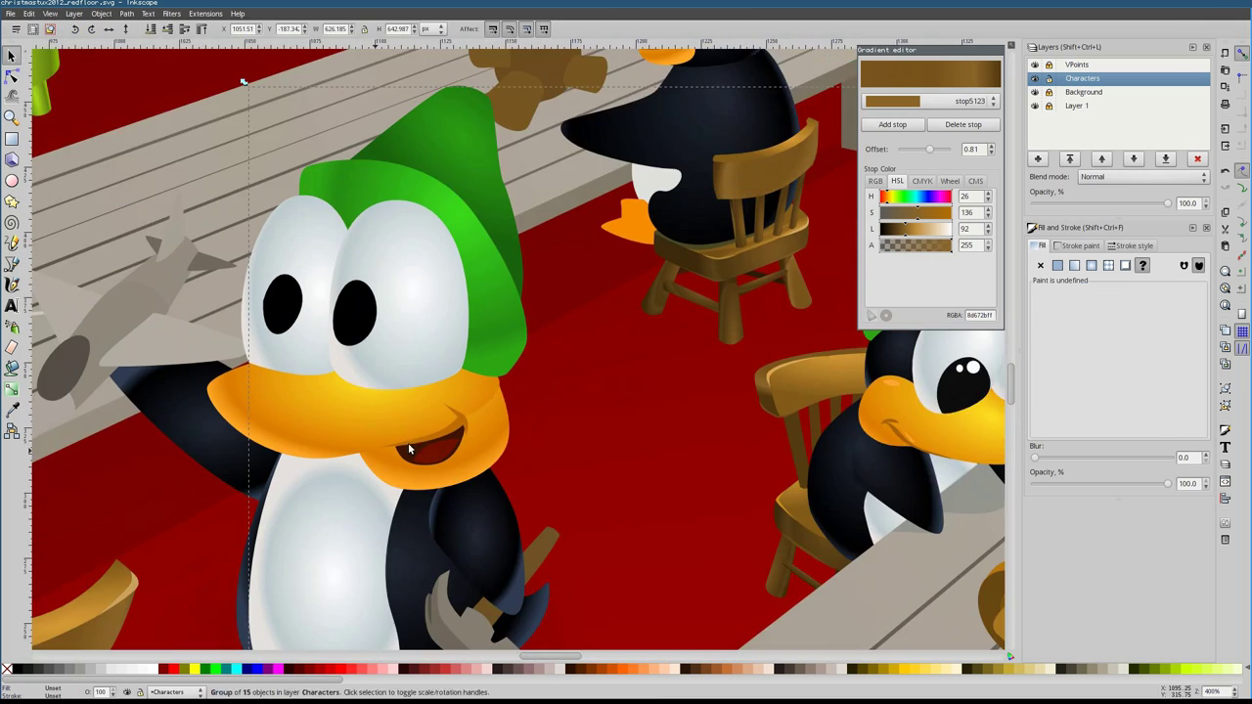
scroll(210, 437, up, 4)
click(211, 438)
drag(87, 389, 87, 389)
key(n)
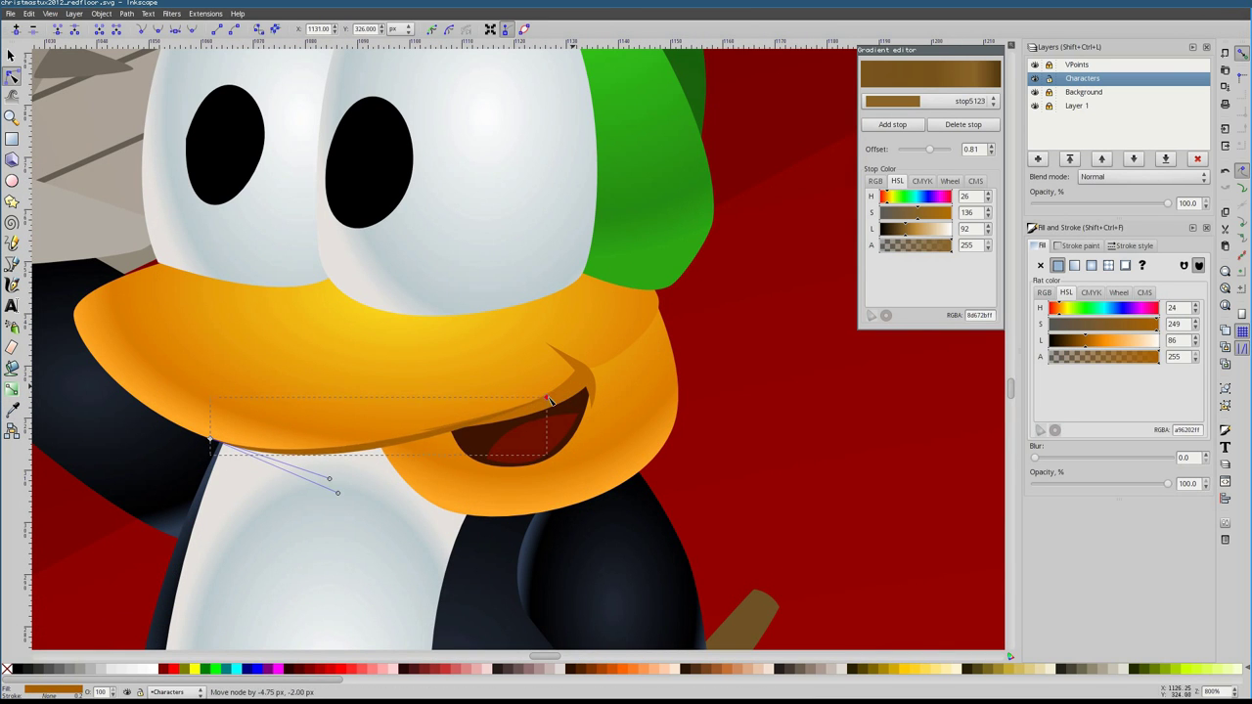
scroll(560, 352, down, 4)
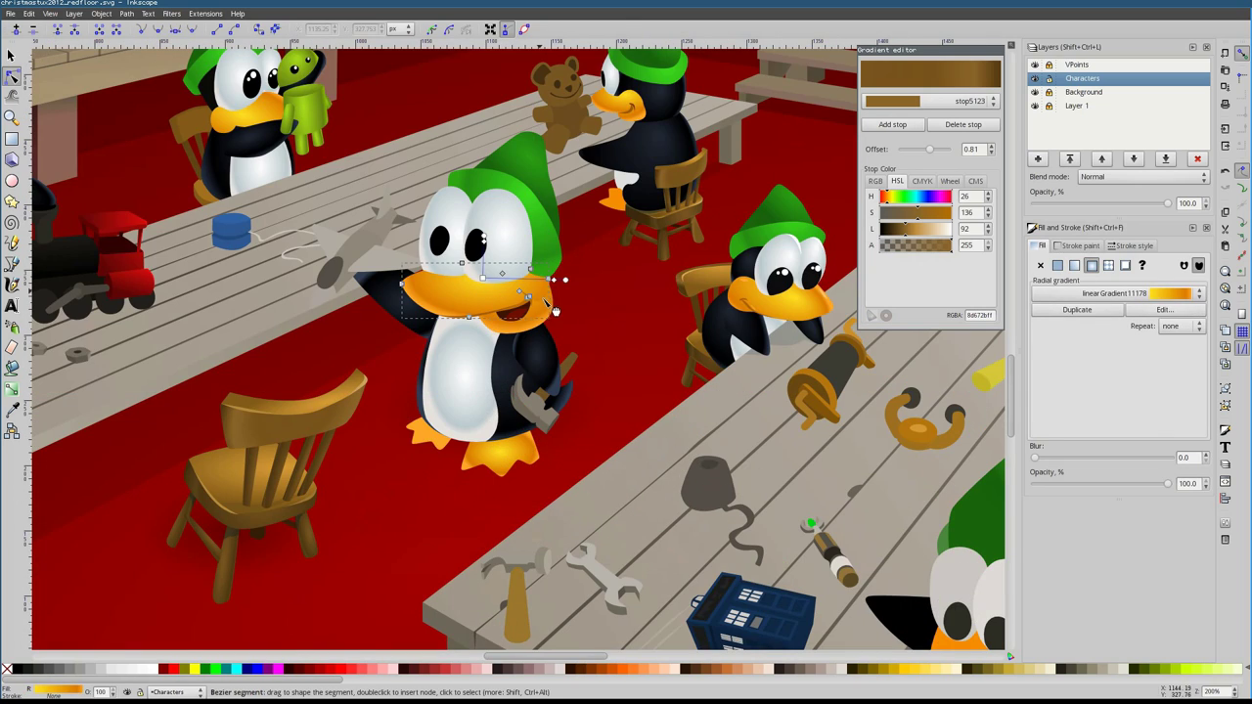
key(Escape)
Close another brown lip shape over the beak and check it beneath the face
key(b)
scroll(518, 343, down, 2)
scroll(510, 386, up, 5)
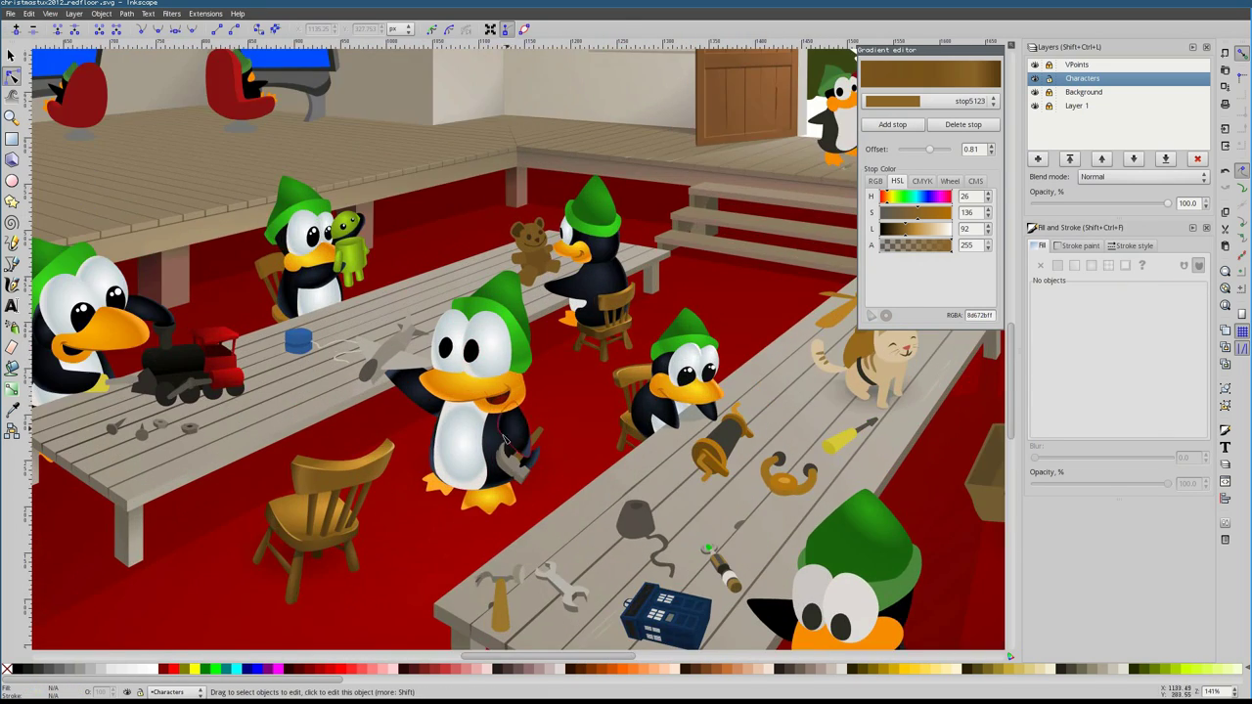
click(502, 336)
key(n)
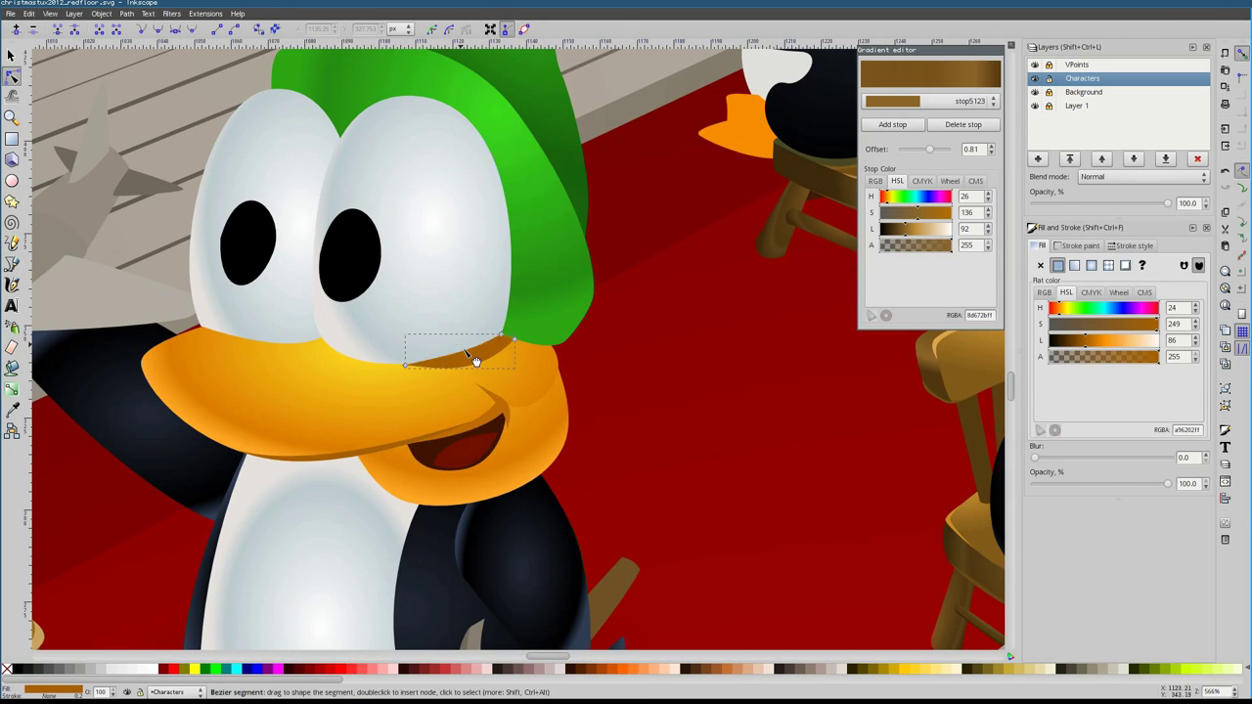
key(s)
click(480, 357)
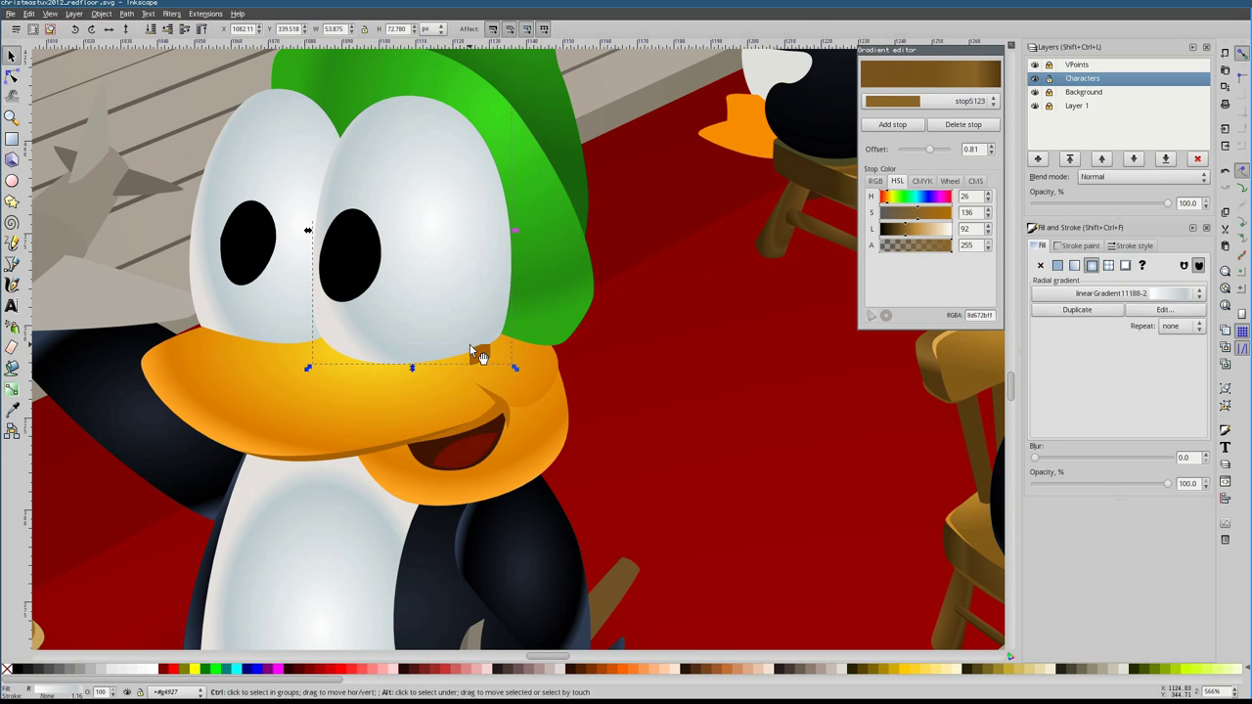
alt+click(488, 358)
key(Escape)
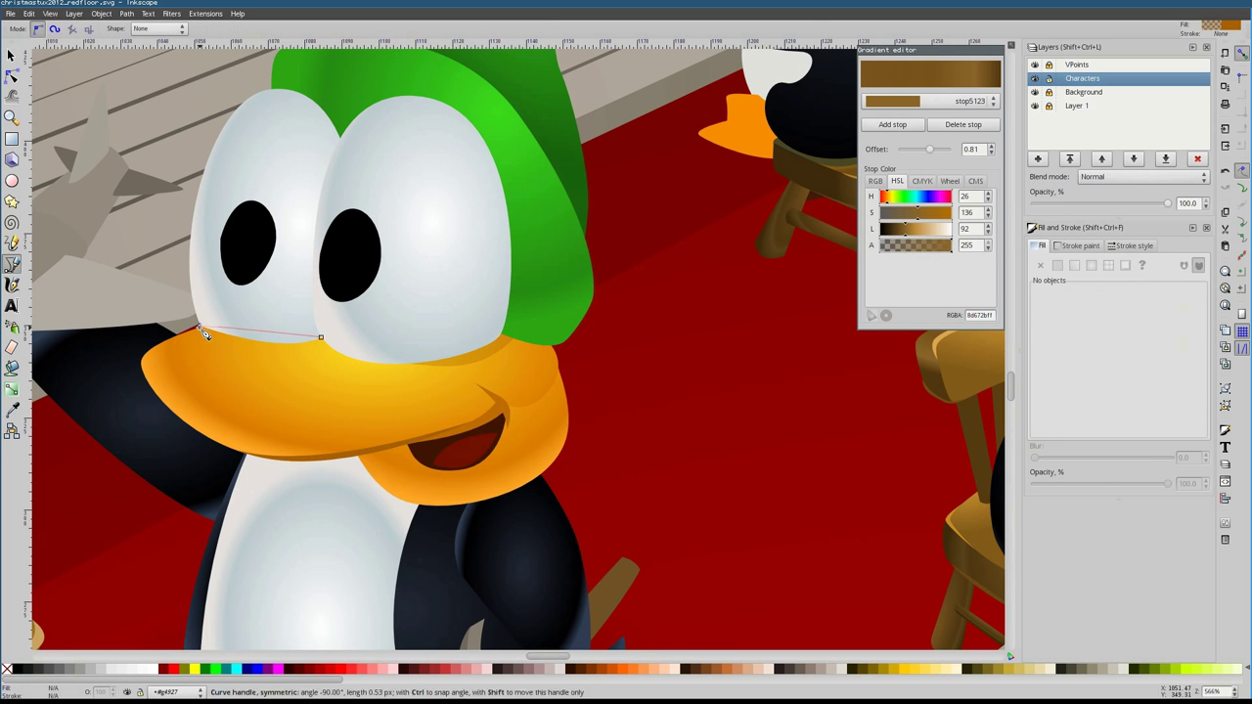
View the whole workshop scene and pick the white highlight in the penguin's eye
key(1)
scroll(522, 338, up, 6)
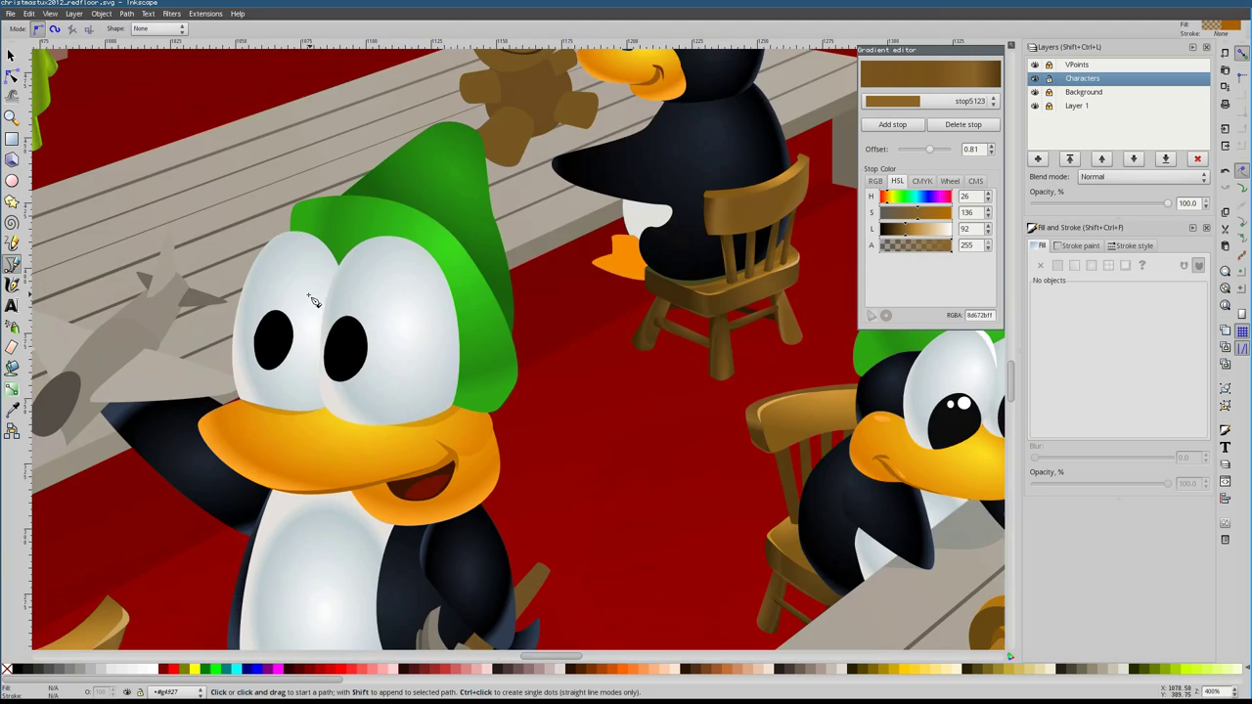
key(e)
click(378, 283)
scroll(743, 326, left, 3)
scroll(744, 326, down, 3)
Zoom in on the hammer penguin and grab its belly's radial gradient radius handle
key(1)
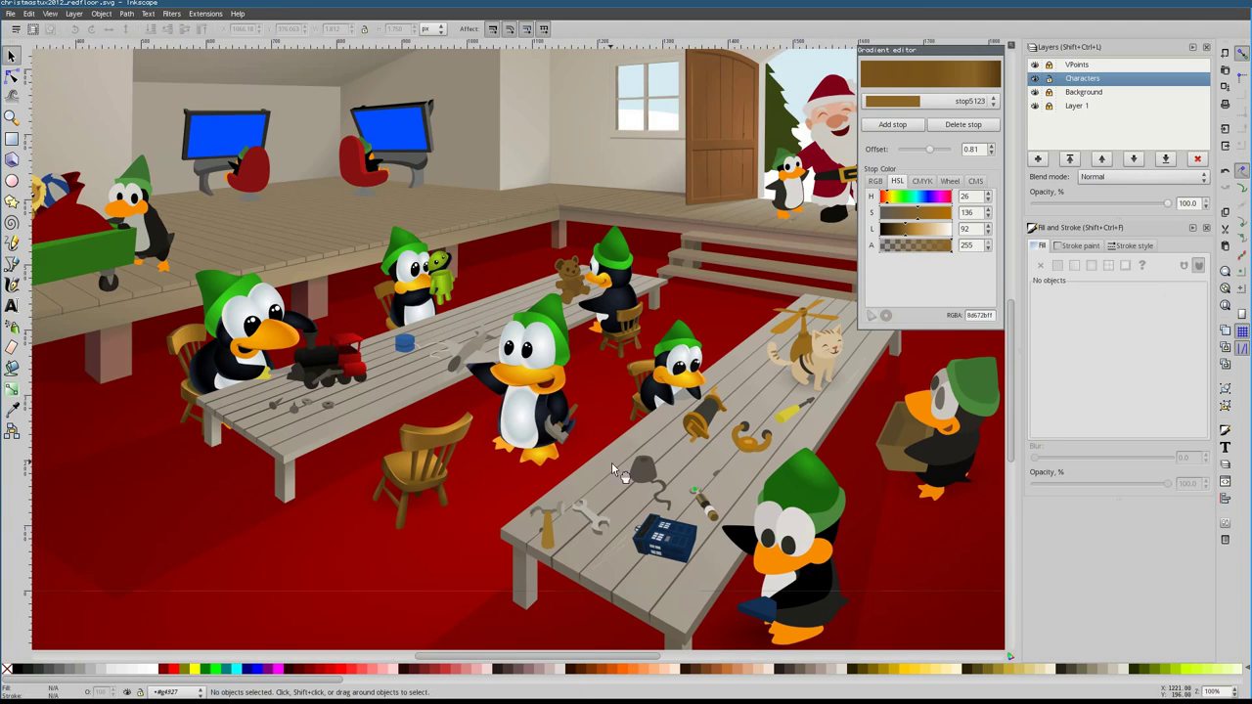
key(s)
scroll(443, 355, up, 4)
ctrl+click(419, 313)
key(1)
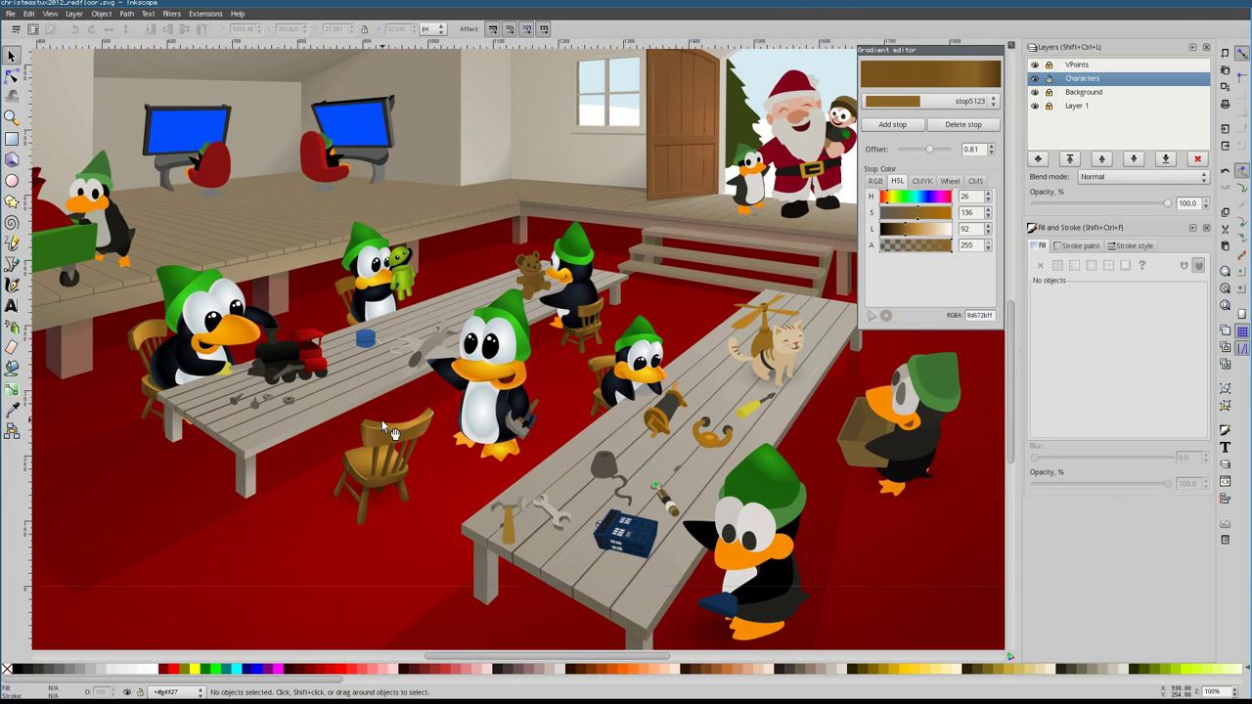
scroll(753, 548, up, 4)
key(g)
click(480, 234)
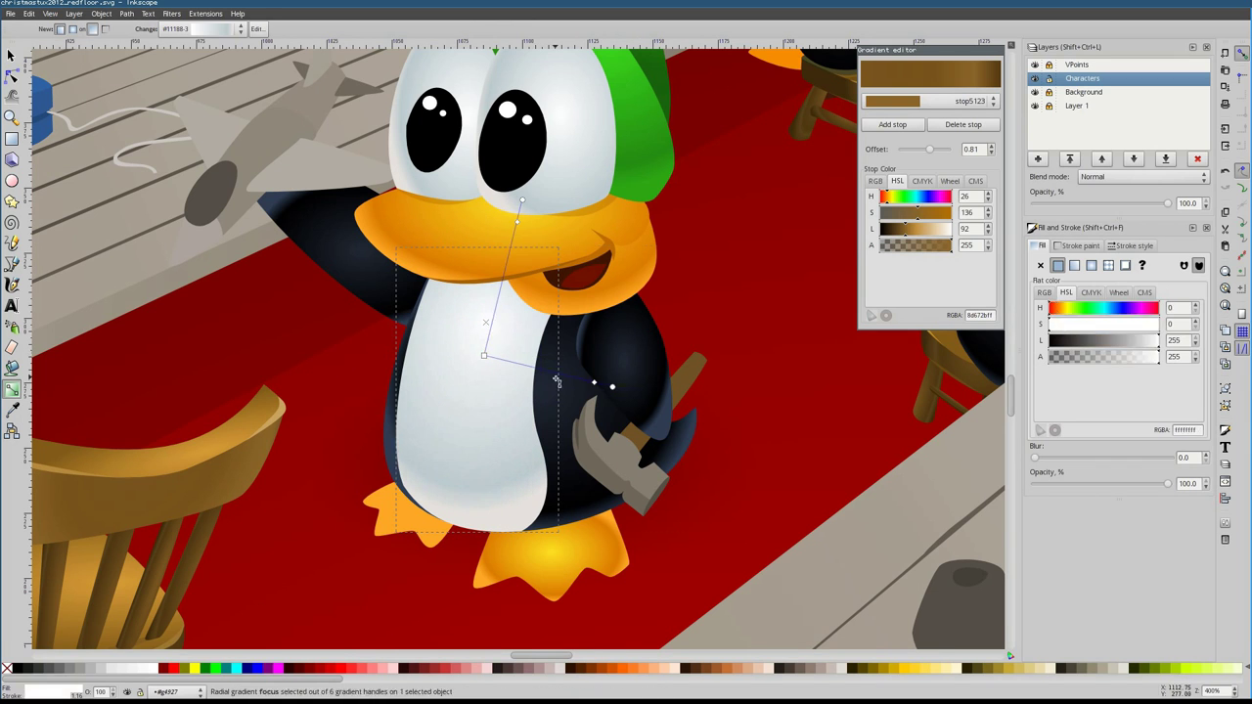
Inspect the gradients on the hammer penguin's body, side shading, arm and both feet
click(549, 388)
click(600, 362)
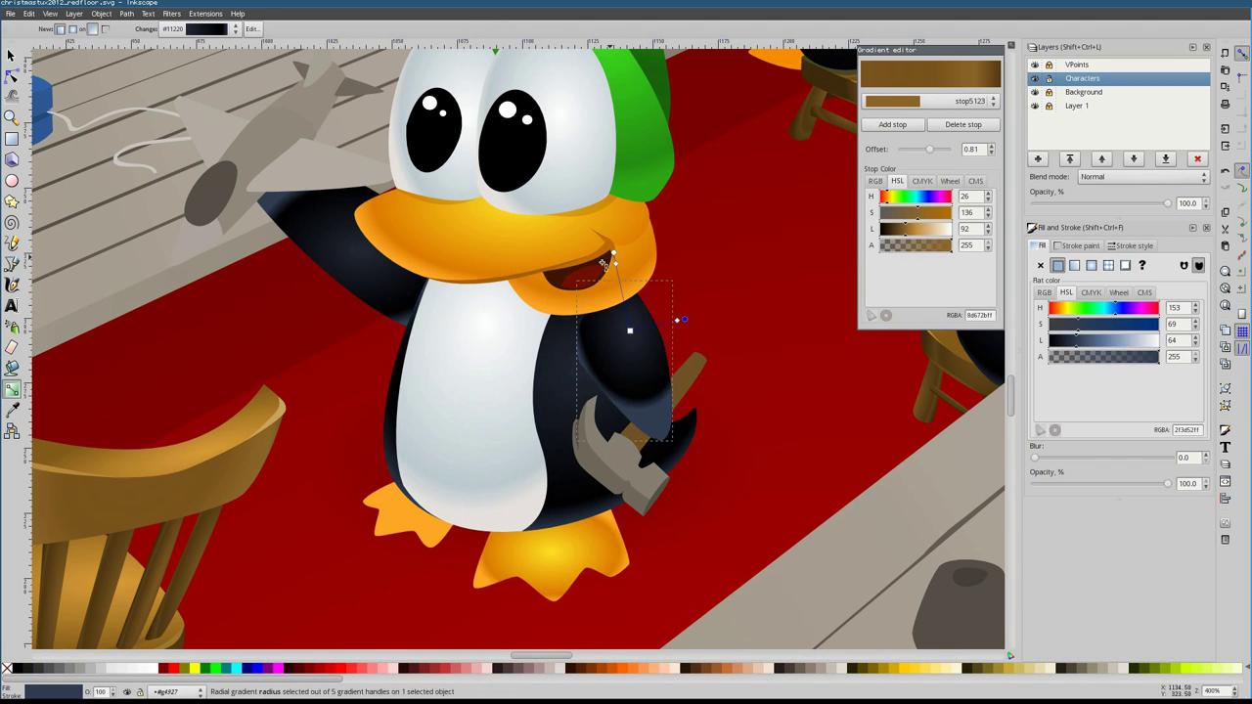
click(489, 327)
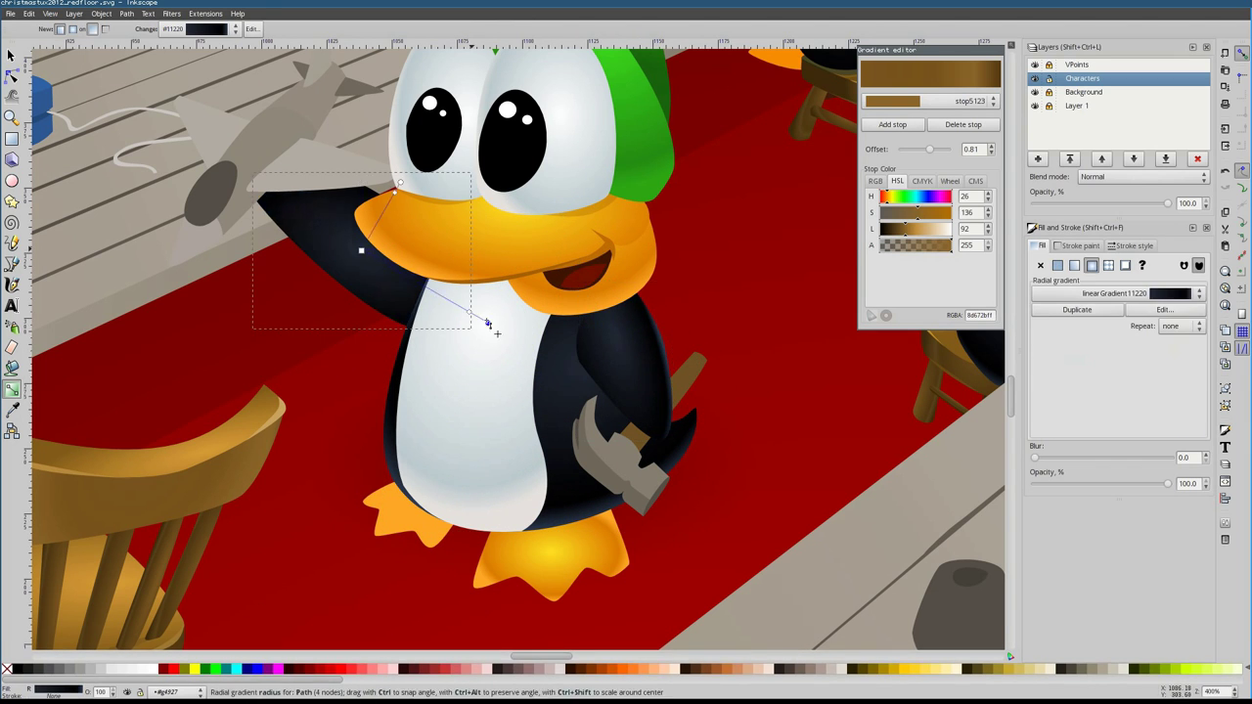
click(531, 516)
click(413, 522)
scroll(413, 521, down, 3)
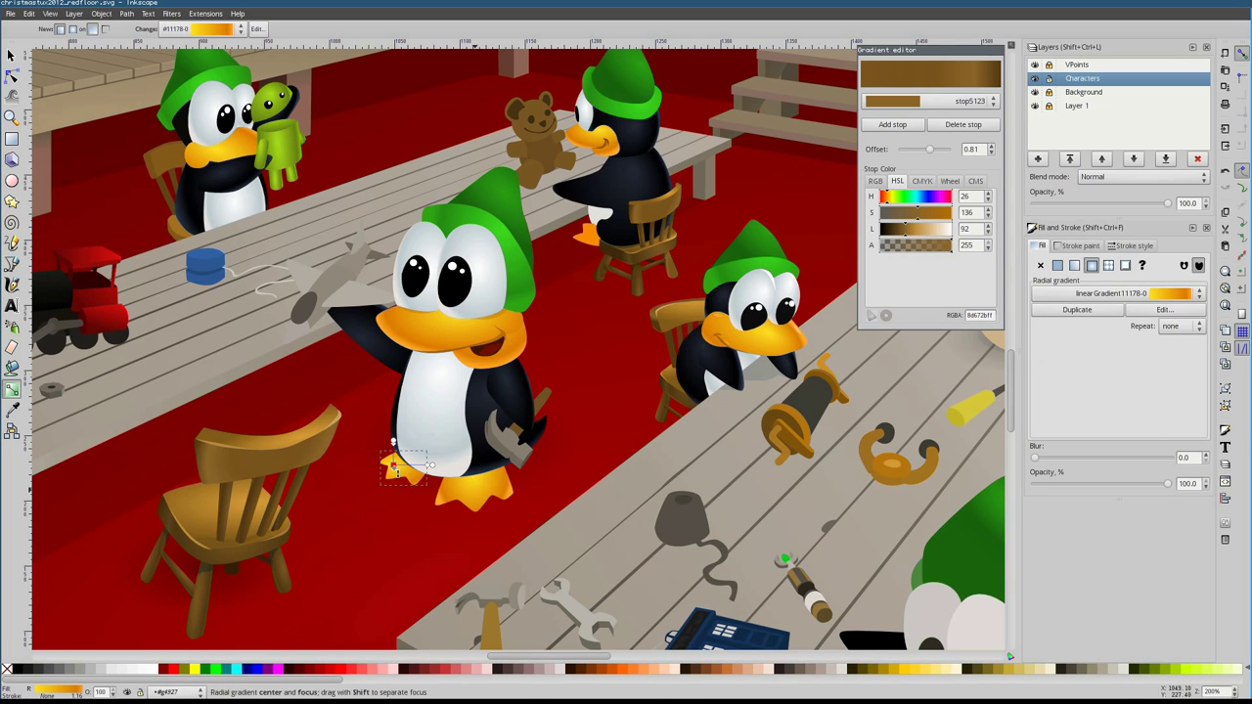
key(Escape)
scroll(413, 521, down, 2)
scroll(479, 529, up, 7)
Close the right-foot shading path and draw two closed shading paths over the left foot
key(b)
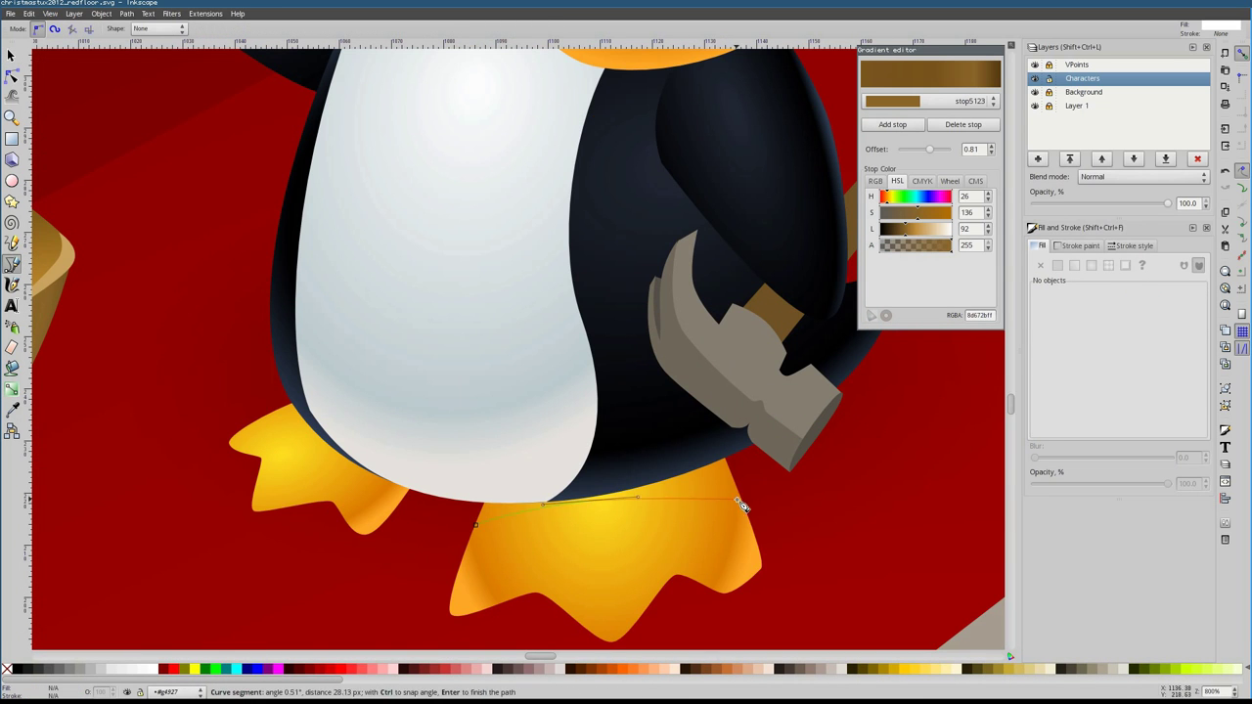
click(480, 529)
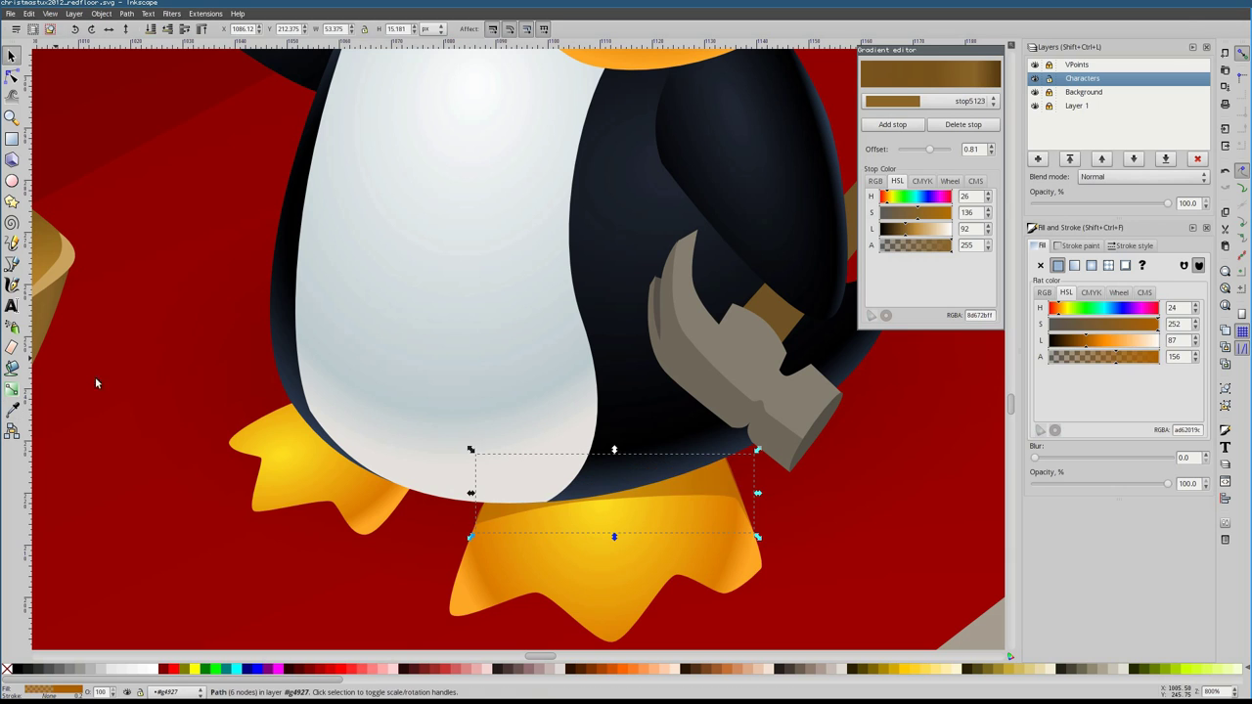
click(291, 404)
click(415, 503)
click(290, 404)
click(246, 446)
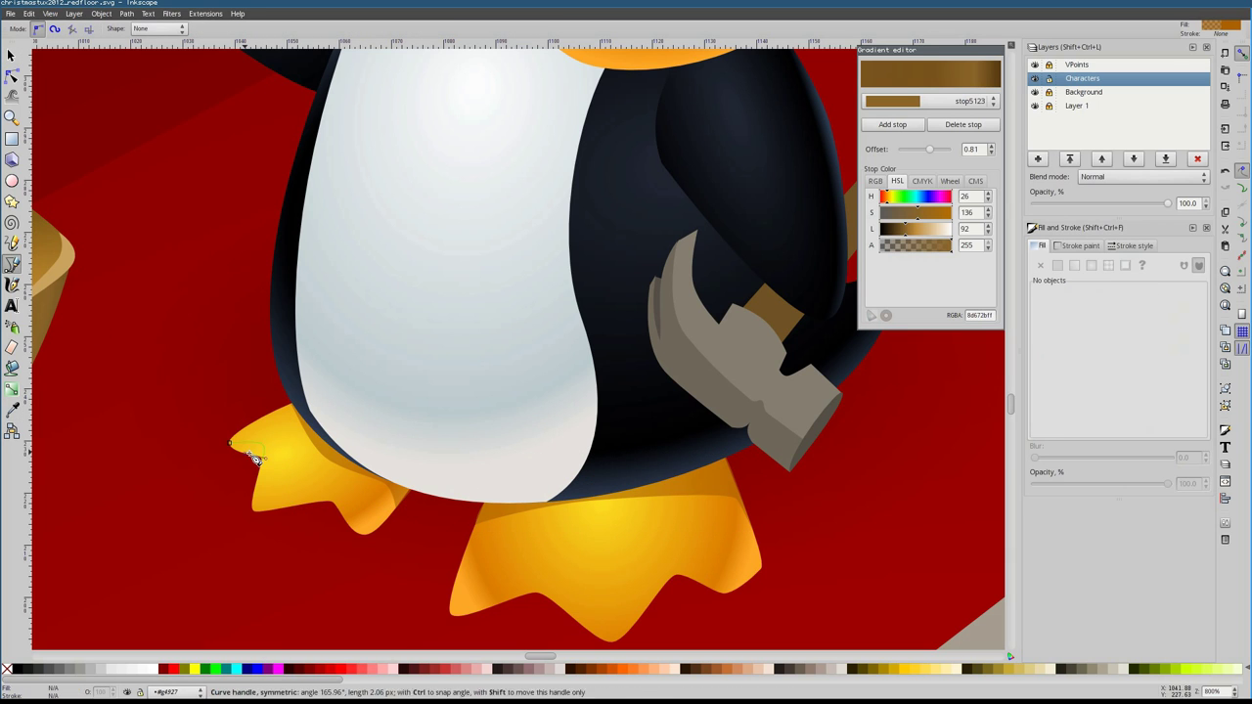
click(256, 511)
click(359, 536)
click(359, 537)
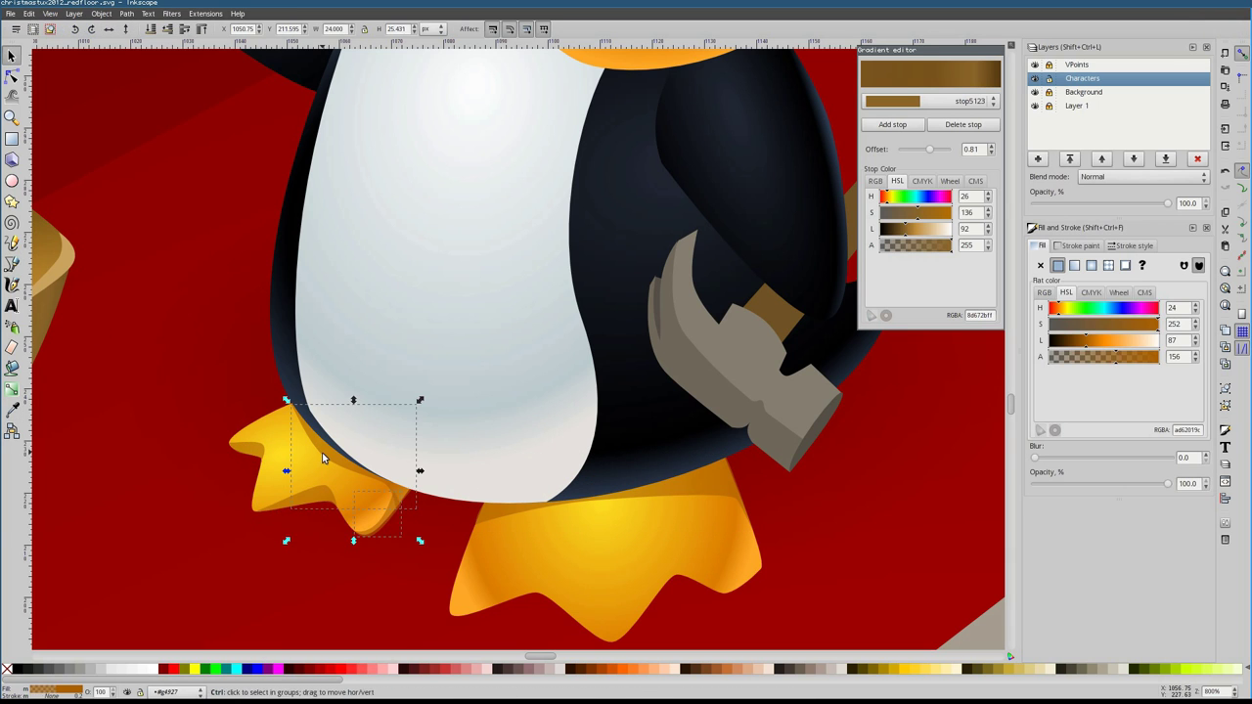
Draw a closed three-point shading path on the penguin's right foot
scroll(359, 537, right, 4)
scroll(359, 536, down, 1)
click(377, 528)
click(415, 575)
click(338, 569)
click(376, 528)
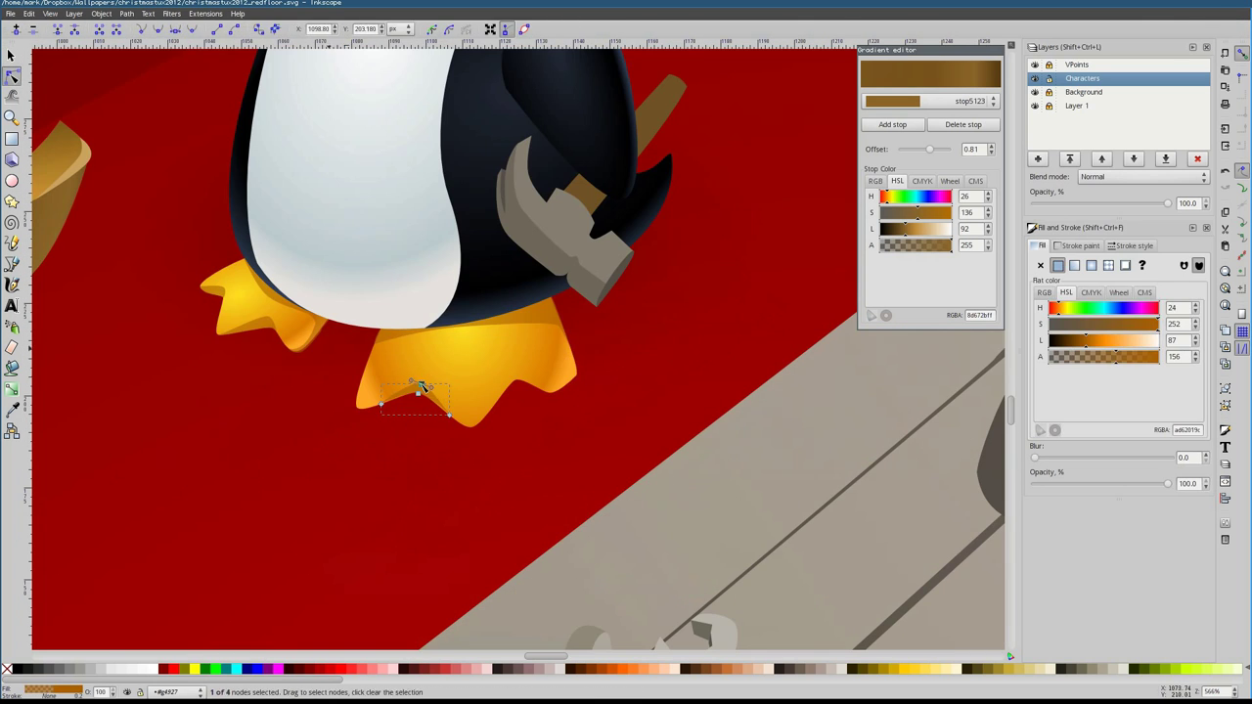
Add a curved darker orange fold shading shape on the right foot
key(b)
drag(652, 426, 675, 429)
click(523, 594)
key(n)
click(355, 537)
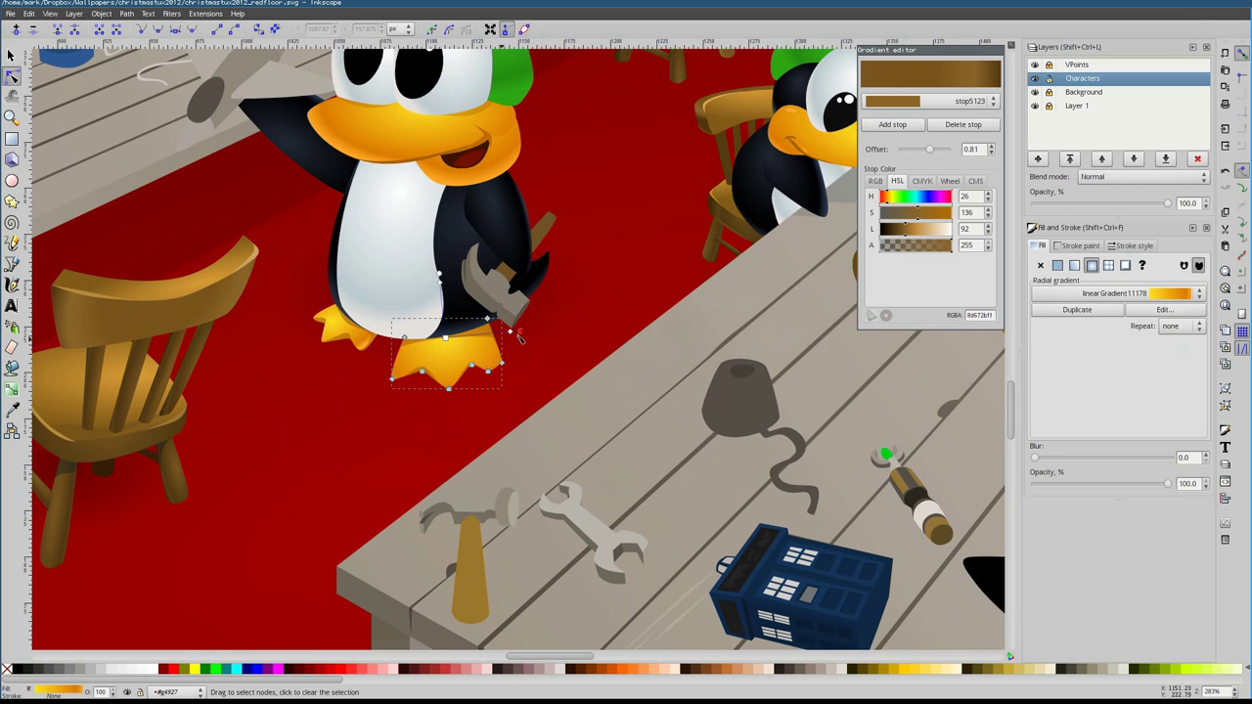
key(Escape)
Draw a shadow shape beneath the feet and tint it translucent dark red
click(11, 265)
scroll(401, 377, up, 2)
click(386, 308)
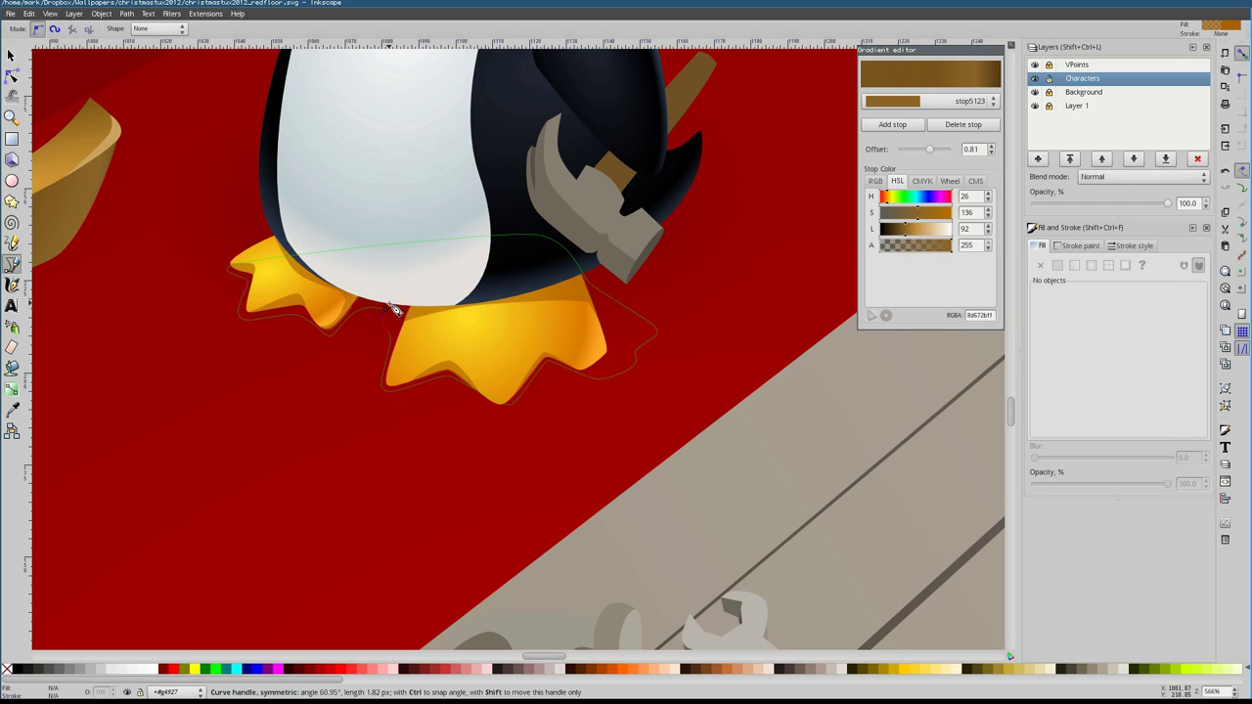
drag(396, 309, 397, 310)
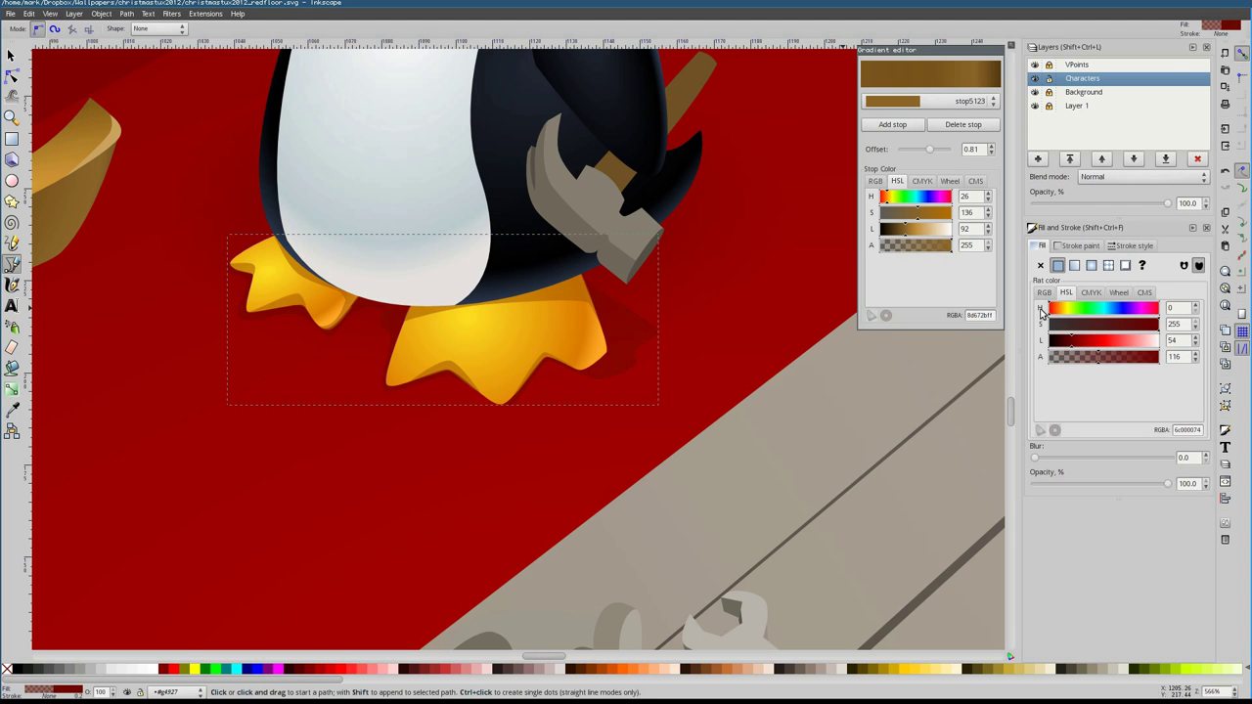
drag(1140, 331, 1076, 333)
key(Escape)
Zoom out and select the penguin's white belly to show its gradient nodes
key(5)
scroll(374, 455, up, 4)
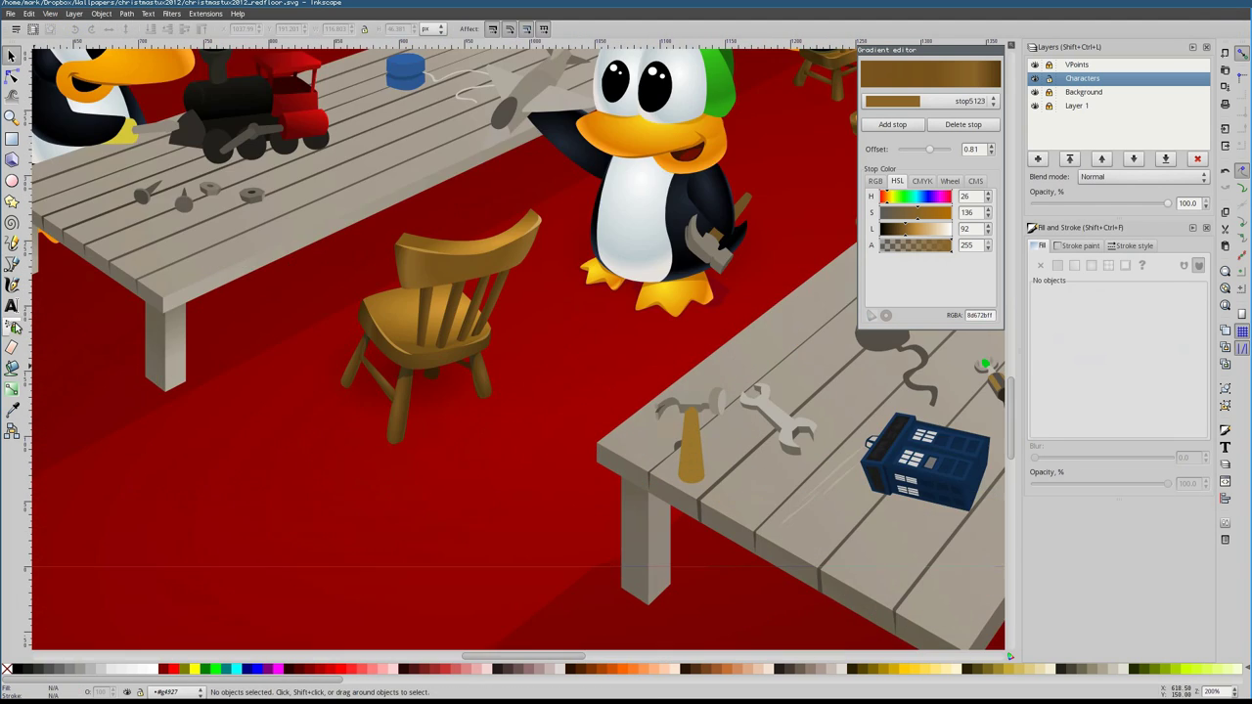
scroll(303, 448, left, 4)
key(n)
click(313, 430)
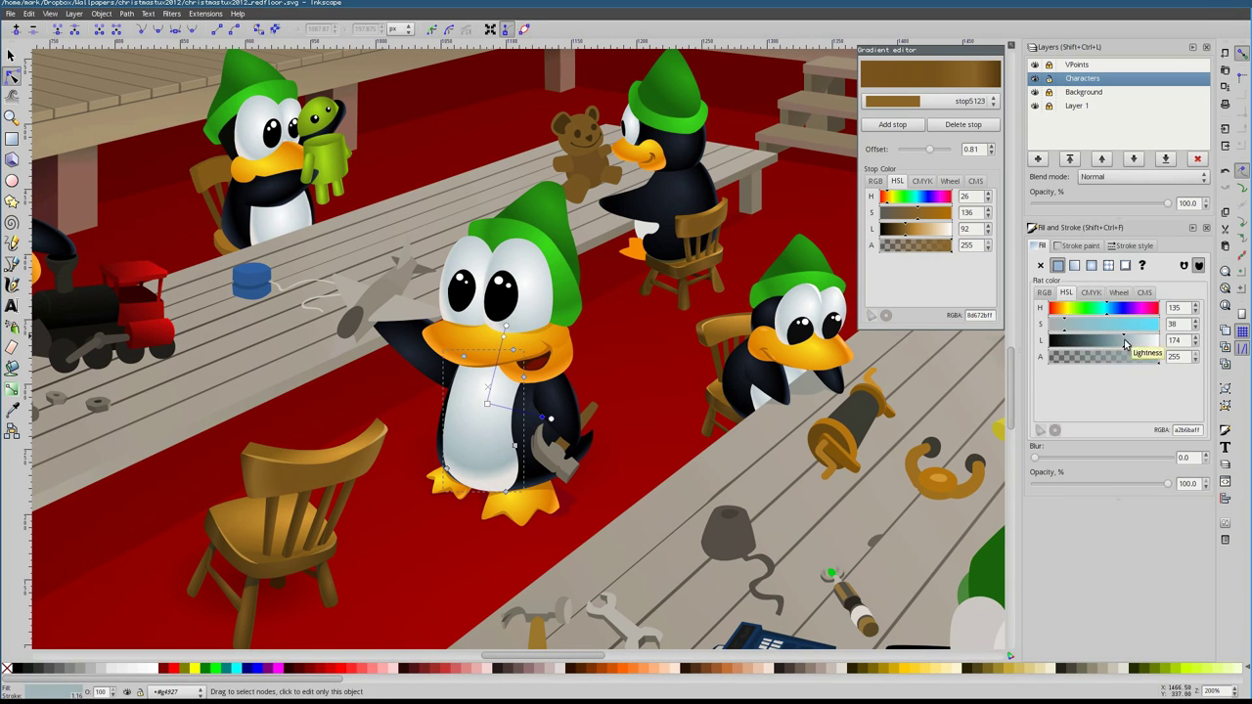
Switch the belly's fill to the linearGradient11188 white-to-blue gradient
mouse_move(947, 229)
mouse_down()
mouse_move(910, 229)
mouse_move(954, 229)
mouse_up()
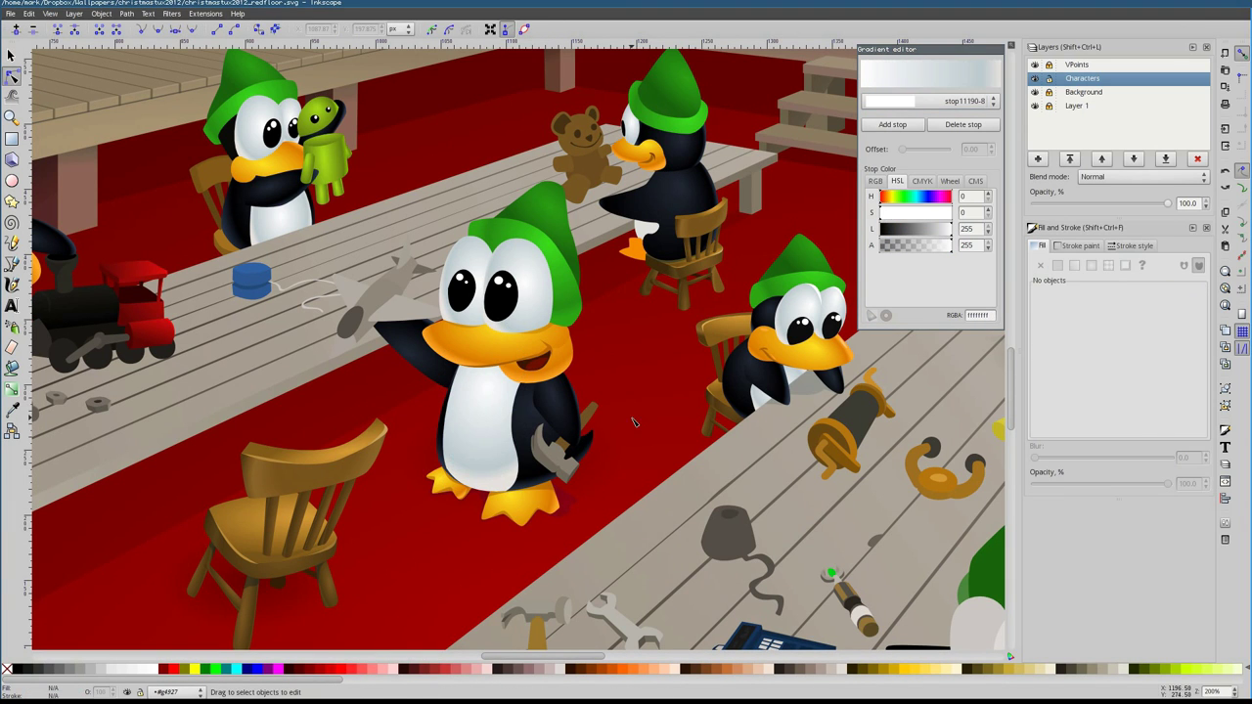
click(1115, 293)
click(1103, 392)
click(1115, 293)
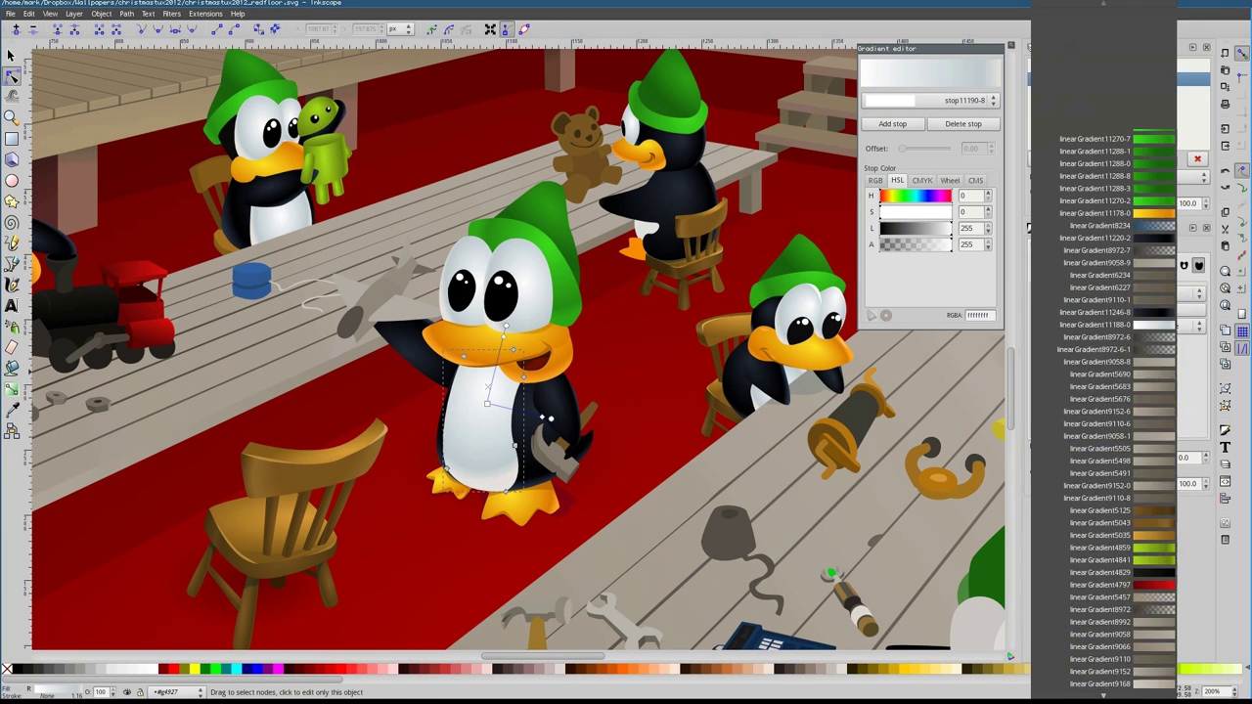
click(1103, 604)
Draw a four-node pale blue-grey shadow shape on the chest below the beak
key(1)
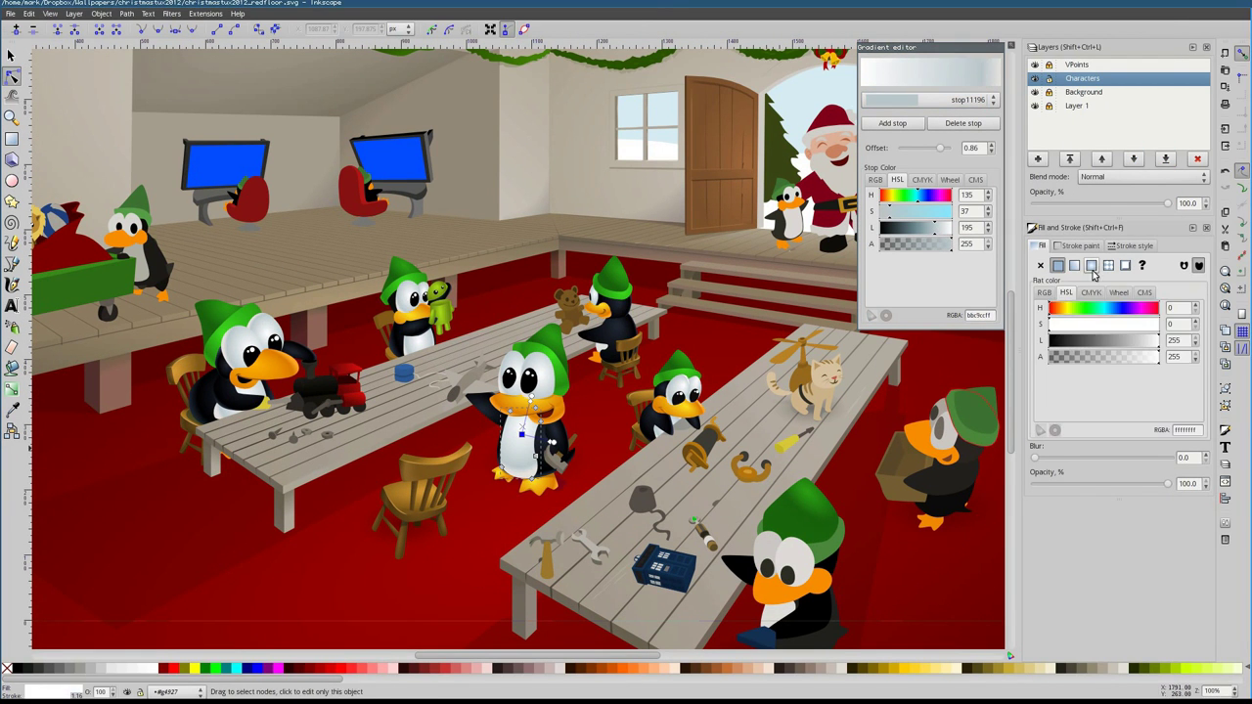
scroll(536, 456, up, 4)
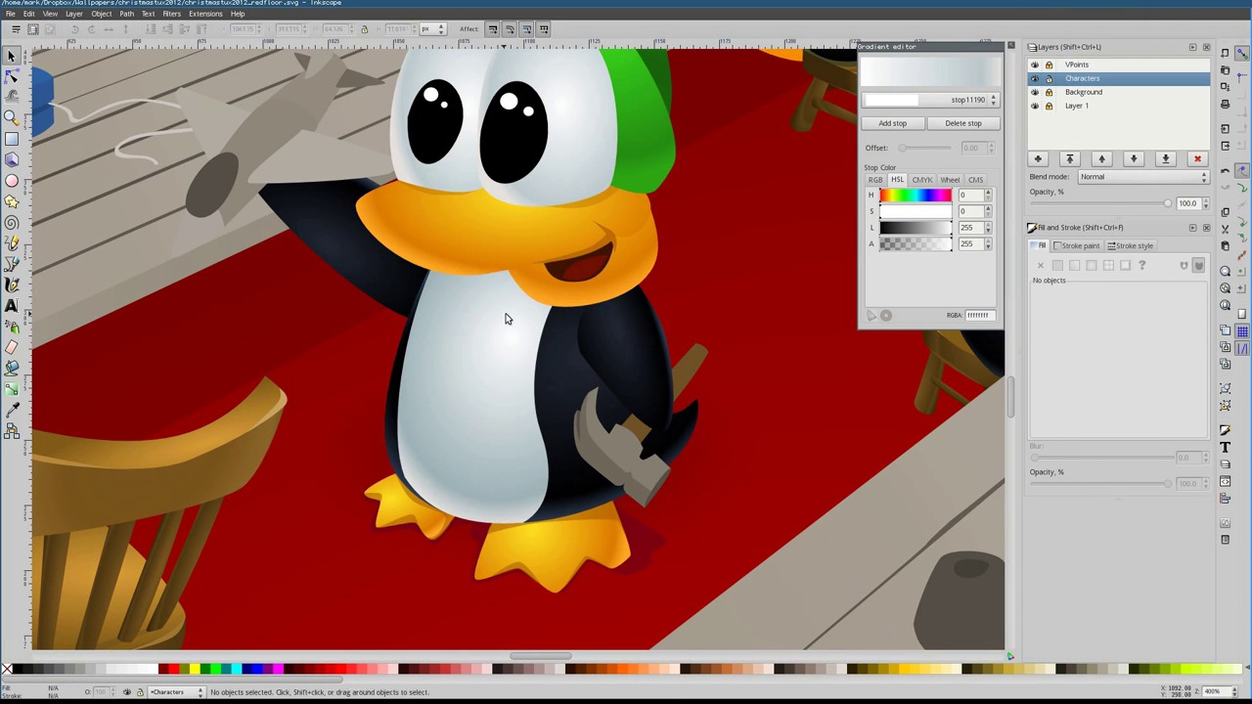
key(s)
key(Escape)
key(b)
drag(427, 269, 510, 285)
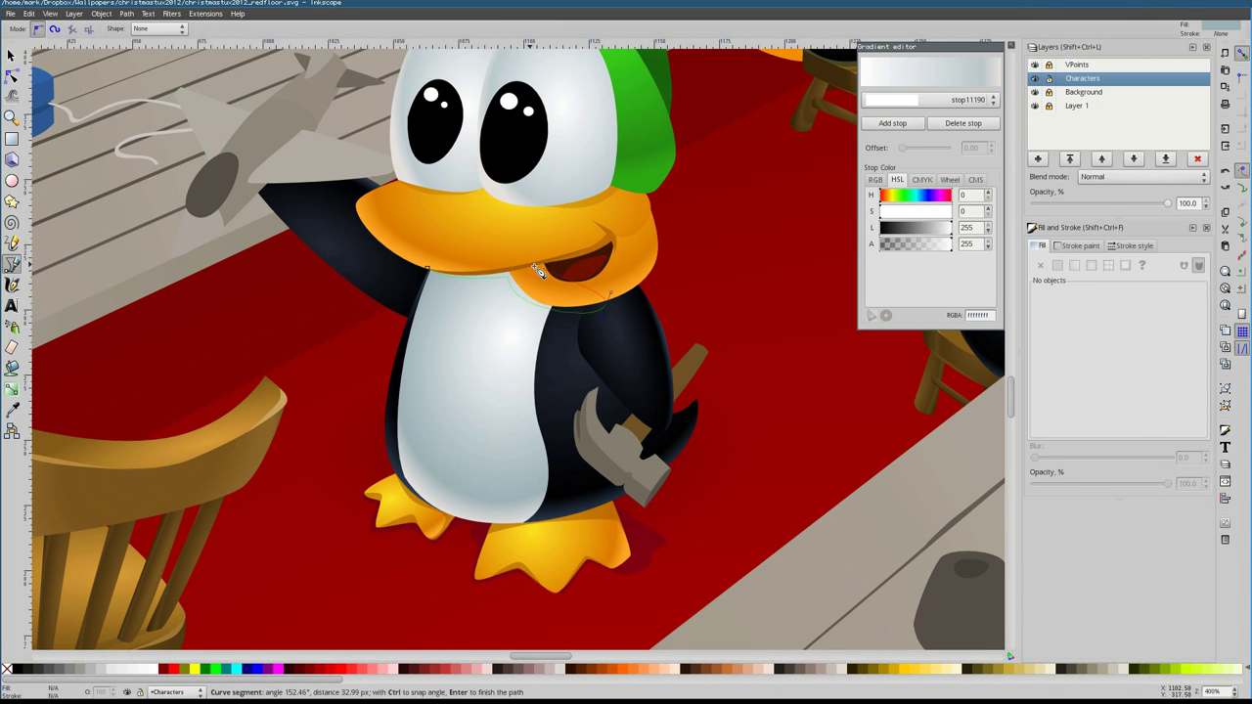
click(619, 286)
click(607, 246)
click(426, 269)
key(s)
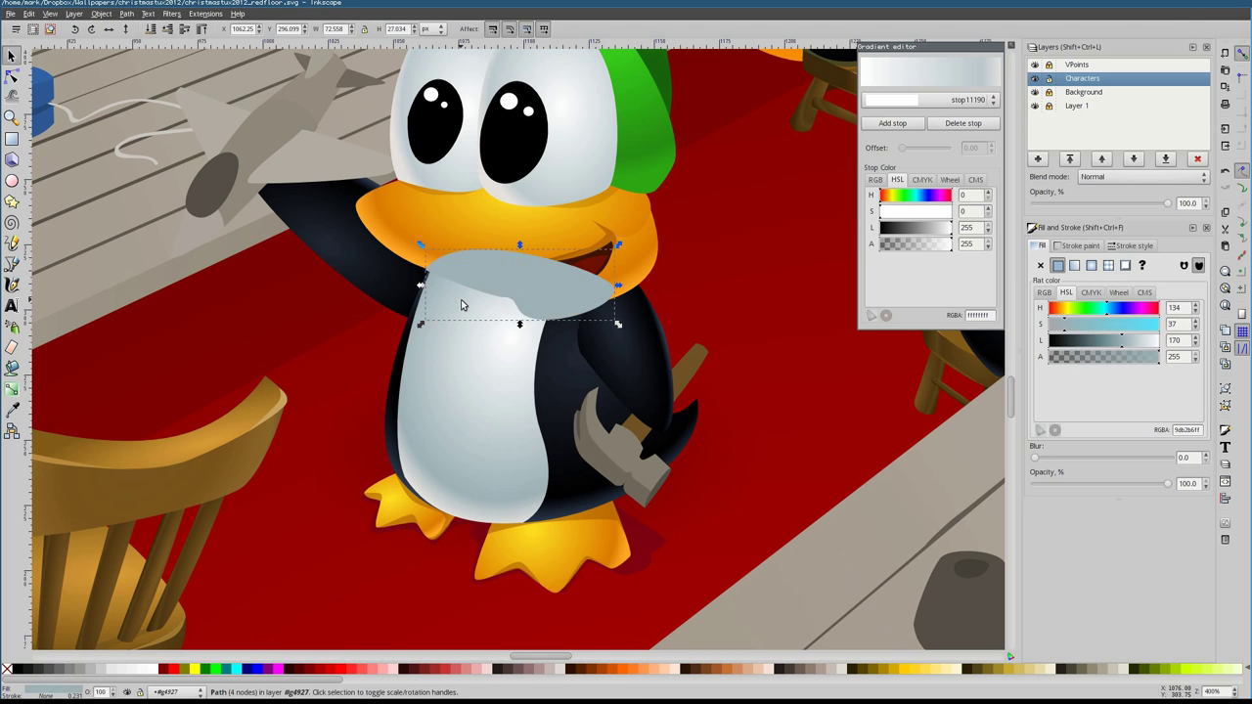
key(Tab)
Move the hammer handle's gradient centre along the handle
key(5)
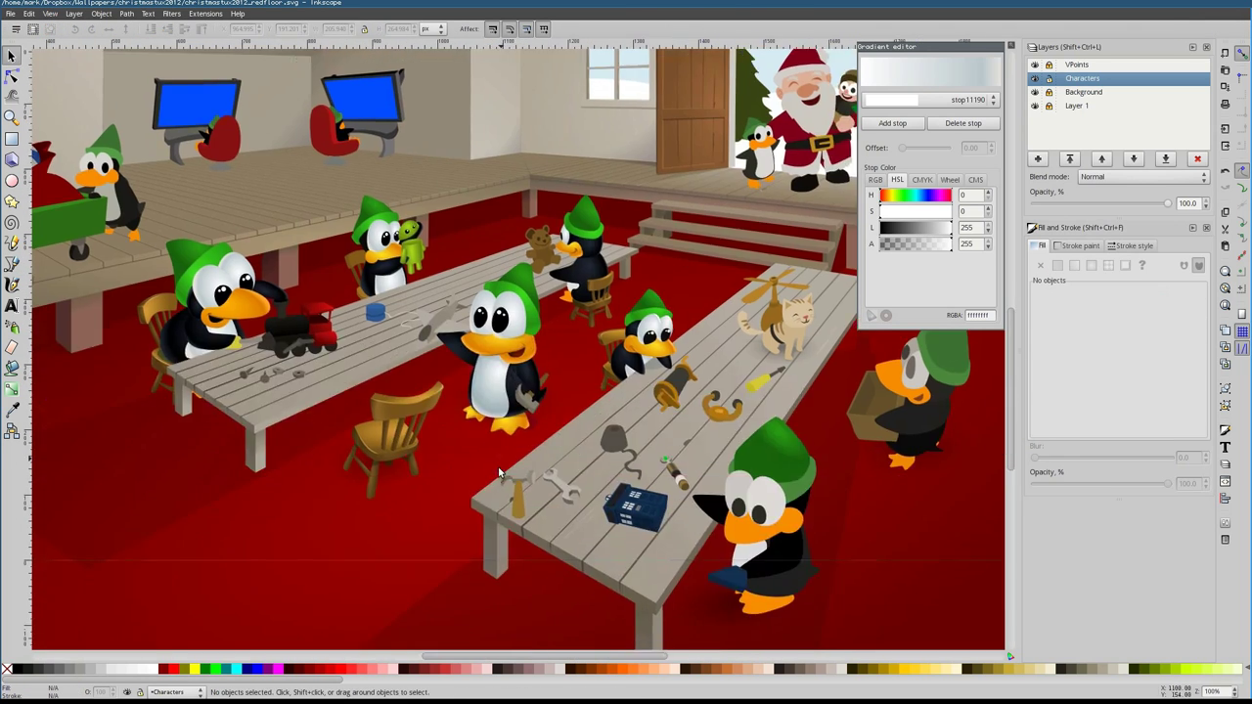
key(1)
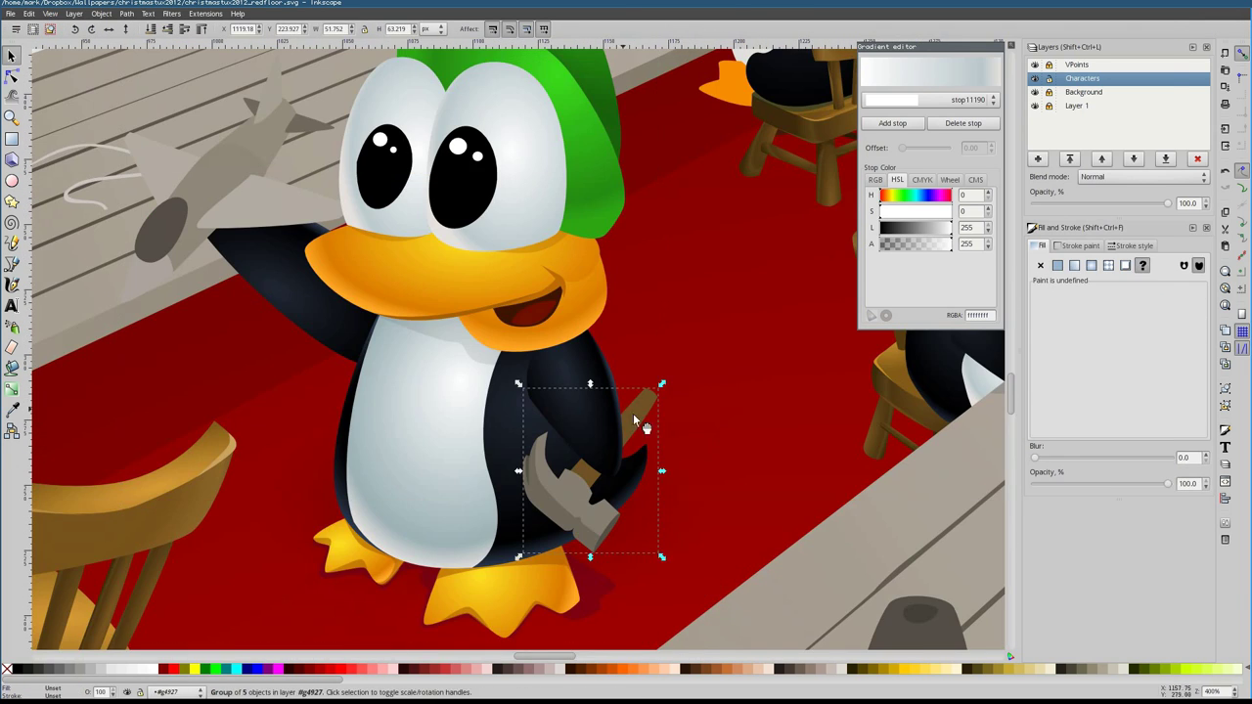
key(g)
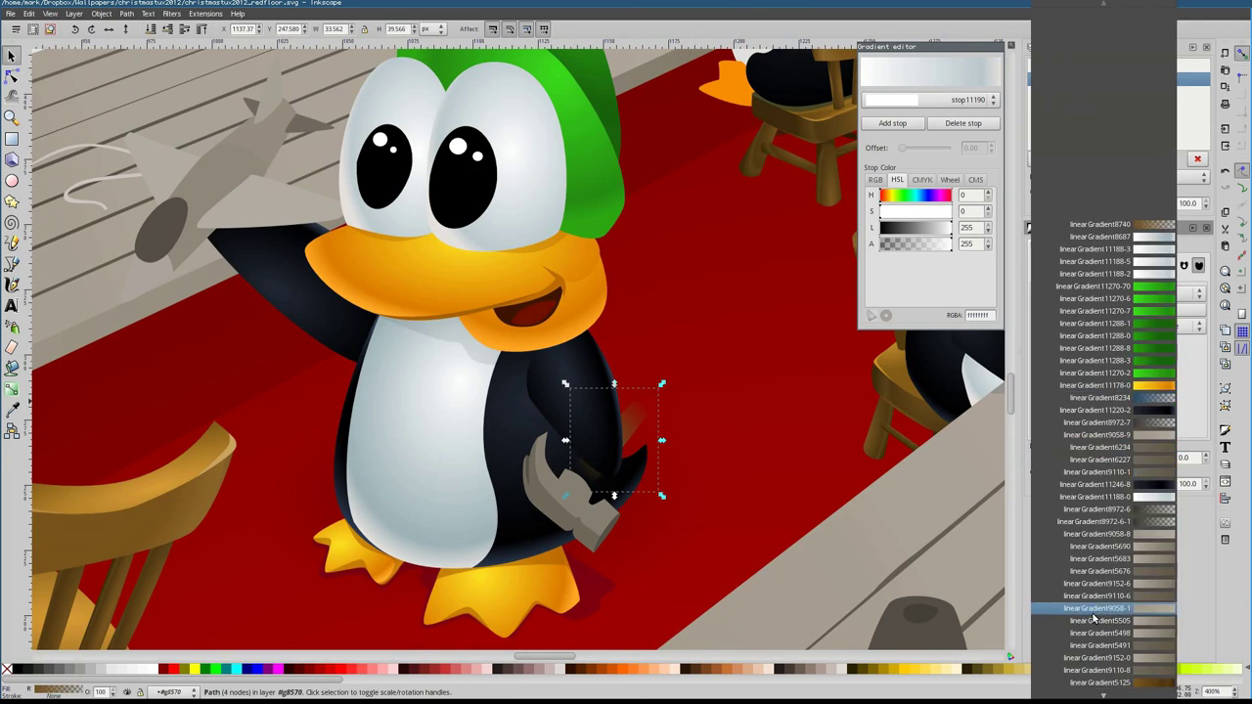
drag(661, 447, 643, 395)
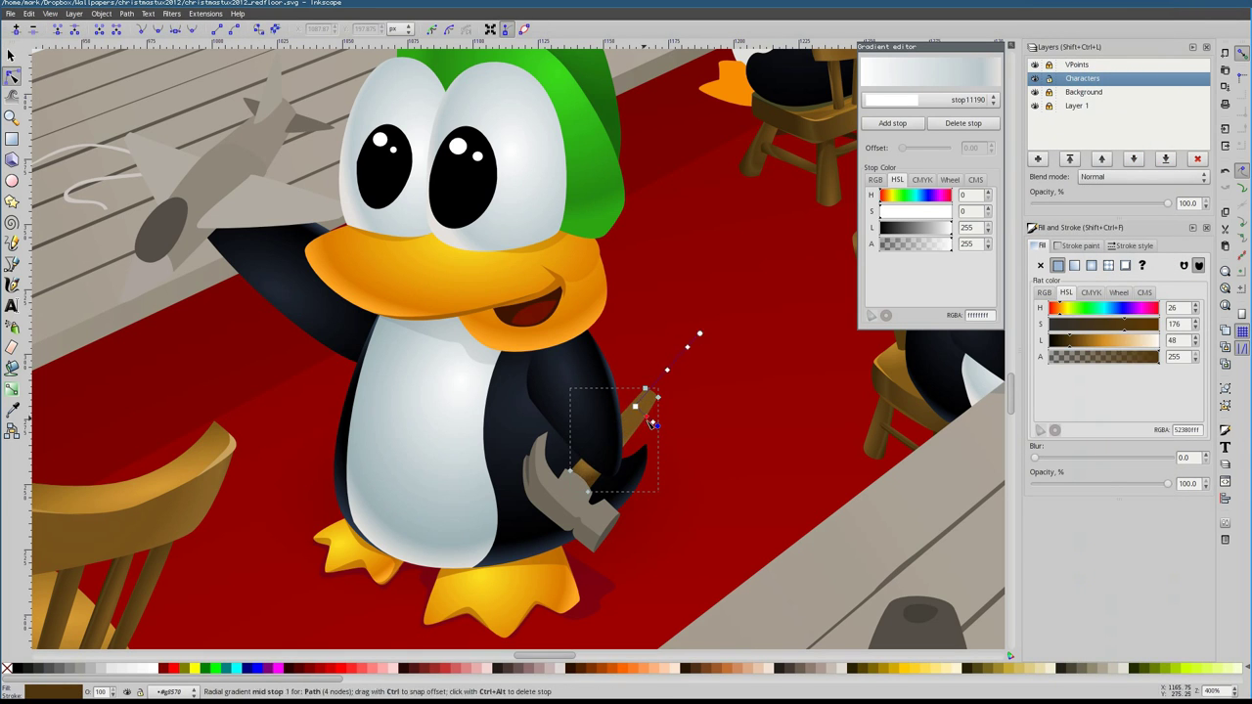
Give the hammer head the linearGradient9110-6 gradient fill
click(568, 480)
click(1103, 303)
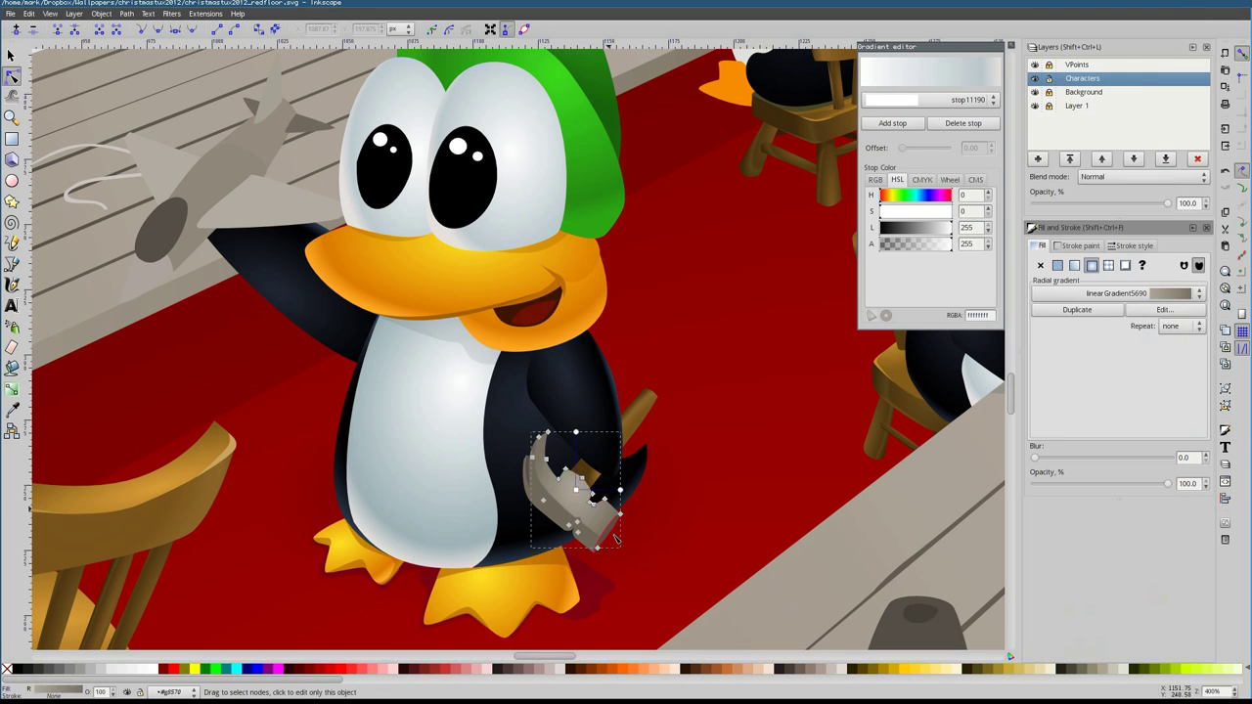
click(1096, 315)
click(1090, 298)
click(1096, 674)
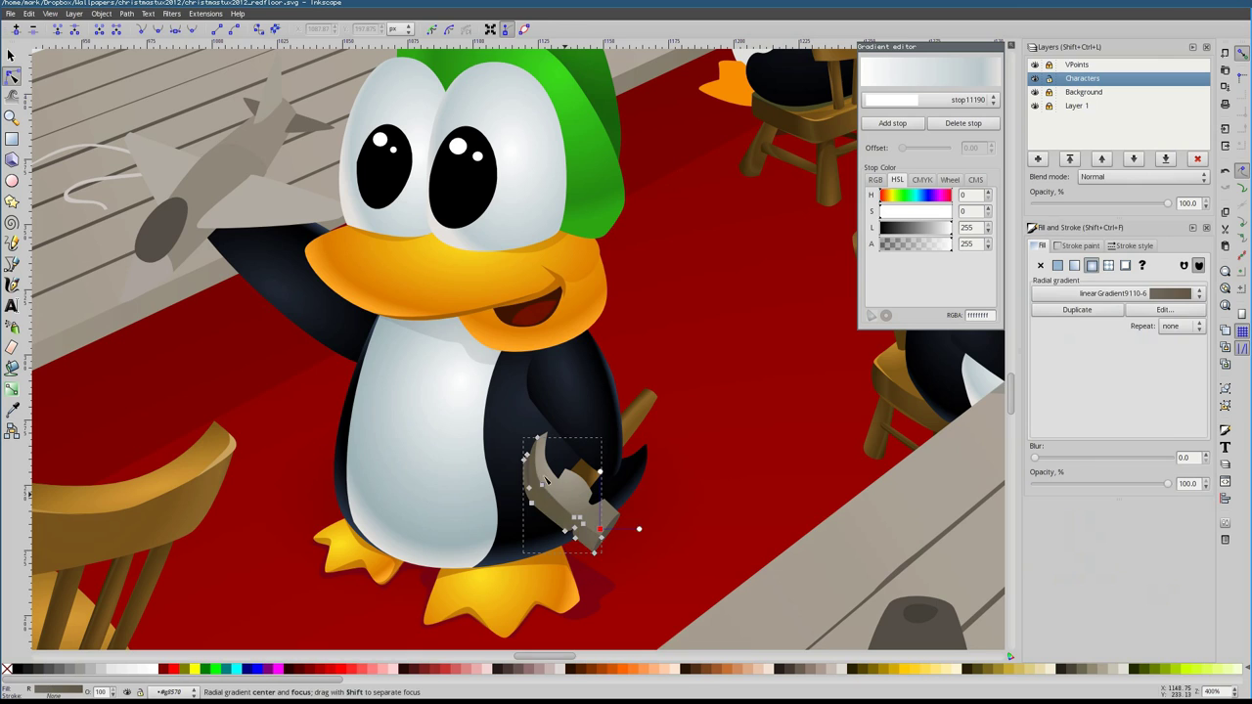
Draw a translucent white highlight shape on the hammer head
scroll(582, 557, up, 4)
key(b)
click(380, 266)
click(380, 267)
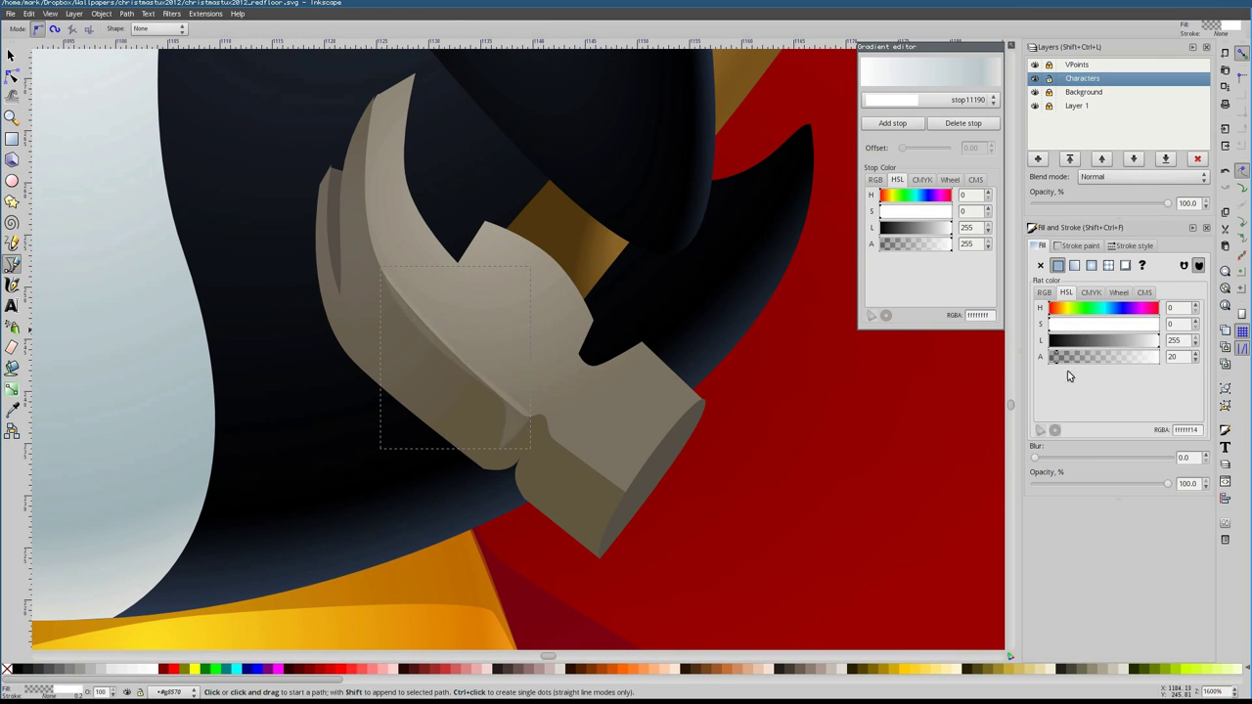
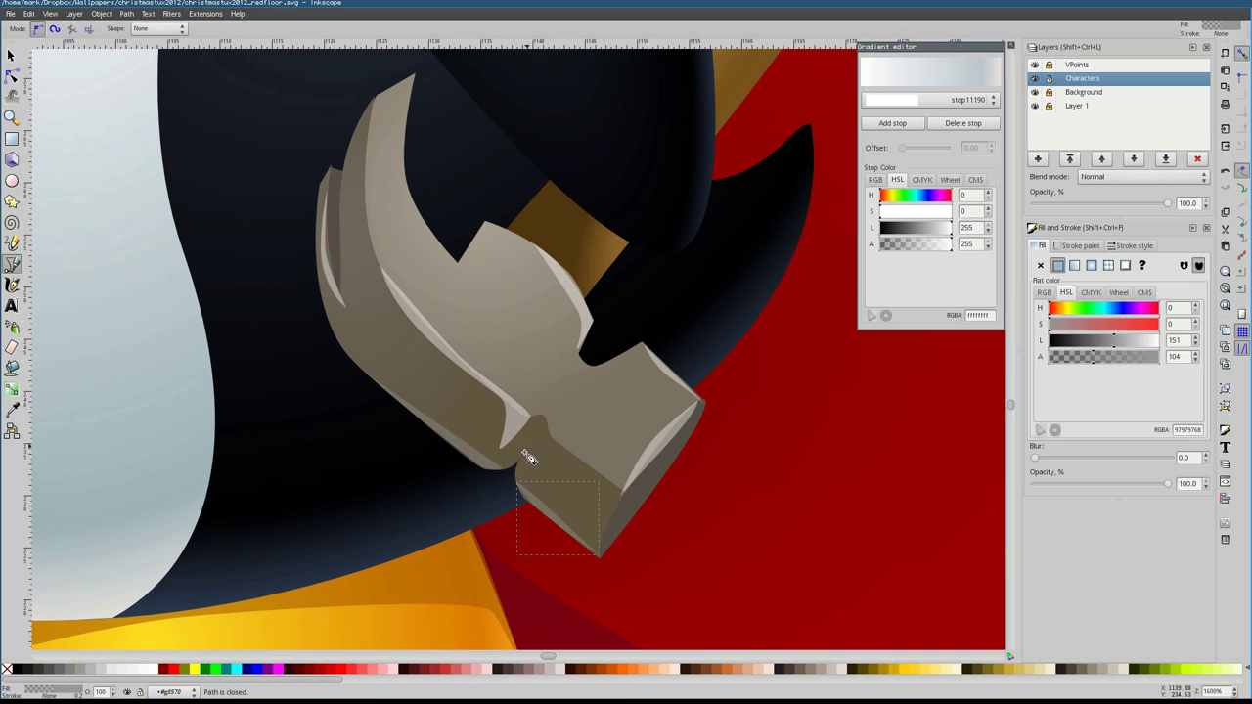
Close the new shading shape on the hammer's grey head
key(Escape)
key(5)
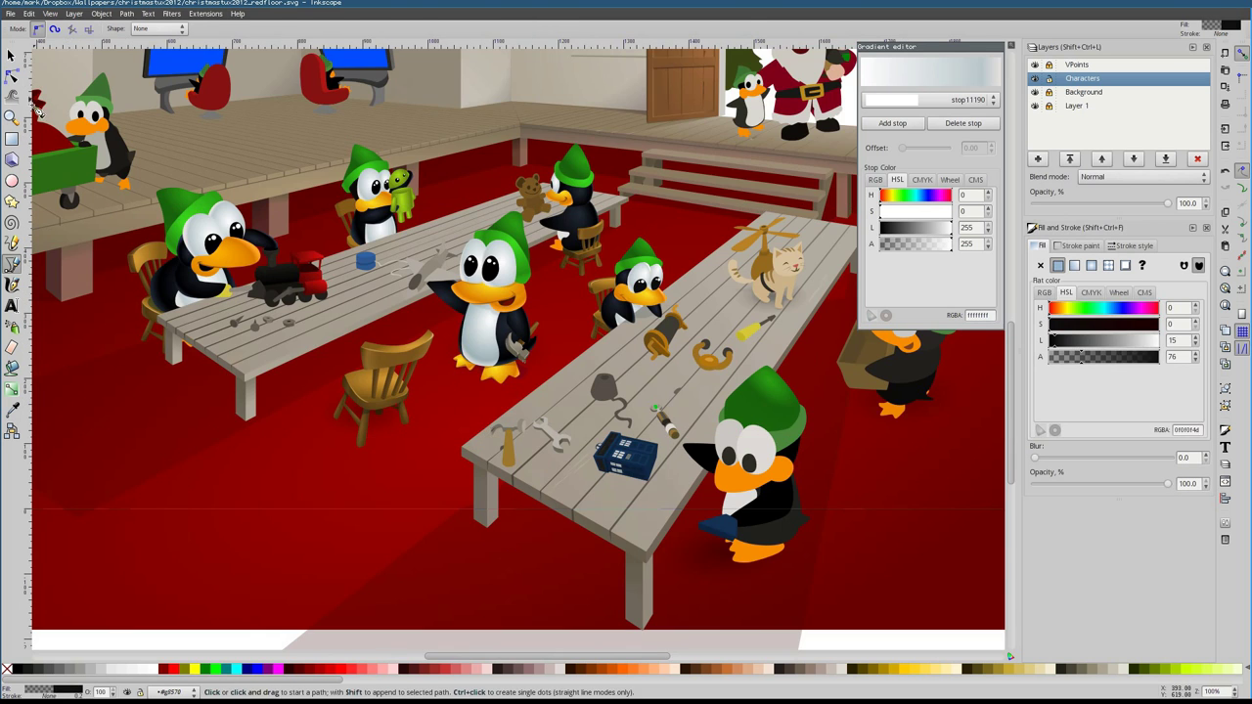
scroll(483, 250, up, 5)
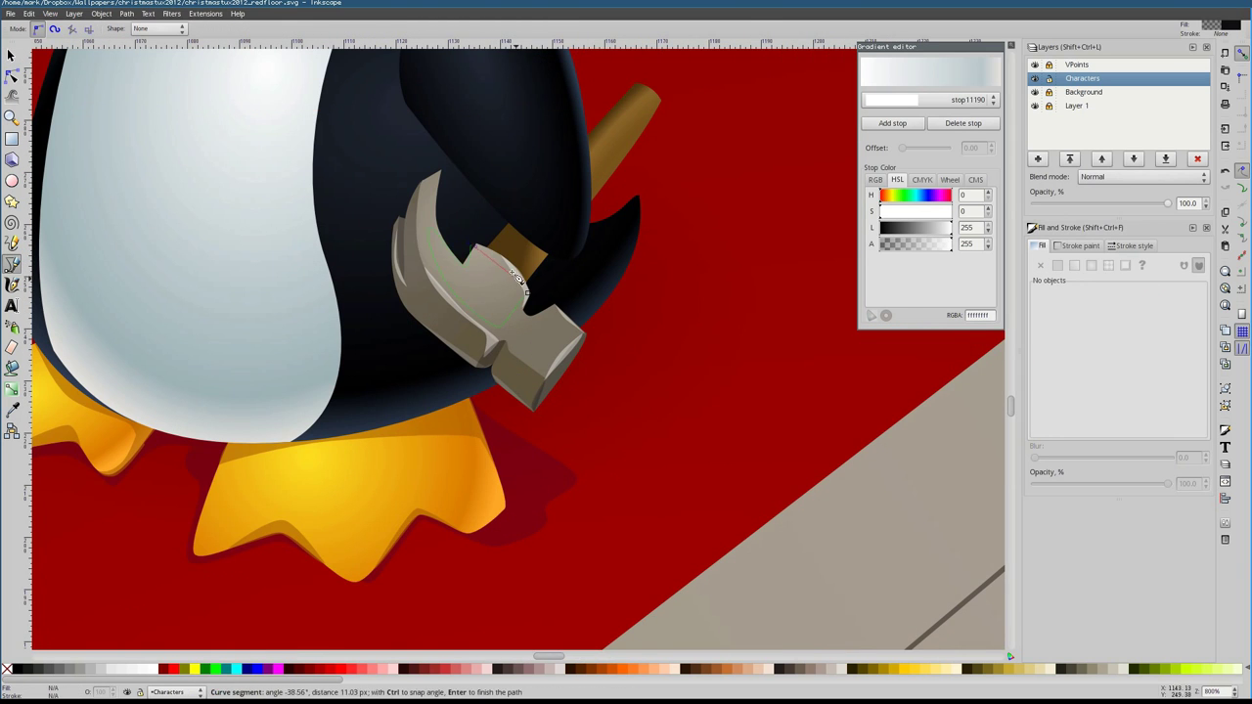
click(520, 280)
Close the light tan highlight stripe along the hammer handle and deselect it
key(Escape)
key(5)
scroll(564, 229, up, 8)
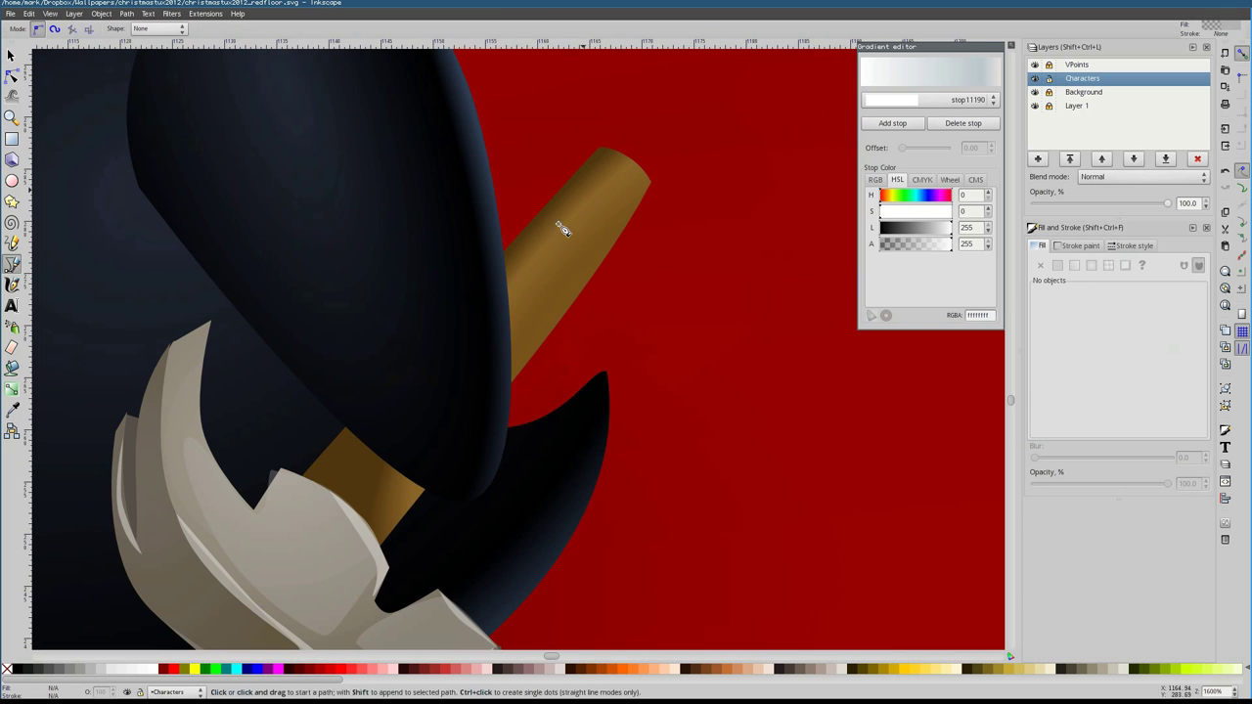
drag(607, 156, 607, 157)
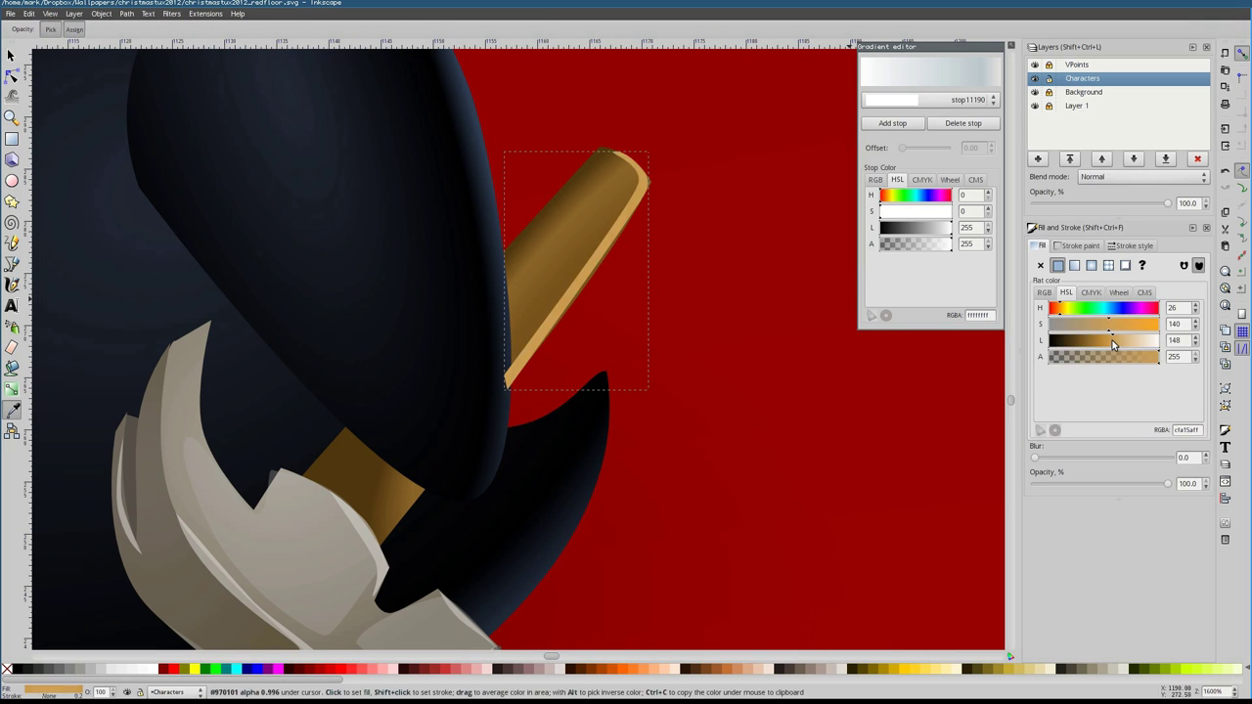
key(s)
click(577, 264)
key(Escape)
ctrl+scroll(611, 305, down, 5)
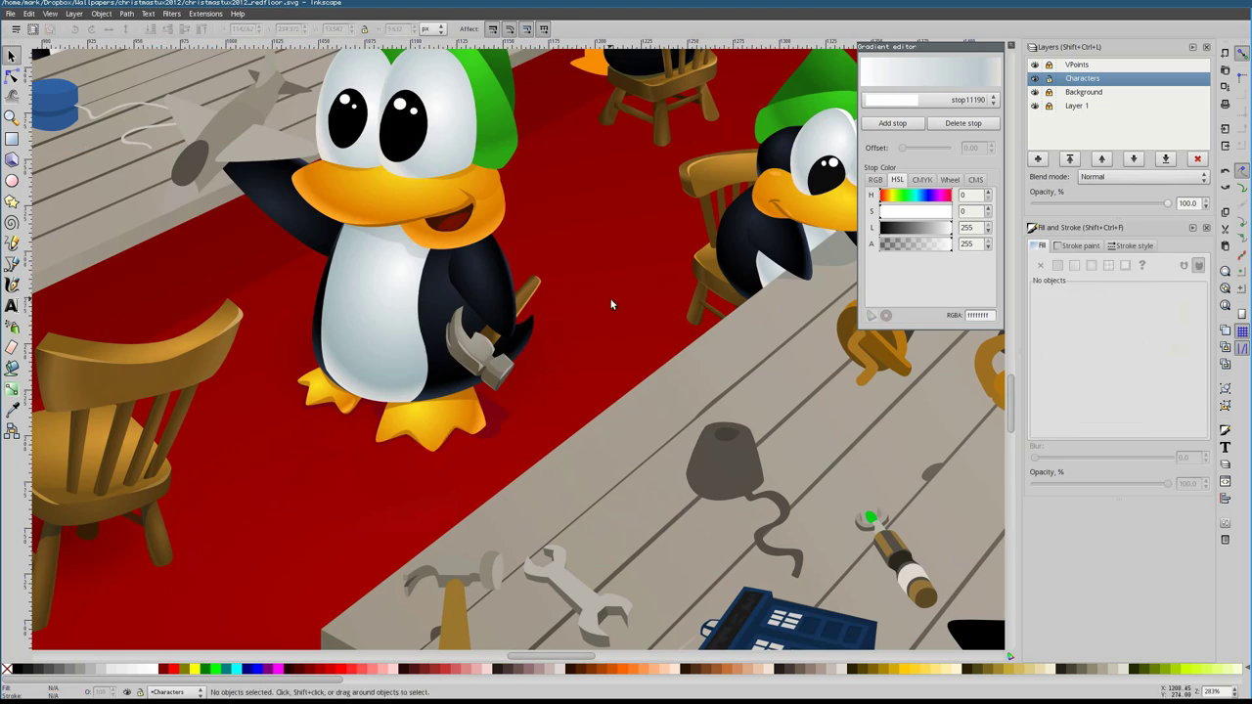
Select the hammer parts, including the translucent white highlight on the hammer head
drag(548, 419, 549, 419)
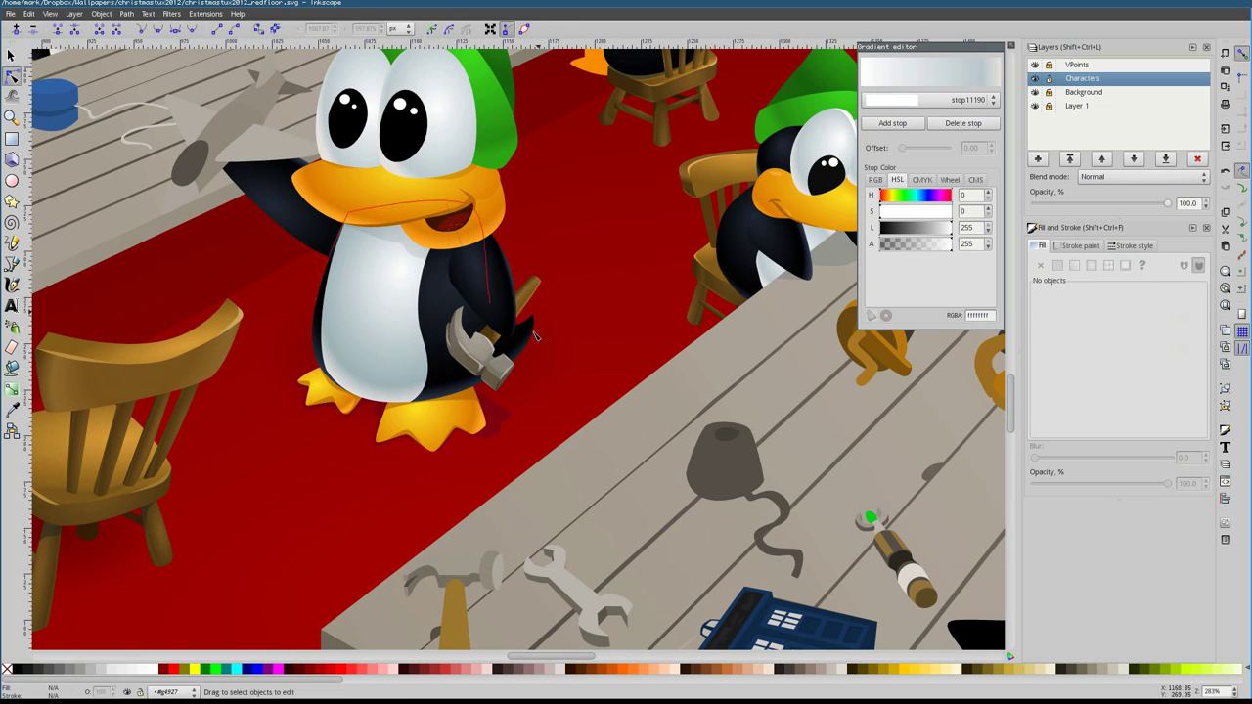
click(562, 368)
ctrl+scroll(562, 368, down, 2)
ctrl+scroll(448, 442, up, 3)
ctrl+scroll(448, 442, up, 2)
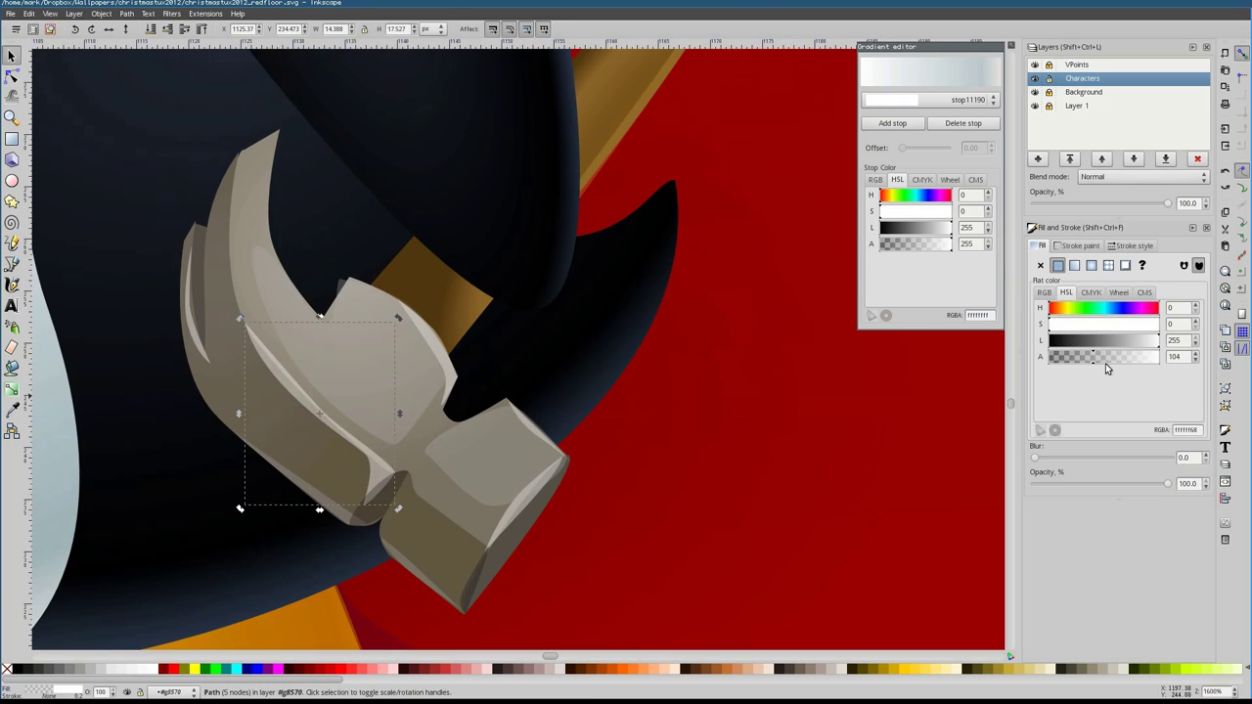
ctrl+scroll(422, 479, down, 3)
ctrl+scroll(422, 479, up, 2)
click(577, 315)
ctrl+scroll(578, 315, up, 2)
click(1076, 358)
ctrl+scroll(518, 355, down, 3)
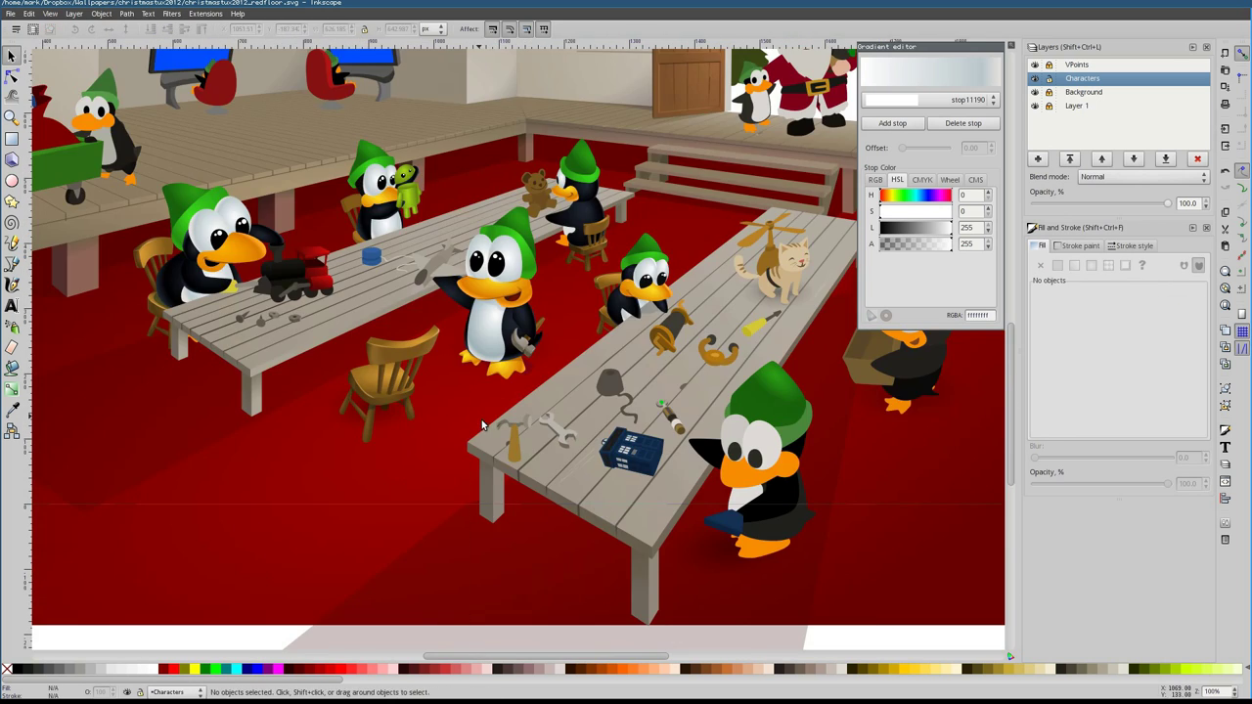
ctrl+scroll(518, 354, up, 2)
Lighten the dark stop of the penguin body's radial gradient and reposition its centre
double_click(518, 354)
ctrl+scroll(518, 354, down, 1)
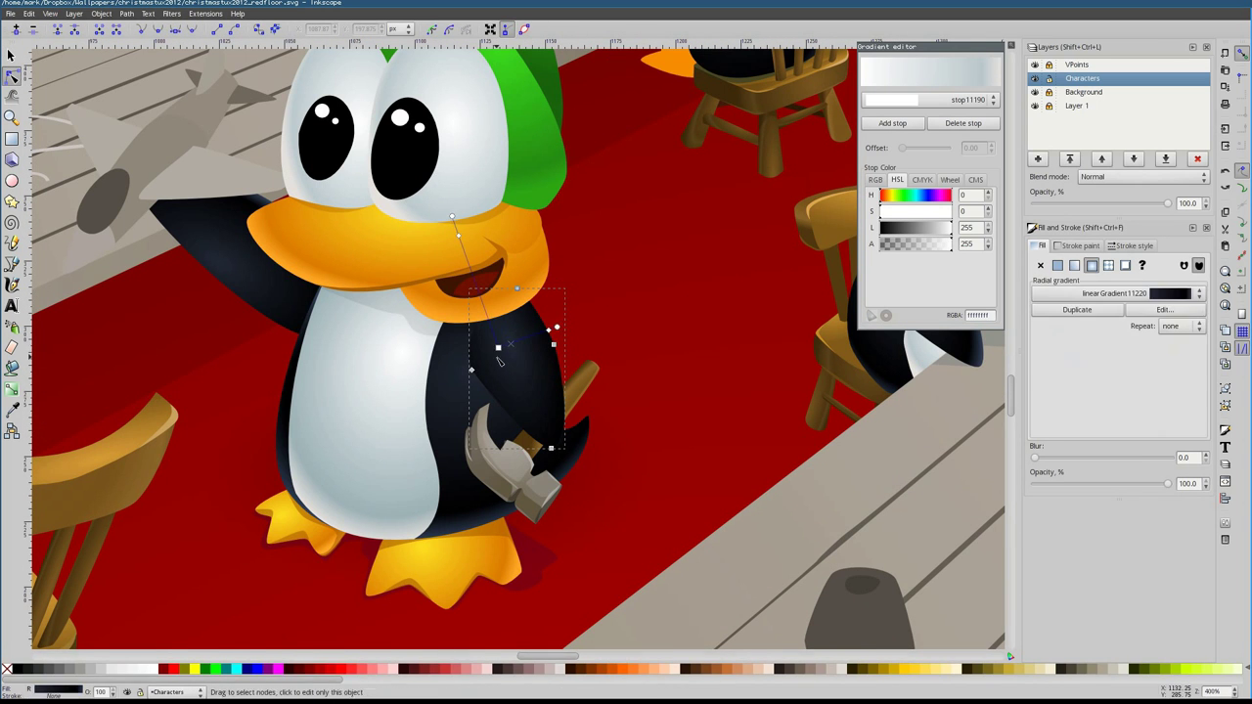
ctrl+scroll(537, 390, up, 1)
click(484, 372)
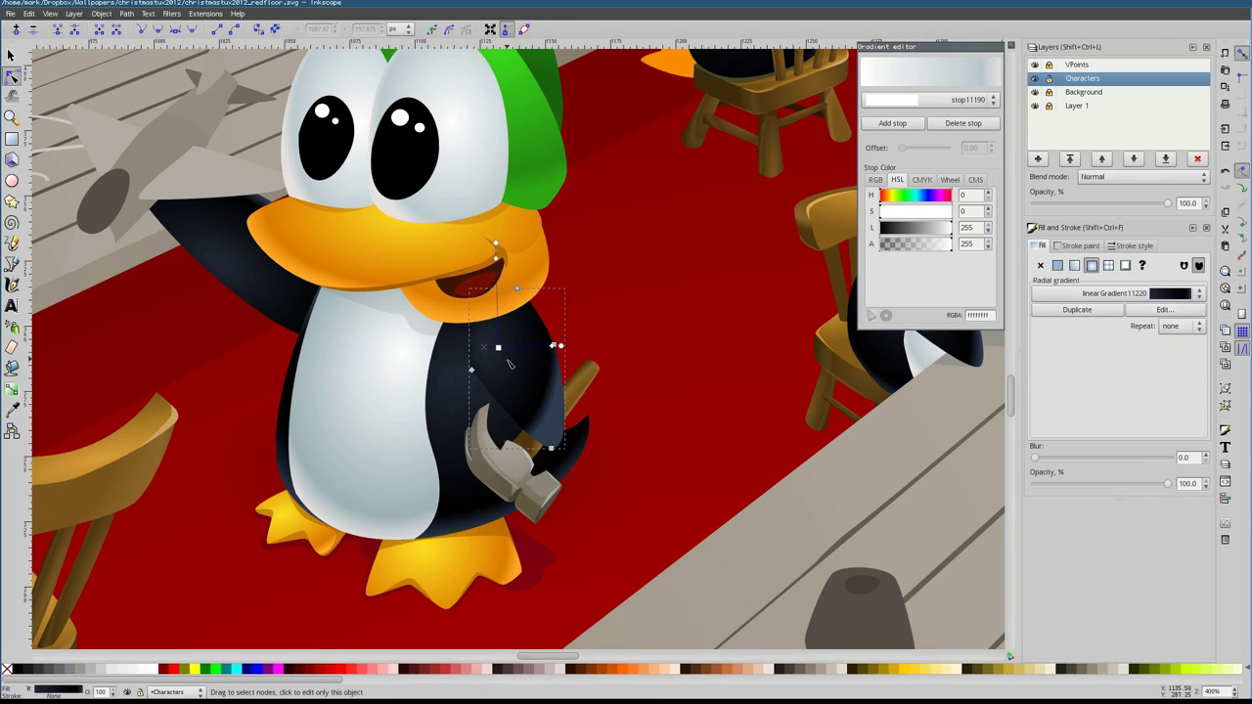
click(492, 348)
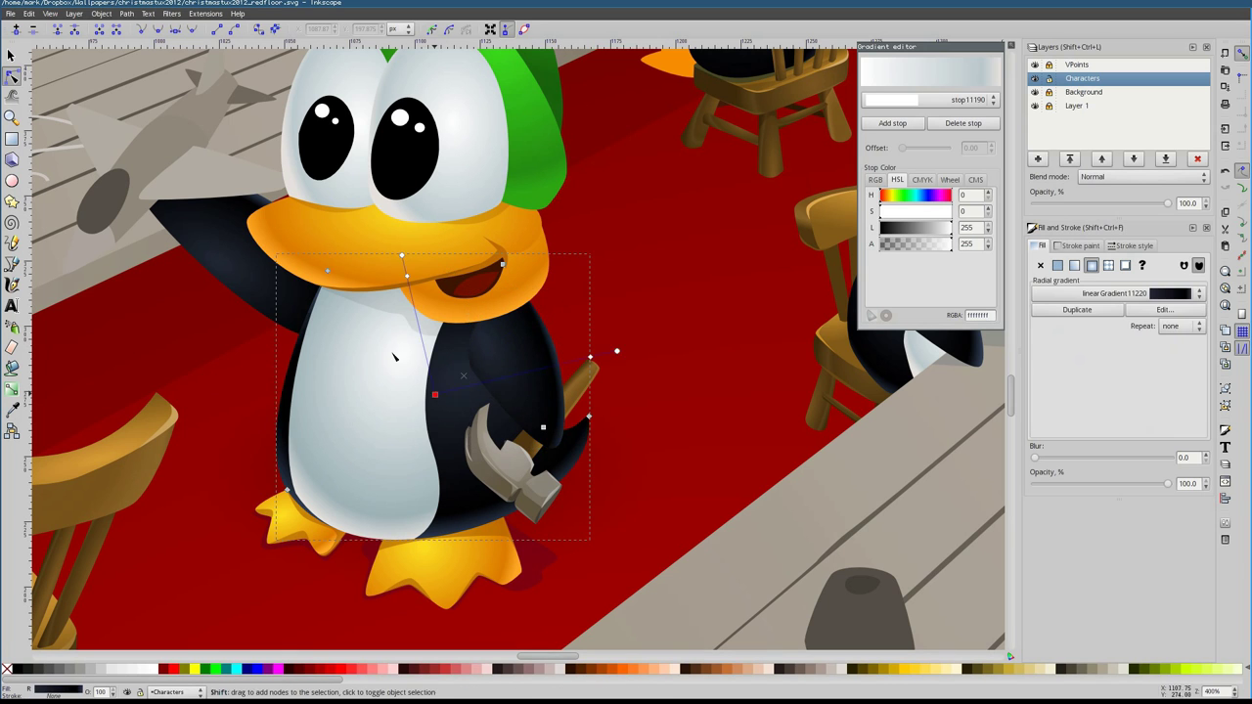
key(F7)
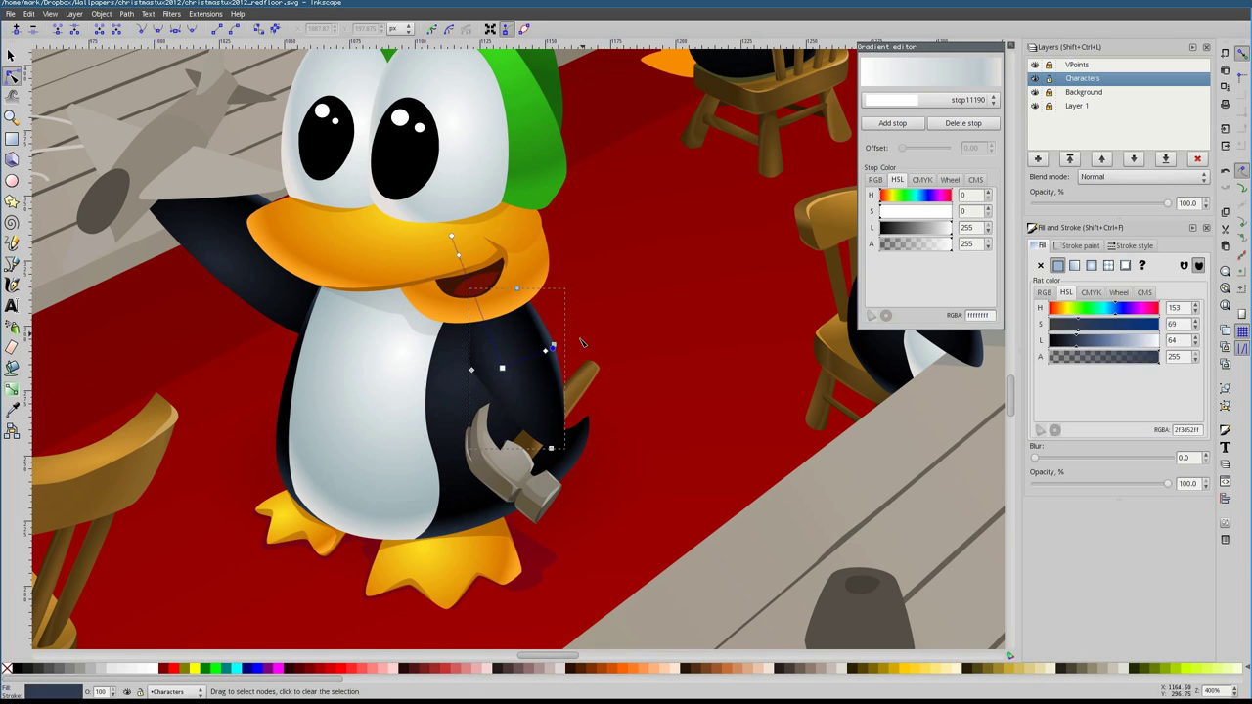
ctrl+scroll(506, 372, down, 5)
ctrl+scroll(156, 282, up, 7)
Lighten the mouth's dark fill, then select the penguin holding the Android toy
key(b)
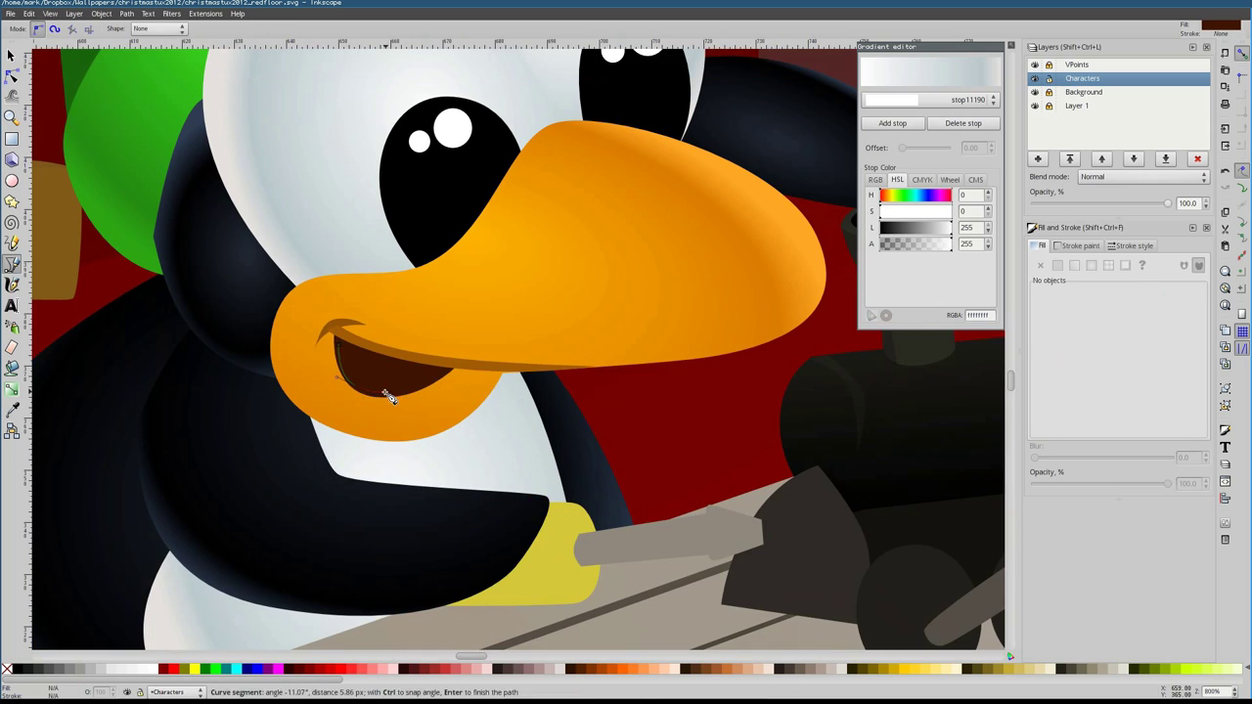
click(1072, 342)
key(F1)
key(Escape)
key(1)
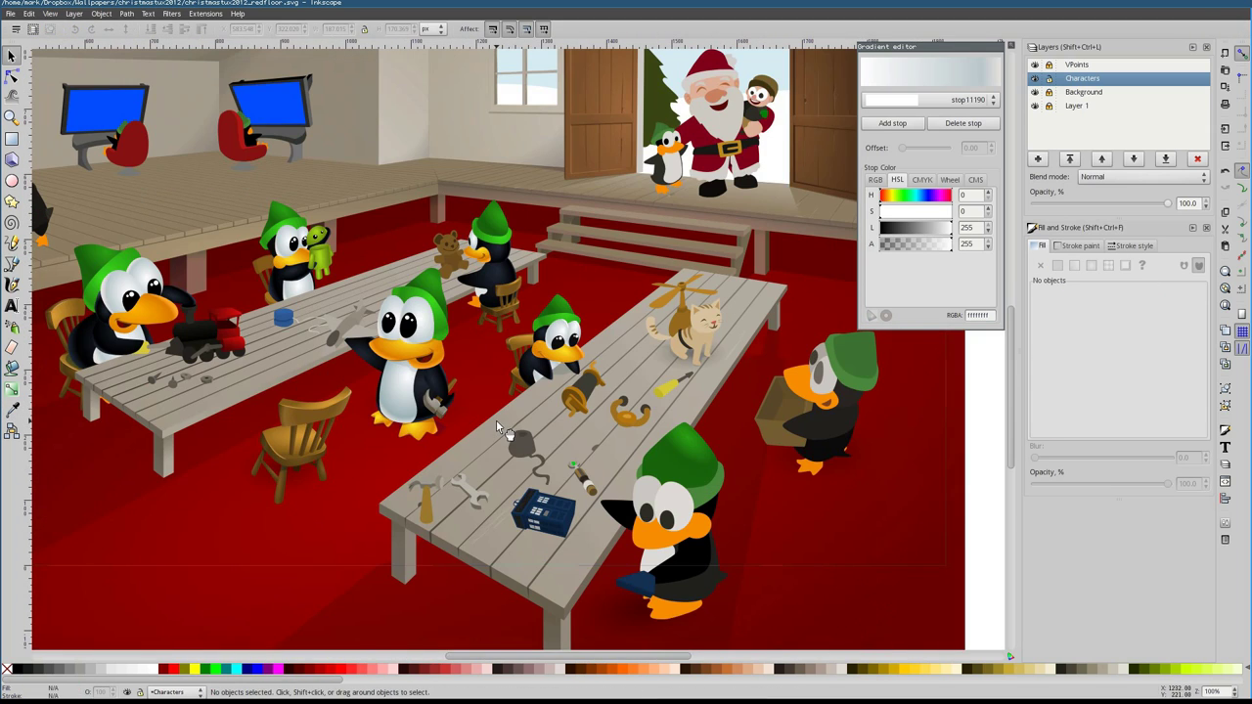
ctrl+scroll(363, 483, up, 2)
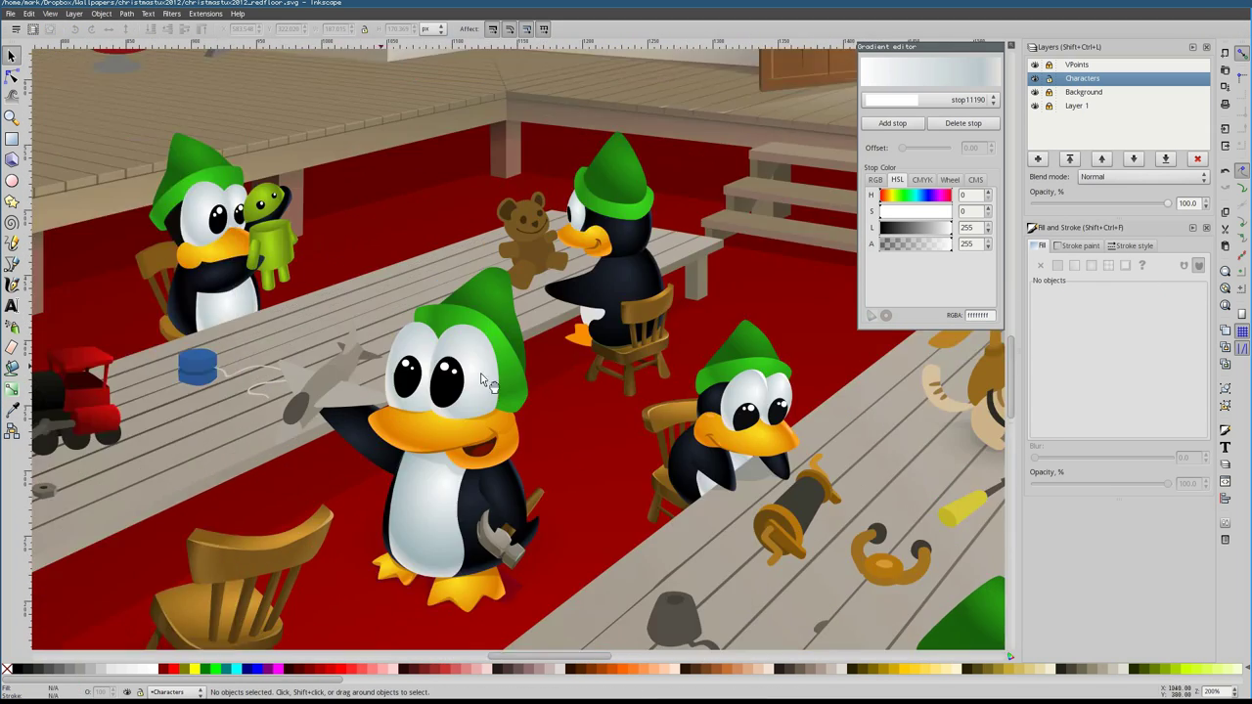
click(453, 256)
ctrl+scroll(453, 256, up, 6)
Give the mouth shape the beak's orange, then darken its fill
ctrl+click(608, 272)
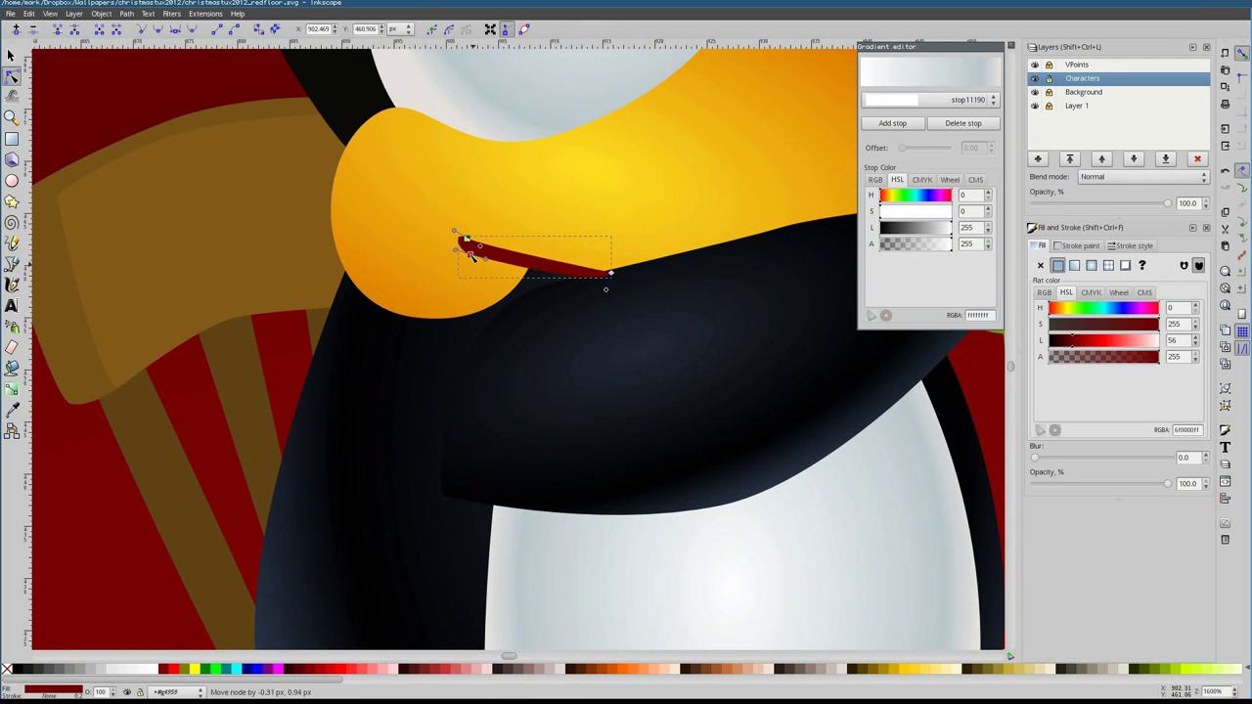
key(d)
click(367, 210)
click(1086, 342)
key(n)
Draw a green highlight path along the Android's body rim and right edge
scroll(515, 375, down, 2)
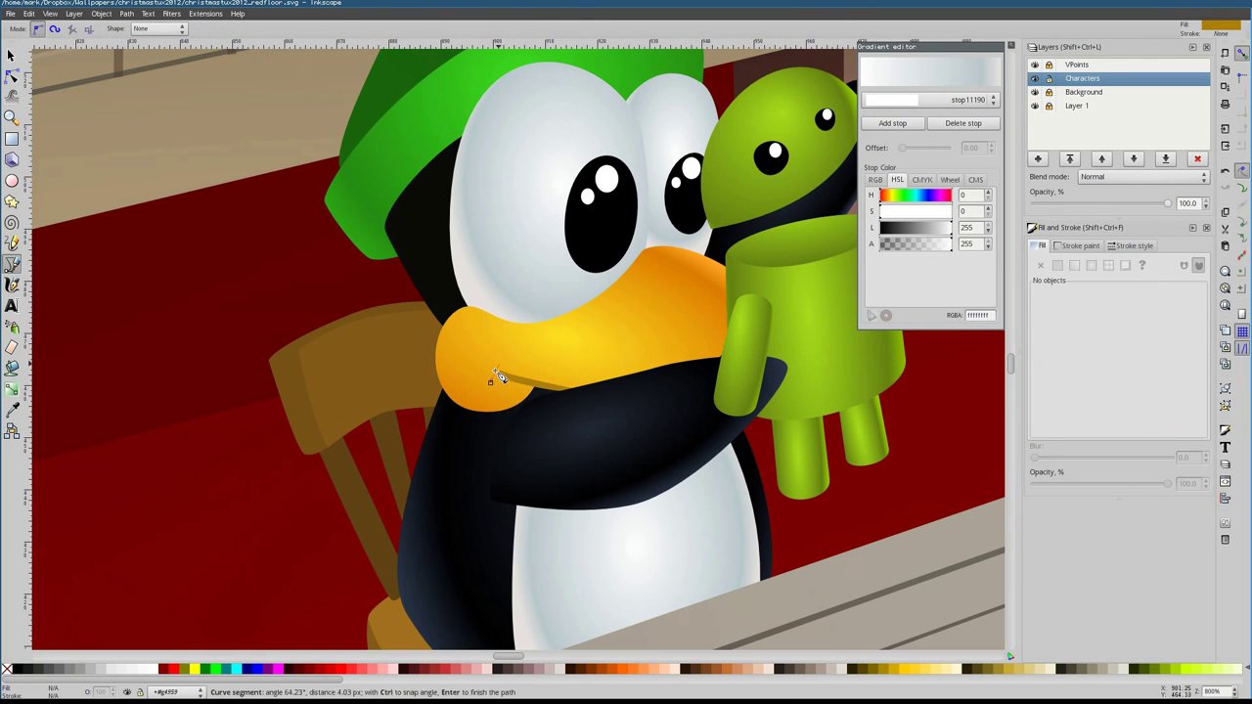
scroll(88, 88, down, 4)
scroll(391, 298, up, 6)
click(587, 257)
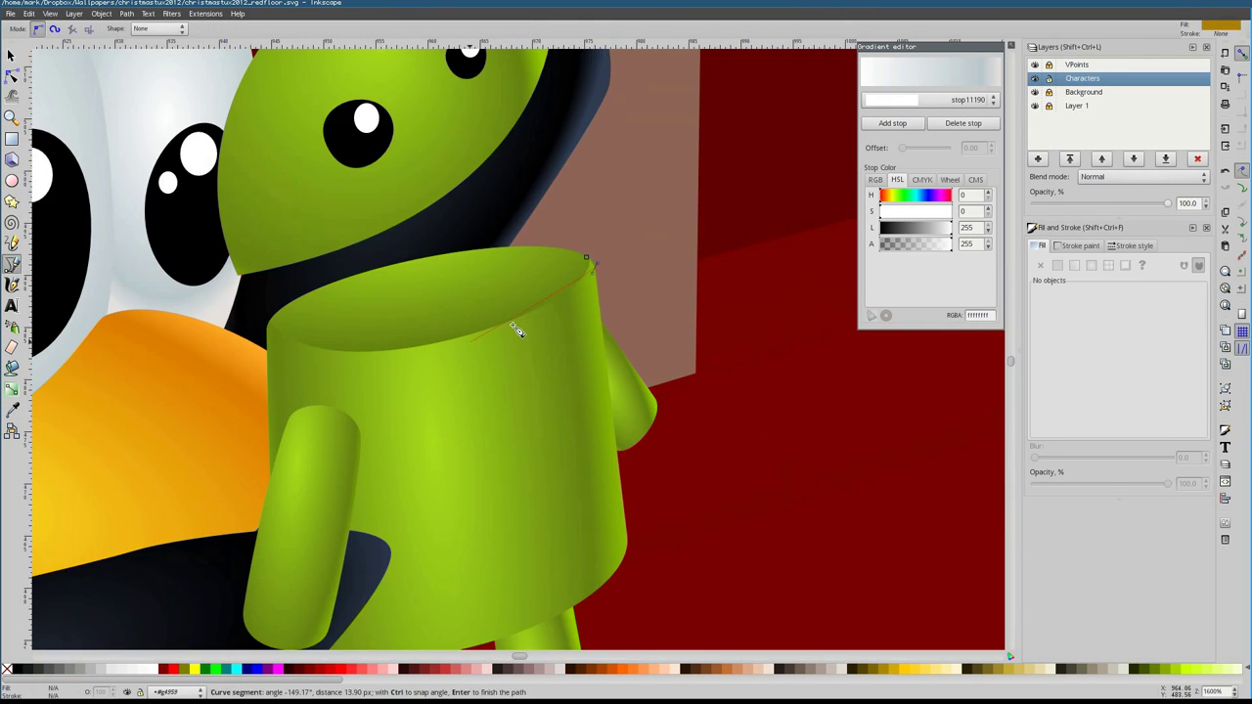
key(Return)
key(d)
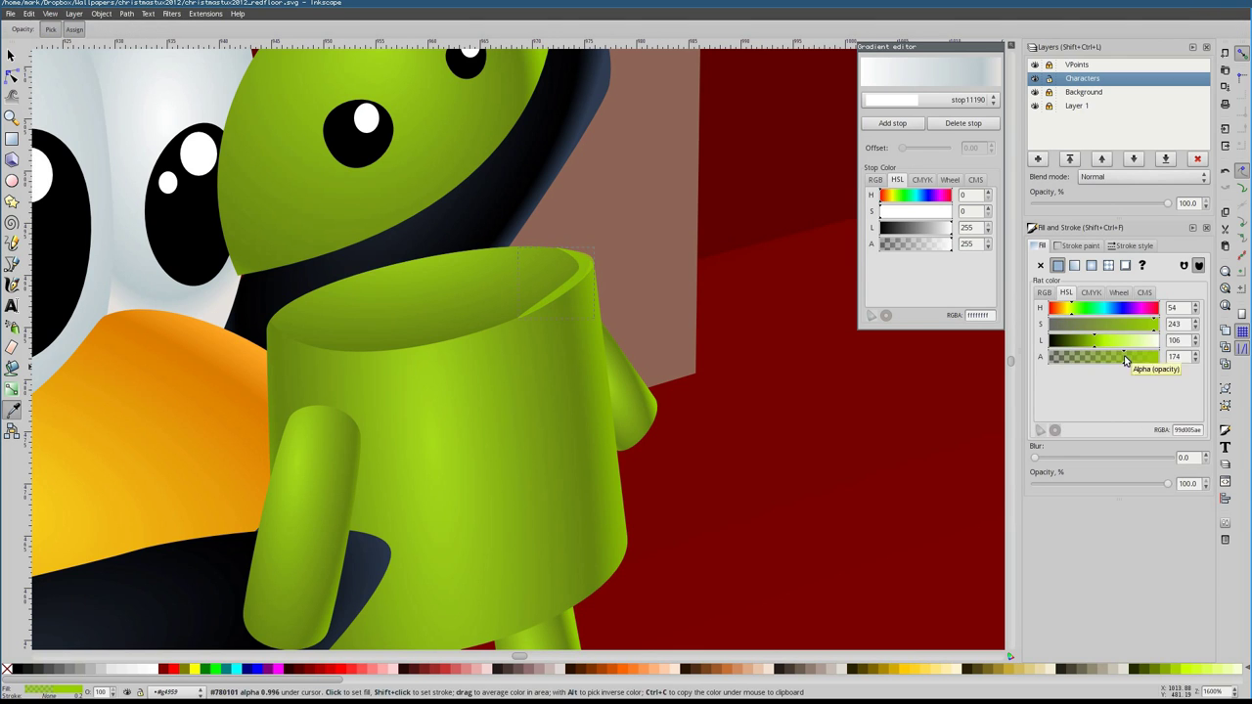
click(605, 320)
double_click(632, 545)
scroll(635, 532, down, 1)
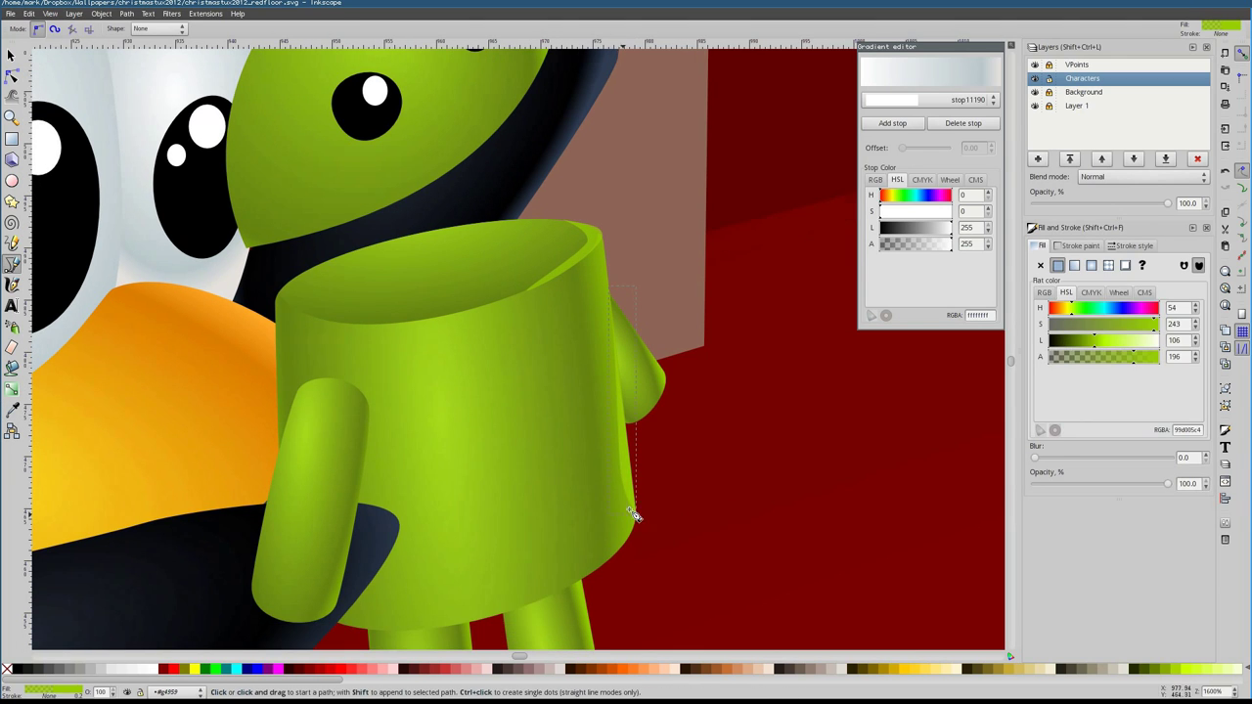
Add an arm highlight path on the Android, make it slightly translucent, and deselect it
click(611, 366)
key(Return)
key(n)
scroll(724, 489, down, 5)
scroll(561, 333, up, 4)
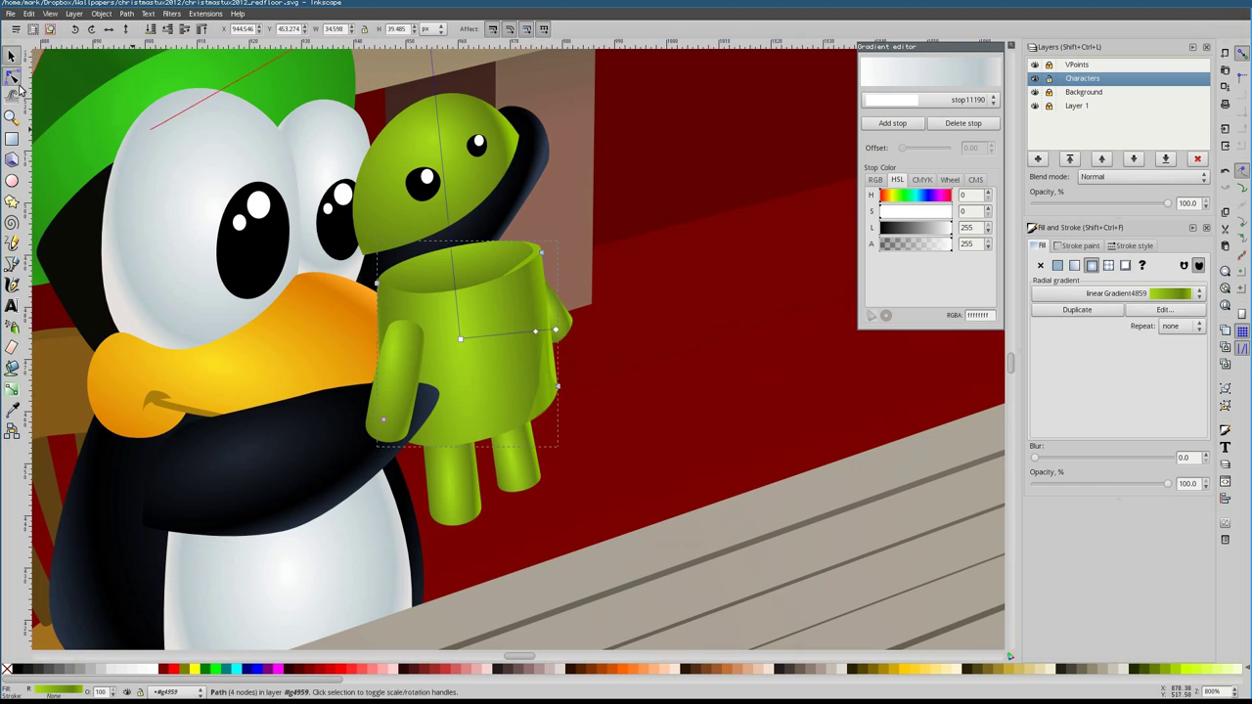
key(b)
scroll(440, 430, up, 2)
drag(1158, 357, 1138, 360)
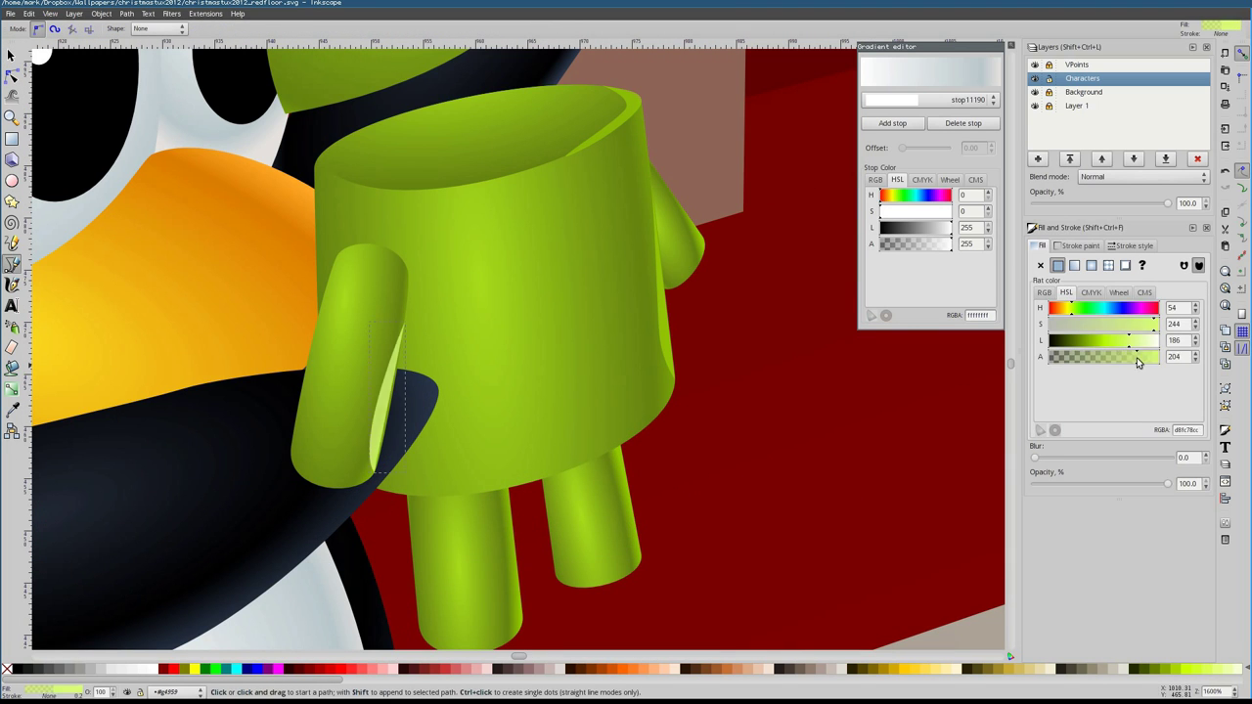
key(s)
click(747, 494)
Finish the head highlight and draw a closed highlight shape over the Android's legs
scroll(524, 189, down, 4)
scroll(510, 284, up, 2)
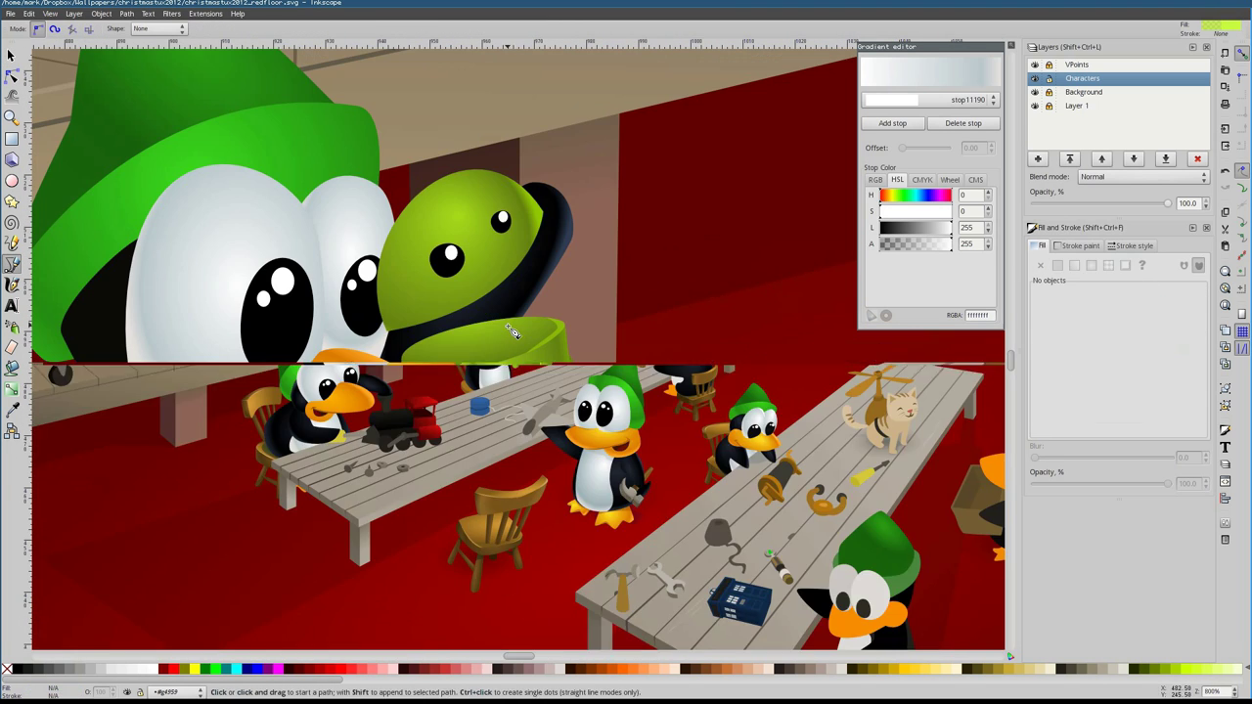
key(n)
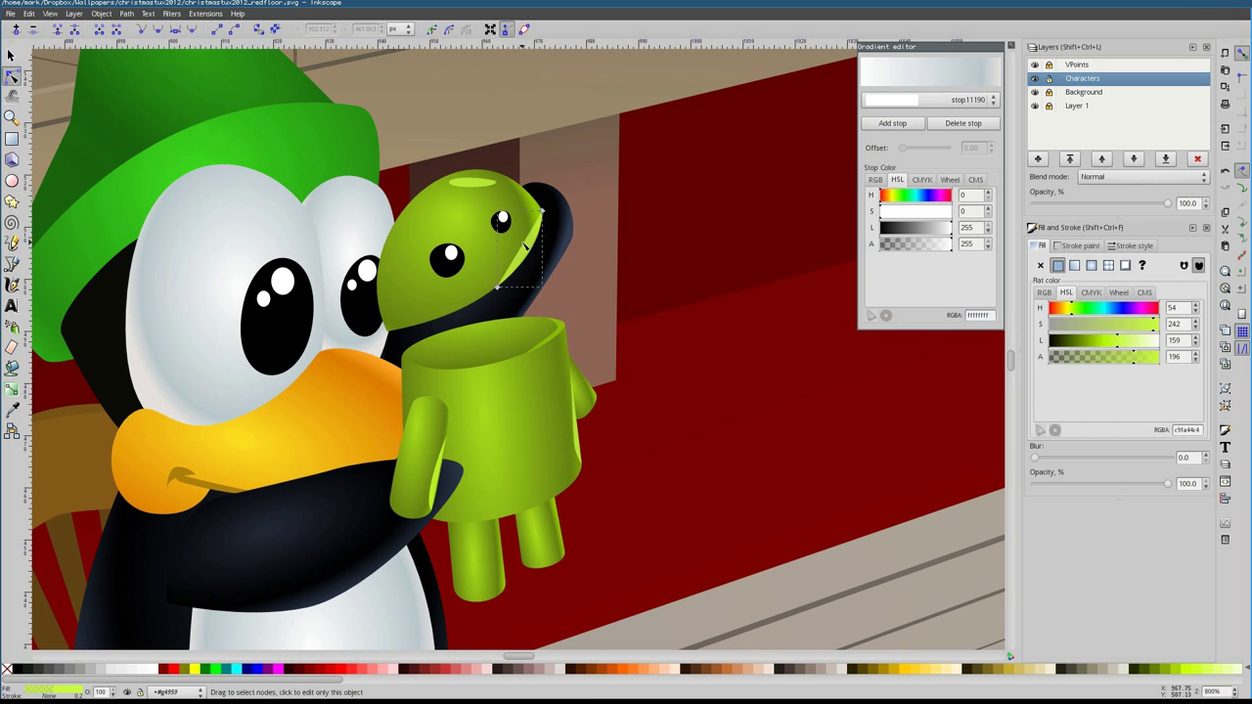
key(b)
click(434, 403)
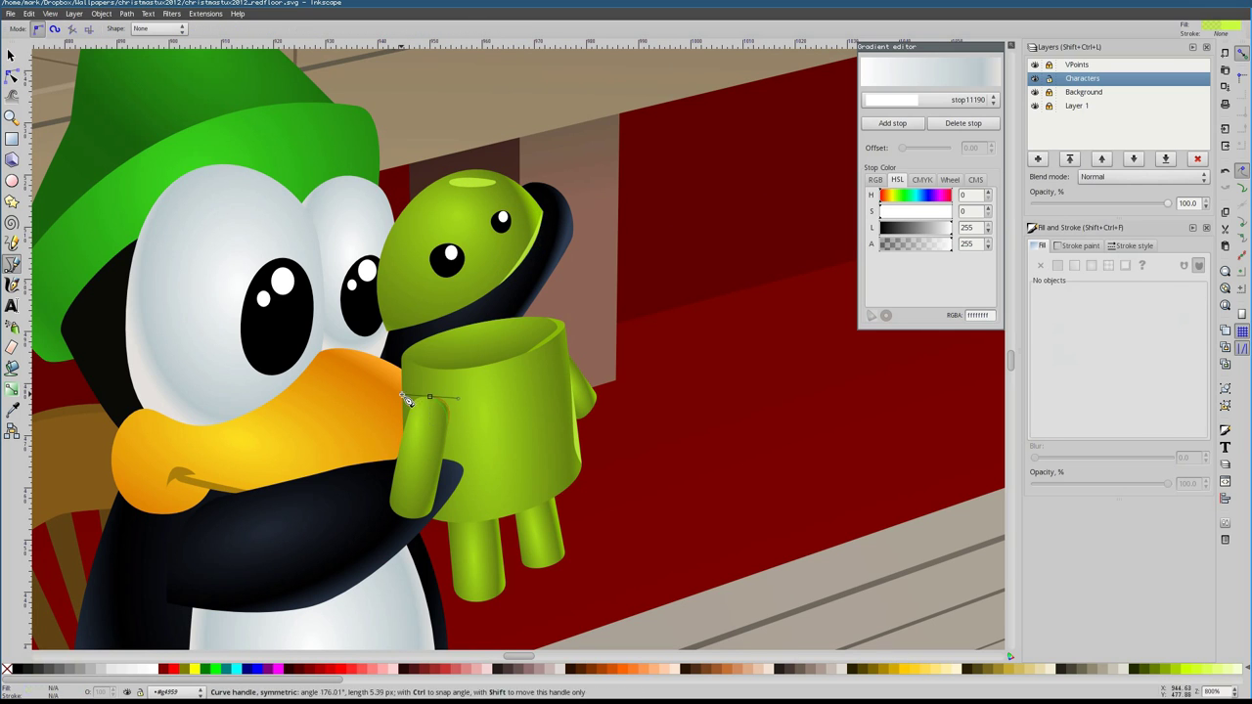
click(504, 506)
click(558, 524)
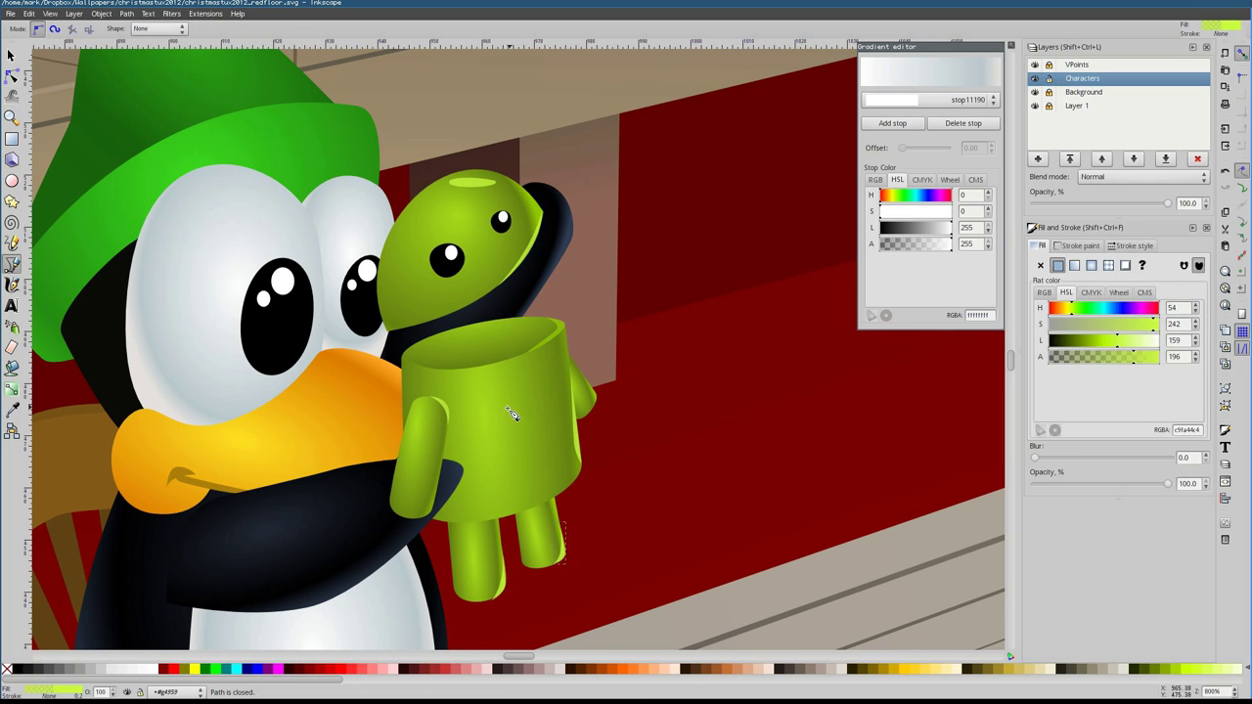
click(450, 497)
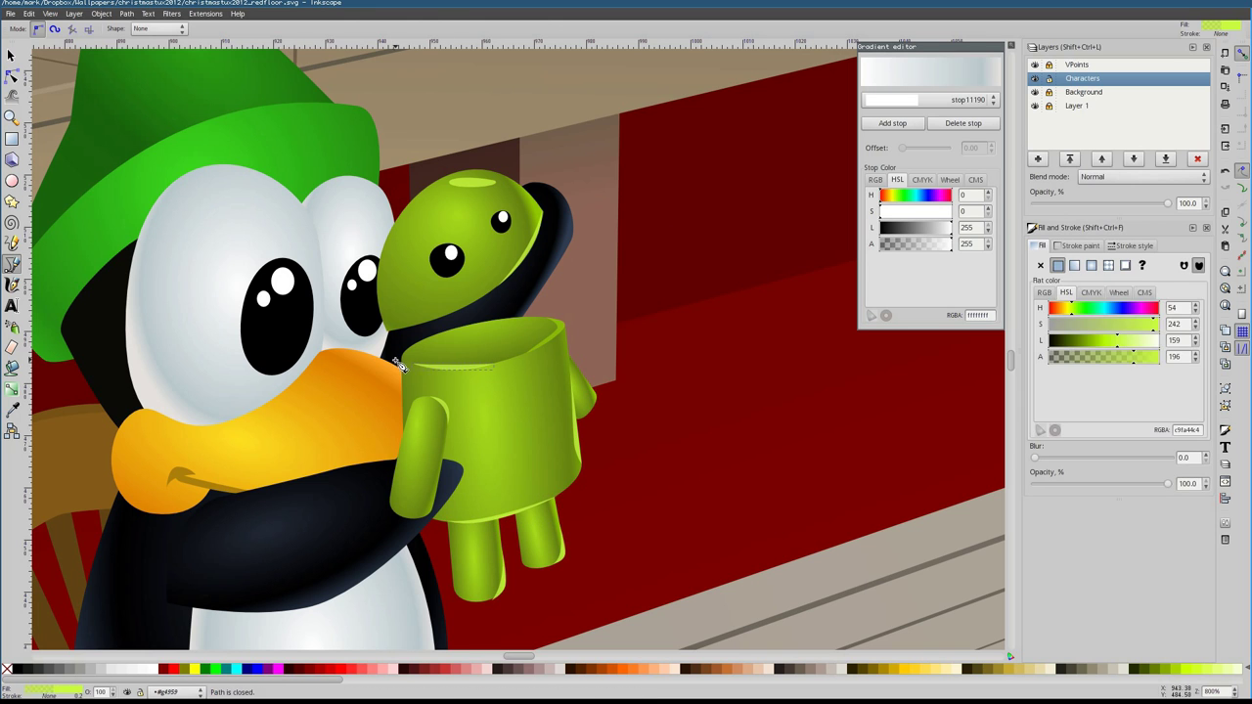
Stretch the torso gradient toward the beak and move the head gradient's centre down-right
key(s)
click(547, 335)
scroll(546, 342, down, 2)
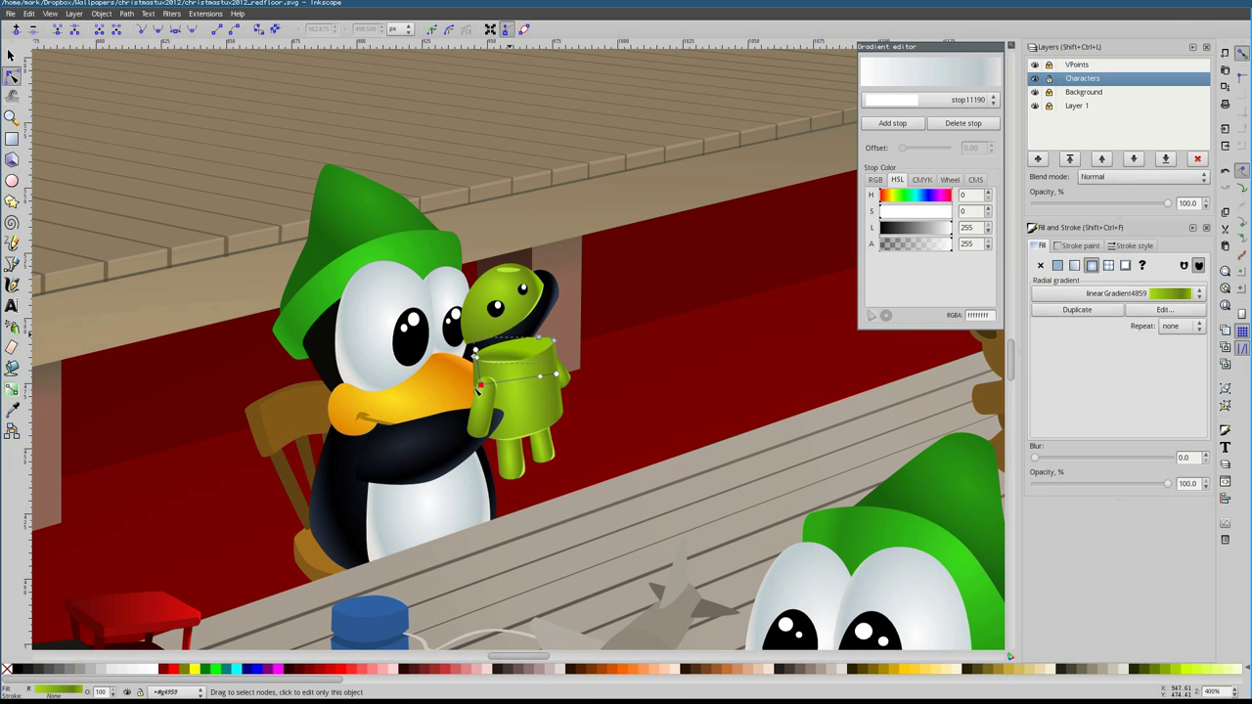
drag(480, 386, 401, 385)
click(550, 323)
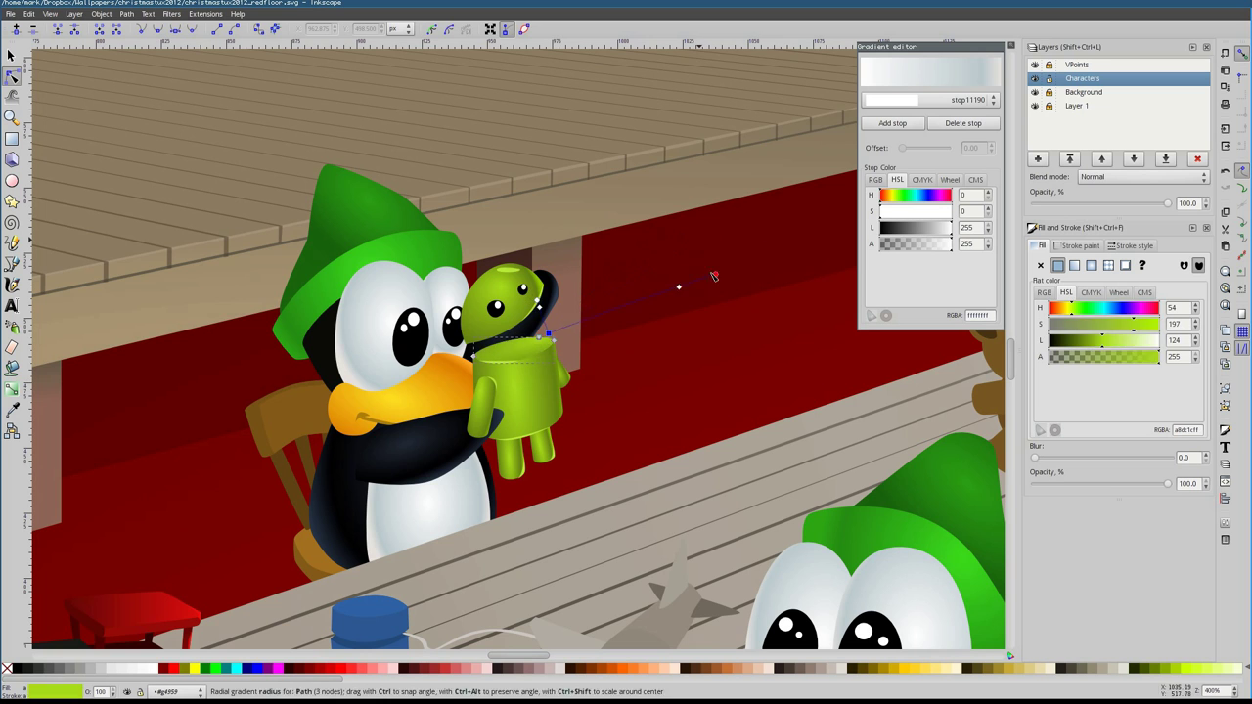
drag(543, 334, 560, 350)
ctrl+scroll(537, 349, up, 2)
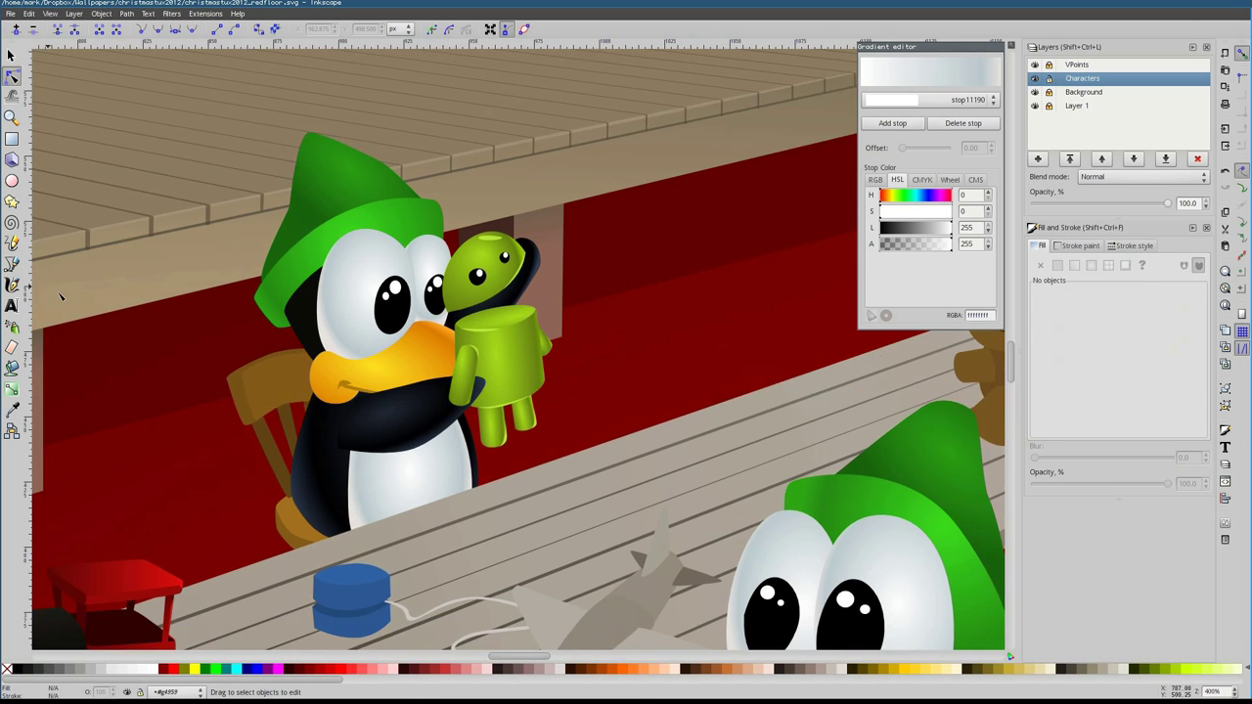
Select the Android's arm, then draw a small shading shape under its body
key(b)
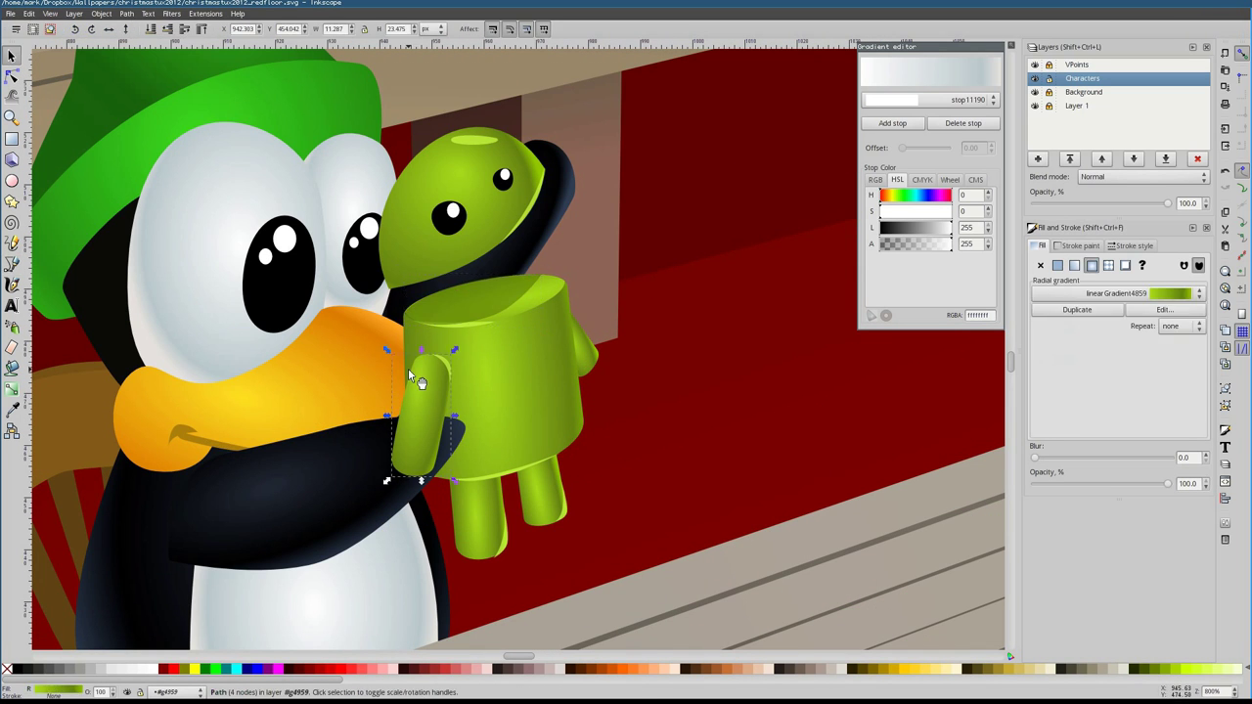
ctrl+scroll(407, 369, down, 3)
ctrl+scroll(543, 385, up, 3)
key(s)
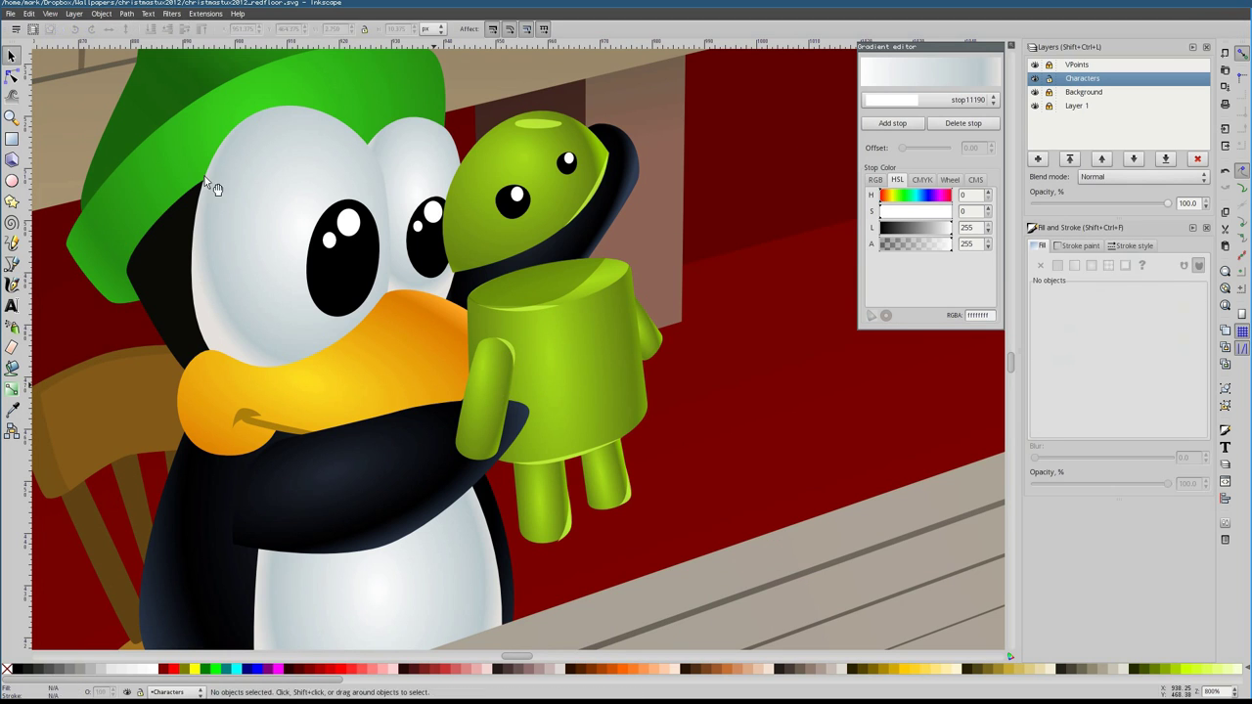
click(489, 380)
alt+click(499, 376)
ctrl+scroll(516, 379, up, 2)
key(b)
click(616, 443)
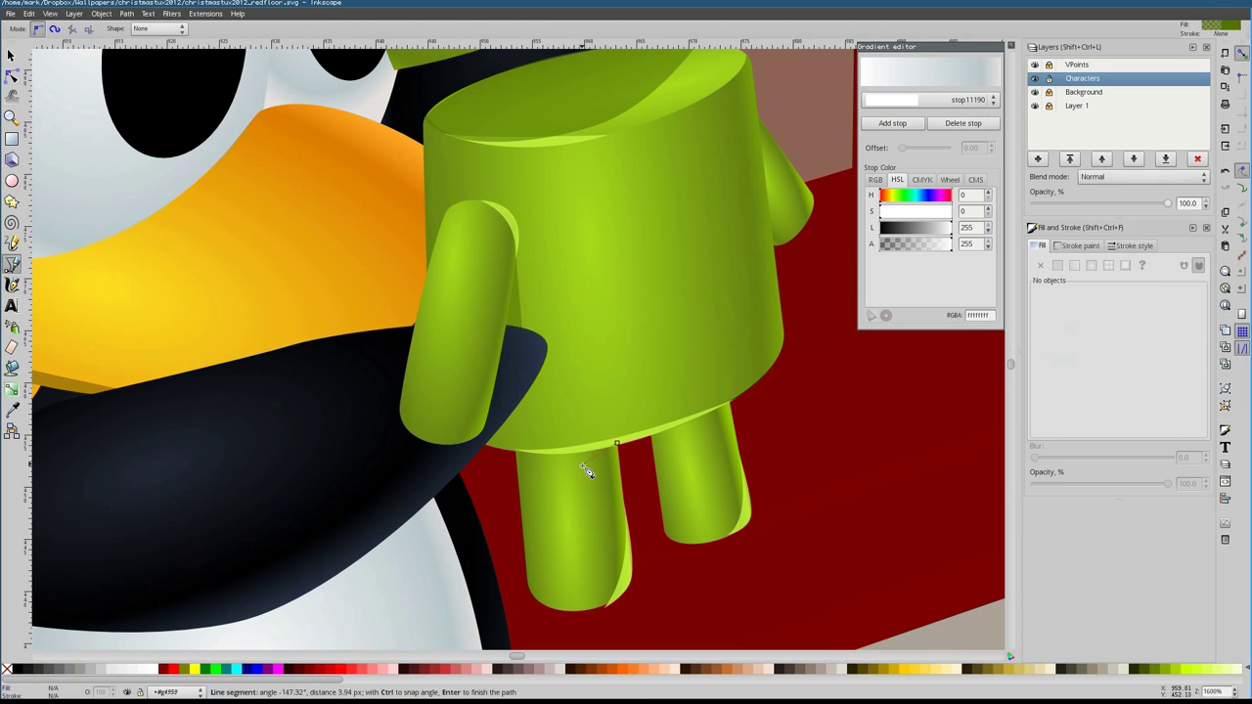
click(619, 447)
key(n)
Draw a curved shading shape along the Android's arm
key(b)
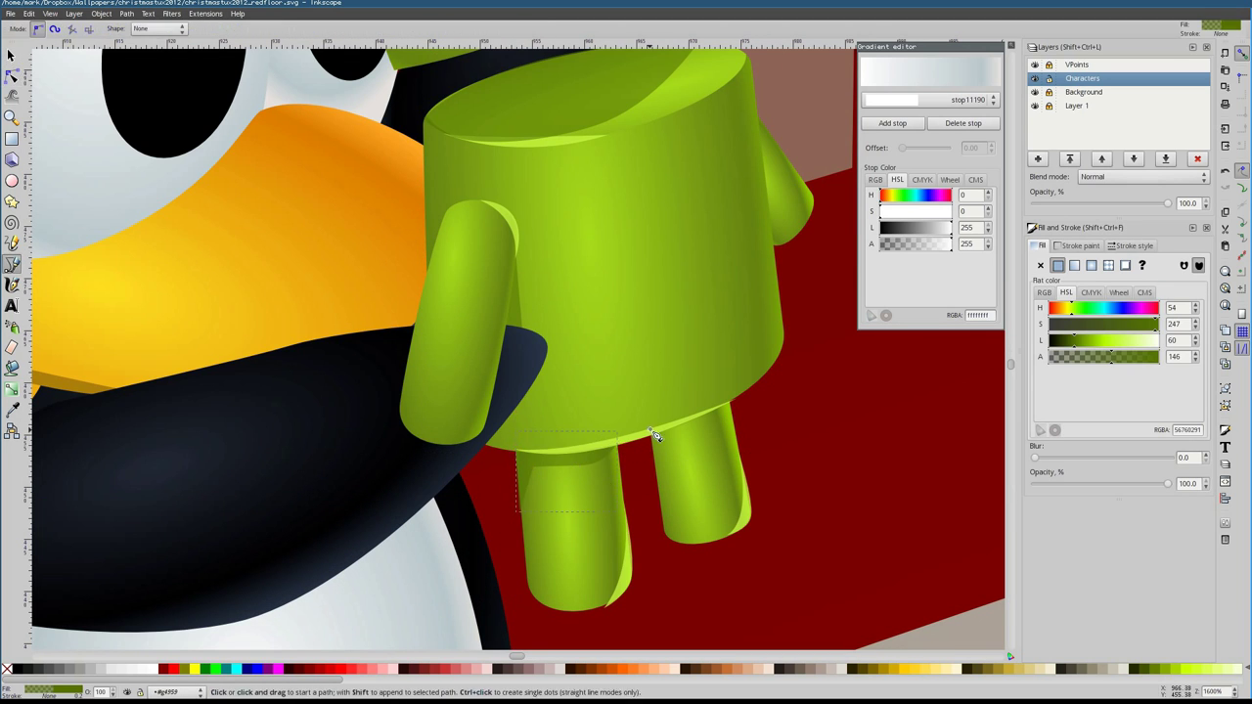
scroll(440, 456, up, 1)
scroll(439, 455, left, 1)
drag(438, 457, 414, 400)
scroll(414, 400, up, 1)
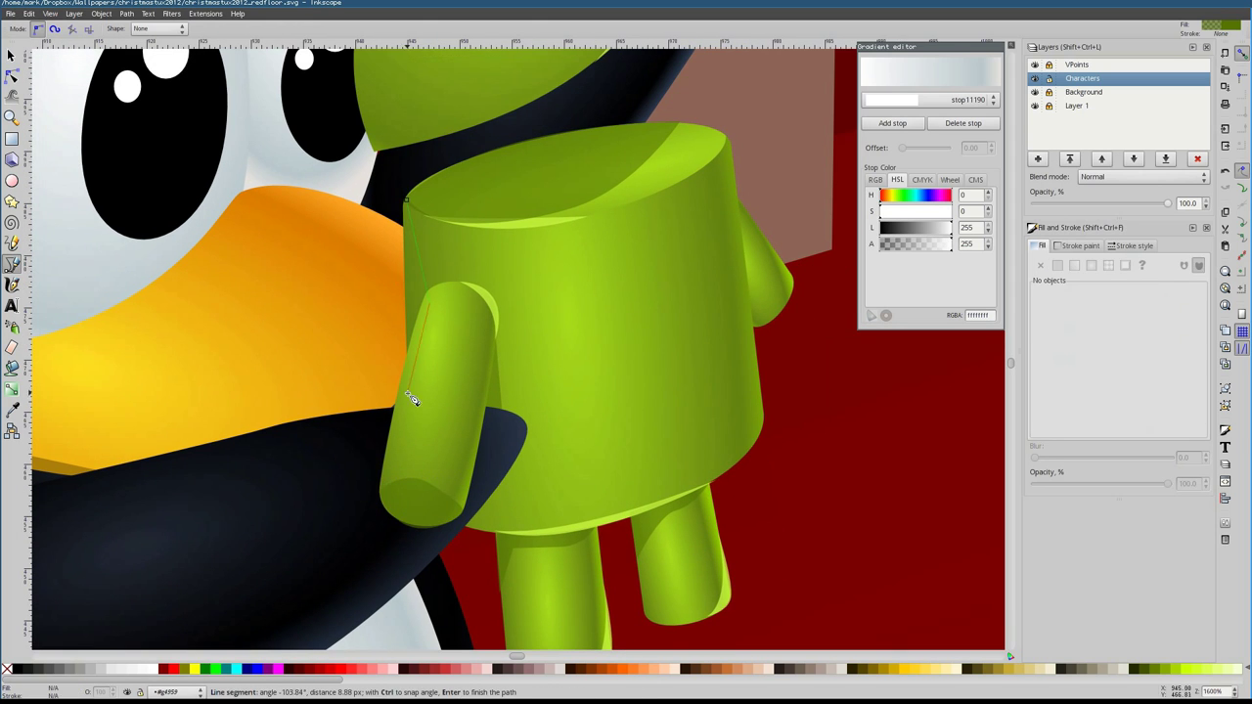
click(411, 202)
Draw a closed shading shape under the Android's head, then view the whole scene deselected
scroll(470, 323, up, 5)
scroll(469, 323, left, 3)
drag(480, 332, 459, 280)
click(578, 358)
key(n)
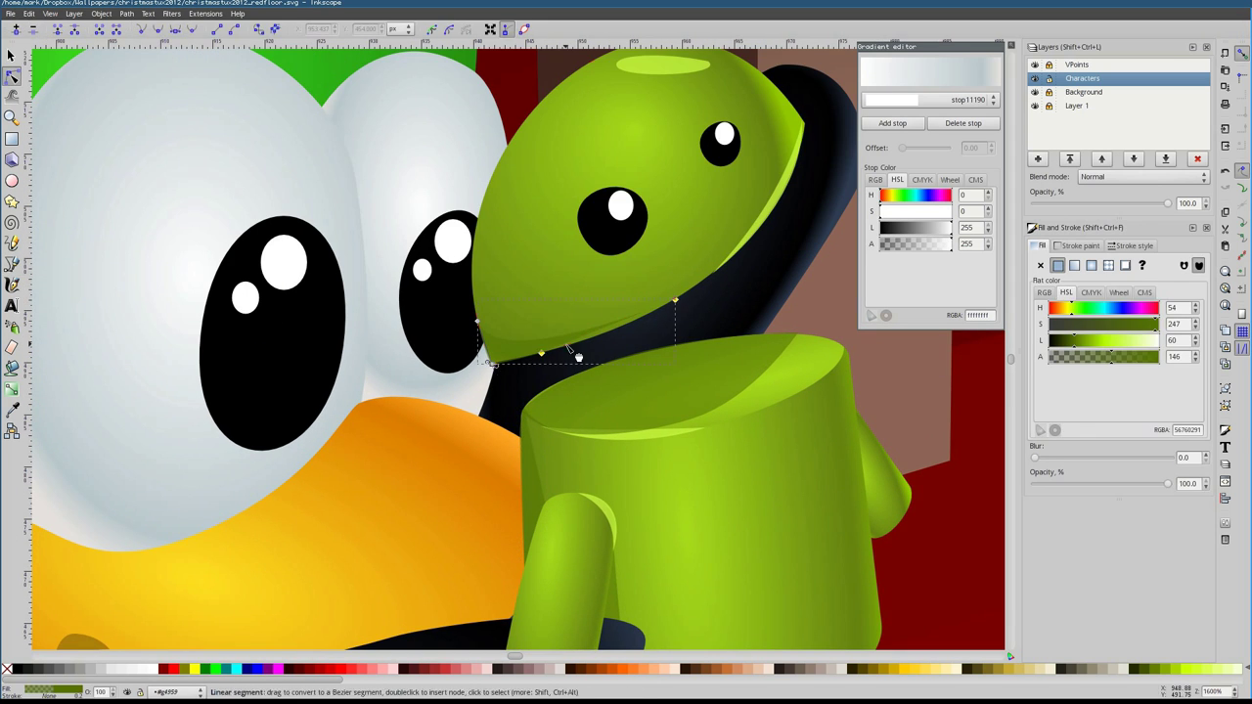
click(11, 264)
scroll(603, 260, down, 1)
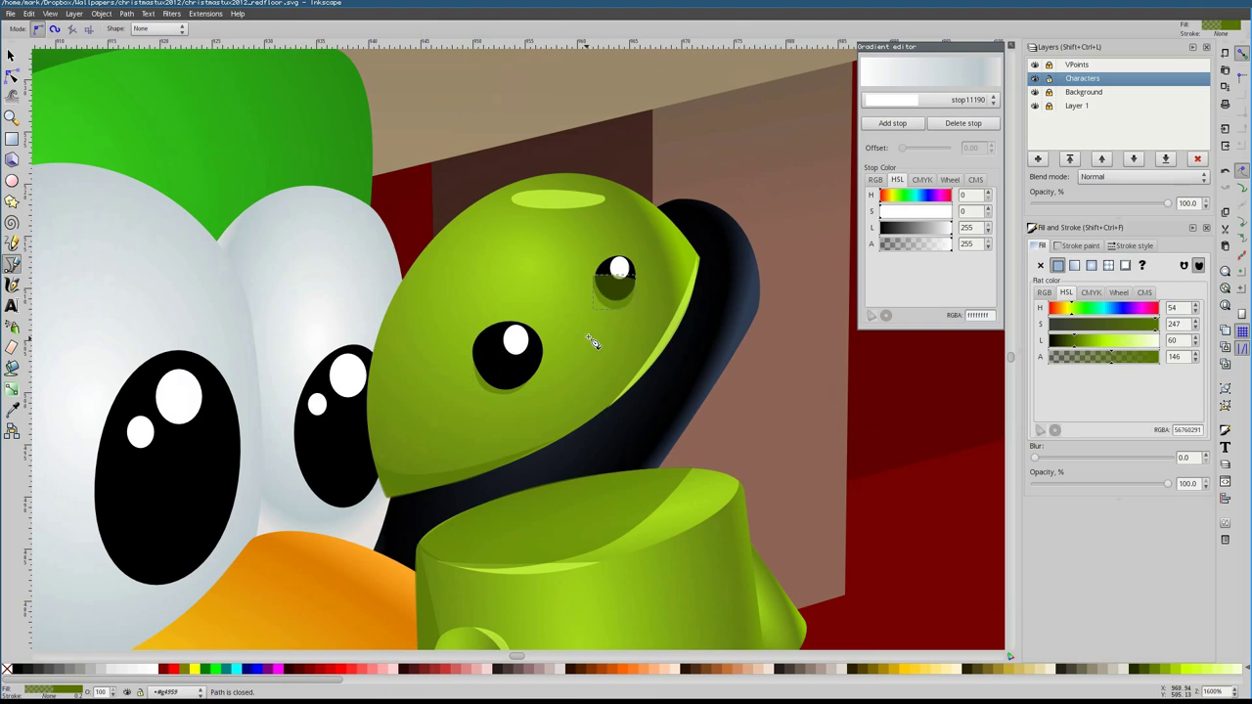
key(1)
scroll(519, 313, up, 3)
key(Escape)
scroll(401, 362, down, 4)
scroll(401, 362, right, 2)
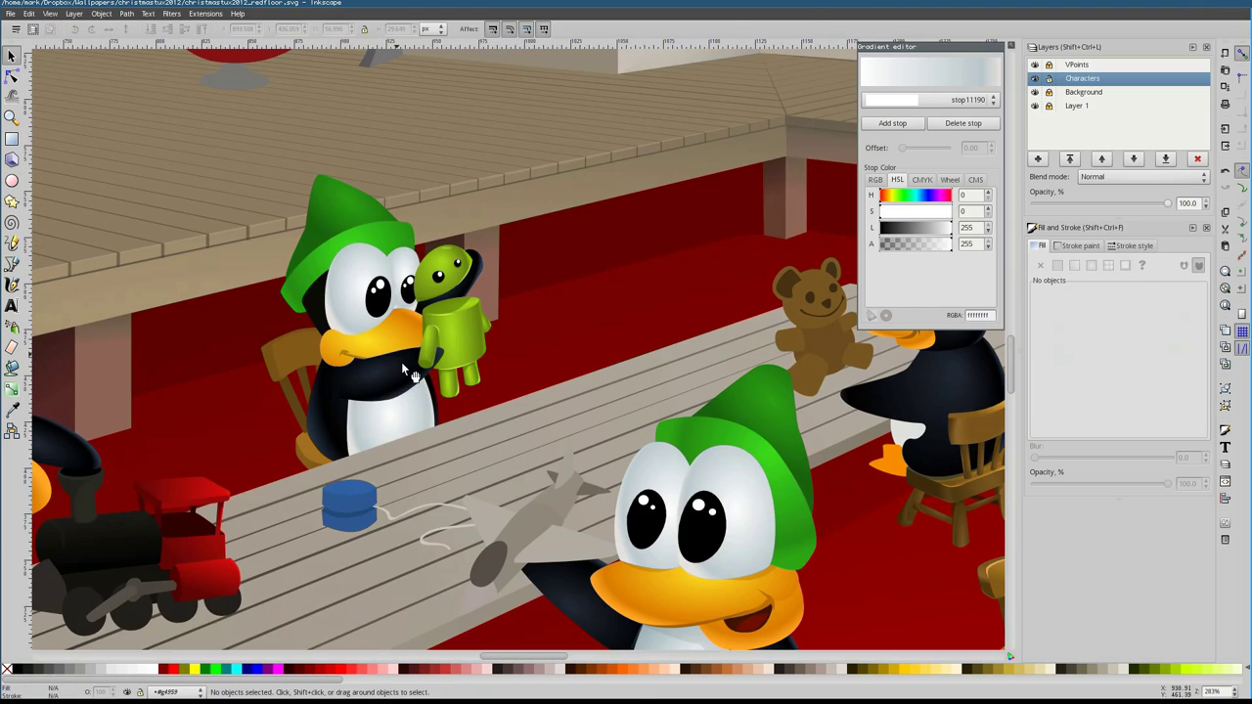
Give the jet's small nose ellipse a dark existing radial gradient
key(s)
key(2)
scroll(525, 425, up, 3)
click(465, 322)
scroll(468, 437, up, 2)
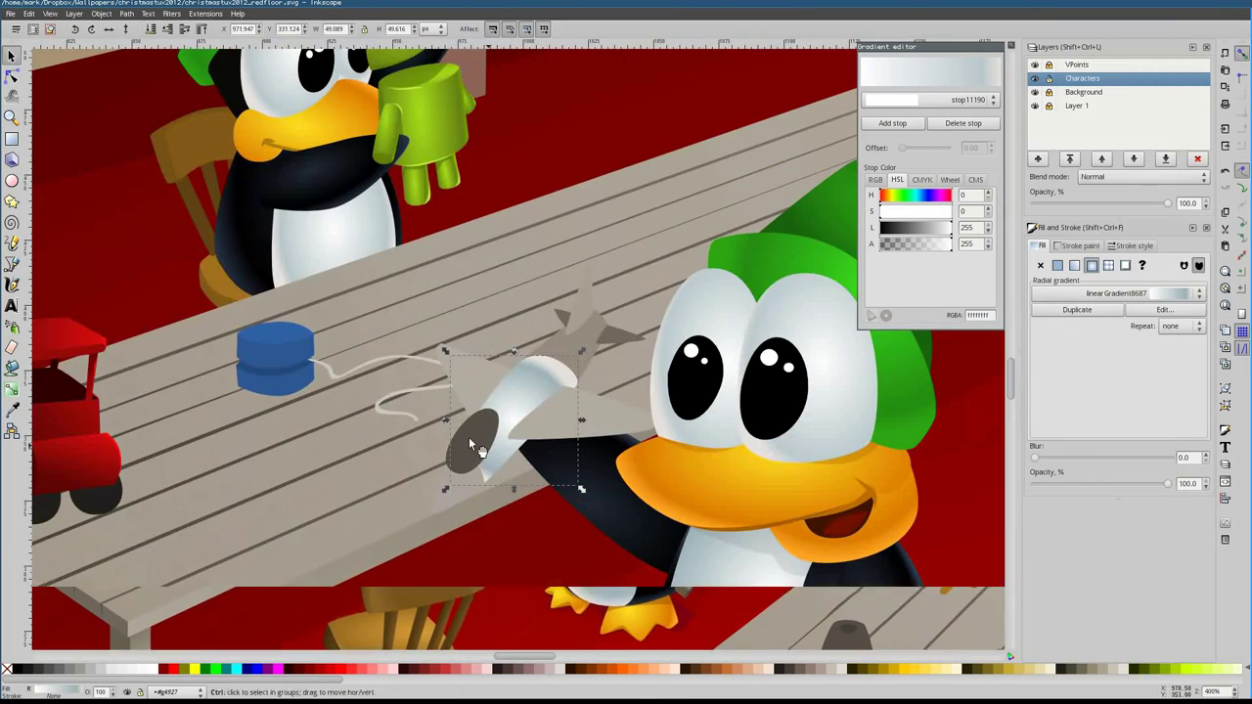
key(n)
click(475, 440)
click(1090, 265)
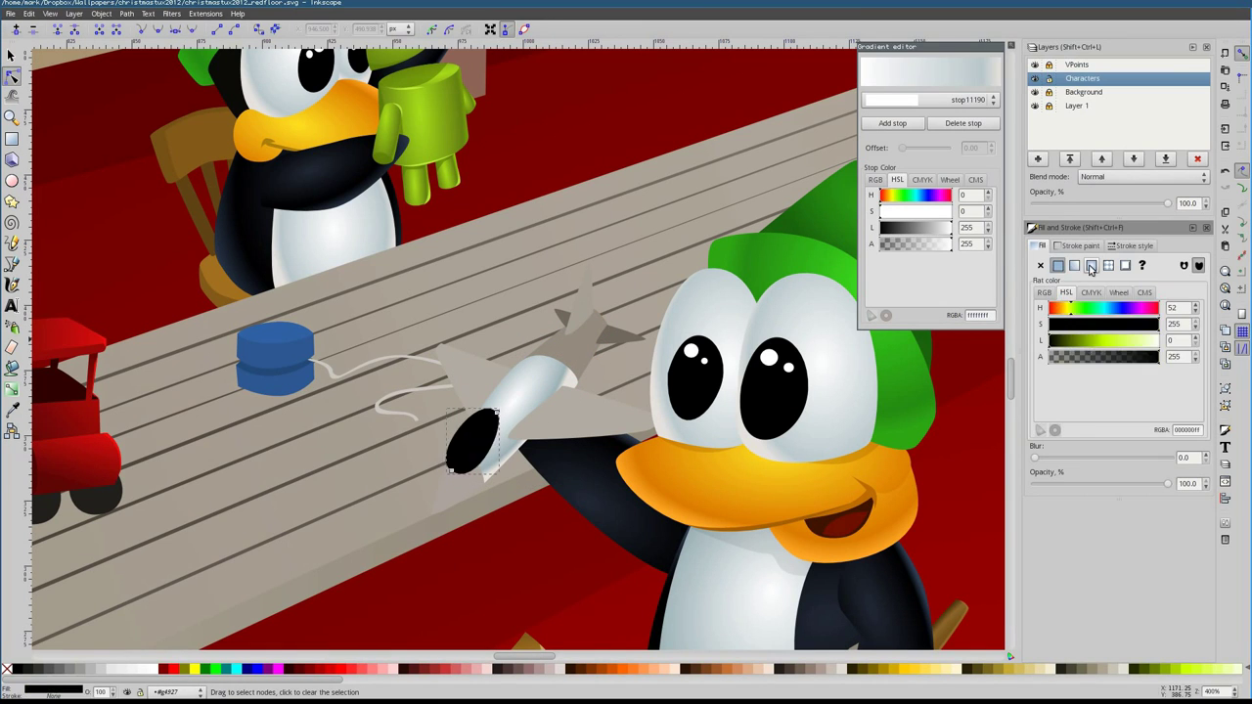
click(1115, 291)
click(1096, 488)
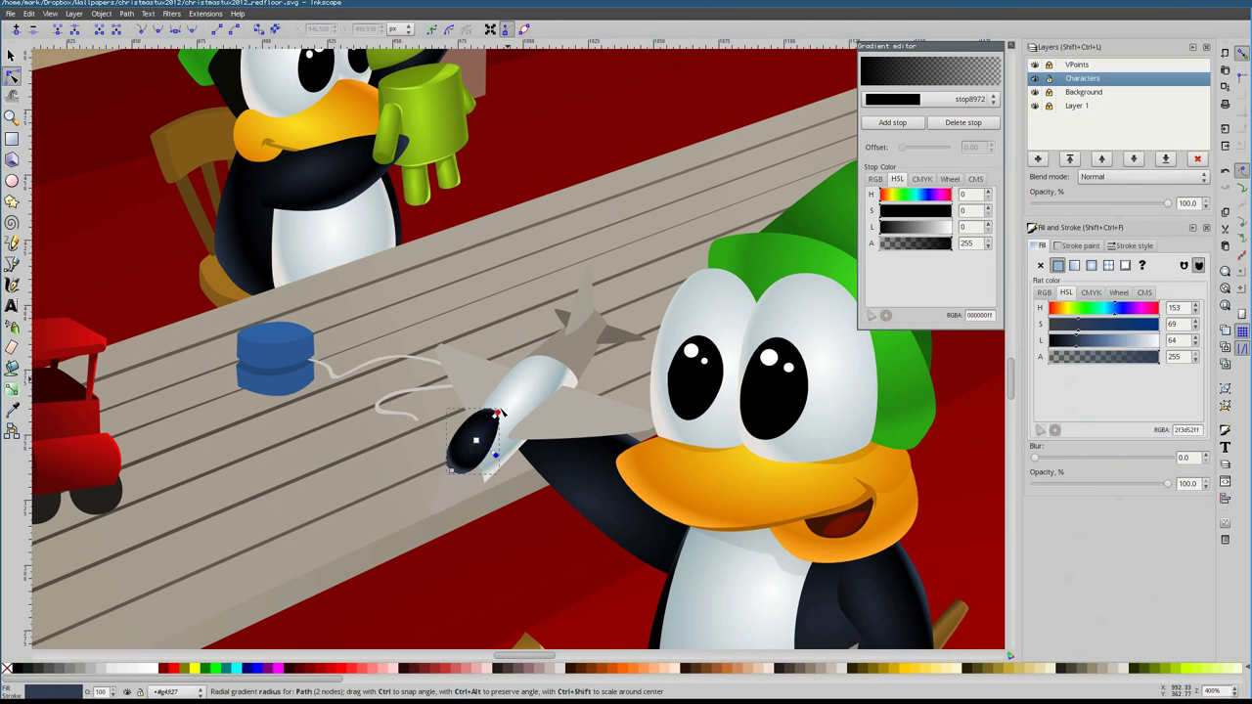
Apply a radial gradient to the jet's nosecone and recolour its outer stop
click(477, 455)
scroll(487, 423, down, 2)
scroll(486, 422, left, 1)
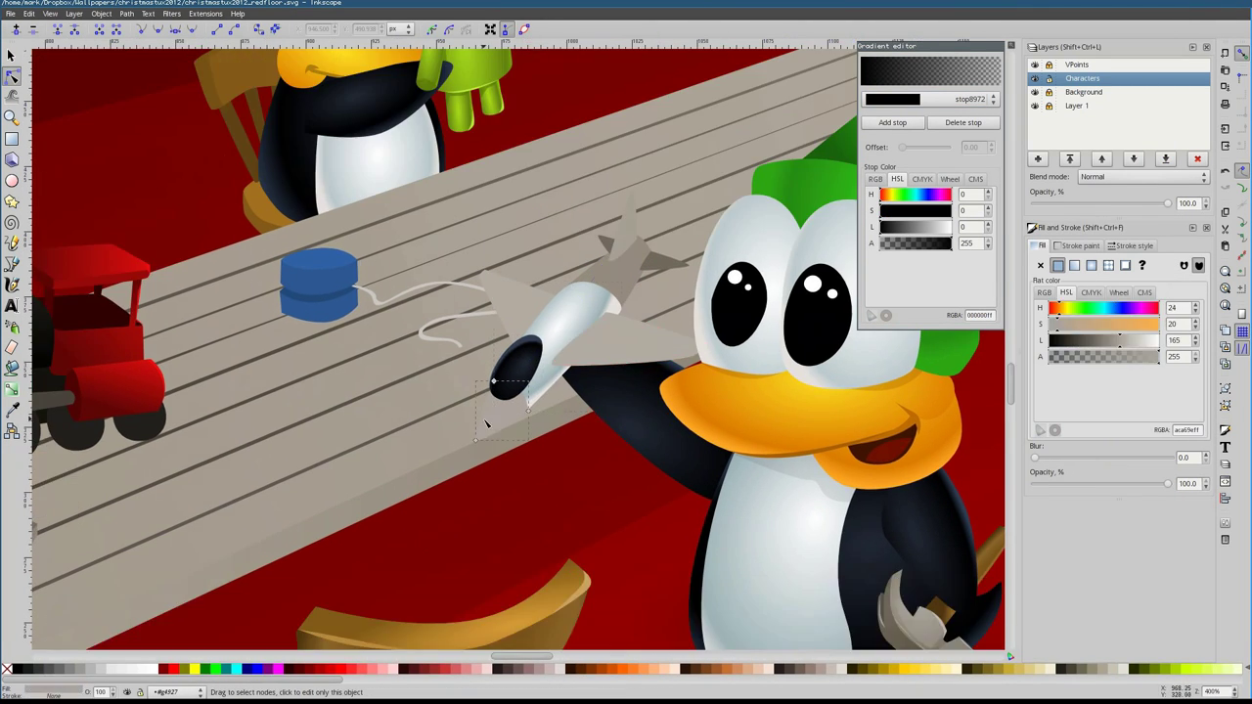
click(1091, 265)
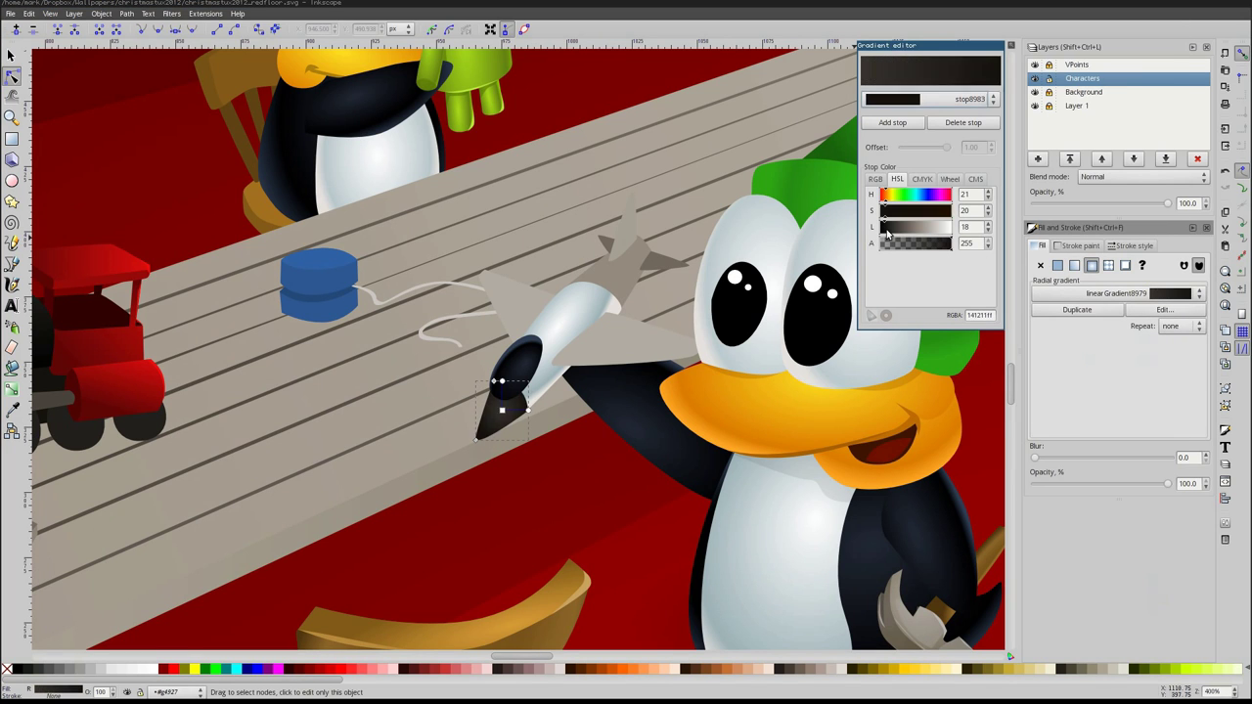
click(924, 99)
click(913, 124)
click(497, 409)
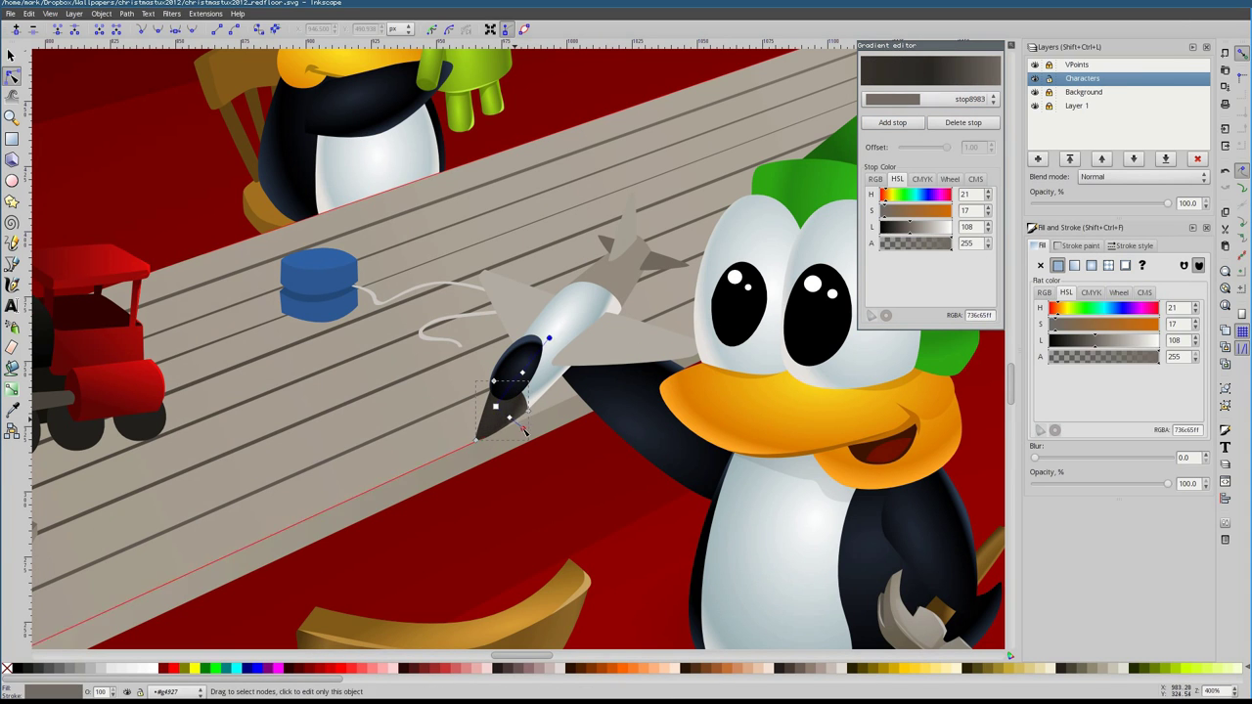
Stretch the wing's gradient across the wing and check the jet's body and far-wing pieces
click(585, 311)
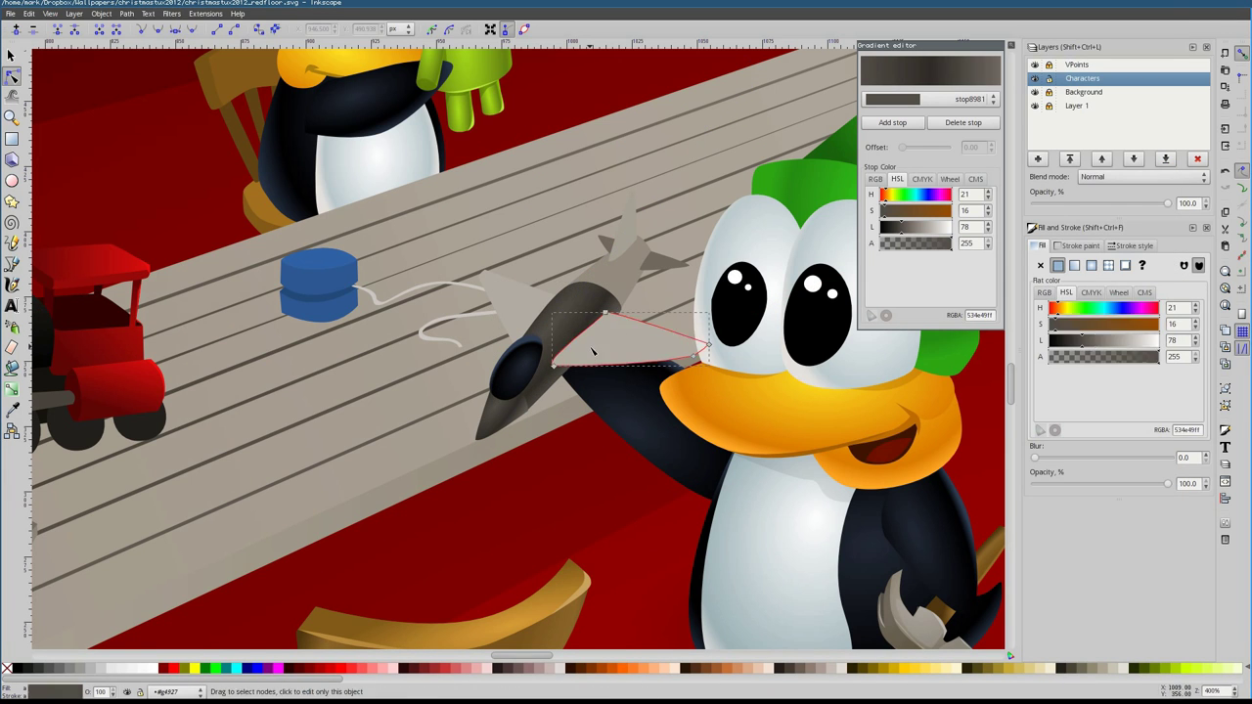
click(621, 328)
drag(670, 340, 820, 343)
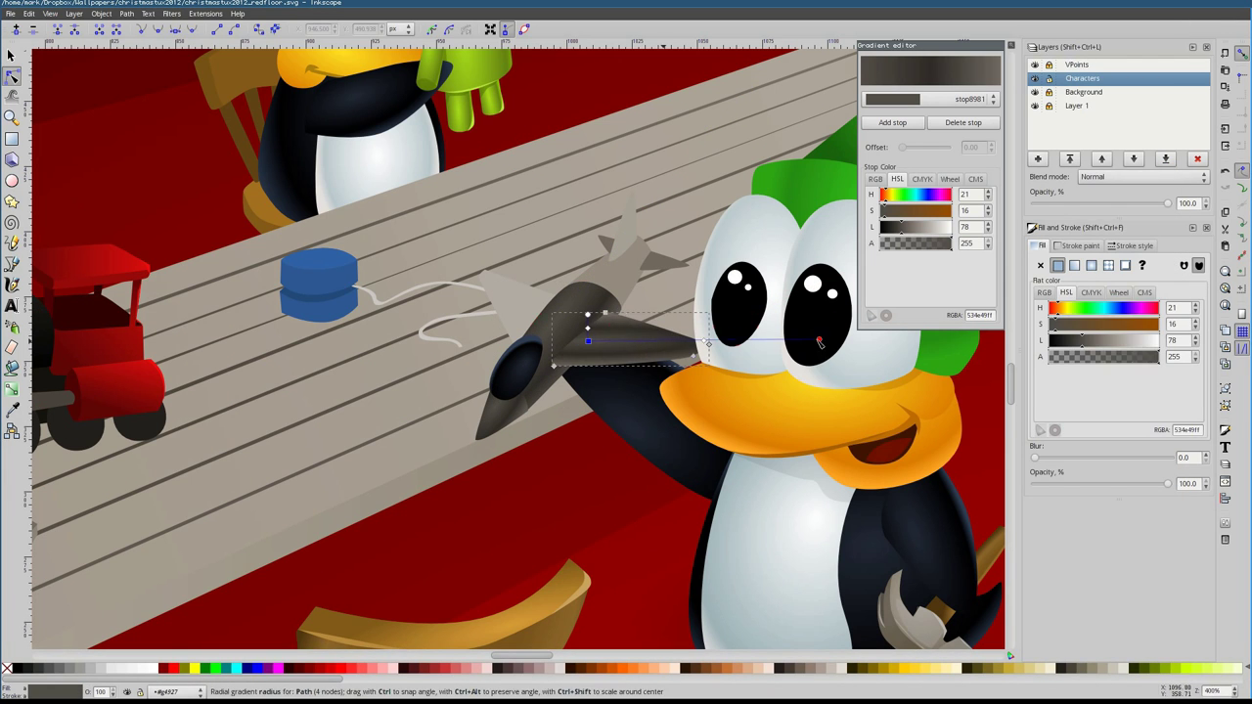
click(522, 301)
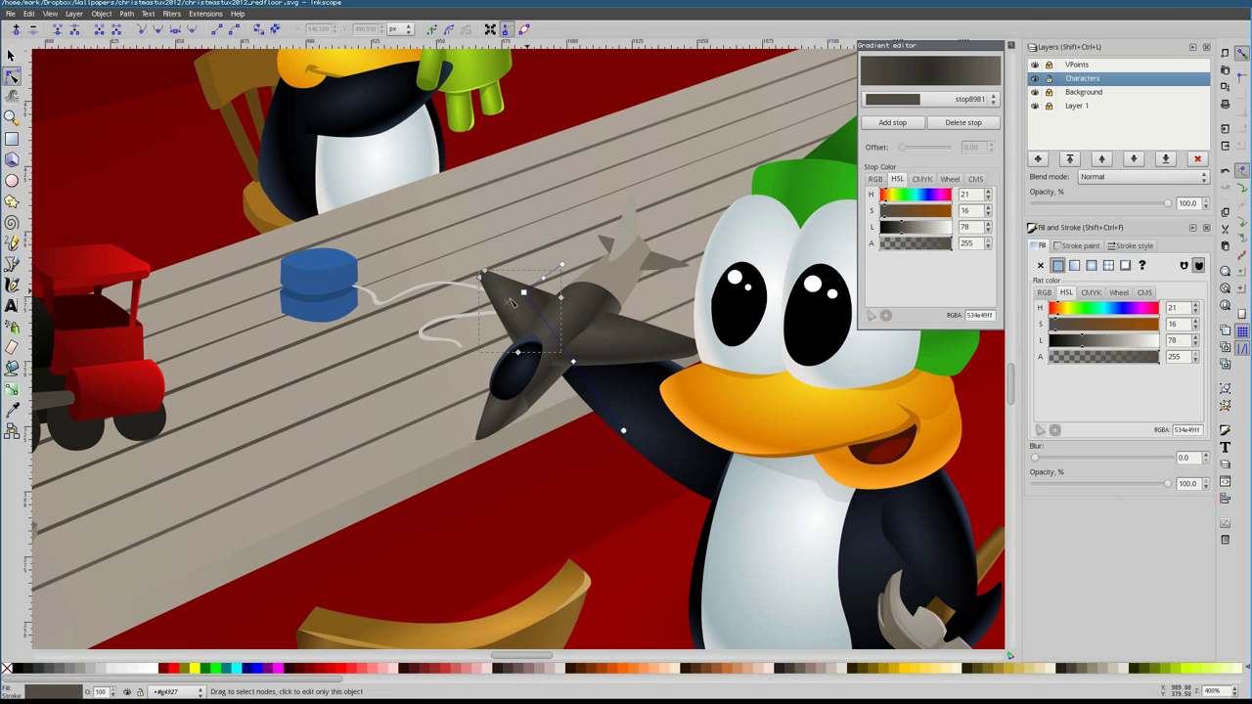
click(567, 327)
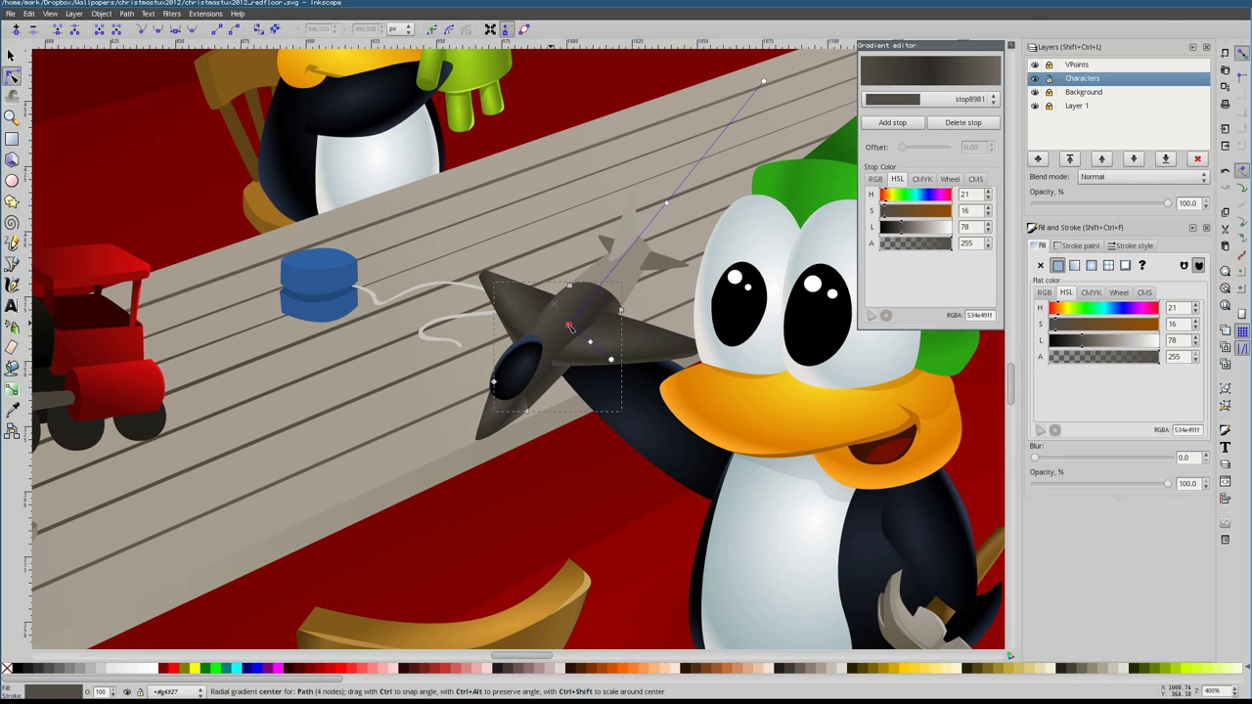
click(580, 247)
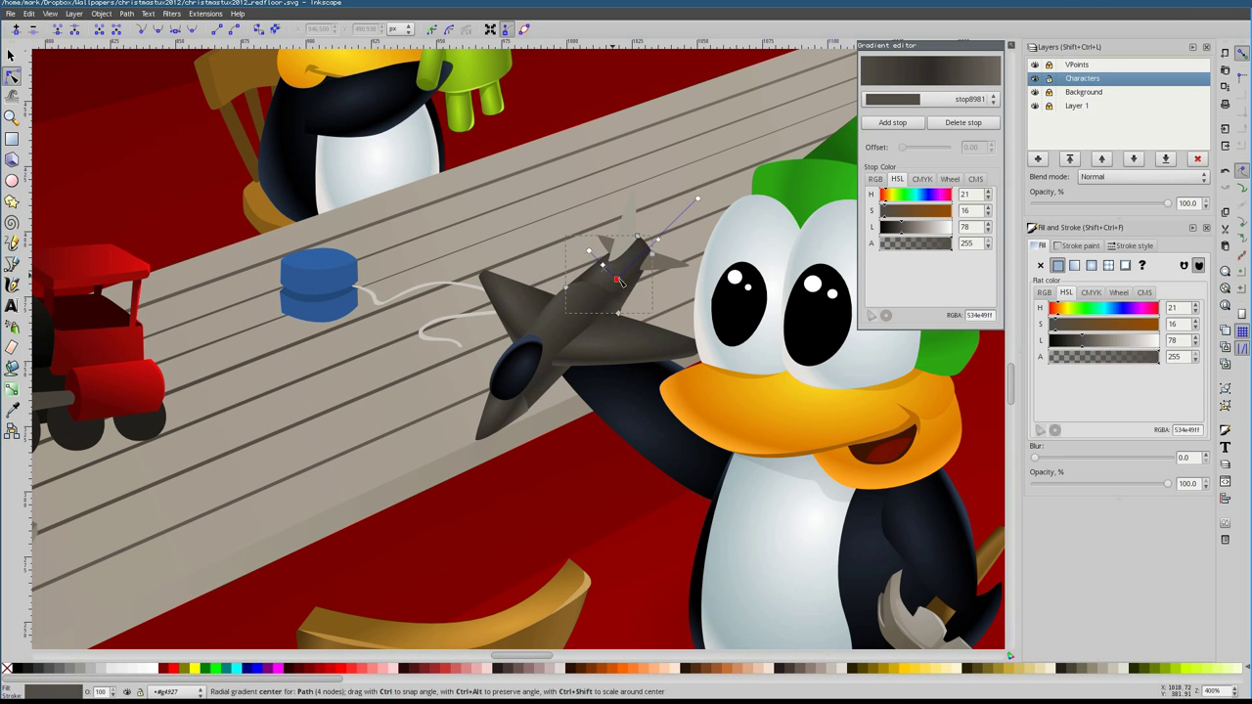
Extend the vertical fin's gradient radius upward and adjust the tail stabilizer and fin pieces
click(629, 191)
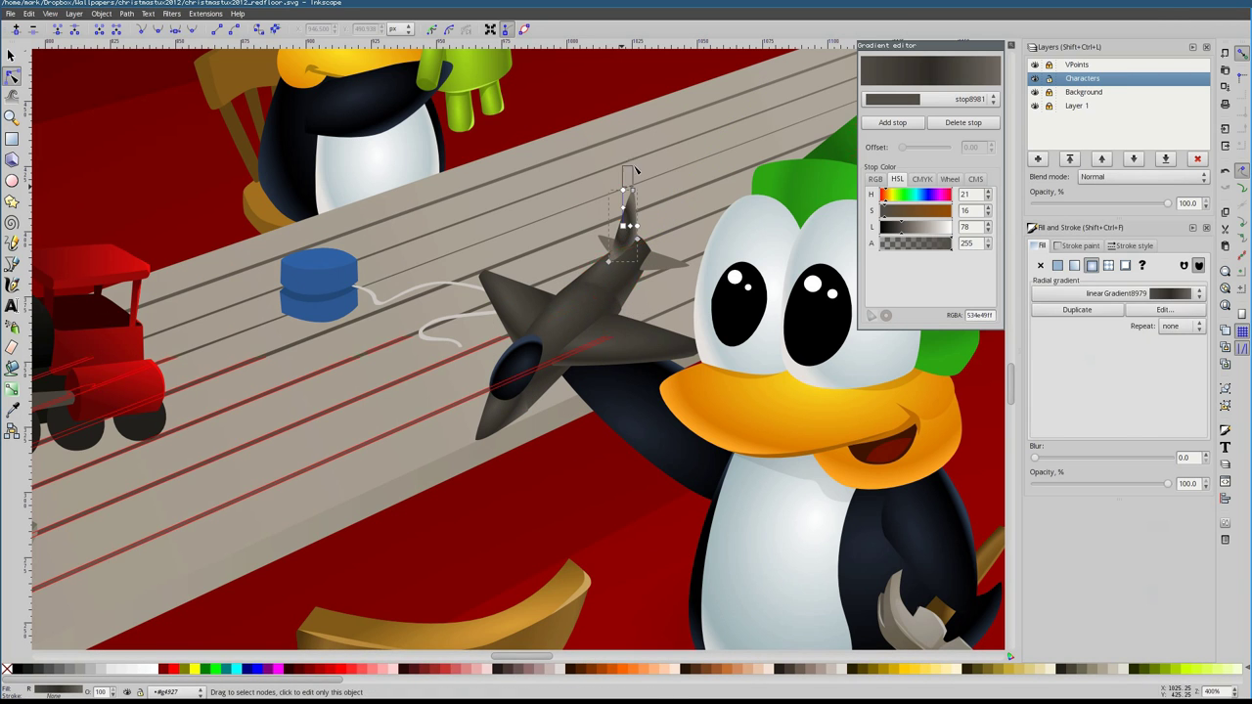
drag(632, 174, 642, 158)
click(662, 257)
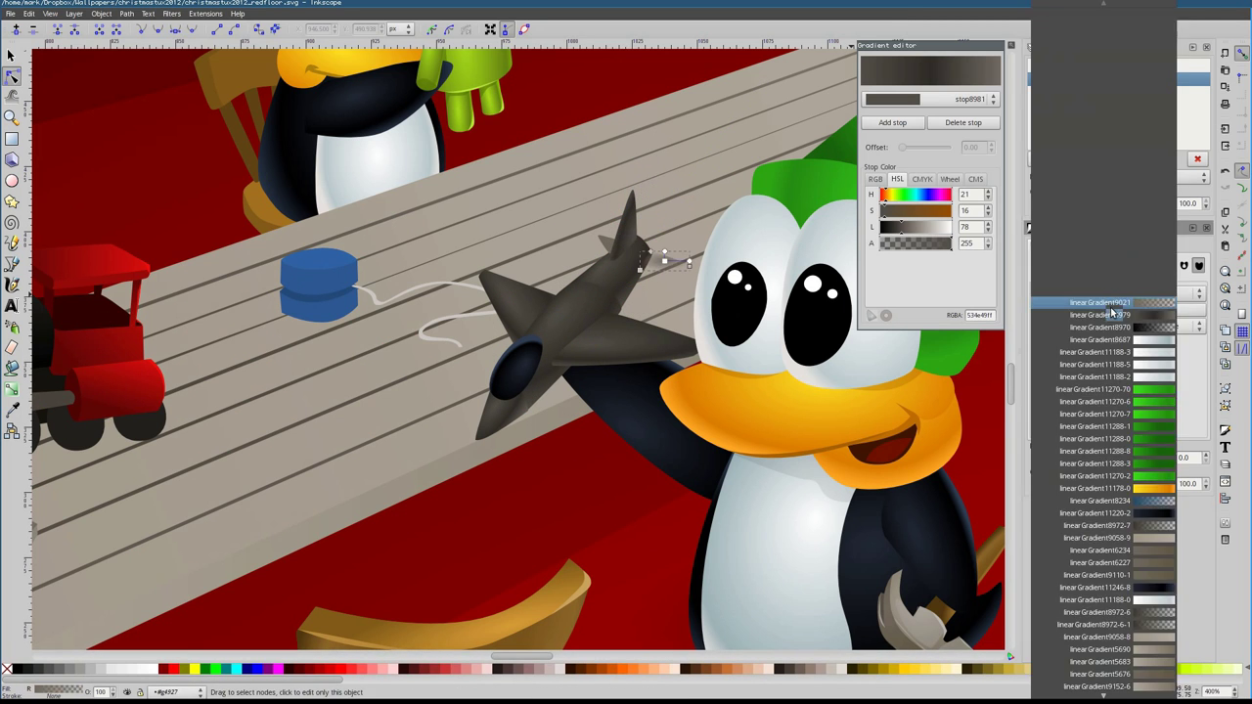
scroll(626, 264, up, 2)
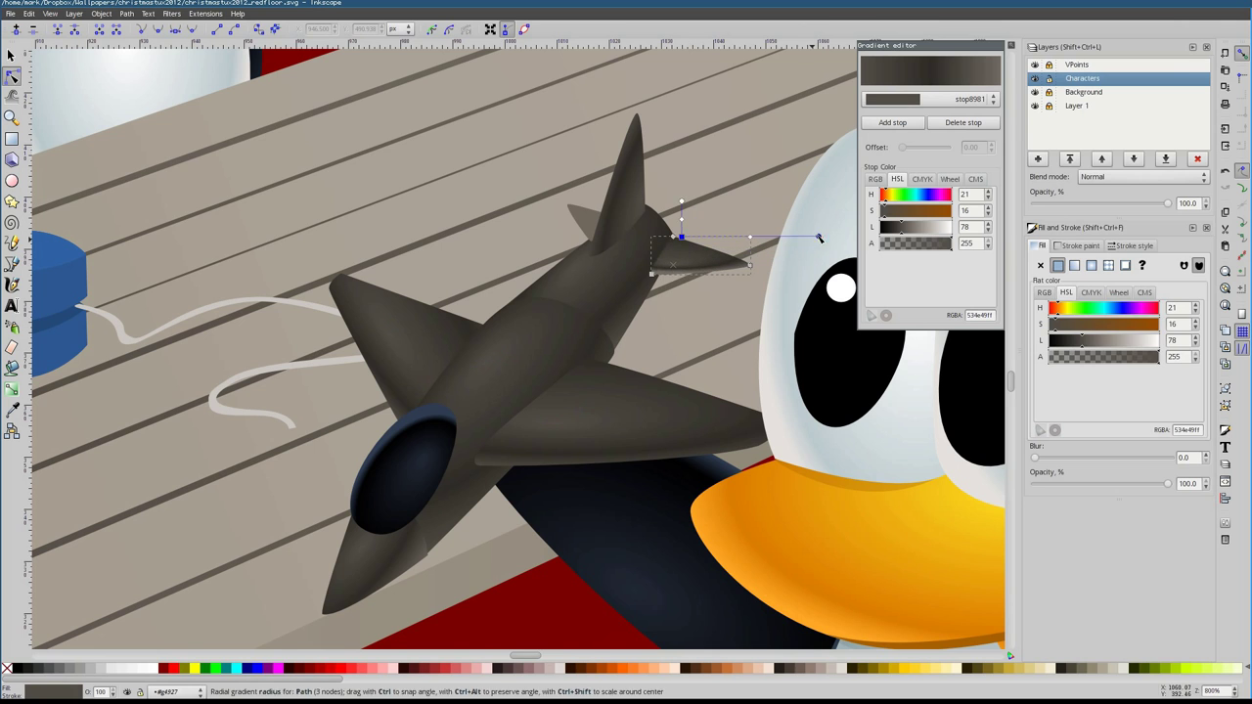
click(601, 225)
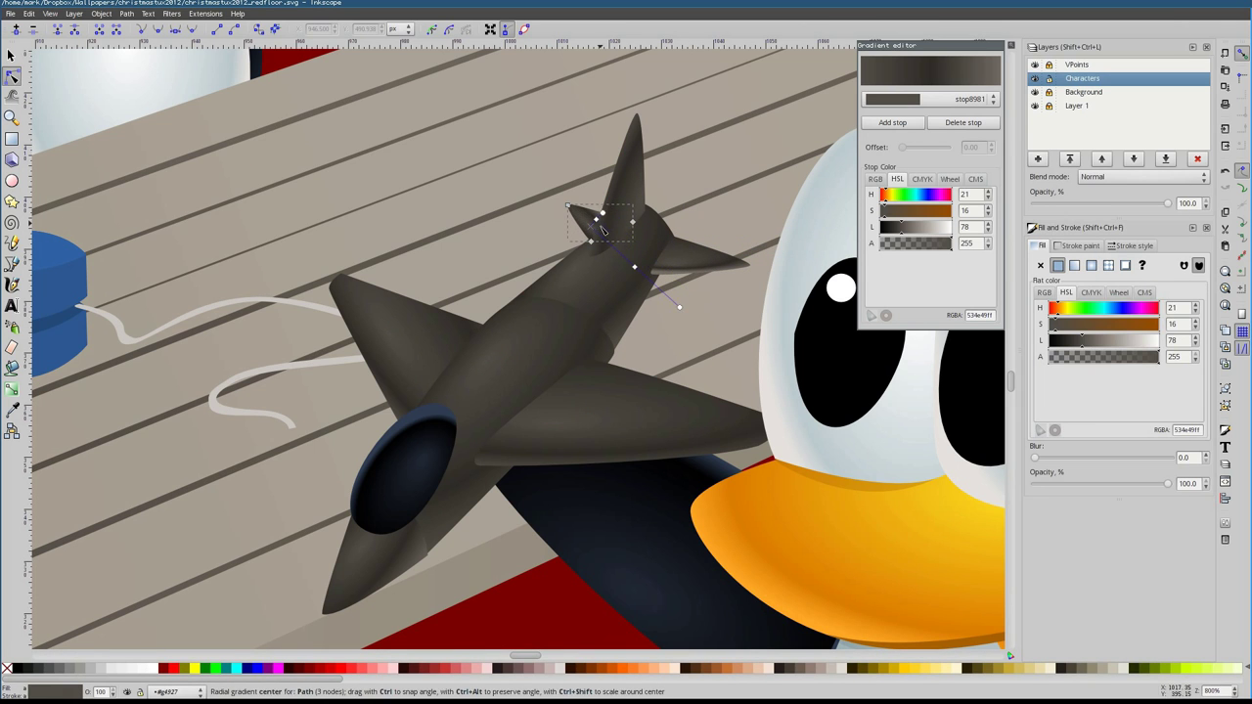
key(b)
scroll(600, 344, up, 1)
Draw a curved white highlight on the toy jet's intake
scroll(497, 347, up, 1)
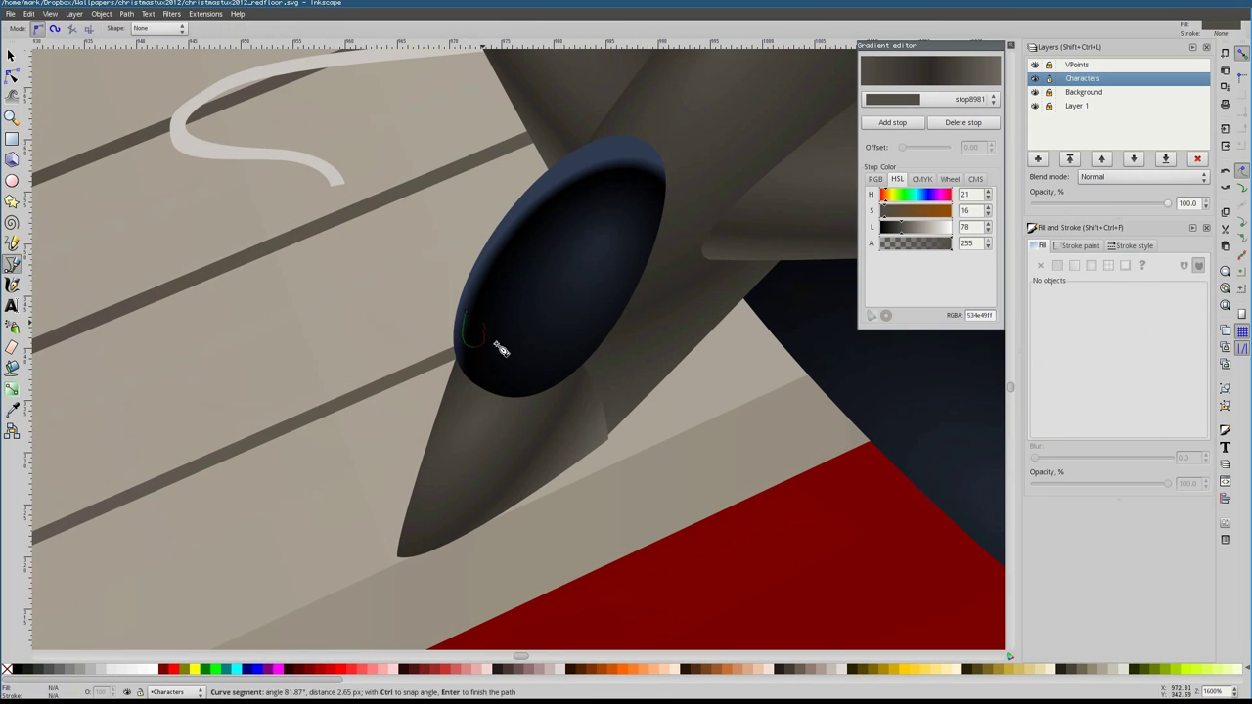
click(476, 302)
drag(470, 281, 472, 284)
key(n)
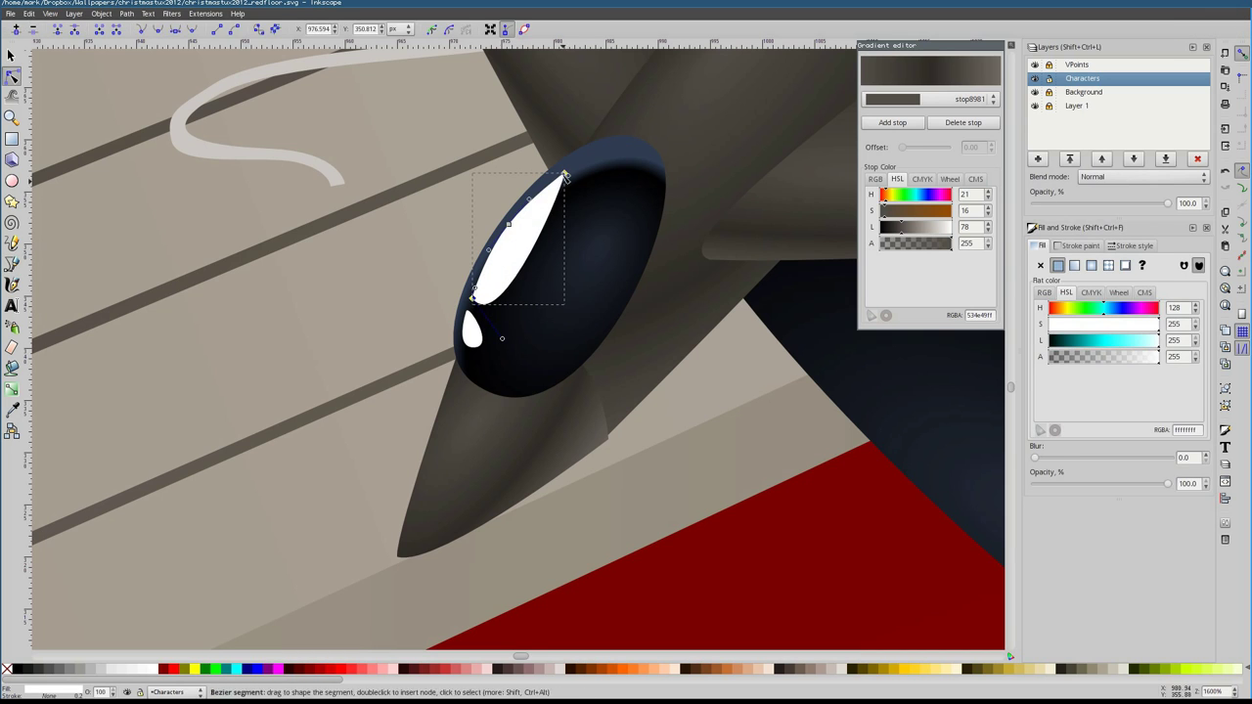
Add a closed semi-transparent shape curving along the intake's lower edge
key(Escape)
key(b)
scroll(587, 342, up, 2)
scroll(587, 342, right, 1)
click(461, 453)
drag(534, 439, 535, 439)
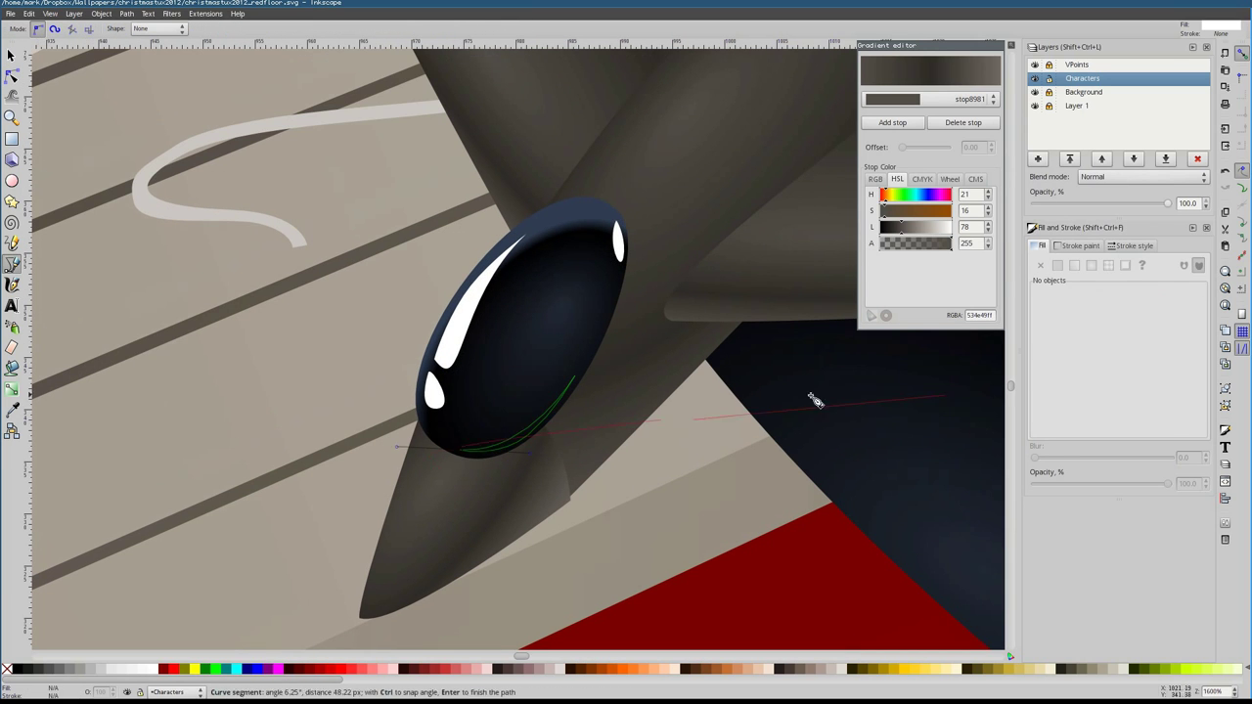
click(461, 452)
key(n)
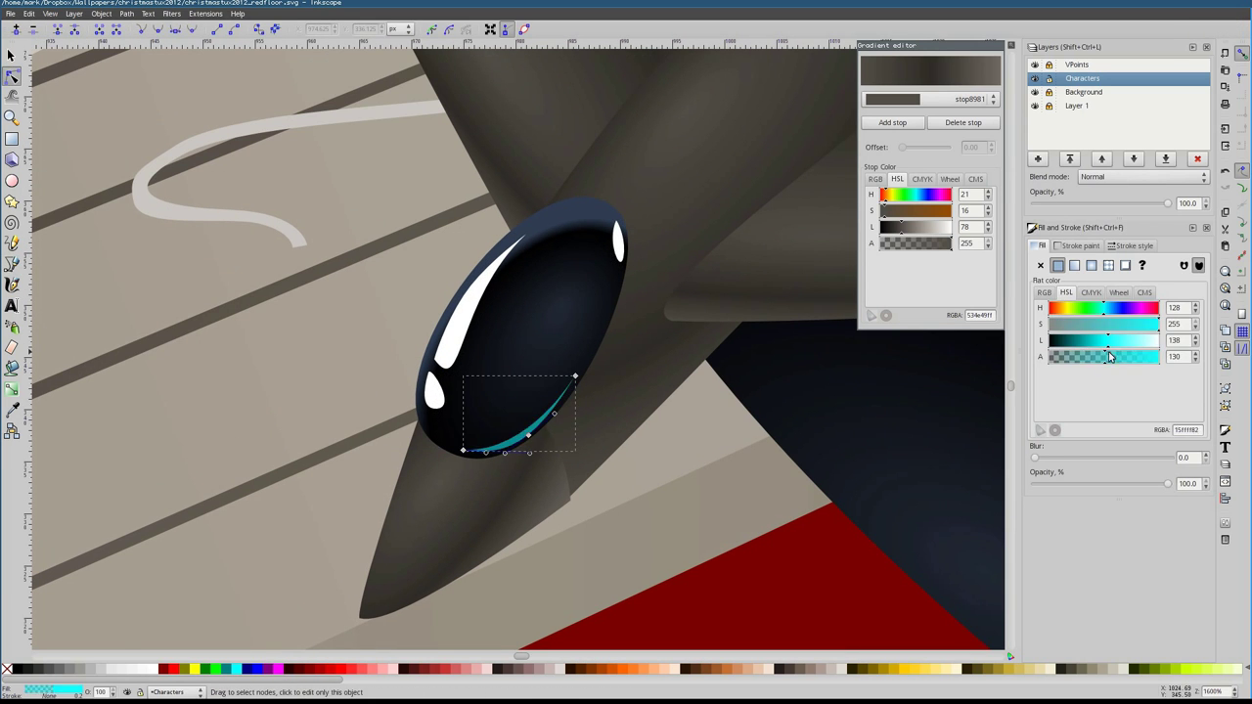
drag(1109, 357, 1116, 342)
Draw a Bezier detail line along the jet's nose
key(Tab)
key(5)
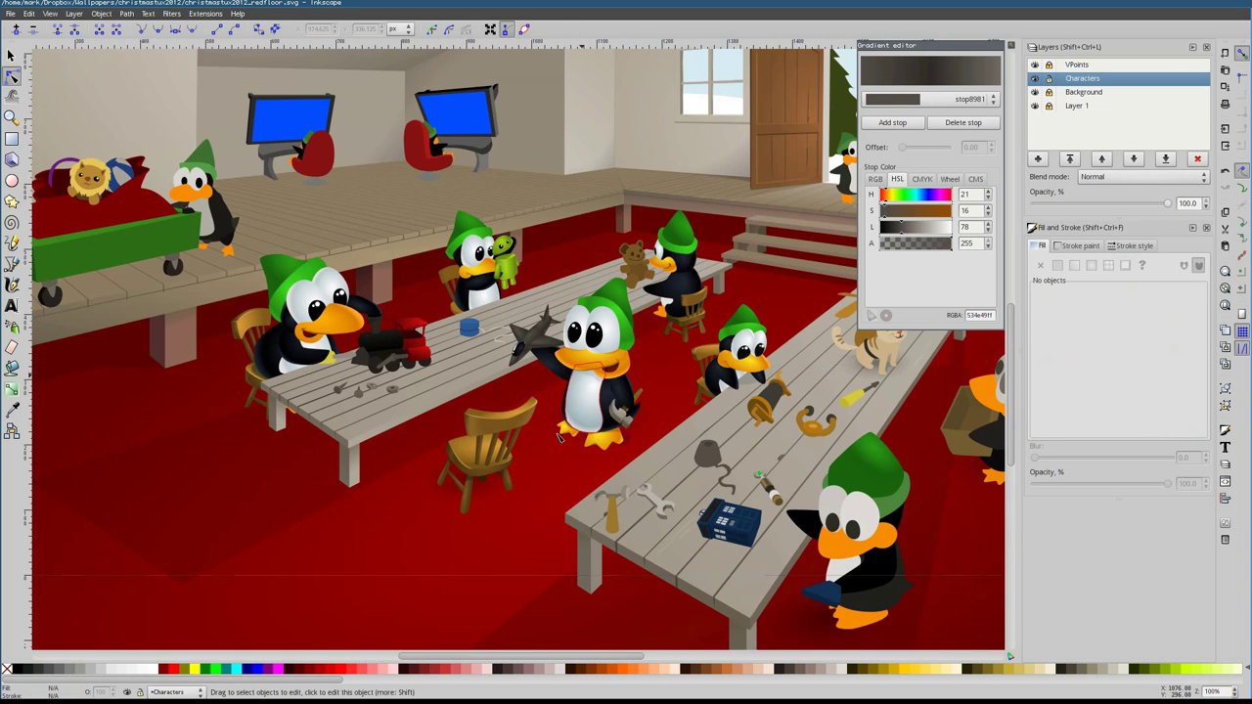
scroll(587, 336, up, 5)
key(5)
scroll(408, 471, up, 6)
key(Escape)
key(b)
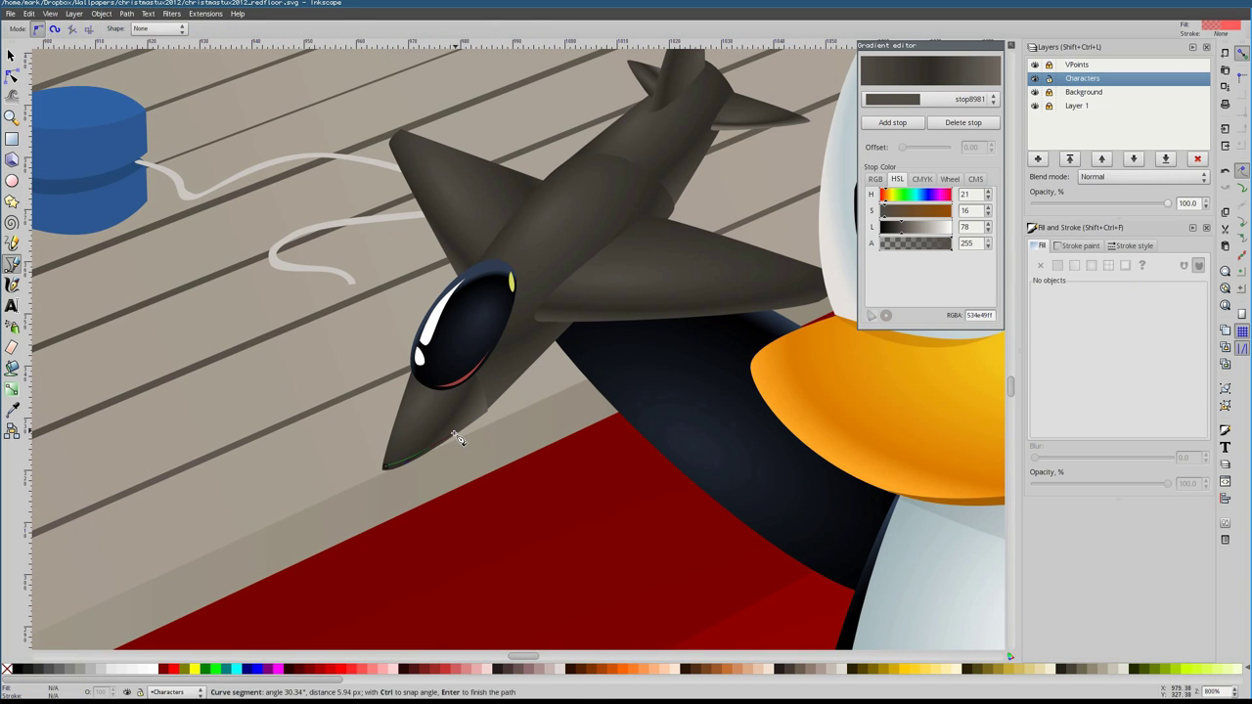
key(Return)
Add two detail lines running along the jet's body
key(1)
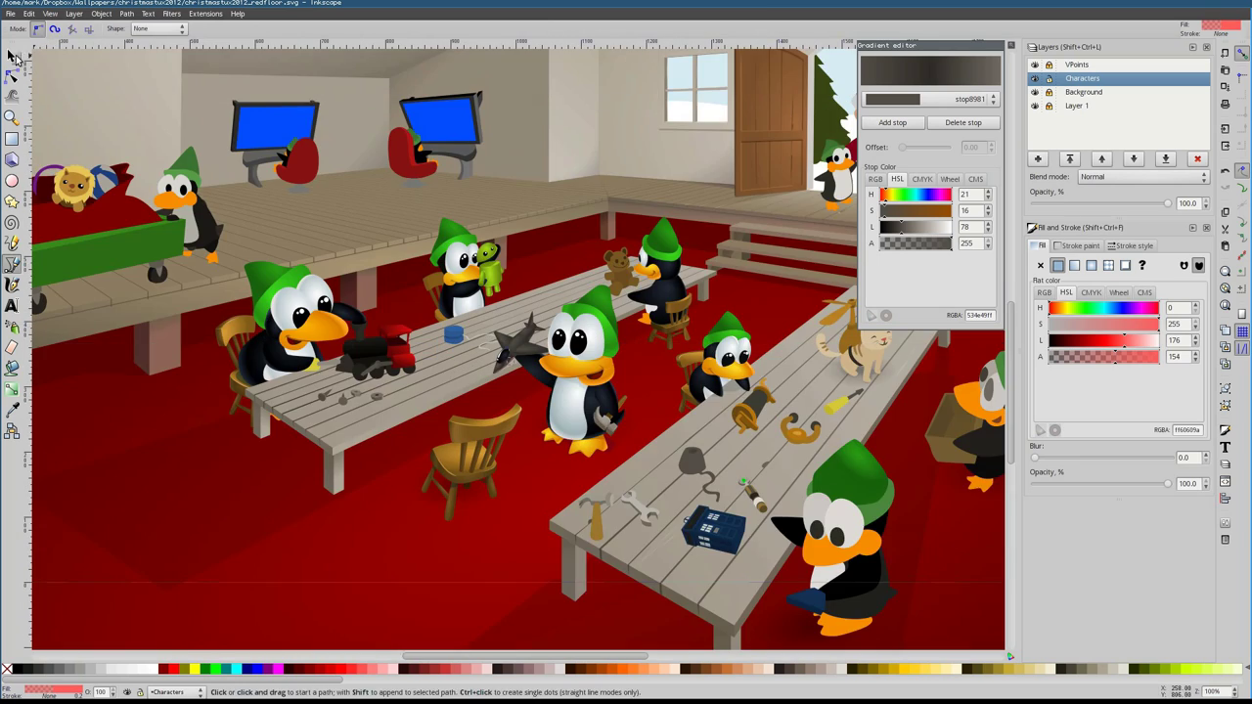
key(Escape)
scroll(493, 366, up, 5)
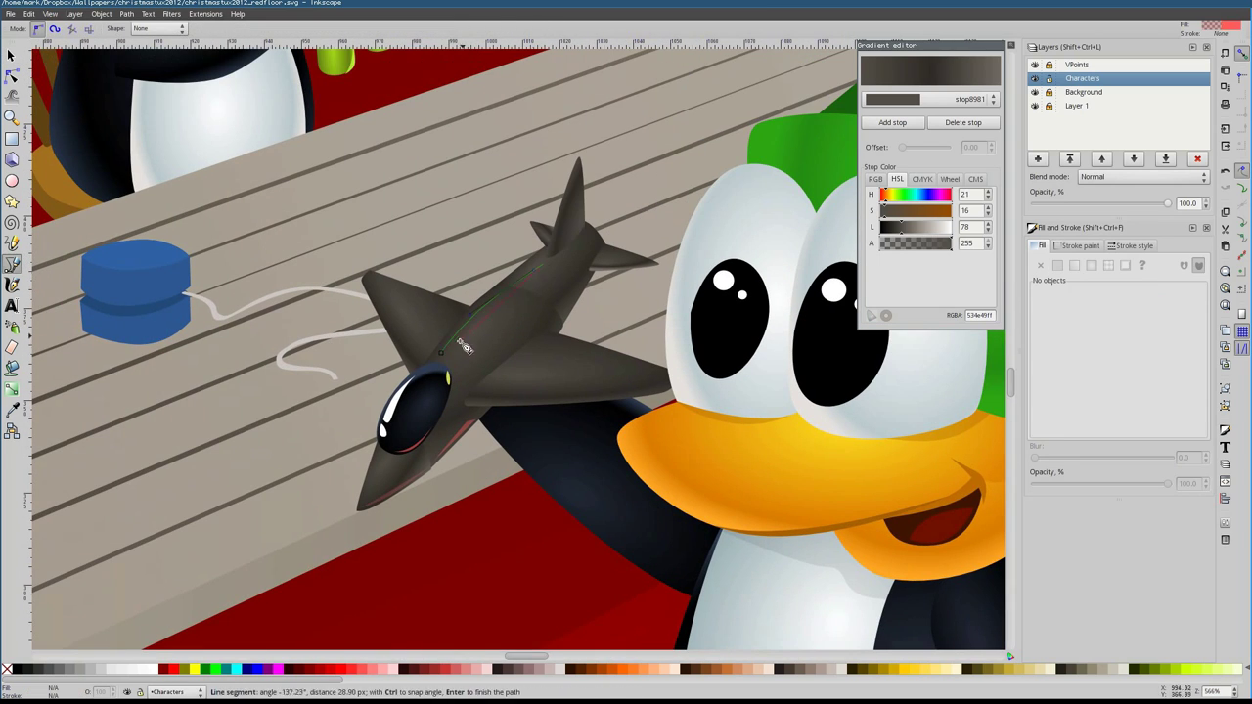
key(Return)
scroll(456, 425, down, 4)
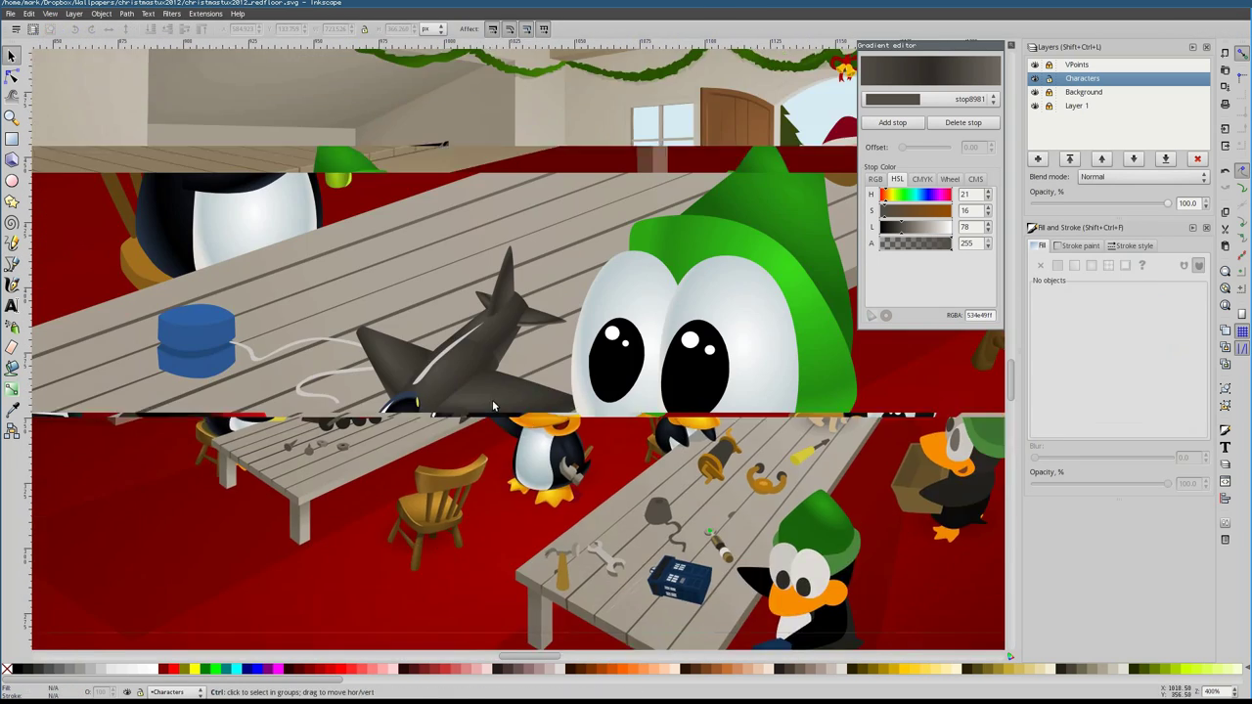
scroll(456, 424, up, 5)
click(456, 424)
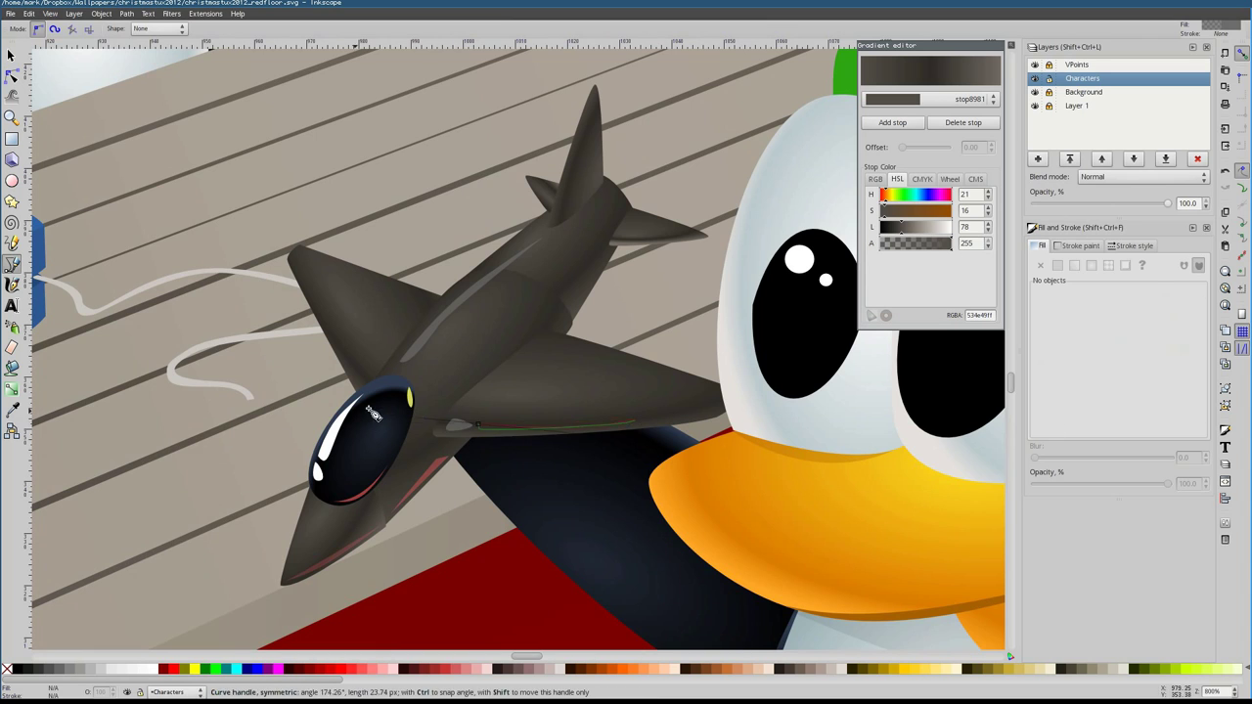
key(Return)
Zoom out and select the toy jet to review it, then deselect
key(s)
scroll(372, 414, down, 5)
scroll(398, 330, up, 4)
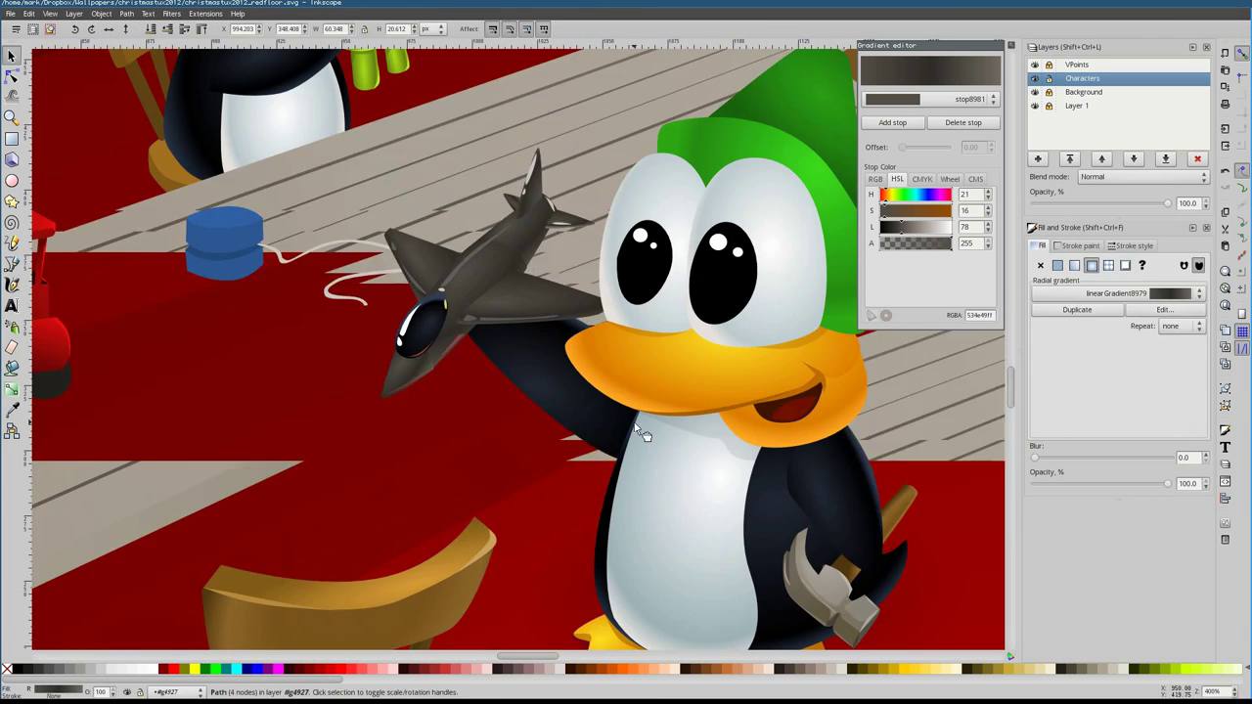
click(485, 288)
click(488, 447)
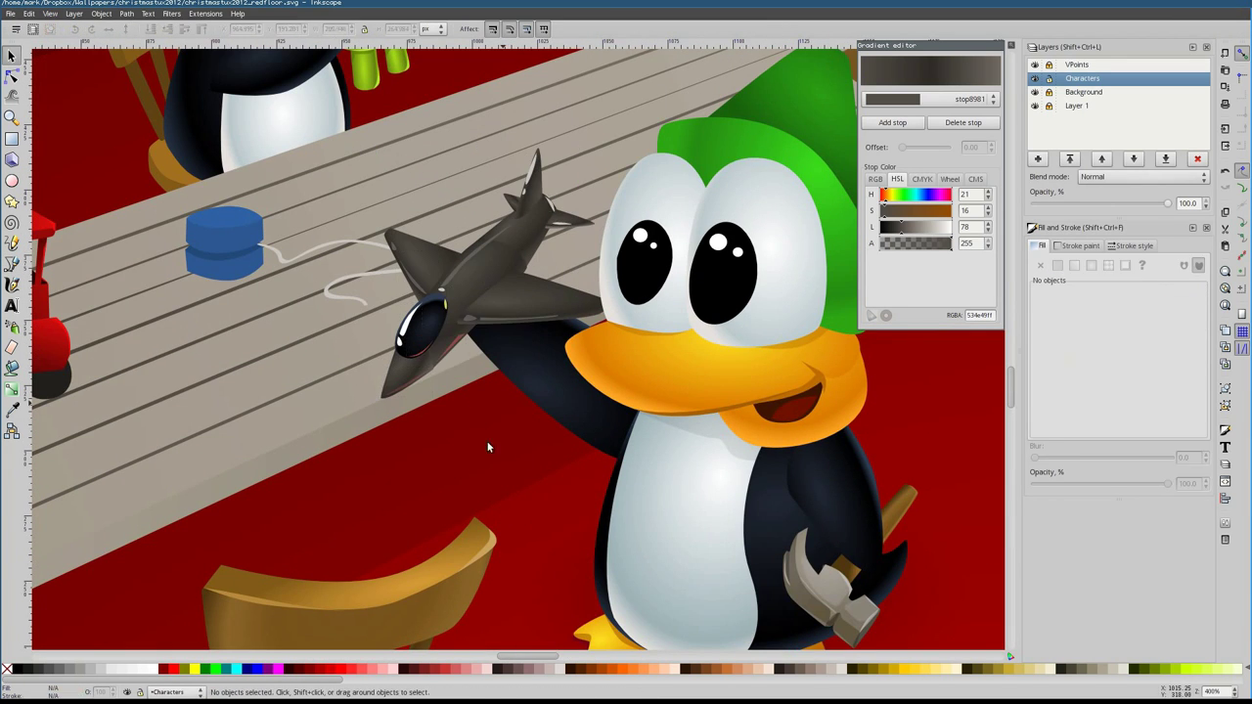
scroll(488, 447, down, 5)
Draw a translucent black shadow path on the flipper under the jet
key(b)
scroll(480, 293, up, 7)
click(479, 259)
drag(525, 366, 528, 364)
scroll(528, 364, down, 2)
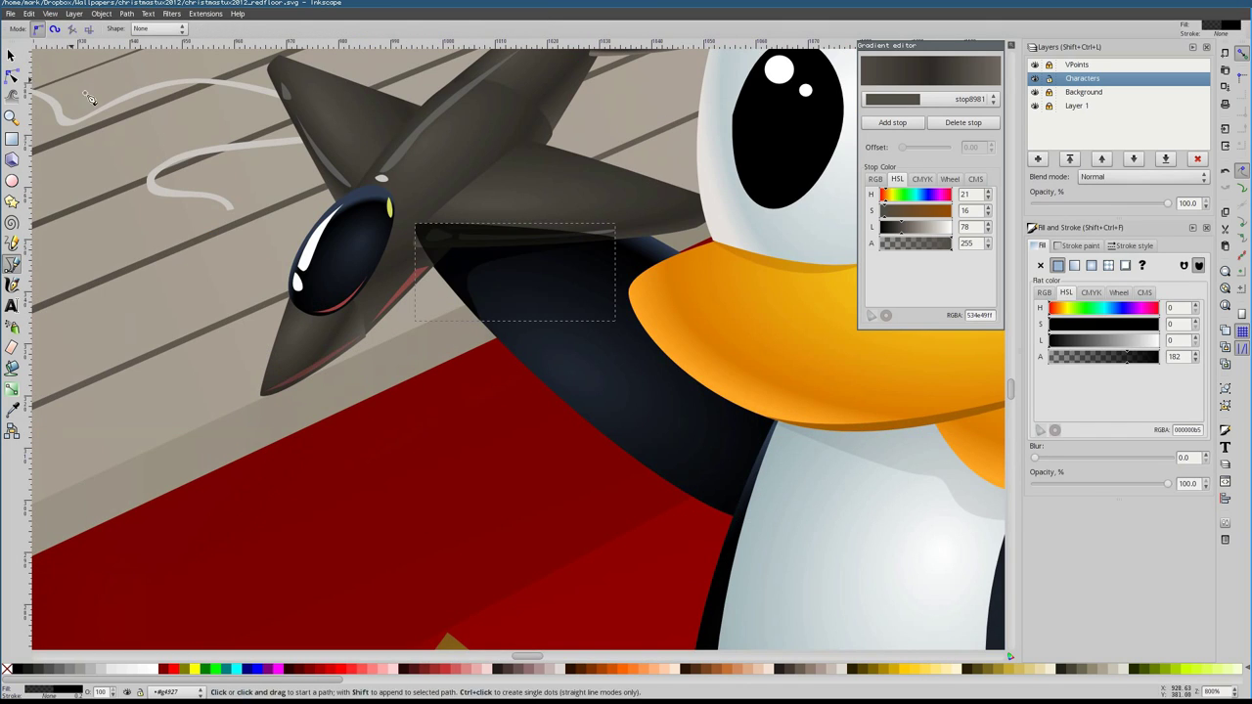
key(Return)
Finish a shading path beside the hammer and return to the selector
scroll(455, 377, down, 3)
scroll(535, 322, up, 5)
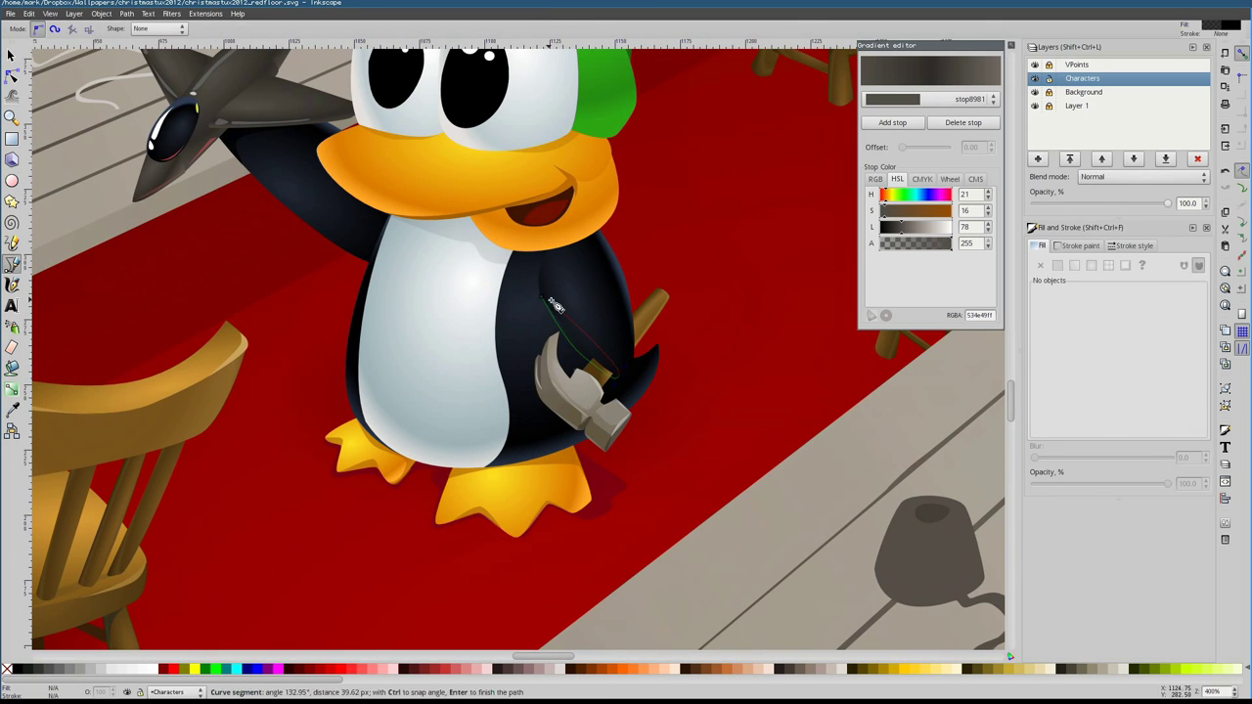
key(Return)
key(s)
scroll(350, 322, down, 4)
scroll(382, 449, up, 7)
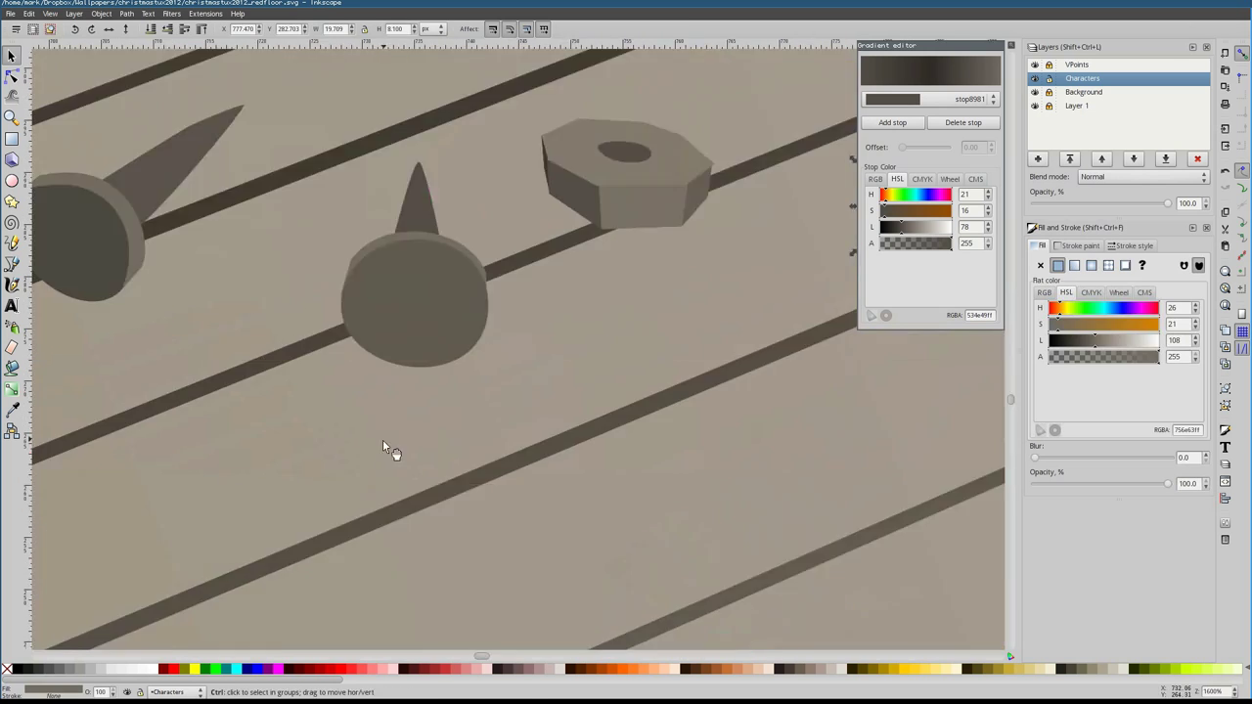
Draw and fill a shadow shape under the small nail on the table
scroll(382, 450, down, 4)
click(398, 422)
scroll(1073, 311, down, 2)
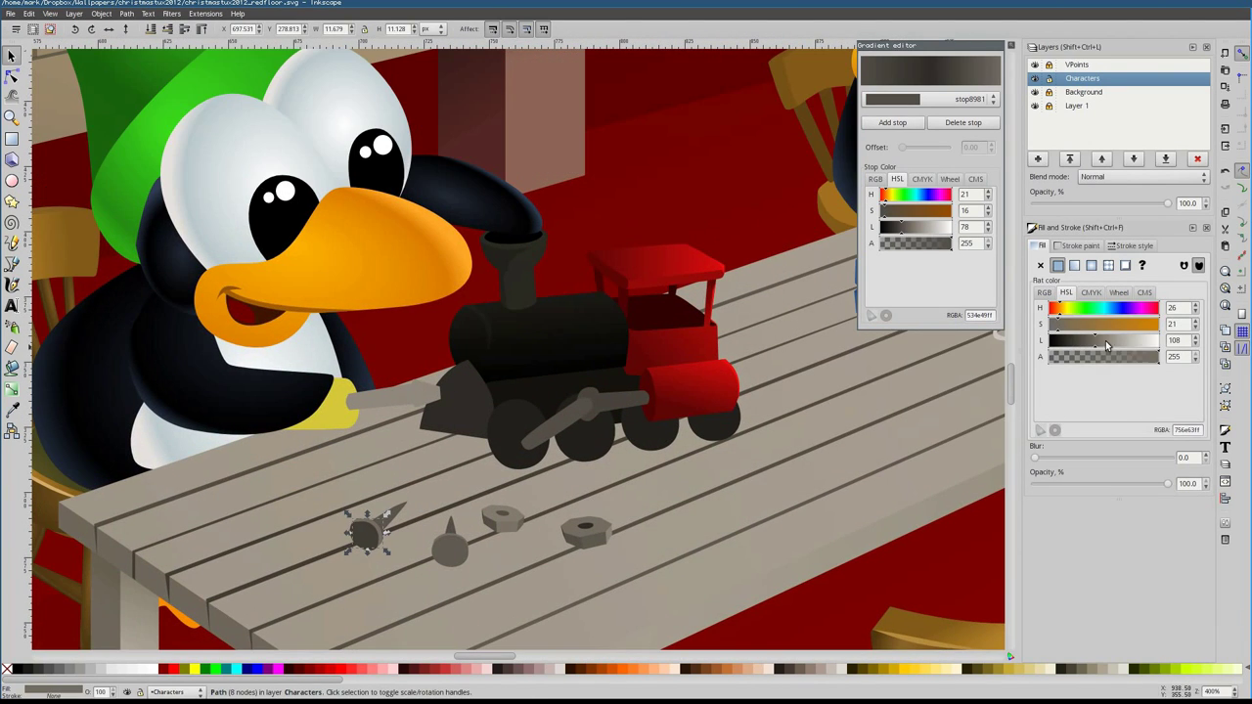
scroll(352, 577, up, 4)
key(n)
click(445, 352)
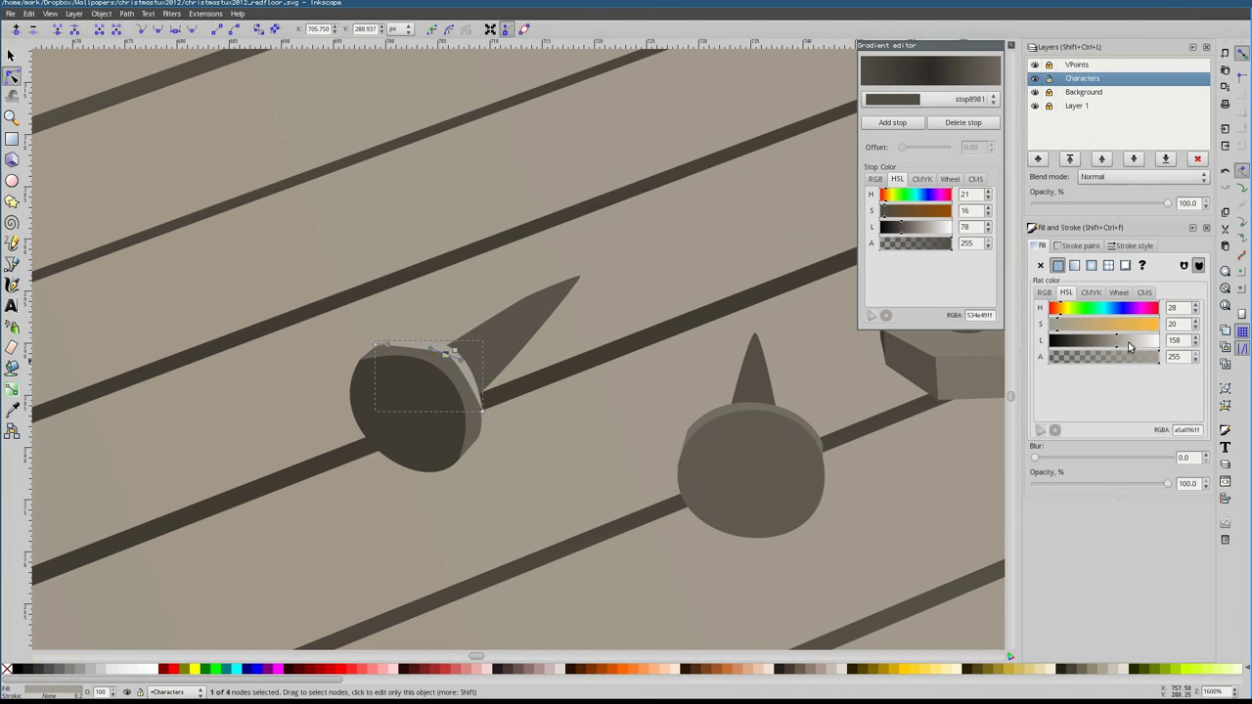
key(Escape)
key(b)
click(567, 298)
key(Return)
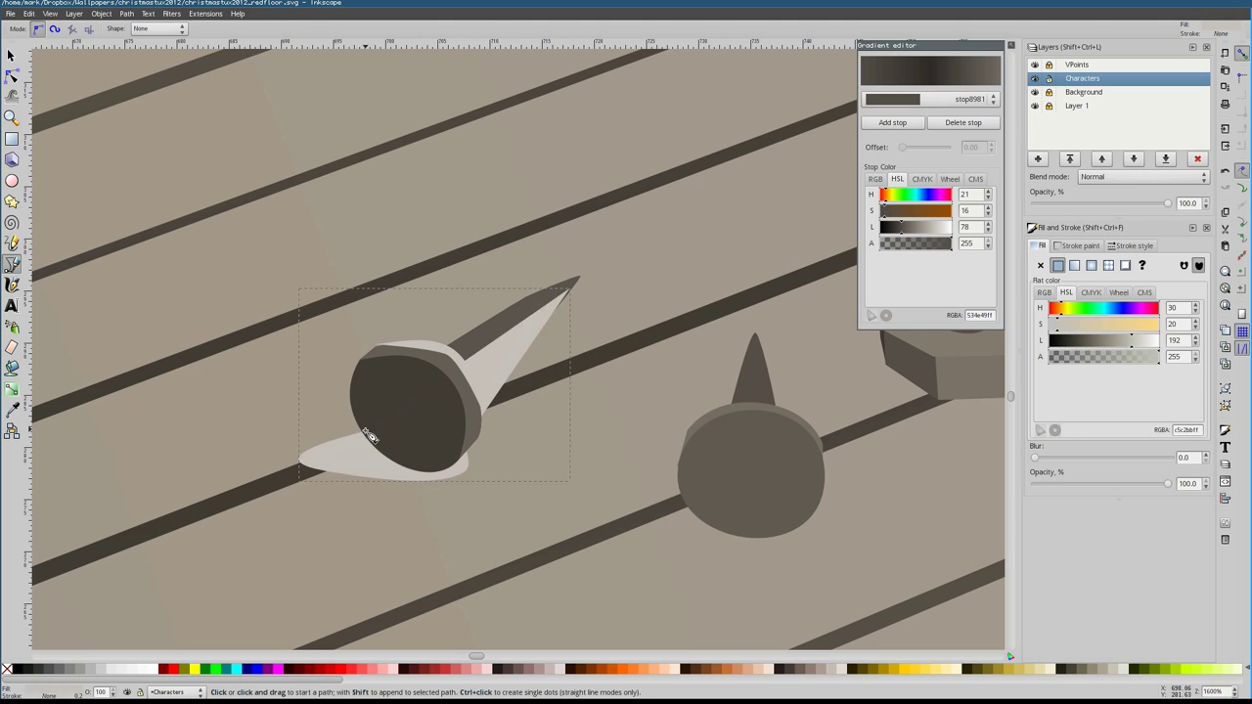
Draw a shadow under the second nail and send it behind the nail
key(n)
scroll(362, 452, right, 3)
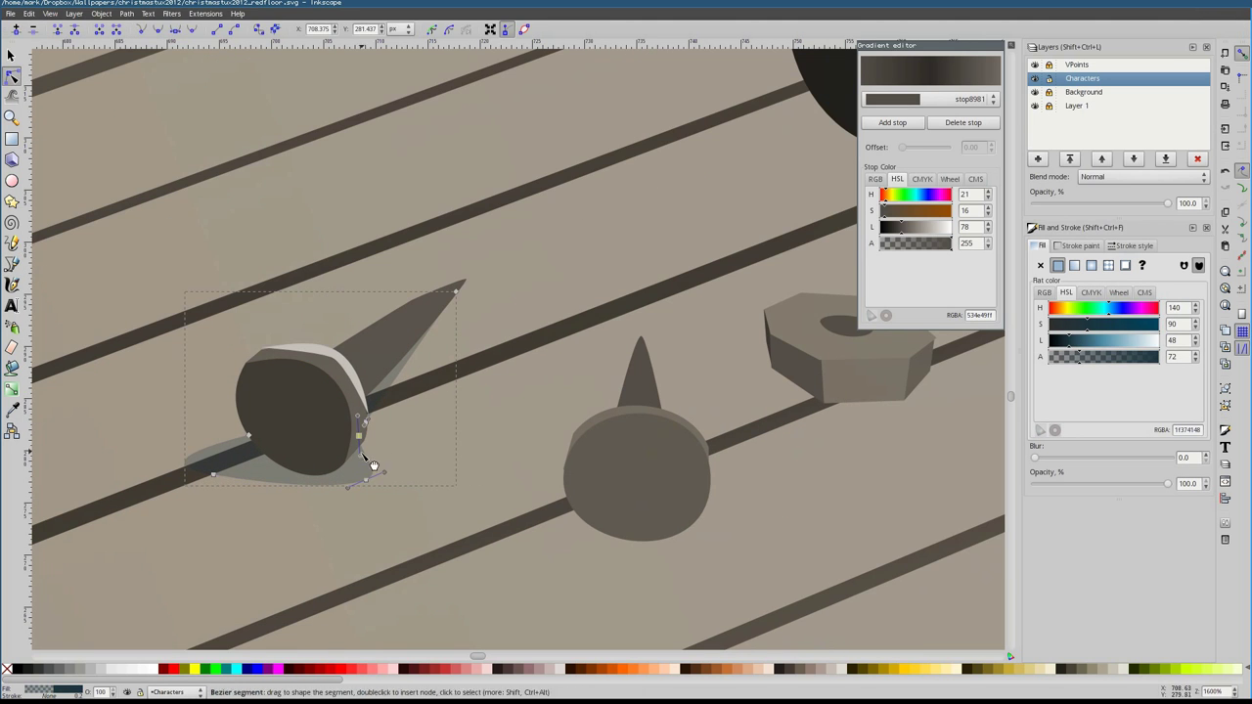
key(b)
scroll(276, 487, right, 3)
scroll(276, 487, down, 2)
click(513, 272)
click(479, 377)
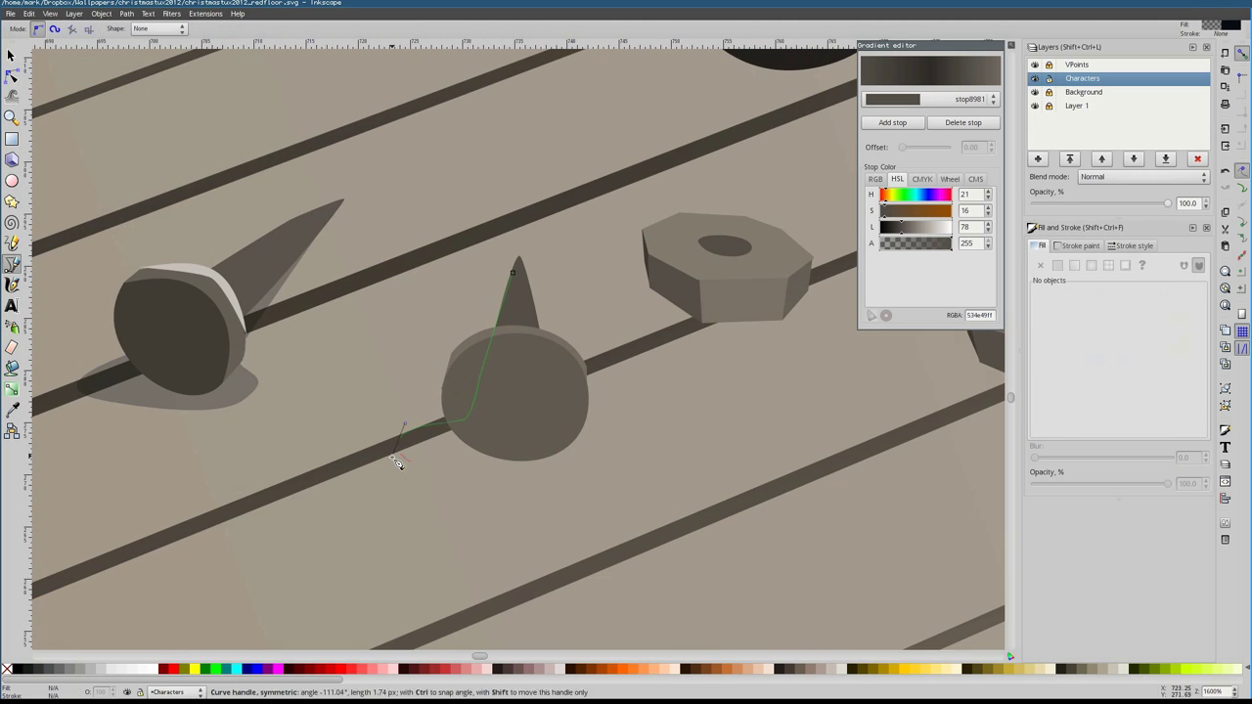
click(512, 272)
key(Page_Down)
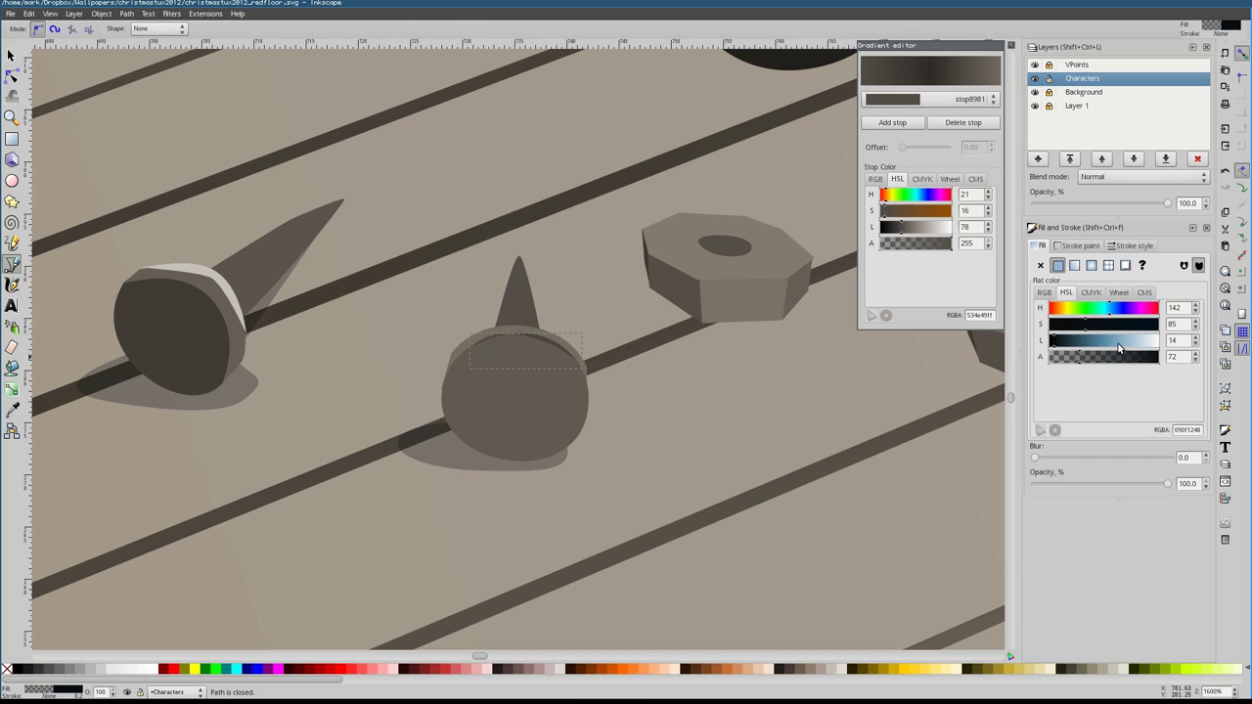
Draw a highlight curve along the nail head's rim
key(n)
key(b)
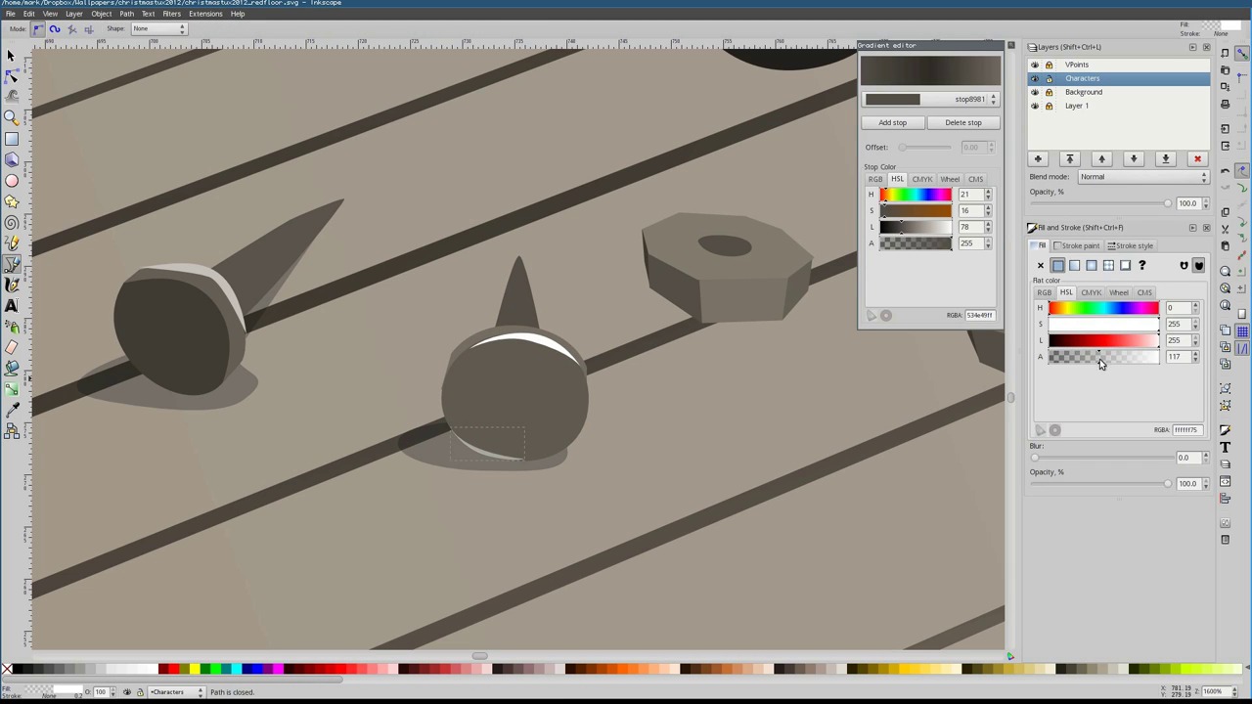
click(122, 349)
double_click(196, 395)
key(n)
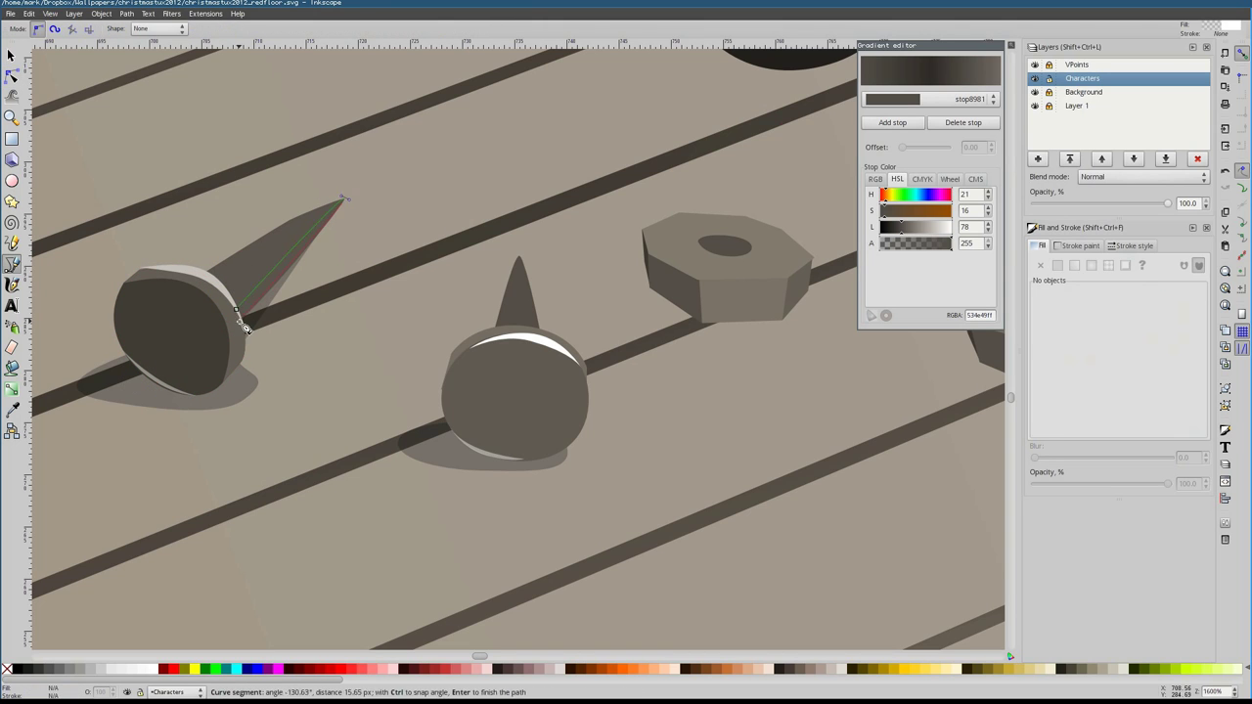
click(240, 322)
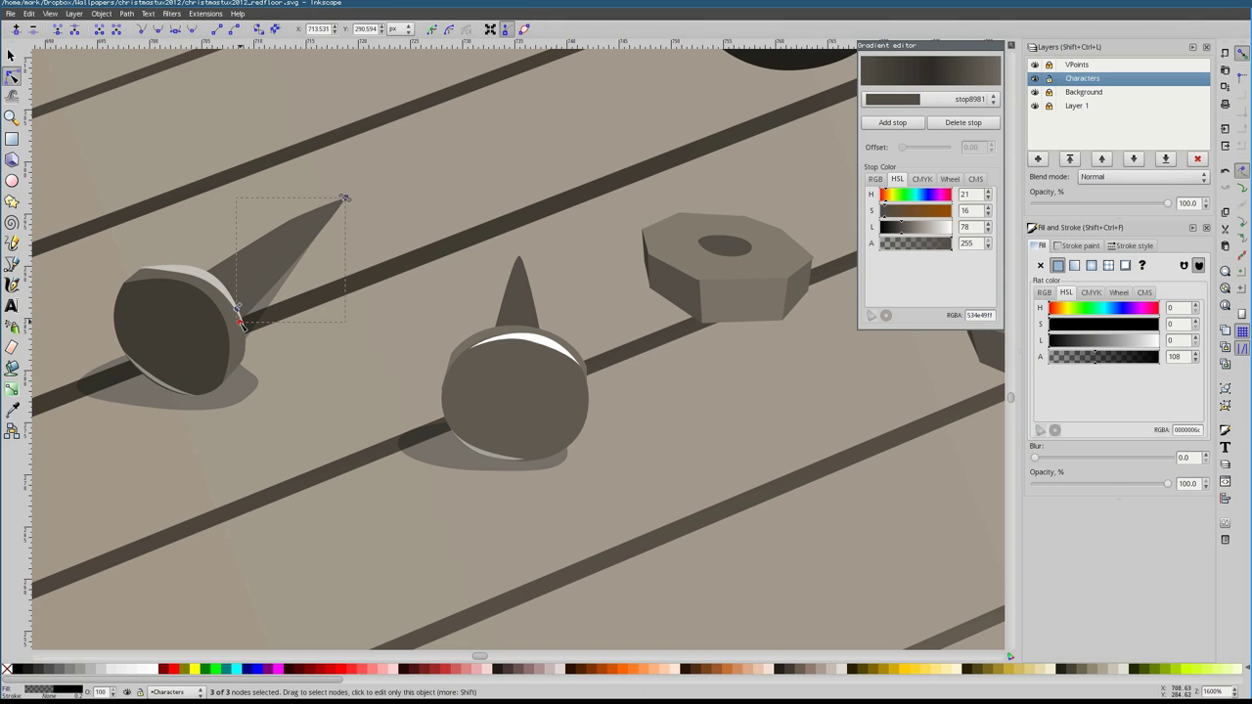
key(s)
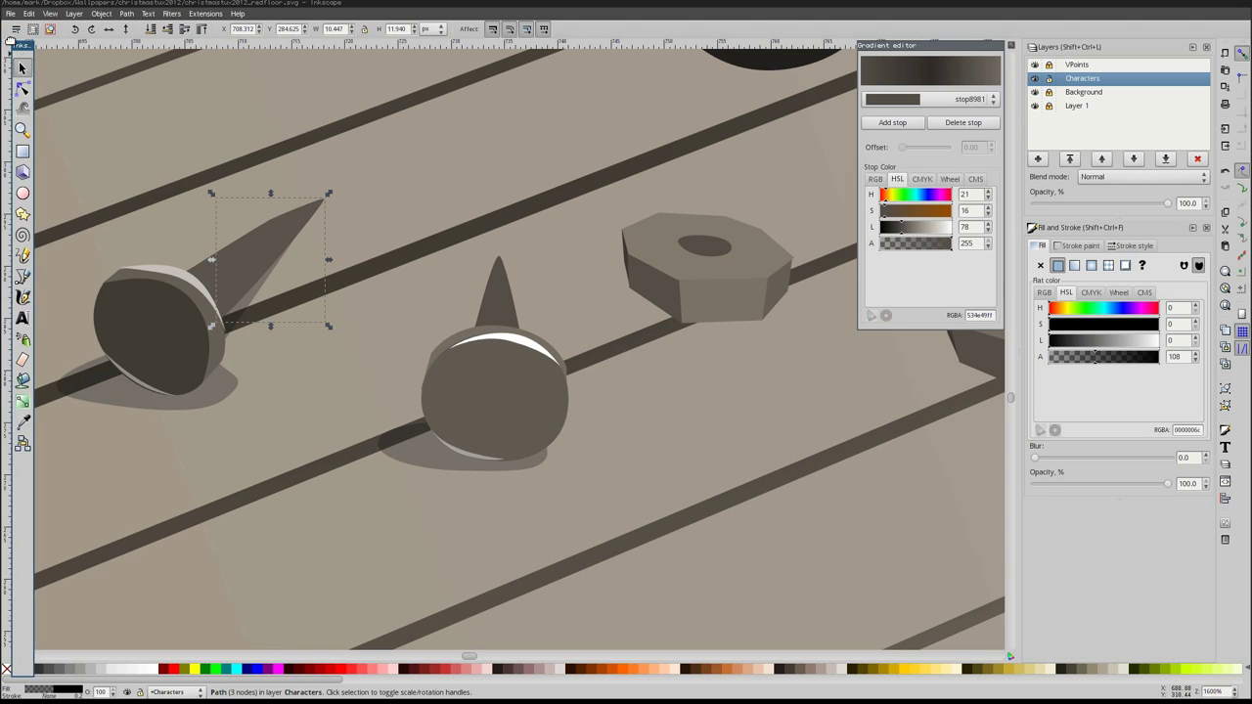
Add a highlight path running from the spike's base to its tip
scroll(441, 342, up, 1)
scroll(441, 342, right, 1)
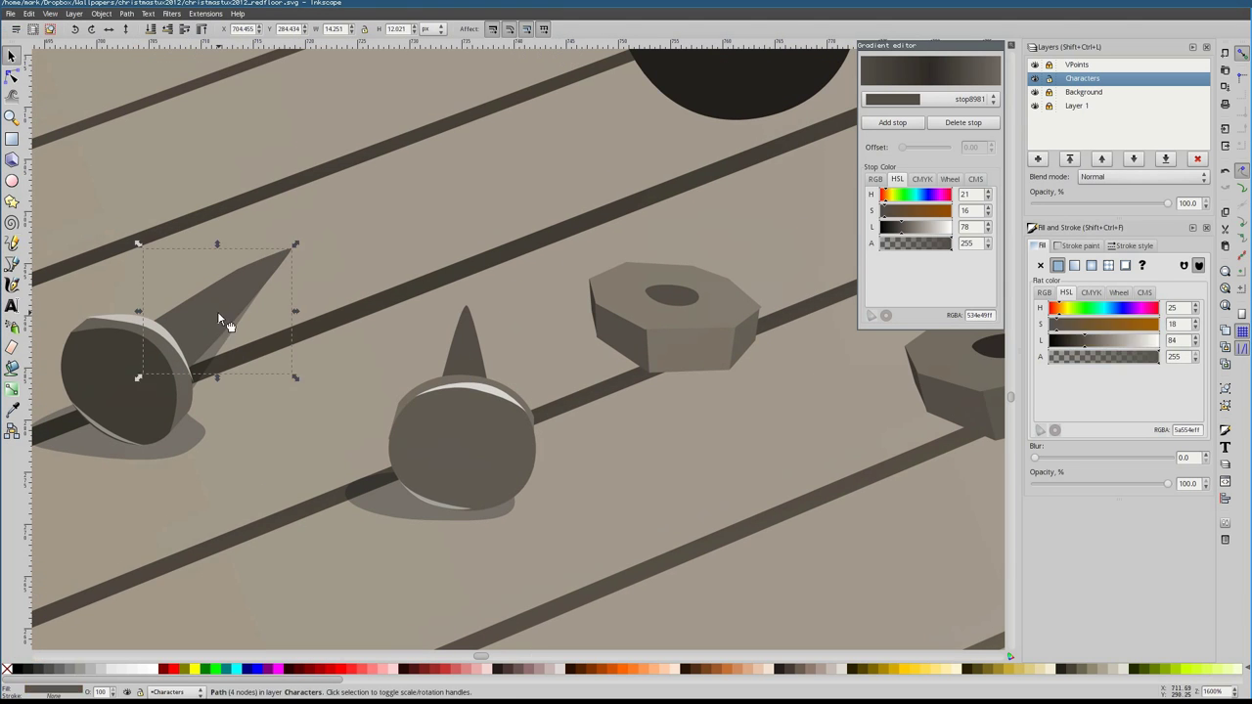
key(b)
click(163, 327)
click(291, 251)
key(Return)
Draw two highlight shapes along the nut's edges and top corner
scroll(411, 342, right, 5)
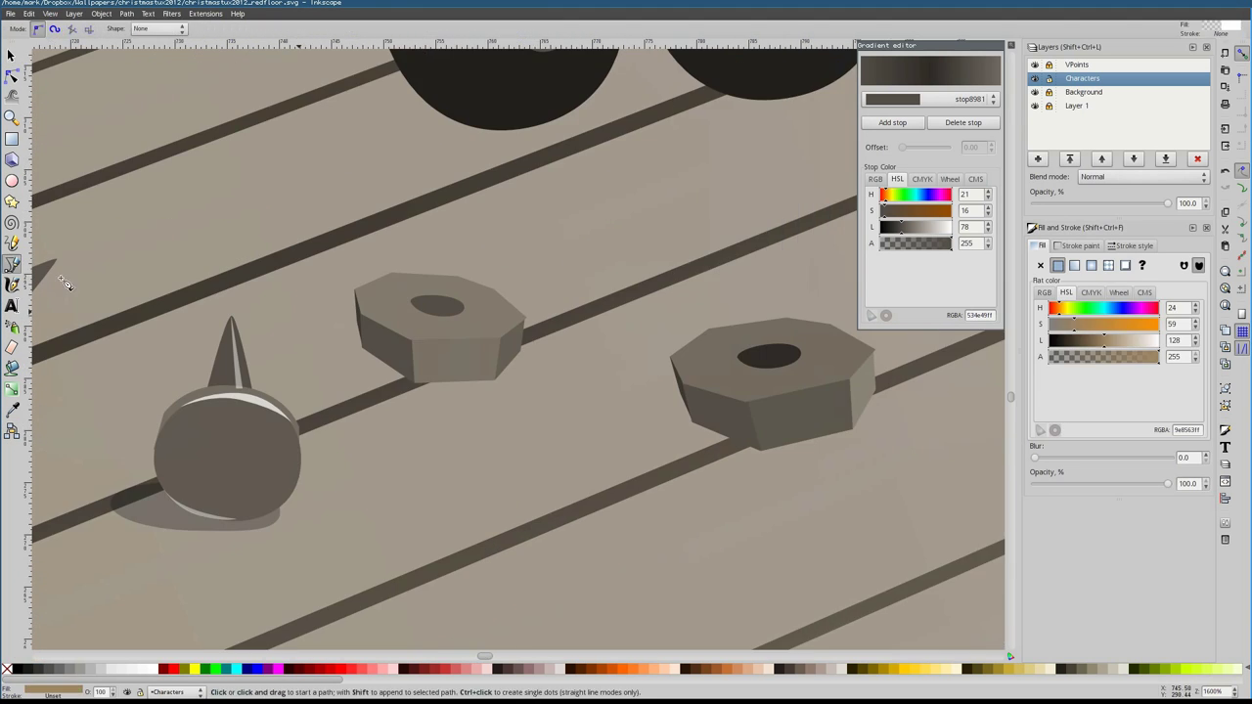
click(362, 315)
click(464, 340)
click(362, 315)
scroll(427, 404, up, 1)
scroll(427, 404, right, 2)
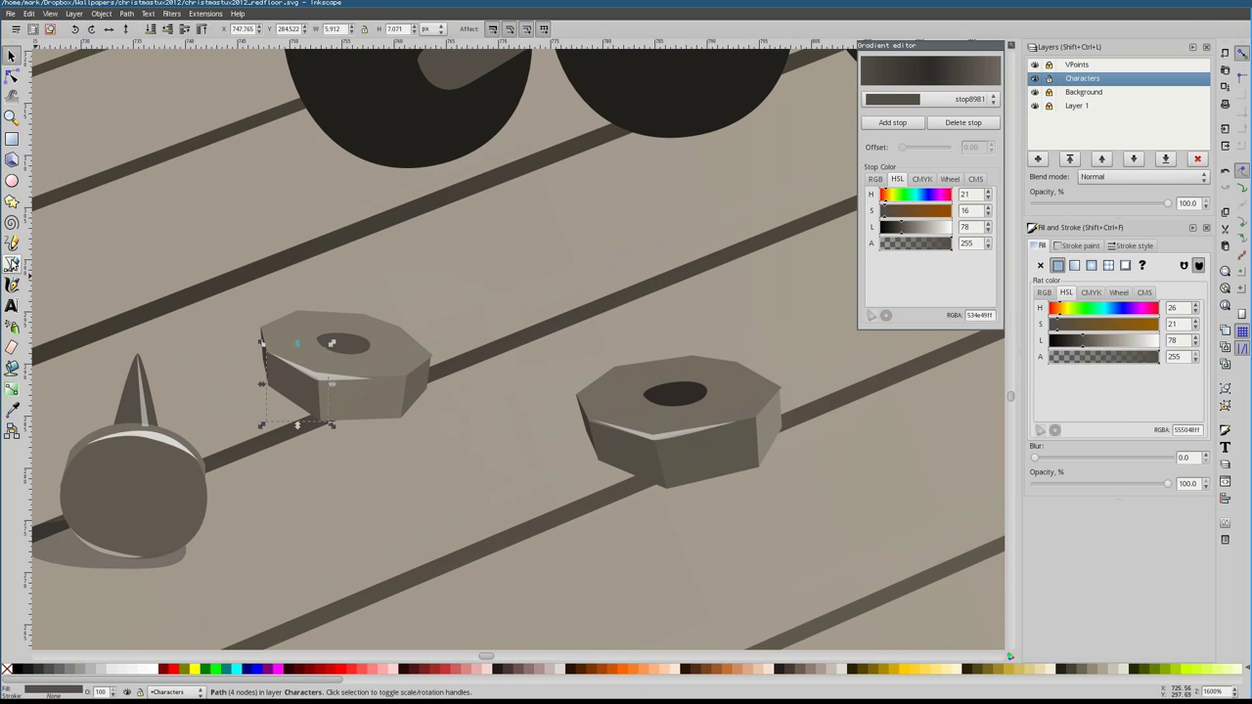
click(262, 362)
click(364, 439)
click(428, 405)
key(Return)
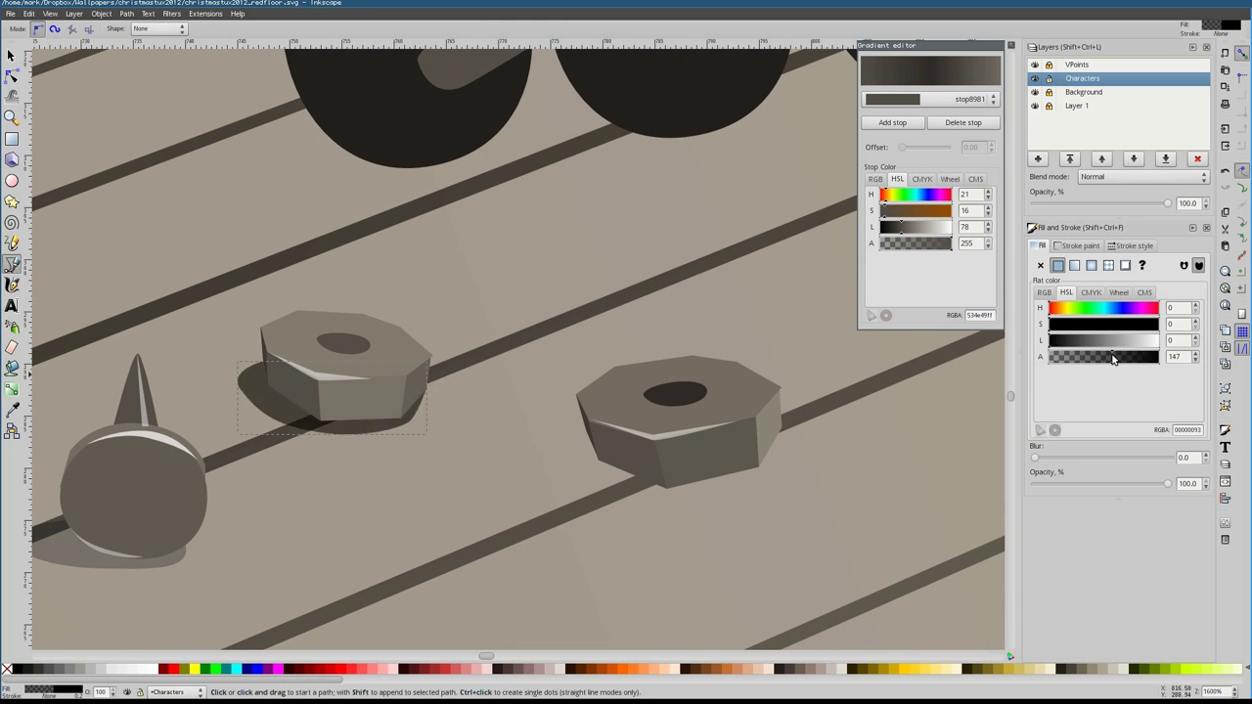
Add a shadow behind the right nut and a shape inside its hole
click(585, 434)
click(753, 479)
key(Return)
key(End)
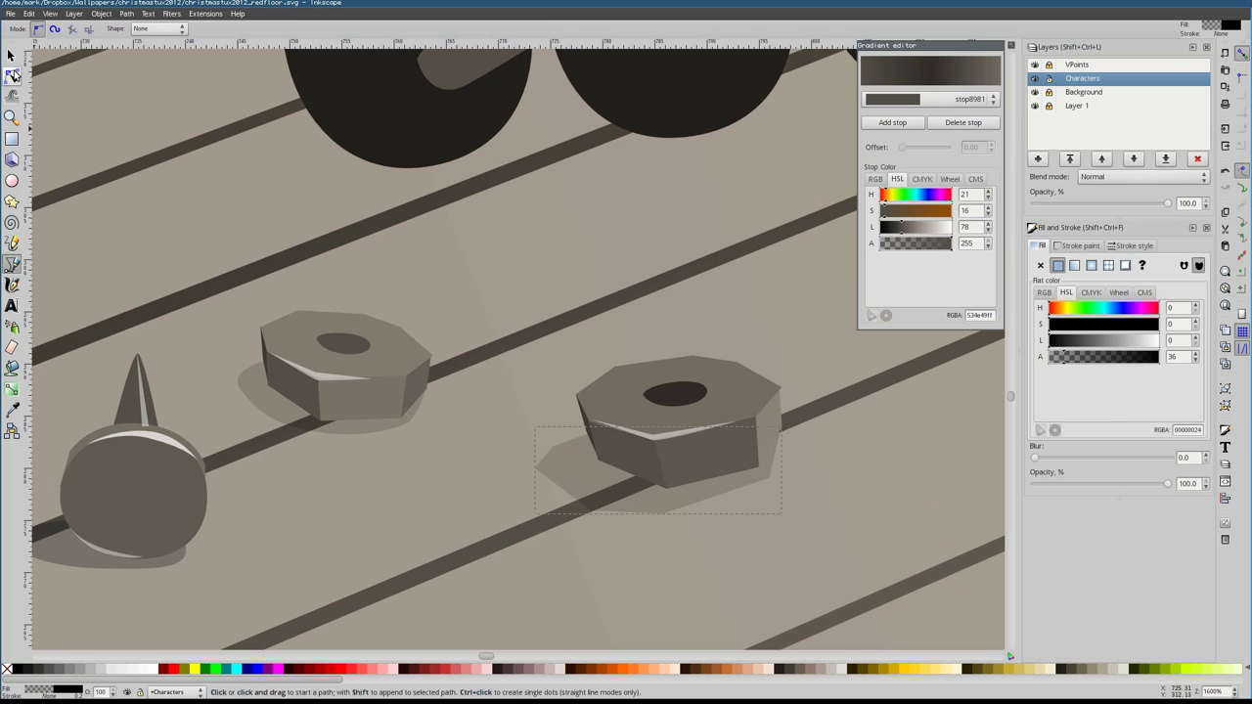
key(space)
click(321, 335)
key(Escape)
click(651, 388)
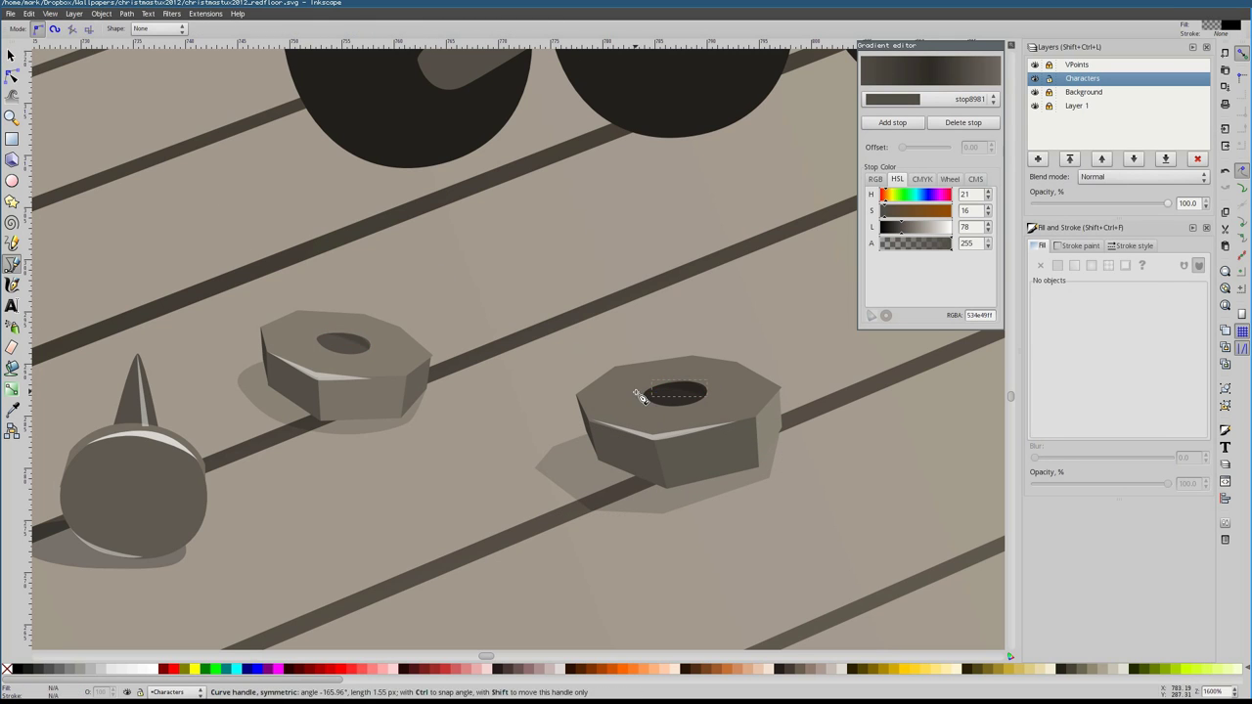
click(641, 396)
key(space)
Draw edge highlights along the right nut's and left nail's lower edges
scroll(629, 458, left, 3)
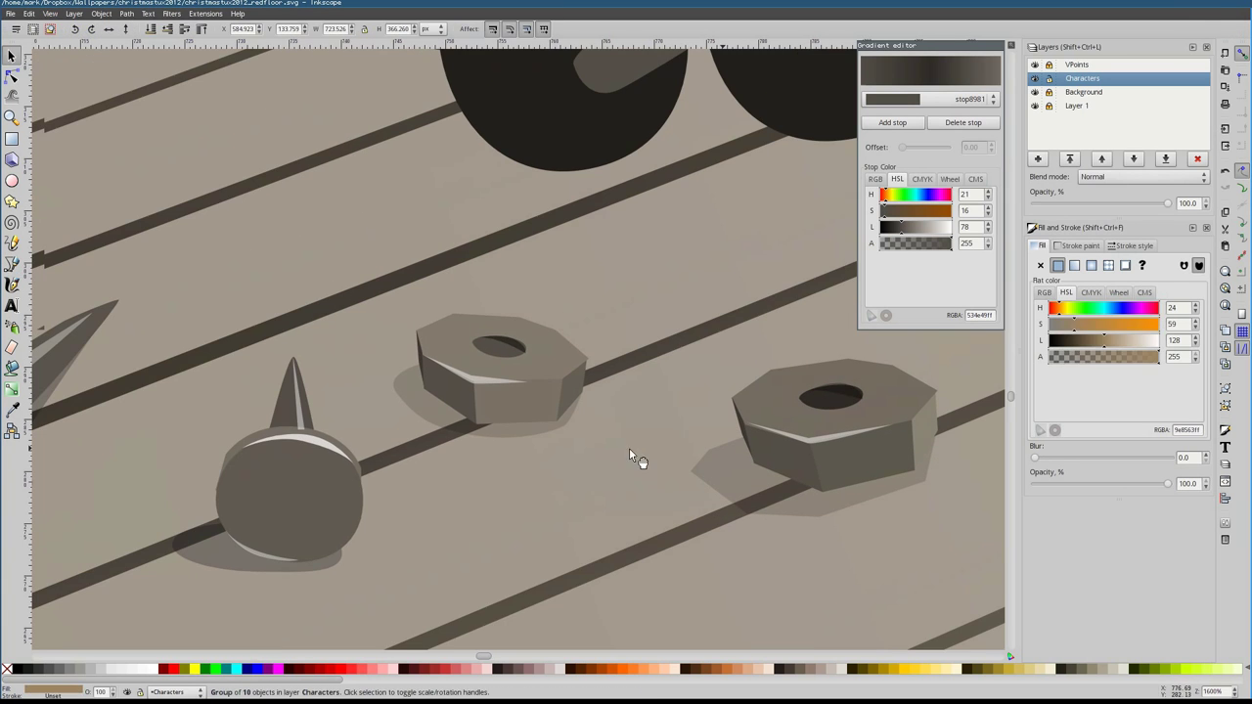
key(space)
scroll(485, 428, right, 3)
click(631, 428)
click(706, 479)
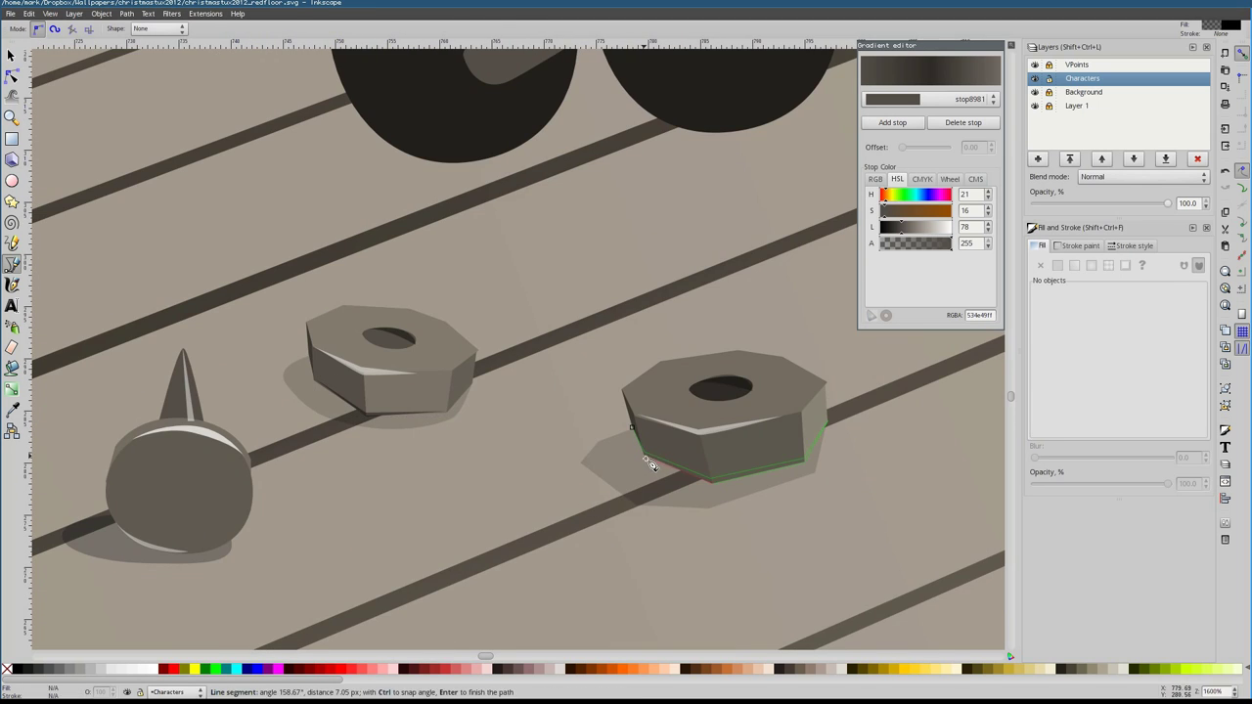
key(Return)
scroll(651, 465, left, 3)
scroll(391, 421, left, 4)
click(357, 467)
click(285, 402)
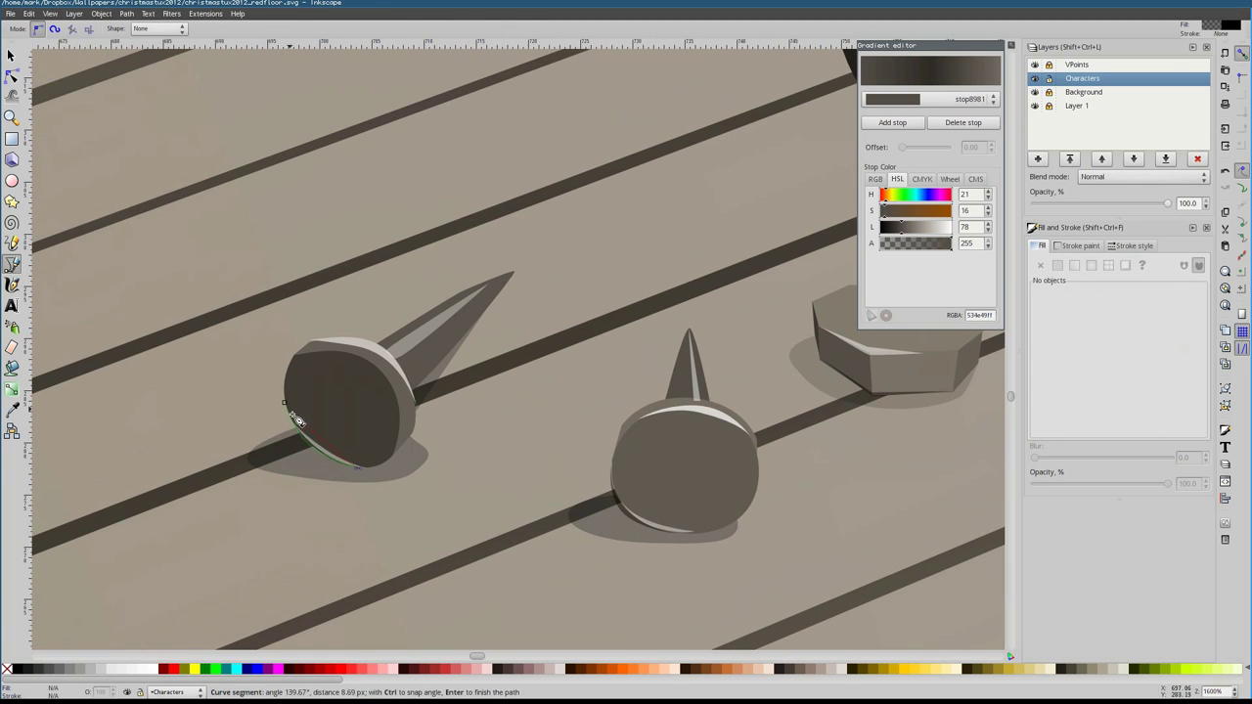
key(Return)
Inspect the nail's top-edge highlight and shadow, then select the left nail at page view
ctrl+scroll(343, 463, up, 3)
key(n)
click(536, 211)
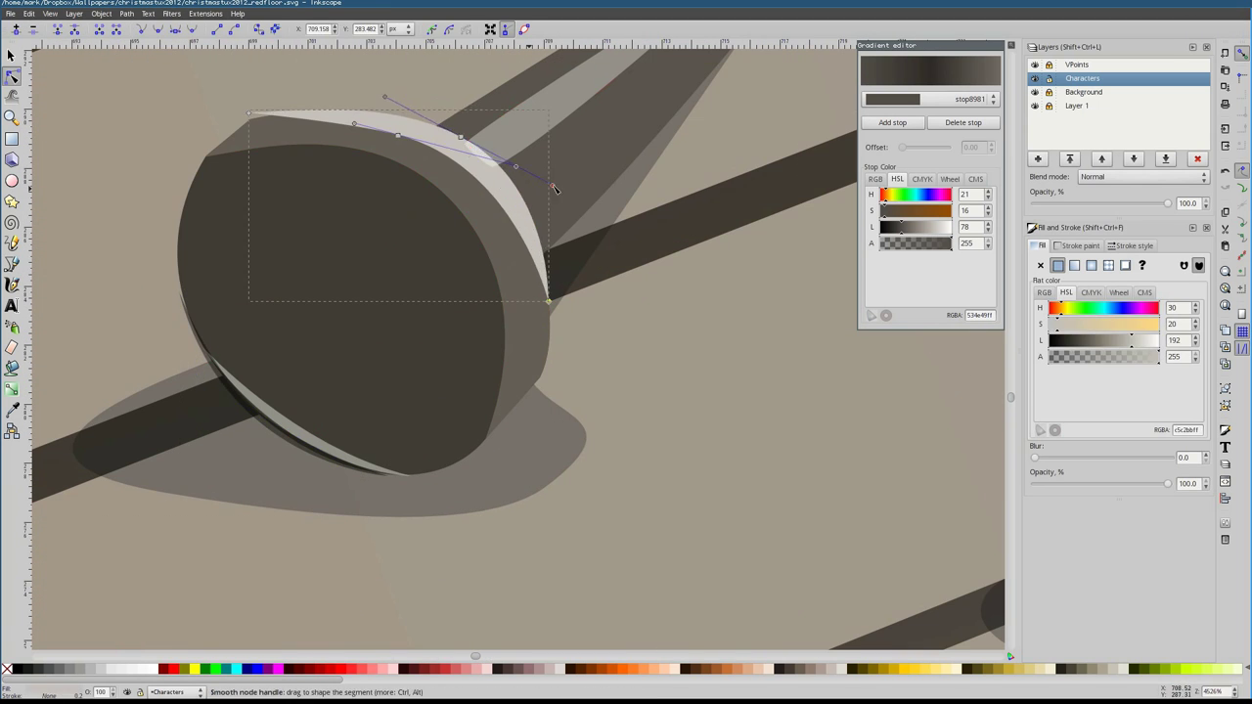
key(Escape)
click(372, 341)
key(5)
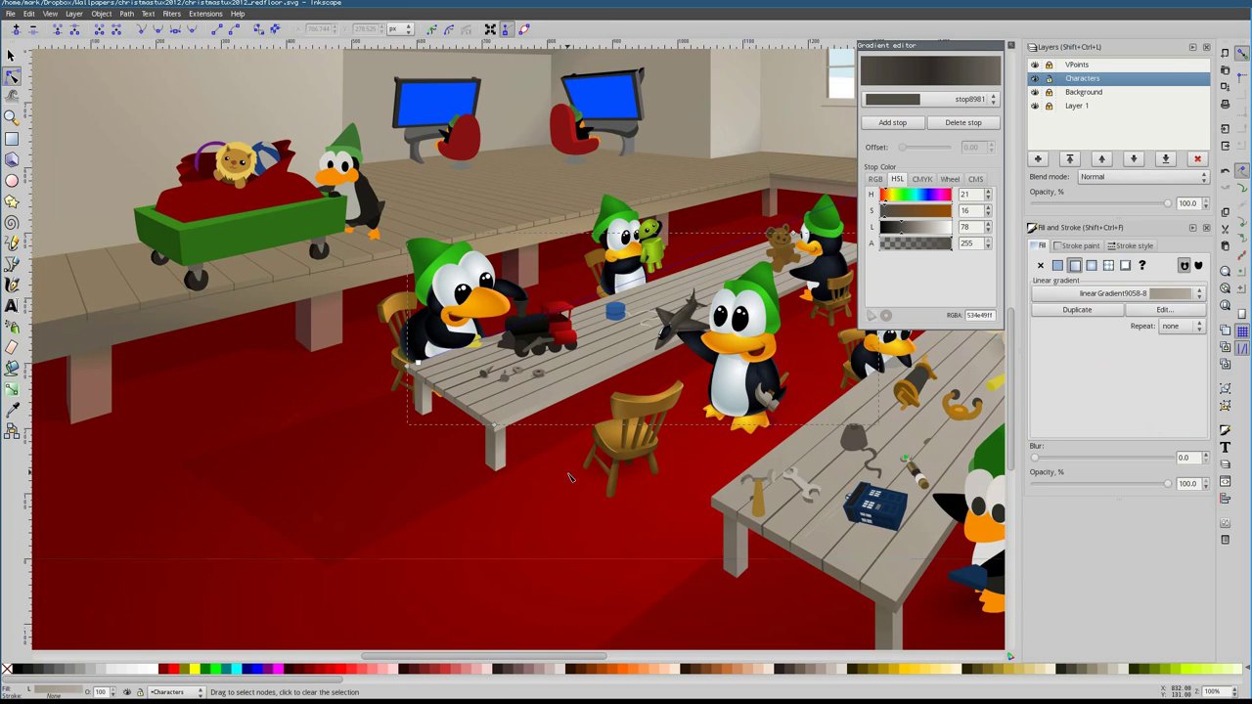
ctrl+scroll(435, 401, up, 4)
key(s)
click(436, 399)
Select the left nut, right nut's top face, middle nut, spike and nail base
ctrl+scroll(470, 401, up, 4)
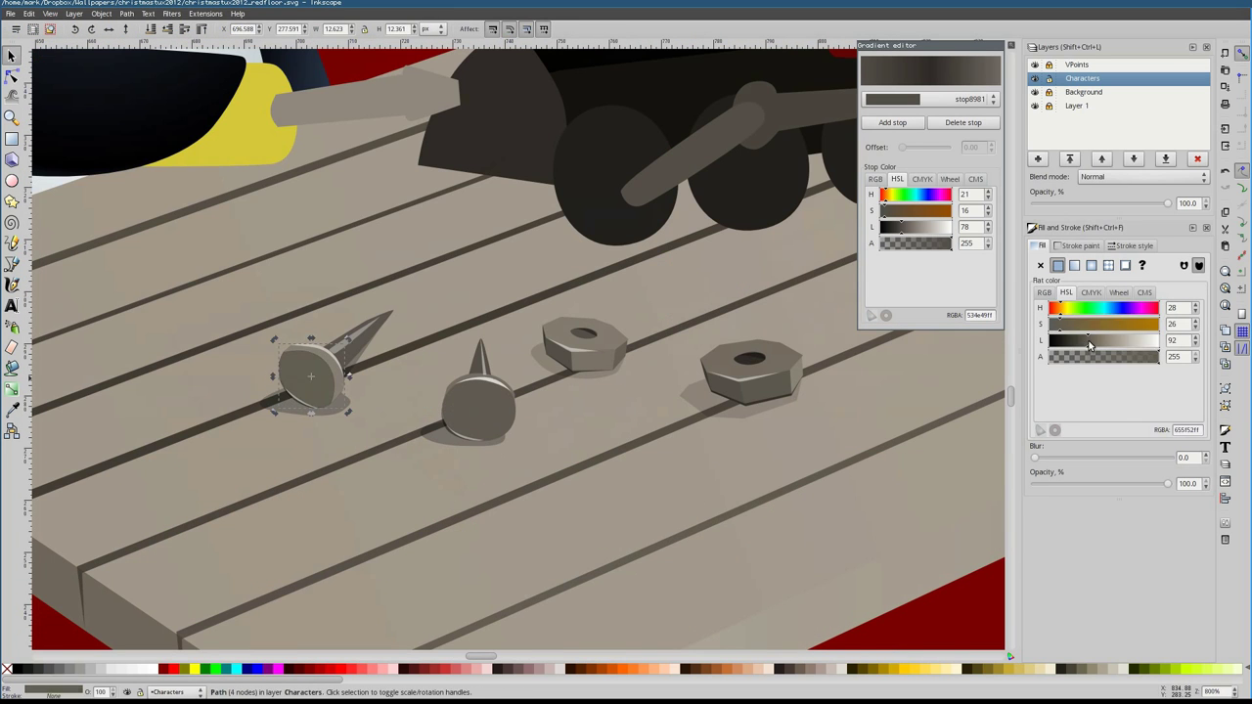
ctrl+scroll(392, 466, down, 4)
ctrl+scroll(433, 427, up, 2)
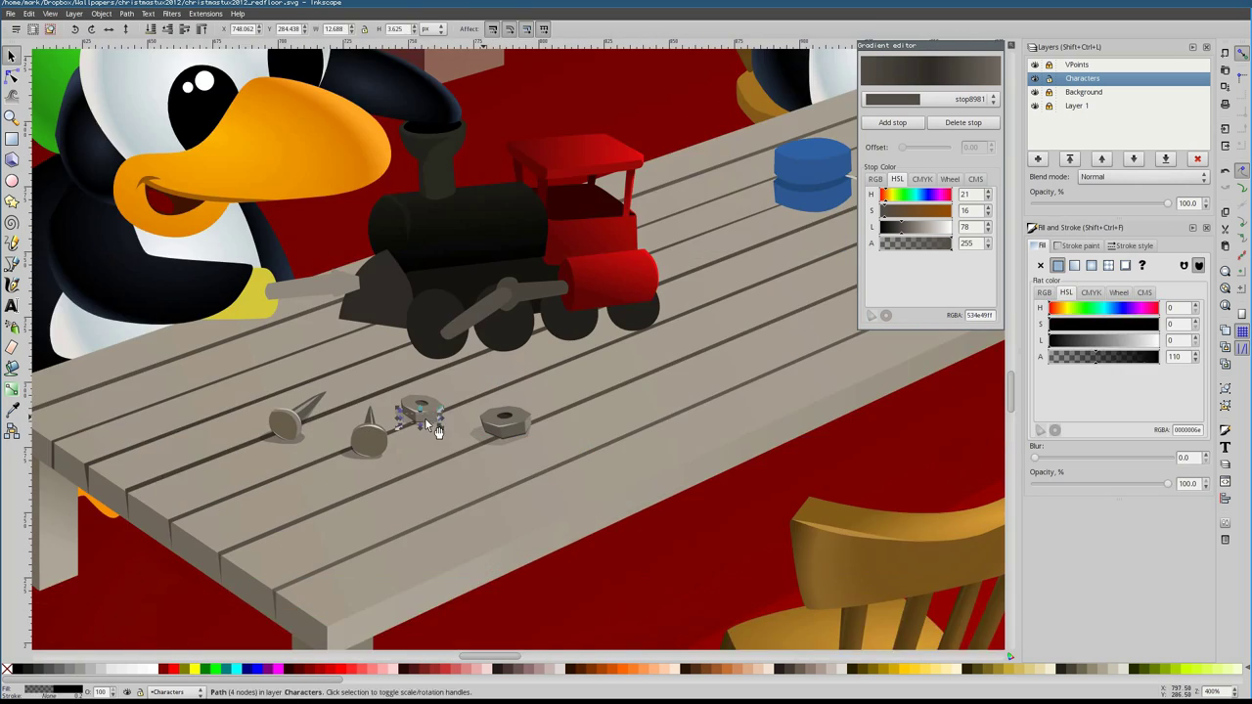
click(434, 428)
key(n)
ctrl+scroll(434, 427, up, 2)
click(579, 389)
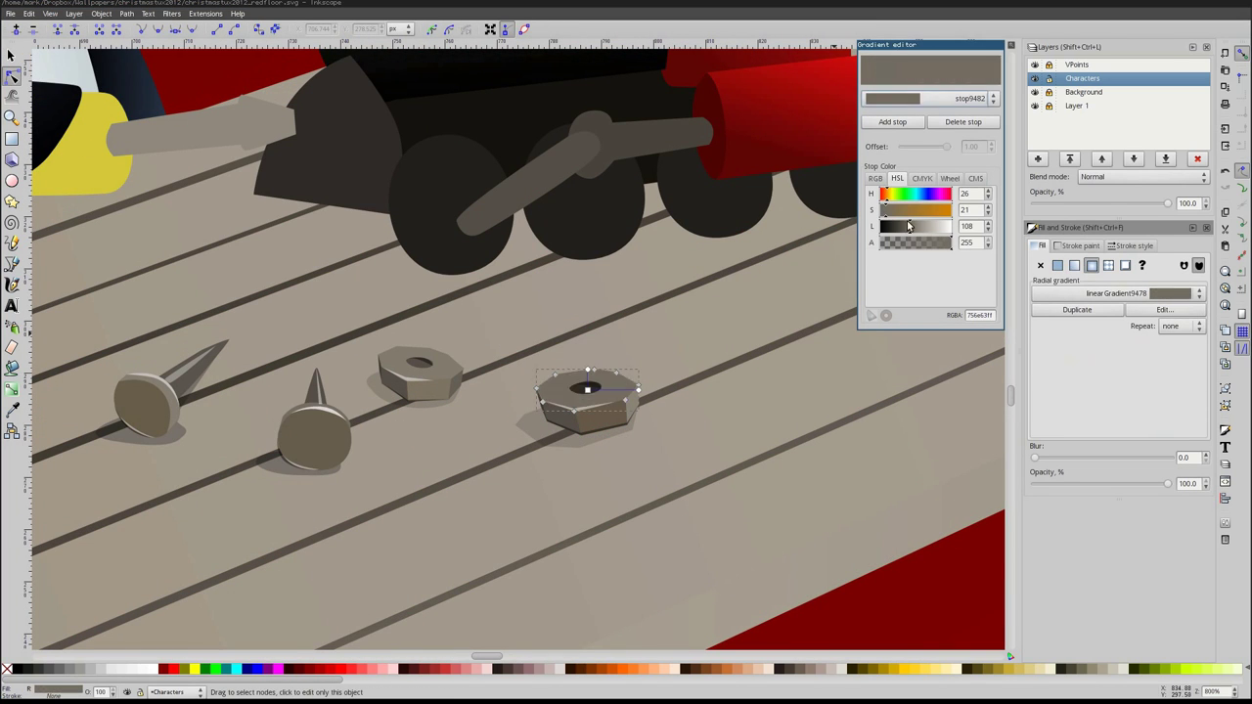
click(420, 362)
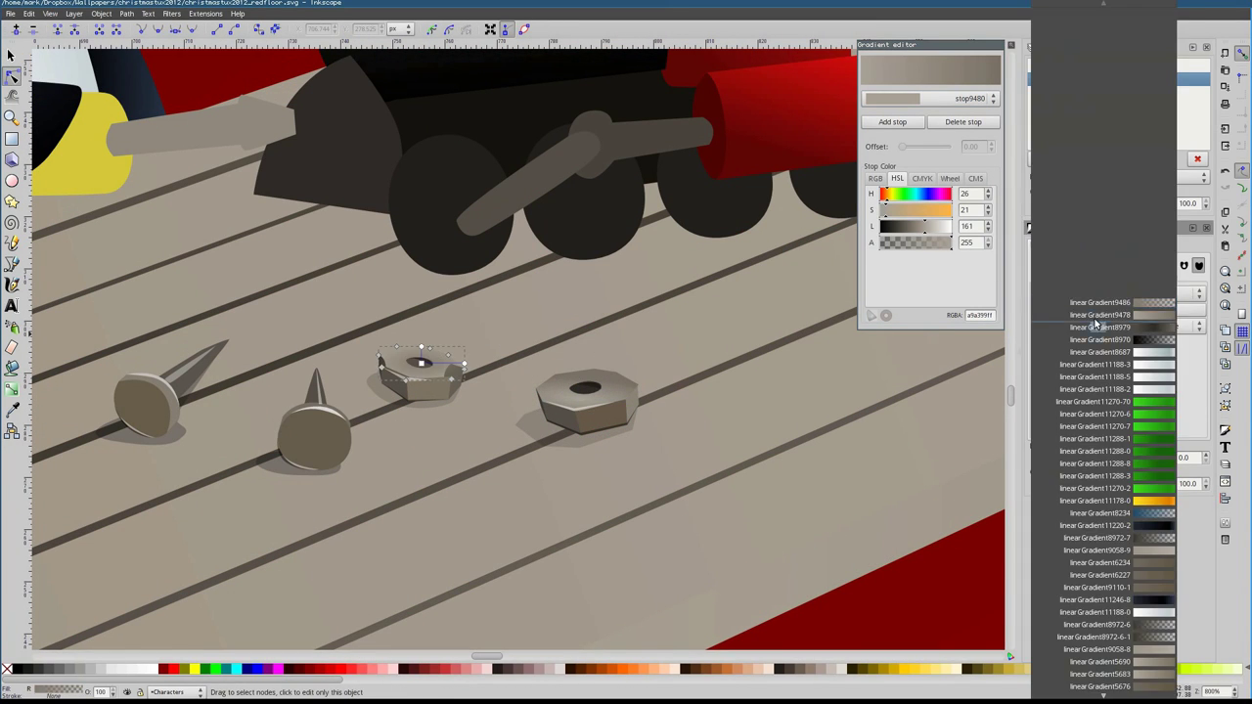
click(318, 406)
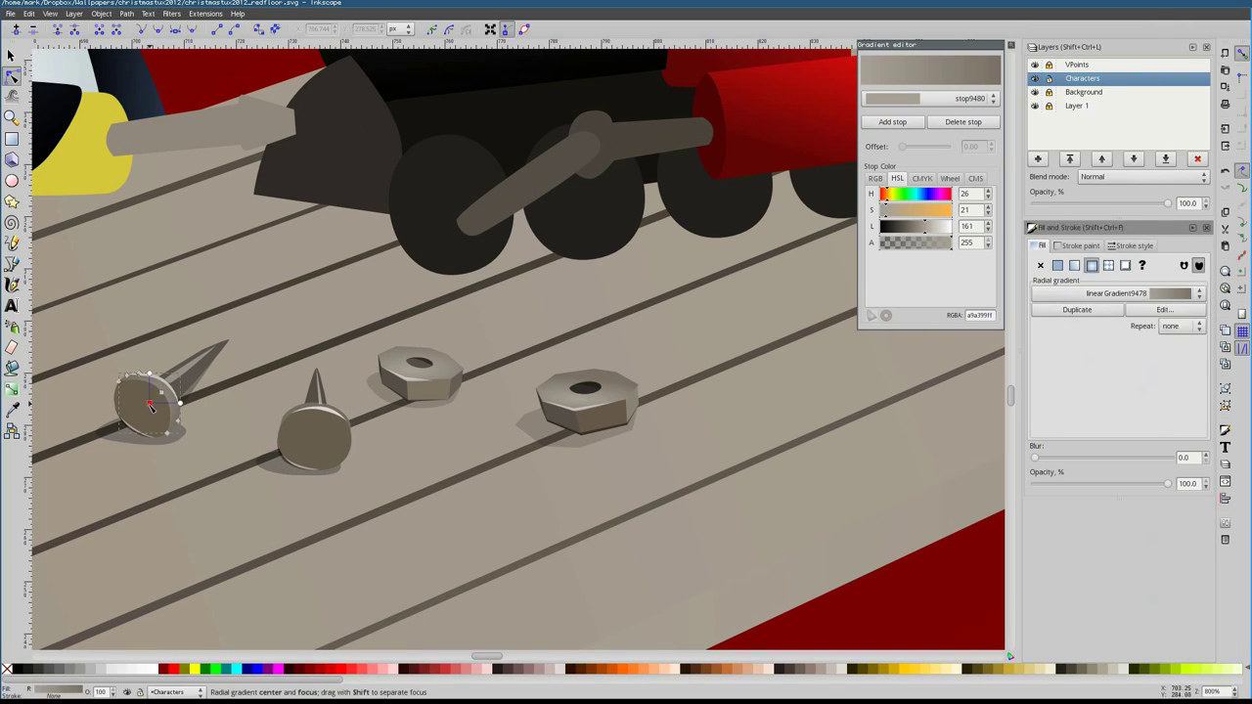
click(318, 424)
Lighten the right-hand nut by raising its HSL L slider
scroll(318, 424, down, 5)
scroll(318, 424, up, 5)
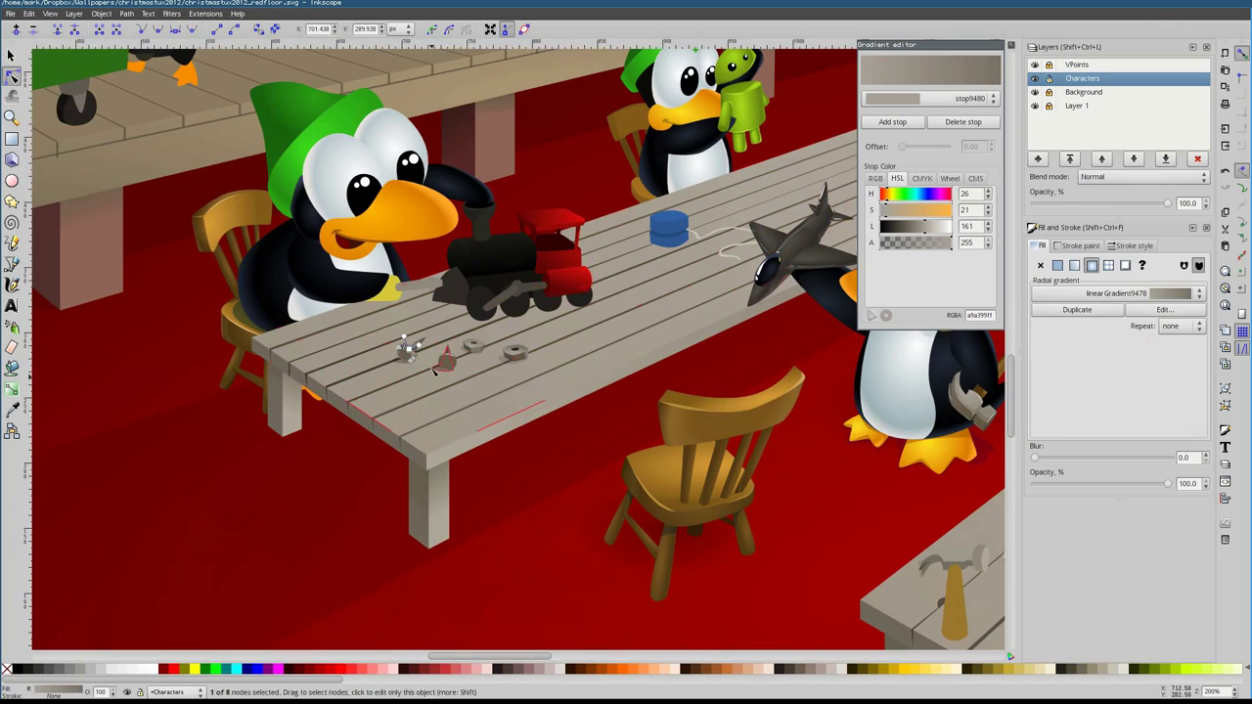
scroll(318, 424, down, 5)
scroll(587, 392, up, 5)
click(587, 391)
scroll(431, 506, down, 5)
scroll(430, 505, up, 3)
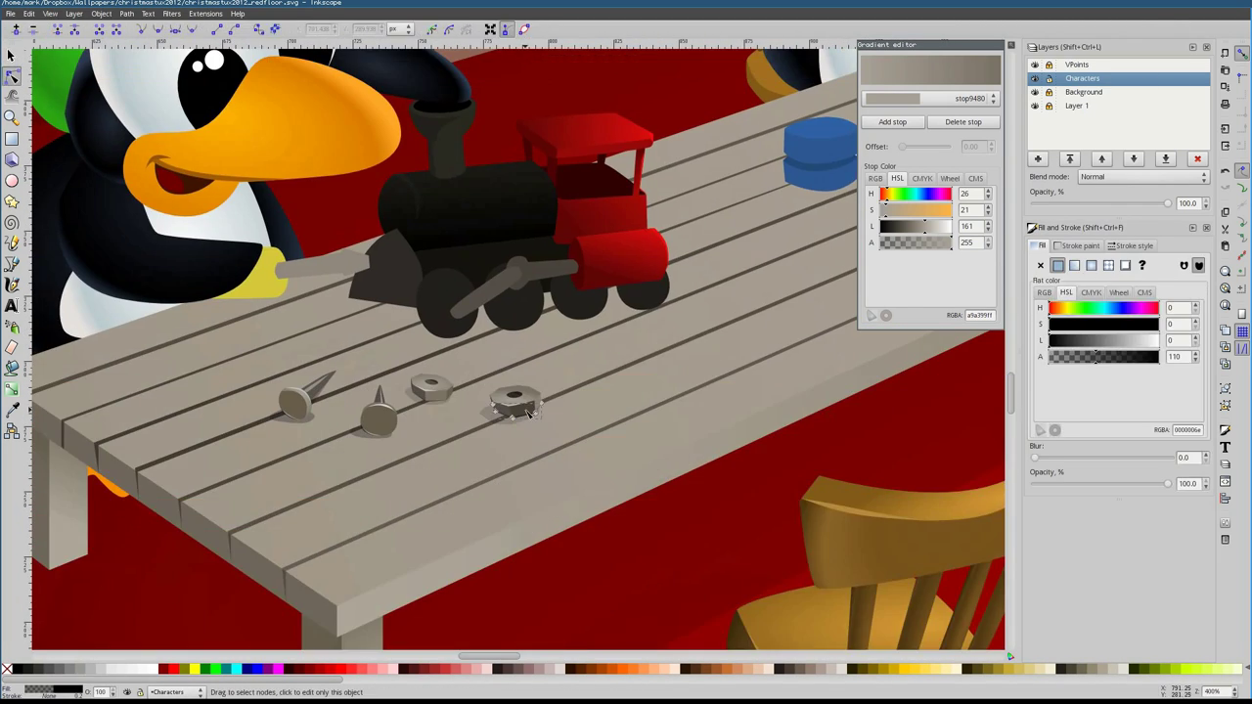
drag(1081, 350, 1091, 343)
Lighten the middle nail with the L slider and select the left nail's head
scroll(511, 406, up, 2)
scroll(509, 440, left, 2)
click(315, 431)
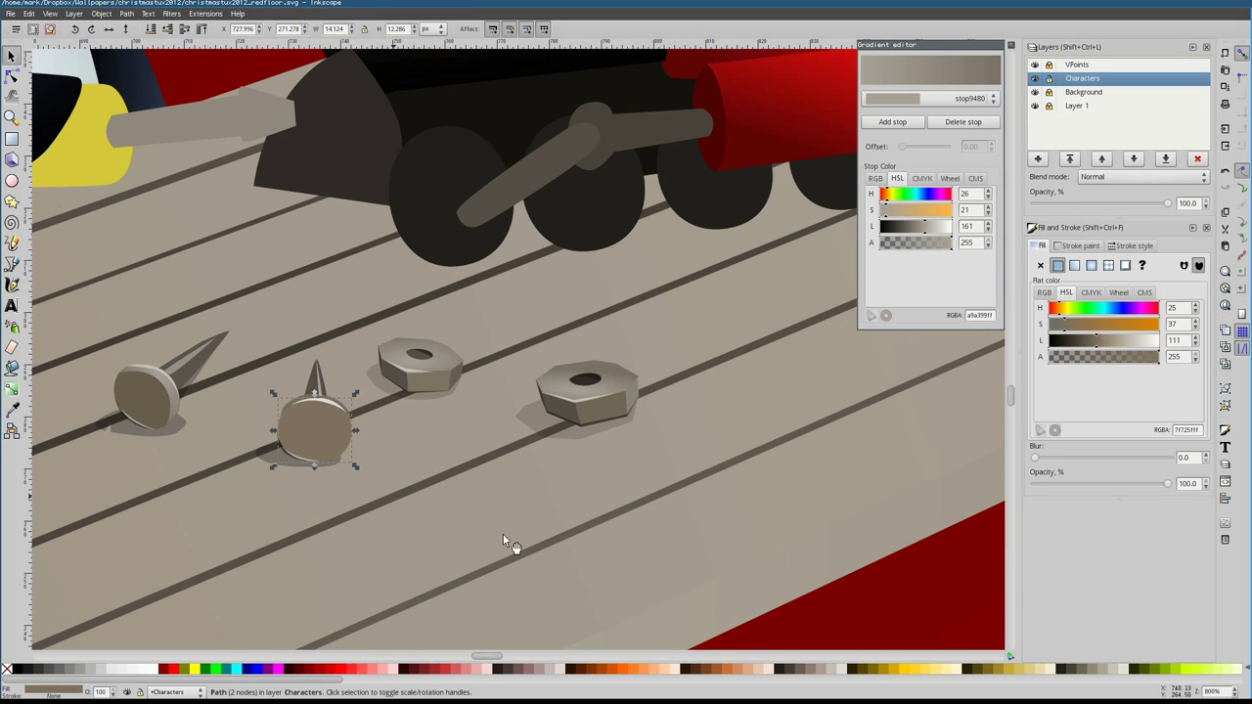
drag(1113, 346, 1125, 345)
scroll(528, 396, down, 5)
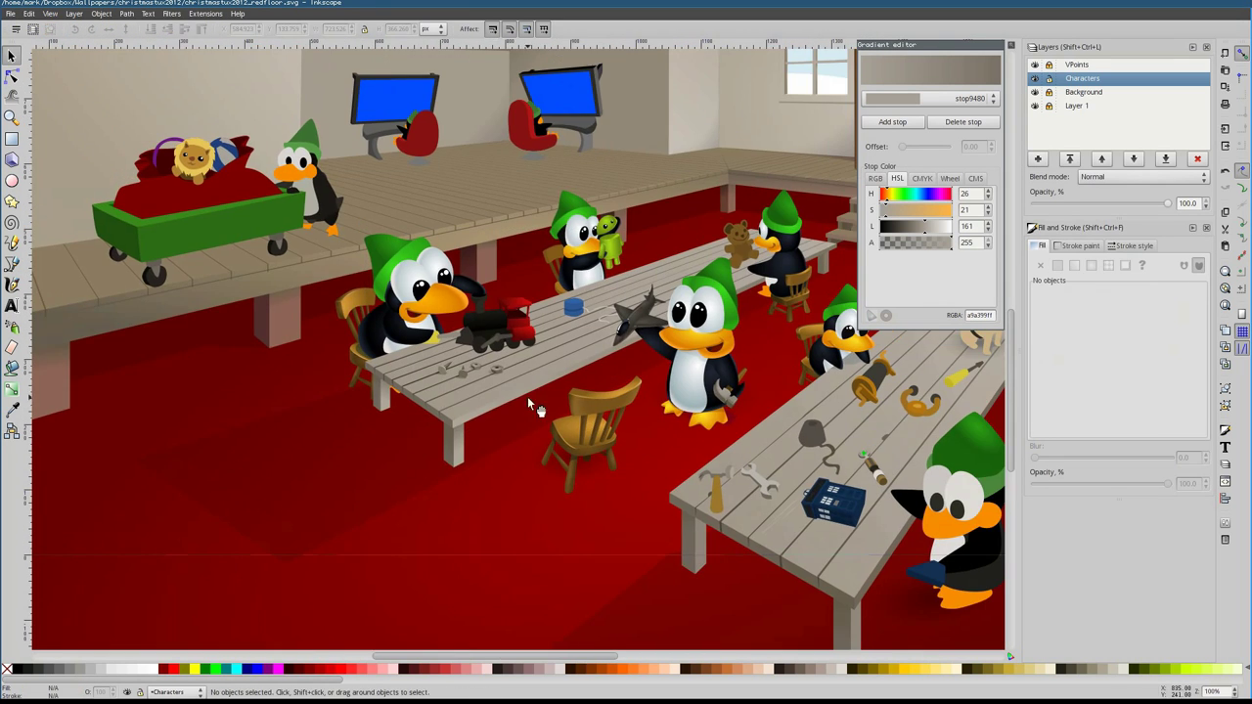
scroll(385, 366, up, 4)
scroll(392, 372, up, 4)
ctrl+click(384, 375)
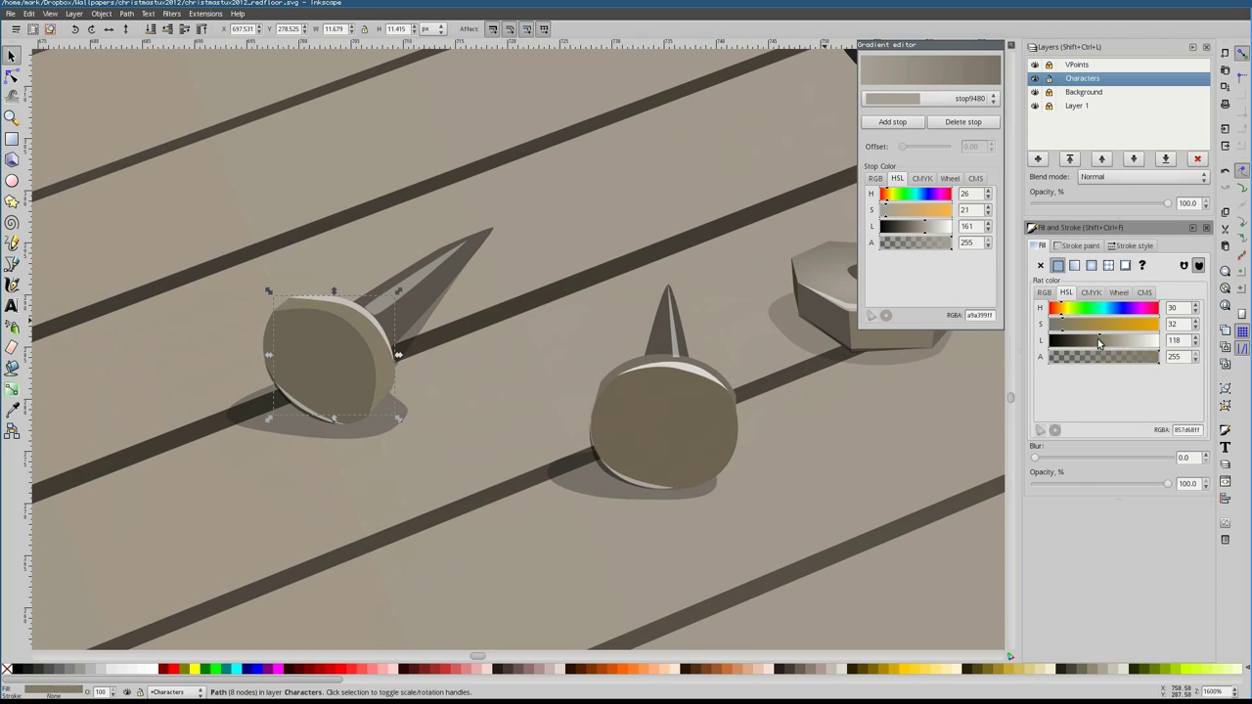
Turn the highlight strips on the train's front cylinder white
key(1)
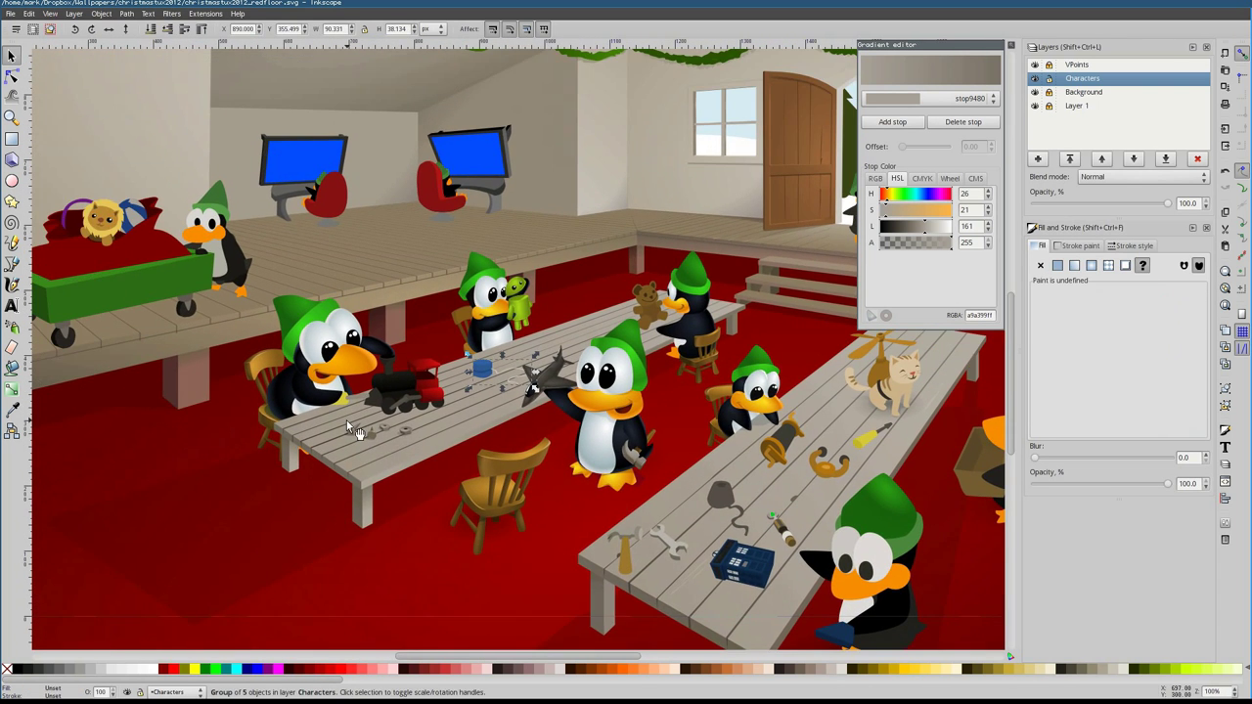
scroll(346, 420, up, 8)
ctrl+click(724, 333)
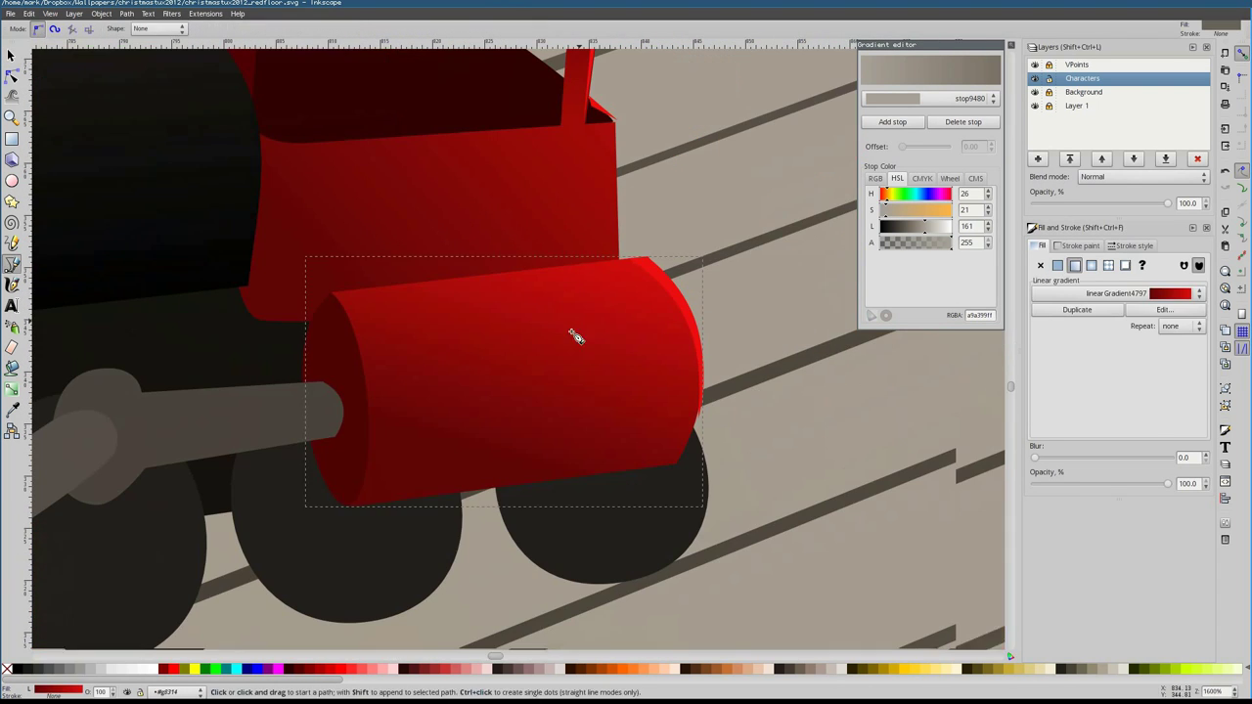
drag(1104, 326, 1157, 340)
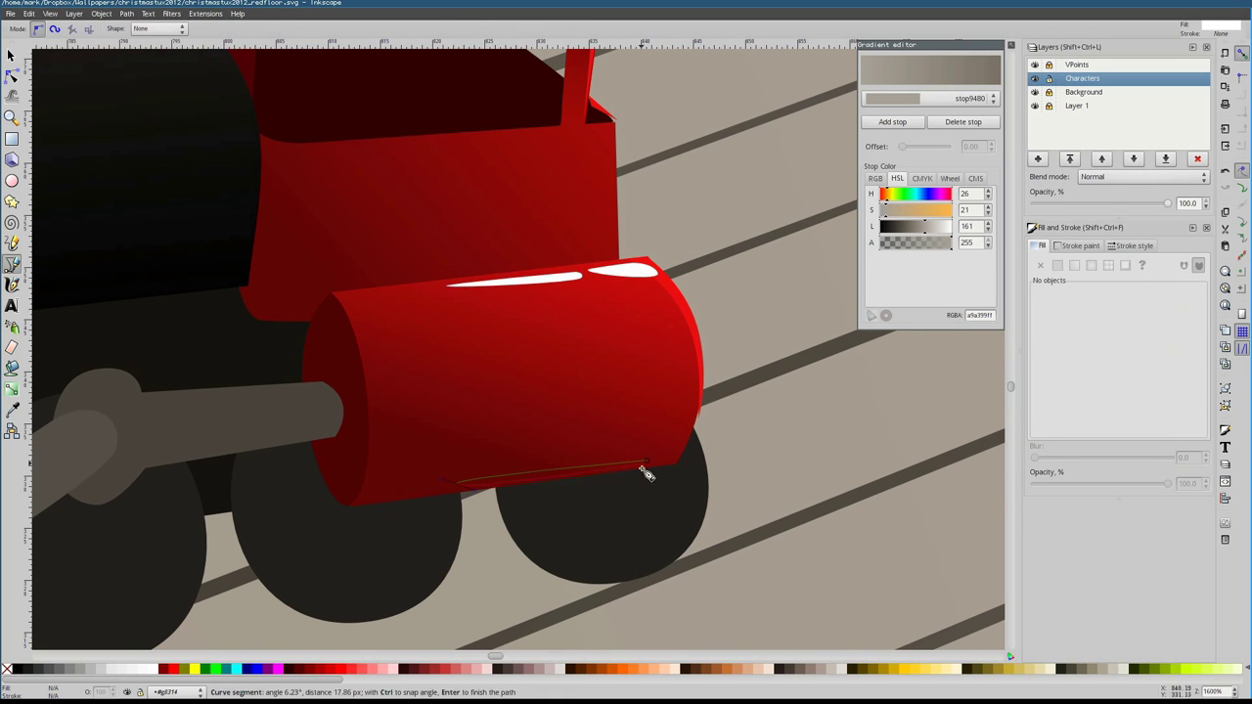
Select the lower highlight on the red cylinder and zoom in on the train
key(s)
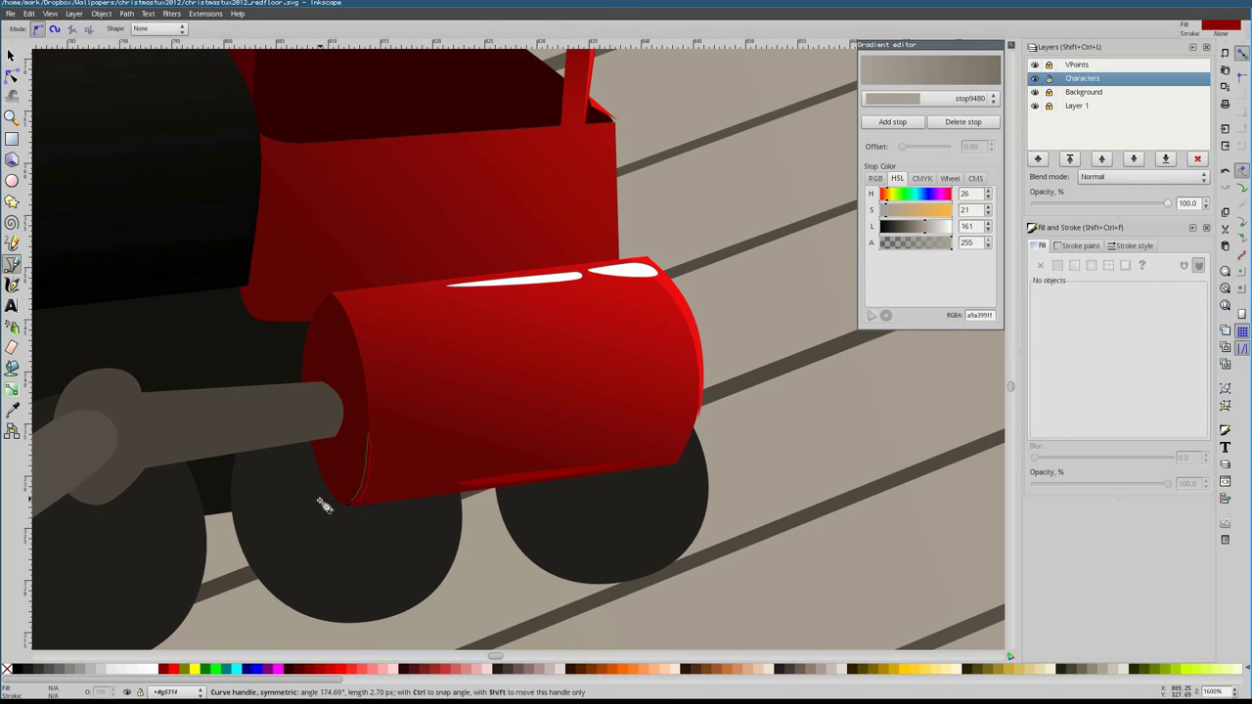
key(1)
scroll(523, 365, up, 4)
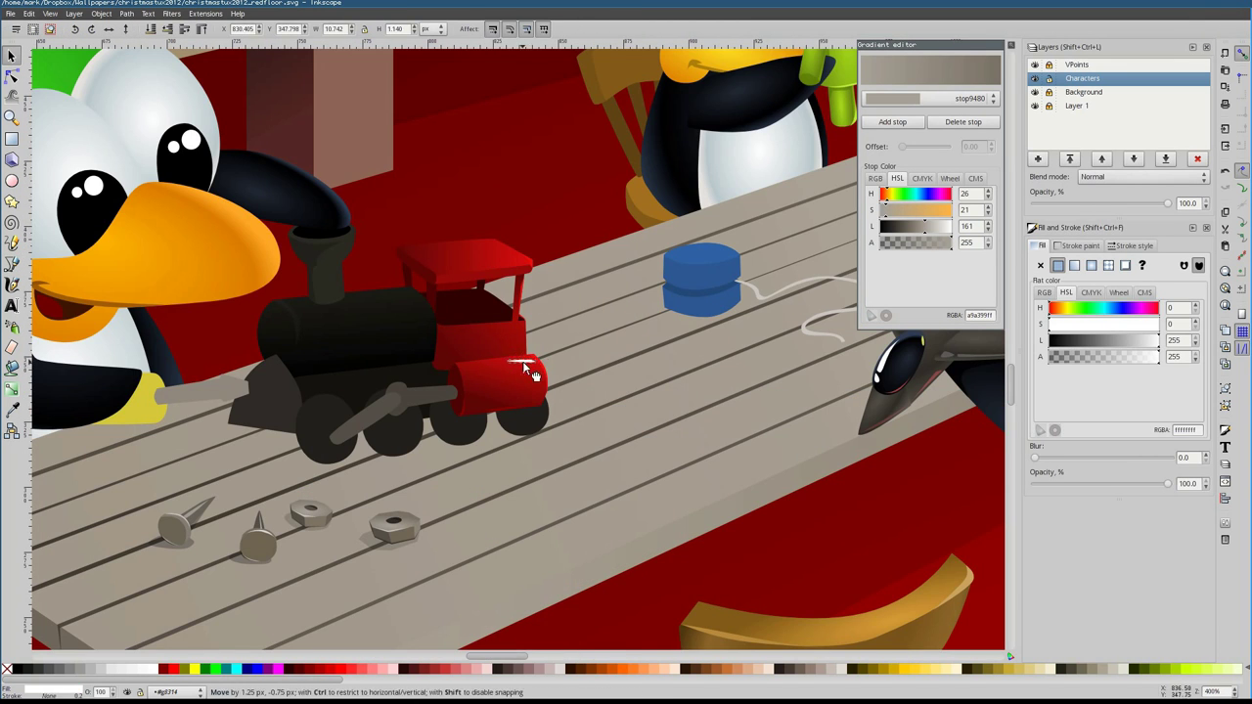
key(1)
scroll(509, 362, up, 6)
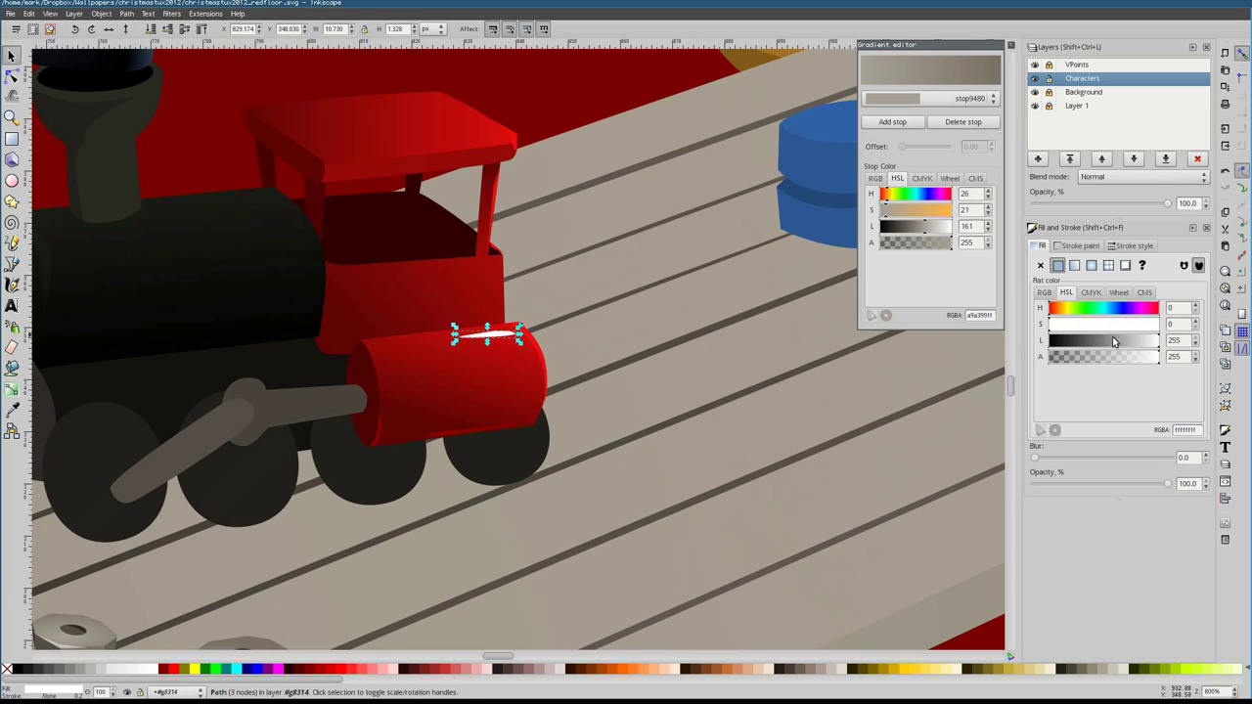
key(1)
scroll(490, 392, up, 6)
click(488, 458)
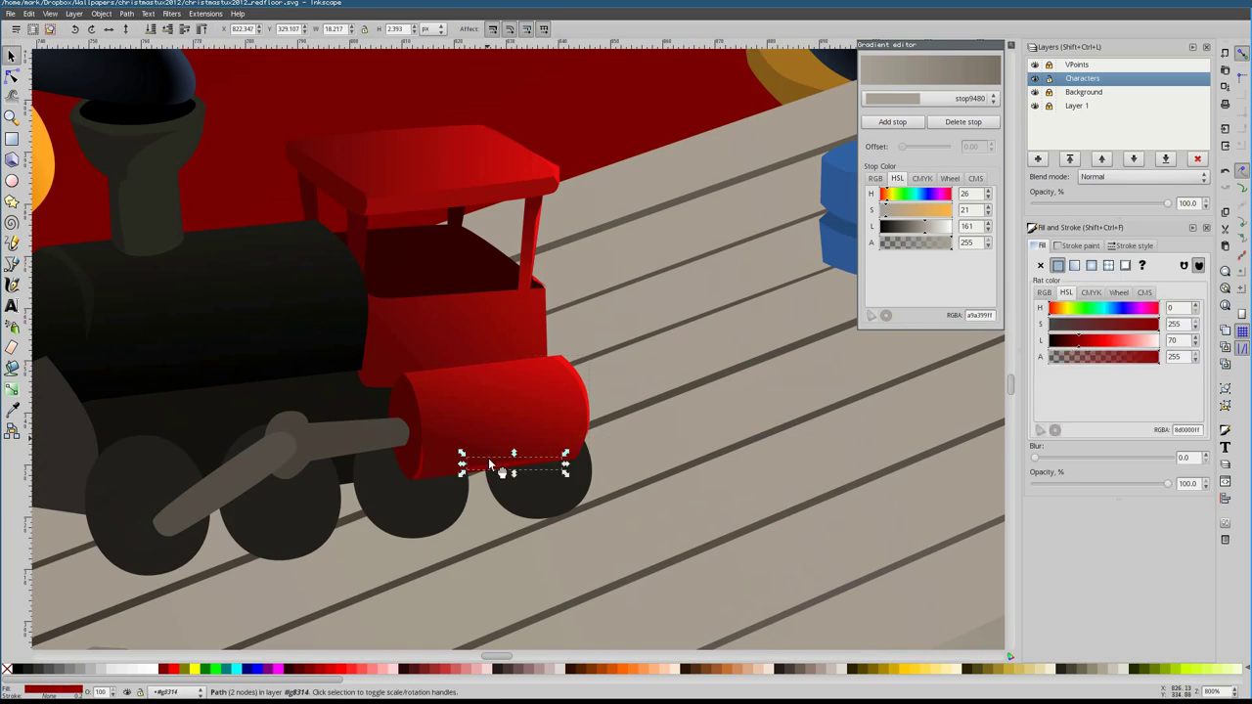
scroll(488, 457, up, 2)
key(Escape)
key(b)
scroll(558, 382, down, 2)
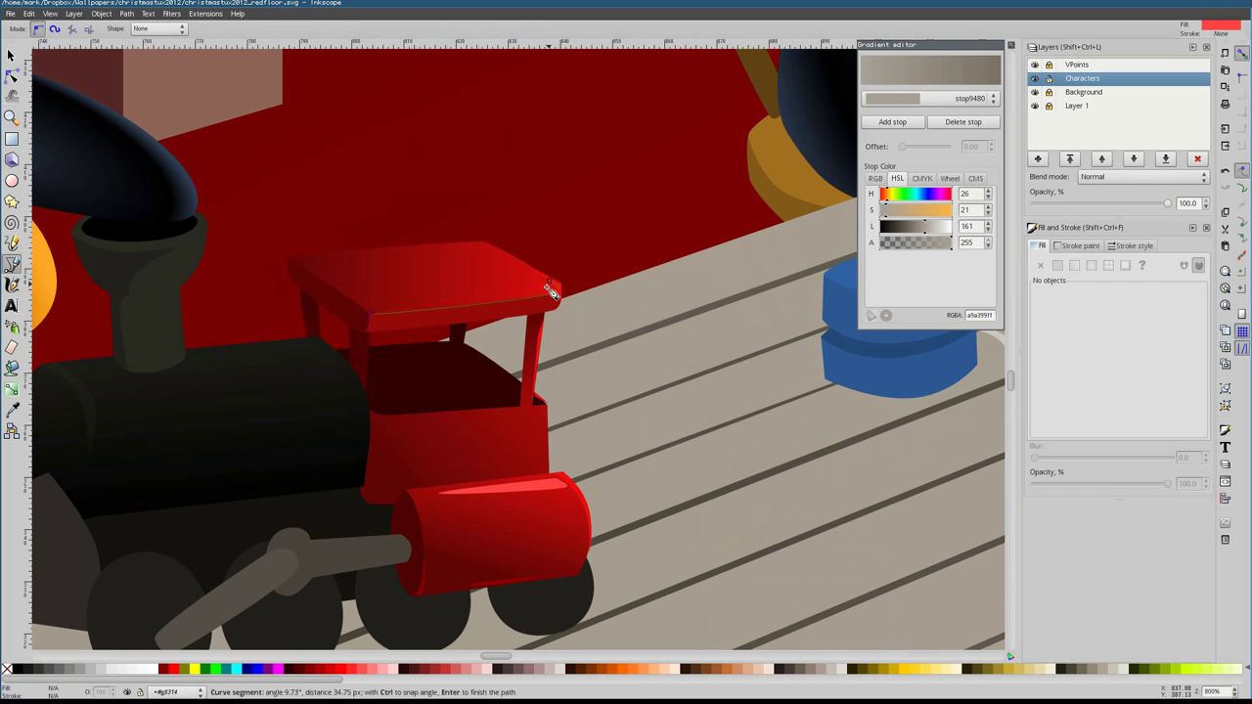
Try a highlight along the cab roof edge, cancel it, and zoom back out
click(286, 259)
key(Escape)
key(1)
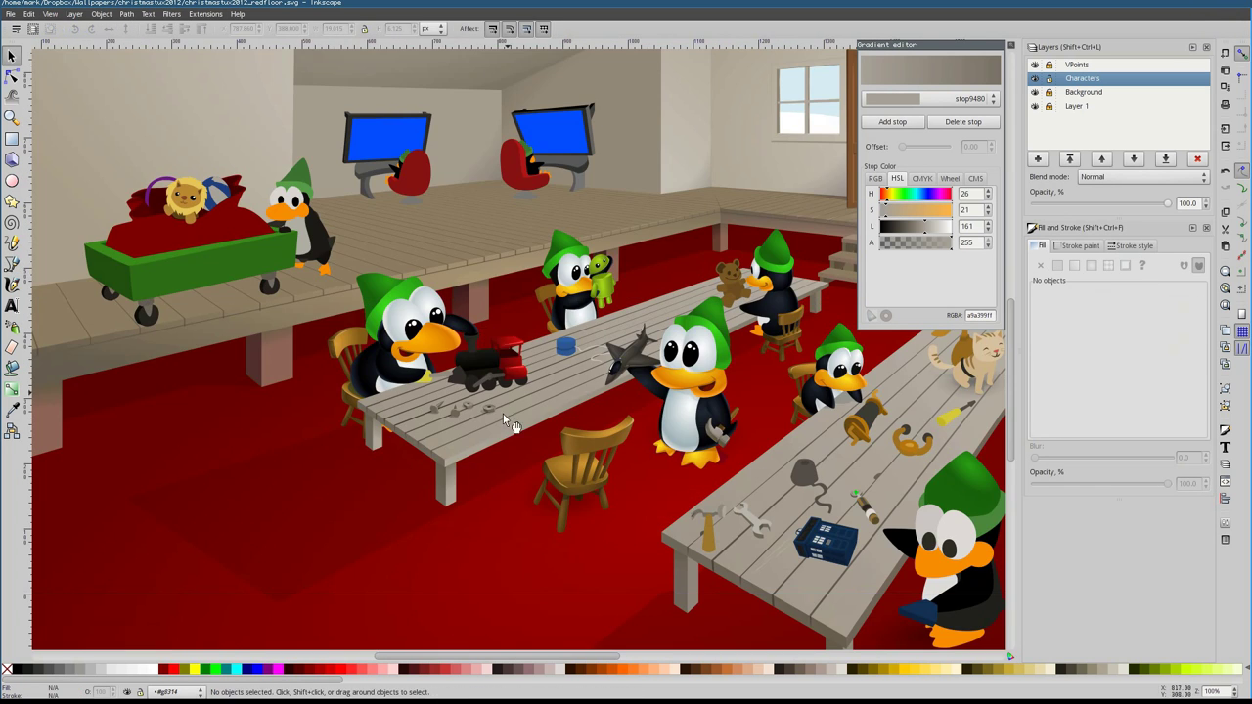
scroll(195, 342, up, 6)
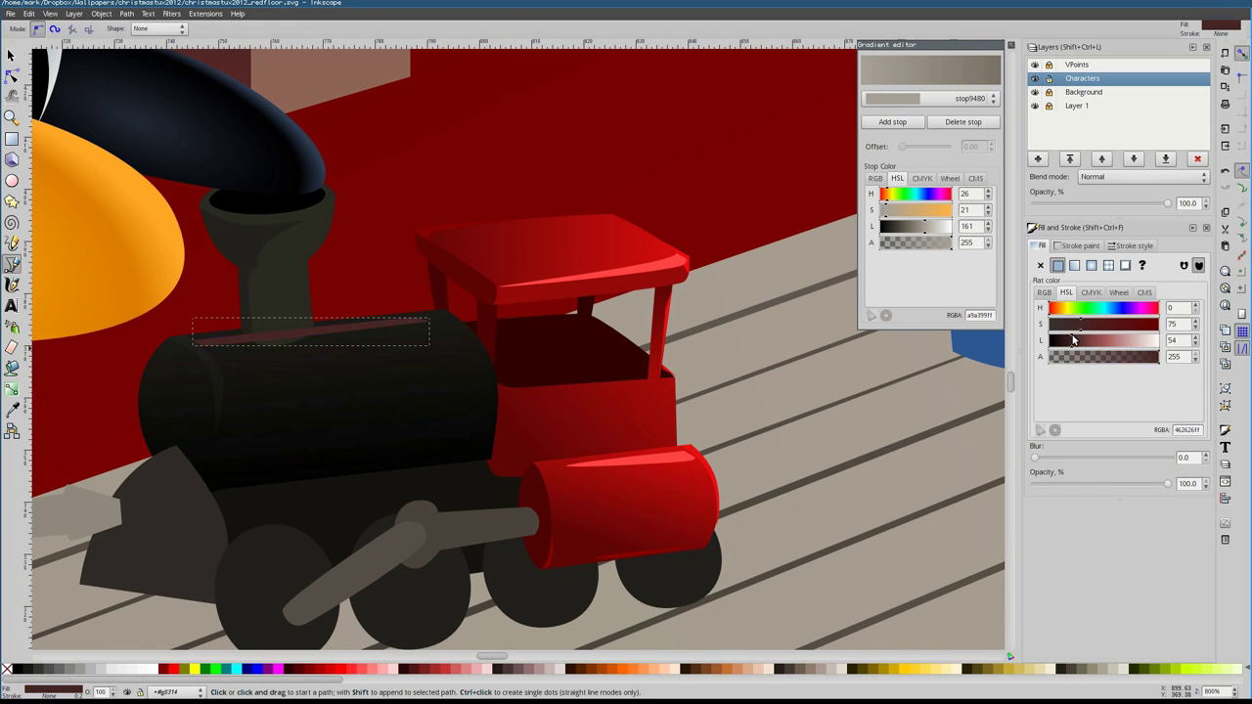
key(s)
key(1)
scroll(602, 423, up, 4)
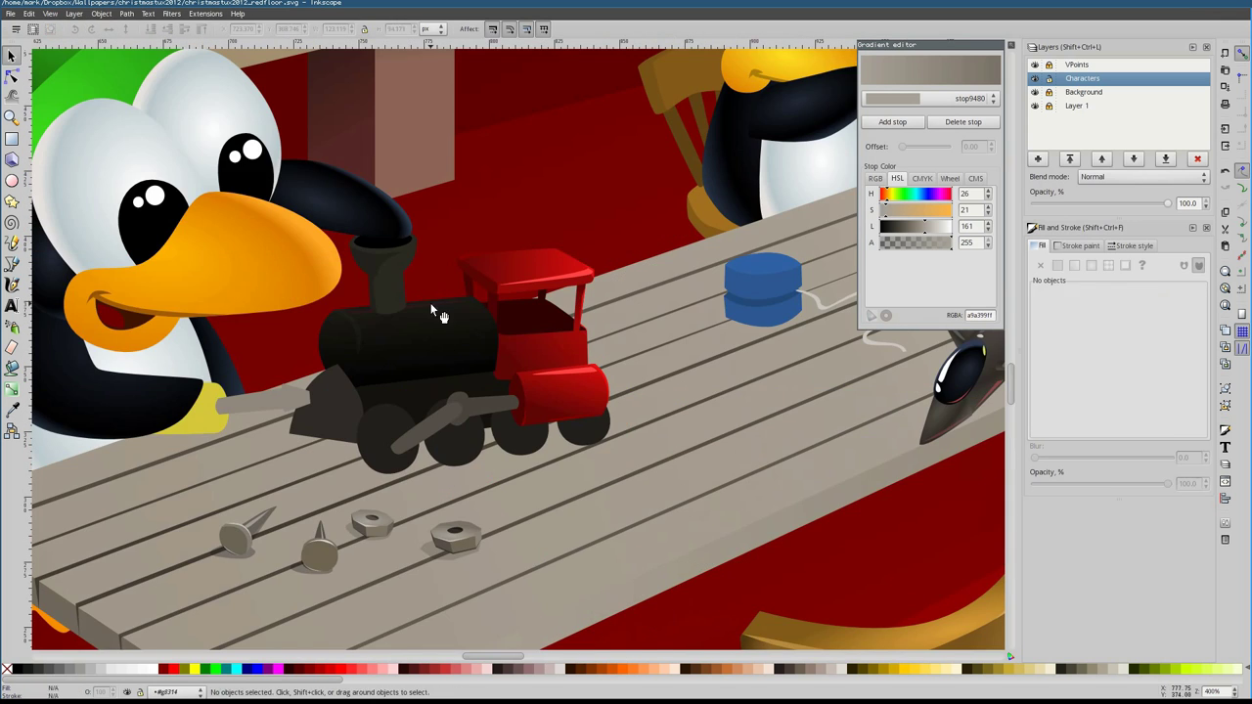
key(b)
key(1)
scroll(414, 468, up, 6)
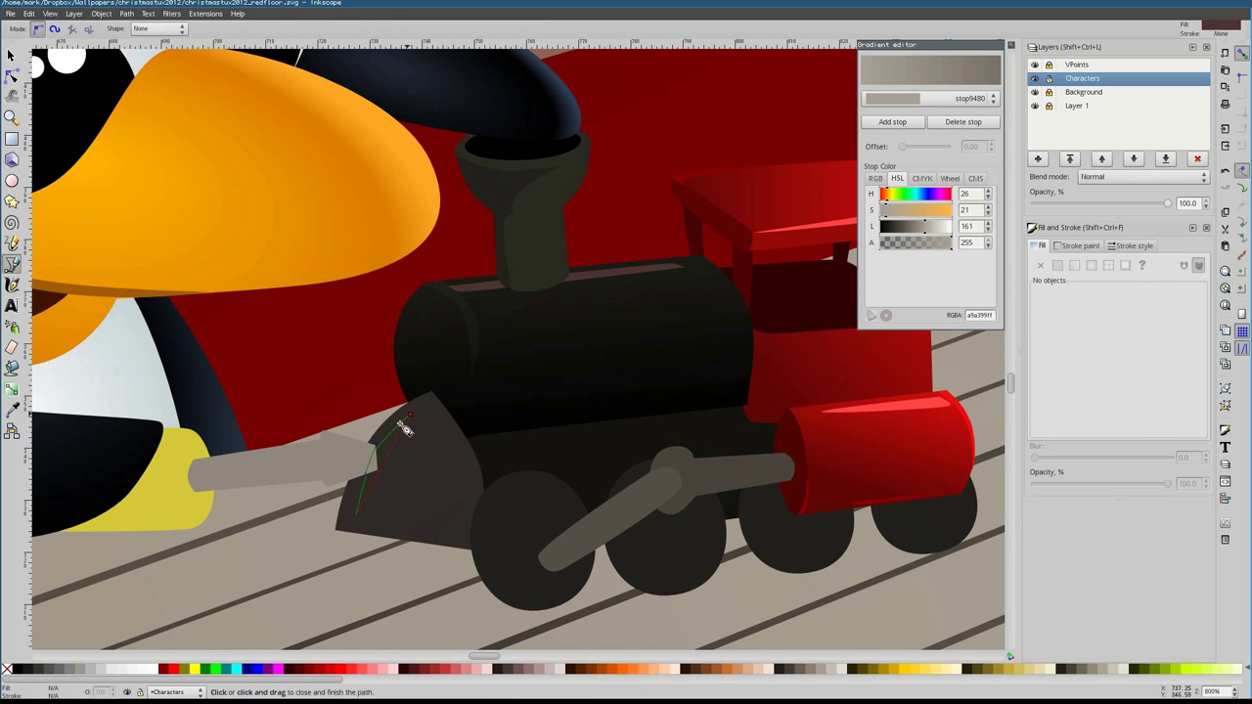
Add a dark slat on the cowcatcher and begin its grey highlight
click(404, 430)
click(376, 514)
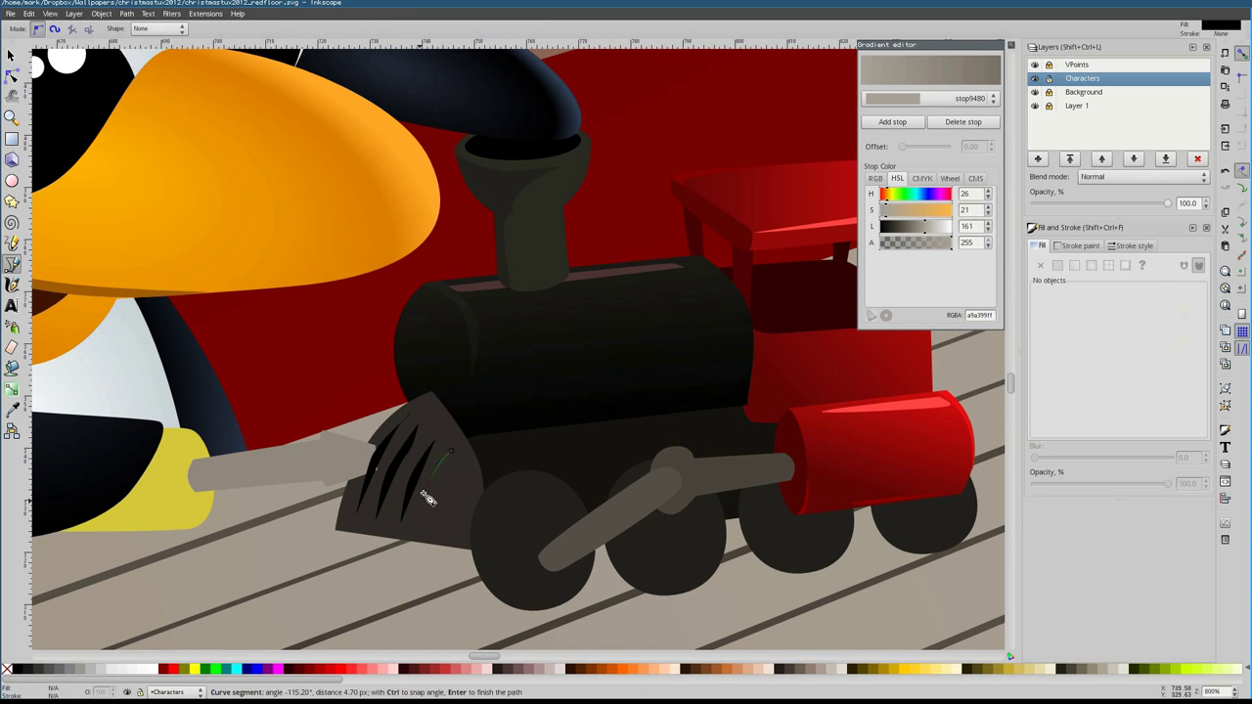
key(Return)
key(n)
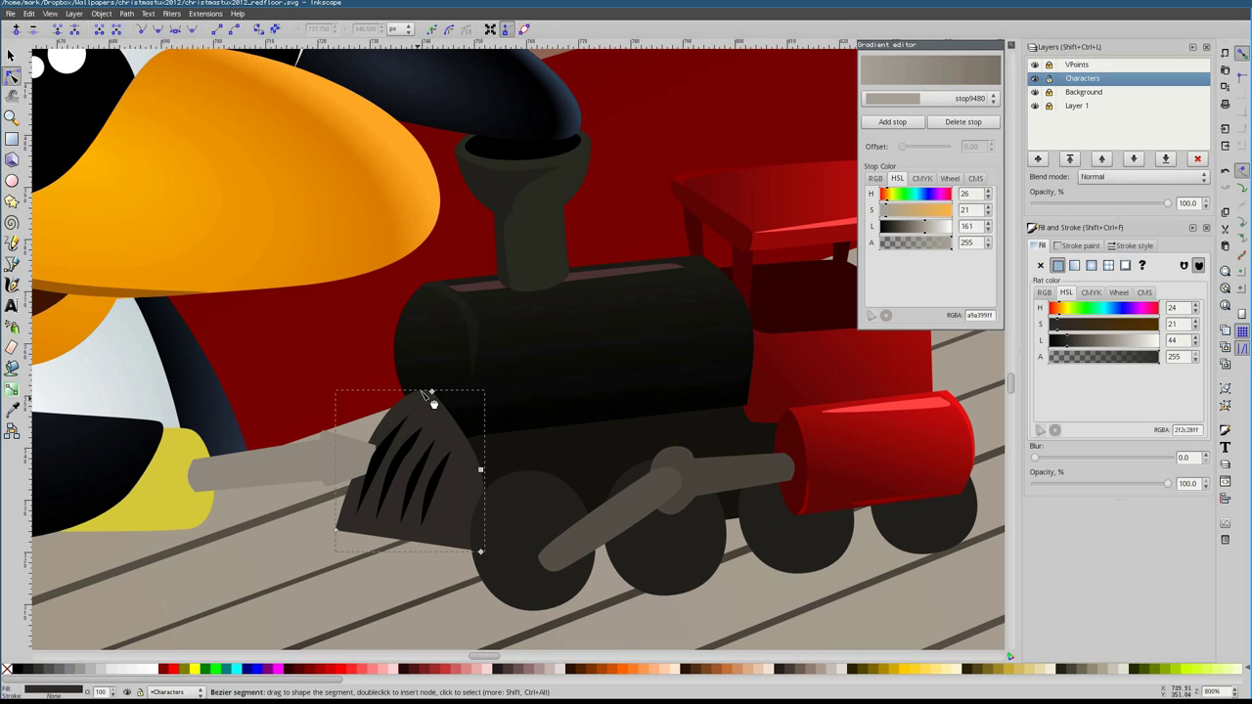
click(539, 404)
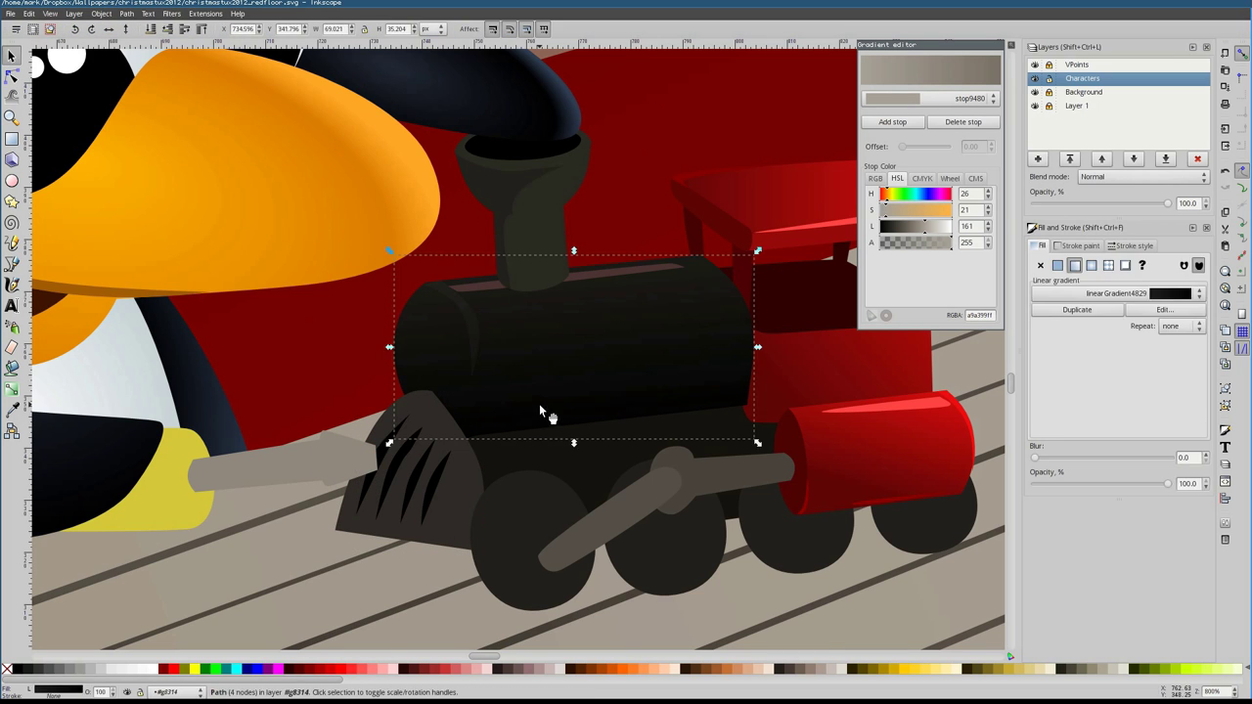
key(Escape)
key(b)
click(1125, 342)
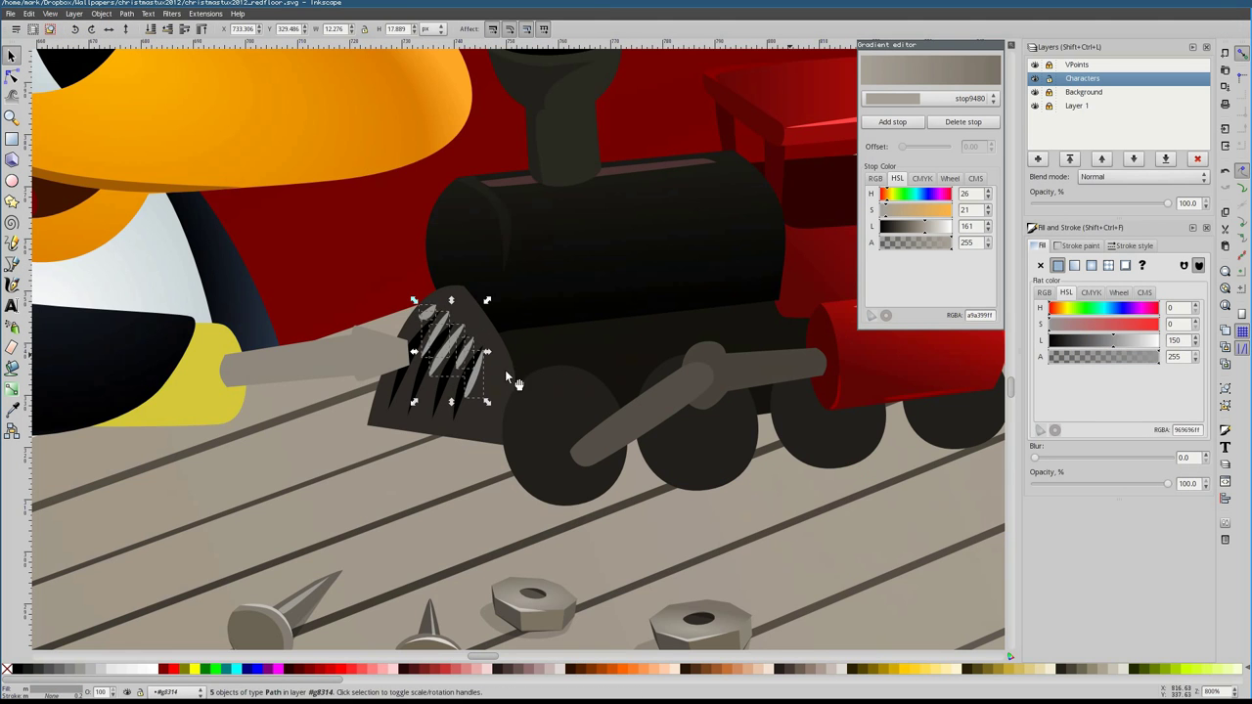
Draw highlight lines along the boiler bottom, the upper and lower rods, and the cab edge
key(b)
click(503, 442)
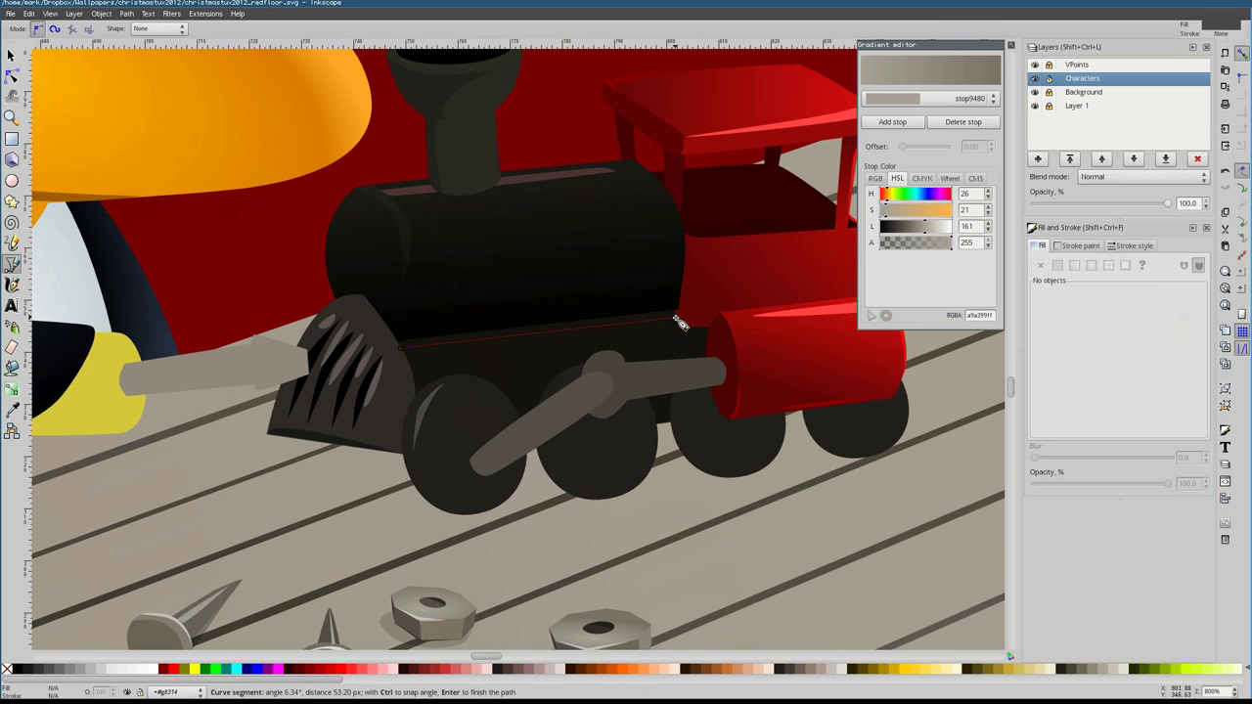
click(1067, 342)
click(719, 361)
double_click(626, 369)
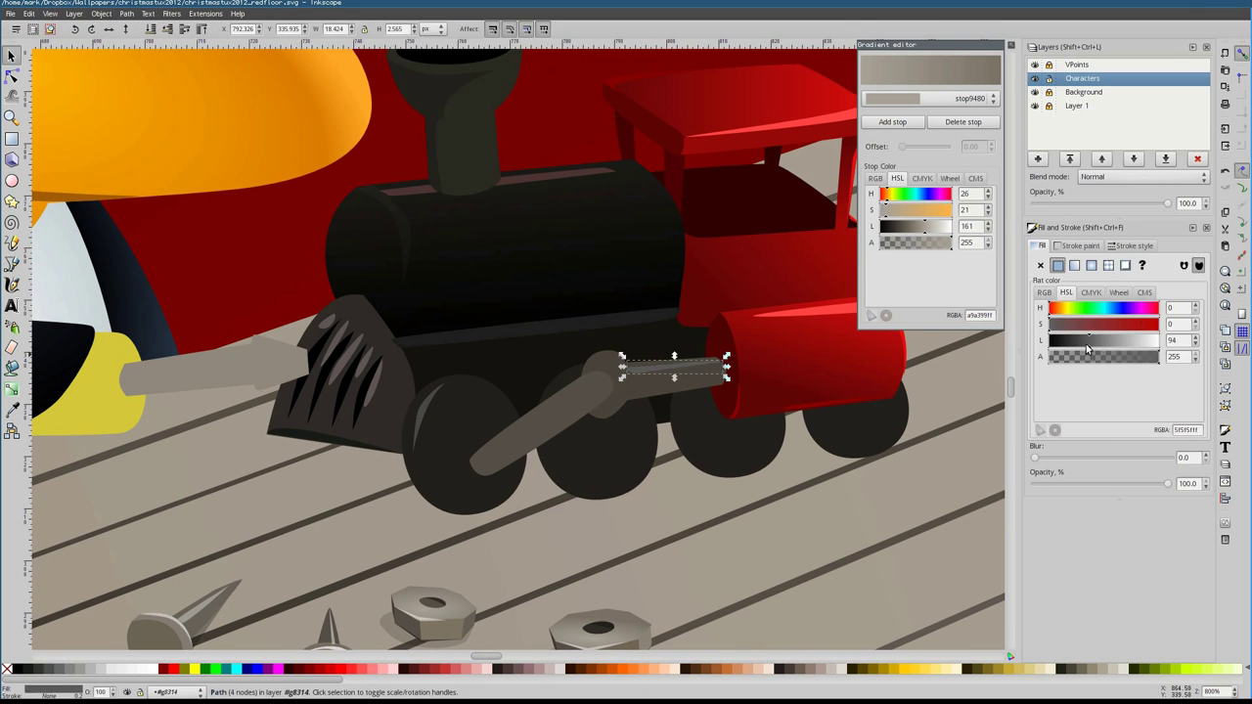
click(476, 460)
double_click(604, 381)
scroll(604, 381, down, 2)
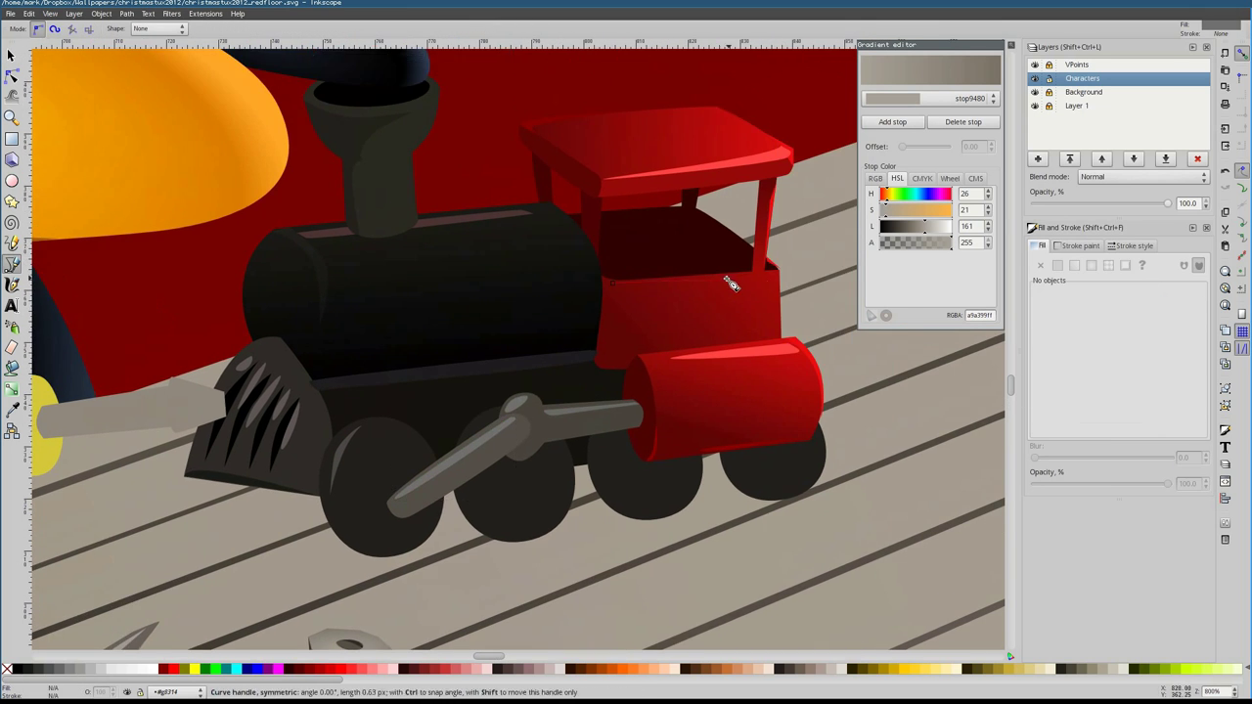
scroll(653, 304, up, 2)
double_click(611, 285)
Add a dark grey hub shape to the front wheel
key(d)
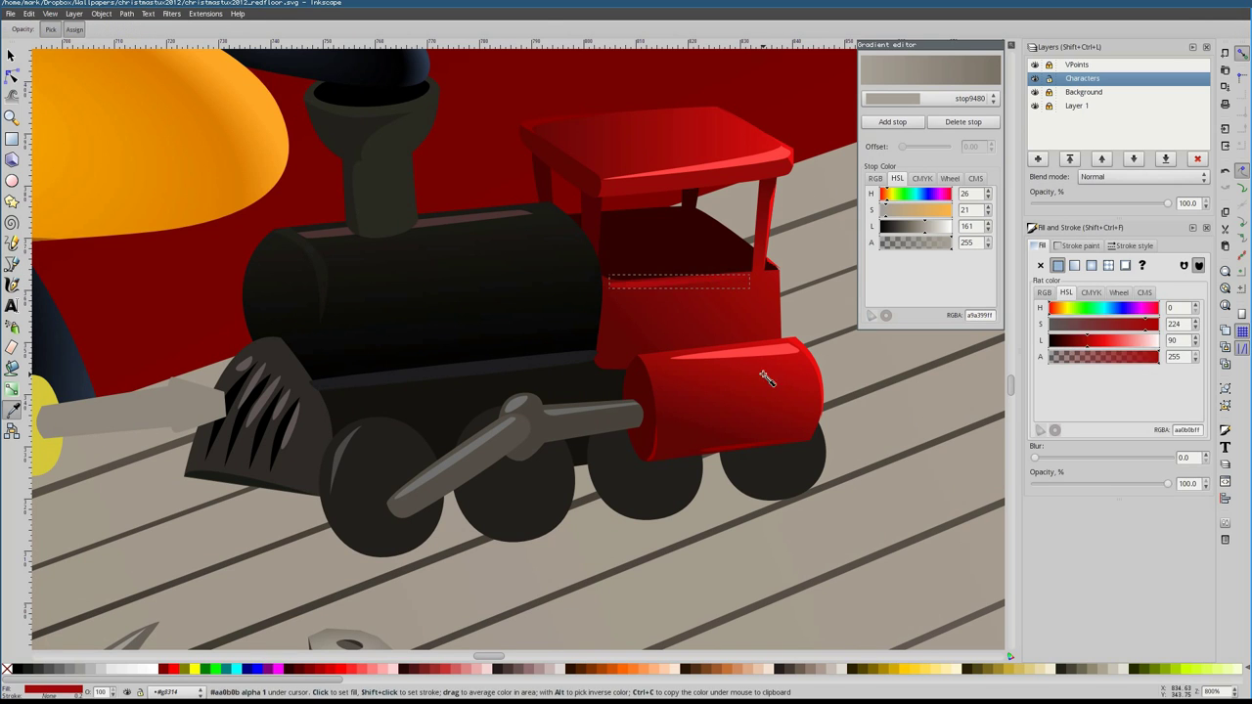
key(p)
drag(389, 456, 388, 460)
key(s)
drag(1089, 339, 1050, 326)
shift+click(379, 473)
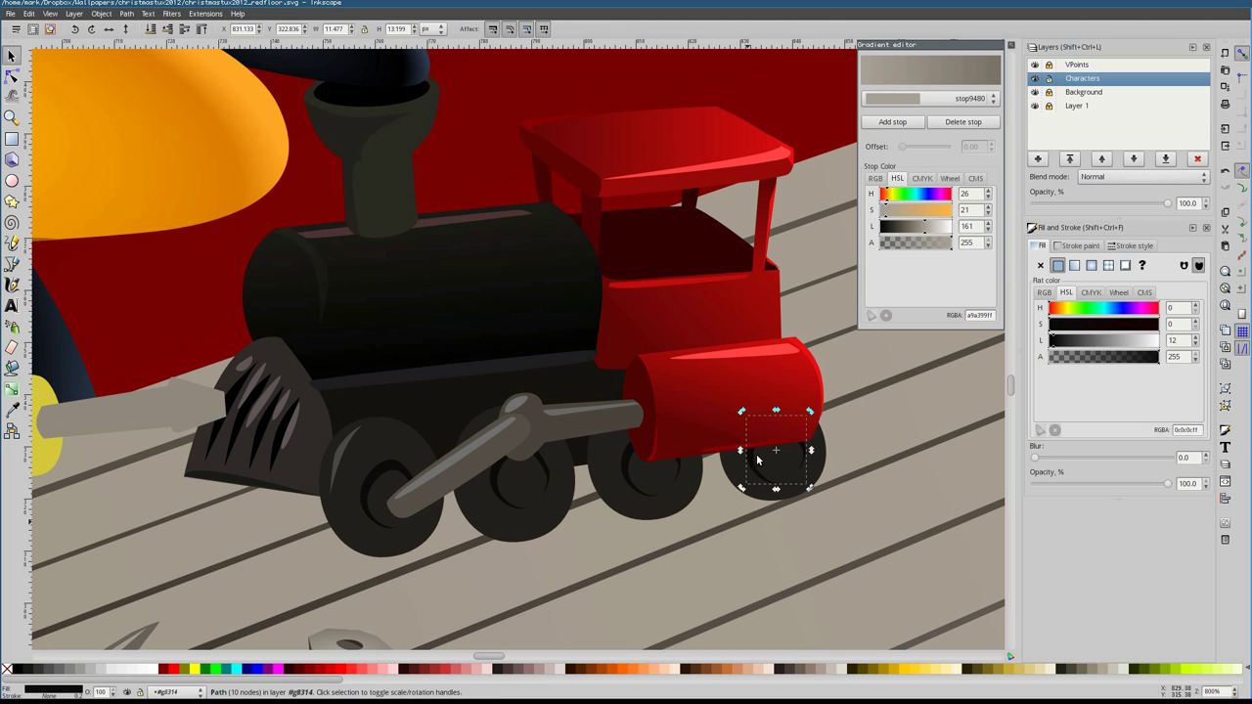
scroll(451, 477, down, 2)
click(645, 431)
Draw a translucent dark shadow under the train and adjust its left and right ends
key(5)
scroll(530, 281, up, 5)
key(n)
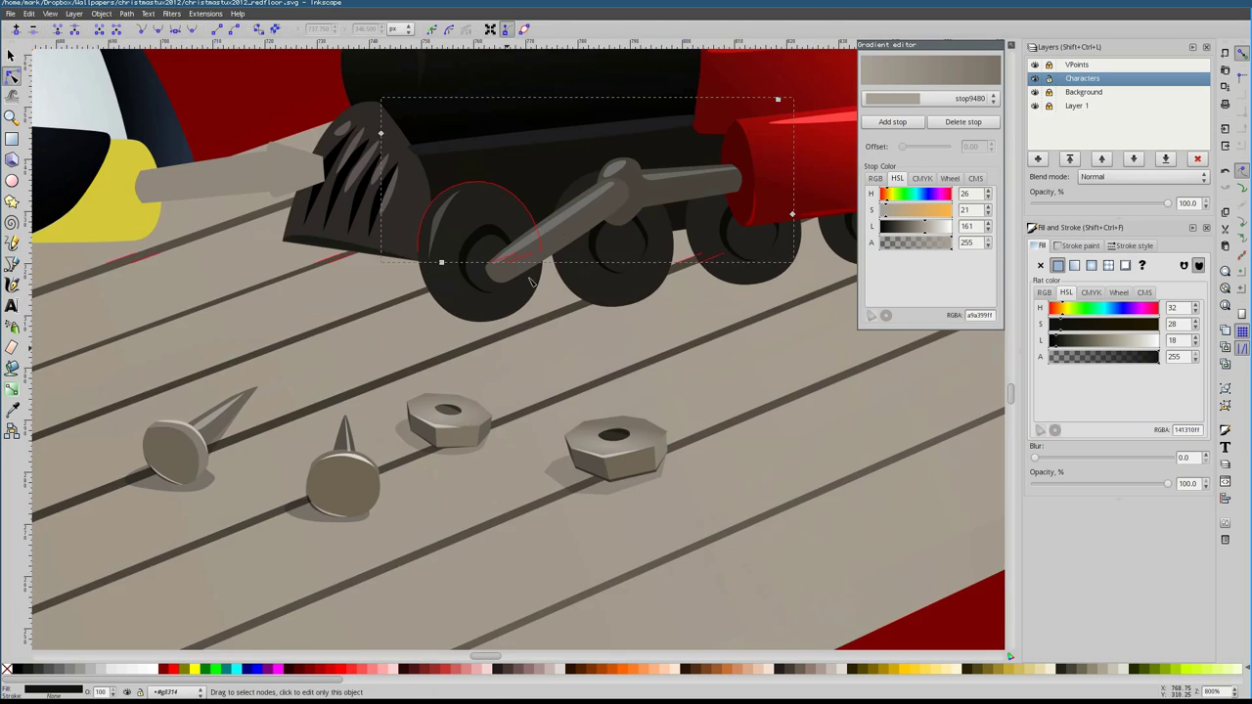
scroll(530, 281, up, 3)
key(b)
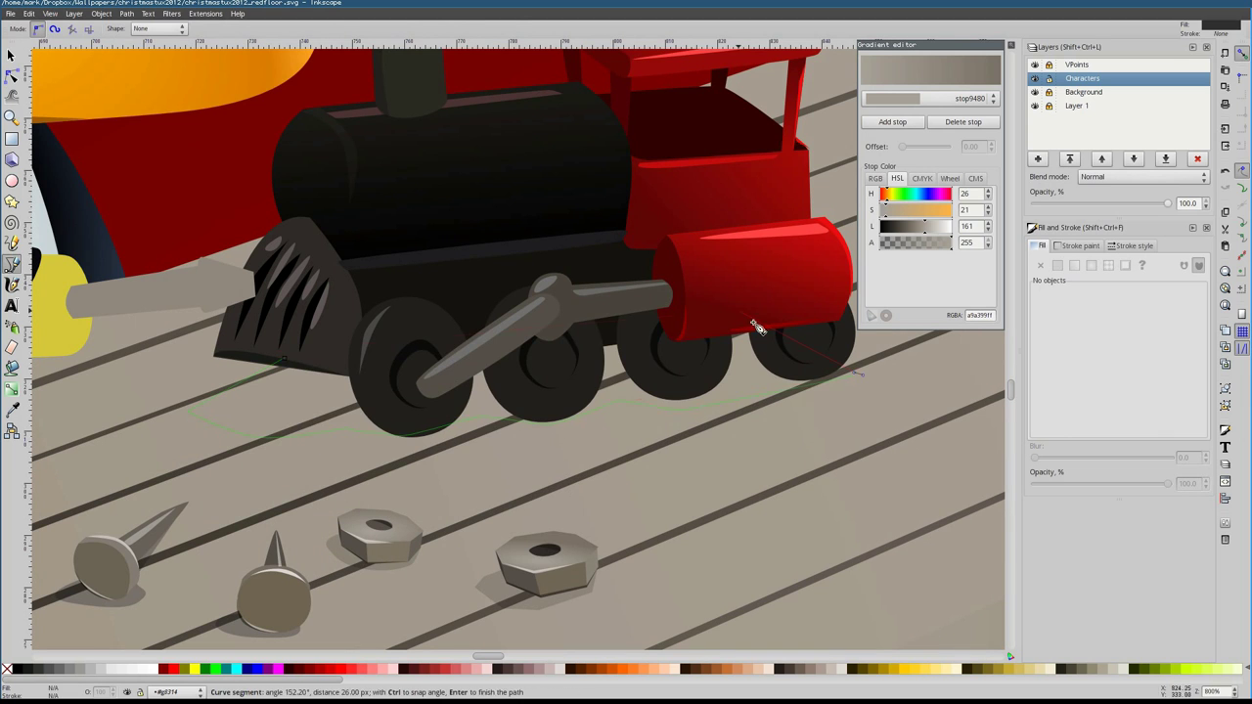
key(Return)
click(13, 74)
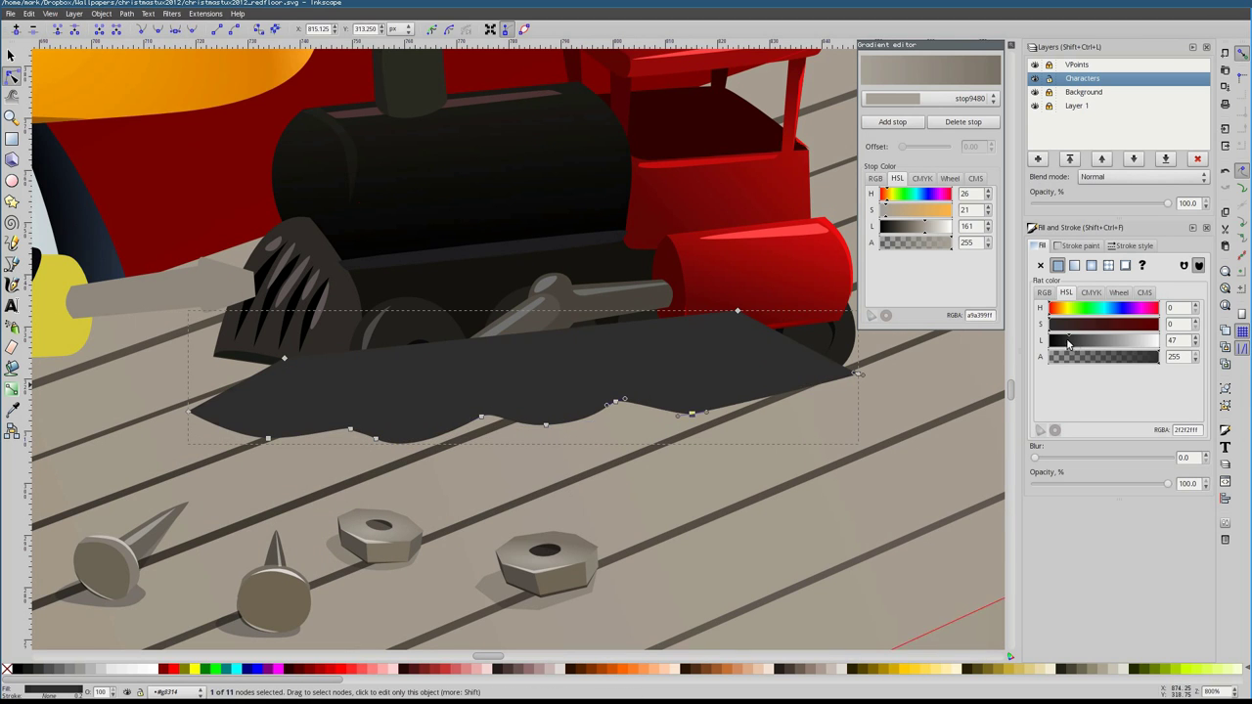
key(ctrl+shift+v)
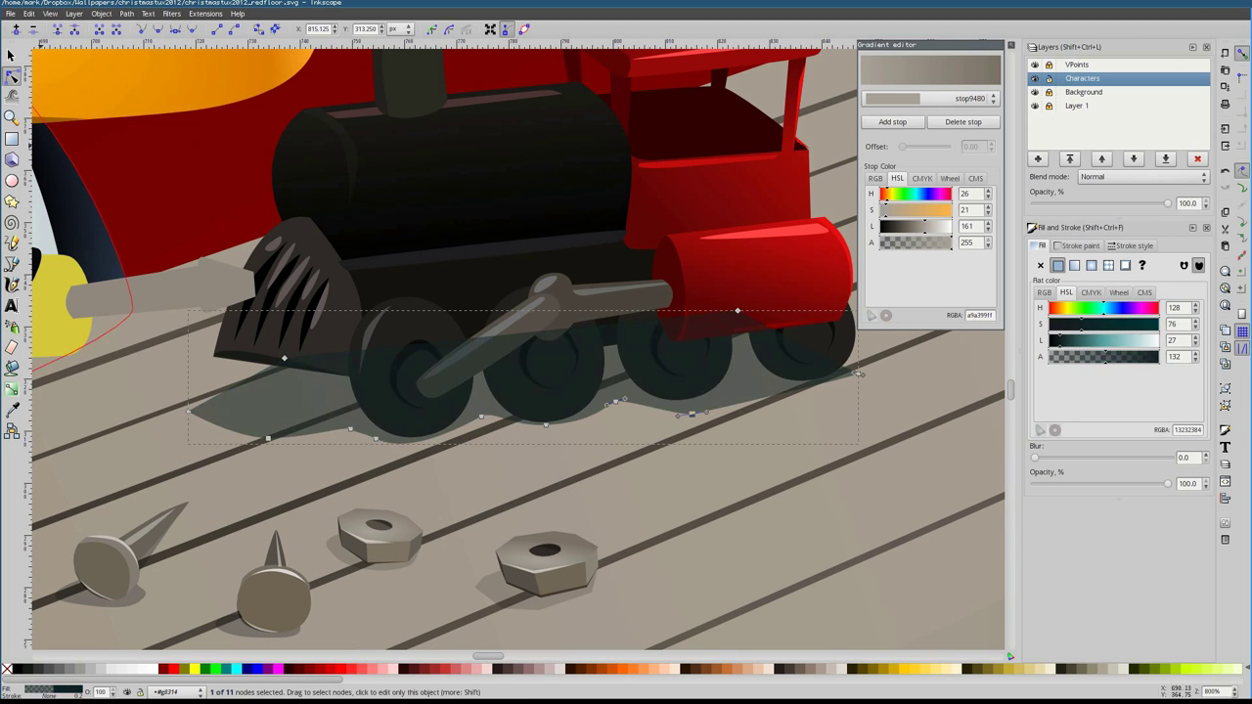
drag(858, 374, 844, 371)
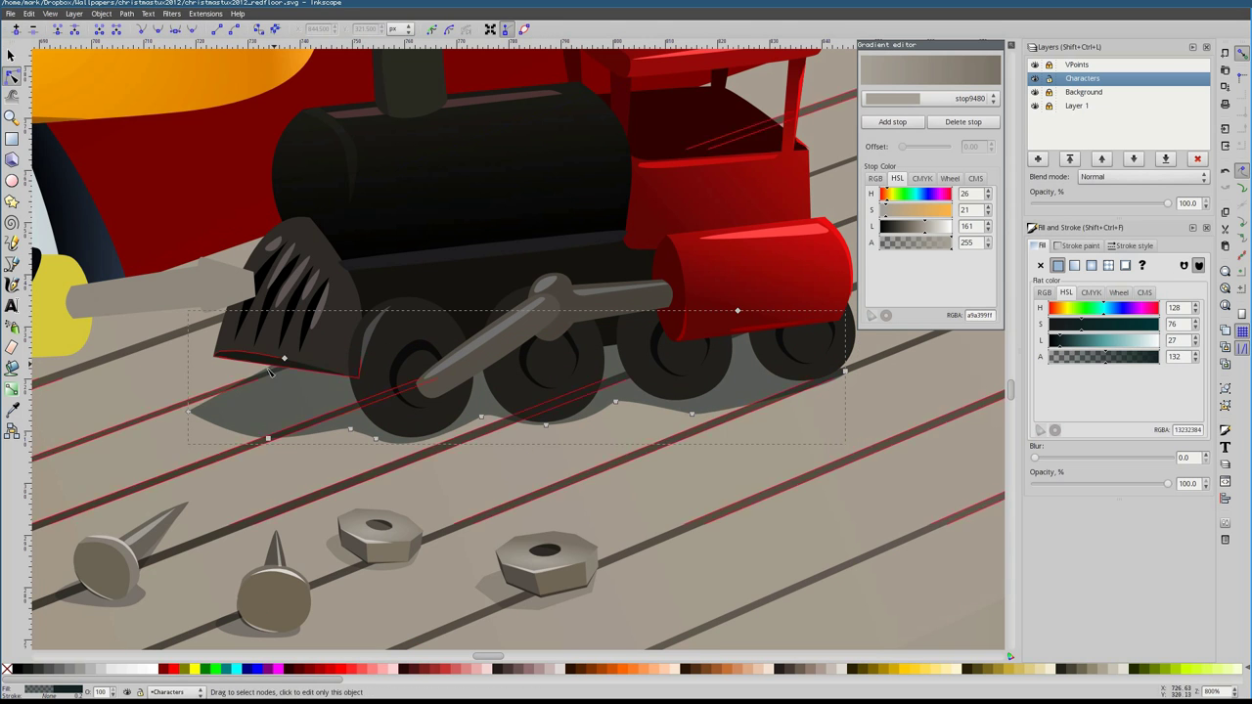
drag(193, 419, 203, 425)
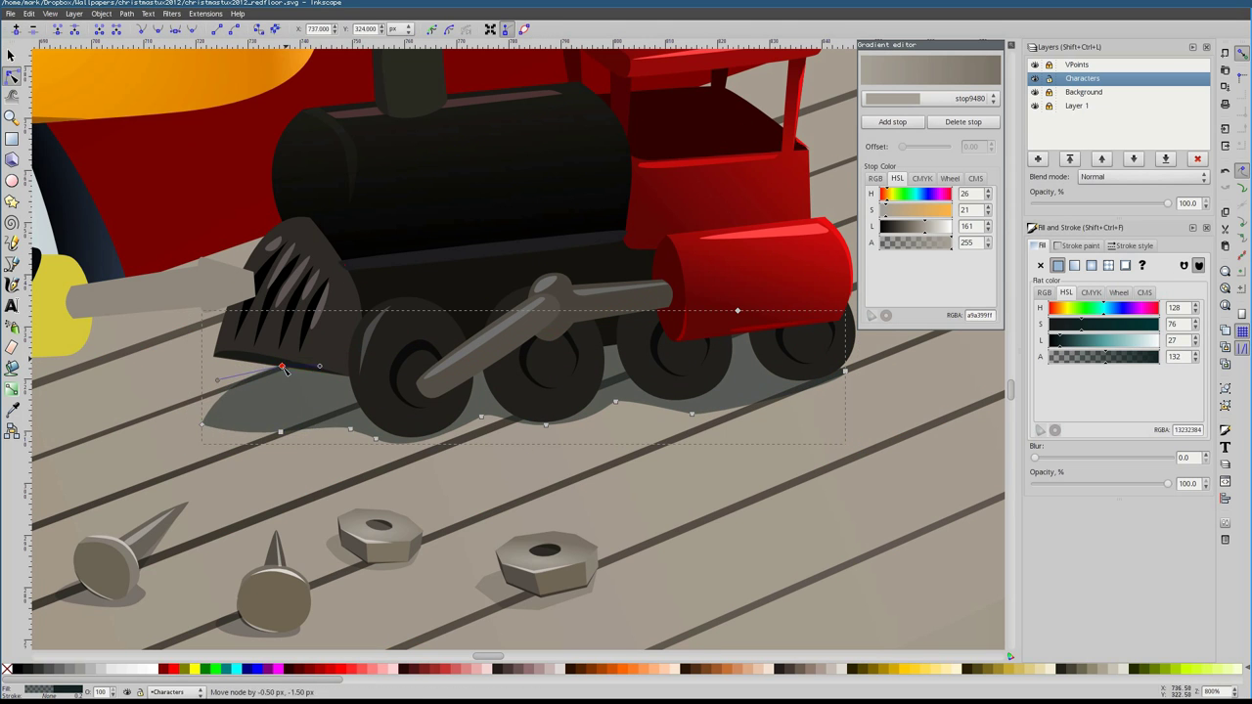
ctrl+scroll(281, 367, down, 6)
key(s)
key(Escape)
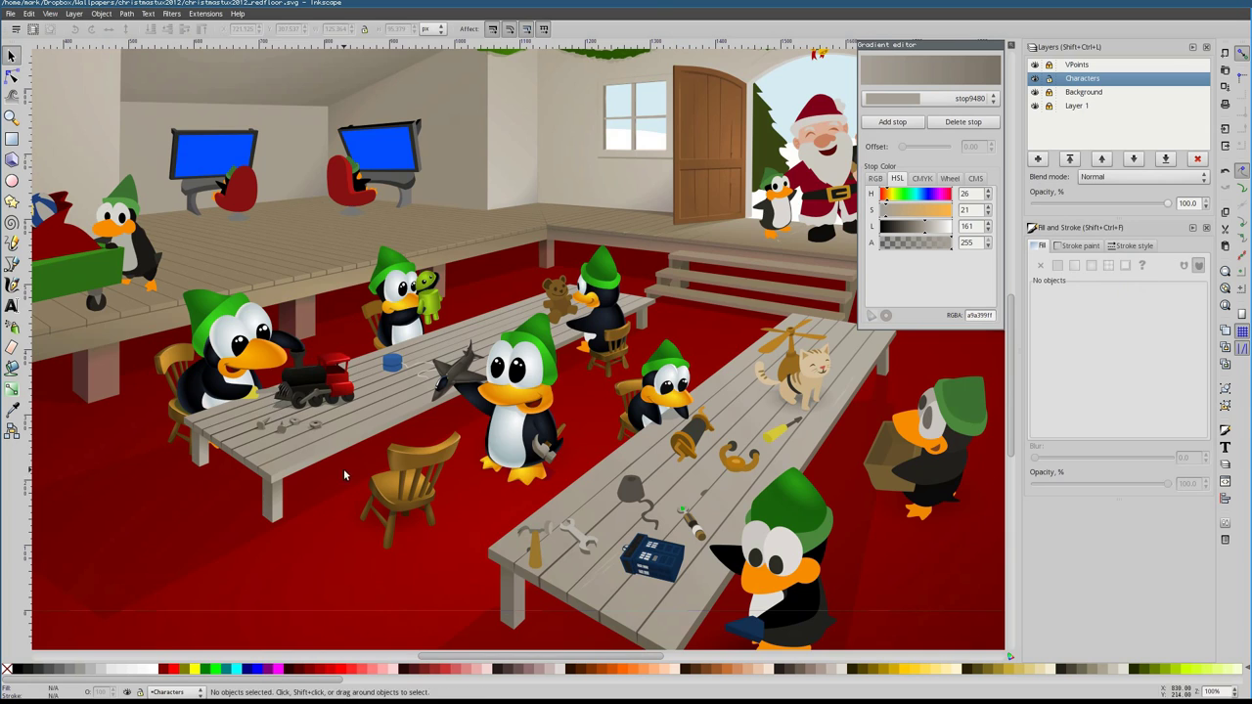
scroll(343, 387, up, 6)
Check the gradient handles on the locomotive's cab window
key(b)
click(278, 342)
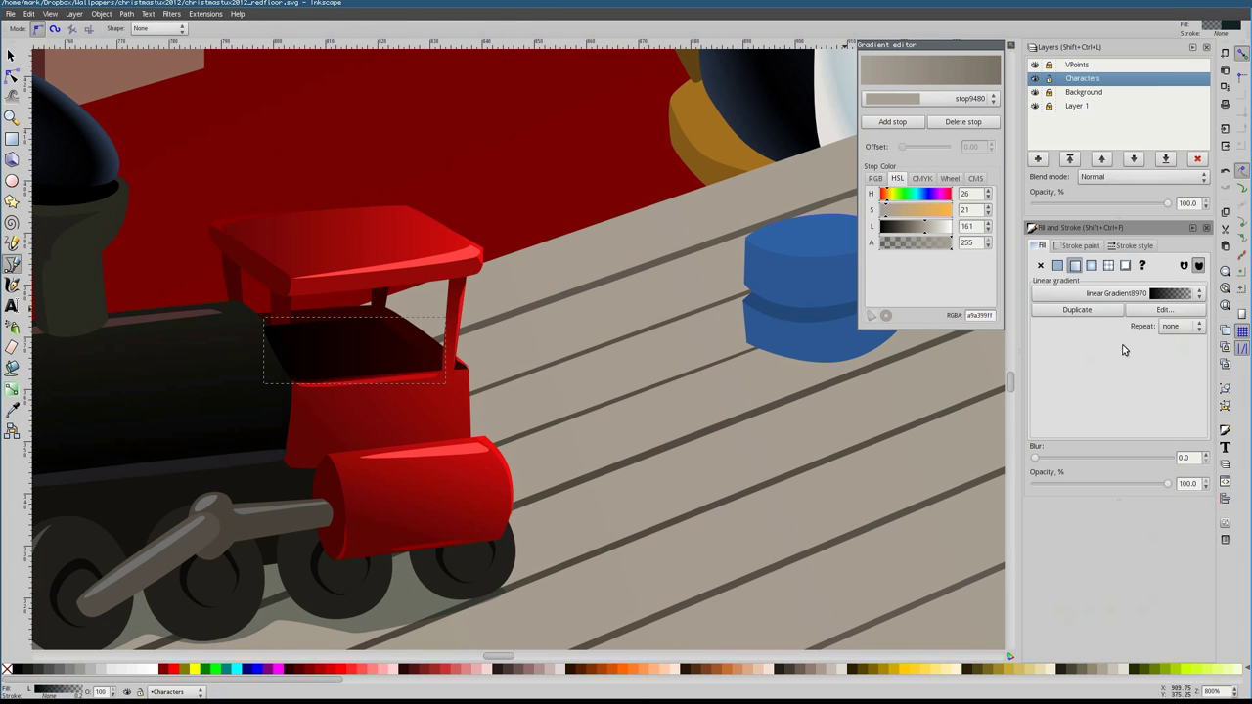
key(g)
click(9, 56)
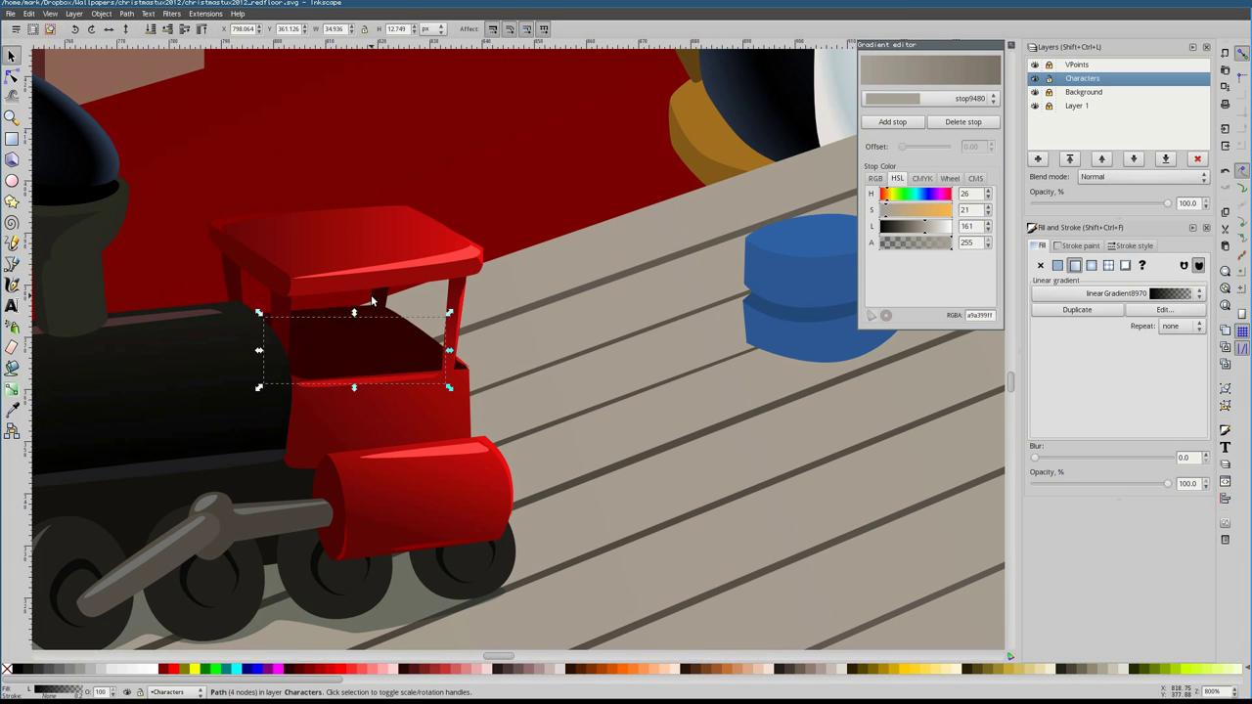
click(376, 328)
scroll(379, 335, down, 6)
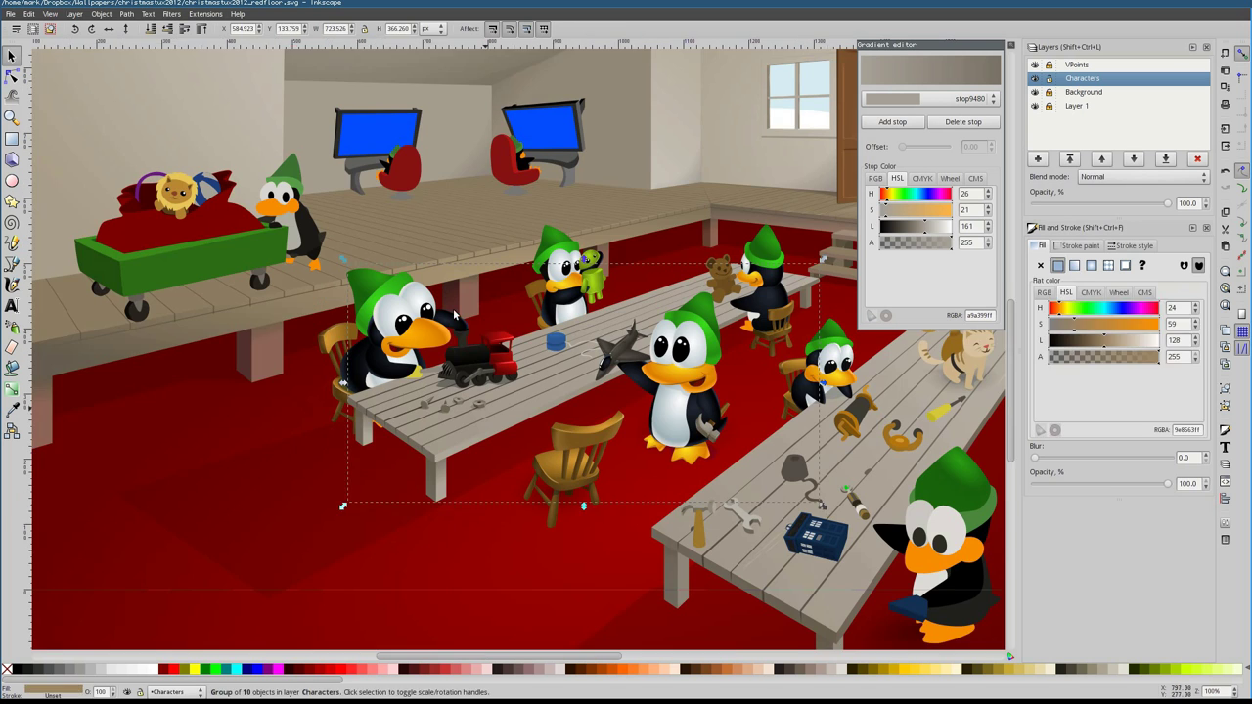
scroll(460, 324, up, 6)
key(b)
Add a chimney highlight and a pinkish streak along the boiler's lower edge
click(468, 298)
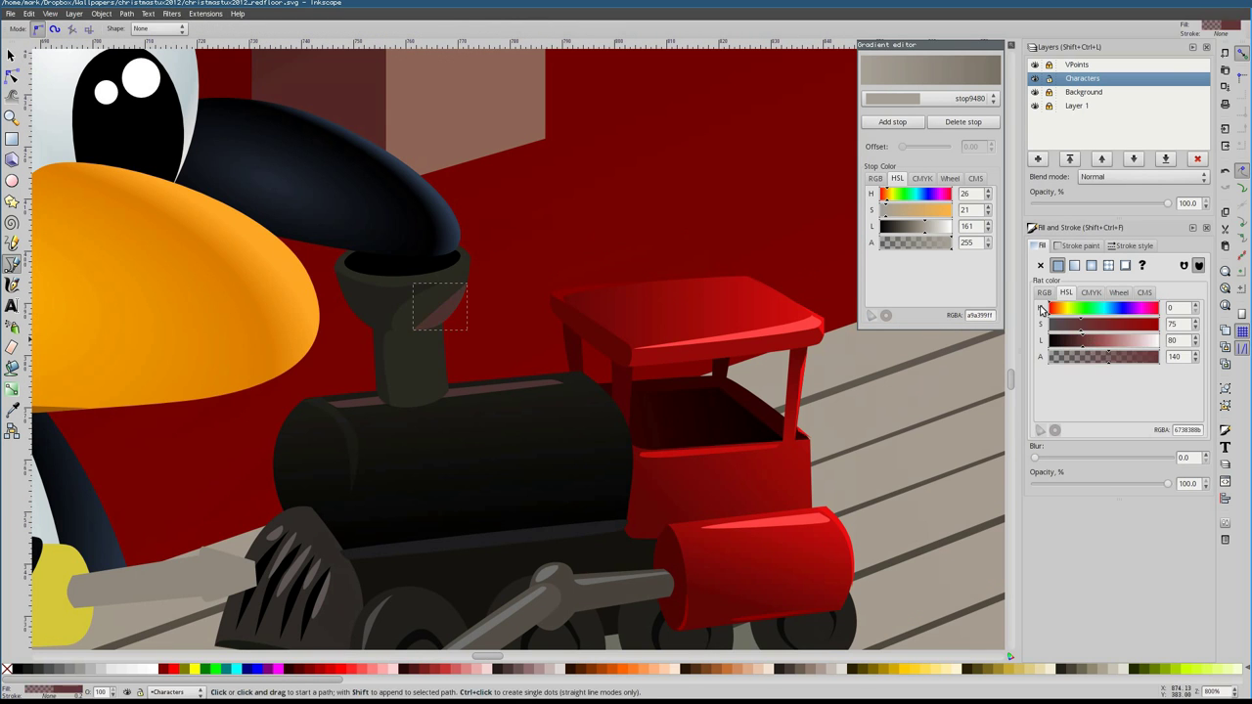
click(438, 334)
click(438, 333)
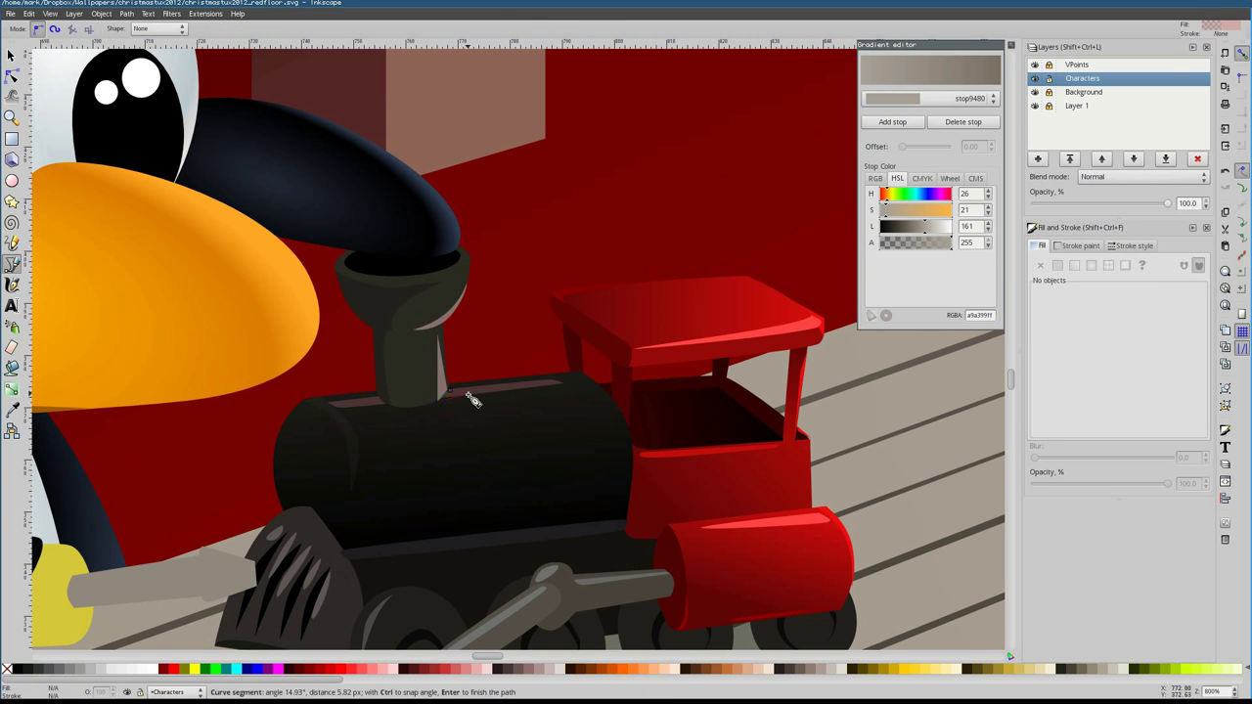
click(358, 533)
click(521, 526)
click(357, 534)
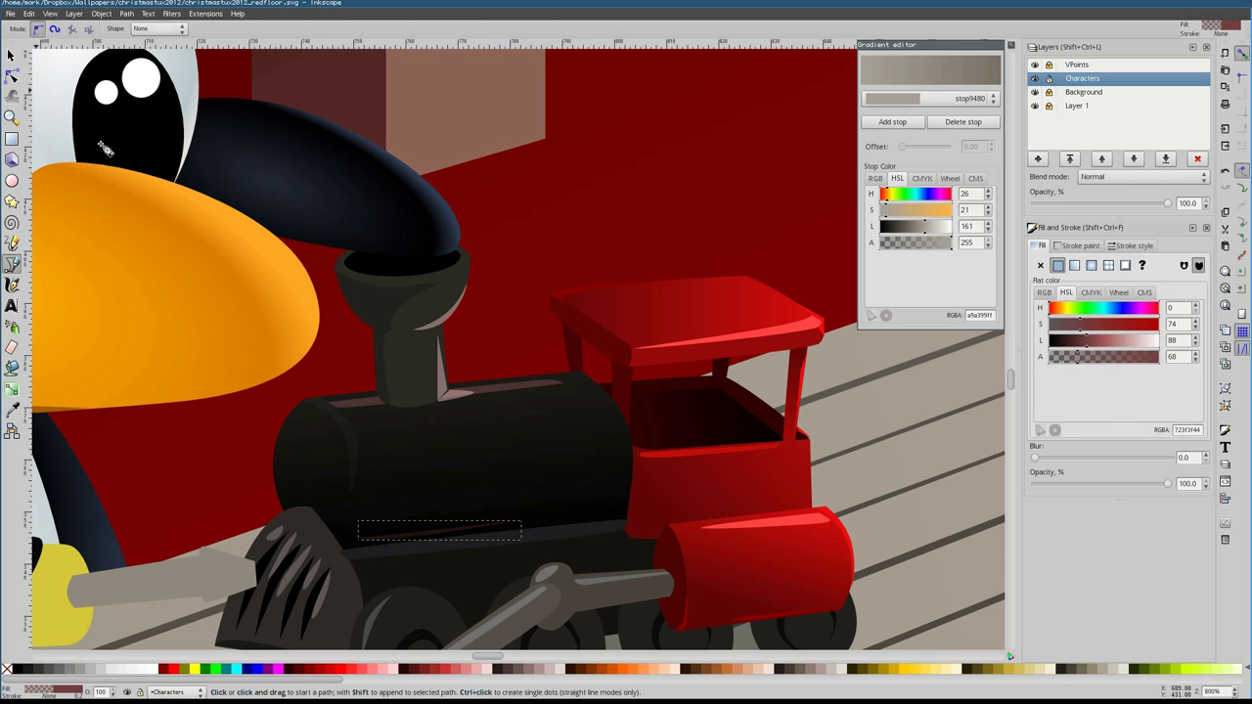
key(s)
key(Escape)
scroll(447, 385, down, 6)
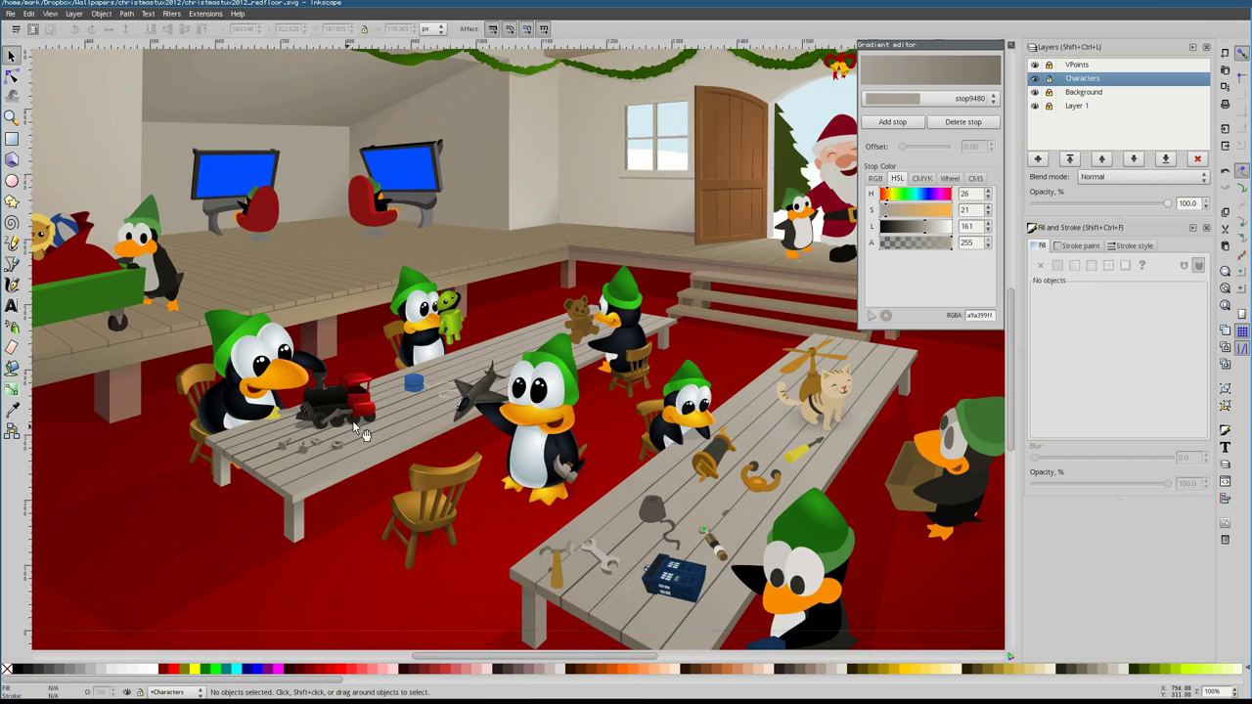
scroll(362, 433, up, 4)
key(g)
click(339, 341)
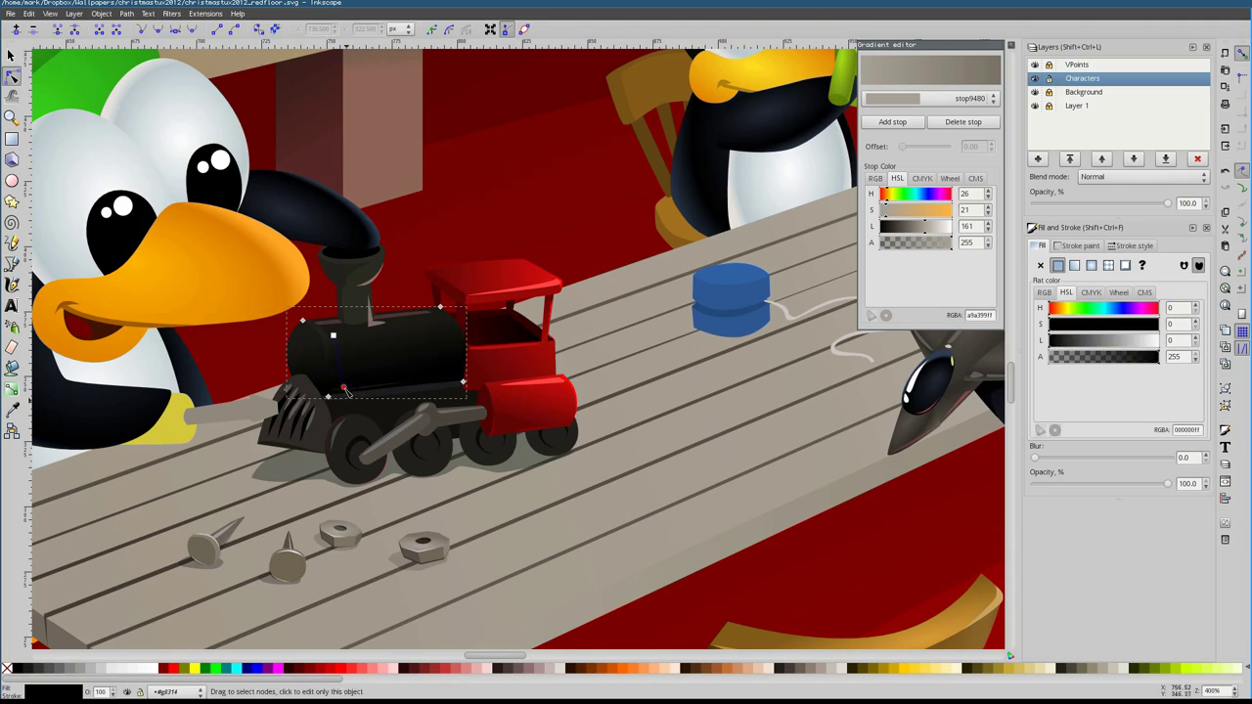
key(5)
Draw translucent highlight shapes inside the cab and on the front cylinder
key(b)
scroll(347, 355, up, 8)
scroll(352, 277, down, 6)
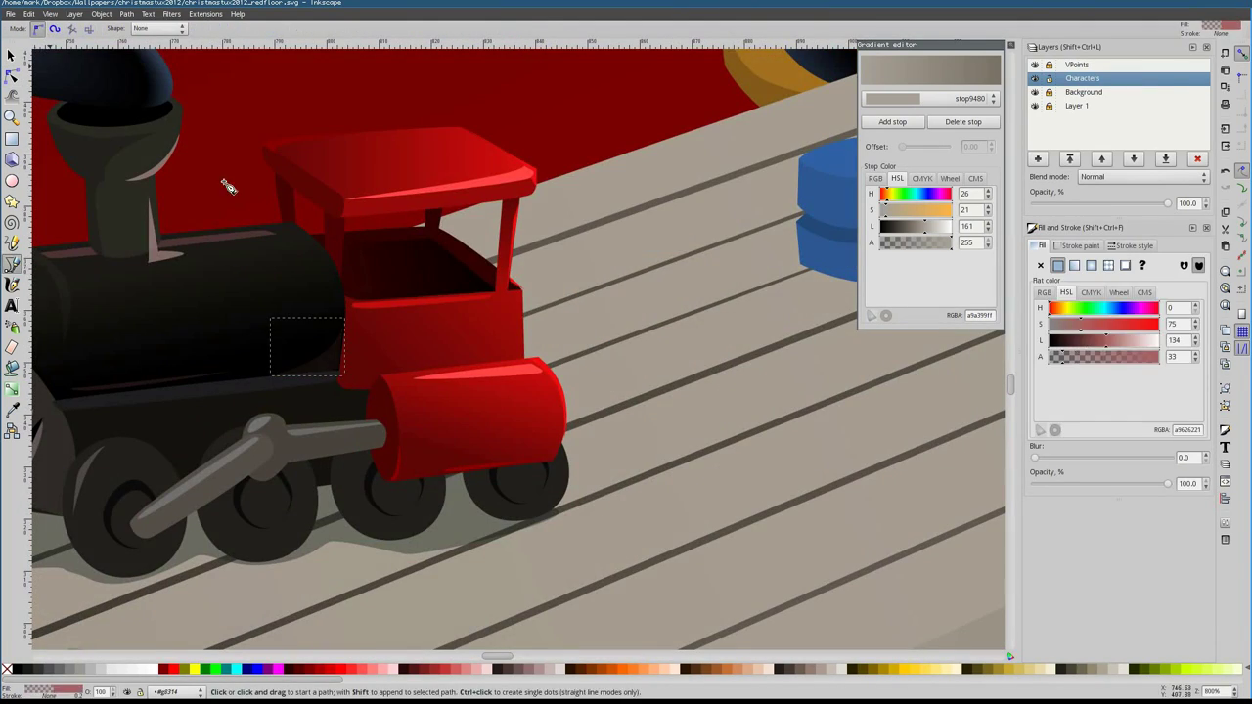
scroll(439, 378, up, 6)
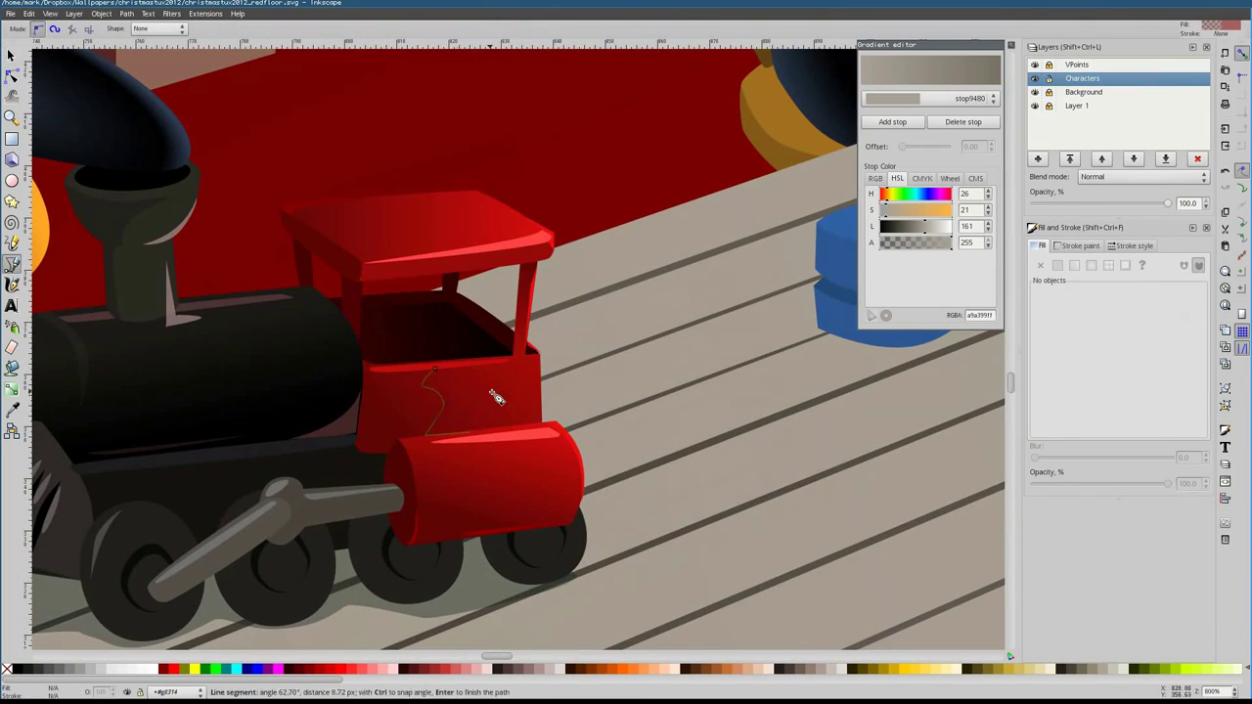
double_click(497, 397)
drag(483, 365, 509, 377)
click(483, 367)
click(497, 440)
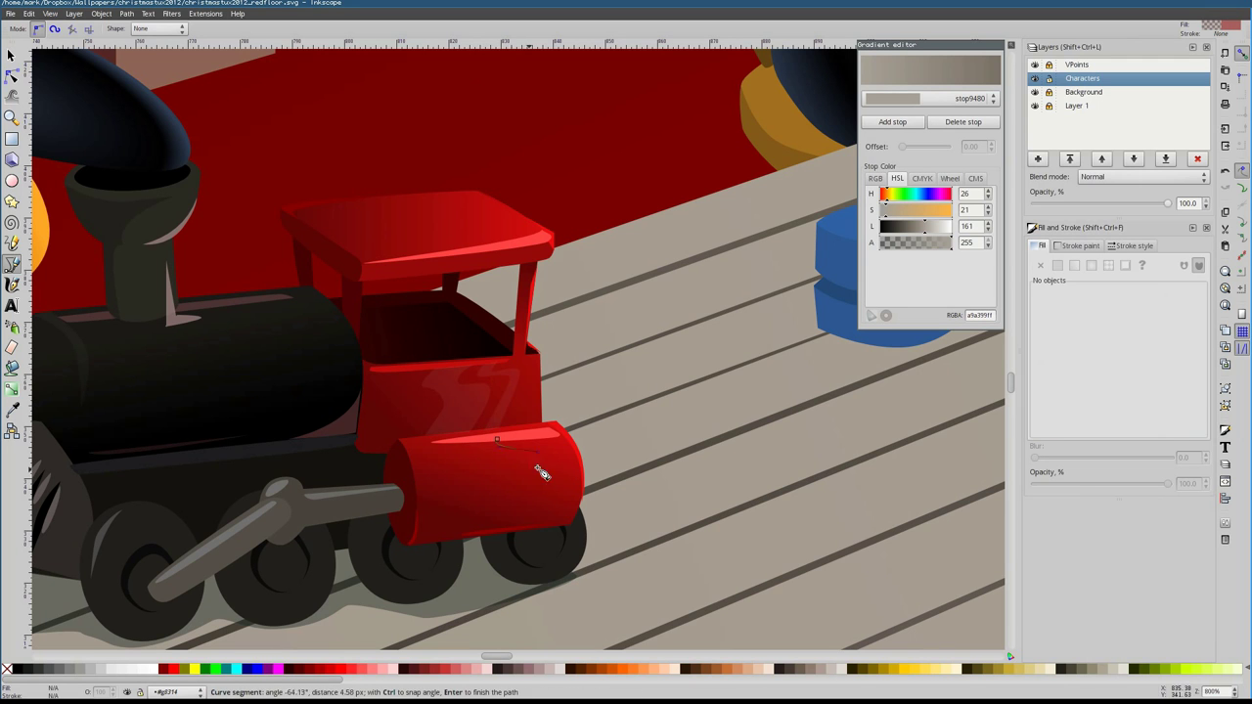
key(Return)
key(Escape)
key(s)
key(1)
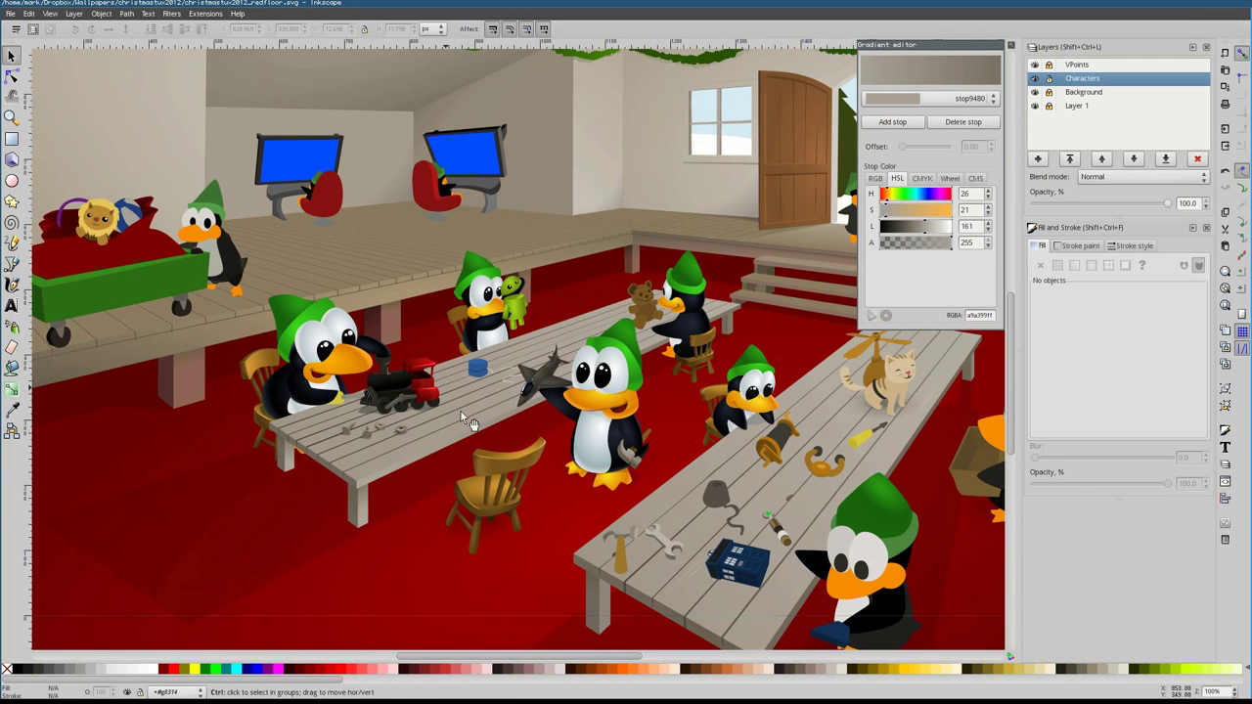
Raise the cab shading path's saturation and make it slightly more opaque
ctrl+click(430, 392)
scroll(443, 383, up, 2)
drag(1128, 329, 1148, 326)
click(1072, 357)
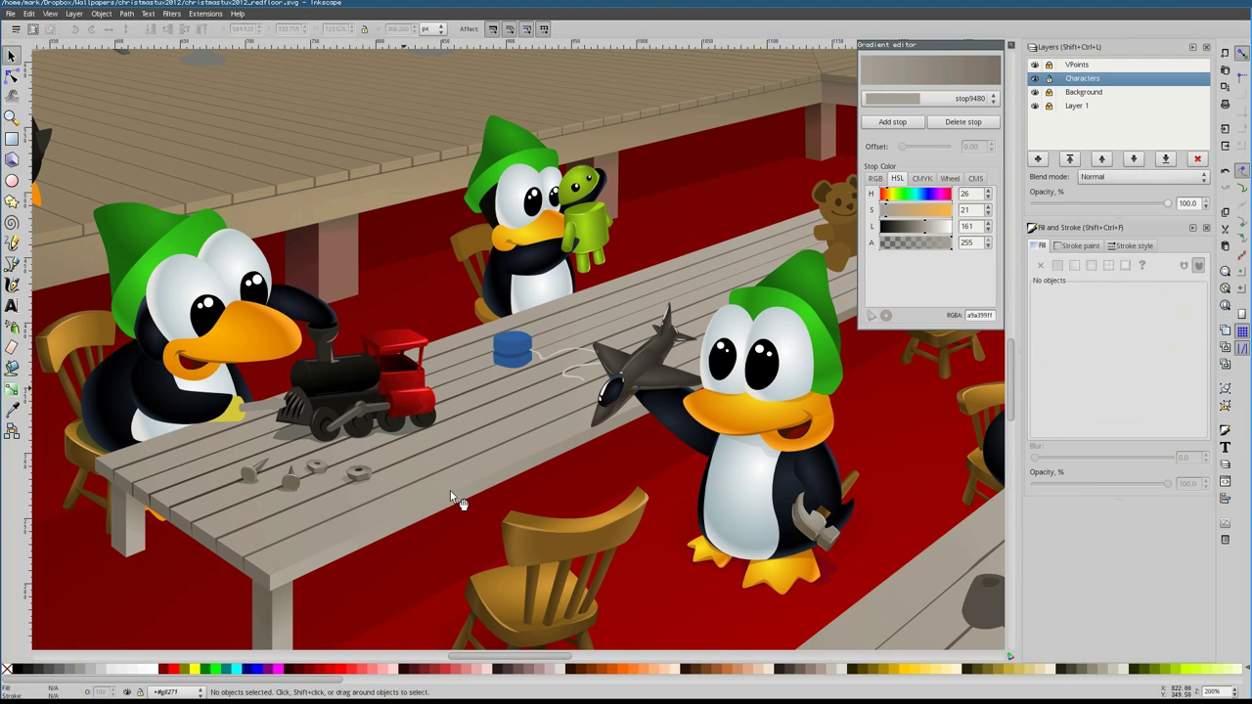
key(Escape)
Give the grey screwdriver shaft a linear gradient and add a black shape over its tip
scroll(292, 462, down, 3)
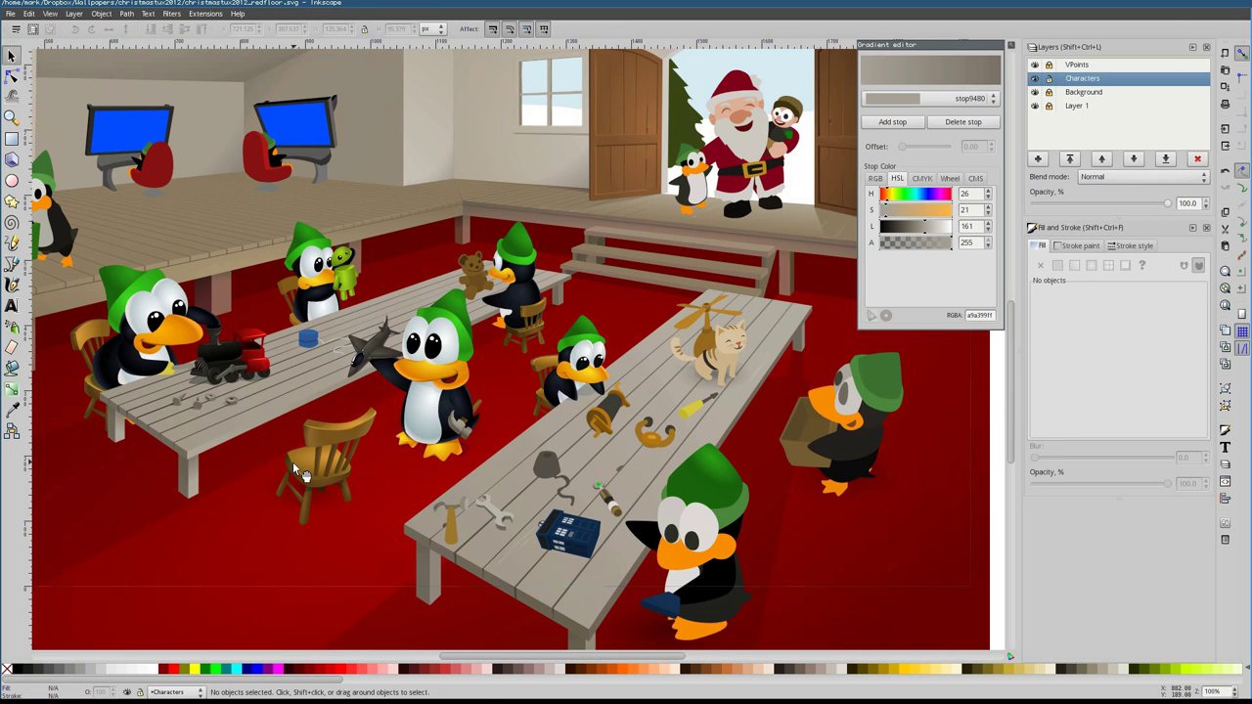
scroll(281, 392, up, 4)
ctrl+click(374, 362)
click(1091, 266)
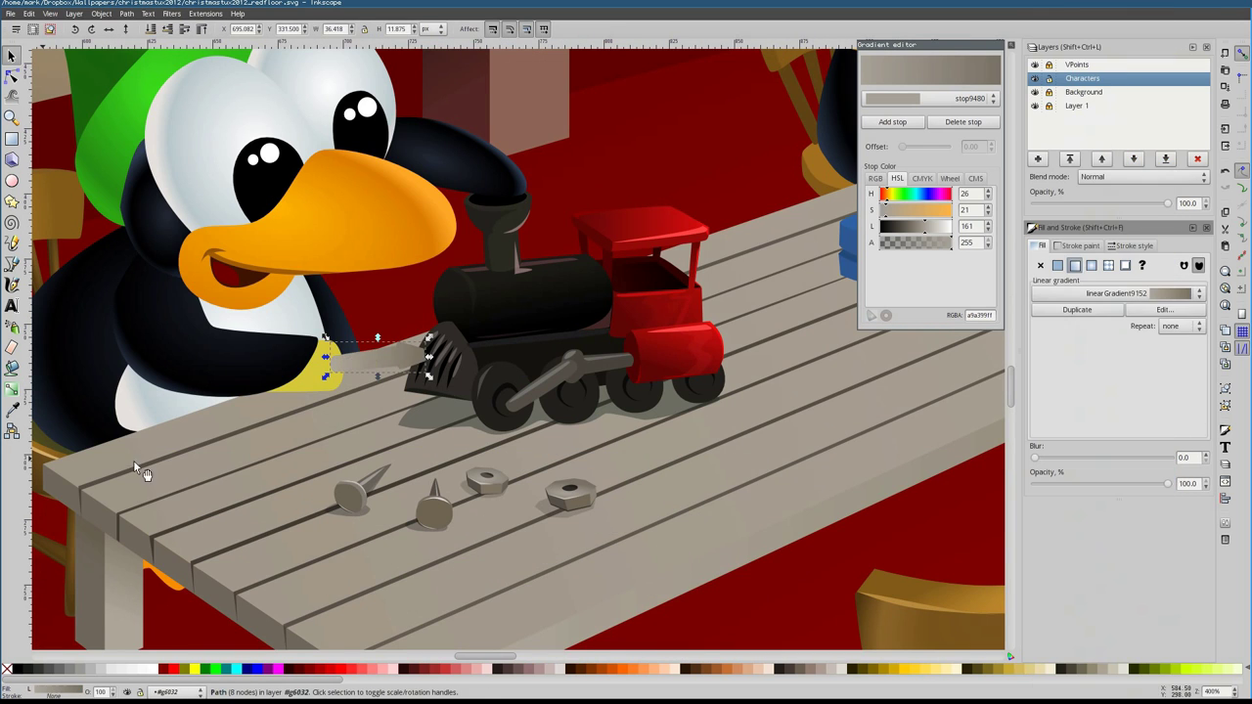
key(b)
scroll(322, 352, up, 4)
click(614, 290)
click(606, 370)
click(721, 363)
click(720, 321)
click(614, 291)
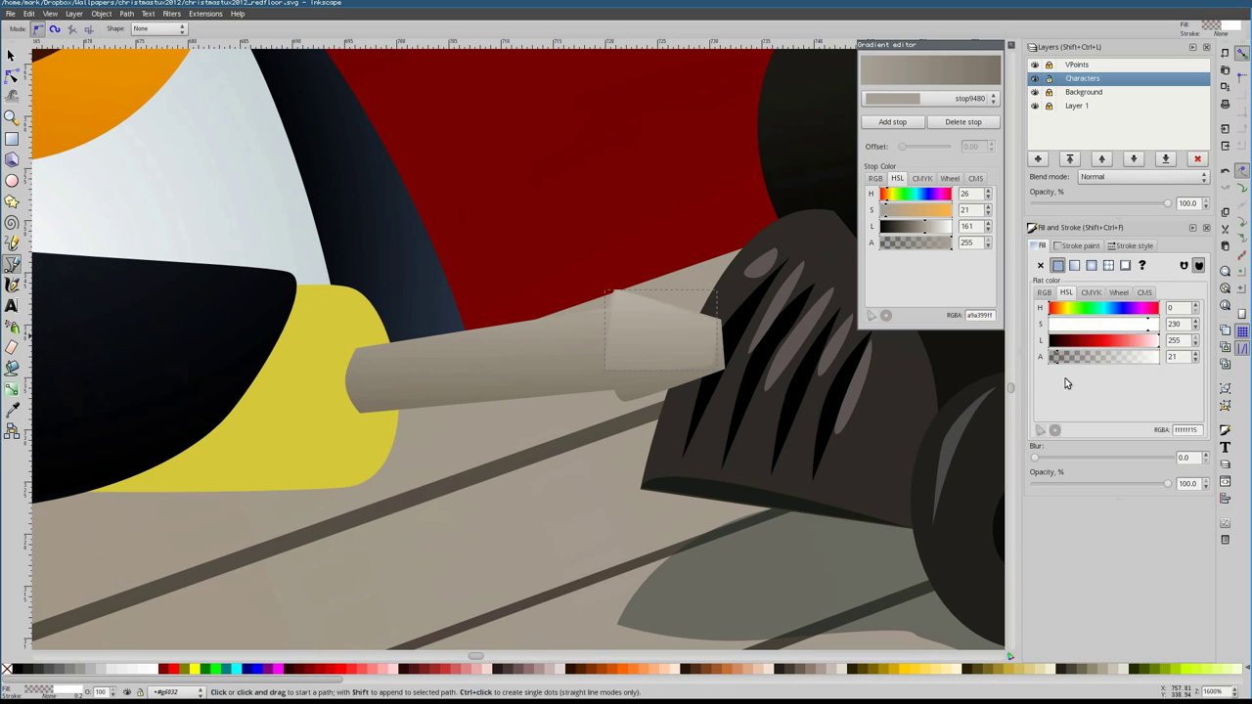
click(1050, 339)
Draw a light highlight sliver along the tip's left edge
key(n)
scroll(608, 421, up, 2)
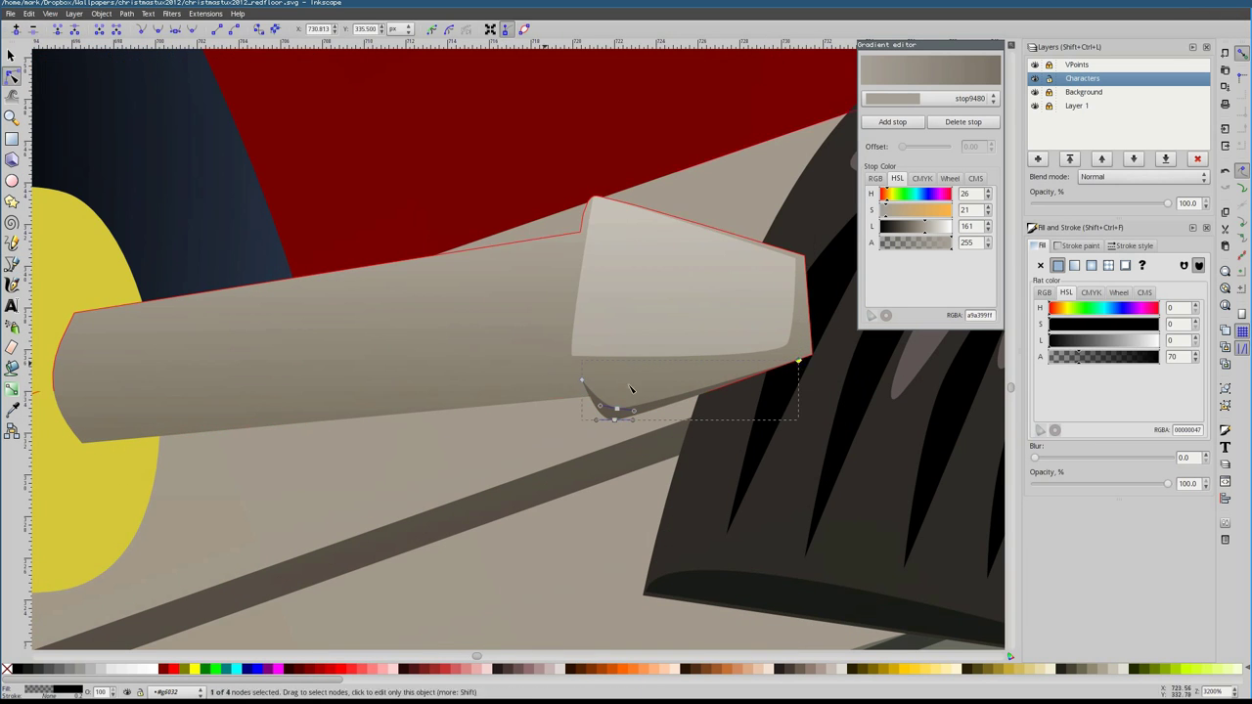
key(b)
click(592, 196)
click(571, 353)
click(593, 353)
click(592, 197)
click(1121, 339)
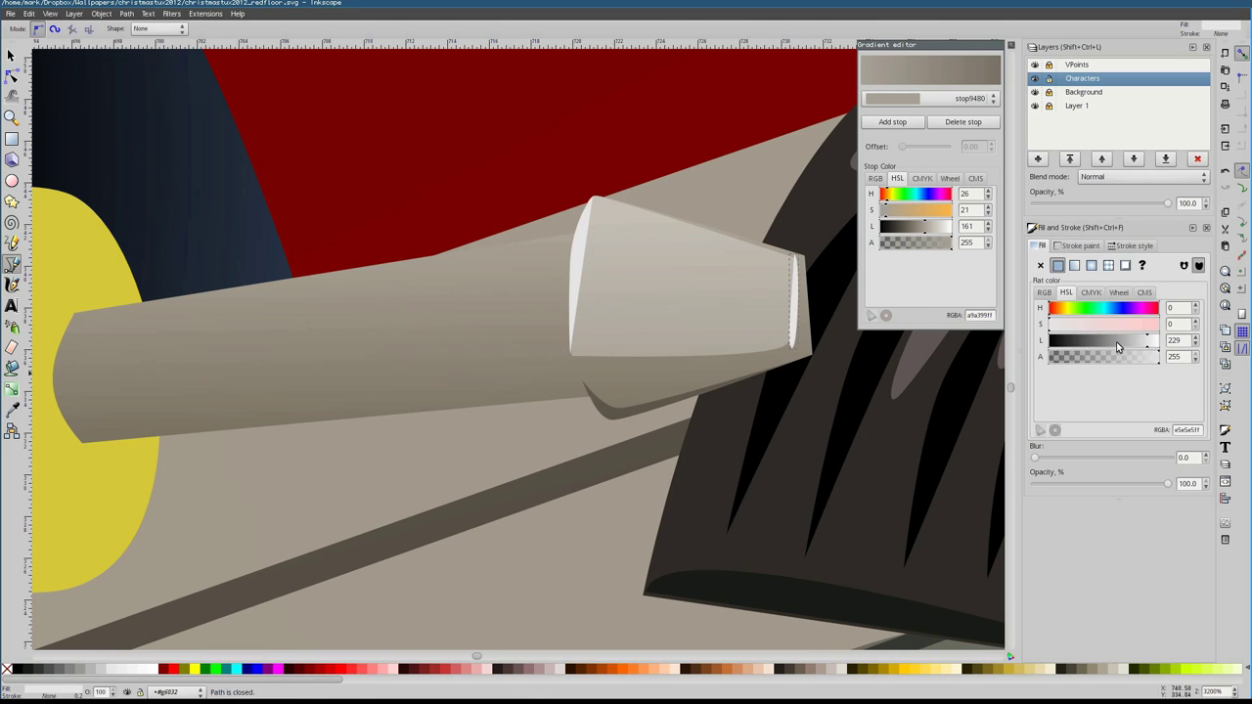
Add a light strip along the shaft's top and a dark strip underneath
scroll(792, 254, up, 1)
click(616, 285)
click(161, 331)
drag(641, 259, 658, 261)
click(652, 412)
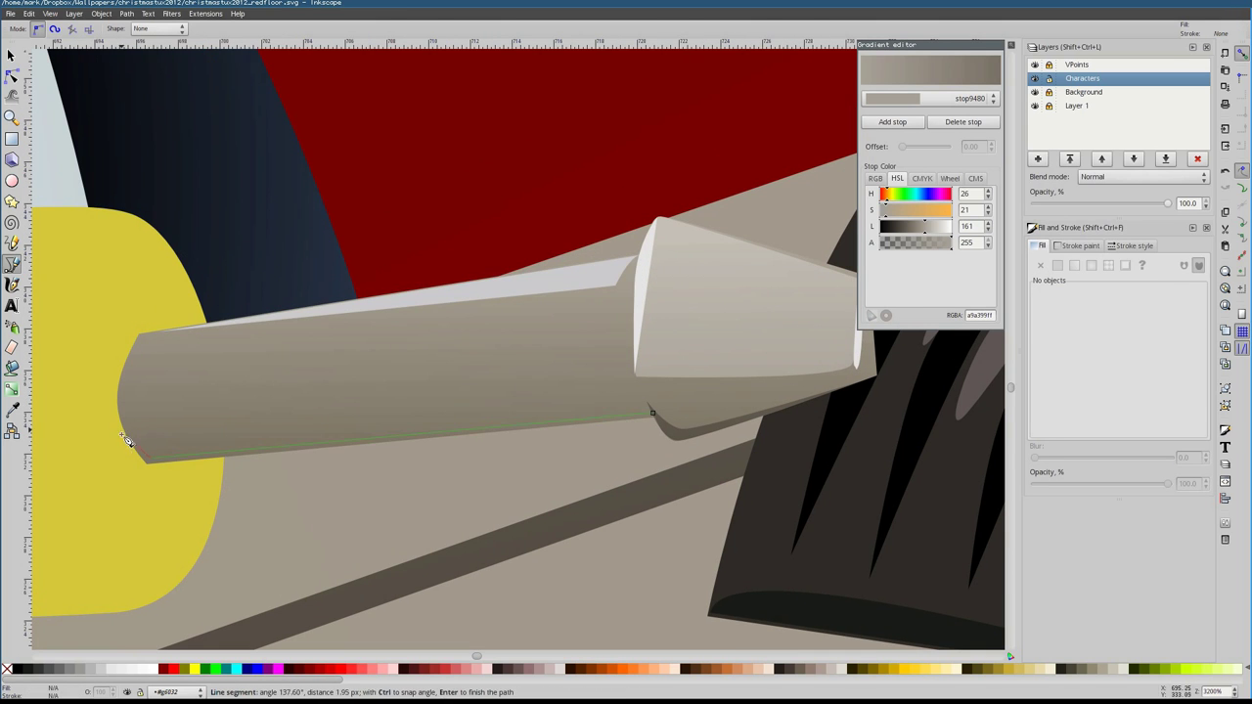
click(654, 416)
click(653, 415)
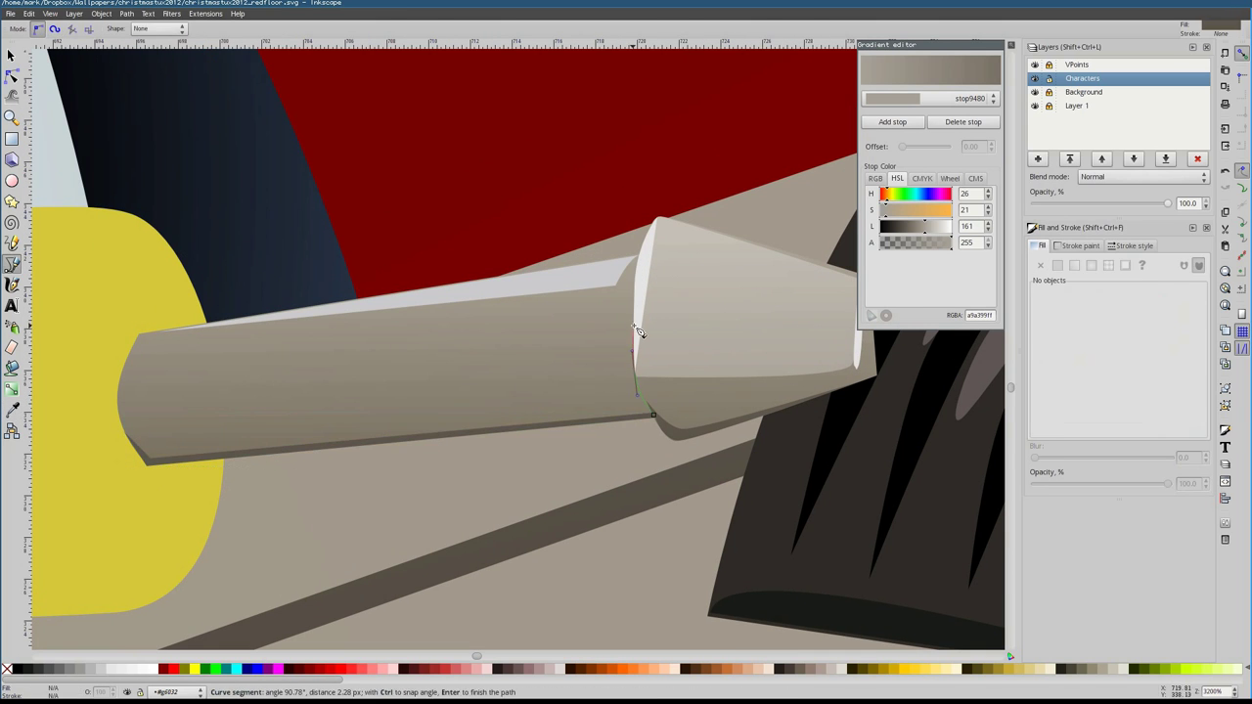
key(Escape)
Recolour the screwdriver's yellow handle a warmer orange
scroll(372, 440, right, 2)
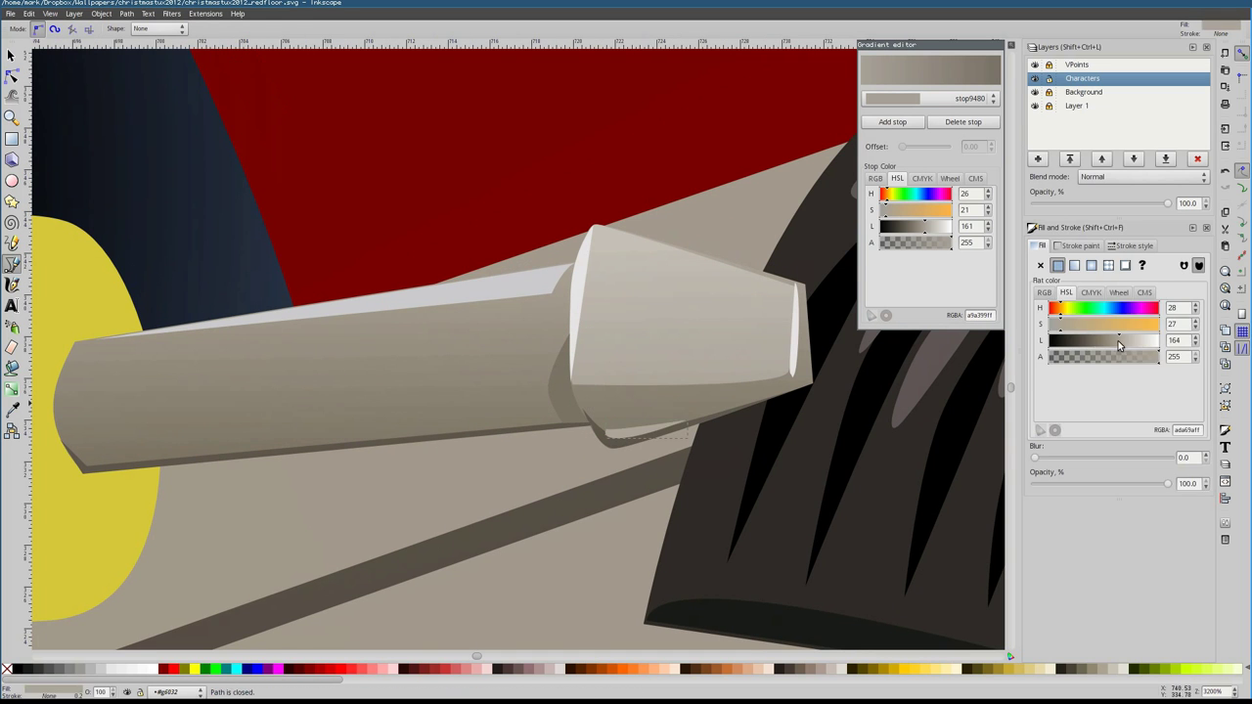
key(5)
scroll(500, 350, up, 8)
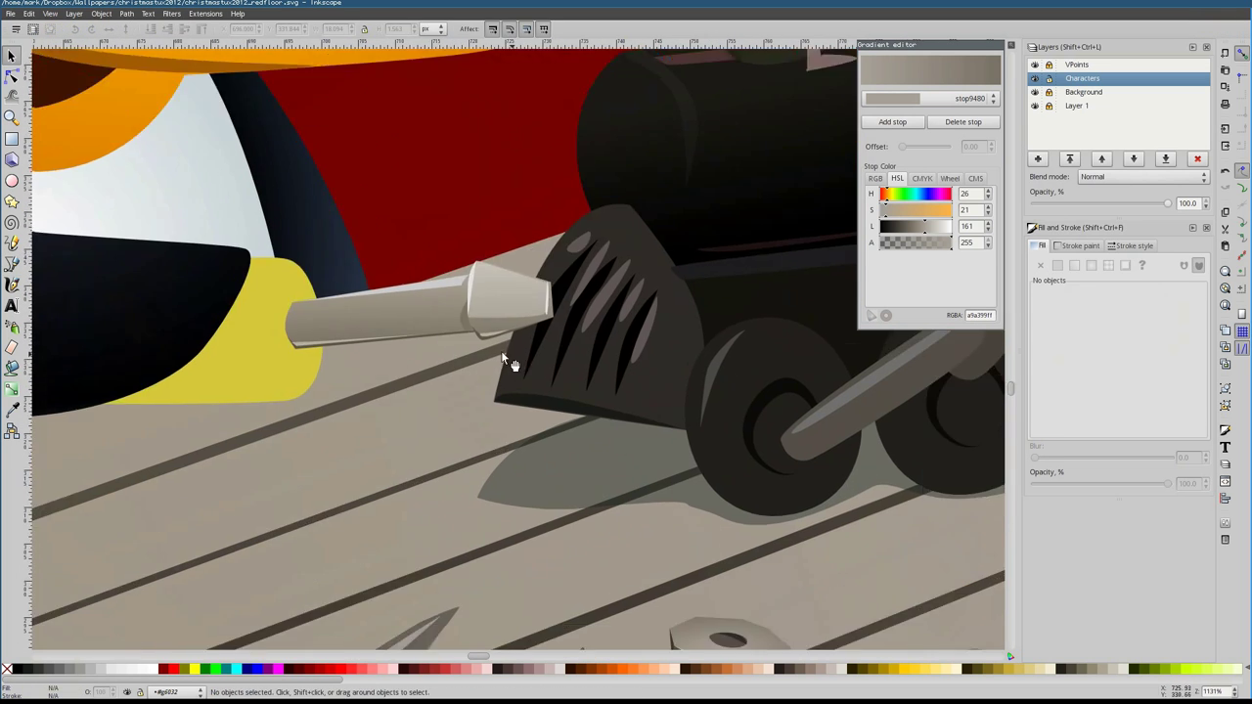
key(F1)
click(386, 382)
scroll(459, 339, down, 6)
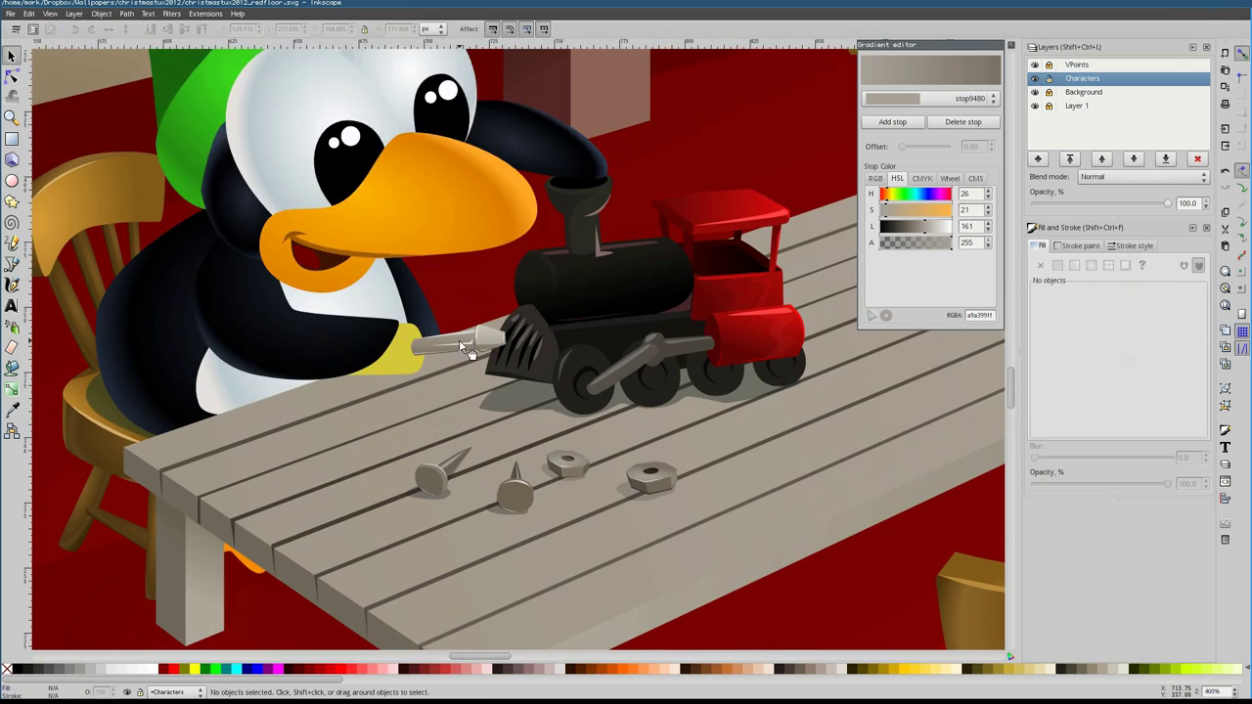
scroll(440, 392, up, 5)
drag(1115, 308, 1101, 309)
Draw a closed, curved pale highlight on the end of the screwdriver handle
key(b)
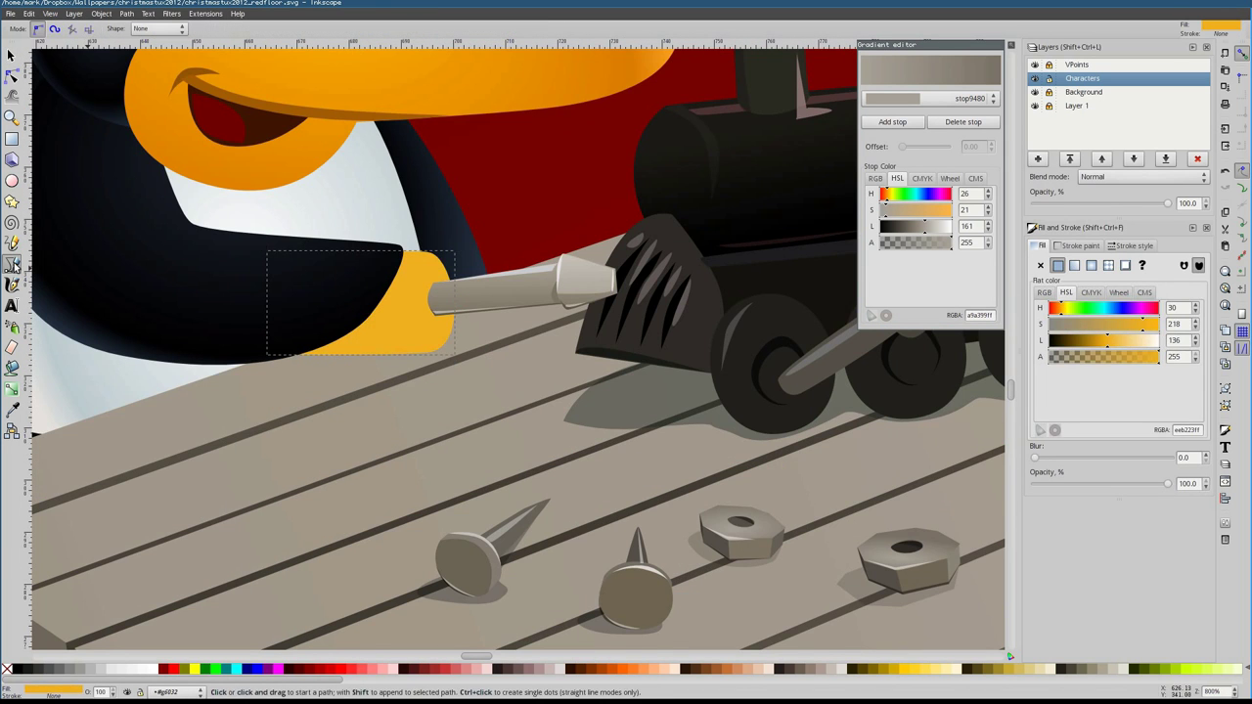
scroll(408, 308, up, 2)
click(403, 200)
click(406, 251)
drag(424, 375, 447, 392)
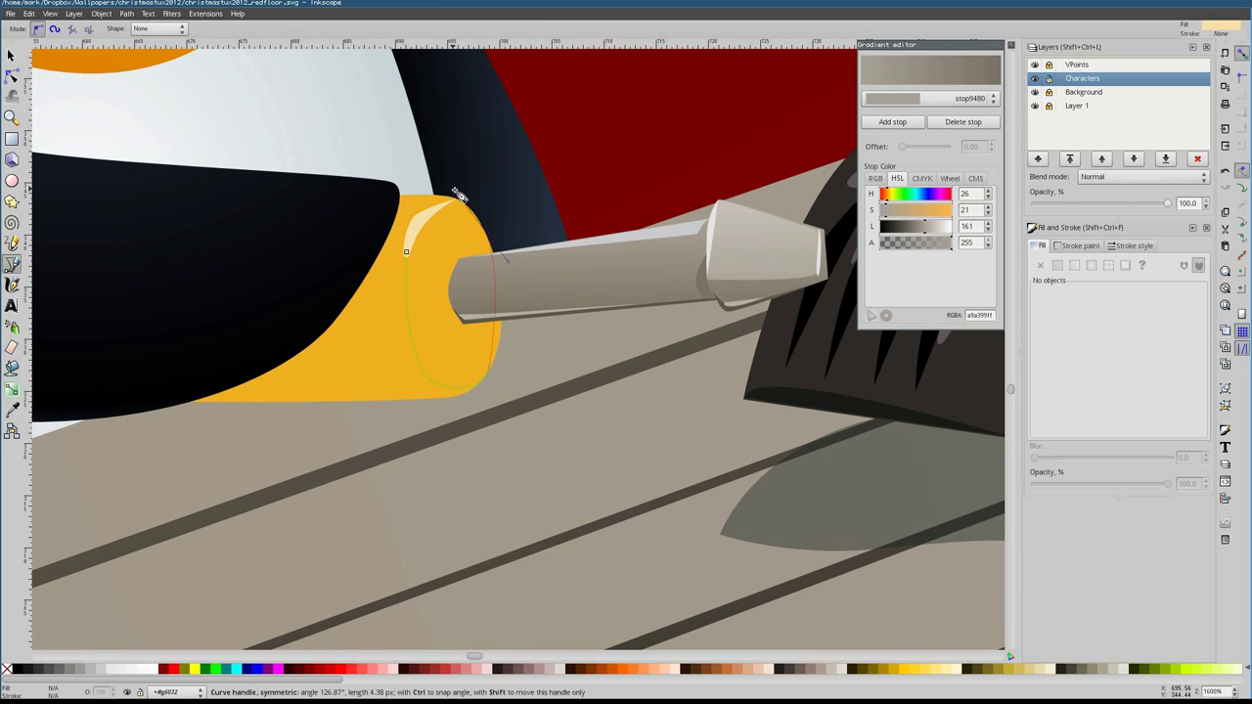
click(406, 251)
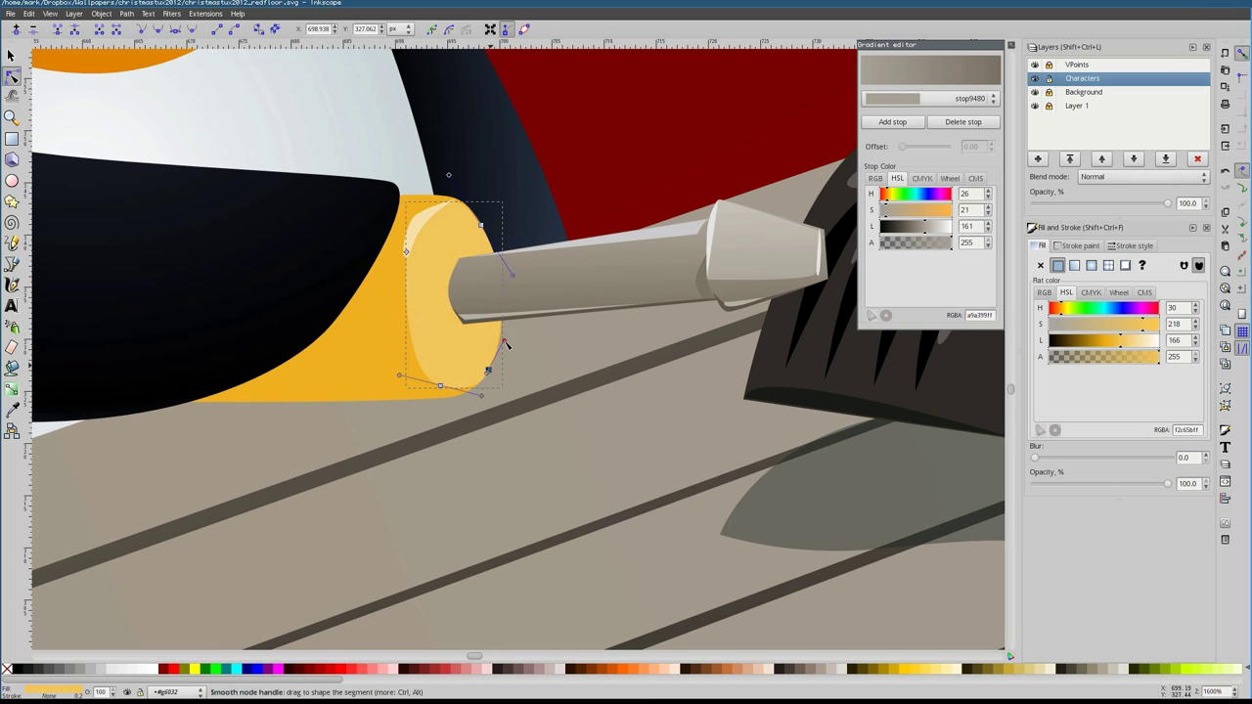
Outline grip and groove shapes on the handle and darken the grip's fill
click(14, 262)
click(311, 348)
click(392, 341)
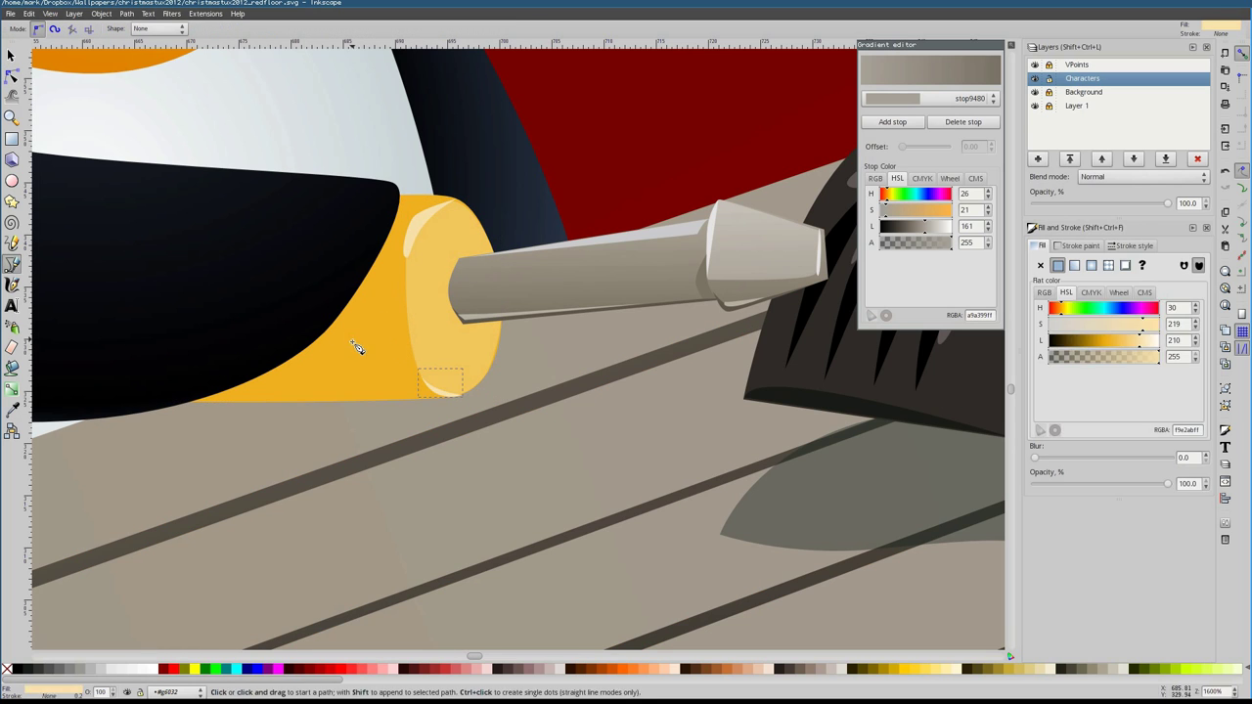
click(394, 370)
click(311, 372)
click(311, 348)
click(1090, 341)
click(378, 313)
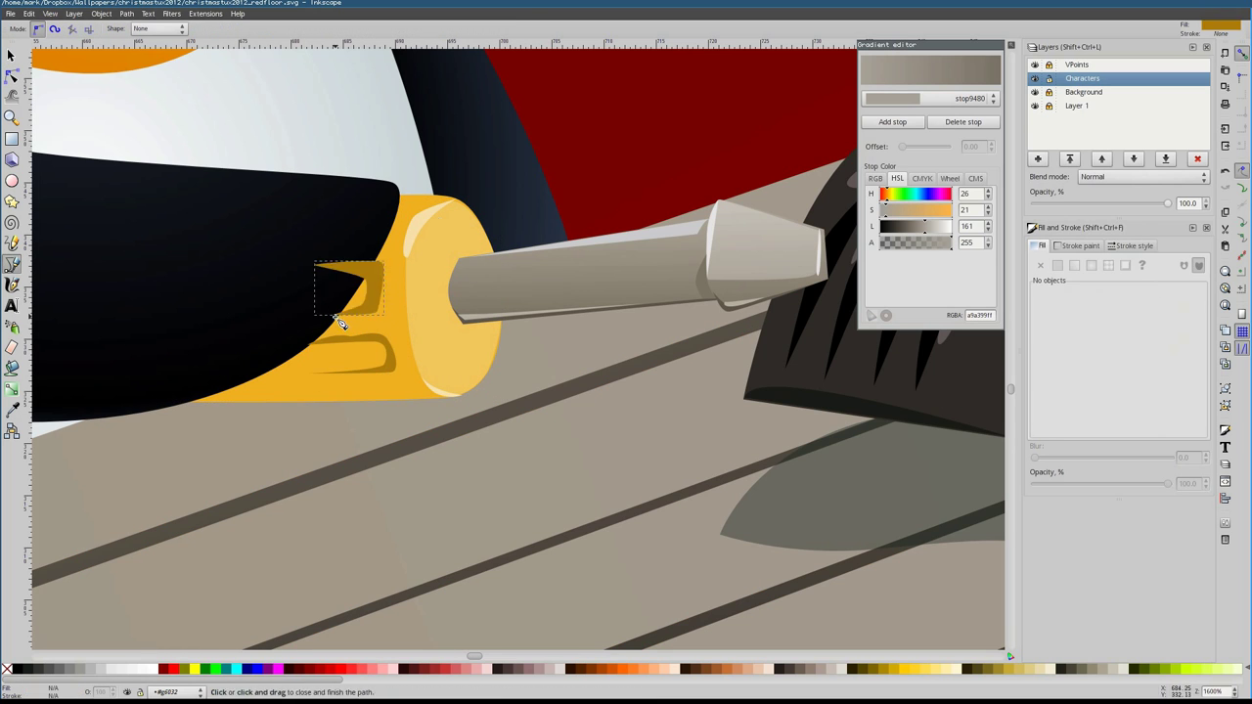
click(396, 241)
Select the groove shapes, the end cap and the grey shaft, then the whole screwdriver
key(s)
drag(283, 157, 424, 452)
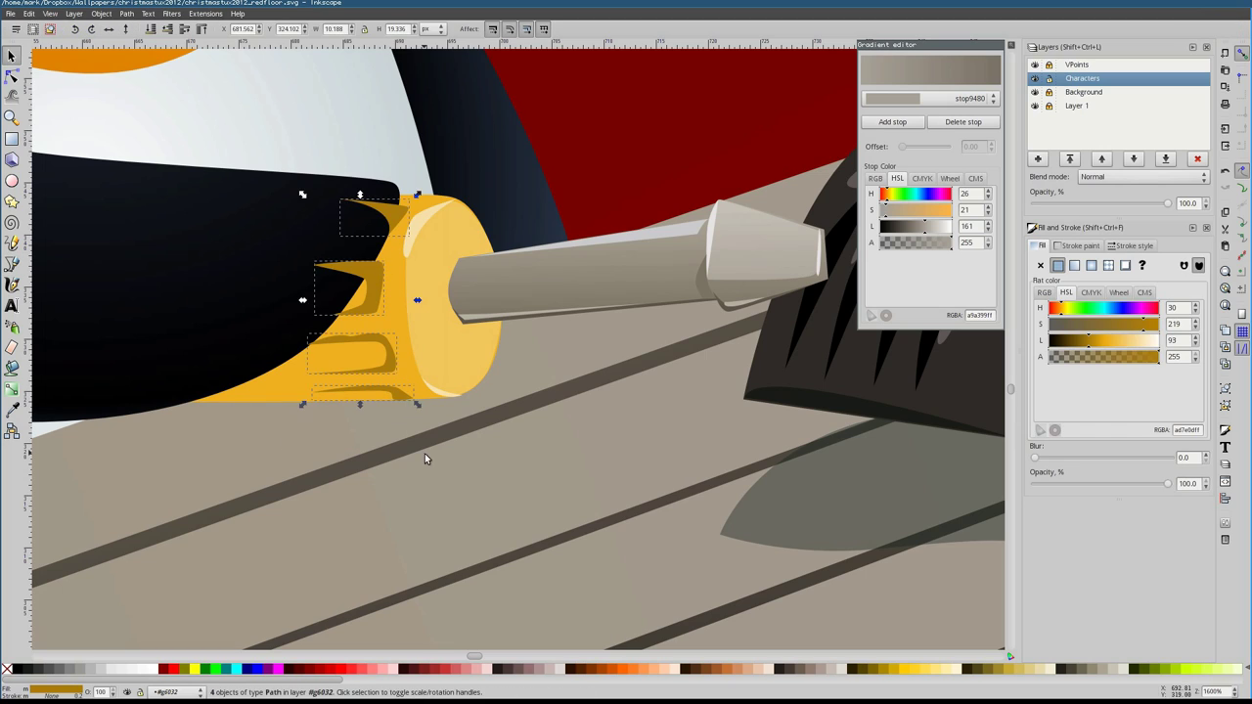
key(5)
ctrl+scroll(437, 253, up, 8)
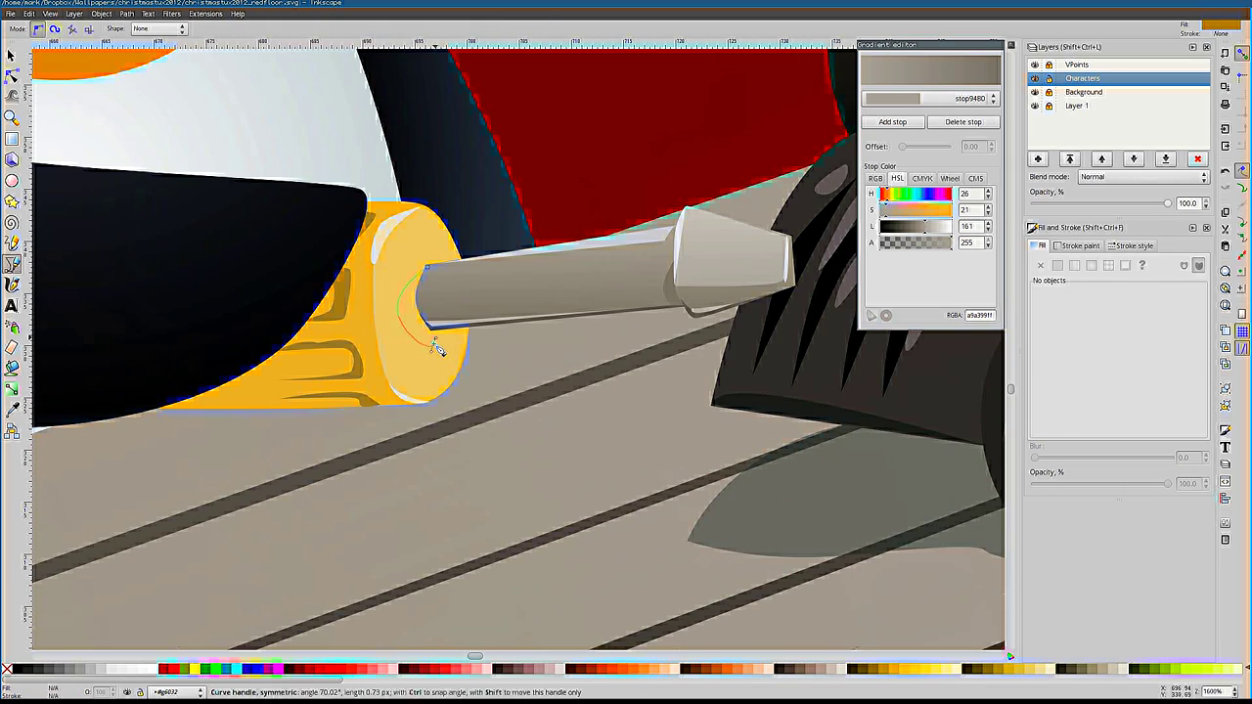
ctrl+click(437, 252)
key(5)
ctrl+scroll(398, 306, up, 8)
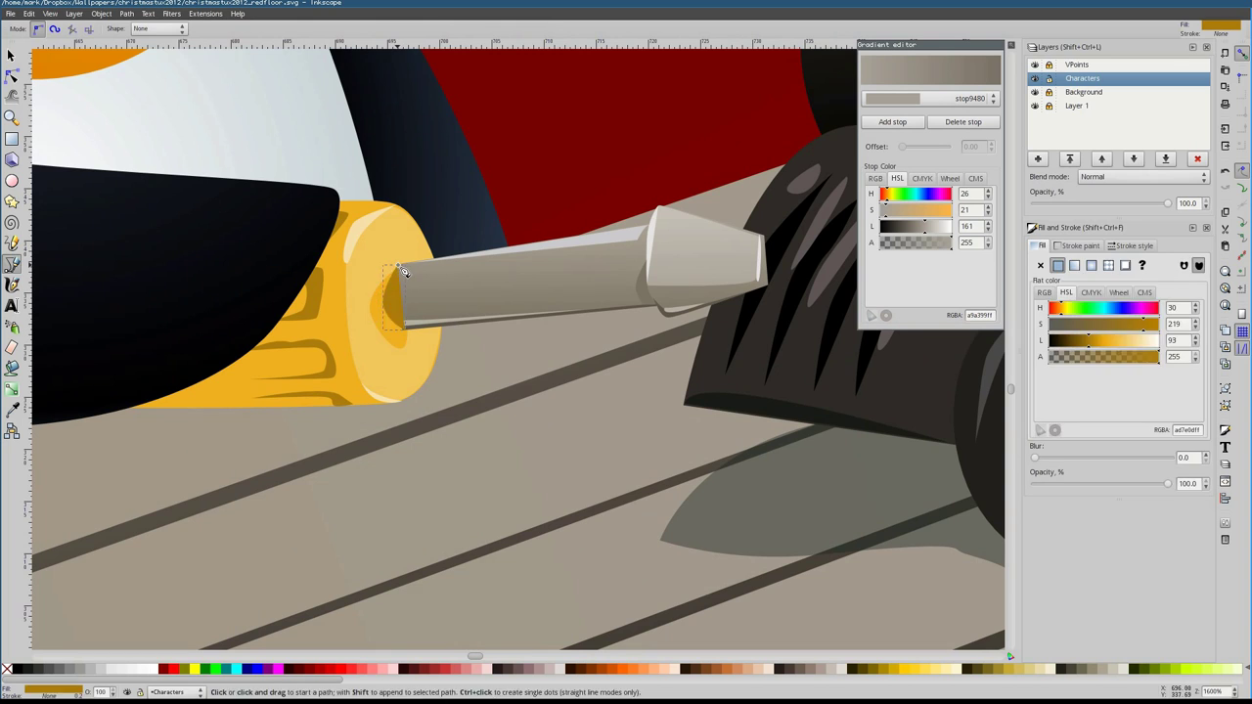
ctrl+click(398, 306)
key(minus)
drag(246, 190, 721, 434)
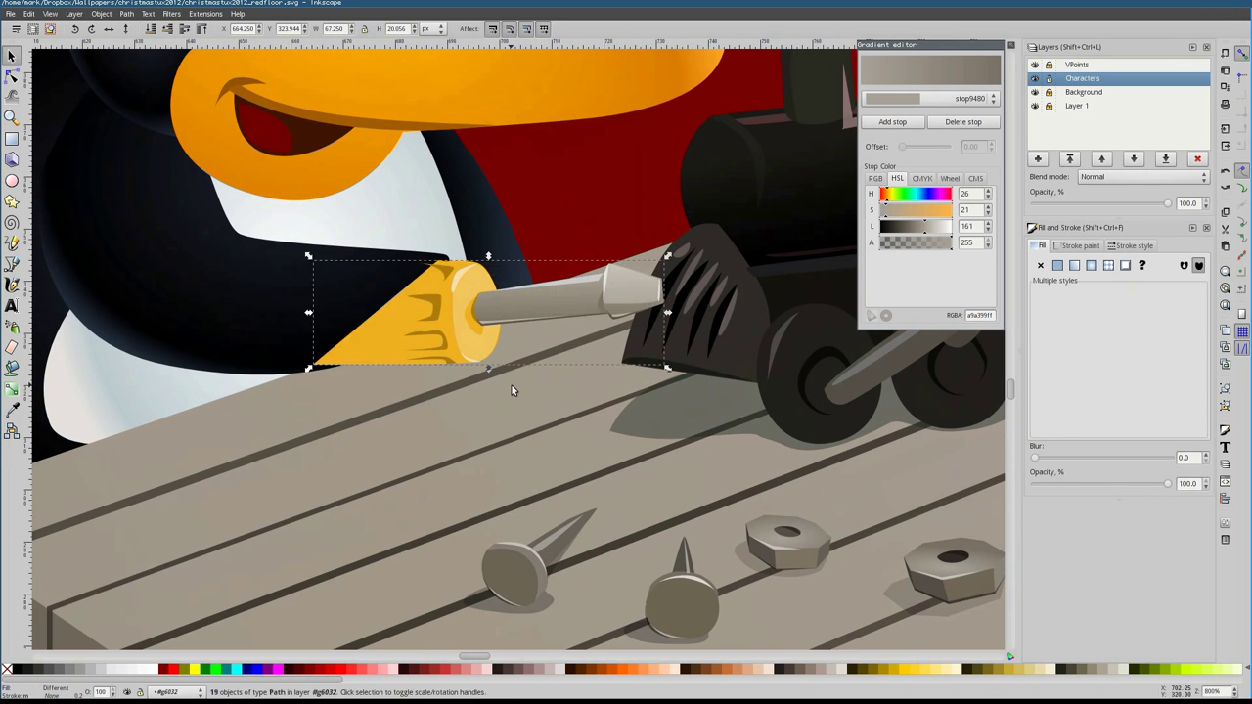
Draw a new highlight shape across the screwdriver and select its cap
key(5)
ctrl+scroll(451, 365, up, 8)
key(b)
click(384, 341)
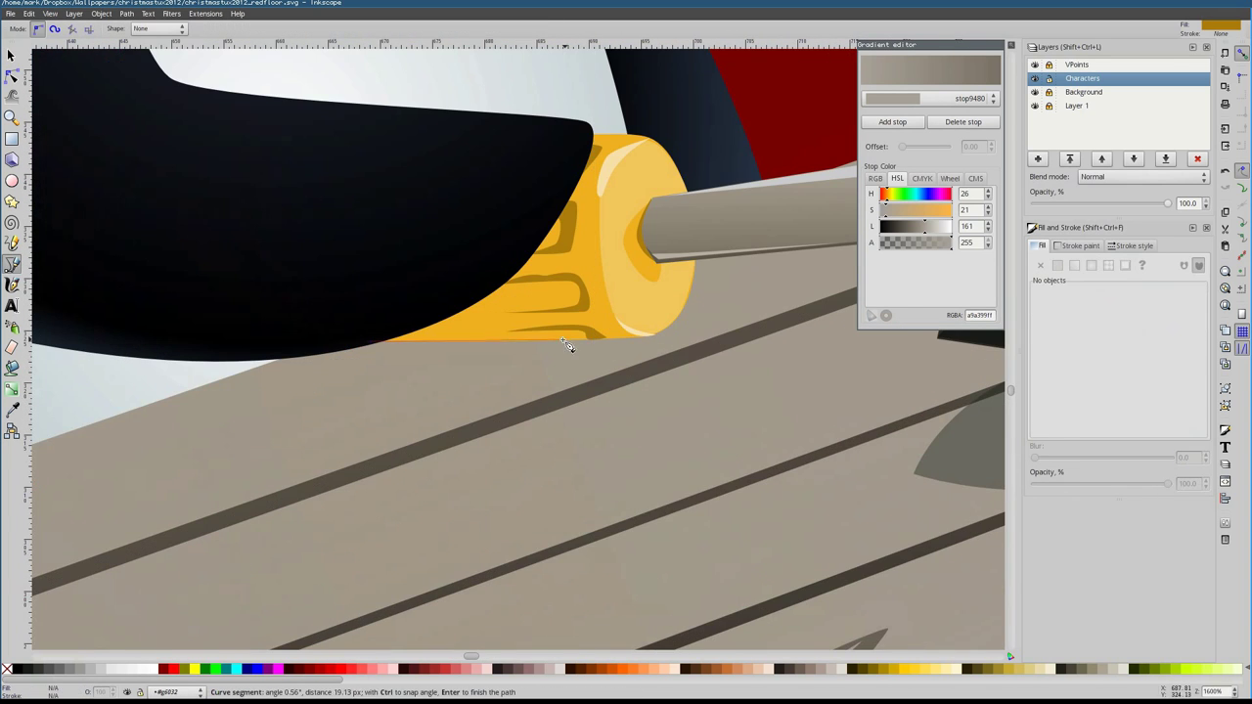
click(637, 335)
key(s)
click(645, 323)
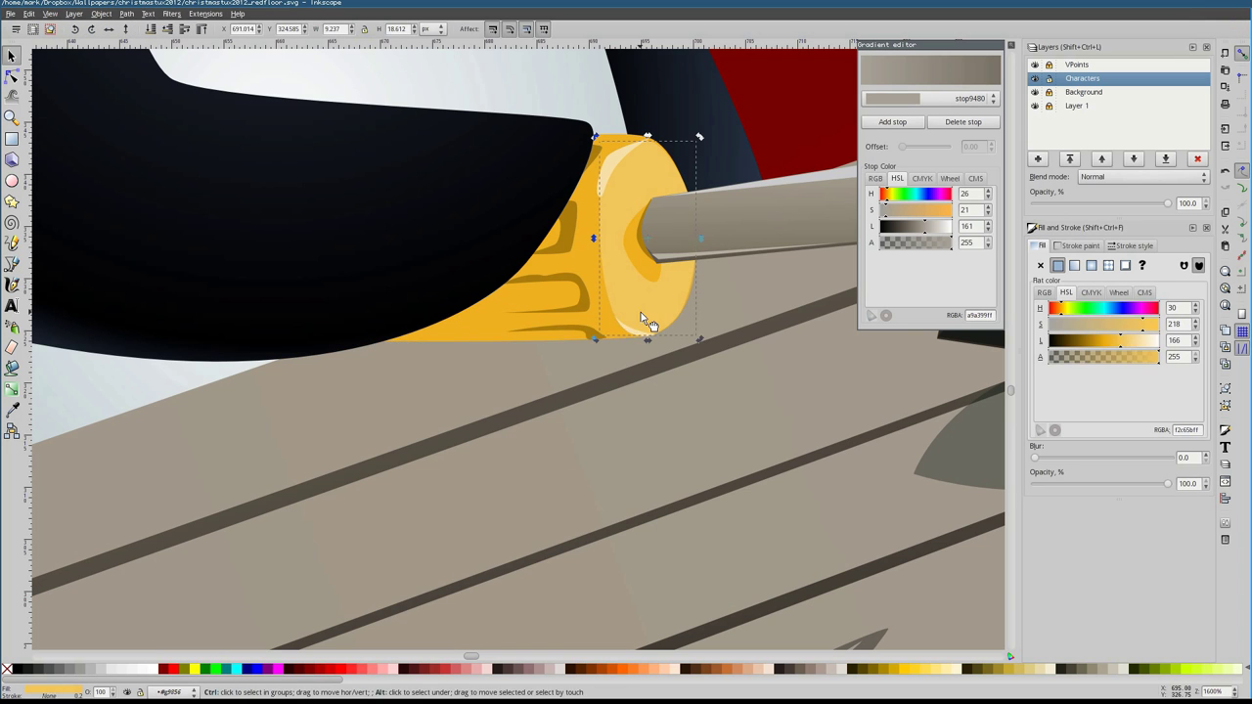
Draw a grey shadow shape under the screwdriver on the table and select it
ctrl+scroll(685, 323, up, 2)
key(Escape)
ctrl+scroll(186, 207, down, 10)
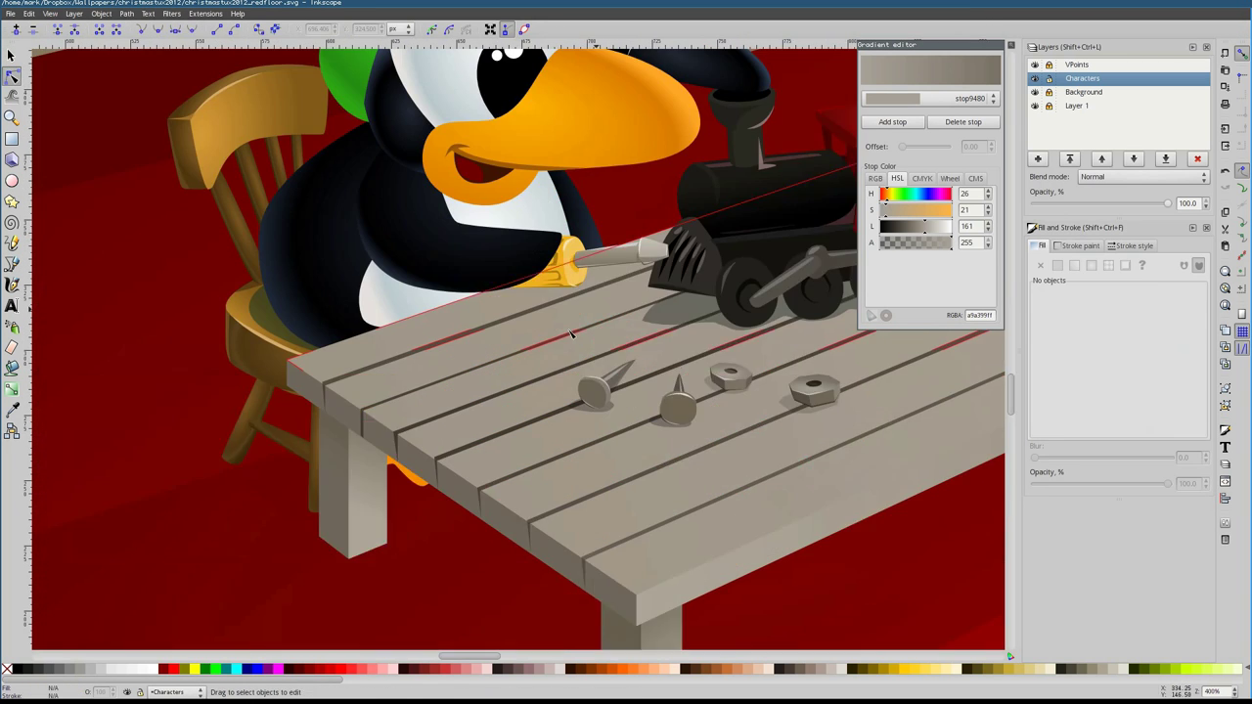
ctrl+scroll(482, 325, up, 4)
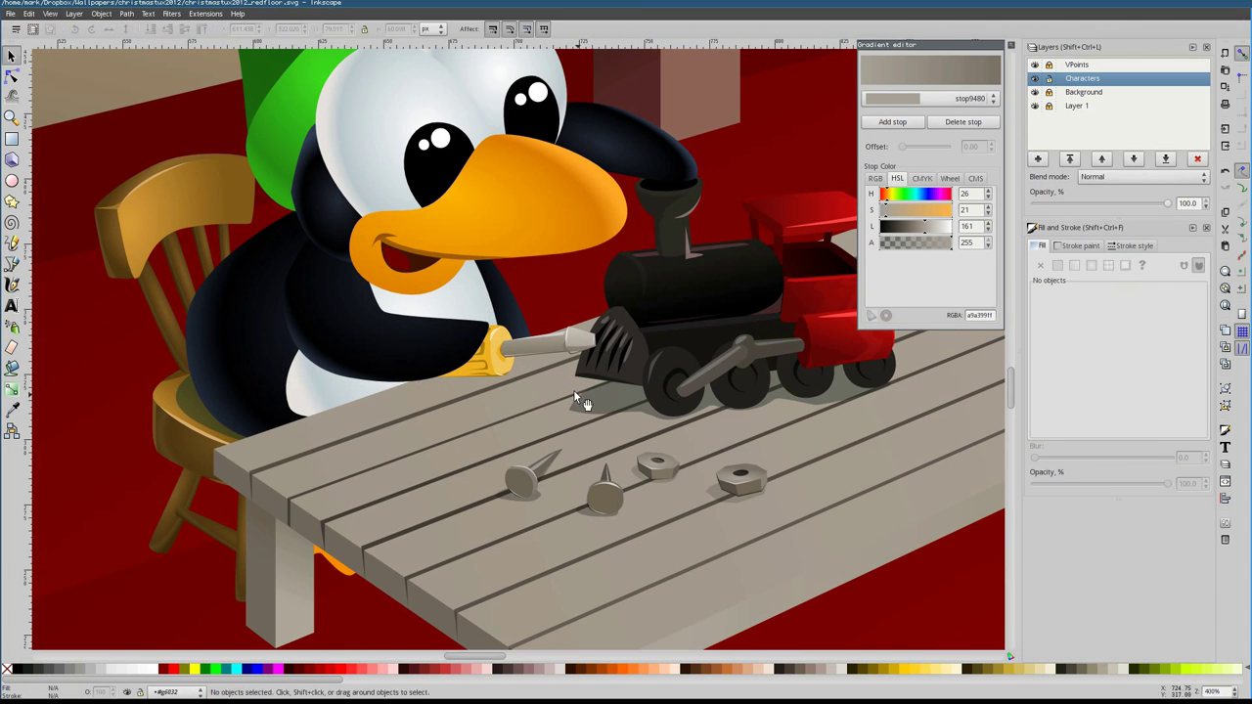
click(619, 396)
key(b)
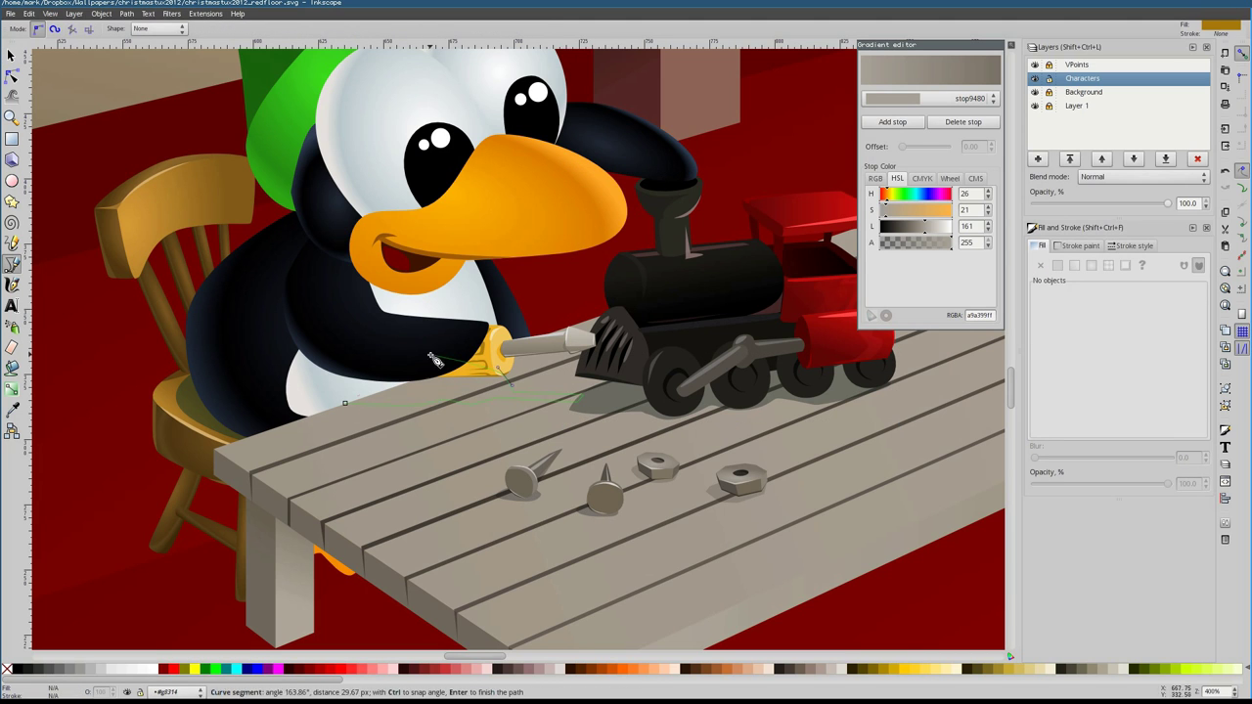
click(435, 360)
click(344, 402)
key(d)
click(13, 56)
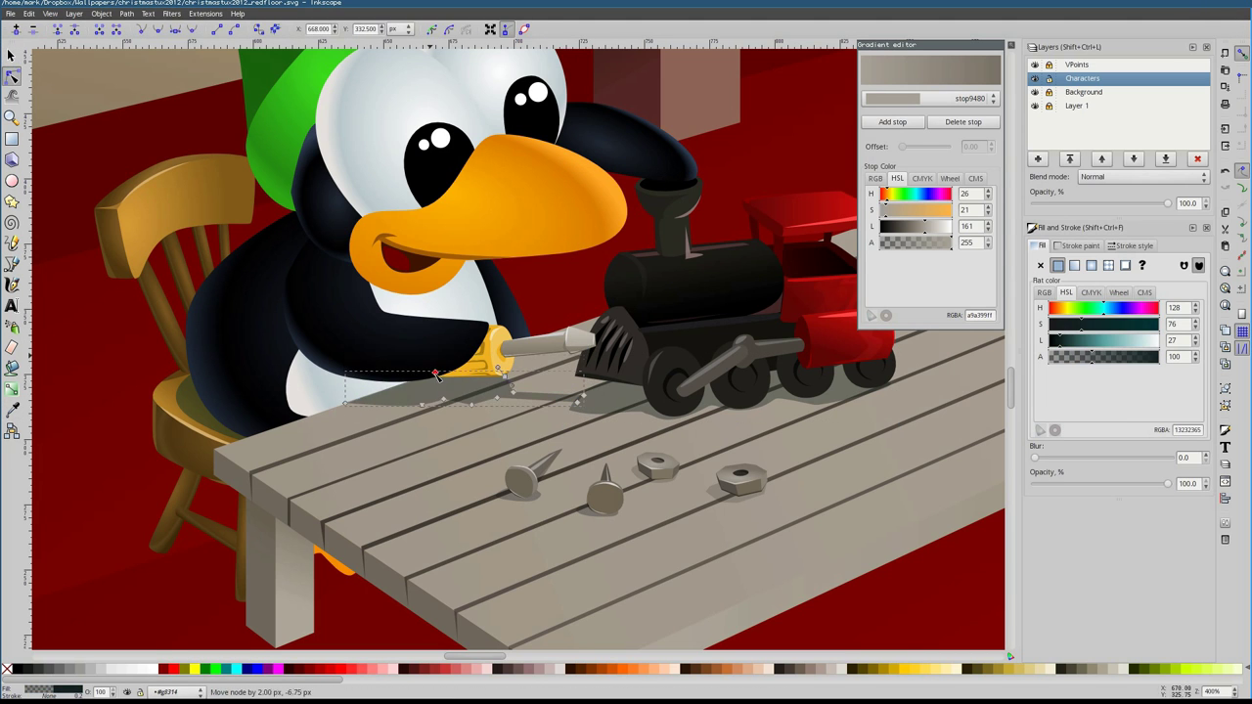
ctrl+scroll(499, 383, up, 2)
Deselect the shadow and inspect the gradient on the elf's face
key(1)
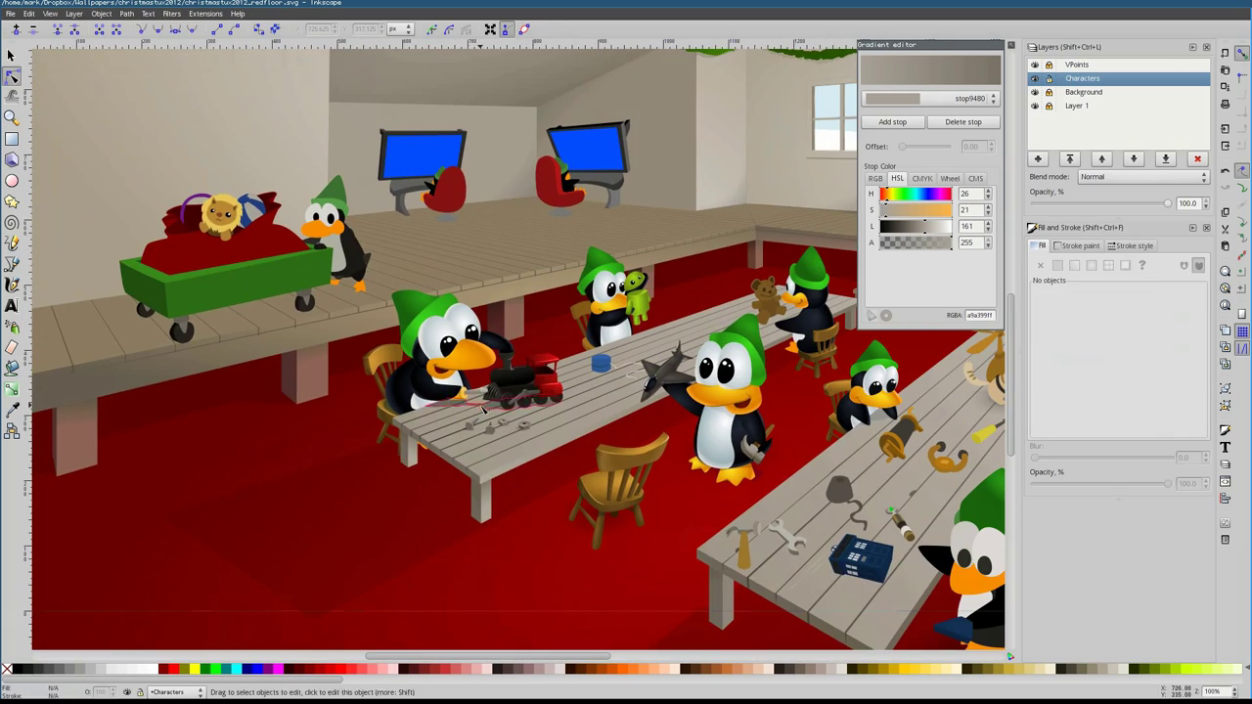
key(Escape)
ctrl+scroll(483, 453, up, 3)
key(n)
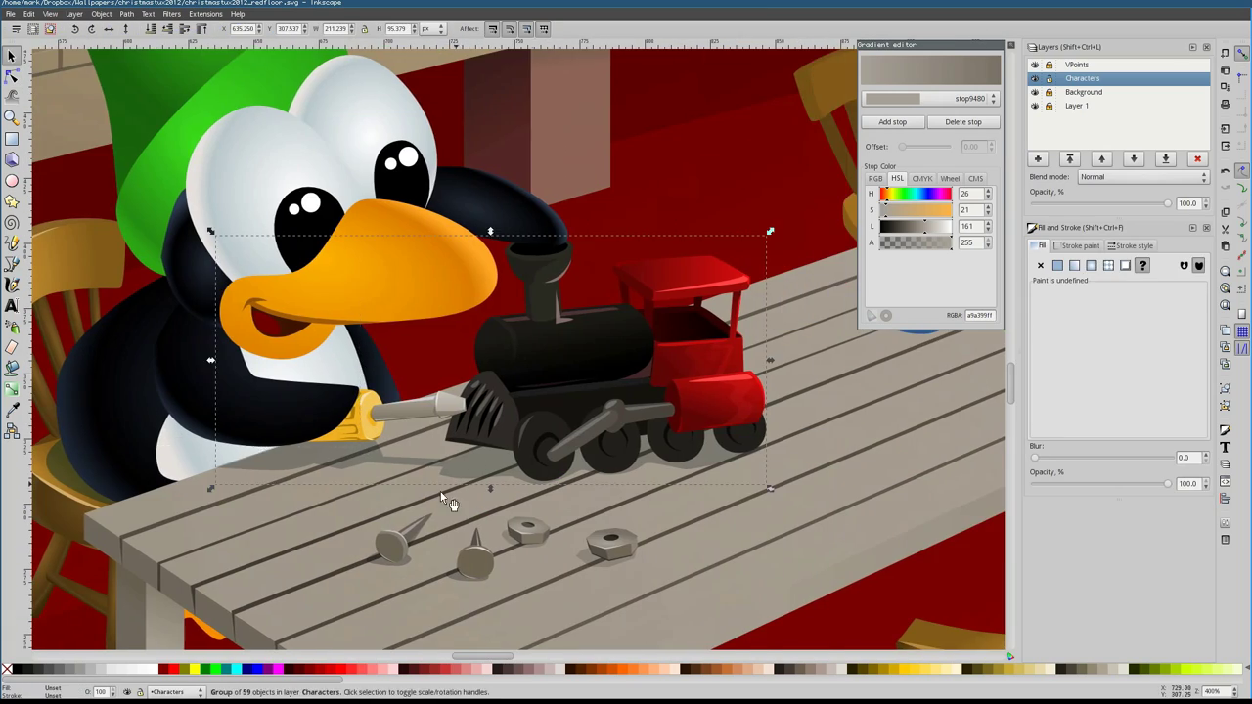
ctrl+scroll(447, 329, up, 1)
click(453, 379)
ctrl+scroll(453, 379, down, 4)
key(s)
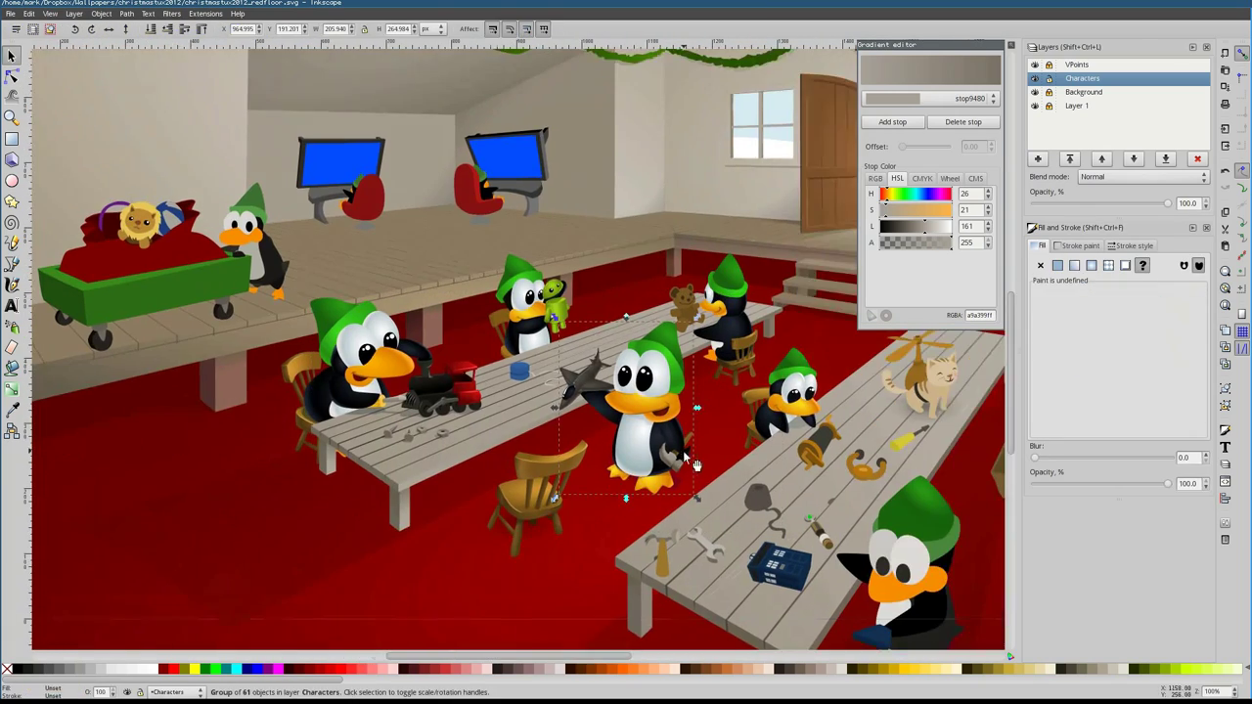
ctrl+scroll(612, 375, up, 4)
Fill the chair with the existing brown radial gradient and shift the gradient's centre
click(612, 375)
key(n)
click(1092, 265)
click(1116, 294)
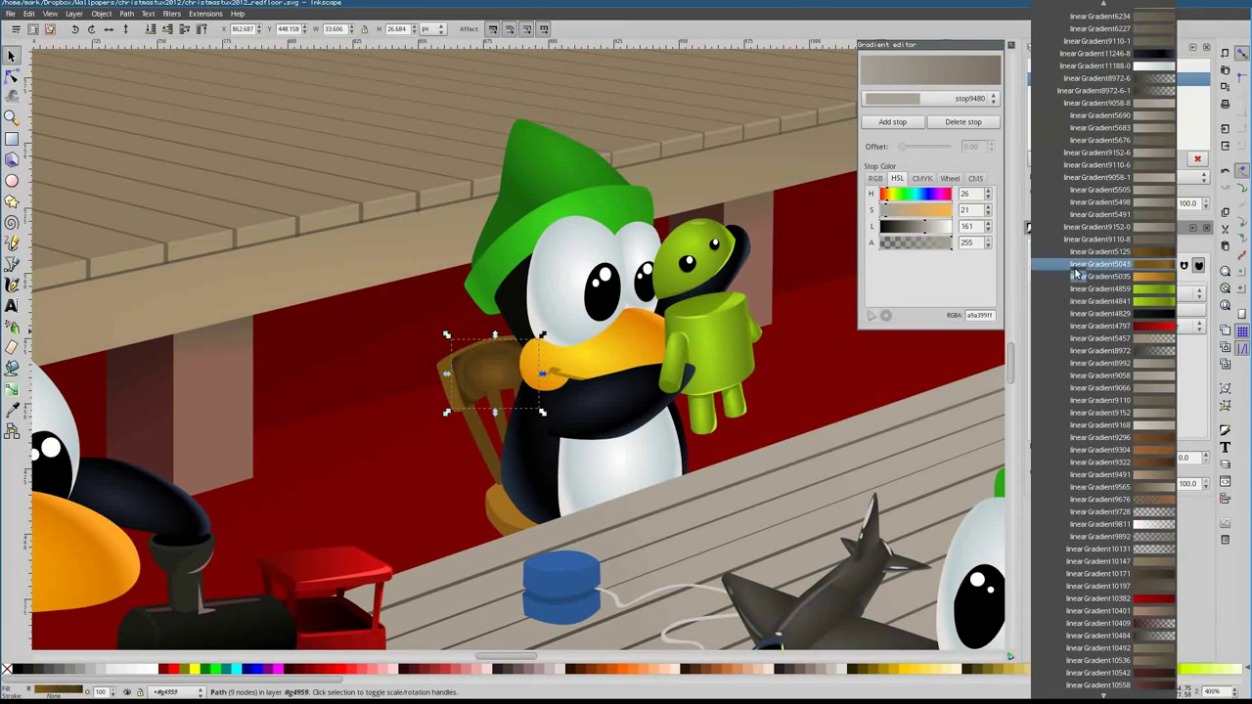
click(1097, 291)
drag(538, 374, 591, 375)
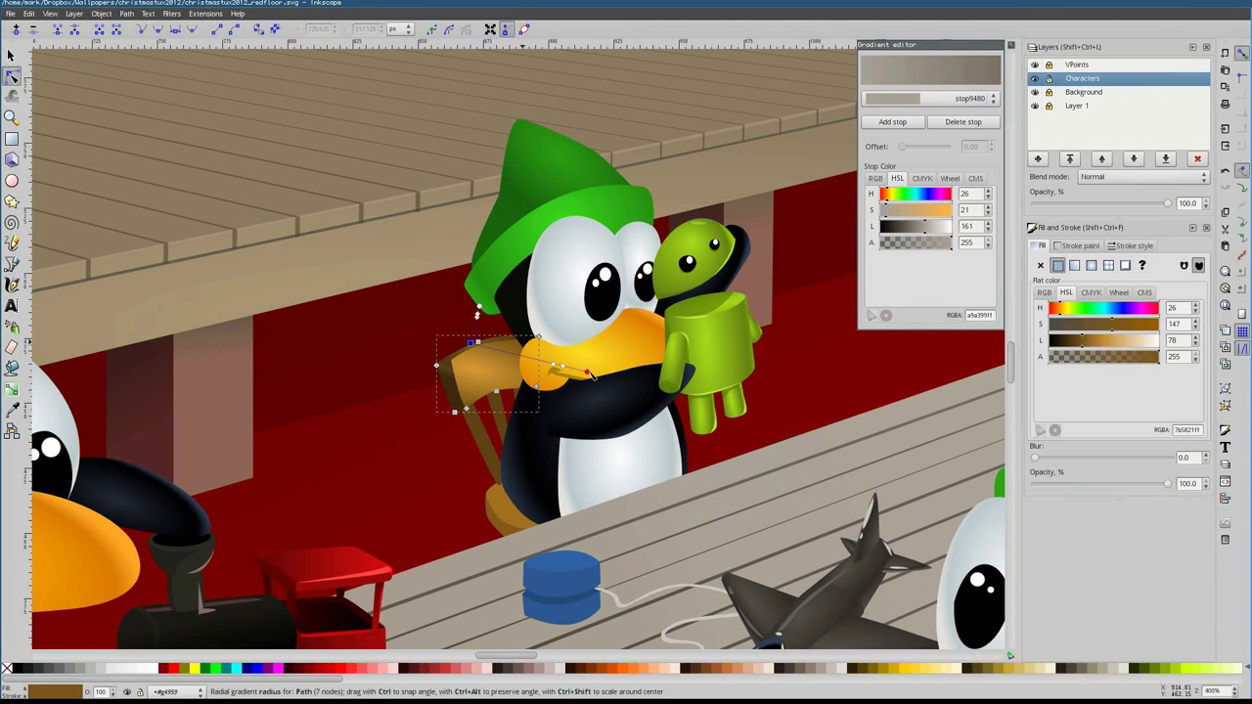
ctrl+scroll(493, 471, up, 4)
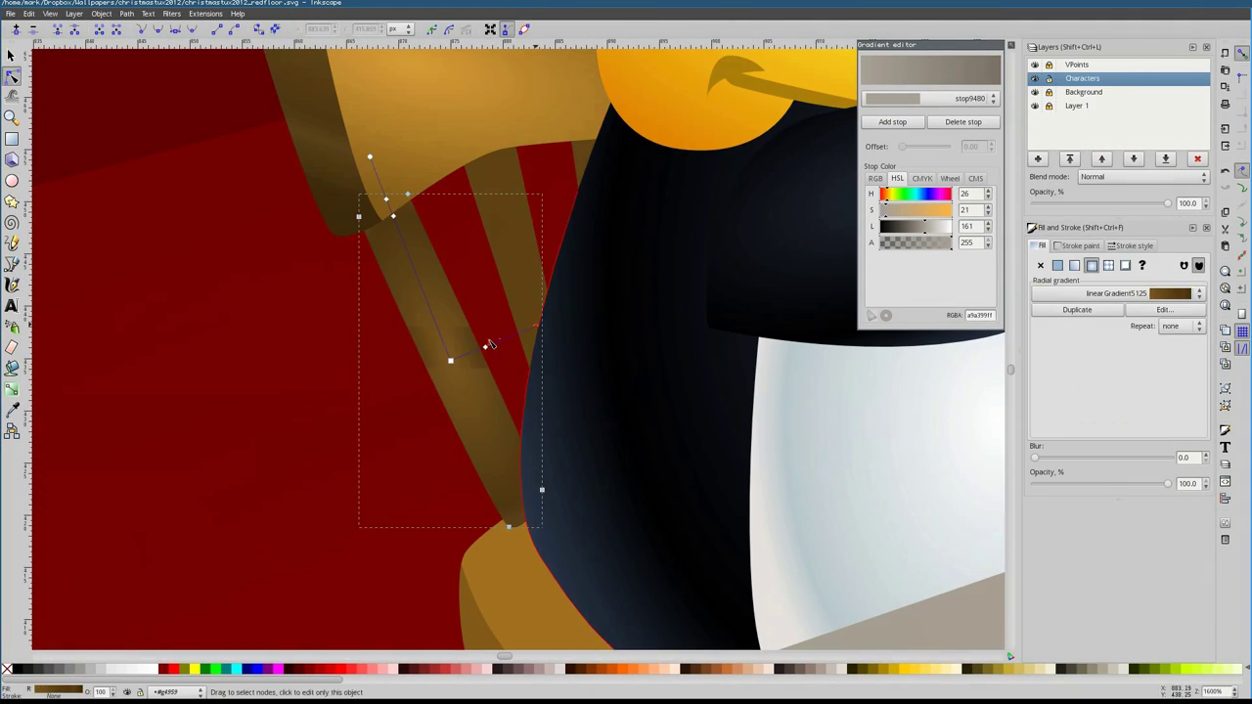
click(507, 248)
ctrl+scroll(525, 247, down, 2)
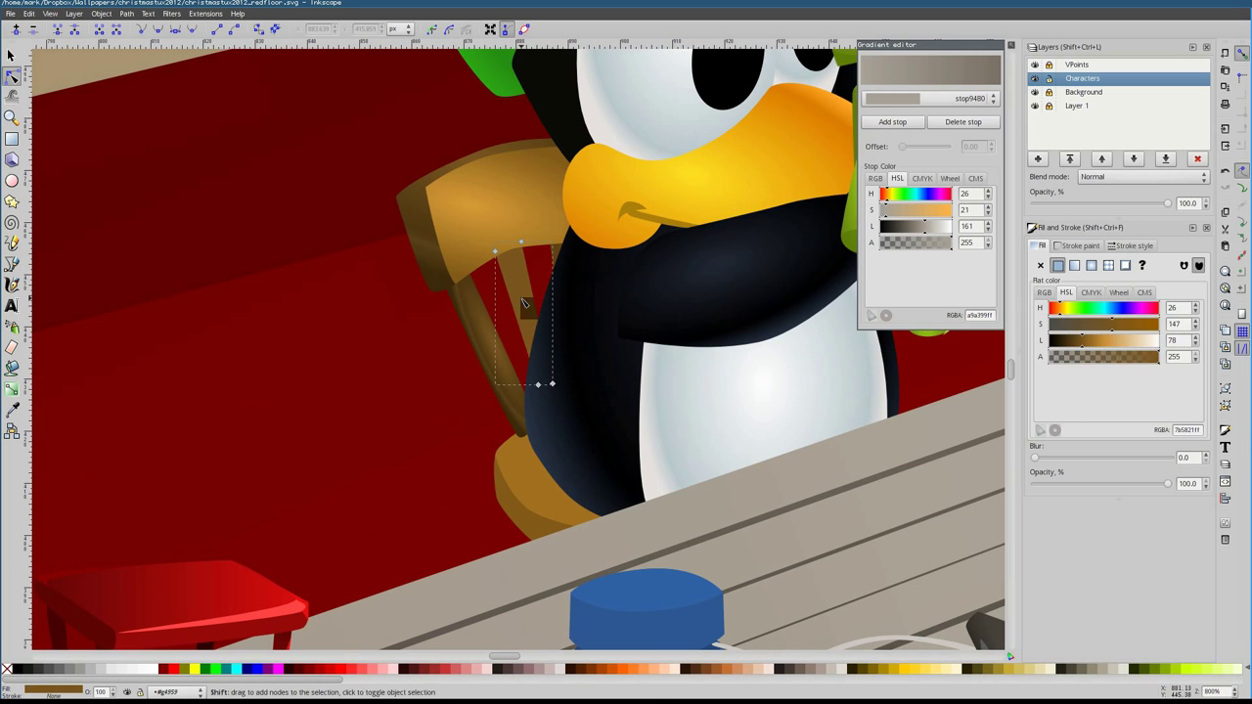
click(553, 256)
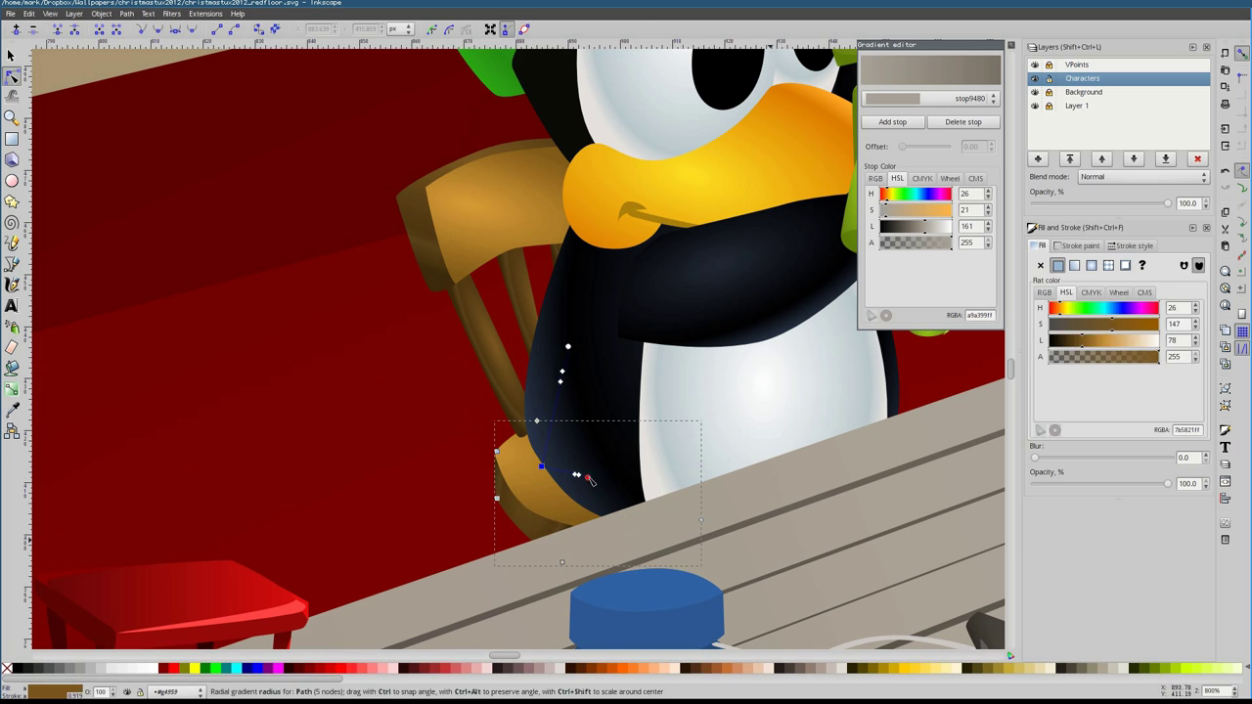
Draw a curved highlight line along the chair's backrest
key(Escape)
key(p)
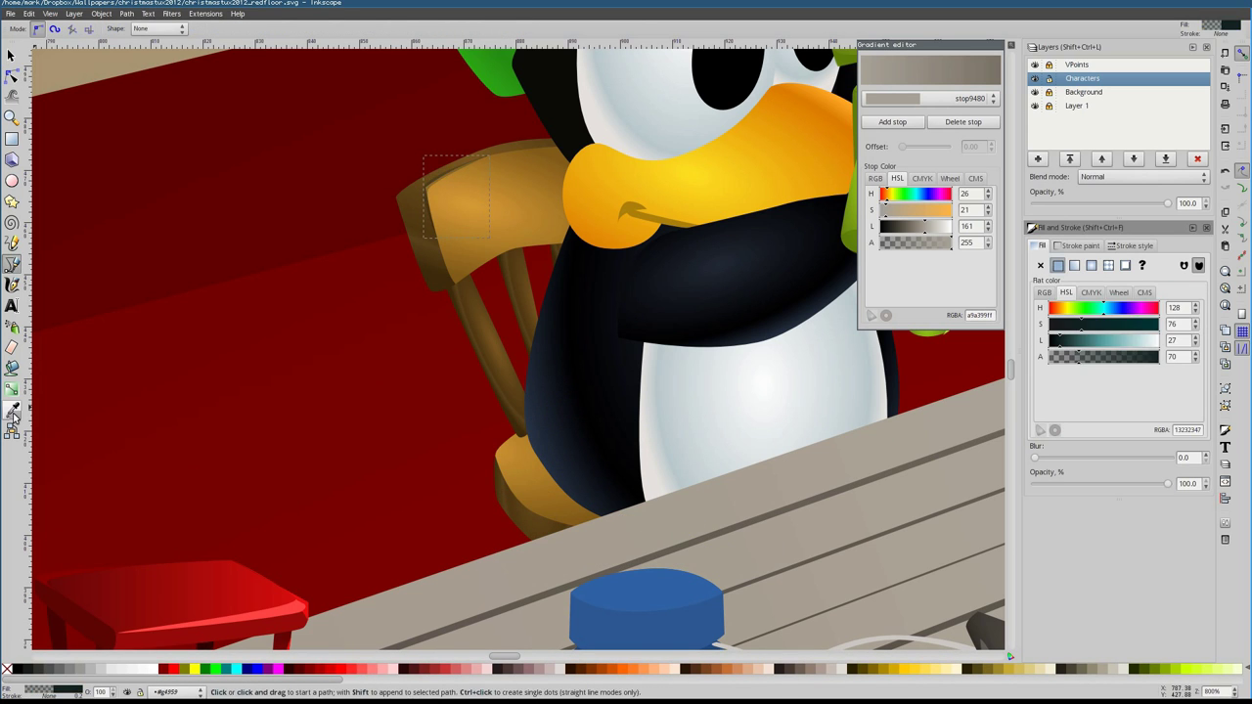
key(n)
ctrl+scroll(420, 220, up, 1)
click(13, 264)
click(489, 347)
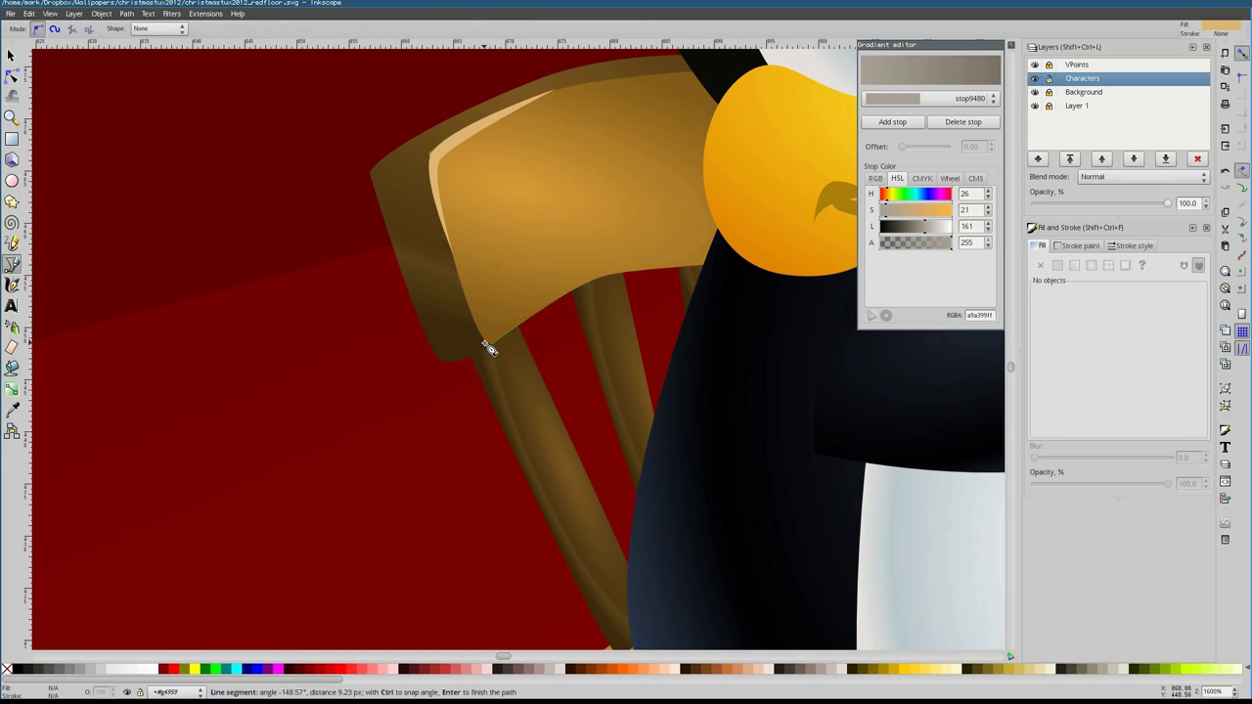
drag(533, 355, 548, 342)
key(Return)
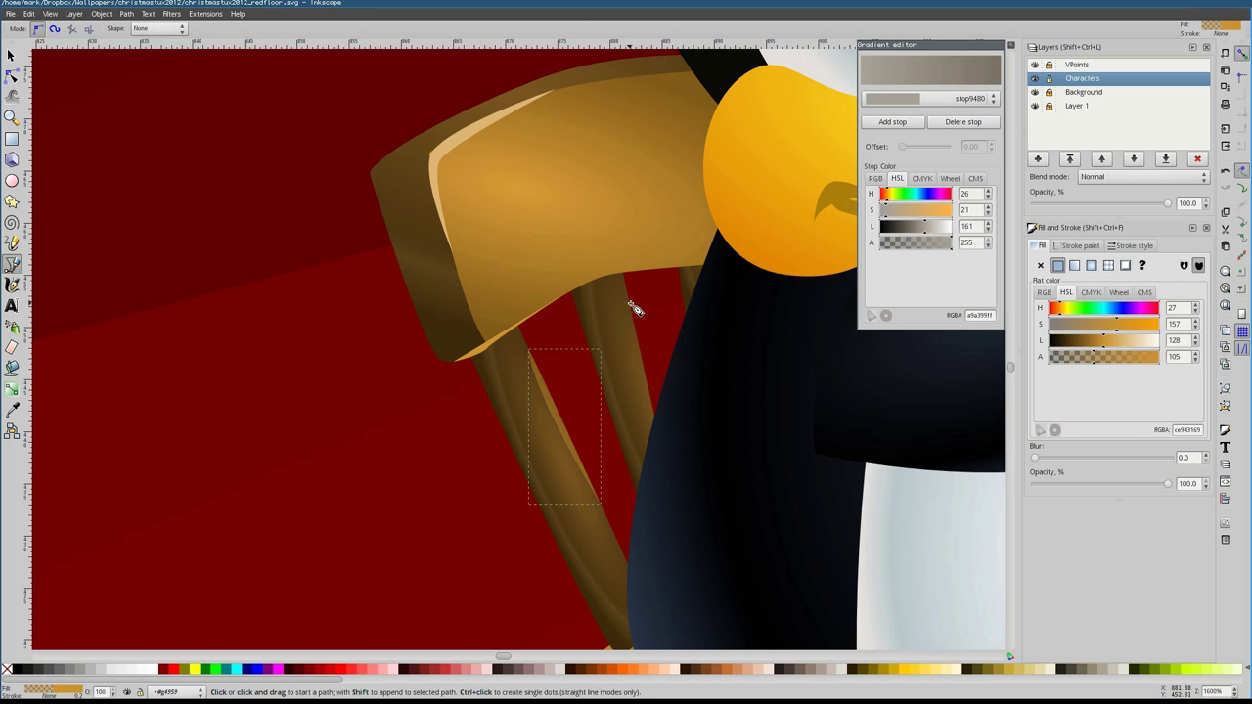
Deselect the chair highlight, make Background the current layer and select the floor
key(1)
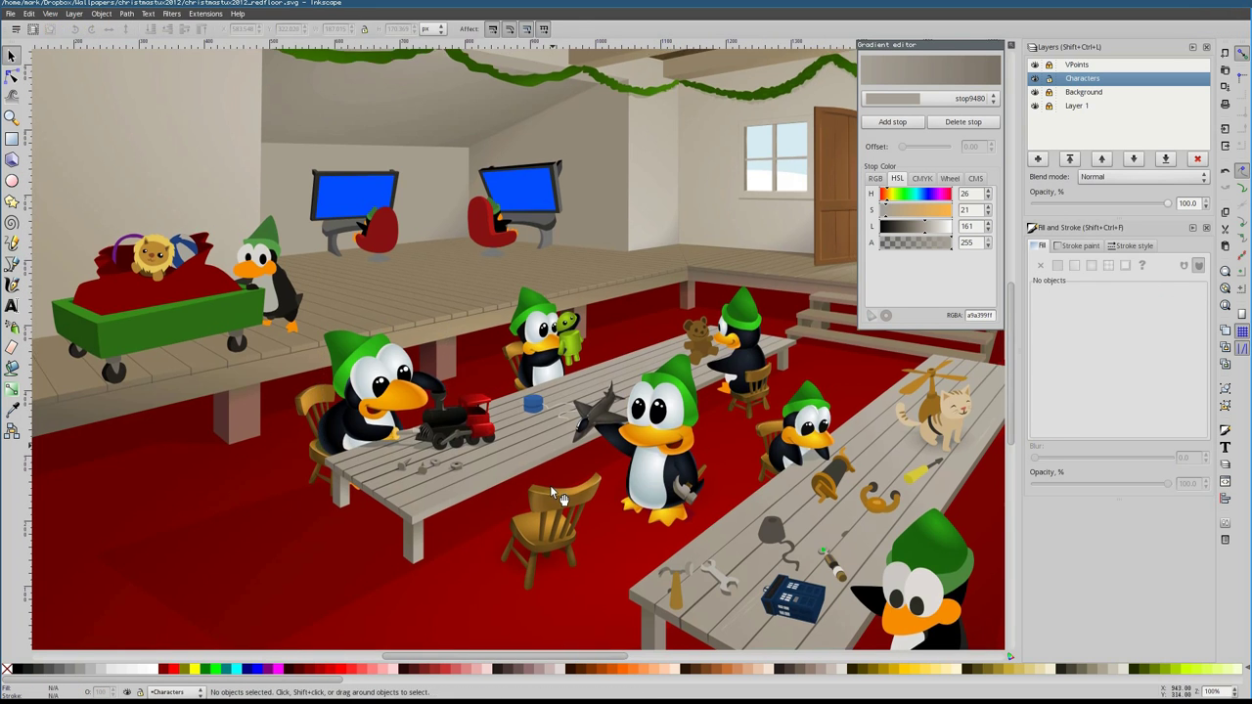
ctrl+scroll(534, 393, up, 6)
key(Escape)
key(F1)
ctrl+scroll(200, 522, down, 4)
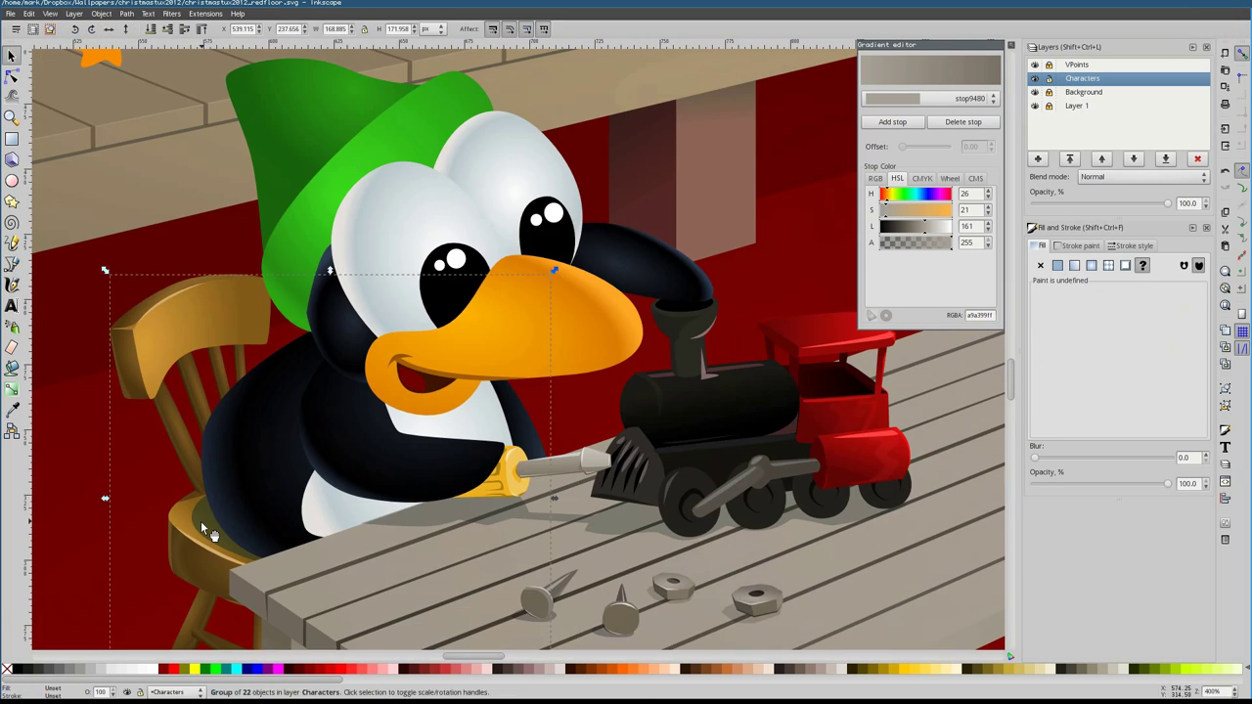
key(1)
ctrl+scroll(473, 452, down, 2)
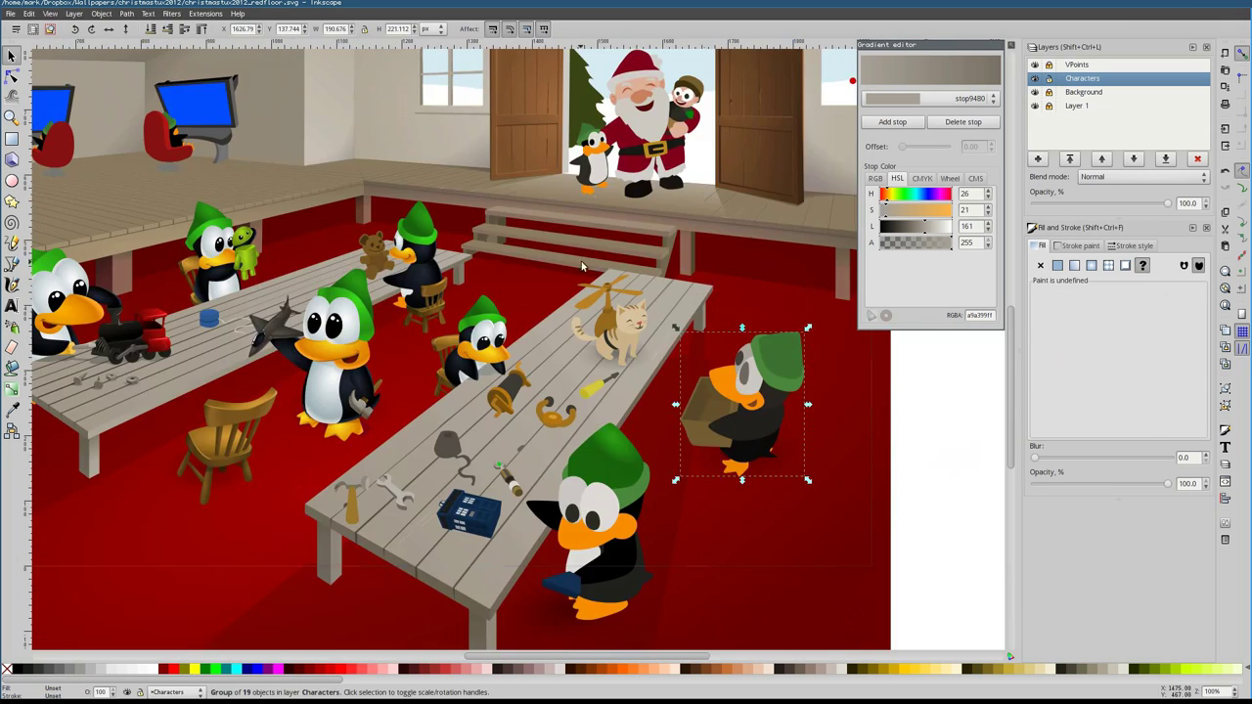
click(1074, 103)
click(1070, 93)
Darken the red stop of the floor's radial gradient
key(F2)
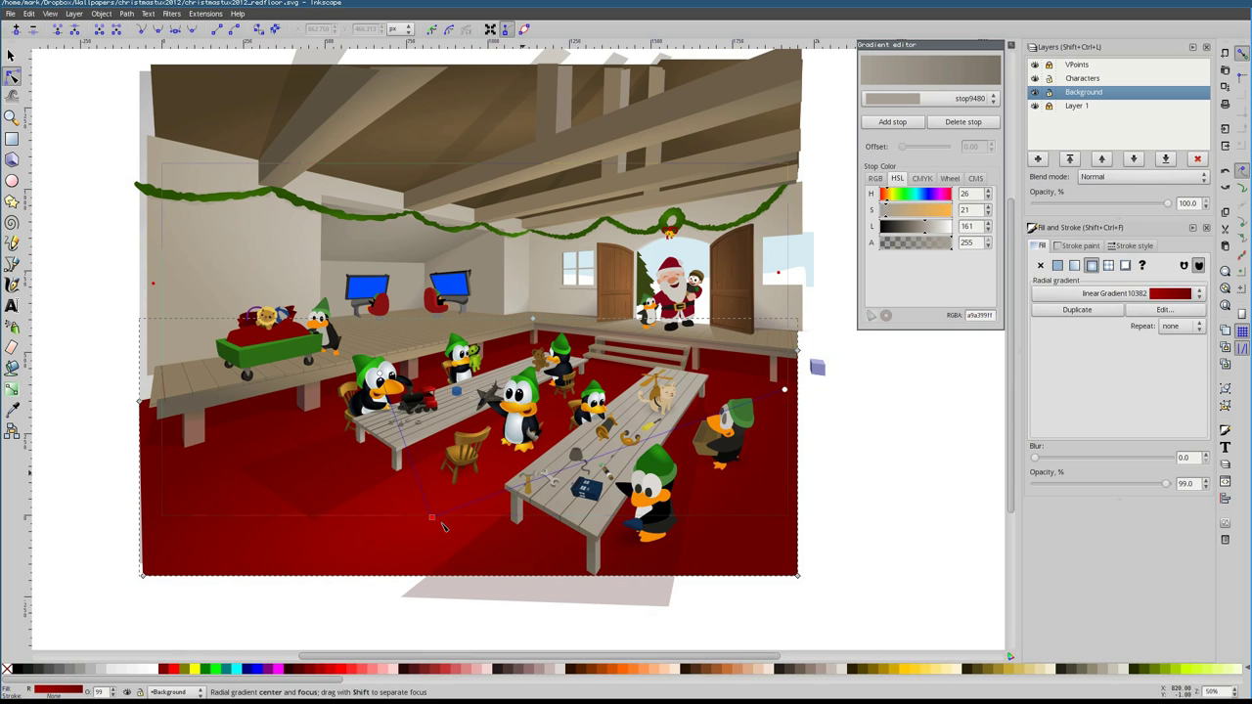
click(813, 397)
click(1058, 265)
click(1063, 341)
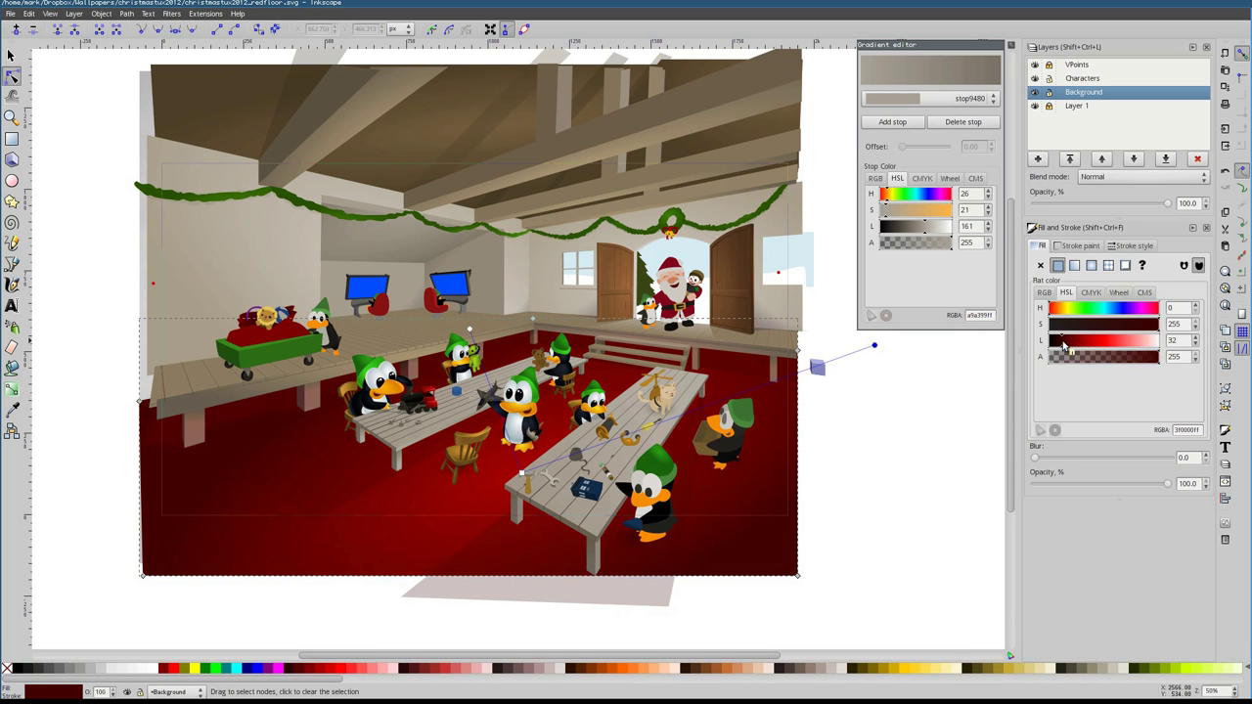
scroll(494, 450, up, 2)
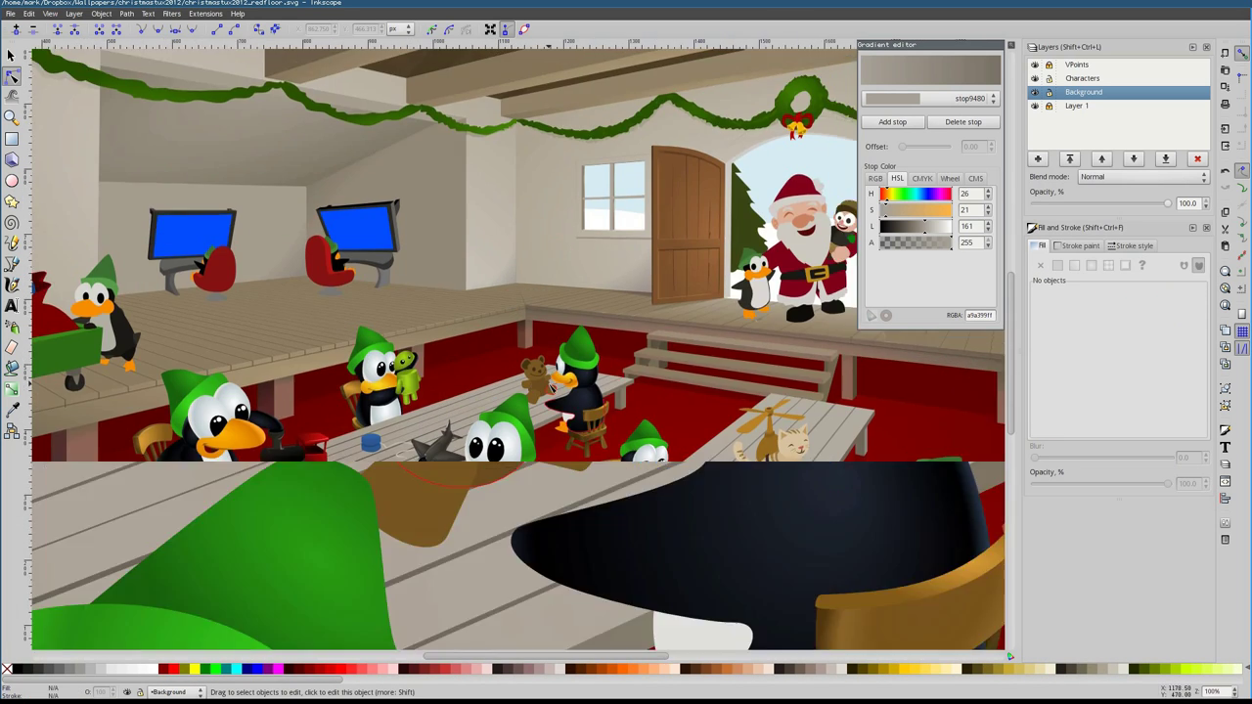
Stretch the left table's gradient out toward the lower left
click(494, 450)
scroll(491, 452, down, 1)
drag(450, 460, 87, 518)
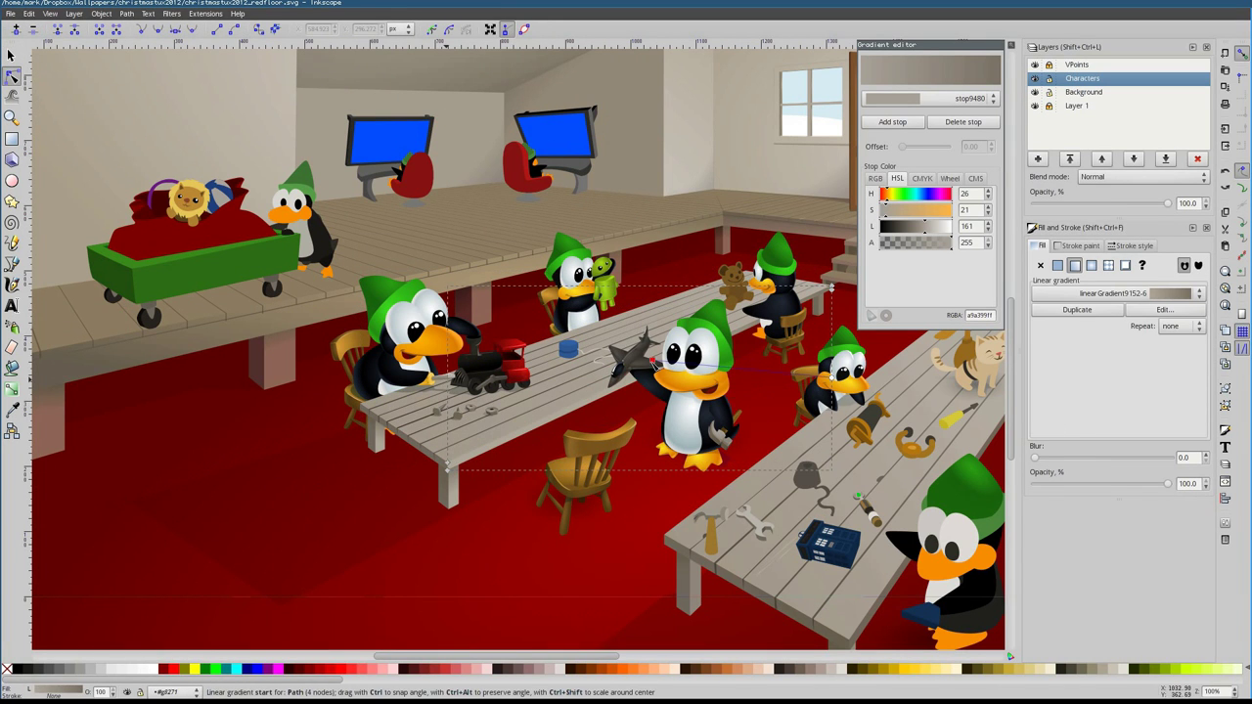
key(s)
Move the empty front chair slightly up and to the right
click(566, 468)
scroll(663, 455, up, 2)
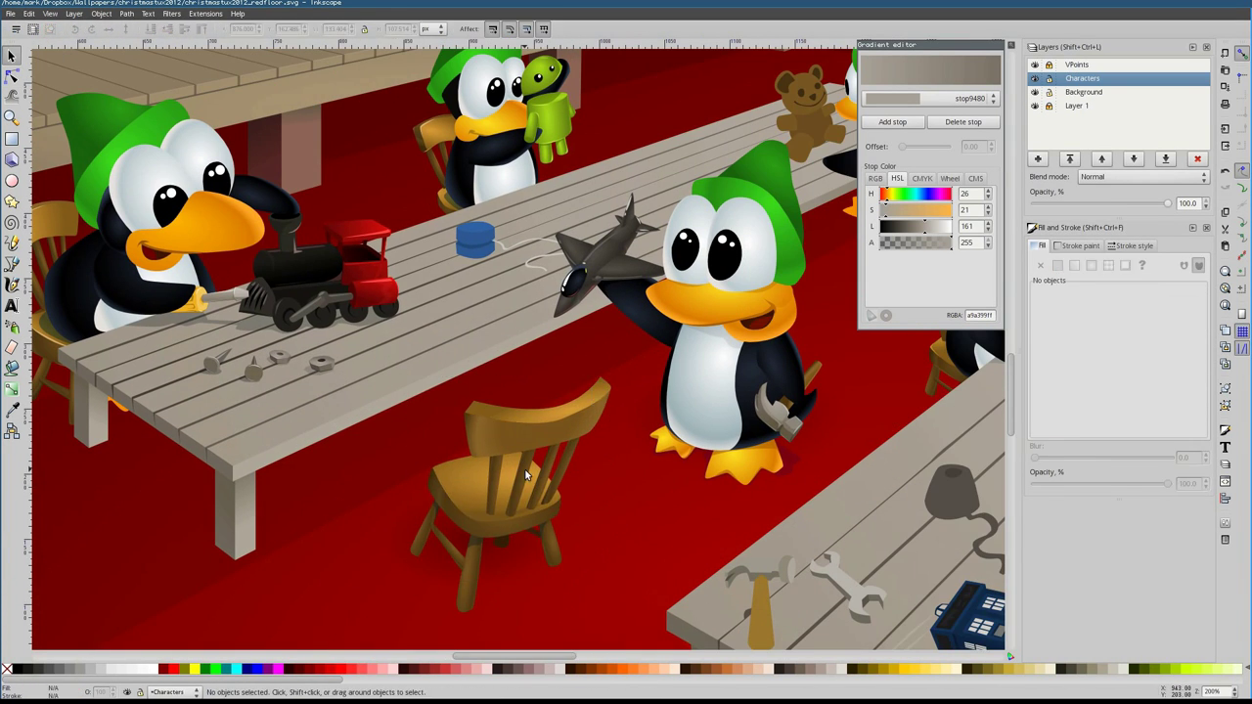
click(619, 551)
scroll(371, 486, down, 1)
drag(454, 486, 519, 452)
Select the red floor, then the teddy bear's body
click(542, 521)
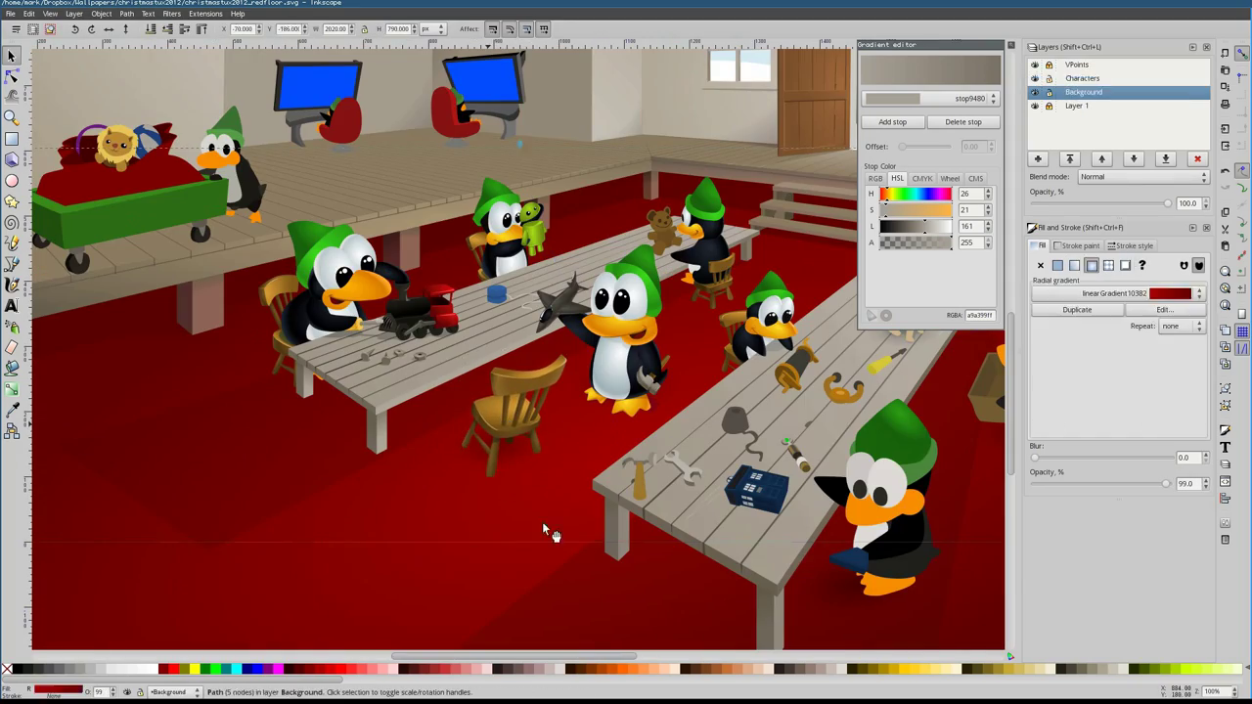
scroll(601, 442, down, 1)
scroll(333, 521, up, 5)
scroll(332, 521, down, 3)
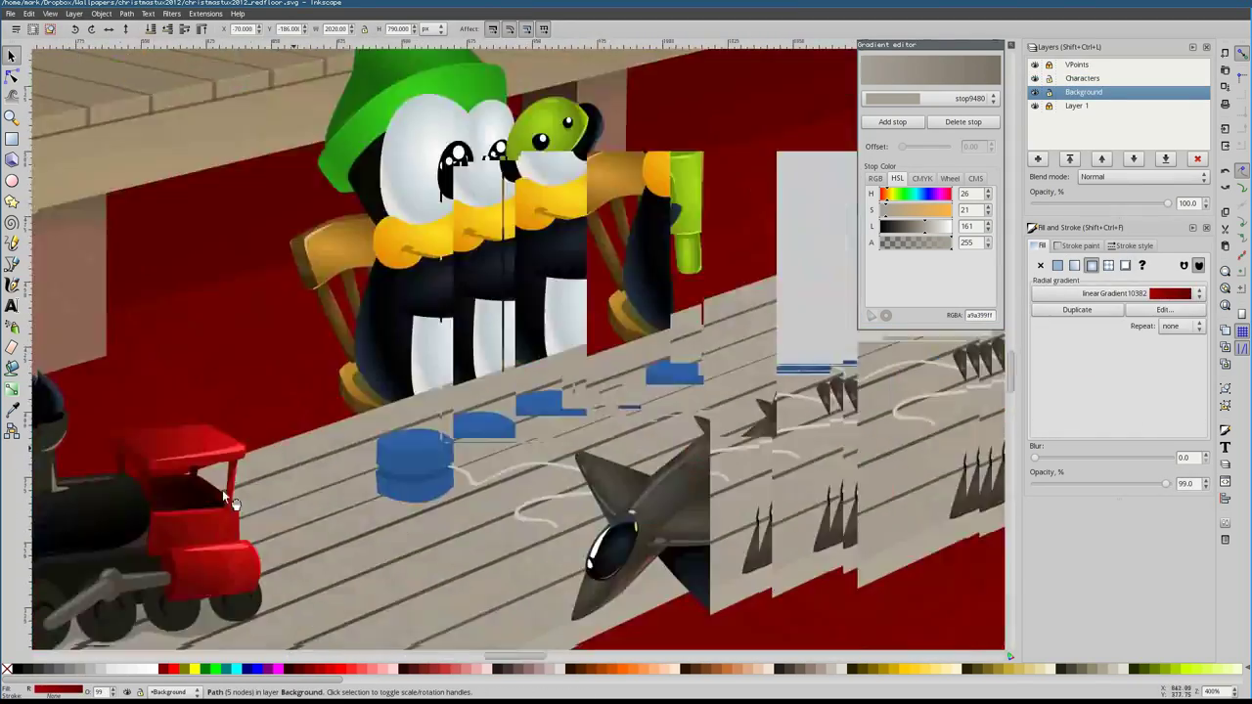
scroll(437, 309, up, 5)
click(468, 387)
Give the teddy's body a radial gradient, then check its arms and leg
click(1093, 269)
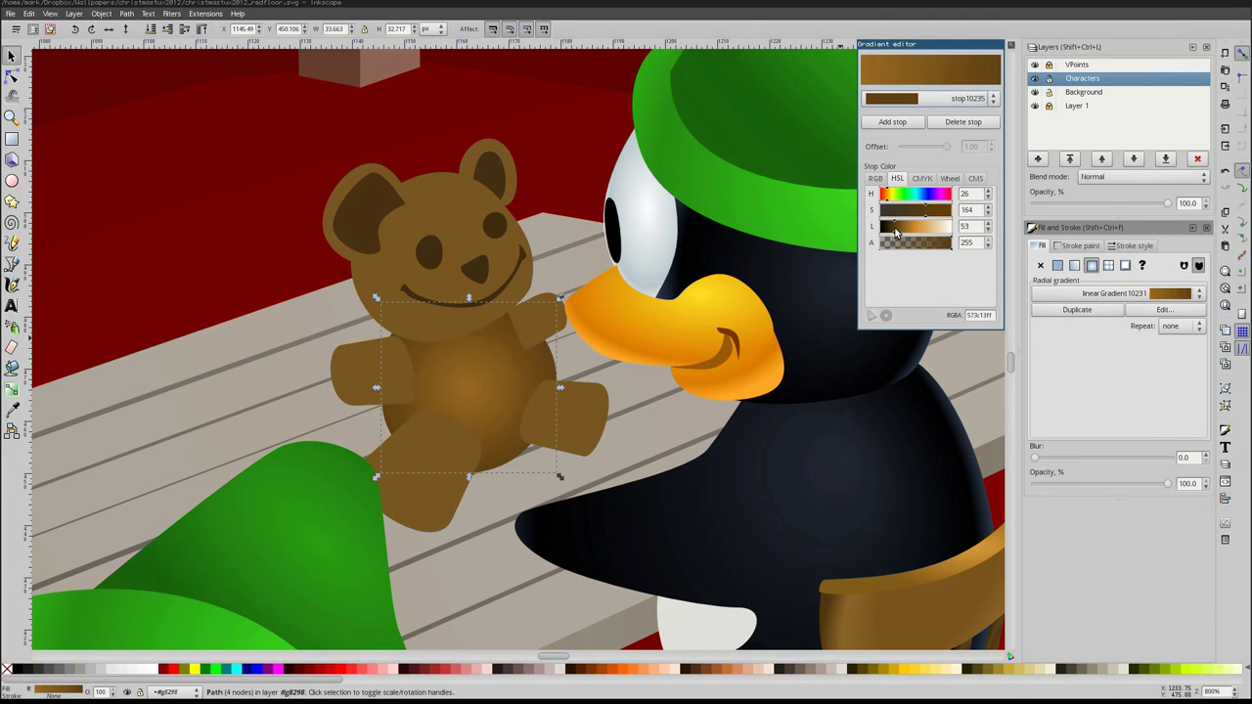
key(n)
click(543, 306)
click(377, 364)
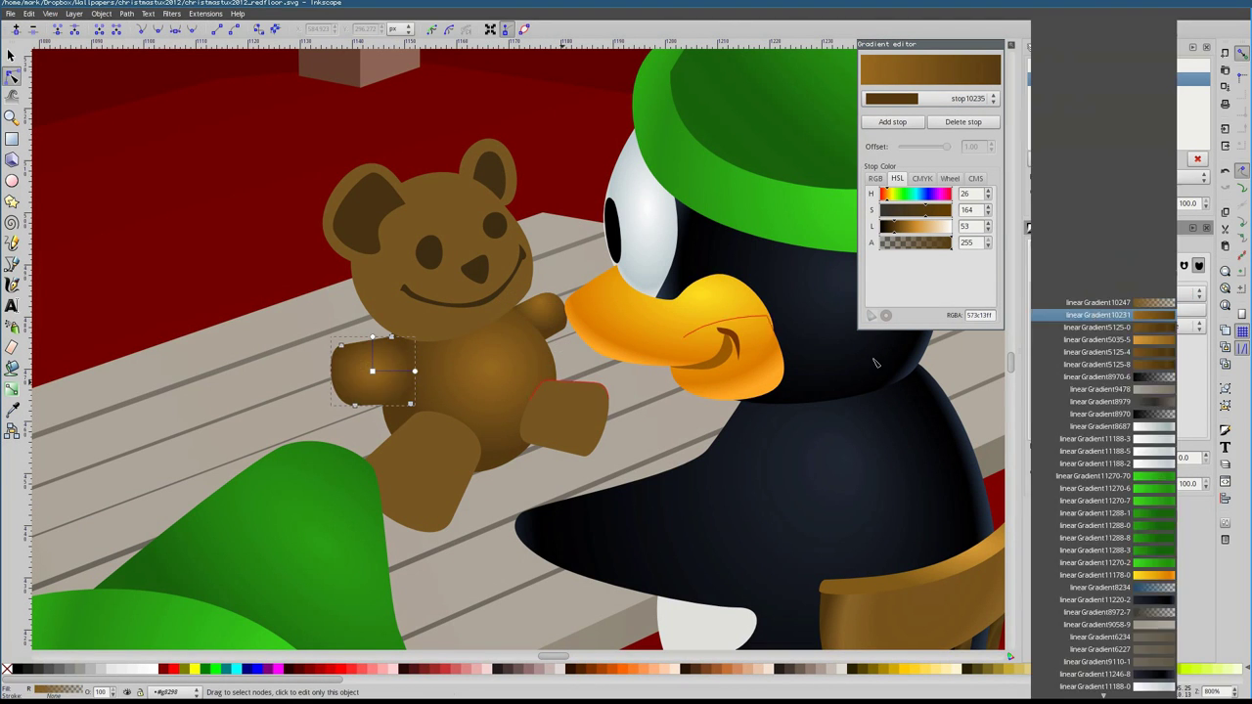
click(409, 468)
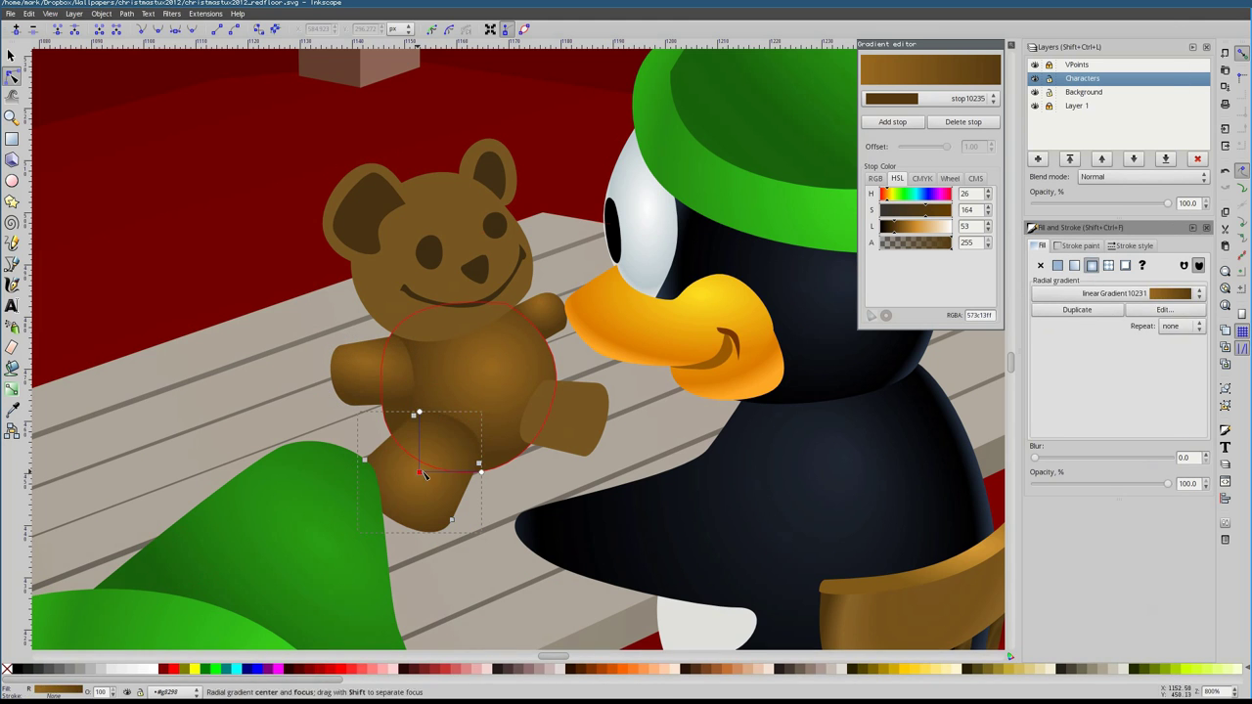
click(460, 387)
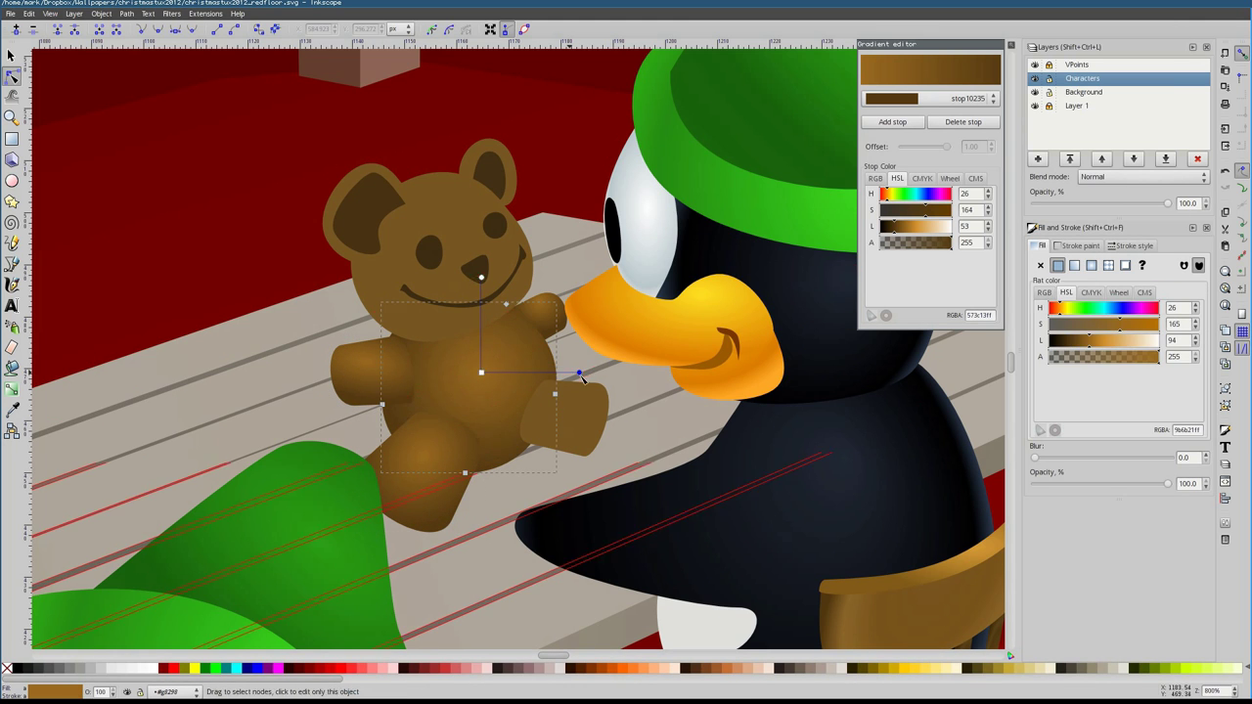
click(577, 416)
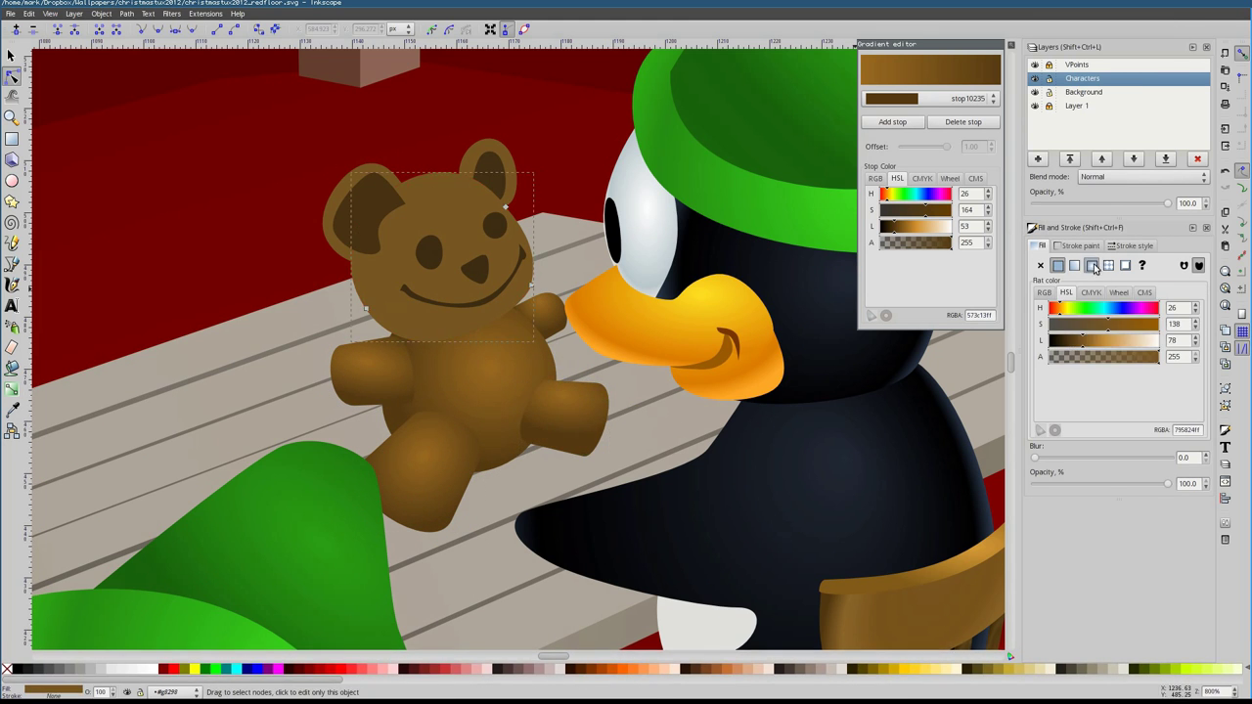
Make the teddy's eye pure black
click(494, 225)
drag(1066, 340, 1040, 344)
key(plus)
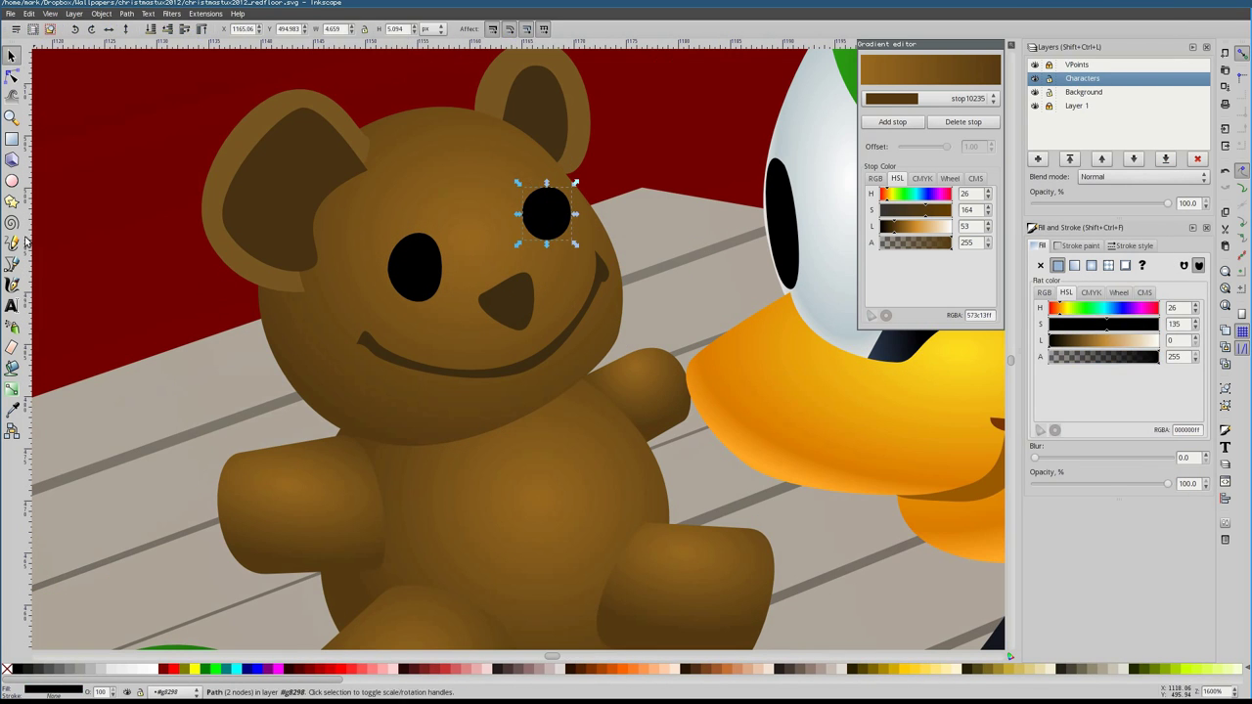
key(ctrl+z)
Keep the smile after a discarded trial edit and make the nose smaller by moving a node
key(s)
key(Tab)
key(ctrl+z)
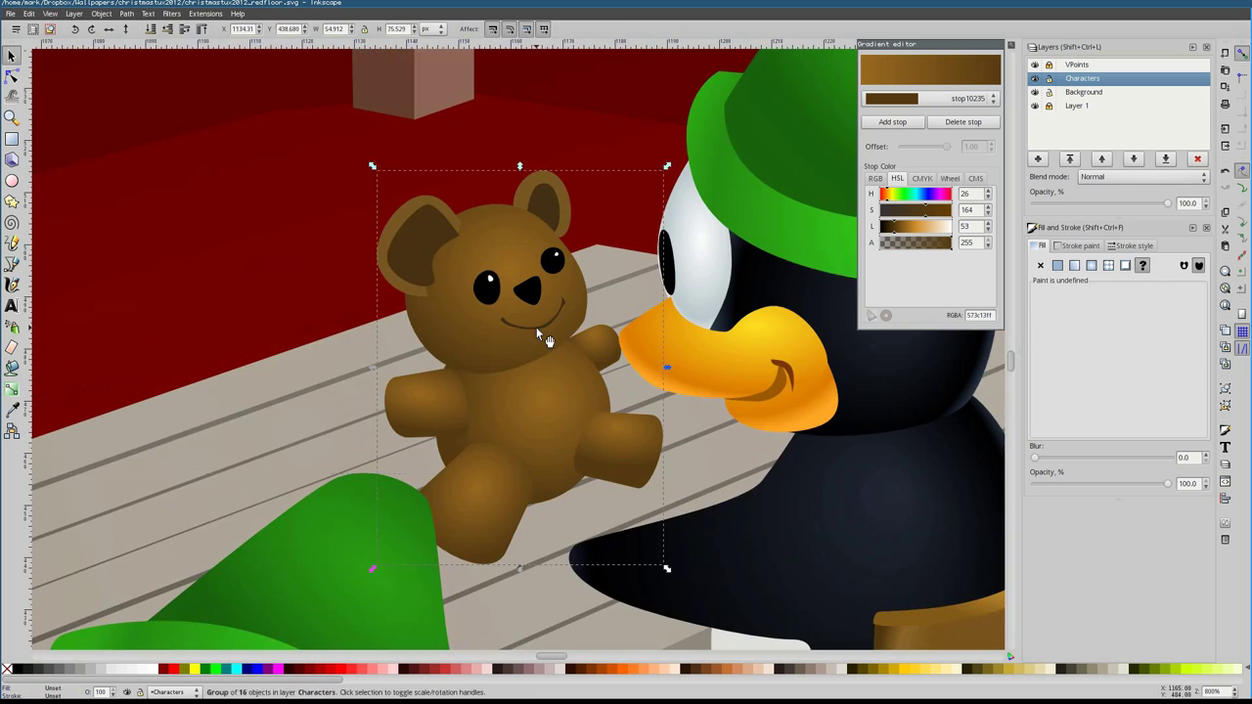
key(Delete)
key(b)
click(485, 319)
key(ctrl+z)
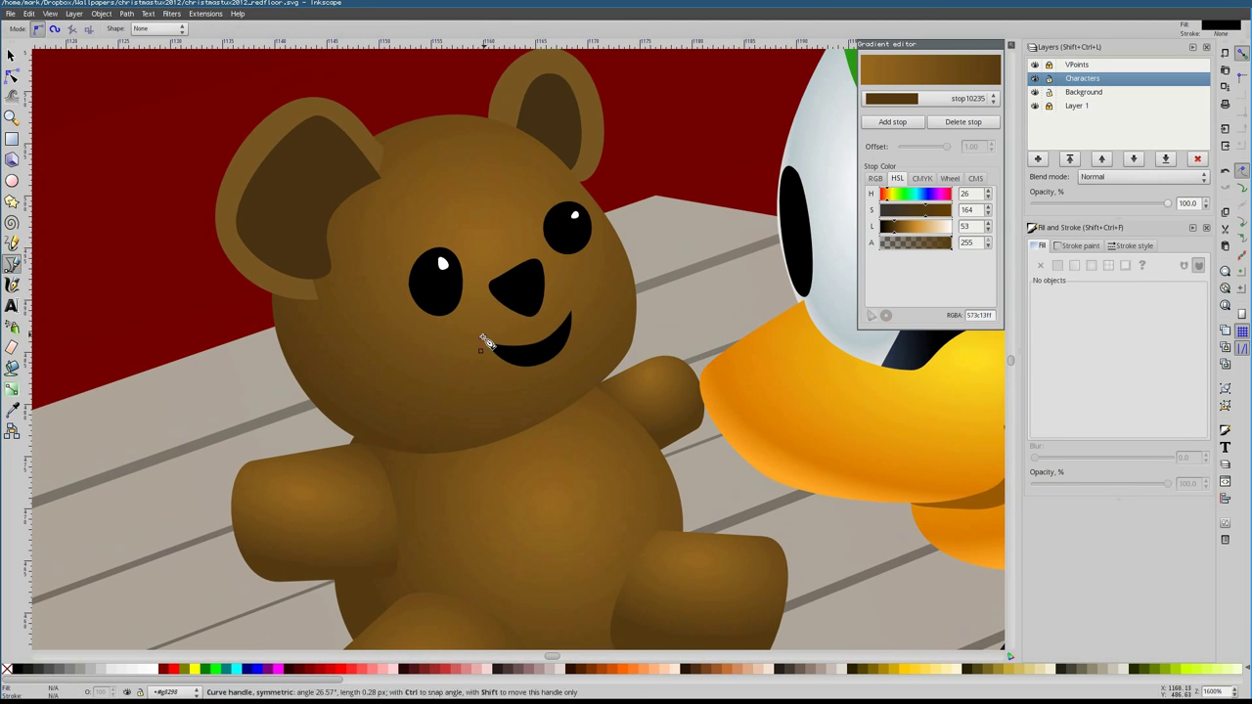
key(n)
click(519, 289)
drag(554, 261, 503, 326)
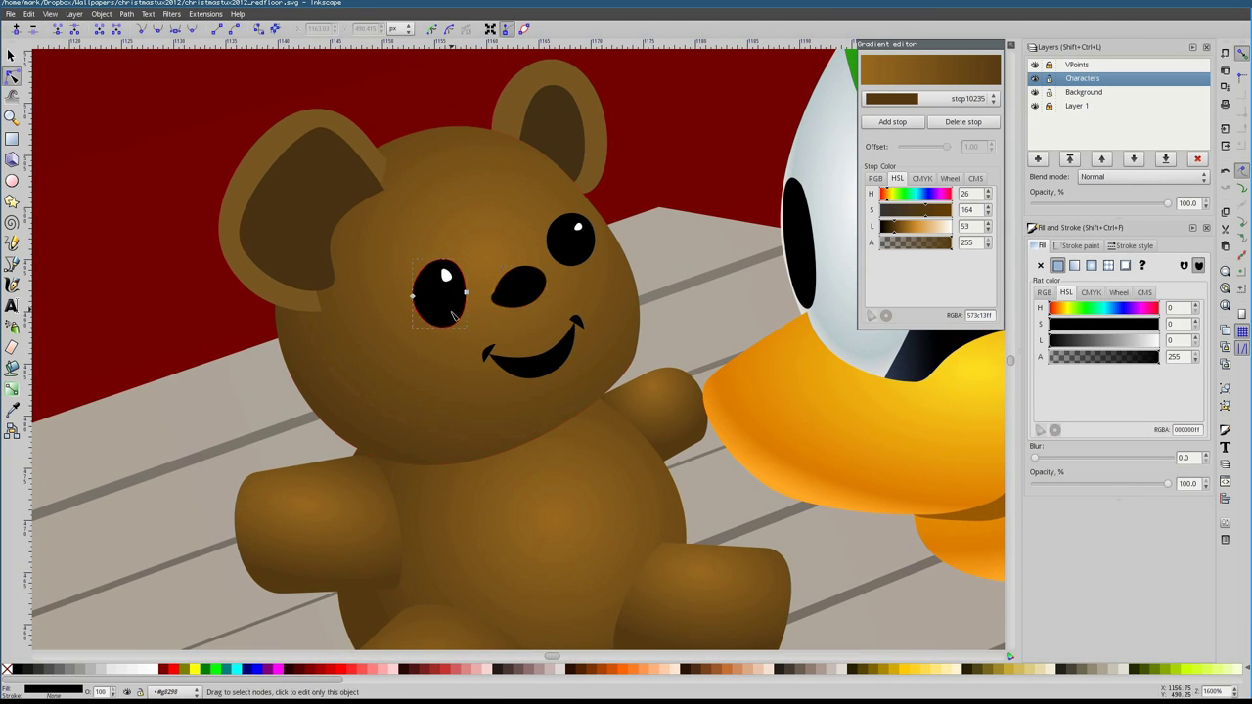
Select the teddy's eyes and left ear, then inspect the right ear's brown radial gradient
key(s)
drag(381, 238, 489, 332)
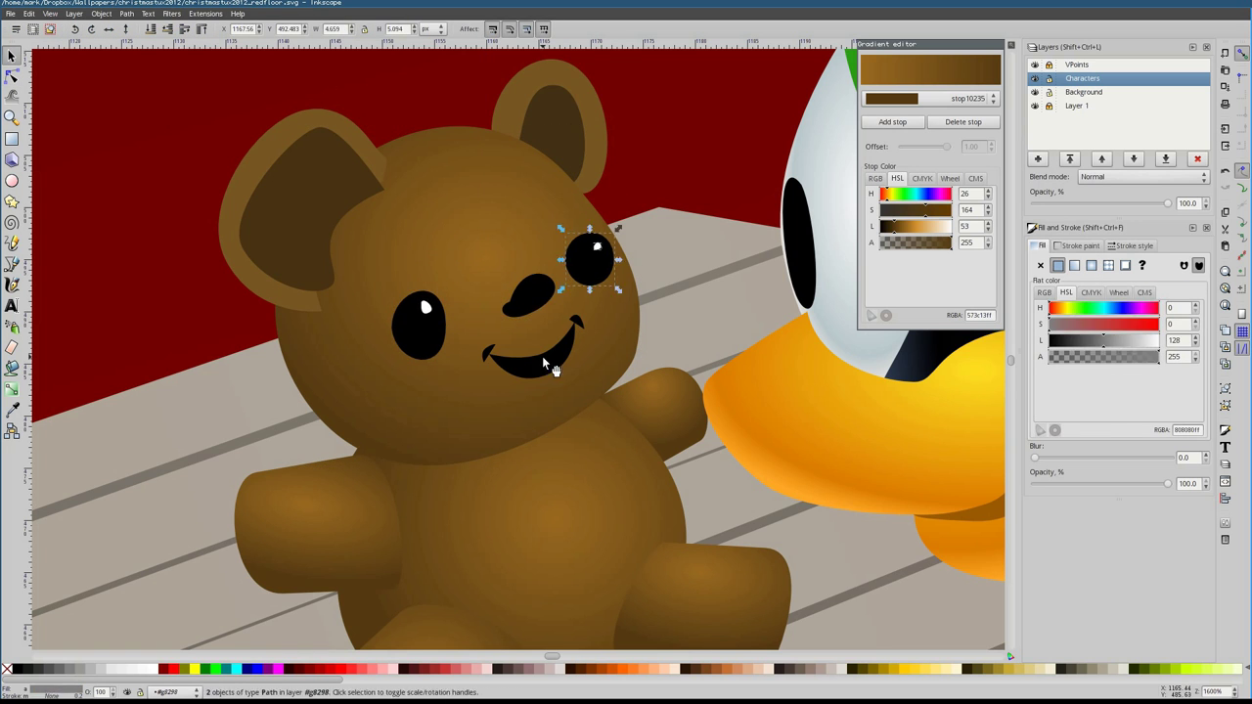
click(542, 356)
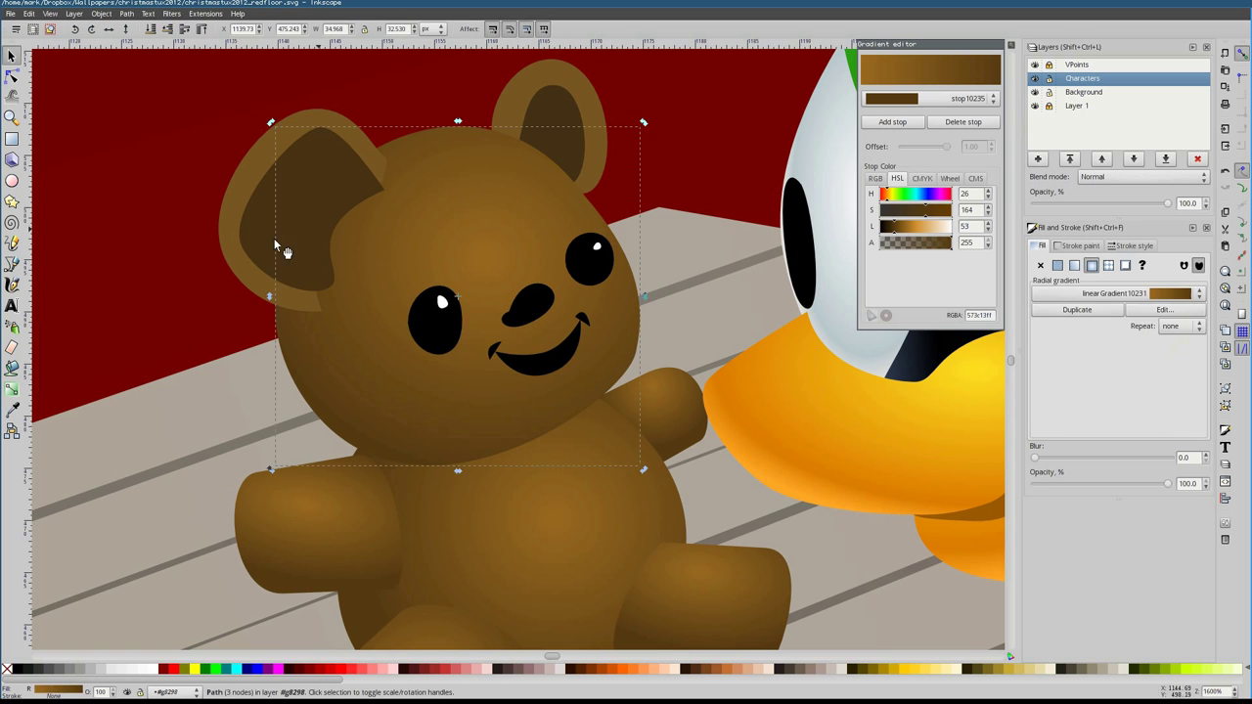
click(218, 327)
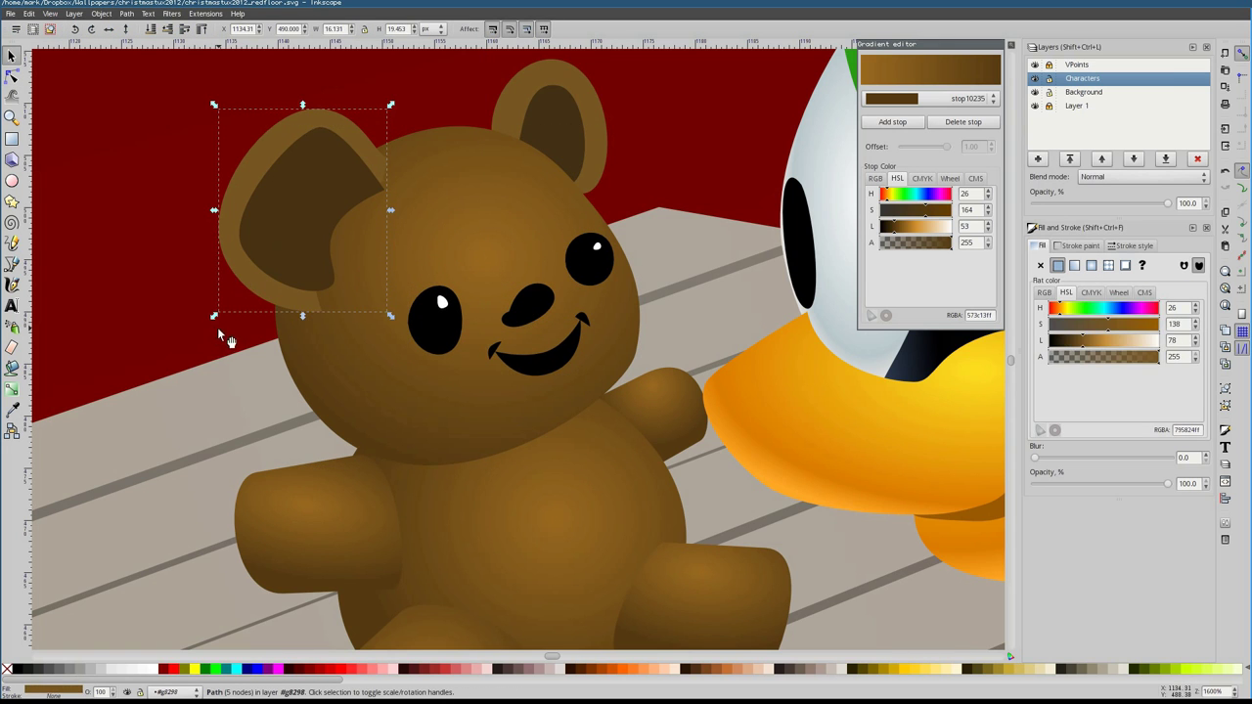
key(g)
scroll(378, 387, down, 2)
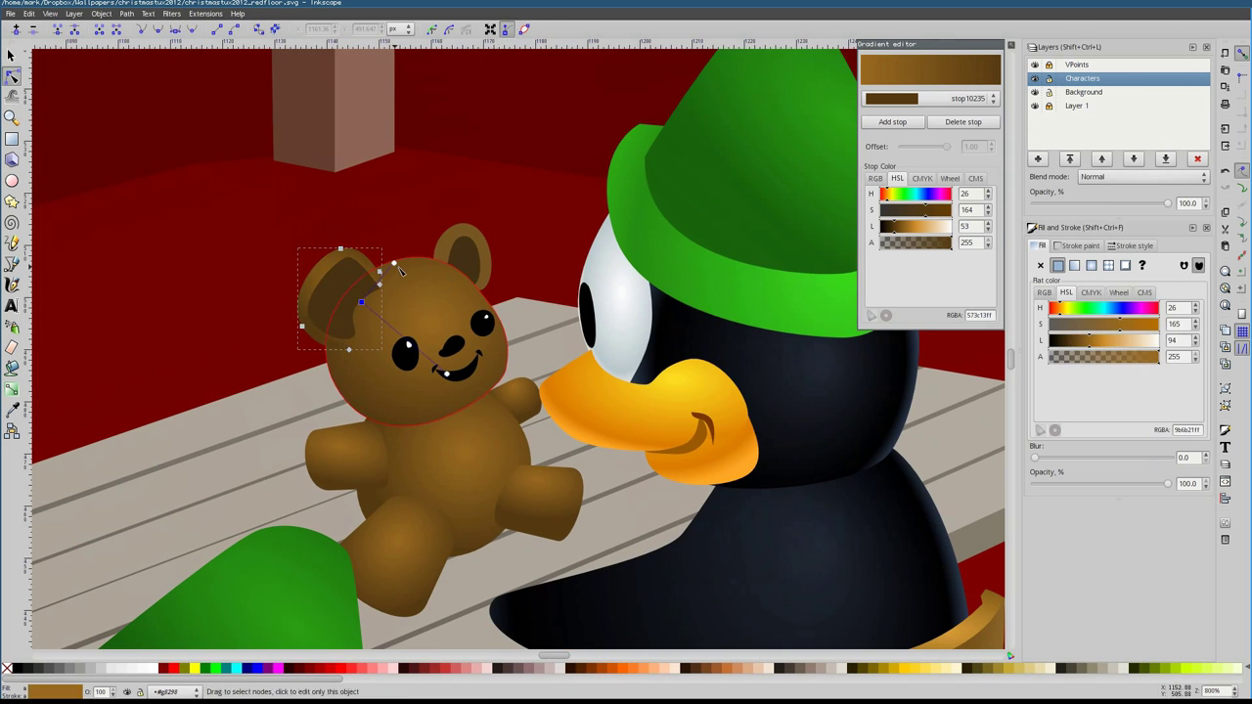
click(483, 297)
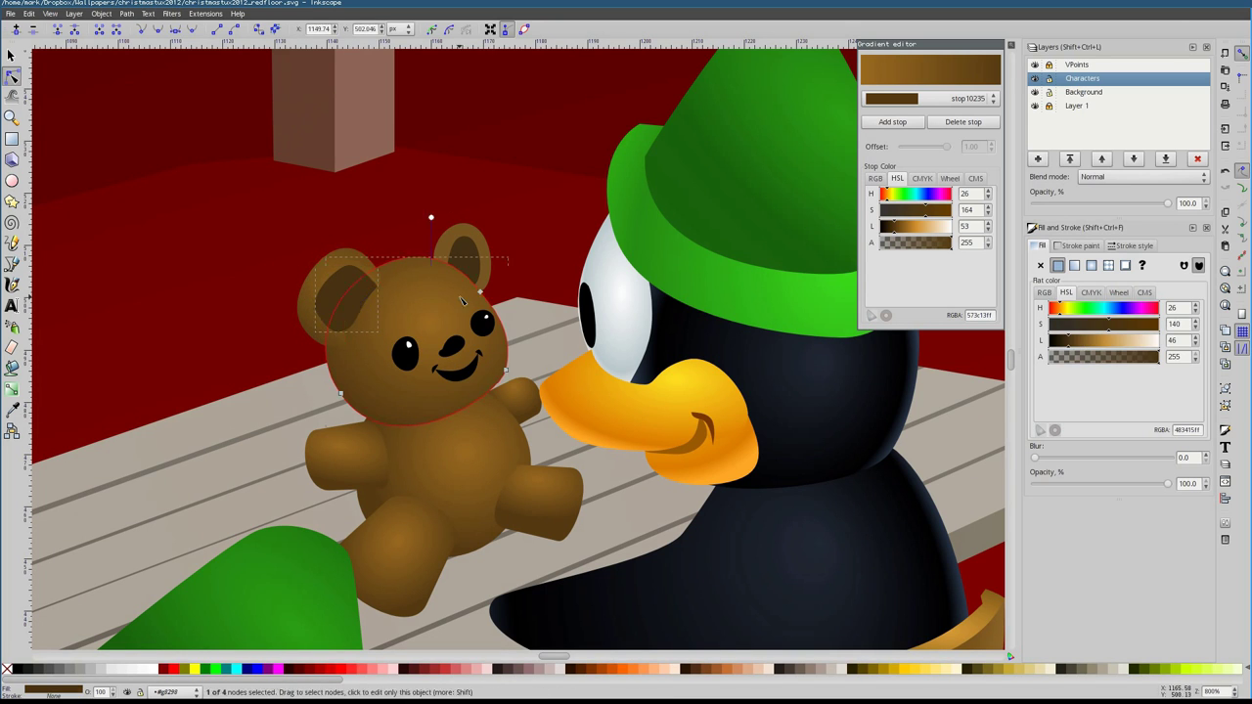
click(460, 234)
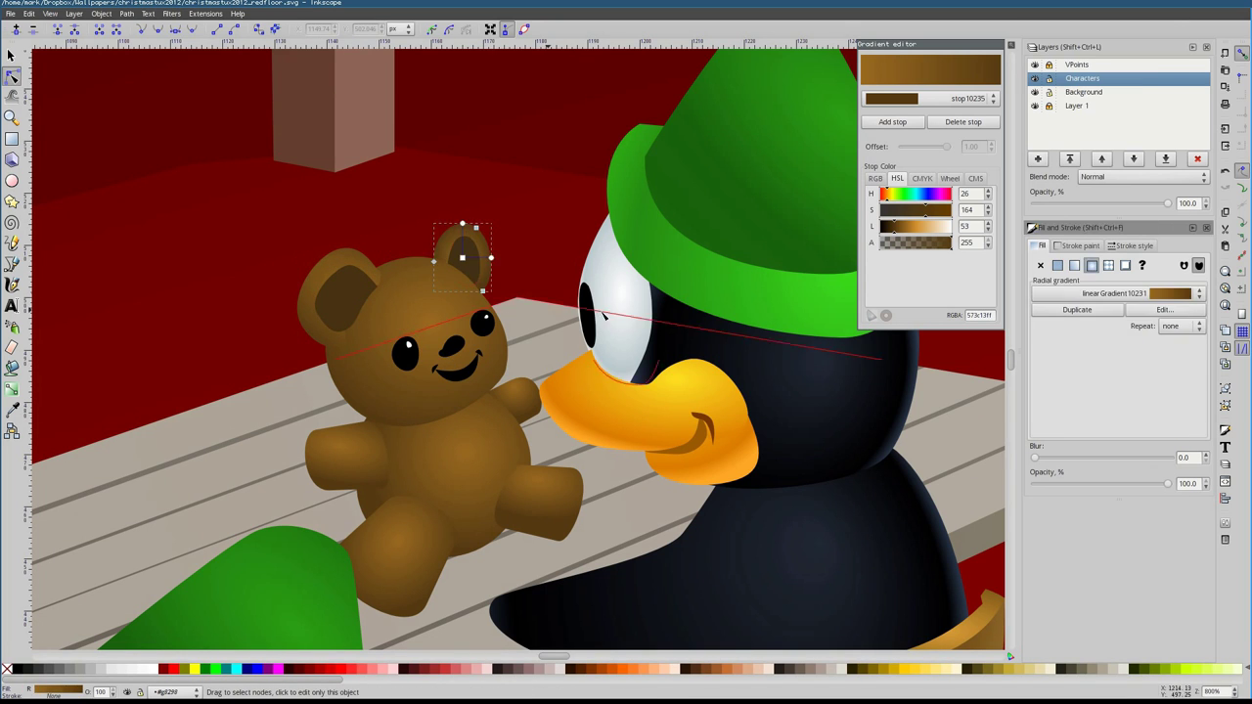
click(460, 228)
Fill the left inner ear with the right ear's brown, then draw zigzag stitches on the arm and leg
click(12, 409)
click(466, 258)
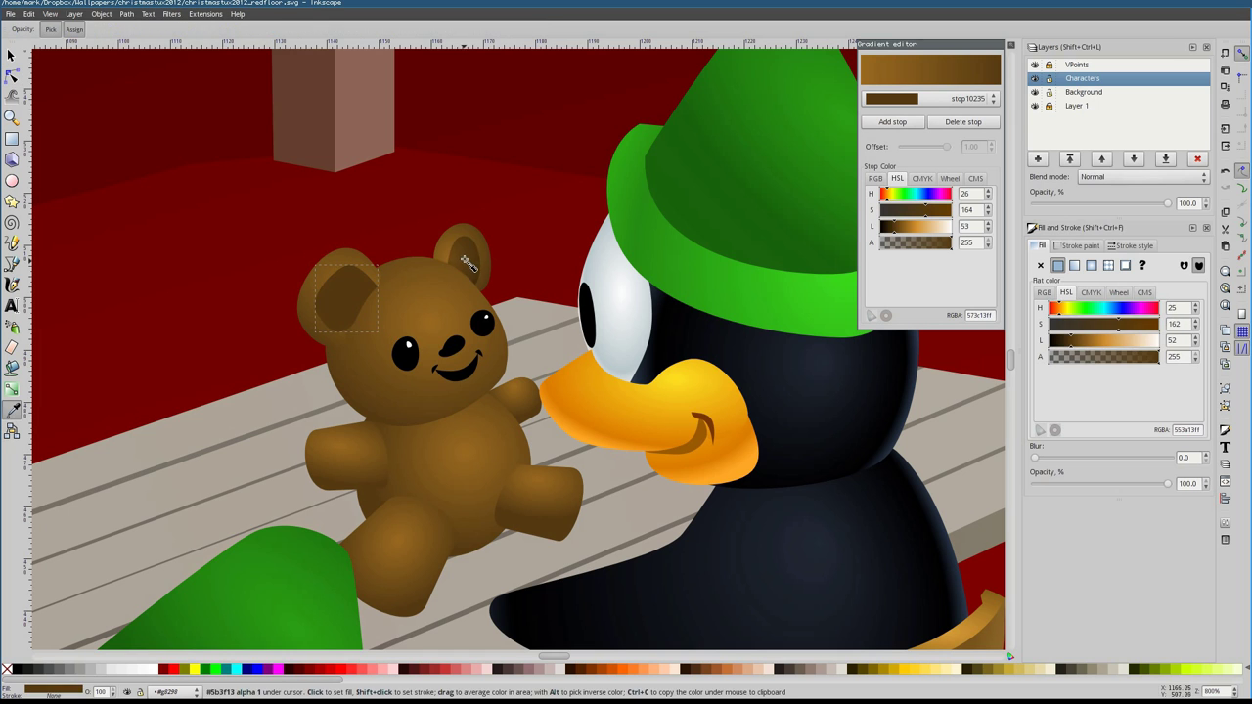
key(b)
scroll(402, 437, up, 2)
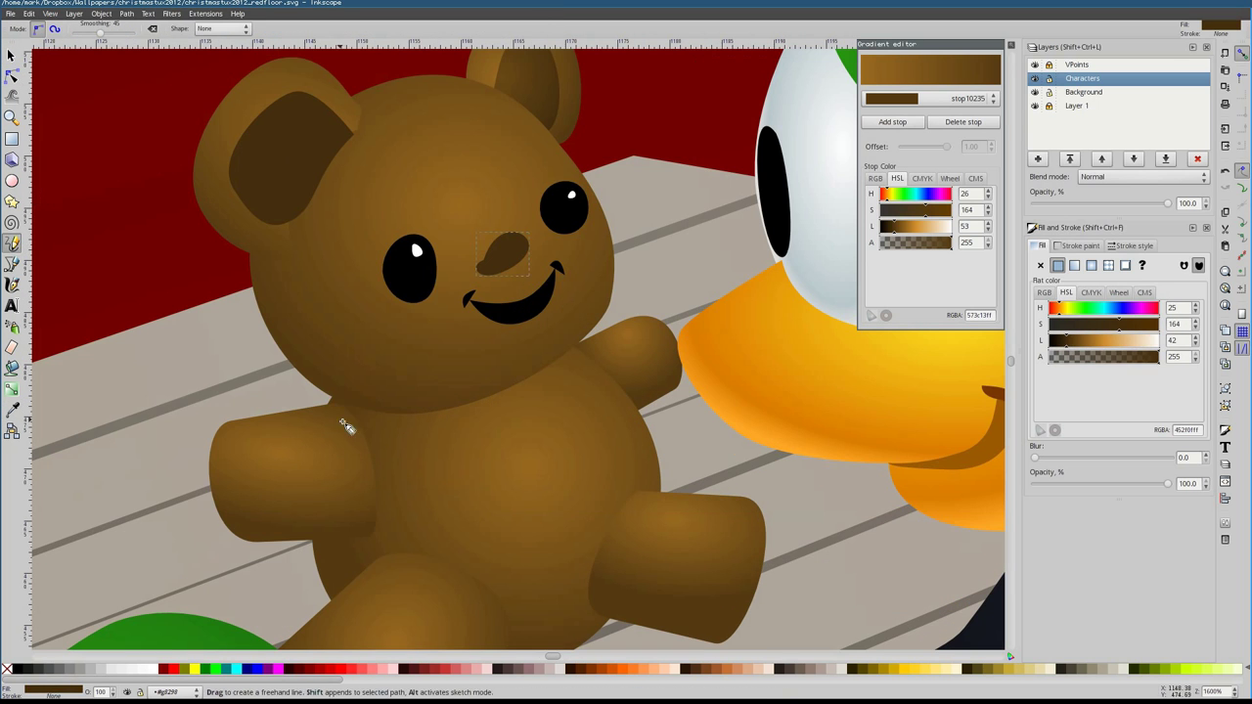
click(352, 411)
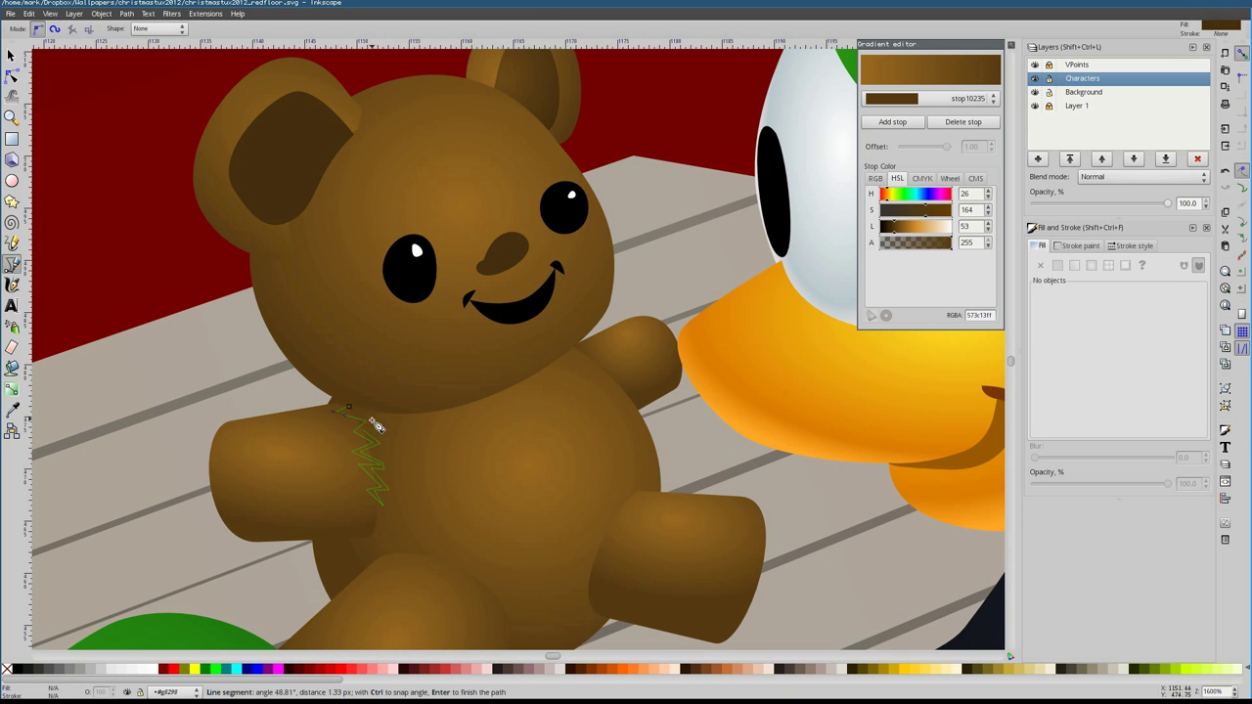
key(Return)
scroll(376, 426, down, 7)
scroll(551, 394, up, 7)
click(495, 351)
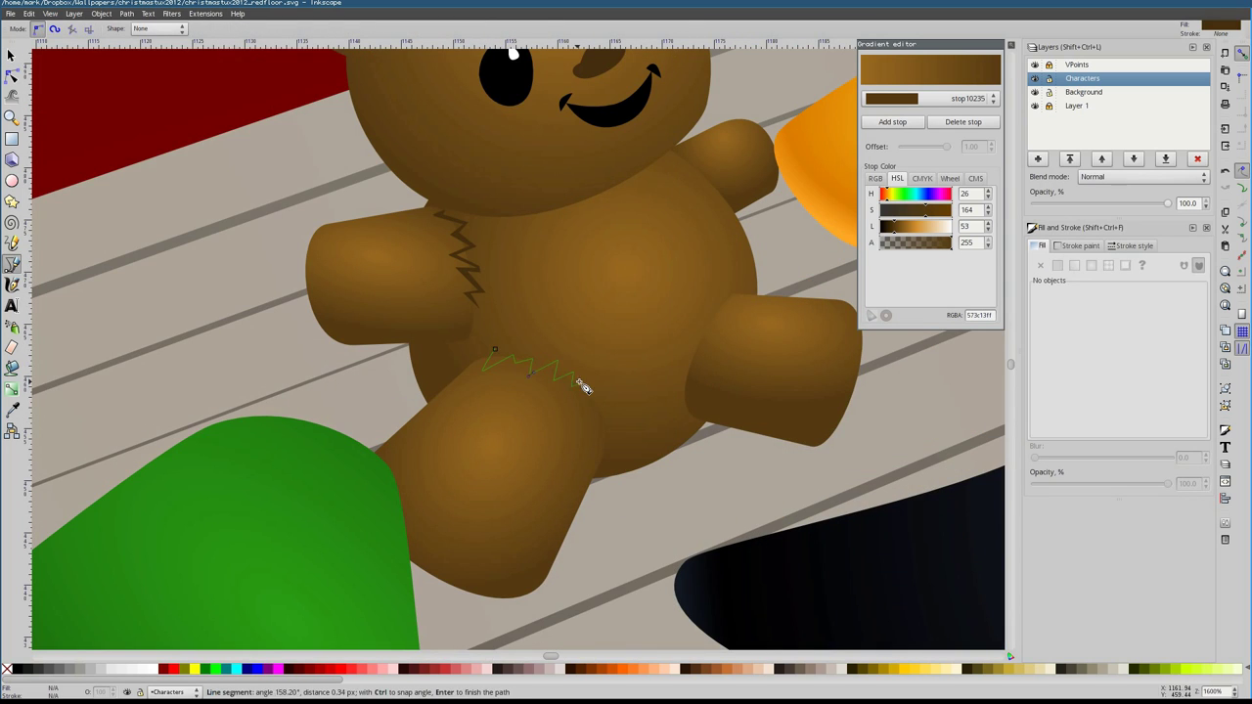
key(Return)
Draw a round belly patch and make it lighter and translucent
scroll(539, 358, down, 7)
scroll(538, 358, up, 7)
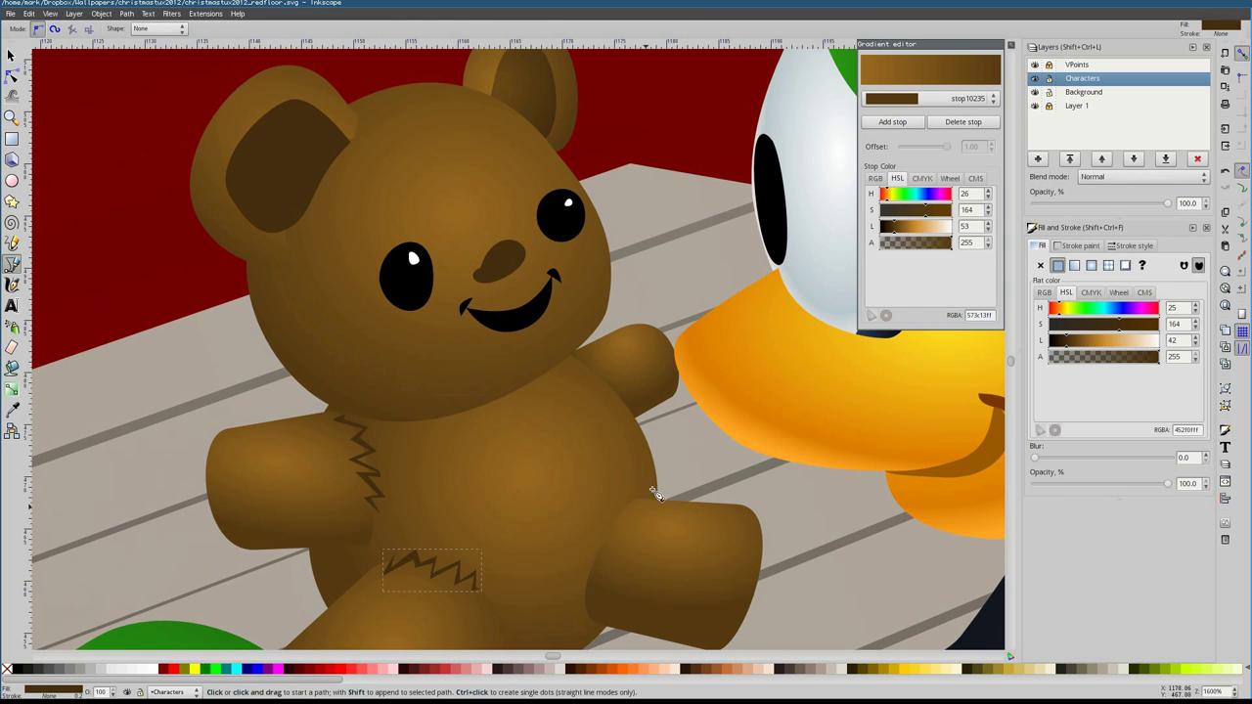
key(s)
click(660, 528)
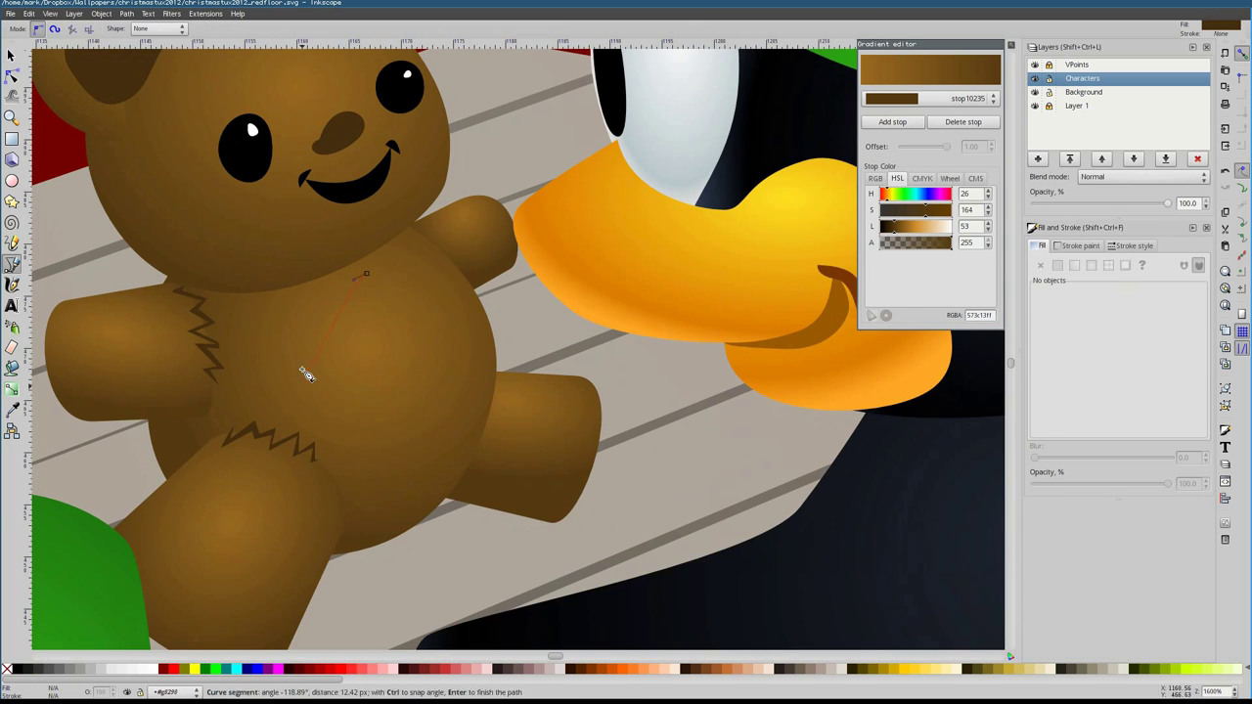
click(303, 372)
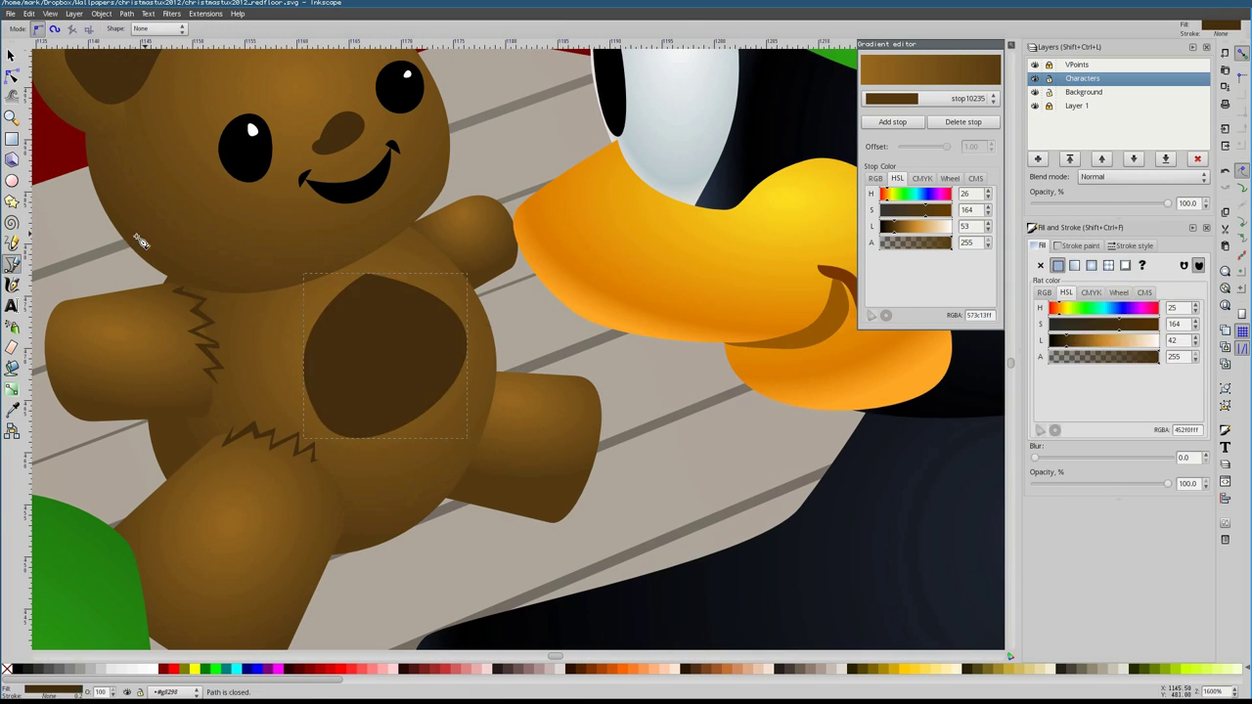
drag(554, 298, 497, 433)
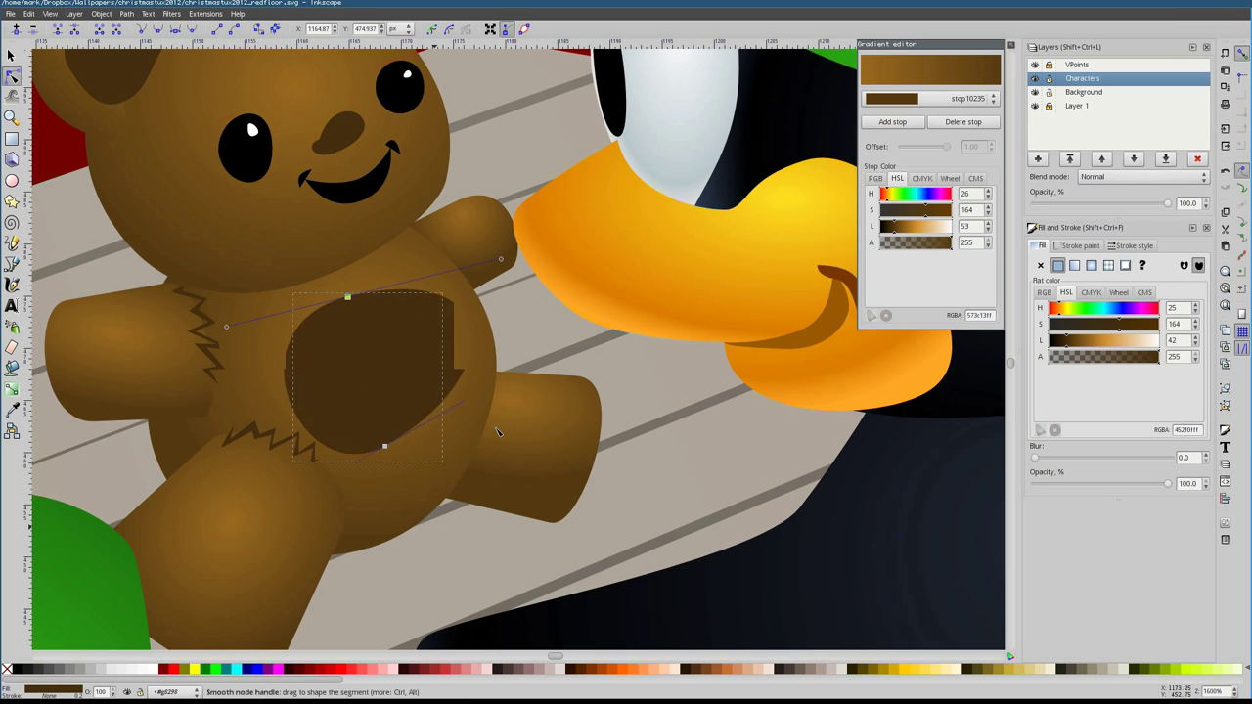
key(ctrl+z)
key(ctrl+z)
drag(1102, 362, 1086, 359)
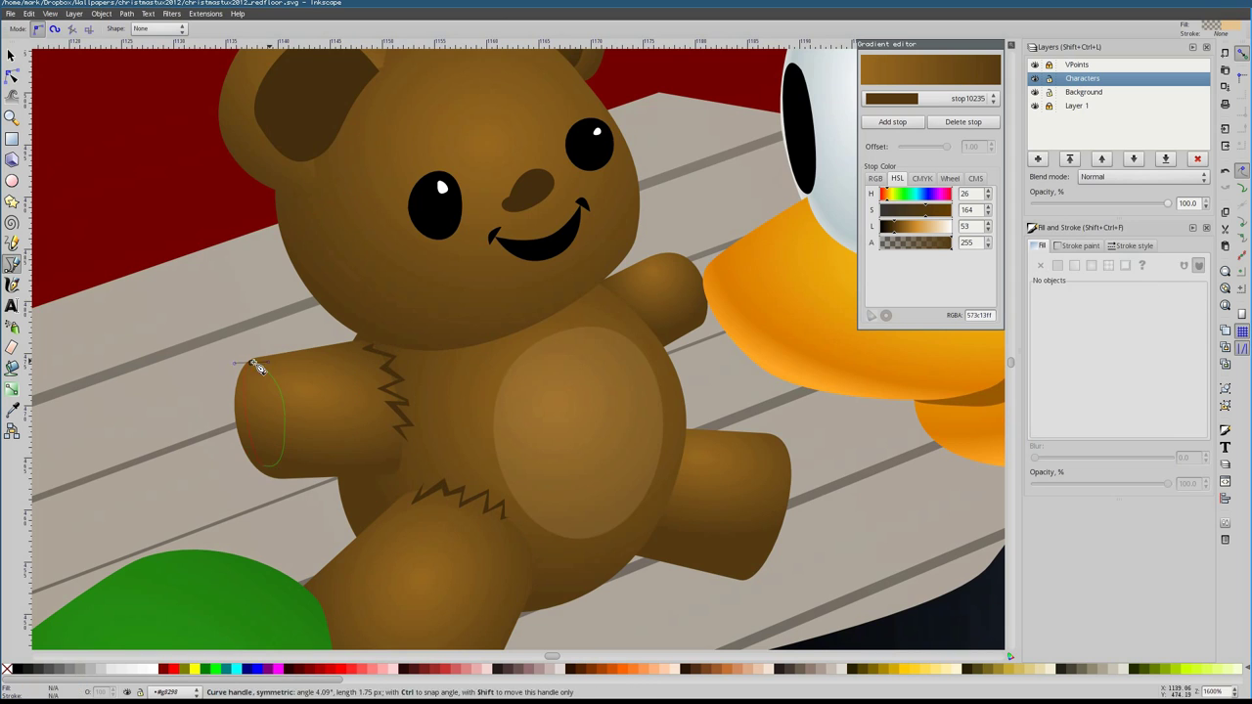
scroll(274, 401, down, 5)
Draw a lighter end-cap on the arm and a curved muzzle patch around the face
click(611, 293)
drag(618, 348, 606, 409)
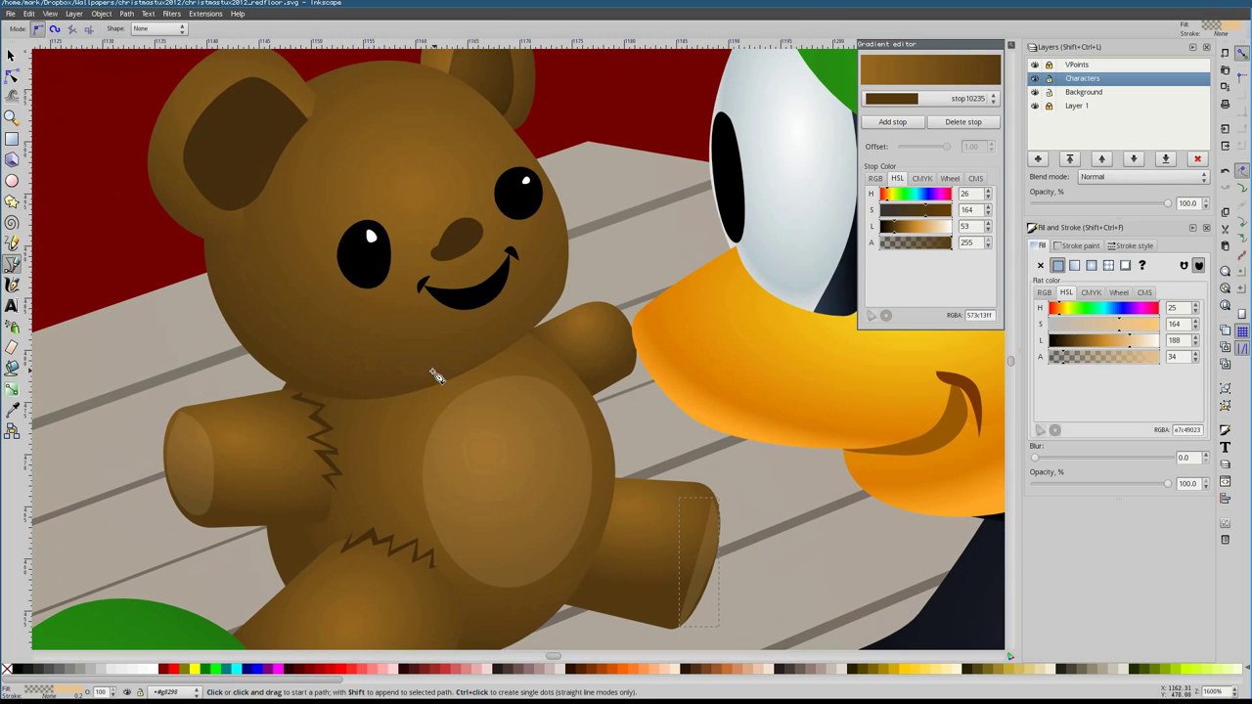
drag(304, 265, 308, 281)
drag(499, 343, 497, 340)
key(n)
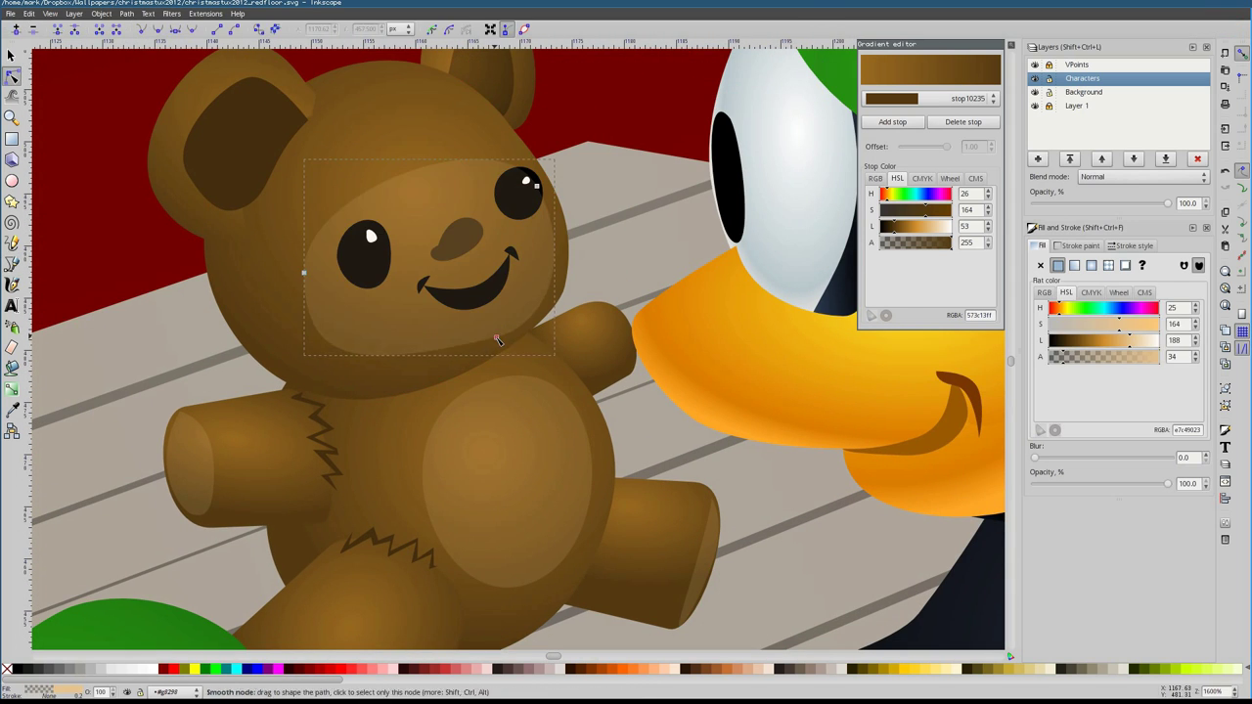
scroll(376, 392, down, 5)
Fill the teddy's mouth white to form teeth and touch up its nodes
key(s)
scroll(478, 334, up, 3)
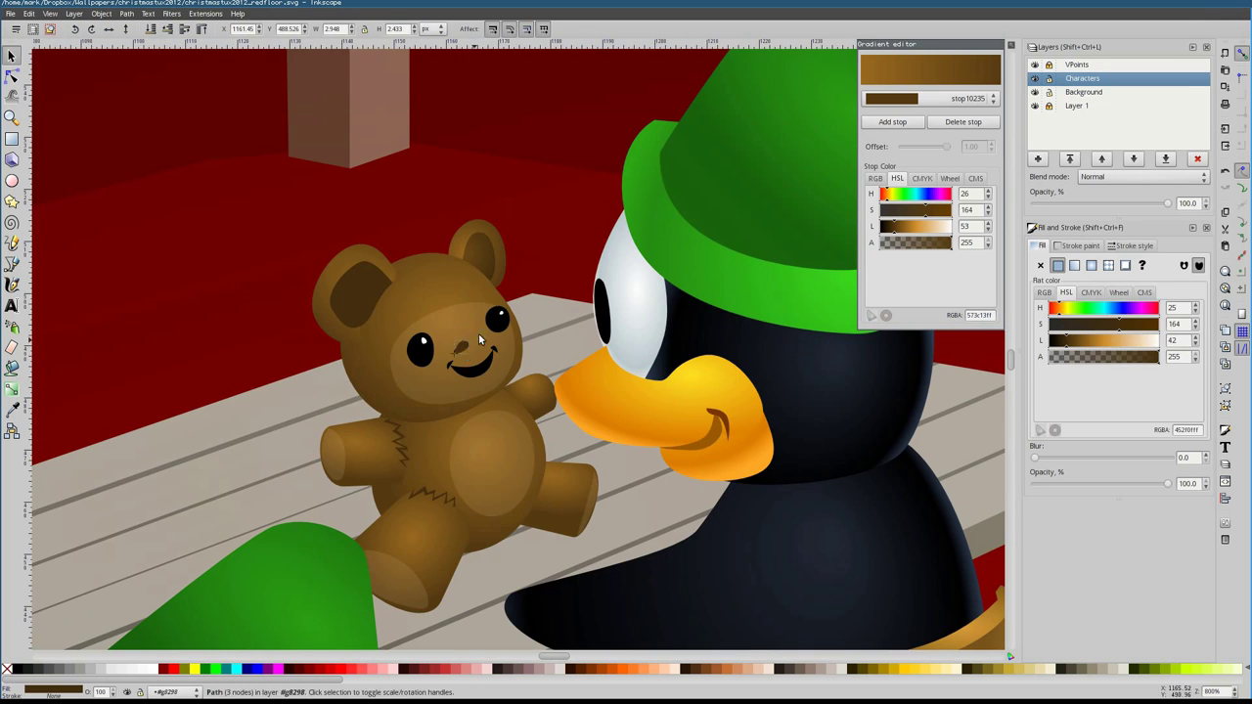
click(148, 669)
scroll(540, 393, up, 2)
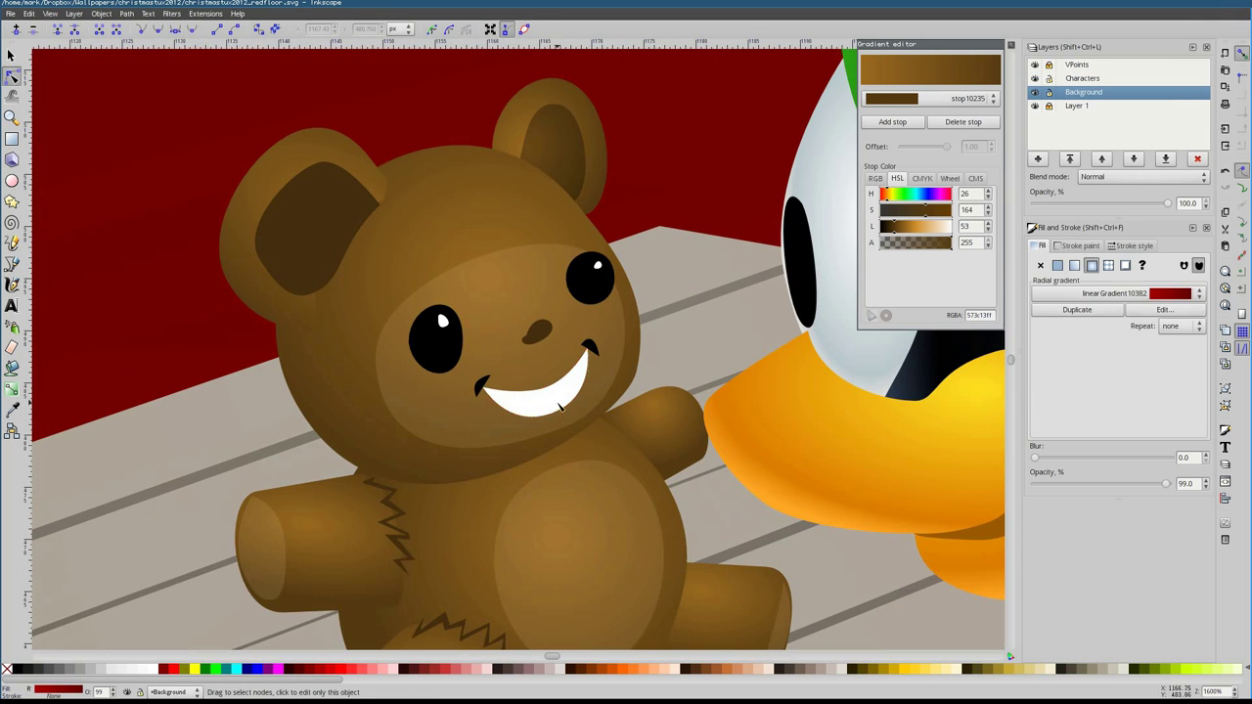
key(n)
key(s)
Select the teddy bear group and begin a shadow path beneath it
click(460, 338)
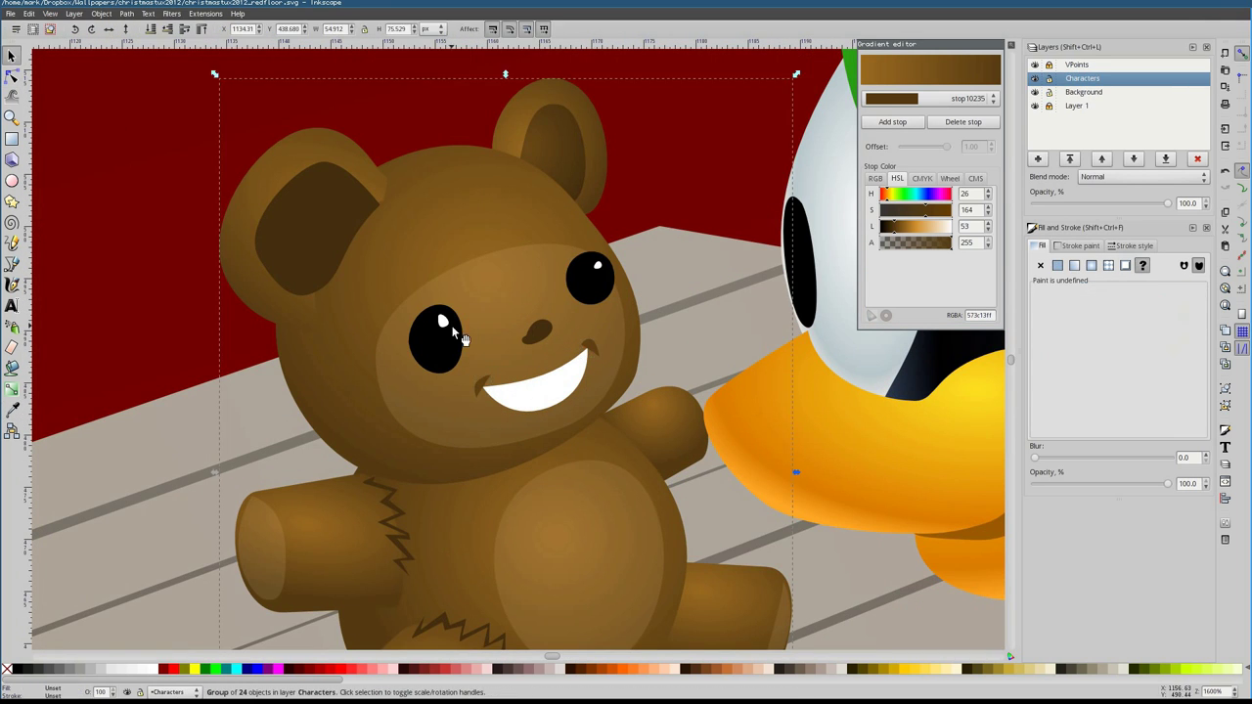
scroll(521, 469, down, 5)
scroll(509, 360, up, 3)
key(b)
click(379, 343)
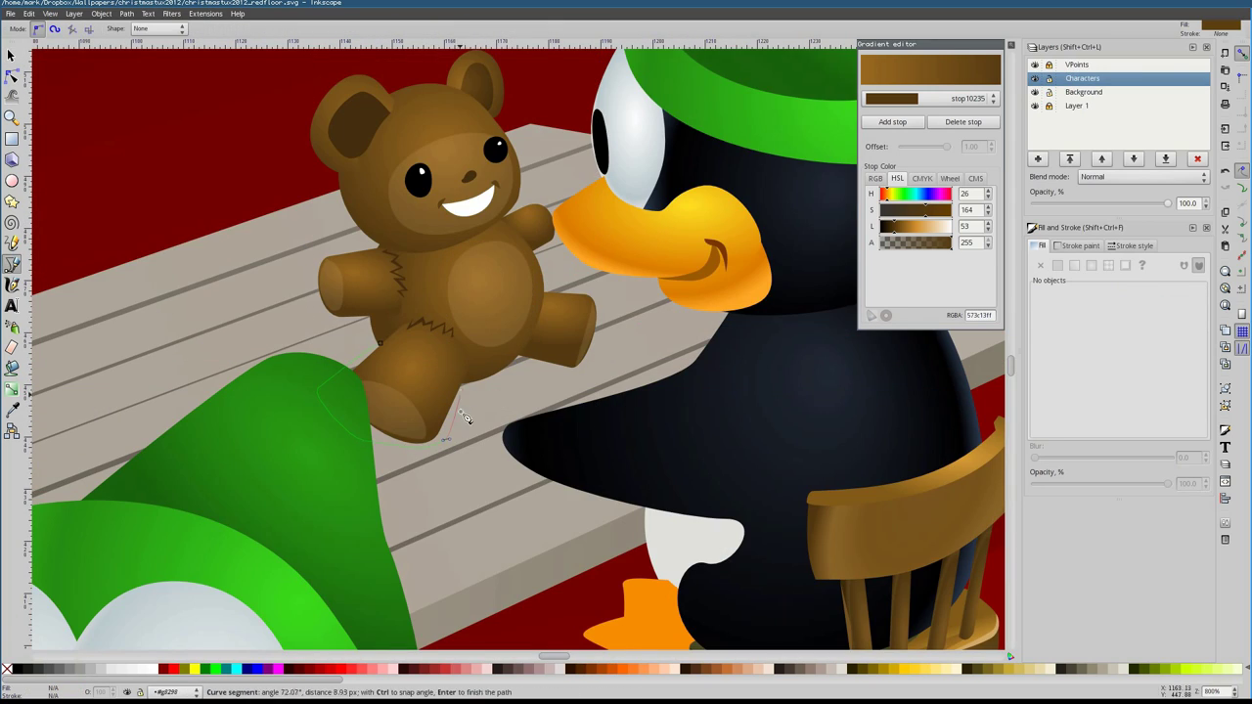
Close the shadow path under the bear's head
click(387, 345)
key(s)
scroll(389, 221, down, 2)
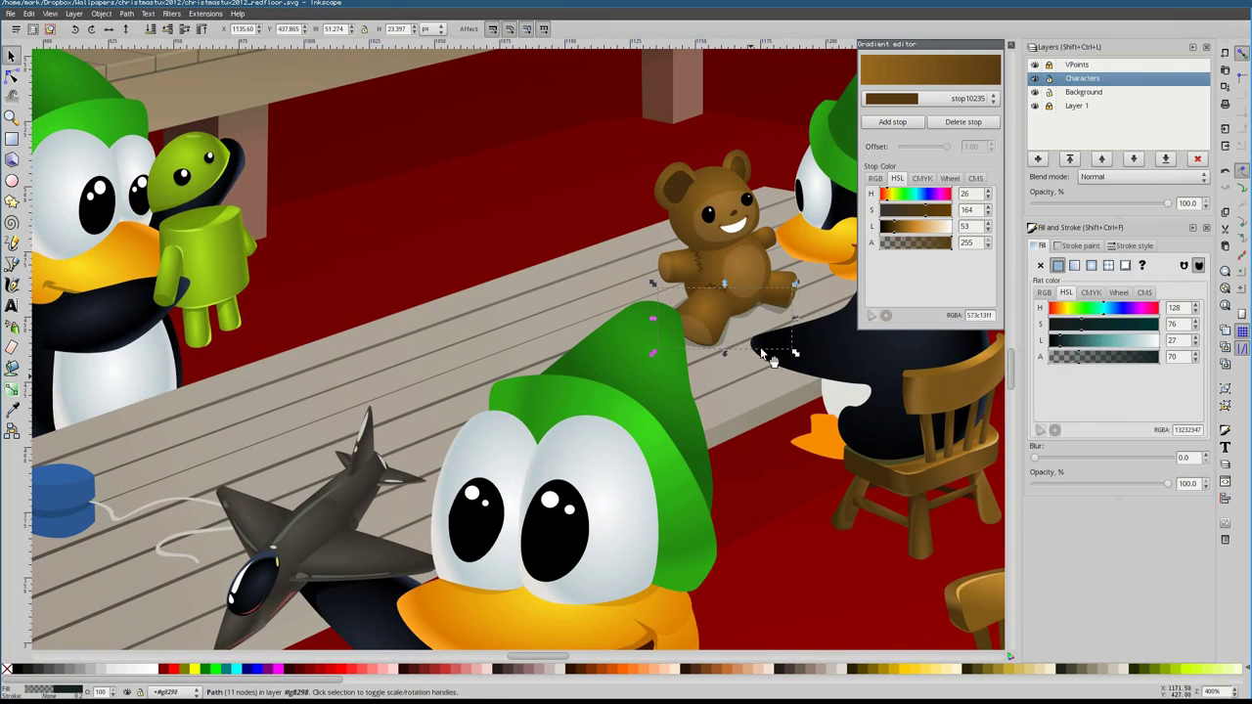
scroll(769, 360, up, 2)
click(522, 358)
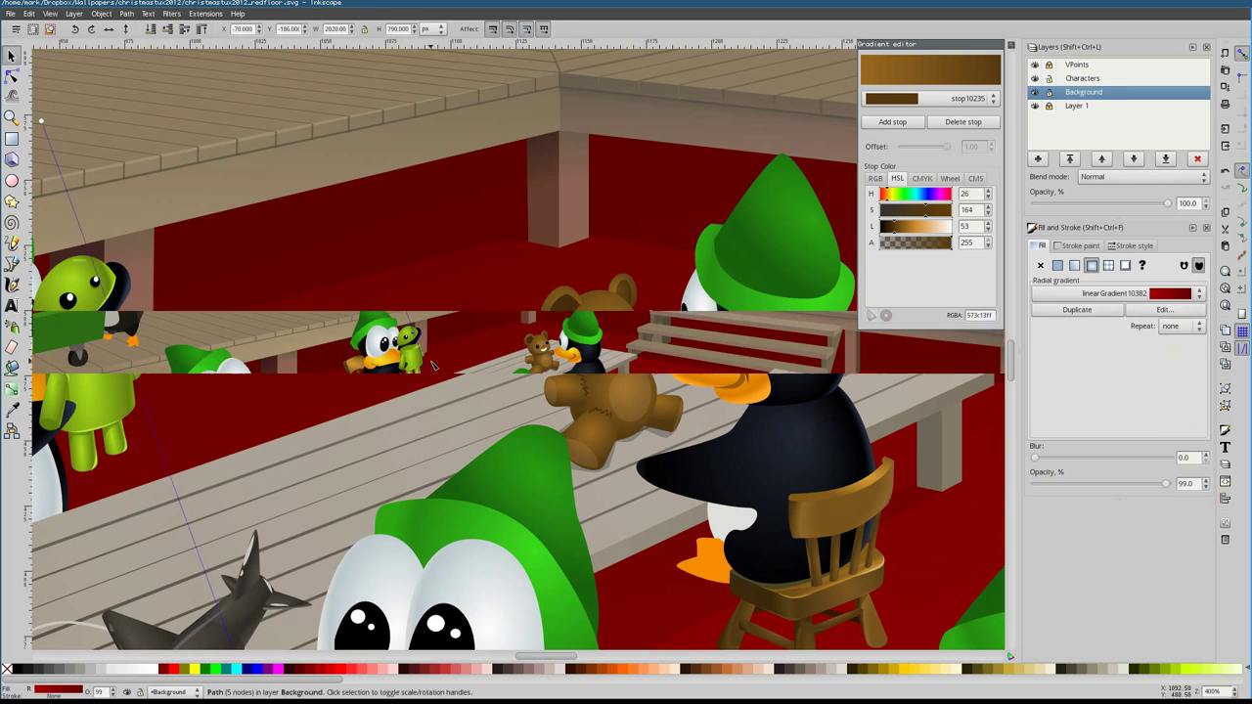
scroll(523, 358, down, 4)
scroll(510, 336, up, 6)
Draw a small highlight on the teddy's nose and lighten its colour
ctrl+click(514, 335)
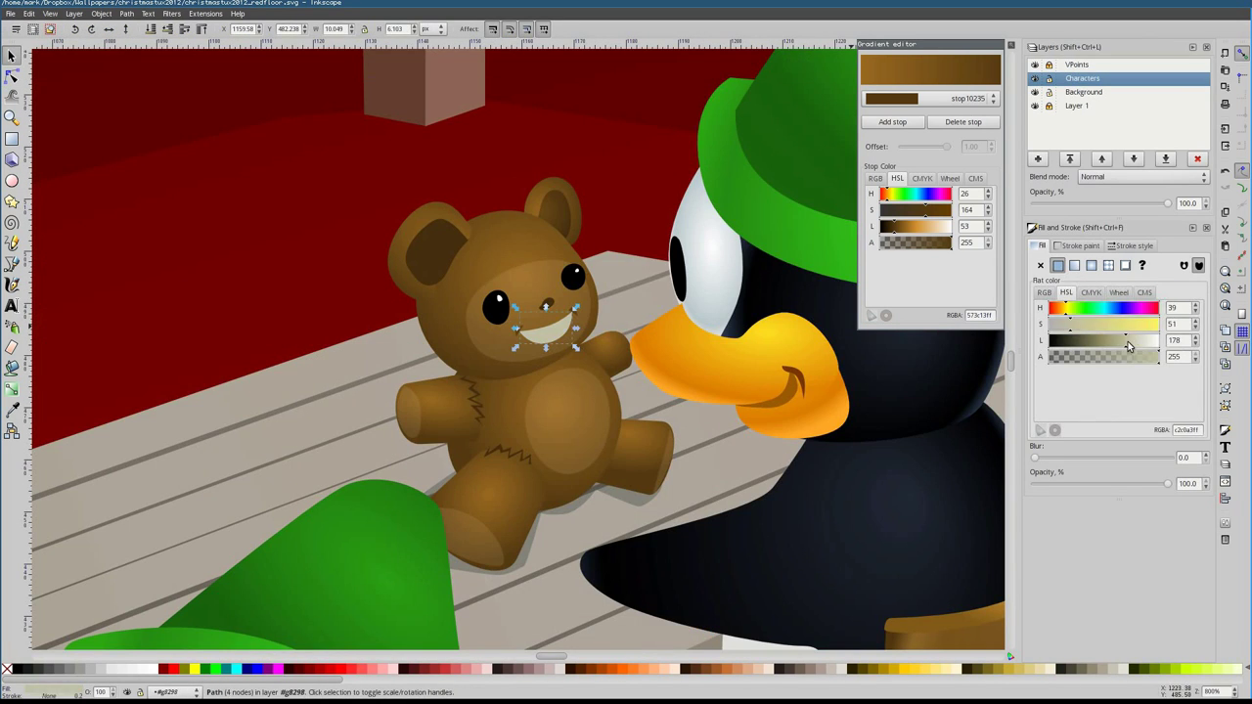
key(b)
scroll(521, 314, up, 4)
click(522, 313)
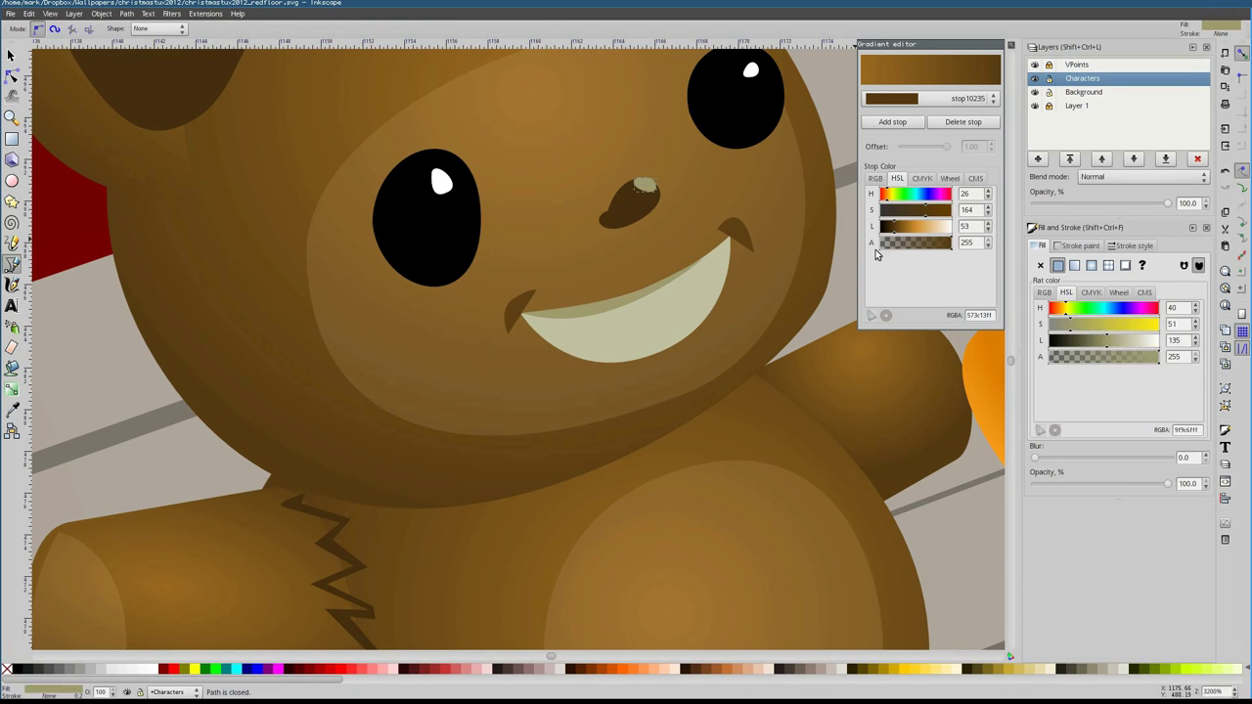
click(1135, 335)
key(space)
Adjust the mouth path's nodes, then reselect the nose highlight
key(Escape)
scroll(584, 339, down, 2)
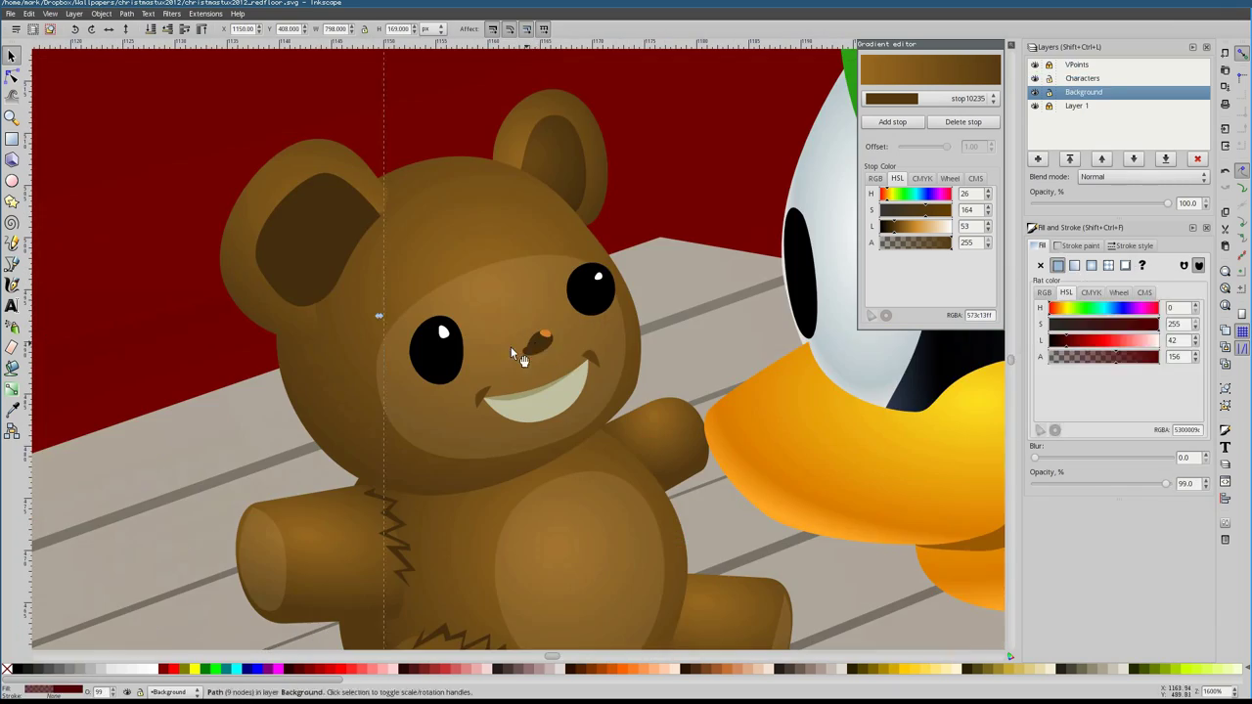
double_click(511, 346)
scroll(584, 333, down, 2)
key(space)
click(575, 301)
scroll(575, 303, up, 4)
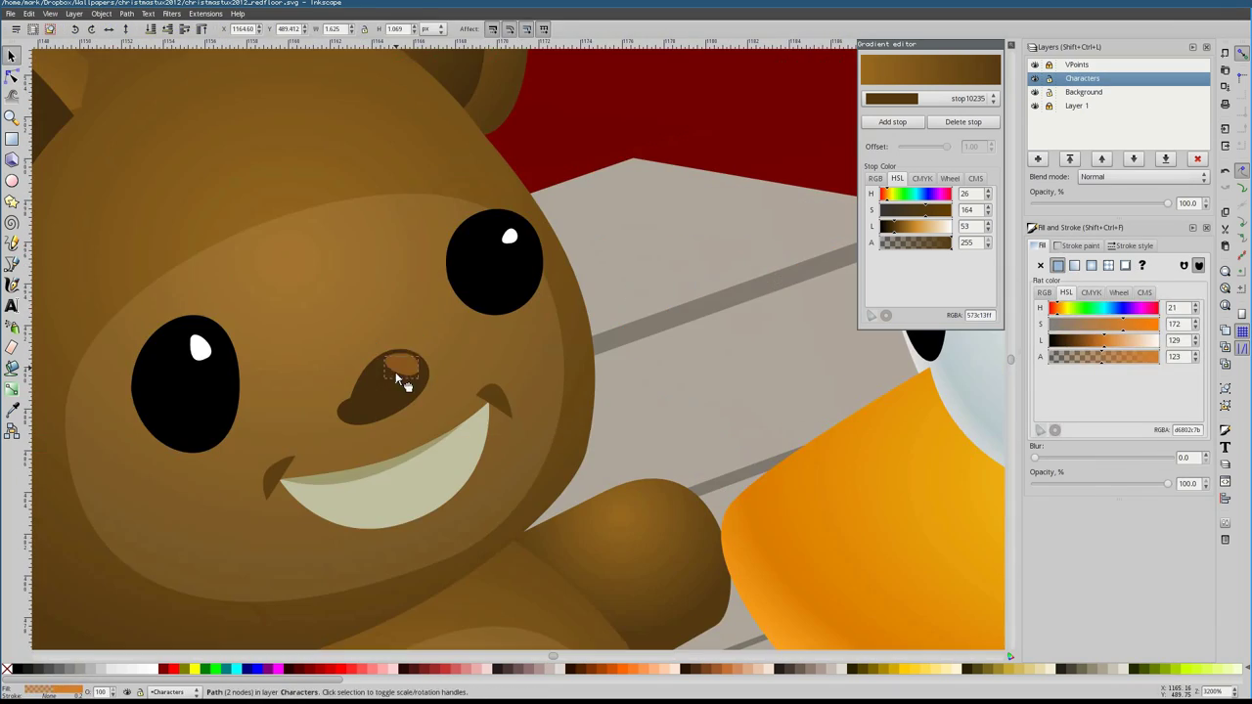
scroll(697, 381, down, 8)
scroll(528, 308, up, 6)
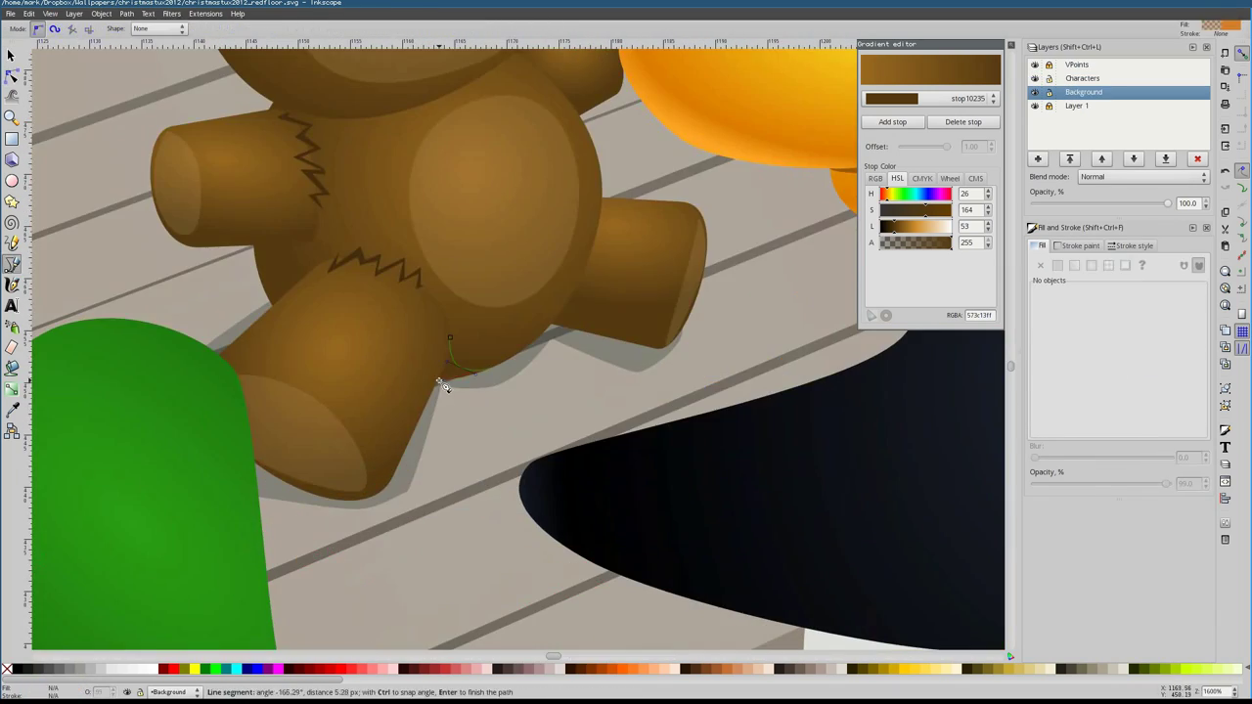
Add a small triangular shadow shape near the teddy's arm and leg
click(450, 391)
key(space)
key(space)
click(409, 369)
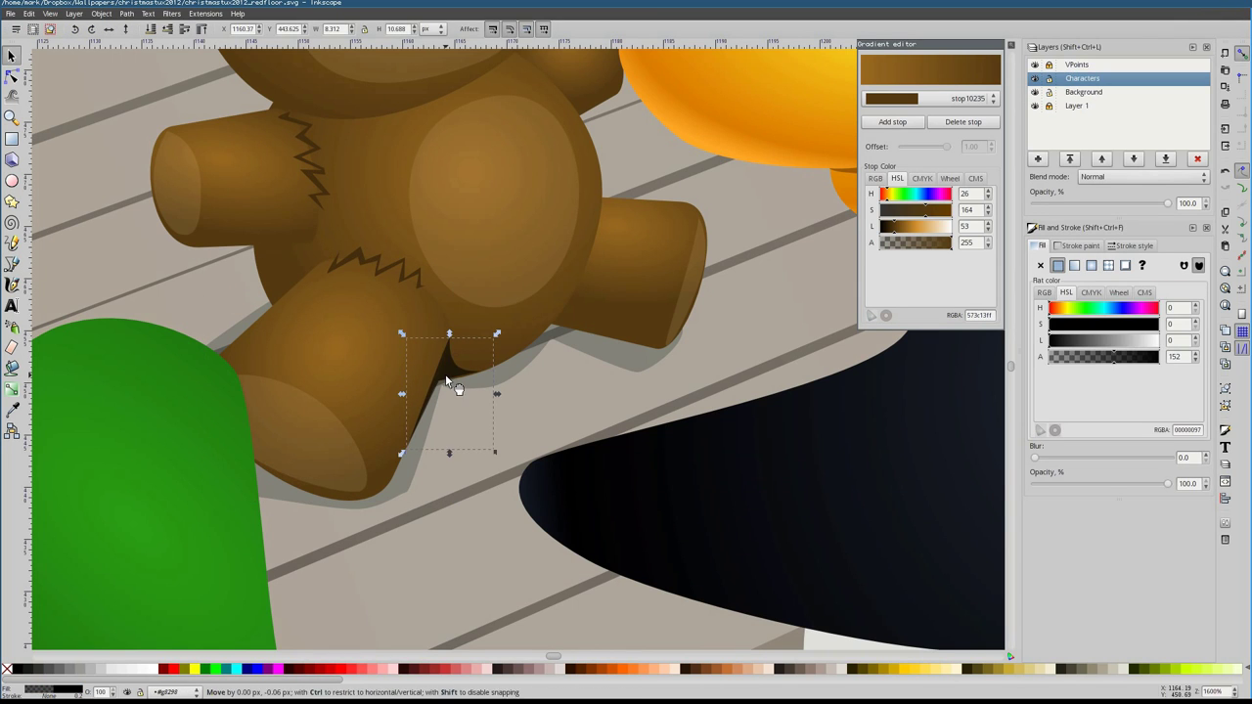
click(12, 264)
click(316, 247)
click(298, 317)
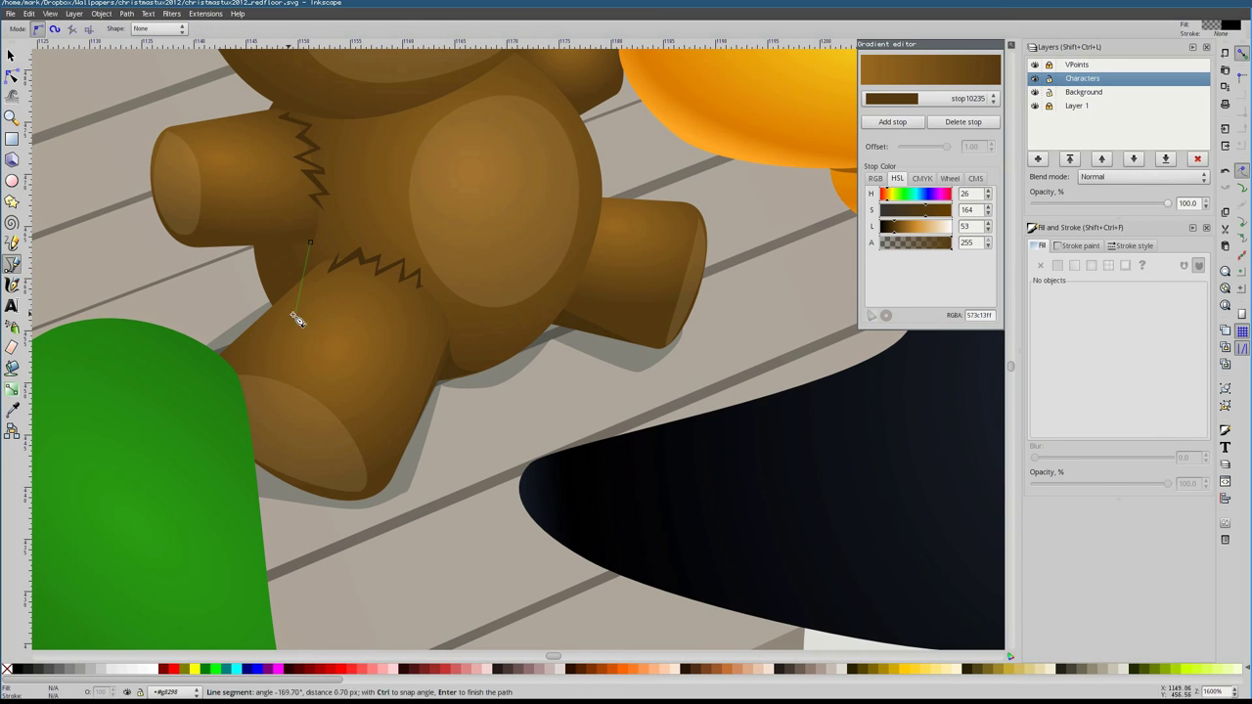
click(266, 245)
click(316, 247)
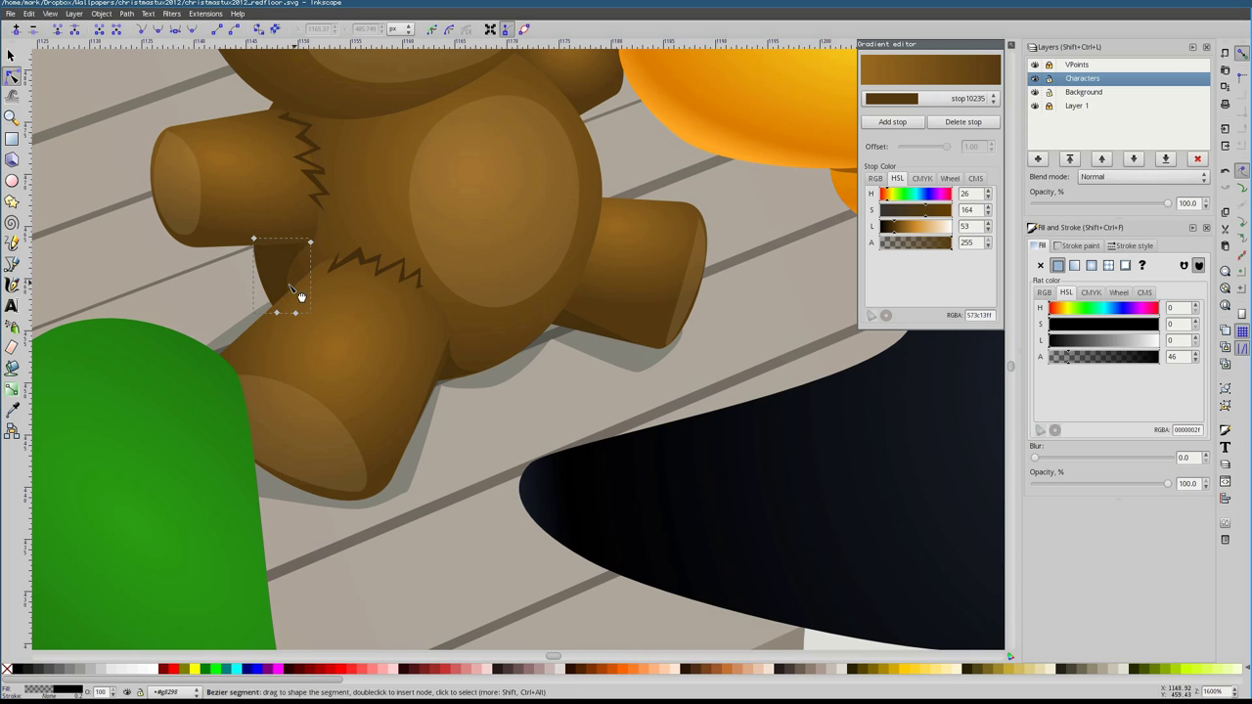
scroll(305, 246, up, 4)
Draw another closed shadow shape on the teddy bear
key(b)
click(253, 281)
click(253, 281)
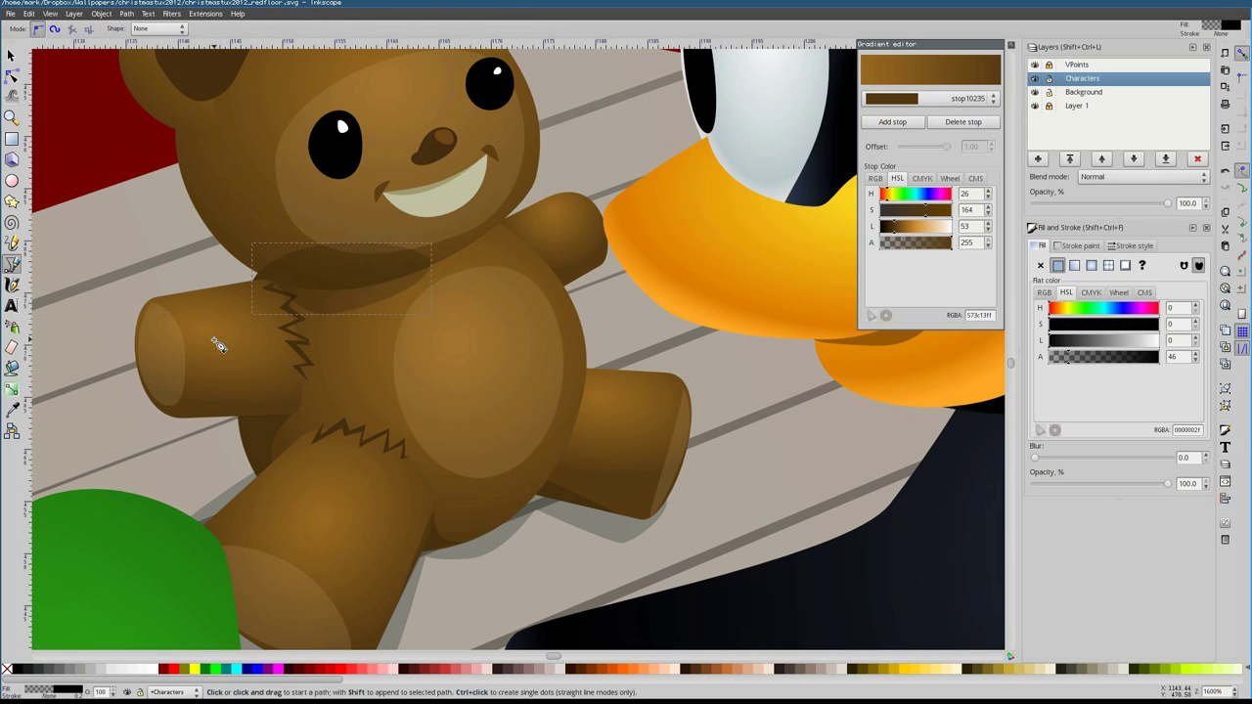
key(space)
click(316, 289)
Drag one node of the new shadow to fit it to the bear
key(n)
drag(398, 281, 495, 243)
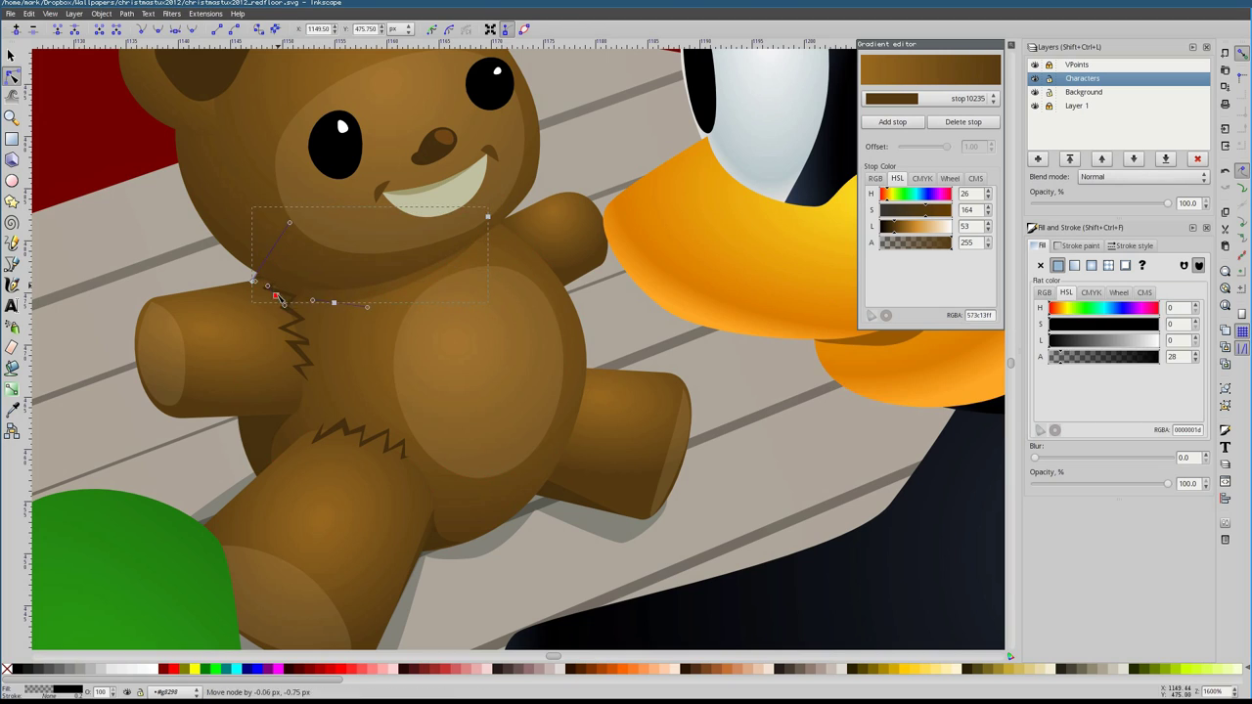
key(space)
key(1)
click(523, 362)
scroll(507, 342, up, 5)
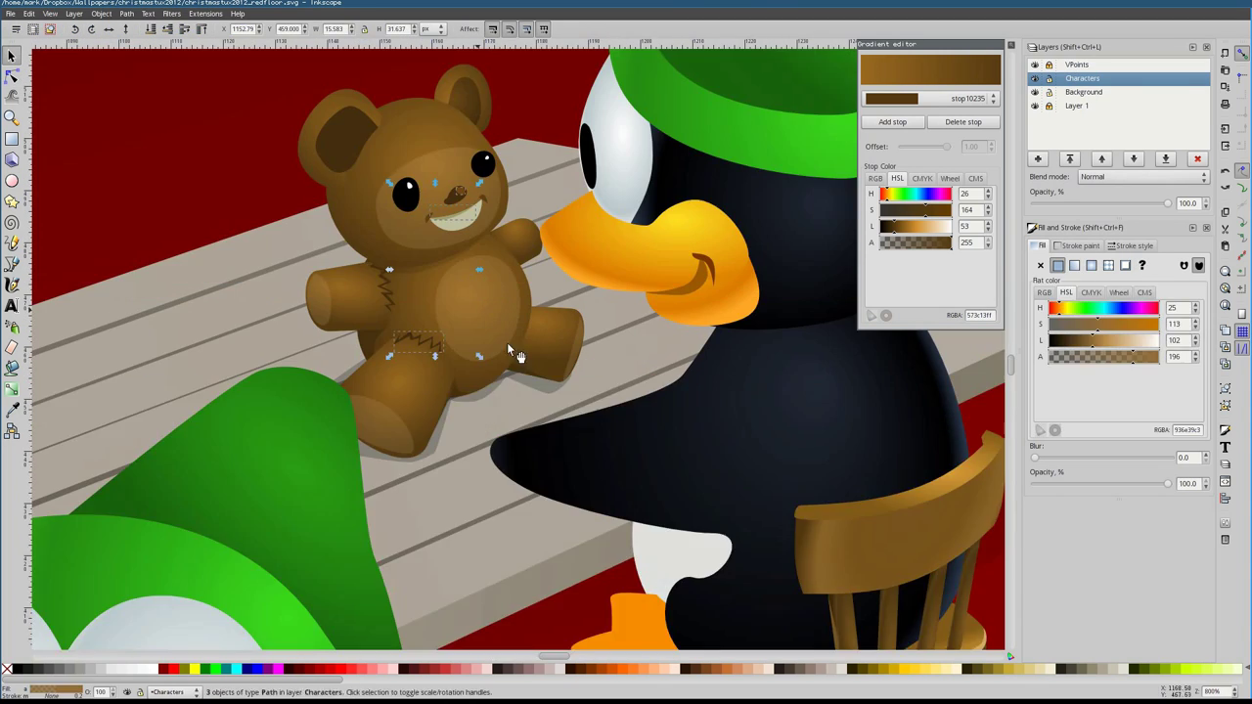
Zoom around the scene, selecting an eye shape and the red floor shape
key(1)
scroll(507, 363, up, 5)
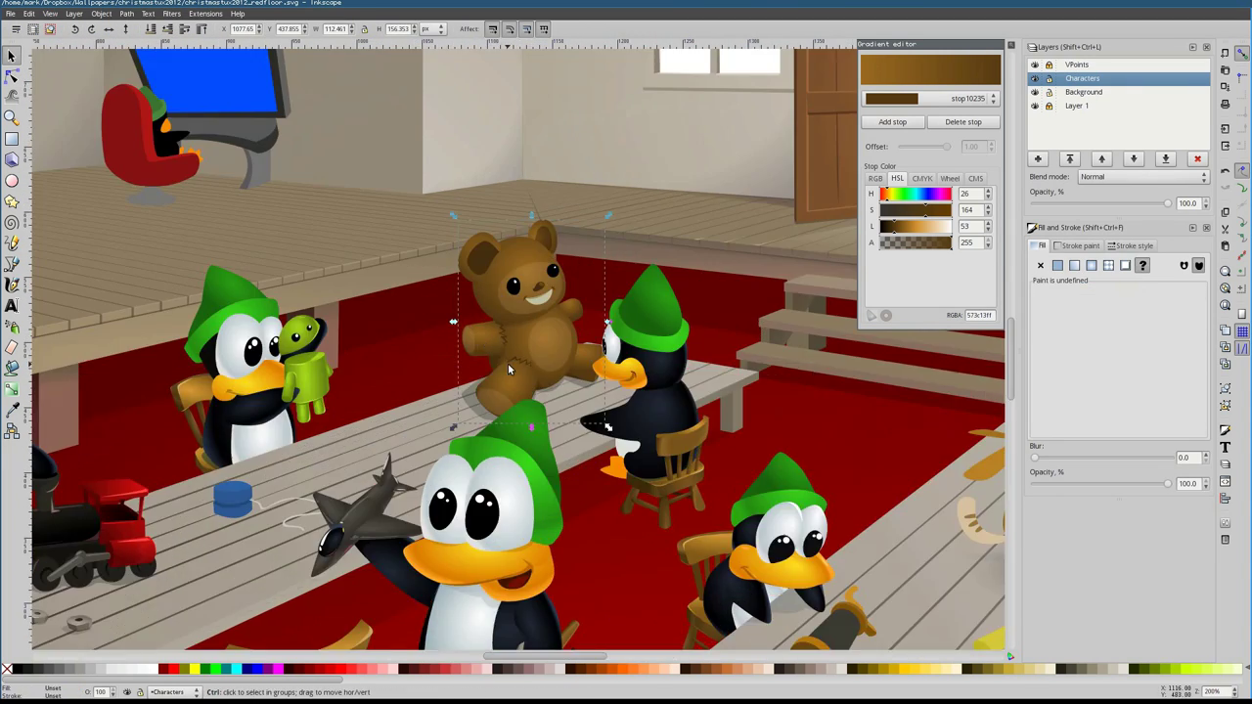
scroll(492, 283, down, 4)
scroll(568, 351, up, 6)
ctrl+click(565, 351)
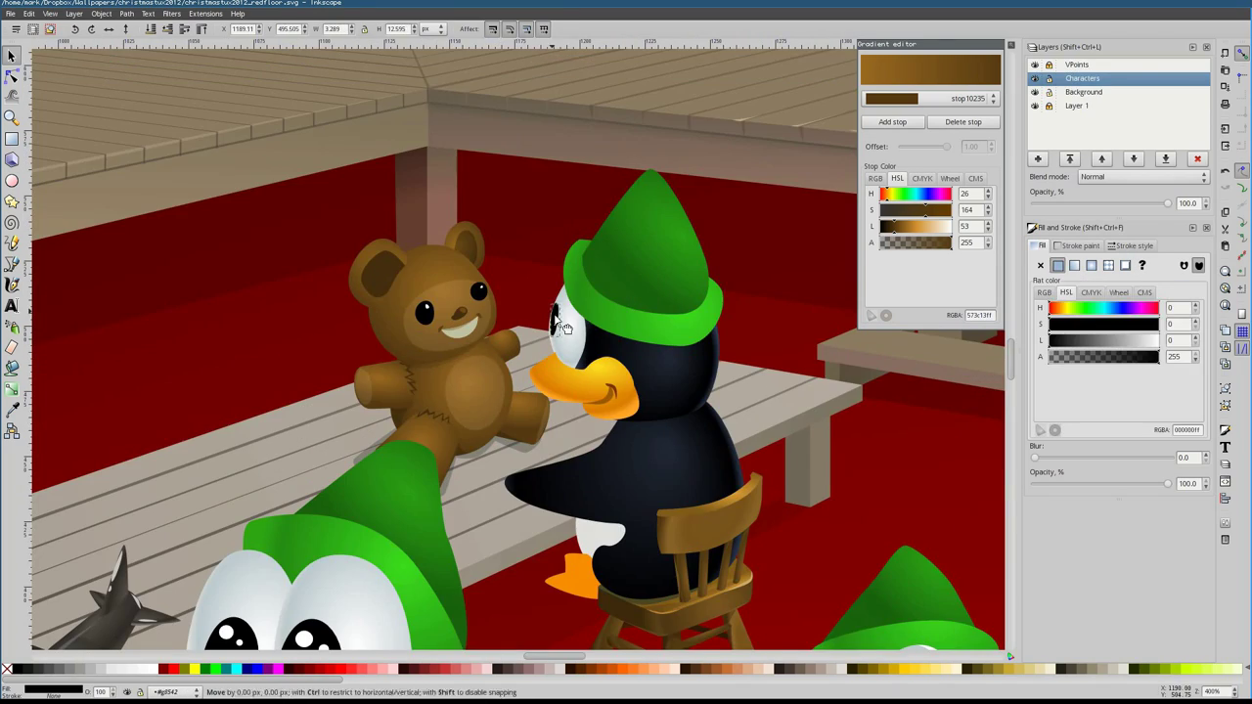
key(5)
scroll(509, 352, up, 3)
key(1)
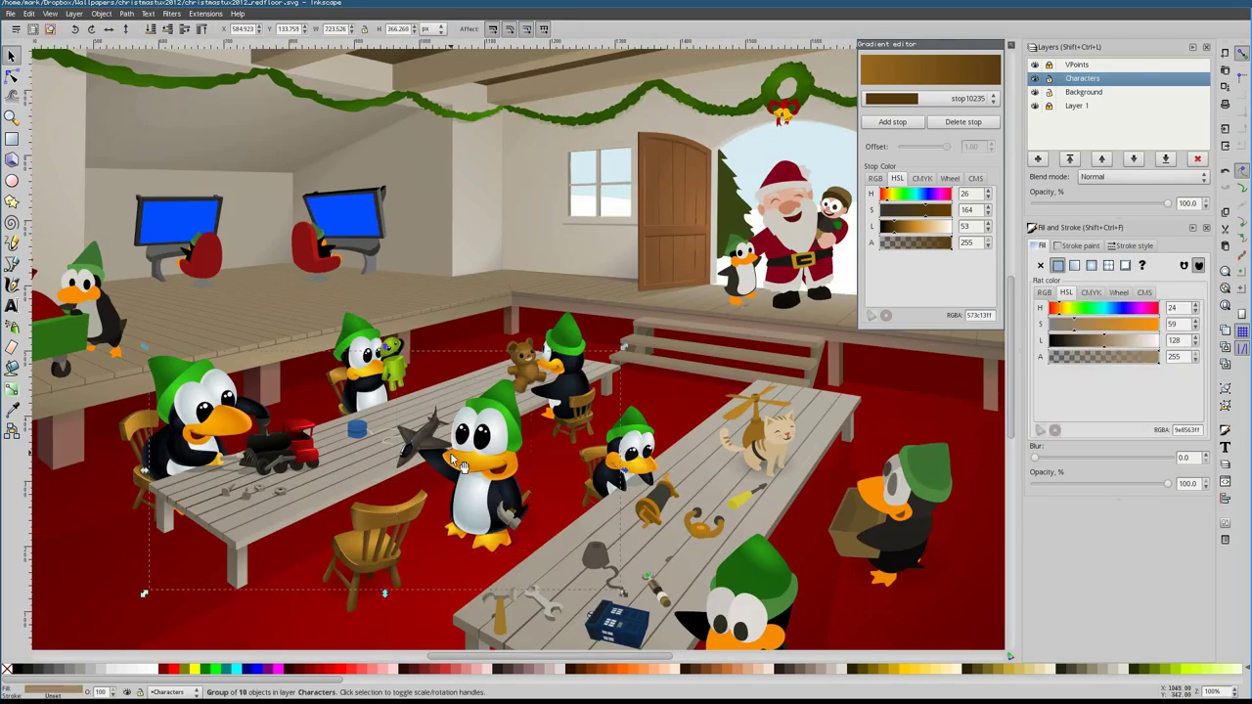
scroll(519, 362, up, 5)
double_click(509, 333)
key(5)
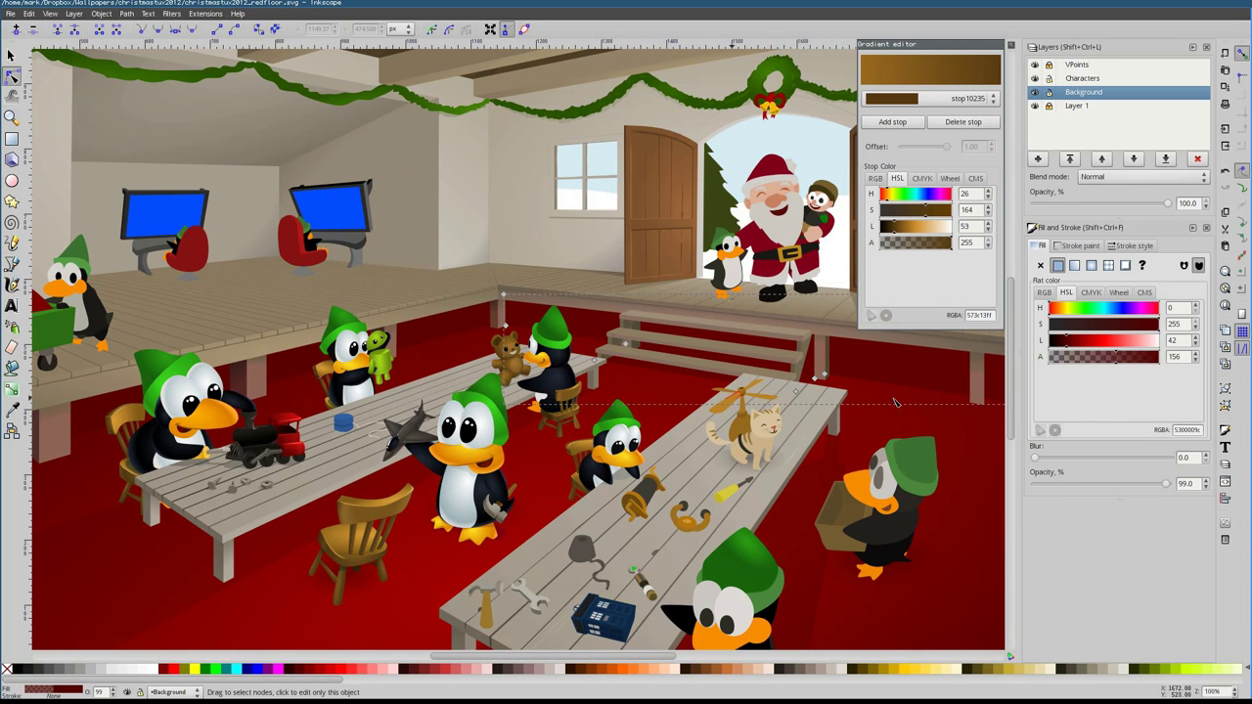
Move the cat face's radial gradient centre onto the cheek
click(764, 422)
key(s)
scroll(641, 413, up, 4)
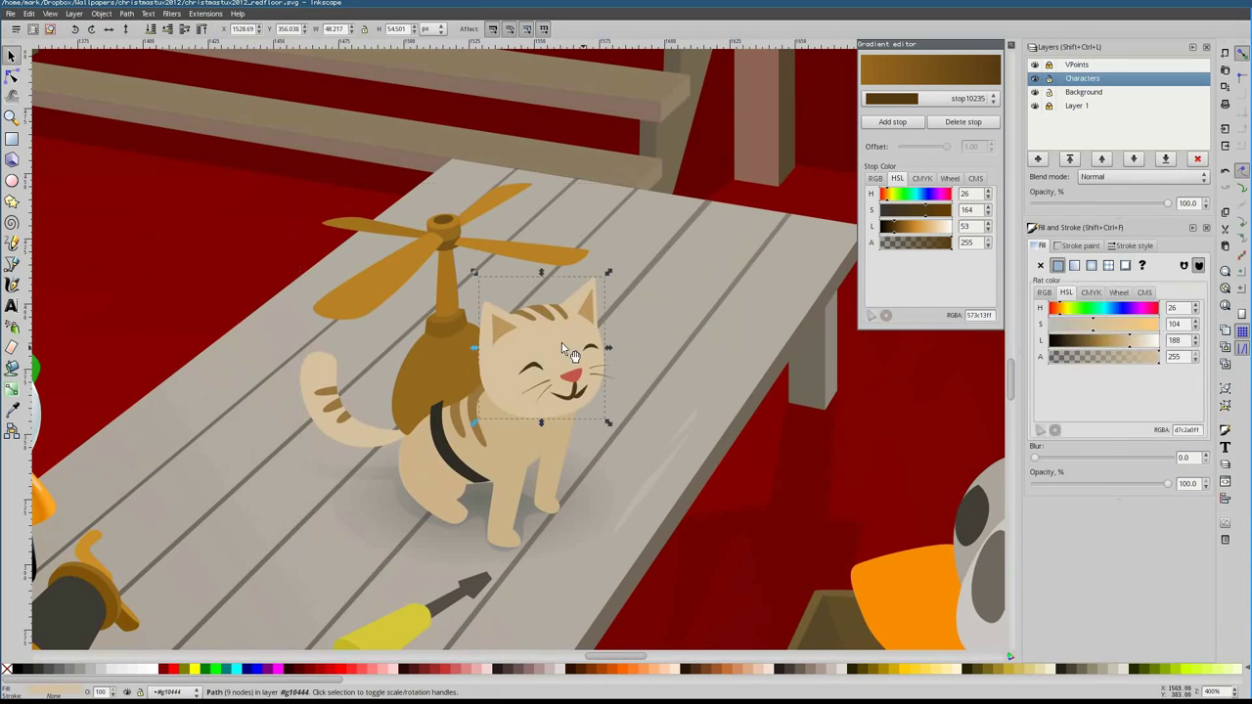
click(894, 98)
click(894, 97)
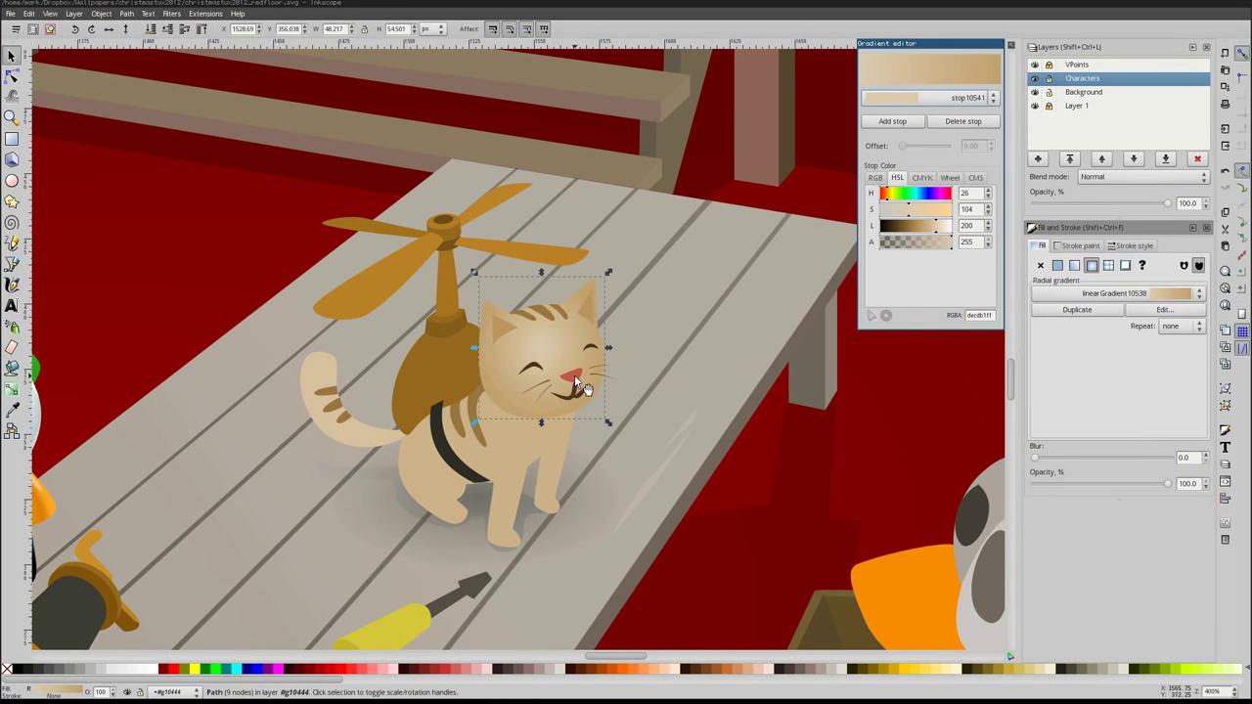
key(g)
drag(615, 360, 637, 352)
drag(520, 437, 540, 365)
Inspect the cat body's and tail's gradient handles, then select the cat group
click(445, 440)
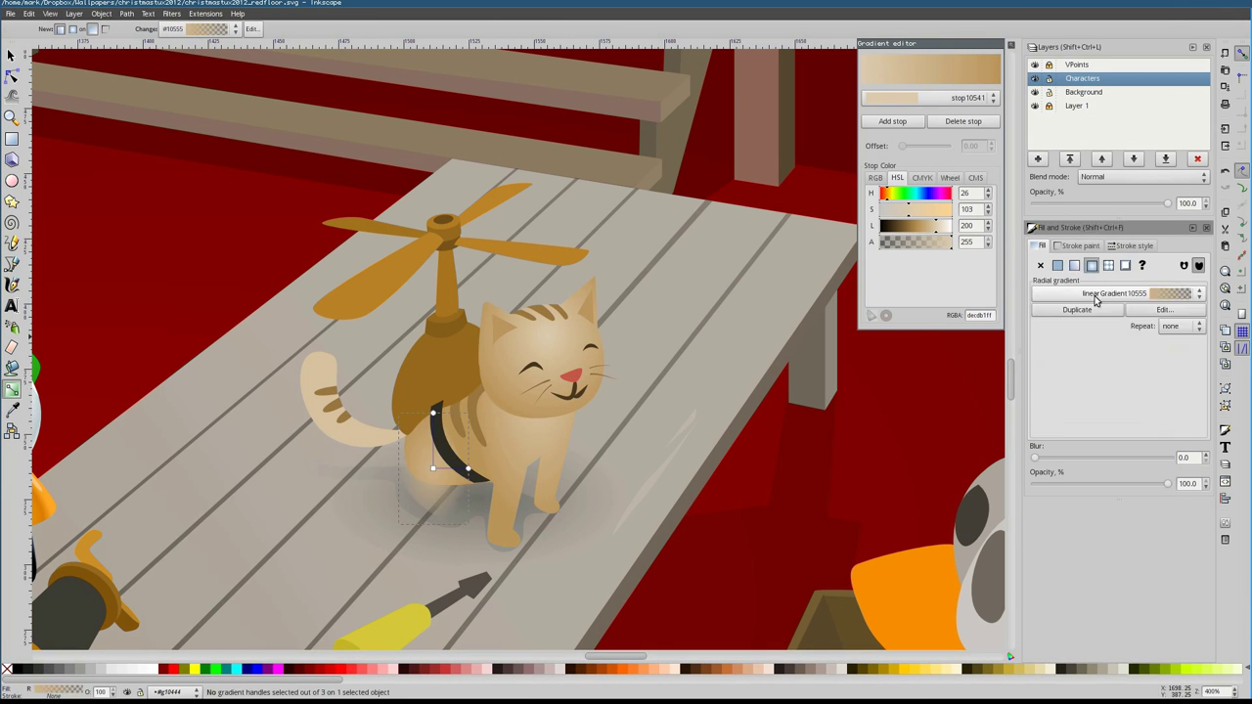
click(380, 443)
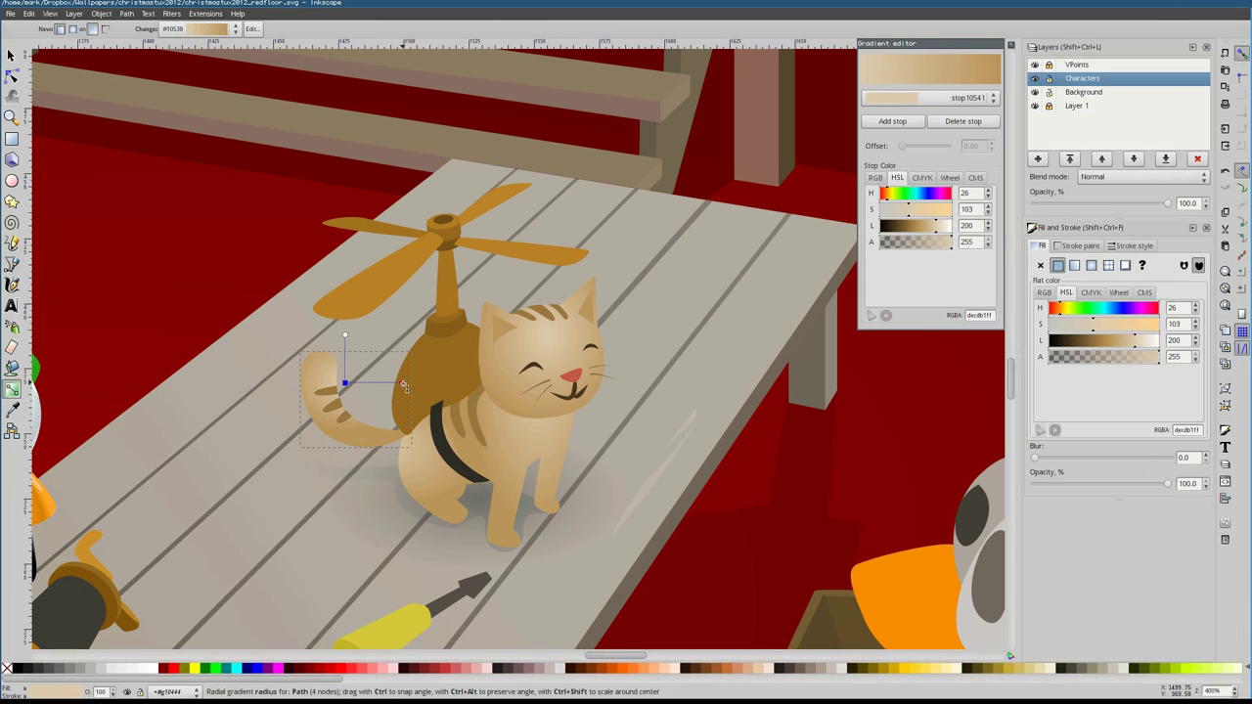
click(12, 58)
click(581, 379)
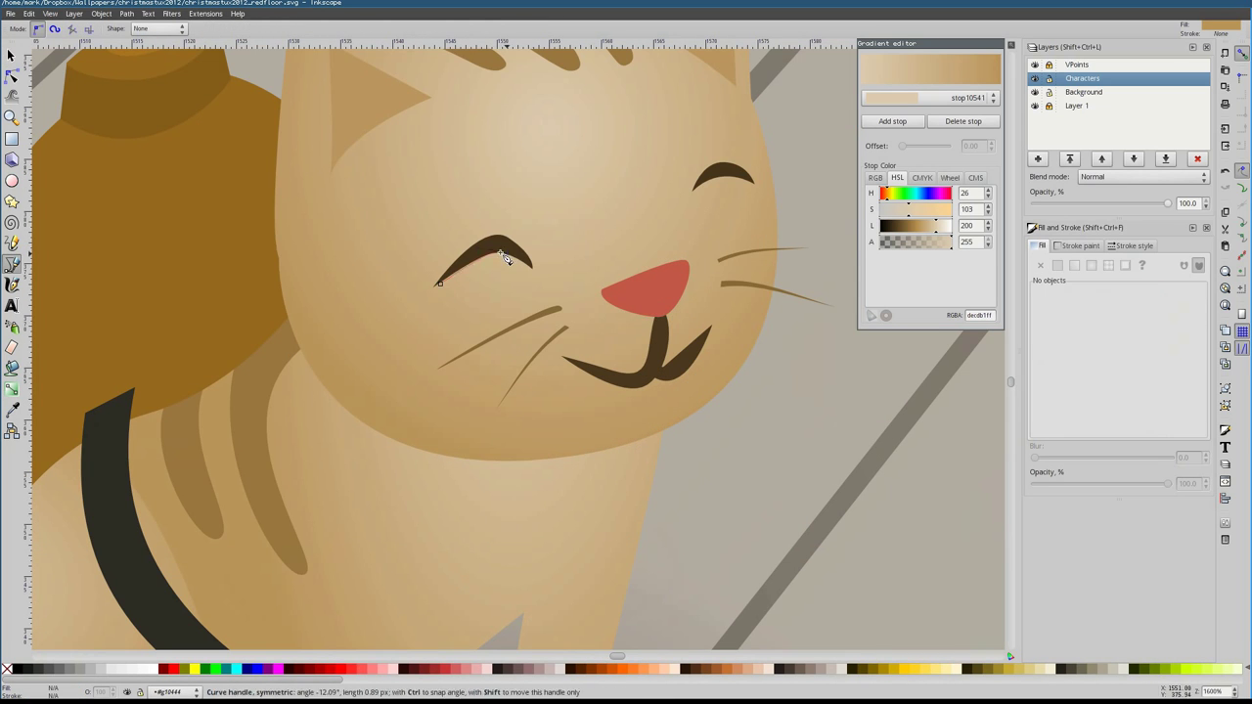
Draw a small closed highlight shape on the cat's nose
click(646, 266)
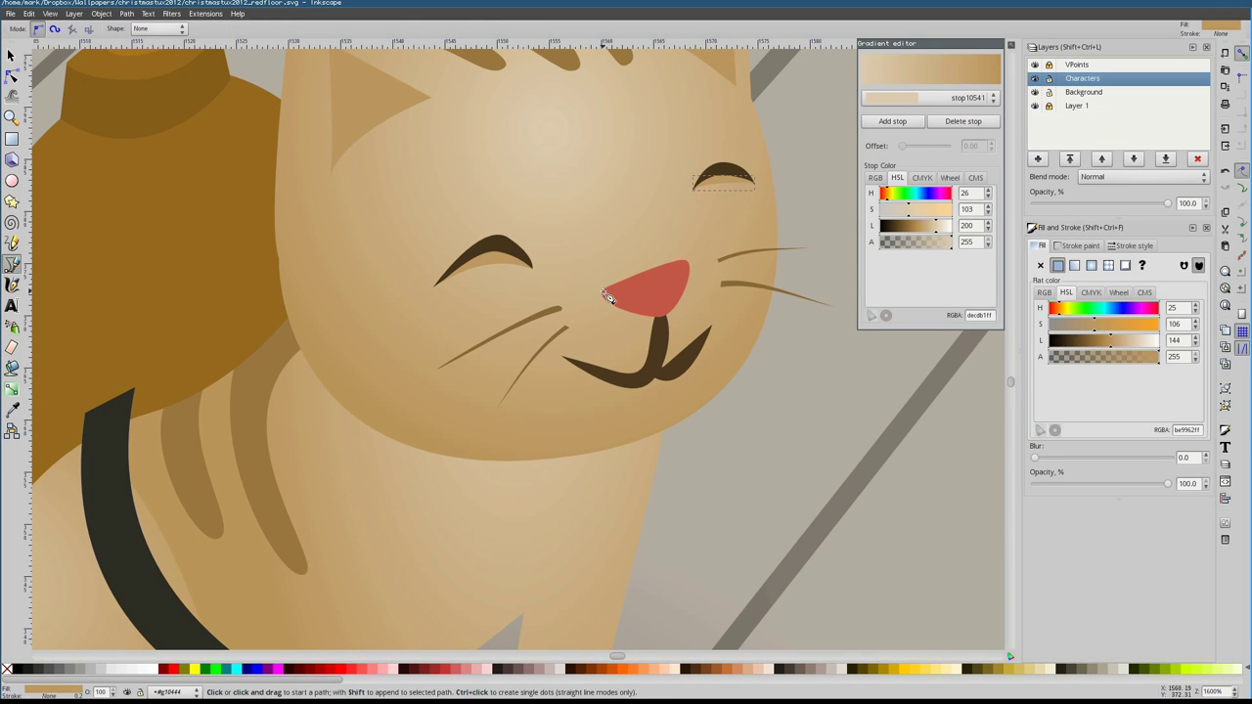
click(687, 266)
click(646, 266)
scroll(343, 428, up, 6)
key(n)
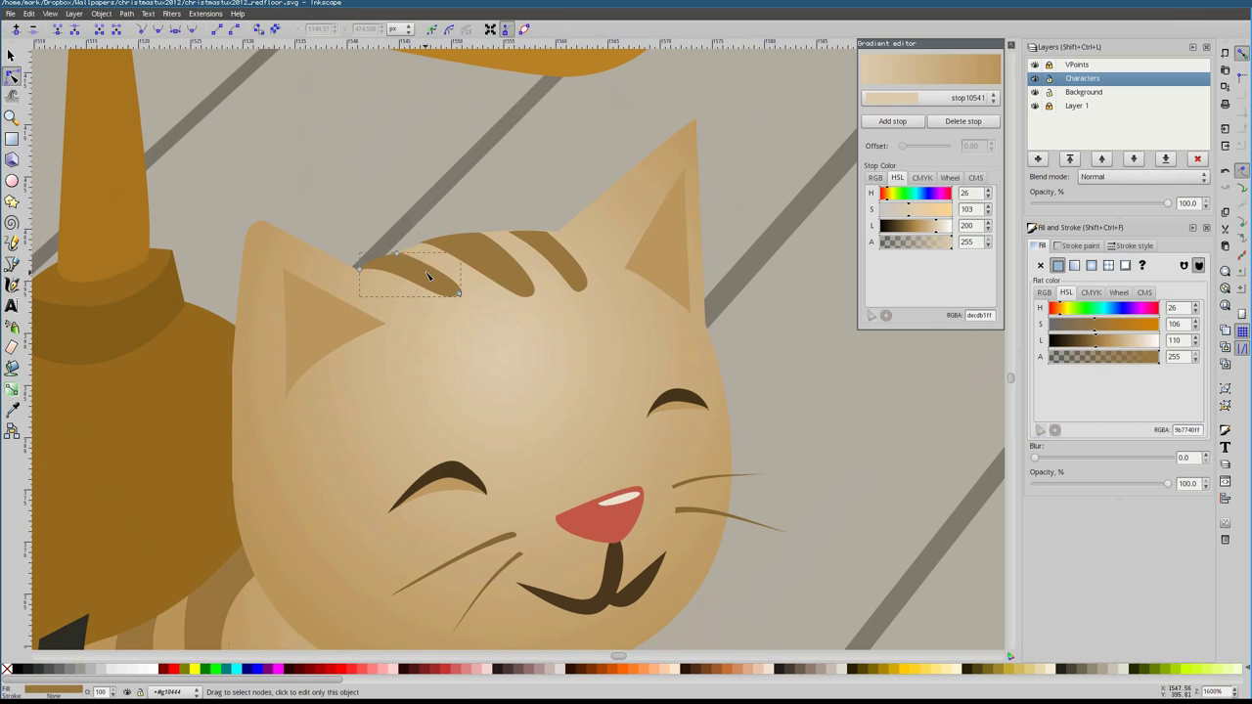
click(485, 257)
key(5)
scroll(465, 410, up, 4)
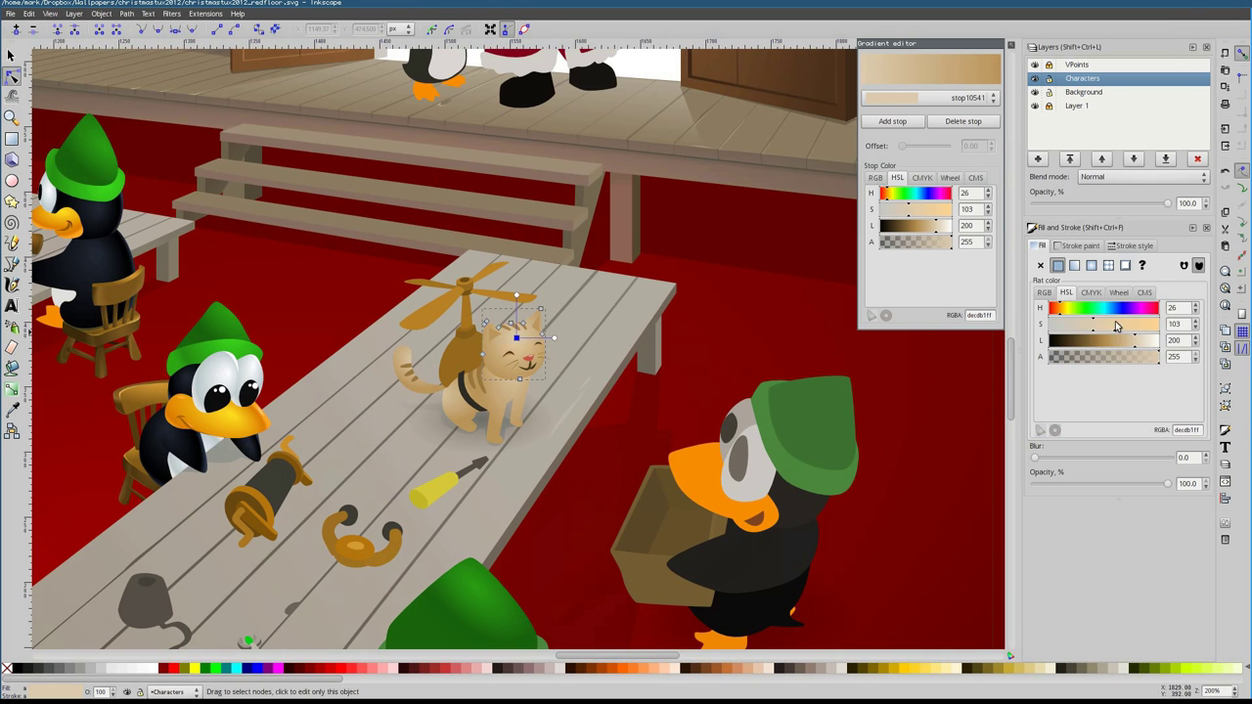
Shift the cat body's gradient stop hue toward tan
click(465, 410)
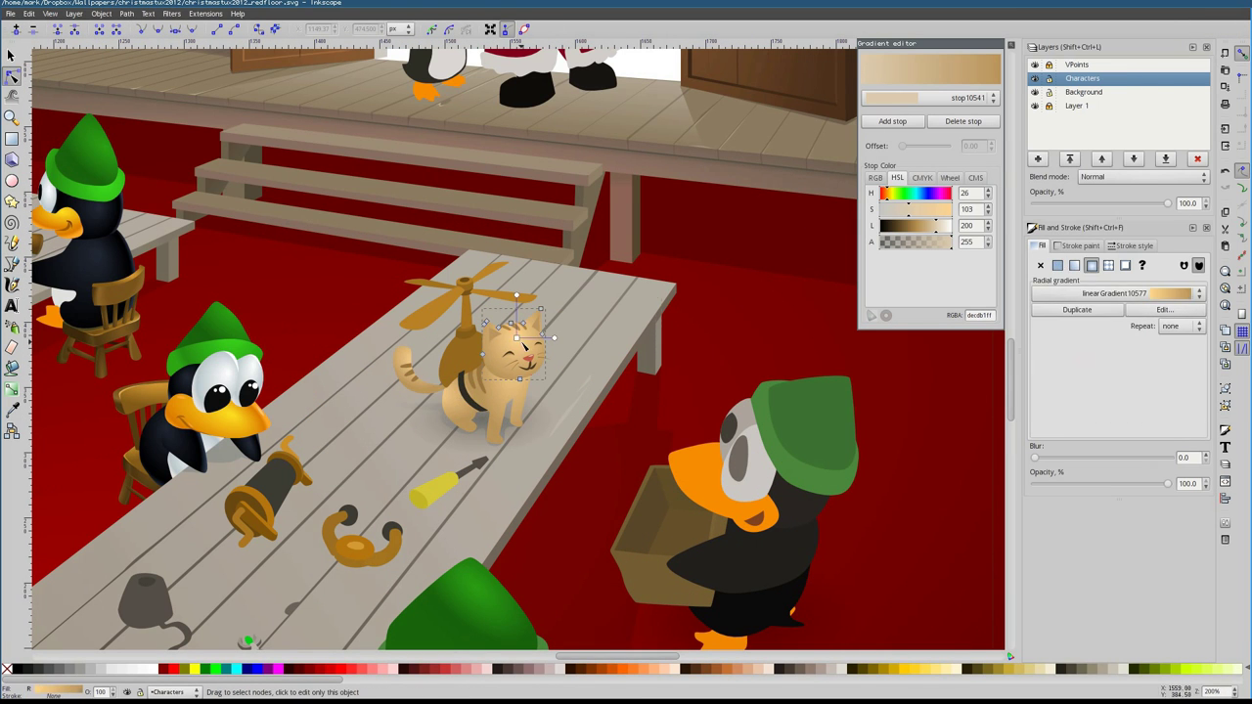
click(927, 100)
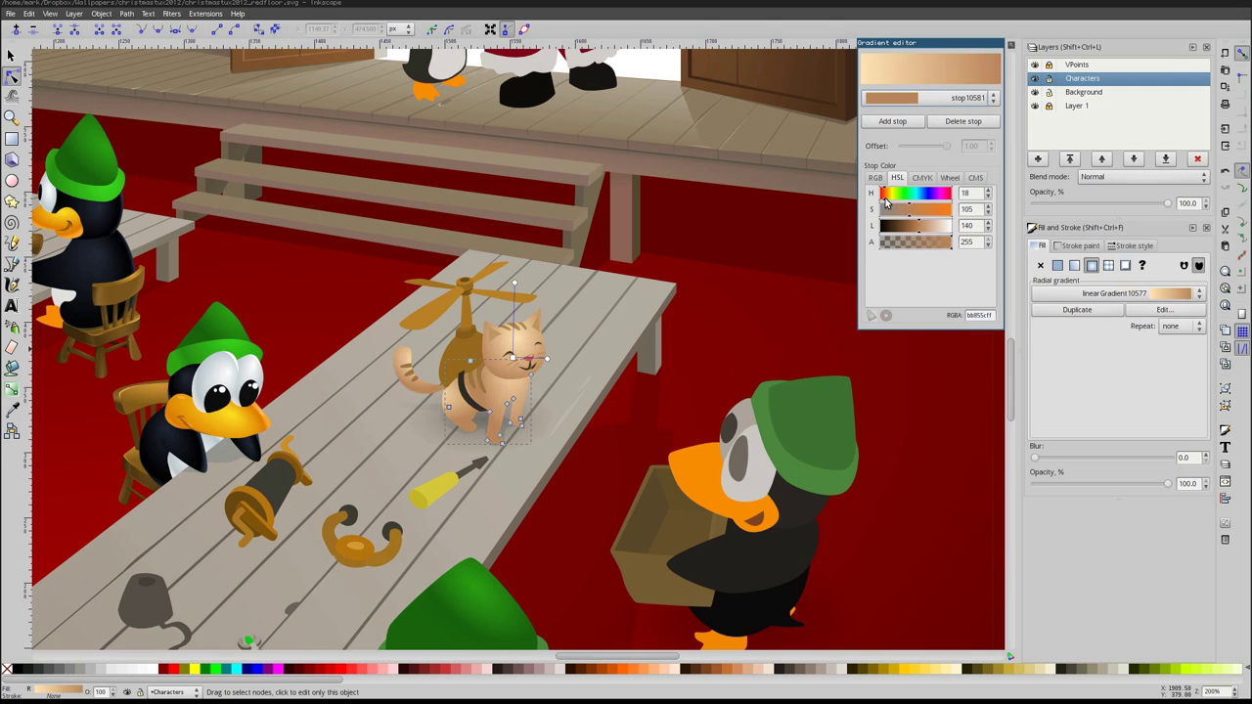
drag(887, 202, 889, 202)
click(470, 370)
scroll(470, 371, up, 2)
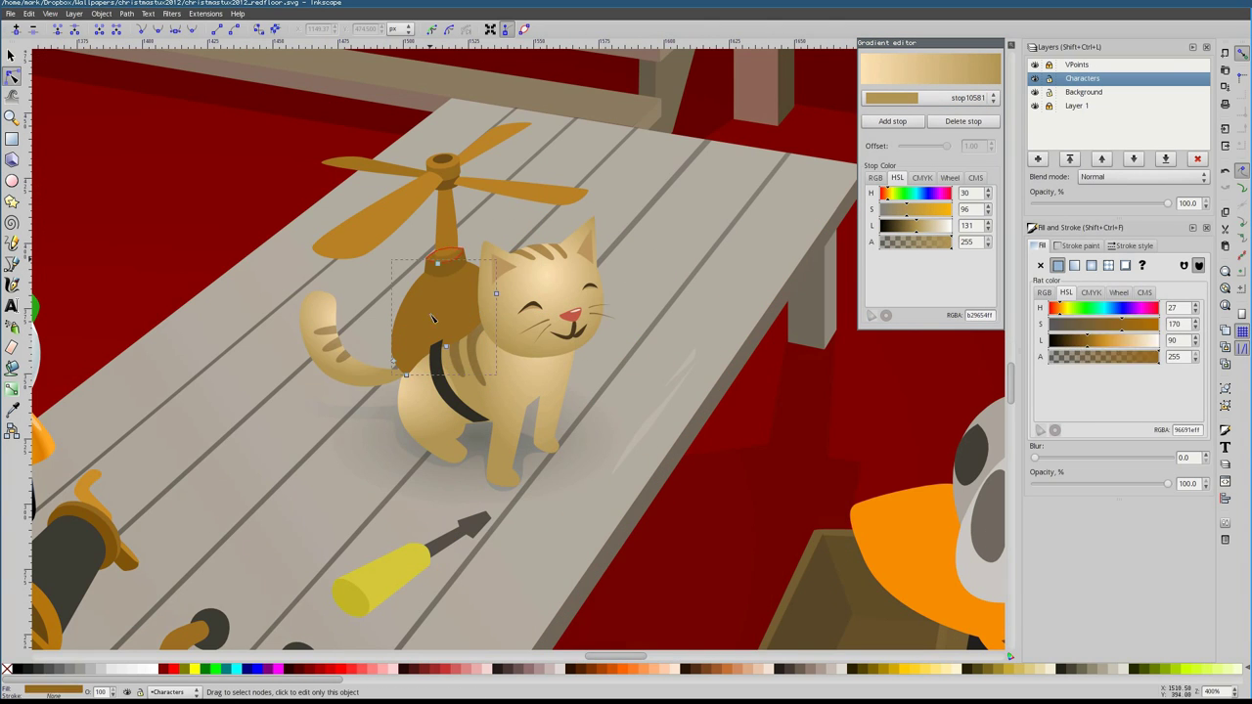
Give the helicopter backpack a radial gradient using an existing gradient
click(1108, 265)
click(1125, 294)
scroll(1140, 623, up, 1)
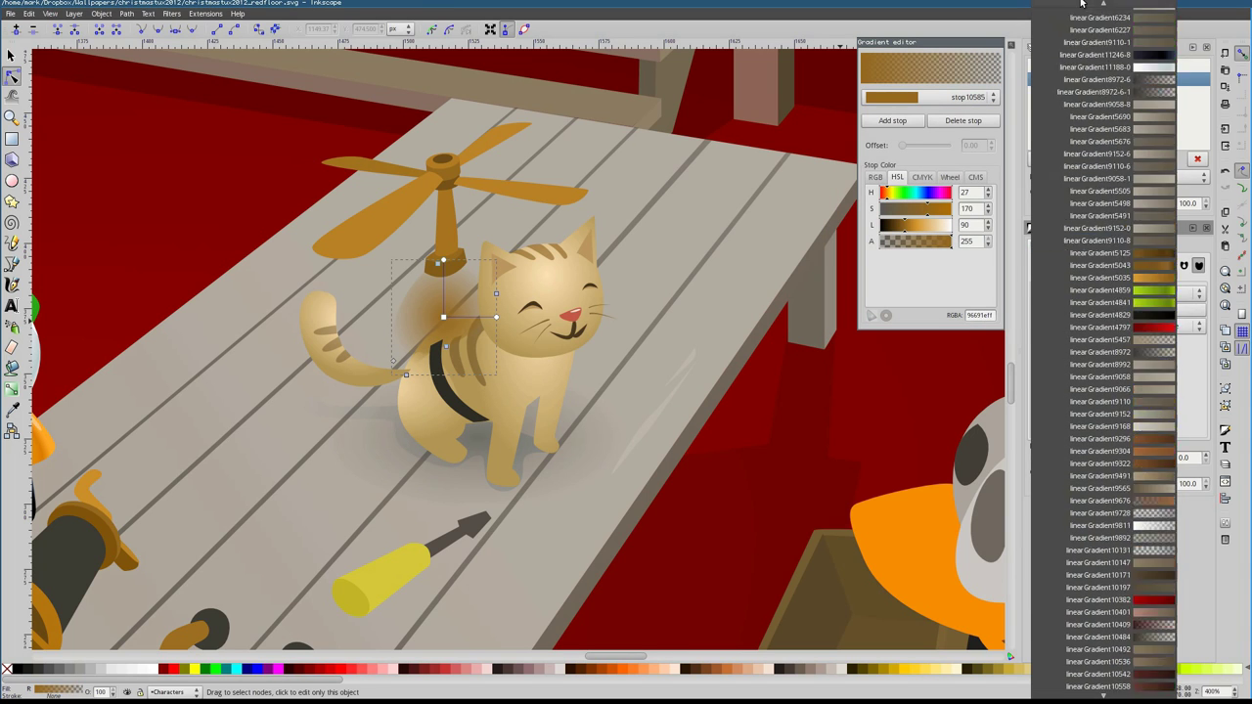
click(1135, 616)
Tune the backpack stops to yellow and orange, shifting their offsets outward
drag(905, 226, 929, 215)
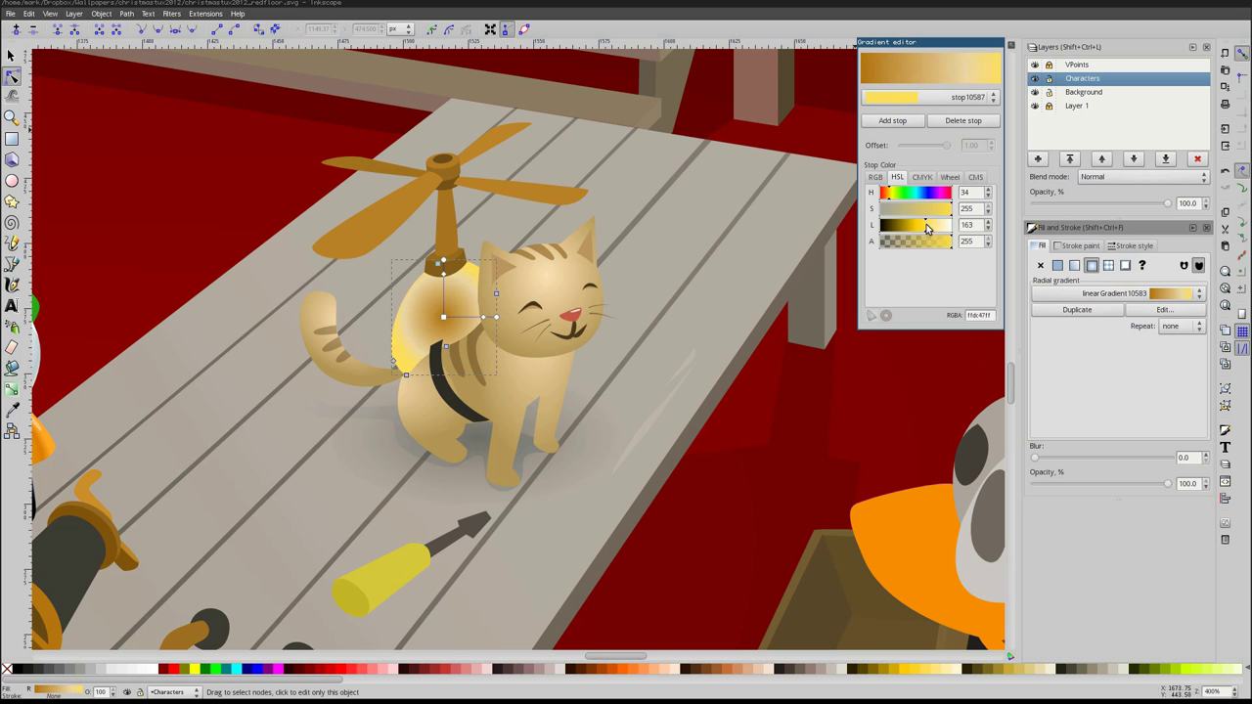
drag(936, 148, 941, 145)
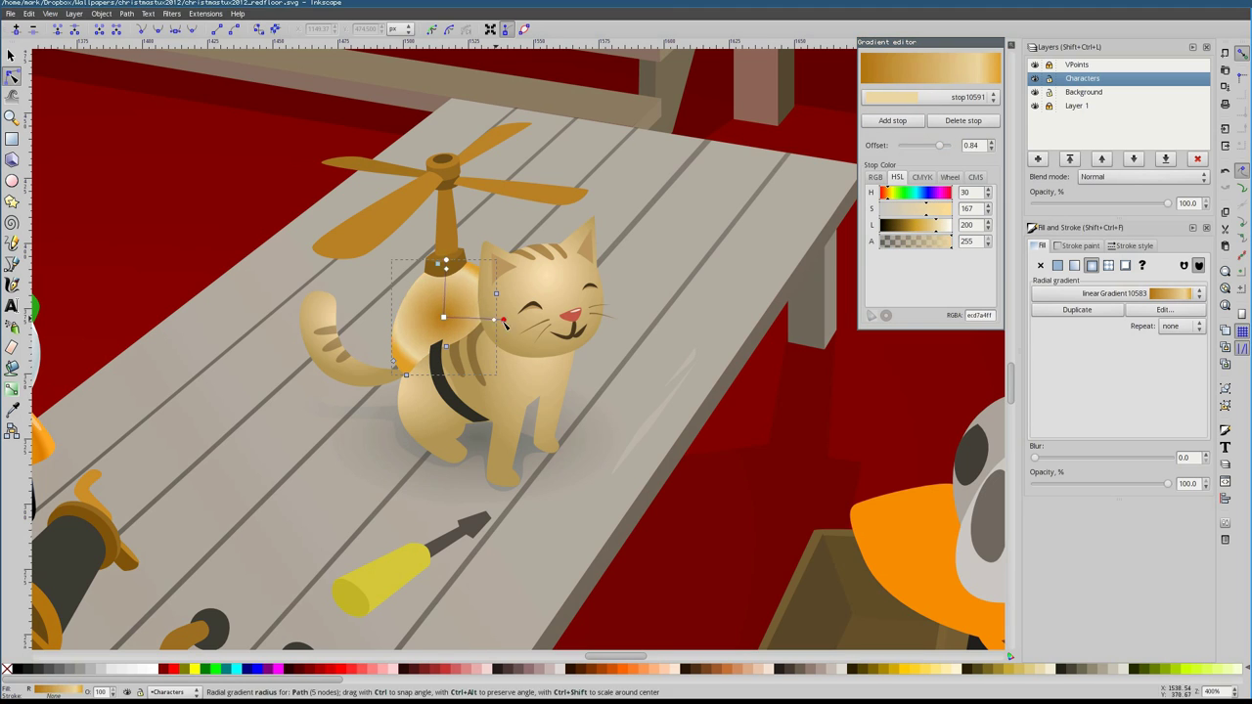
mouse_move(931, 212)
mouse_down()
mouse_move(909, 214)
mouse_move(932, 230)
mouse_up()
drag(924, 145, 939, 149)
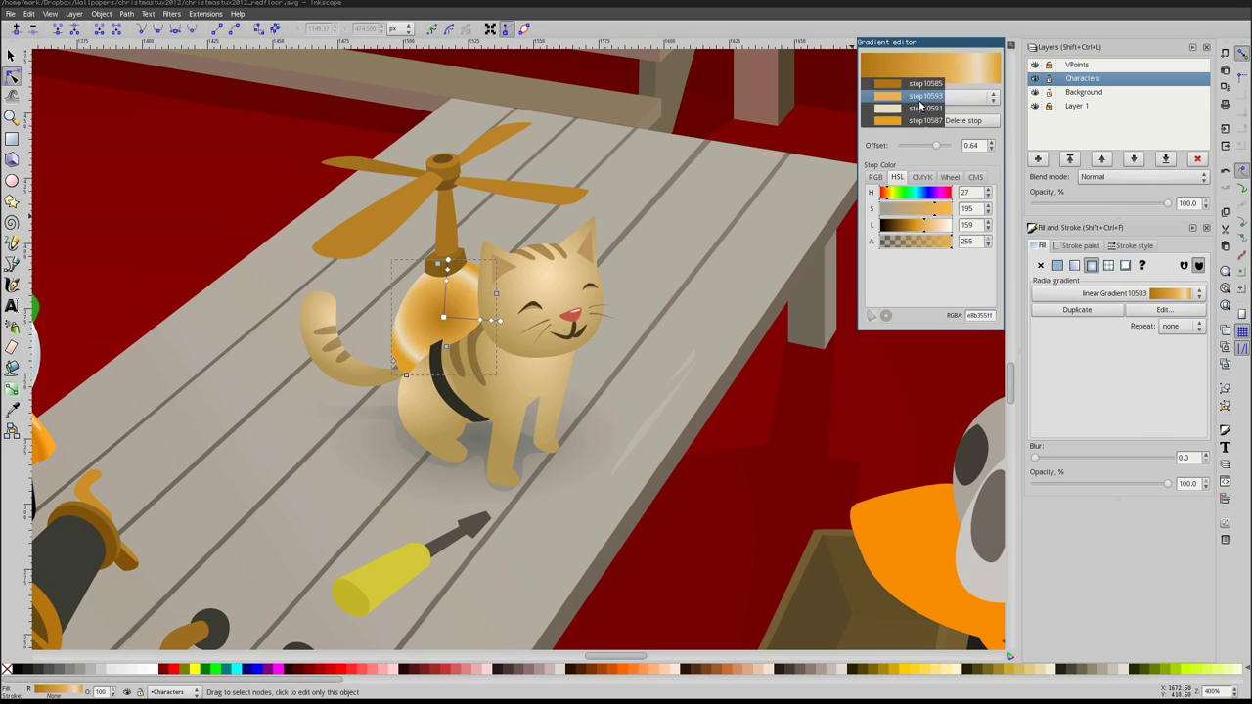
drag(888, 200, 887, 199)
drag(443, 318, 446, 279)
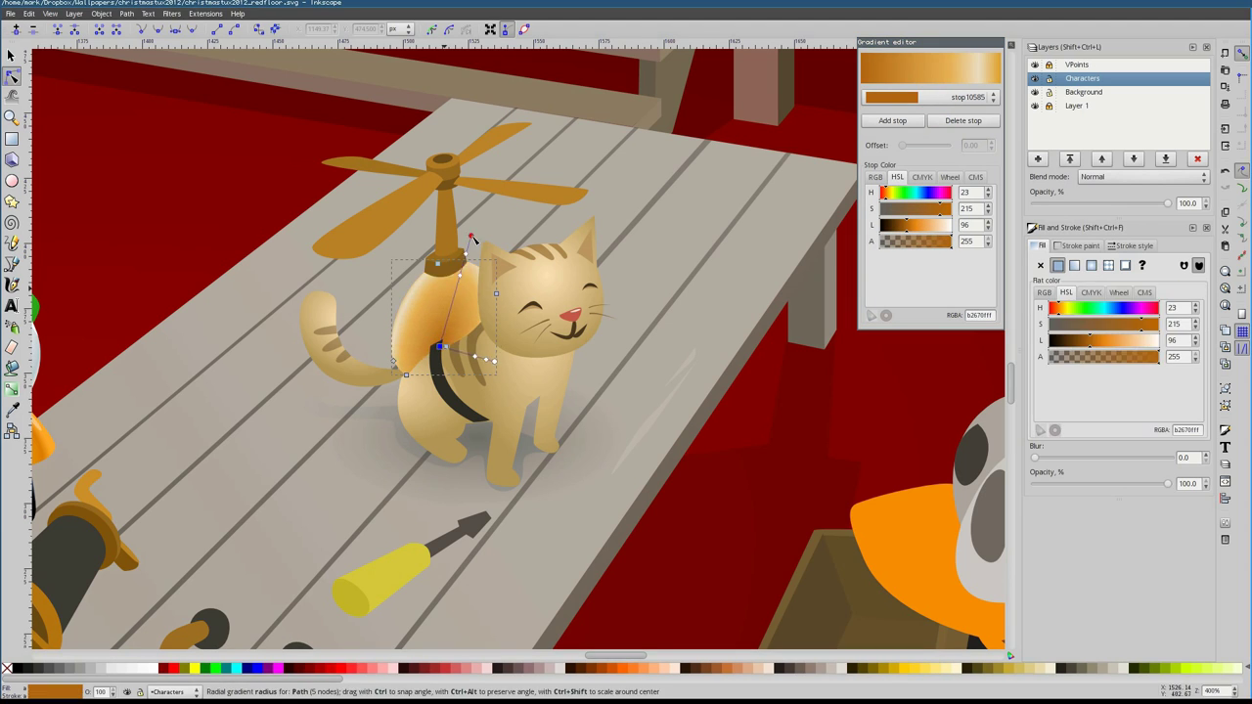
Darken one stop, brighten the 0.89 stop, and move the gradient centre down-right
click(470, 194)
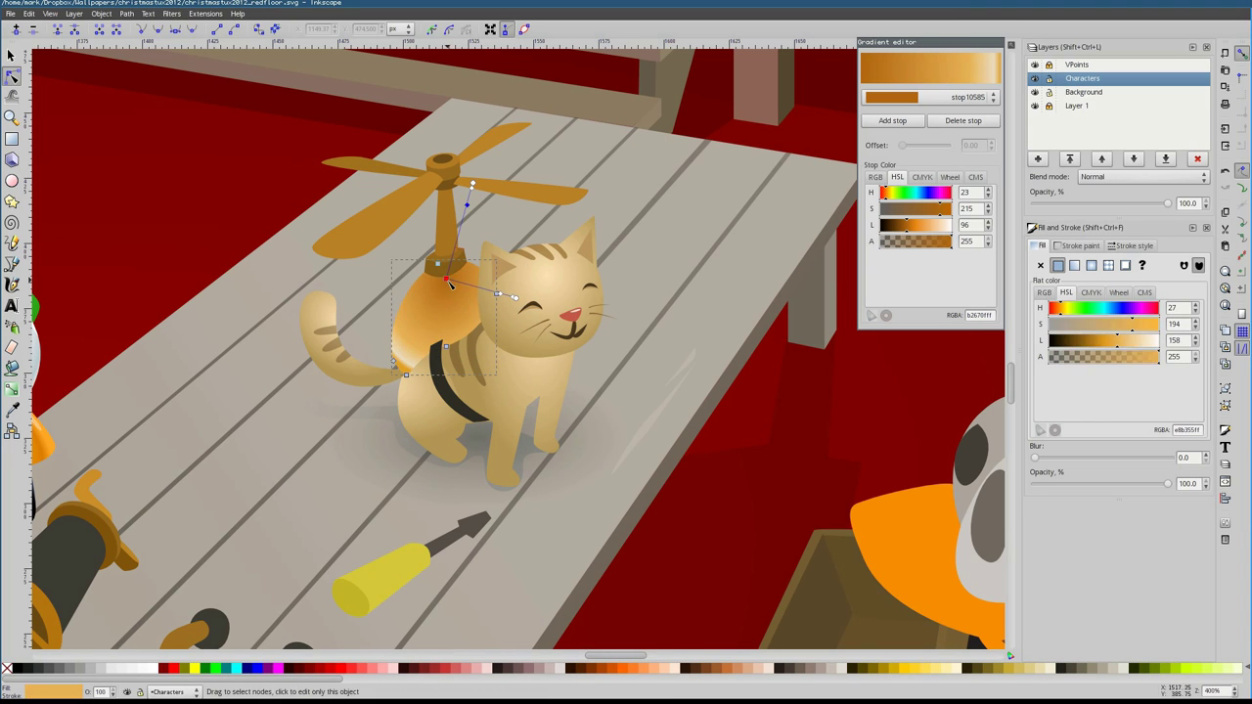
drag(905, 226, 909, 226)
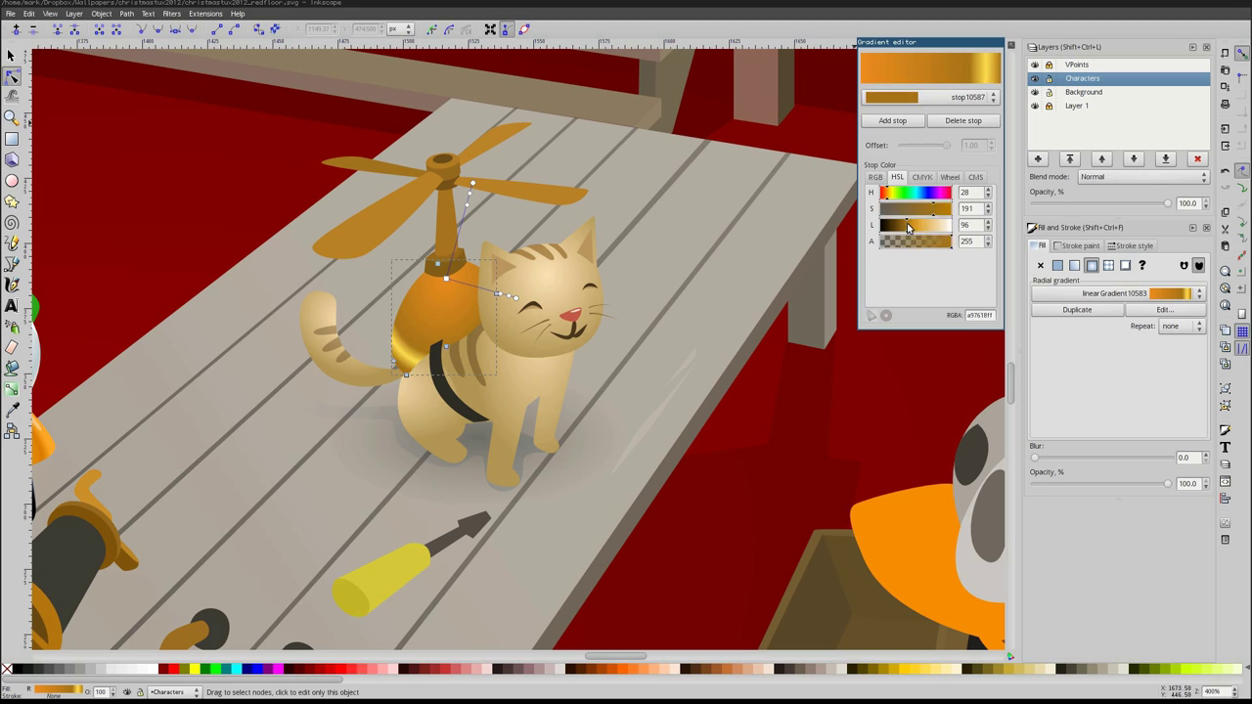
click(934, 97)
click(910, 73)
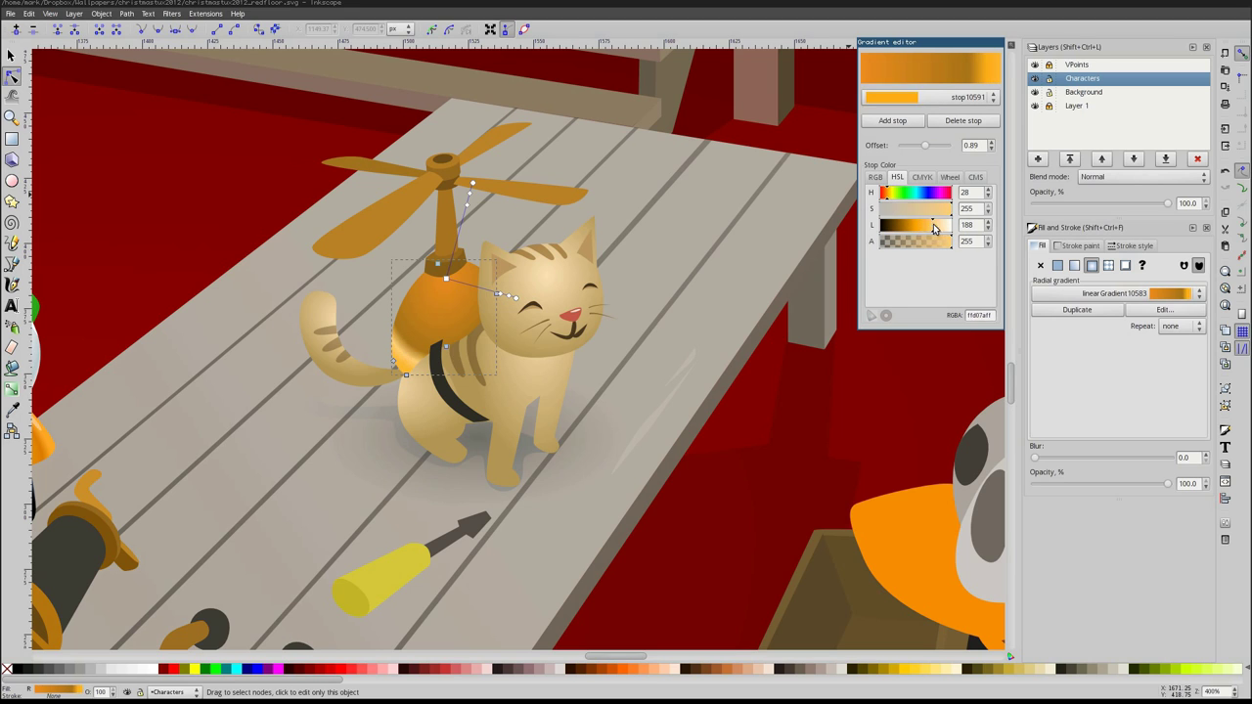
click(911, 224)
drag(937, 228, 910, 225)
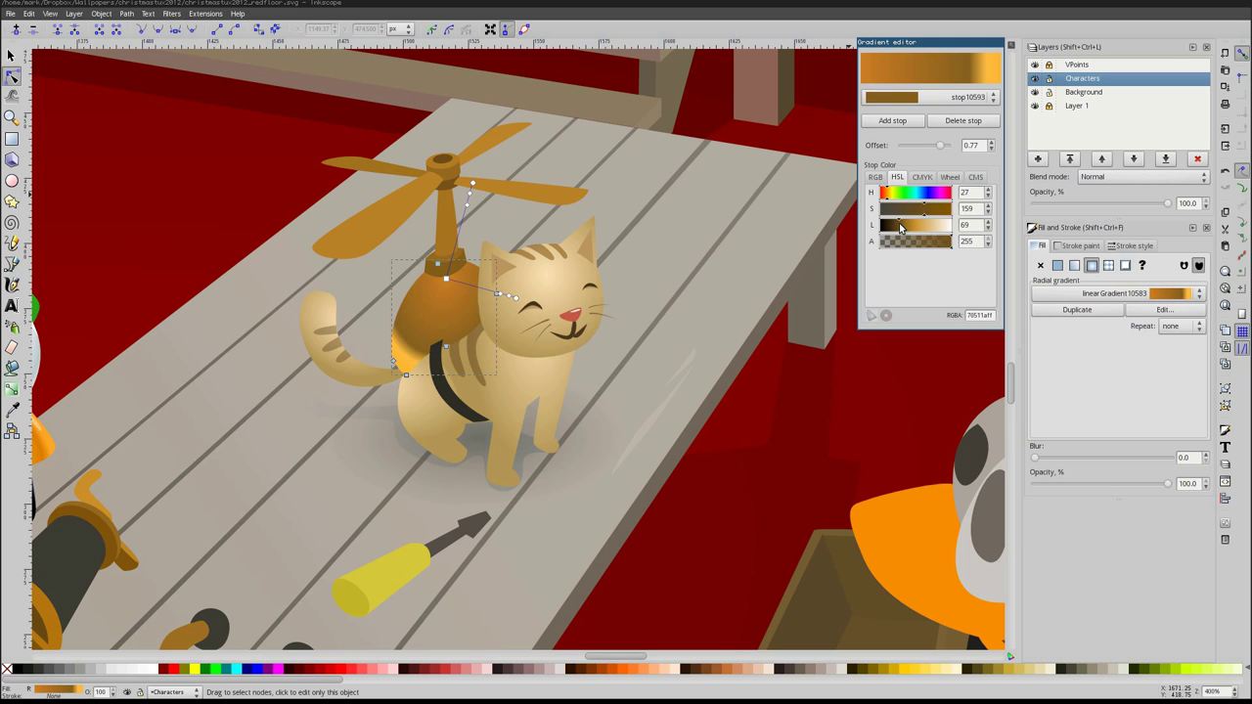
mouse_move(446, 279)
mouse_down()
mouse_move(465, 315)
mouse_move(434, 346)
mouse_up()
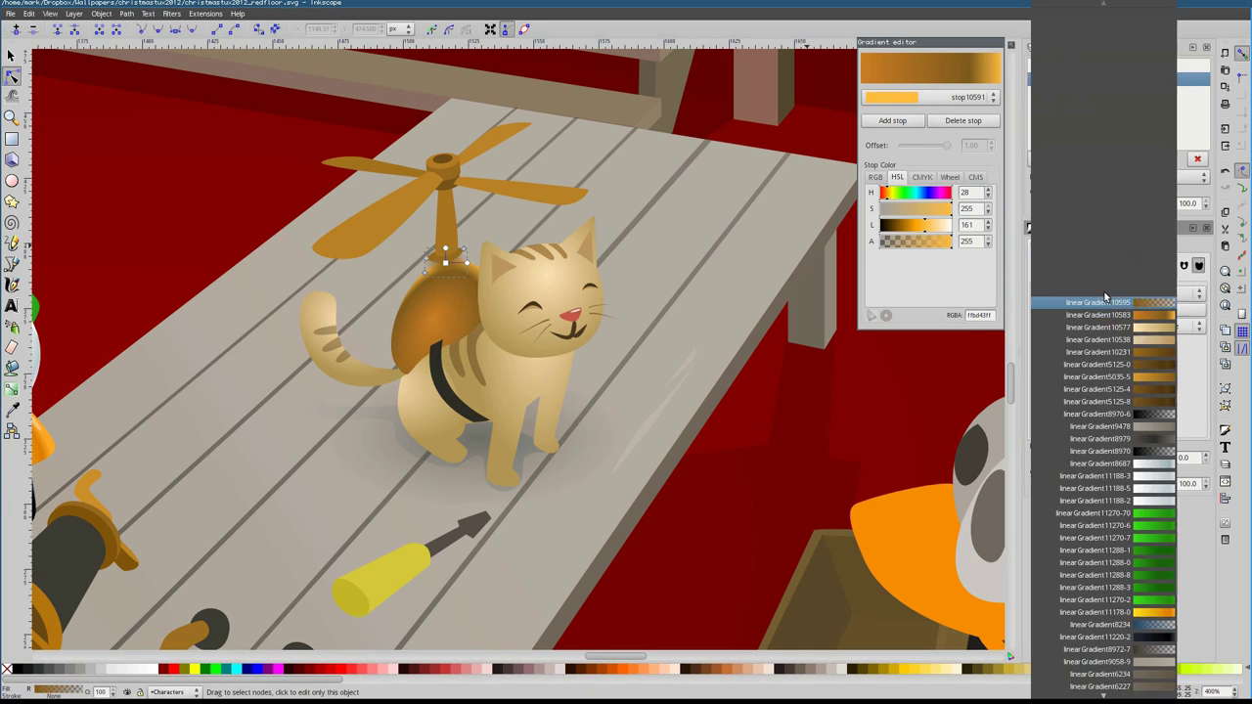
Select the propeller stem and show its gradient handles
click(449, 262)
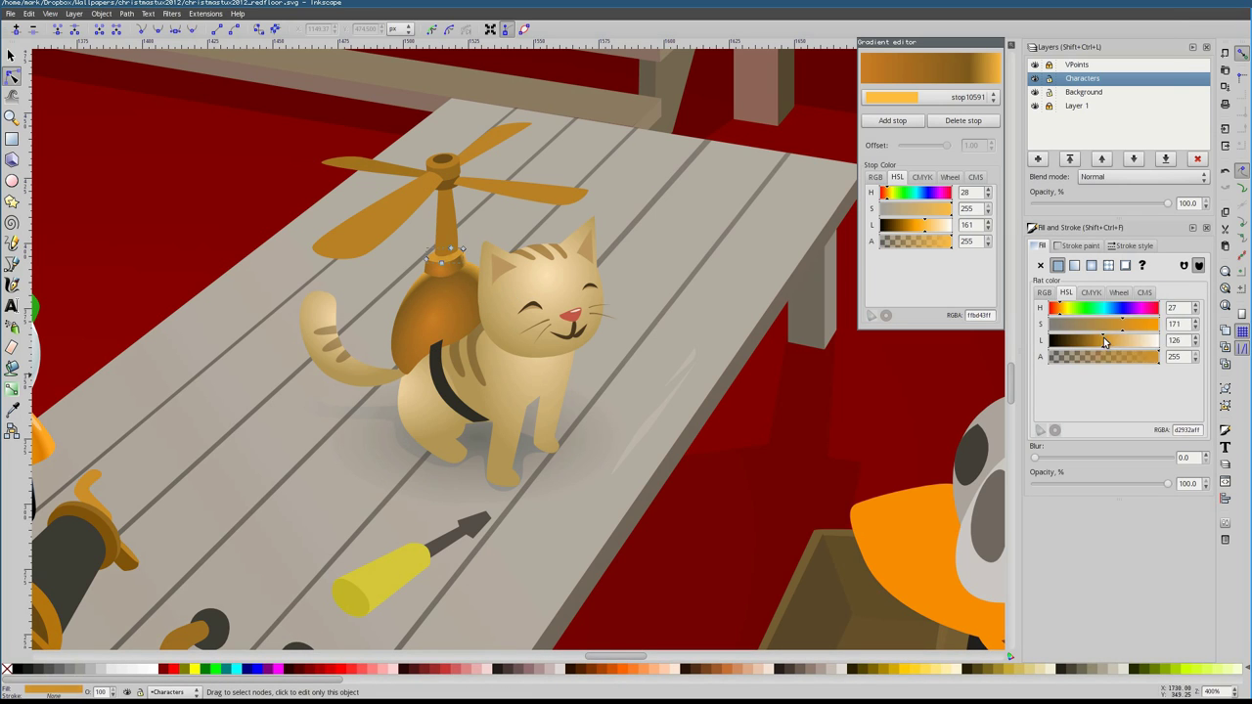
click(456, 231)
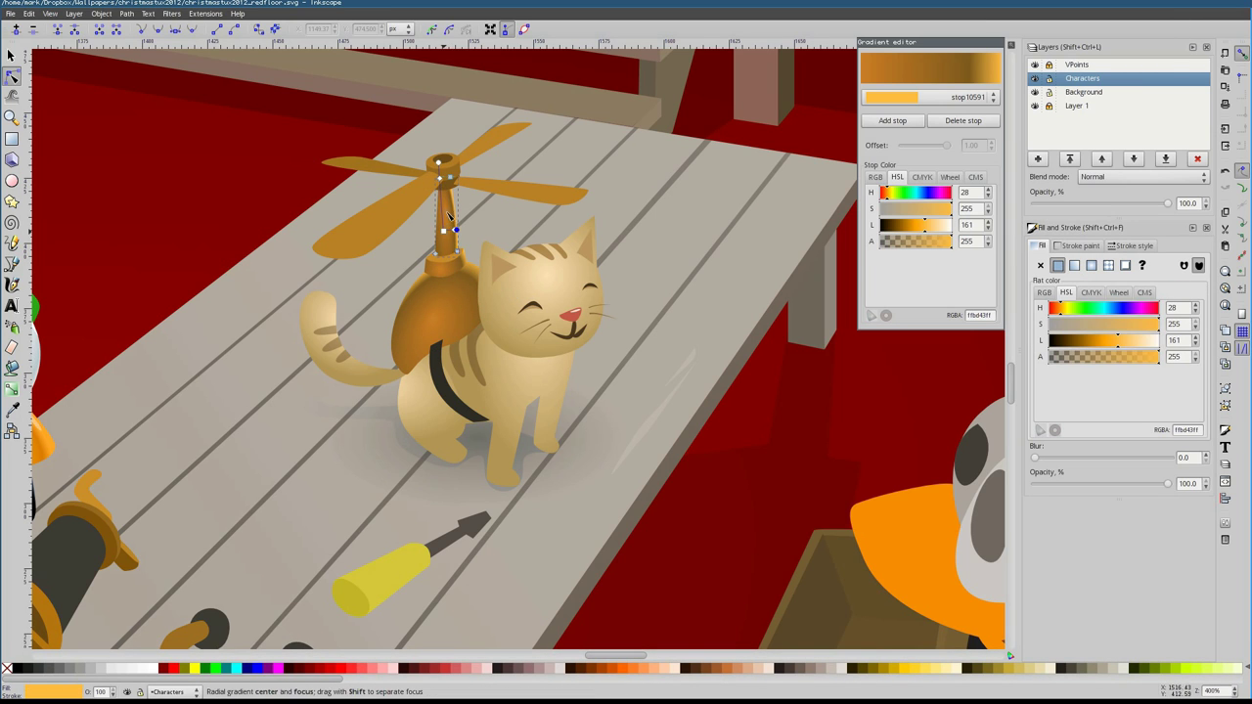
scroll(401, 274, up, 2)
Reshape the backpack highlight's curve and add a node along its left edge
key(b)
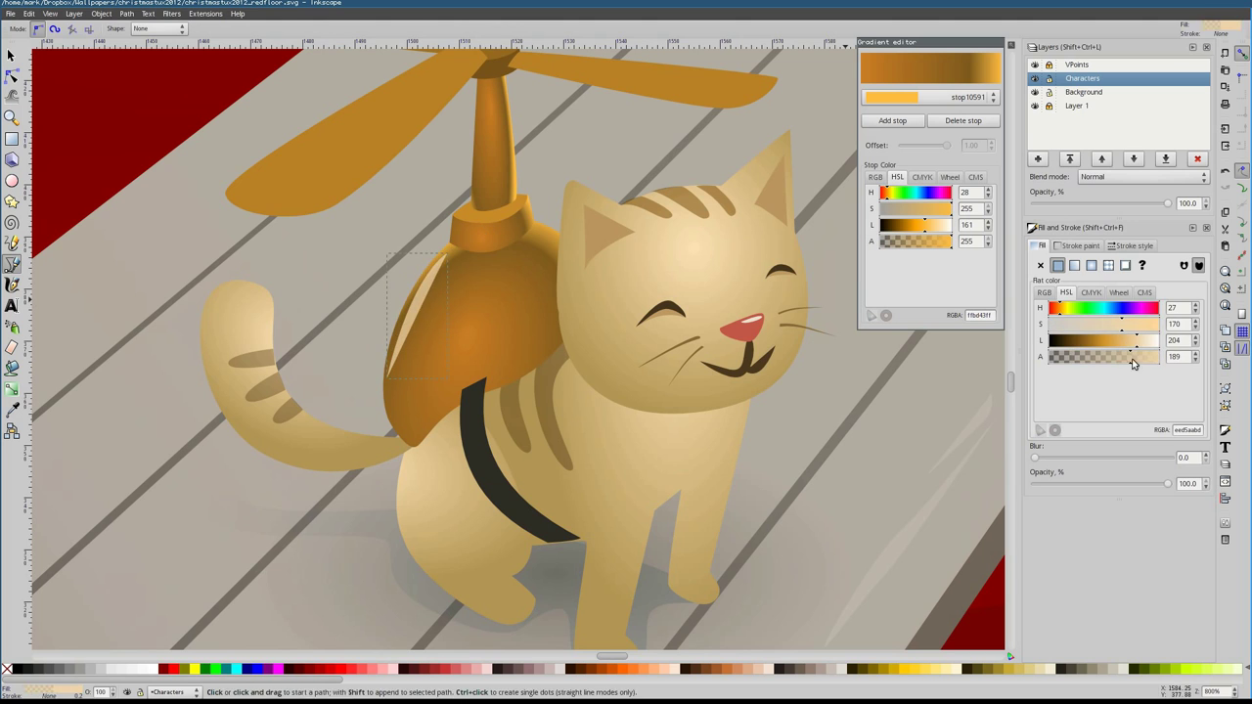
click(1133, 360)
key(n)
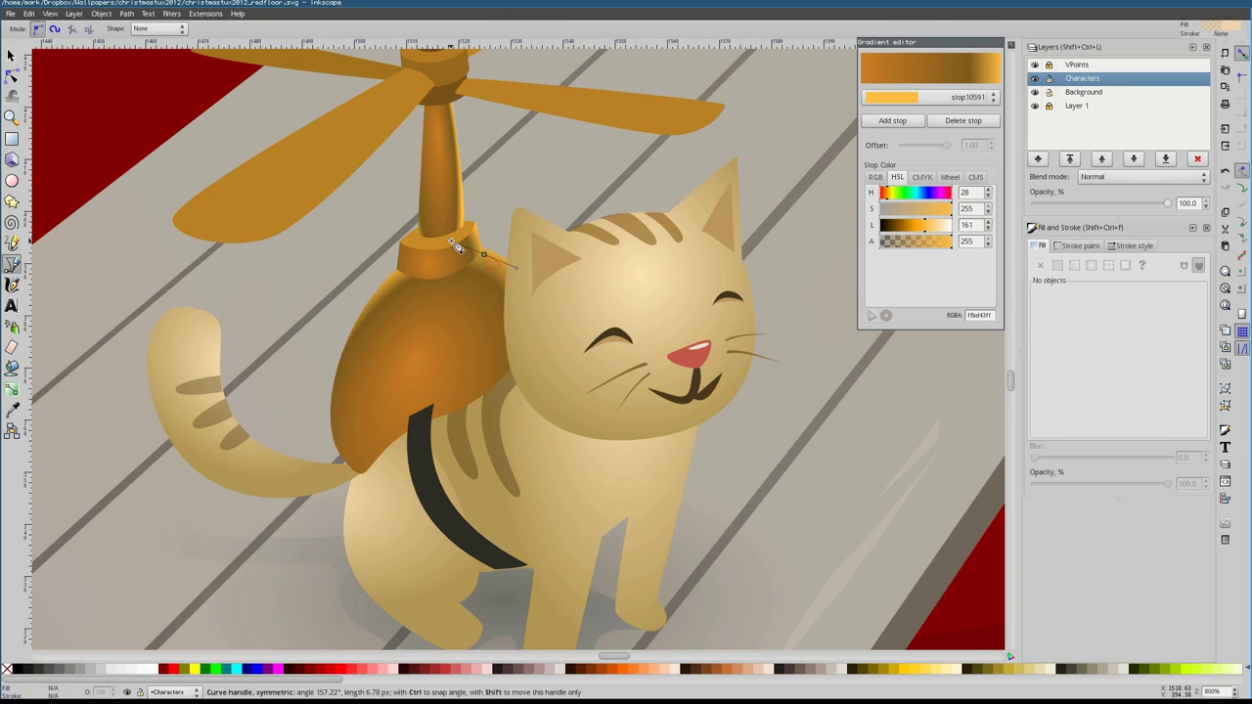
drag(457, 248, 456, 249)
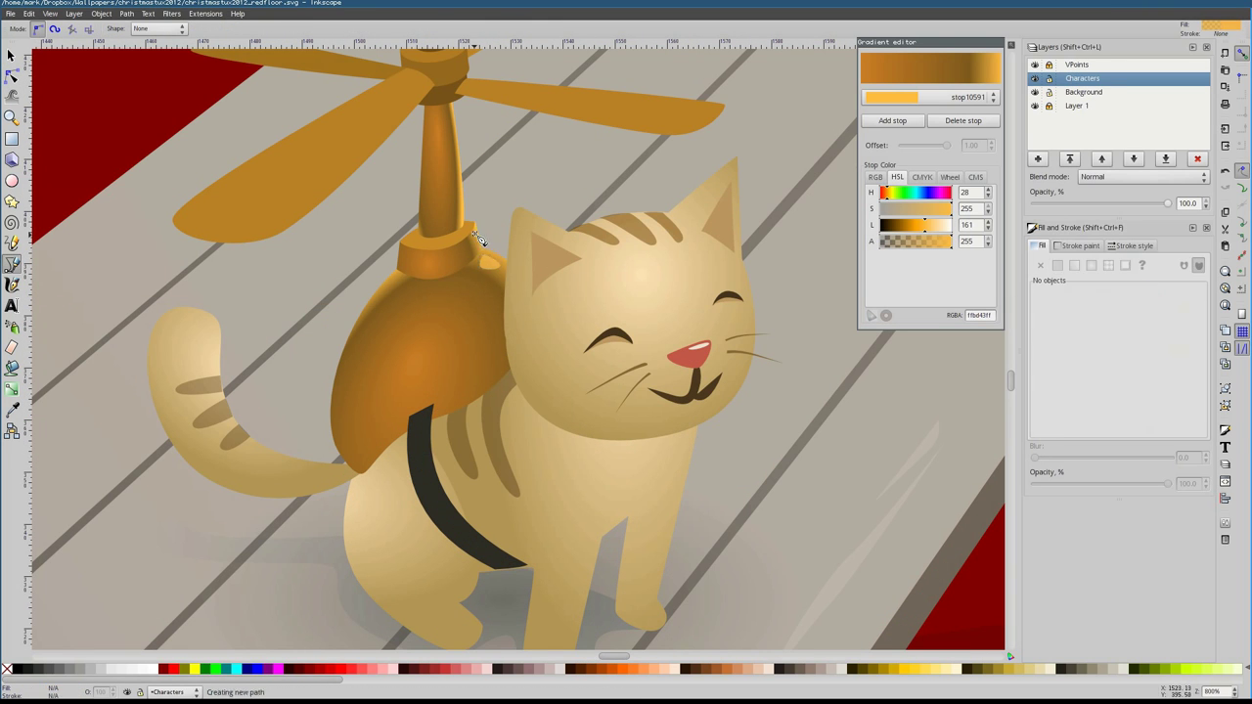
click(331, 404)
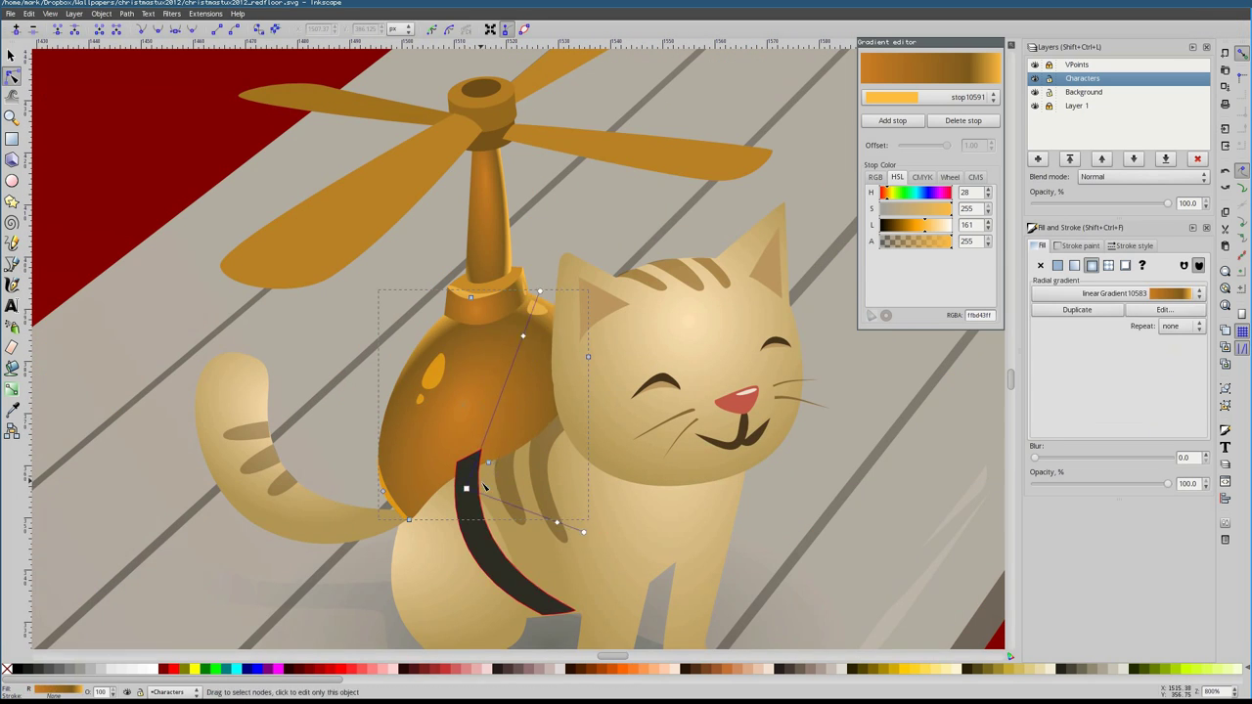
scroll(472, 435, down, 2)
Draw a highlight path curving around the top of the propeller hub
key(n)
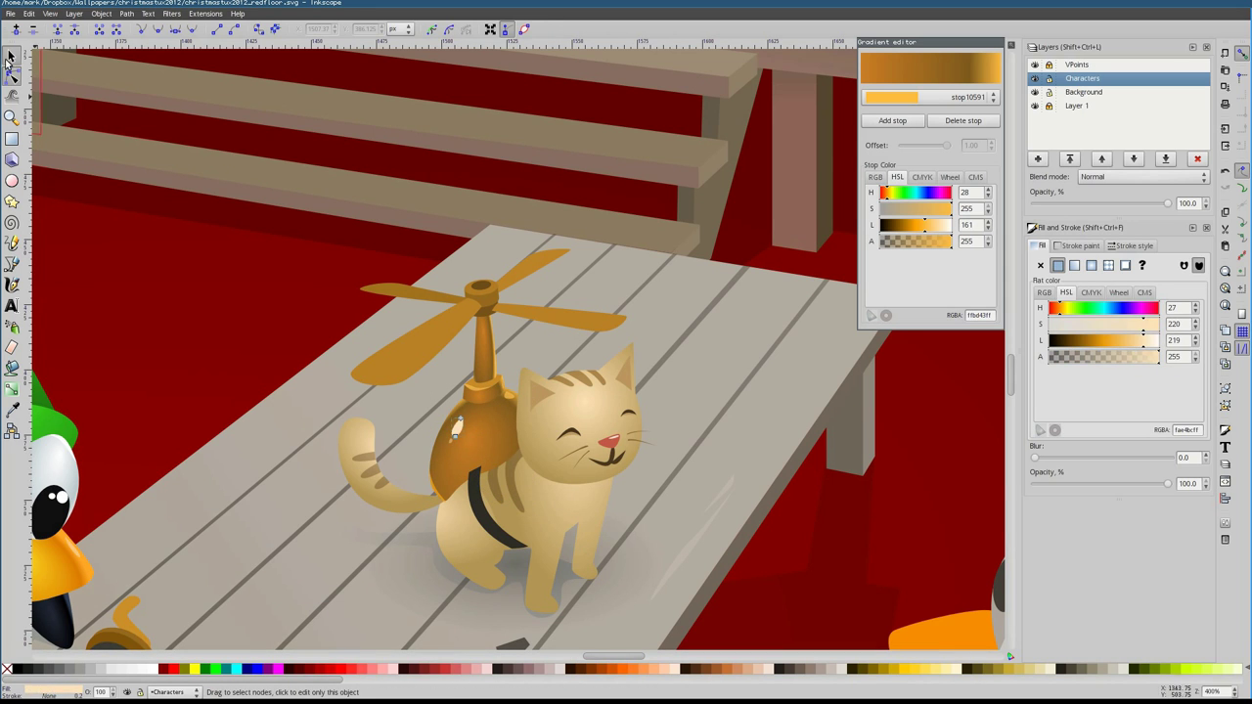
key(b)
scroll(484, 409, up, 2)
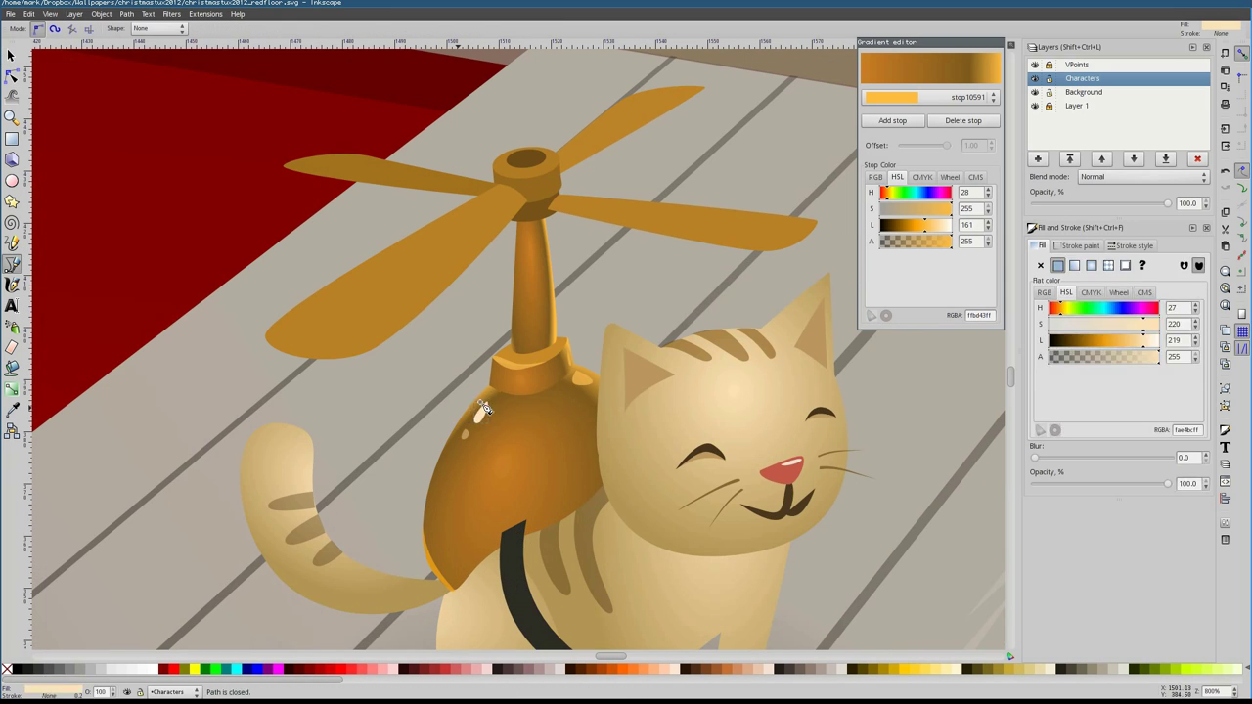
scroll(440, 371, down, 2)
scroll(400, 330, up, 2)
click(500, 290)
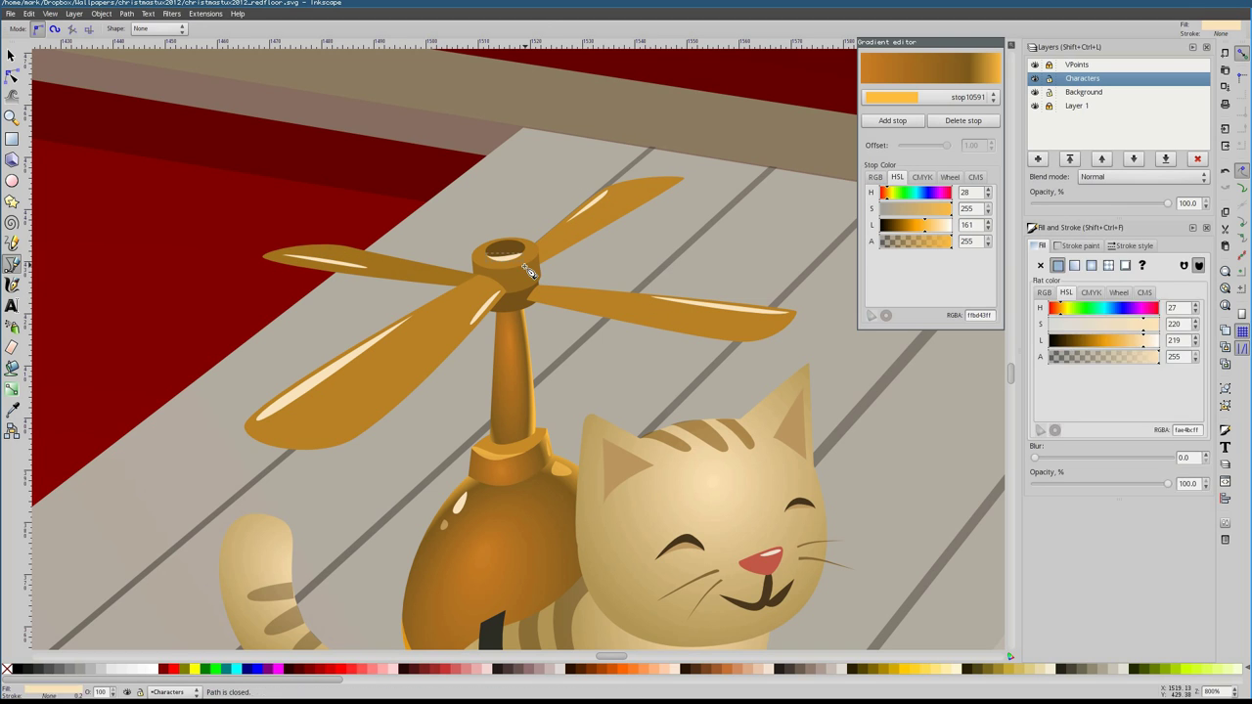
scroll(529, 269, up, 2)
drag(485, 205, 494, 201)
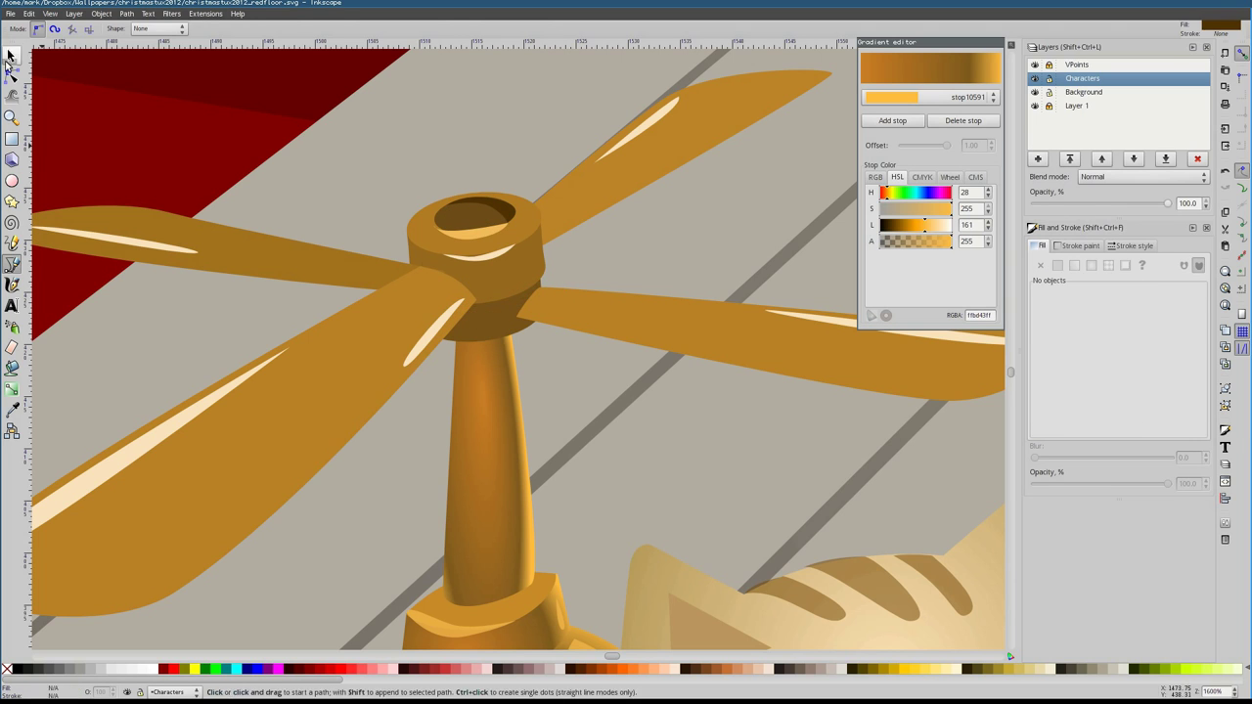
Draw a straight highlight stroke down the propeller mast
click(10, 56)
click(408, 291)
scroll(516, 267, left, 4)
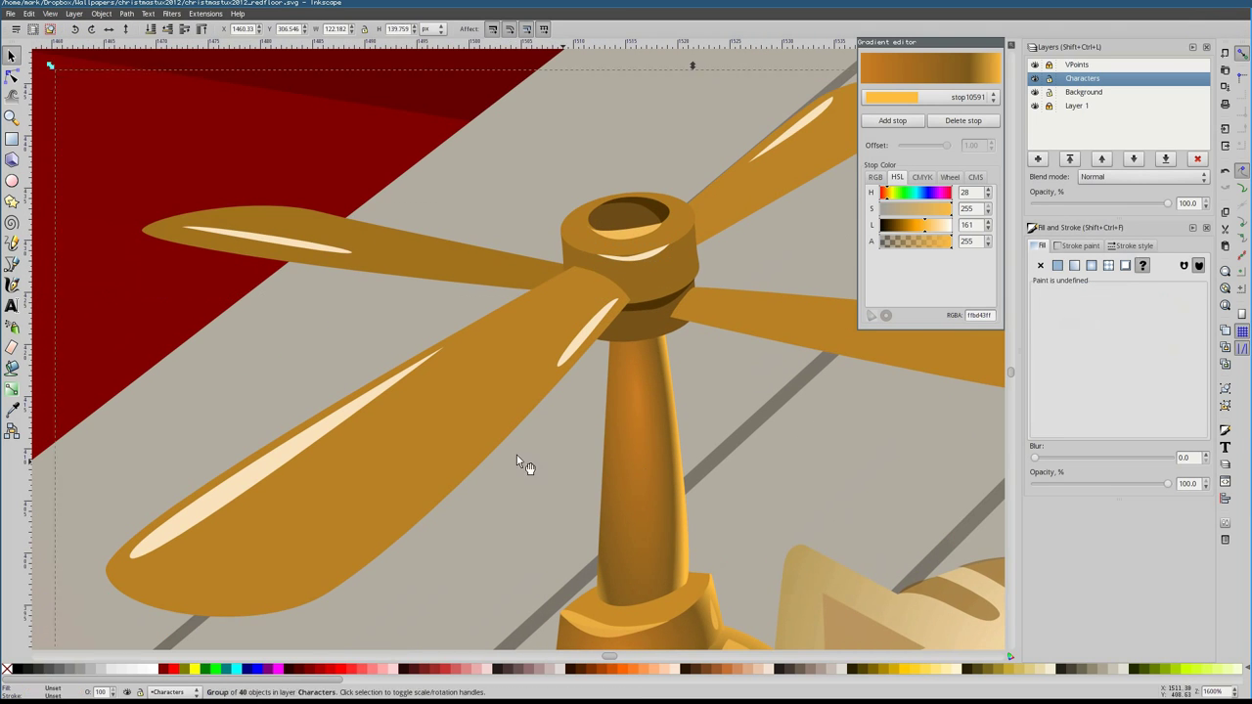
key(b)
click(614, 363)
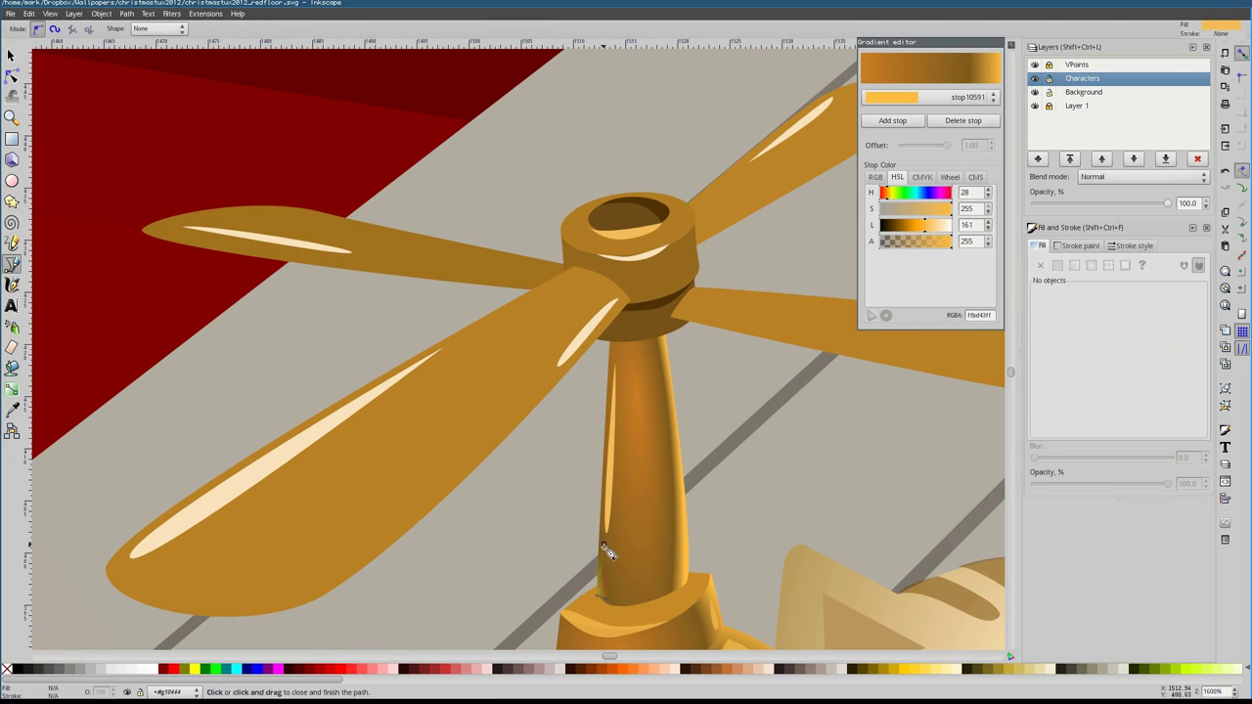
click(607, 553)
scroll(480, 346, down, 2)
Reshape the lower-left blade's radial gradient and reposition its centre
key(n)
click(1092, 265)
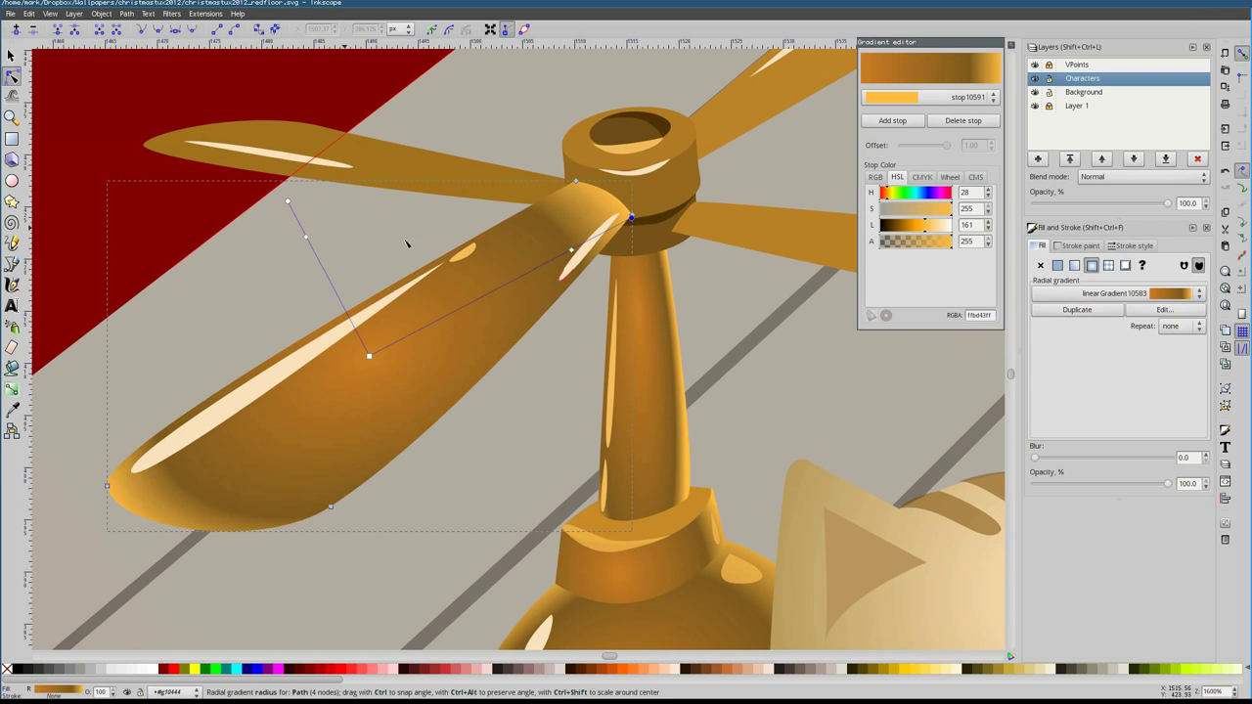
drag(408, 244, 316, 280)
scroll(316, 279, down, 2)
mouse_move(355, 341)
mouse_down()
mouse_move(374, 274)
mouse_move(332, 311)
mouse_up()
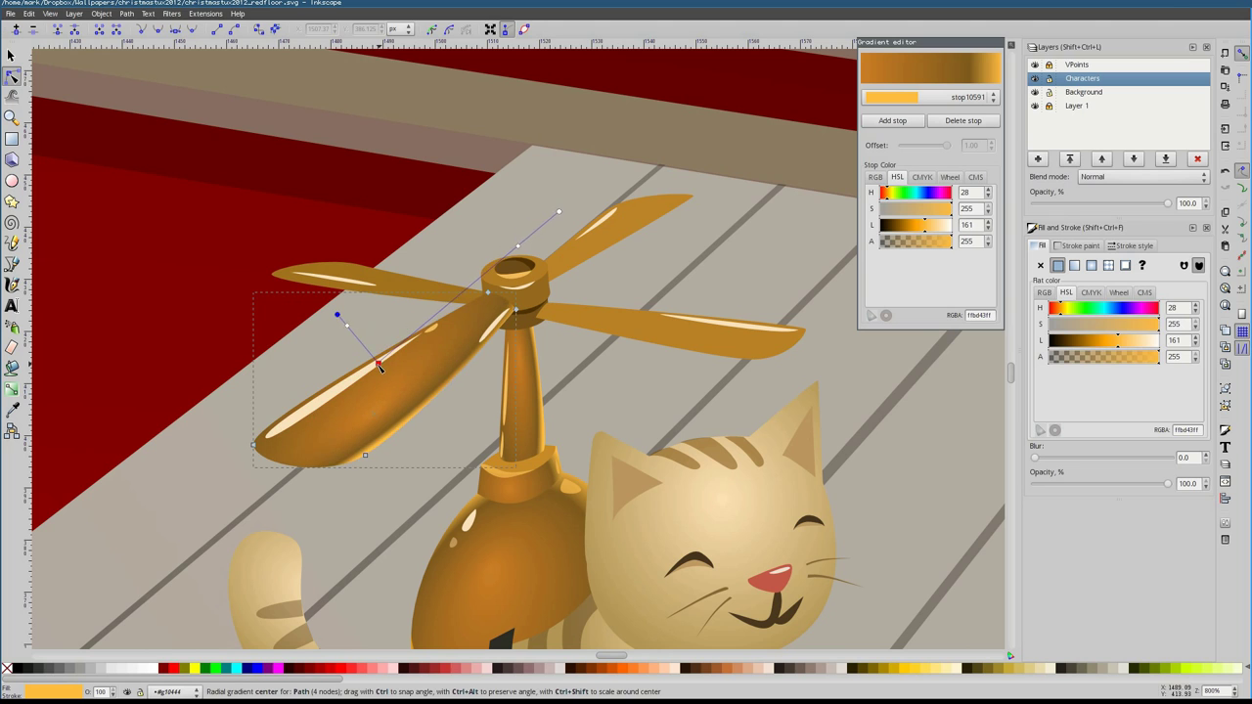
Nudge the lower-right blade's gradient centre and recolour the blade highlights yellow-orange
click(590, 262)
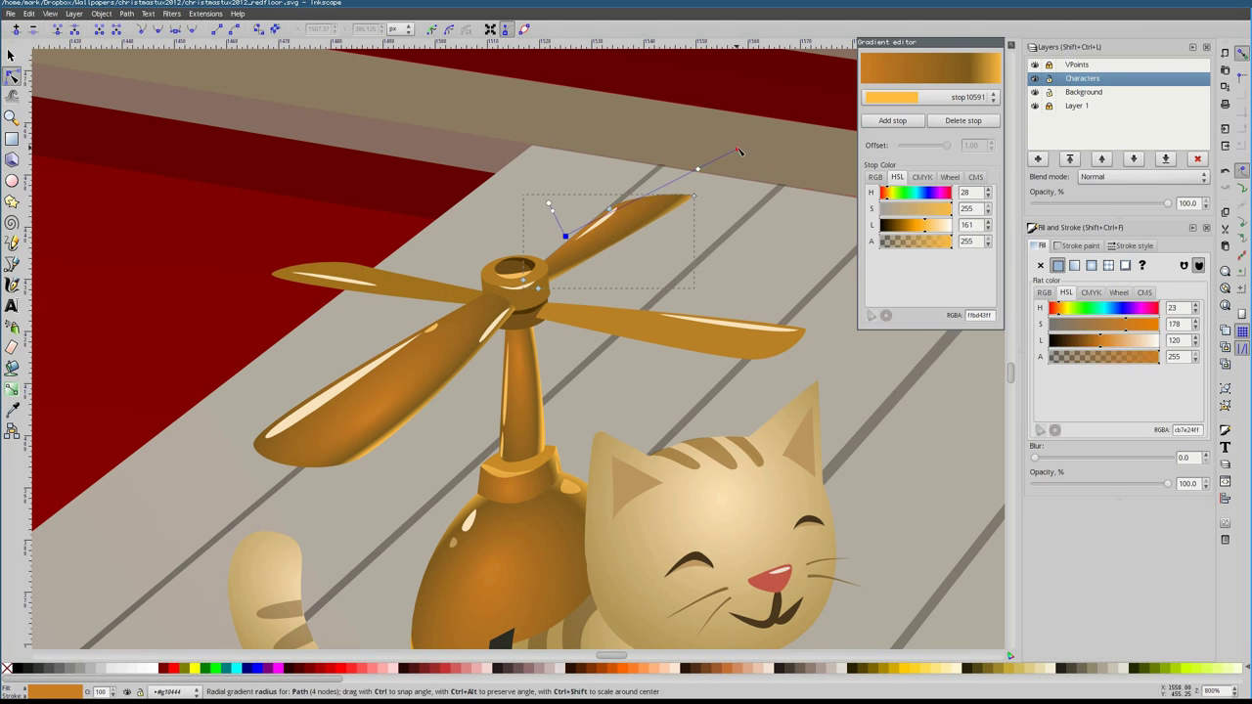
click(797, 332)
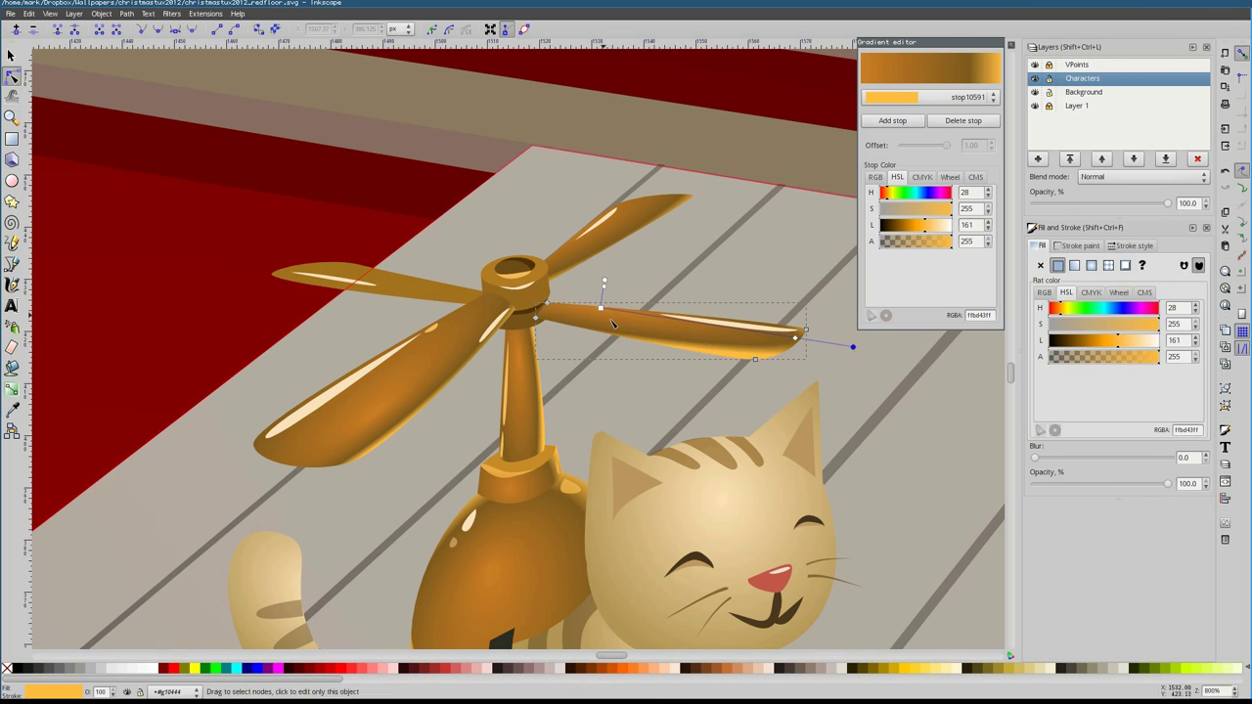
mouse_move(636, 315)
mouse_down()
mouse_move(608, 317)
mouse_move(671, 303)
mouse_move(640, 320)
mouse_up()
key(Tab)
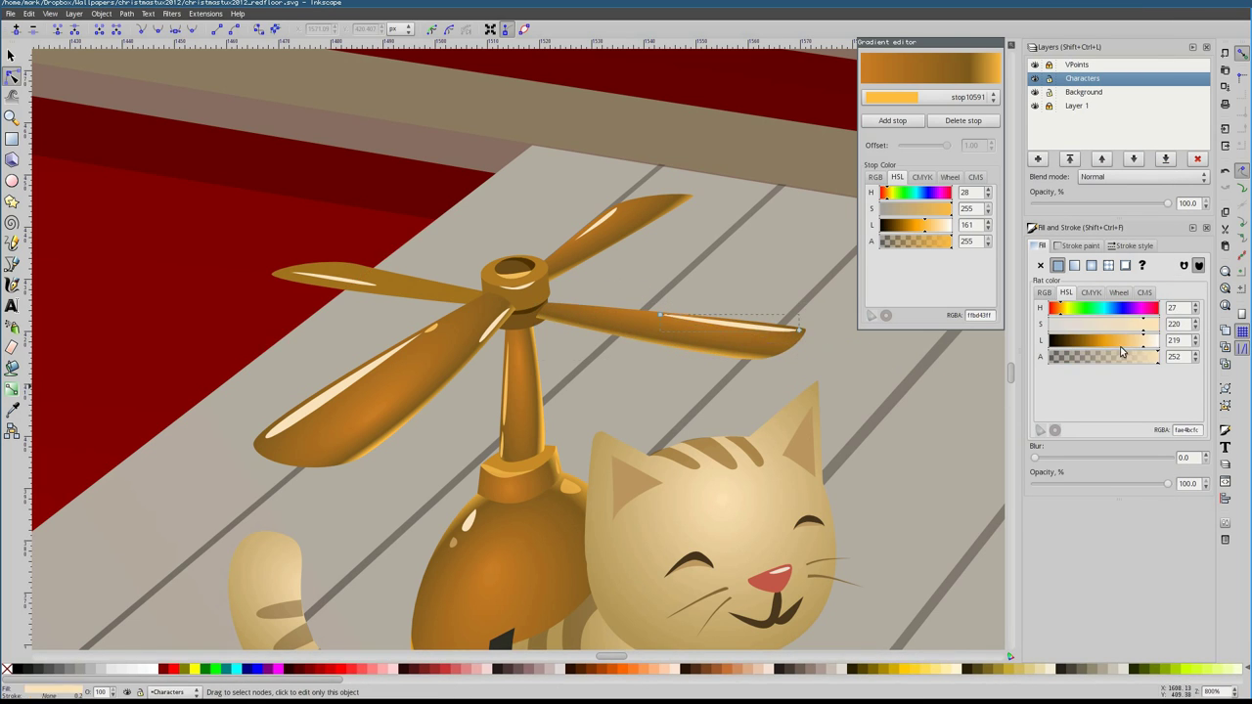
click(366, 274)
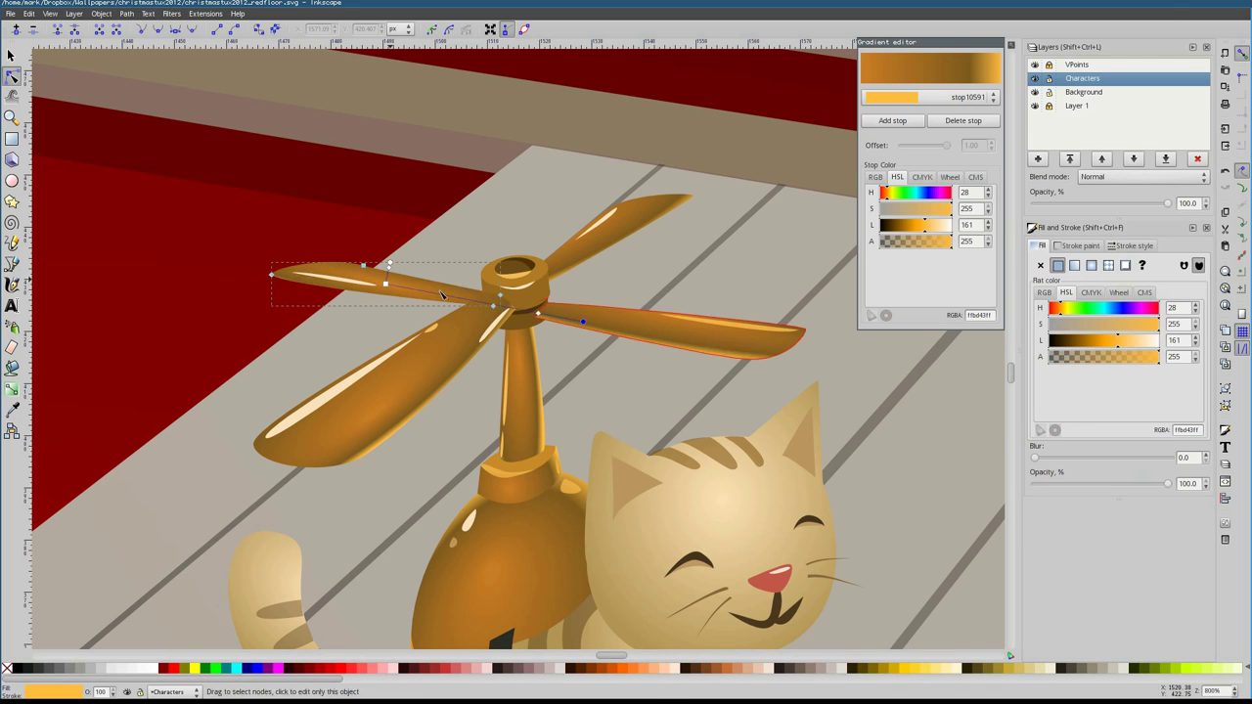
key(ctrl+z)
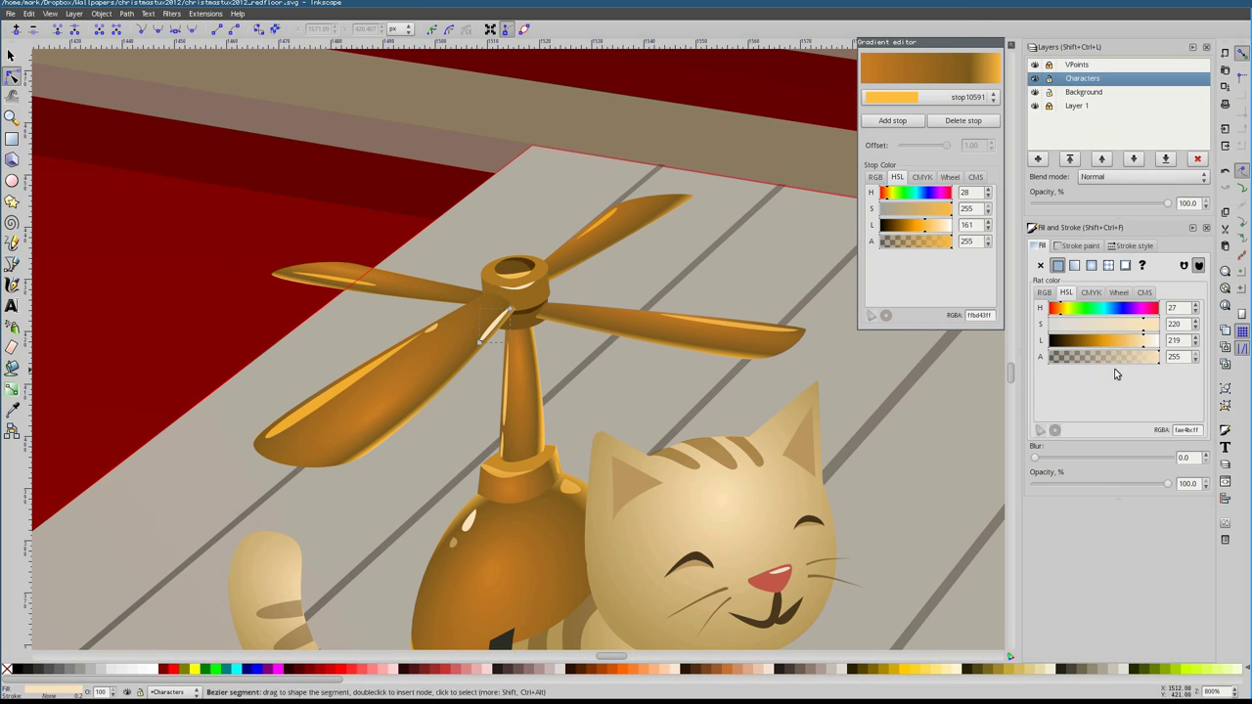
Begin a shading path on the cat's backpack
key(b)
scroll(529, 548, down, 2)
click(624, 426)
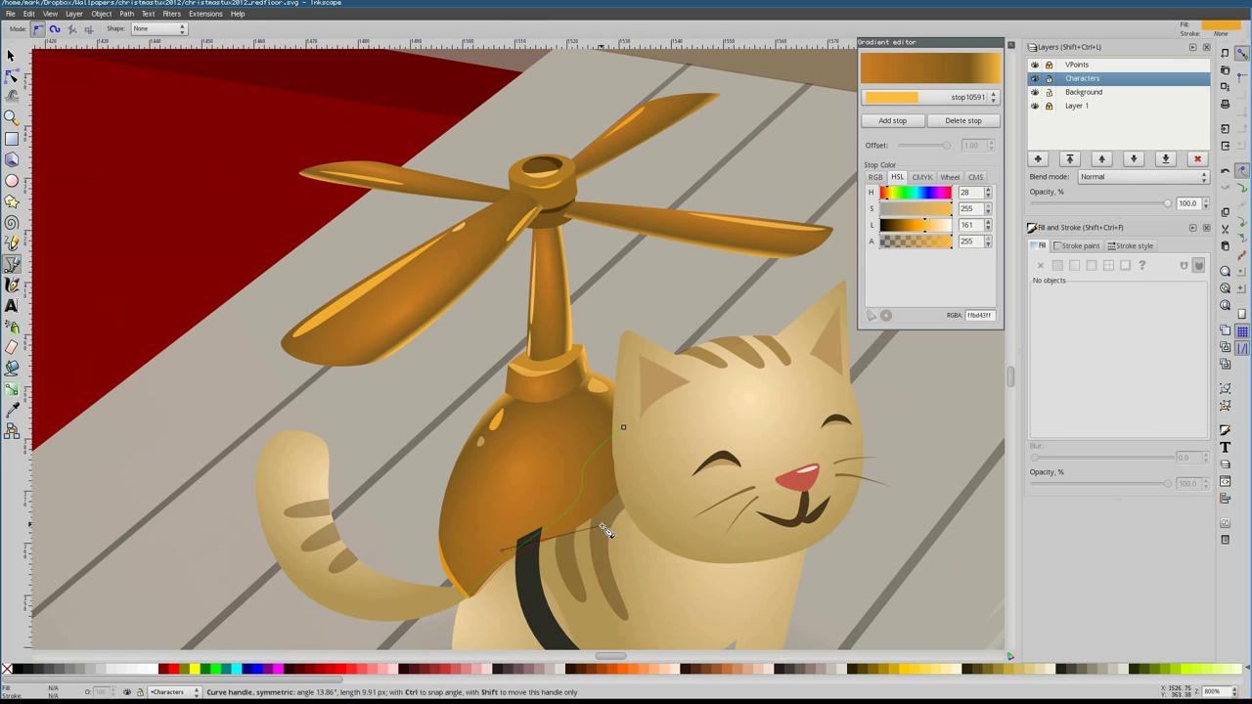
Close the brown shading crescent on the backpack and view the whole scene
click(623, 427)
key(s)
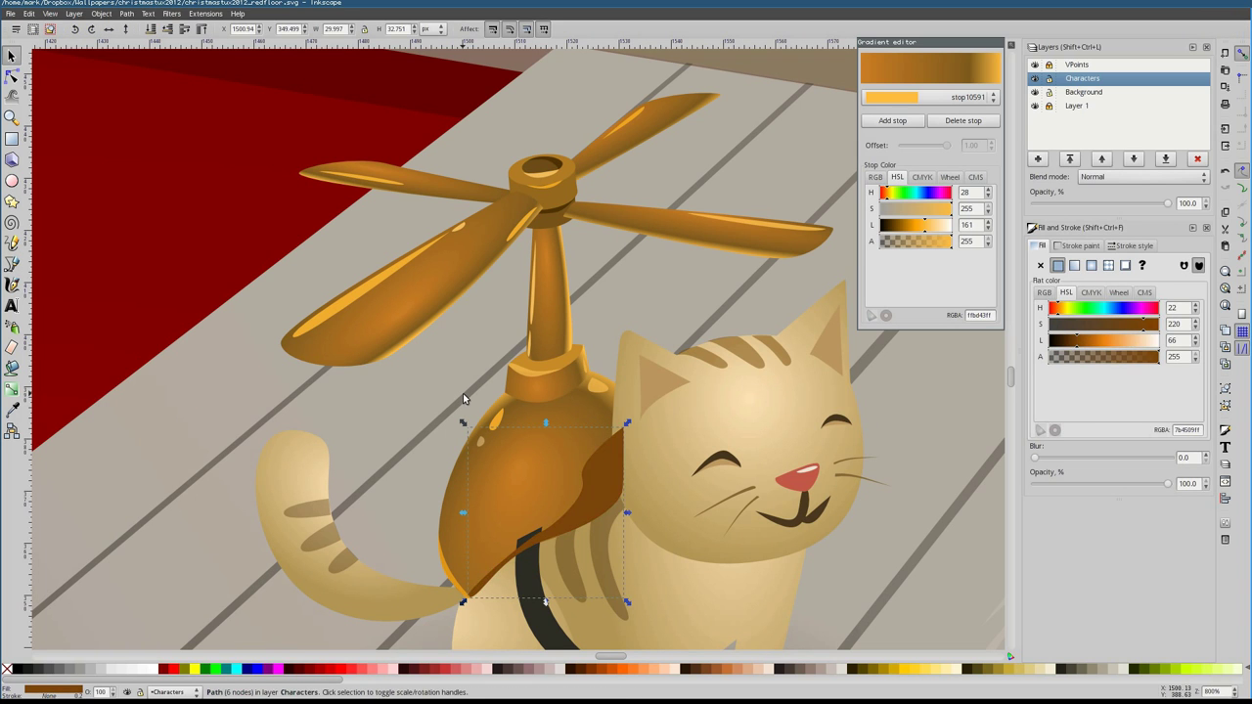
click(463, 393)
key(1)
key(Escape)
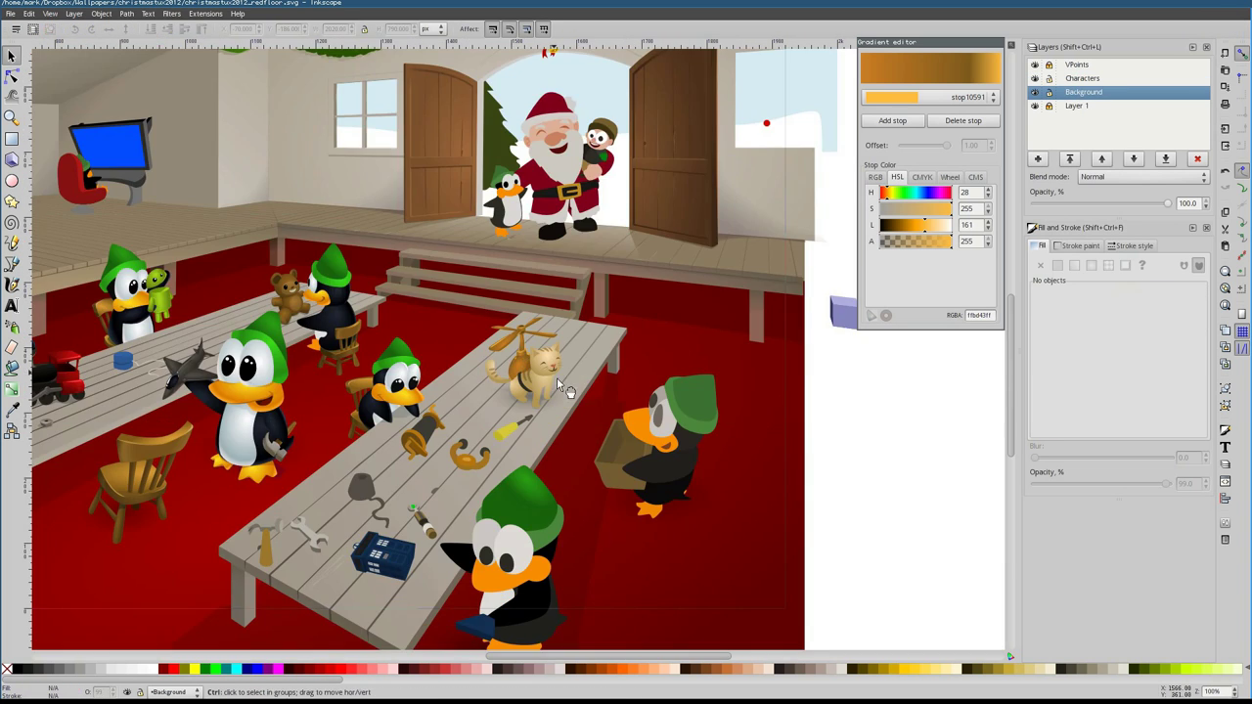
scroll(556, 377, up, 8)
Draw a thin seam line down the front of the backpack
ctrl+click(564, 405)
key(b)
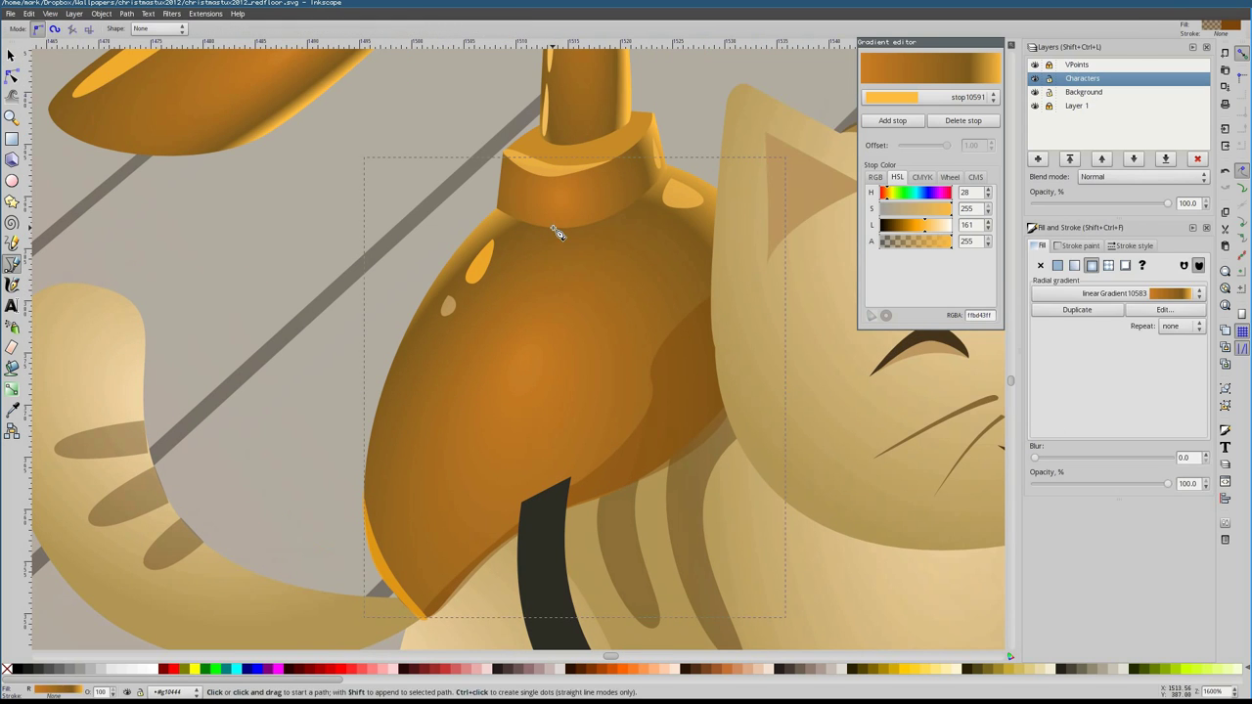
drag(552, 227, 485, 361)
click(553, 228)
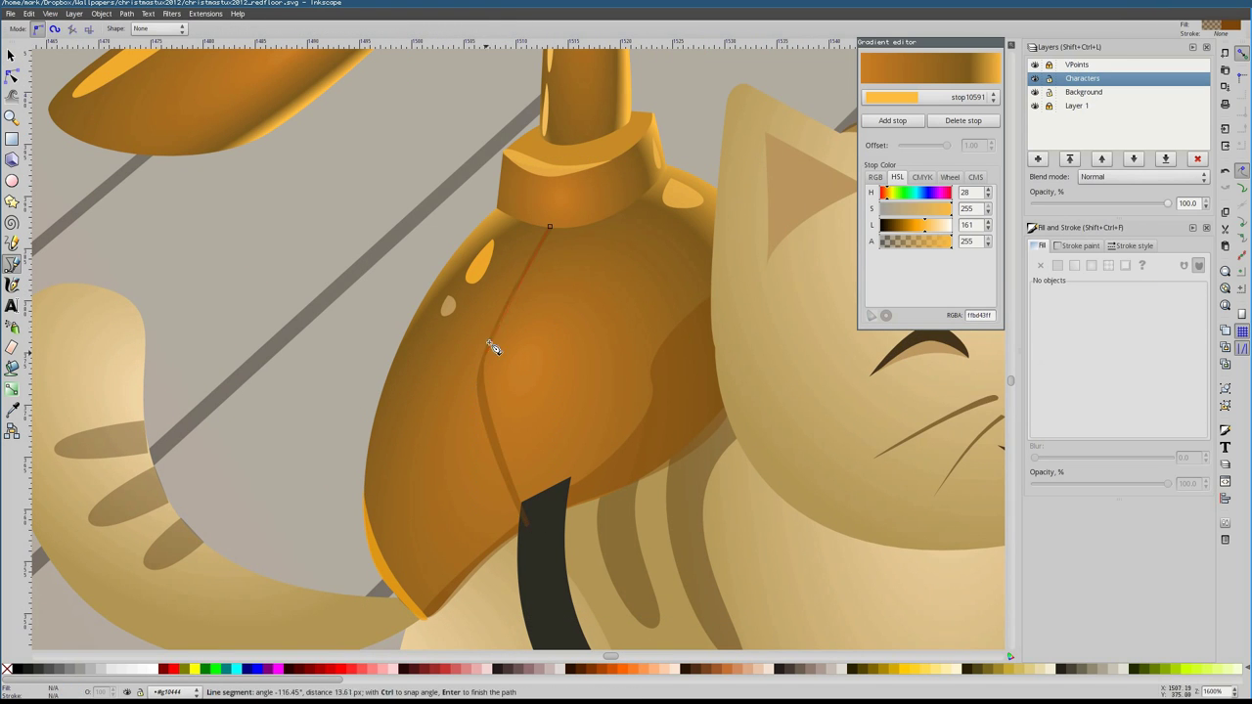
click(554, 228)
key(n)
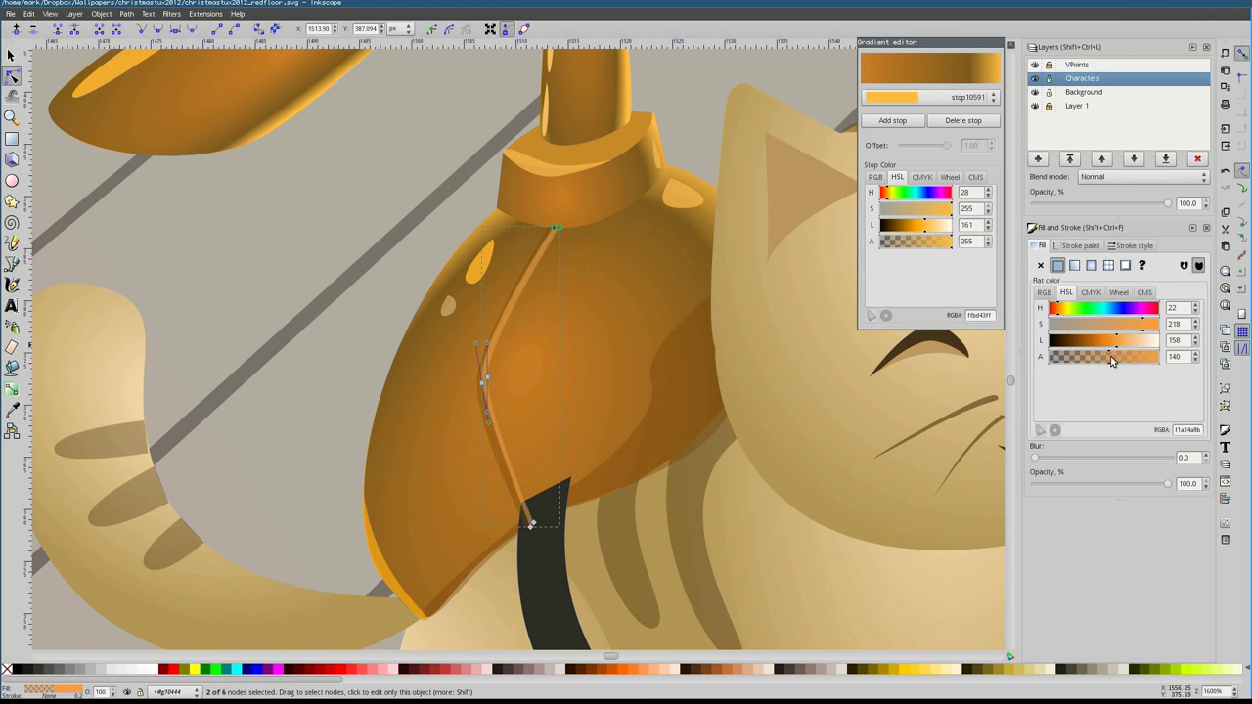
Recolour the small round backpack spot an opaque lighter orange with the Dropper
key(Escape)
key(s)
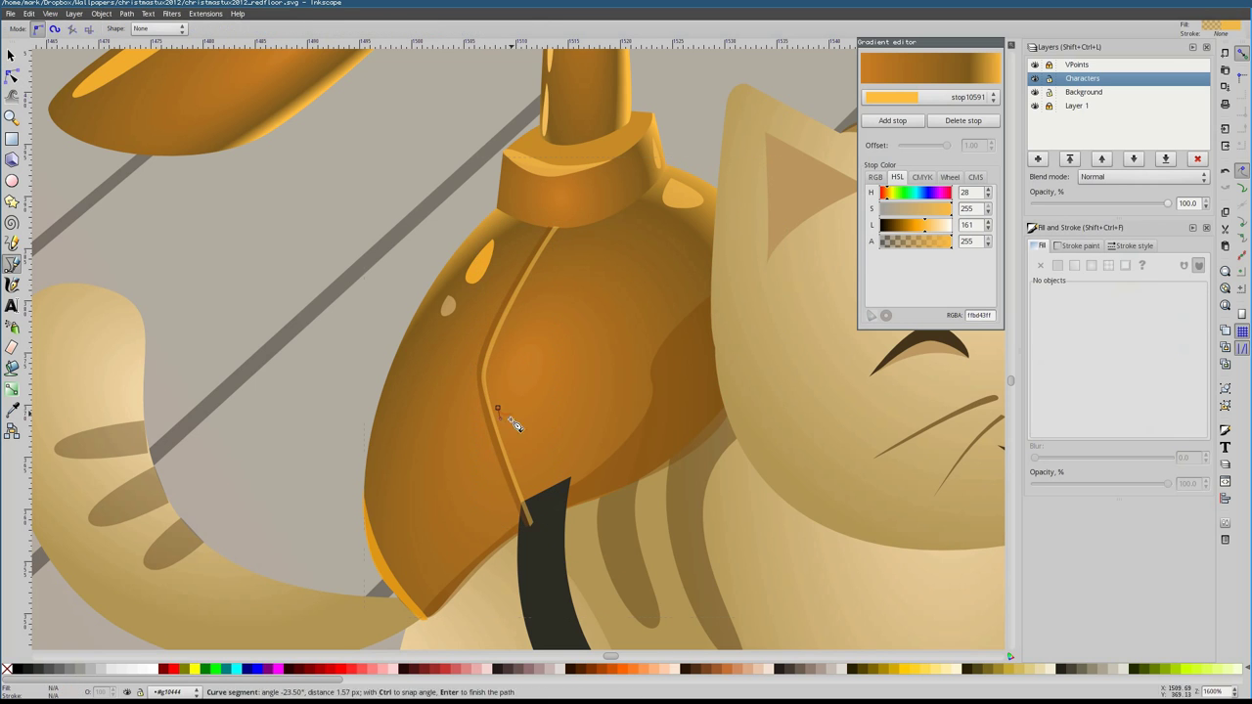
click(509, 411)
scroll(510, 403, up, 2)
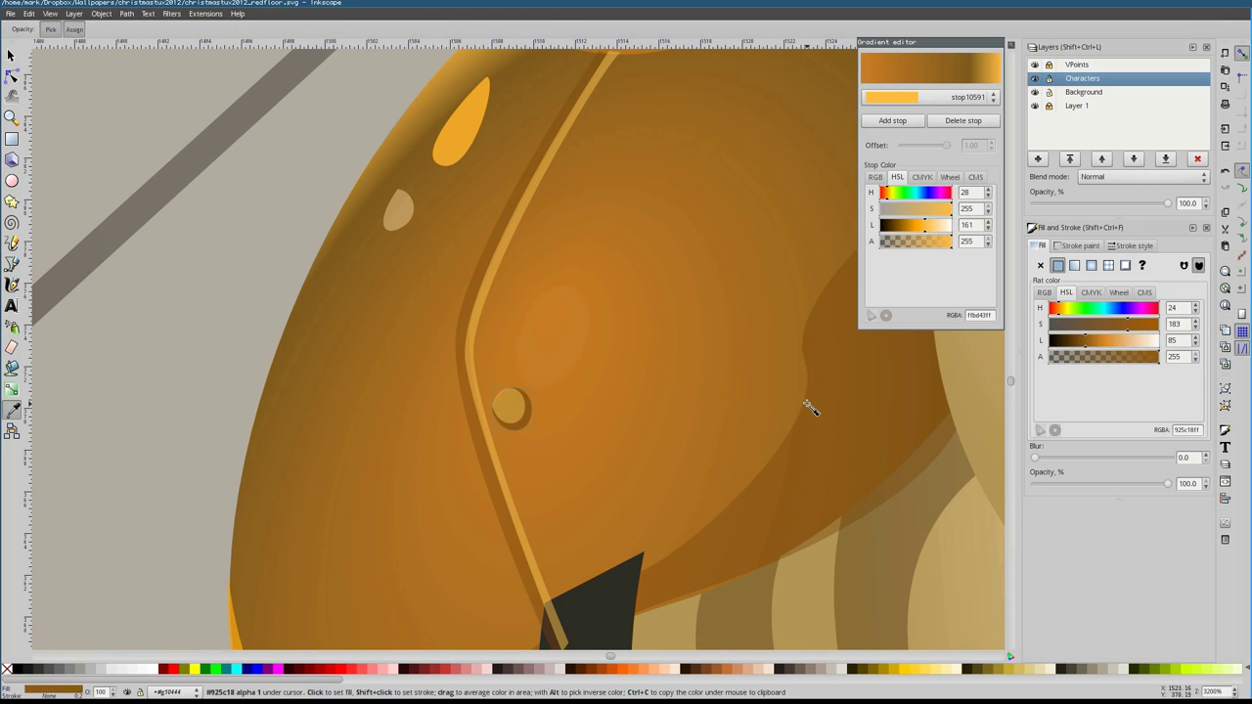
key(d)
drag(505, 410, 478, 411)
key(s)
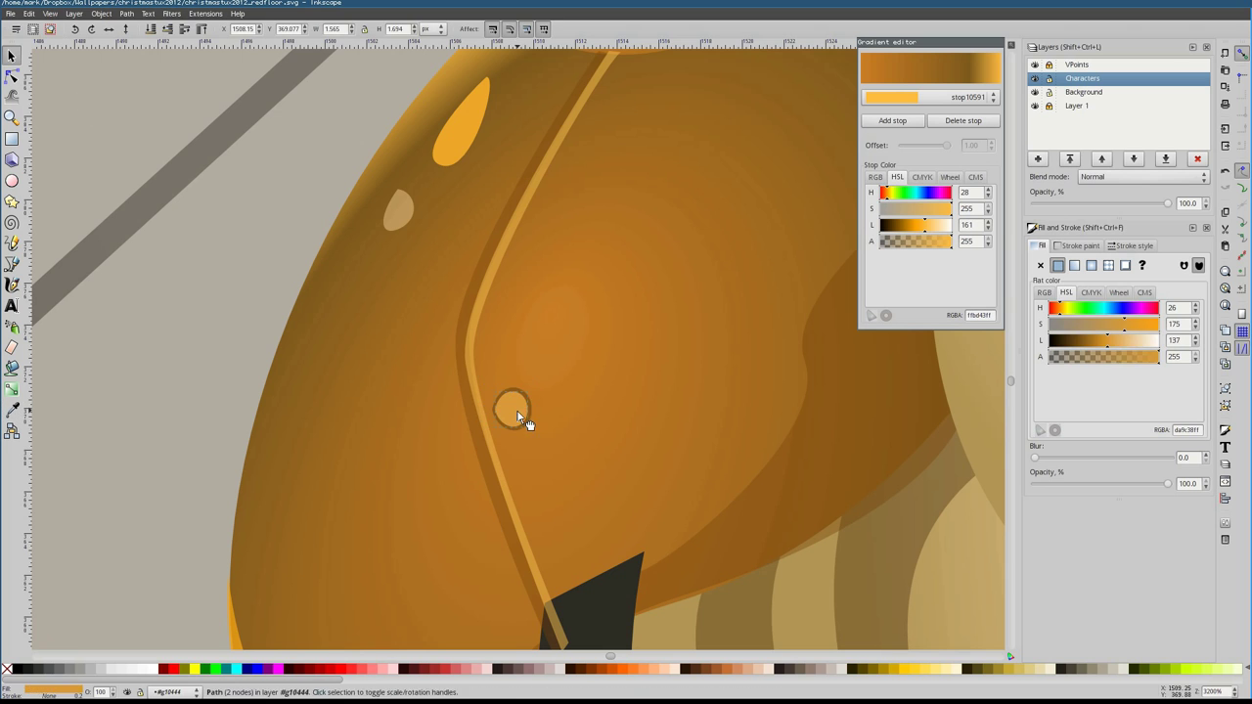
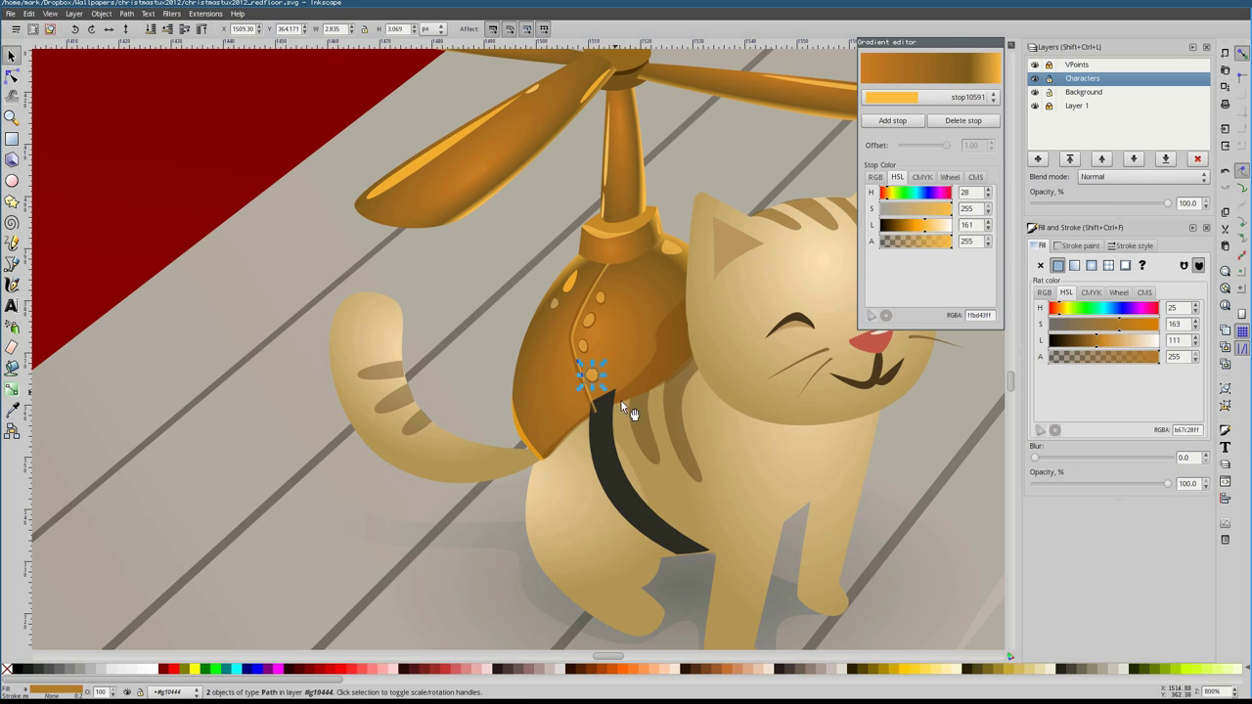
Check the gradient on the cat's harness piece, then select its dark collar strap
scroll(602, 376, down, 6)
scroll(562, 433, up, 2)
click(1074, 266)
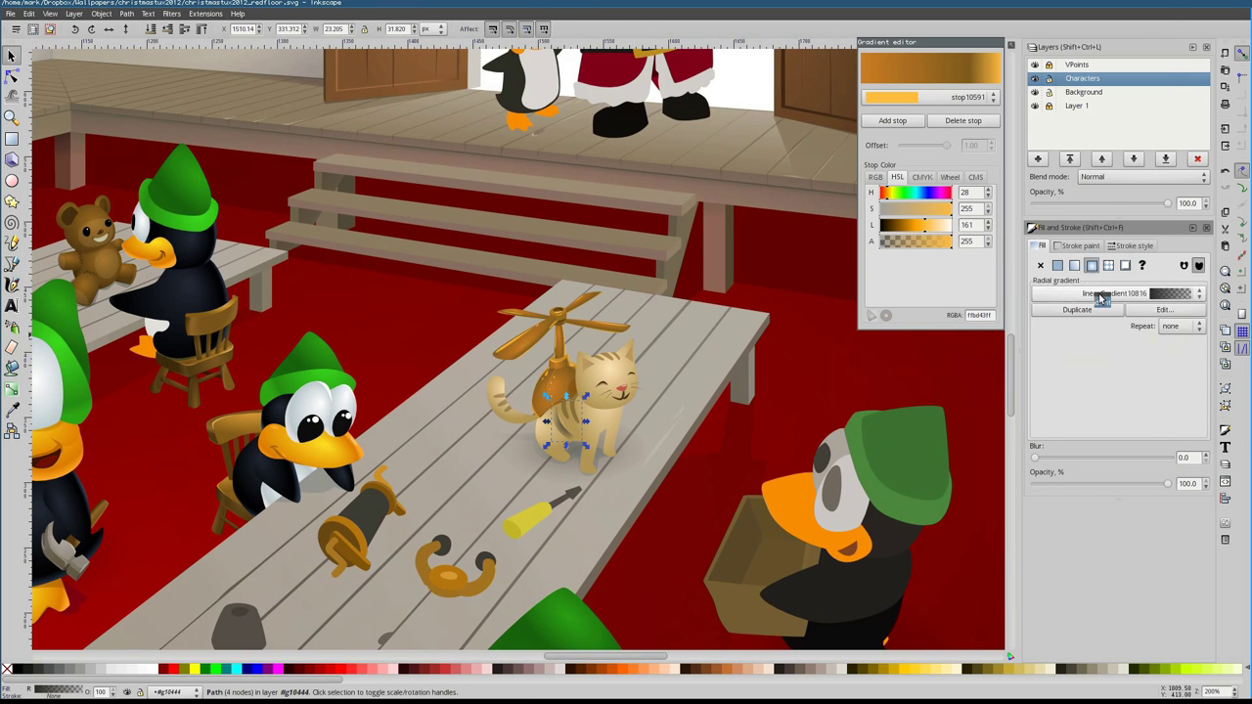
click(1115, 291)
key(Escape)
scroll(607, 430, up, 2)
click(119, 100)
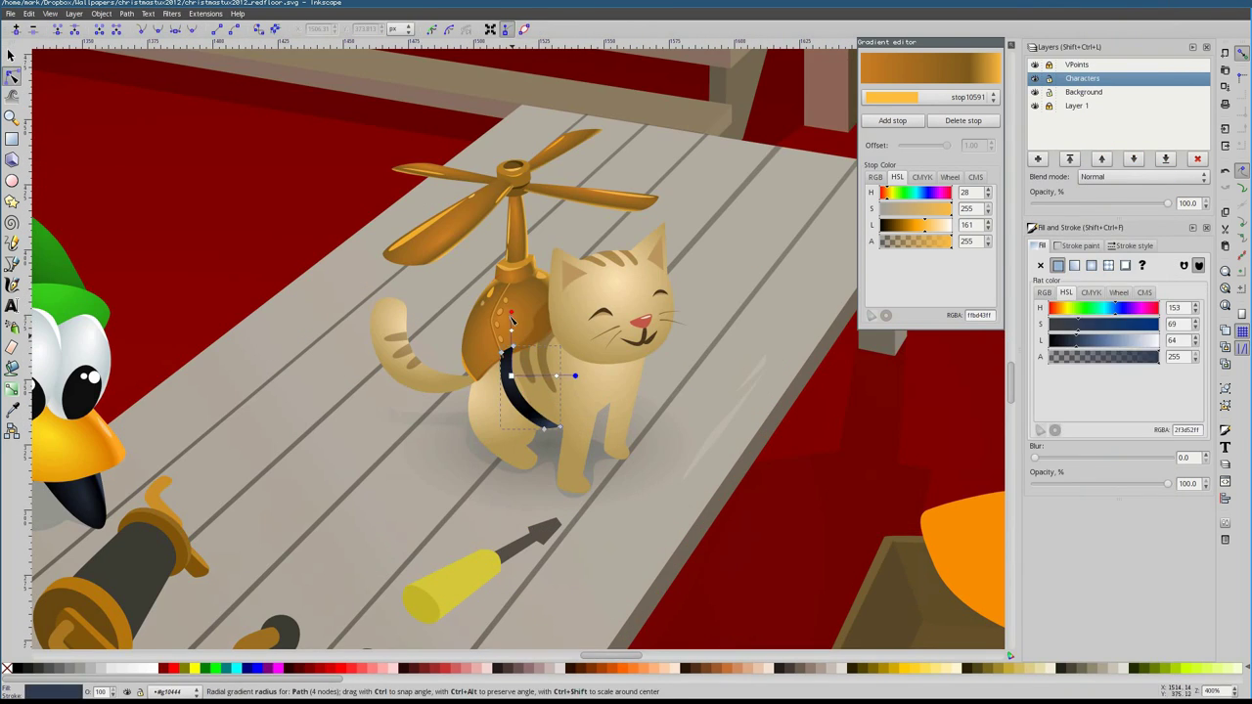
scroll(656, 448, up, 2)
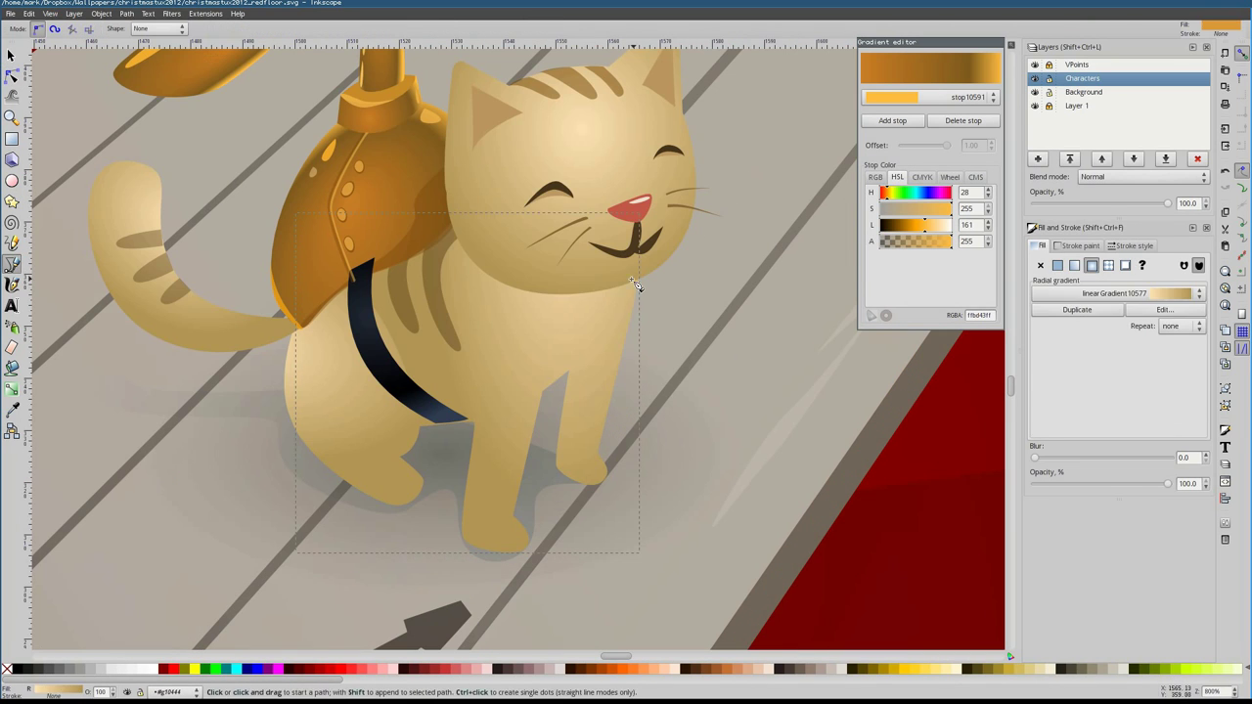
Draw a shading shape under the cat's muzzle filled with a fur colour picked by dropper
key(n)
click(511, 299)
key(d)
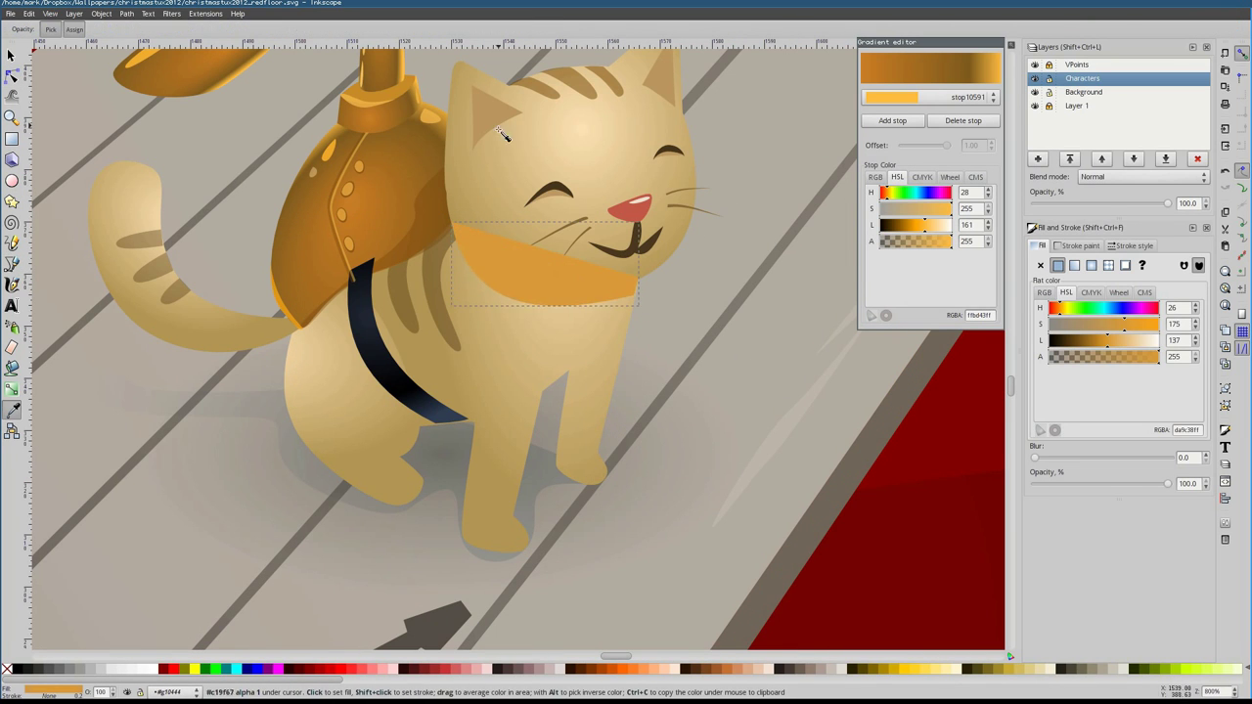
mouse_move(1107, 341)
mouse_down()
mouse_move(1080, 342)
mouse_move(1124, 358)
mouse_move(1068, 358)
mouse_up()
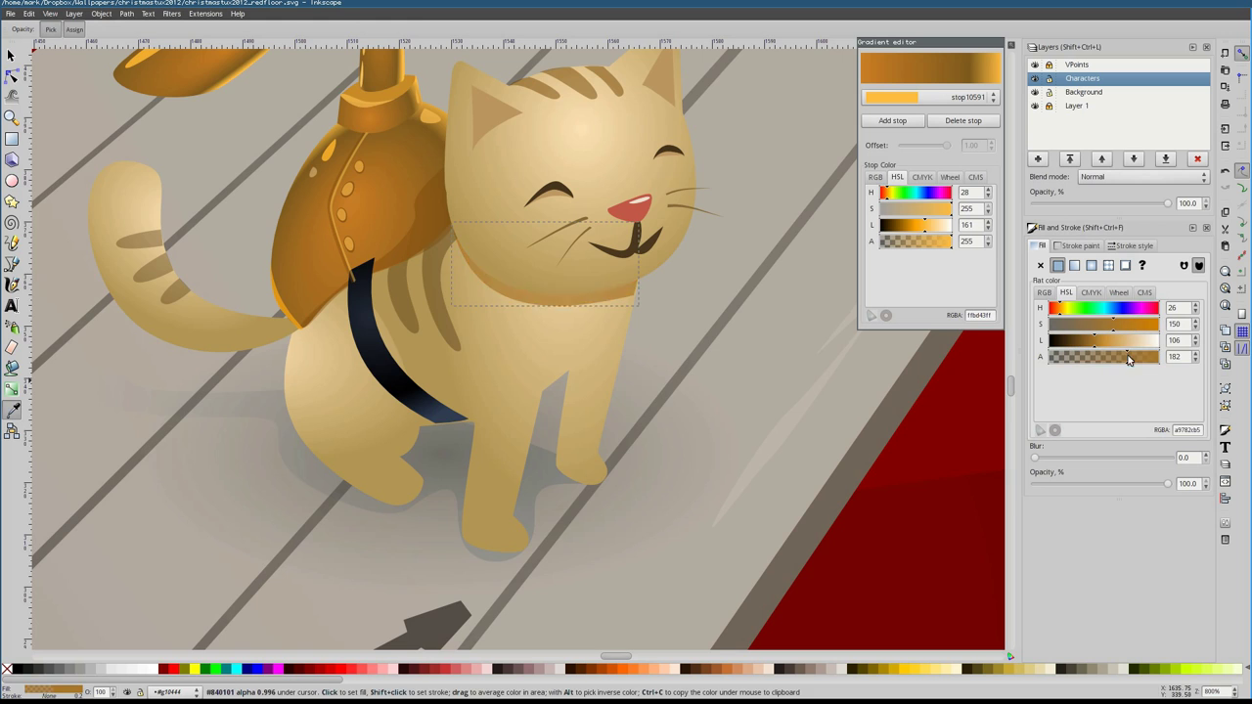
key(n)
scroll(576, 292, up, 2)
Draw a curved highlight sliver along the cat's front leg
click(700, 285)
click(12, 264)
scroll(548, 440, down, 2)
click(573, 325)
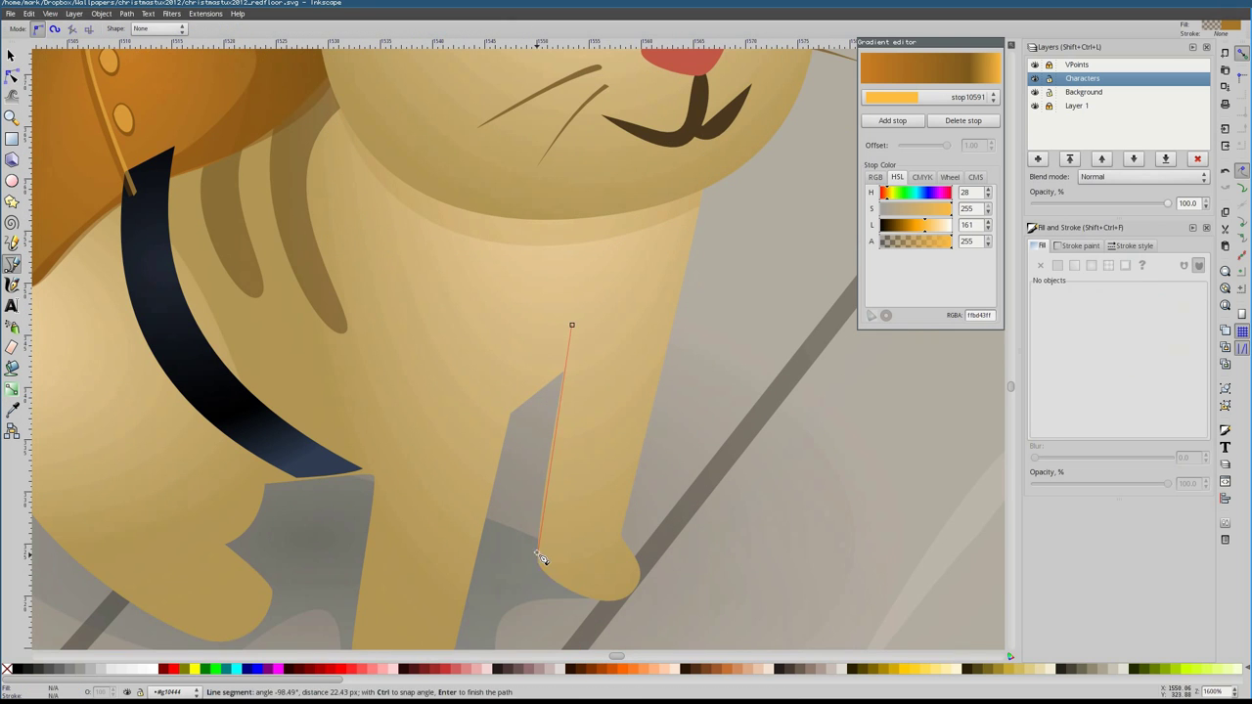
drag(551, 554, 550, 554)
key(Return)
scroll(551, 554, down, 3)
key(n)
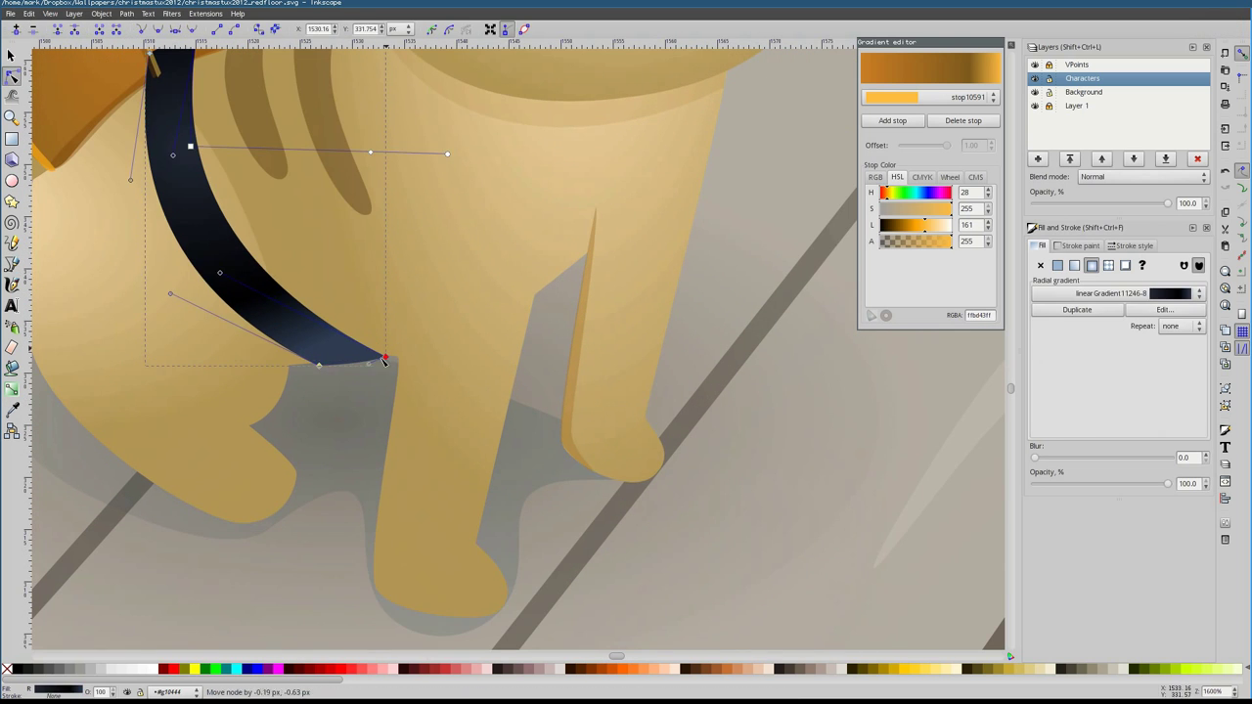
Add small highlight shapes on the back paw, lower leg and foot
click(11, 264)
scroll(439, 299, left, 5)
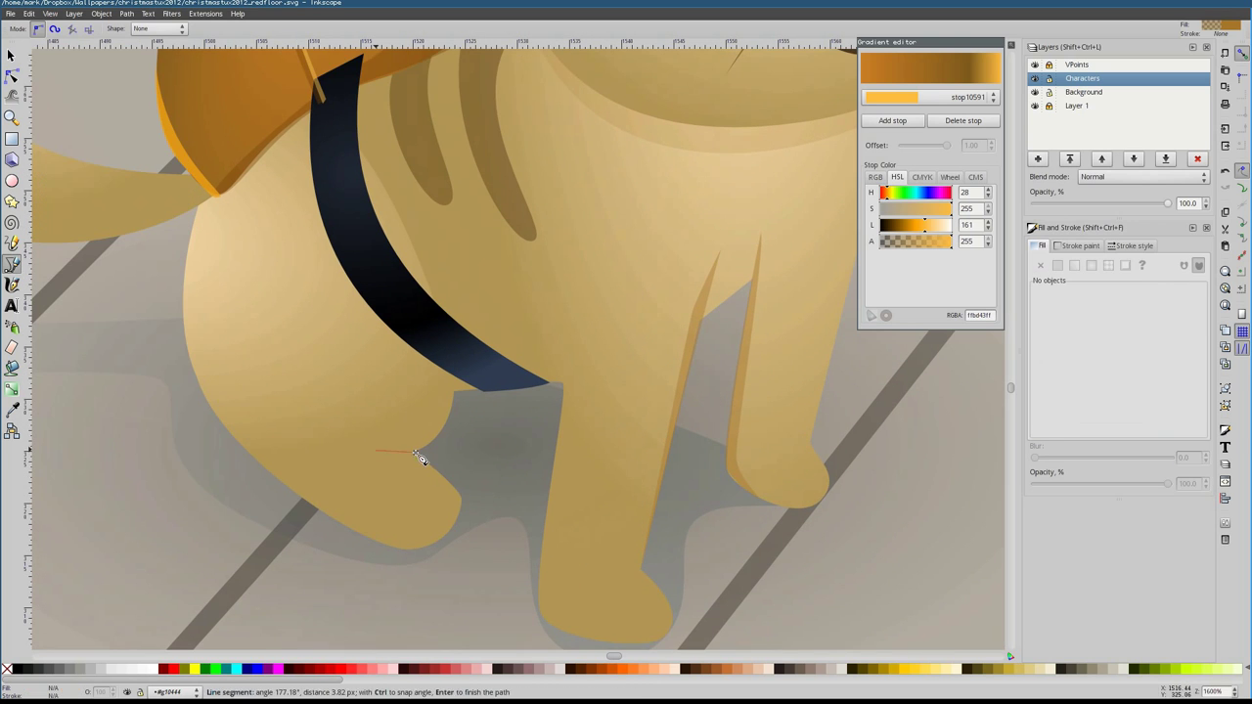
click(284, 427)
click(413, 452)
click(284, 427)
scroll(587, 465, down, 2)
scroll(587, 466, right, 1)
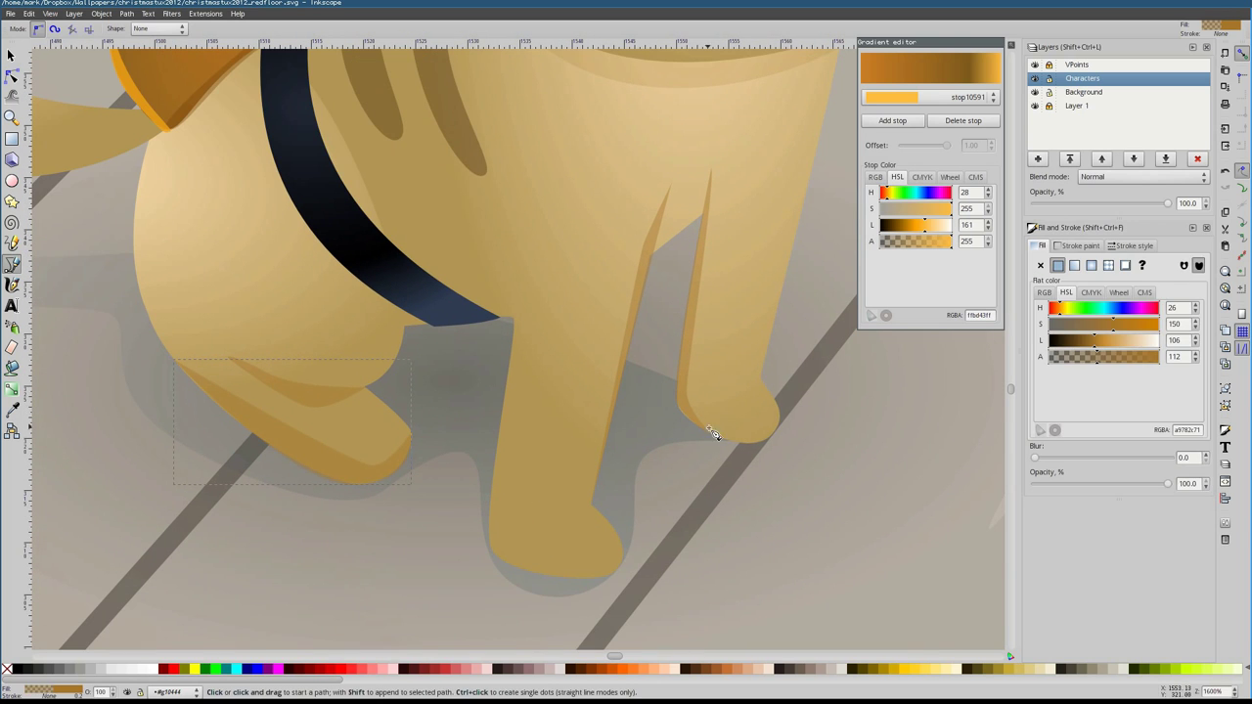
drag(778, 411, 783, 440)
drag(490, 510, 513, 560)
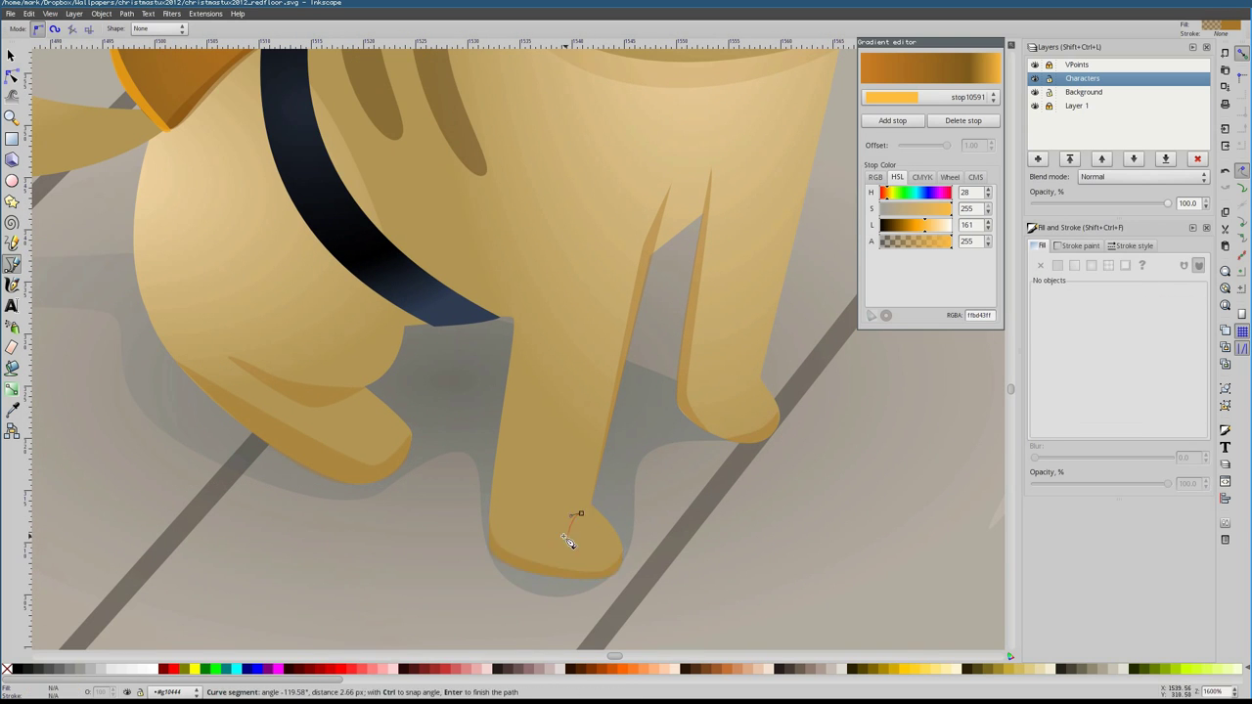
key(Return)
click(592, 508)
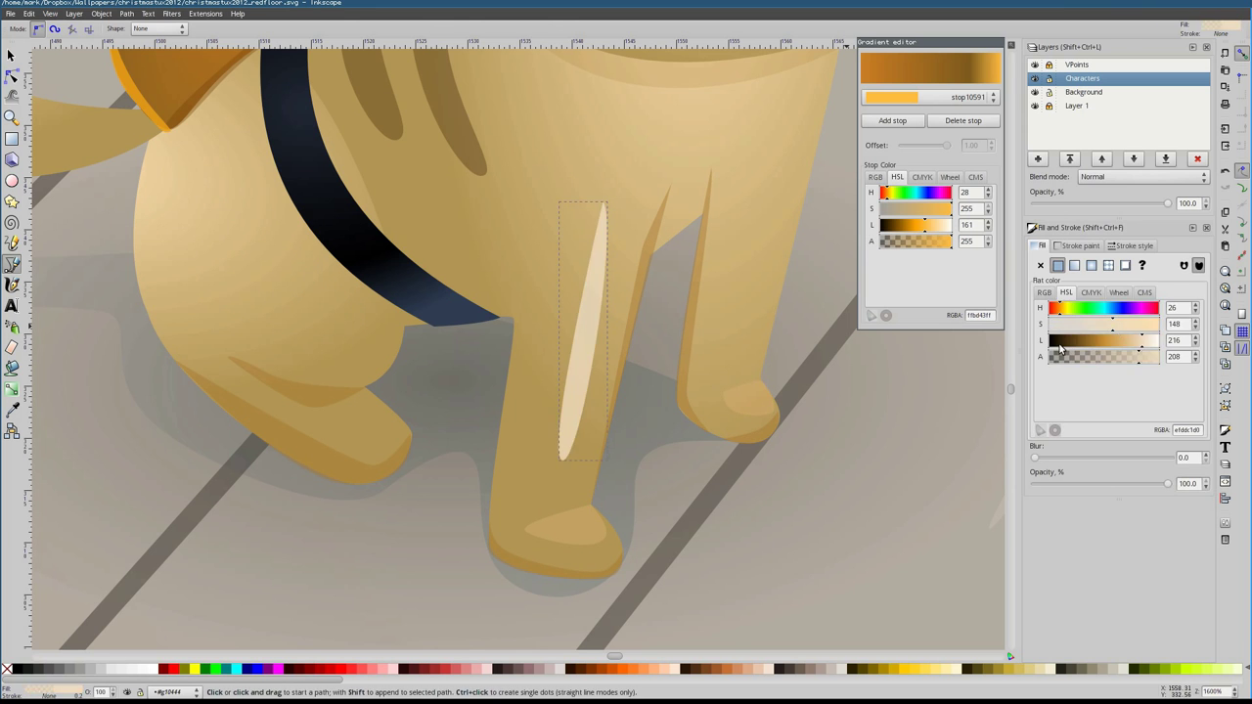
Select the propeller backpack, deselect, then select the whole cat group on the table
scroll(685, 366, down, 6)
click(642, 419)
click(458, 276)
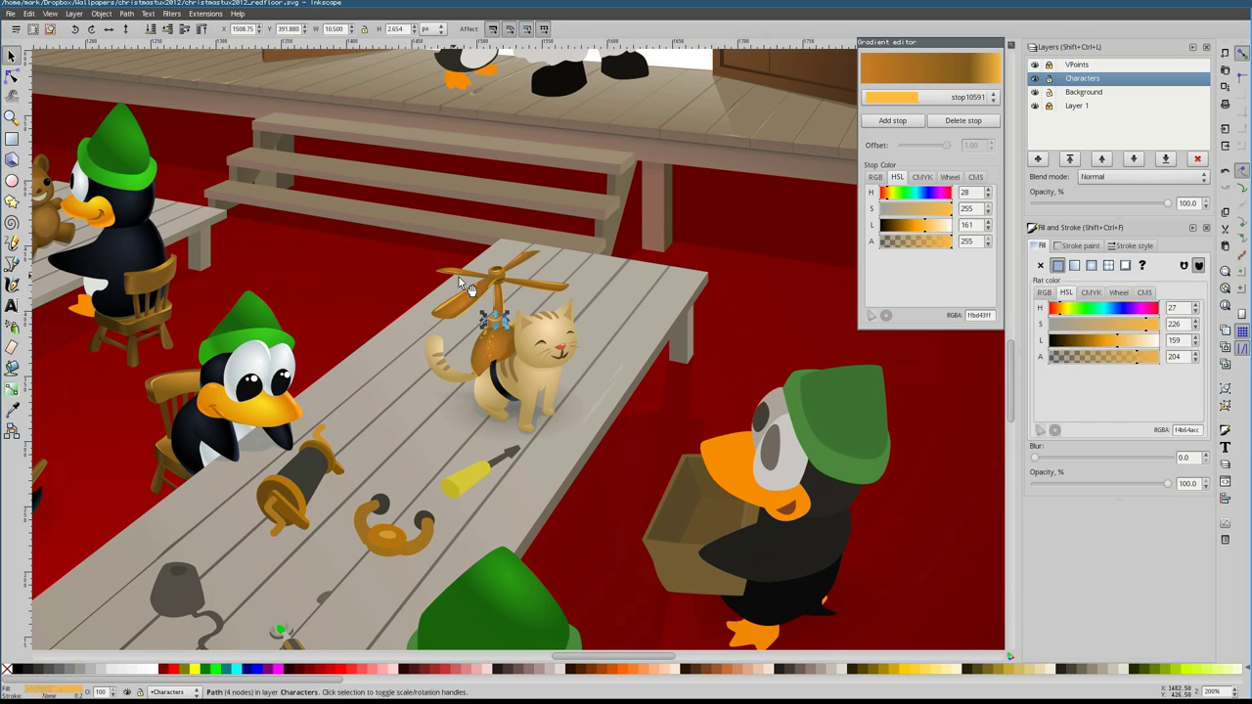
key(Escape)
click(506, 328)
Select the gold tool piece and inspect the gradient stops on its top gold ring
scroll(564, 468, down, 3)
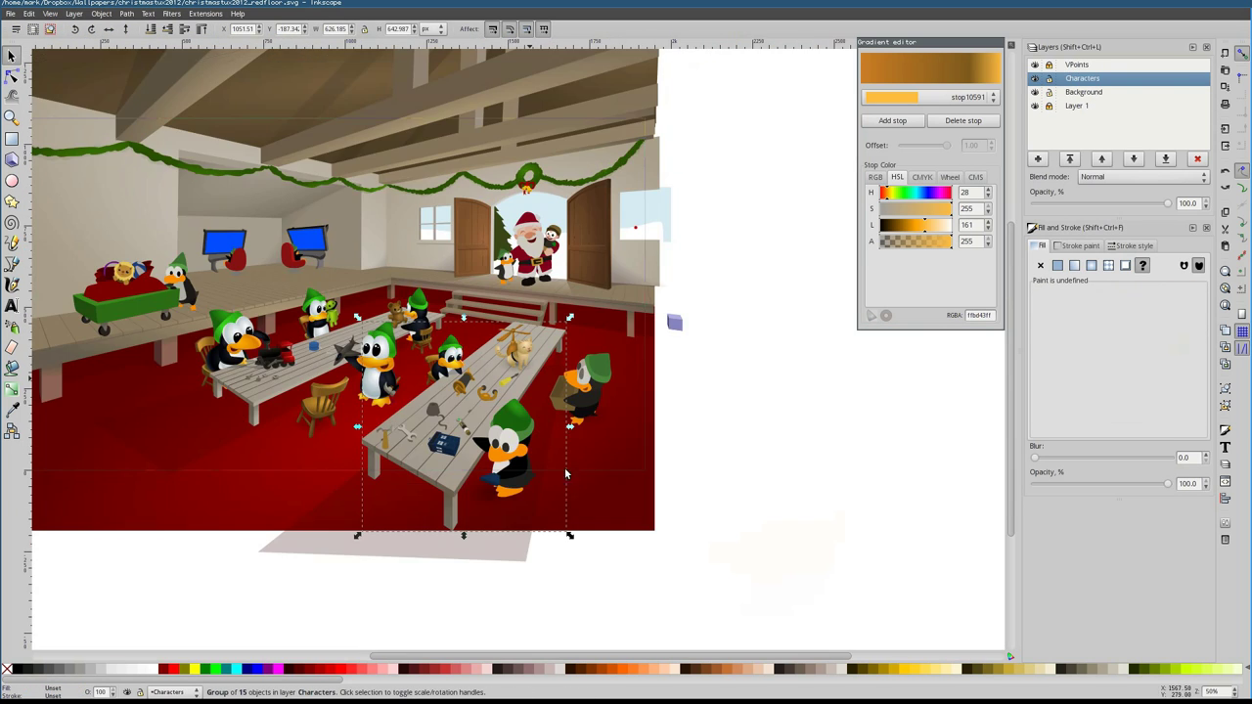
scroll(577, 475, up, 1)
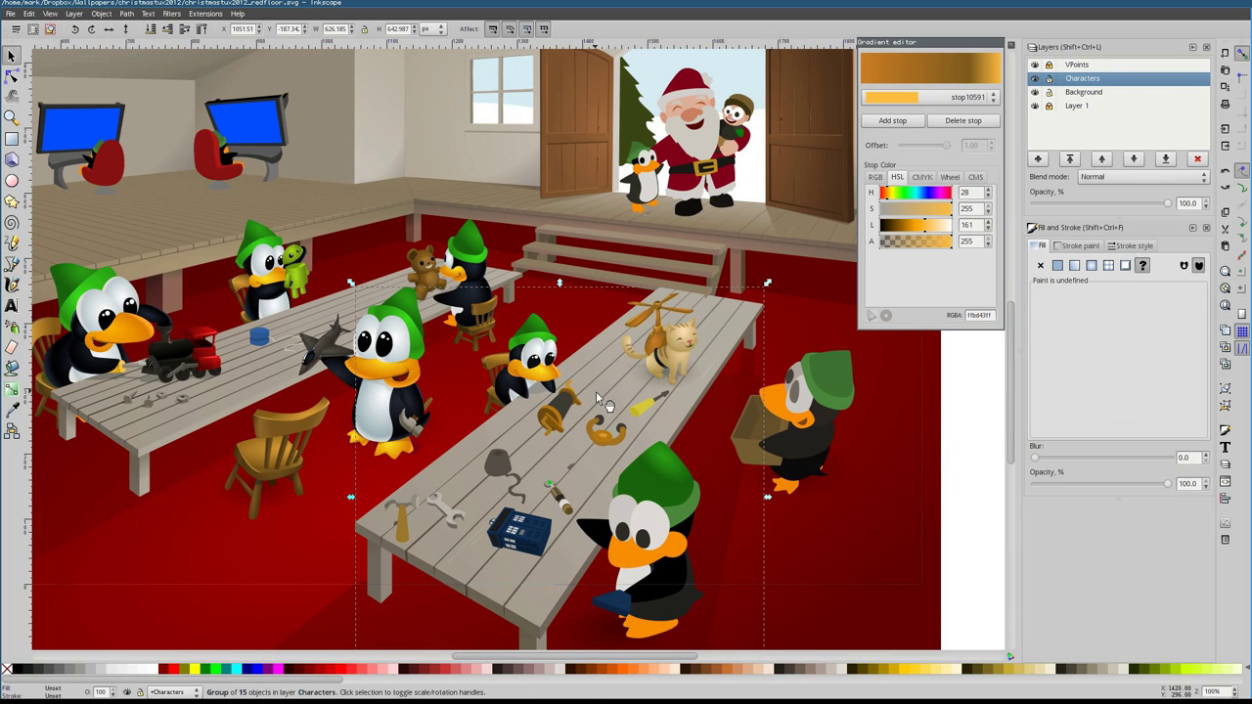
ctrl+click(548, 429)
scroll(584, 417, up, 4)
click(12, 76)
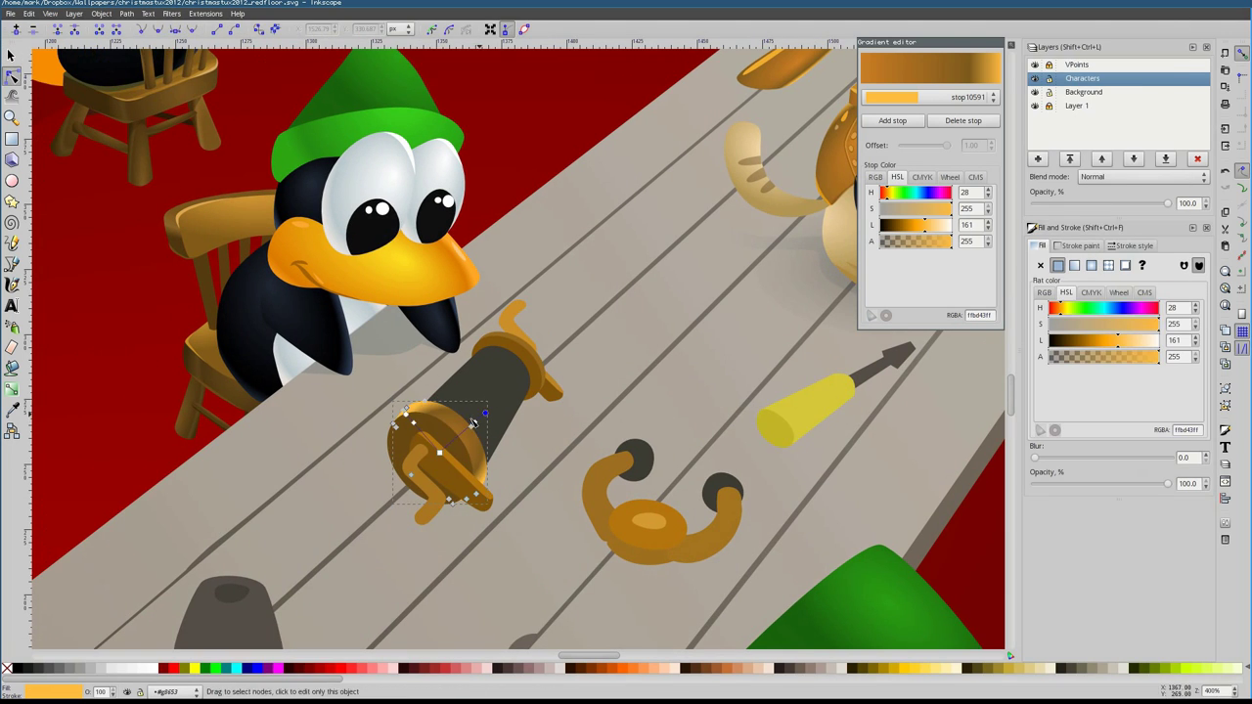
scroll(489, 381, up, 1)
click(477, 355)
click(446, 368)
Give the lower gold ring a linear orange gradient stretched toward the lower left
click(400, 498)
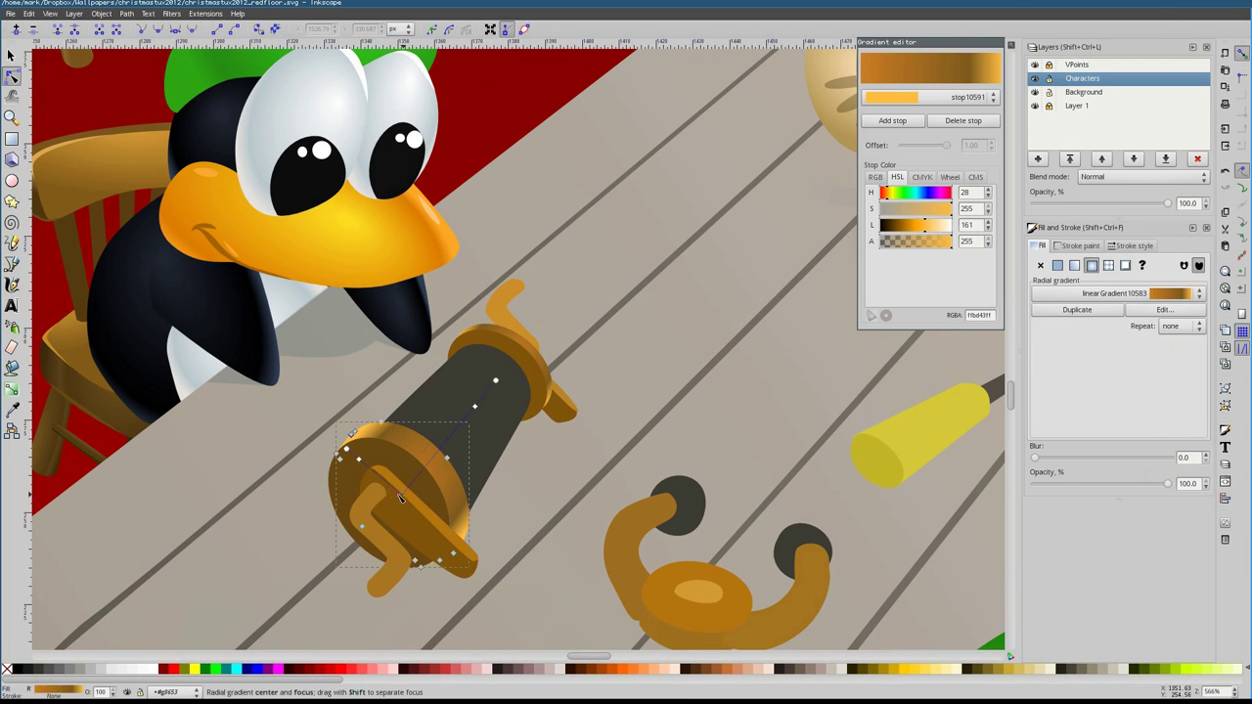
click(1074, 265)
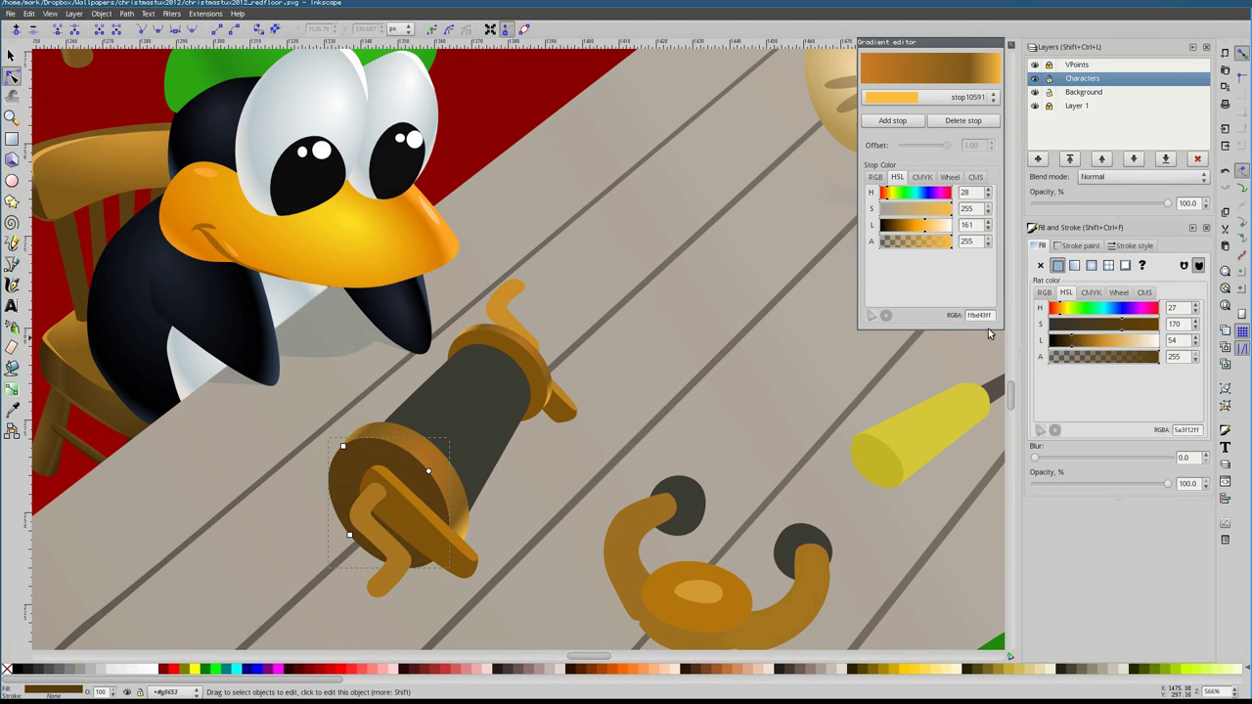
click(885, 97)
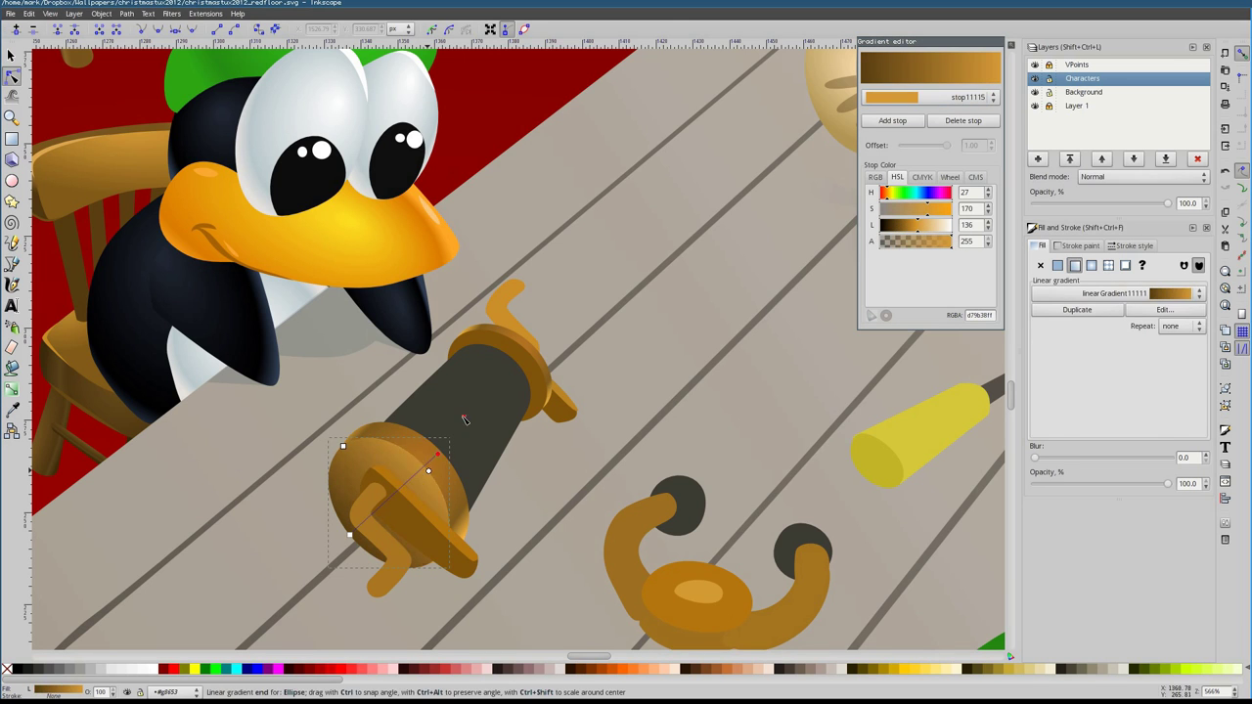
drag(349, 534, 182, 576)
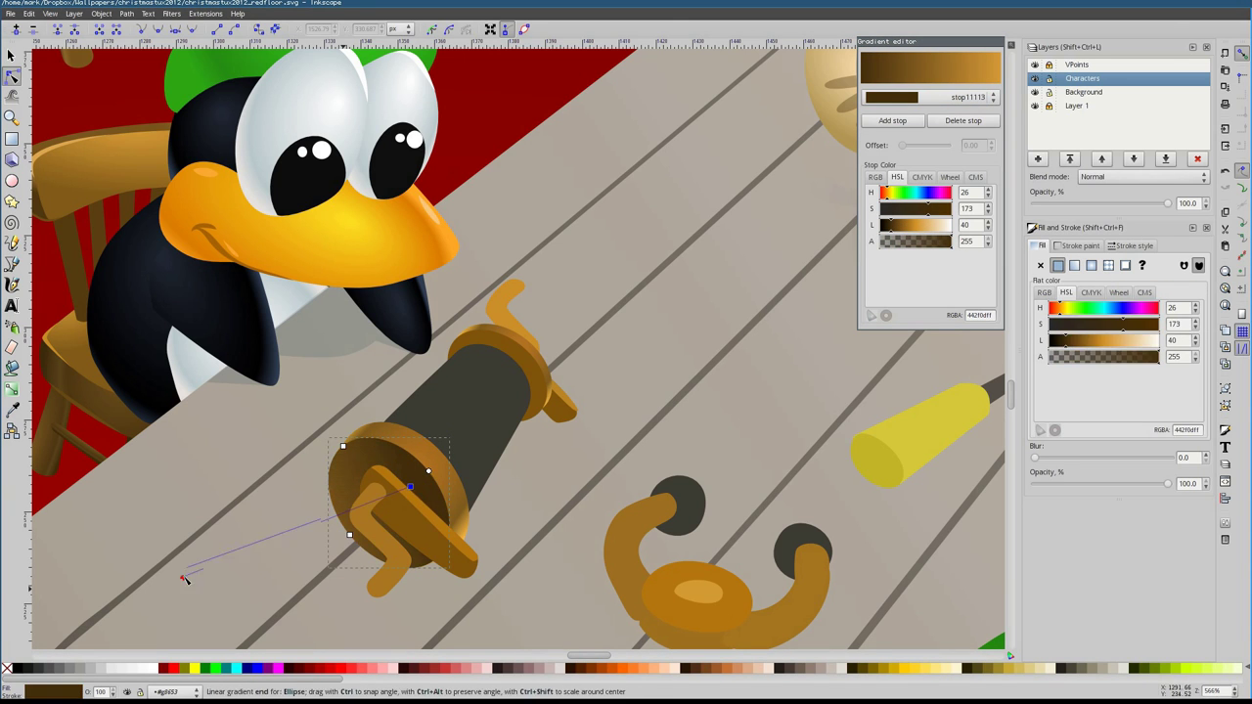
click(489, 377)
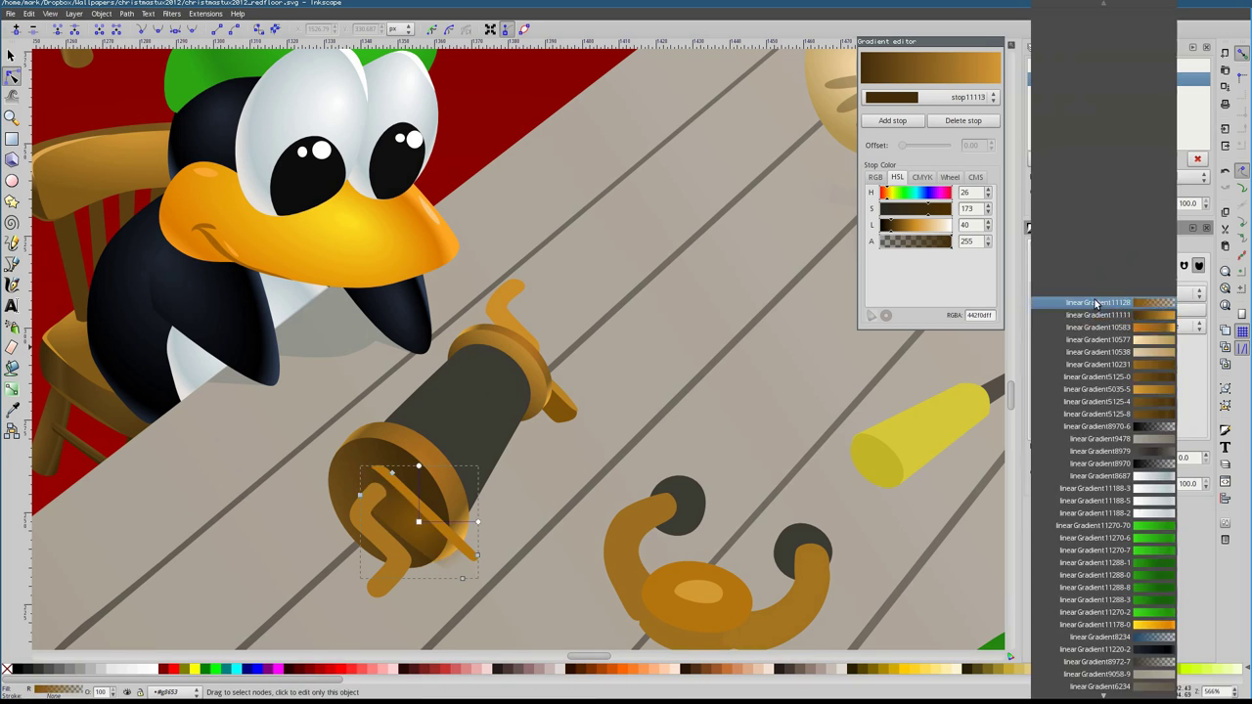
click(423, 517)
Draw a freehand highlight stripe on the orange clasp in a lightened colour
click(391, 547)
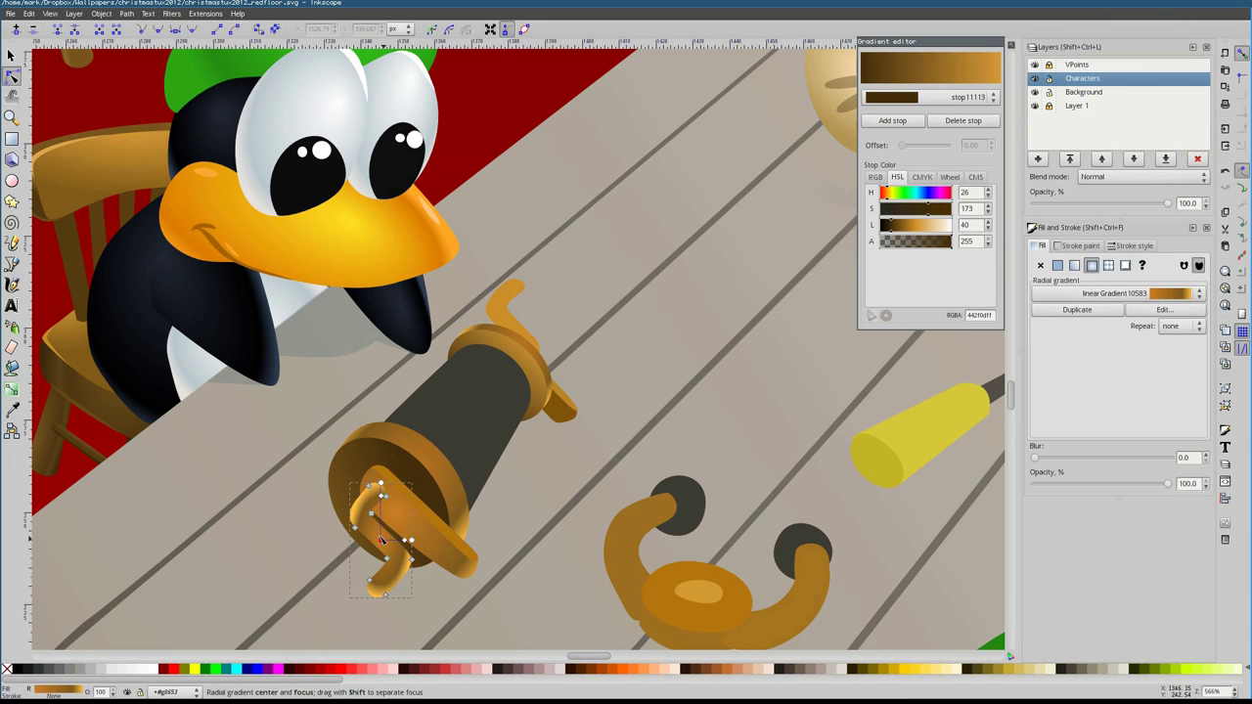
scroll(341, 575, up, 2)
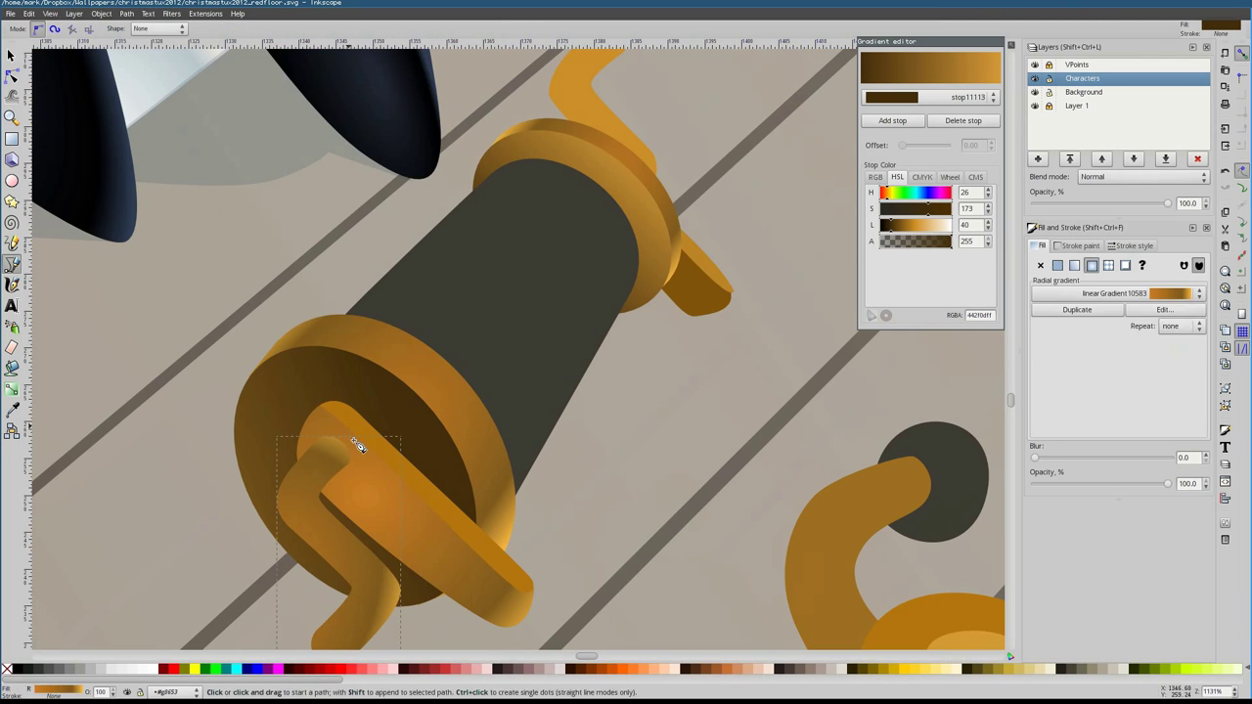
key(p)
drag(381, 475, 470, 558)
click(1057, 313)
click(1119, 342)
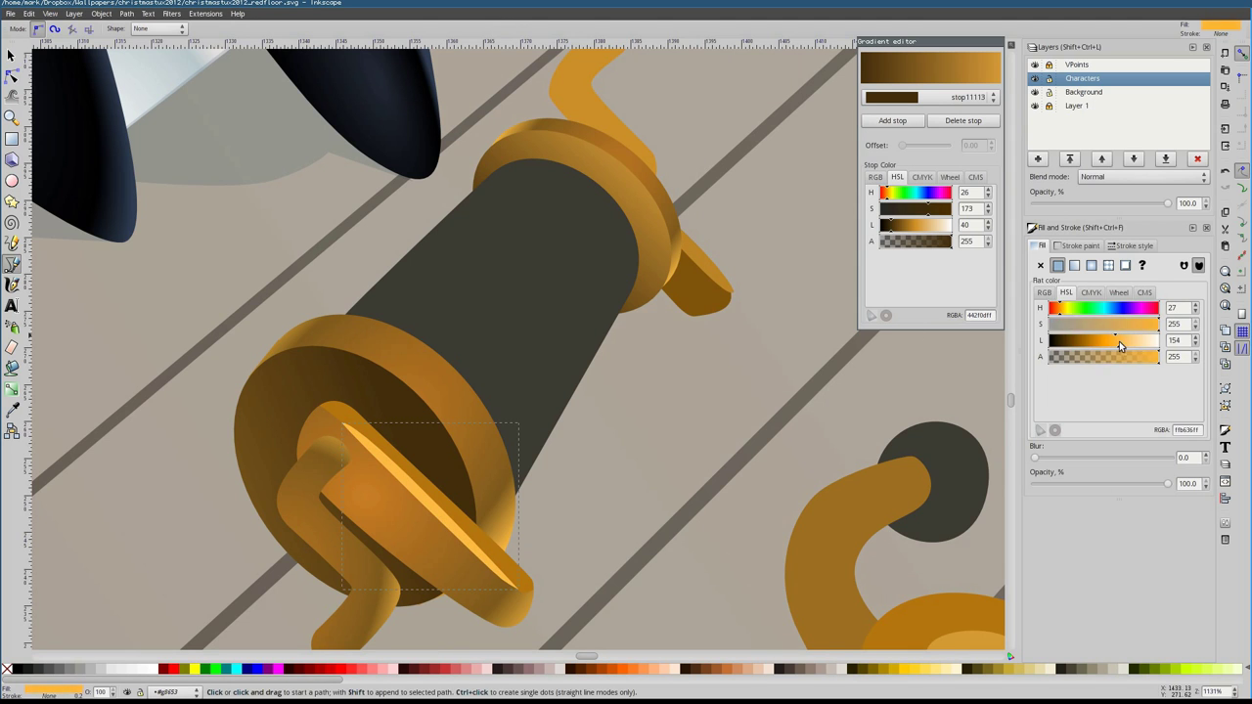
scroll(441, 343, down, 2)
Draw closed highlight shapes on the clasp and along the ring's rim
drag(381, 585, 415, 541)
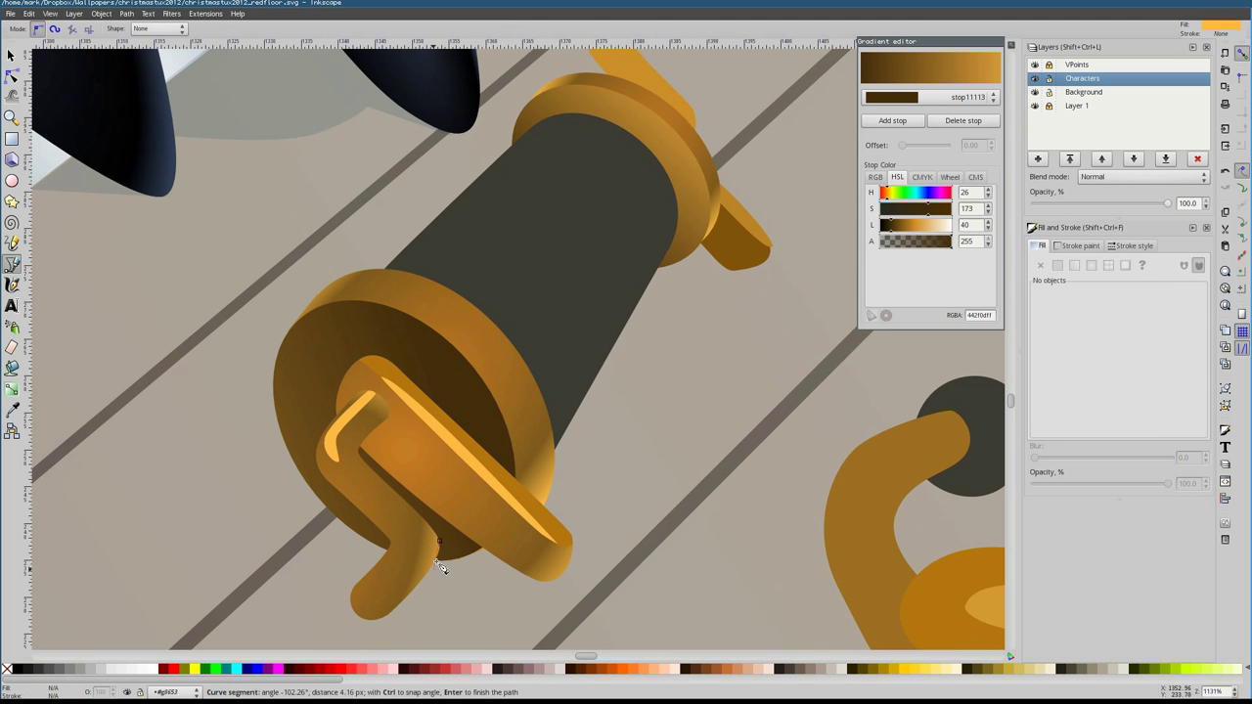
click(414, 520)
click(357, 525)
click(401, 515)
scroll(460, 468, right, 3)
scroll(460, 468, left, 3)
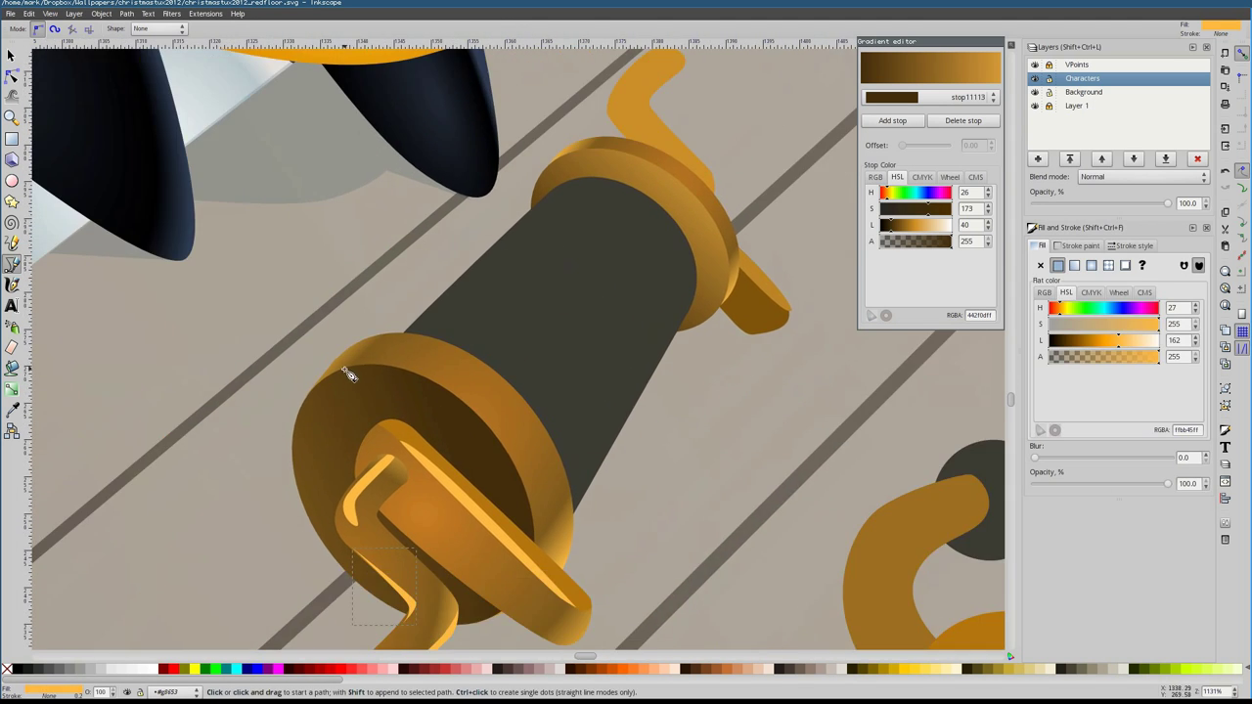
drag(401, 332, 562, 460)
click(552, 443)
Draw a shadow path across the ring and select the small strap piece beside it
key(n)
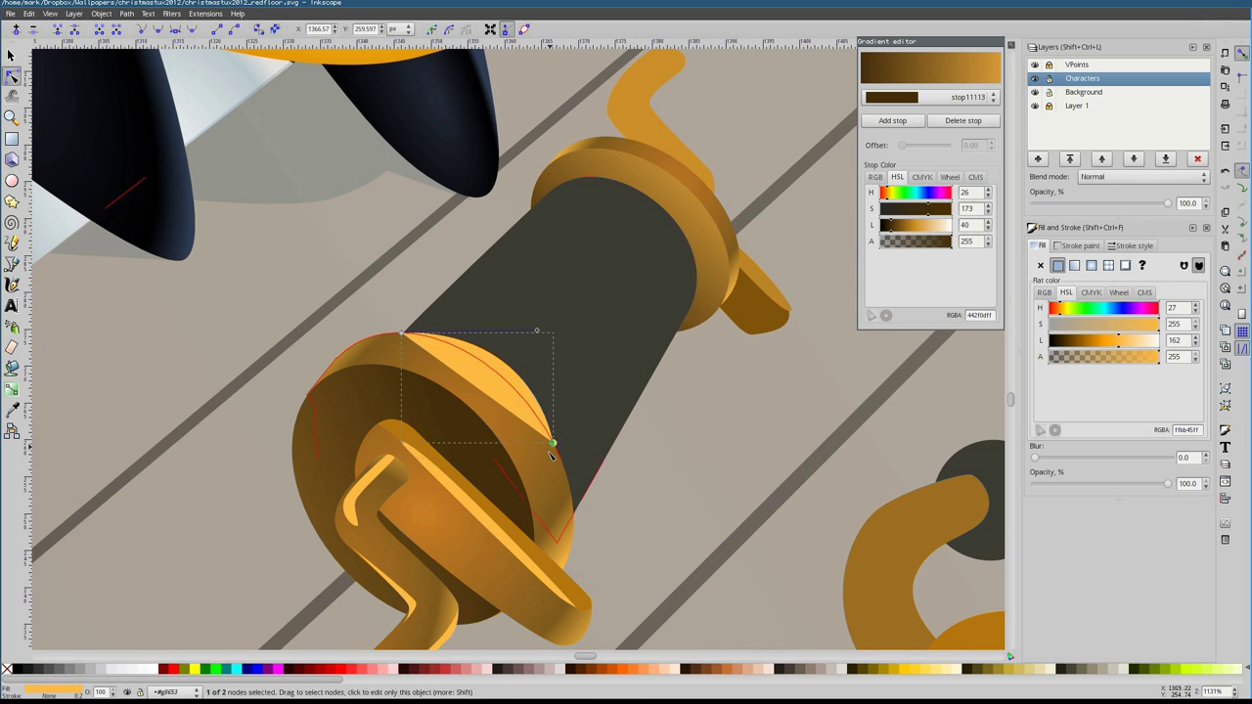
key(b)
click(399, 370)
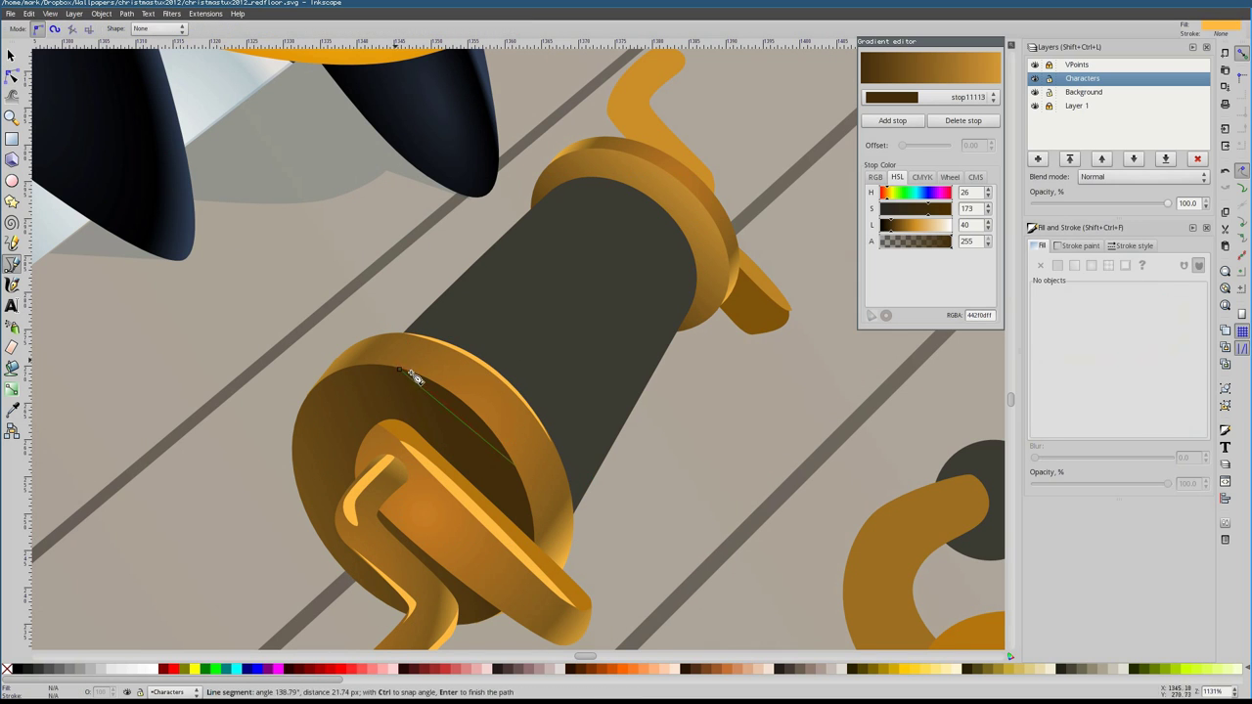
key(n)
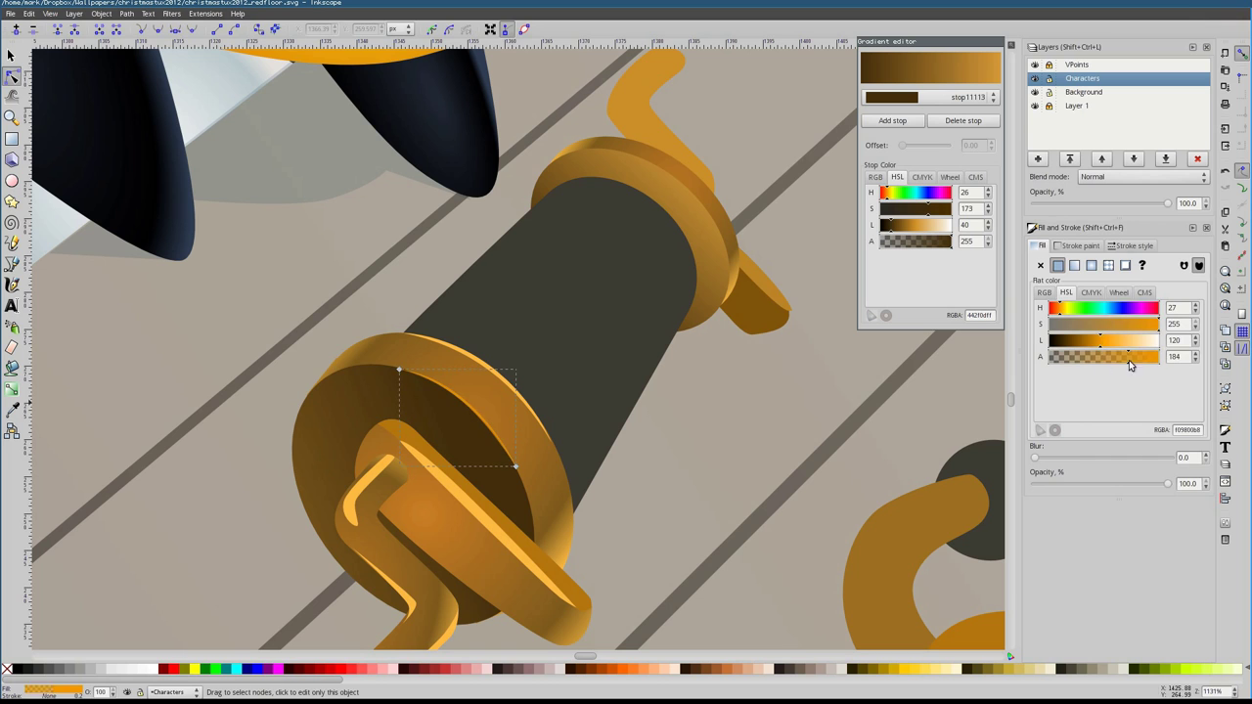
click(331, 540)
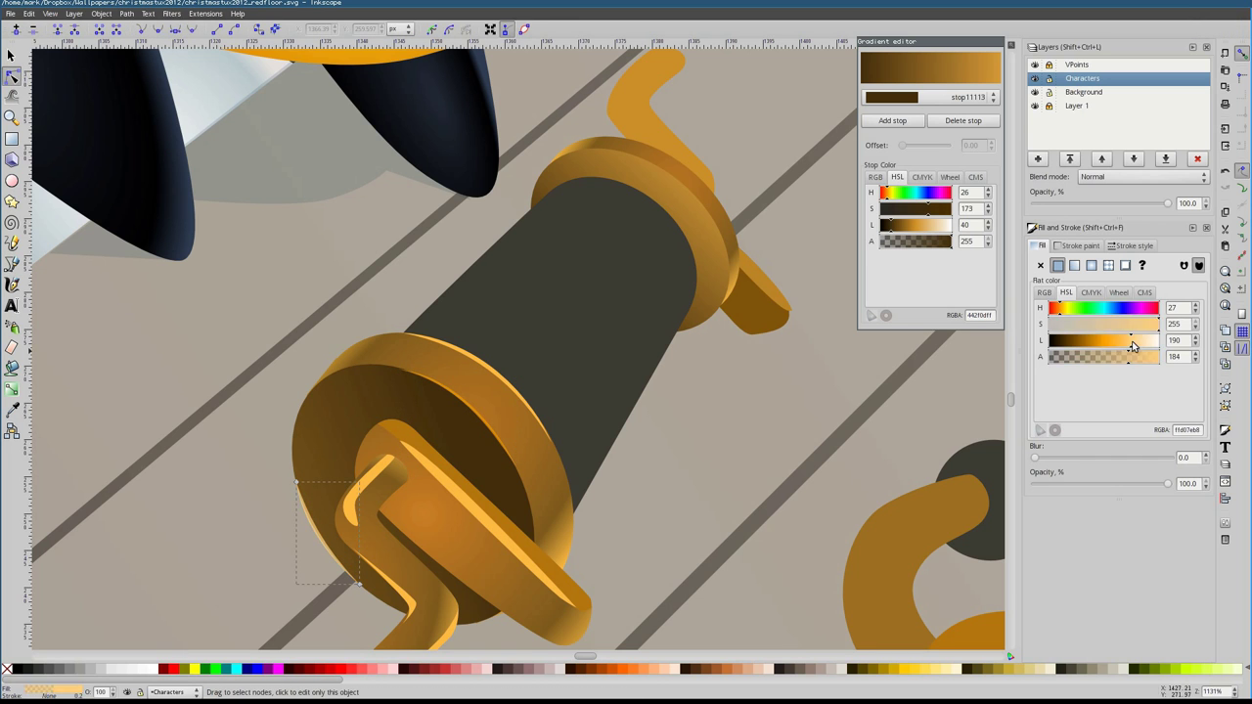
key(b)
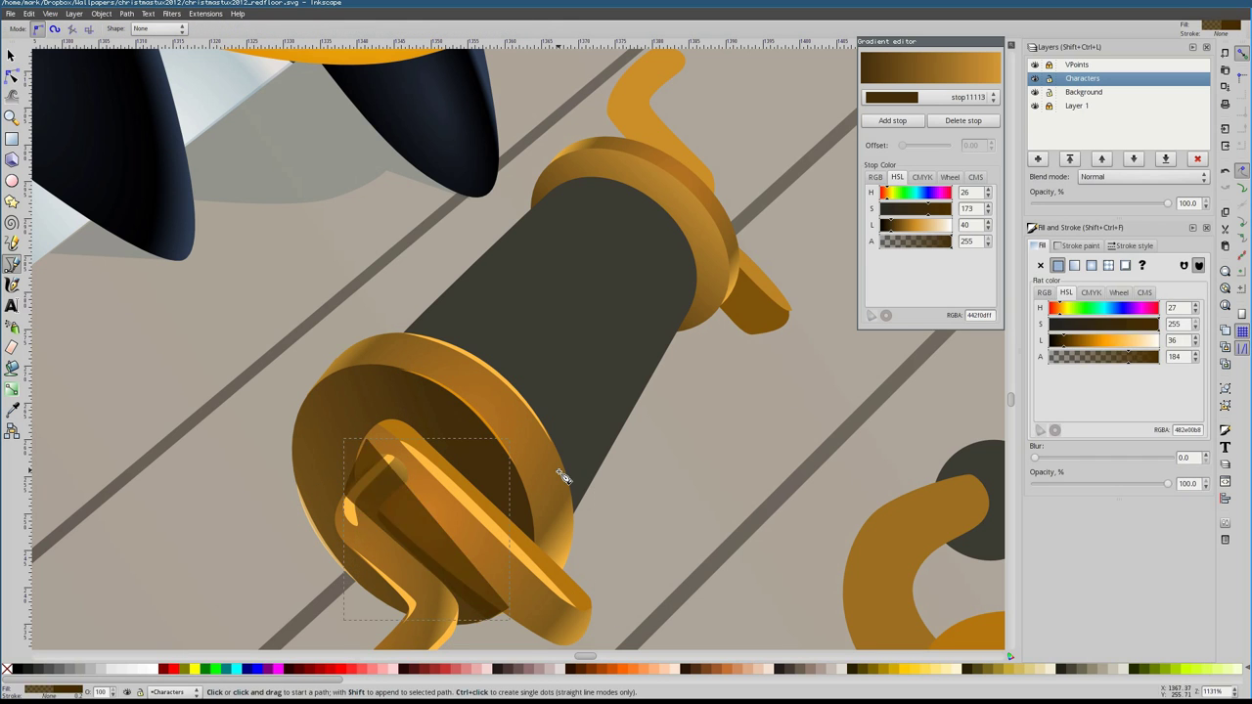
key(s)
On the spool's end ellipse, raise gradient stop stop11113's HSL lightness to about 76
key(5)
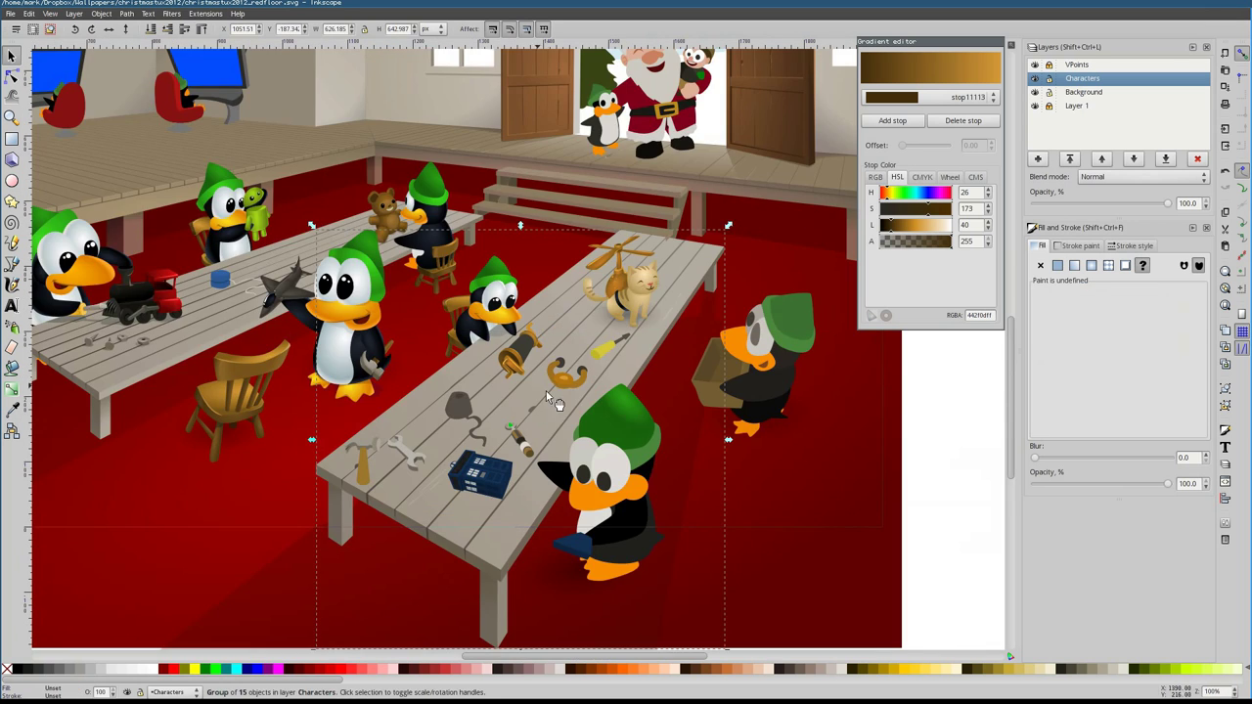
scroll(546, 391, up, 6)
click(520, 355)
click(925, 96)
click(906, 105)
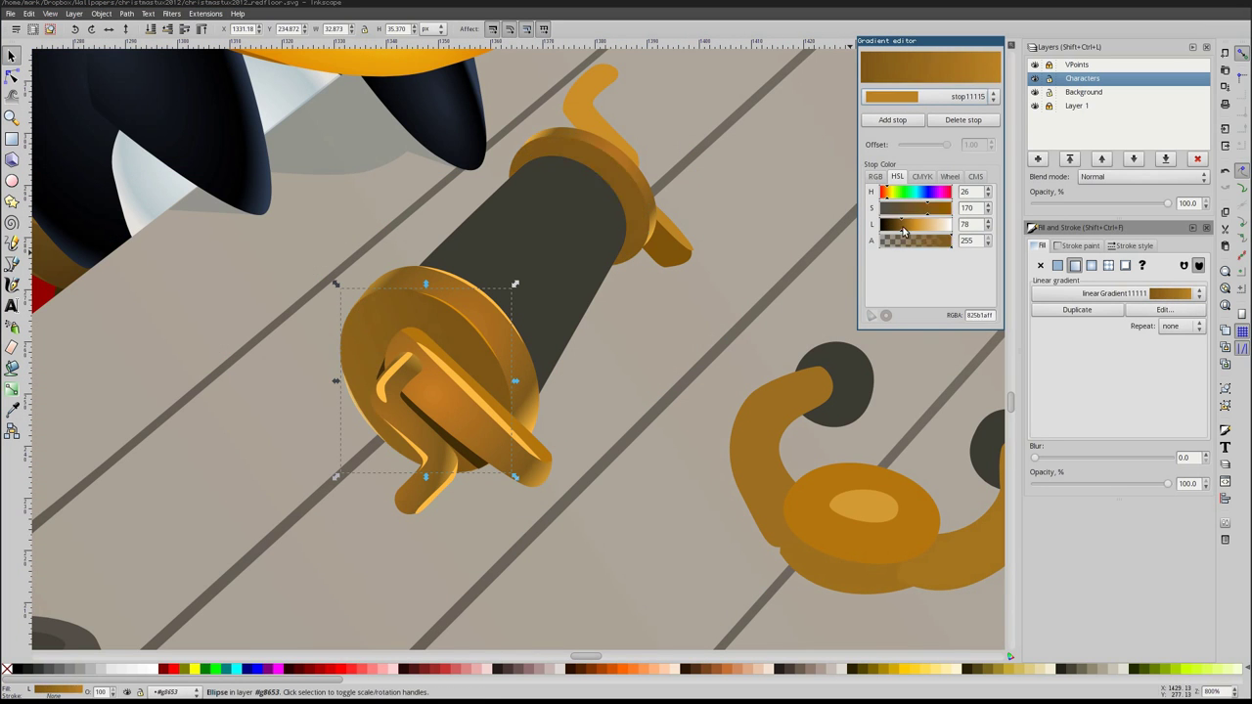
click(915, 229)
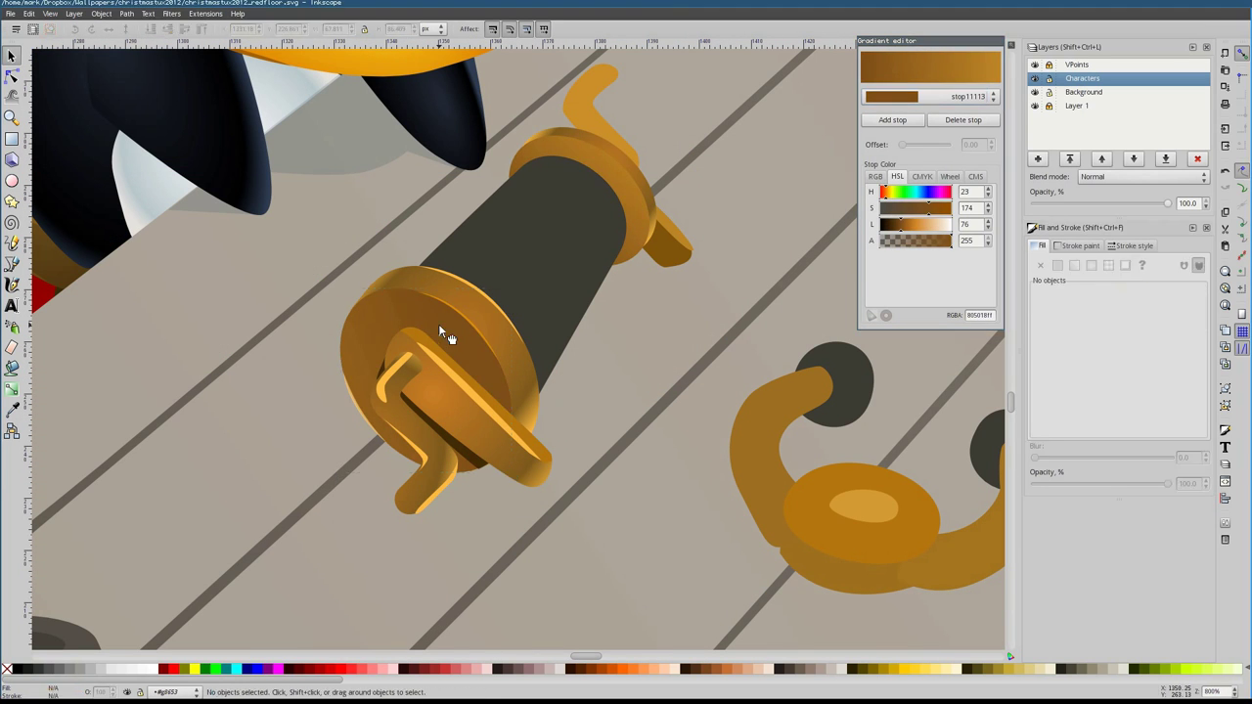
key(g)
click(631, 164)
Zoom in on the TARDIS toy, select it and show its gradient handles
key(5)
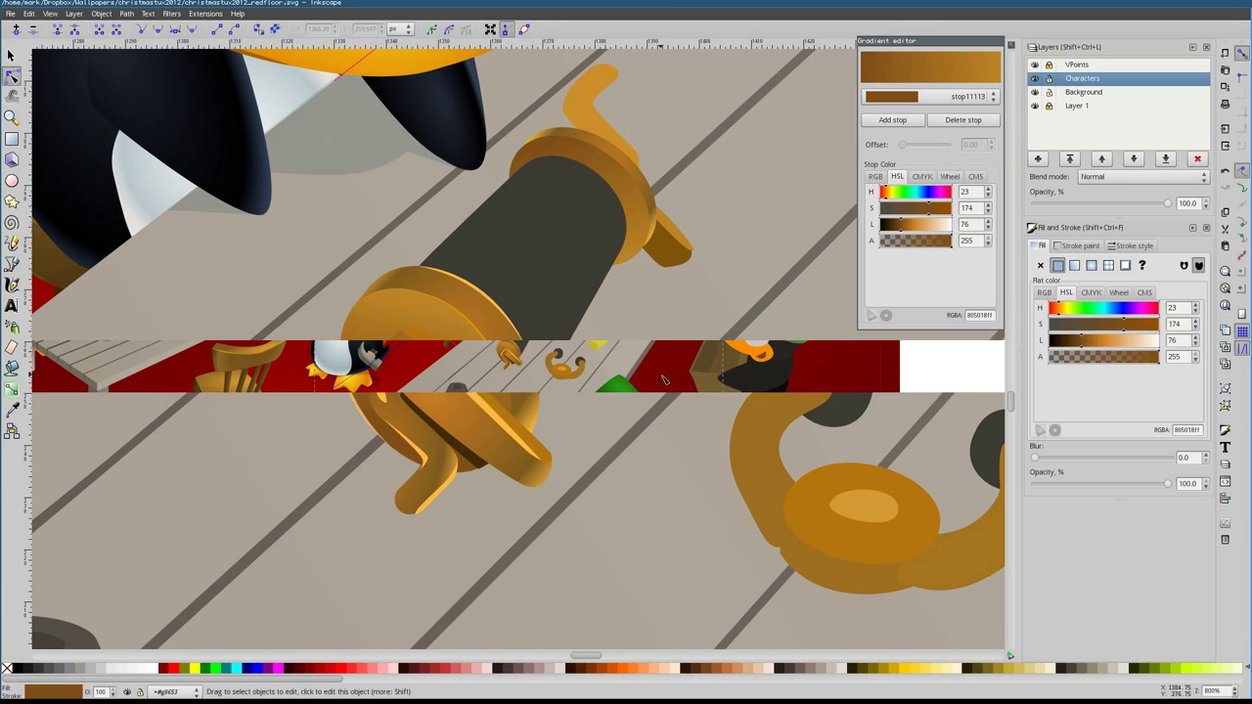
key(s)
click(494, 445)
scroll(437, 428, up, 4)
scroll(720, 440, right, 3)
key(g)
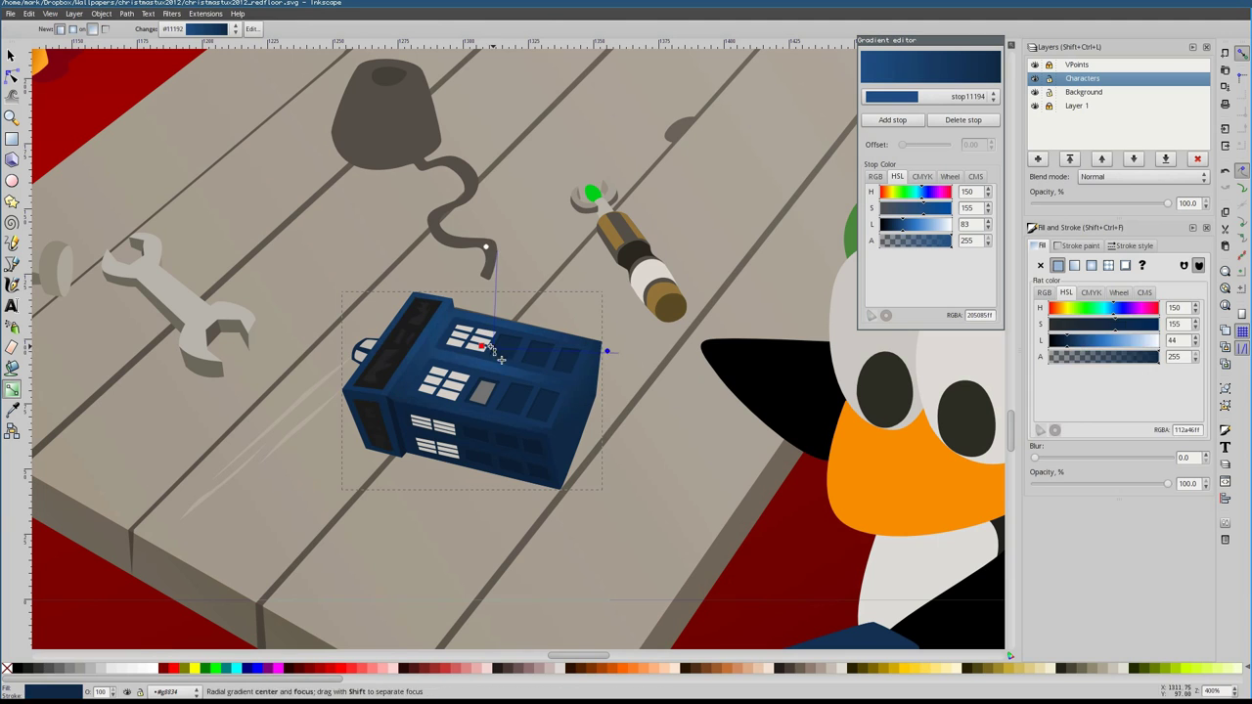
Draw a translucent dark blue shadow beside the TARDIS and move it to the Background layer
key(b)
scroll(593, 352, down, 3)
click(631, 278)
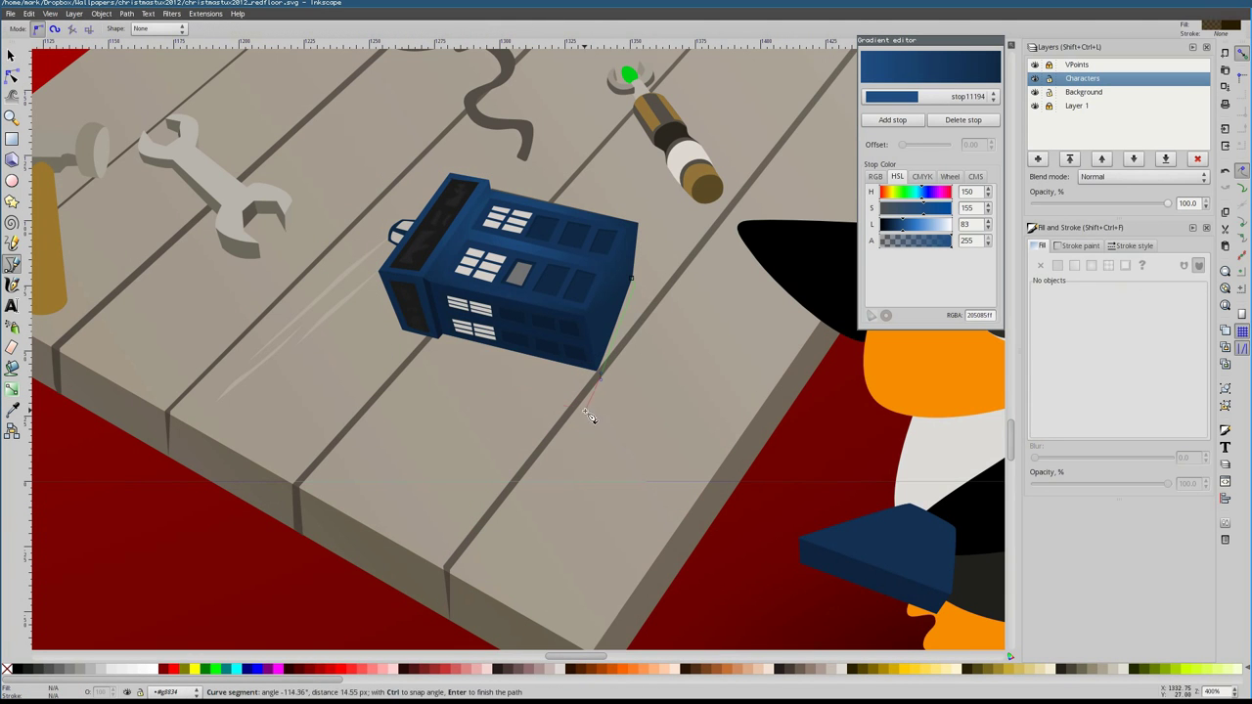
double_click(385, 355)
key(s)
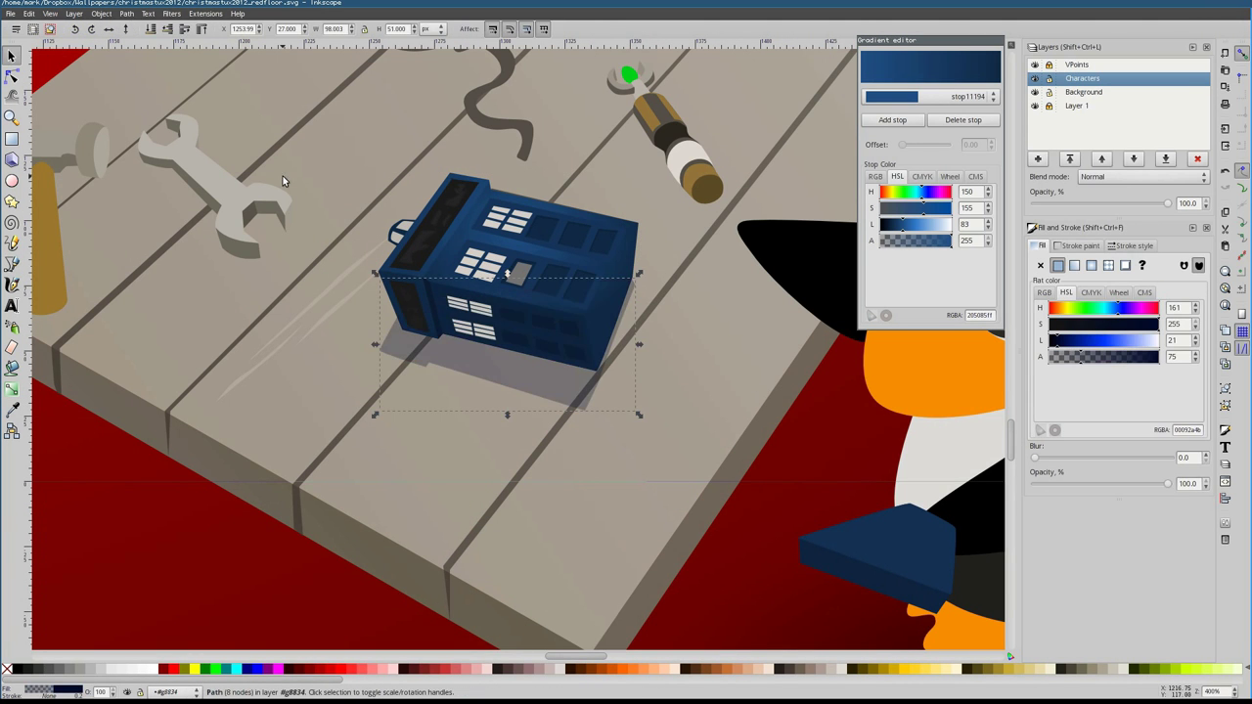
key(shift+Page_Down)
key(minus)
Zoom to 100%, select the red floor, then return to the Characters layer
scroll(576, 430, up, 4)
key(1)
click(382, 568)
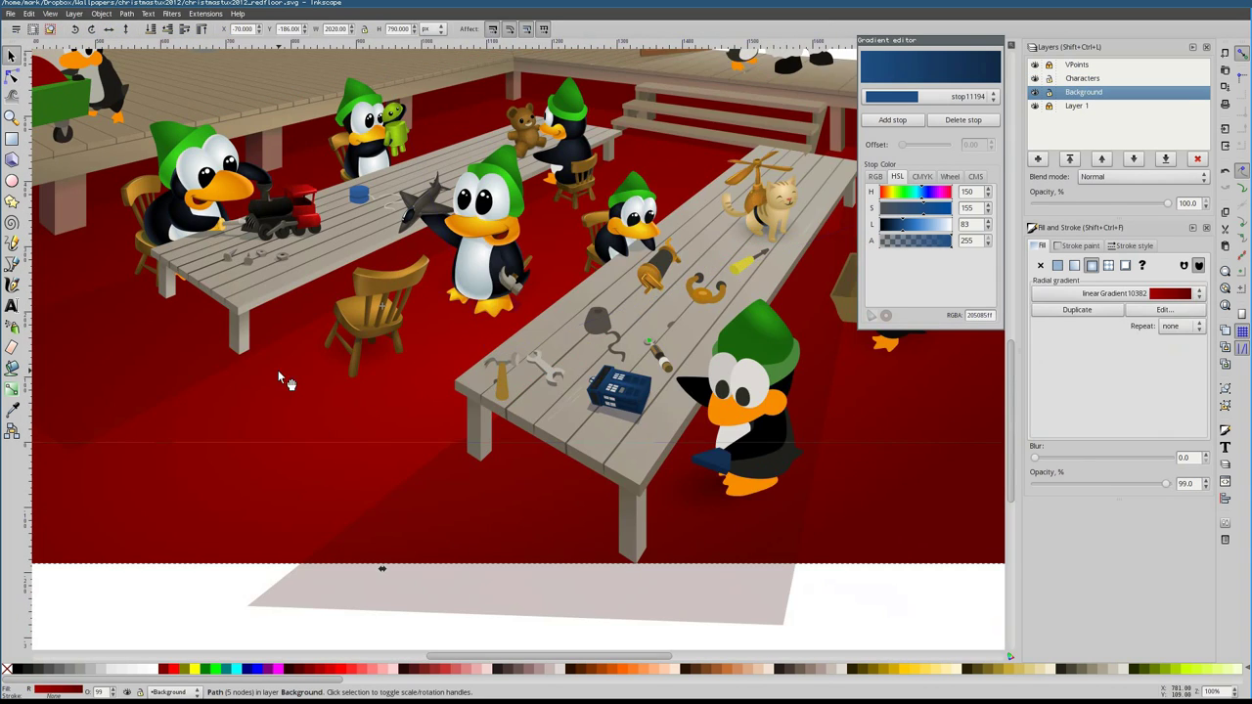
key(Escape)
key(ctrl+Page_Up)
scroll(609, 440, right, 1)
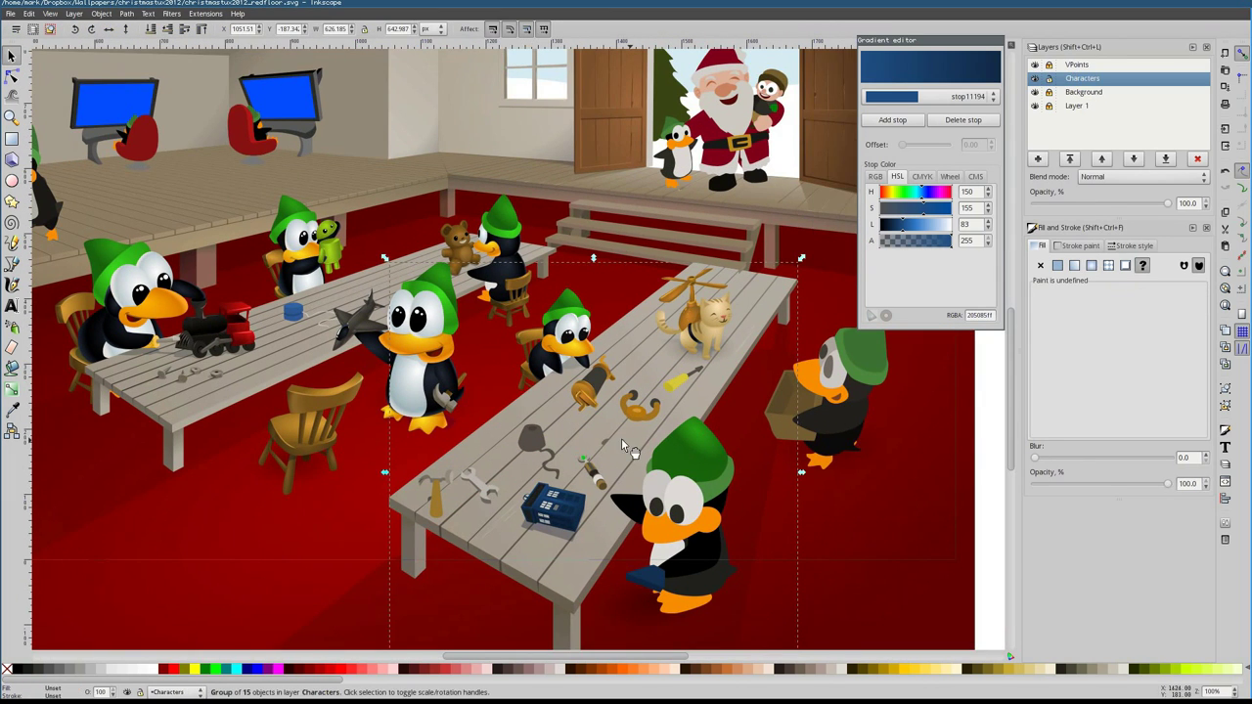
Darken the orange gradient stop on a part of the penguin slightly
double_click(442, 376)
drag(915, 224, 908, 225)
click(886, 197)
scroll(431, 442, up, 2)
scroll(432, 443, left, 3)
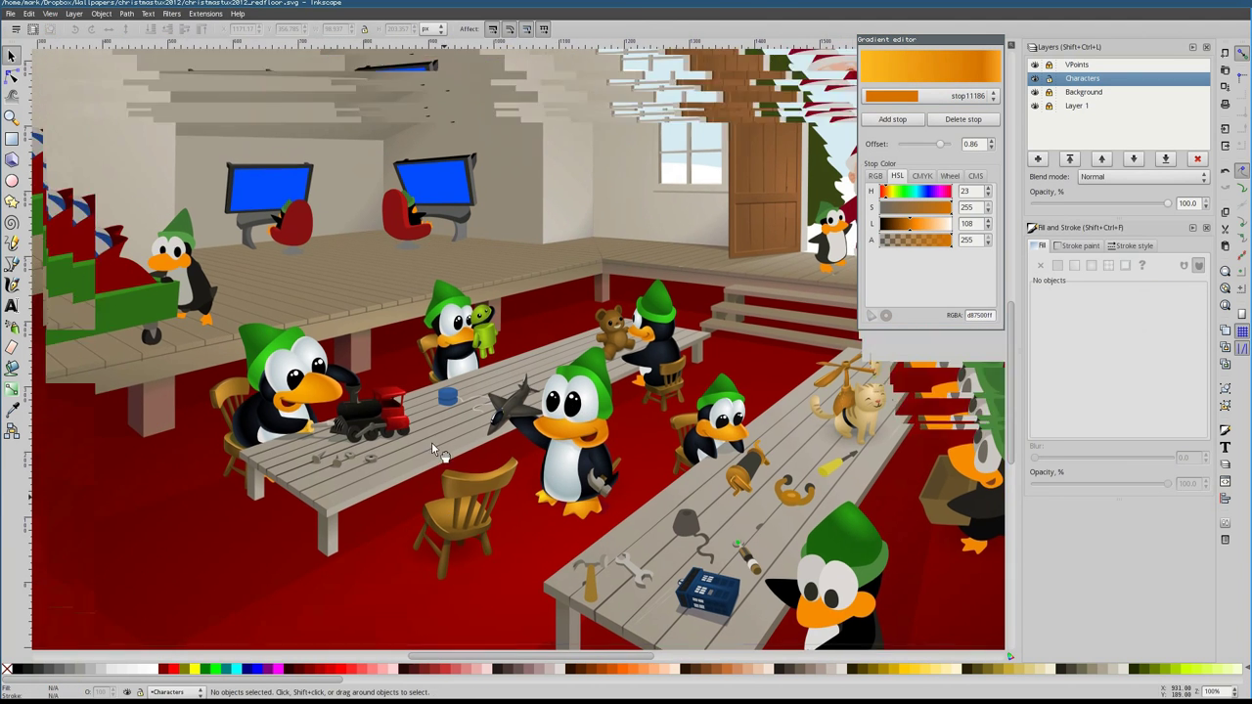
scroll(441, 444, up, 4)
scroll(441, 444, left, 2)
drag(438, 289, 409, 438)
Clear the selection and zoom out to view the whole page
key(Escape)
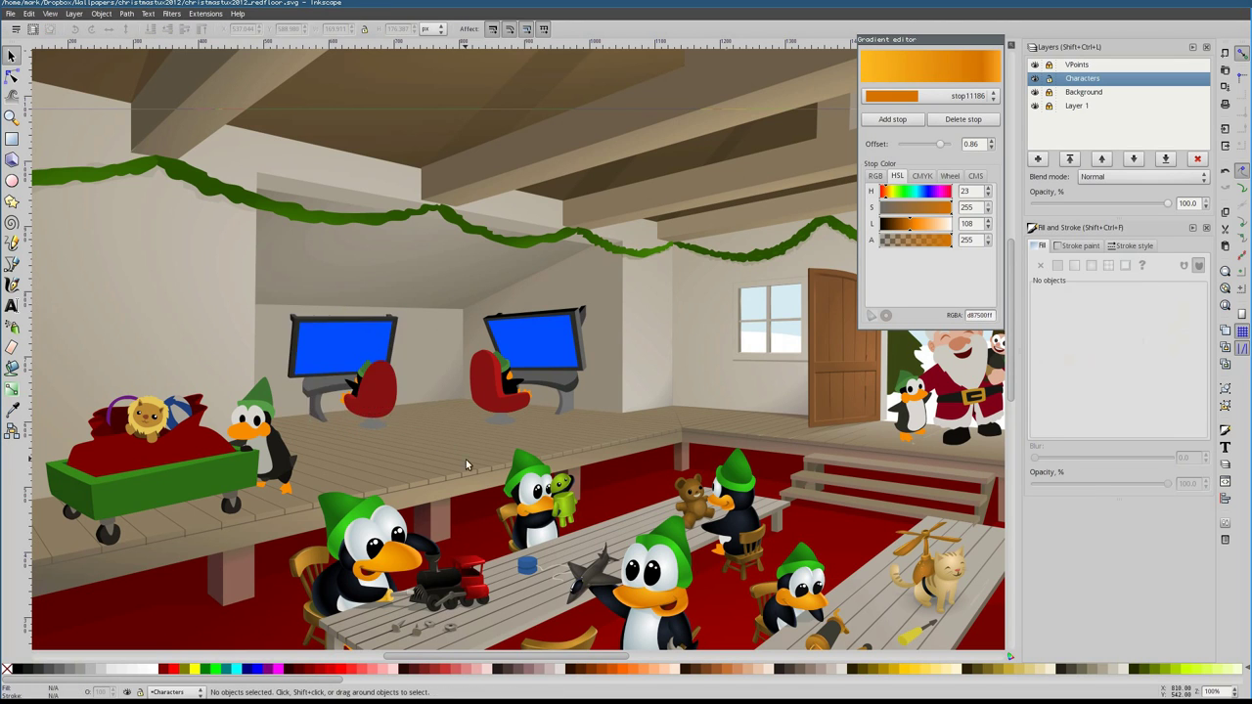
key(5)
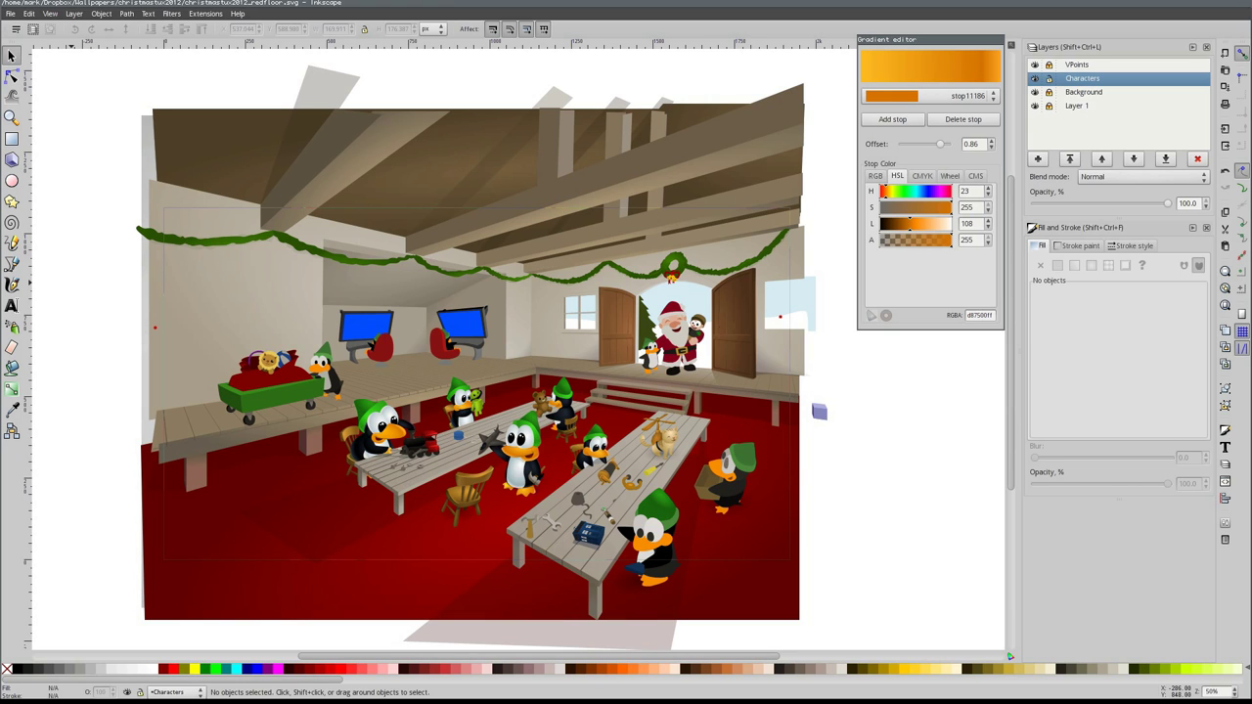
scroll(542, 404, up, 2)
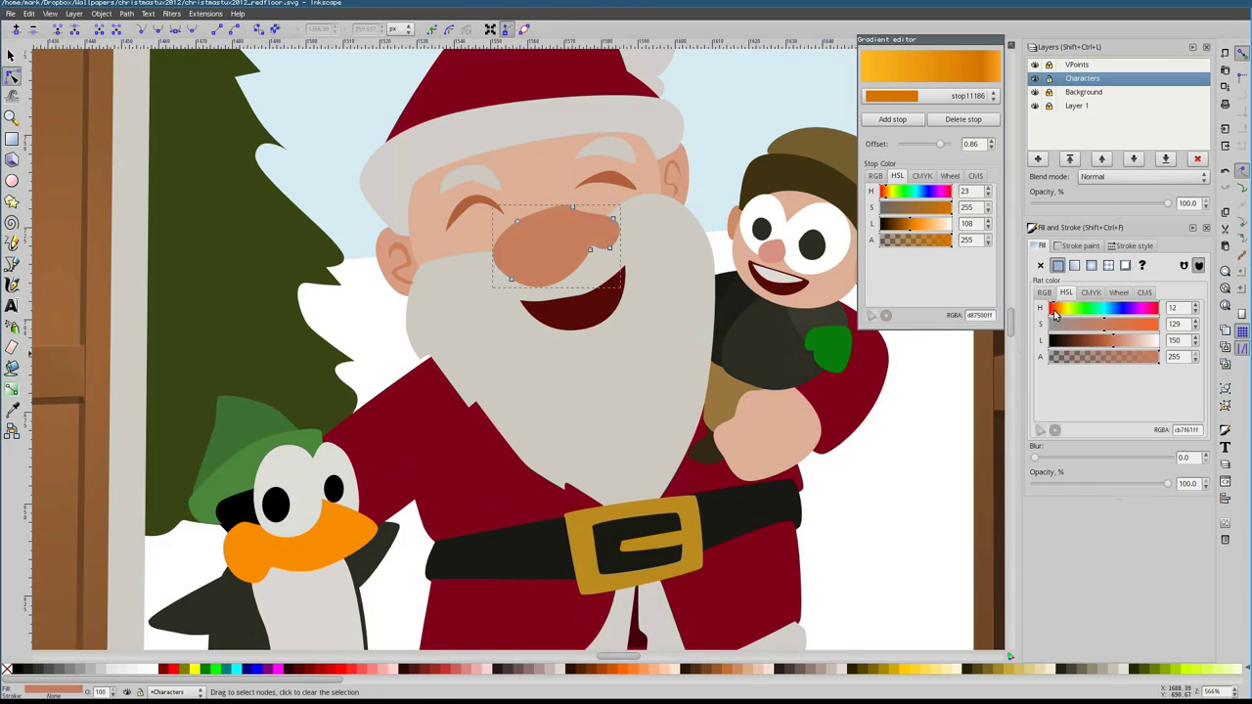
Give Santa's nose a radial gradient with a lightened red stop and the highlight shifted right
click(1092, 265)
click(929, 95)
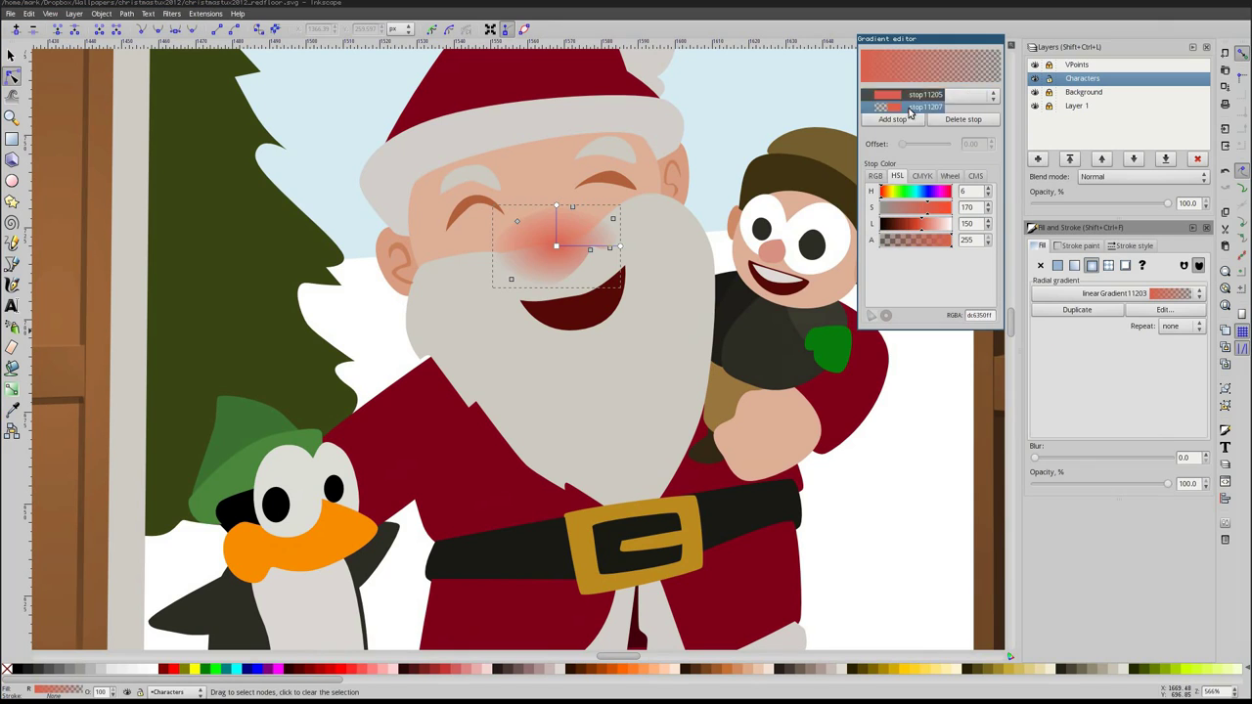
click(921, 110)
drag(917, 227, 932, 226)
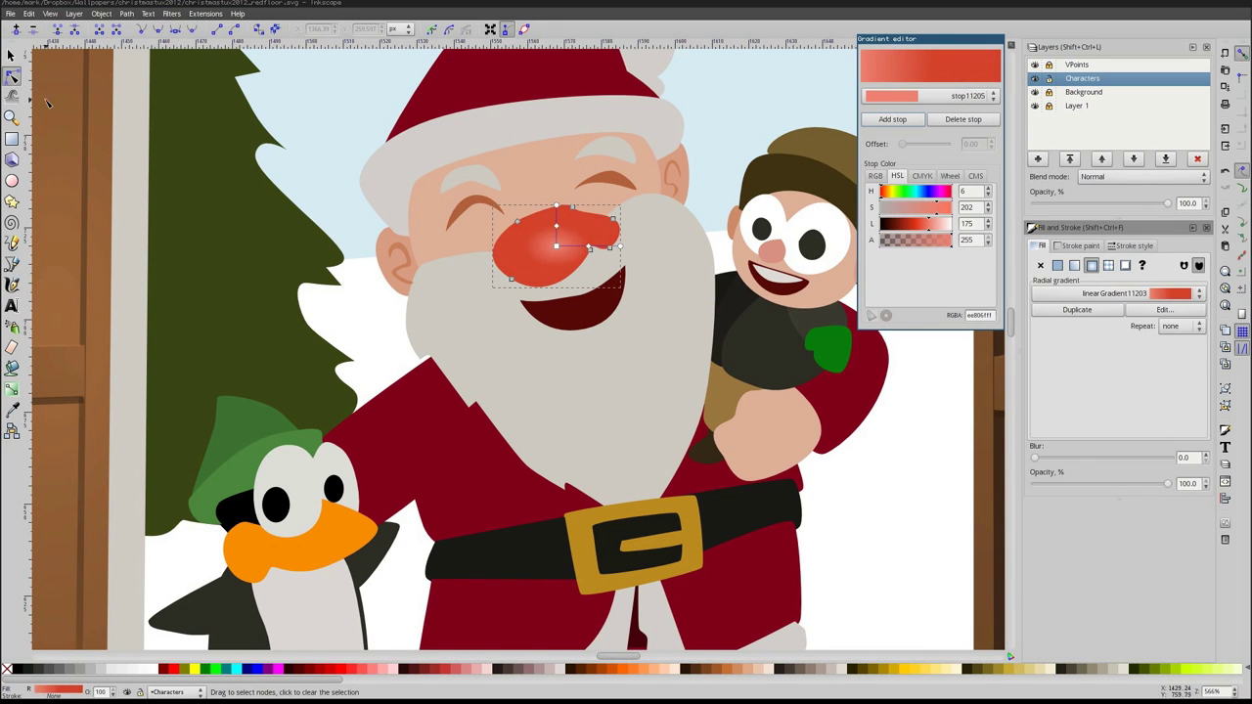
click(614, 212)
drag(528, 236, 547, 230)
click(535, 203)
Shade the hat brim and the beard with radial gradients, moving the brim centre up-right
click(553, 240)
scroll(558, 283, up, 2)
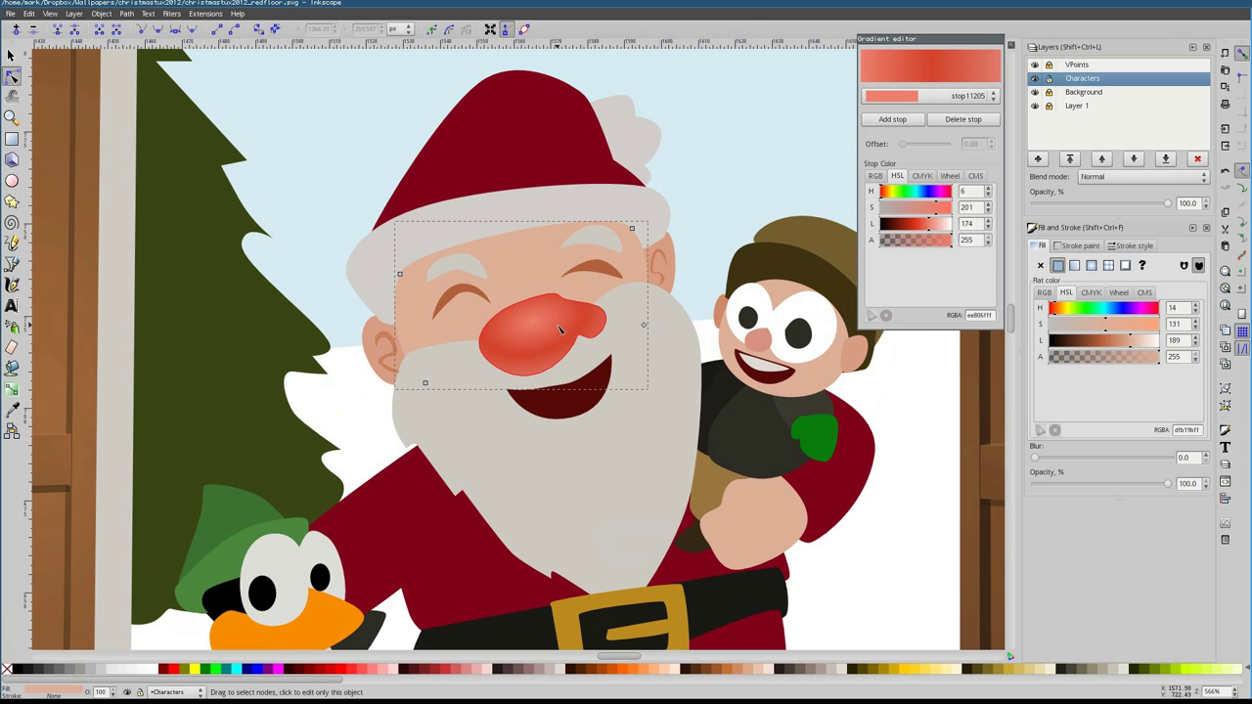
click(1091, 266)
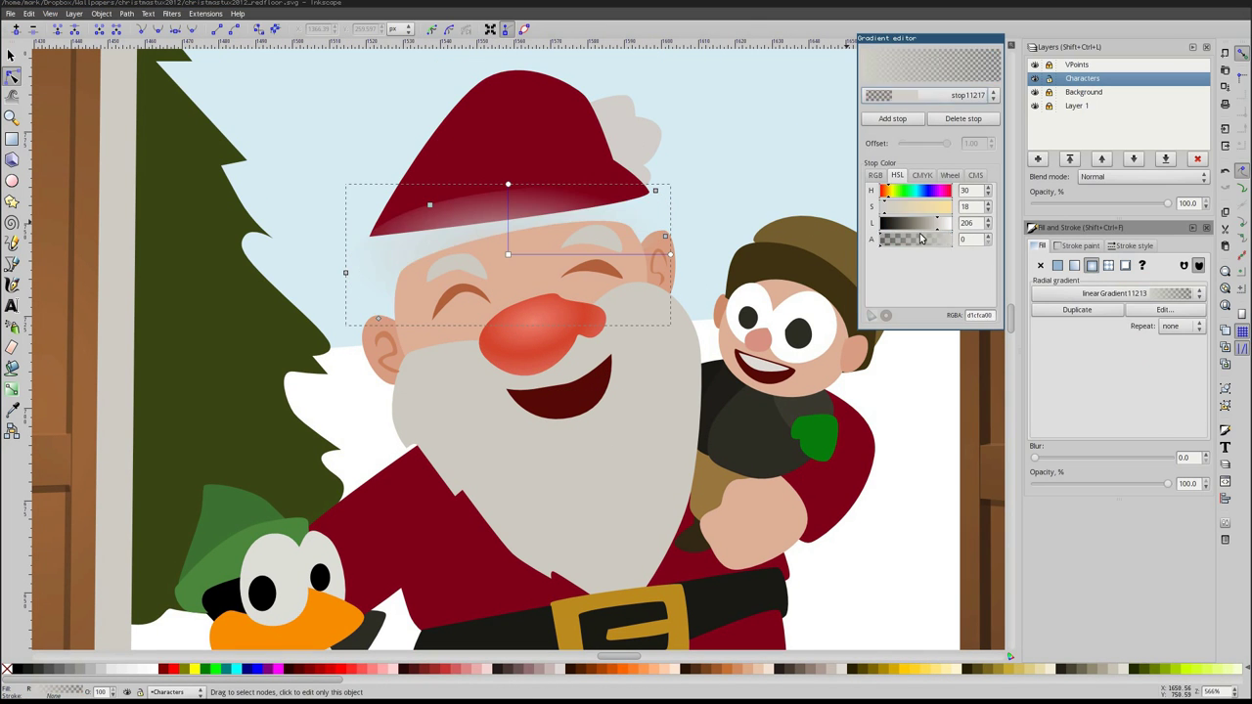
drag(508, 254, 558, 202)
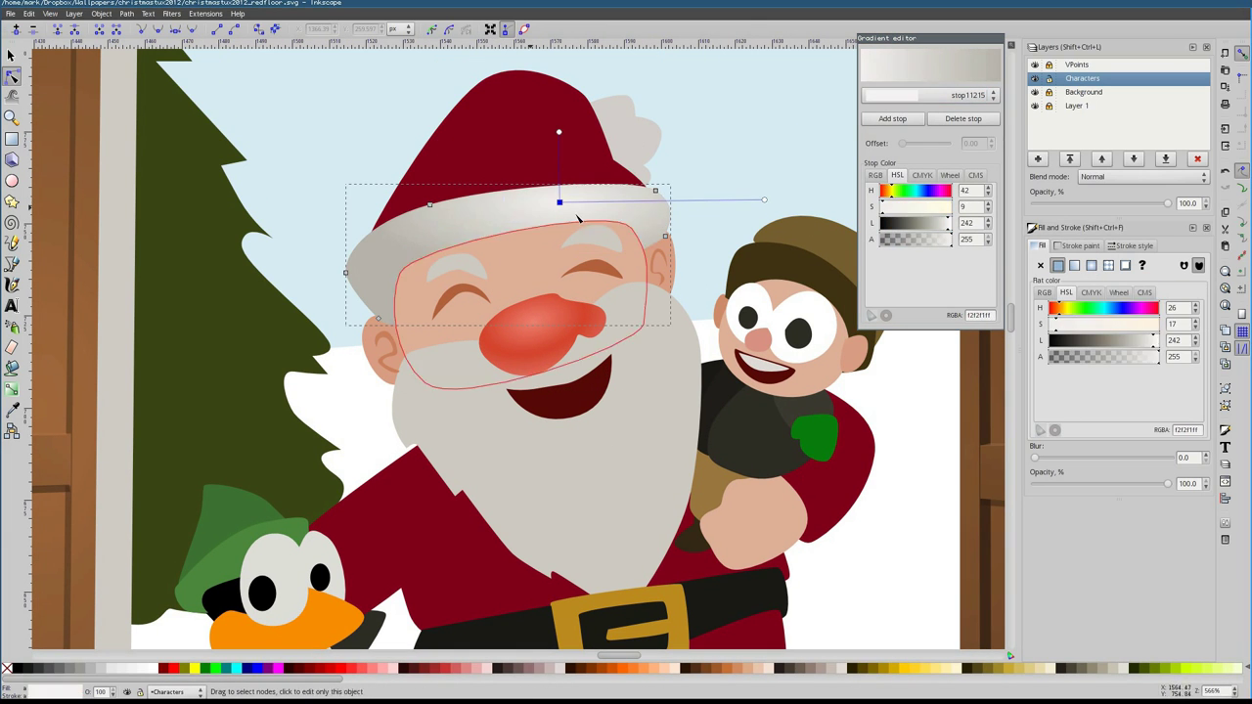
click(593, 347)
drag(593, 346, 773, 349)
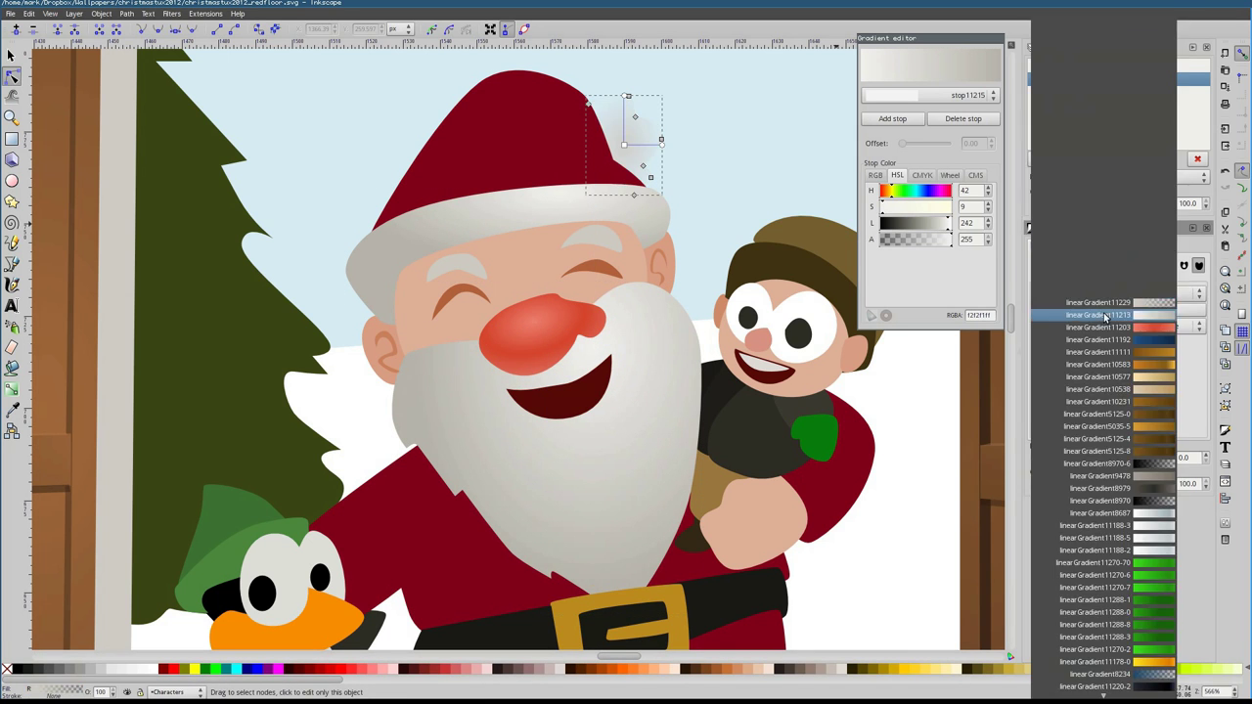
scroll(587, 342, up, 1)
Apply an existing red radial gradient to Santa's hat
click(469, 166)
click(1090, 266)
click(1115, 291)
click(1103, 412)
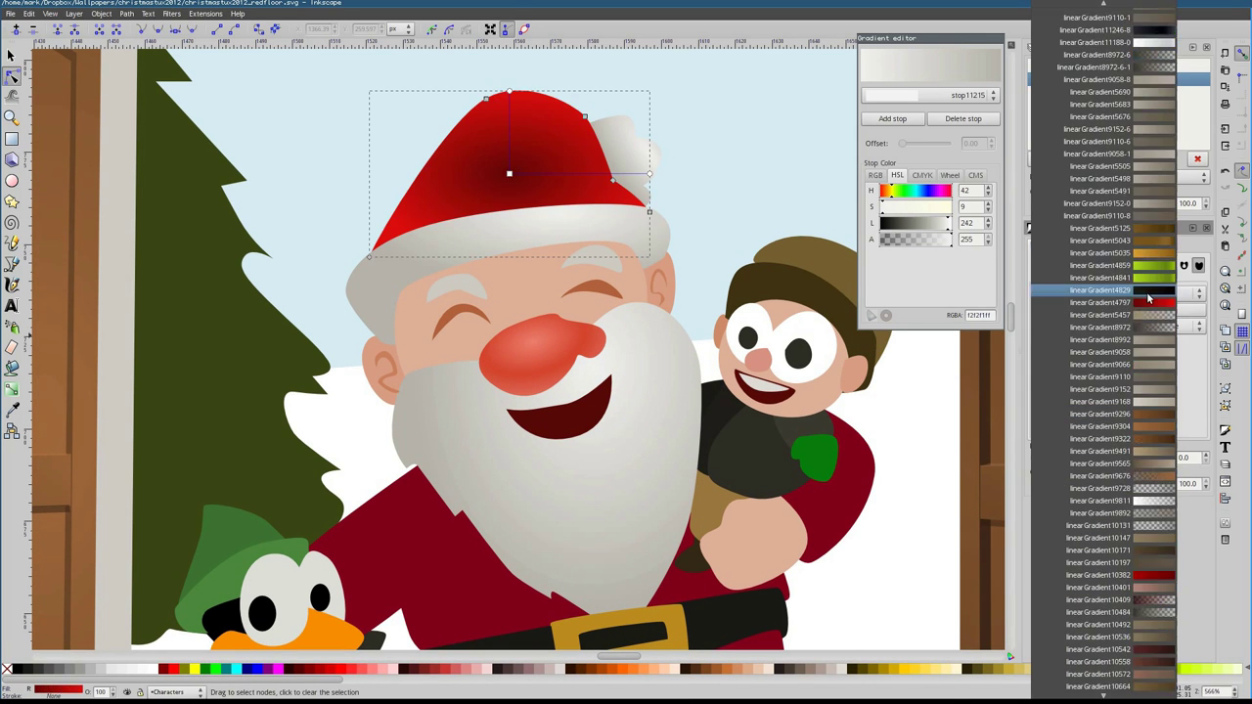
key(minus)
key(minus)
Shade the lower beard and give the coat the dark red radial gradient, centred up-left
click(704, 396)
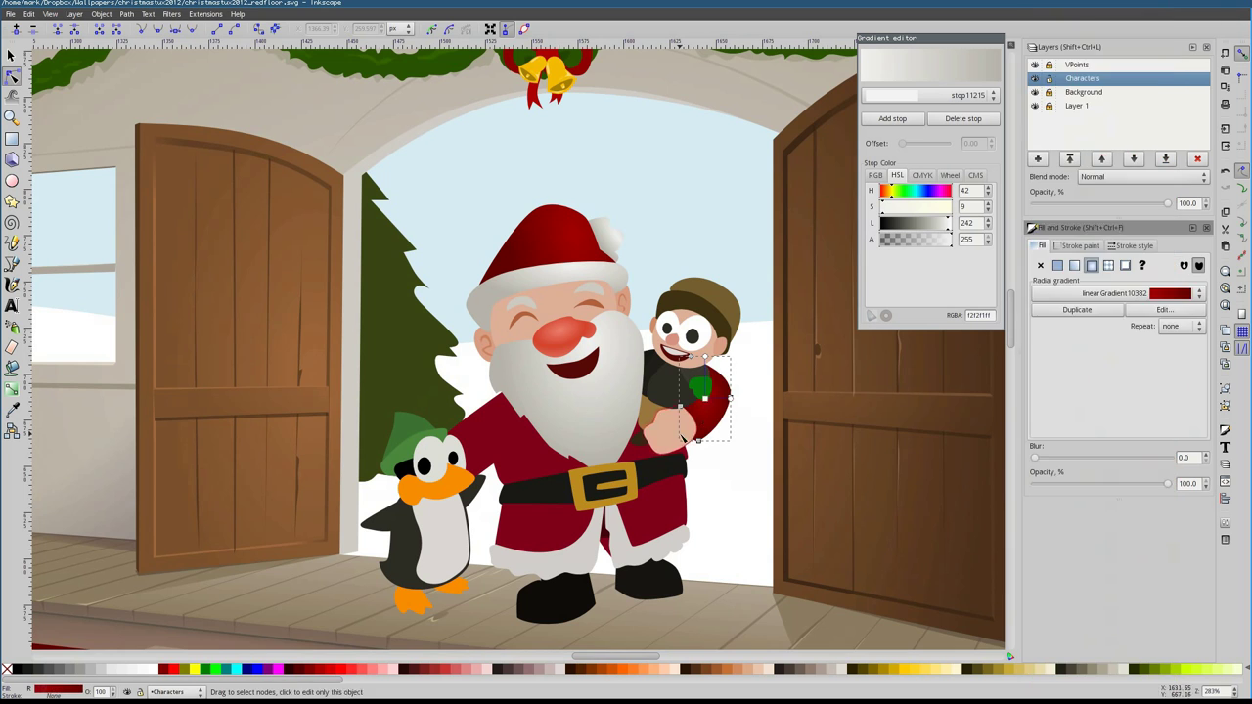
drag(561, 362, 629, 362)
click(1132, 289)
click(1152, 500)
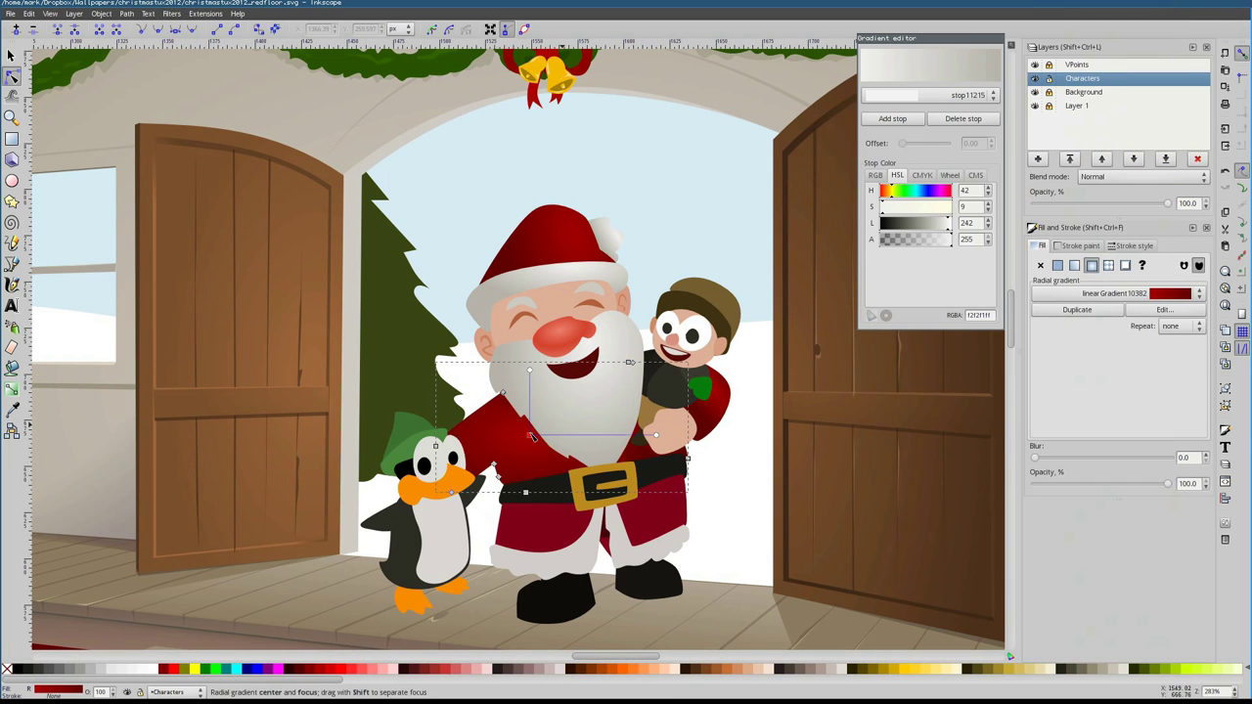
click(1092, 265)
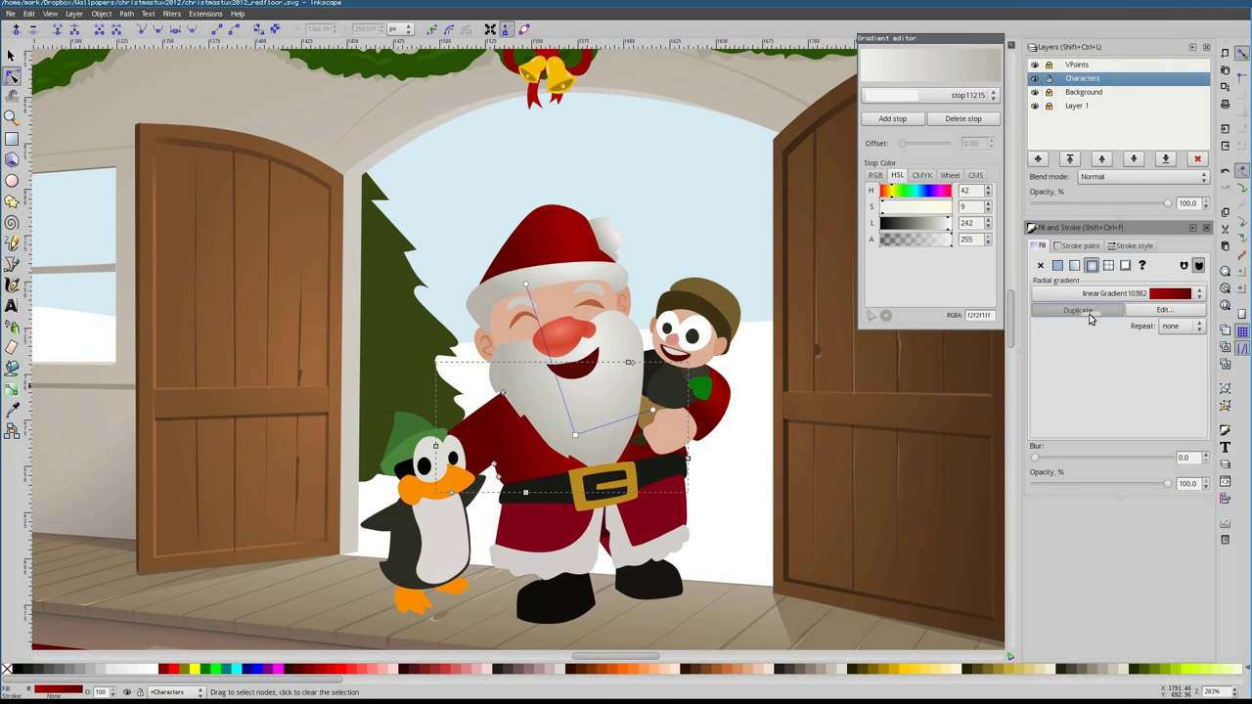
click(920, 118)
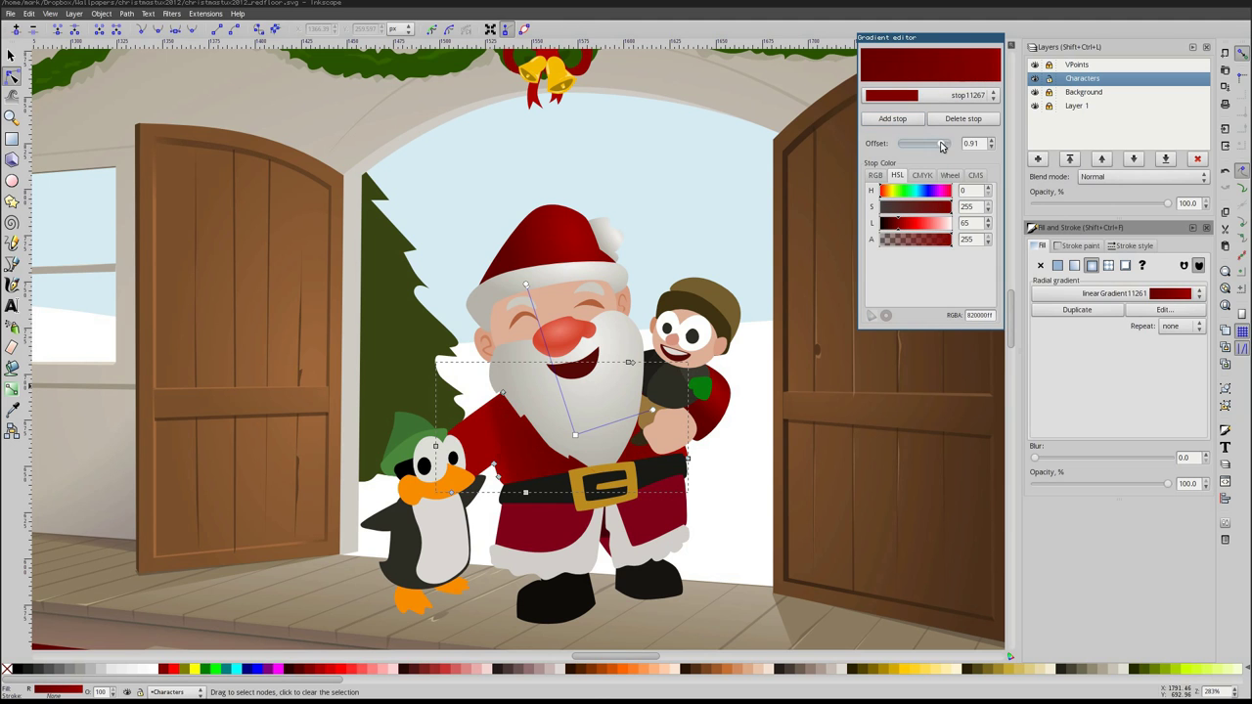
drag(575, 434, 526, 376)
Adjust the hat gradient's stop colour, then select the dark-red wedge between the coat flaps
click(541, 386)
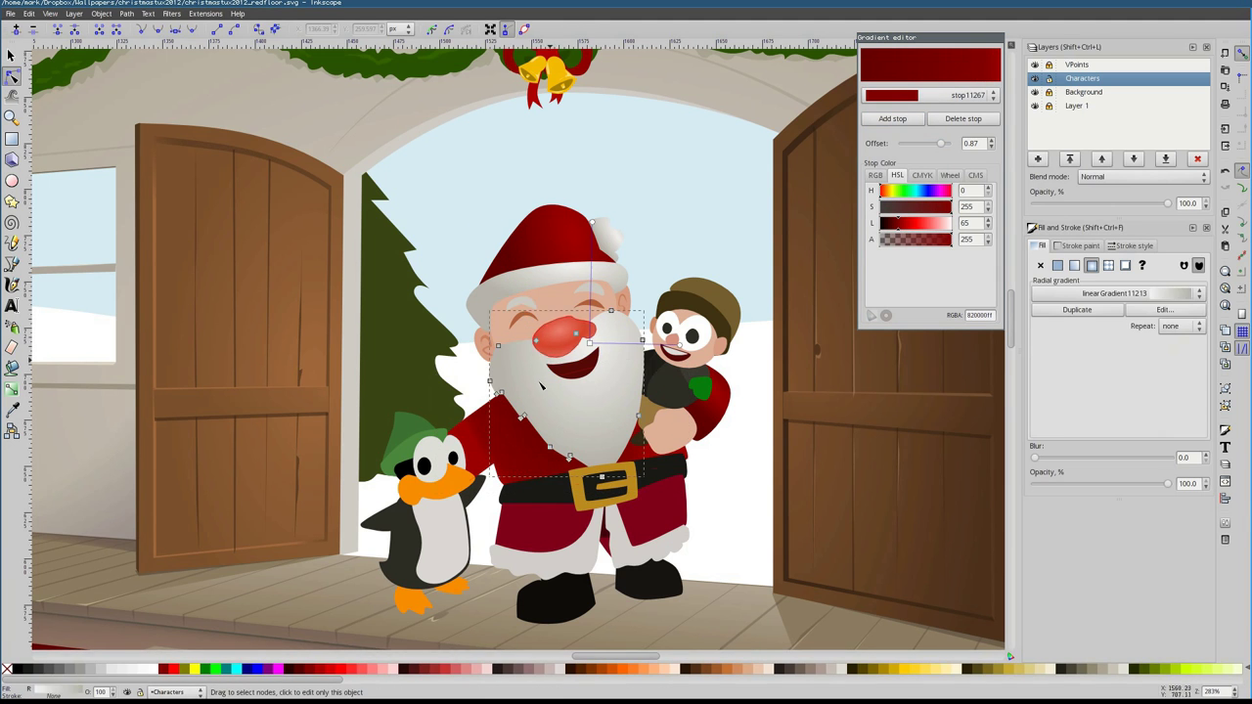
click(553, 239)
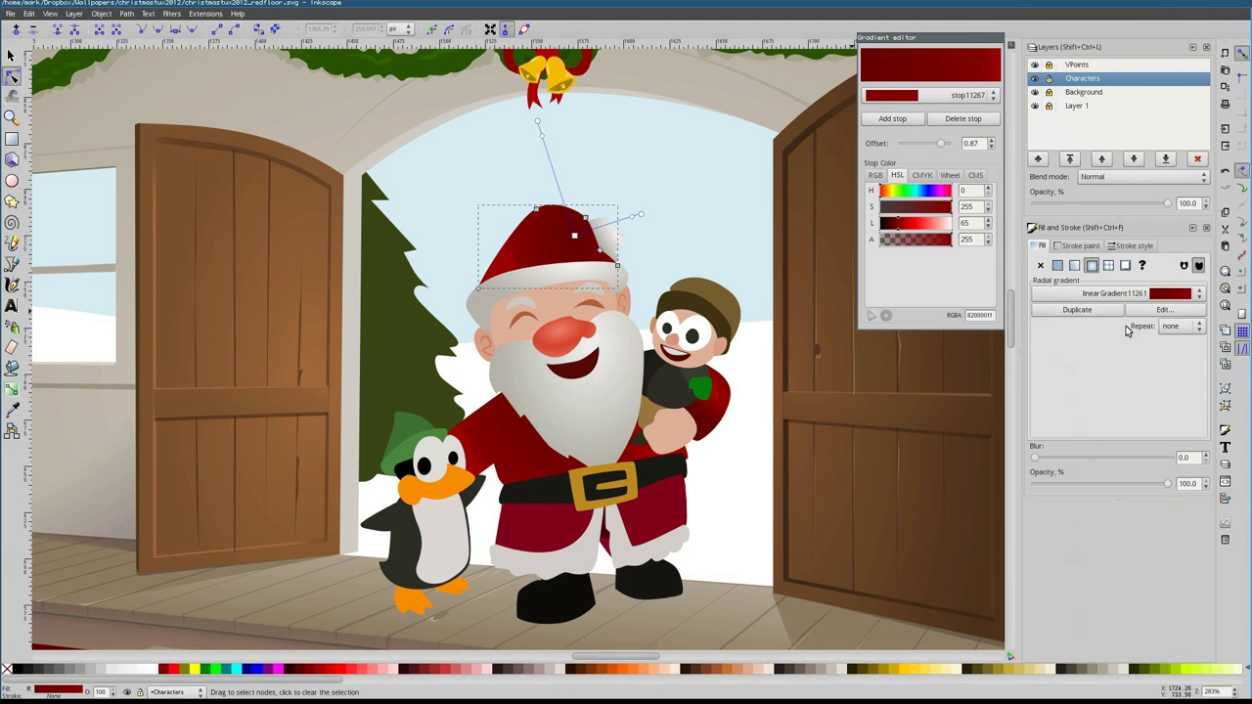
click(584, 251)
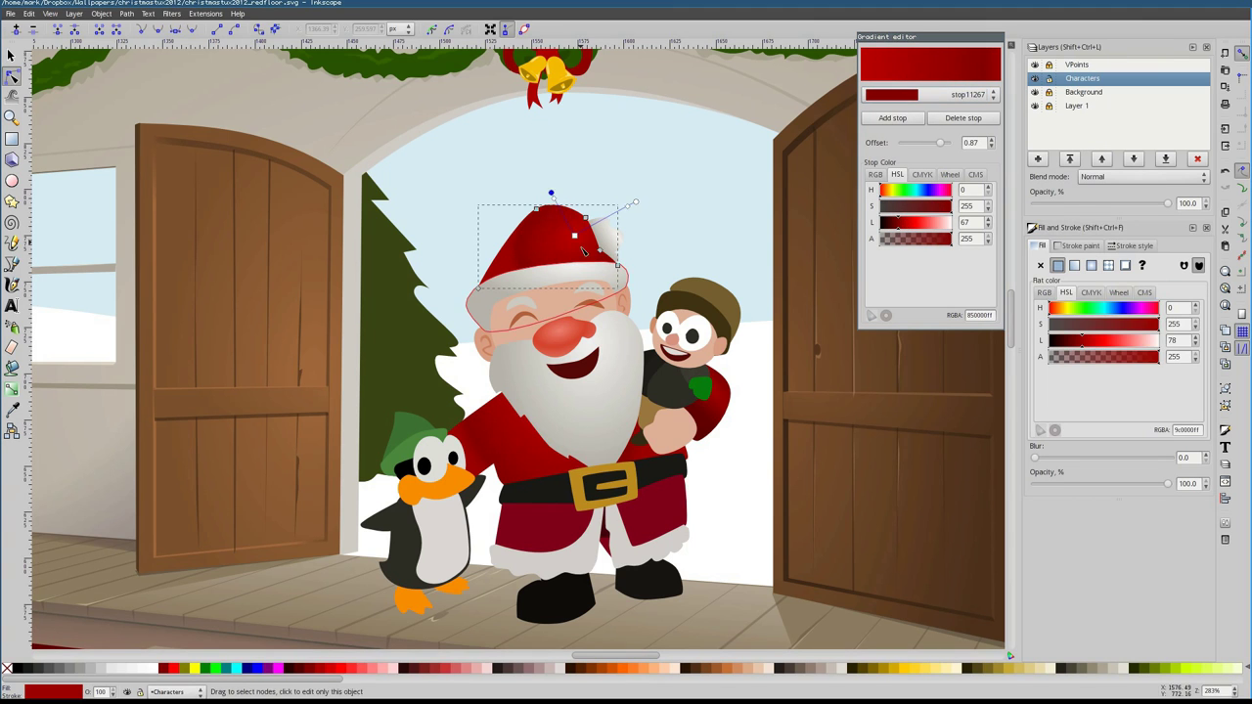
click(538, 519)
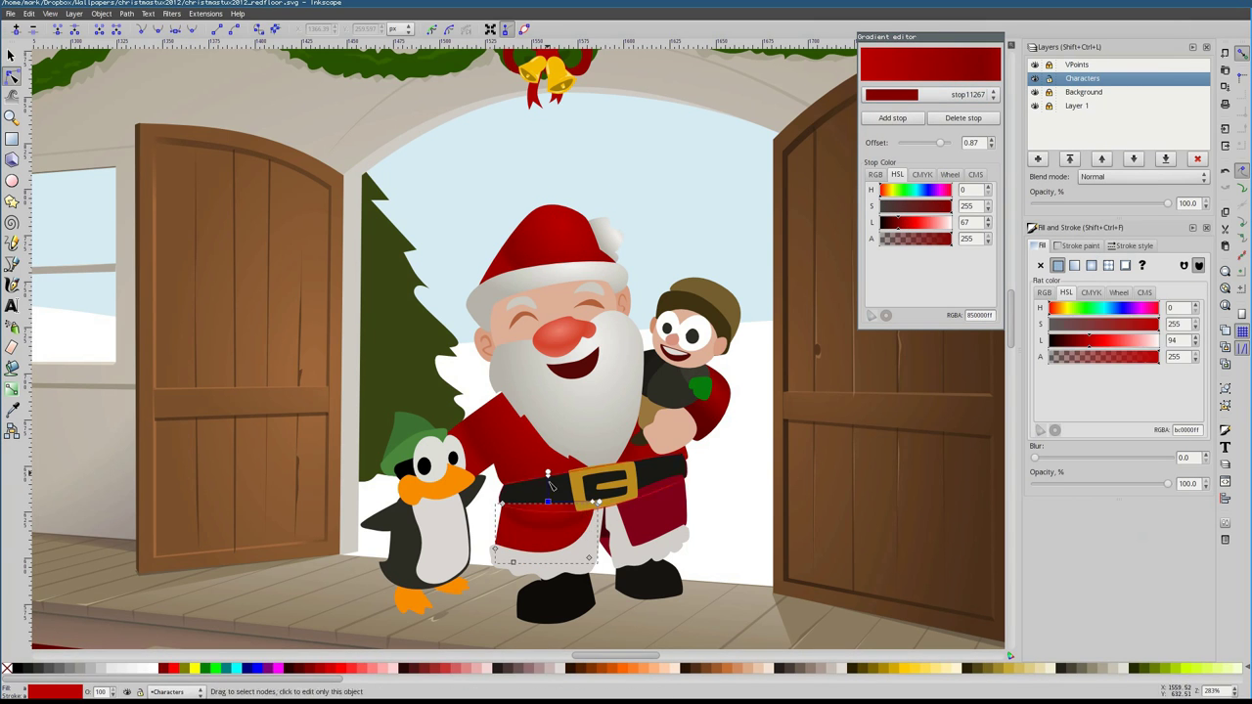
click(592, 521)
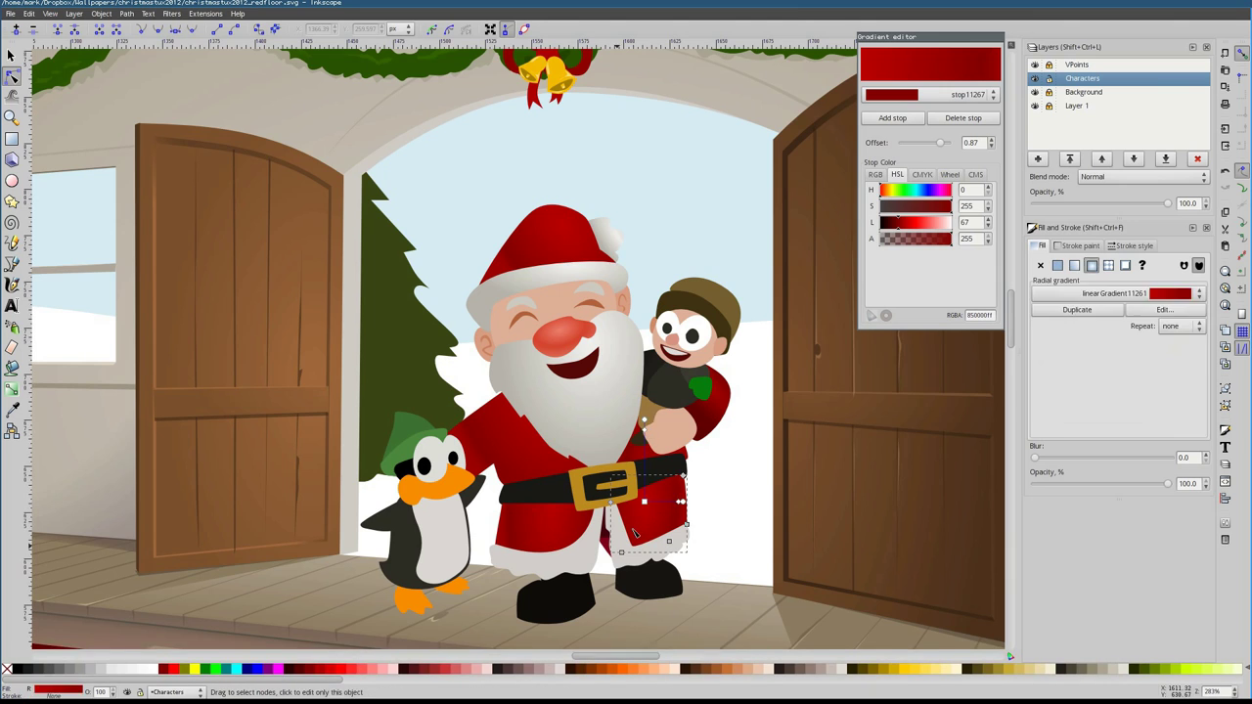
scroll(595, 523, up, 2)
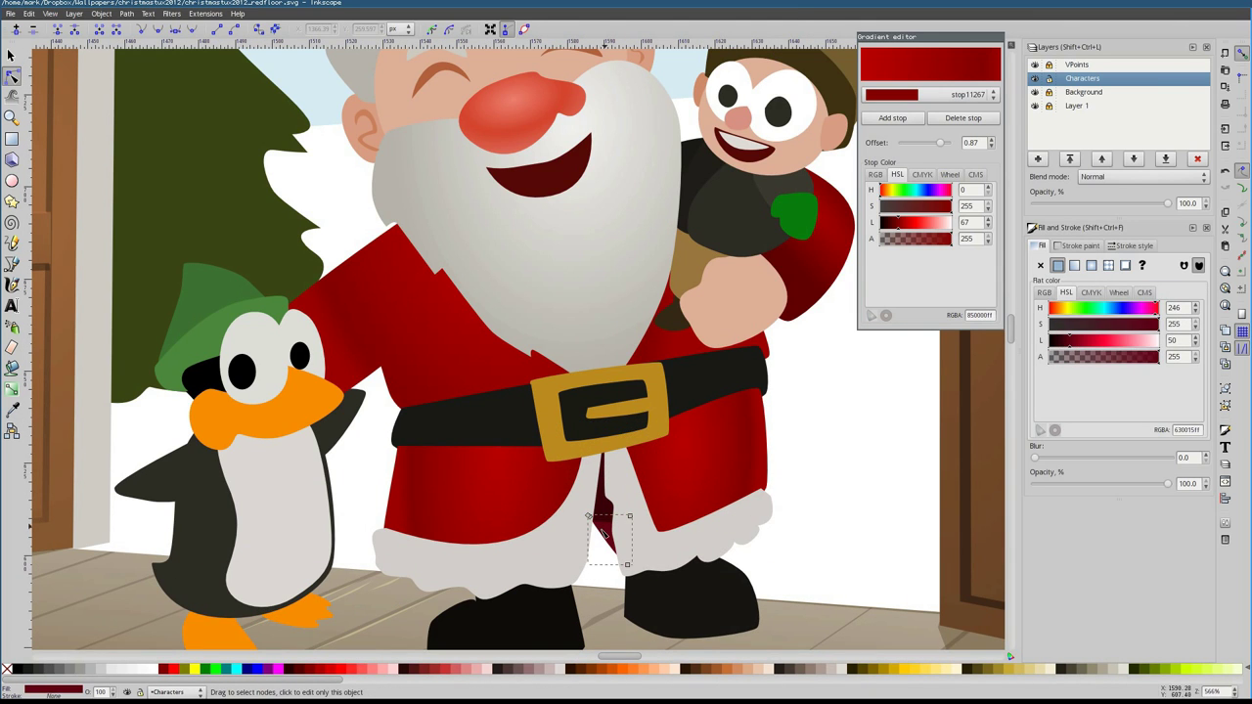
Give the right boot a radial gradient with a darkened outer stop
click(1091, 265)
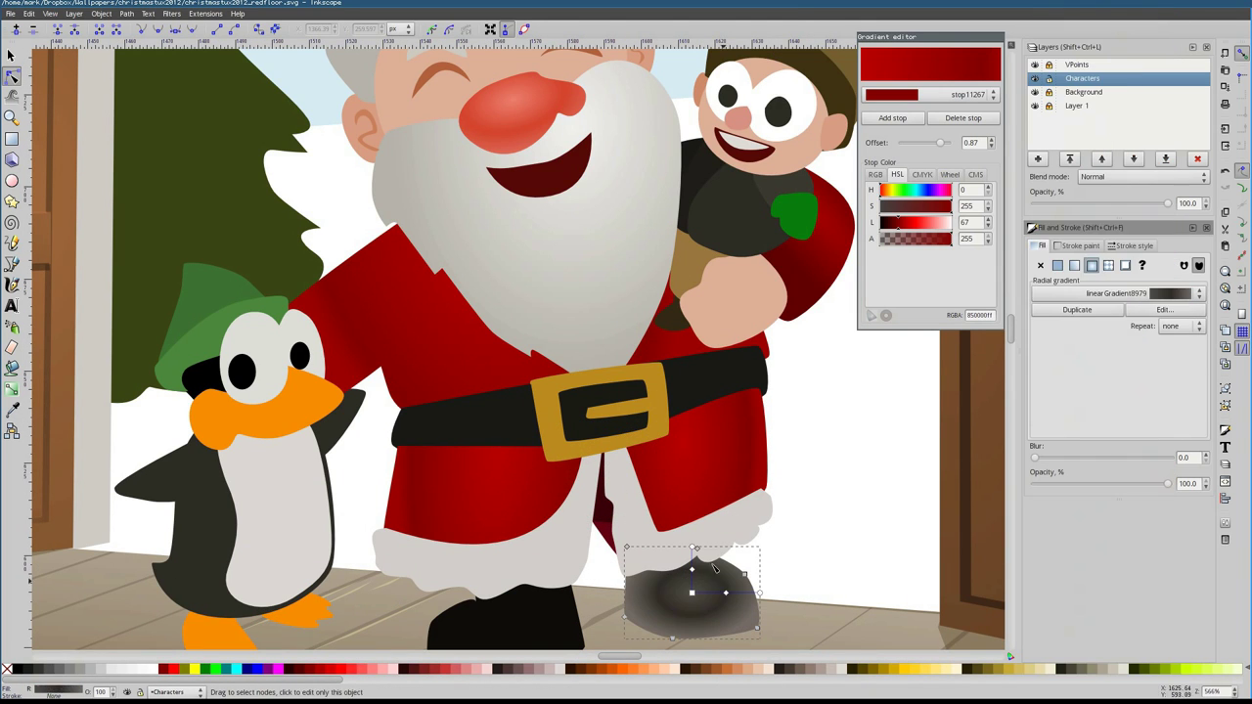
click(759, 592)
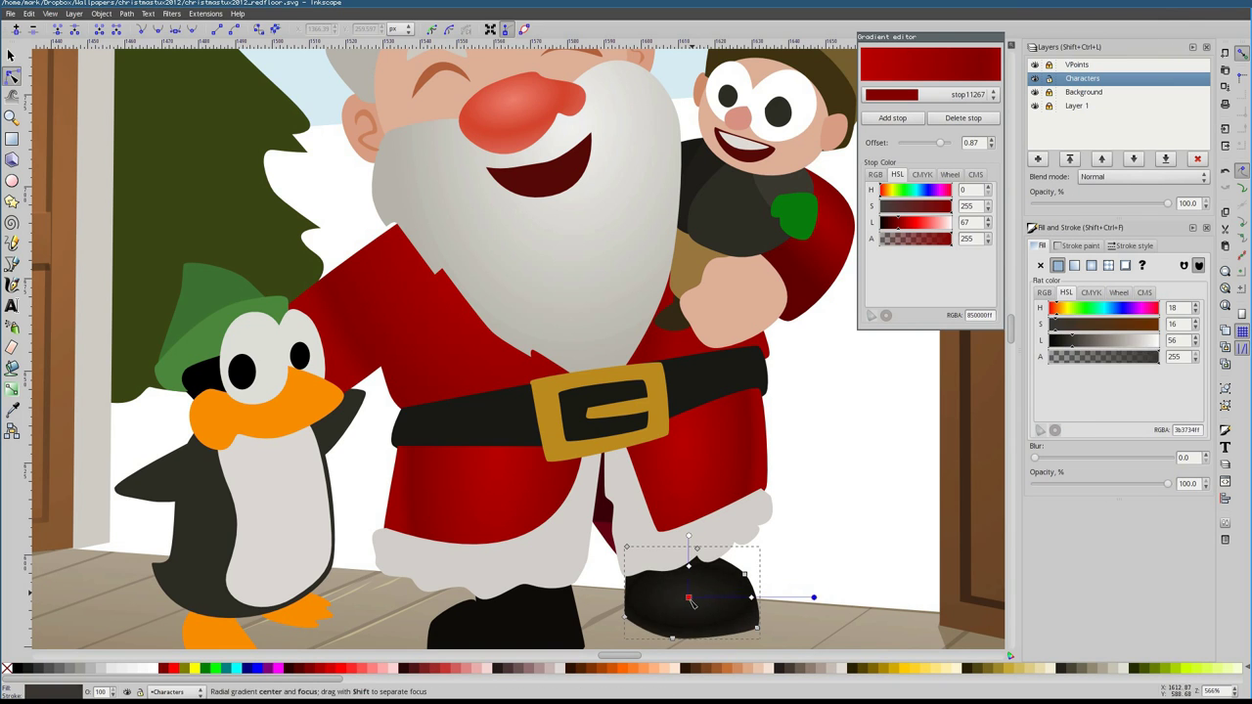
drag(1080, 344, 1071, 340)
scroll(777, 502, down, 3)
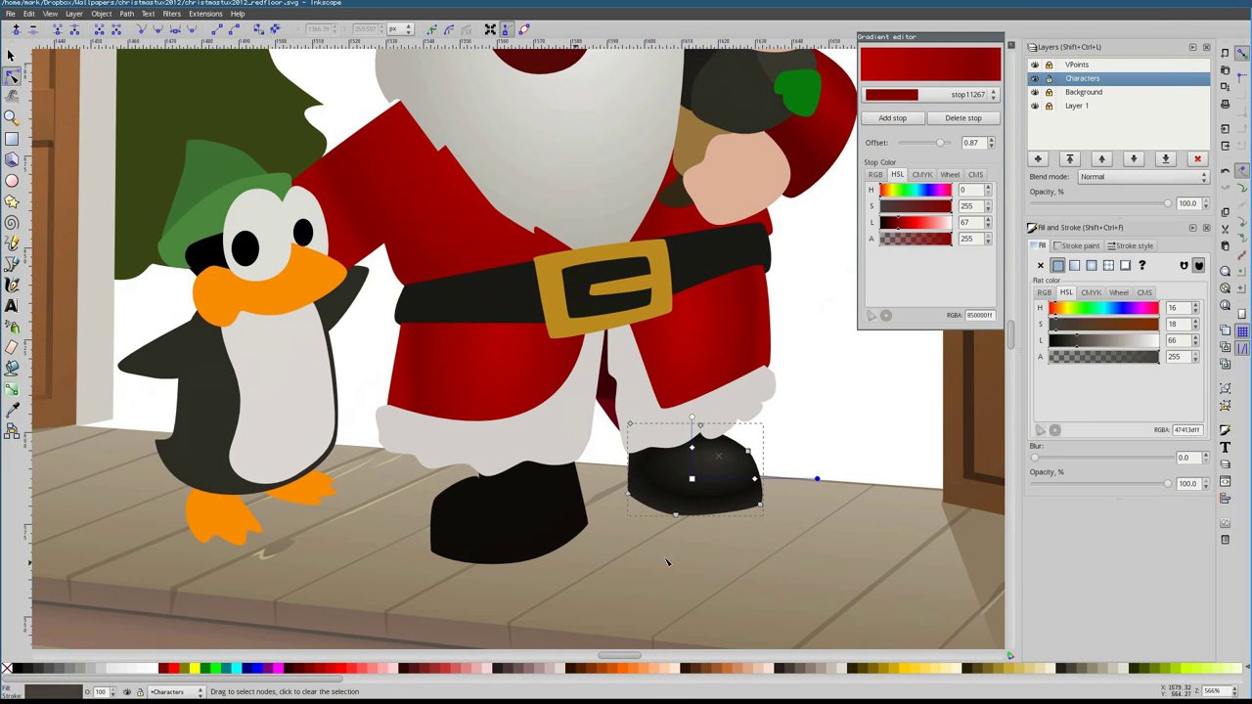
click(556, 494)
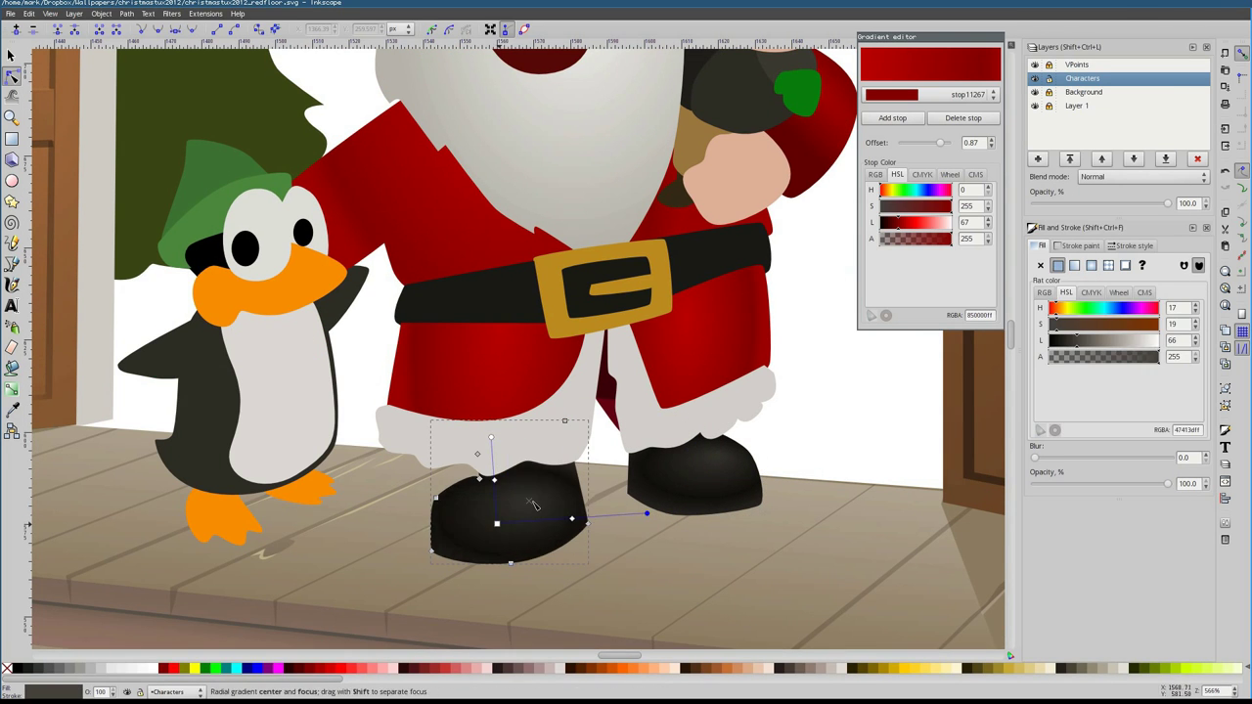
Draw small white highlight shapes on the right and left boots with the Bezier tool
key(Escape)
key(b)
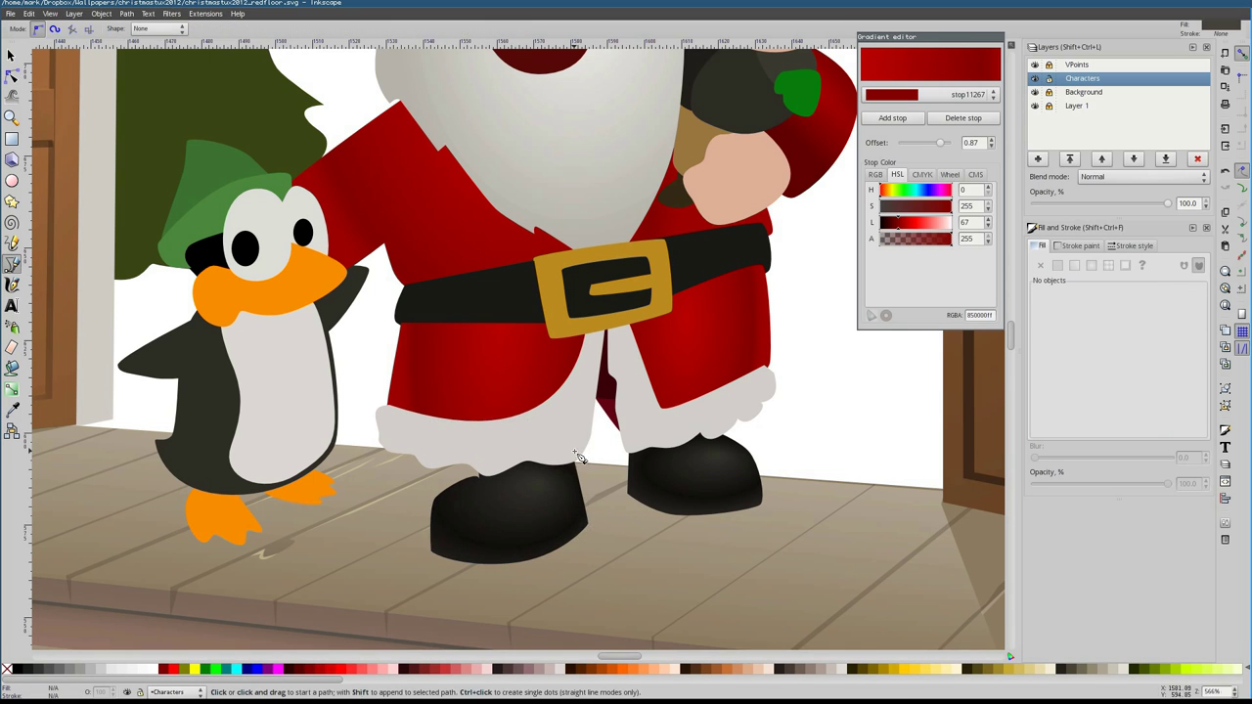
scroll(796, 436, up, 2)
click(675, 430)
click(685, 437)
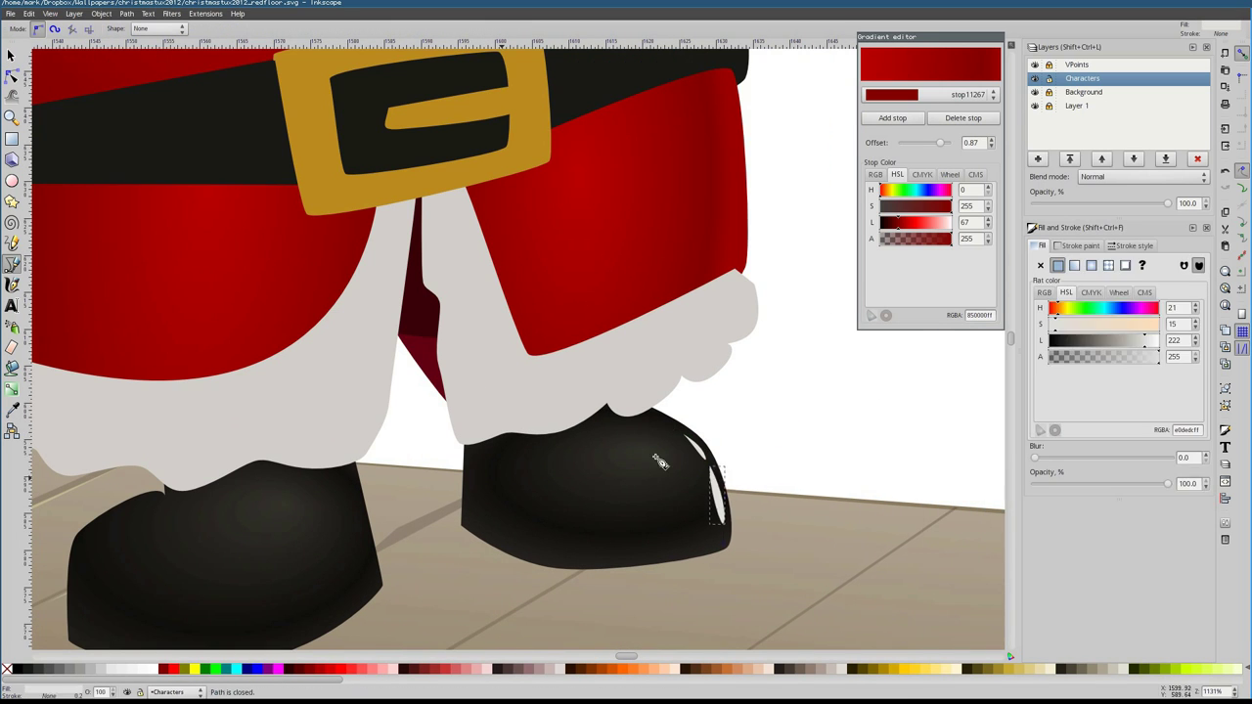
scroll(597, 430, left, 4)
scroll(596, 431, down, 2)
drag(525, 424, 528, 399)
click(536, 460)
scroll(870, 436, down, 3)
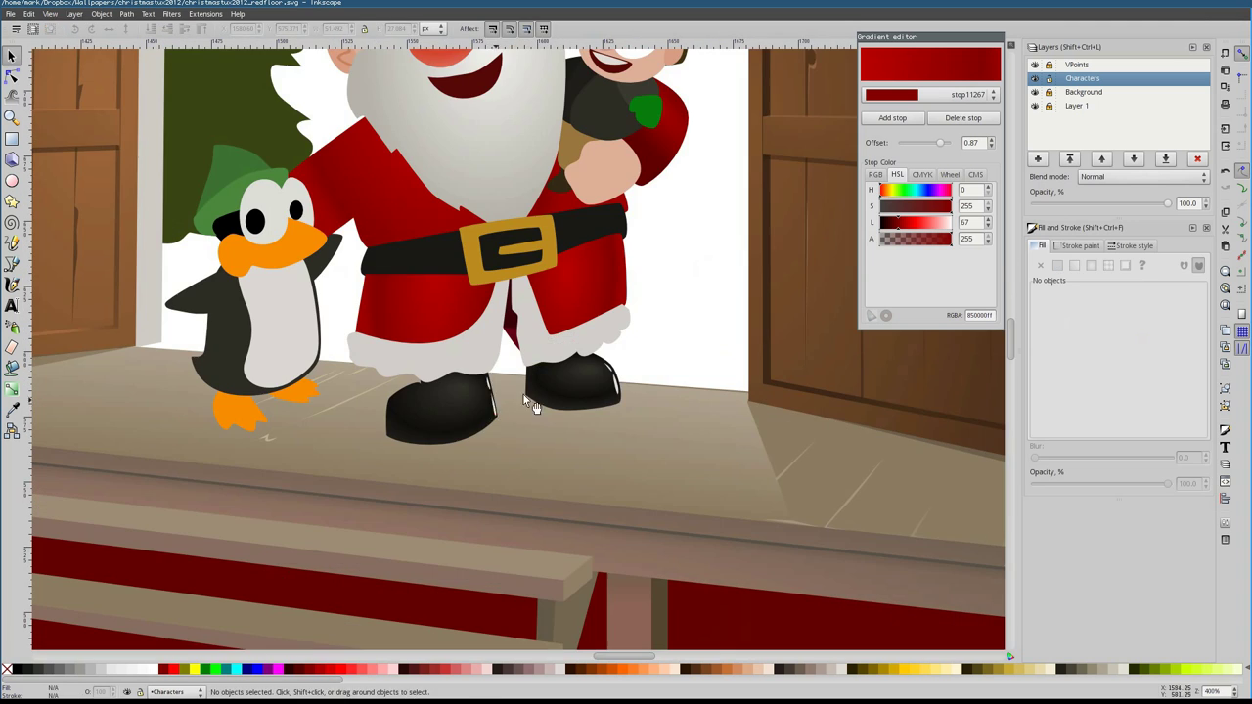
Draw another white highlight shape on the left boot
key(s)
key(Escape)
click(12, 264)
scroll(387, 391, up, 1)
click(392, 421)
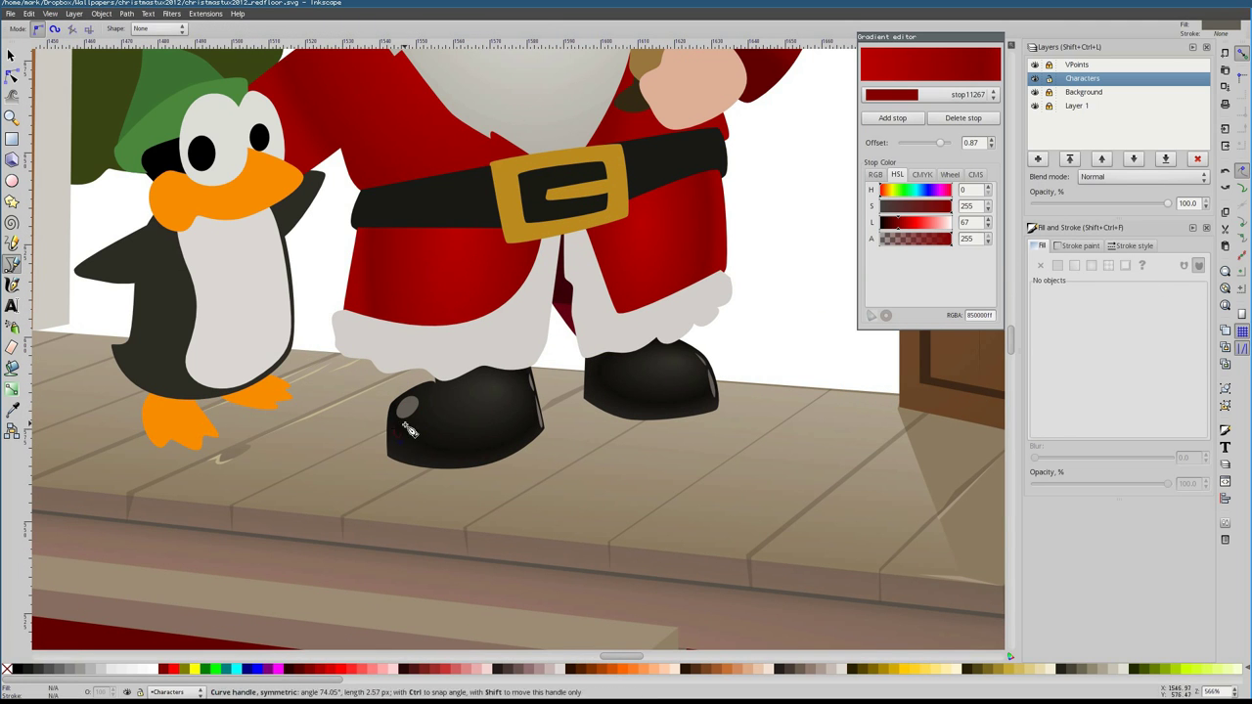
drag(409, 431, 409, 431)
key(s)
key(Escape)
key(5)
Add one more boot highlight and lower its alpha so it is almost transparent
key(grave)
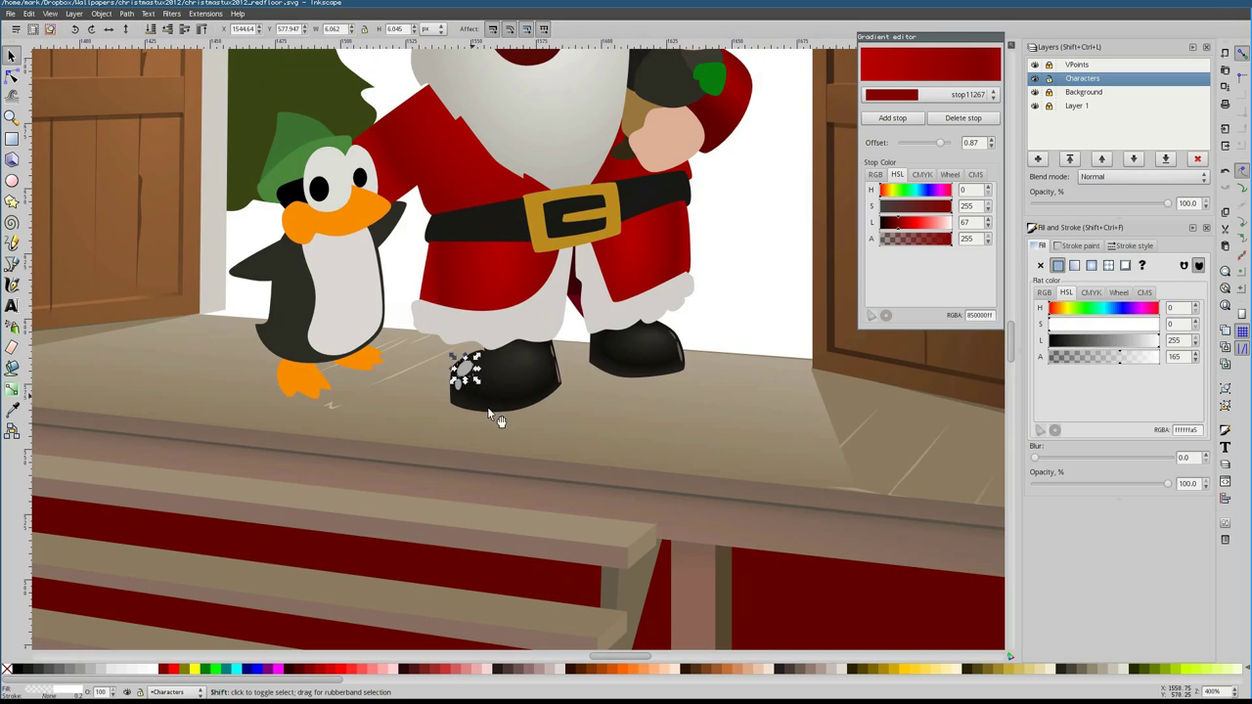
key(5)
key(grave)
key(b)
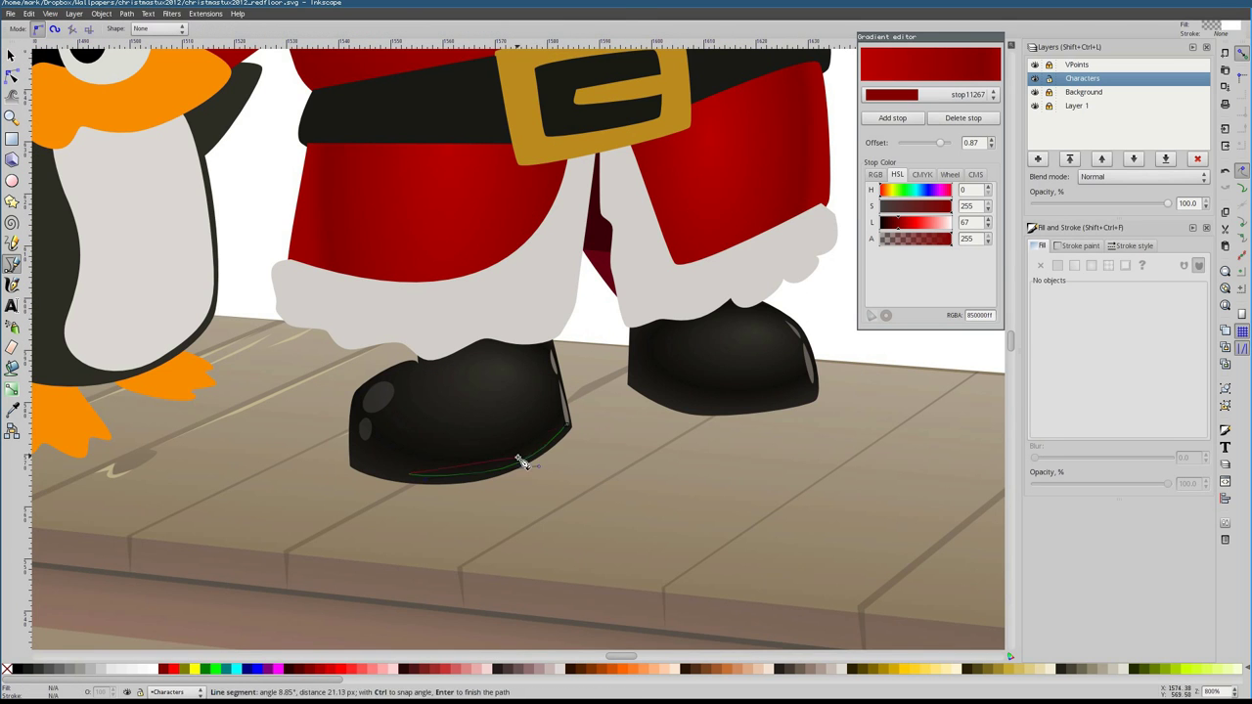
click(567, 423)
scroll(523, 461, up, 1)
scroll(523, 462, right, 2)
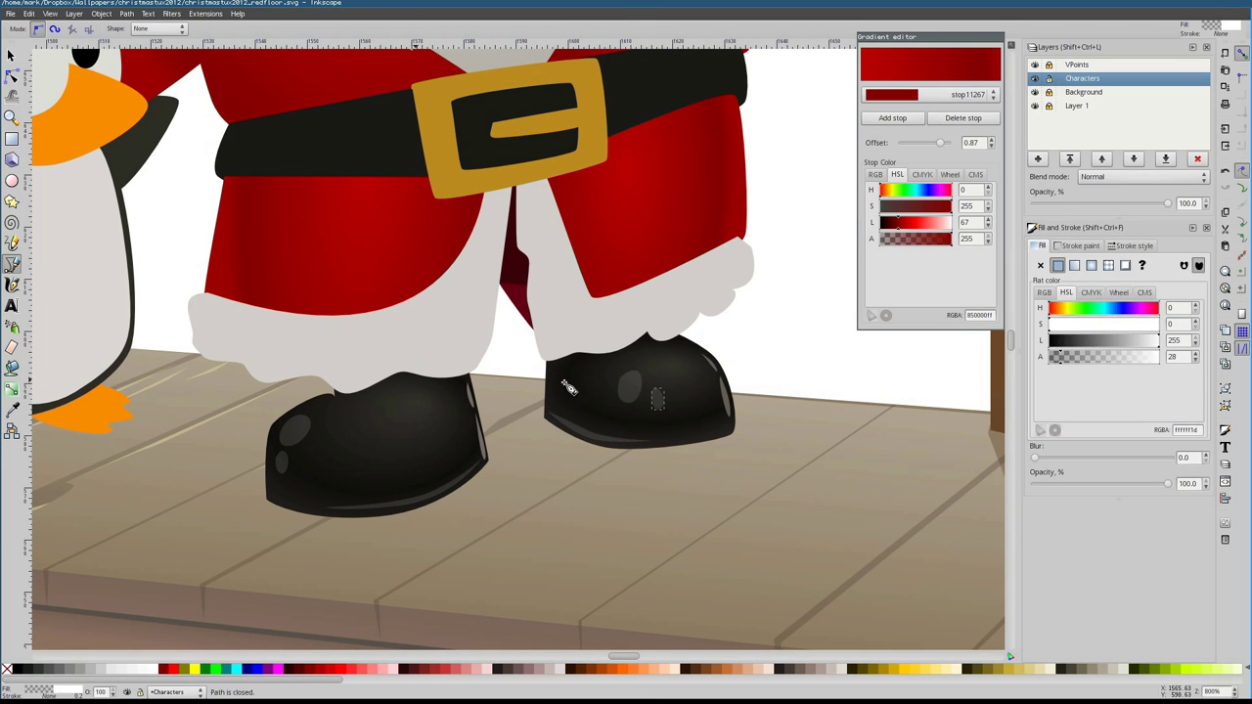
key(s)
drag(1113, 357, 1060, 360)
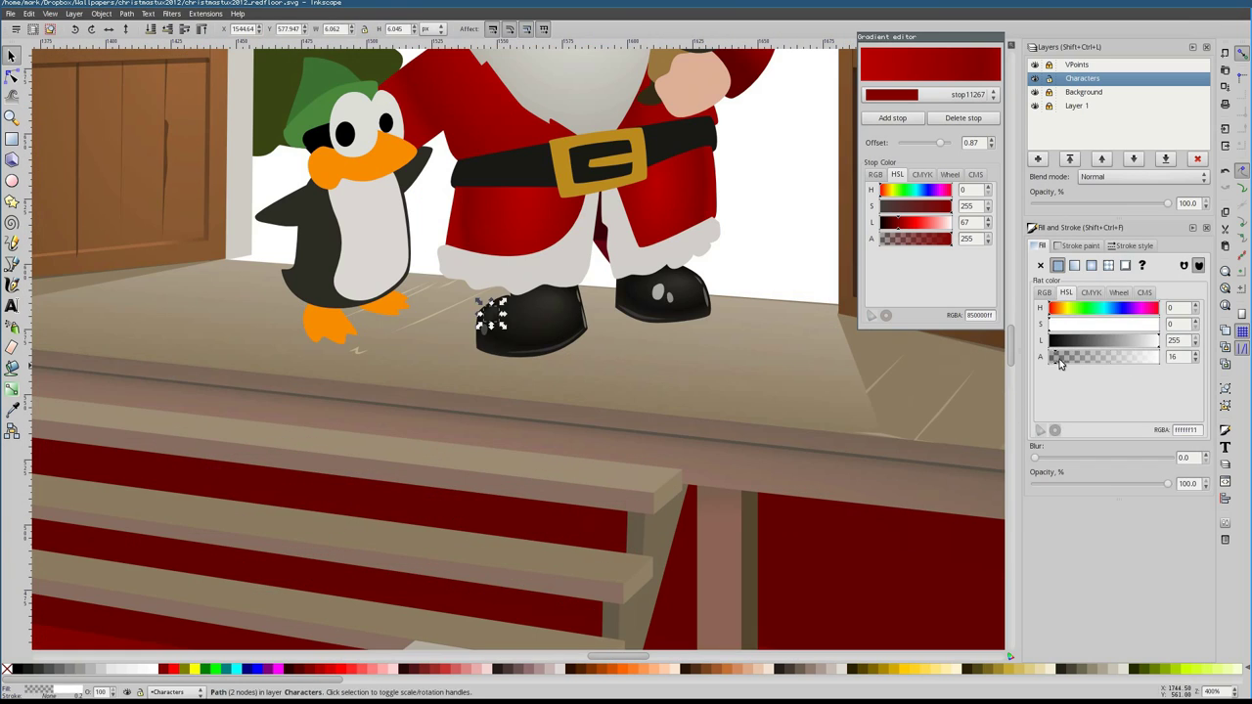
scroll(668, 306, down, 4)
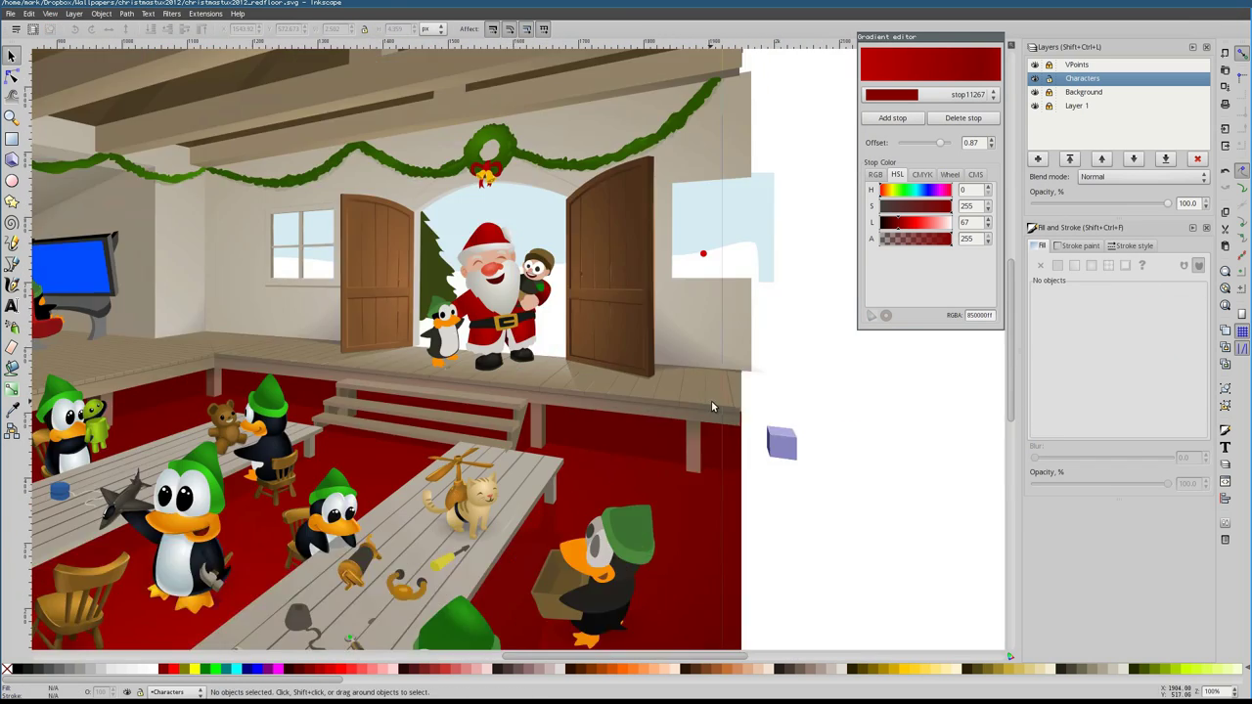
scroll(929, 446, up, 4)
scroll(601, 612, down, 4)
scroll(420, 352, up, 5)
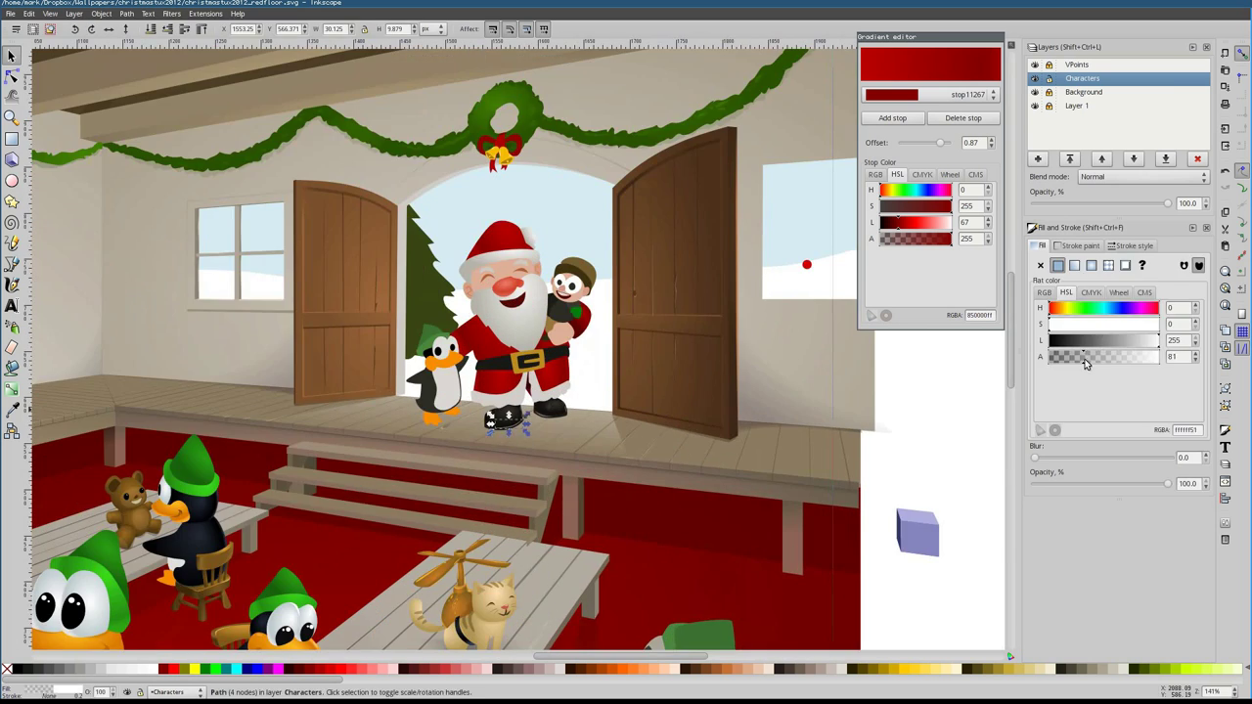
Draw translucent grey highlights on the right and left ends of Santa's belt
click(199, 366)
key(n)
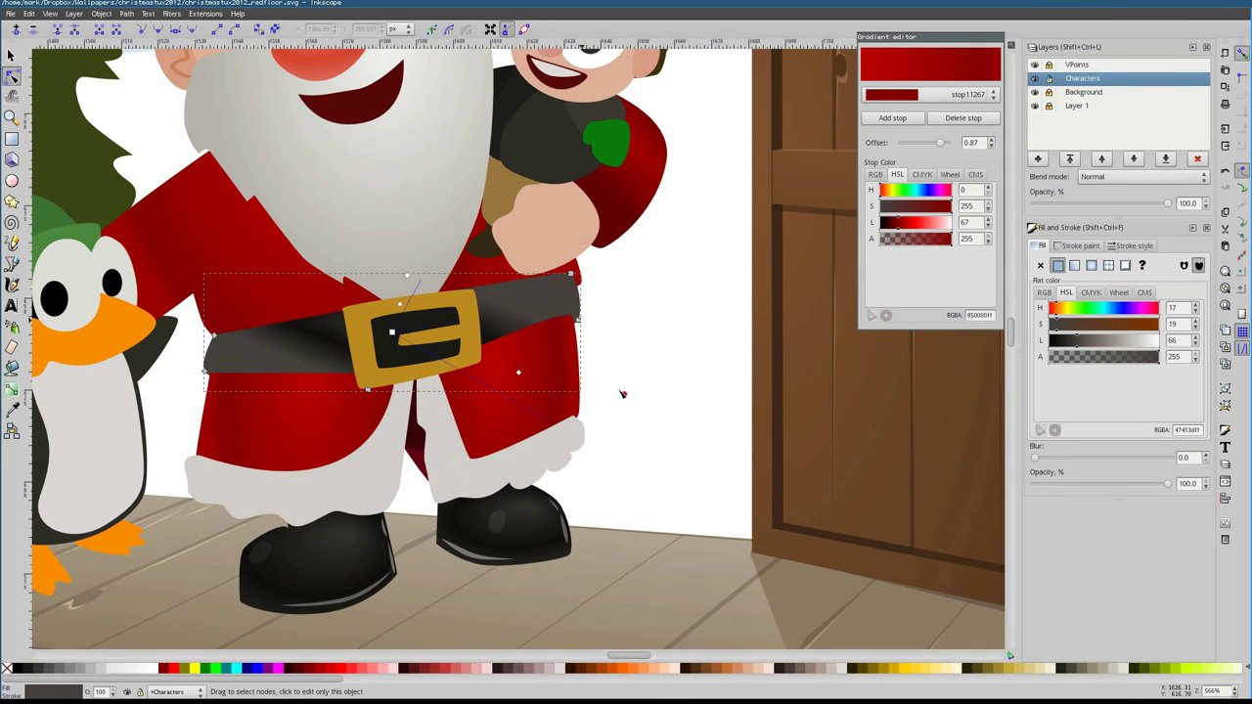
key(Escape)
click(581, 306)
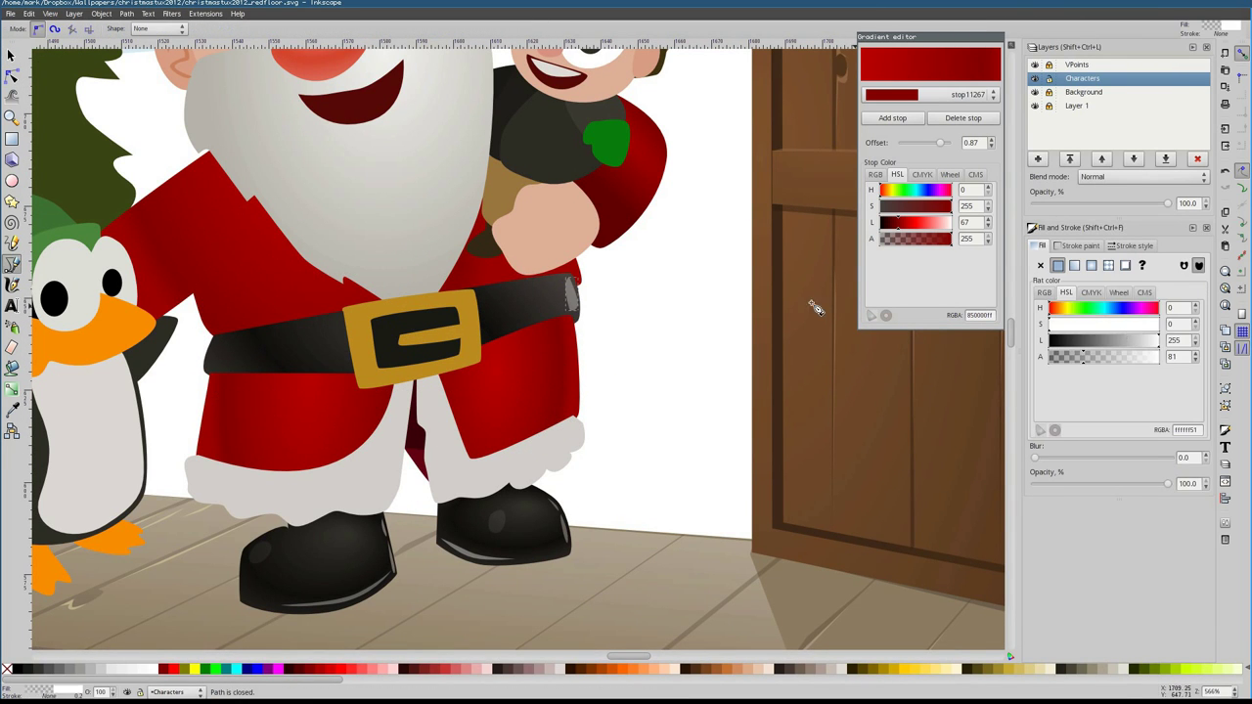
drag(1073, 361, 1074, 361)
click(208, 344)
Adjust the gold gradients on the buckle and its inner bar with the Node tool
key(n)
scroll(386, 342, up, 2)
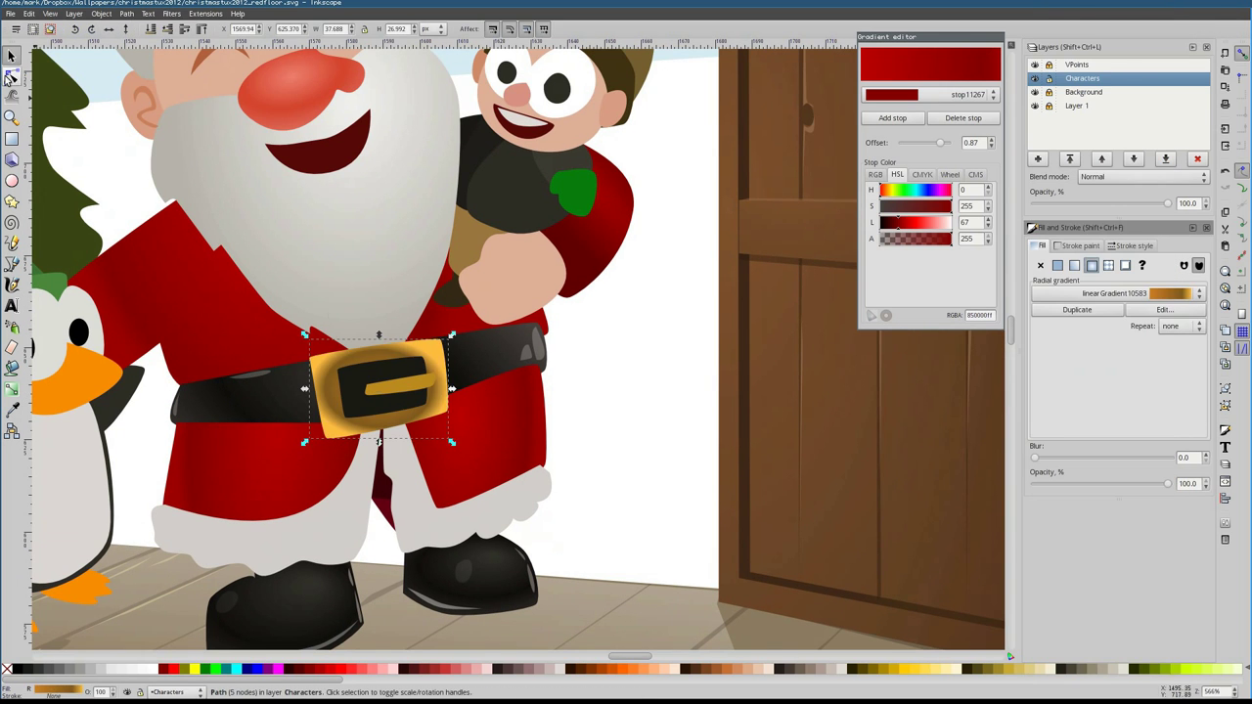
click(447, 413)
click(396, 387)
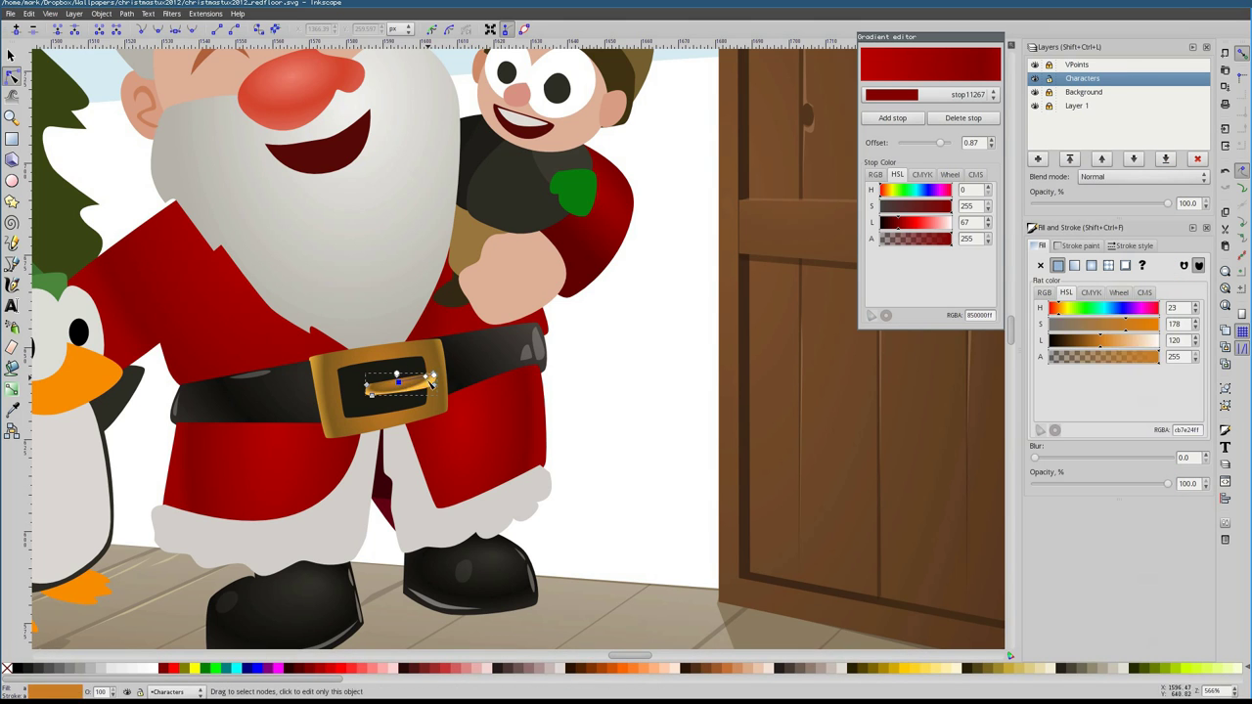
click(380, 384)
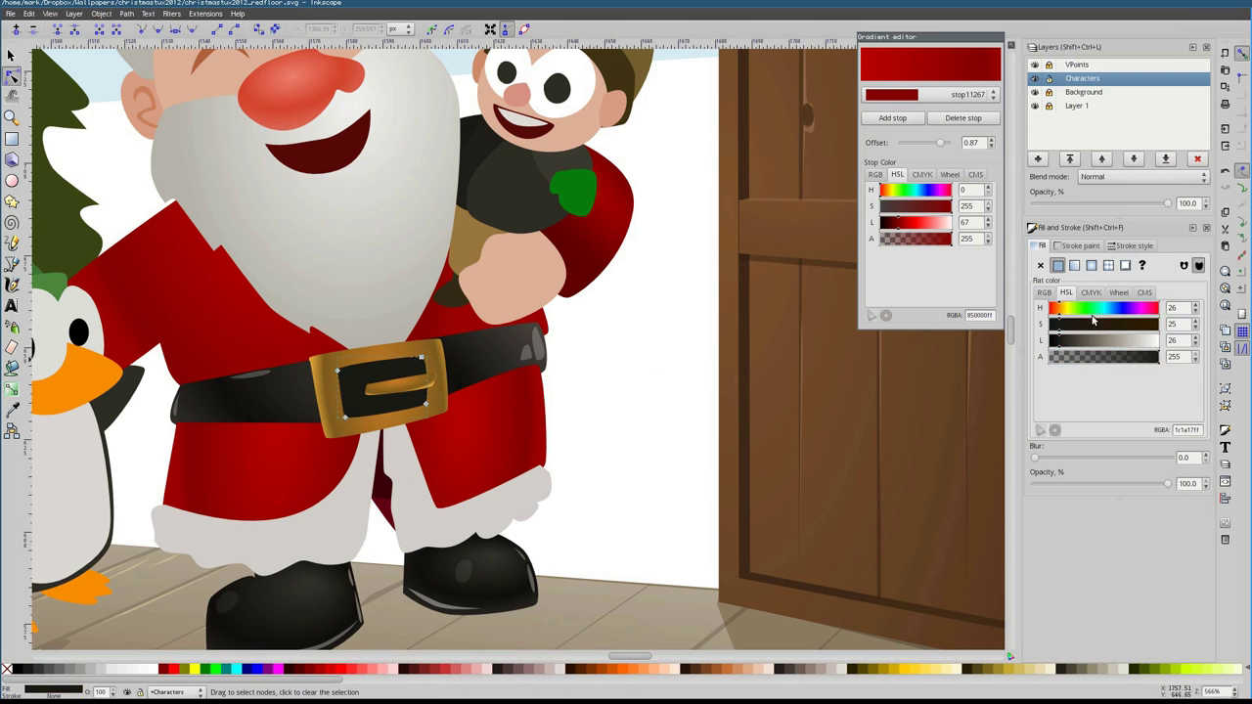
Draw a dark translucent shadow shape under the belt buckle
key(b)
ctrl+scroll(380, 390, up, 2)
click(370, 383)
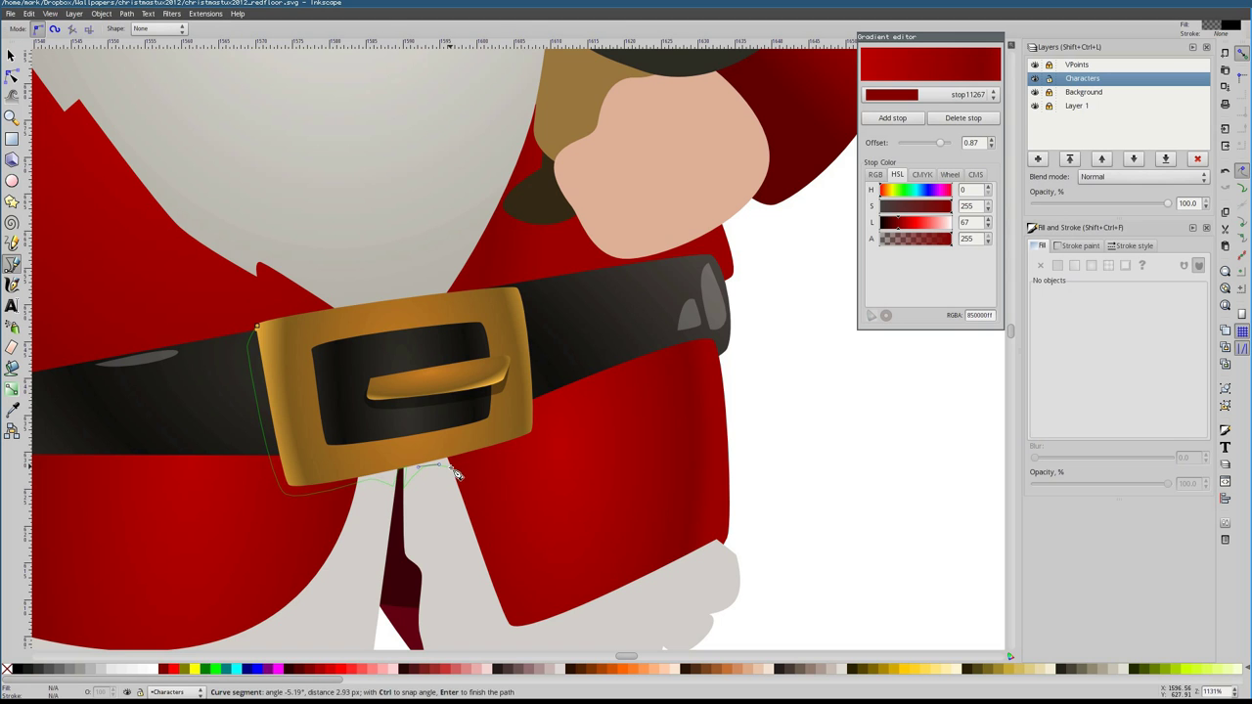
click(257, 328)
key(n)
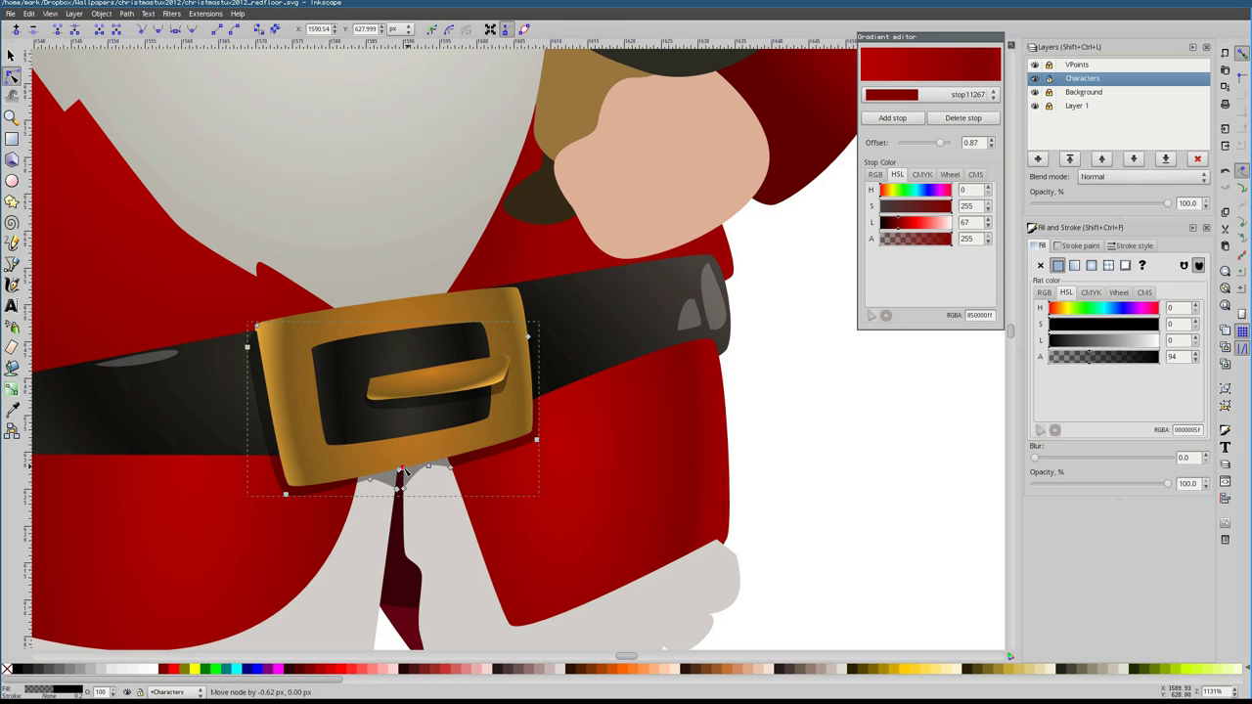
key(5)
Nudge a bottom node of the belt down, then zoom out and select Santa's figure
scroll(341, 365, up, 5)
key(s)
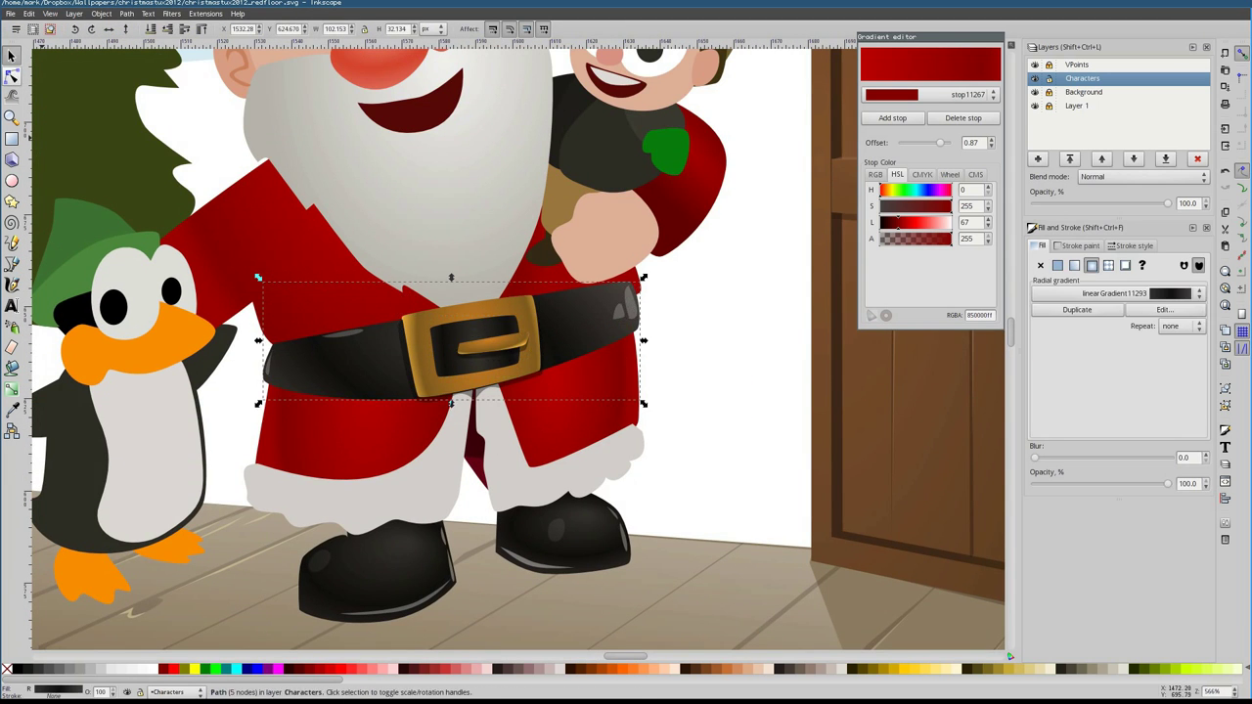
key(n)
drag(427, 389, 429, 392)
click(654, 386)
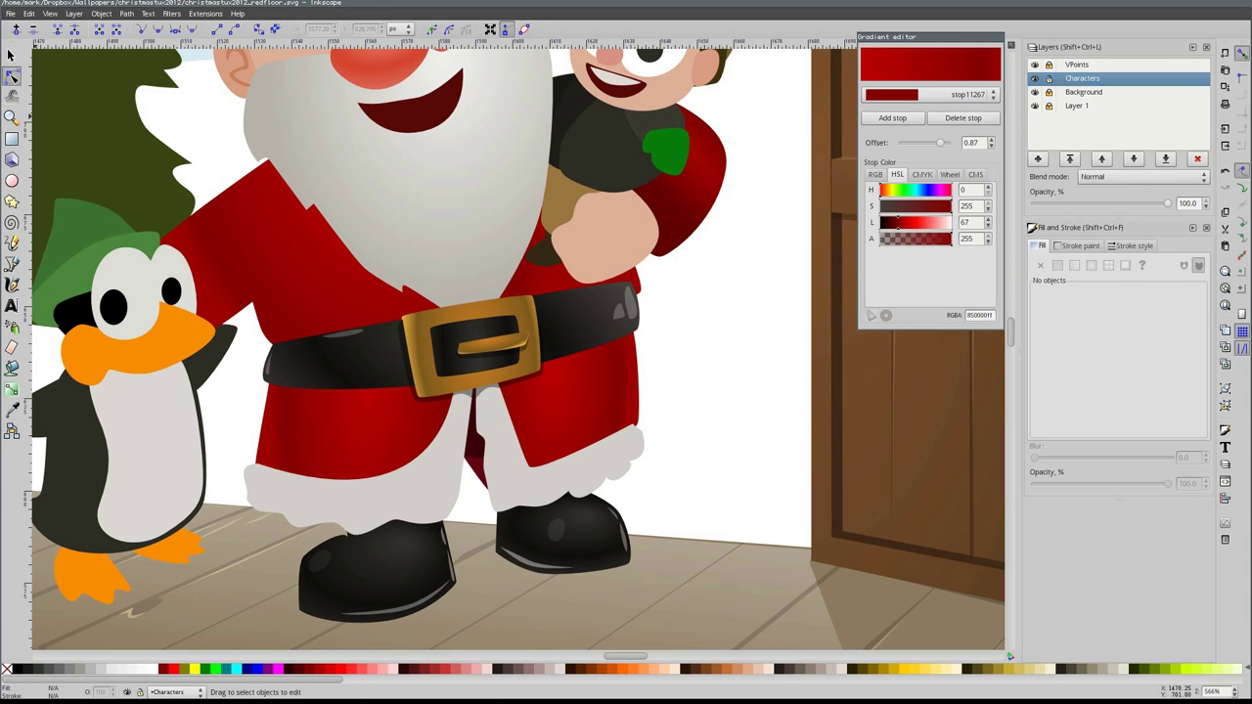
scroll(357, 200, down, 2)
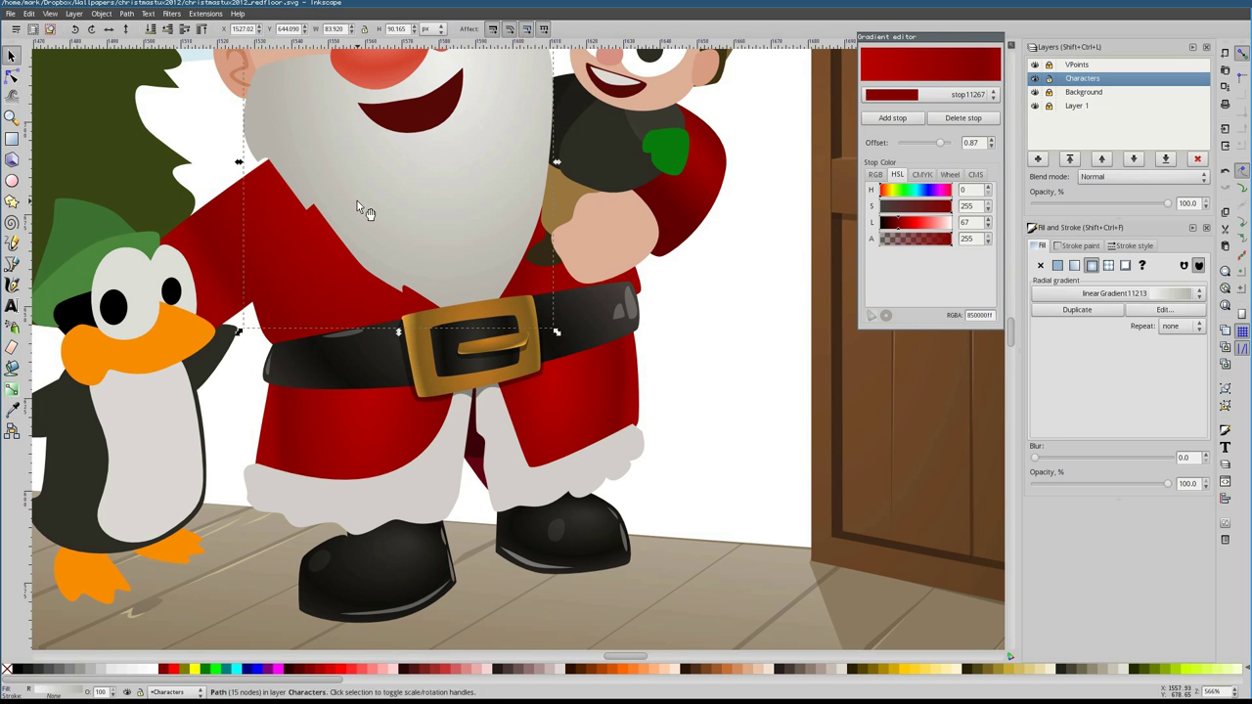
key(s)
scroll(491, 397, left, 2)
drag(324, 174, 416, 496)
scroll(444, 471, right, 2)
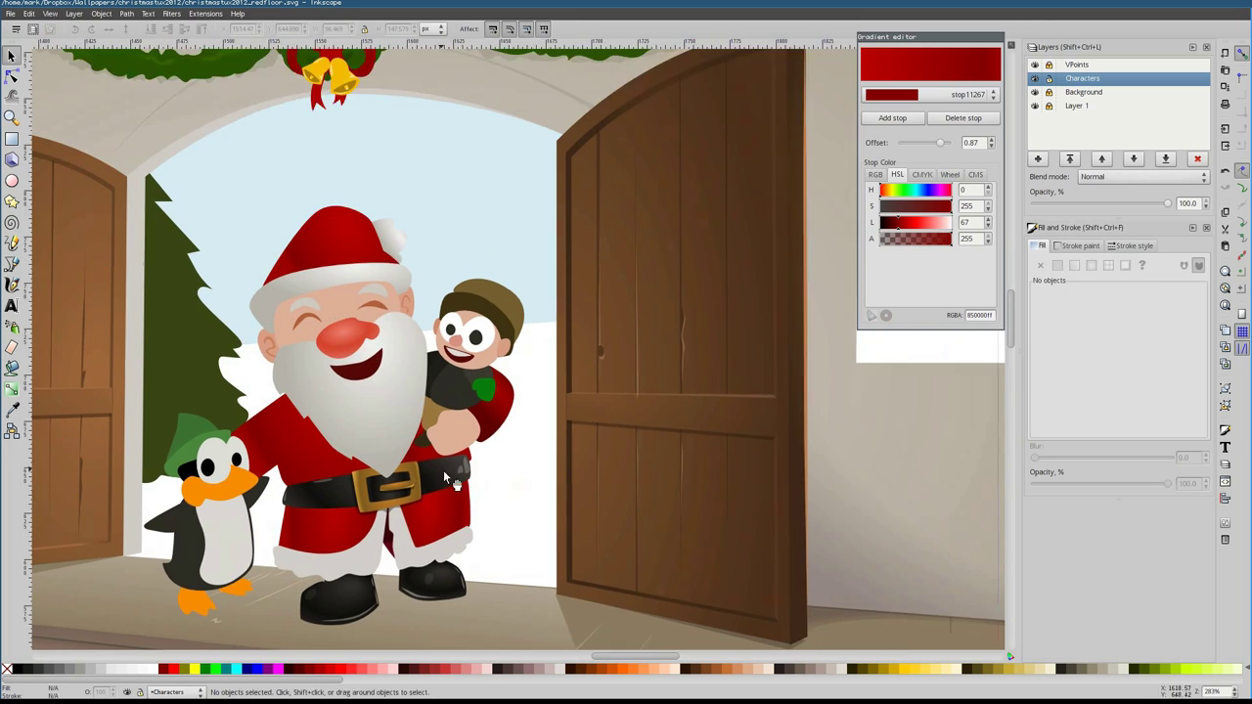
scroll(443, 470, down, 2)
Draw a translucent shadow shape across Santa's red coat
scroll(460, 494, up, 2)
click(486, 547)
scroll(462, 494, up, 1)
key(b)
click(452, 403)
click(486, 528)
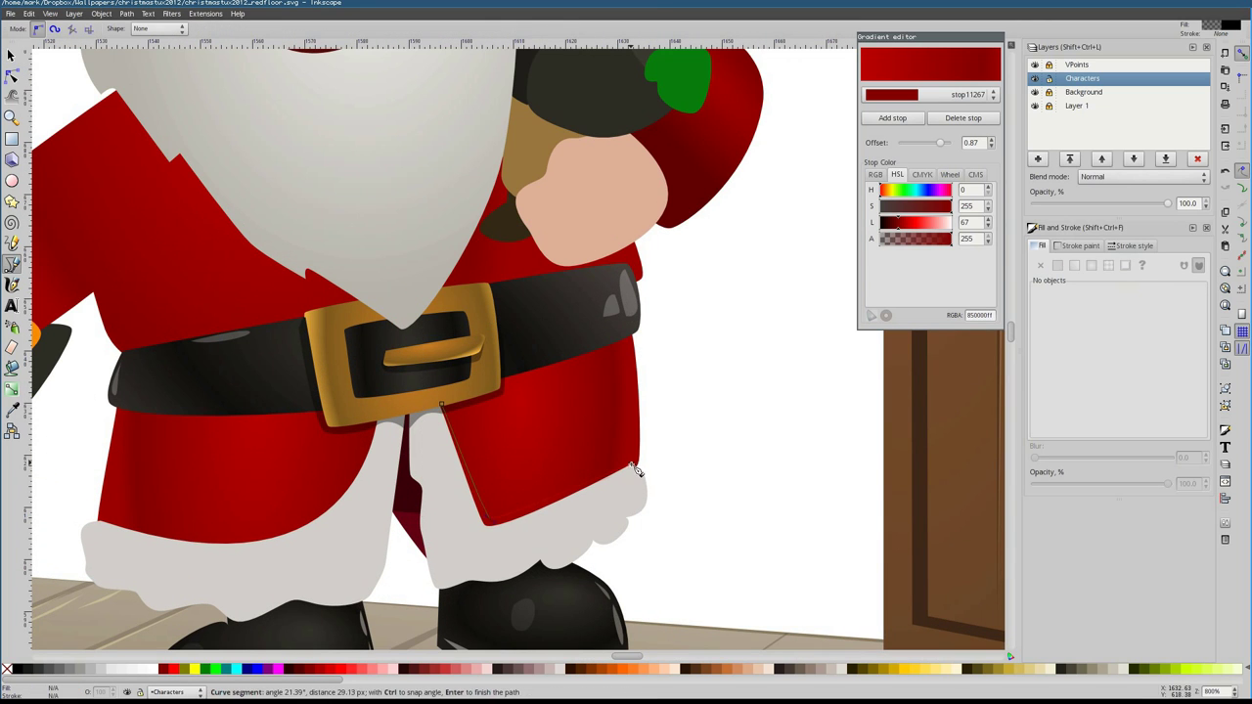
click(632, 469)
click(452, 403)
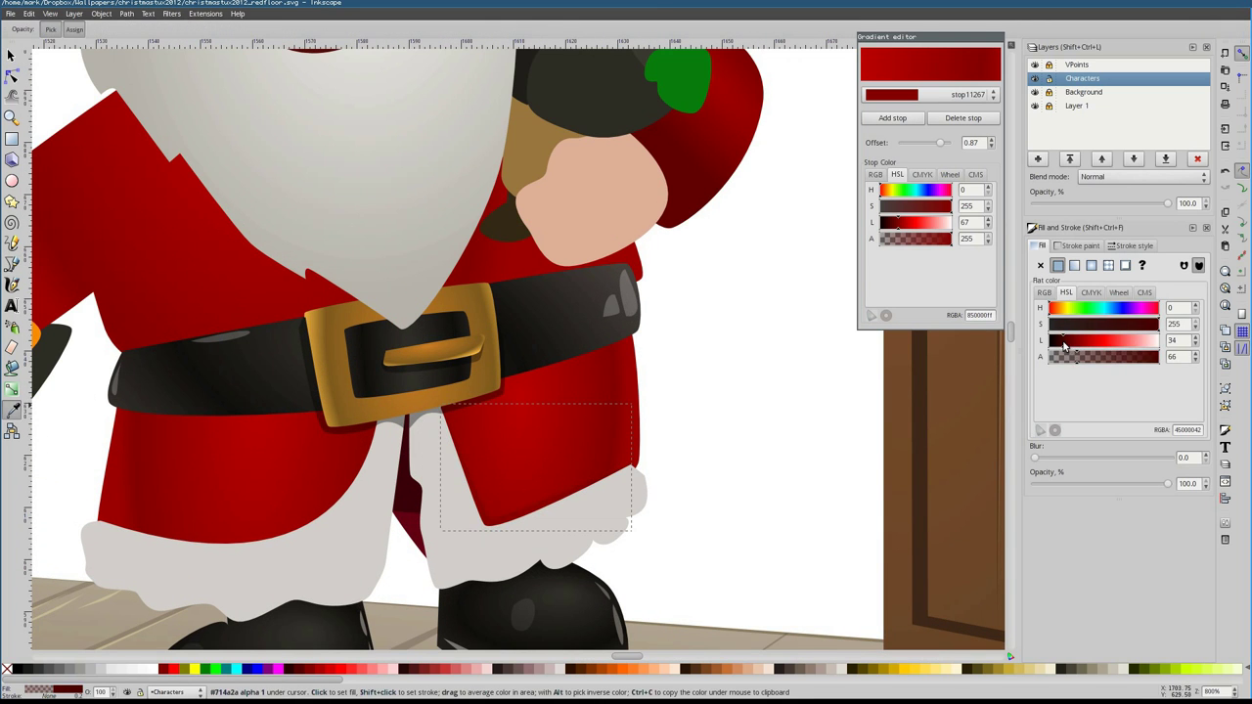
Draw a curved shadow along the underside of the belt
drag(376, 421, 350, 505)
click(127, 403)
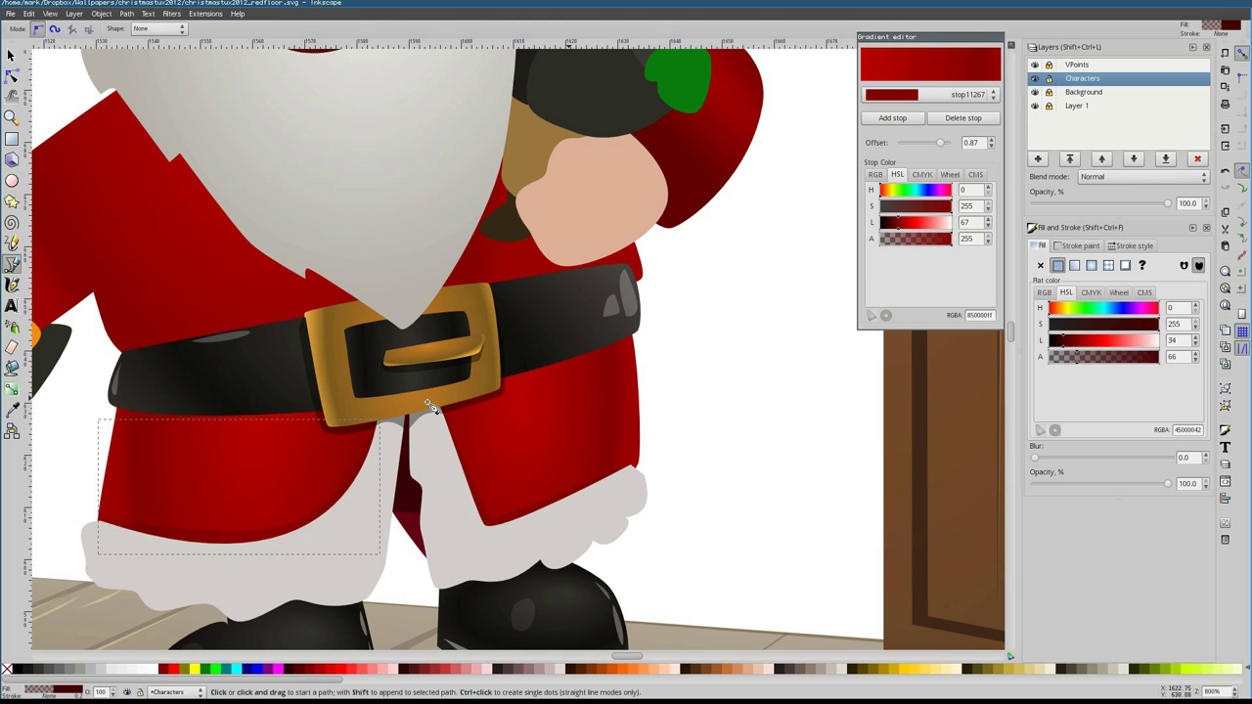
click(602, 377)
click(127, 409)
scroll(391, 391, left, 2)
scroll(391, 391, up, 1)
key(n)
click(713, 313)
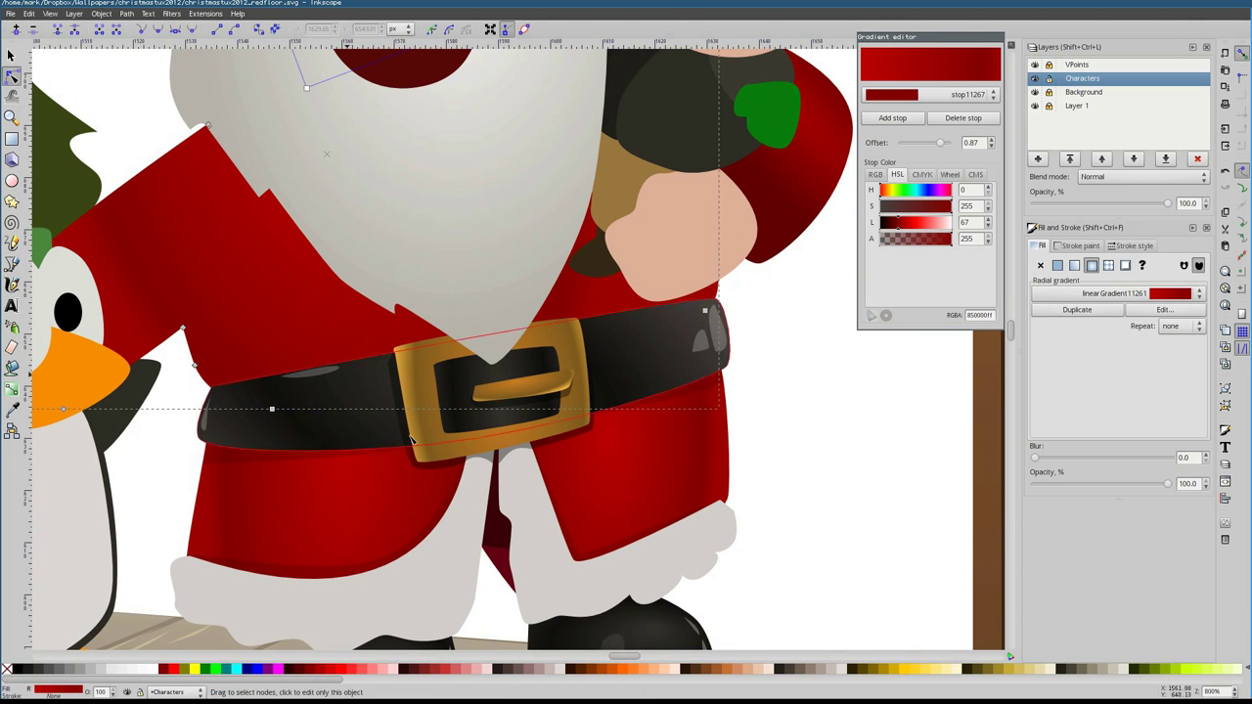
Add a shadow at the coat's shoulder and reshape it by its node handles
scroll(411, 440, left, 2)
scroll(410, 441, up, 1)
key(b)
click(289, 145)
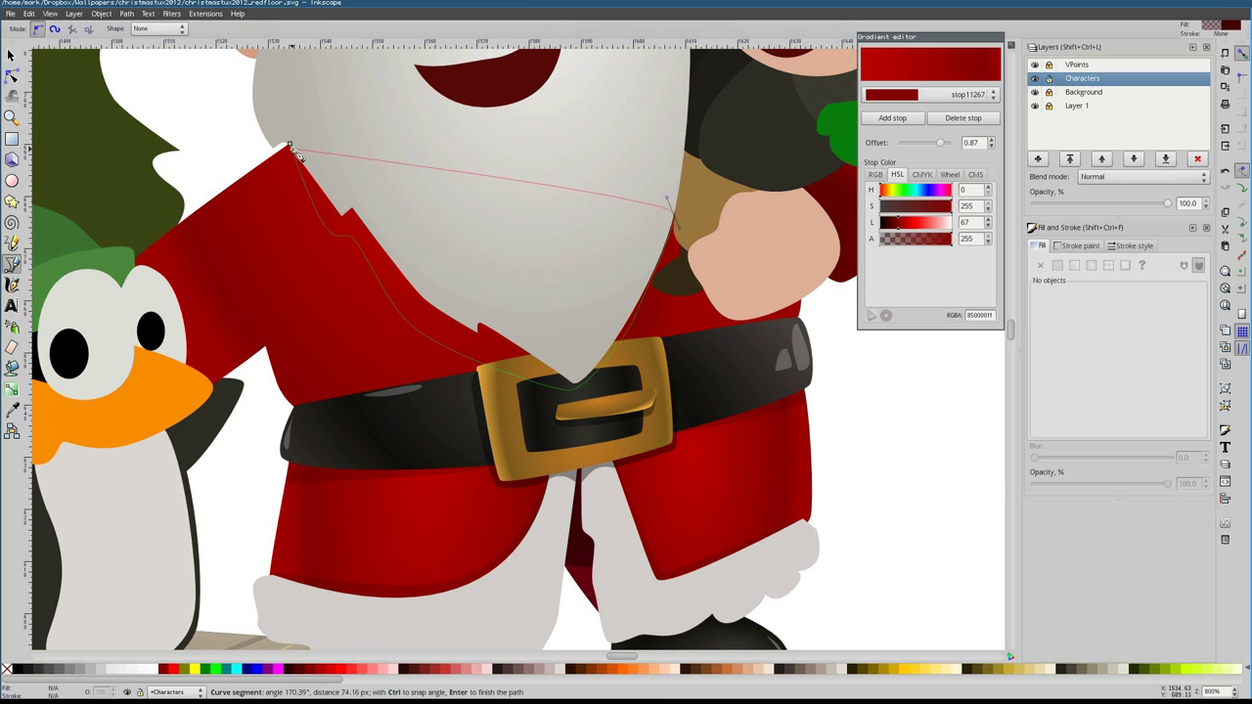
click(299, 153)
click(12, 75)
drag(486, 364, 486, 364)
scroll(487, 364, up, 2)
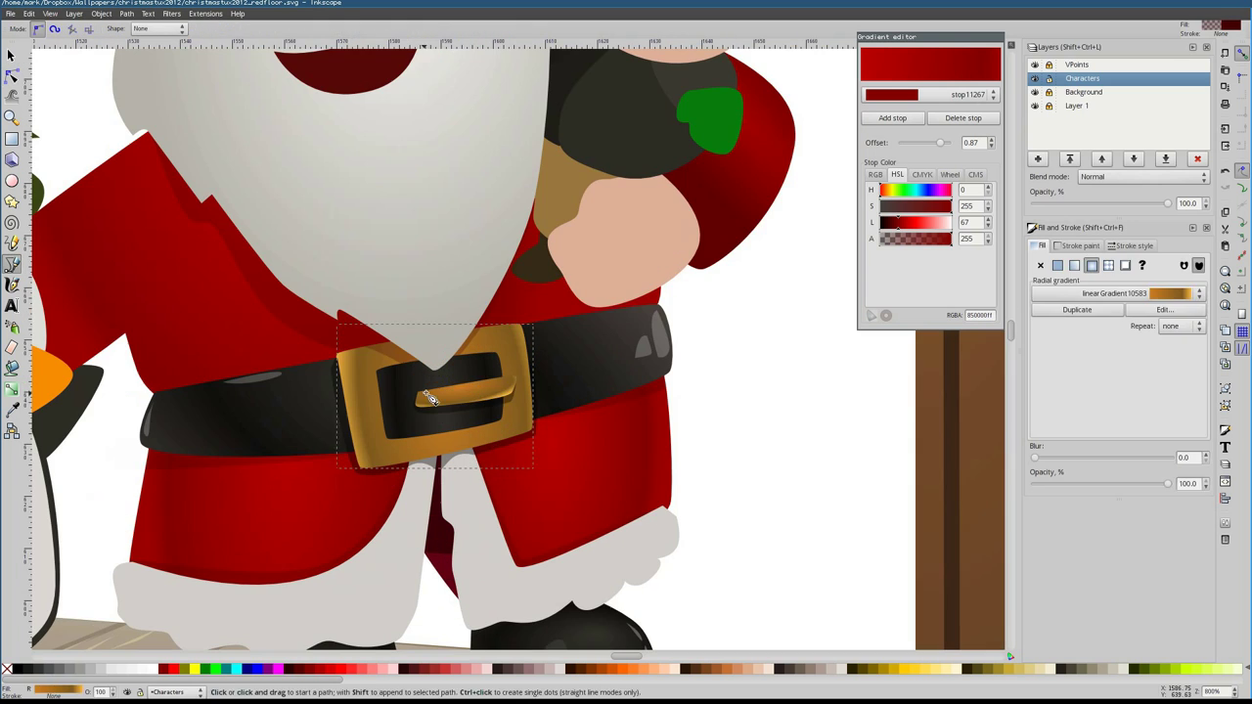
Add a white highlight on the gold buckle's lower right, then review the buckle's shadow layers
click(519, 431)
click(1066, 311)
key(space)
key(Tab)
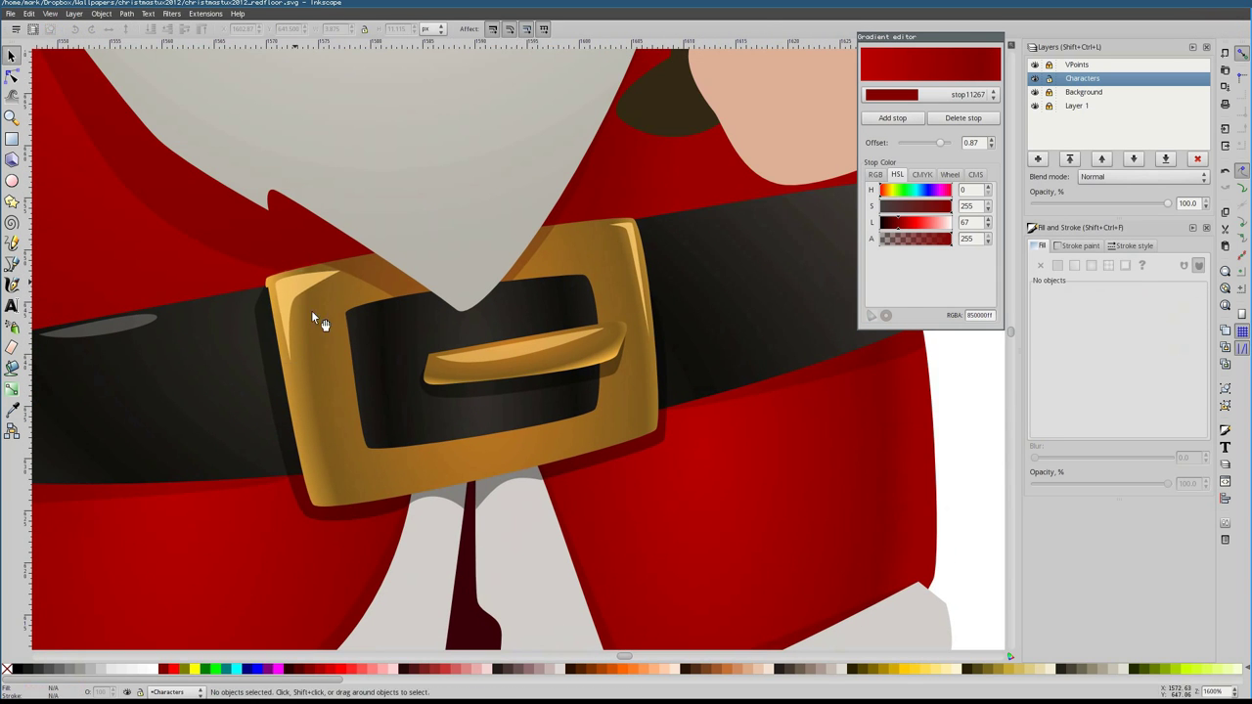
click(307, 316)
alt+click(298, 326)
alt+click(298, 325)
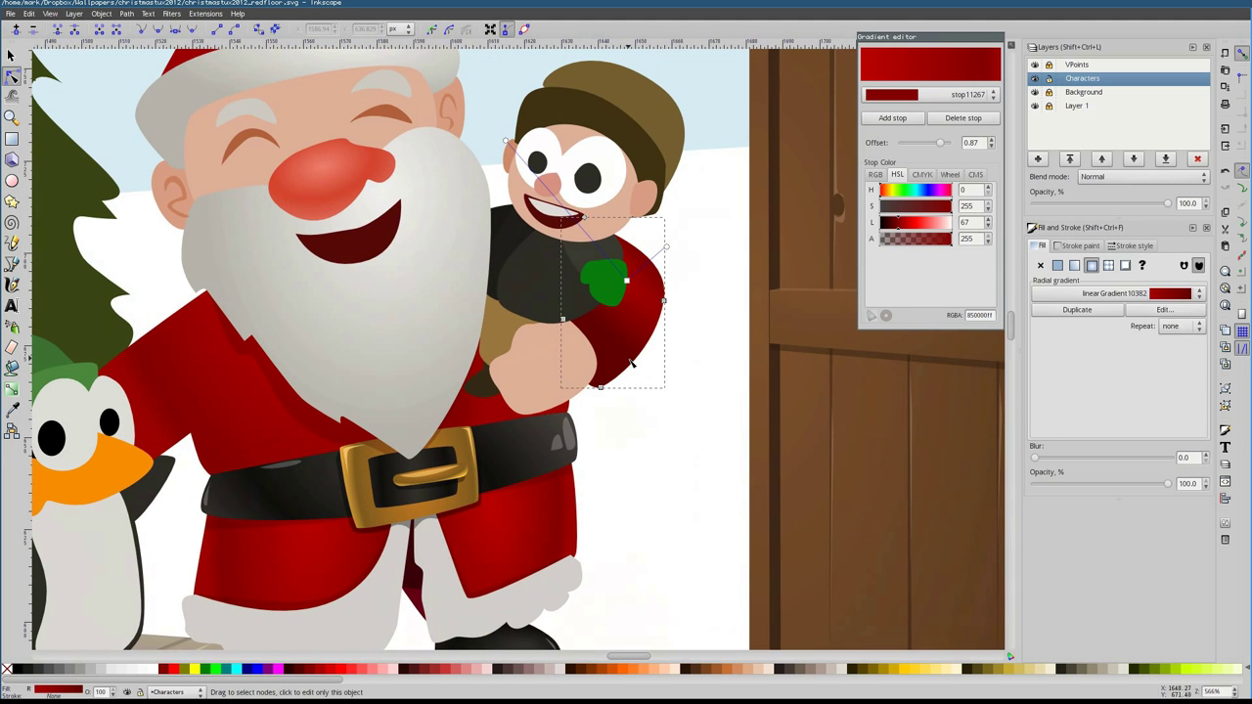
Draw shadow shapes on the elf's arm and beside Santa's arm
key(b)
click(614, 247)
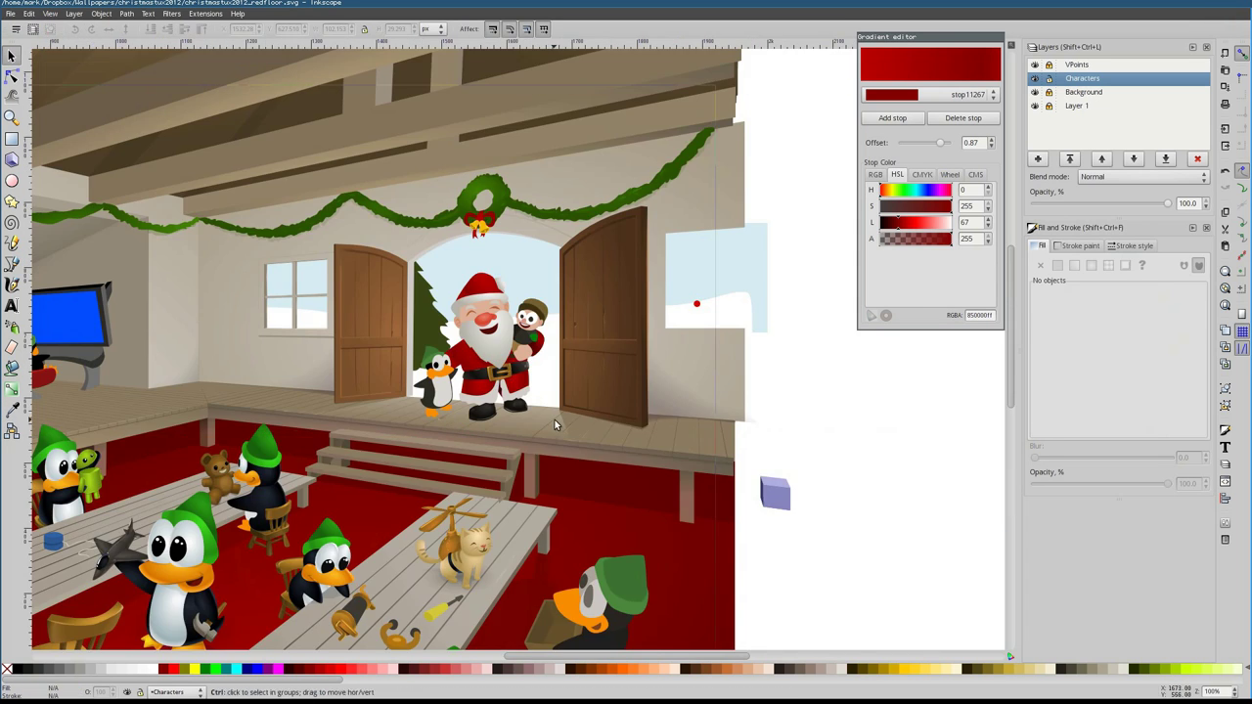
scroll(489, 332, up, 6)
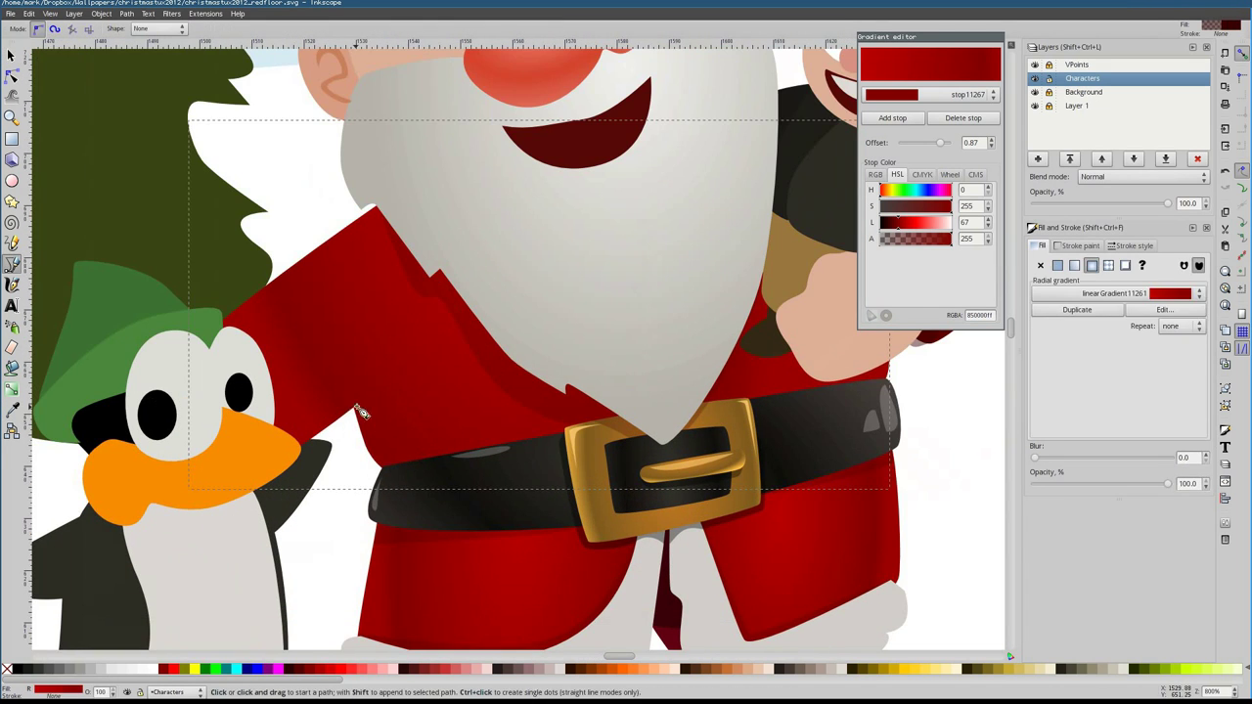
key(b)
click(356, 415)
click(356, 415)
key(n)
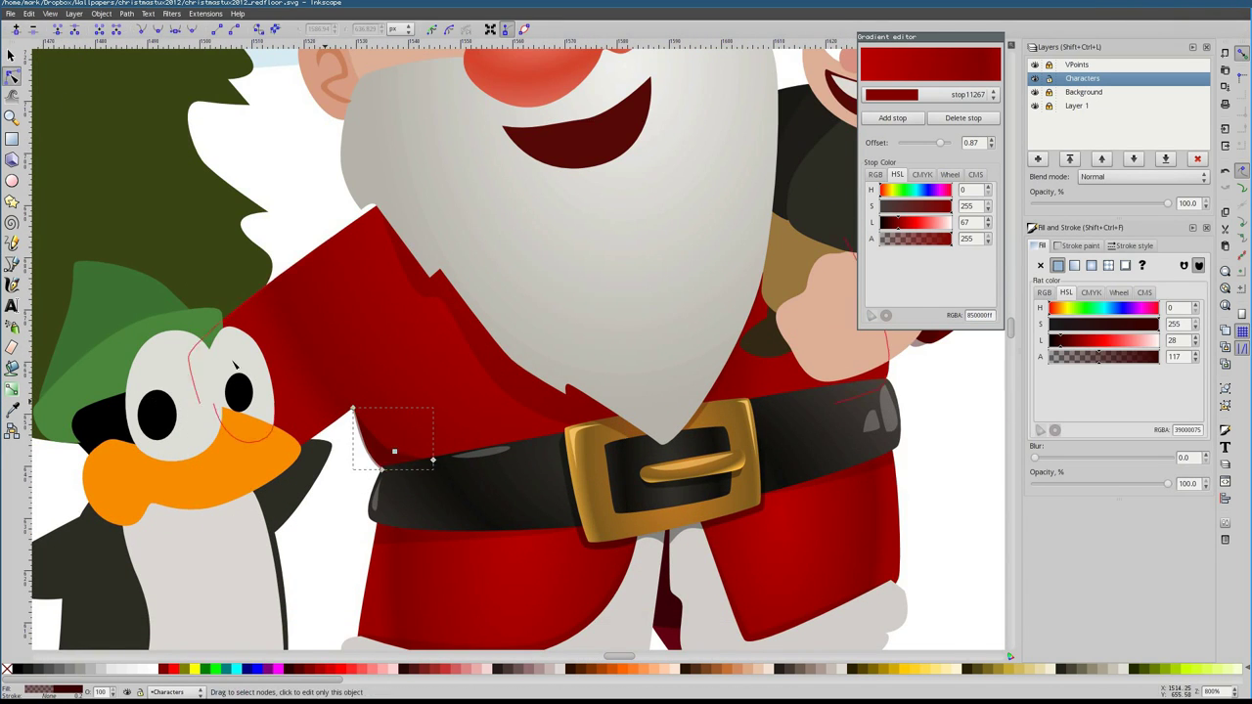
Add a small highlight on the belt's left and a shadow shape below the belt
scroll(381, 440, up, 2)
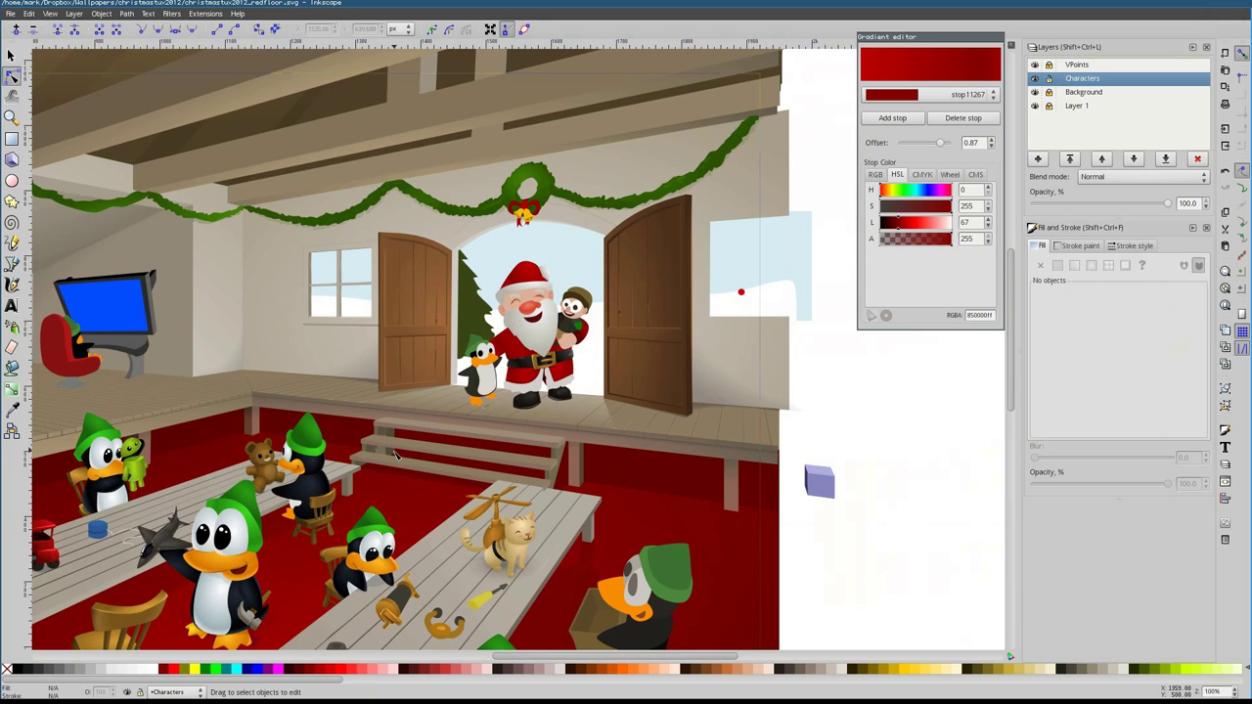
scroll(548, 374, up, 6)
key(b)
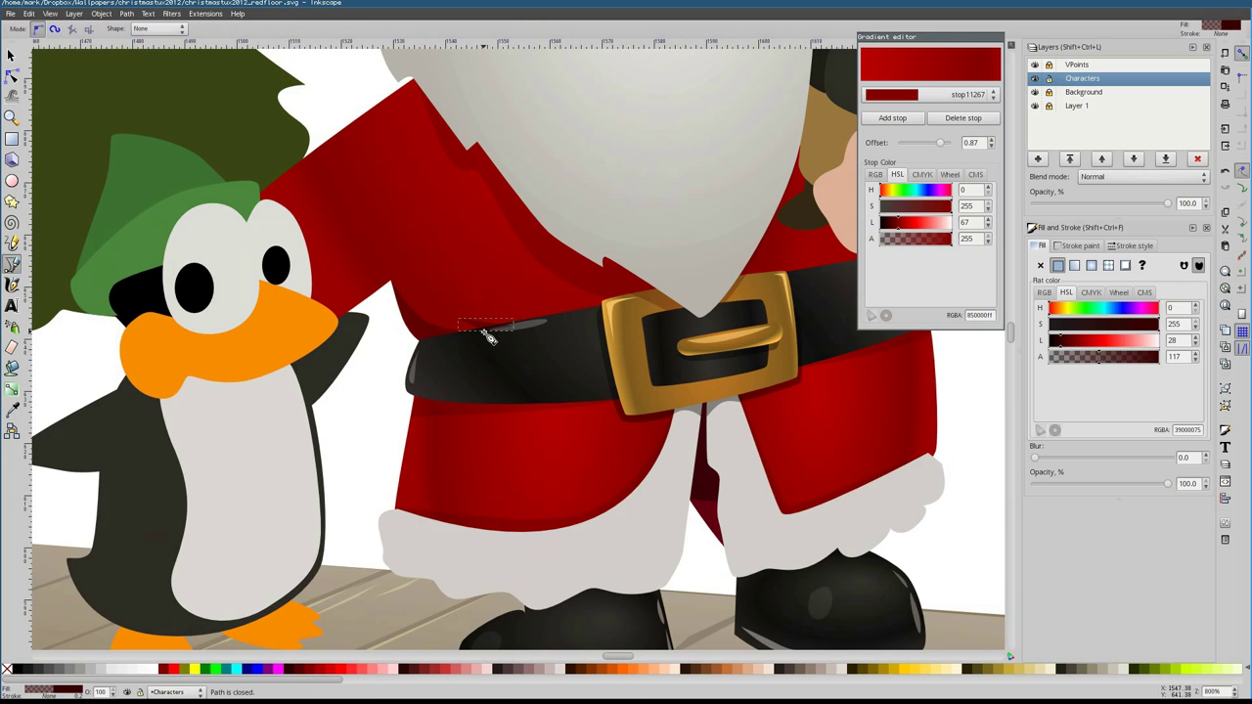
click(627, 337)
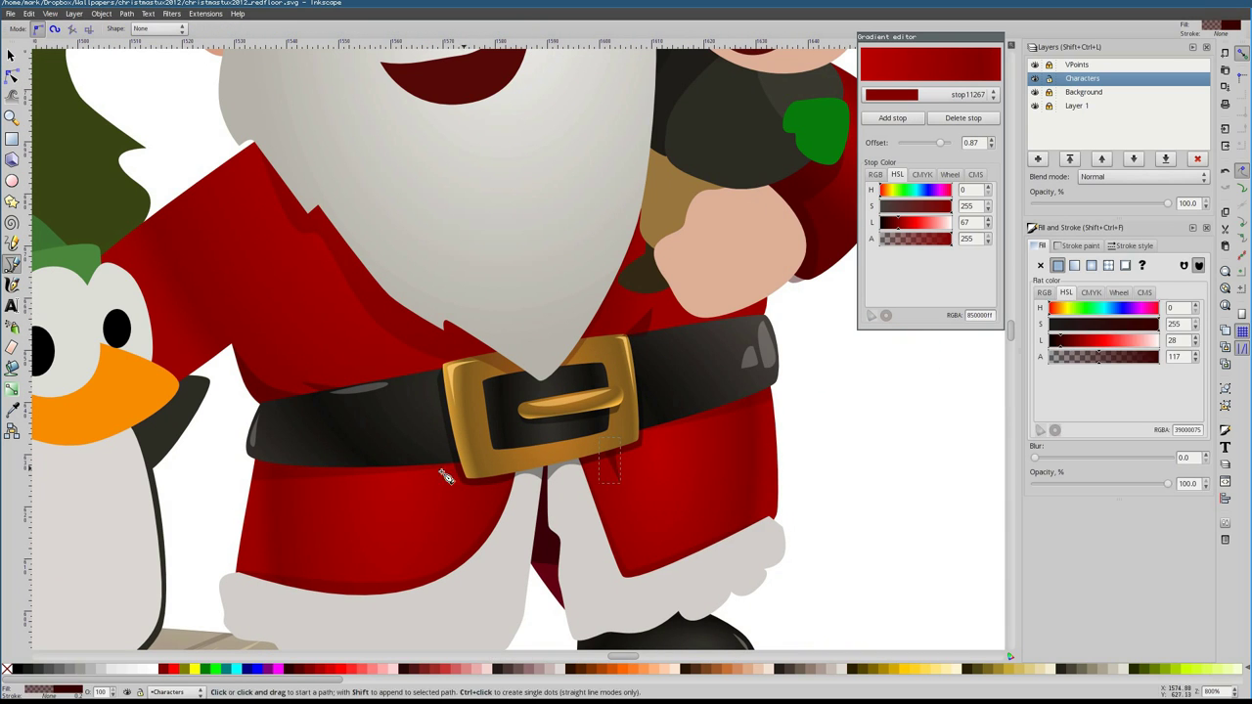
click(482, 483)
click(440, 460)
click(427, 544)
click(482, 482)
Inspect the coat flap's gradient against the list of saved gradients
key(n)
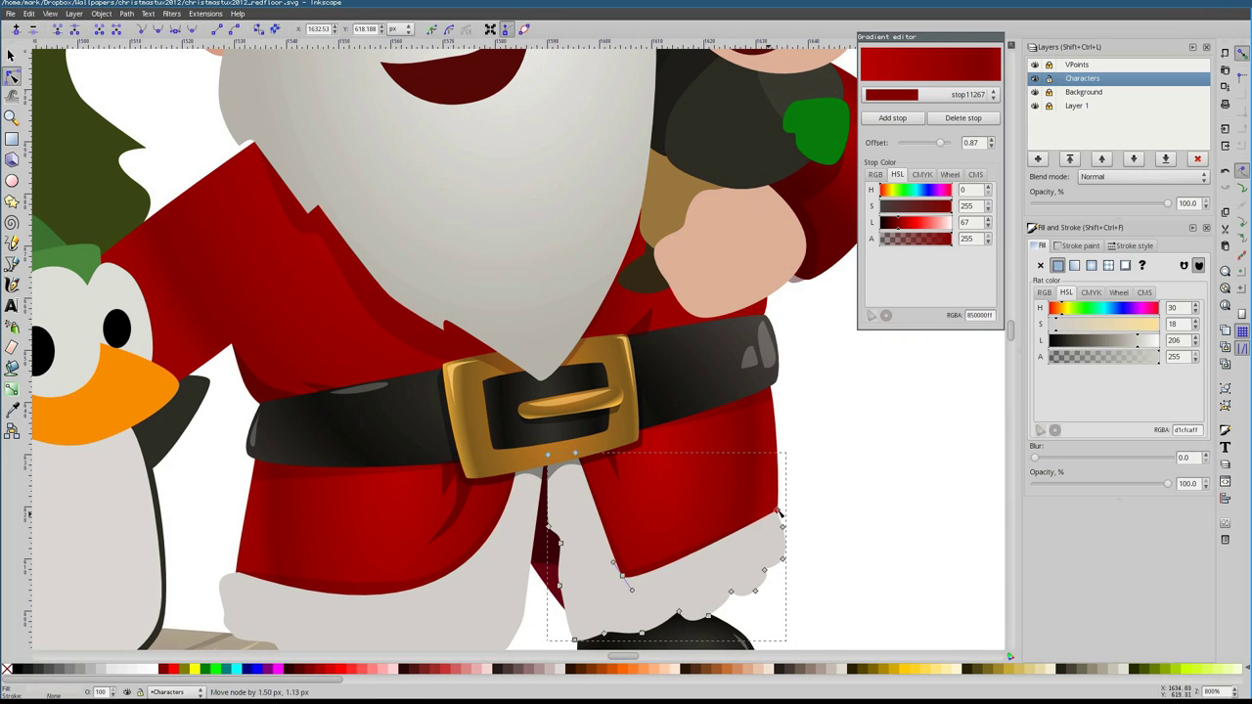
click(684, 519)
scroll(685, 518, down, 3)
click(1135, 514)
key(Escape)
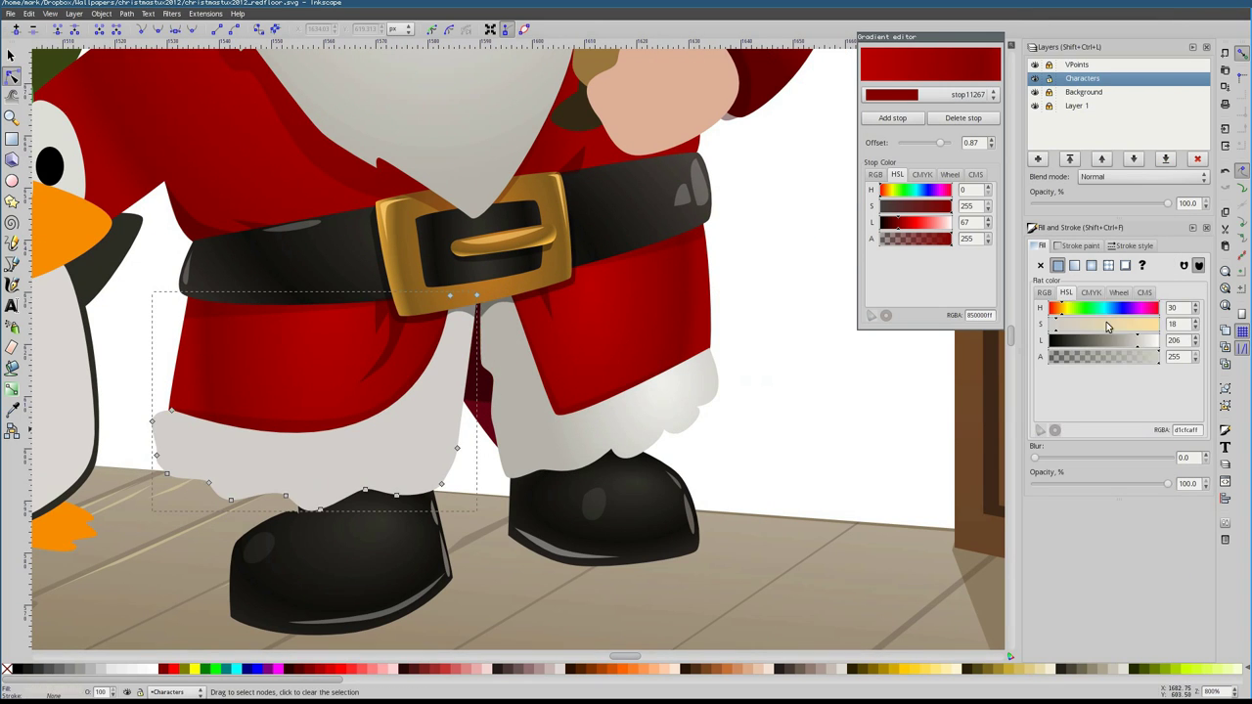
Draw a darker grey shadow along the white fur trim's scalloped bottom edge
click(332, 401)
key(Escape)
scroll(440, 470, down, 6)
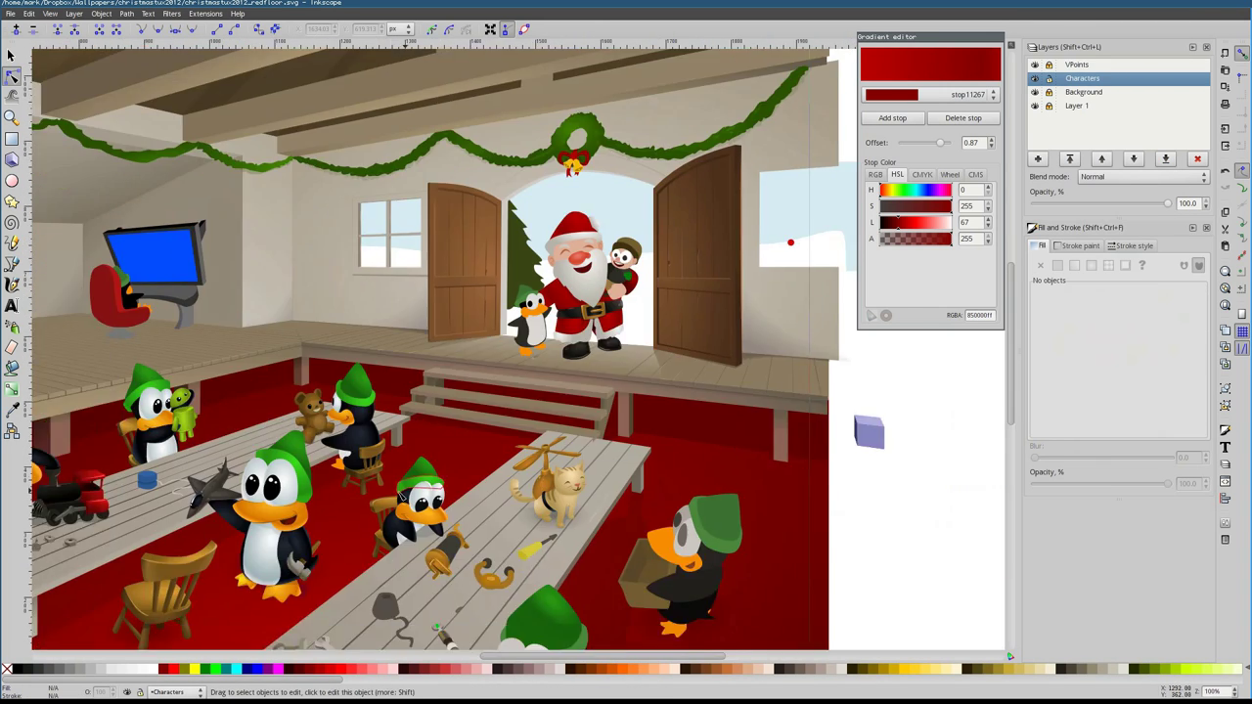
scroll(440, 469, up, 7)
key(b)
click(565, 472)
drag(546, 519, 504, 529)
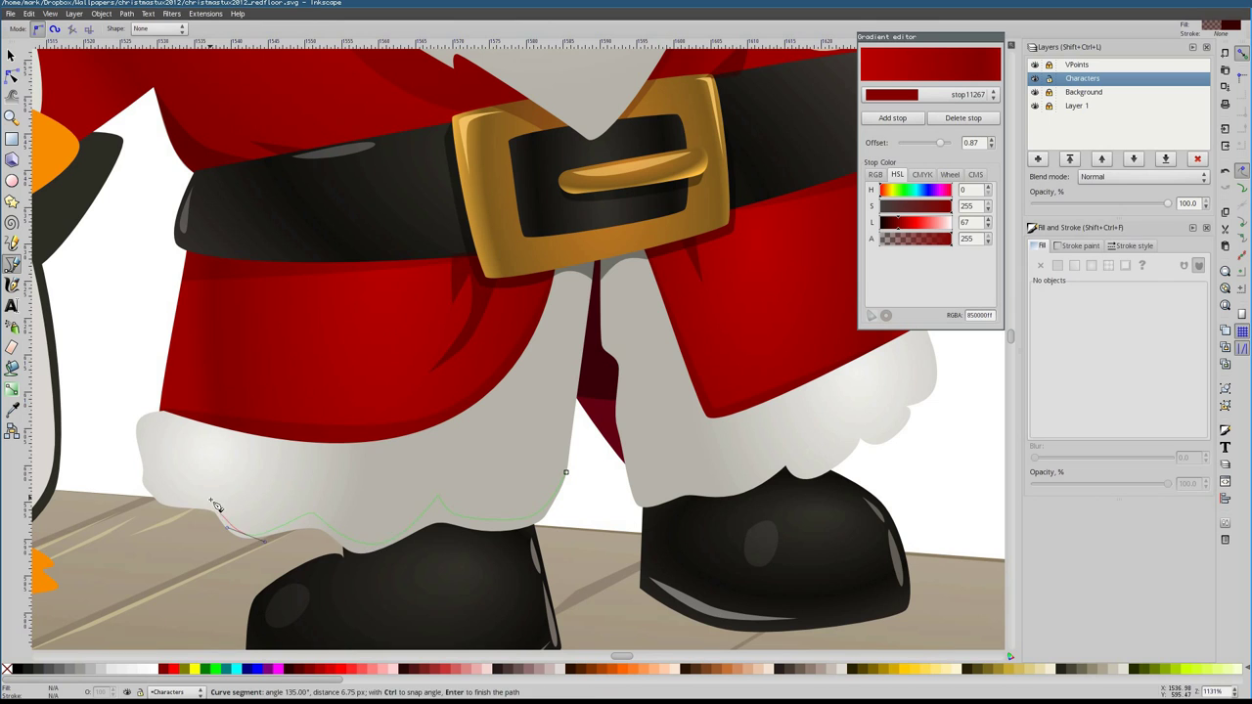
key(Return)
key(d)
drag(1086, 339, 1106, 339)
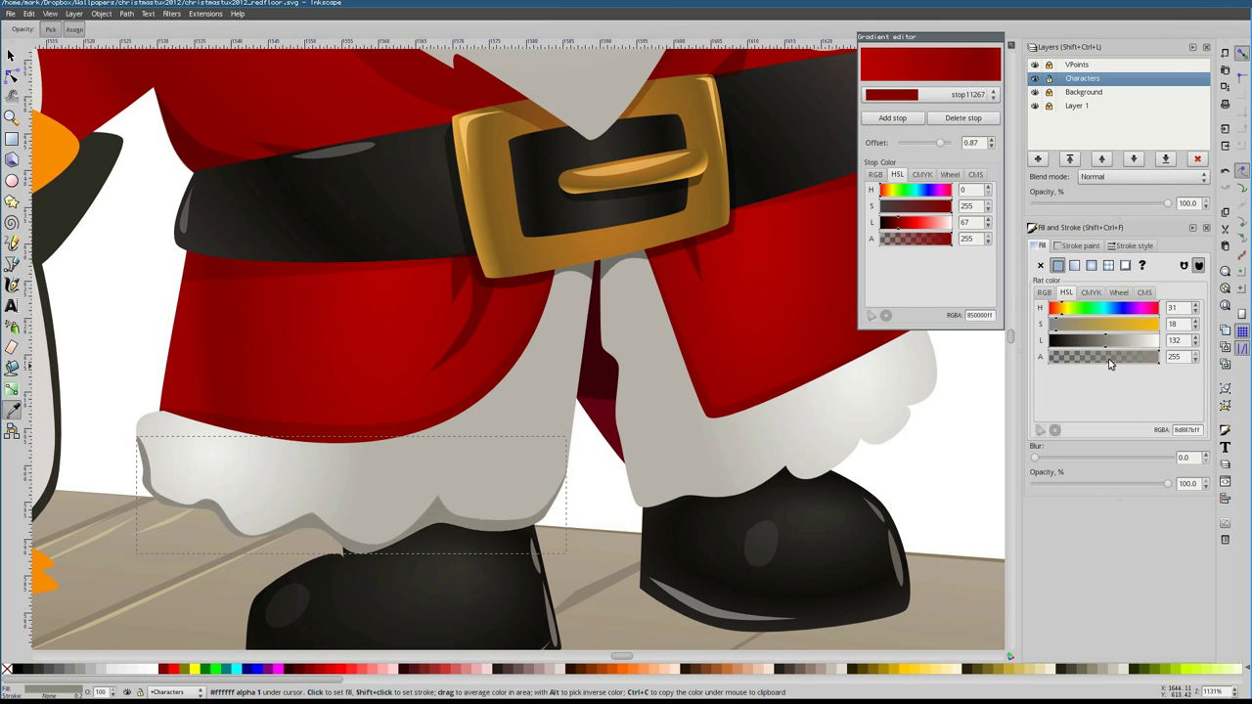
key(Escape)
key(b)
Add a shadow shape between the coat flaps
scroll(515, 345, right, 2)
click(605, 352)
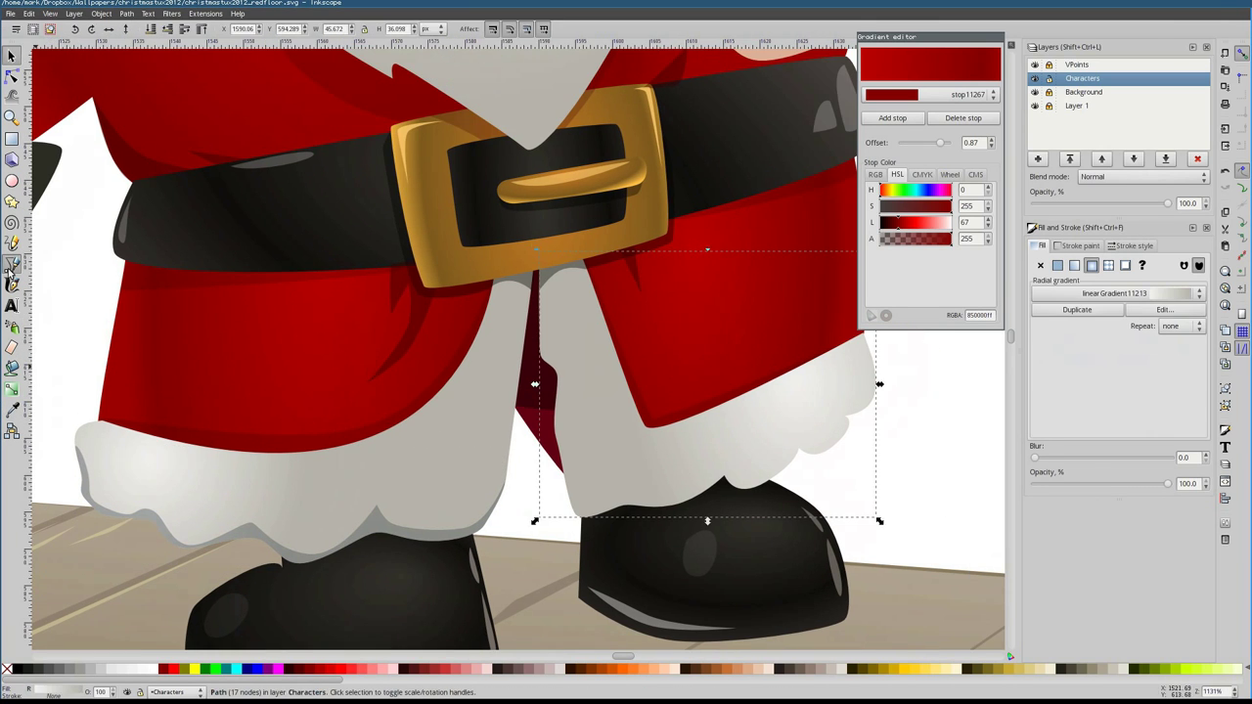
click(618, 420)
key(Return)
key(s)
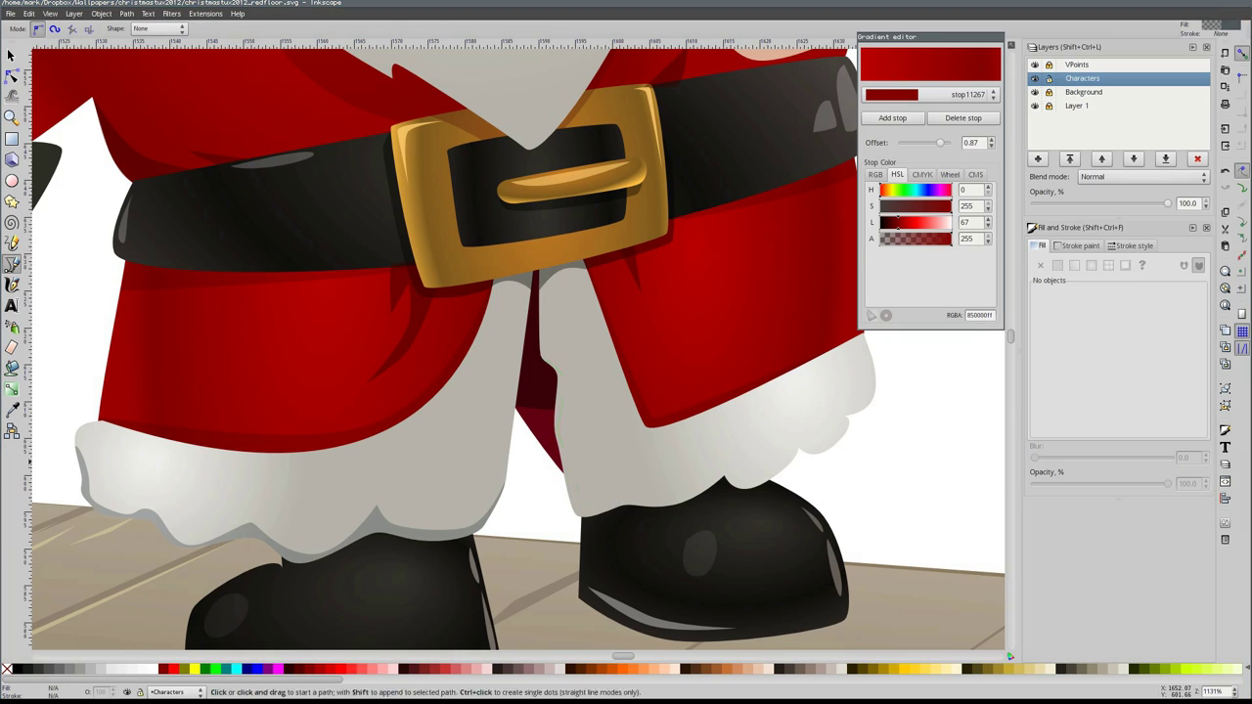
scroll(468, 355, down, 3)
click(565, 453)
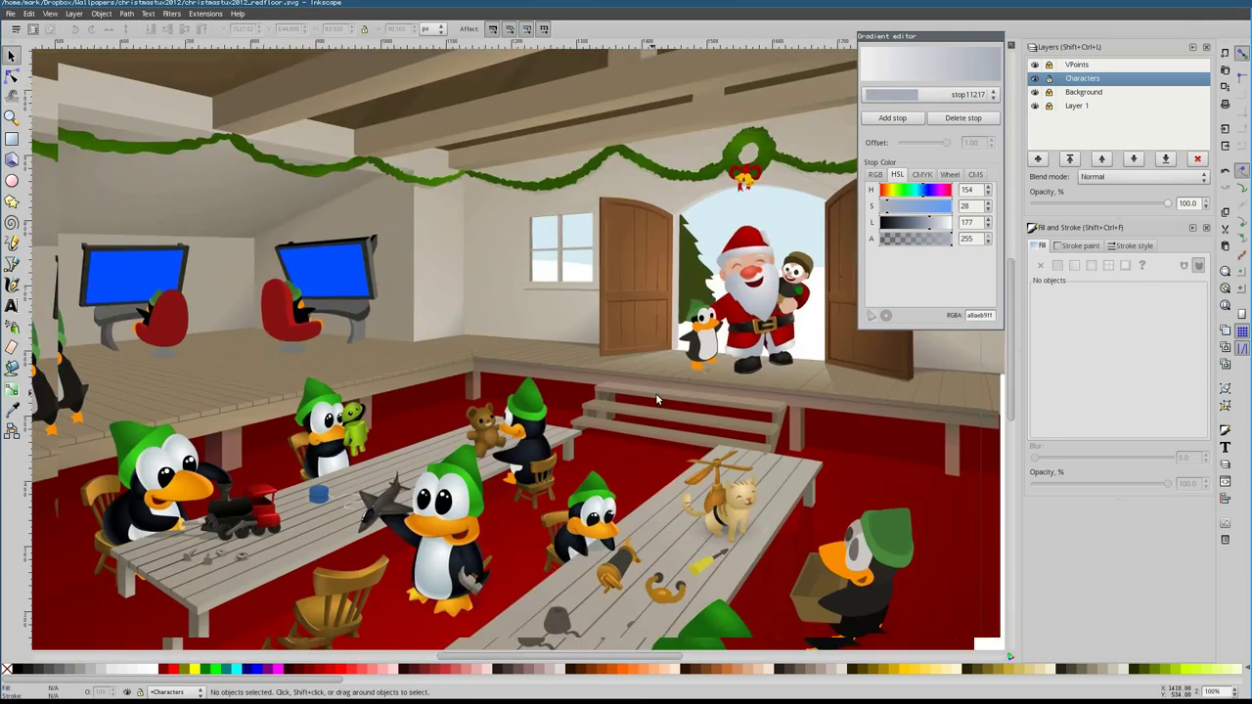
Give Santa's face a radial gradient fill with a darker outer stop
key(Tab)
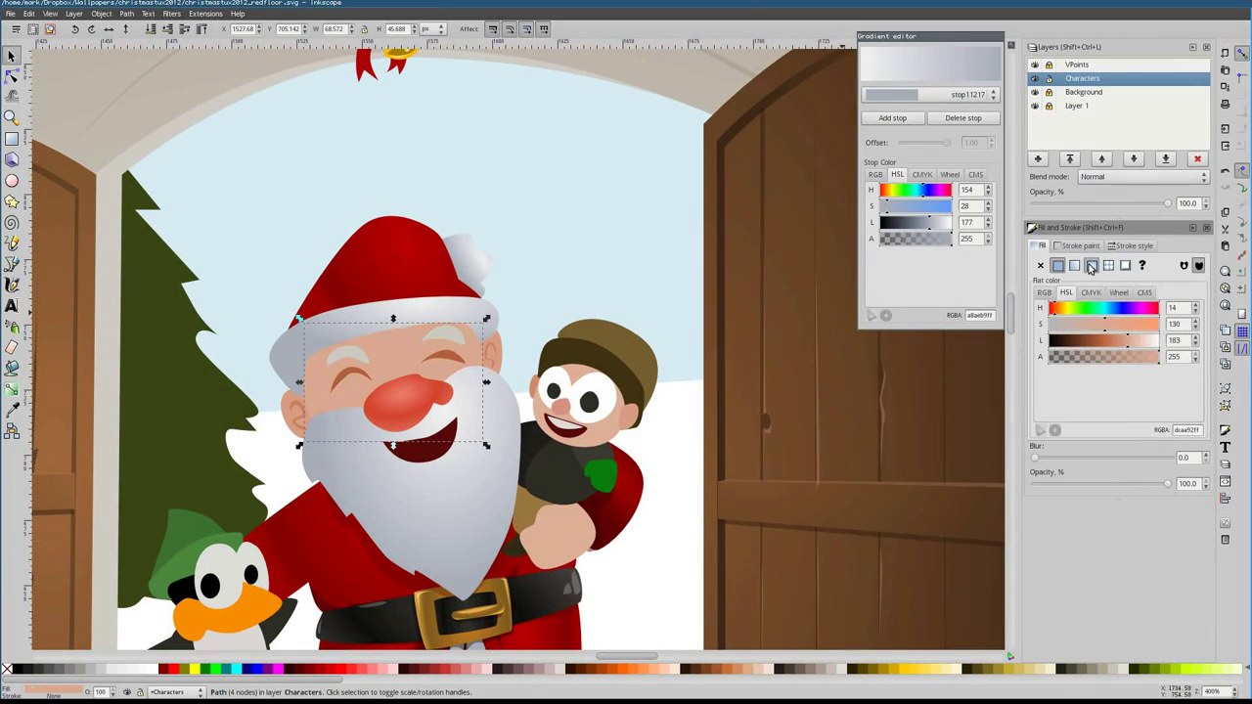
click(1091, 270)
mouse_move(940, 225)
mouse_down()
mouse_move(927, 225)
mouse_move(937, 222)
mouse_up()
key(n)
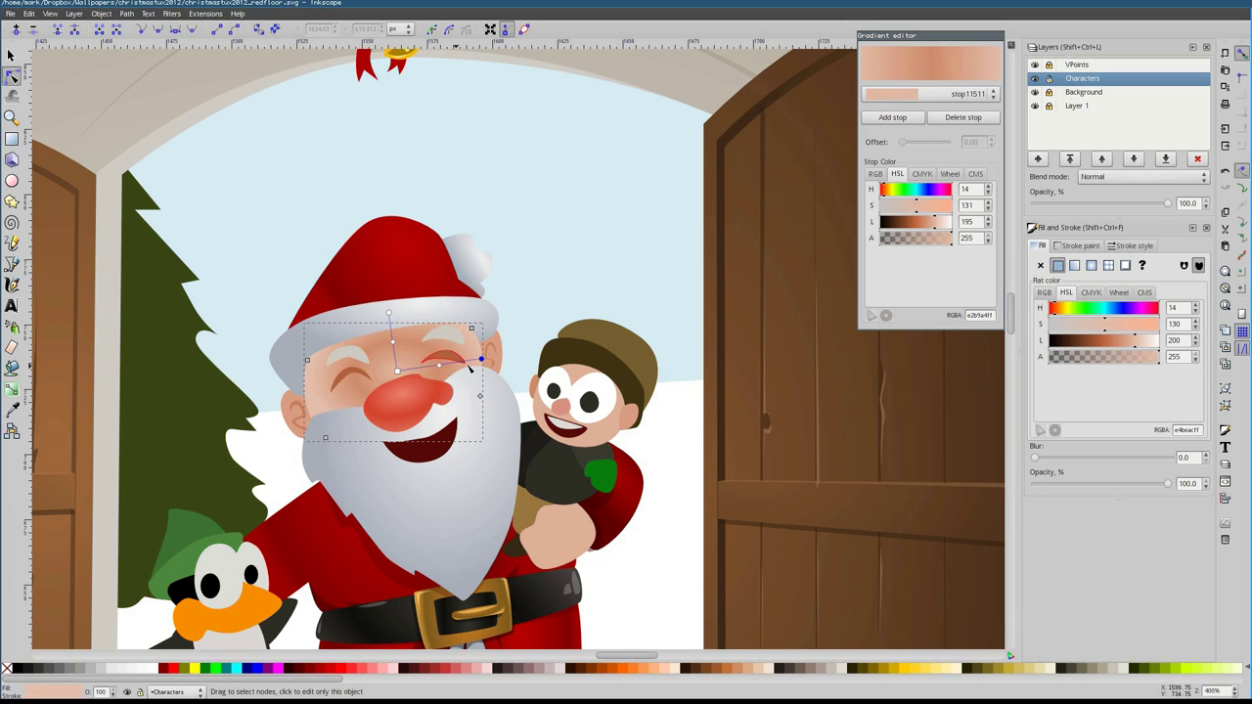
click(395, 375)
Check the gradient on Santa's ears against the saved gradients list
click(495, 358)
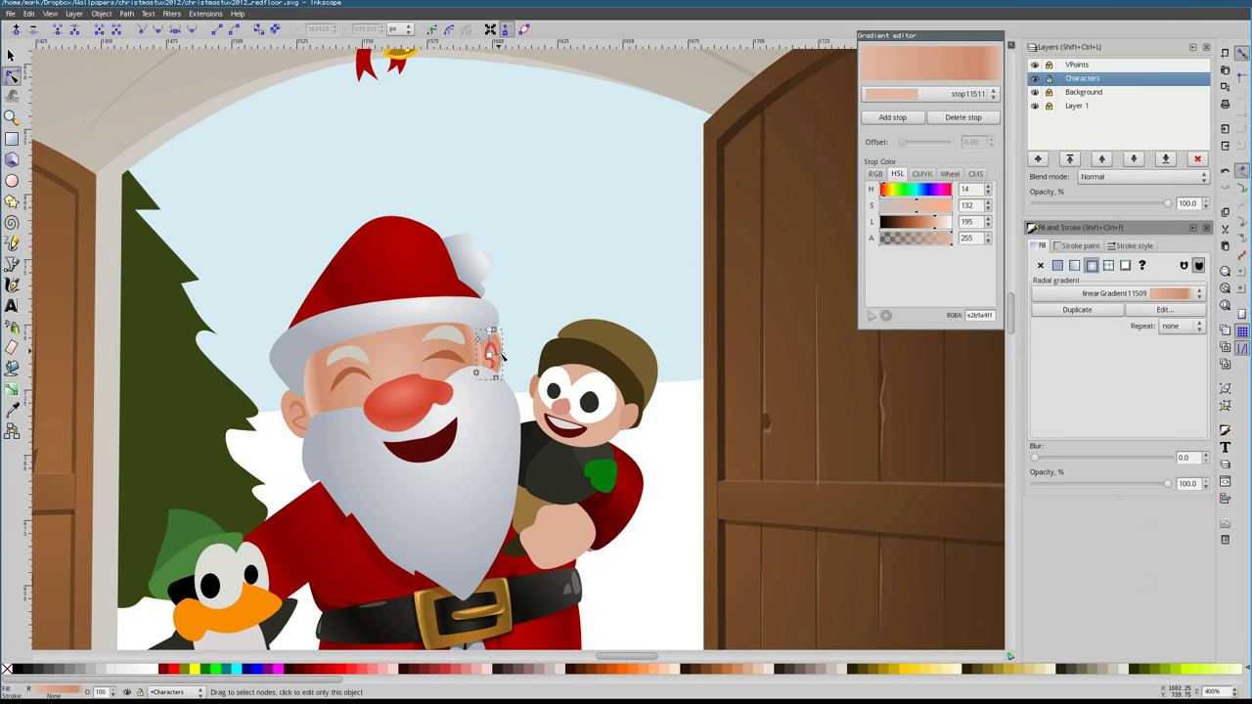
click(1116, 293)
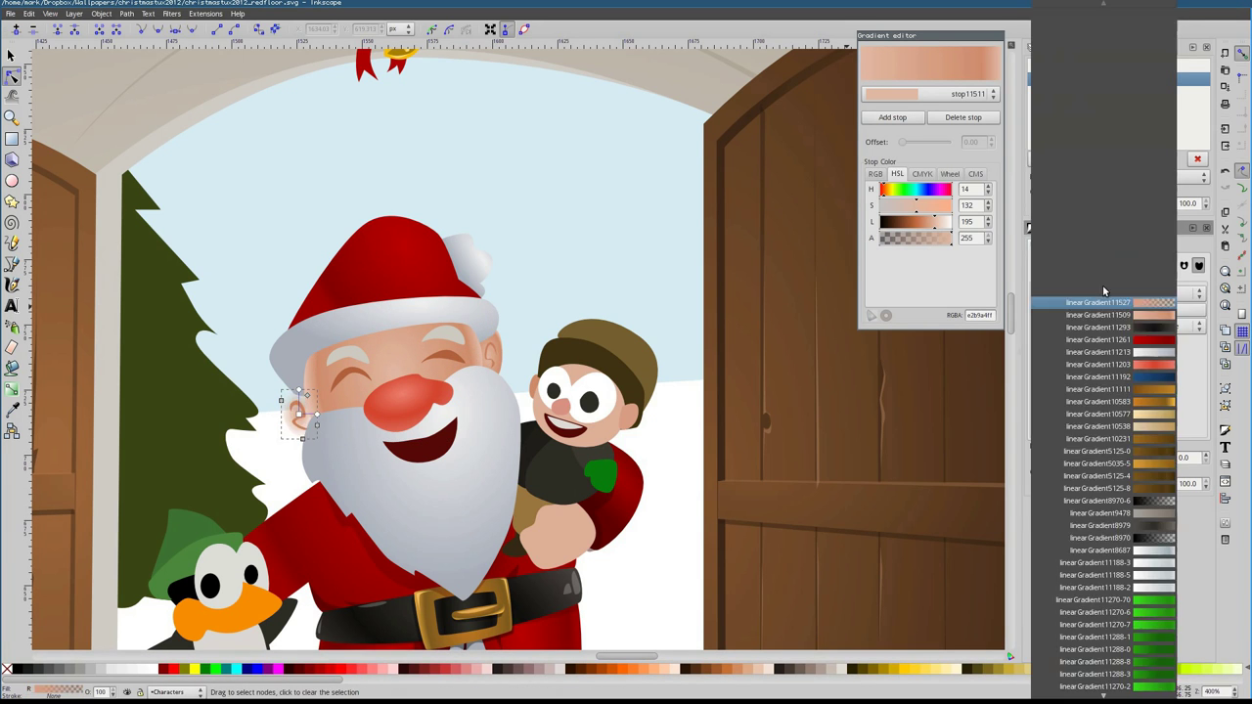
click(1102, 288)
click(299, 375)
scroll(253, 433, up, 1)
Draw a darkened blue-grey shadow curving under the hat brim across the forehead
key(b)
click(328, 383)
drag(328, 324, 347, 311)
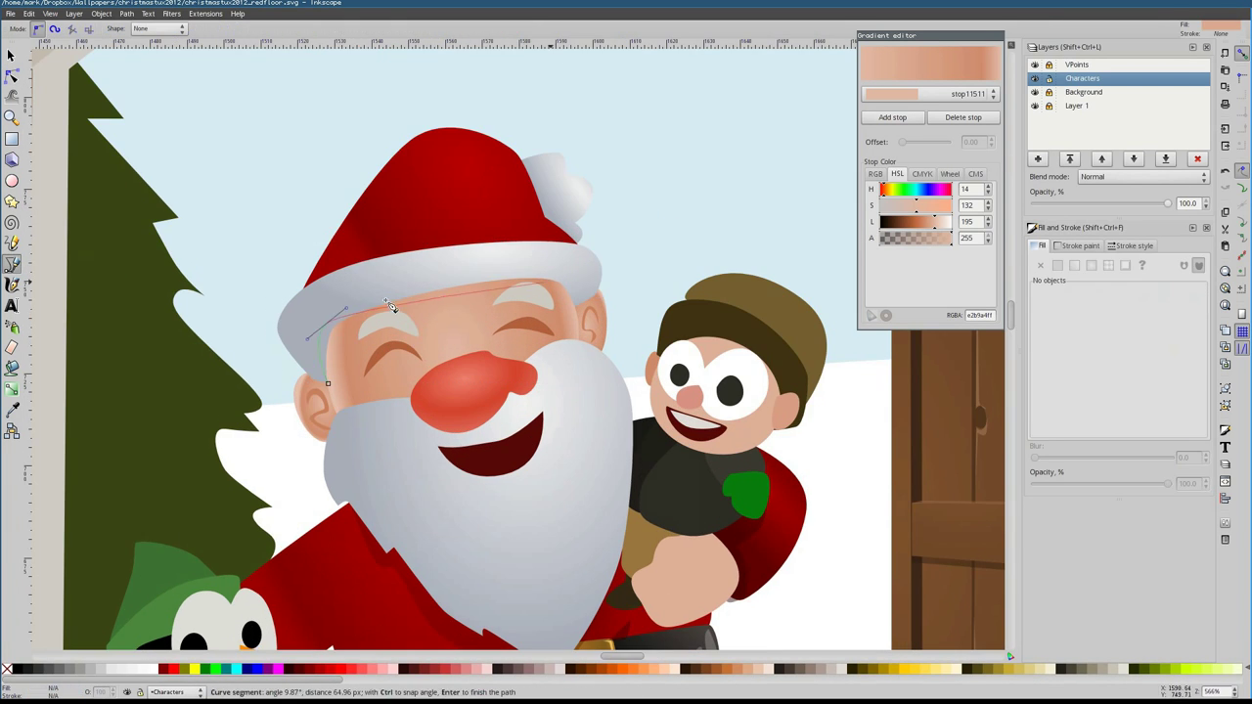
click(327, 384)
key(F7)
drag(1120, 340, 1109, 343)
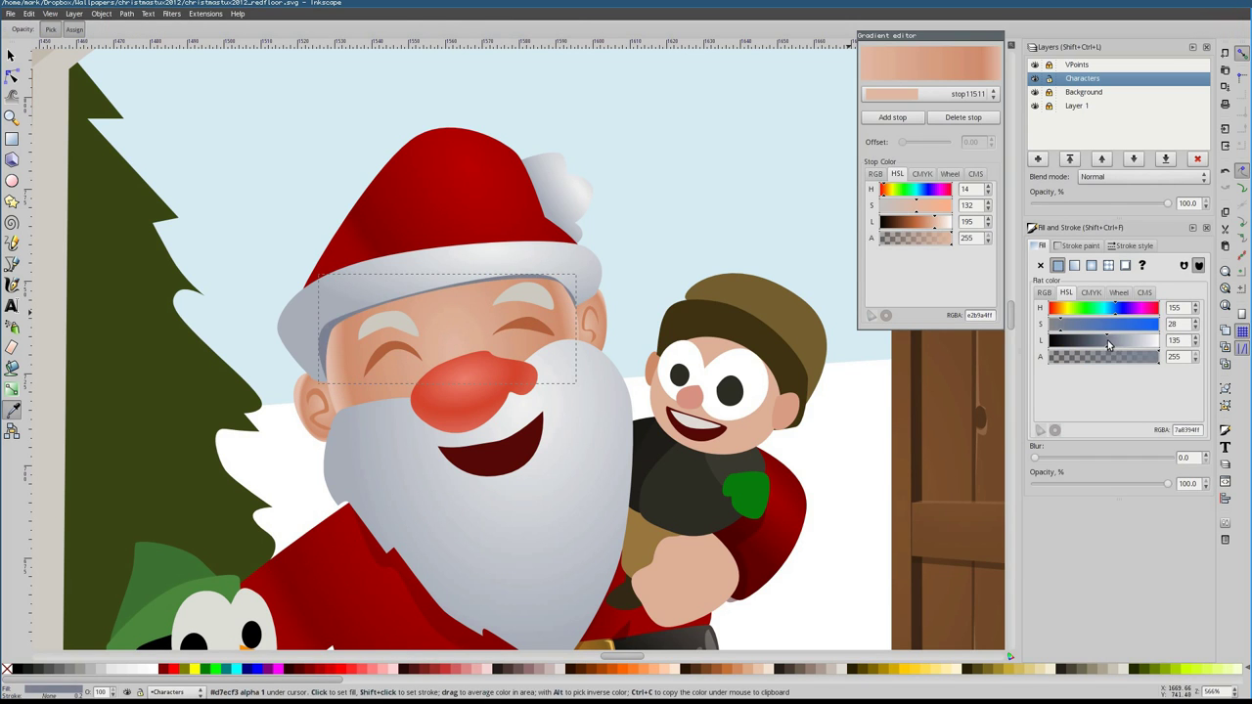
key(n)
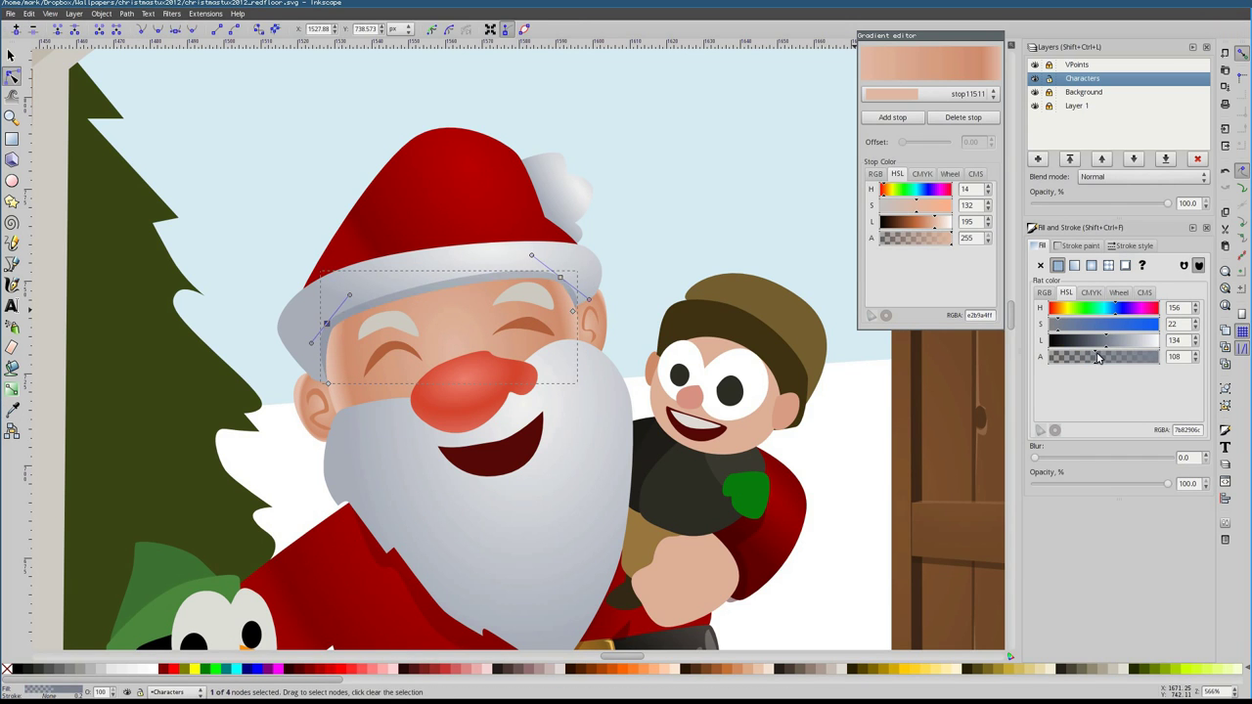
Draw a soft pale highlight on Santa's nose, undoing a stray shape on the beard
click(12, 264)
scroll(527, 167, down, 3)
scroll(527, 168, left, 3)
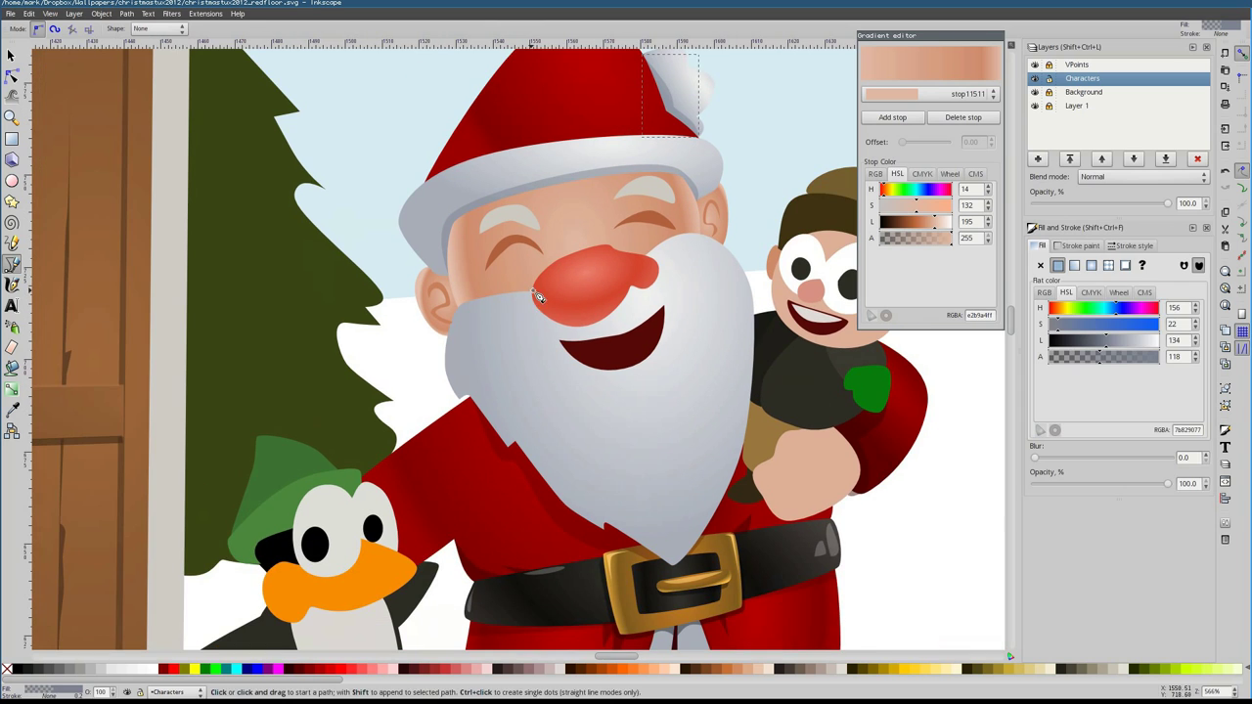
click(530, 290)
drag(566, 331, 607, 329)
click(530, 290)
key(ctrl+z)
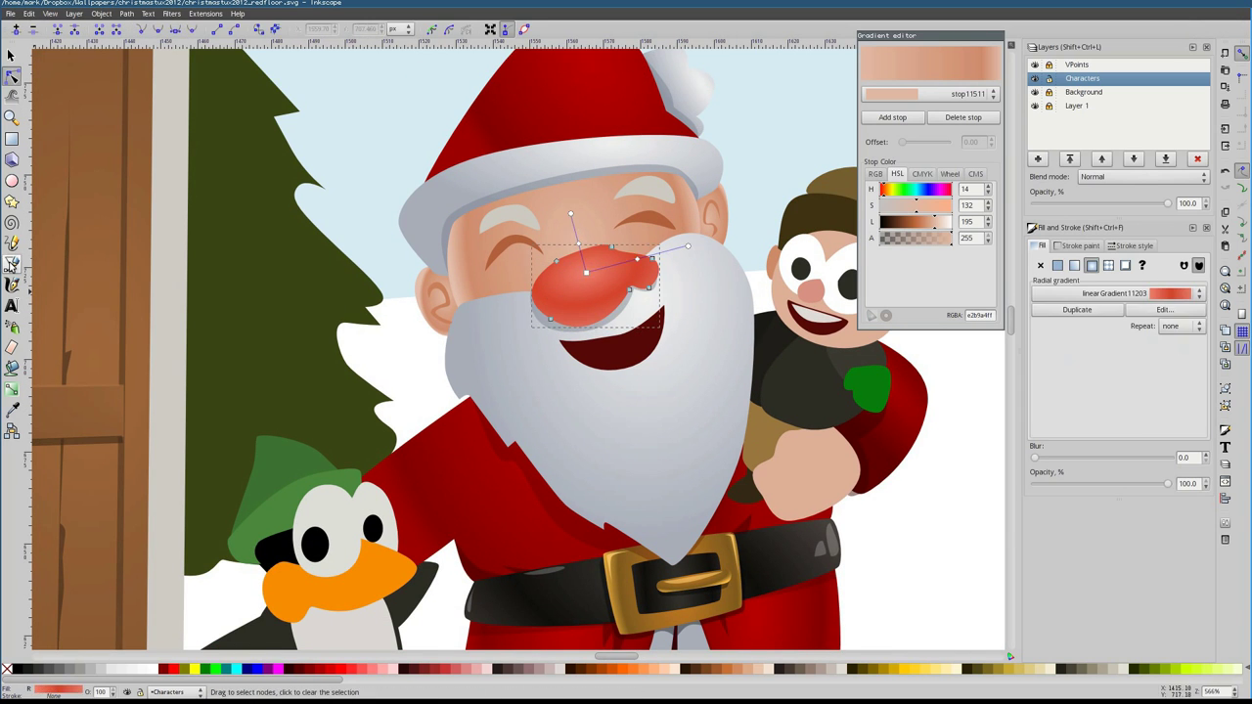
drag(593, 269, 617, 262)
click(584, 270)
drag(1097, 339, 1086, 339)
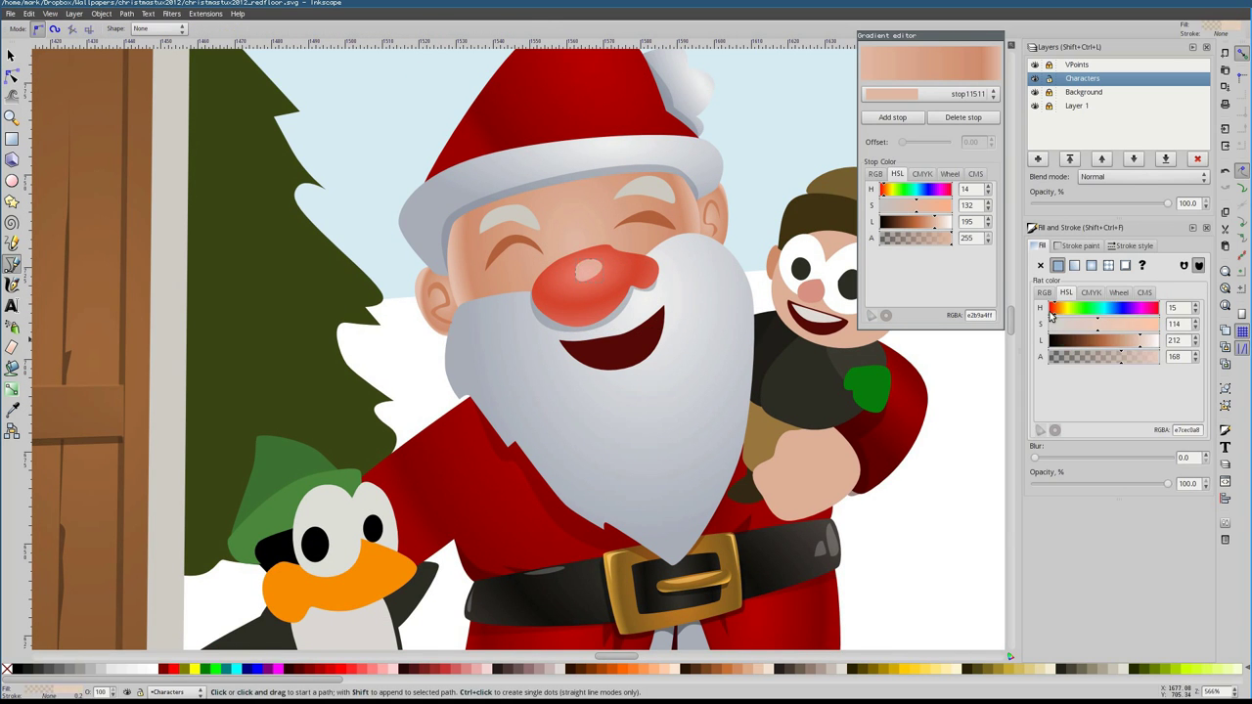
key(s)
Add a second nose highlight and zoom out briefly to check the whole scene
scroll(313, 509, down, 1)
key(Escape)
click(12, 262)
key(plus)
key(plus)
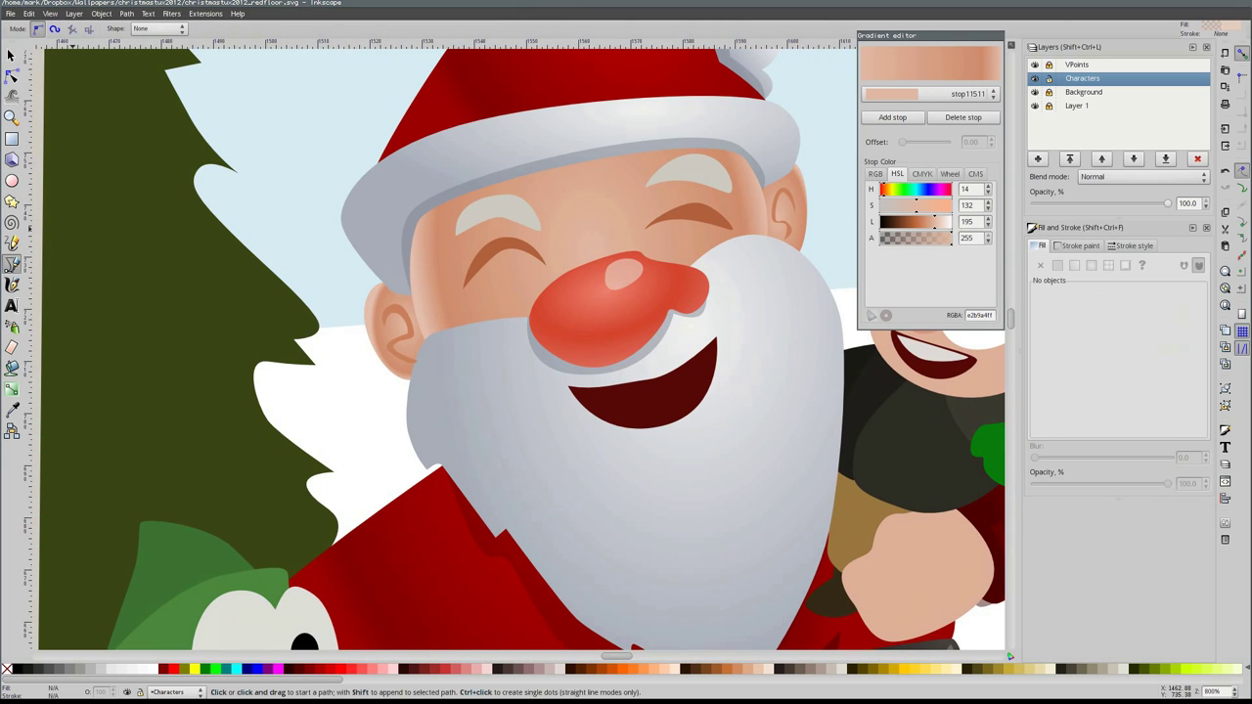
click(560, 352)
click(536, 349)
key(5)
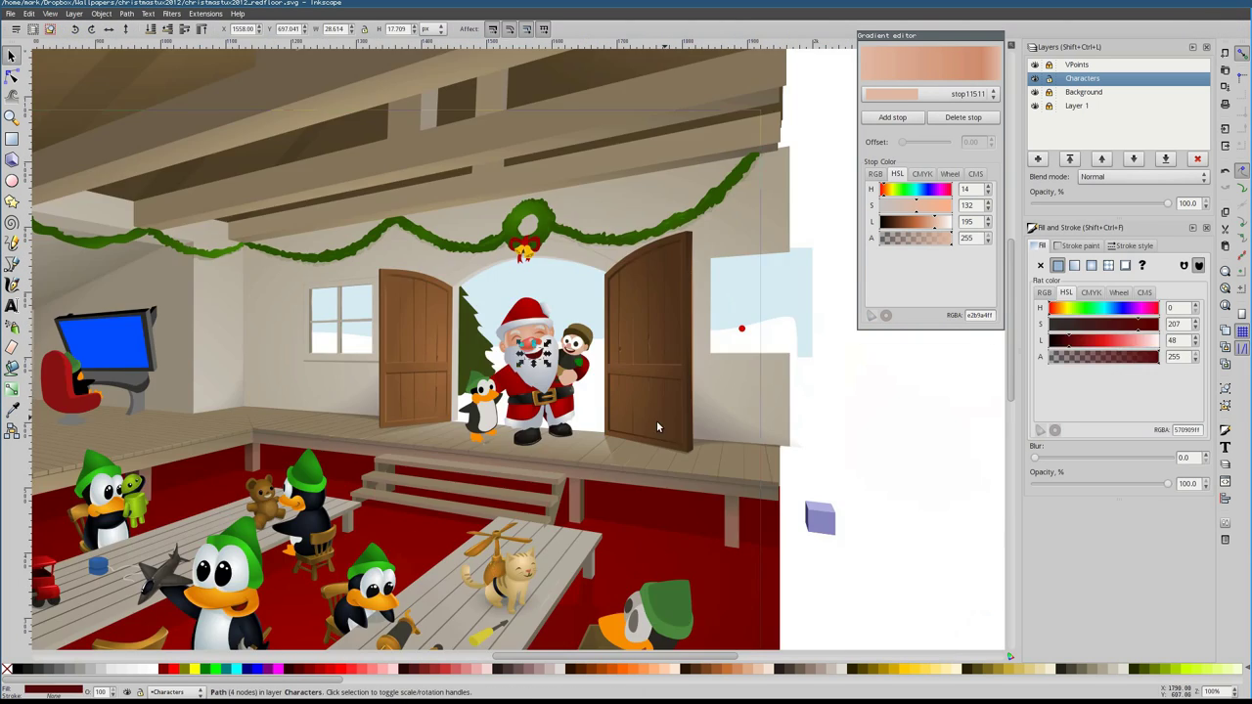
key(s)
scroll(399, 362, up, 3)
click(399, 361)
Recolour the eyebrow shape in light skin tone and draw an eyelid shading path
key(d)
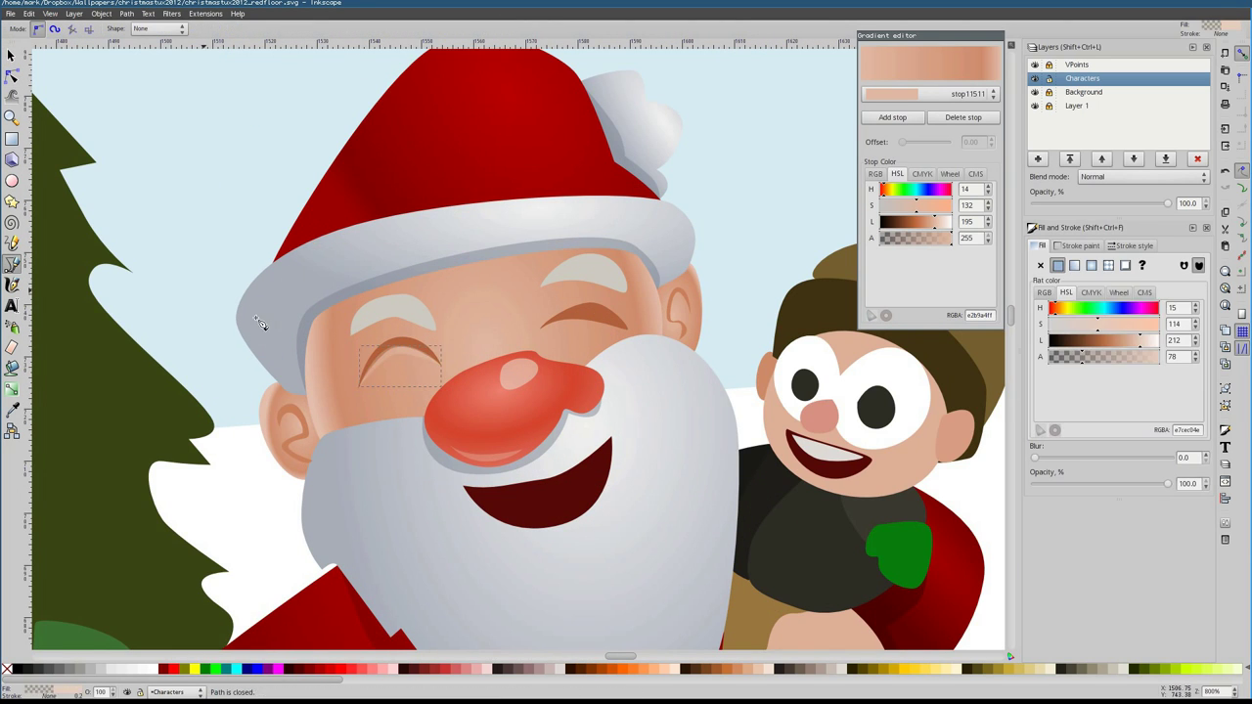
click(440, 342)
right_click(65, 264)
key(Escape)
key(b)
click(389, 377)
click(426, 370)
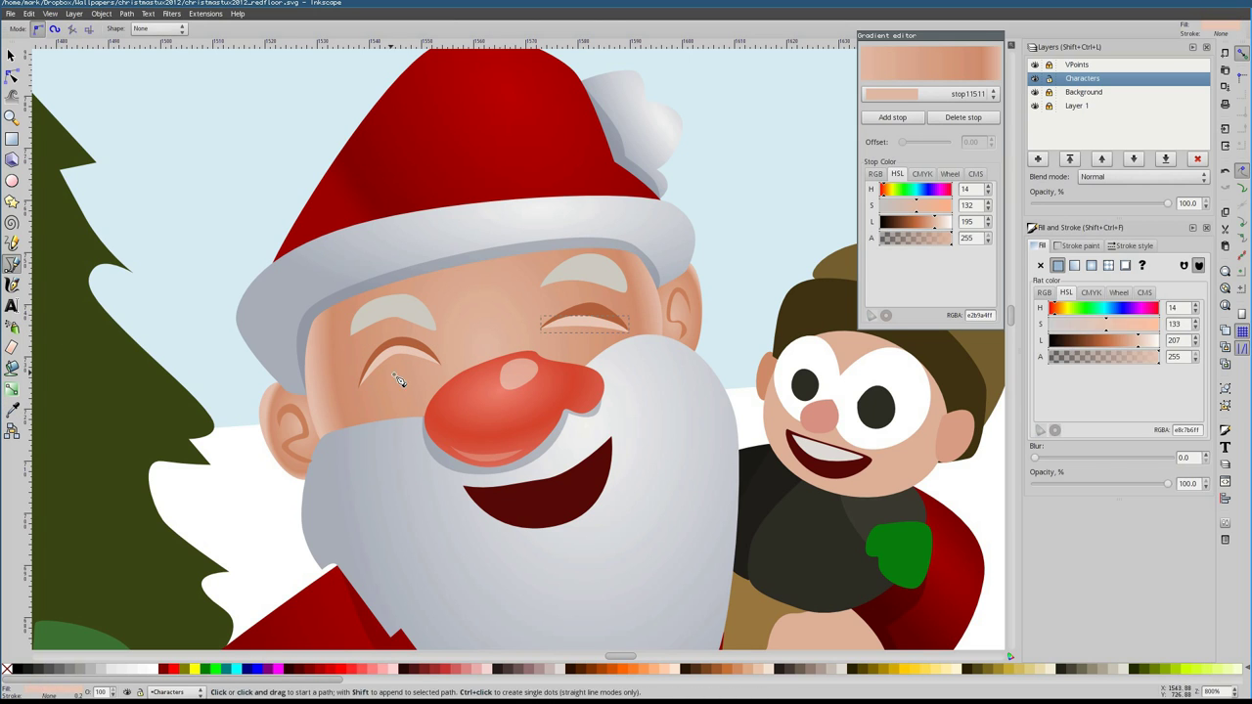
key(Return)
key(d)
click(408, 372)
Draw a shading shape around the eye, curved along the eyebrow, and make it fully opaque
key(b)
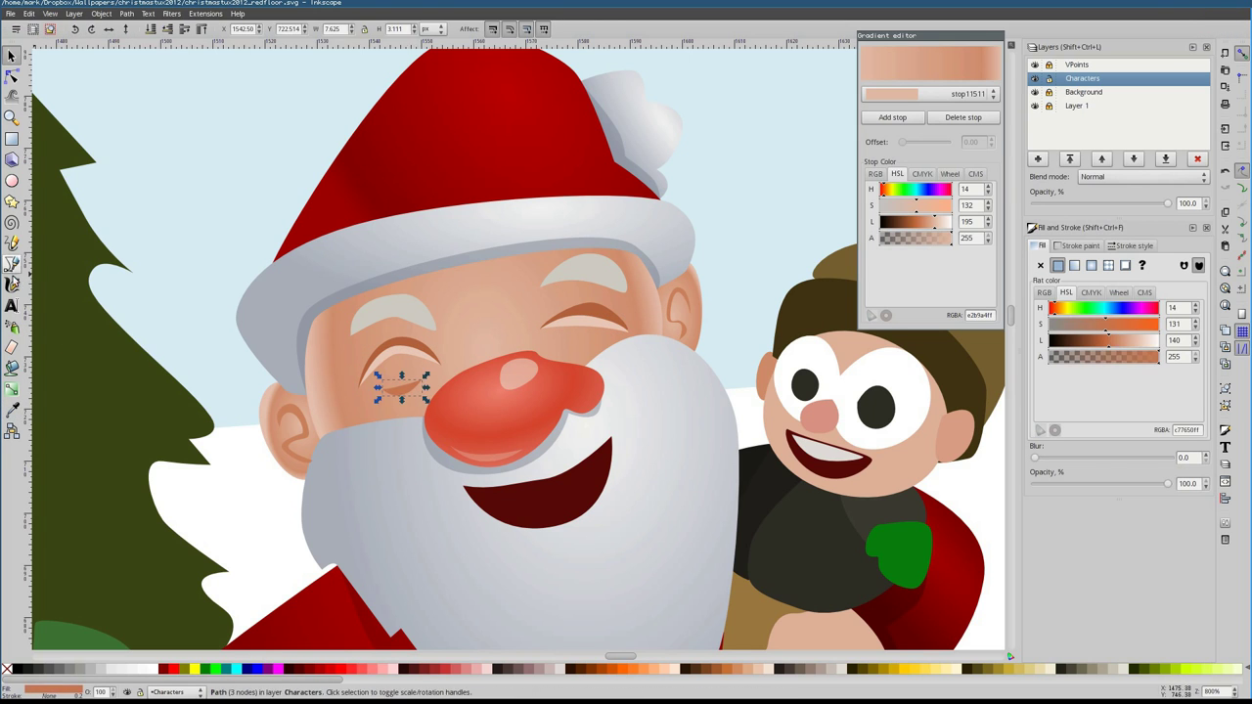
click(565, 353)
click(606, 350)
key(Return)
drag(439, 363, 407, 297)
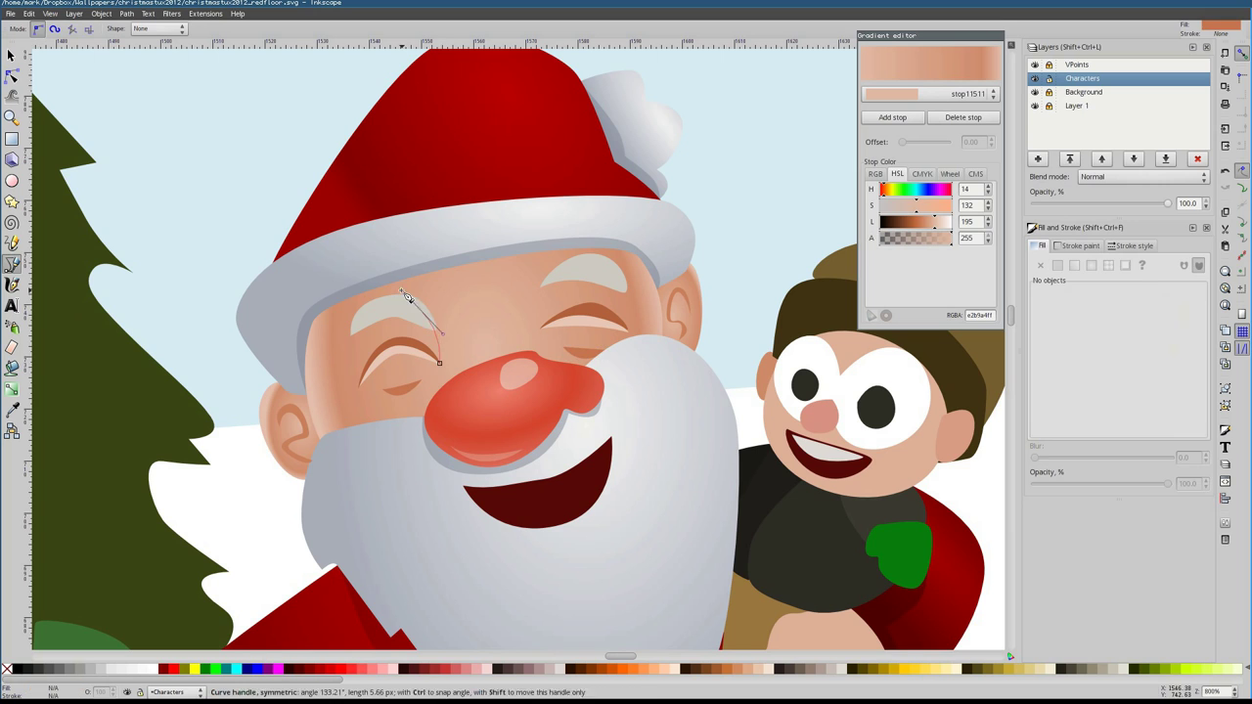
drag(405, 464, 403, 460)
key(n)
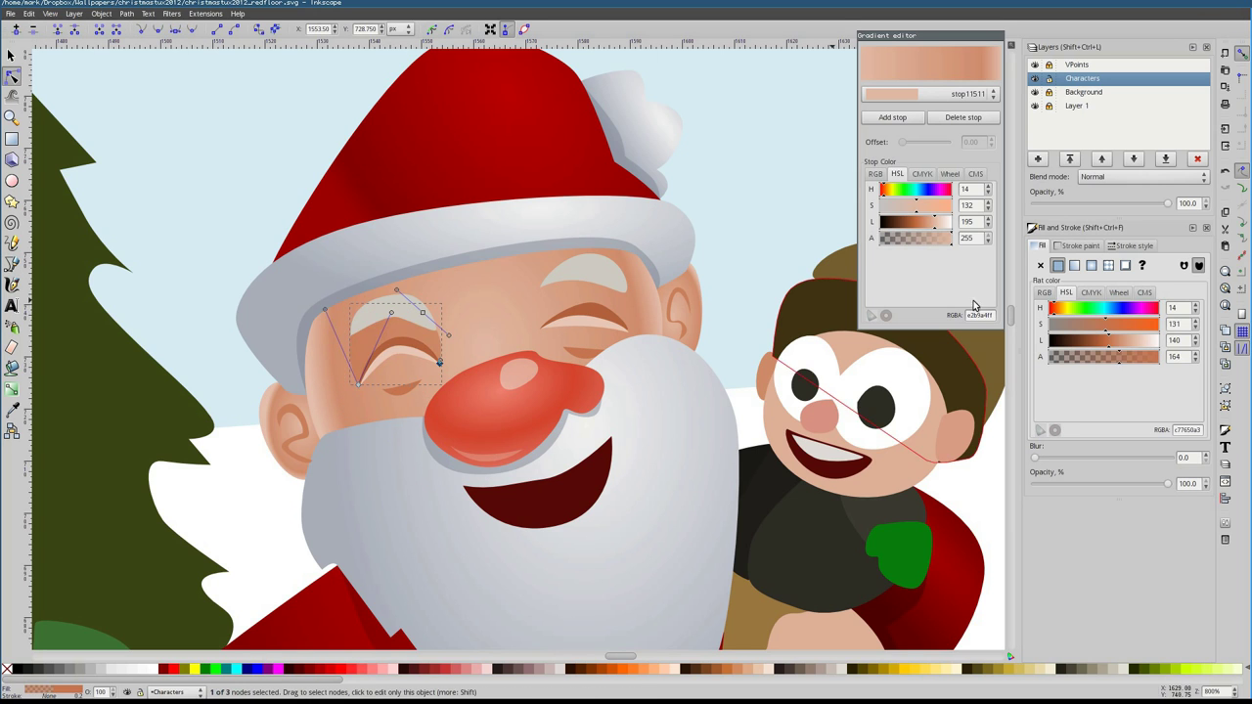
click(443, 343)
click(12, 57)
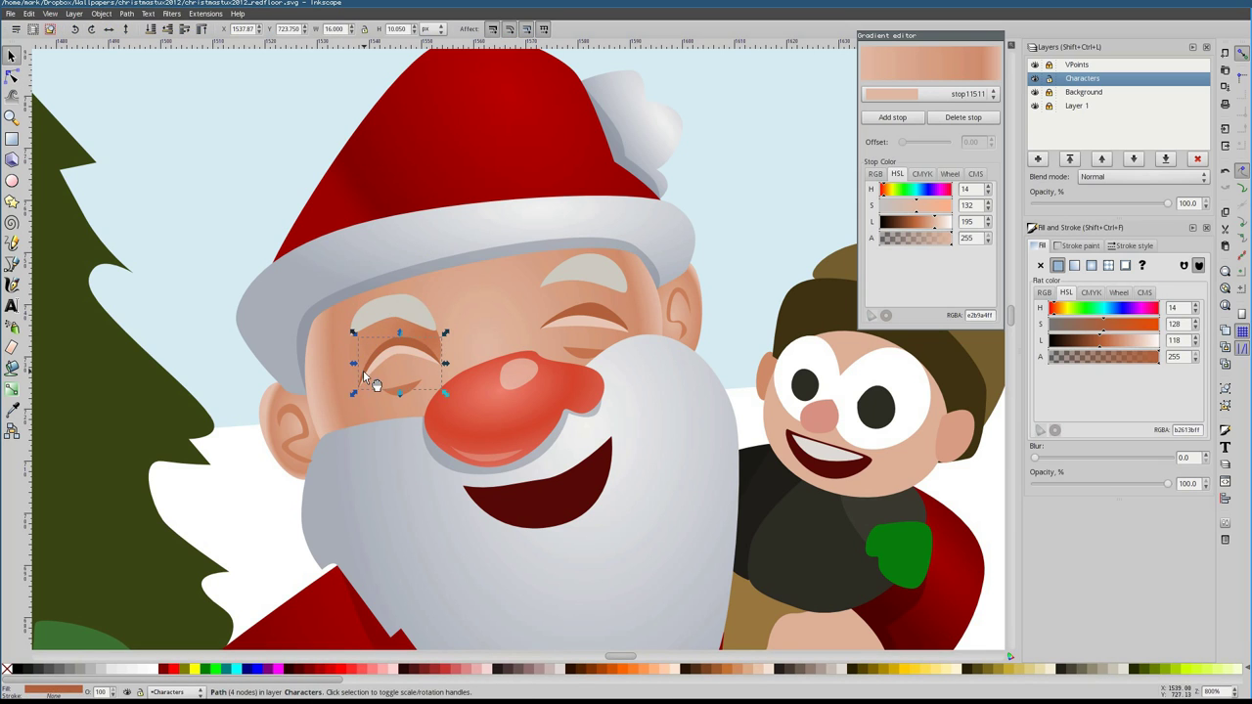
click(395, 306)
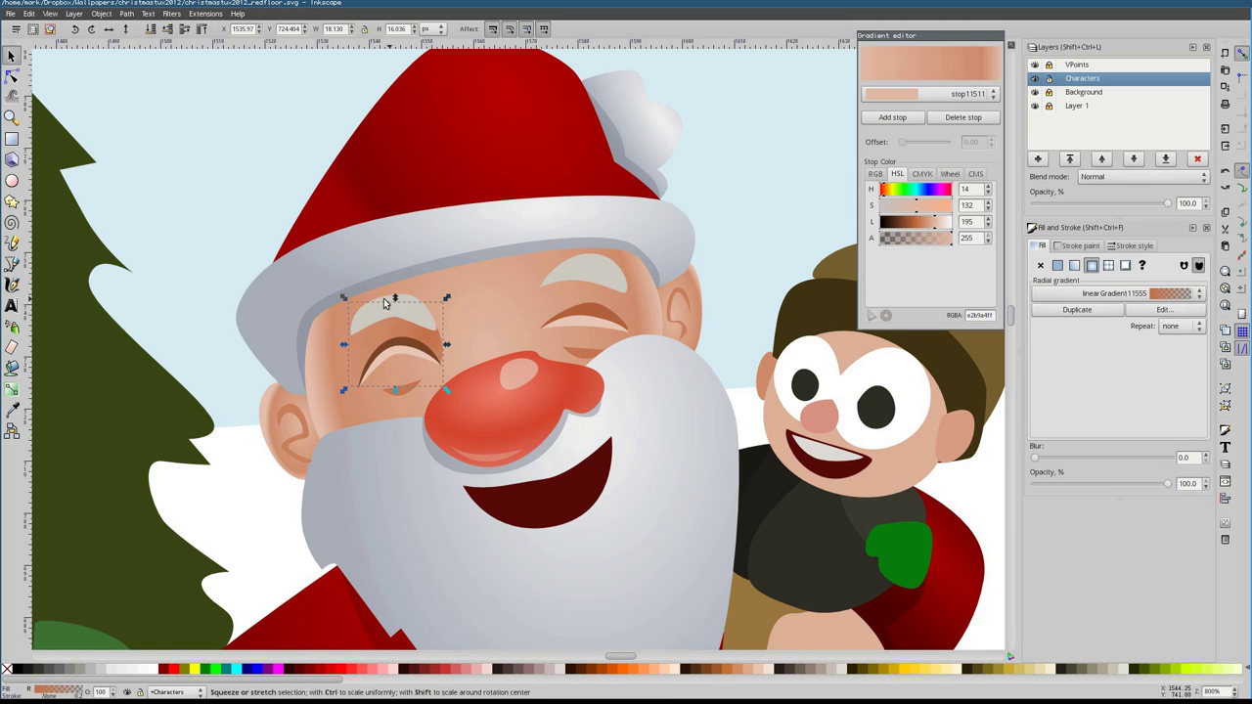
Shape the brown brow shading over the right eye and give it a gradient fill
key(b)
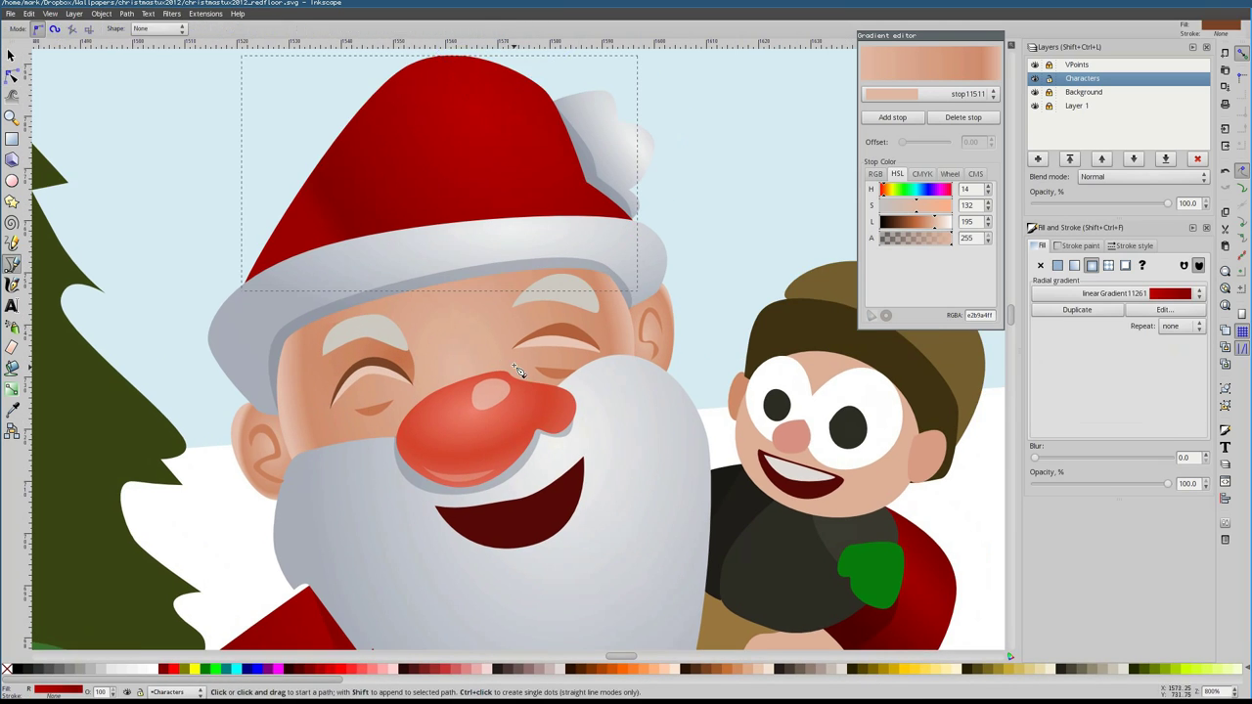
key(Escape)
drag(553, 460, 554, 459)
key(Return)
key(n)
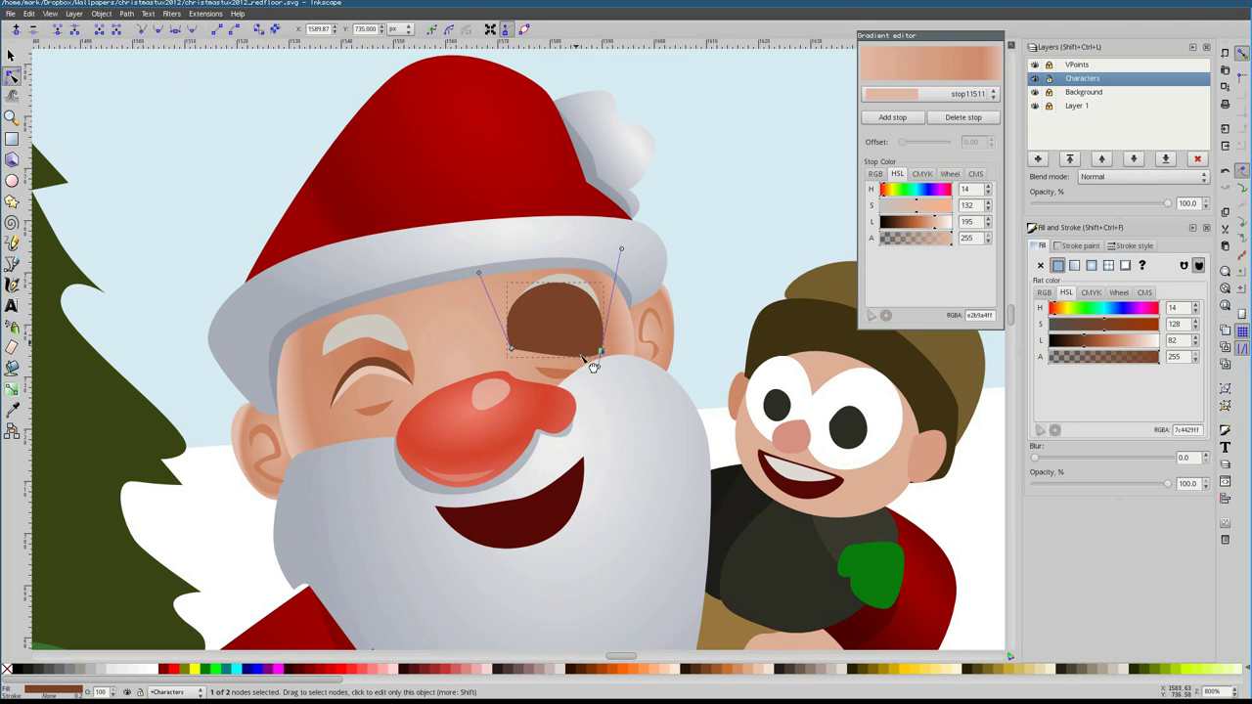
key(ctrl+shift+v)
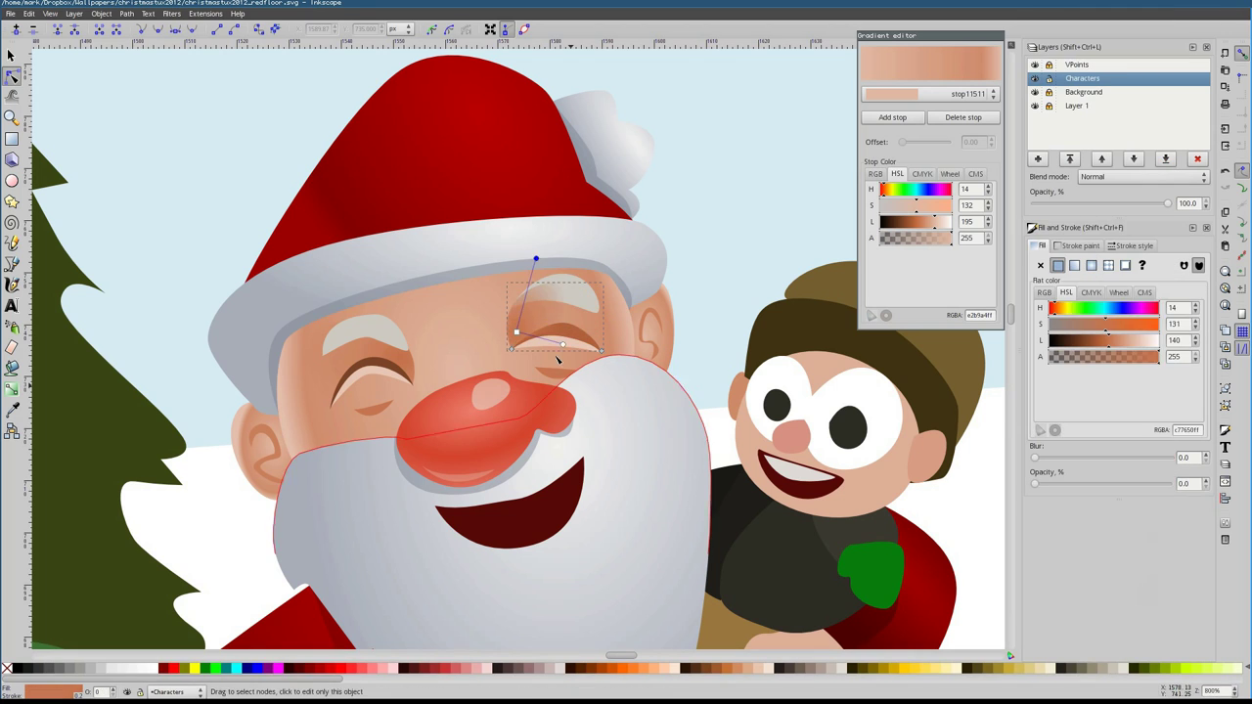
key(b)
key(Tab)
Draw closed-eye shading paths over Santa's right and left eyes
click(12, 76)
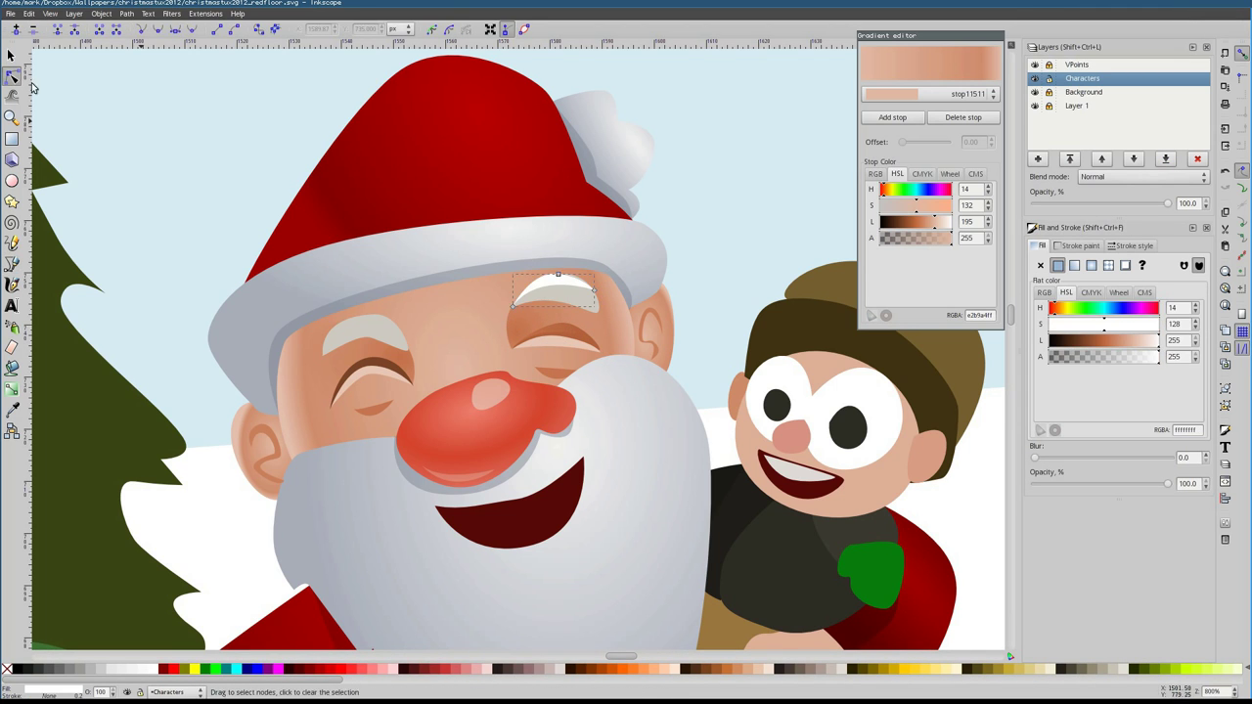
click(371, 346)
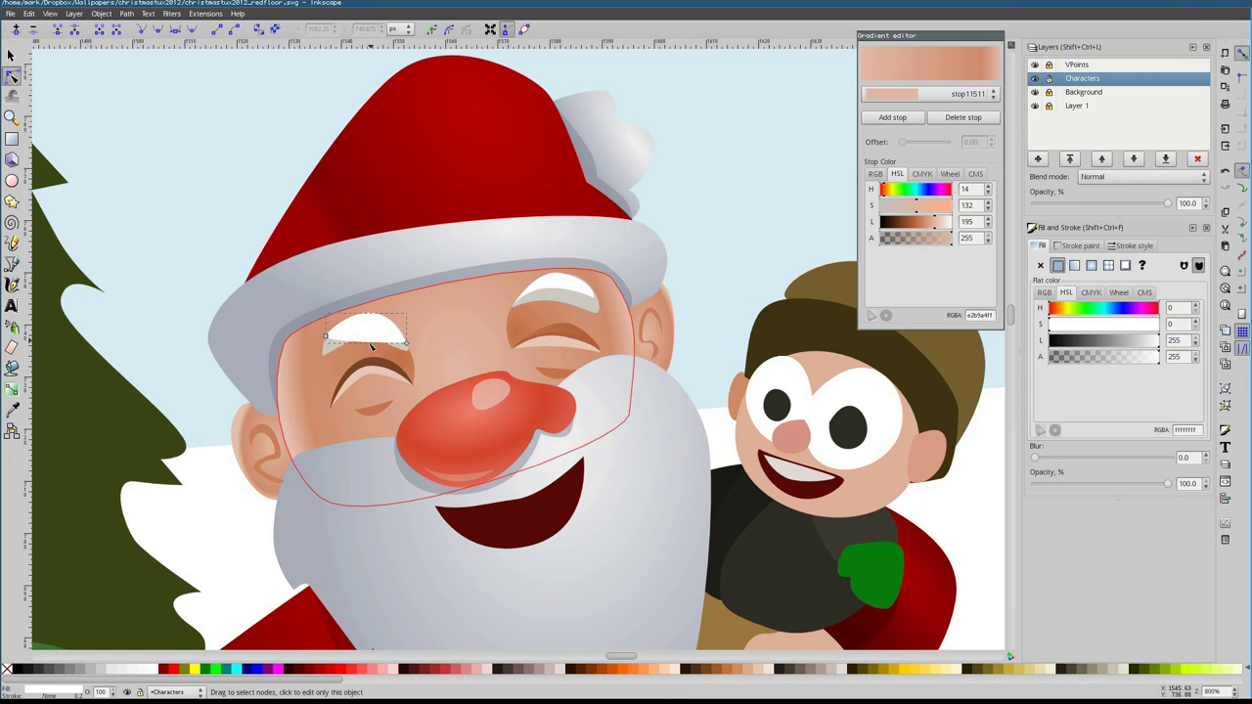
key(Escape)
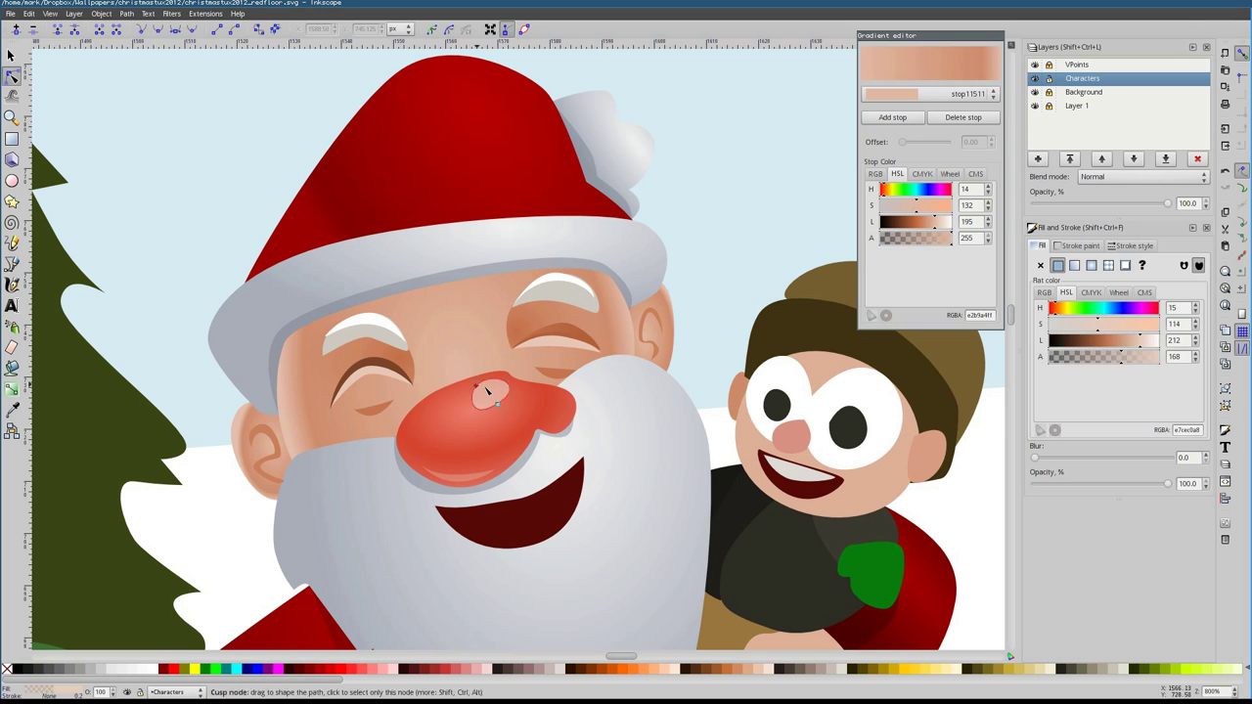
key(b)
click(513, 307)
drag(596, 321, 596, 321)
key(Return)
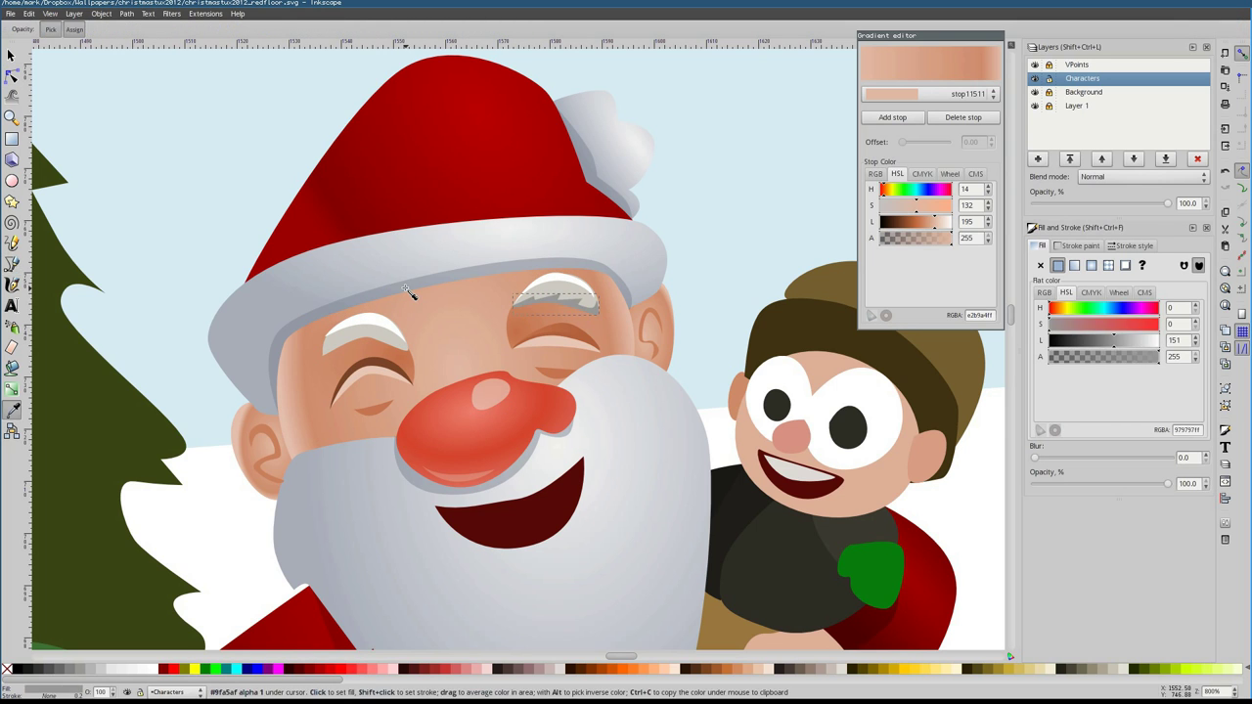
key(Escape)
click(425, 364)
click(414, 358)
Add a small white highlight shape on Santa's beard
scroll(456, 366, down, 1)
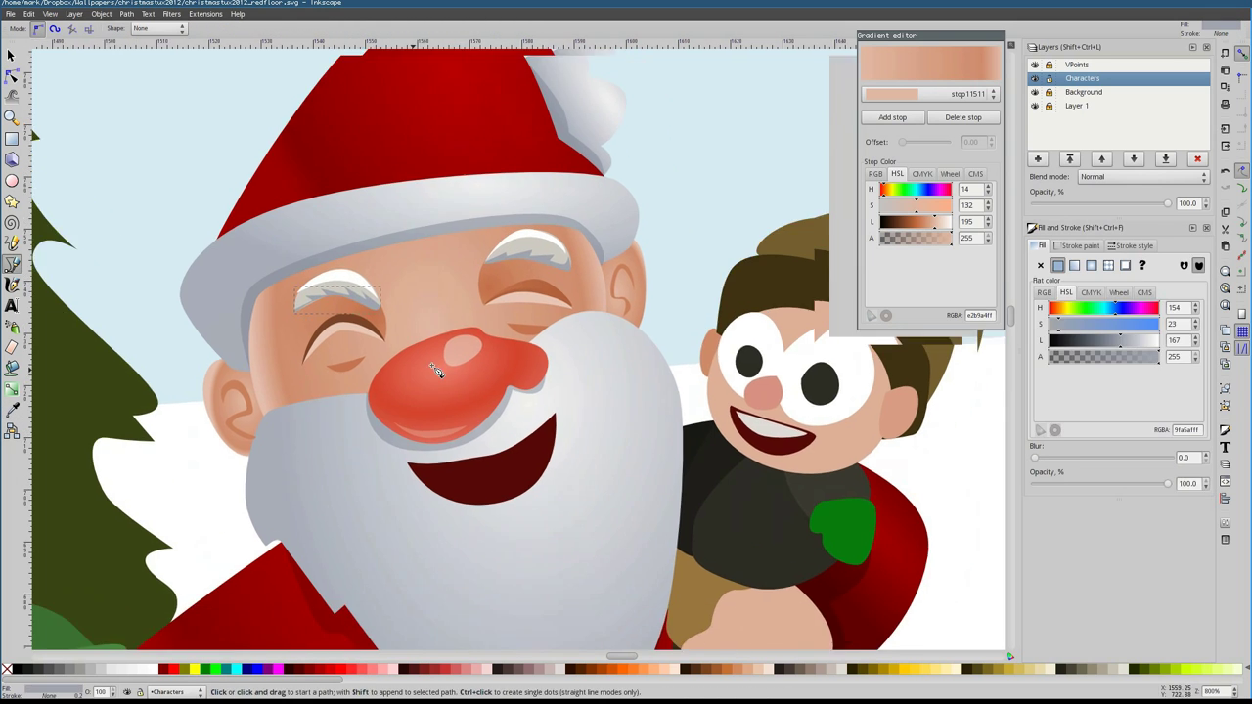
click(524, 341)
click(528, 348)
click(359, 395)
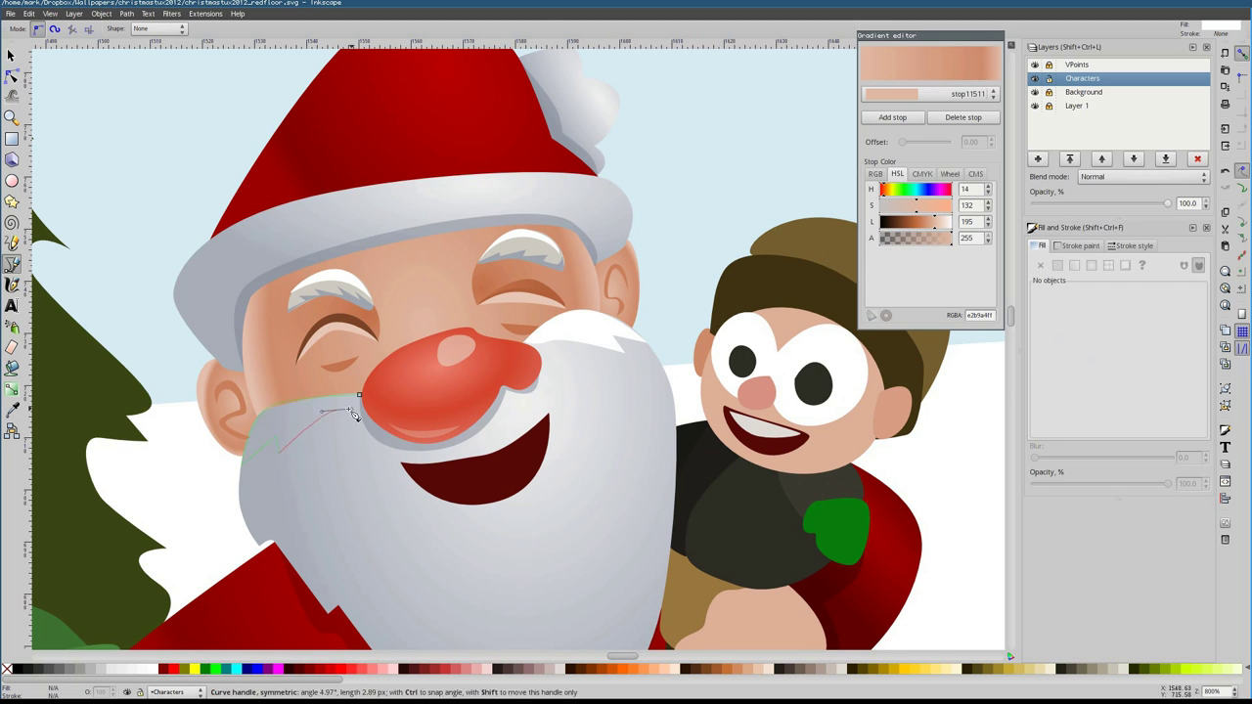
key(Escape)
Recolour the small patch beside the nose with sampled skin colour
key(F1)
key(shift+Tab)
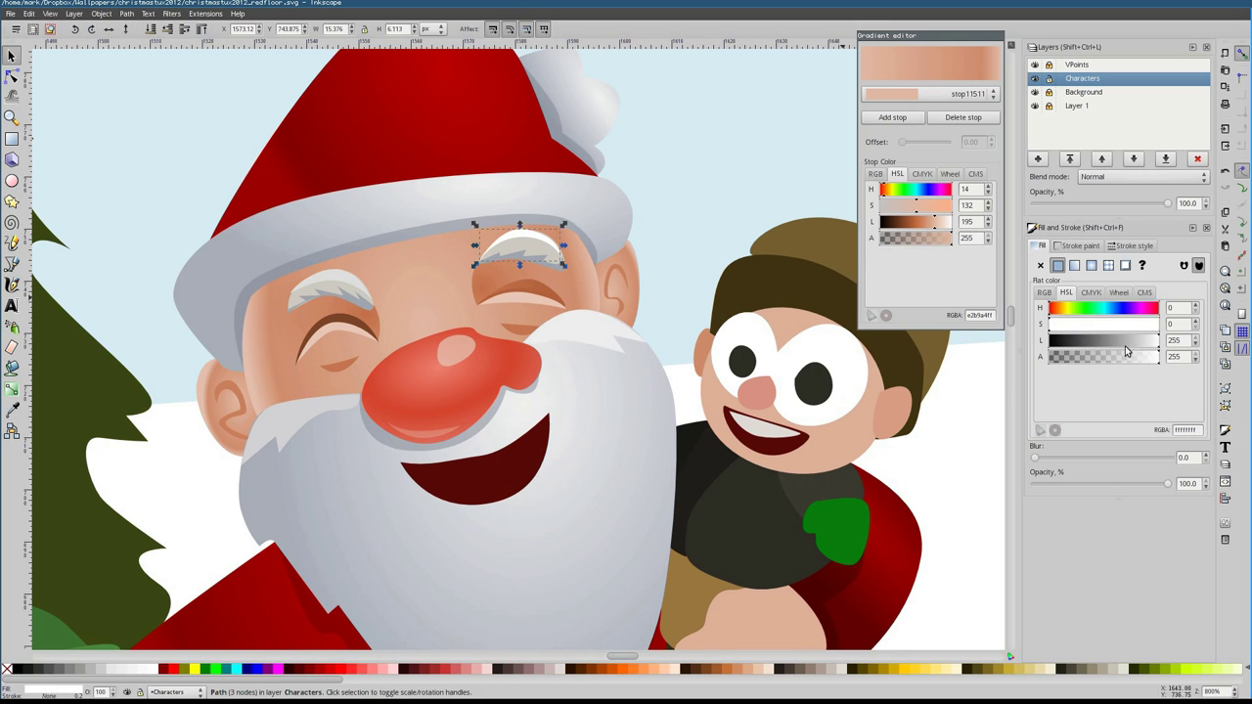
key(shift+Tab)
key(F7)
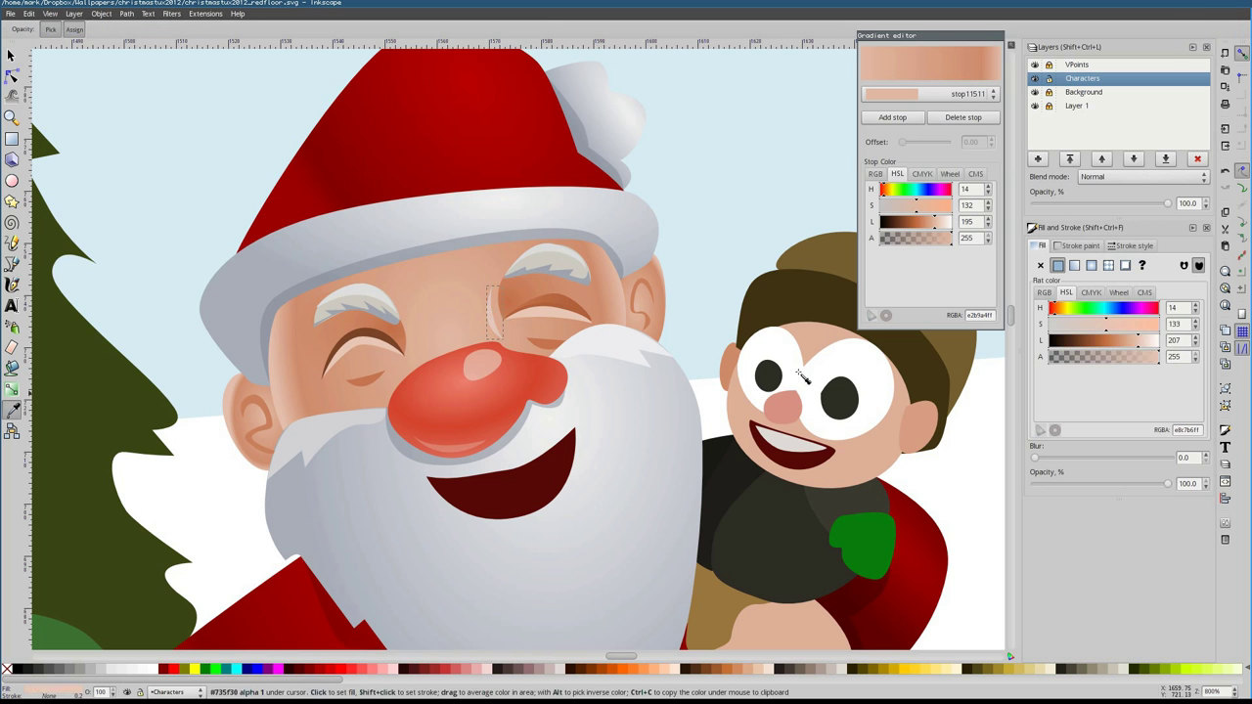
click(800, 377)
key(F1)
Draw a curved translucent shading shape around Santa's nose
scroll(496, 332, down, 2)
scroll(611, 400, up, 3)
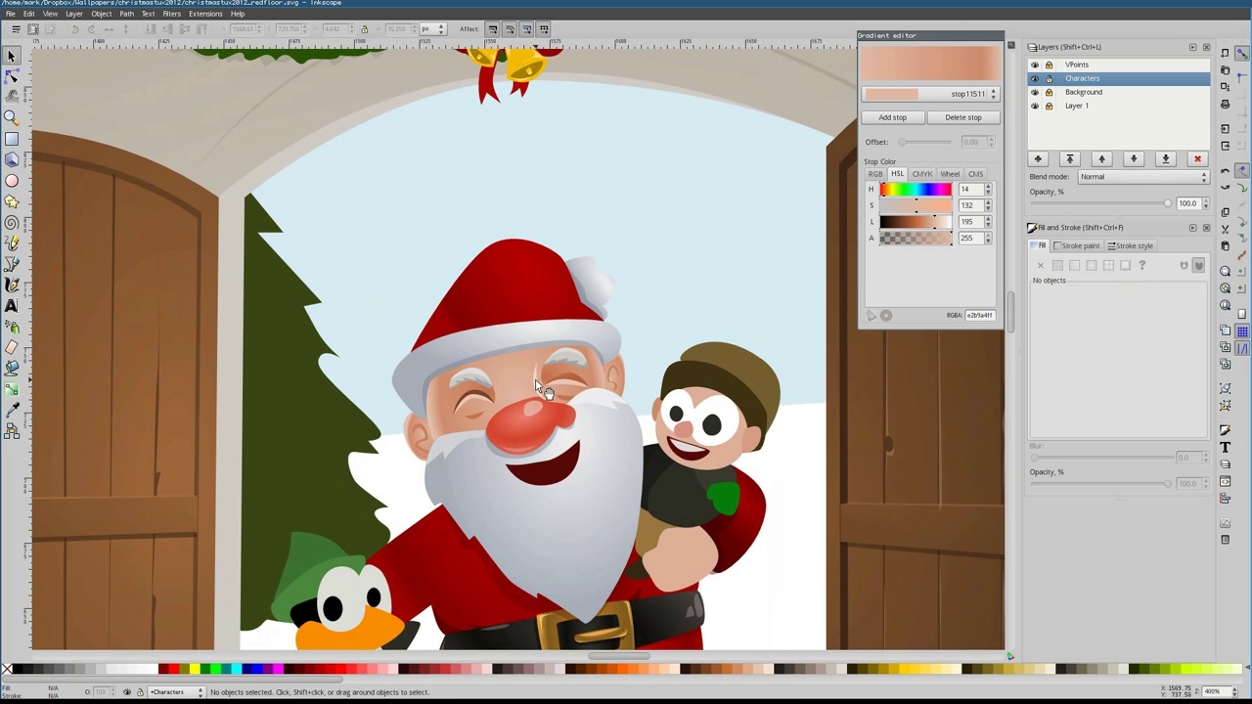
key(shift+Tab)
key(b)
drag(410, 482, 442, 487)
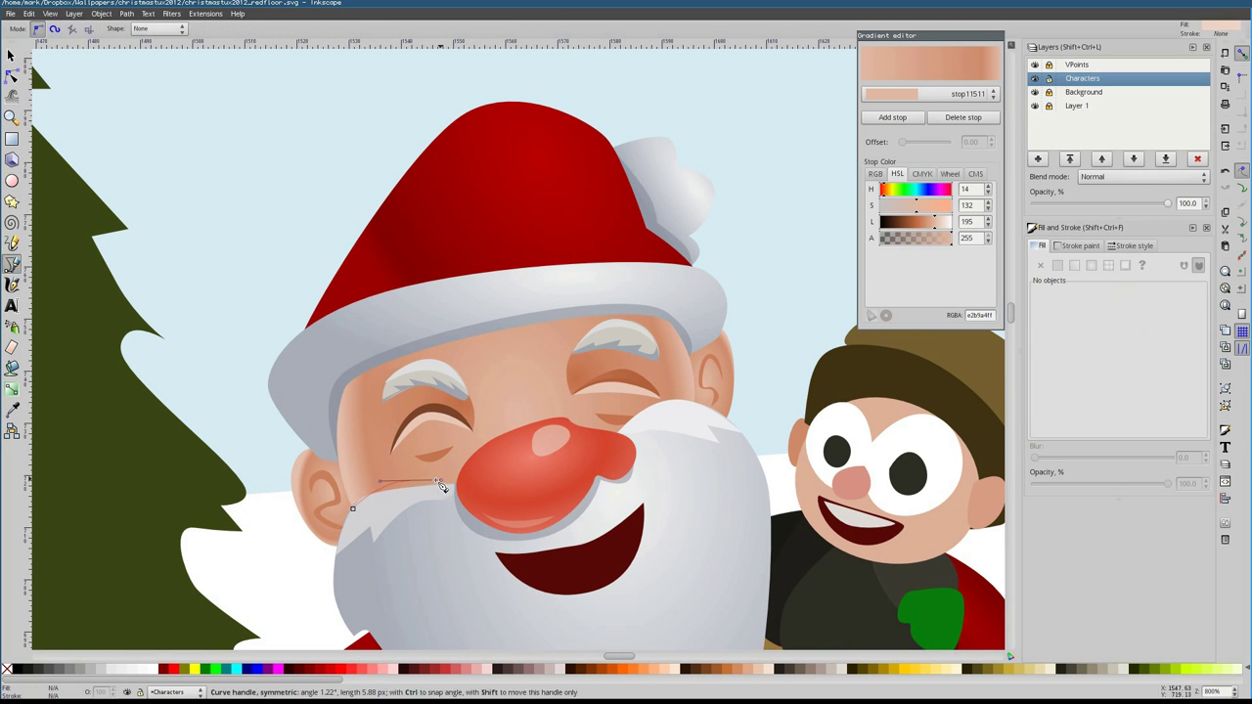
drag(178, 455, 178, 456)
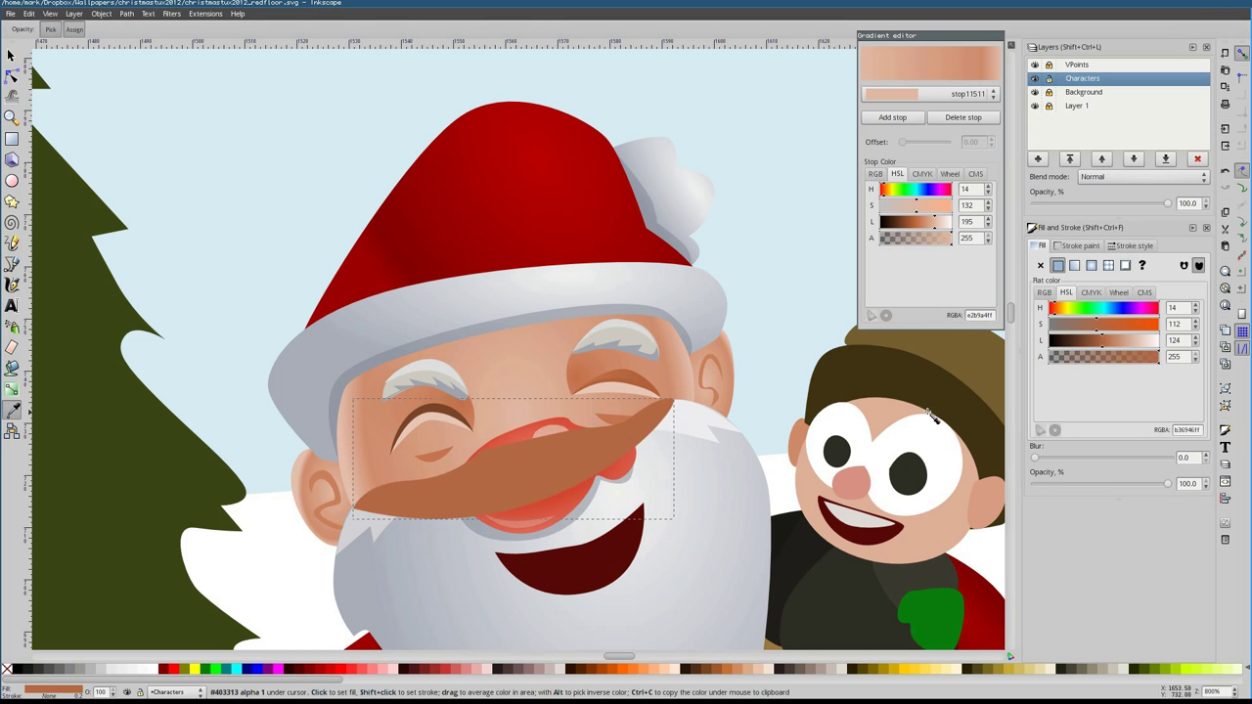
key(F1)
Draw a curved shading shape over Santa's forehead
key(b)
click(337, 419)
drag(348, 396, 364, 386)
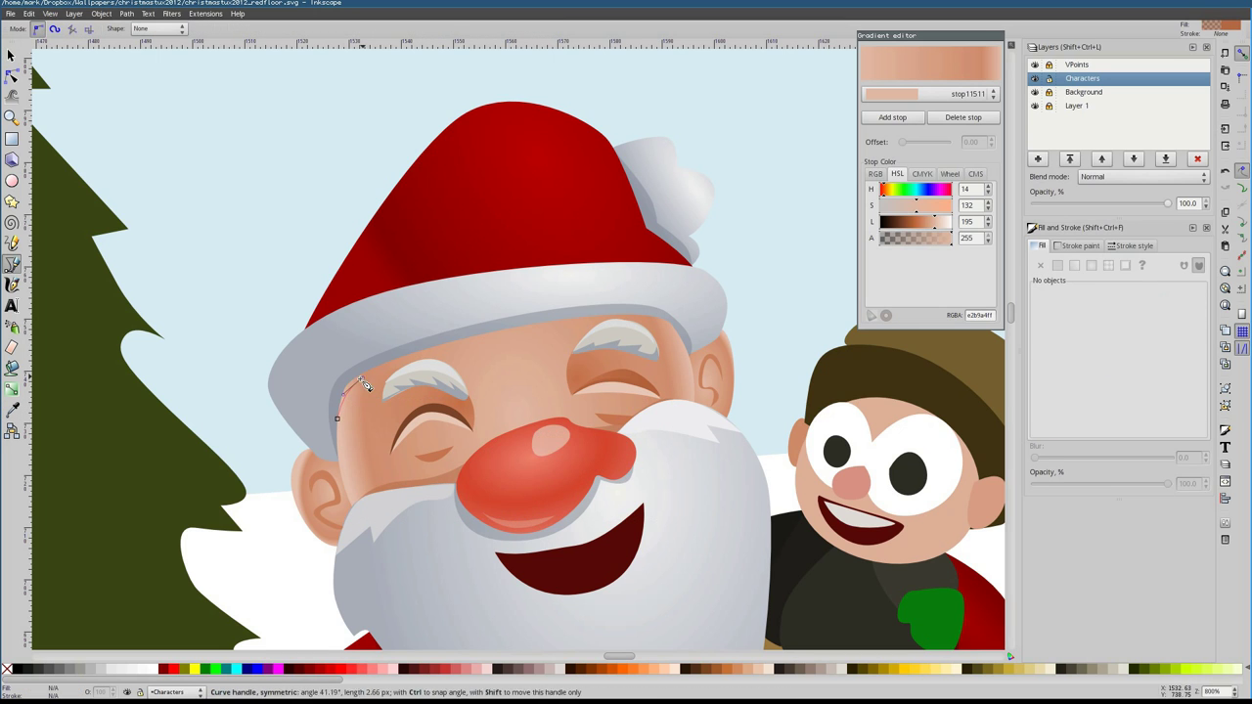
key(Return)
key(F1)
click(666, 323)
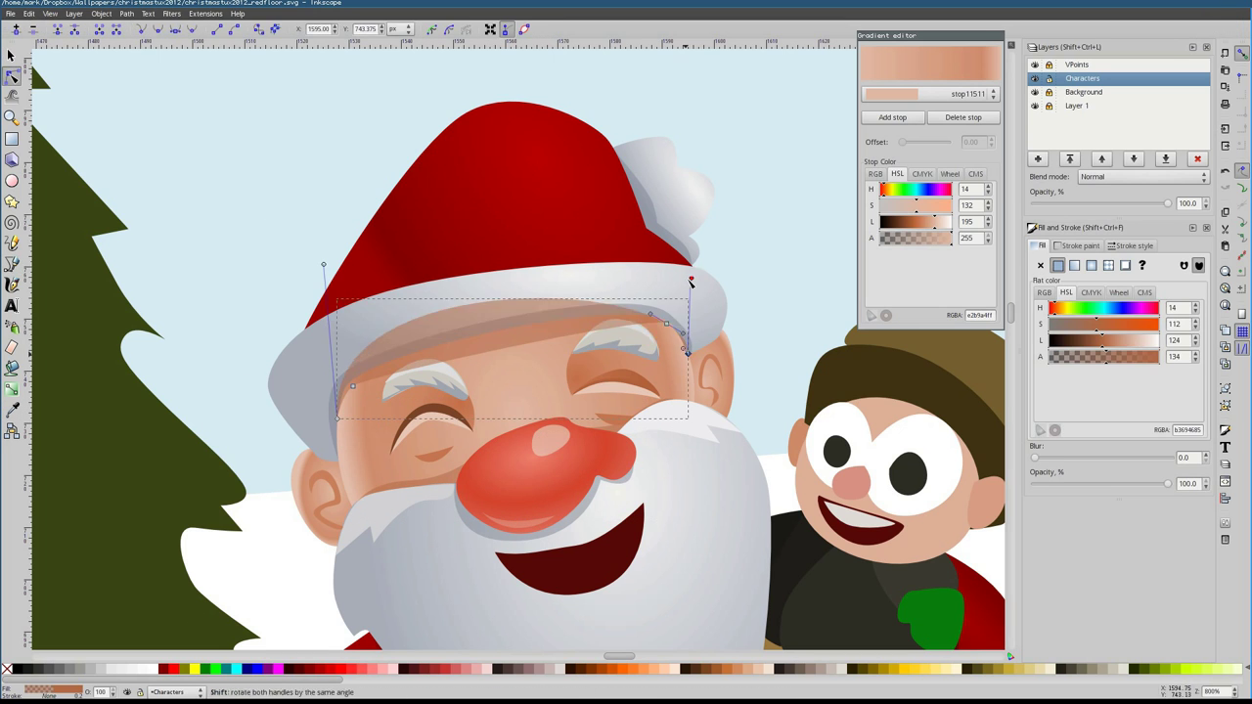
key(F1)
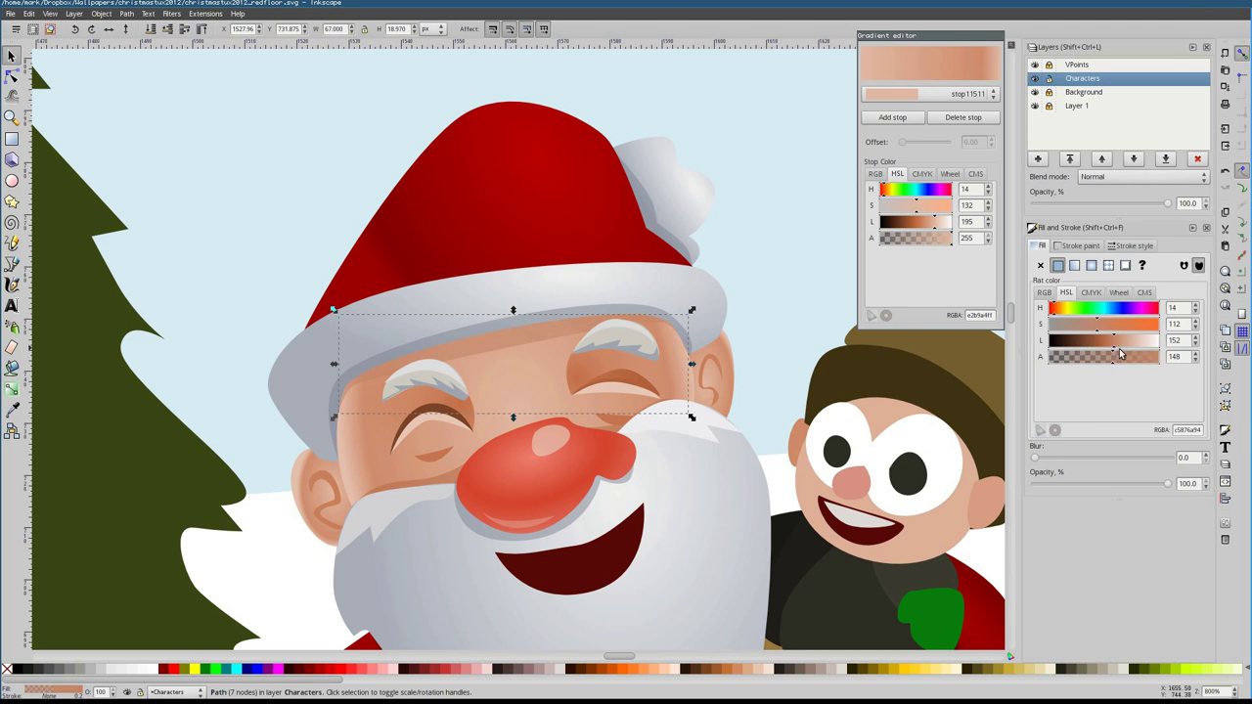
Try shading paths at the right temple and both ears, then discard them
key(b)
click(687, 348)
key(Escape)
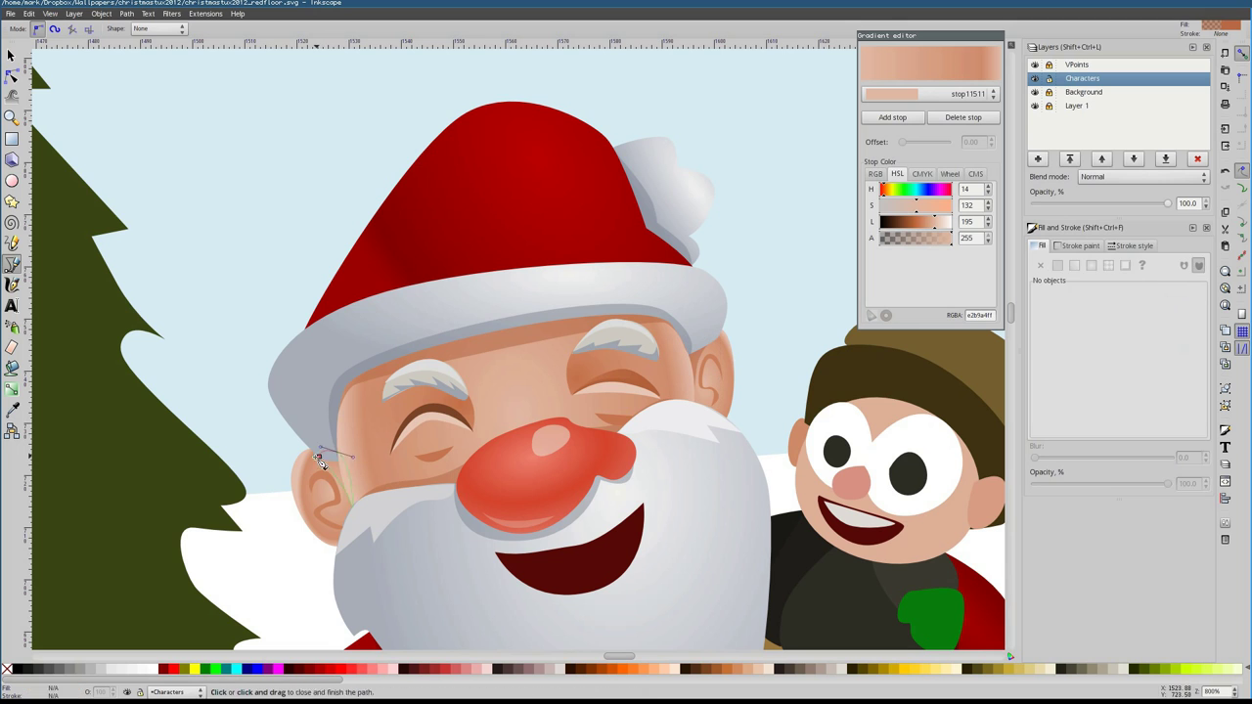
click(335, 506)
drag(318, 513, 321, 516)
key(Escape)
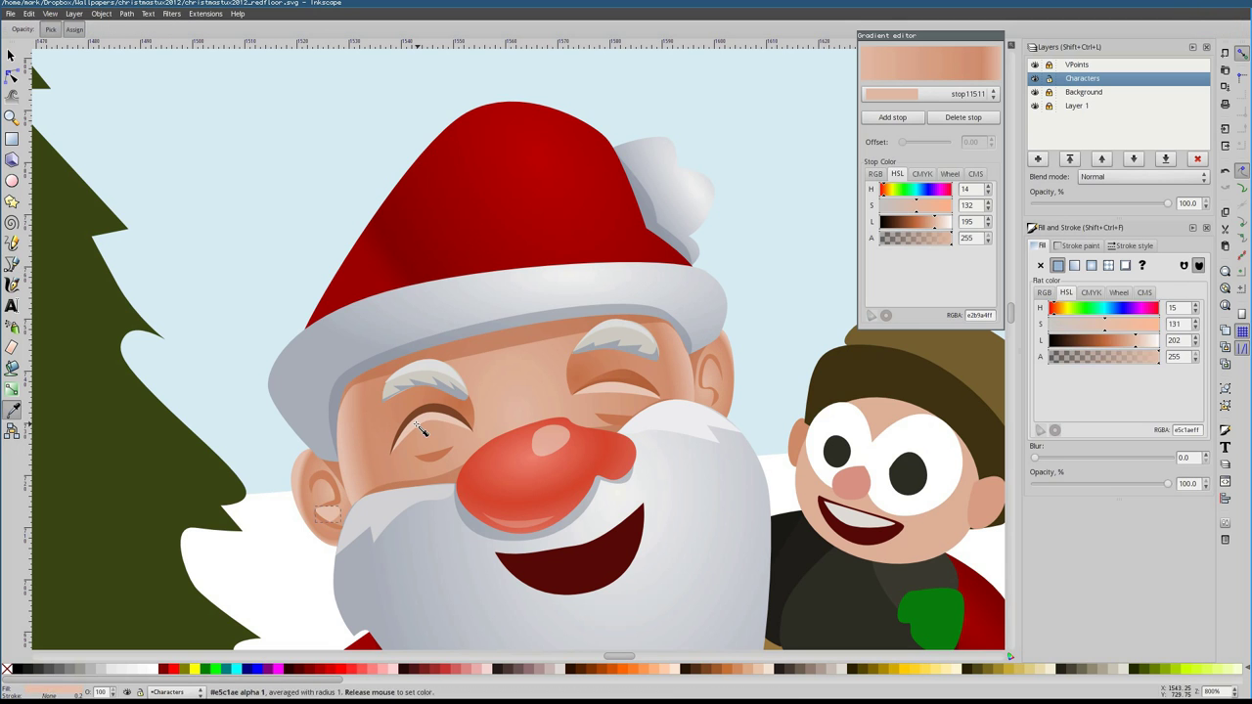
click(722, 338)
key(Escape)
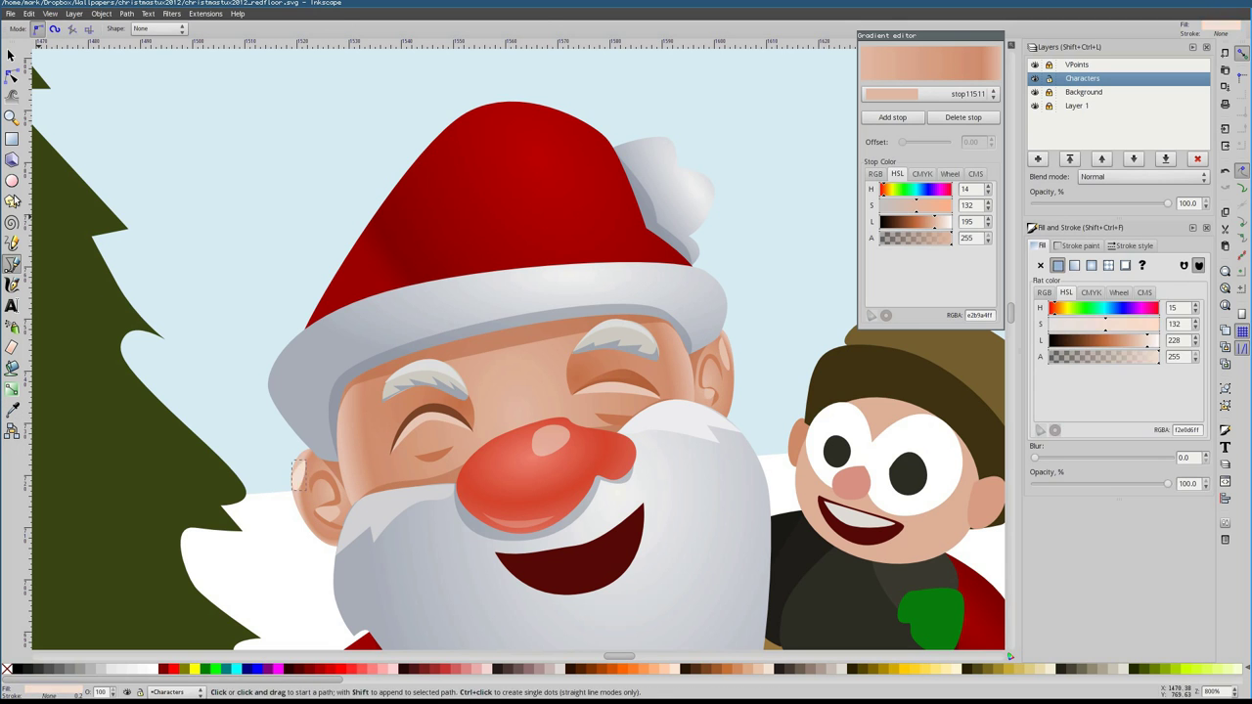
key(F1)
Add a small brown lash shape at the eye corner
key(ctrl+Left)
key(ctrl+Down)
scroll(565, 359, up, 2)
key(b)
click(484, 344)
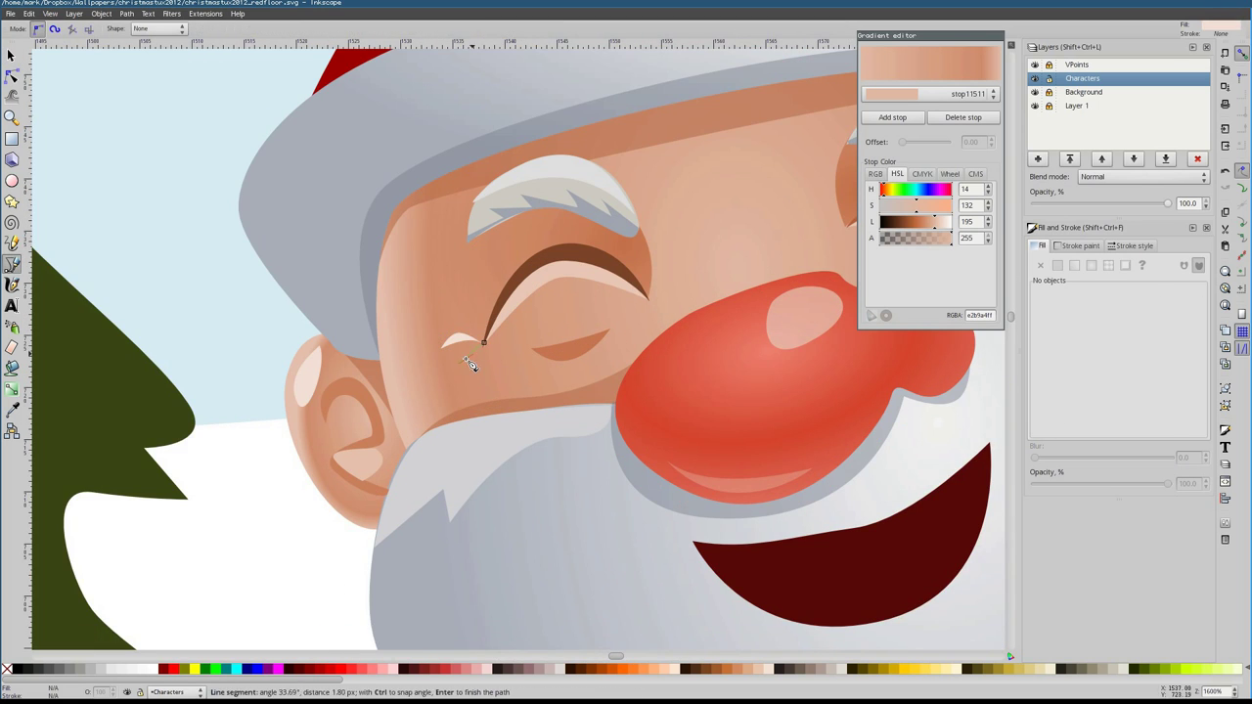
key(ctrl+Right)
key(ctrl+Up)
click(296, 366)
Zoom out from the face to show the whole workshop scene
key(ctrl+Right)
key(ctrl+Right)
key(ctrl+Down)
key(Return)
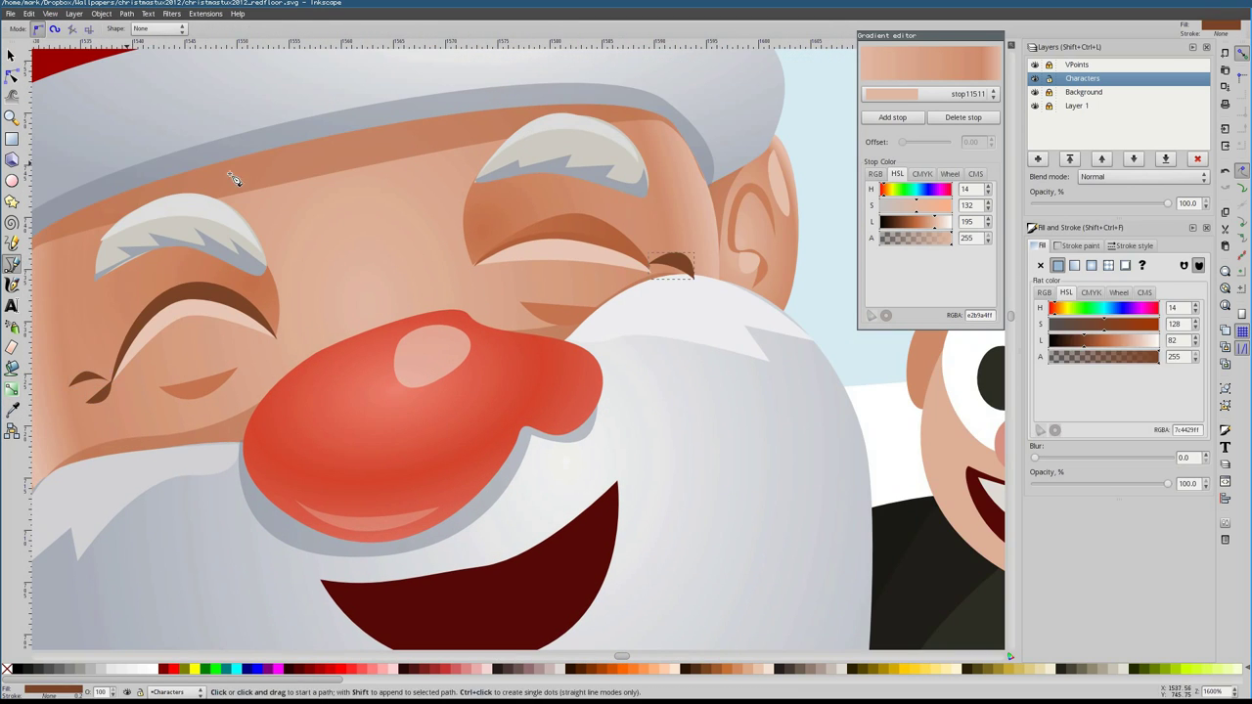
key(minus)
key(Return)
key(d)
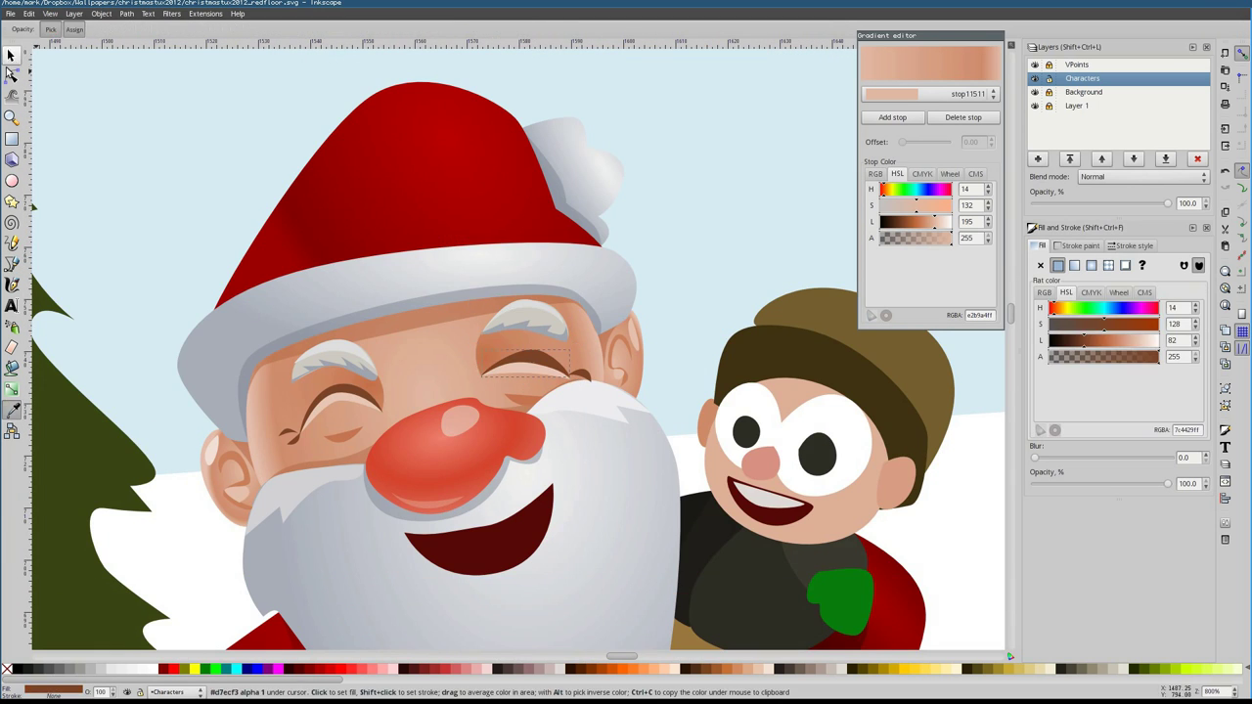
key(Escape)
key(F1)
key(1)
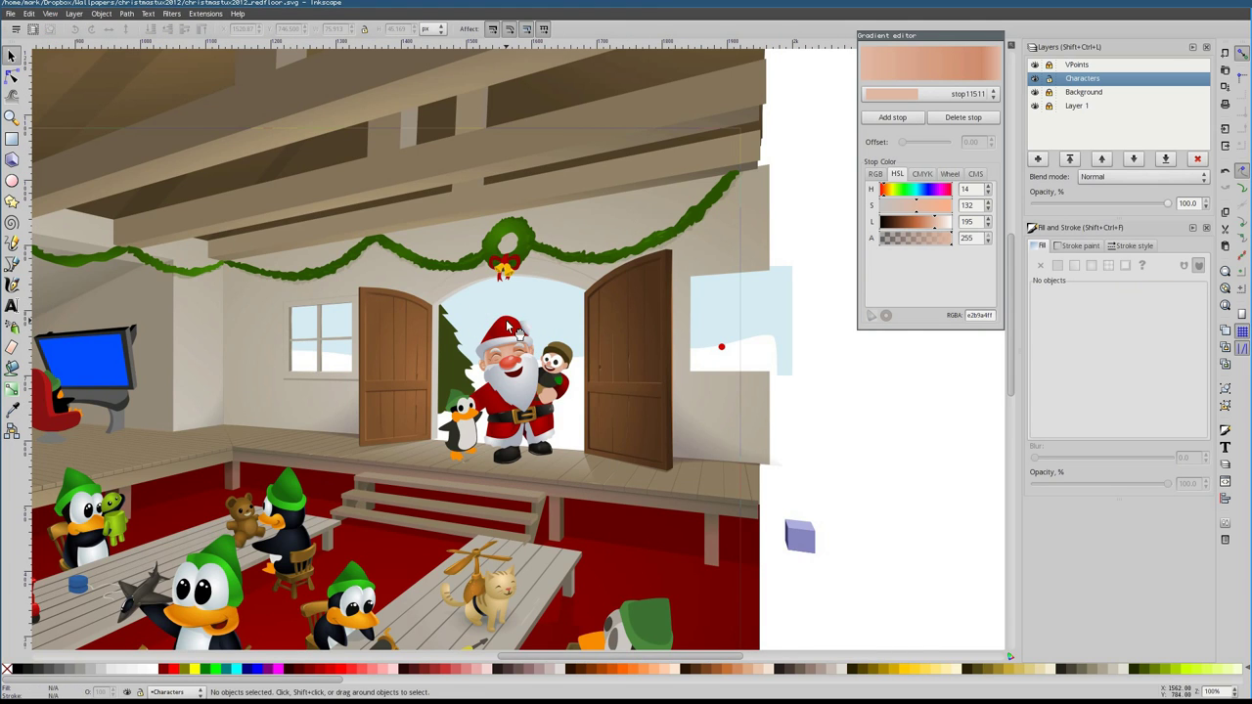
scroll(515, 425, up, 7)
Draw a small red shadow shape under Santa's belt buckle
key(b)
click(516, 399)
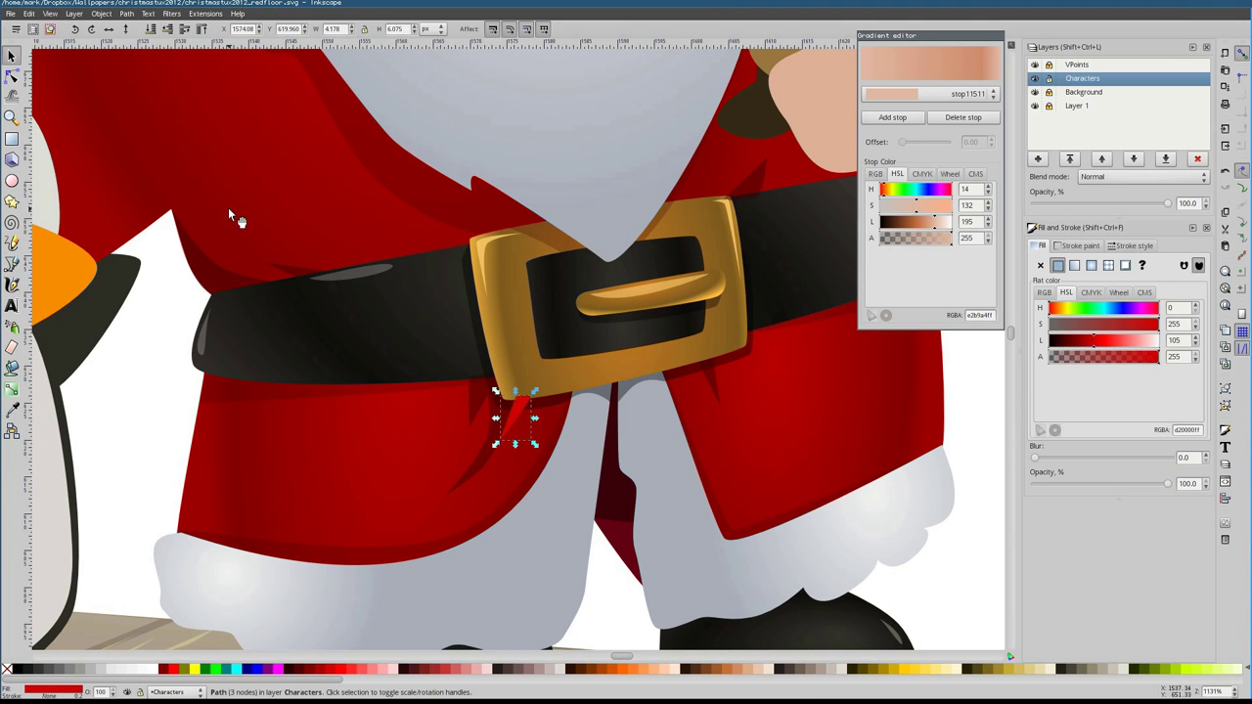
click(492, 394)
scroll(492, 394, down, 4)
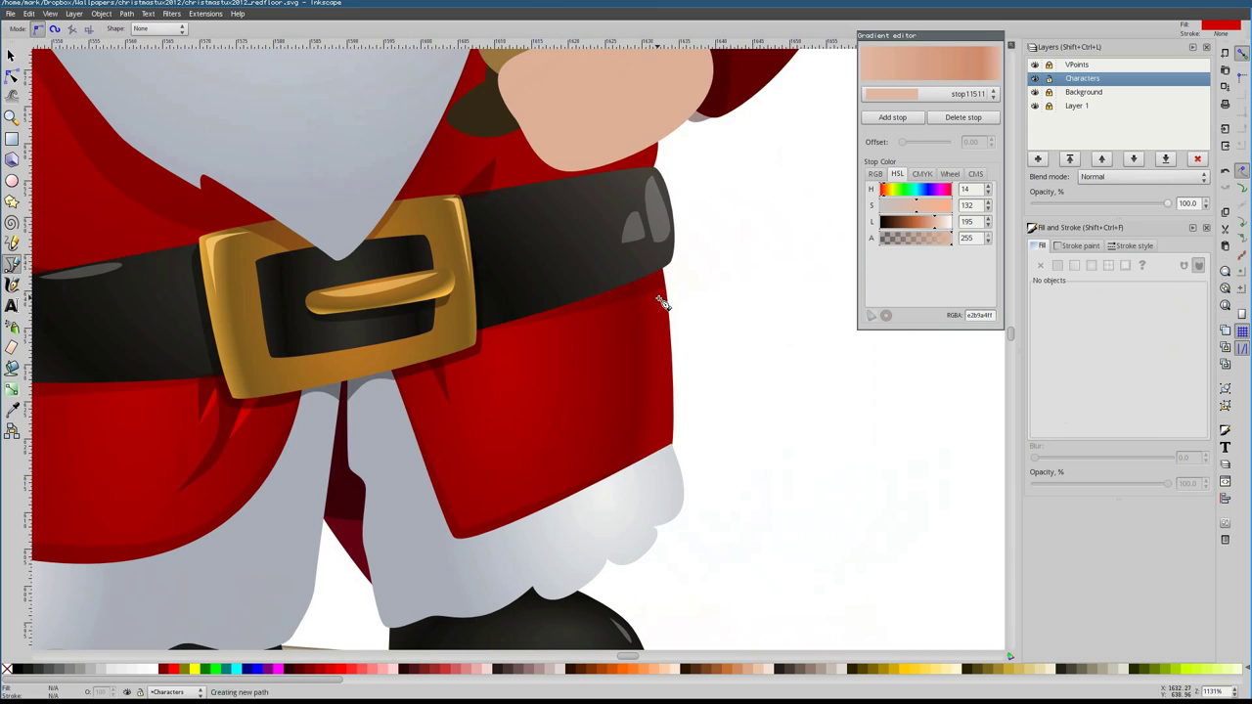
key(F1)
key(1)
key(Escape)
scroll(480, 338, up, 6)
Draw and close a shading path on Santa's coat
key(b)
click(350, 132)
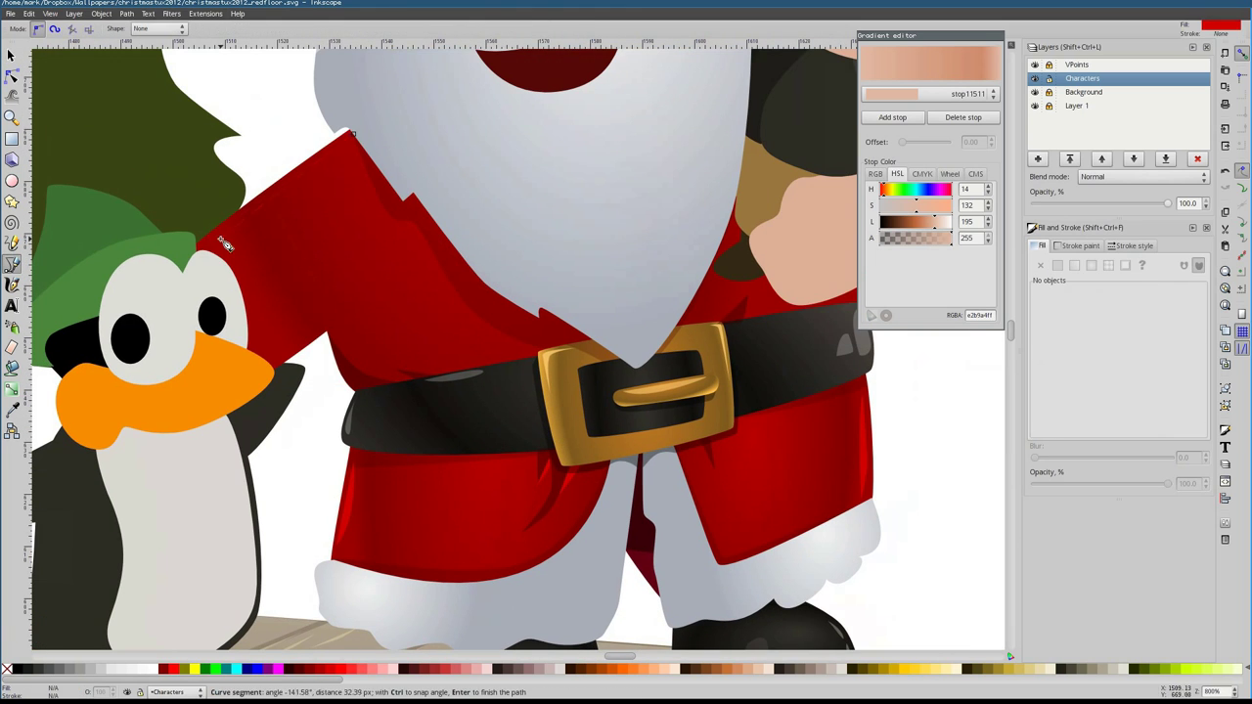
click(357, 140)
scroll(358, 140, down, 6)
scroll(568, 215, up, 5)
Draw a shading path across Santa's hat
key(Escape)
click(430, 159)
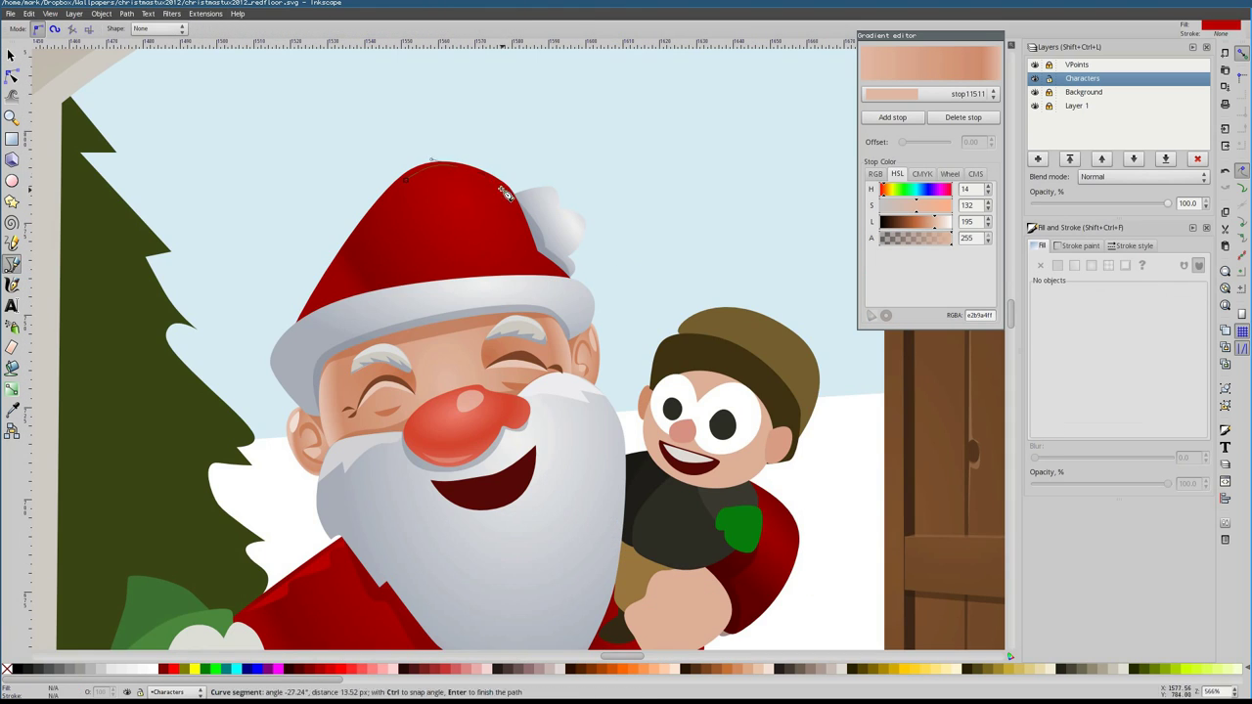
click(507, 194)
key(Return)
scroll(474, 323, down, 5)
scroll(475, 323, up, 4)
Check the translucent nose shape with fill alpha 63, then deselect it
key(F1)
click(1081, 358)
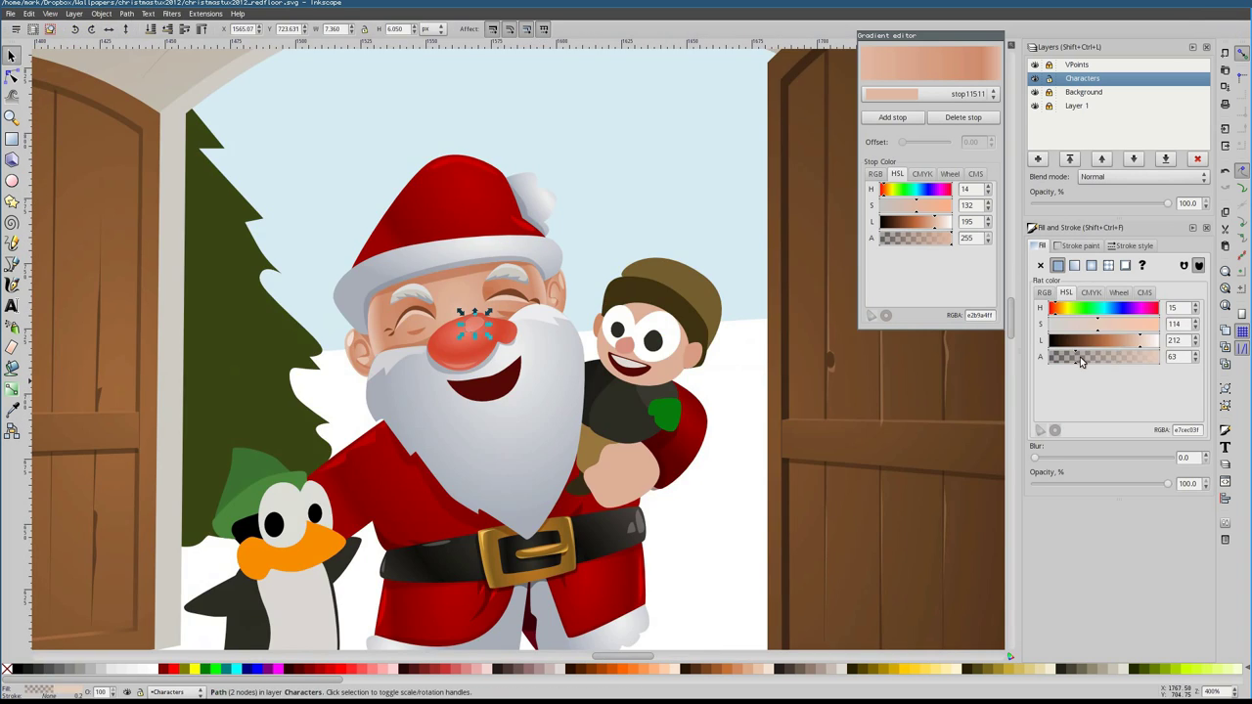
key(Escape)
scroll(833, 424, down, 5)
scroll(585, 453, up, 4)
key(b)
scroll(381, 306, up, 2)
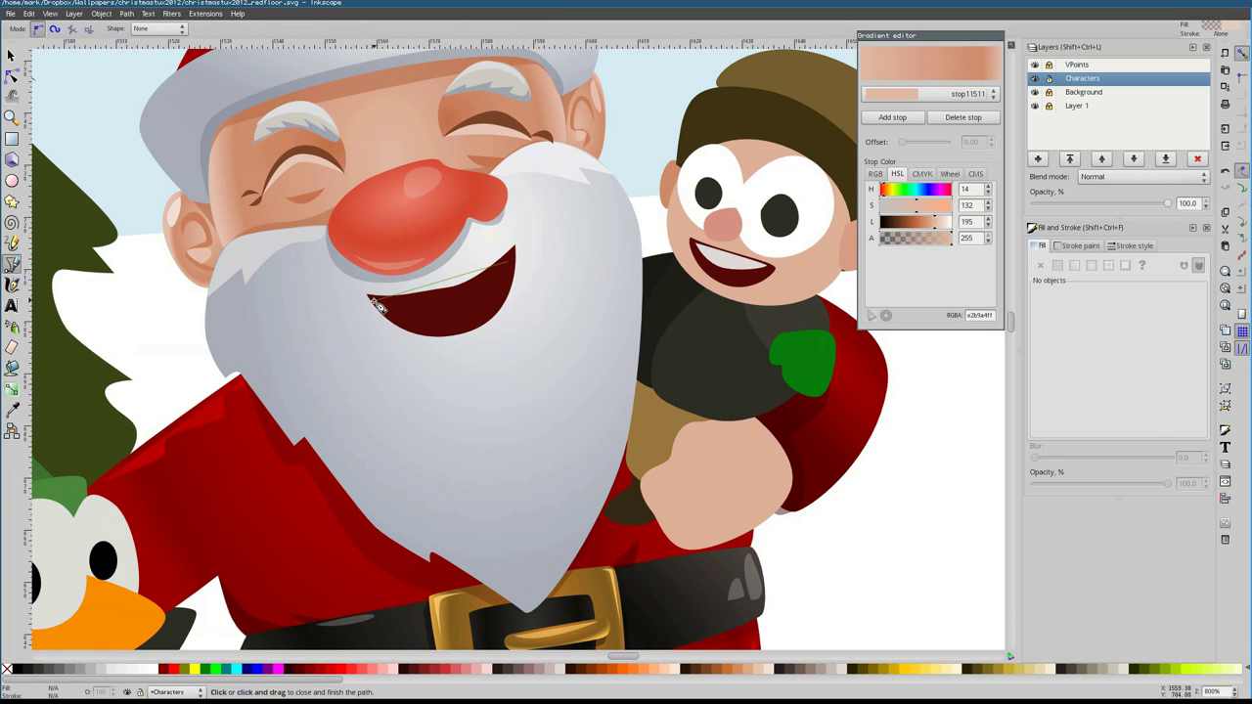
Outline the white teeth shape inside Santa's mouth
click(371, 298)
key(Escape)
click(370, 300)
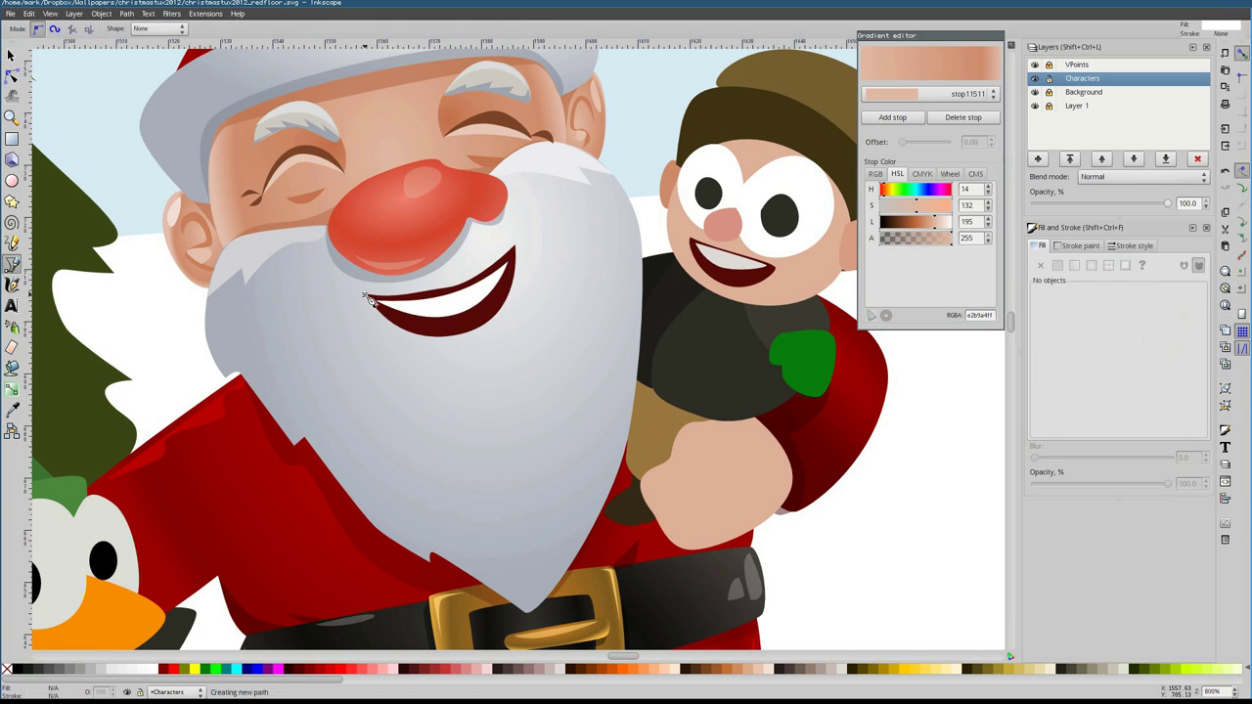
key(F1)
click(459, 306)
Add a pale upper-edge shape and a dark crescent along the teeth
key(b)
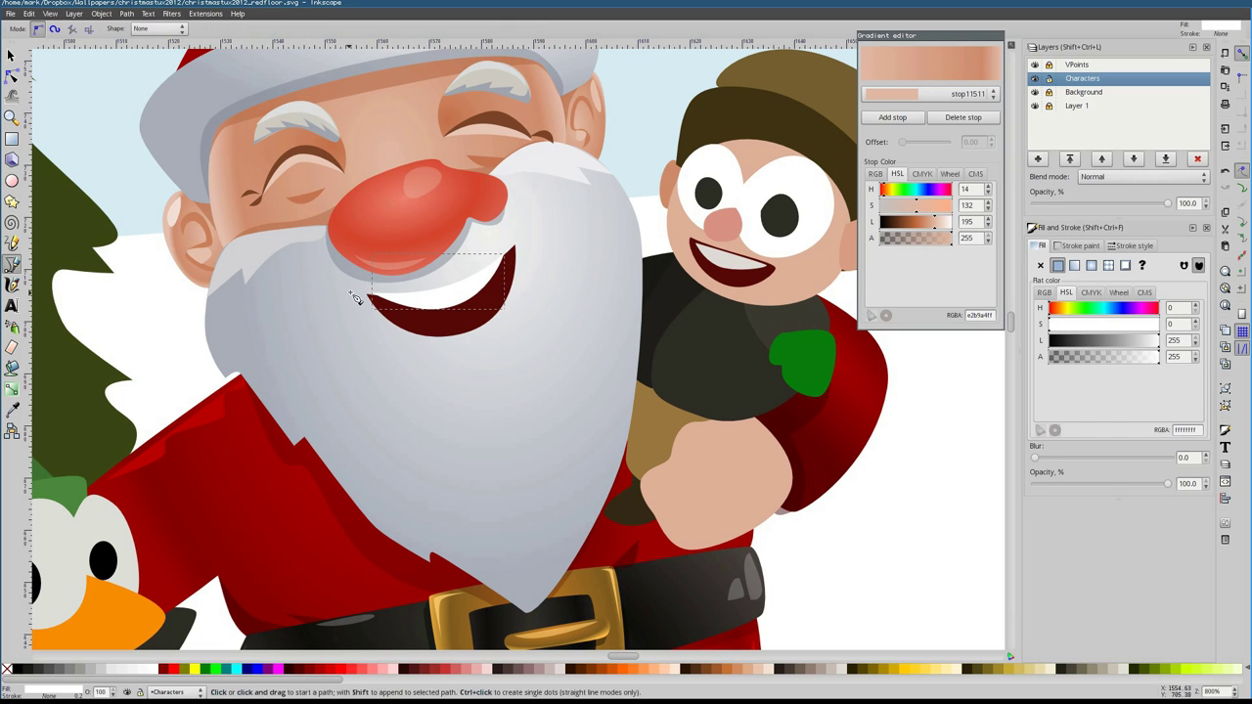
click(357, 287)
key(Return)
key(F2)
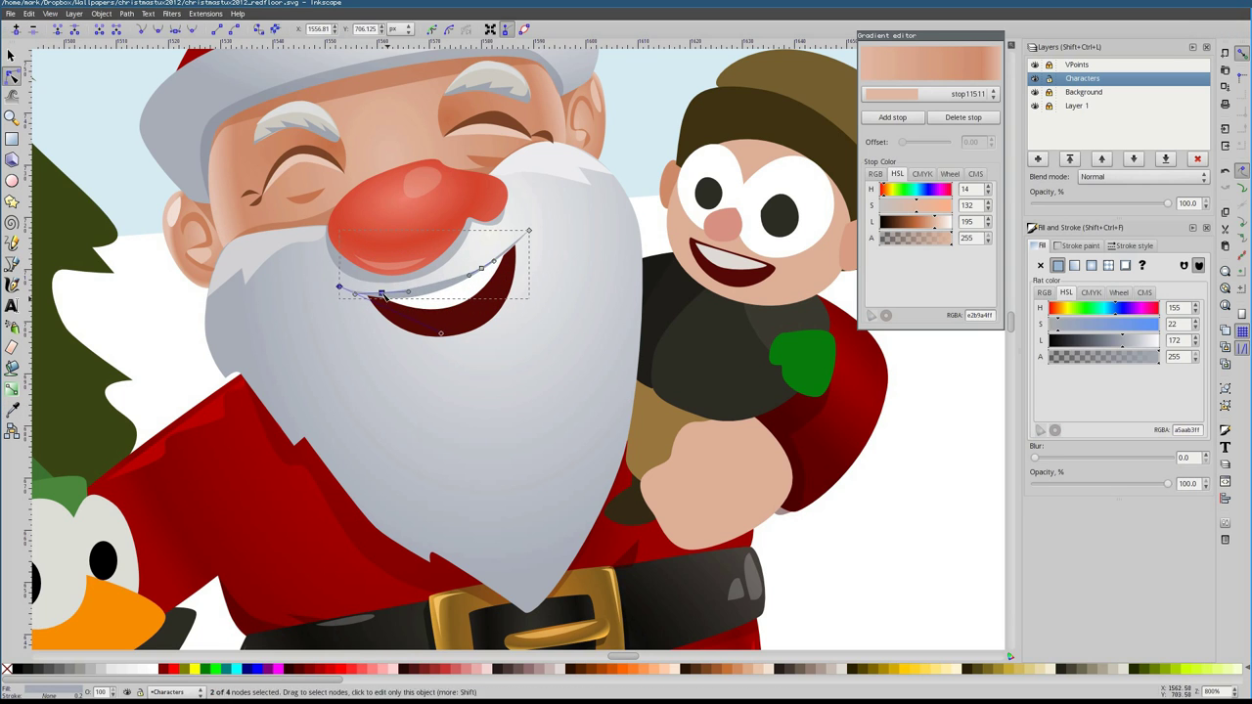
key(b)
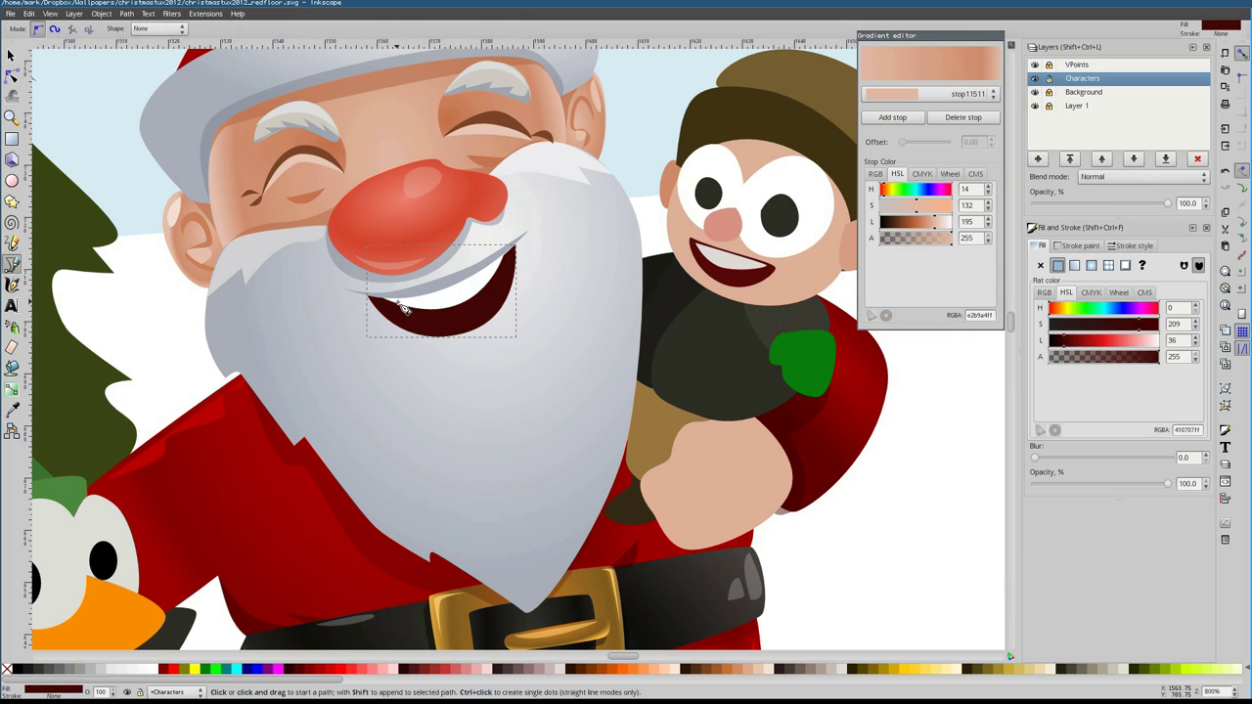
click(396, 305)
click(496, 289)
key(Return)
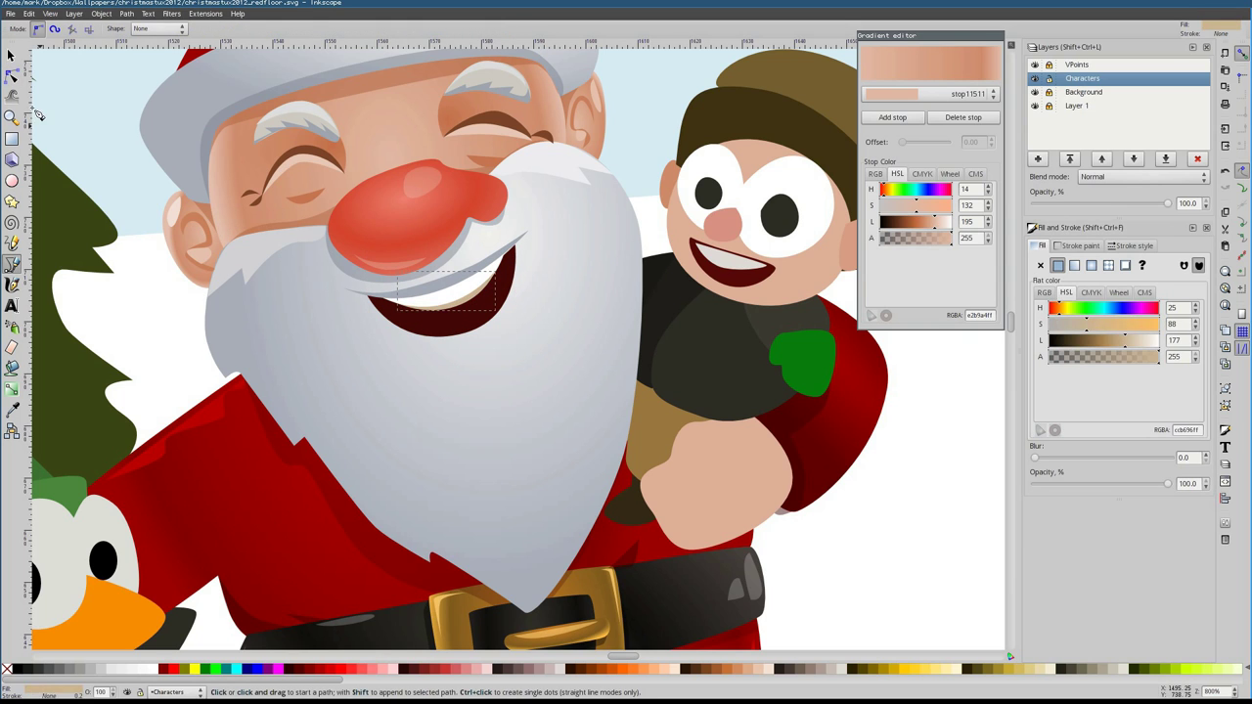
Draw the peach lower-lip shape below the teeth
click(426, 335)
drag(377, 326, 375, 324)
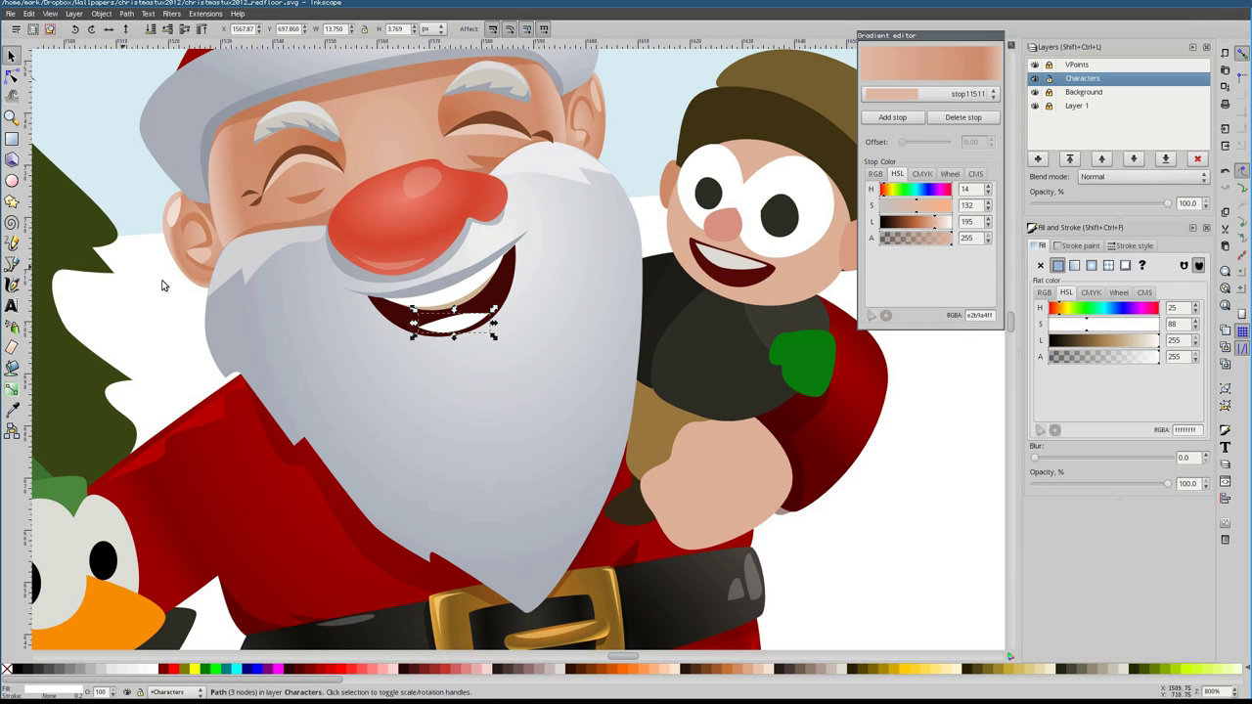
key(F1)
click(474, 343)
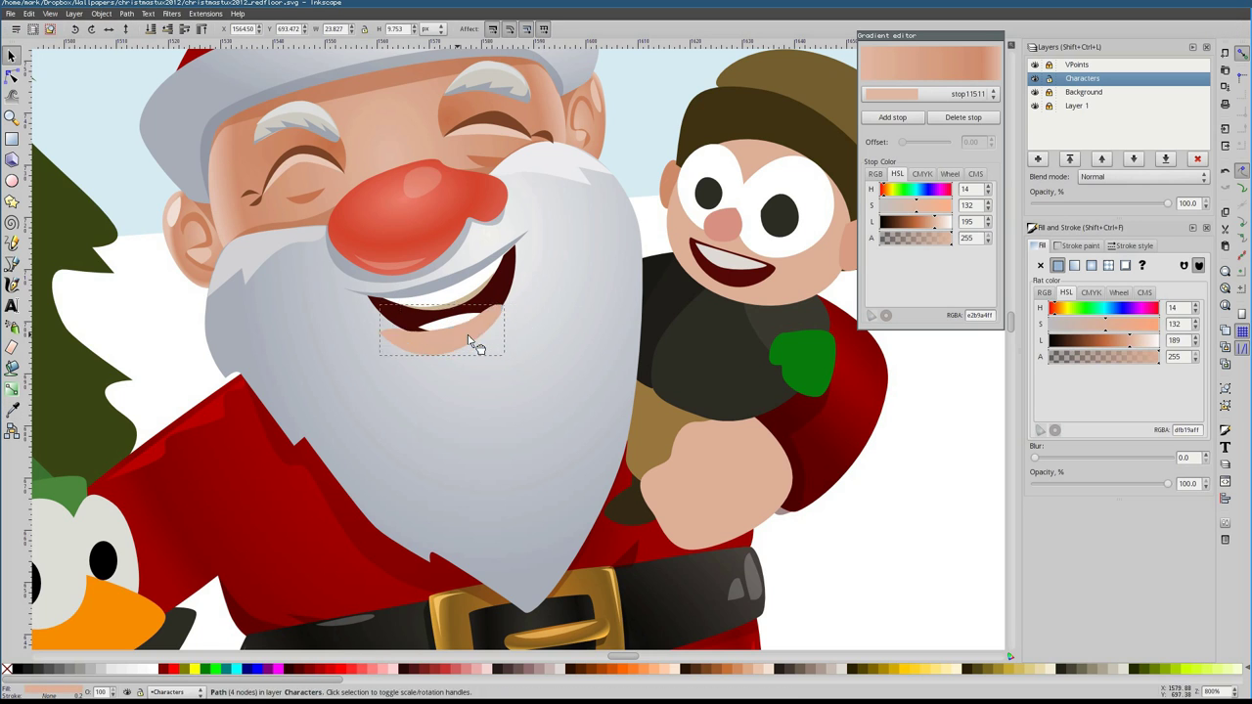
Draw a small shape inside the mouth and fill it with darkened sampled tan
key(b)
click(471, 334)
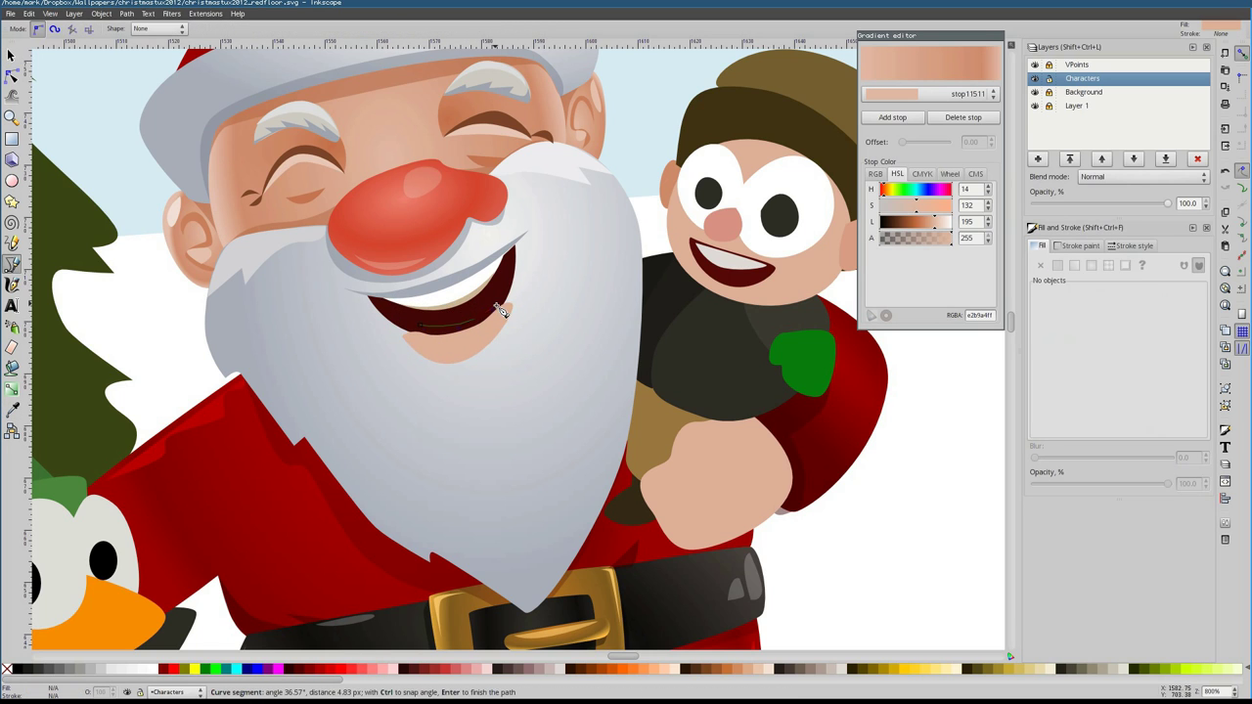
drag(418, 329, 420, 310)
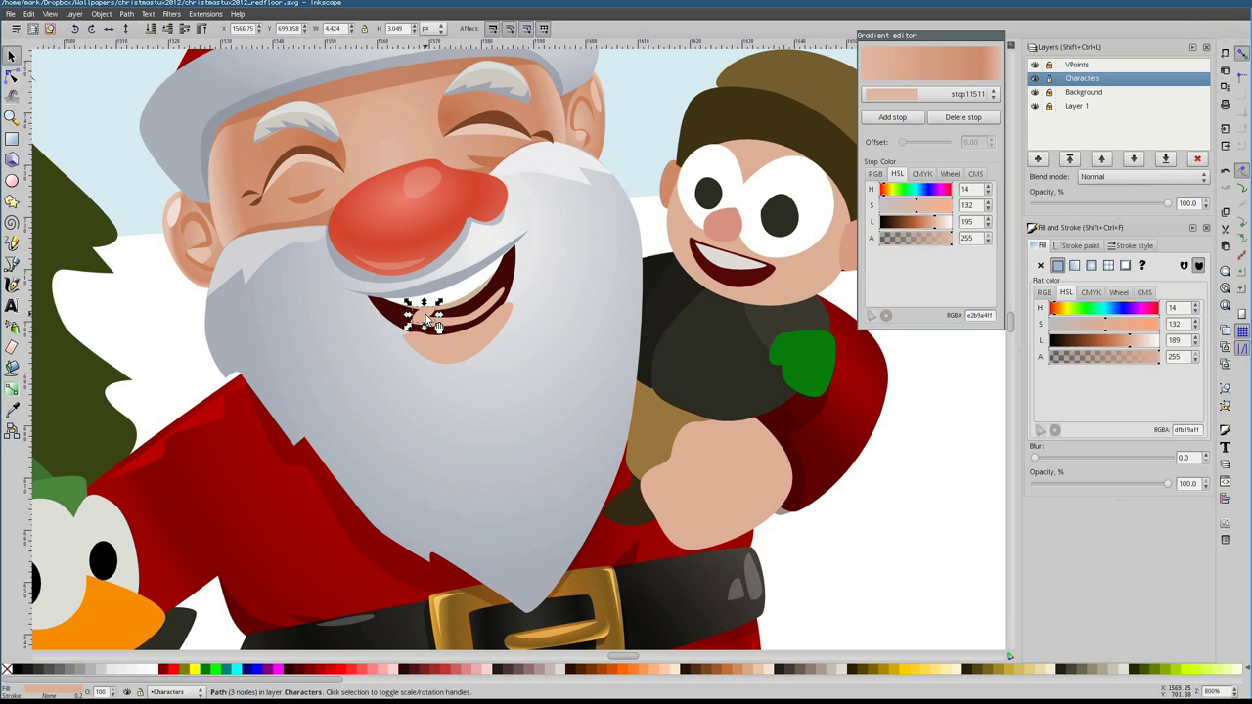
key(Escape)
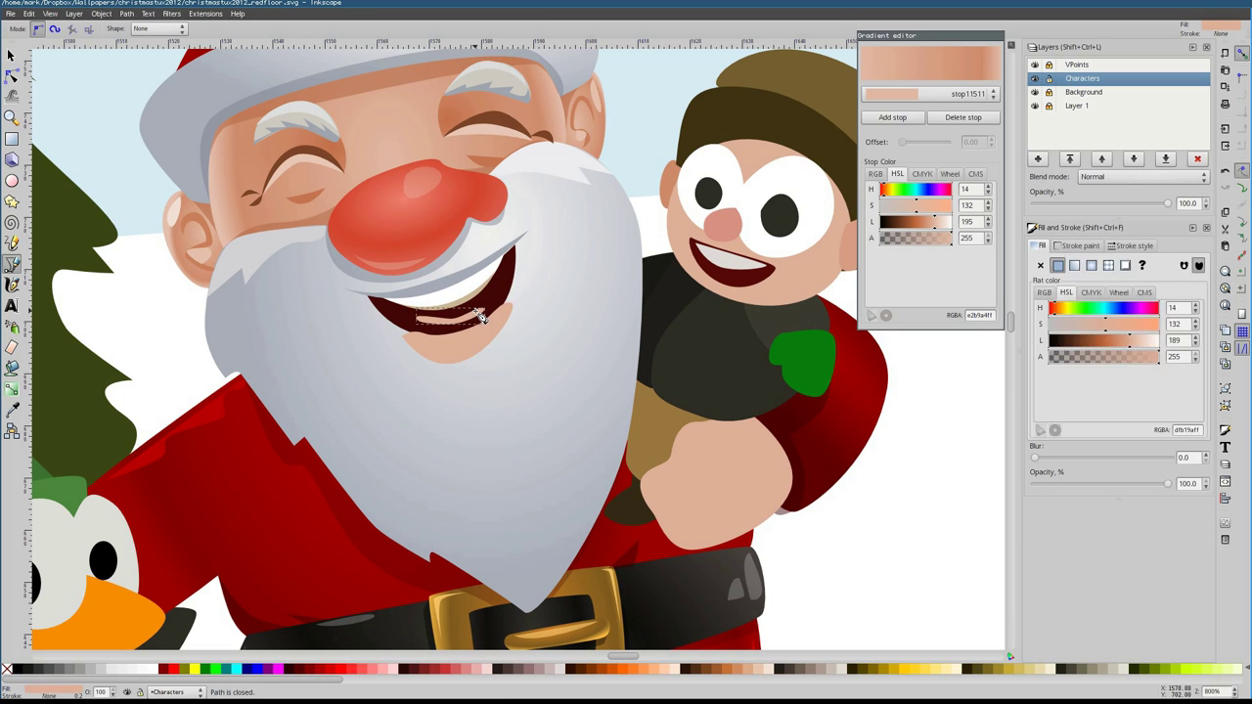
click(425, 327)
key(s)
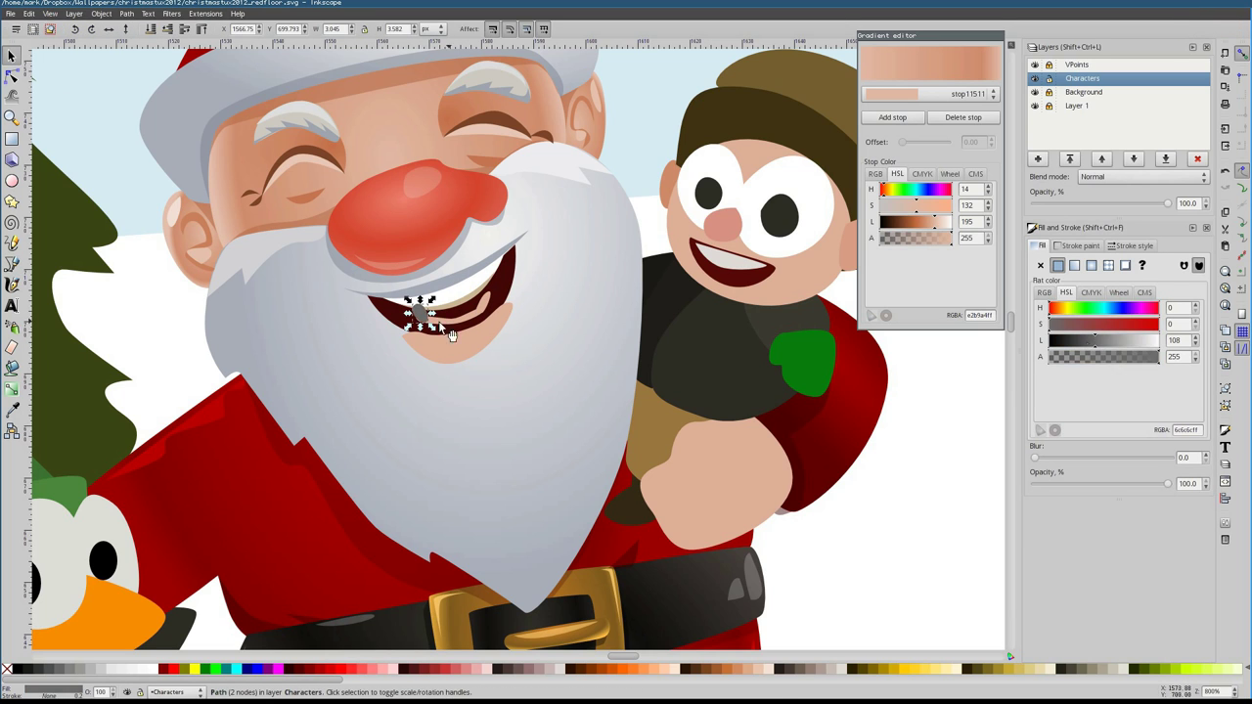
key(d)
click(445, 311)
click(12, 57)
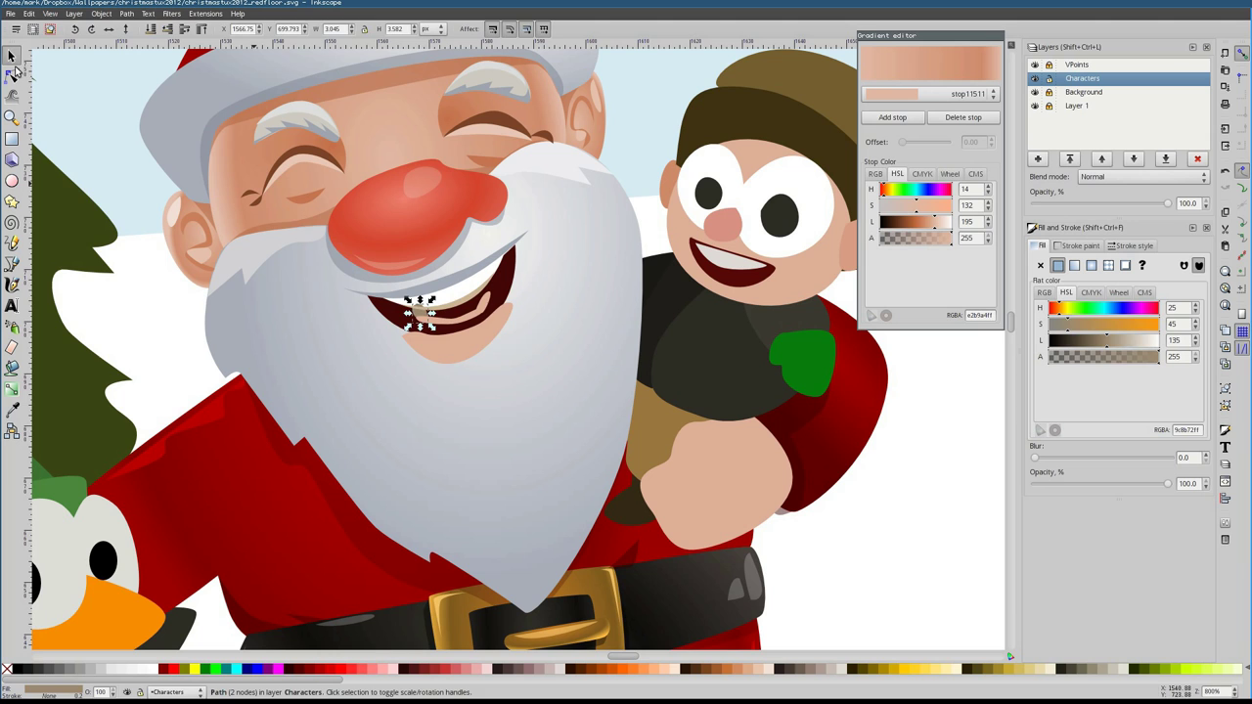
key(d)
click(501, 315)
Zoom to the mouth, reshape the skin-coloured lip band and lighten the light band's colour
key(n)
key(3)
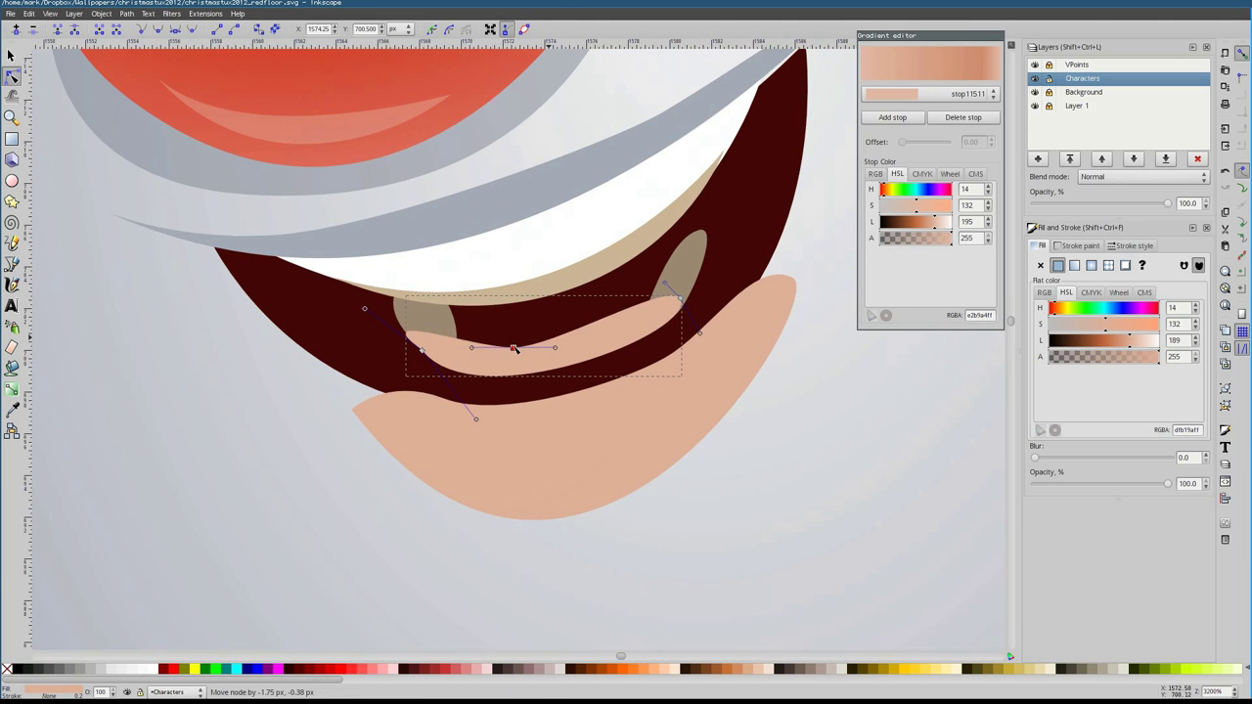
drag(467, 344, 464, 333)
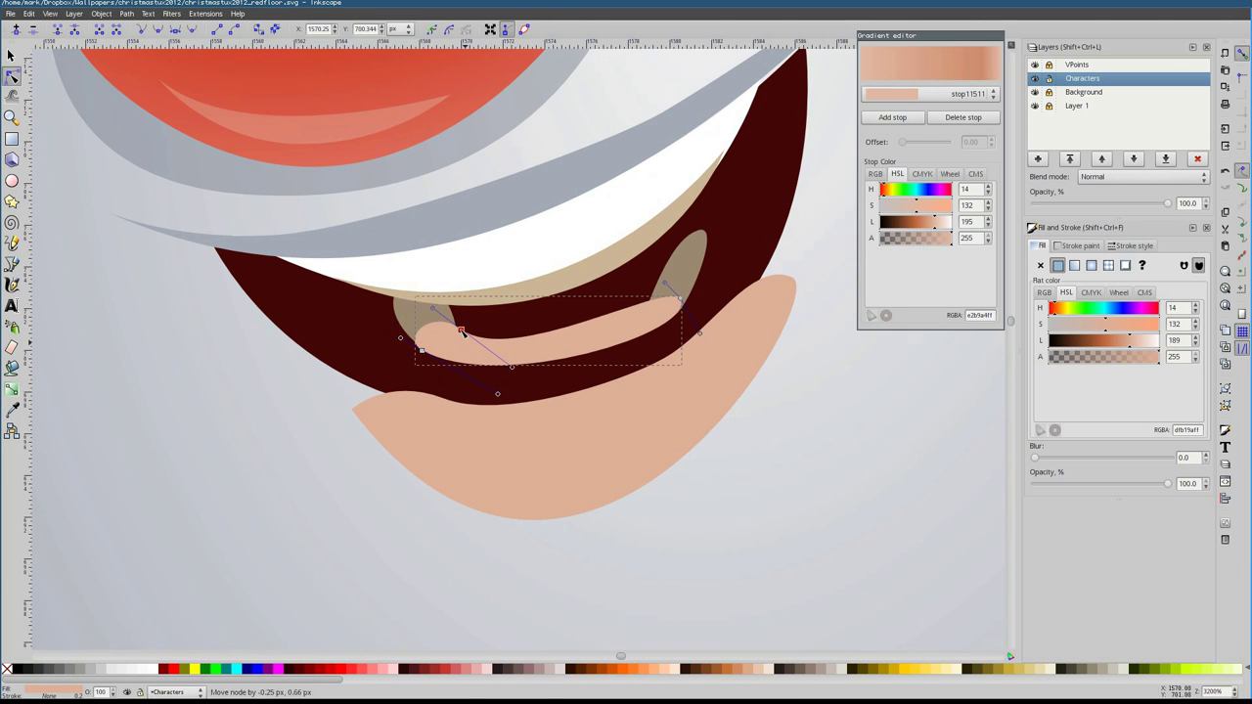
click(407, 318)
click(629, 316)
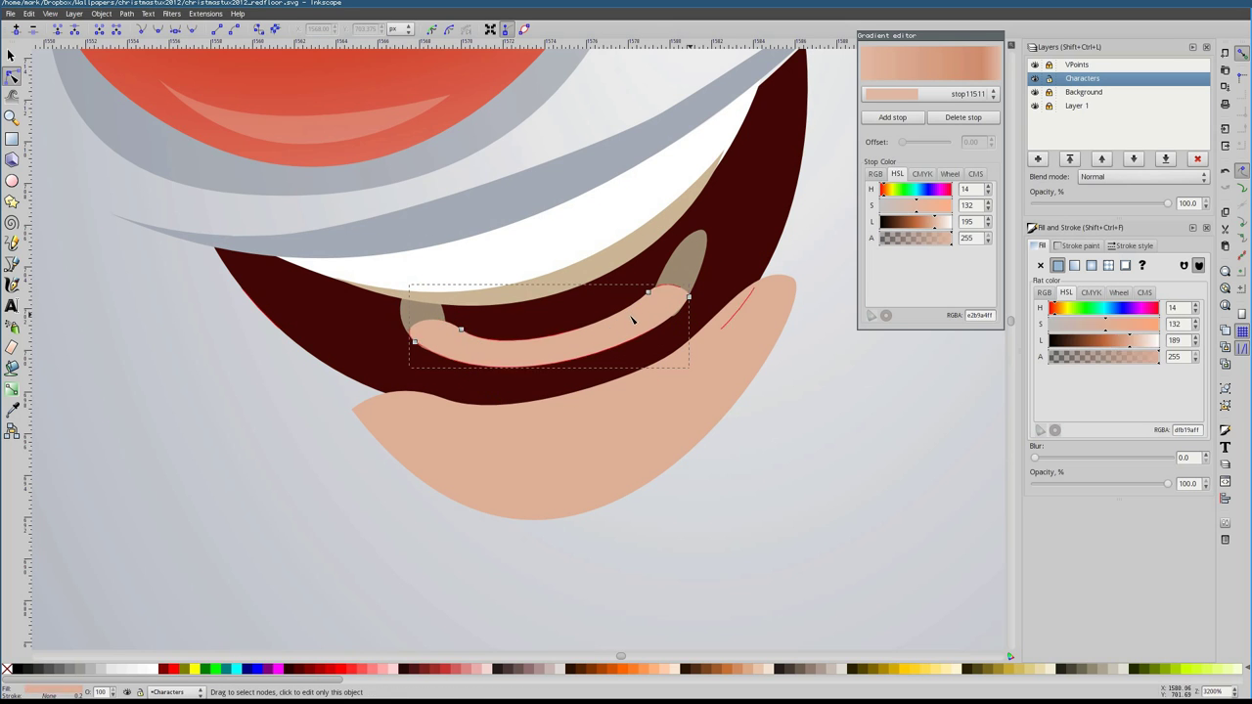
drag(1125, 339, 1086, 340)
Draw highlight shapes on the lip band, the right tan shape and below them
key(b)
click(432, 348)
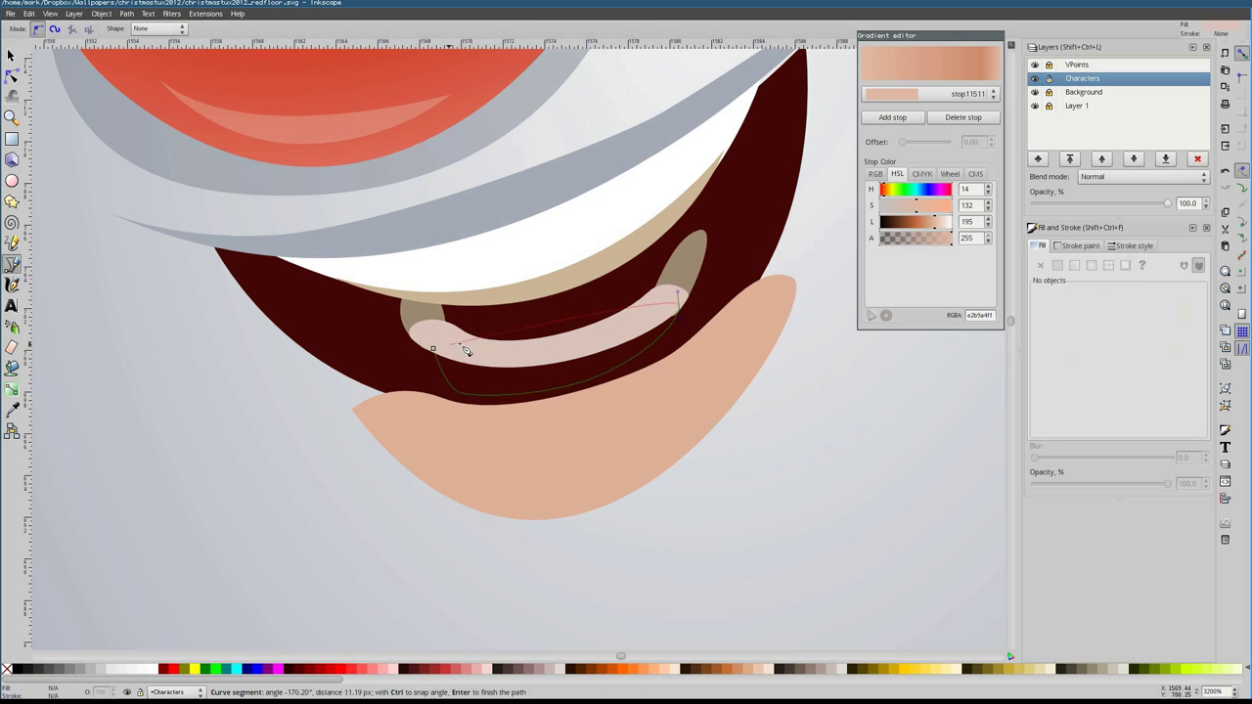
click(432, 348)
click(643, 349)
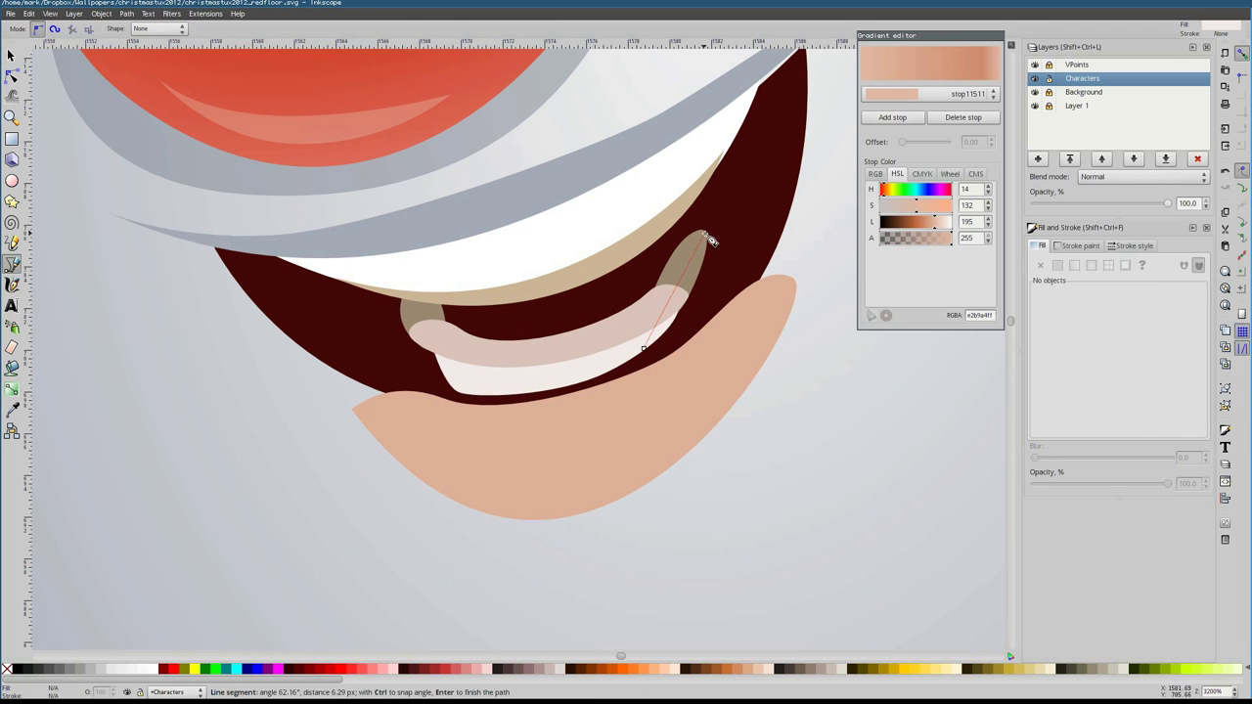
click(707, 238)
click(643, 349)
click(455, 389)
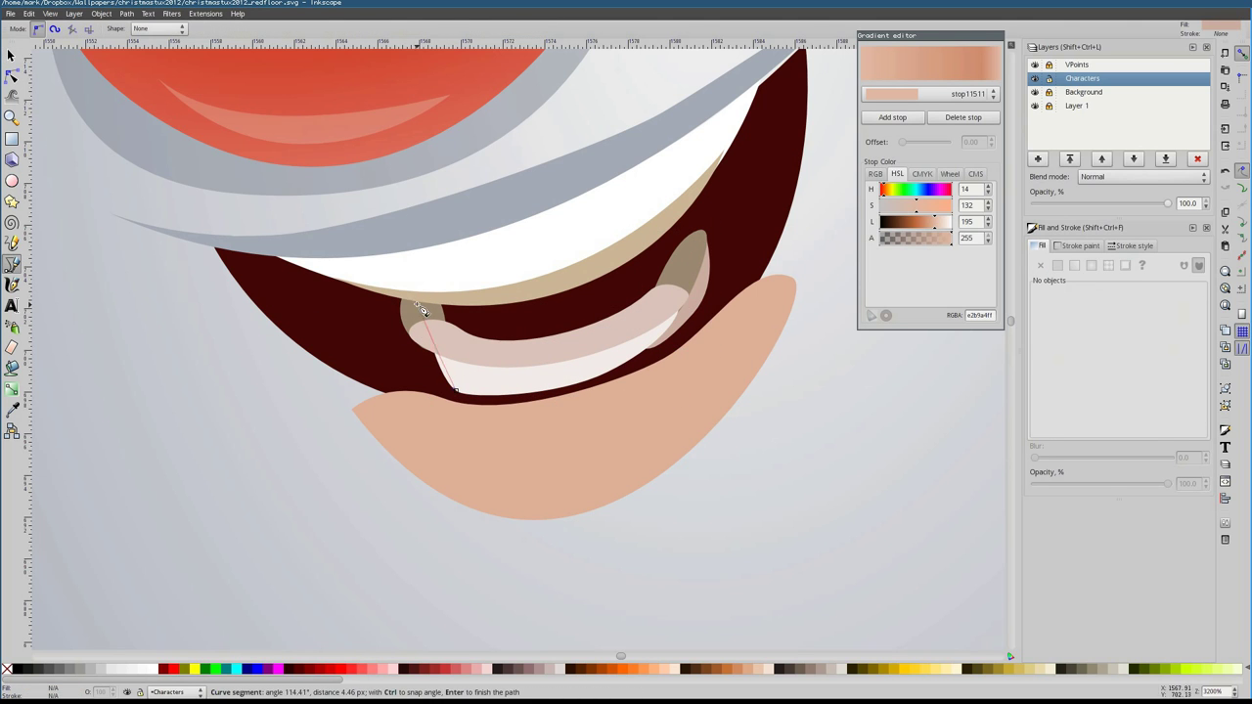
drag(504, 413, 519, 421)
key(s)
scroll(64, 97, down, 4)
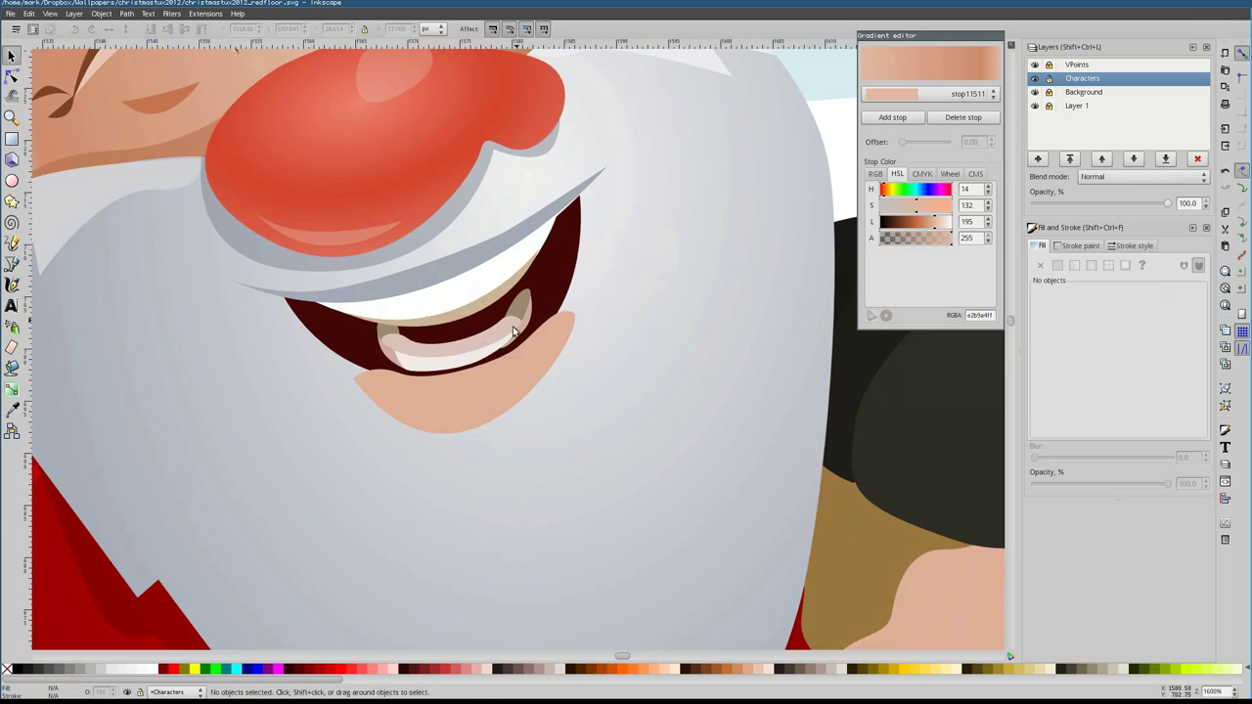
scroll(234, 269, up, 4)
Draw a curved beige shape over the teeth and refine its curve
key(b)
click(325, 302)
drag(427, 405, 618, 400)
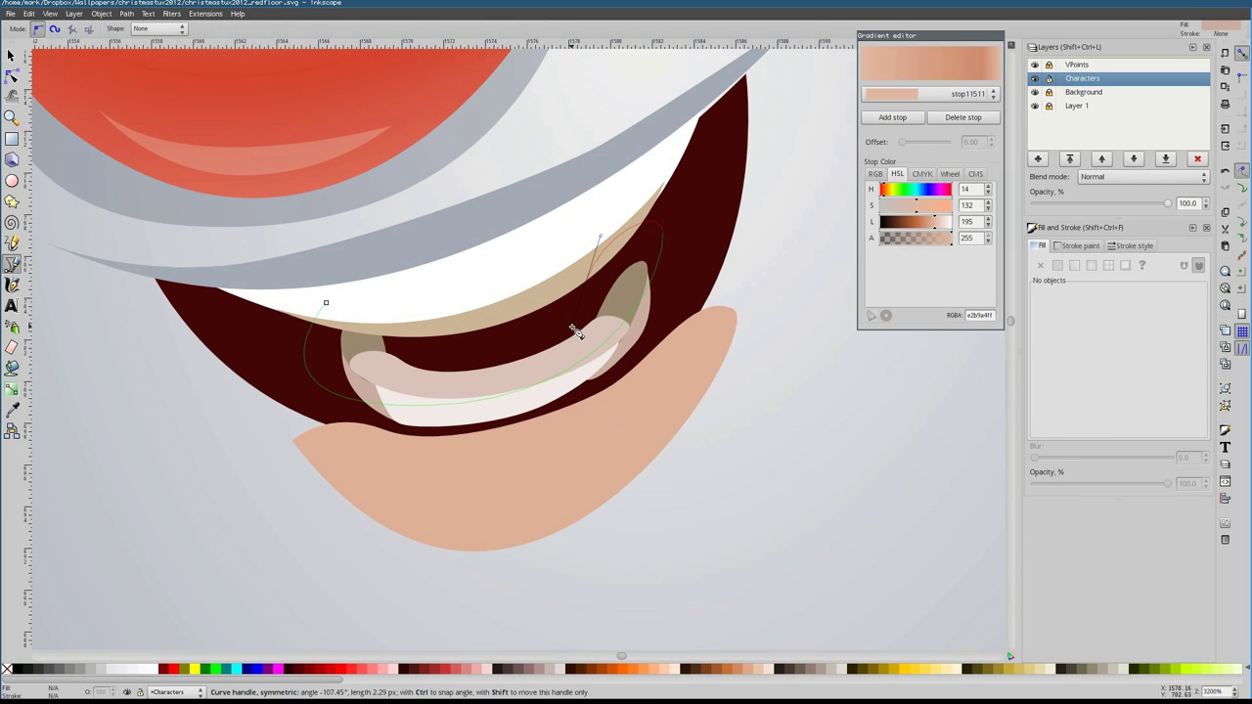
drag(372, 271, 369, 276)
click(326, 302)
key(n)
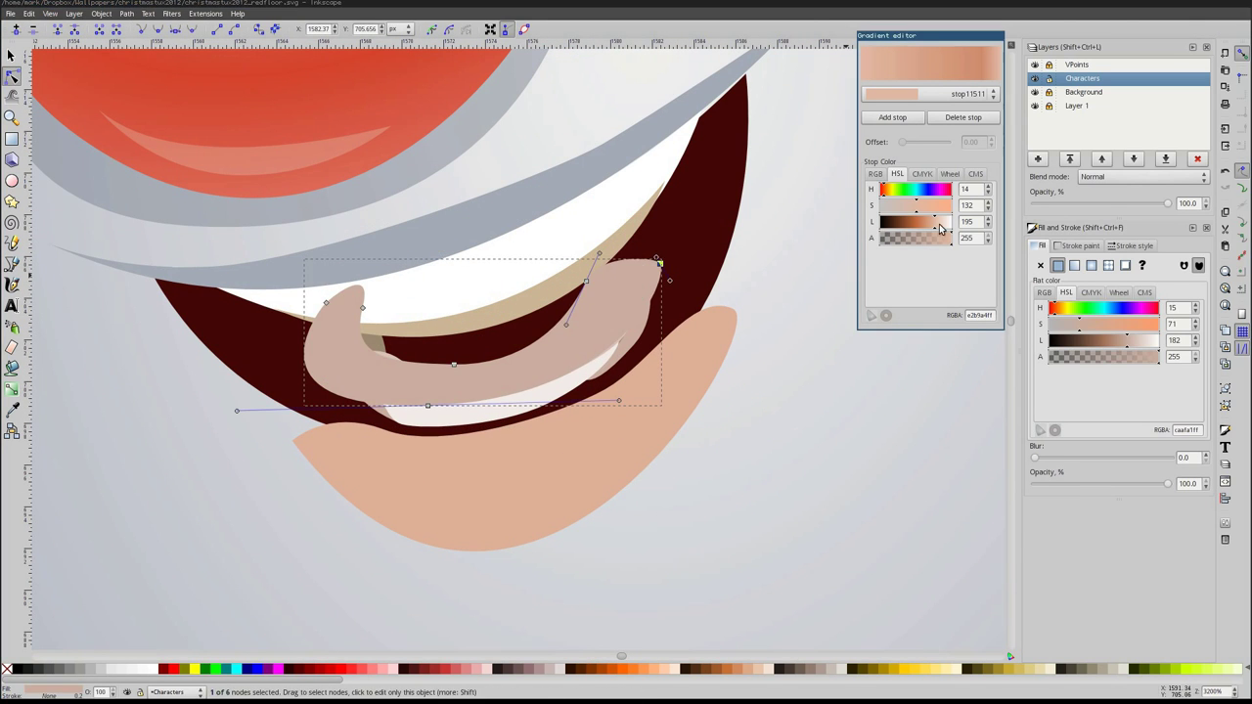
drag(594, 296, 587, 313)
key(s)
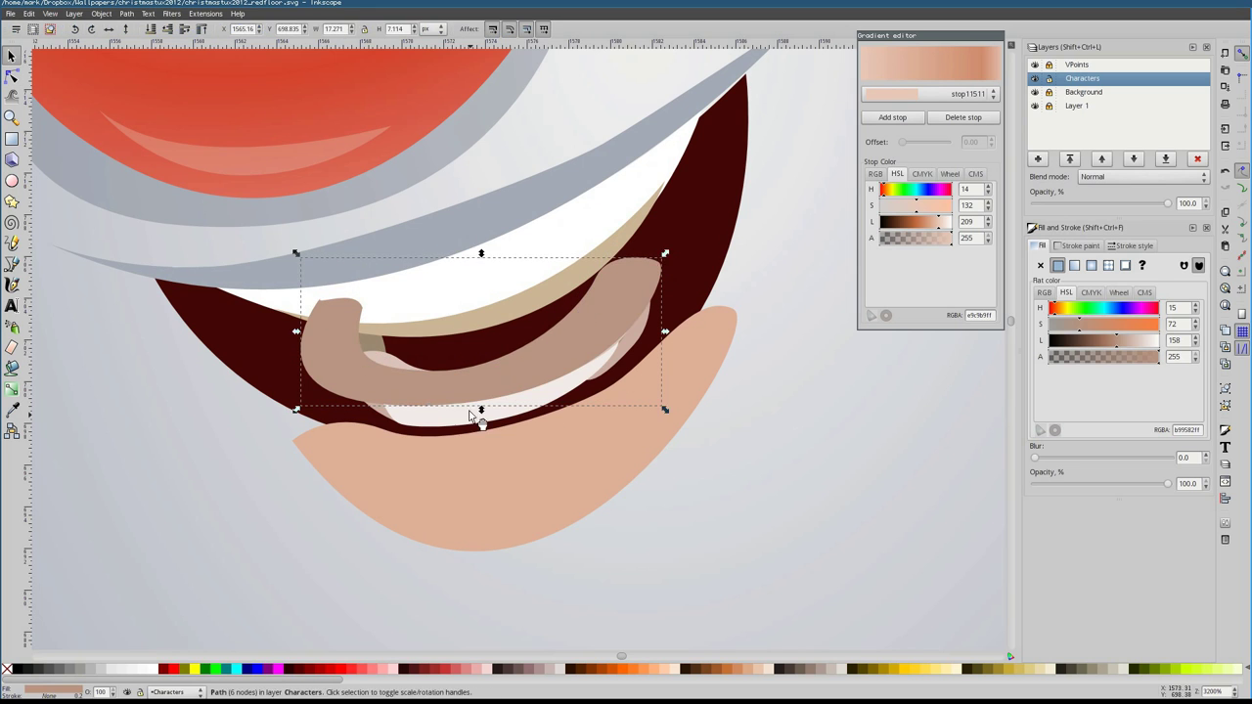
click(660, 273)
key(Escape)
Add a light pink shape under the teeth and move the peach chin shape slightly down
key(b)
click(305, 362)
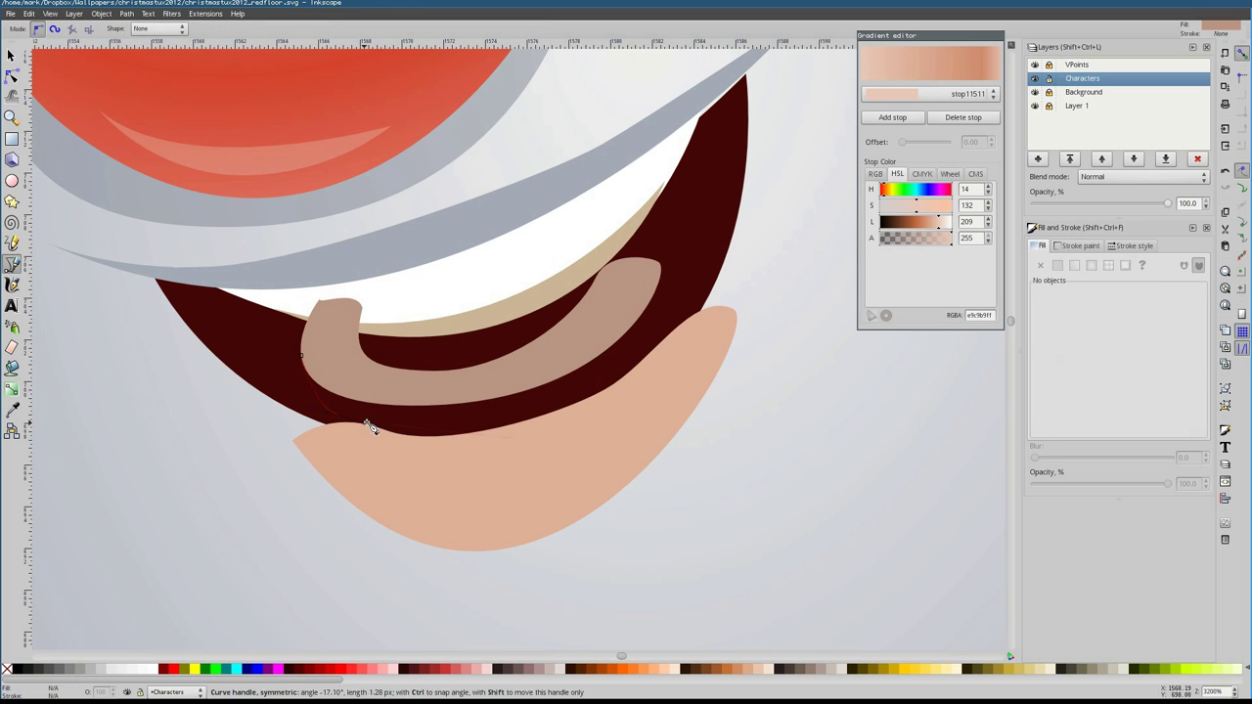
click(663, 277)
key(Return)
key(s)
drag(512, 515, 506, 532)
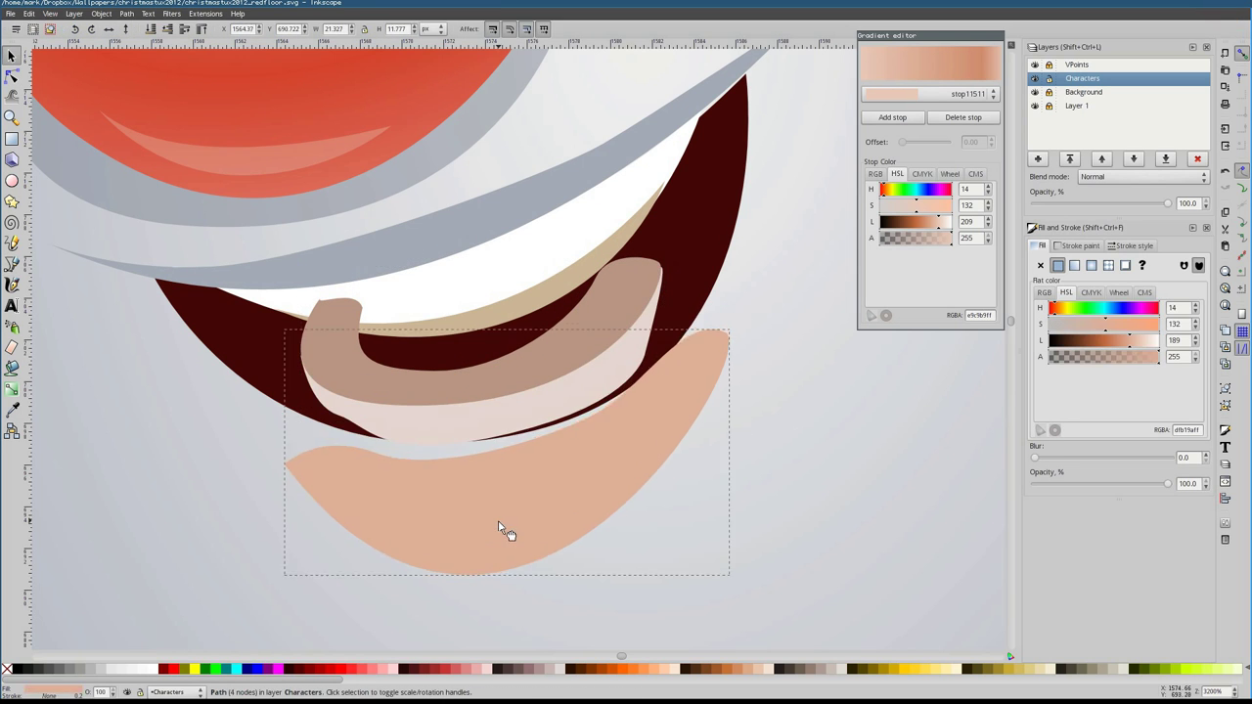
Make the crescent under the mouth a saturated, bright crimson lower lip
key(b)
click(315, 418)
click(668, 343)
click(315, 417)
key(d)
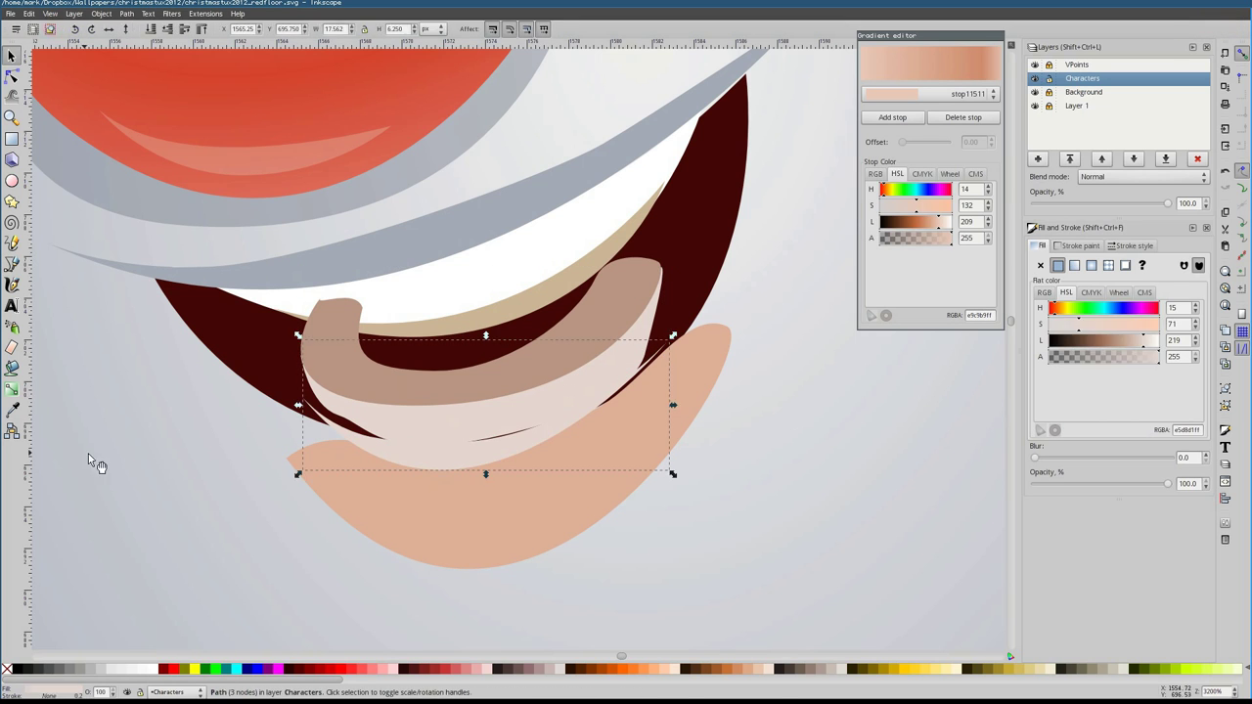
drag(1081, 325, 1156, 325)
key(b)
click(303, 358)
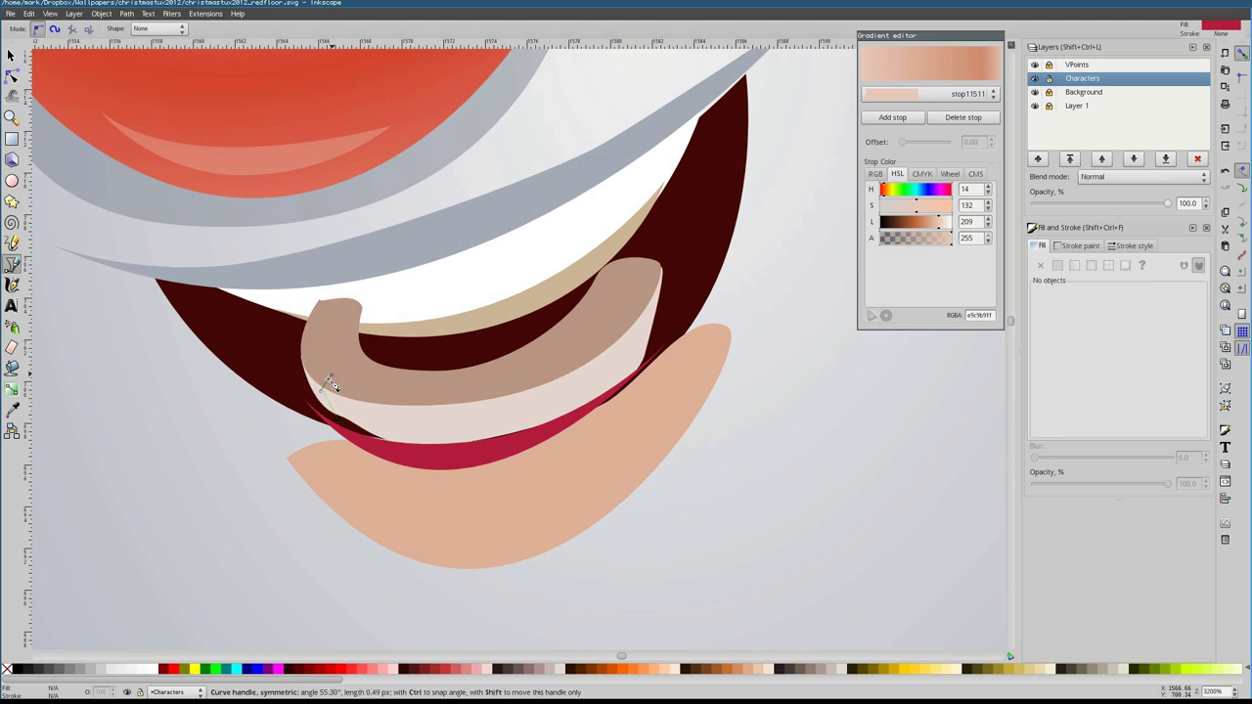
Draw two curved translucent shadow shapes over the teeth
drag(332, 384, 334, 385)
drag(1096, 325, 1135, 324)
click(532, 343)
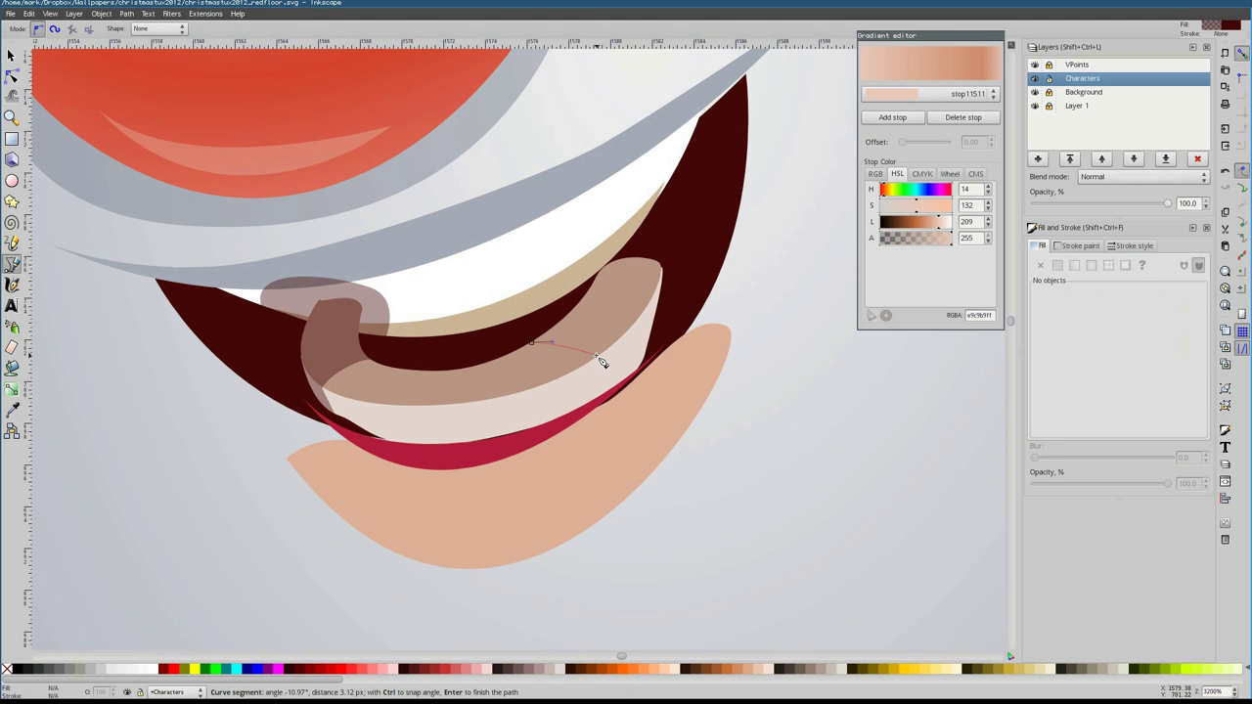
click(532, 342)
key(F1)
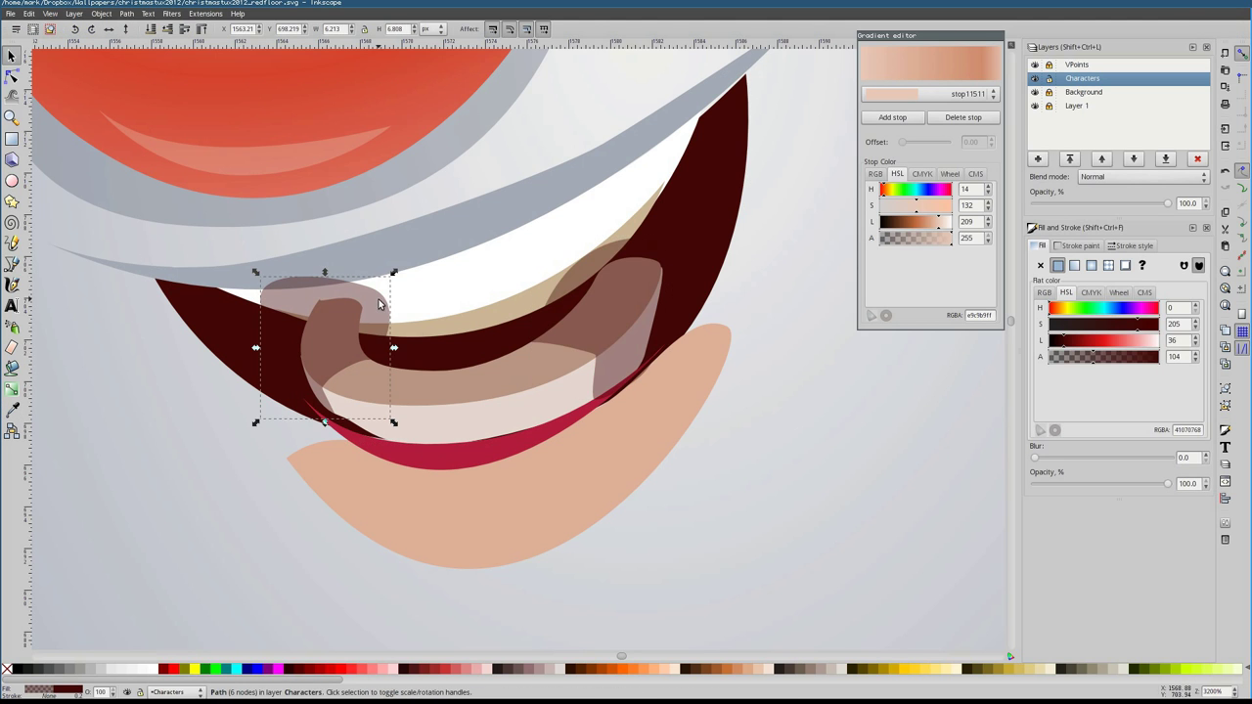
scroll(518, 337, down, 4)
key(Escape)
click(518, 338)
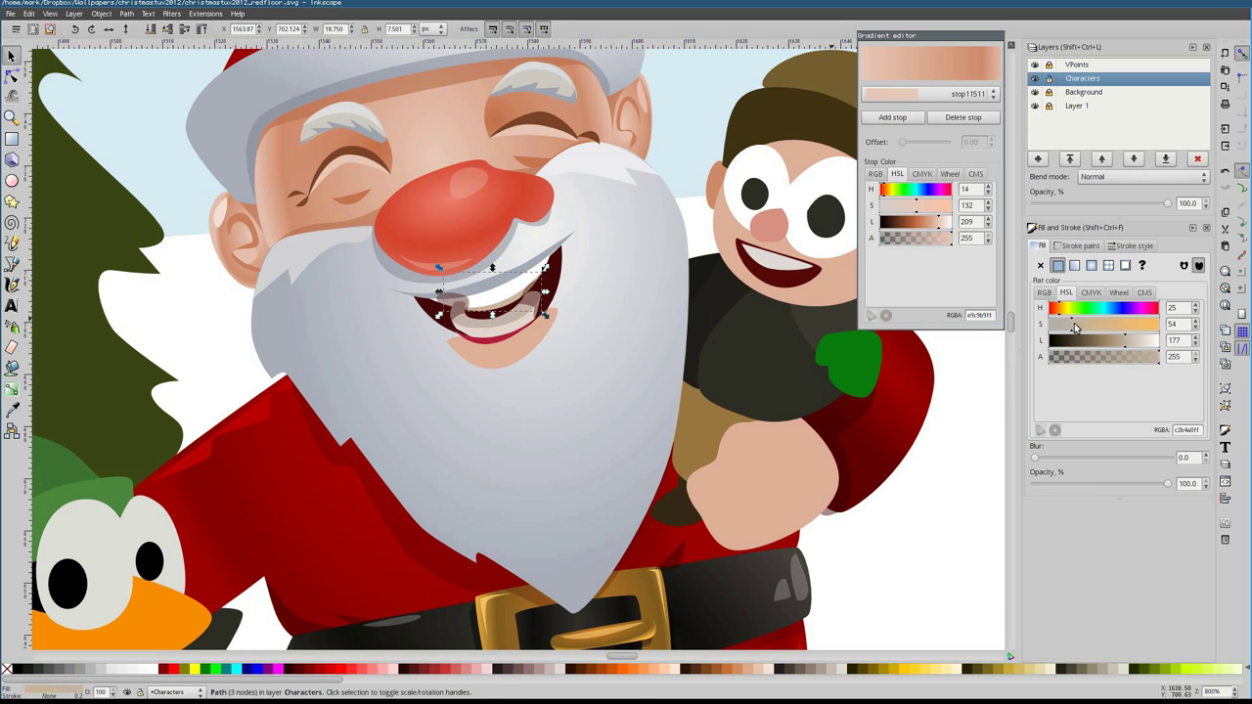
Nudge a node on the pale tooth shape and select the shapes around the mouth
key(grave)
click(11, 264)
key(F2)
drag(348, 400, 348, 399)
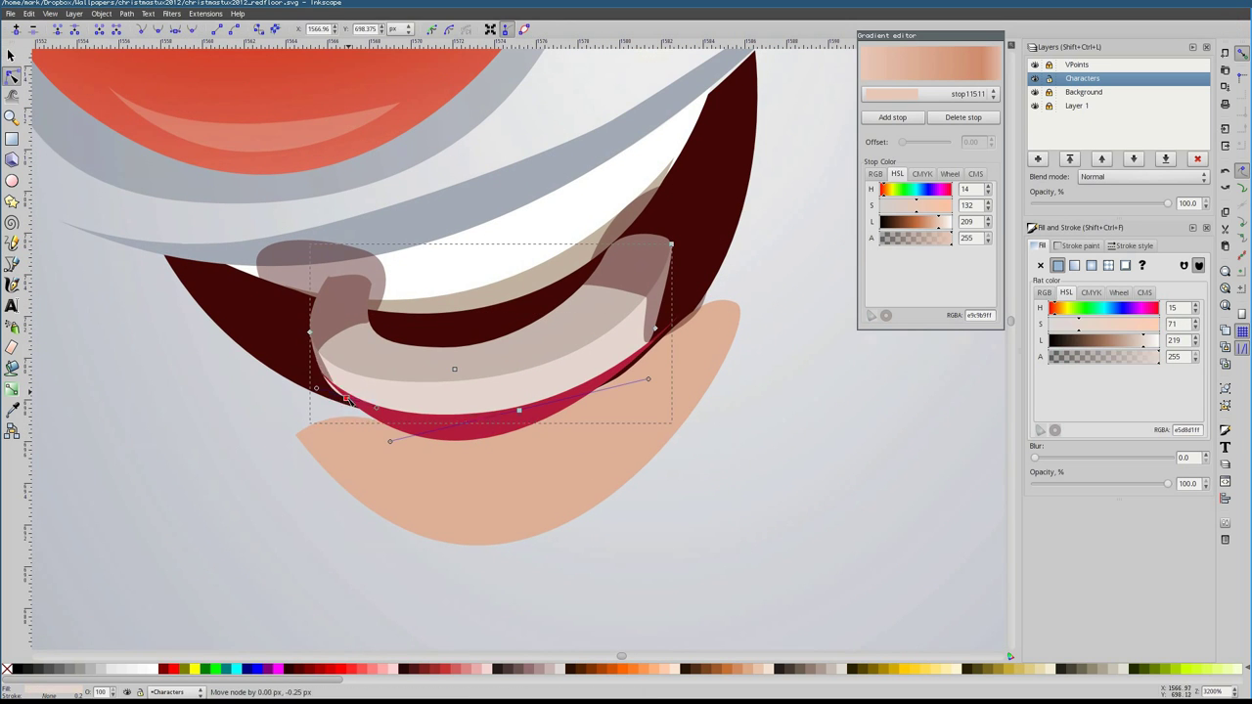
click(677, 289)
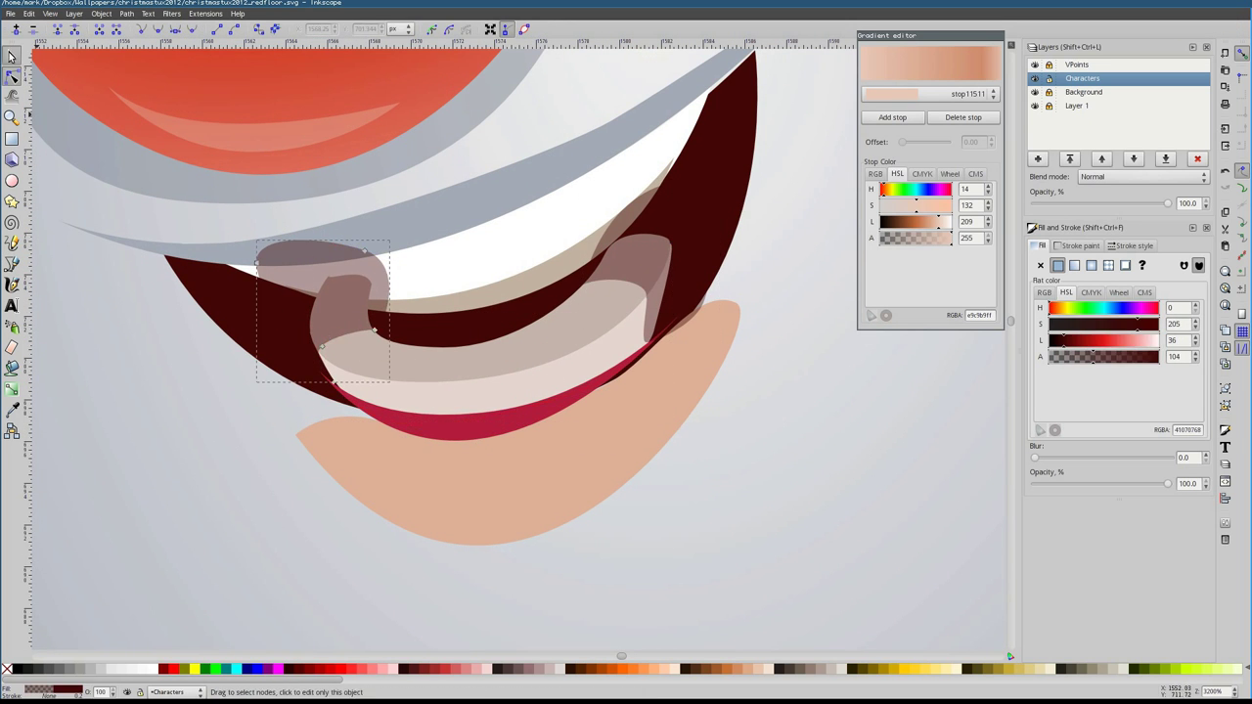
key(F1)
click(434, 414)
click(397, 309)
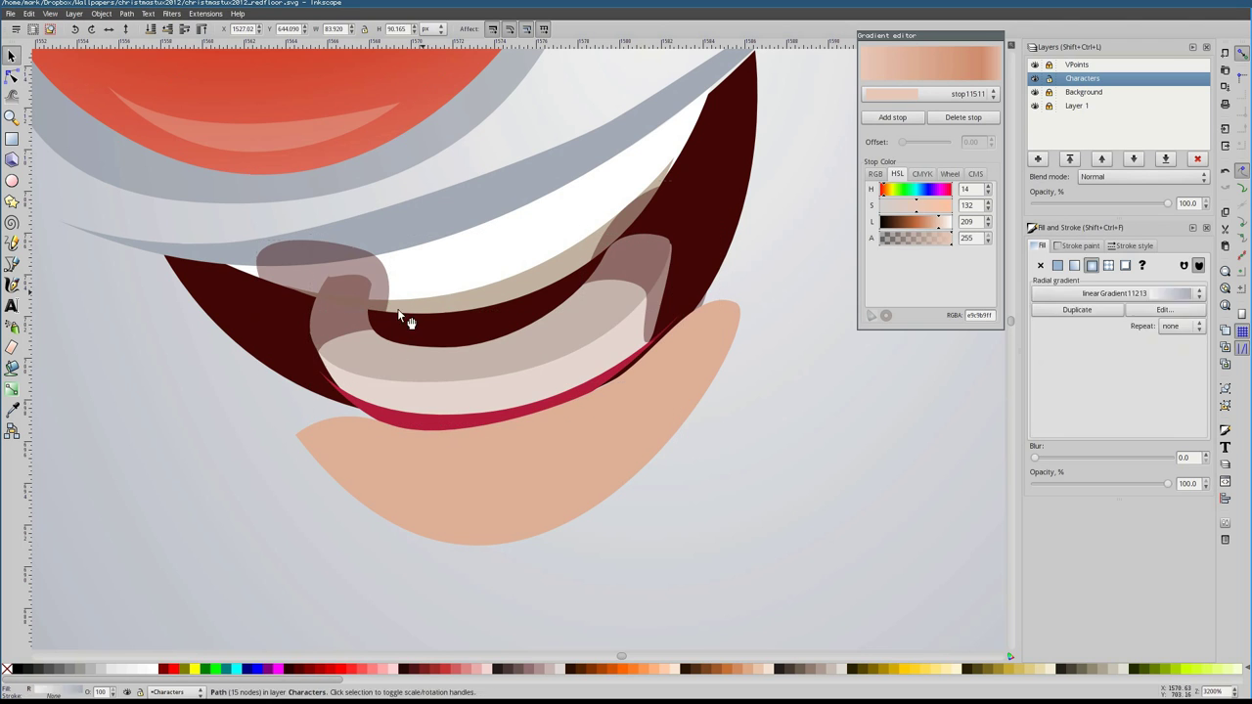
Give the pale tooth shape a flat beige colour sampled from the drawing
scroll(397, 308, up, 2)
scroll(294, 307, down, 1)
key(d)
click(479, 404)
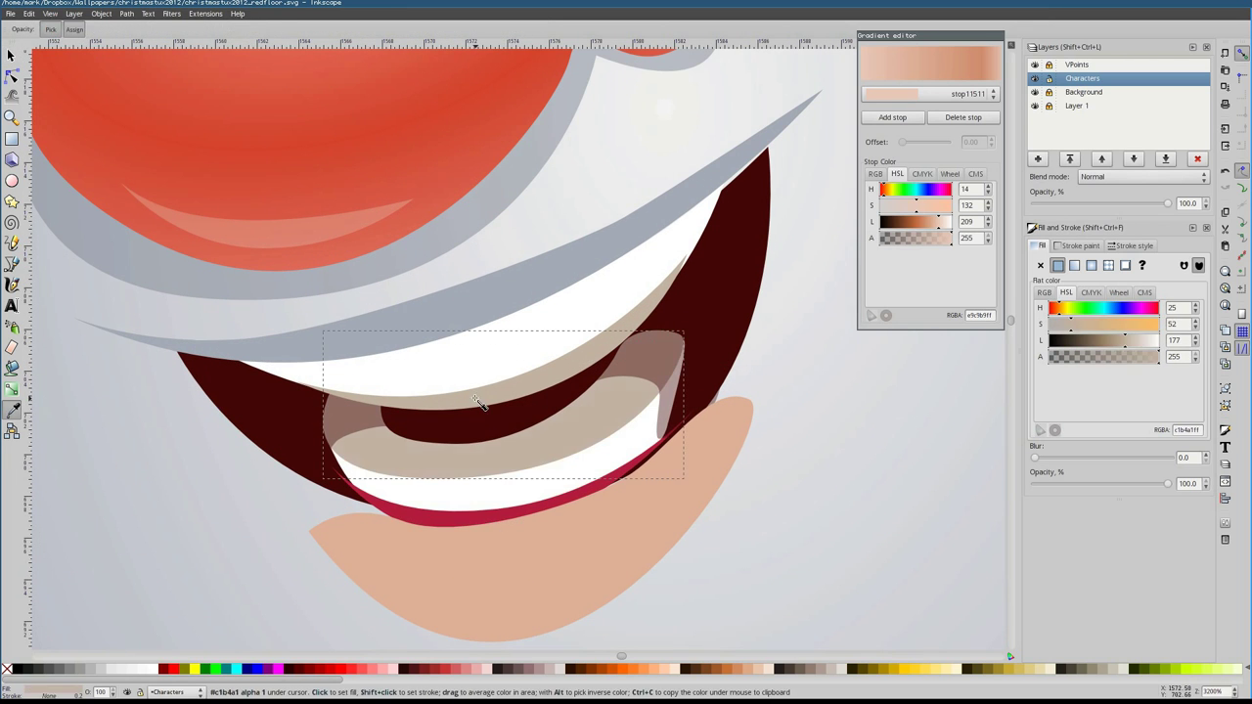
key(F1)
click(313, 539)
scroll(480, 592, down, 4)
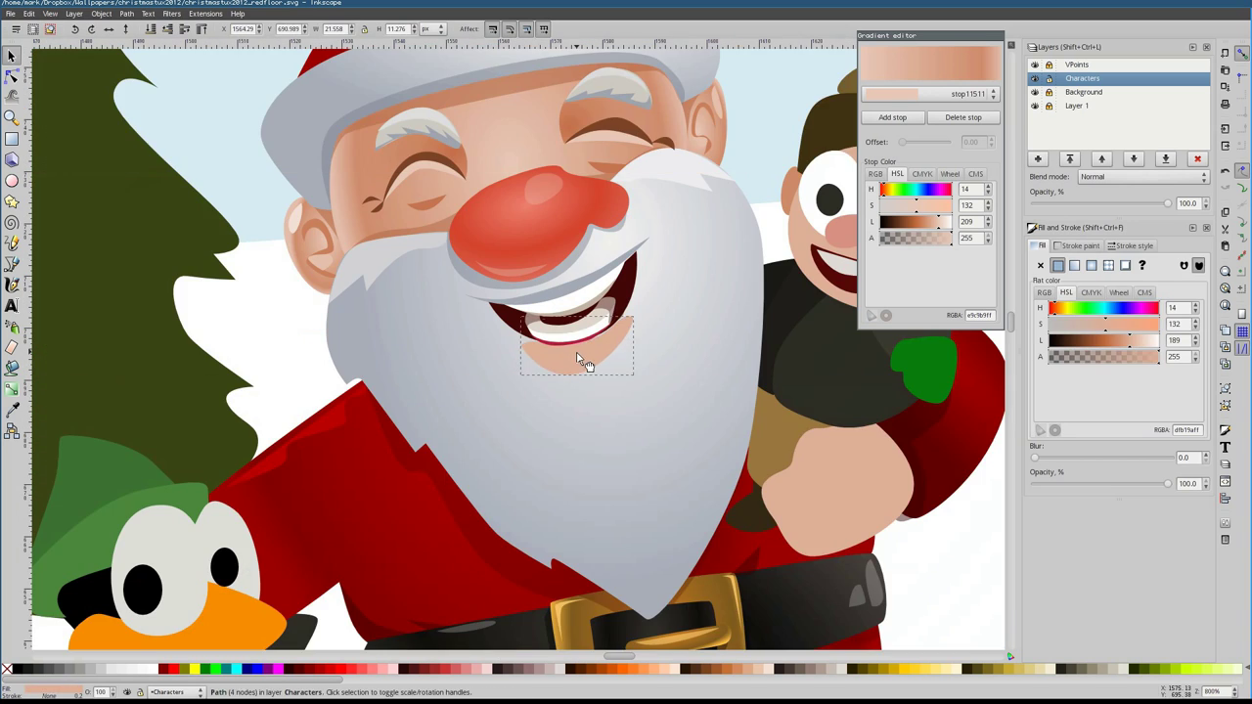
scroll(582, 359, up, 4)
Try reshaping the lower edge of the red lip, then undo it
click(582, 359)
key(F2)
drag(323, 331, 279, 451)
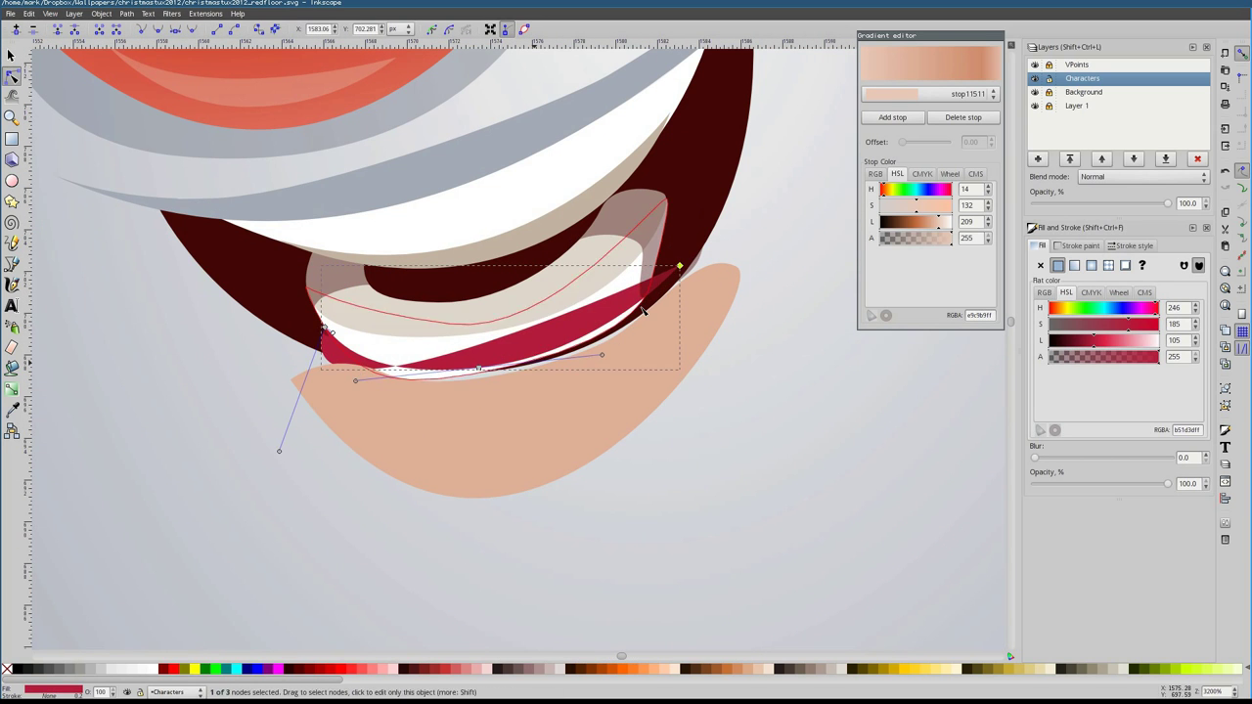
drag(480, 354, 740, 328)
key(ctrl+z)
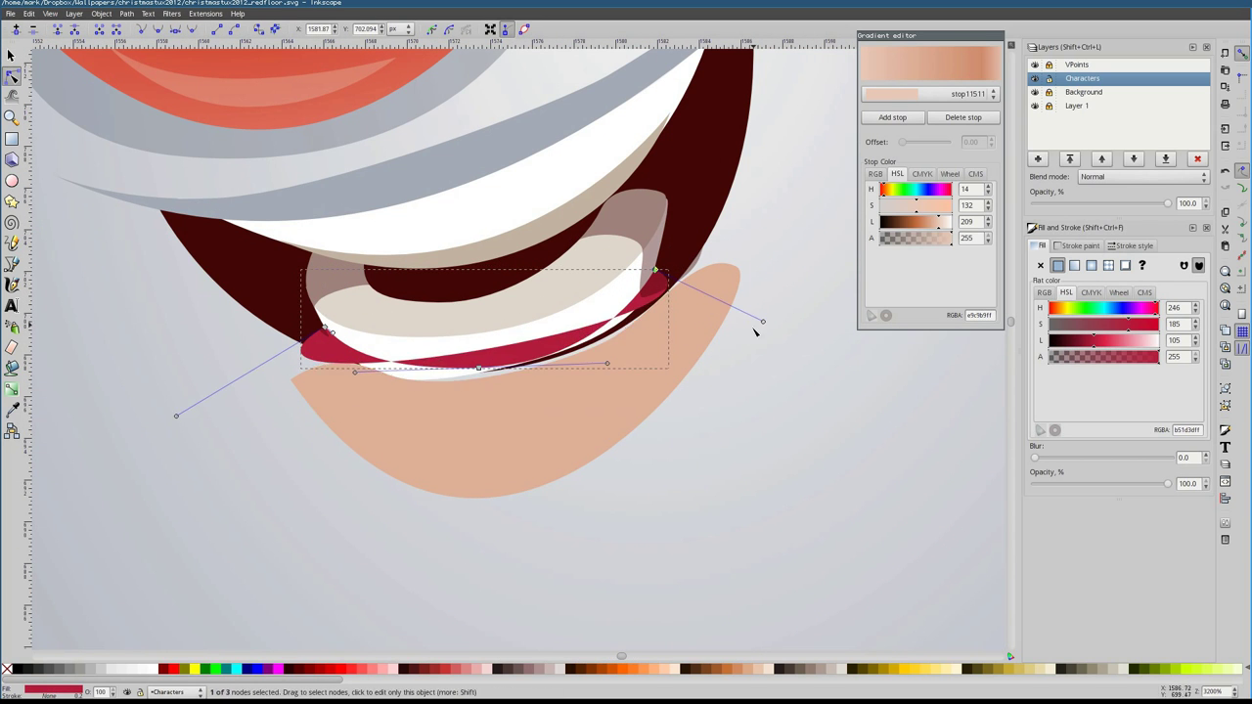
Bulge and reshape the skin chin's upper edge under the lip
click(371, 363)
drag(372, 363, 619, 354)
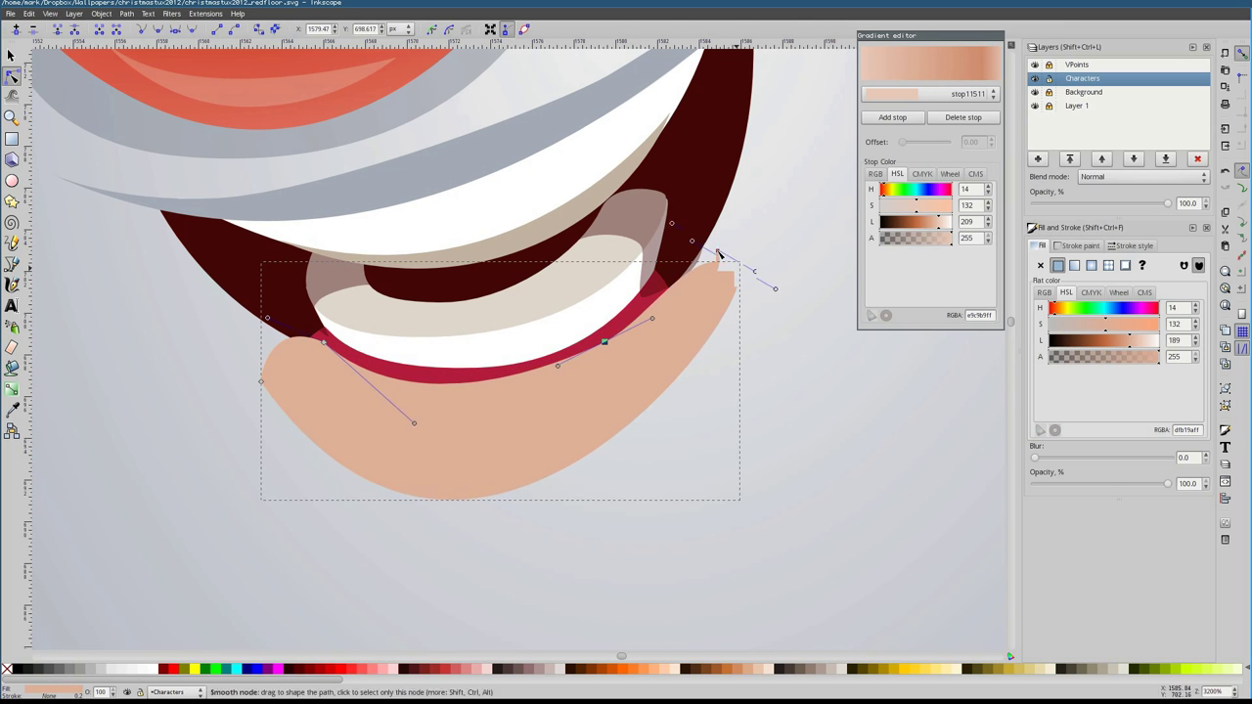
drag(719, 254, 573, 372)
click(453, 376)
scroll(453, 380, up, 1)
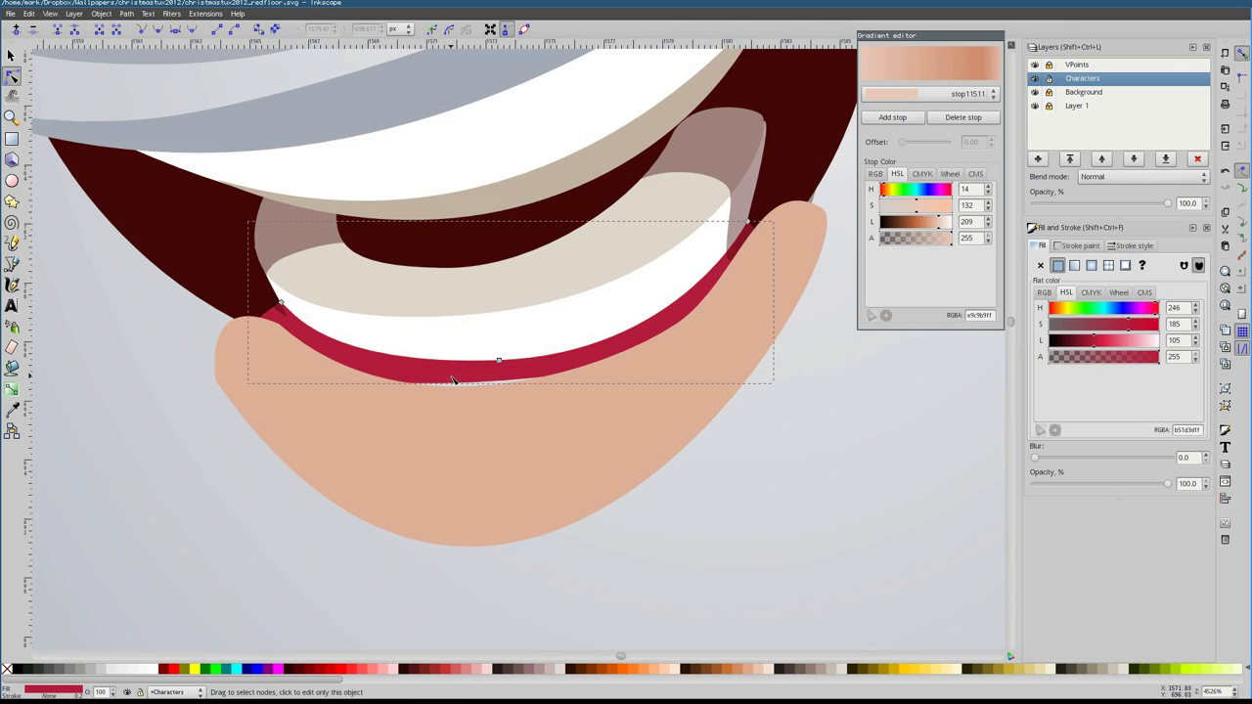
click(507, 389)
drag(685, 323, 675, 330)
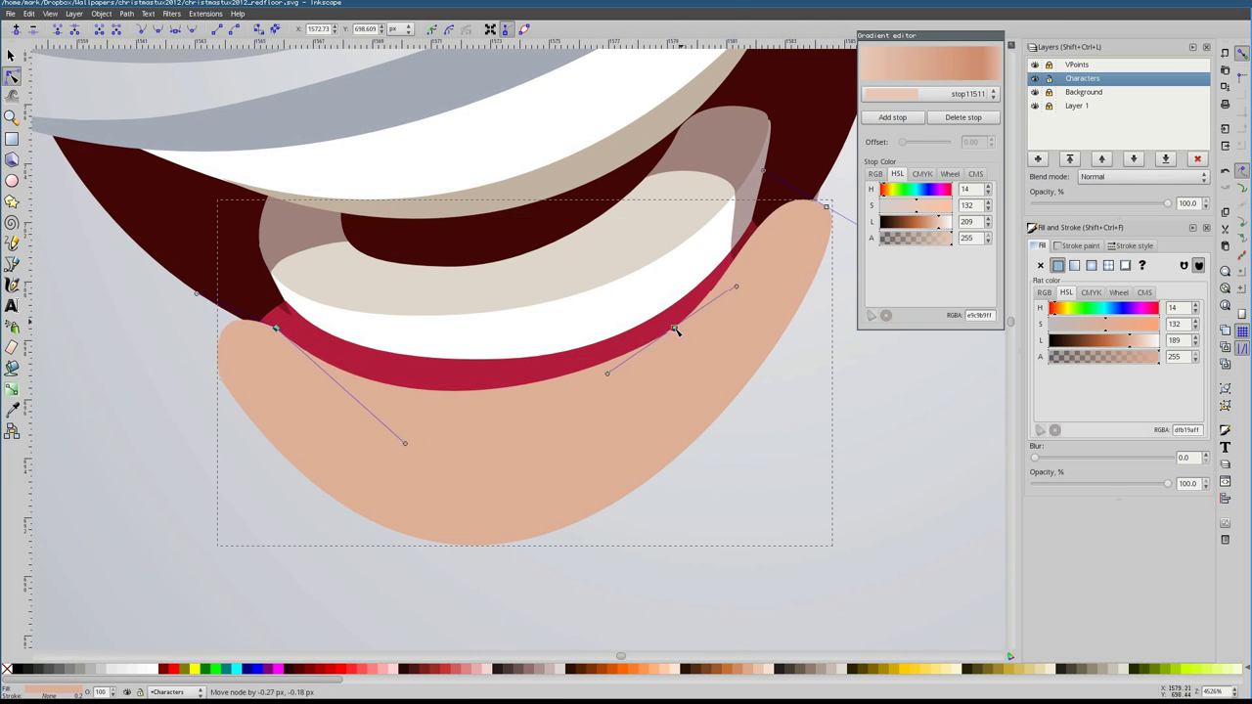
Draw small dark crease slivers at the upper and lower teeth
key(5)
scroll(499, 371, up, 6)
click(577, 294)
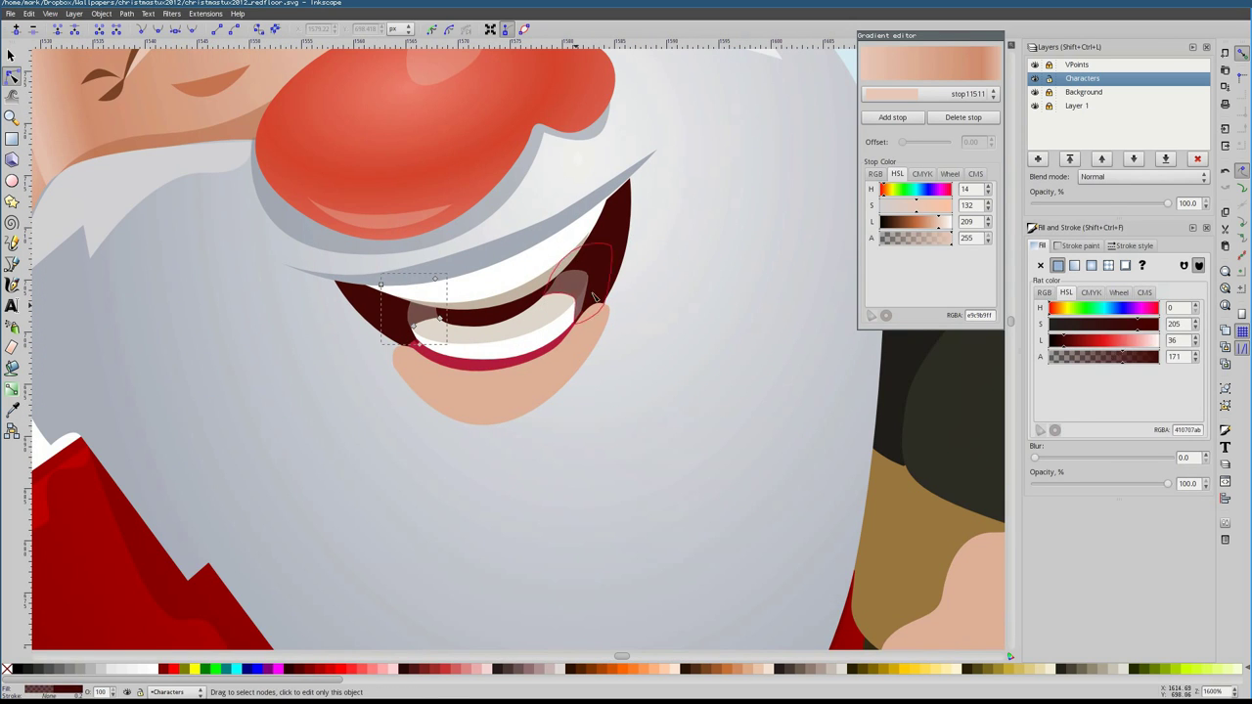
key(b)
scroll(582, 289, up, 2)
click(569, 260)
double_click(528, 260)
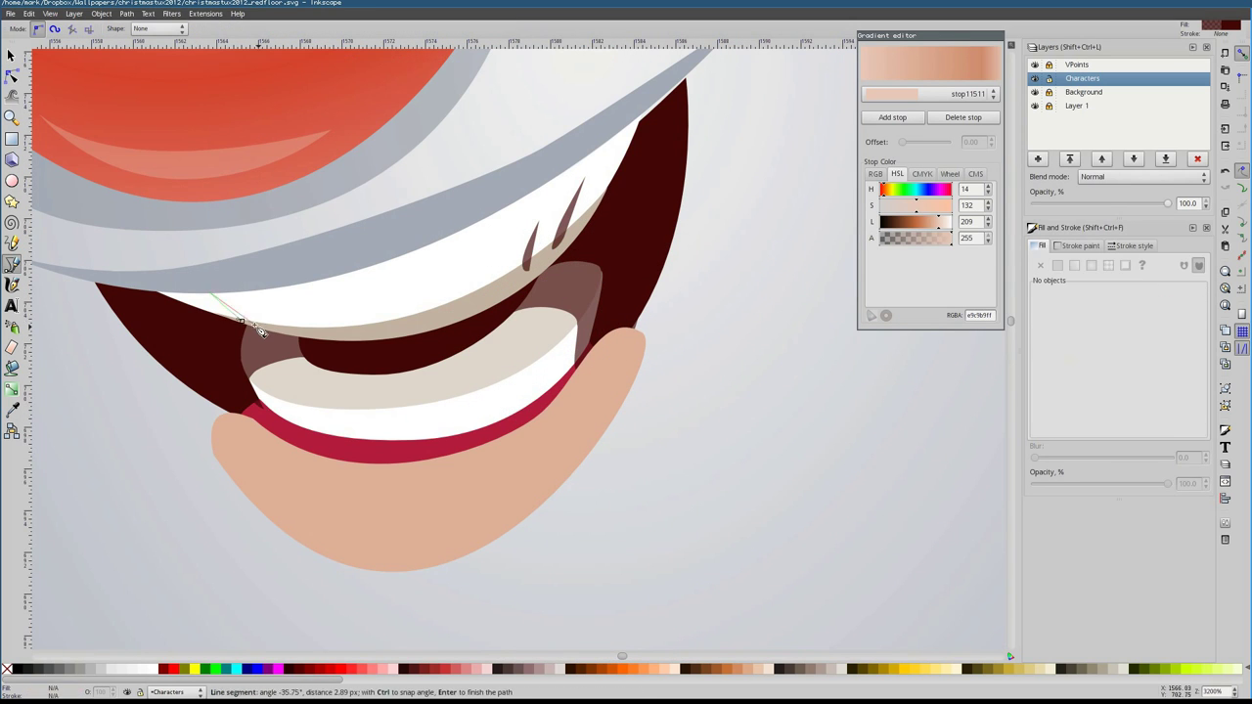
click(526, 339)
key(Return)
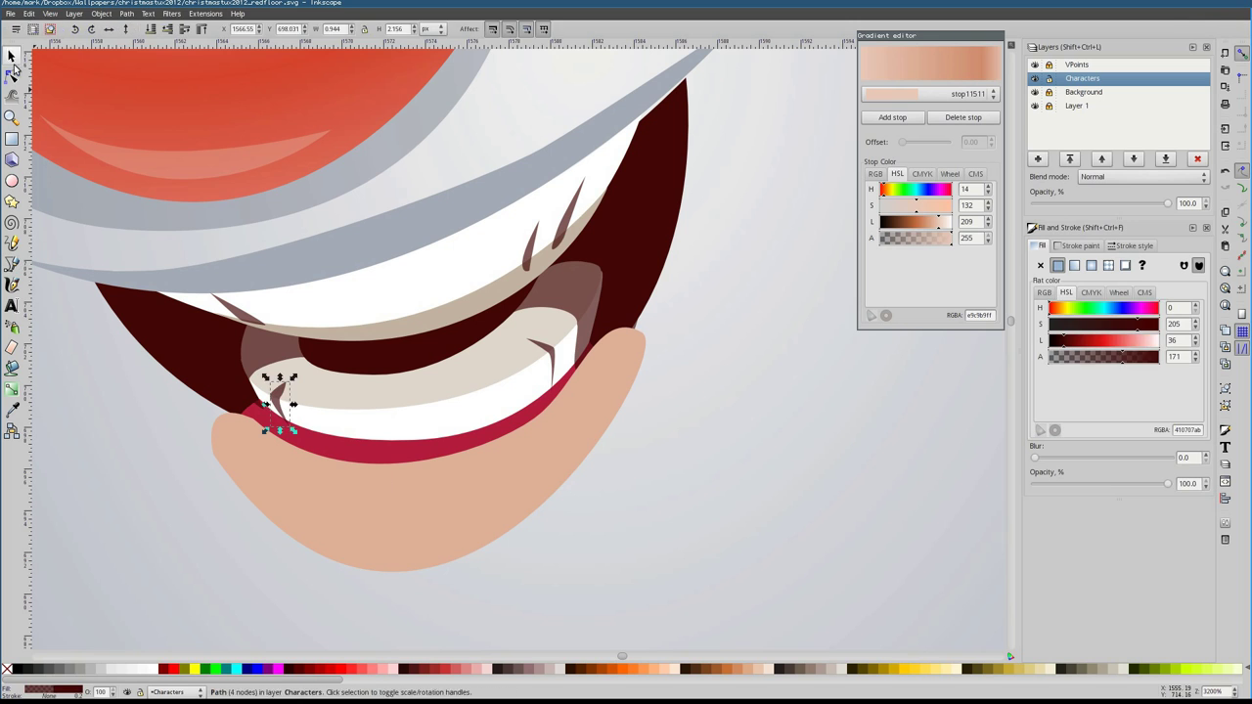
key(s)
Reorient the lower lip's radial gradient
key(minus)
key(minus)
key(minus)
key(minus)
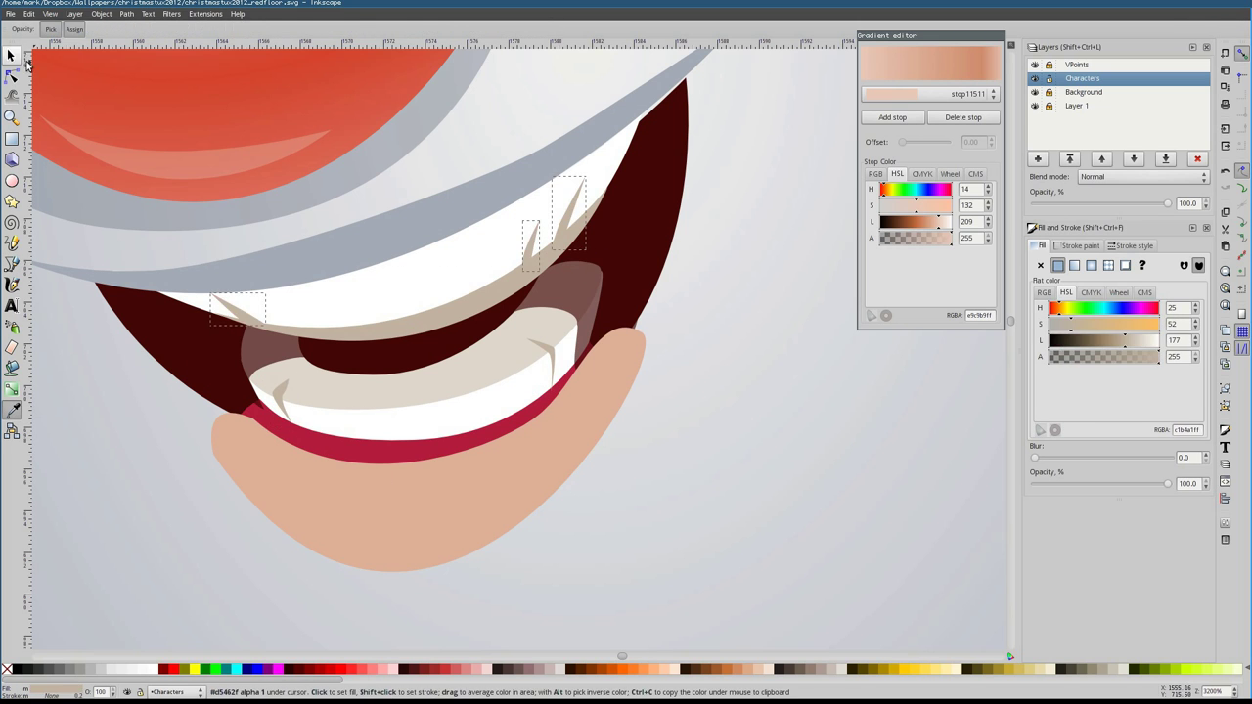
click(508, 366)
key(n)
drag(513, 368, 449, 358)
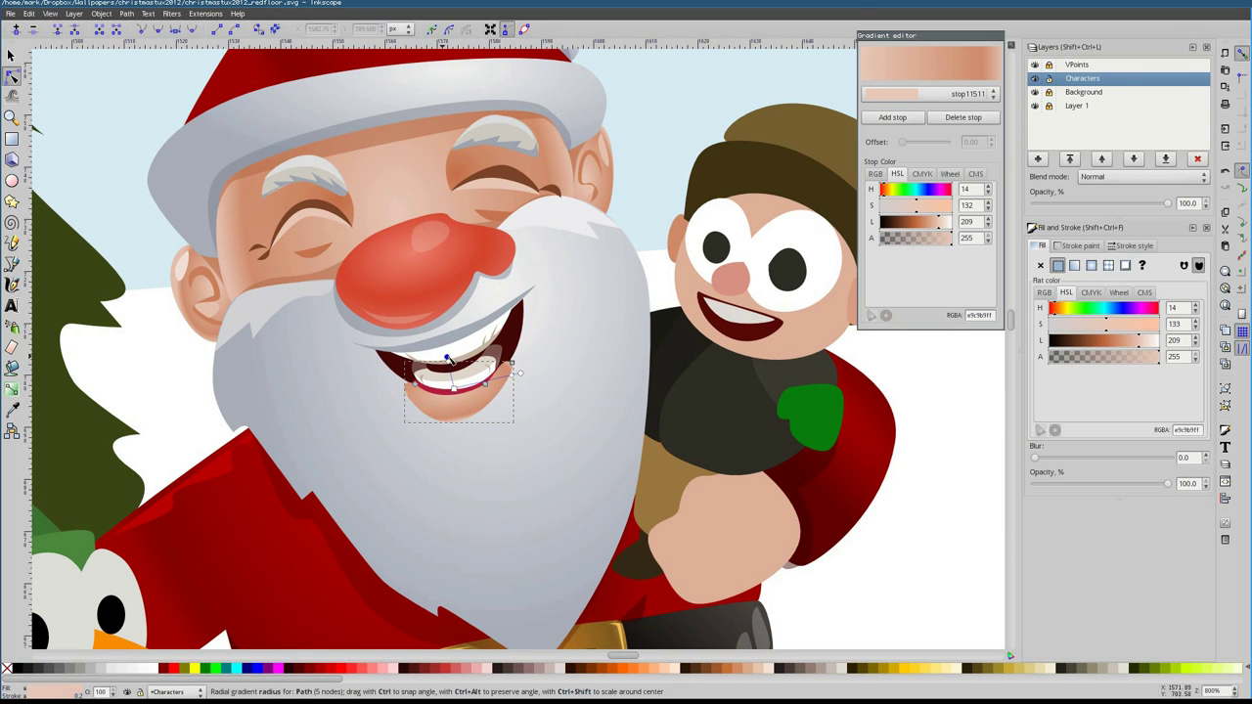
Adjust the lip shadow's gradient and begin a highlight shape on the lower lip
scroll(401, 396, up, 2)
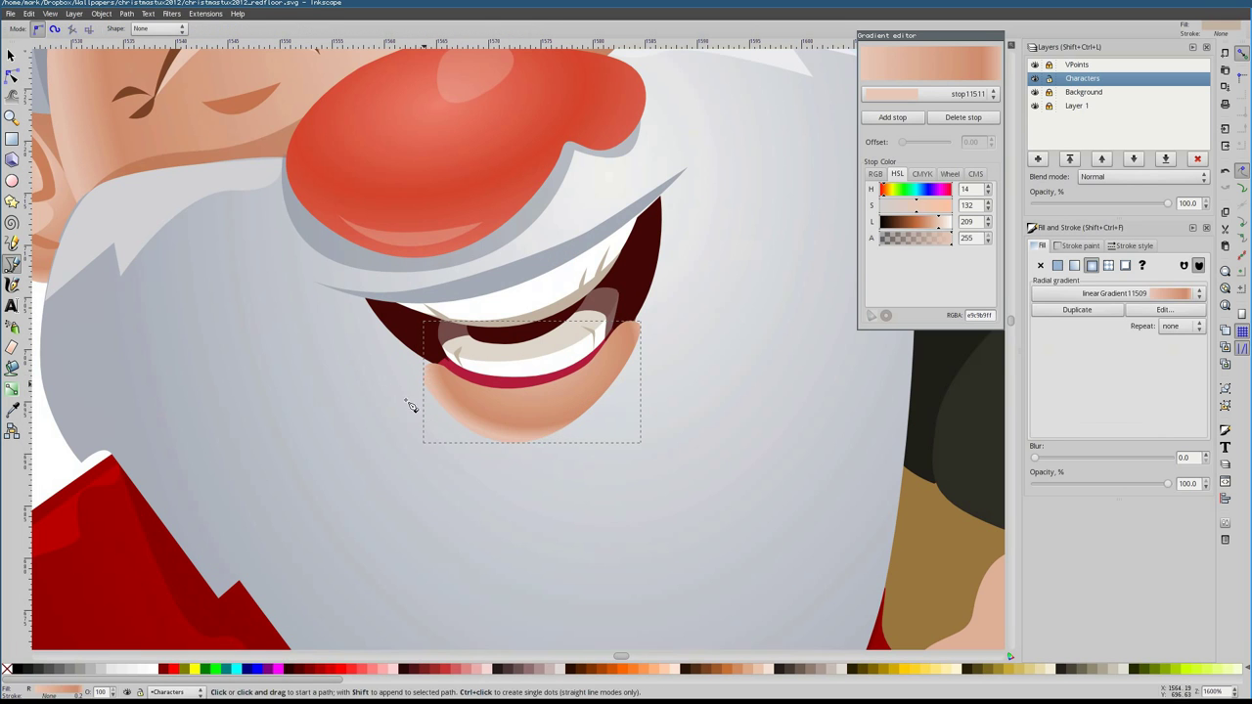
click(460, 415)
key(s)
key(n)
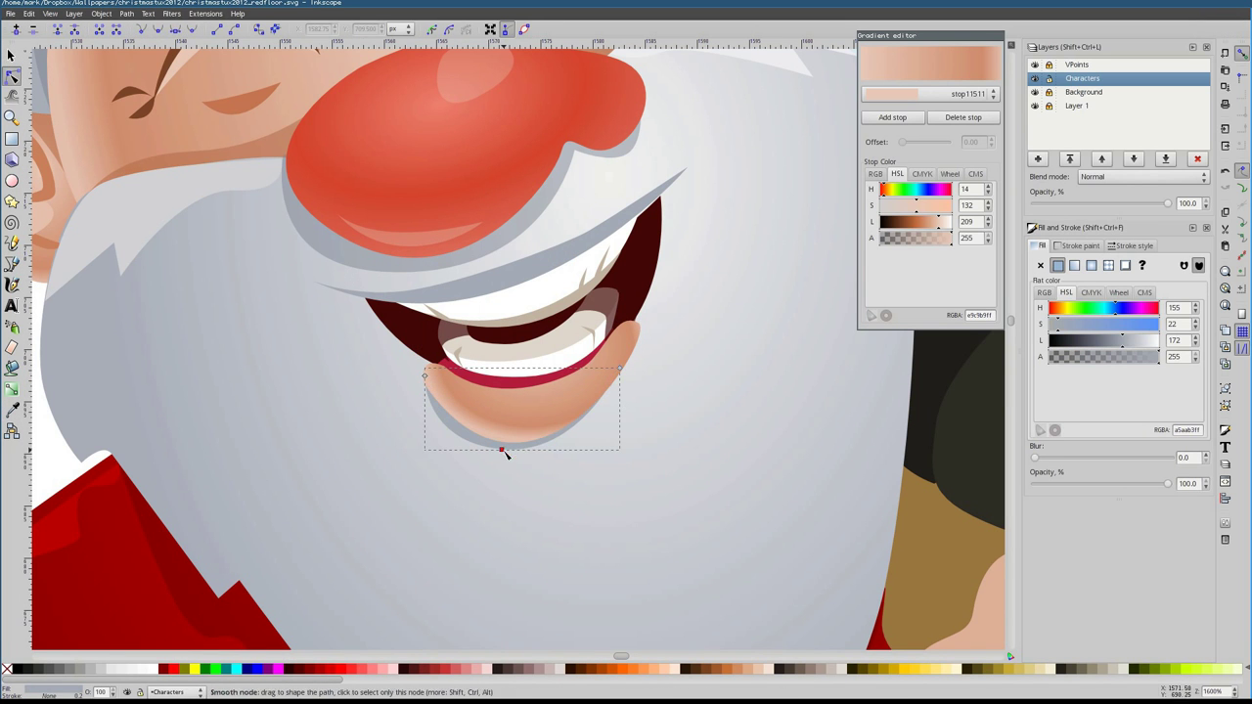
drag(645, 476, 506, 447)
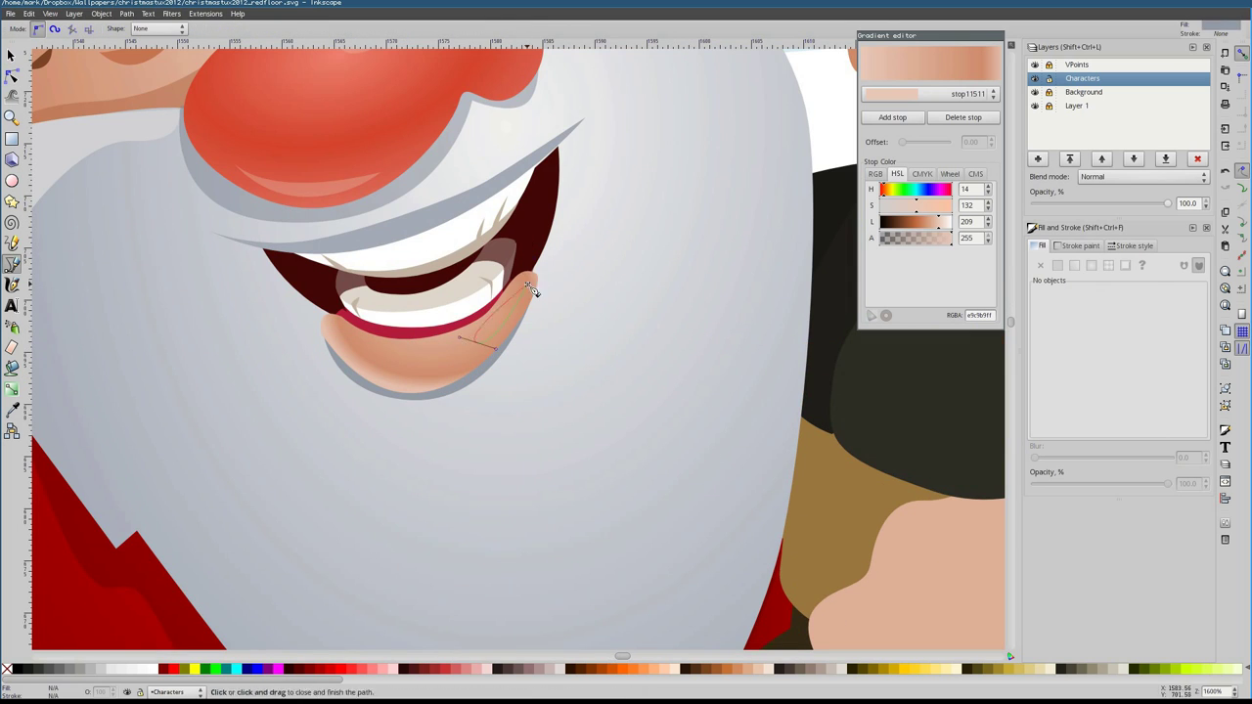
click(529, 288)
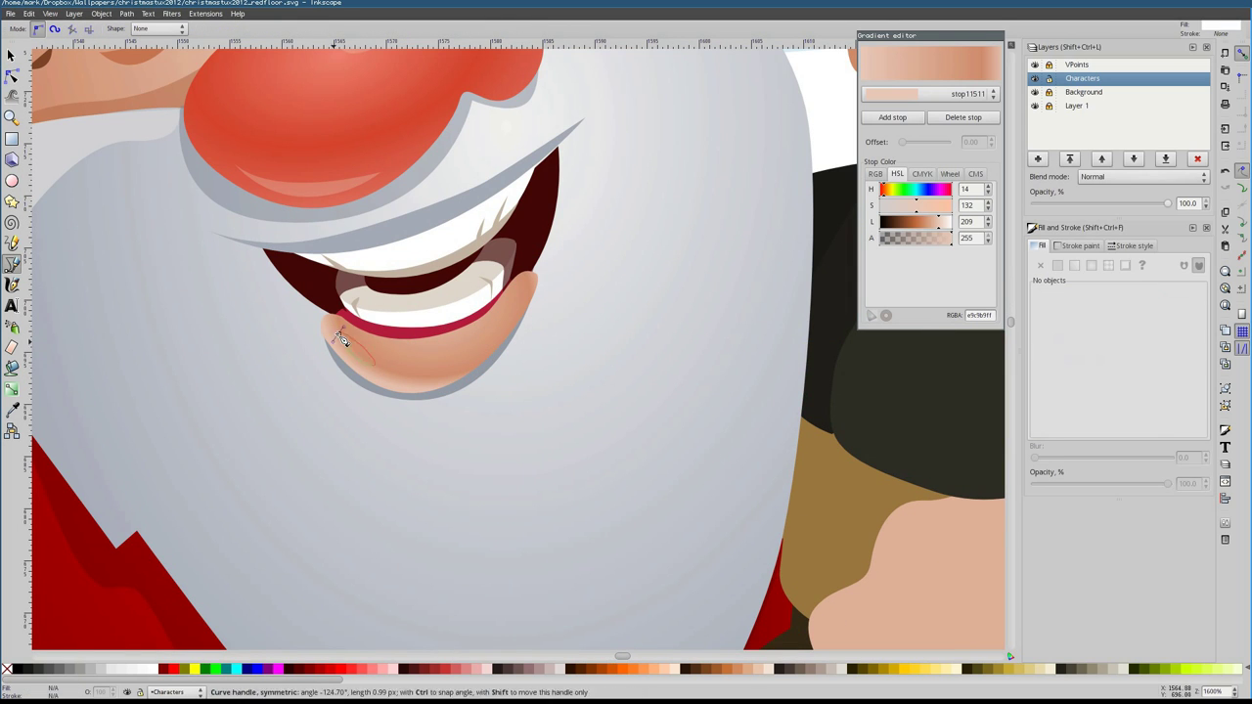
click(516, 316)
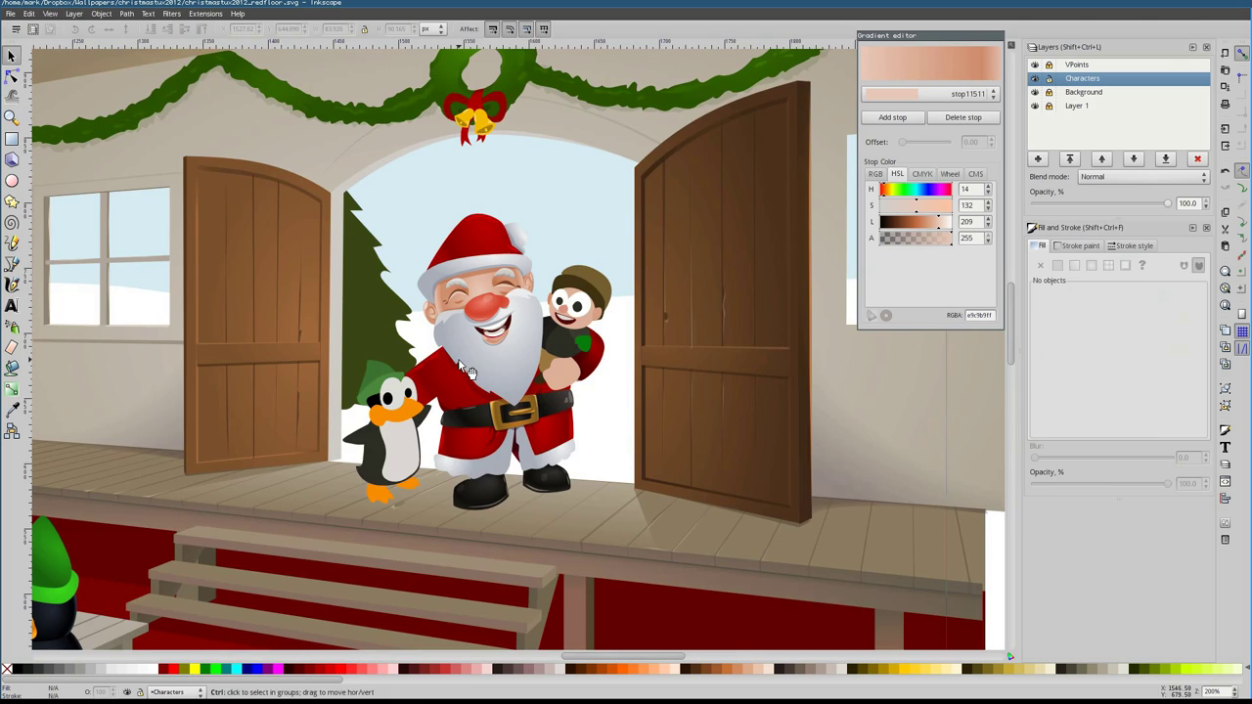
Select the elf face's existing gradient and its centre stop
scroll(496, 332, up, 2)
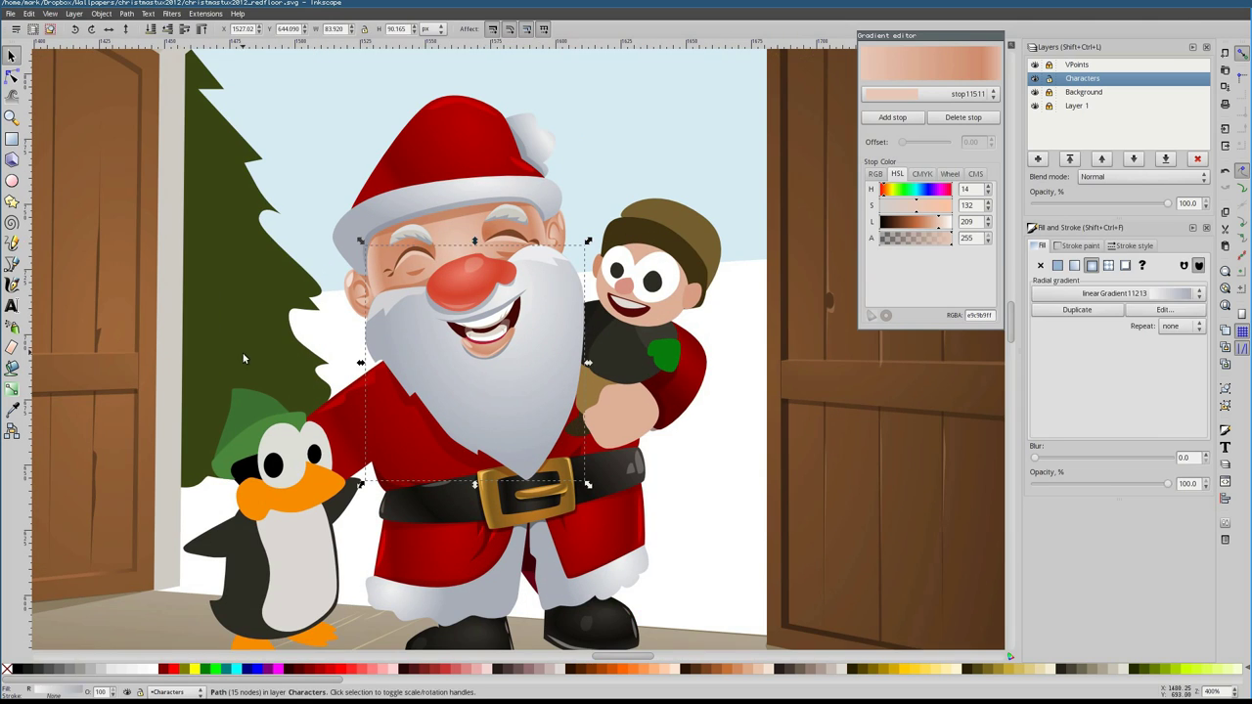
key(b)
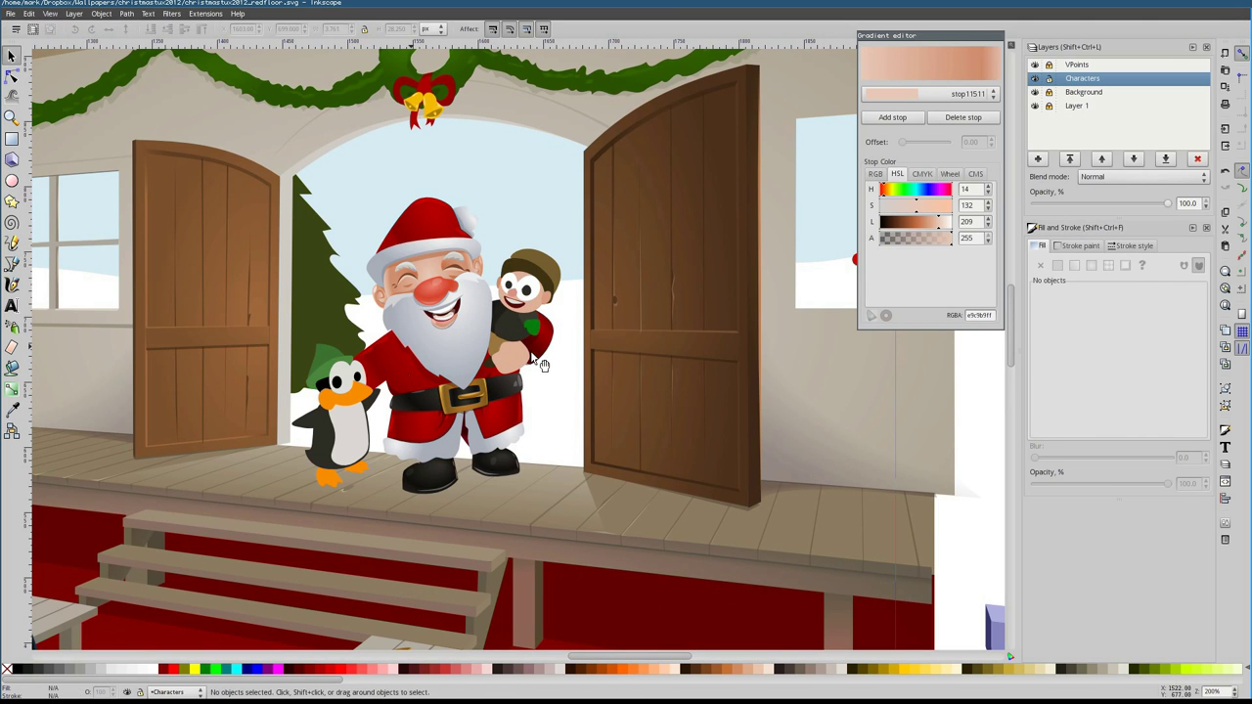
scroll(544, 365, up, 2)
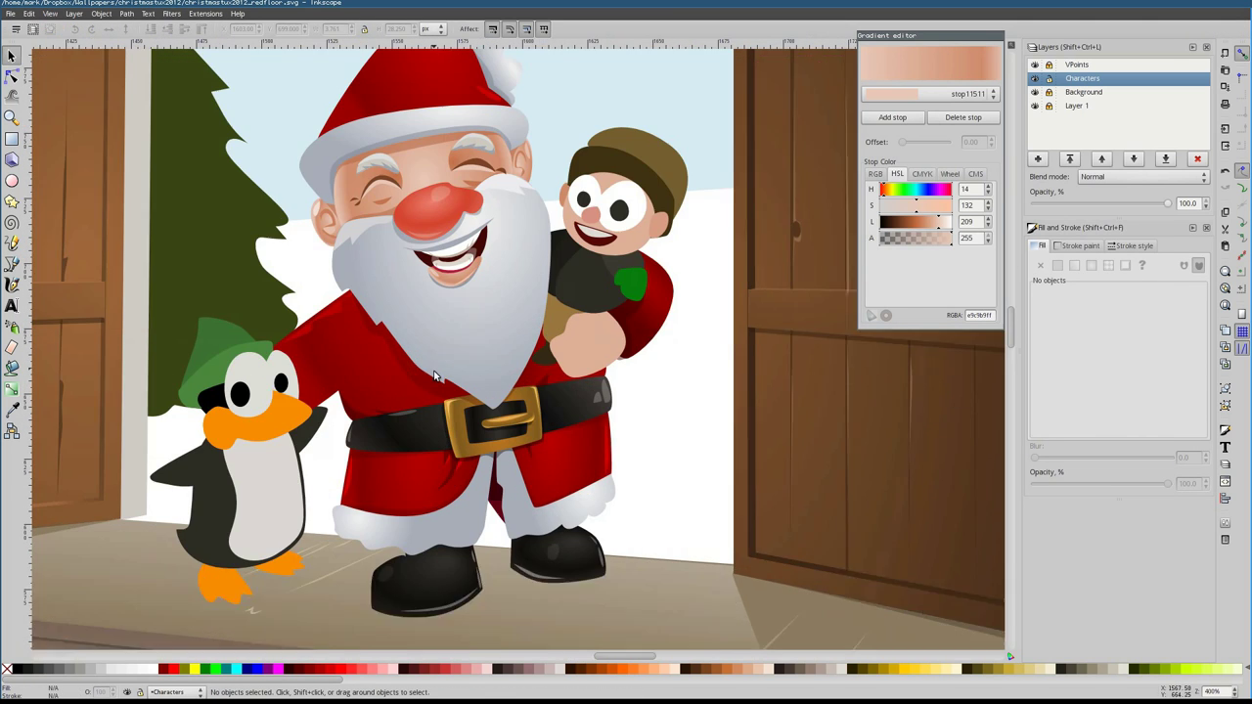
key(b)
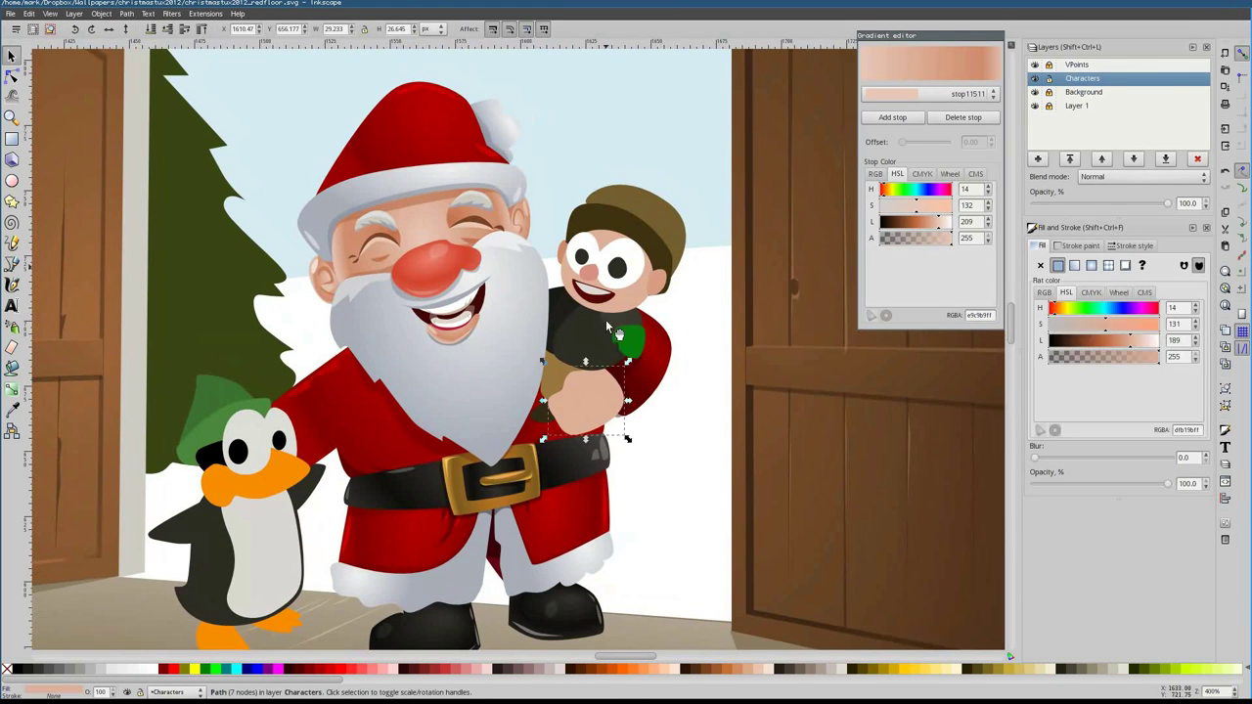
click(1164, 294)
click(1164, 294)
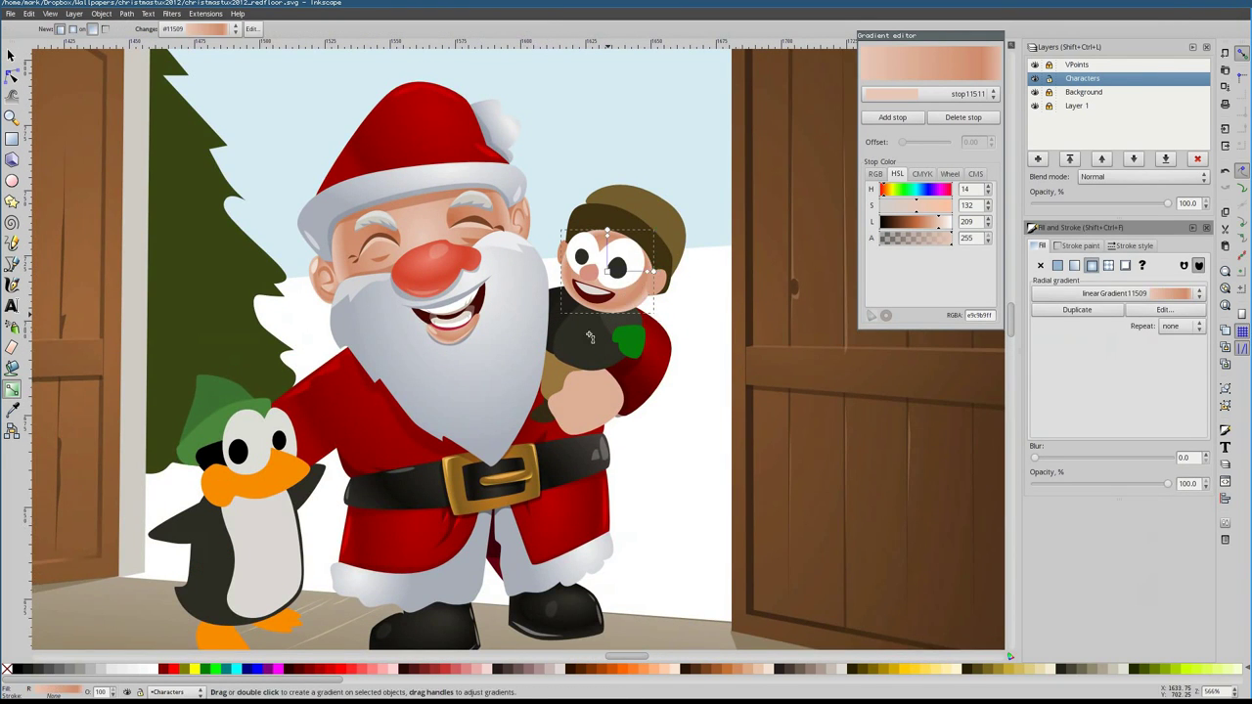
scroll(601, 318, up, 2)
click(608, 229)
Fill the elf's nose with a radial gradient and pick its centre stop
click(705, 247)
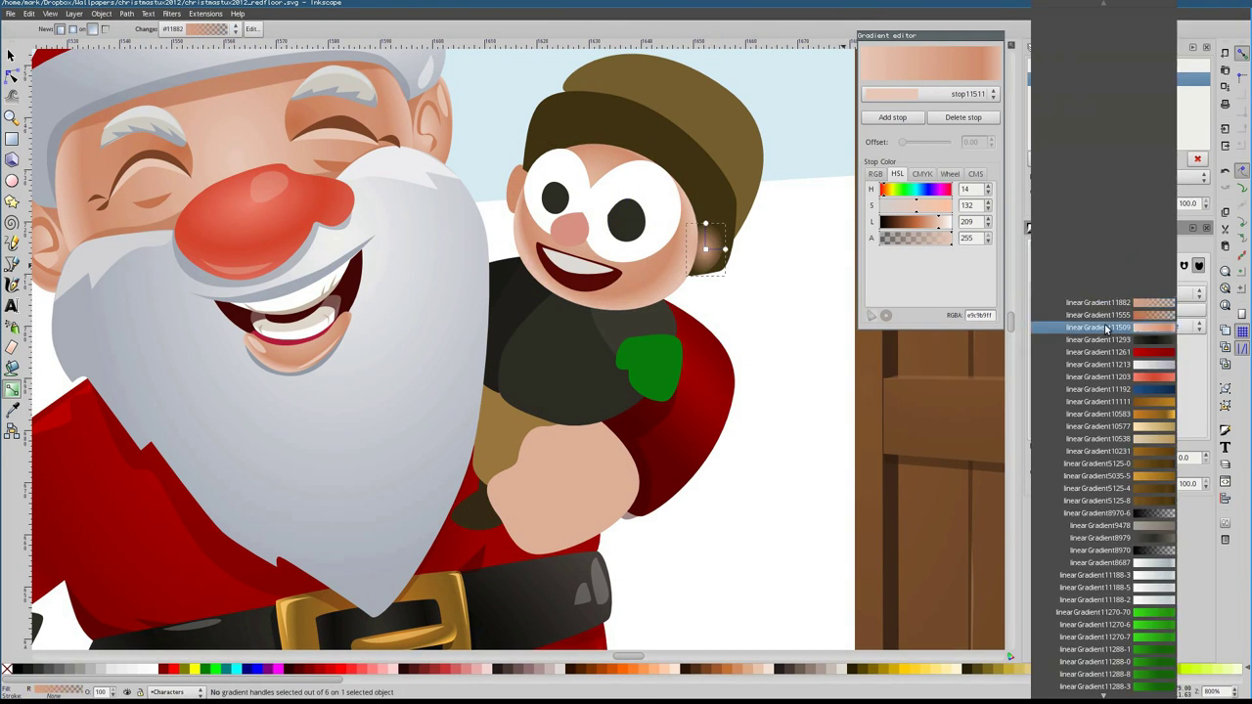
click(570, 230)
scroll(455, 111, up, 1)
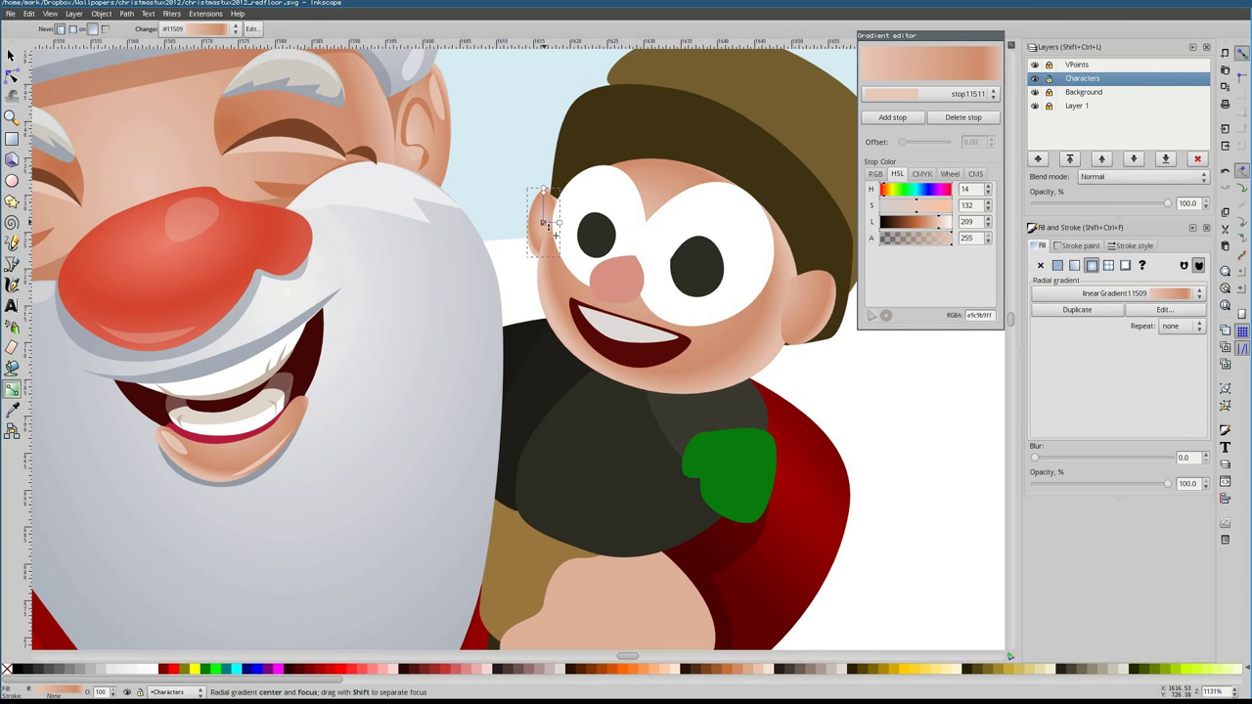
click(1058, 265)
click(1092, 265)
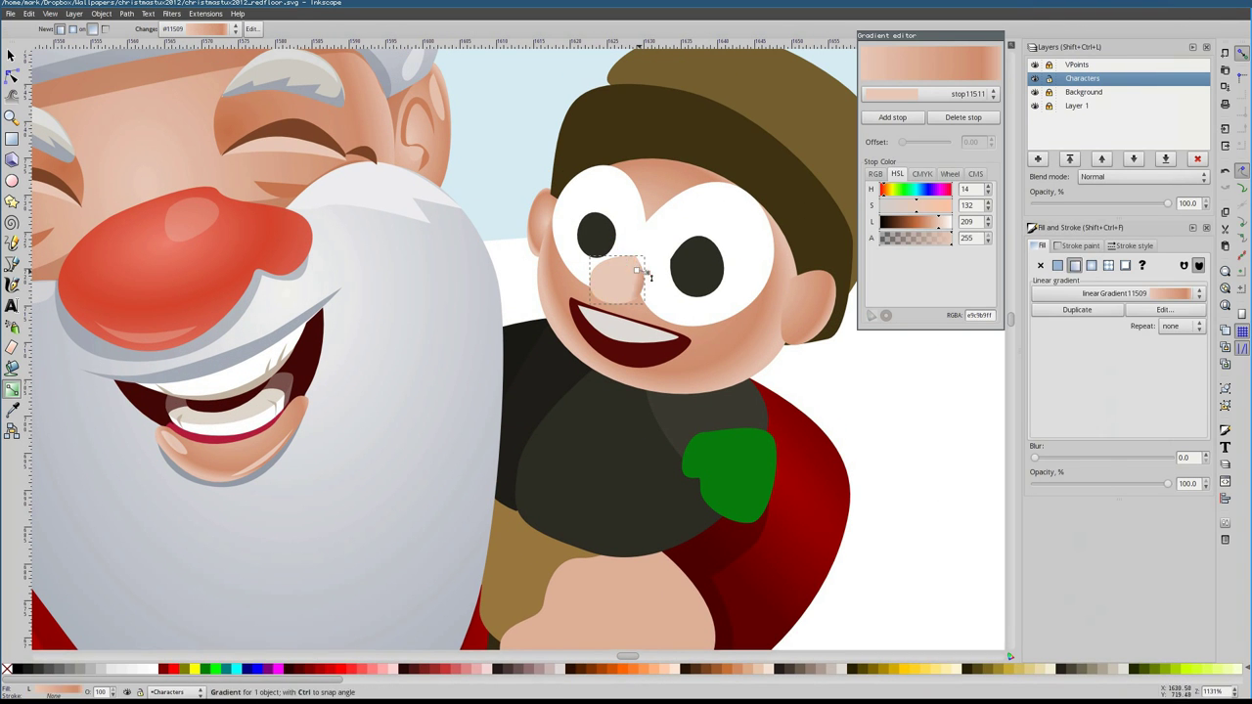
click(616, 276)
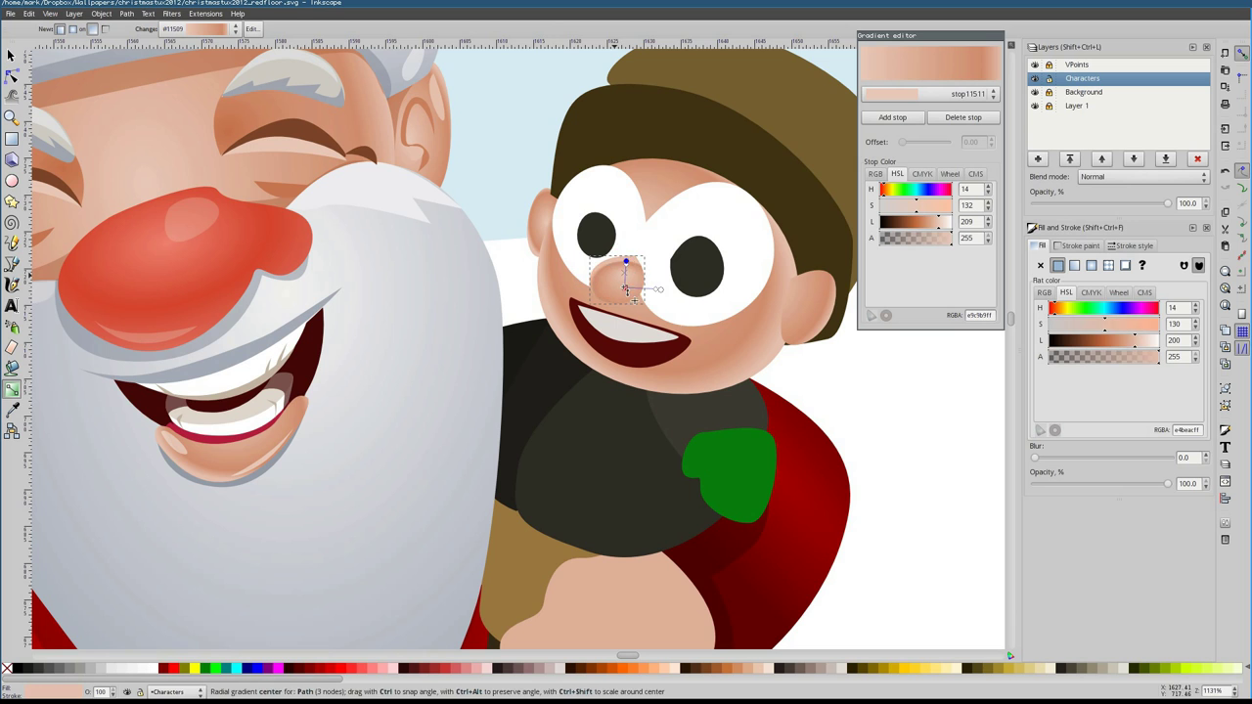
key(Escape)
key(5)
key(s)
Draw a shading shape on the elf's ear and give it a radial gradient
scroll(504, 394, up, 3)
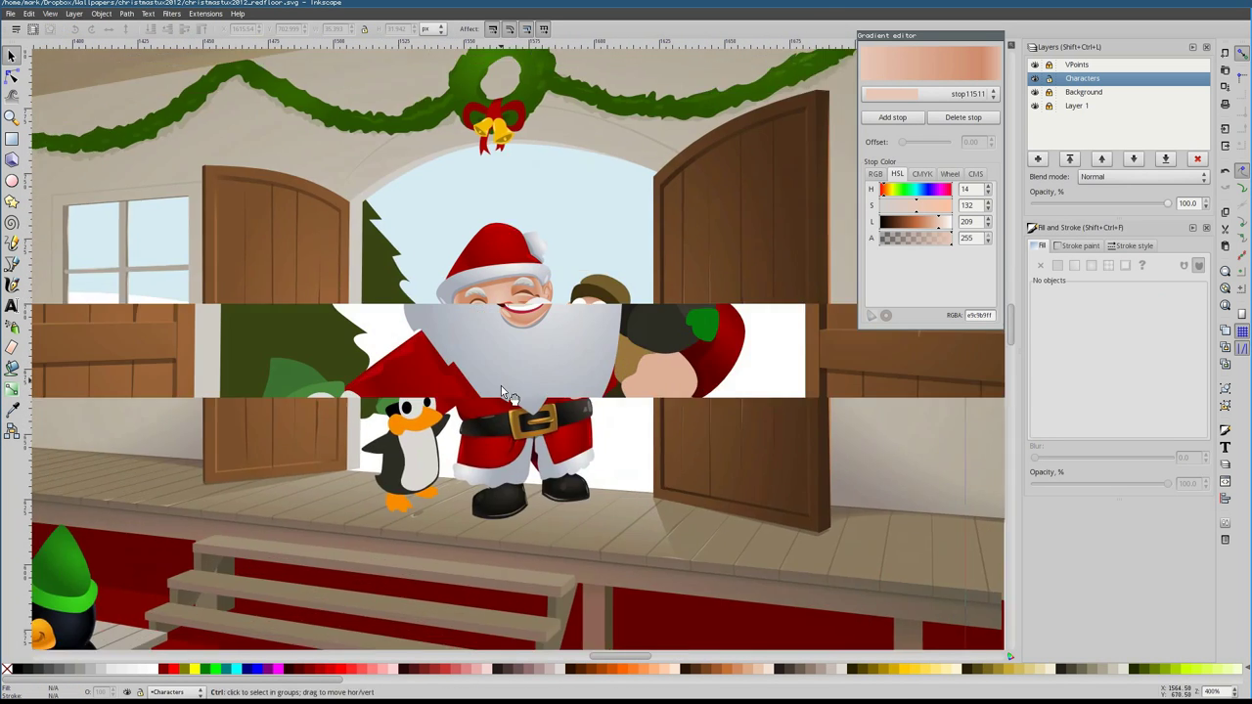
key(g)
scroll(599, 293, up, 1)
click(636, 288)
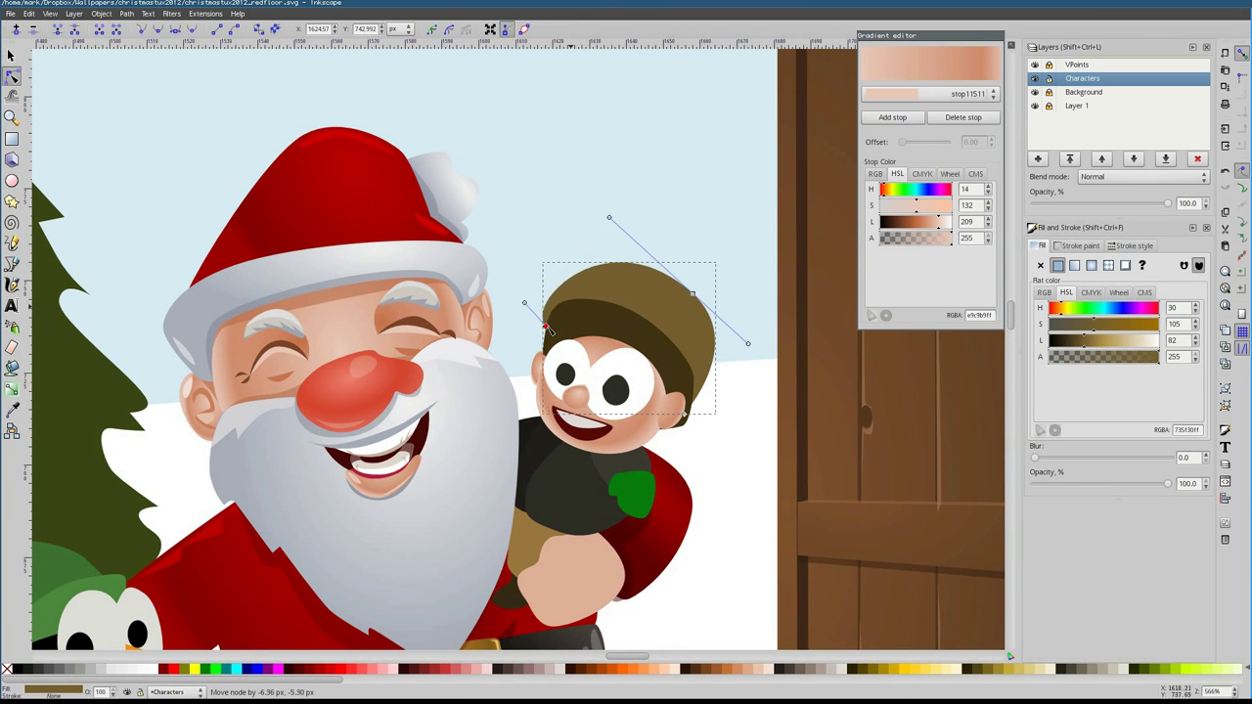
click(656, 432)
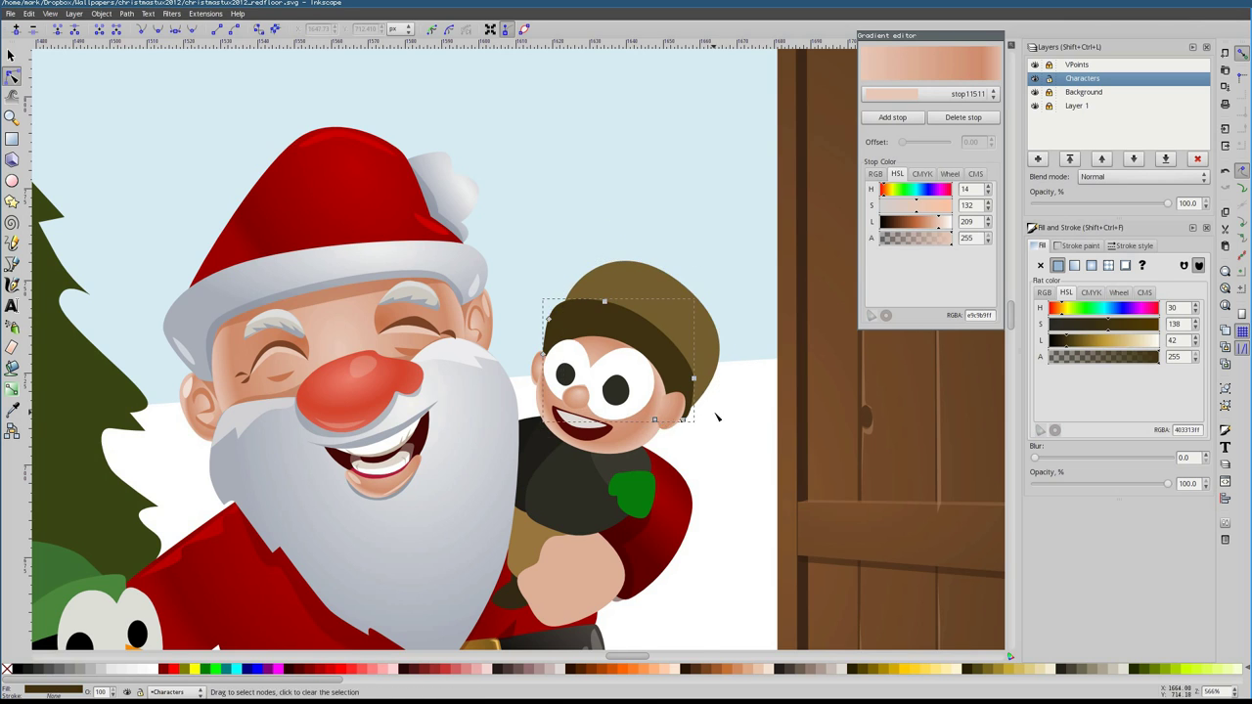
key(b)
scroll(716, 418, up, 3)
click(632, 405)
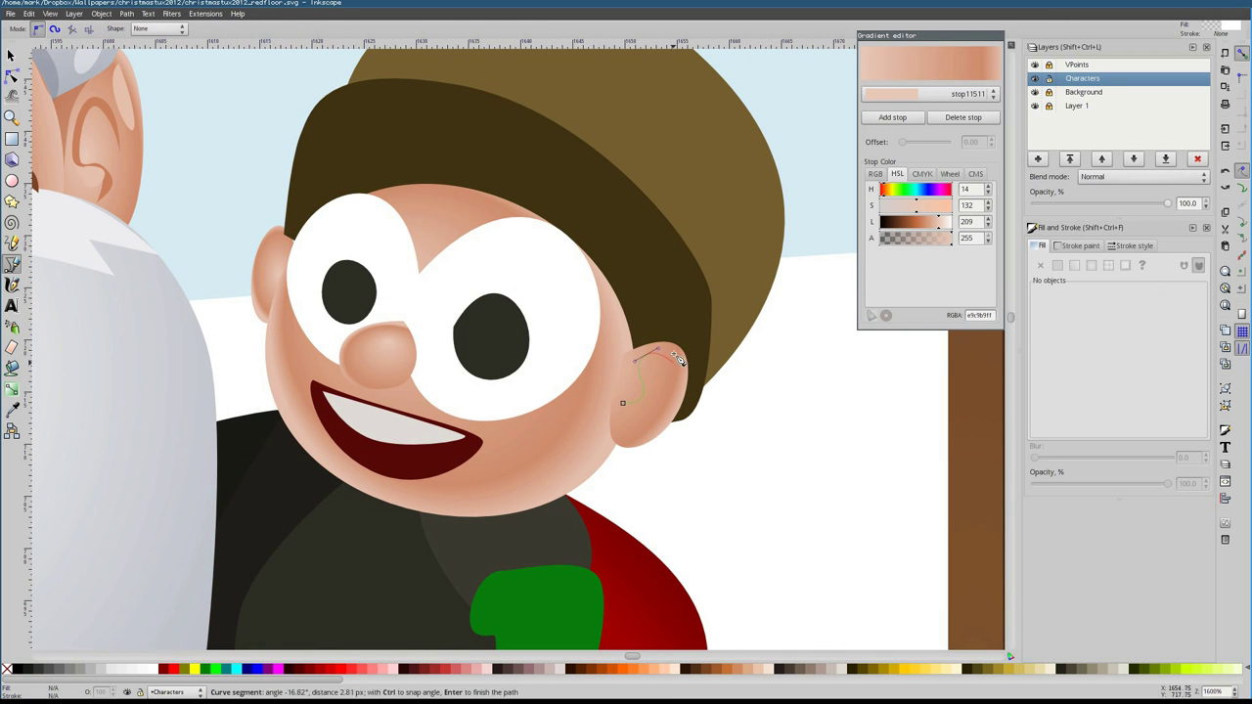
click(626, 408)
key(g)
drag(626, 402, 629, 372)
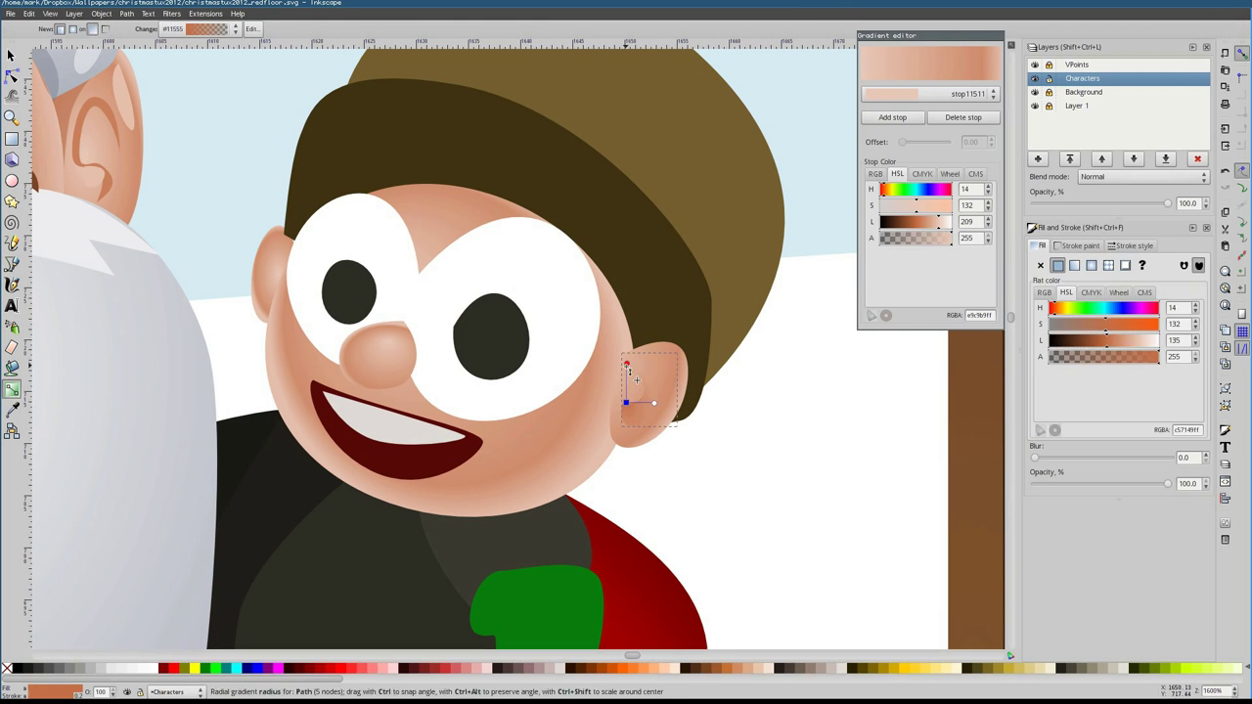
Draw the inner shading shape of the right ear
key(n)
click(279, 246)
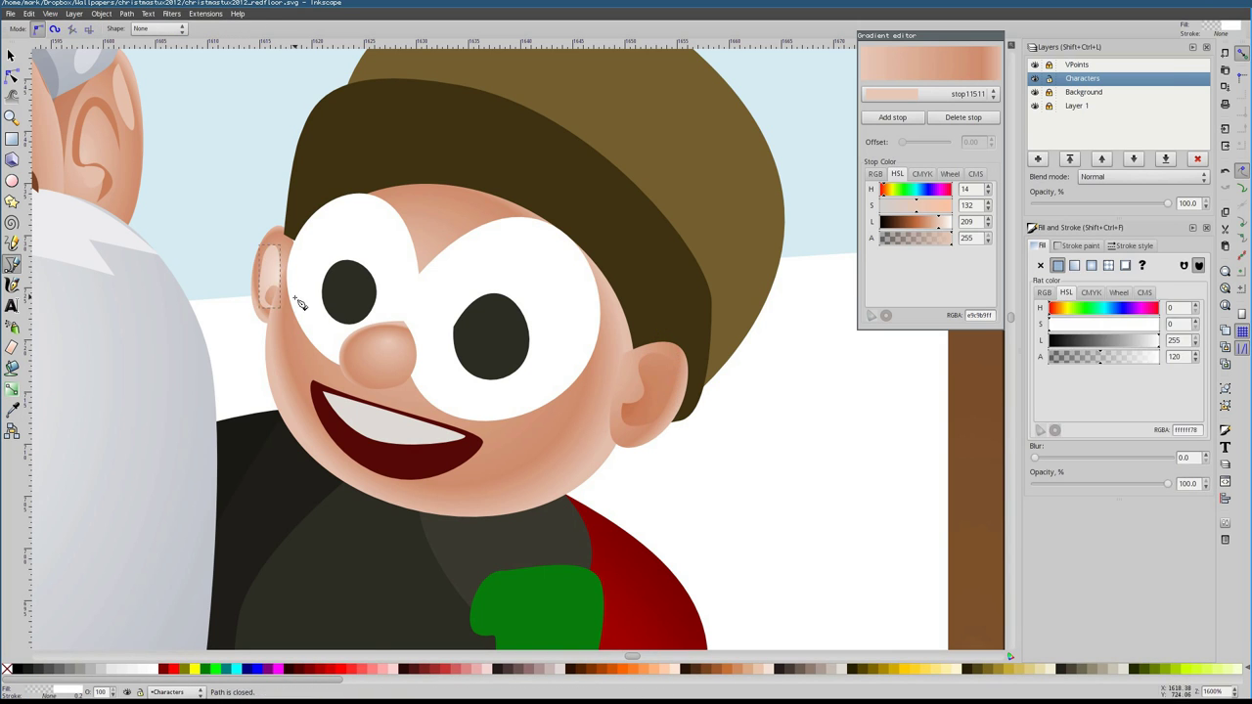
key(b)
scroll(724, 421, up, 2)
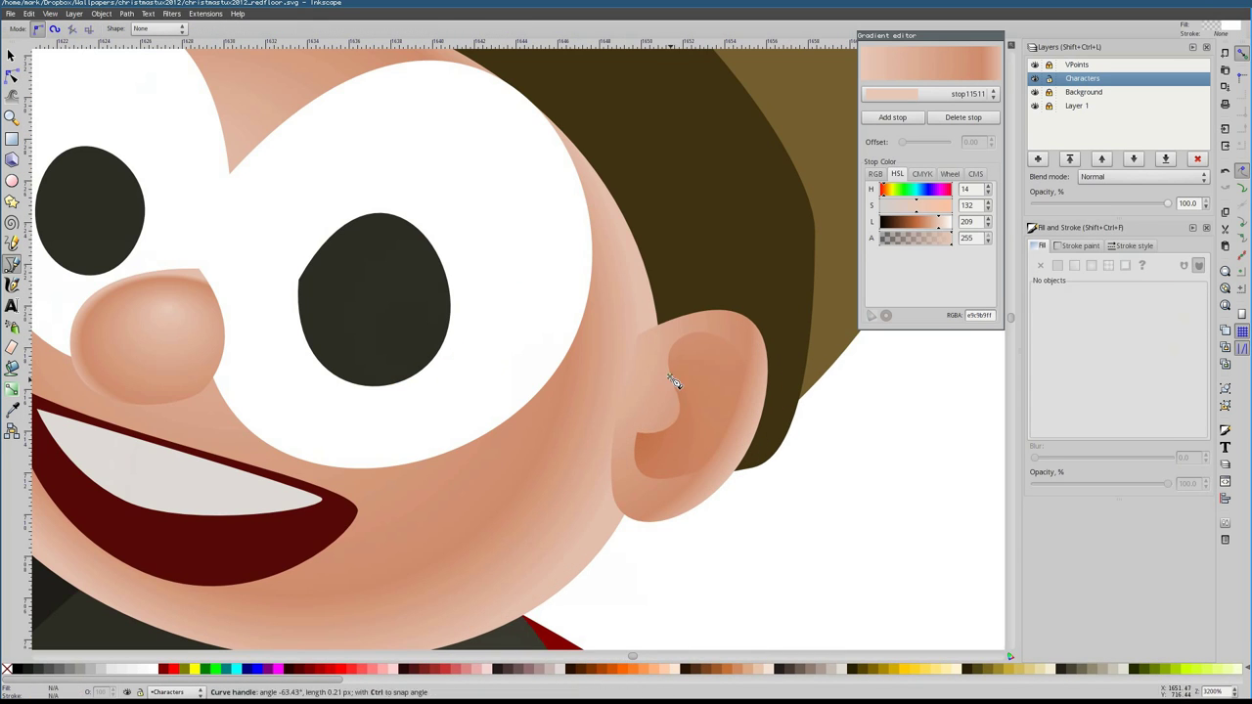
click(669, 384)
click(672, 407)
click(663, 435)
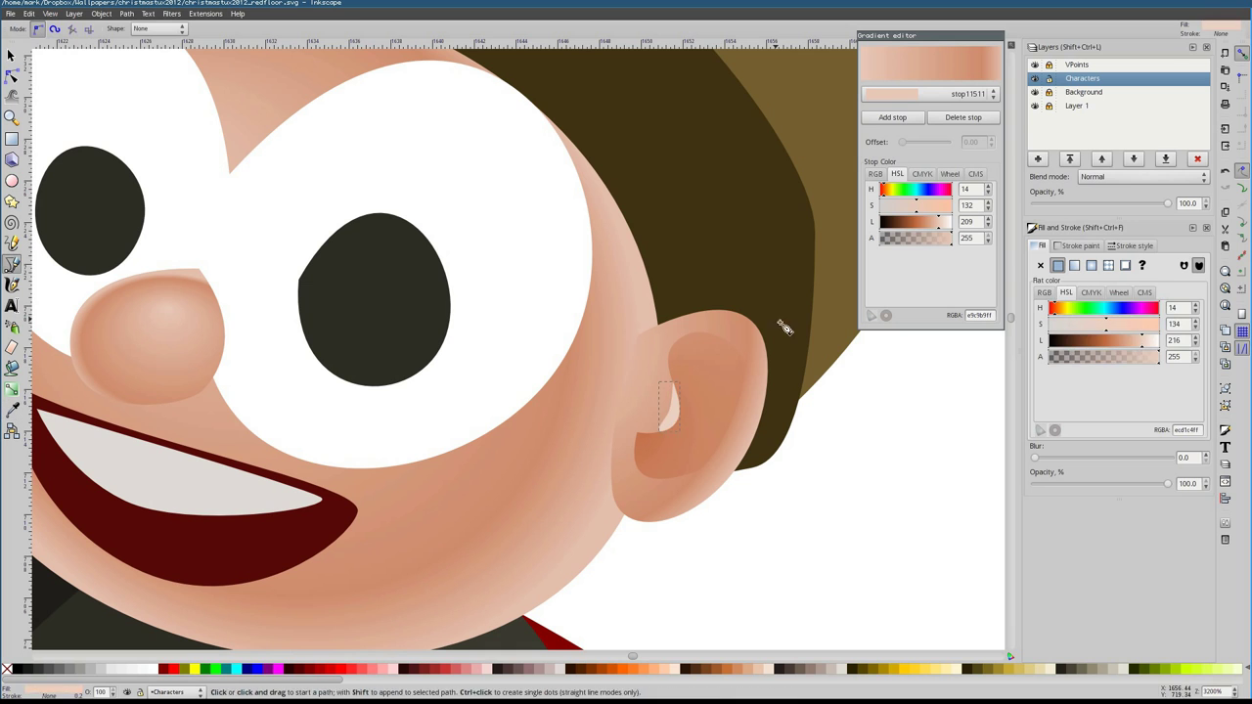
Draw a thin highlight path along the ear edge
click(743, 344)
click(729, 448)
key(Return)
scroll(548, 441, down, 2)
scroll(548, 440, left, 8)
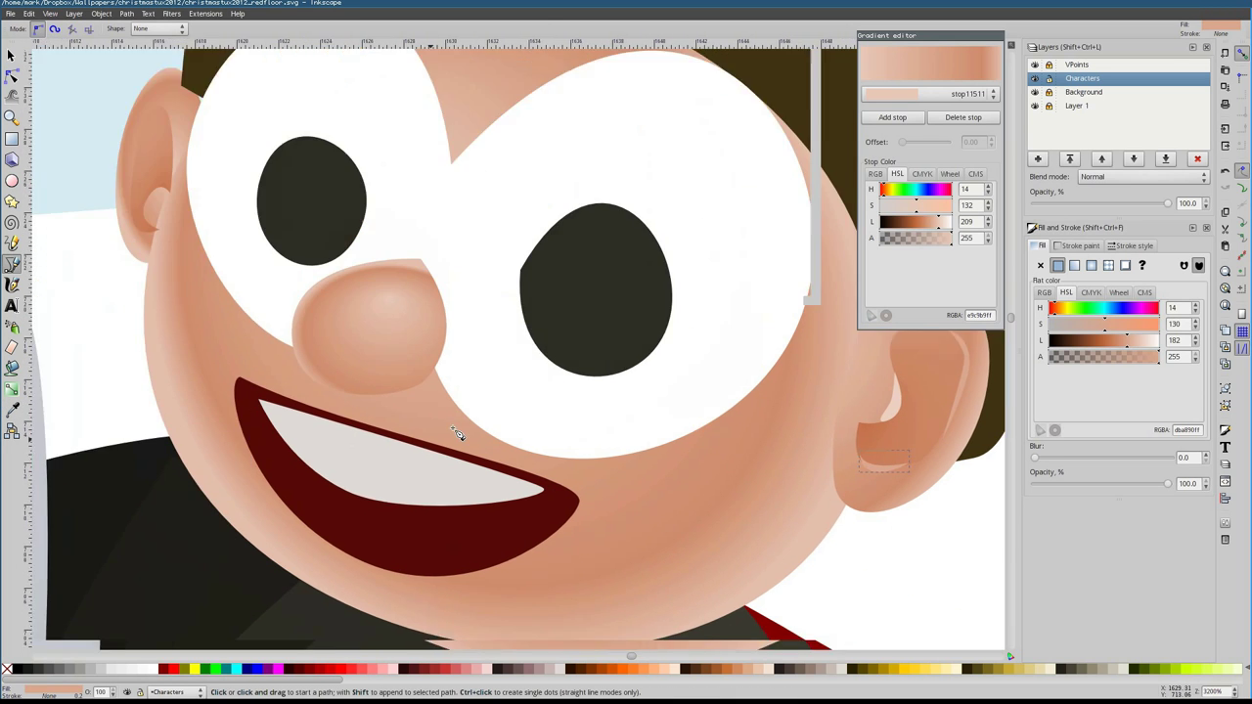
key(s)
click(499, 401)
Enlarge the right eye white's radial gradient upward to fit the eye
key(5)
scroll(416, 354, up, 6)
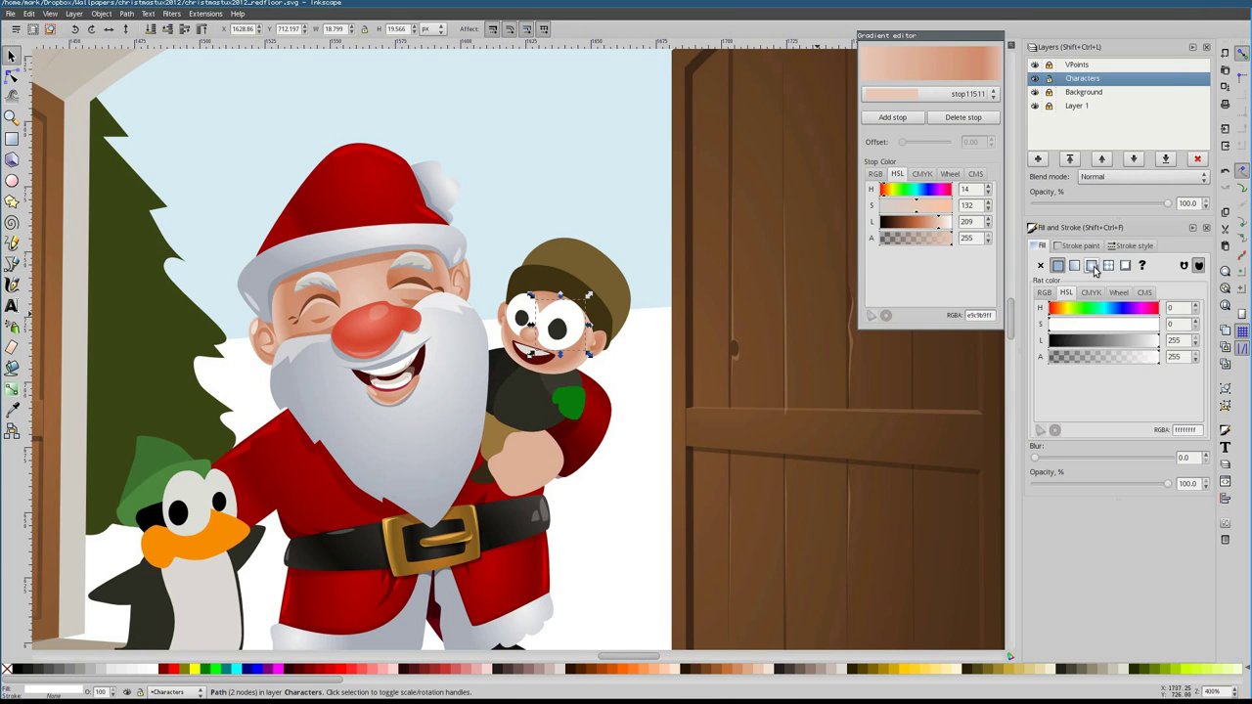
key(g)
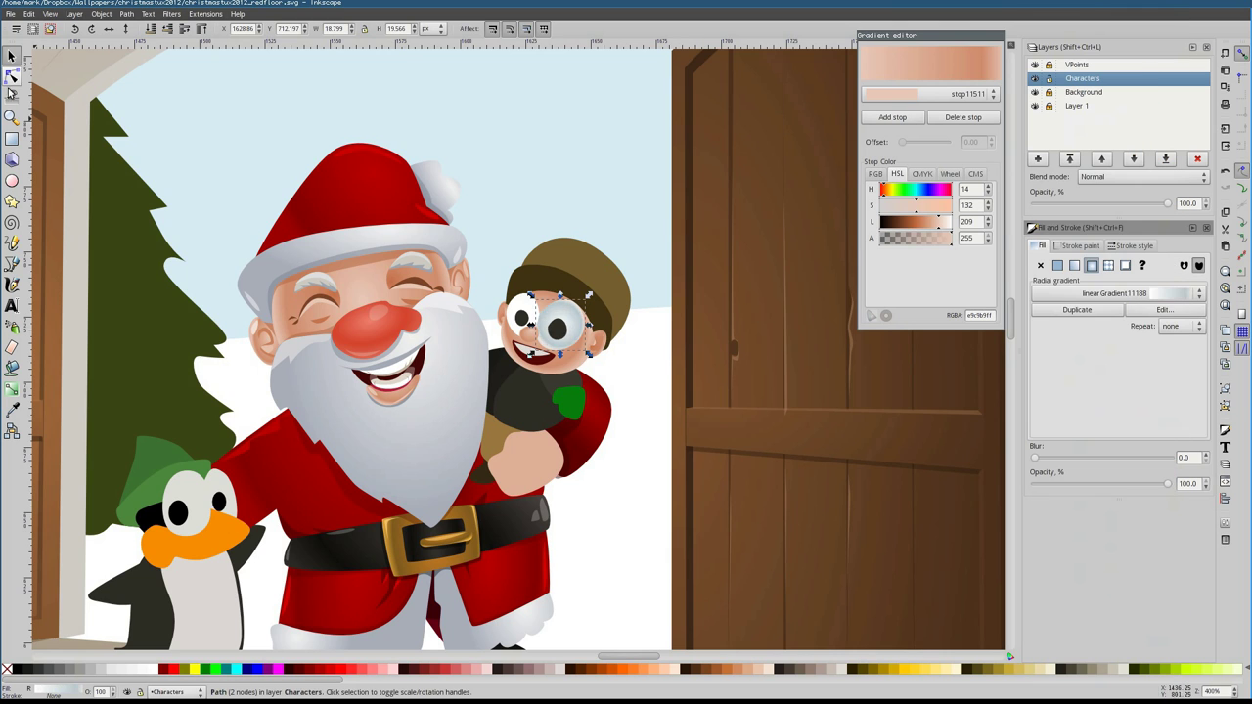
scroll(583, 337, up, 4)
drag(511, 196, 526, 177)
click(475, 292)
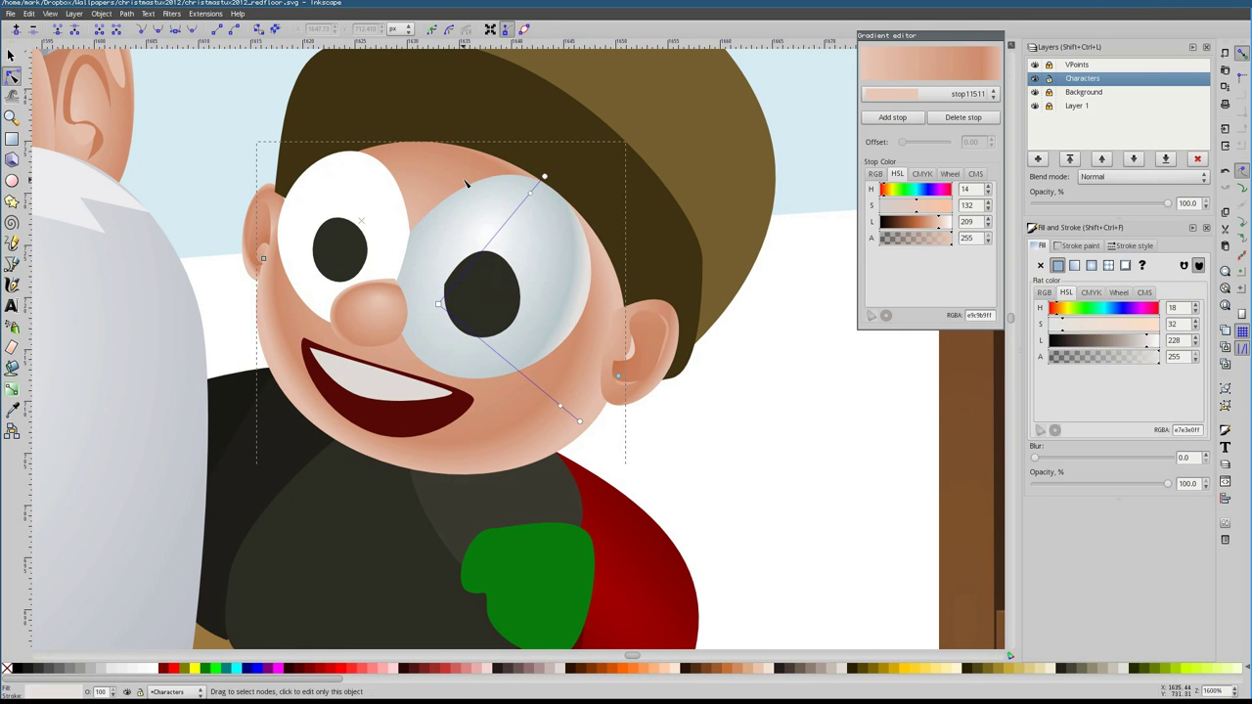
click(482, 293)
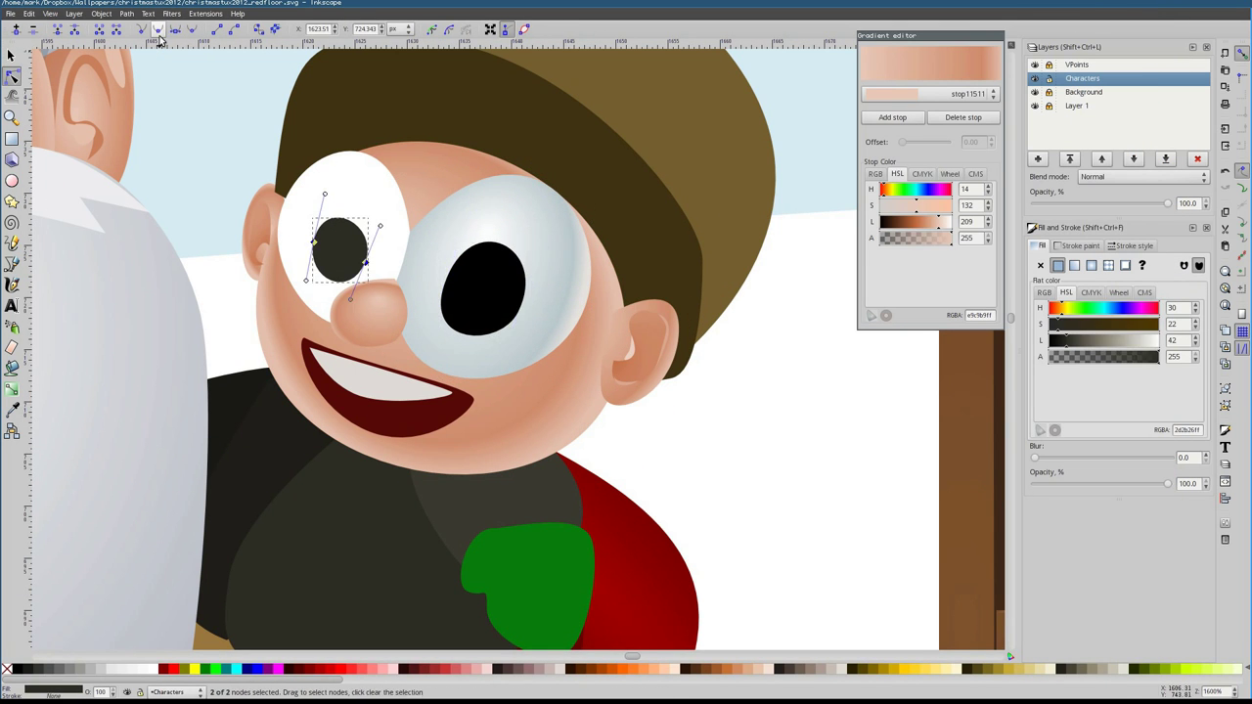
Centre the left eye white's radial gradient on the eye and fit its radius
click(376, 250)
key(s)
ctrl+click(499, 245)
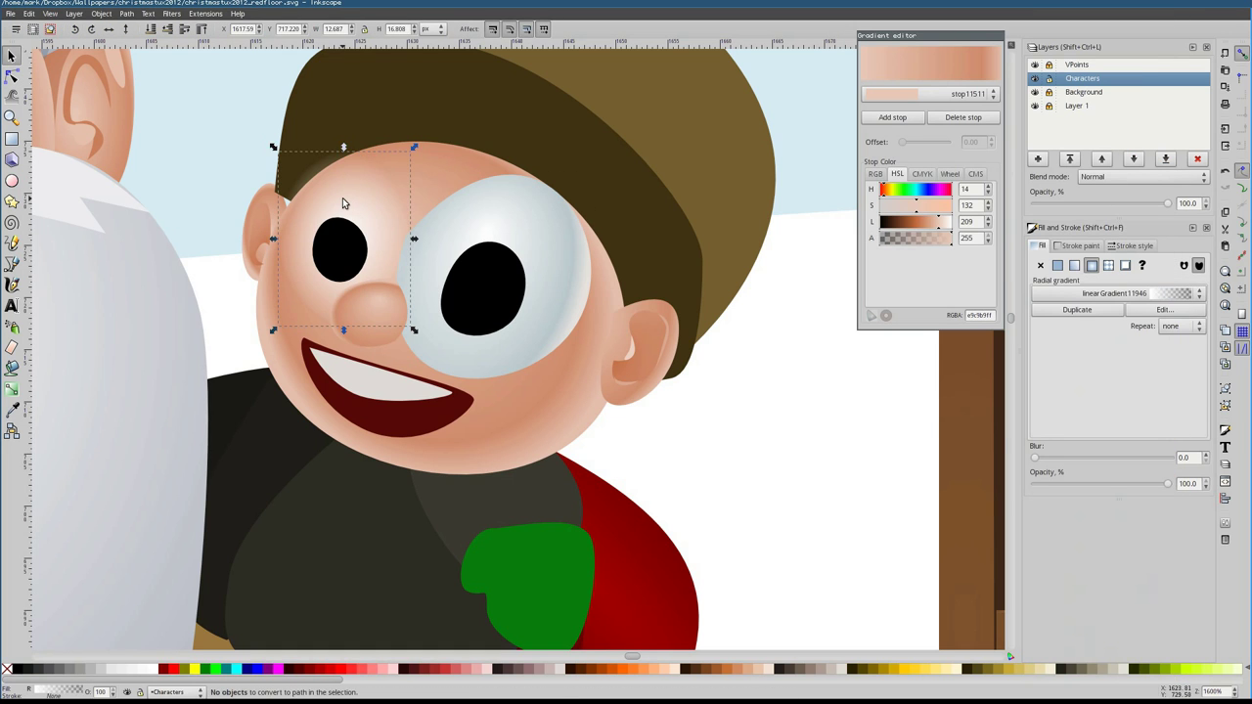
key(n)
drag(553, 243, 335, 252)
mouse_move(342, 176)
mouse_down()
mouse_move(342, 137)
mouse_move(436, 227)
mouse_up()
Lighten the middle stop of the right eye white's gradient
click(502, 242)
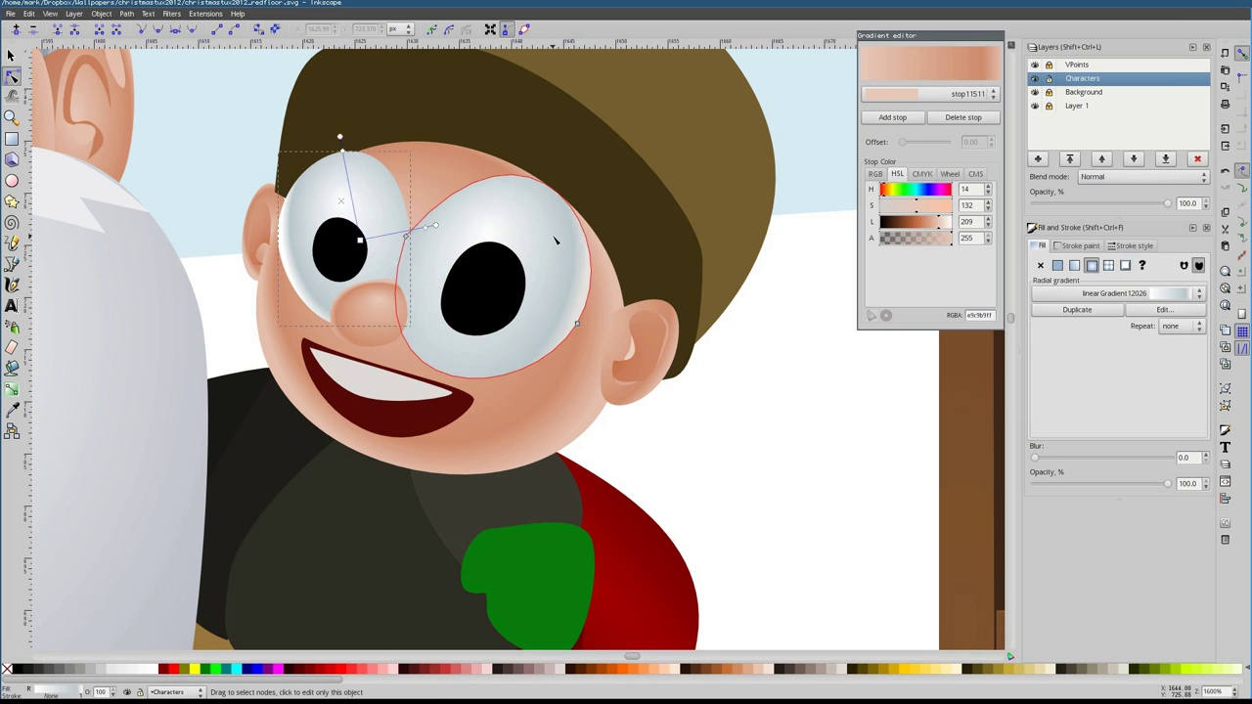
click(908, 93)
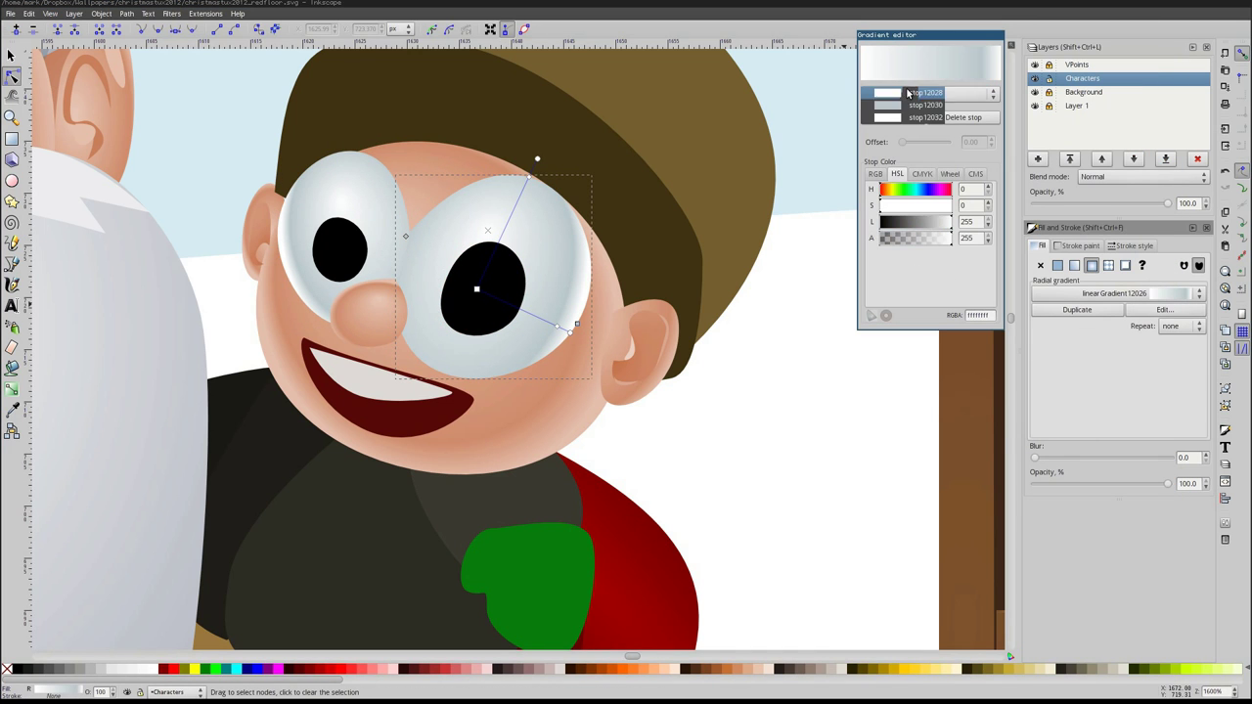
click(908, 106)
click(941, 221)
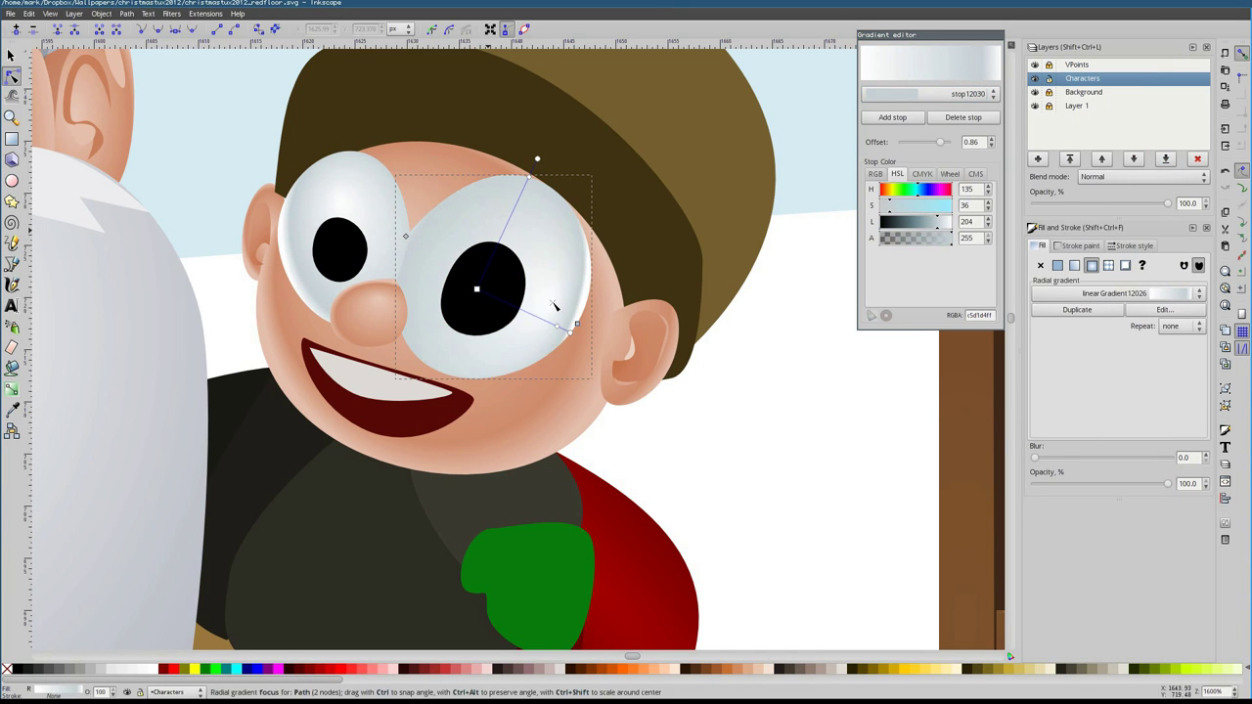
Draw a brown eyebrow and duplicate it above the other eye
click(323, 196)
key(Tab)
key(Tab)
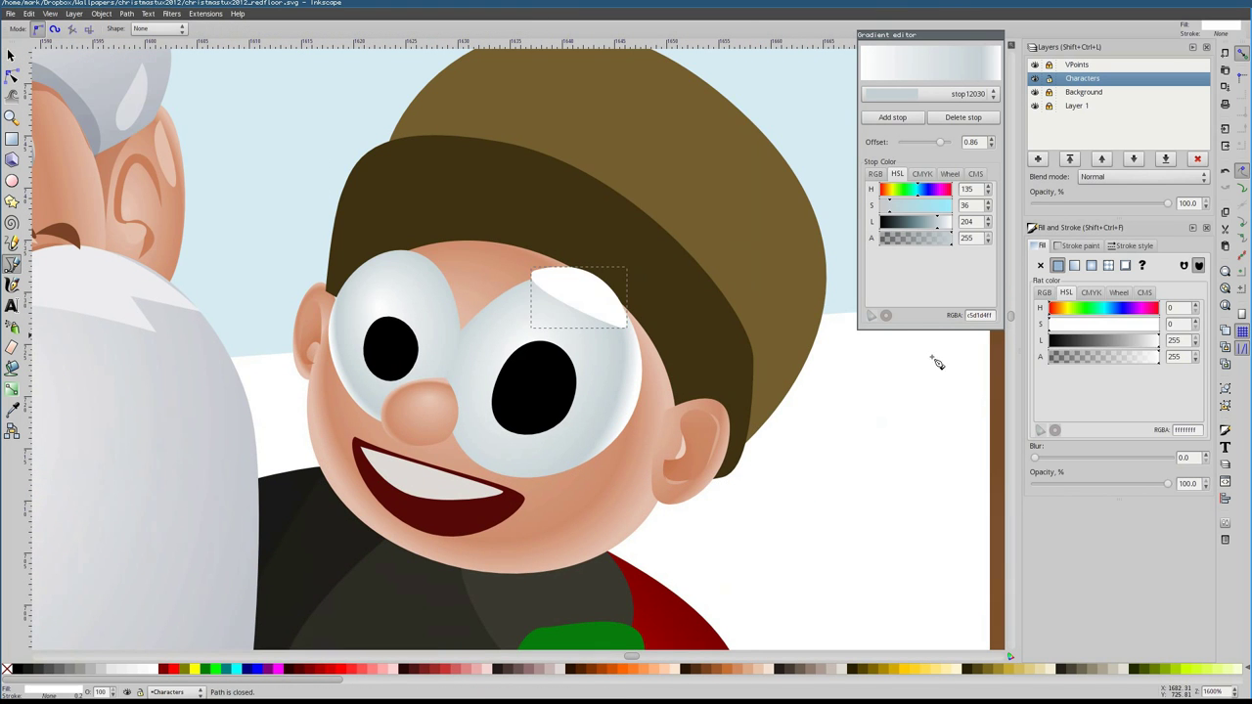
key(ctrl+shift+v)
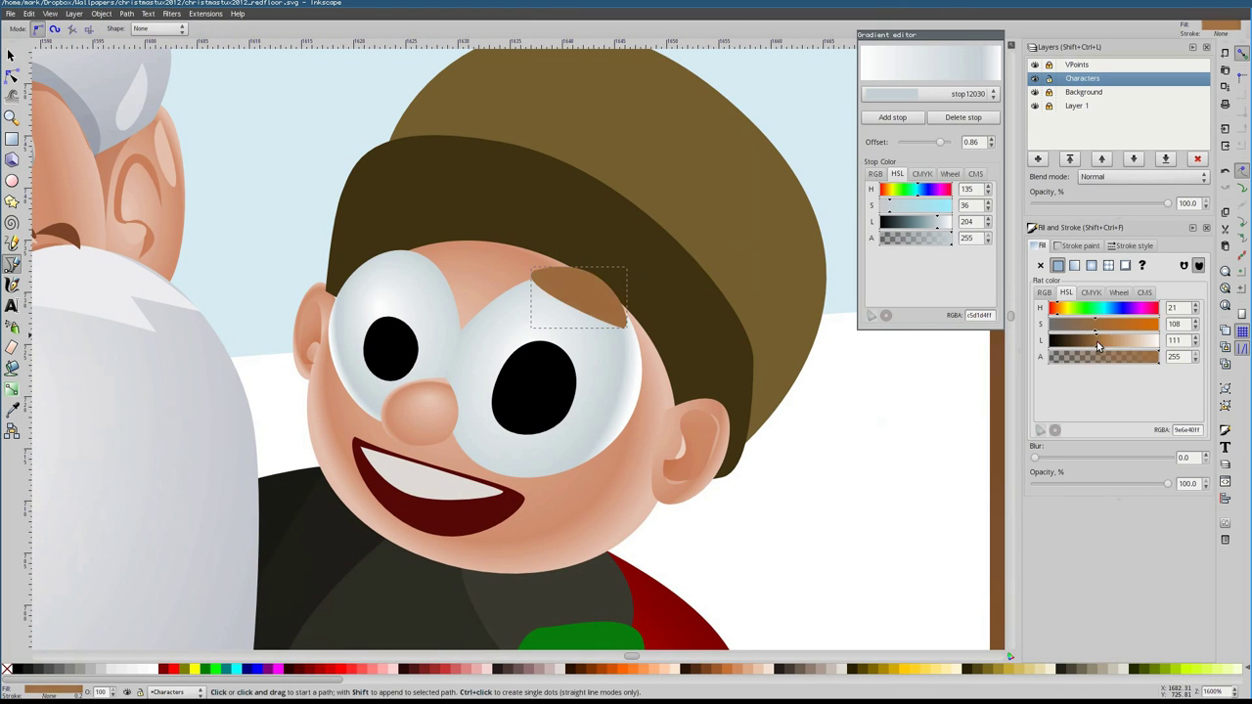
key(ctrl+v)
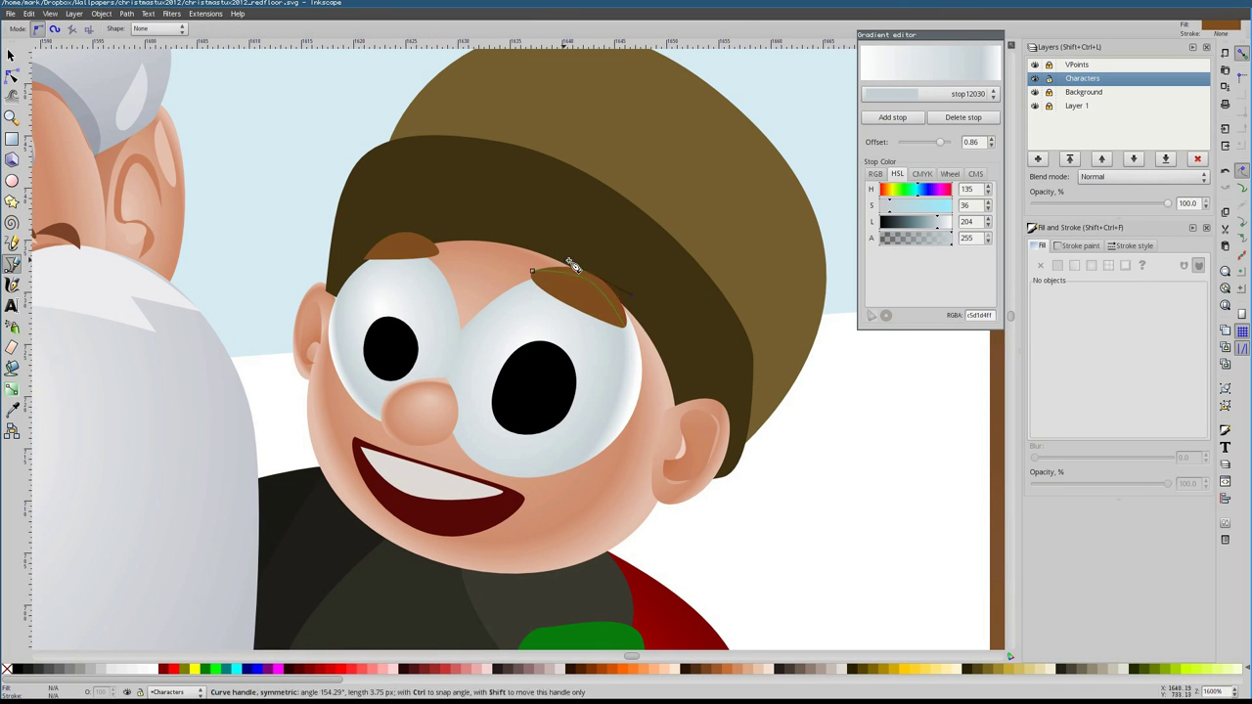
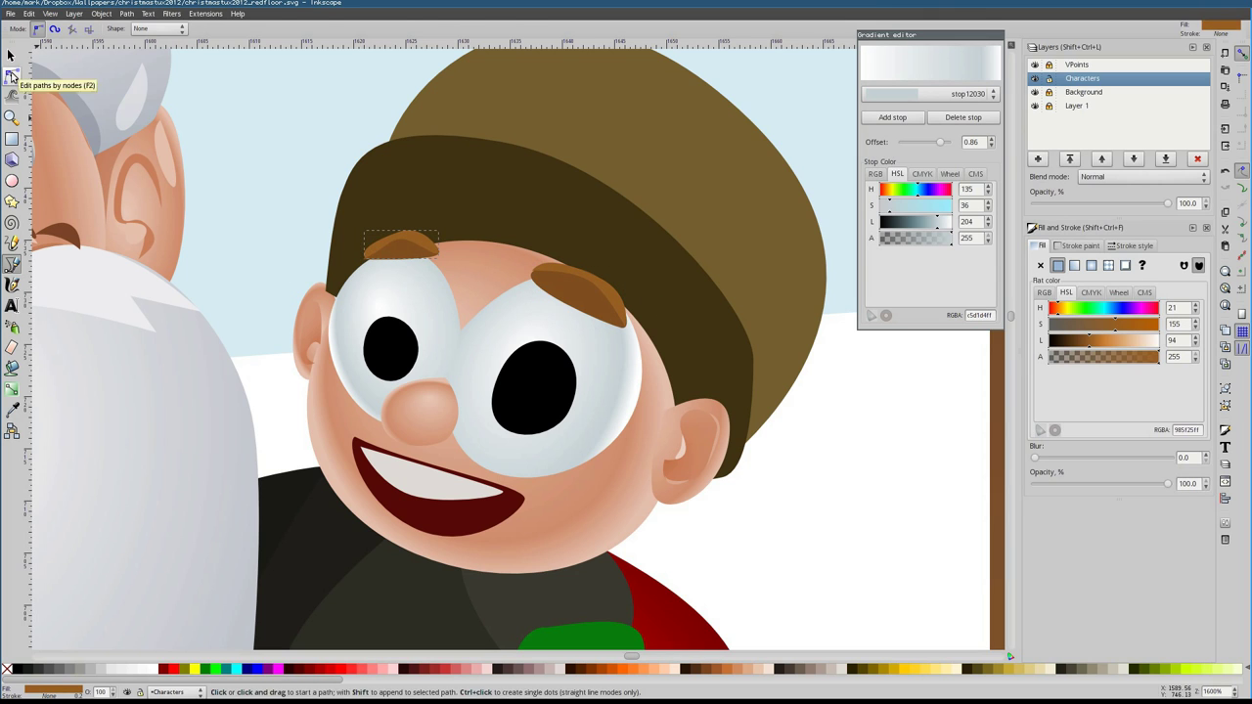
Draw a dark brown eyebrow shading shape on the elf's face
click(464, 328)
click(648, 362)
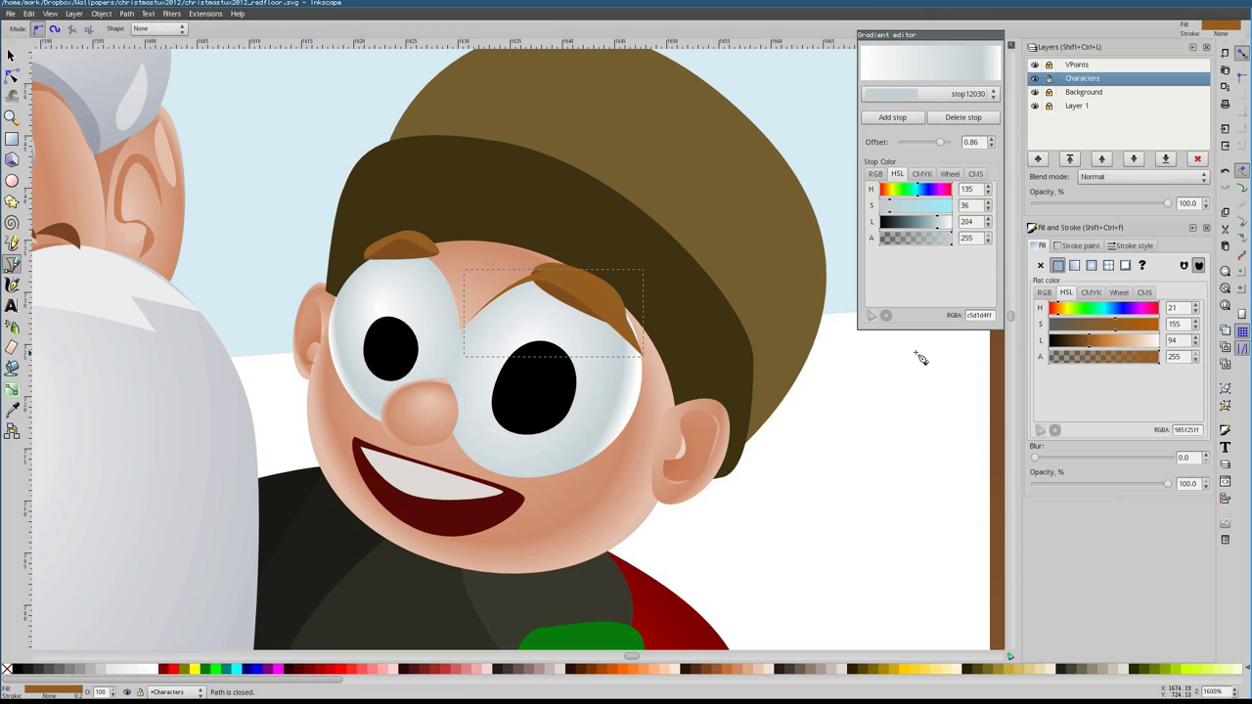
key(n)
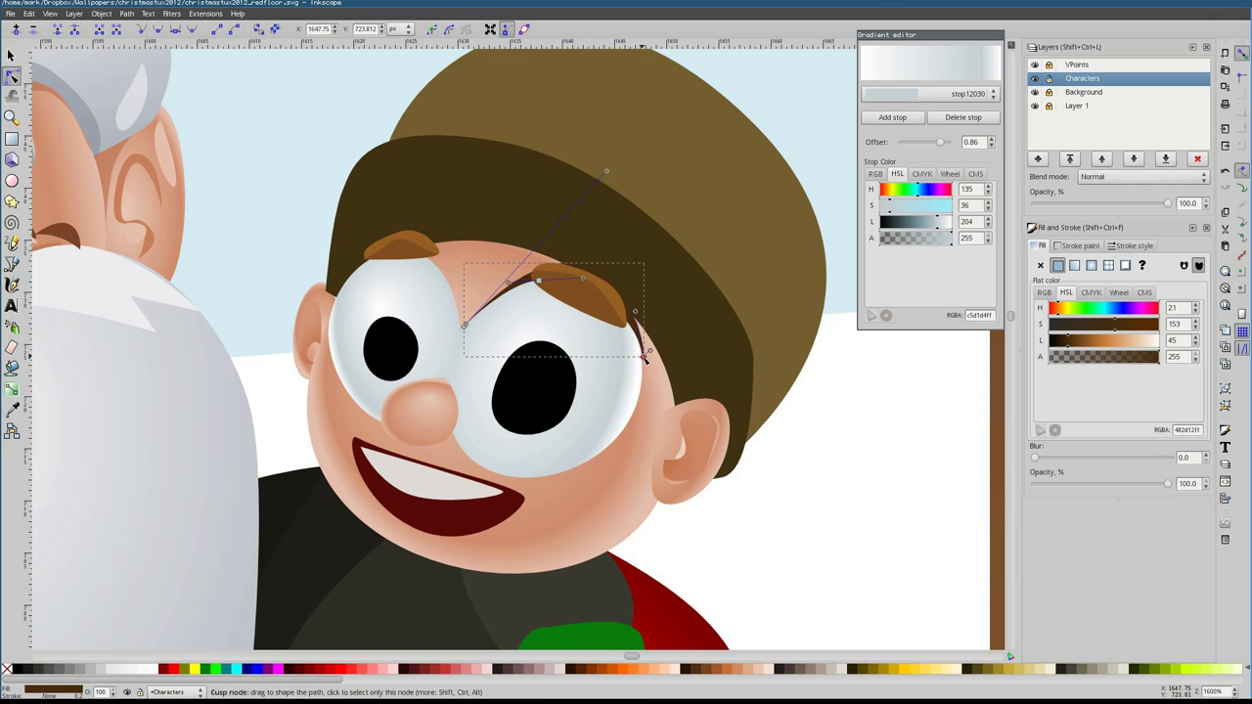
key(5)
scroll(489, 420, up, 5)
Draw a curved shadow shape under the elf's eye
key(b)
click(470, 411)
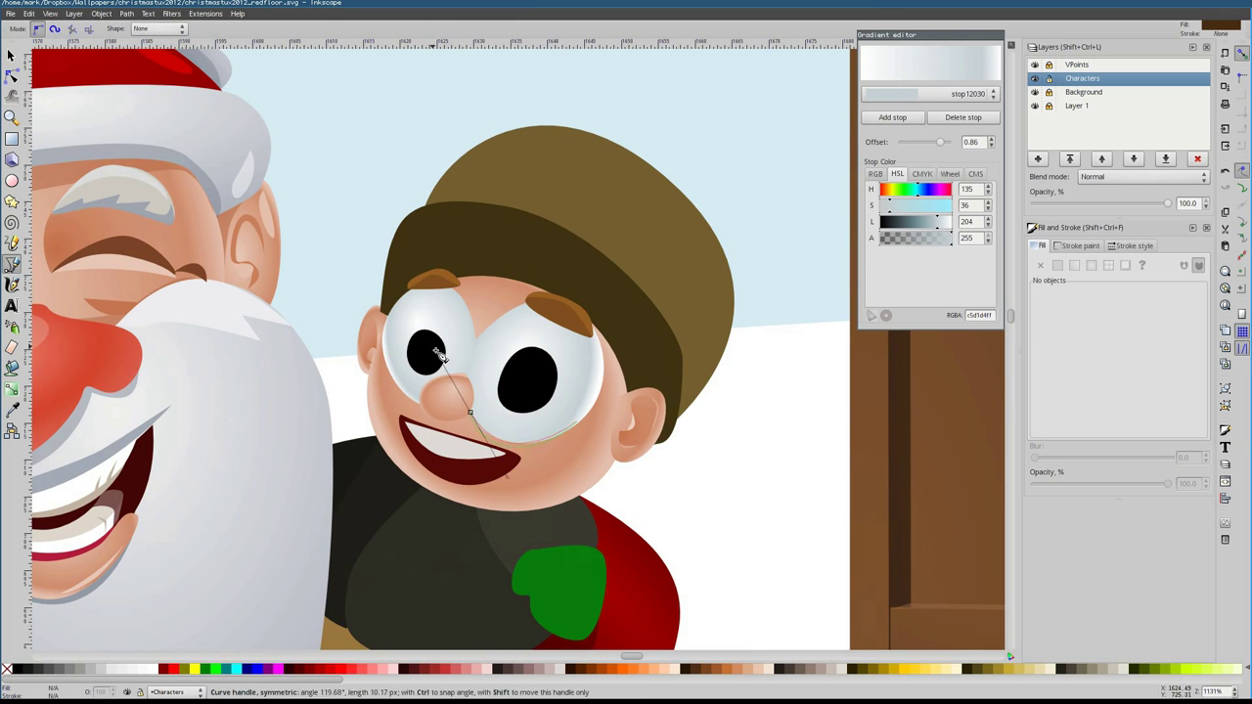
drag(441, 355, 443, 358)
click(470, 412)
key(s)
scroll(531, 453, up, 1)
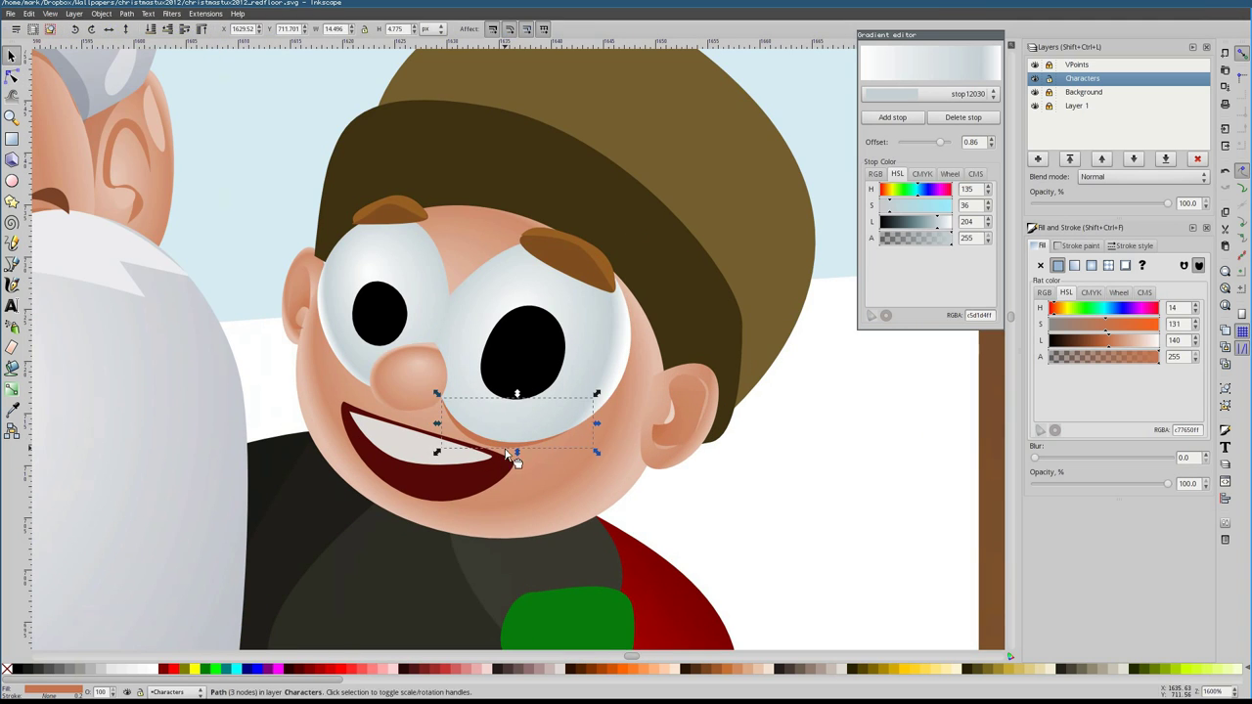
Nudge a node of the mouth shape to adjust it
key(n)
drag(507, 451, 515, 449)
scroll(494, 479, up, 2)
Add darker skin-tone shadows under the nose and a small nose highlight
key(b)
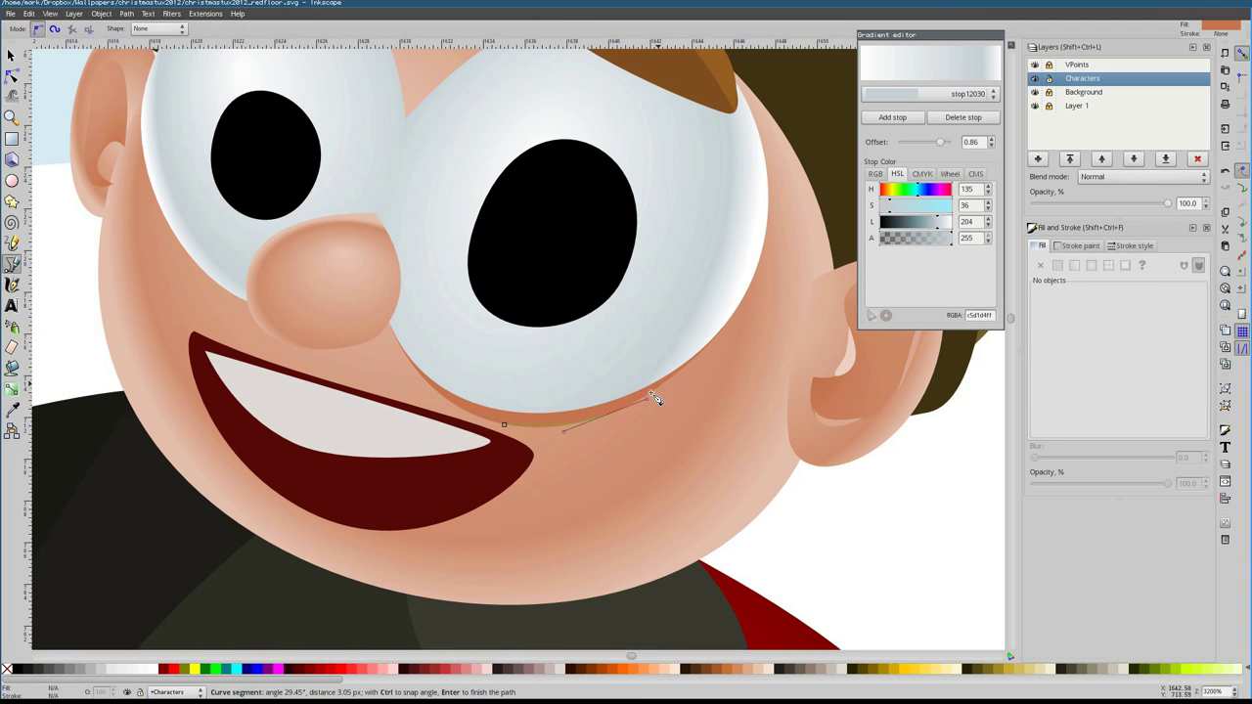
click(144, 154)
key(Return)
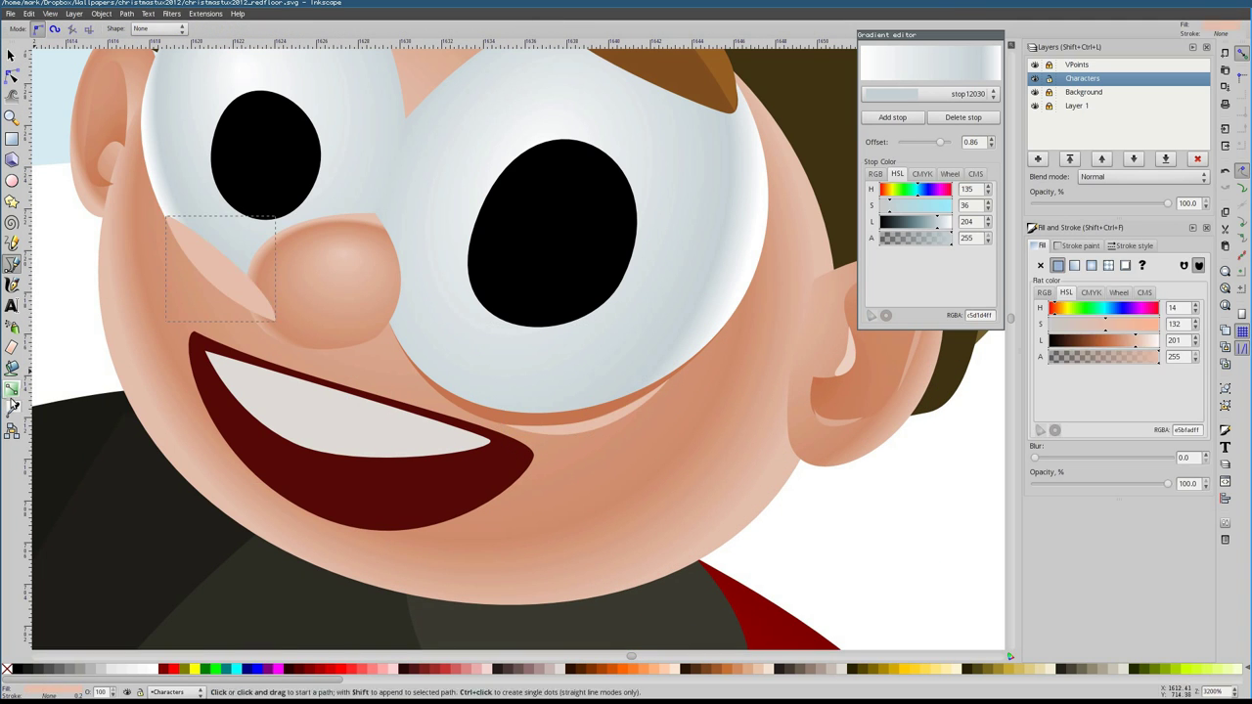
click(270, 323)
key(Return)
key(d)
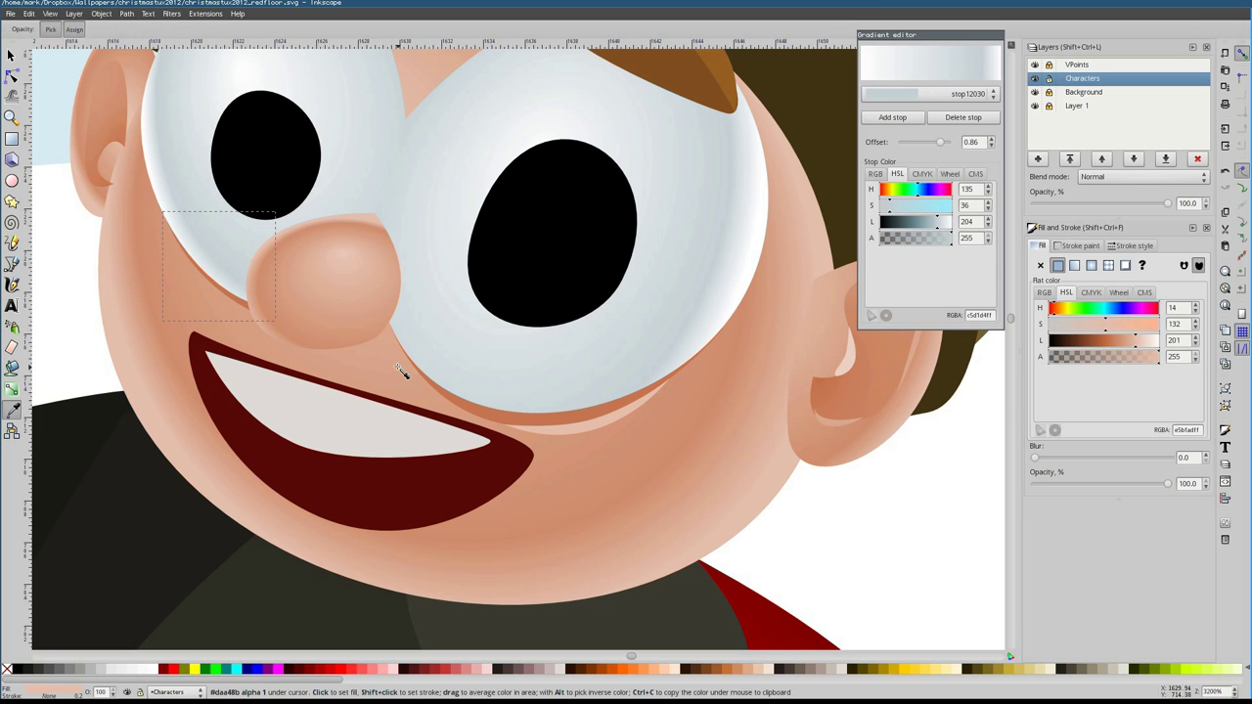
click(524, 422)
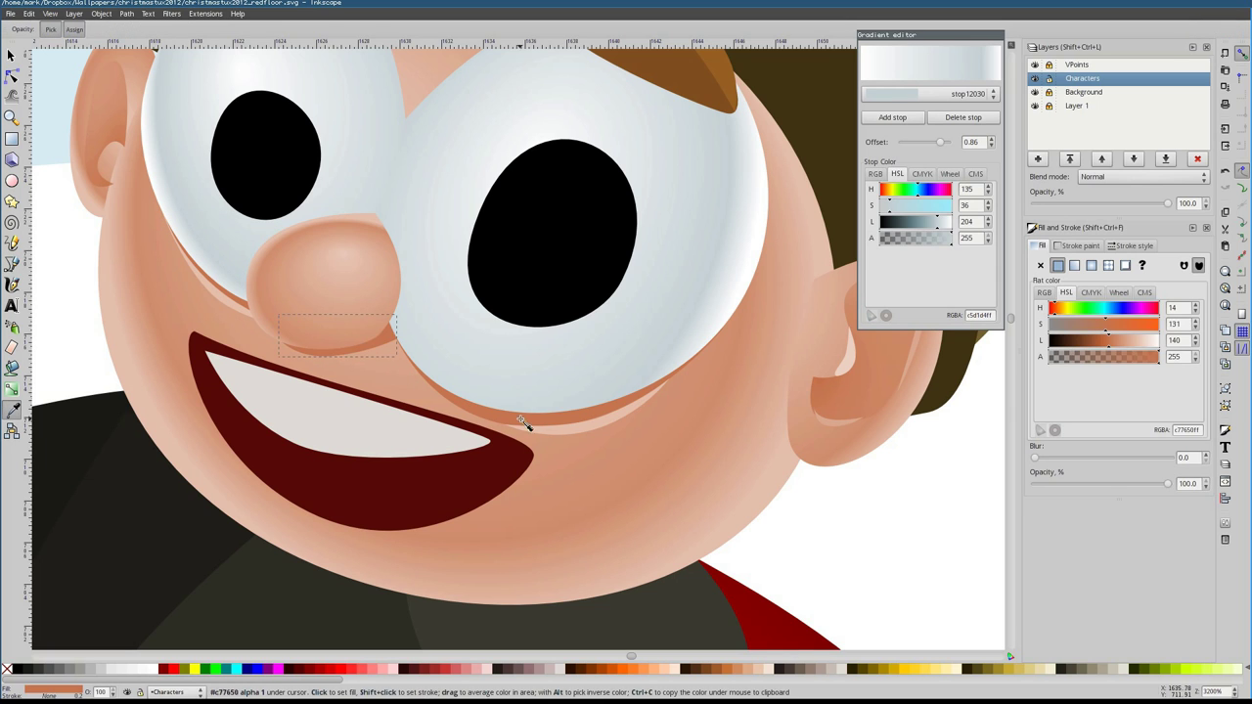
click(12, 264)
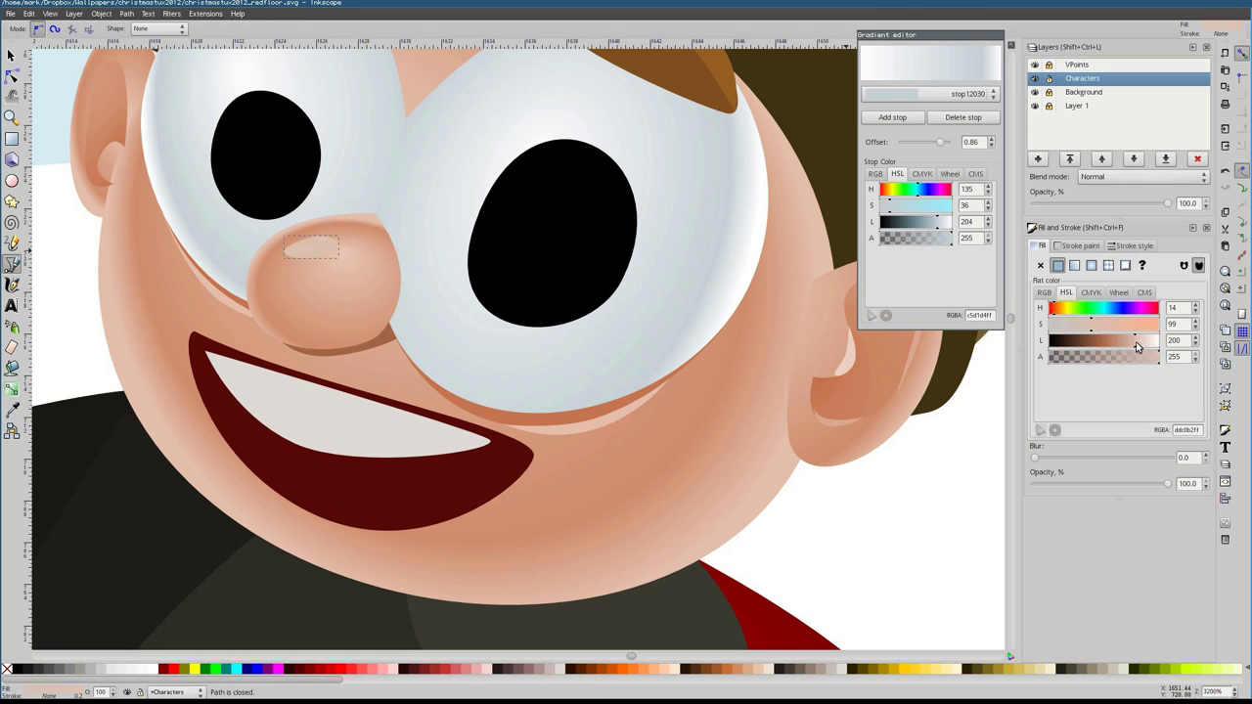
Draw a shading shape from beside the eye to the ear
scroll(113, 173, down, 2)
scroll(195, 196, up, 2)
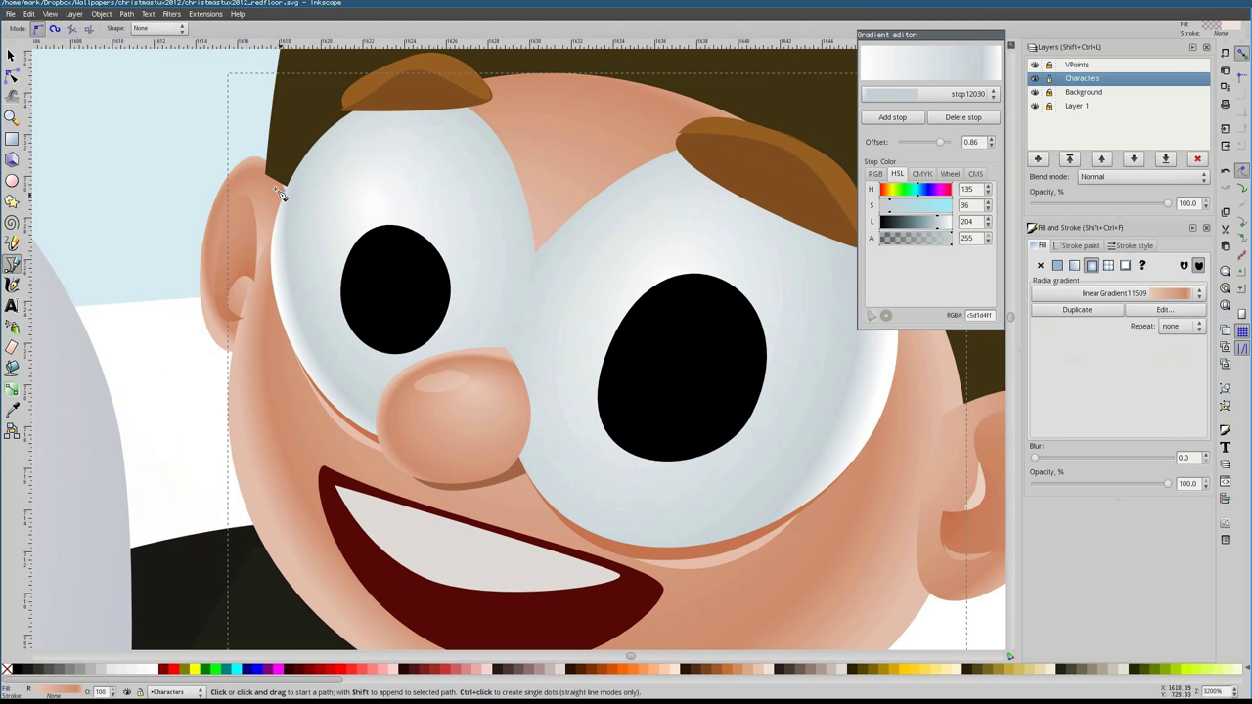
click(283, 205)
click(236, 352)
key(Return)
key(d)
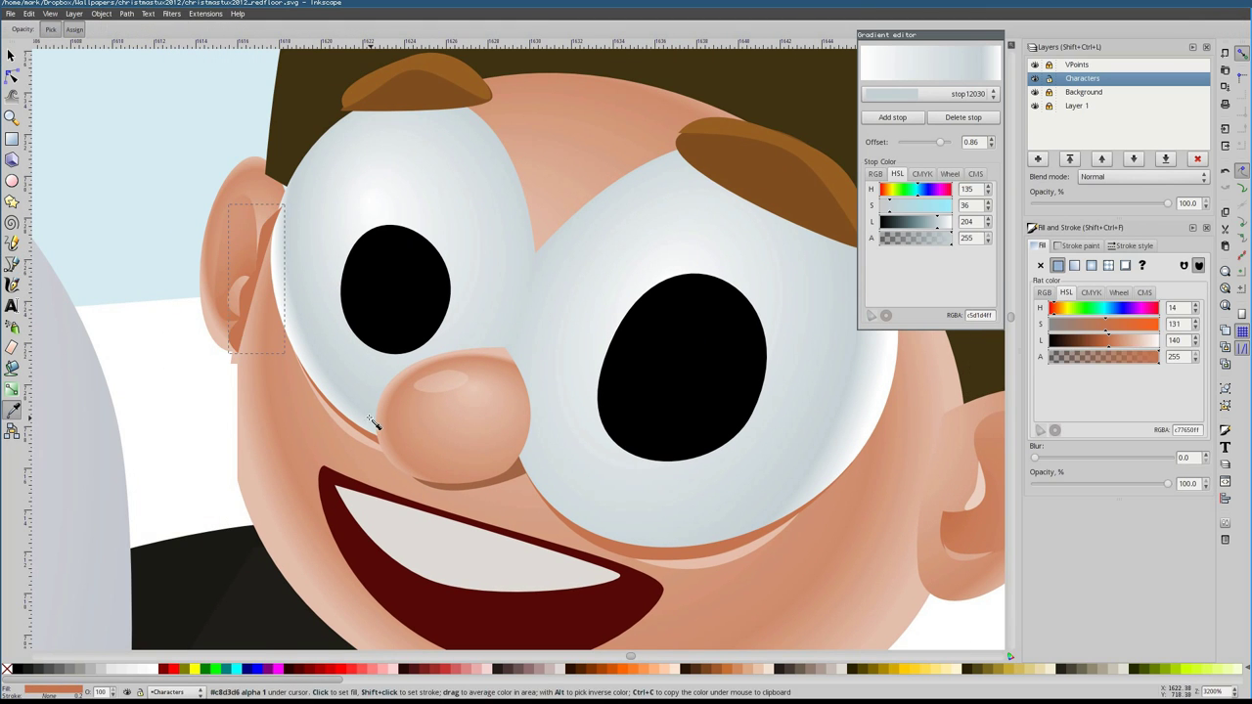
scroll(174, 195, down, 3)
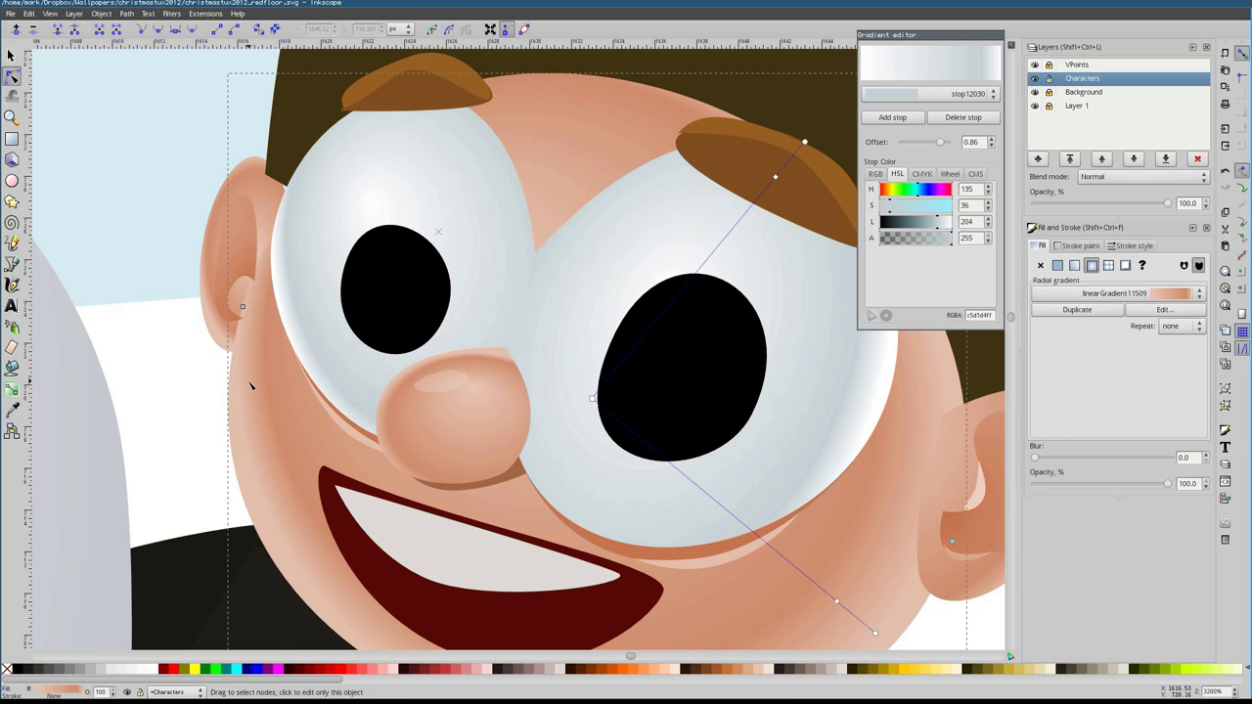
Reshape the hat's outline by moving one of its nodes
key(n)
click(519, 509)
click(503, 232)
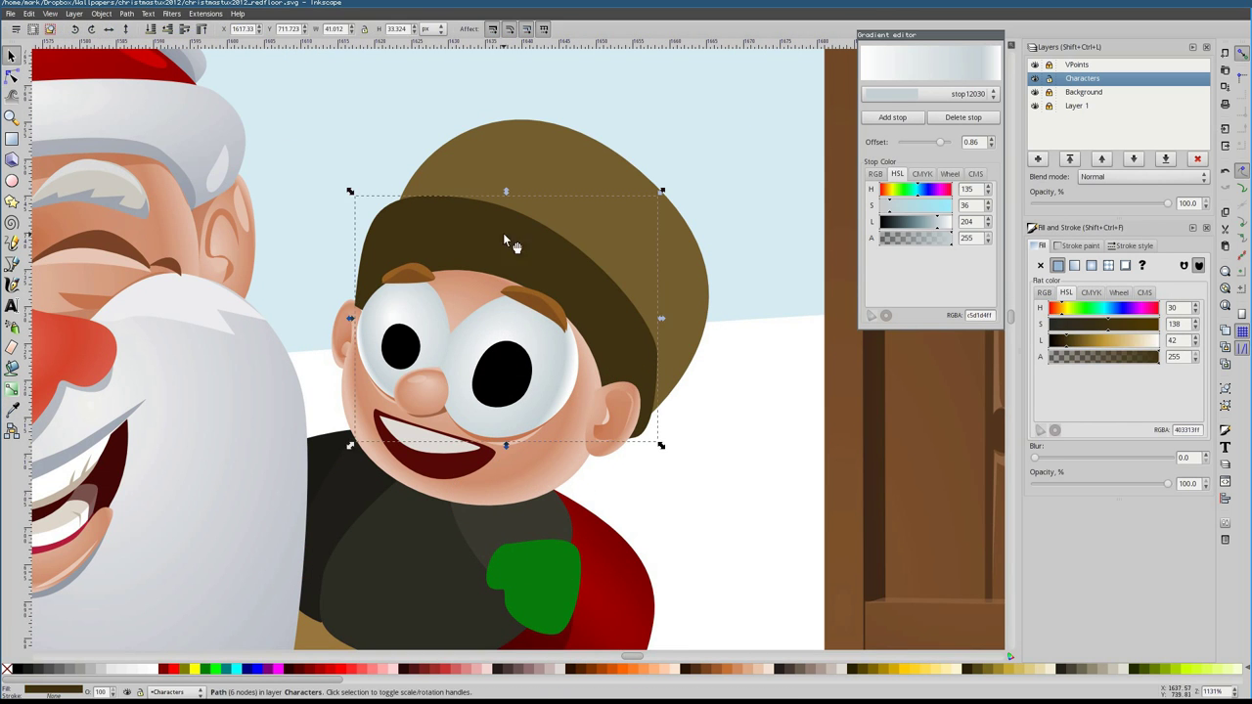
drag(629, 180, 623, 181)
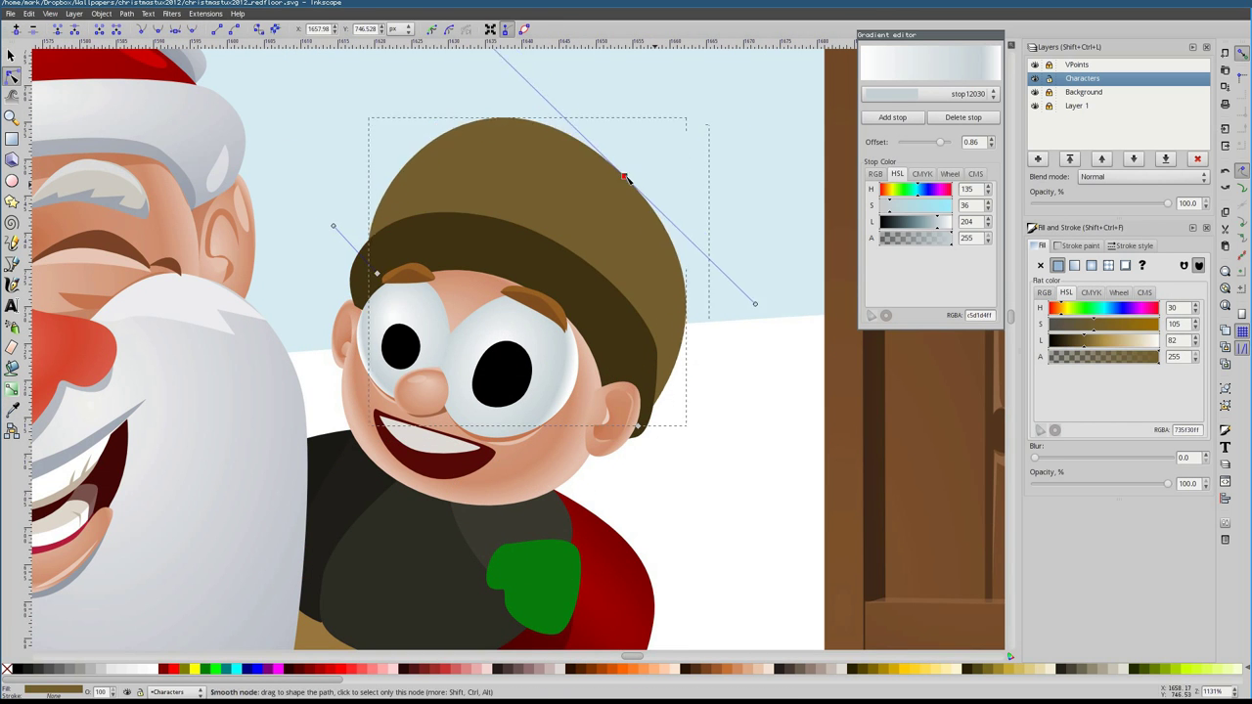
key(Escape)
Add a brown sideburn patch beside the elf's right ear
key(b)
click(601, 411)
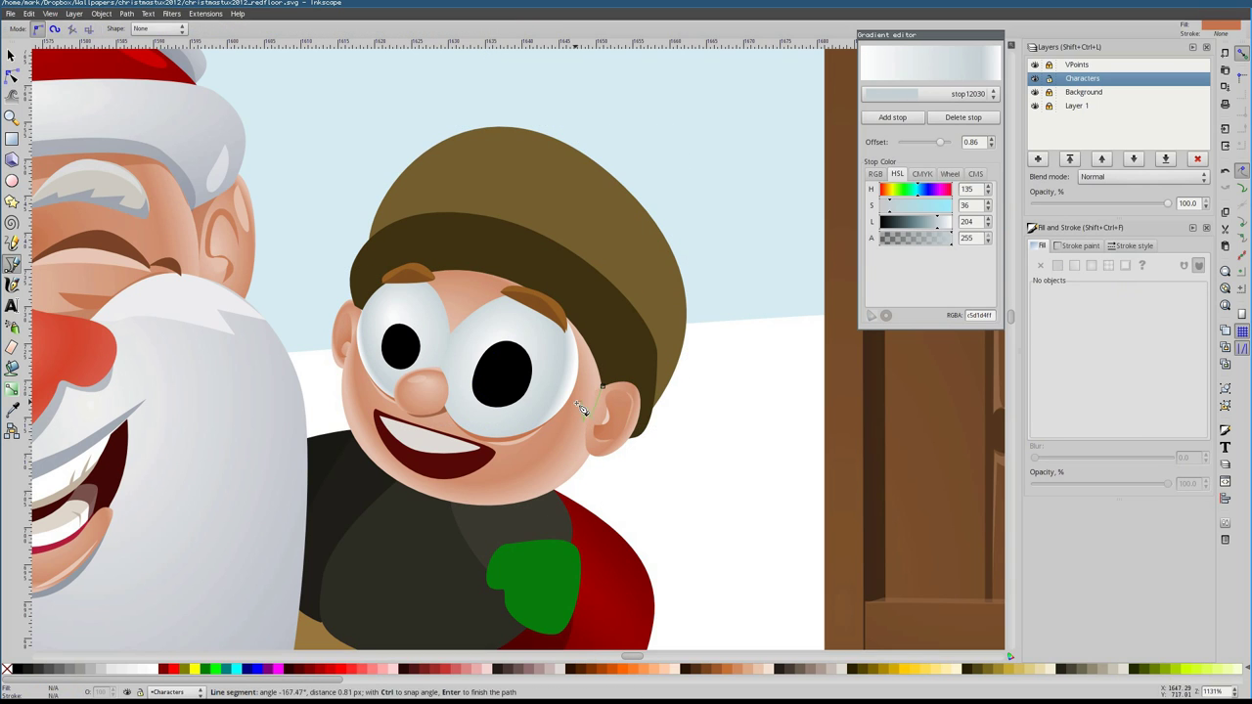
key(Return)
key(d)
click(528, 301)
key(s)
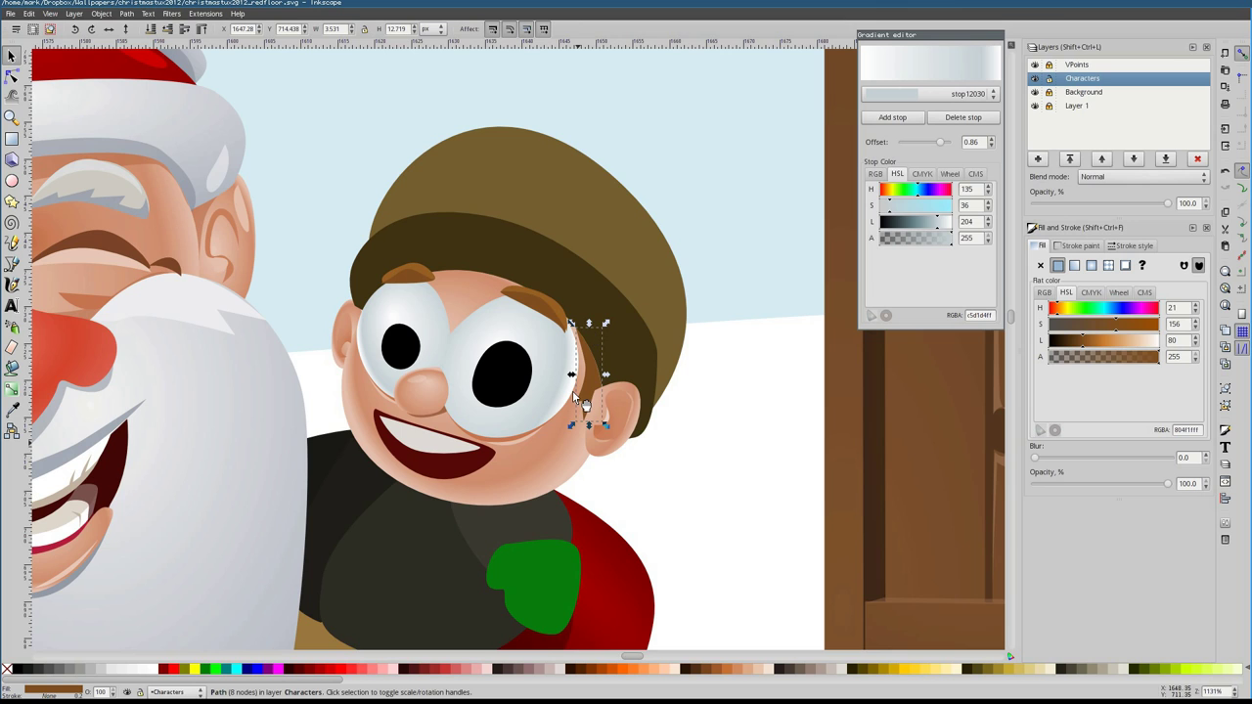
scroll(585, 430, up, 2)
Draw two pointed hair strands under the hat brim
key(b)
scroll(489, 293, up, 2)
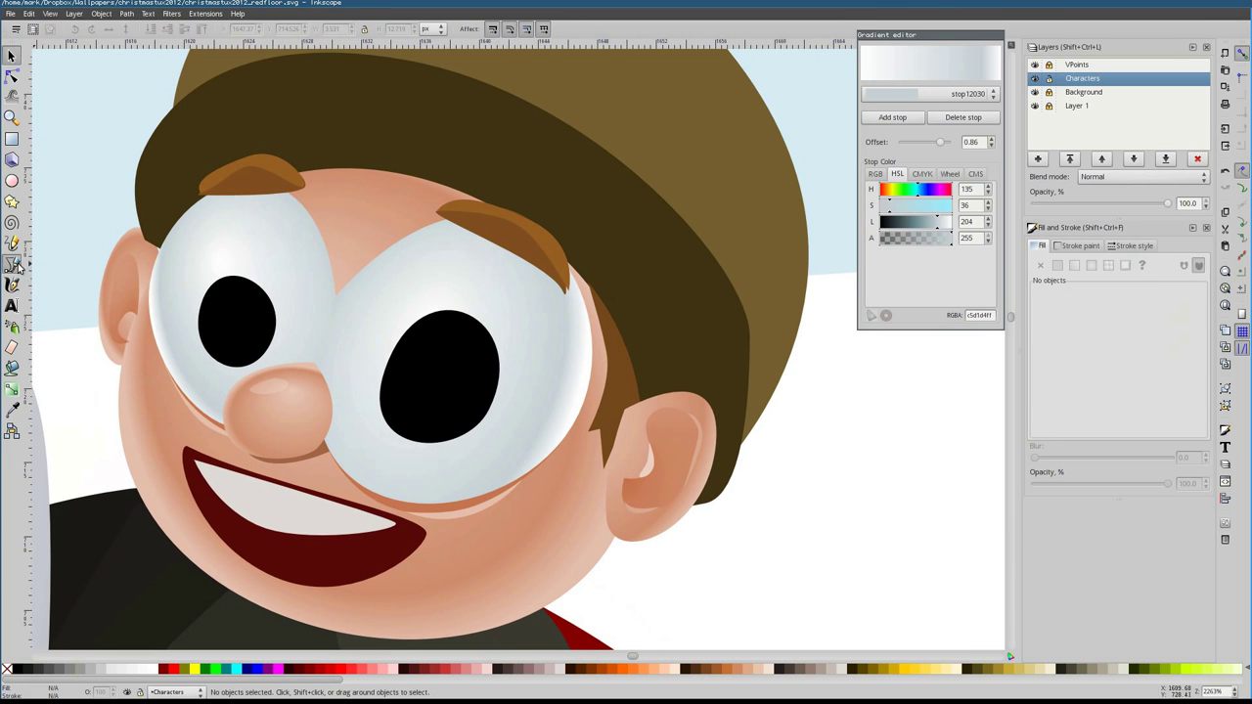
click(451, 186)
drag(545, 223, 543, 222)
key(n)
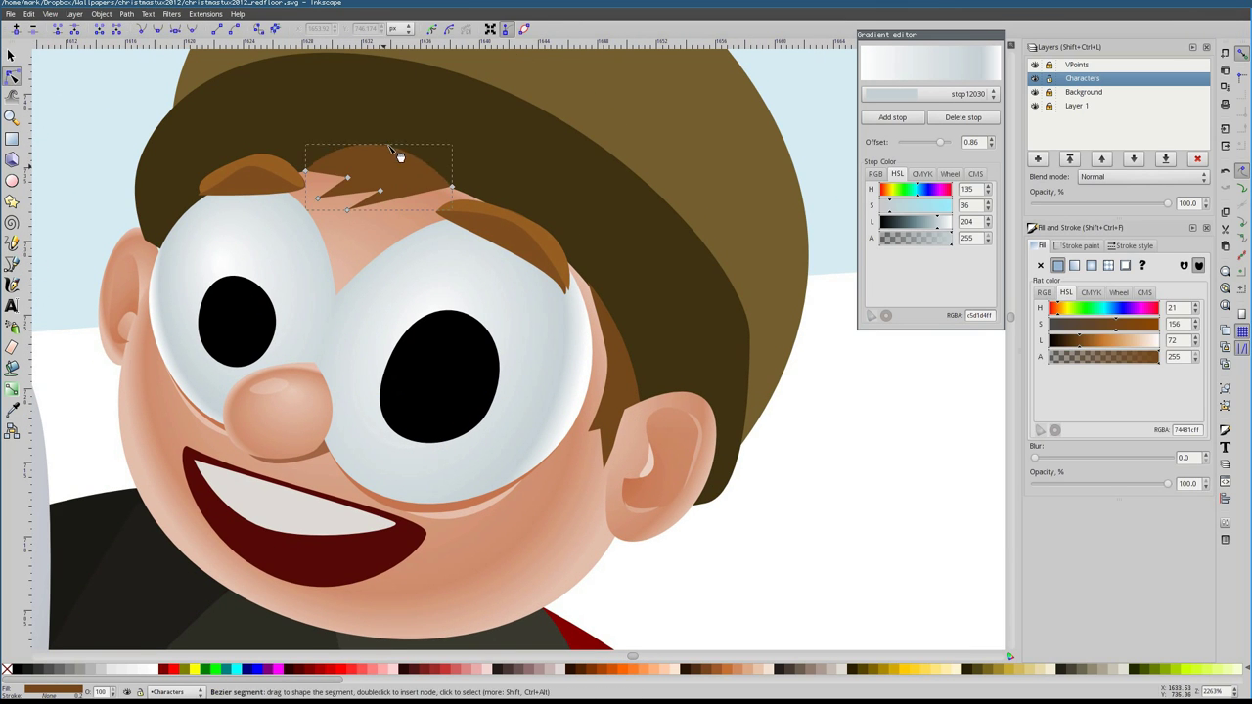
key(b)
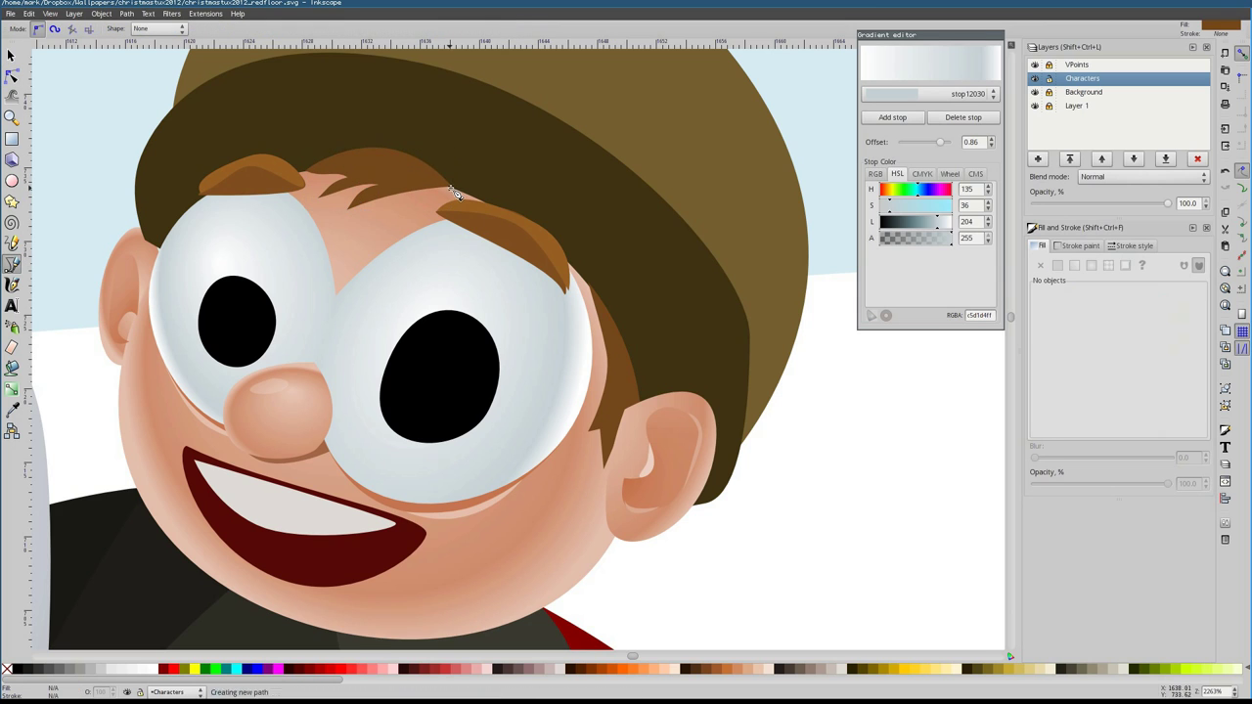
click(451, 187)
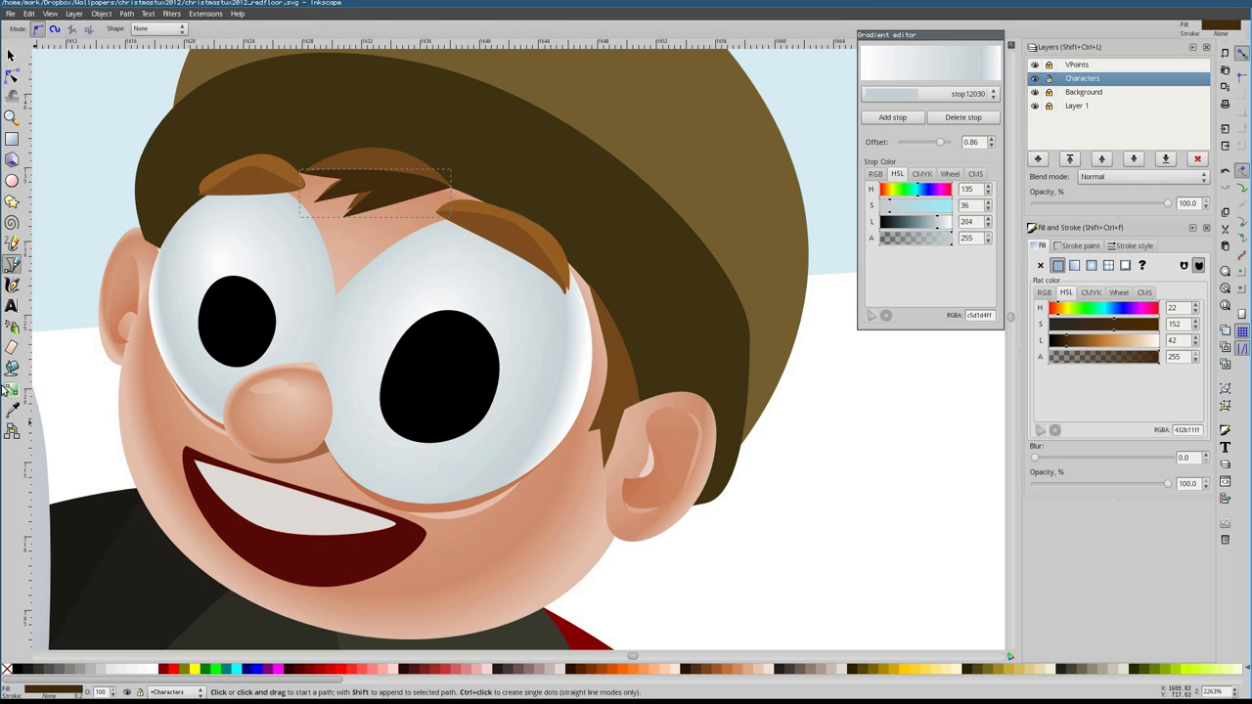
key(s)
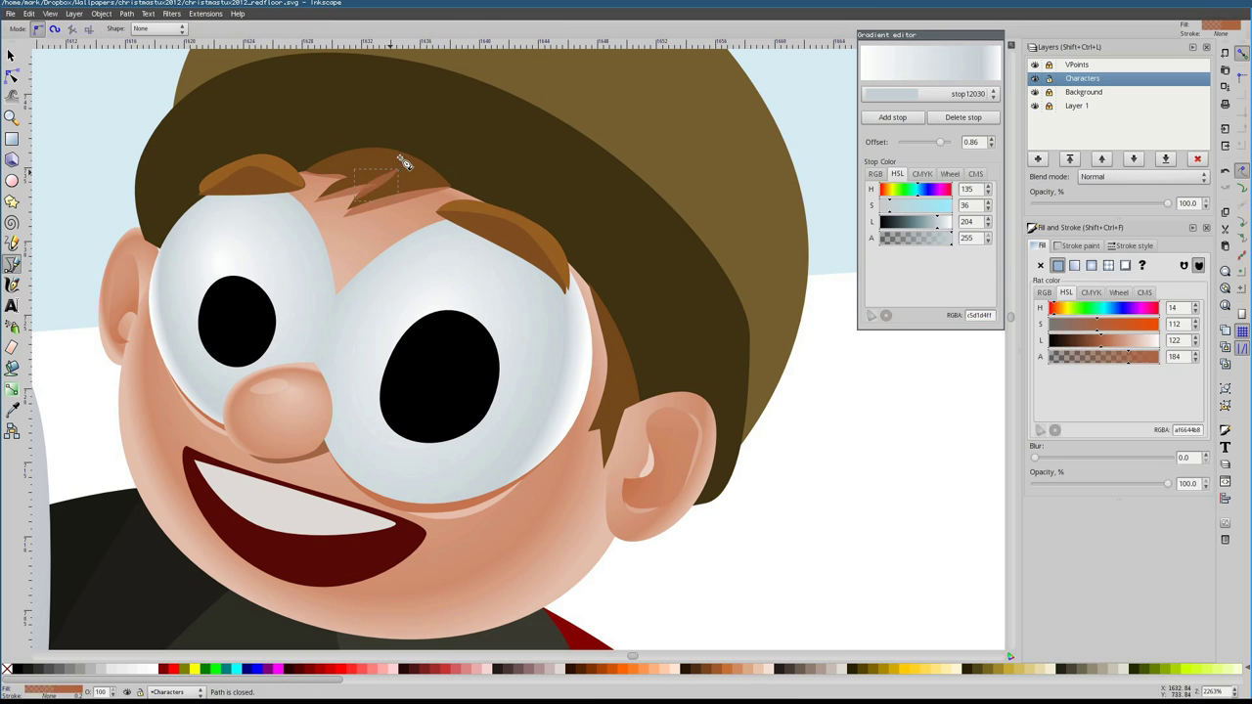
Give the hair strands the eyebrow brown and adjust their nodes
key(d)
key(s)
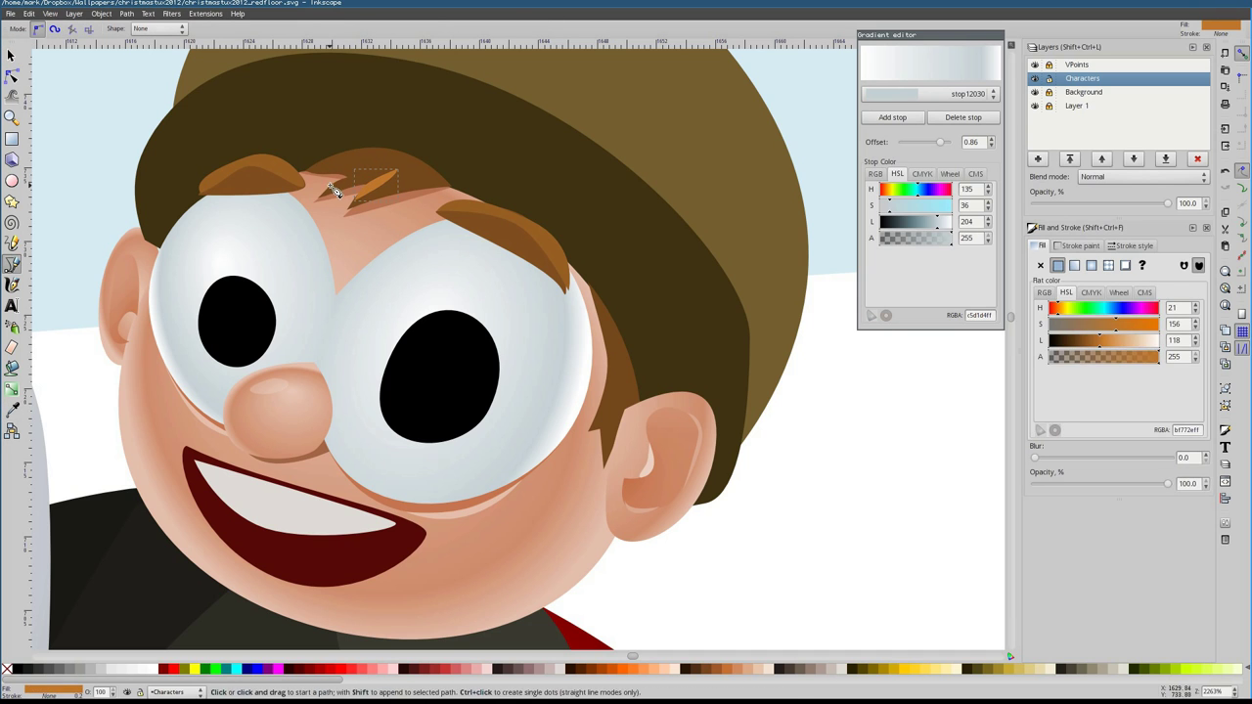
shift+click(316, 174)
key(n)
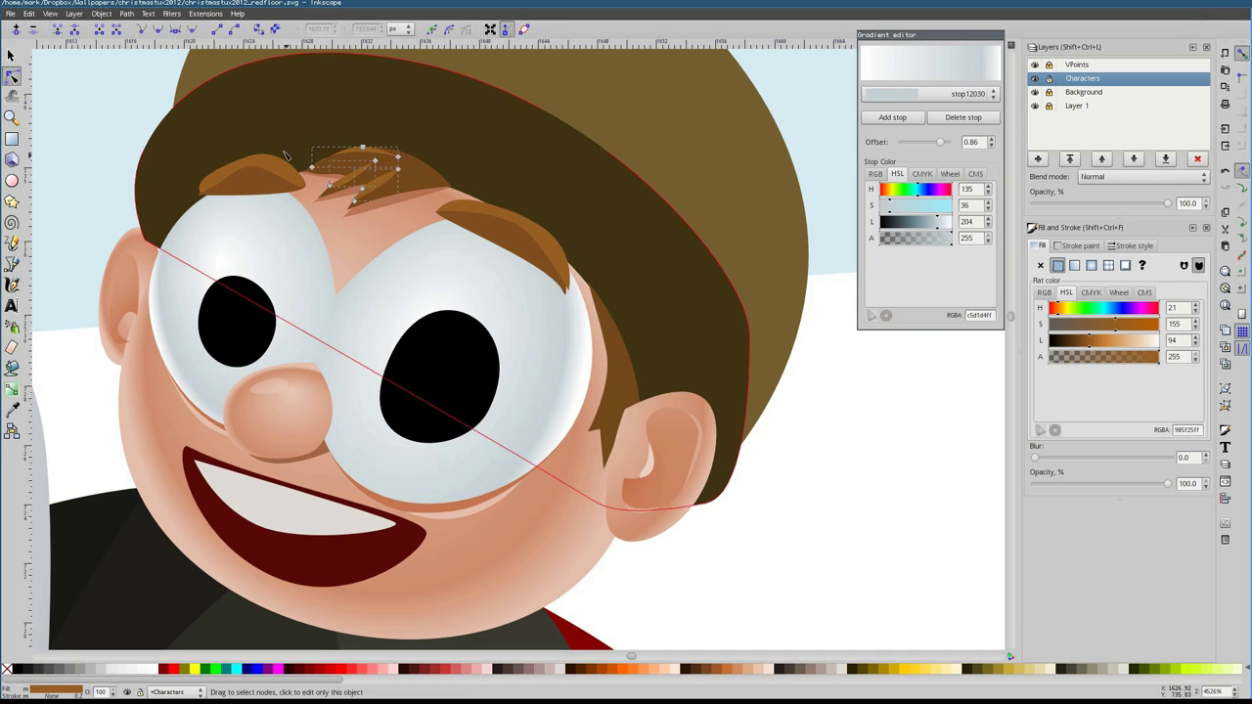
scroll(286, 157, up, 4)
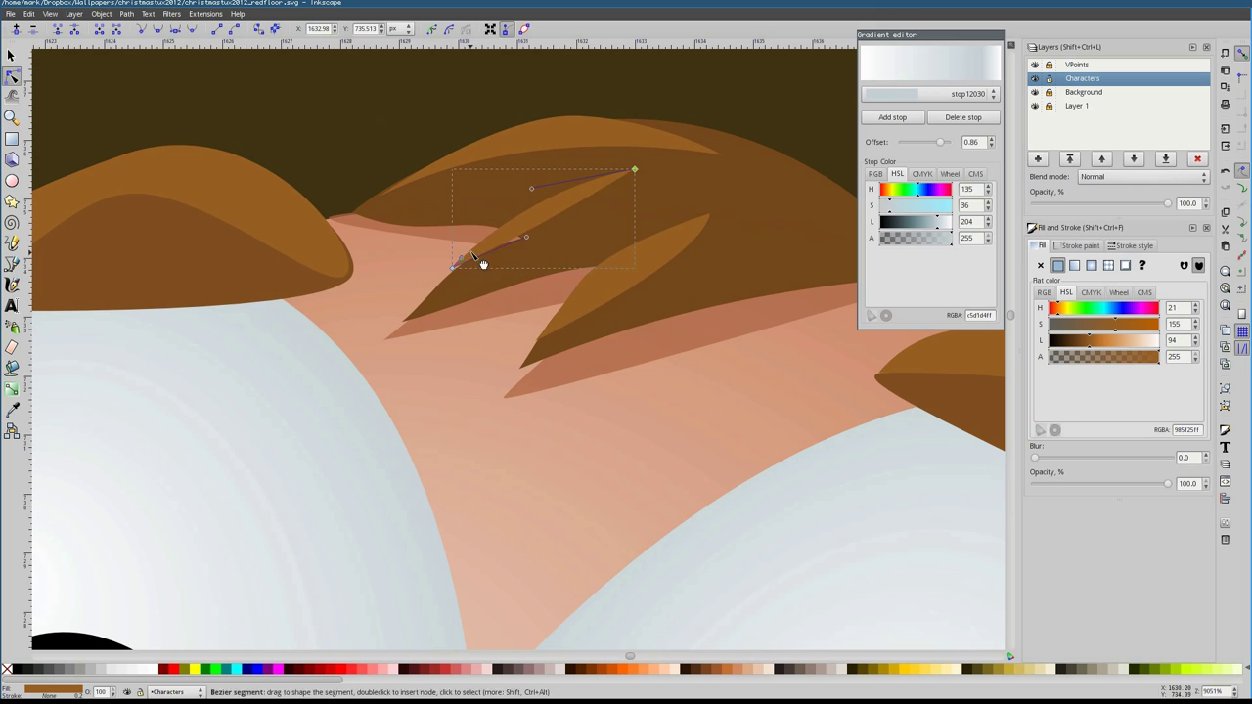
key(Escape)
scroll(349, 305, down, 4)
Draw a translucent dark shadow over the hair, curving it along the hat brim
key(p)
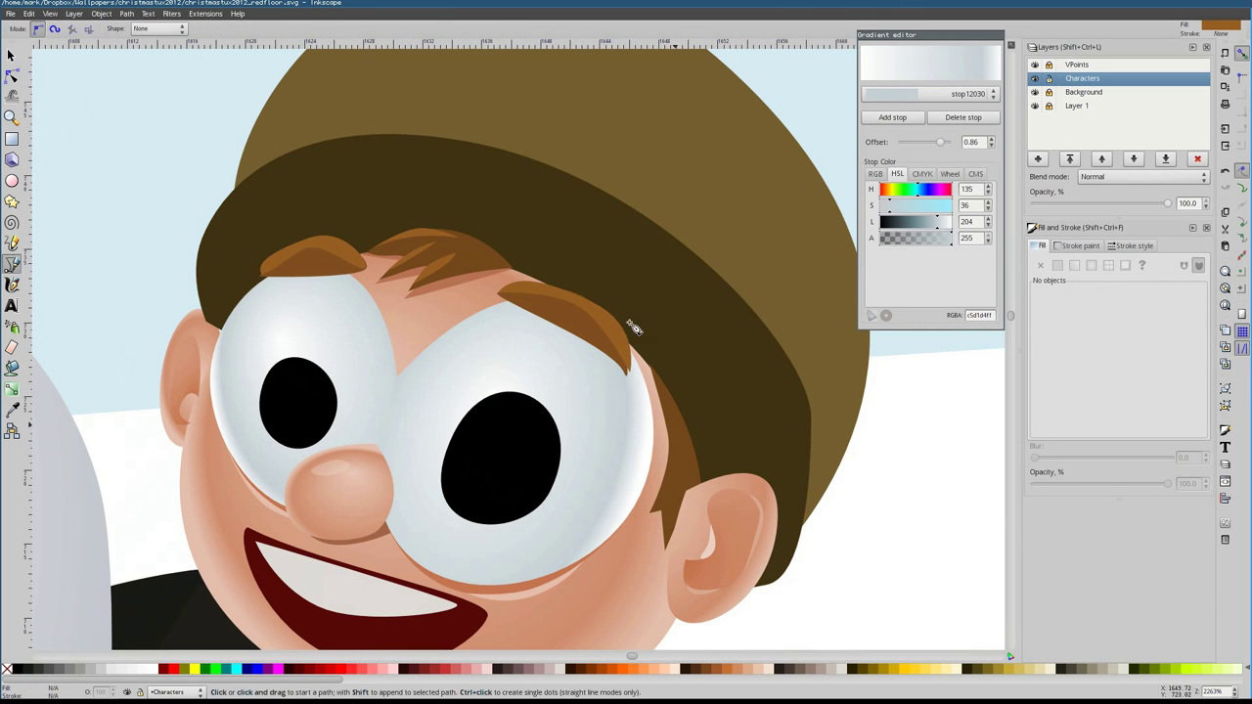
click(702, 491)
key(n)
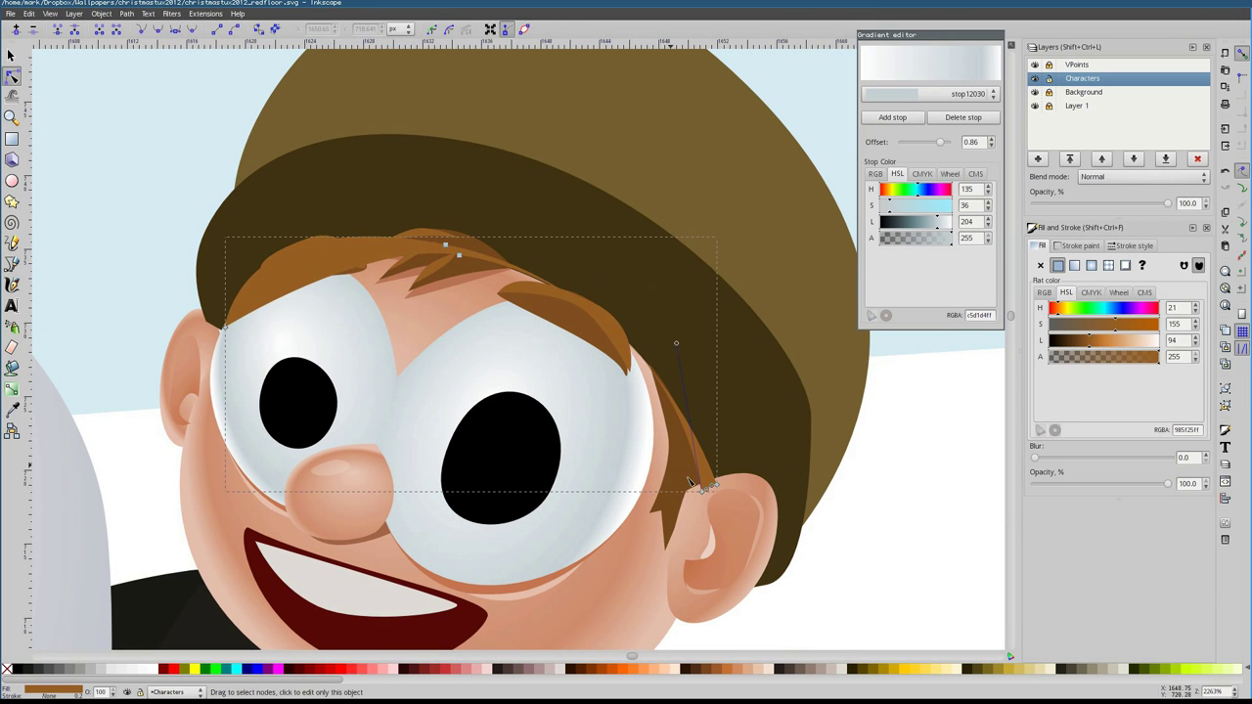
drag(713, 457, 294, 196)
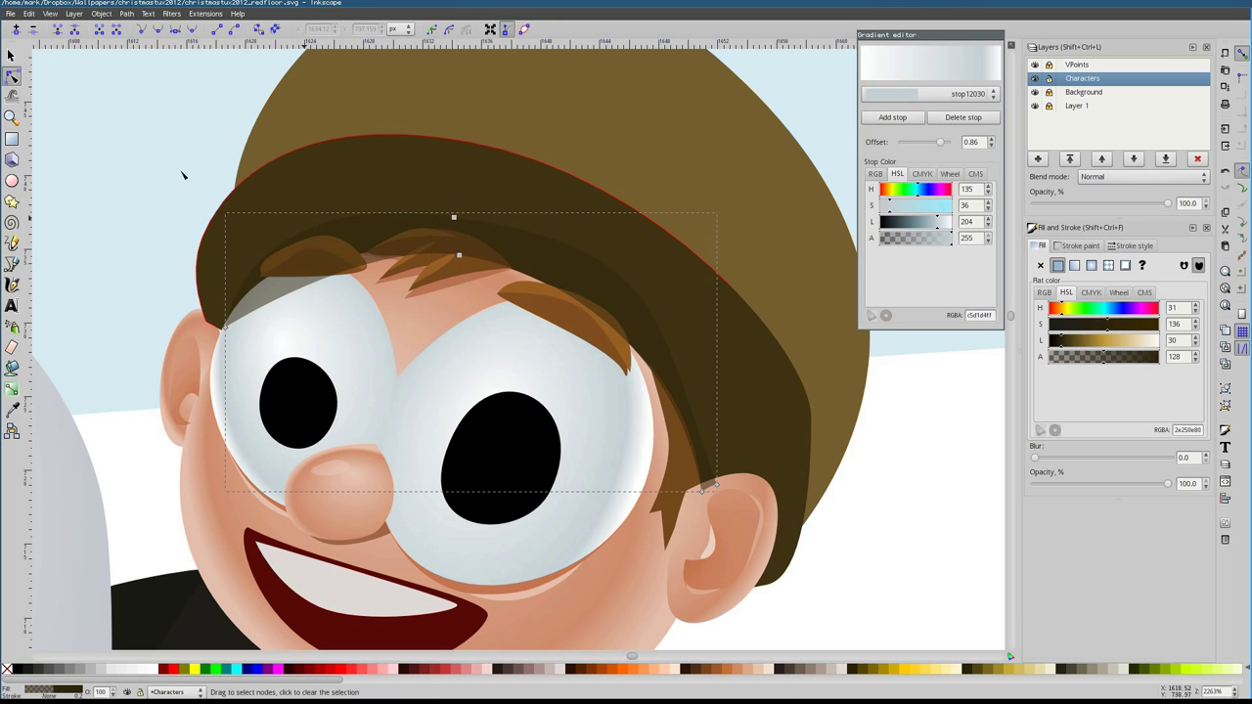
key(s)
scroll(476, 431, down, 2)
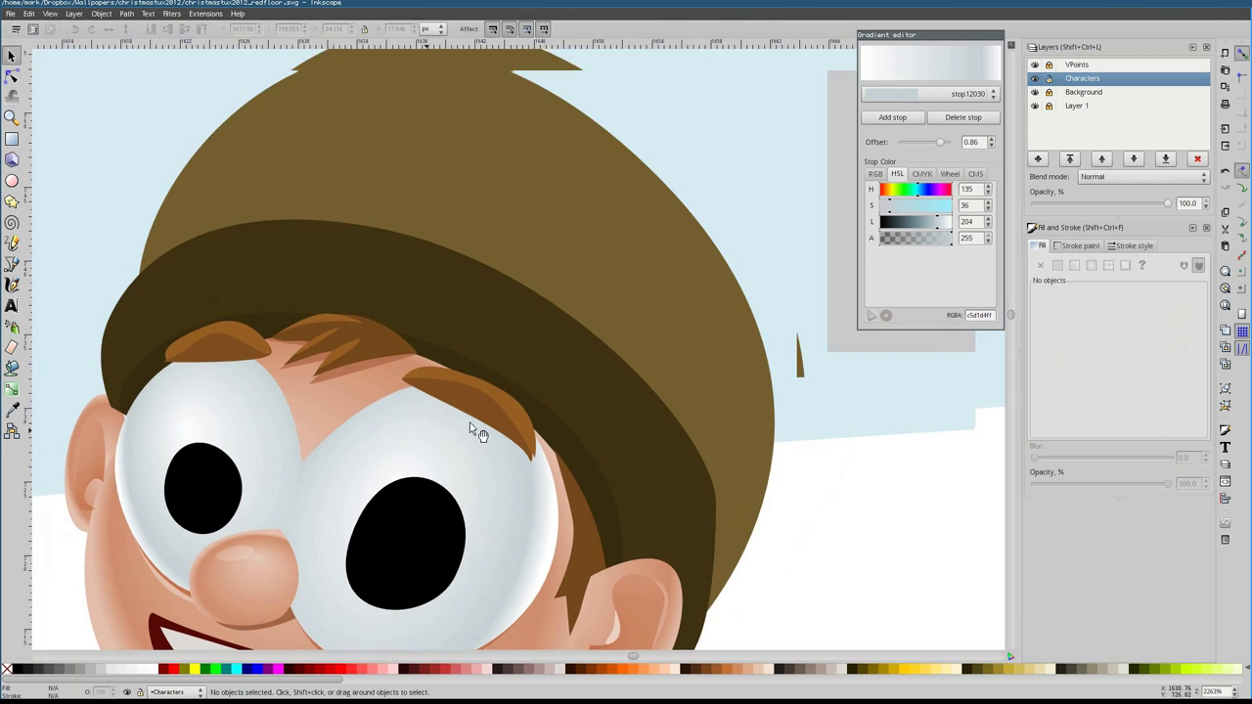
Make the hat's gradient stop opaque dark brown and reposition its radial gradient centre and radius
click(1092, 265)
click(923, 88)
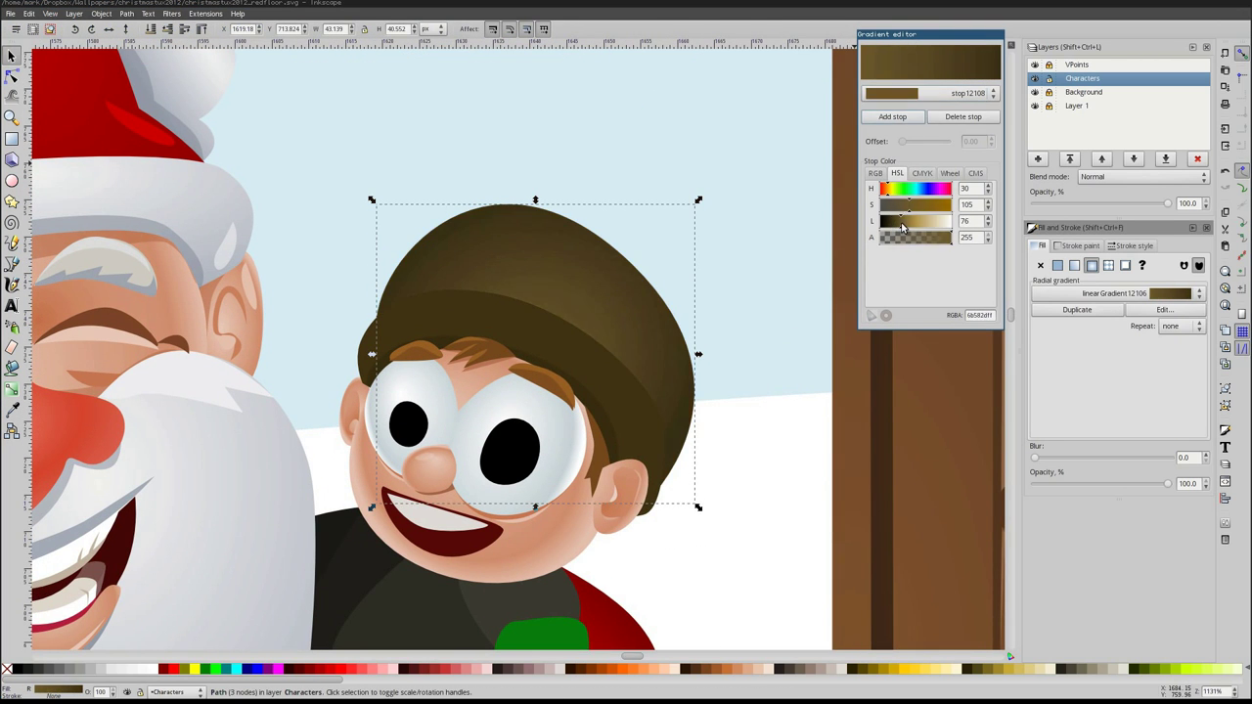
key(g)
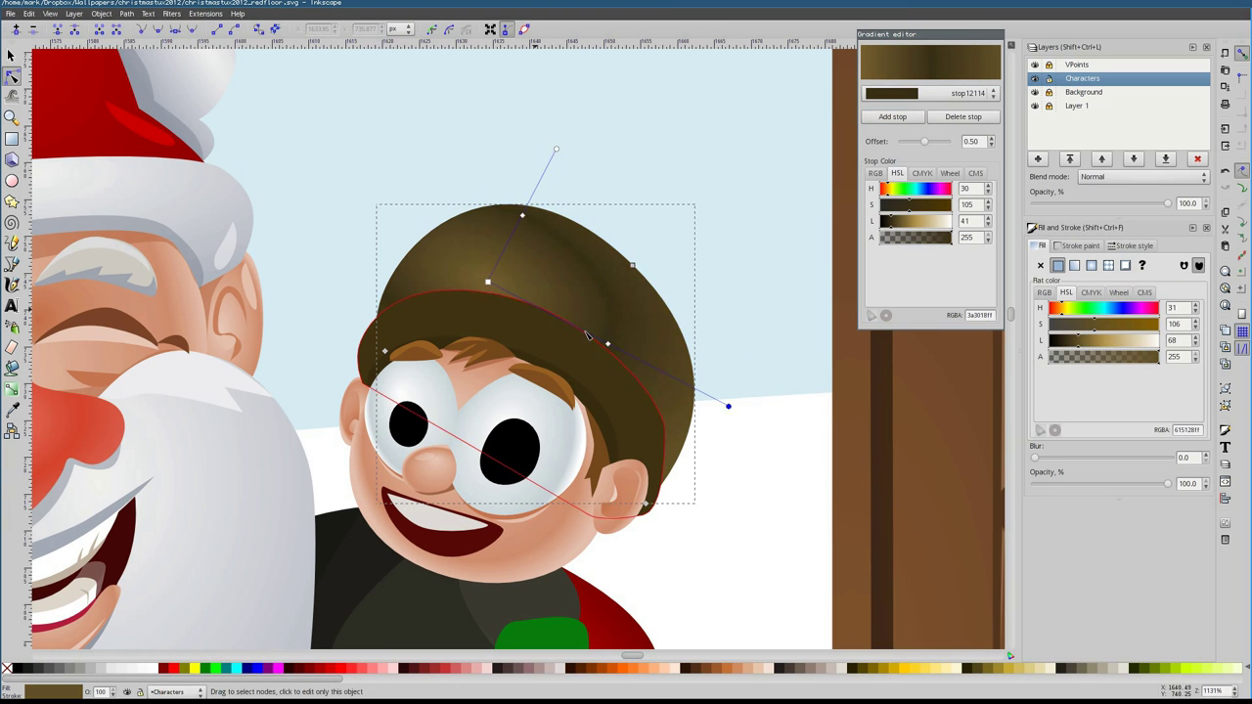
drag(555, 149, 671, 126)
drag(714, 341, 614, 223)
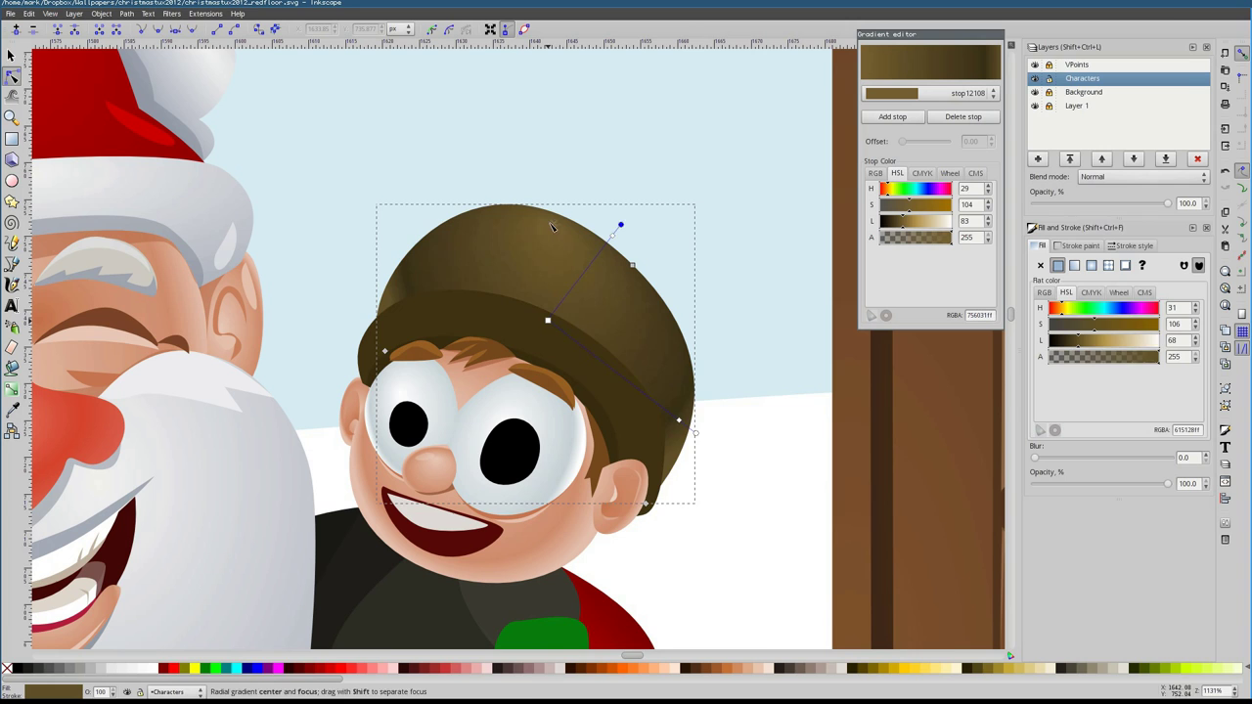
Give the hair's highlight streak a lighter translucent colour
click(576, 362)
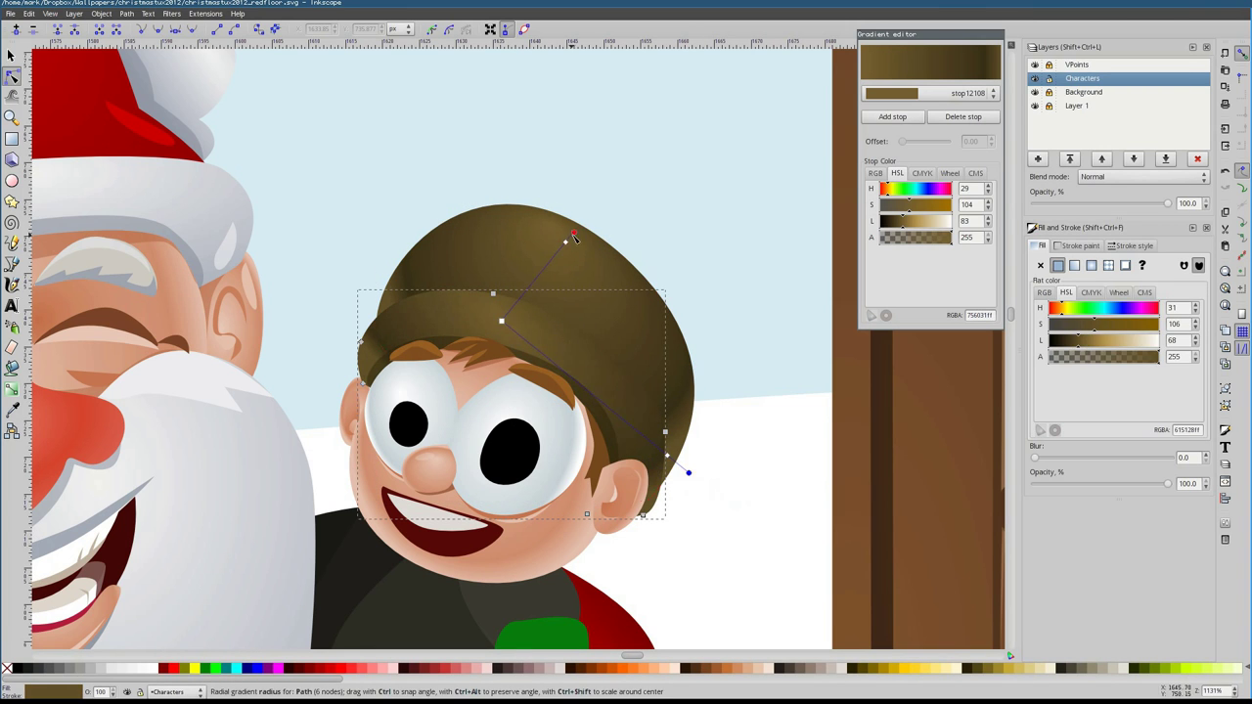
click(618, 227)
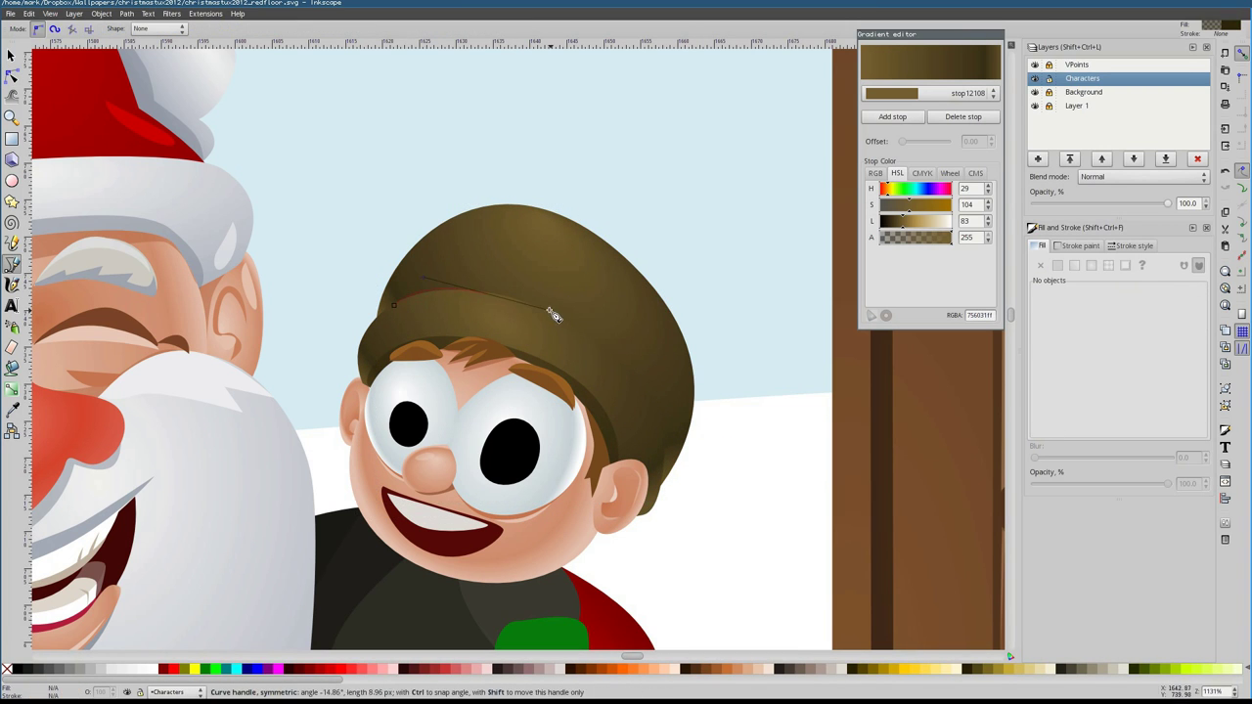
click(548, 312)
key(d)
key(ctrl+z)
key(n)
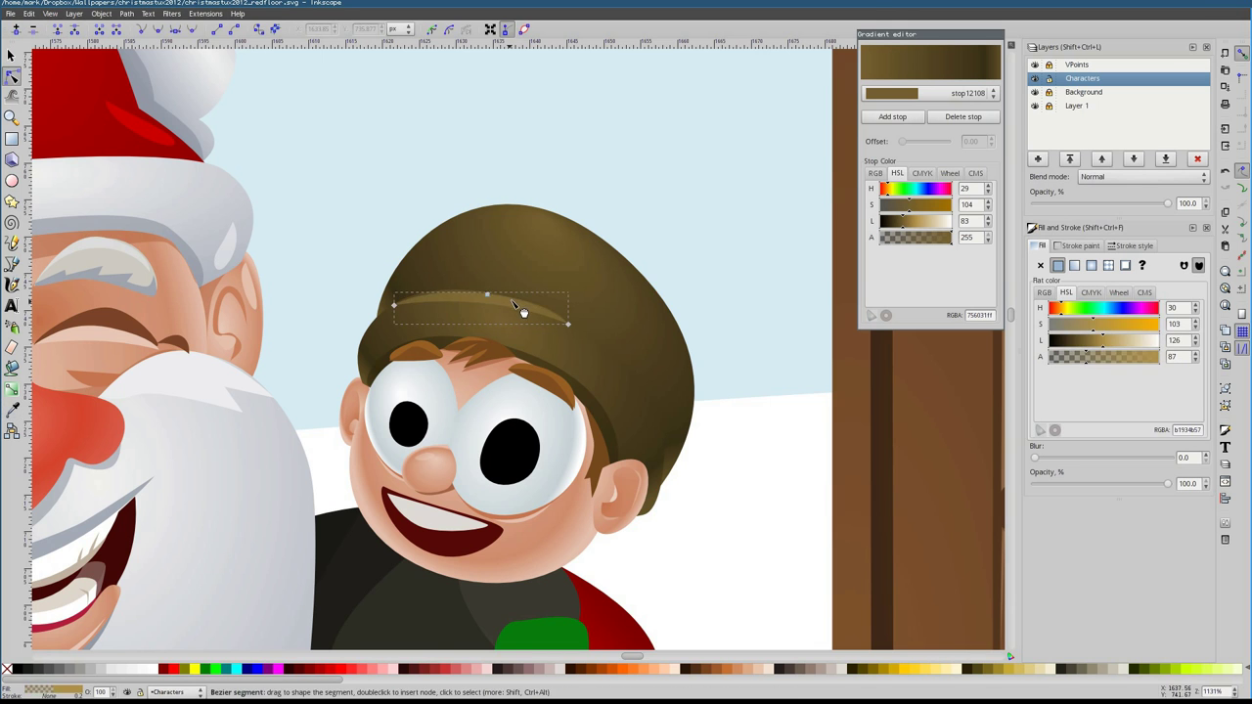
scroll(548, 315, up, 2)
key(Escape)
scroll(416, 265, down, 7)
scroll(265, 318, up, 7)
Draw thin spiky strands along the hair's lower edge with the Pencil
key(p)
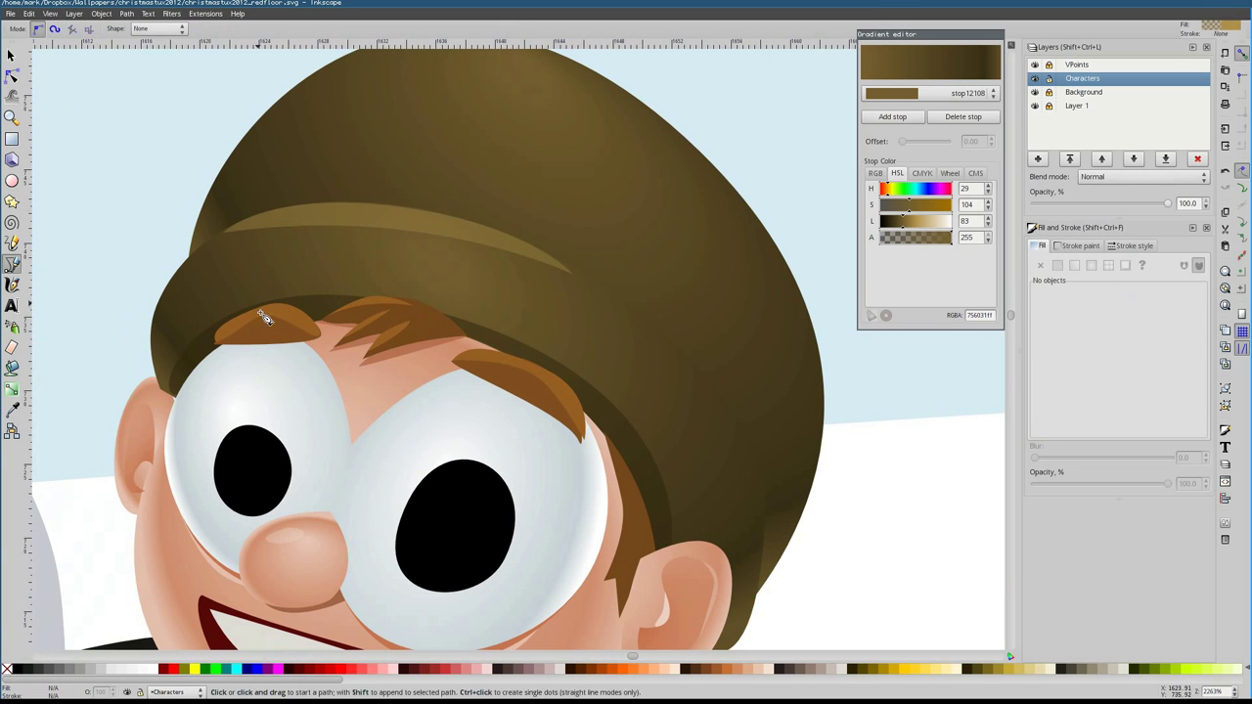
click(174, 325)
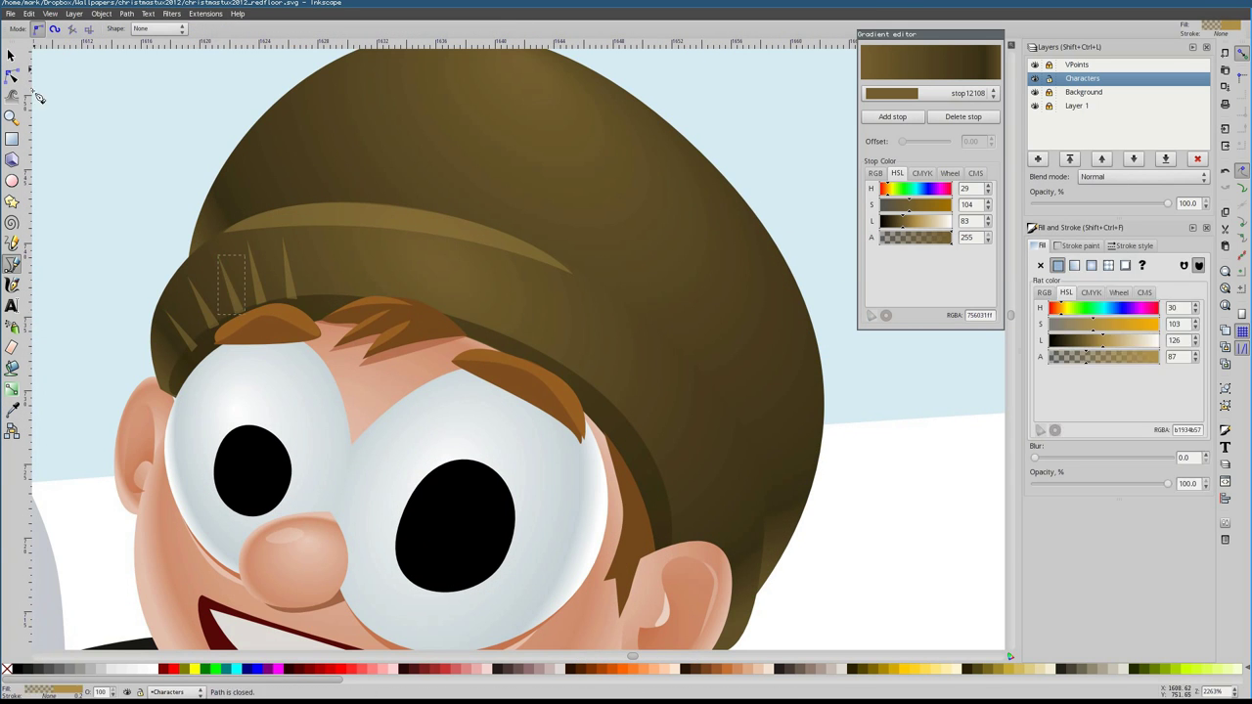
key(s)
Drag the boy's hair radial gradient radius outward to widen the shading
drag(781, 580, 683, 380)
scroll(523, 352, down, 5)
key(n)
click(523, 309)
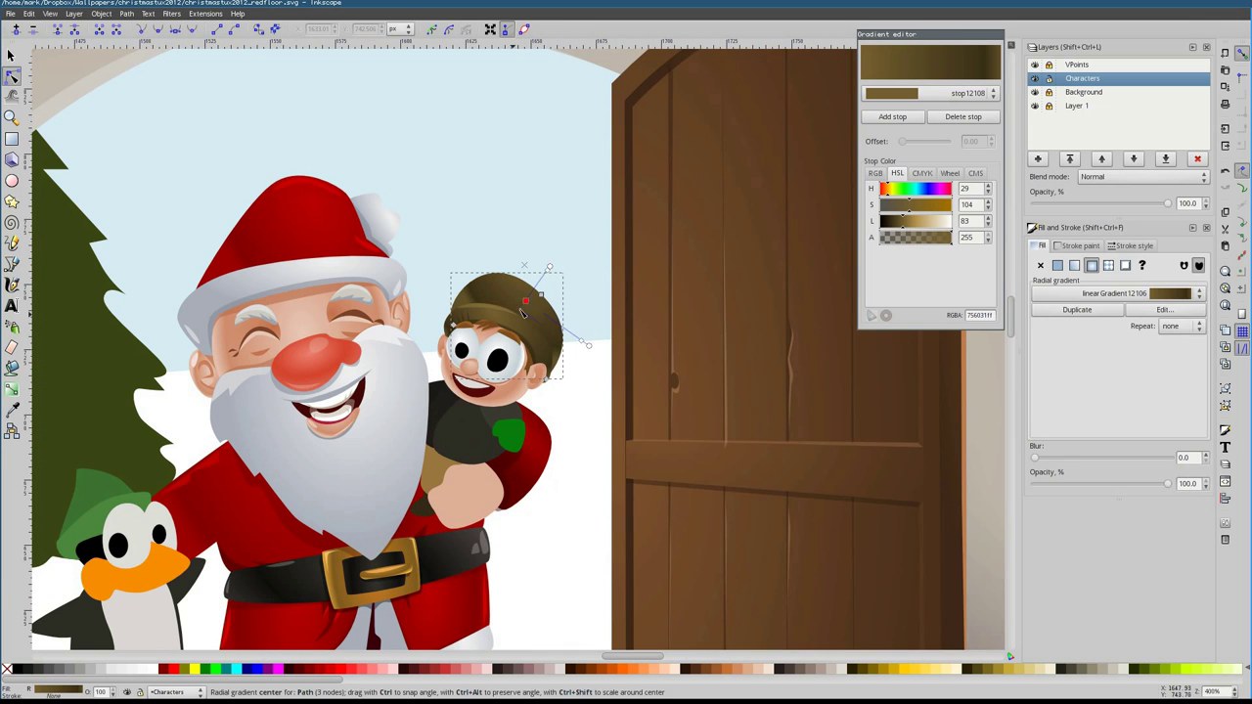
drag(539, 337, 575, 372)
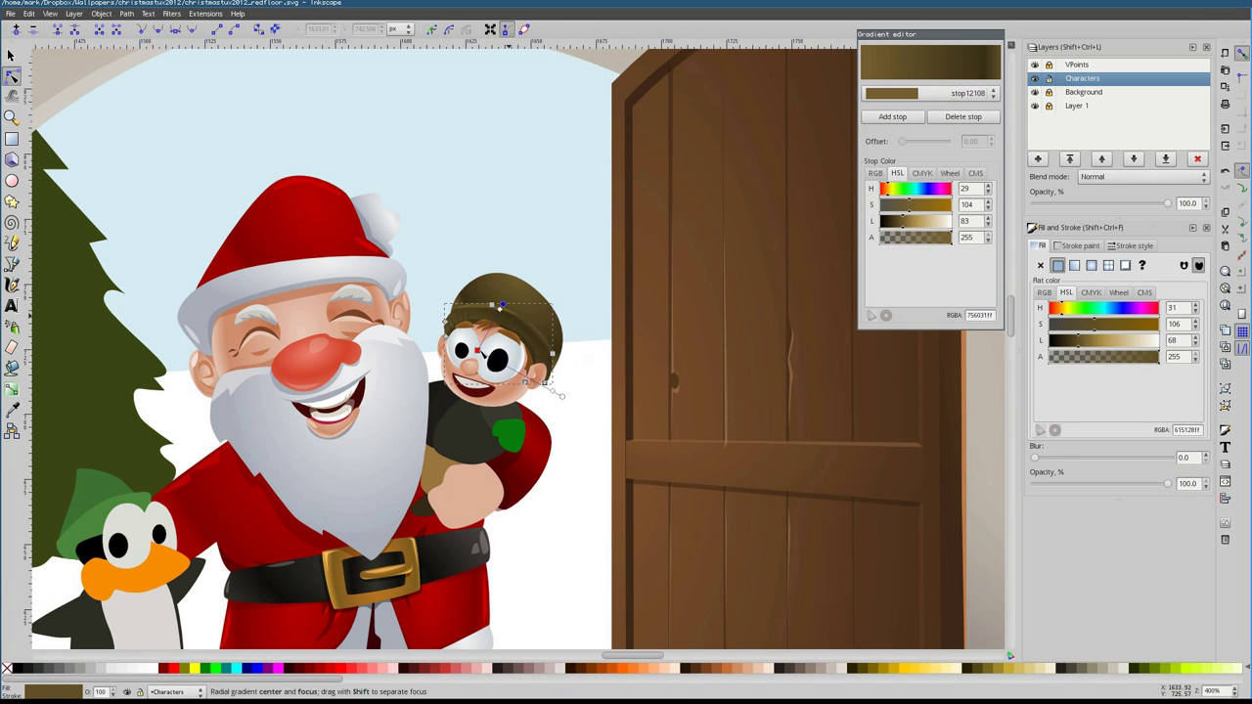
click(509, 307)
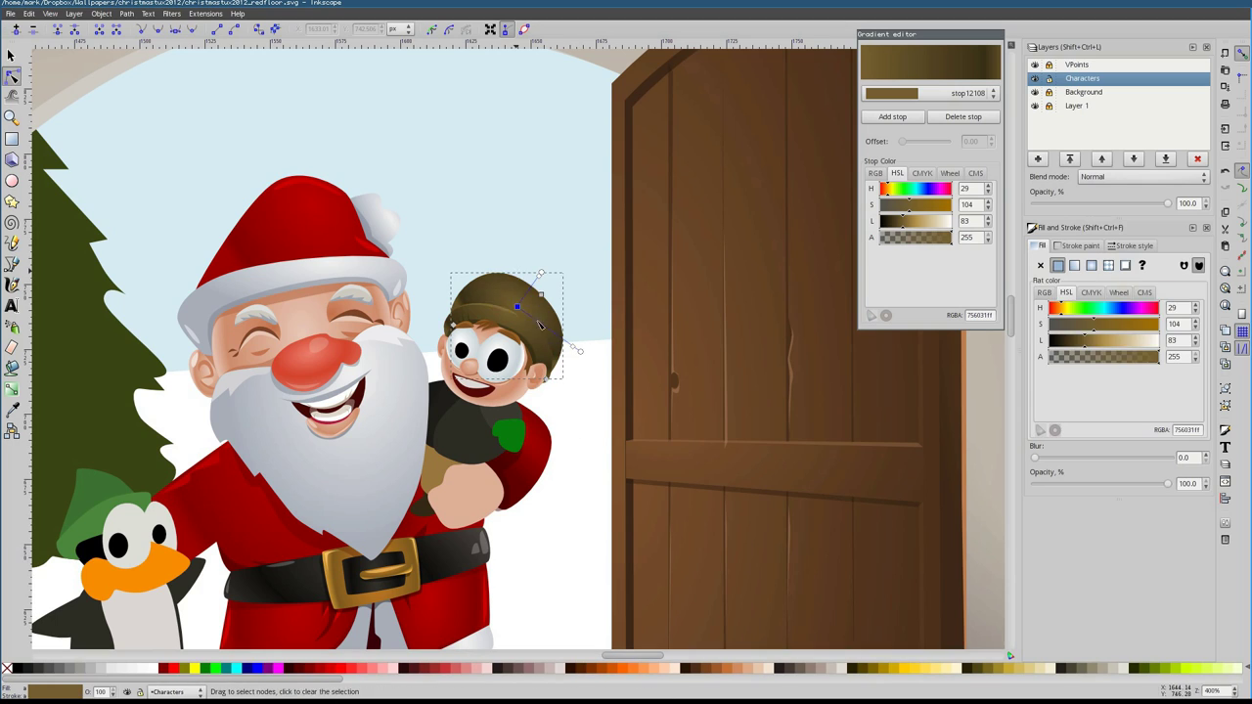
scroll(519, 309, down, 5)
scroll(488, 398, up, 8)
key(Escape)
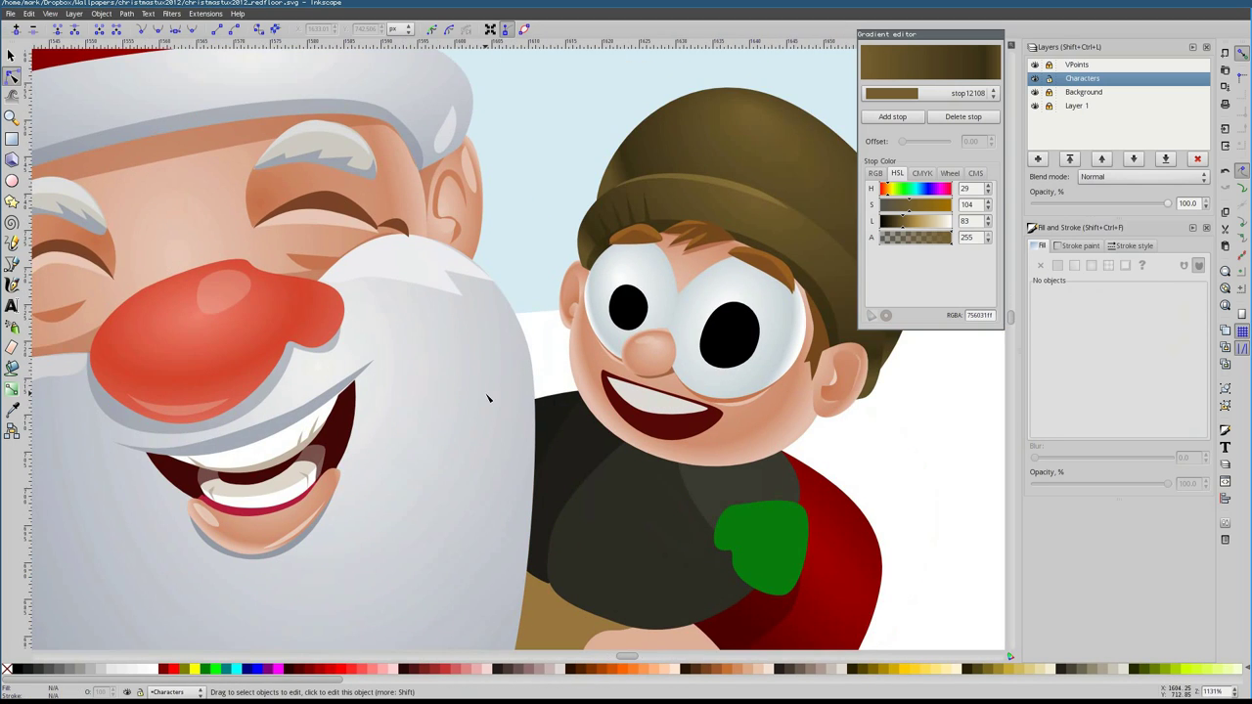
scroll(488, 398, down, 8)
Add size-64 text reading 'WHY.' with a second line 'WH'
key(t)
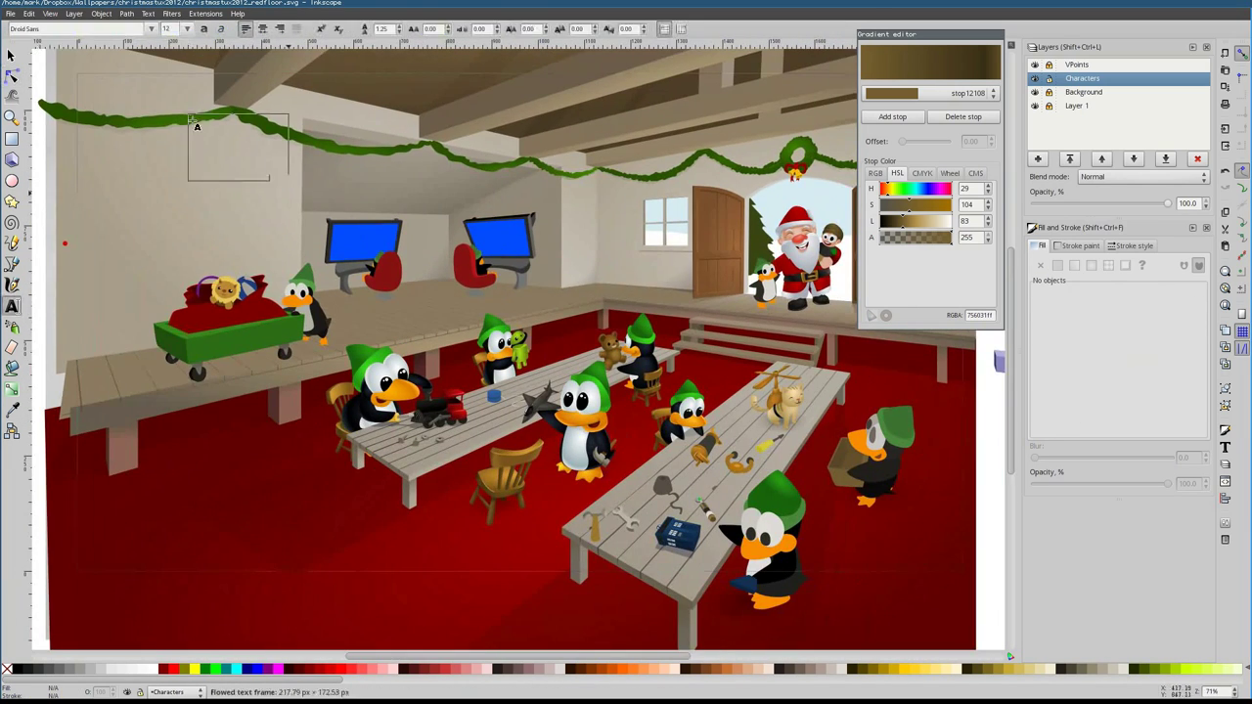
click(158, 193)
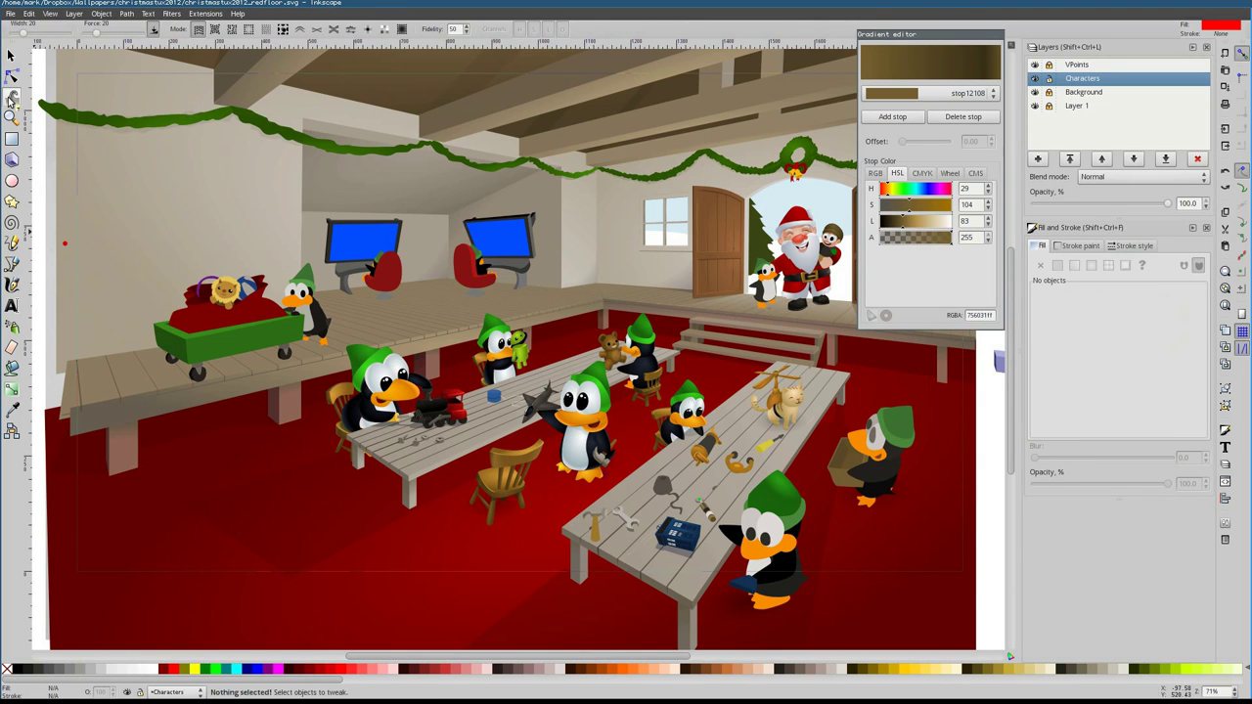
click(29, 13)
key(Escape)
click(186, 29)
click(176, 333)
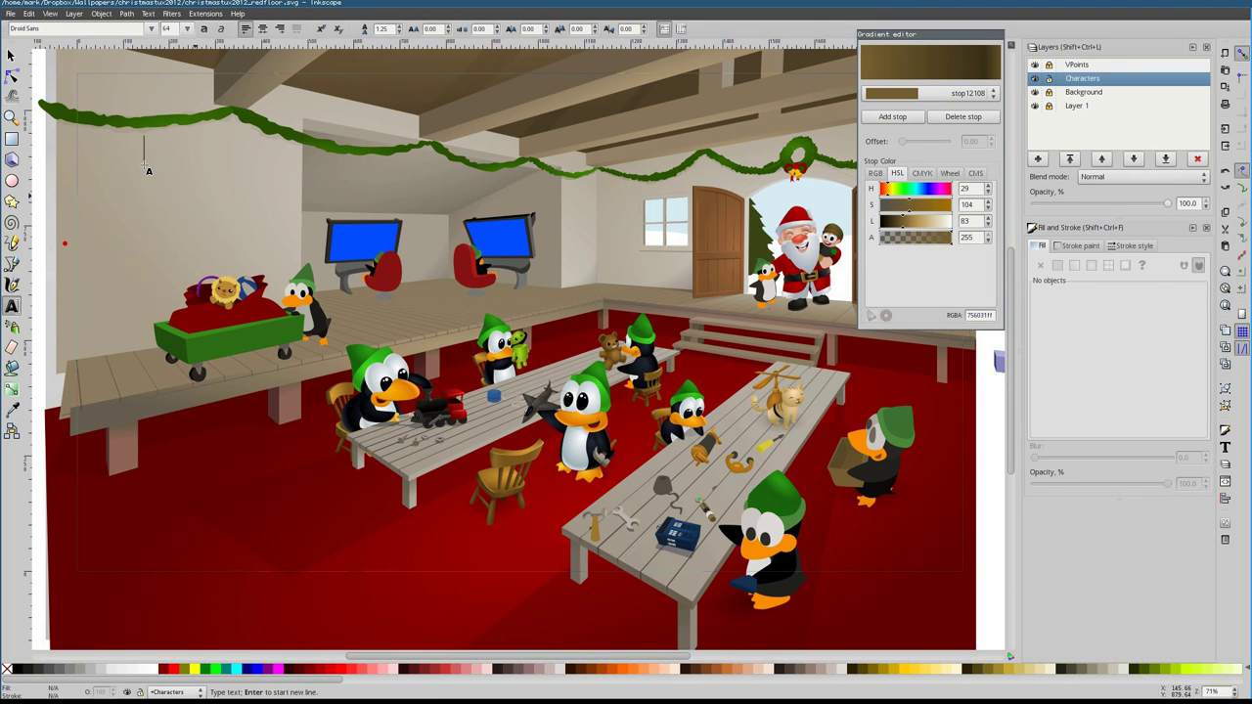
text(WHY.)
key(Return)
text(WH)
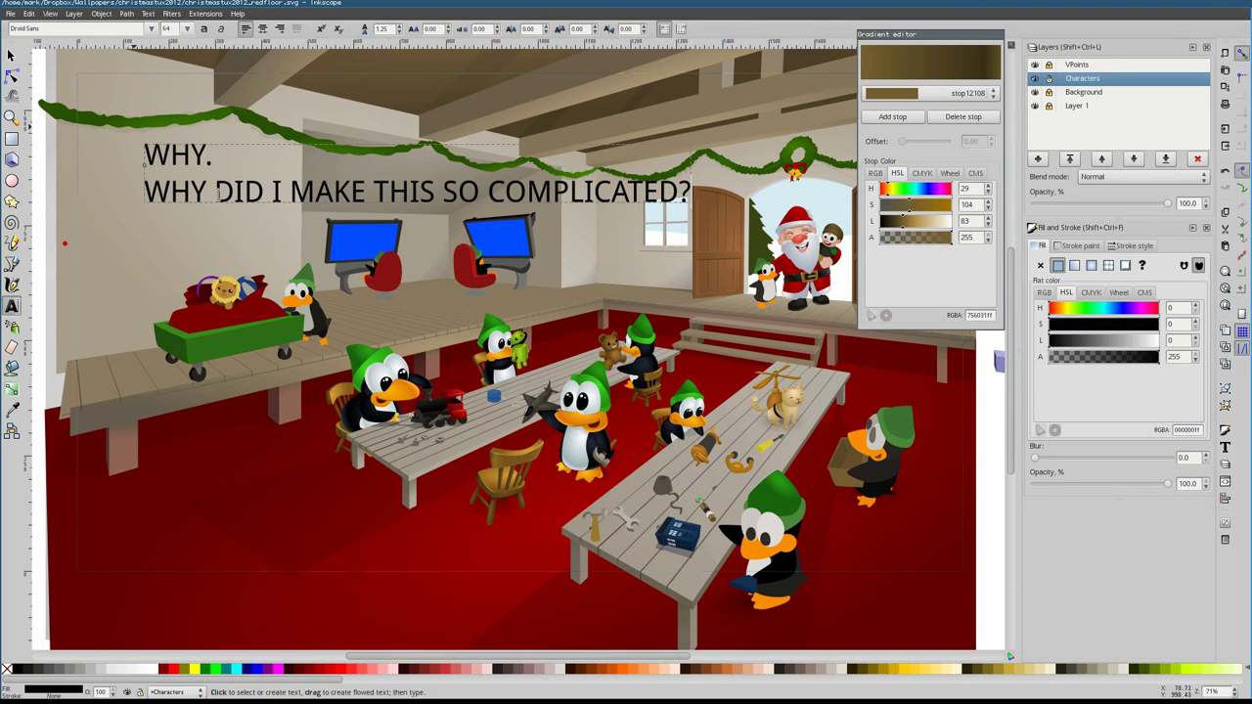
click(11, 56)
On the Background layer, draw a closed shadow shape on the porch floor under Santa
scroll(748, 421, up, 4)
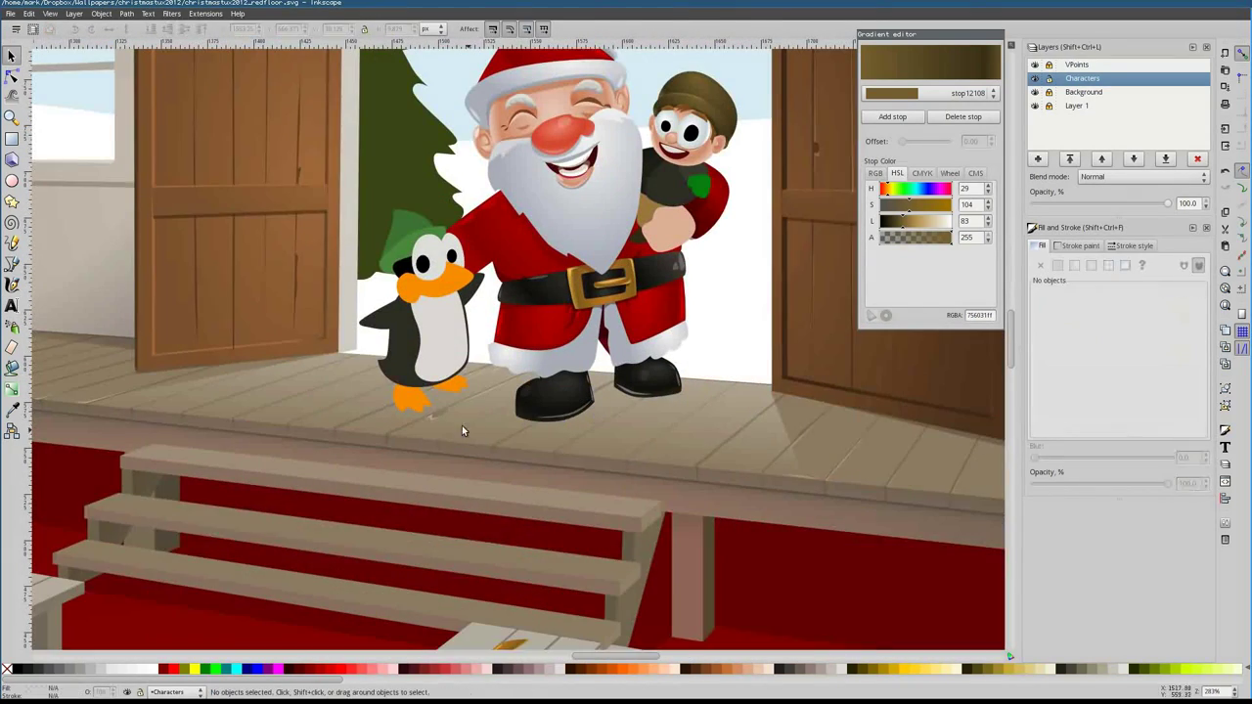
scroll(462, 426, up, 1)
click(1083, 92)
key(b)
scroll(509, 440, up, 2)
scroll(508, 470, down, 1)
click(594, 435)
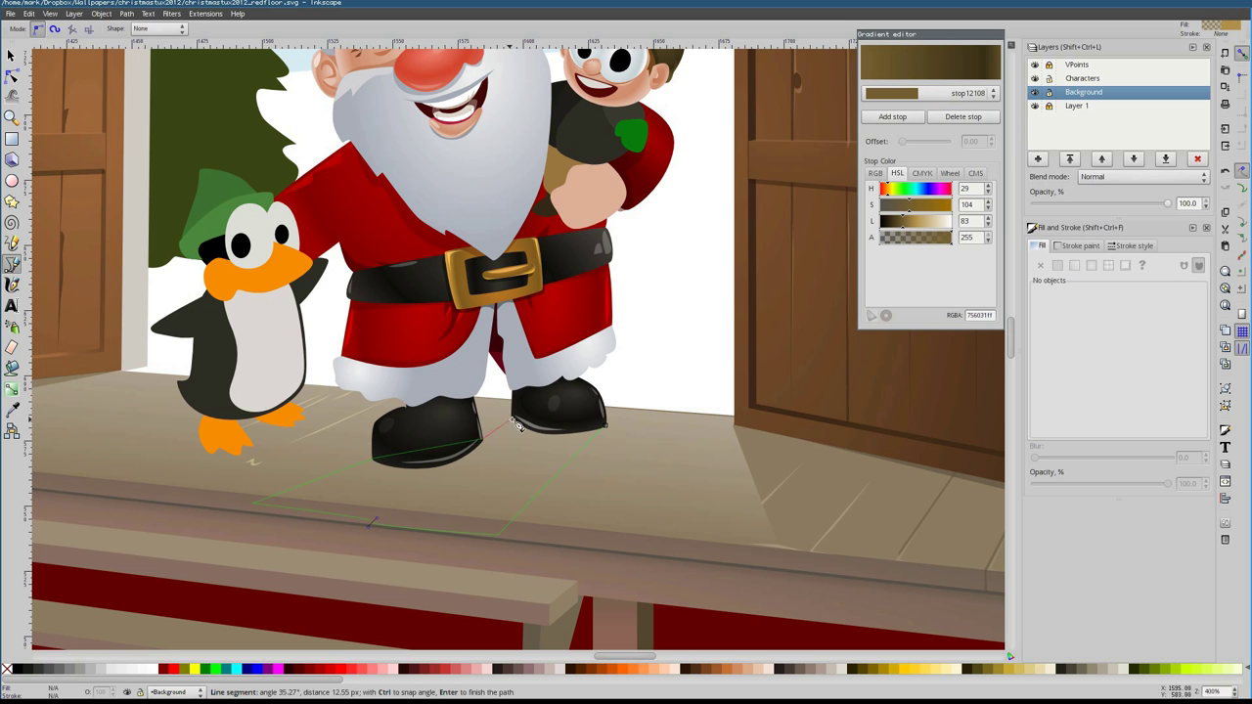
click(517, 425)
key(s)
Begin a second porch shadow path, cancel it, and view the scene at 1:1
scroll(498, 554, down, 3)
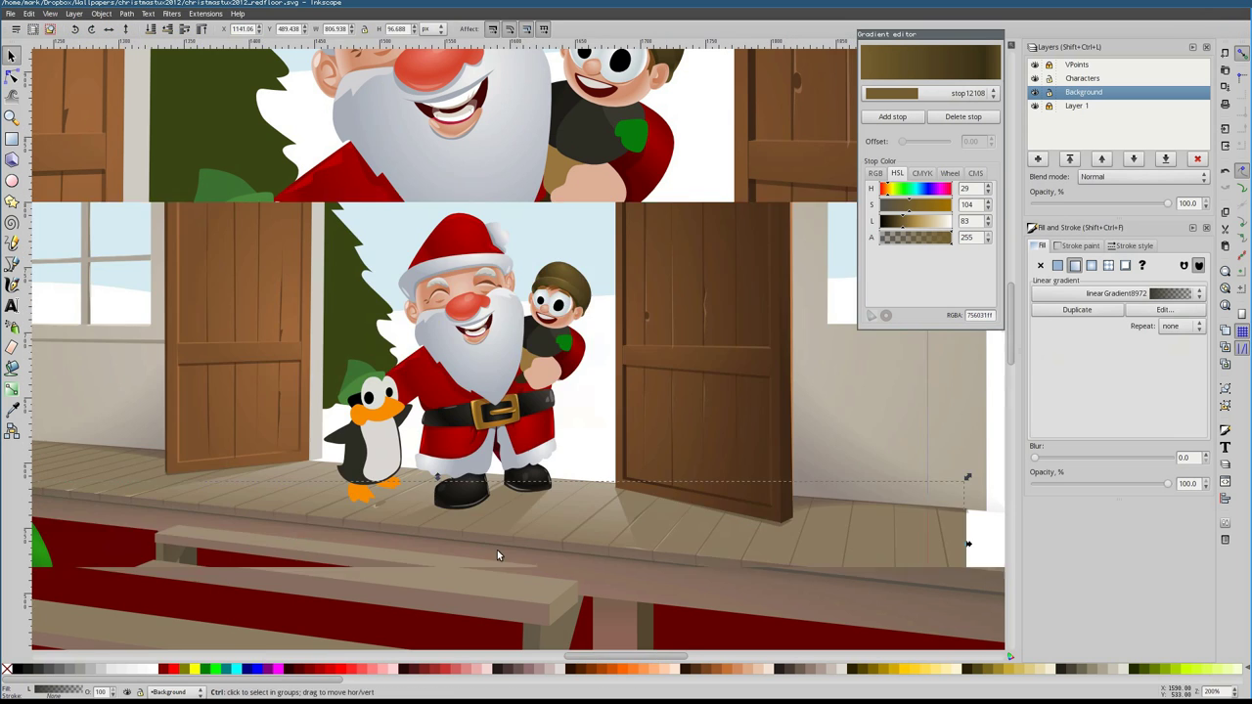
scroll(144, 391, up, 3)
key(b)
click(581, 429)
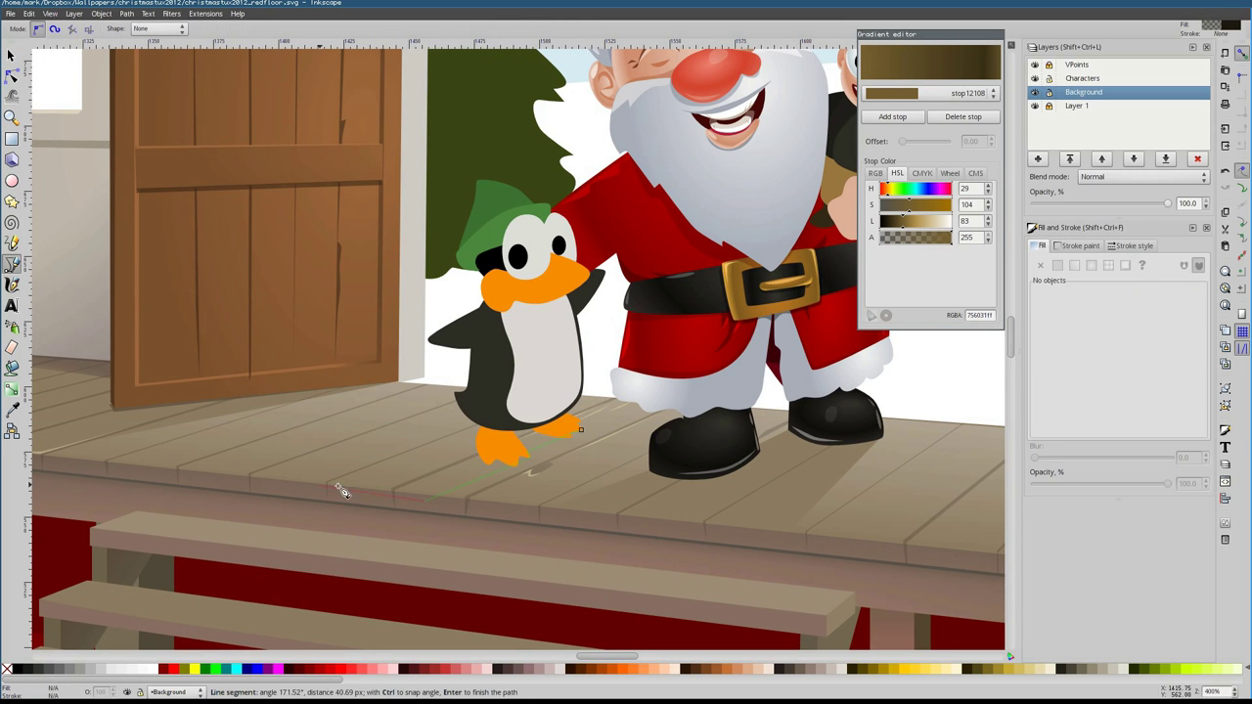
key(Escape)
key(1)
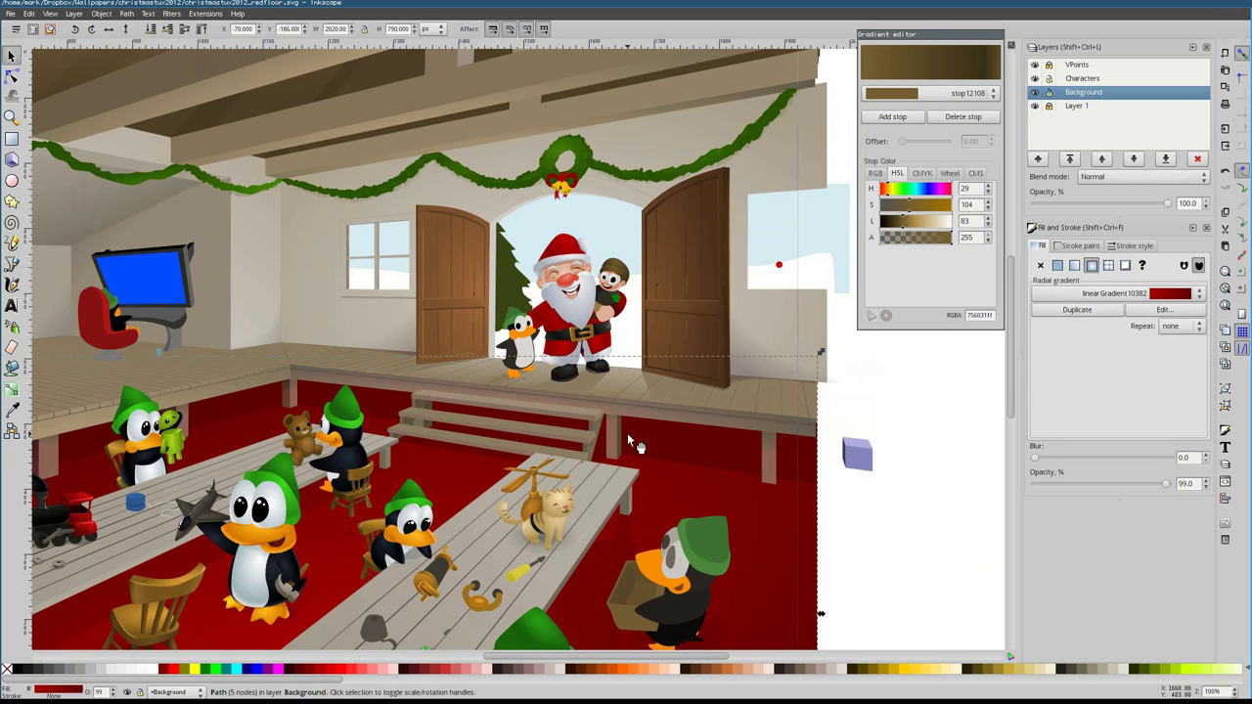
key(s)
scroll(635, 342, down, 3)
Select the blue yoyo group on the front table
click(486, 241)
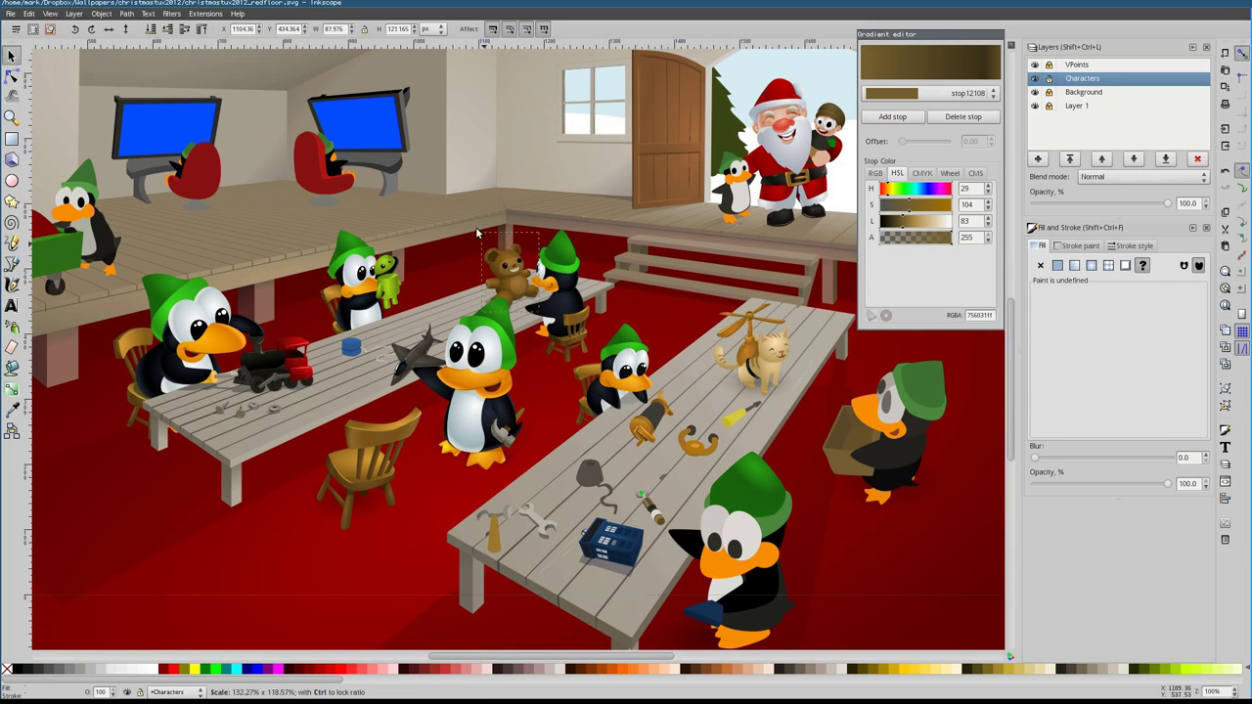
scroll(486, 245, left, 2)
scroll(486, 245, up, 1)
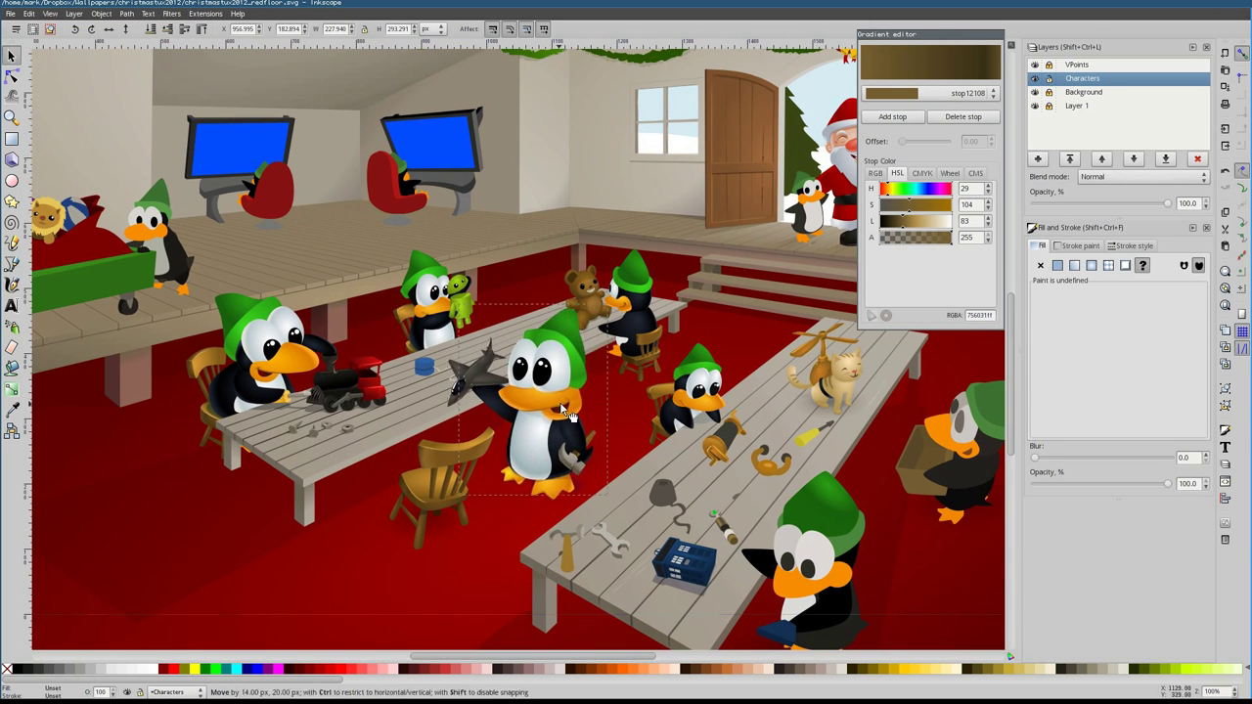
click(261, 382)
key(Escape)
click(297, 358)
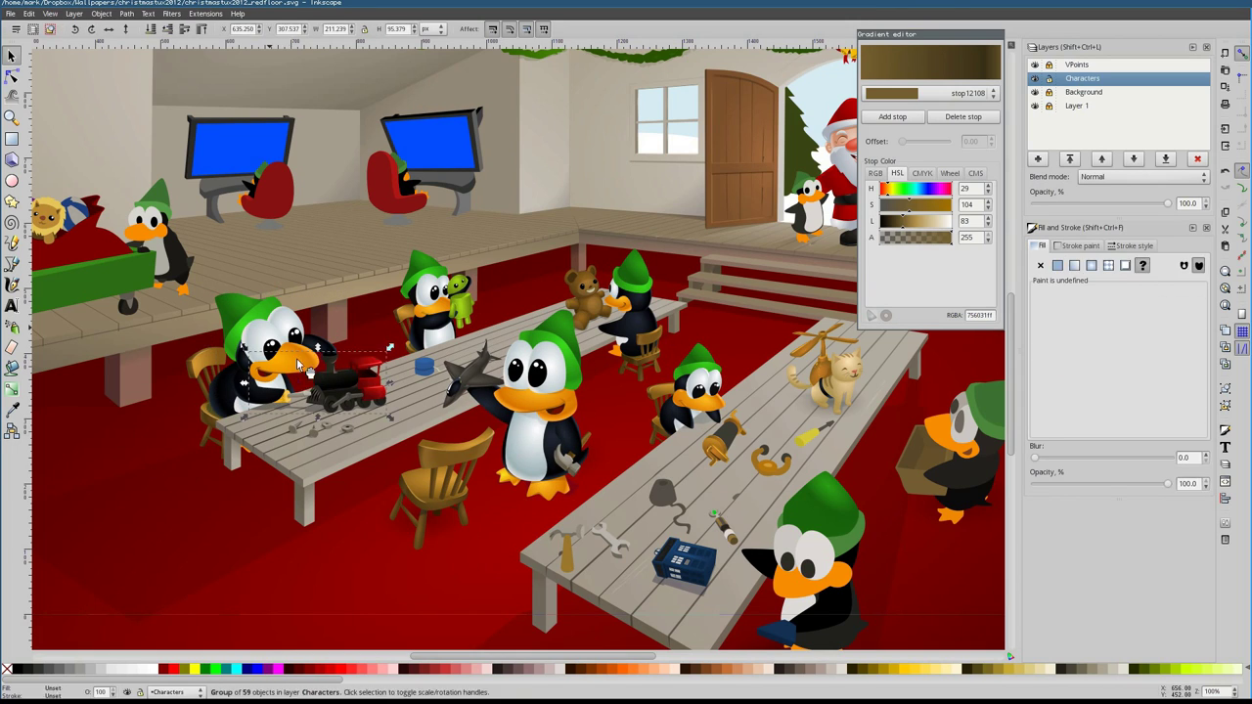
key(Escape)
key(plus)
key(plus)
click(349, 480)
Enter the yo-yo group and move its gradient stop further out
scroll(333, 481, up, 4)
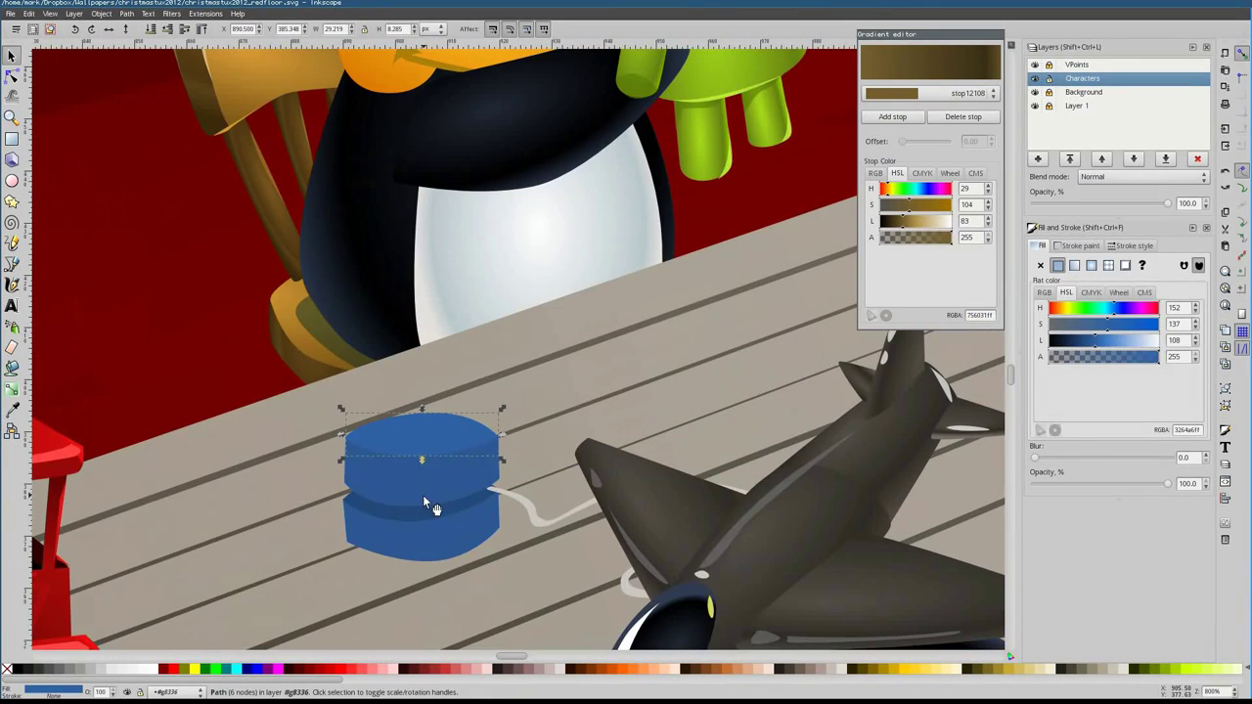
double_click(423, 489)
drag(924, 142, 942, 142)
key(n)
click(459, 372)
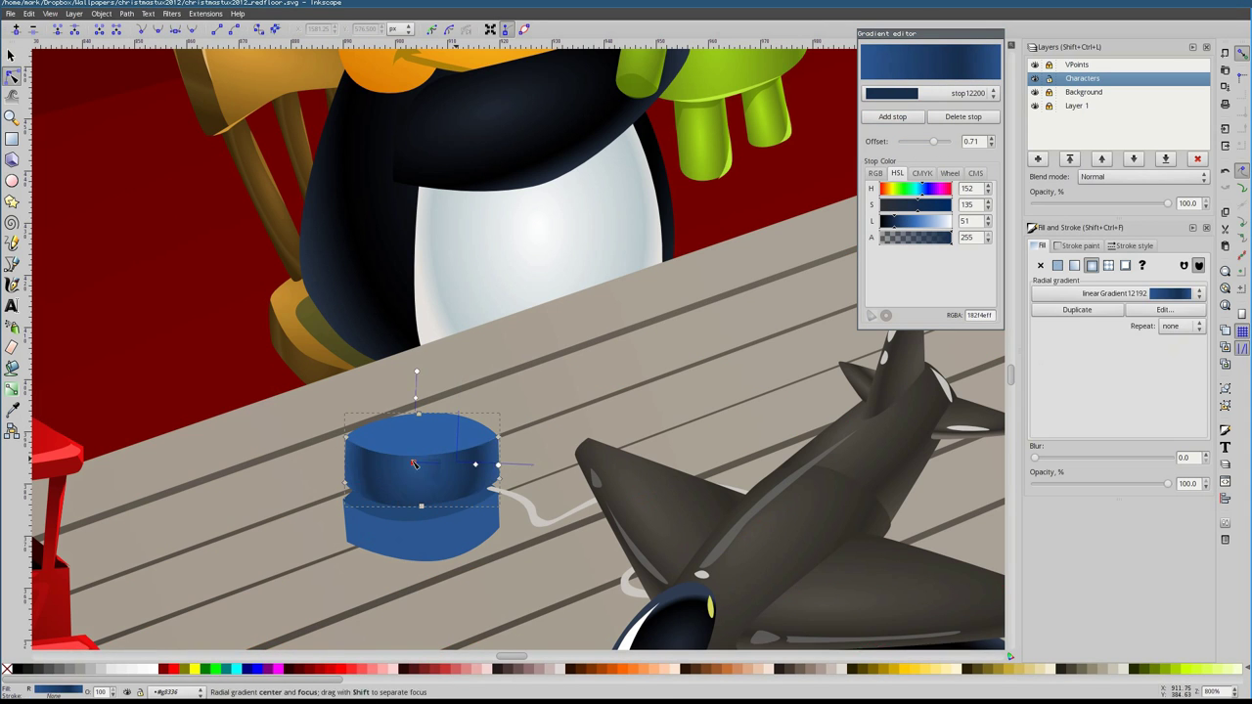
Darken the yo-yo's lower half path
click(1092, 268)
click(422, 501)
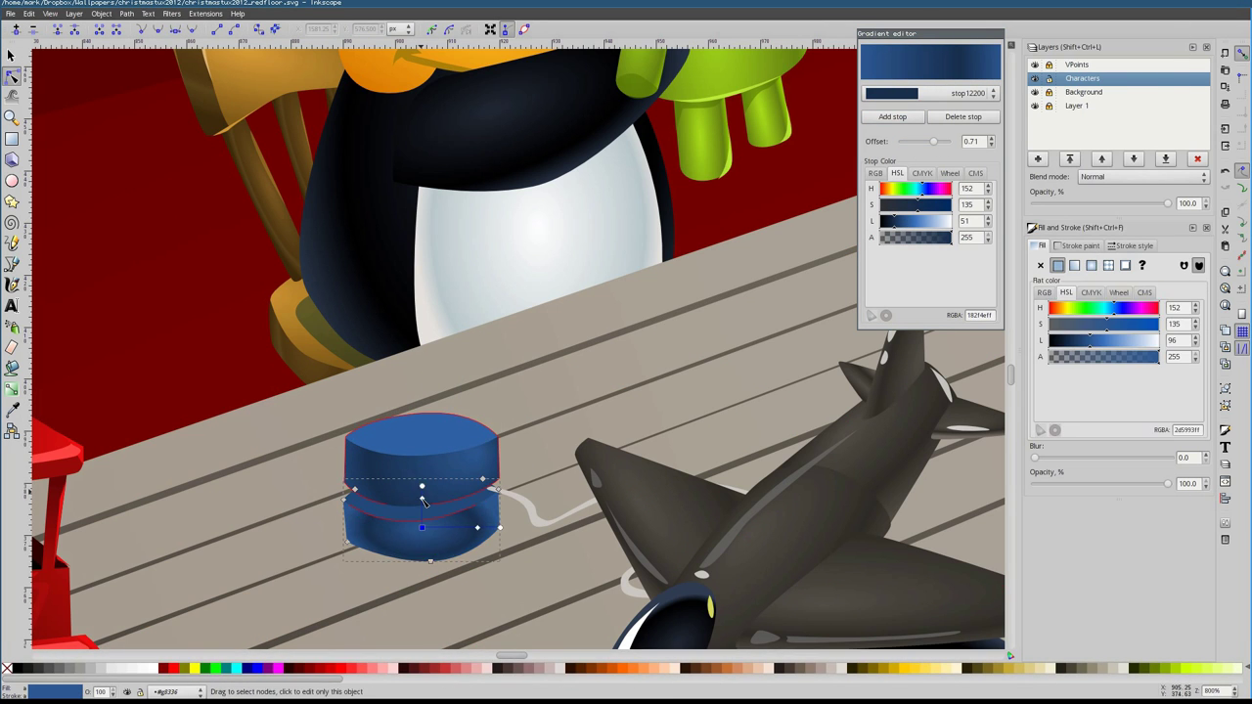
click(1069, 341)
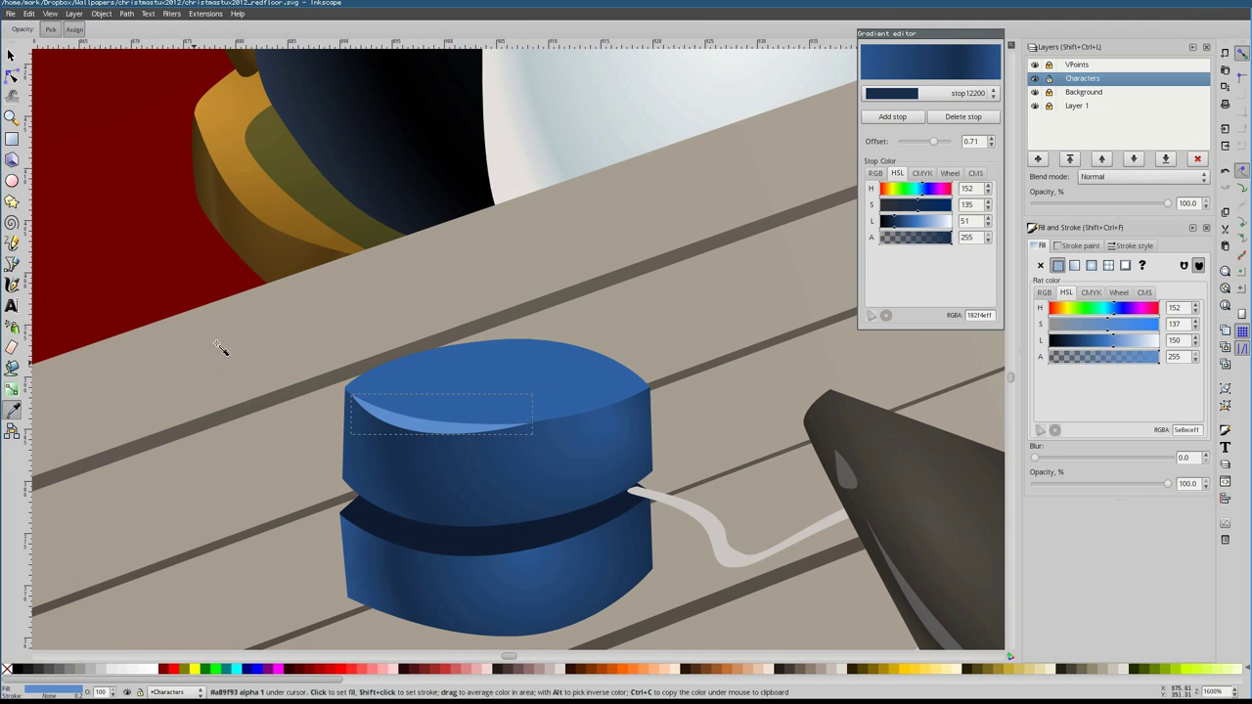
Draw a new Bezier path at the yo-yo's top-right corner
key(b)
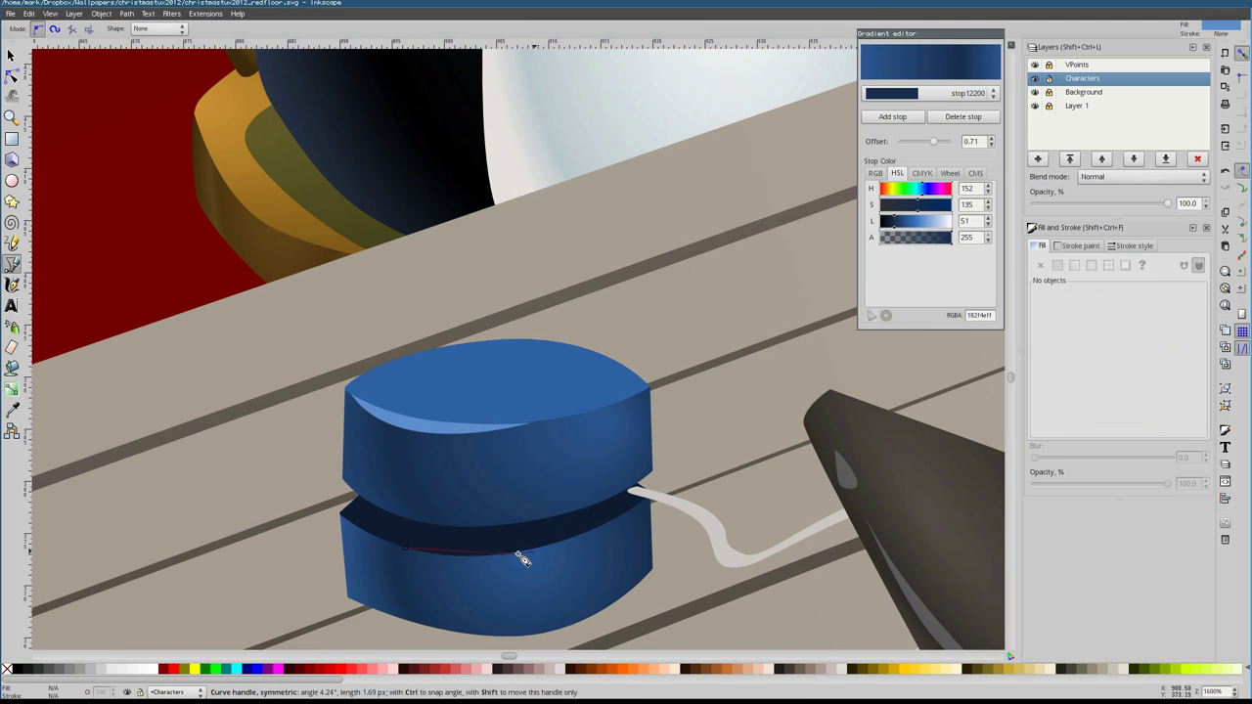
click(648, 387)
scroll(573, 379, down, 2)
scroll(572, 379, right, 2)
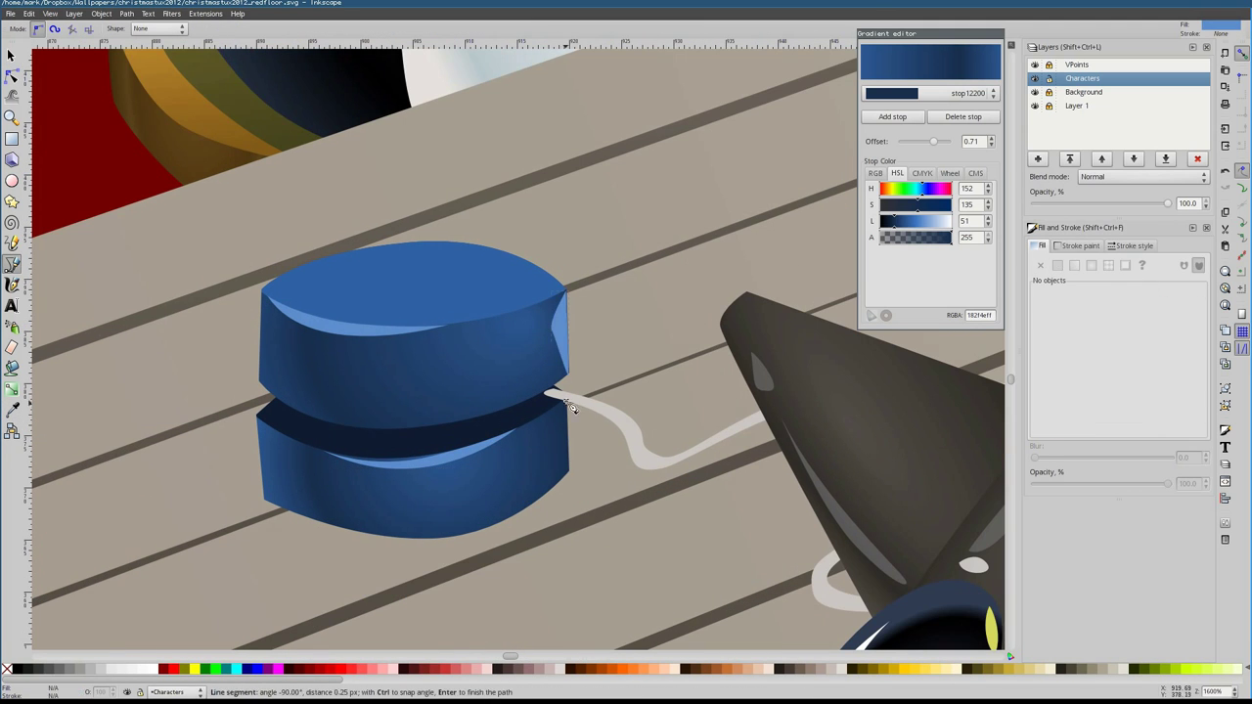
key(Return)
scroll(572, 409, down, 8)
scroll(524, 337, up, 6)
key(s)
click(605, 399)
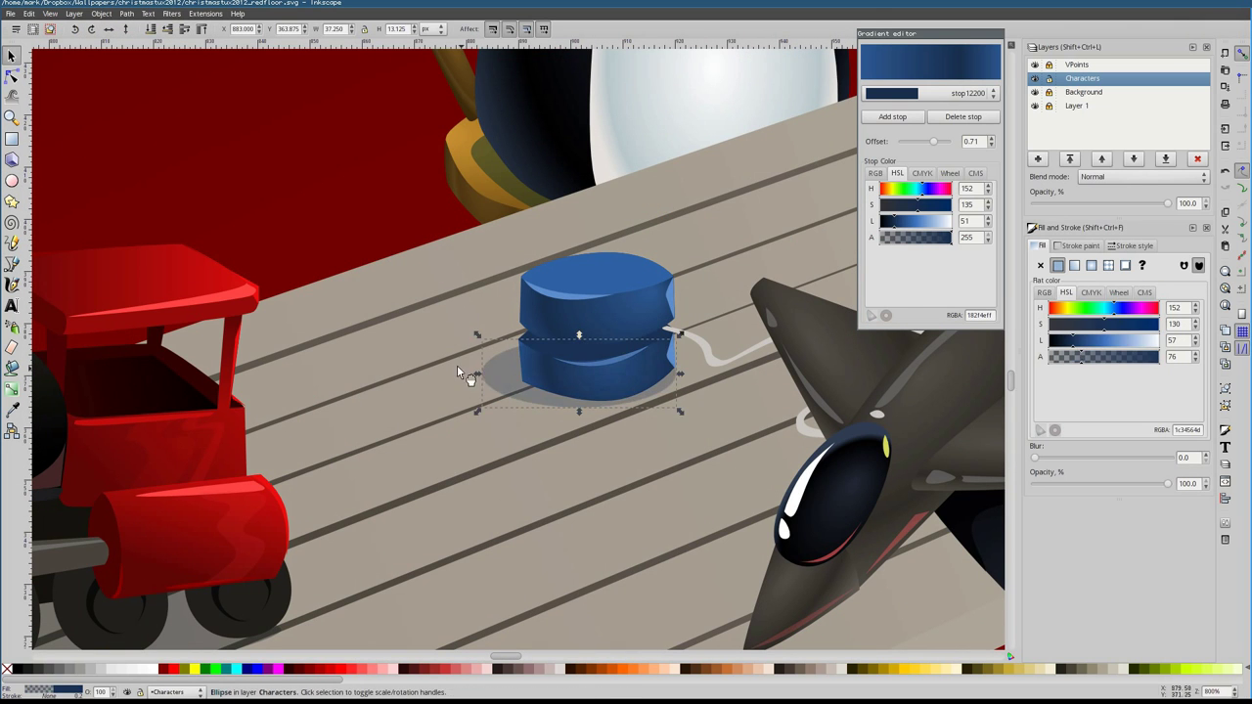
Draw a five-node path along the yo-yo's right edge
key(Escape)
scroll(398, 316, right, 1)
key(b)
click(634, 383)
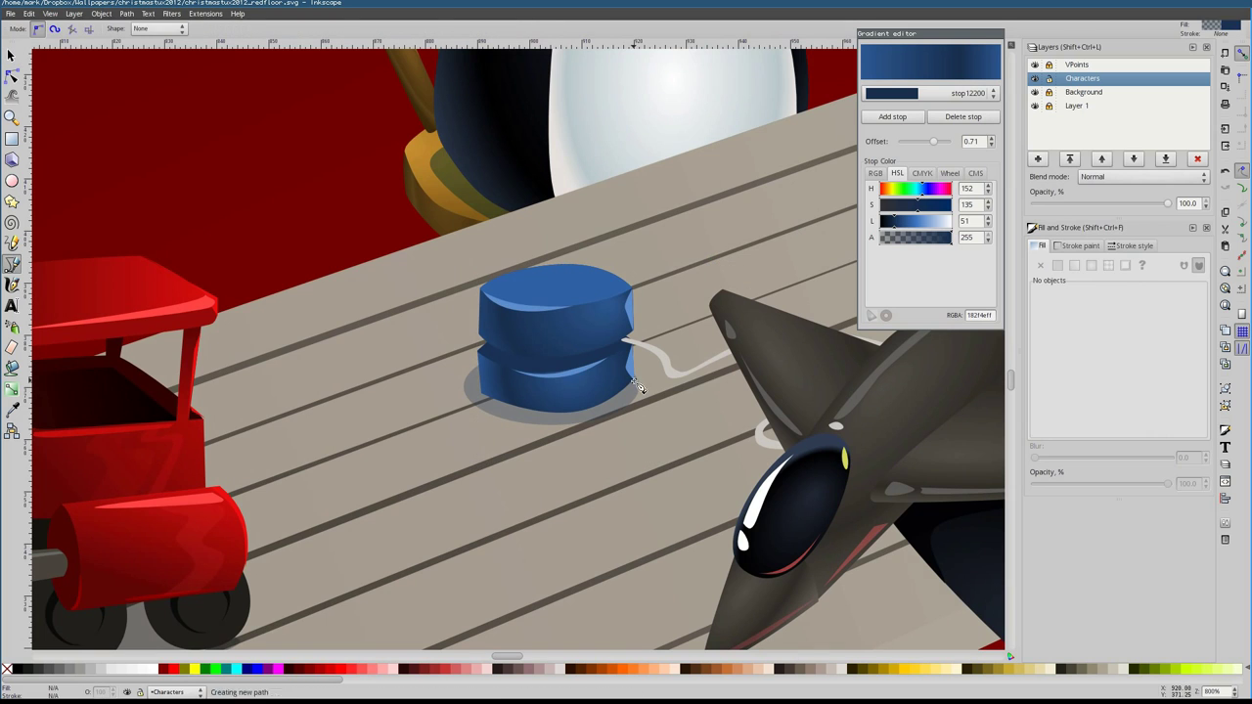
key(Return)
key(s)
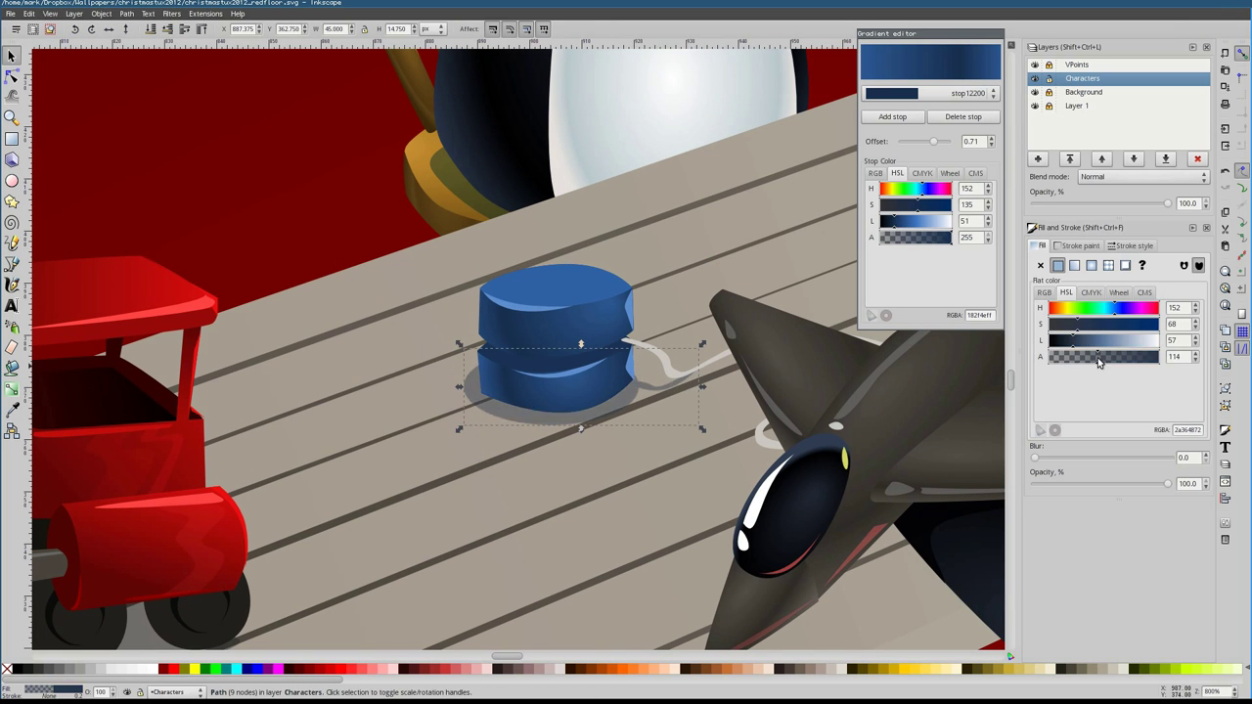
Select several yo-yo pieces together and zoom to view the workshop scene
shift+click(553, 303)
scroll(563, 277, down, 3)
scroll(590, 336, up, 1)
key(ctrl+plus)
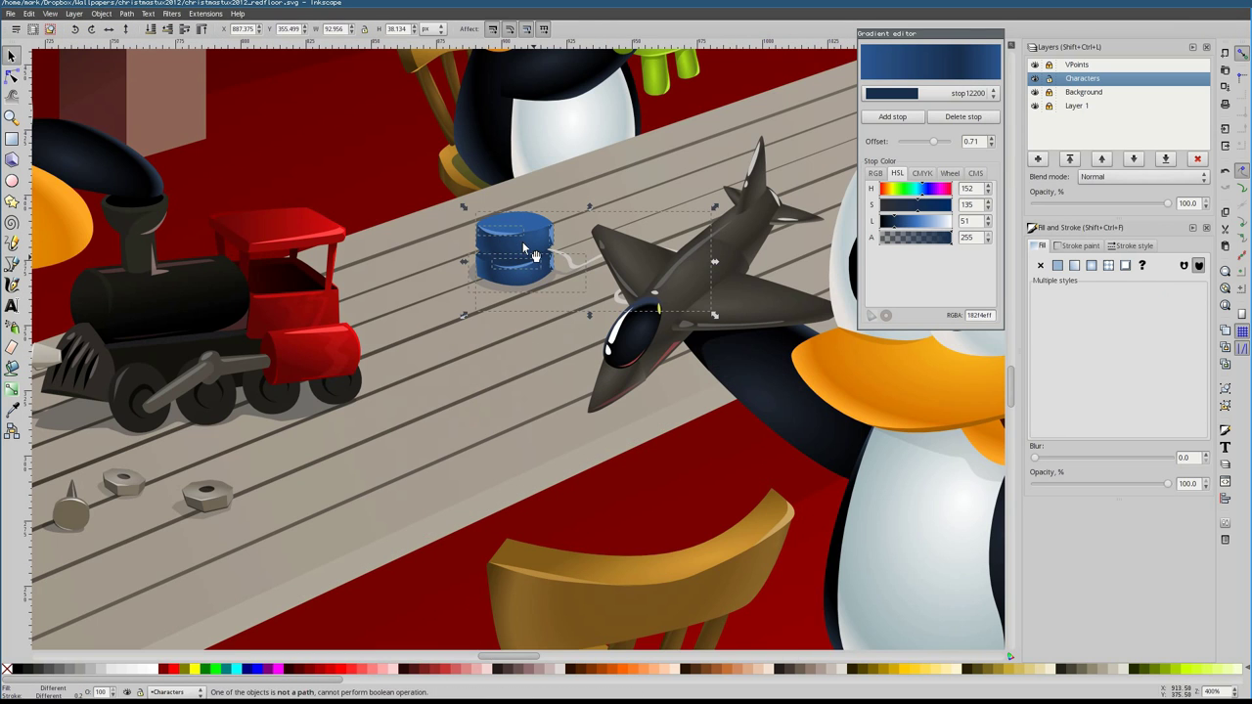
scroll(525, 254, down, 4)
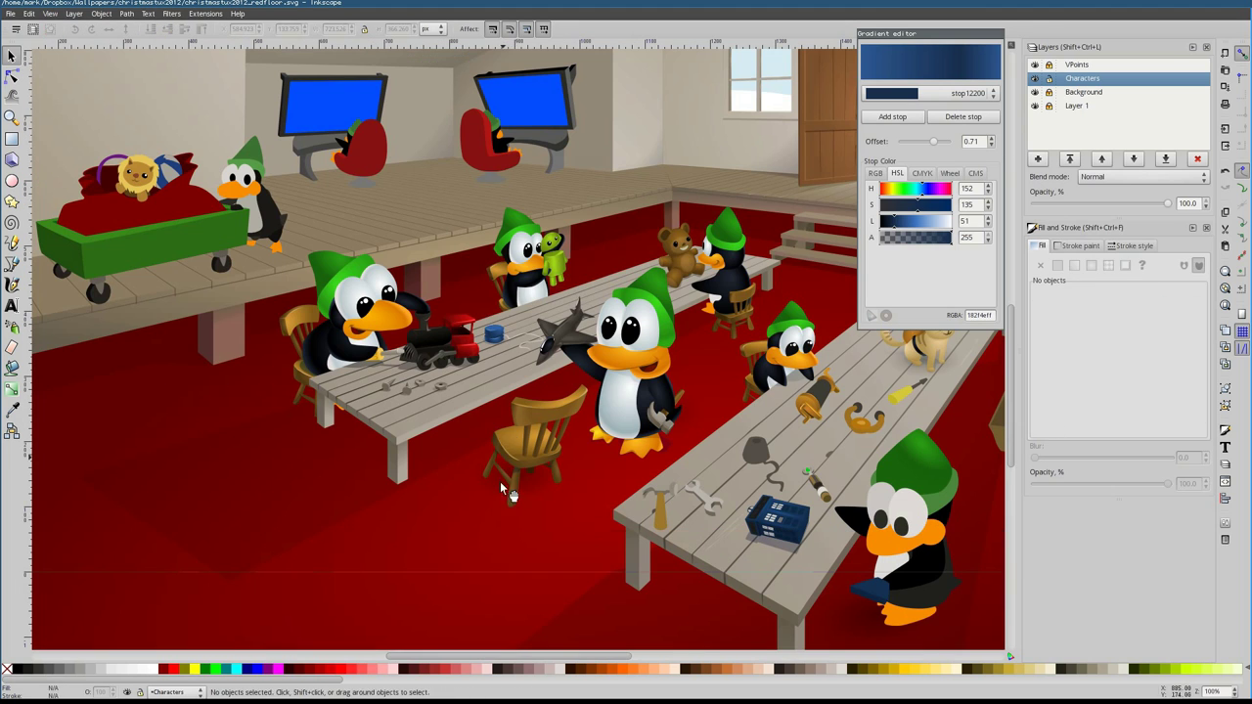
Apply linearGradient8687-0 to the penguin's head
click(534, 440)
scroll(493, 453, down, 2)
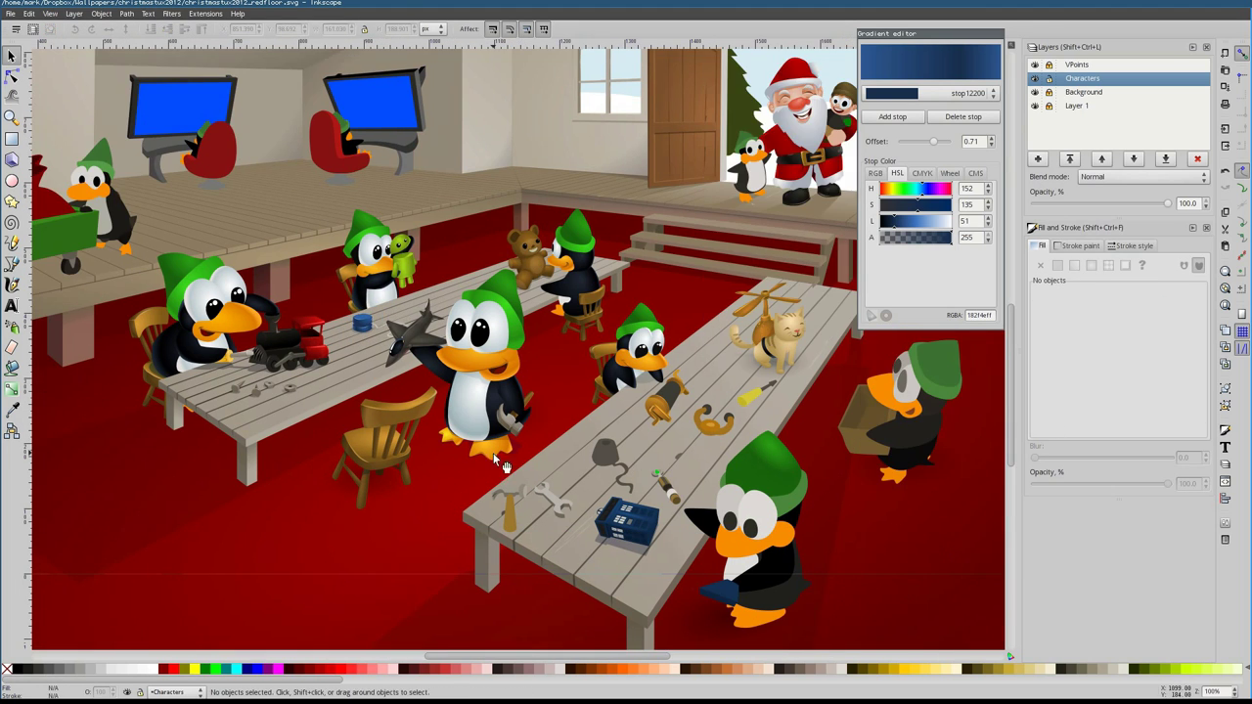
scroll(589, 495, up, 2)
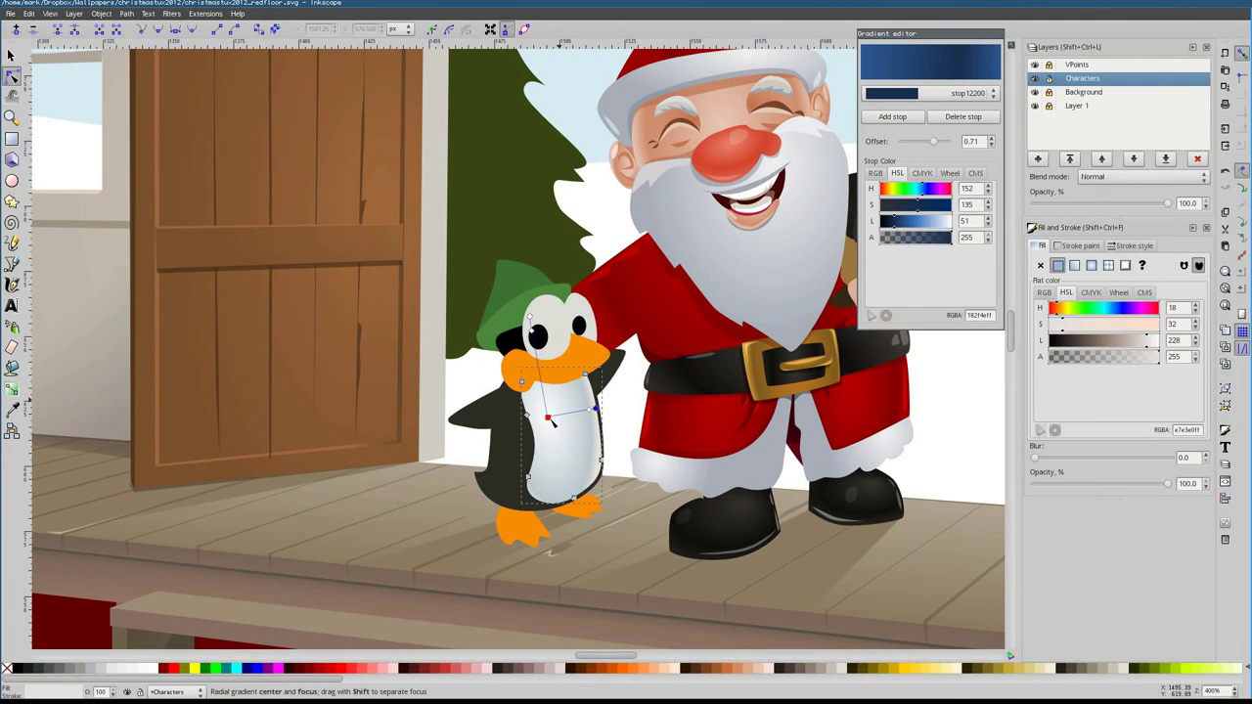
click(548, 323)
click(1116, 293)
click(1097, 641)
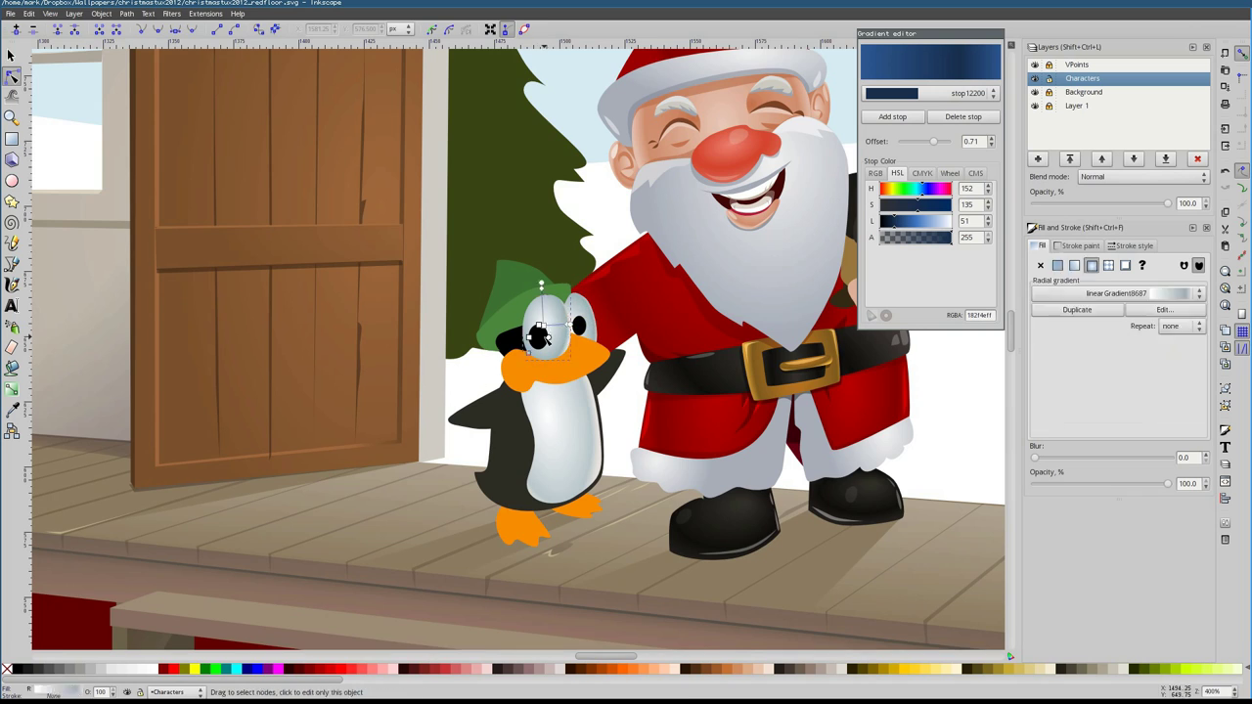
Zoom in on the penguin's eye and select its white highlight
key(plus)
key(plus)
key(plus)
key(plus)
key(F1)
ctrl+click(343, 270)
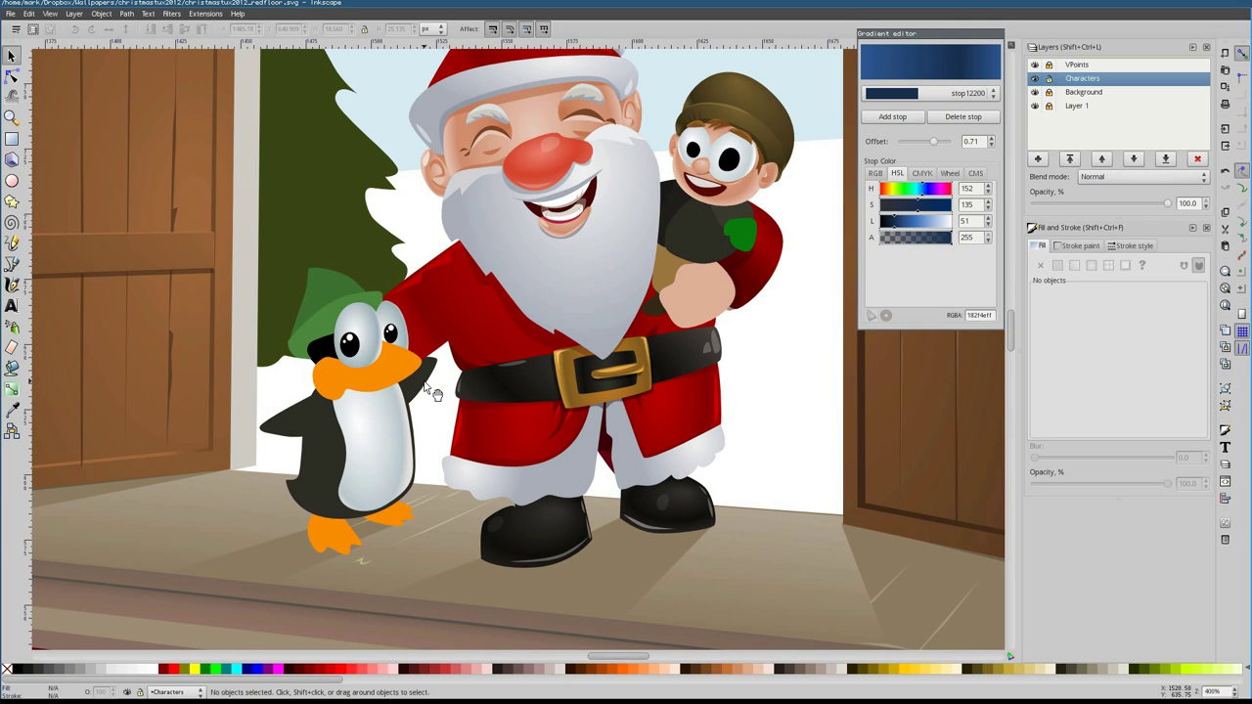
Apply linearGradient11203 to Santa's face
key(minus)
key(minus)
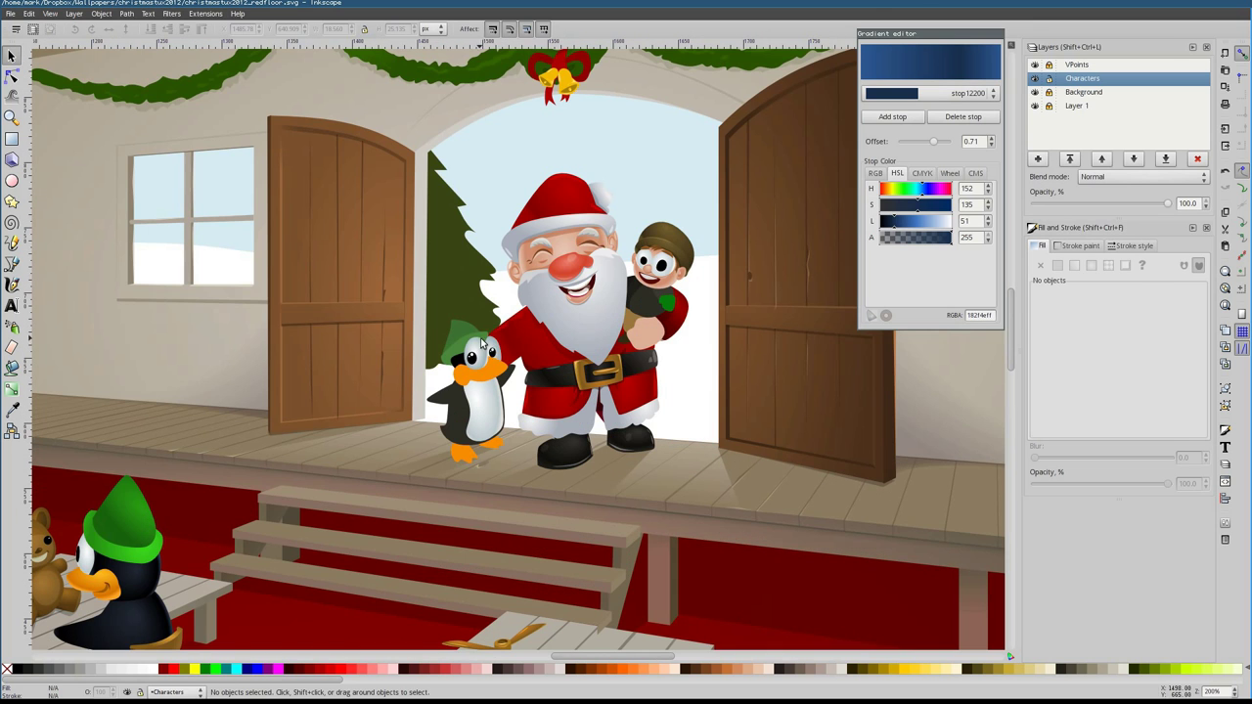
ctrl+click(586, 313)
key(g)
click(587, 242)
click(1103, 291)
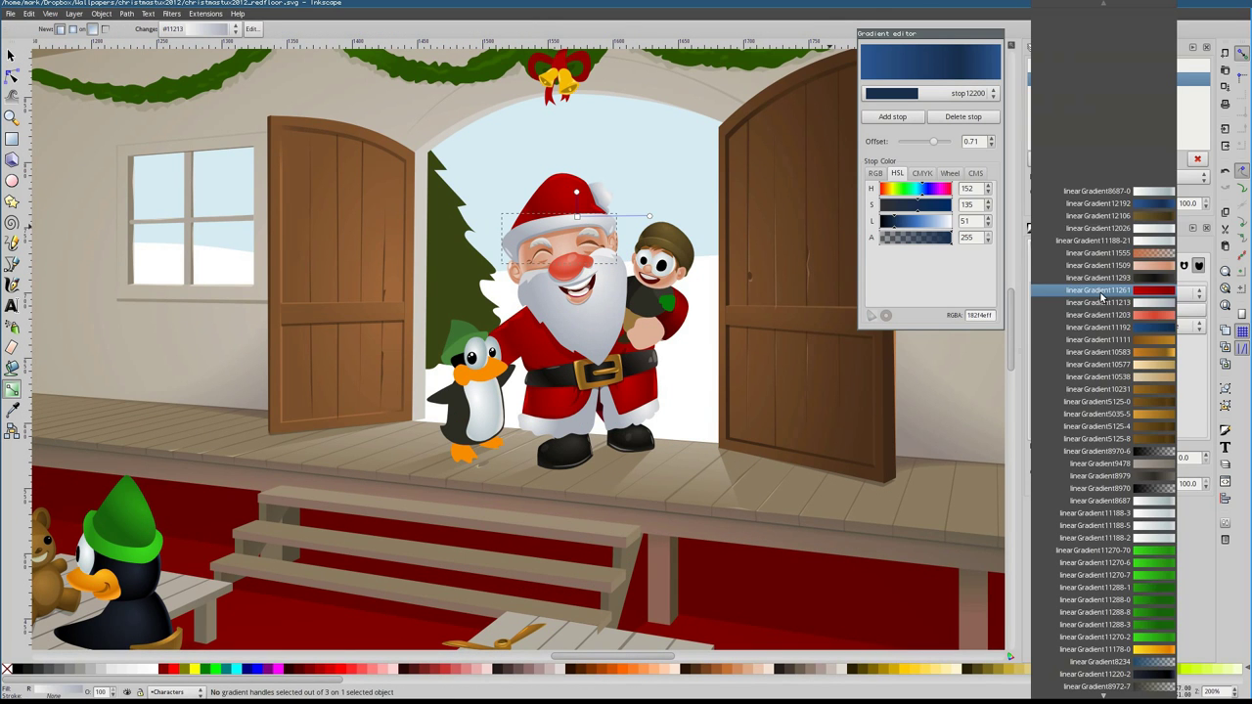
click(1088, 316)
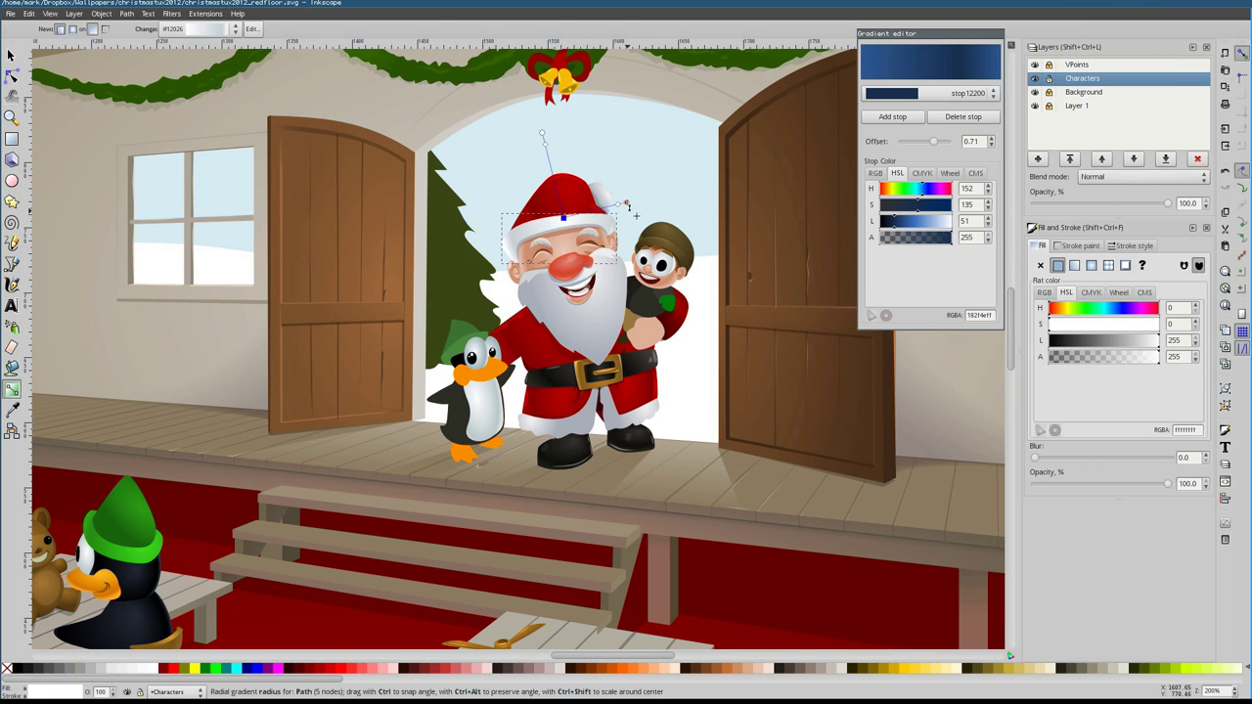
Shift the beard's radial gradient upward, then select Santa's trousers
click(573, 338)
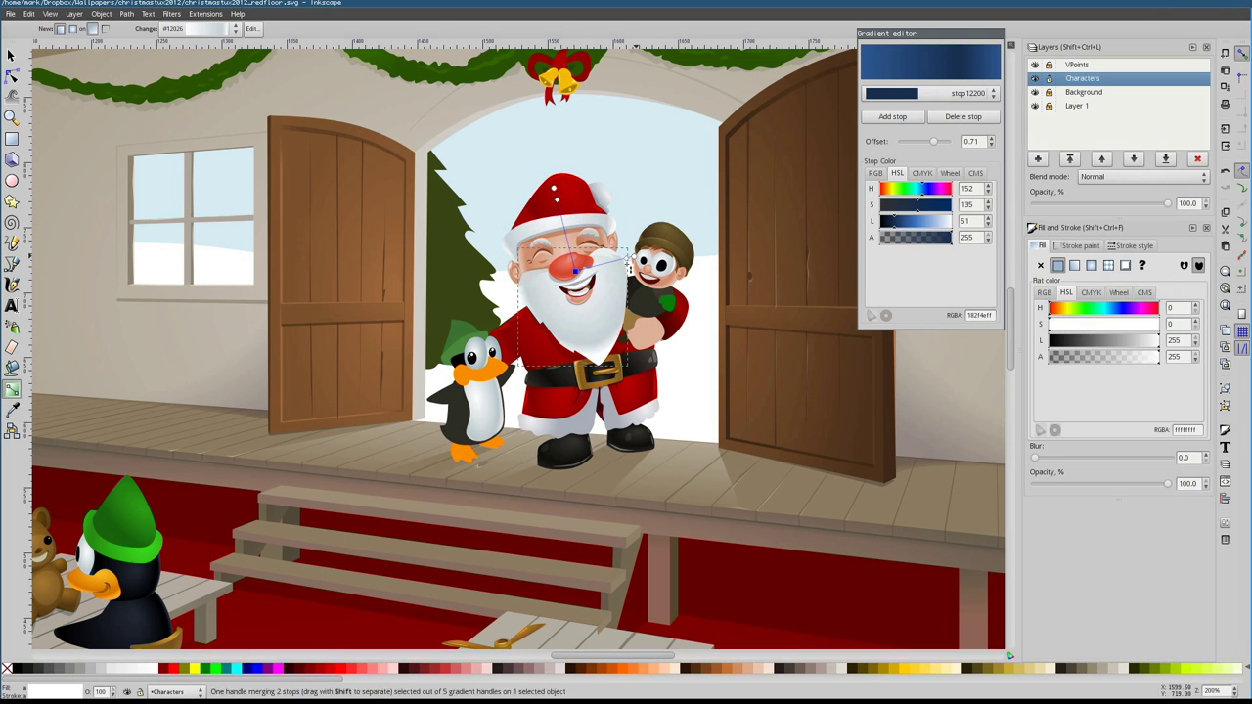
drag(573, 272, 577, 263)
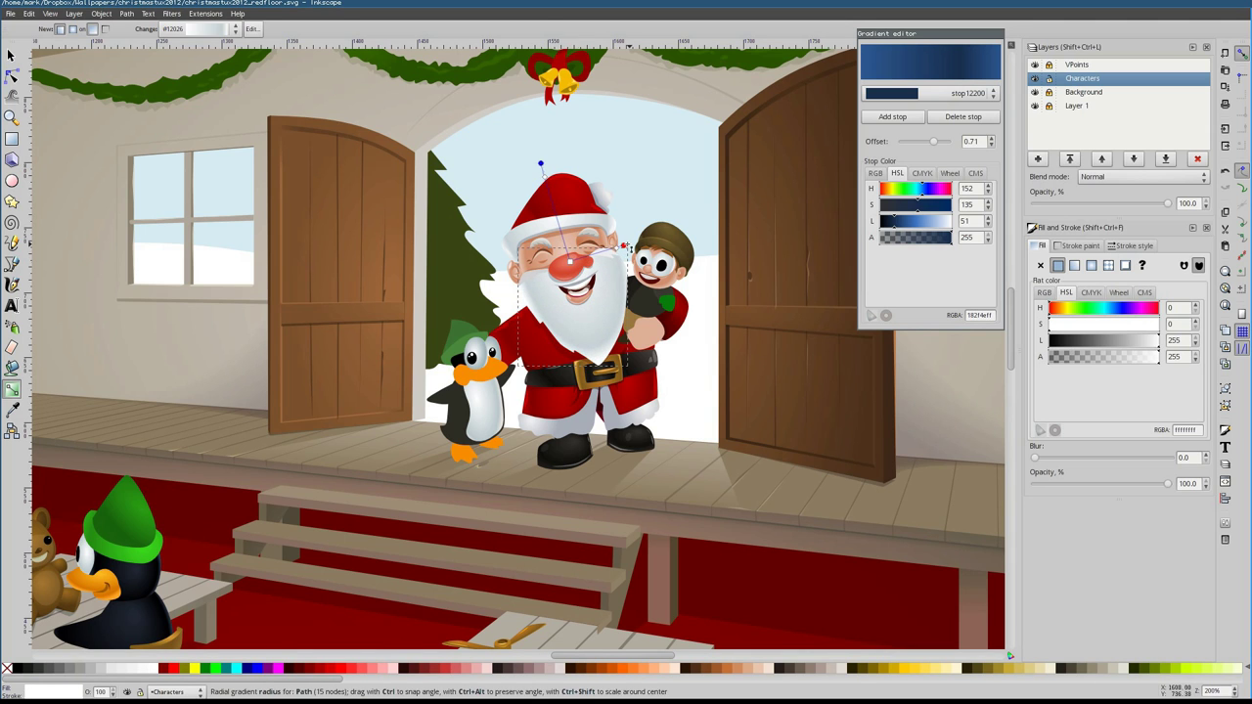
click(533, 276)
key(s)
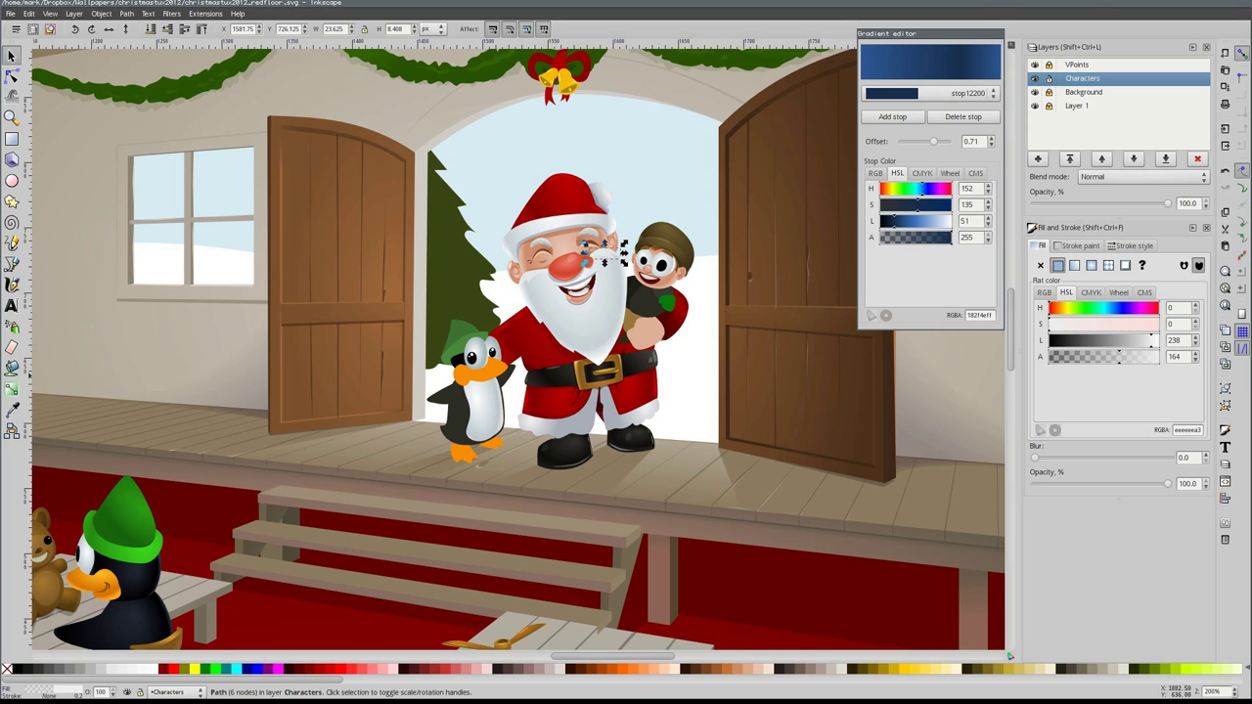
click(558, 410)
ctrl+scroll(548, 391, down, 2)
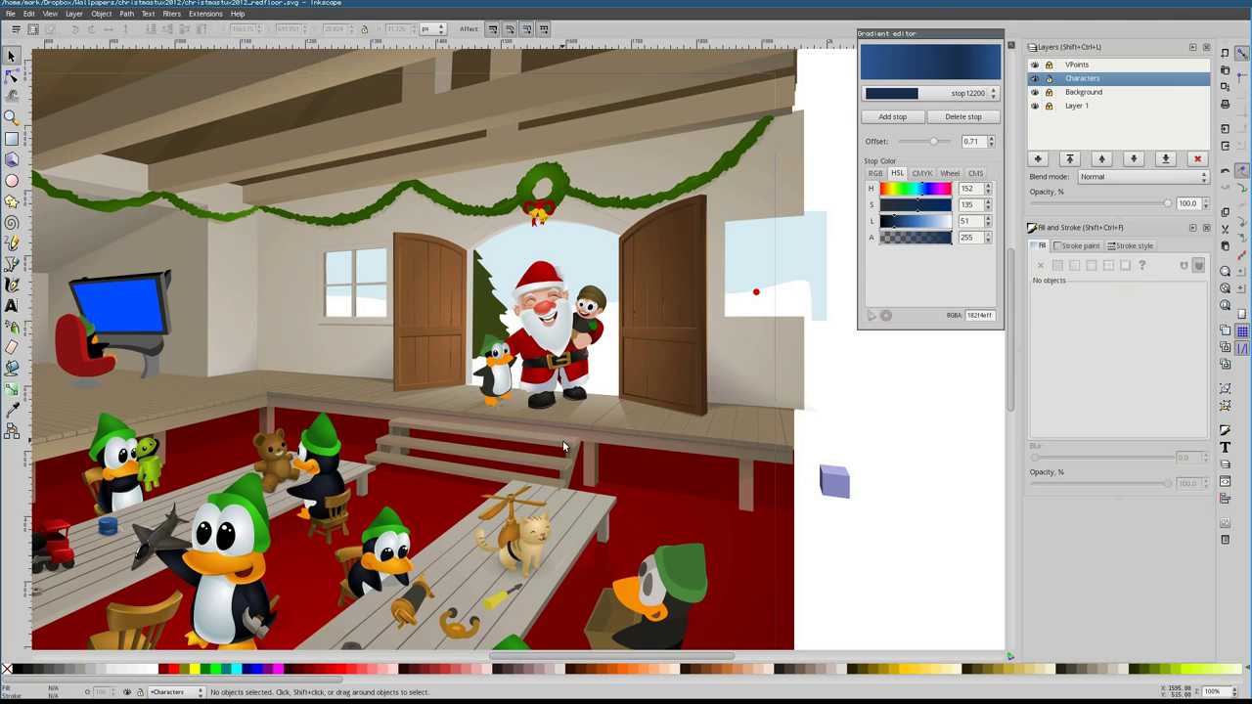
Adjust the gradient stops on Santa's left and right trouser legs
ctrl+scroll(488, 364, up, 4)
key(g)
click(412, 265)
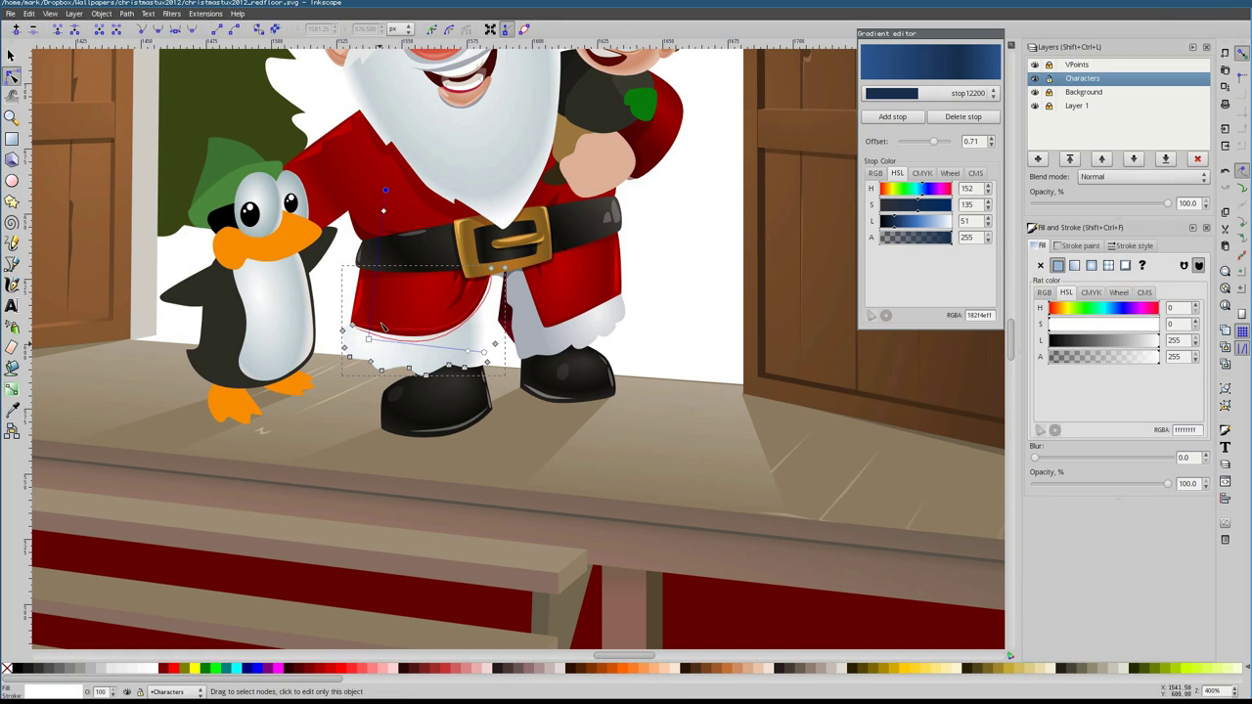
click(557, 315)
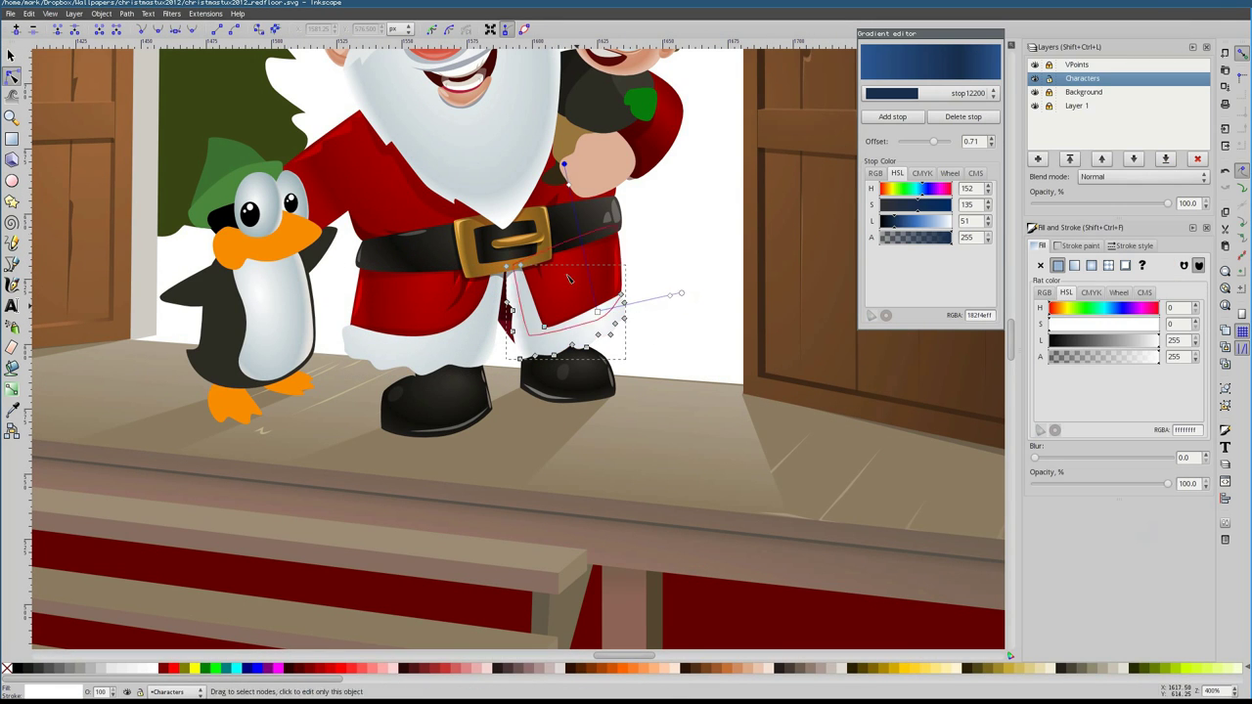
scroll(557, 315, down, 2)
click(442, 323)
scroll(442, 323, up, 2)
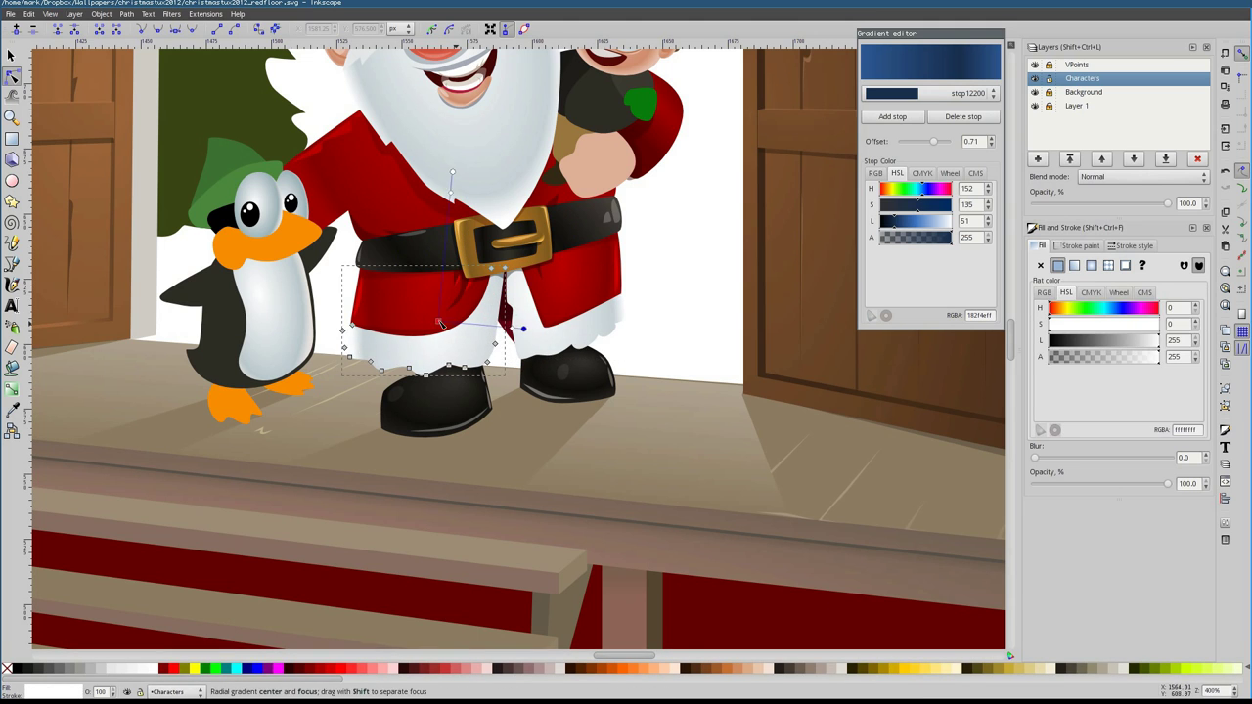
key(Escape)
scroll(430, 317, down, 2)
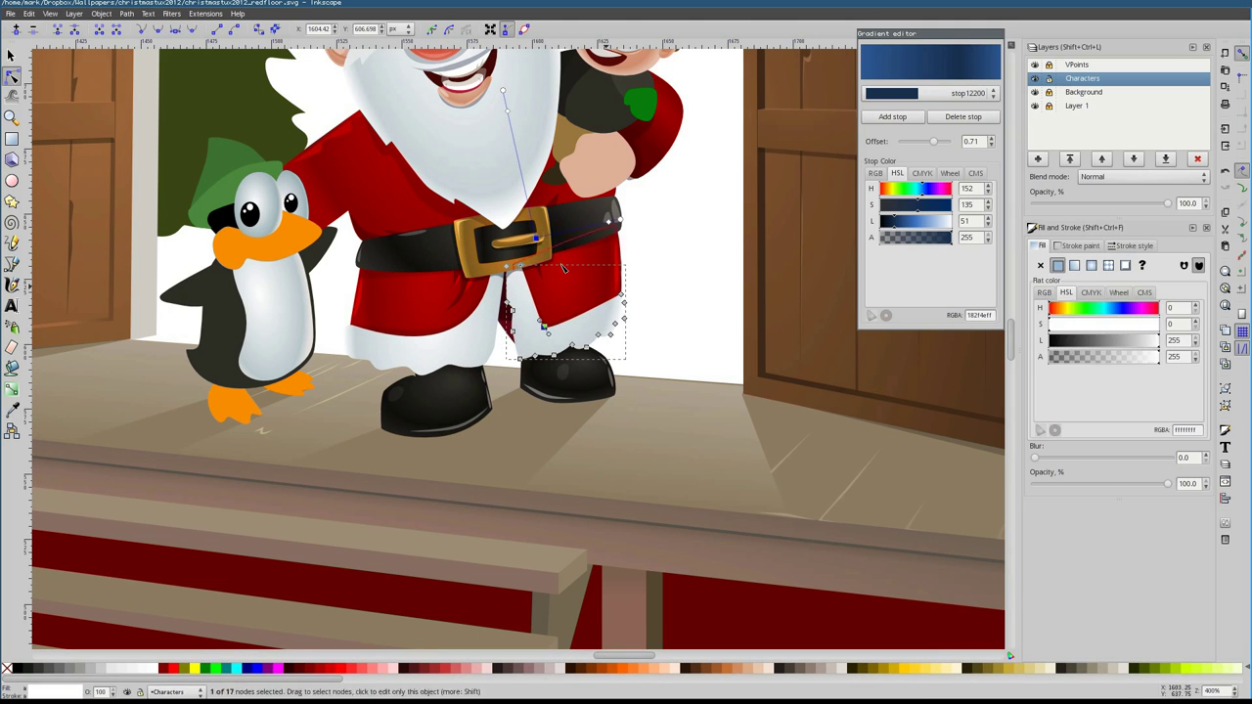
scroll(431, 318, up, 2)
key(s)
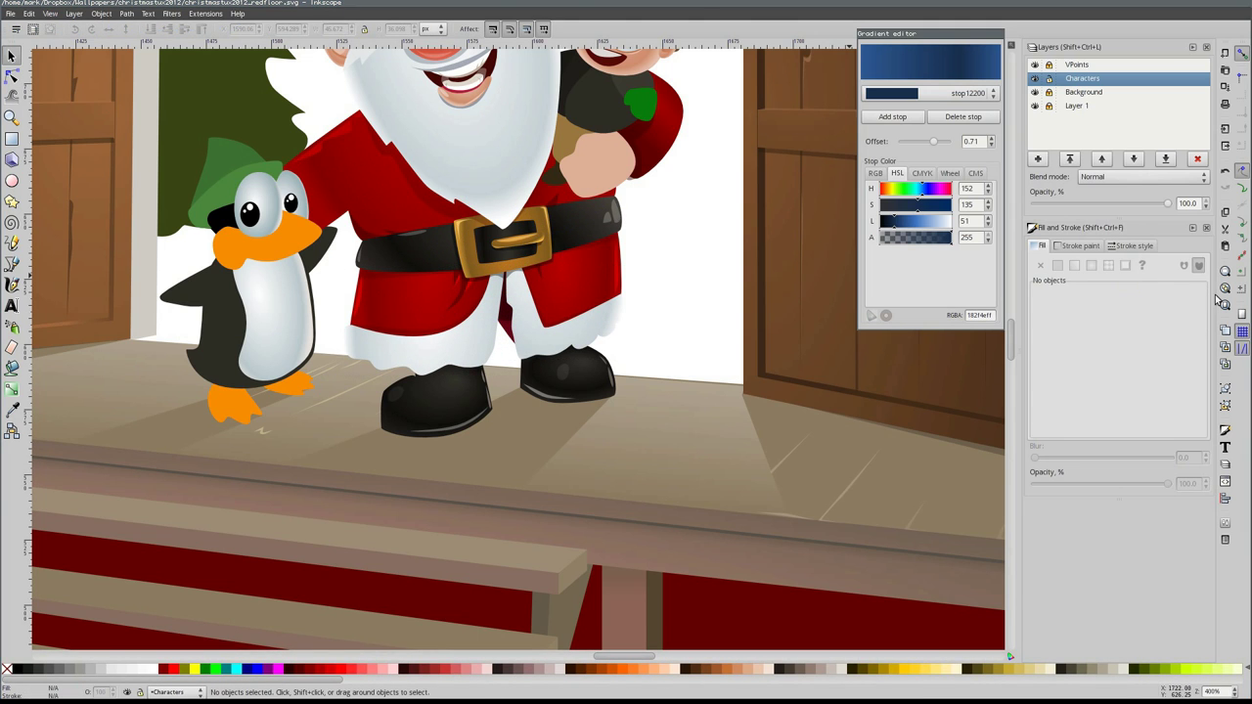
Clear the selection, zoom out to the whole page and save the document
click(584, 397)
key(Escape)
scroll(497, 358, left, 2)
key(5)
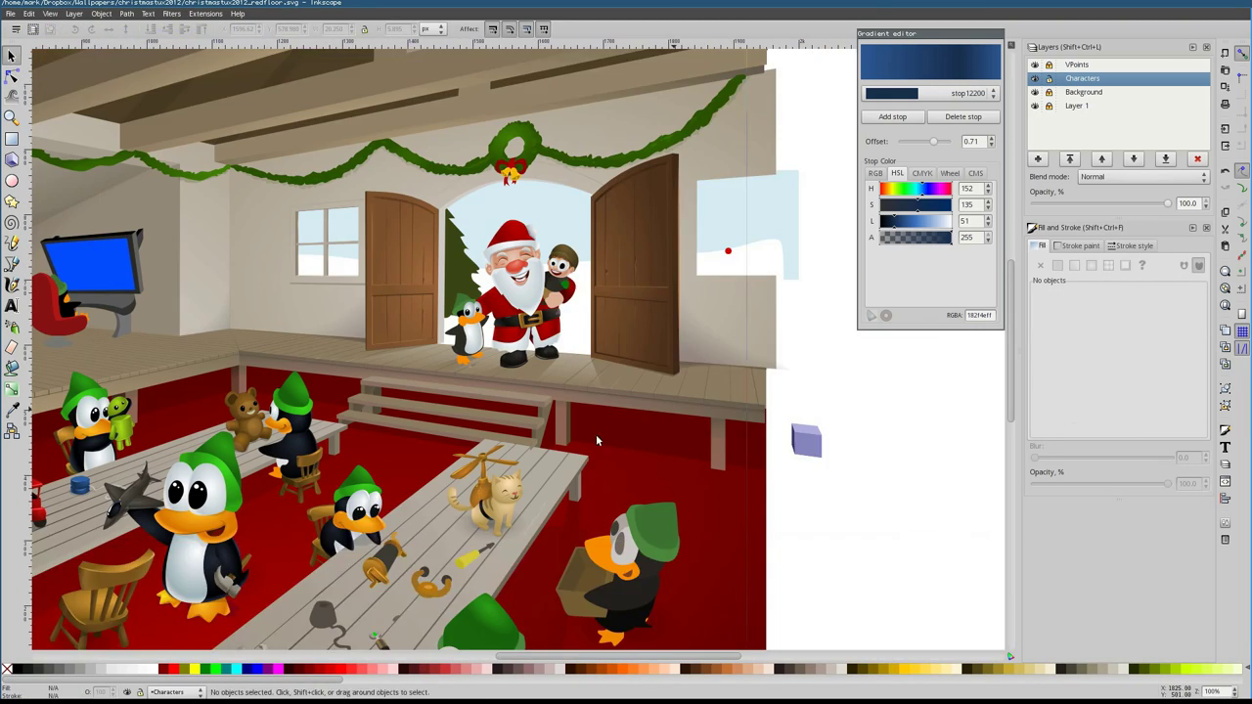
key(1)
key(ctrl+s)
Set the doorway sky's fill to light blue #a0def2, then return to the Characters layer
scroll(223, 311, down, 2)
scroll(749, 443, up, 3)
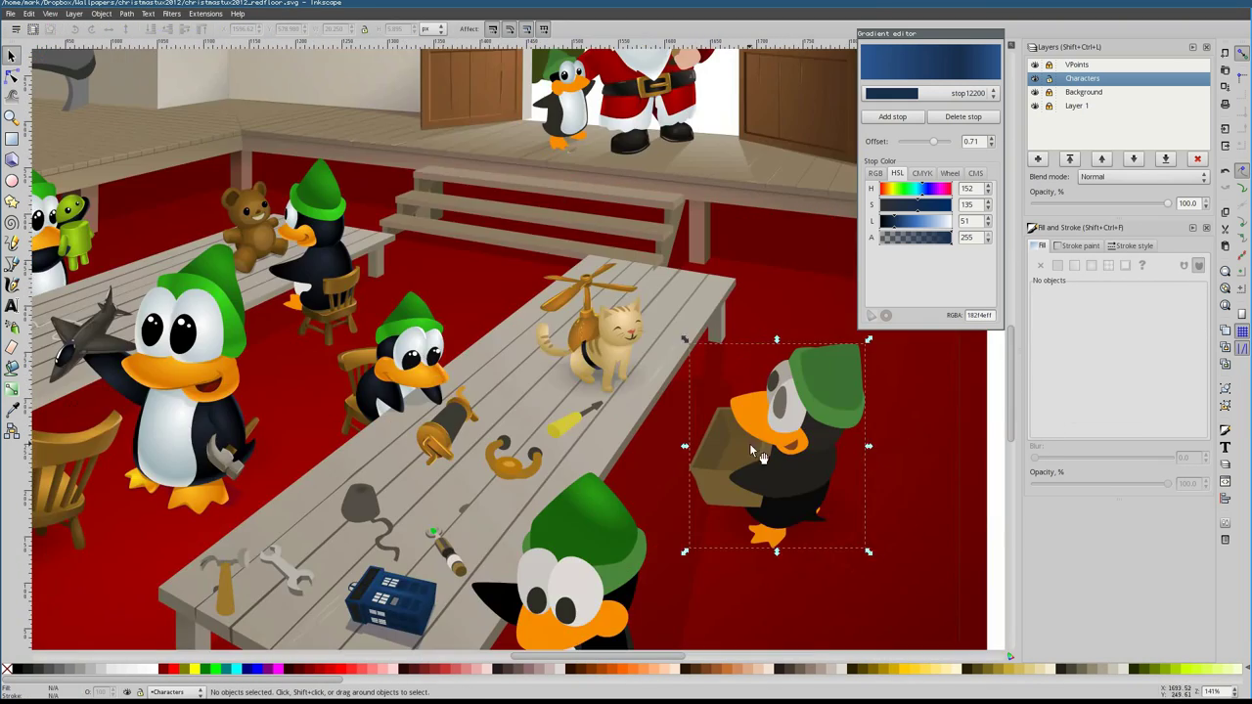
scroll(626, 294, up, 5)
scroll(558, 256, up, 2)
click(559, 256)
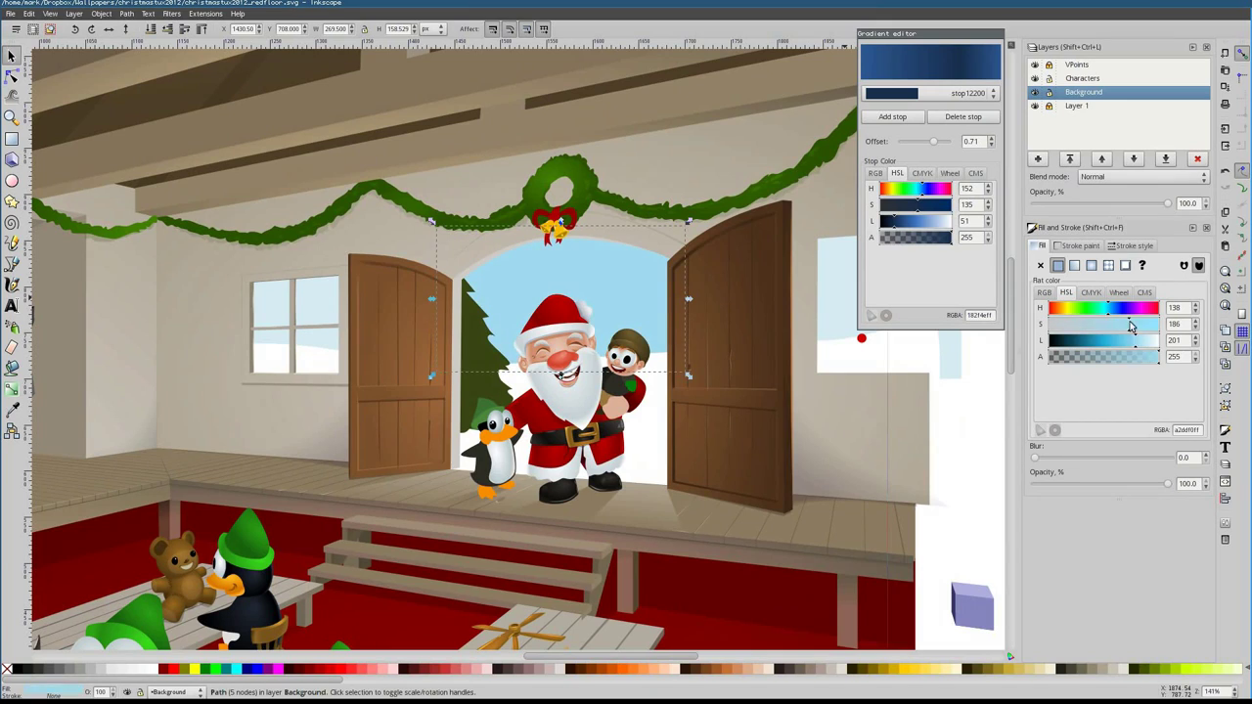
key(F7)
click(604, 281)
key(F1)
key(1)
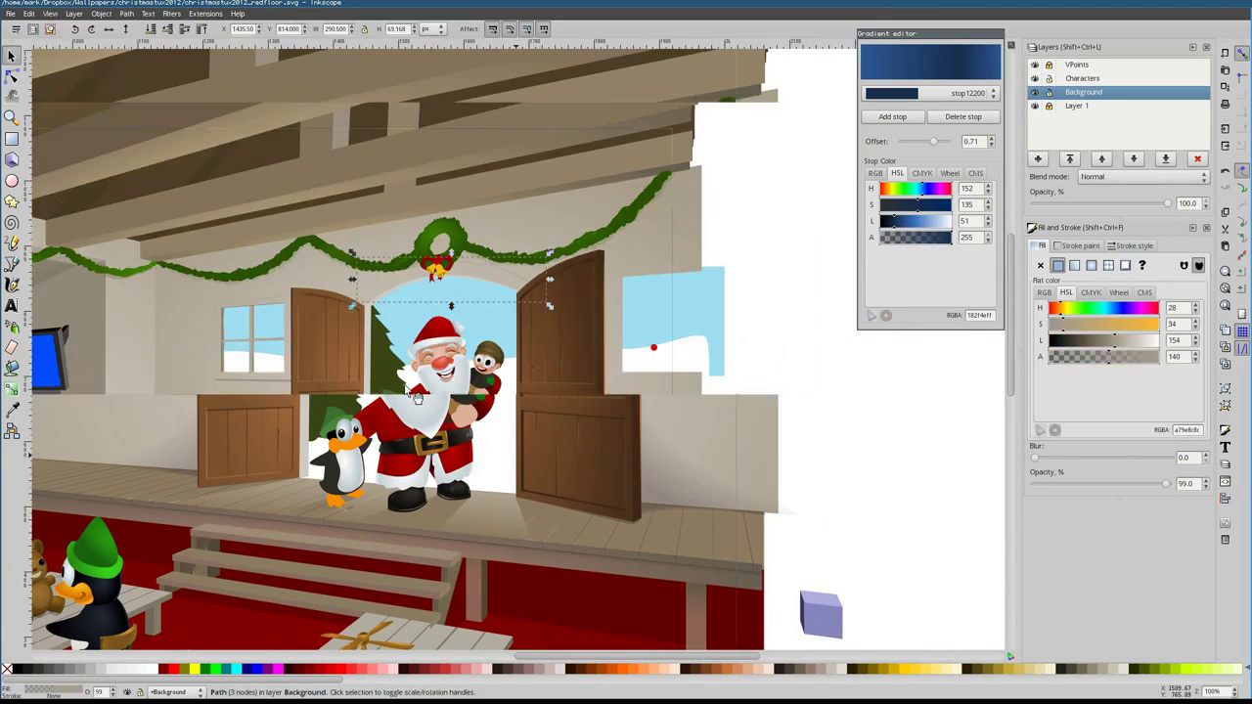
key(ctrl+Page_Up)
Apply linearGradient11188 to the penguin's face
scroll(548, 372, down, 2)
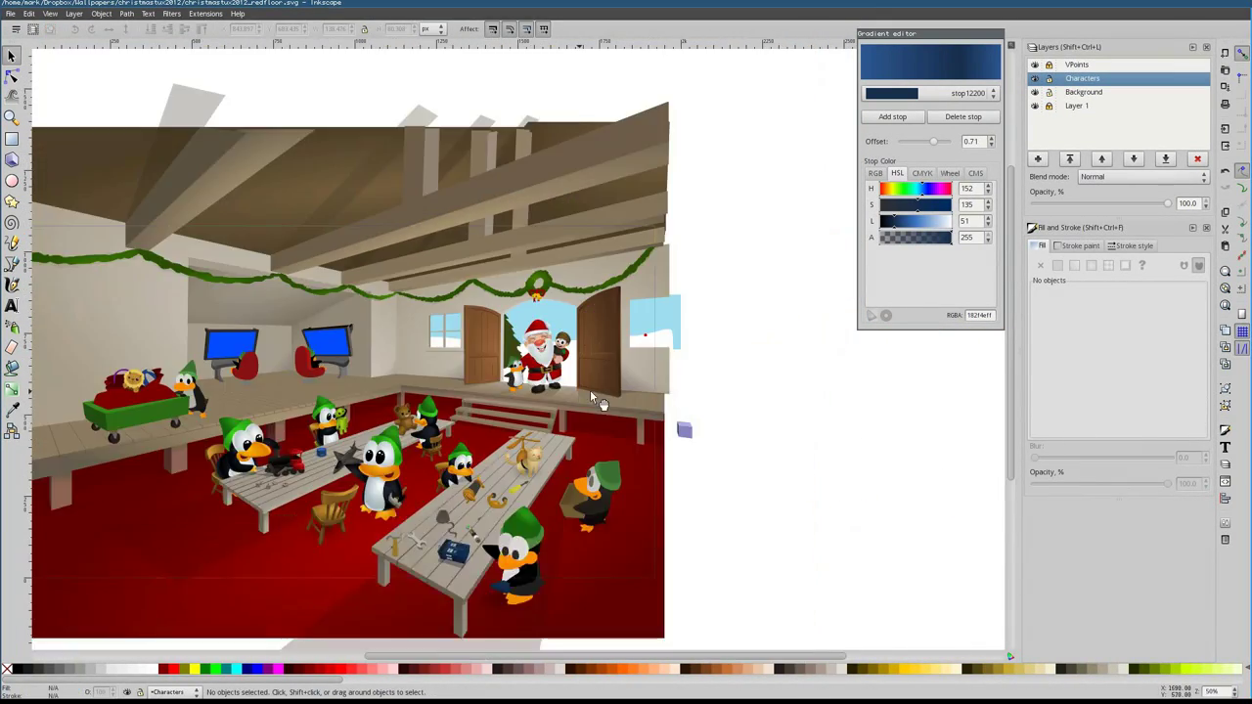
scroll(536, 358, up, 6)
click(376, 411)
scroll(376, 411, up, 1)
click(1115, 616)
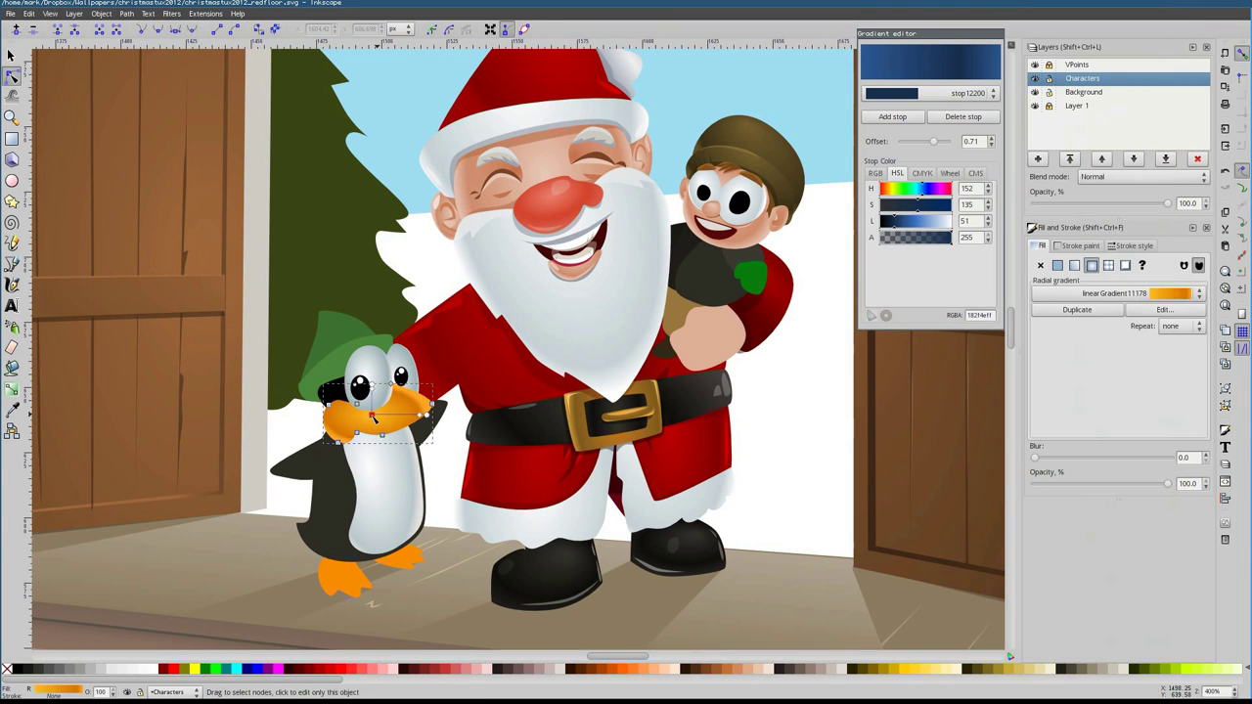
Draw a small mouth shape on the beak and stretch it across
key(b)
scroll(349, 428, up, 4)
click(296, 388)
click(315, 372)
click(332, 377)
click(295, 387)
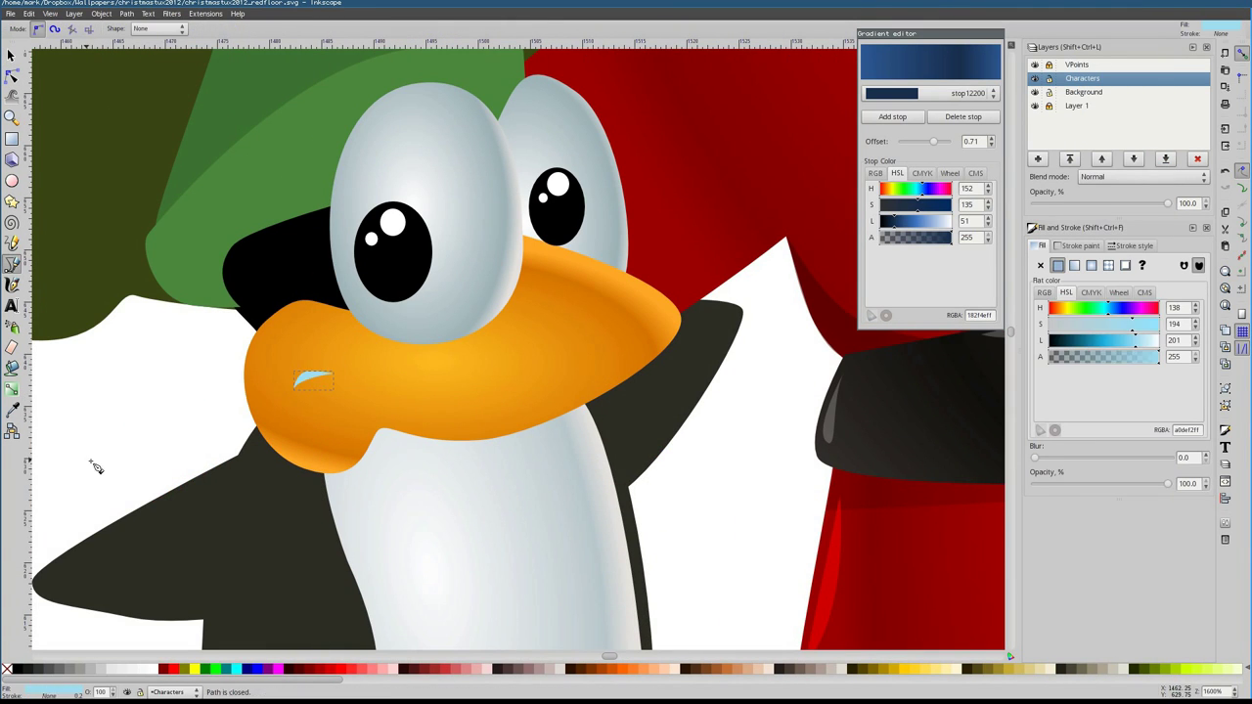
key(n)
drag(333, 378, 453, 440)
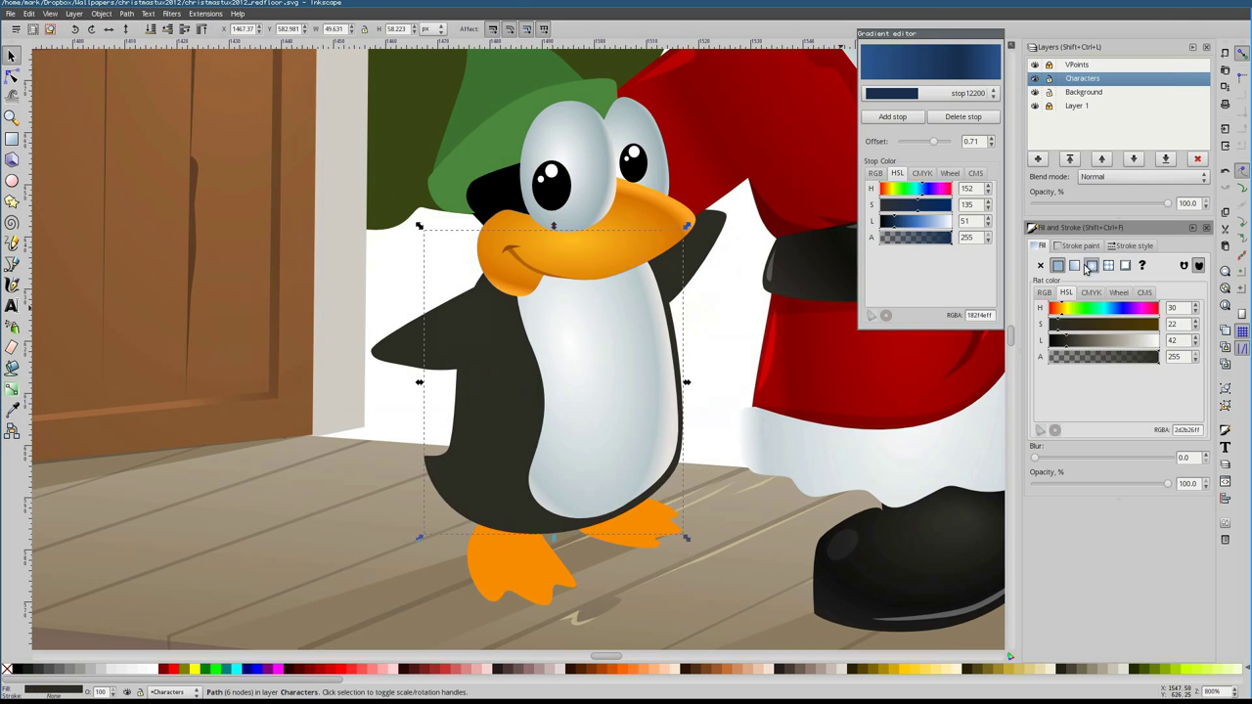
Give the penguin's body a gradient fill and raise the left wing above it
click(1116, 293)
click(1115, 630)
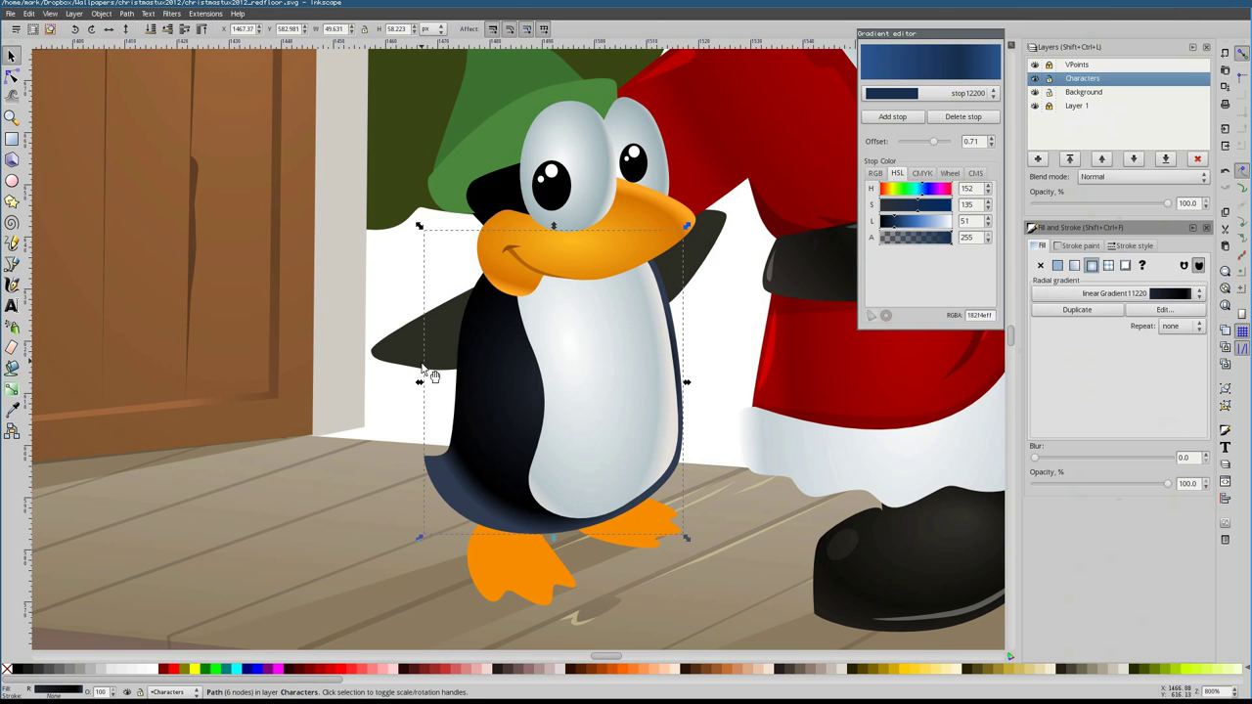
key(n)
click(427, 338)
key(Home)
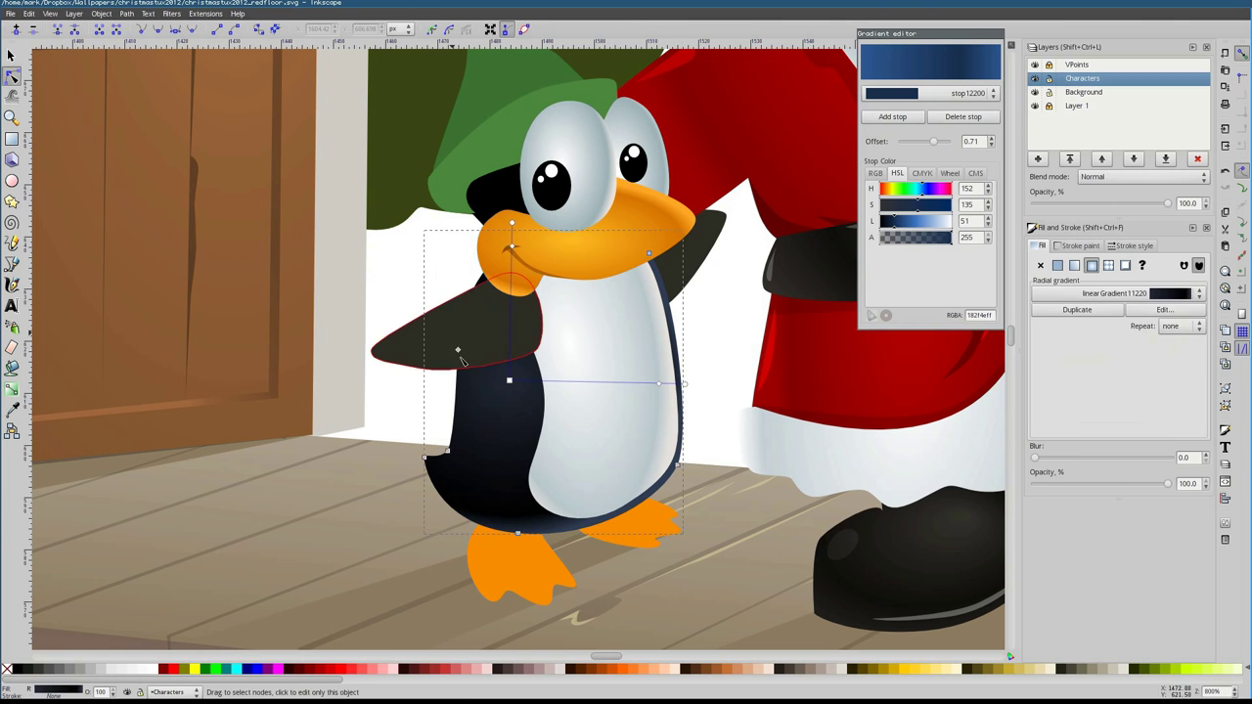
Paste the navy colour onto the right wing and head shape, then select the orange foot
click(502, 277)
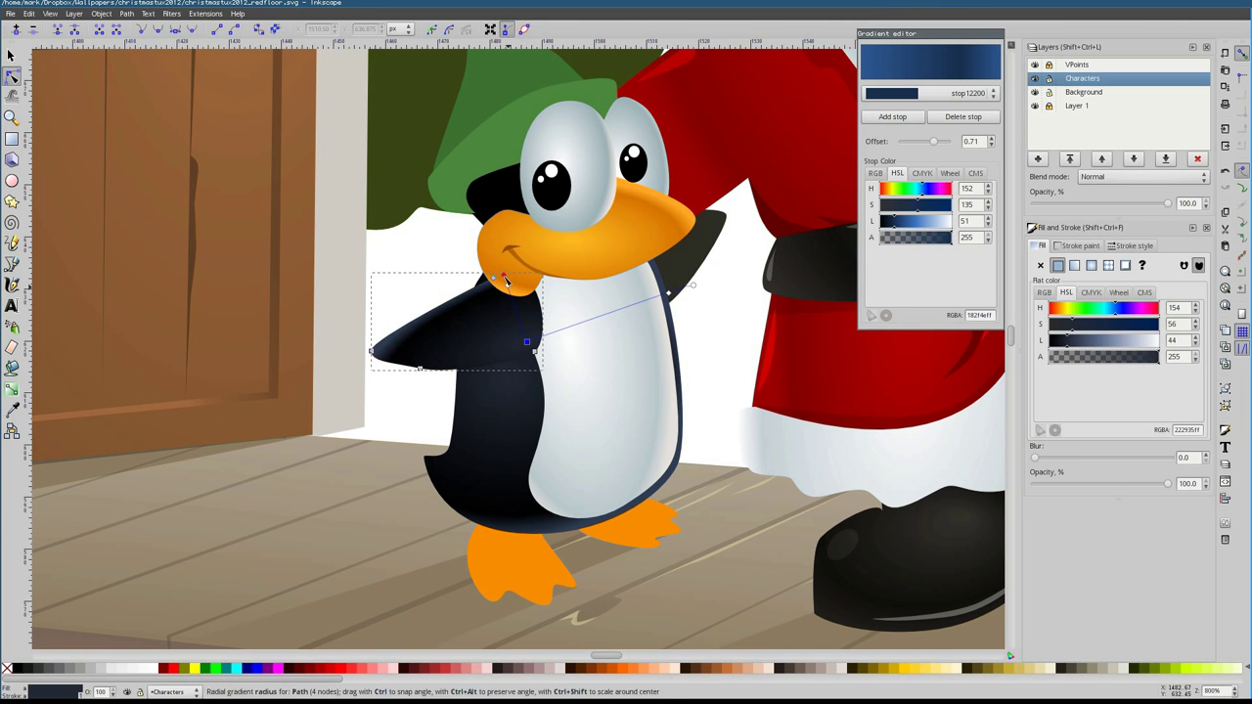
click(680, 289)
key(ctrl+shift+v)
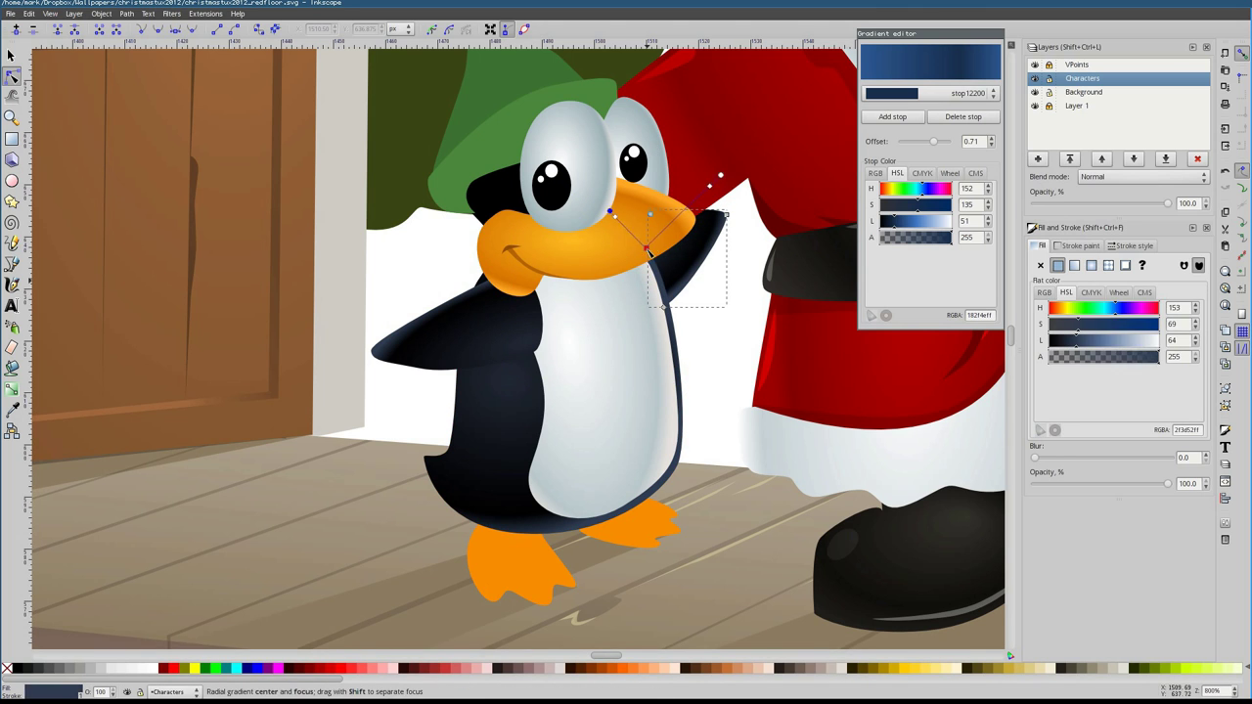
scroll(646, 253, right, 3)
scroll(646, 252, up, 1)
click(403, 233)
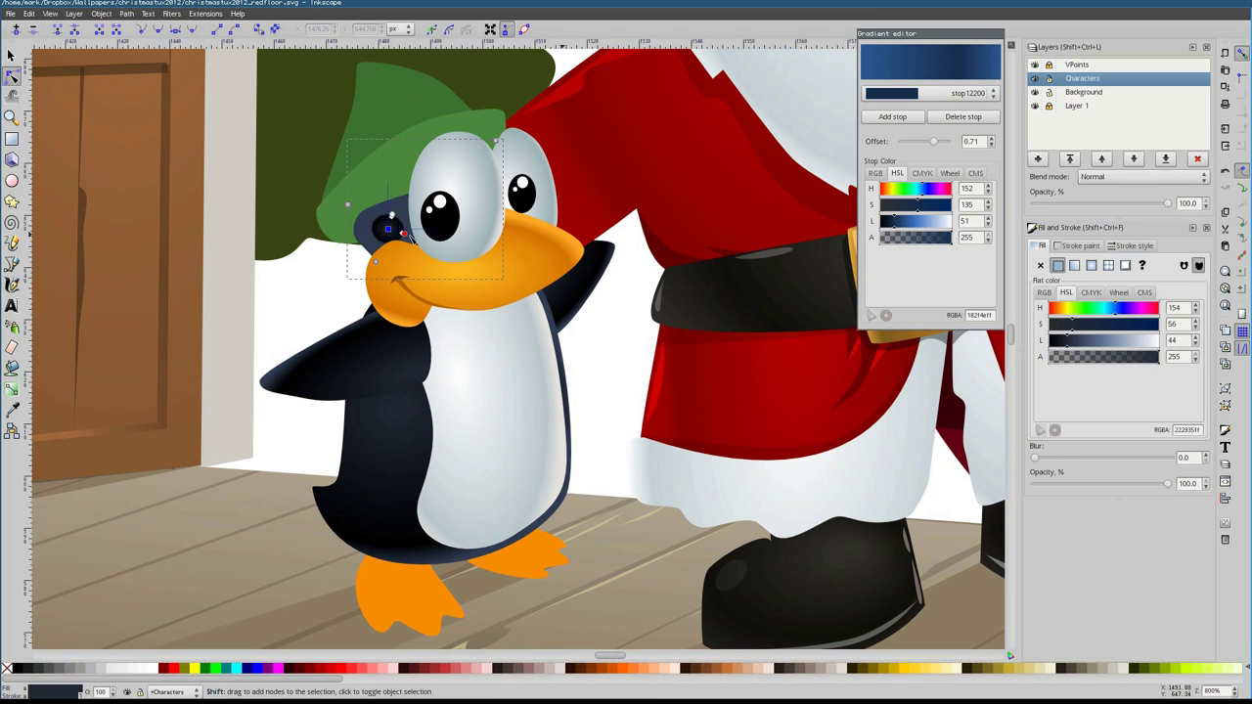
key(ctrl+shift+v)
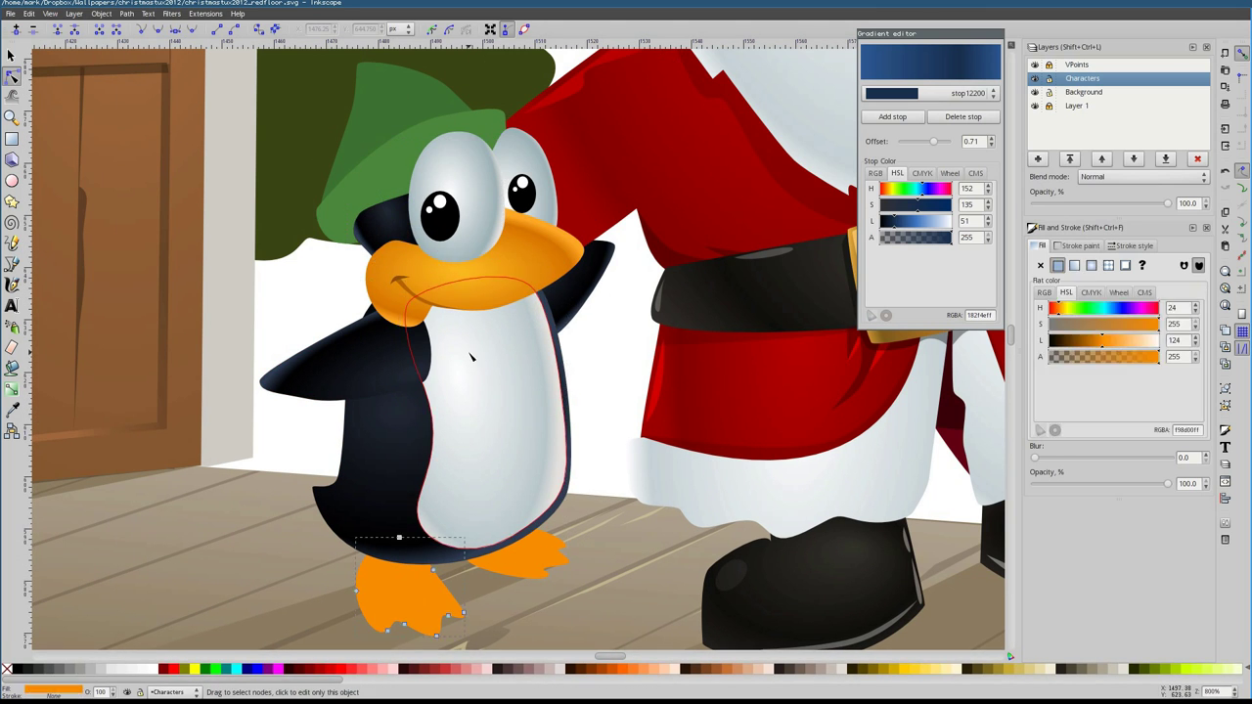
click(411, 587)
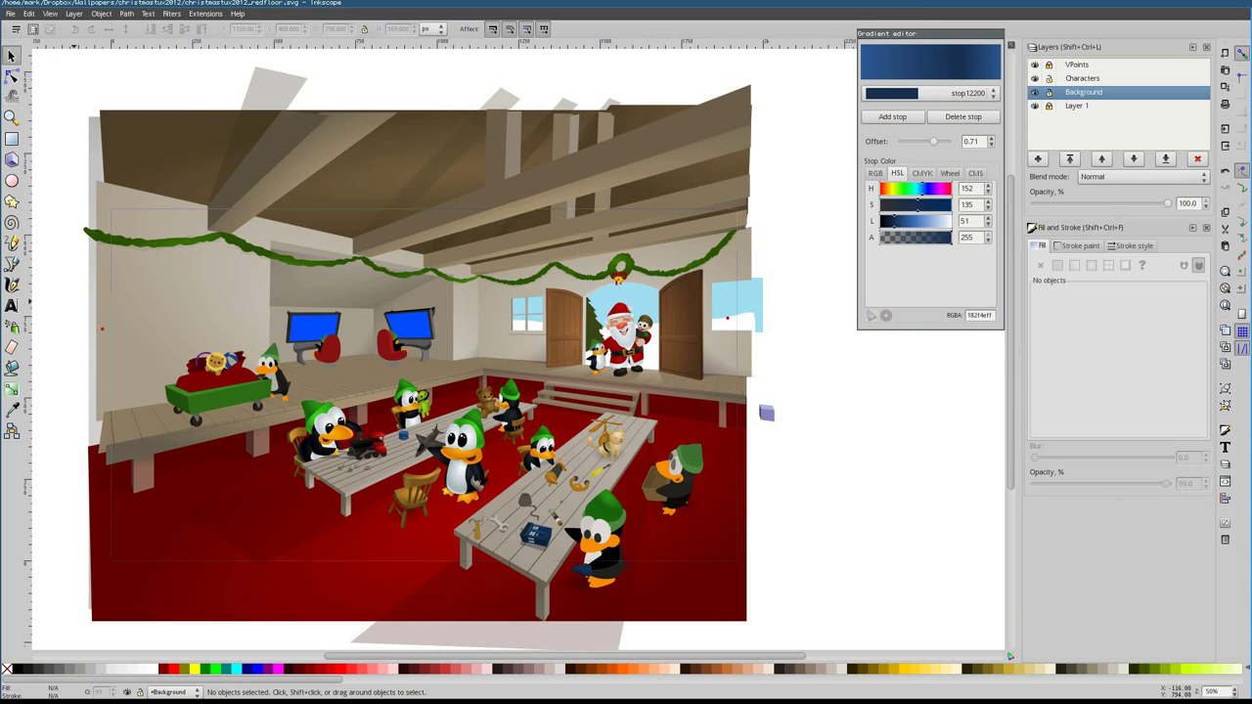
Check the penguin foot's gradient, then select the elf's green hat for gradient editing
scroll(539, 371, up, 6)
click(409, 528)
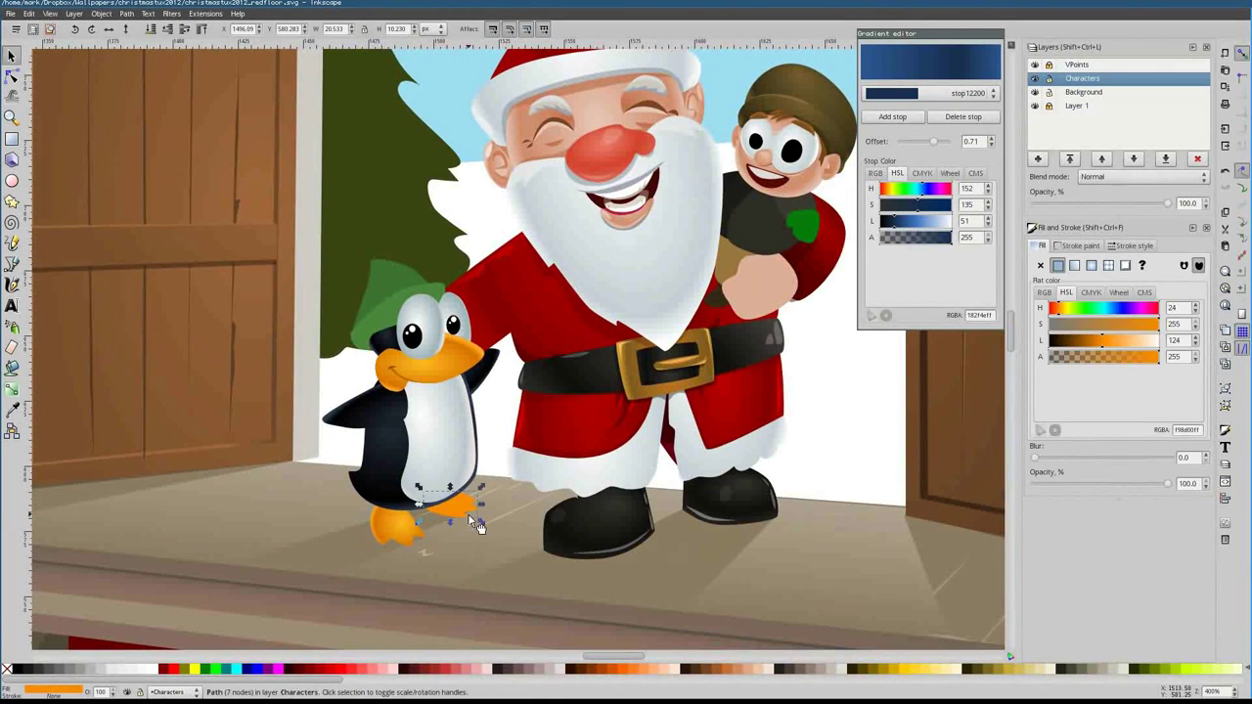
key(g)
click(439, 495)
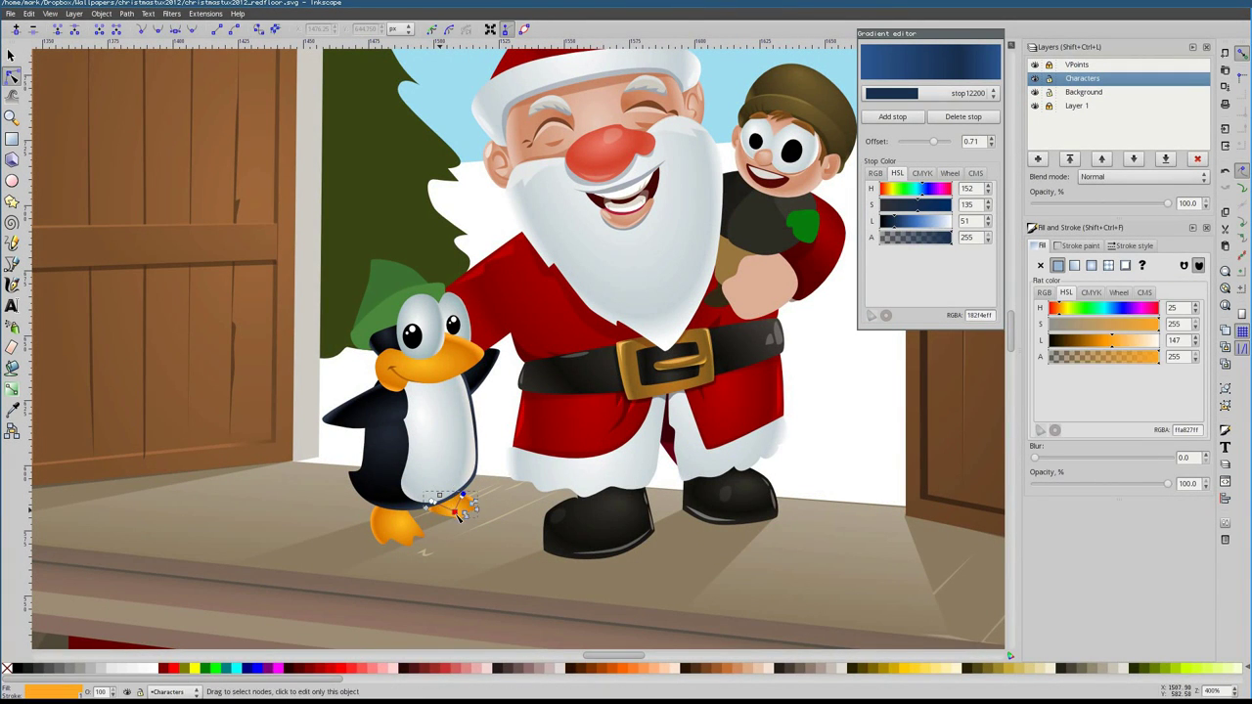
key(s)
click(411, 274)
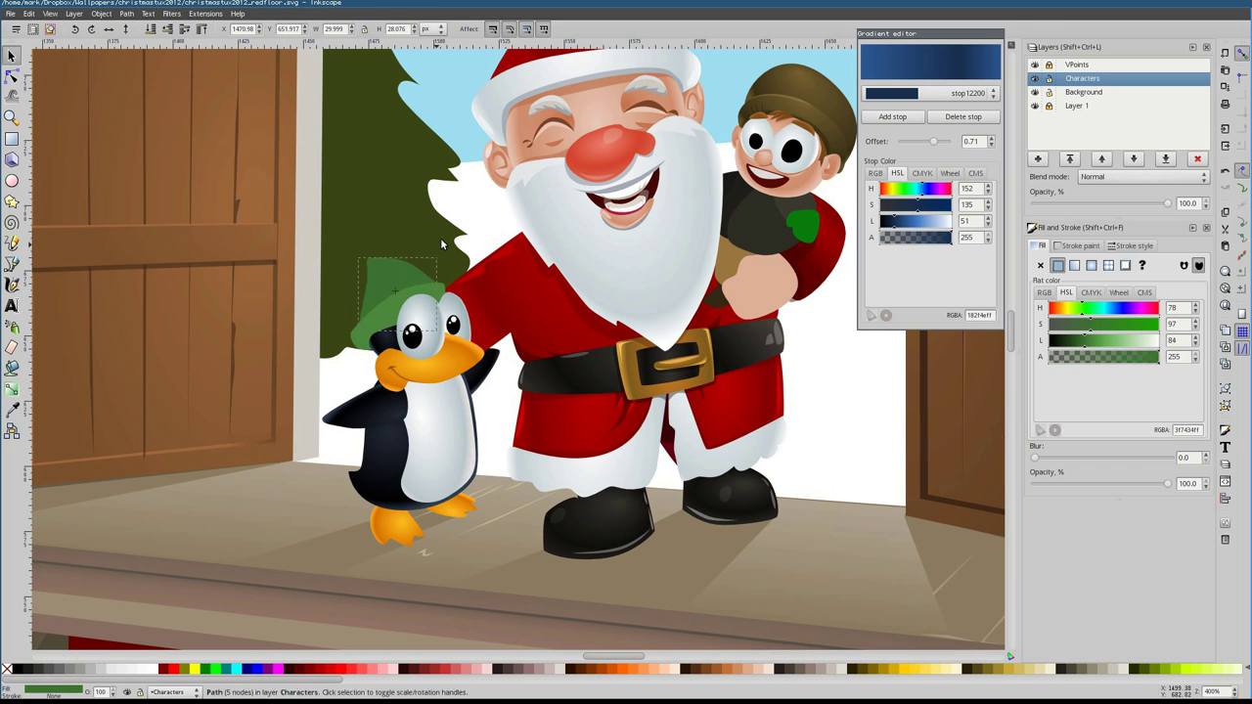
key(1)
key(n)
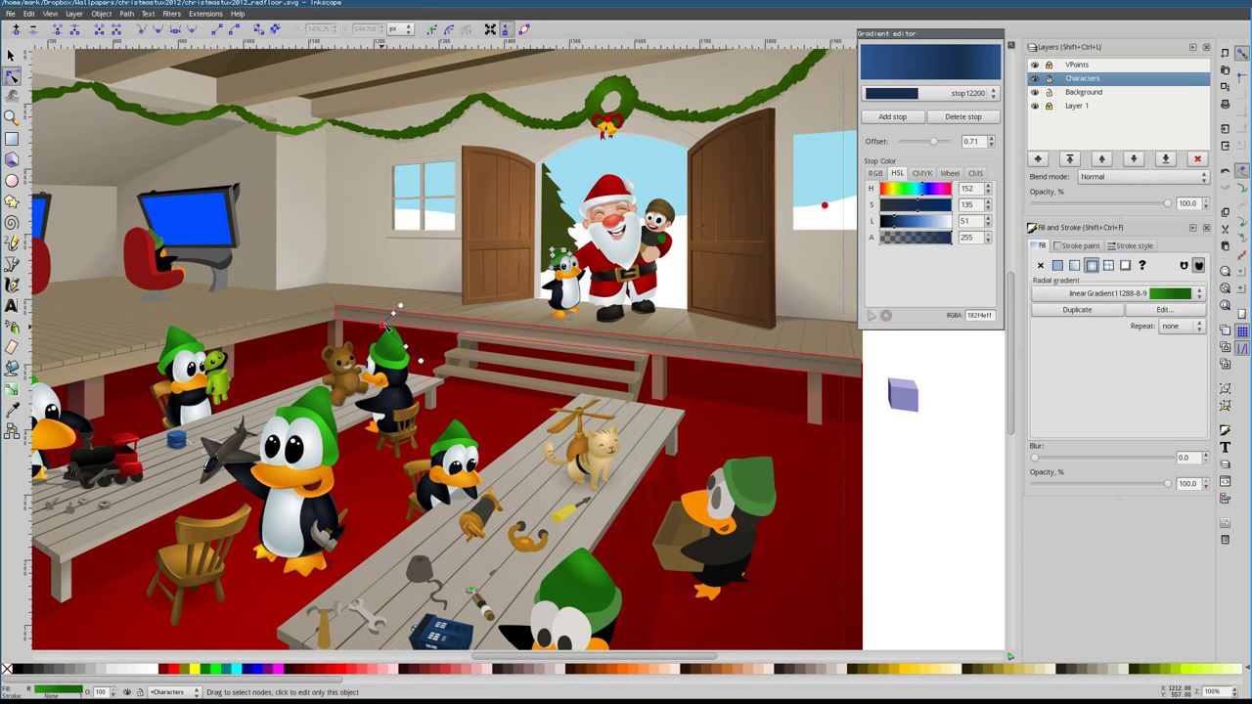
key(3)
key(minus)
key(minus)
key(minus)
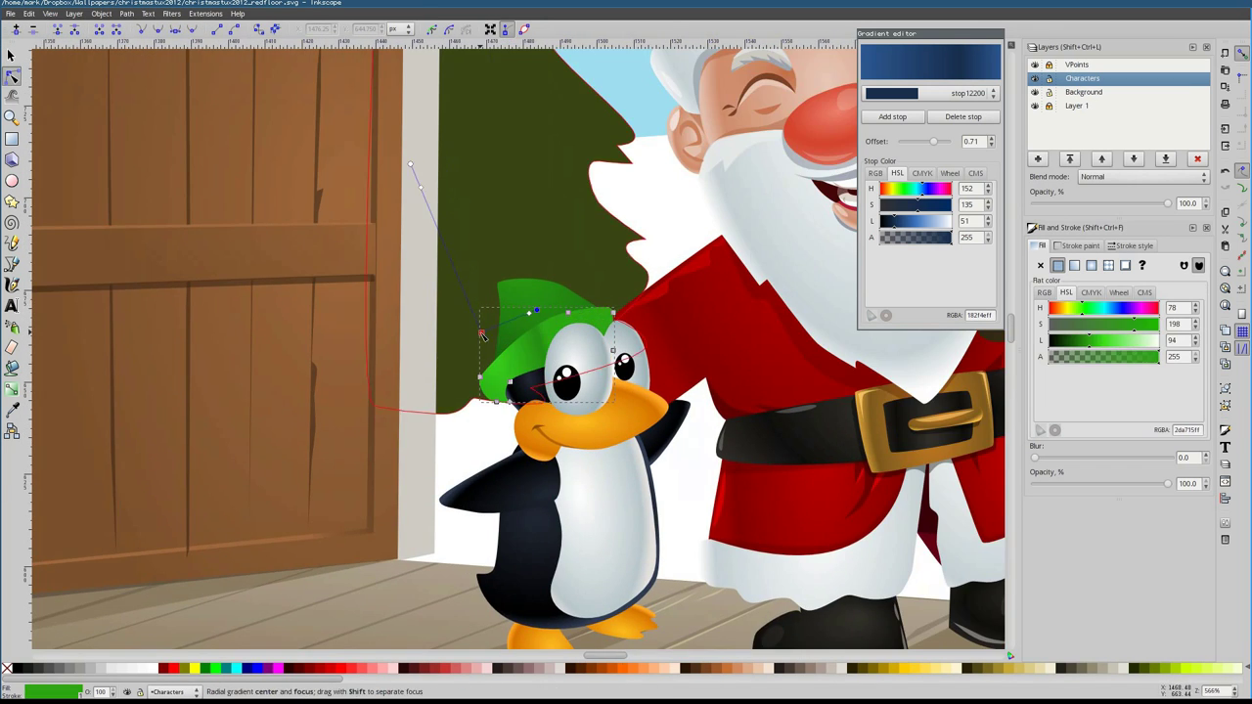
key(minus)
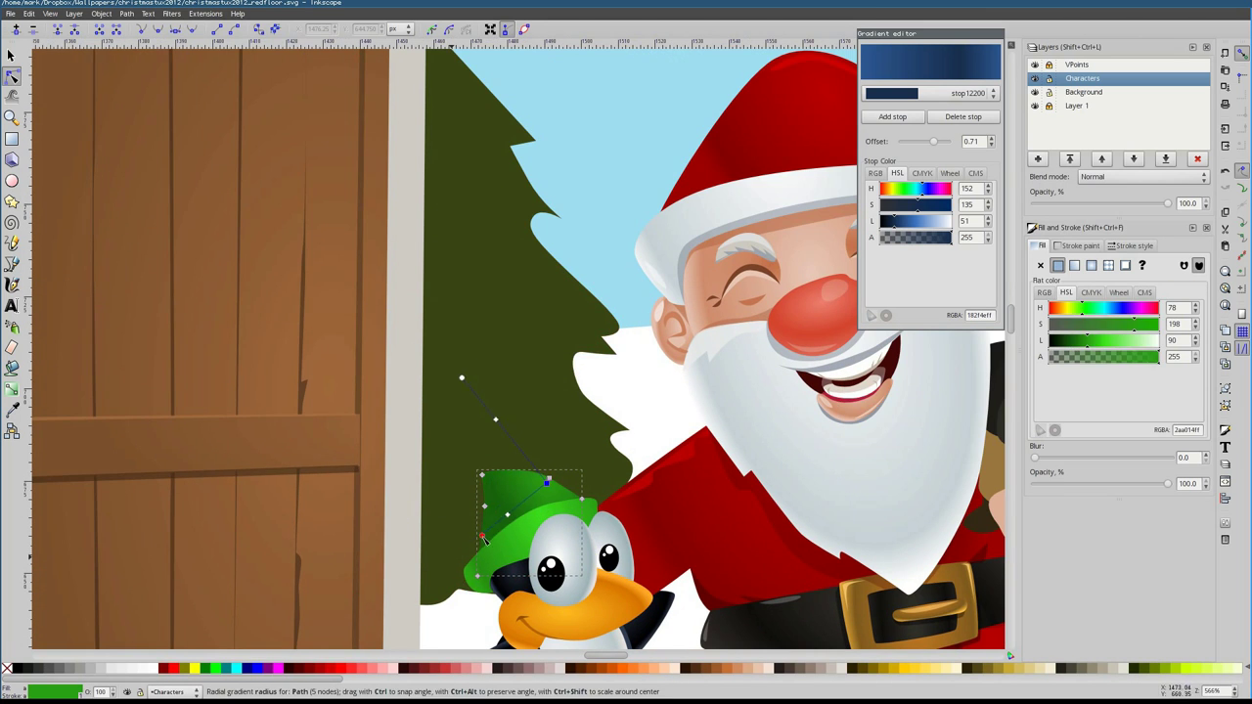
key(1)
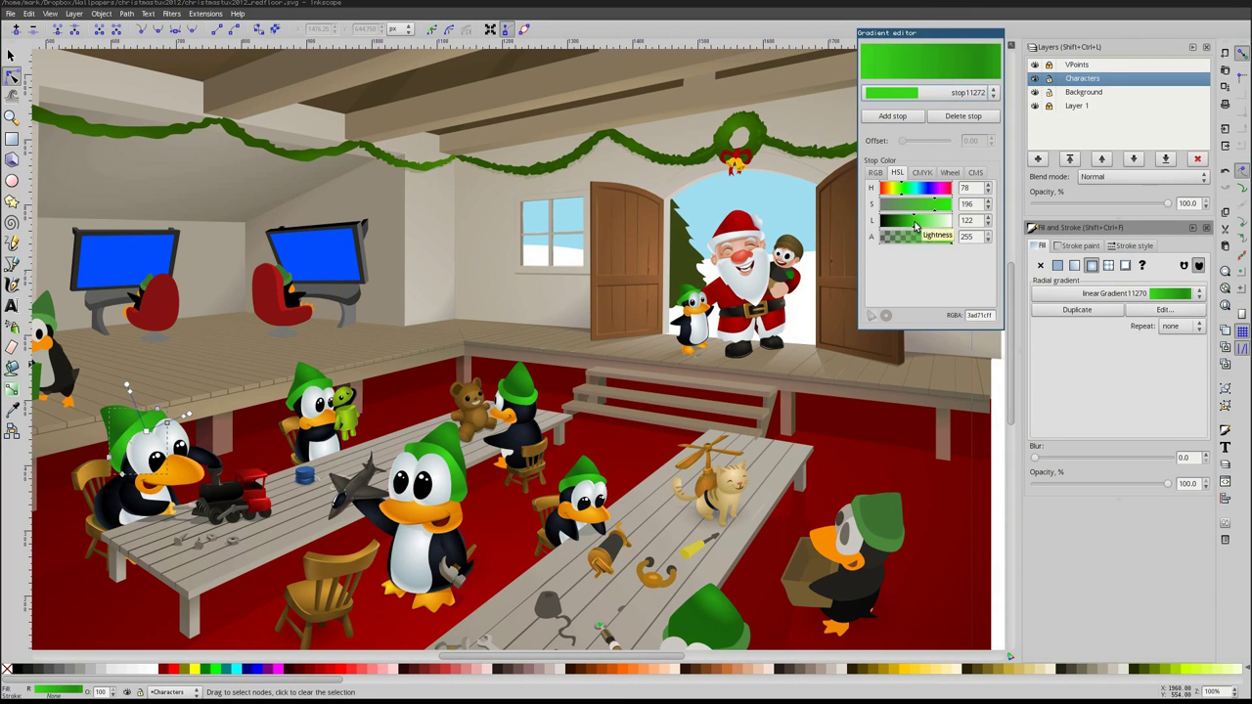
Darken the middle stop of the green hat's gradient
click(125, 423)
click(893, 223)
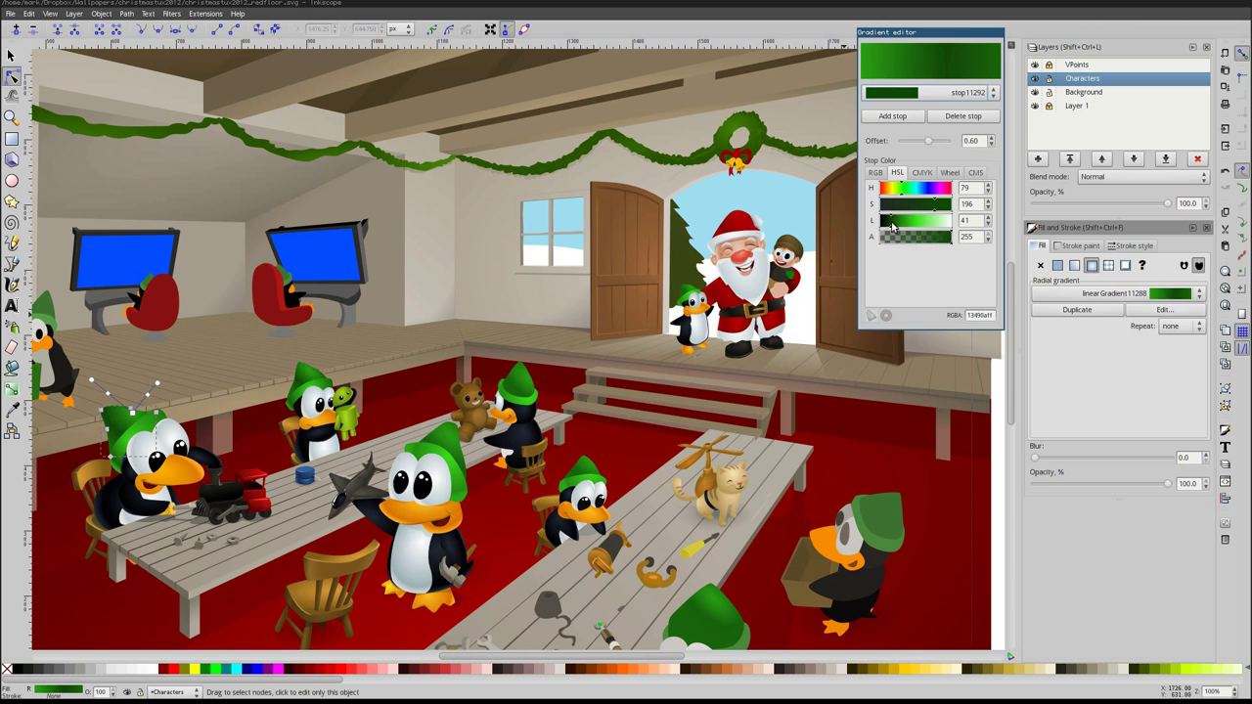
click(899, 225)
Assign the shared green hat gradient to the hat from the gradient list
click(1154, 293)
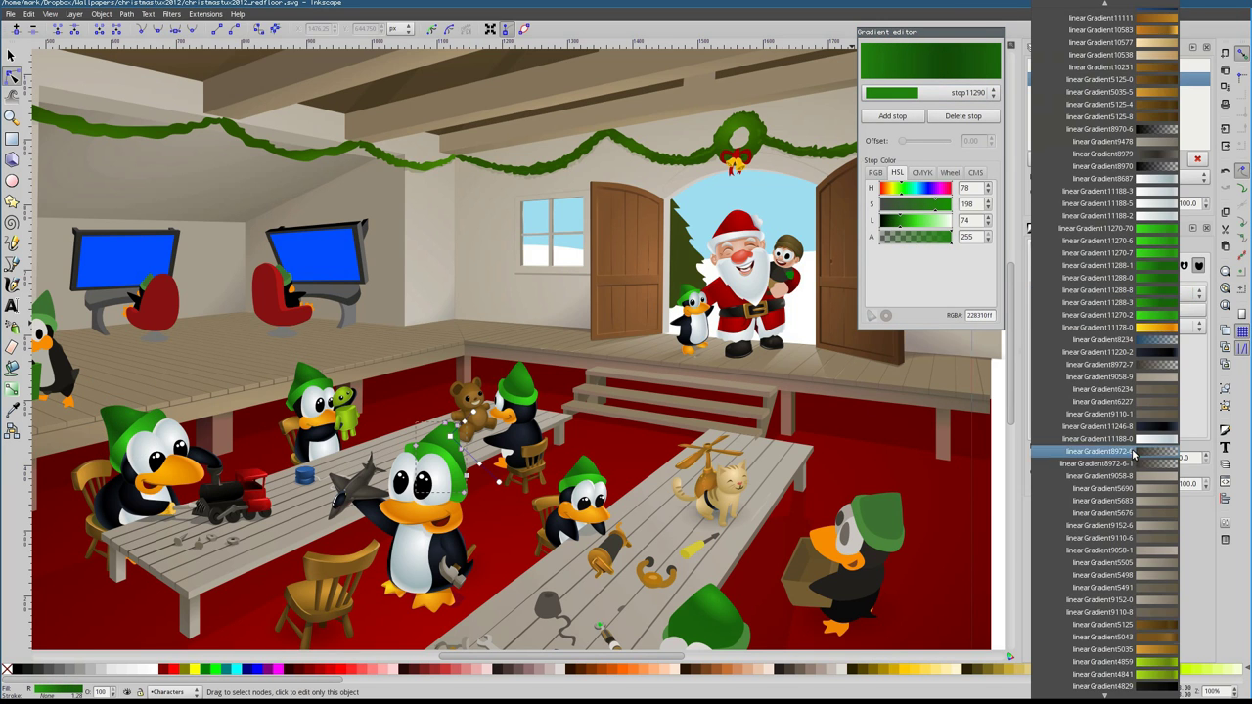
click(1133, 455)
click(1154, 294)
scroll(1142, 680, down, 5)
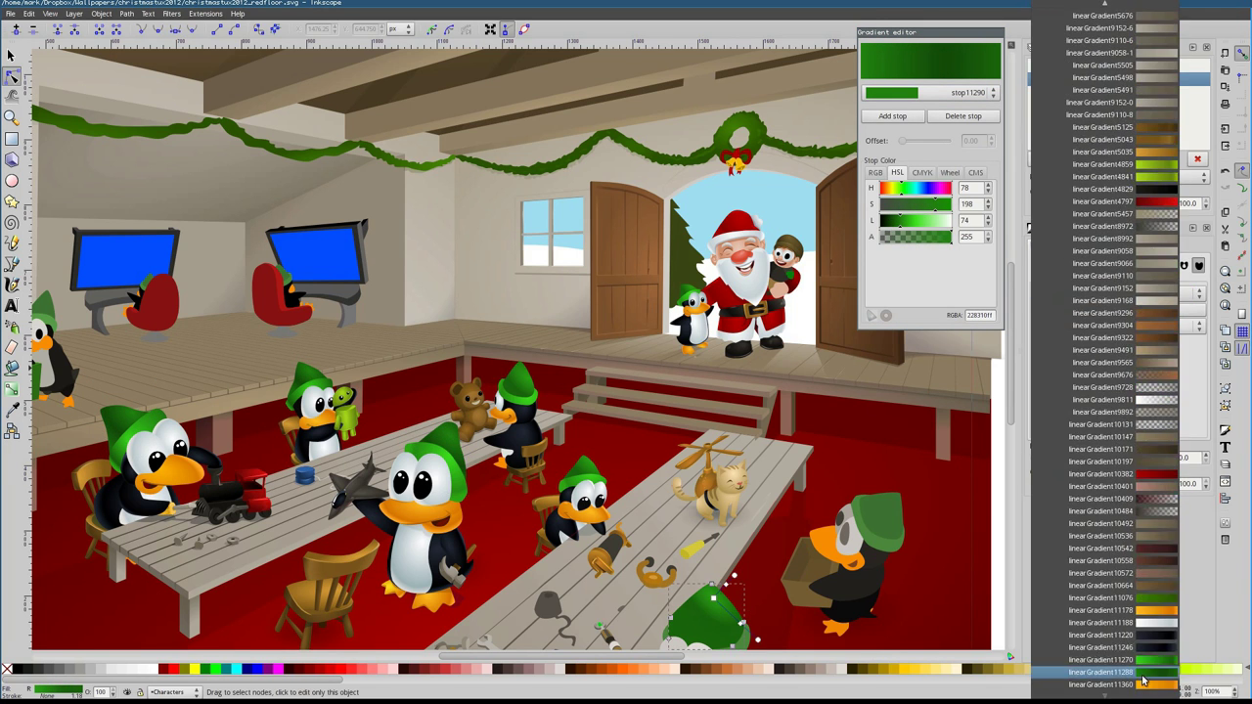
click(1143, 680)
click(1154, 294)
click(1125, 659)
scroll(697, 298, up, 4)
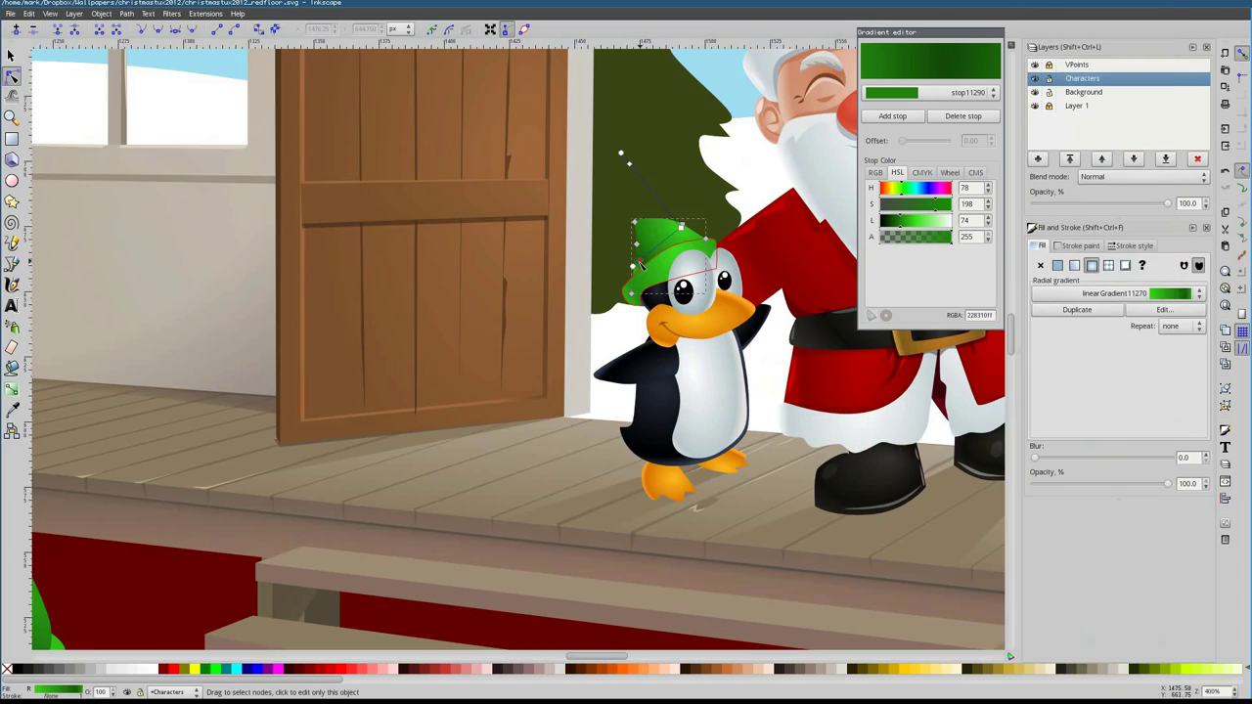
scroll(644, 251, down, 2)
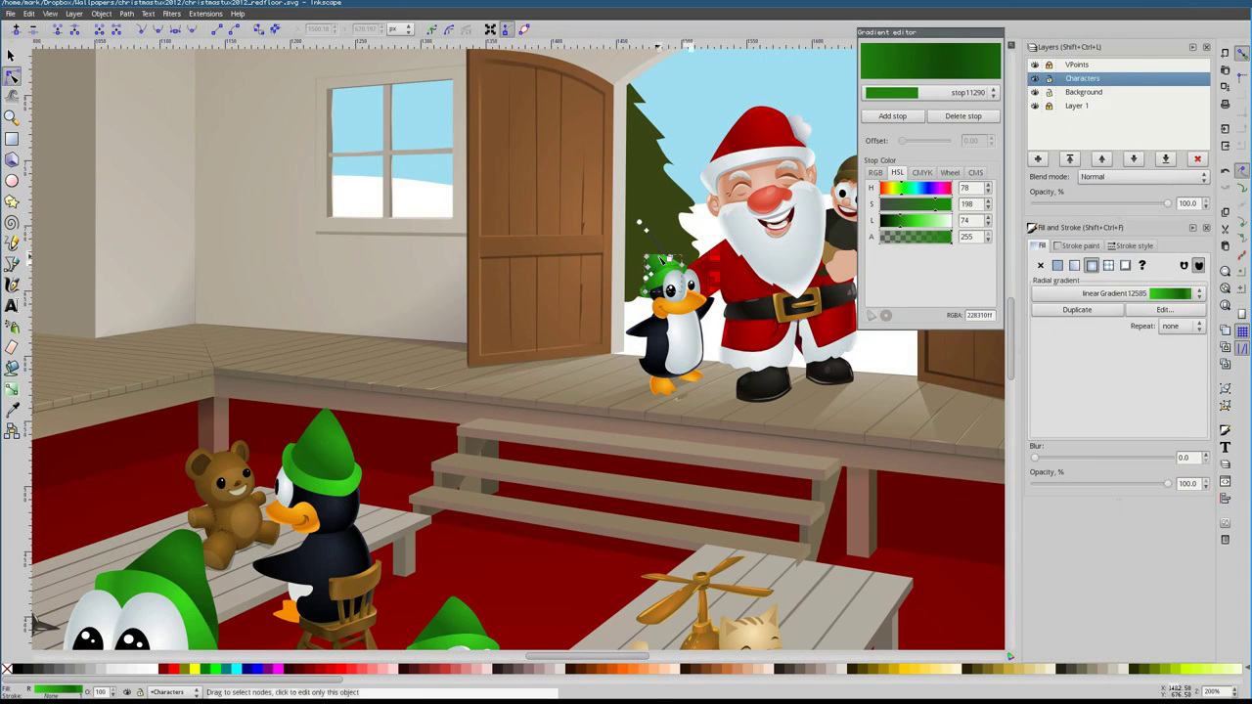
scroll(685, 234, down, 4)
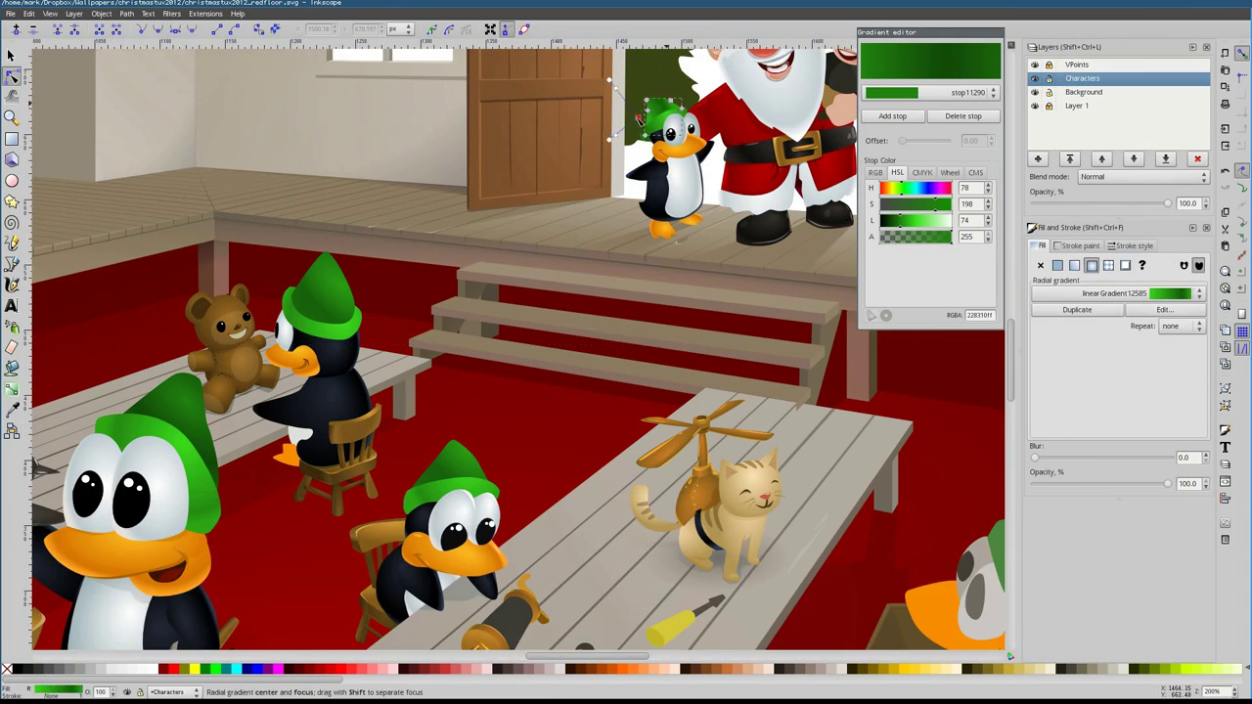
scroll(930, 249, down, 1)
Give the teddy-bear penguin's hat the green linearGradient11288-8 and re-centre its shading
click(504, 266)
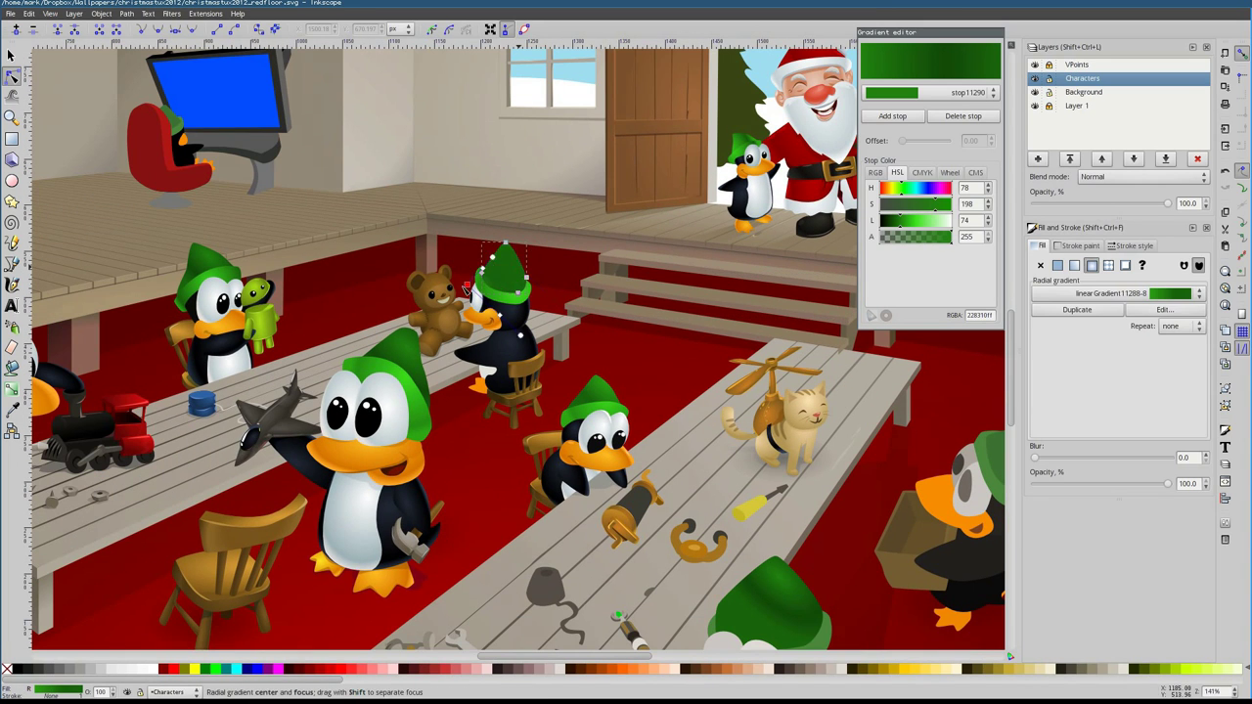
click(430, 352)
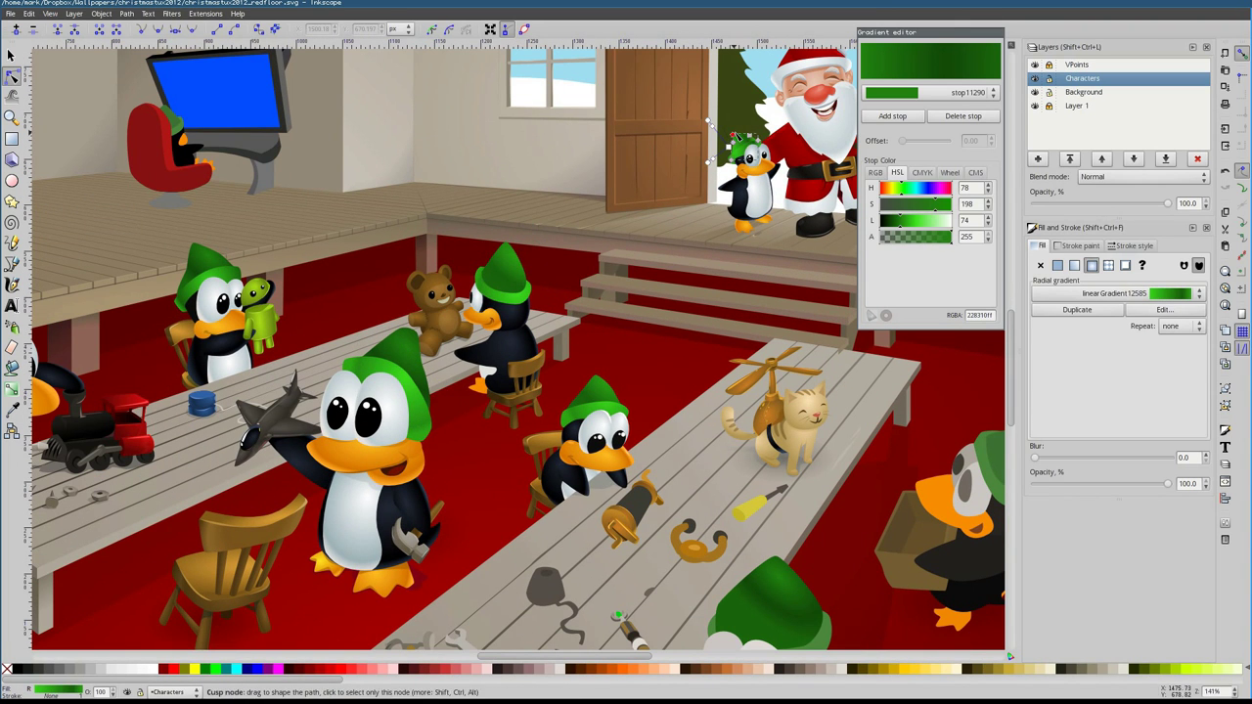
click(1085, 294)
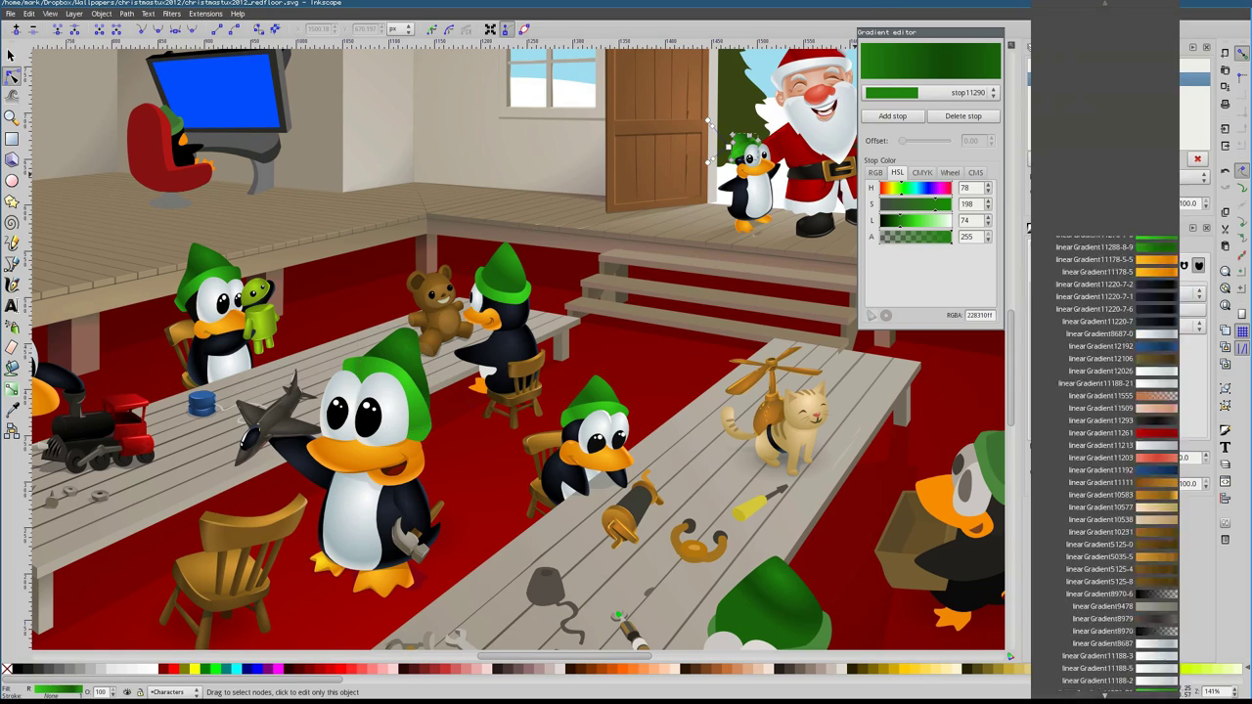
click(1096, 247)
scroll(744, 176, up, 2)
scroll(443, 347, down, 2)
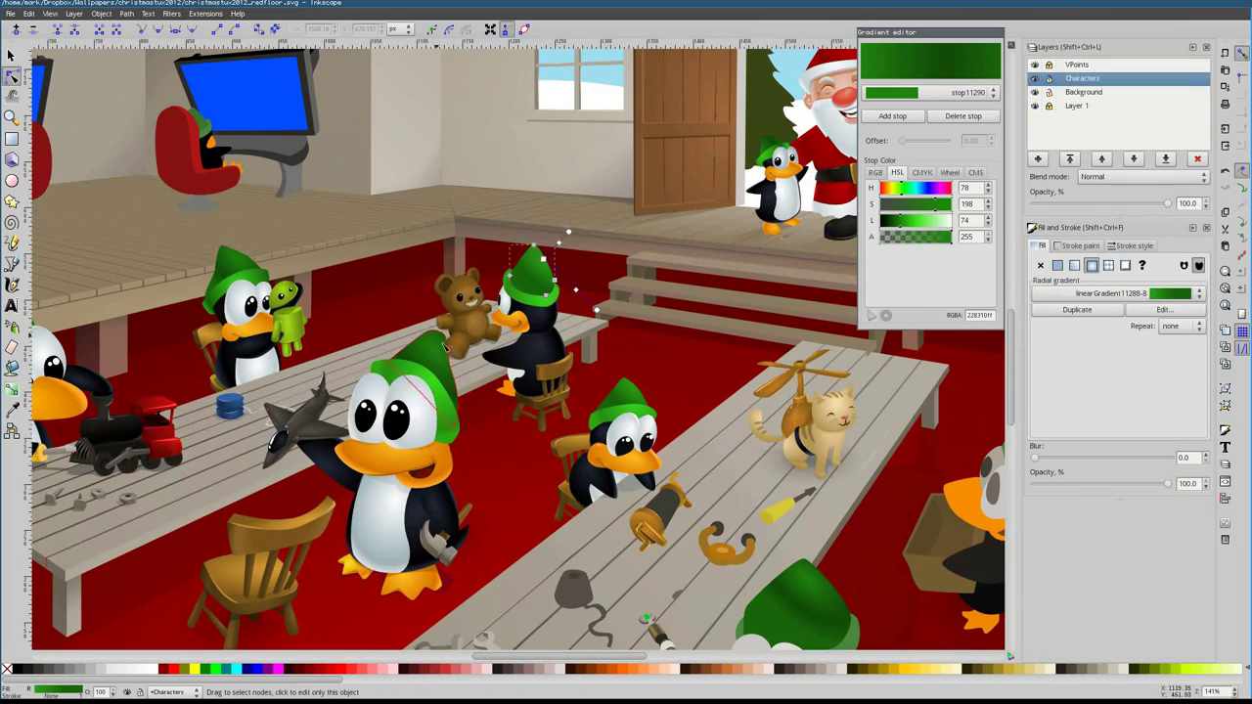
click(1115, 293)
click(1115, 294)
click(533, 256)
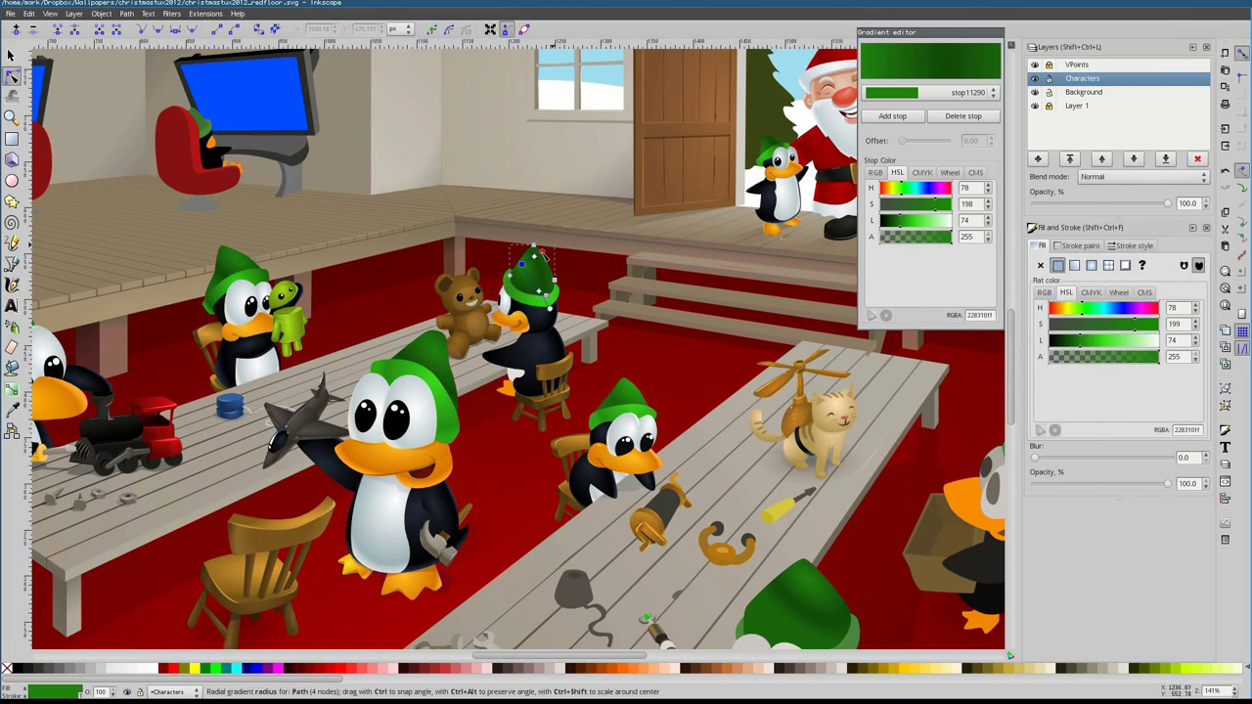
key(Escape)
Select the orange tool on the table, then deselect it
scroll(532, 411, down, 2)
scroll(421, 199, up, 2)
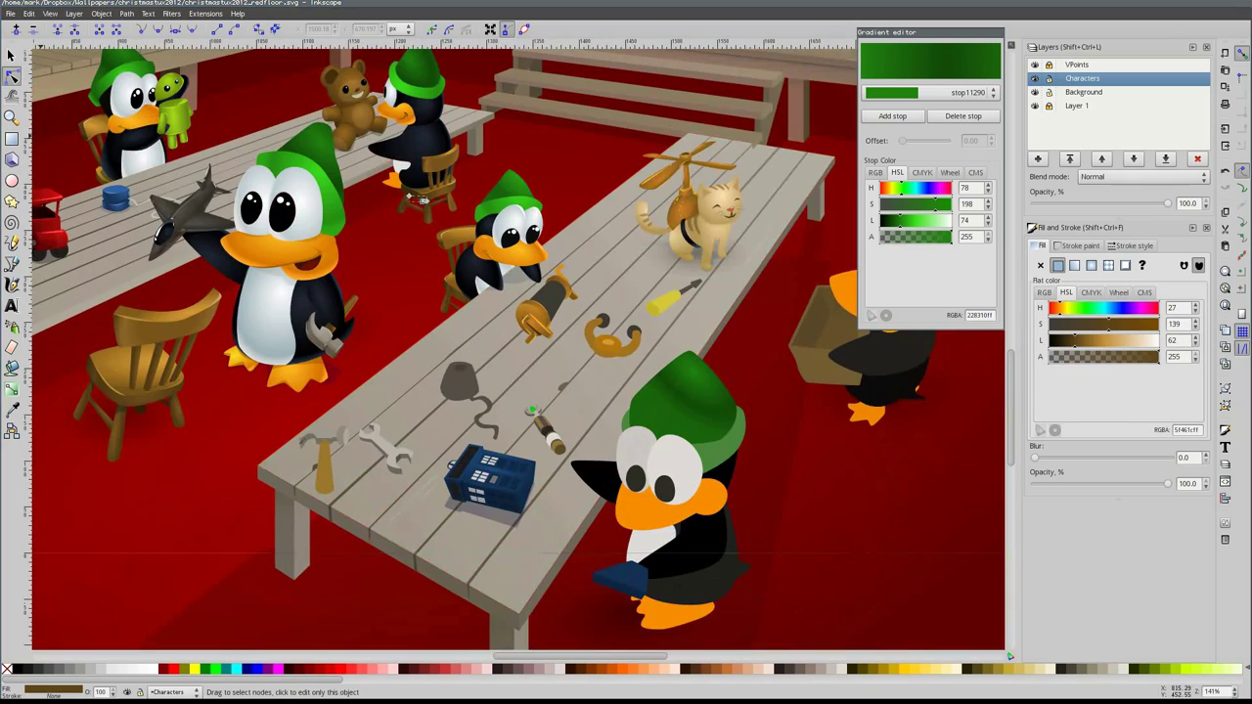
scroll(528, 332, up, 4)
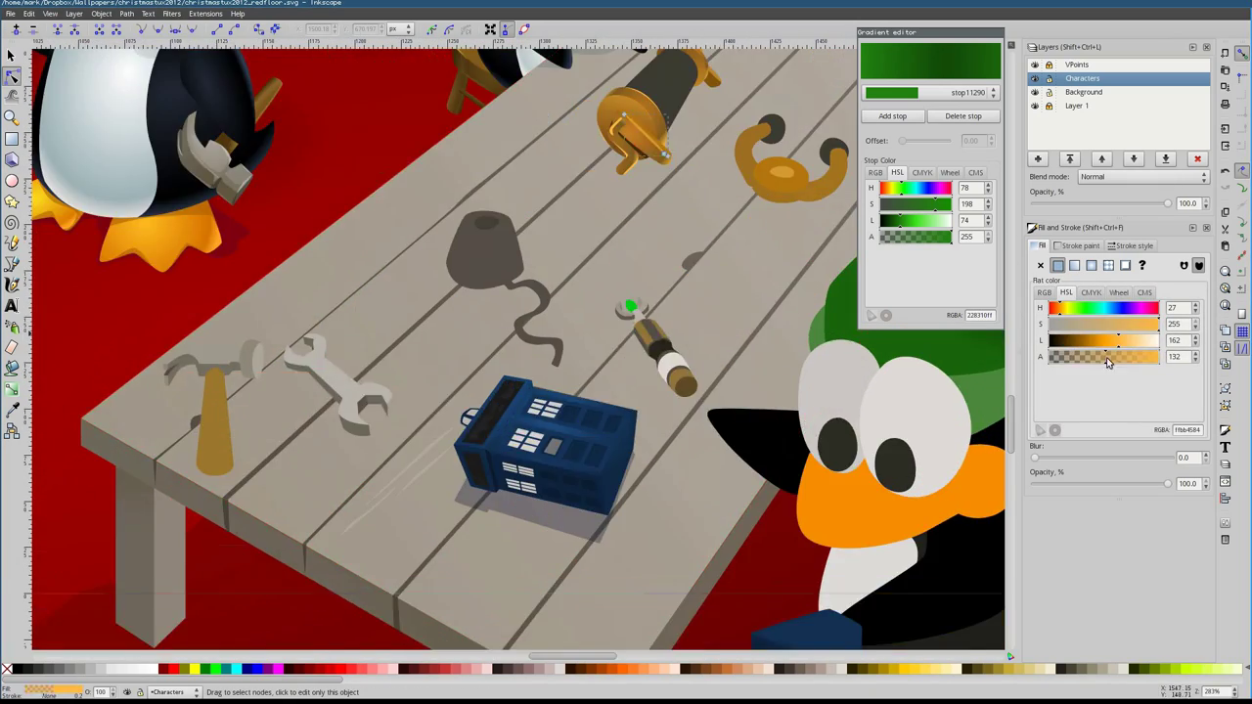
click(527, 332)
key(Escape)
scroll(783, 427, down, 7)
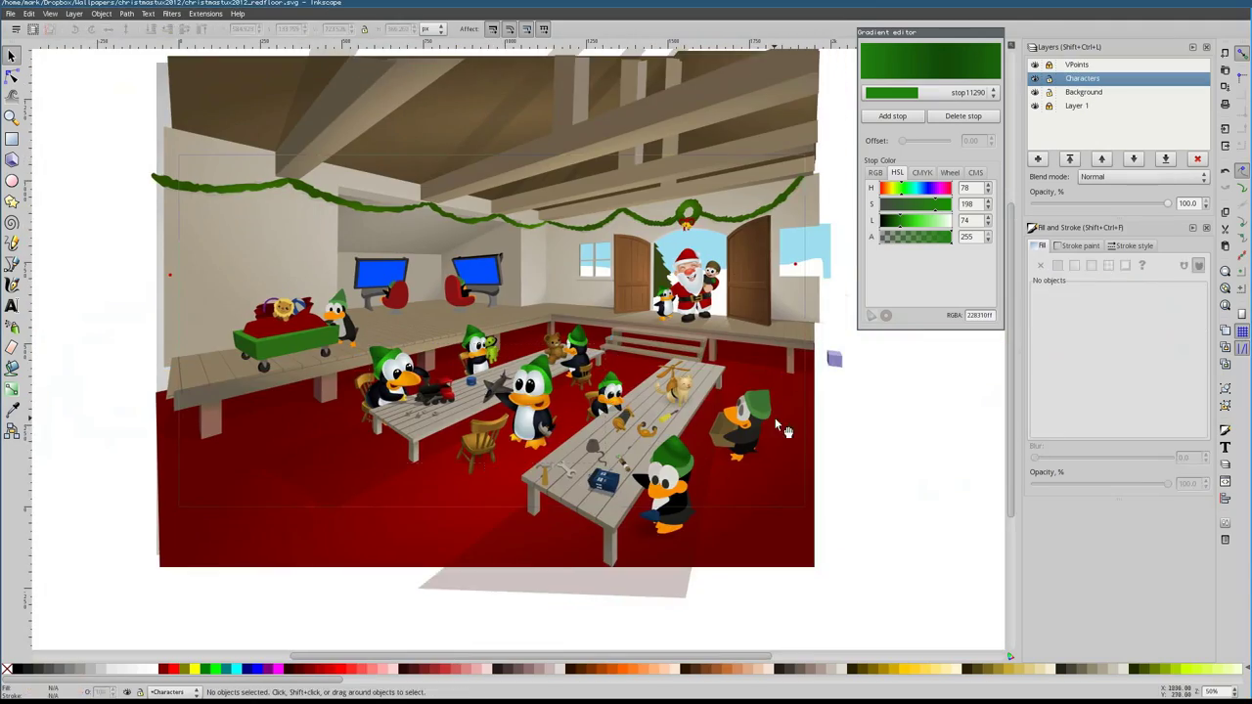
Select shapes in the scene: the raised floor, the green cart and the red sack
scroll(706, 411, up, 2)
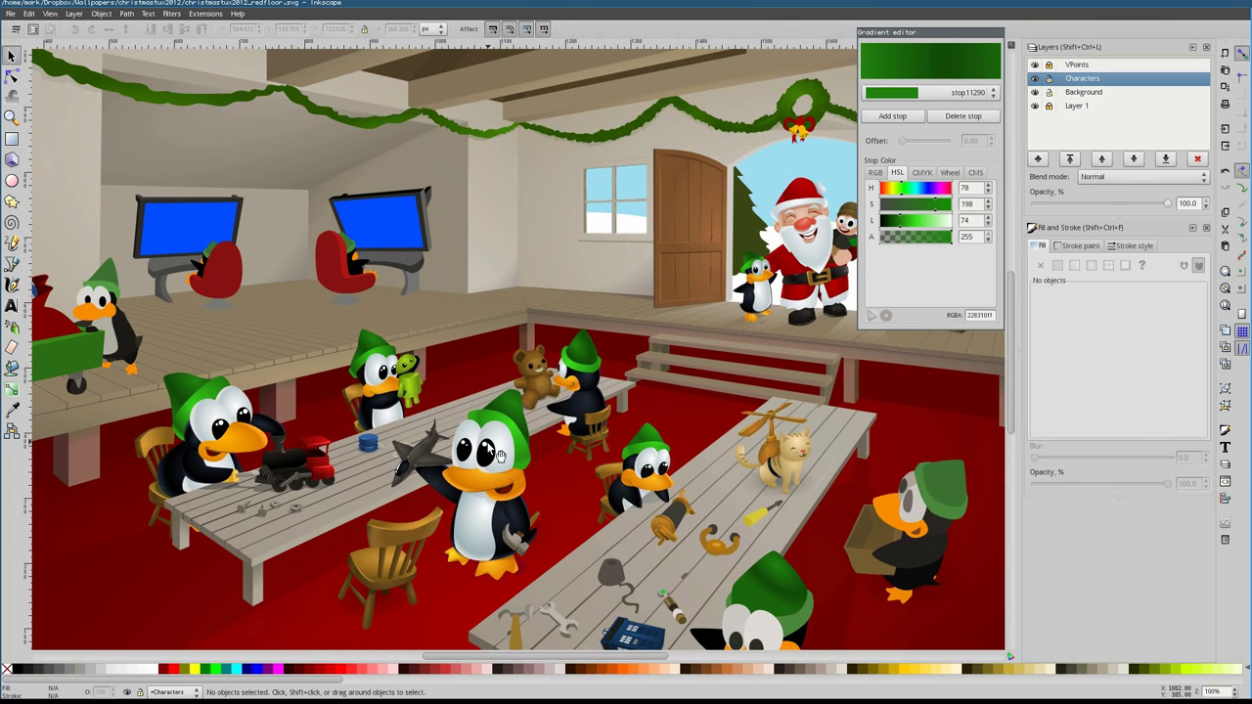
scroll(529, 309, right, 3)
click(382, 410)
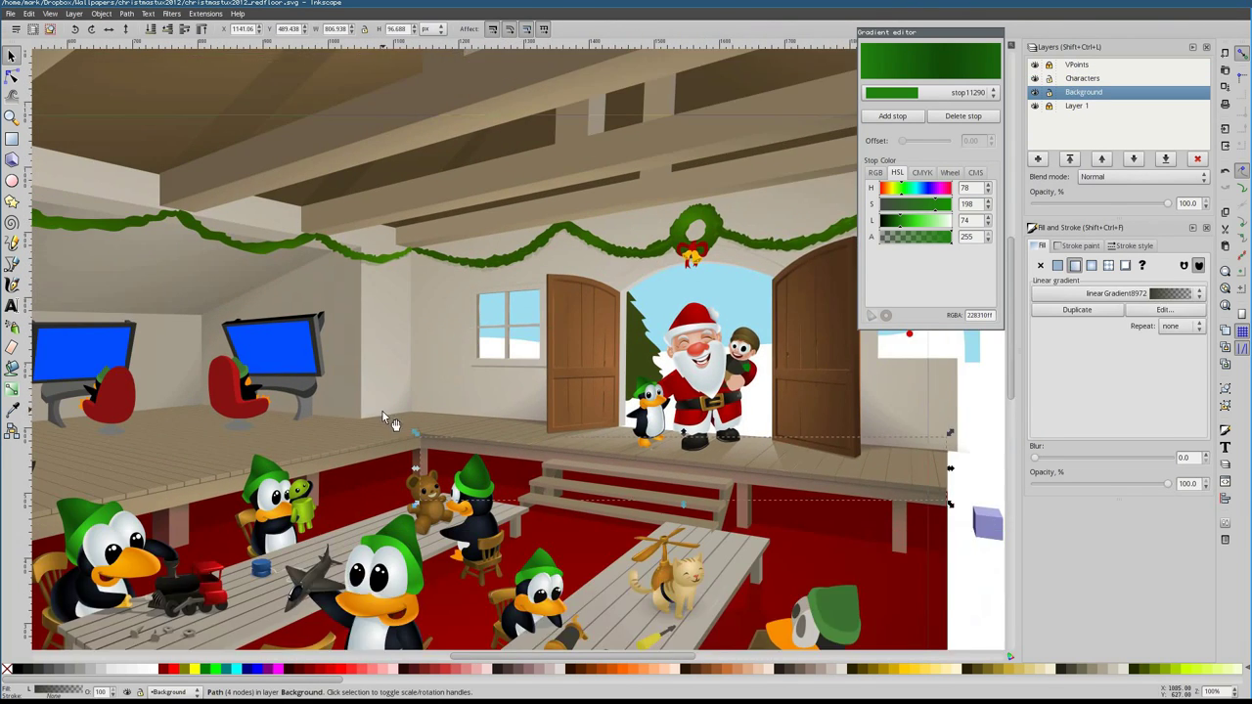
scroll(451, 395, left, 4)
scroll(412, 334, left, 4)
scroll(371, 372, down, 1)
ctrl+click(282, 330)
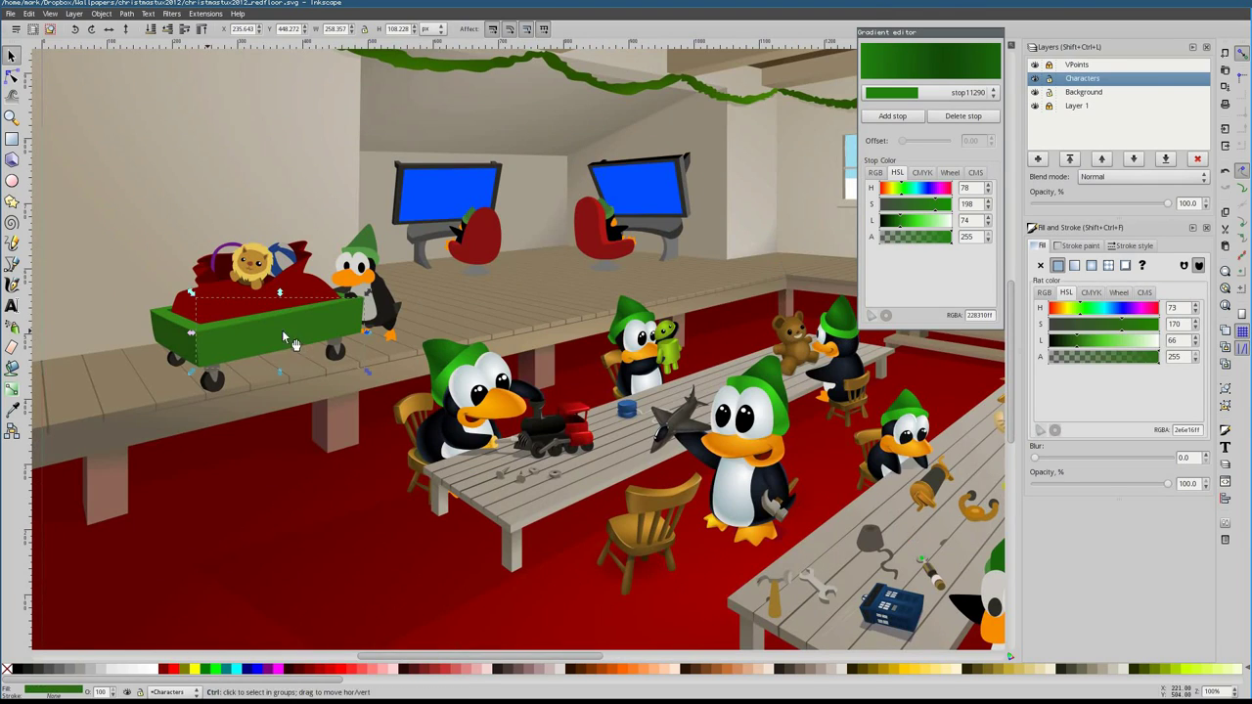
scroll(179, 342, up, 1)
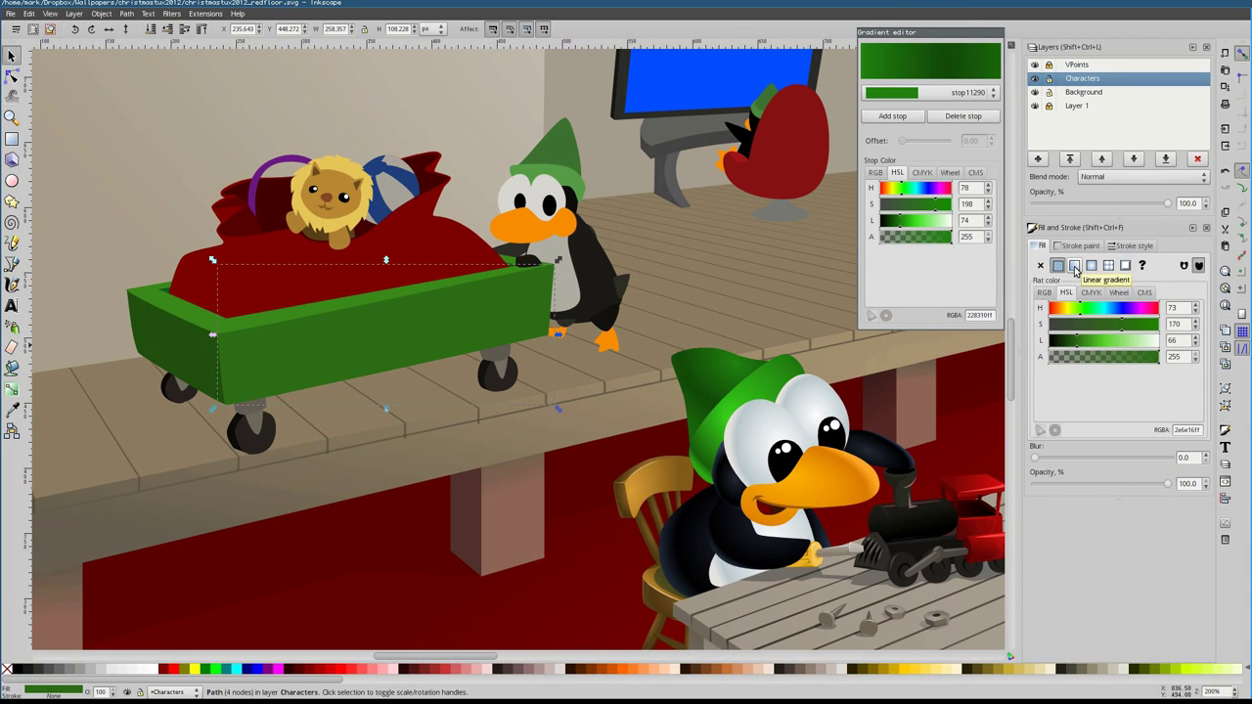
ctrl+click(378, 262)
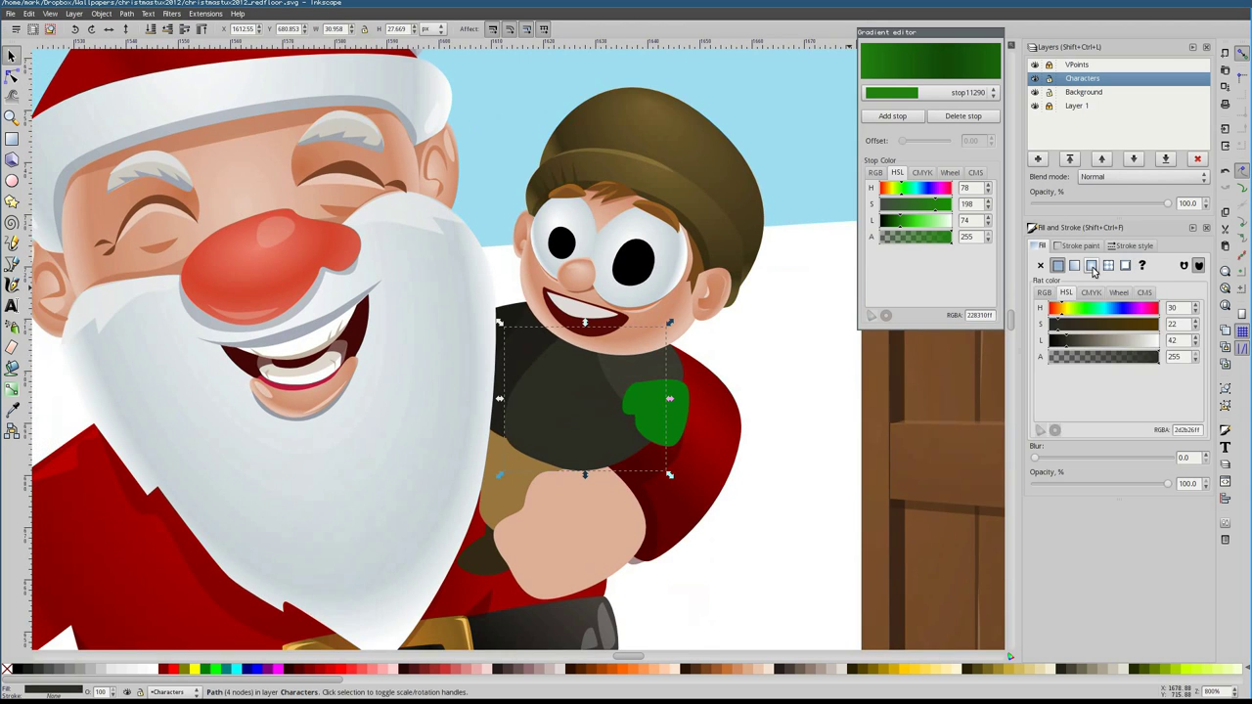
Give the torso parts a dark radial gradient and move its centre and radius
click(1113, 302)
click(1105, 379)
click(1114, 302)
click(1114, 310)
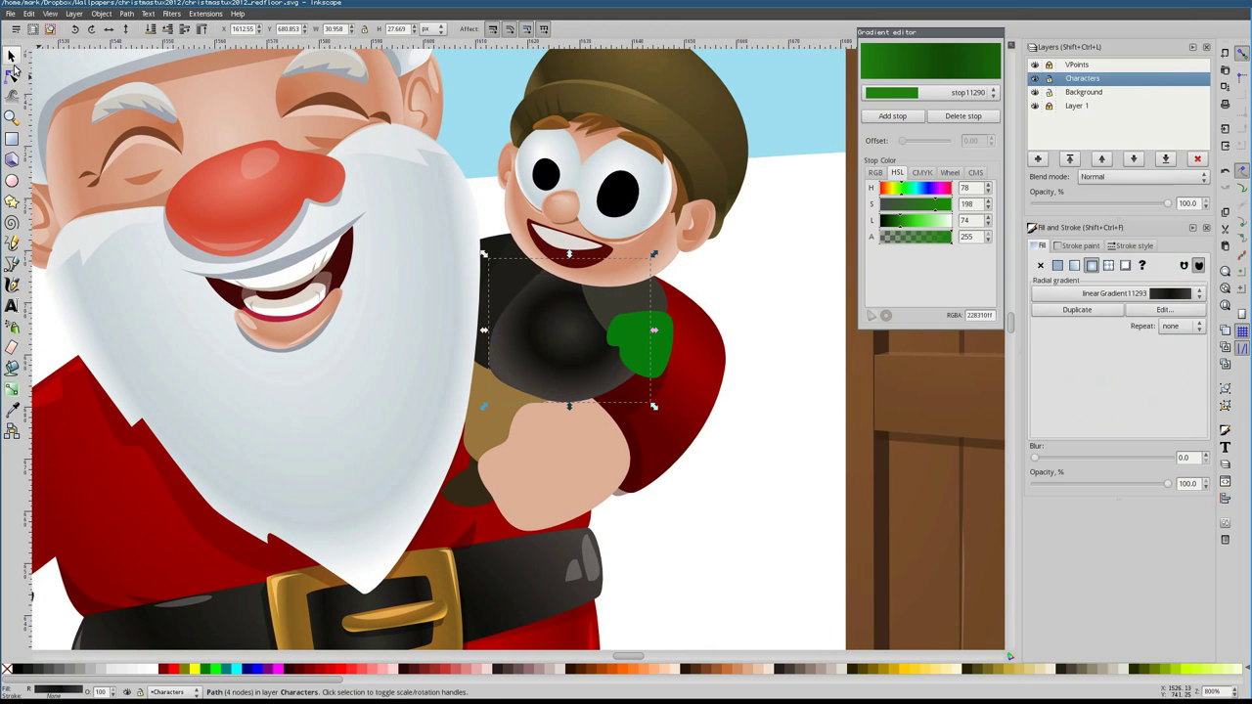
key(g)
drag(569, 330, 550, 293)
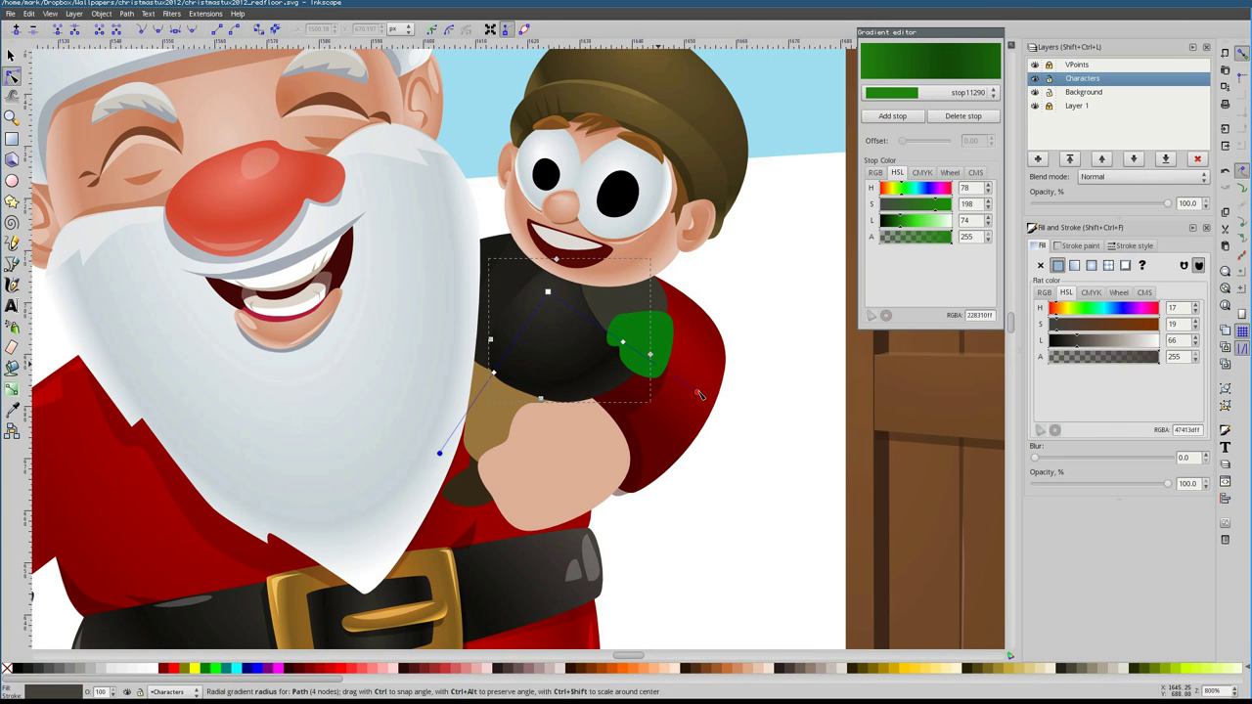
click(460, 321)
click(1113, 310)
click(1132, 326)
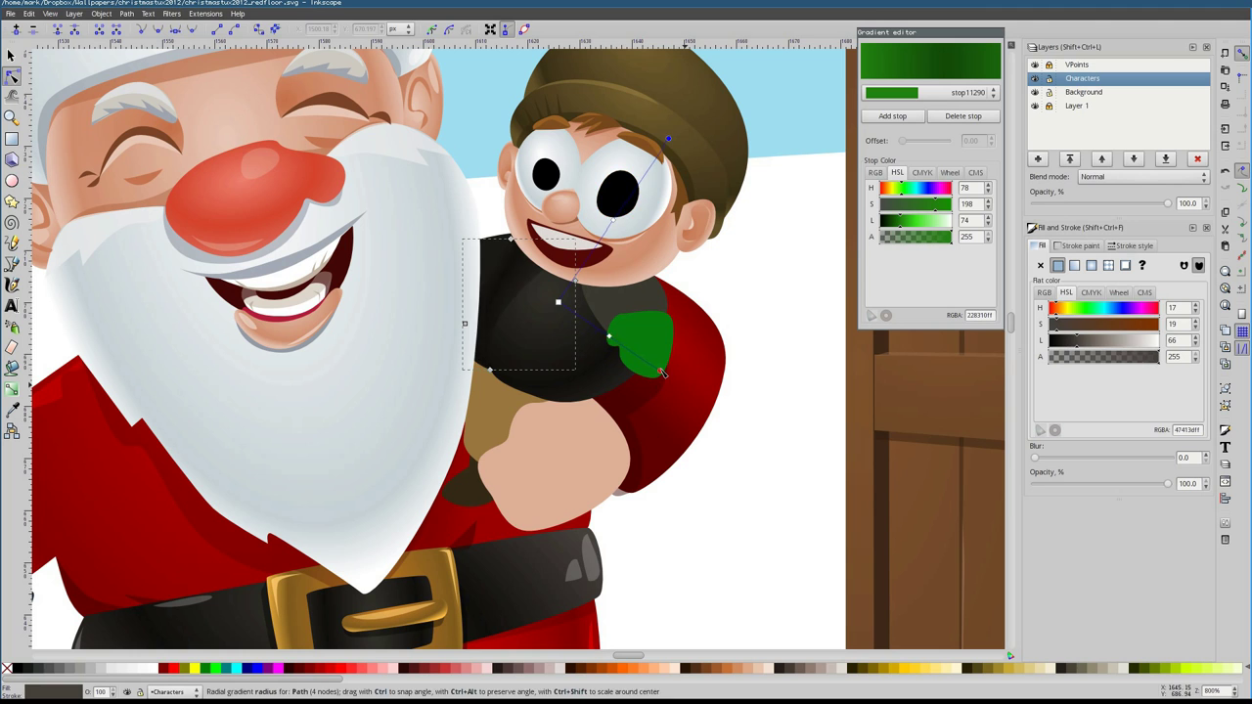
drag(663, 373, 600, 339)
Draw a dark shading shape on the sweater and reshape and rotate its radial gradient
scroll(499, 304, up, 2)
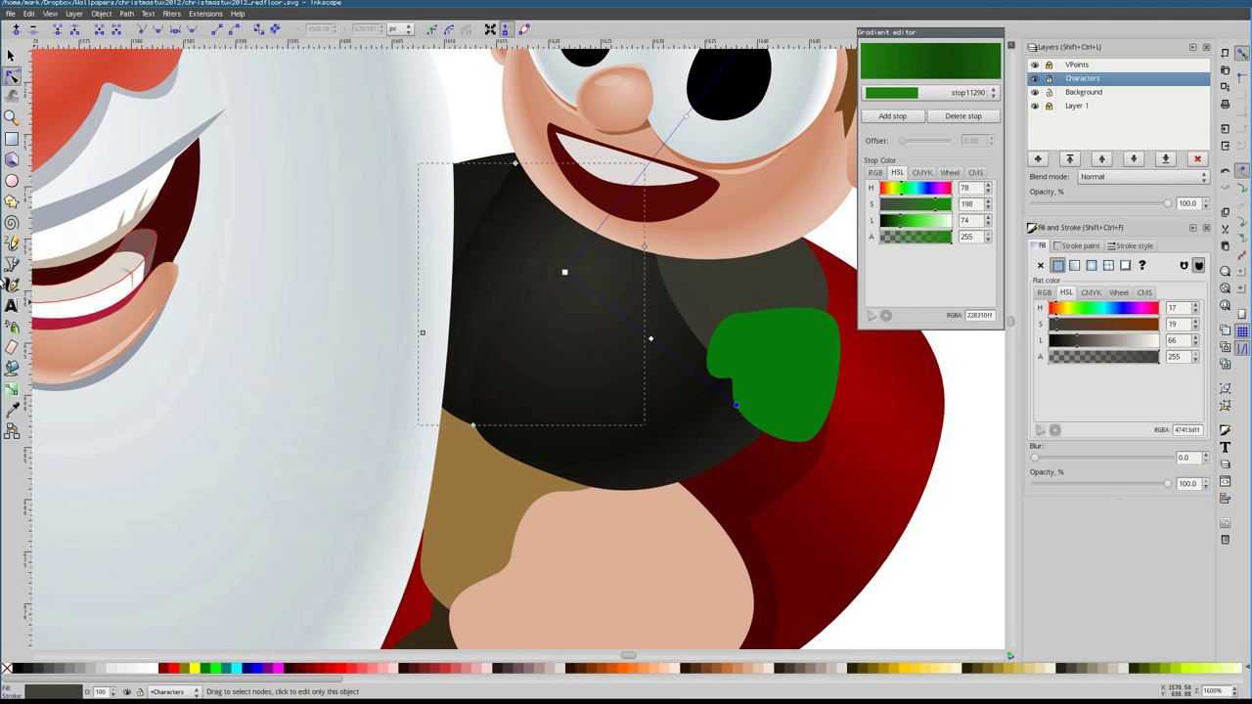
key(b)
click(582, 225)
click(574, 230)
scroll(529, 293, down, 2)
key(n)
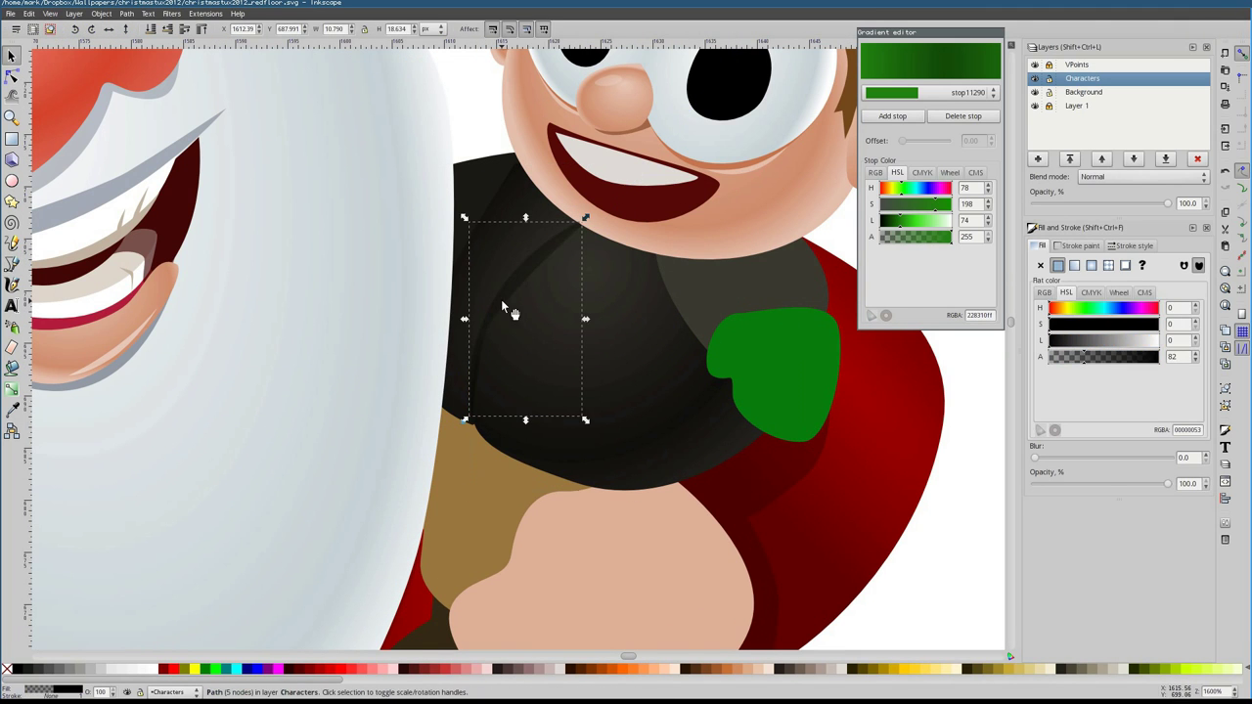
scroll(481, 303, up, 4)
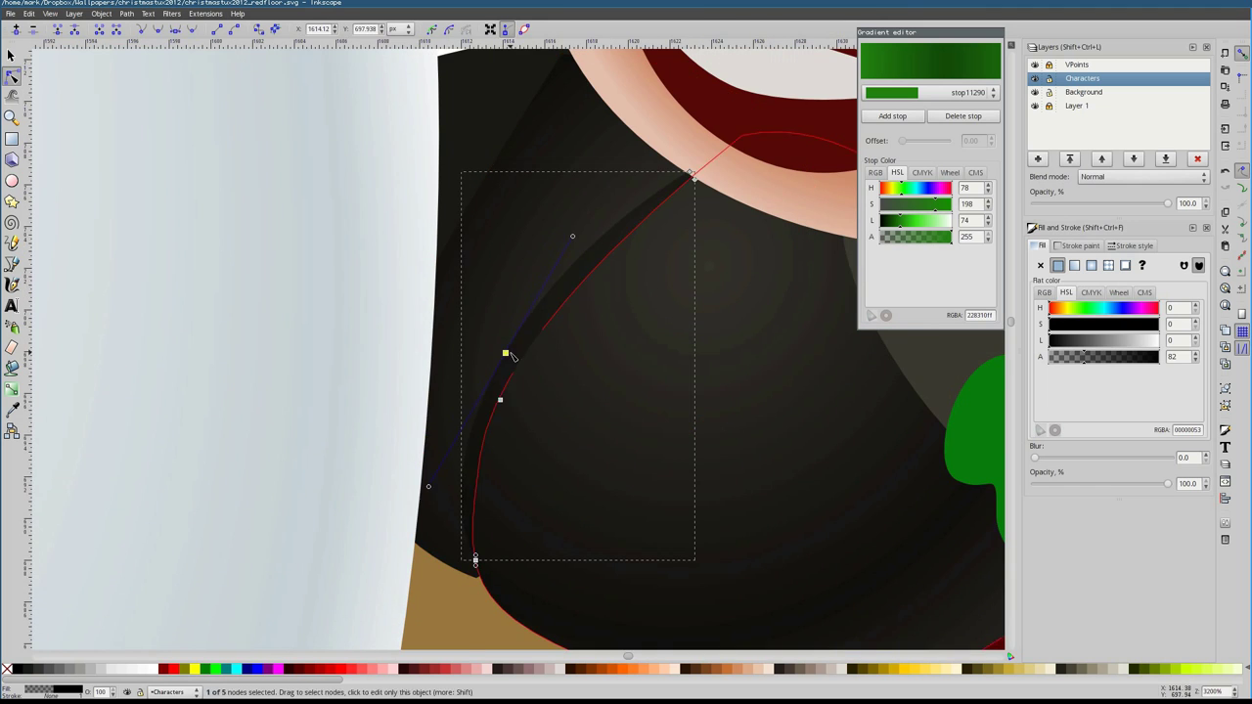
scroll(507, 355, down, 2)
key(g)
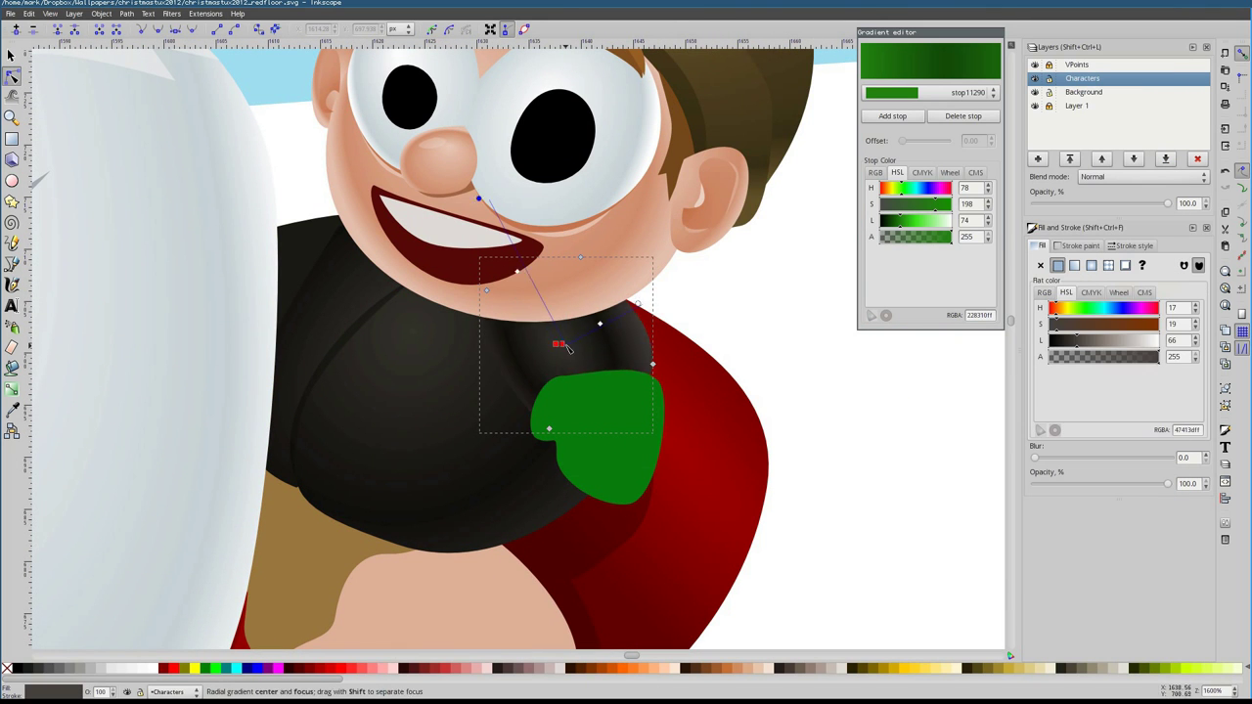
drag(479, 199, 457, 216)
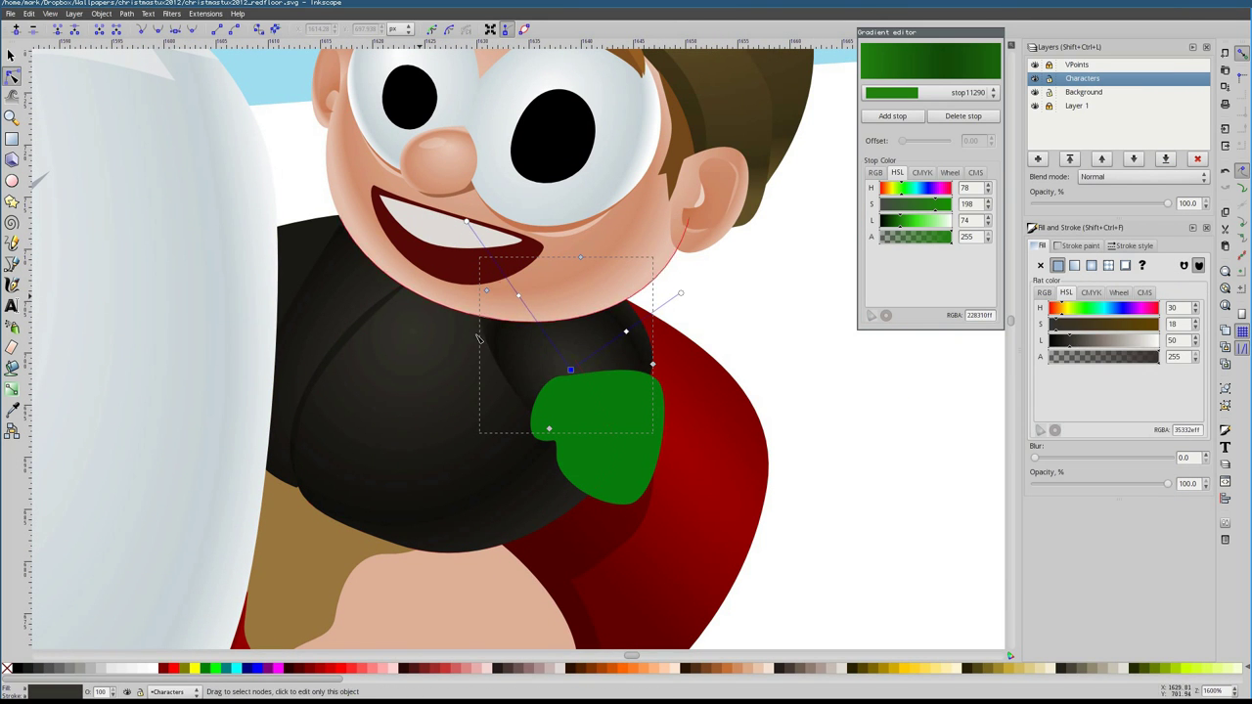
Draw a curved grey fold line down the chest of the sweater
key(b)
scroll(478, 338, down, 1)
drag(418, 366, 475, 481)
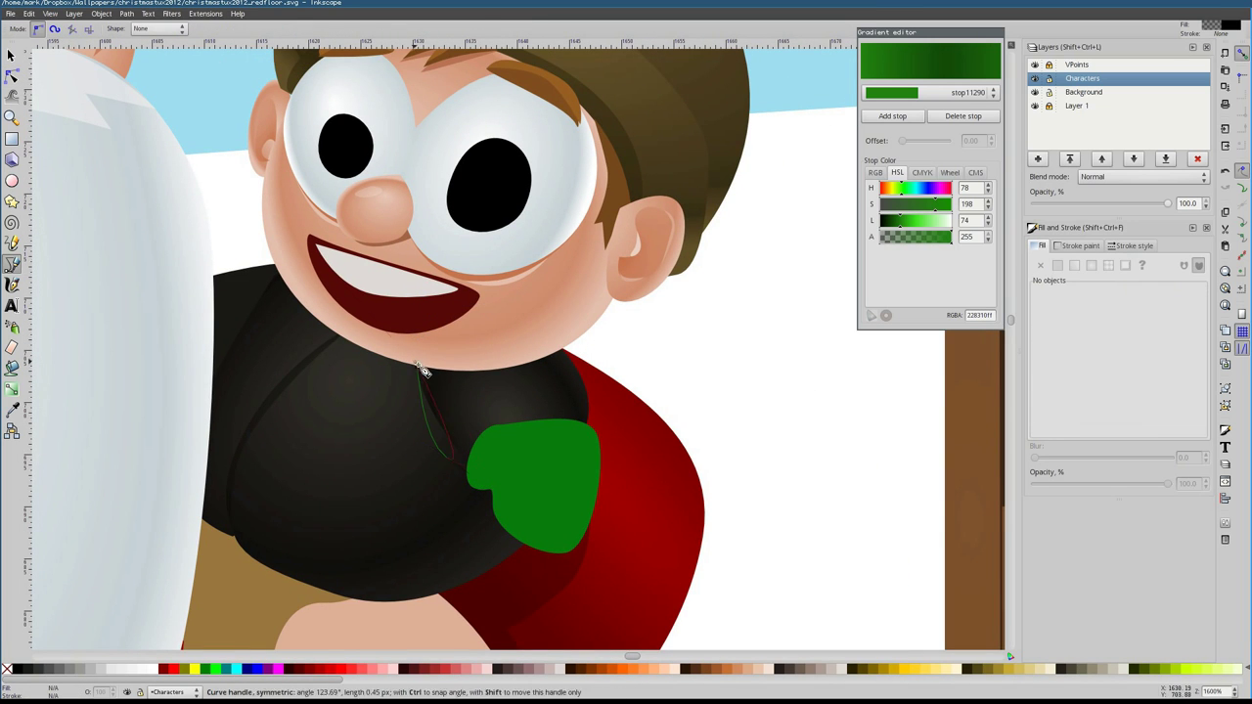
drag(423, 370, 424, 370)
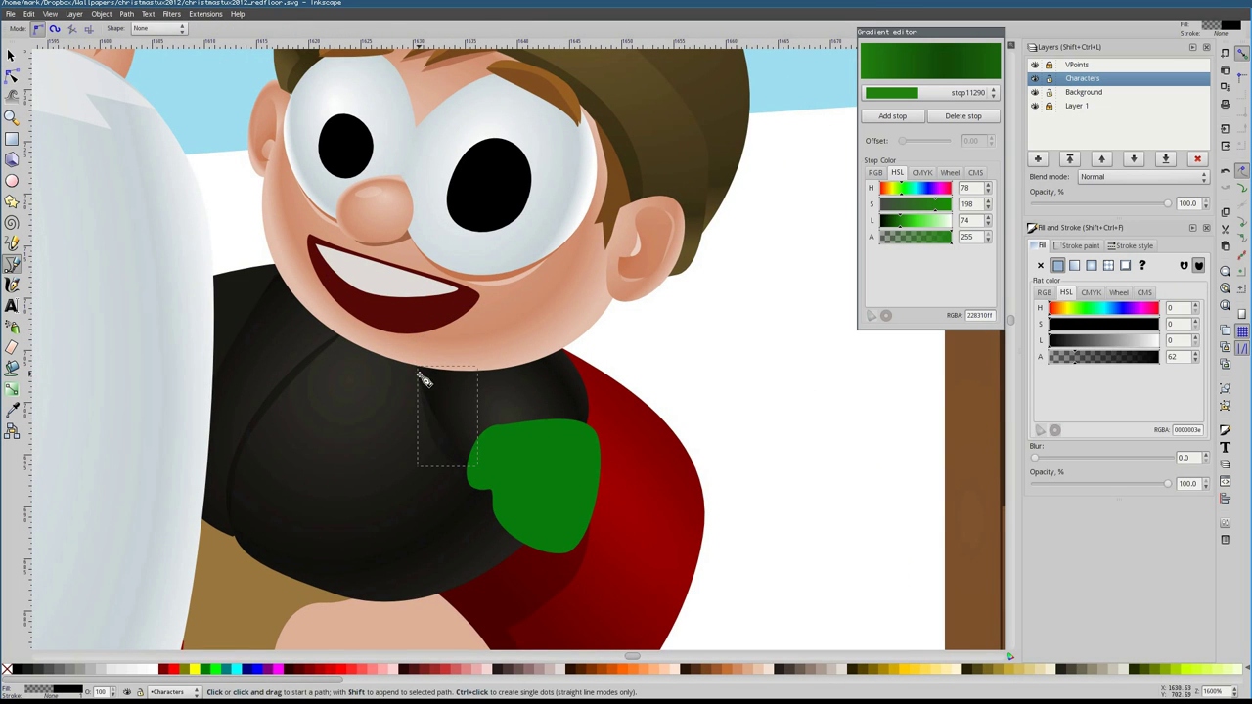
scroll(422, 380, up, 2)
key(ctrl+shift+v)
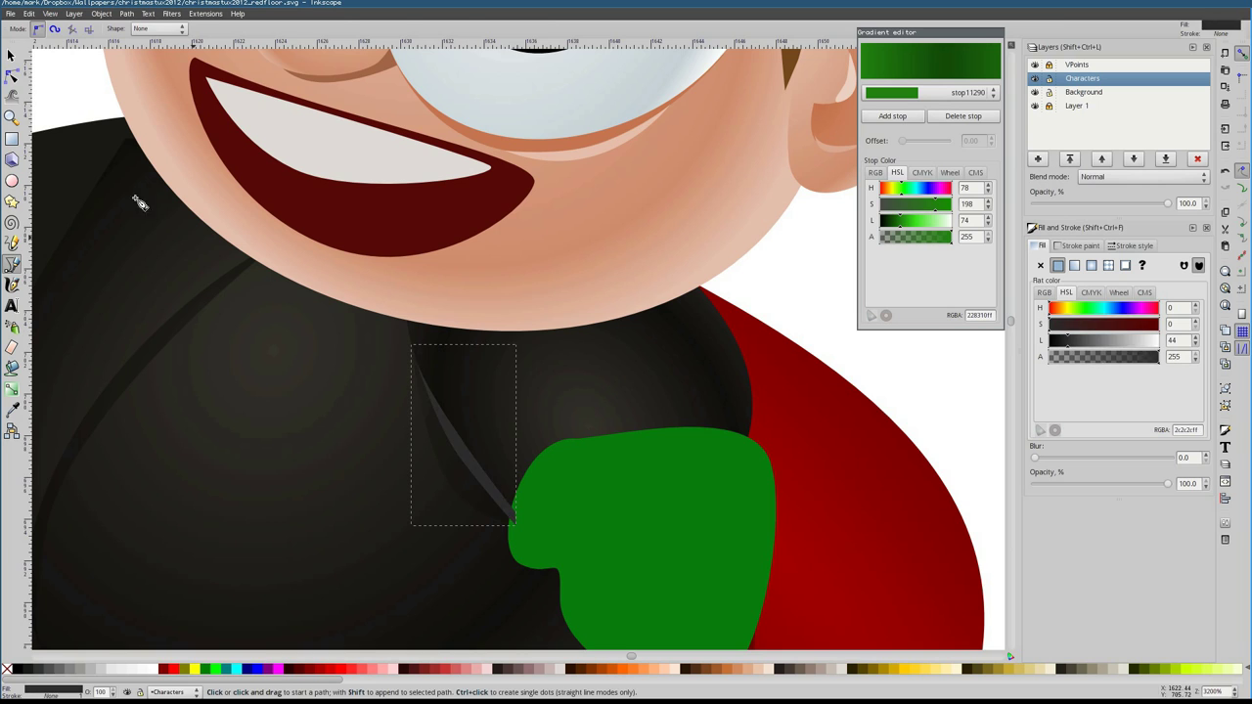
Draw a shadow curve along the glove's inner edge, redoing the first attempt
click(618, 515)
drag(618, 515, 472, 430)
click(414, 481)
click(441, 427)
click(499, 594)
click(414, 482)
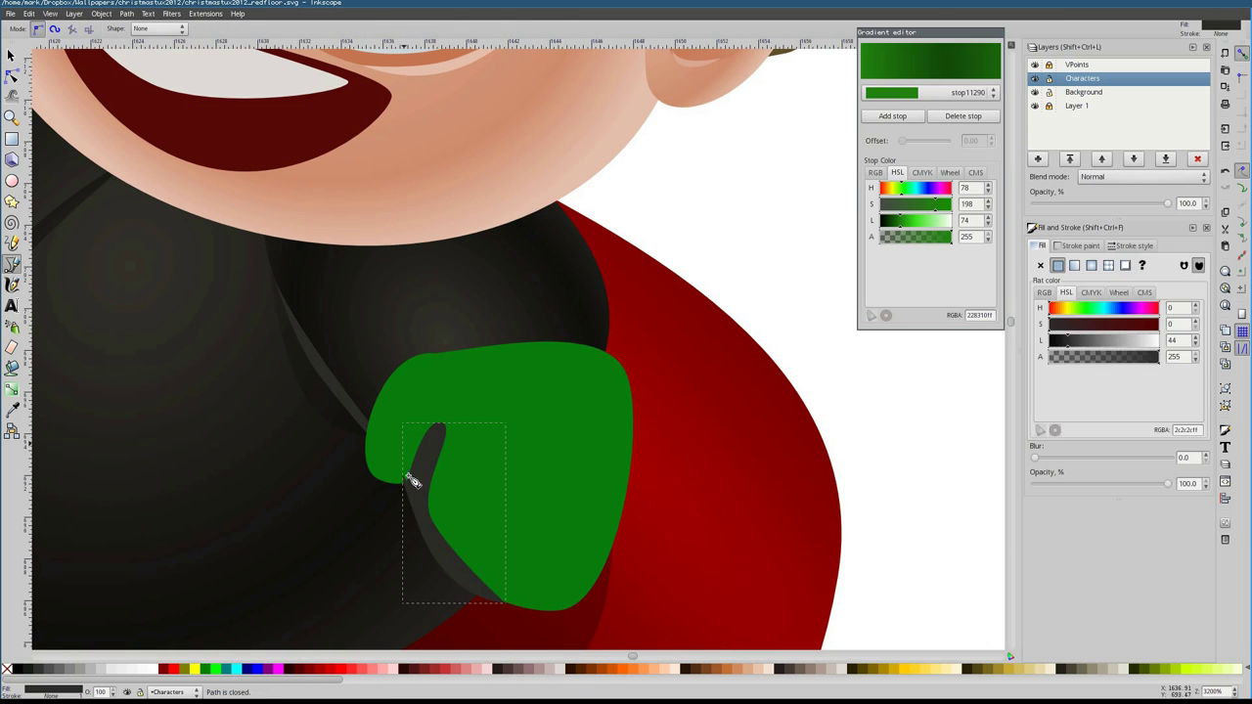
key(ctrl+z)
drag(460, 585, 461, 585)
Colour the glove shadow dark green and give the glove an opaque green radial gradient
click(12, 75)
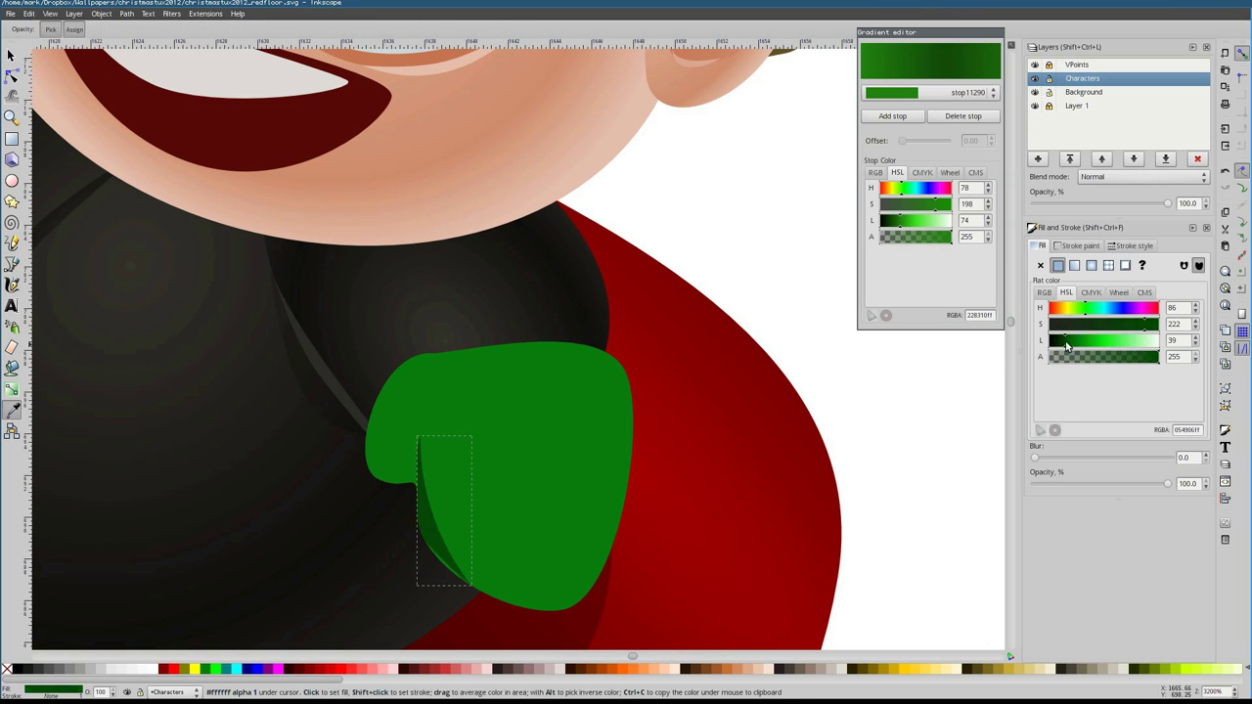
click(437, 565)
click(1092, 265)
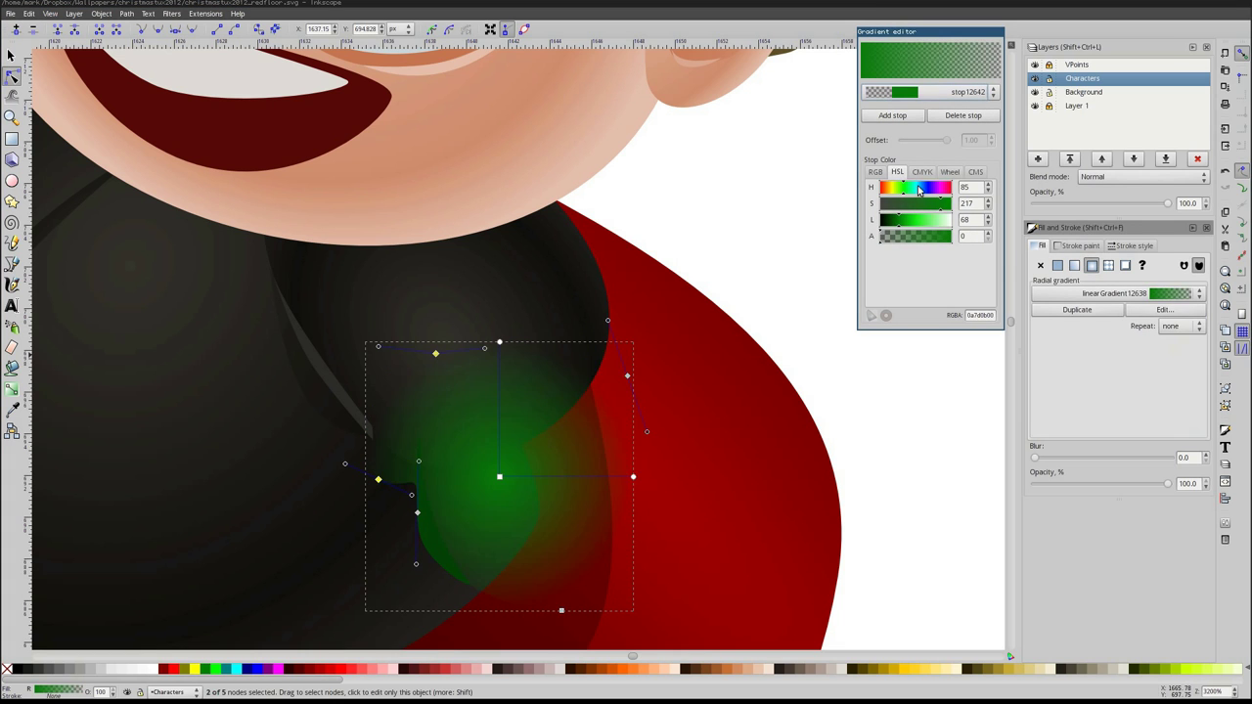
drag(885, 235, 947, 236)
drag(499, 476, 573, 411)
drag(565, 287, 572, 232)
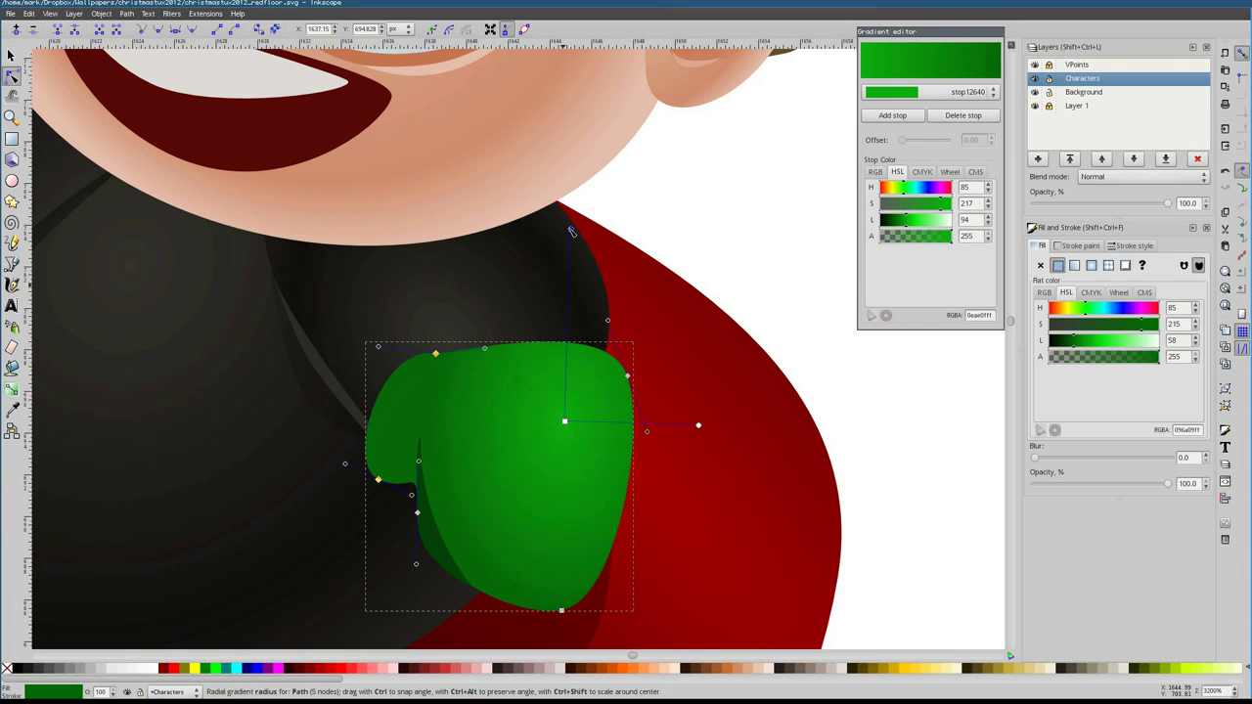
Draw a shadow shape along the glove's inner edge
key(5)
scroll(447, 261, up, 6)
key(b)
click(421, 250)
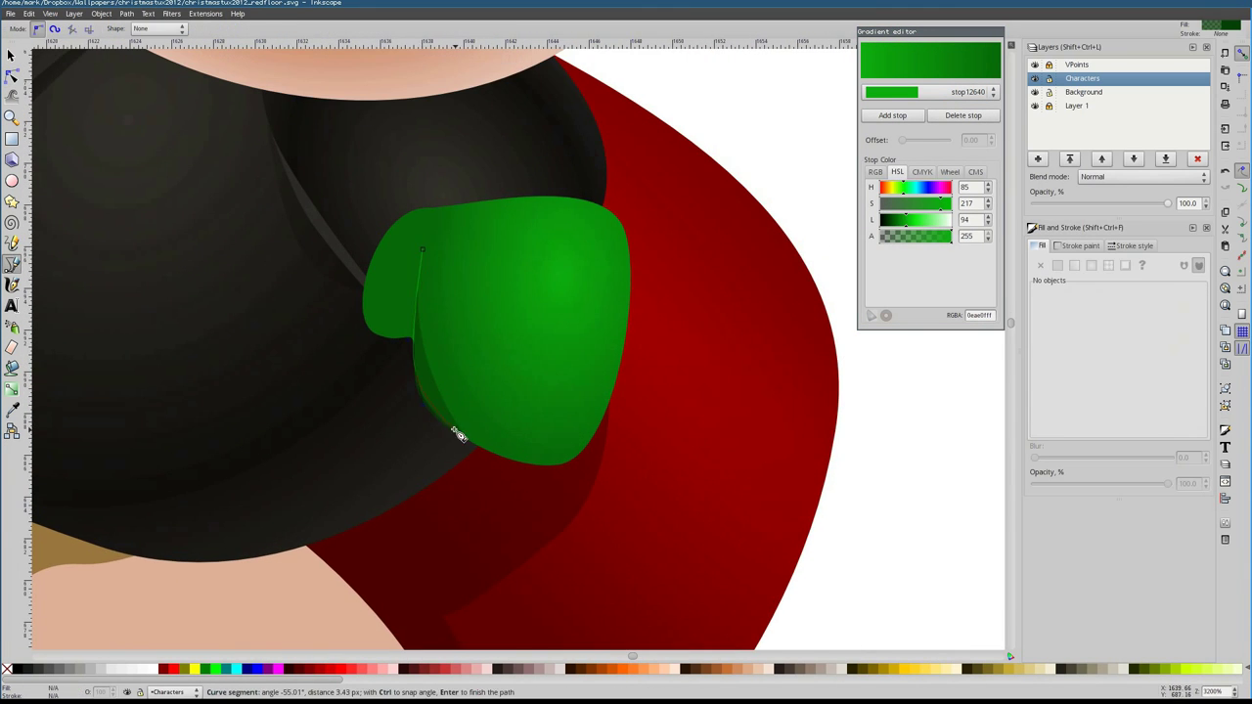
click(465, 441)
key(Return)
key(n)
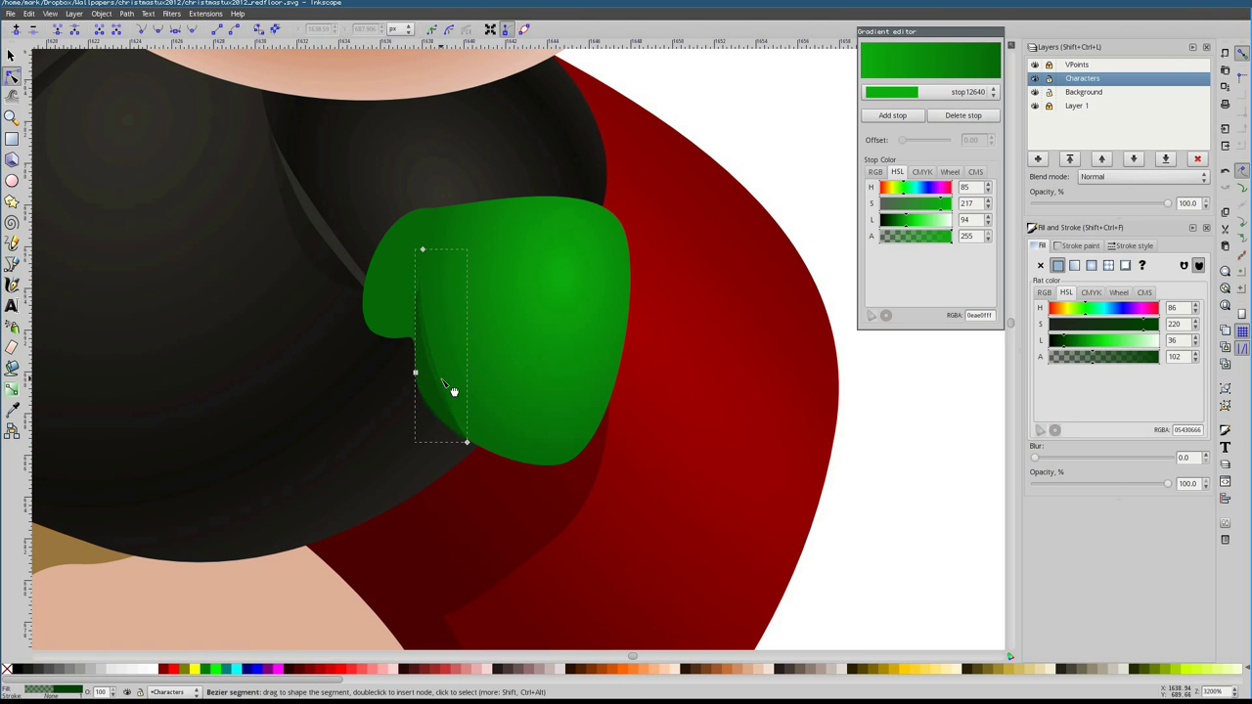
Add a light green highlight on the top of the glove
click(452, 389)
key(b)
click(486, 254)
click(487, 255)
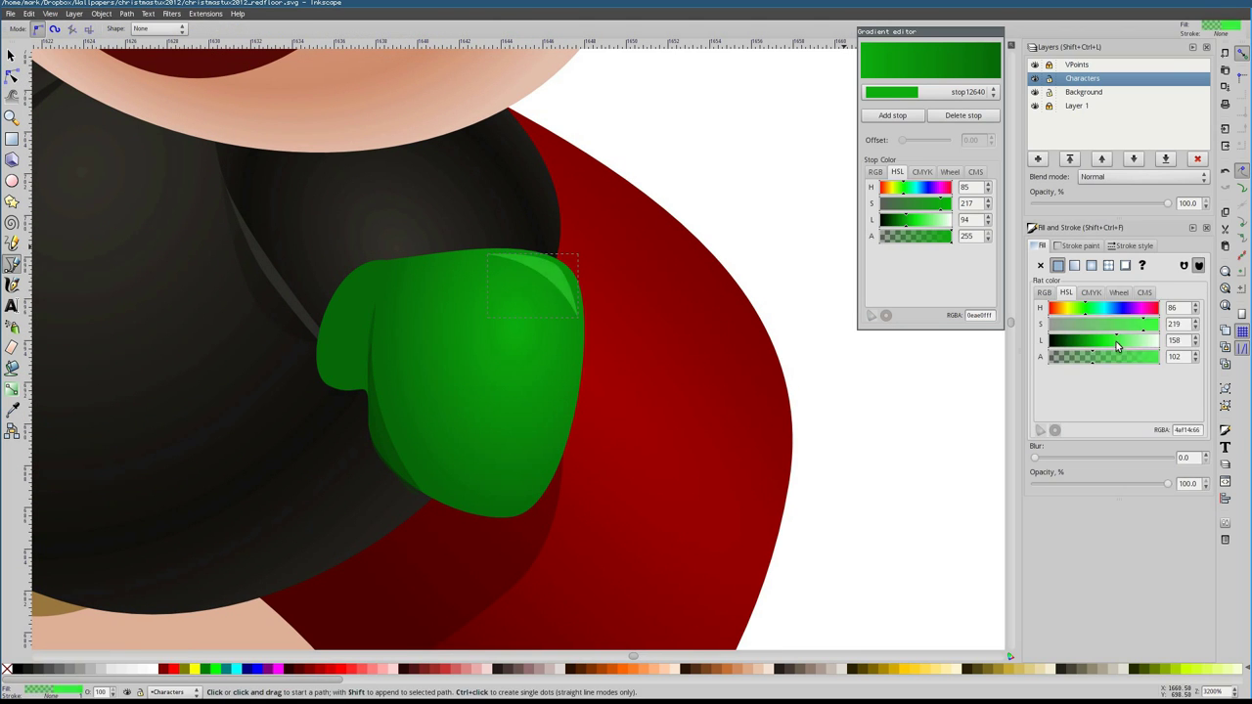
Draw extra dark grey shading shapes on the sweater
click(355, 278)
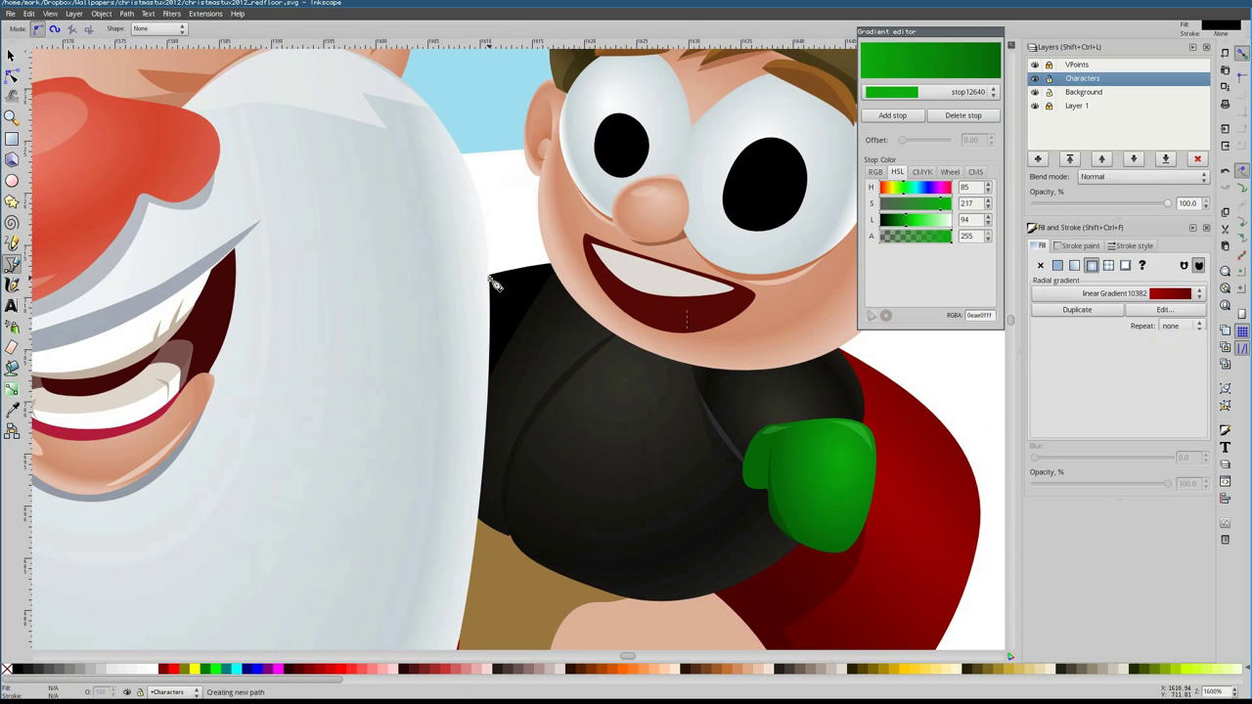
click(1066, 342)
click(1065, 341)
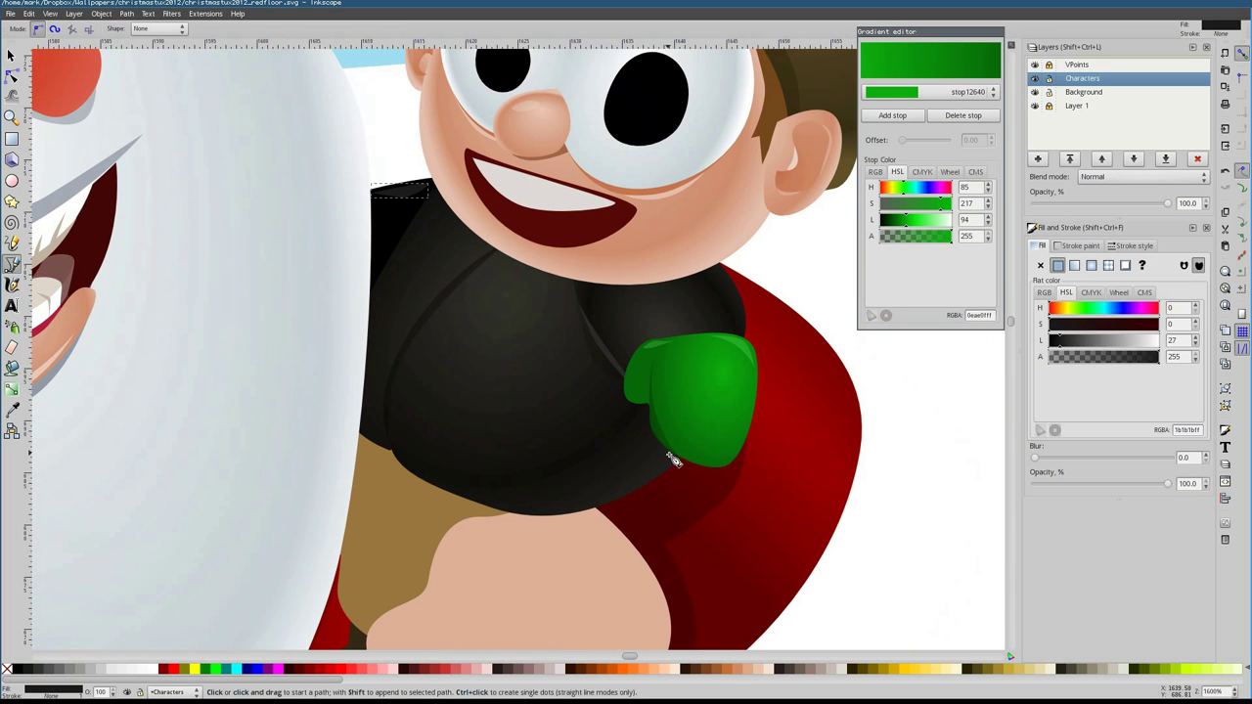
scroll(706, 468, down, 2)
scroll(706, 468, right, 3)
key(Escape)
click(468, 278)
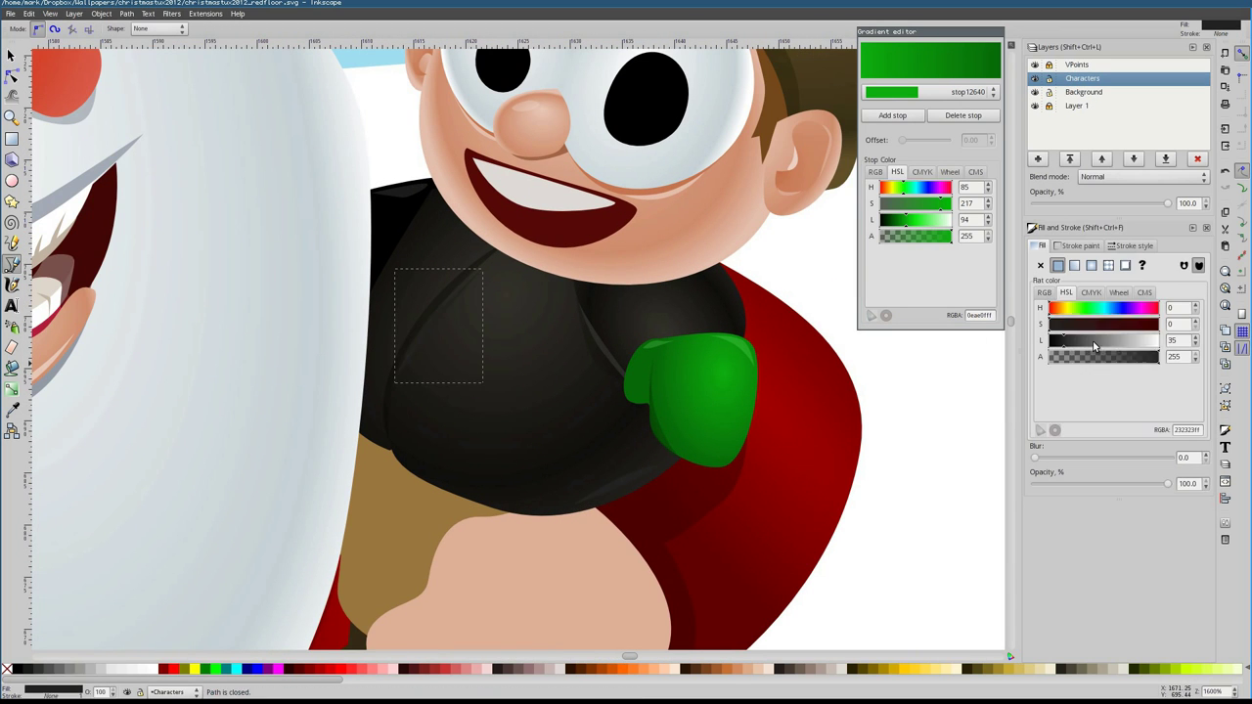
click(441, 287)
Give the brown trousers a radial gradient fill
key(s)
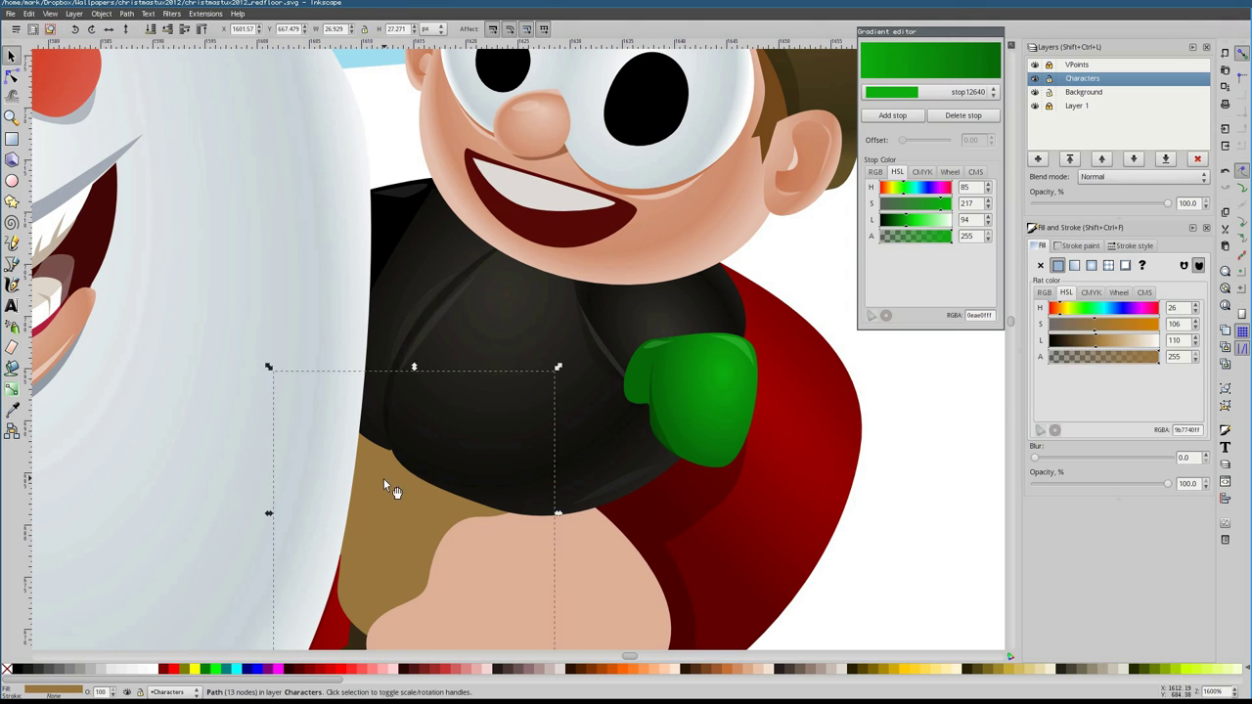
key(minus)
key(minus)
click(1091, 265)
Darken the trousers' gradient stop and fill the leg shading with translucent brown
click(900, 220)
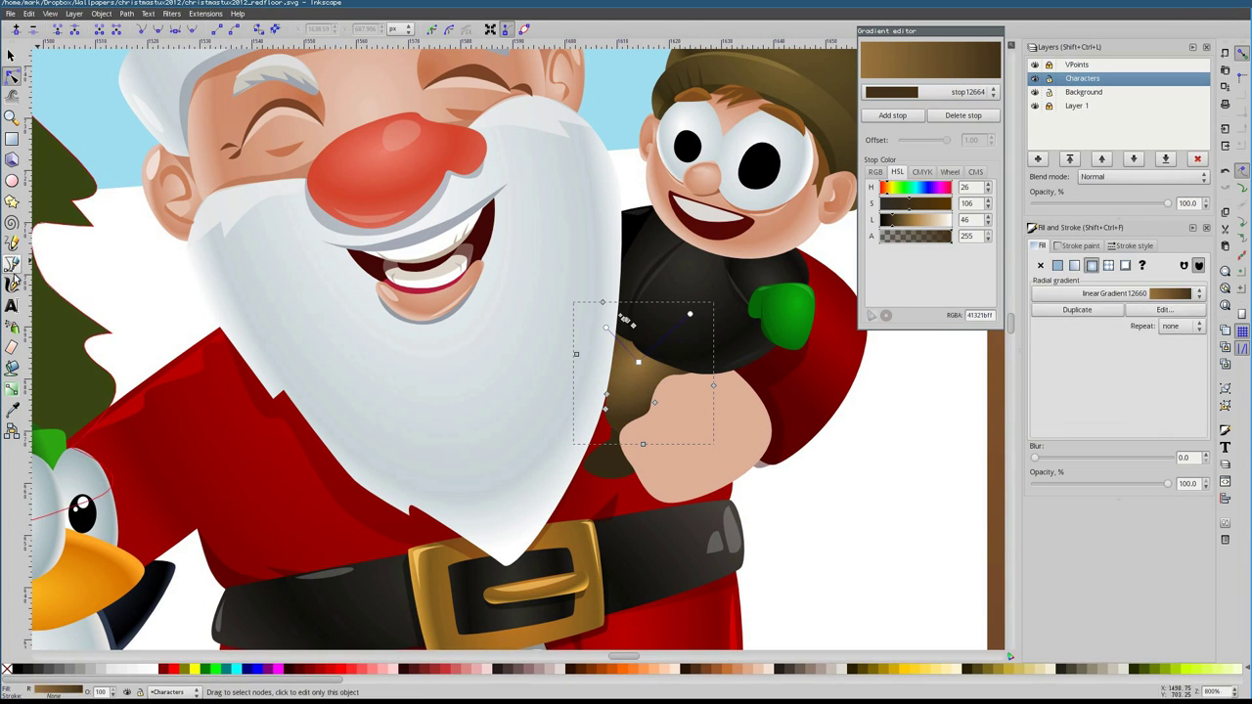
key(n)
scroll(657, 401, up, 2)
click(559, 256)
click(12, 408)
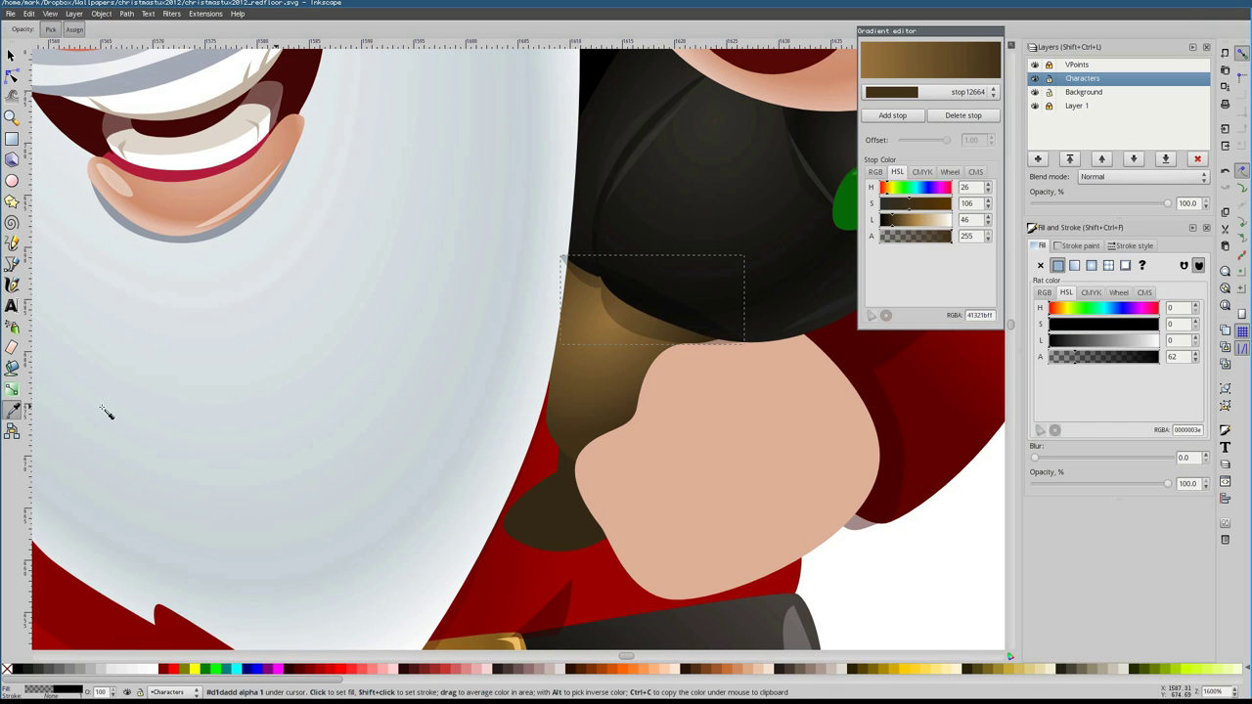
key(s)
scroll(616, 396, down, 2)
Give the dark shoe below the leg a radial gradient fill
click(548, 489)
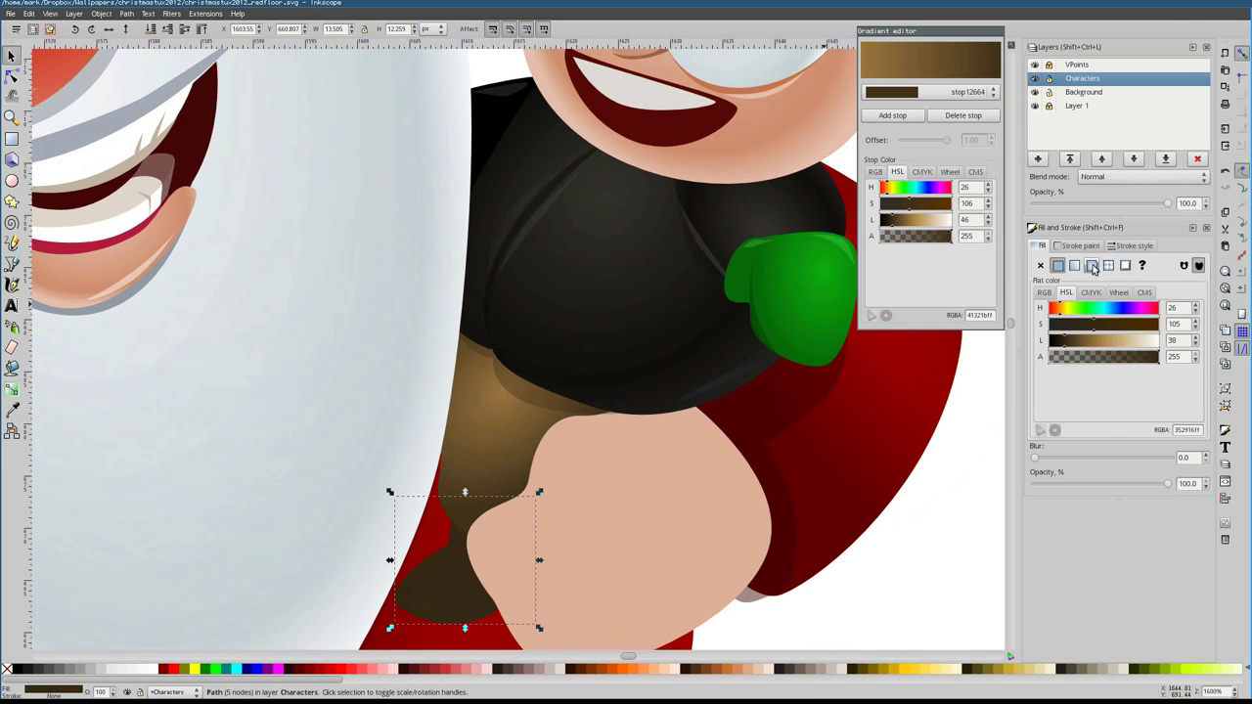
click(1109, 265)
scroll(548, 460, up, 2)
key(n)
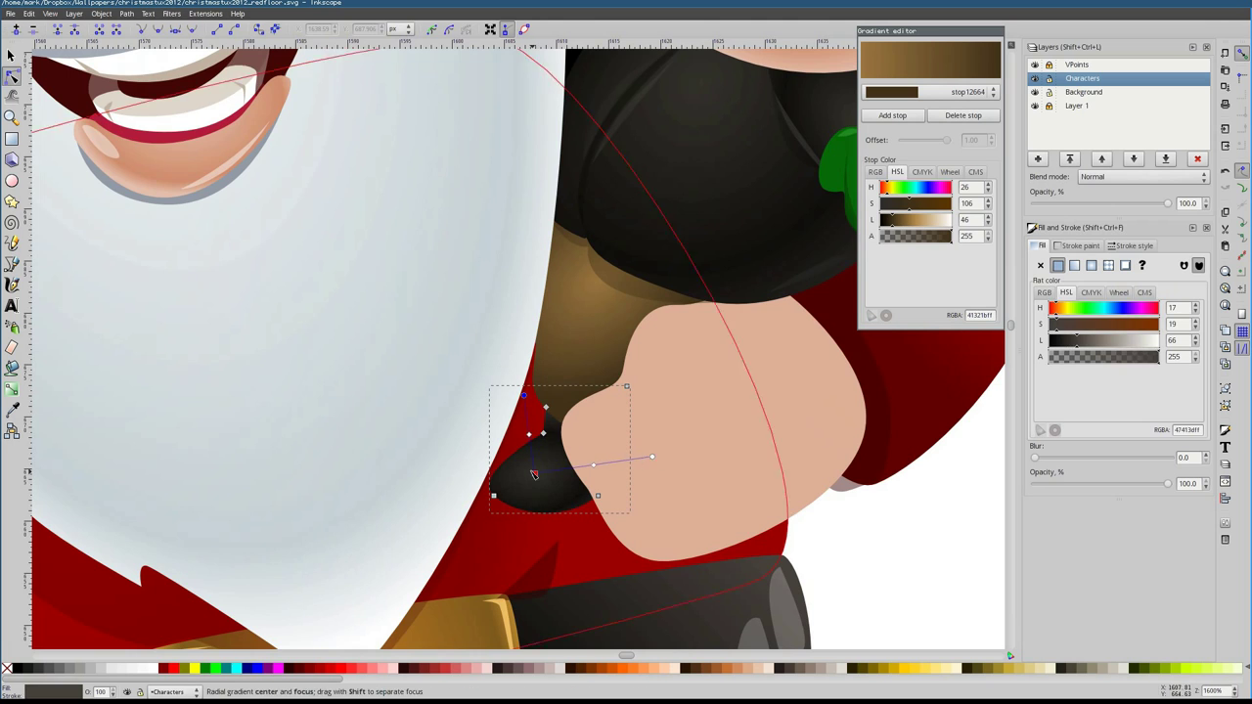
Draw two grey highlights on the shoe, one along its bottom
key(b)
key(Escape)
scroll(531, 545, up, 1)
click(413, 449)
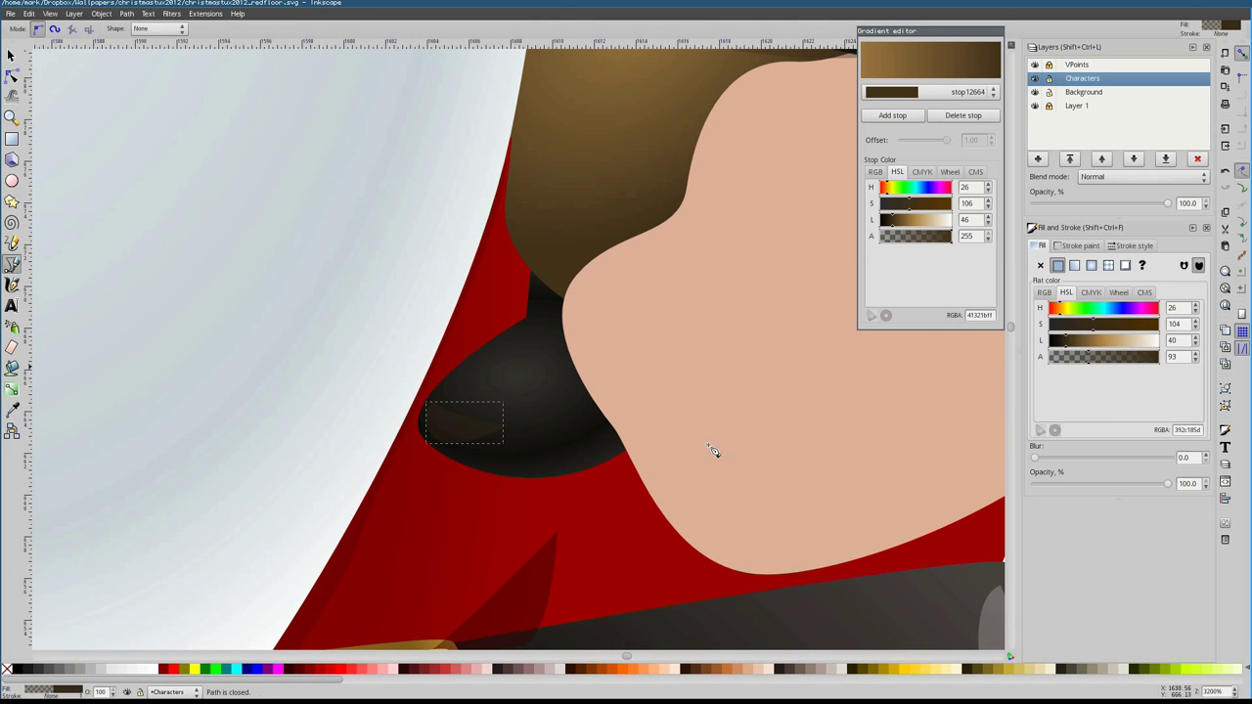
click(487, 461)
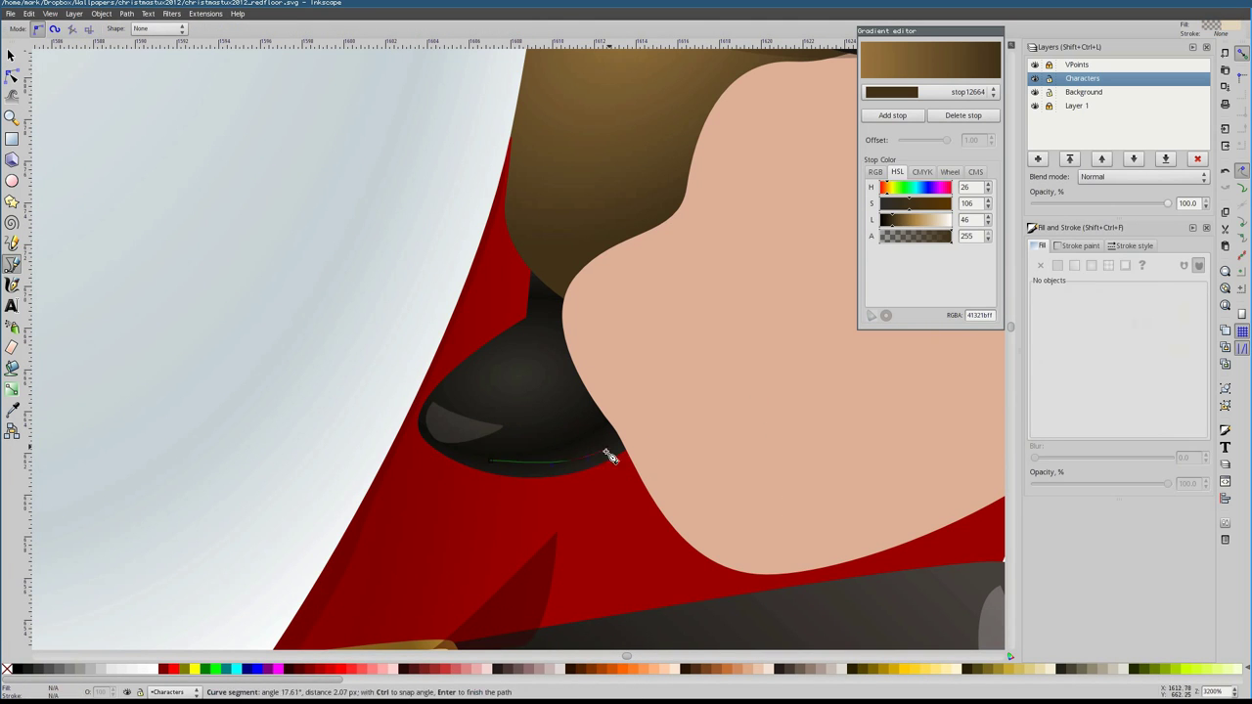
click(479, 460)
key(Escape)
Zoom out to view the whole drawing
key(5)
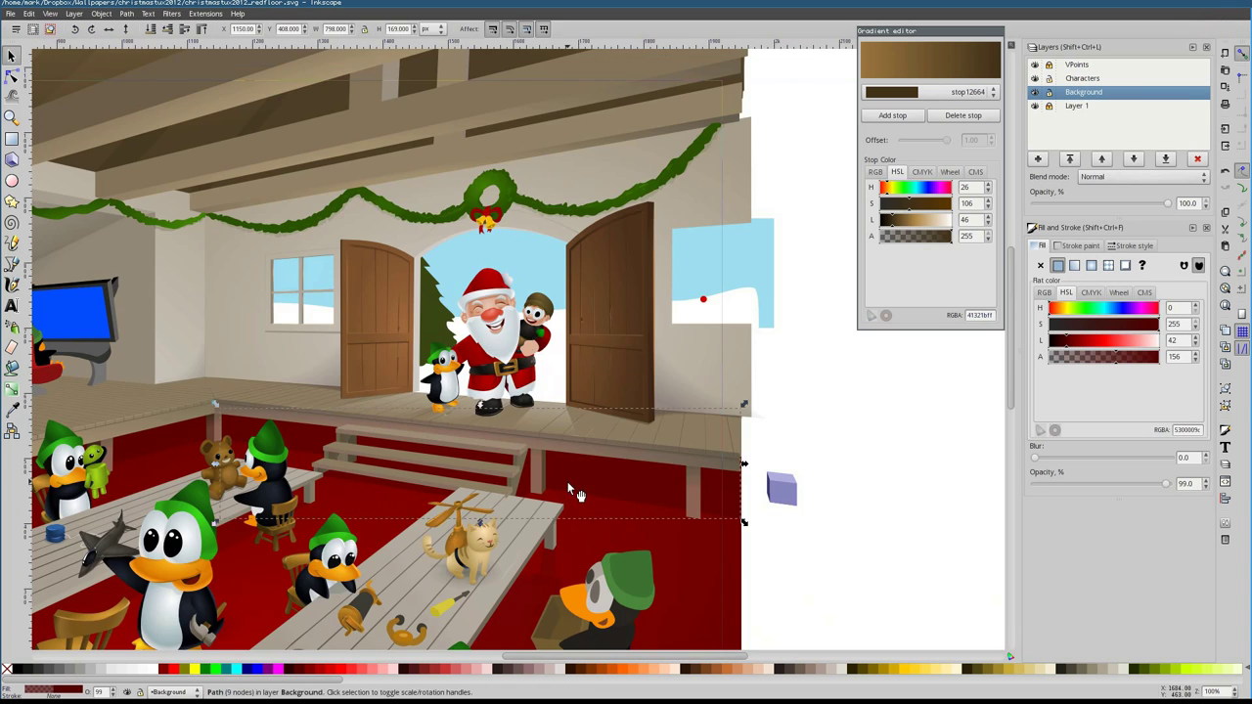
scroll(567, 482, up, 6)
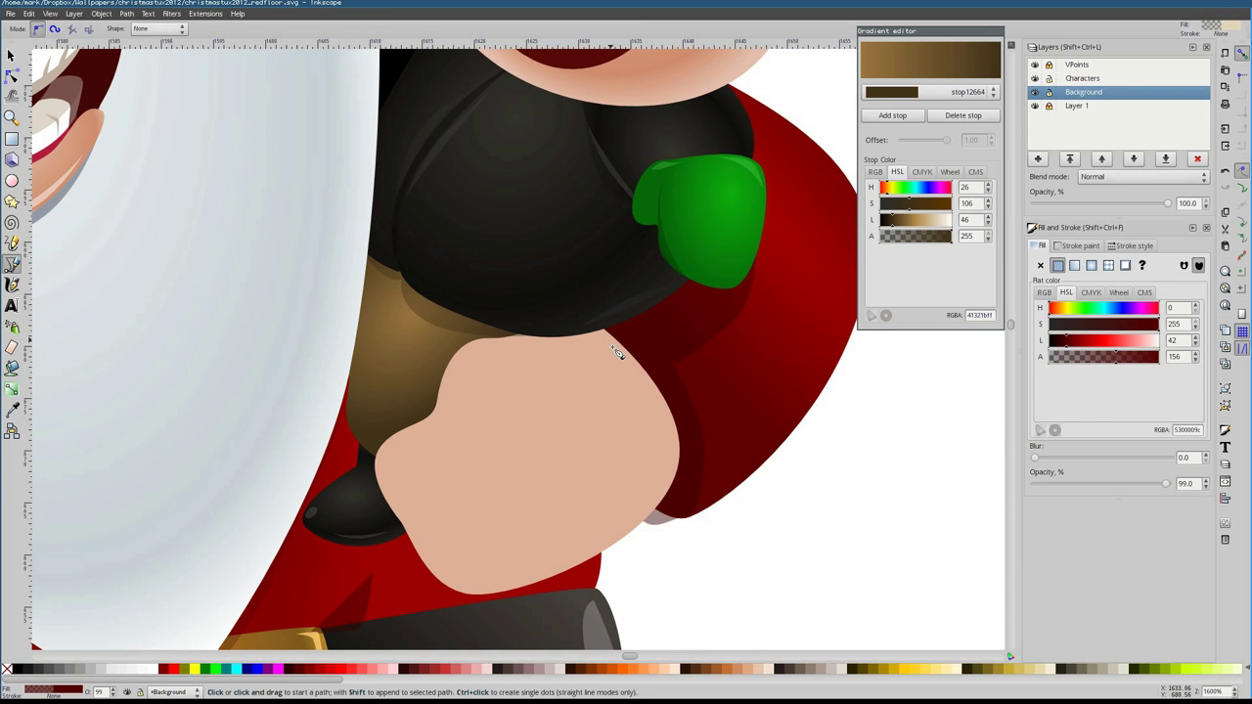
key(5)
key(s)
scroll(528, 443, up, 3)
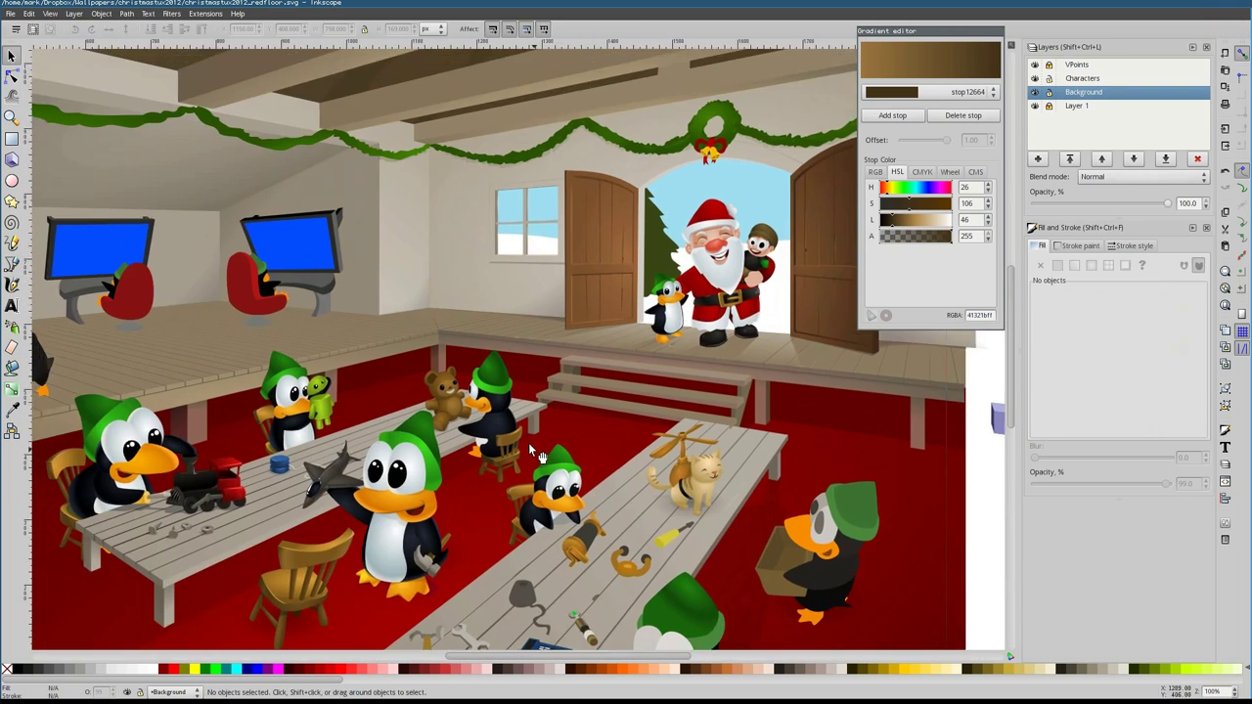
scroll(541, 324, up, 5)
scroll(559, 324, down, 2)
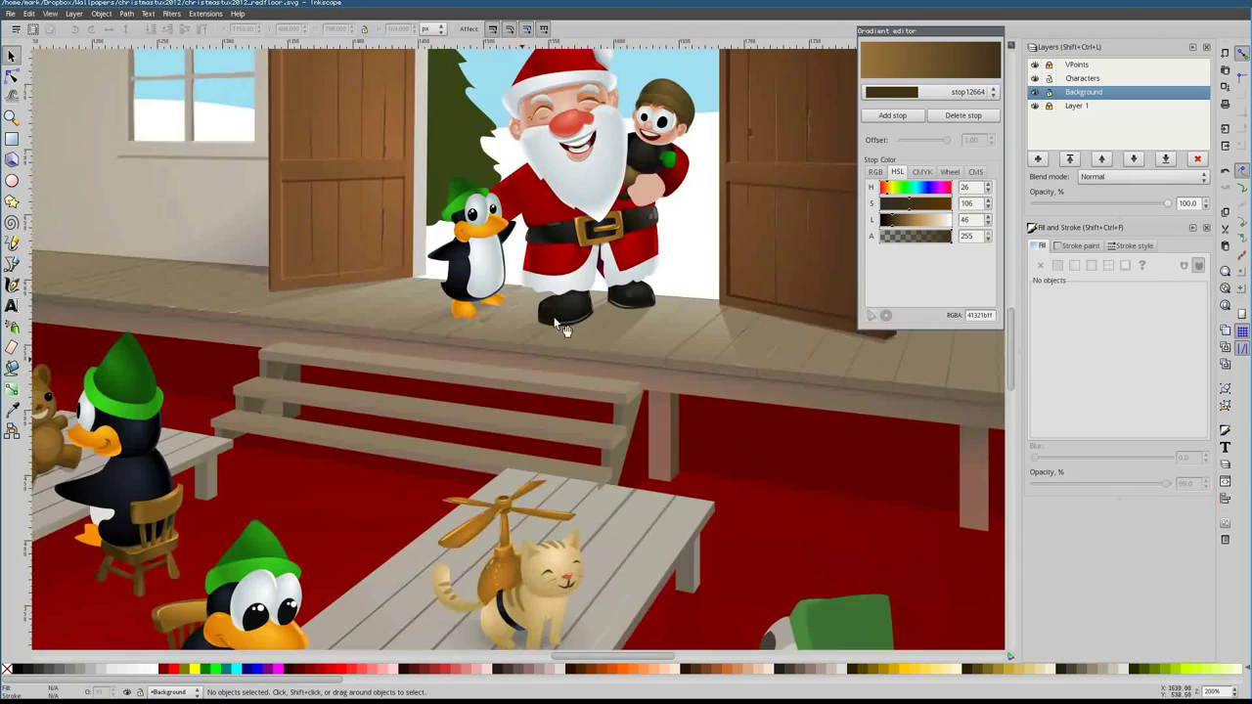
scroll(611, 311, up, 3)
Draw two crease lines on Santa's fist, coloured with a sampled skin tone
scroll(610, 311, up, 2)
key(b)
drag(482, 338, 554, 333)
key(Return)
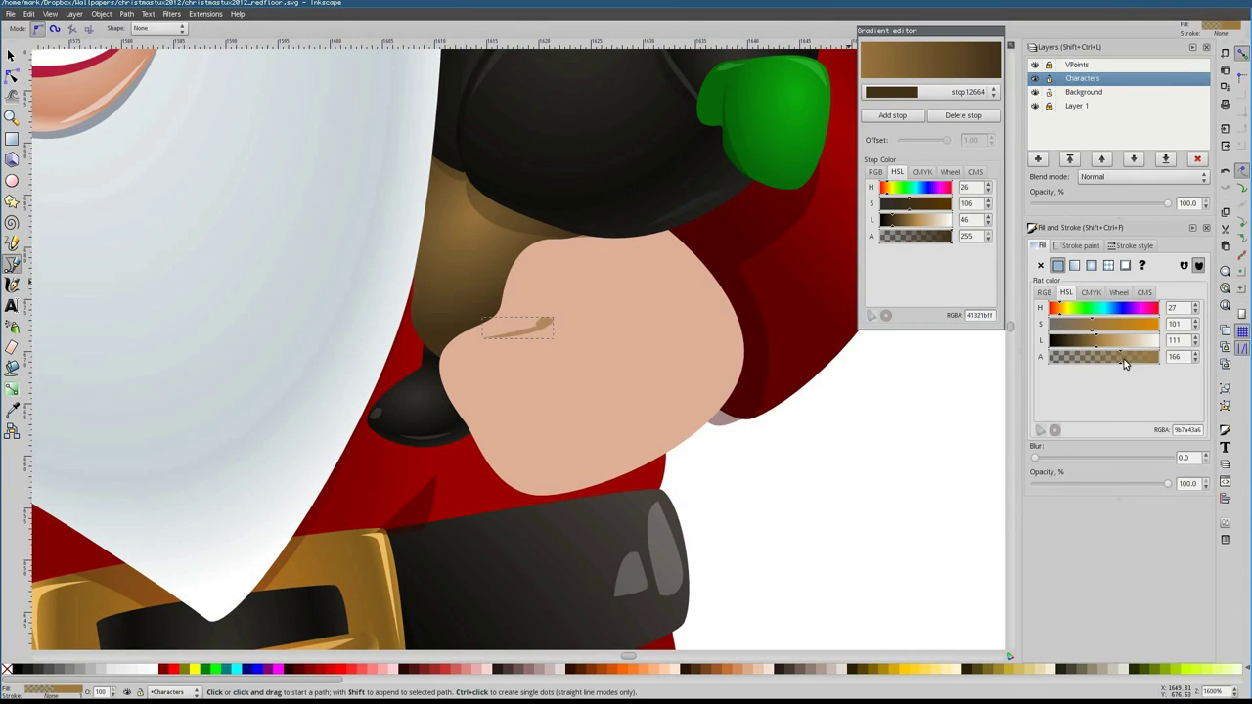
key(d)
click(86, 83)
click(499, 322)
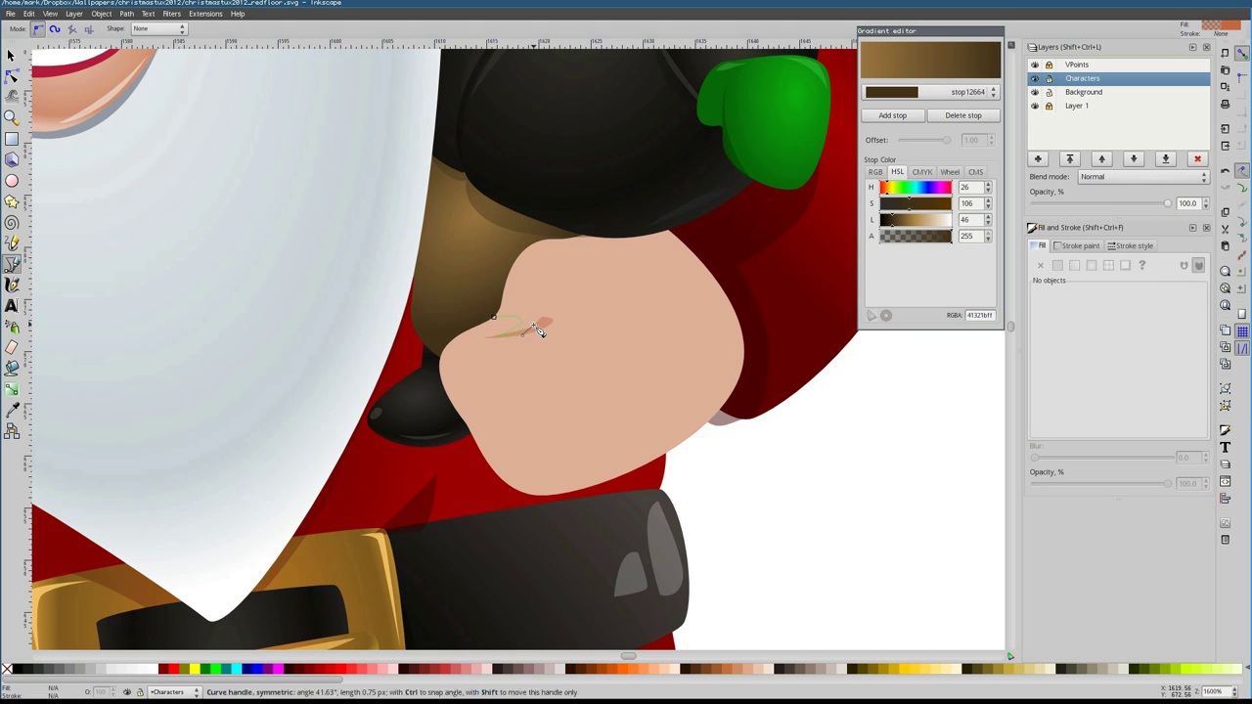
double_click(539, 330)
Add a thin knuckle highlight stroke and a small knuckle highlight shape near the crease
click(531, 324)
key(Return)
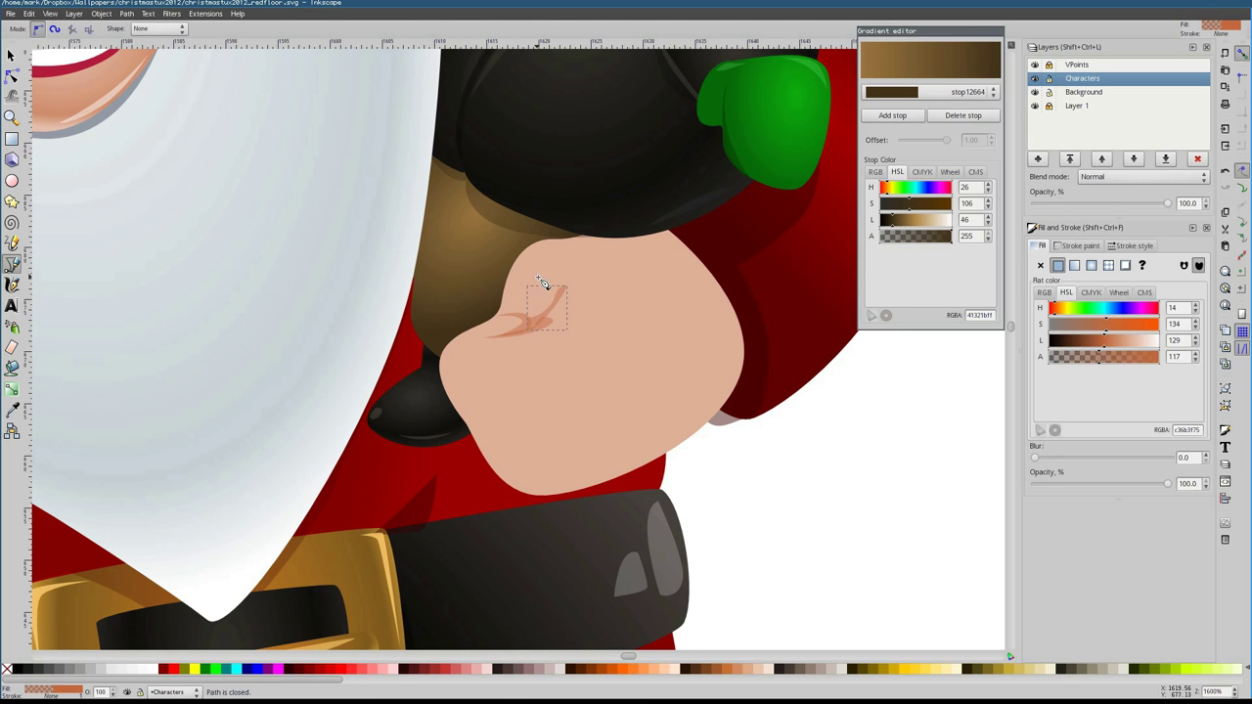
key(n)
key(b)
click(507, 319)
click(518, 341)
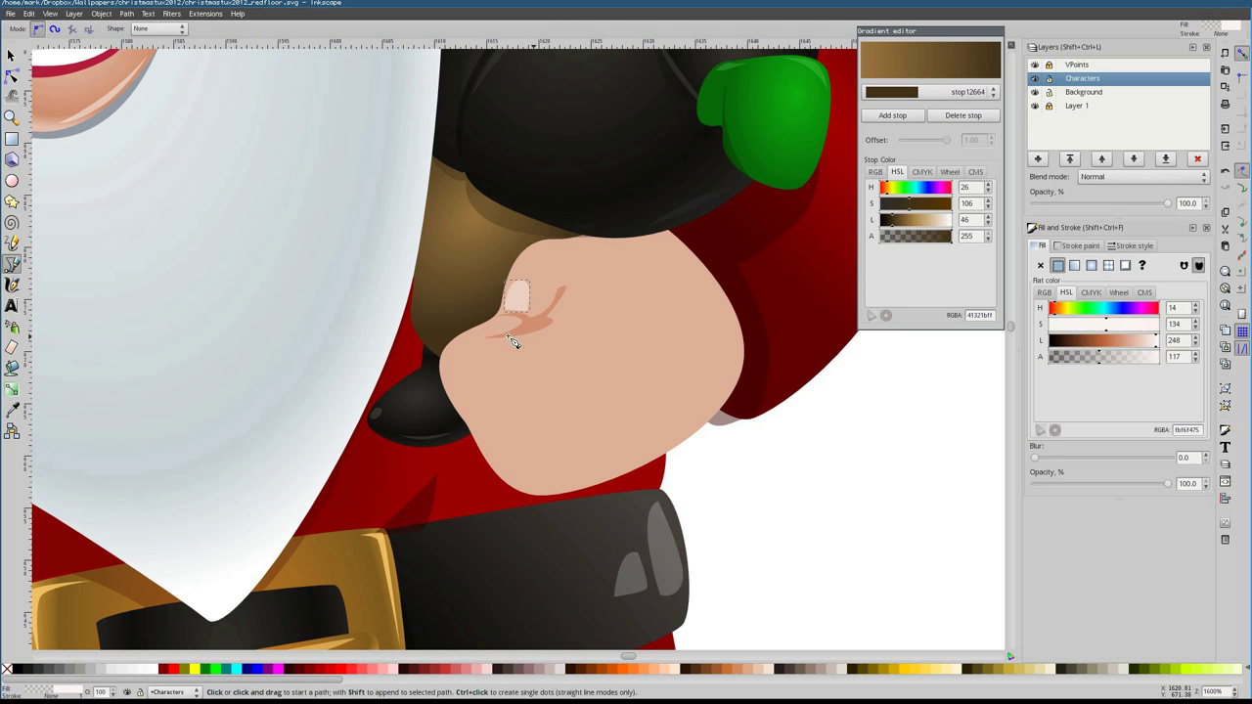
click(495, 344)
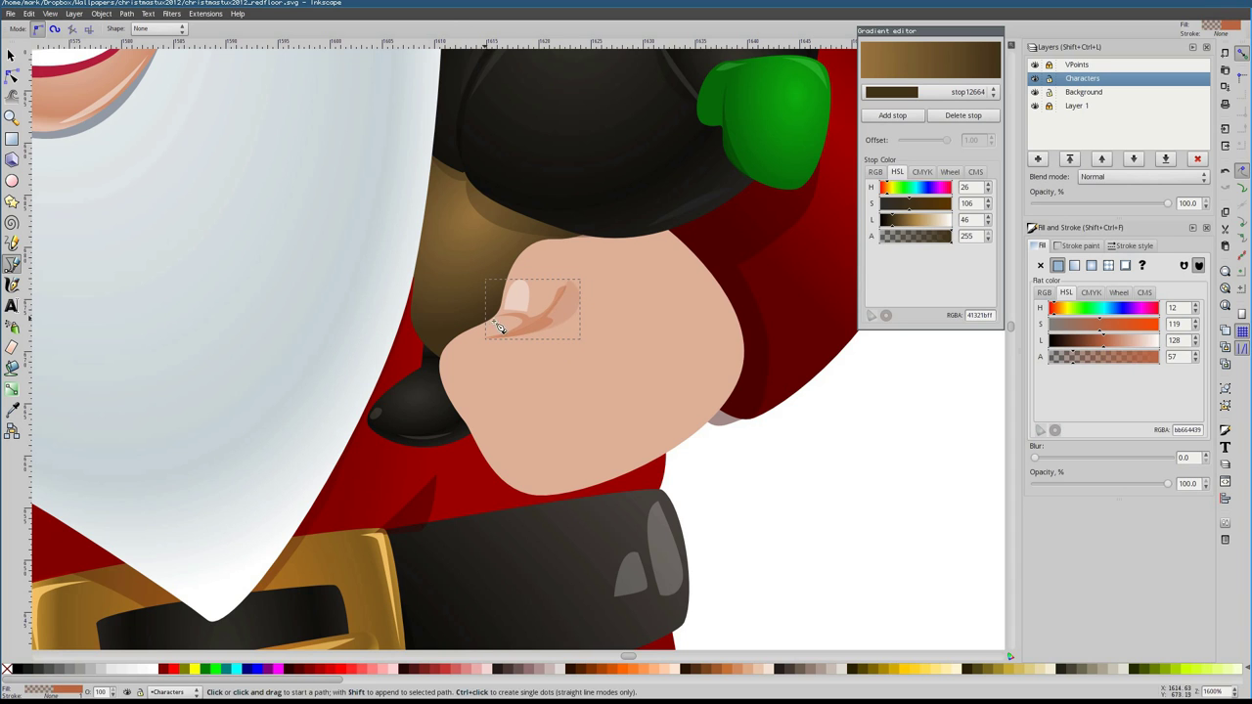
Draw a lower band along the fist's bottom edge, redrawing it after a discarded attempt
key(n)
click(445, 375)
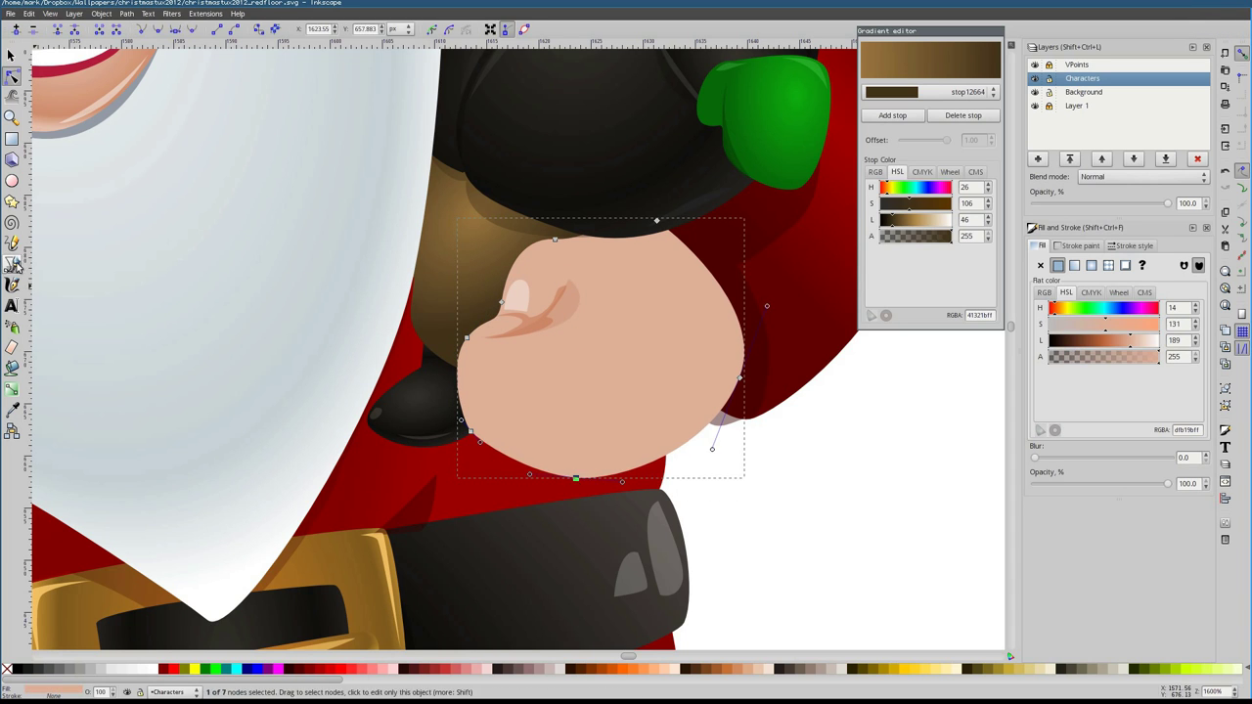
click(14, 264)
click(541, 395)
click(595, 428)
click(649, 445)
key(n)
key(b)
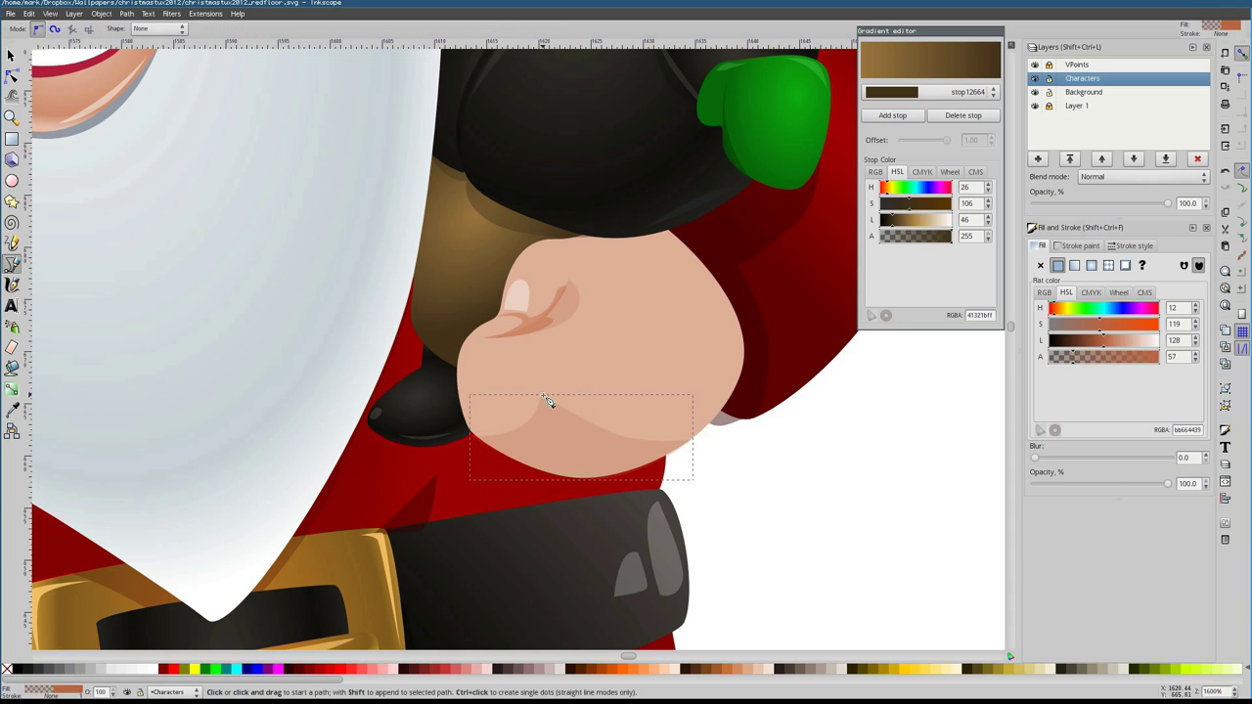
click(543, 396)
double_click(685, 457)
key(s)
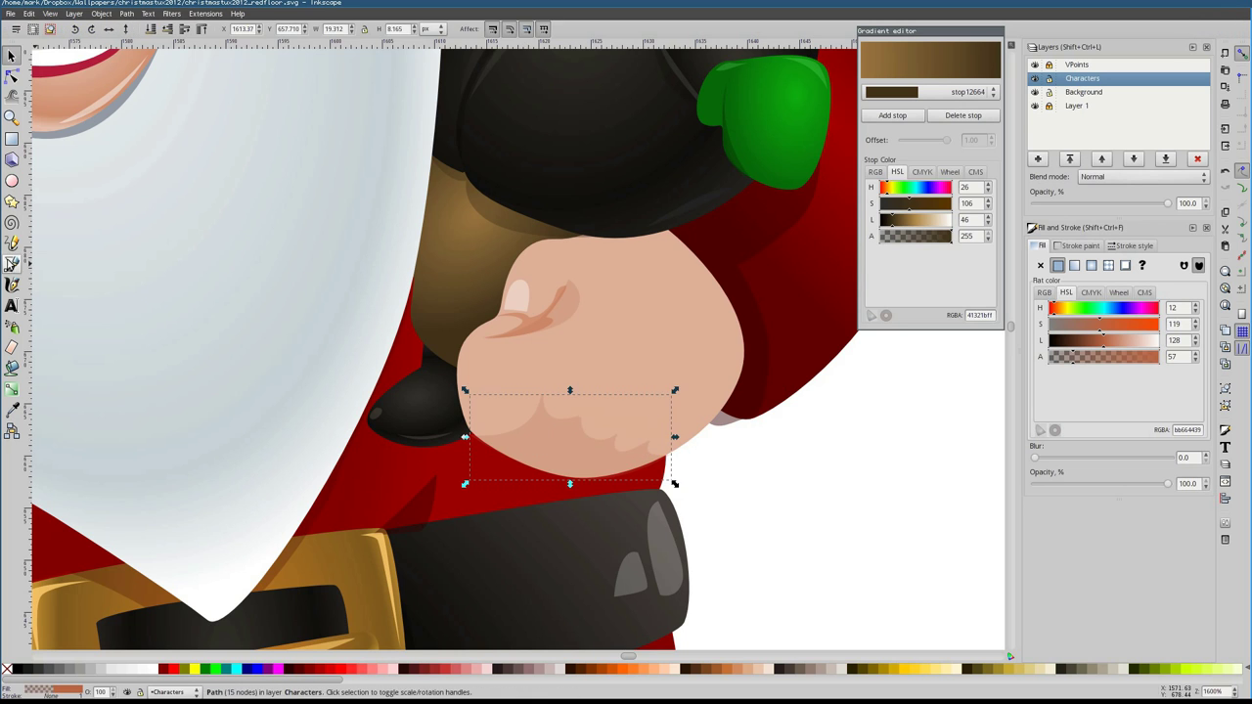
Draw a fingernail highlight shape and give the band a brown crease colour
click(10, 262)
key(b)
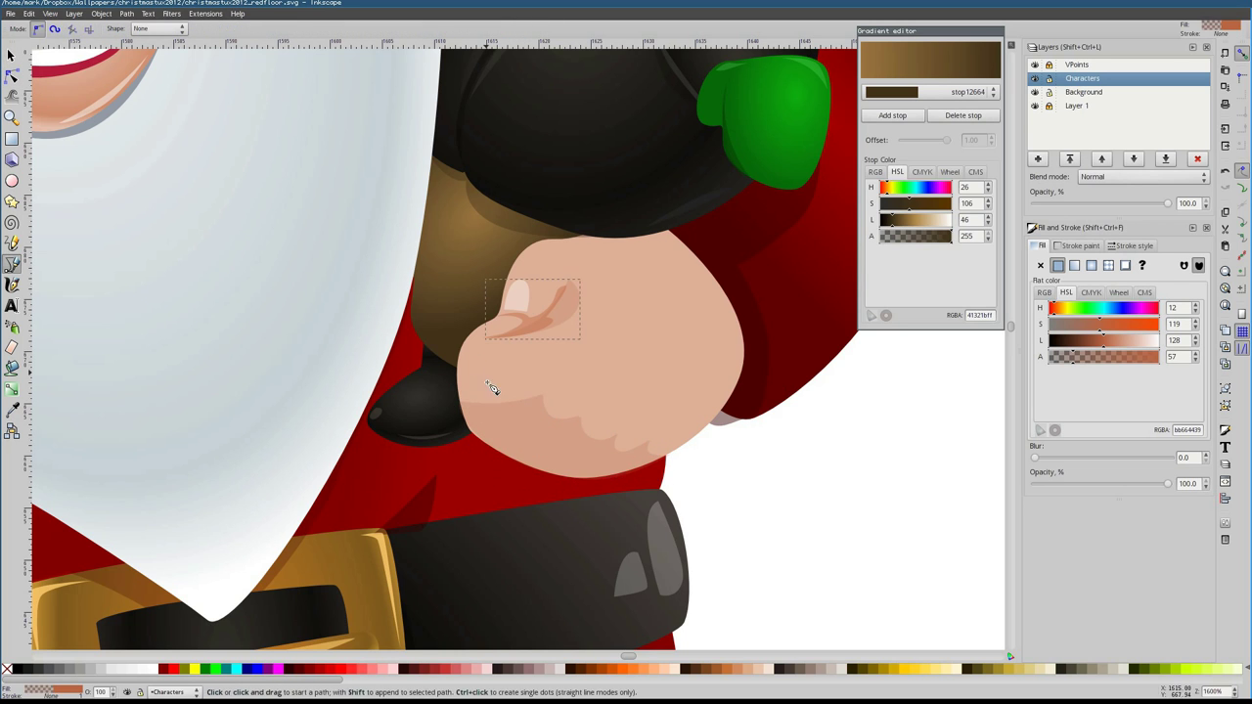
click(593, 419)
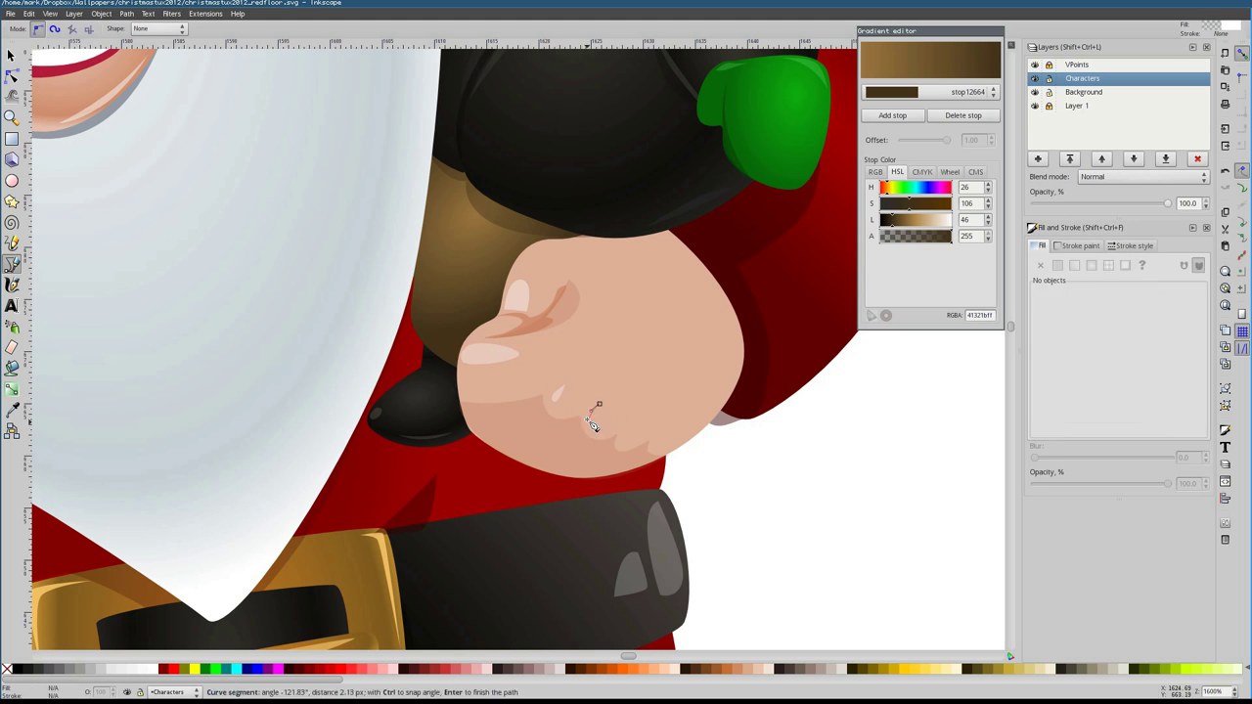
click(651, 439)
click(578, 419)
click(471, 437)
click(577, 419)
key(d)
click(558, 335)
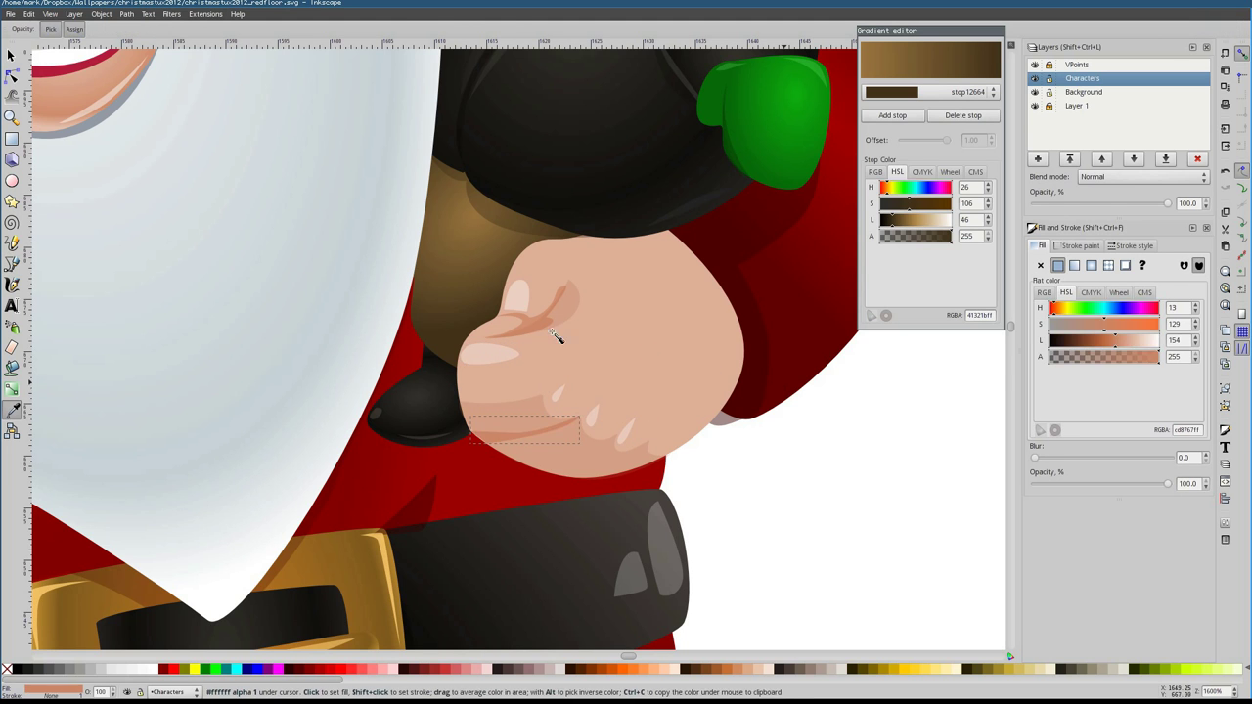
key(n)
Draw a curved crease line along the fist and close the shading shape over it
scroll(504, 455, up, 2)
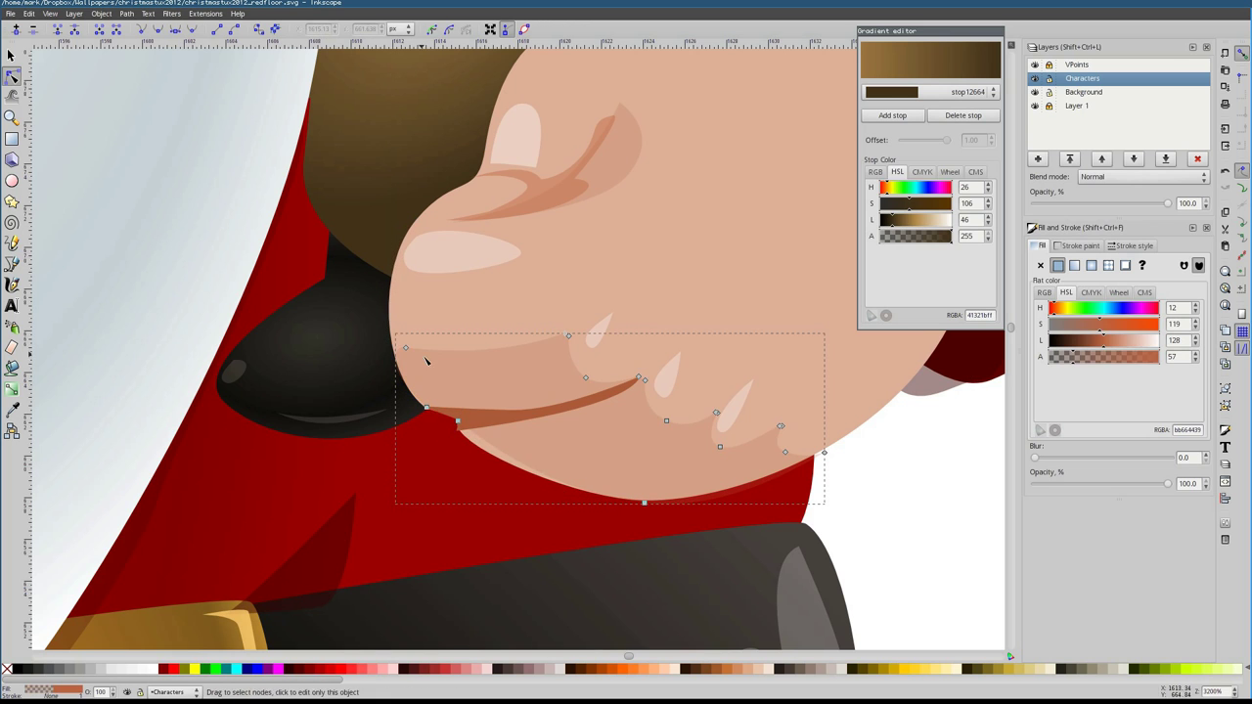
key(b)
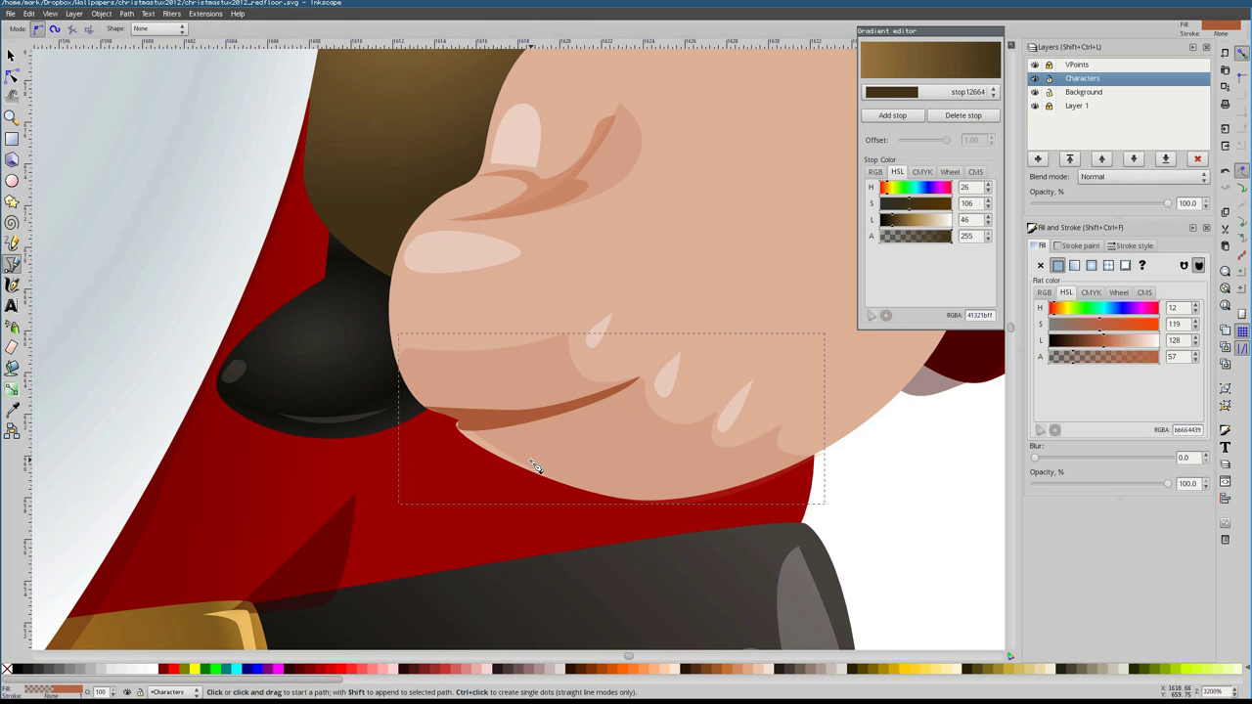
drag(578, 480, 451, 441)
key(Return)
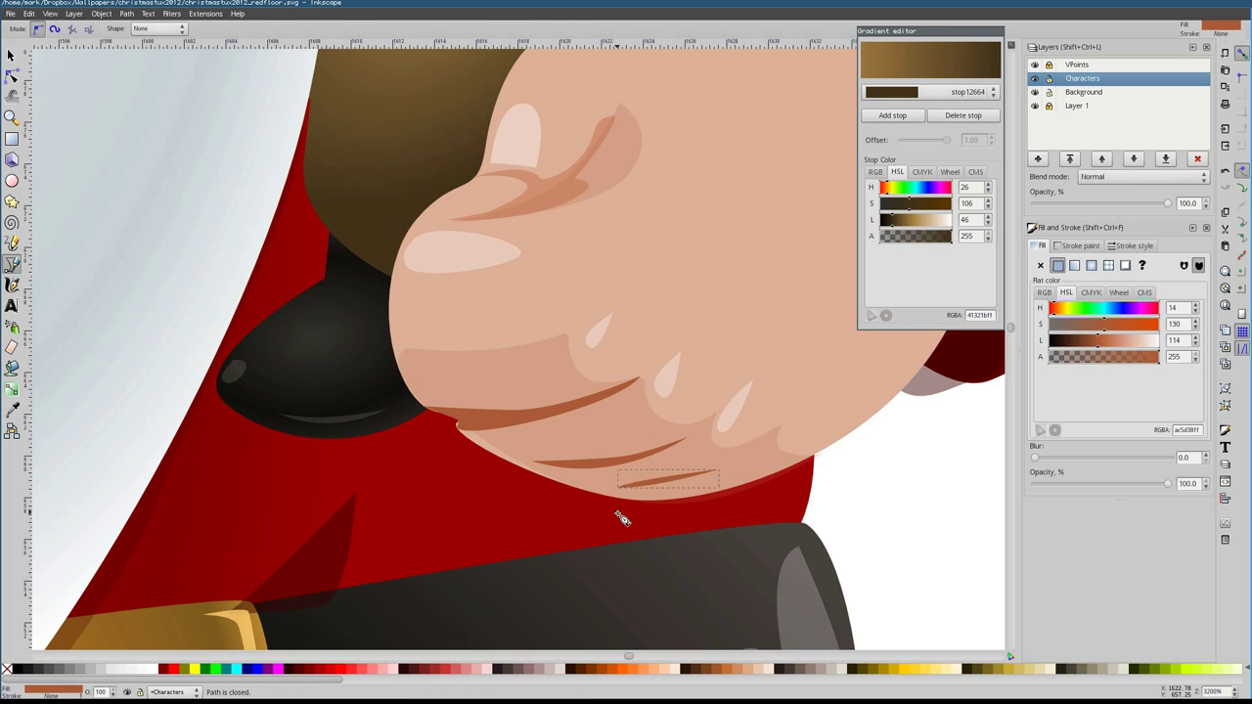
key(Escape)
scroll(411, 399, down, 2)
key(Return)
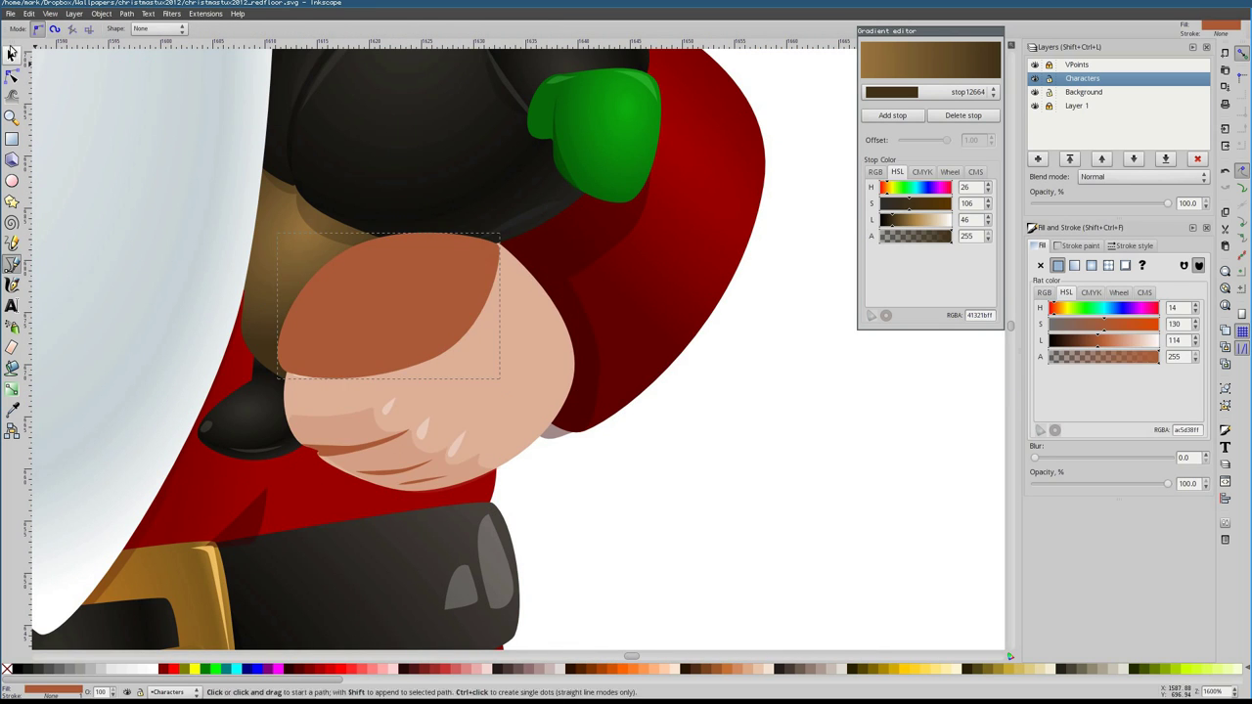
Give the shading shape a radial gradient and reposition it over the fist
key(s)
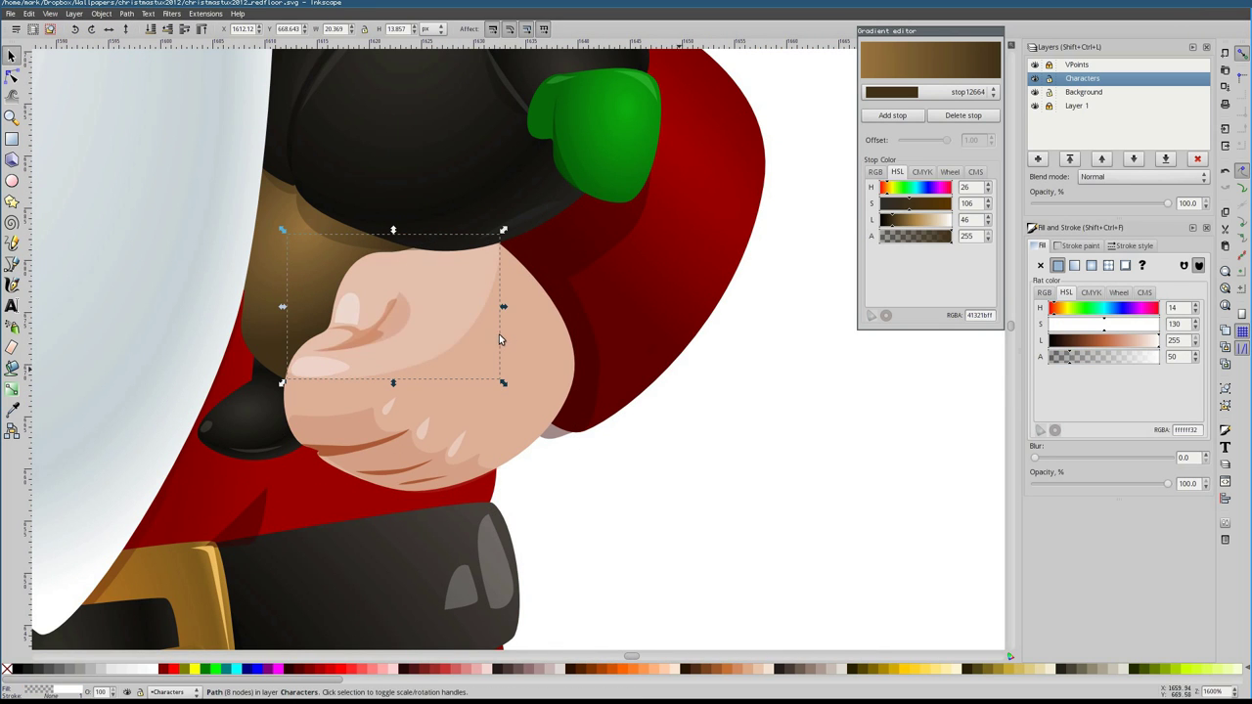
click(1094, 268)
key(g)
drag(578, 360, 603, 286)
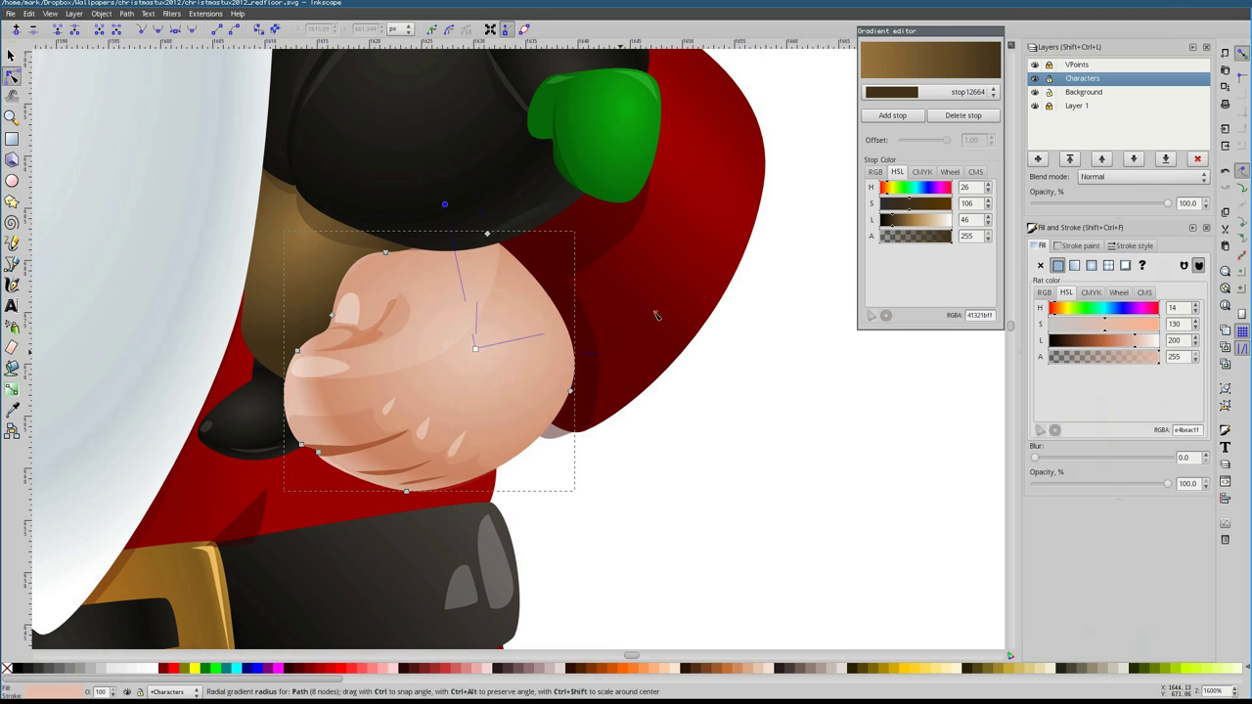
click(443, 337)
scroll(428, 340, down, 2)
key(5)
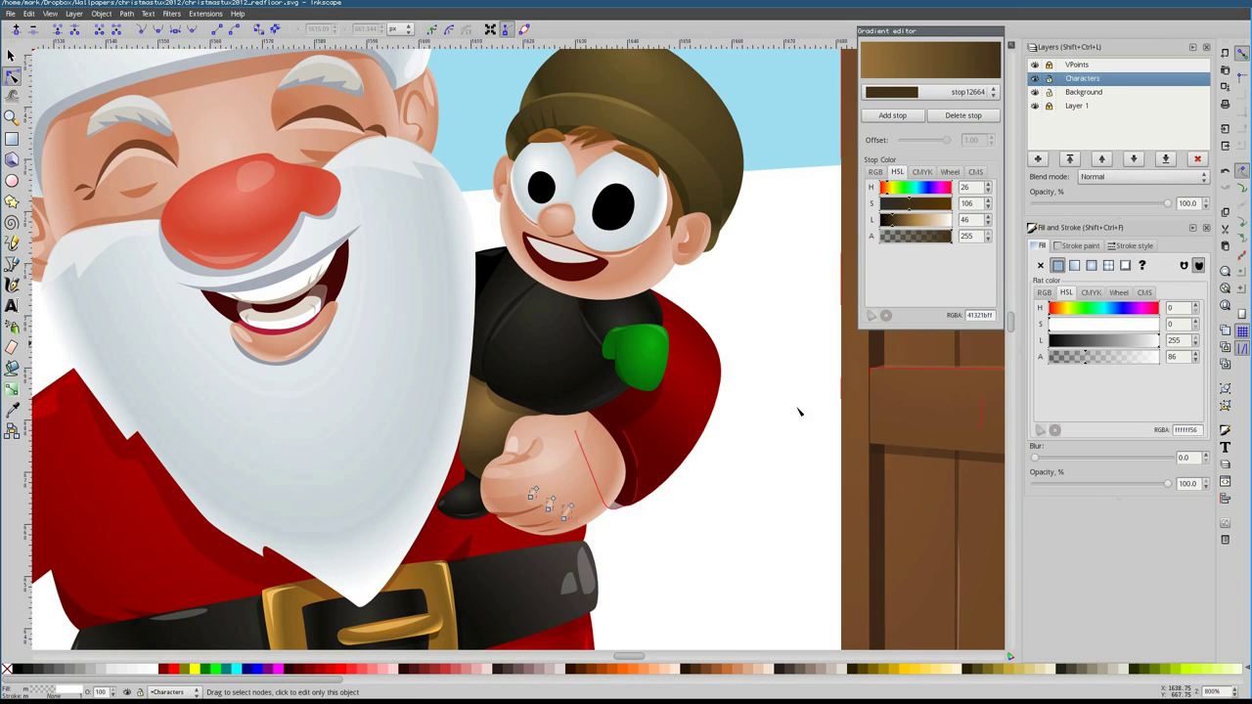
Draw a shadow strip on the fist's right edge, fill it with skin tone, alpha 255
key(b)
scroll(502, 509, up, 1)
click(587, 412)
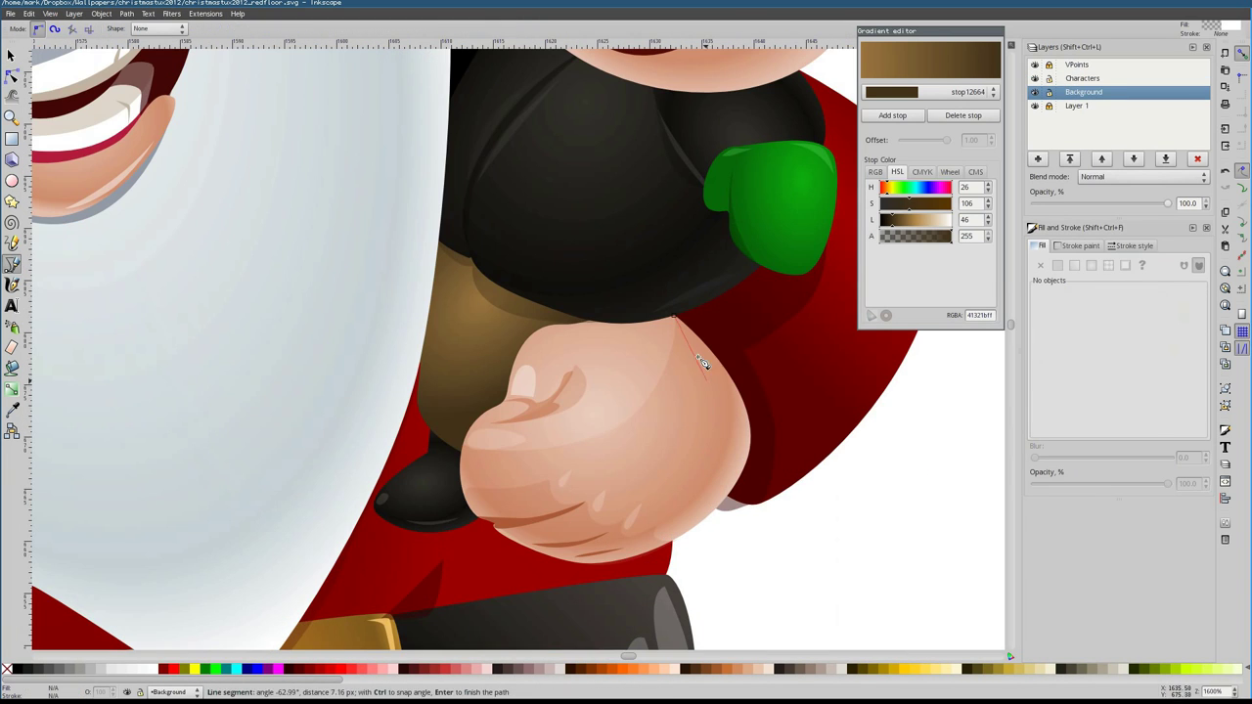
key(Return)
key(s)
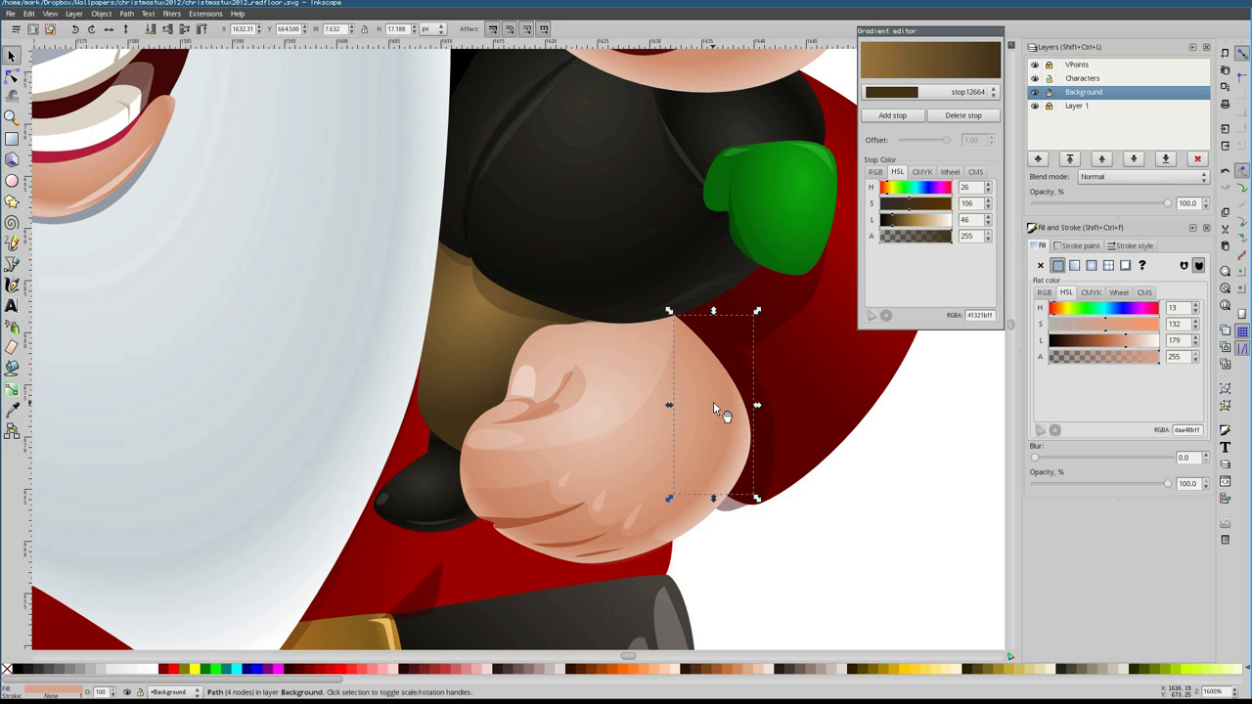
key(Escape)
click(724, 406)
key(d)
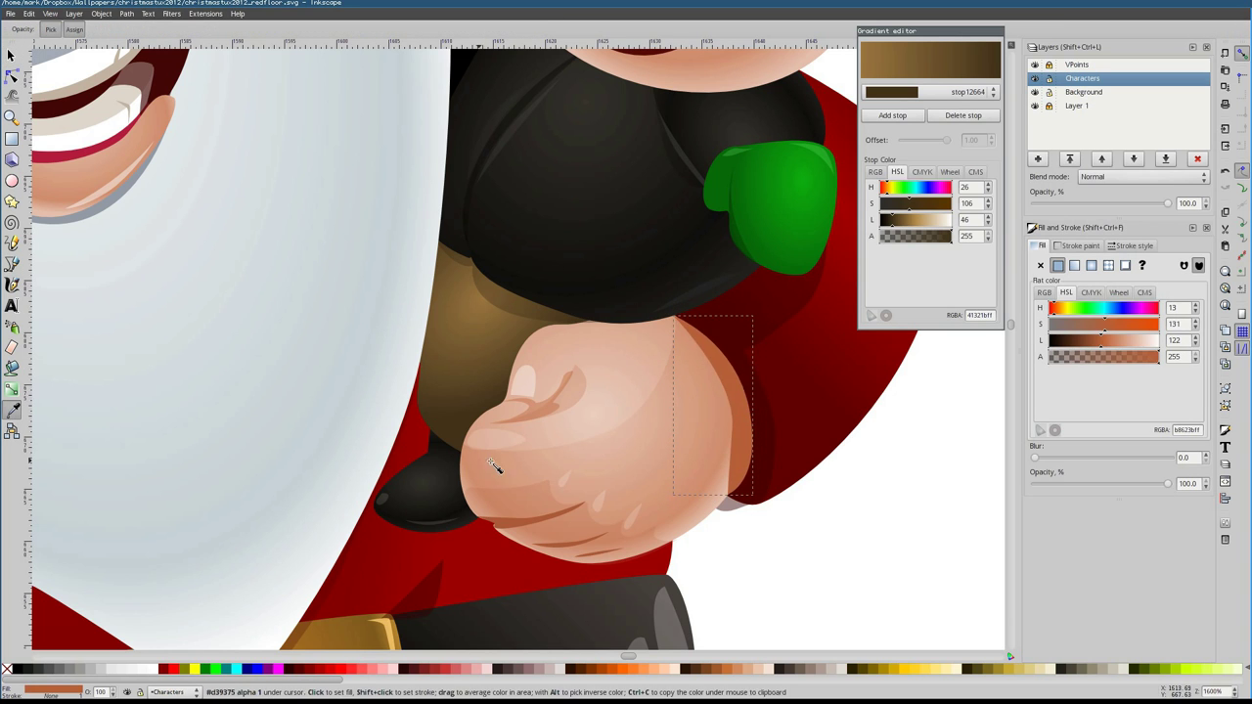
click(1122, 359)
drag(1122, 359, 1159, 358)
key(n)
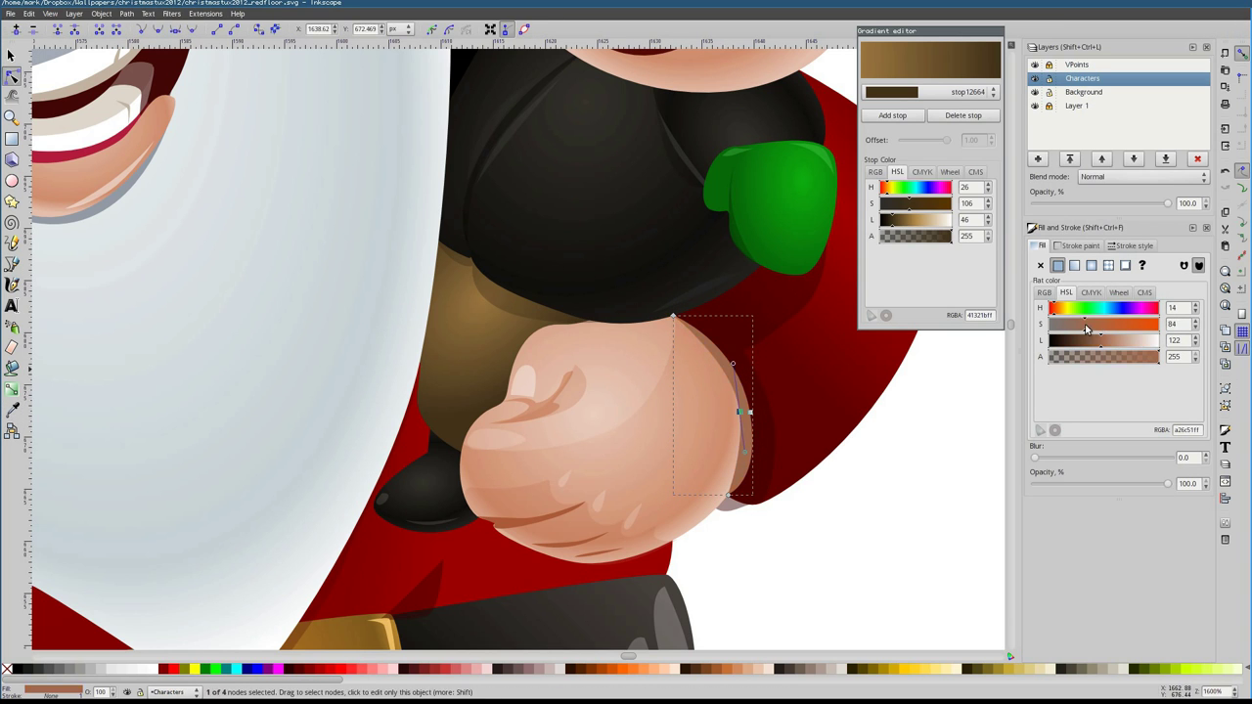
Zoom out to check the scene and select the white highlight on the hand
key(1)
scroll(546, 420, up, 4)
click(540, 406)
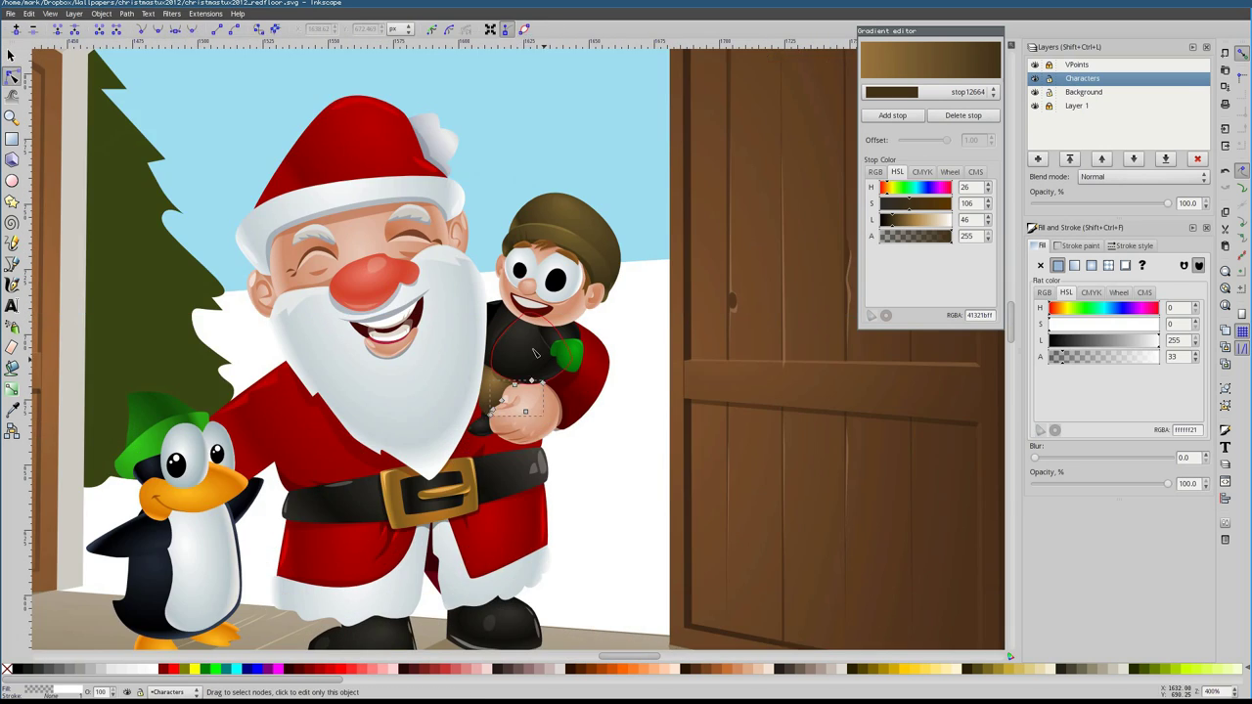
scroll(529, 421, up, 2)
Select the objects beneath Santa's hand, then the door and the red floor shape
key(s)
alt+click(519, 441)
alt+click(531, 469)
key(1)
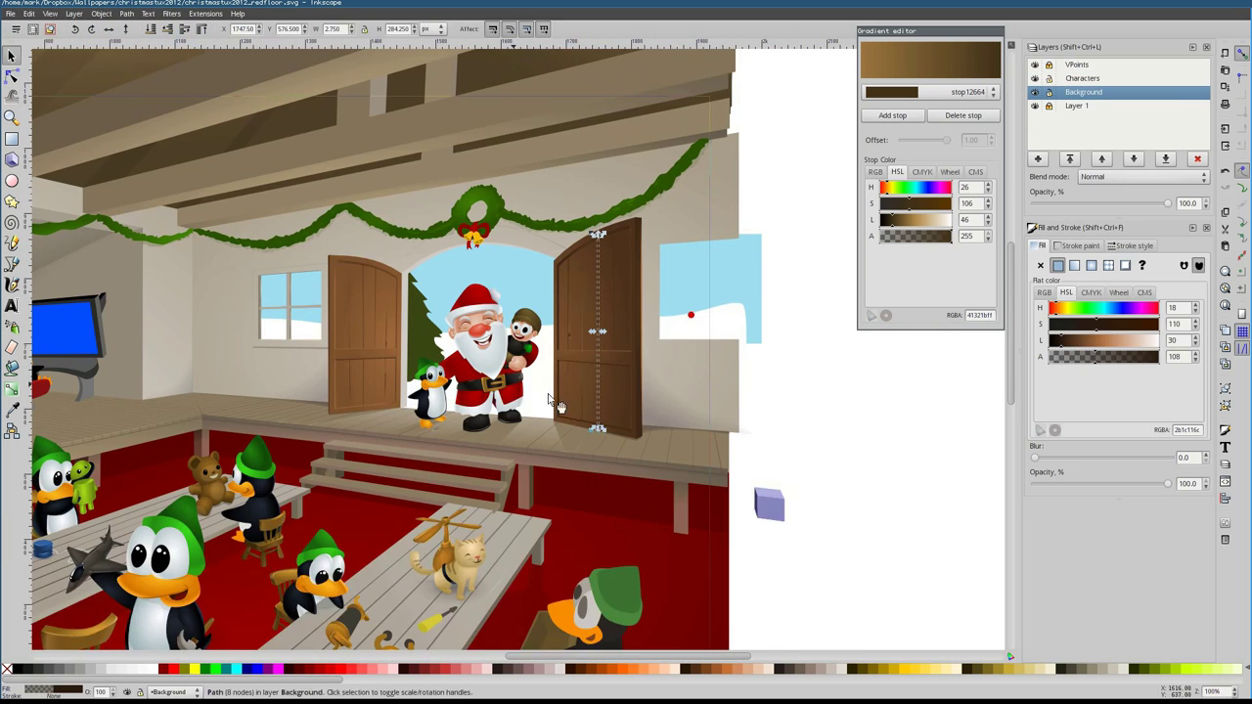
scroll(548, 416, up, 2)
scroll(536, 439, up, 1)
scroll(532, 429, right, 6)
click(364, 508)
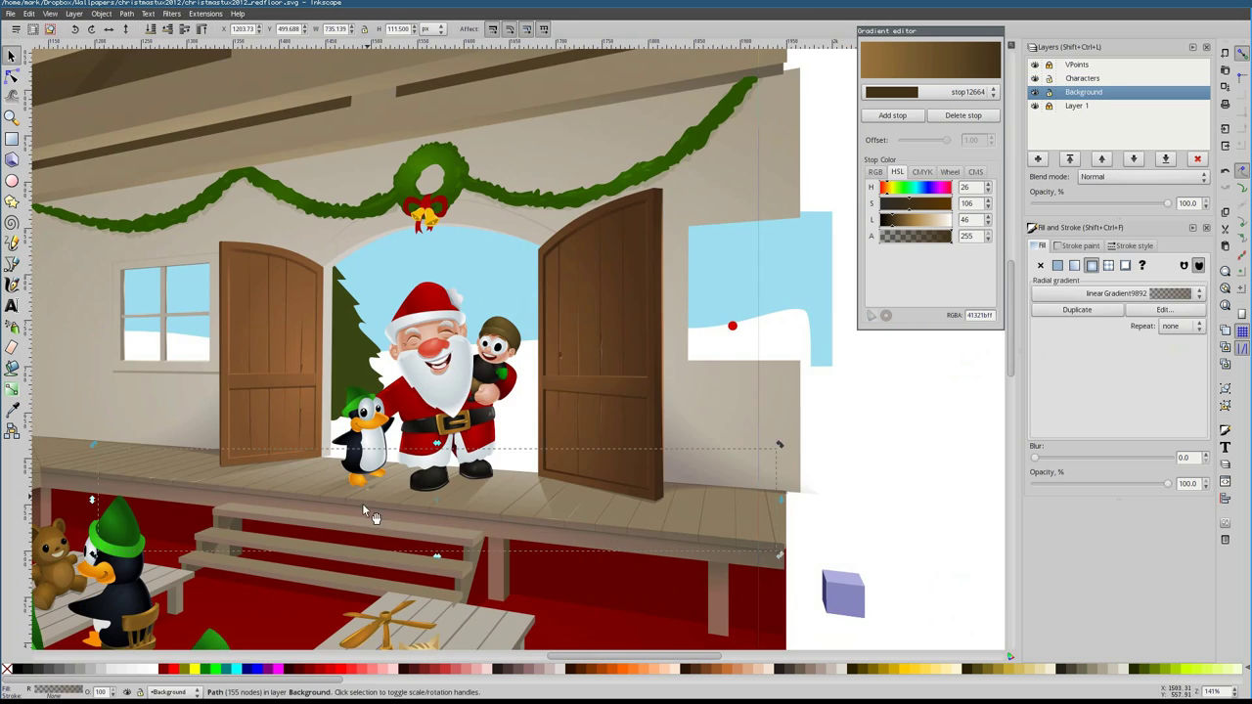
scroll(362, 411, up, 2)
Lower the translucent light patch's gradient stop L from 241 to 223
alt+click(372, 420)
key(n)
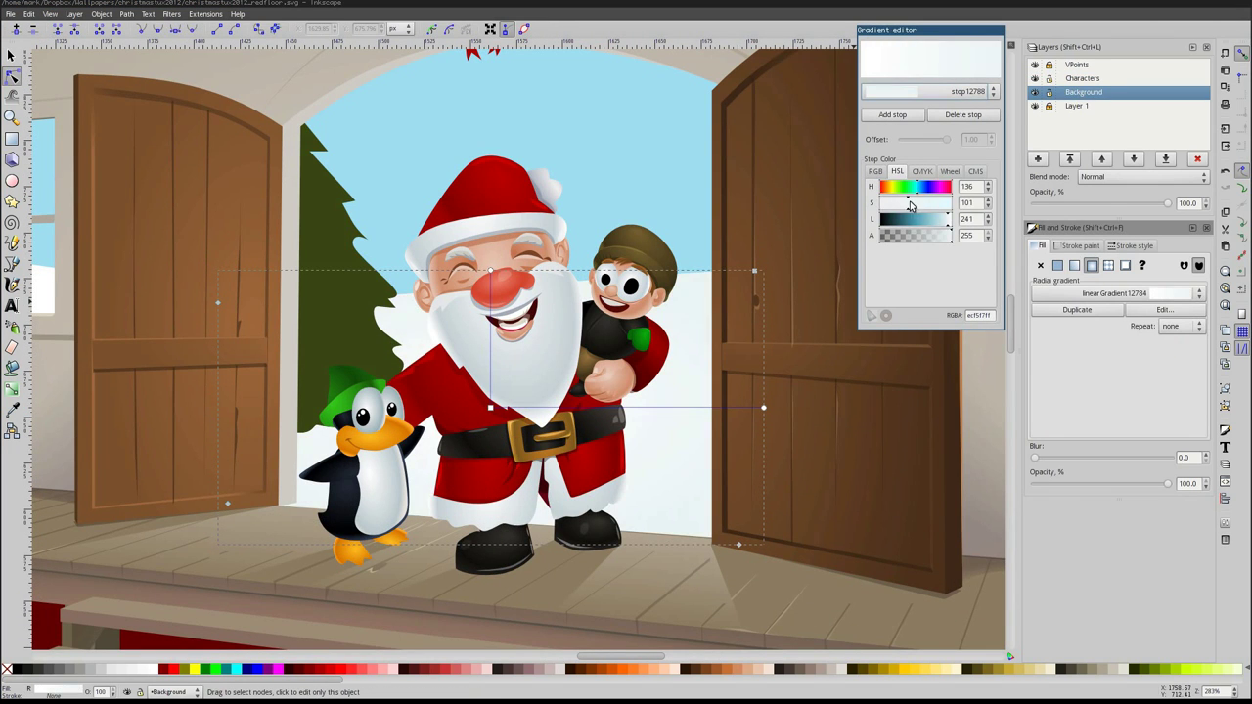
click(944, 219)
scroll(411, 376, down, 2)
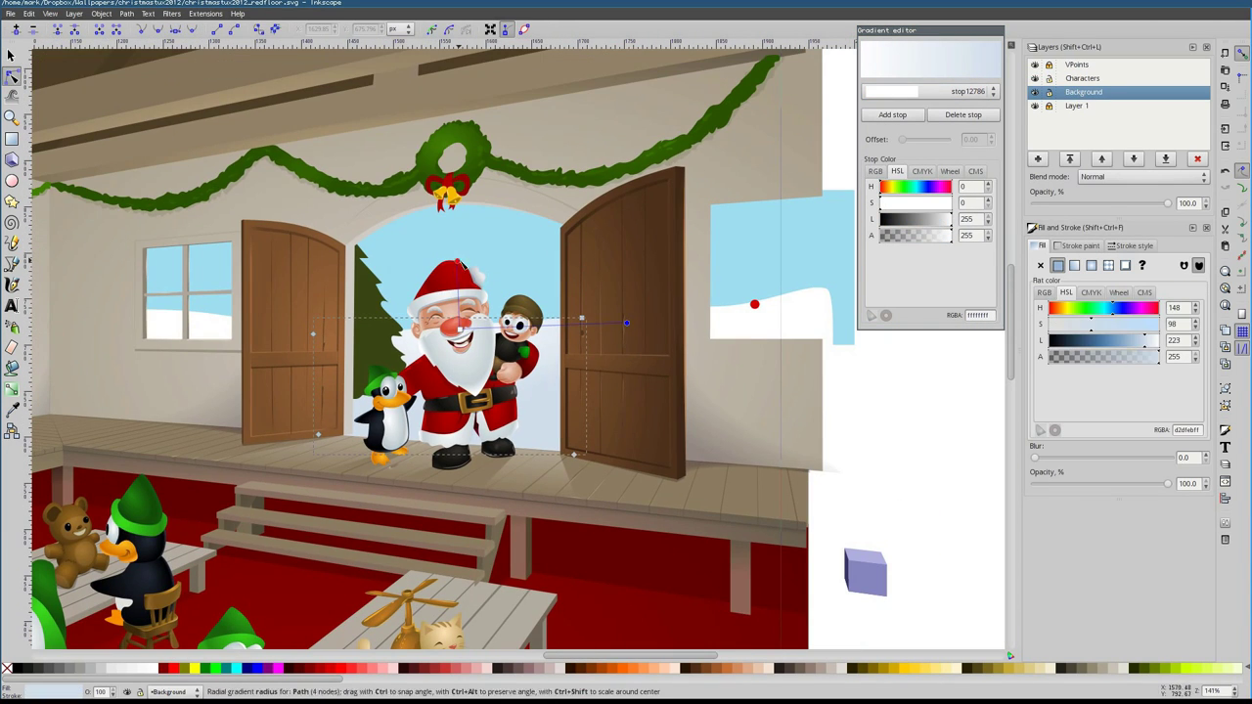
Select the sky beyond the window, then zoom out and select the box-carrying penguin elf
click(1057, 266)
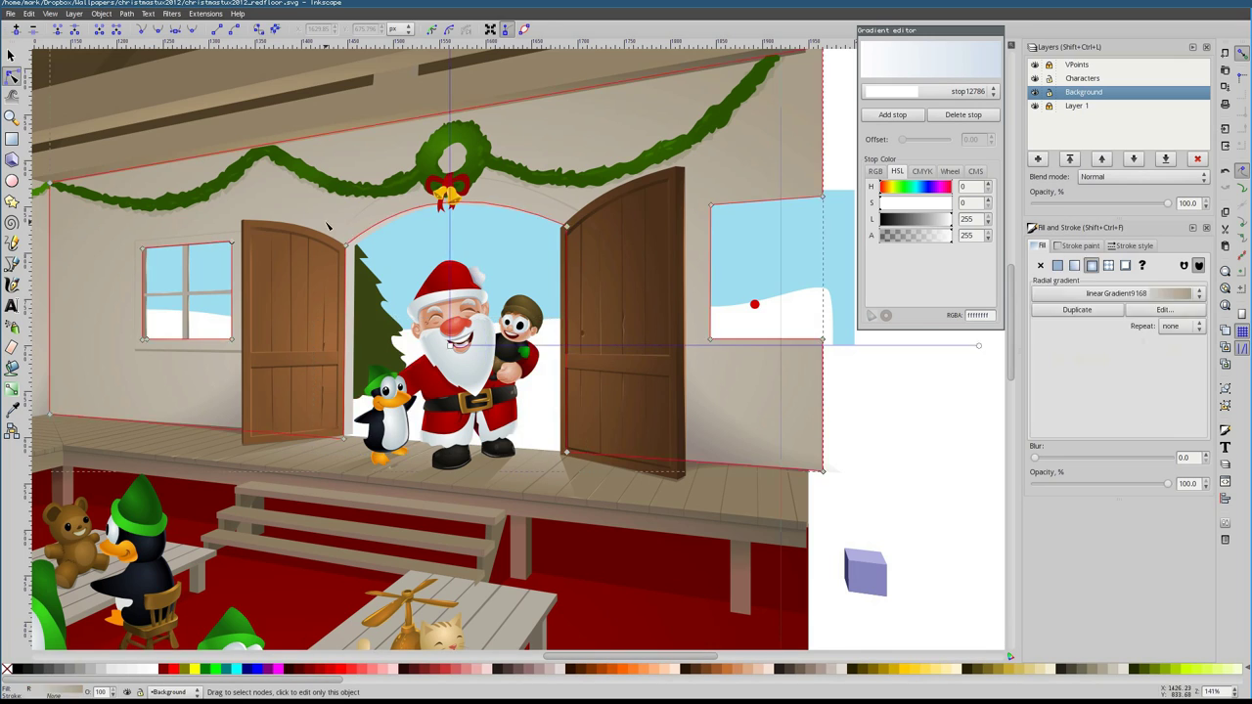
key(5)
key(F1)
key(1)
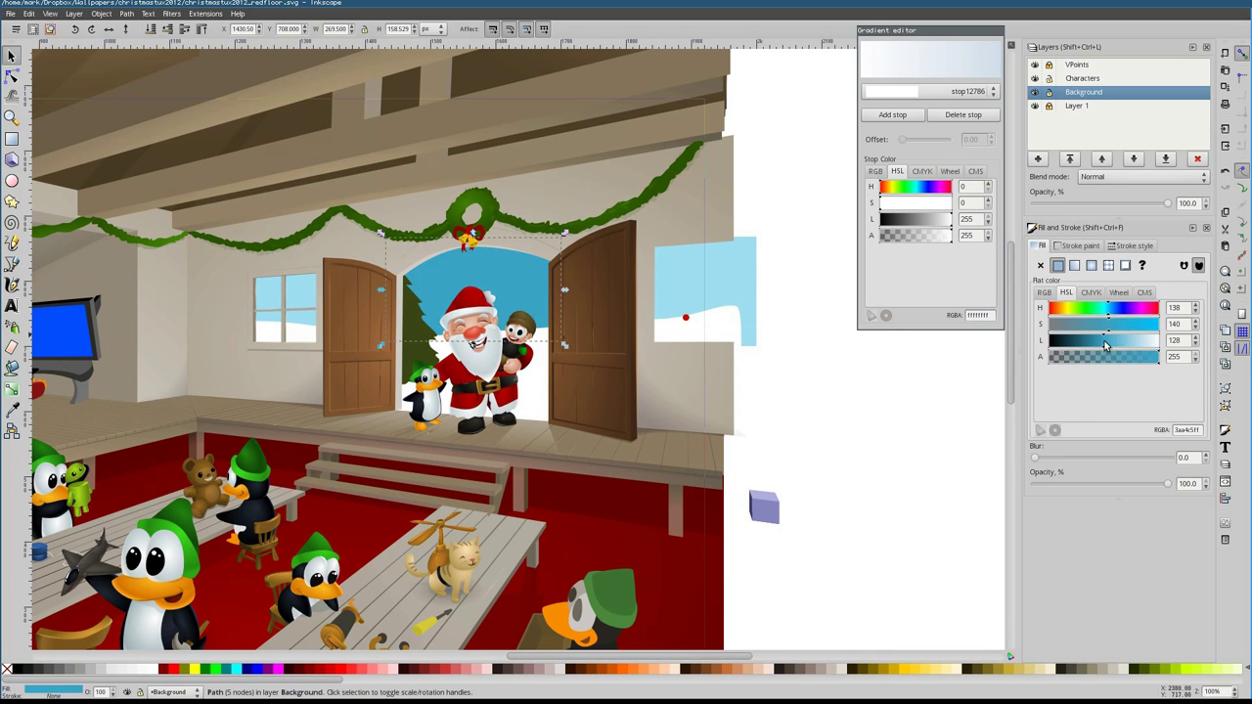
key(Escape)
key(minus)
scroll(682, 318, up, 3)
click(548, 489)
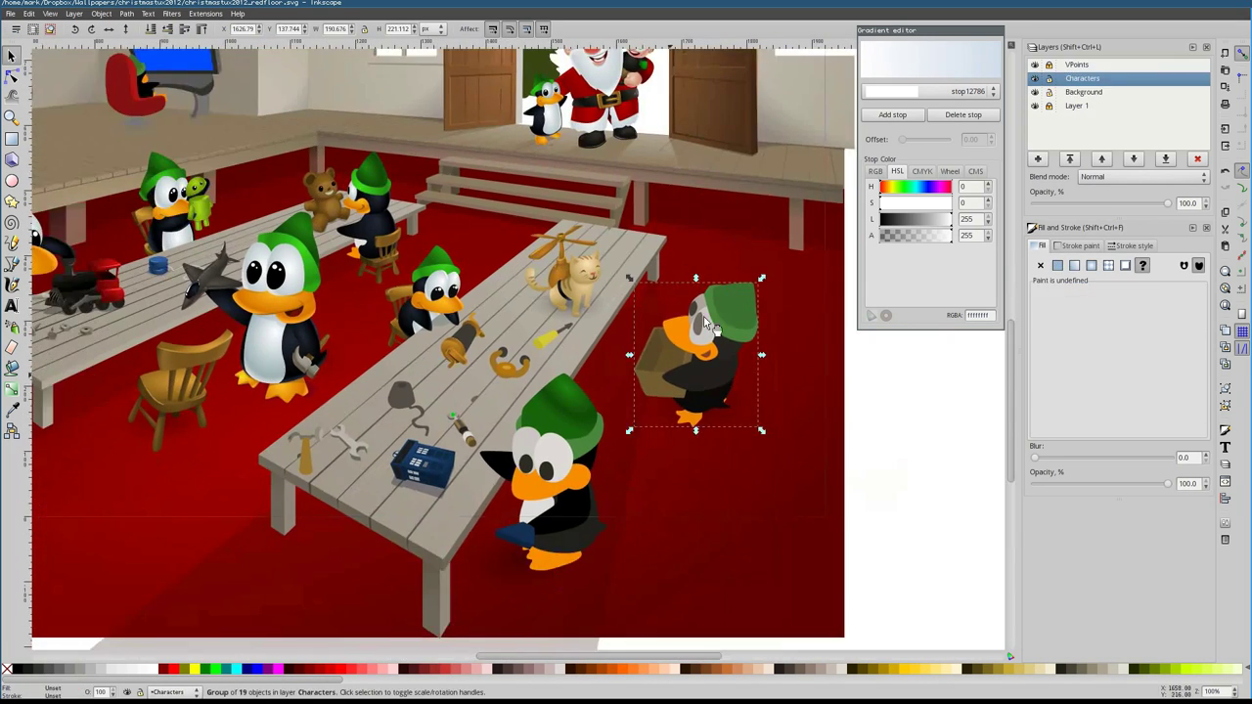
key(1)
Select the front elf's green hat and its lighter highlight, showing its gradient list
scroll(385, 430, up, 2)
scroll(565, 412, down, 2)
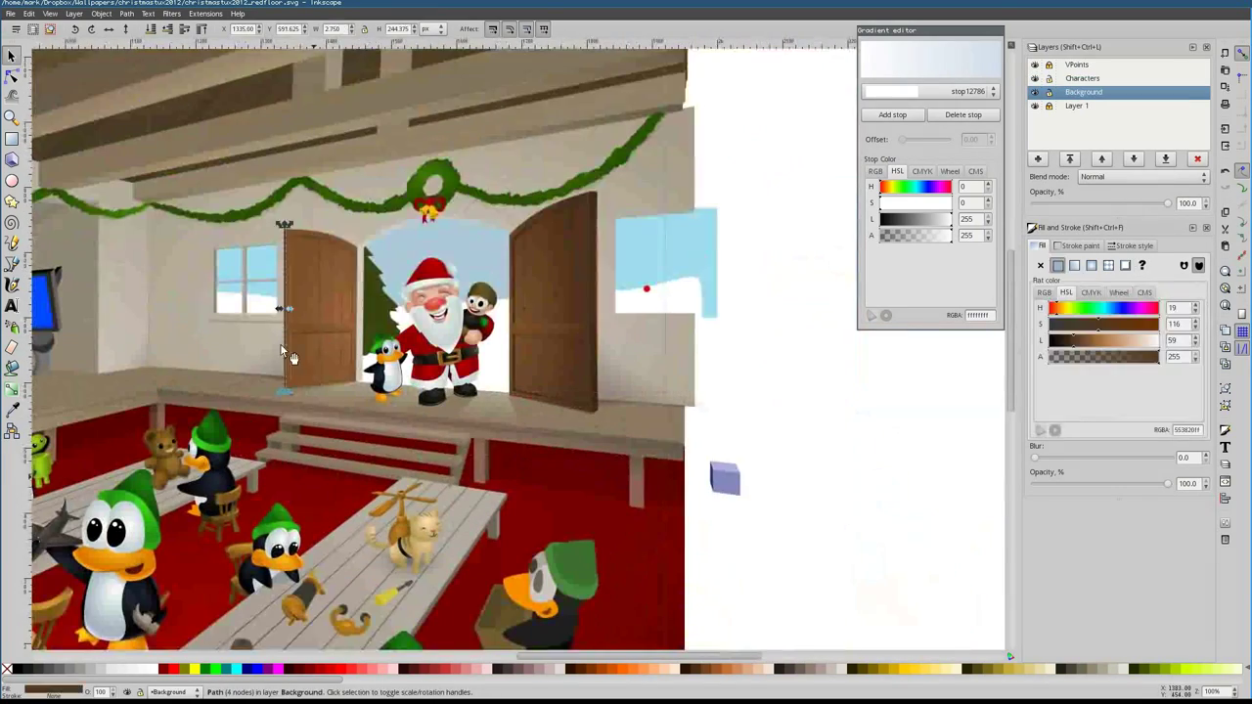
scroll(279, 344, down, 5)
key(g)
ctrl+click(543, 376)
key(n)
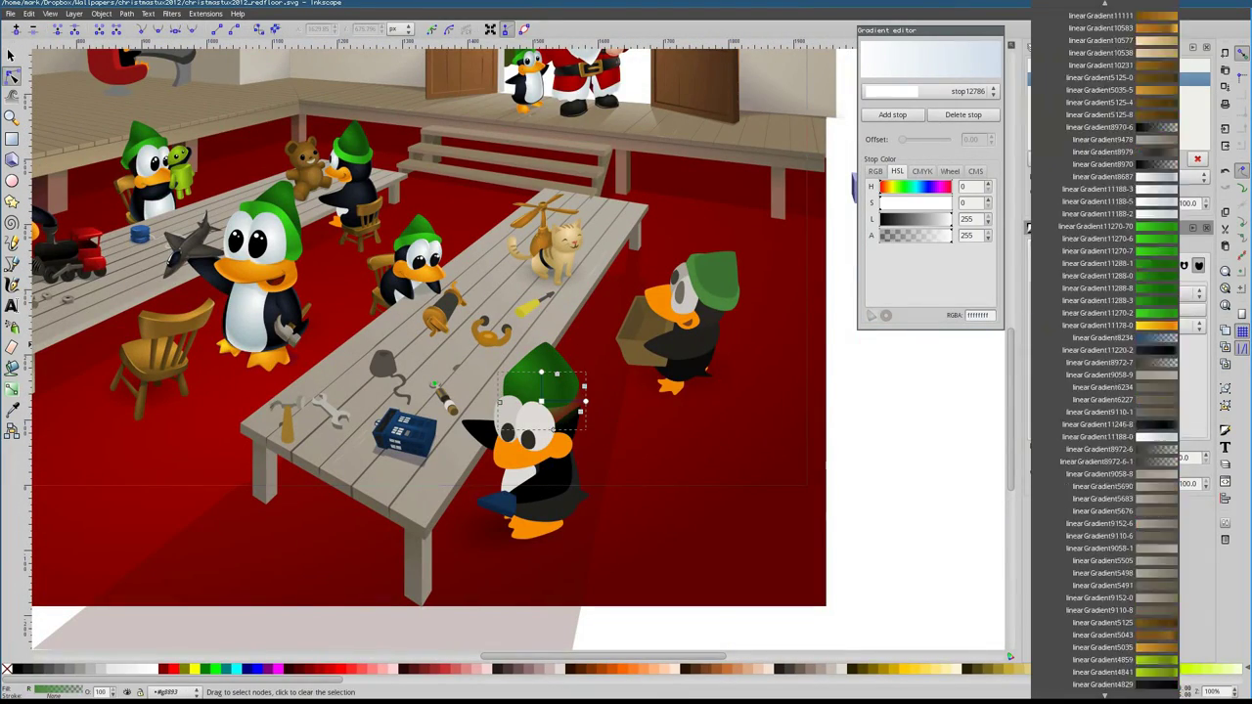
click(565, 404)
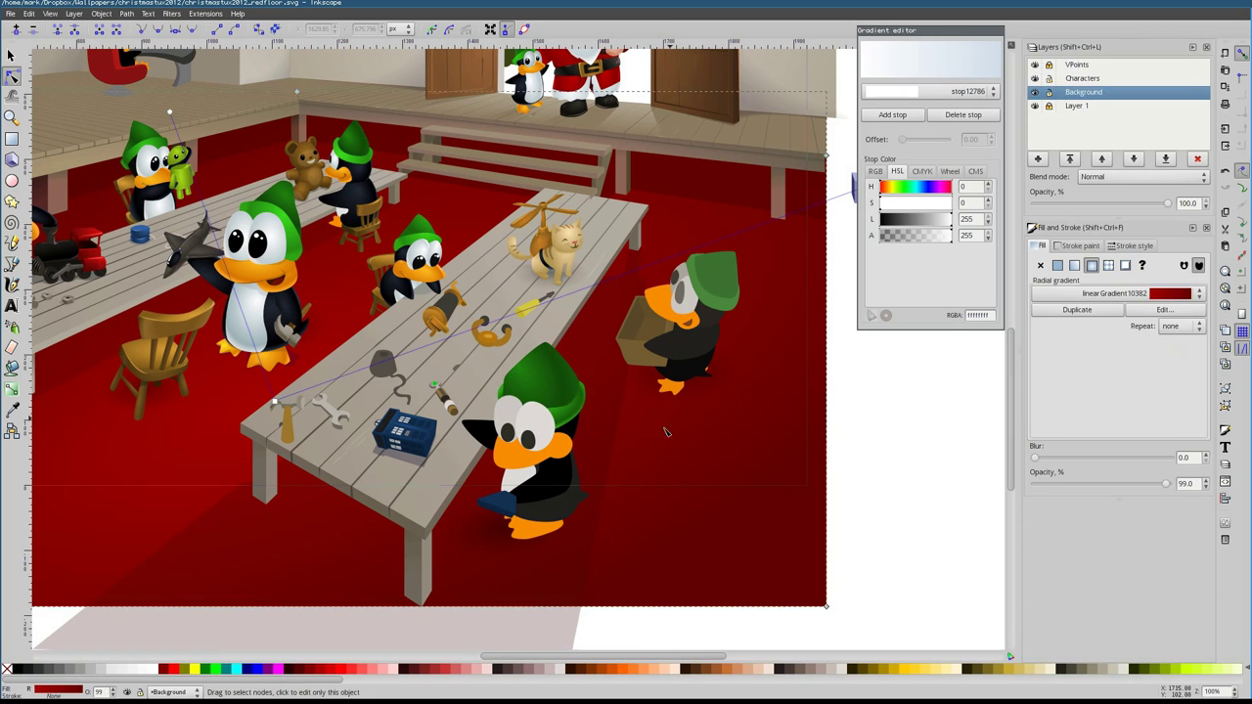
click(709, 278)
Apply the existing green gradient to the hat as a radial, shifting its highlight down-right
click(1125, 293)
click(1105, 14)
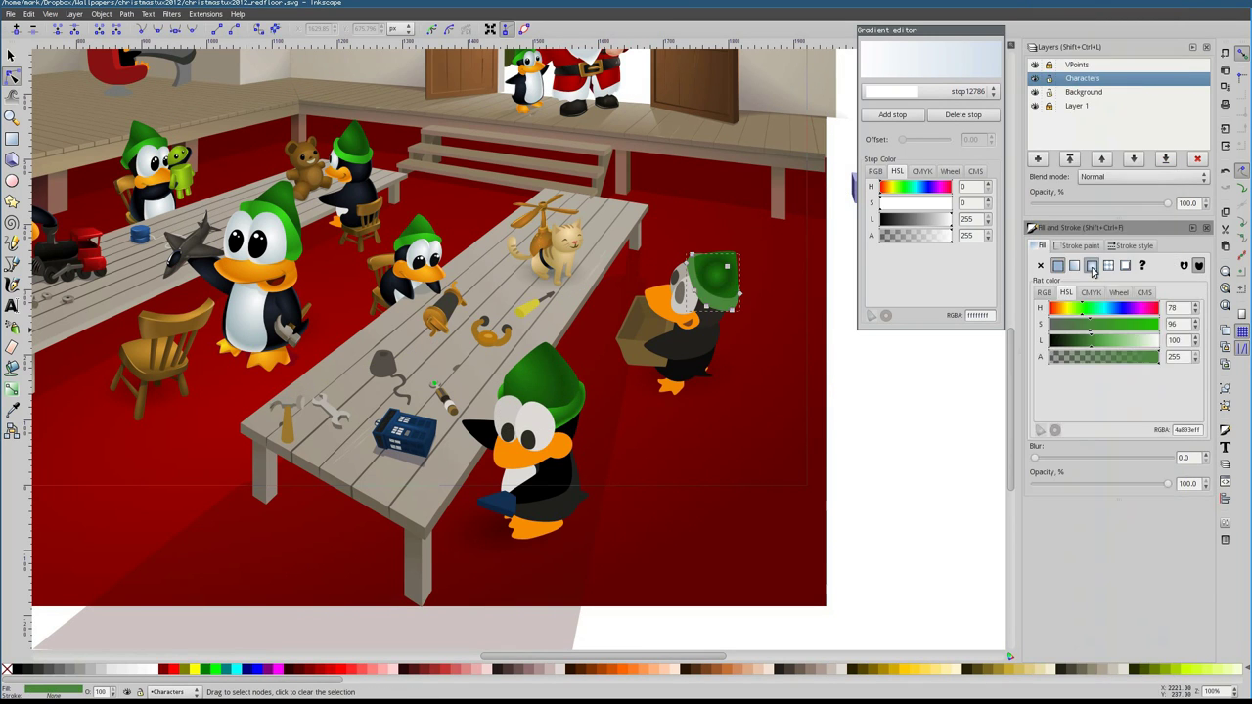
click(1125, 294)
click(1105, 294)
scroll(729, 297, up, 2)
click(685, 316)
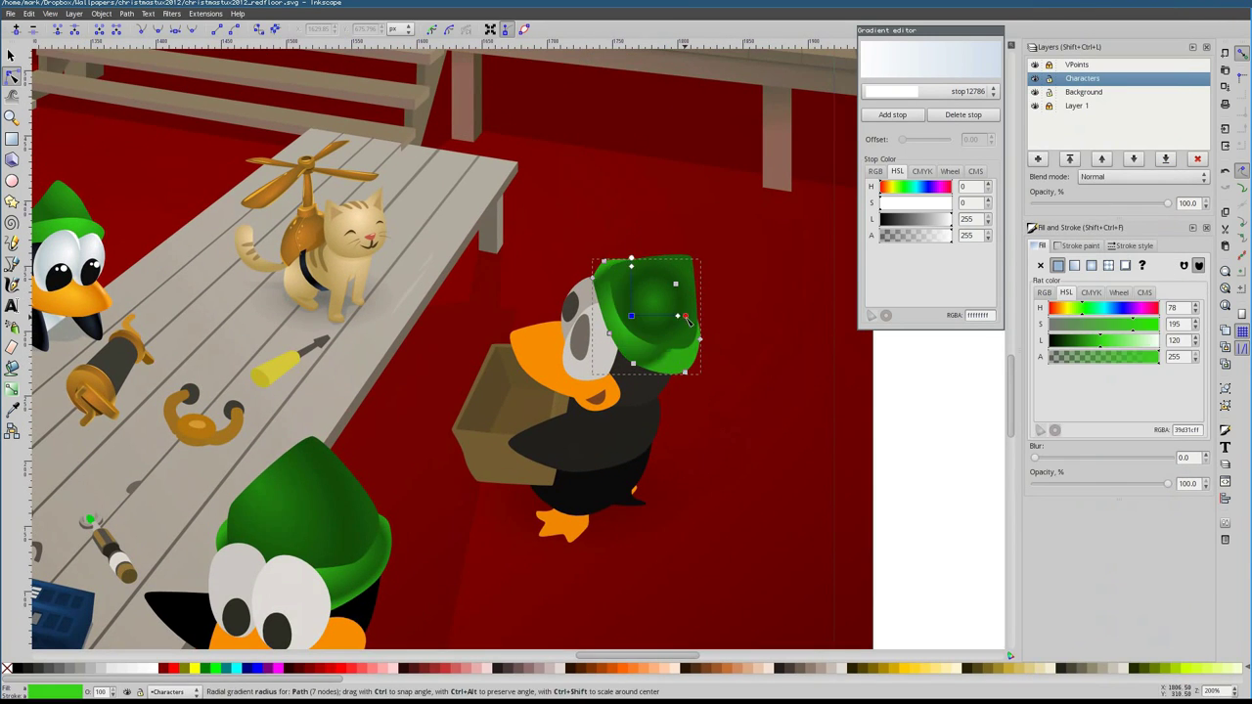
double_click(656, 307)
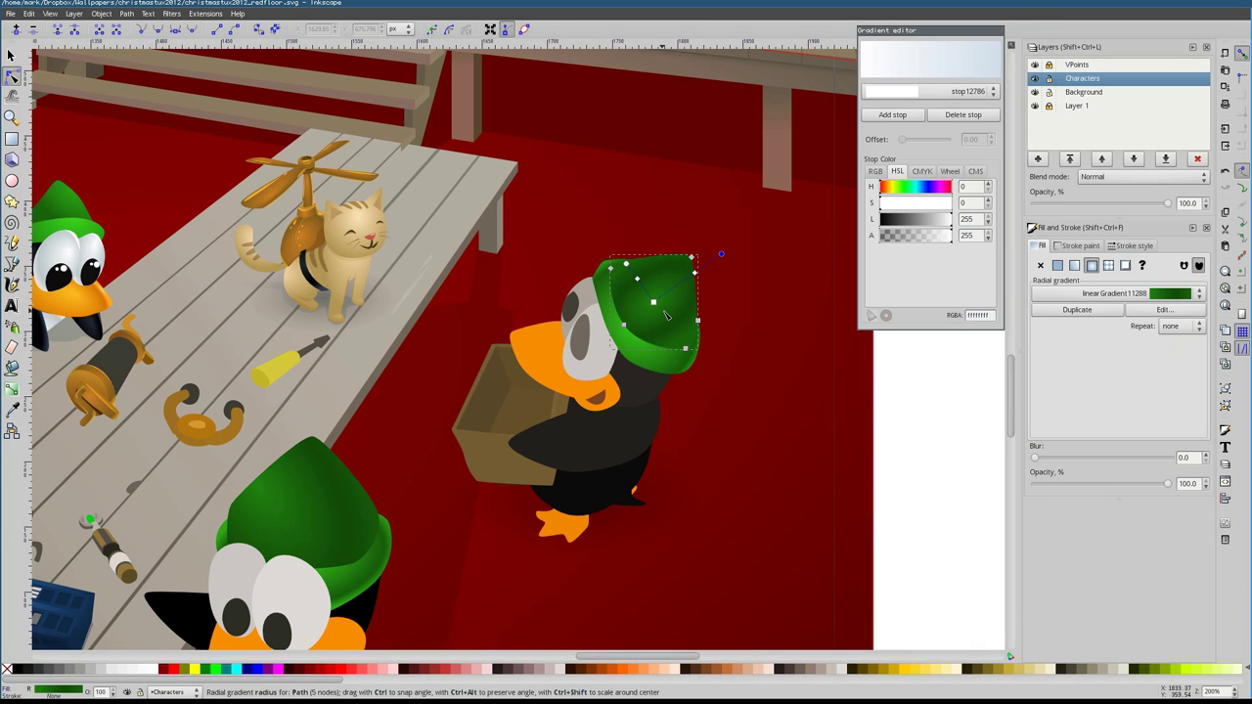
drag(666, 314, 683, 332)
key(1)
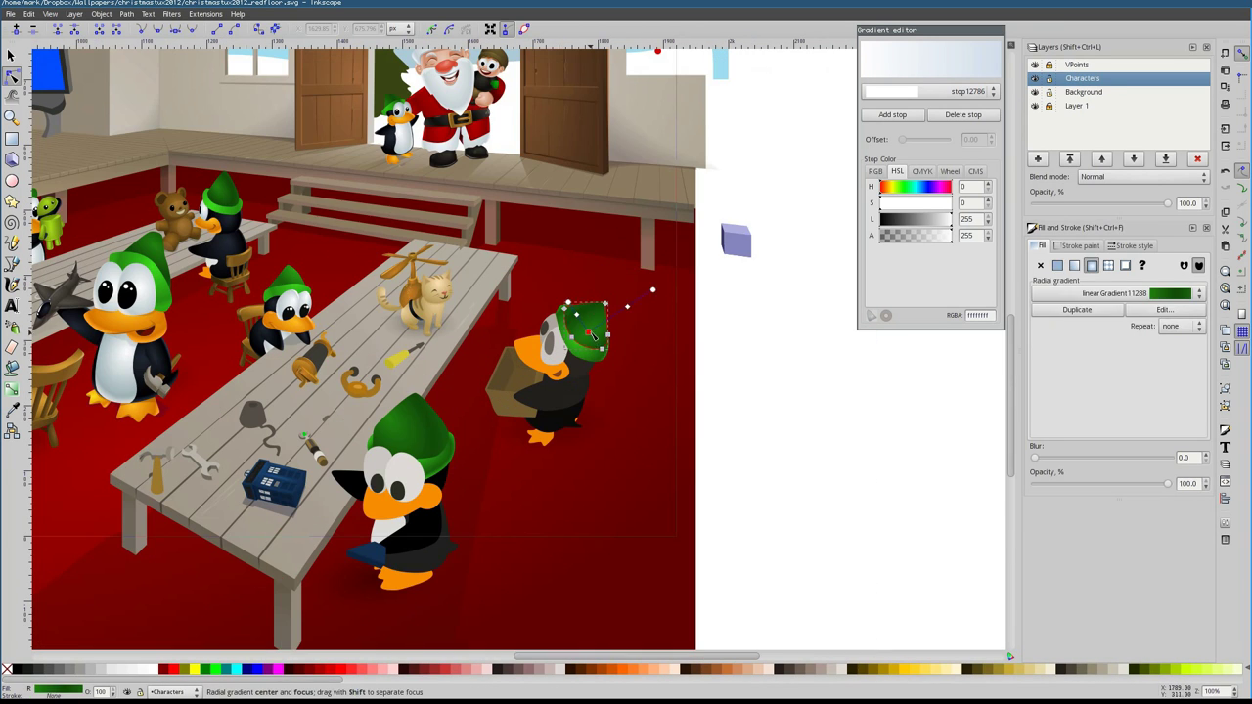
key(2)
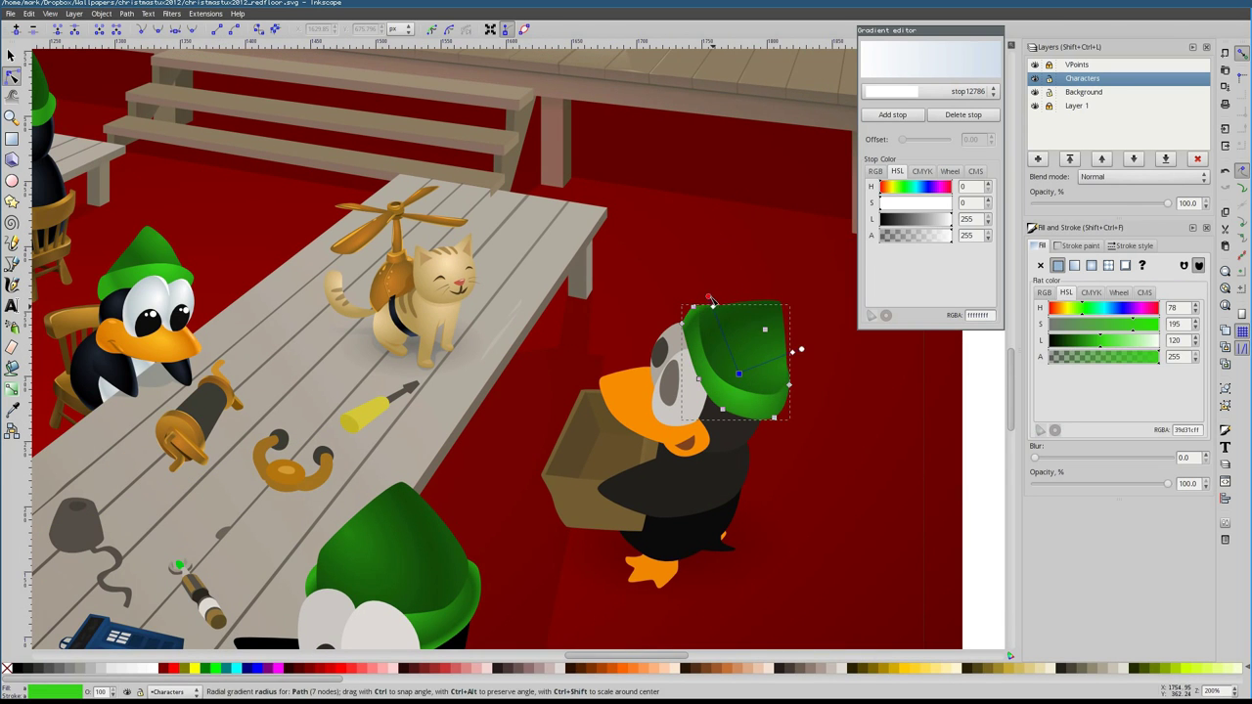
scroll(699, 280, down, 3)
scroll(663, 309, up, 1)
Give the penguin's eye a radial white-grey gradient with its centre moved upward
click(663, 309)
scroll(663, 309, up, 2)
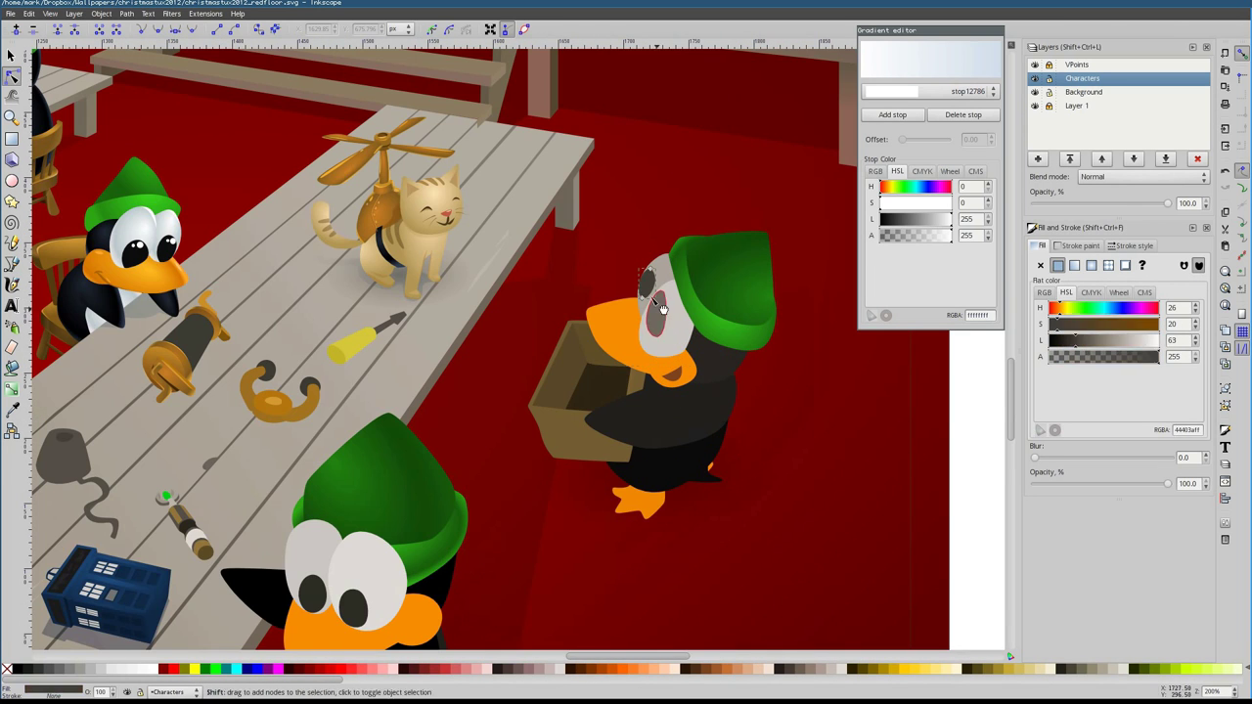
click(1074, 265)
click(1106, 293)
click(1106, 292)
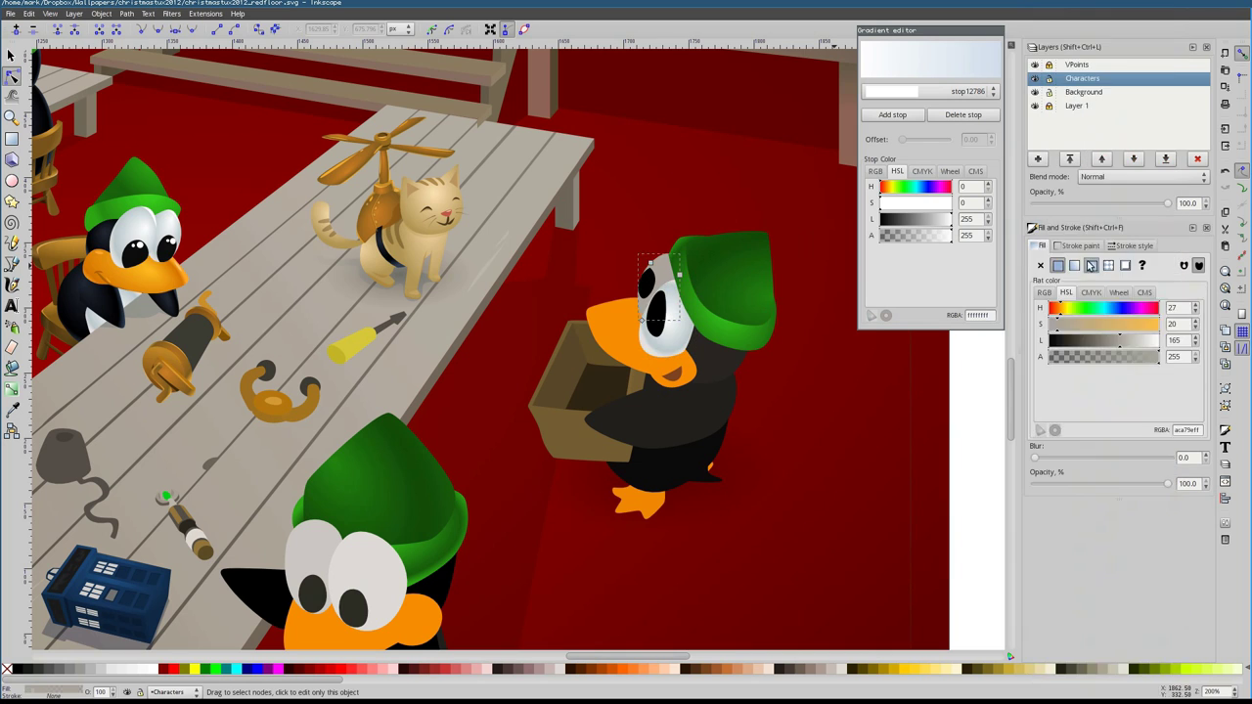
click(1106, 293)
click(1103, 240)
click(1092, 265)
scroll(665, 294, up, 3)
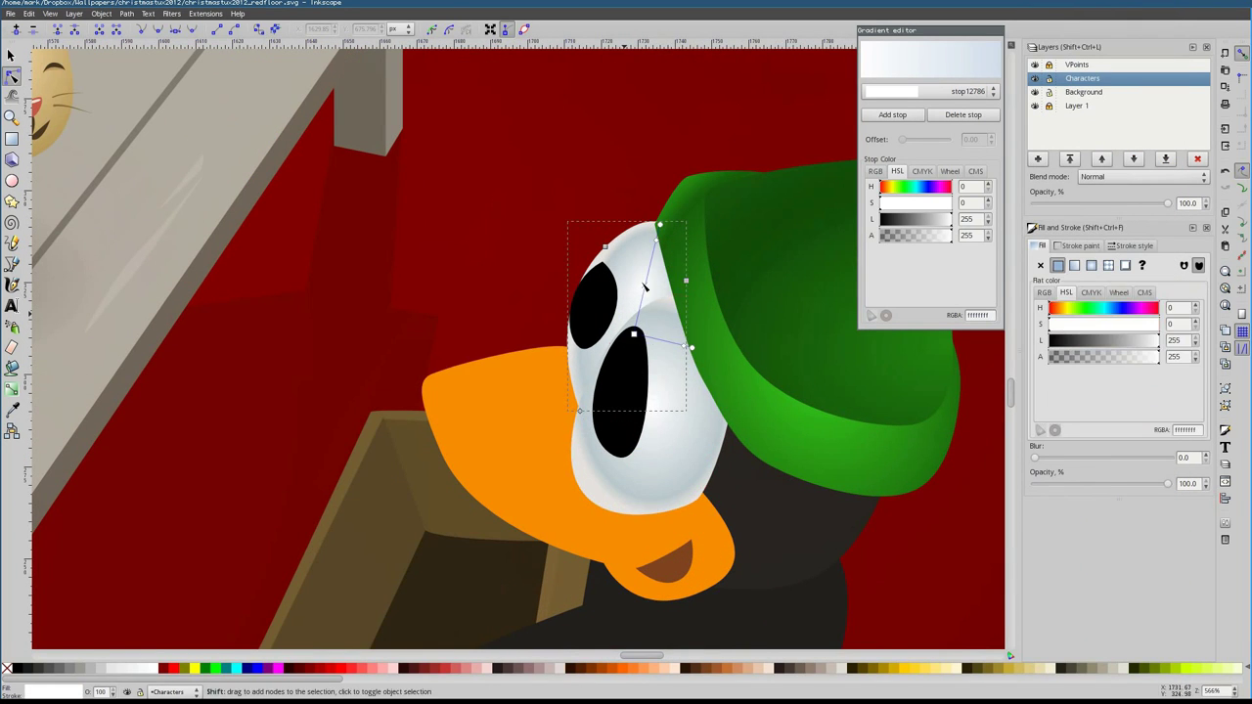
drag(654, 404, 628, 316)
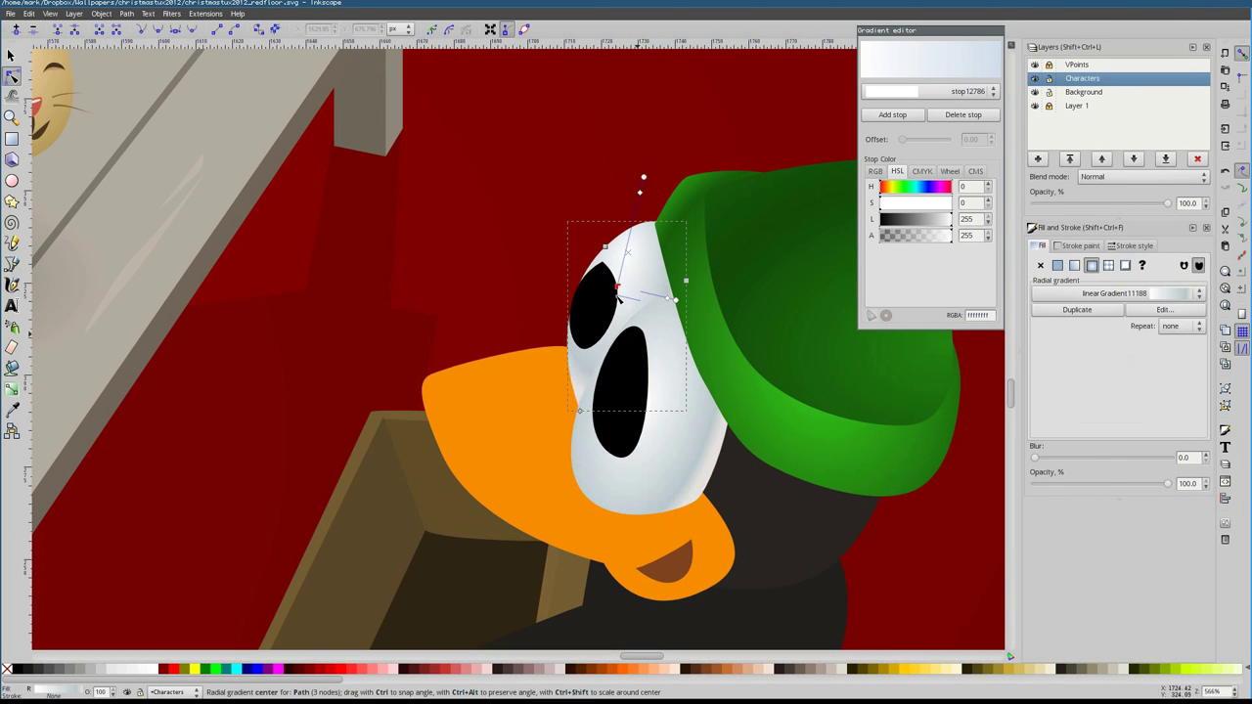
Adjust the black pupil and draw a small white highlight on it
click(594, 284)
drag(606, 252, 599, 258)
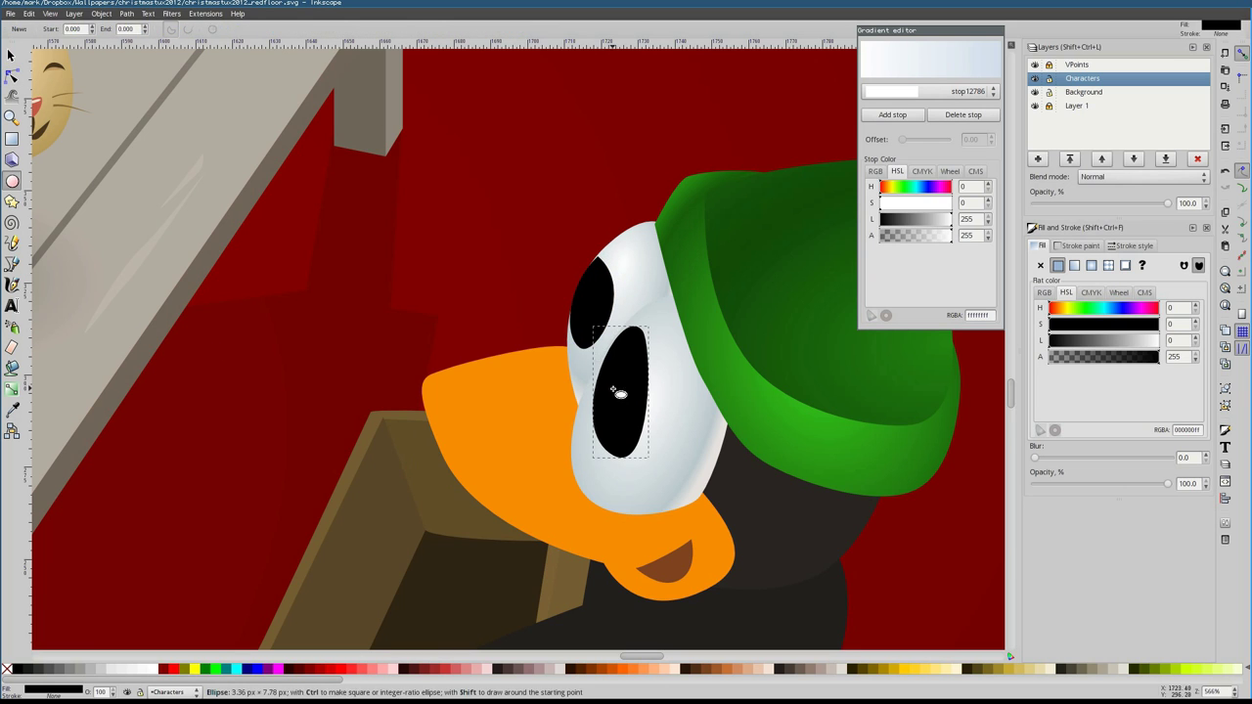
drag(620, 393, 623, 384)
key(space)
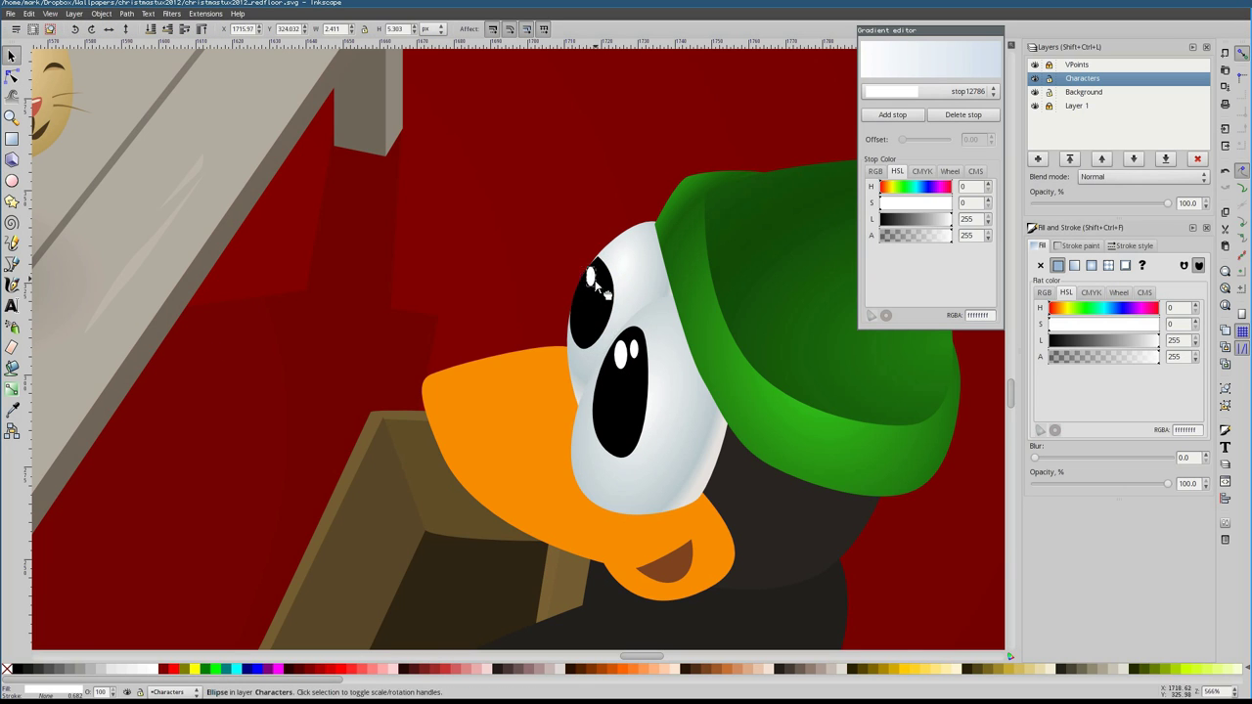
key(5)
key(1)
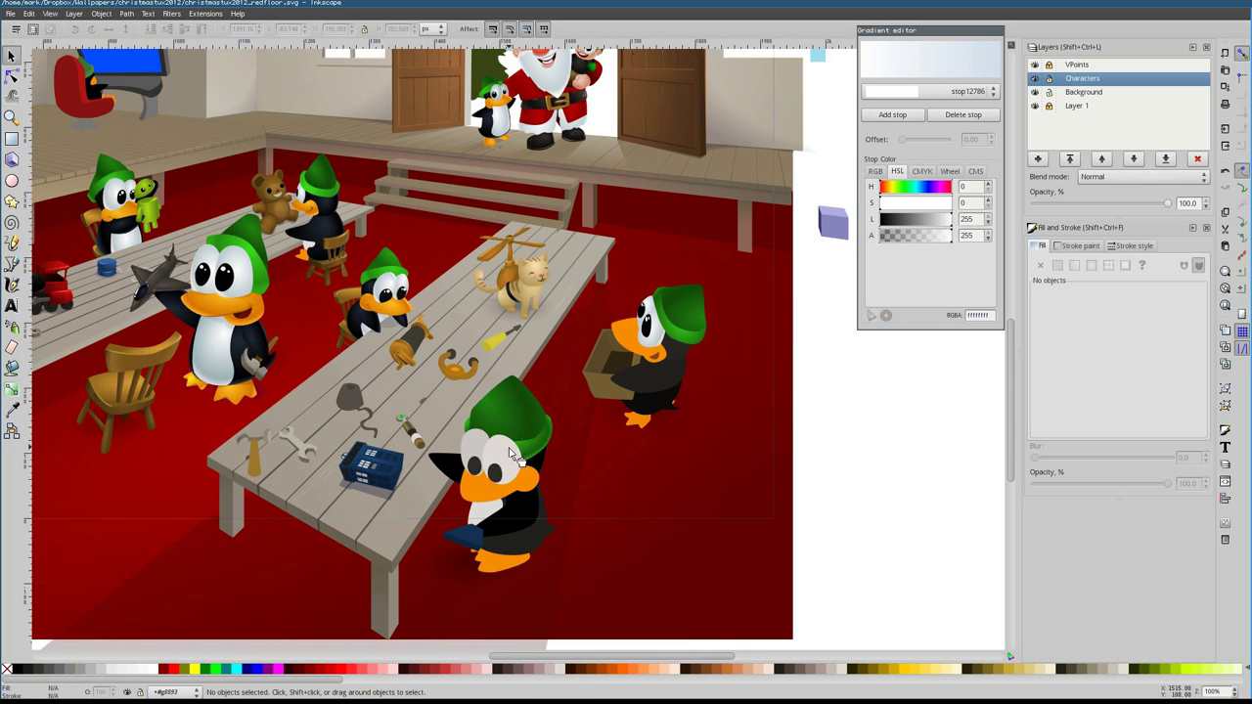
Apply the white eye gradient to the front penguin's eye and select its other eye
click(1125, 295)
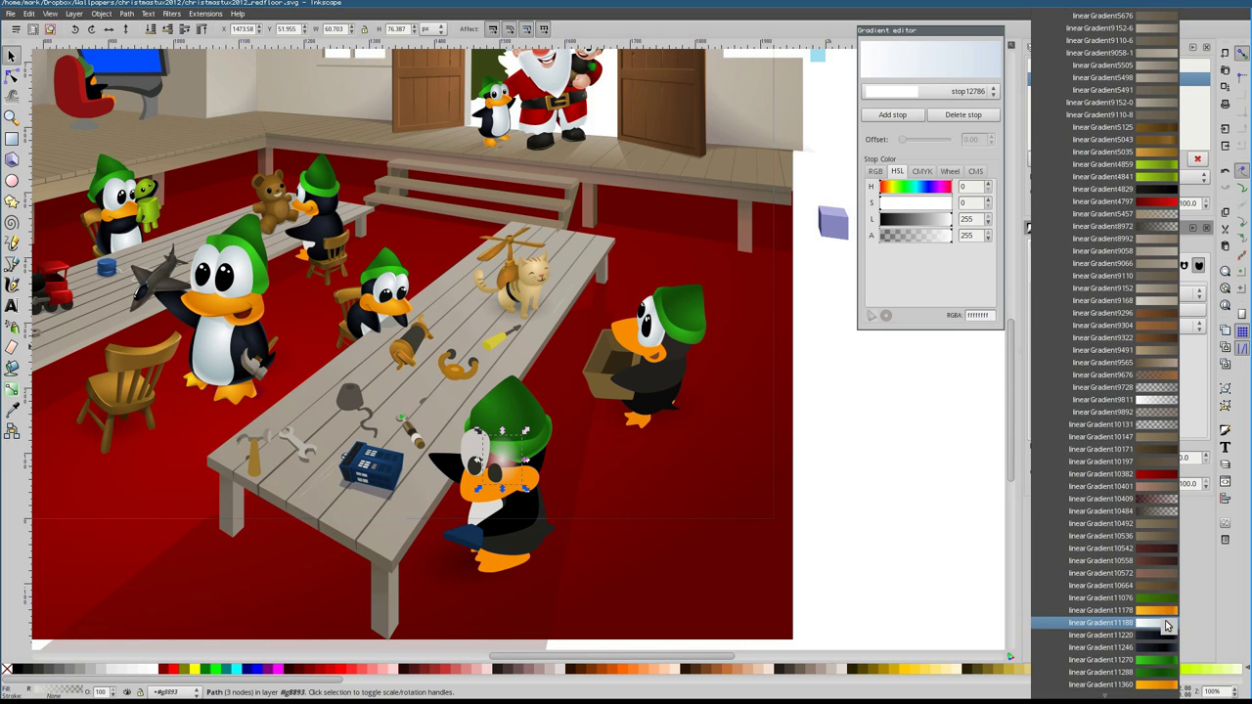
click(1166, 627)
scroll(566, 475, up, 3)
click(1125, 294)
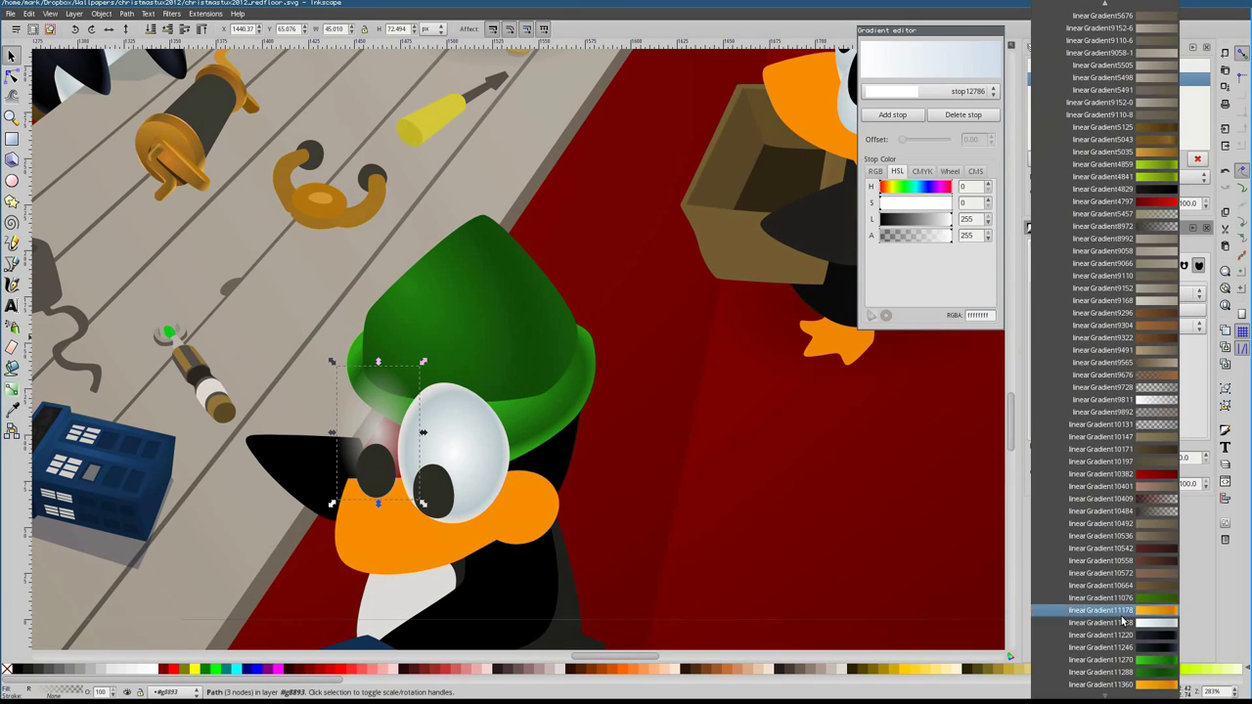
click(1125, 622)
key(n)
click(453, 448)
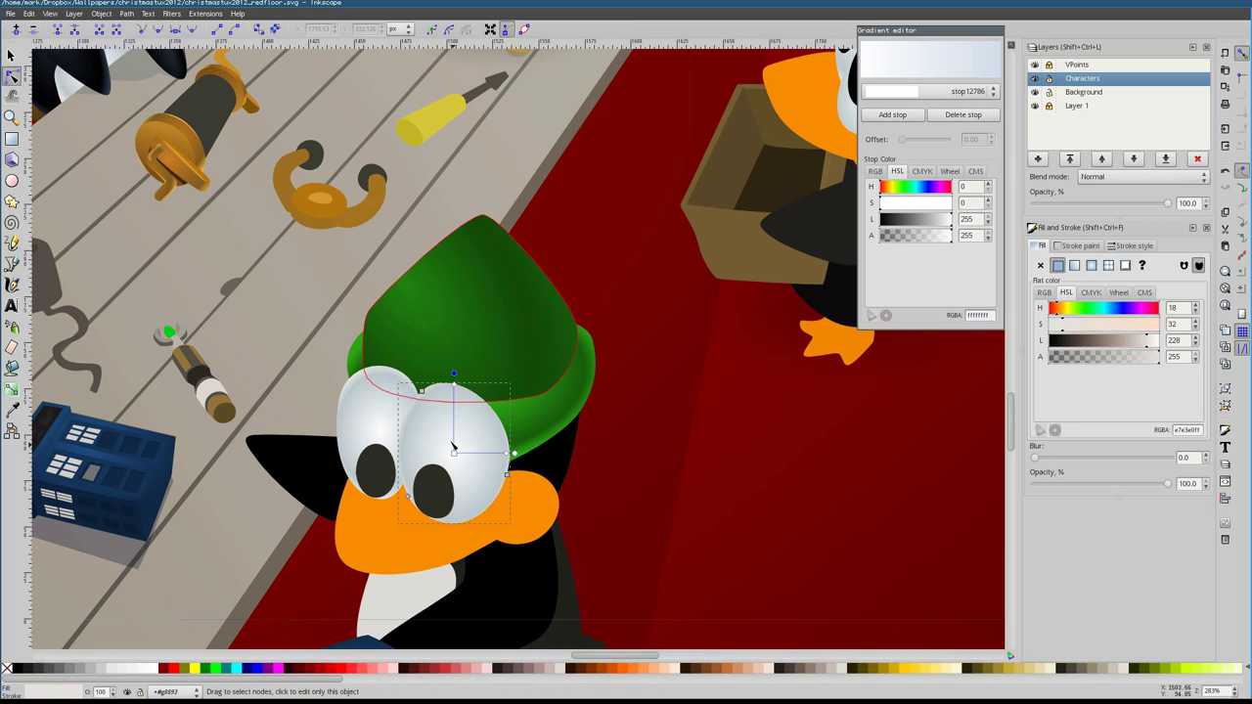
key(s)
Select the pupil highlights on both penguins, then check the box-carrying penguin's face gradient
scroll(453, 448, up, 2)
click(433, 470)
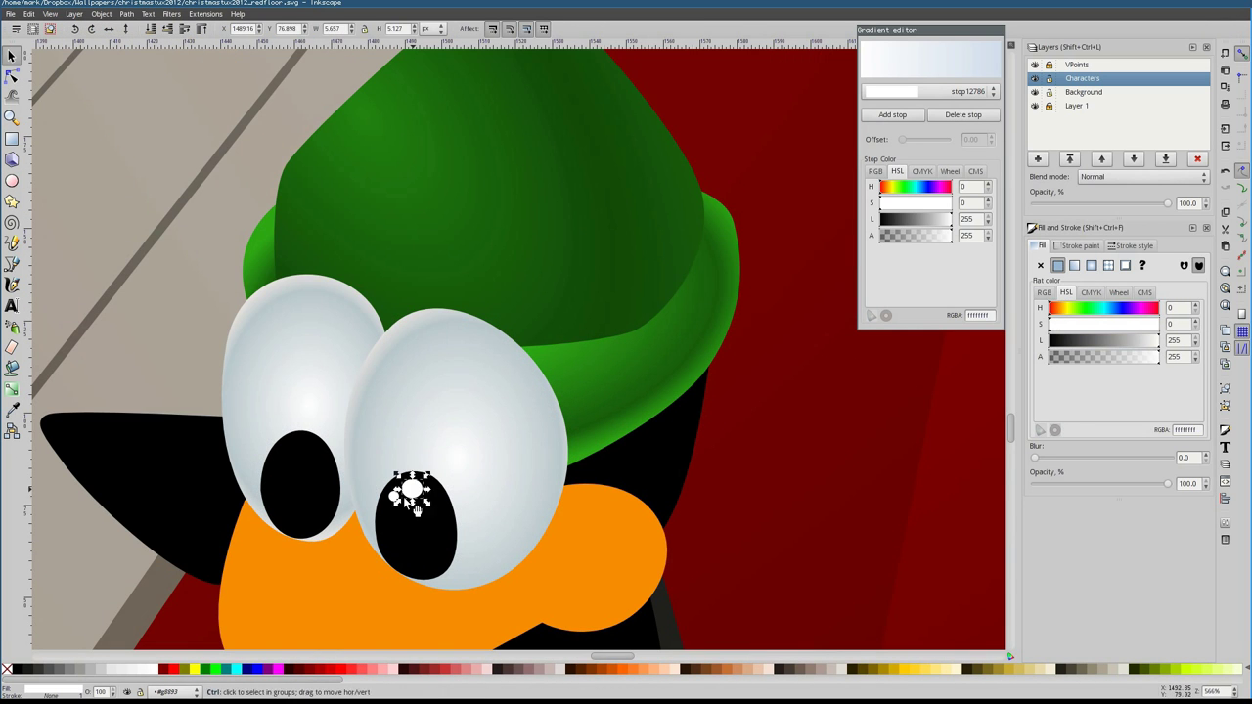
scroll(277, 459, down, 8)
scroll(675, 507, up, 10)
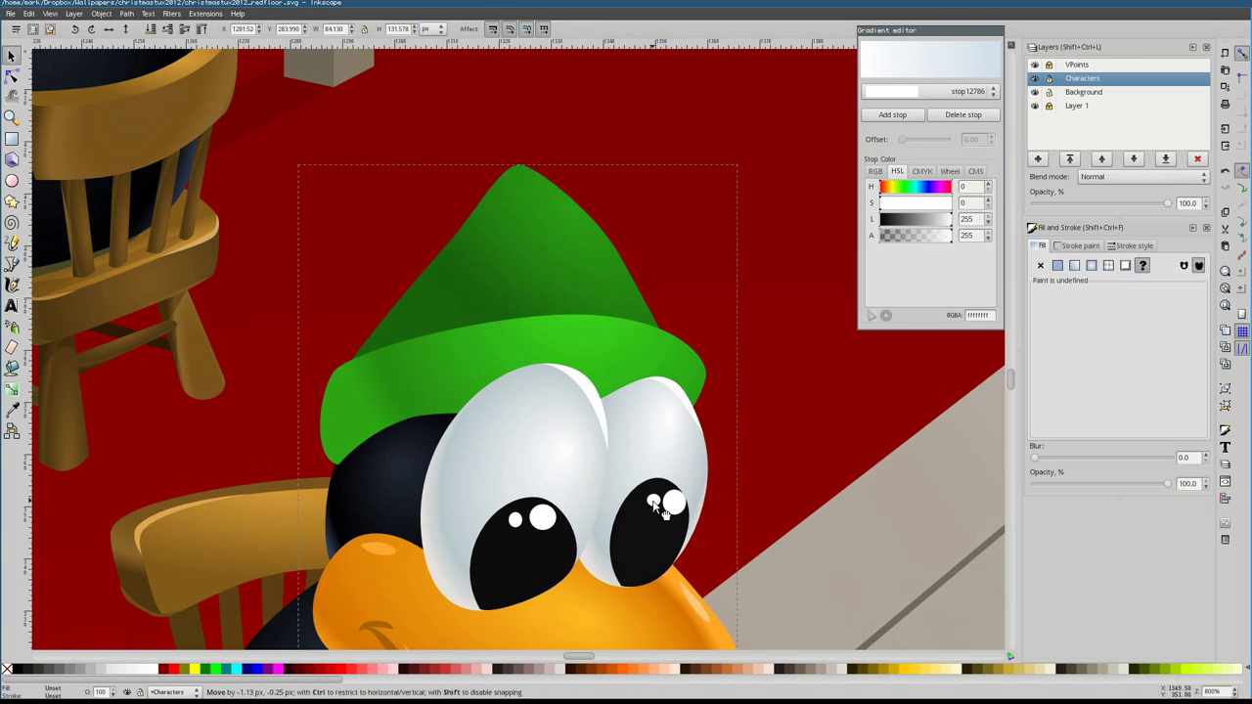
click(675, 507)
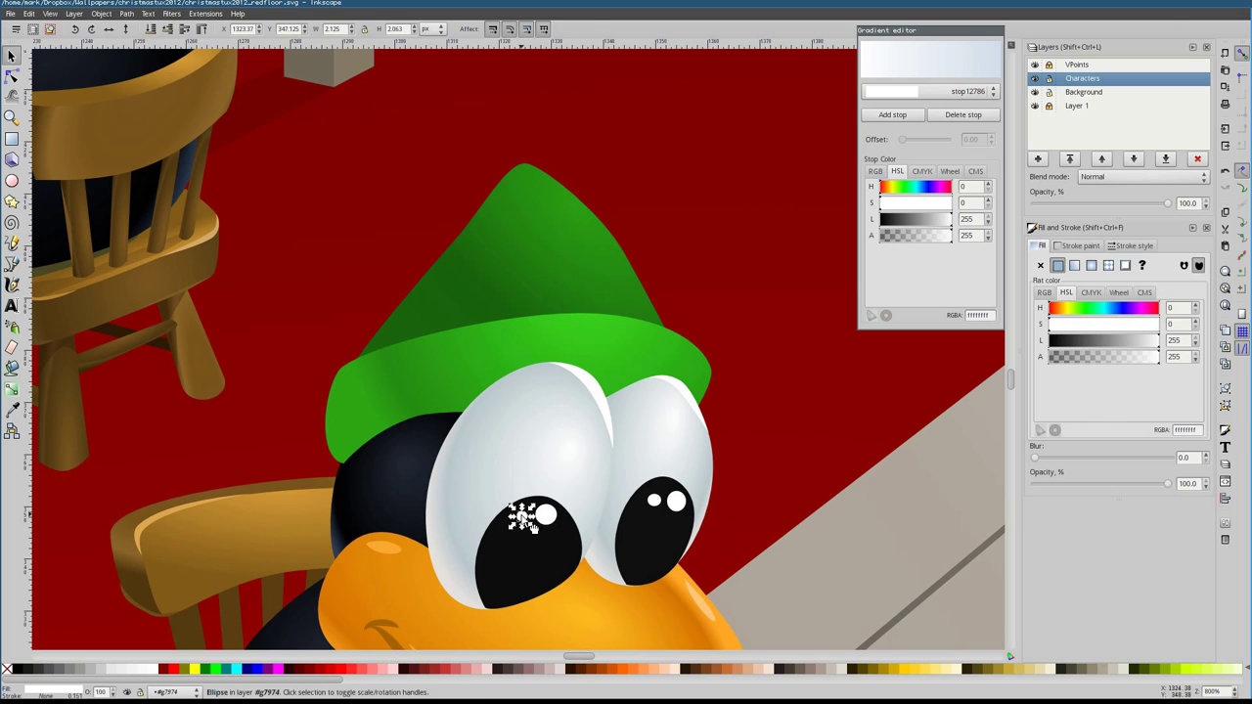
scroll(528, 522, down, 8)
click(713, 414)
click(1174, 293)
Give the penguin's dark body and lower body dark radial gradients, pulling the radius up-left
scroll(315, 264, up, 6)
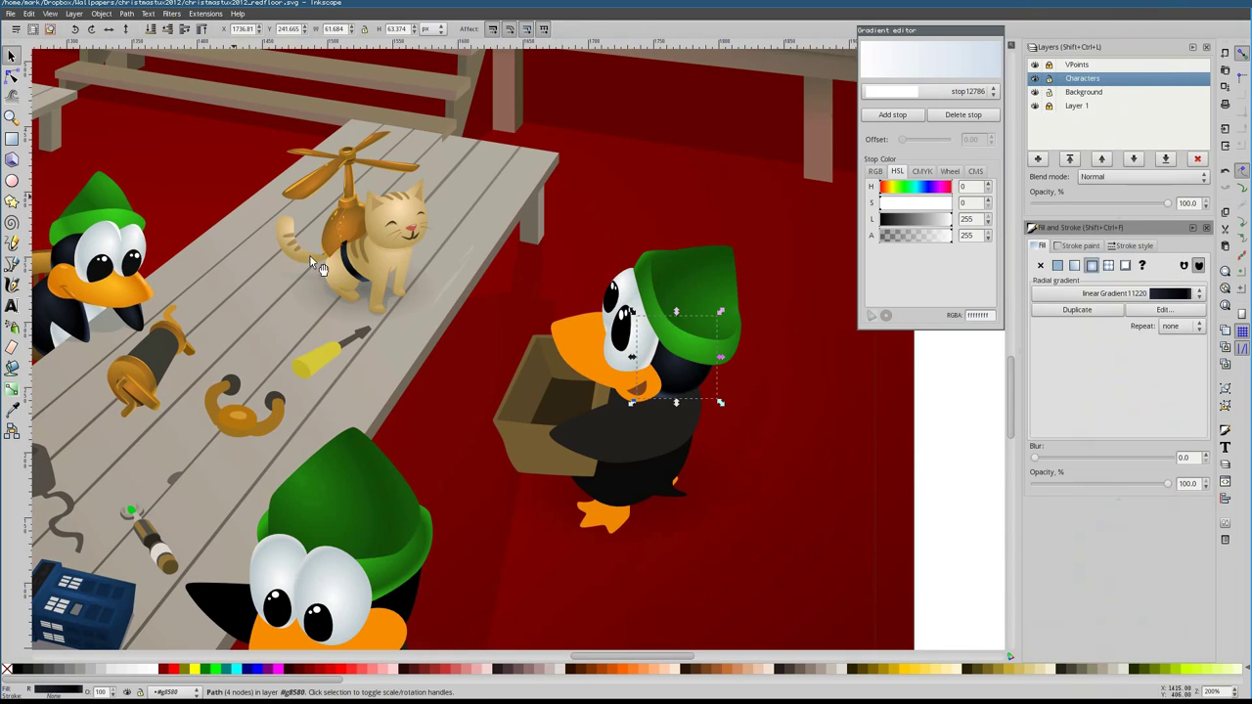
key(n)
click(626, 431)
click(1174, 294)
click(1125, 489)
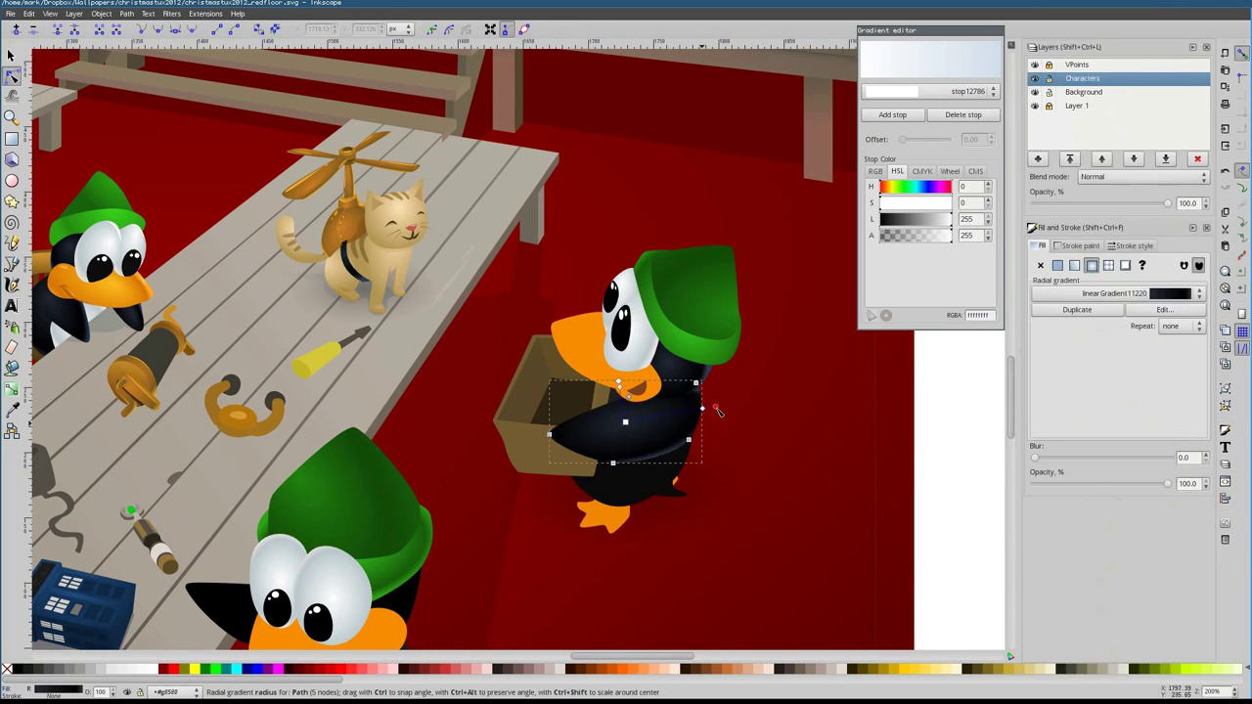
drag(715, 409, 705, 395)
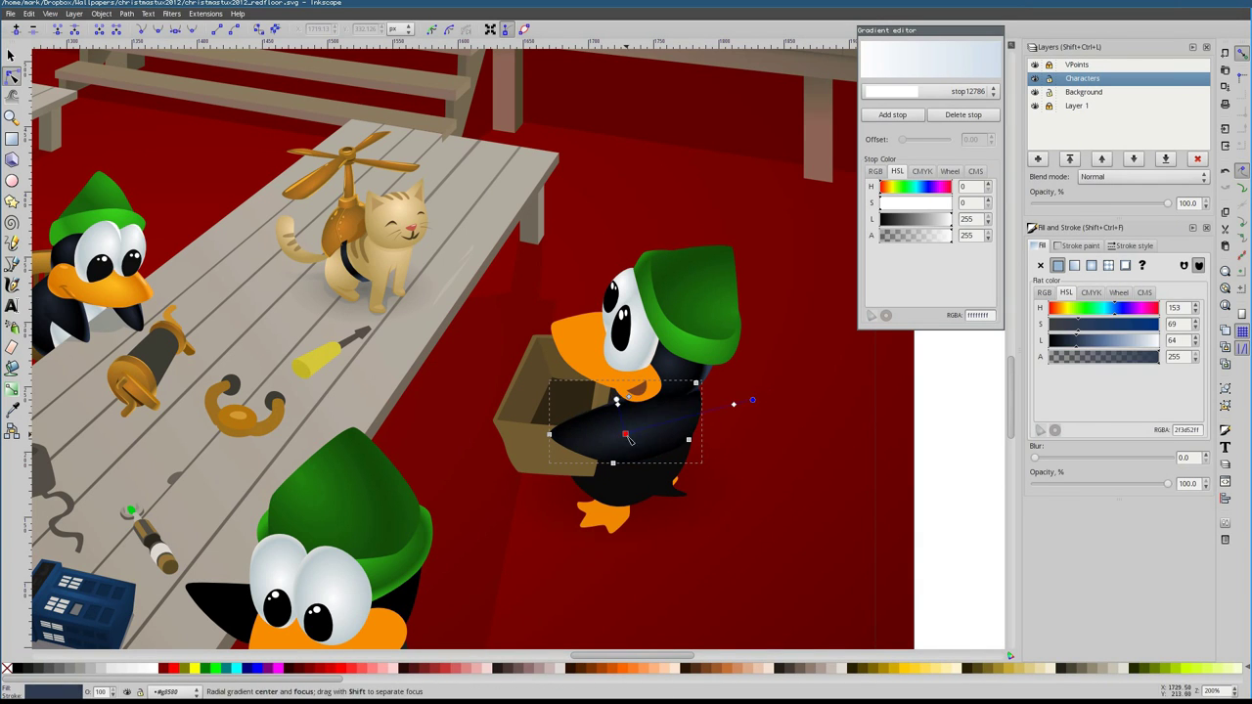
click(661, 424)
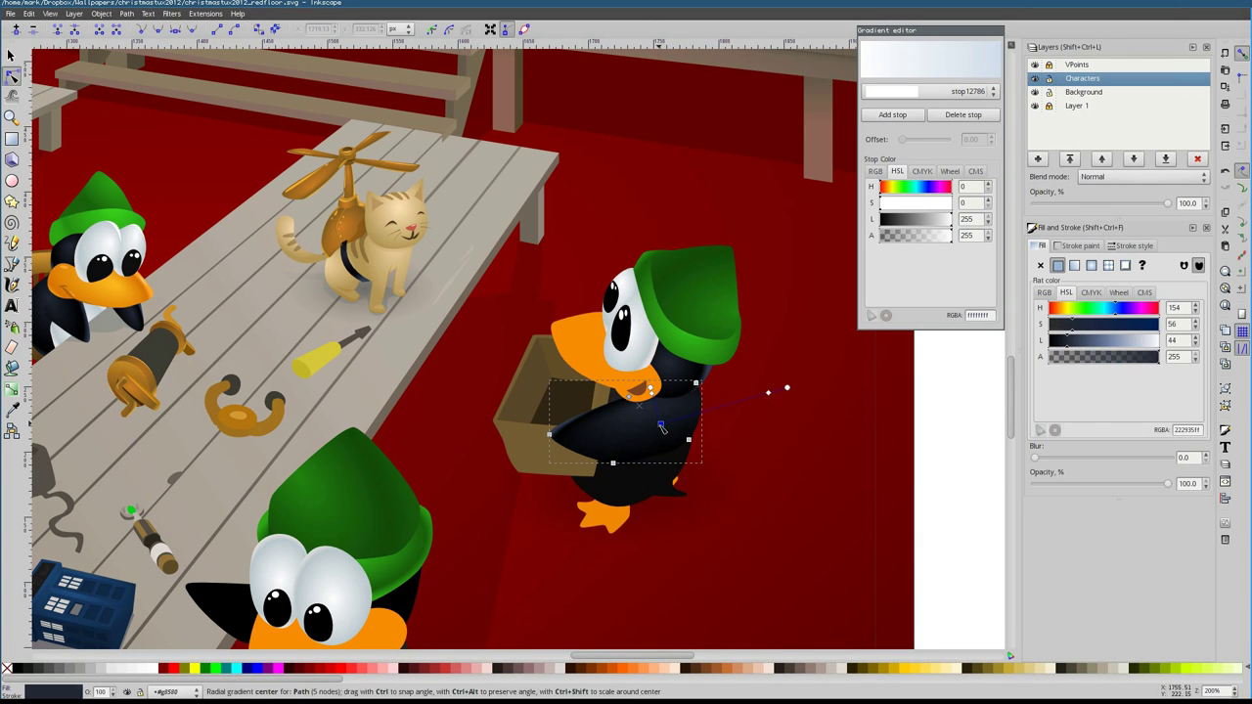
click(636, 479)
click(1109, 265)
click(1125, 294)
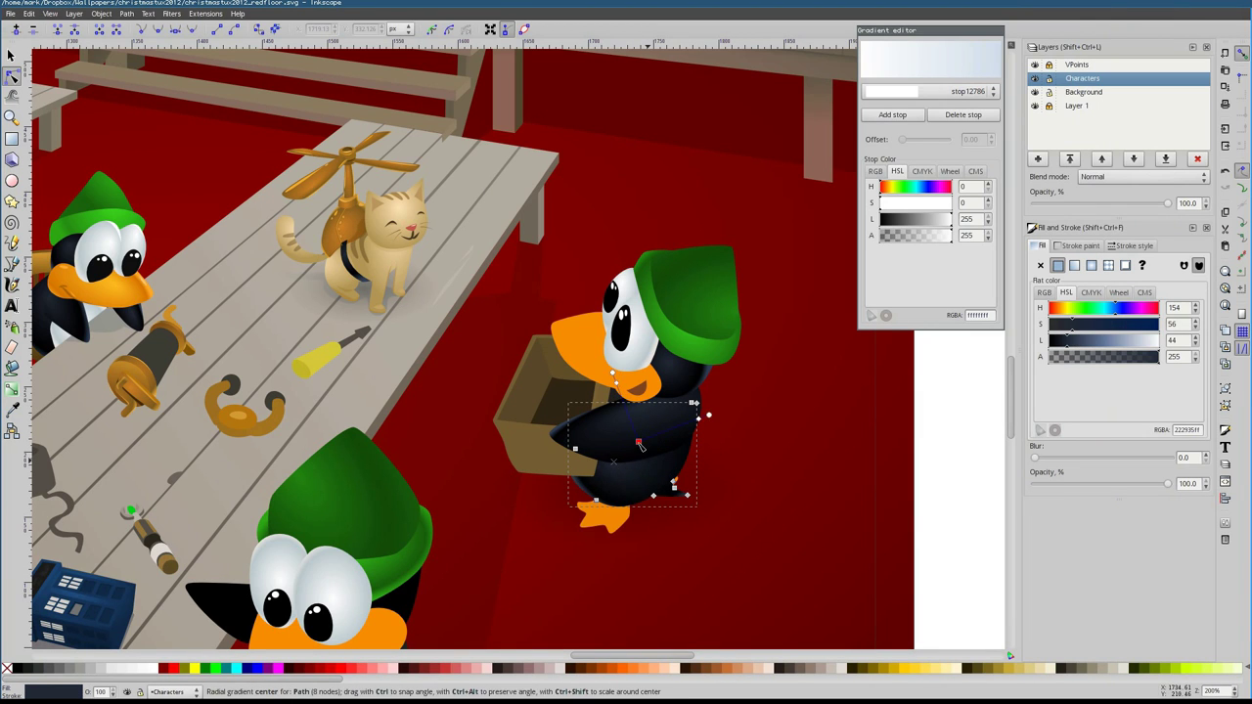
Apply the orange radial gradient to the penguin's foot and adjust its highlight
click(599, 514)
click(1092, 265)
click(1125, 294)
click(1115, 607)
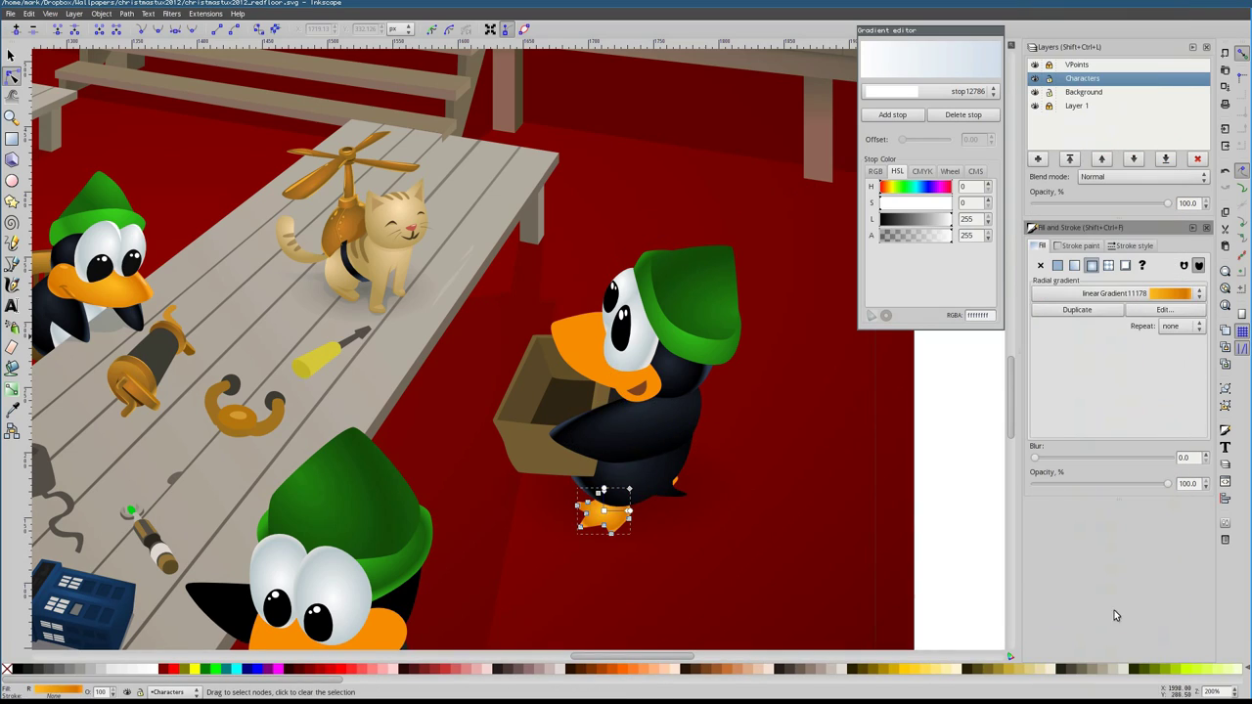
scroll(621, 572, up, 4)
drag(673, 389, 553, 363)
scroll(554, 362, down, 4)
Give the glow over the beak an orange gradient
scroll(499, 323, up, 3)
click(499, 323)
click(1115, 293)
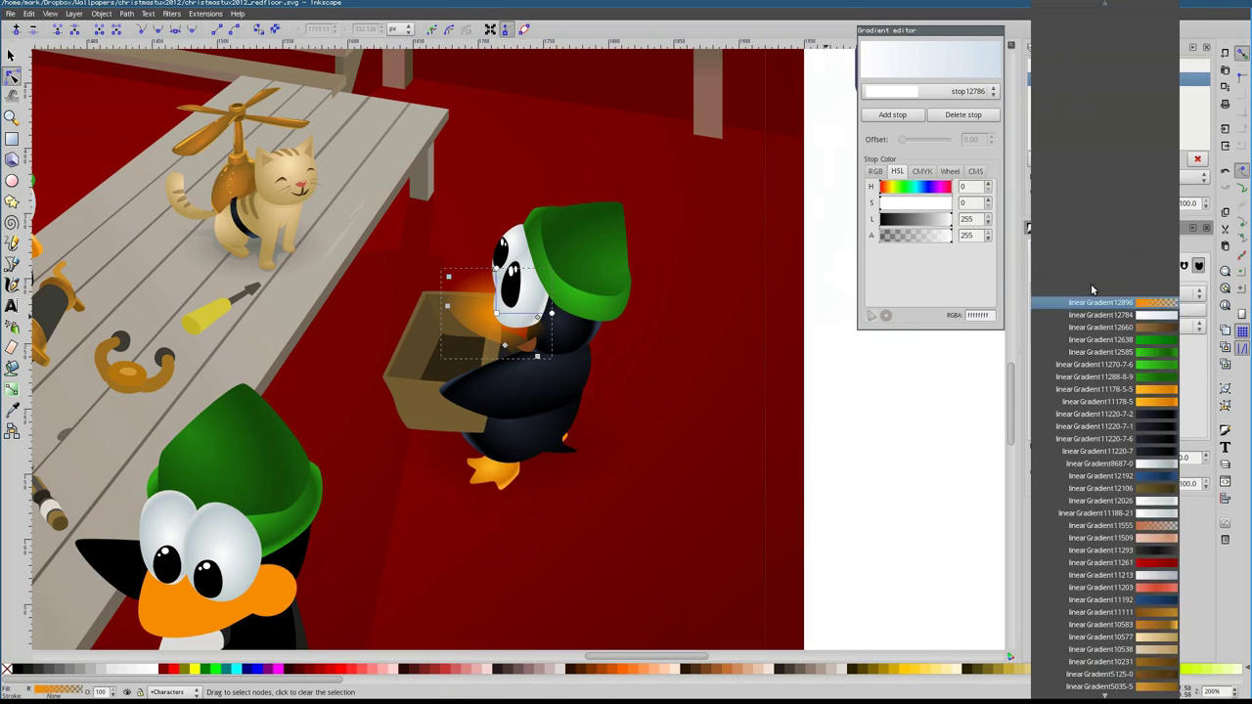
click(1115, 601)
scroll(510, 396, up, 2)
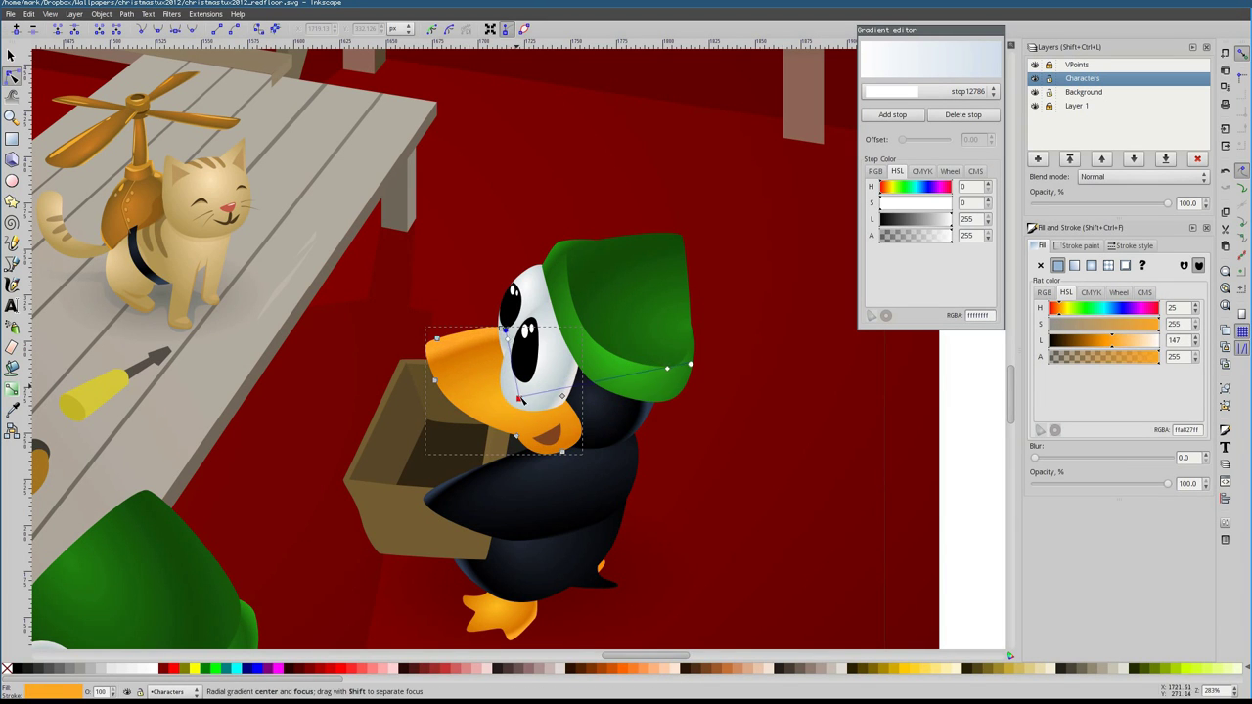
scroll(504, 329, down, 4)
scroll(616, 494, up, 8)
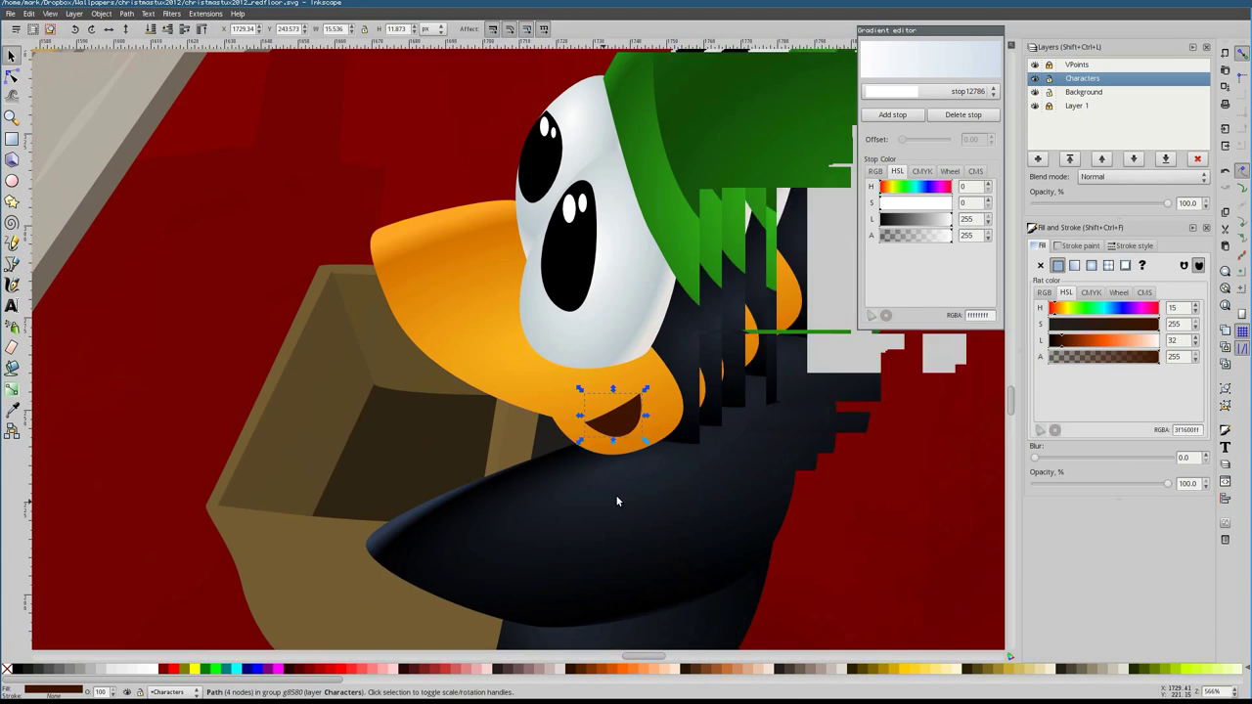
Draw a closed shadow shape along the beak edge and a crescent inside the mouth
click(545, 435)
key(b)
click(494, 391)
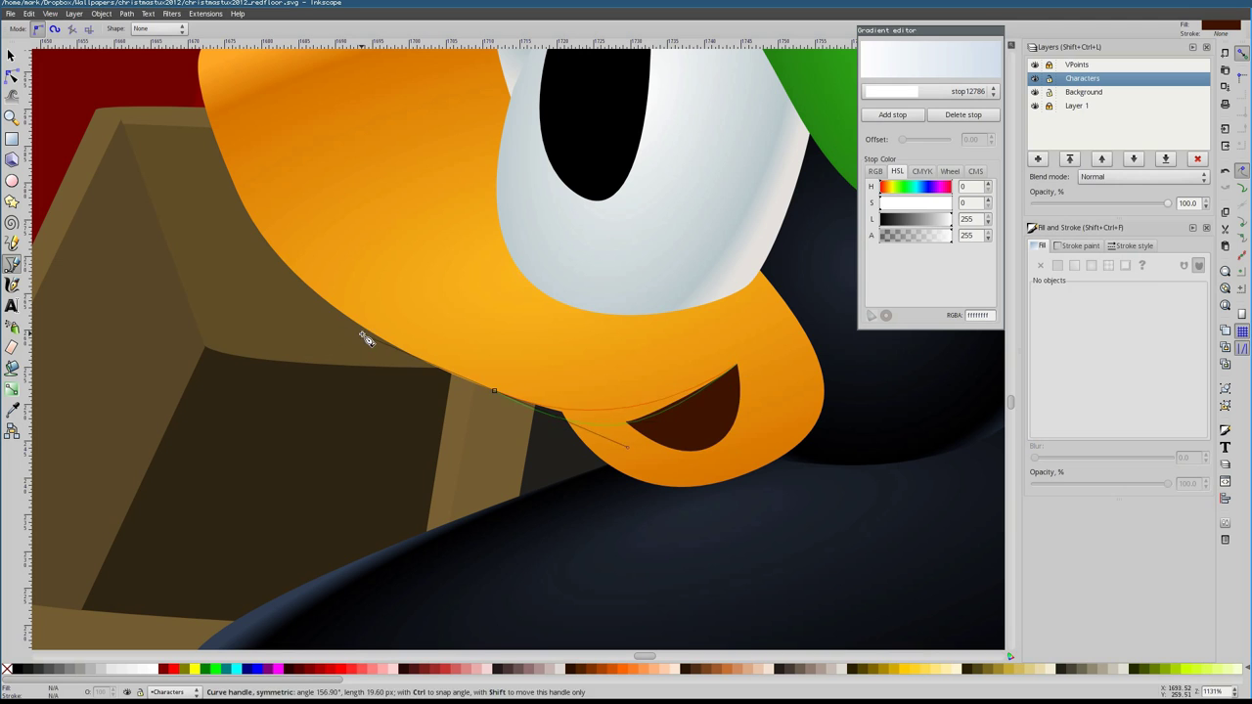
drag(367, 340, 370, 342)
click(732, 356)
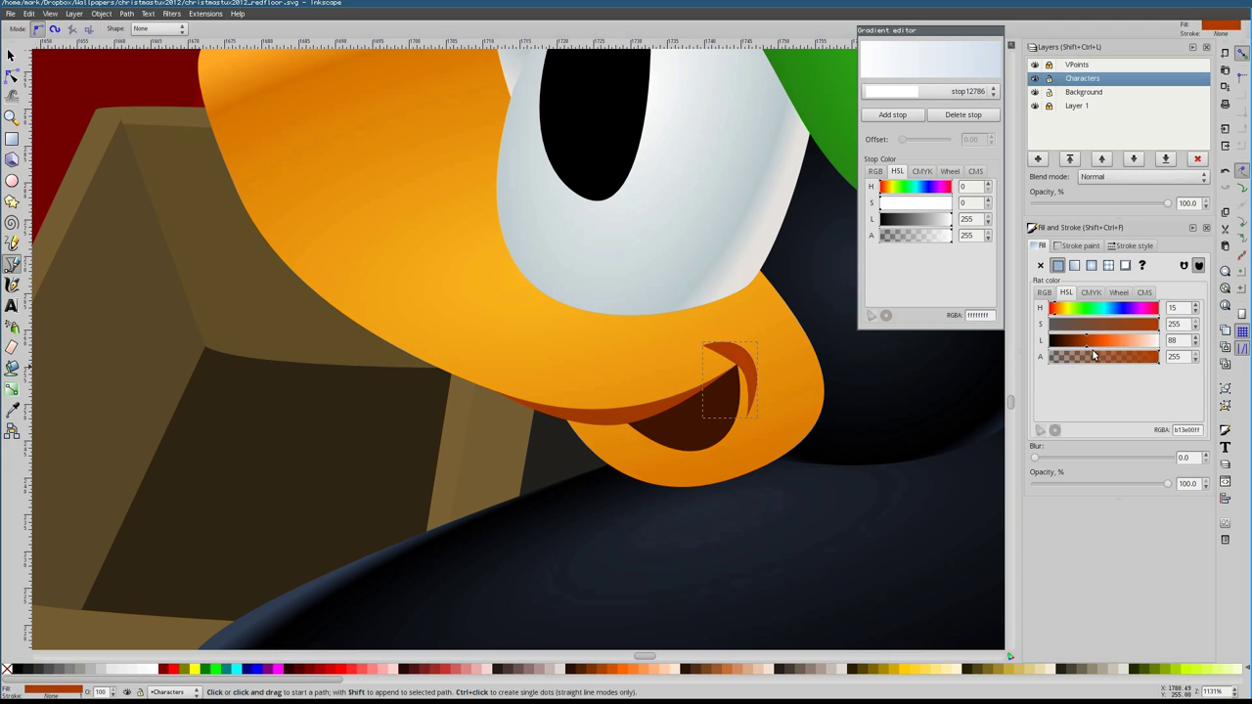
drag(710, 445, 714, 450)
click(710, 437)
key(n)
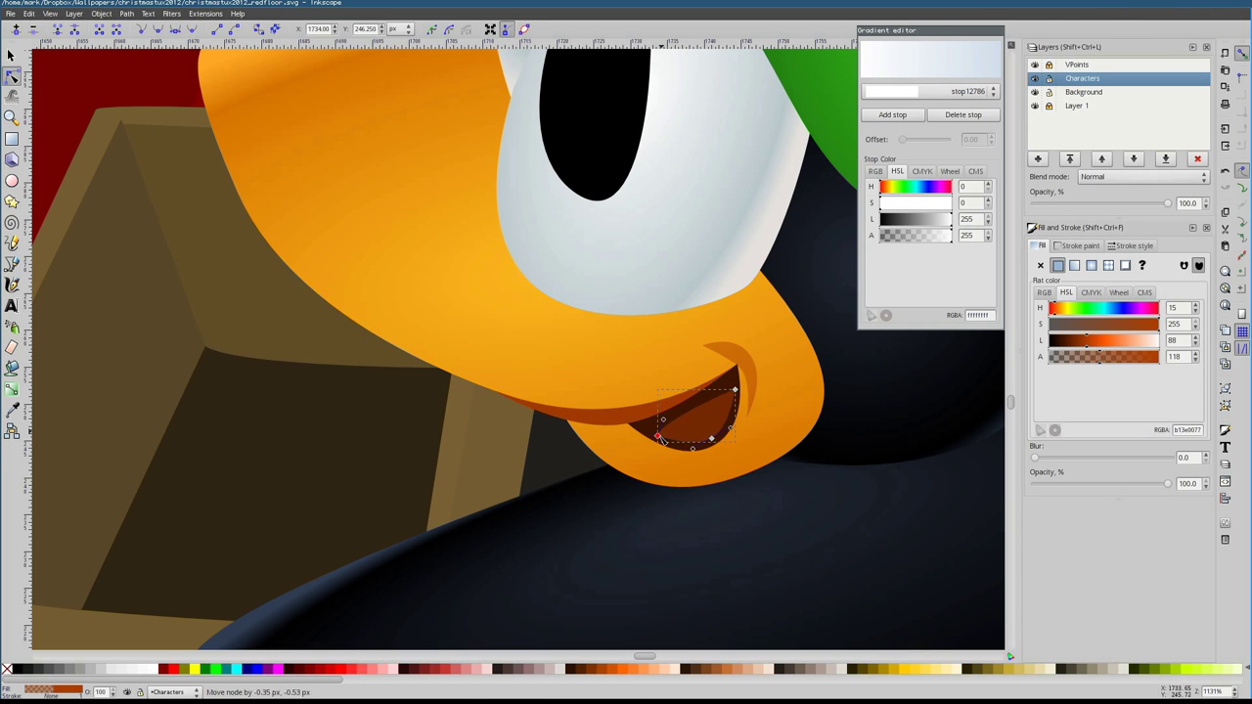
key(Escape)
Draw a highlight shape along the neck edge and move it onto the Characters layer
scroll(514, 286, down, 5)
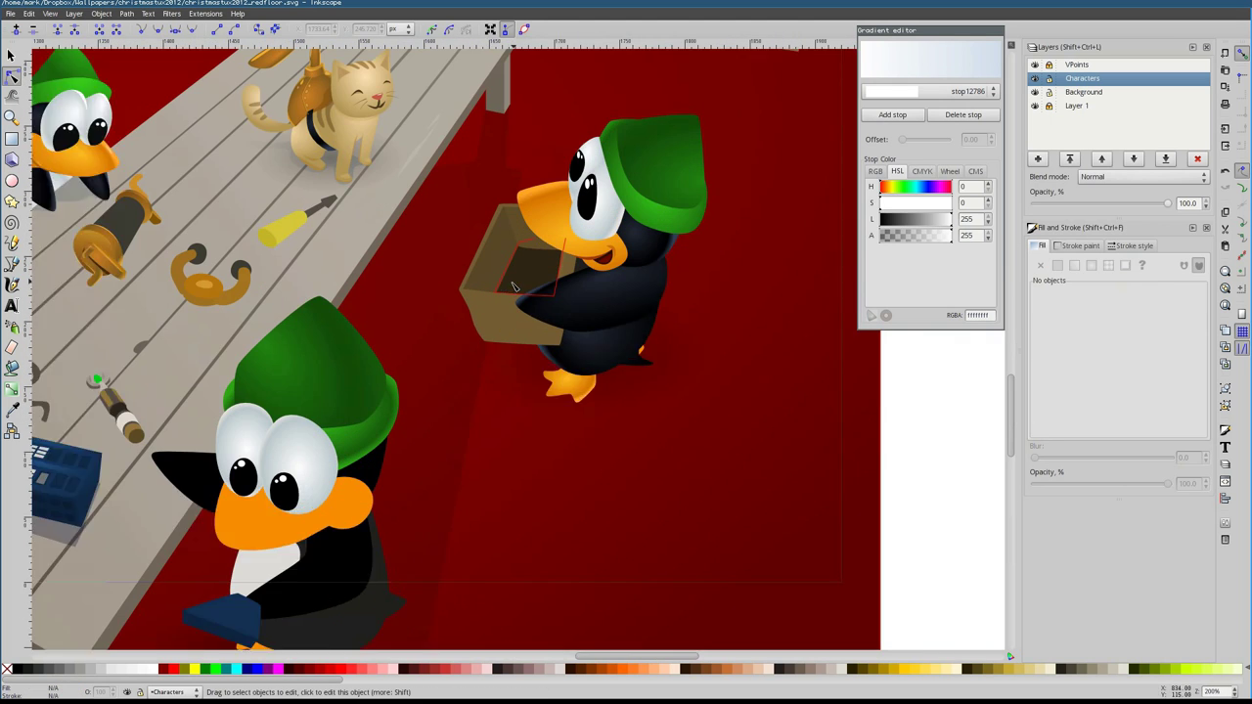
key(b)
scroll(514, 286, up, 4)
click(594, 258)
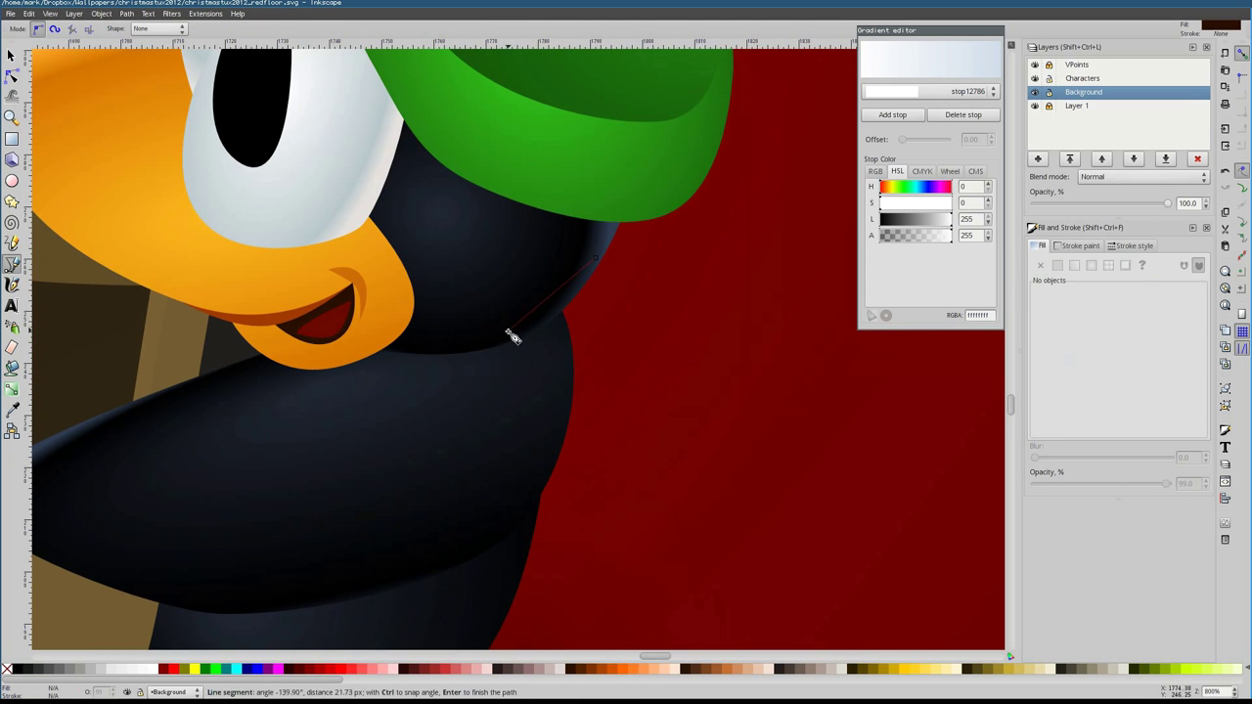
click(596, 254)
key(s)
key(shift+Page_Up)
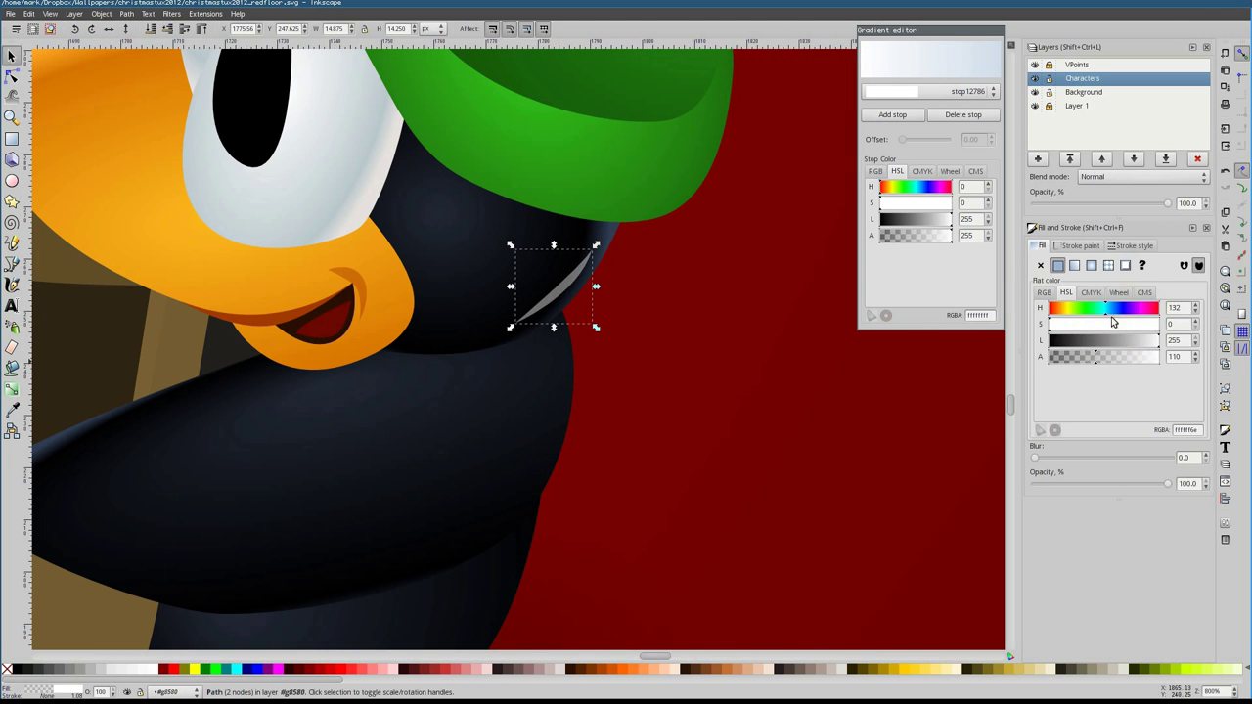
Draw a curved closed highlight shape along the flipper edge
click(13, 265)
click(420, 565)
drag(564, 396, 433, 424)
key(Return)
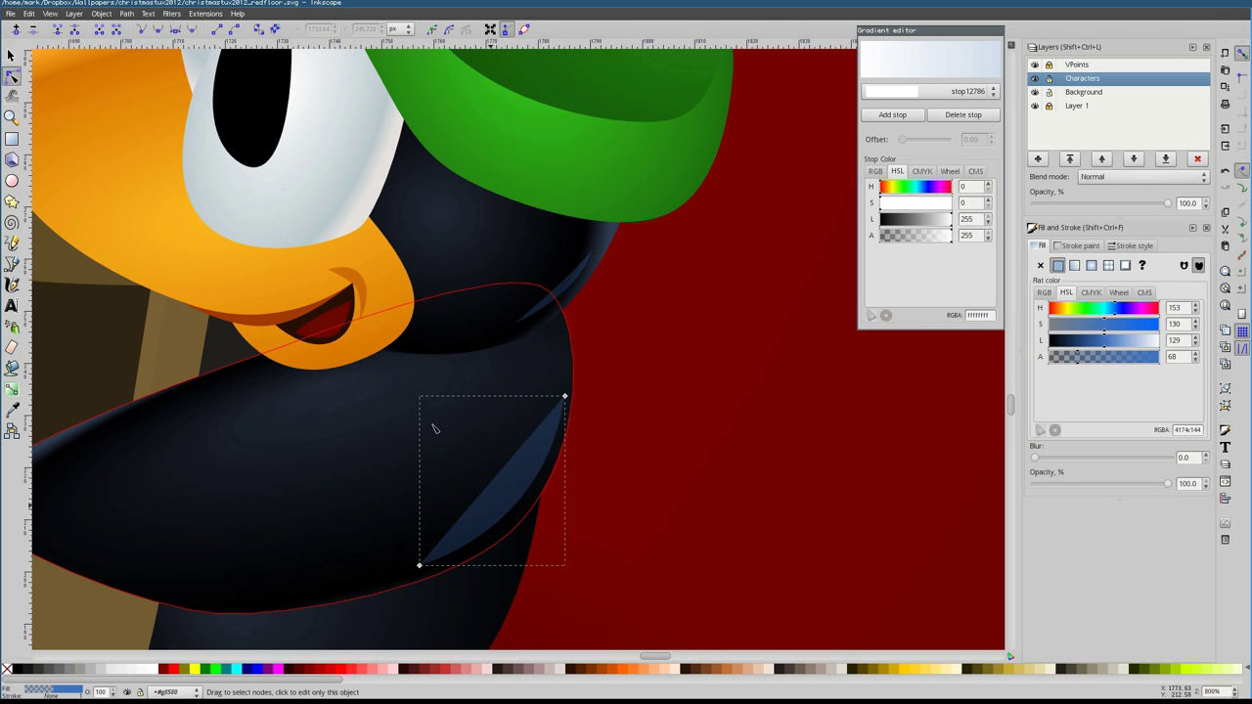
key(n)
click(1061, 358)
scroll(691, 382, down, 4)
scroll(587, 391, up, 1)
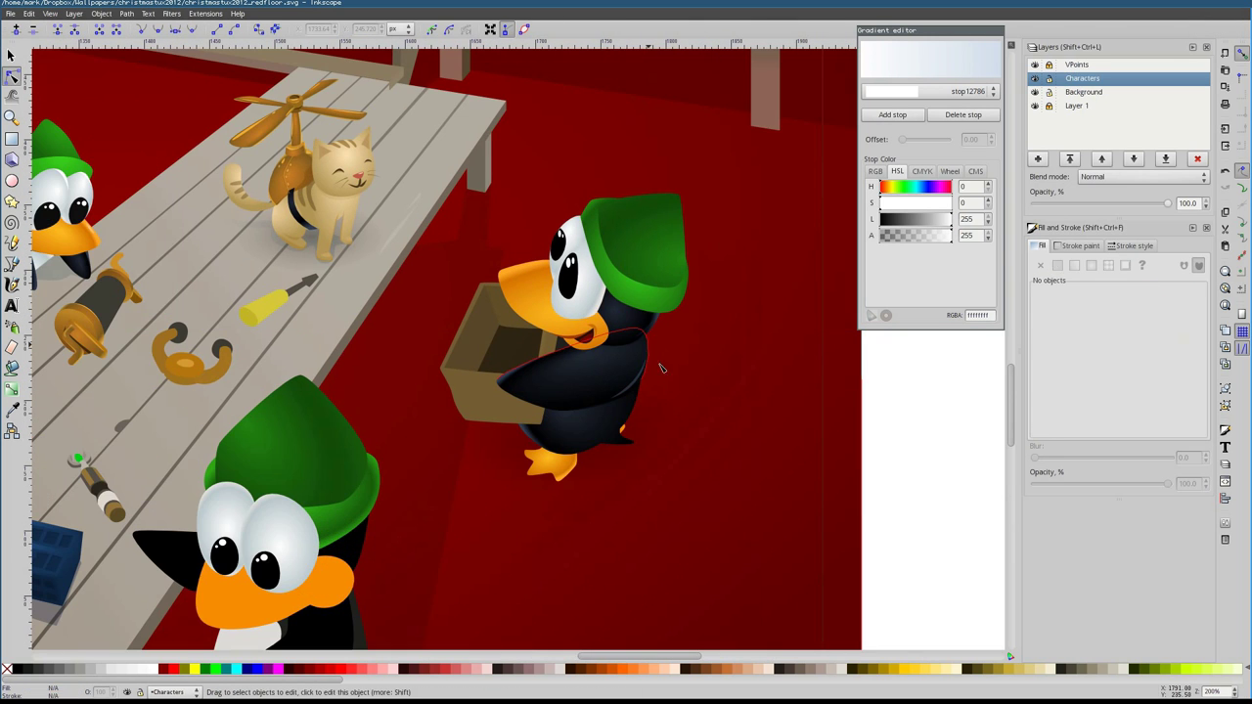
Zoom in on the lower flipper and delete the highlight at the flipper tip
click(499, 448)
key(b)
scroll(499, 447, up, 2)
scroll(741, 420, up, 2)
key(s)
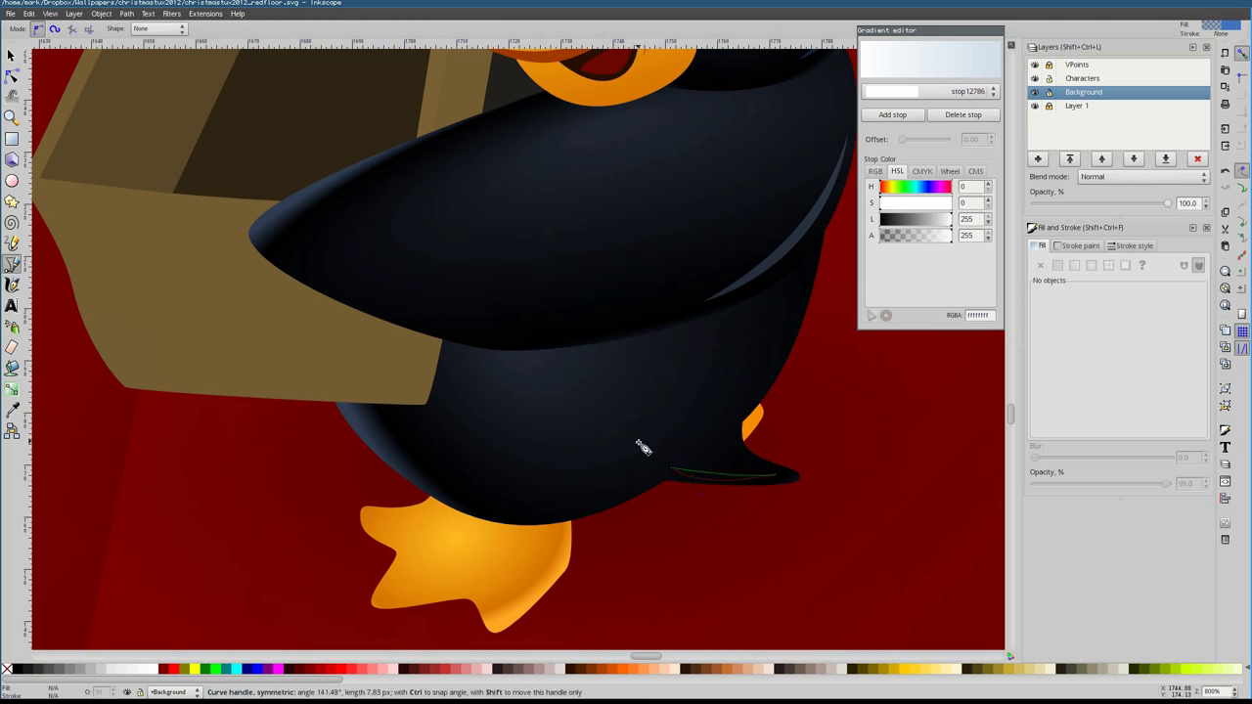
click(729, 421)
key(Delete)
Draw a thin closed highlight along the flipper's lower edge
click(578, 419)
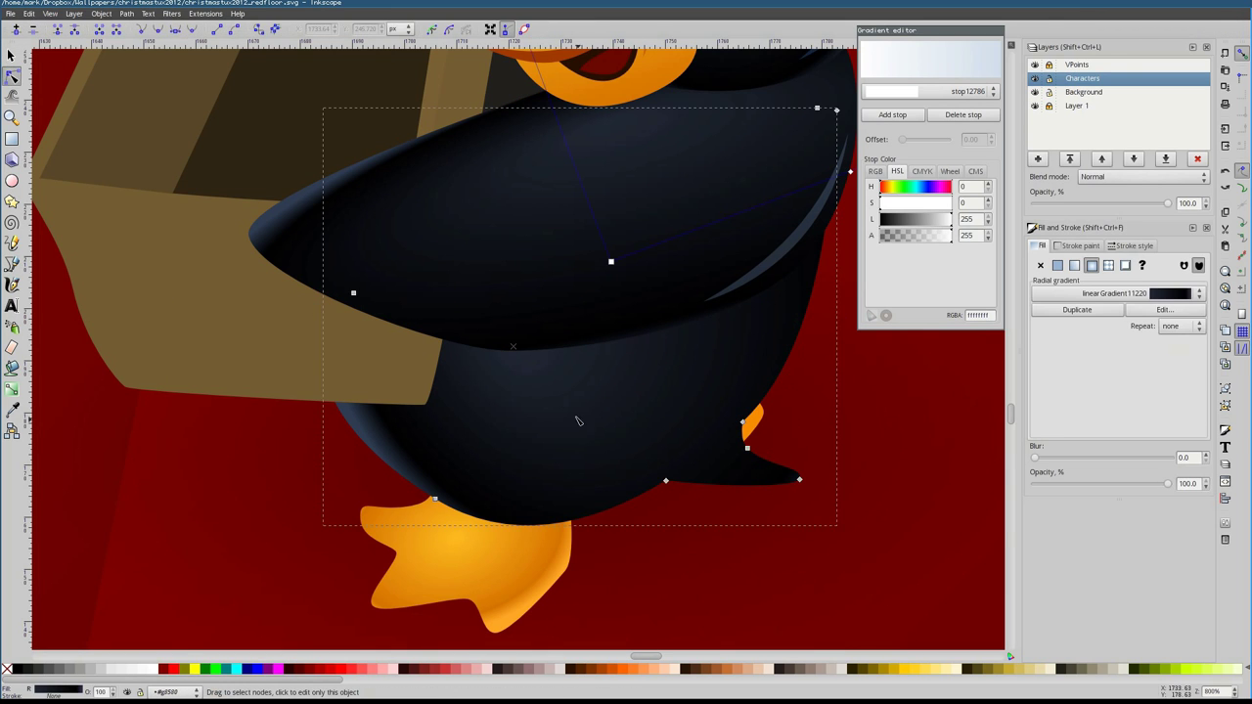
key(b)
click(660, 453)
click(769, 479)
click(650, 452)
key(n)
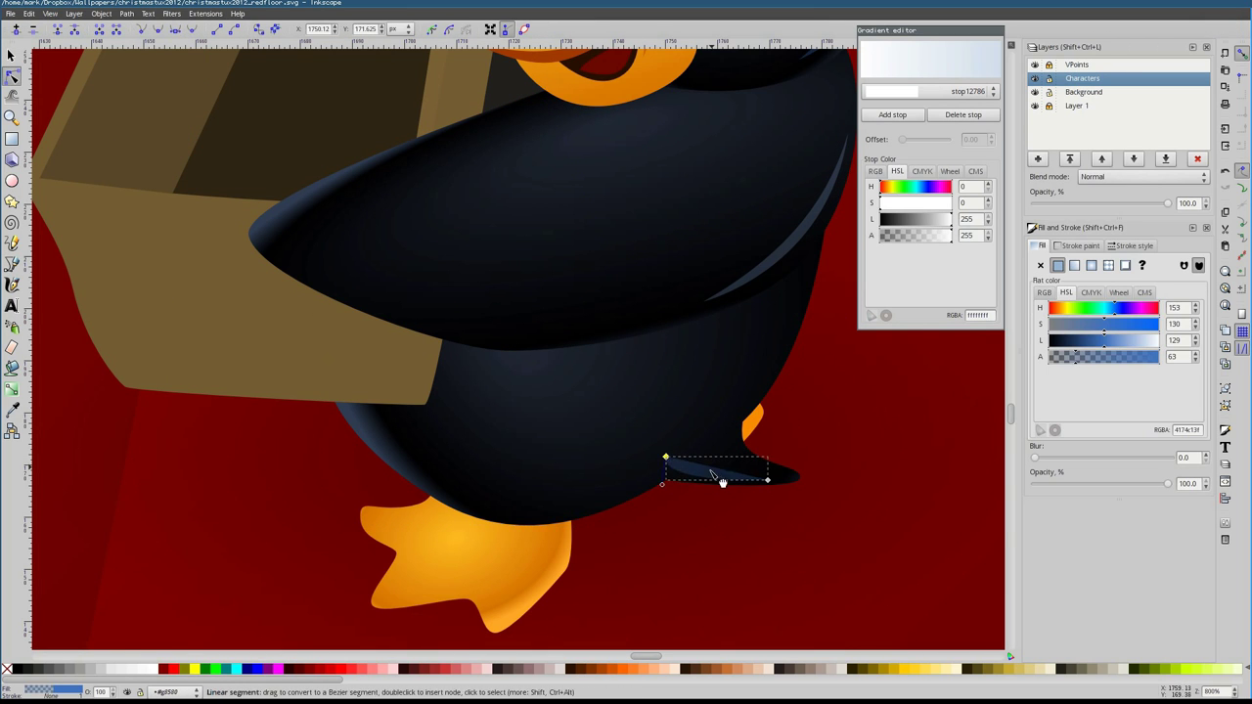
key(Escape)
key(5)
Draw a highlight shape along the top edge of the beak
scroll(490, 378, up, 3)
scroll(401, 307, up, 1)
key(b)
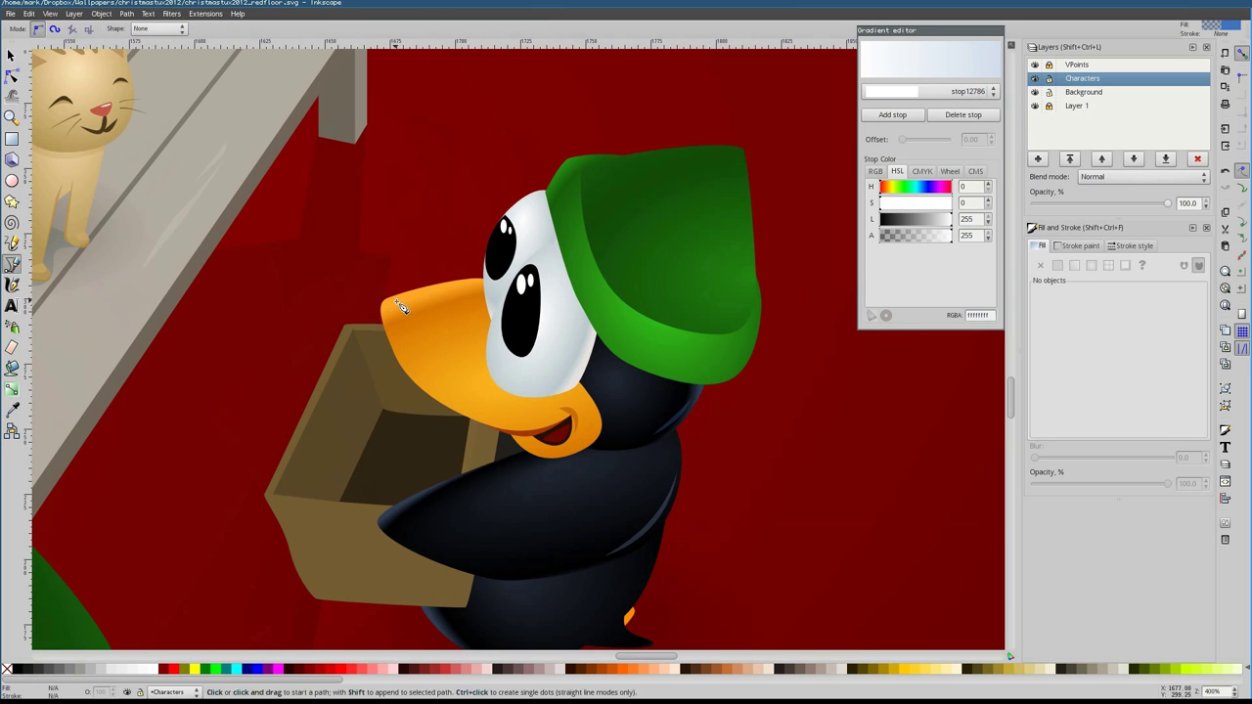
click(481, 289)
click(389, 300)
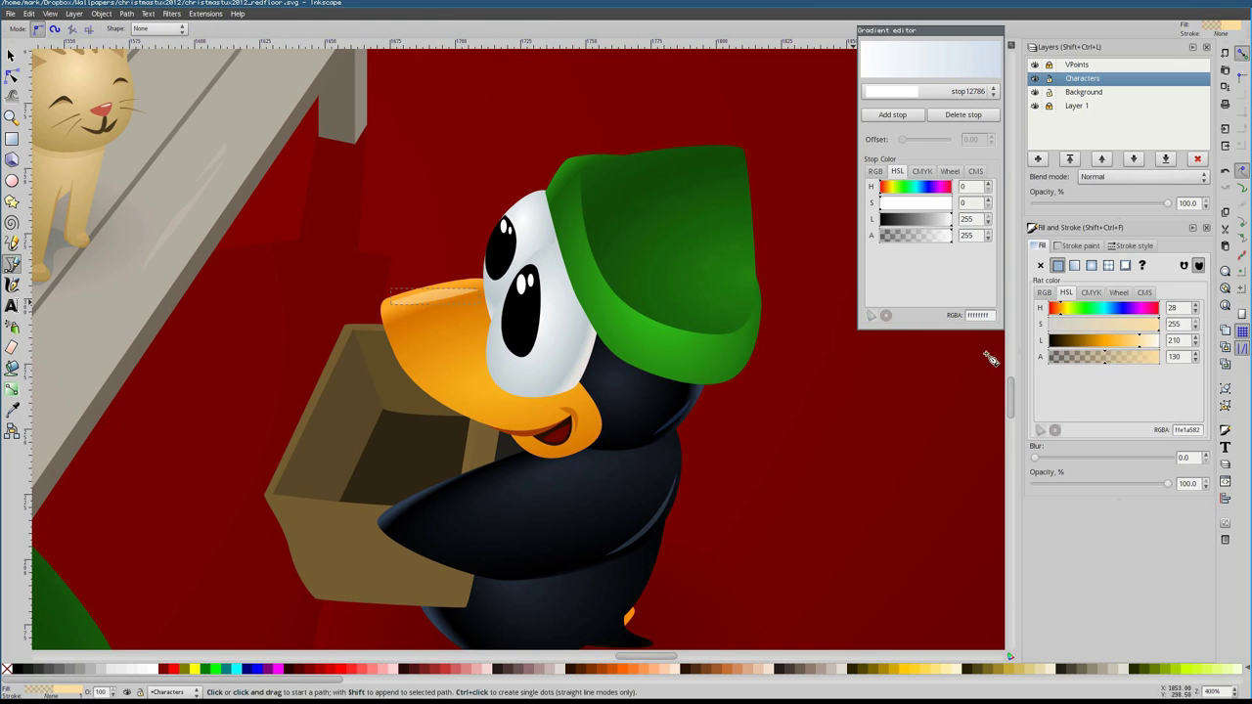
key(s)
Draw a curved highlight under the beak corner, then zoom out to the whole drawing
key(b)
scroll(552, 460, up, 2)
click(582, 380)
drag(599, 423, 601, 426)
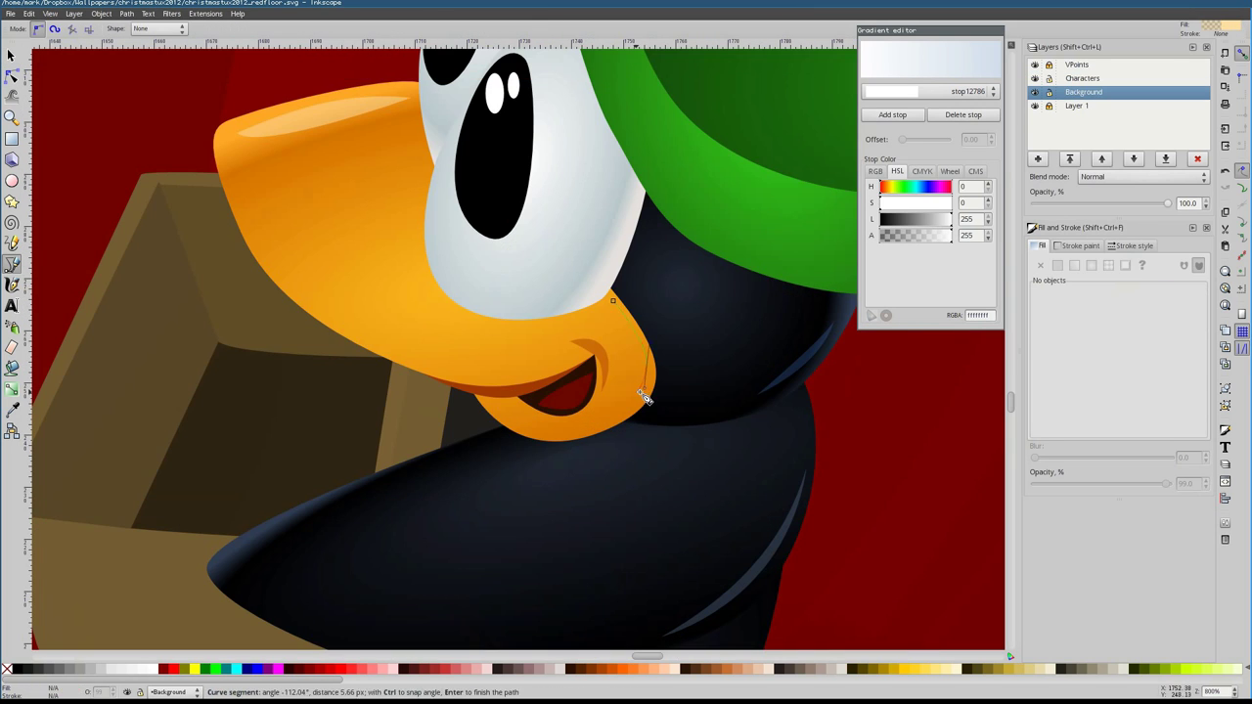
key(Return)
key(shift+Page_Up)
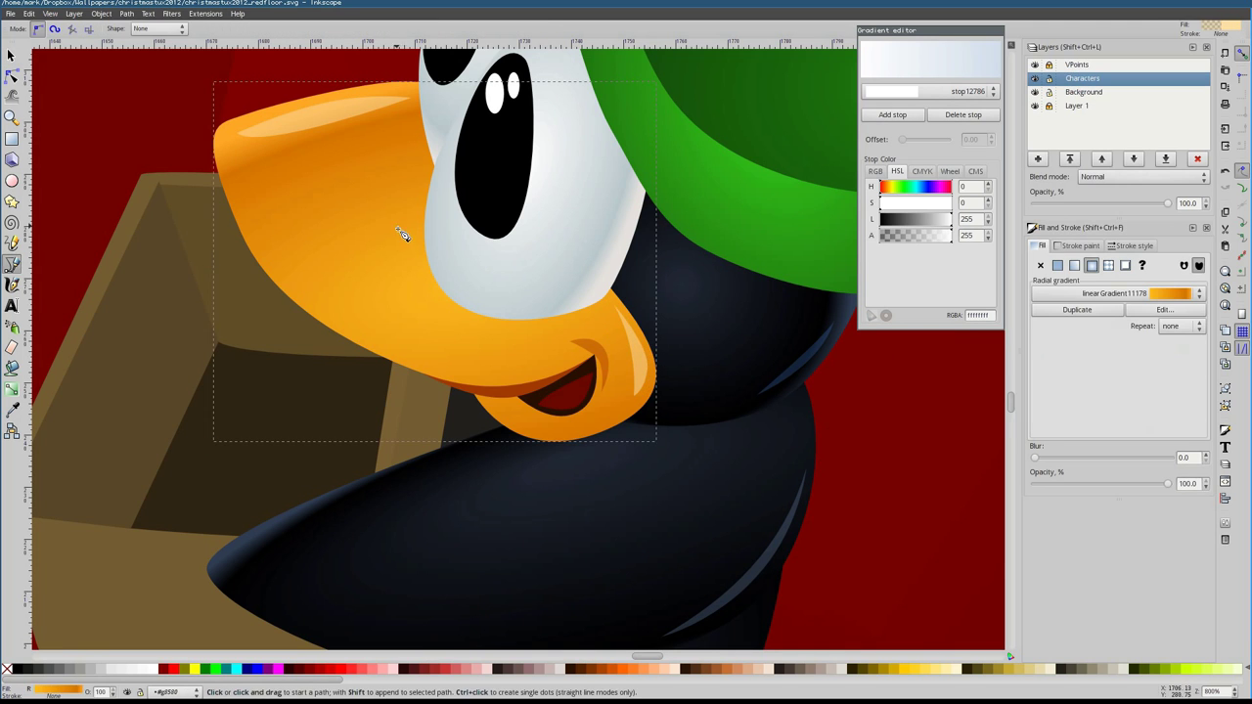
key(n)
scroll(236, 194, down, 4)
key(ctrl+Page_Down)
Cycle through the front penguin's parts, zooming in on its body and flipper shading
key(1)
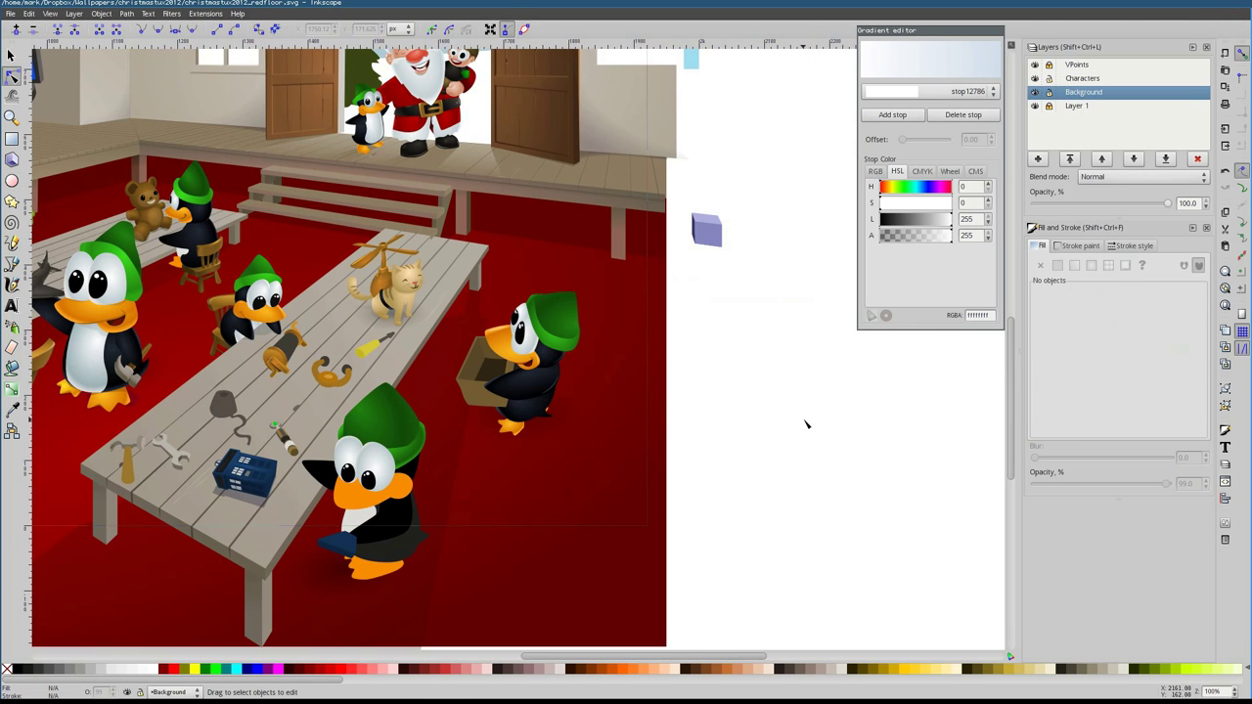
key(Tab)
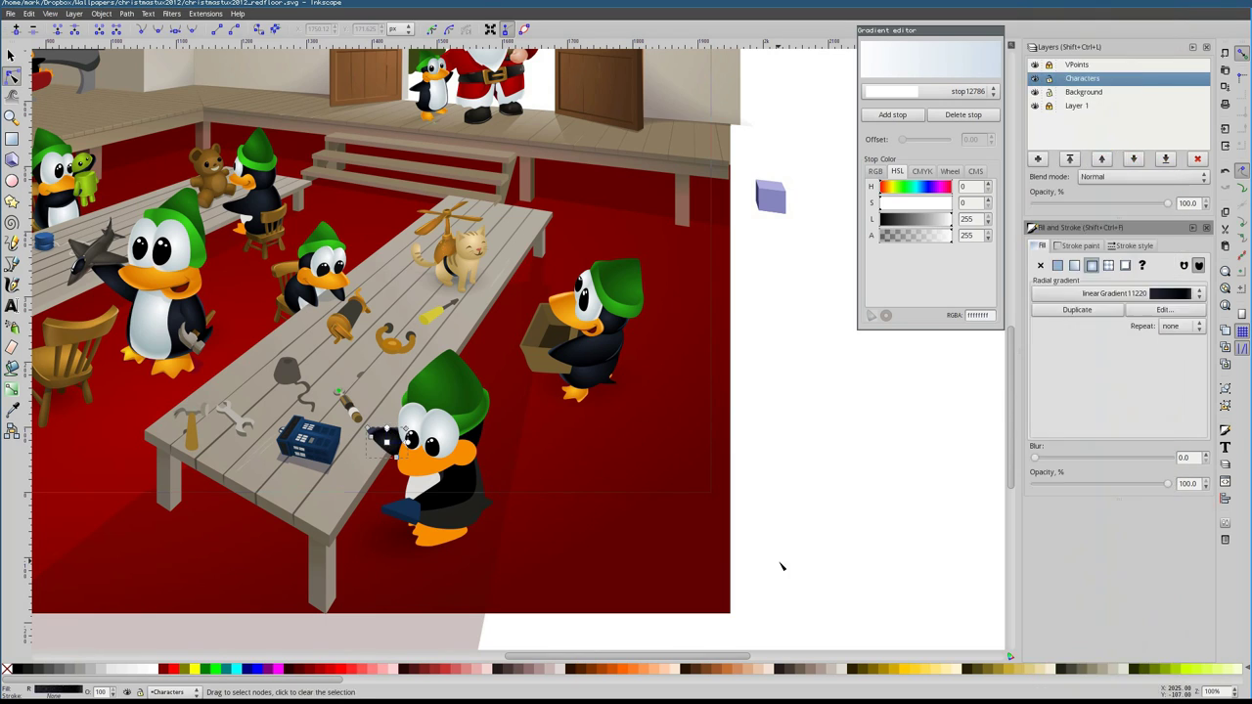
key(Tab)
key(Tab)
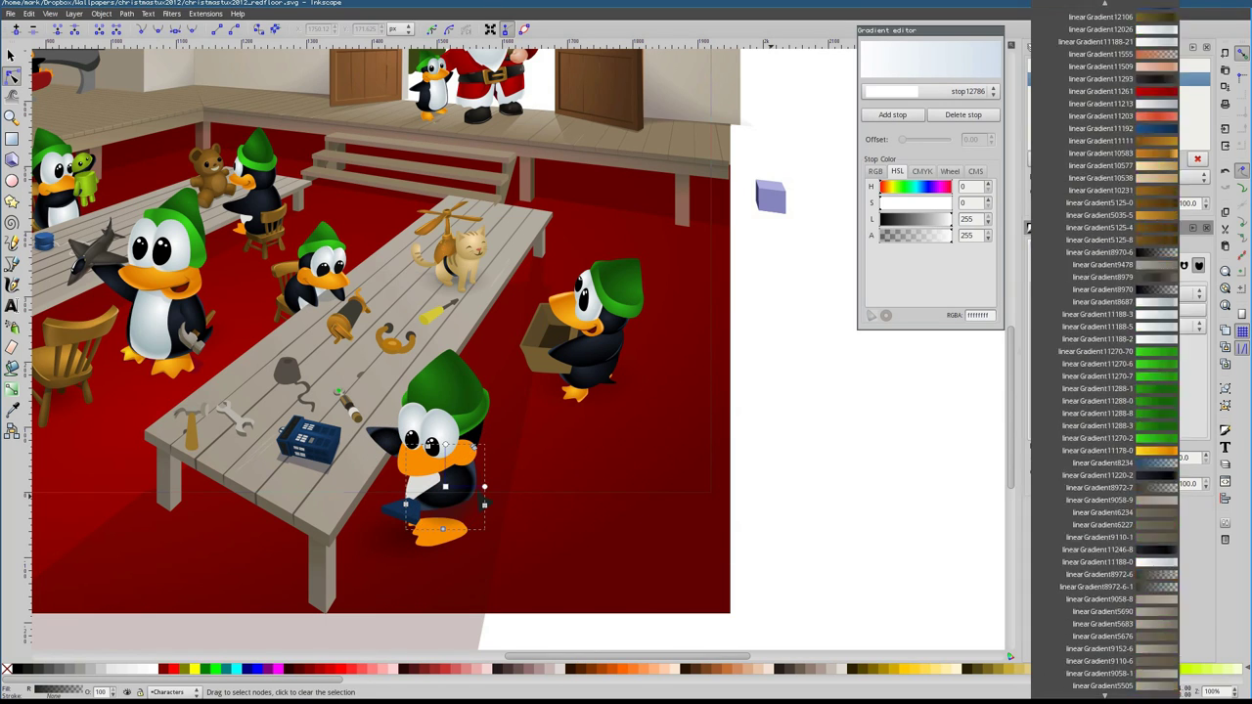
key(3)
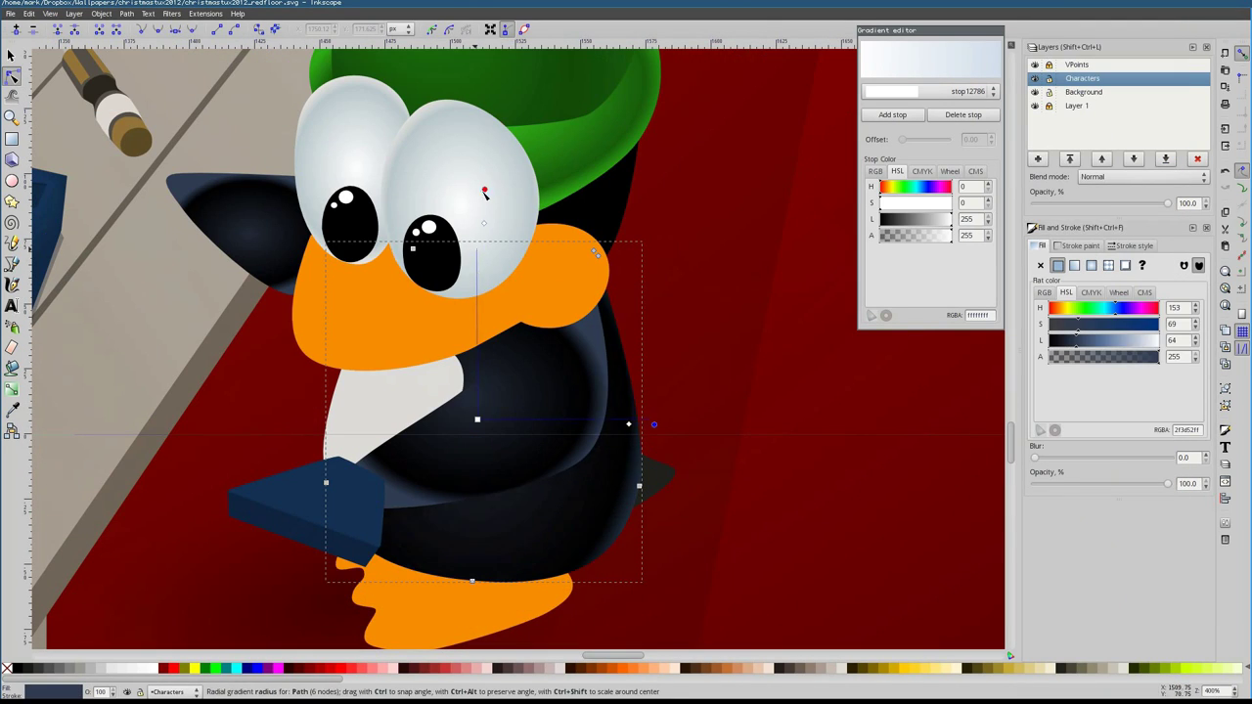
key(Tab)
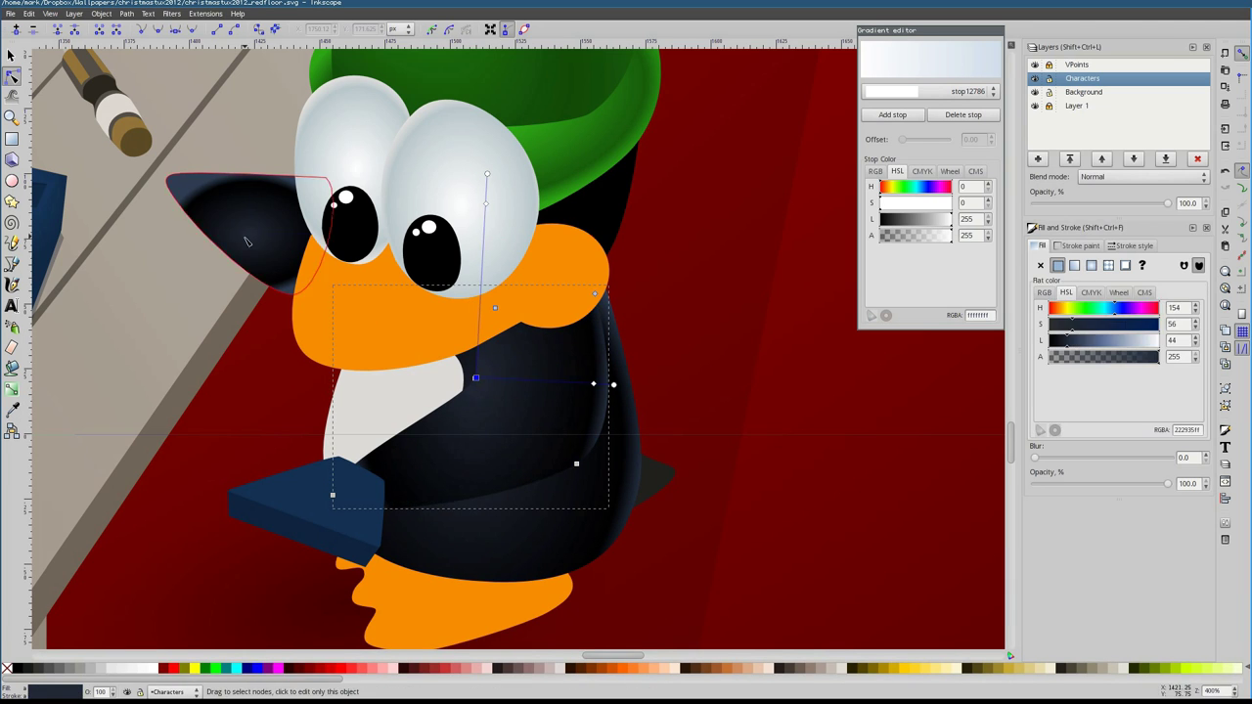
click(250, 243)
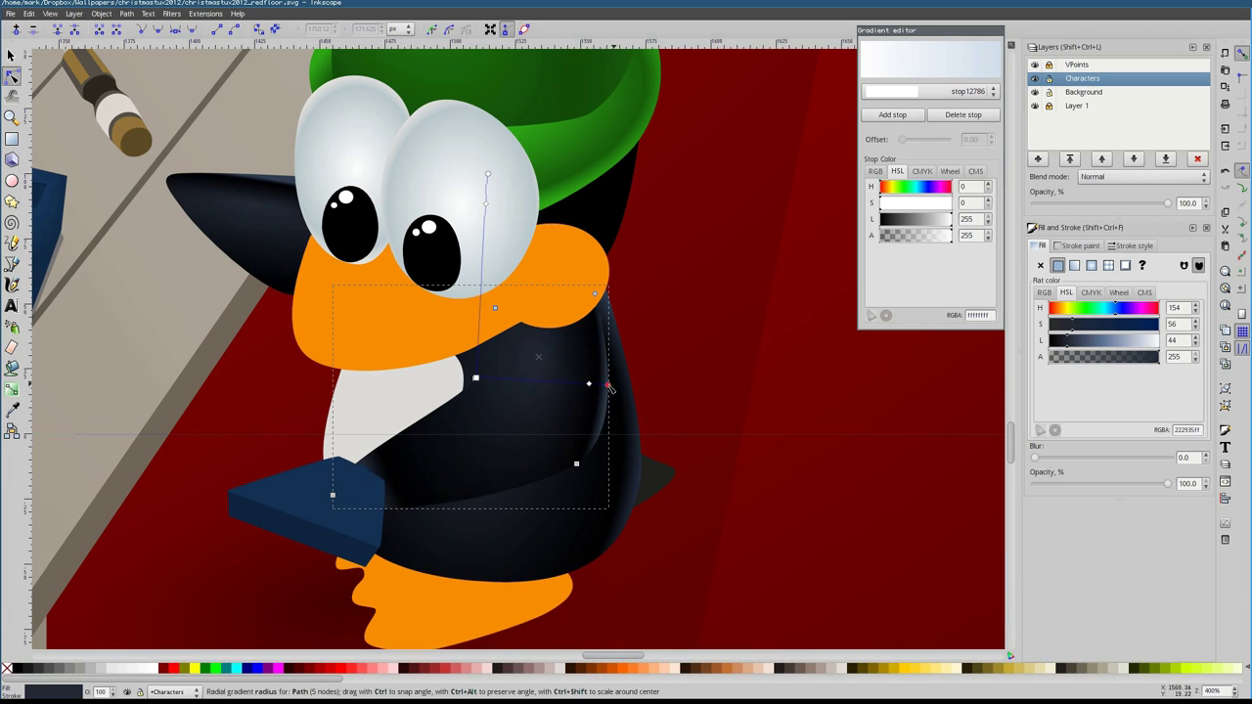
Adjust the body's radial gradient centre stop and radius end above the eyes
click(476, 447)
click(466, 448)
click(474, 217)
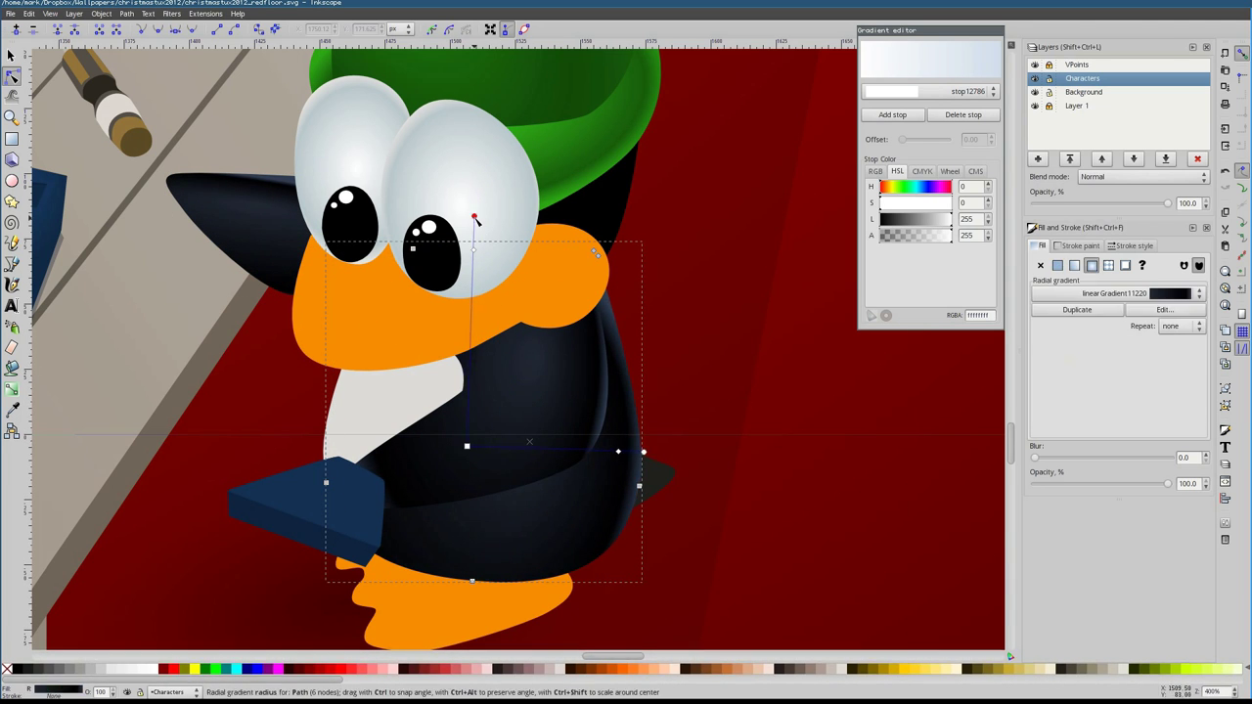
scroll(492, 221, down, 10)
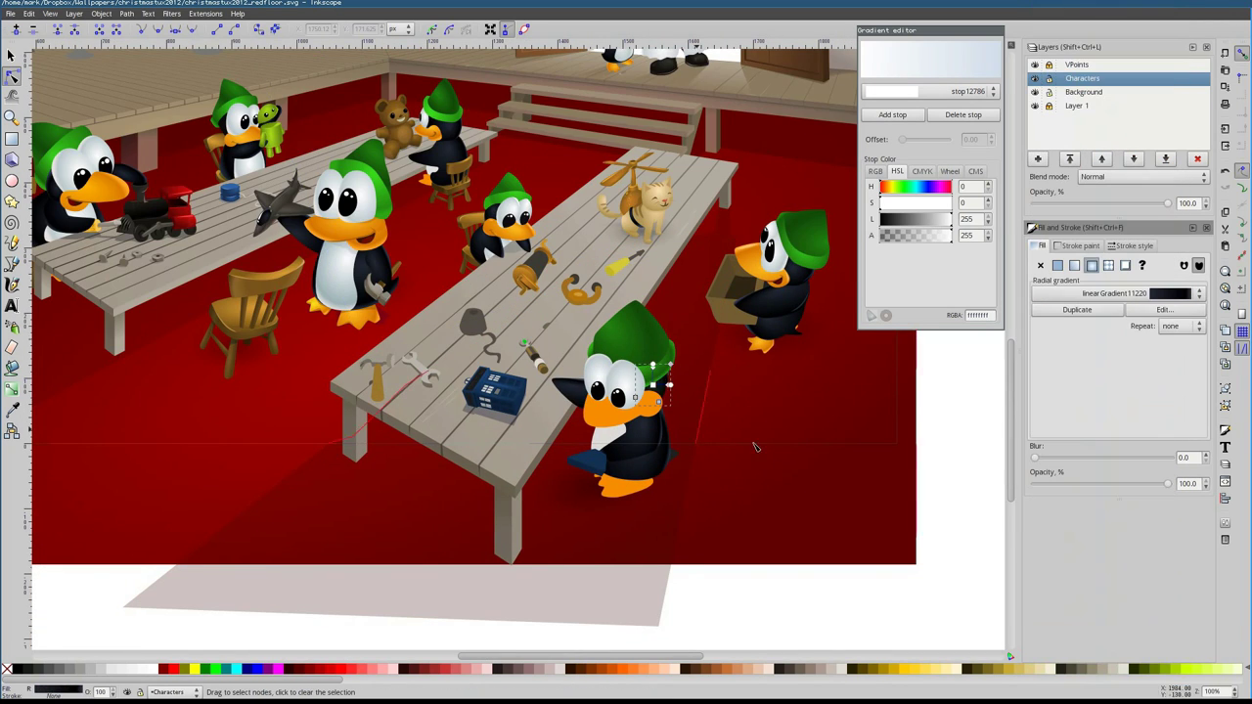
scroll(629, 380, up, 10)
click(570, 354)
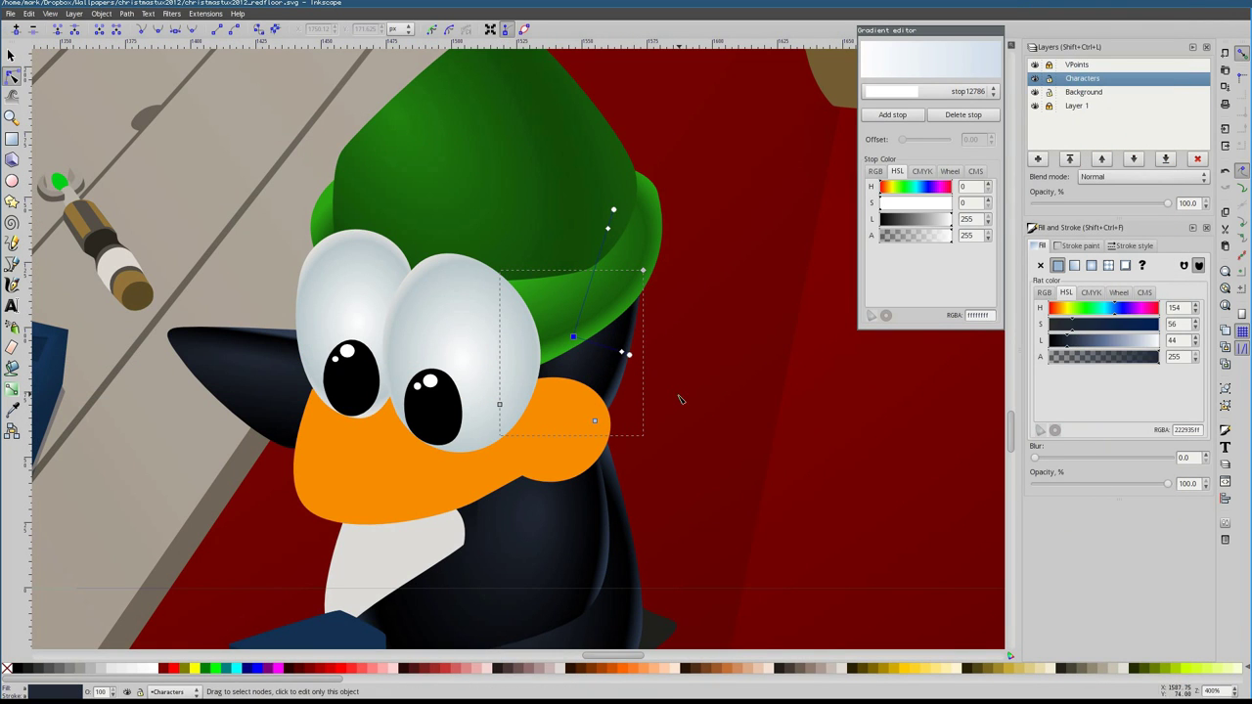
Select the red floor, sample a colour from the drawing, and check the blue book
click(707, 427)
key(b)
scroll(399, 442, down, 4)
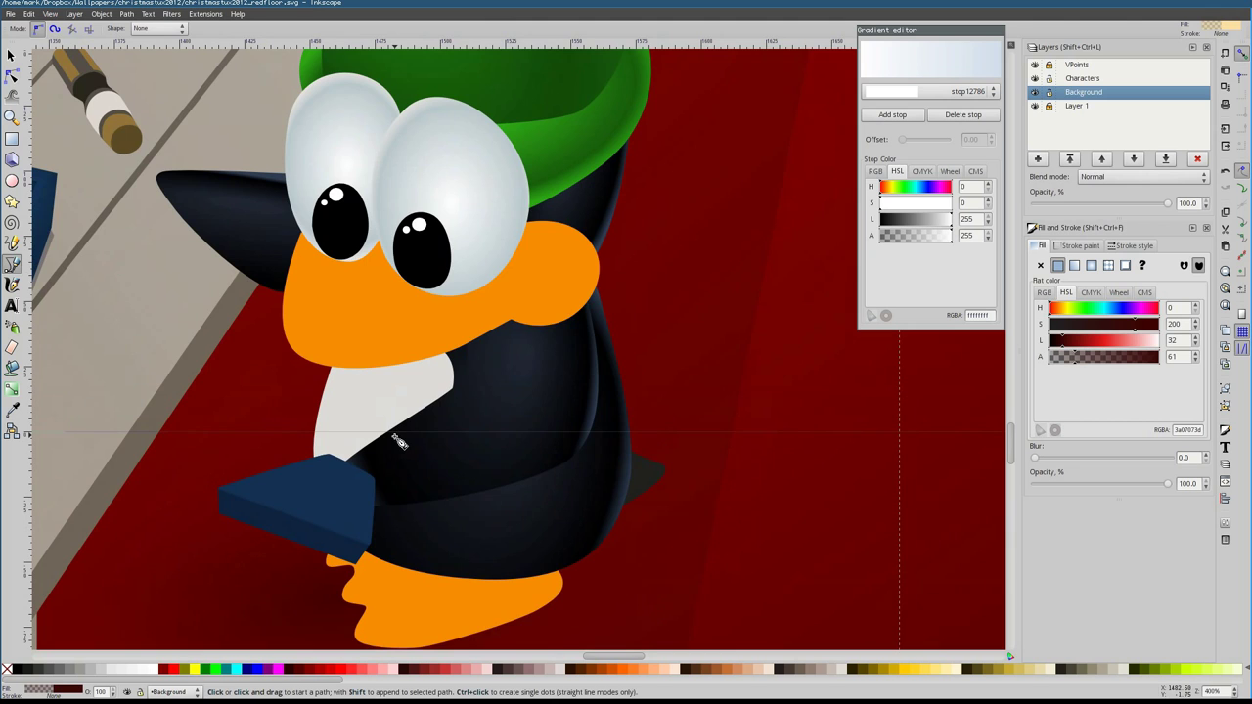
scroll(399, 442, left, 5)
click(11, 411)
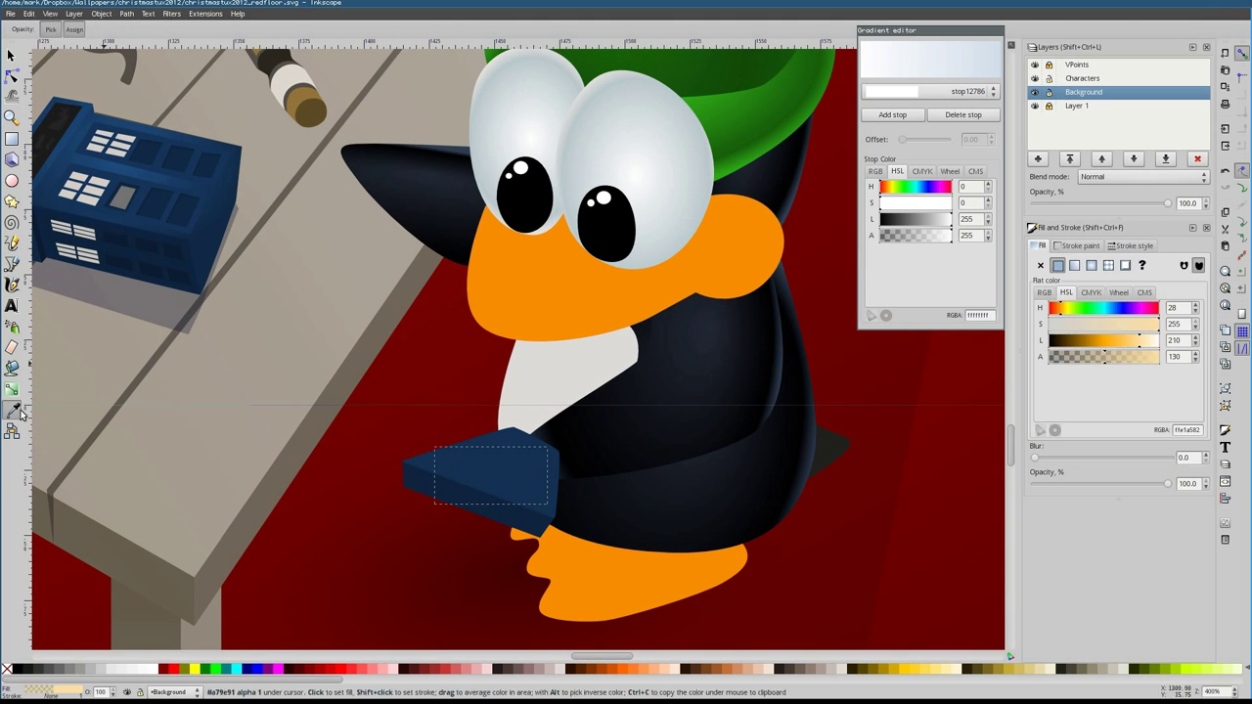
key(s)
click(503, 452)
alt+click(497, 467)
Deselect everything and zoom out to view the whole workshop scene
key(n)
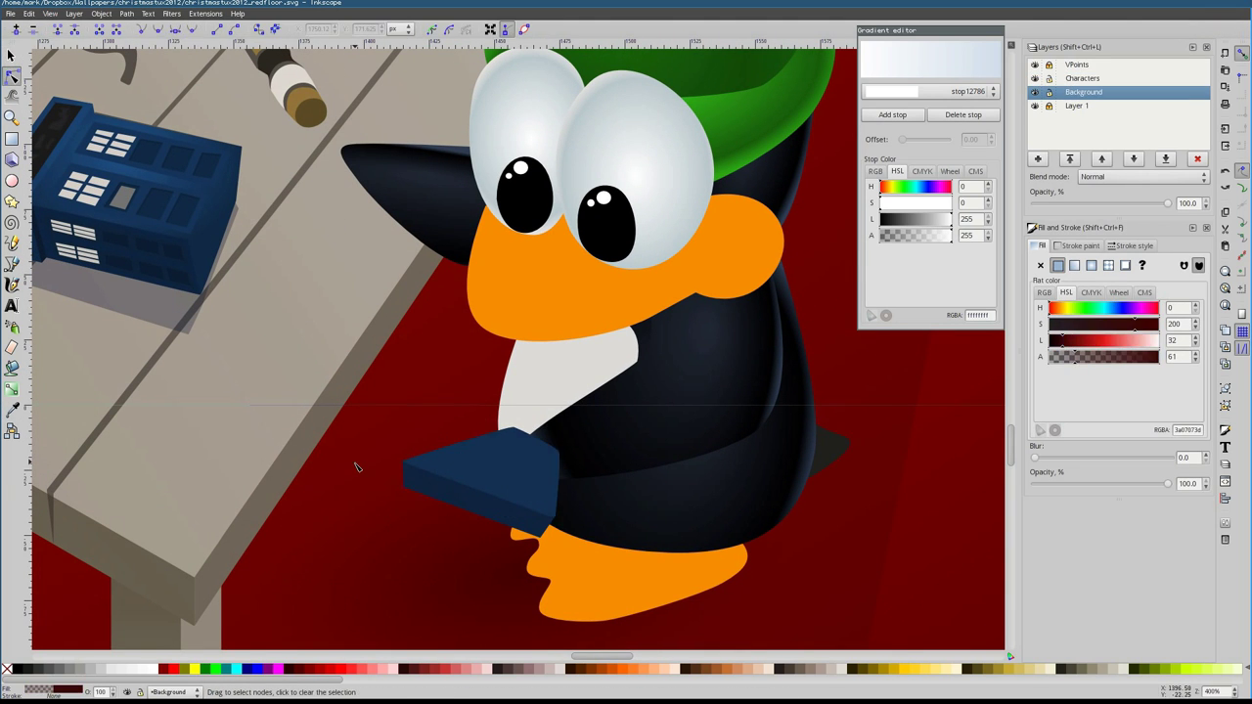
key(Escape)
key(1)
key(s)
scroll(326, 435, up, 5)
scroll(370, 413, right, 5)
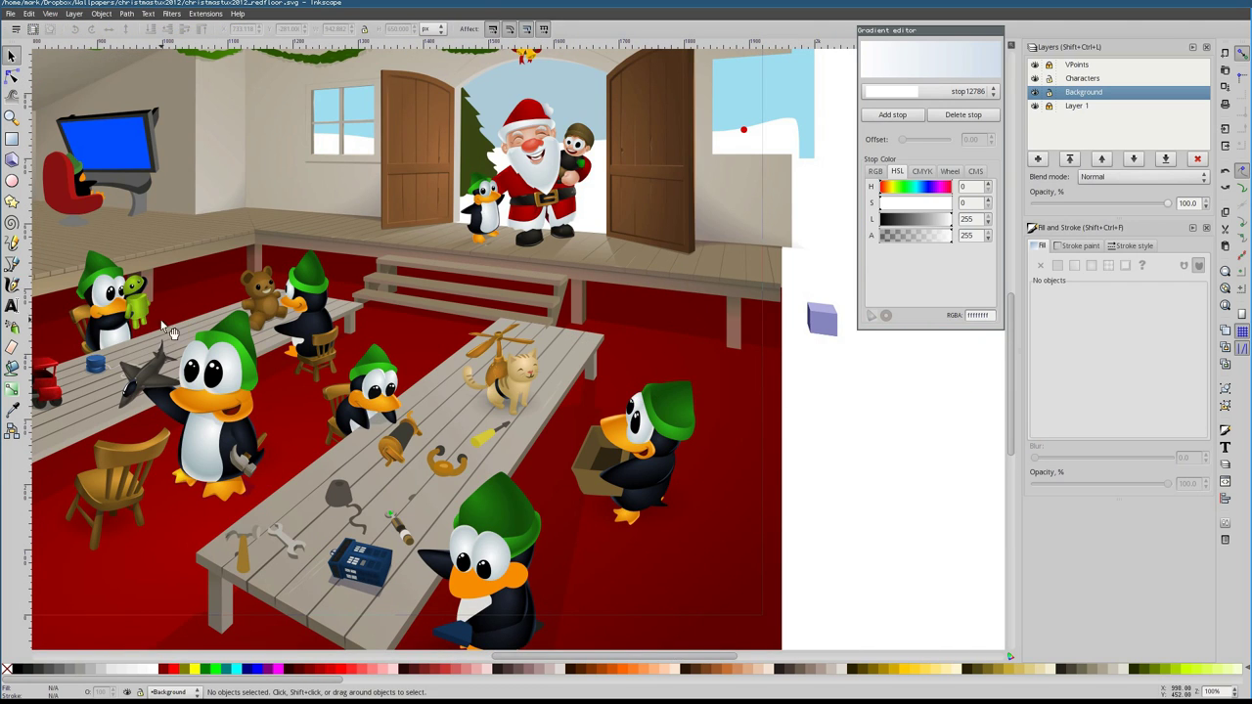
Give the front penguin's white belly a linear gradient fill
key(grave)
key(grave)
key(grave)
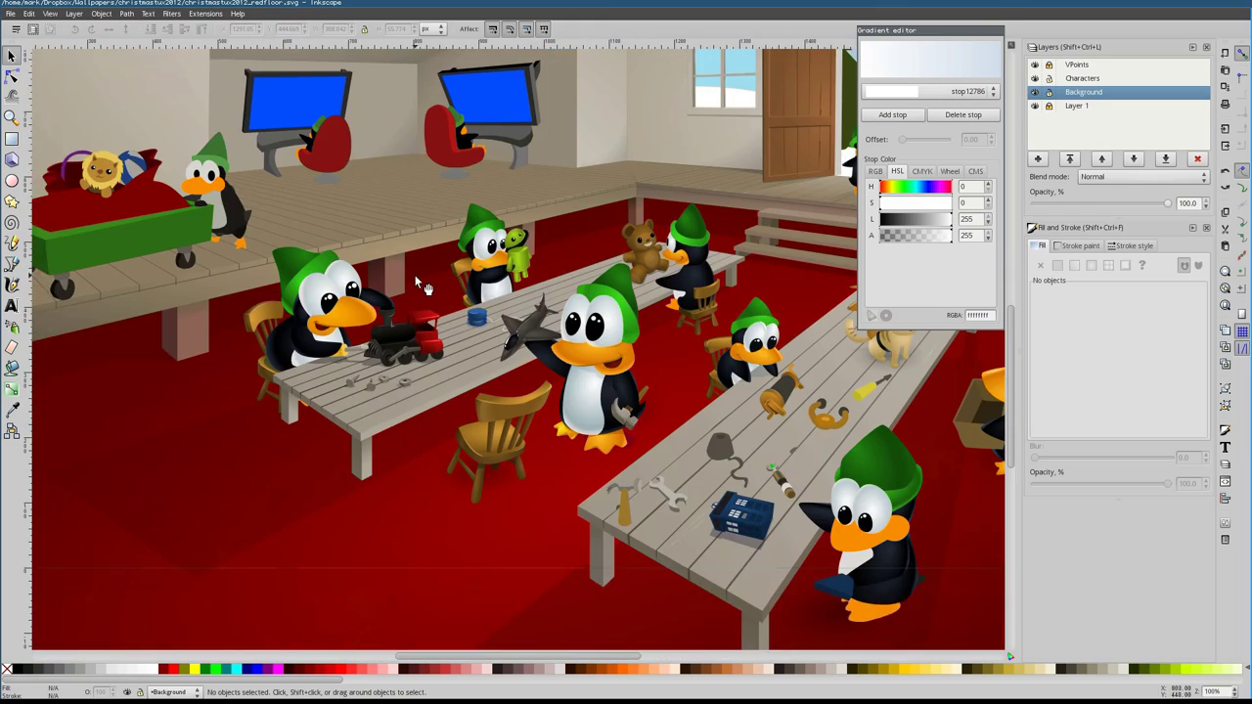
click(553, 416)
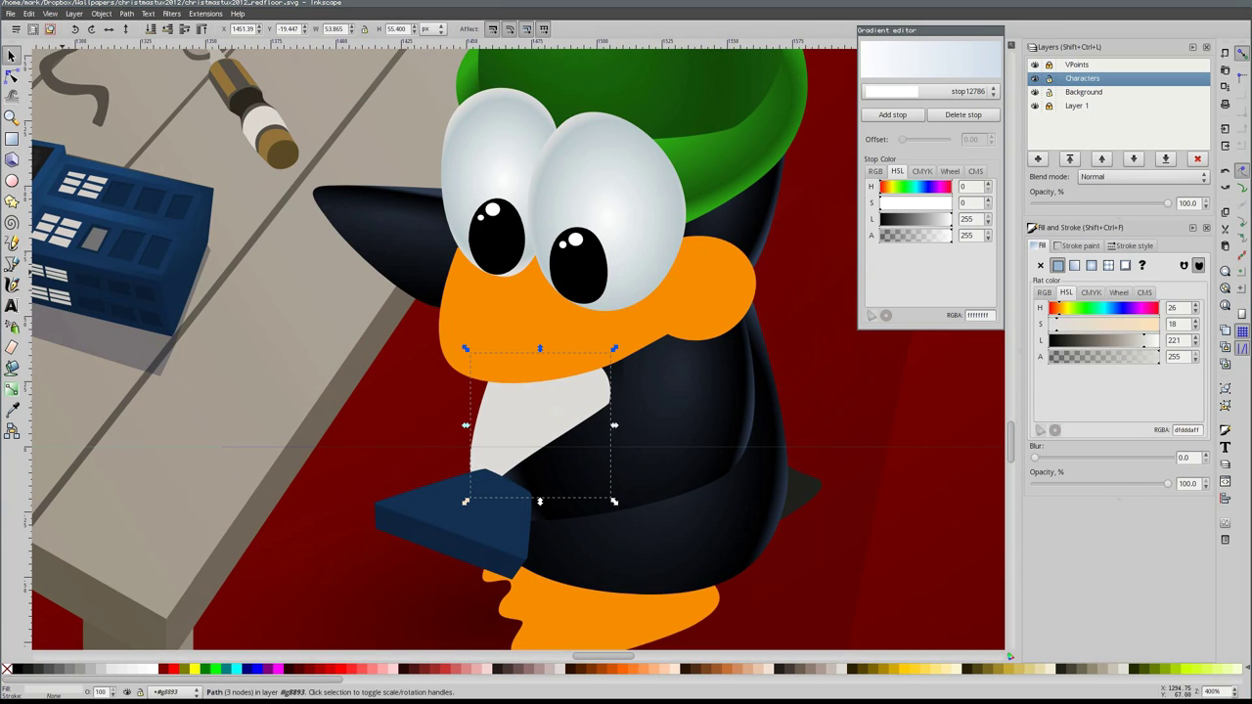
click(1074, 264)
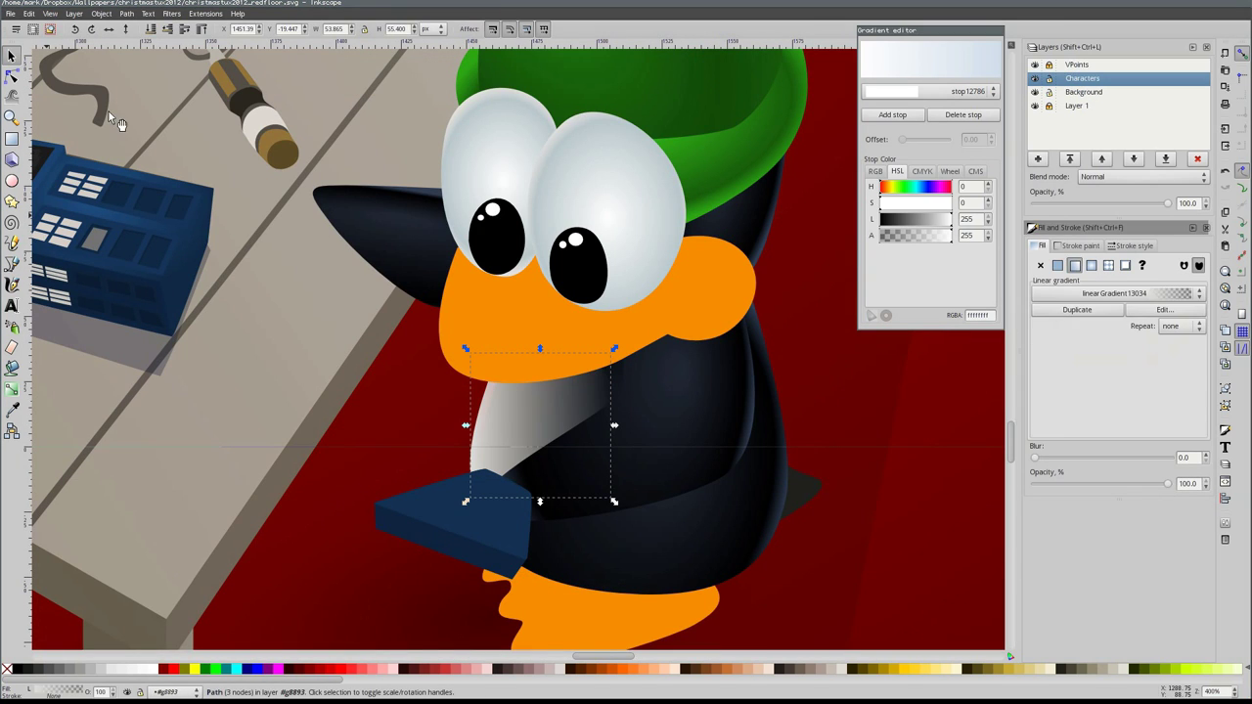
key(n)
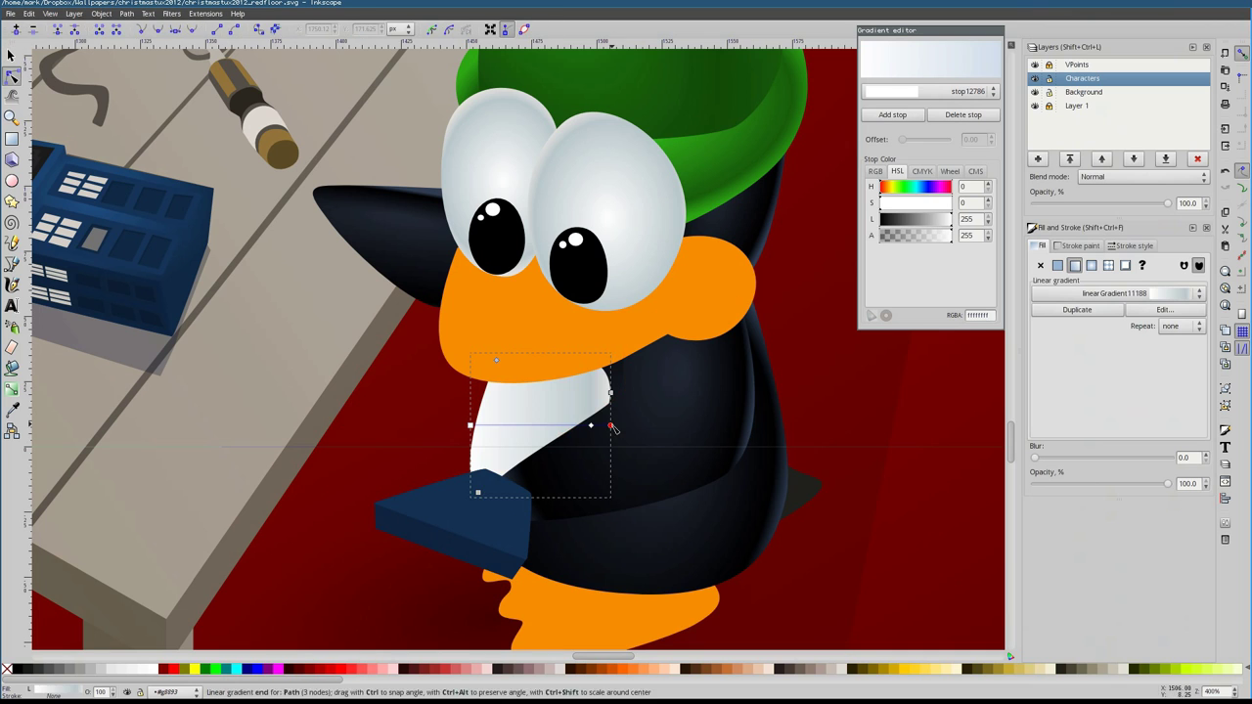
Edit the radial gradient shading on the penguin's orange feet, then check body and beak
click(615, 439)
click(605, 643)
click(604, 643)
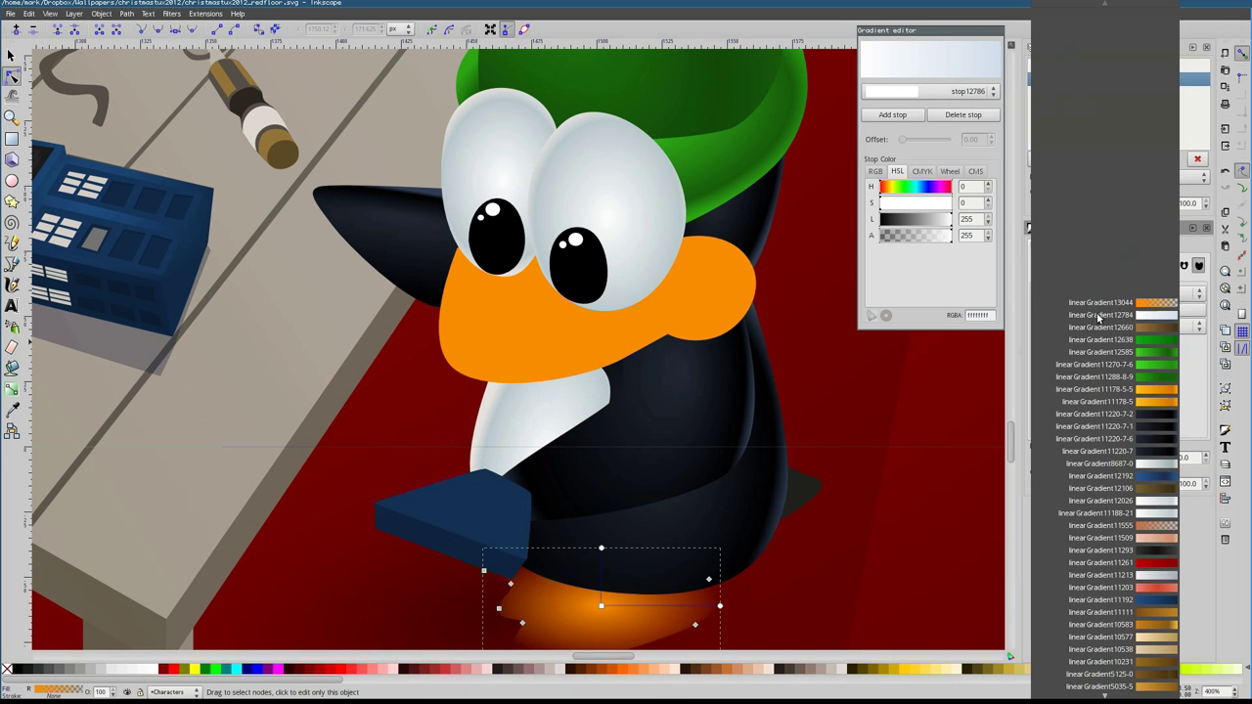
scroll(599, 427, down, 3)
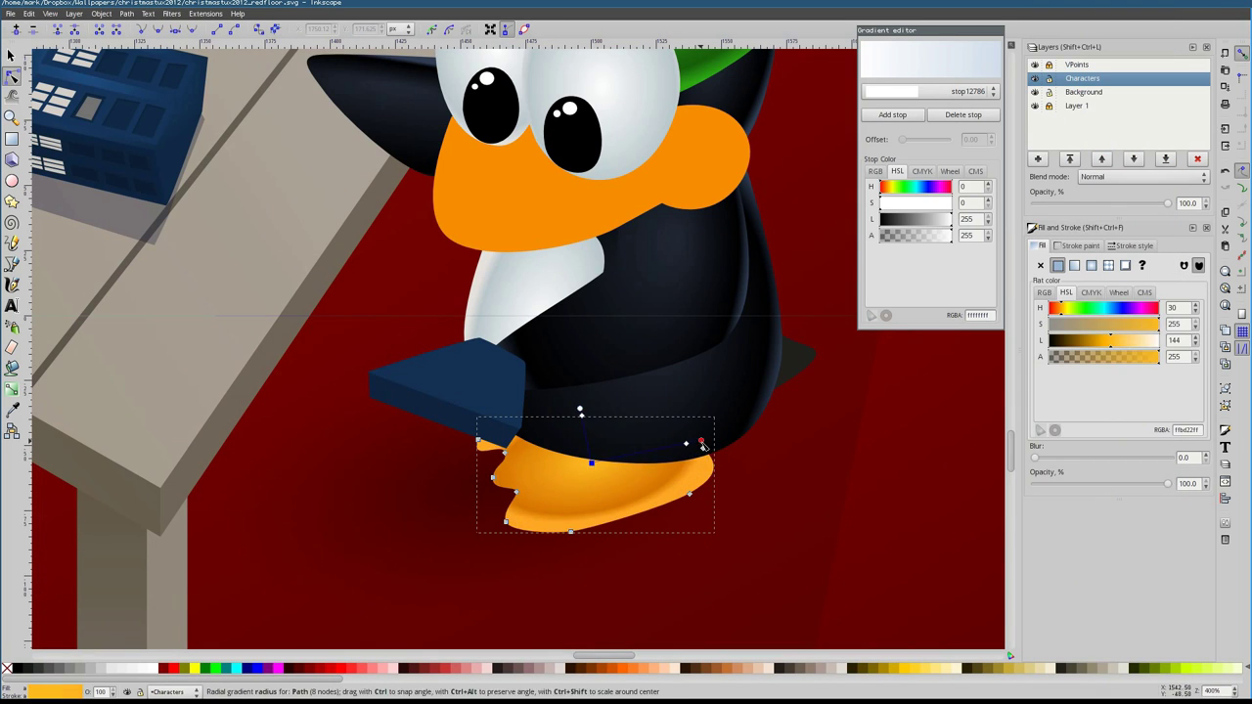
click(646, 323)
scroll(600, 391, up, 2)
click(587, 274)
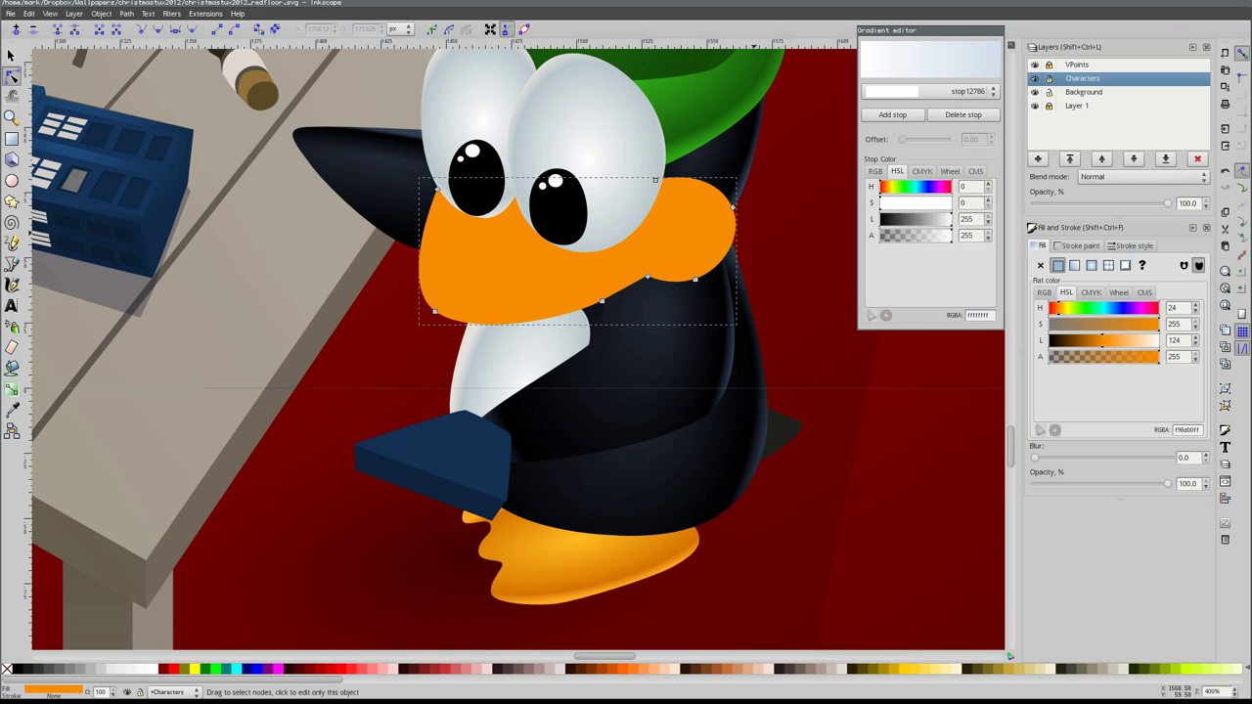
Give the beak an orange radial gradient, repositioning its centre and stretching its radius
click(1107, 265)
click(1095, 290)
click(1095, 290)
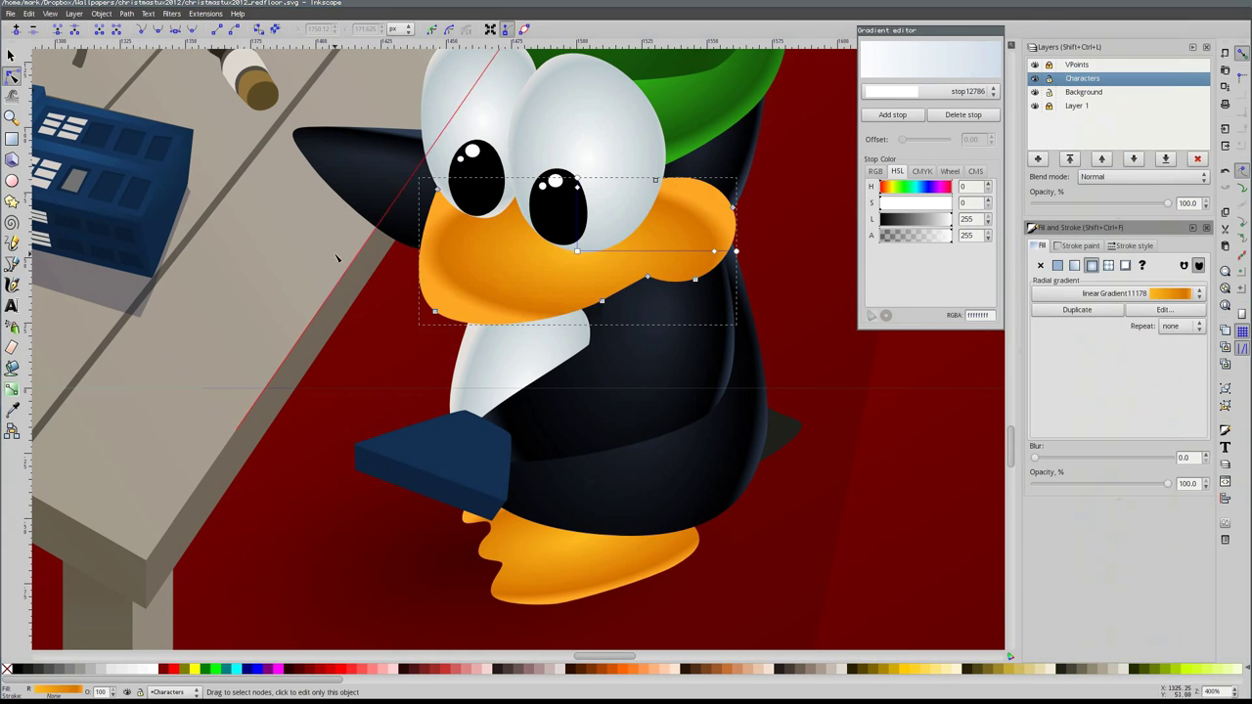
drag(732, 186, 740, 218)
scroll(740, 218, up, 2)
scroll(741, 218, right, 2)
mouse_move(401, 347)
mouse_down()
mouse_move(436, 323)
mouse_move(472, 326)
mouse_up()
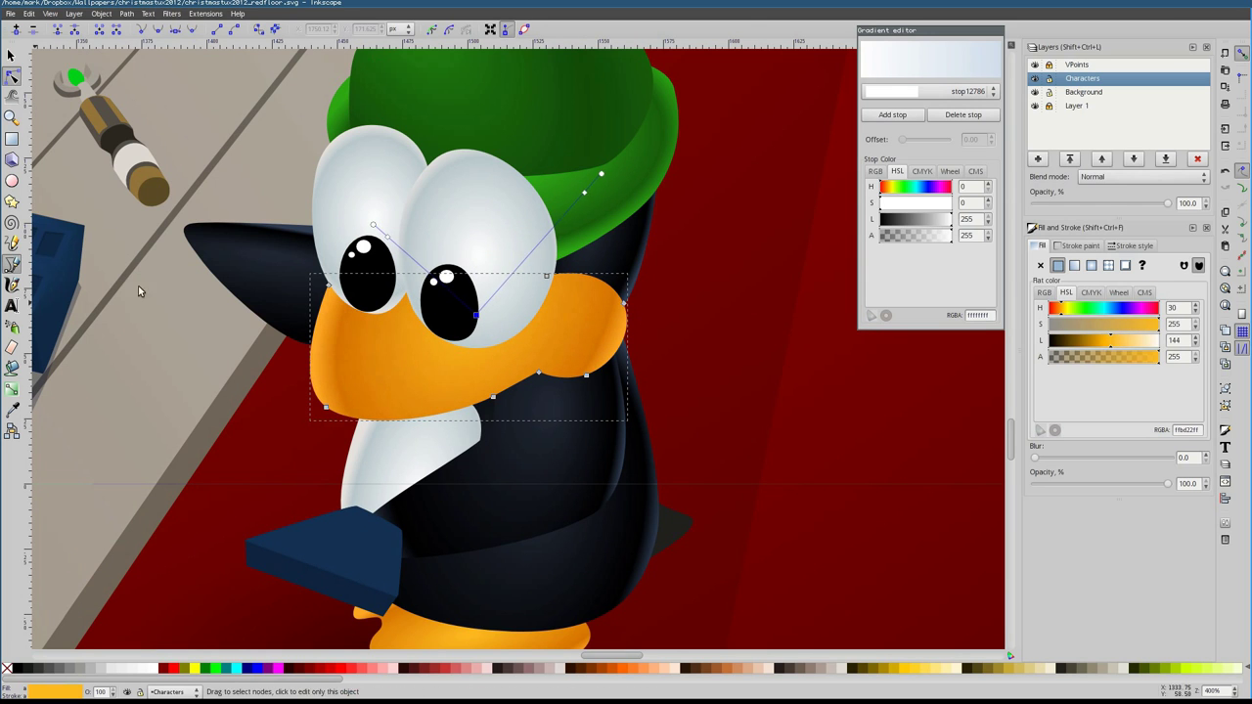
Draw a darker shadow shape along the beak's underside with the Bezier tool
key(b)
scroll(577, 350, up, 2)
click(504, 364)
click(457, 398)
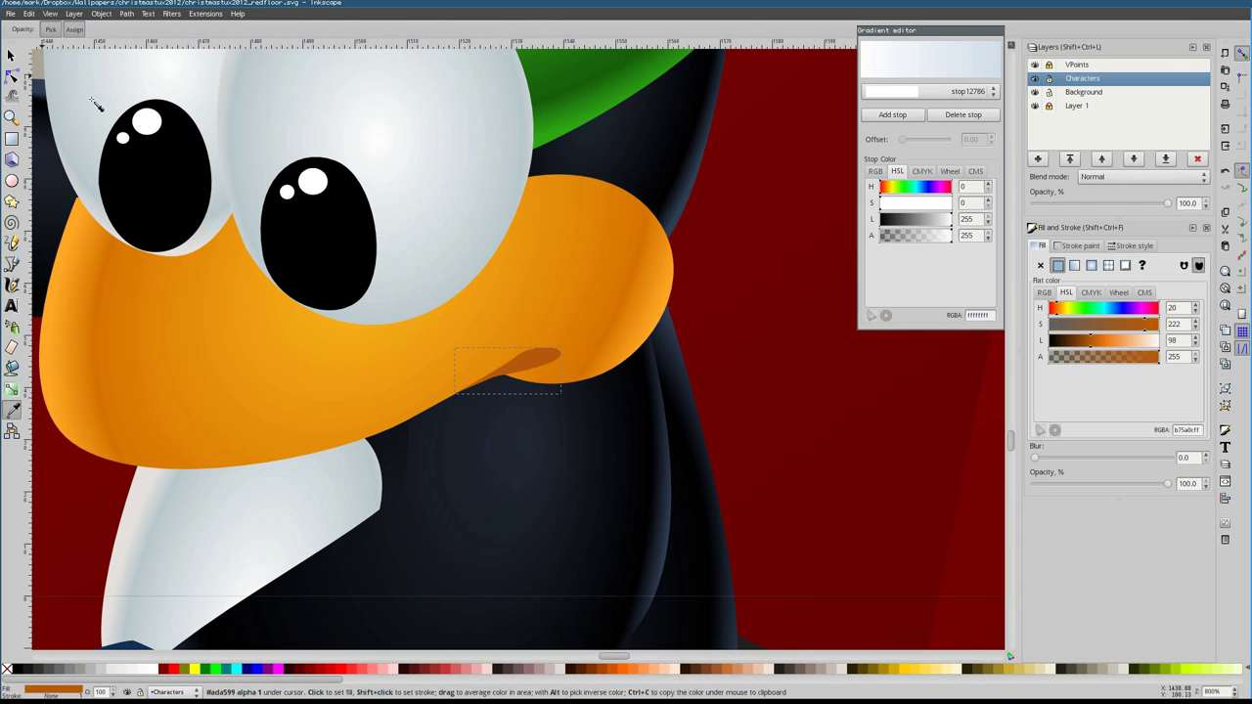
key(Escape)
Draw a light highlight near the beak tip, then deselect everything
scroll(619, 554, down, 6)
scroll(455, 283, up, 4)
scroll(455, 282, up, 1)
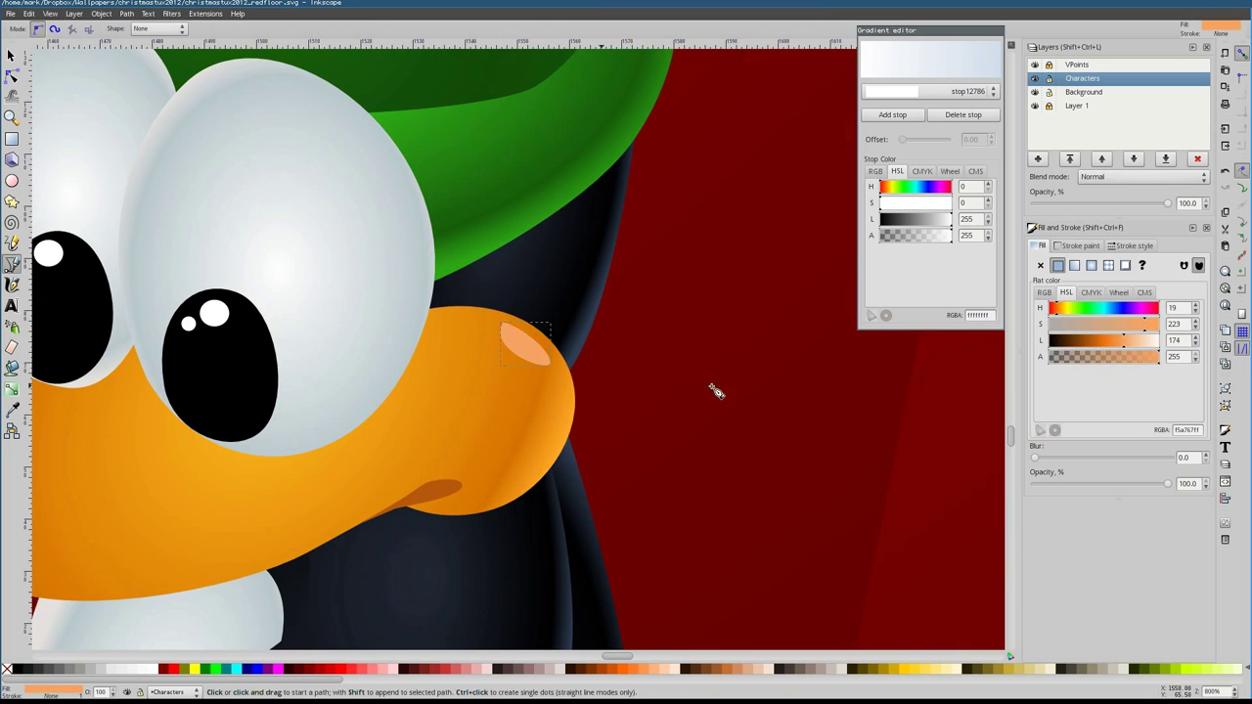
scroll(317, 345, up, 1)
click(317, 345)
key(Return)
scroll(507, 357, down, 7)
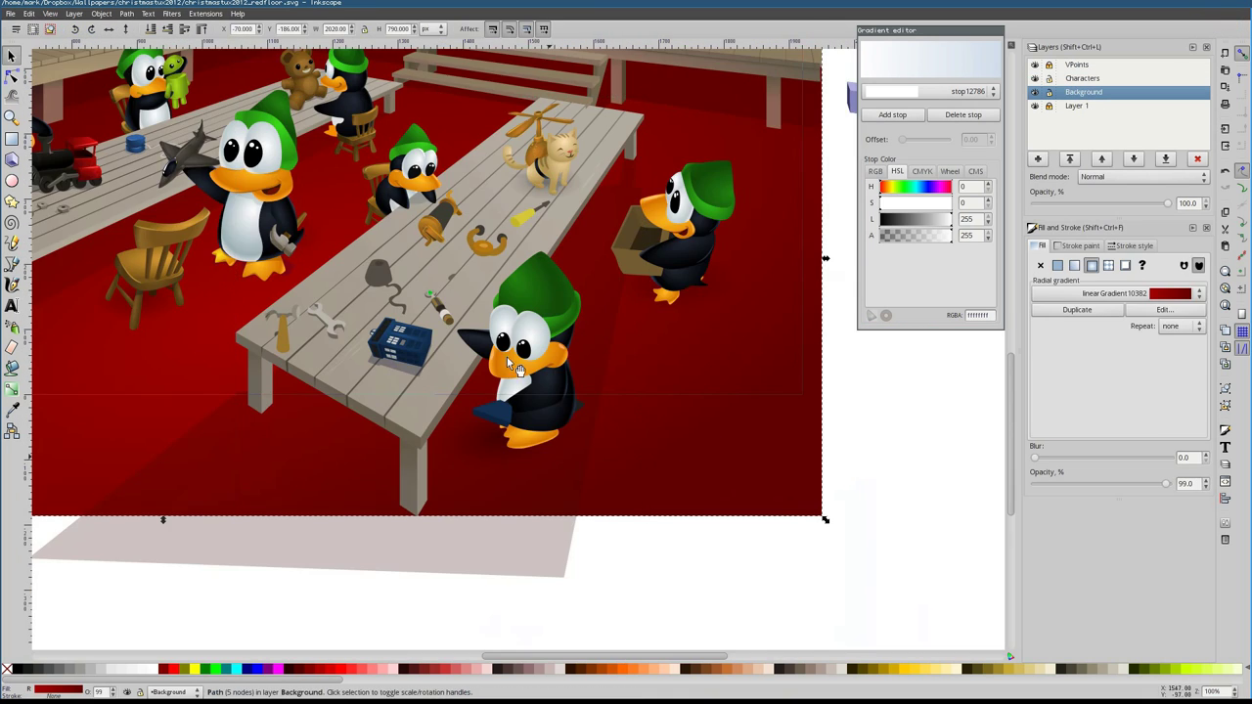
scroll(625, 448, up, 4)
key(s)
key(Escape)
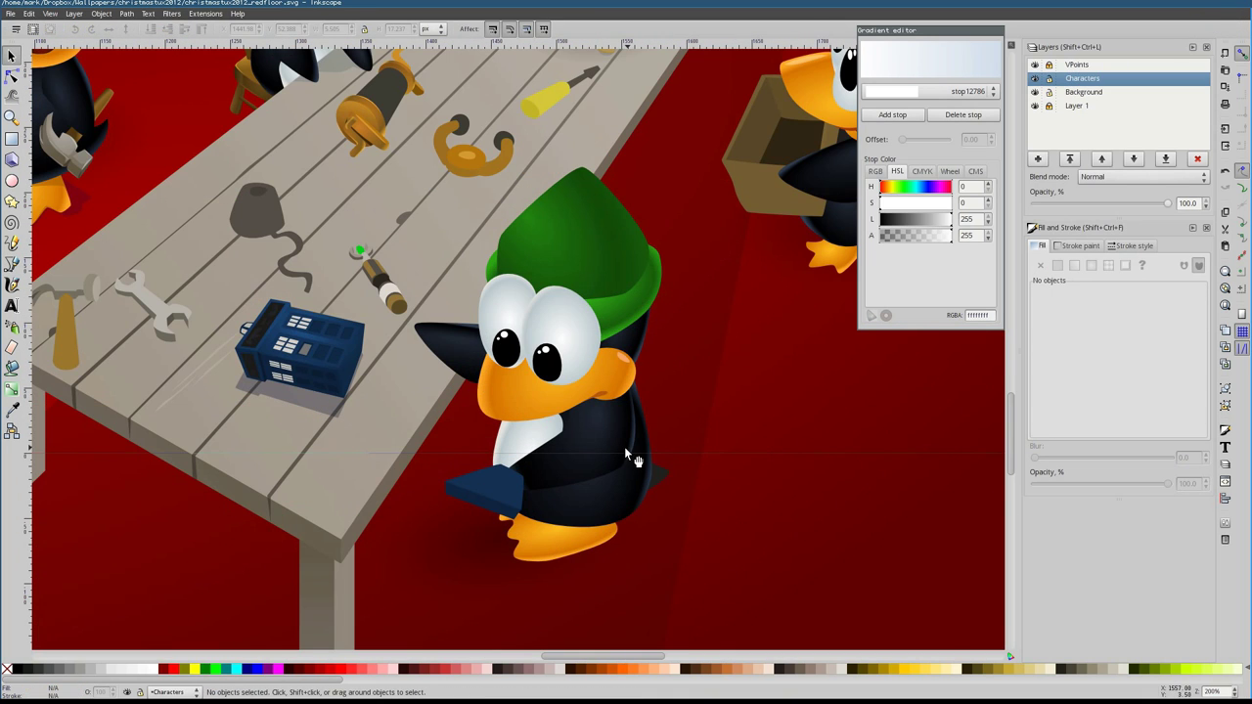
Give the screwdriver handle section an orange gradient, moving its centre and shortening both radii
key(n)
click(479, 489)
scroll(490, 391, up, 2)
scroll(509, 259, up, 4)
click(494, 265)
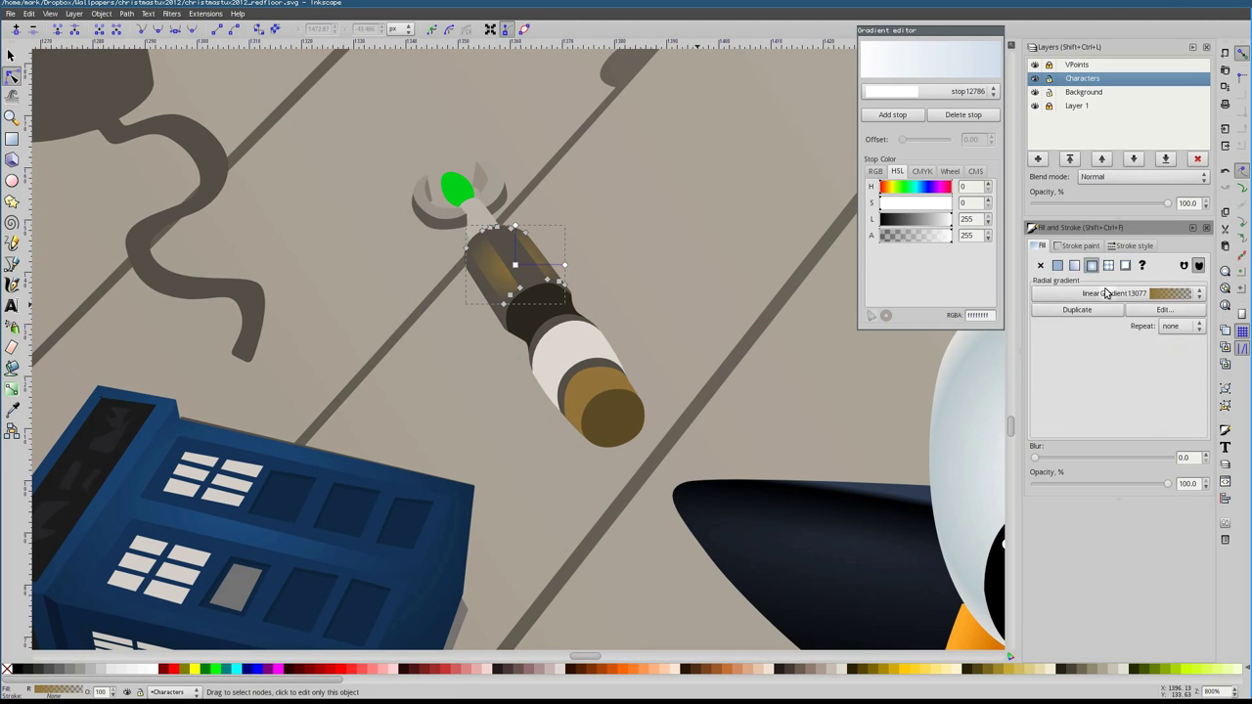
click(1116, 290)
click(1141, 477)
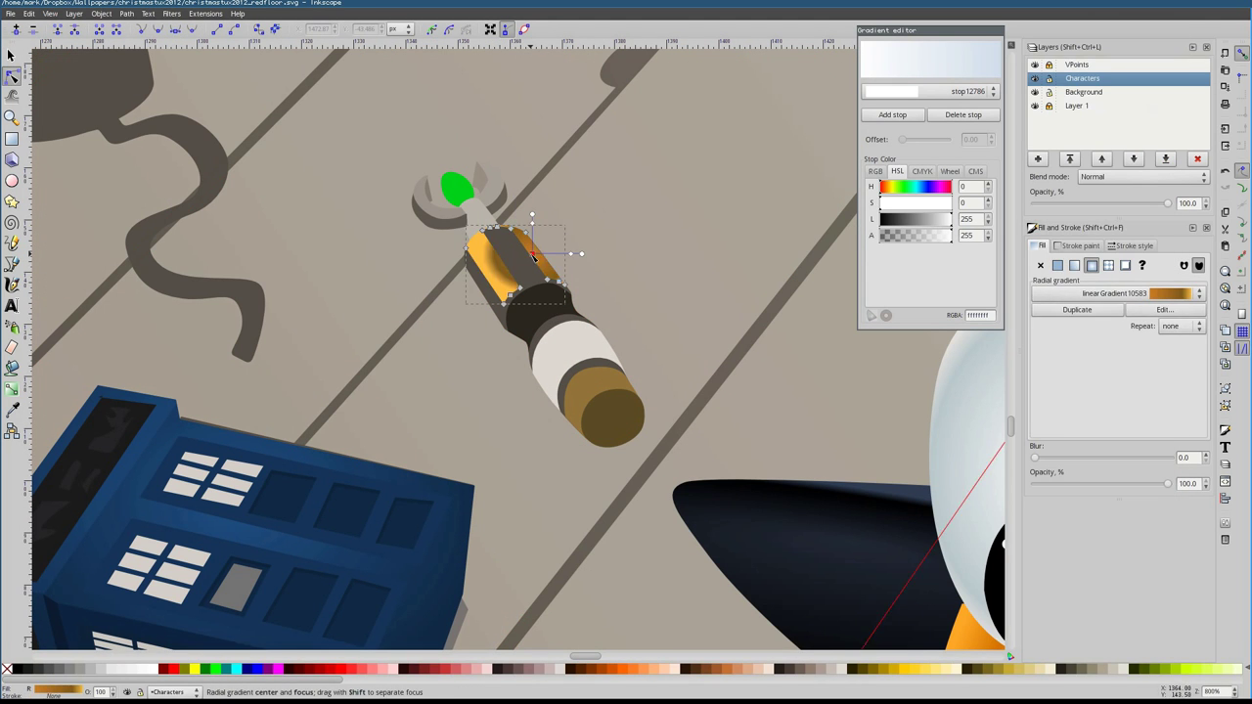
drag(545, 253, 515, 267)
drag(512, 204, 491, 215)
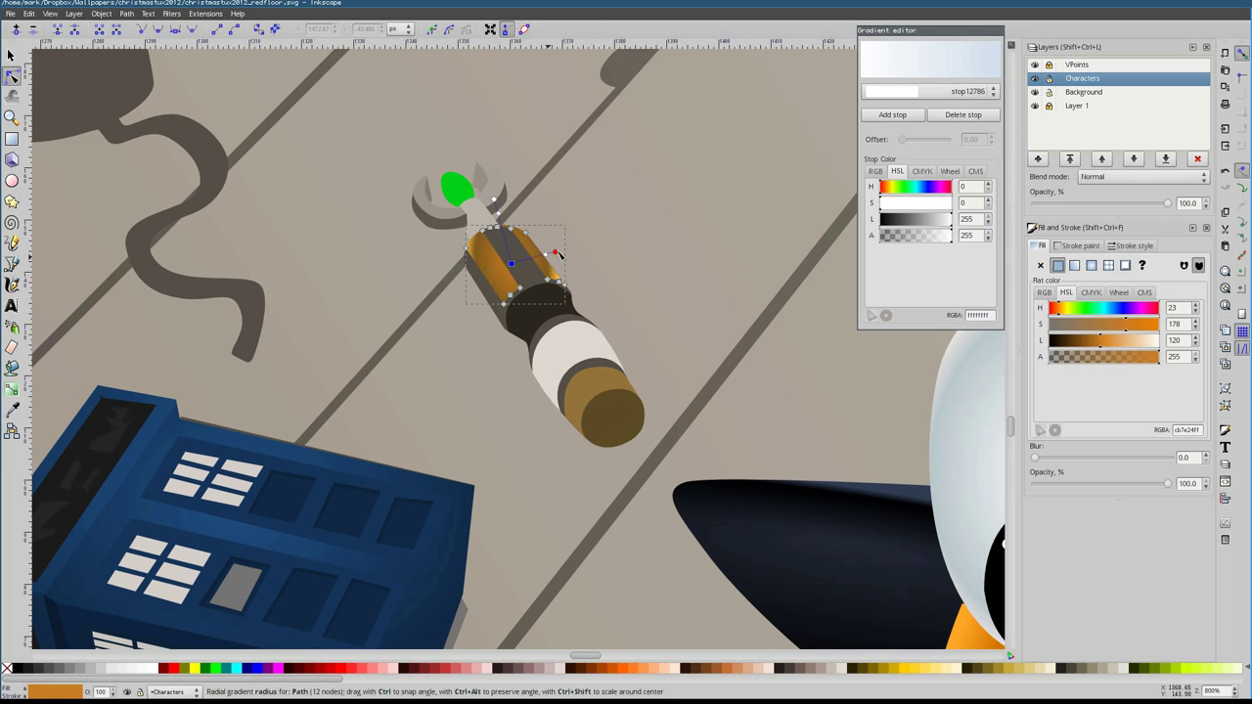
drag(591, 267, 551, 256)
Apply the orange gradient to the end cap ring and a widened orange radial gradient to the cap face
click(577, 397)
click(1074, 265)
click(1115, 290)
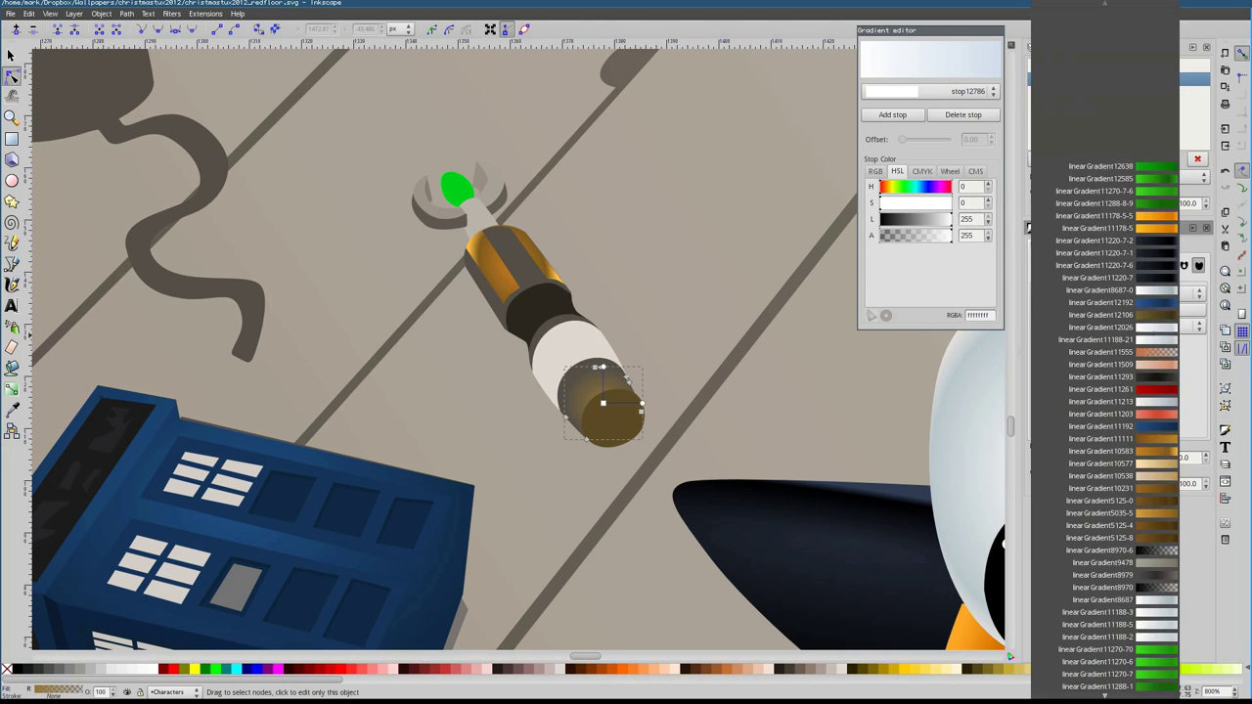
click(1105, 392)
click(620, 428)
click(1091, 265)
click(1115, 291)
click(1106, 392)
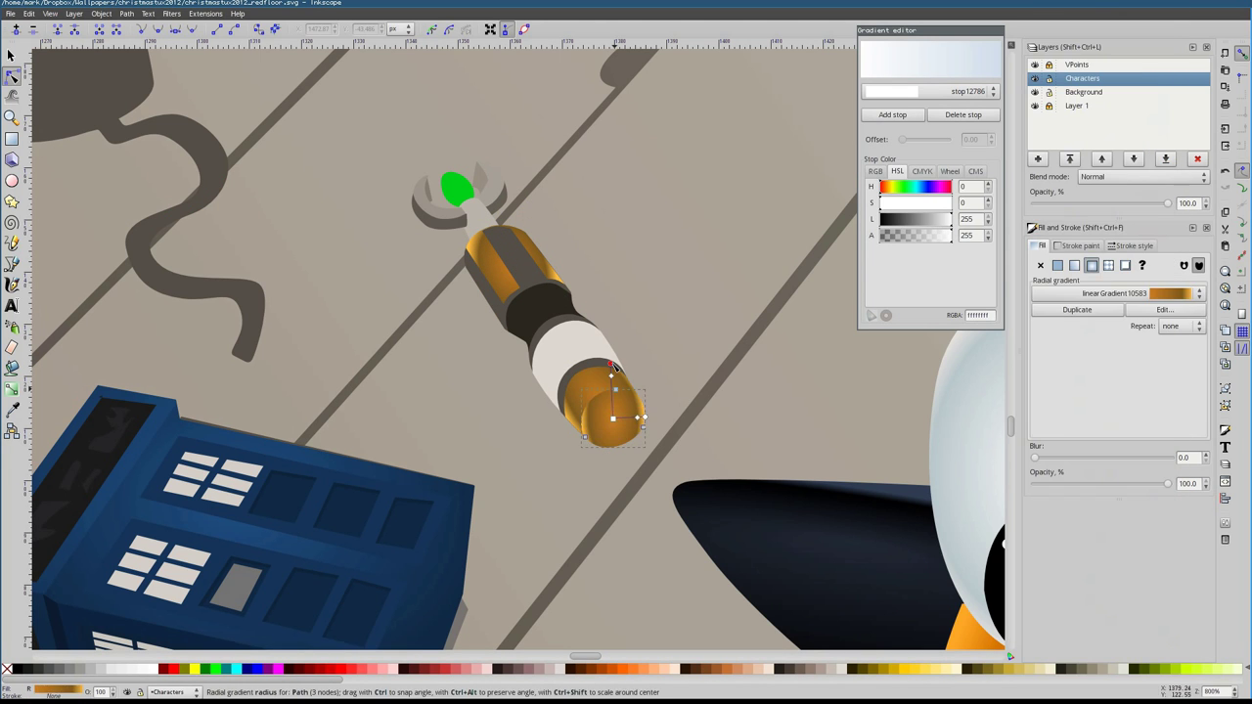
drag(605, 401, 634, 443)
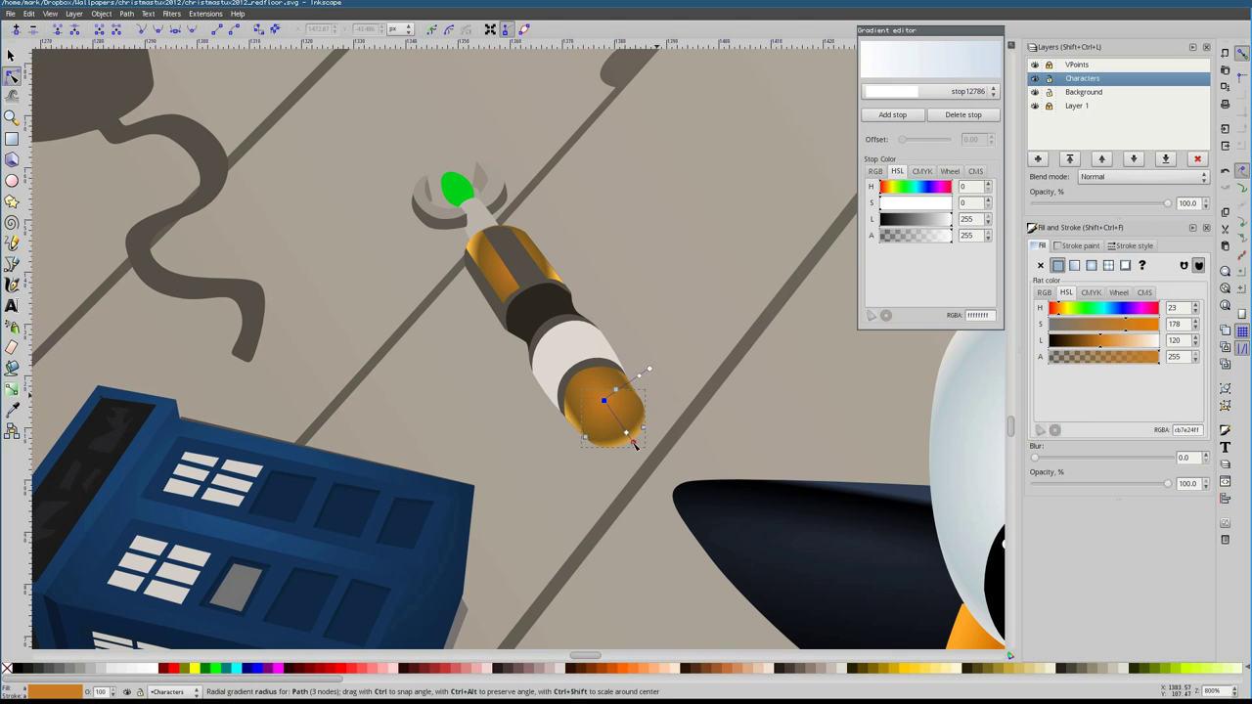
click(611, 414)
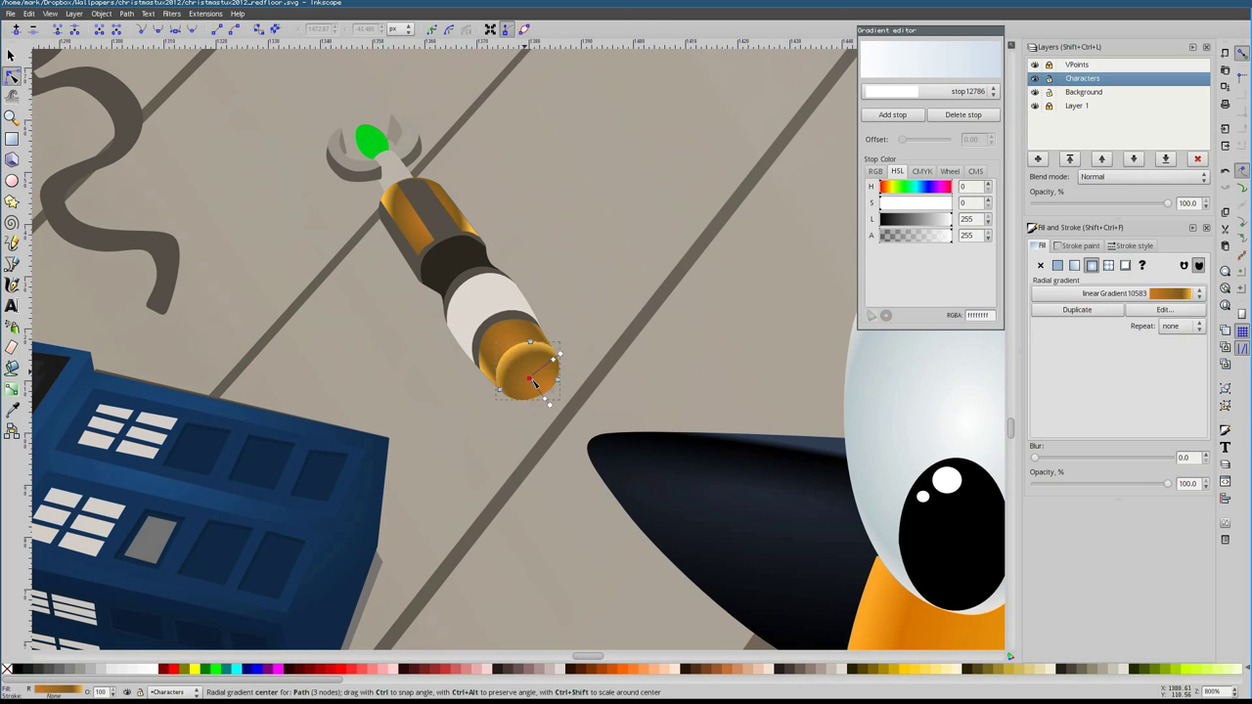
click(531, 381)
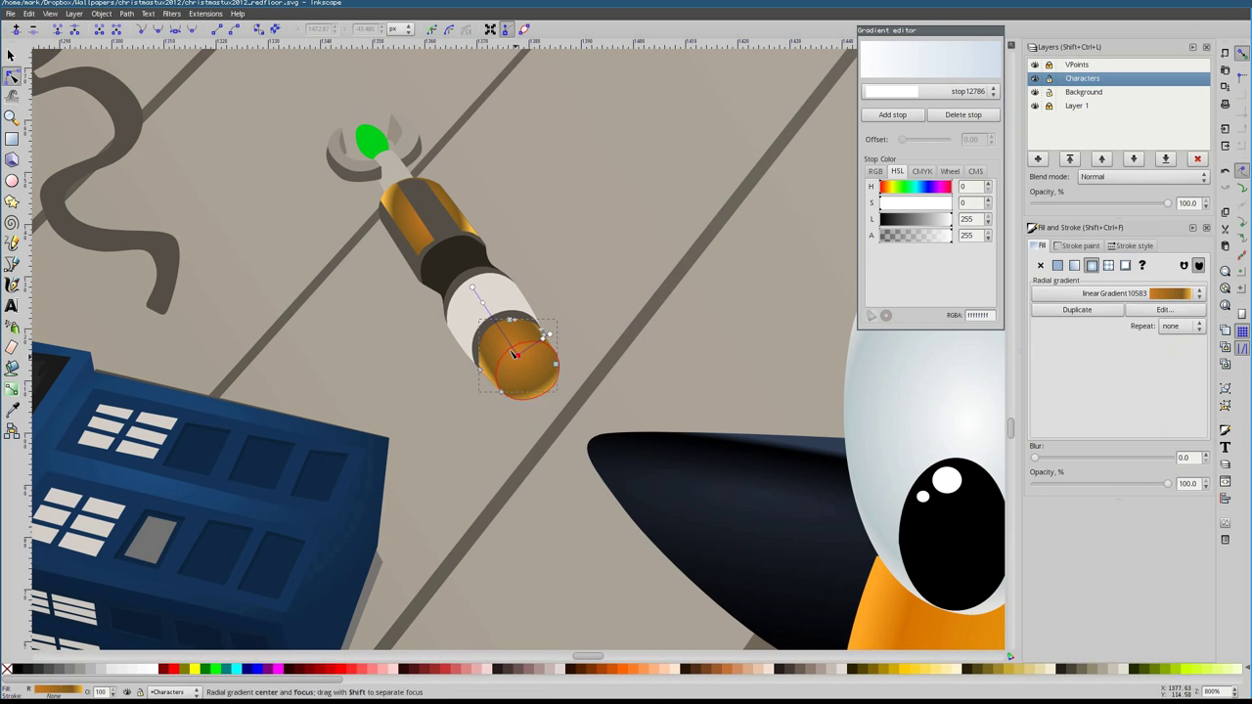
Draw a highlight shape on the cap and colour it with orange picked by the Dropper
scroll(529, 358, up, 2)
key(b)
key(Escape)
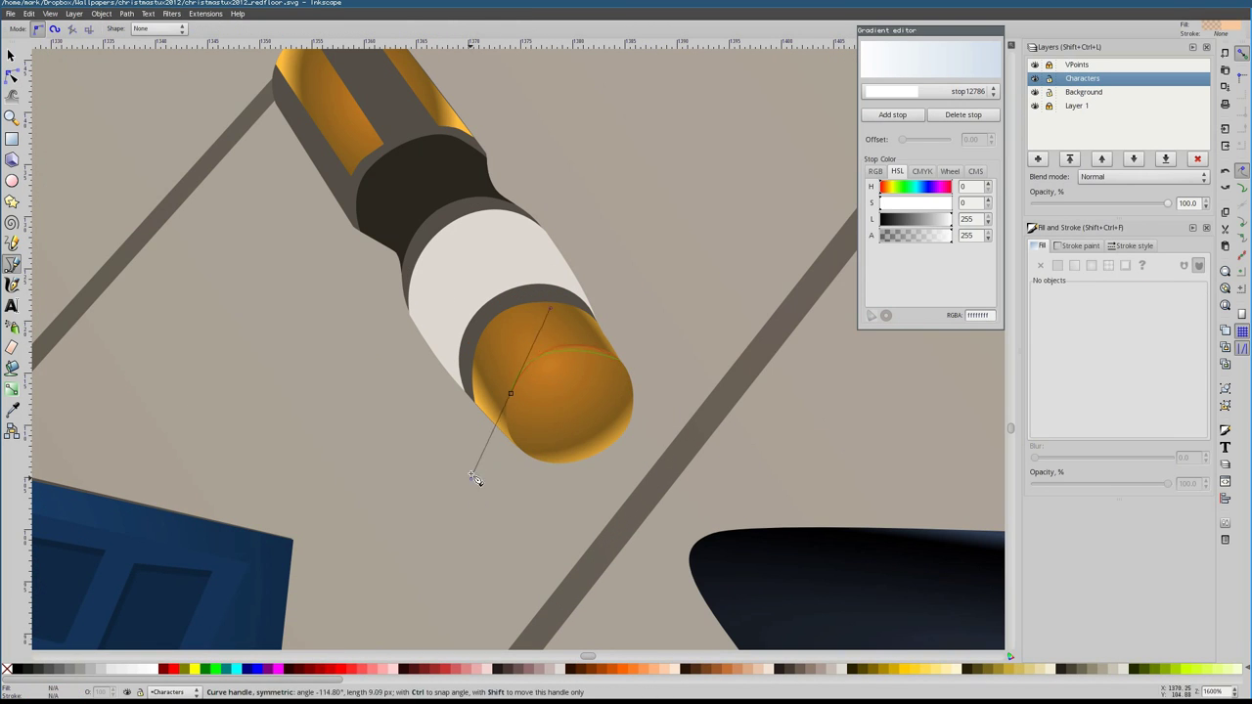
drag(475, 479, 476, 479)
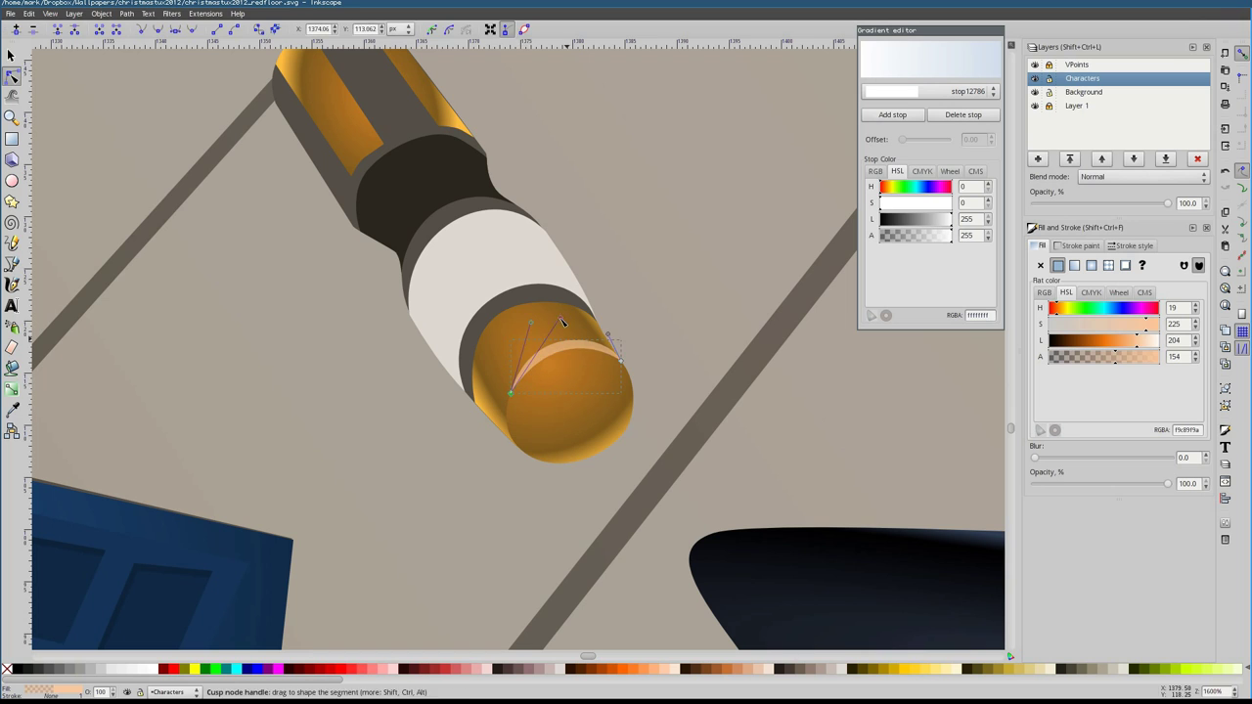
key(d)
click(587, 347)
Draw a curved orange highlight on the handle, then reselect the screwdriver group
click(476, 402)
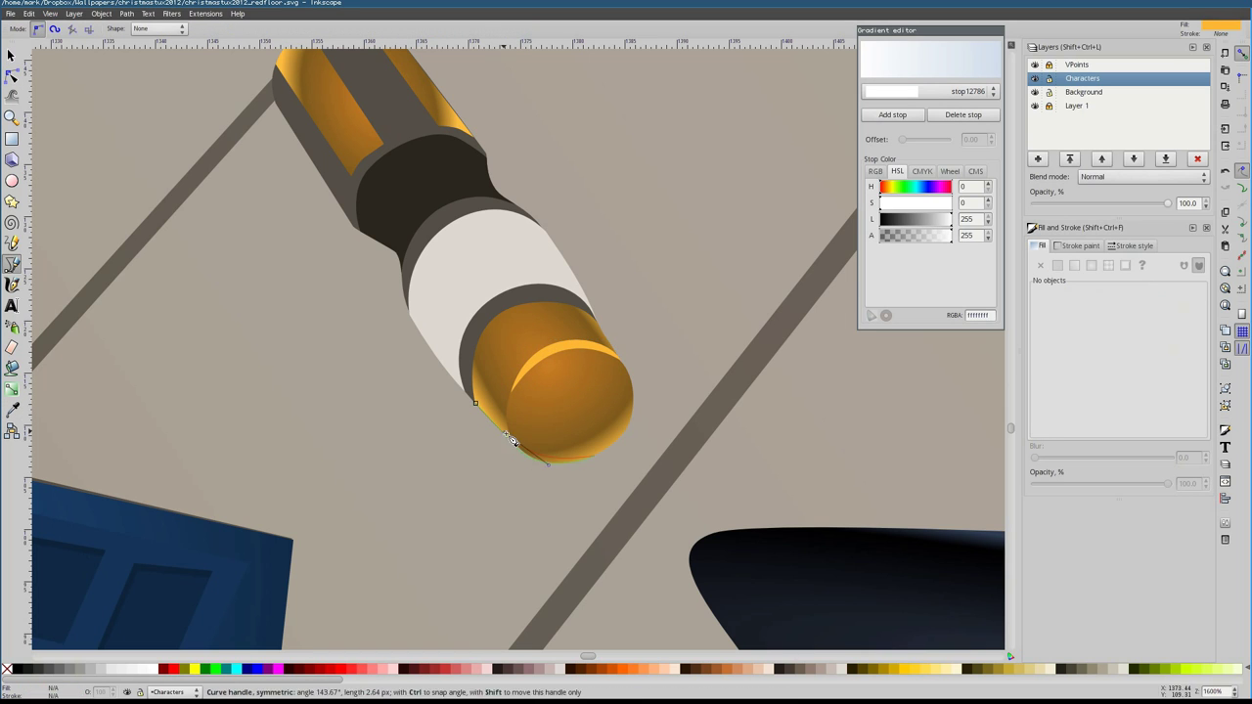
drag(510, 439, 509, 440)
scroll(510, 439, up, 3)
click(412, 296)
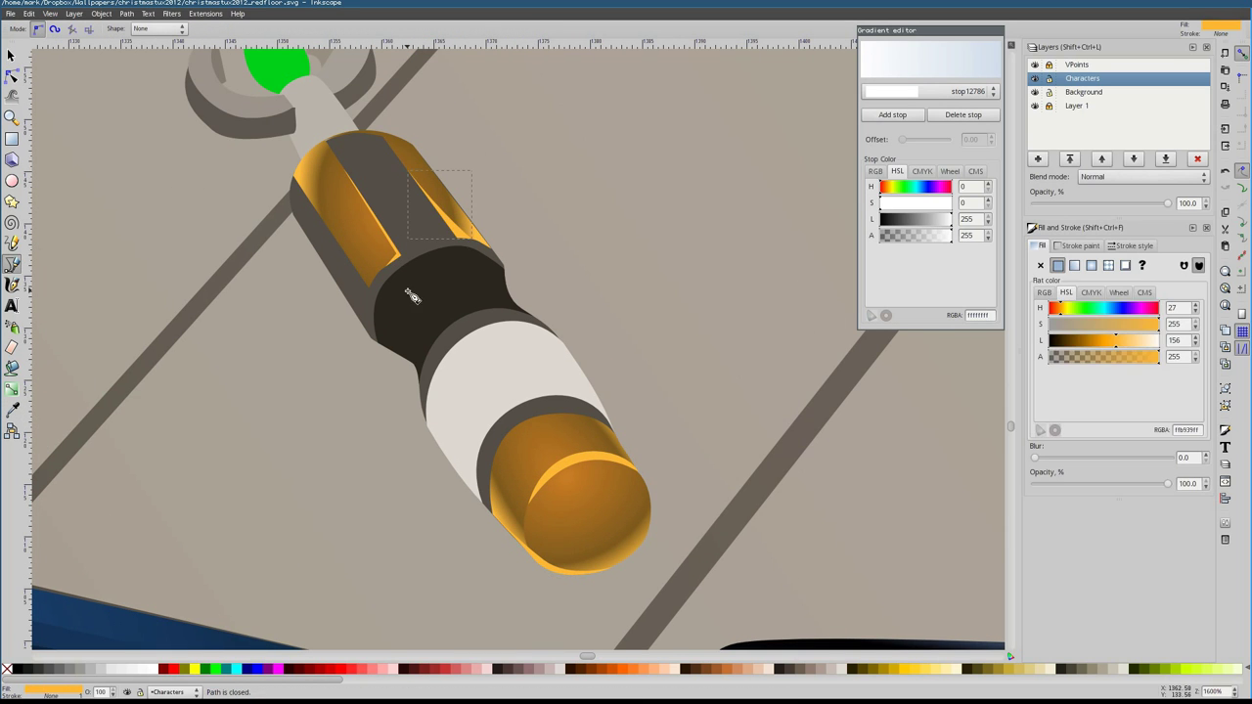
key(s)
click(430, 313)
Enter the screwdriver group and select the handle highlight and body parts with the Node tool
click(431, 313)
double_click(549, 491)
scroll(550, 492, up, 3)
click(484, 350)
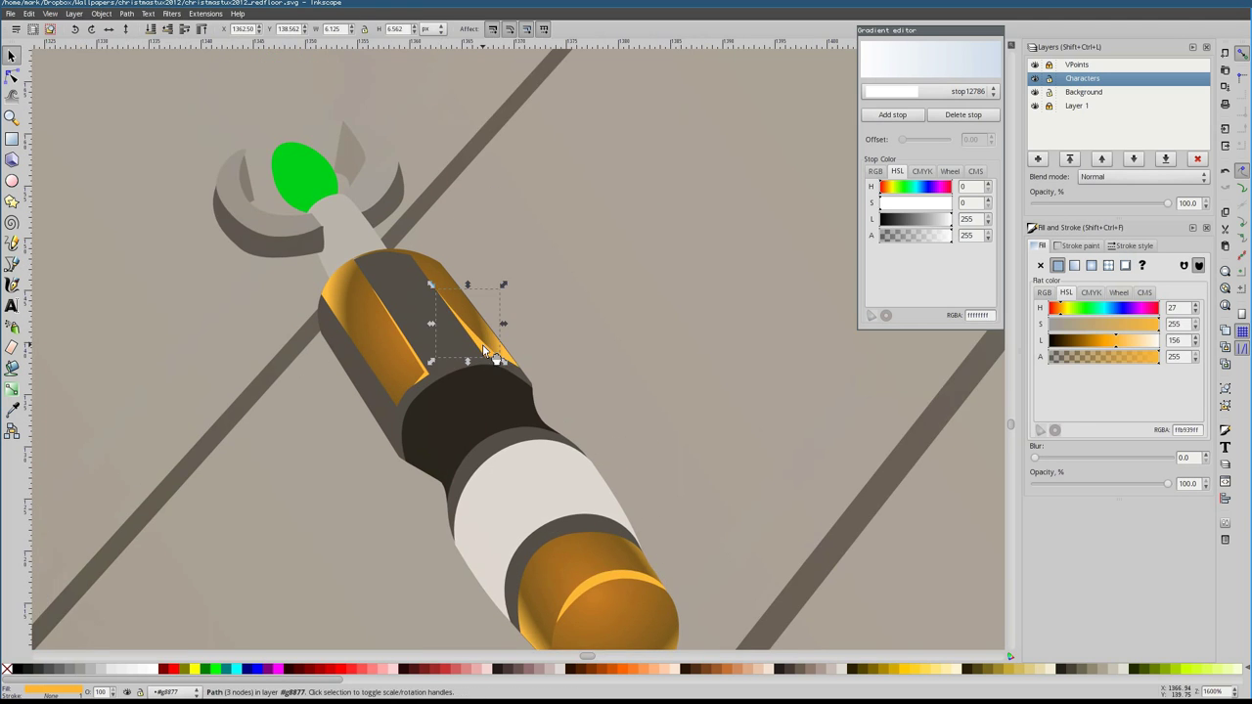
key(n)
scroll(485, 350, up, 2)
click(262, 188)
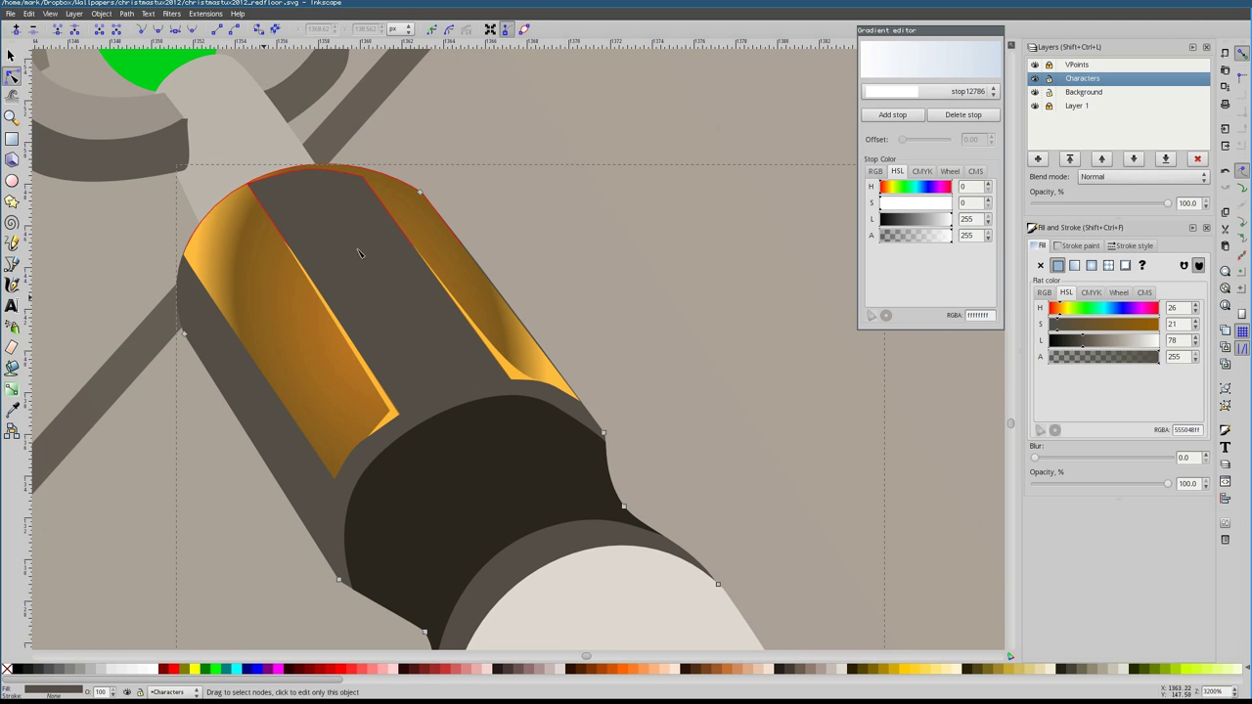
click(452, 238)
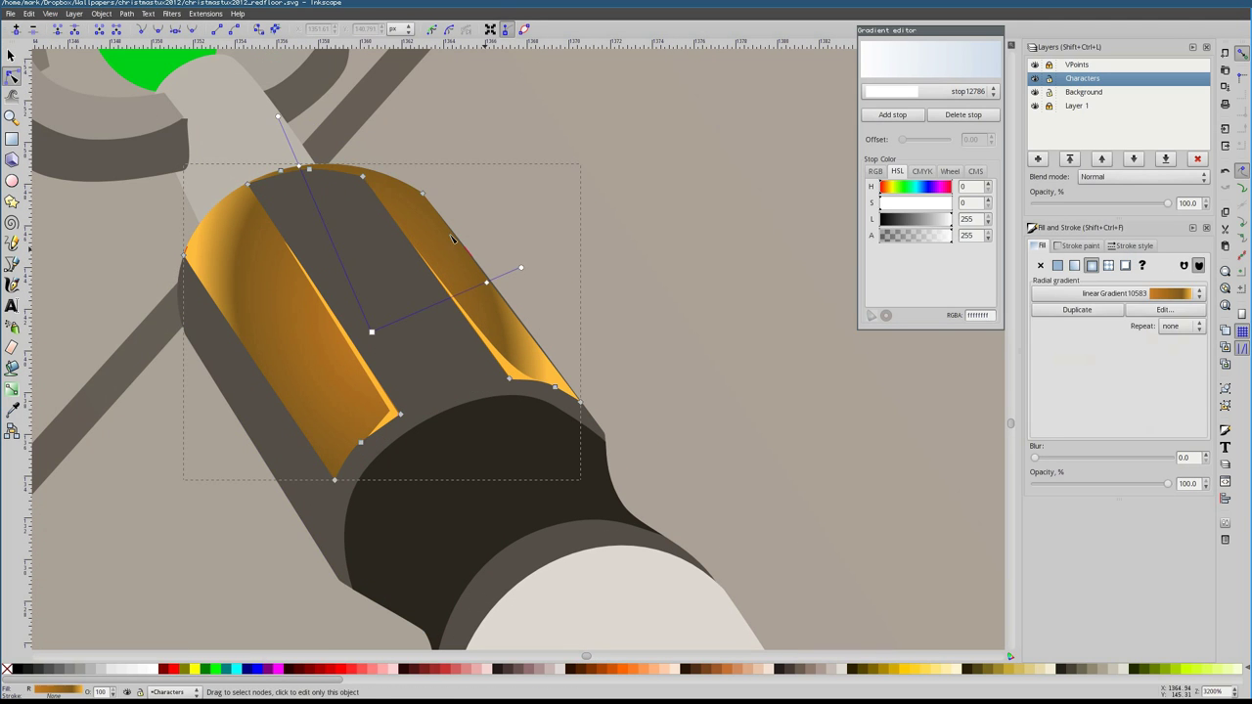
click(504, 264)
scroll(516, 401, down, 4)
scroll(516, 401, up, 2)
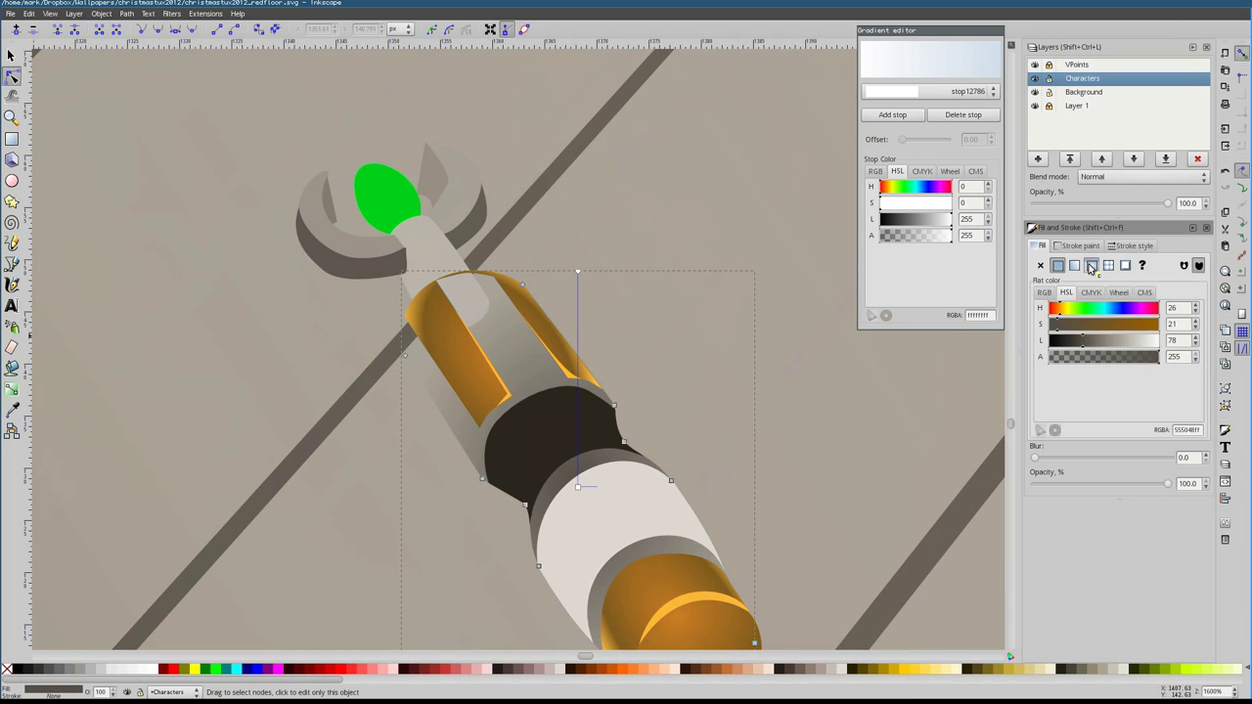
Make the smaller band solid black and give the white band a radial gradient with a shrunk radius
click(478, 411)
click(451, 434)
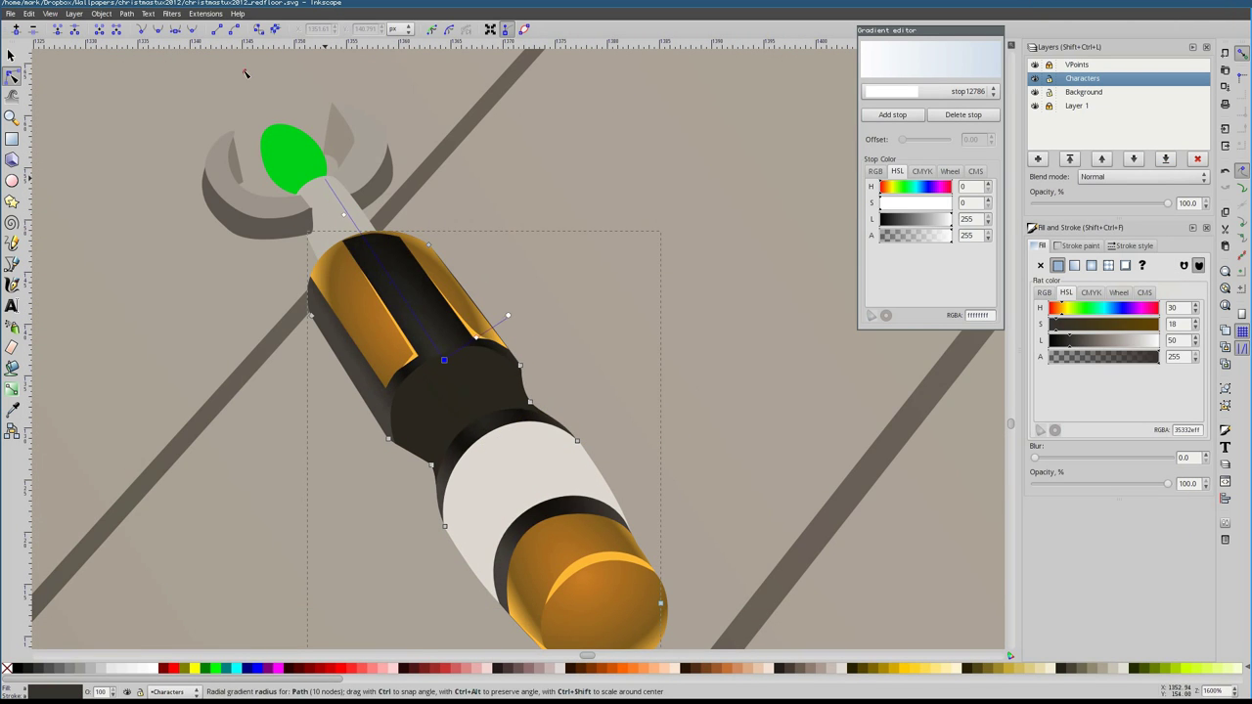
scroll(451, 435, down, 2)
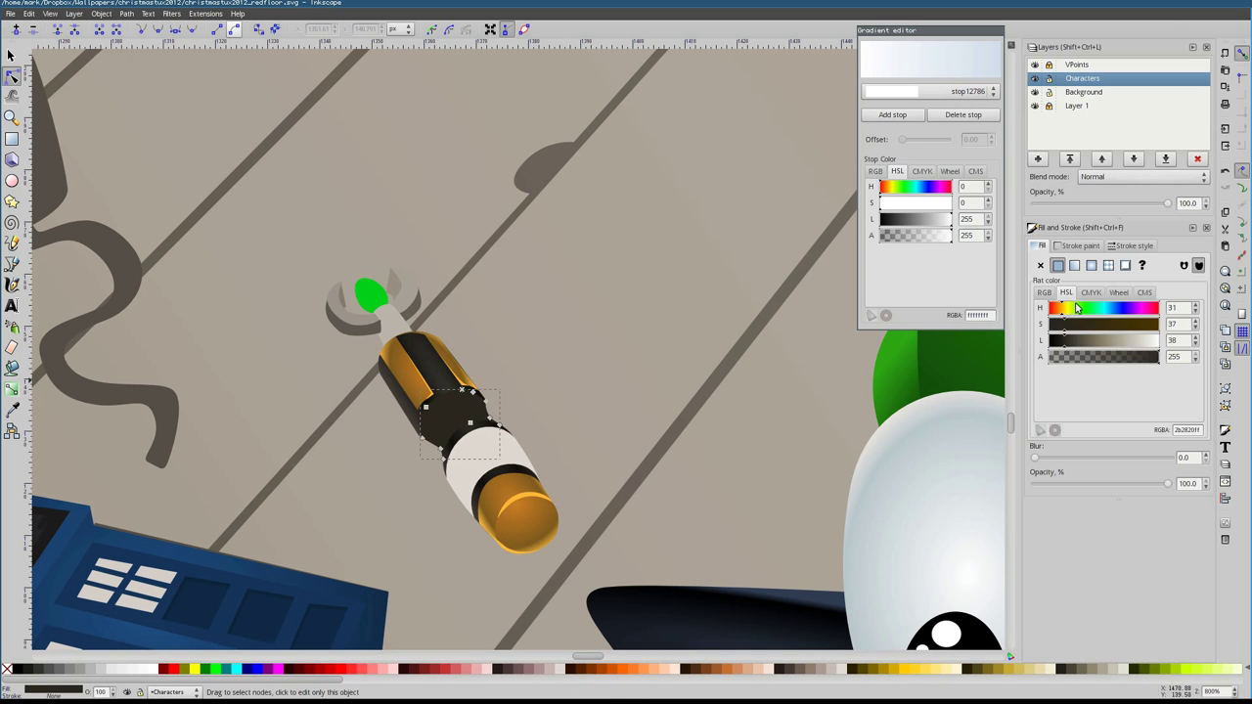
click(449, 403)
click(494, 412)
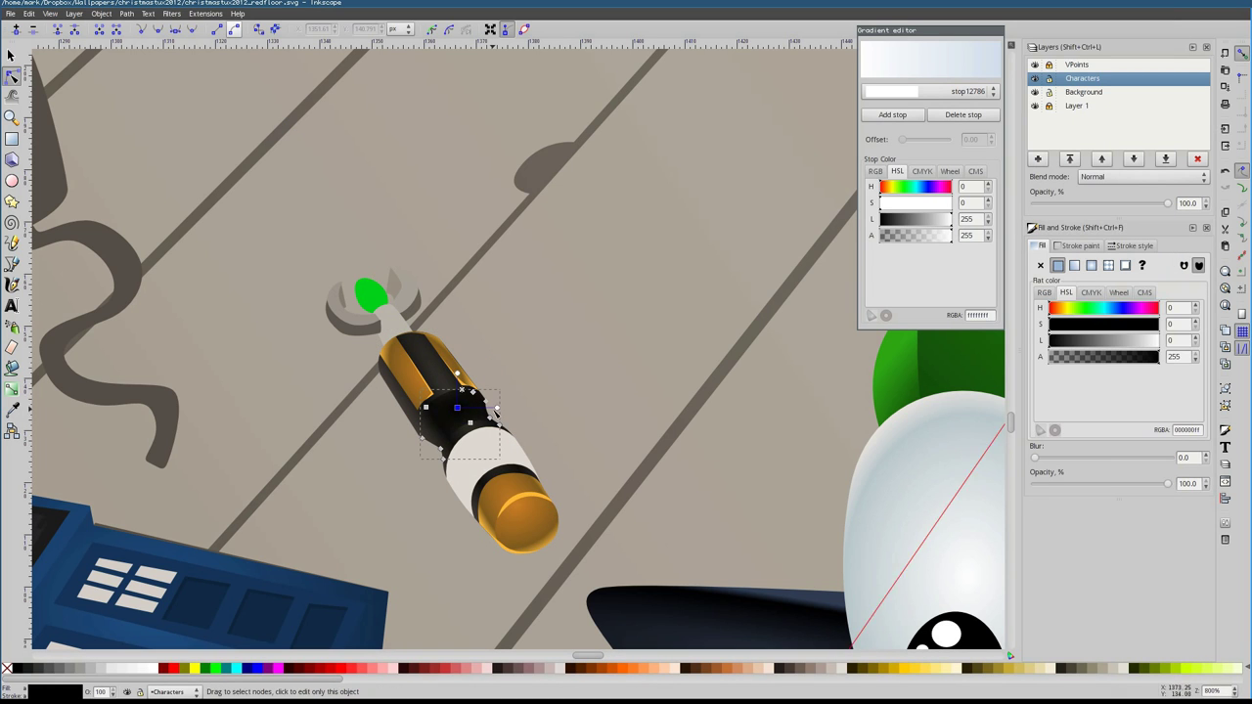
click(494, 440)
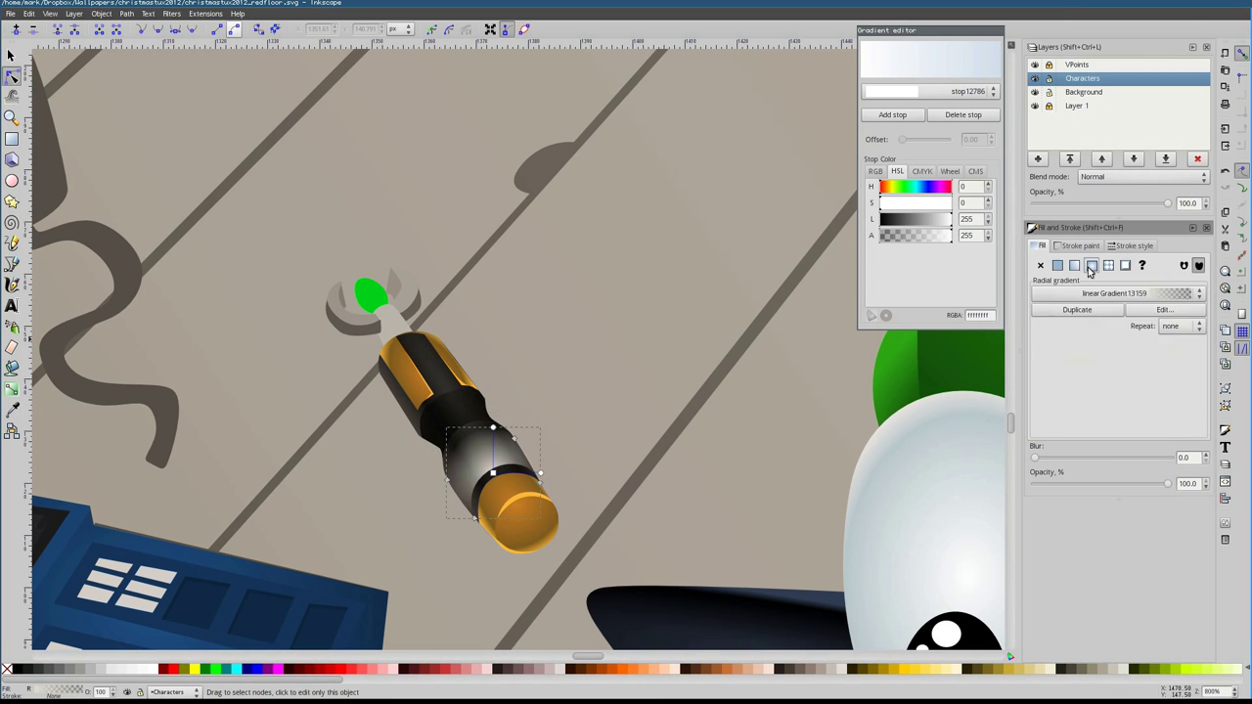
drag(537, 442, 530, 425)
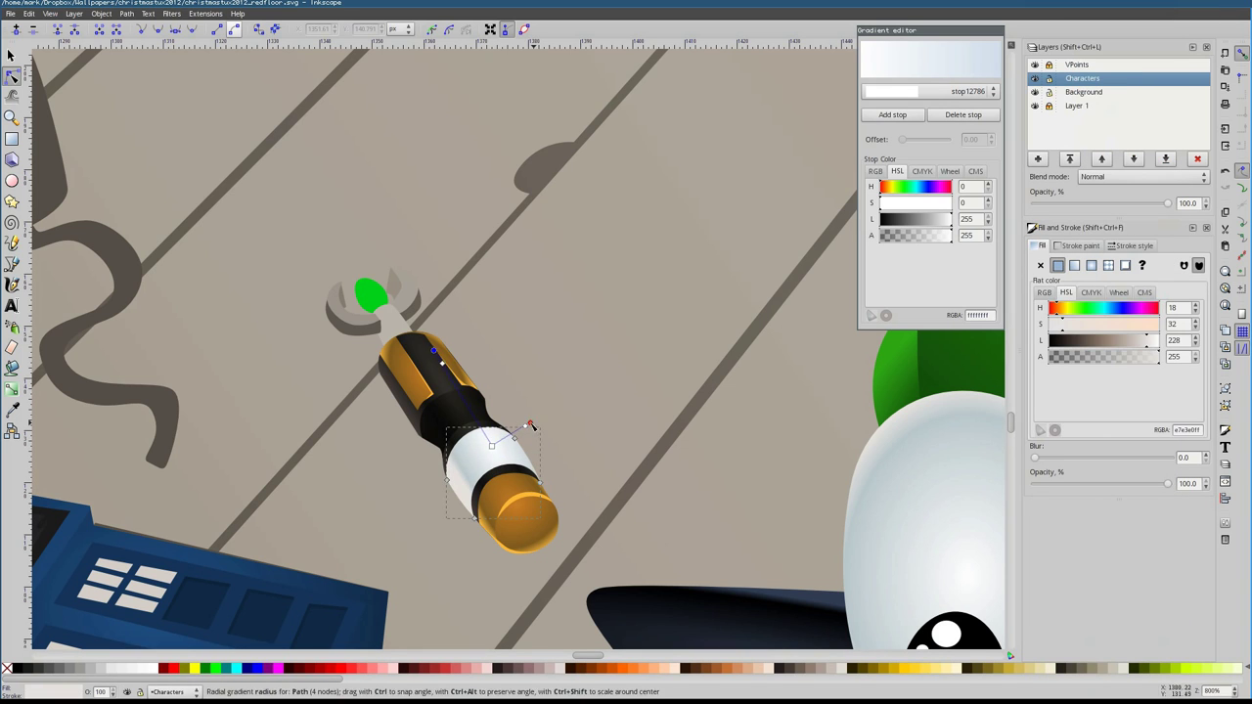
click(403, 357)
click(1112, 287)
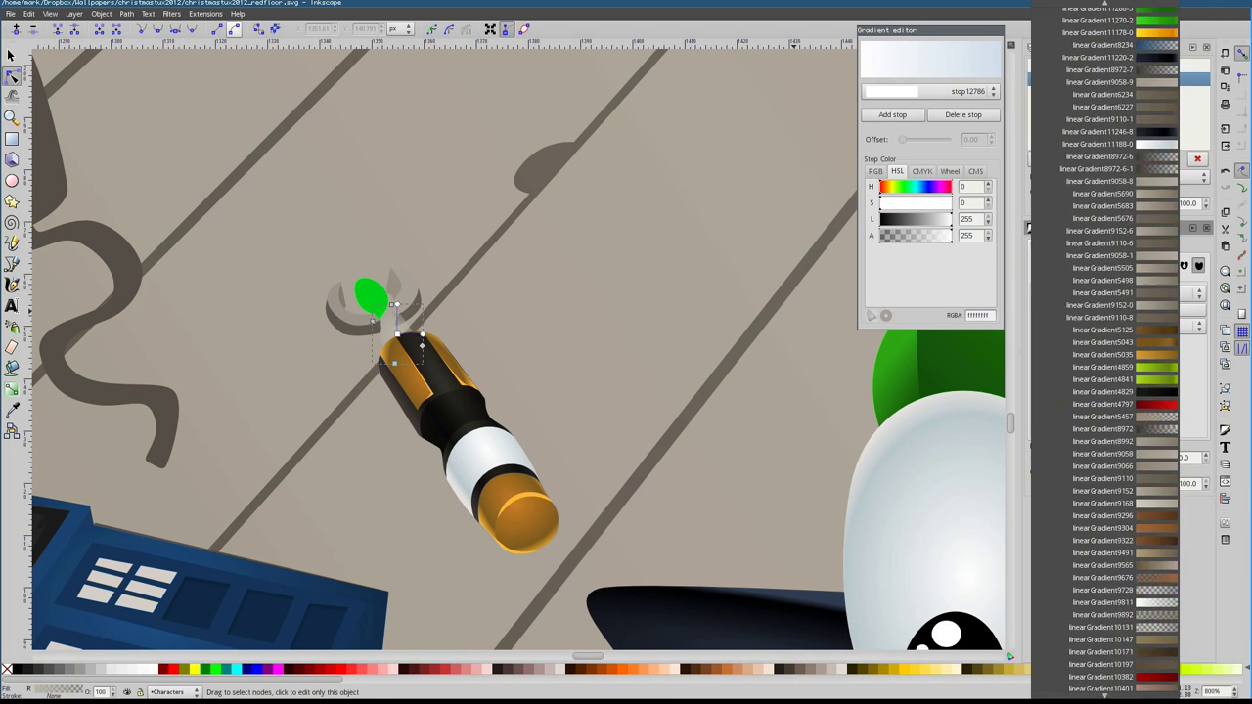
Give the grey claw pieces dark grey radial gradients and stretch the shading across the left claw
click(388, 326)
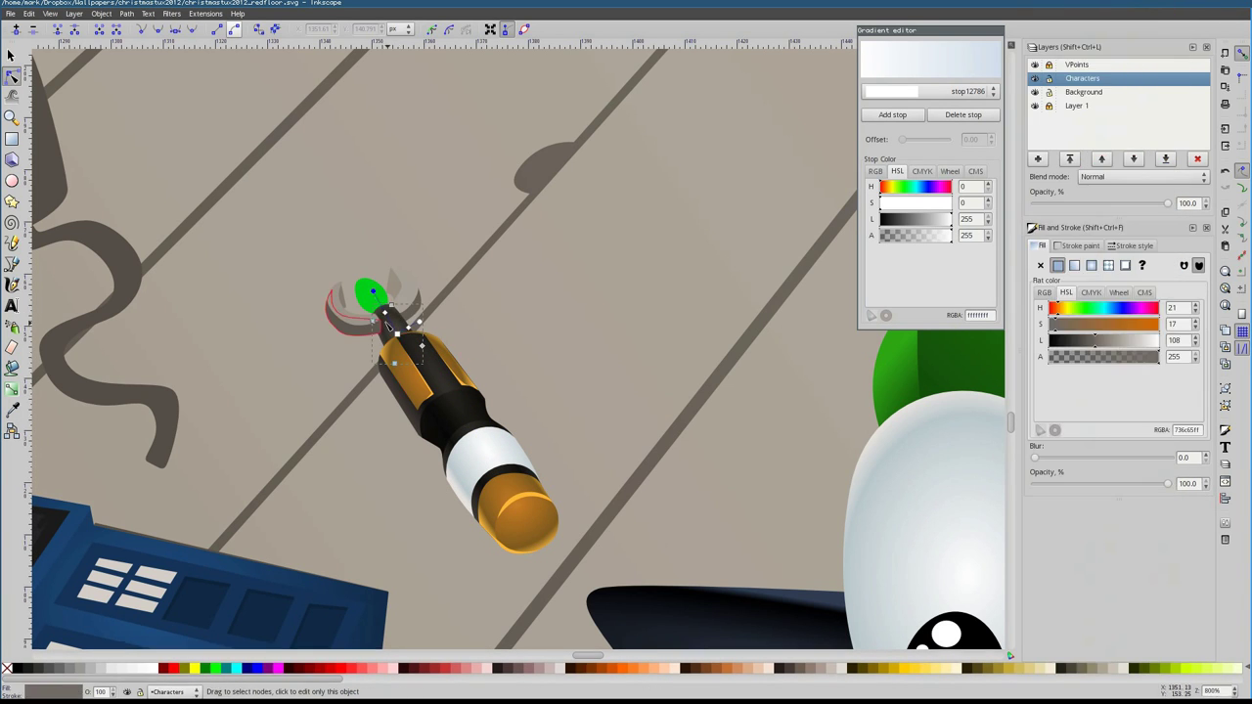
double_click(386, 318)
click(1125, 292)
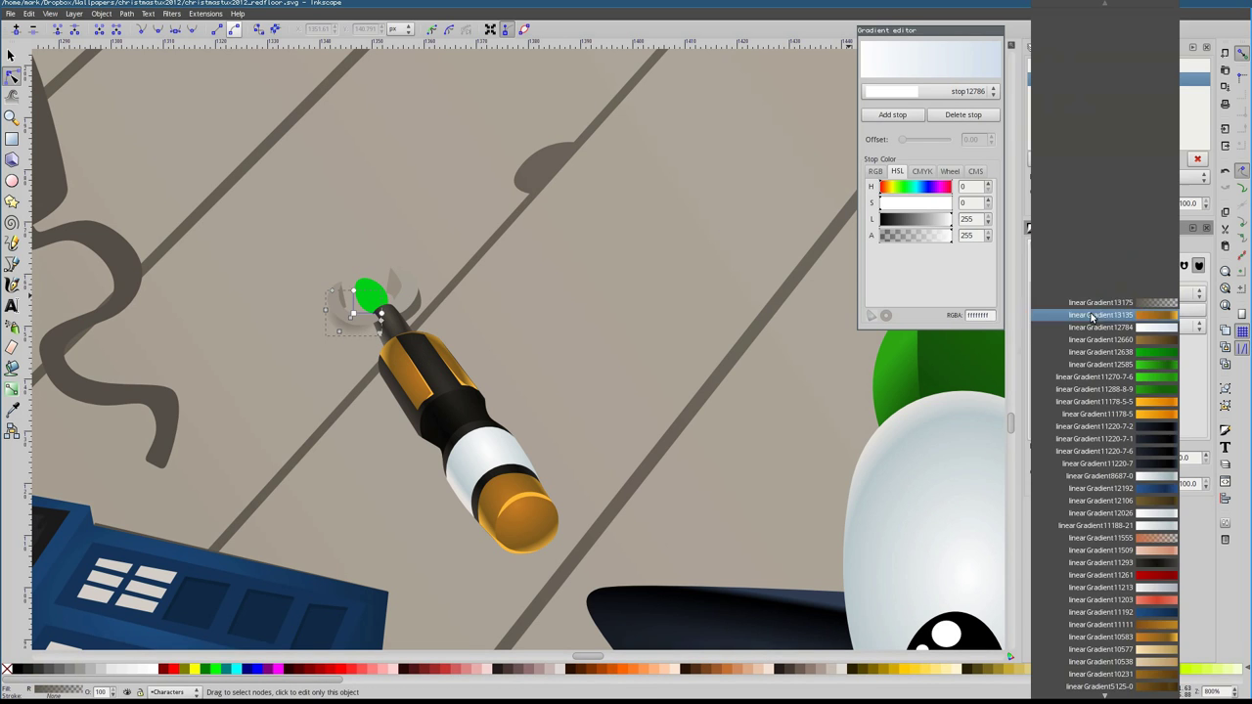
click(1113, 558)
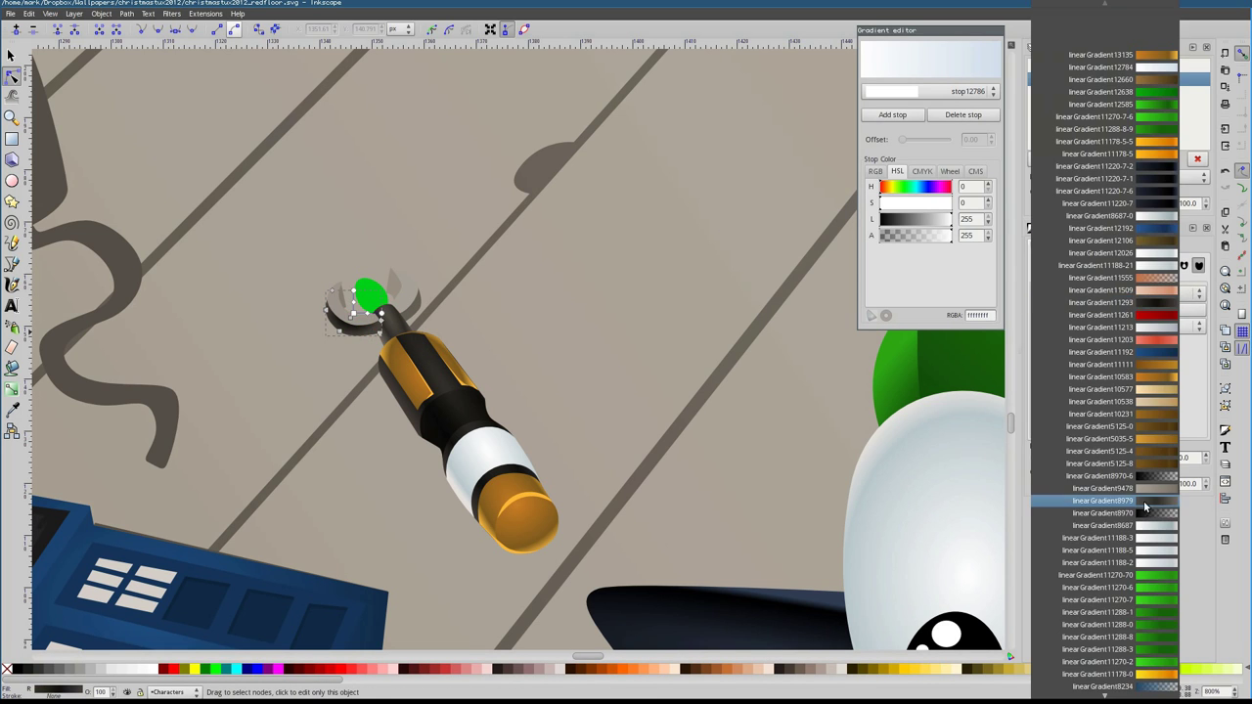
click(340, 302)
scroll(340, 302, up, 2)
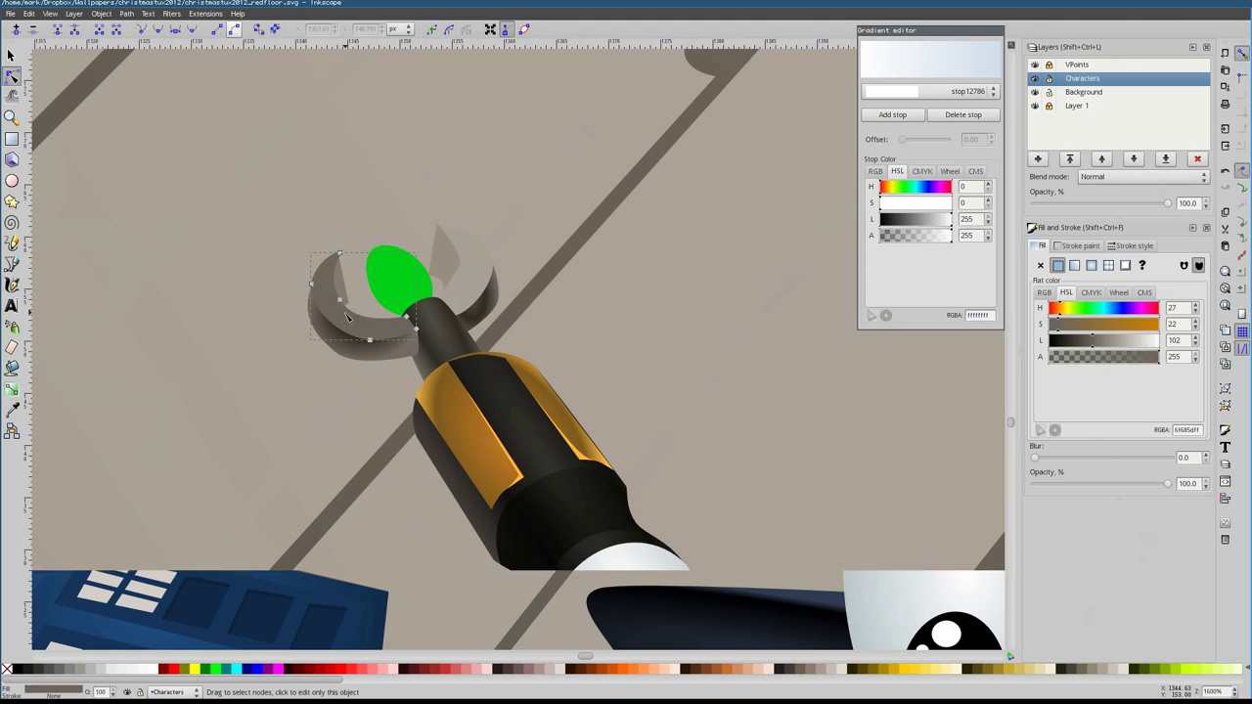
click(1125, 293)
click(1103, 323)
click(1102, 294)
click(1128, 422)
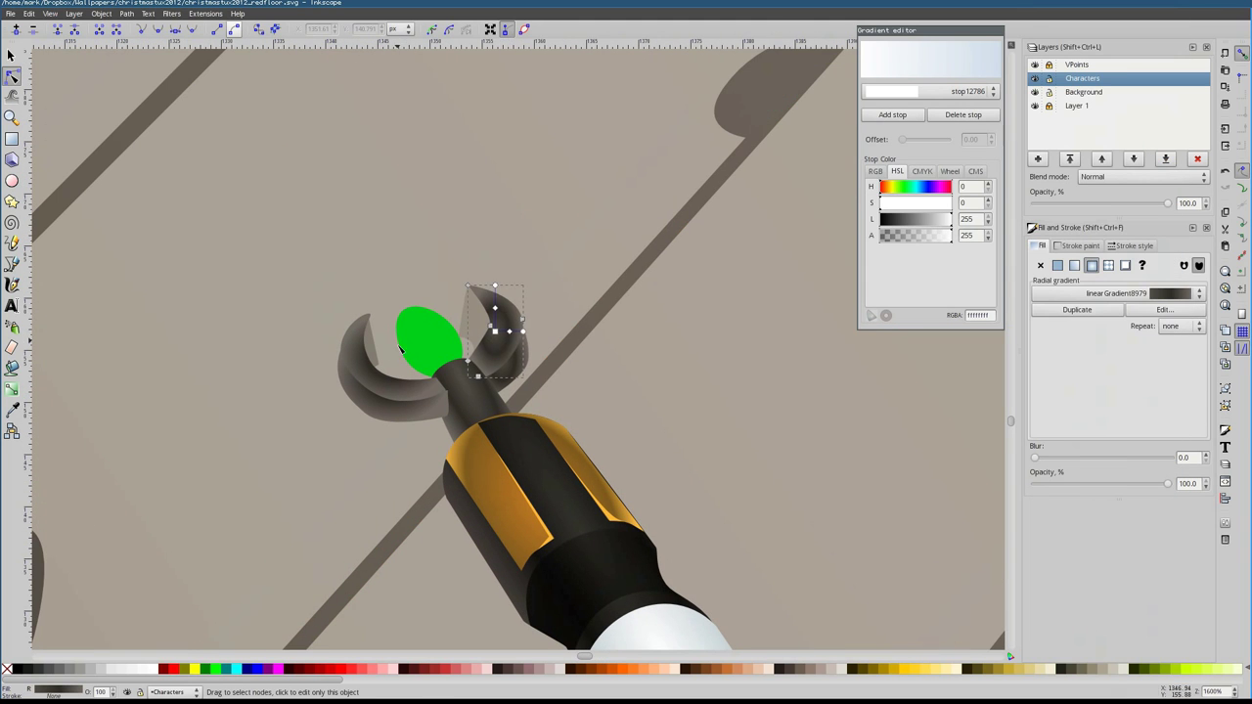
mouse_move(392, 358)
mouse_down()
mouse_move(665, 209)
mouse_move(606, 277)
mouse_up()
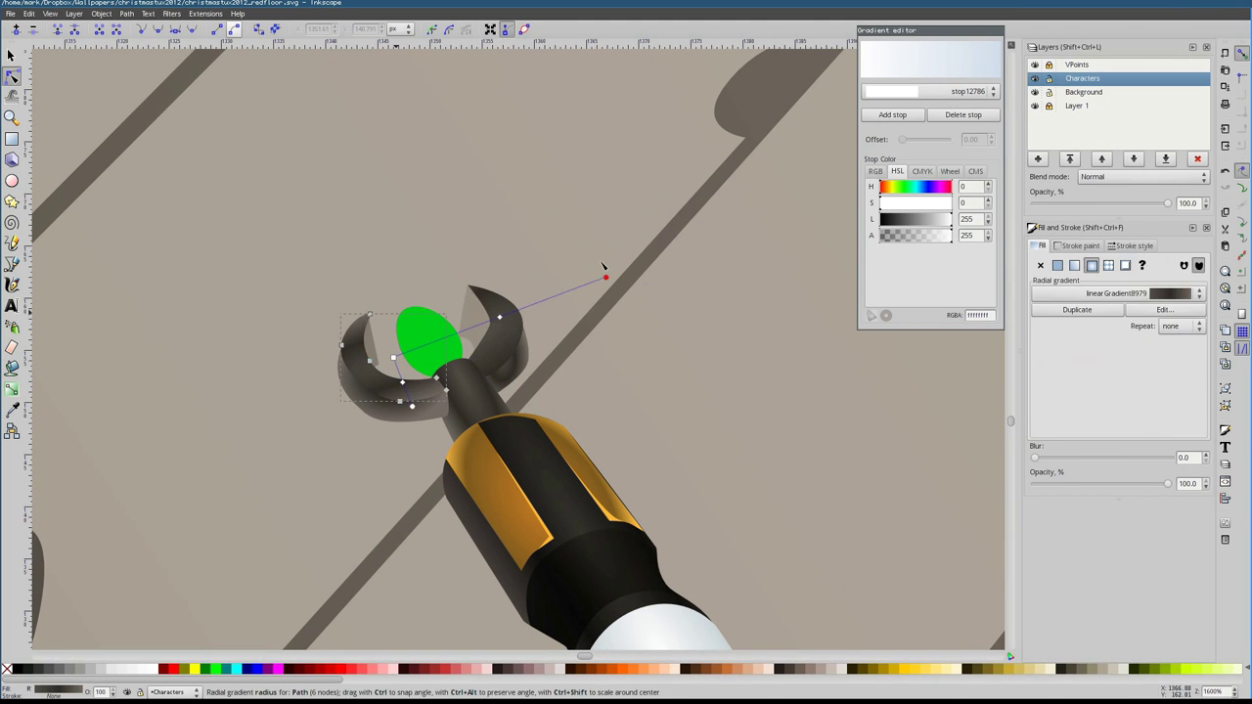
Shift the left claw's gradient centre rightward and review the shading on the neighbouring claw pieces
click(454, 404)
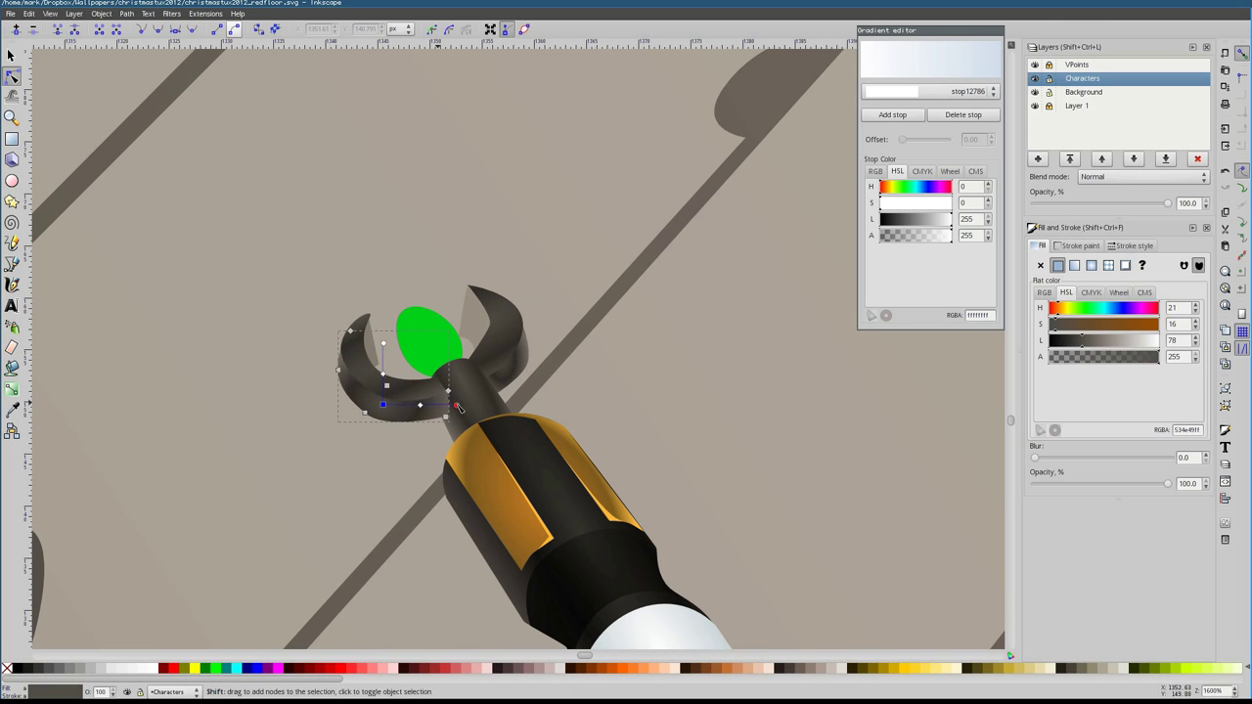
drag(376, 392, 410, 395)
click(501, 337)
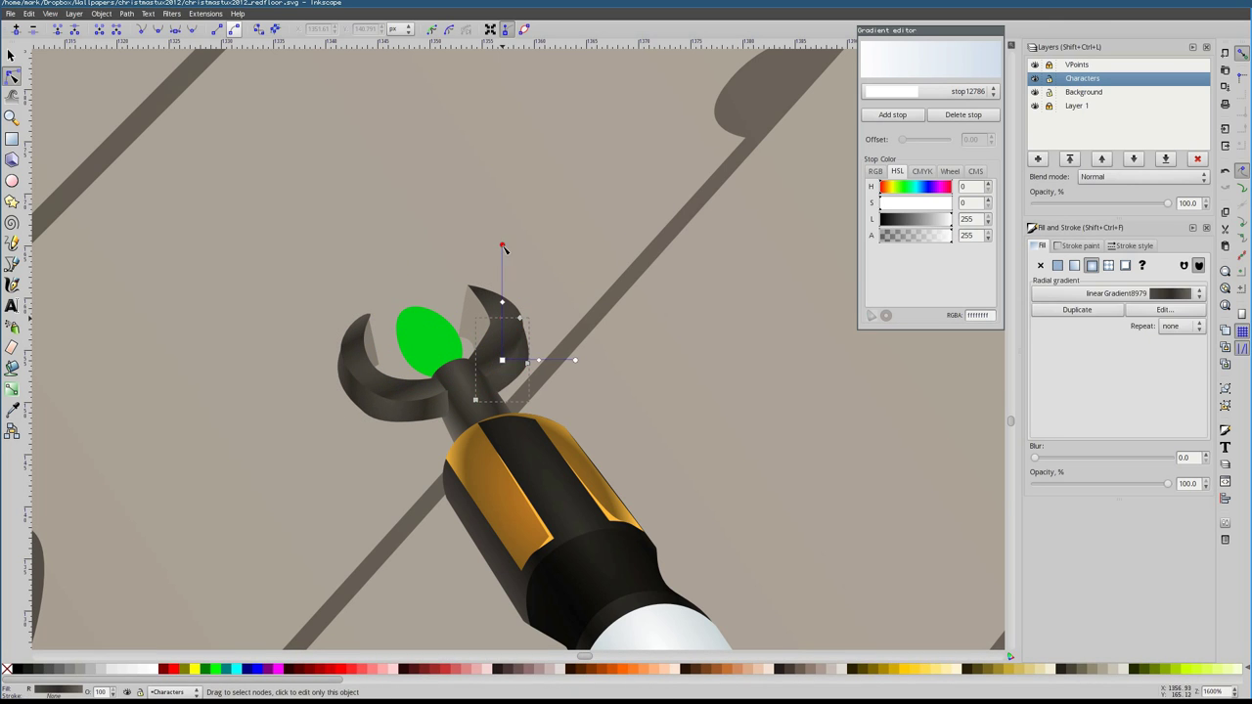
click(533, 354)
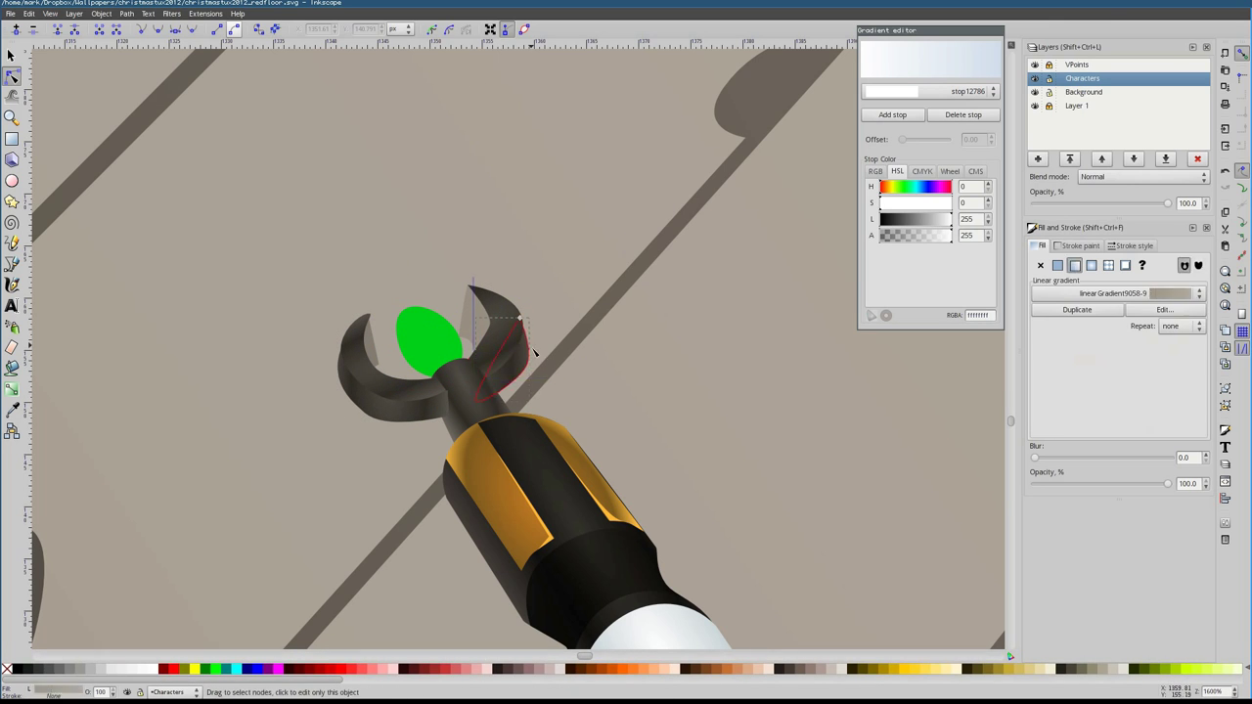
click(375, 349)
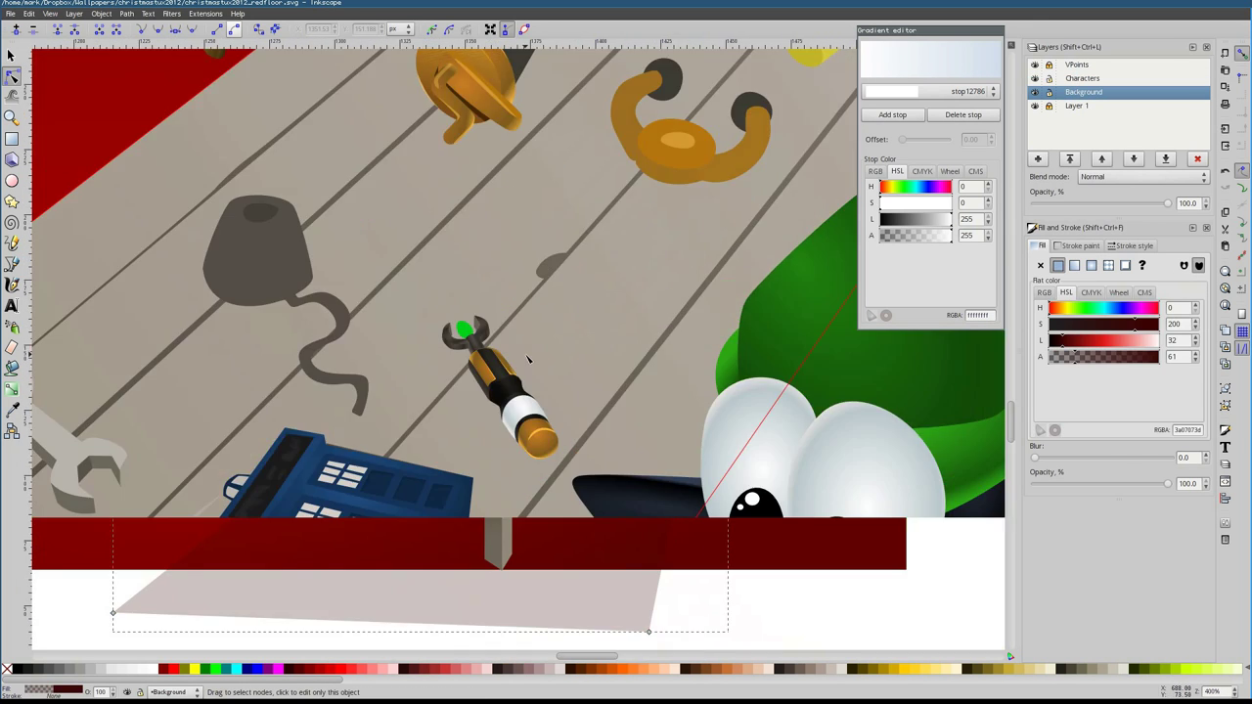
click(427, 394)
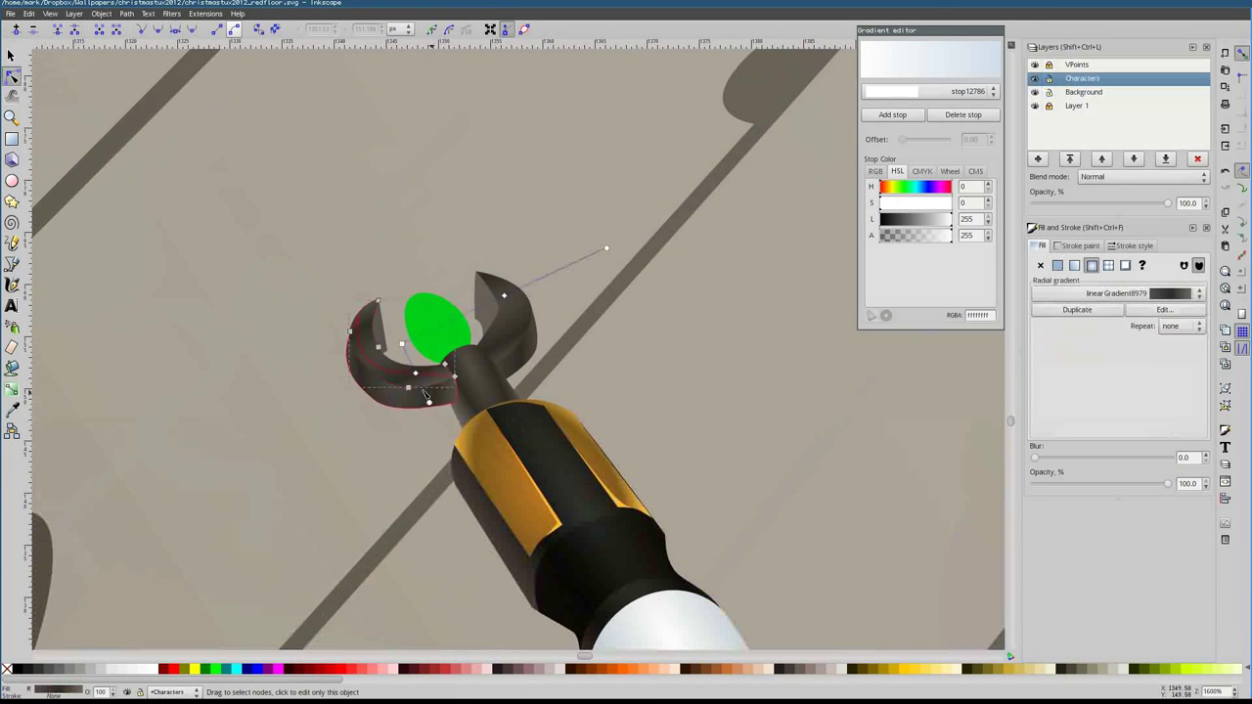
click(532, 362)
click(531, 362)
click(532, 362)
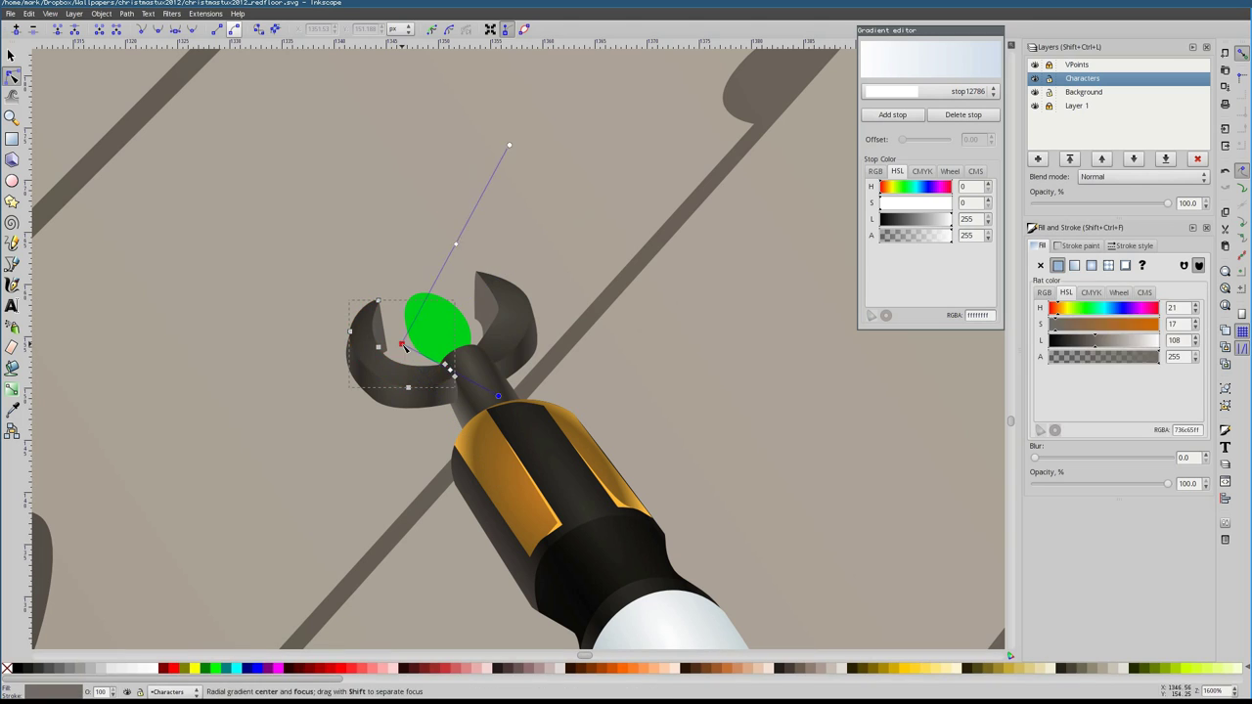
click(1084, 343)
Draw a three-point highlight on the left claw and lower its alpha slightly
key(b)
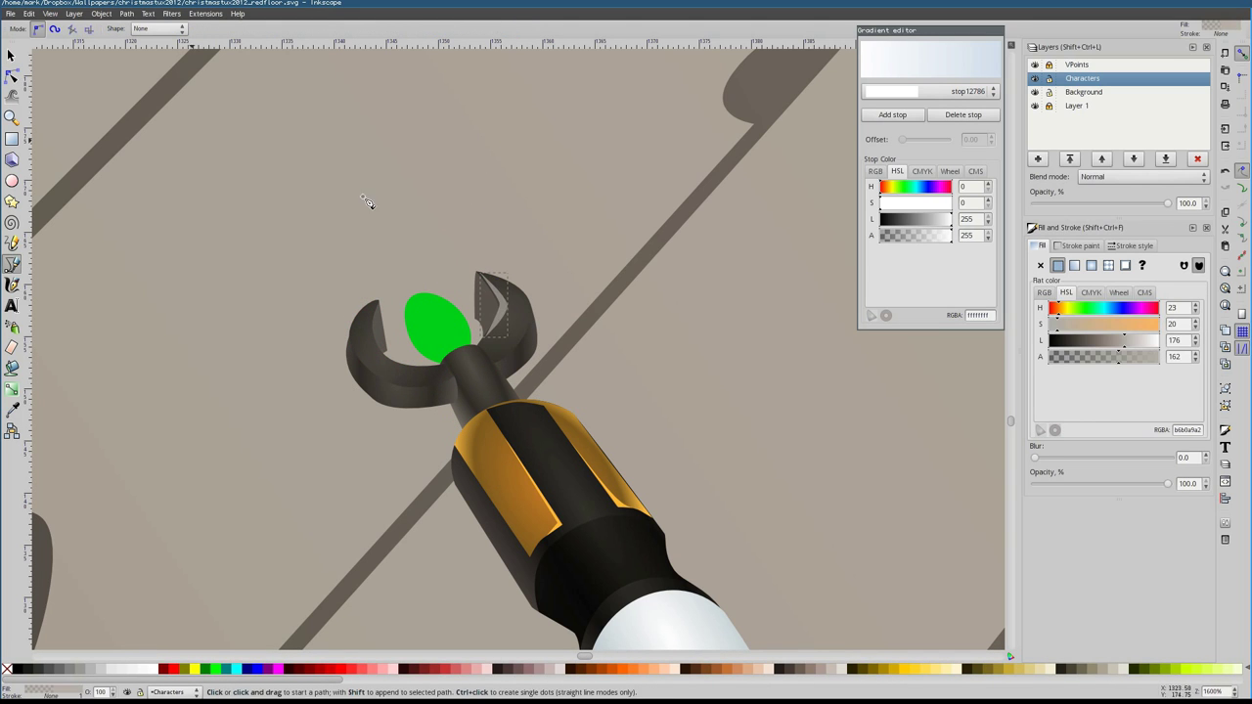
click(373, 321)
click(384, 354)
click(418, 365)
click(373, 321)
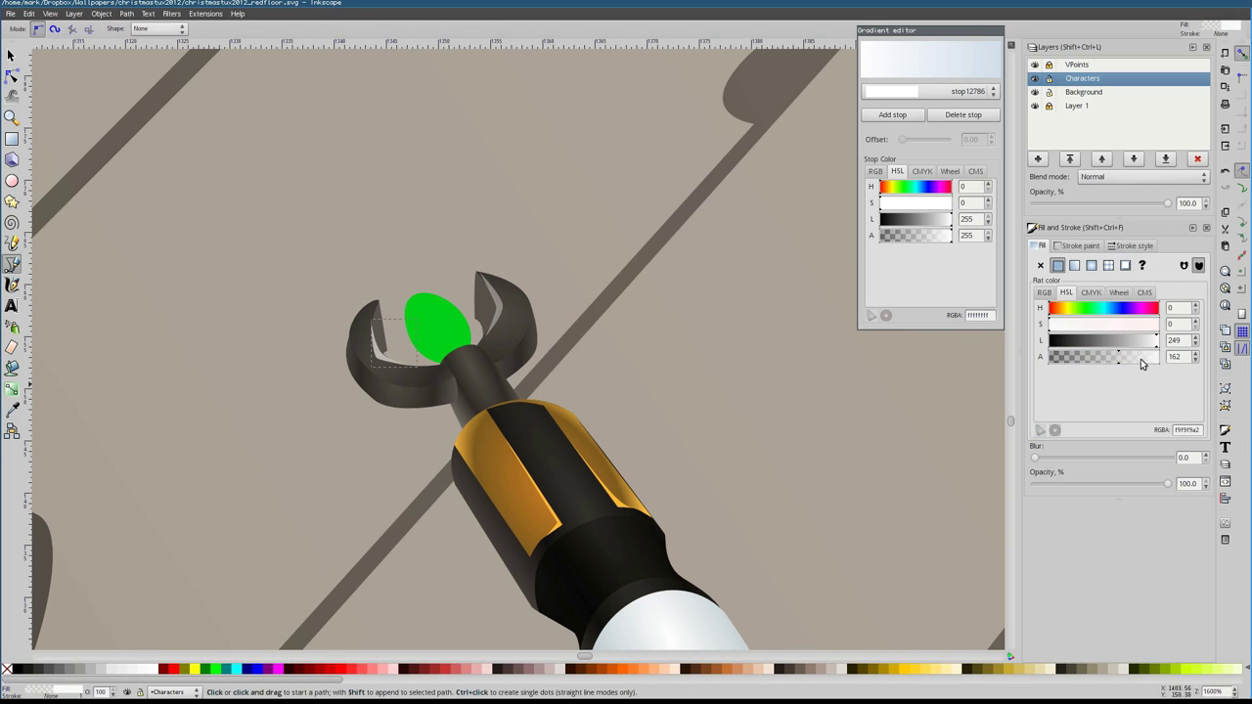
drag(1139, 364, 1116, 358)
Draw a highlight along the gold band's top and make it much fainter
scroll(450, 411, down, 1)
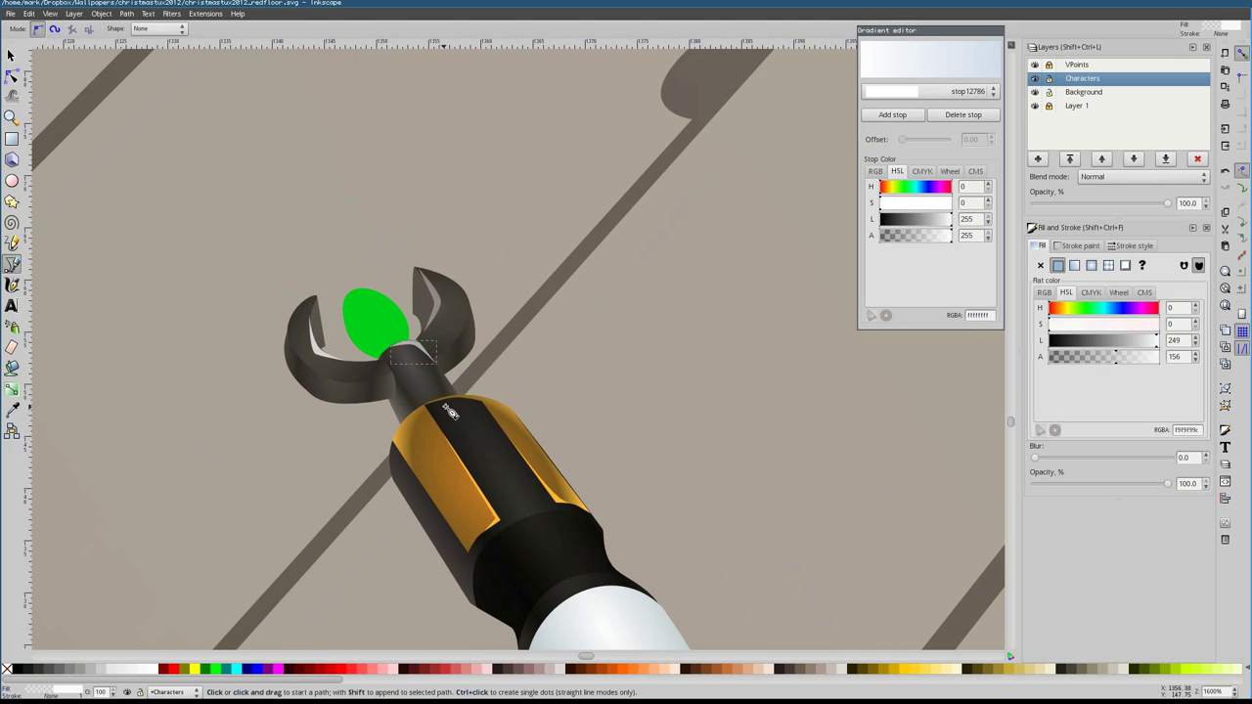
click(450, 411)
click(479, 397)
click(508, 437)
click(450, 411)
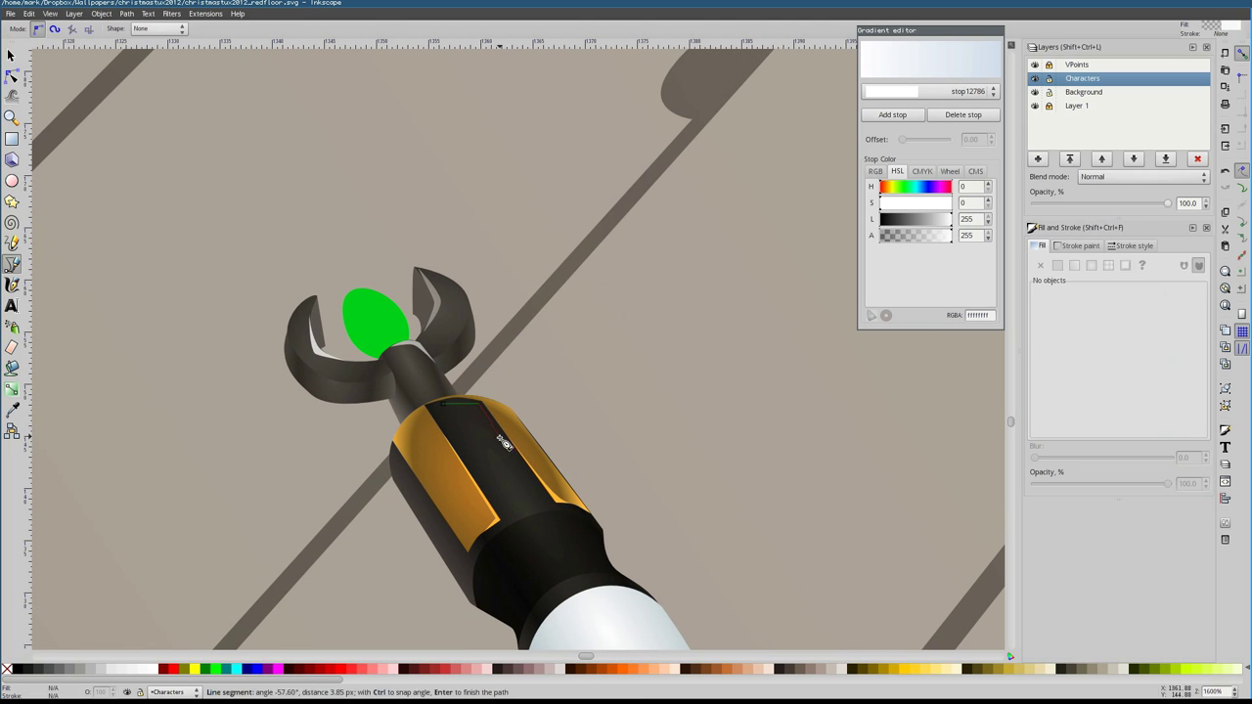
drag(1076, 356, 1065, 356)
Begin a Bezier path tracing around the whole screwdriver, starting with a curve
scroll(411, 415, up, 2)
key(n)
scroll(592, 318, down, 2)
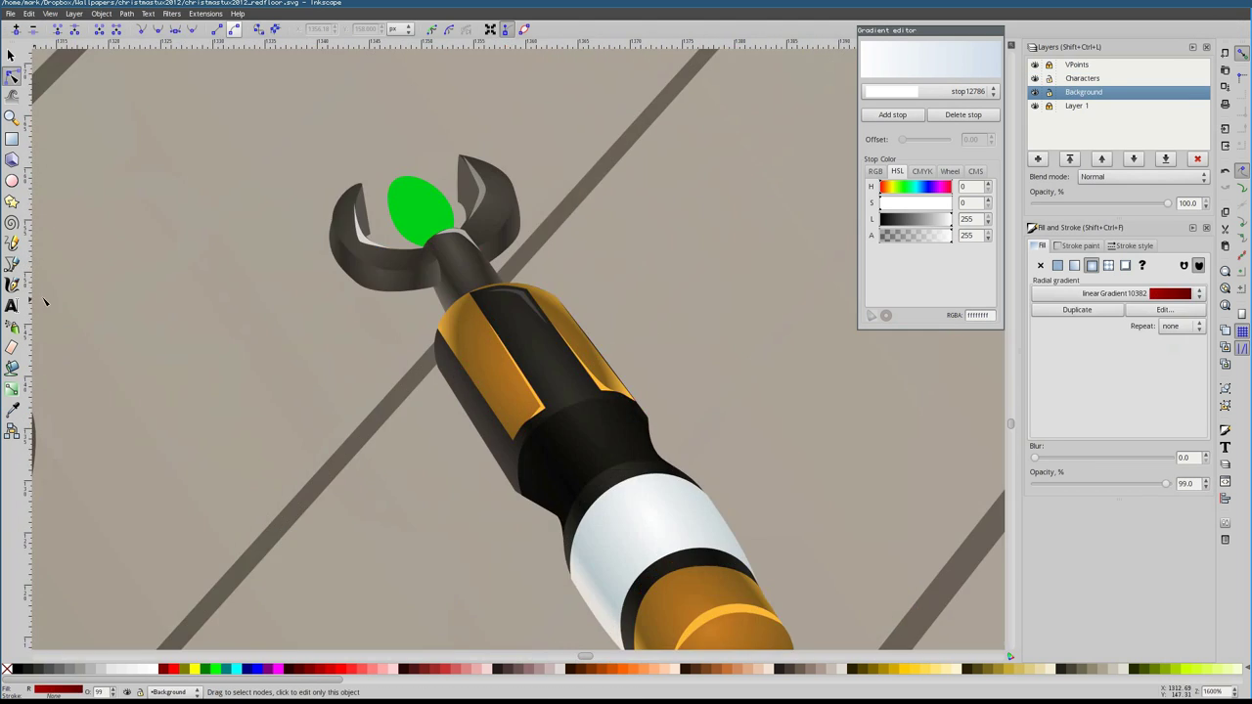
key(b)
drag(318, 266, 318, 318)
Close the traced shadow path around the screwdriver and make it mostly transparent
scroll(411, 389, down, 2)
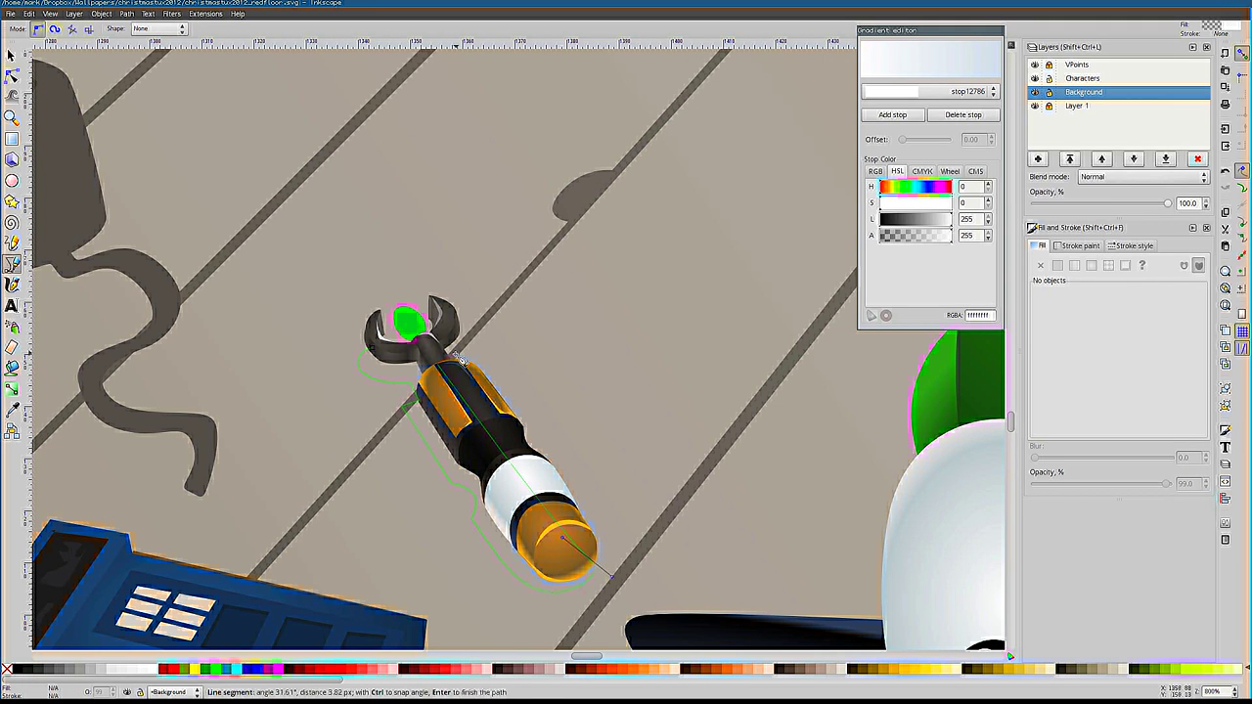
key(Return)
key(s)
click(465, 391)
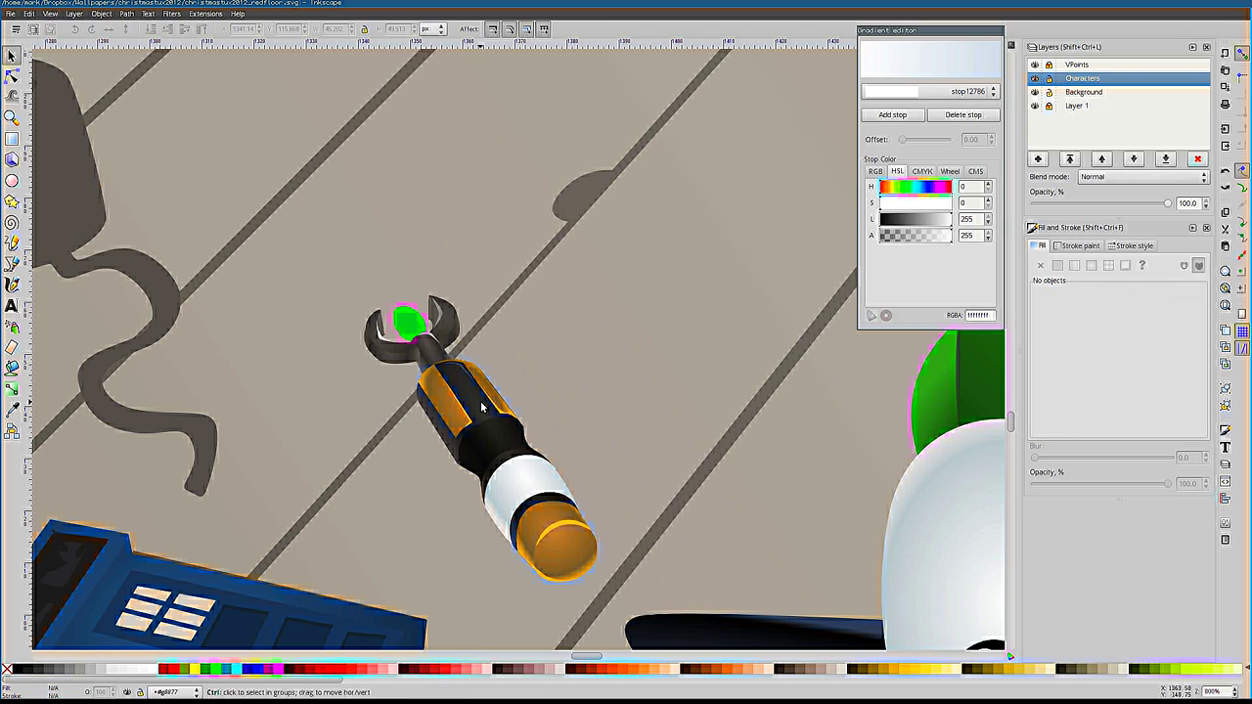
click(482, 407)
drag(1154, 357, 1074, 360)
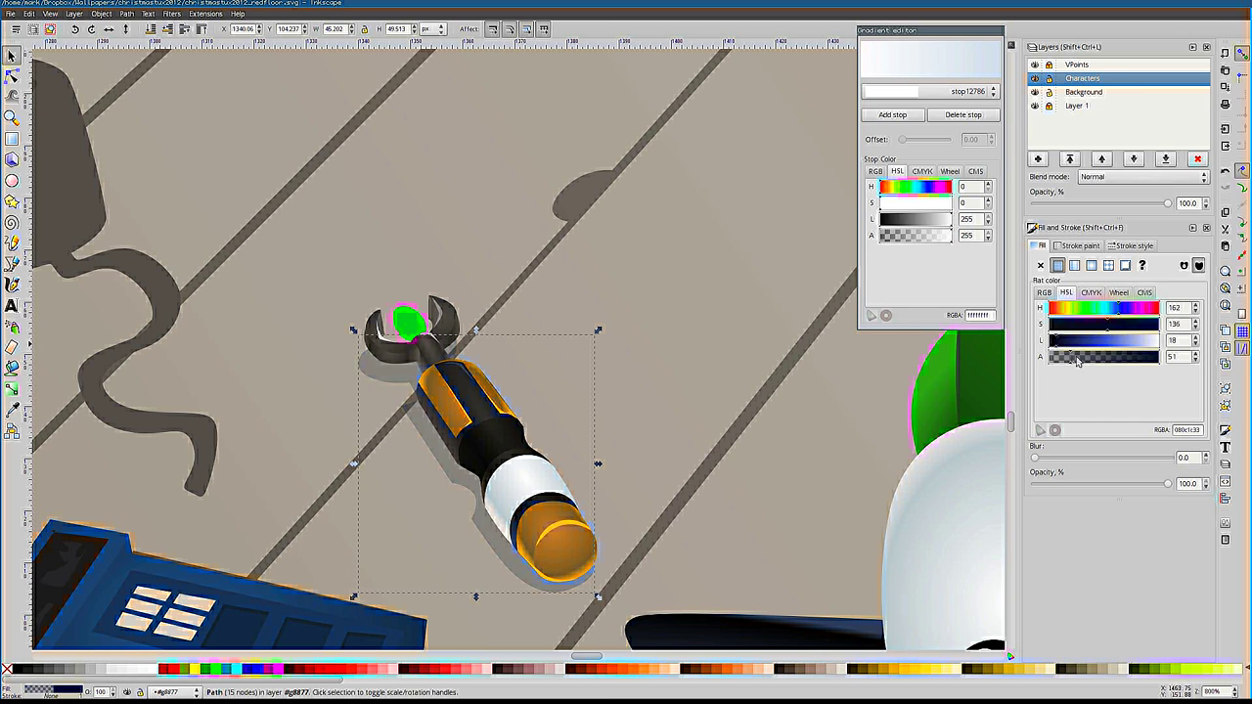
Give the screwdriver's green tip a green radial gradient
key(1)
alt+click(464, 428)
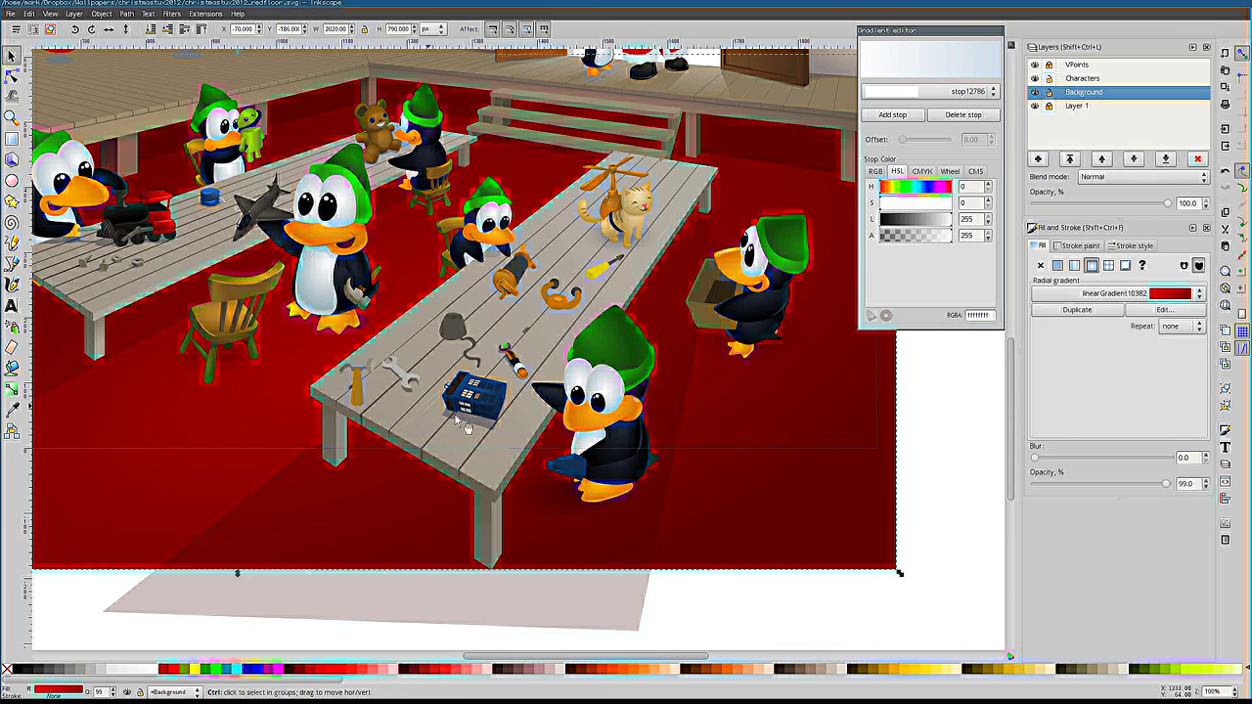
key(grave)
key(3)
click(1113, 370)
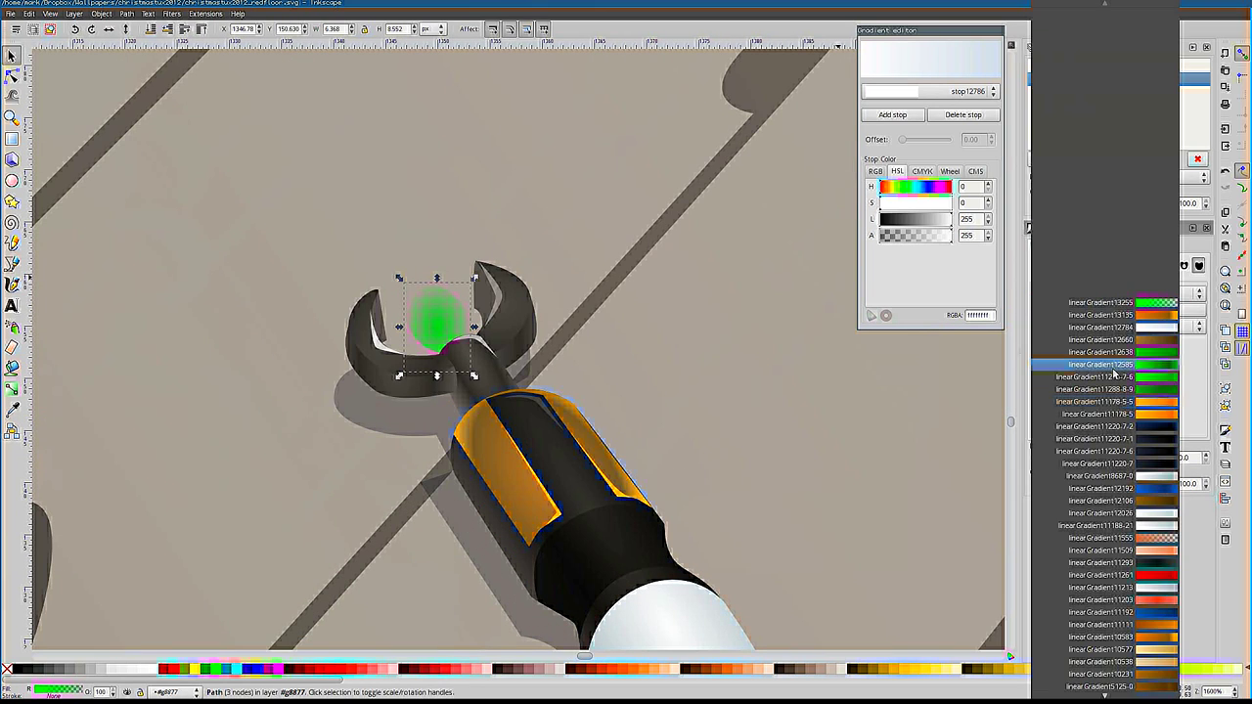
click(1114, 366)
key(g)
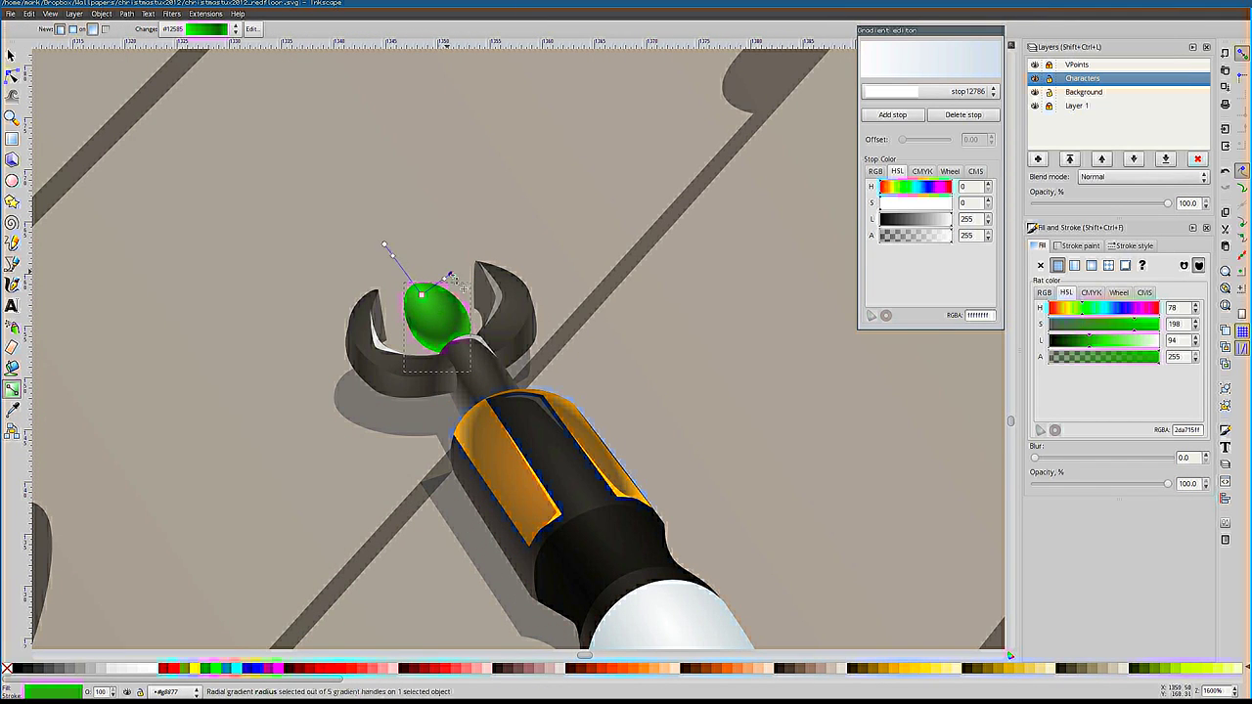
Draw a radial-gradient glow circle over the green tip with a partly transparent centre
key(F5)
drag(435, 311, 520, 397)
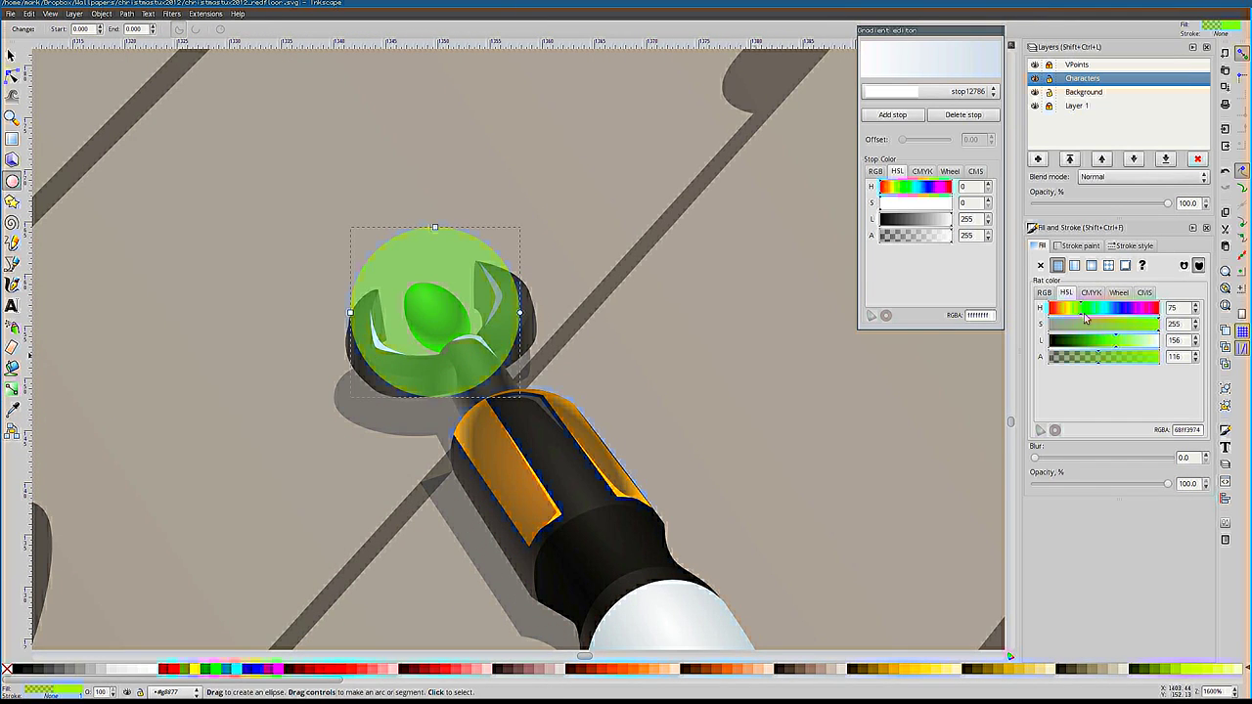
click(1092, 265)
key(F1)
click(915, 237)
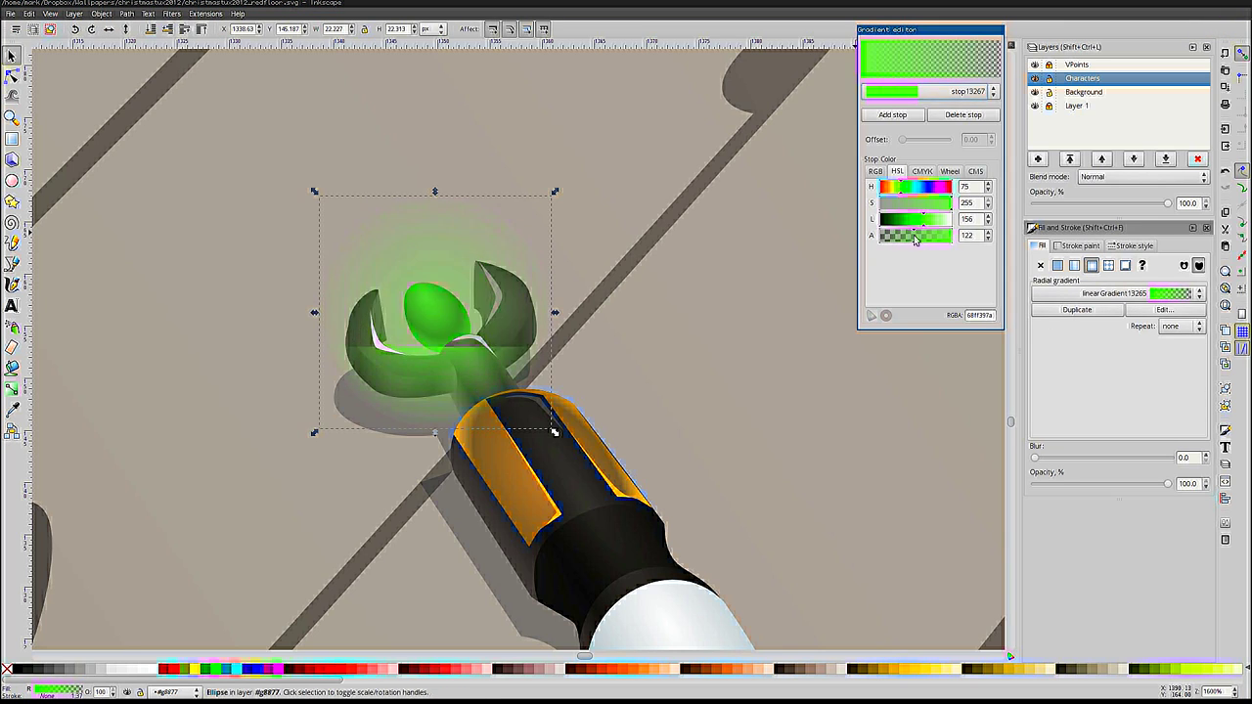
key(F2)
key(minus)
key(minus)
key(minus)
key(minus)
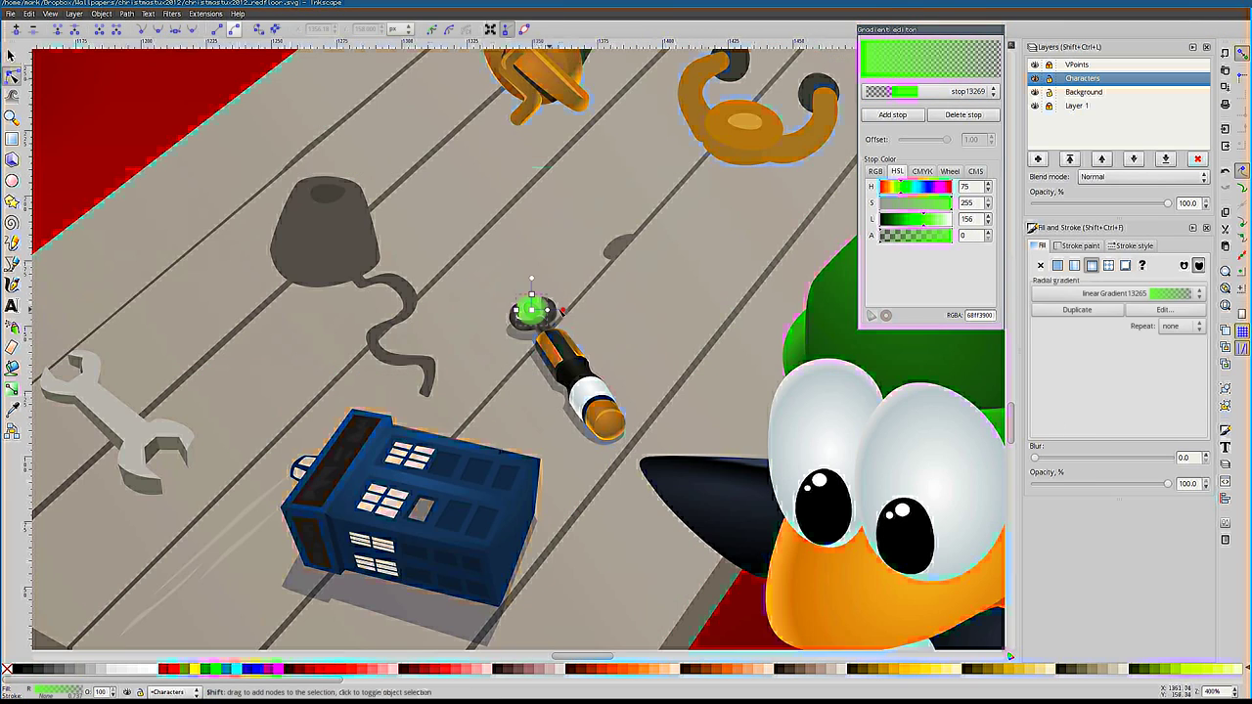
key(F1)
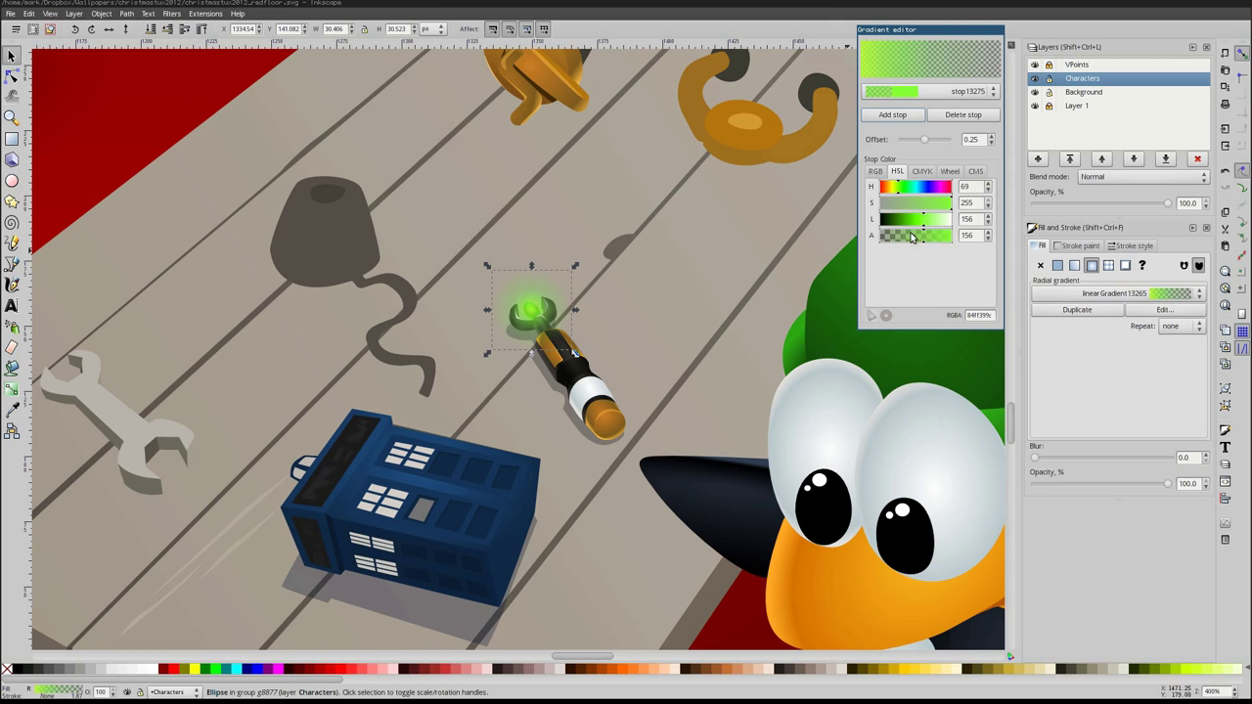
Blur the screwdriver's shadow to about 14 and raise its lightness to 30
click(525, 295)
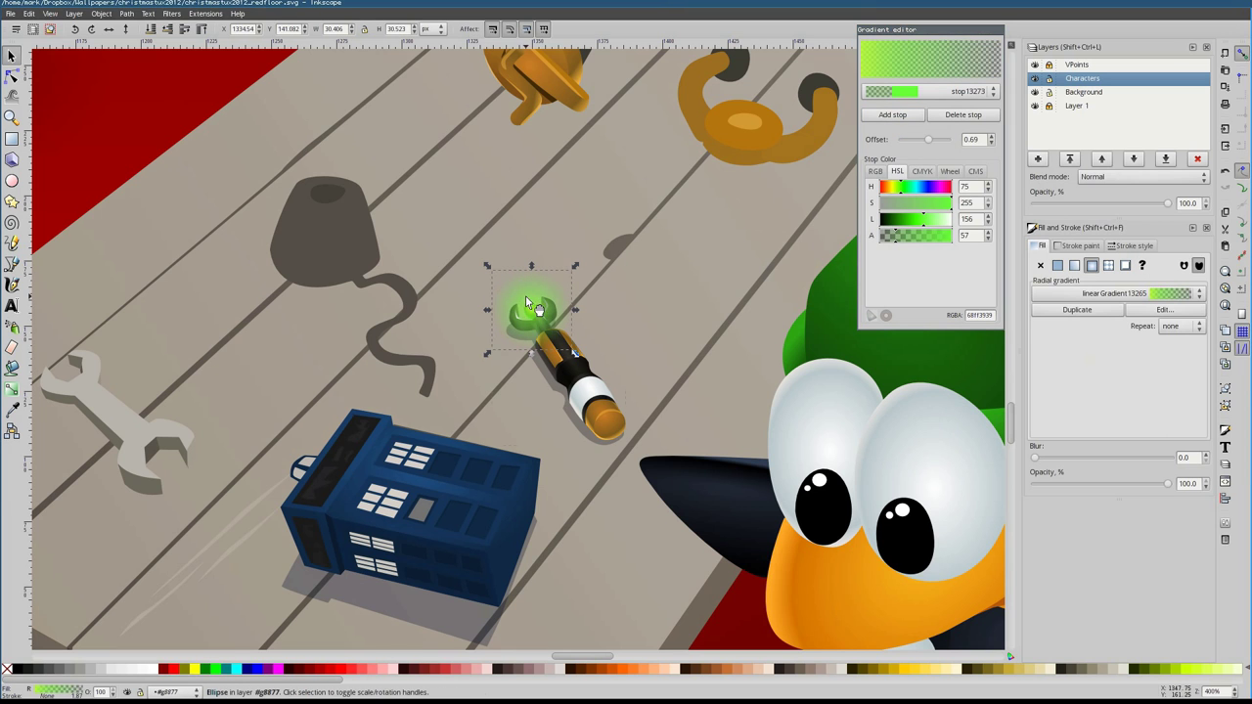
click(793, 426)
key(1)
ctrl+scroll(541, 352, up, 3)
double_click(519, 342)
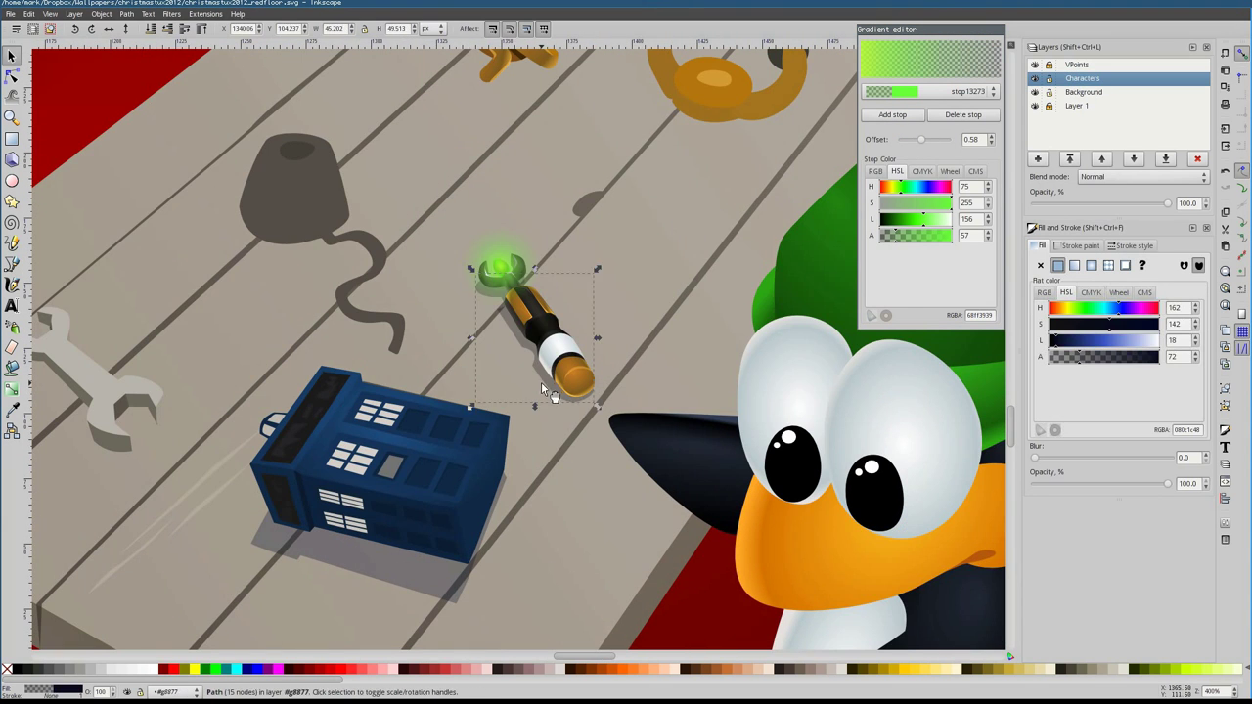
ctrl+scroll(541, 352, up, 1)
drag(1037, 460, 1055, 464)
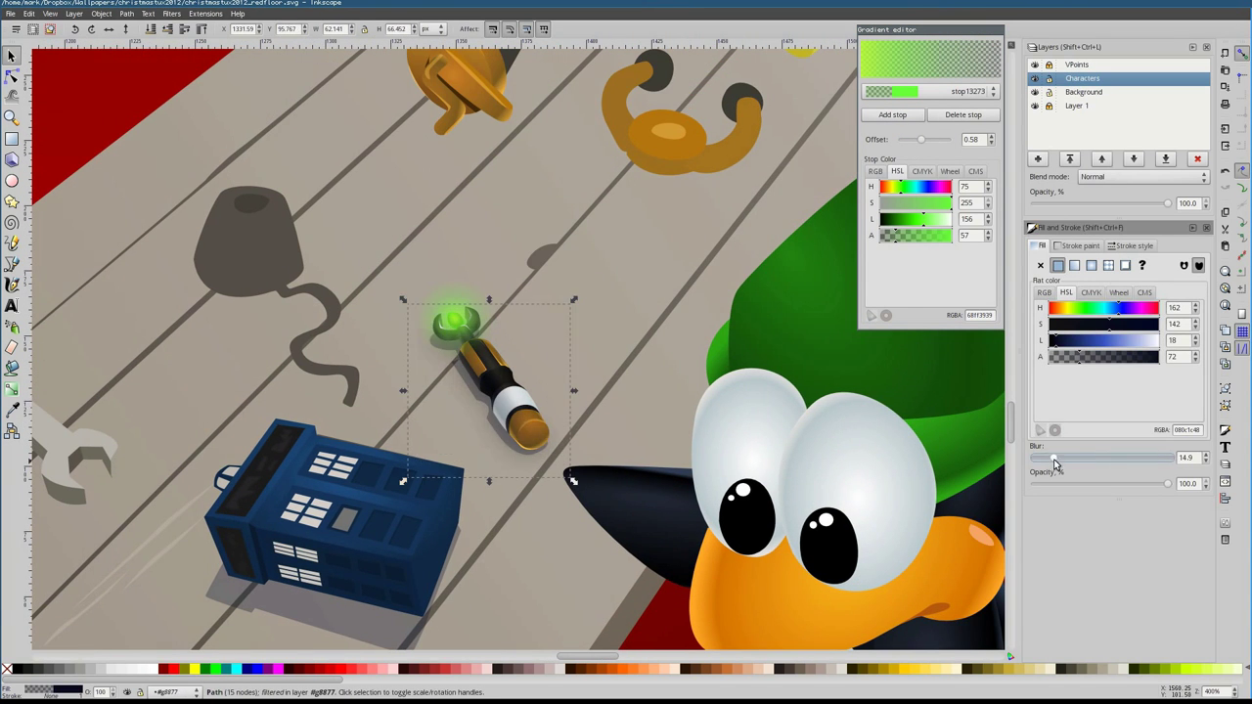
click(1067, 341)
Pull one shadow node inward near the screwdriver cap
double_click(491, 399)
ctrl+scroll(491, 399, up, 2)
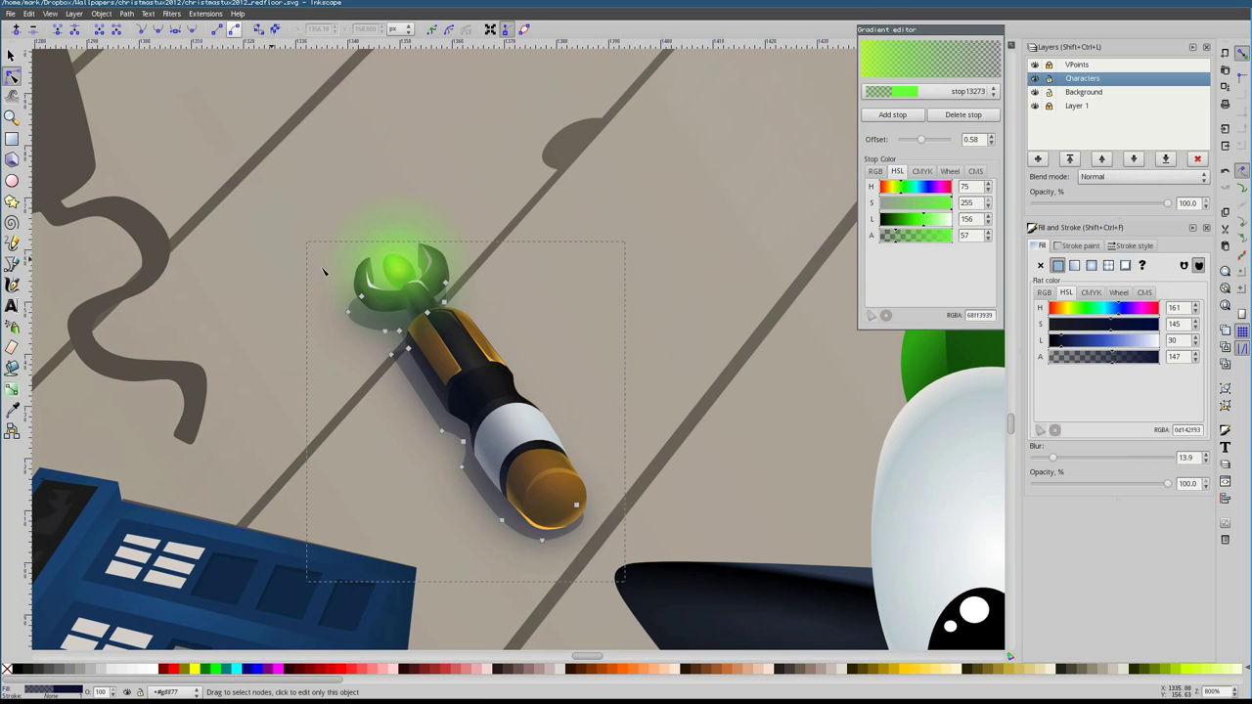
drag(542, 514, 534, 513)
Blur and slightly darken the TARDIS shadow, then reshape it by moving a node
ctrl+scroll(596, 363, down, 4)
click(481, 486)
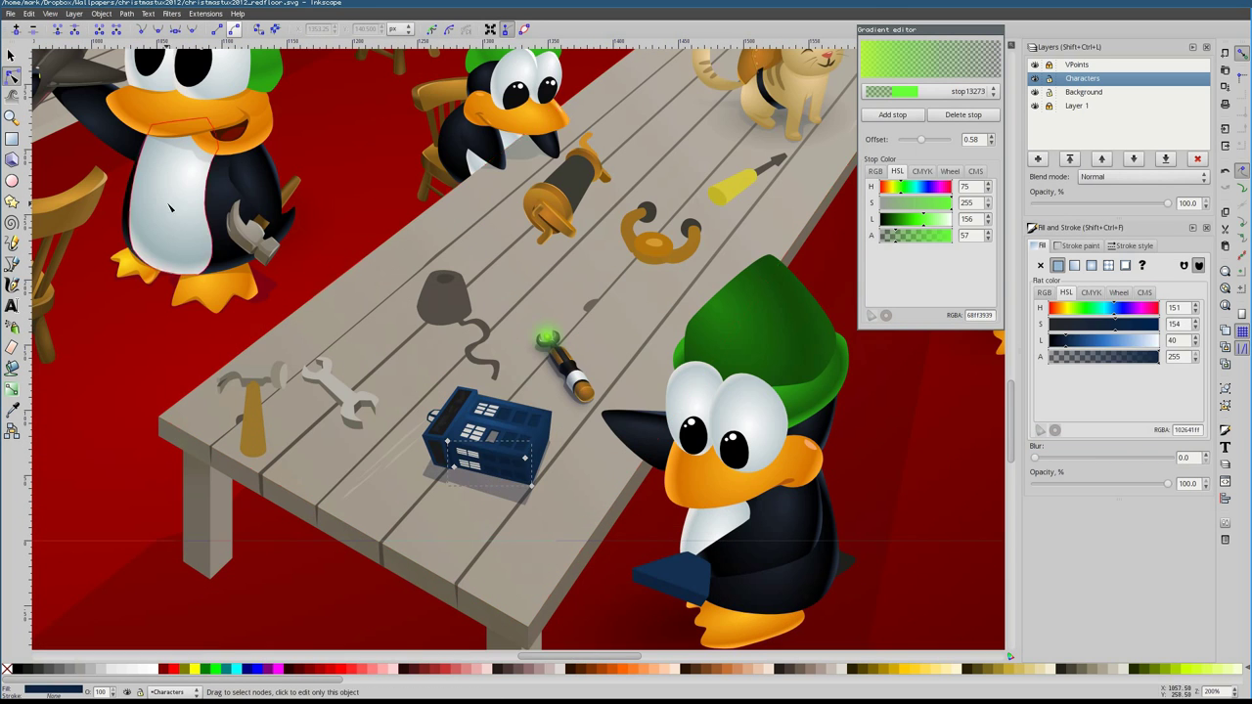
drag(1036, 461, 1046, 459)
key(s)
click(484, 471)
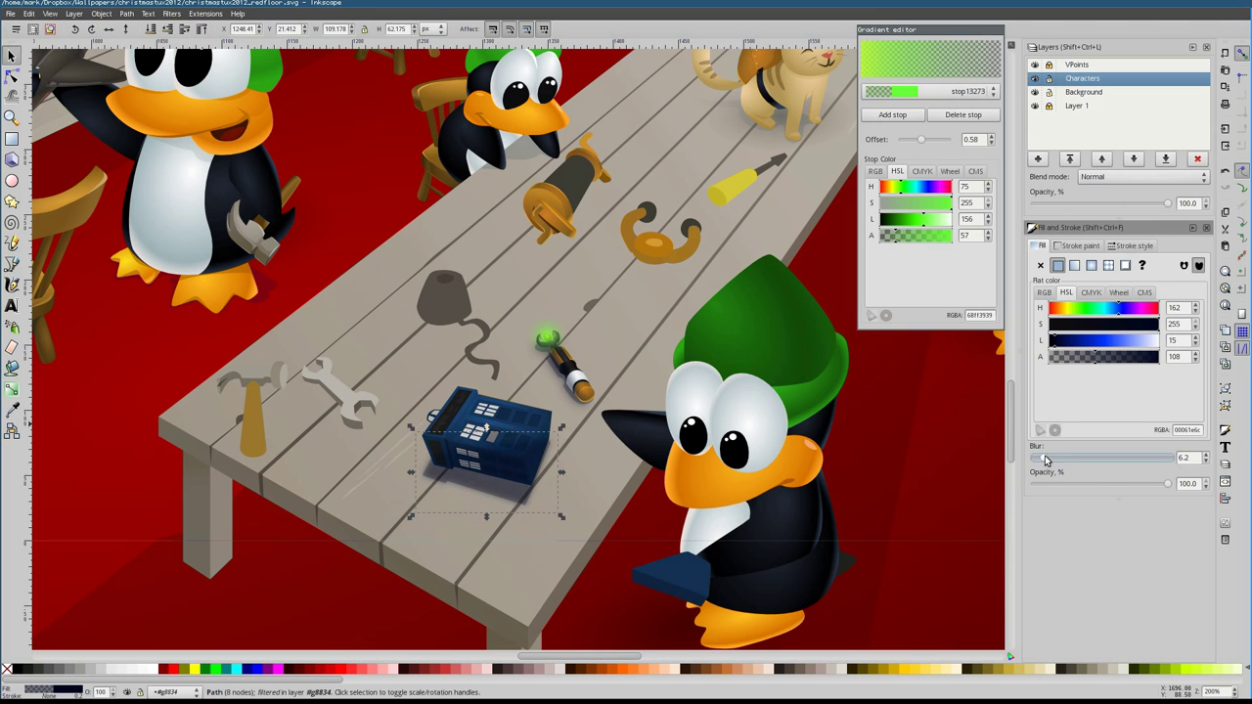
click(1056, 340)
scroll(574, 385, left, 2)
key(n)
drag(624, 515, 614, 504)
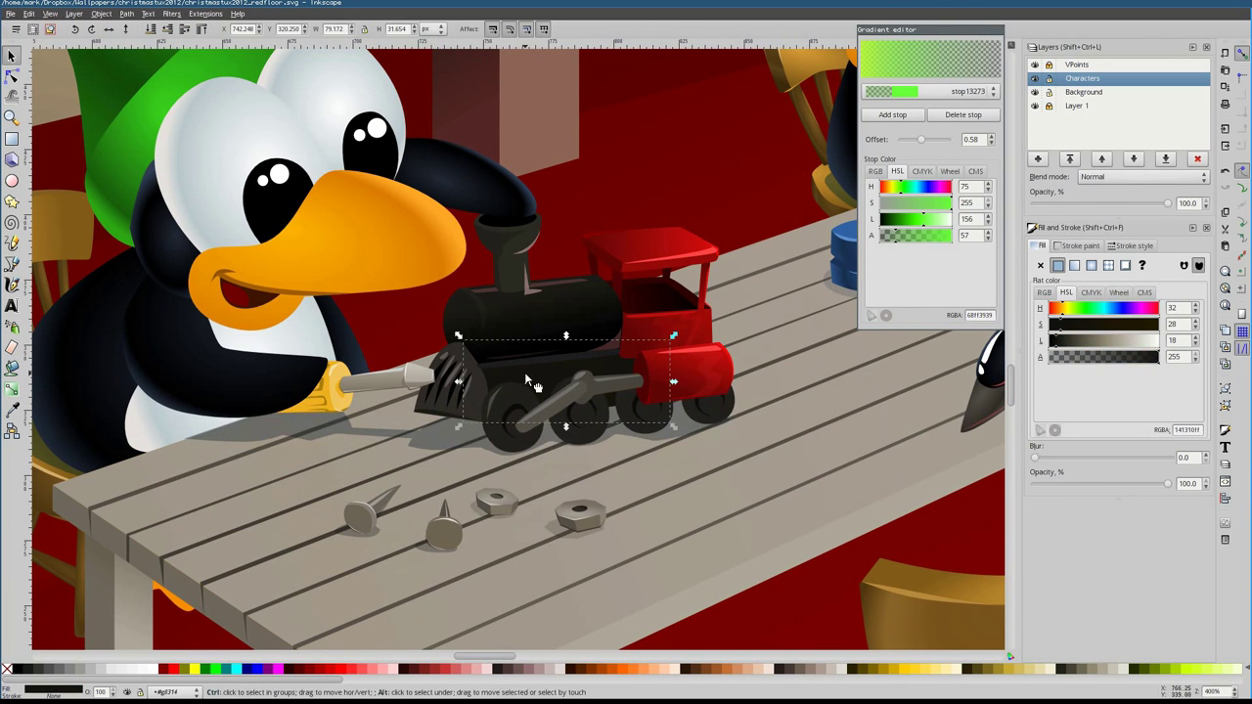
Lower the toy train shadow's alpha to 105 and its blur to 1.4
click(1162, 358)
drag(1162, 362, 1095, 364)
drag(1043, 464, 1040, 461)
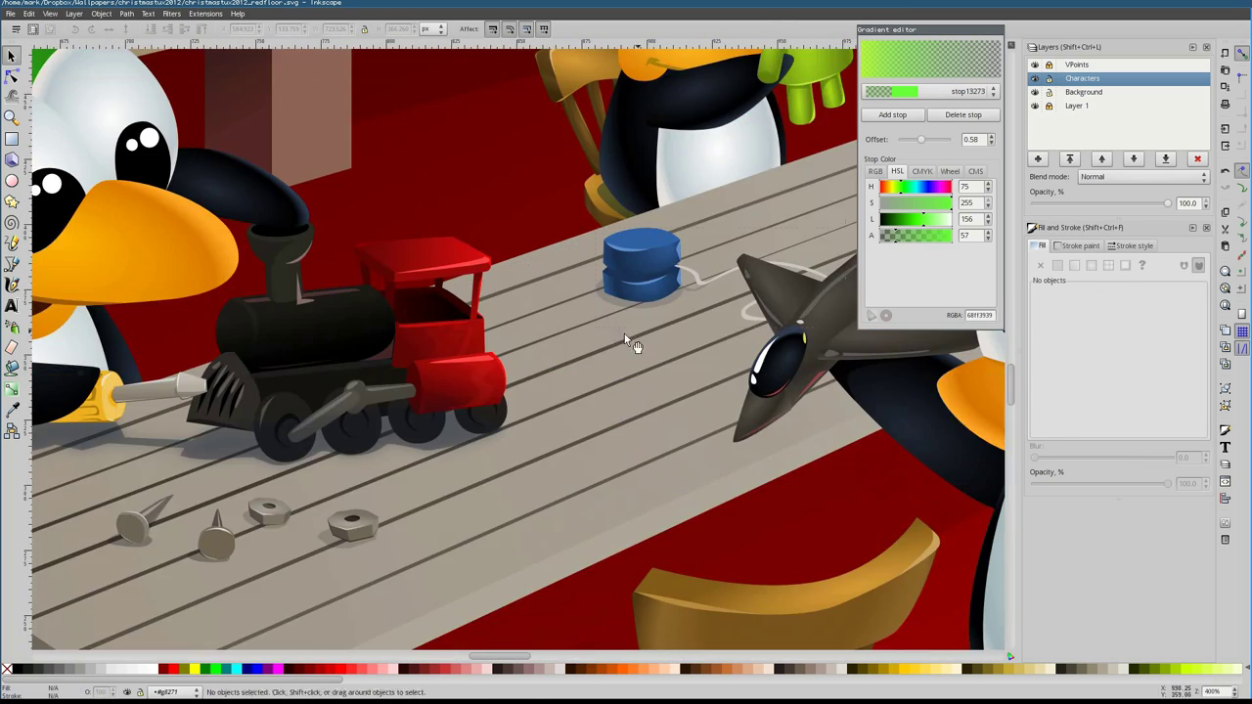
Move a node of the blue spool's shadow upward
click(636, 293)
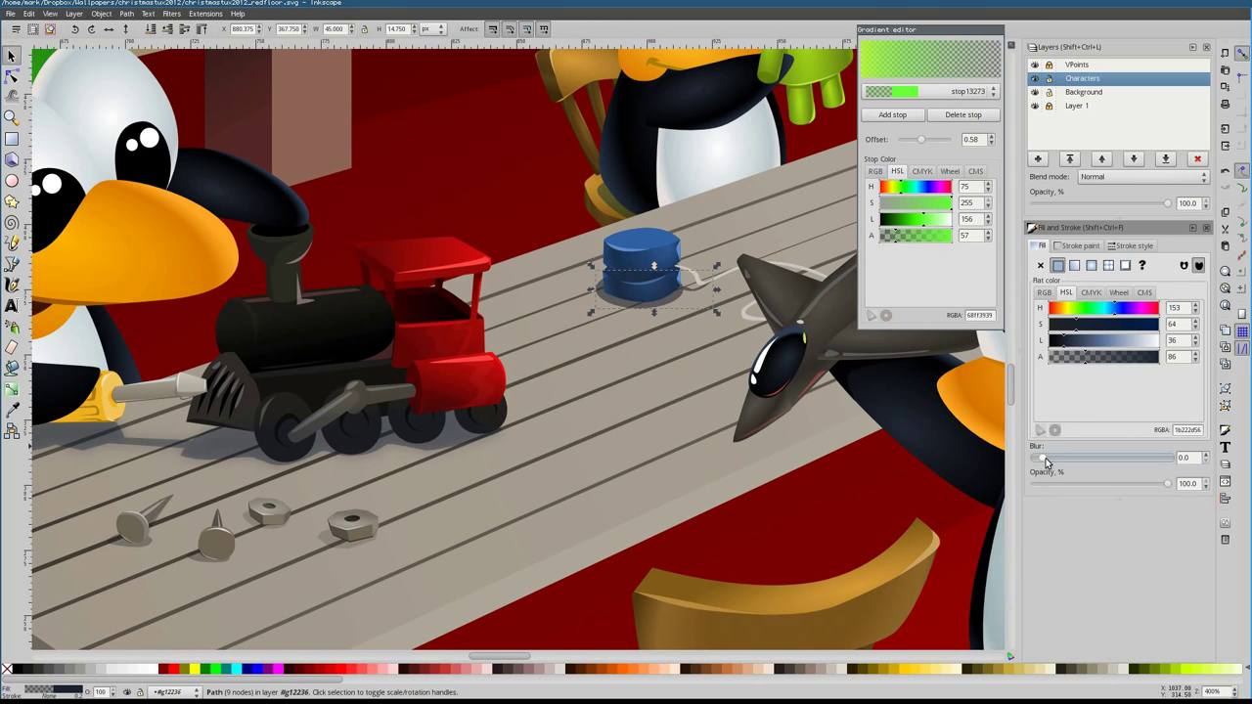
click(12, 76)
drag(643, 260, 636, 294)
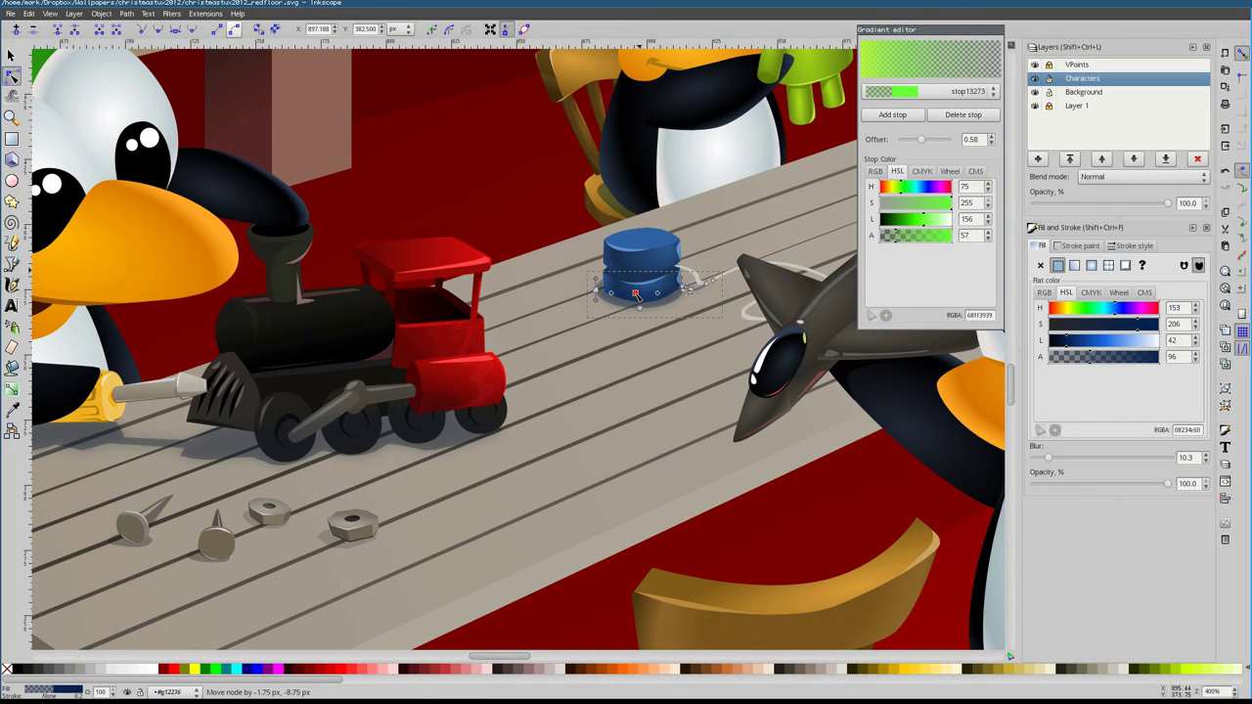
key(s)
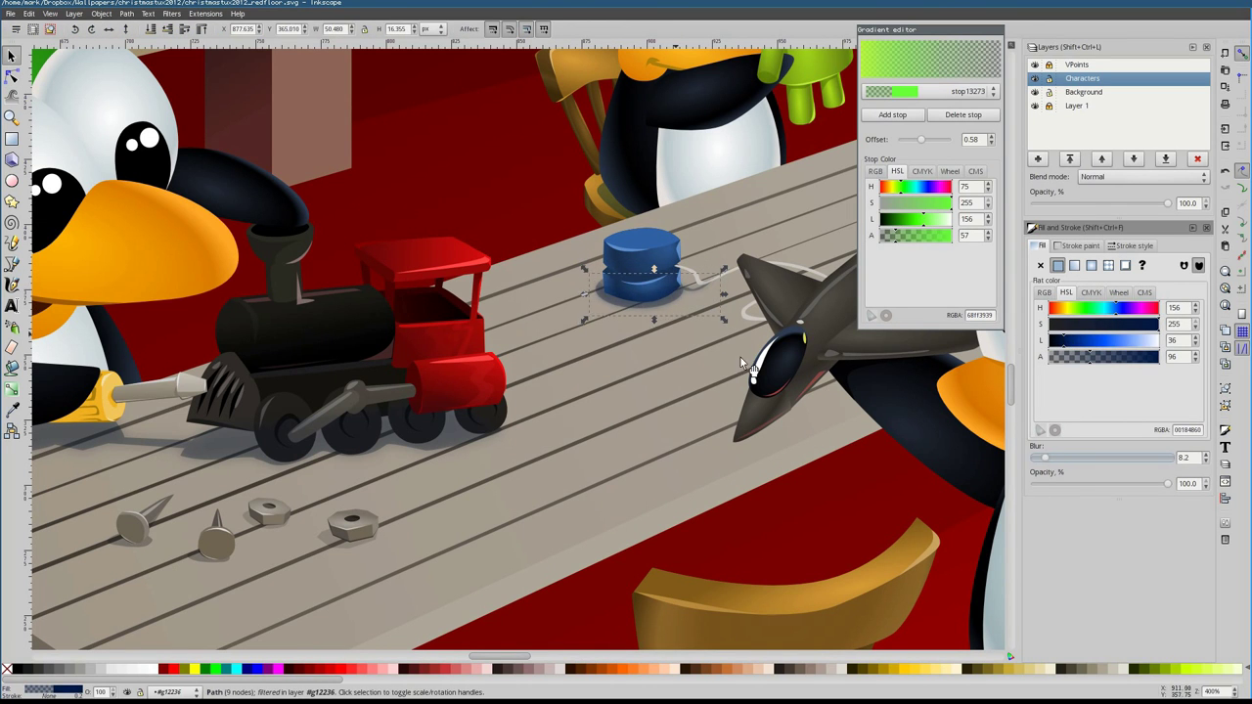
key(Tab)
key(Tab)
key(Tab)
key(Tab)
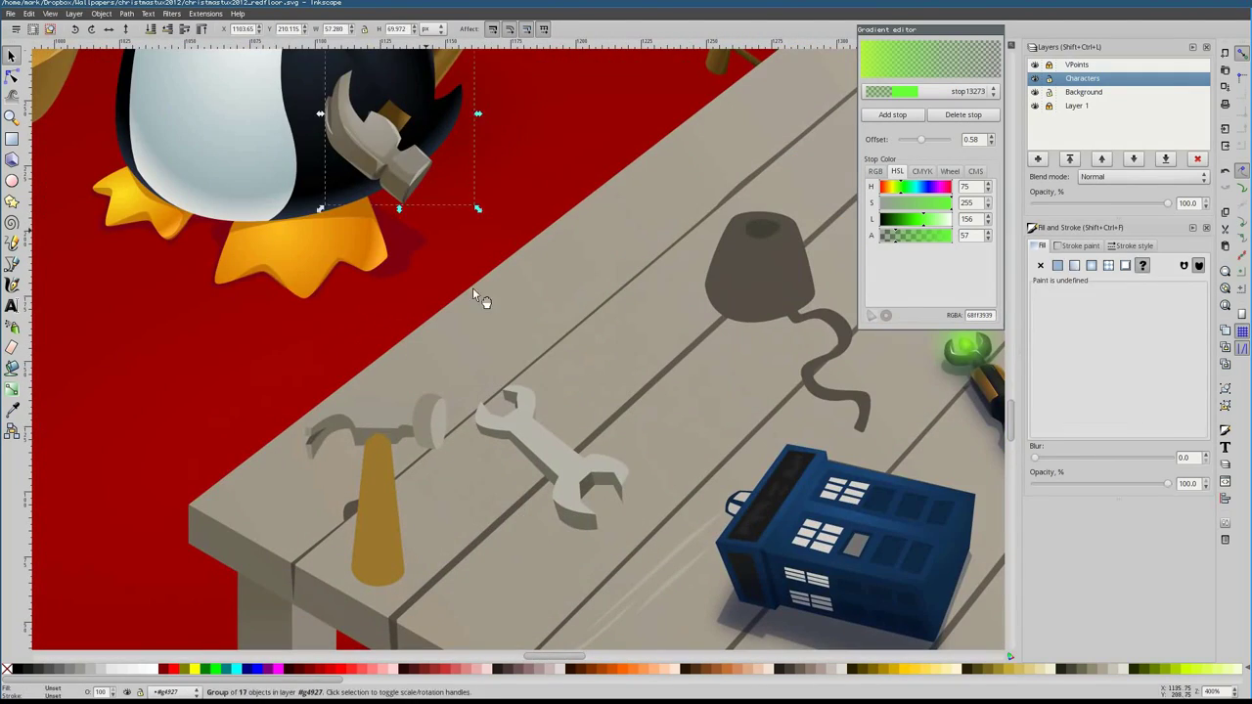
Apply linearGradient5690 to the hammer head and check its gradient handles
key(Tab)
key(Tab)
key(Tab)
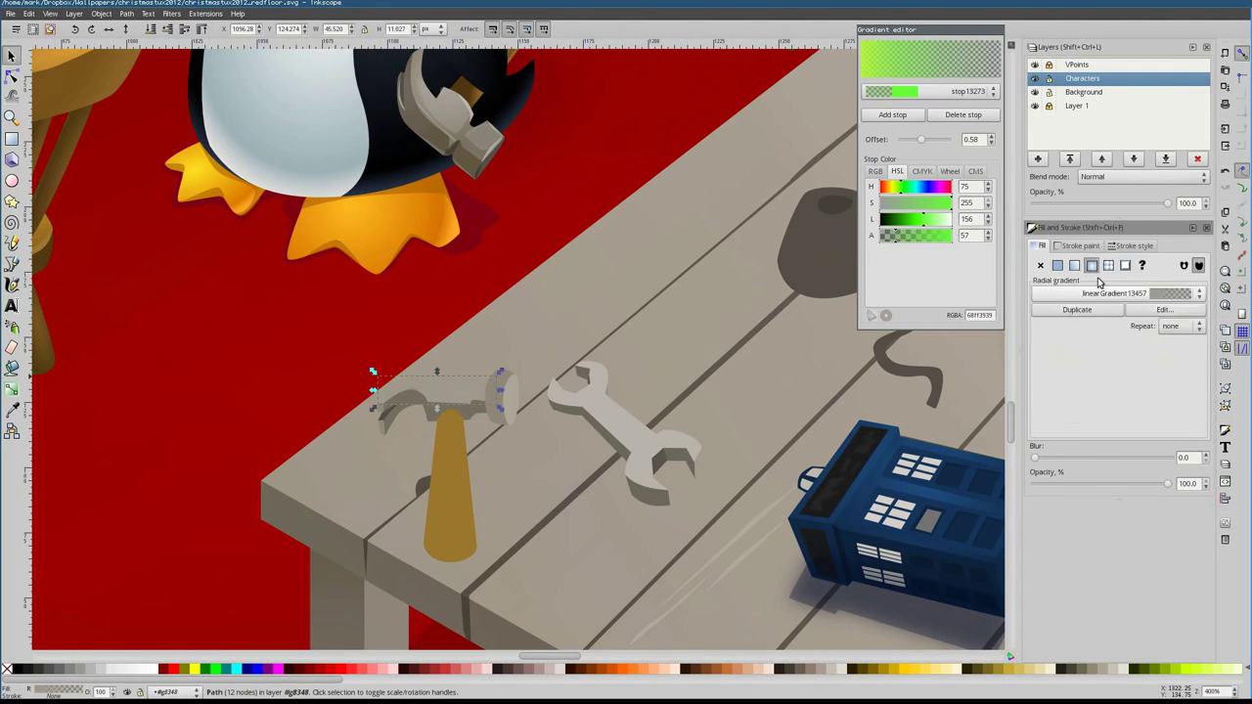
click(1102, 293)
click(1103, 313)
key(g)
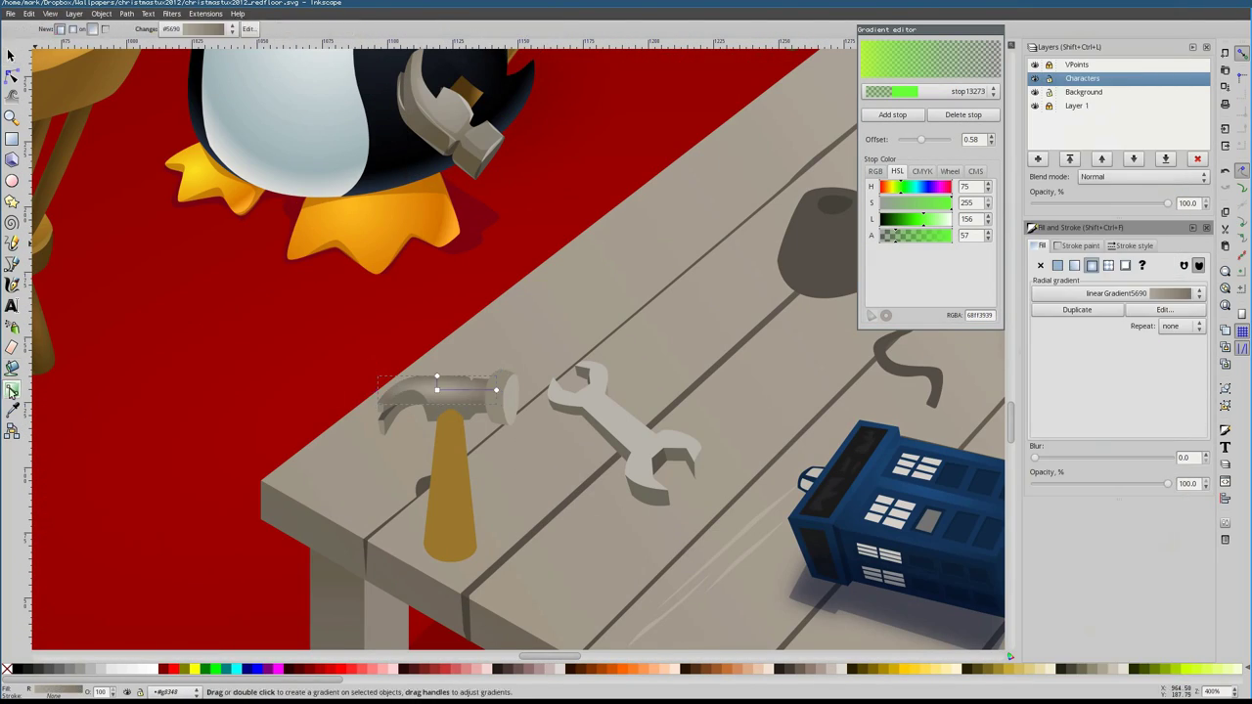
scroll(1121, 473, down, 5)
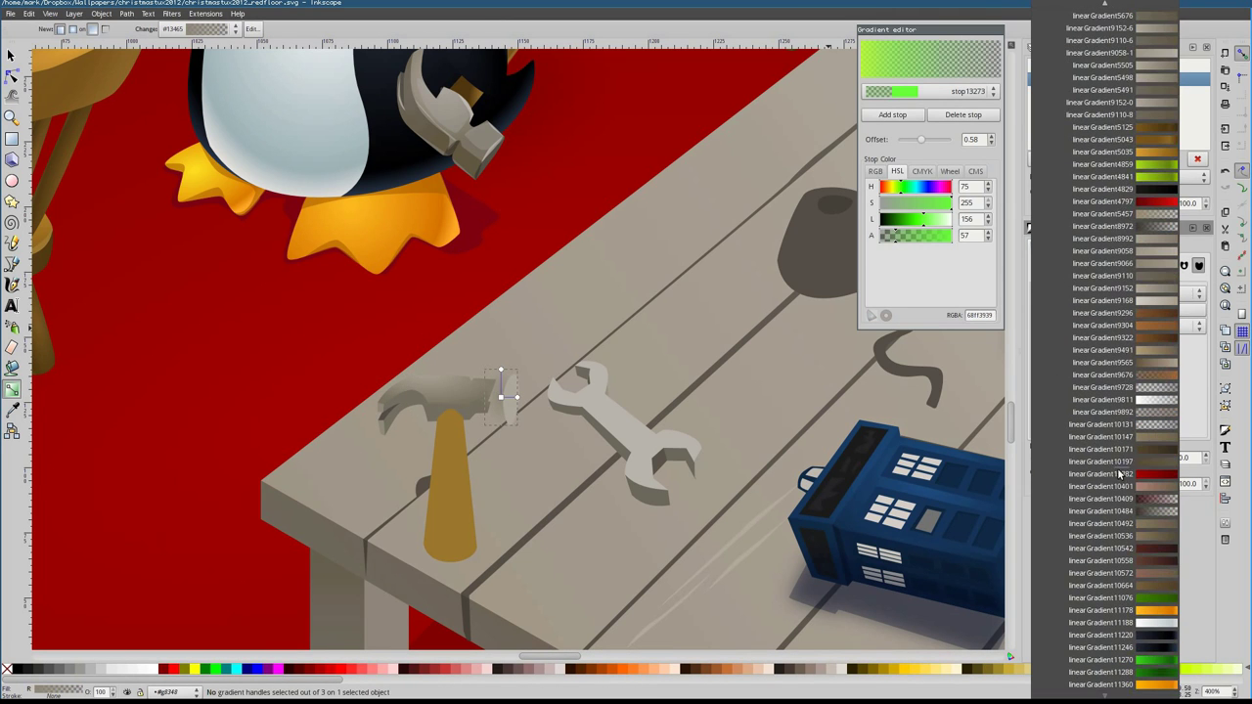
scroll(1144, 230, up, 3)
click(1151, 124)
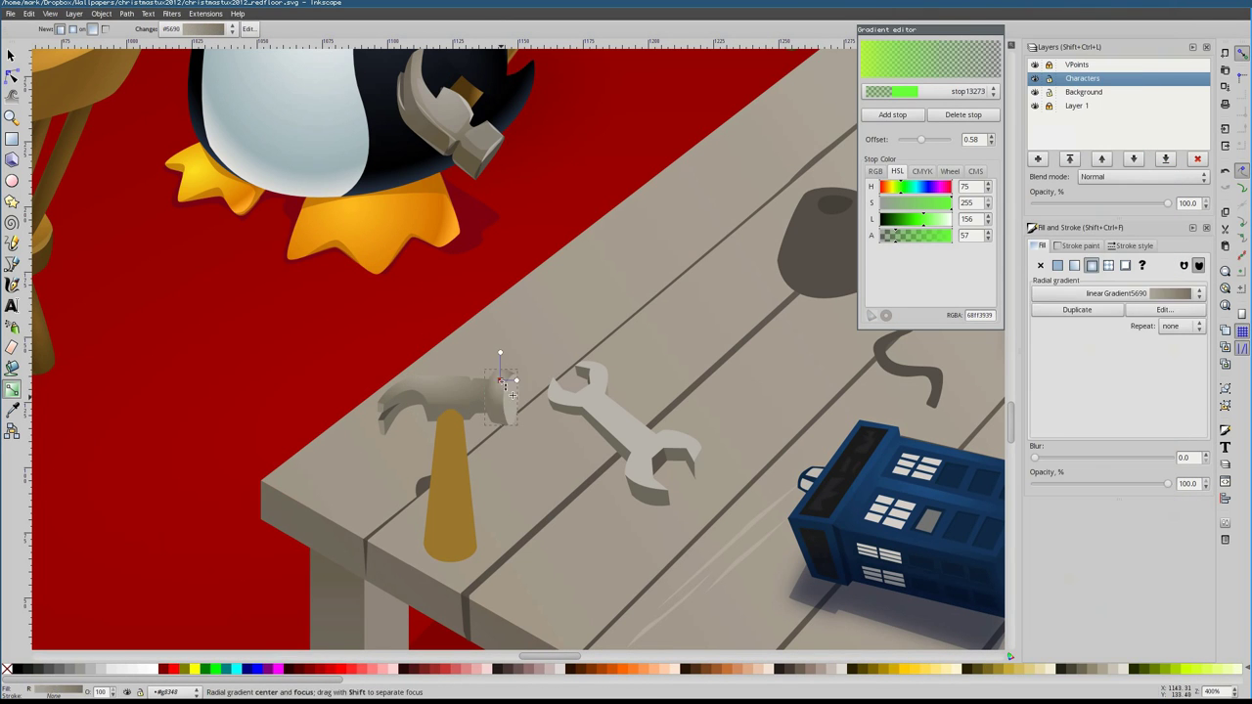
key(s)
Try linearGradient9066, then apply linearGradient9110 to the table hammer
scroll(499, 362, up, 3)
key(s)
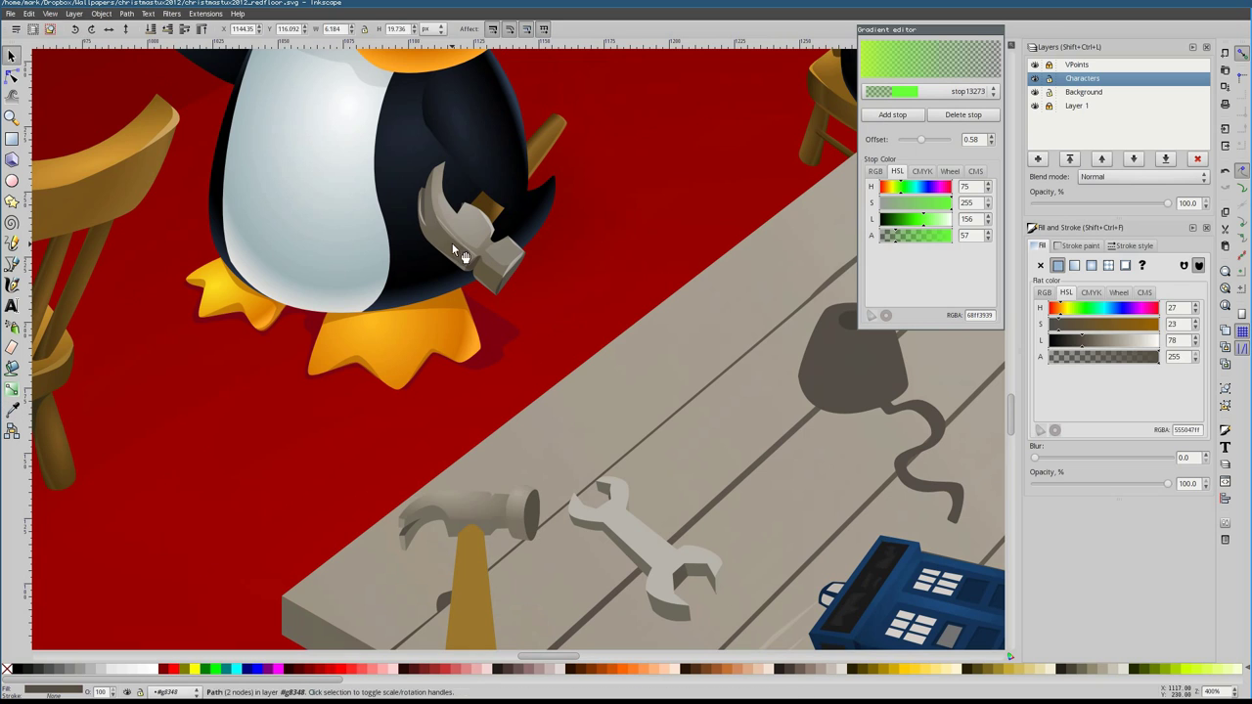
click(452, 243)
click(440, 518)
scroll(1112, 597, down, 4)
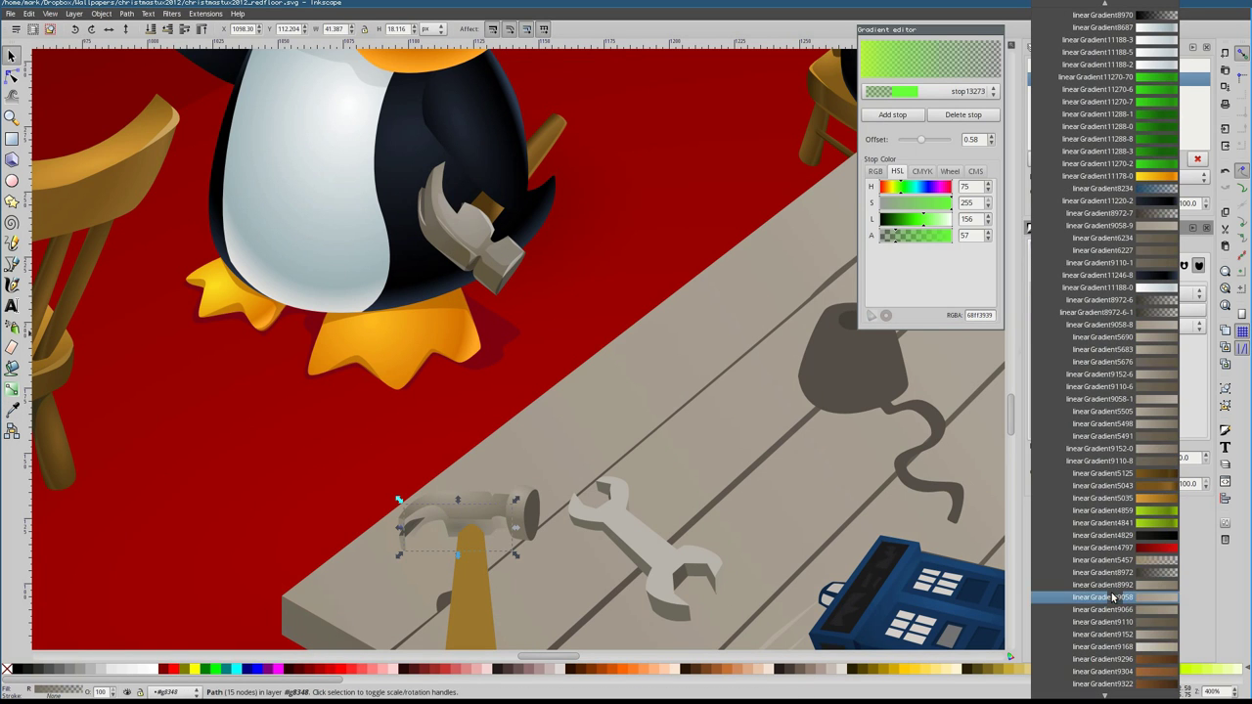
scroll(1169, 425, down, 4)
click(1167, 403)
click(485, 274)
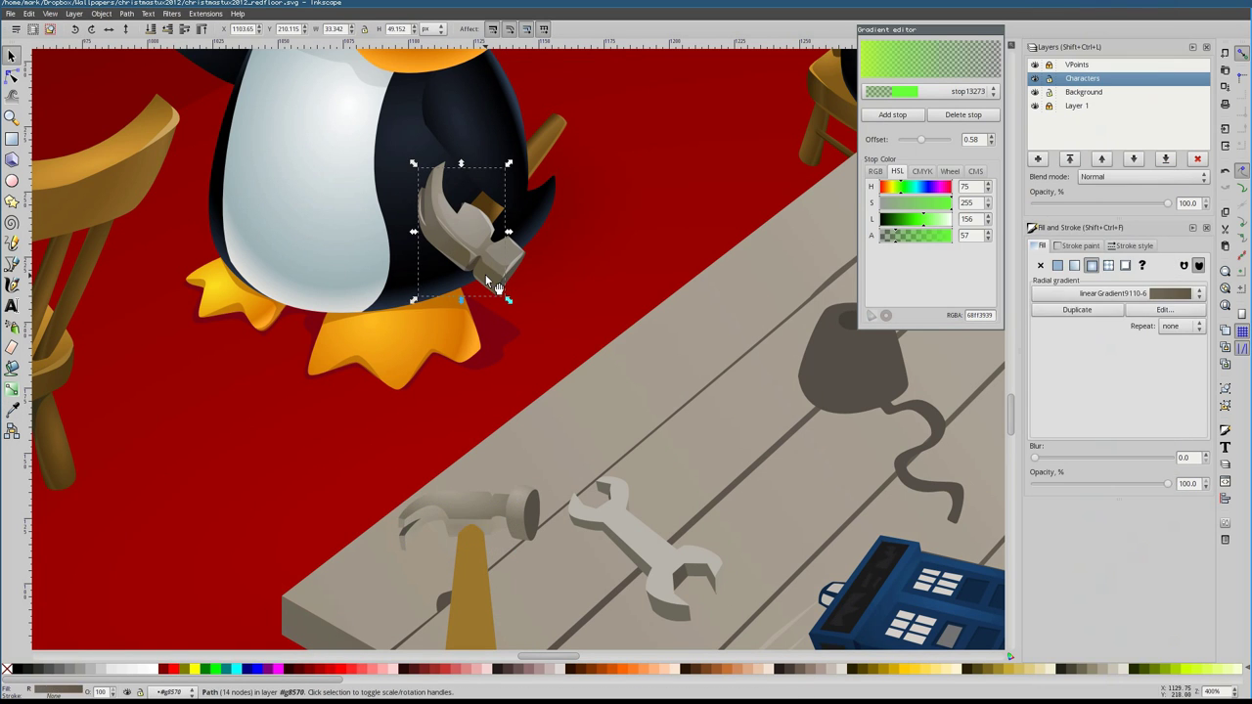
click(453, 528)
click(1115, 294)
click(1115, 306)
Draw an arched highlight path over the hammer head
click(11, 75)
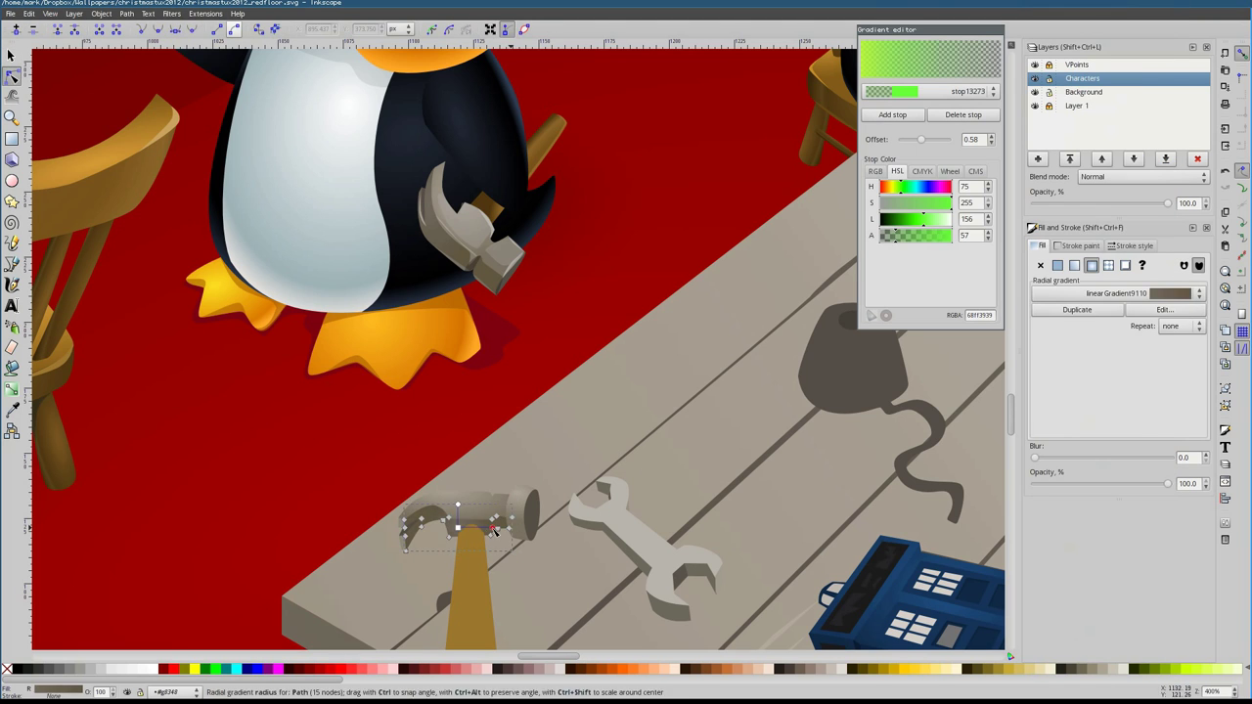
click(407, 513)
scroll(470, 568, up, 2)
click(12, 264)
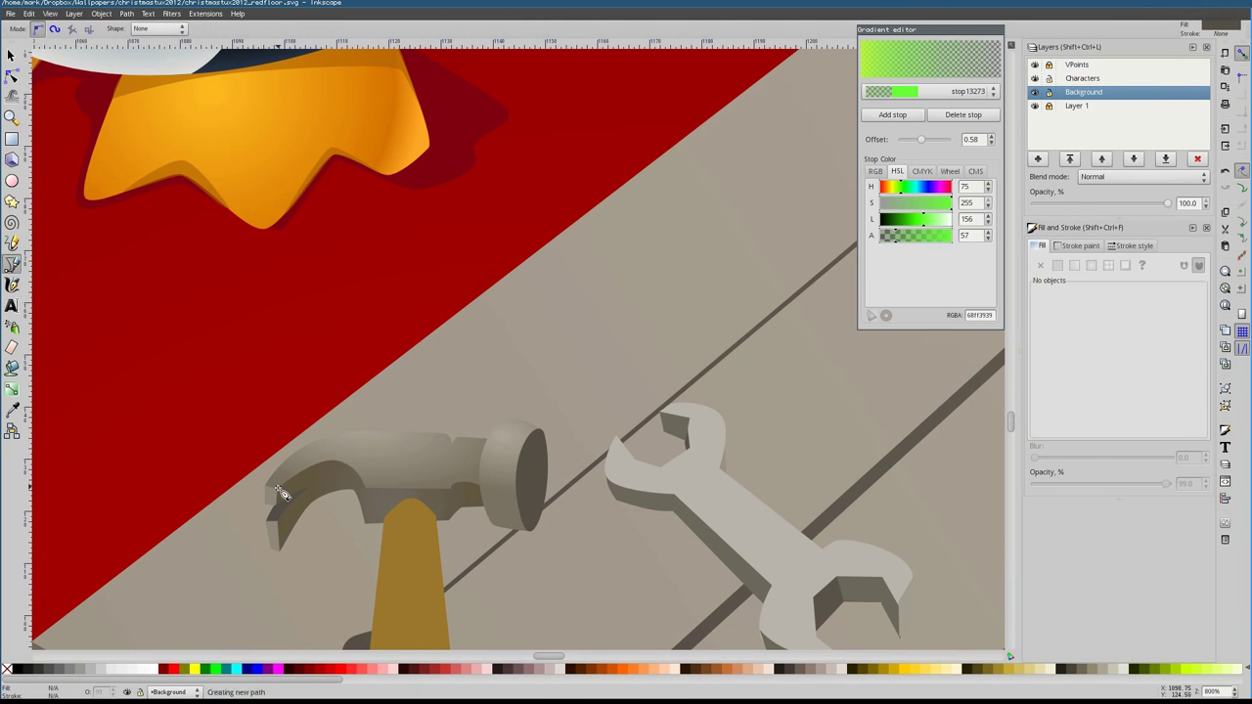
drag(318, 471, 323, 468)
key(Return)
key(shift+Page_Up)
key(F1)
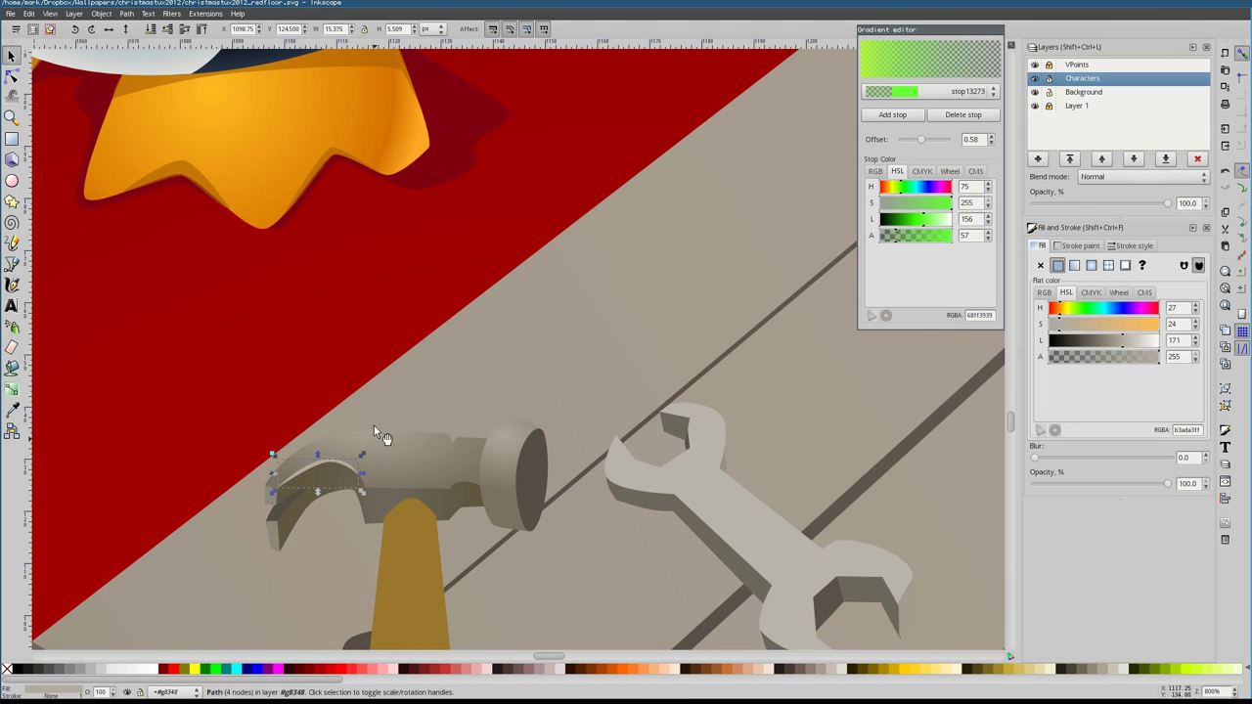
scroll(313, 509, up, 2)
Draw further highlight shapes along the top of the hammer head
key(b)
click(423, 472)
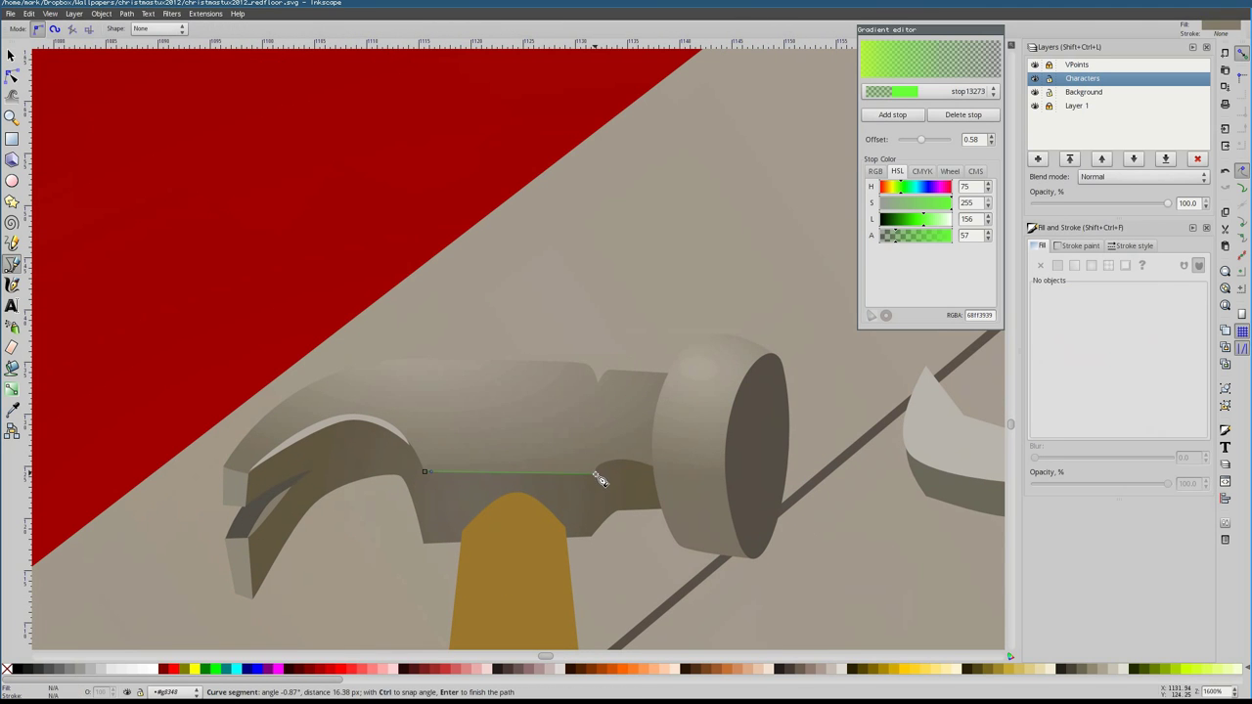
click(424, 473)
scroll(435, 411, down, 2)
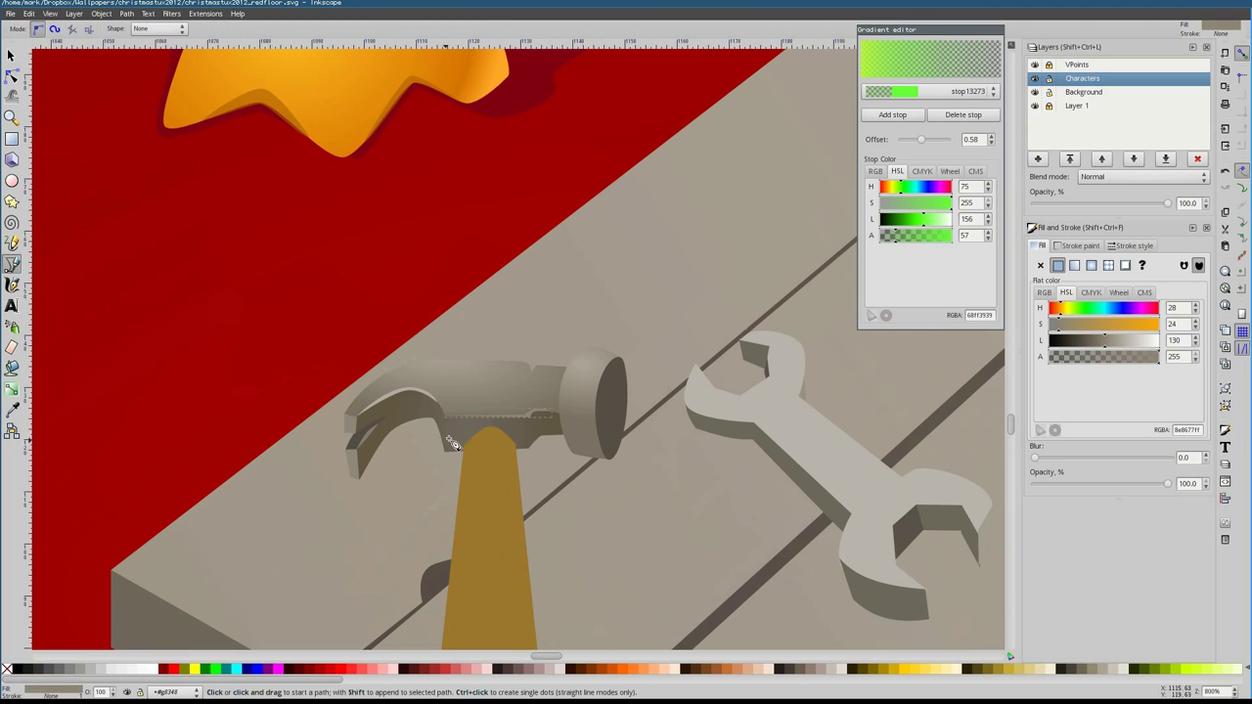
click(538, 412)
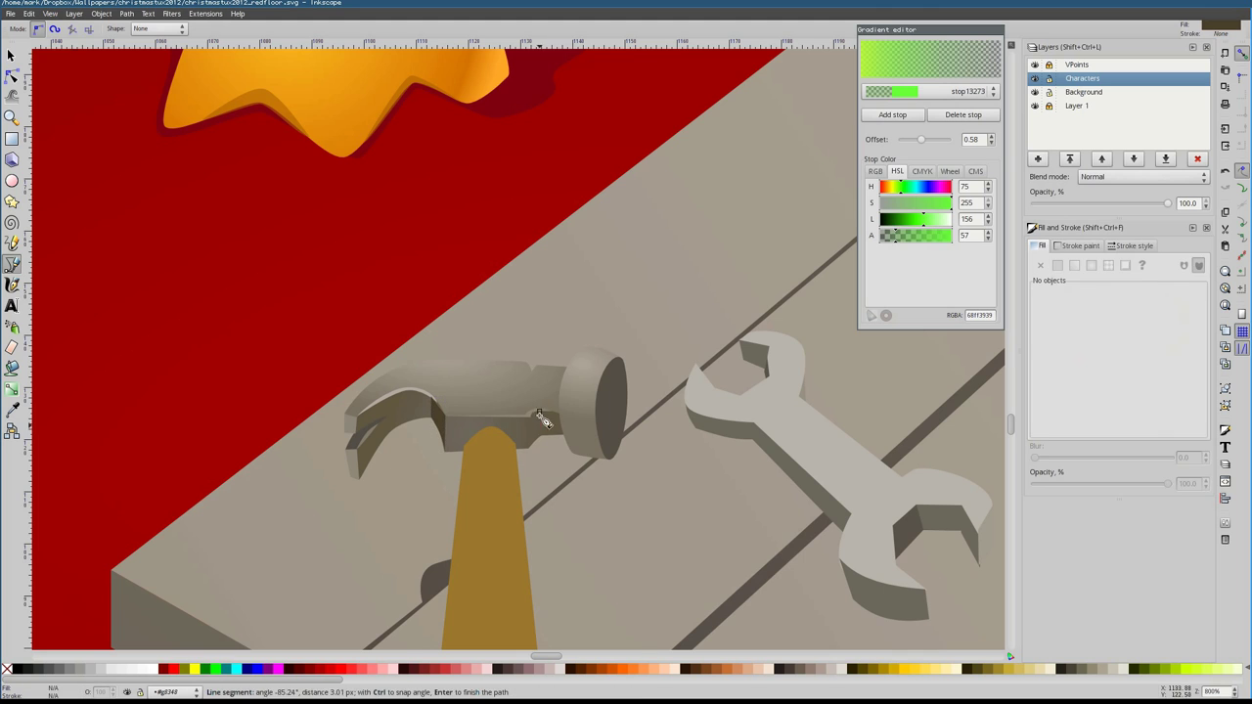
scroll(564, 422, up, 2)
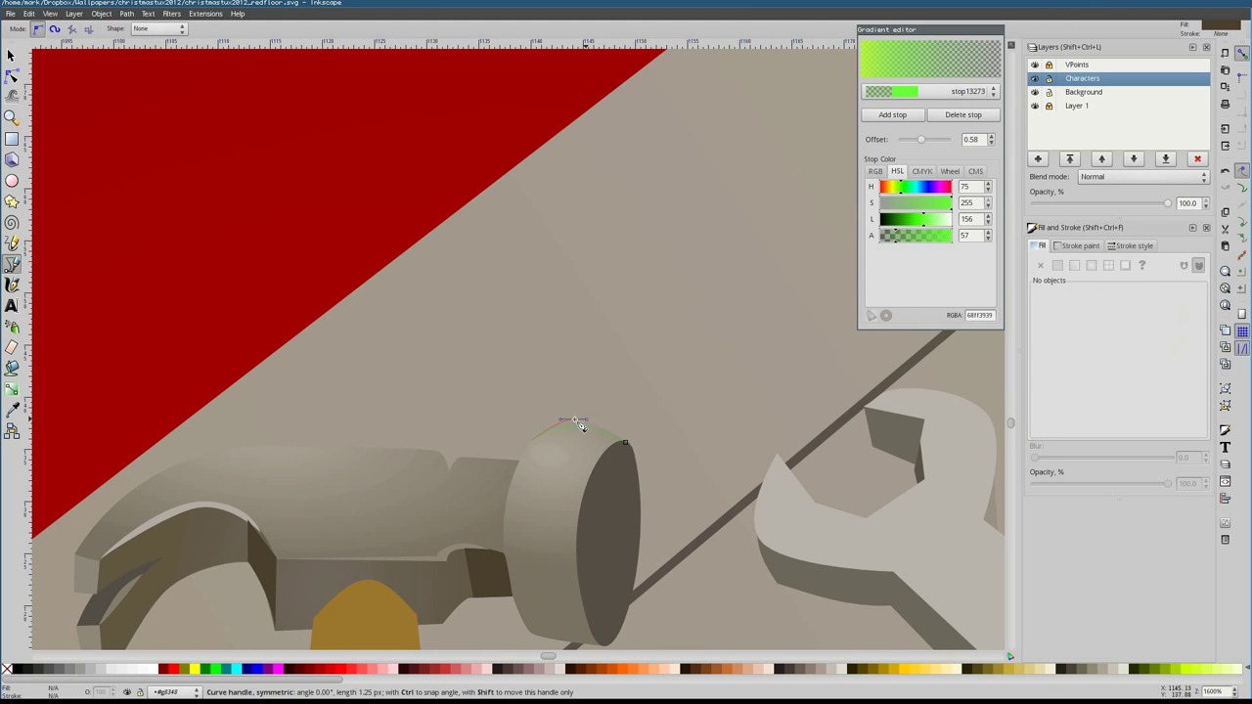
drag(580, 426, 581, 427)
scroll(527, 474, left, 2)
drag(266, 477, 301, 460)
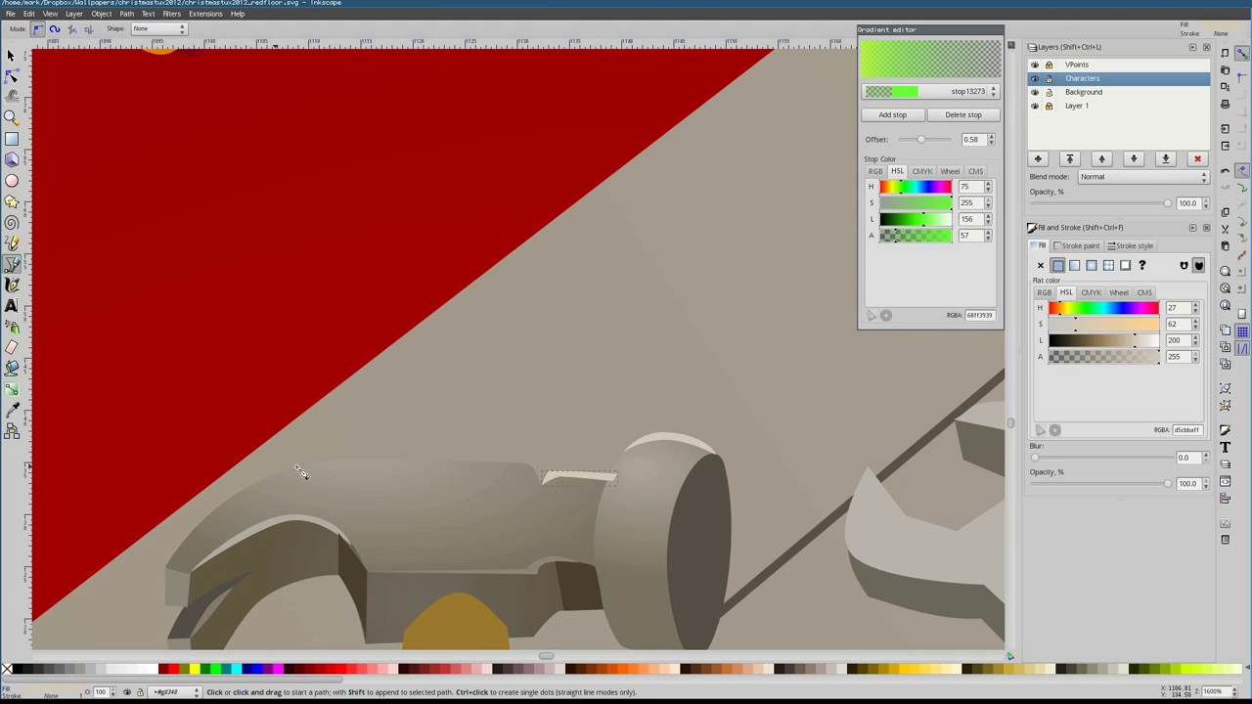
click(192, 497)
key(5)
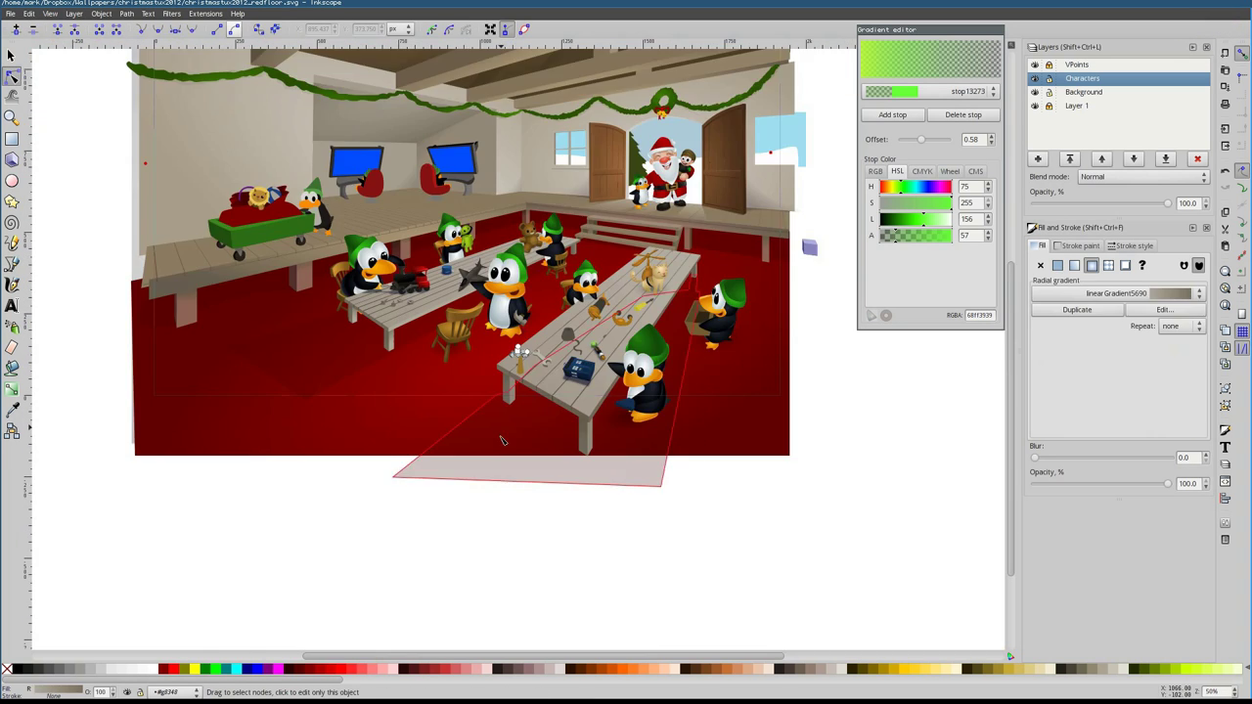
Add a small three-point highlight shape on the hammer
scroll(413, 558, up, 5)
key(n)
scroll(520, 482, up, 3)
key(b)
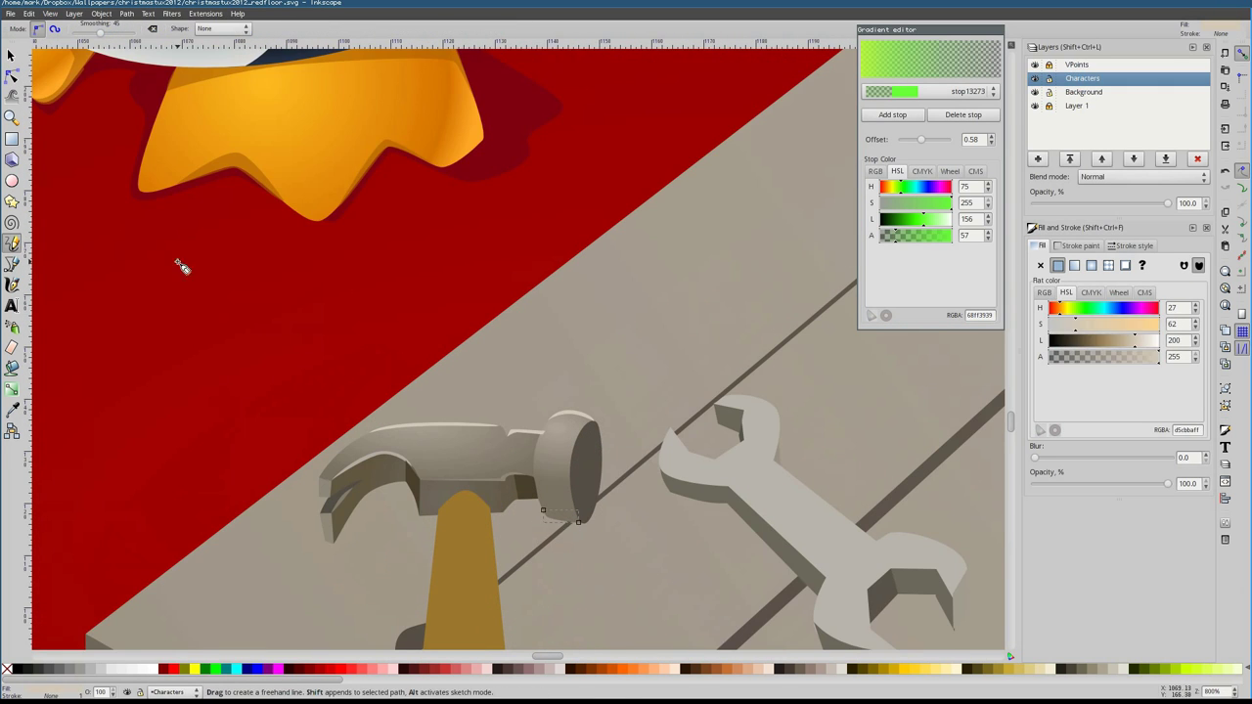
scroll(527, 553, up, 2)
click(558, 477)
click(636, 495)
click(556, 474)
Inspect the hammer's parts, selecting the top highlight and round face of its head
key(s)
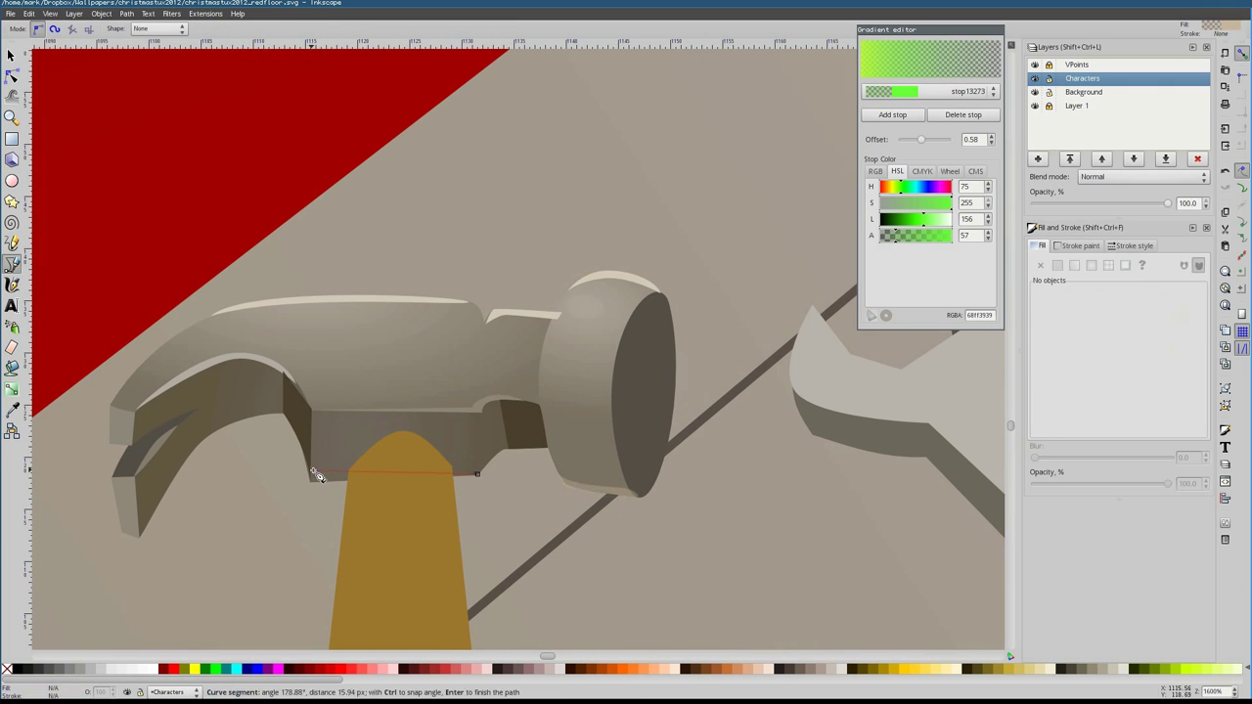
click(328, 409)
key(Escape)
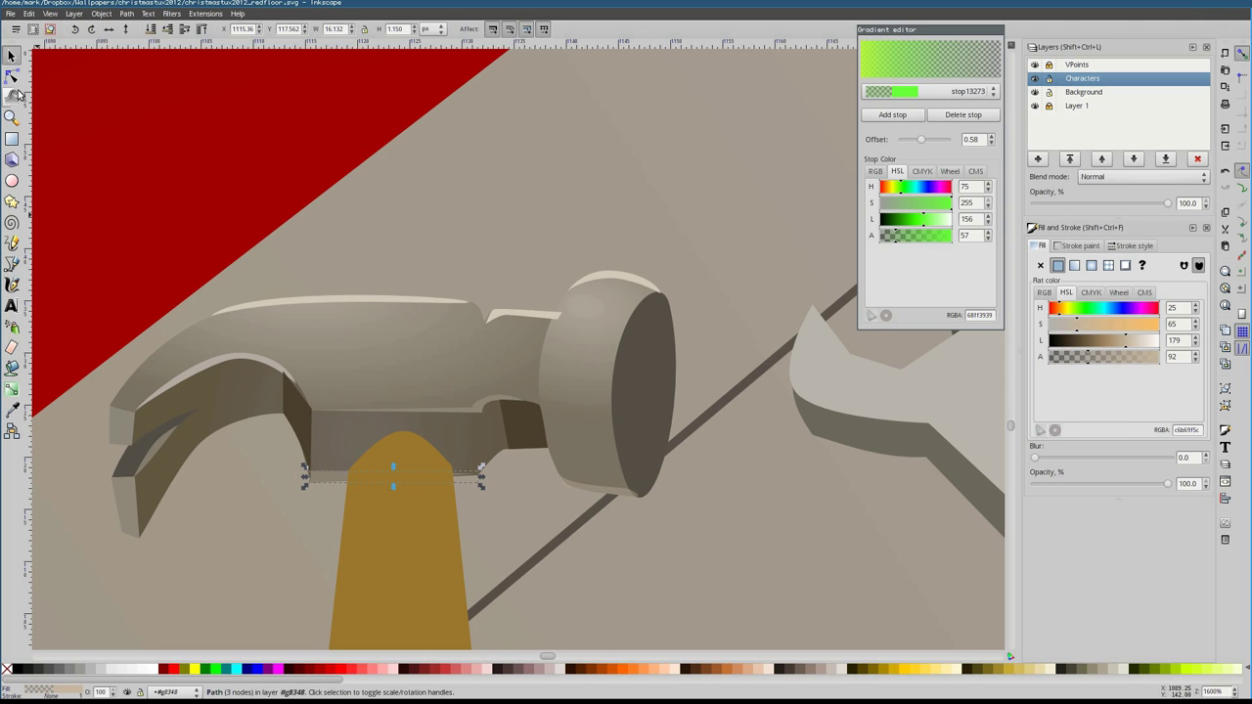
key(b)
click(154, 505)
key(Escape)
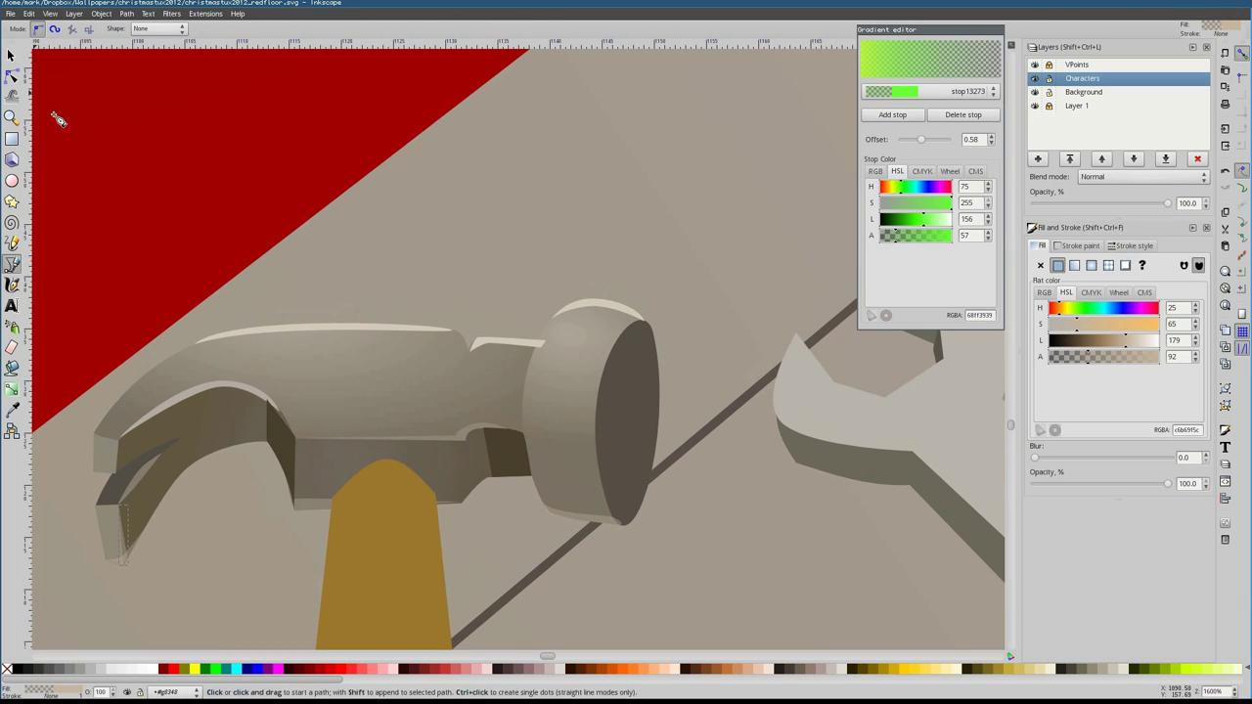
key(n)
click(433, 338)
click(558, 452)
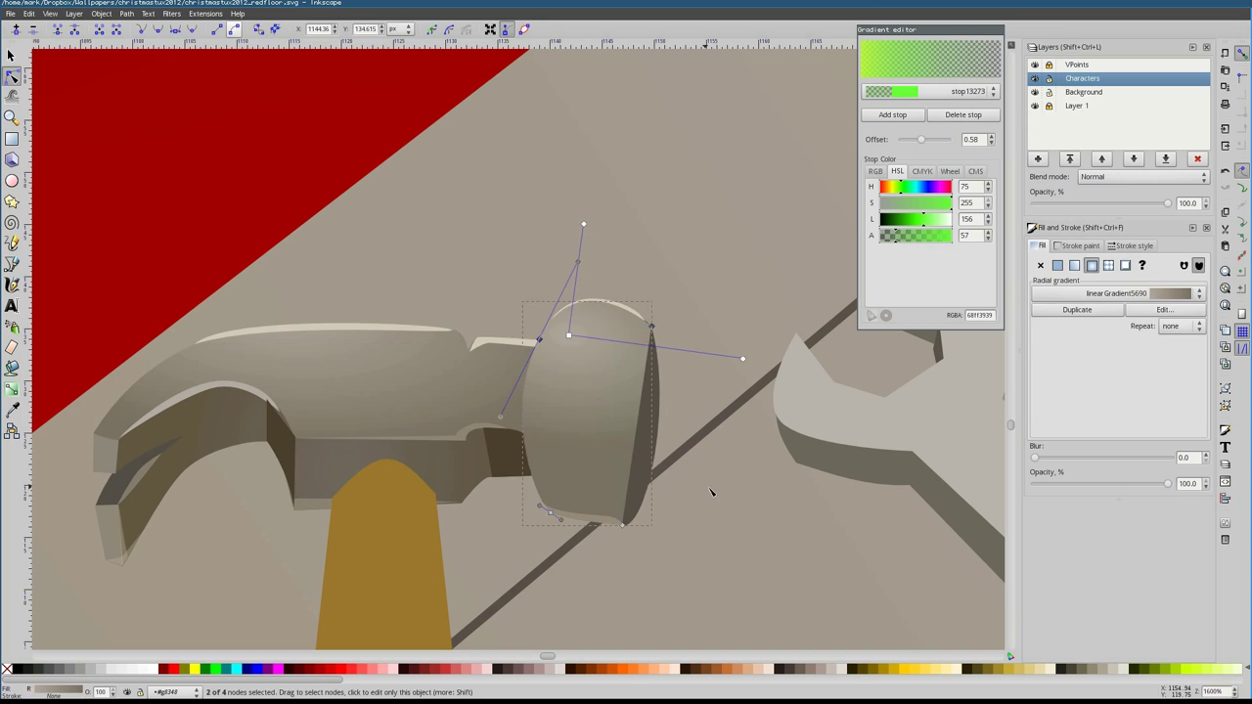
key(5)
key(plus)
key(plus)
key(plus)
key(plus)
key(plus)
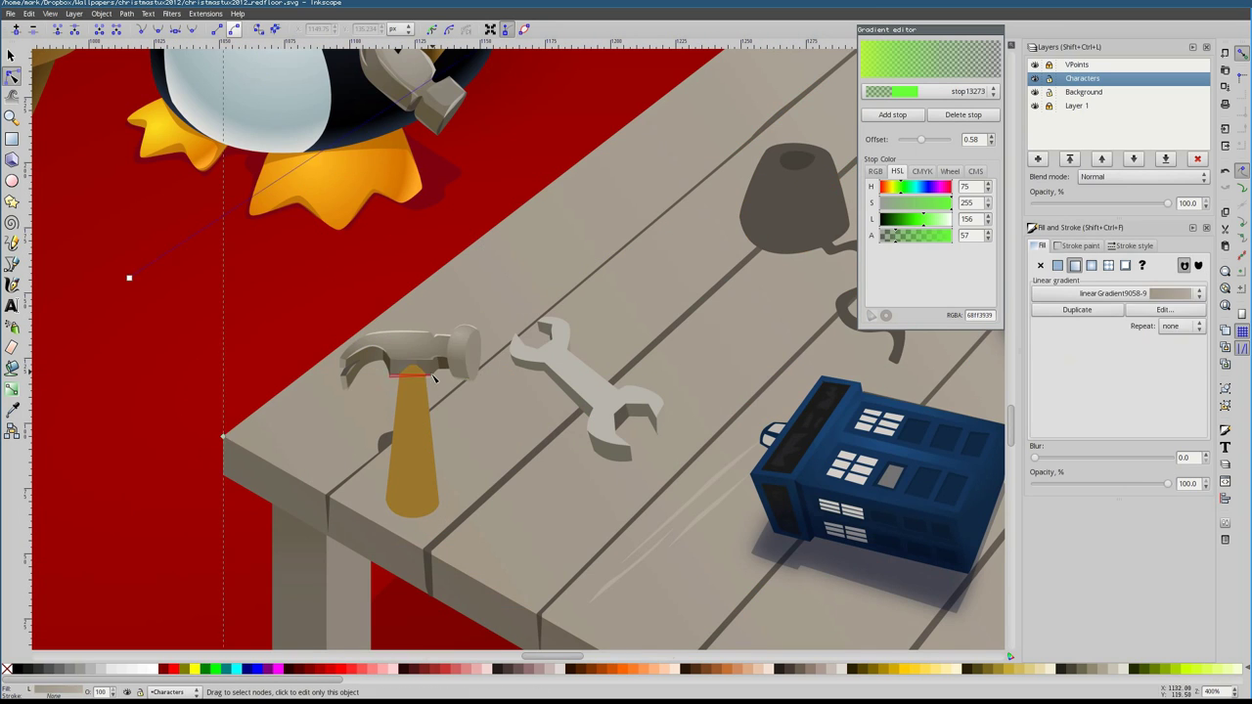
scroll(420, 411, down, 1)
Give the hammer handle a radial gradient fill using linearGradient5043
click(403, 457)
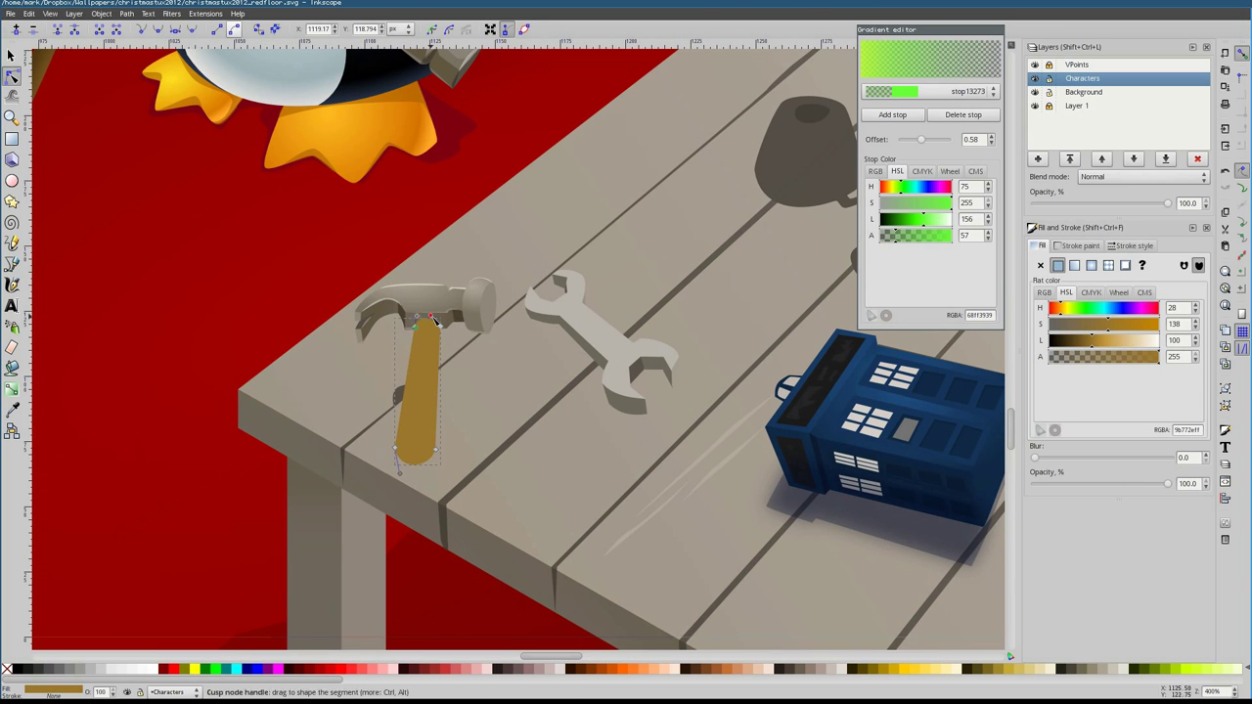
key(minus)
key(minus)
key(s)
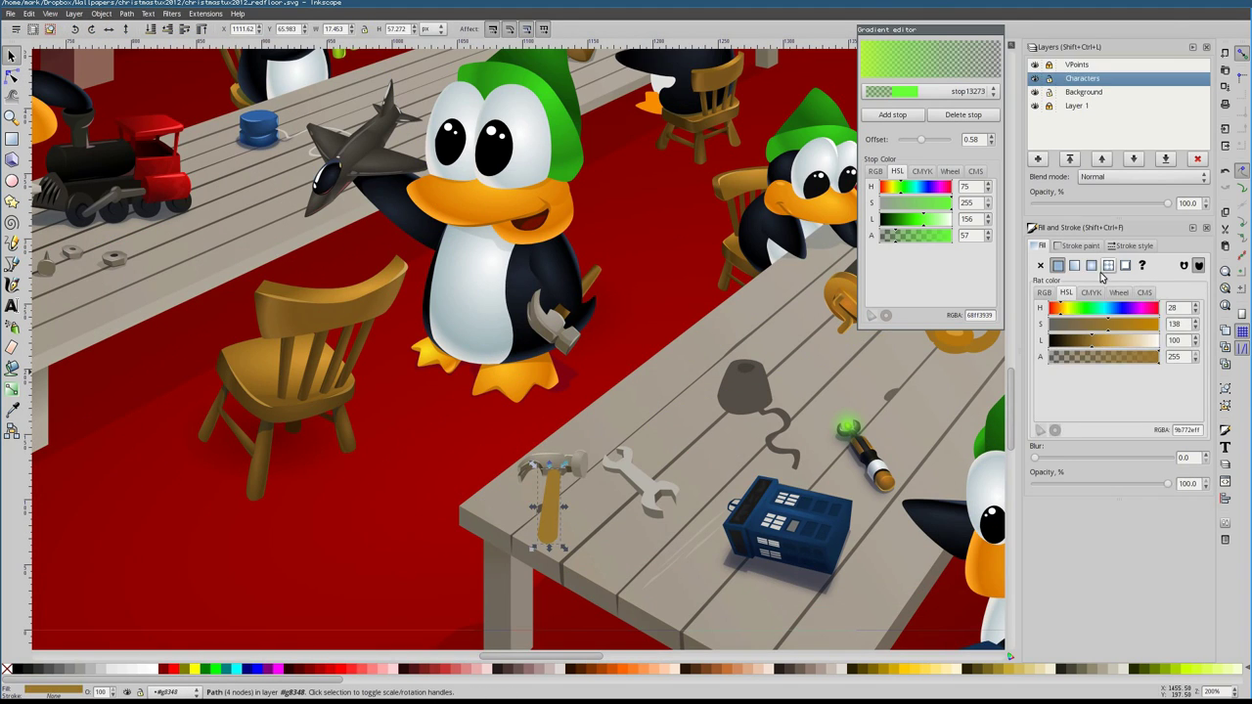
click(1092, 265)
click(1115, 293)
scroll(1106, 391, down, 1)
Apply the brown gradient to the hammer handle and stretch it along the handle's length
click(1115, 294)
key(g)
key(plus)
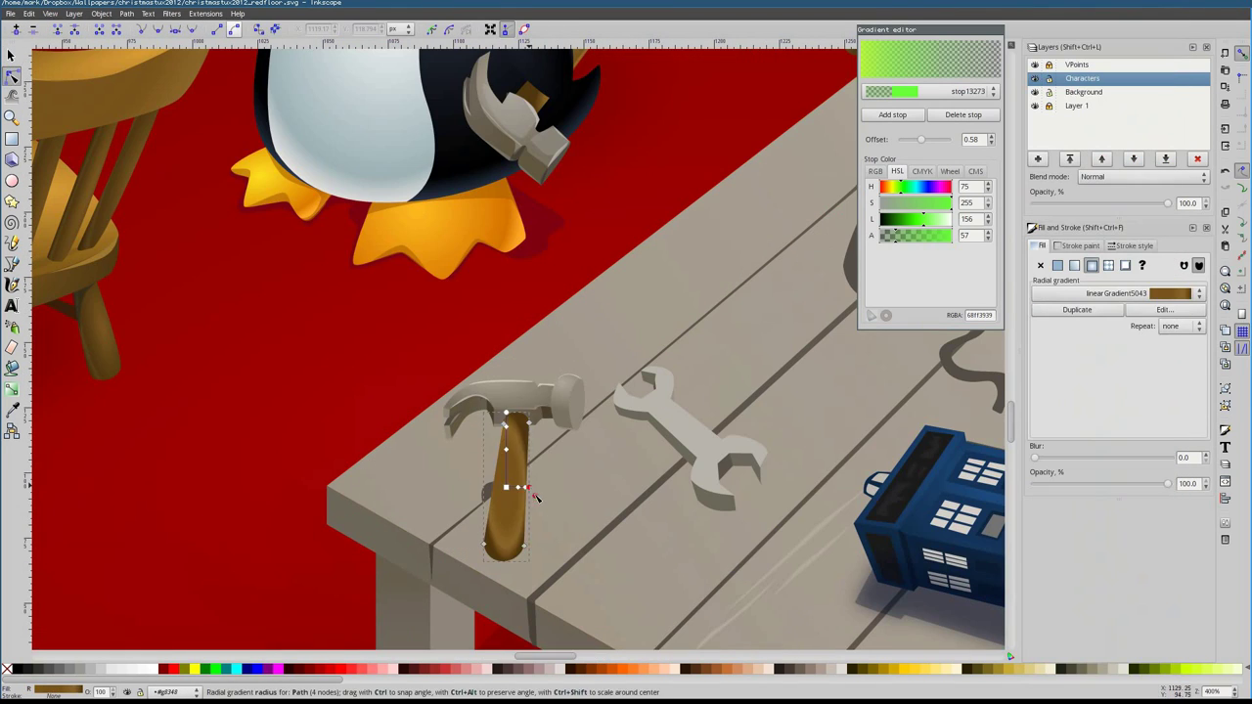
drag(506, 416, 547, 310)
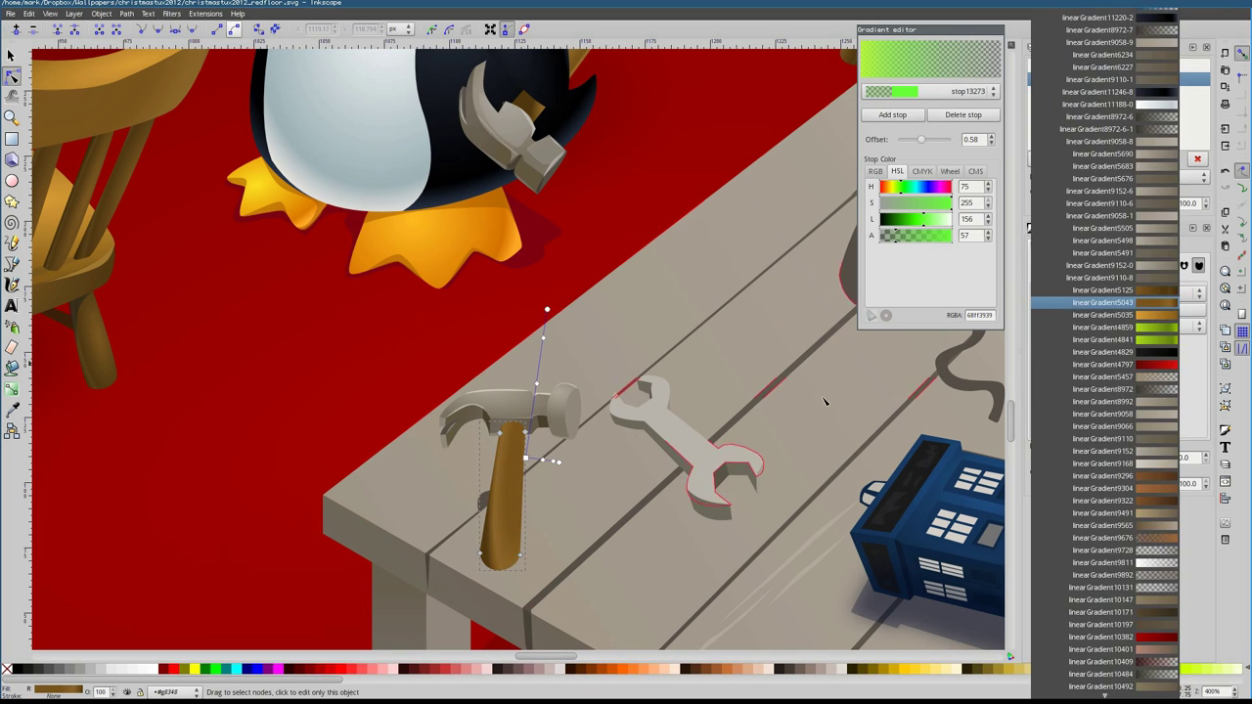
Draw a rounded end cap on the handle and shade it with the brown radial gradient
key(b)
scroll(508, 587, up, 2)
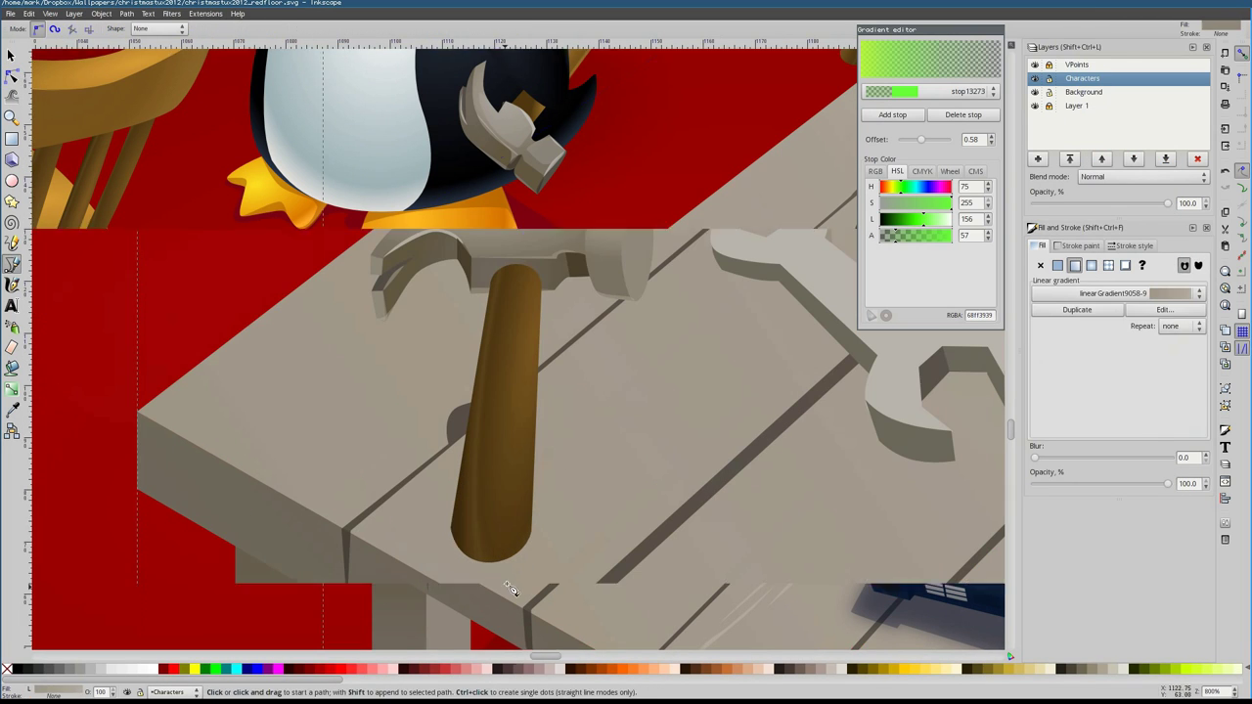
drag(538, 526, 533, 550)
click(536, 526)
key(s)
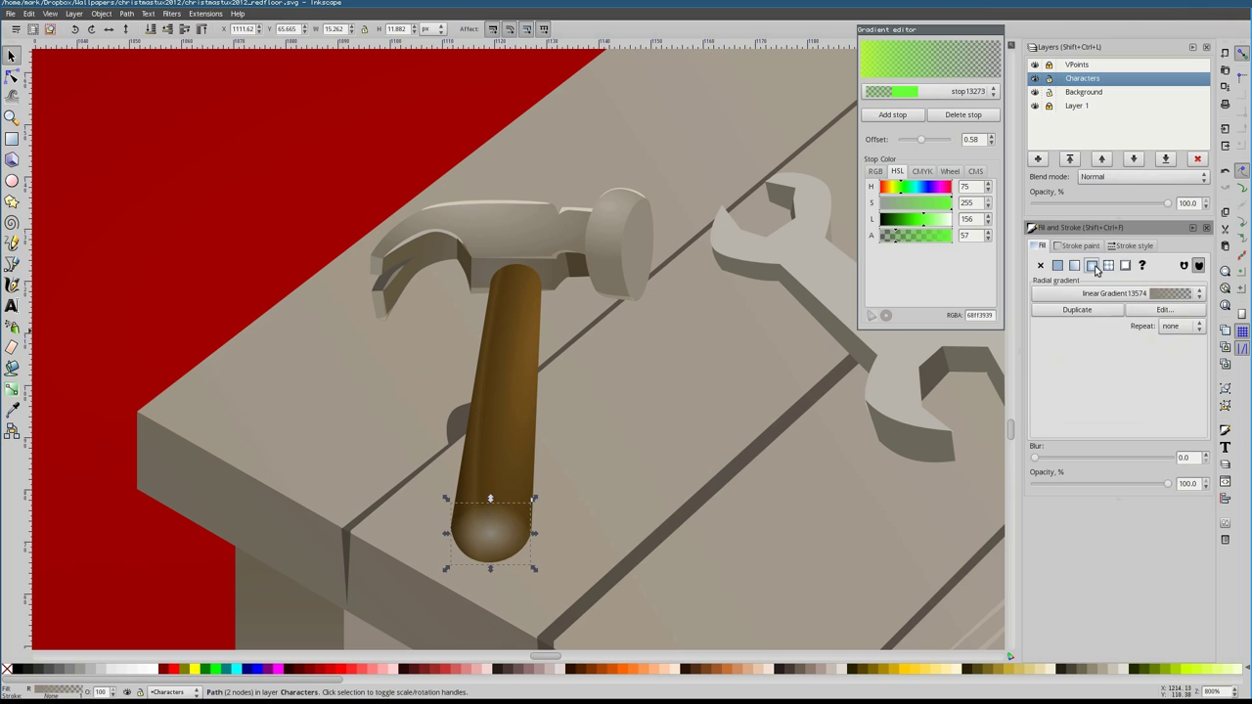
click(1115, 291)
click(1125, 171)
click(12, 76)
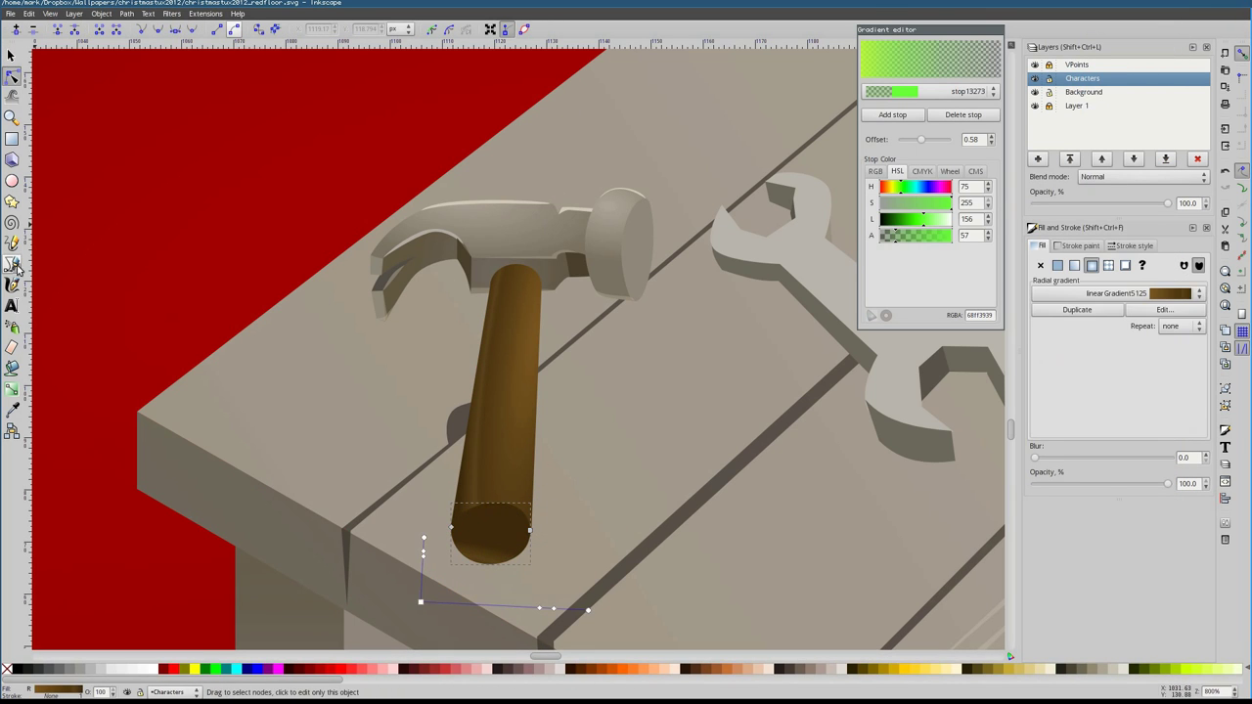
drag(548, 479, 715, 486)
mouse_move(585, 550)
mouse_down()
mouse_move(595, 483)
mouse_move(579, 500)
mouse_move(534, 484)
mouse_move(580, 492)
mouse_up()
Add a crescent highlight along the end cap's rim and refine its curve
key(b)
scroll(470, 545, up, 2)
click(453, 489)
drag(455, 511, 456, 511)
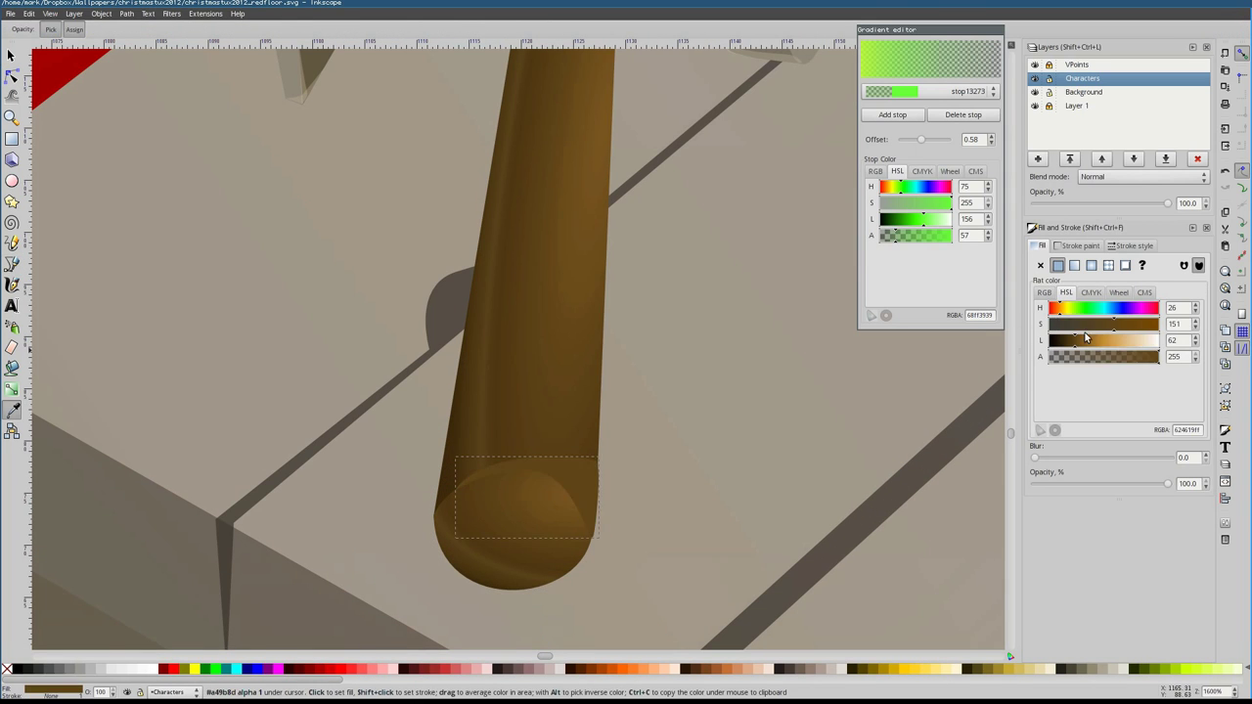
key(n)
drag(590, 455, 591, 460)
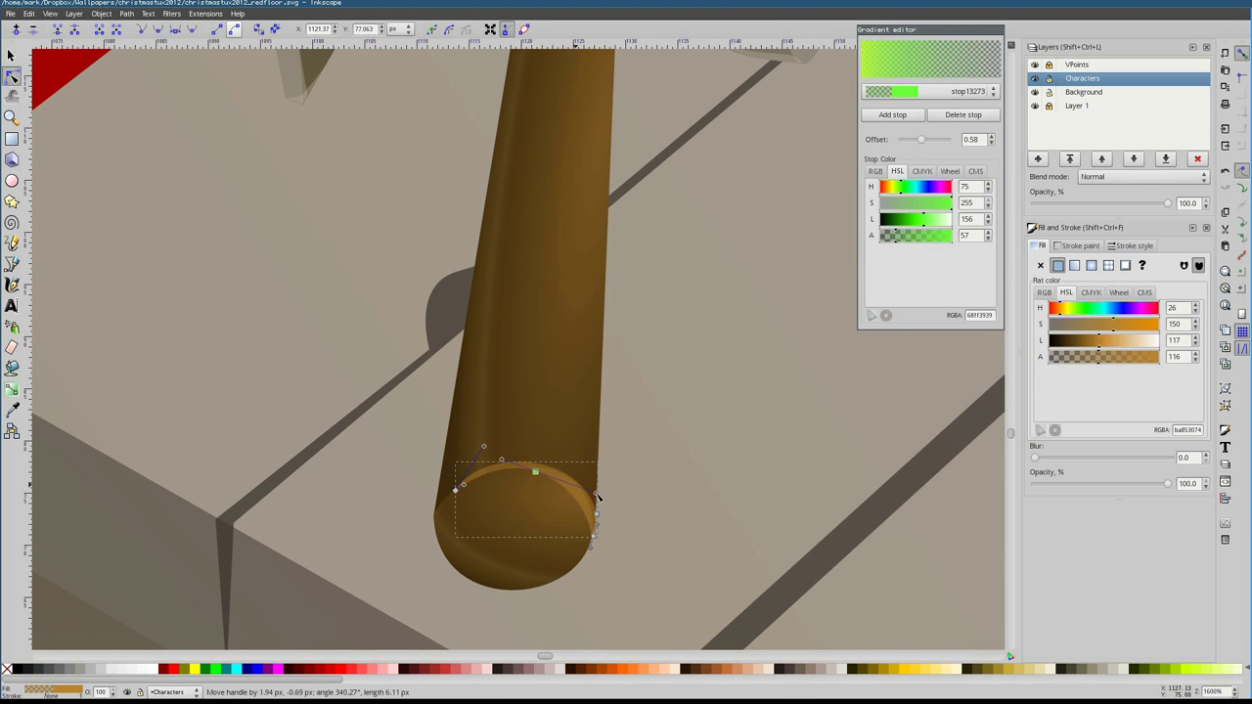
scroll(537, 454, down, 2)
scroll(410, 343, up, 3)
Trace a shadow outline around the whole hammer and fill it dark blue-grey
key(b)
scroll(455, 186, up, 5)
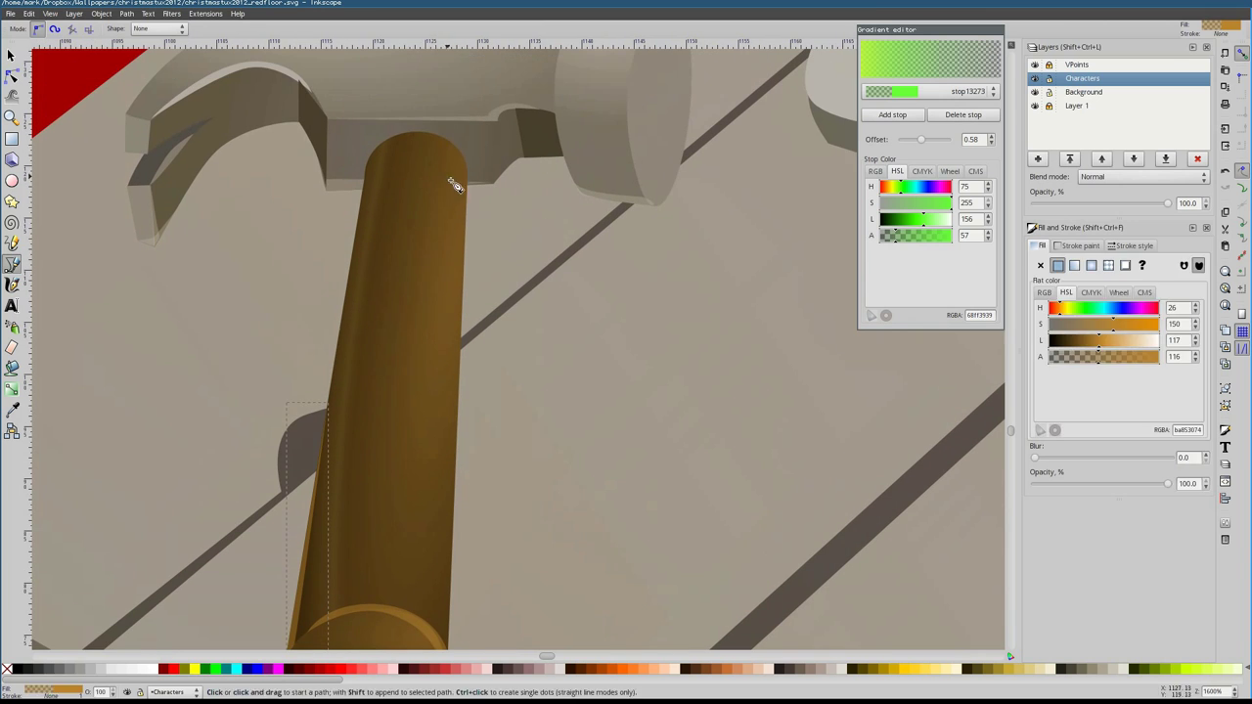
key(s)
key(1)
click(531, 366)
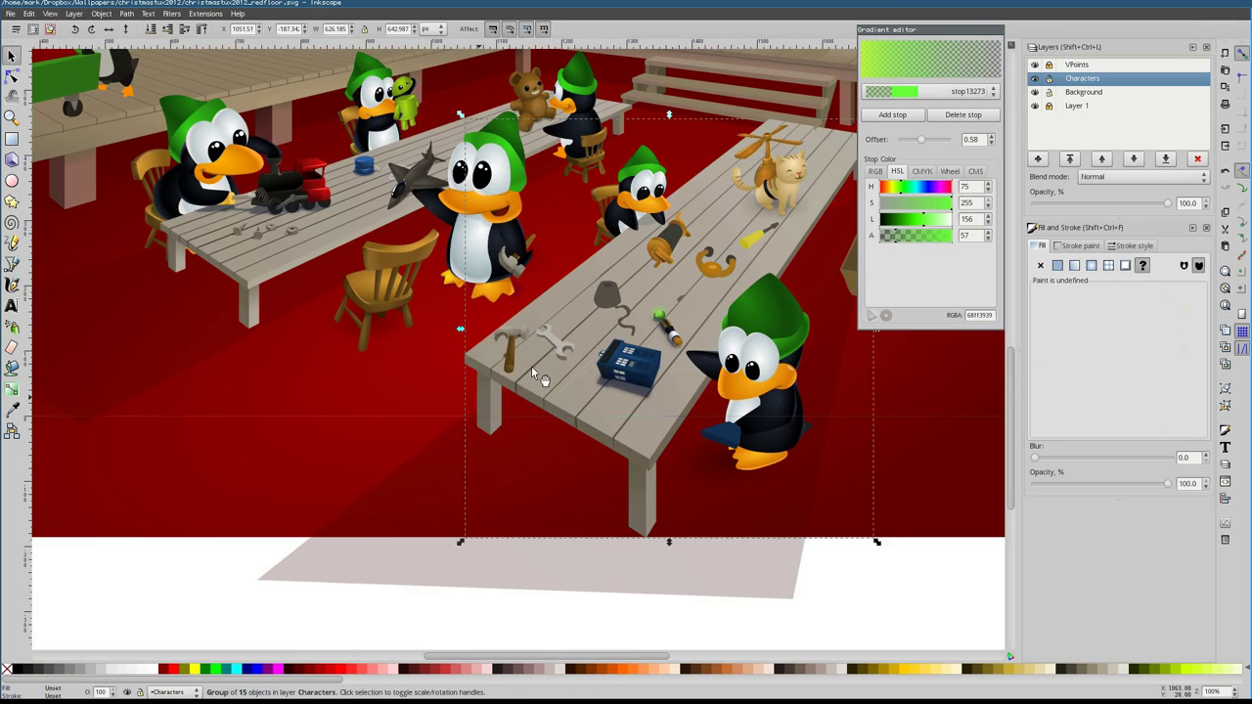
scroll(531, 366, up, 4)
ctrl+click(315, 322)
scroll(315, 323, up, 5)
key(b)
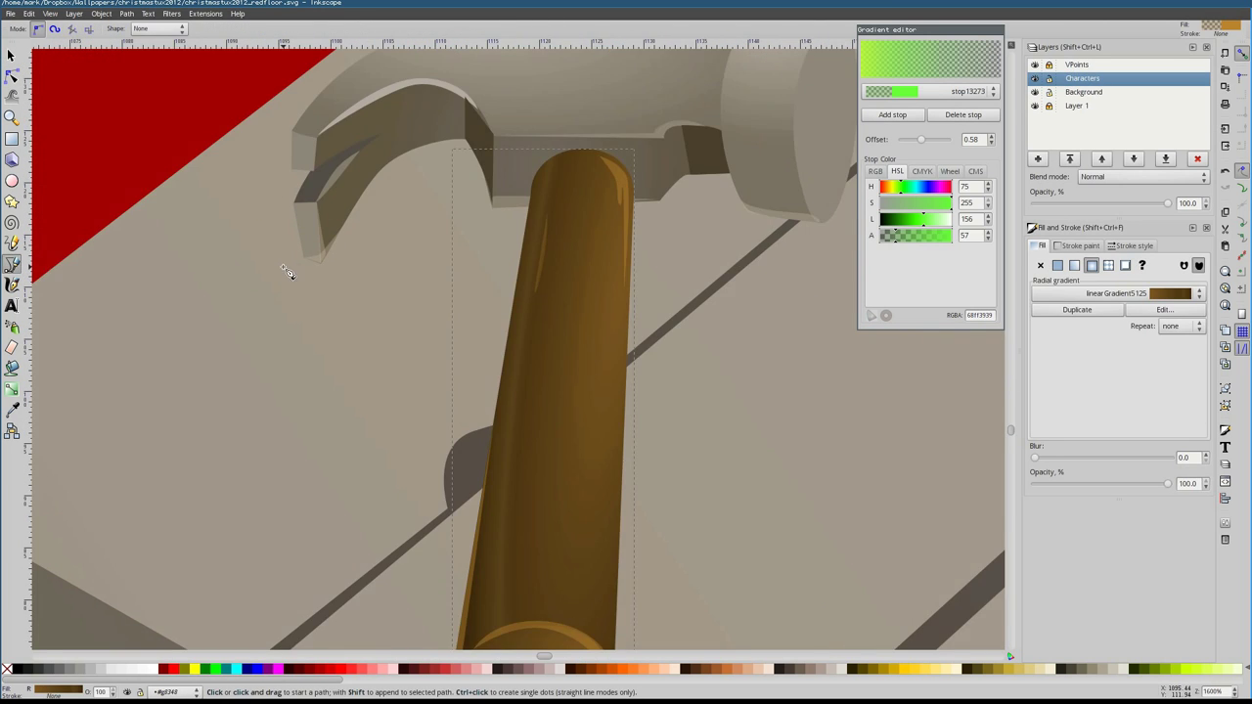
scroll(287, 274, down, 2)
click(293, 256)
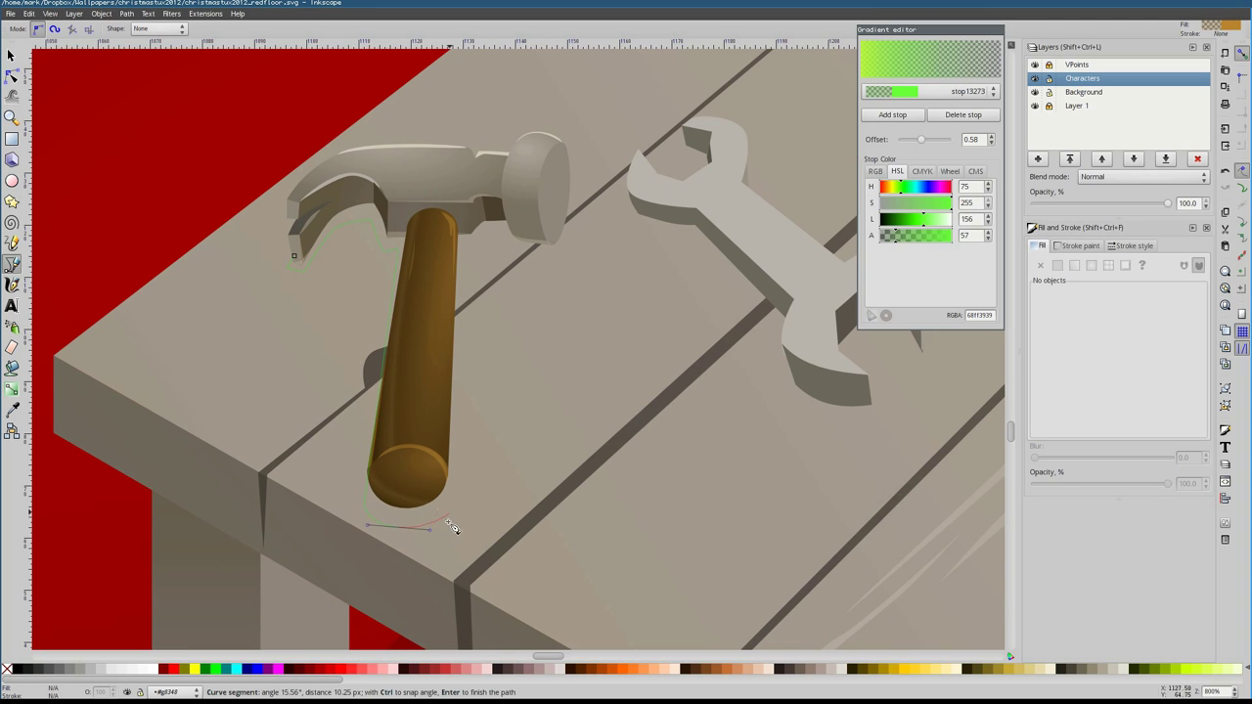
key(Return)
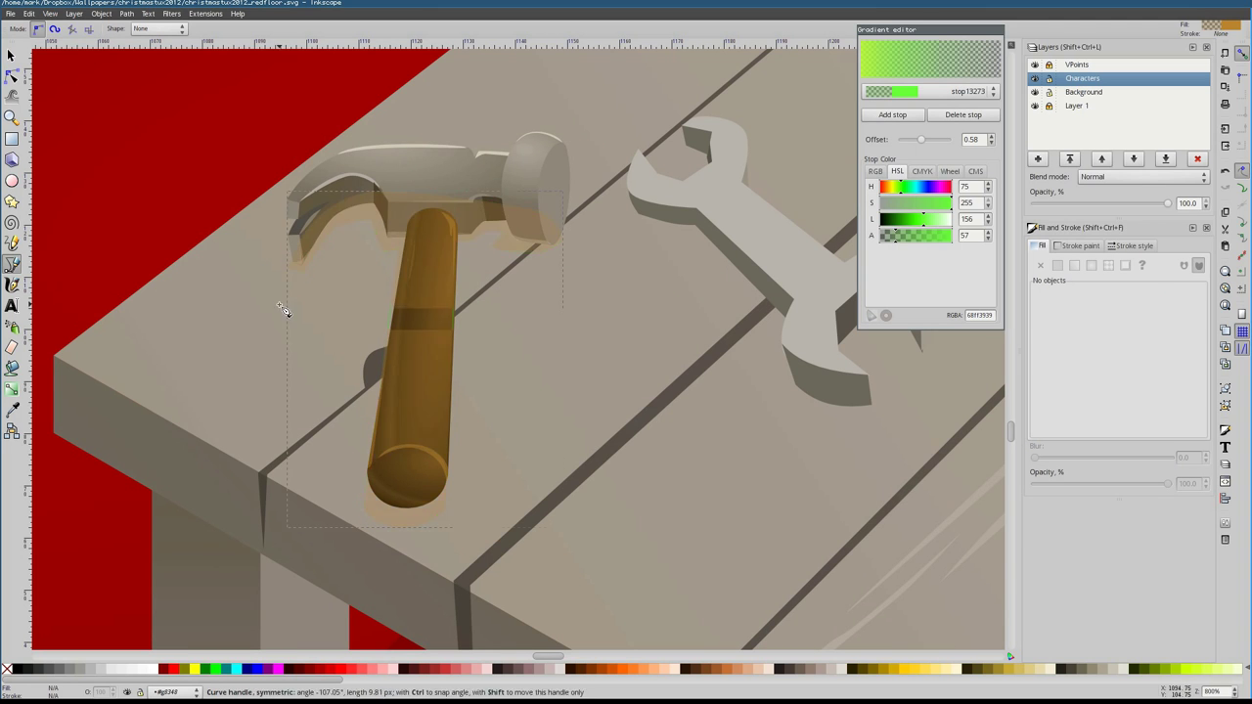
key(1)
scroll(409, 581, up, 4)
click(1065, 329)
Make the hammer shadow darker, semi-transparent and blurred to about 5.3
key(s)
drag(1067, 339, 1077, 339)
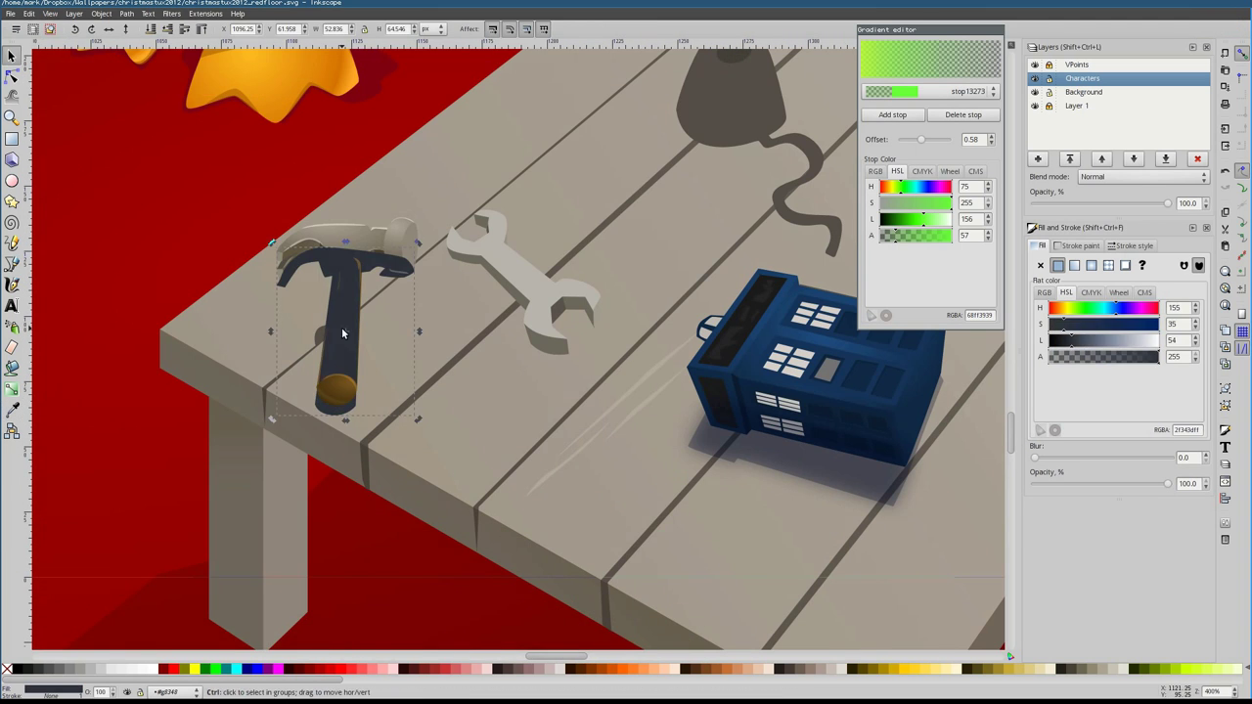
click(1080, 359)
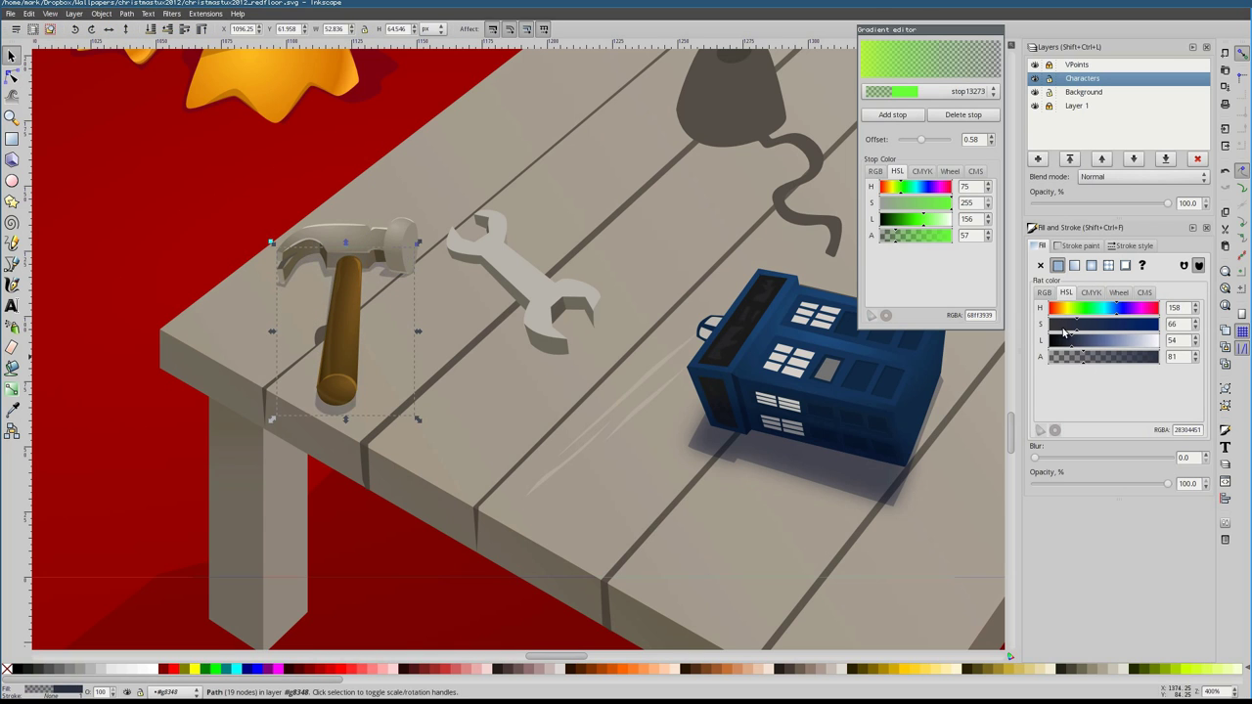
drag(1035, 458, 1043, 458)
Darken the shadow colour further and reshape its nodes to sit beneath the hammer
key(n)
scroll(325, 276, up, 2)
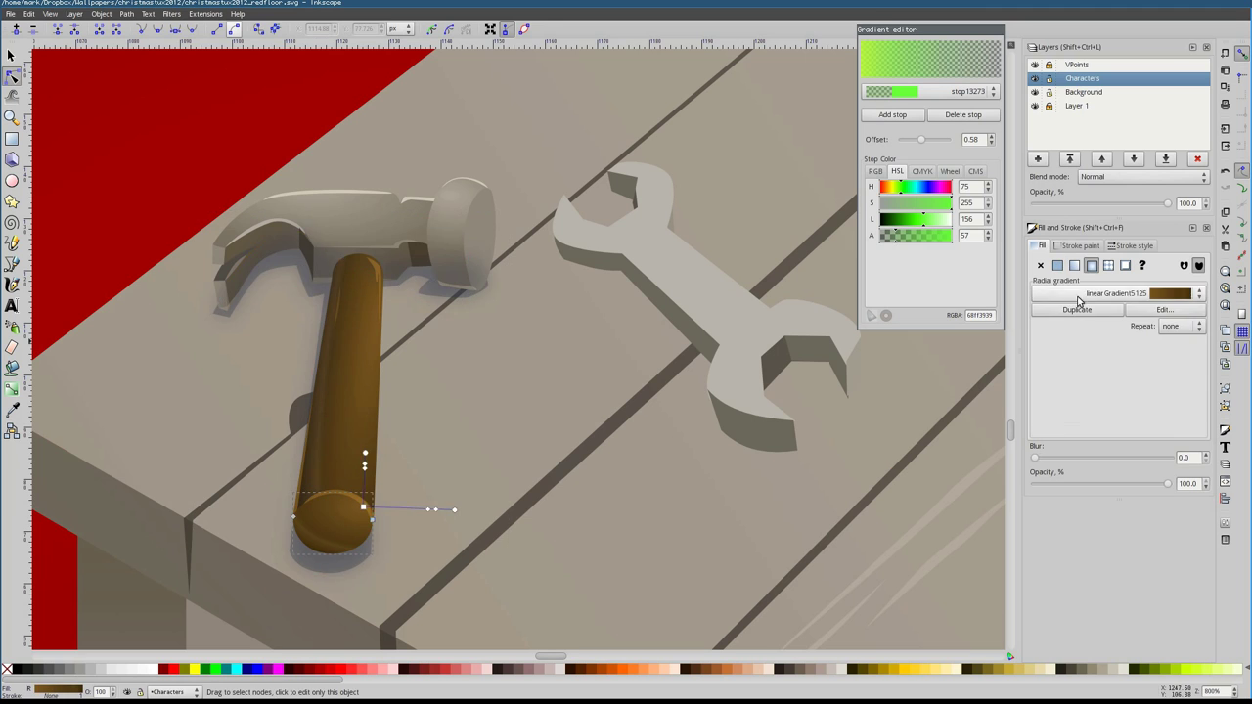
key(s)
click(343, 253)
alt+click(340, 256)
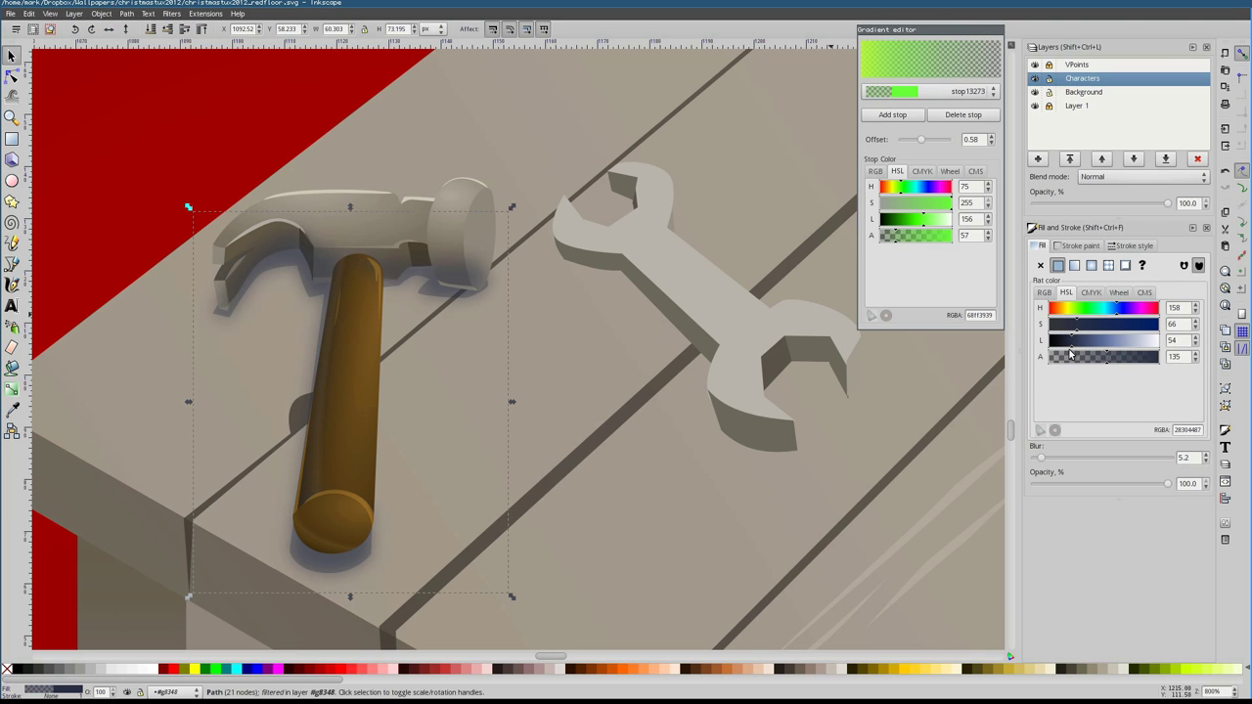
click(1066, 345)
key(n)
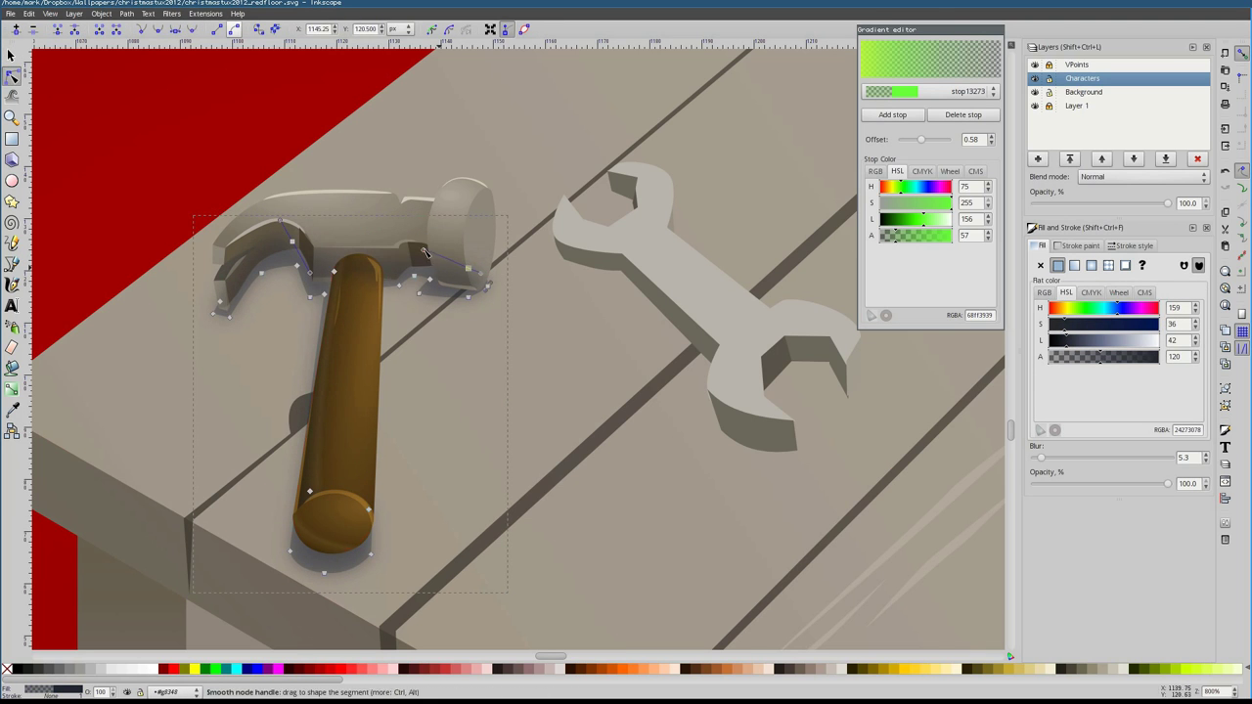
key(s)
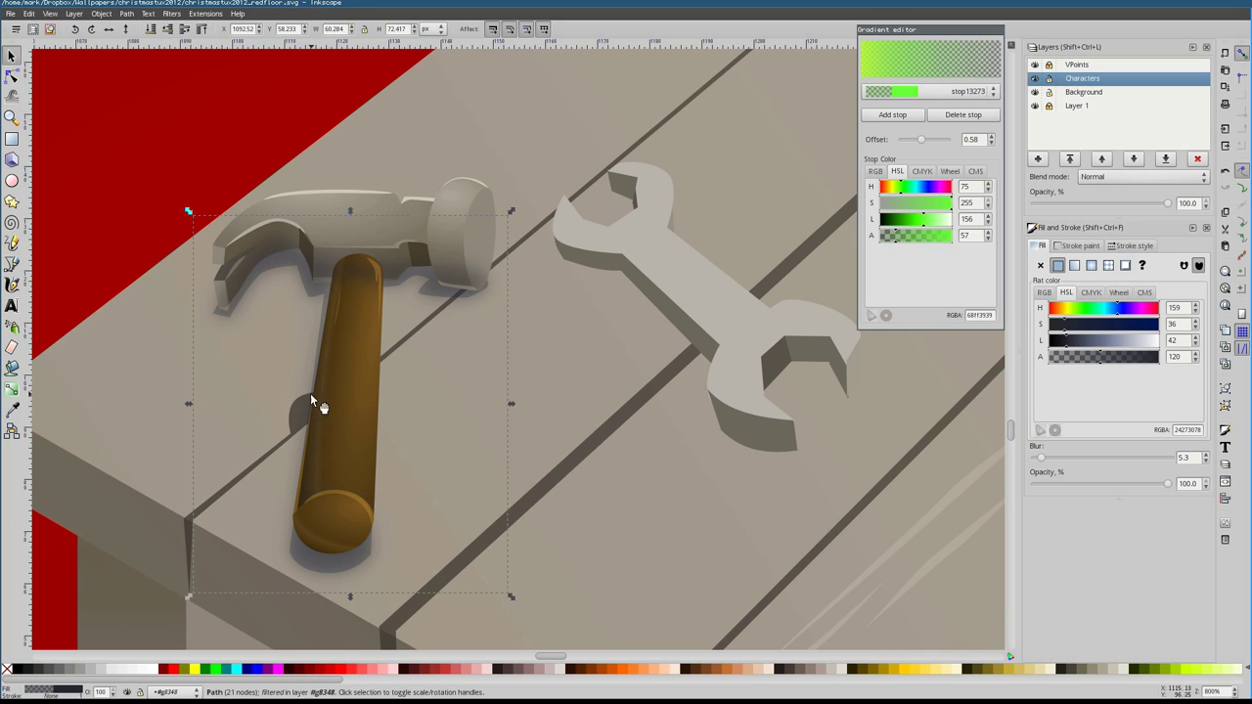
key(ctrl+a)
alt+click(317, 276)
key(n)
Select the hammer head's outline, its shading and the claw highlight group
key(5)
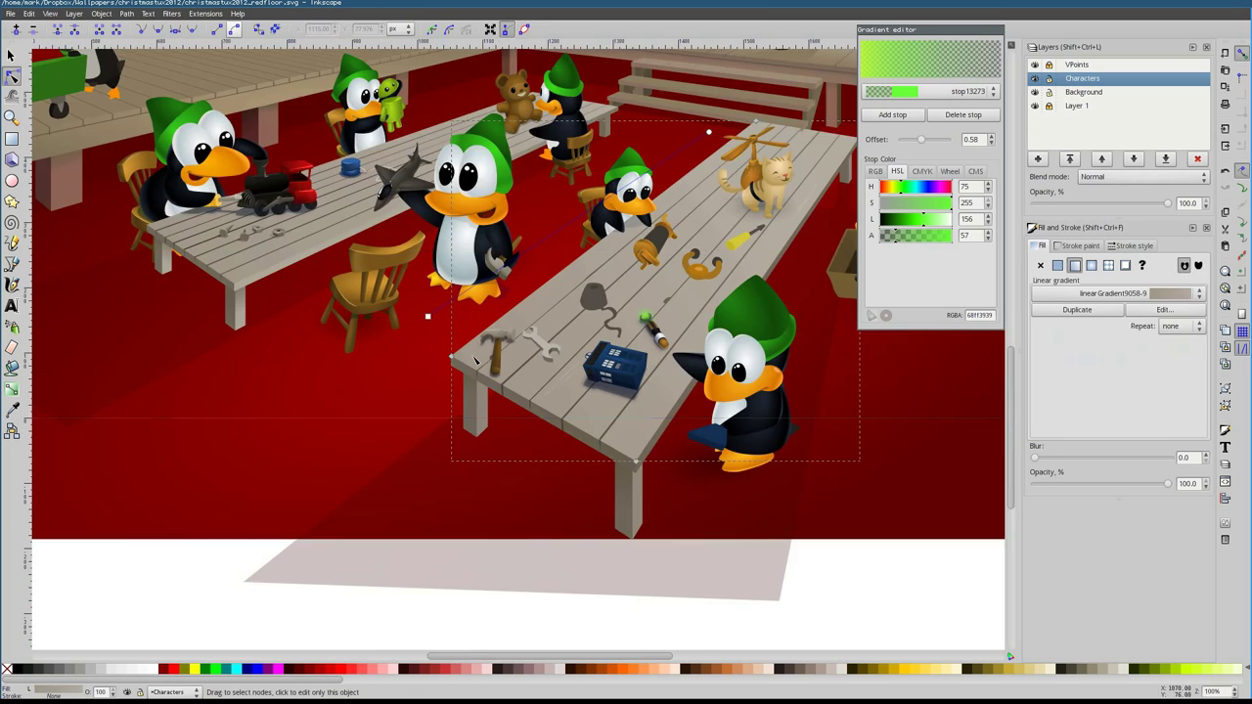
scroll(646, 333, up, 4)
scroll(440, 421, up, 2)
click(923, 414)
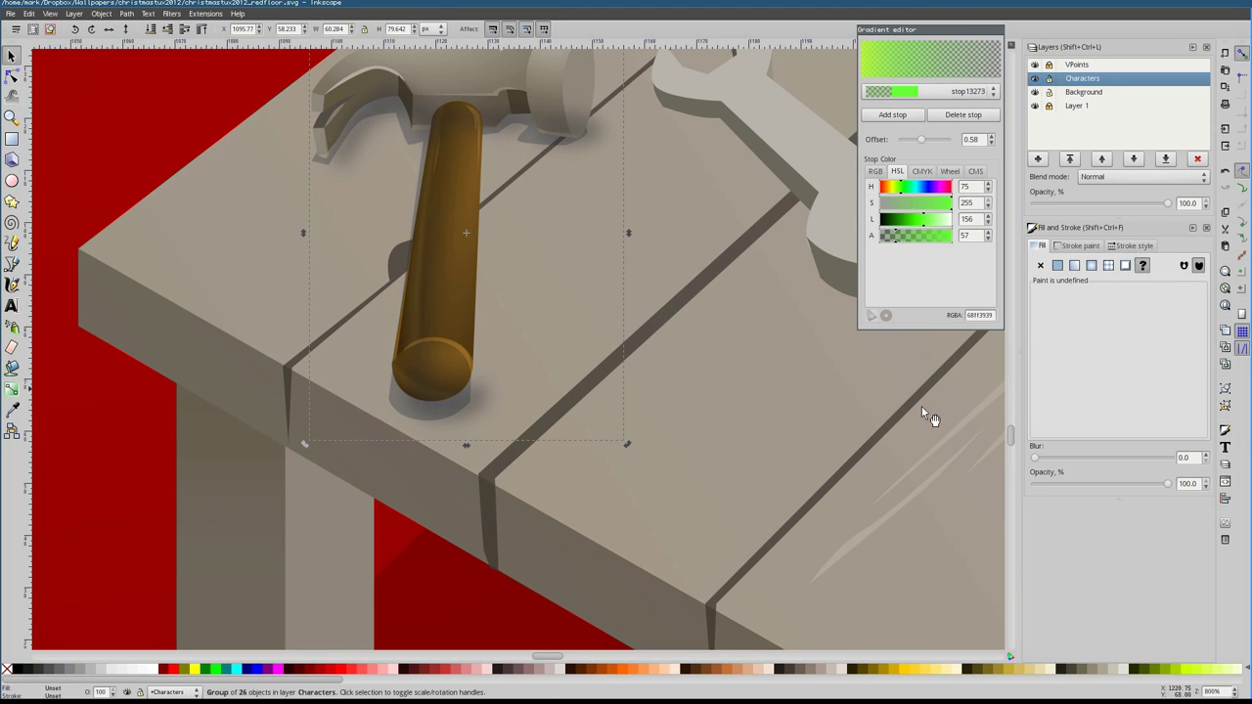
key(s)
click(391, 407)
key(Escape)
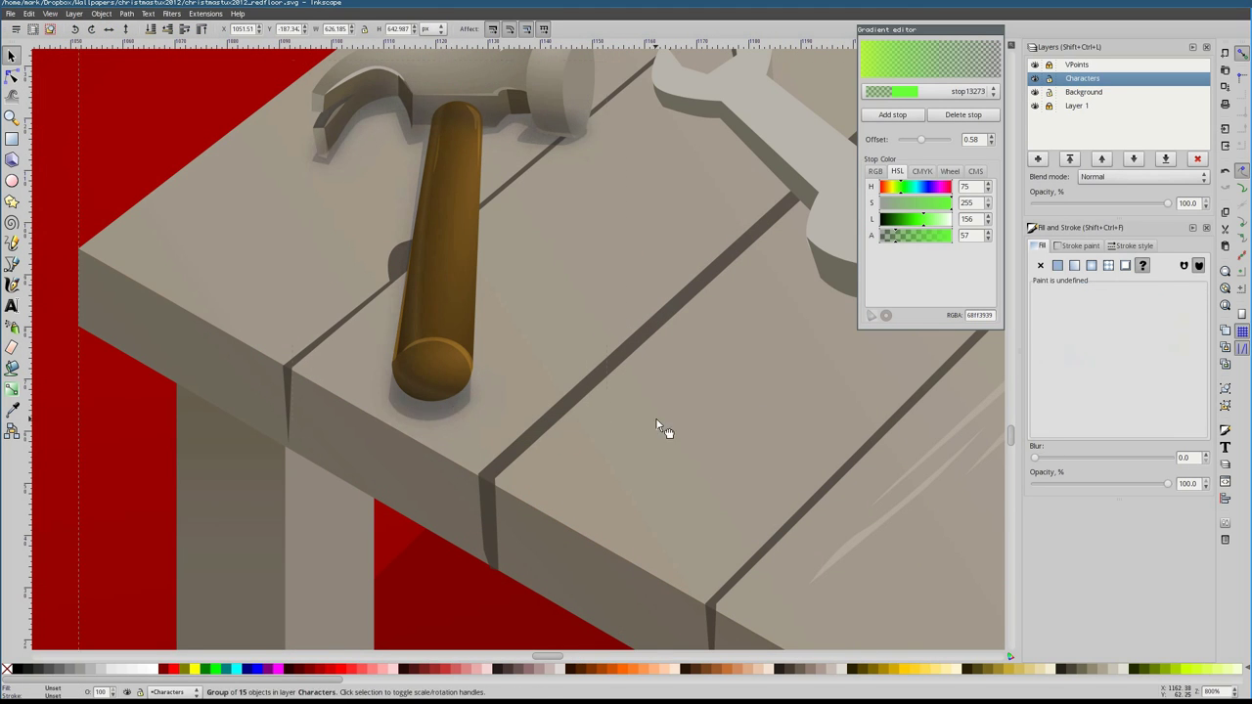
scroll(348, 299, up, 2)
key(n)
click(349, 298)
click(12, 54)
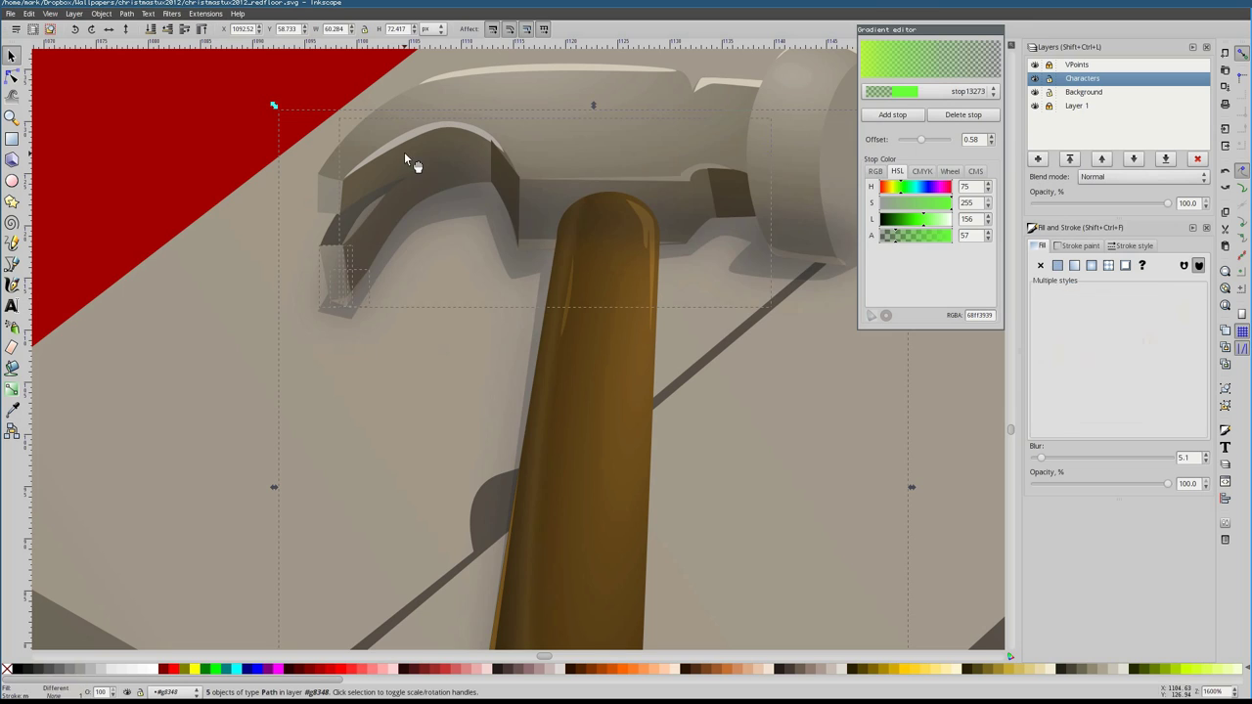
Lighten the highlight shapes on the hammer claw
click(404, 151)
click(1131, 340)
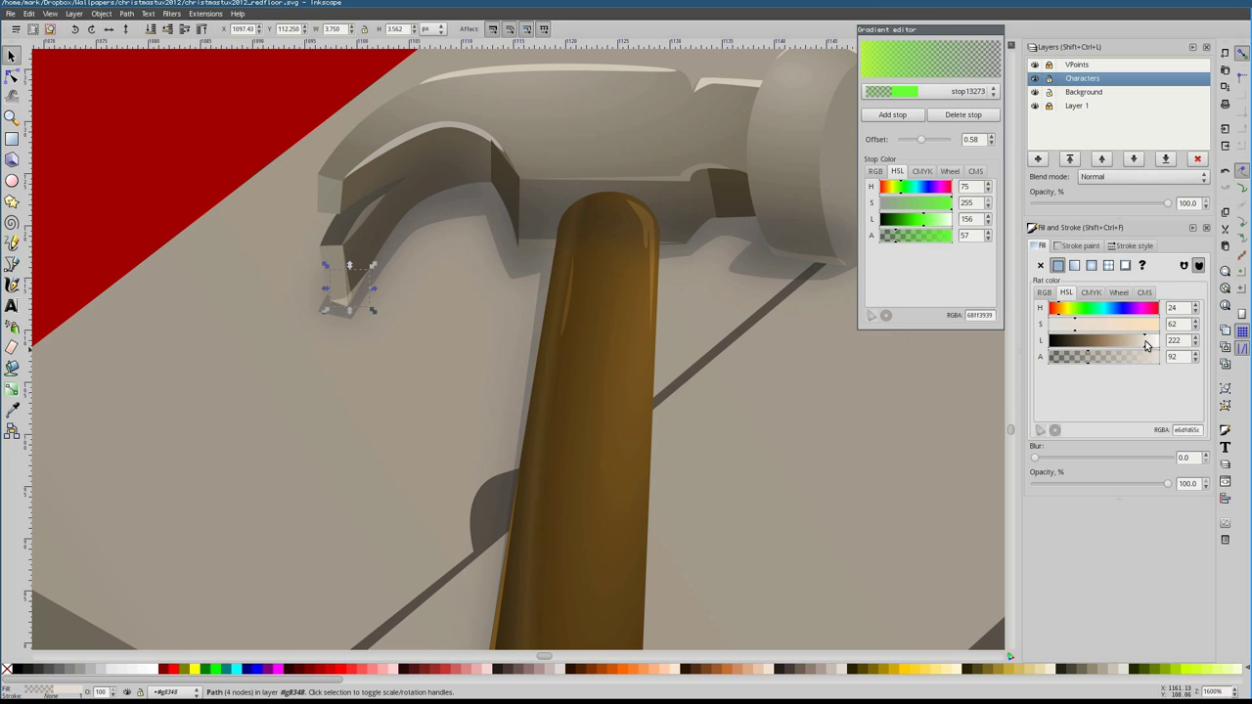
scroll(409, 326, up, 2)
ctrl+click(373, 311)
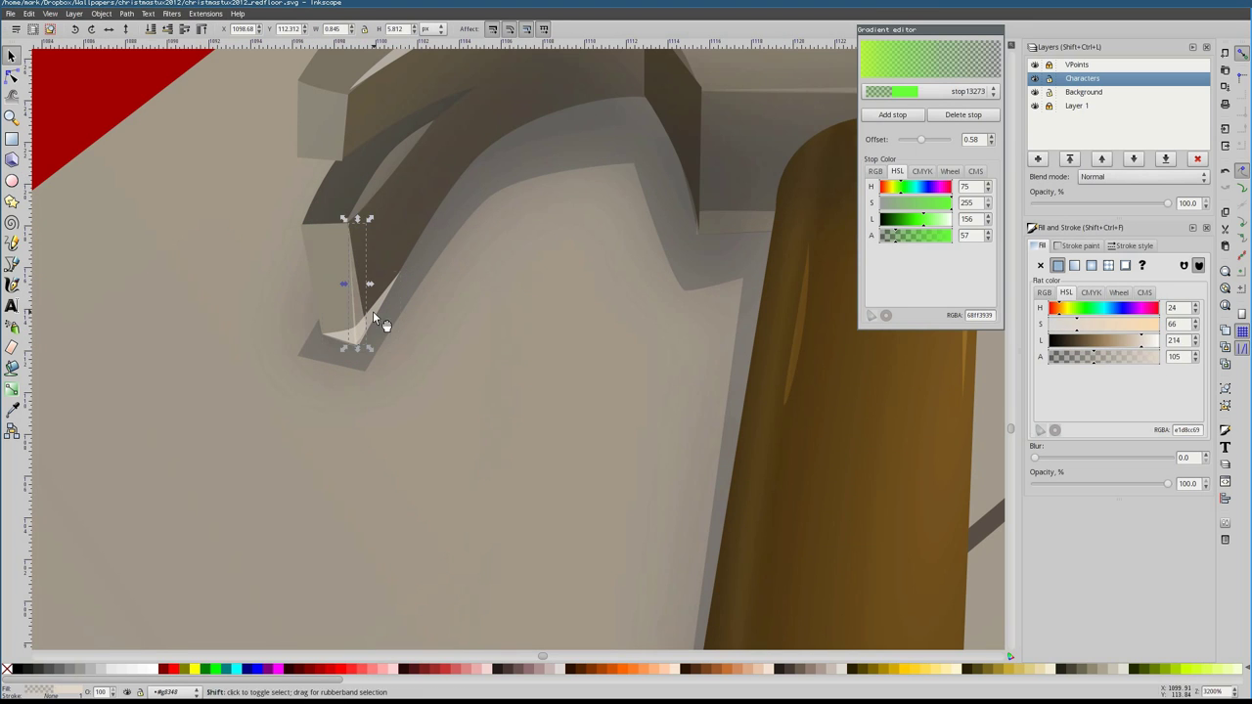
scroll(403, 352, down, 8)
scroll(420, 313, up, 3)
Inspect the hammer head's gradient and pick up its dark brown colour
ctrl+click(433, 246)
key(n)
scroll(433, 245, up, 2)
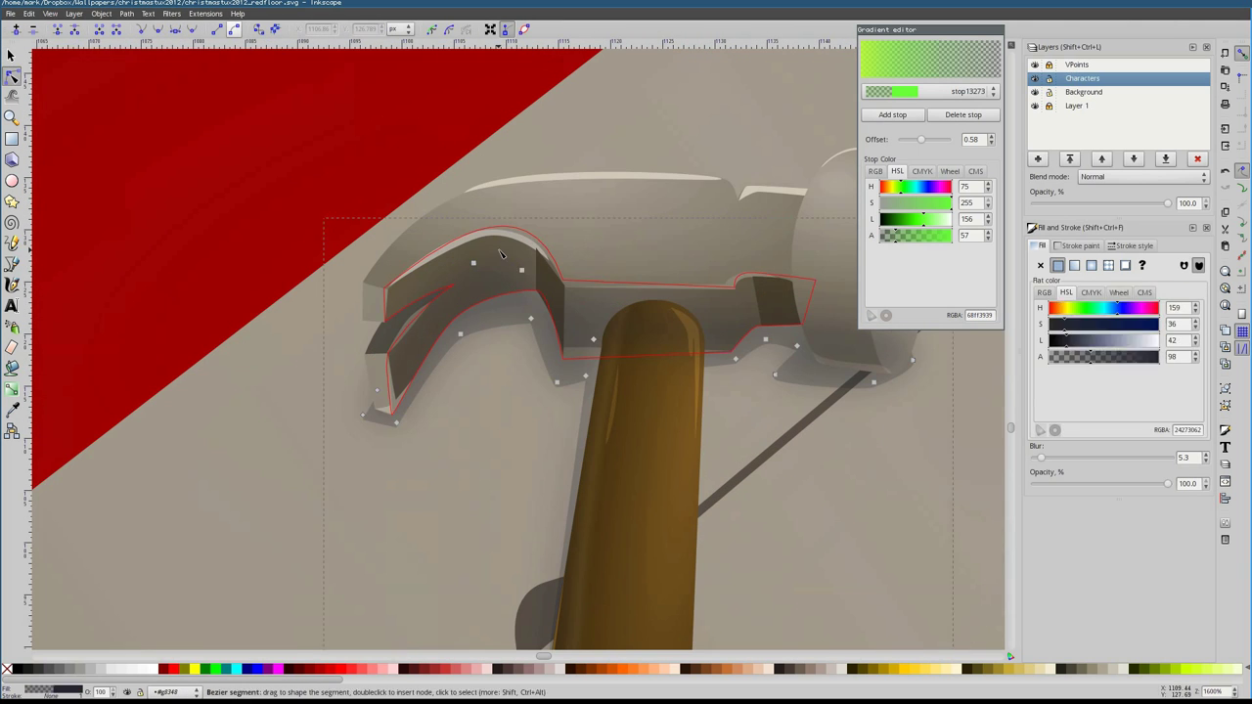
scroll(382, 377, down, 2)
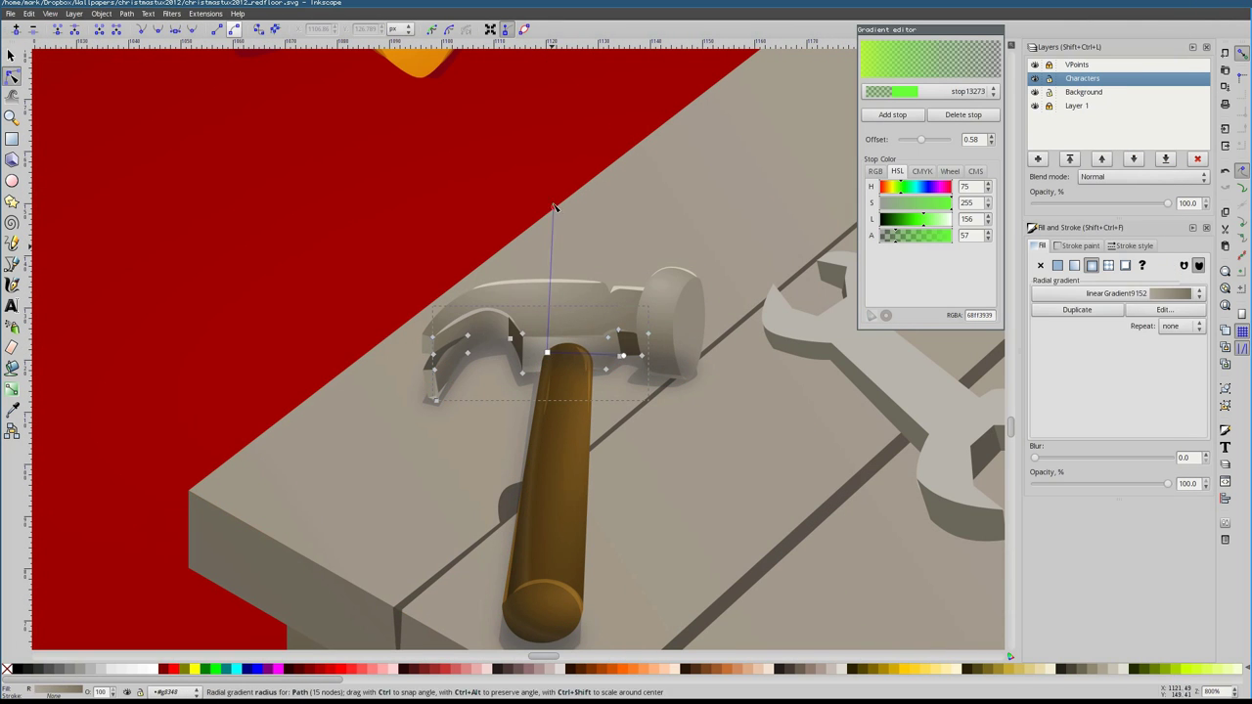
click(496, 350)
click(515, 342)
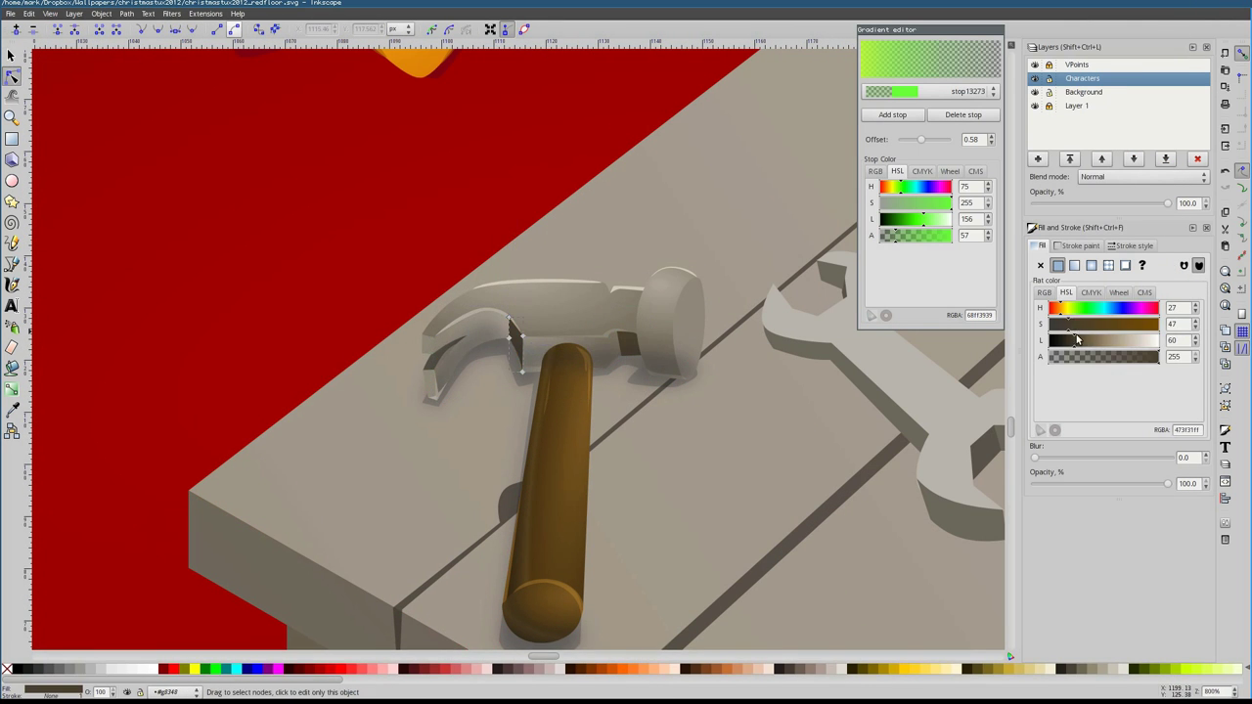
key(s)
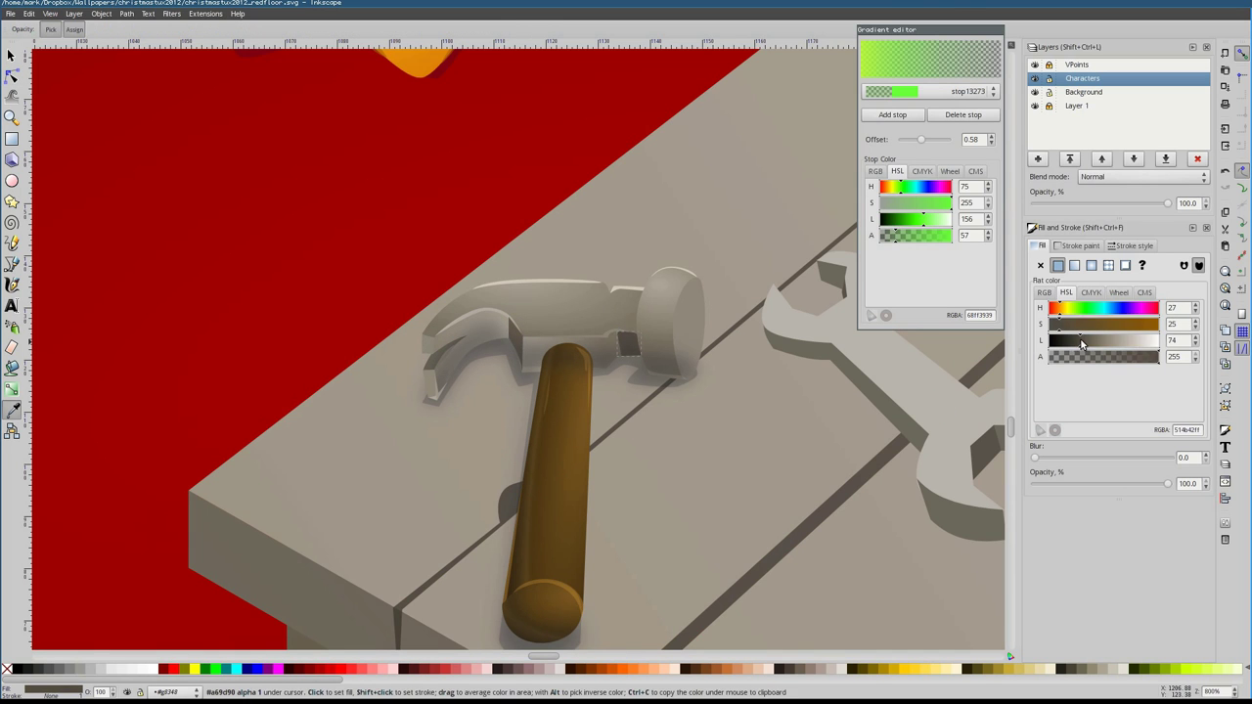
key(Escape)
scroll(522, 389, down, 5)
scroll(522, 389, up, 5)
scroll(355, 377, up, 2)
Draw a dark brown shading path inside the hammer claw and adjust its nodes
key(b)
click(315, 403)
drag(397, 297, 442, 278)
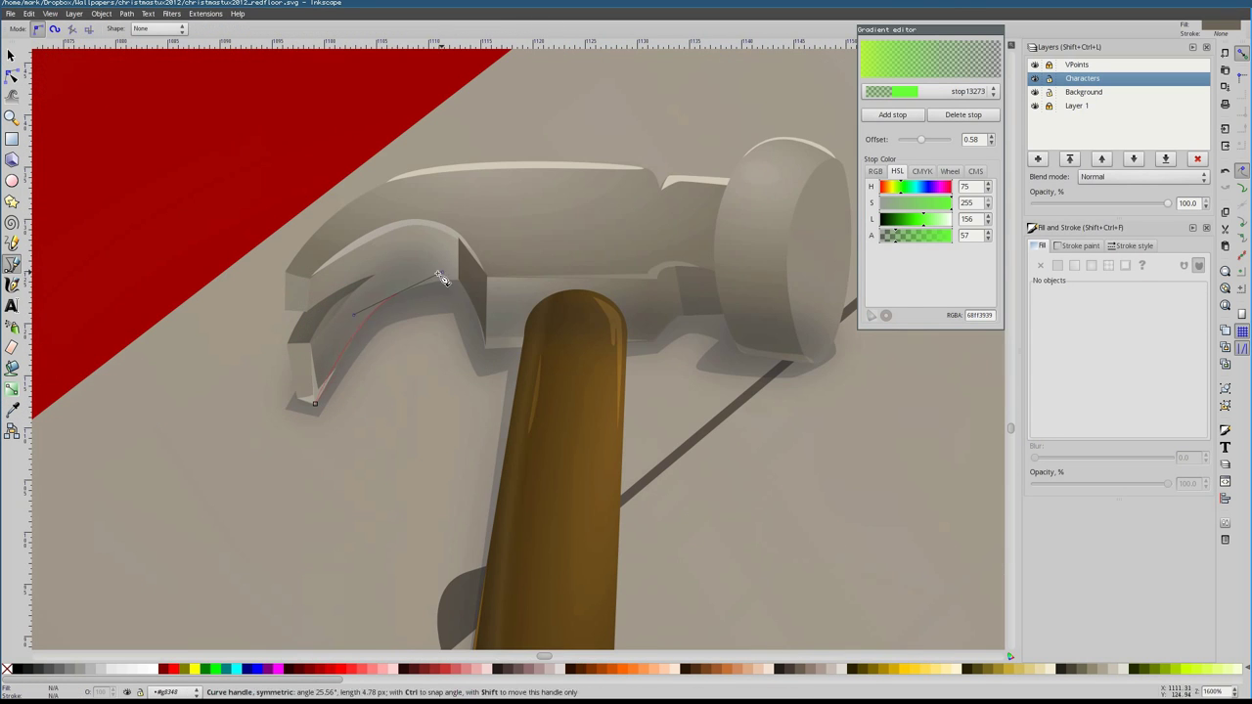
key(Return)
click(1063, 324)
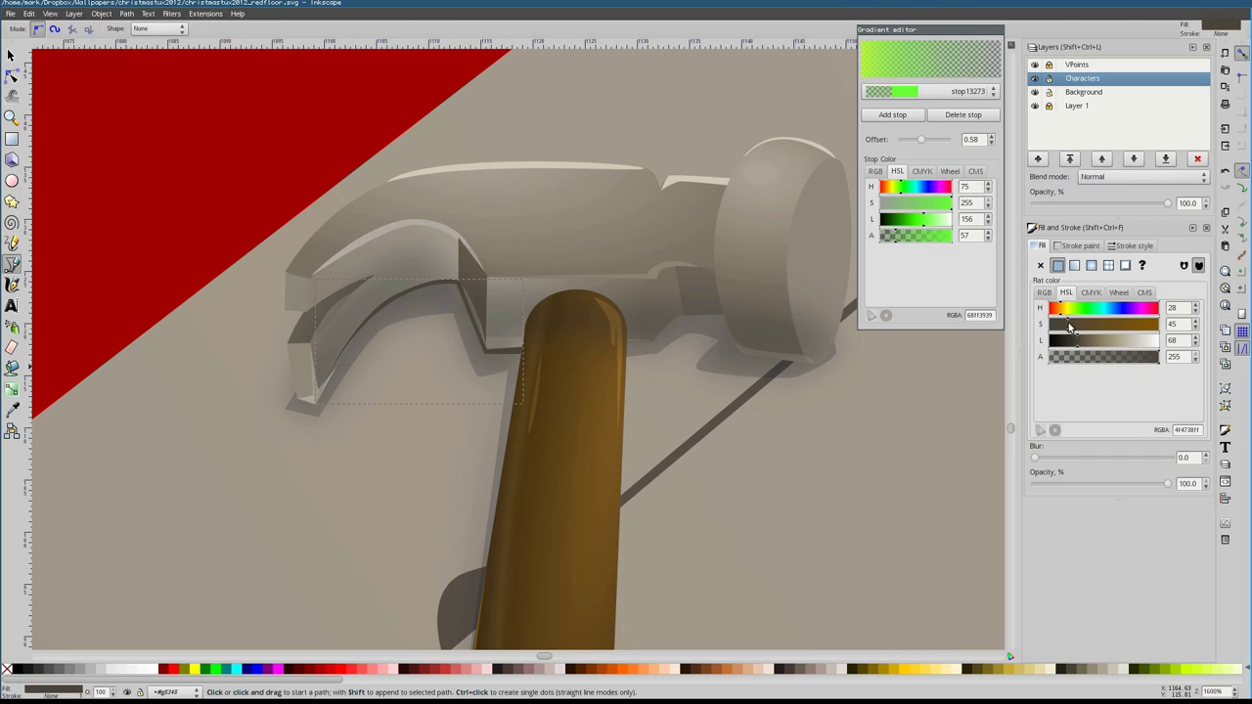
key(n)
scroll(297, 378, up, 2)
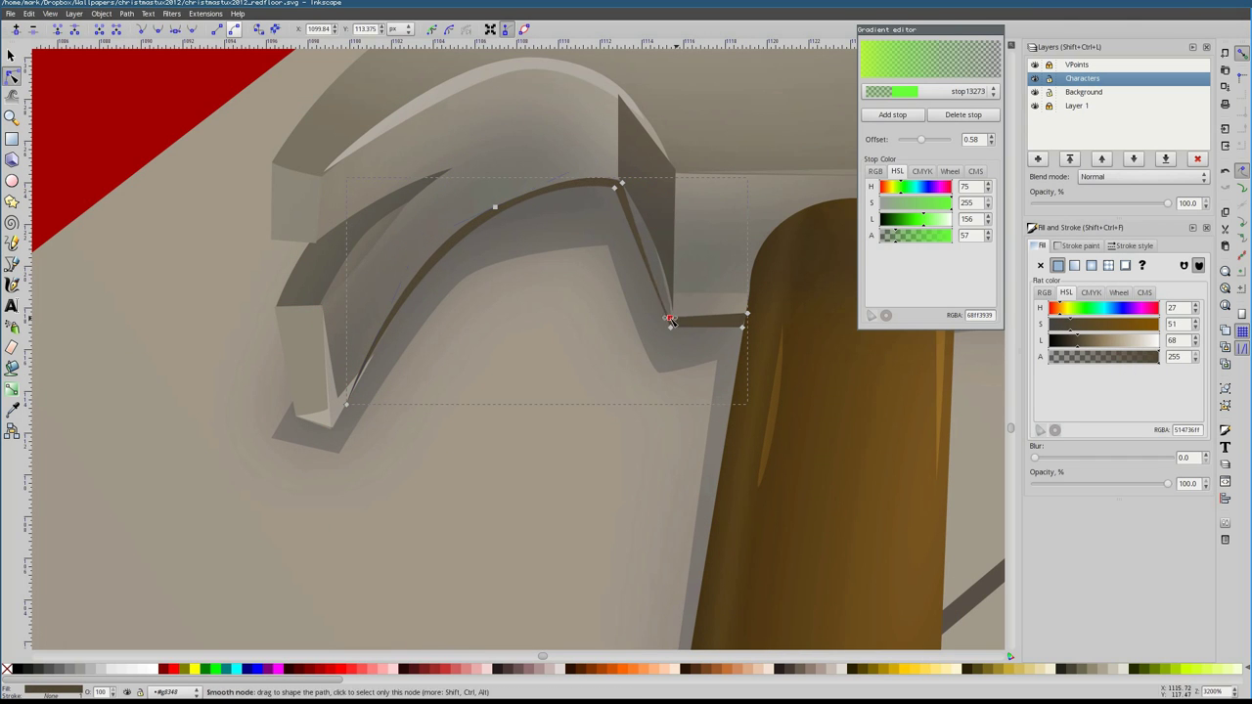
scroll(626, 294, down, 6)
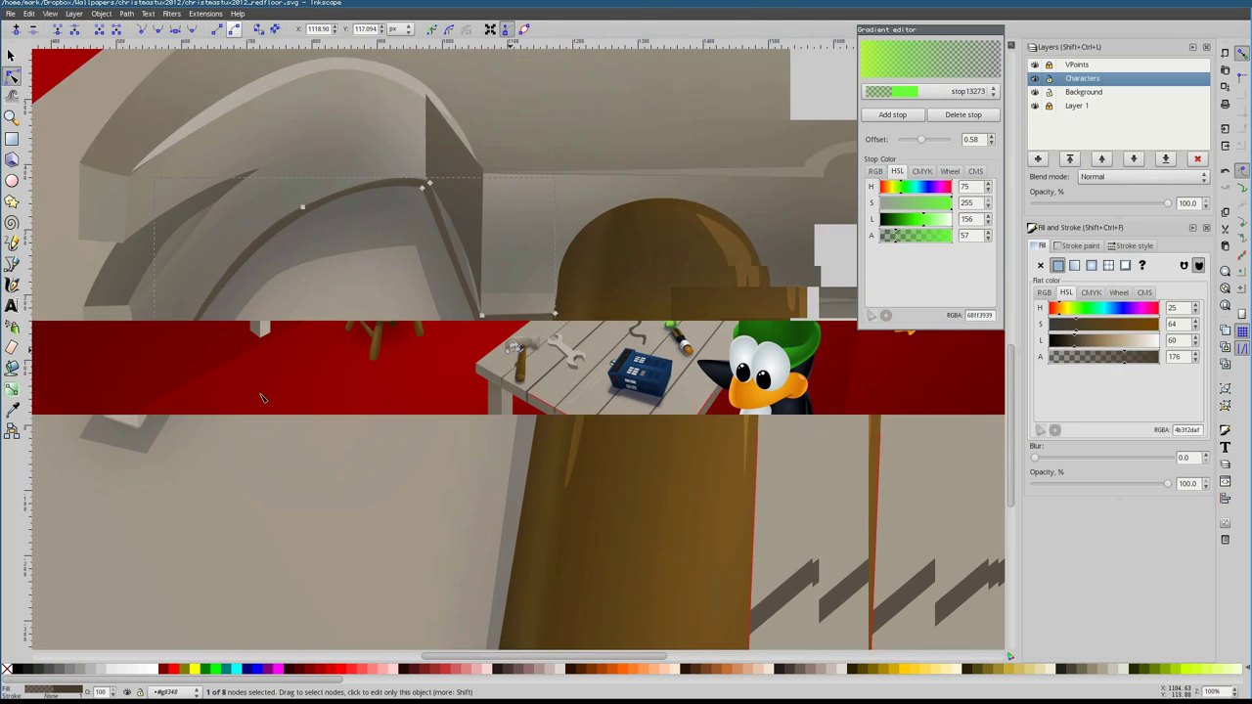
click(279, 420)
scroll(442, 355, up, 4)
Draw a dark brown strip beneath the hammer head beside the handle and fit its nodes
key(b)
click(461, 353)
click(513, 327)
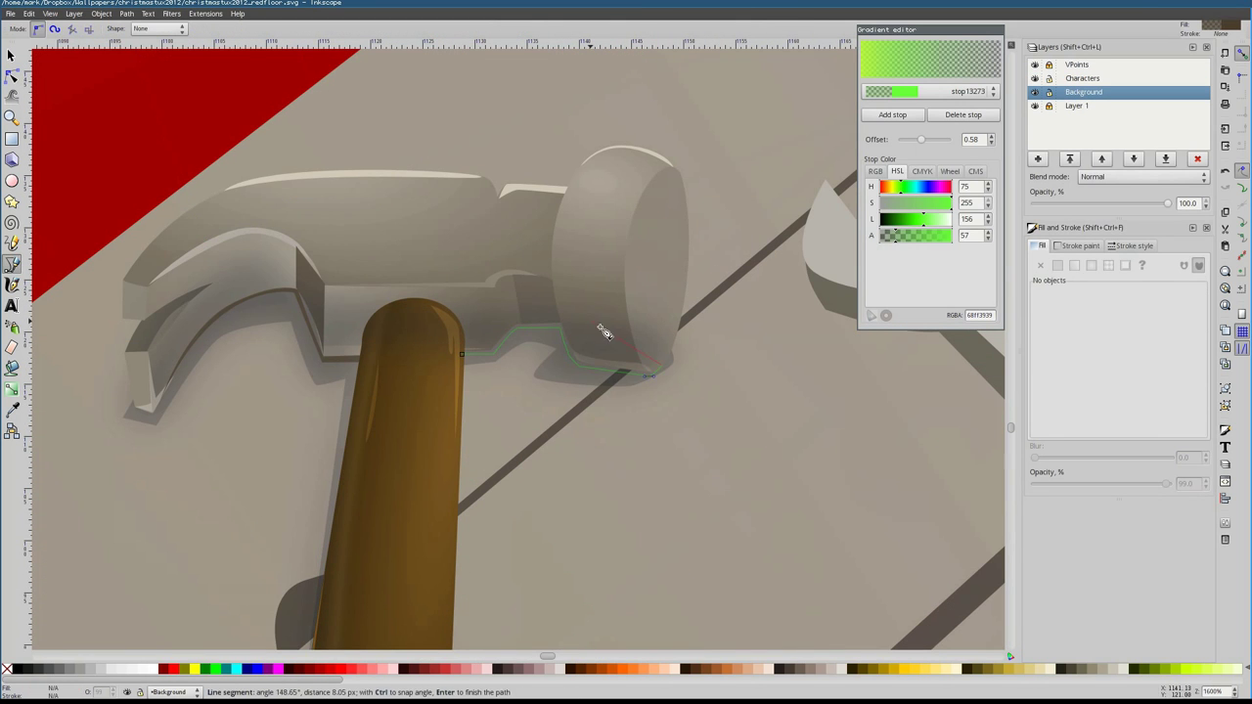
key(Return)
key(shift+Page_Up)
key(s)
click(518, 314)
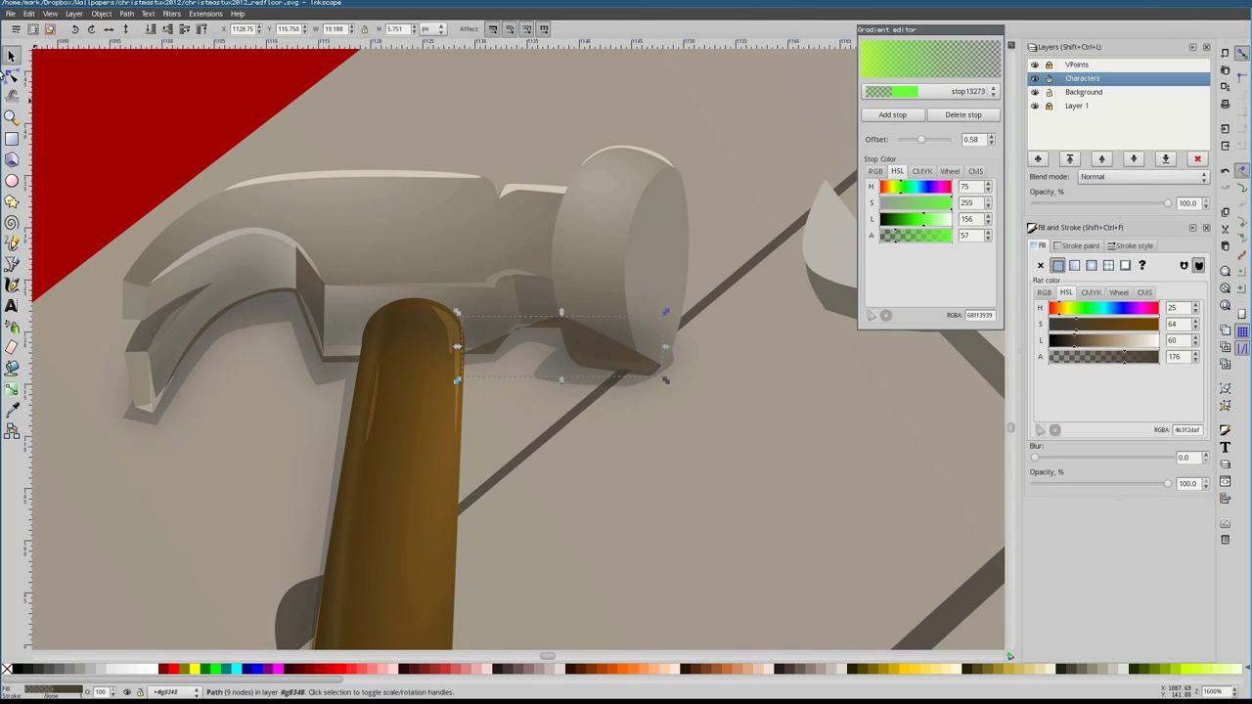
click(11, 74)
drag(573, 356, 574, 356)
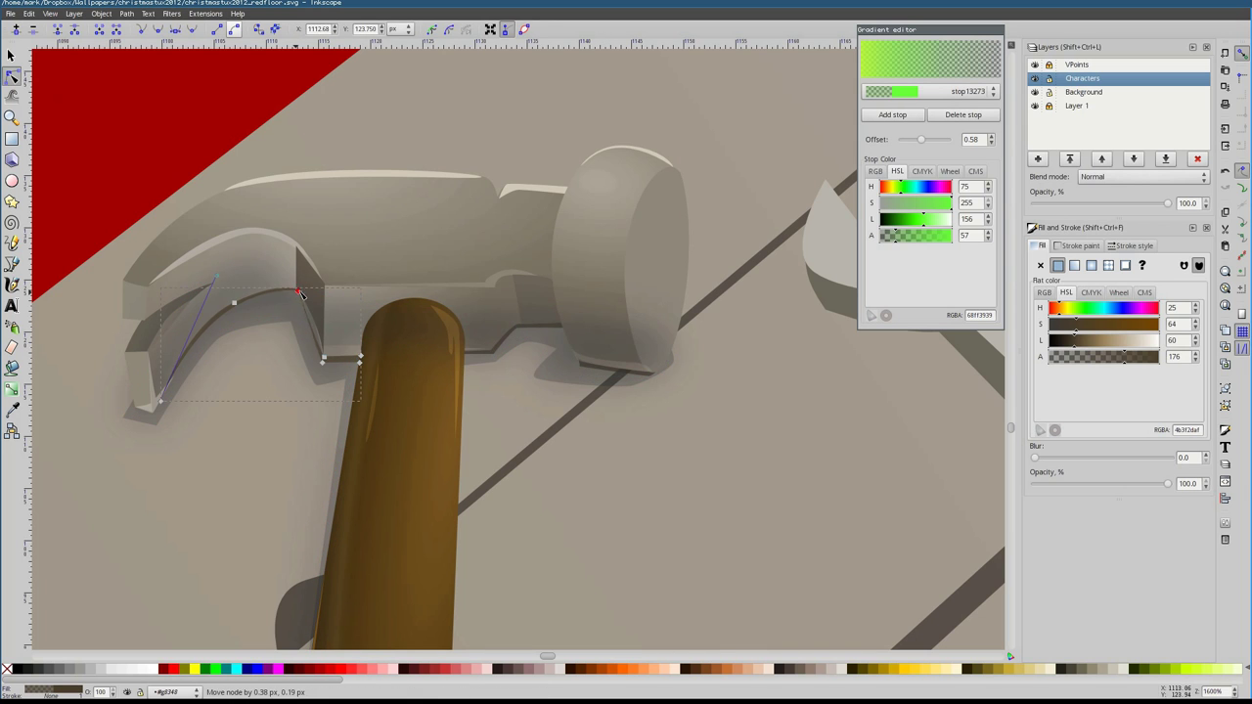
scroll(385, 146, down, 5)
scroll(460, 313, up, 6)
Check the blurred shadow and the new brown strip under the hammer head
click(496, 305)
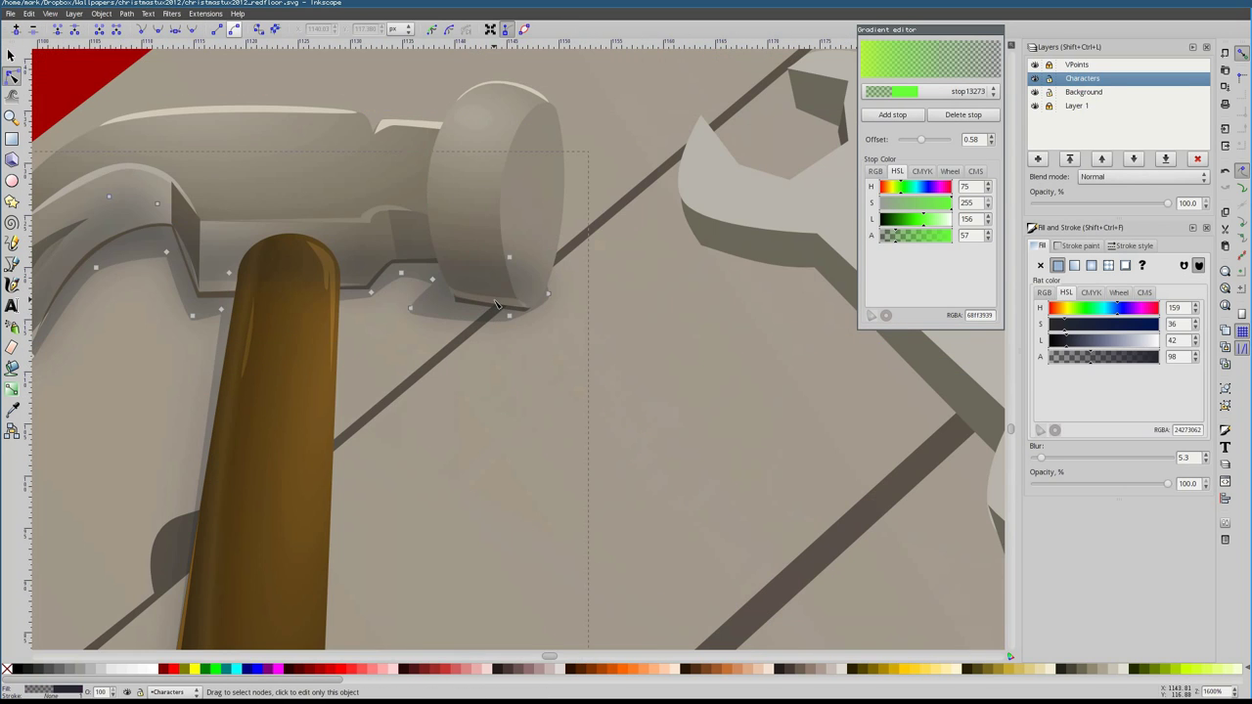
scroll(496, 305, down, 5)
scroll(509, 377, up, 6)
click(479, 354)
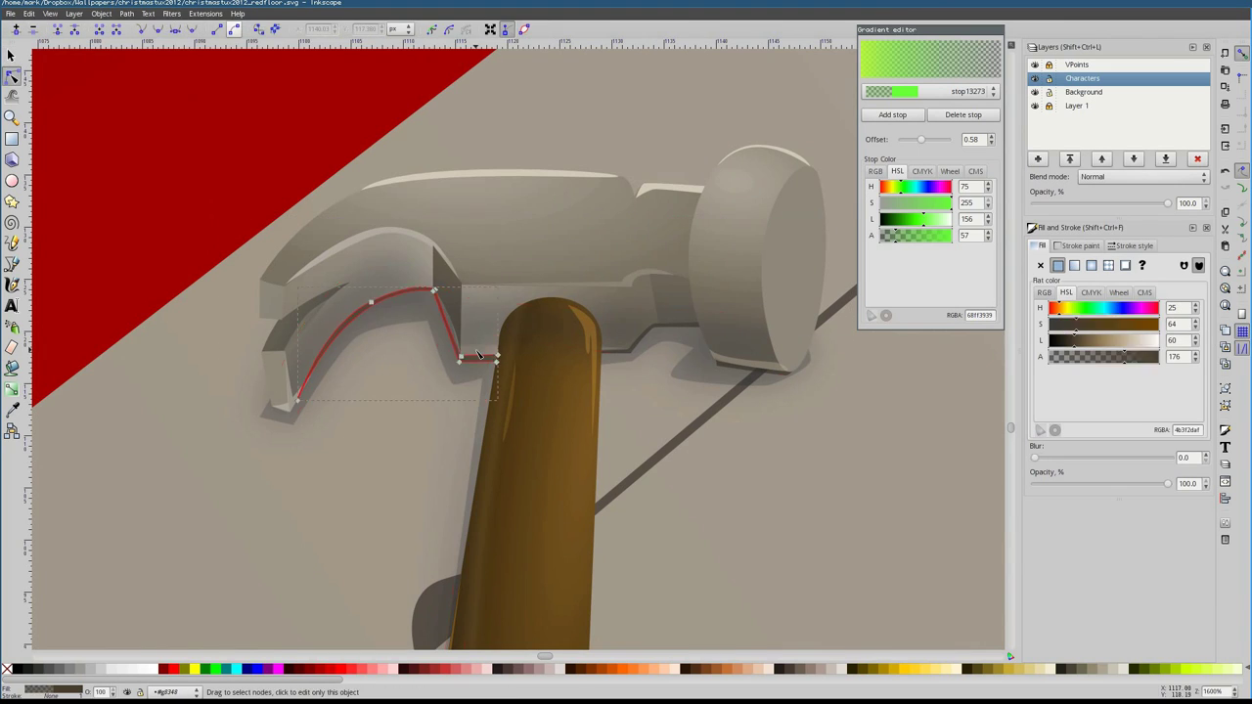
click(454, 339)
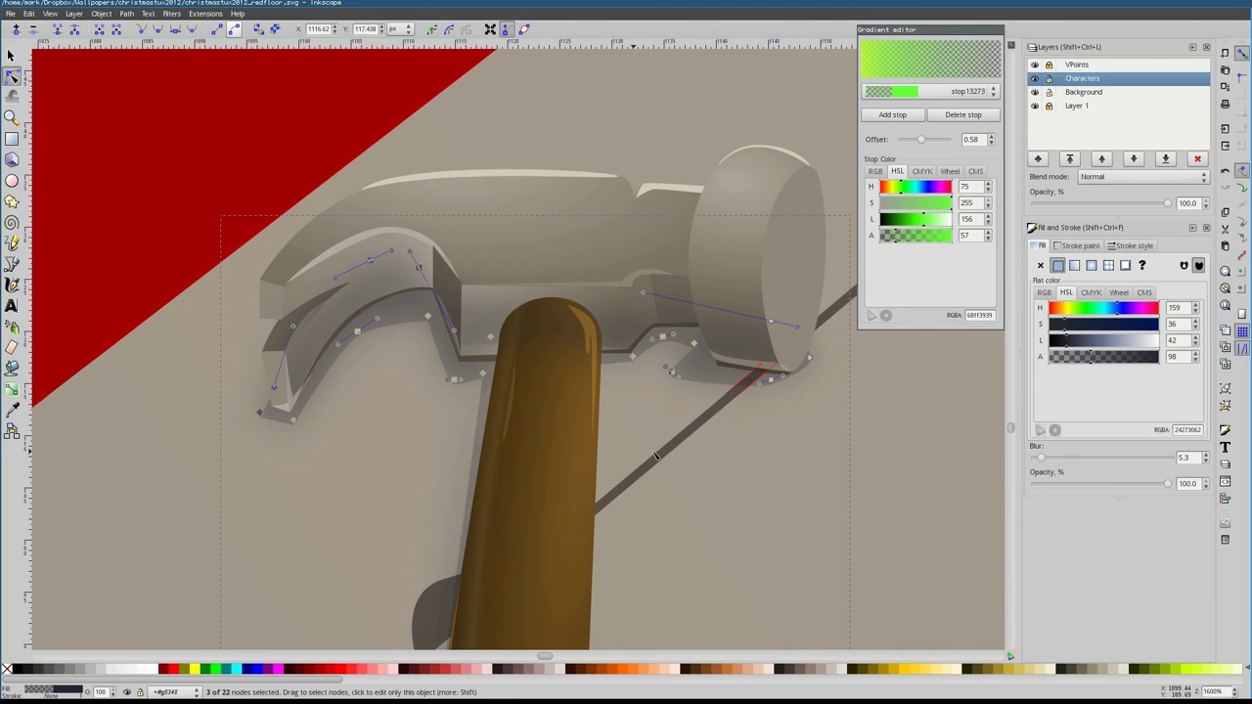
scroll(656, 456, down, 8)
key(s)
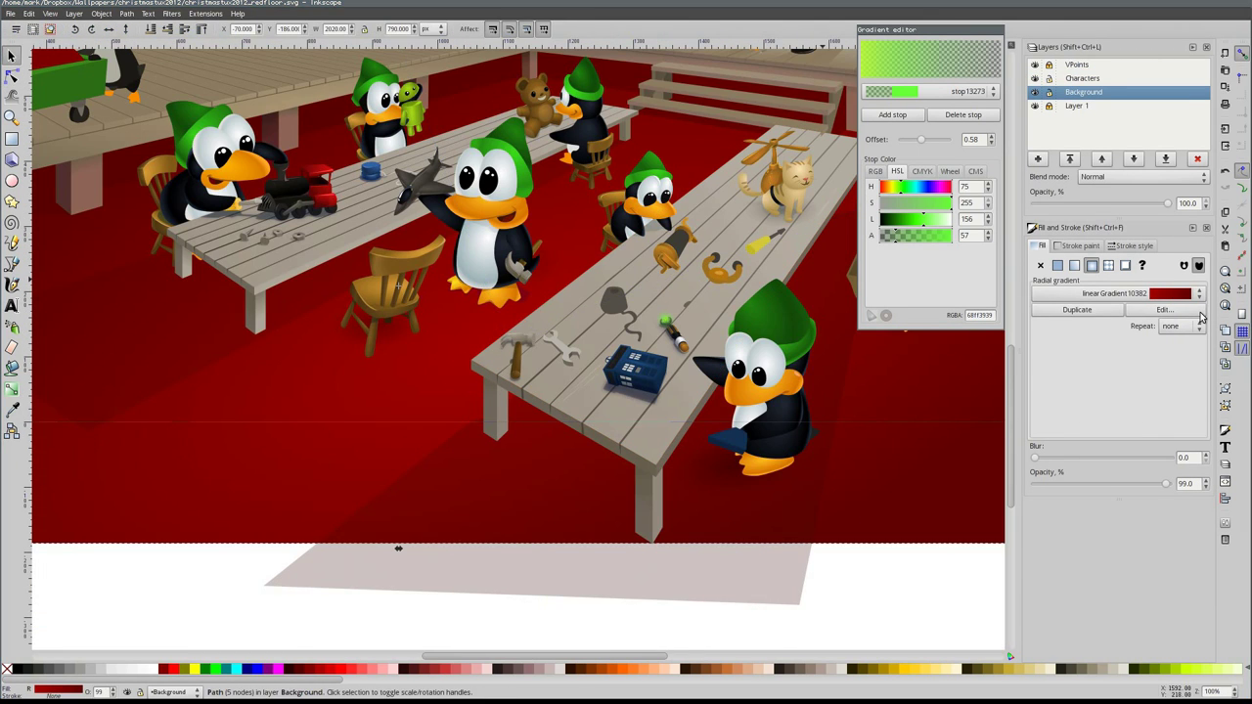
scroll(518, 375, up, 6)
Inspect the gradient shading on the hammer head's rounded cap
key(b)
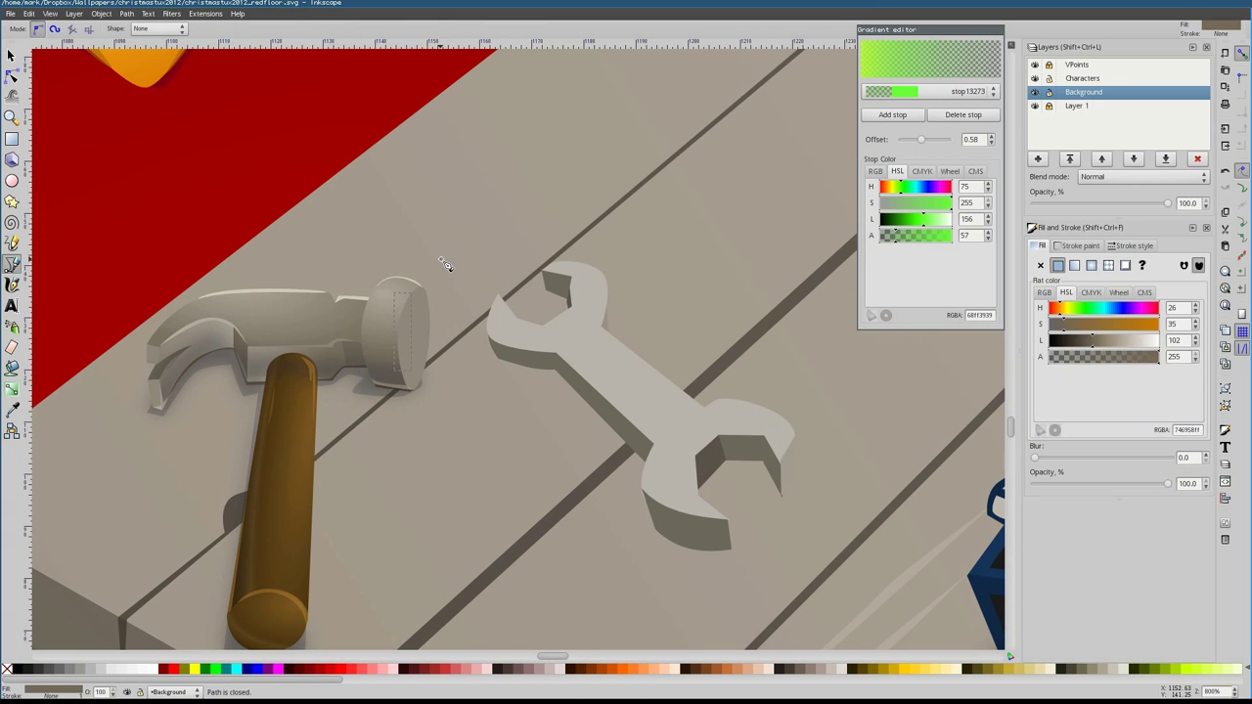
click(390, 306)
key(n)
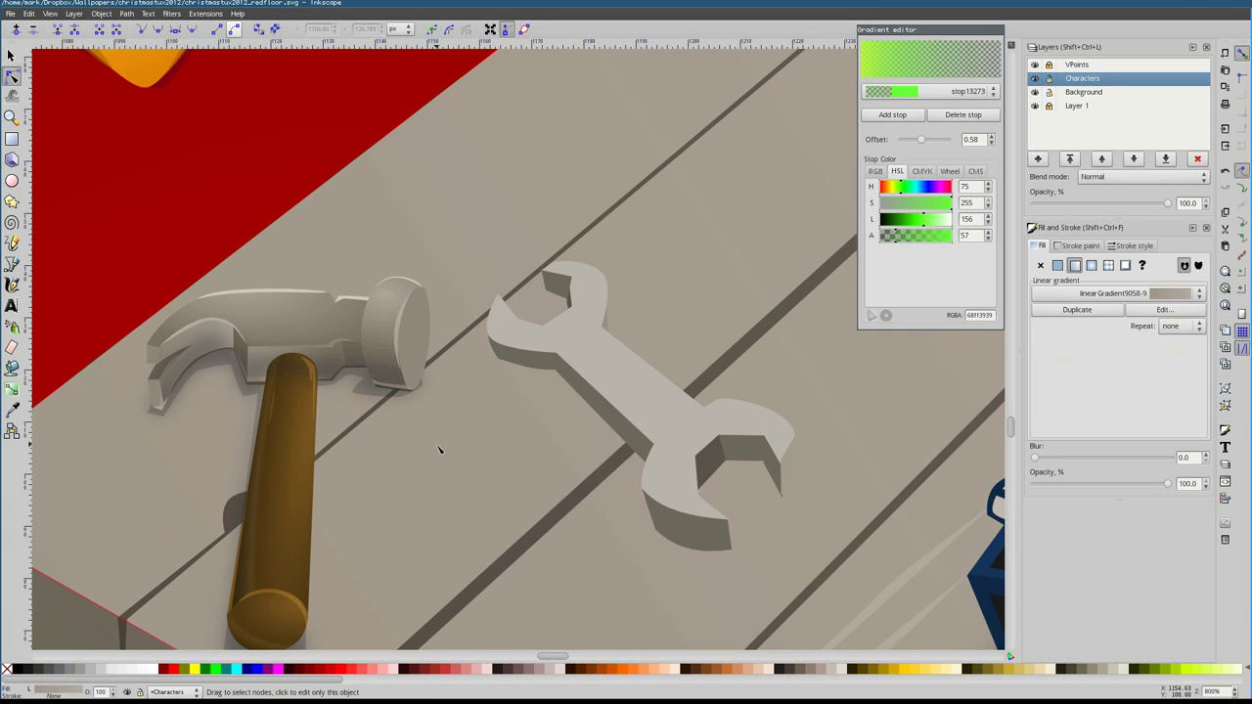
scroll(439, 449, down, 2)
click(457, 326)
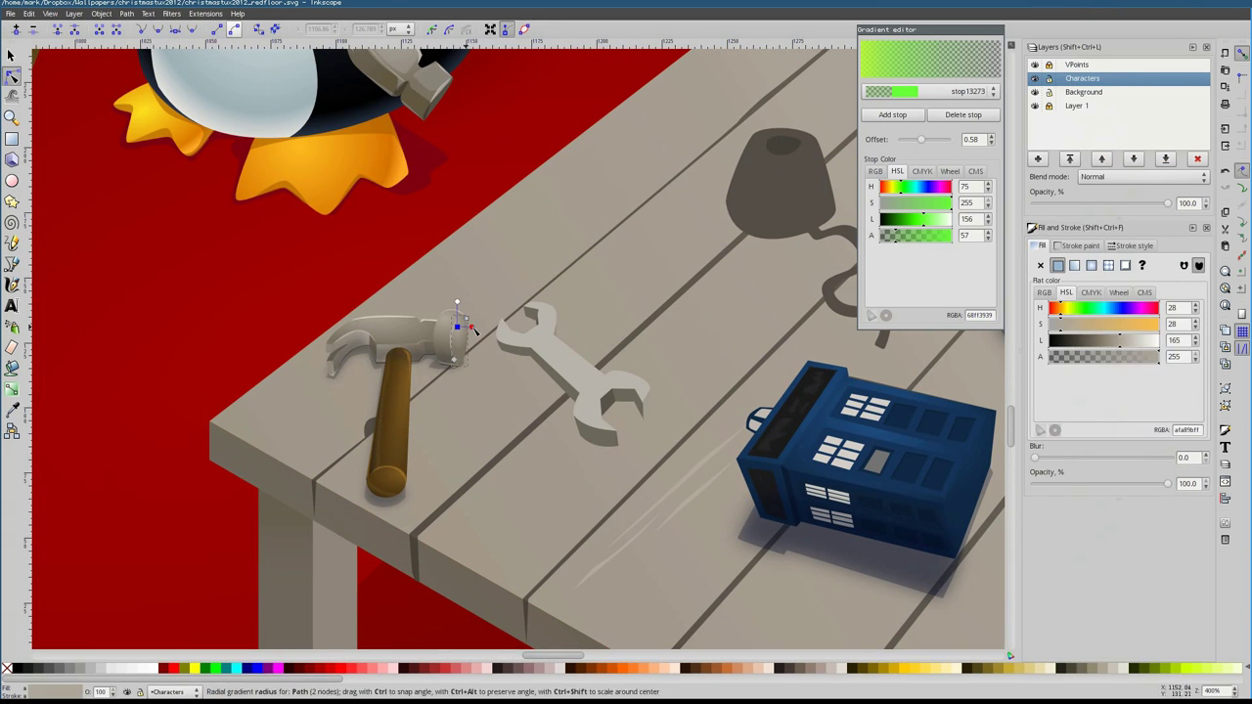
scroll(484, 352, down, 5)
scroll(483, 353, up, 5)
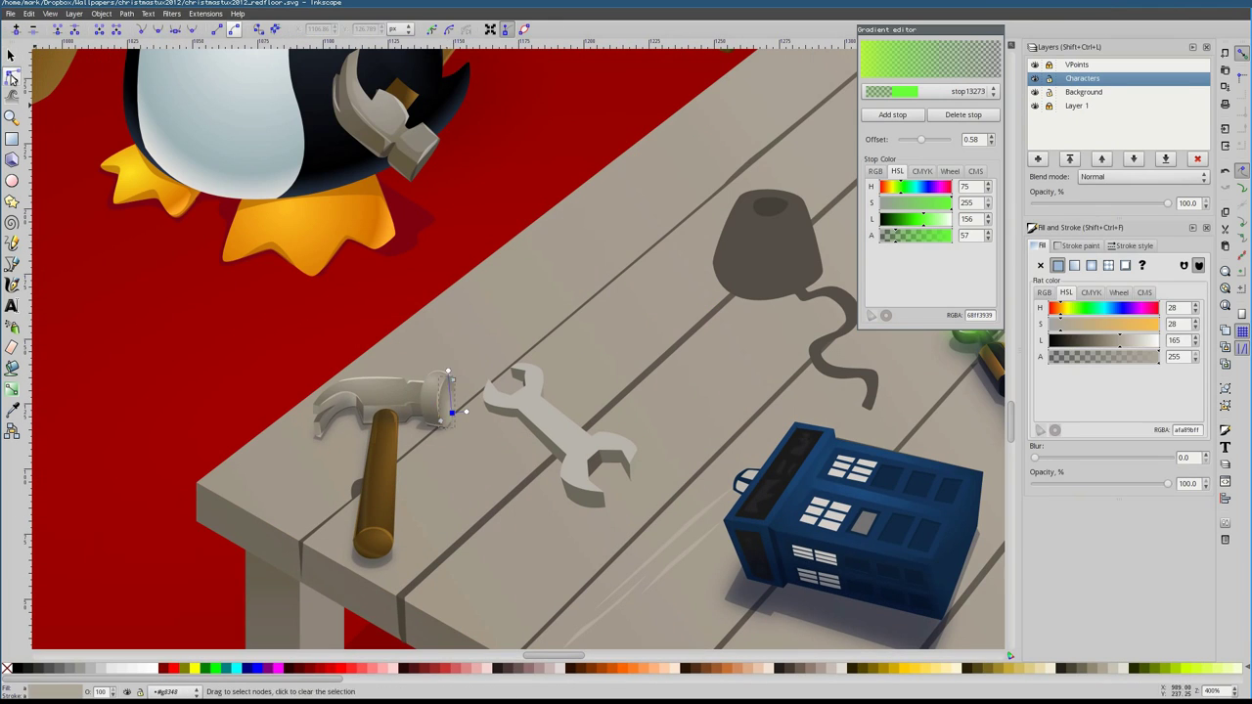
key(s)
scroll(209, 316, down, 5)
scroll(469, 442, up, 5)
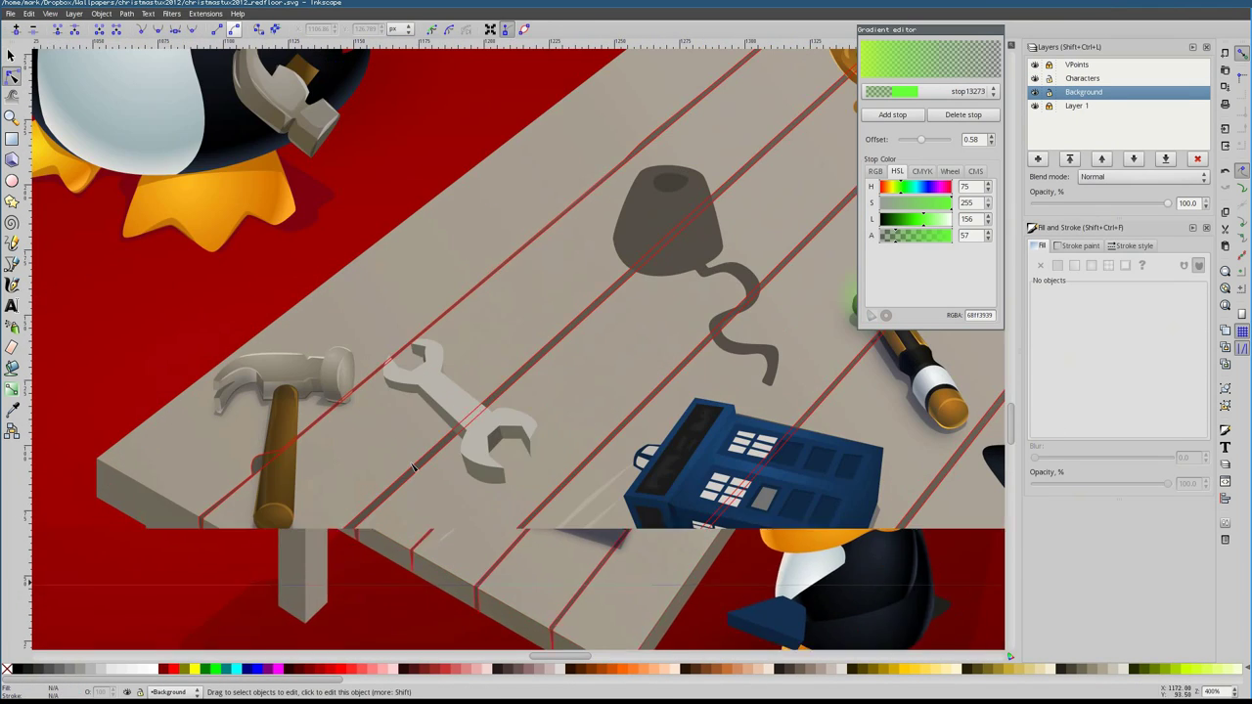
click(469, 443)
Inside the wrench group, adjust the radial gradient shading on the wrench
double_click(471, 442)
scroll(470, 423, up, 2)
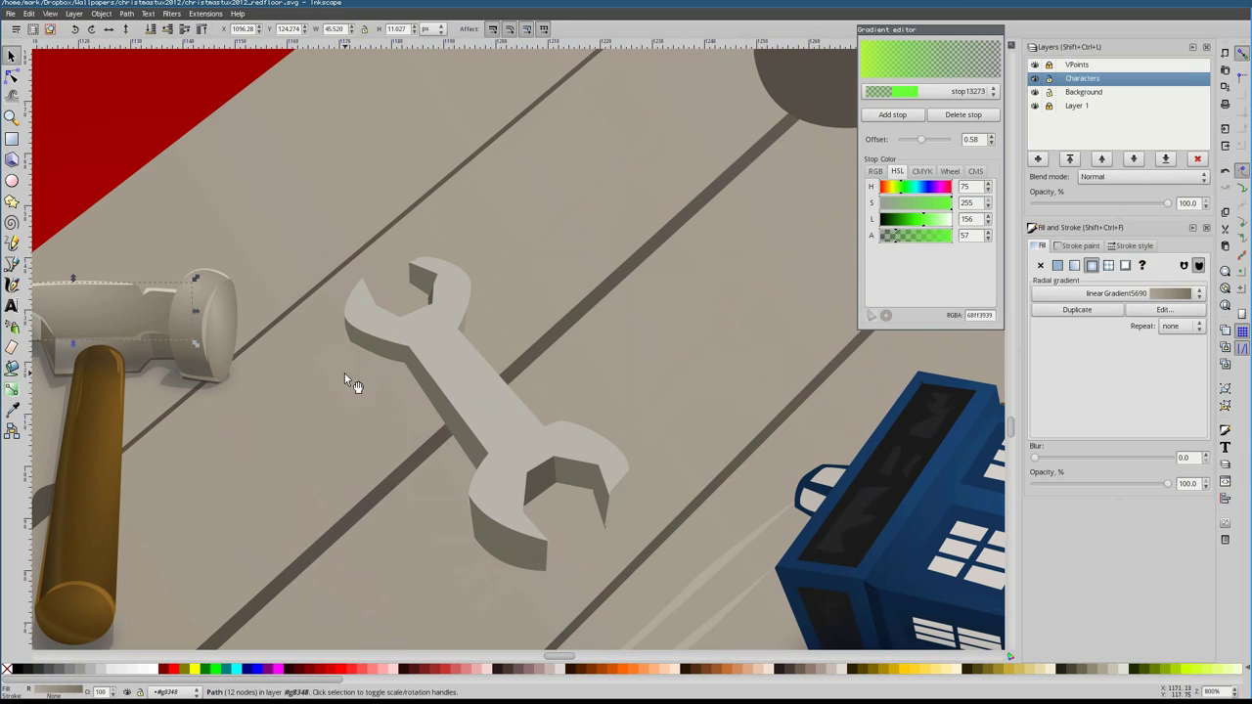
key(n)
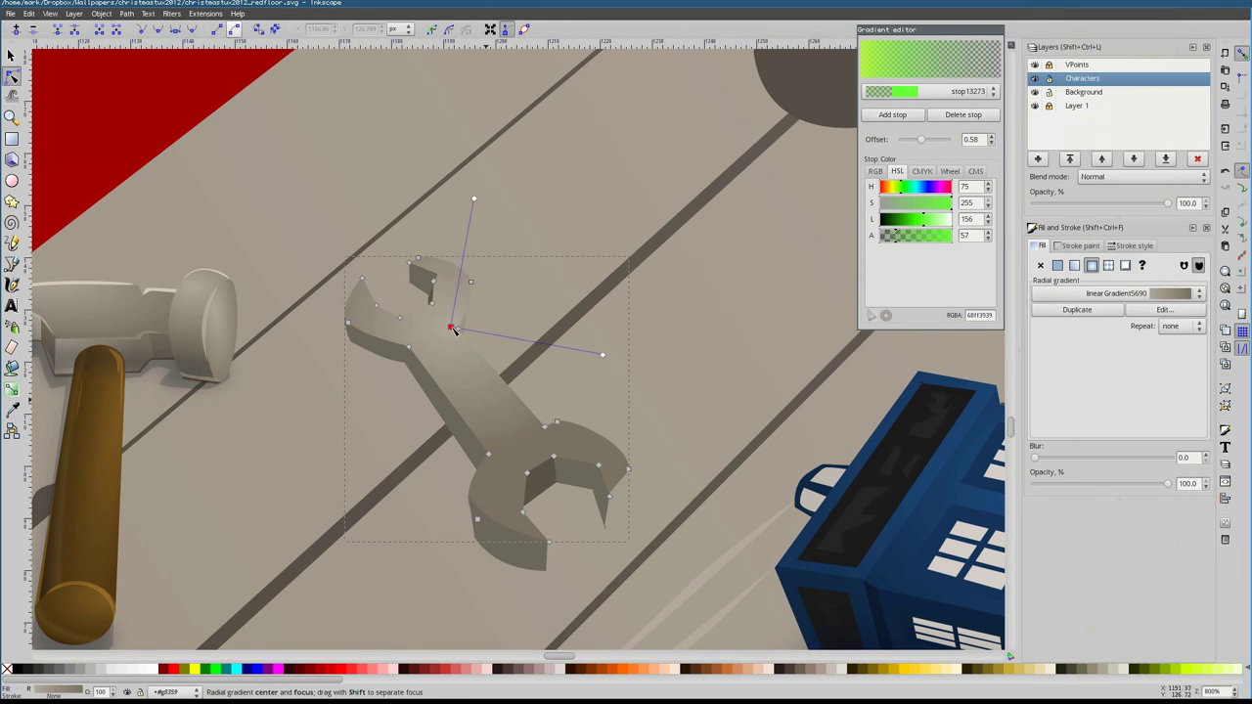
drag(601, 355, 664, 527)
click(614, 494)
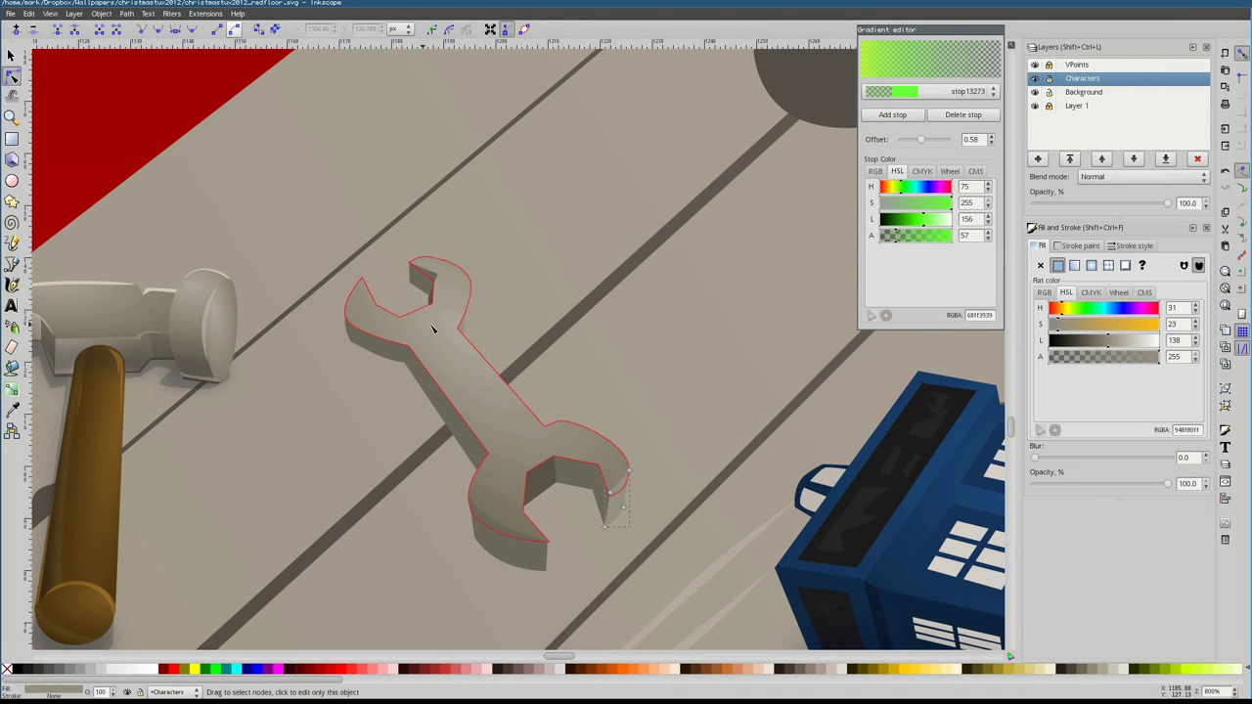
Trace a path over the wrench and darken it to blue-grey
key(Escape)
key(b)
scroll(433, 323, left, 2)
click(428, 307)
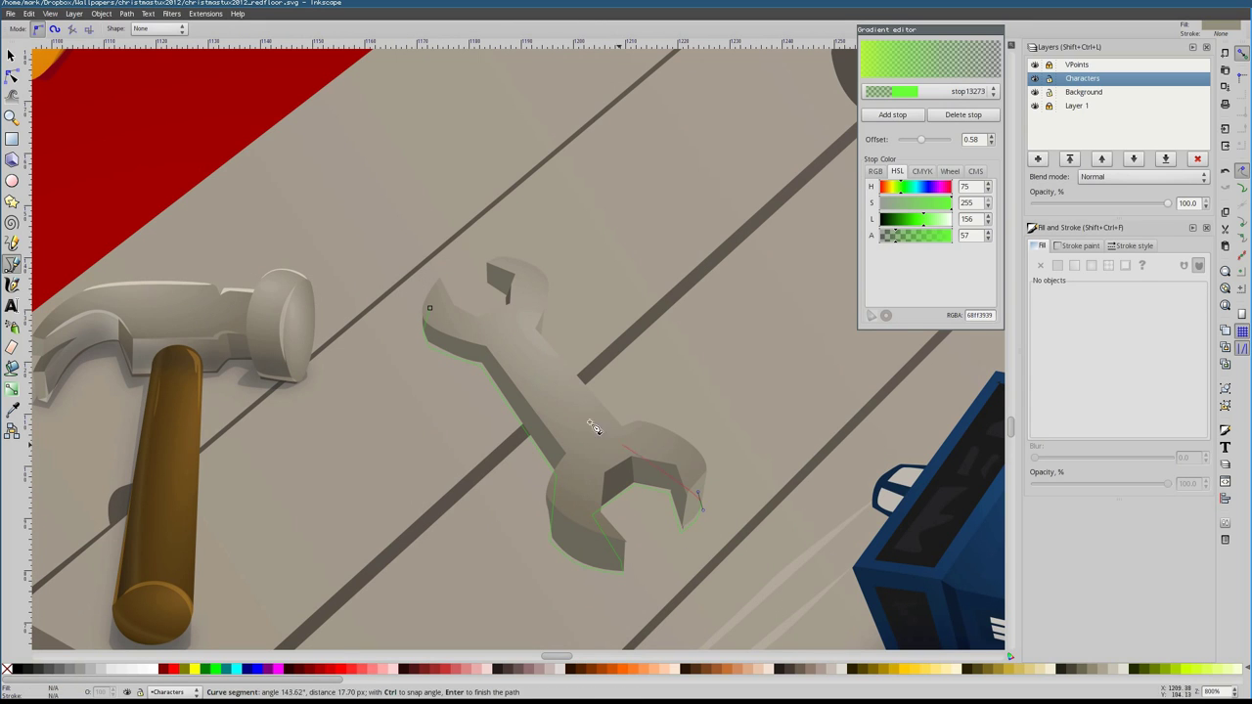
key(Return)
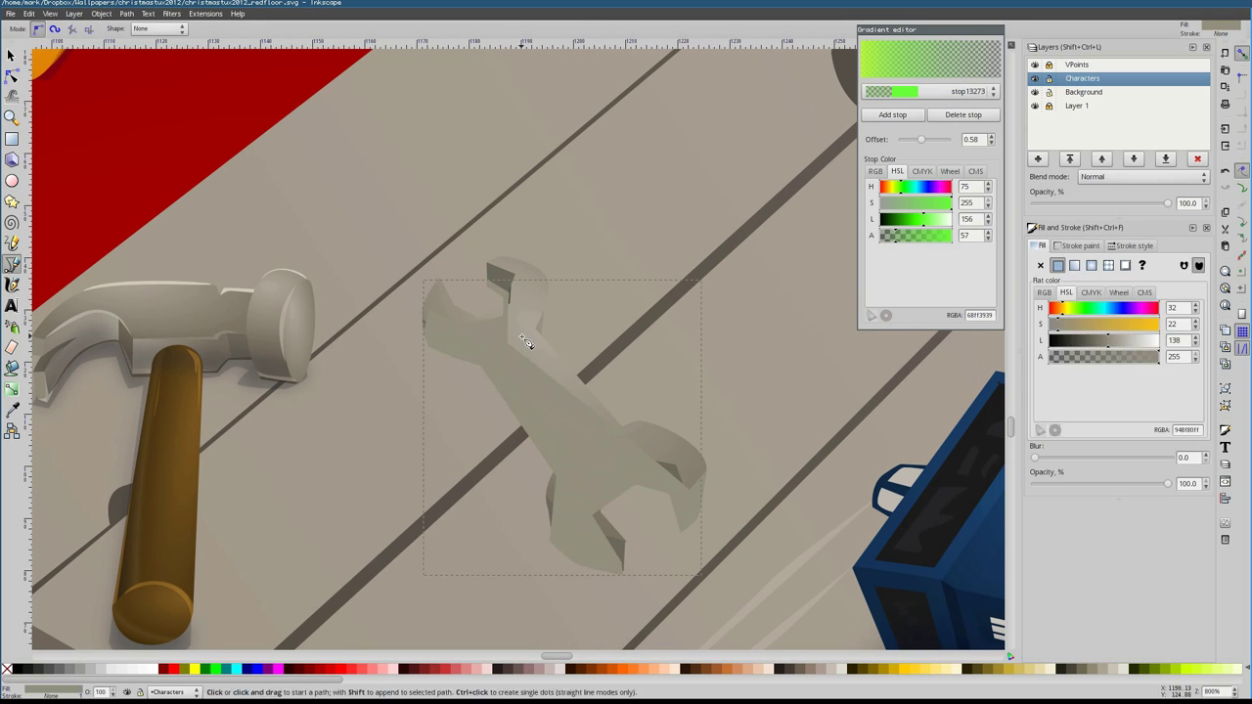
key(s)
drag(1085, 325, 1073, 330)
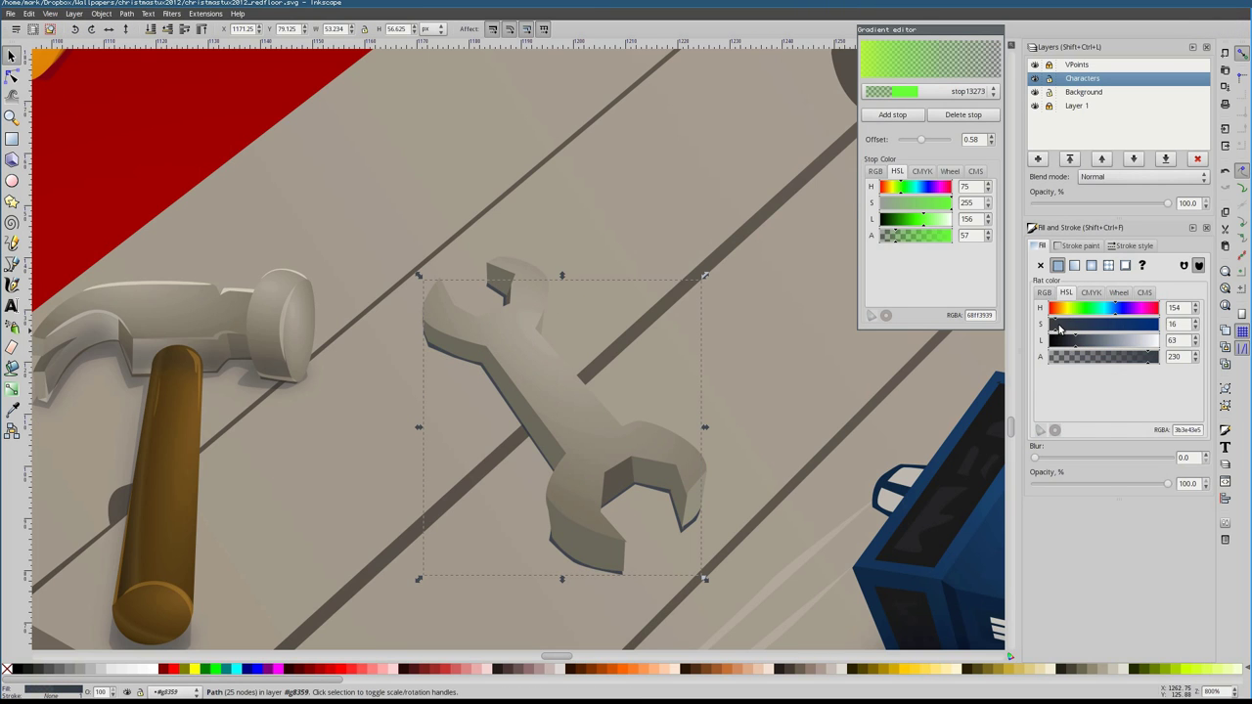
Draw a lens-shaped highlight in the wrench slot with a light fill
scroll(548, 323, down, 1)
scroll(548, 323, left, 1)
key(b)
drag(549, 313, 552, 314)
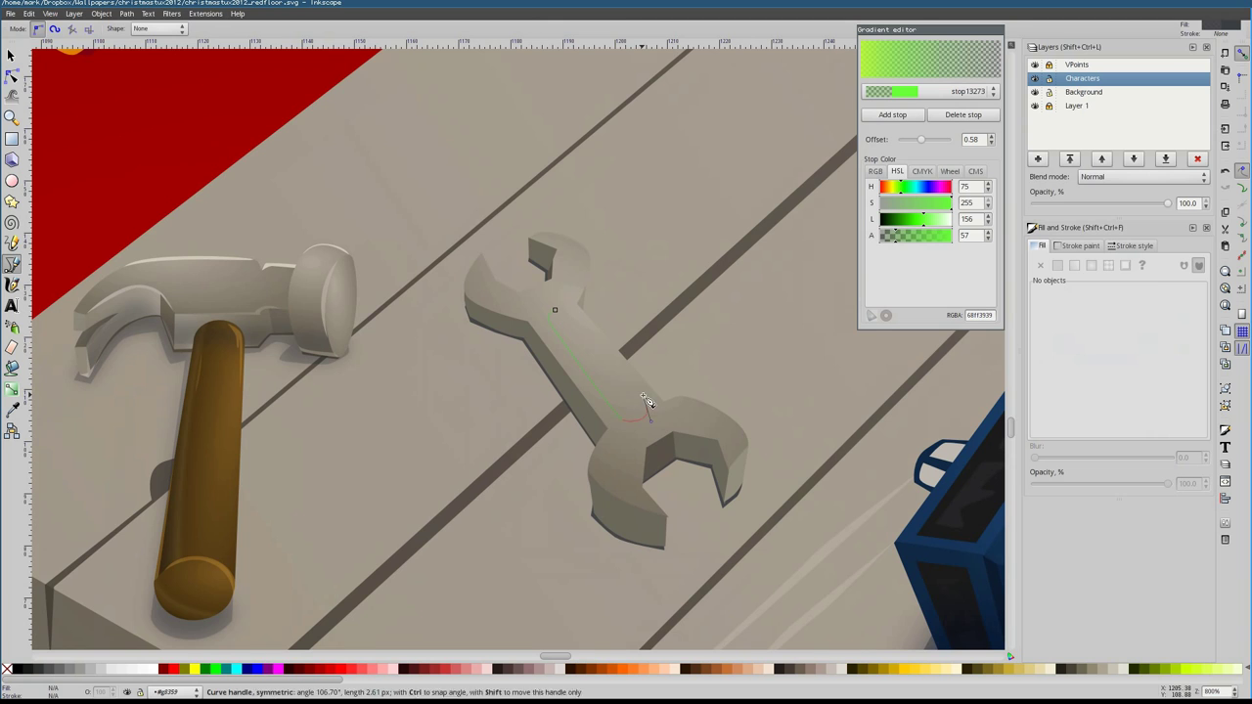
click(626, 421)
click(554, 310)
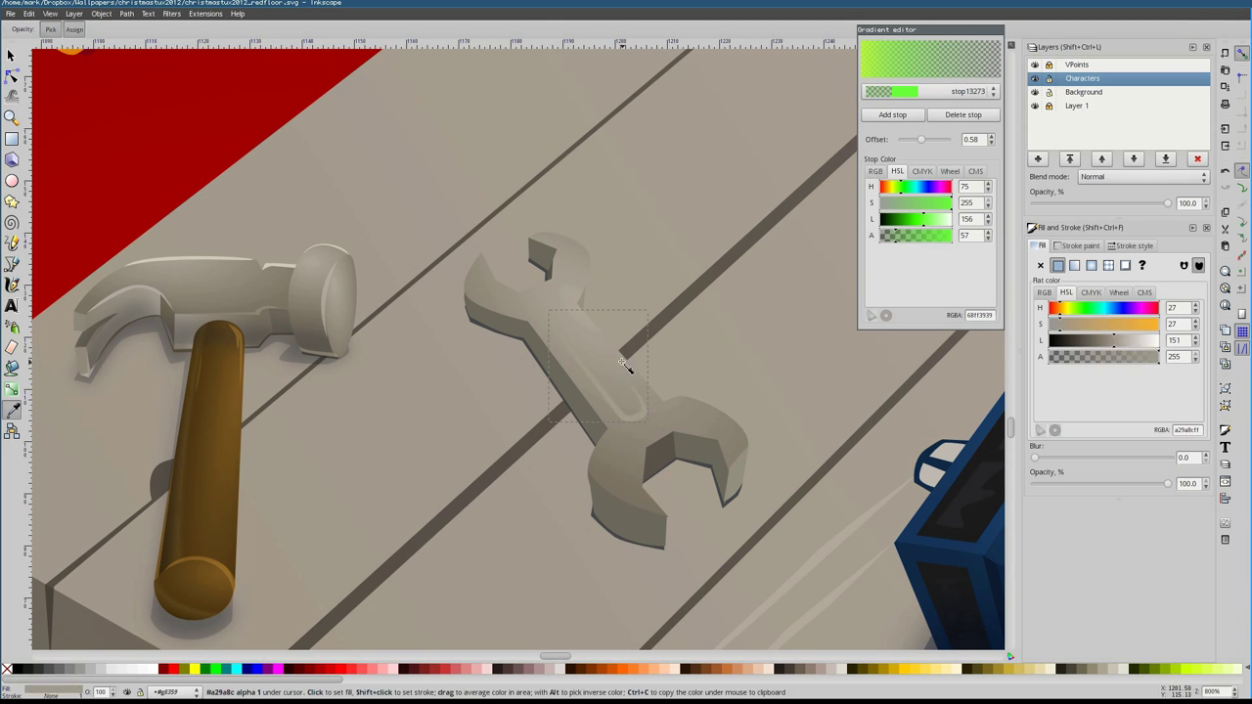
Add a path along the wrench slot rim and adjust its nodes
scroll(626, 352, up, 2)
click(484, 274)
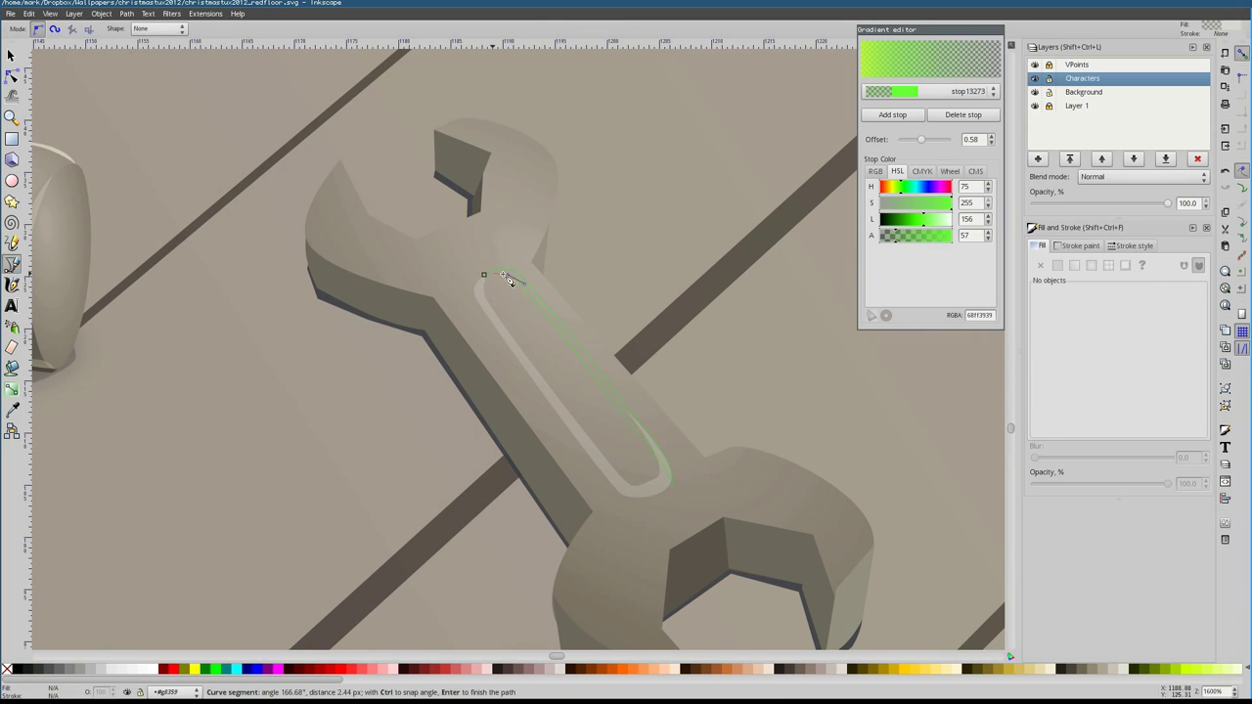
key(Return)
key(n)
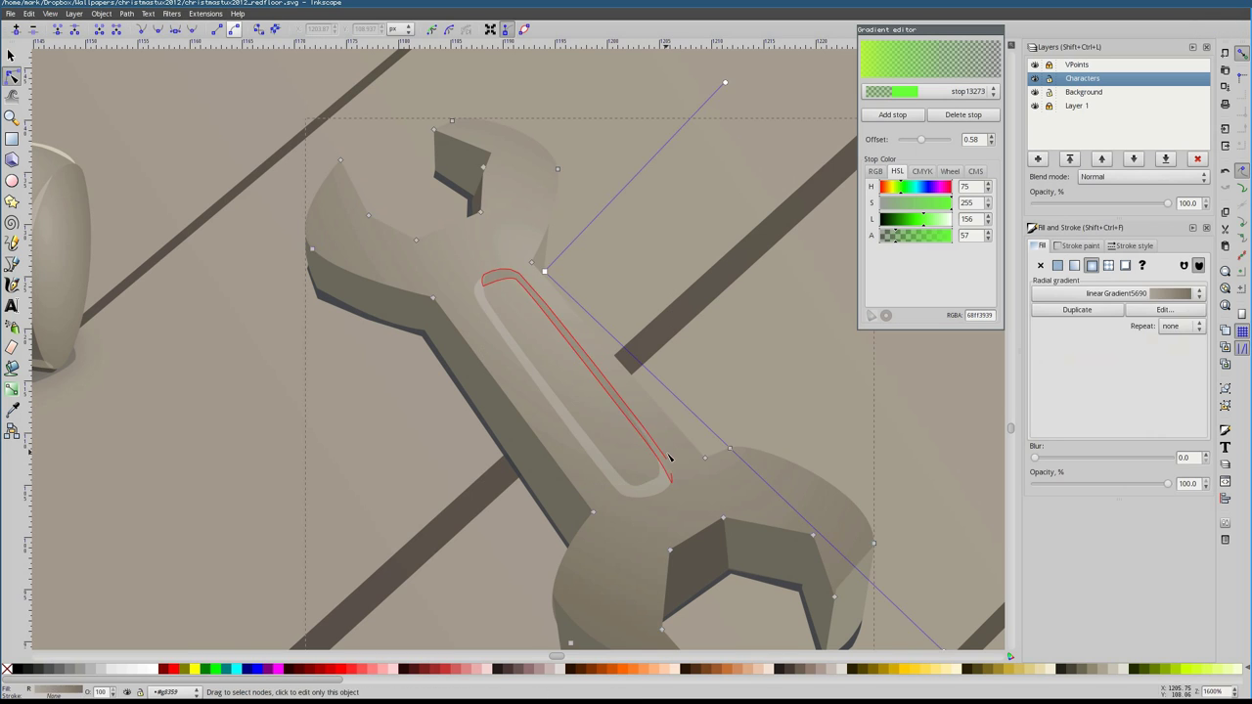
key(Escape)
scroll(618, 425, down, 2)
click(576, 385)
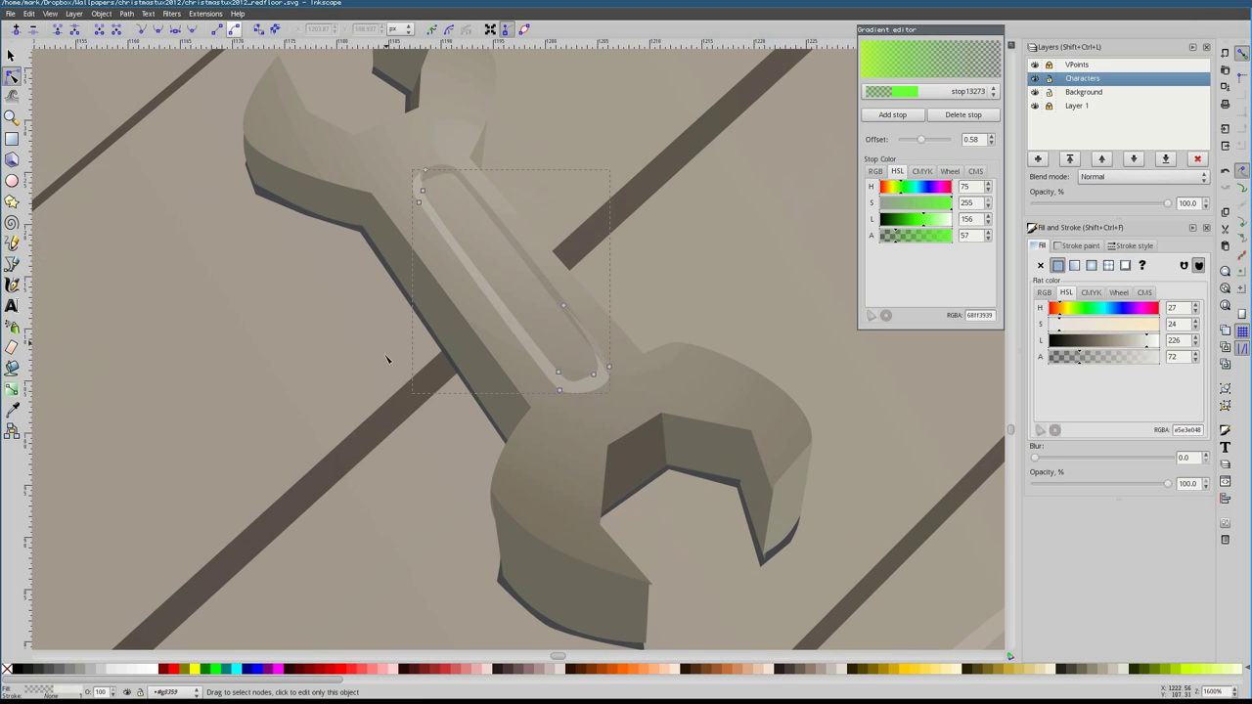
Draw a thin highlight along the wrench's left edge and lighten its colour
scroll(387, 360, up, 1)
key(b)
click(279, 227)
click(483, 450)
key(Return)
drag(1140, 342, 1130, 344)
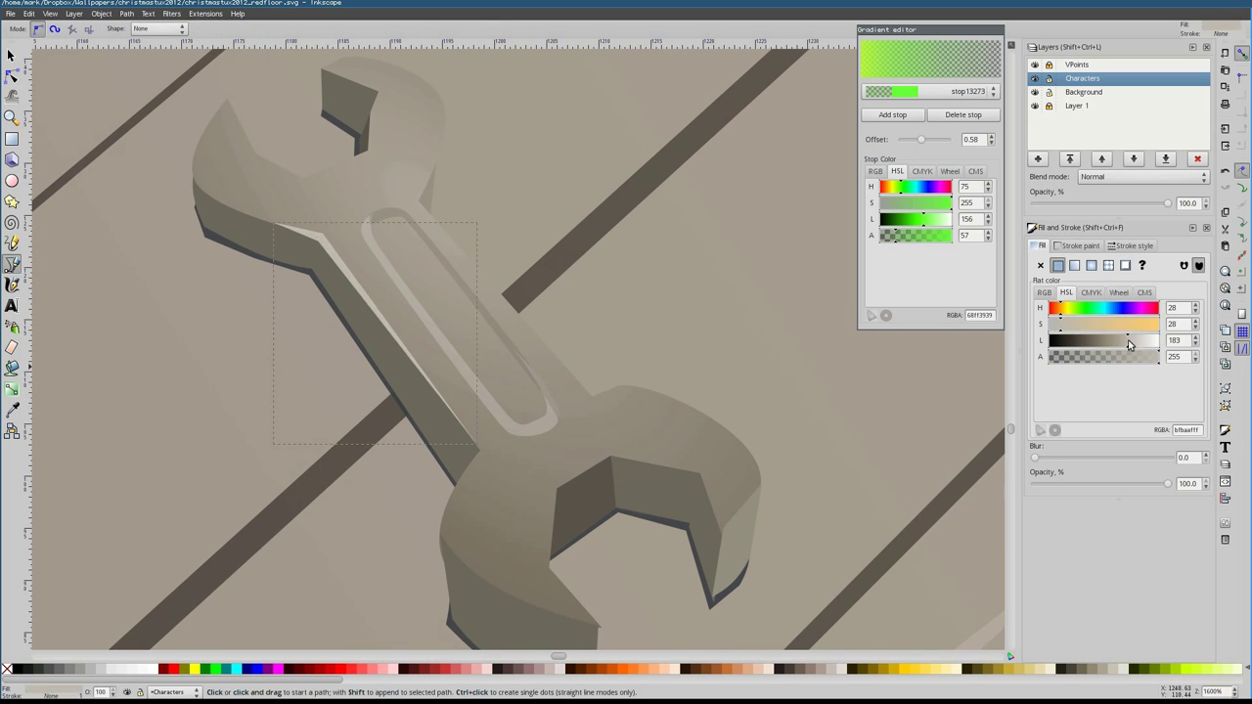
scroll(573, 531, down, 1)
Draw a closed highlight sliver along the jaw's inner edge
click(601, 465)
click(694, 472)
click(714, 533)
key(Return)
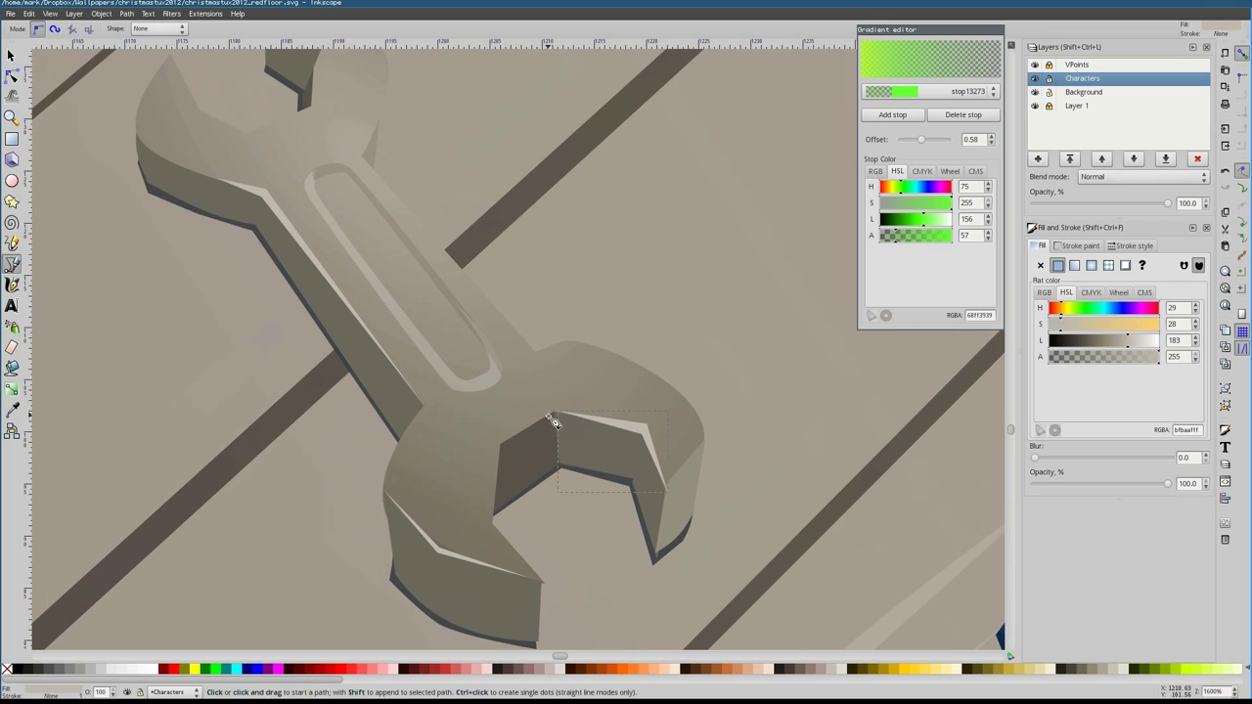
scroll(553, 423, down, 4)
scroll(518, 284, up, 4)
Add a small highlight on the wrench's upper jaw
click(479, 240)
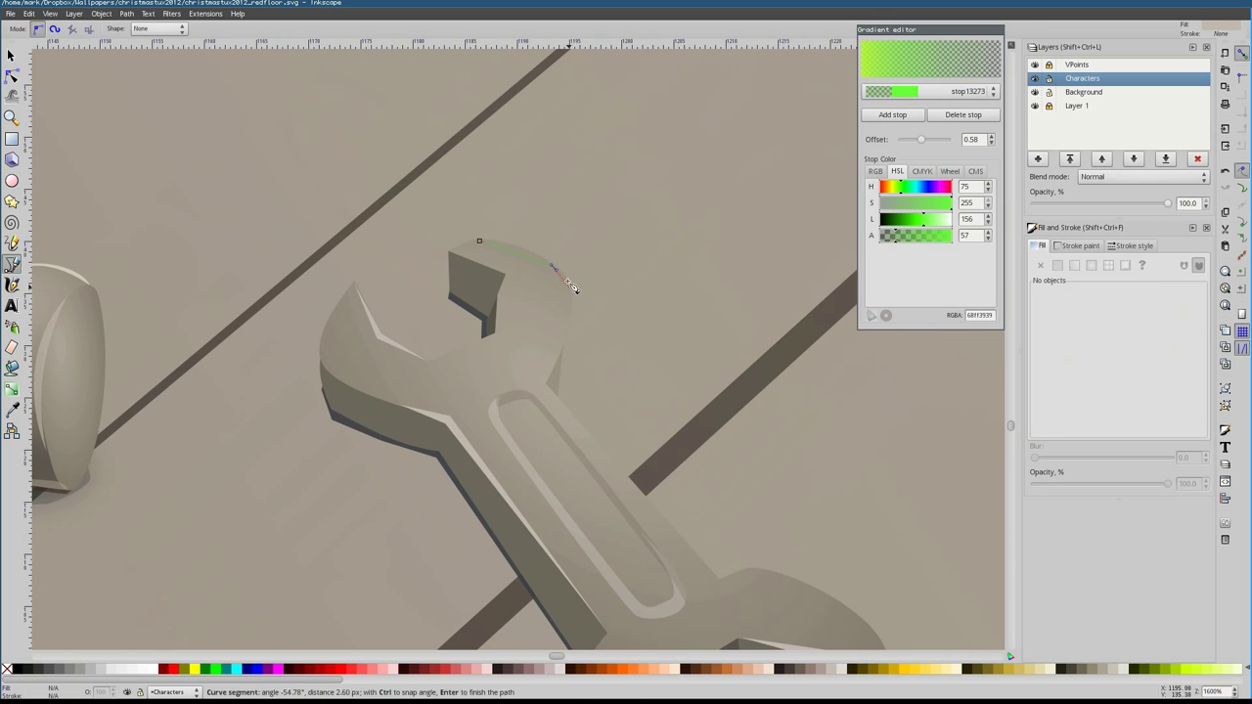
click(485, 247)
scroll(469, 274, left, 2)
scroll(470, 274, down, 3)
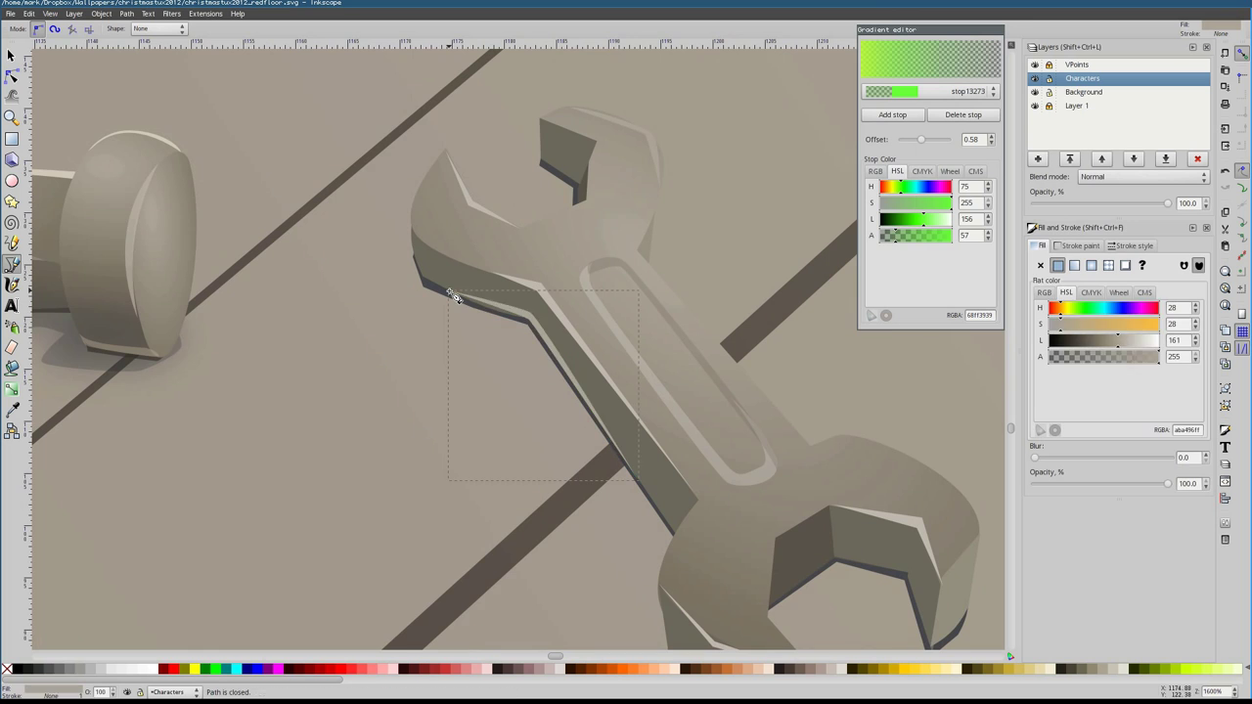
scroll(453, 297, down, 3)
scroll(453, 297, right, 2)
scroll(636, 531, down, 2)
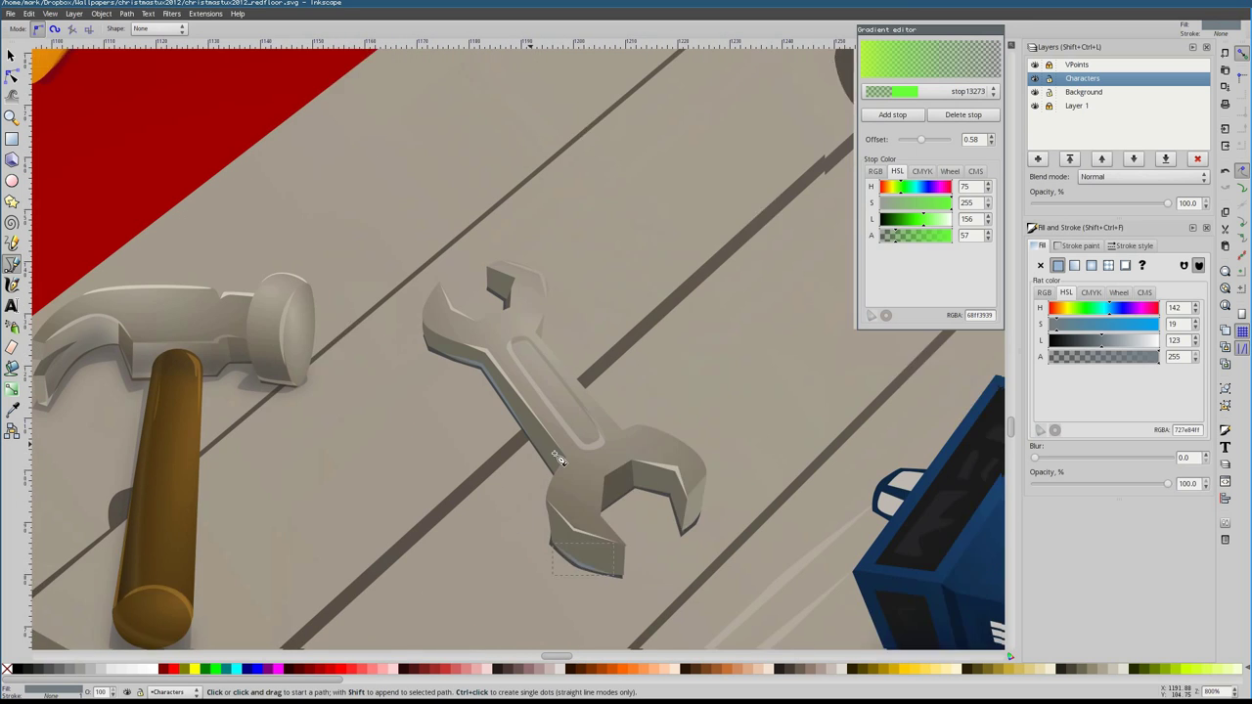
scroll(587, 362, left, 1)
click(536, 237)
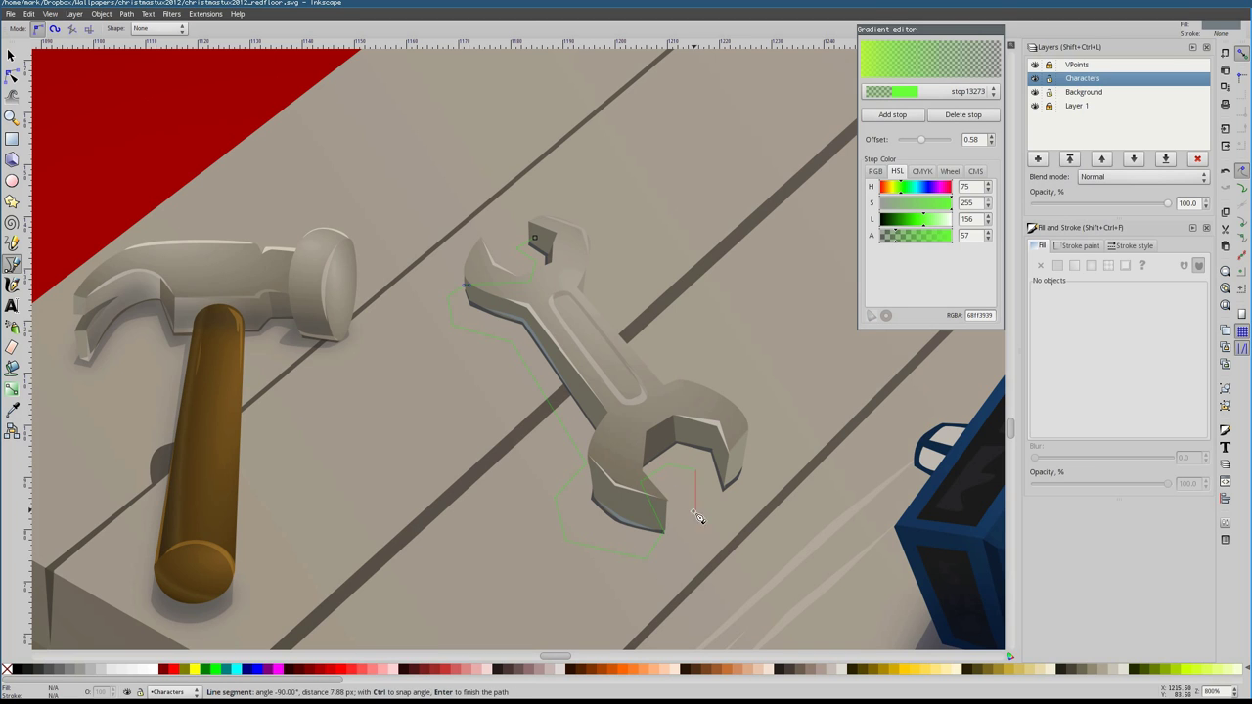
Finish the blurred shadow path under the wrench and test reshaping its nodes
key(Return)
key(space)
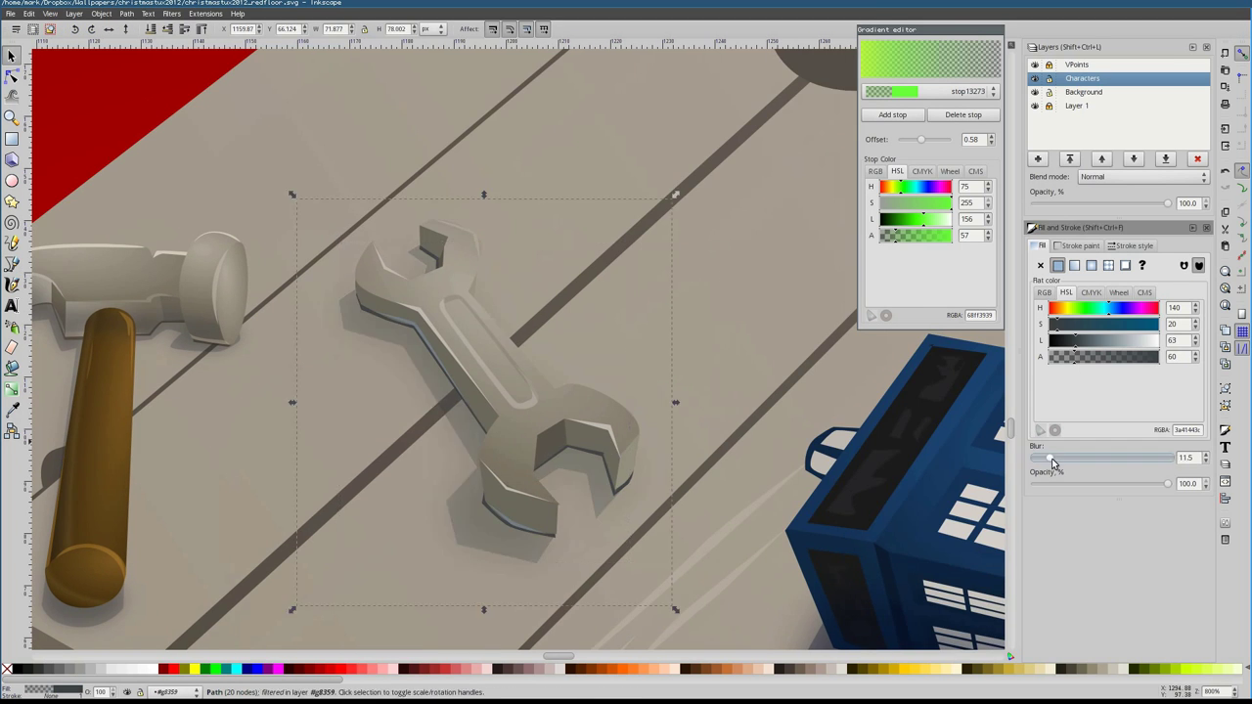
click(441, 384)
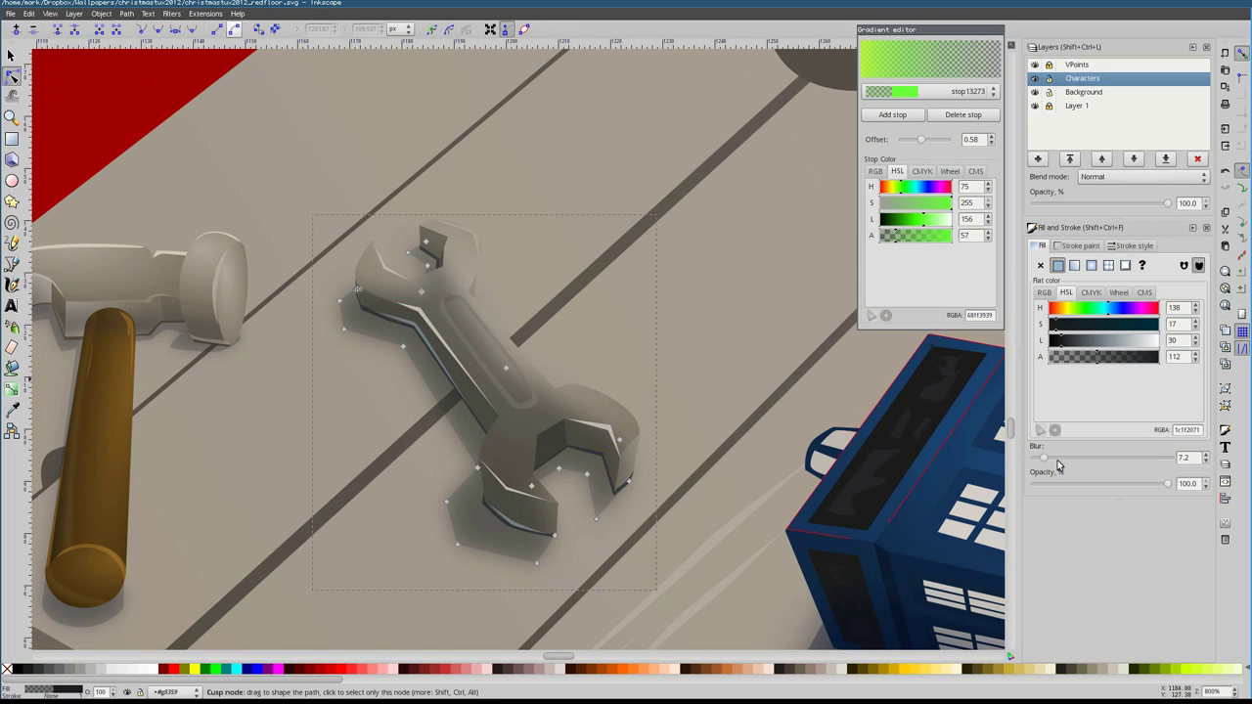
drag(1045, 457, 1037, 457)
click(437, 303)
drag(485, 304, 495, 422)
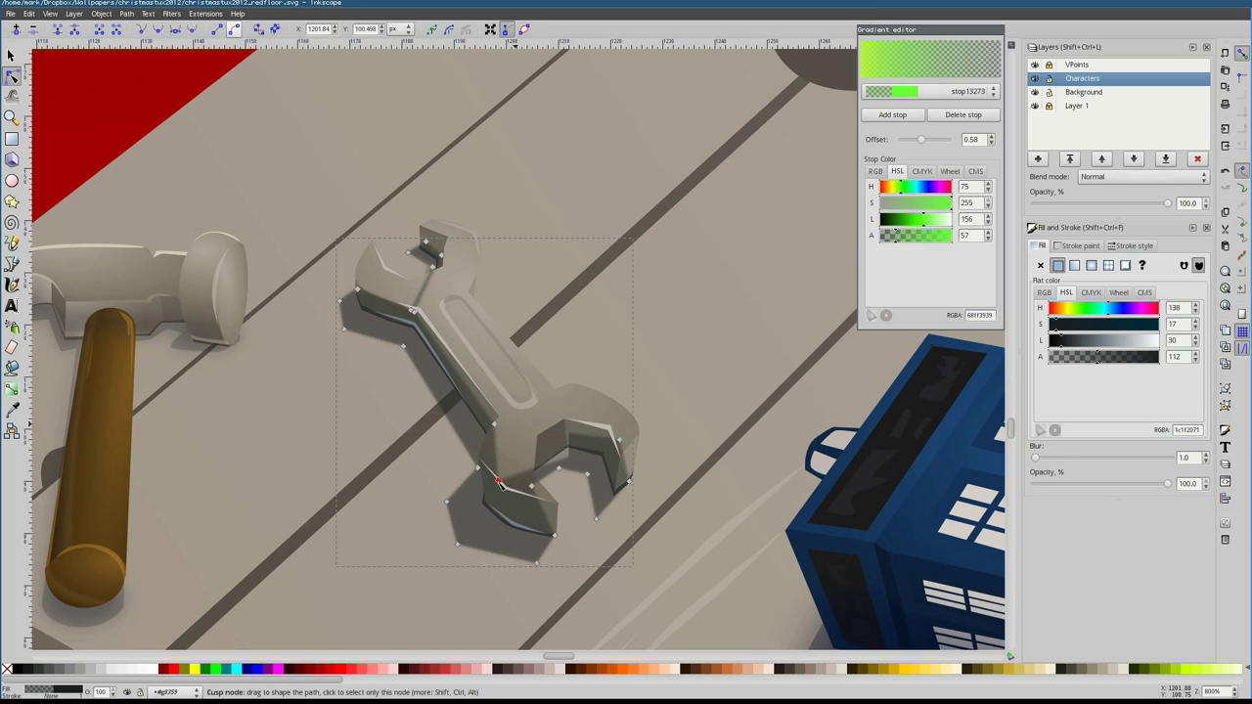
drag(488, 485, 508, 511)
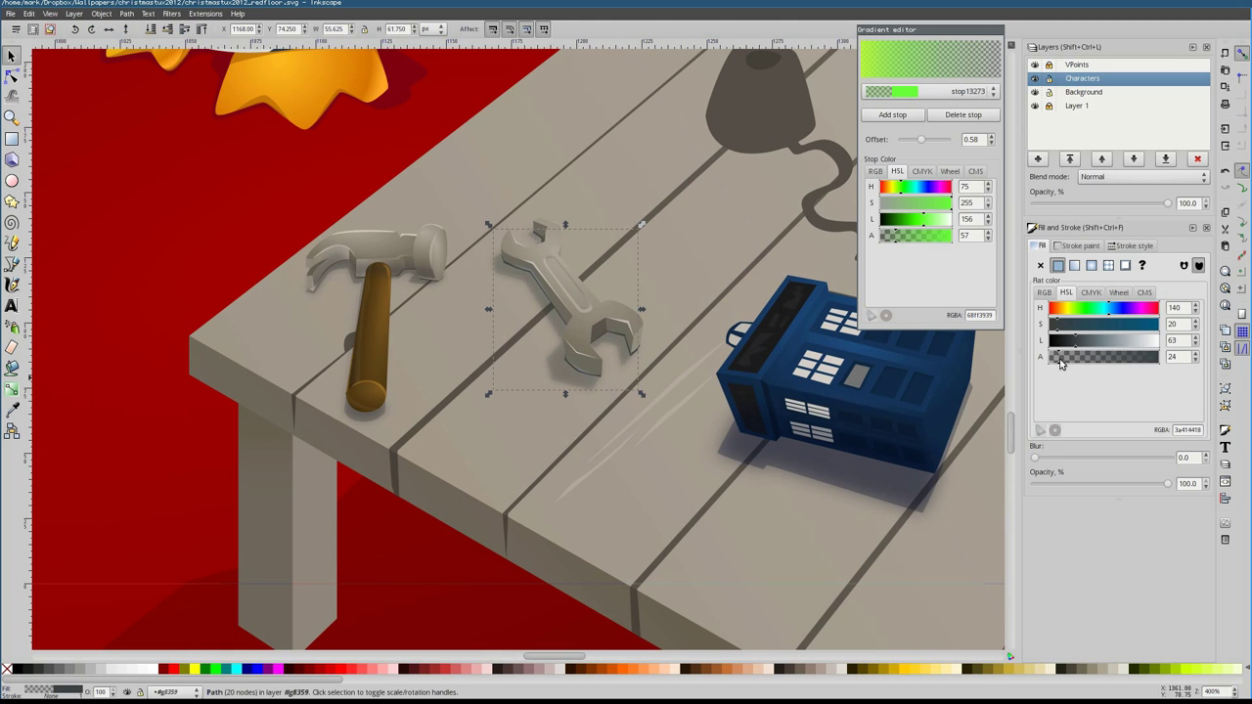
key(ctrl+z)
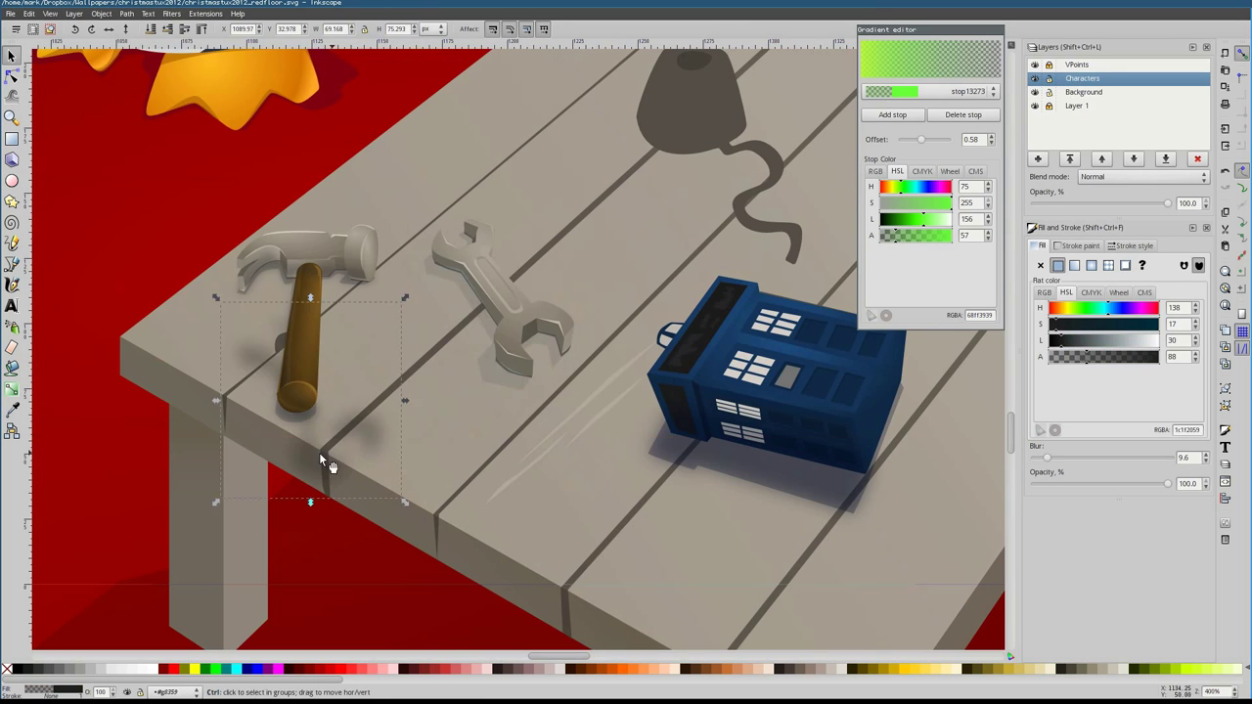
Make the wrench shadow much more transparent
click(494, 323)
click(1067, 357)
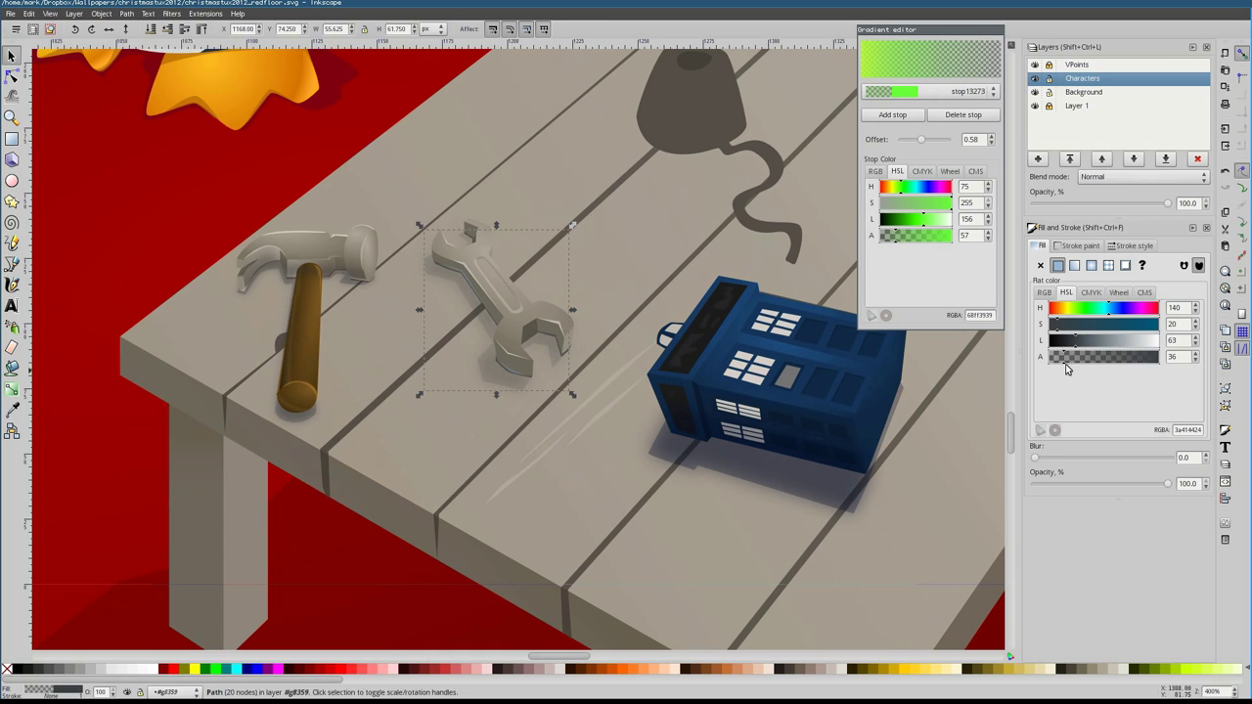
click(499, 384)
click(575, 361)
Review the whole page, comparing the table scratch marks and the TARDIS shadow
scroll(518, 328, up, 2)
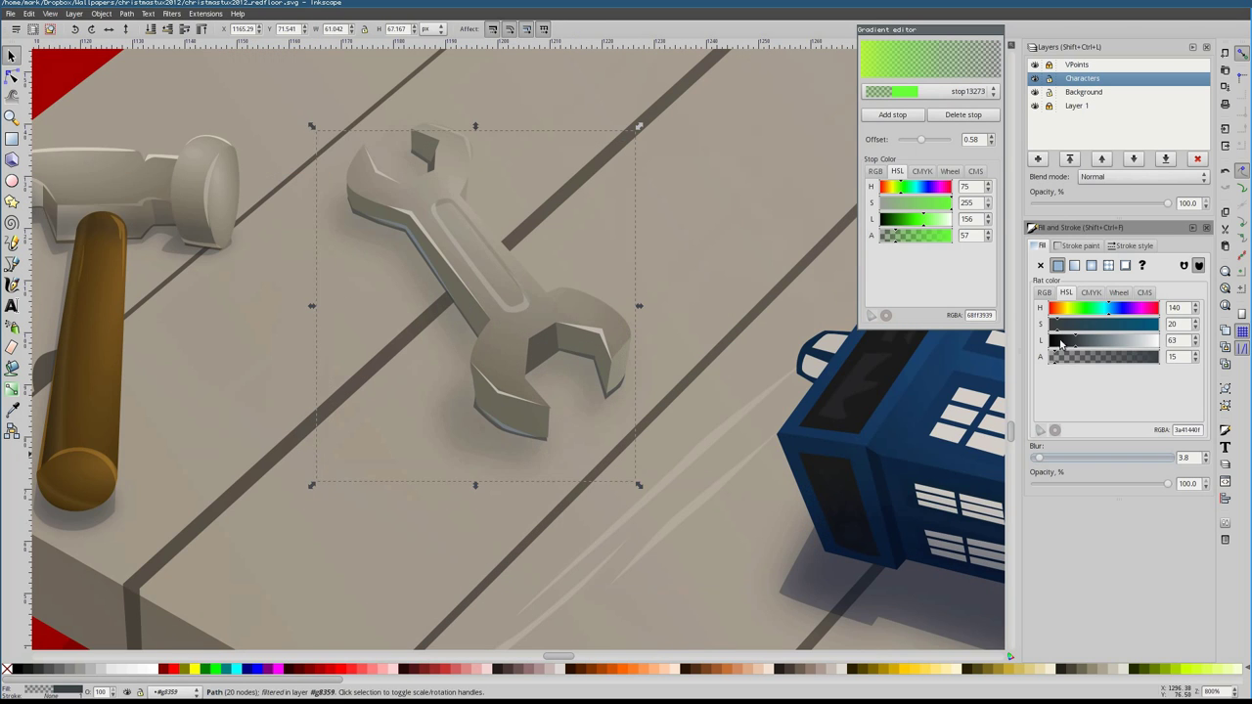
click(498, 331)
key(1)
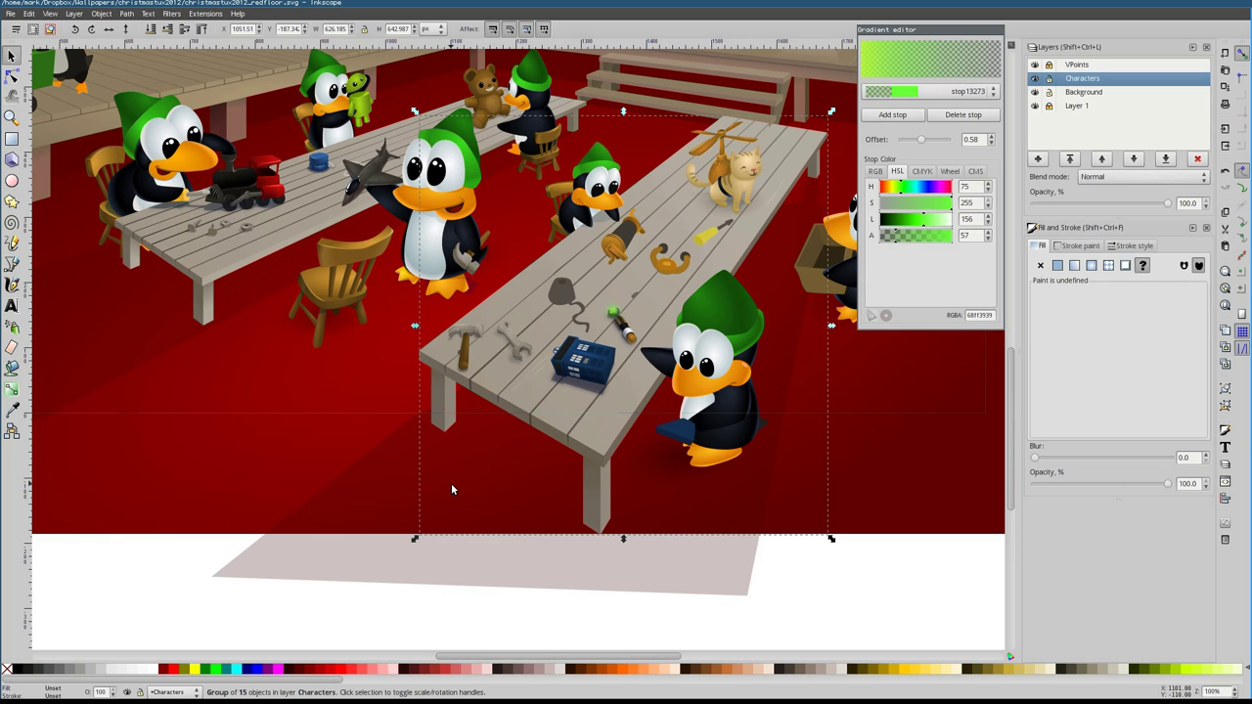
key(Escape)
scroll(553, 447, up, 2)
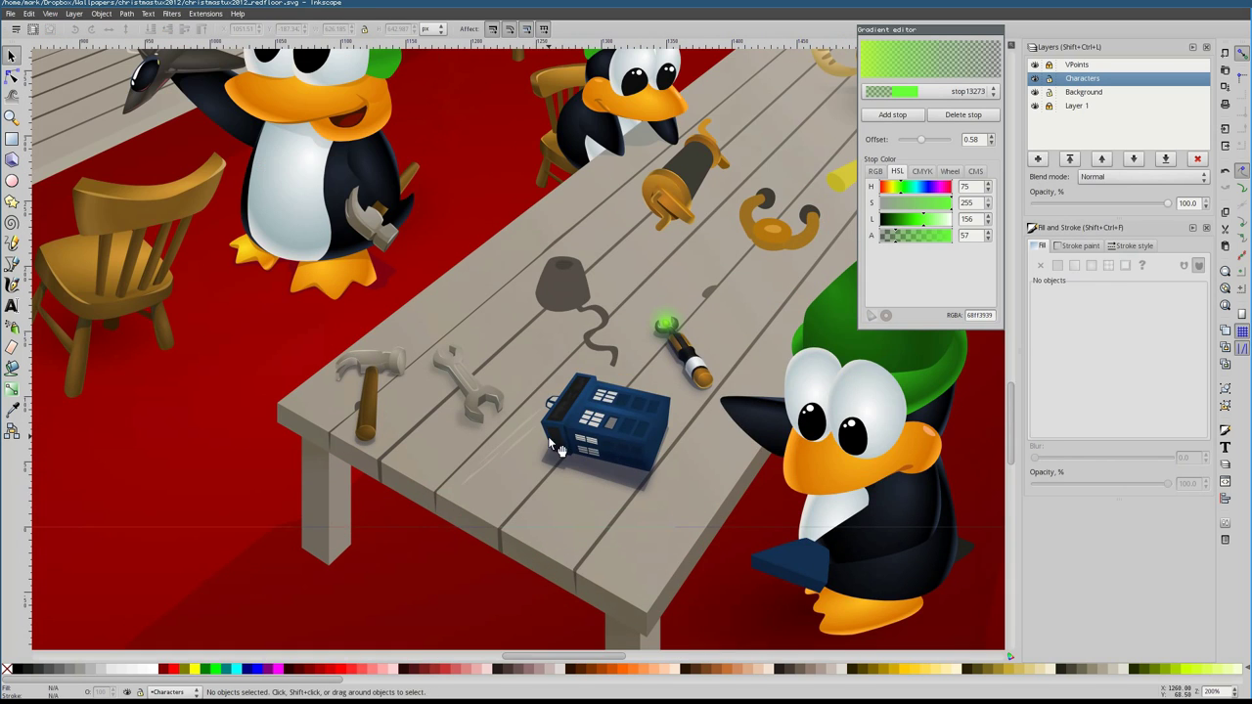
scroll(515, 456, up, 4)
click(488, 465)
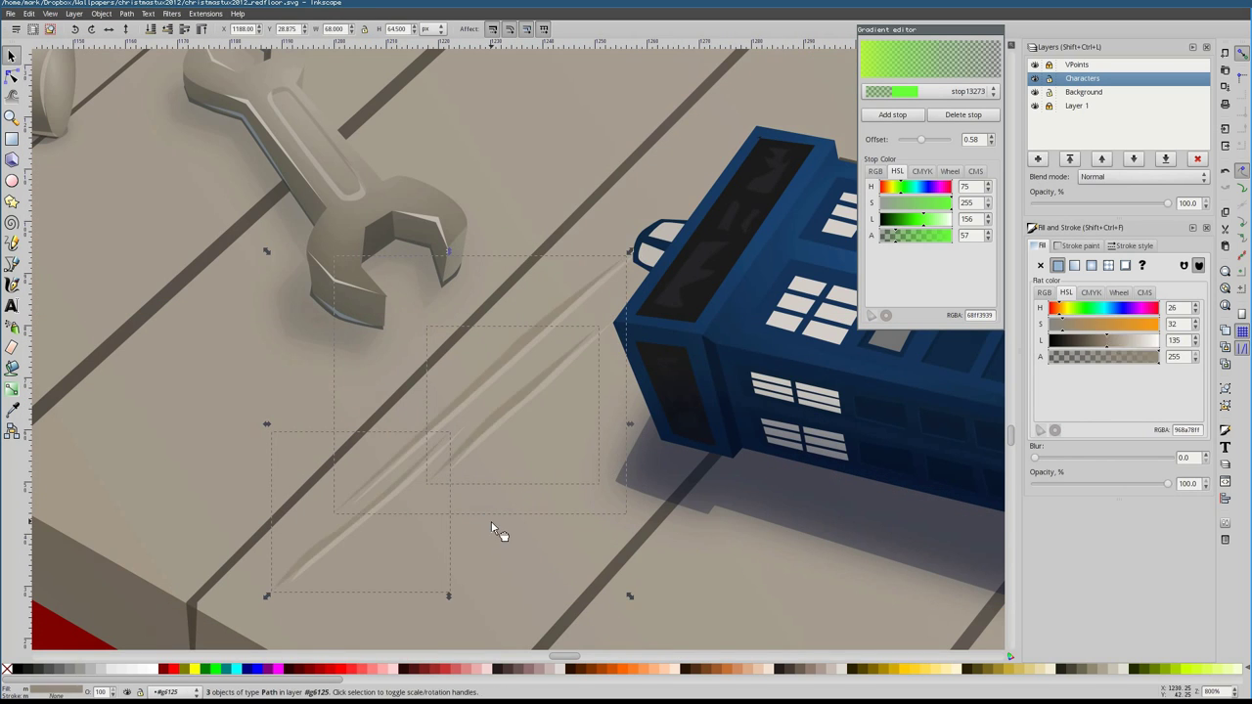
key(1)
scroll(509, 436, up, 4)
click(636, 593)
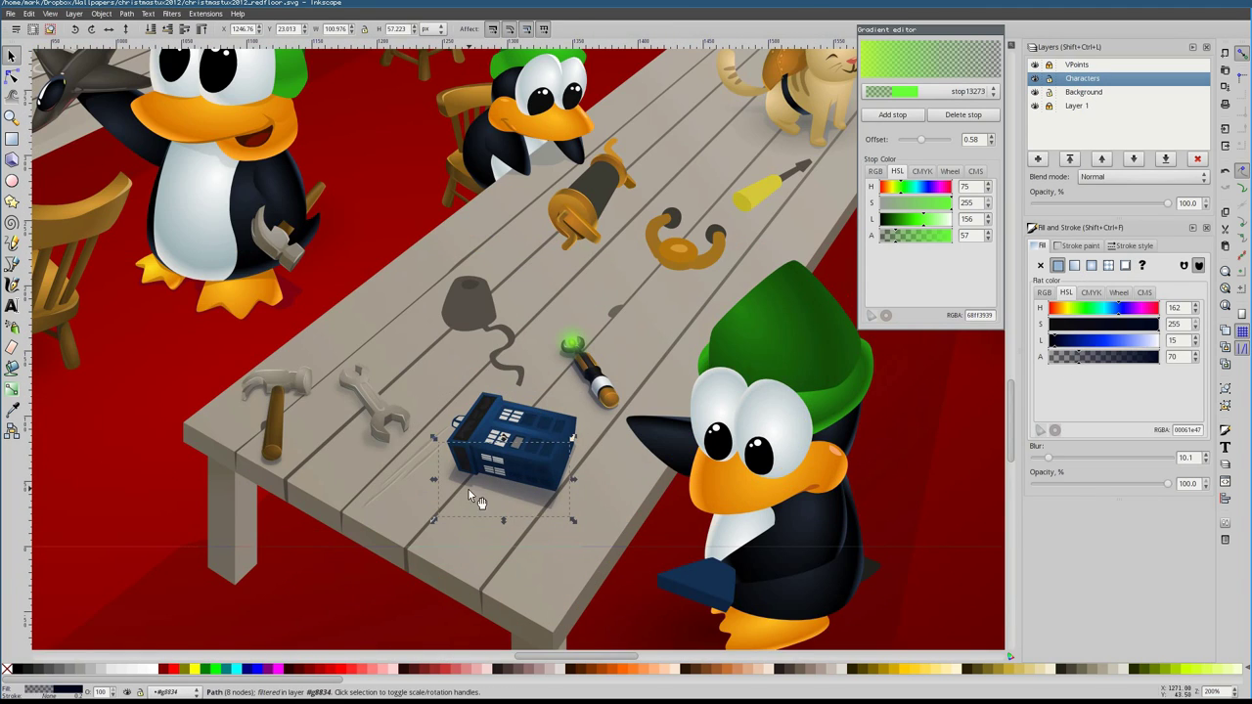
scroll(468, 488, down, 3)
key(Escape)
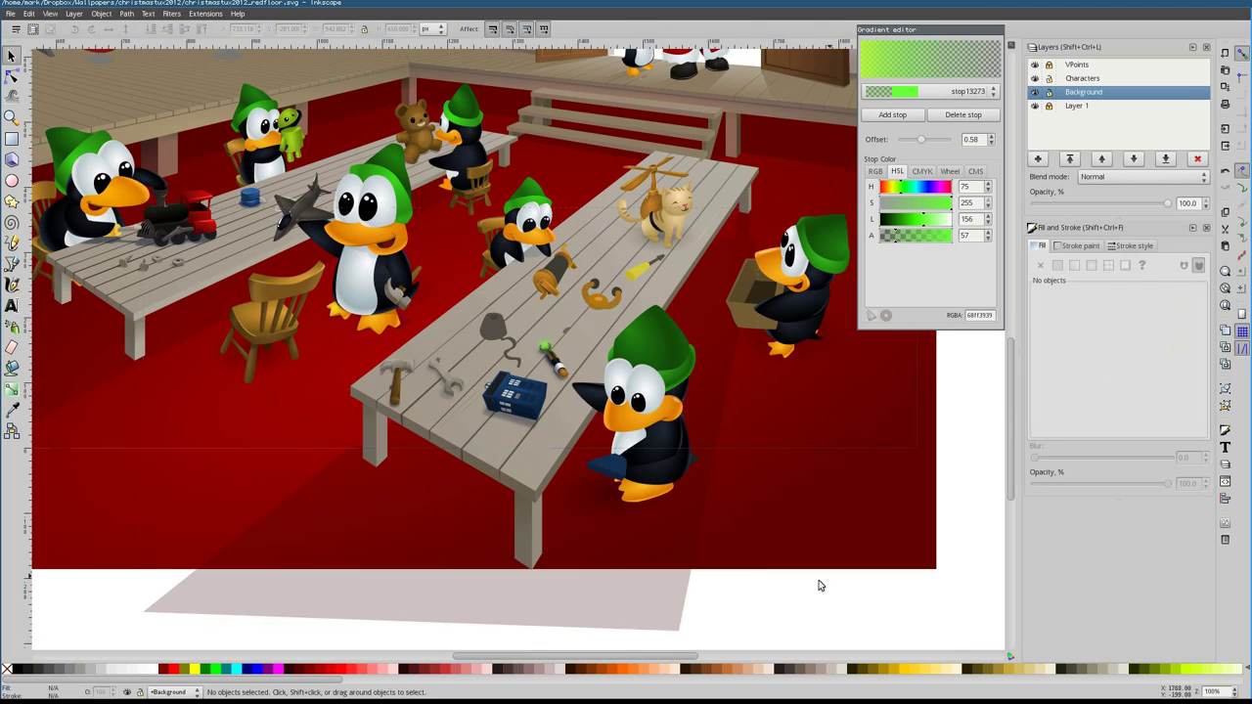
scroll(456, 539, up, 3)
Apply the red radial gradient to the grey cup-and-cable shape
double_click(509, 433)
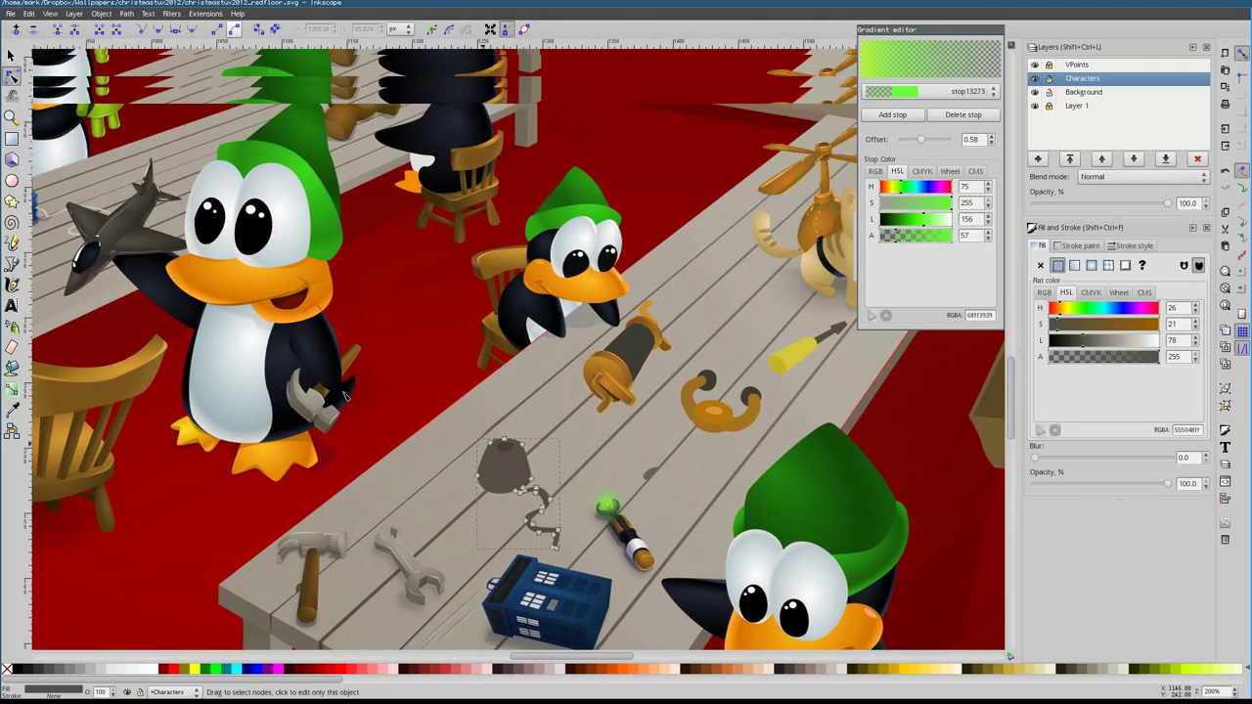
key(3)
click(1091, 269)
click(1139, 293)
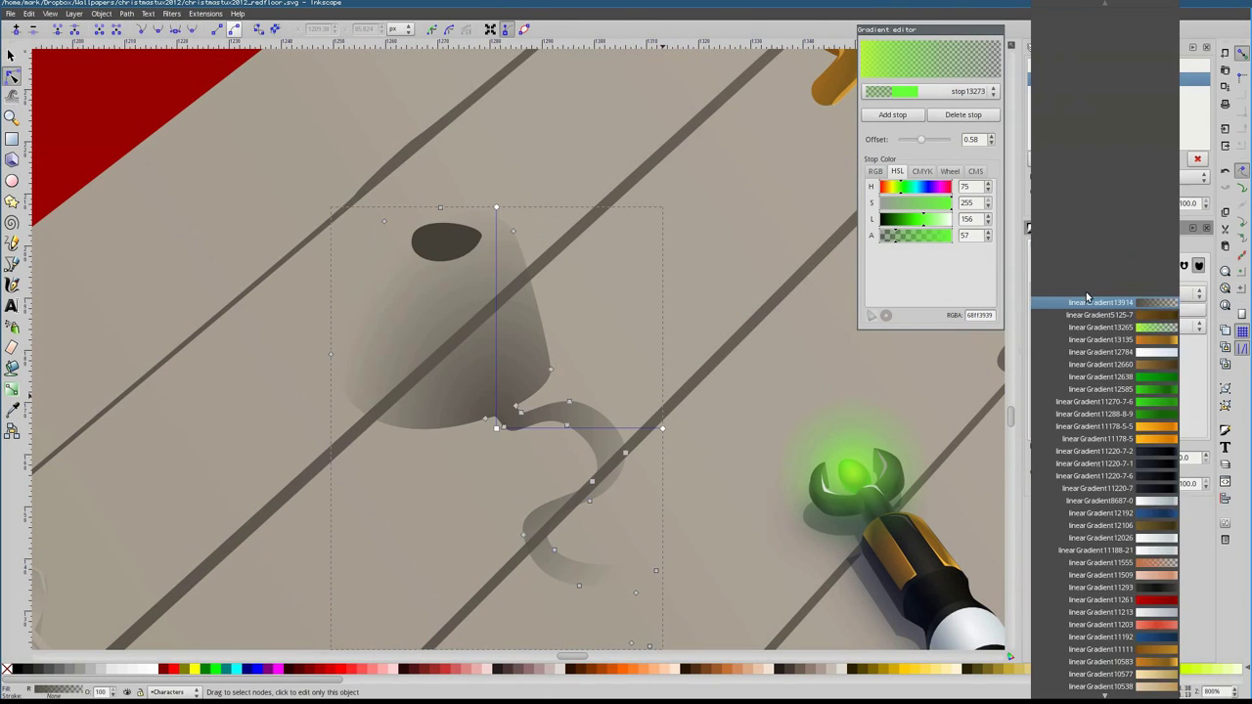
click(1115, 294)
Draw a closed, curved shading path over the cup with the Bezier tool
scroll(574, 443, down, 2)
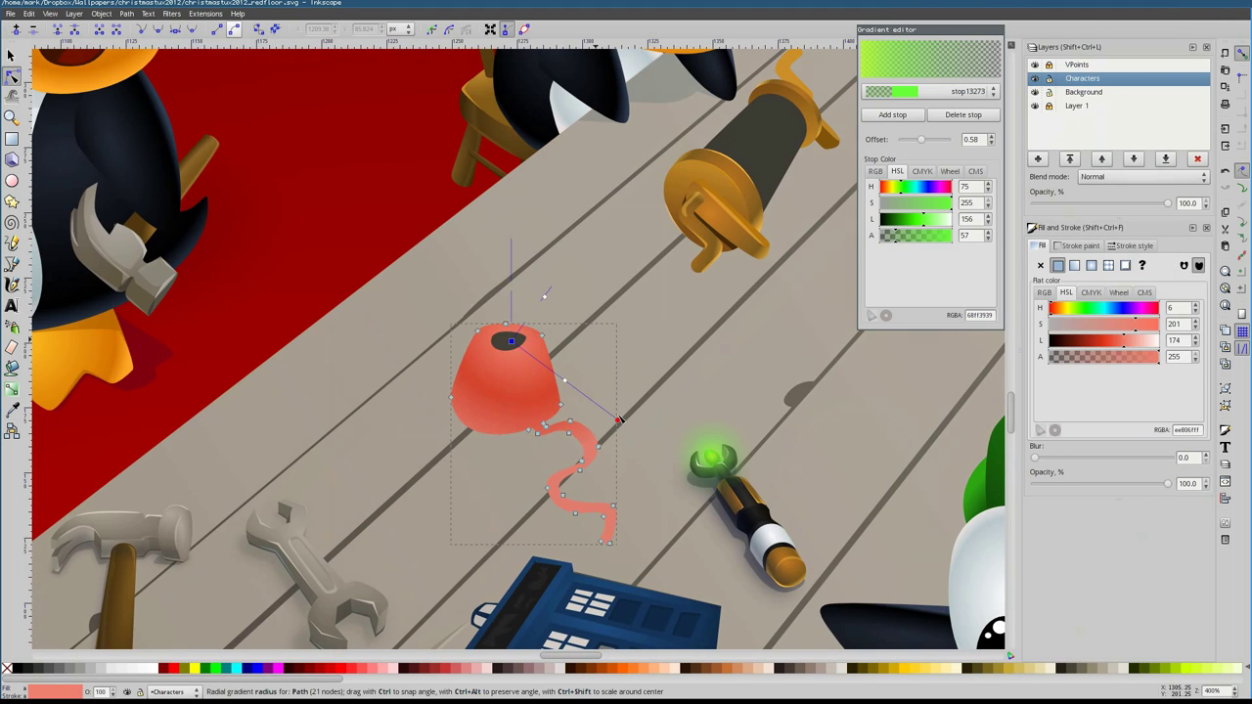
key(b)
scroll(420, 388, up, 2)
click(484, 404)
drag(530, 478, 584, 484)
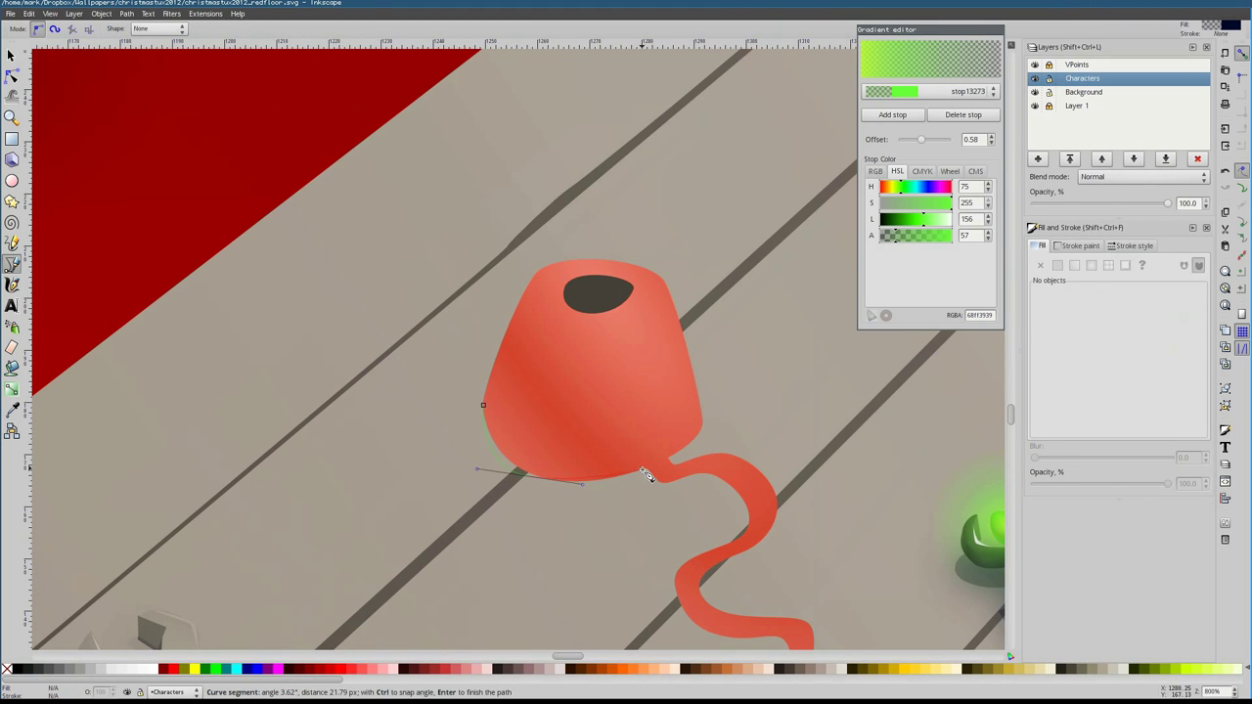
click(592, 434)
key(n)
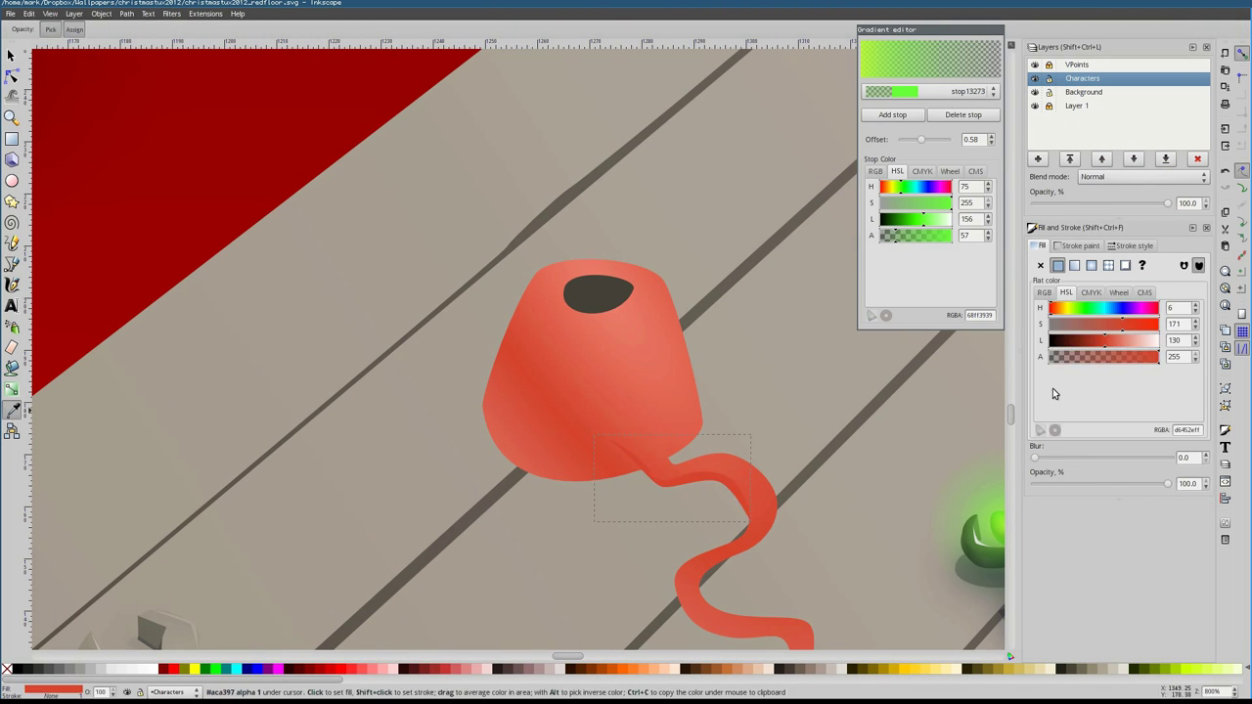
Add small fold shapes where the cable meets the cup
scroll(675, 460, up, 1)
key(b)
click(659, 453)
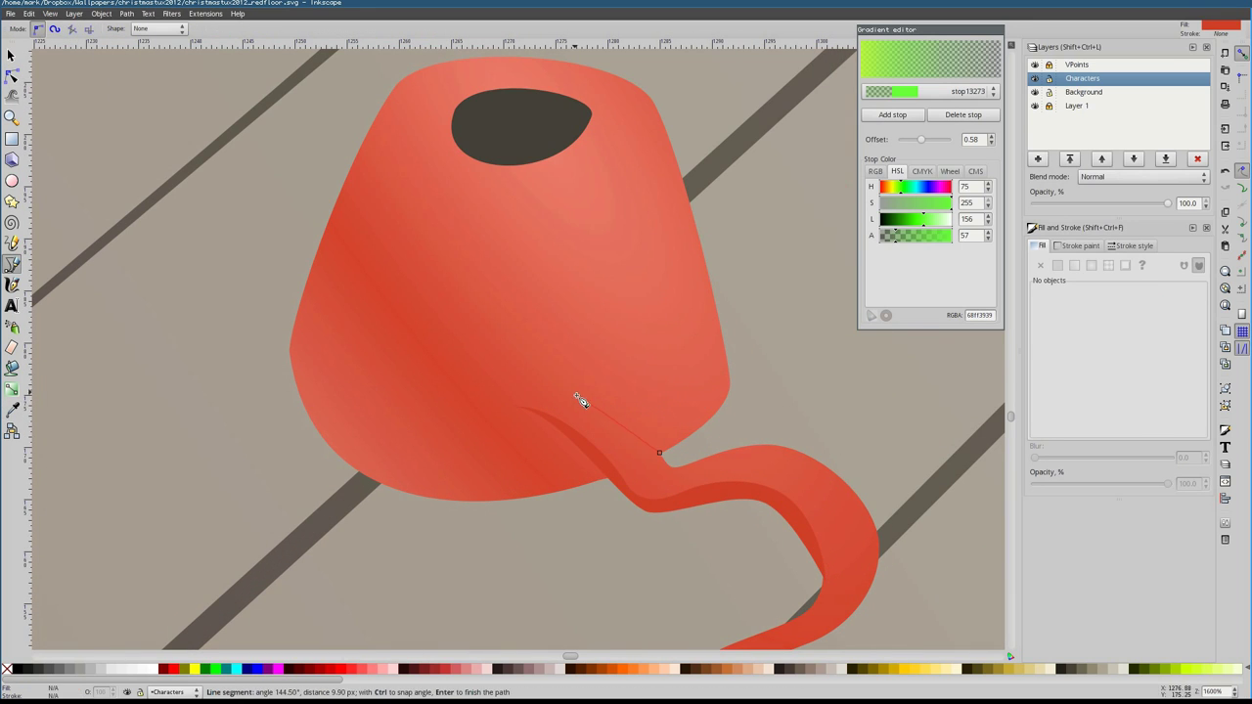
click(660, 453)
key(n)
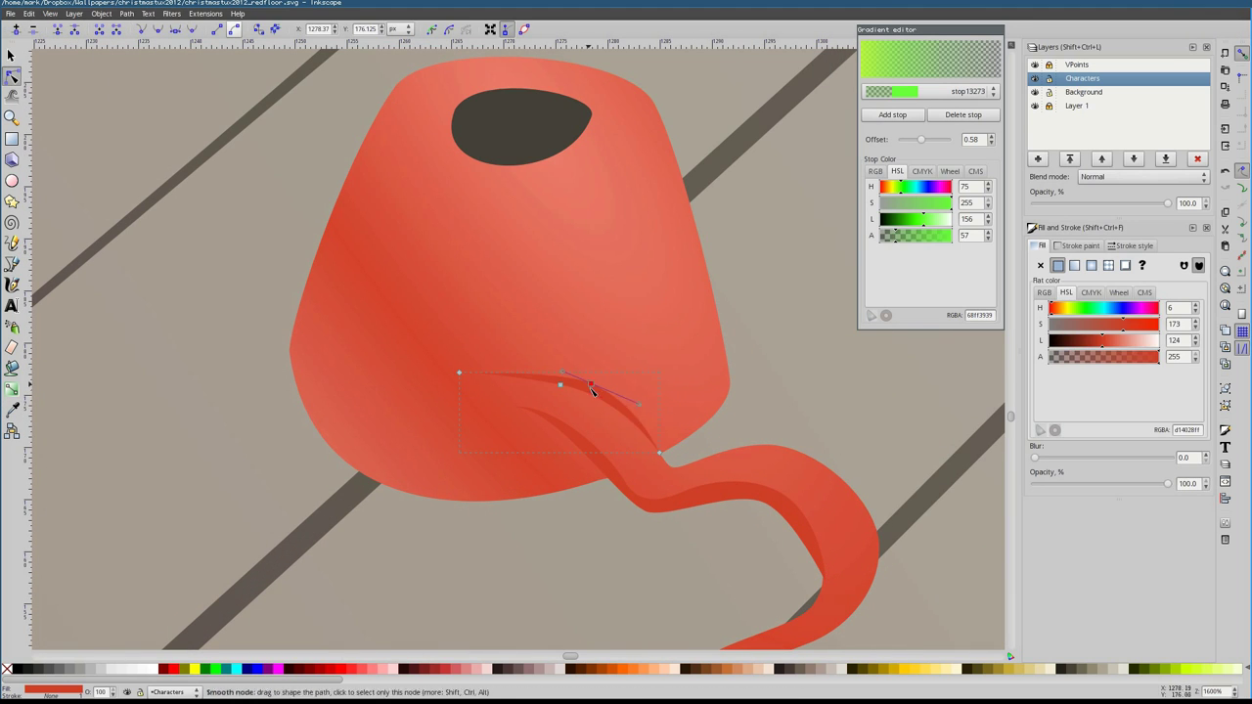
key(b)
click(663, 457)
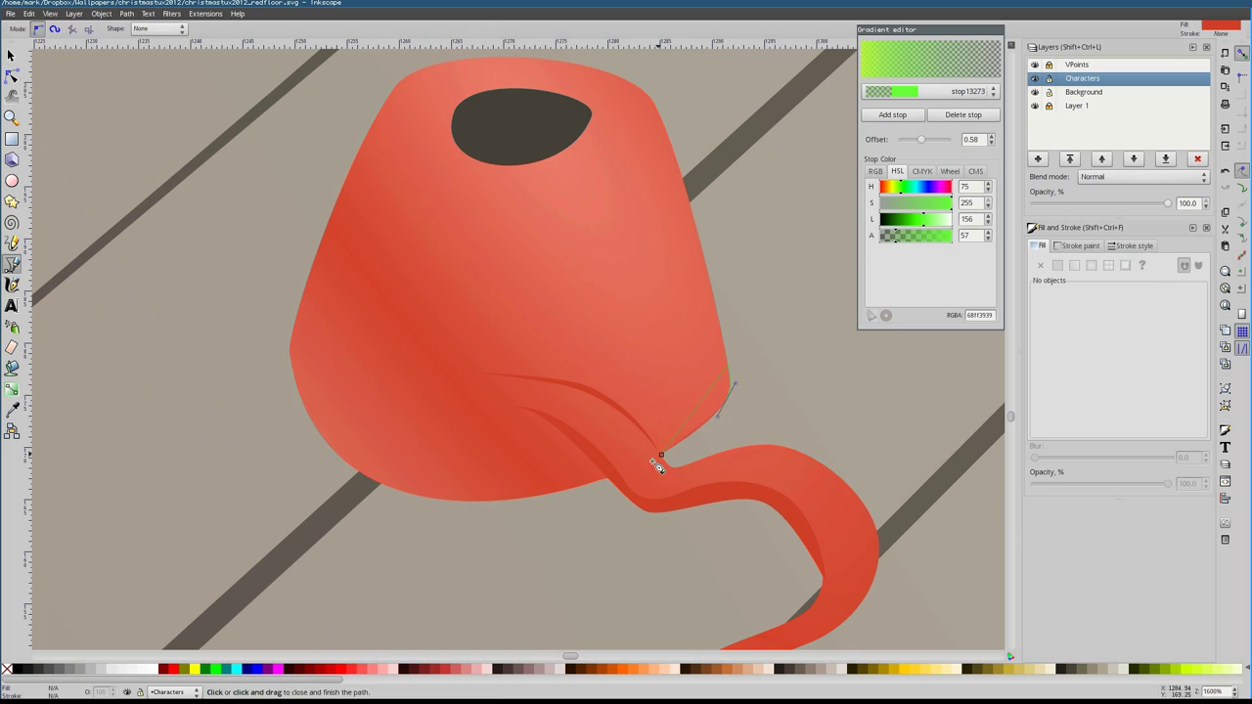
click(658, 460)
key(n)
key(b)
Draw a curved path along the spool's lower rim and reshape it to the edge
drag(288, 350, 301, 452)
key(Return)
key(n)
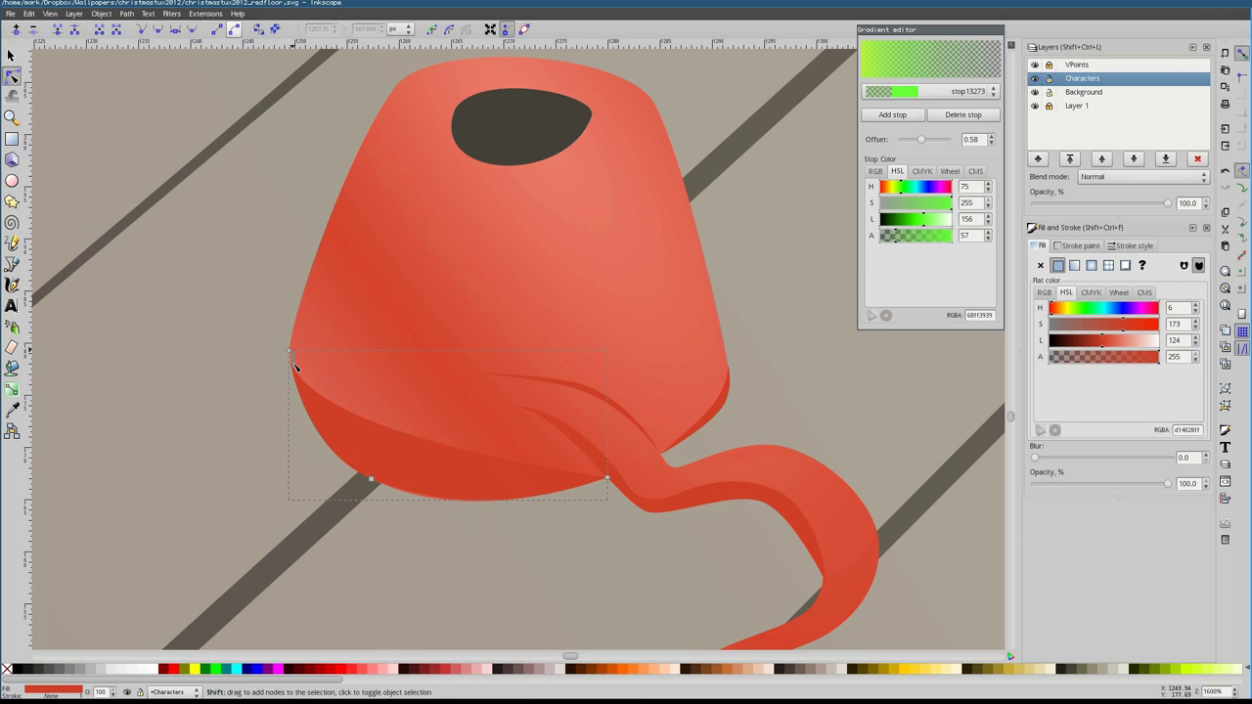
drag(294, 403, 306, 556)
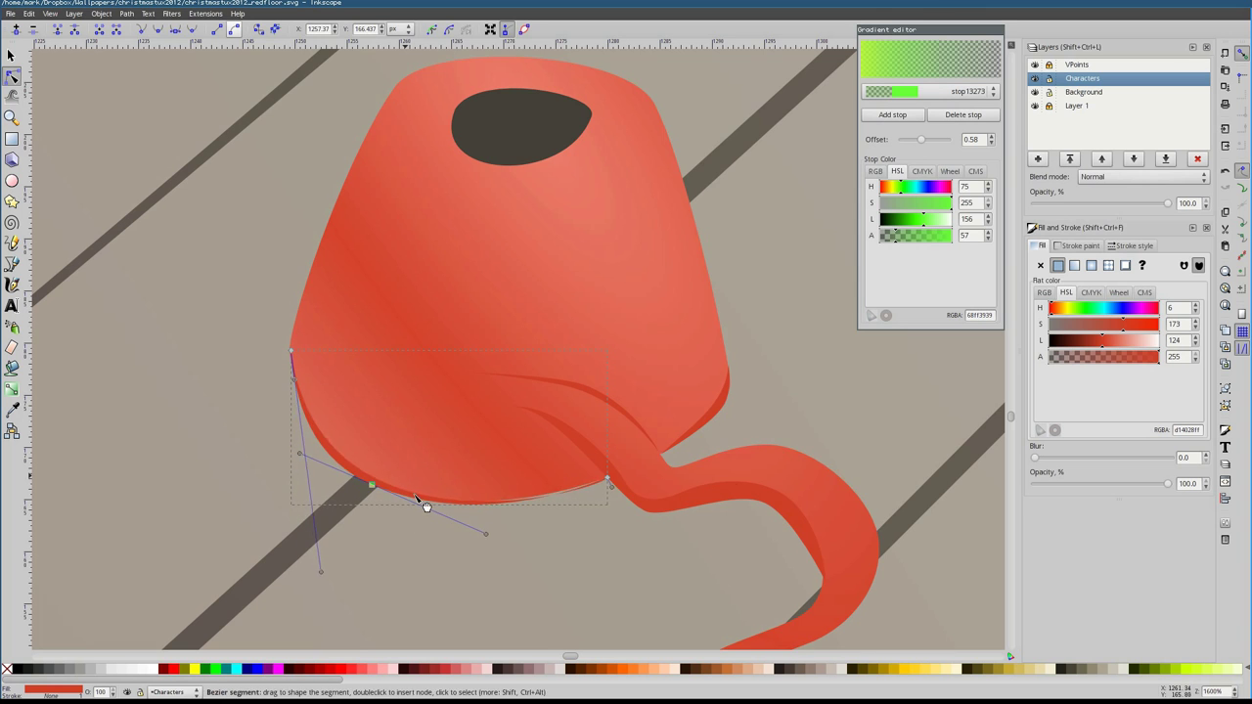
ctrl+scroll(430, 460, up, 2)
Give the spool shape a dark gradient fill
key(1)
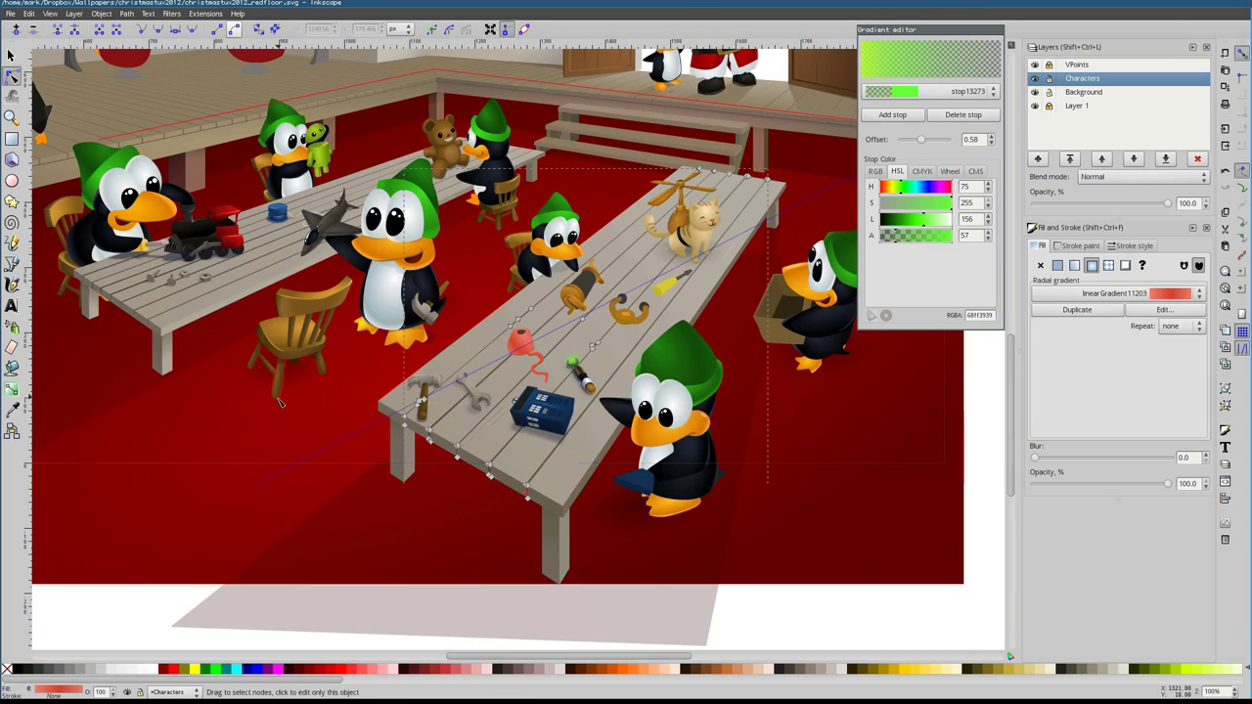
ctrl+scroll(469, 391, up, 4)
click(1102, 207)
click(1102, 207)
key(5)
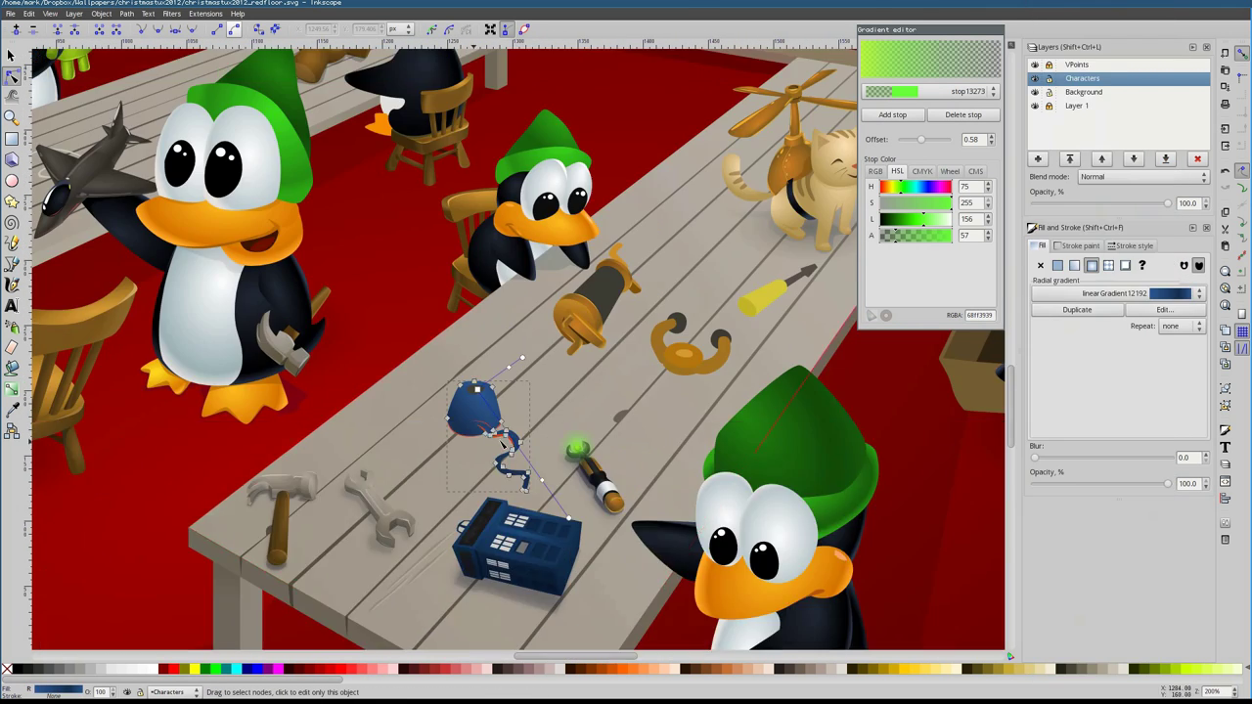
ctrl+scroll(433, 452, up, 5)
Copy the dark colour onto the red rim with the dropper, then select the red sliver's stacked objects
key(Delete)
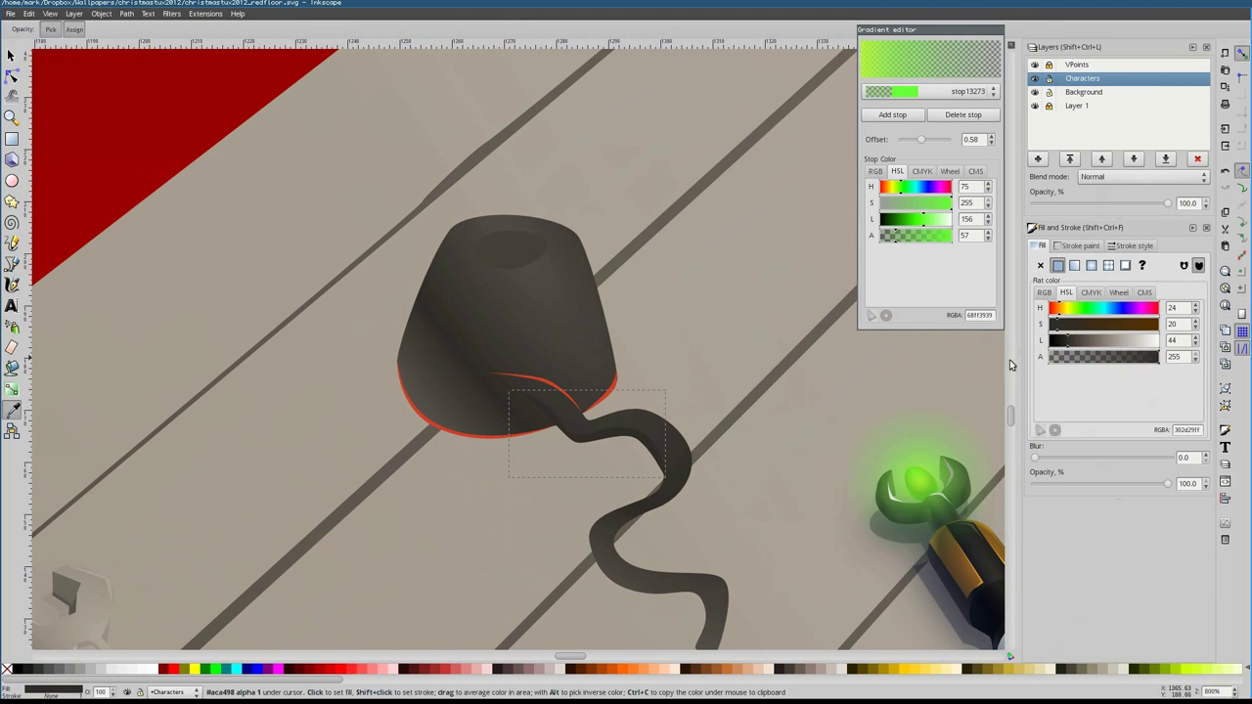
key(s)
click(421, 420)
click(624, 403)
click(623, 403)
alt+click(623, 403)
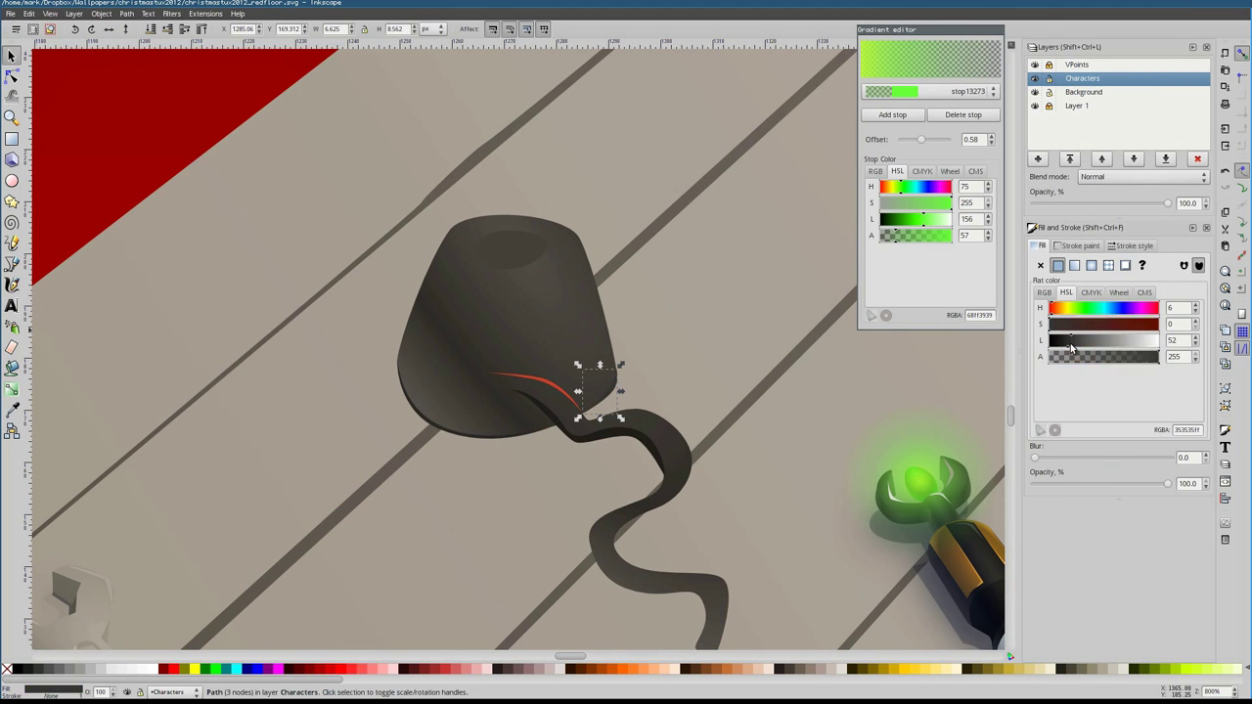
alt+click(623, 403)
alt+click(623, 403)
alt+click(624, 403)
key(1)
key(grave)
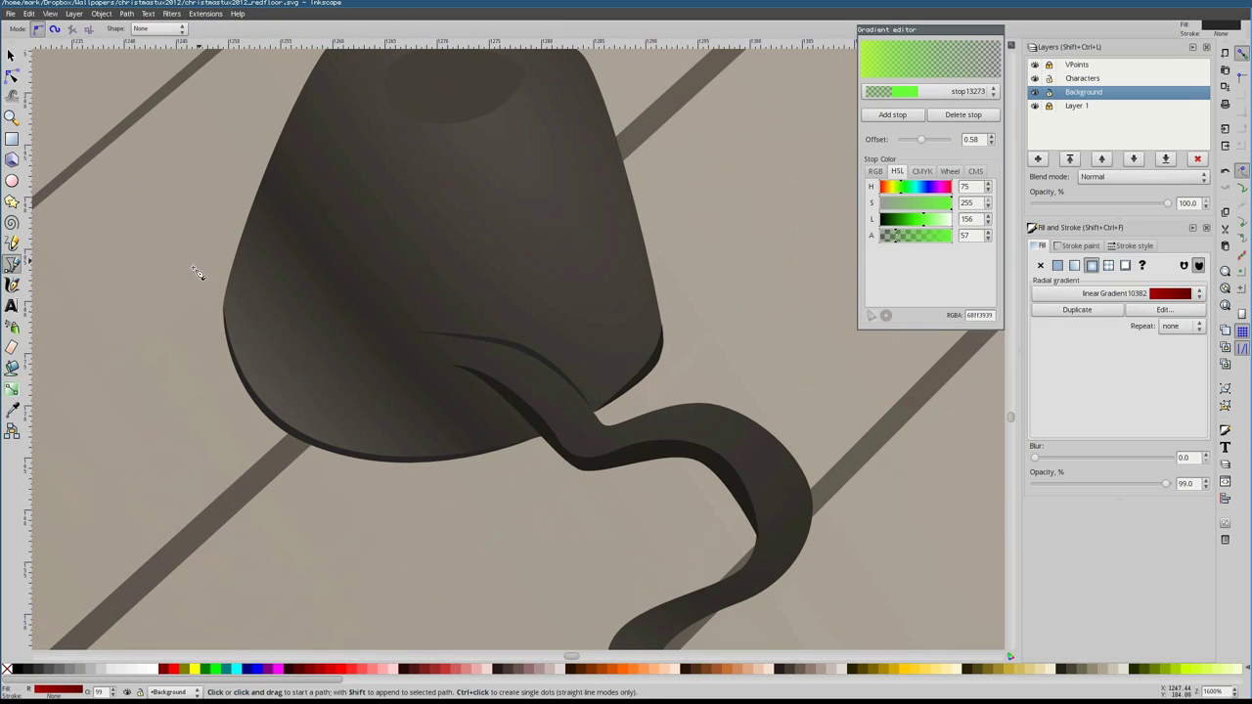
Draw a dark, translucent shading band on the spool and raise it in the Characters layer
key(b)
click(233, 262)
click(232, 262)
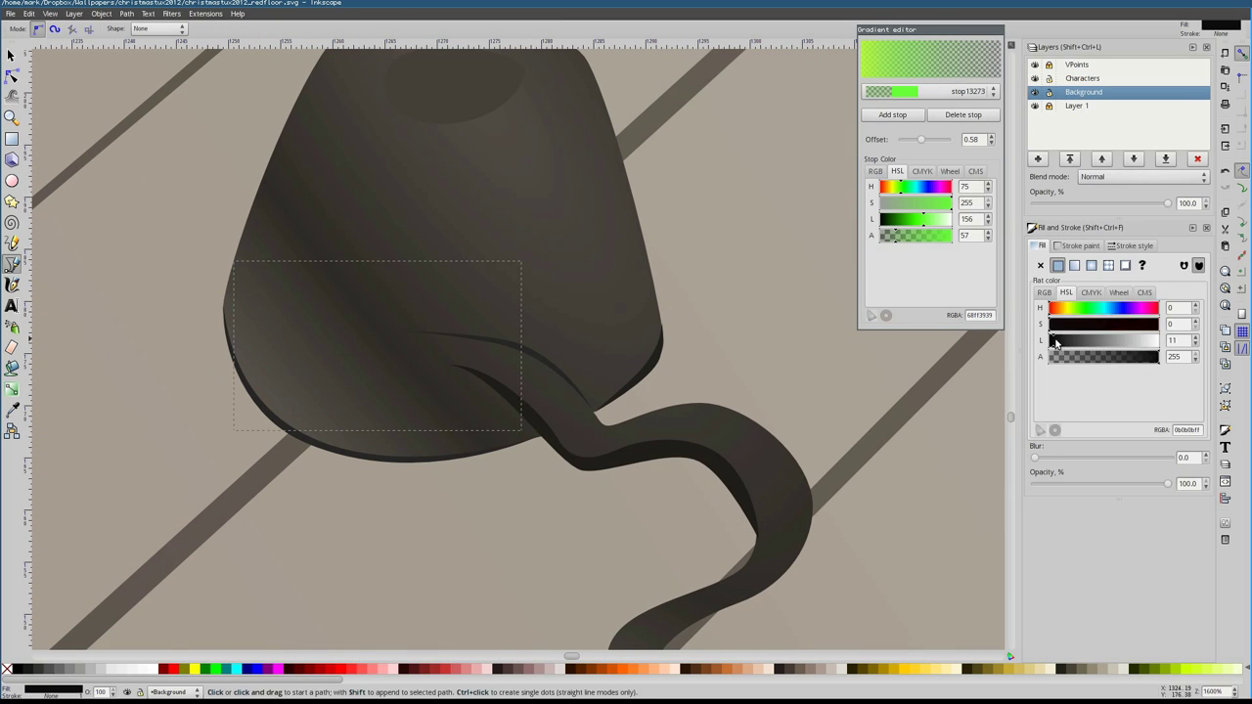
key(s)
key(shift+Page_Up)
click(1057, 343)
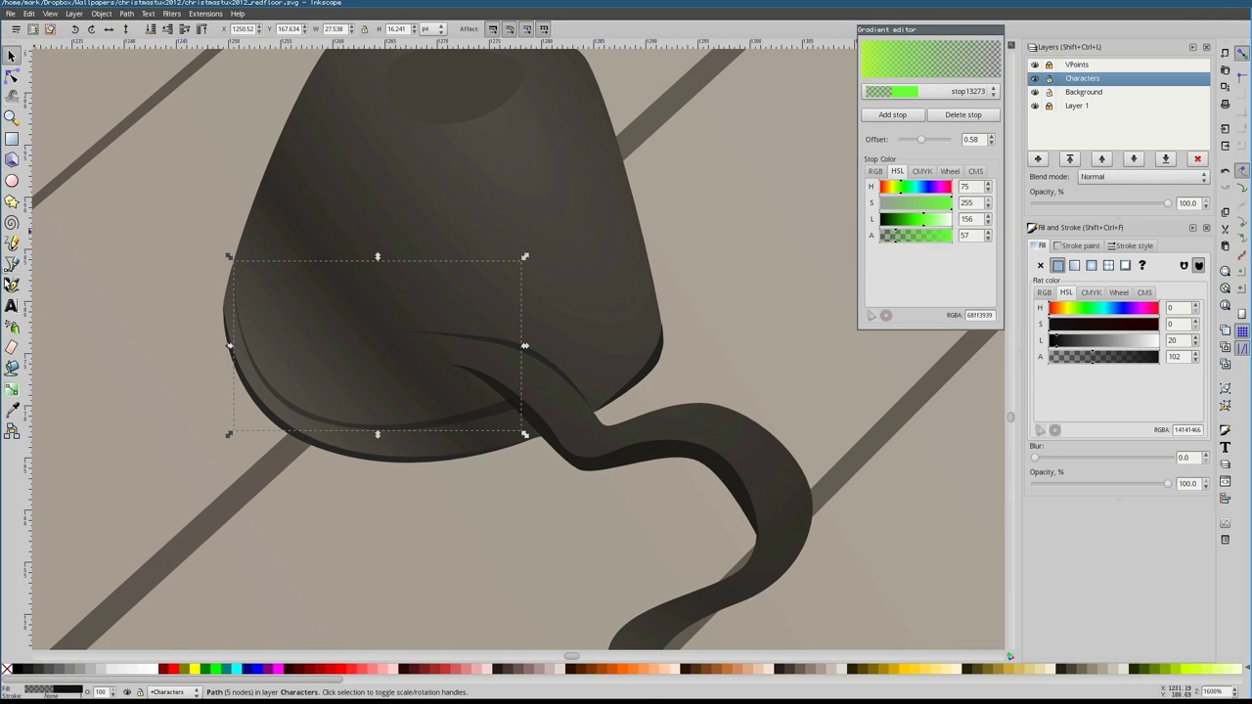
Draw the first curved winding line along the spool's rim
key(b)
click(236, 253)
drag(323, 386, 407, 408)
drag(241, 226, 241, 226)
click(456, 365)
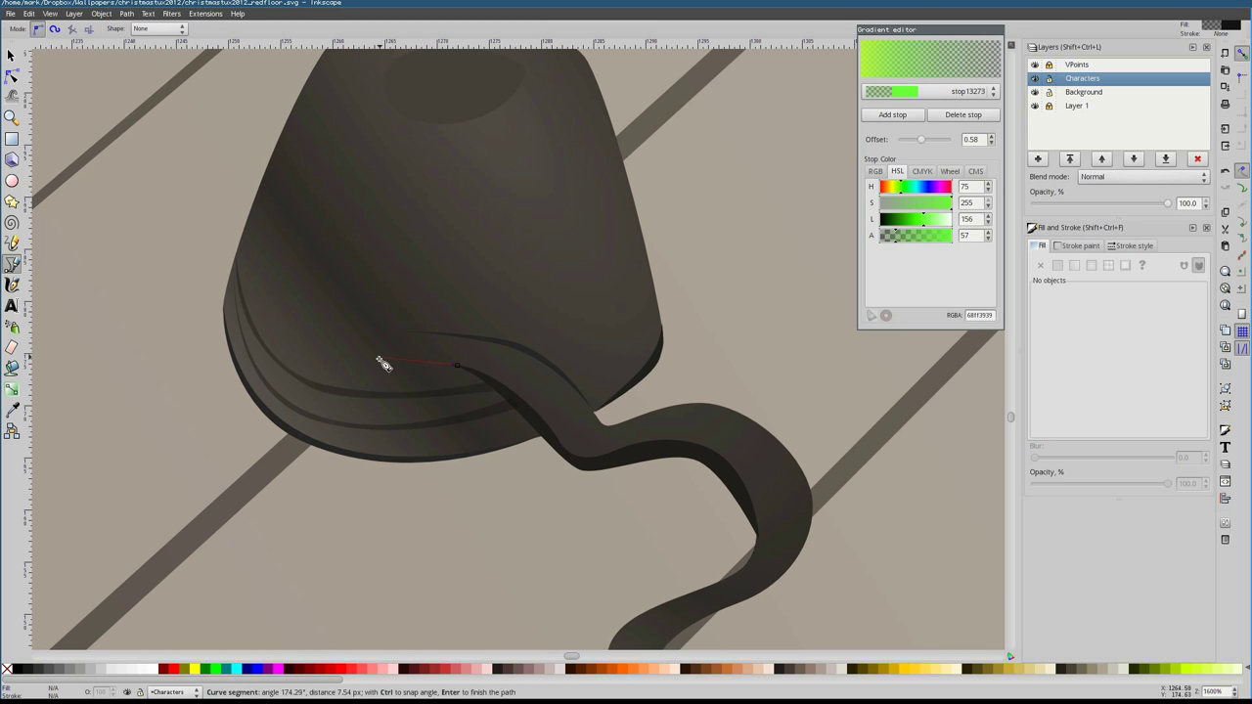
scroll(470, 378, up, 3)
scroll(470, 377, right, 3)
click(576, 316)
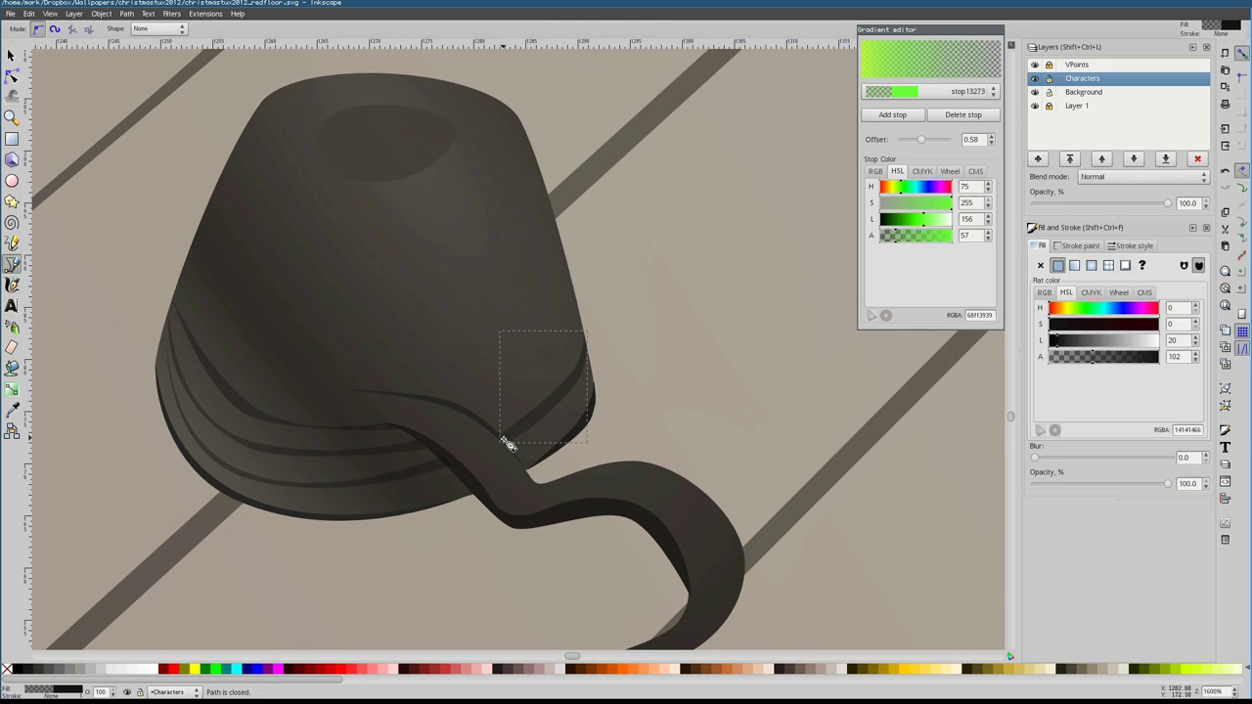
key(Return)
Draw a winding line curving from the spool's left side up its right side
scroll(579, 323, up, 2)
drag(383, 425, 225, 297)
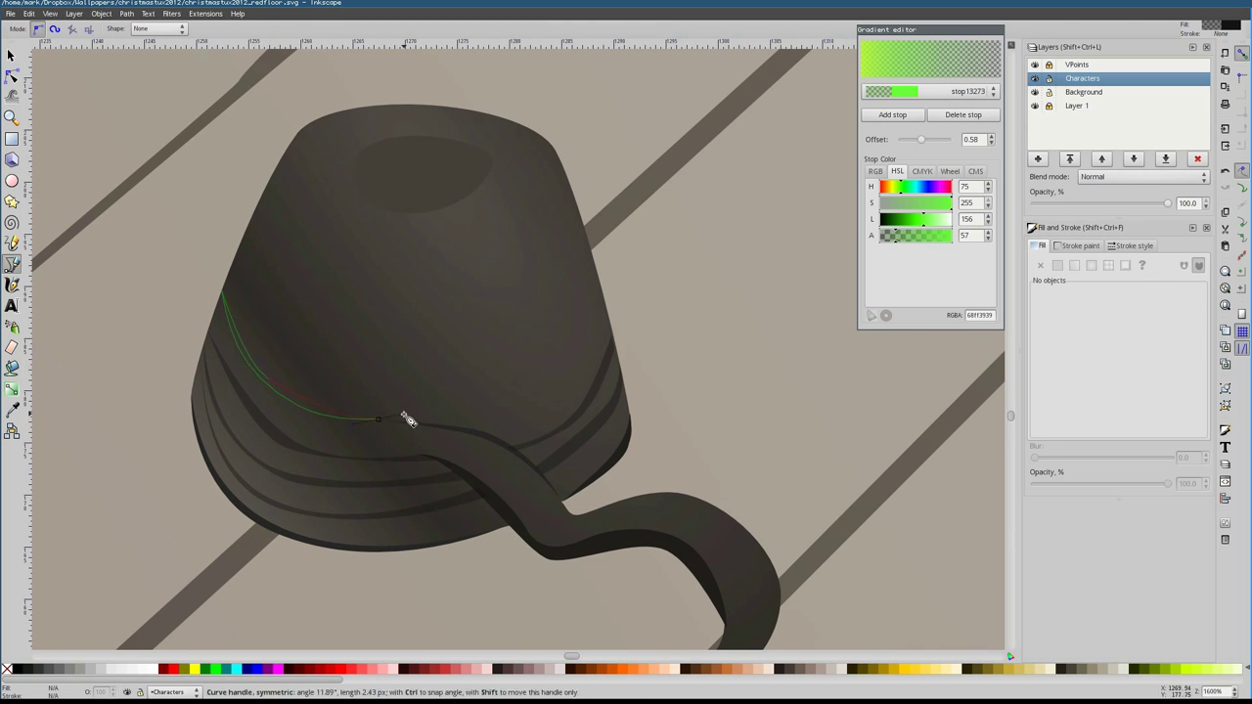
drag(408, 419, 408, 419)
click(457, 428)
scroll(473, 436, up, 2)
drag(575, 402, 600, 354)
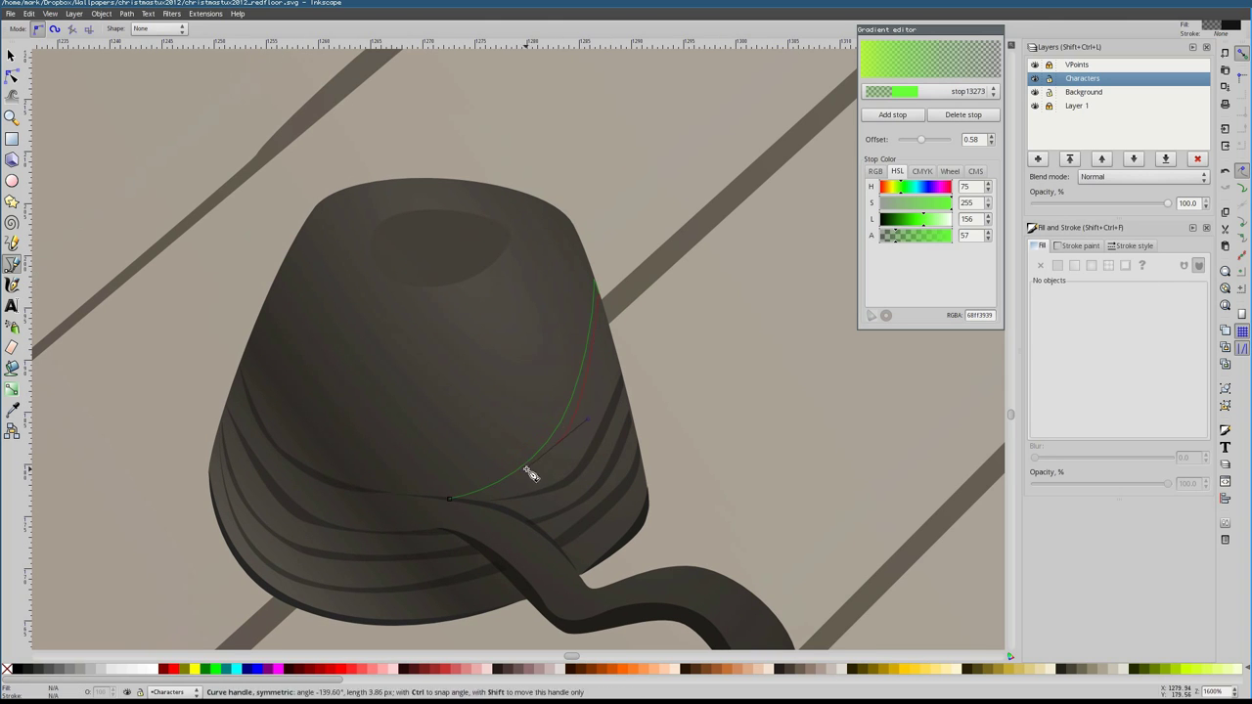
drag(530, 475, 530, 474)
click(613, 342)
double_click(563, 455)
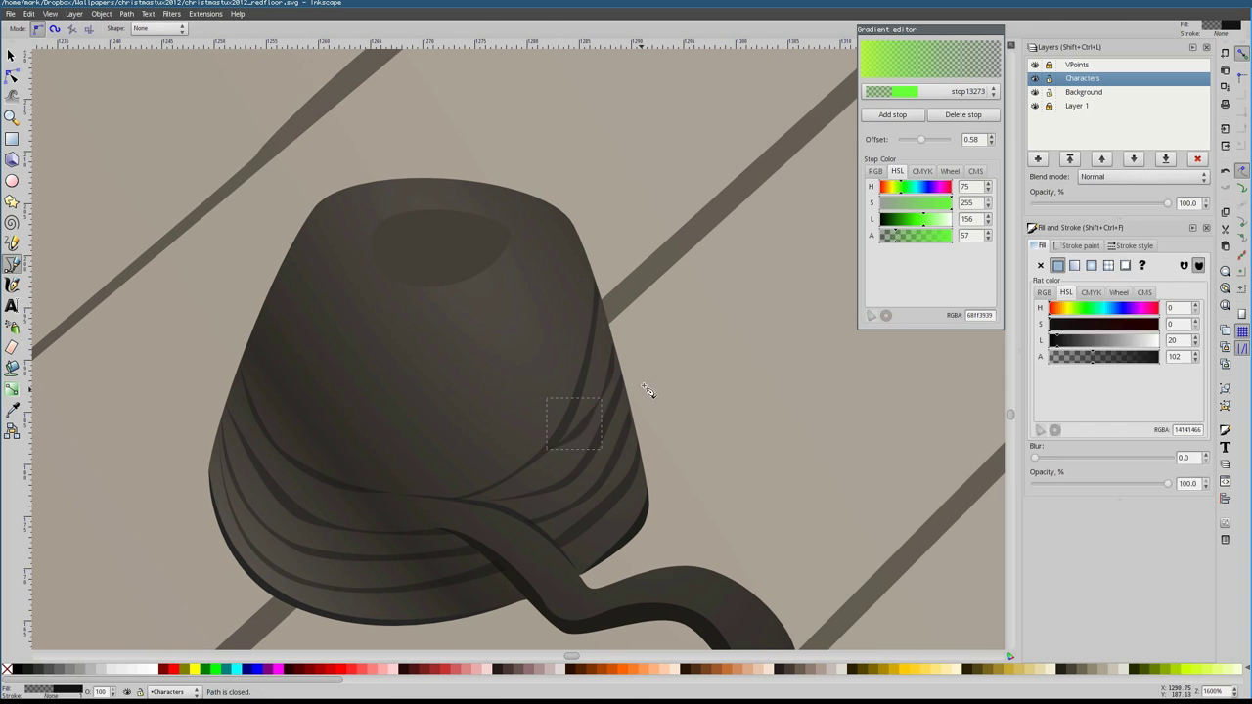
Add three more short winding lines across and higher up the spool
click(617, 344)
scroll(620, 358, up, 1)
scroll(619, 358, left, 1)
drag(298, 374, 357, 467)
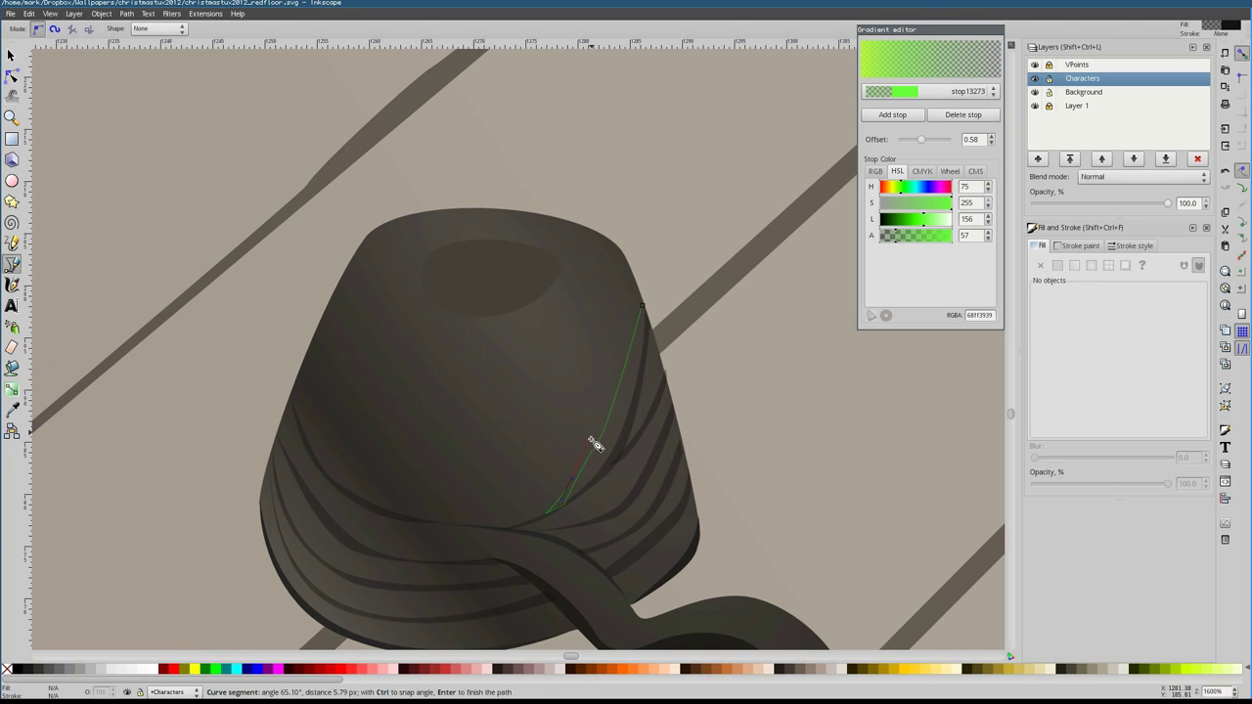
key(Return)
click(572, 473)
click(348, 477)
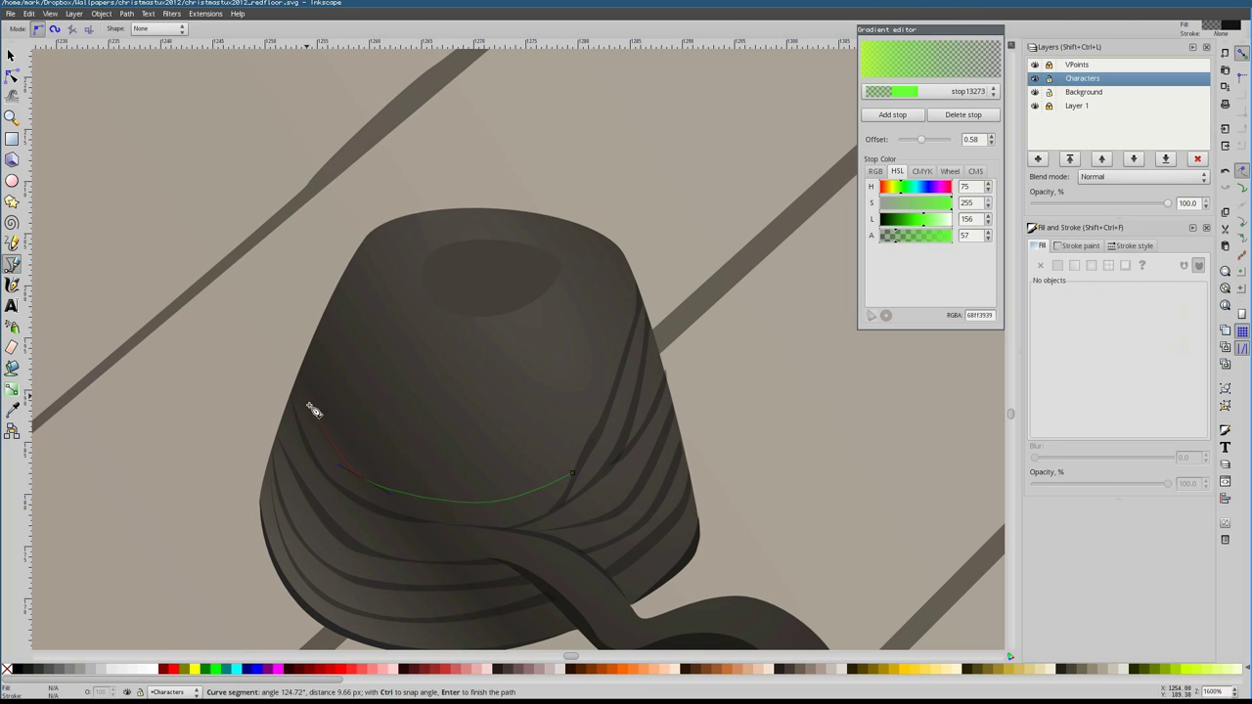
key(Return)
scroll(580, 469, up, 1)
click(580, 484)
click(421, 523)
scroll(431, 499, up, 1)
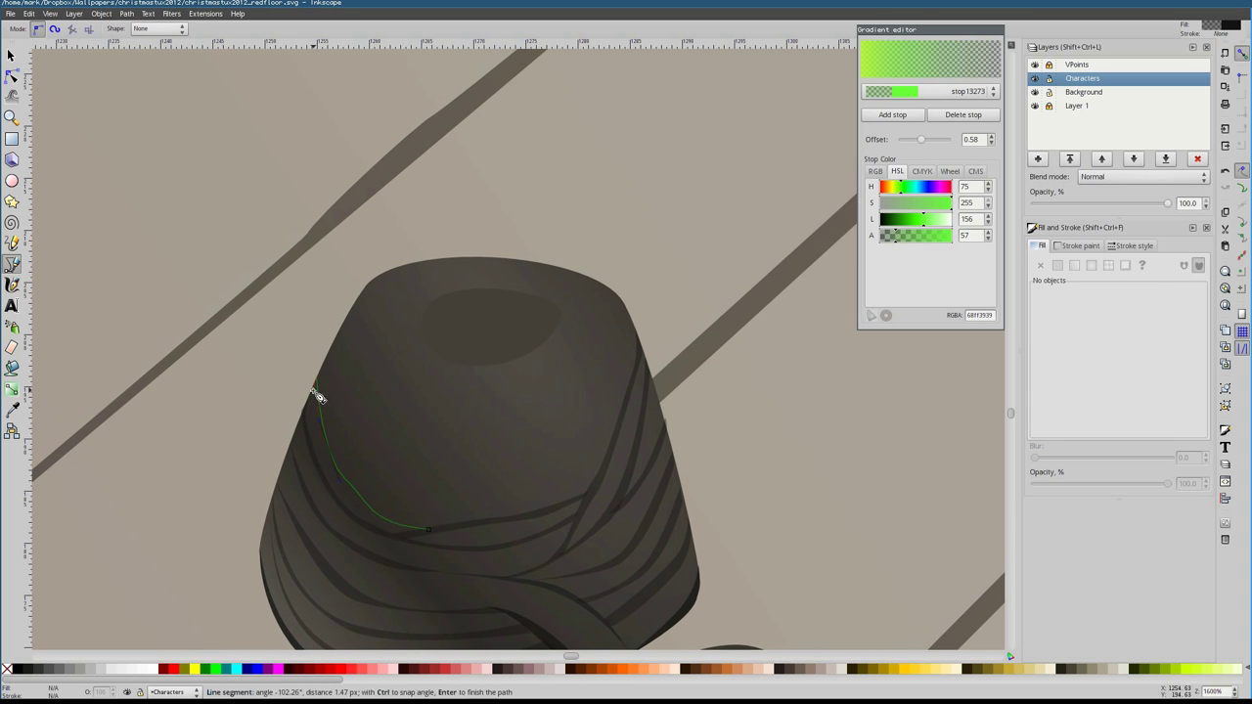
key(Return)
Fill the spool with the tan gradient linearGradient10577
key(n)
key(5)
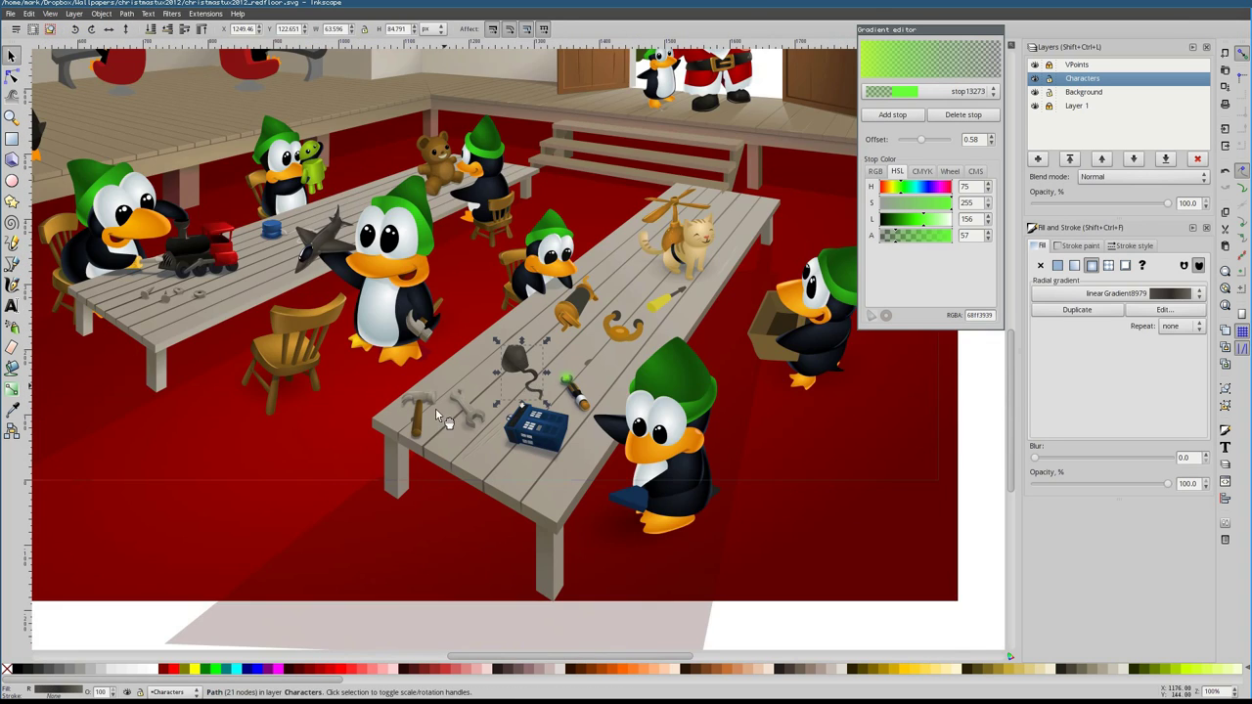
key(plus)
key(plus)
key(plus)
key(plus)
click(1116, 293)
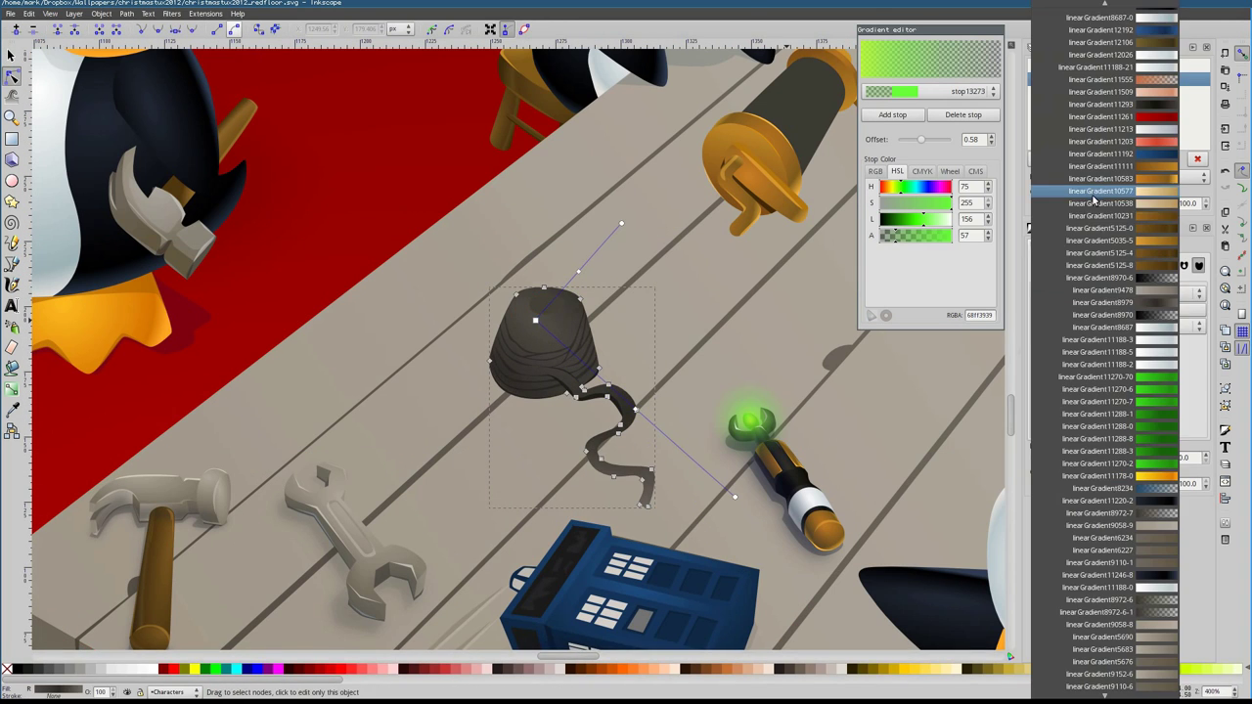
click(1125, 391)
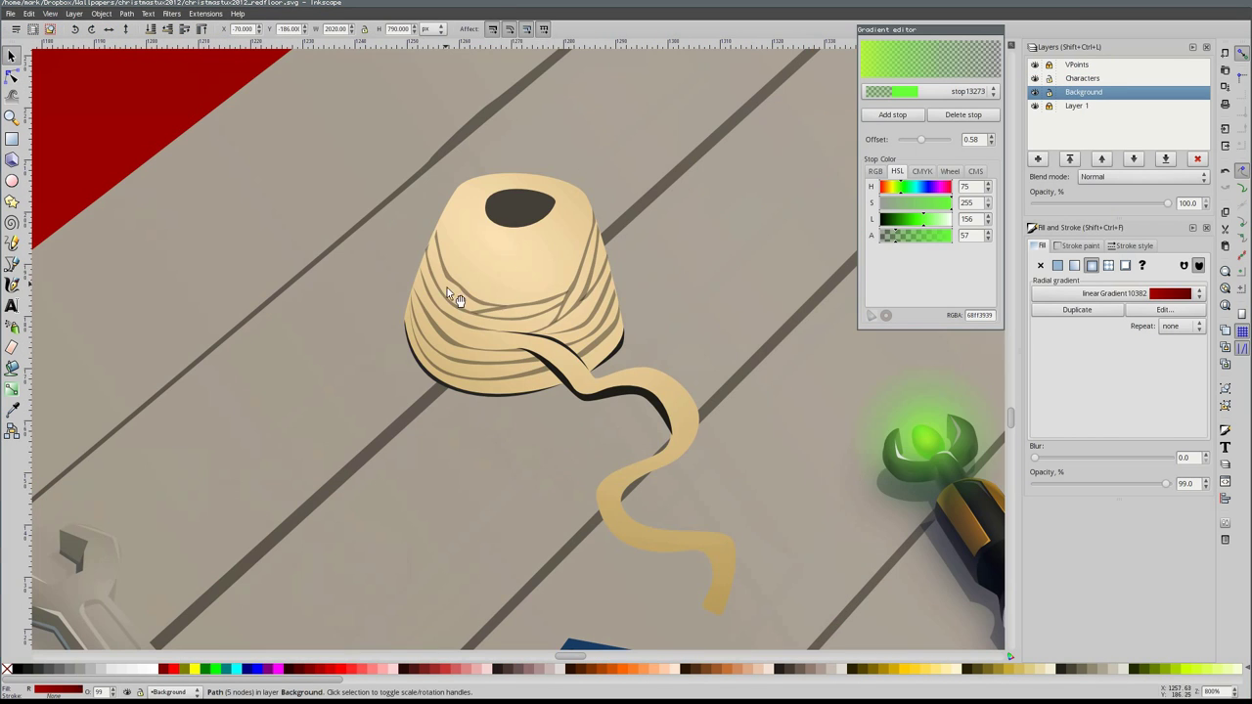
Draw a highlight stripe across the spool after picking colour from its winding lines
click(447, 288)
key(F7)
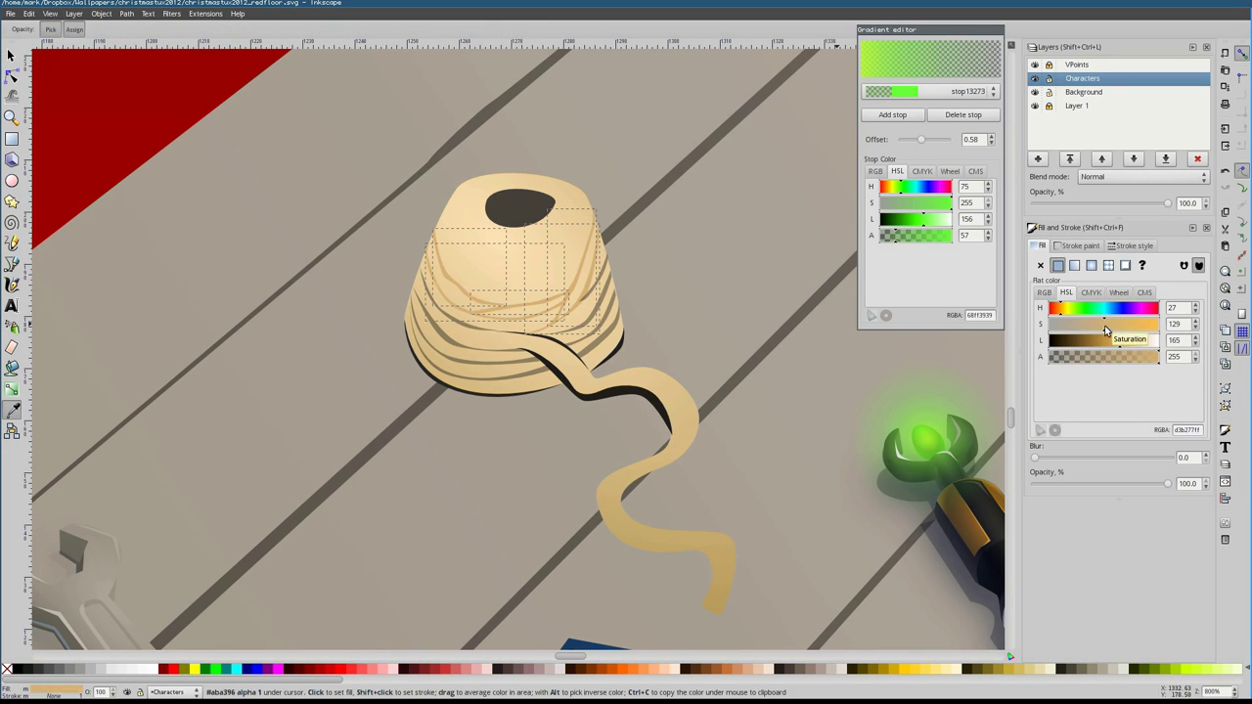
key(F1)
scroll(482, 323, up, 2)
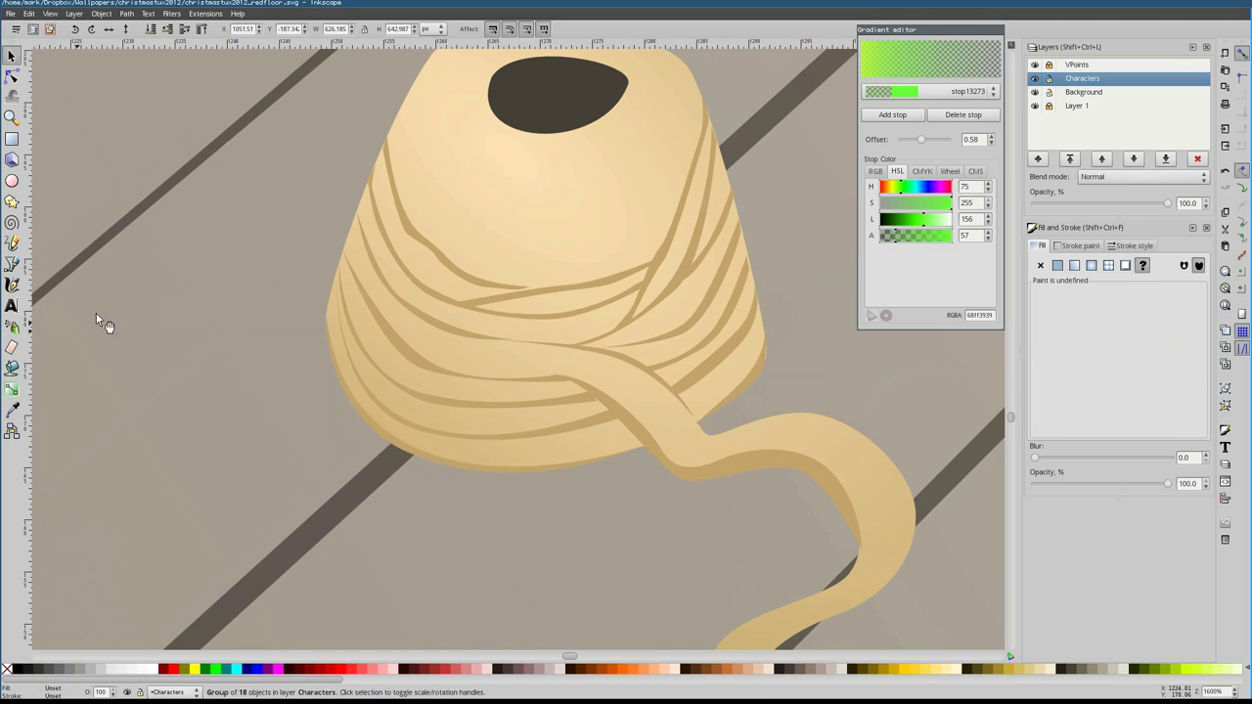
key(b)
click(503, 351)
click(600, 359)
click(671, 395)
click(503, 351)
click(697, 264)
Add a small highlight on the right and a highlight sliver on the left
click(654, 317)
click(697, 264)
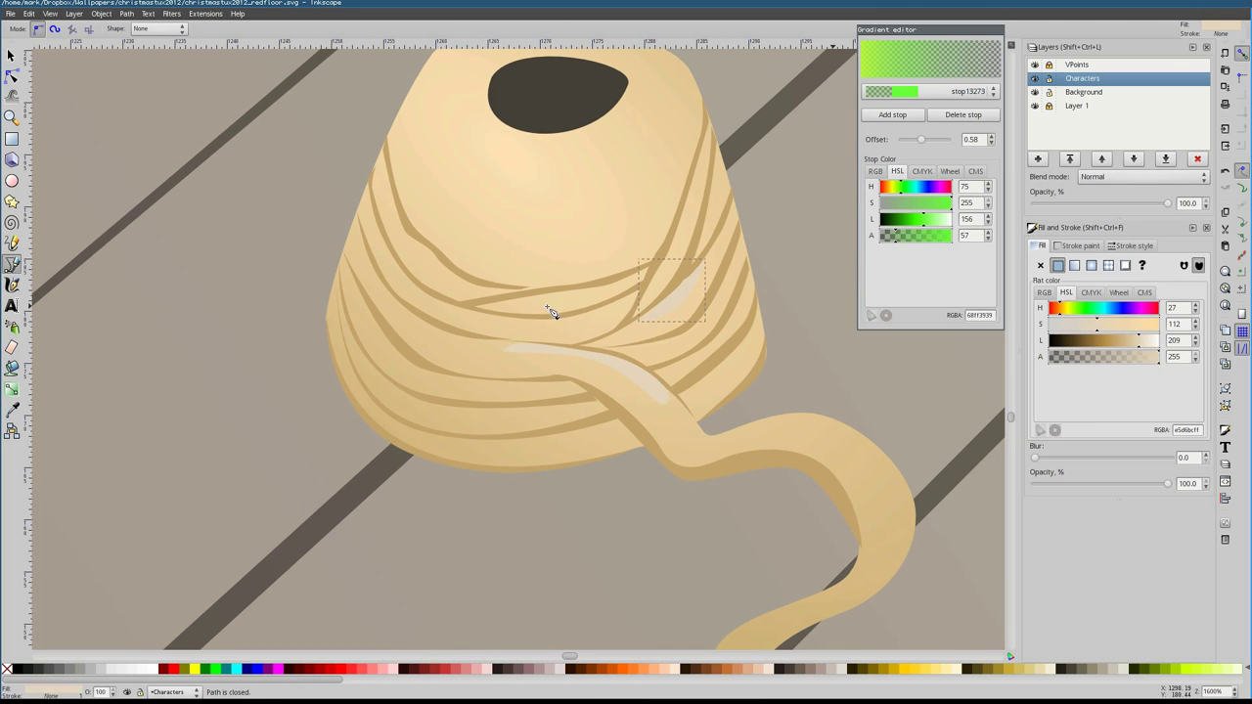
click(477, 341)
click(396, 314)
click(478, 342)
click(533, 324)
click(482, 321)
click(374, 320)
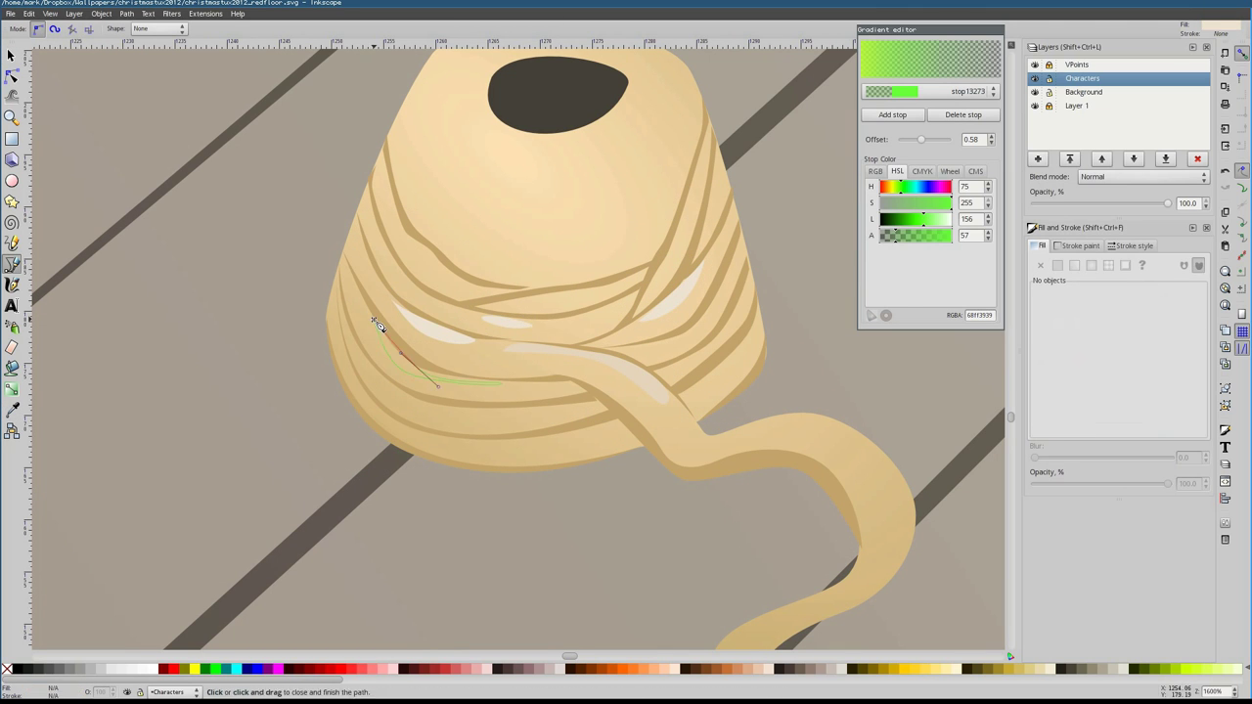
click(374, 321)
Draw two new winding lines near the top of the spool
scroll(430, 450, up, 4)
scroll(431, 450, right, 2)
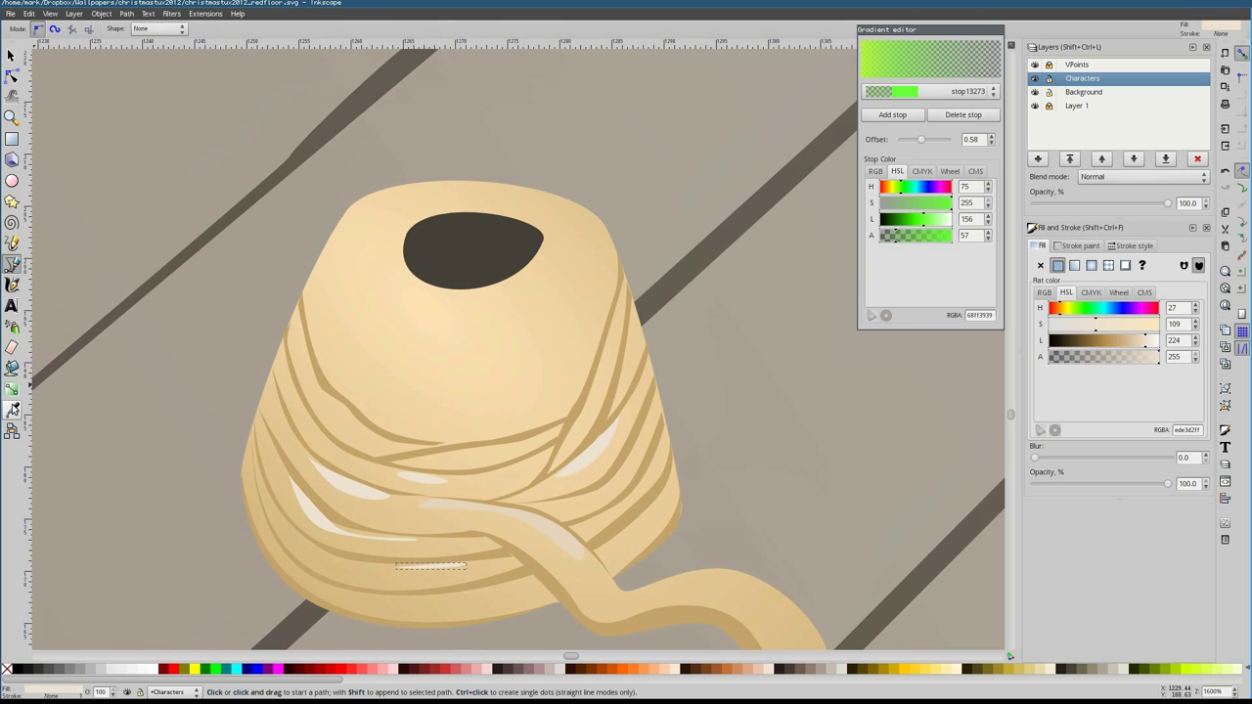
click(587, 379)
click(422, 416)
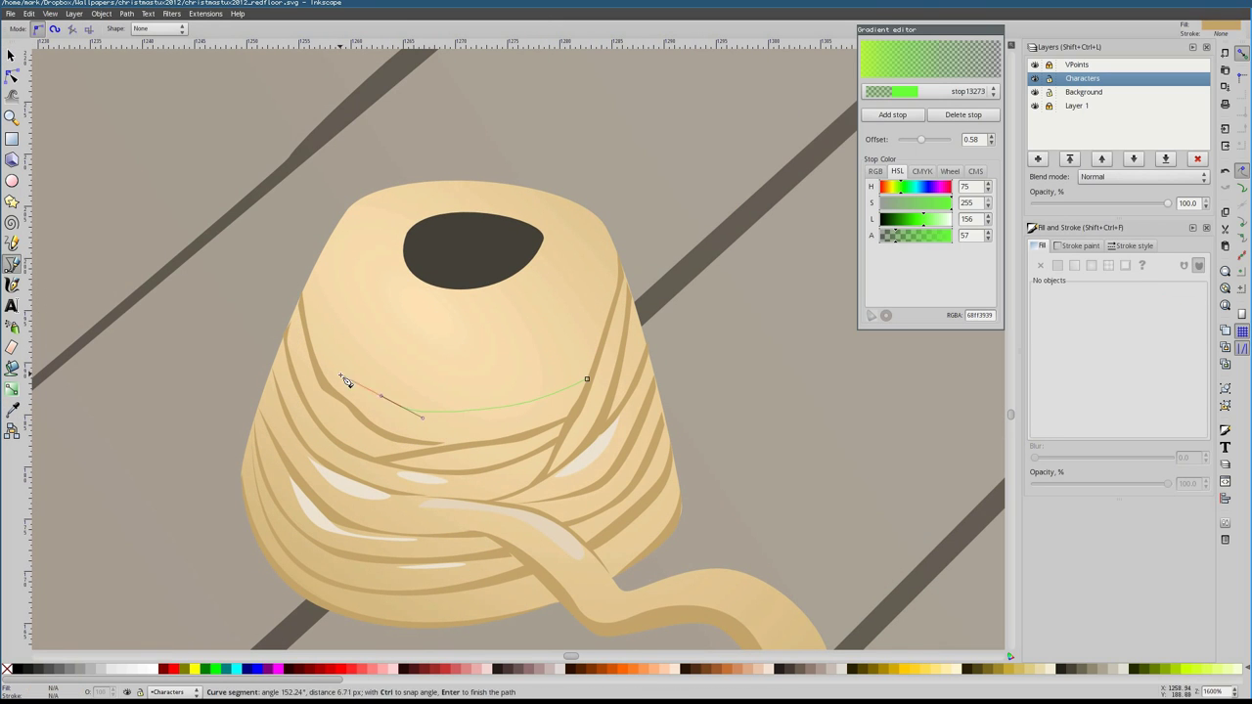
click(587, 378)
scroll(587, 378, up, 1)
click(597, 367)
click(337, 378)
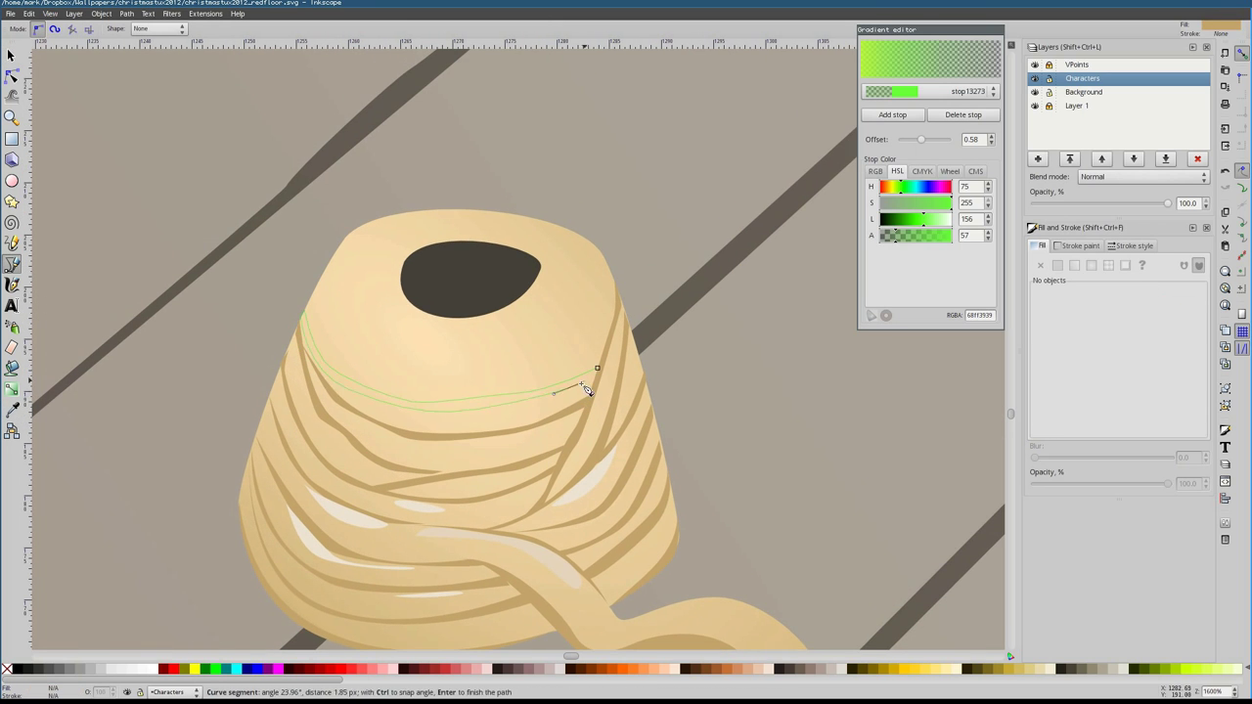
Add another winding line higher on the spool, closed on its start node
scroll(585, 389, up, 2)
click(608, 402)
click(496, 438)
click(609, 402)
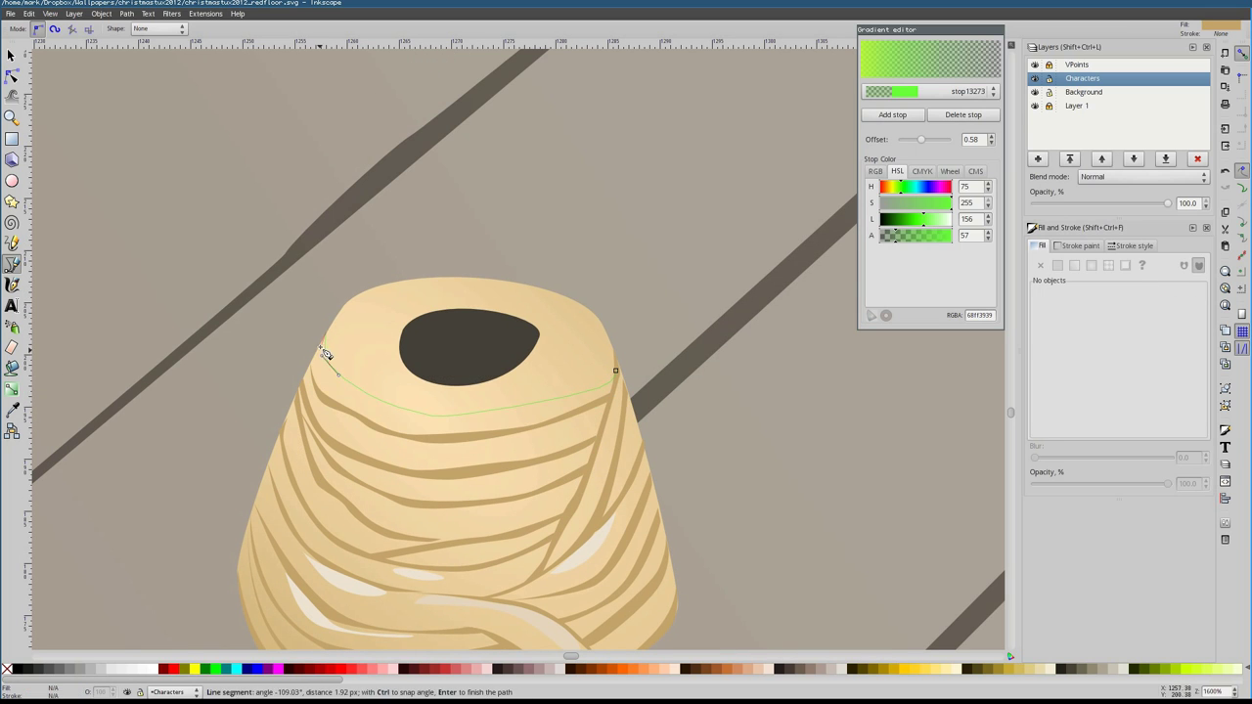
click(615, 373)
scroll(587, 392, up, 2)
scroll(581, 397, up, 1)
Draw a tan shape over the top hole and lower it behind the stripes
click(401, 389)
click(465, 502)
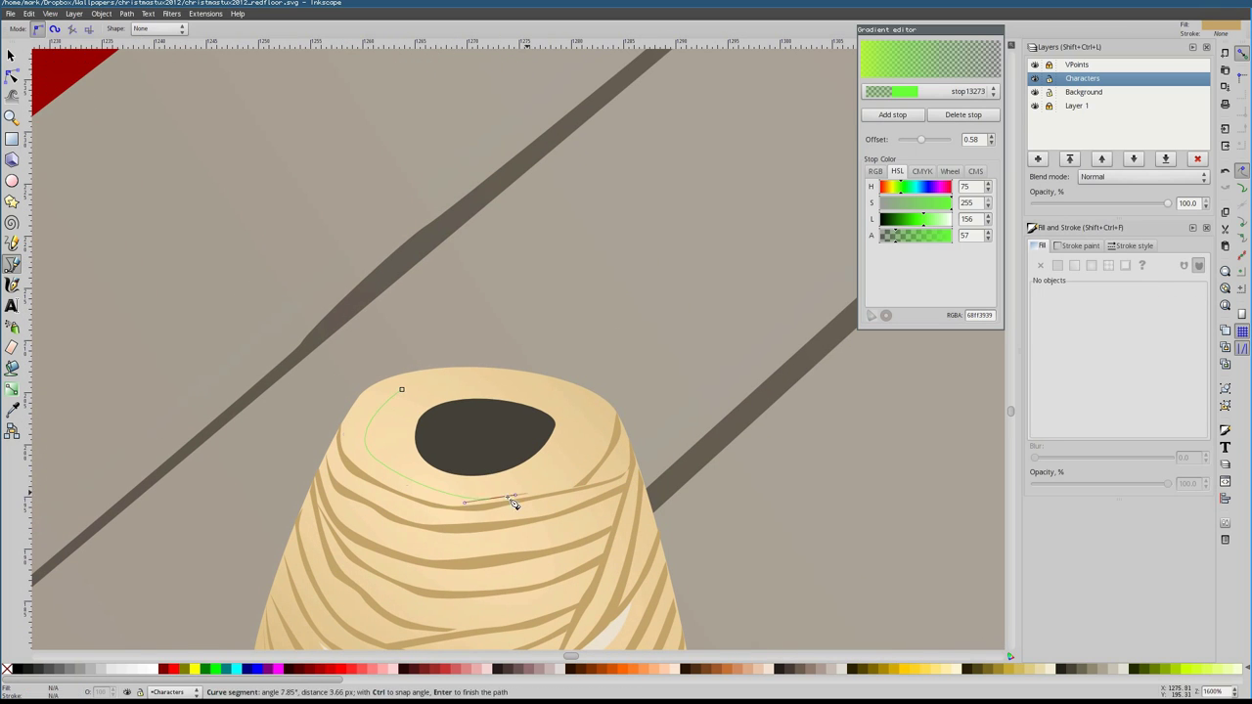
drag(395, 404, 397, 403)
click(400, 399)
click(423, 482)
click(401, 399)
key(s)
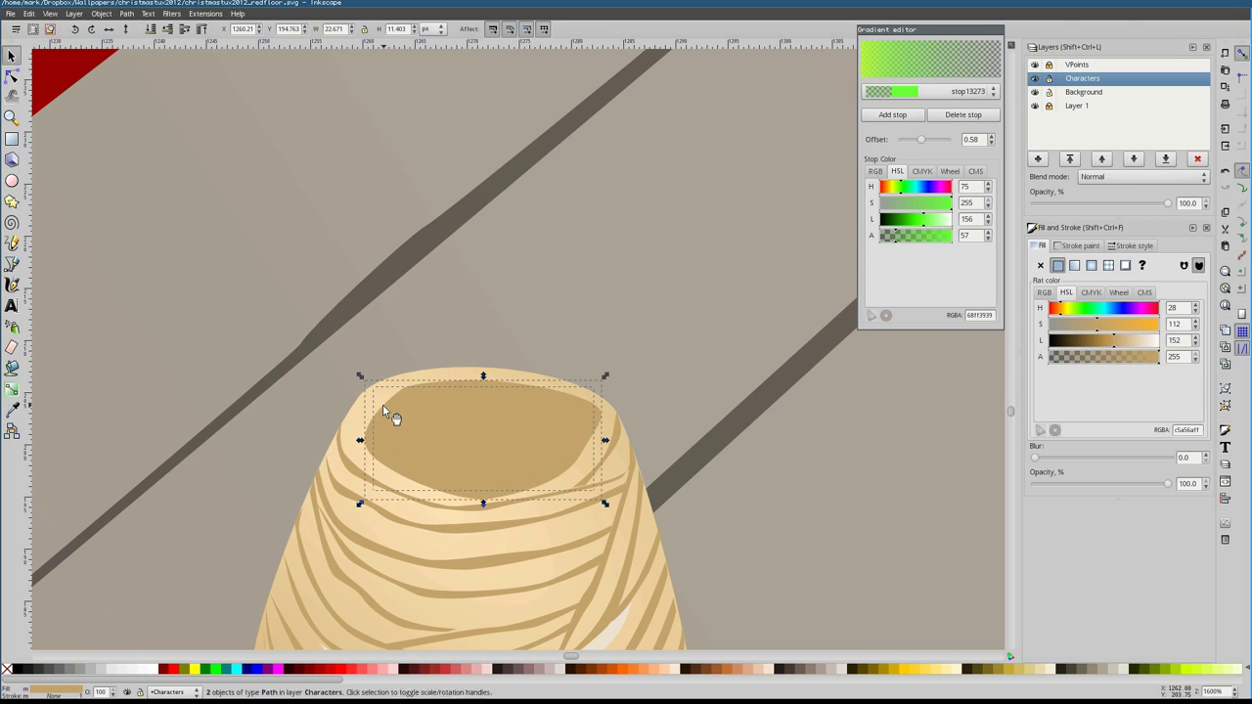
key(Page_Down)
key(Page_Down)
key(Page_Down)
scroll(517, 365, down, 6)
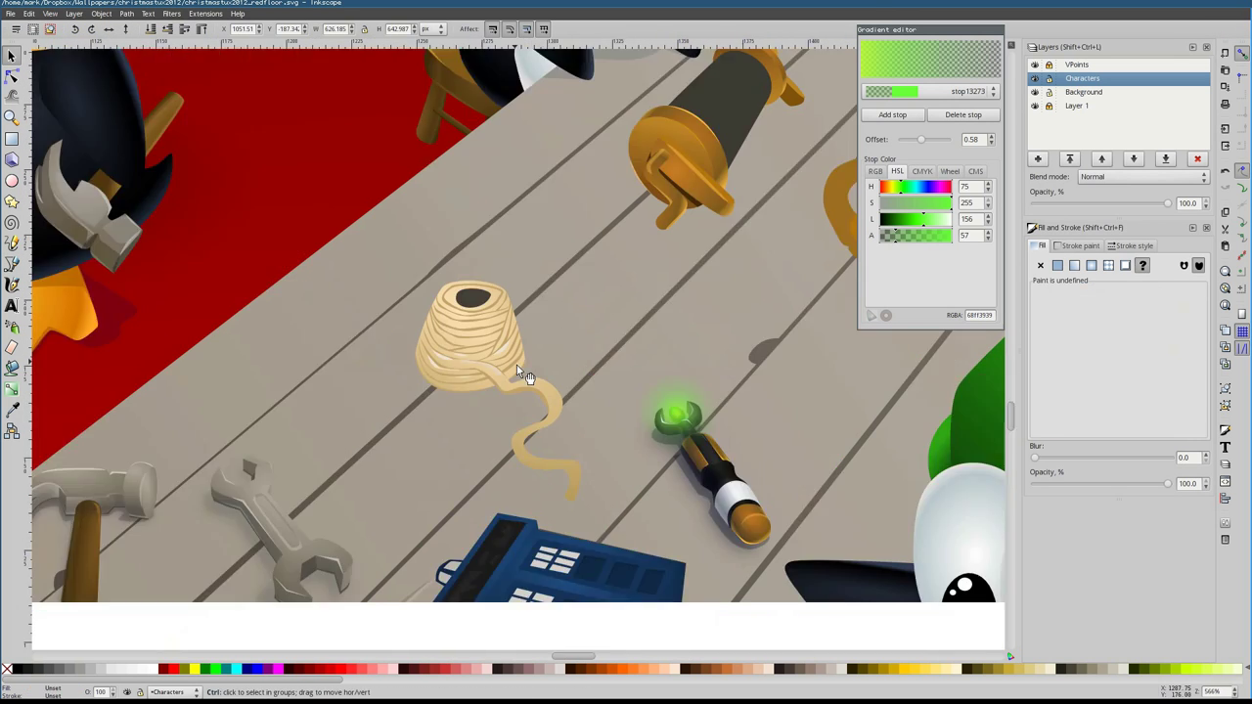
scroll(517, 365, up, 4)
Fill the yarn hole with a tan radial gradient and widen its handles
click(1091, 265)
key(F7)
key(g)
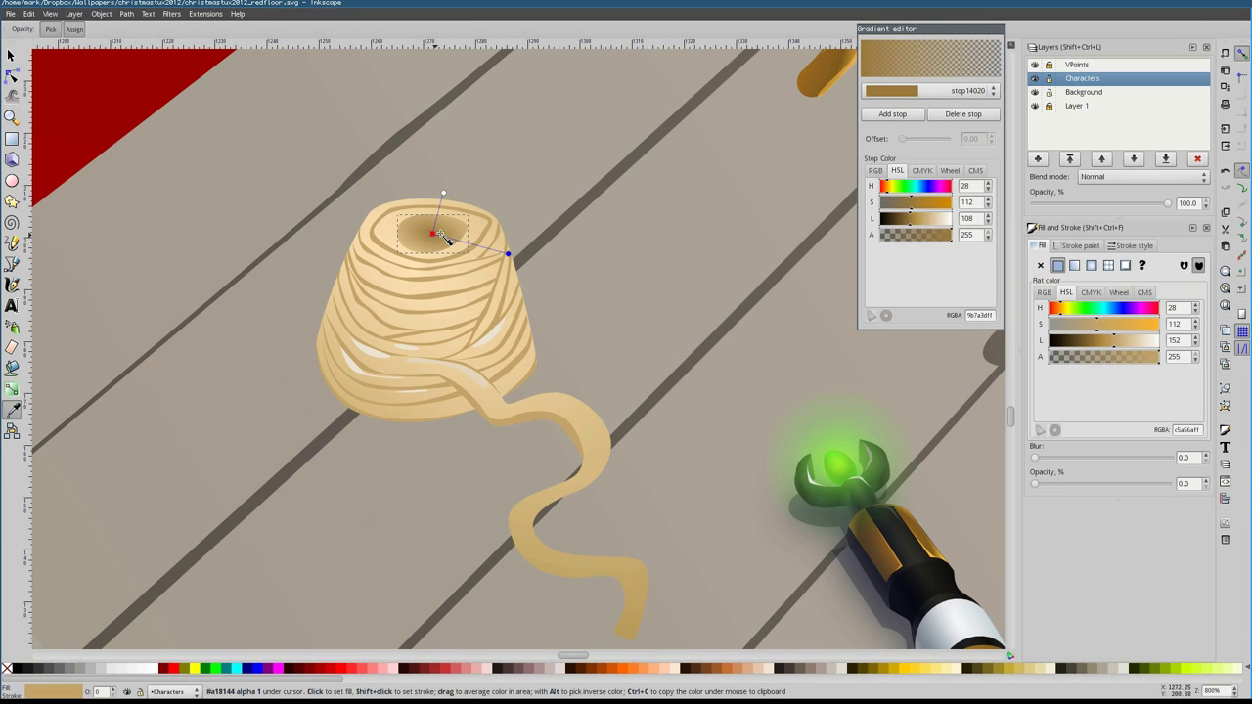
drag(468, 233, 573, 266)
drag(432, 215, 461, 140)
key(s)
Click through the yarn group's objects to select a piece of the tail
scroll(501, 368, up, 3)
ctrl+click(501, 363)
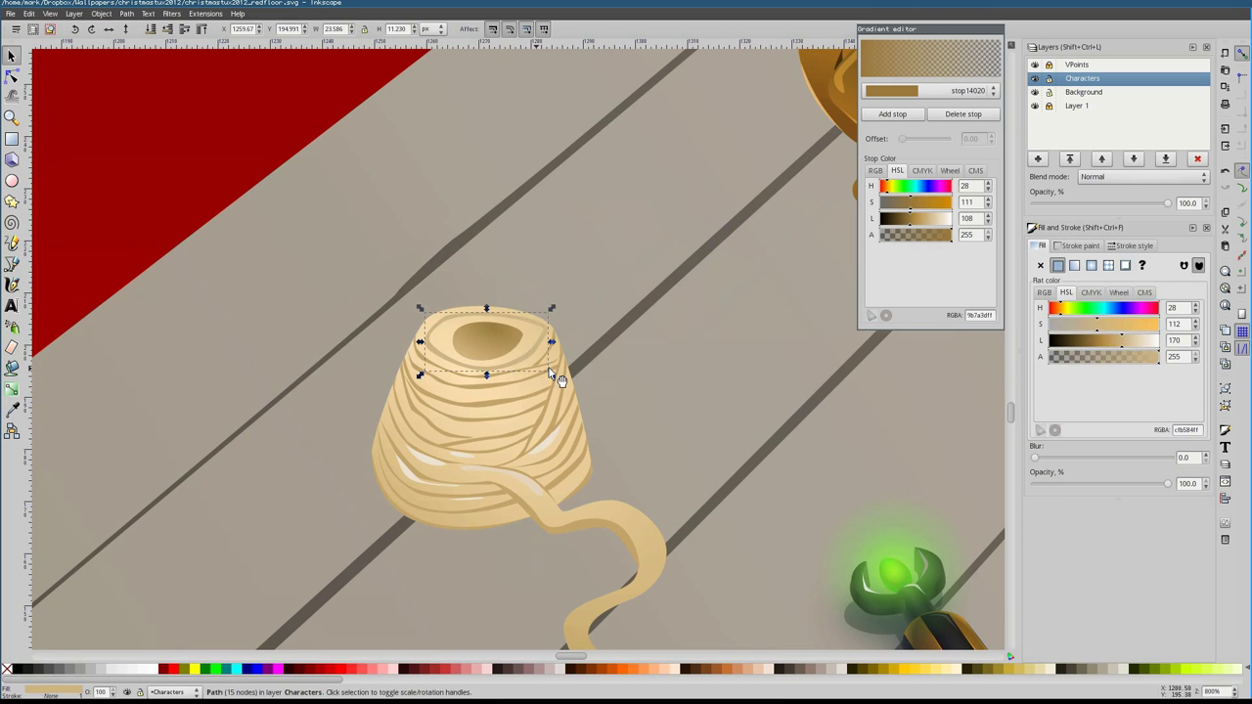
ctrl+click(517, 393)
ctrl+click(563, 480)
key(Escape)
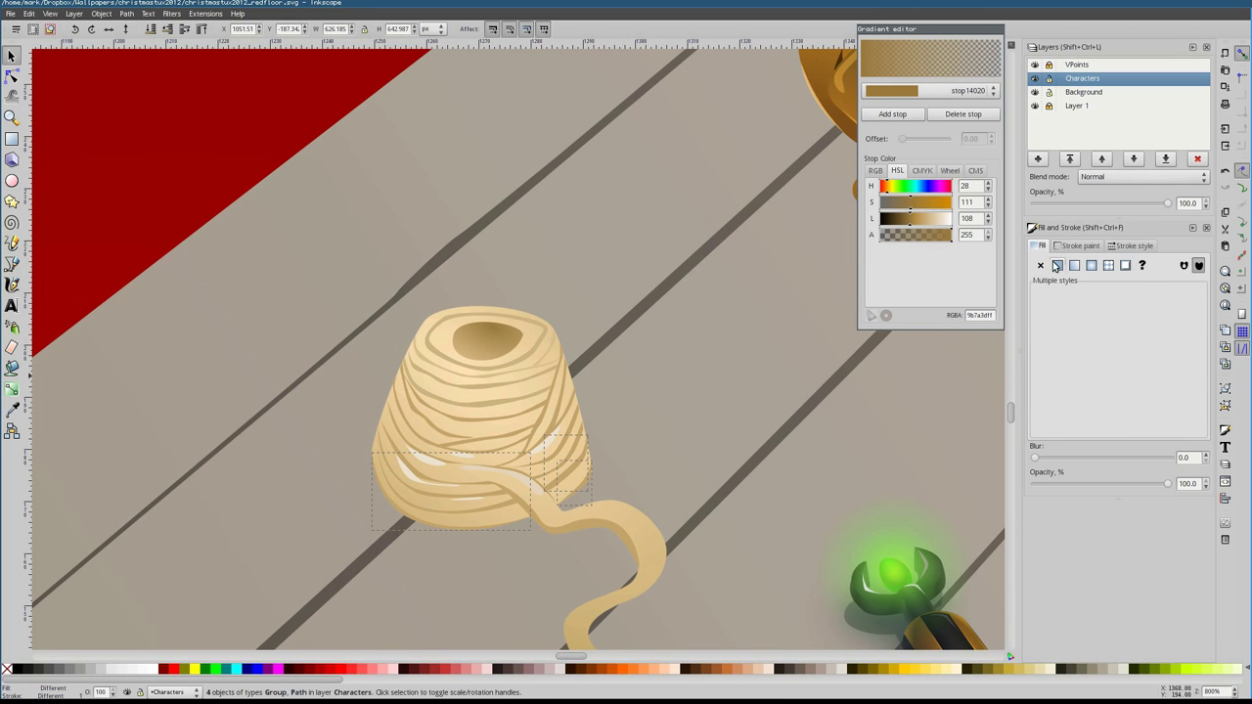
ctrl+click(448, 519)
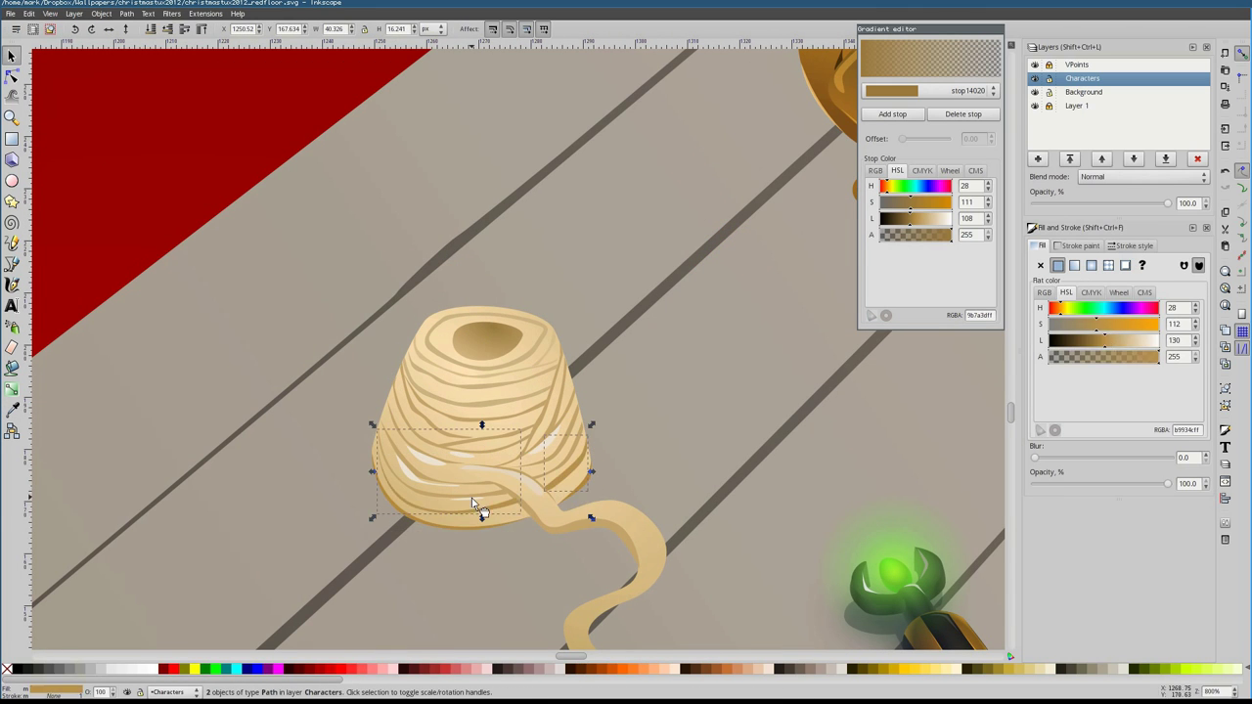
ctrl+click(479, 508)
scroll(473, 504, down, 5)
Draw a new two-node Bezier strand on the tail and select its nodes
key(b)
click(540, 372)
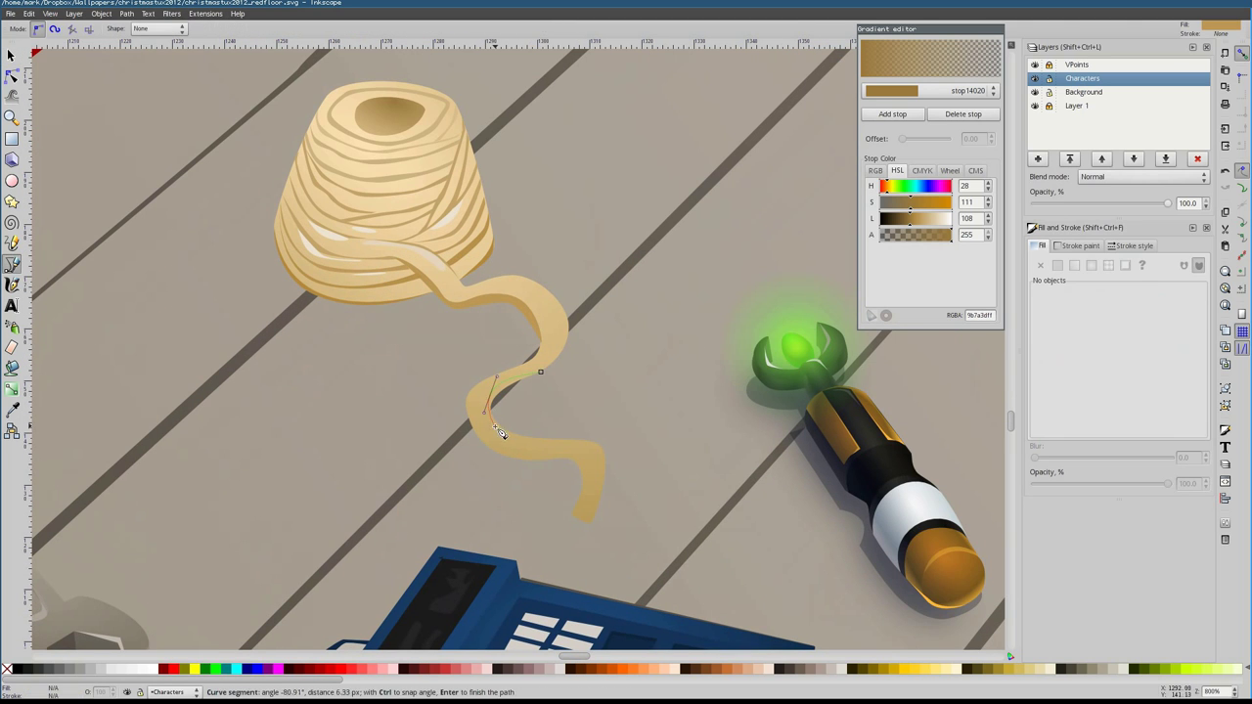
click(483, 444)
key(Return)
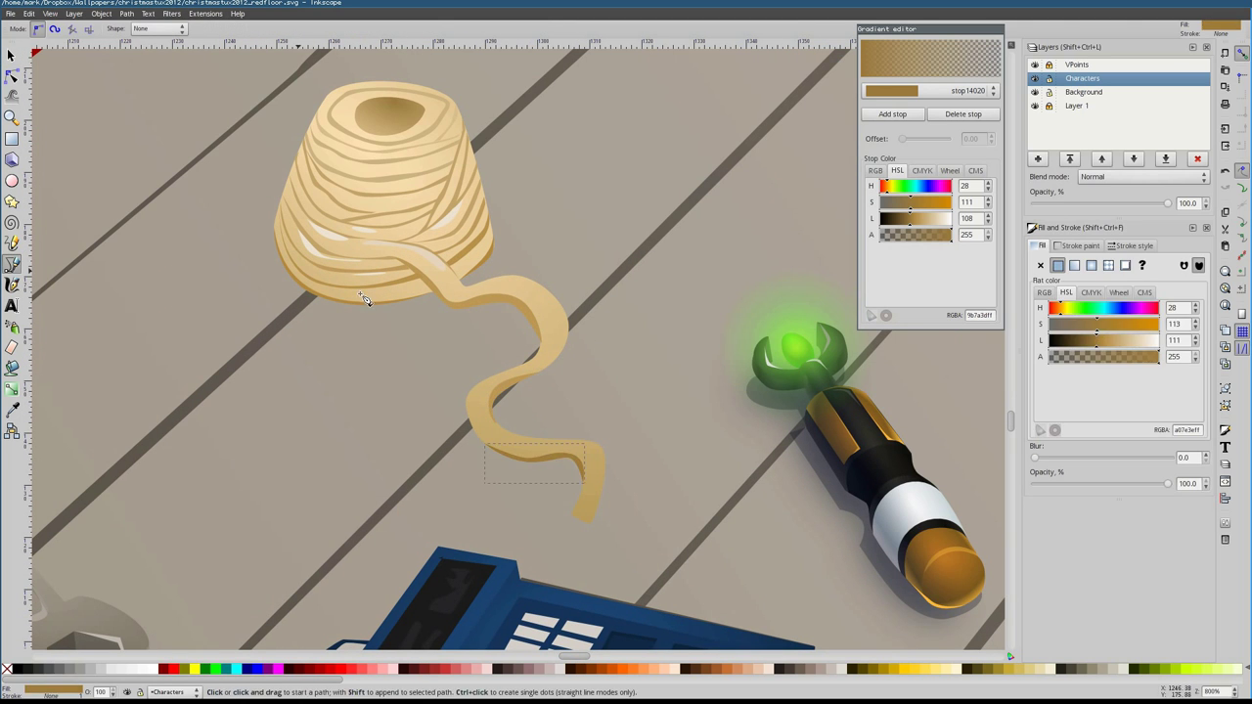
key(5)
key(n)
key(grave)
click(1112, 350)
scroll(432, 301, down, 2)
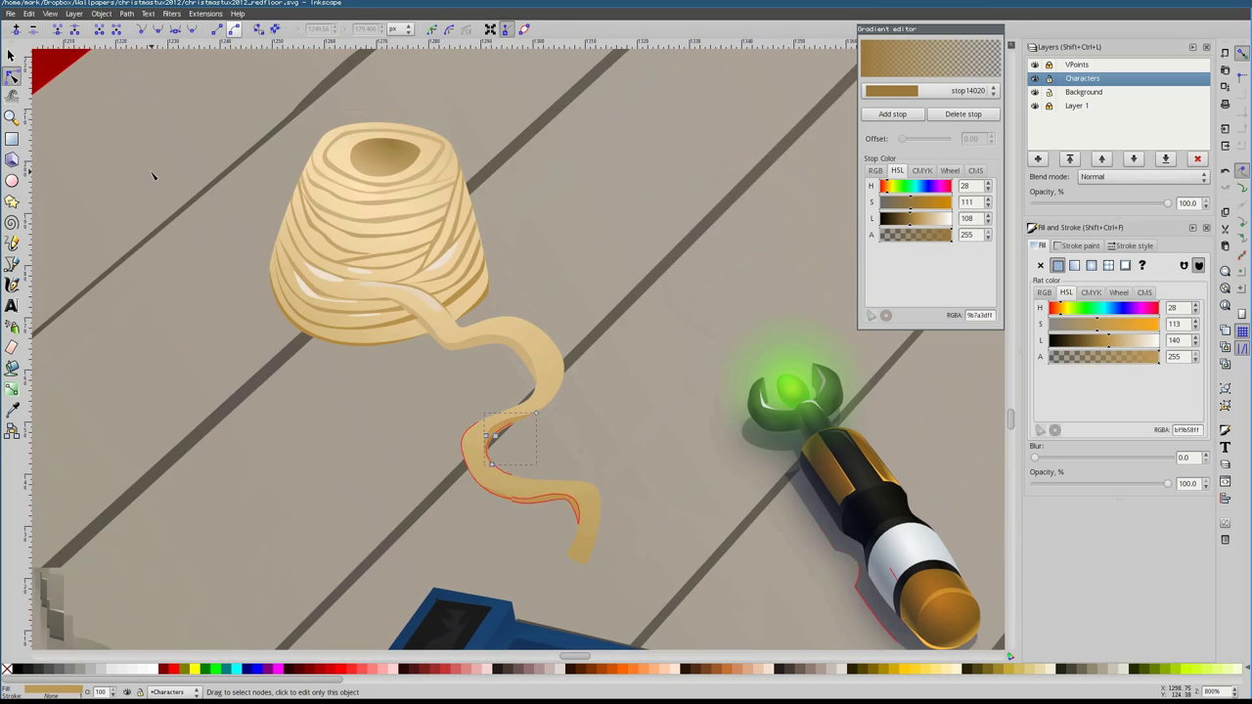
scroll(431, 301, up, 1)
Draw a closed shape beneath the ball and paste a dark fill onto it
key(Escape)
key(b)
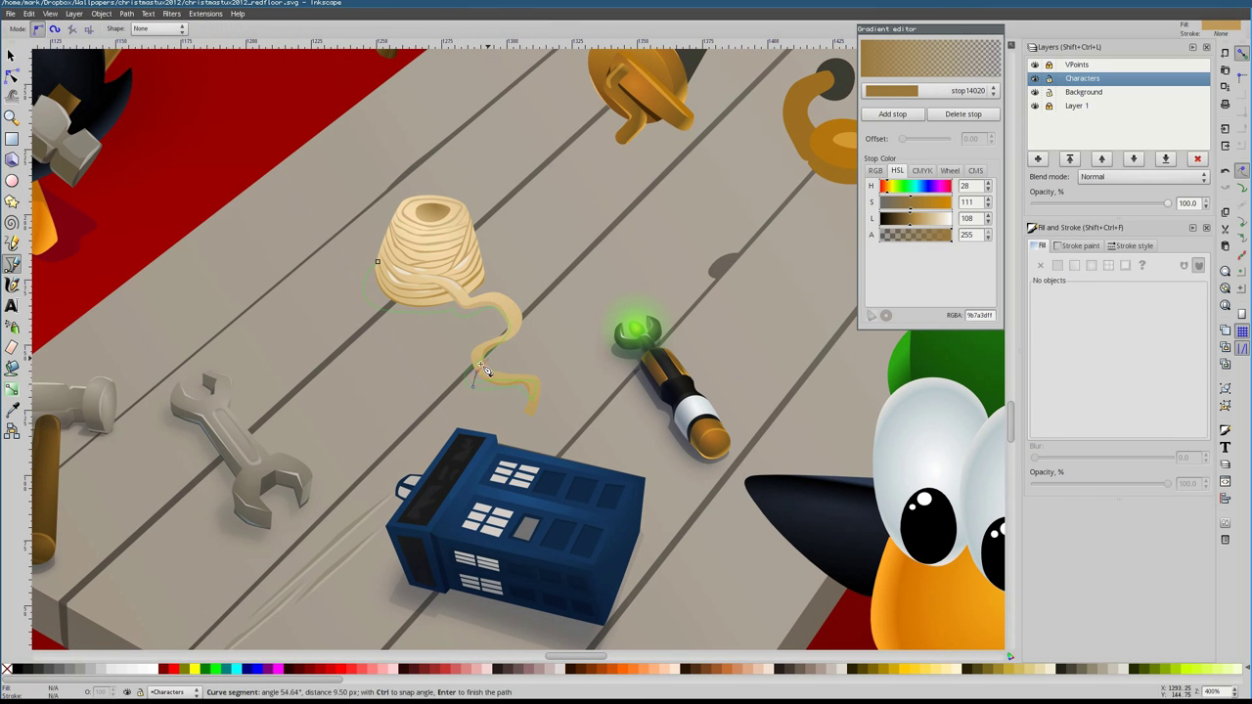
key(Return)
key(n)
scroll(468, 260, up, 2)
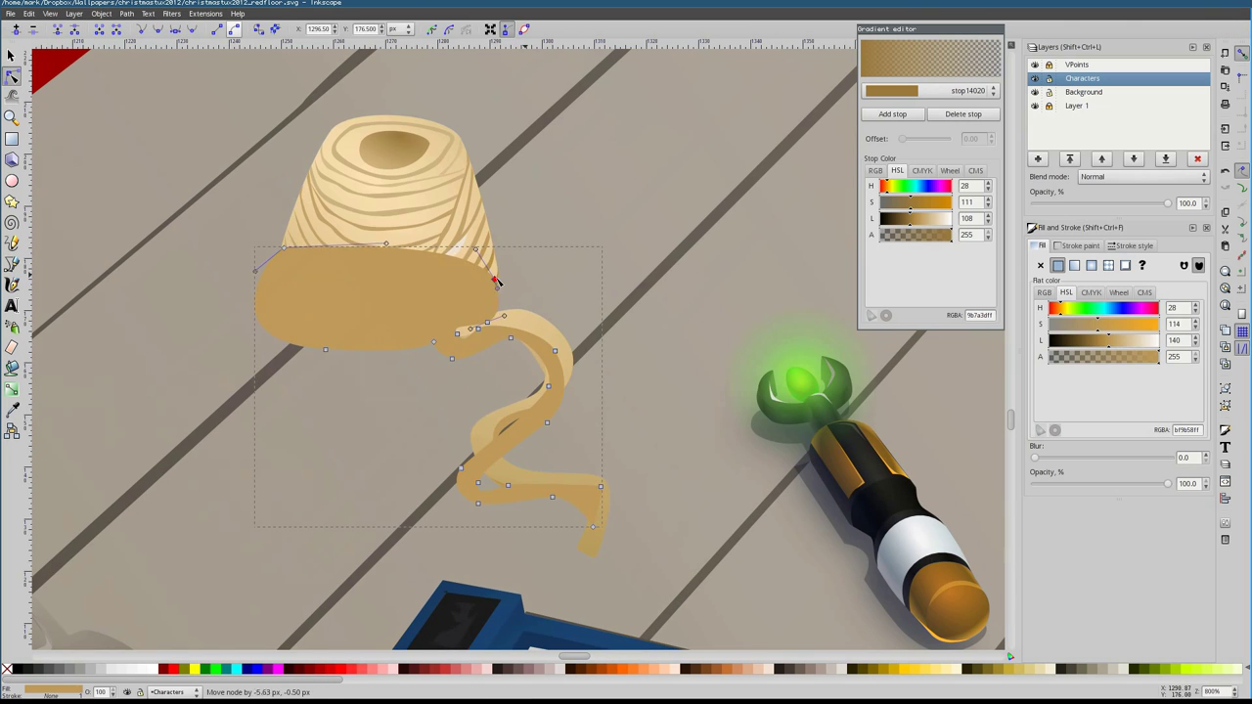
key(ctrl+shift+v)
Blur and fade the dark shape into a shadow, then add an unblurred second shadow path
click(1043, 458)
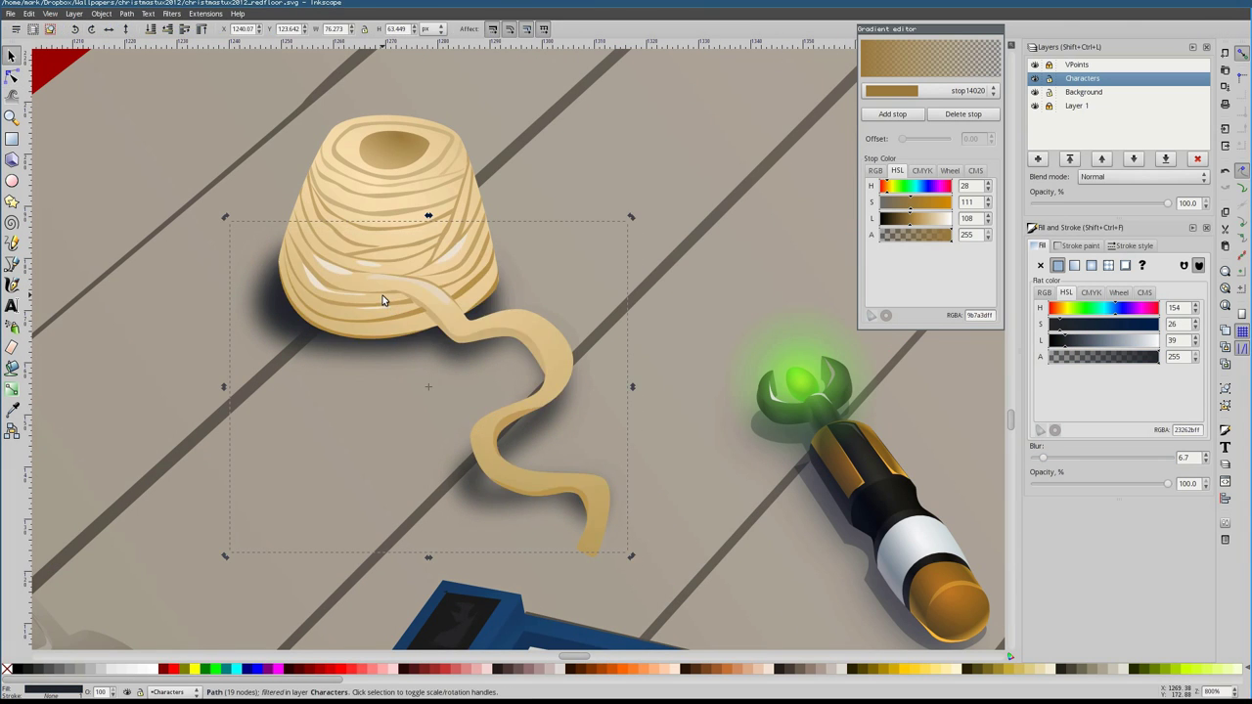
drag(313, 351, 353, 355)
key(b)
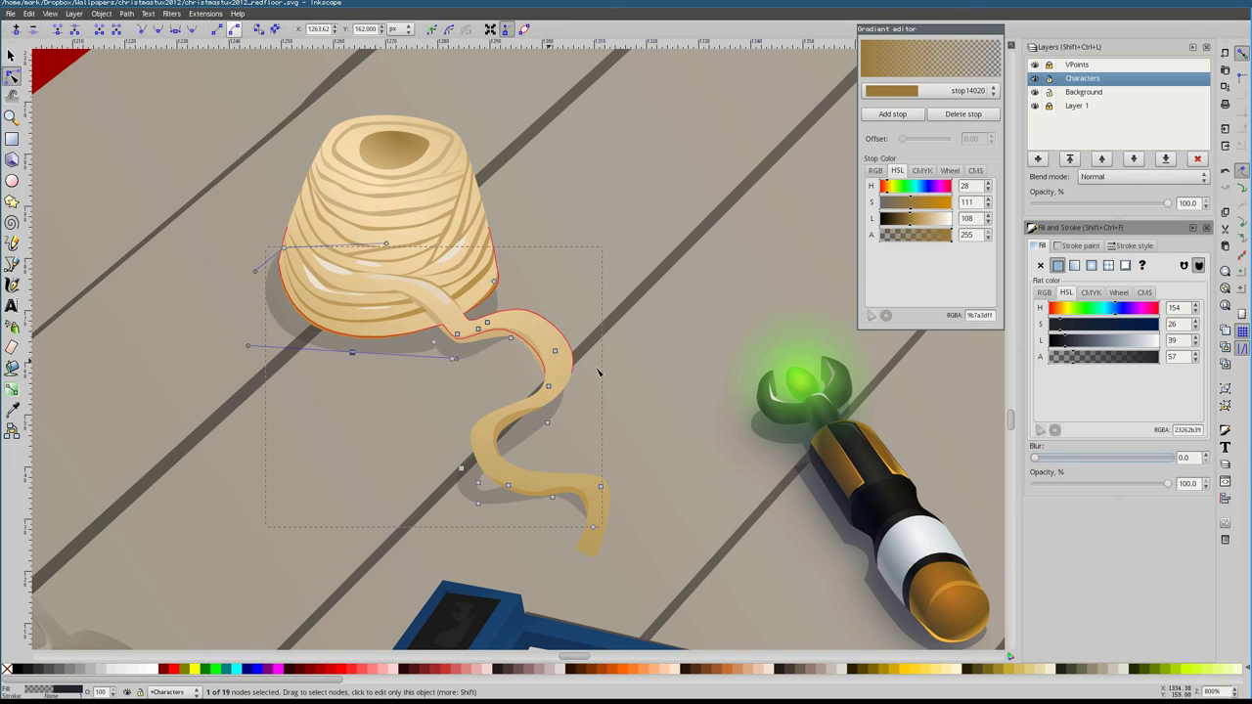
click(280, 250)
click(279, 306)
key(Return)
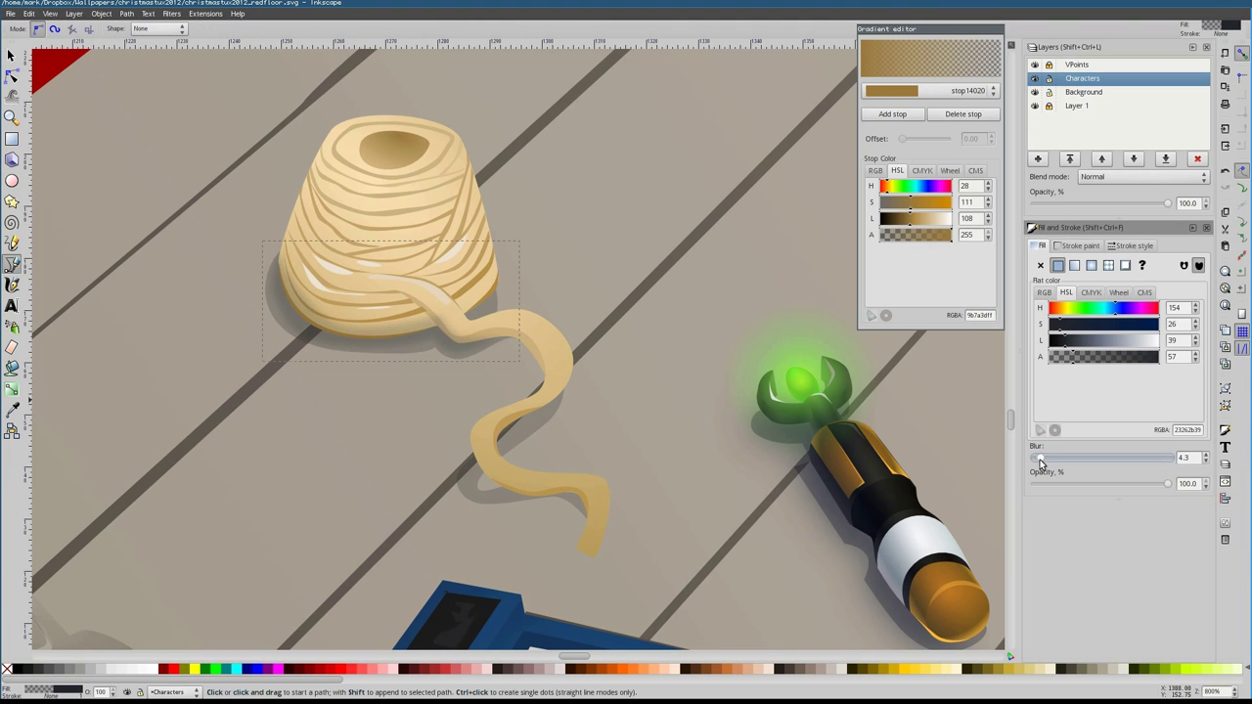
drag(1074, 358, 1076, 358)
drag(1040, 457, 1033, 457)
Inspect the nodes of the strand's shadow path and a yarn path
key(n)
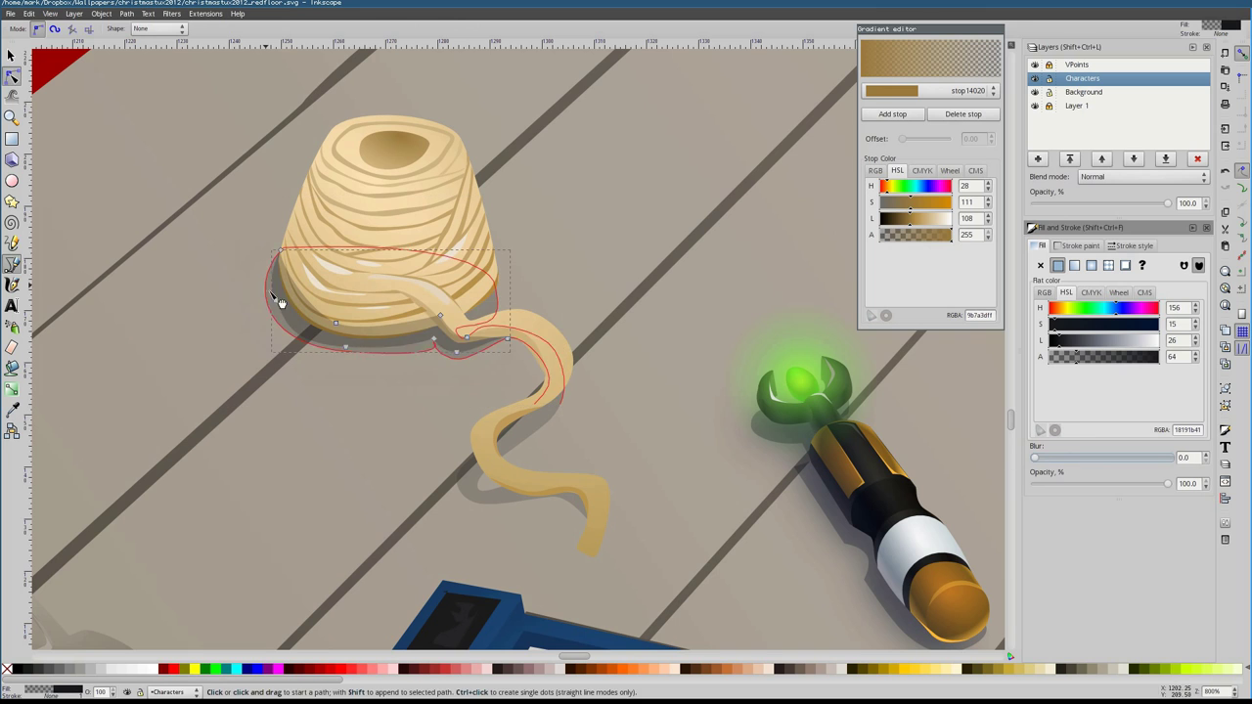
click(462, 355)
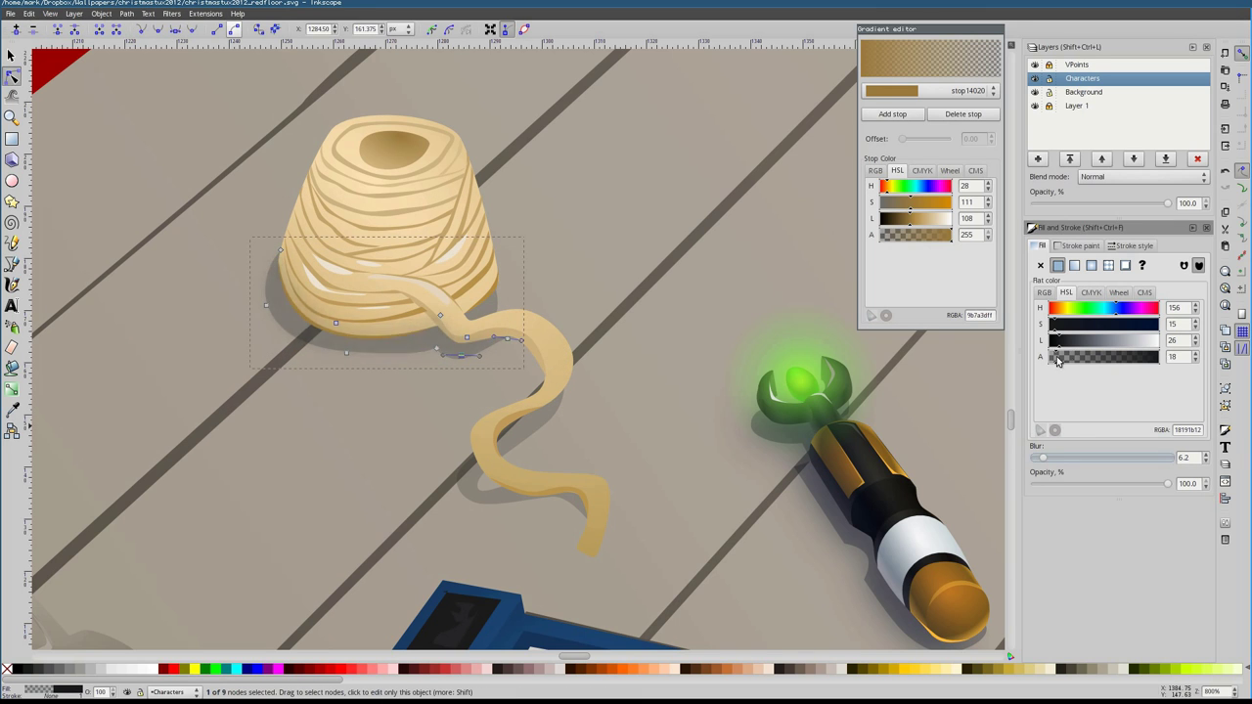
click(468, 362)
key(1)
key(grave)
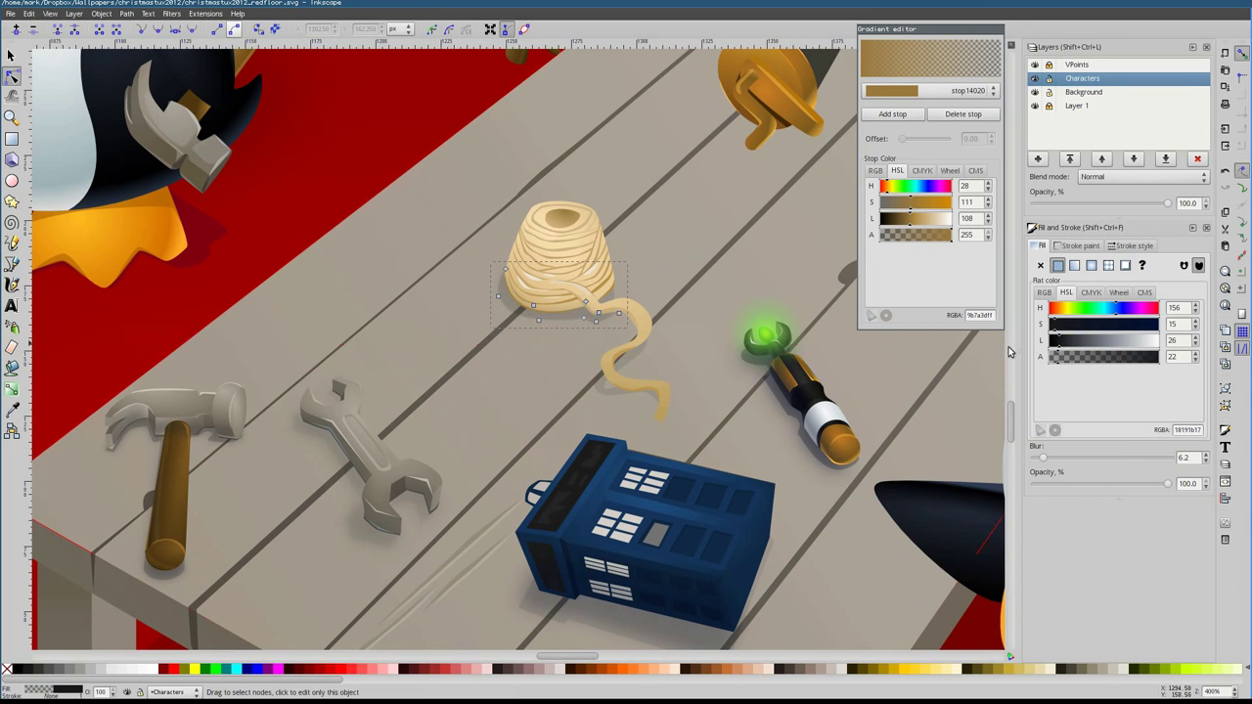
key(Escape)
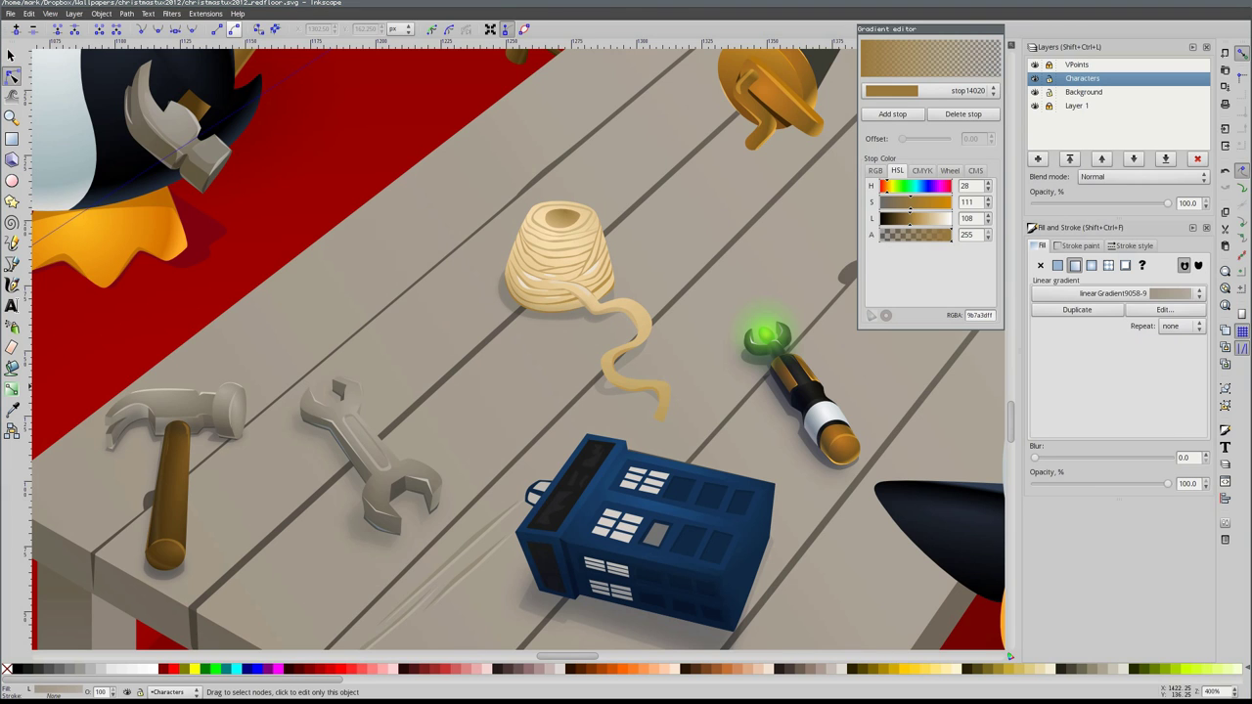
click(483, 327)
scroll(523, 314, up, 2)
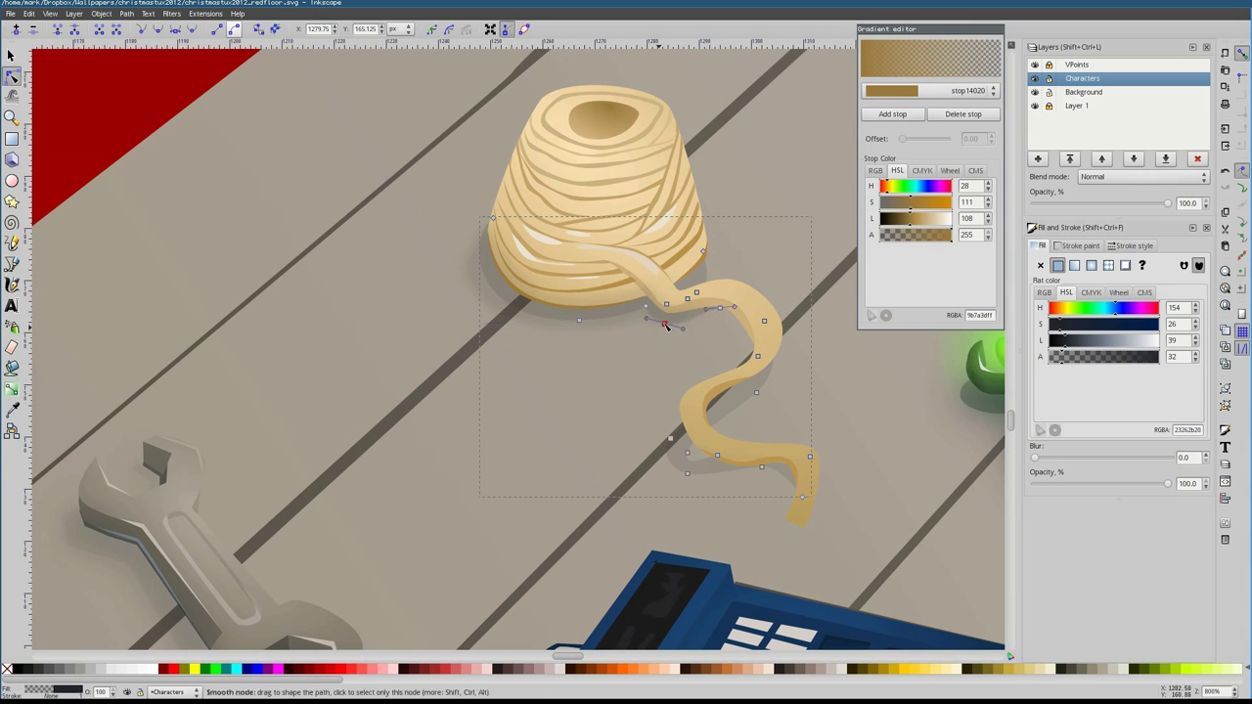
key(Escape)
scroll(688, 290, down, 6)
scroll(533, 447, up, 2)
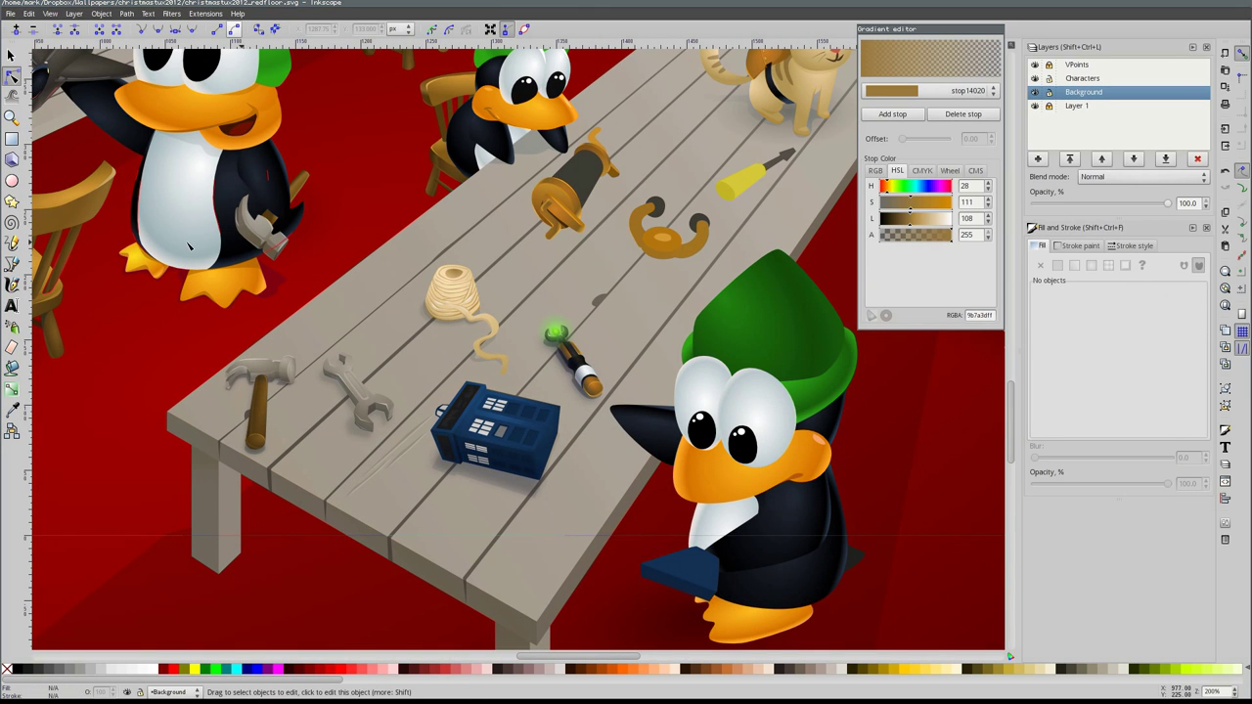
scroll(515, 360, up, 4)
scroll(494, 386, down, 2)
Draw a new strand on the tail and make its tan fill slightly darker
drag(382, 90, 691, 475)
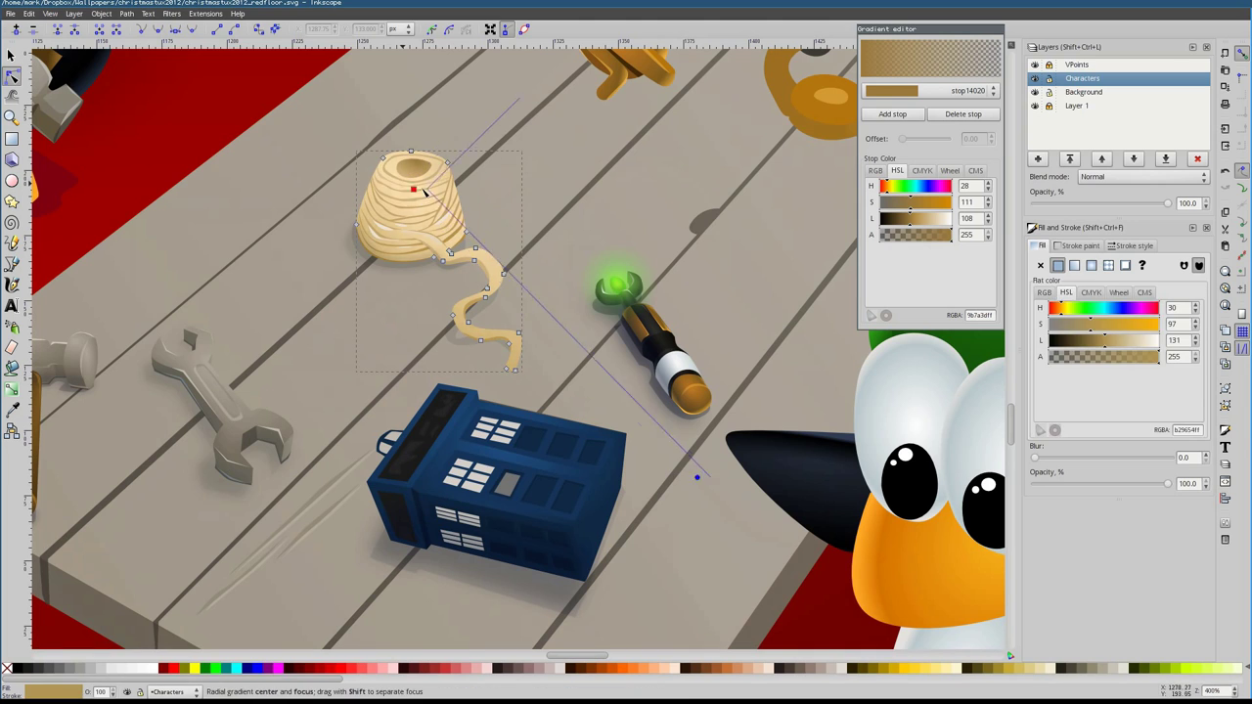
key(c)
key(b)
scroll(489, 328, up, 2)
click(432, 276)
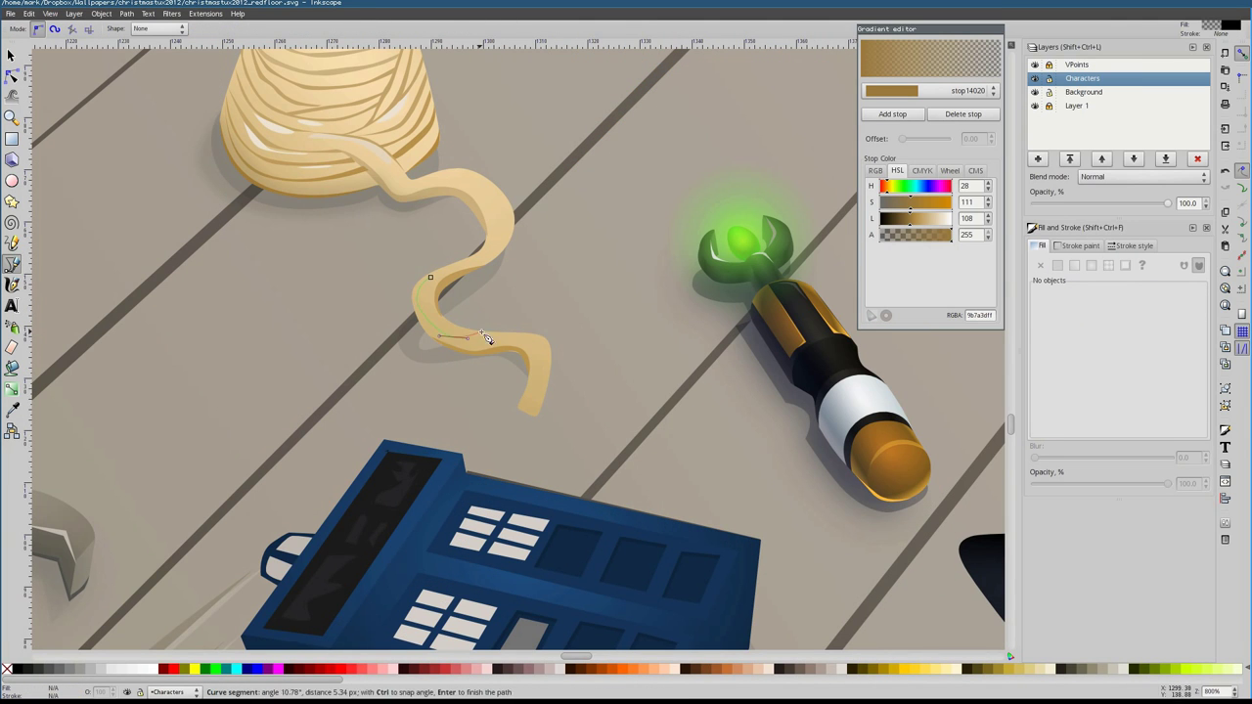
key(Return)
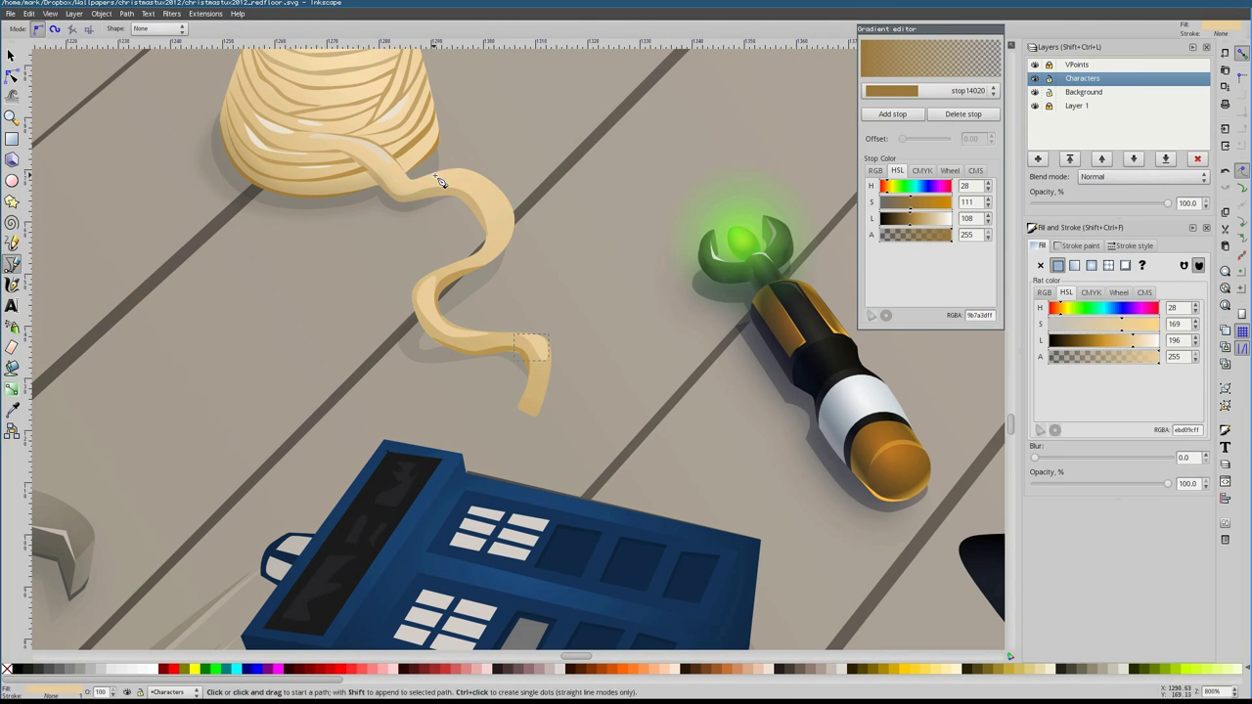
key(F1)
drag(1133, 340, 1128, 349)
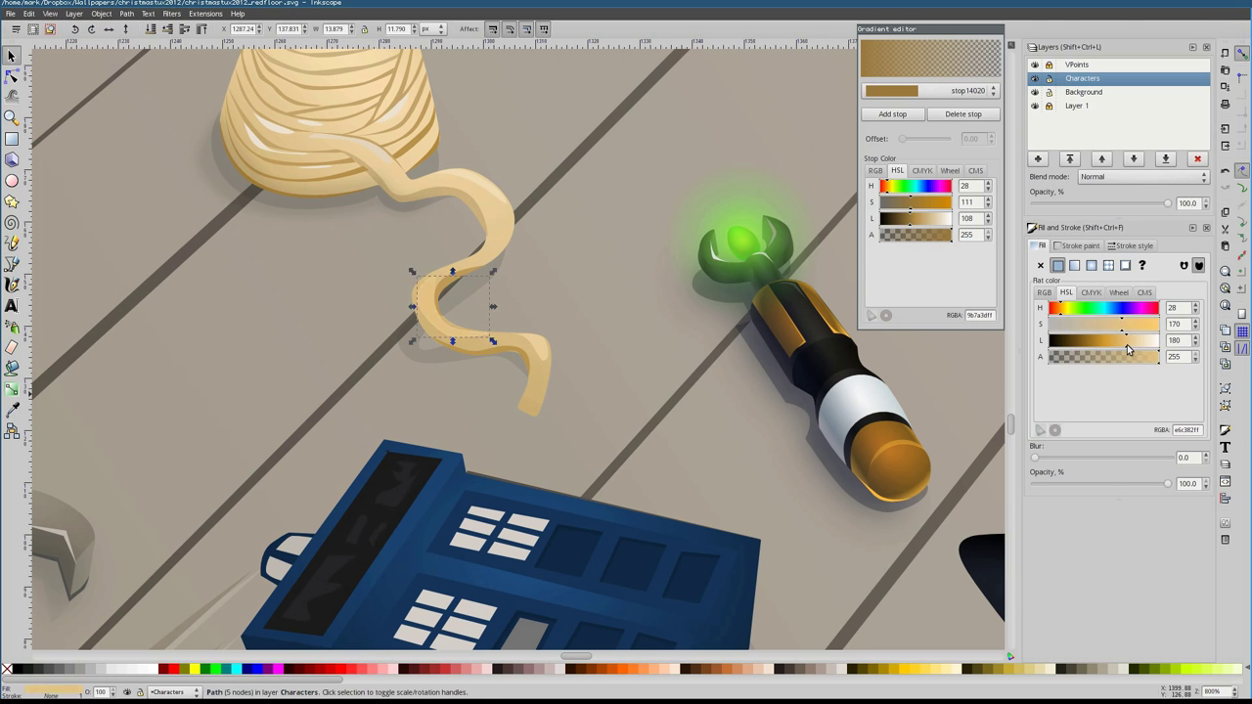
key(Escape)
key(5)
scroll(534, 352, up, 3)
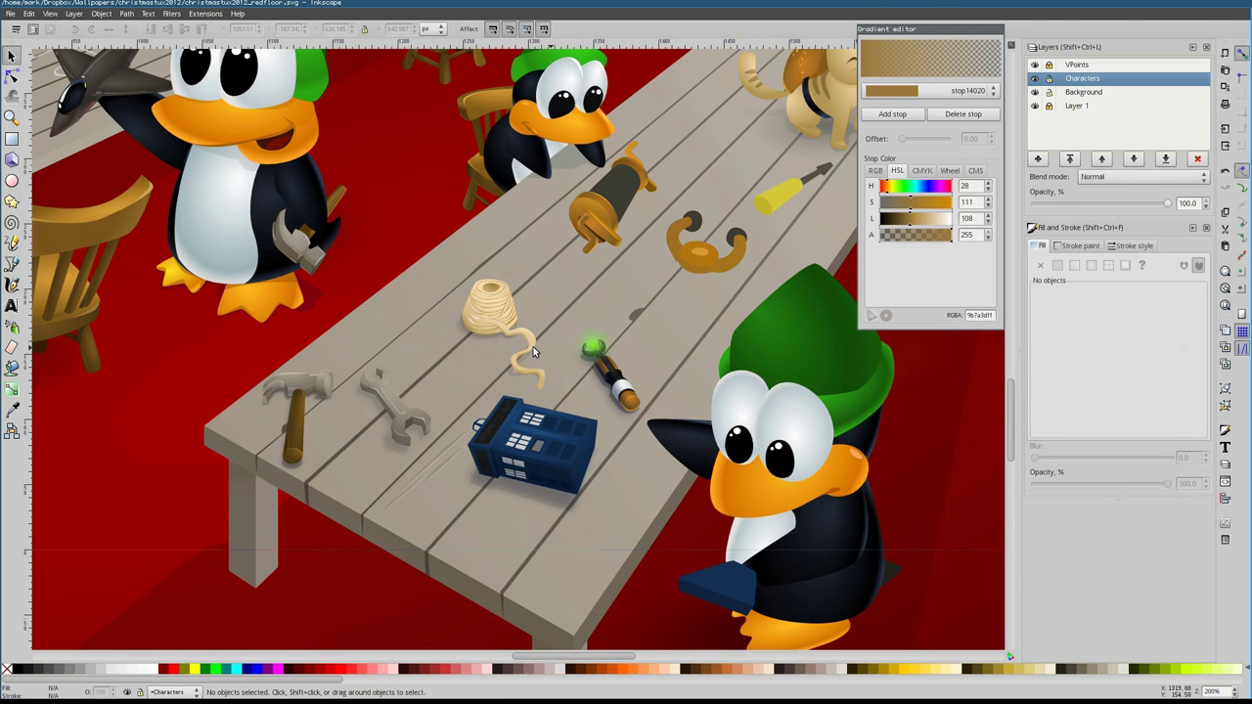
scroll(585, 451, up, 2)
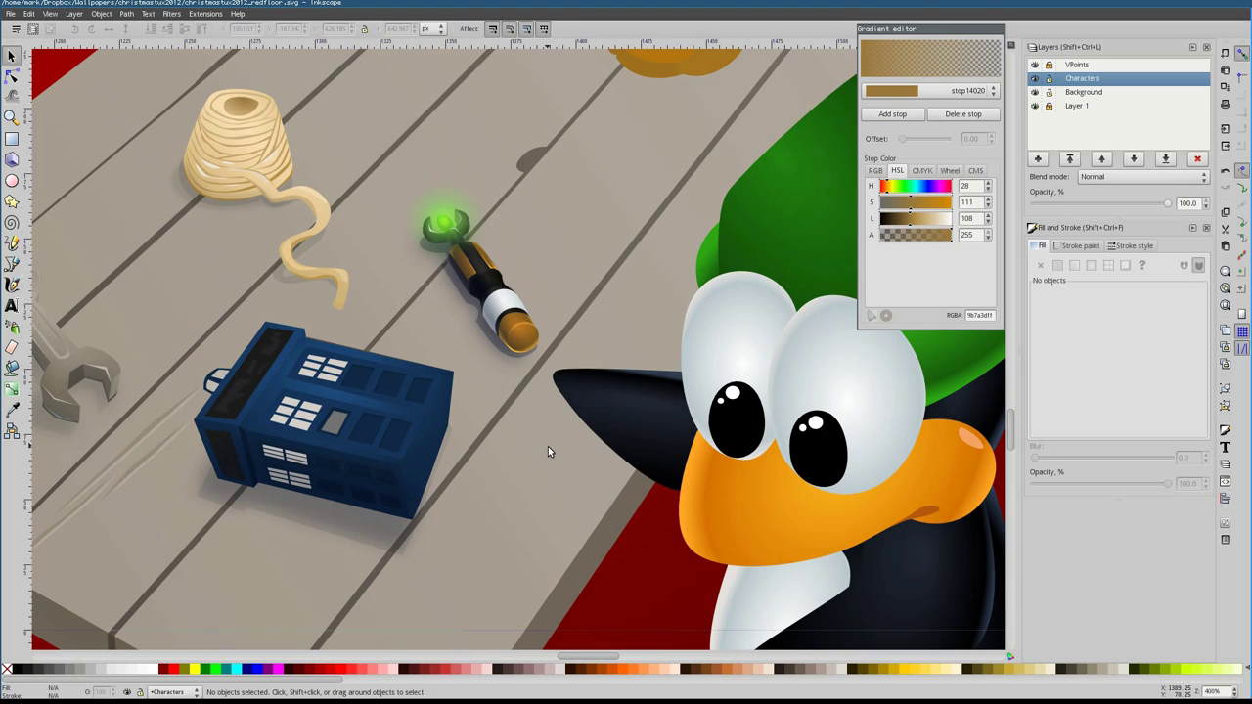
Select the headphones toy on the table and apply a different gradient from the gradient list
click(749, 280)
key(3)
key(5)
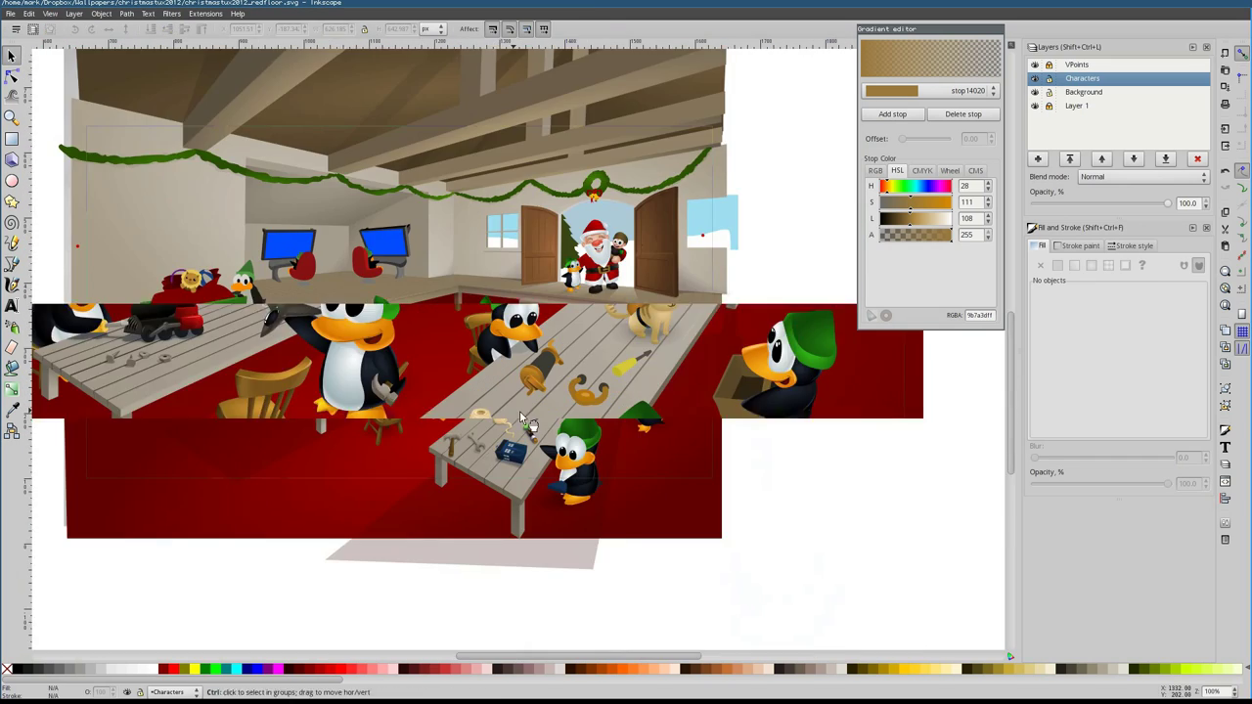
scroll(587, 401, up, 7)
ctrl+click(660, 403)
click(1147, 309)
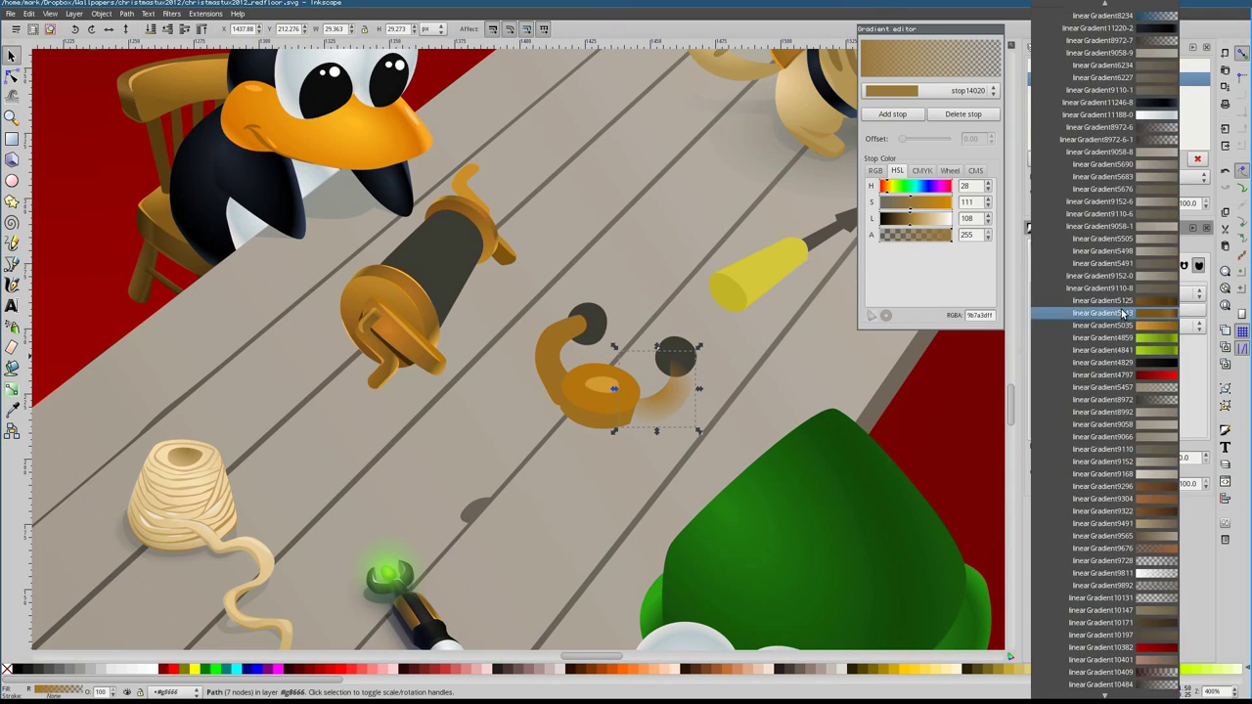
click(1147, 308)
Try further gradients on the headphones, settling on the golden radial gradient linearGradient10583
key(minus)
key(minus)
click(1146, 293)
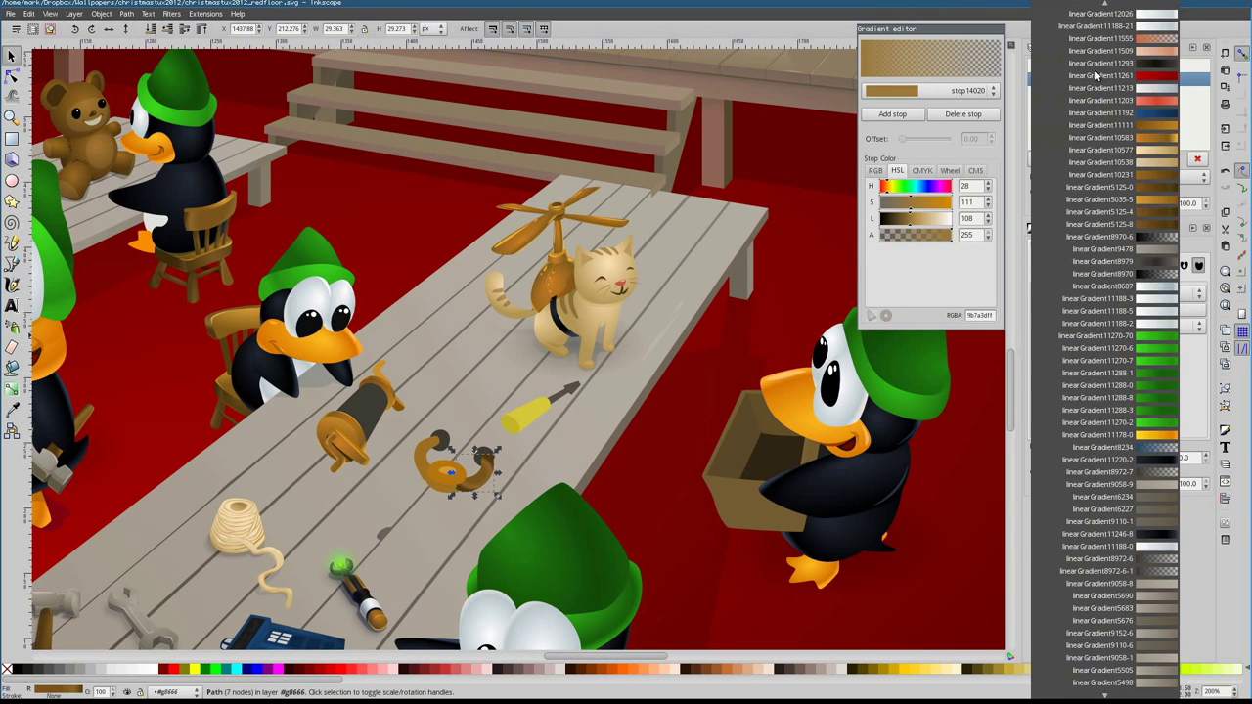
click(1147, 308)
click(1147, 292)
click(1146, 308)
key(n)
scroll(421, 469, up, 2)
click(442, 442)
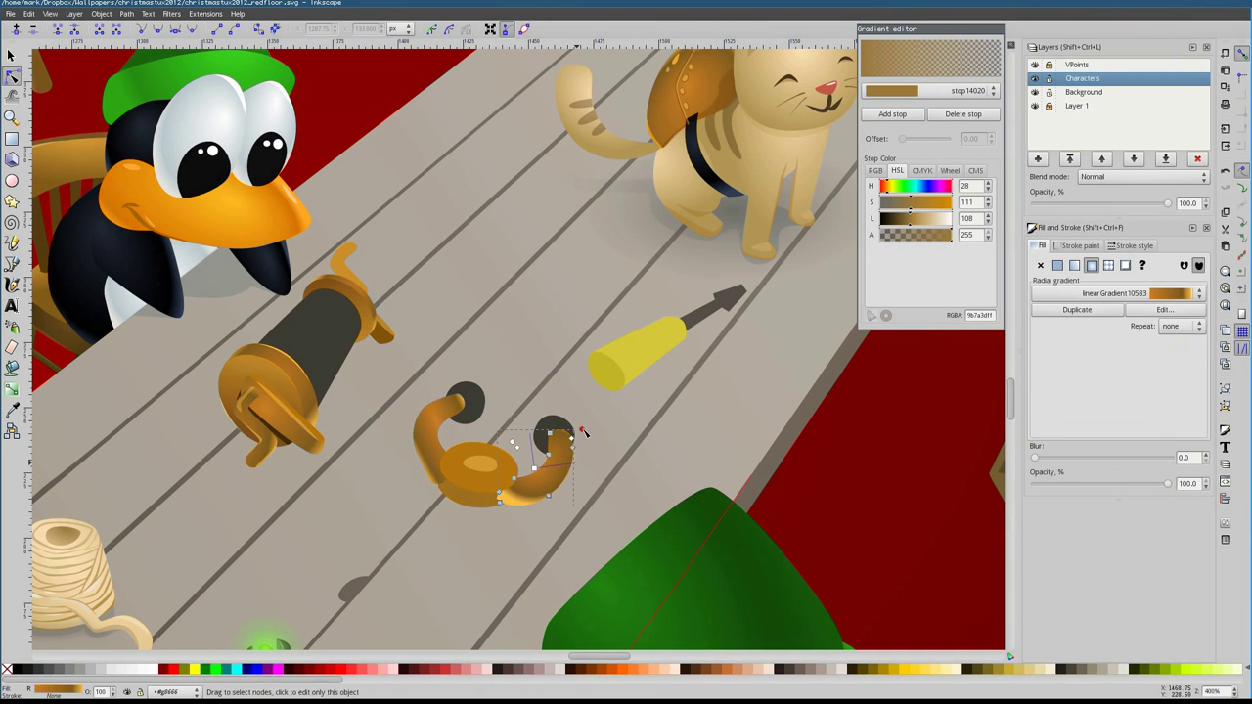
Give the central ear piece a radial gradient fill and choose a different gradient
click(448, 497)
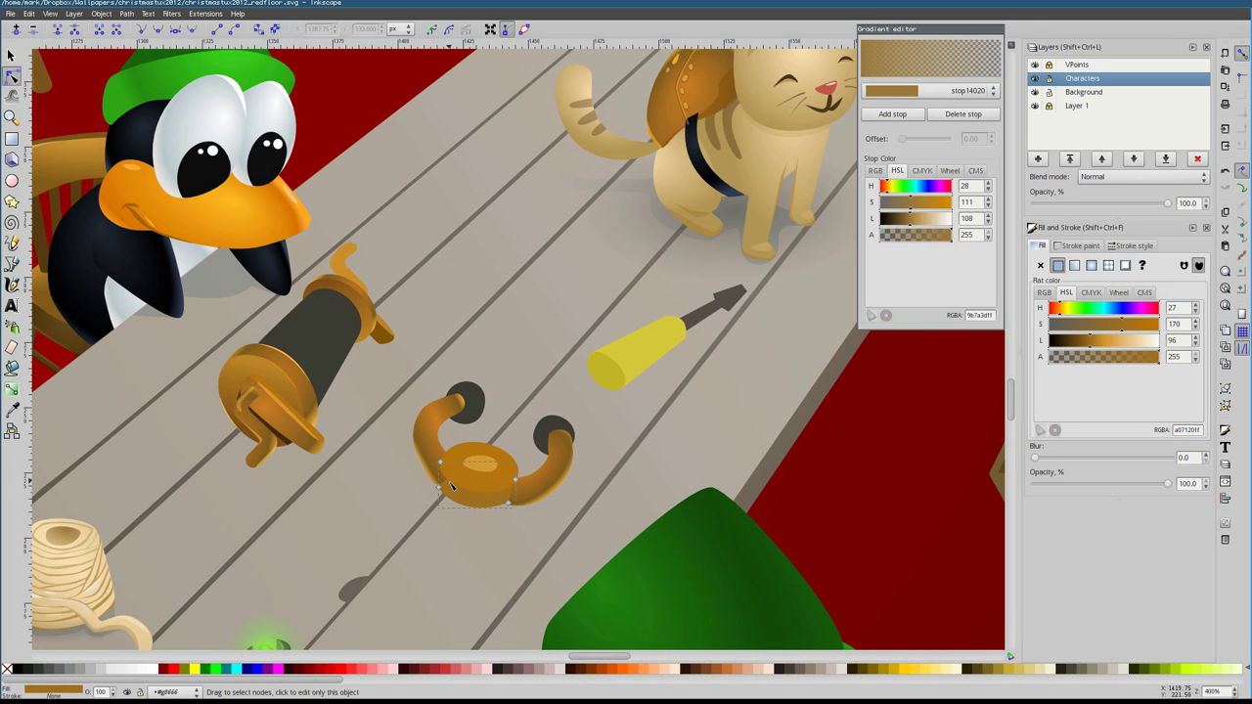
scroll(451, 486, up, 2)
click(372, 466)
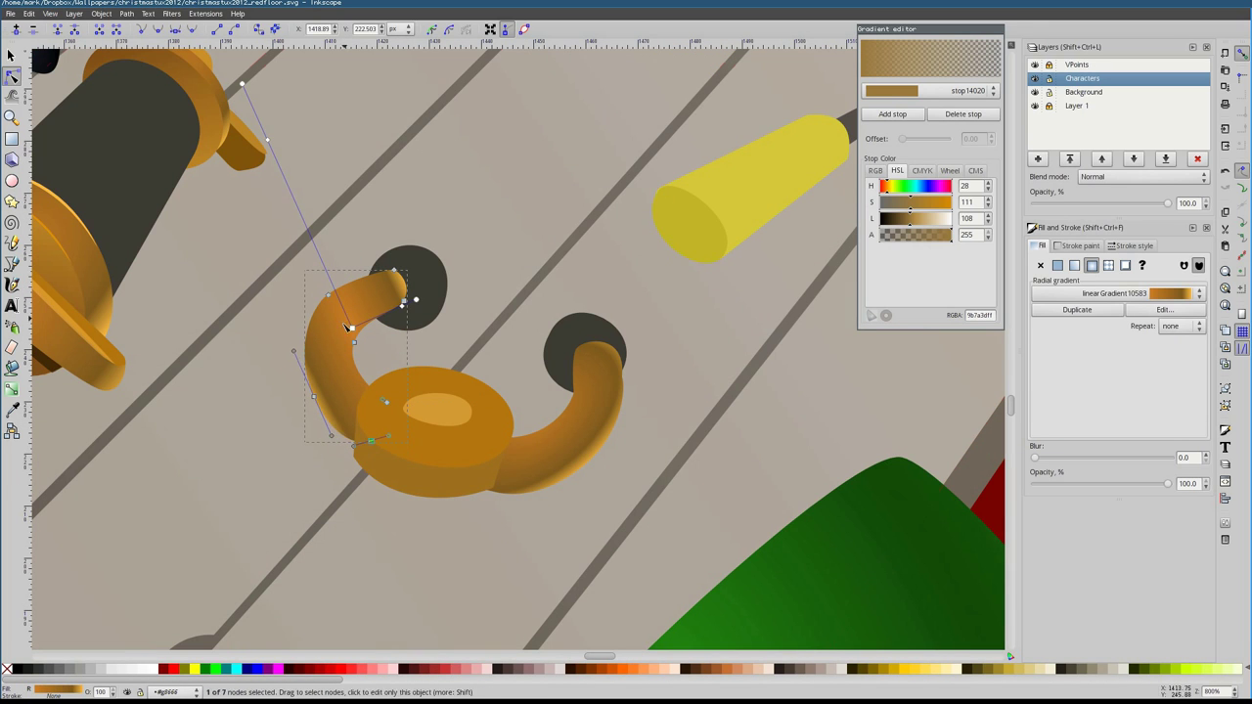
click(506, 418)
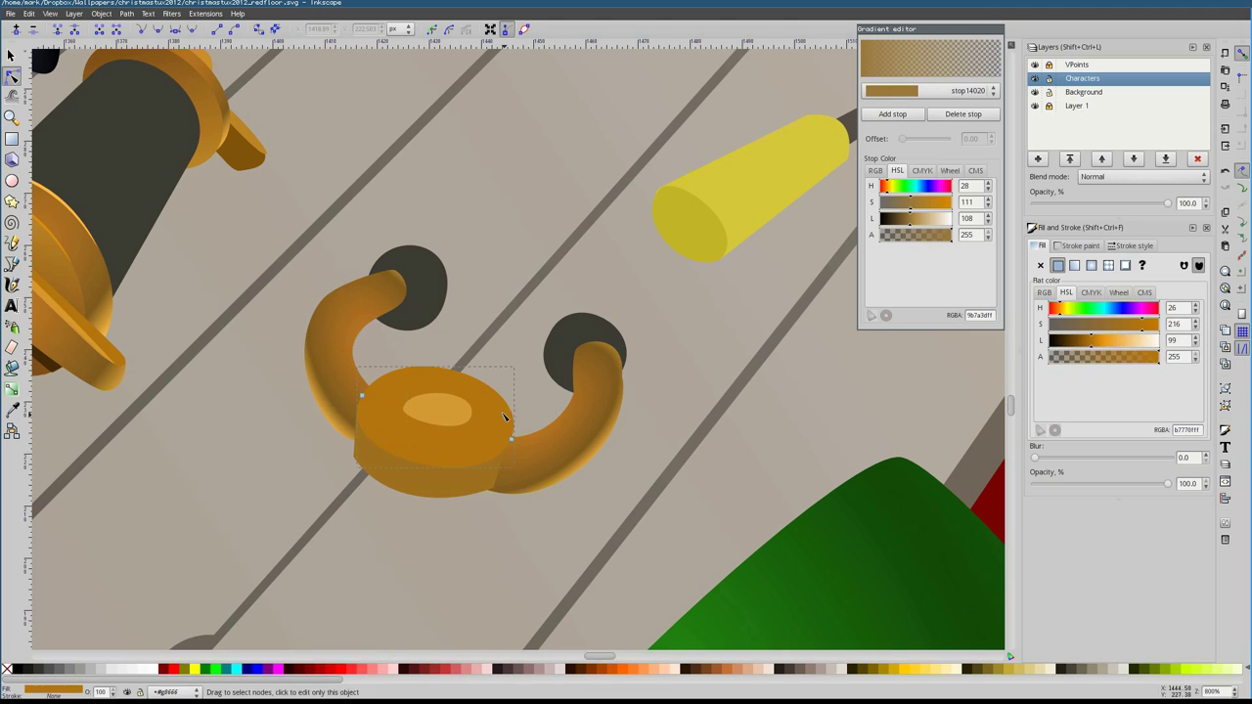
click(1092, 265)
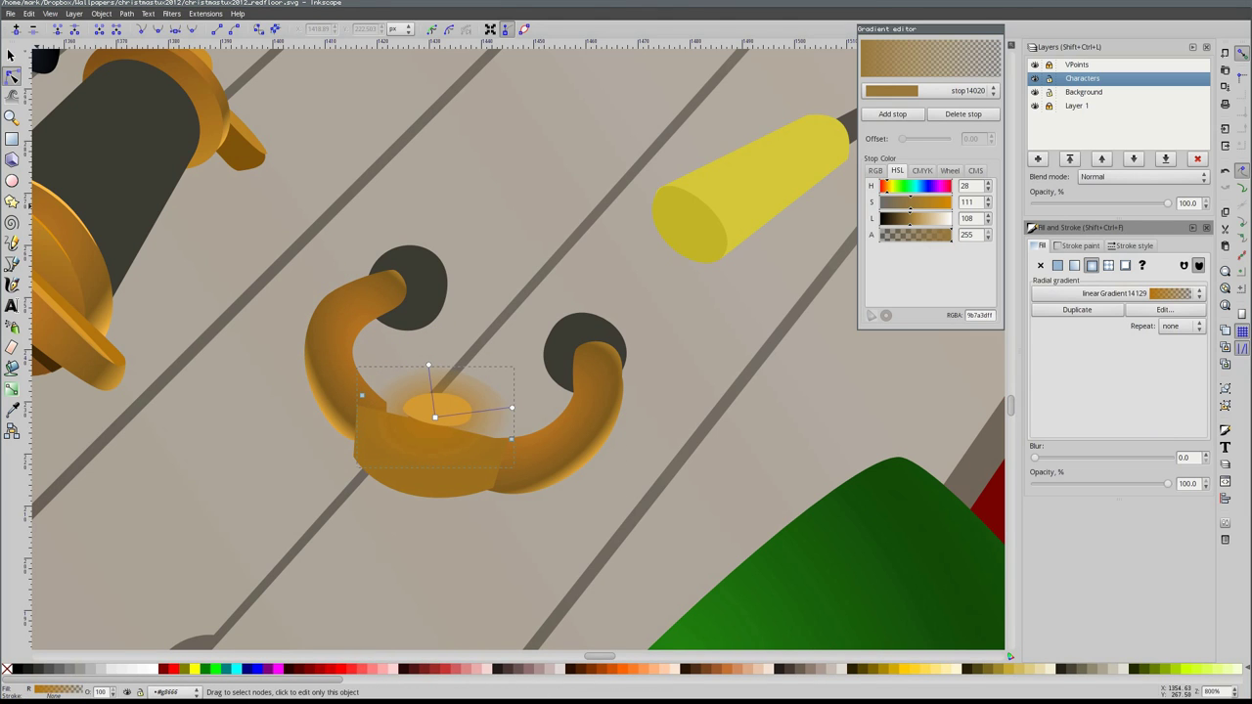
click(1164, 293)
click(1141, 355)
Switch the ear piece to a smaller radial gradient and move its centre lower
click(436, 411)
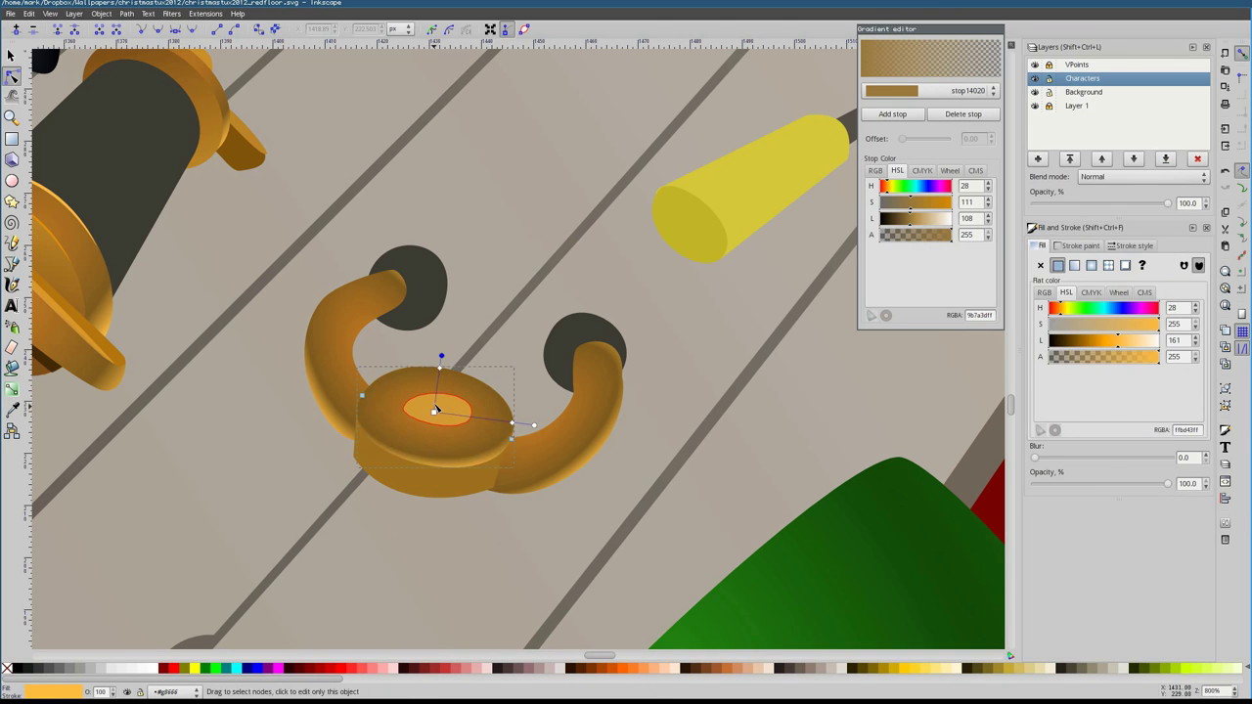
click(436, 411)
click(1164, 293)
click(1134, 323)
click(445, 411)
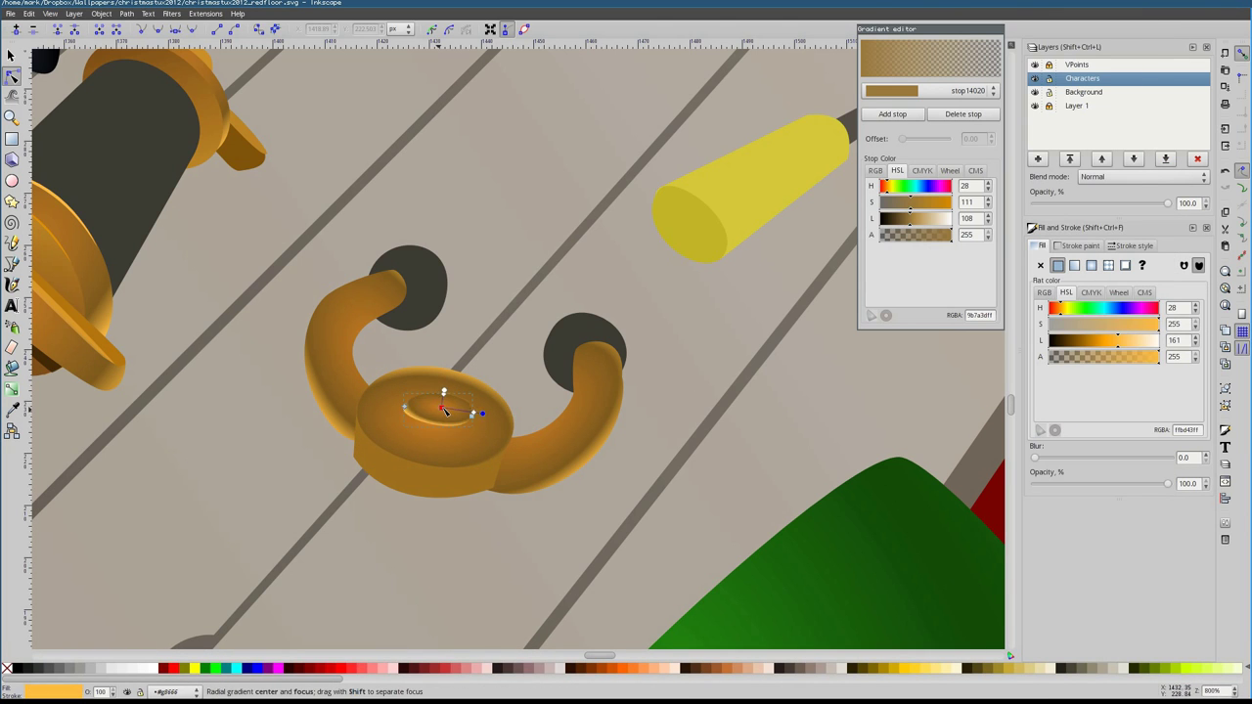
drag(446, 411, 437, 433)
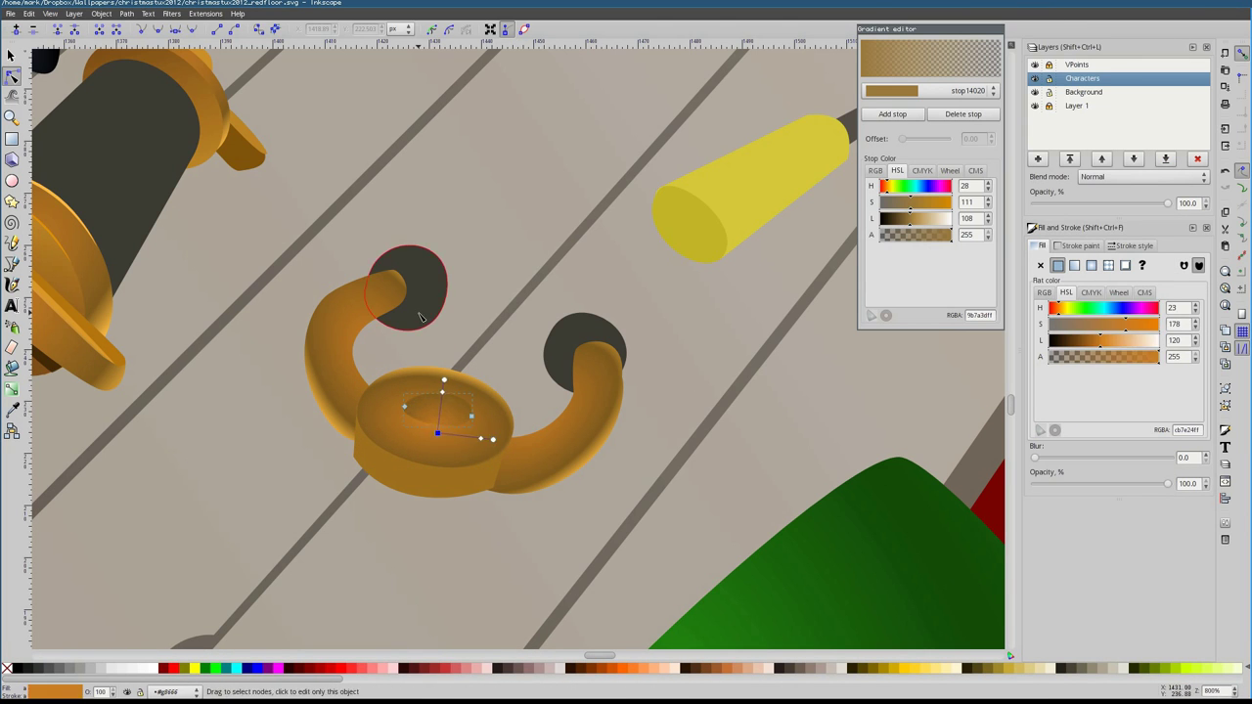
Begin drawing a Bezier crescent highlight on the ear piece's inner rim
key(Escape)
scroll(426, 425, up, 2)
key(b)
click(385, 396)
Close the rim highlight and draw a second curved highlight on the ring's side
click(380, 387)
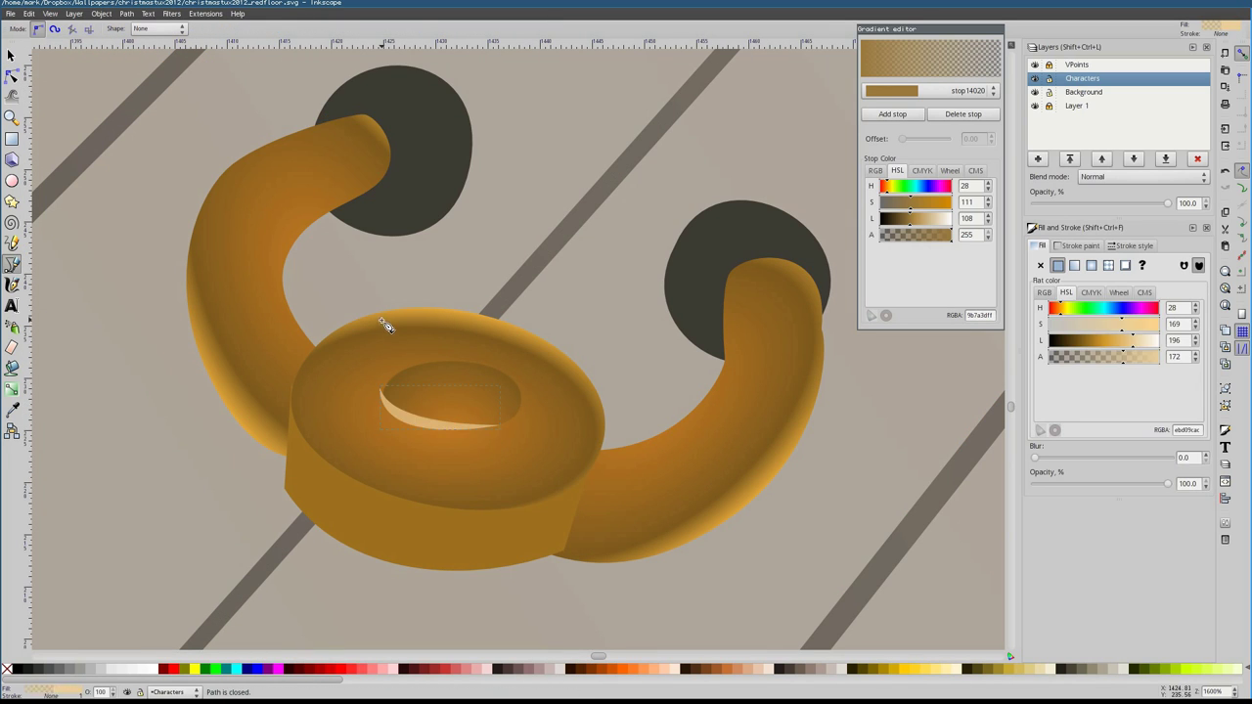
click(293, 415)
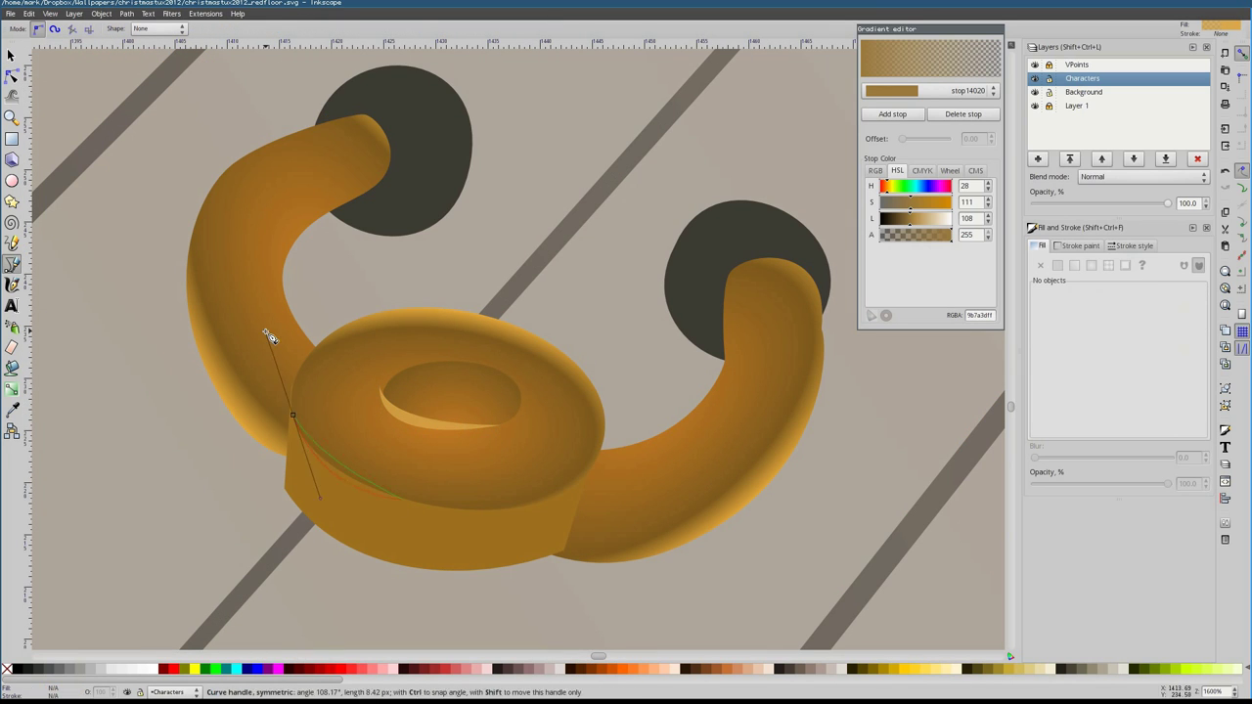
drag(270, 336, 272, 339)
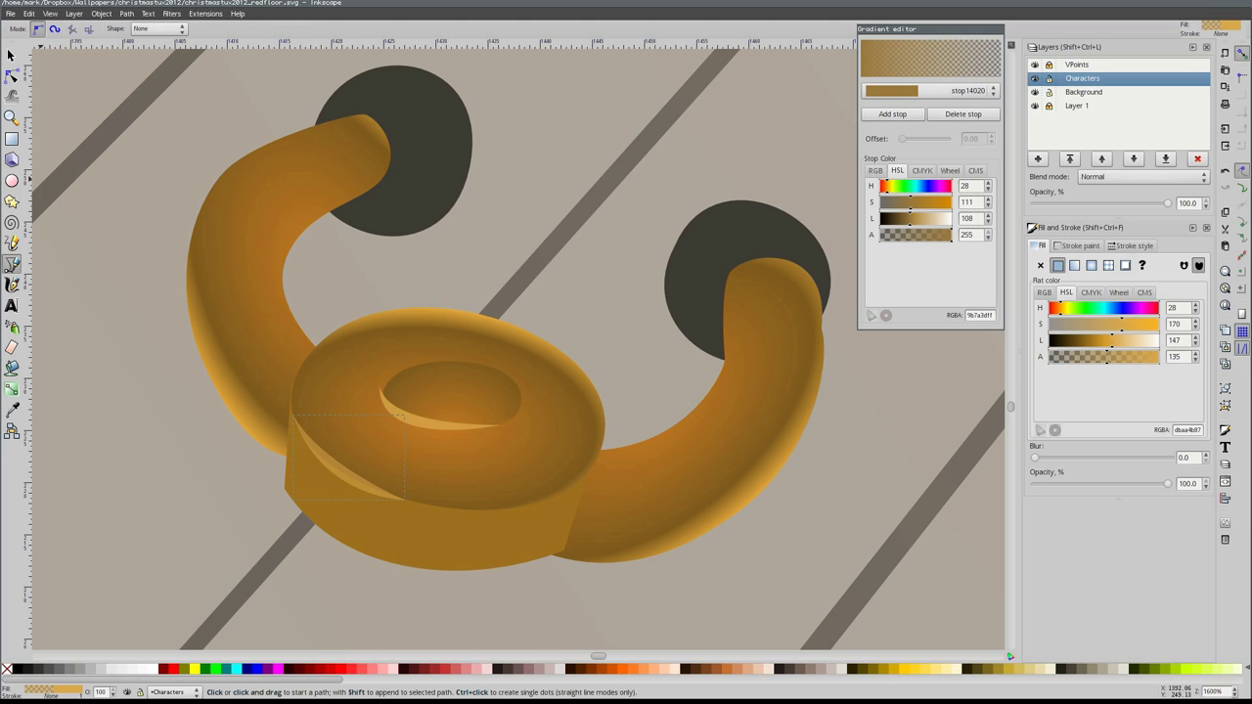
scroll(754, 321, right, 3)
Move the ring's lower-side radial gradient upward and darken its stop colour
key(F2)
click(411, 391)
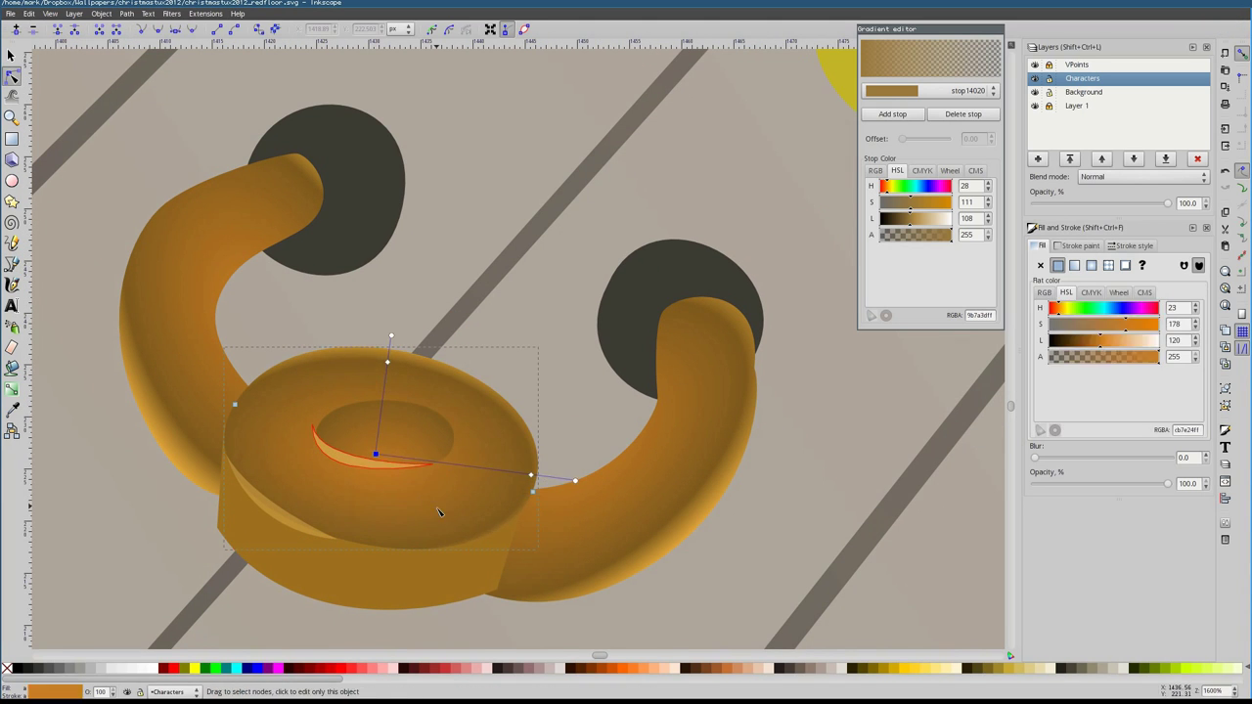
click(423, 599)
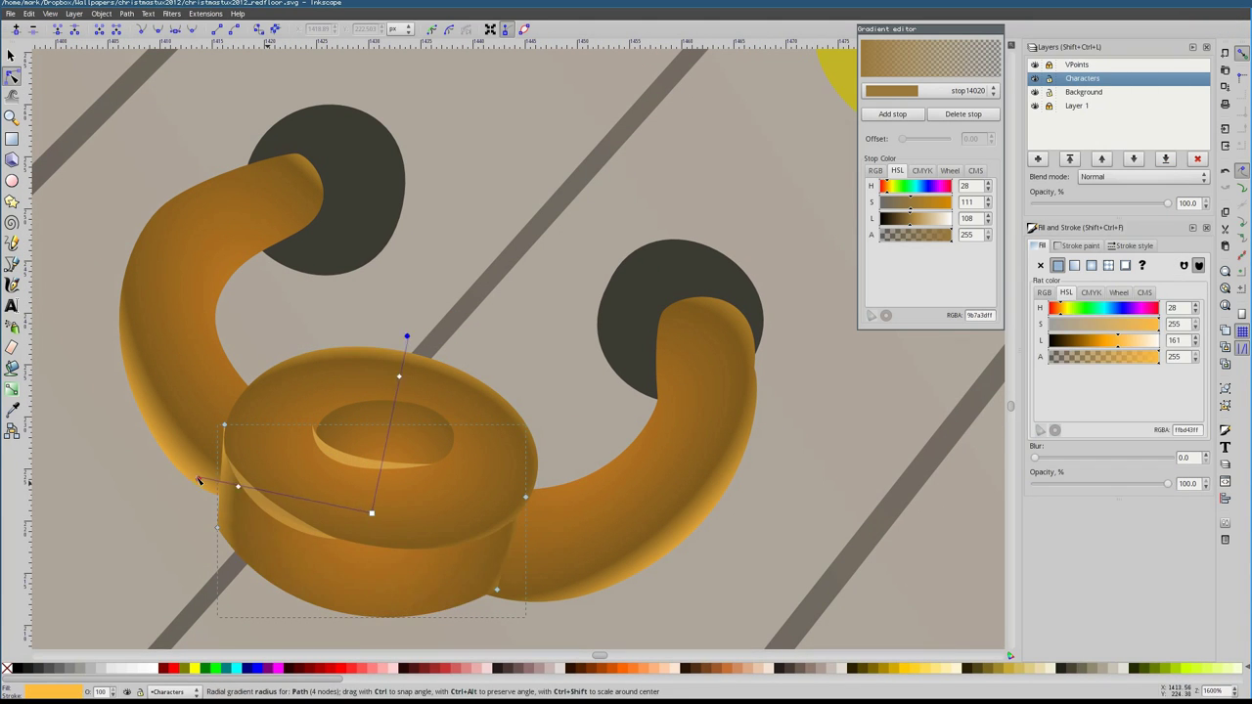
drag(372, 512, 370, 492)
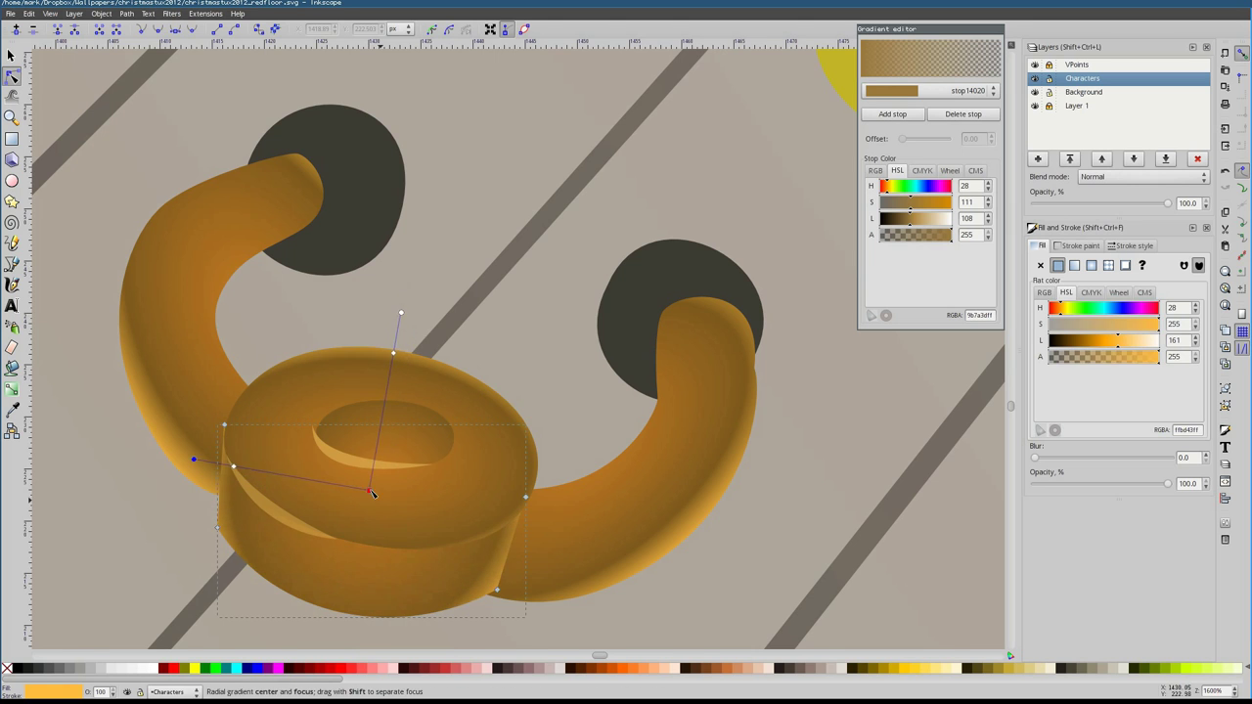
key(5)
key(grave)
drag(1157, 324, 1076, 339)
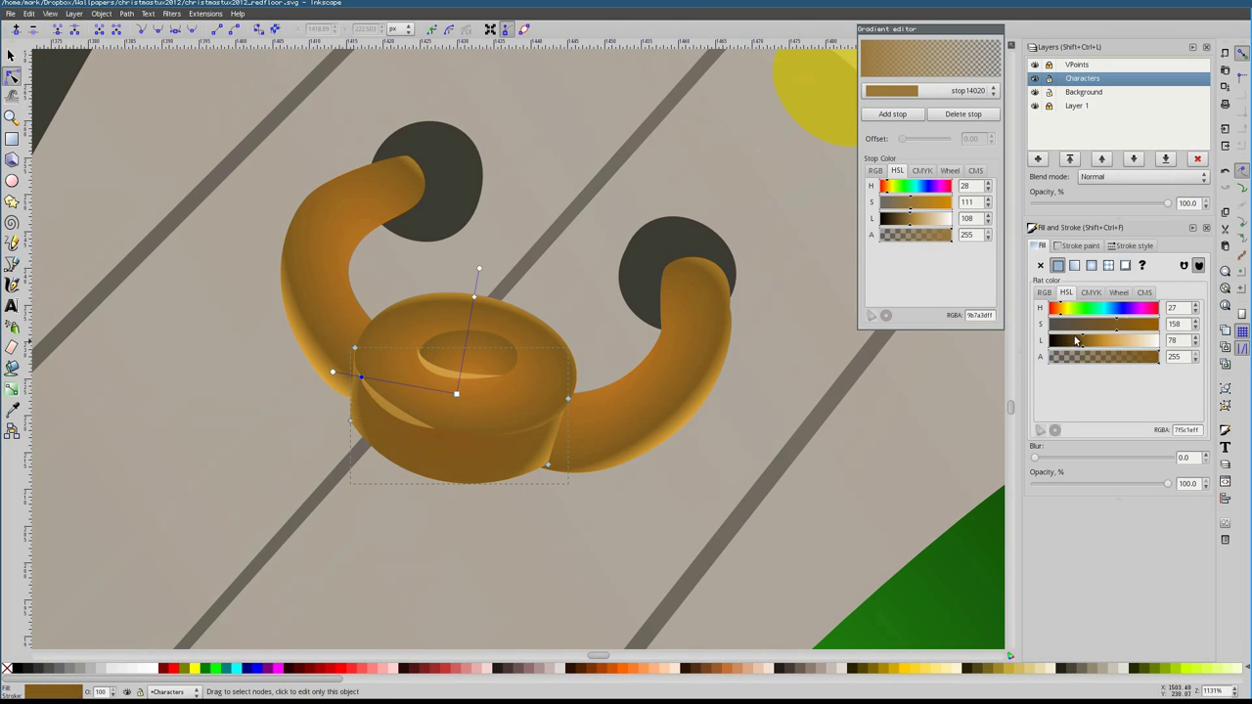
Select the right headphone arm and the shadow beneath it, then zoom out
click(661, 429)
key(s)
click(688, 254)
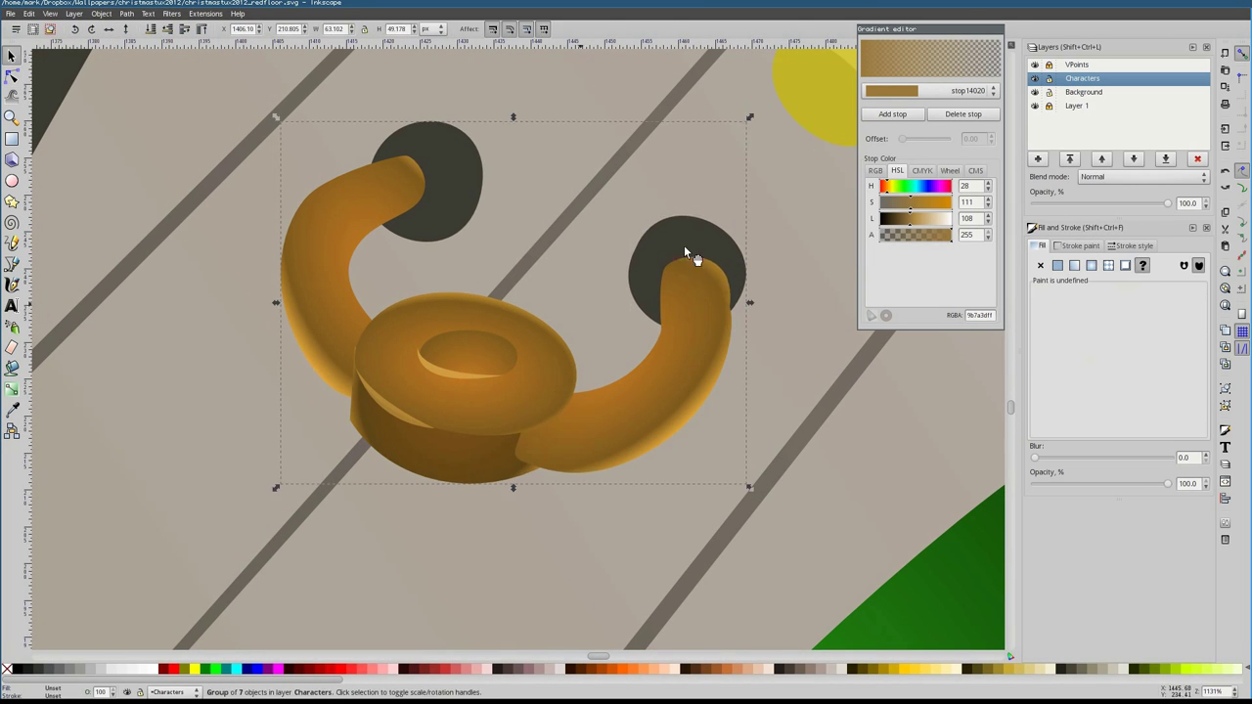
key(minus)
key(minus)
key(minus)
key(minus)
key(minus)
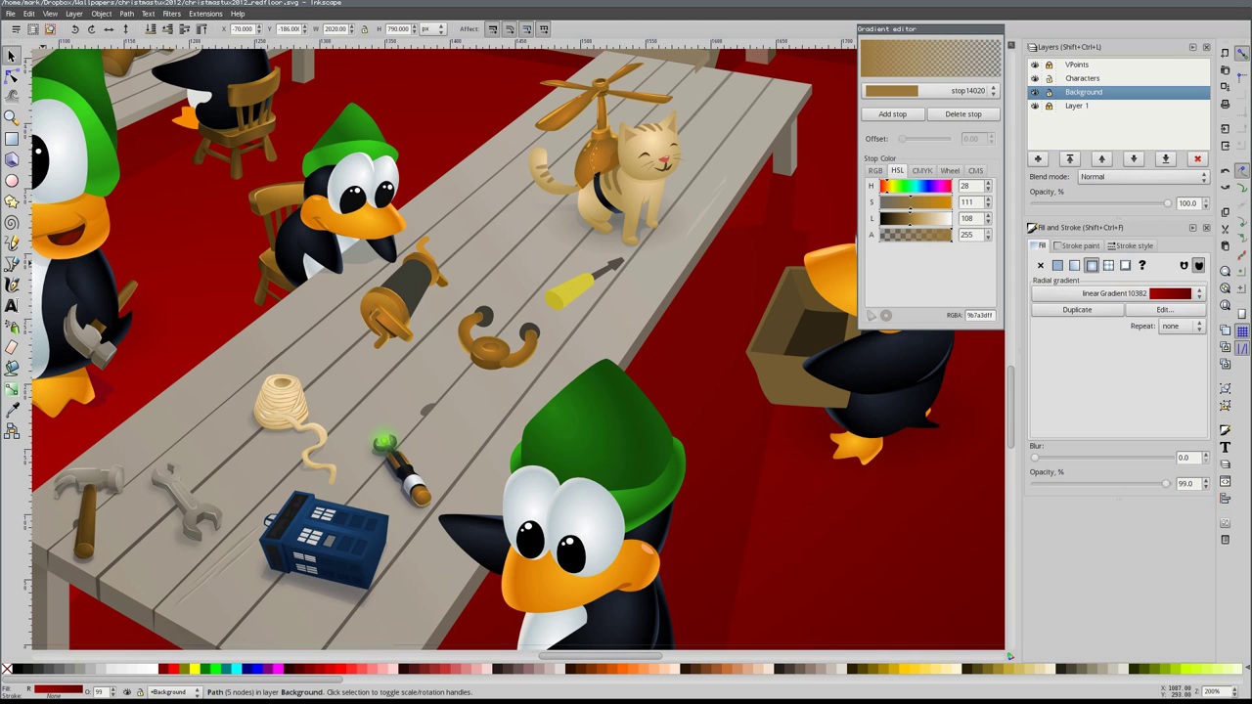
Lighten the cylinder toy's brass end disk and lay a radial gradient across it
key(plus)
key(plus)
click(411, 323)
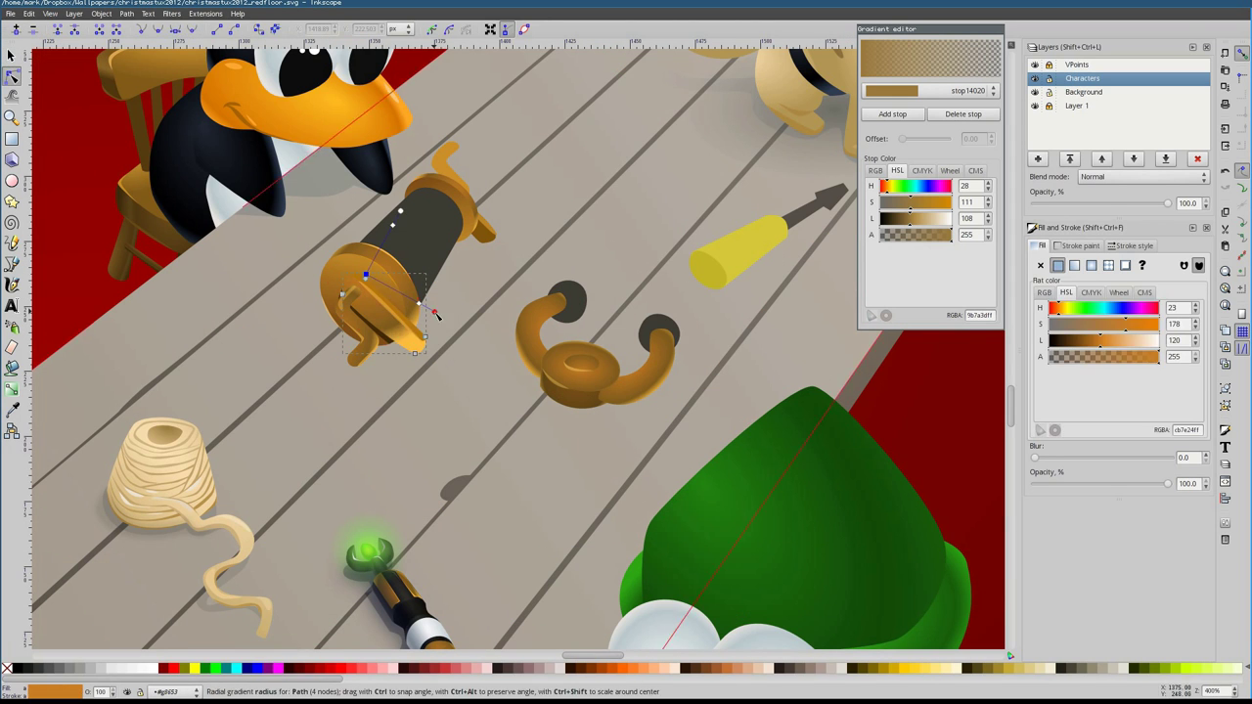
key(b)
key(Escape)
key(plus)
key(plus)
key(s)
click(360, 259)
click(1101, 342)
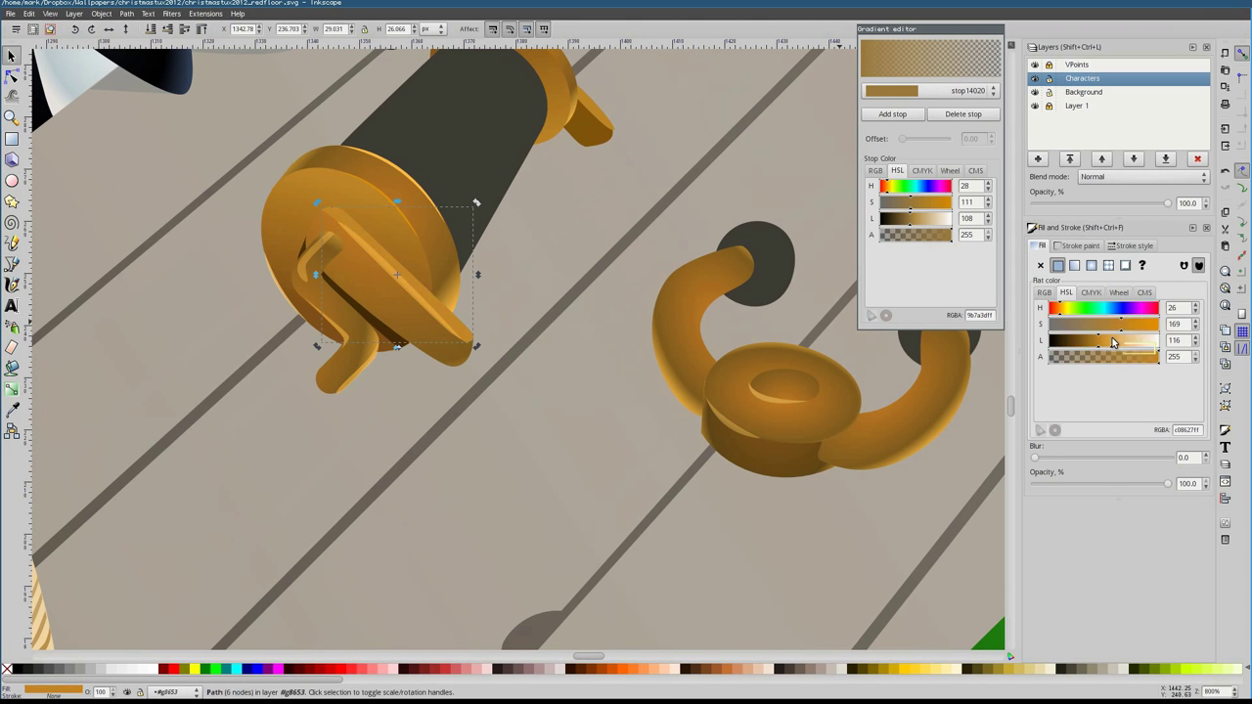
click(1074, 265)
scroll(440, 343, up, 3)
key(g)
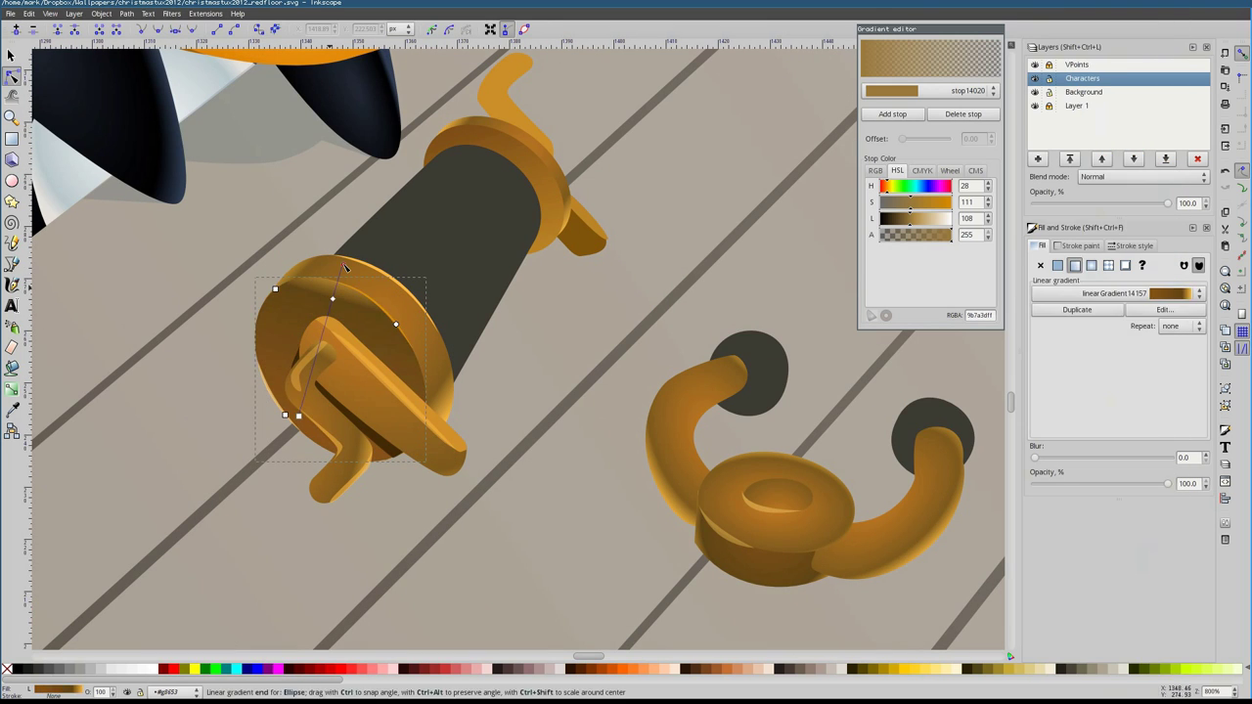
mouse_move(333, 358)
mouse_down()
mouse_move(245, 270)
mouse_move(261, 285)
mouse_up()
Give the hook on the cylinder's top cap a radial gradient and position its centre
click(447, 219)
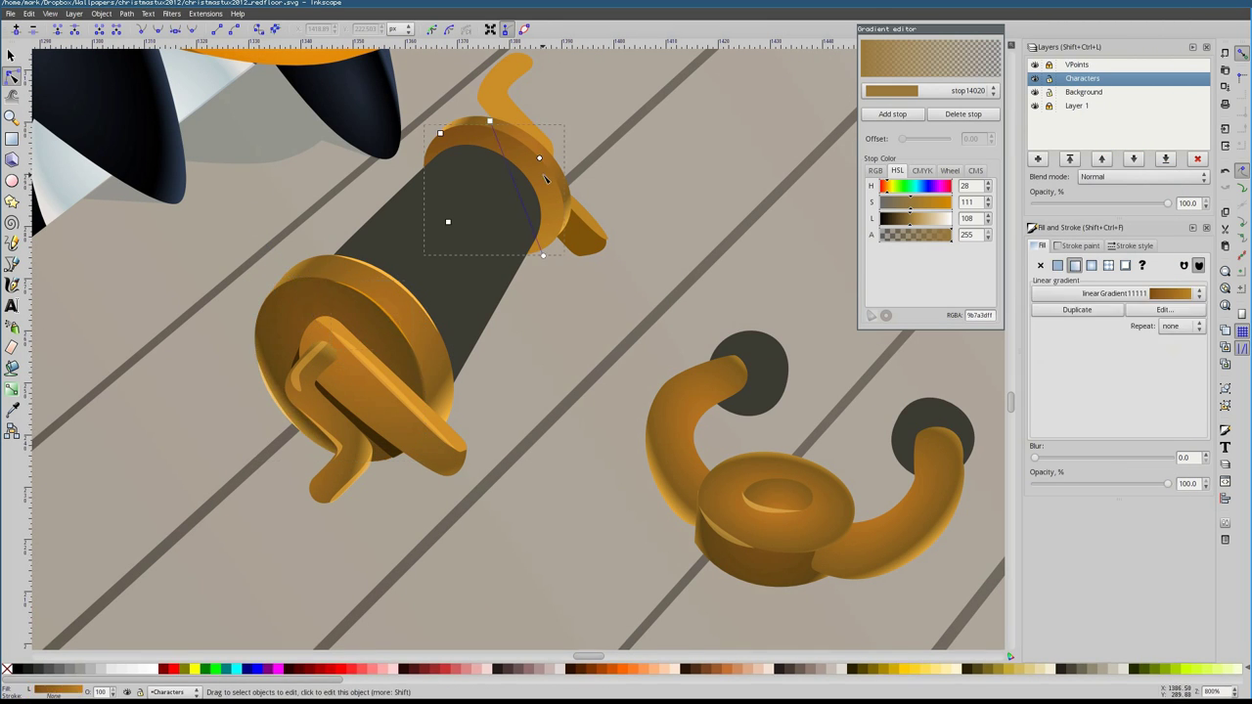
scroll(561, 319, up, 3)
scroll(490, 294, right, 2)
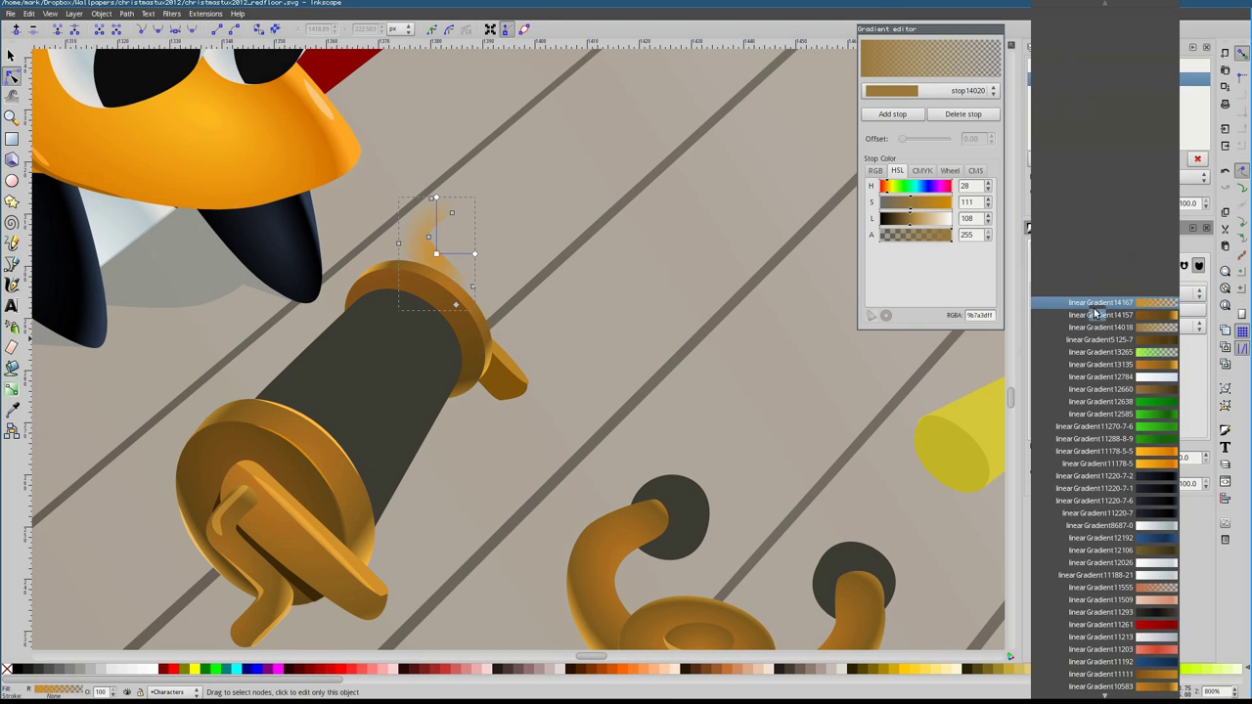
click(439, 237)
drag(439, 238, 466, 255)
click(469, 424)
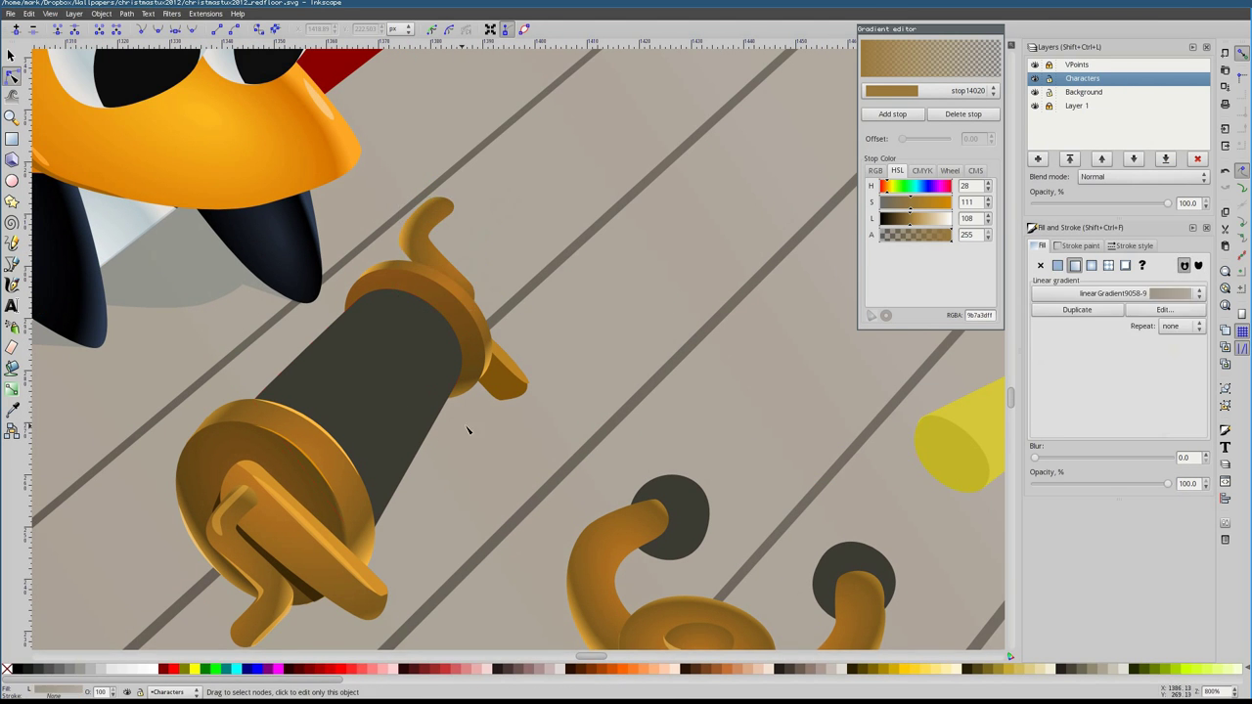
Reframe the view on the table, select the red floor and zoom toward the headphones
key(5)
key(3)
key(s)
click(316, 315)
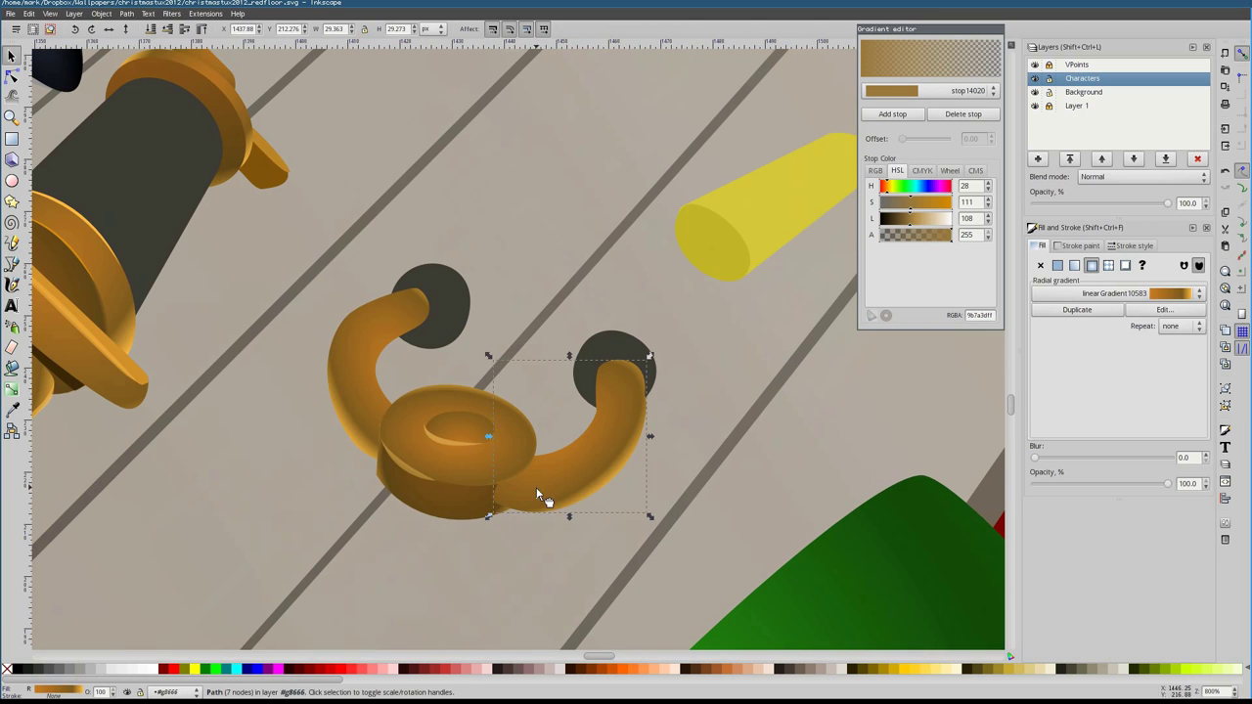
click(11, 74)
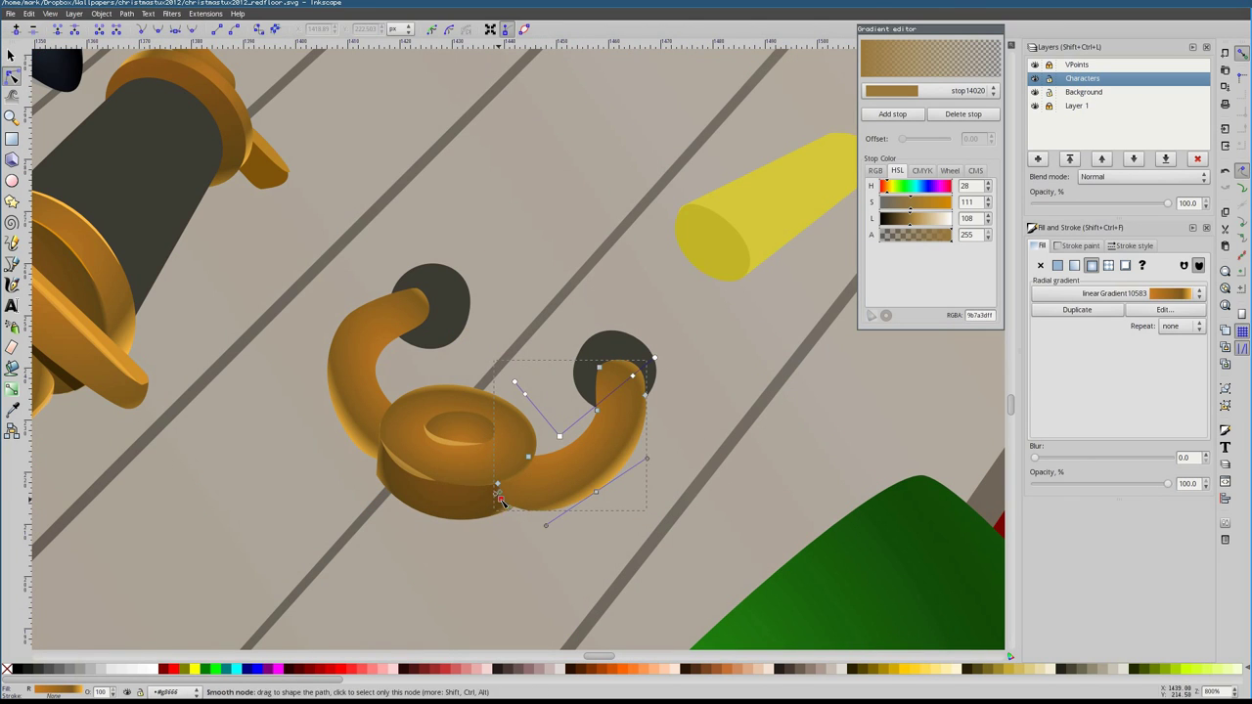
Draw a shadow outline under the hook and fill it translucent dark
key(b)
click(331, 362)
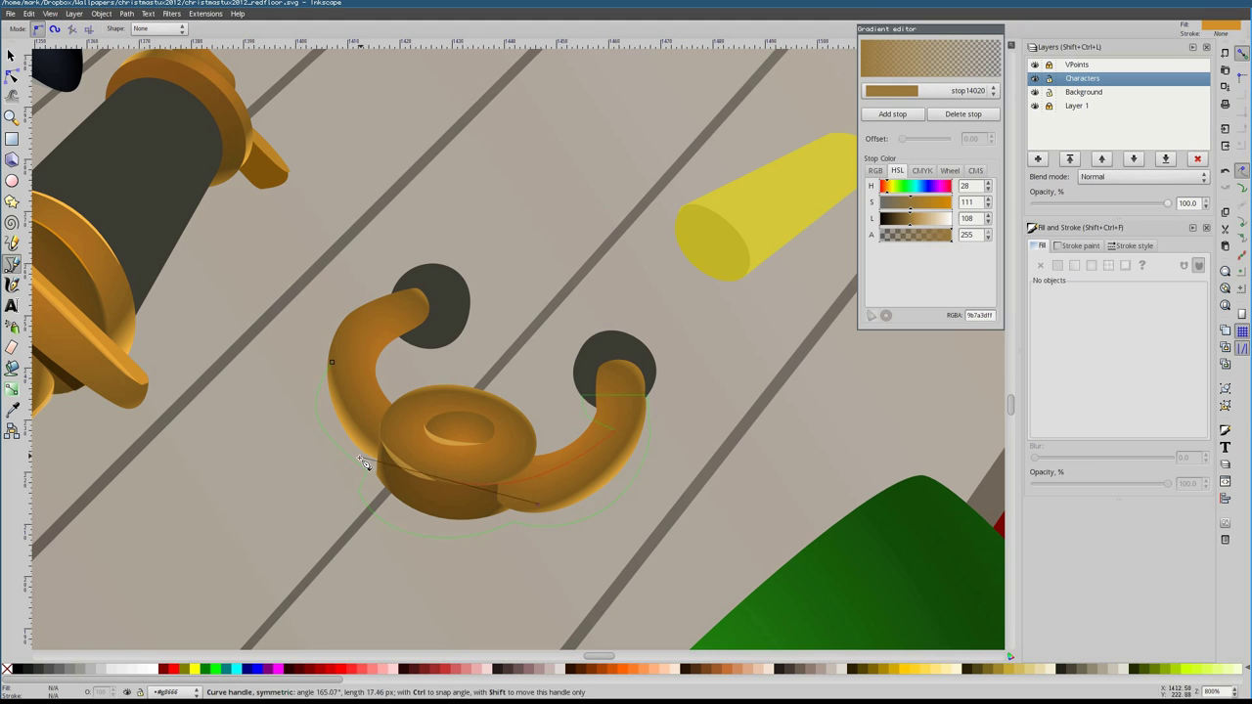
key(Return)
key(d)
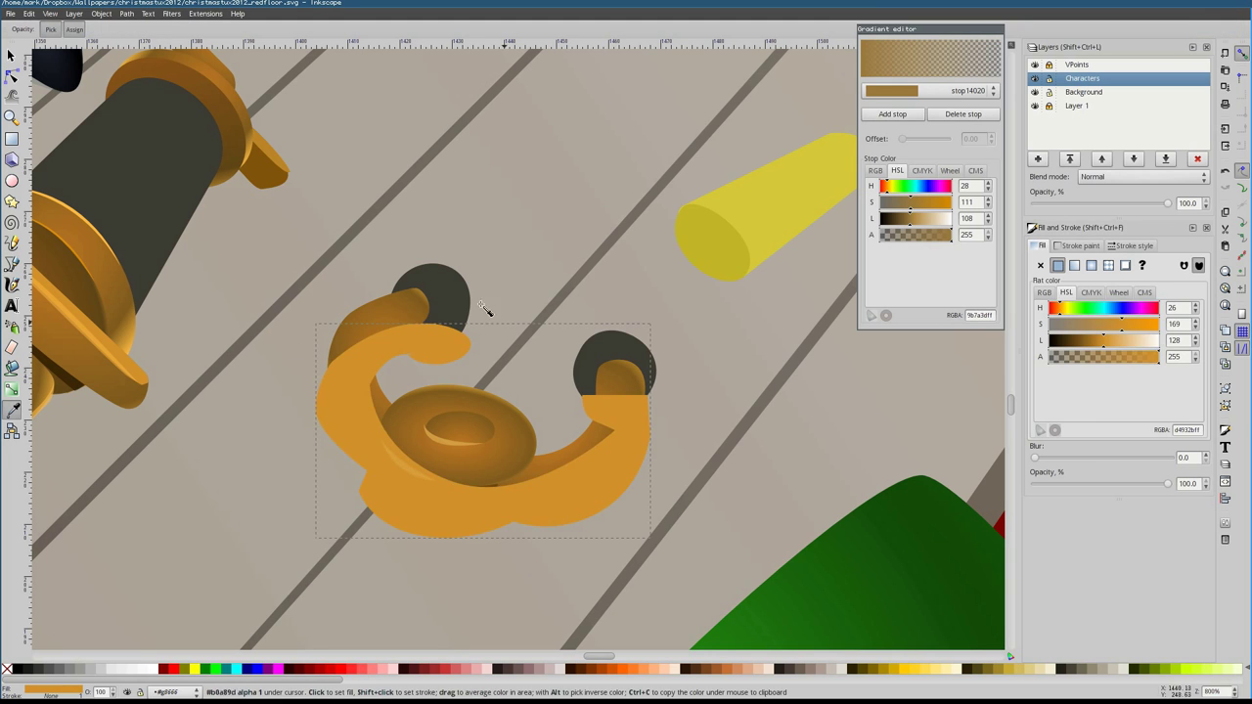
drag(1061, 307, 1118, 307)
drag(1154, 357, 1070, 358)
key(n)
scroll(411, 370, up, 2)
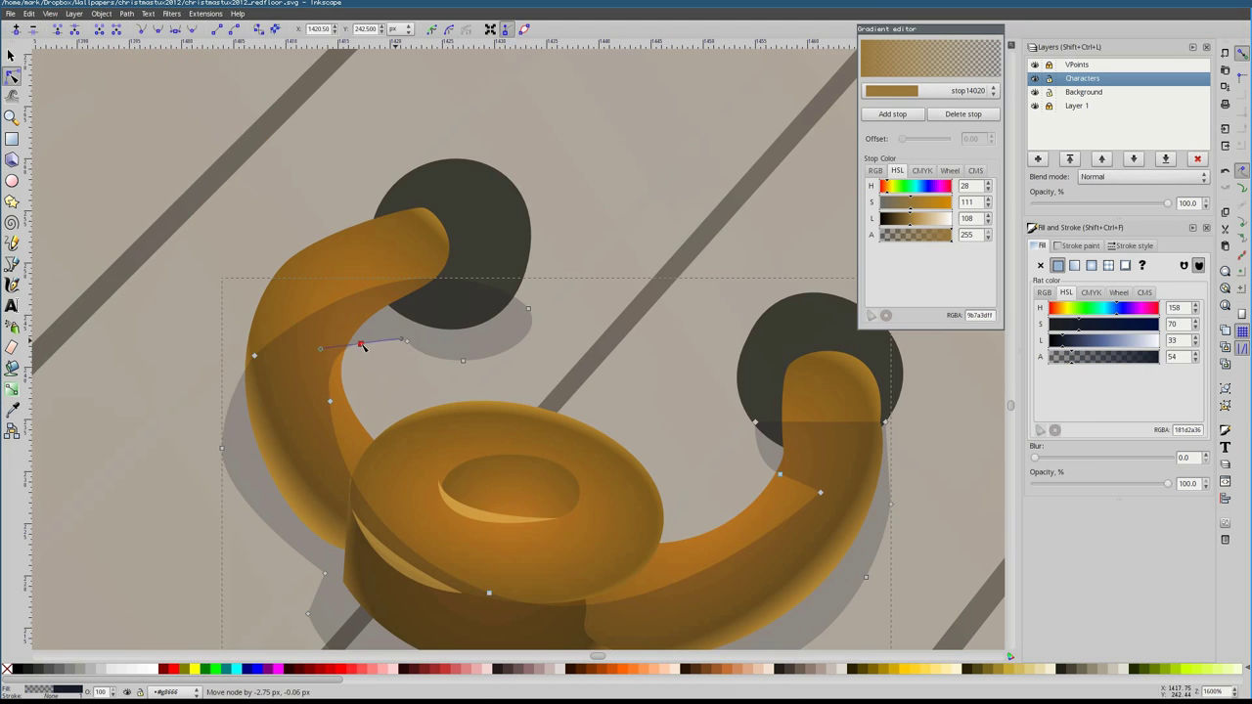
Reselect the hook's grey shadow path for node editing
key(s)
click(229, 347)
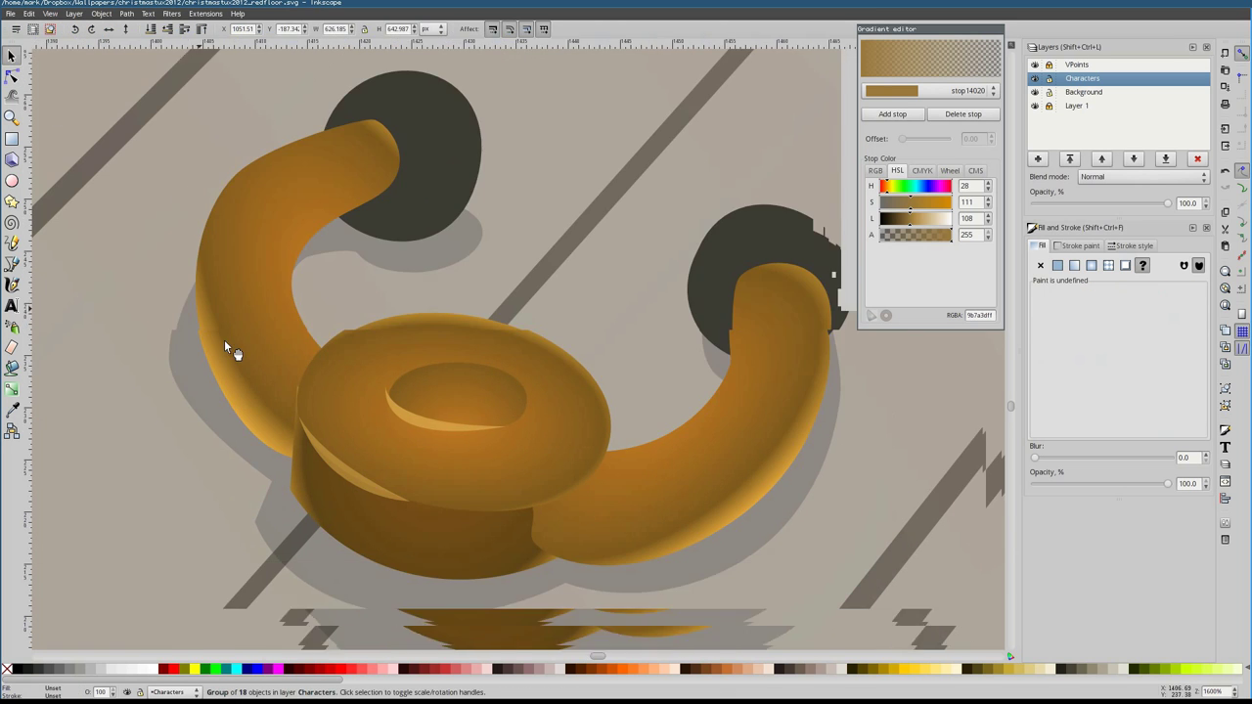
key(1)
scroll(504, 372, up, 6)
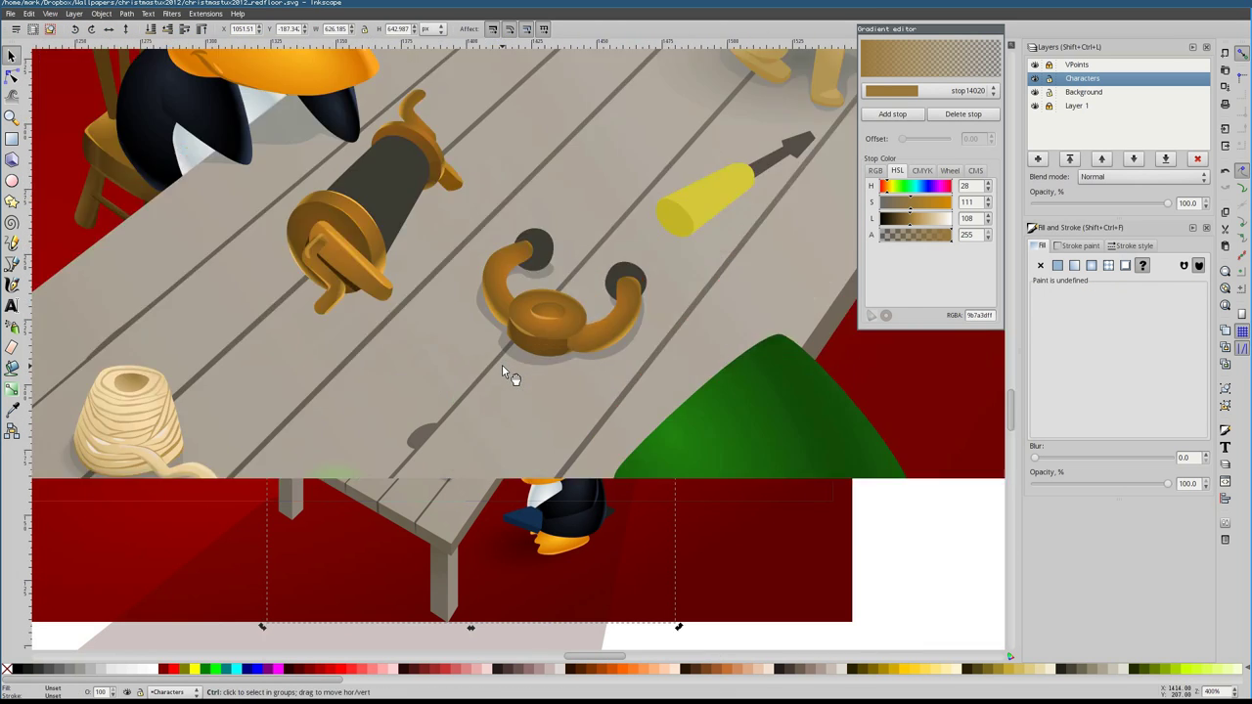
ctrl+click(680, 354)
scroll(494, 387, up, 1)
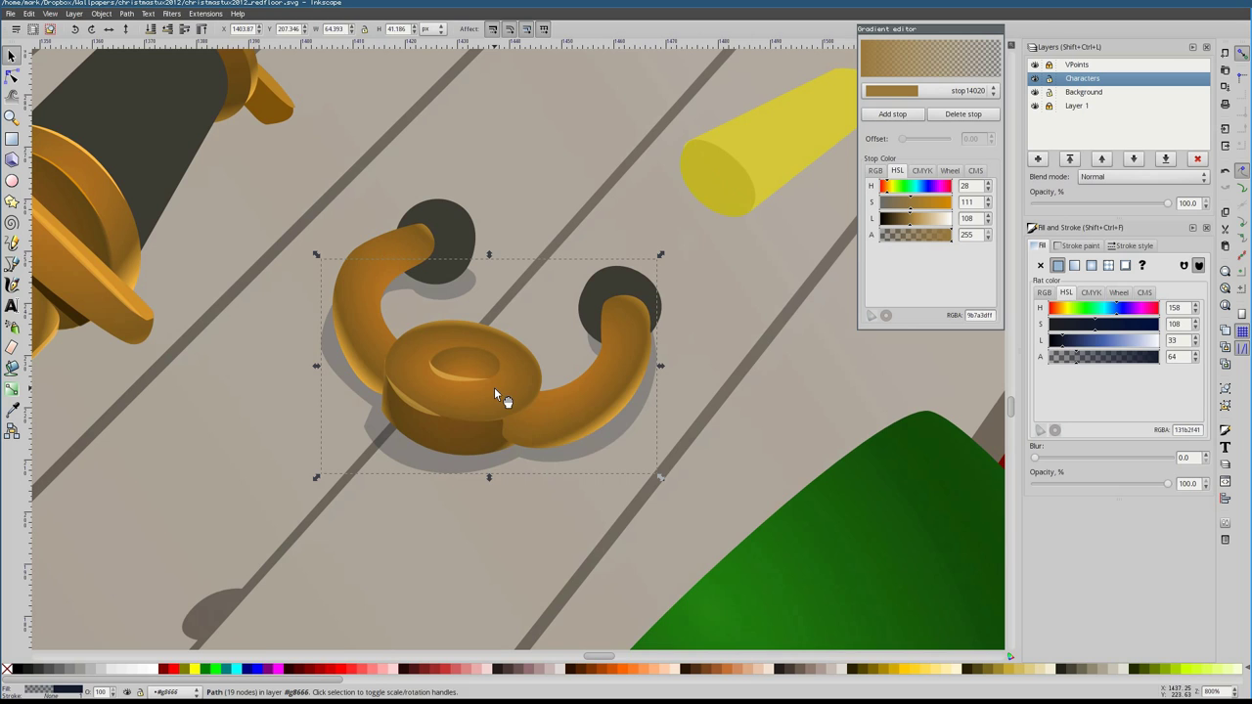
click(457, 465)
key(Escape)
key(b)
key(n)
click(326, 348)
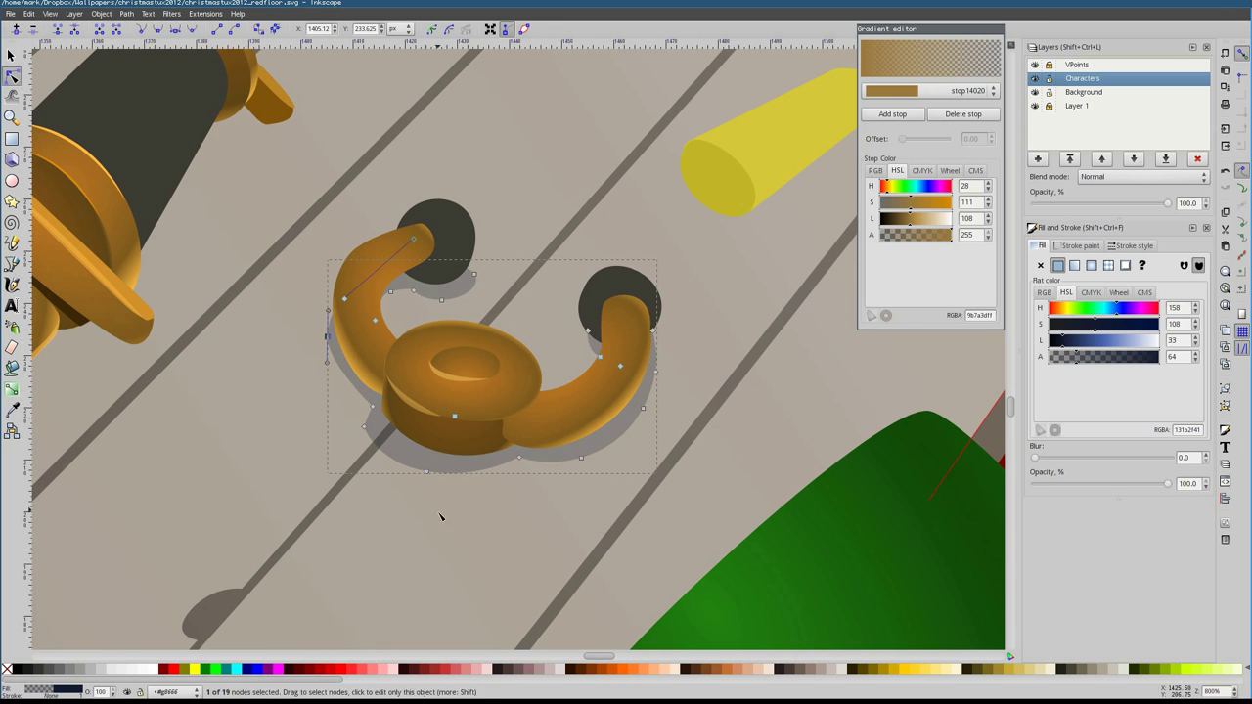
Draw a light highlight strip on the hook's right arm
key(s)
key(5)
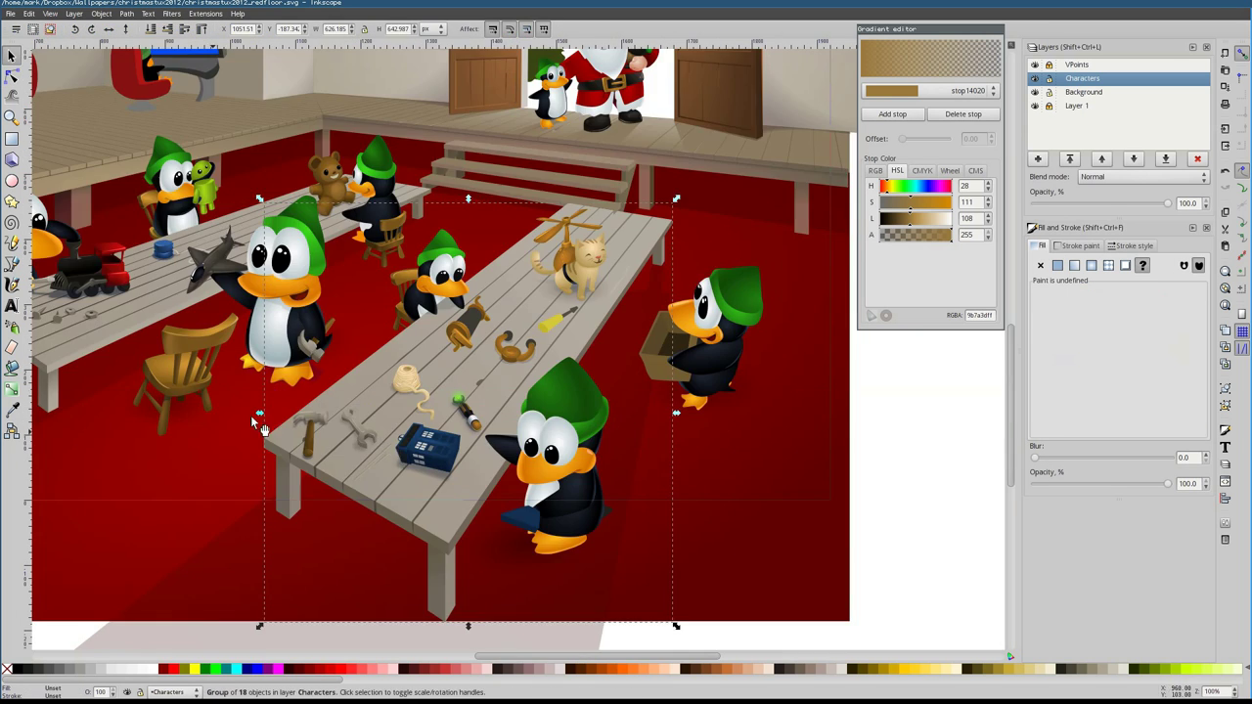
key(grave)
key(n)
click(467, 372)
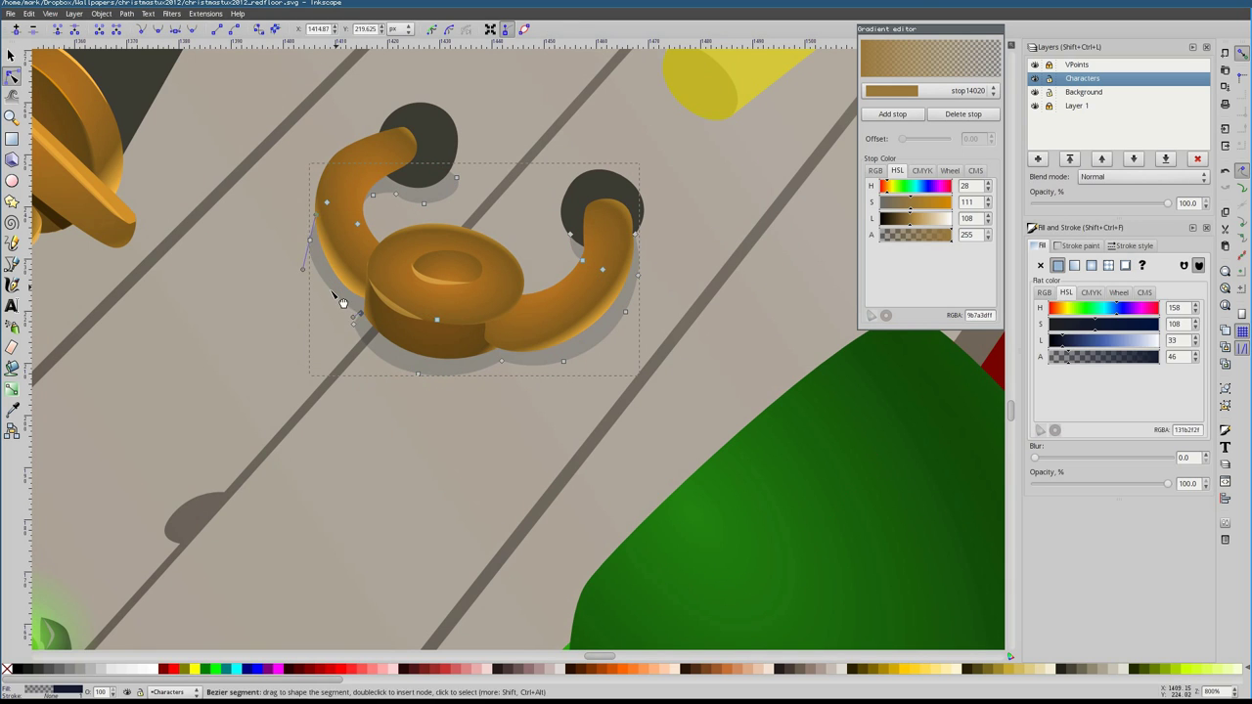
click(512, 241)
key(minus)
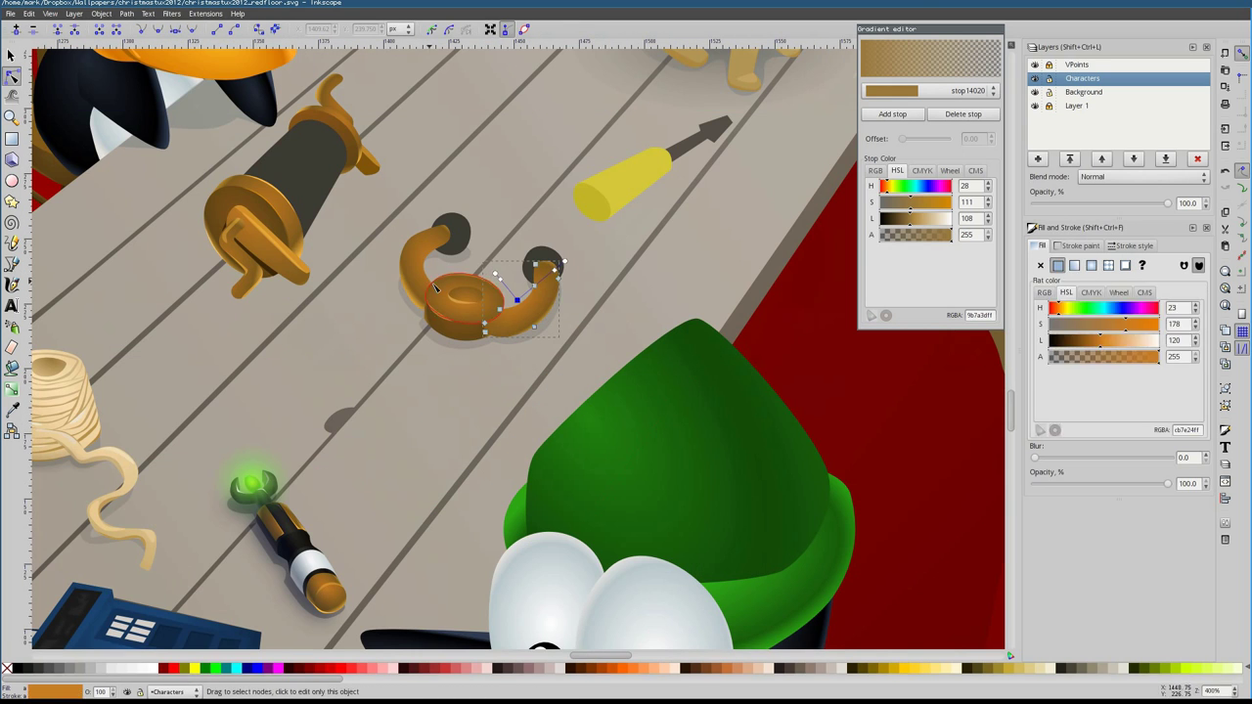
key(Escape)
key(b)
key(grave)
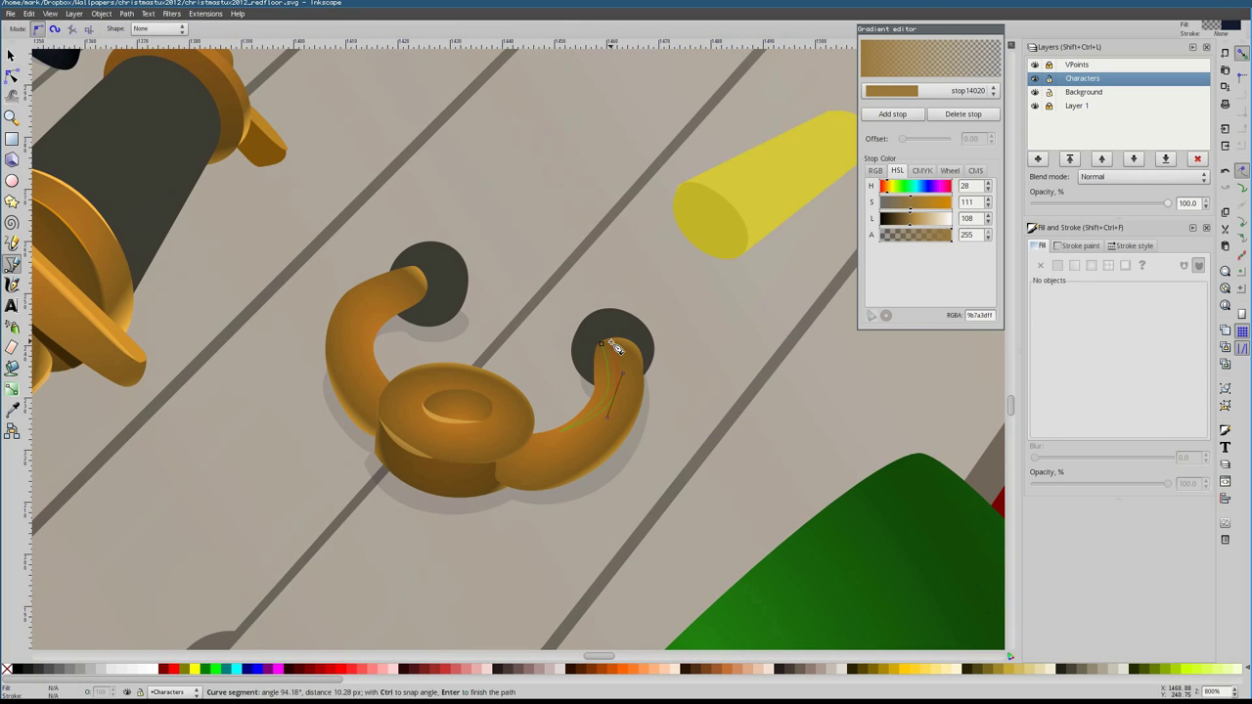
click(615, 347)
Add a left-arm highlight and a dark contact shadow under the base, lowered with Page Down
click(338, 330)
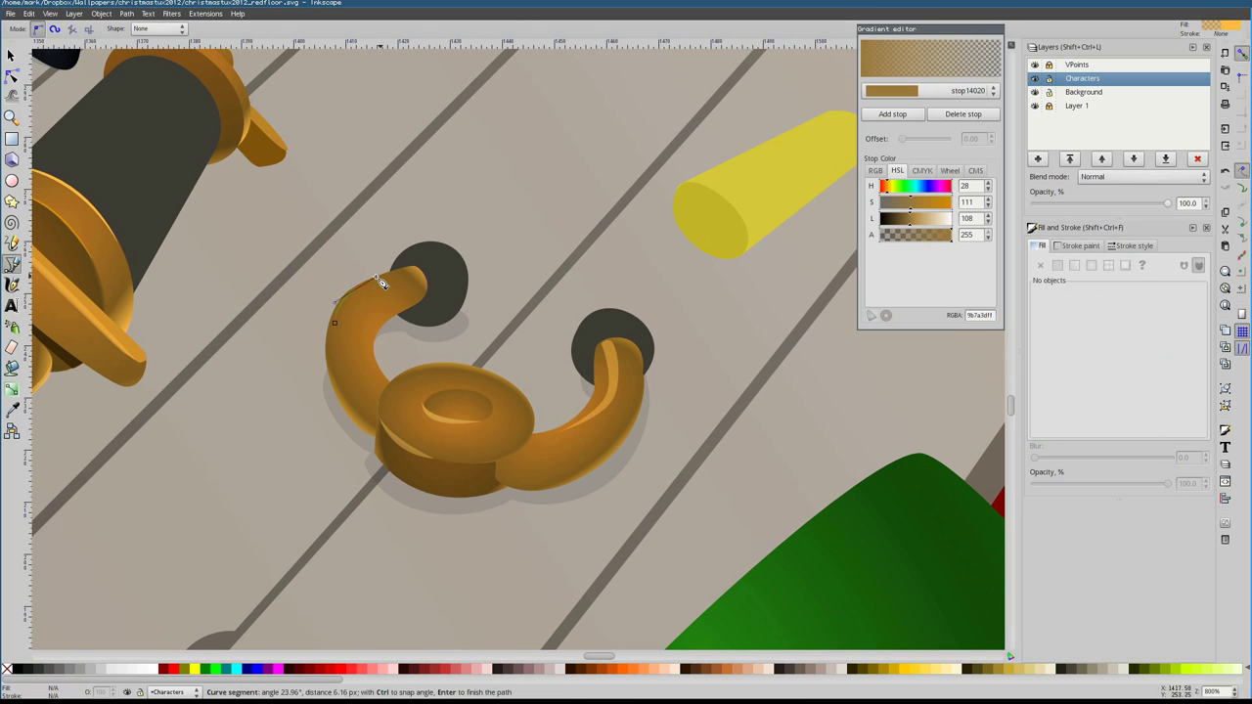
click(333, 322)
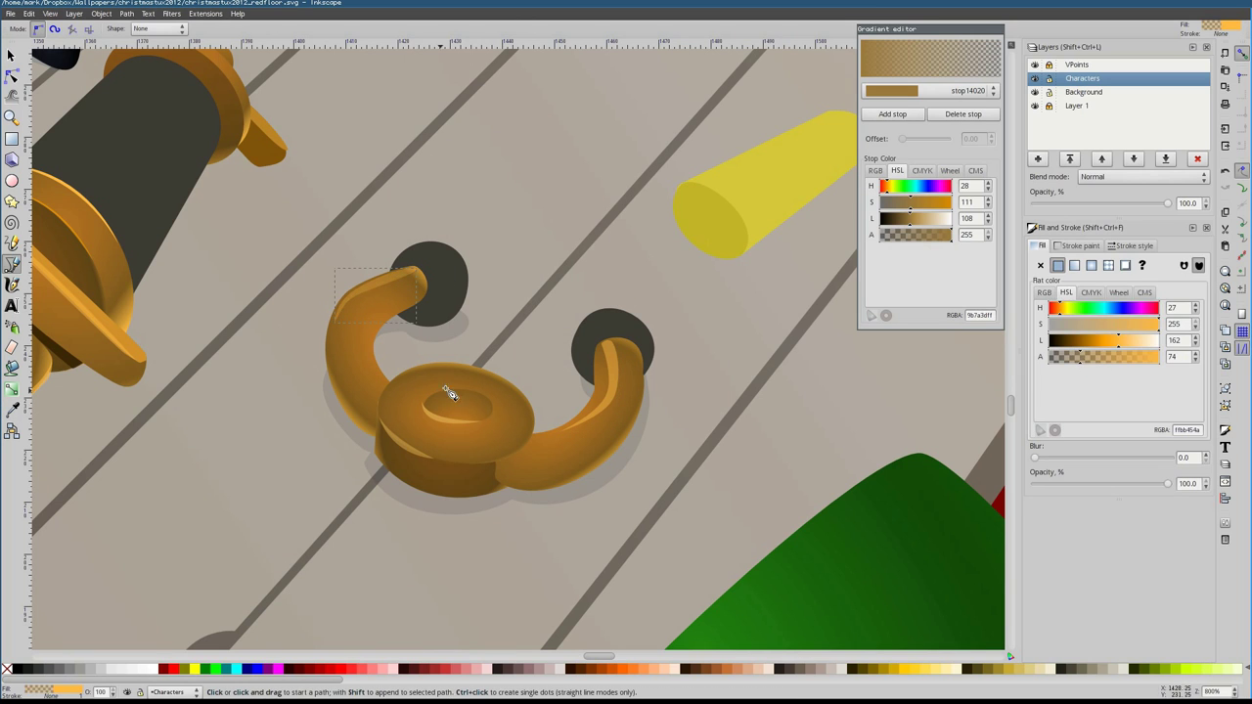
key(Escape)
click(328, 333)
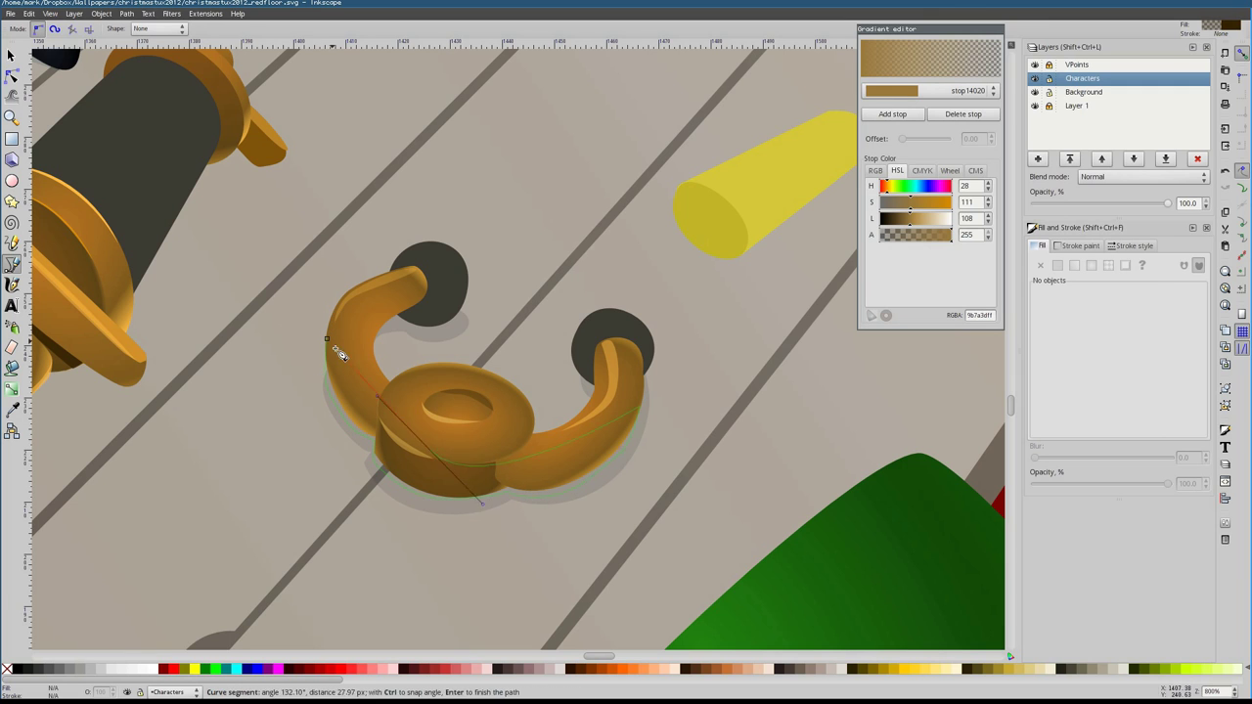
click(337, 349)
click(1127, 357)
key(Page_Down)
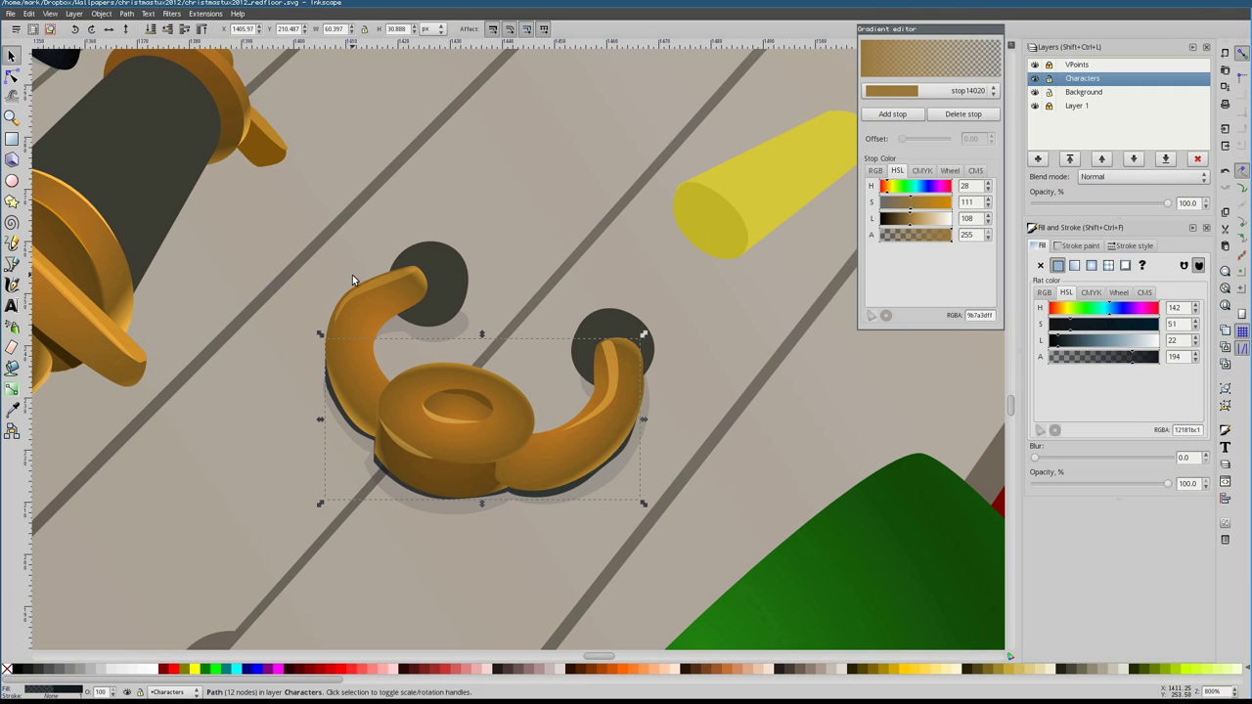
Inspect the nodes of the contact shadow and the larger faint shadow
key(n)
click(533, 498)
click(330, 396)
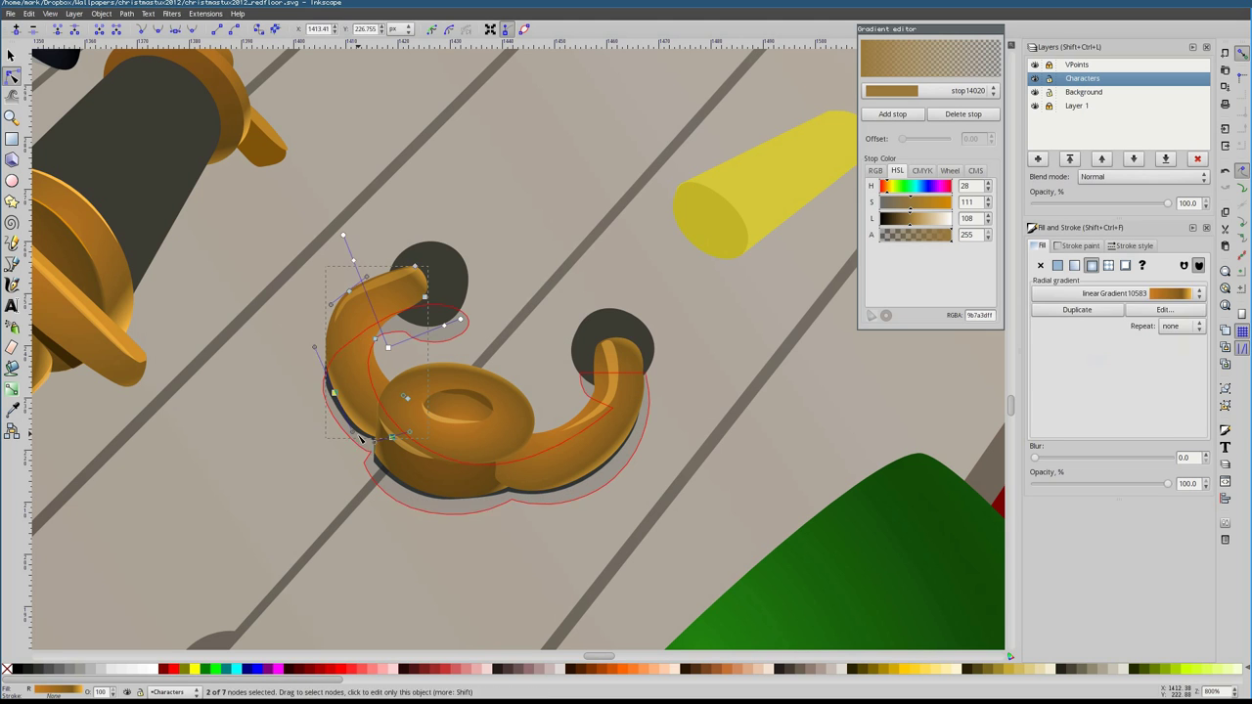
alt+click(332, 401)
scroll(358, 464, up, 2)
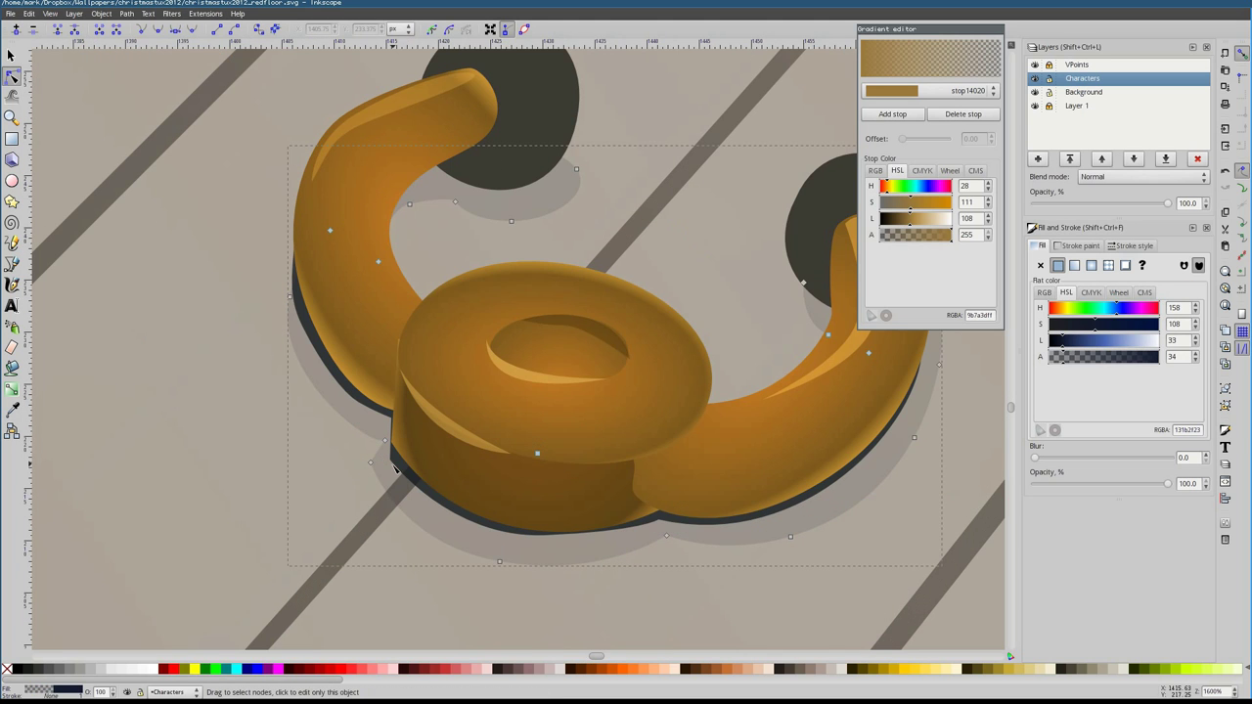
Reshape the faint shadow's bottom curve, then begin tracing a shadow under the spool toy
key(s)
scroll(473, 280, down, 4)
click(501, 342)
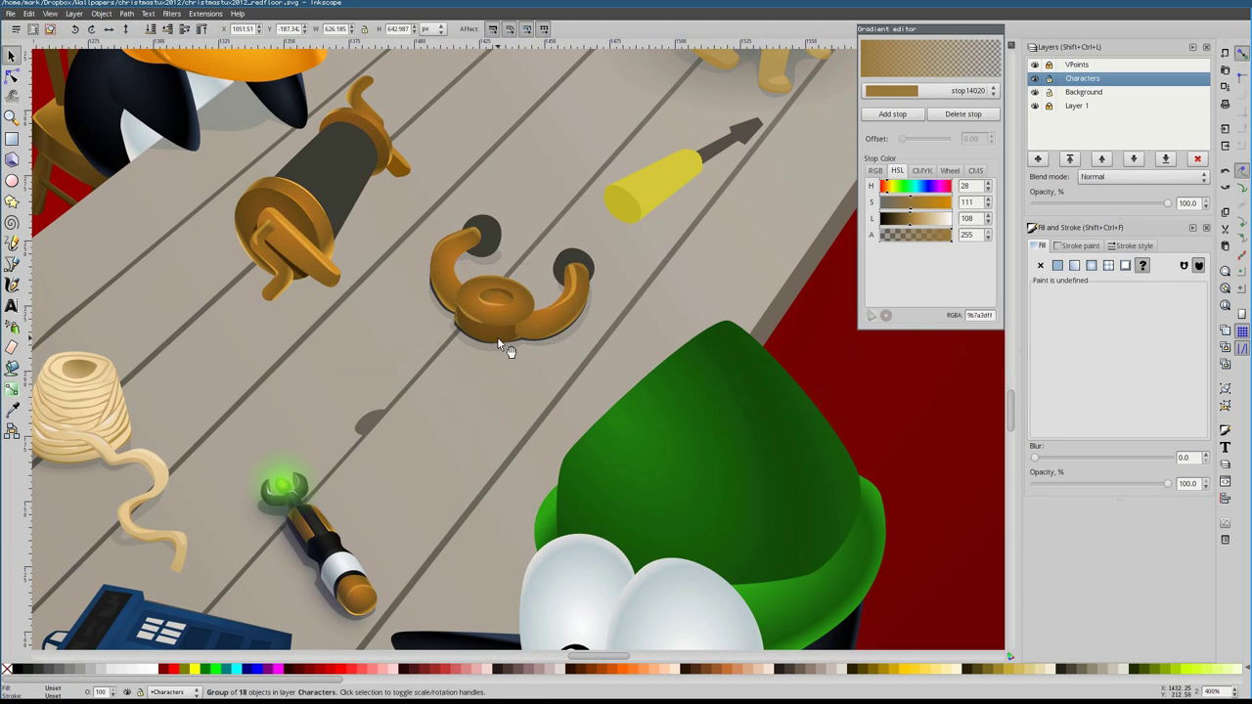
alt+click(519, 313)
alt+click(520, 313)
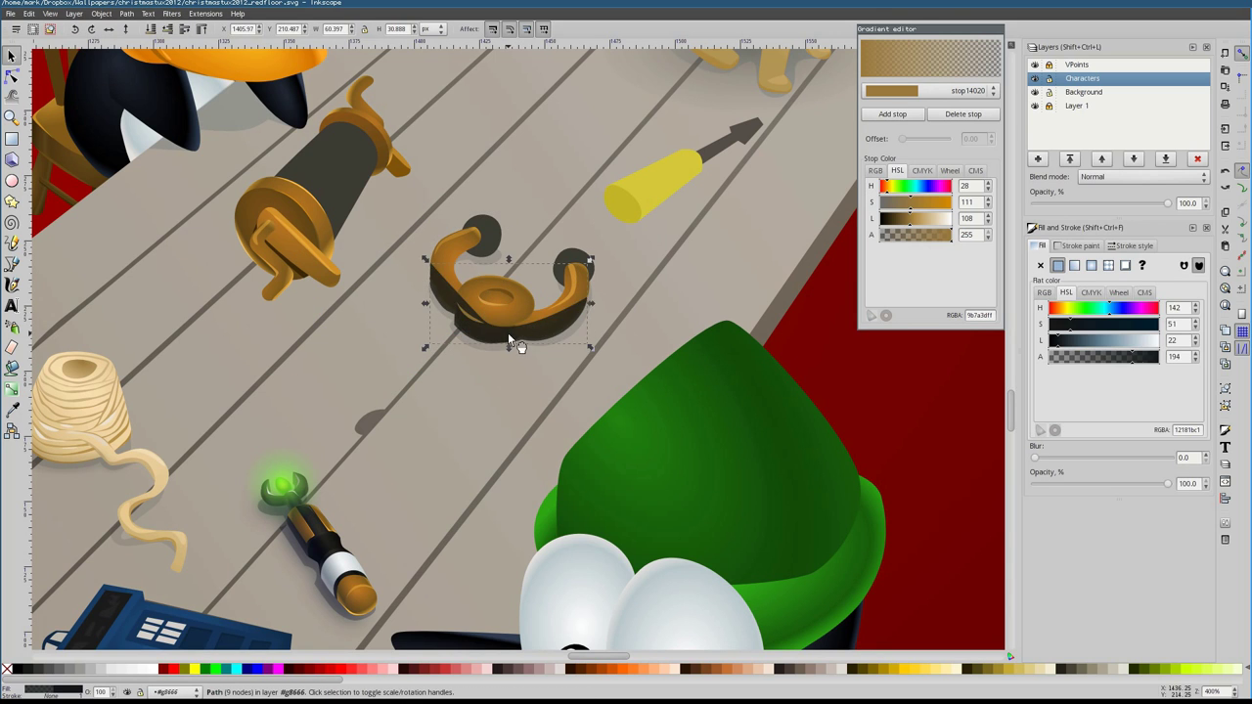
scroll(469, 349, up, 2)
key(n)
drag(587, 358, 591, 367)
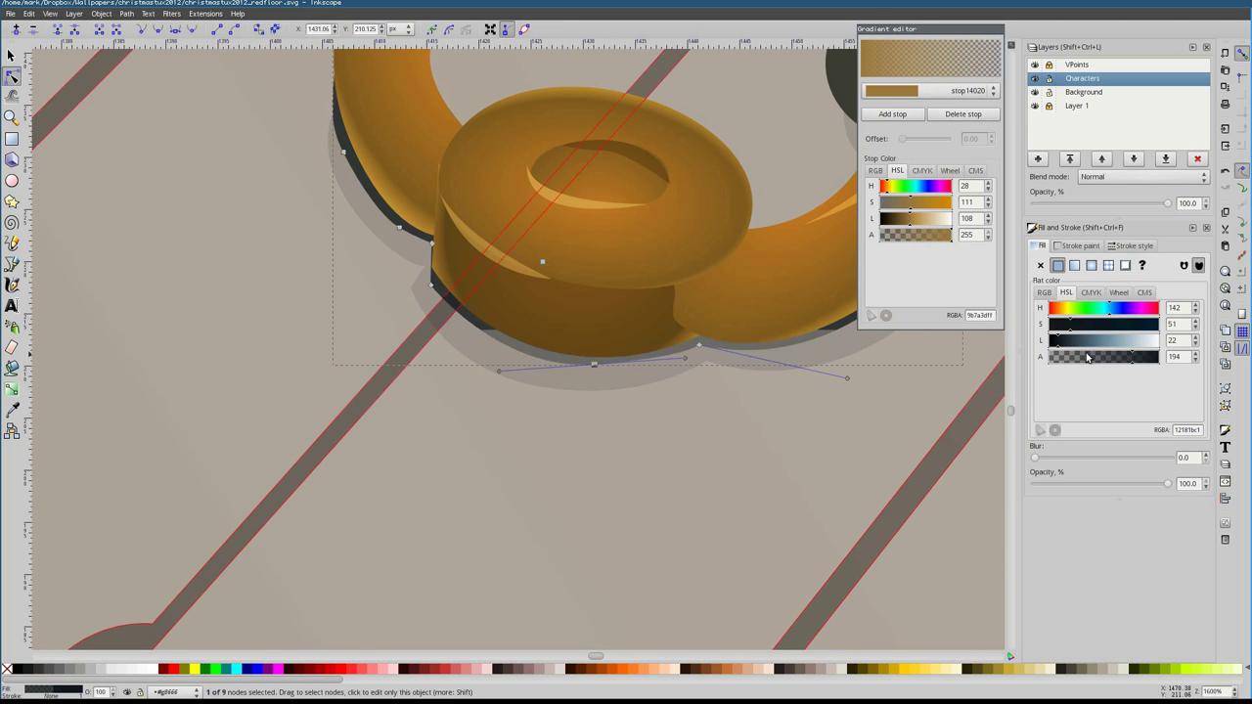
scroll(441, 394, right, 5)
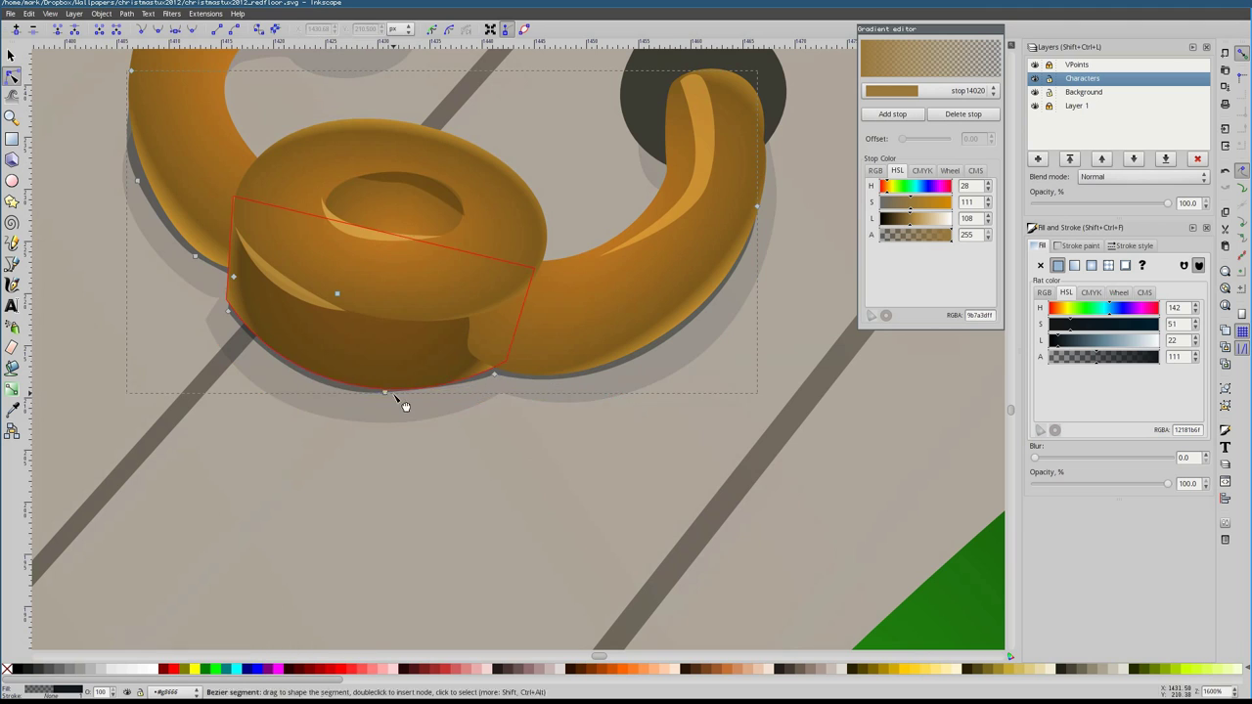
drag(404, 405, 290, 407)
scroll(508, 458, down, 7)
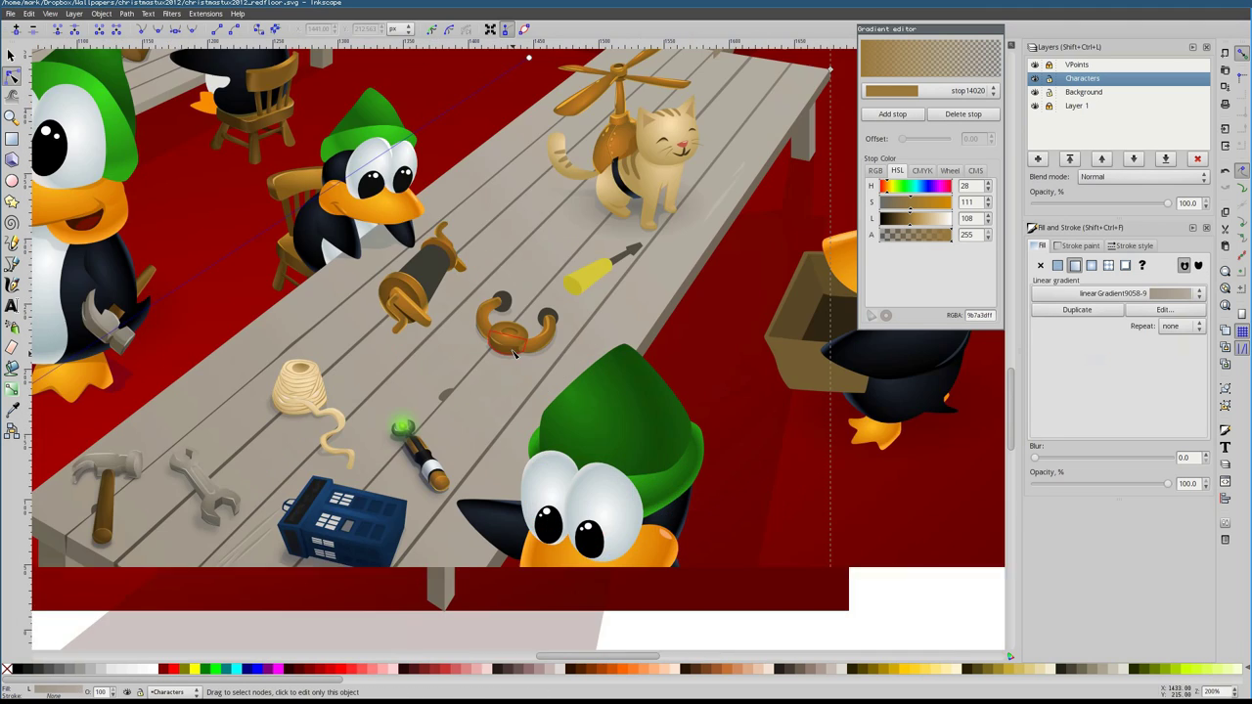
scroll(402, 293, up, 4)
key(b)
click(383, 381)
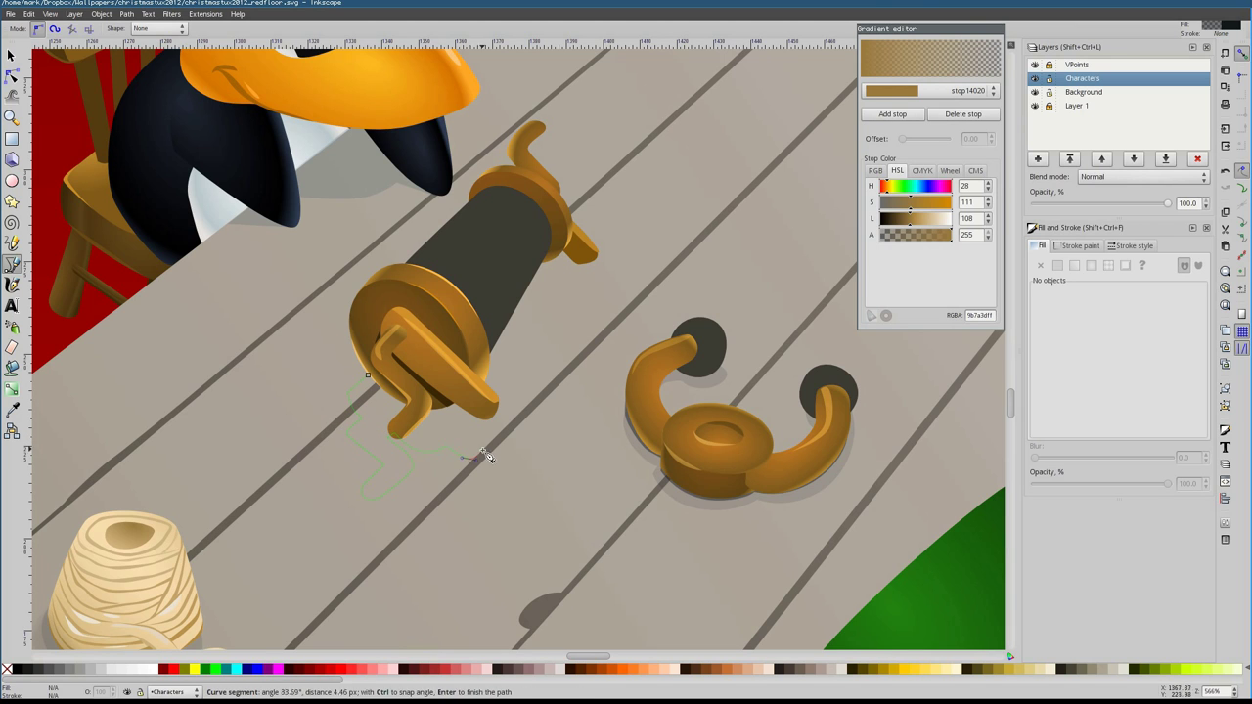
Close the spool's shadow shape and lighten it by lowering its opacity
click(369, 376)
click(14, 57)
click(1073, 358)
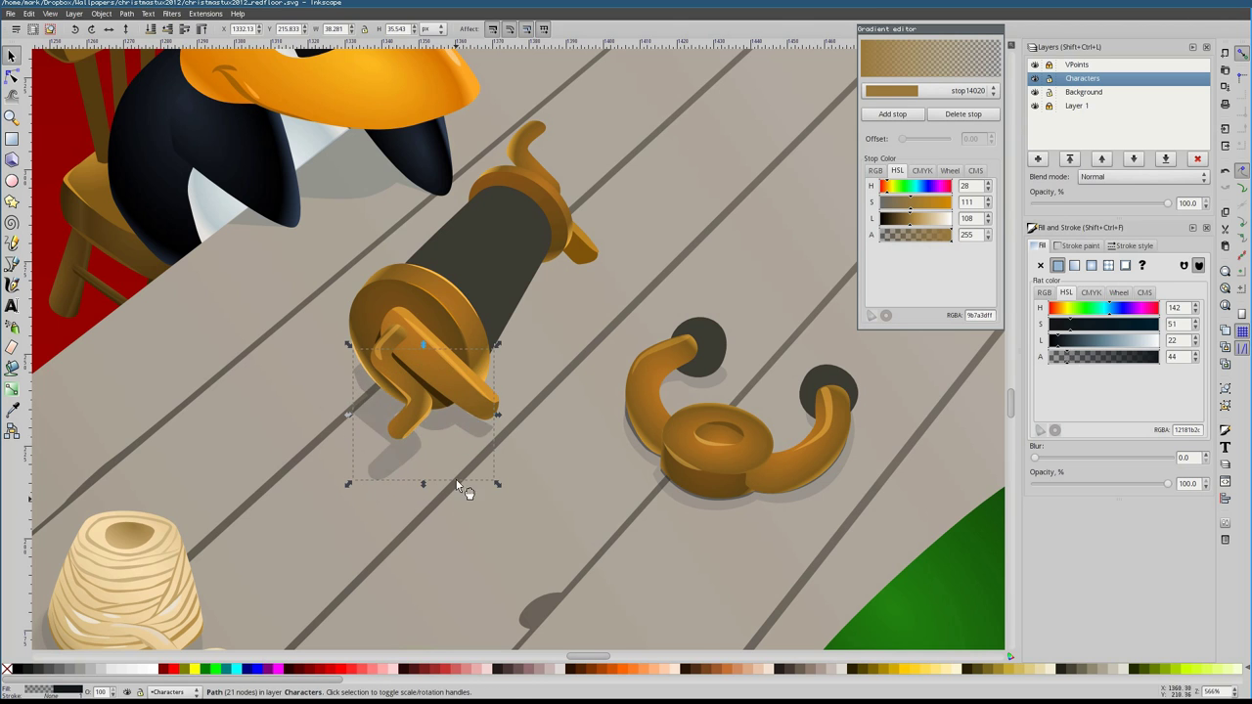
scroll(310, 601, down, 1)
Draw a second shadow path beside the spool with the Bezier tool
key(b)
click(434, 442)
double_click(509, 370)
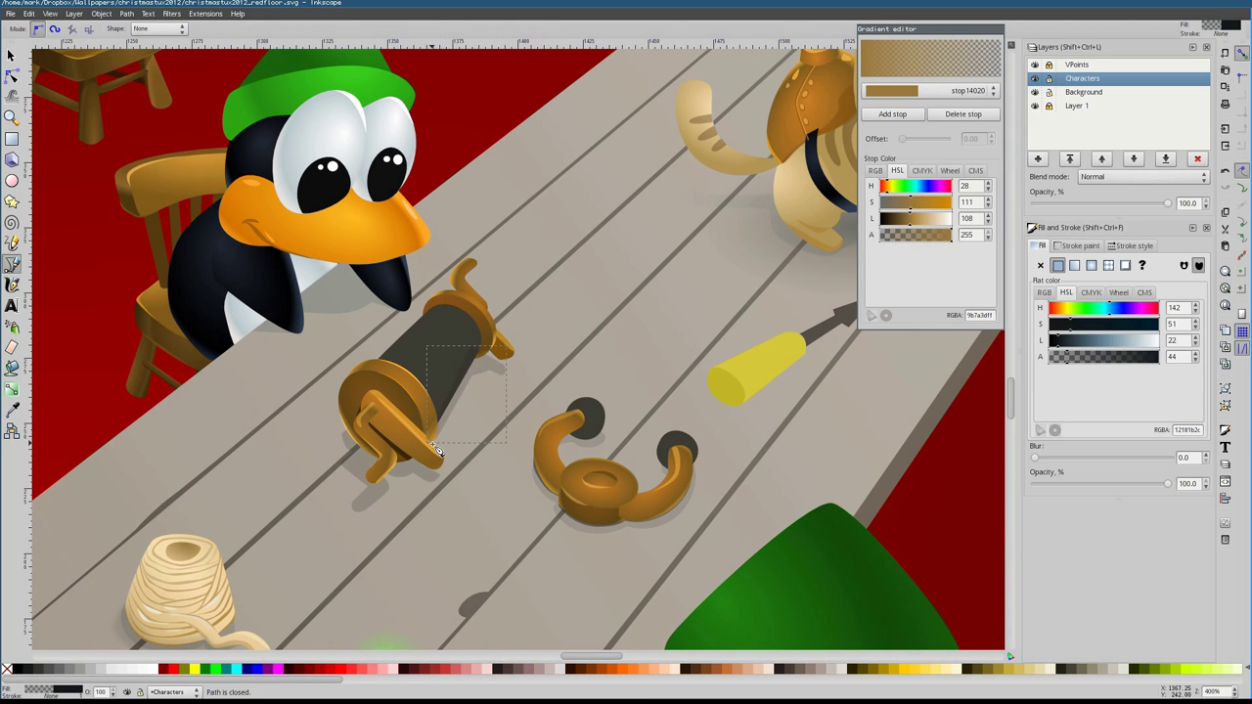
key(n)
shift+click(366, 509)
key(s)
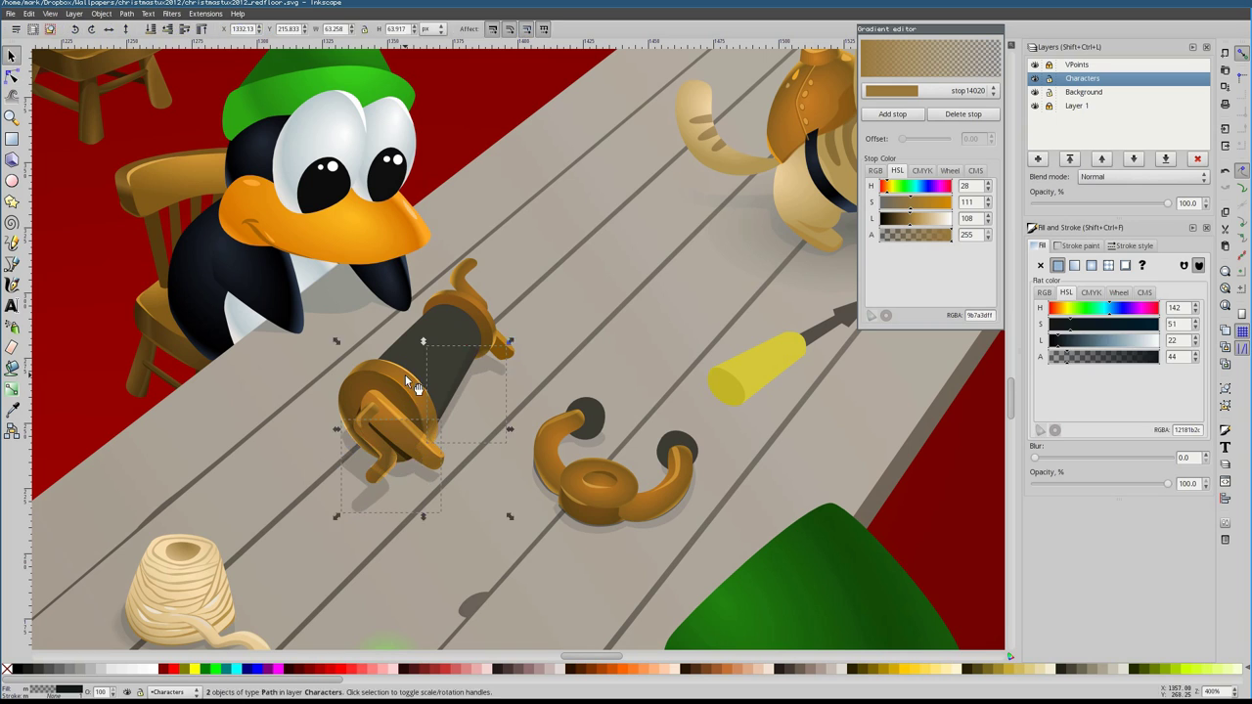
Blur the lower spool shadow path
click(412, 383)
ctrl+click(388, 515)
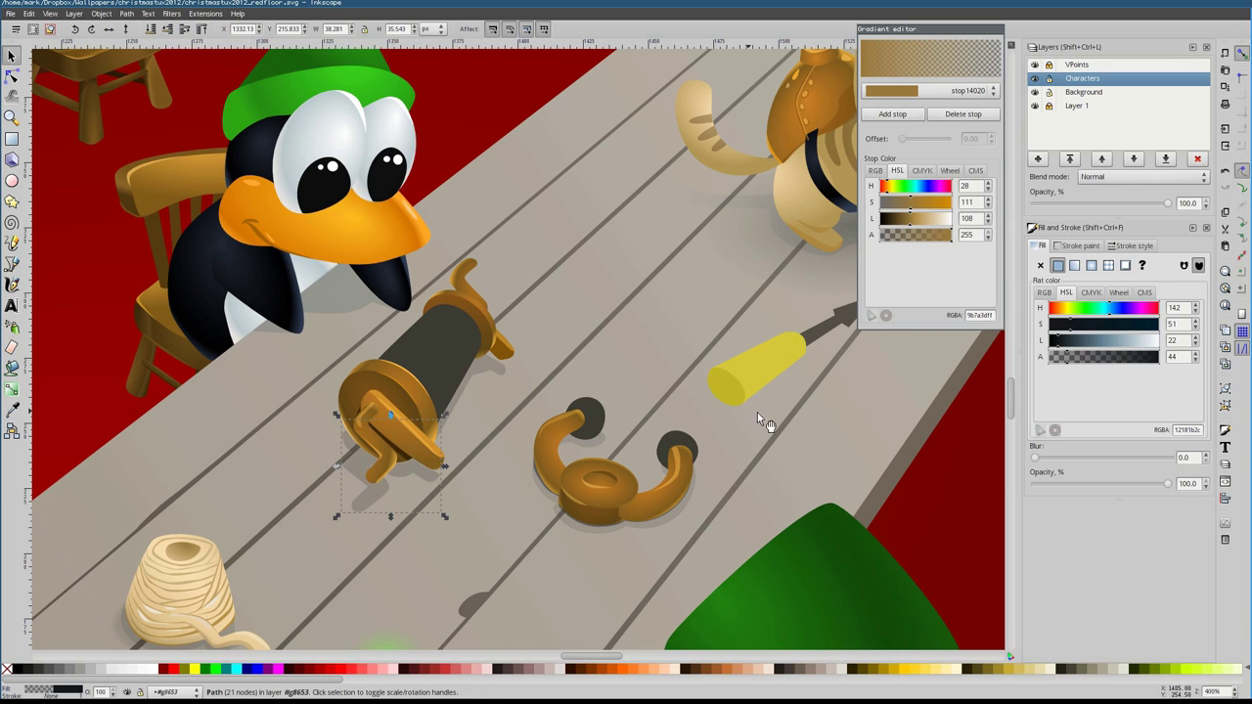
click(1049, 459)
ctrl+click(470, 411)
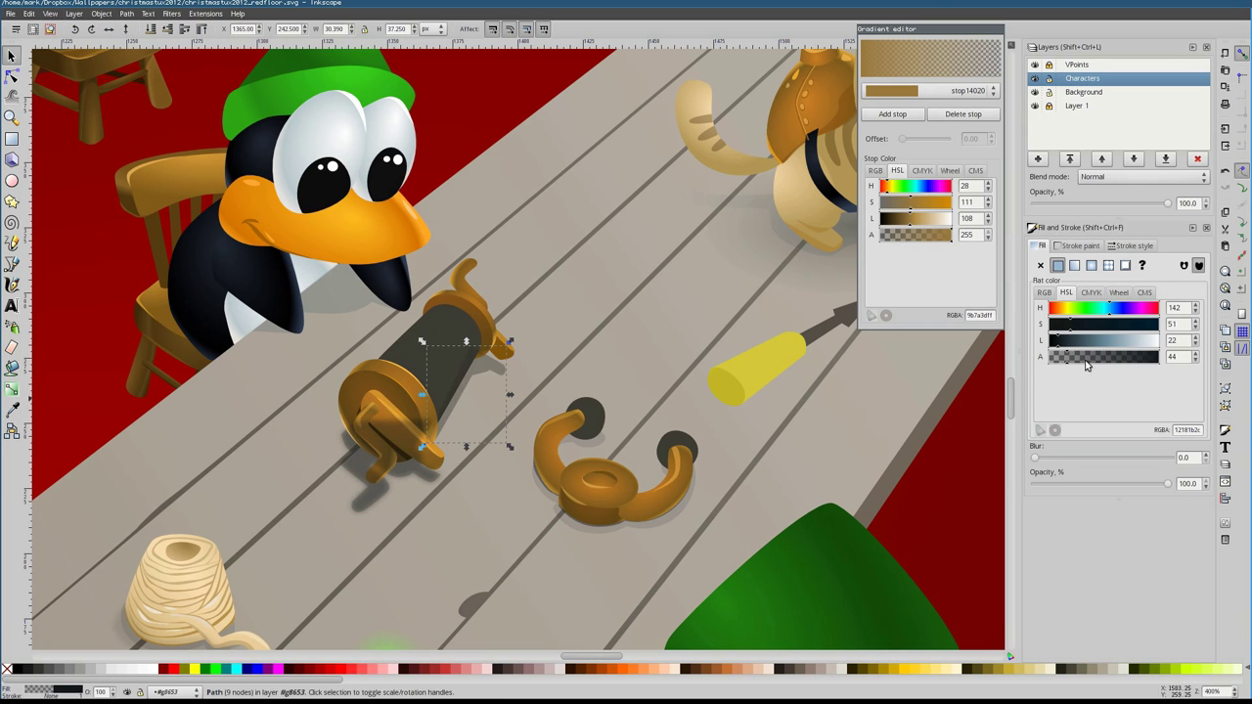
scroll(486, 356, down, 4)
scroll(459, 556, up, 4)
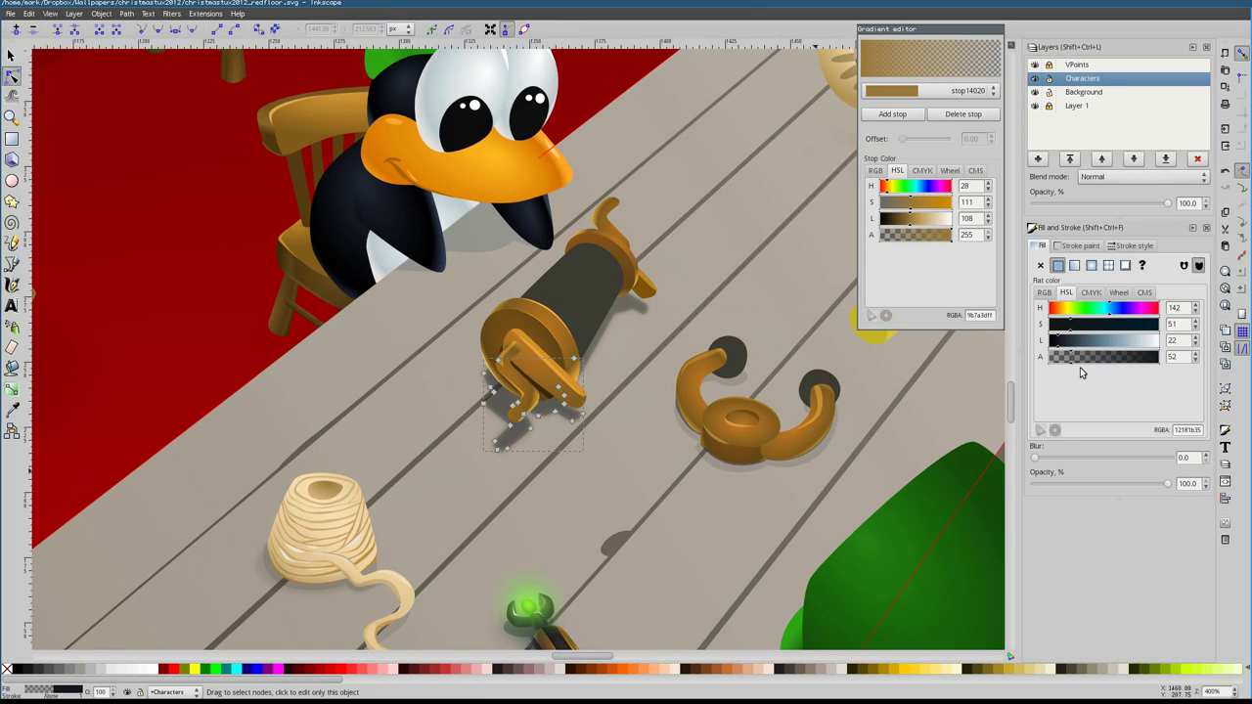
Paste the blurred style onto the spool toy's cast shadow
key(n)
click(501, 450)
alt+click(501, 458)
key(s)
scroll(460, 450, up, 2)
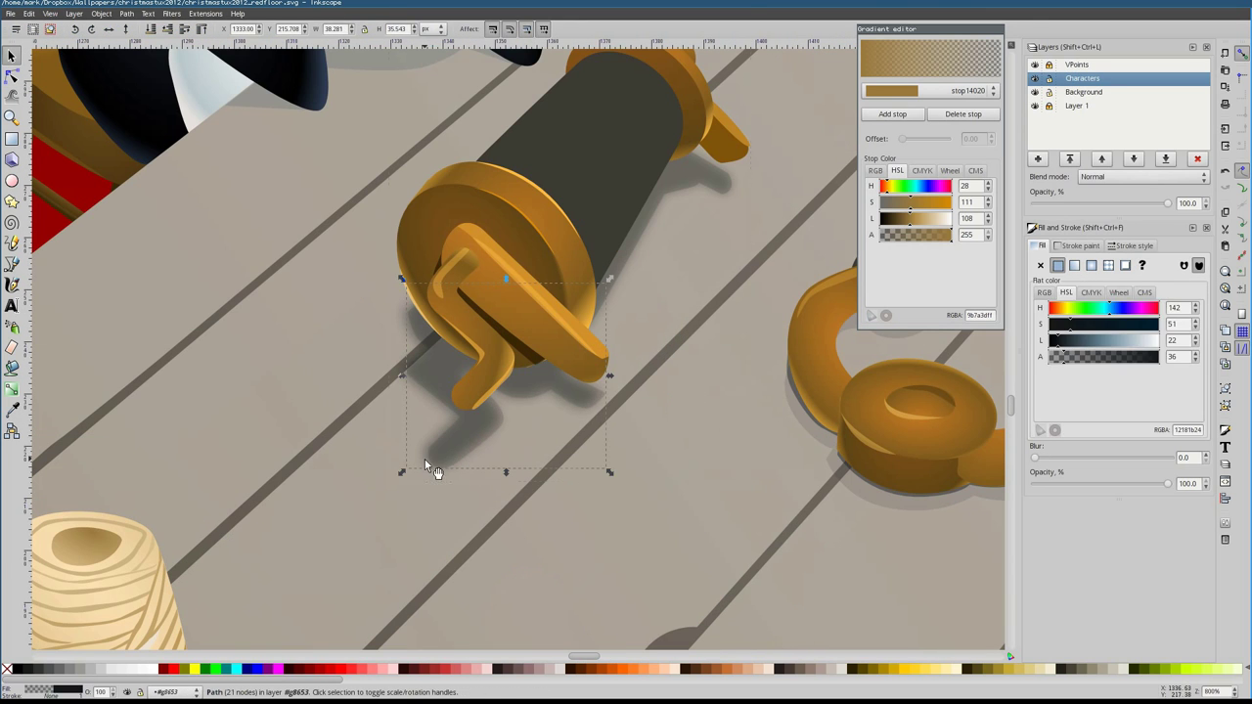
key(ctrl+shift+v)
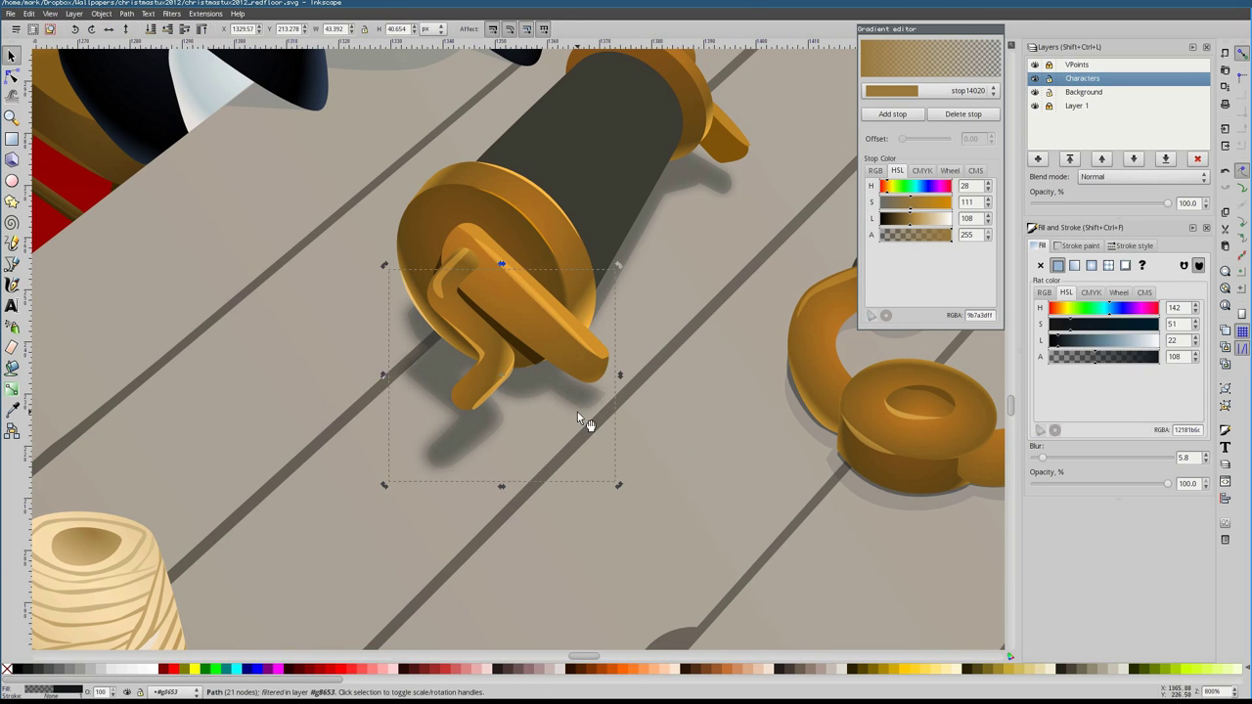
Adjust the second shadow shape's edge nodes, then zoom out to the whole drawing
scroll(581, 419, up, 2)
click(654, 255)
key(n)
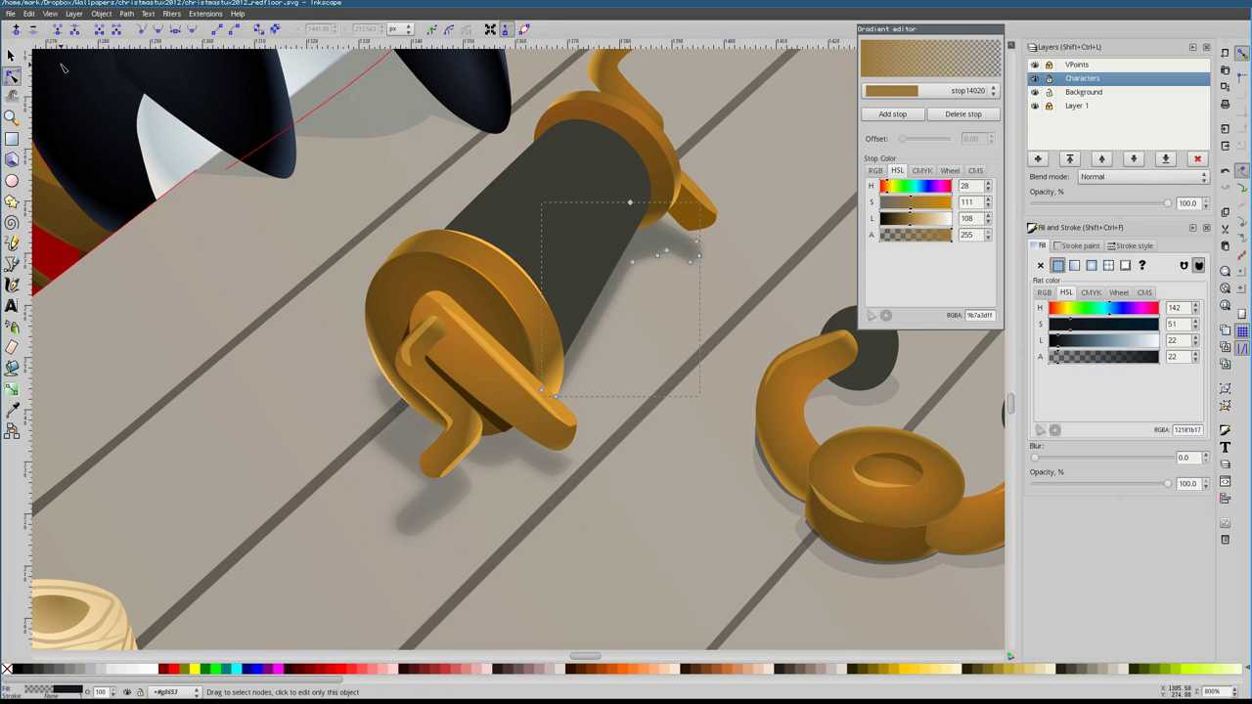
click(673, 256)
key(s)
click(193, 290)
key(1)
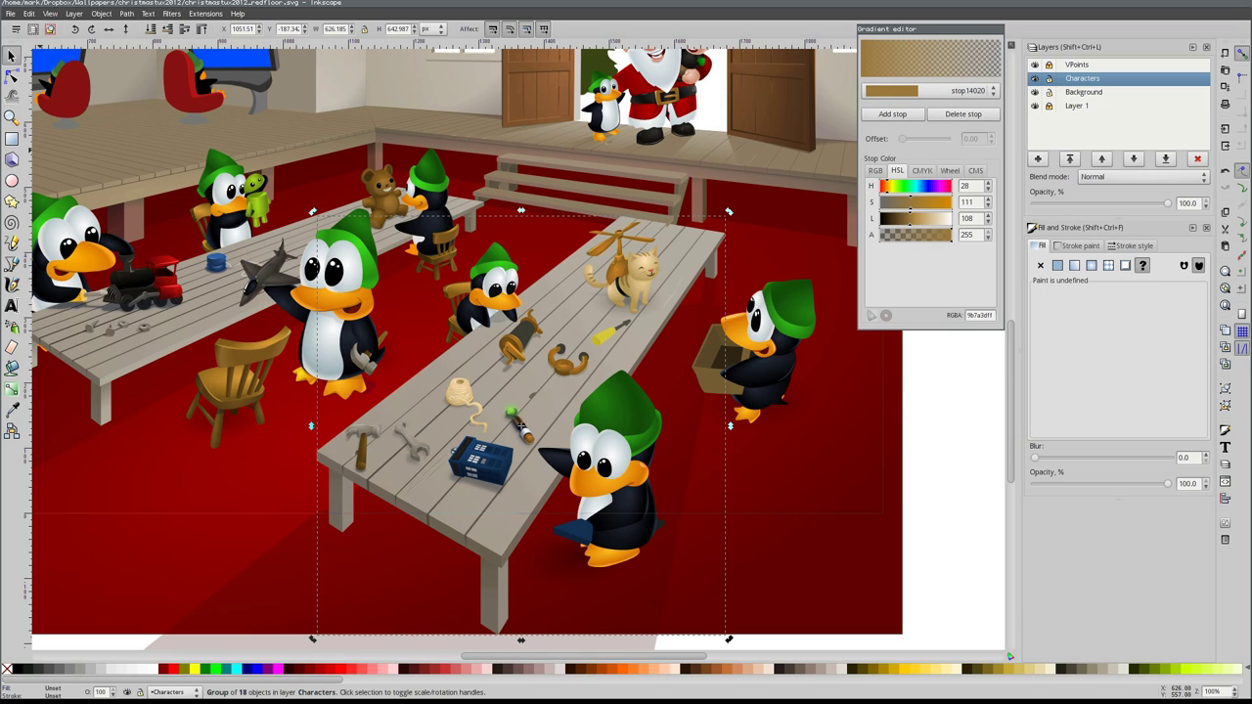
Find the penguin's cardboard box and select its flap
key(Escape)
scroll(422, 426, up, 3)
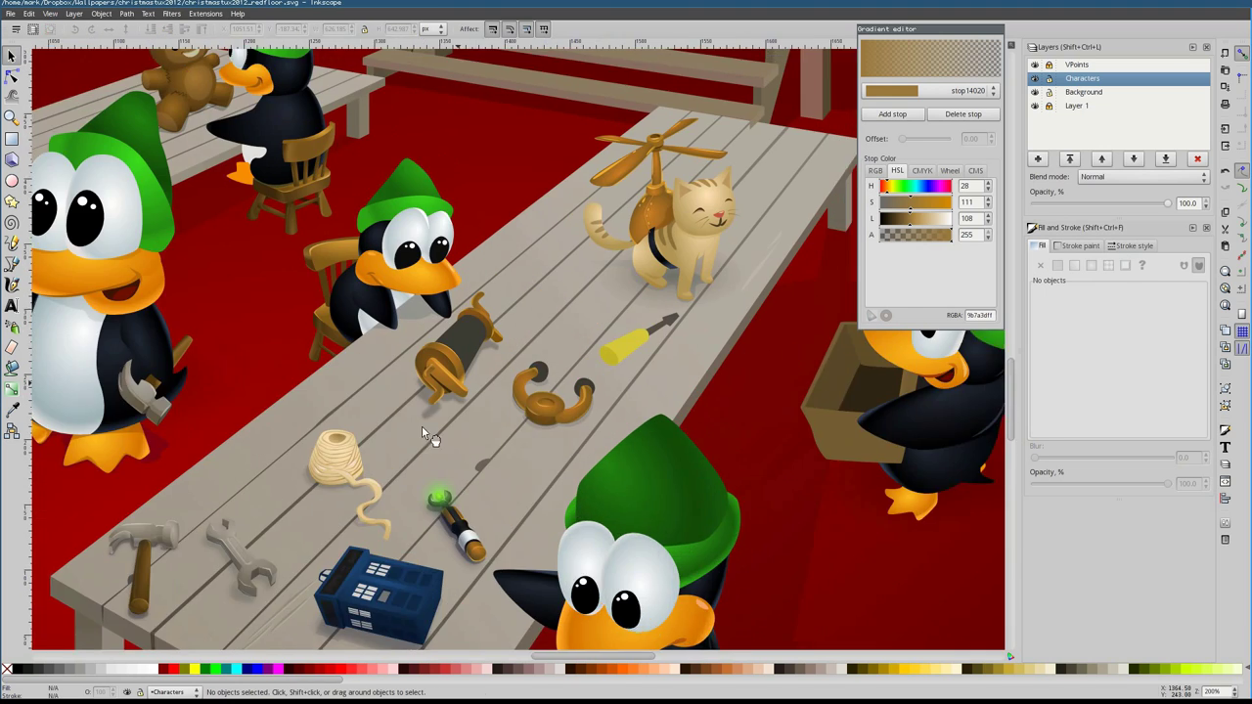
scroll(456, 341, down, 3)
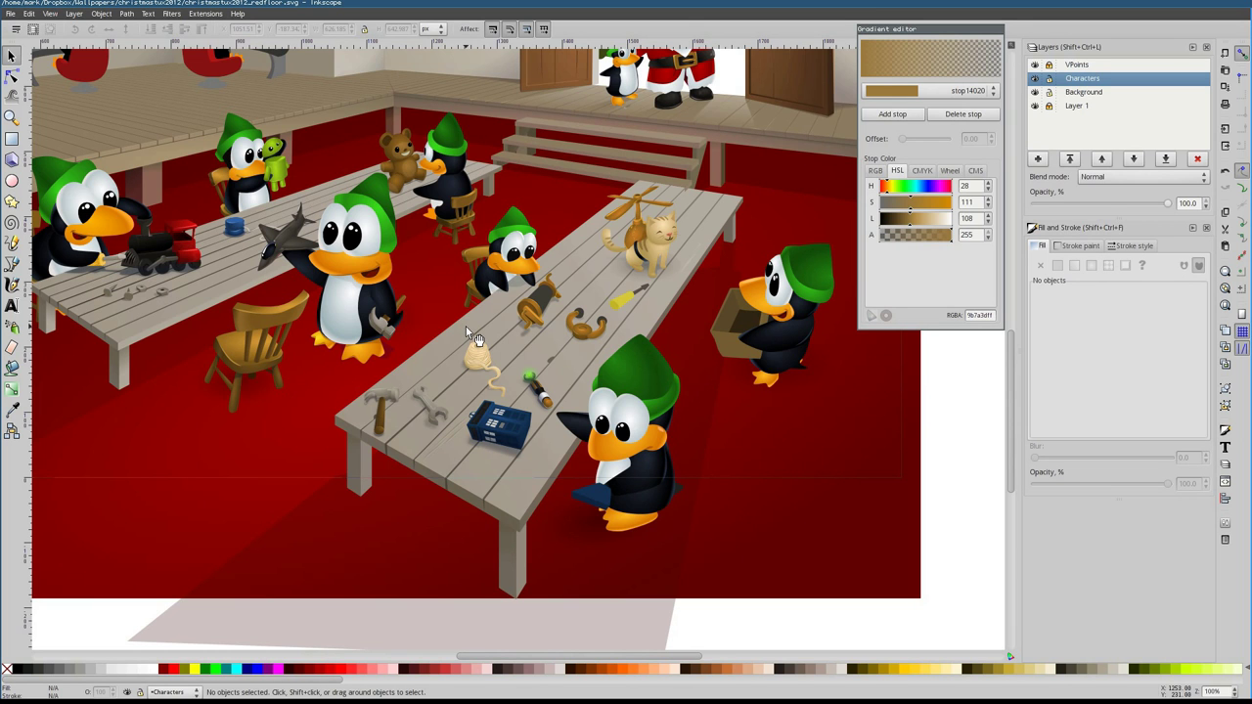
scroll(465, 333, down, 2)
scroll(670, 471, up, 3)
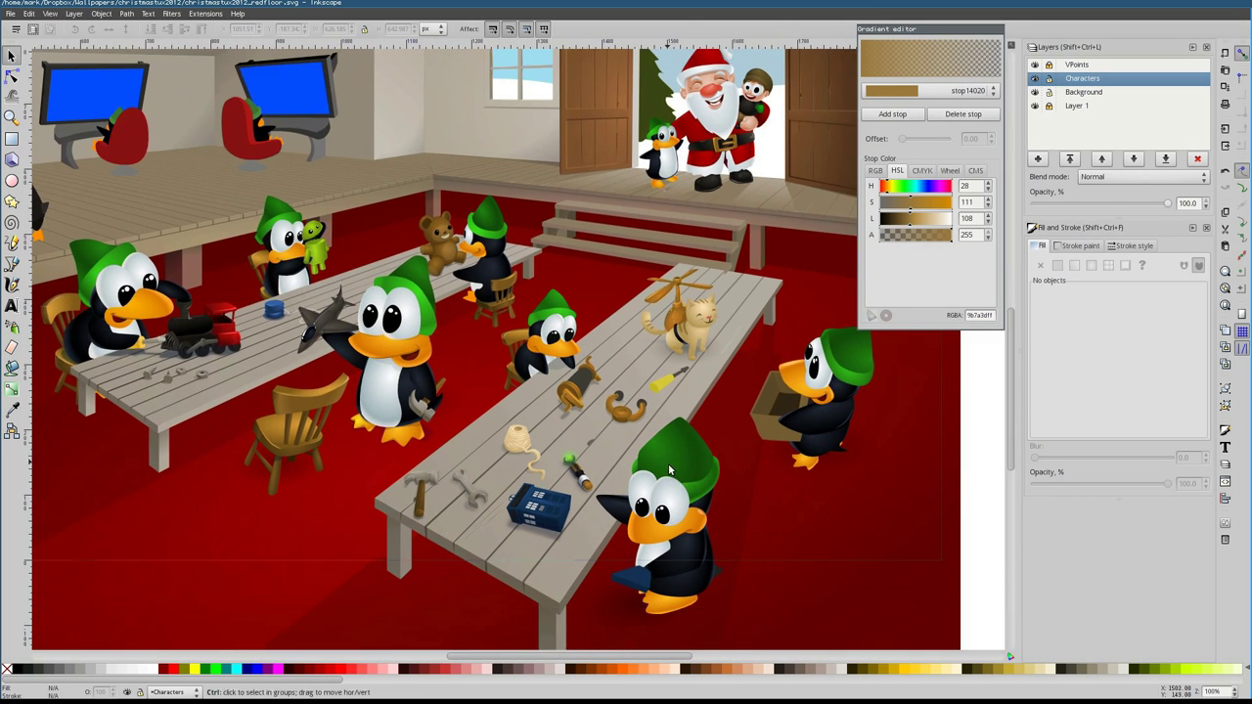
scroll(728, 362, up, 4)
click(470, 447)
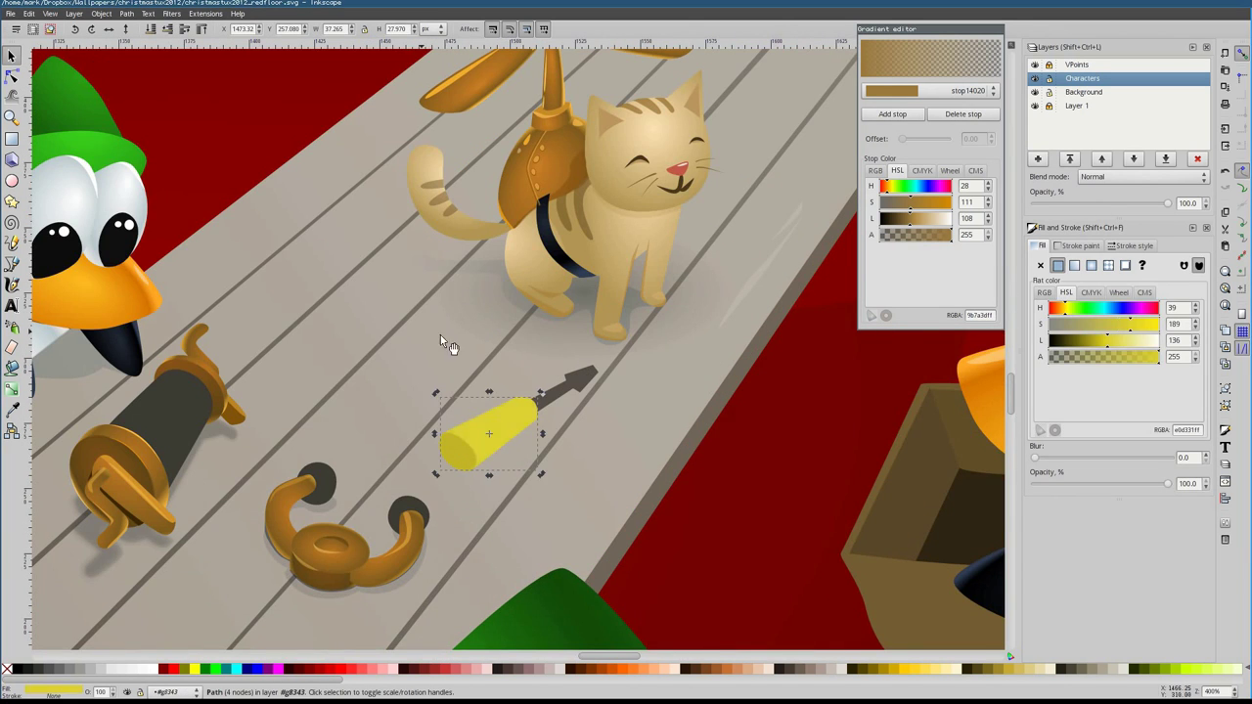
scroll(293, 355, down, 3)
scroll(485, 237, up, 5)
scroll(419, 310, down, 3)
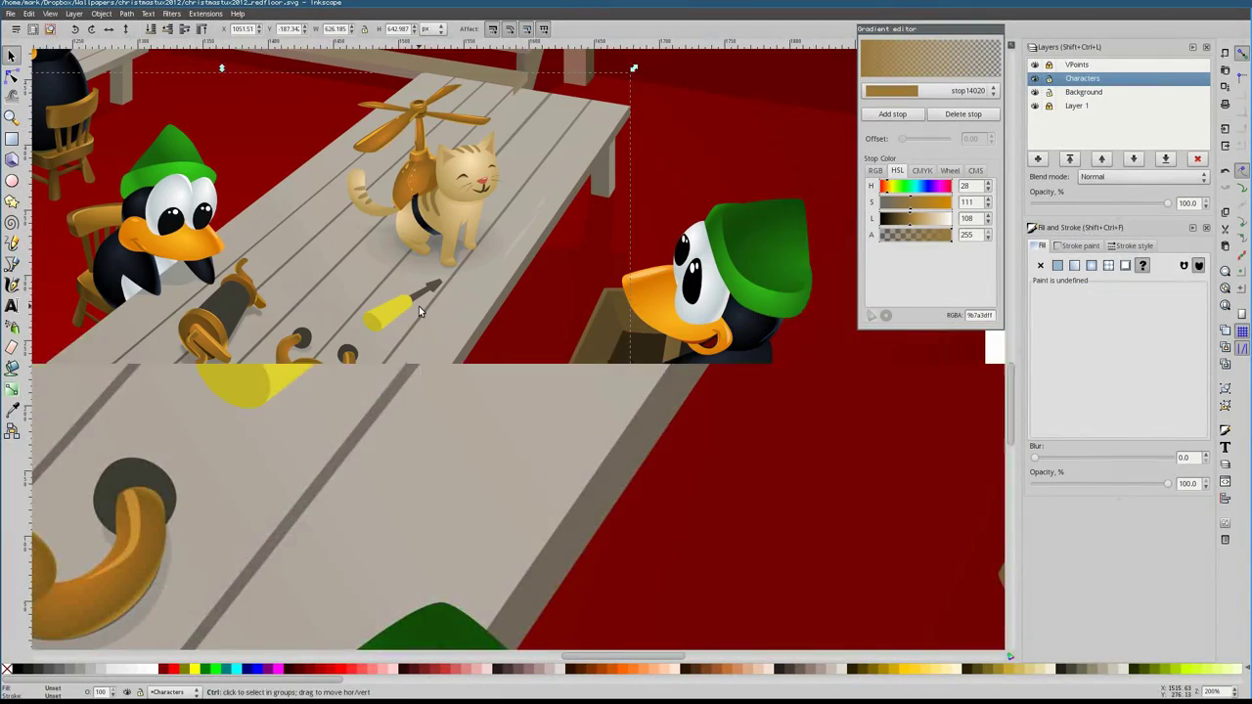
click(680, 343)
Give the box's inside face a radial gradient and edit its colour stop
click(1199, 294)
click(758, 404)
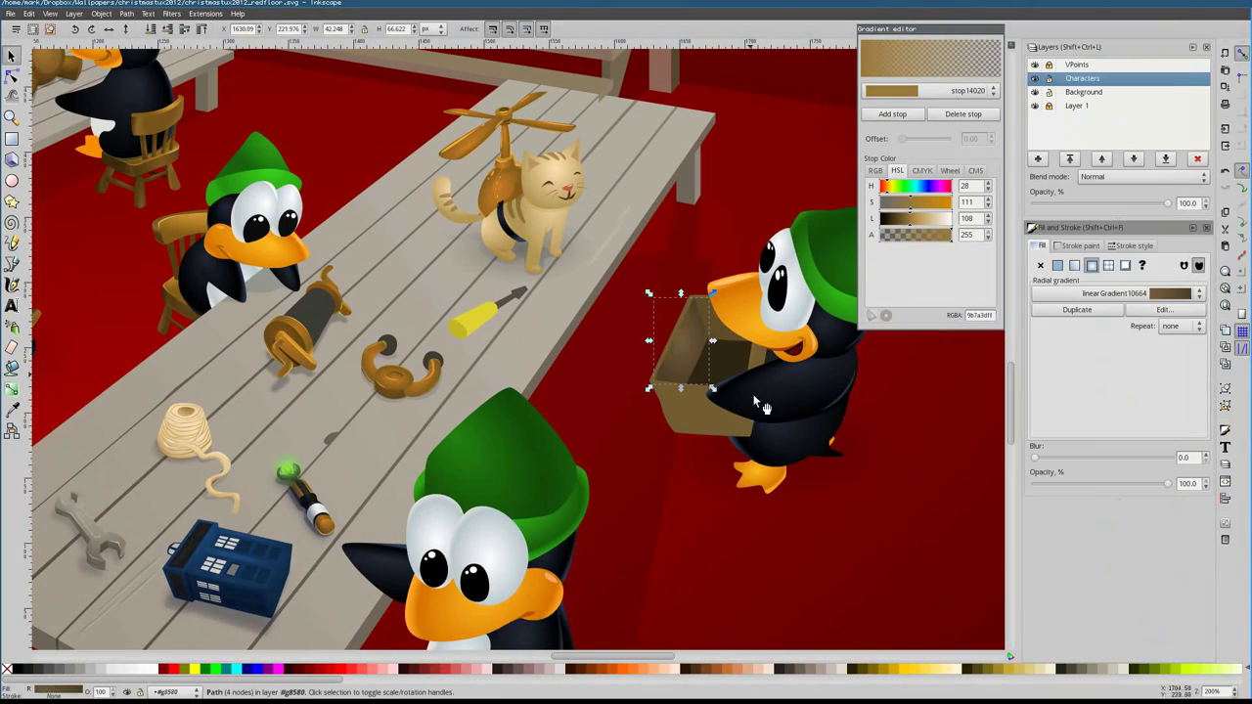
key(n)
click(671, 257)
click(697, 323)
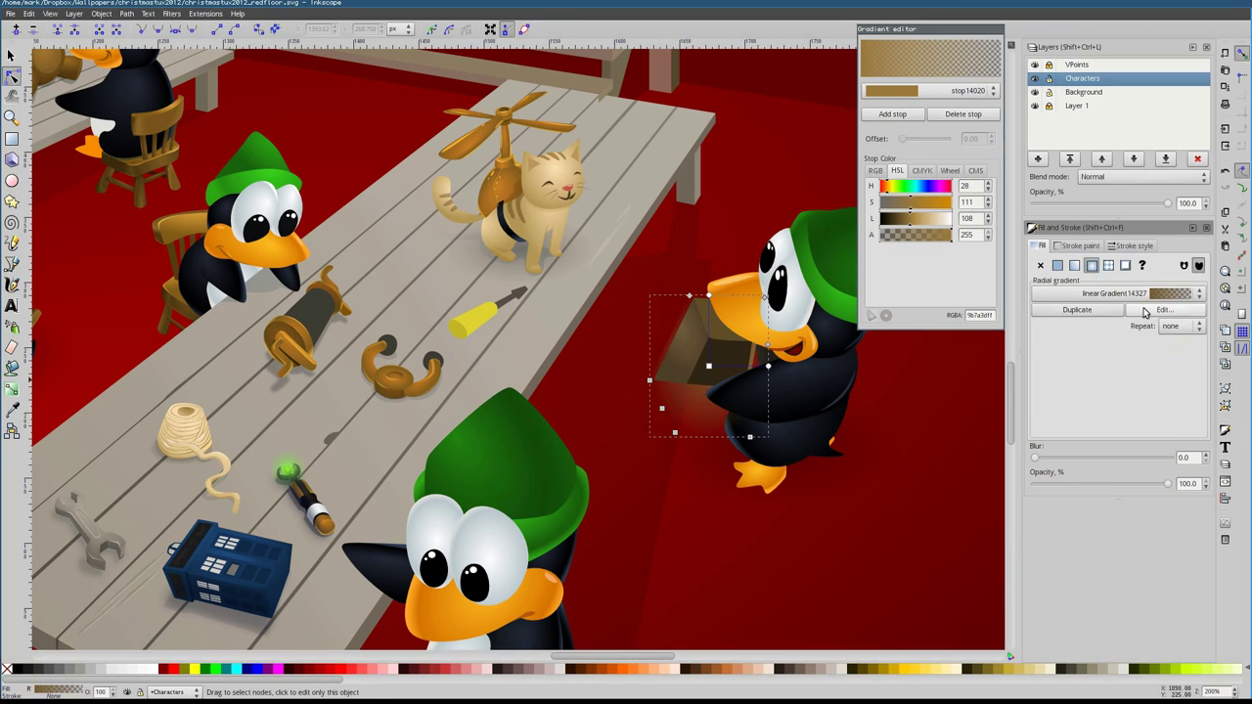
click(1147, 311)
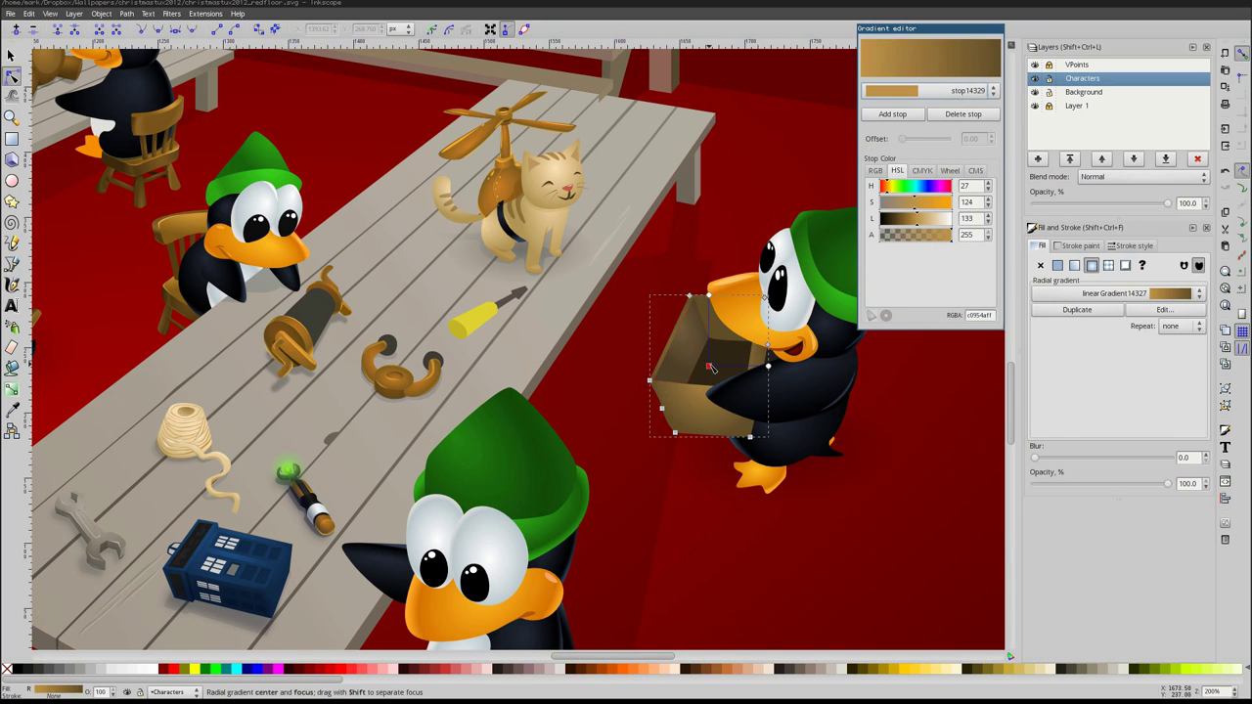
Refine the brown shading on the box's left flap and inner face
click(671, 369)
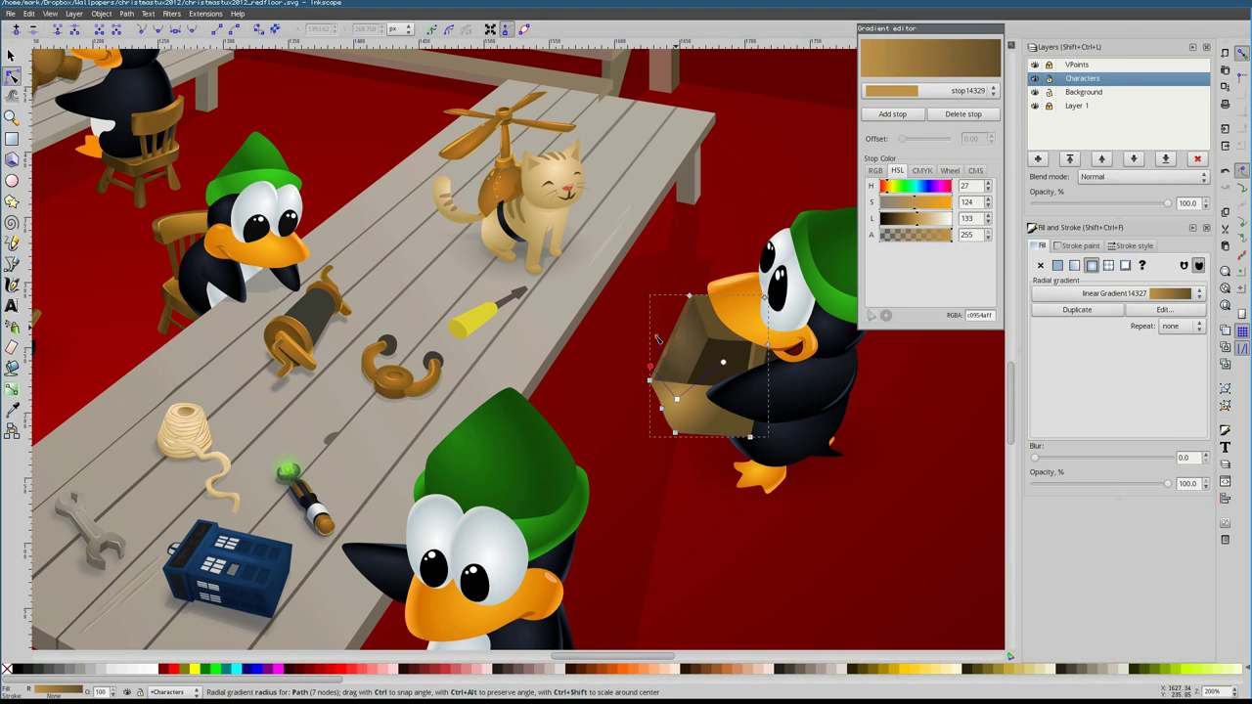
click(704, 347)
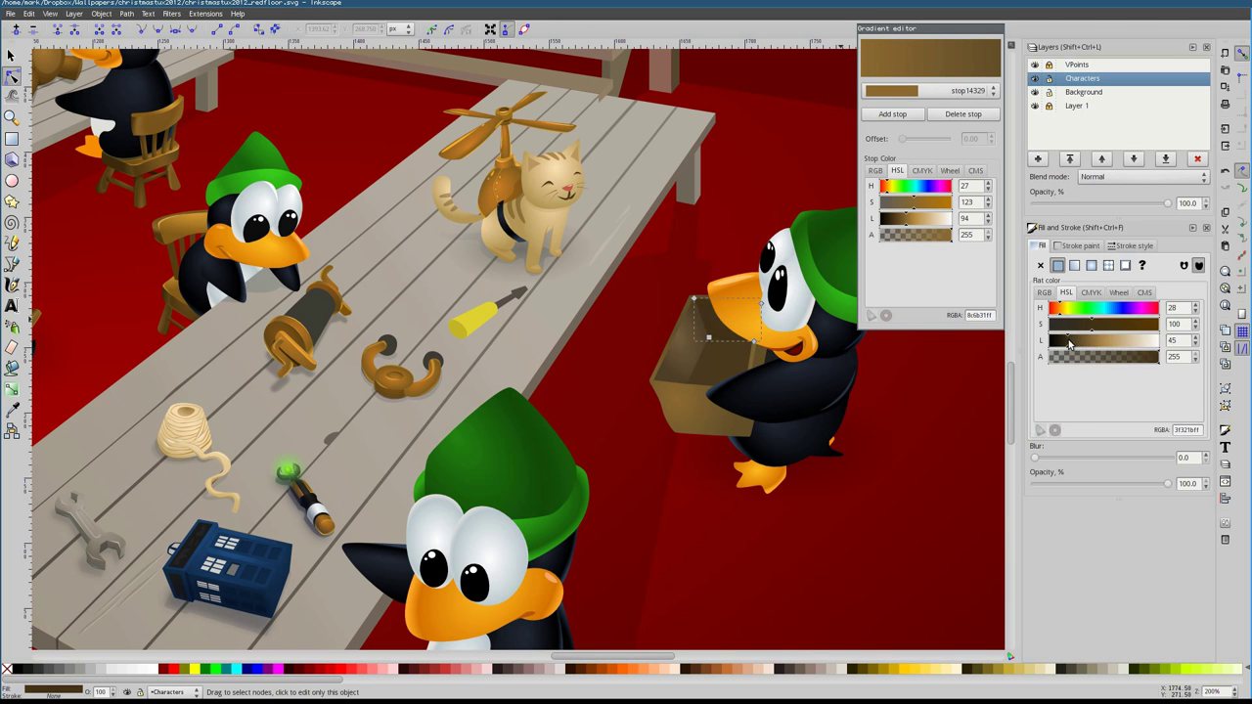
click(655, 282)
click(654, 456)
click(649, 296)
click(702, 462)
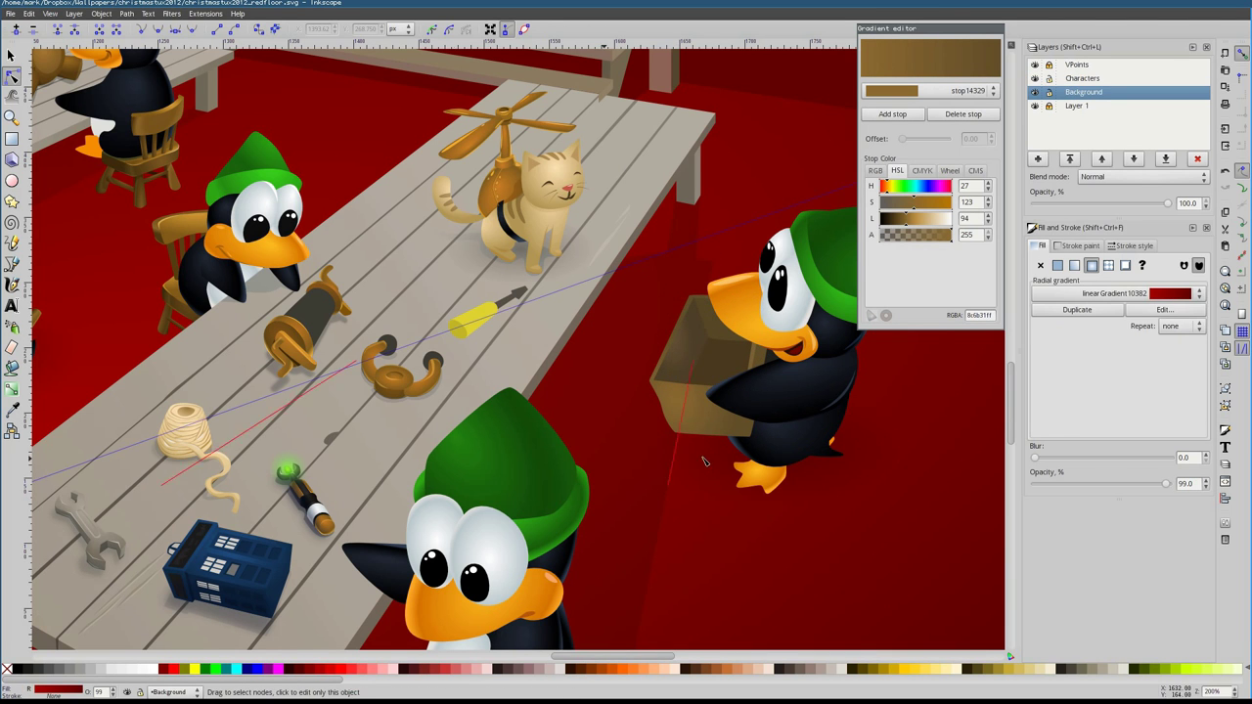
Move over to the doorway and select the Santa group
key(space)
scroll(702, 462, left, 3)
scroll(439, 321, down, 3)
scroll(439, 320, up, 3)
click(387, 418)
Pan to the right-hand wall and draw a window frame path with the Pen tool
scroll(386, 418, up, 10)
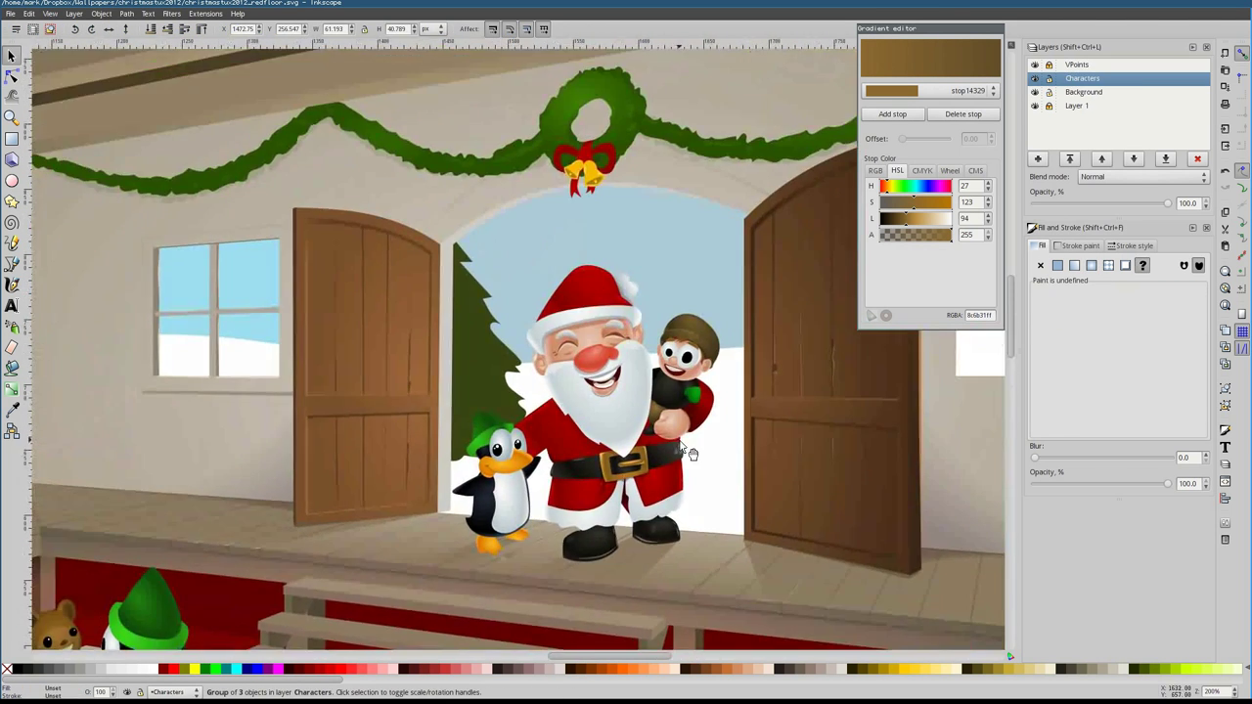
drag(691, 453, 534, 467)
key(b)
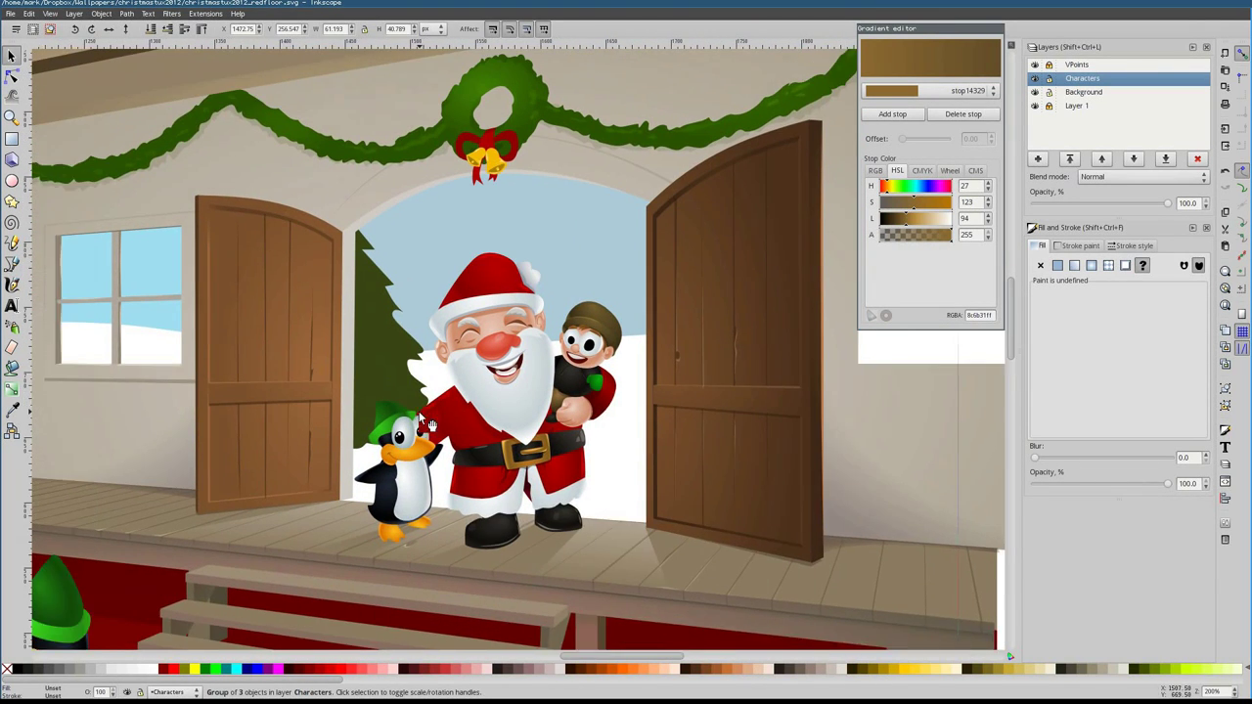
scroll(611, 389, right, 5)
click(592, 388)
scroll(592, 388, left, 3)
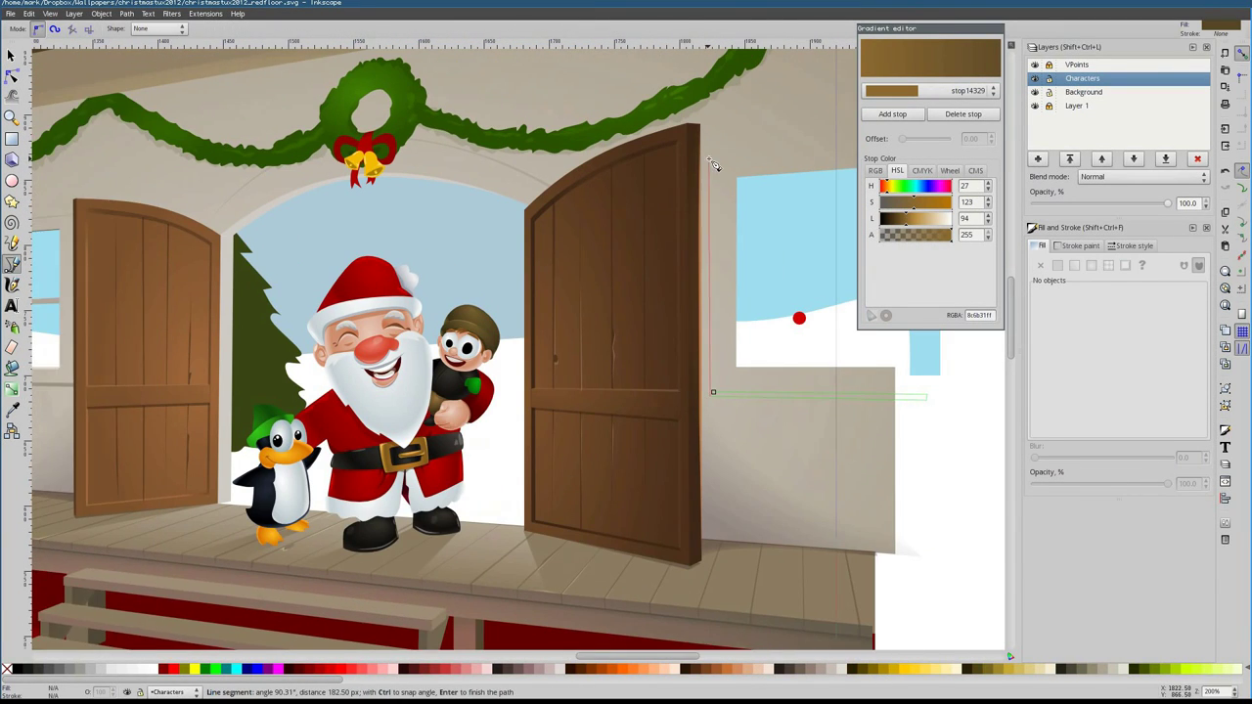
scroll(607, 294, right, 2)
scroll(606, 294, up, 2)
click(610, 214)
key(Return)
scroll(614, 245, down, 2)
Nudge a corner of the window frame into place
key(n)
scroll(685, 440, up, 4)
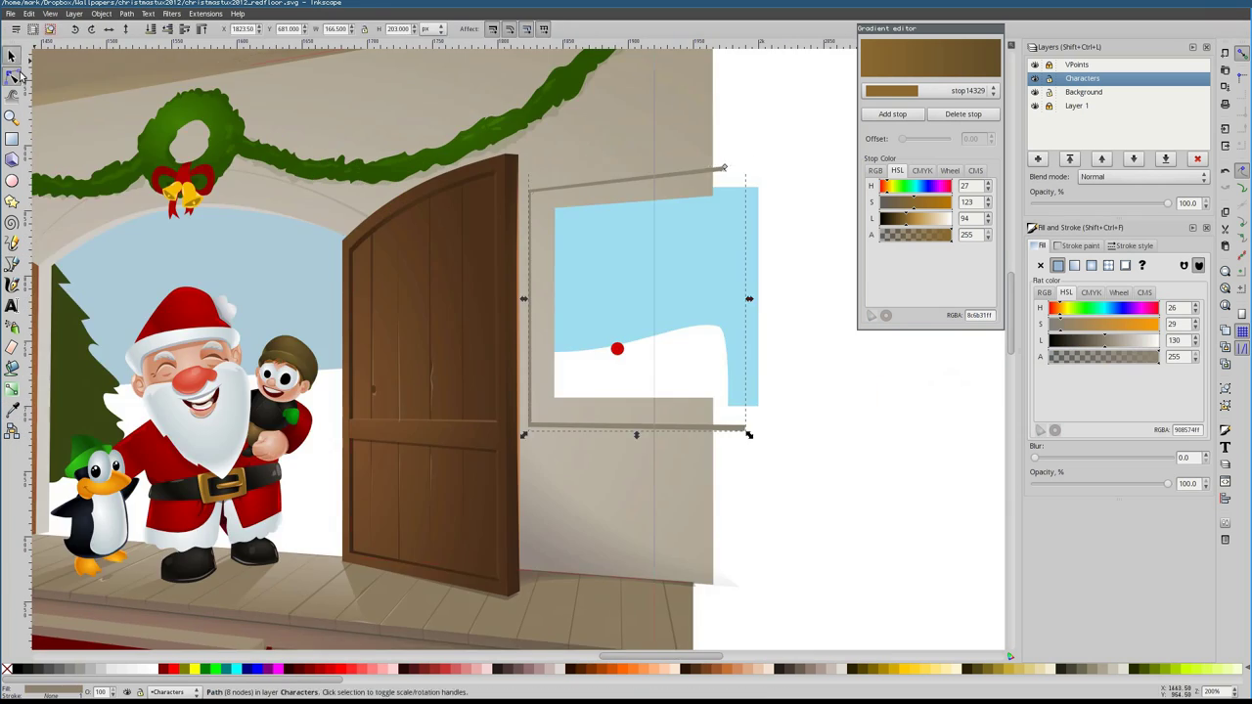
drag(527, 500, 524, 498)
scroll(524, 499, down, 4)
scroll(577, 245, up, 3)
key(b)
Draw the grey shelf shape on the window and raise its right end
click(728, 218)
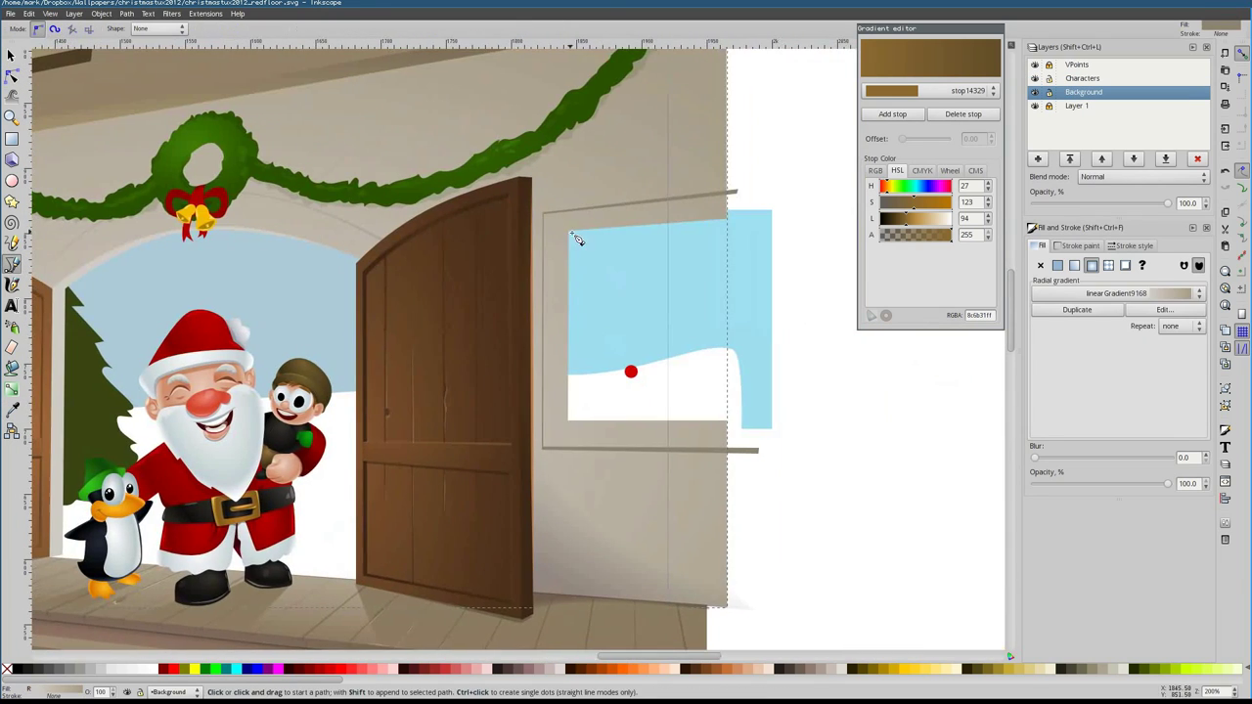
scroll(572, 235, up, 2)
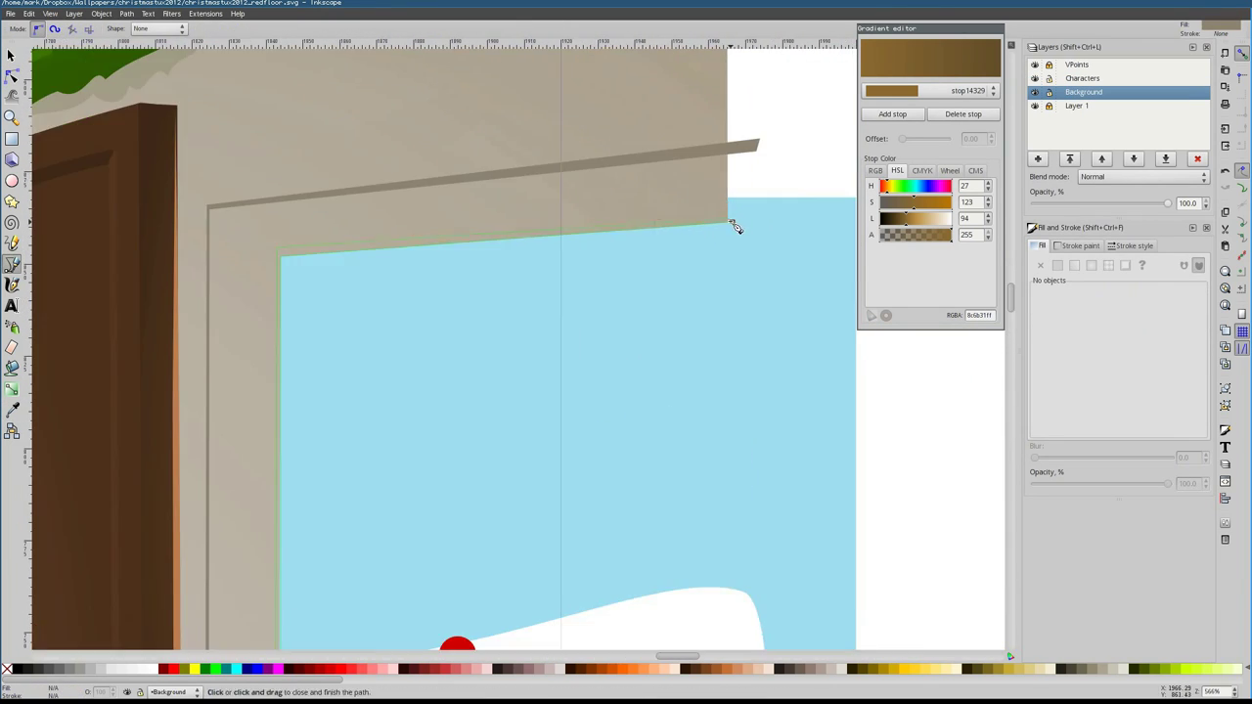
scroll(736, 224, down, 2)
scroll(587, 294, up, 1)
click(568, 320)
click(524, 334)
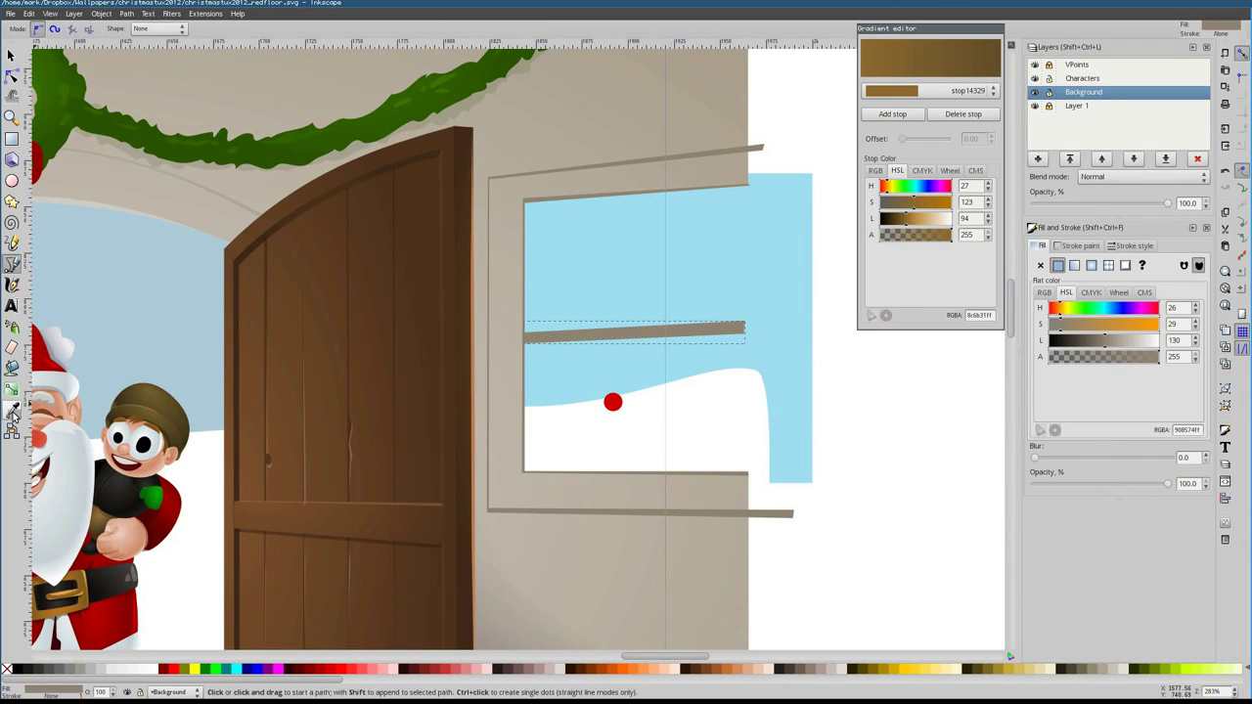
scroll(533, 337, down, 1)
scroll(537, 335, up, 1)
key(n)
drag(704, 308, 705, 300)
key(b)
Draw the vertical window mullion as a narrow rectangular path
click(611, 149)
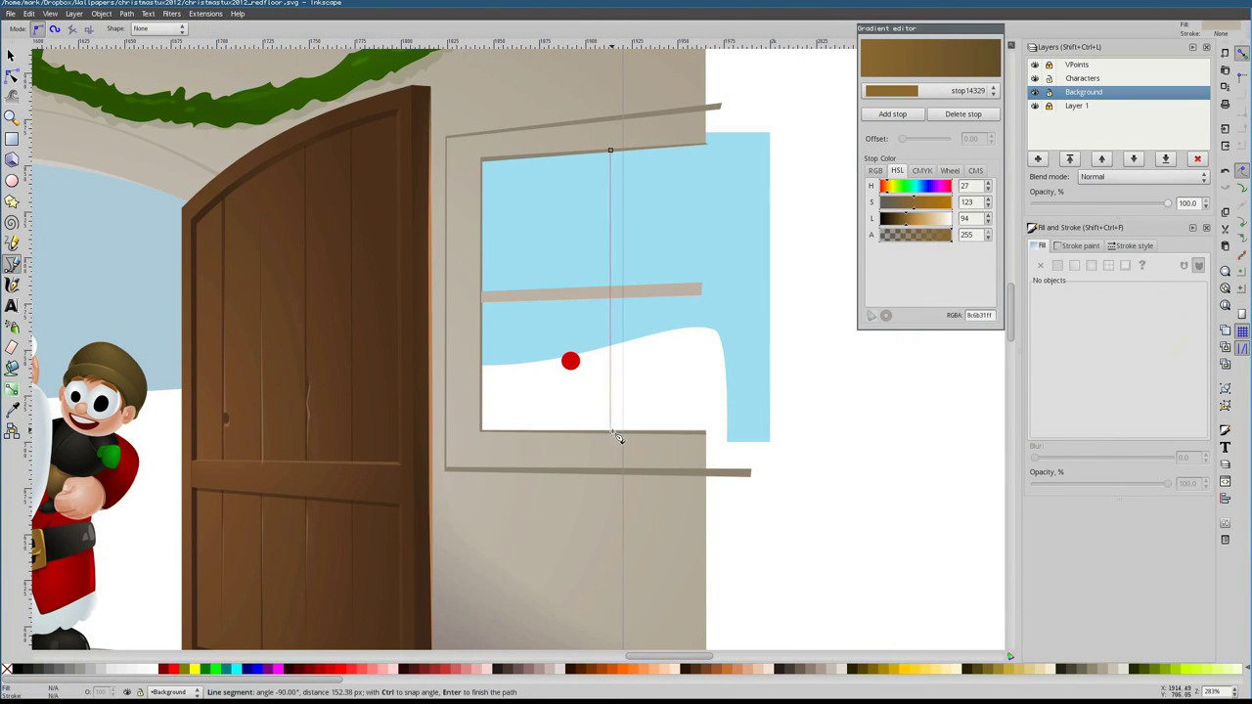
click(610, 431)
click(626, 431)
click(626, 150)
click(610, 150)
scroll(420, 378, down, 2)
scroll(676, 510, up, 3)
Inspect the ledge above the window with the Node tool
key(n)
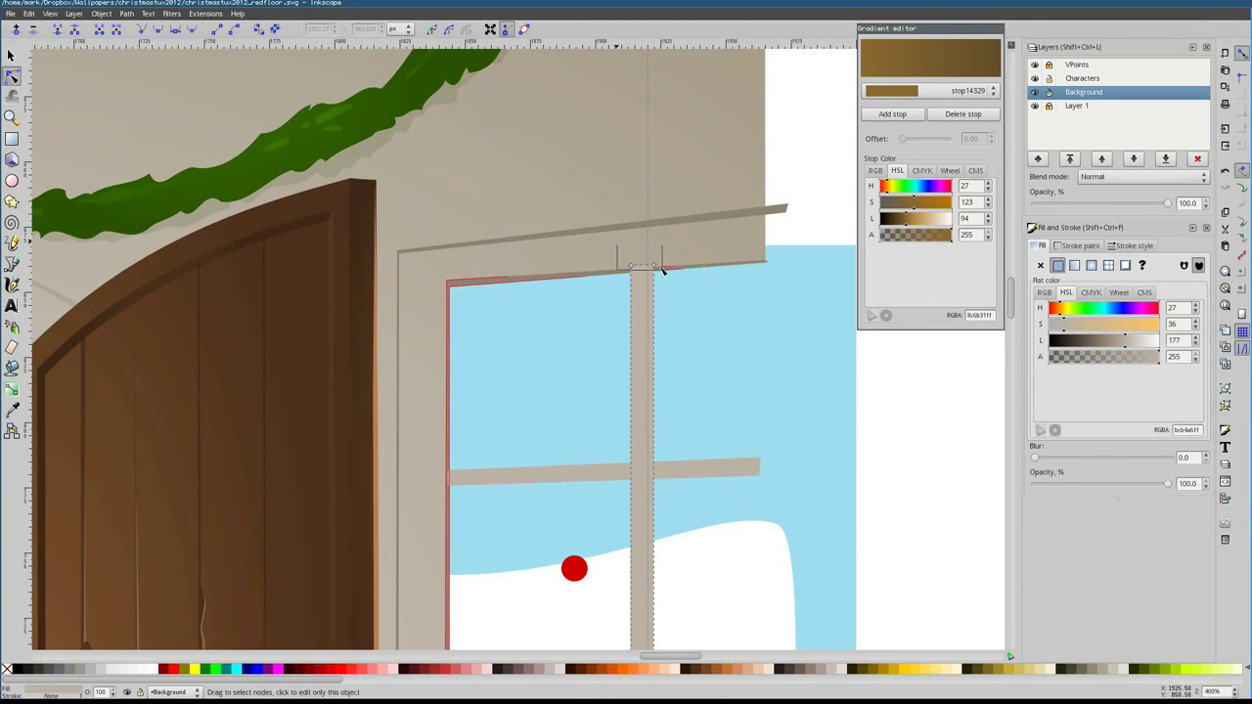
click(645, 224)
scroll(509, 294, down, 2)
scroll(382, 339, up, 2)
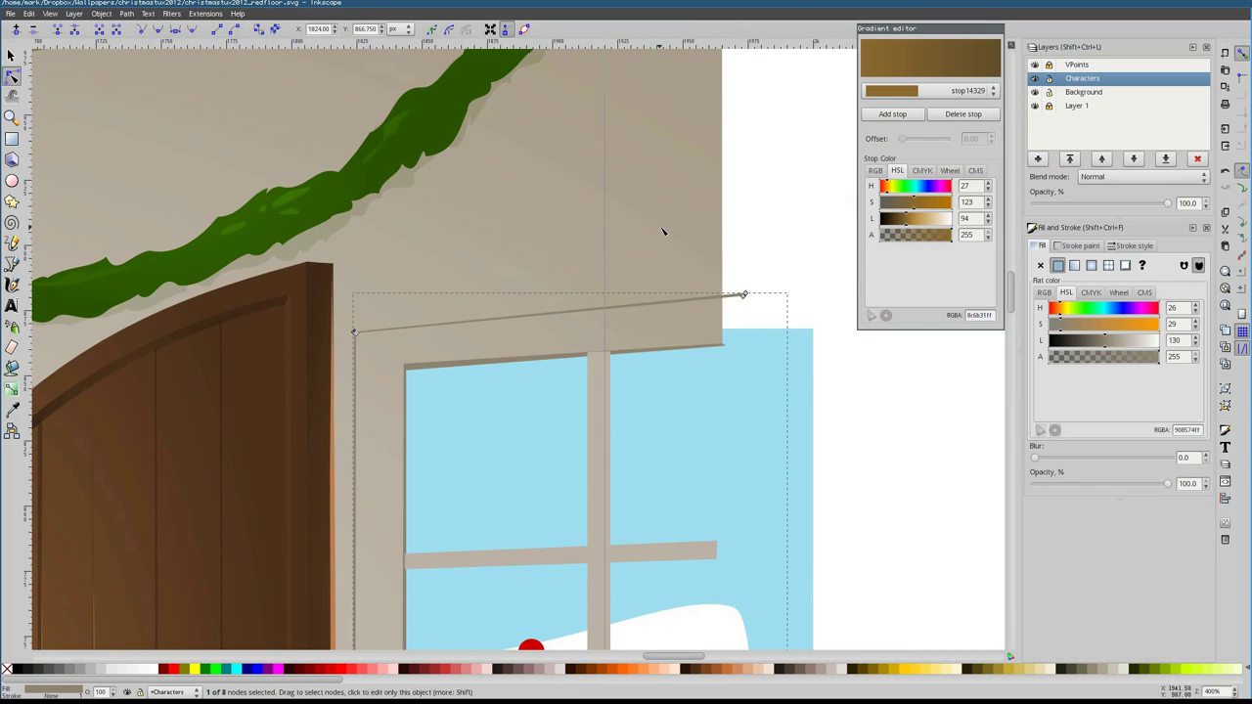
click(749, 257)
scroll(576, 411, down, 4)
scroll(590, 420, up, 2)
click(12, 264)
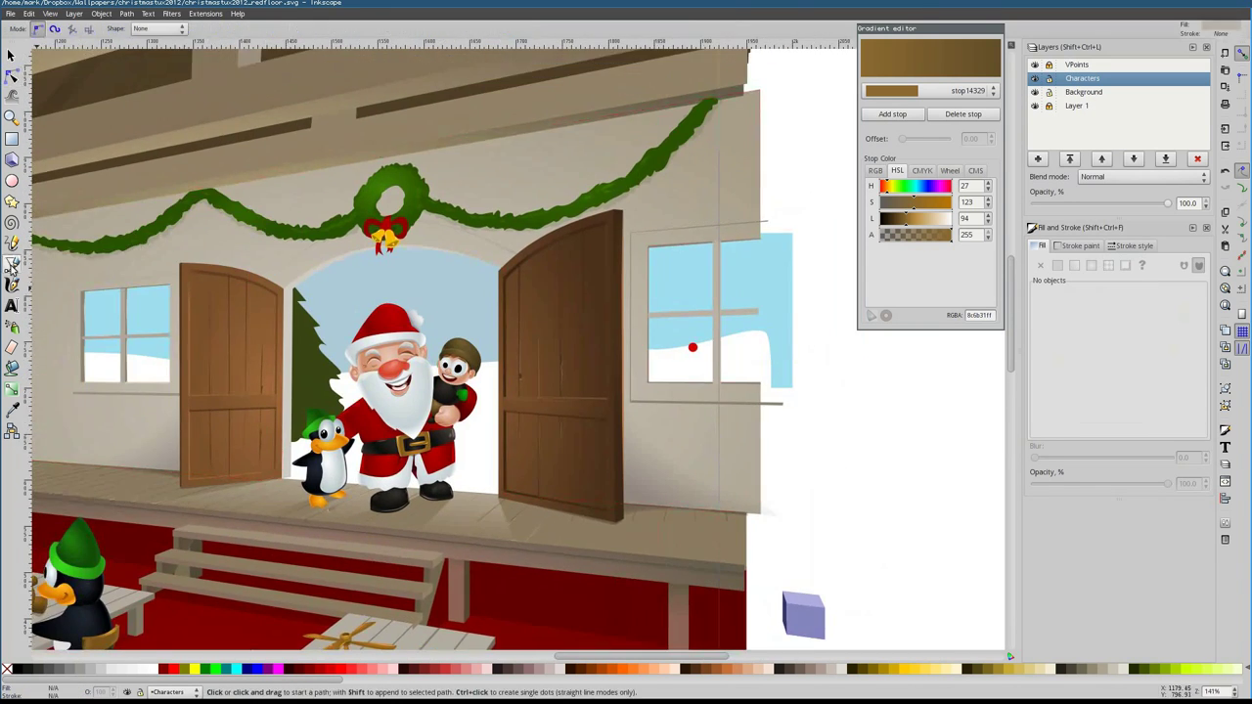
scroll(685, 353, up, 3)
Sample the light beige colour from the drawing with the Dropper
key(d)
click(420, 420)
scroll(419, 420, down, 2)
scroll(337, 421, up, 1)
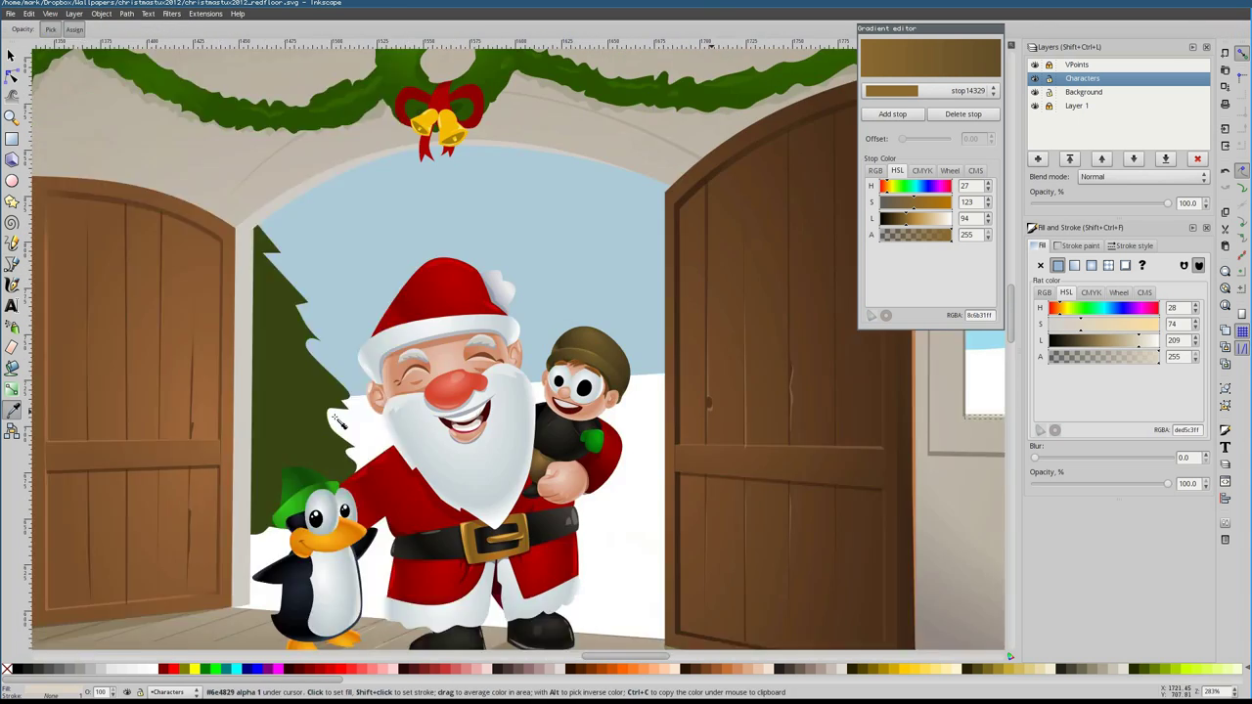
key(grave)
key(b)
scroll(685, 293, up, 3)
Draw highlight lines along the mullion and the left and right crossbars
click(681, 352)
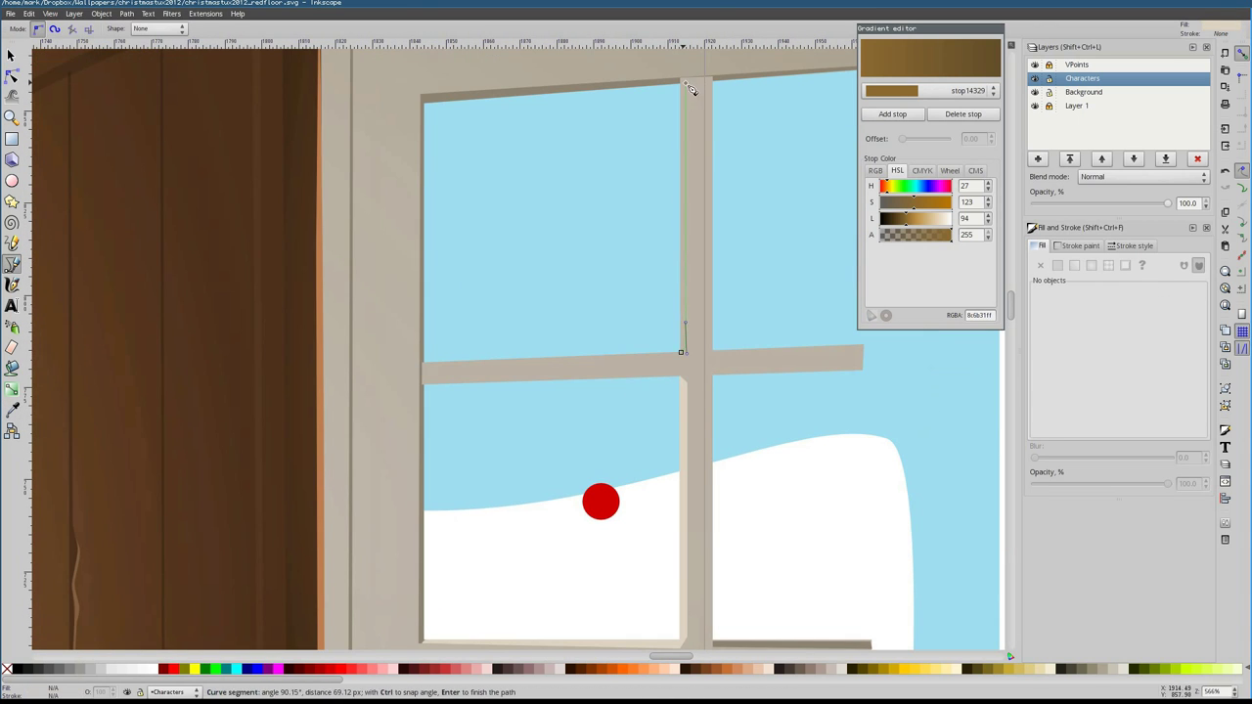
double_click(689, 80)
click(681, 354)
double_click(423, 362)
click(713, 352)
double_click(863, 344)
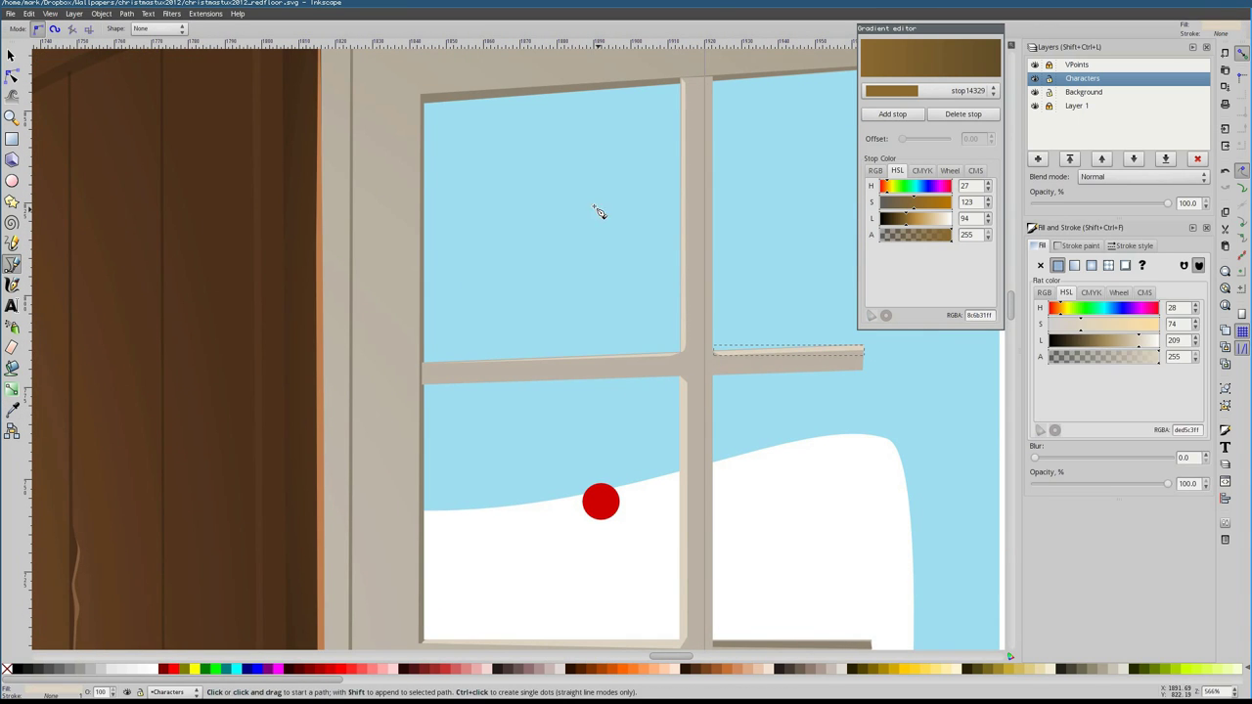
Trace an edge path along the right sill and adjust the mullion's nodes
scroll(599, 214, down, 3)
click(714, 510)
double_click(872, 509)
key(n)
click(695, 306)
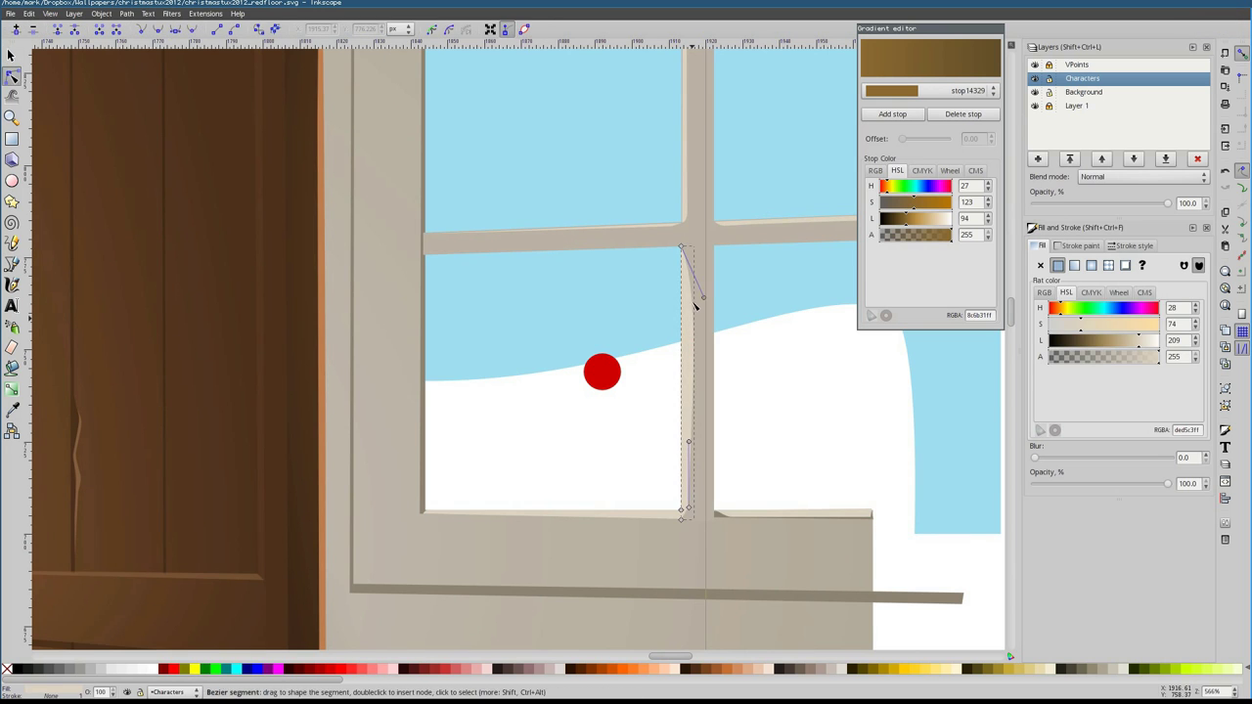
key(s)
key(5)
scroll(675, 323, up, 4)
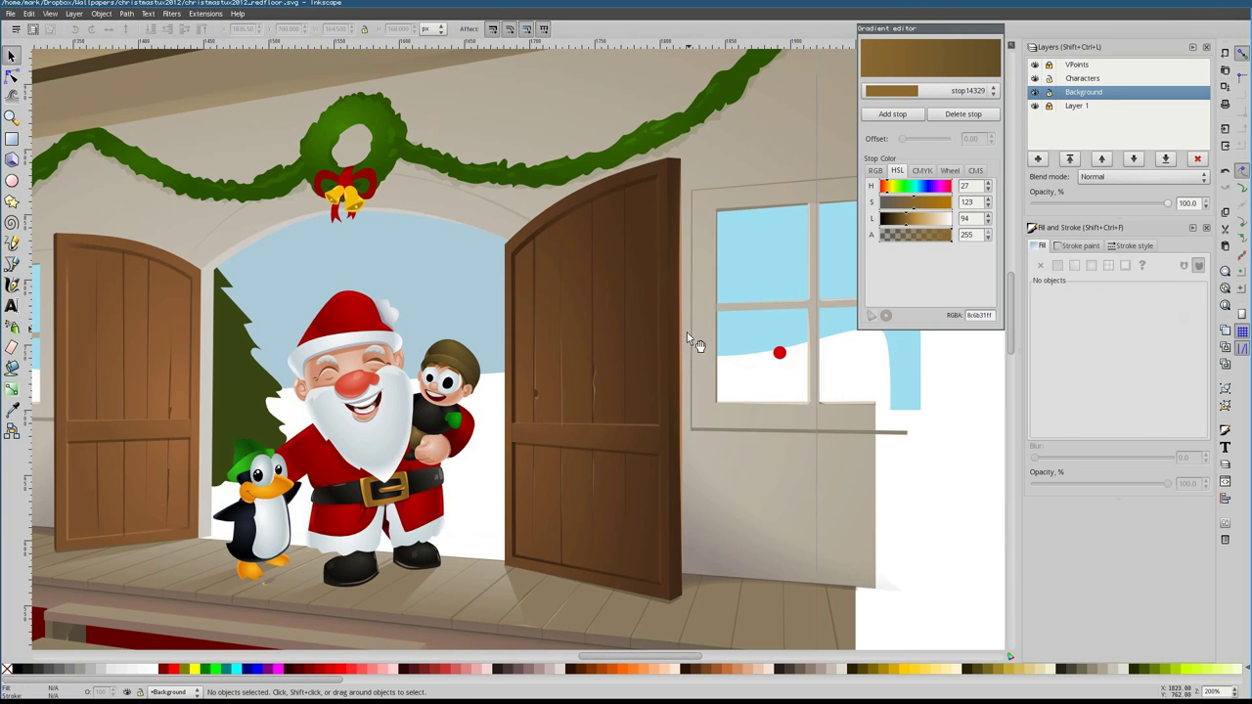
Give the penguin's beak the orange linearGradient11178
click(694, 346)
key(5)
scroll(327, 414, up, 4)
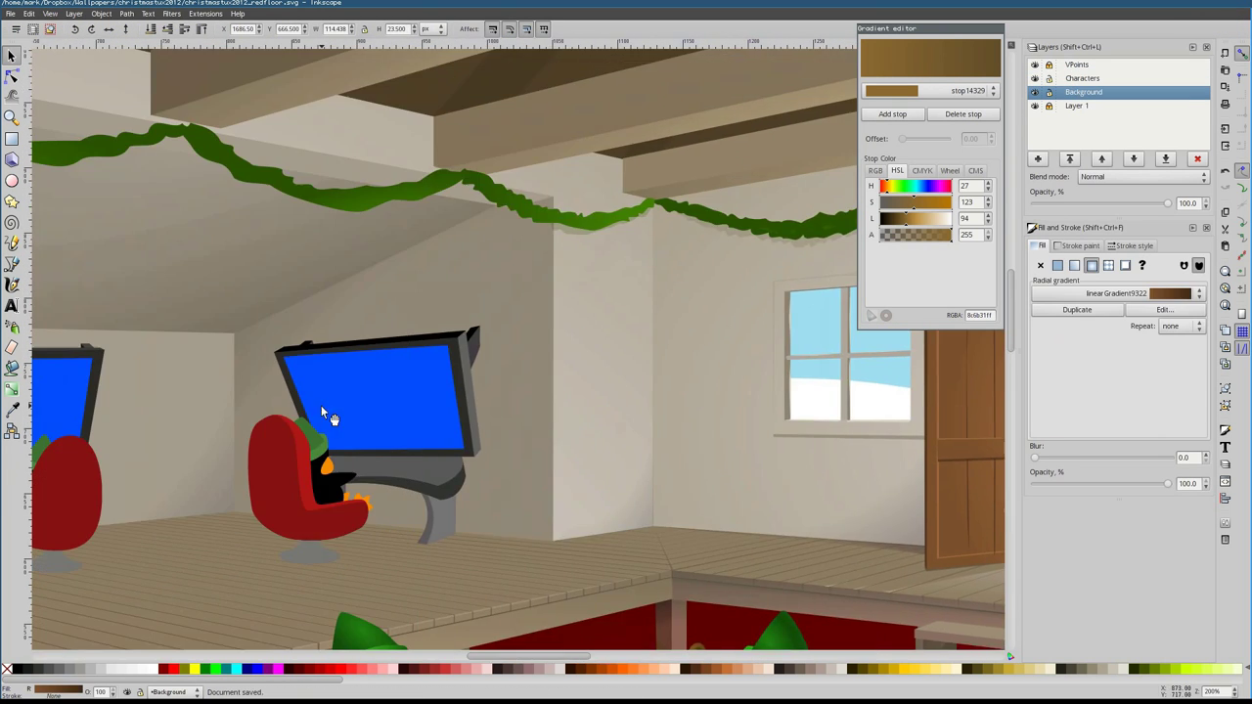
click(431, 391)
key(5)
key(Escape)
click(266, 380)
key(plus)
key(plus)
key(plus)
key(plus)
key(plus)
key(plus)
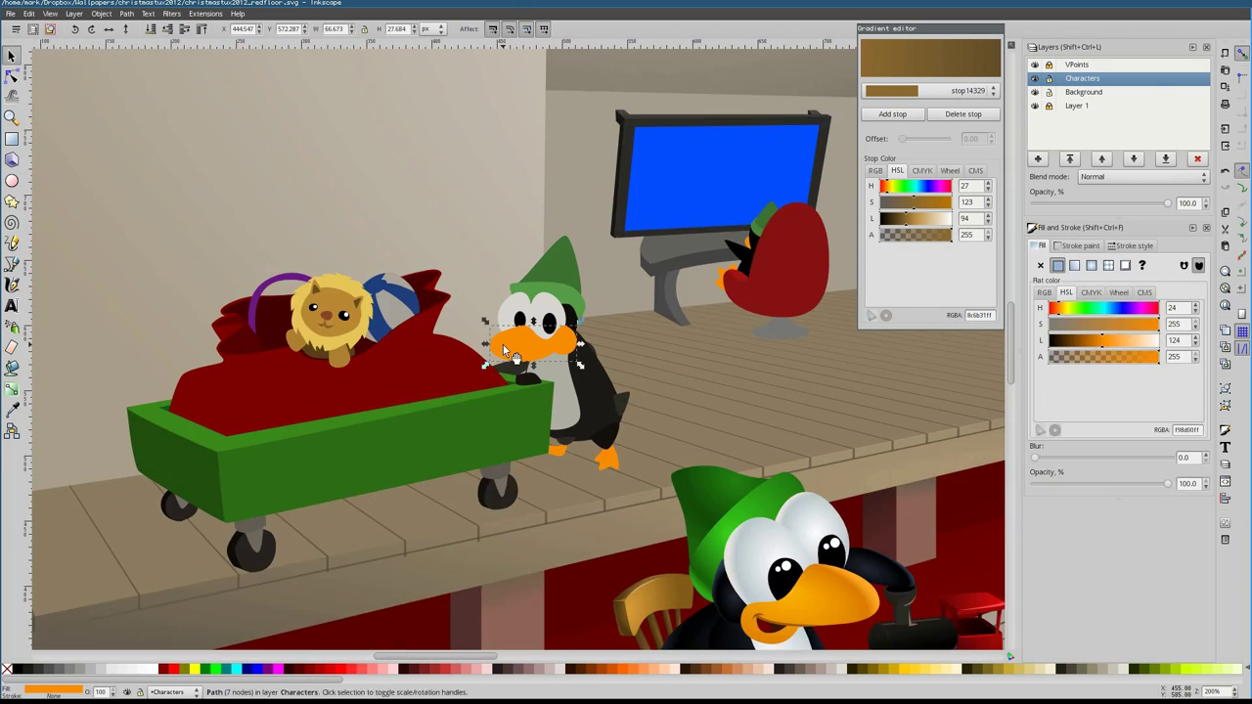
click(1115, 270)
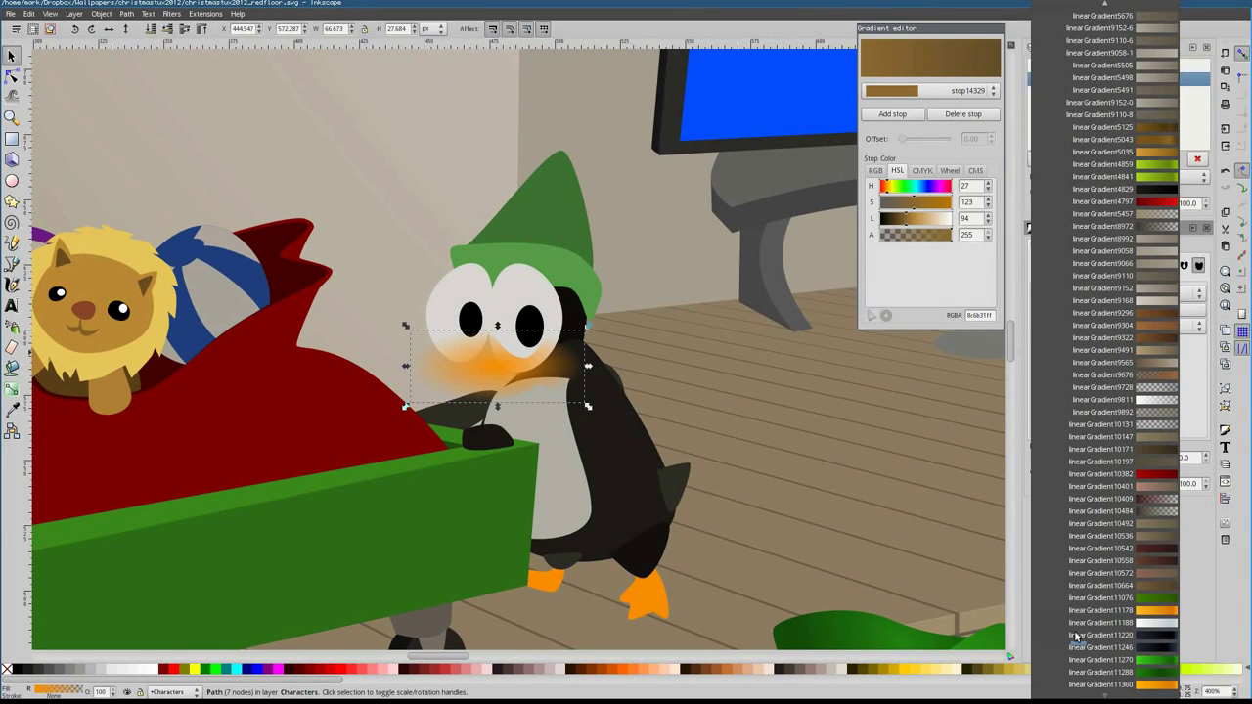
click(1103, 610)
Add radial gradients using linearGradient11188 to both penguin eyes
key(g)
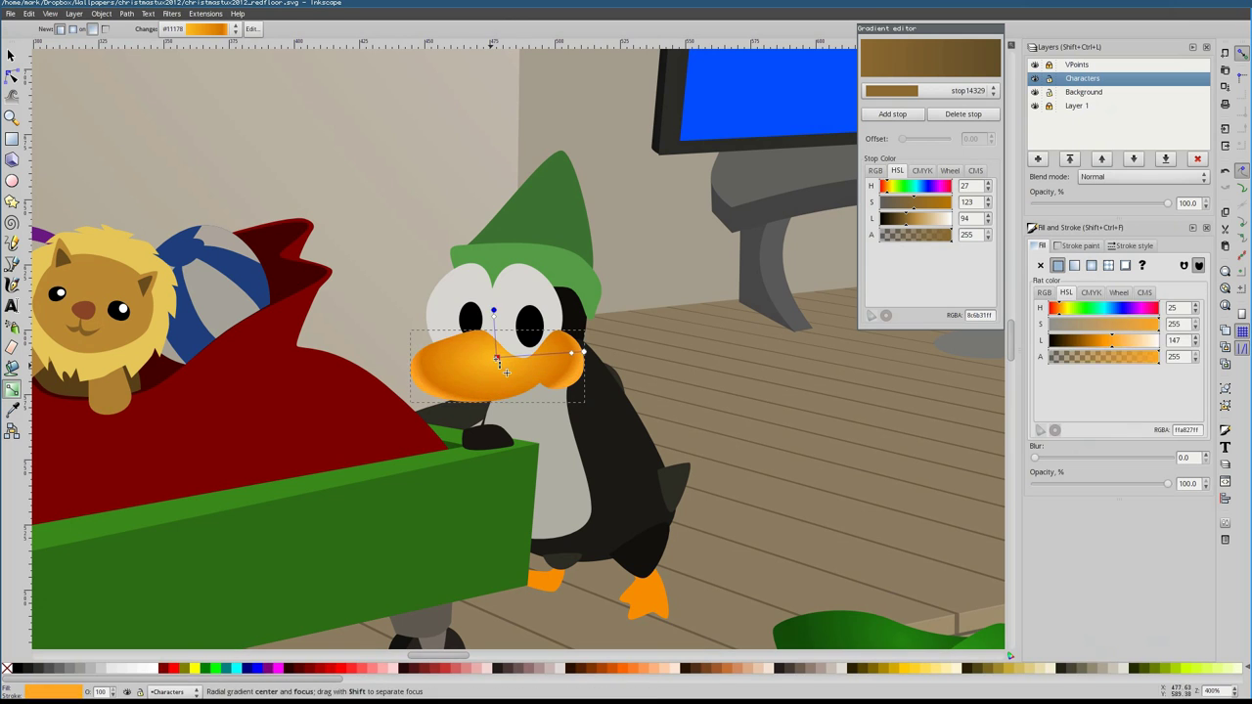
double_click(528, 321)
click(1115, 292)
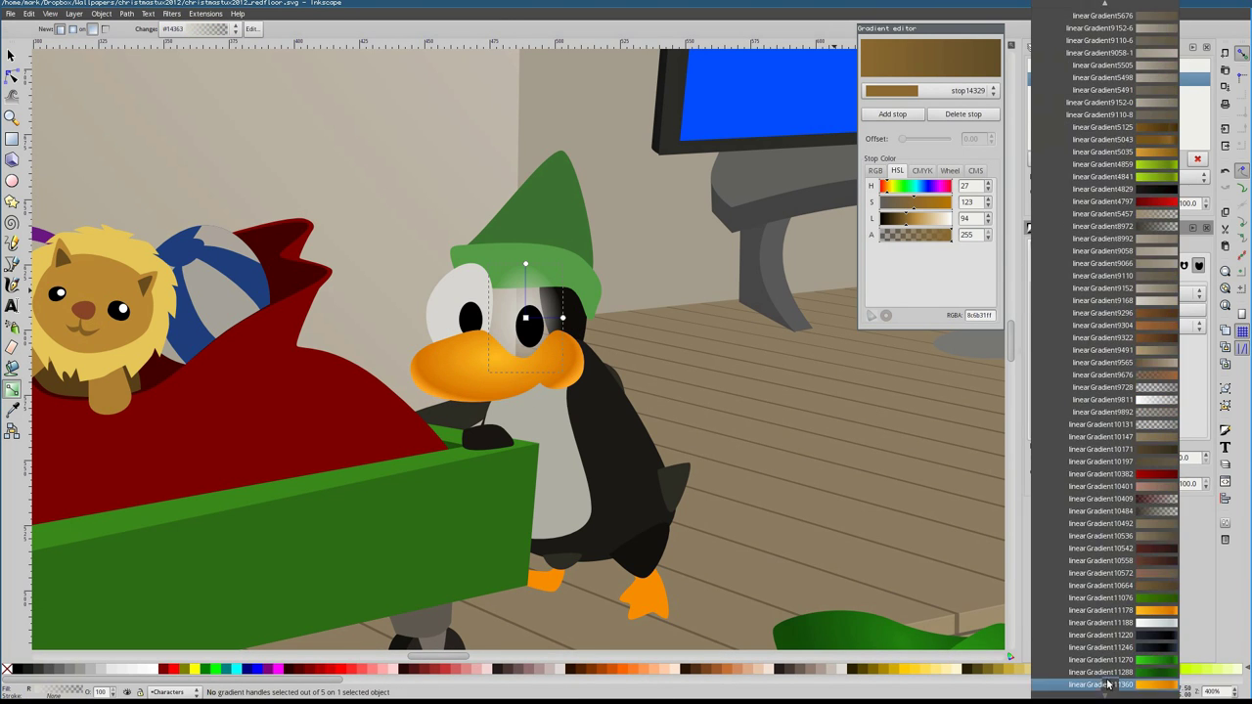
click(1115, 313)
double_click(470, 315)
click(1115, 292)
click(1115, 313)
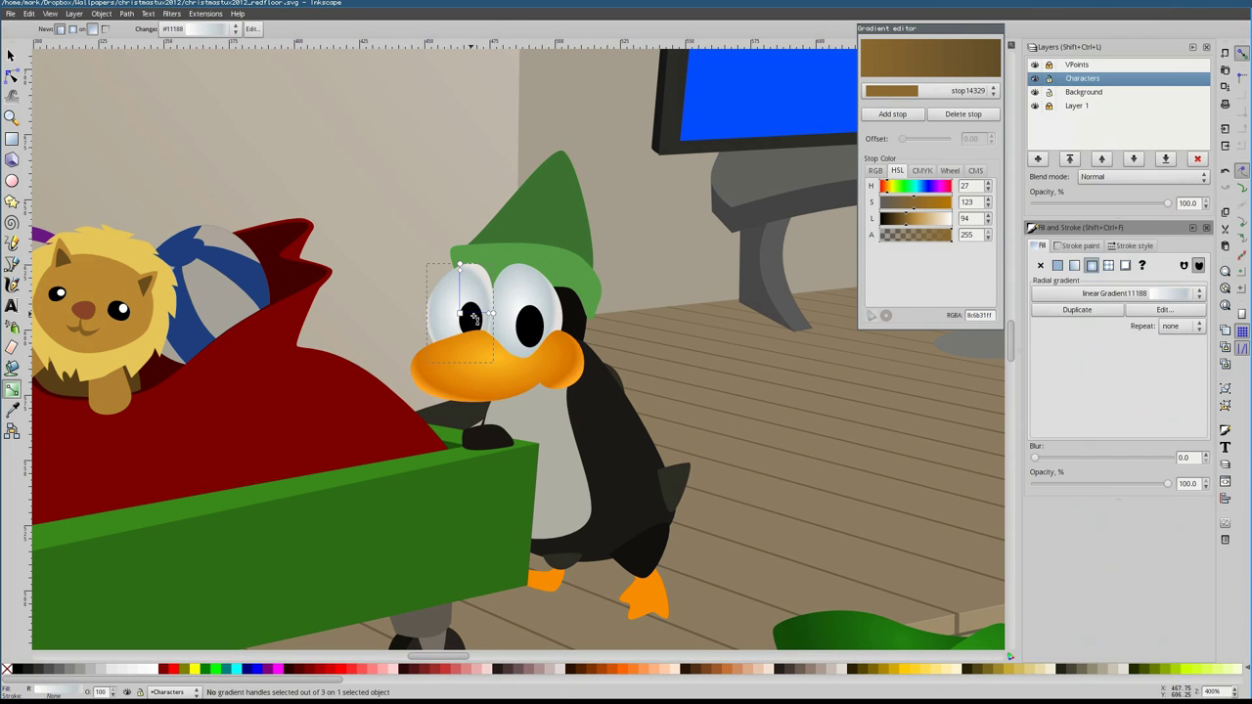
key(s)
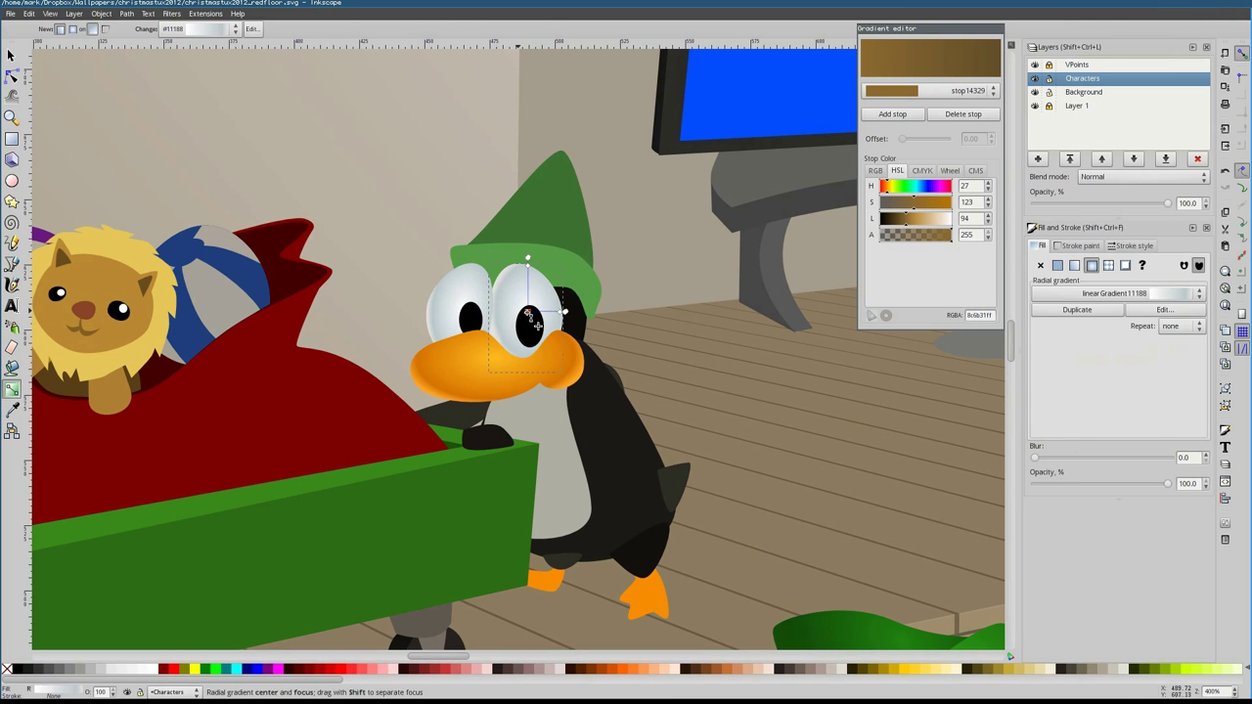
key(e)
scroll(529, 310, up, 2)
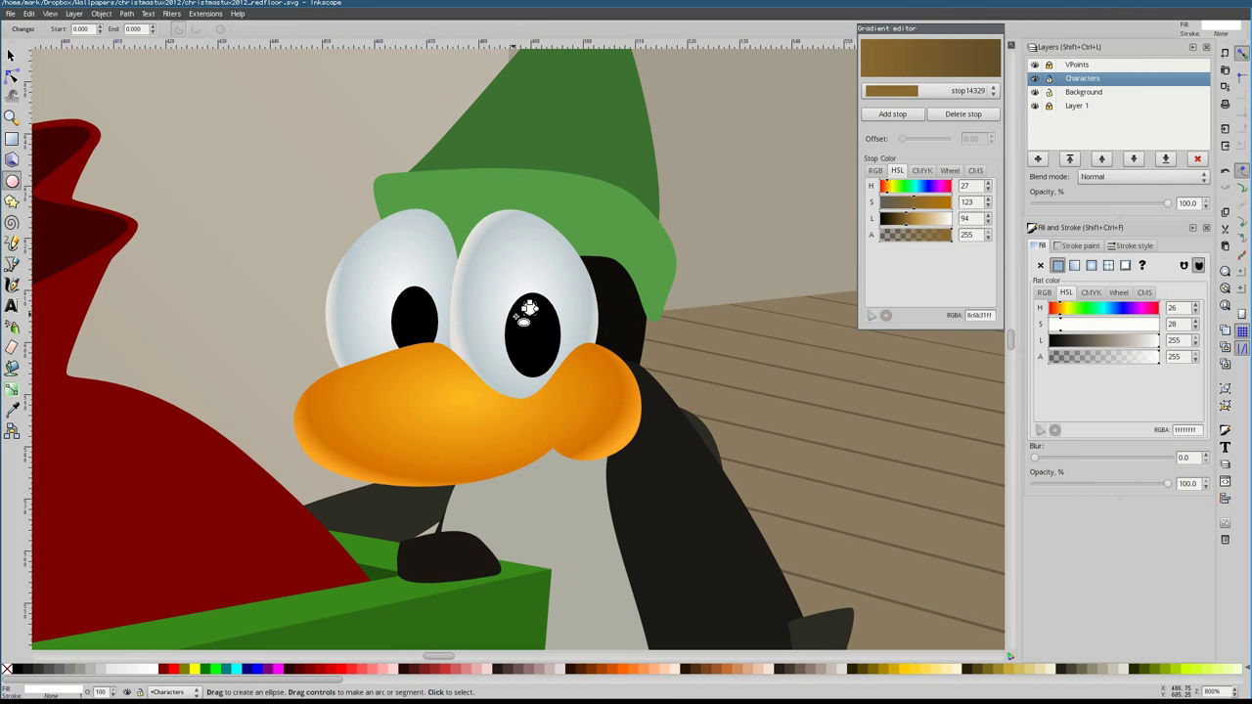
Draw a sliver smile on the beak and colour it dark orange-brown with the Dropper
click(498, 428)
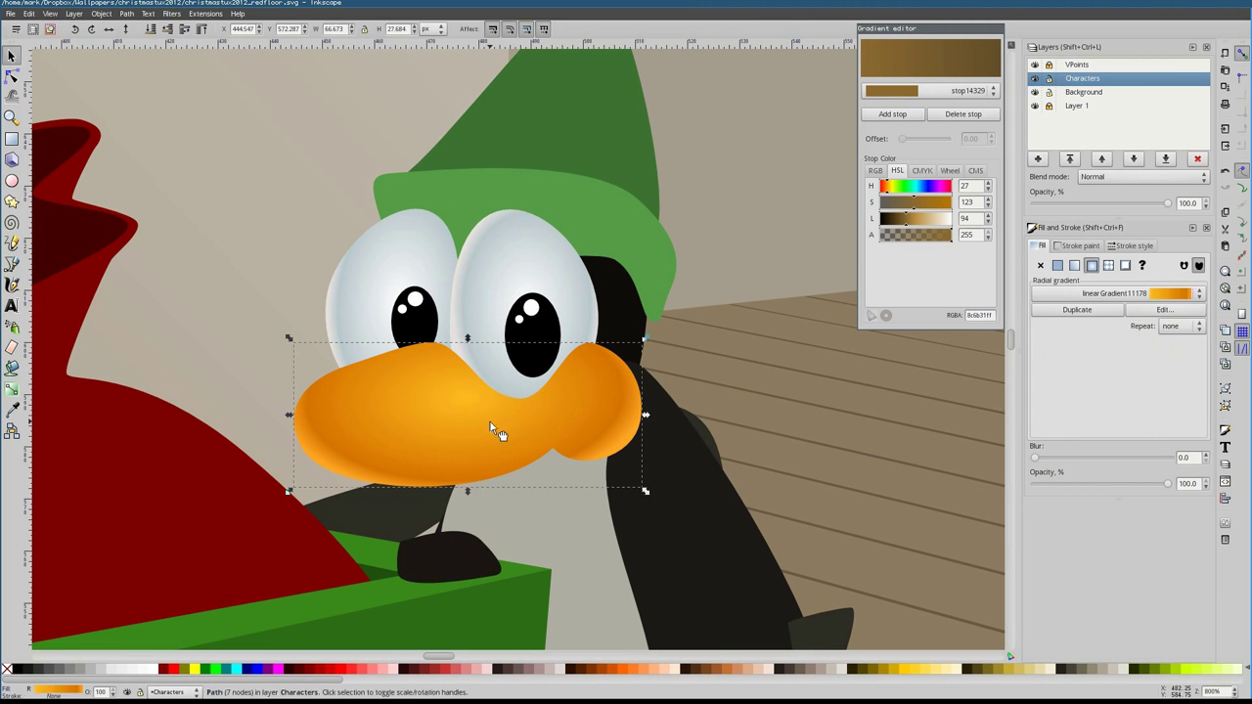
key(b)
scroll(508, 458, up, 2)
click(507, 458)
click(638, 341)
click(508, 456)
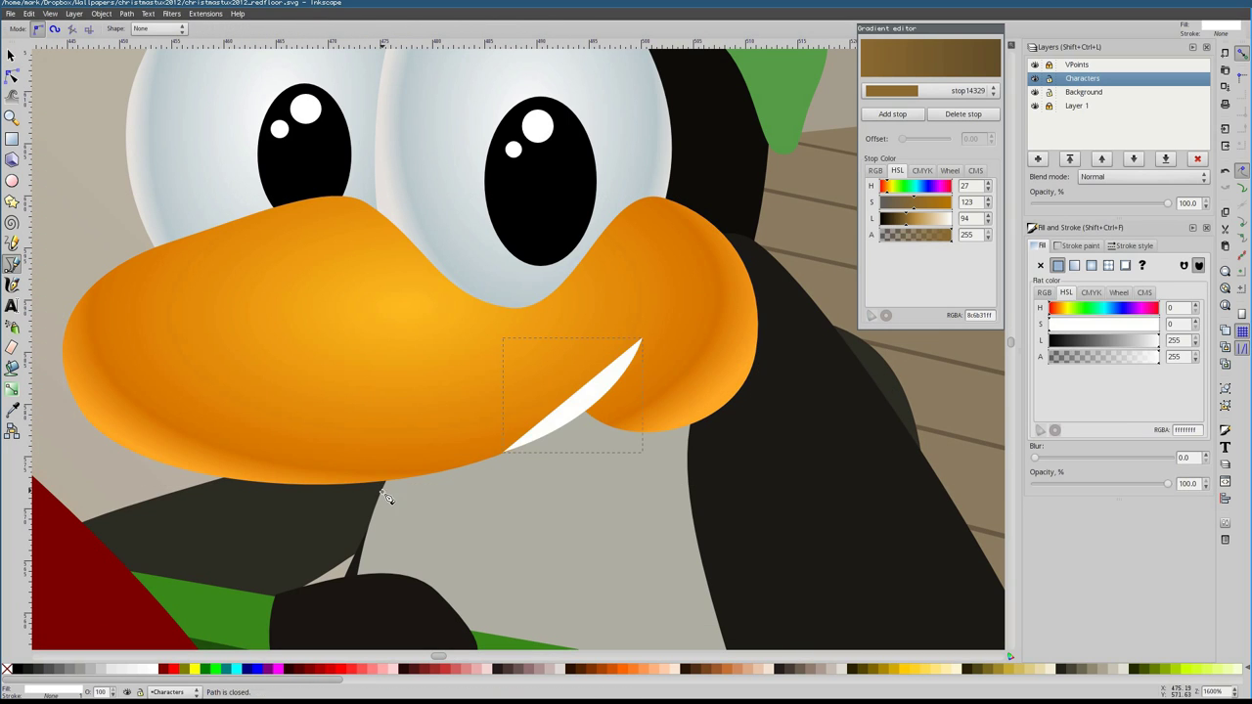
key(d)
click(695, 231)
Select the eye with its highlight dots and adjust the smile line's nodes
key(b)
click(596, 334)
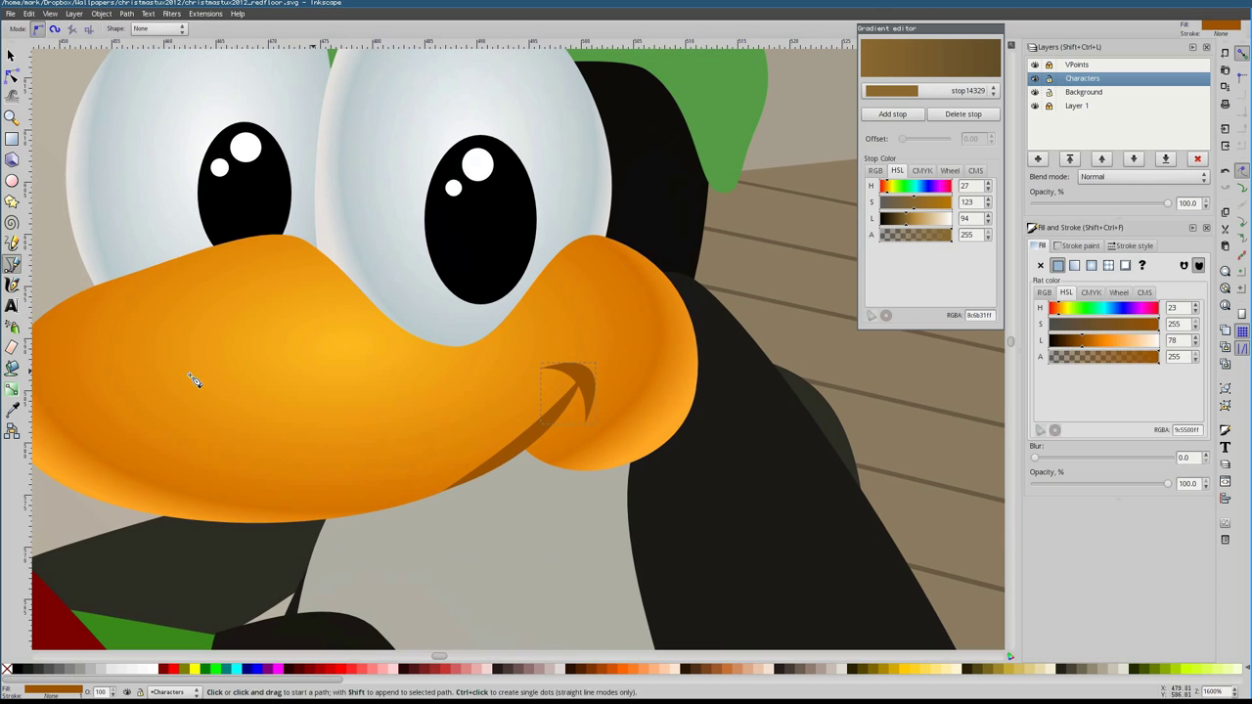
scroll(425, 330, up, 2)
drag(353, 156, 550, 335)
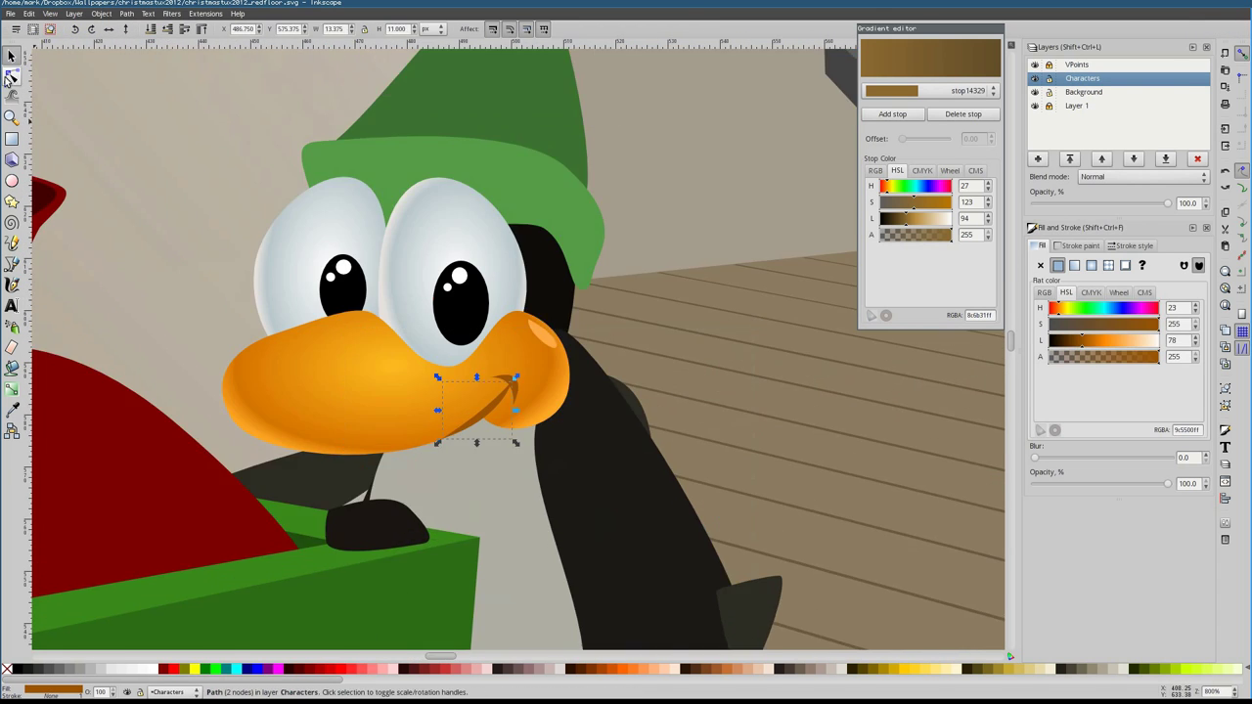
click(11, 77)
scroll(419, 386, up, 2)
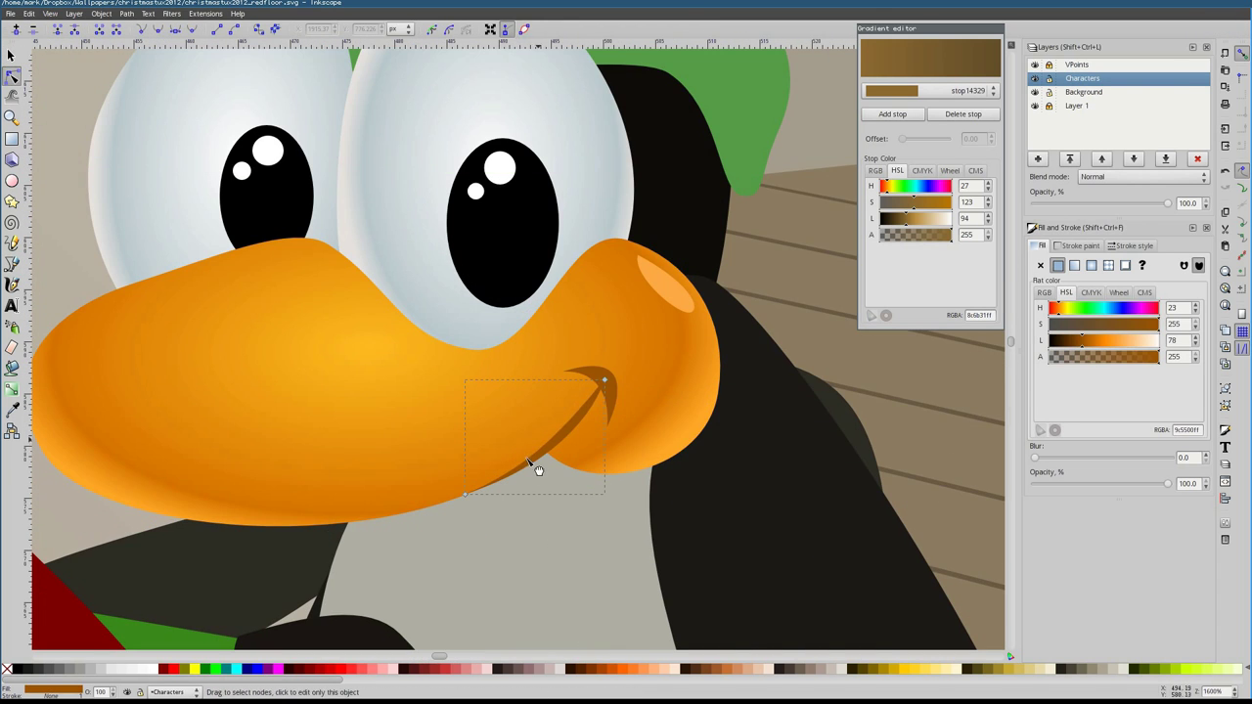
scroll(623, 479, down, 8)
scroll(407, 394, up, 1)
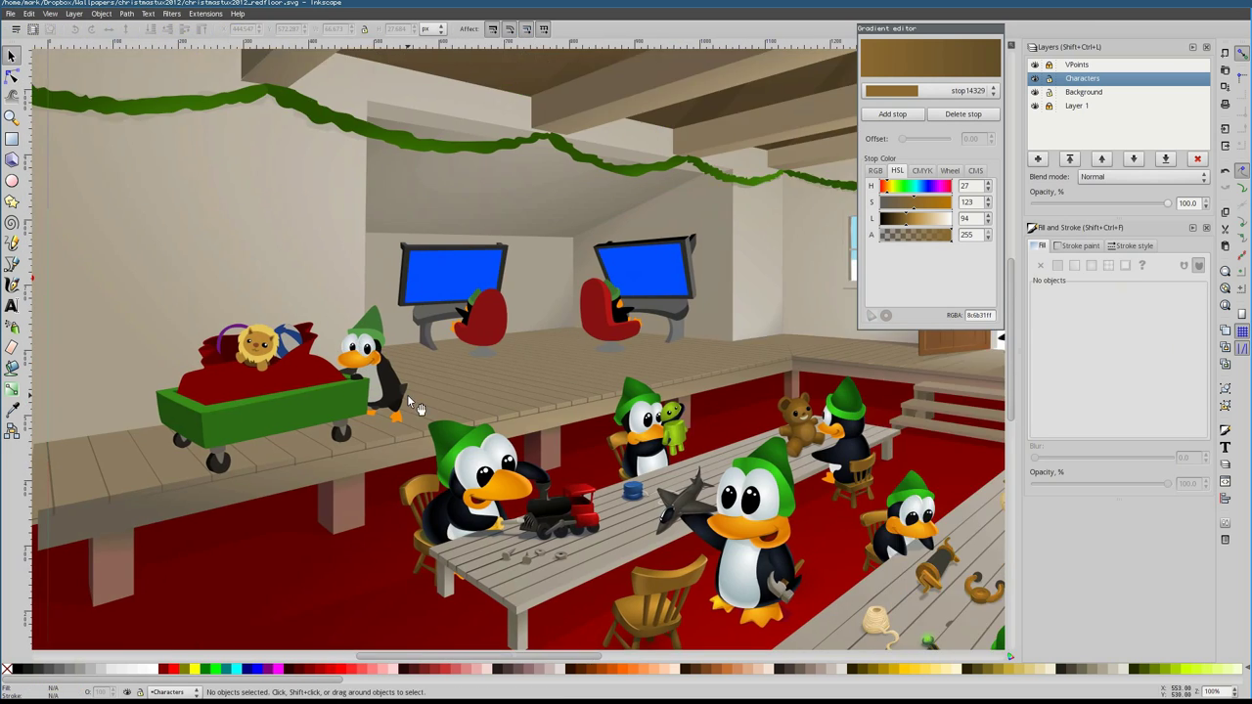
scroll(538, 227, up, 3)
Apply a green gradient to the elf hat
scroll(538, 227, down, 1)
key(s)
click(338, 262)
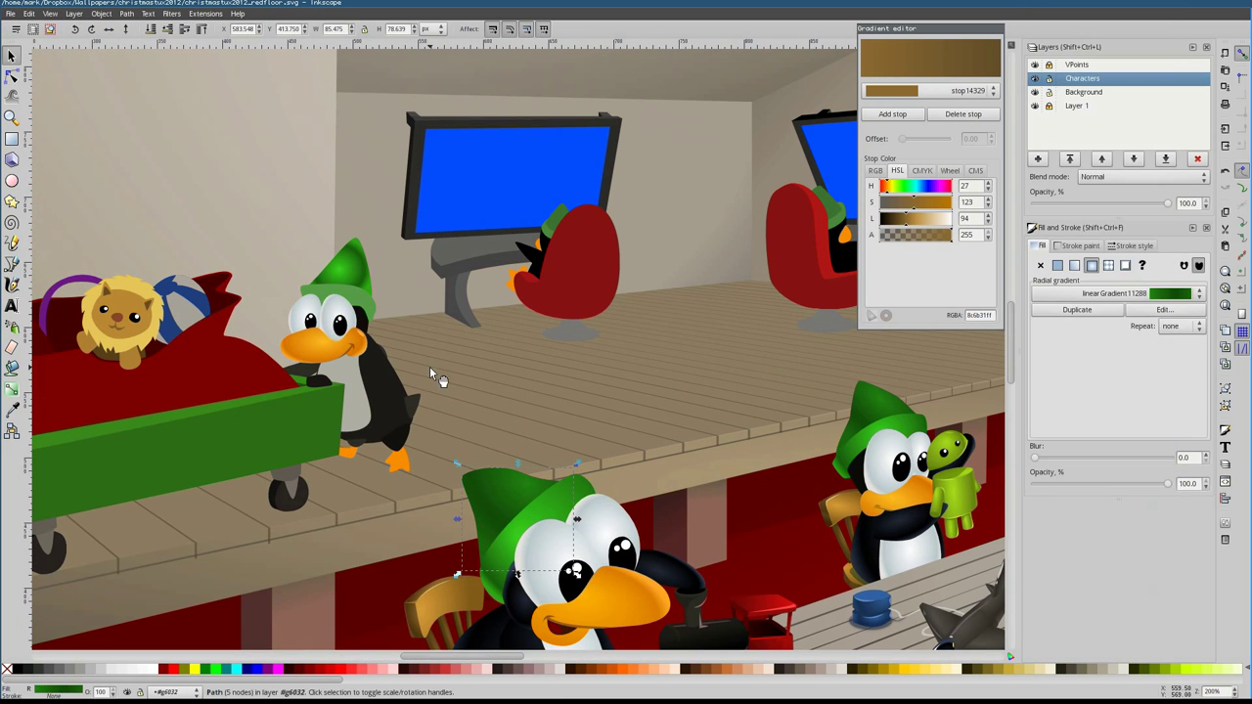
click(1174, 293)
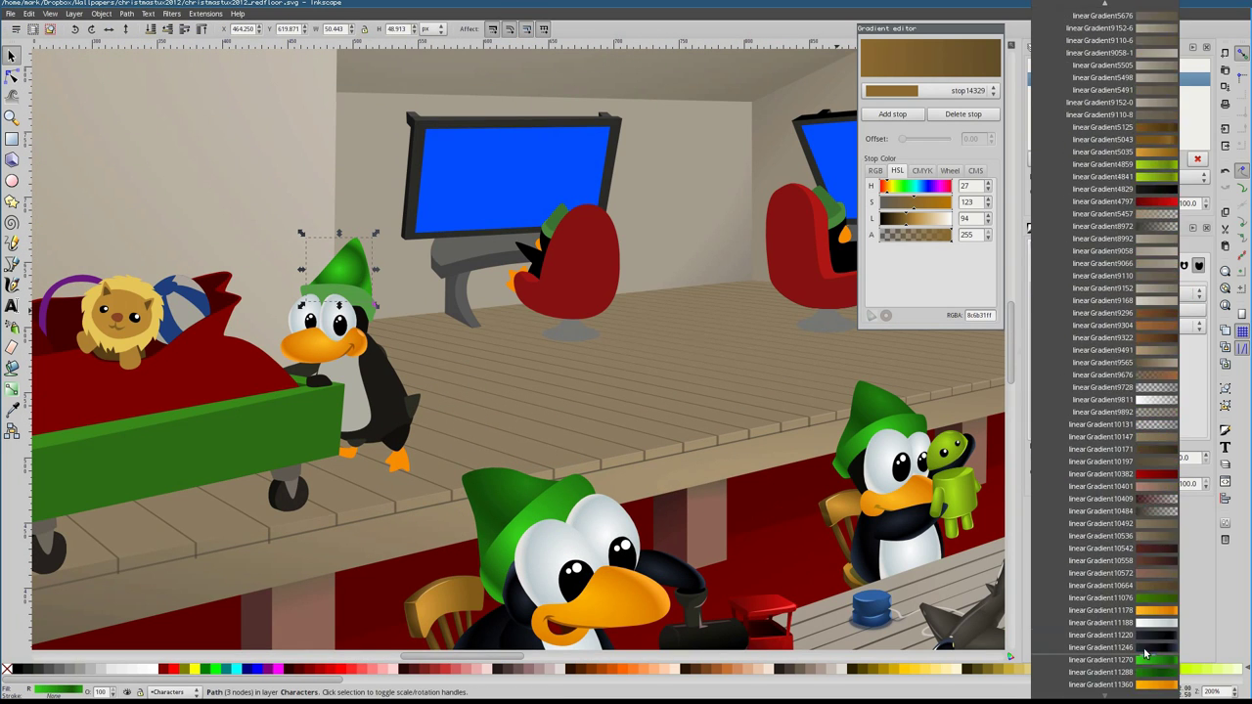
click(12, 388)
click(333, 278)
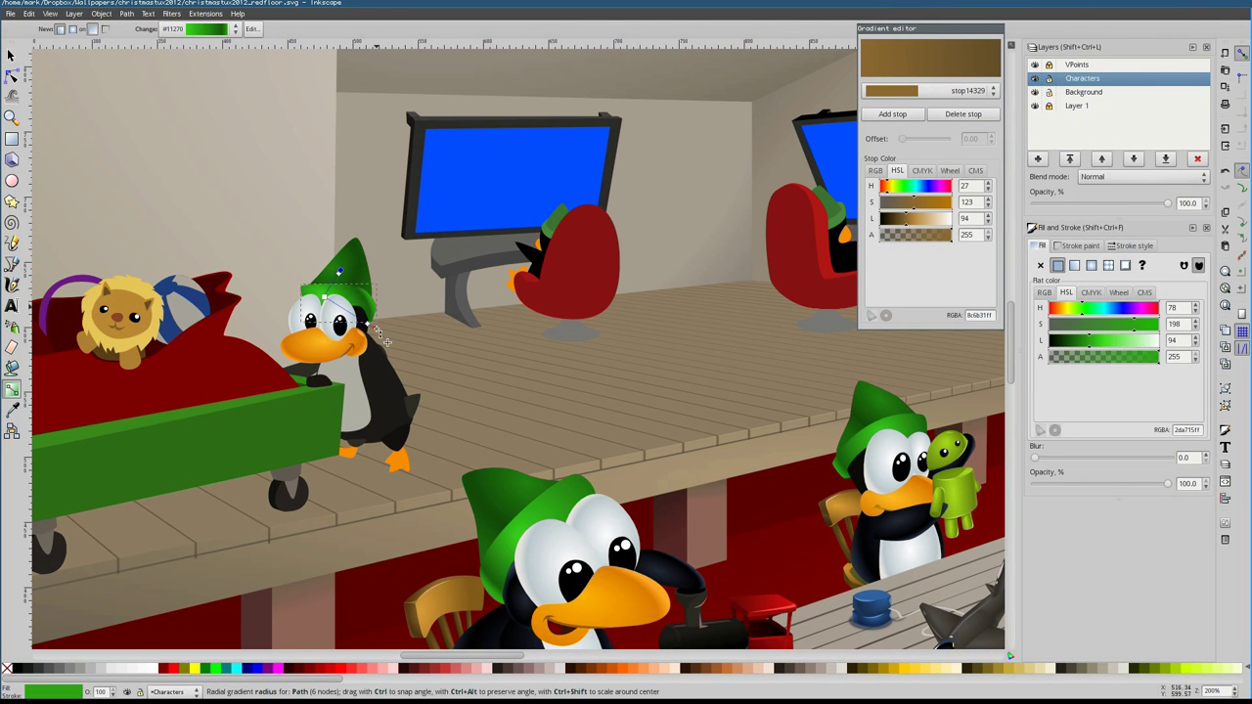
Give the penguin body a radial gradient and select its outer colour stop
click(406, 389)
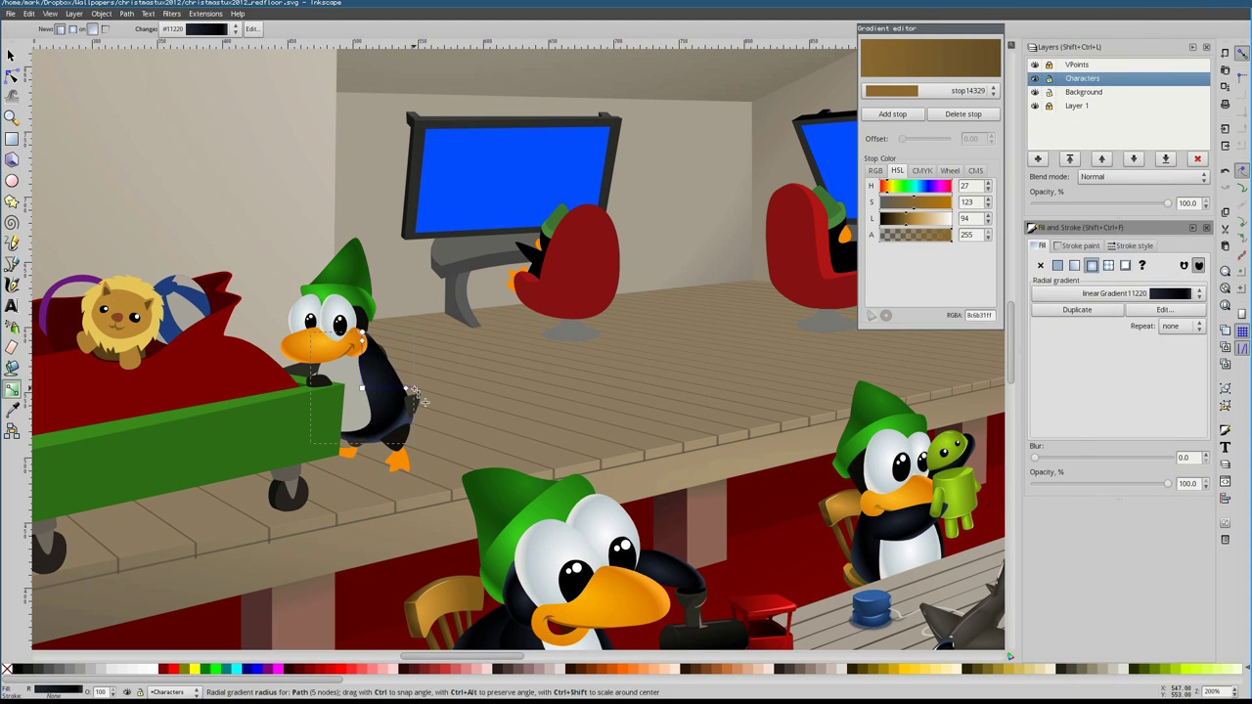
click(412, 391)
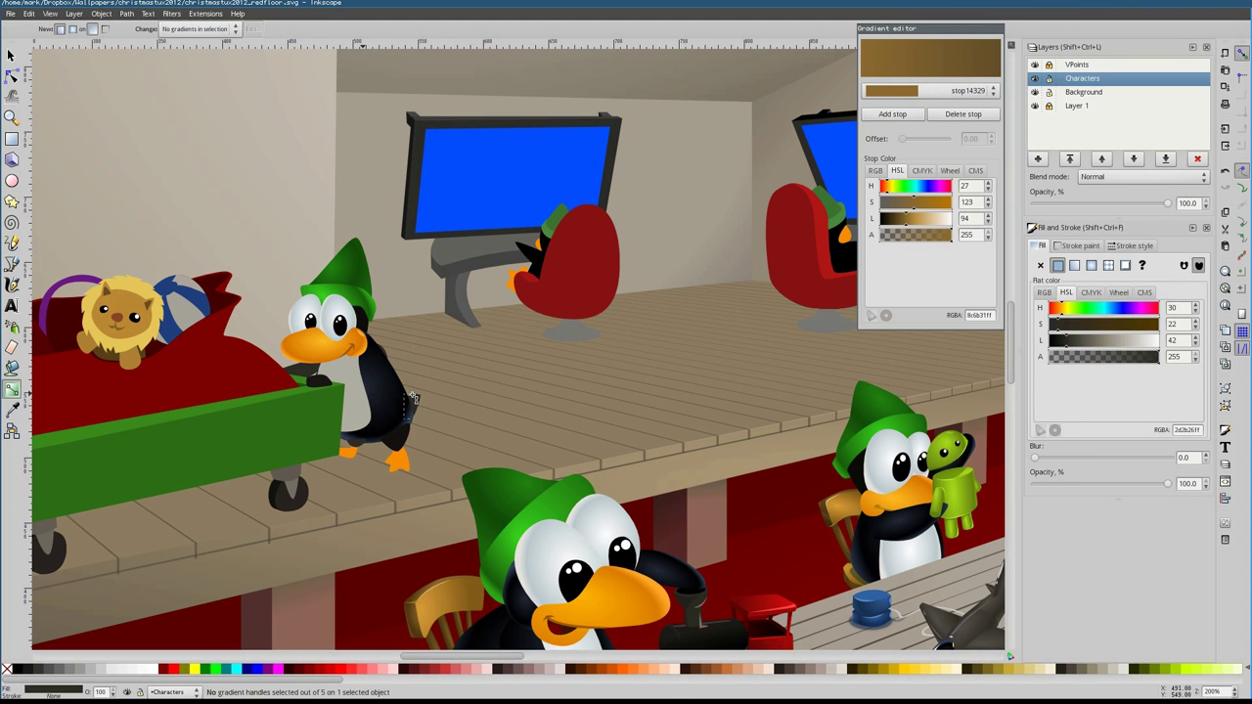
key(s)
scroll(406, 366, up, 2)
click(399, 404)
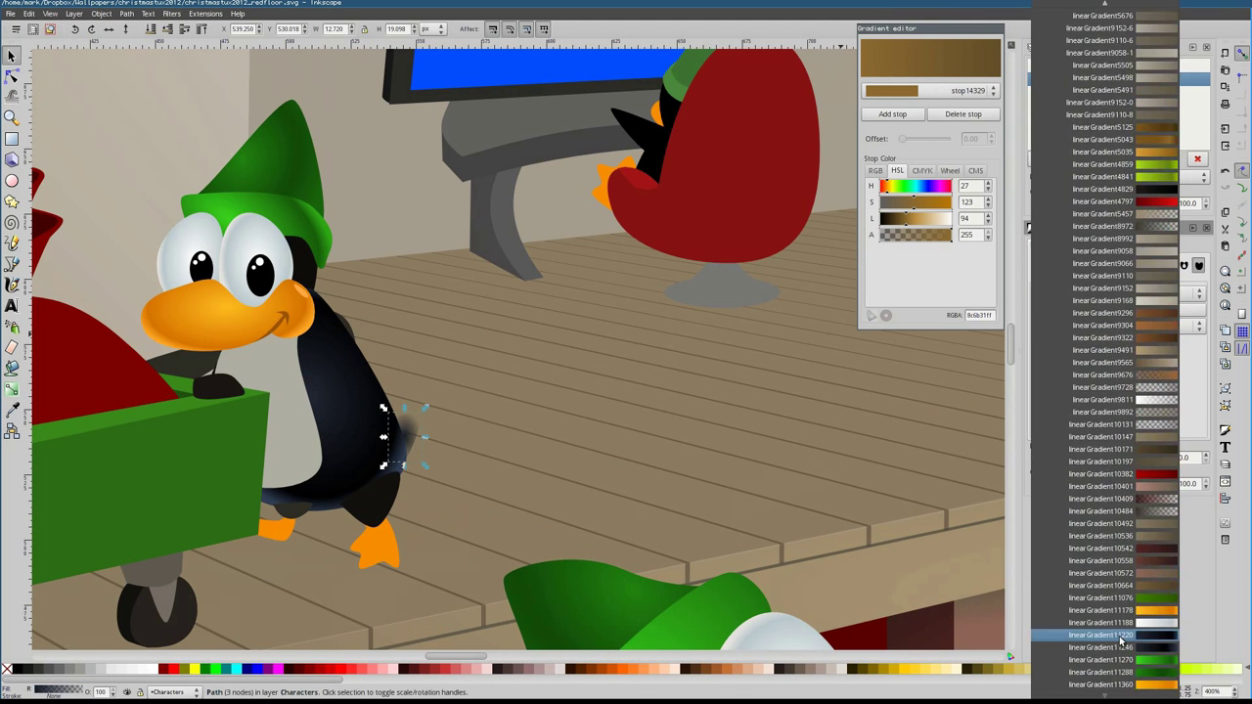
key(g)
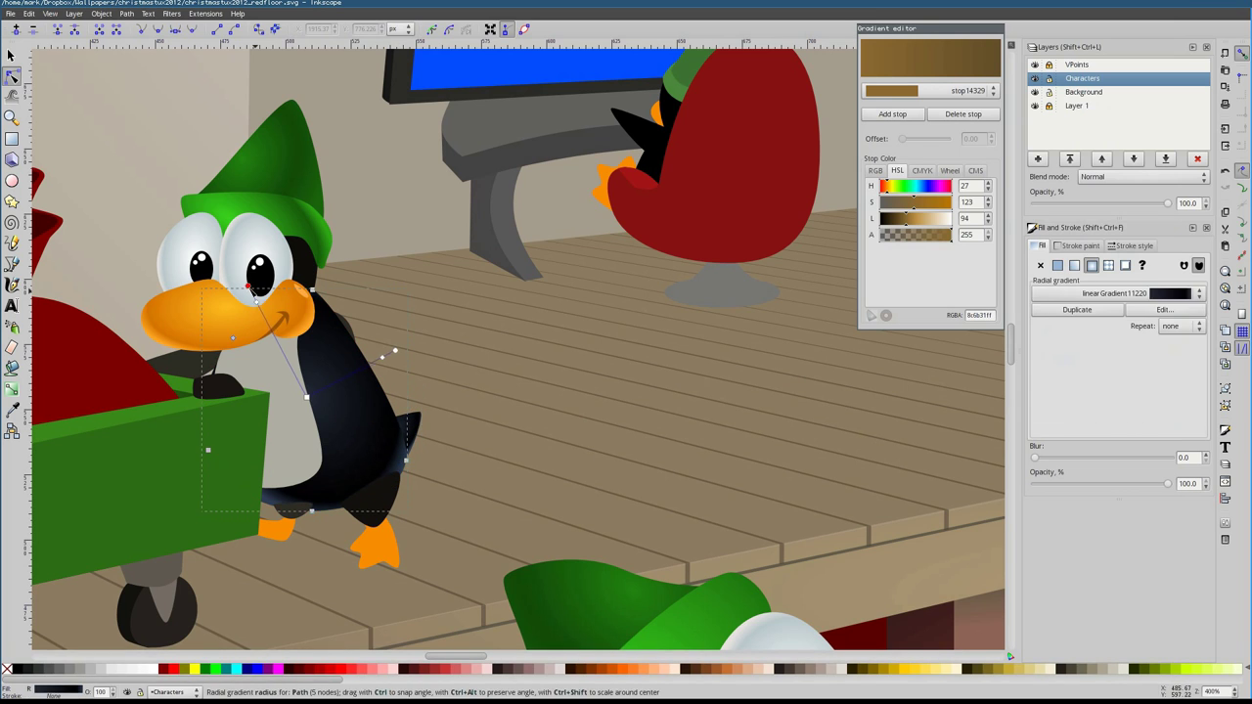
Apply the orange radial gradient to the penguin's feet
click(279, 528)
key(s)
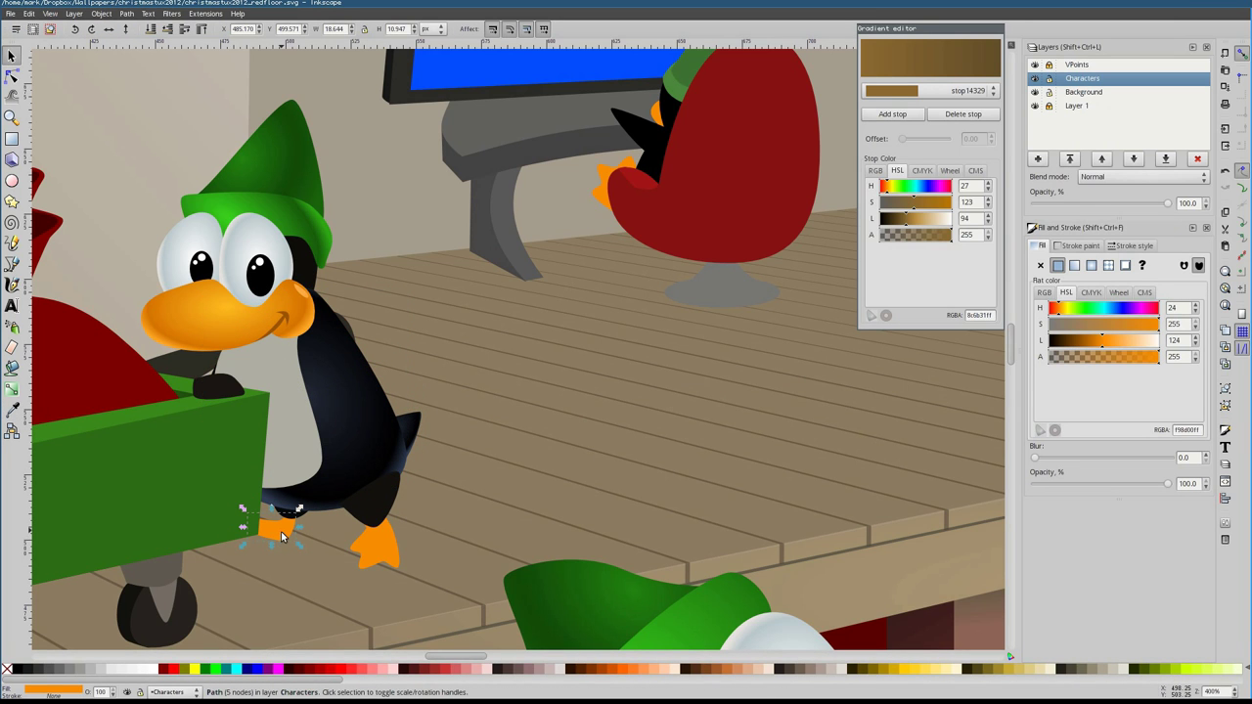
scroll(303, 551, up, 1)
click(1092, 265)
click(1115, 293)
click(1115, 294)
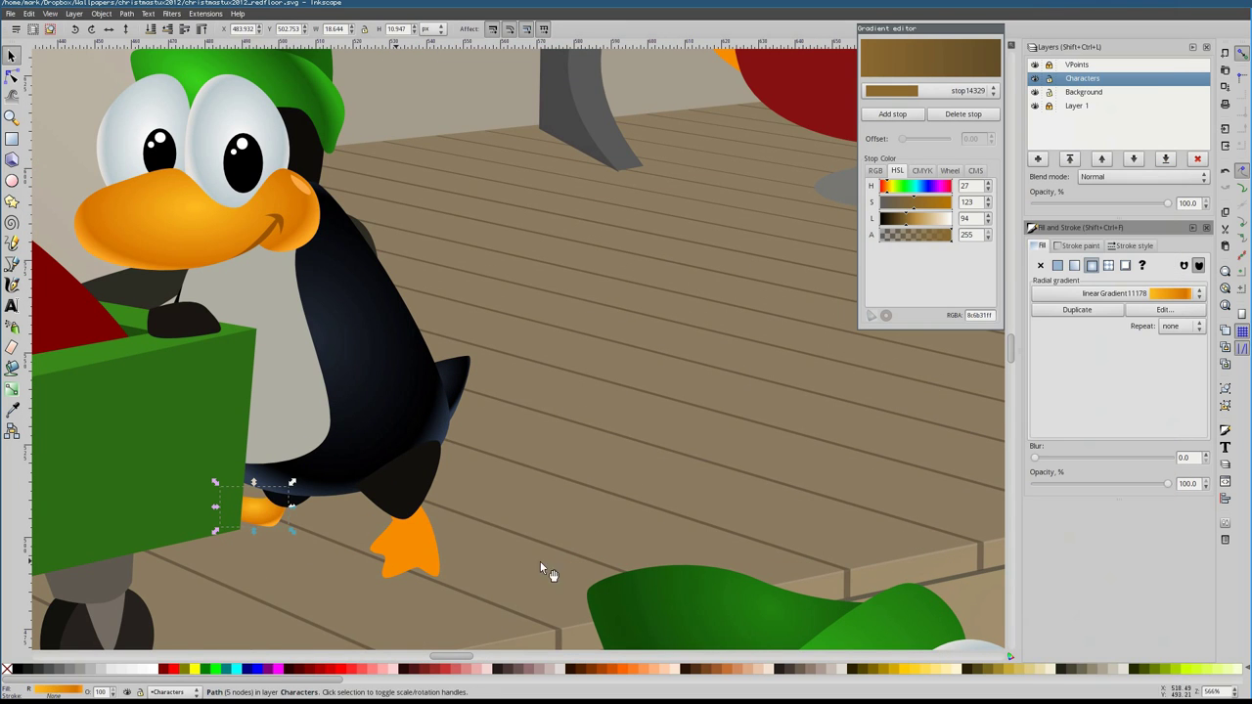
key(g)
click(407, 523)
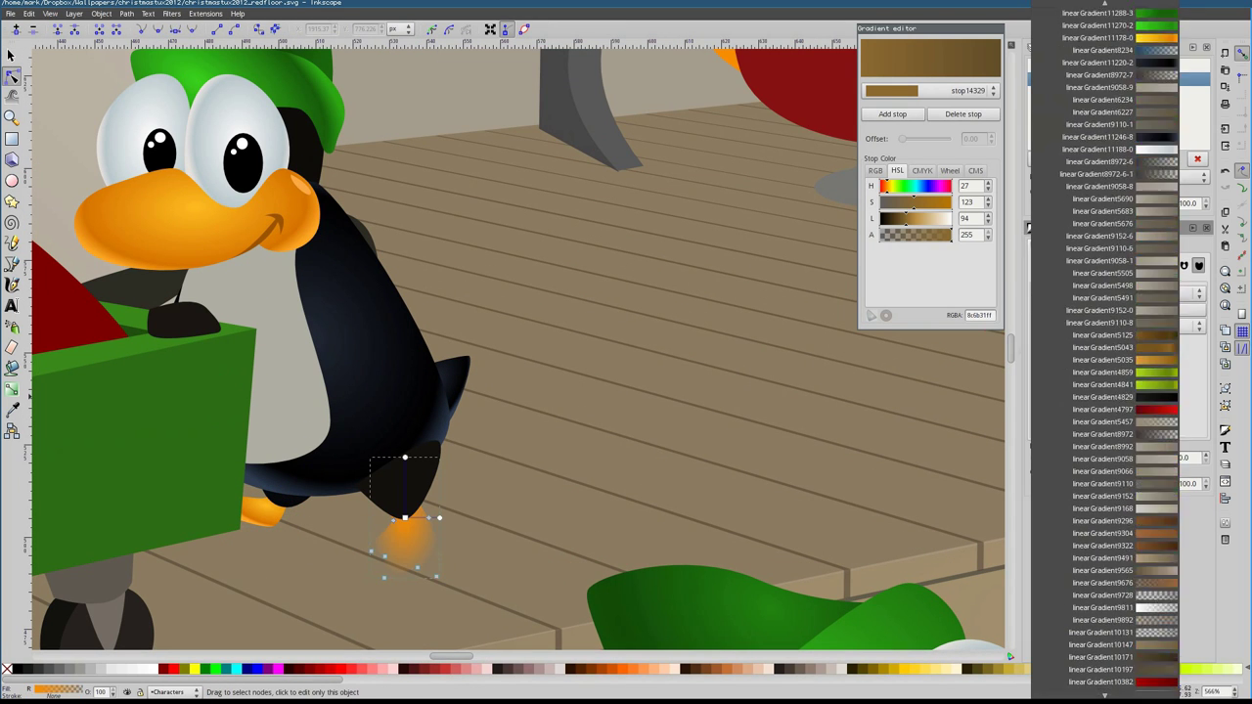
Shade the black body with a dark radial gradient widened up to the eye
click(401, 509)
key(d)
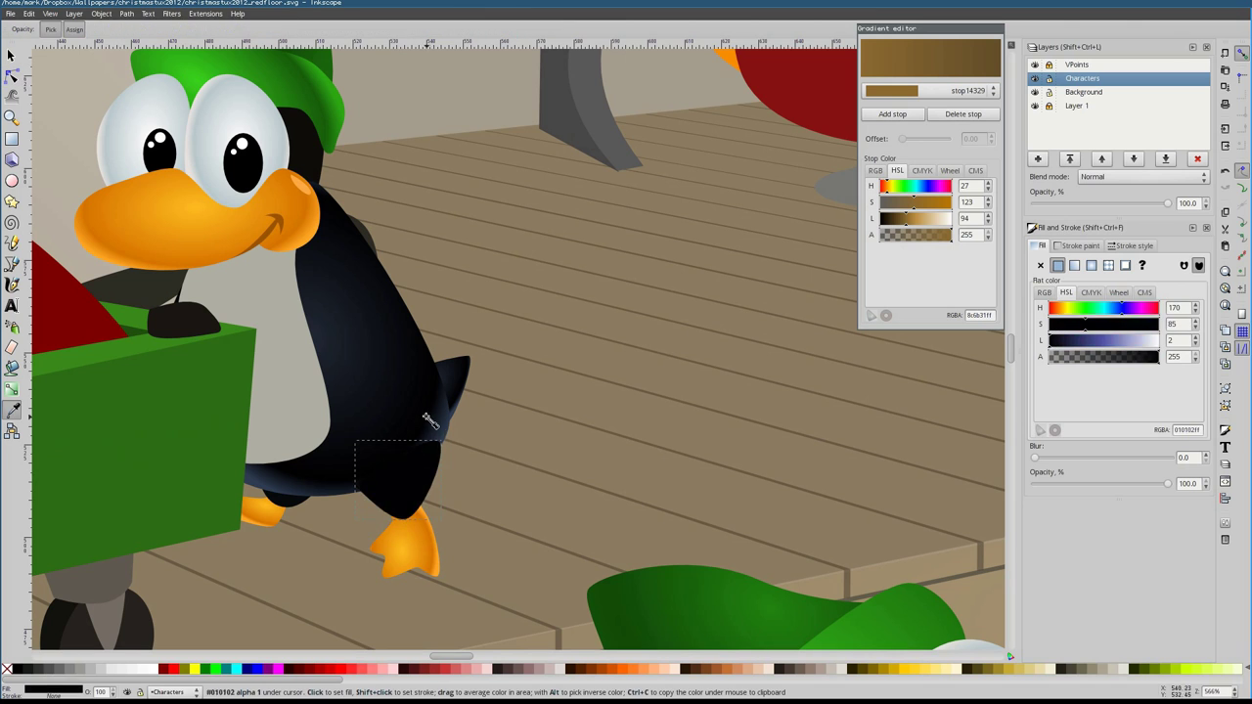
click(394, 468)
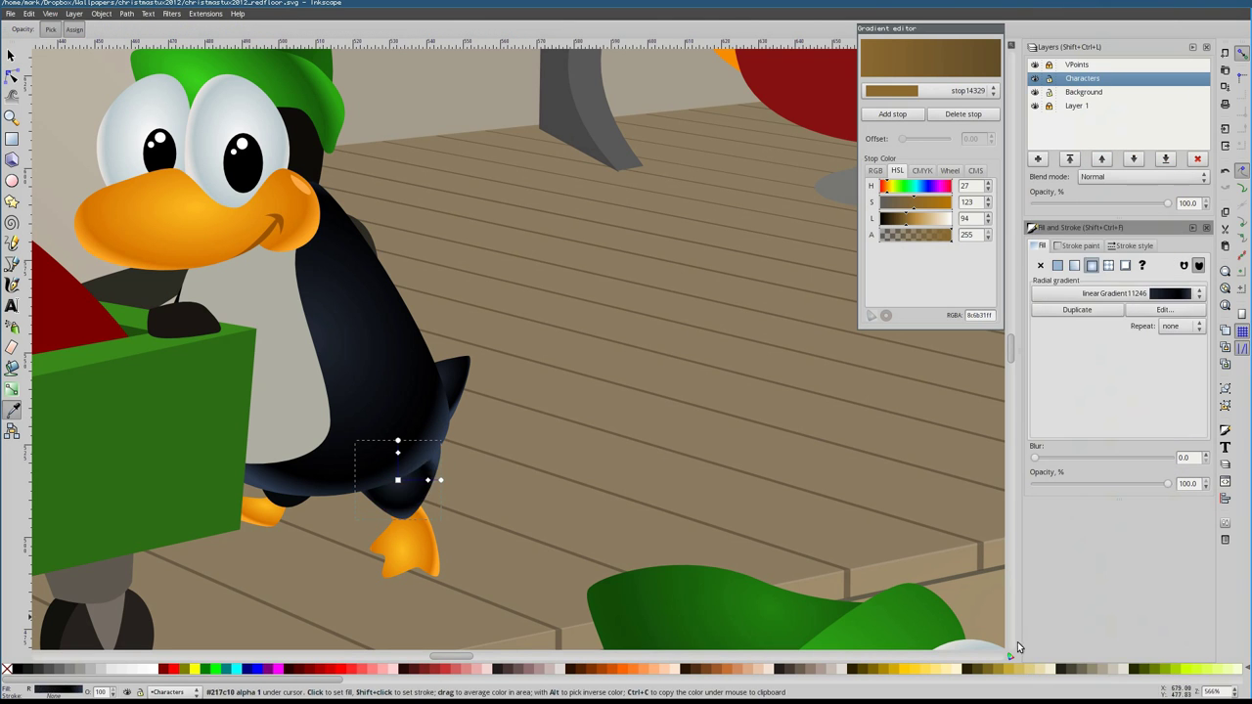
key(n)
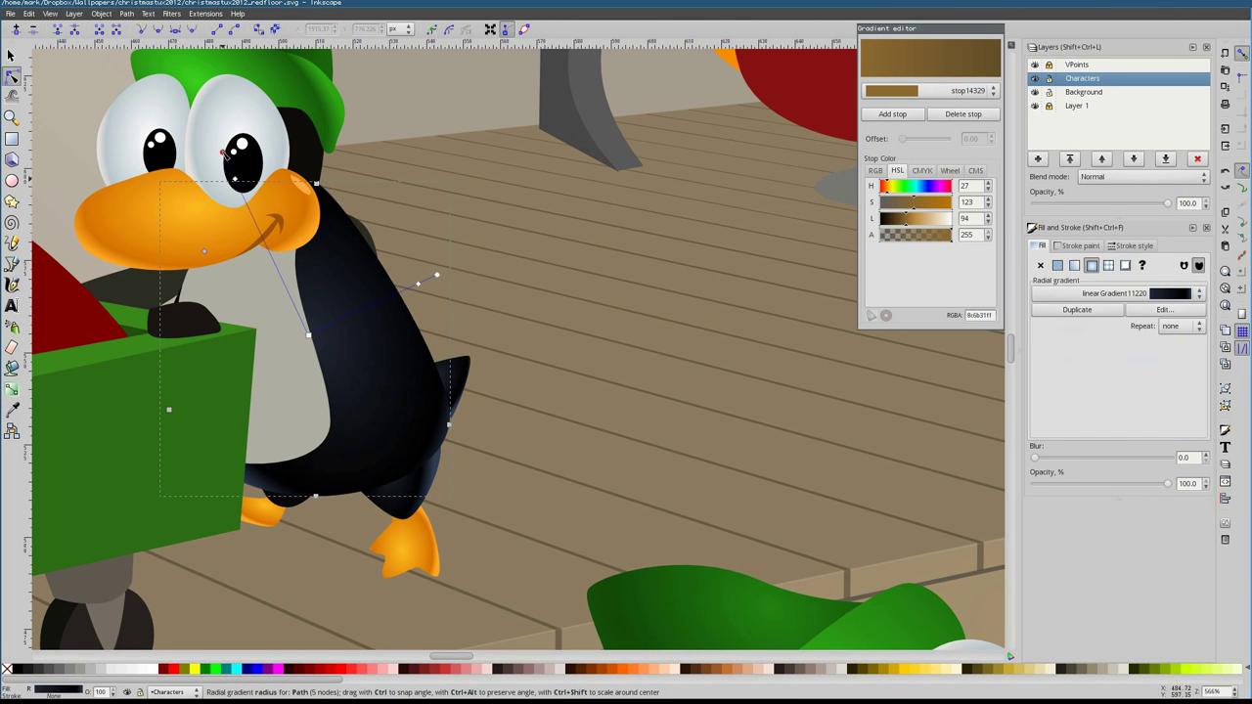
drag(294, 201, 405, 257)
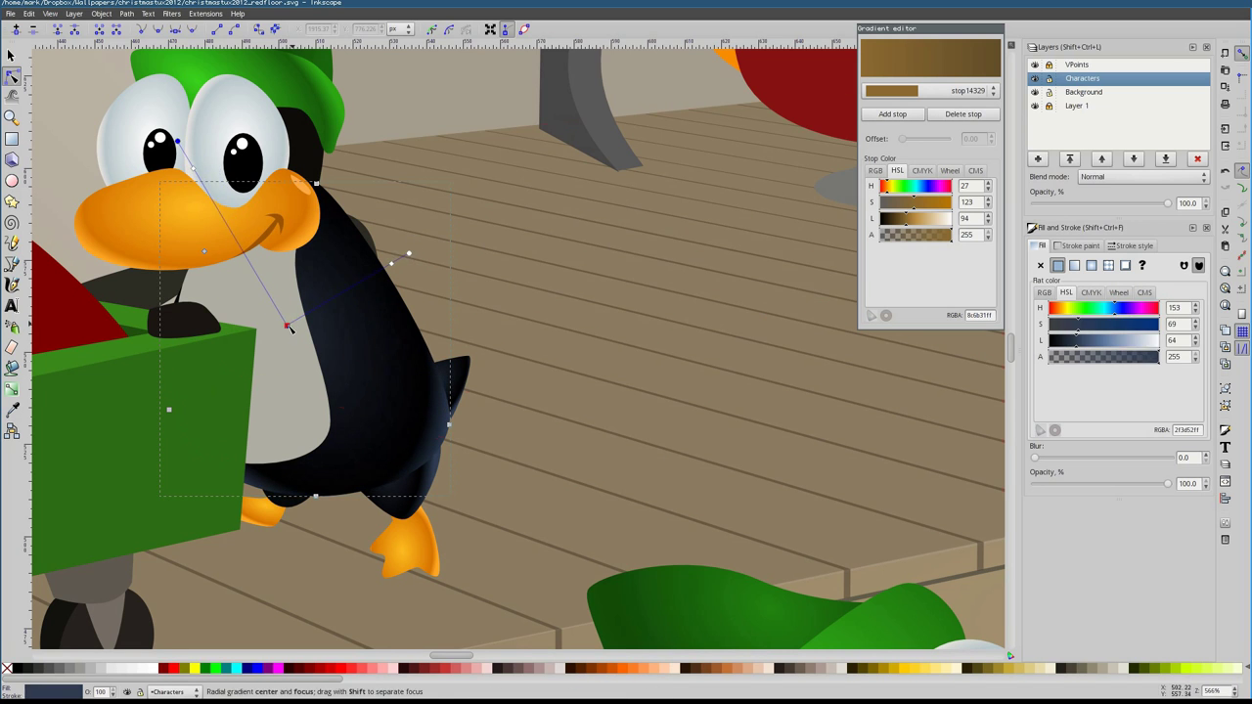
key(d)
click(419, 419)
key(s)
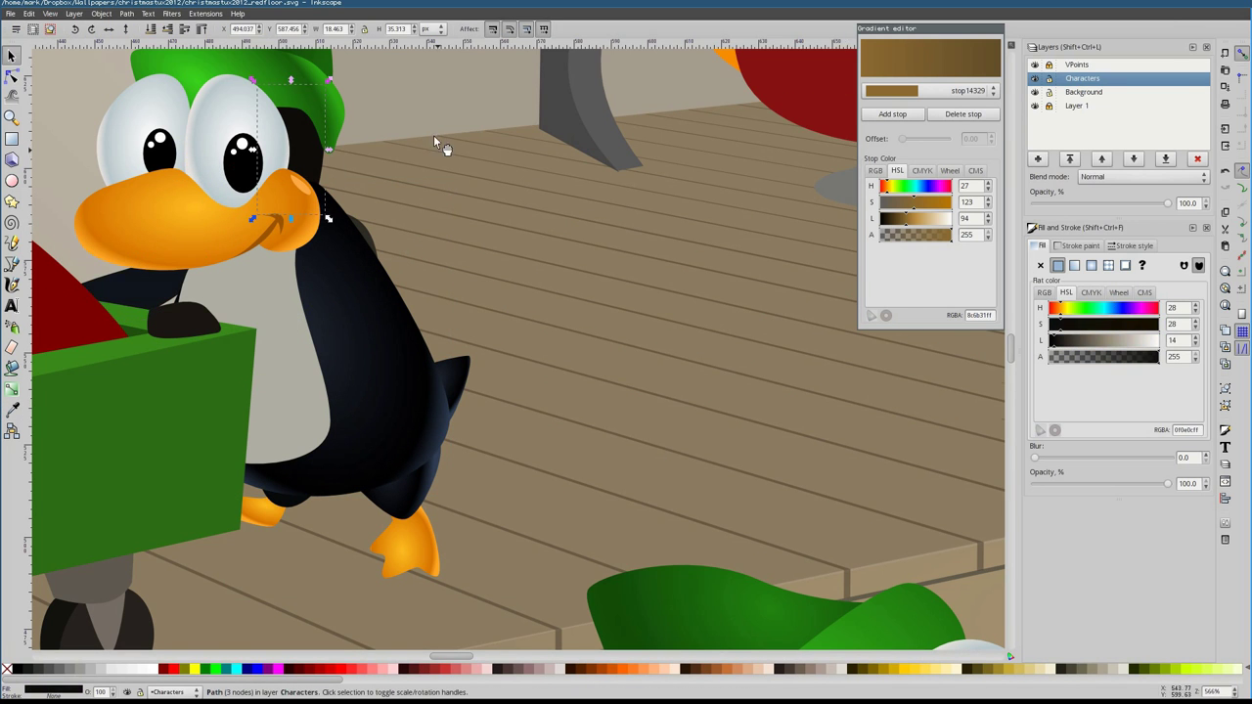
scroll(438, 144, up, 4)
Give the wing a radial gradient and paste a duplicate wing over the body
key(n)
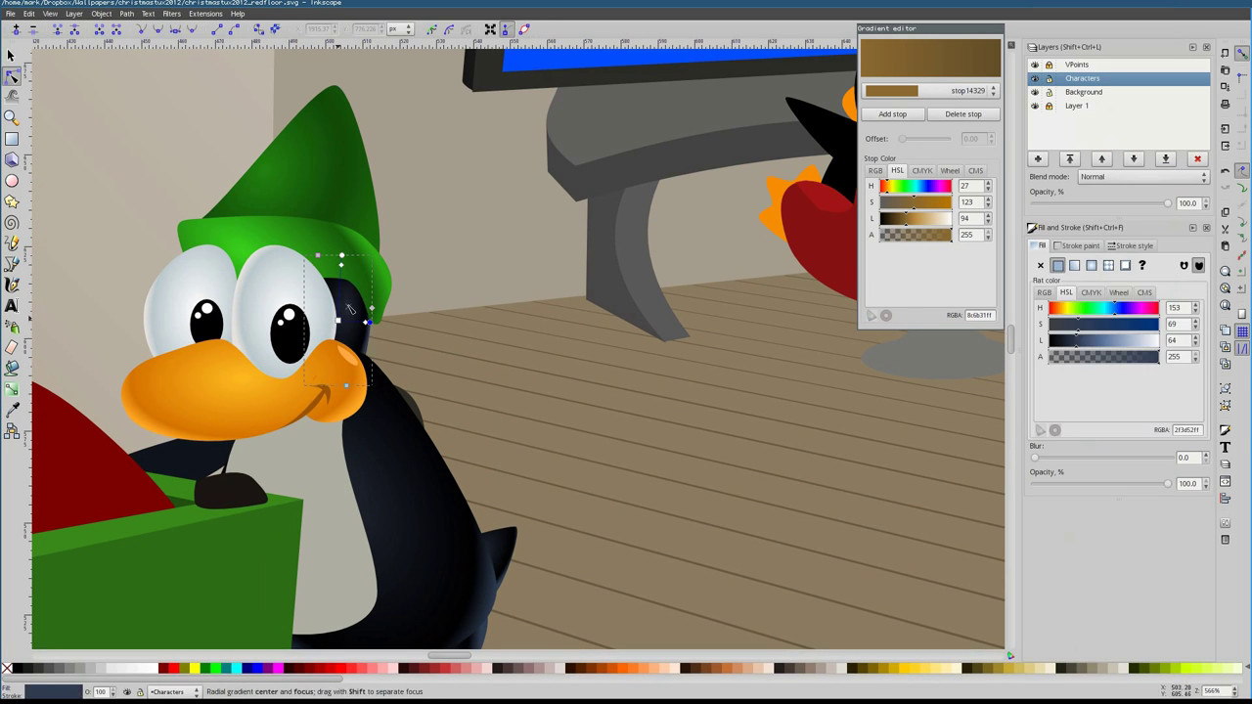
click(355, 315)
key(s)
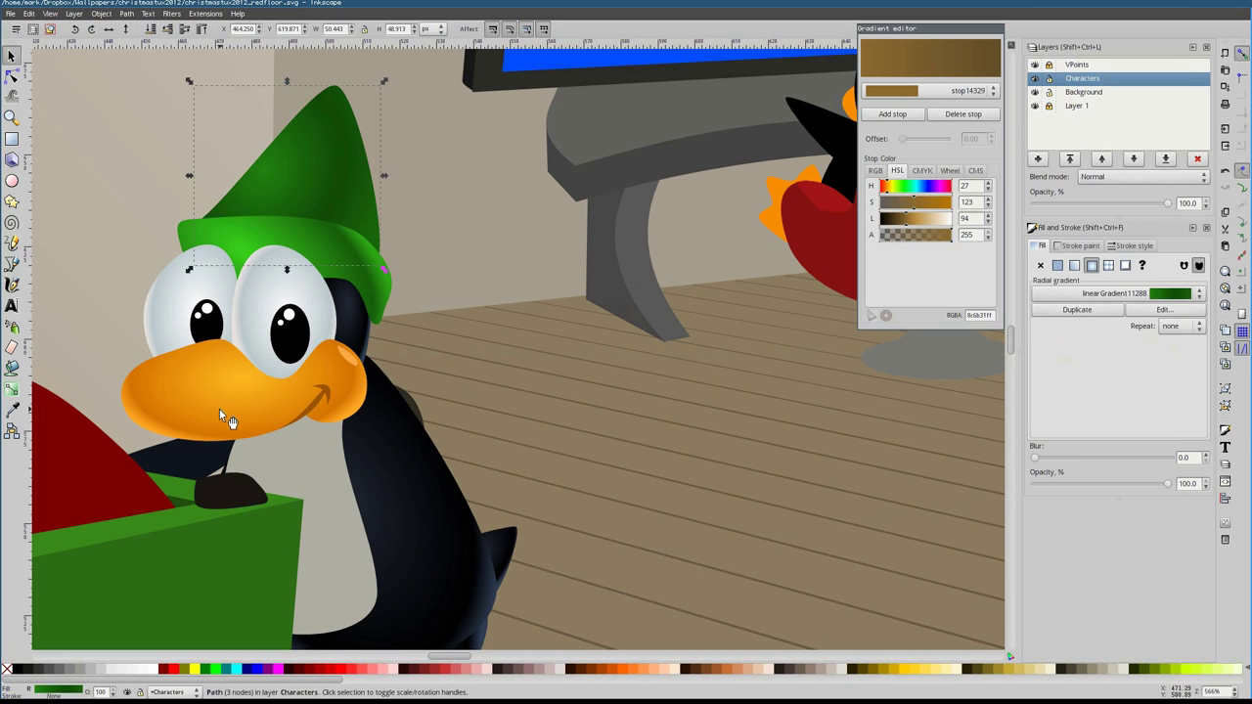
key(ctrl+v)
key(ctrl+z)
key(ctrl+alt+v)
key(ctrl+shift+v)
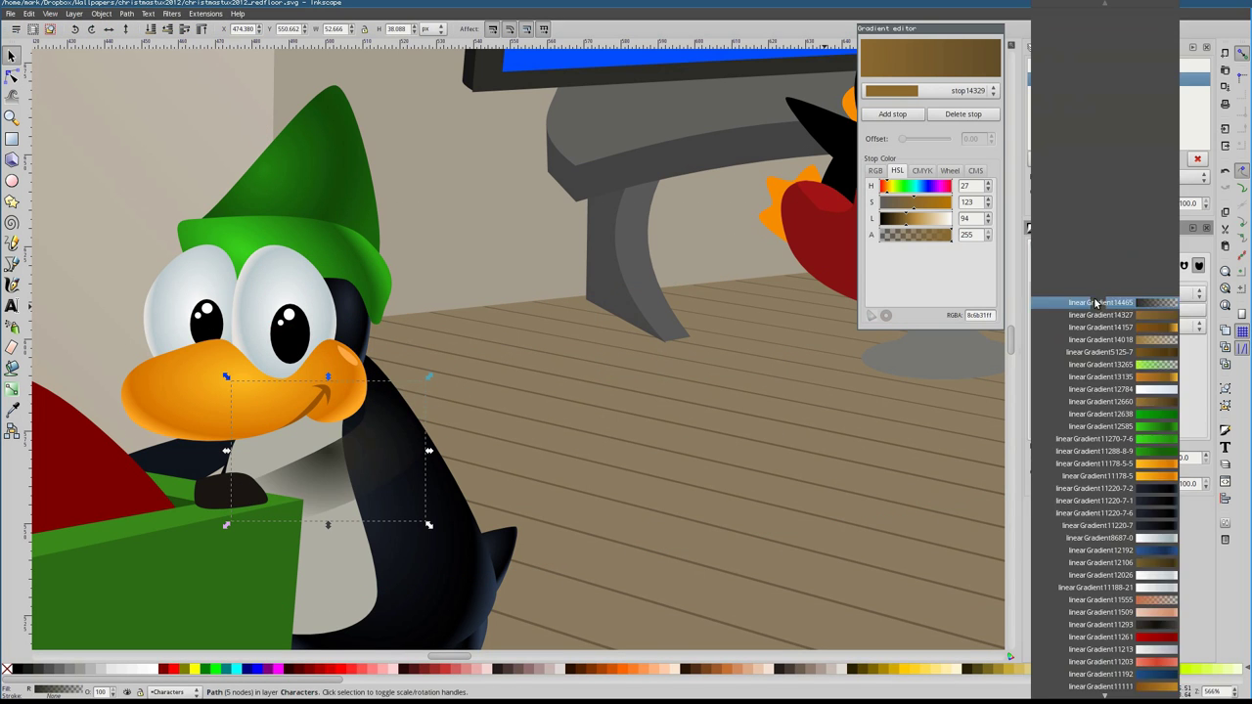
key(n)
key(ctrl+z)
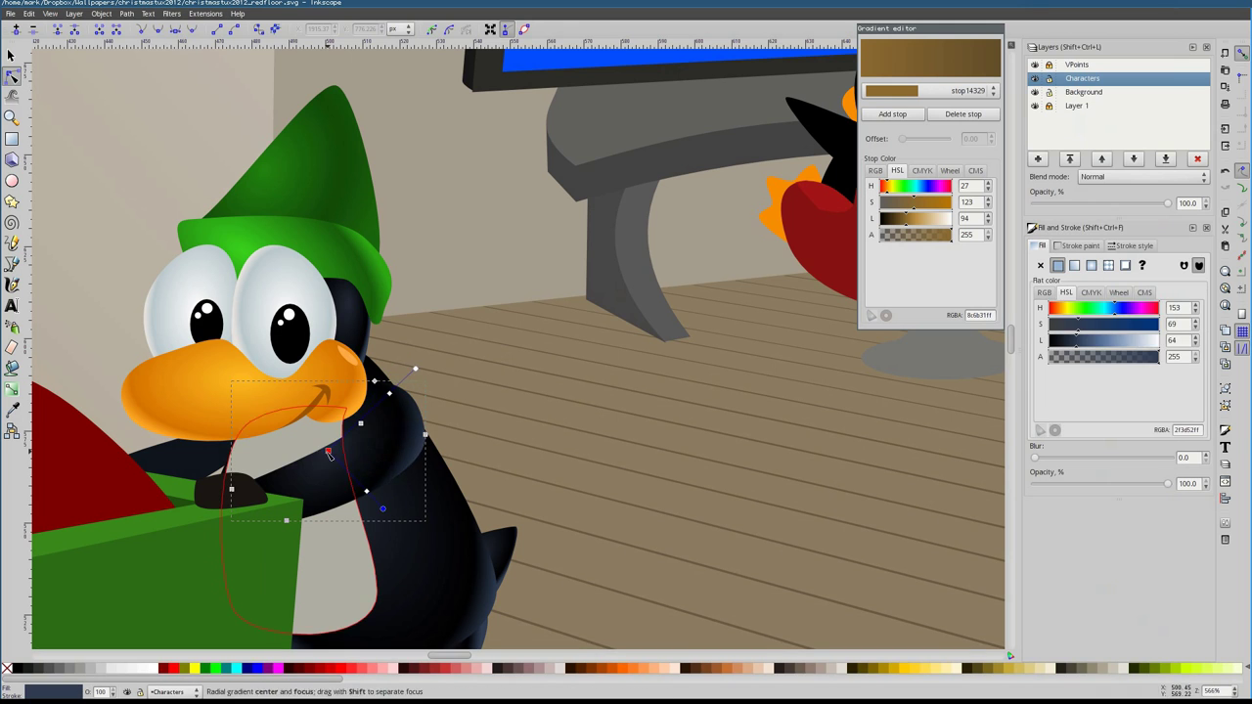
Give the penguin's hand a radial gradient and check gradients for the white chest
click(230, 491)
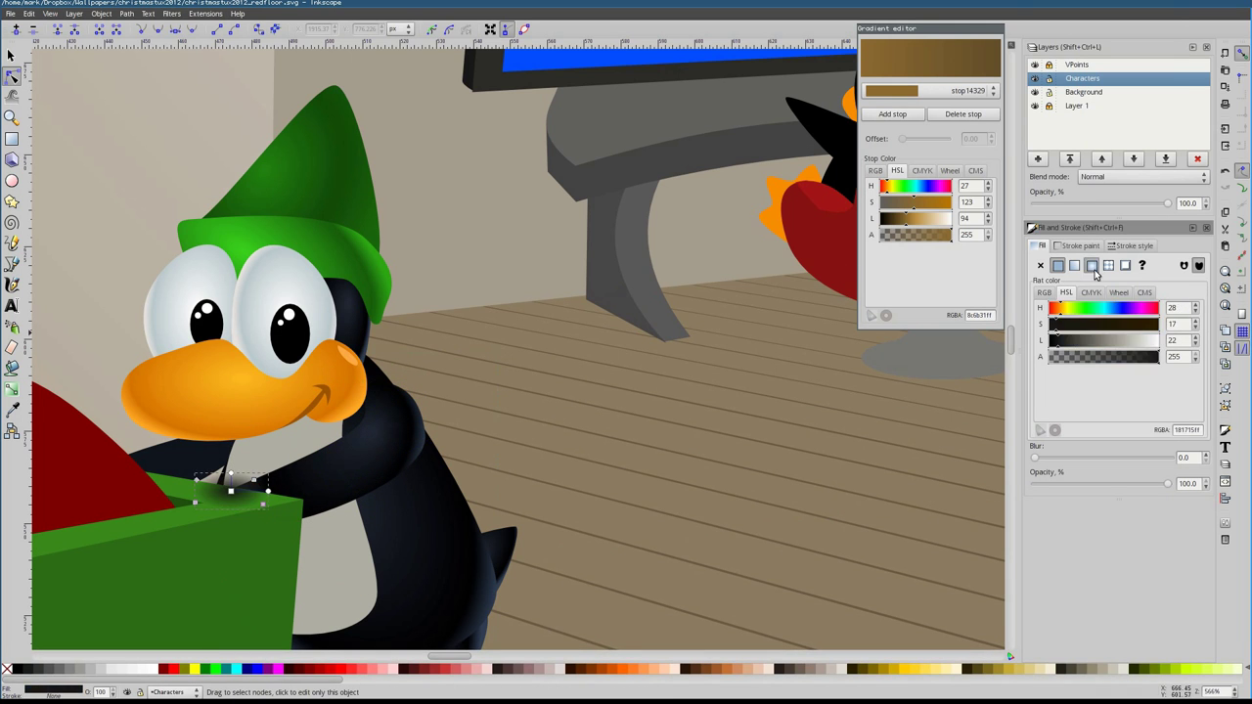
key(ctrl+shift+v)
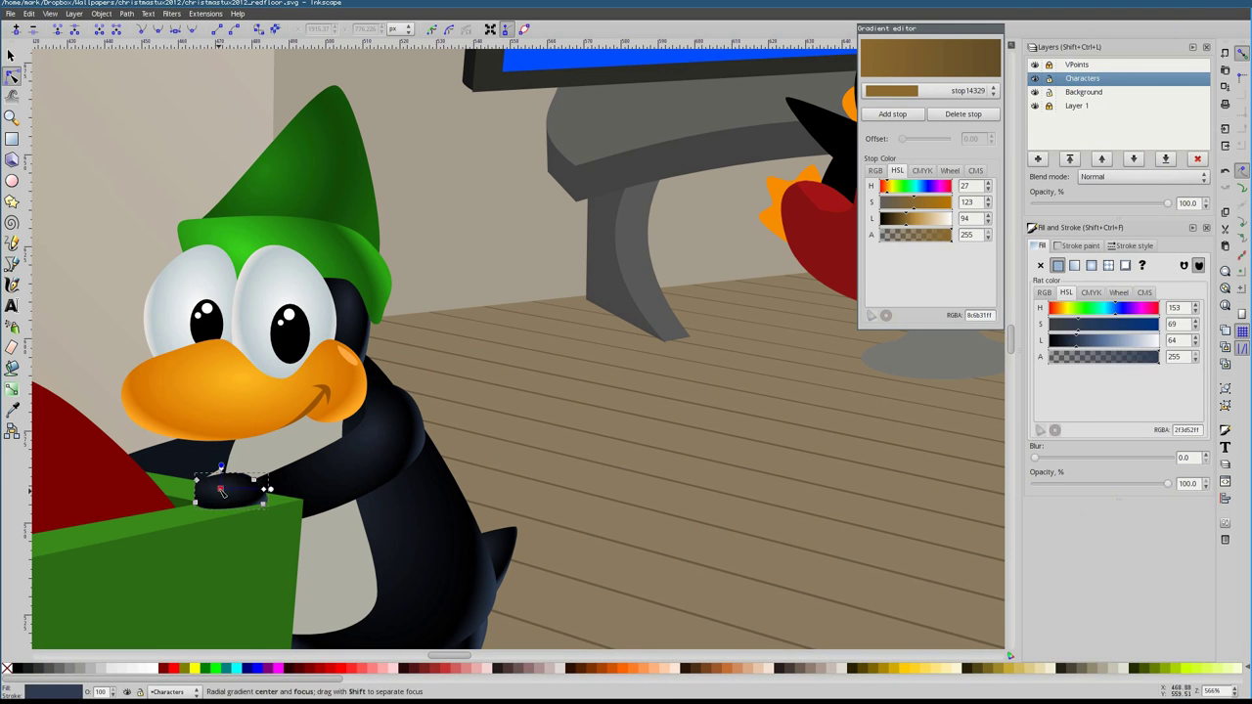
alt+click(222, 491)
alt+click(222, 491)
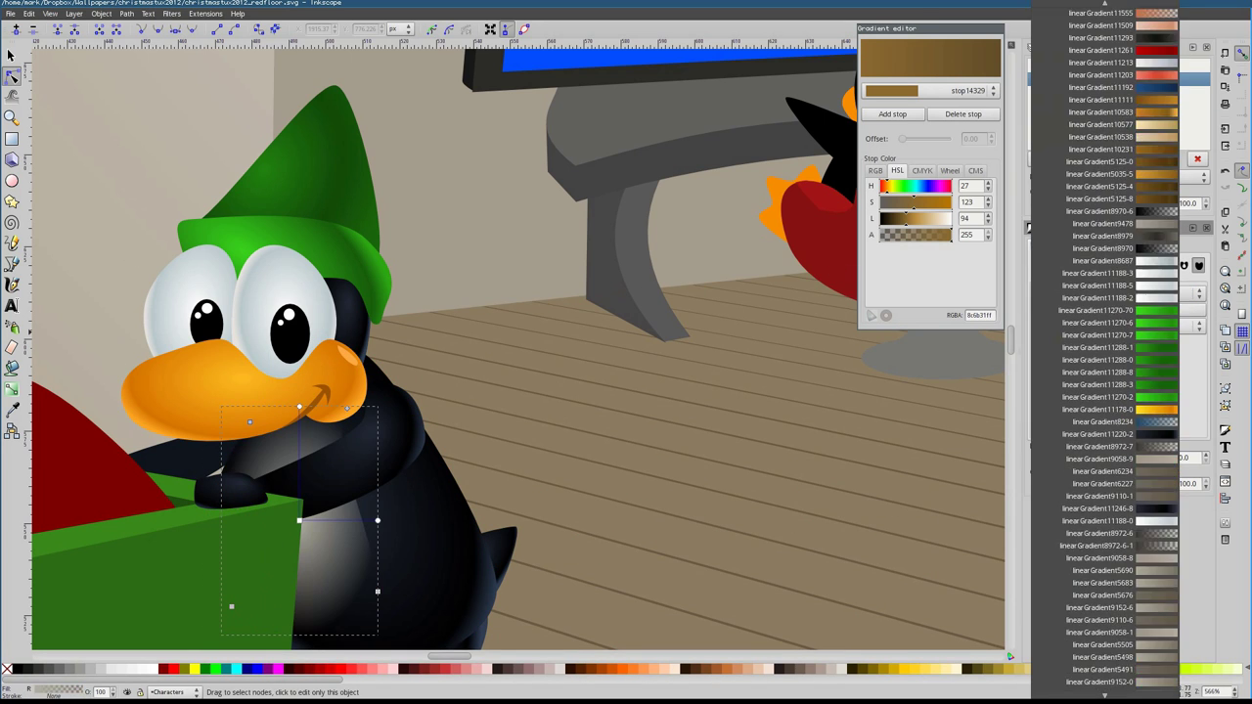
key(Escape)
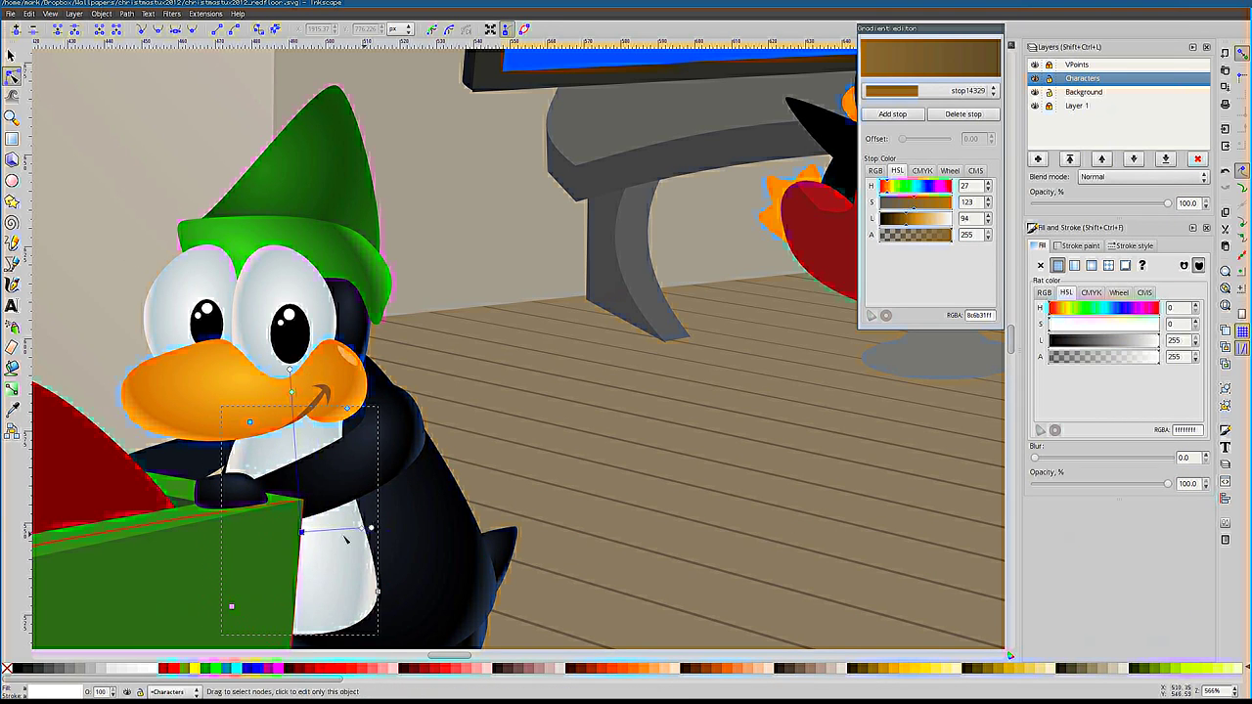
key(s)
click(294, 387)
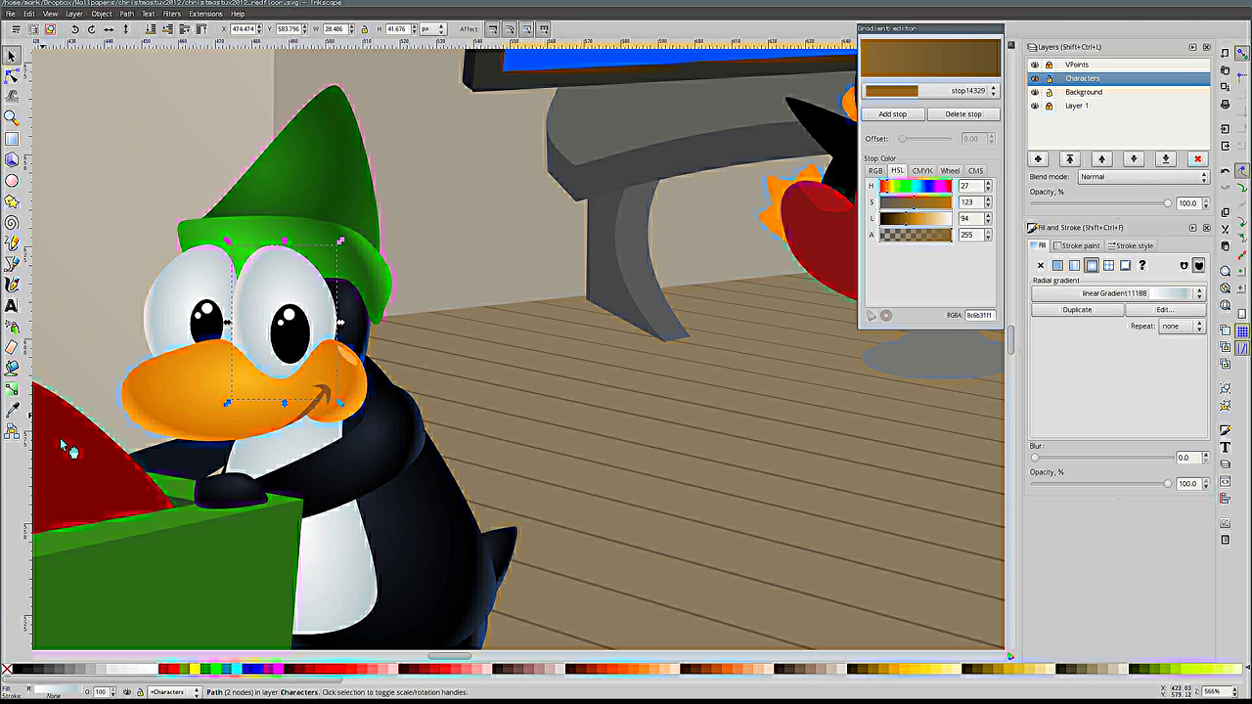
Move the cart group to the left
key(minus)
key(minus)
key(minus)
key(minus)
drag(495, 484, 471, 376)
key(Escape)
key(minus)
Zoom in on the cart and select its green front panel and the strip above
scroll(365, 420, down, 6)
scroll(365, 420, right, 6)
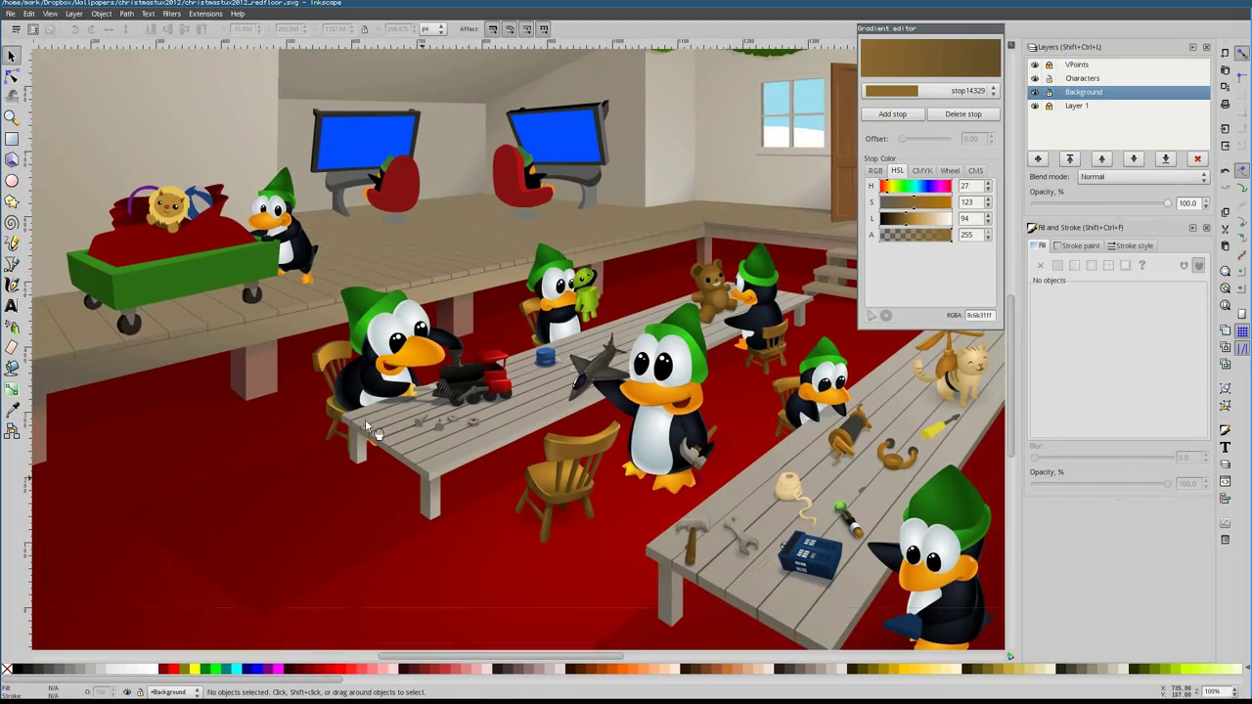
key(minus)
scroll(382, 427, up, 5)
key(plus)
key(plus)
key(plus)
click(476, 450)
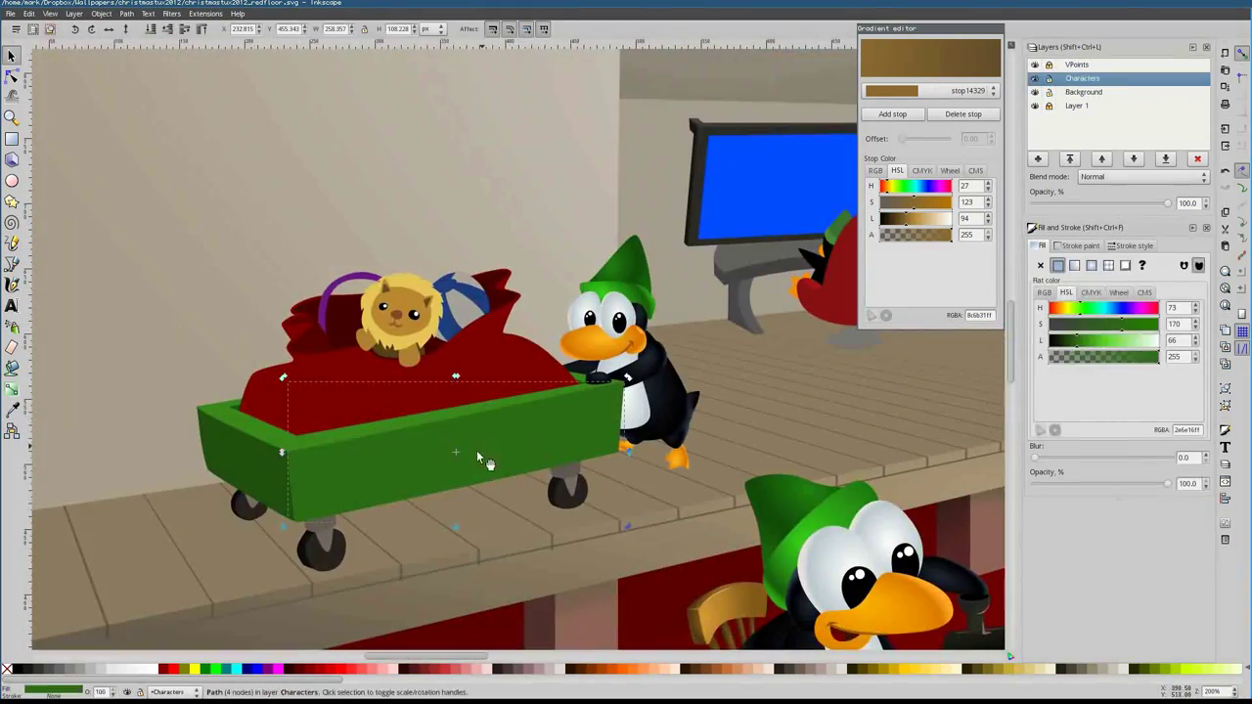
click(496, 423)
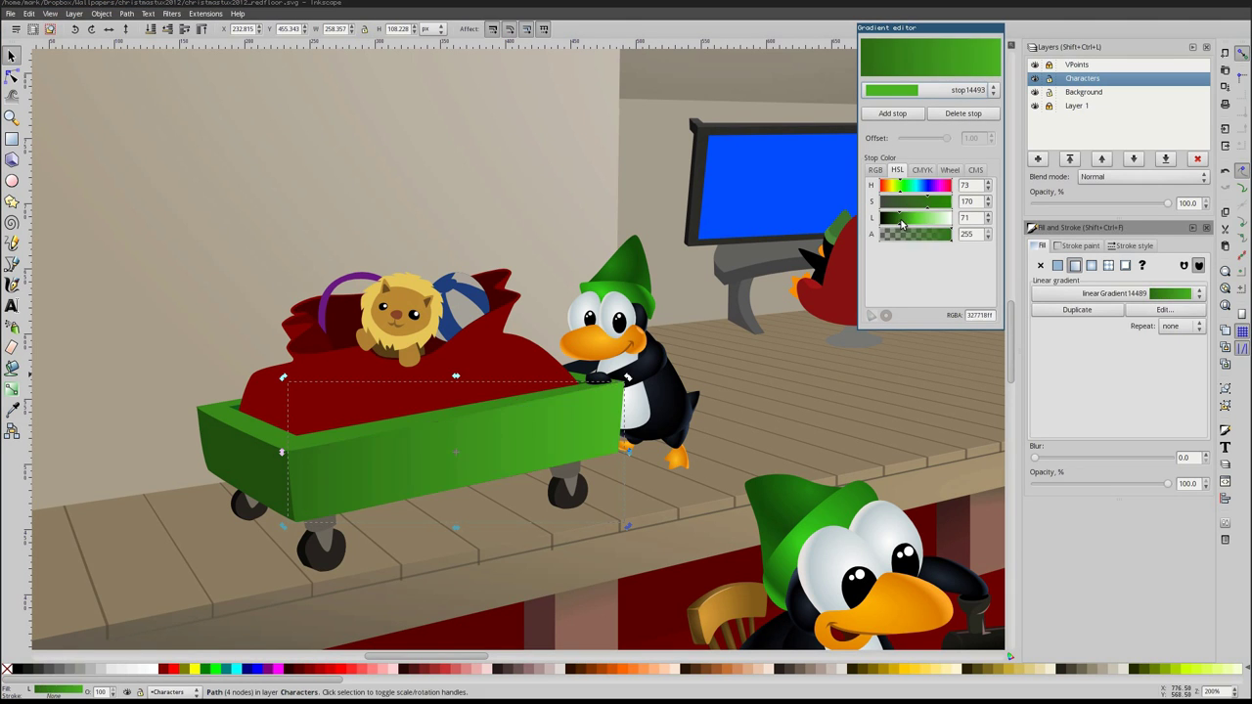
alt+click(490, 416)
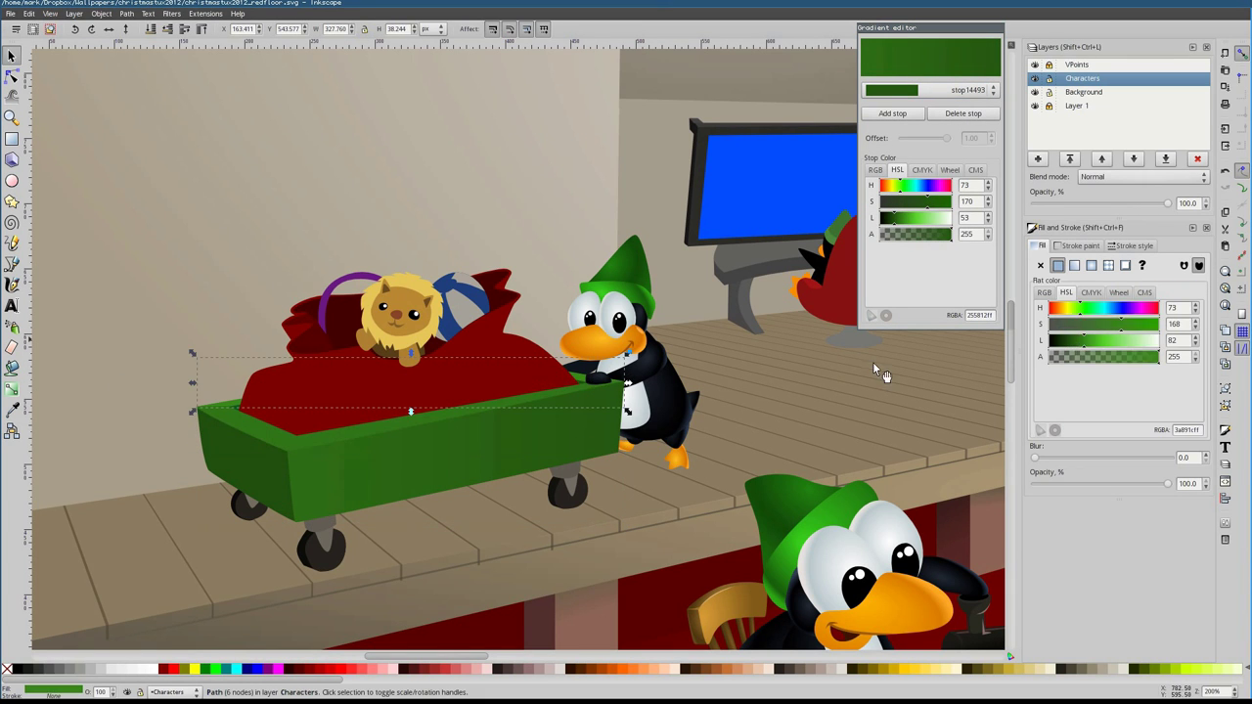
Give the wheel axles a silvery gradient and adjust the right axle's gradient
click(298, 534)
click(1106, 293)
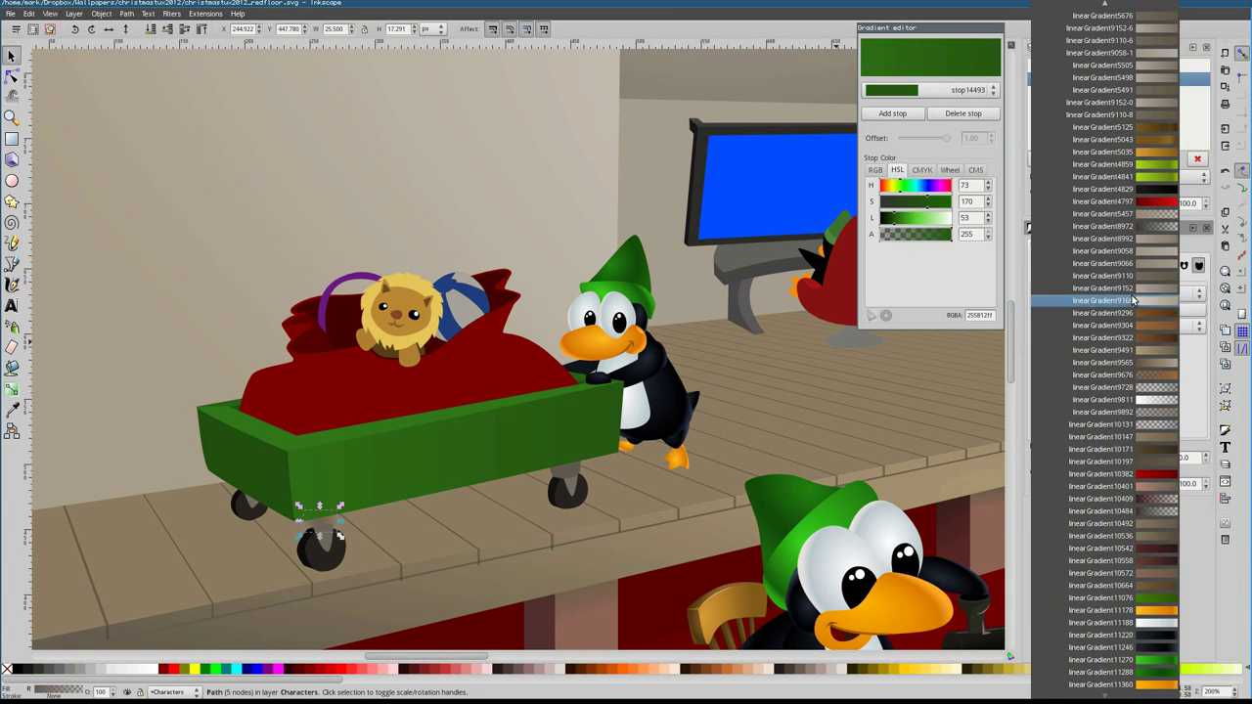
click(1106, 264)
key(n)
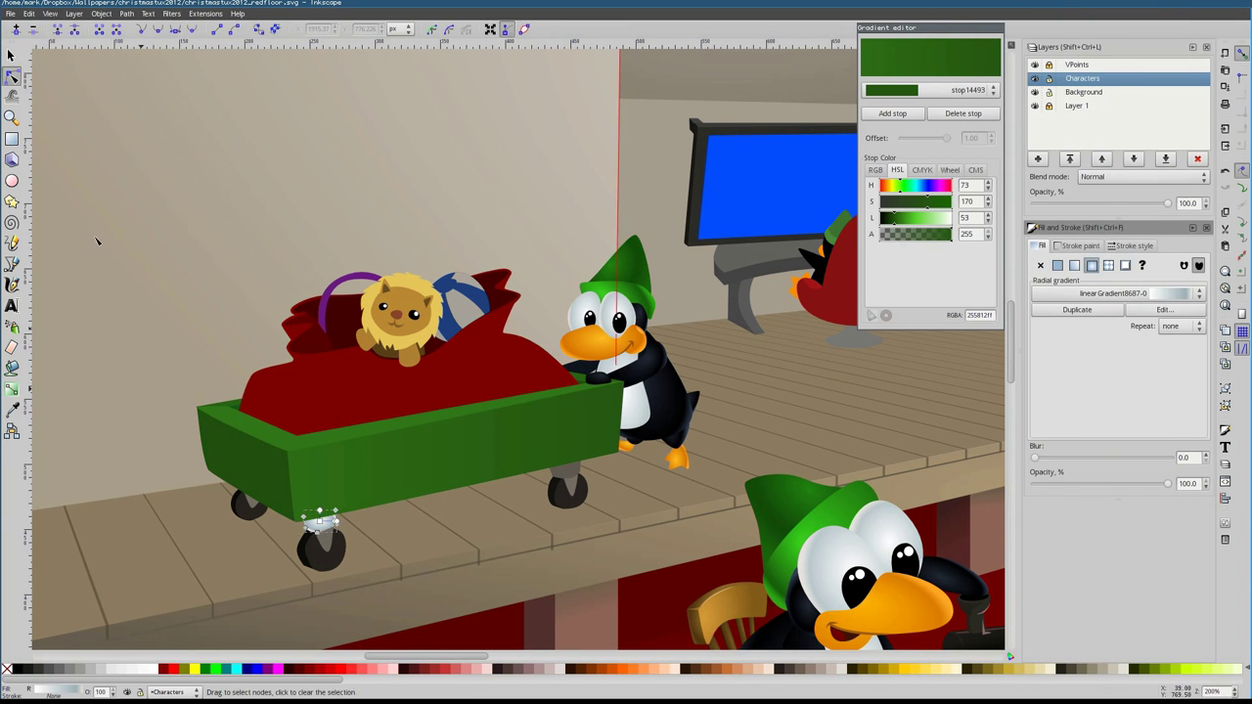
scroll(292, 514, up, 2)
scroll(349, 452, right, 3)
click(690, 415)
double_click(689, 413)
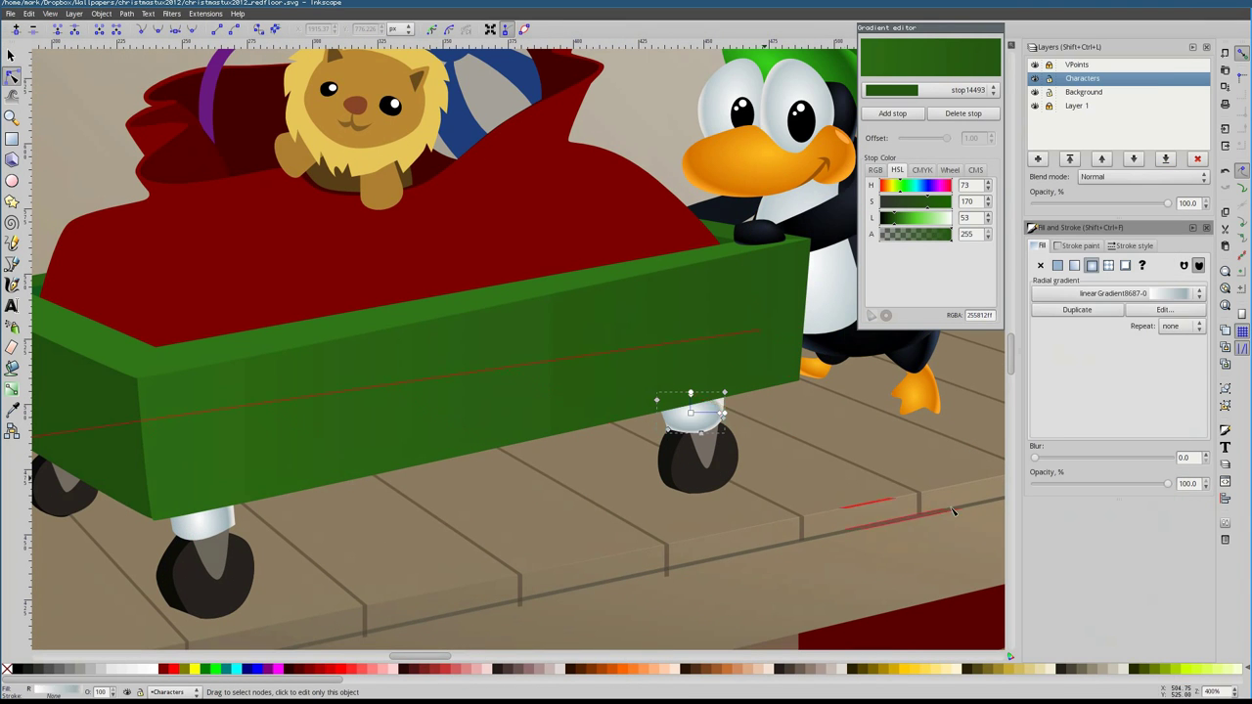
key(Tab)
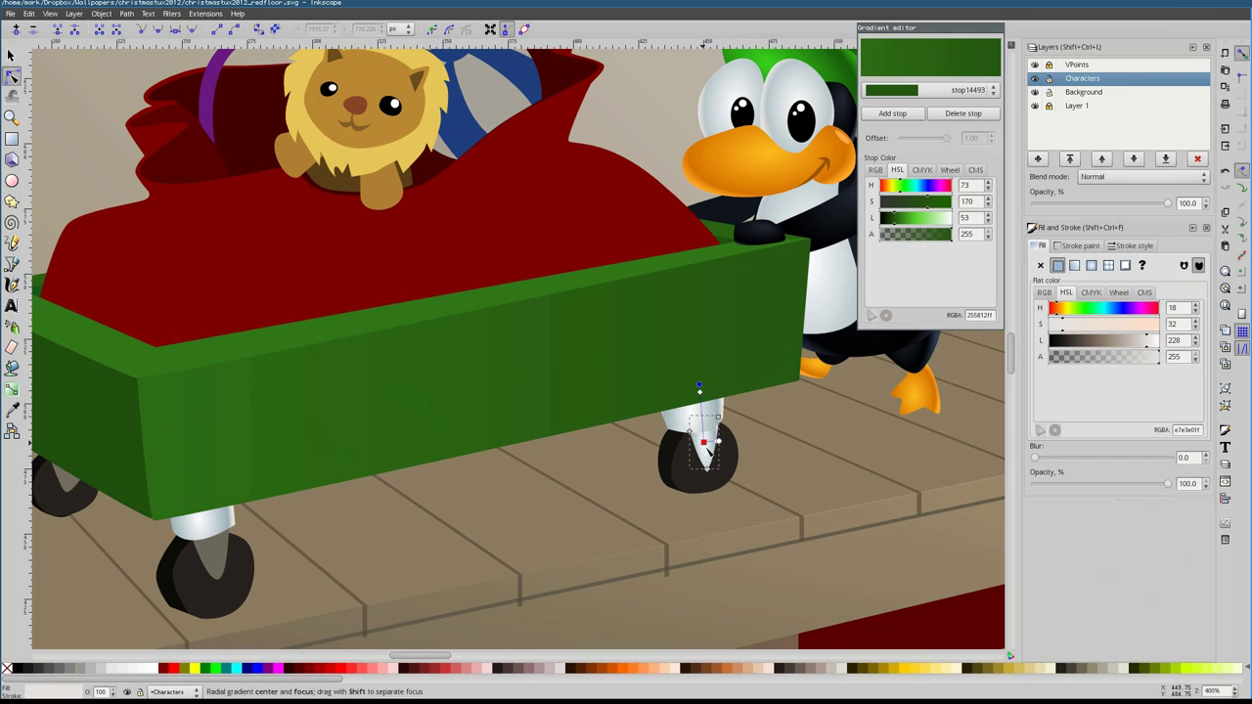
key(Tab)
Start a Bezier shape on the cart, then reselect the cart's green front
scroll(954, 448, left, 3)
scroll(954, 448, down, 1)
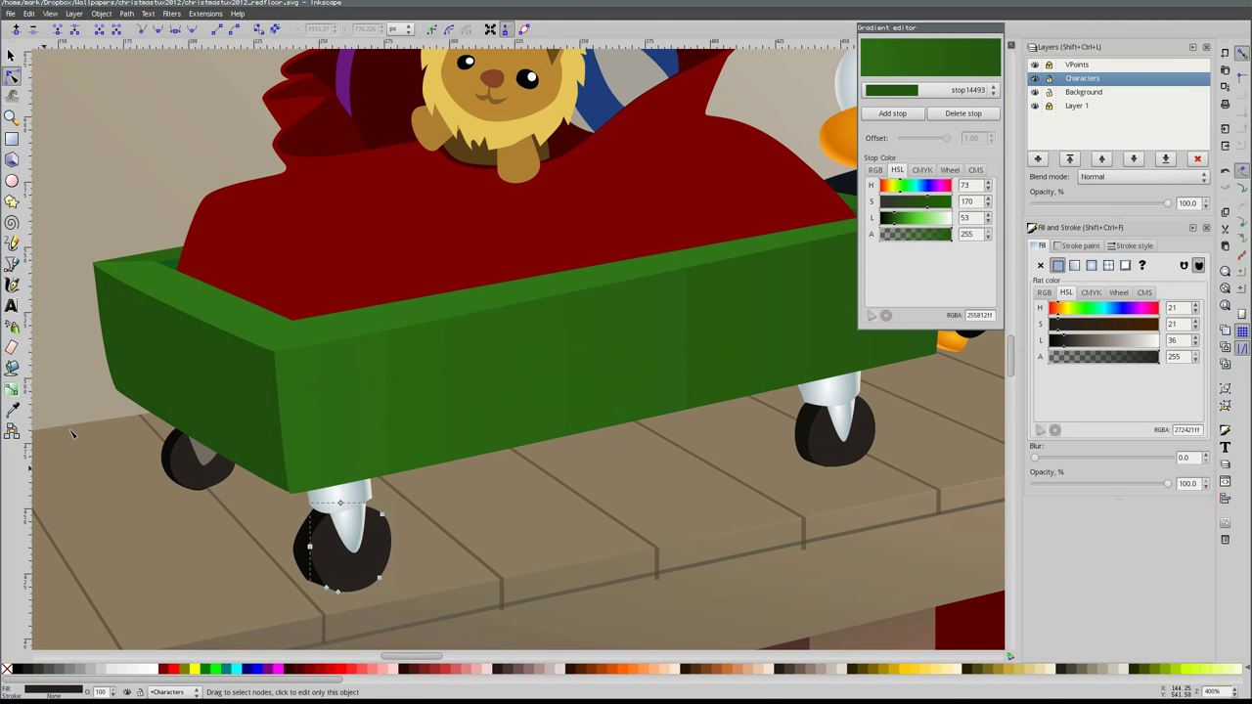
scroll(398, 473, down, 2)
scroll(587, 372, up, 2)
key(b)
click(772, 301)
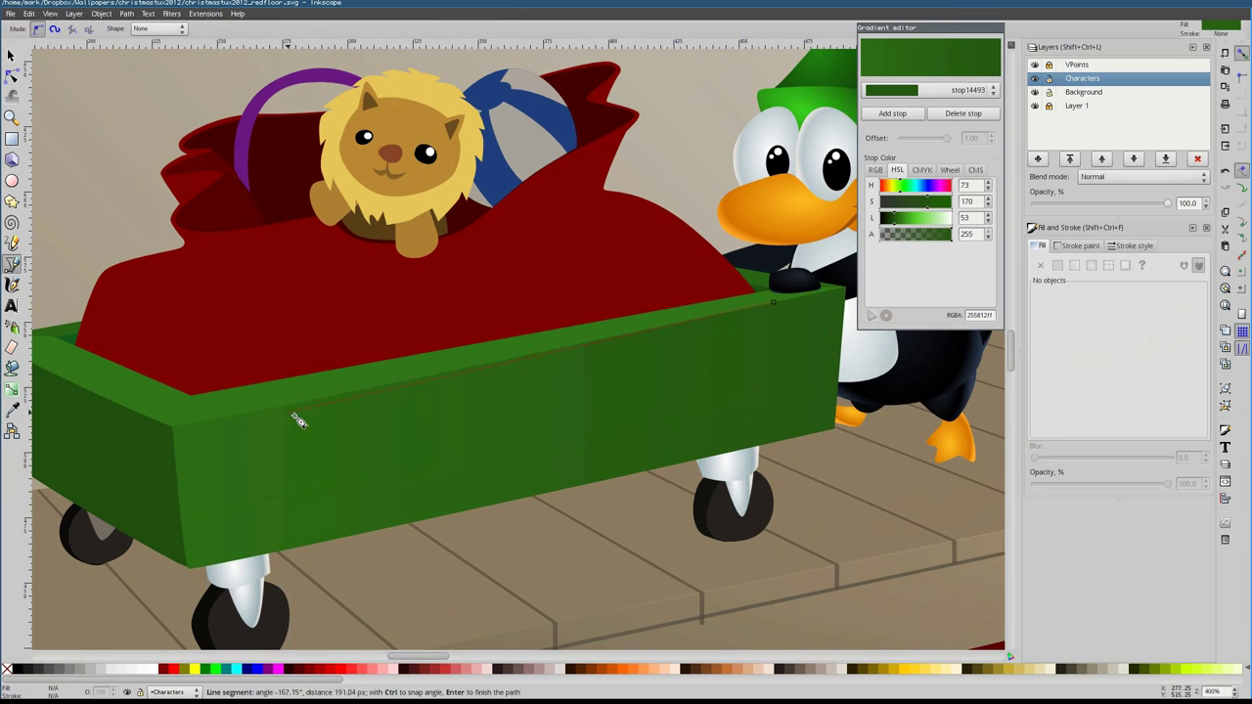
key(s)
click(808, 309)
Draw a closed Bezier shape over the cart's front panel
scroll(685, 339, down, 2)
scroll(685, 339, right, 3)
scroll(685, 339, down, 3)
scroll(565, 484, up, 3)
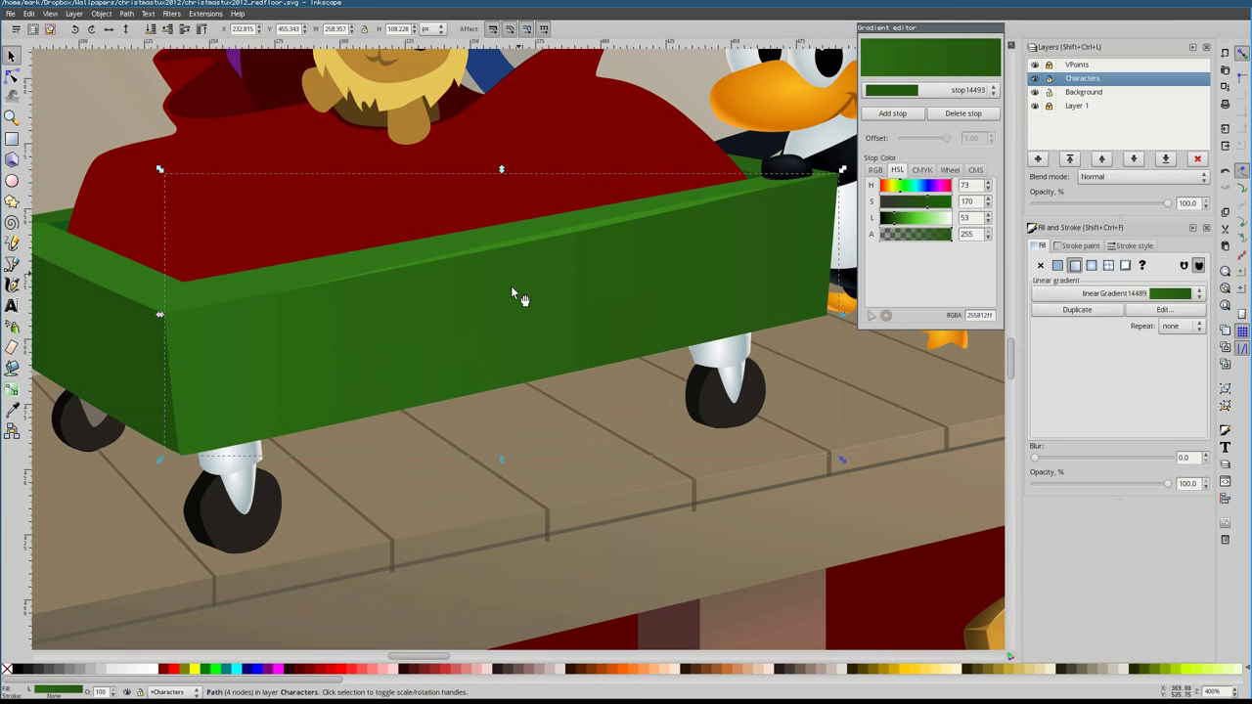
key(b)
scroll(519, 342, down, 2)
click(333, 533)
scroll(685, 352, up, 2)
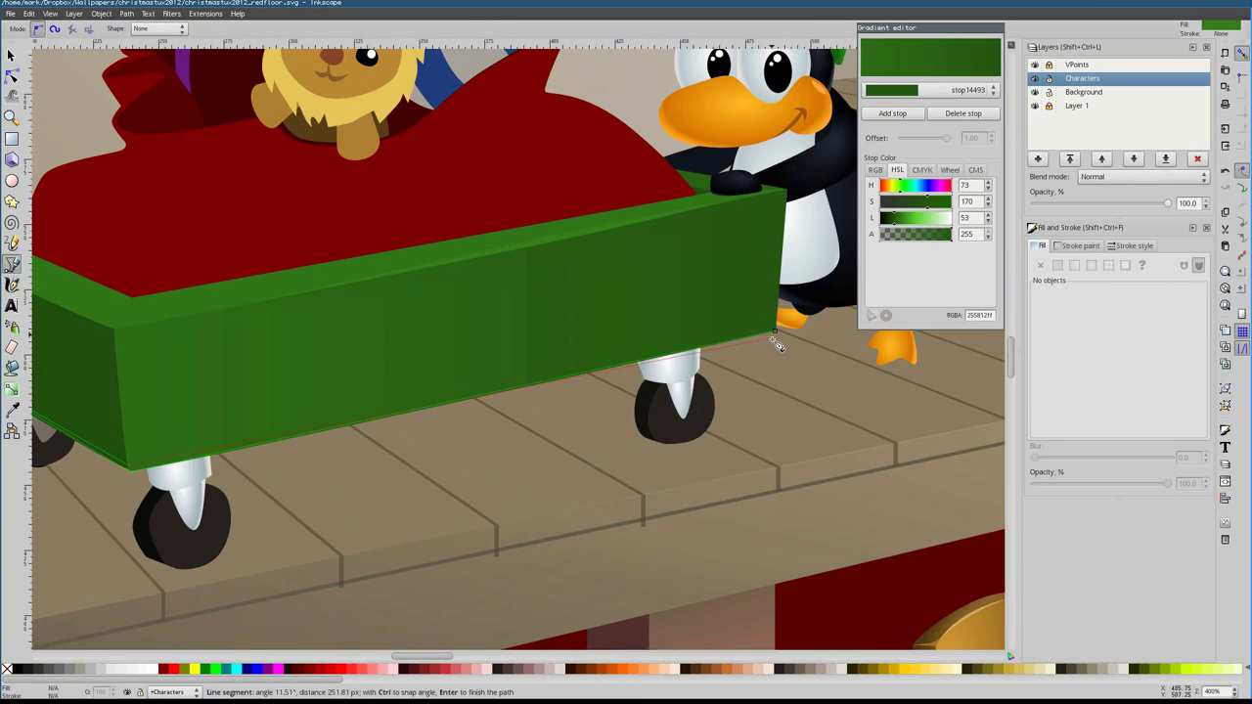
click(772, 336)
Lower the new shape's L to darken it and its A to make it semi-transparent
key(n)
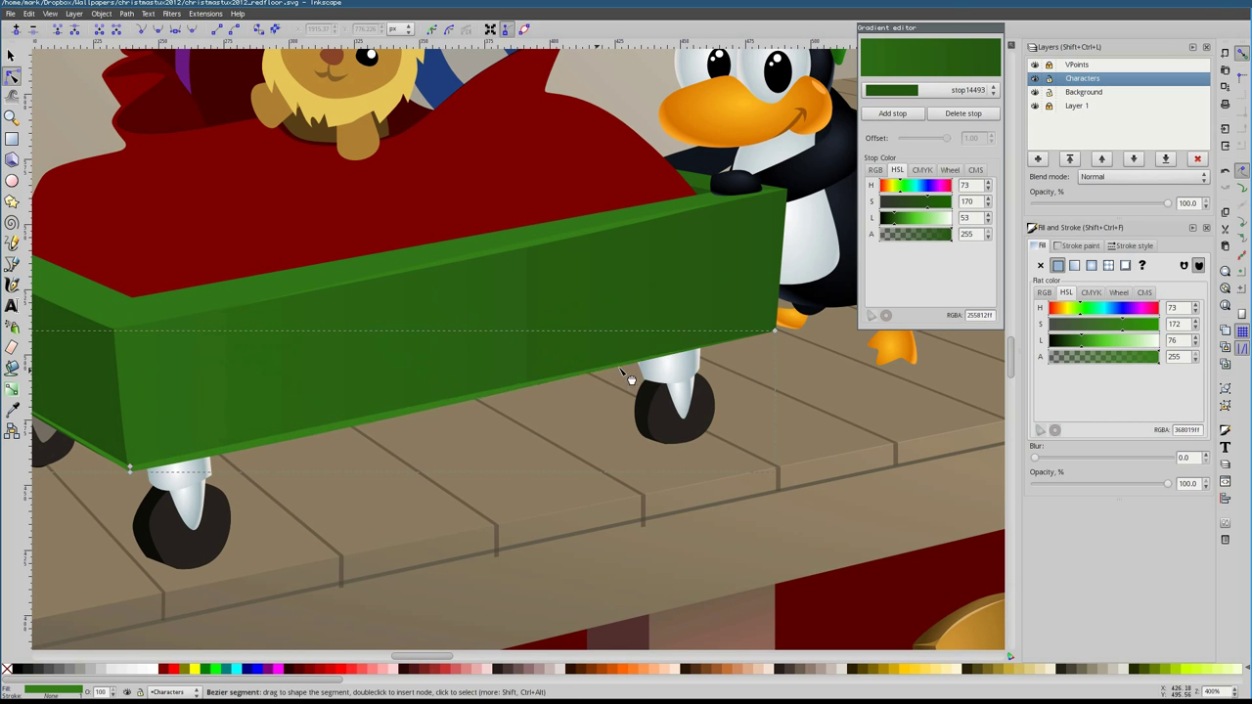
scroll(247, 472, left, 4)
scroll(247, 472, up, 1)
drag(1082, 339, 1063, 340)
drag(1159, 356, 1088, 356)
scroll(362, 529, down, 2)
click(928, 399)
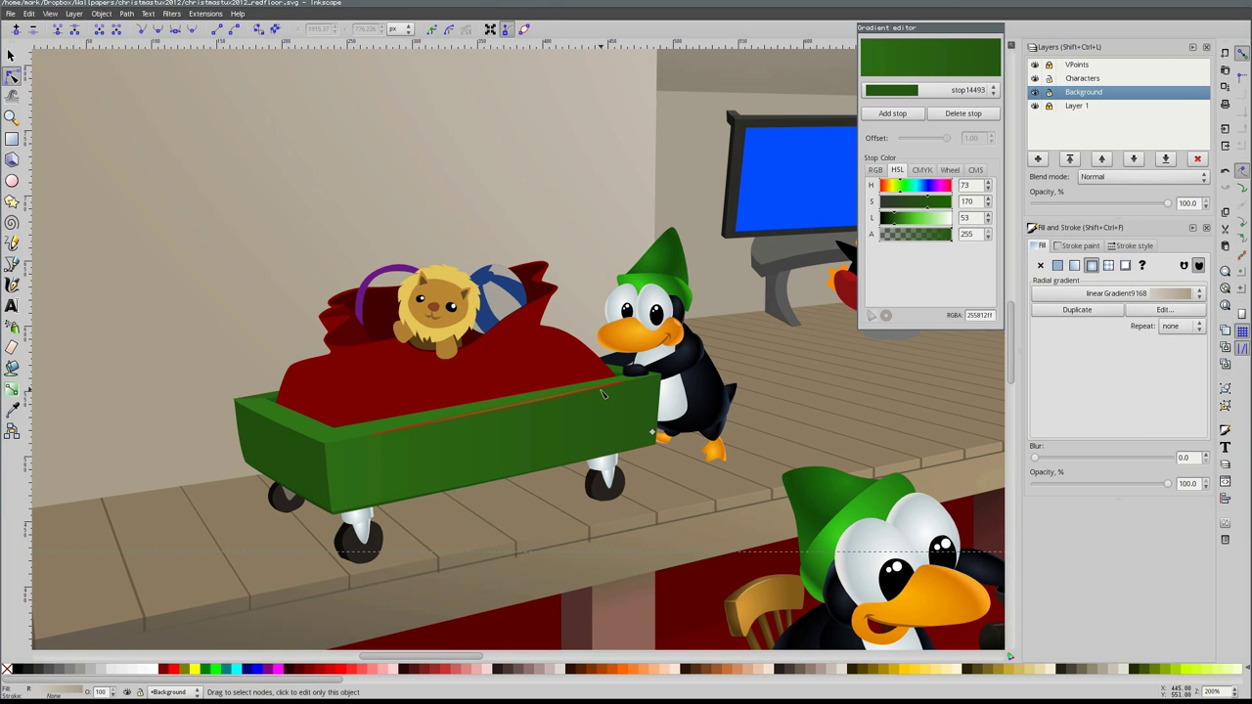
scroll(652, 432, down, 2)
scroll(372, 385, up, 2)
Shift the centre of the sack's radial gradient up and to the left
click(371, 385)
scroll(372, 386, up, 2)
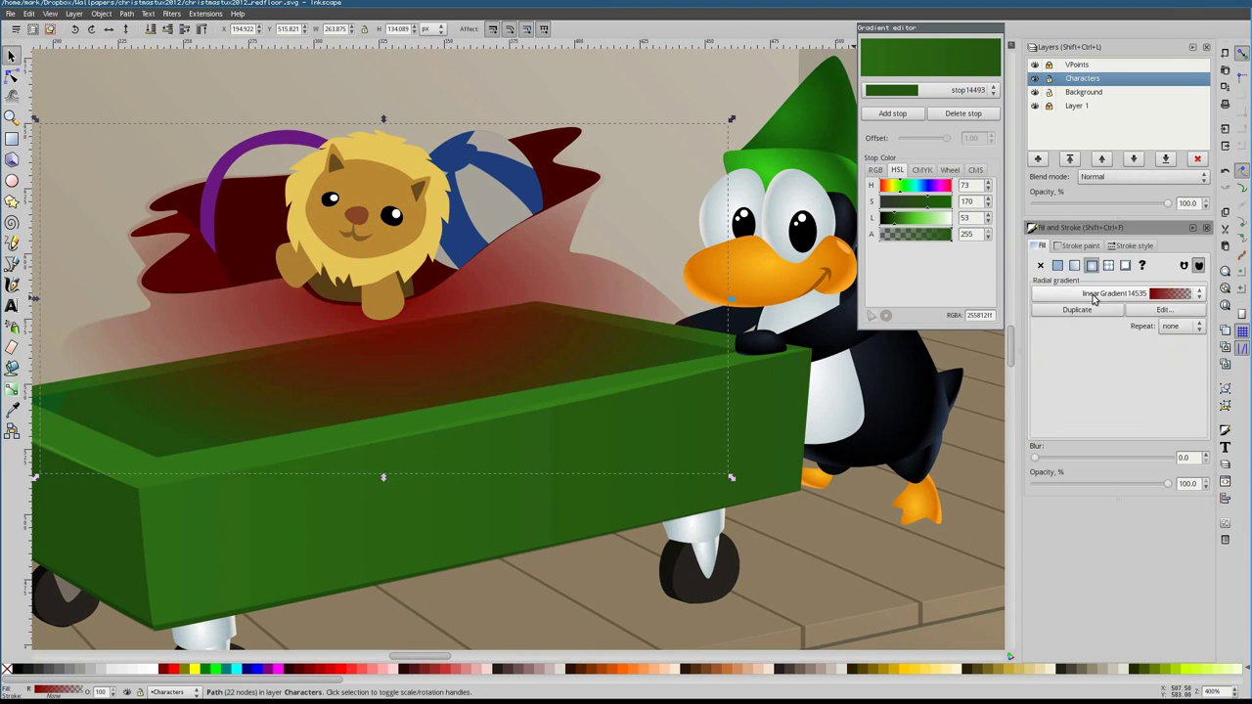
scroll(623, 477, down, 5)
scroll(277, 354, up, 2)
key(n)
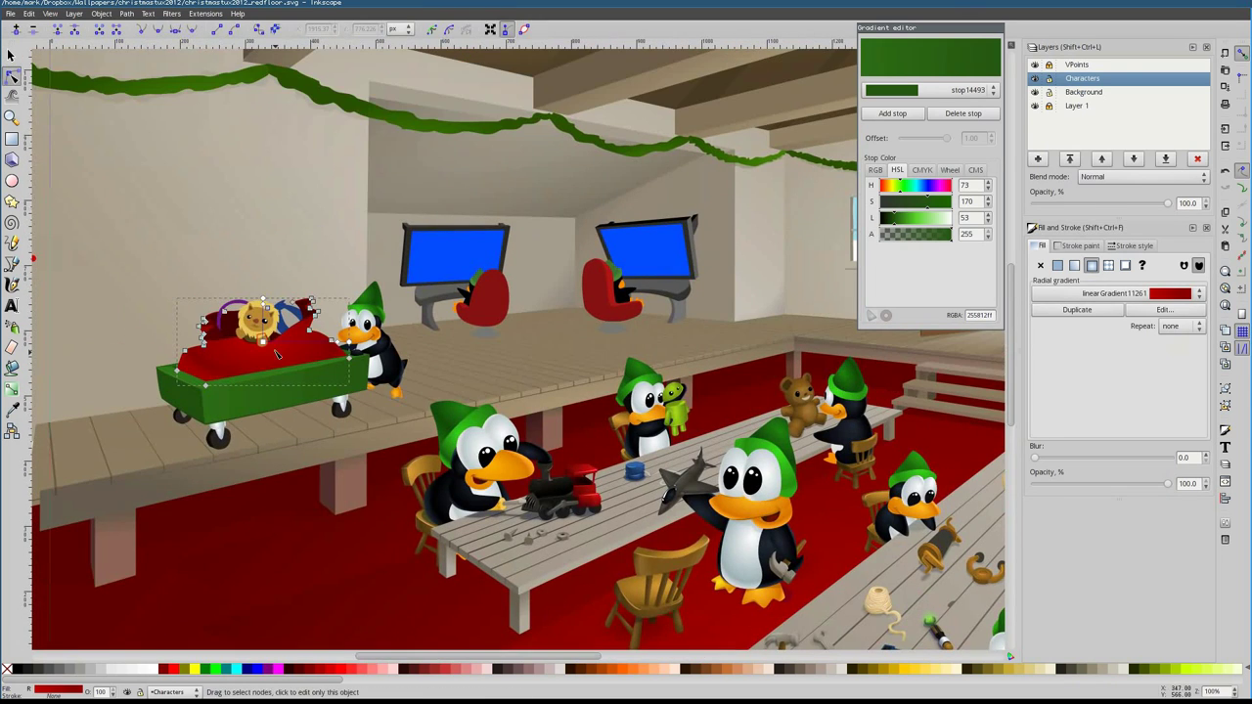
drag(276, 331, 250, 323)
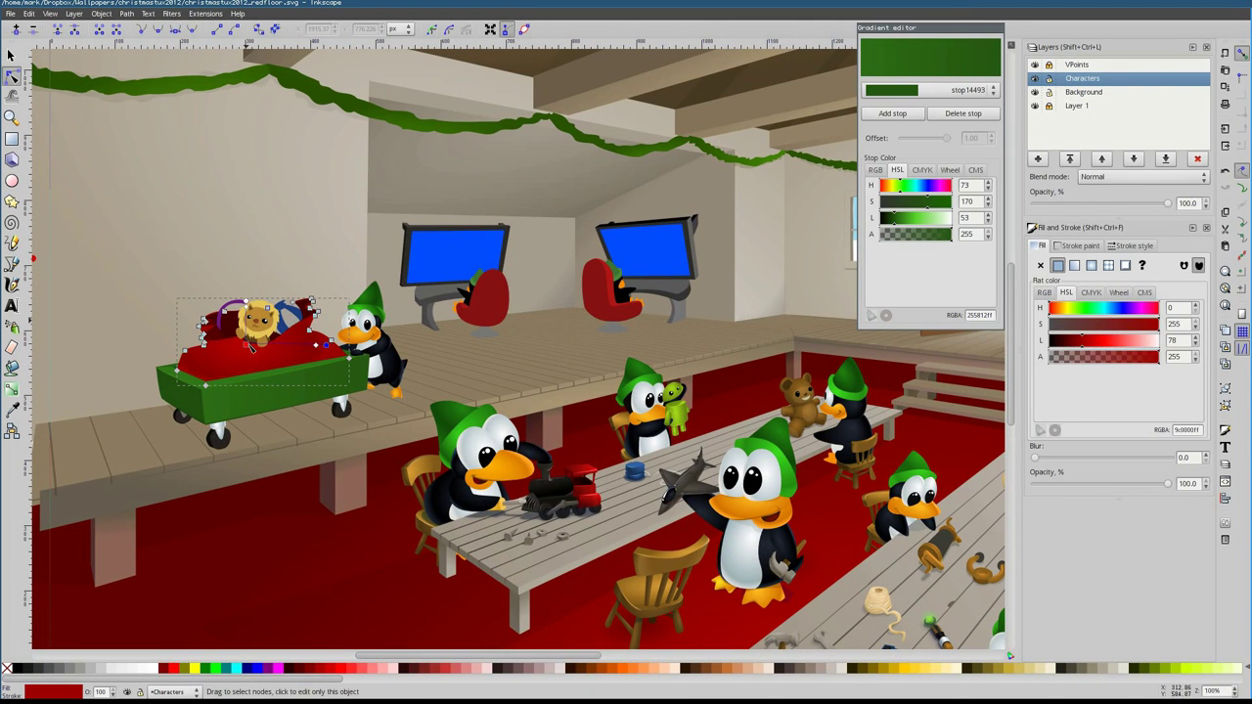
scroll(239, 372, up, 1)
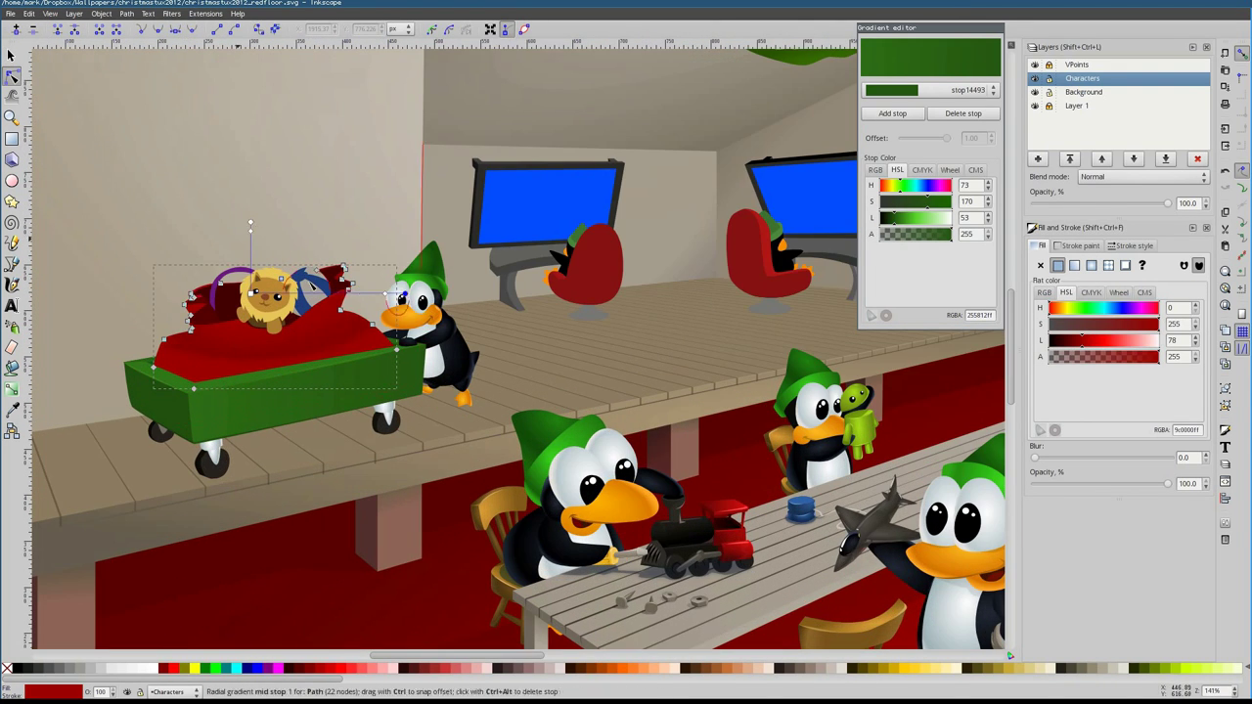
Darken the sack gradient's outer stop from lightness 80 down to 37
click(257, 345)
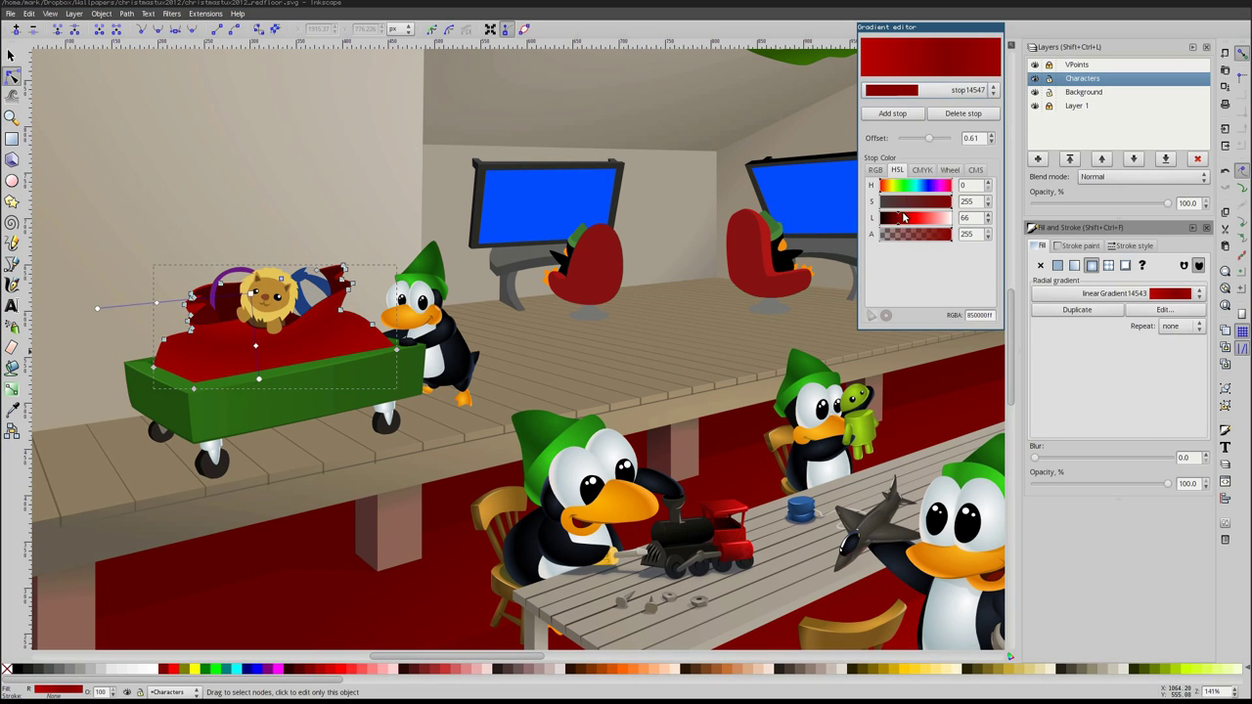
drag(904, 220, 891, 217)
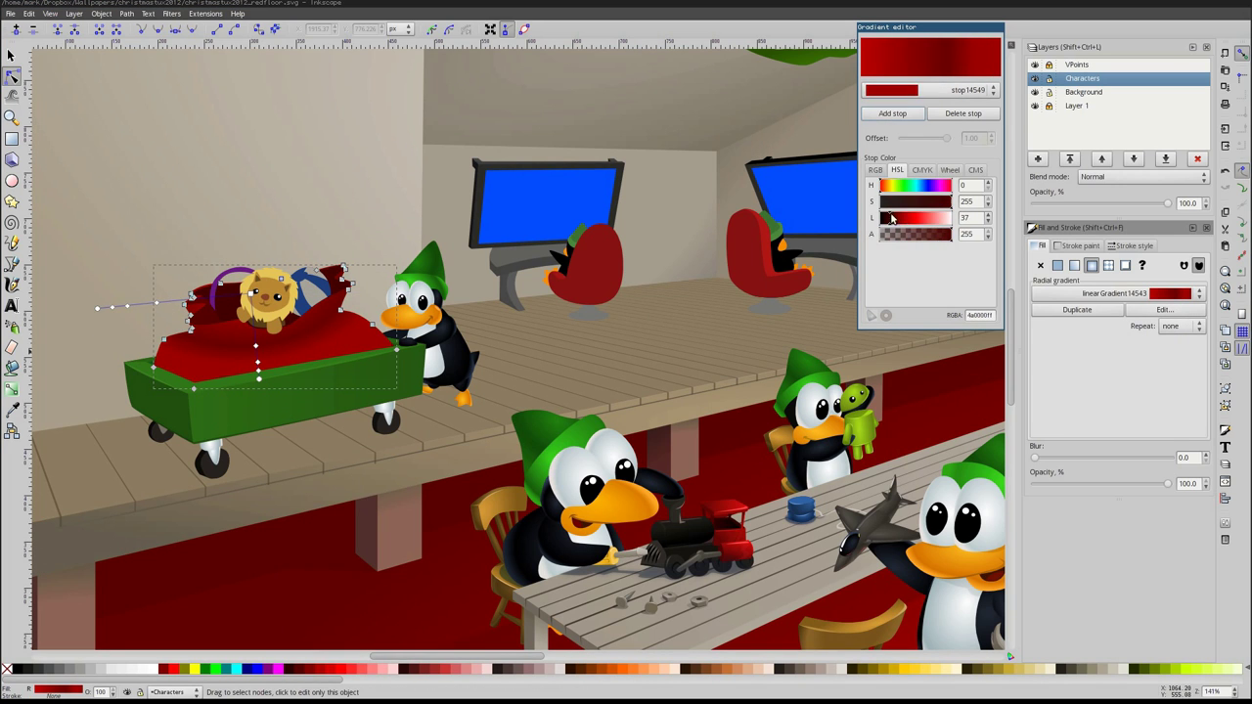
scroll(271, 349, up, 2)
Check the sack gradient's stops, selecting outer stop stop14549 from the stop list, then deselect
click(256, 347)
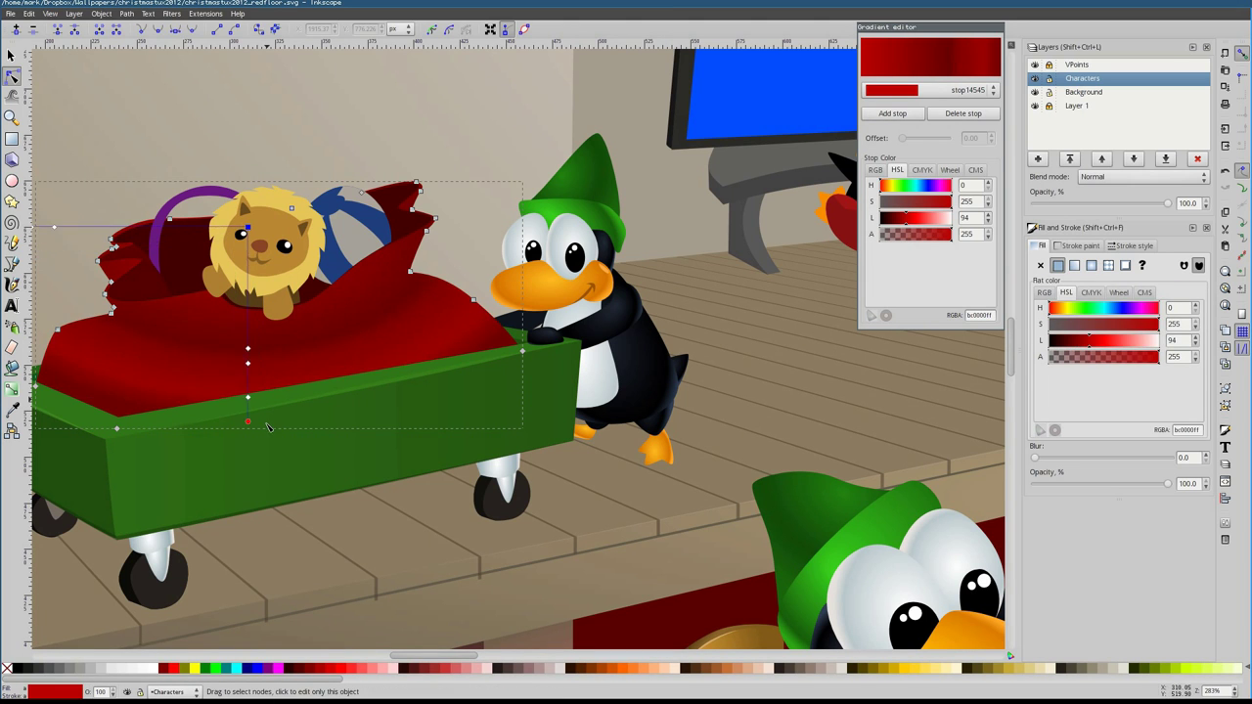
click(247, 385)
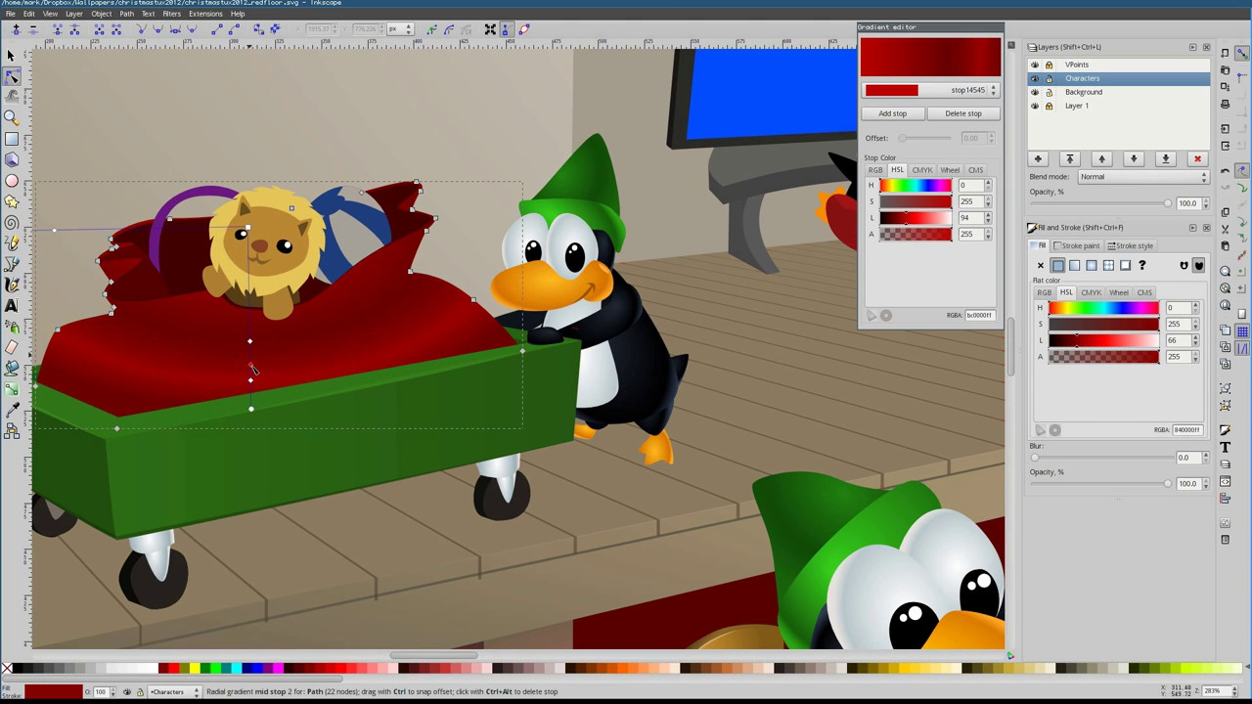
click(993, 89)
click(900, 109)
click(993, 89)
click(900, 125)
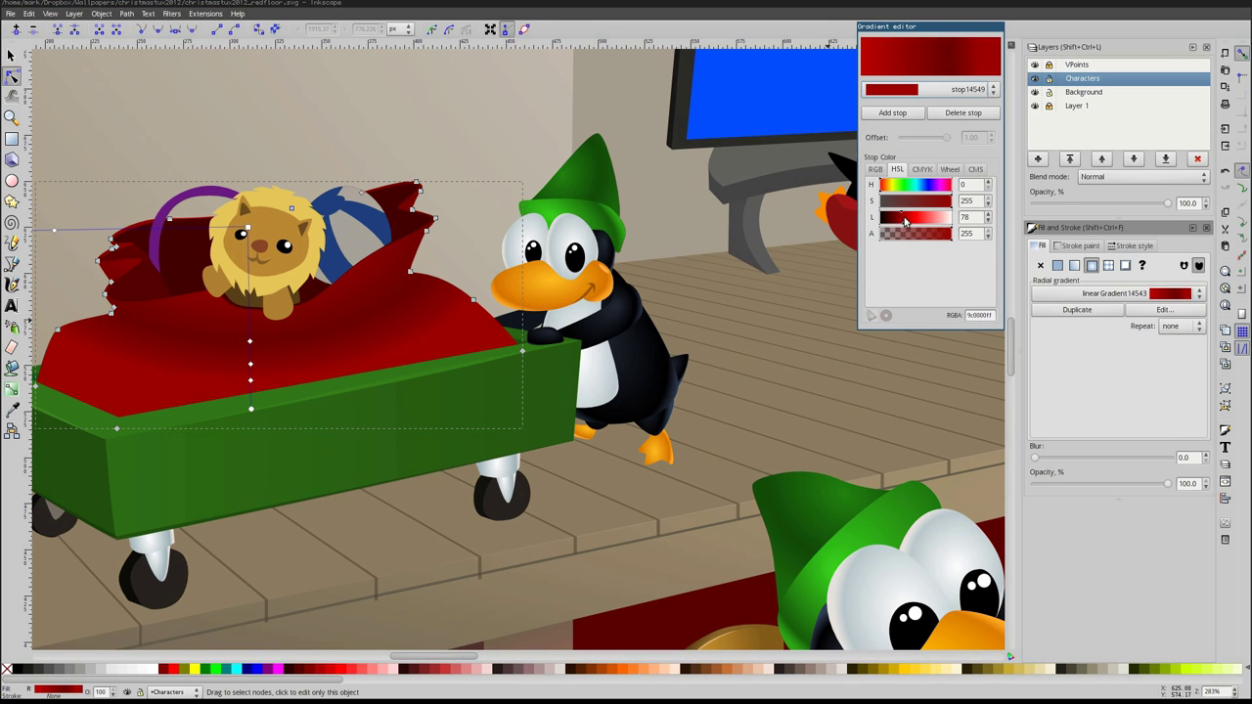
click(60, 279)
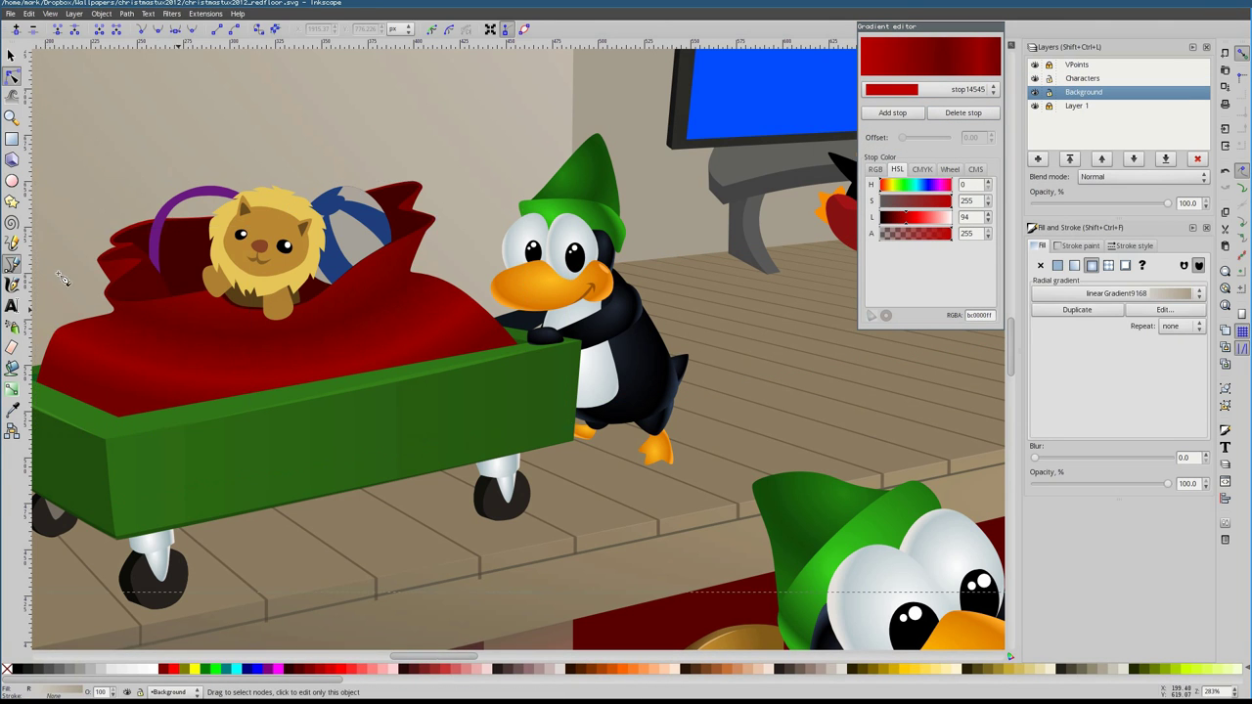
scroll(61, 279, up, 4)
Draw a triangular shadow under the sack's left fold with translucent black fill (alpha 58)
key(b)
click(598, 423)
click(266, 327)
double_click(238, 275)
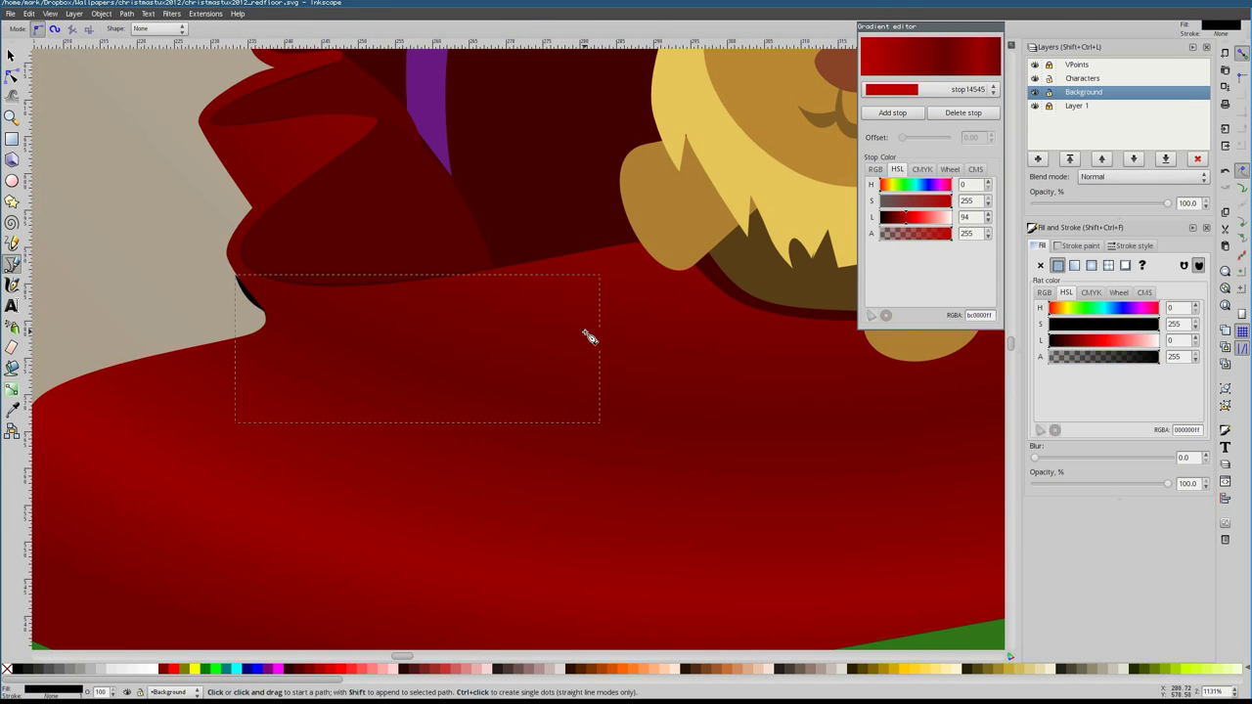
key(shift+Page_Up)
key(ctrl+shift+v)
Pull a shadow node further left and give the shadow a fading radial gradient
key(n)
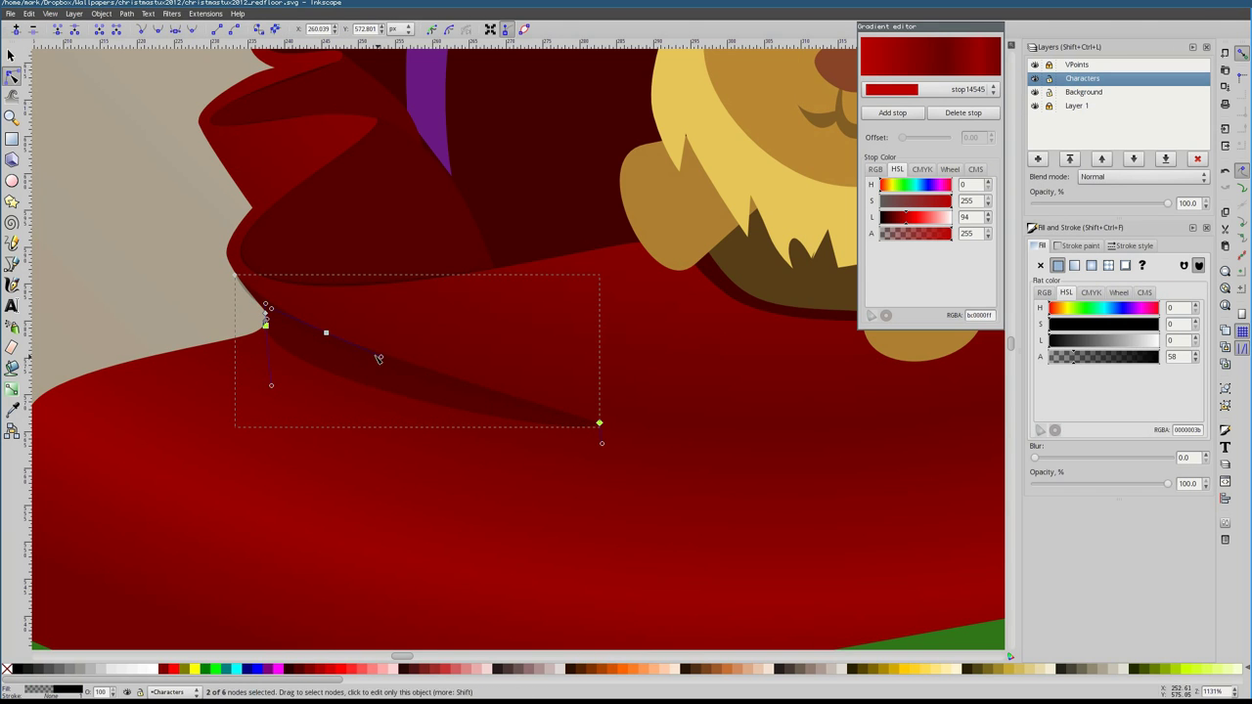
scroll(108, 394, down, 3)
drag(163, 369, 134, 378)
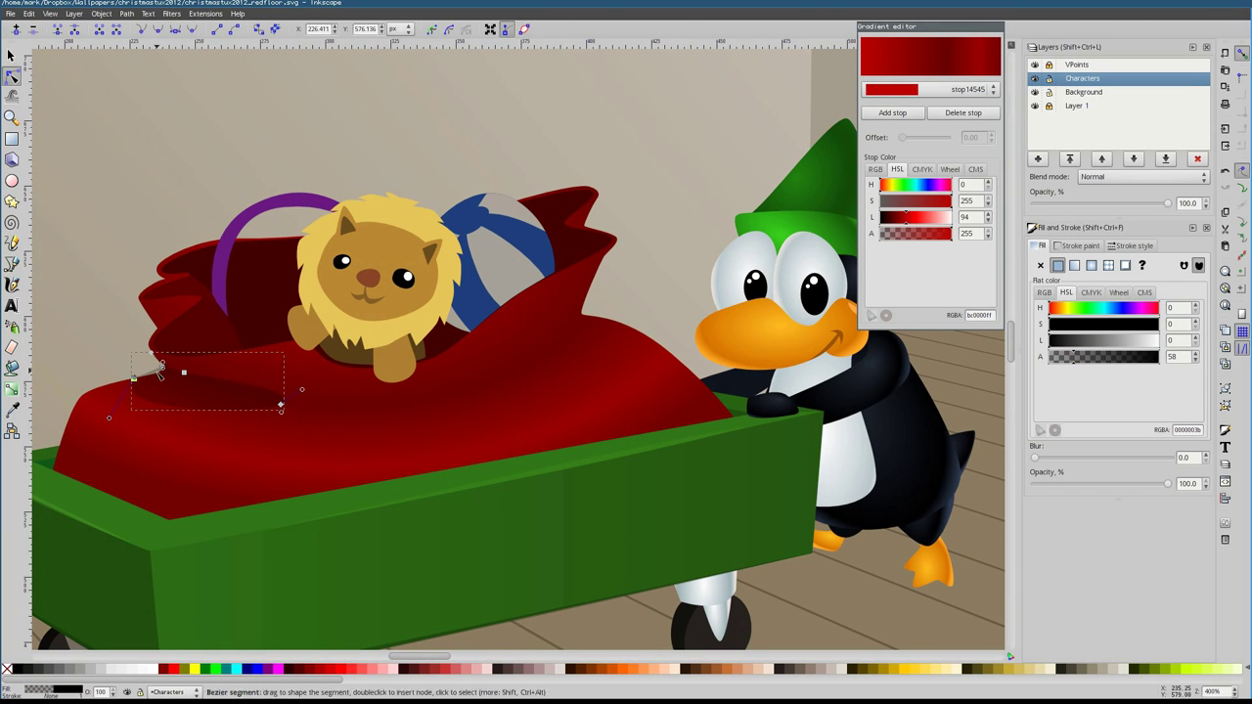
scroll(127, 386, up, 1)
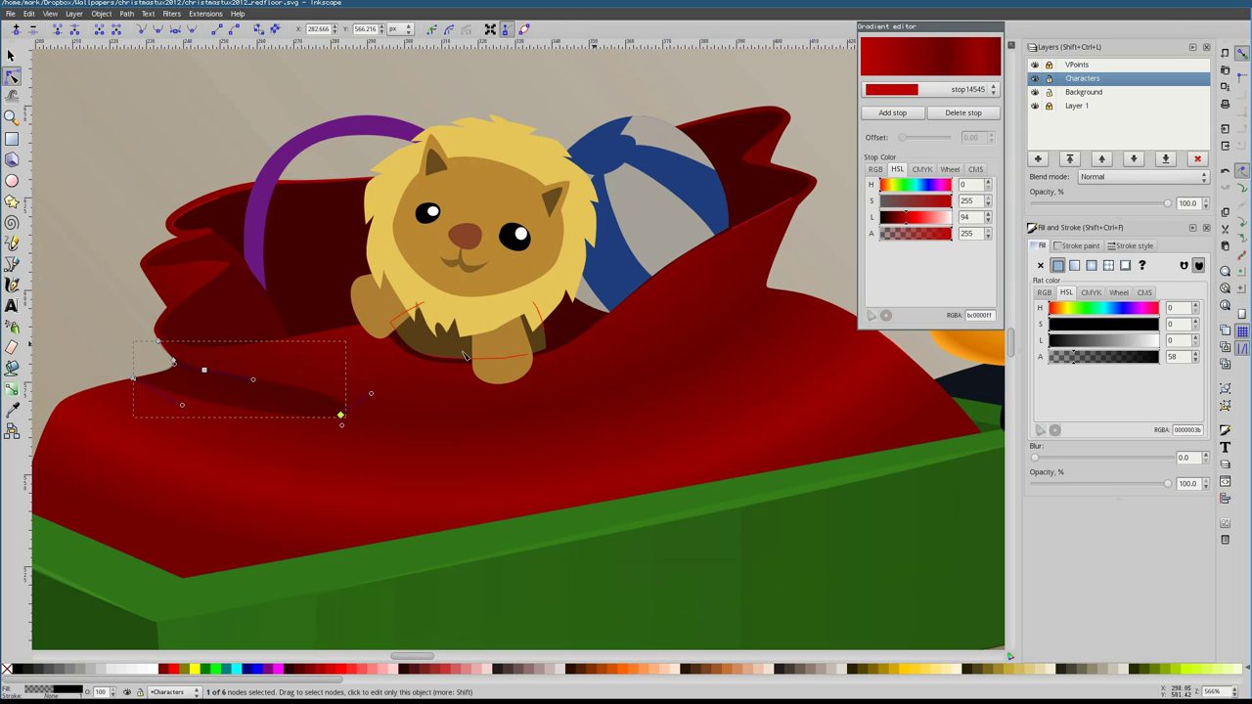
click(1108, 265)
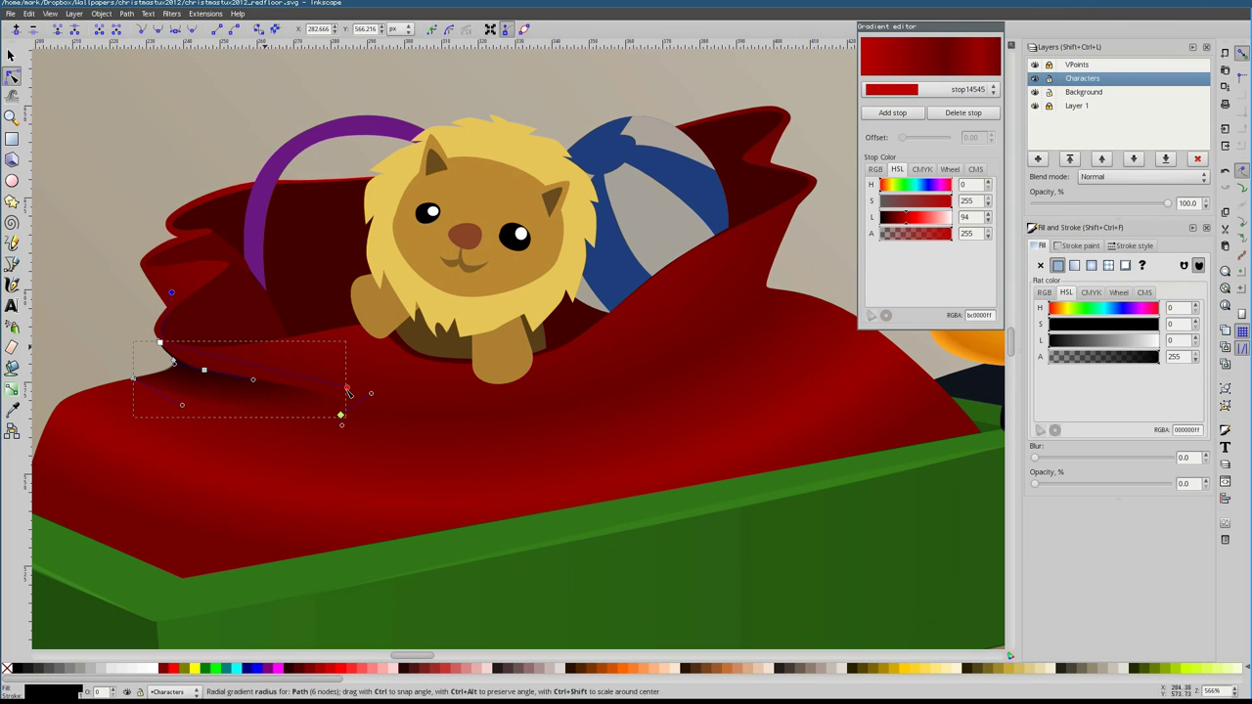
scroll(182, 379, left, 3)
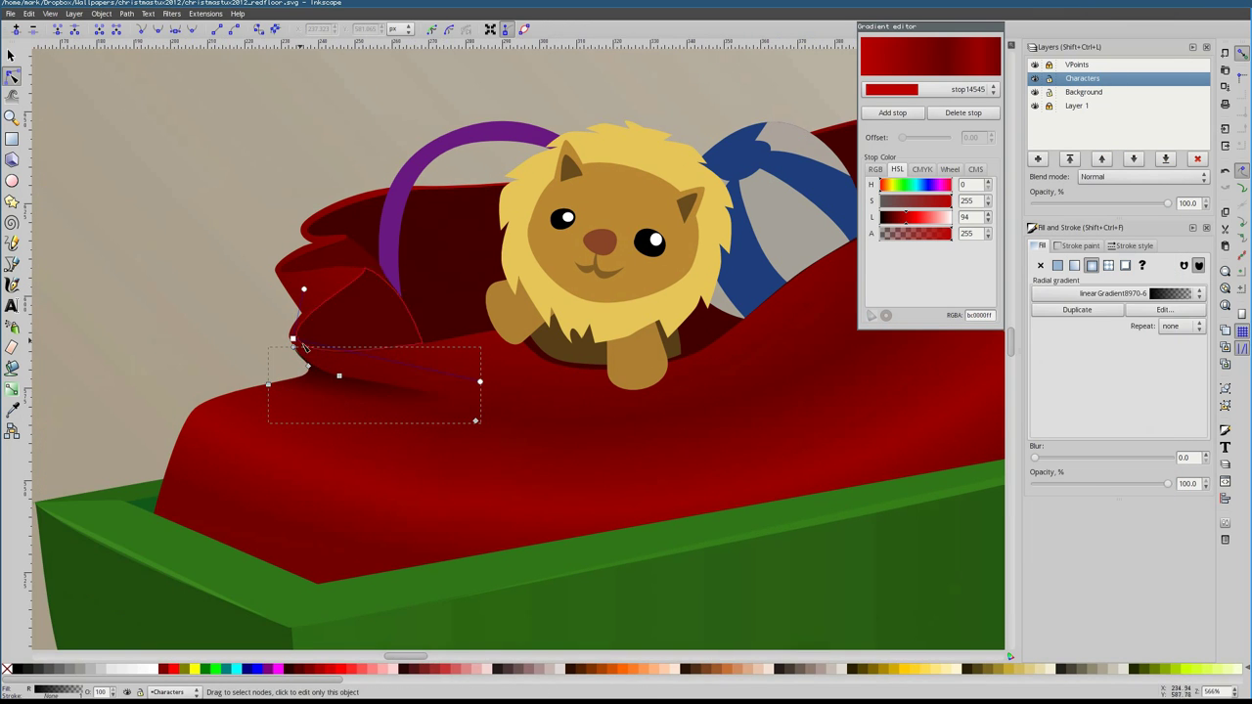
Draw a small red highlight triangle at the fold's edge on the Characters layer
key(b)
scroll(372, 229, up, 2)
click(260, 345)
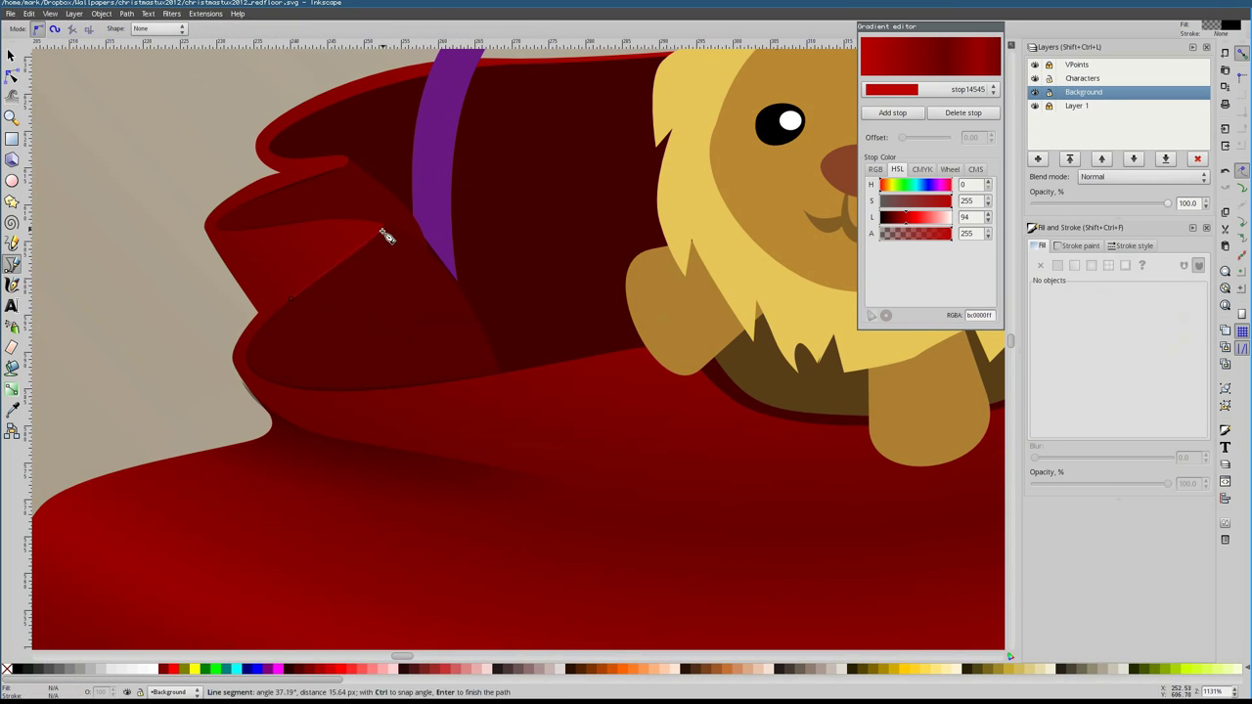
key(Return)
key(shift+Page_Up)
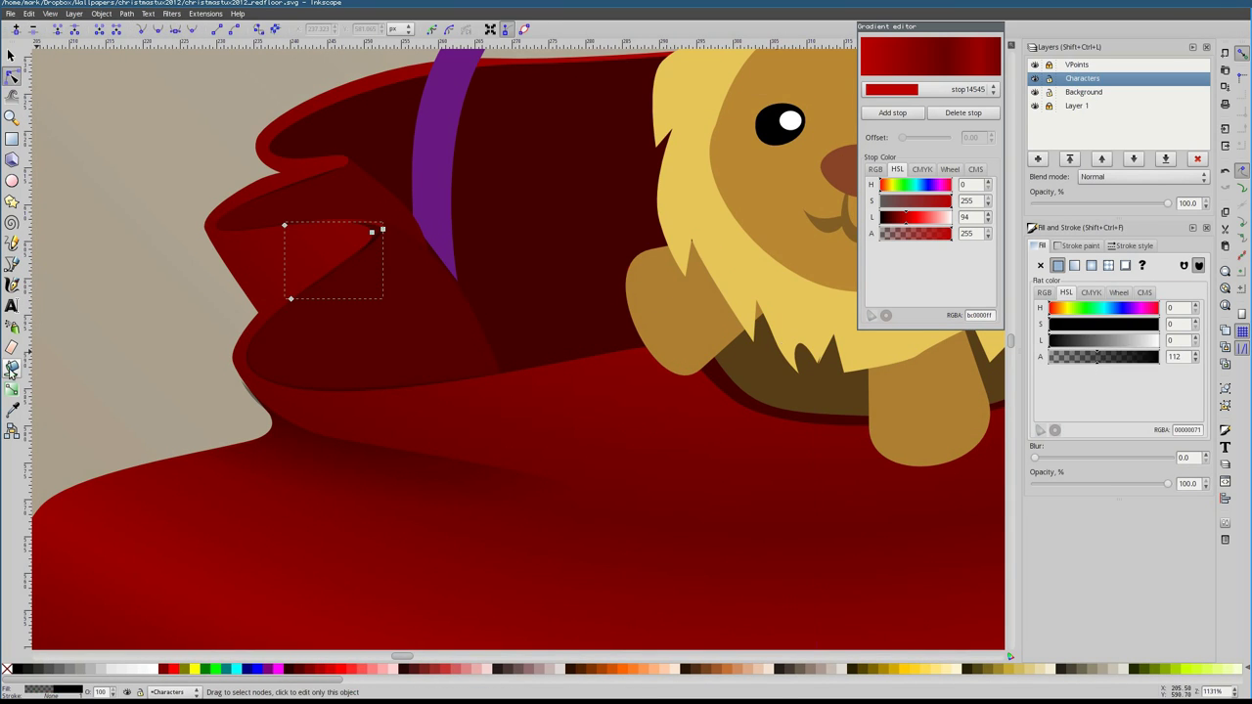
key(d)
key(n)
scroll(327, 208, up, 2)
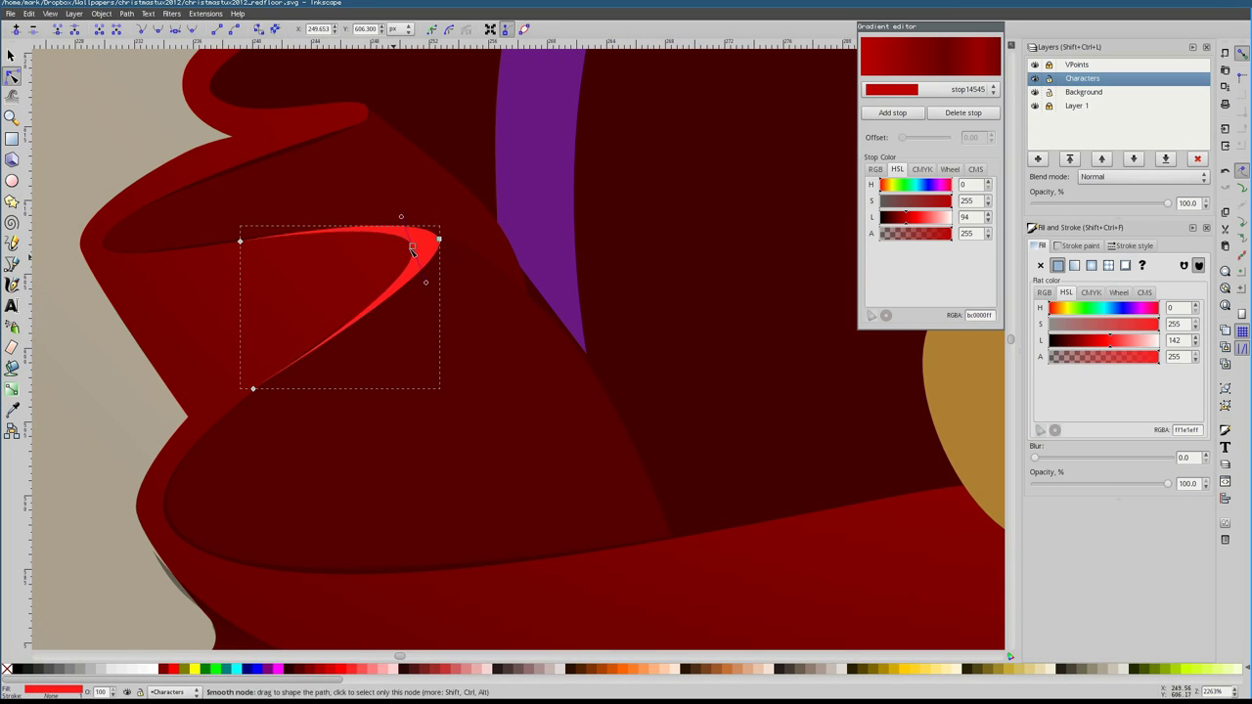
scroll(391, 293, up, 2)
Draw a curved red highlight along the fold rim and lower its fill lightness
key(b)
click(239, 252)
drag(384, 196, 390, 176)
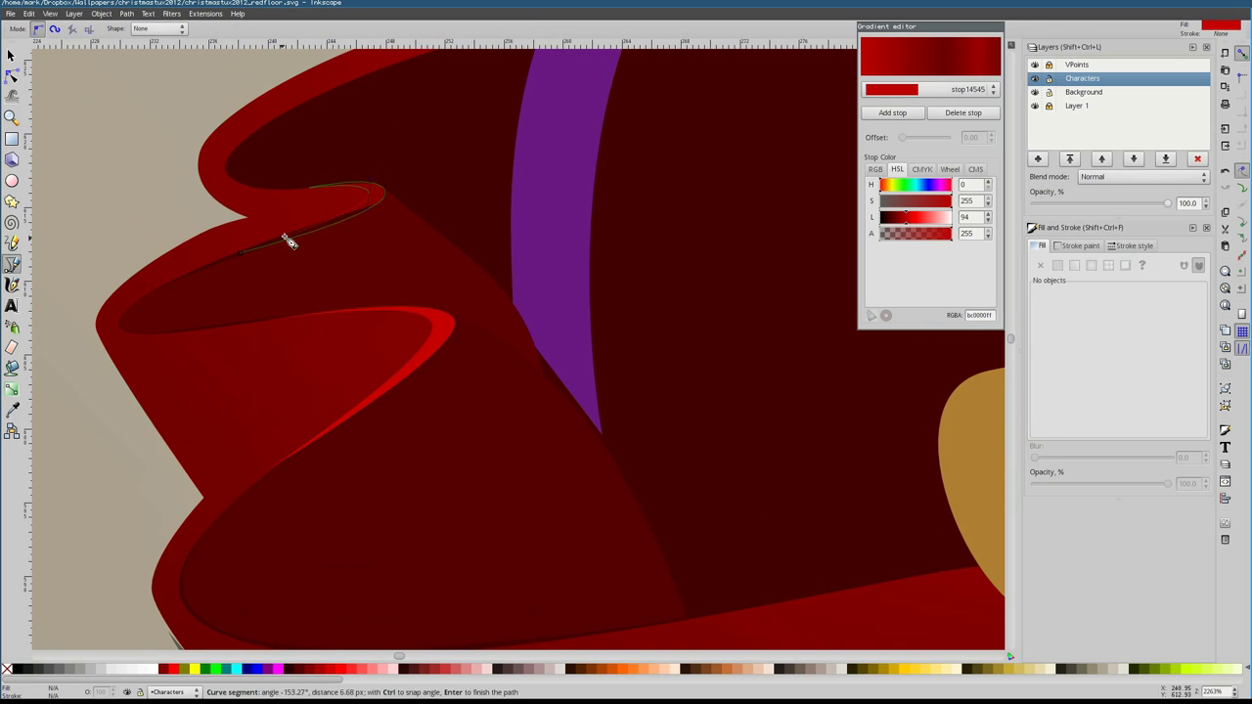
scroll(298, 259, up, 3)
scroll(283, 440, down, 6)
drag(37, 256, 39, 258)
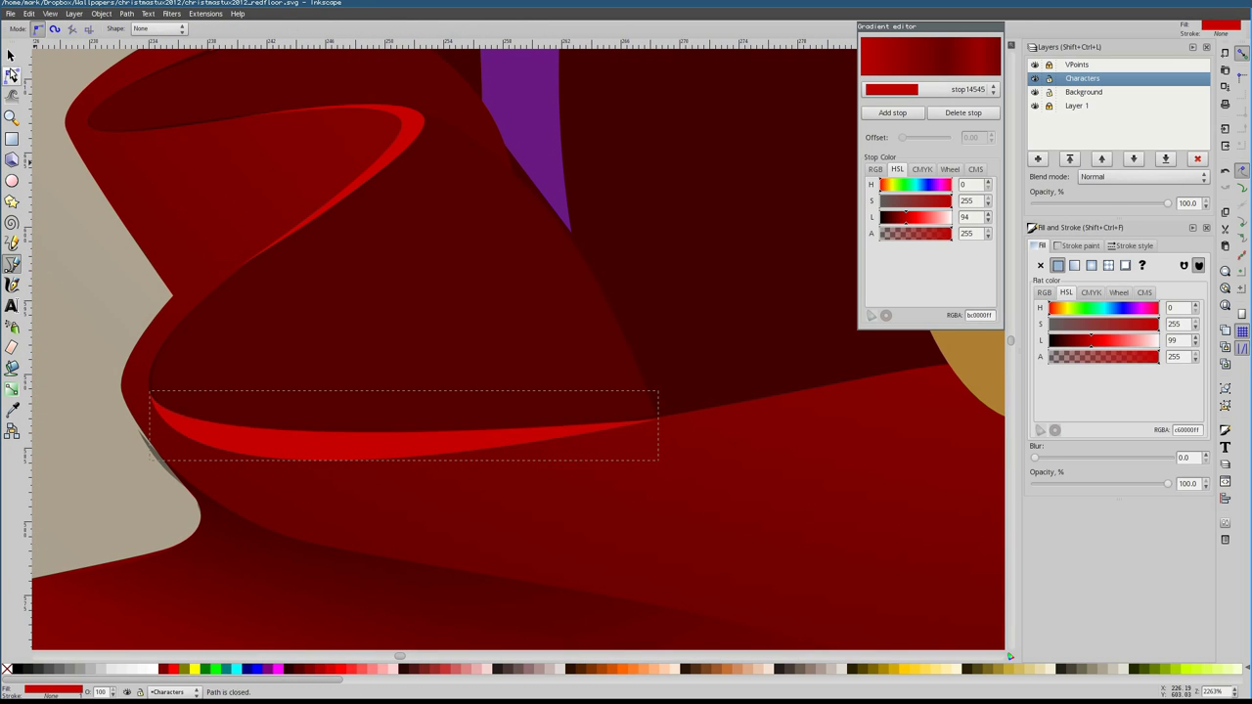
key(n)
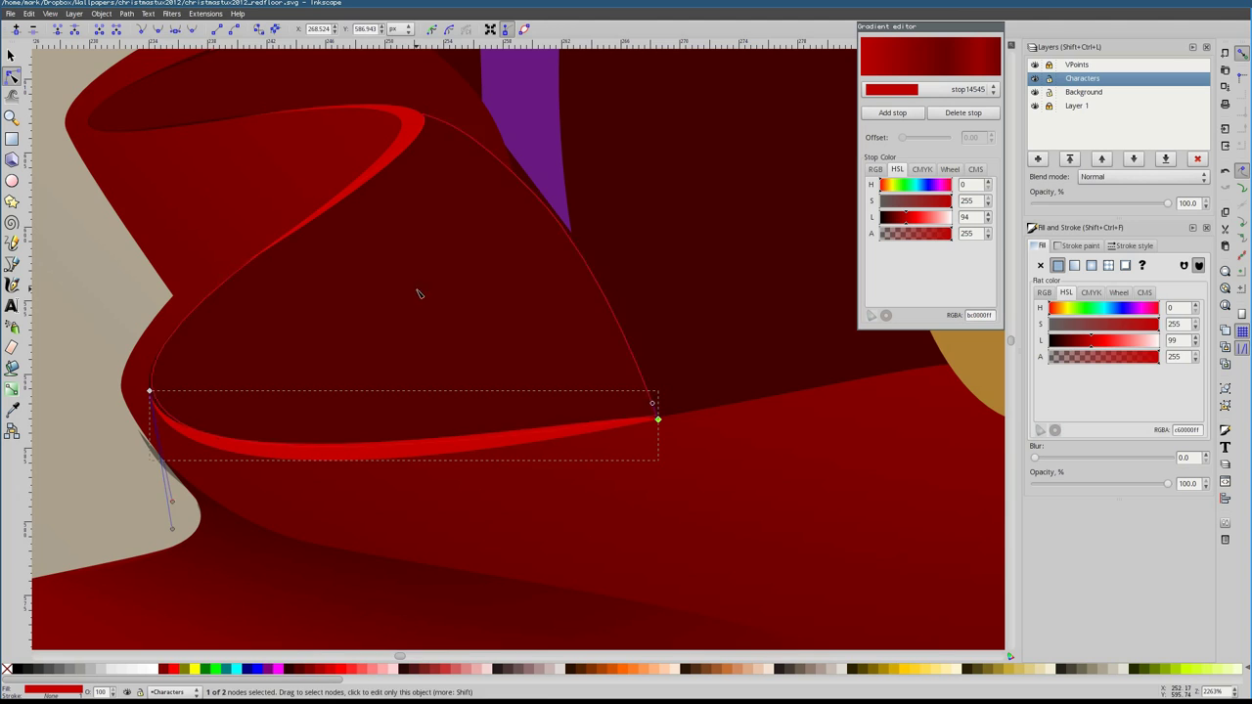
scroll(418, 293, down, 5)
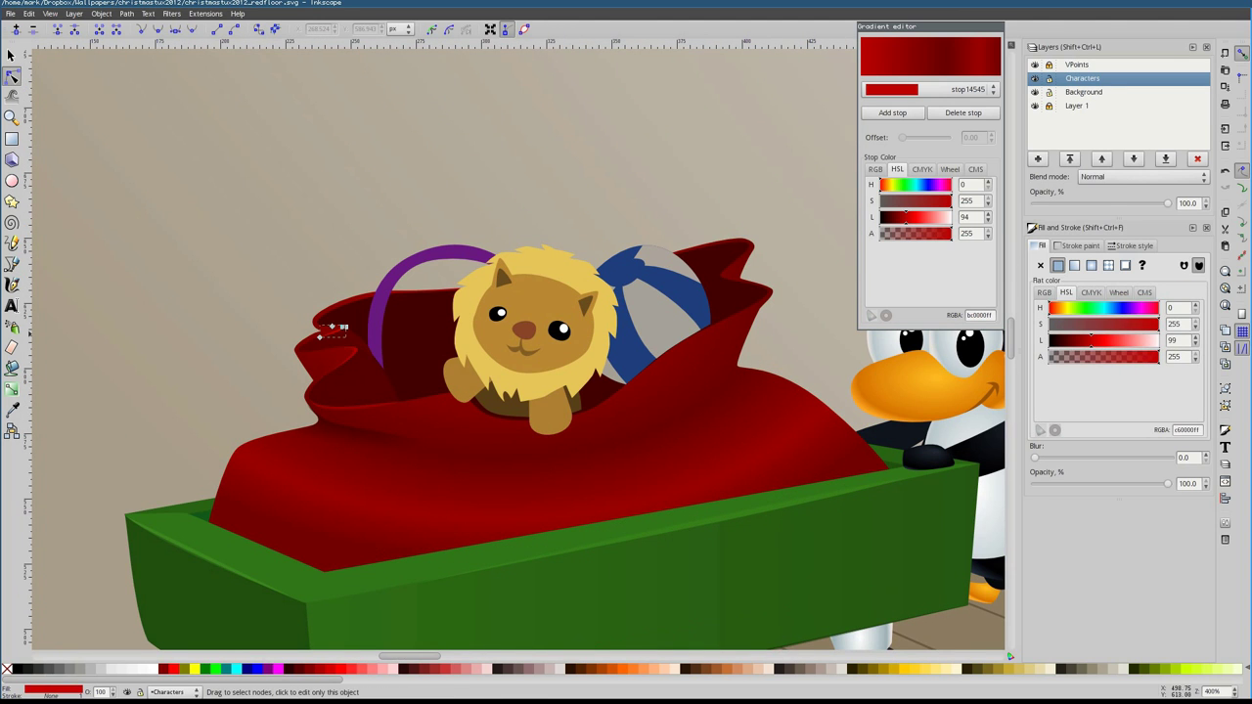
drag(1091, 340, 1083, 339)
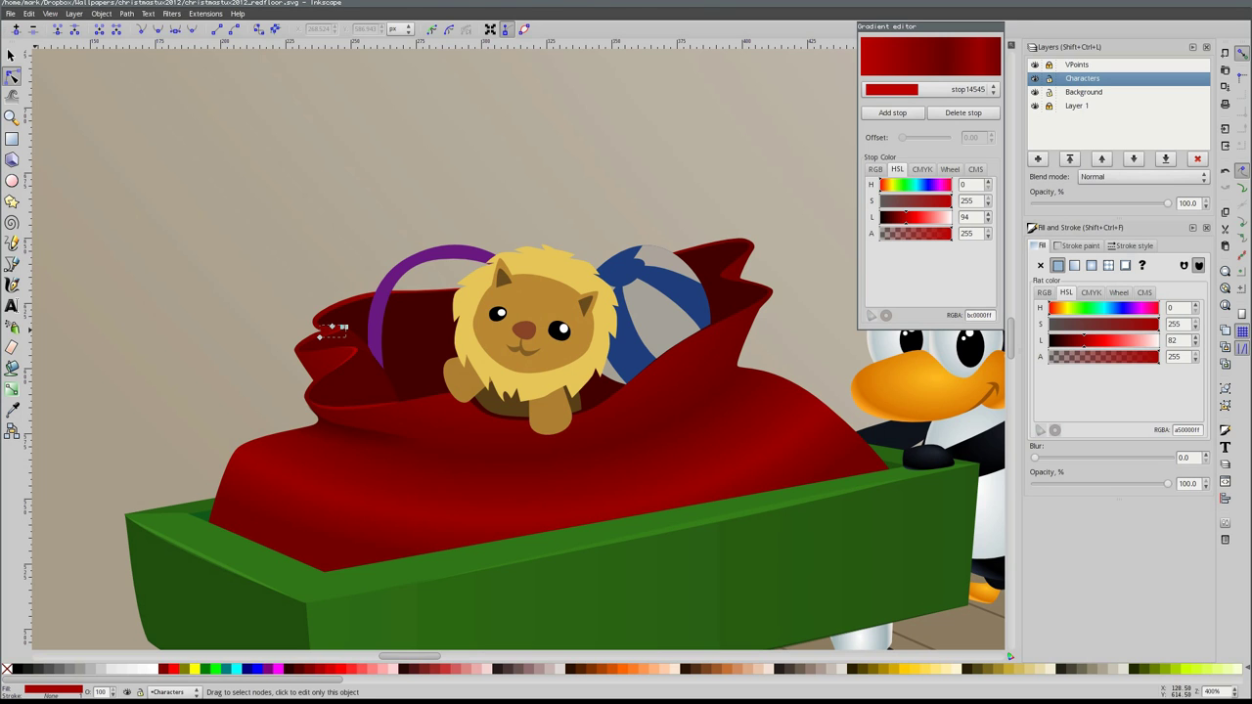
Select and inspect the small red paths at the sack's edge, zooming between the cart and the scene
click(495, 261)
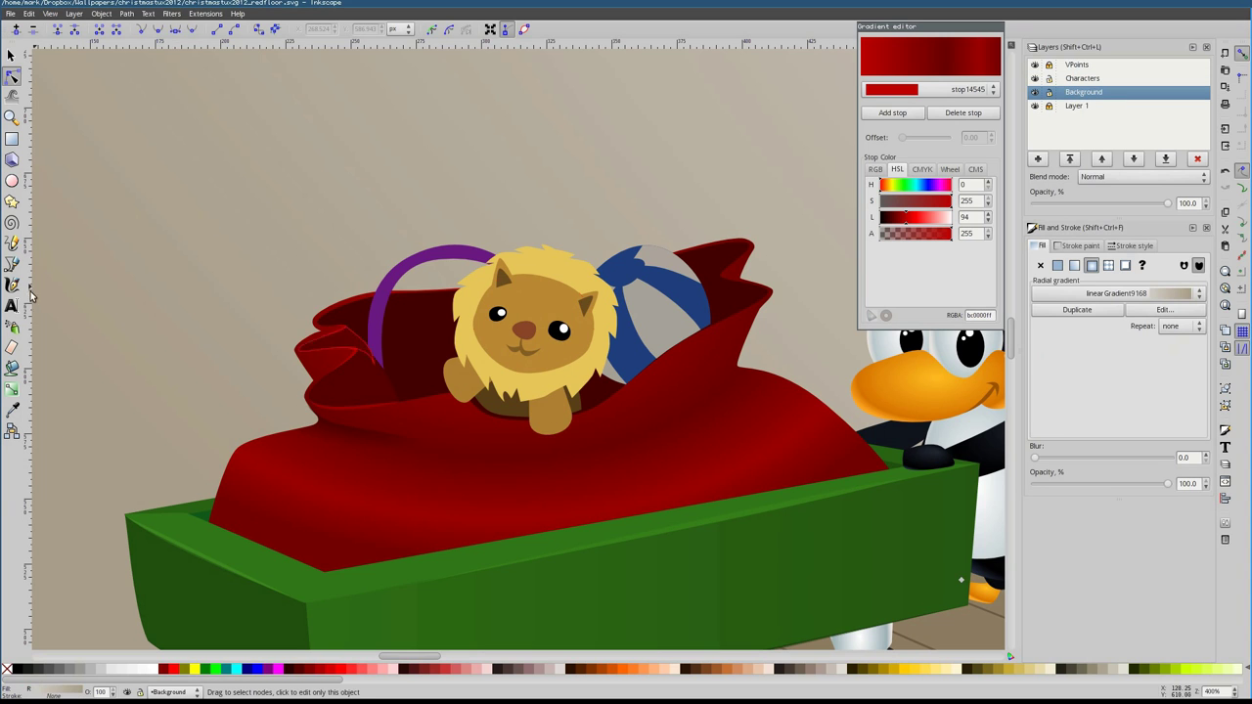
key(b)
scroll(679, 362, up, 2)
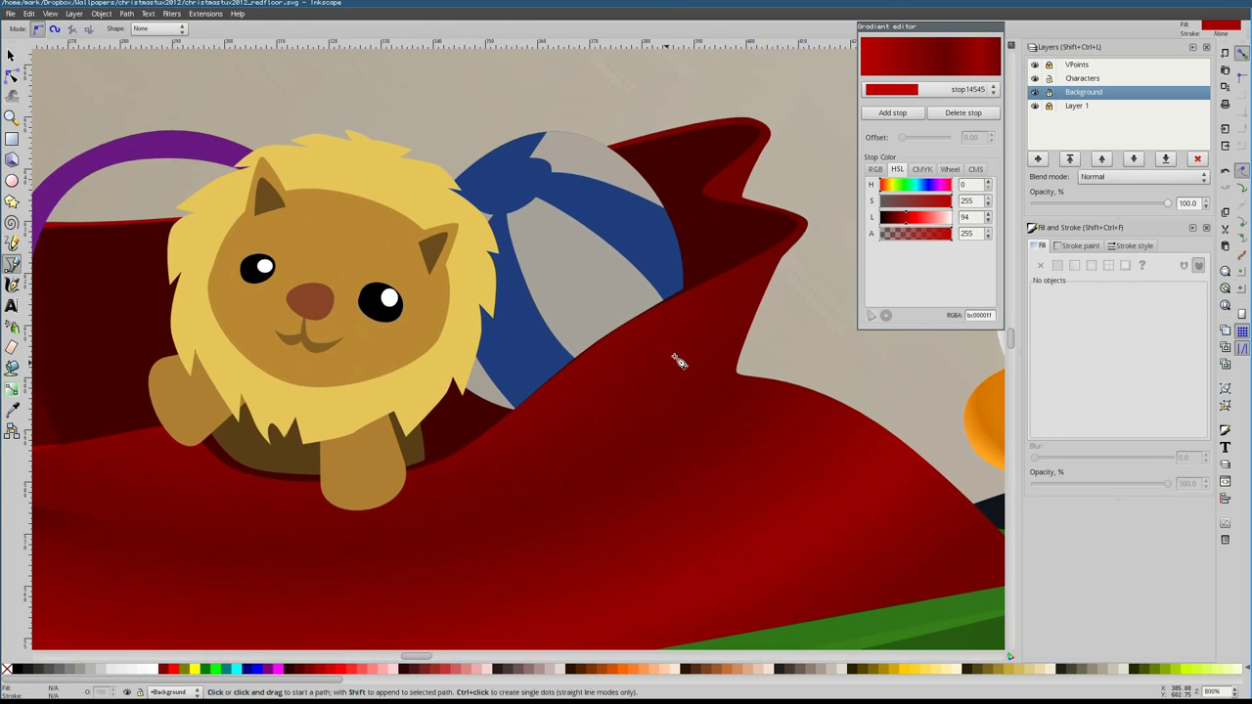
scroll(719, 291, up, 2)
key(n)
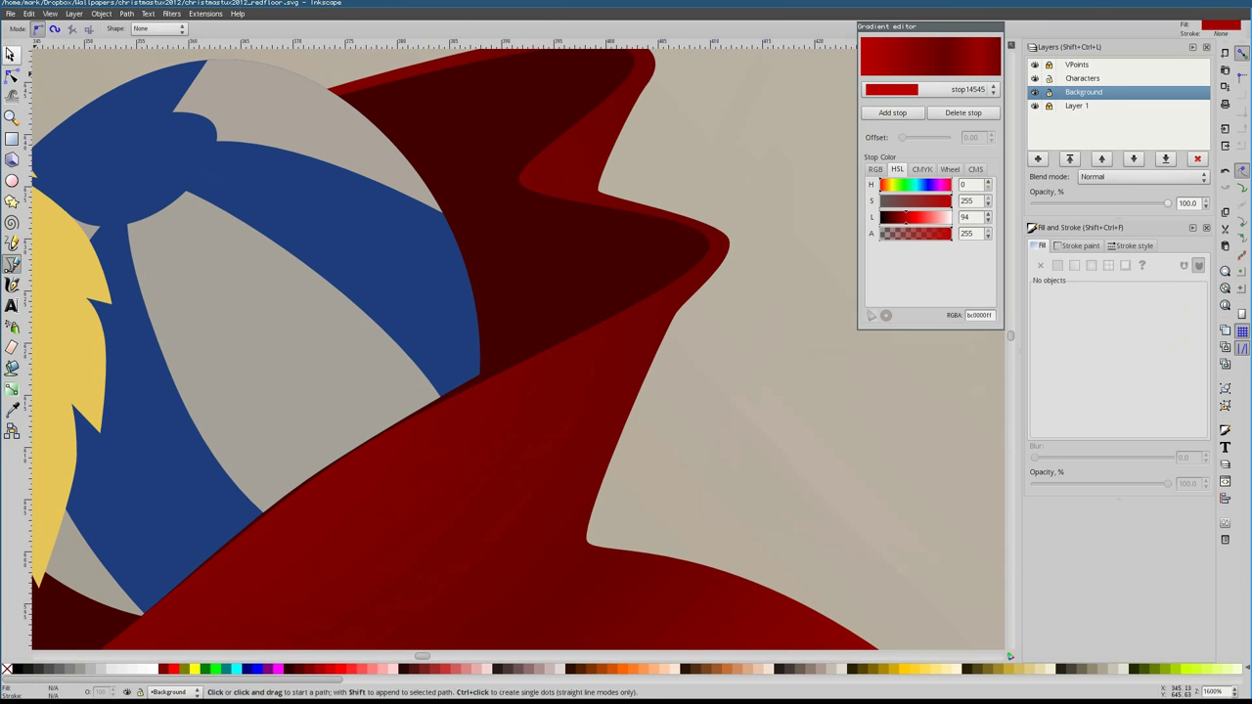
click(704, 256)
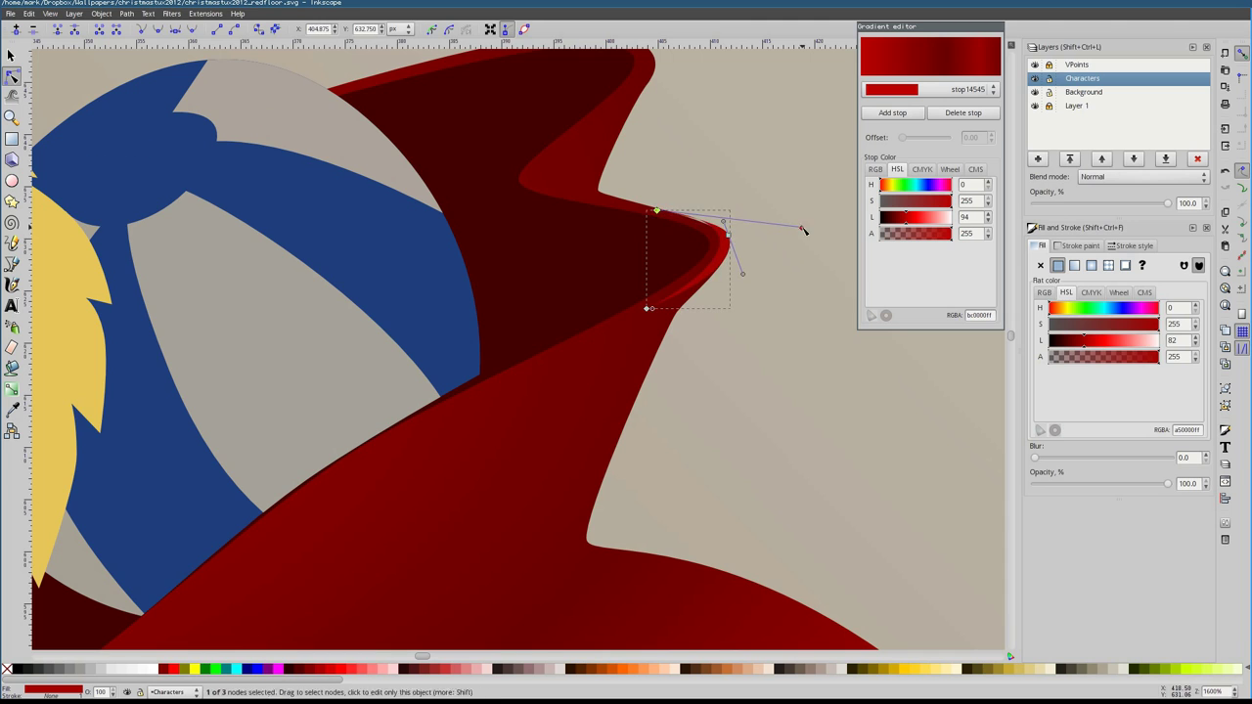
key(1)
click(245, 288)
key(plus)
key(plus)
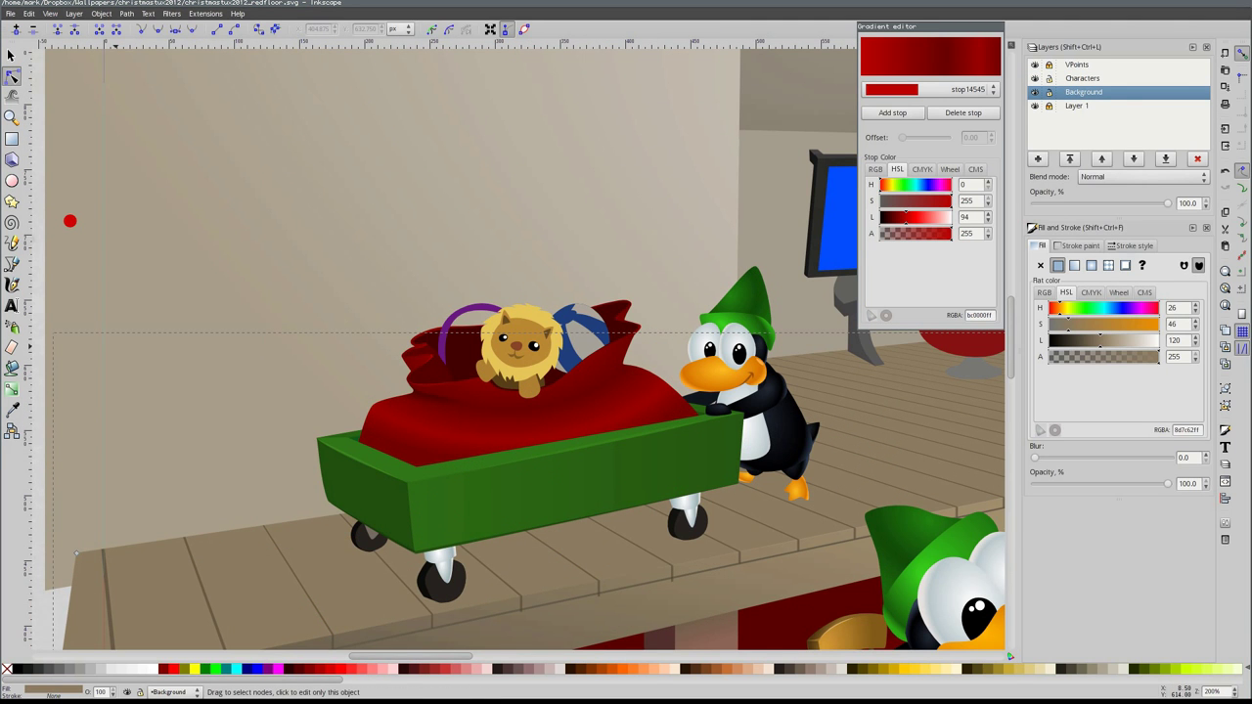
scroll(528, 408, up, 2)
Give the small red fold shape on the sack's left a radial gradient fill
click(340, 335)
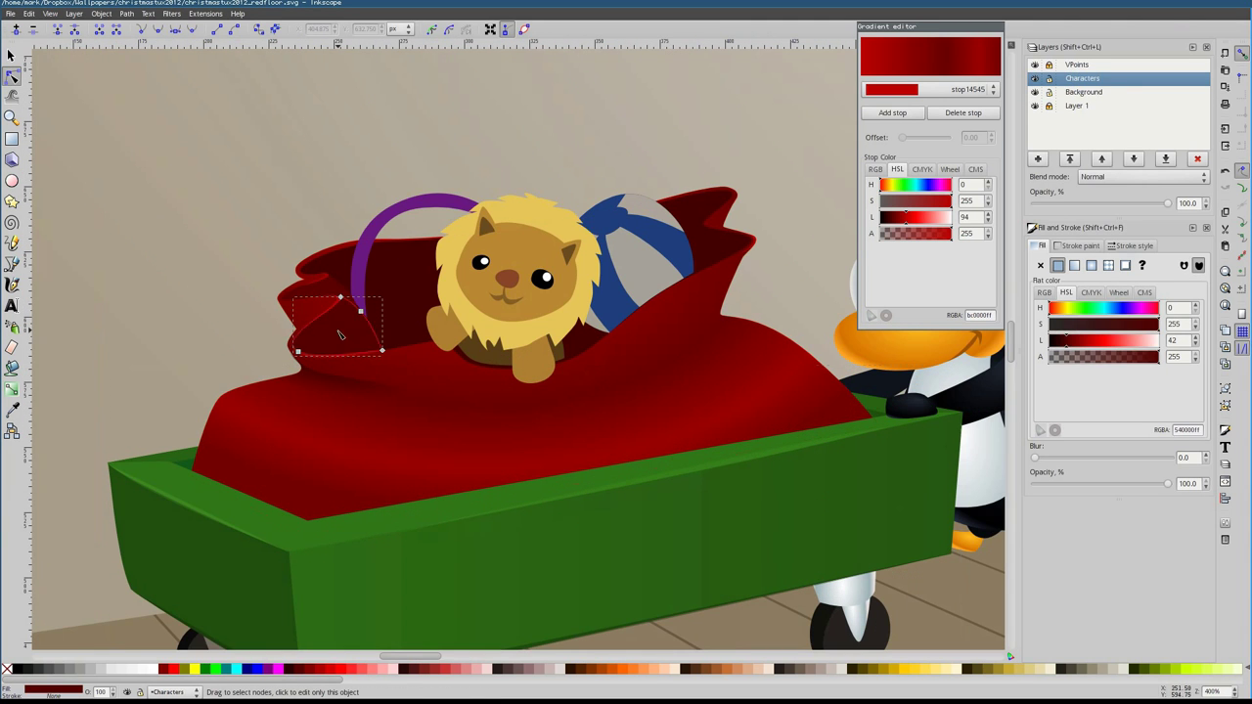
click(1092, 265)
click(1106, 283)
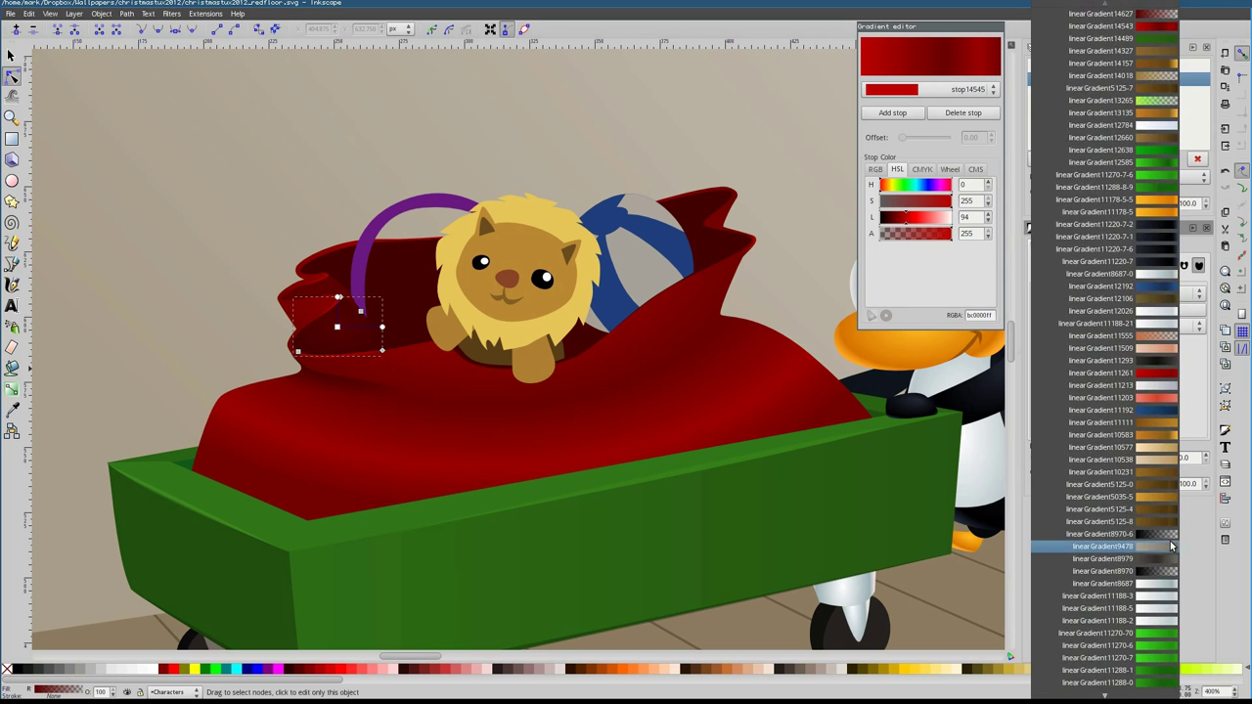
key(Escape)
drag(336, 327, 358, 437)
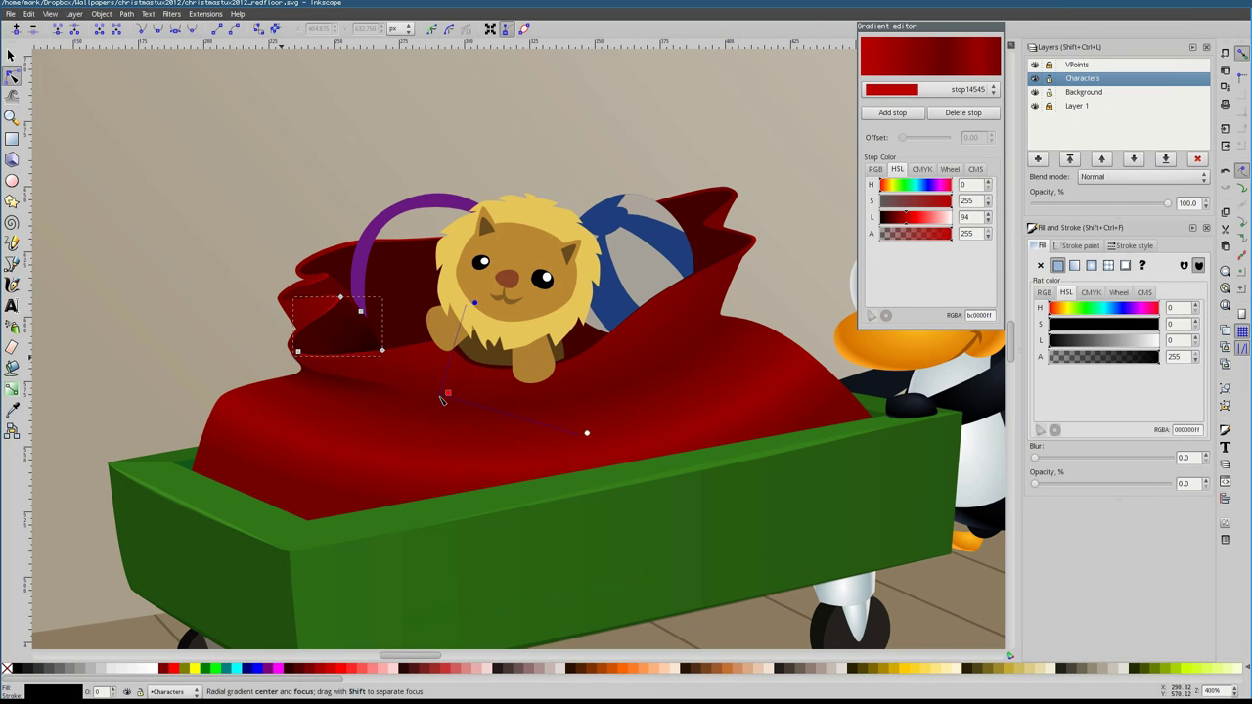
key(ctrl+z)
key(ctrl+z)
click(1092, 265)
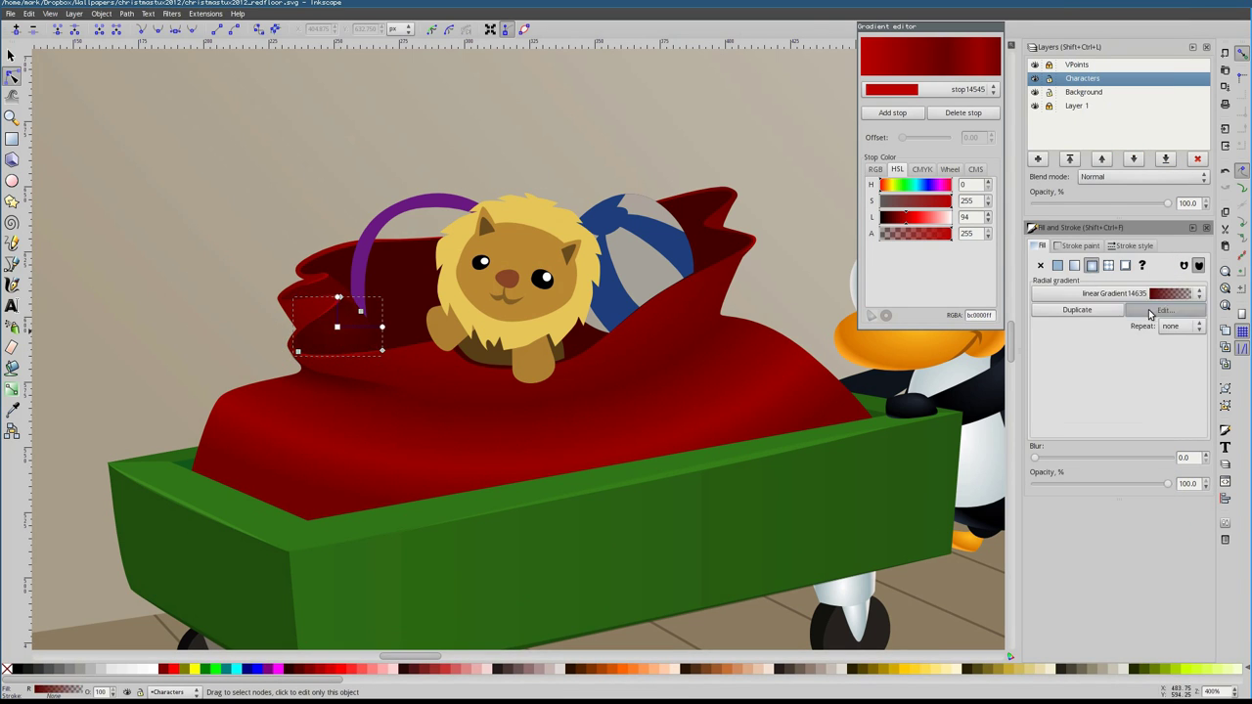
Check the sack's upper fold shapes and the large sack shape's gradient
click(342, 292)
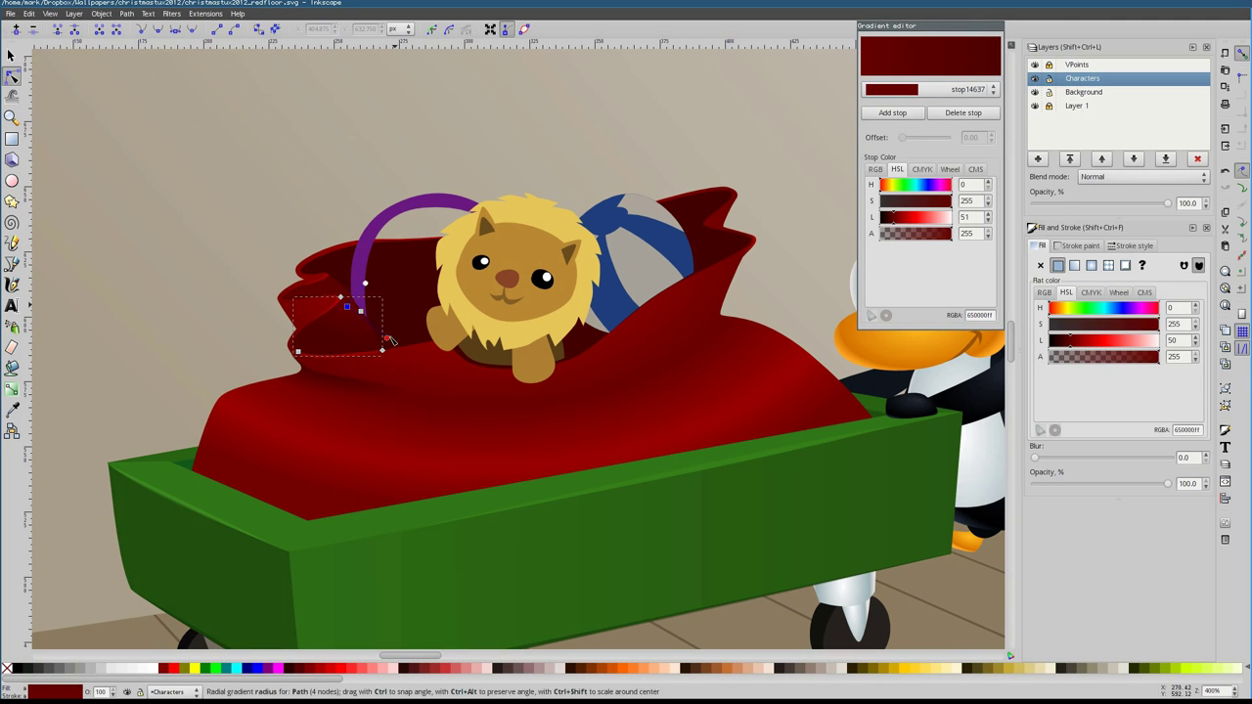
click(355, 338)
click(430, 364)
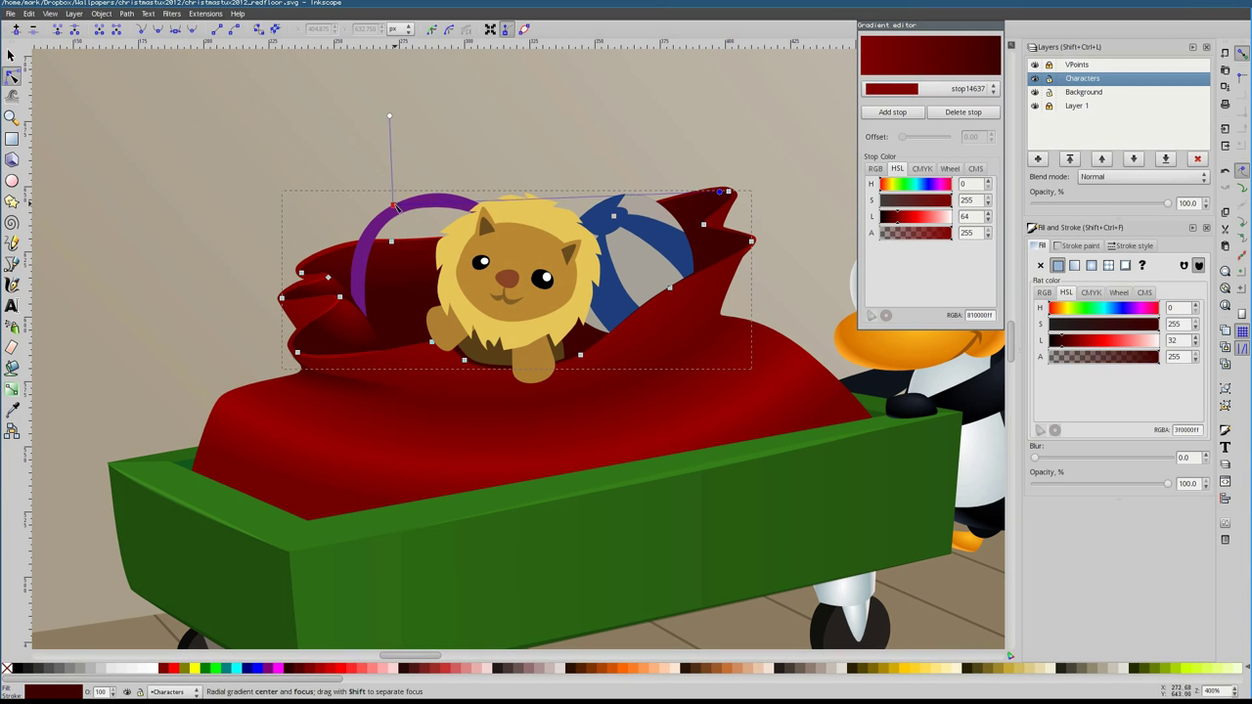
key(b)
scroll(813, 247, up, 2)
Draw a small shadow shape inside the sack opening and reshape the sack fold's nodes
click(593, 209)
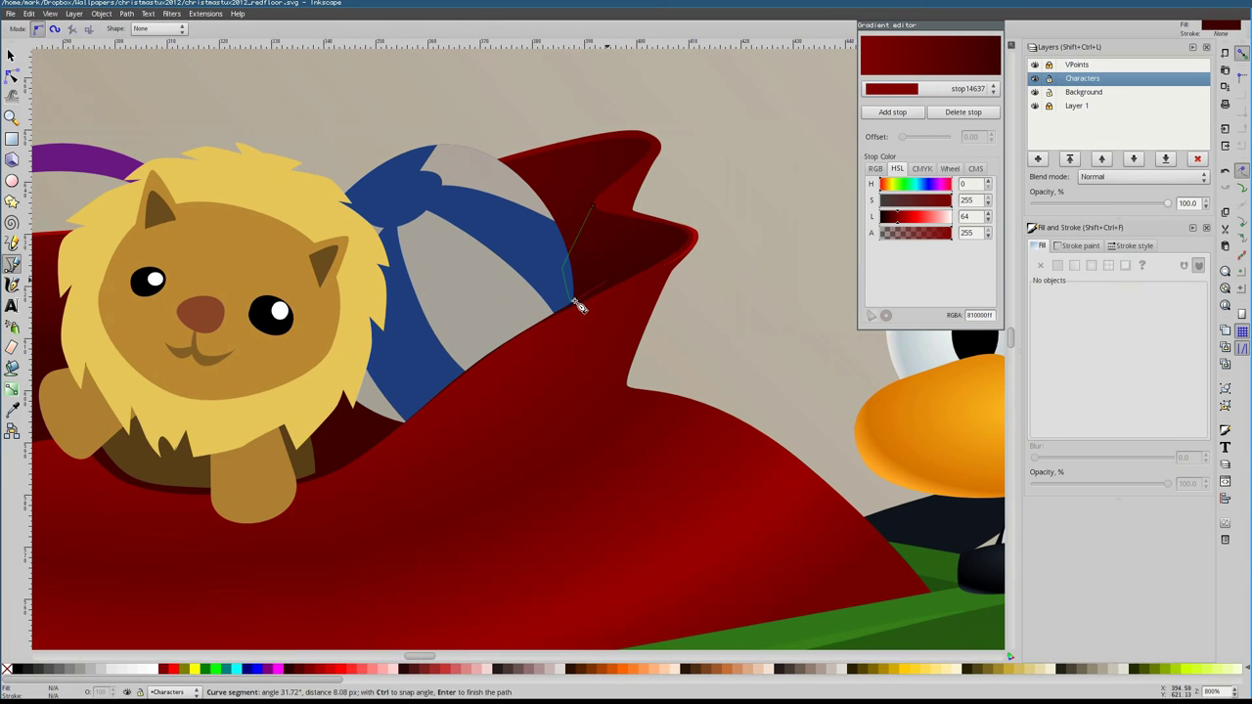
click(599, 212)
scroll(599, 213, up, 1)
key(n)
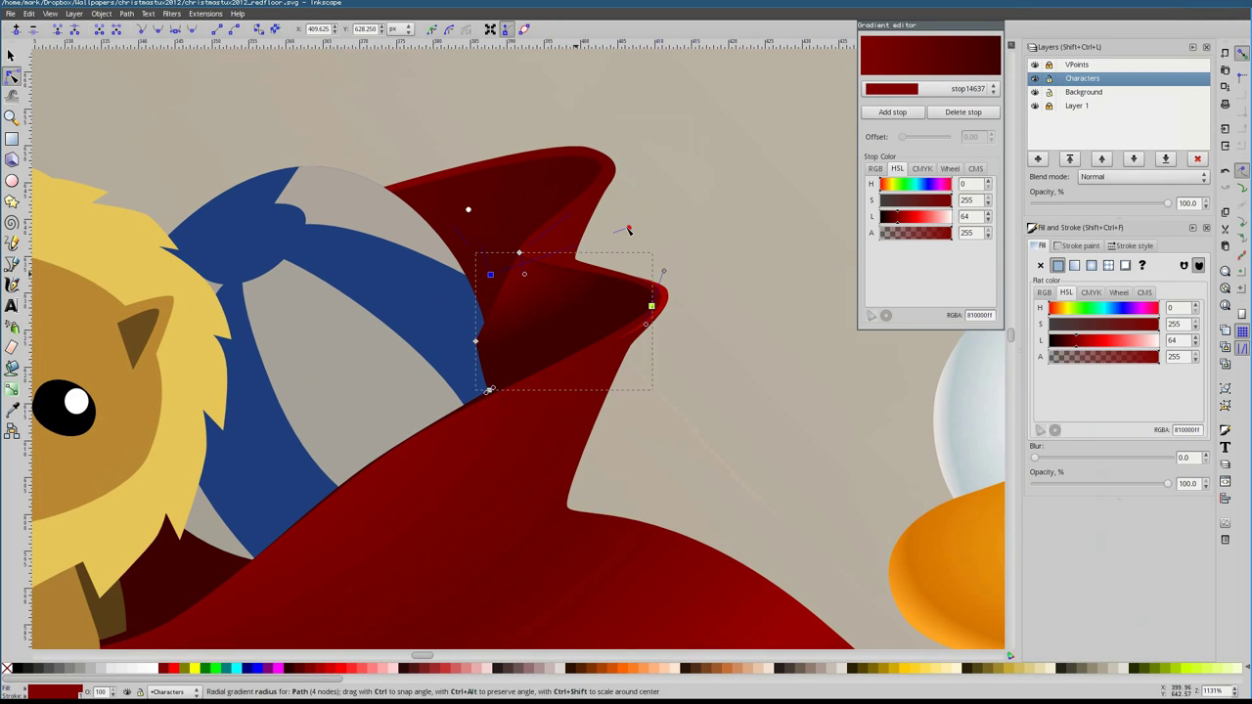
scroll(515, 267, up, 1)
click(522, 248)
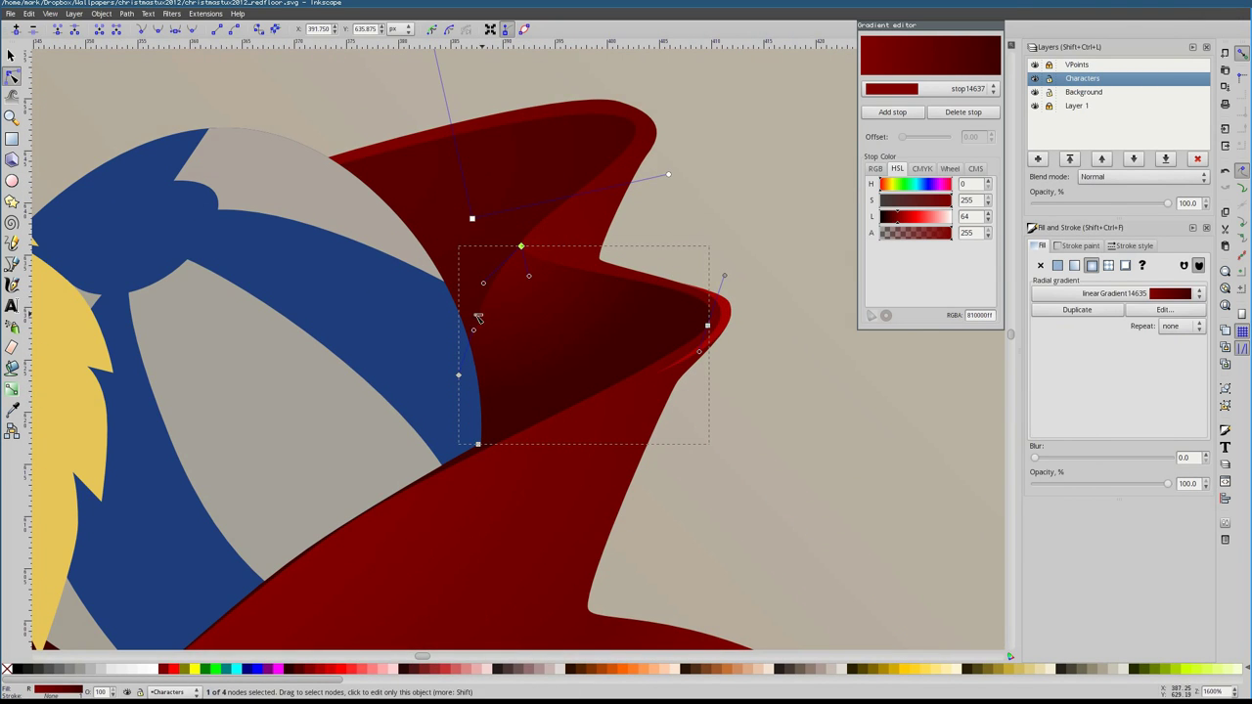
key(5)
scroll(444, 361, up, 4)
drag(450, 374, 394, 392)
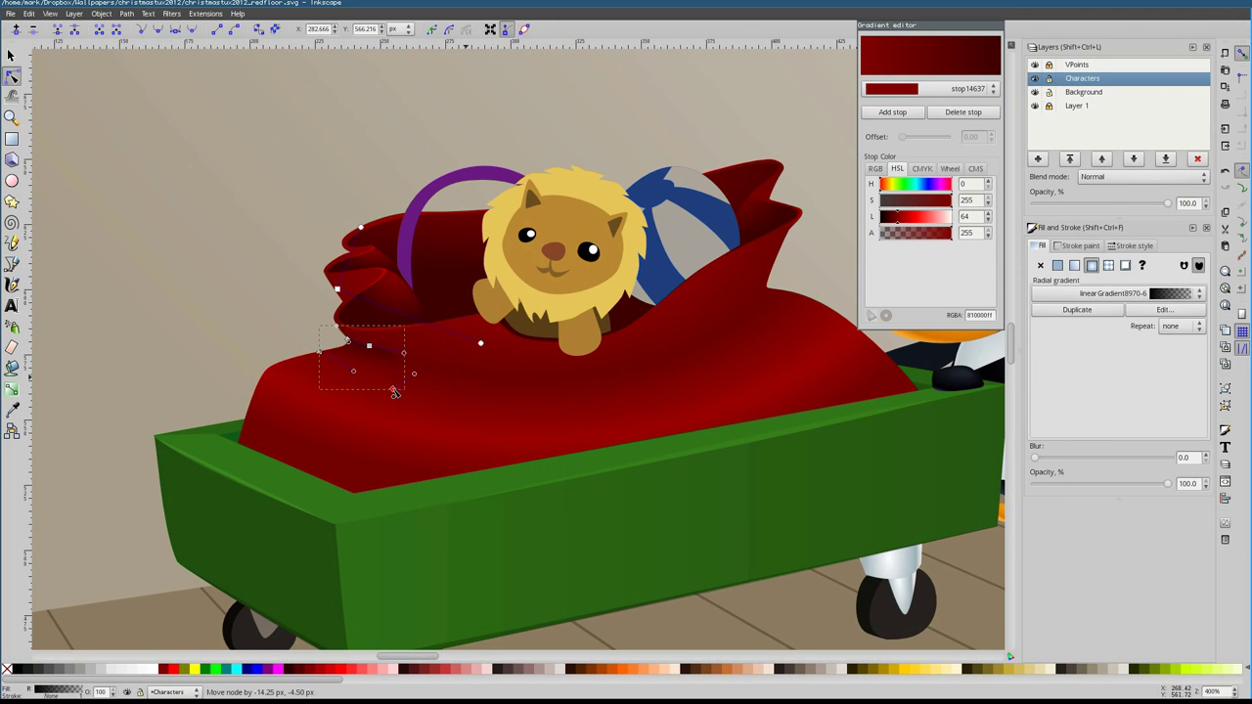
click(39, 257)
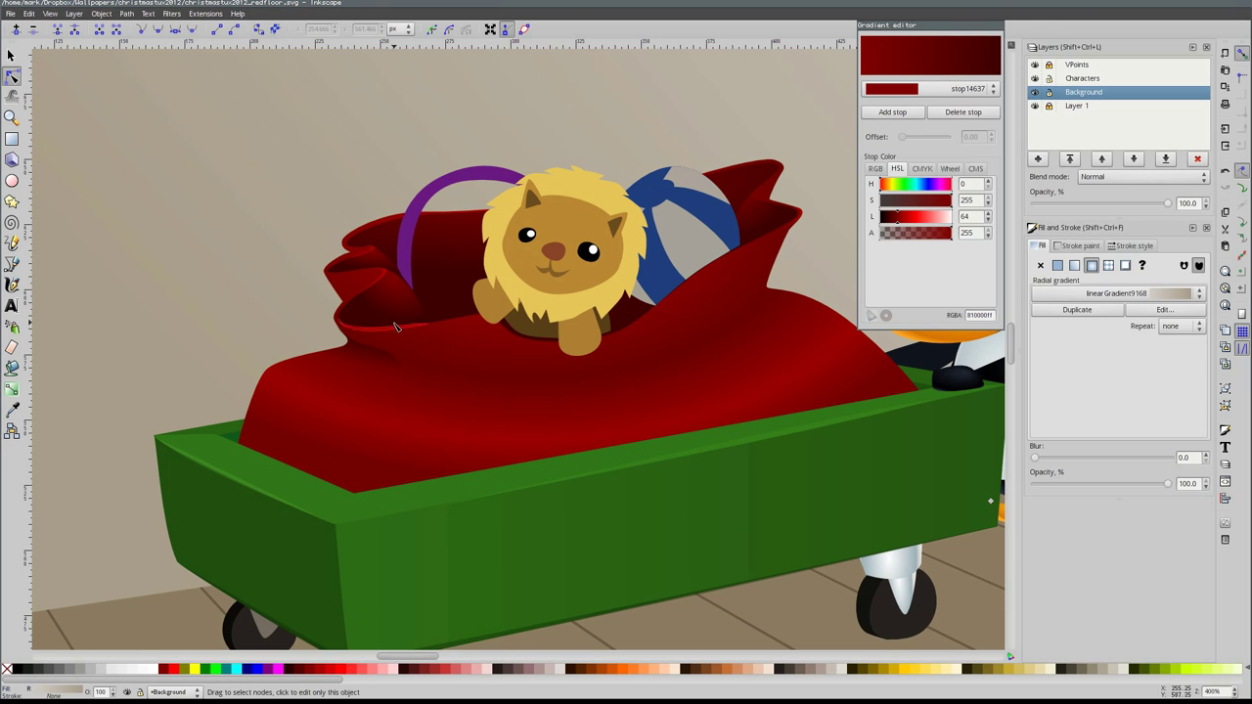
Draw a shadow shape in the sack's right fold with the dark fading gradient fill
scroll(694, 327, up, 2)
key(s)
click(673, 419)
key(ctrl+Page_Up)
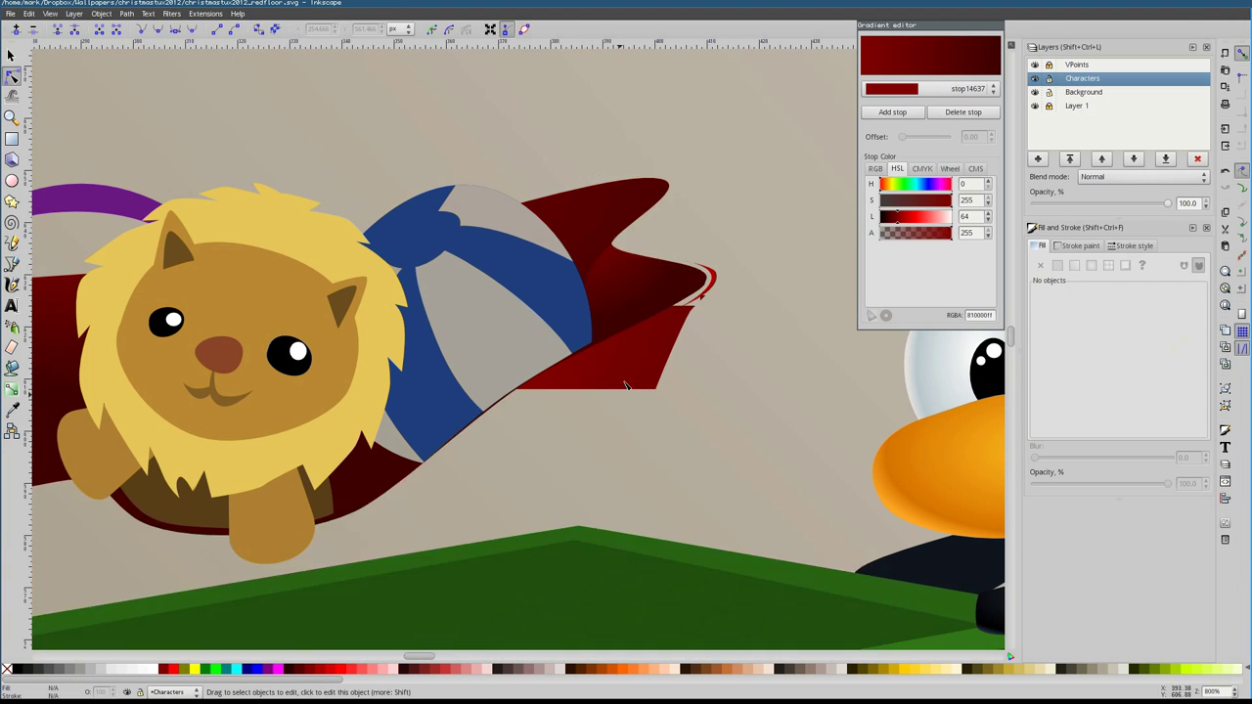
key(b)
click(691, 309)
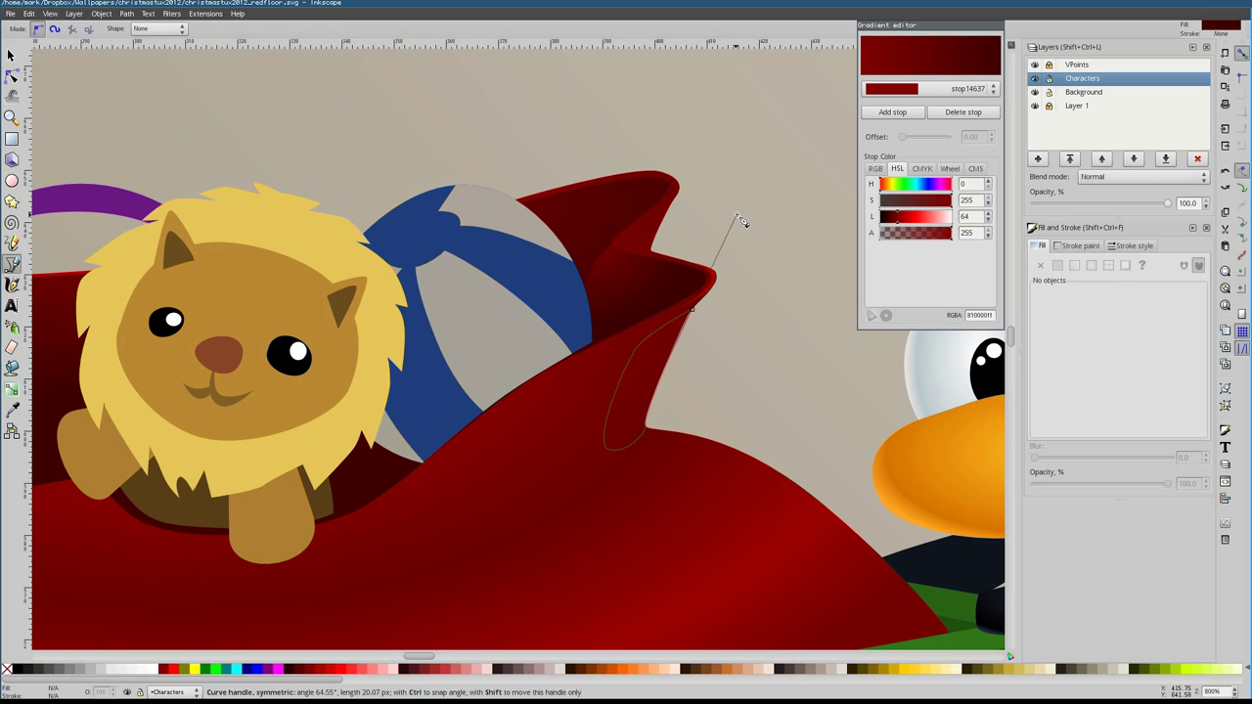
drag(740, 221, 741, 221)
click(1135, 293)
click(1115, 591)
Reshape the right fold shadow and move its gradient centre up toward the fold tip
key(n)
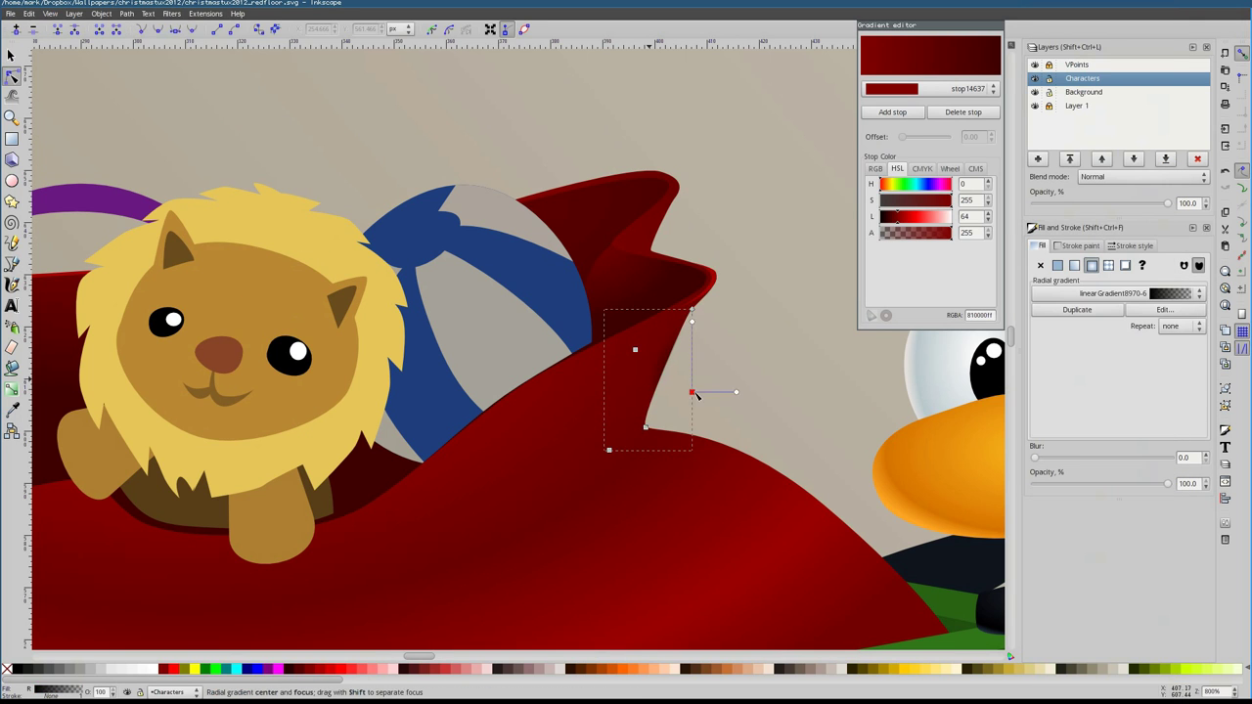
scroll(573, 343, down, 1)
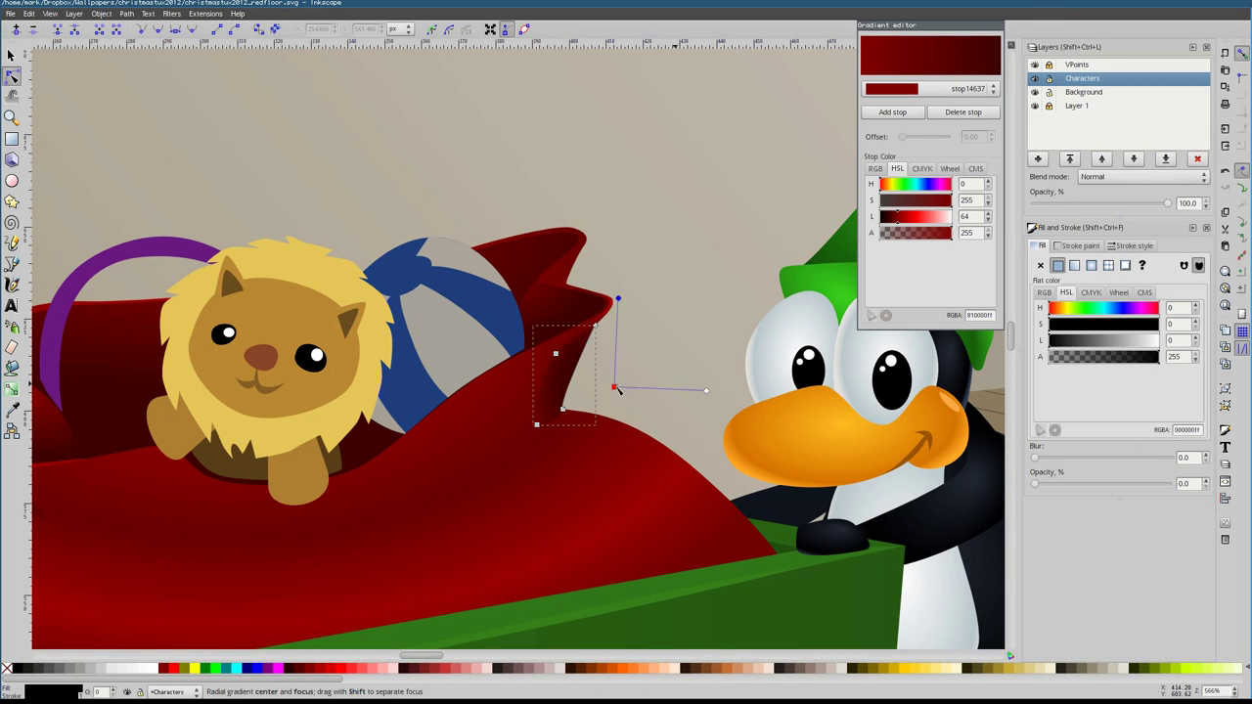
drag(555, 353, 499, 394)
drag(626, 395, 622, 346)
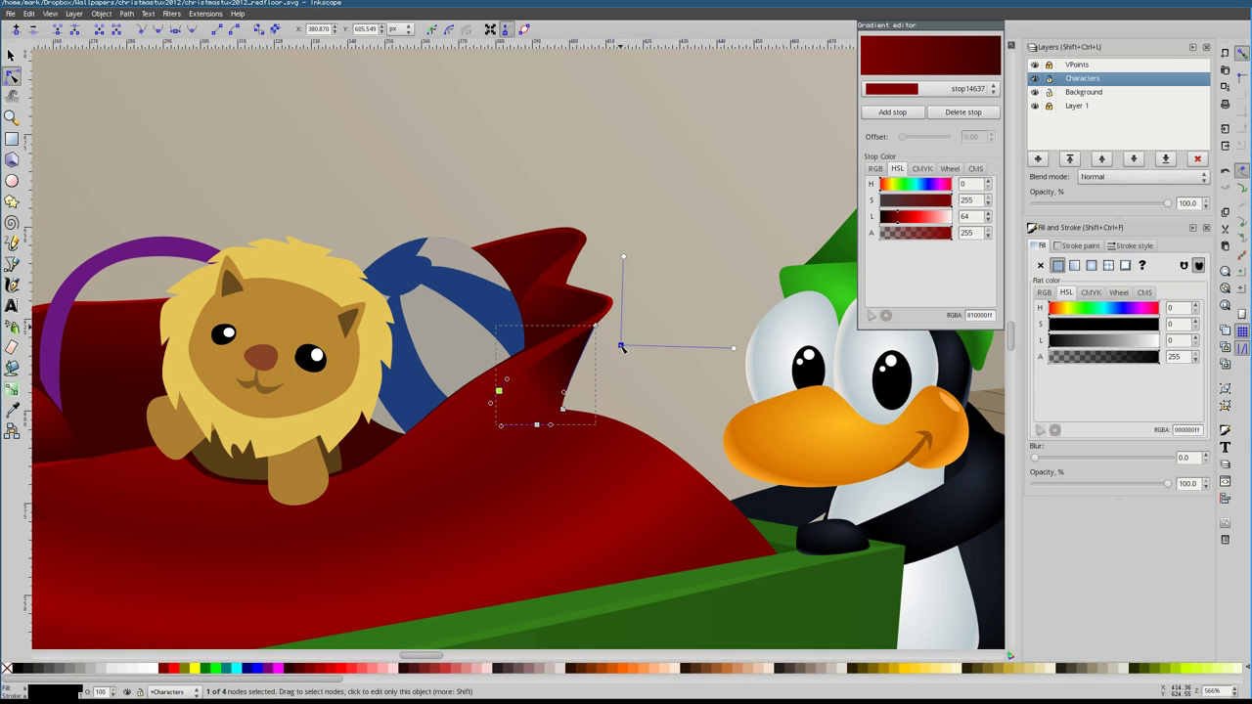
Draw a teardrop shadow below the lion's paw with the dark fading gradient, repositioned
key(5)
scroll(503, 391, up, 5)
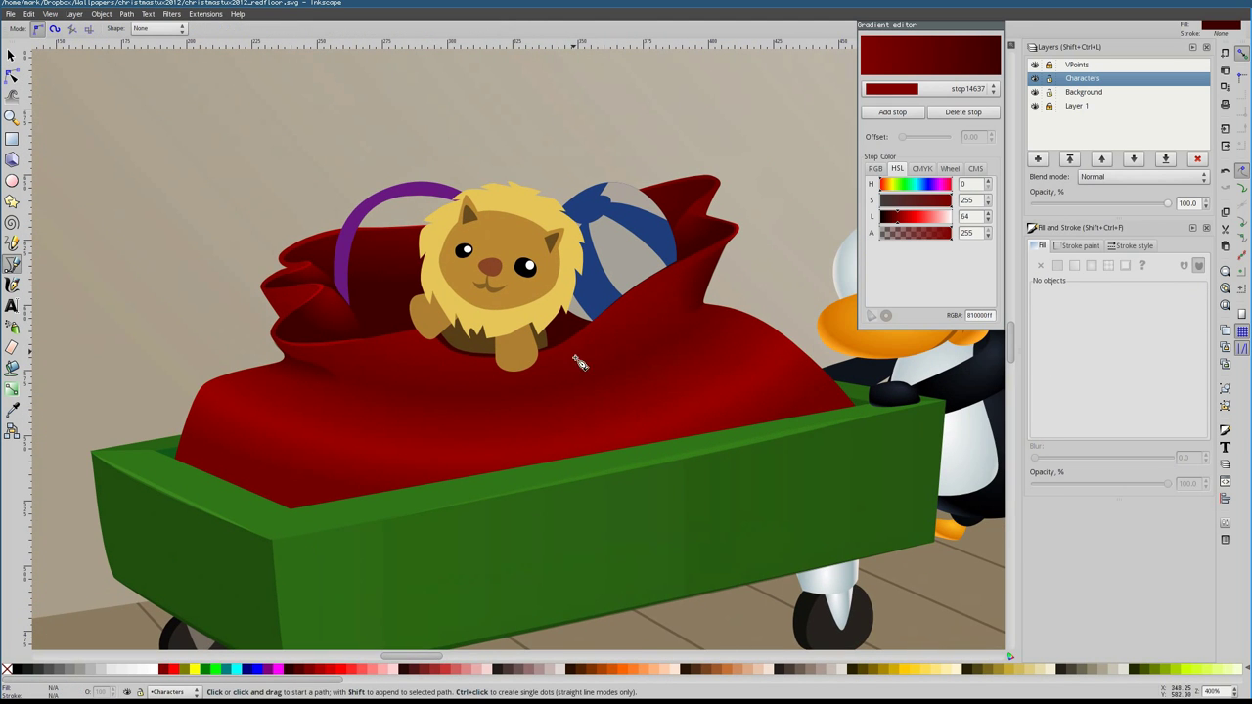
key(b)
click(428, 333)
click(427, 333)
click(1125, 292)
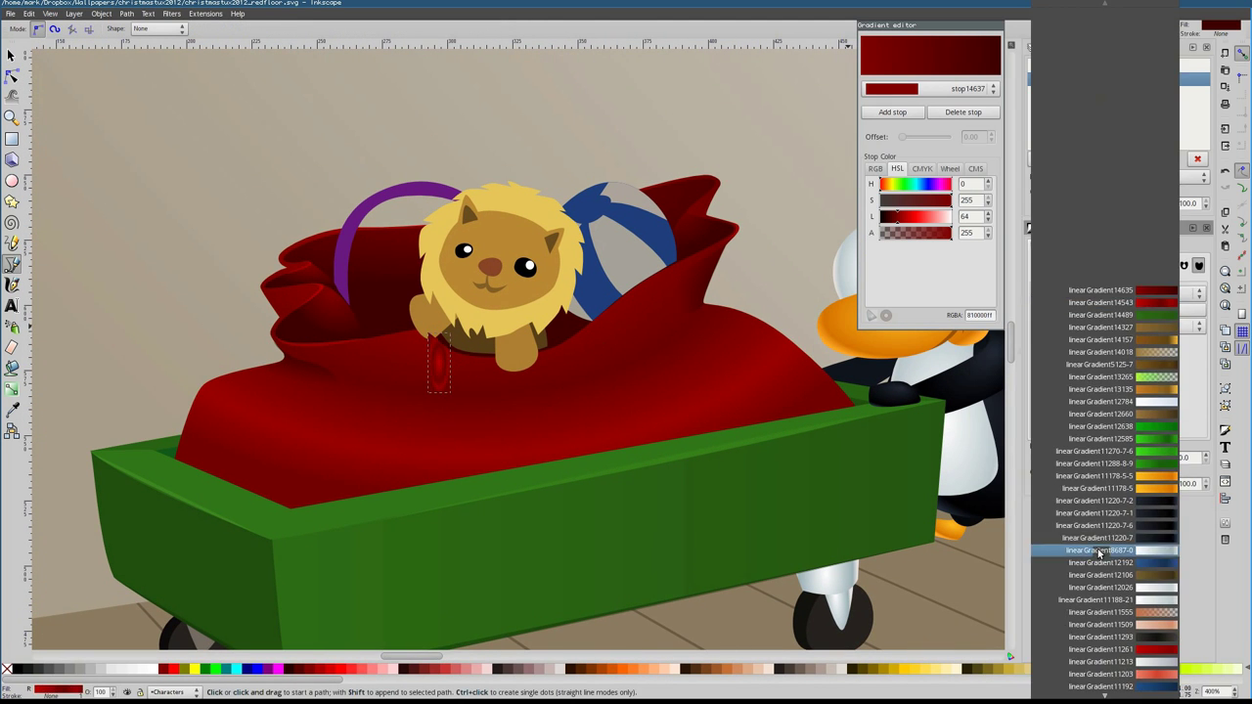
click(1135, 648)
key(g)
drag(439, 333, 440, 217)
Make the teardrop shadow below the lion's paw partly transparent
key(s)
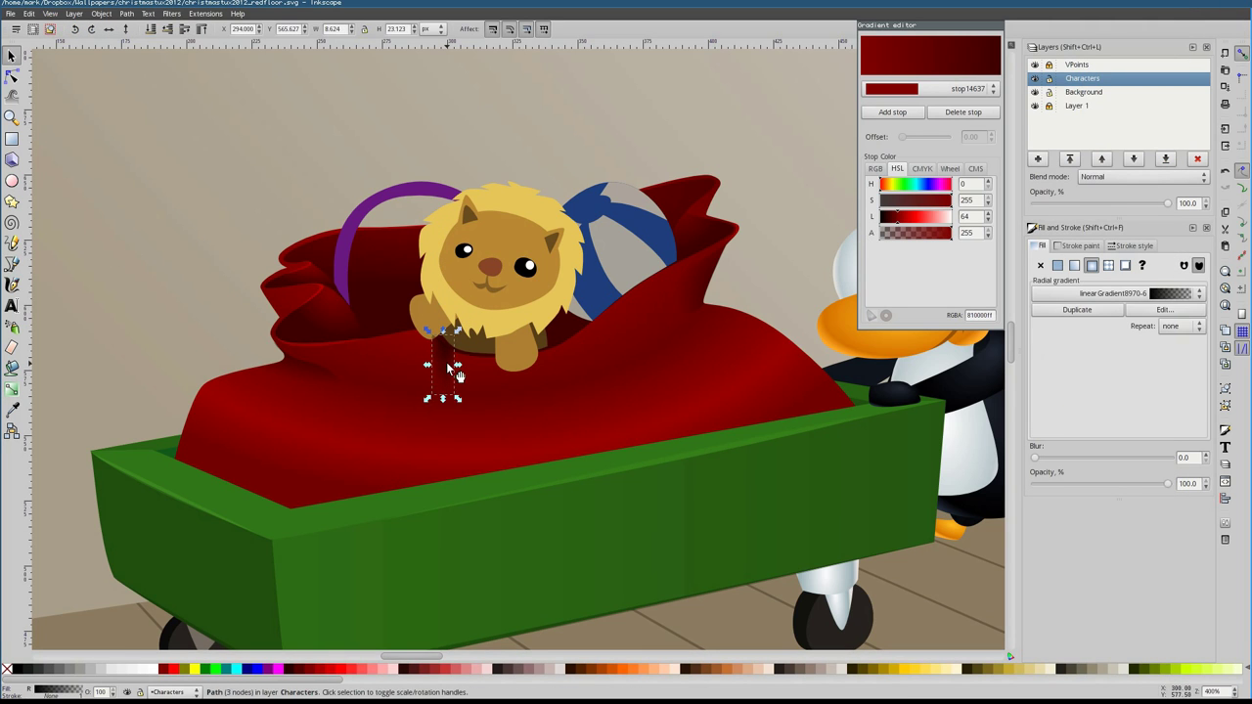
key(n)
key(F1)
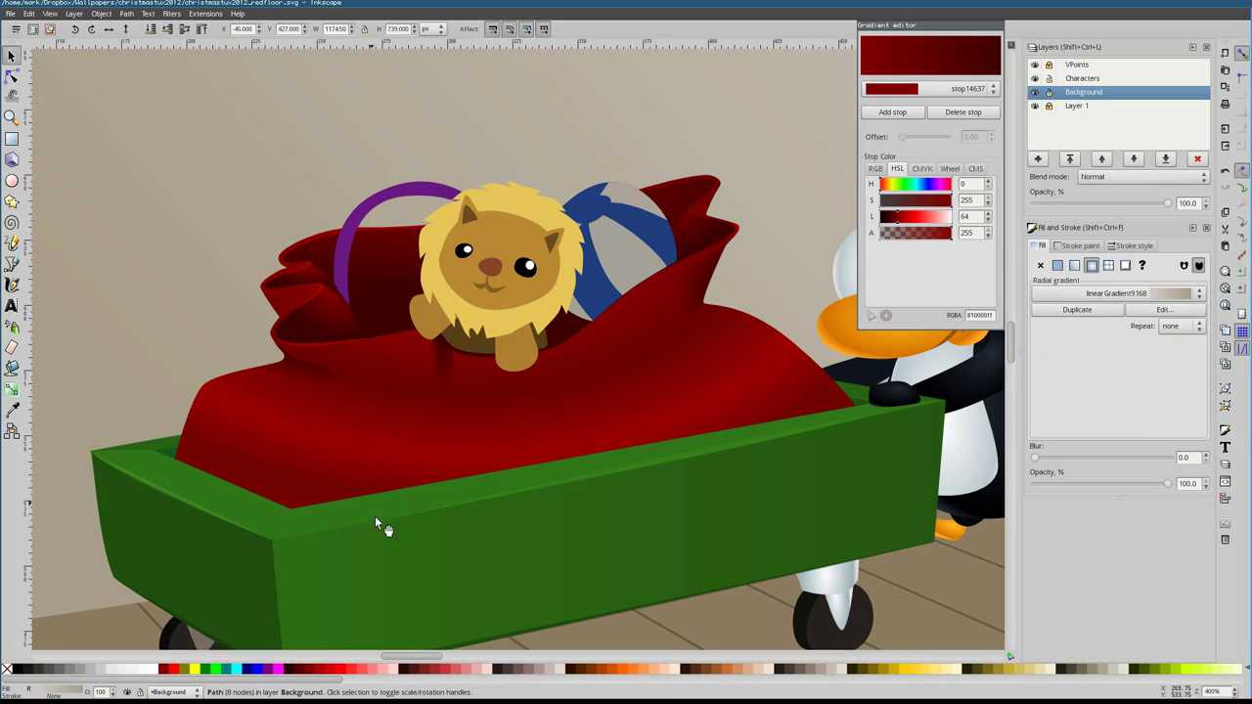
scroll(451, 470, left, 2)
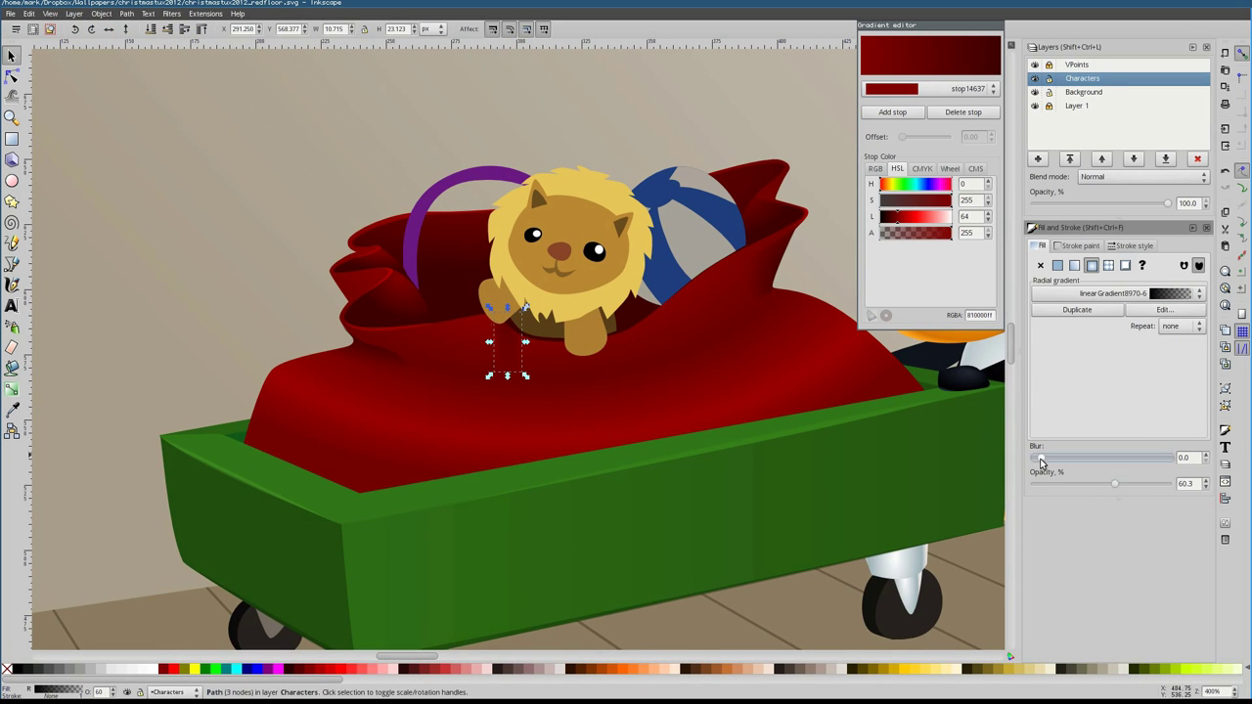
click(577, 418)
scroll(577, 419, right, 2)
key(b)
Draw a curved crease shadow across the sack's front and adjust its bend
key(Escape)
drag(287, 405, 285, 404)
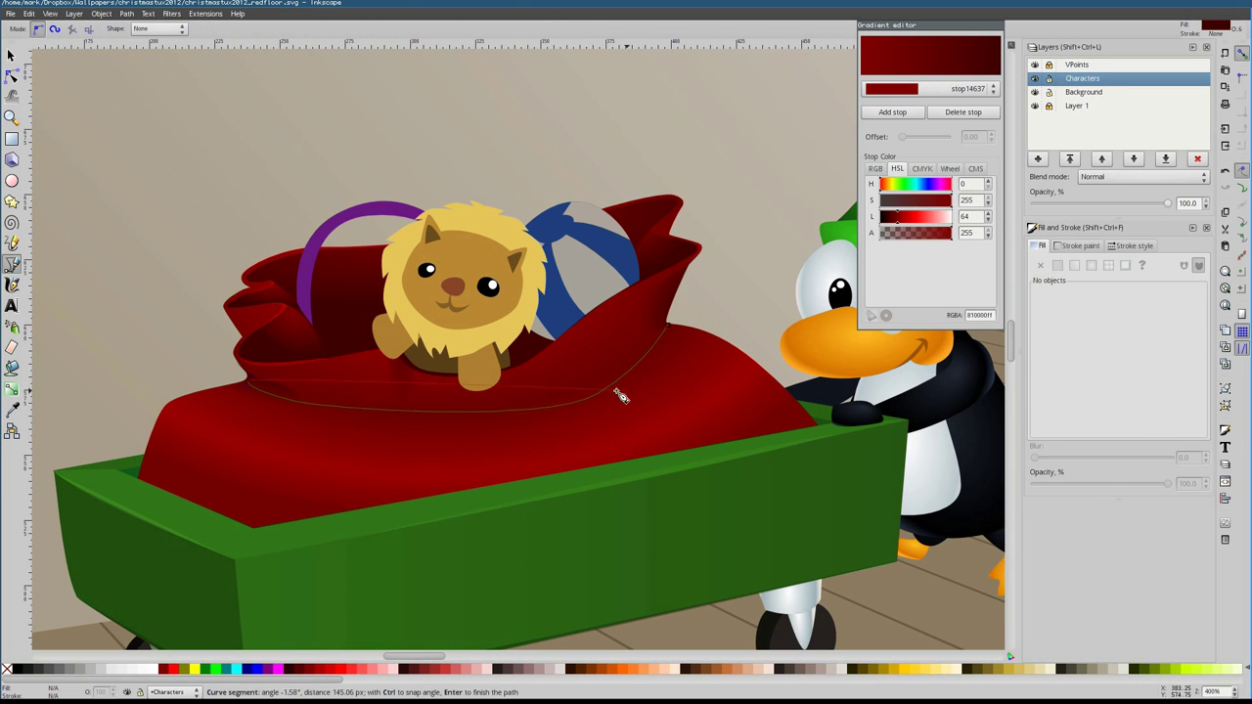
click(686, 338)
click(518, 424)
click(253, 388)
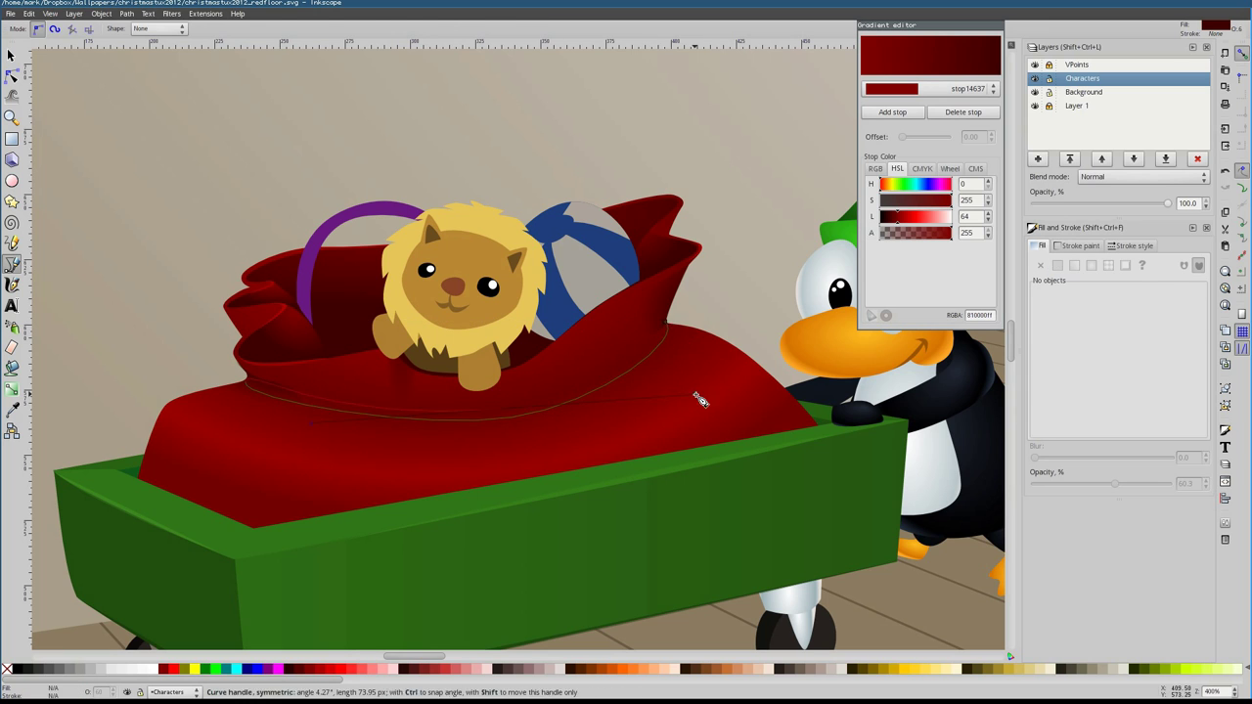
key(F2)
click(512, 417)
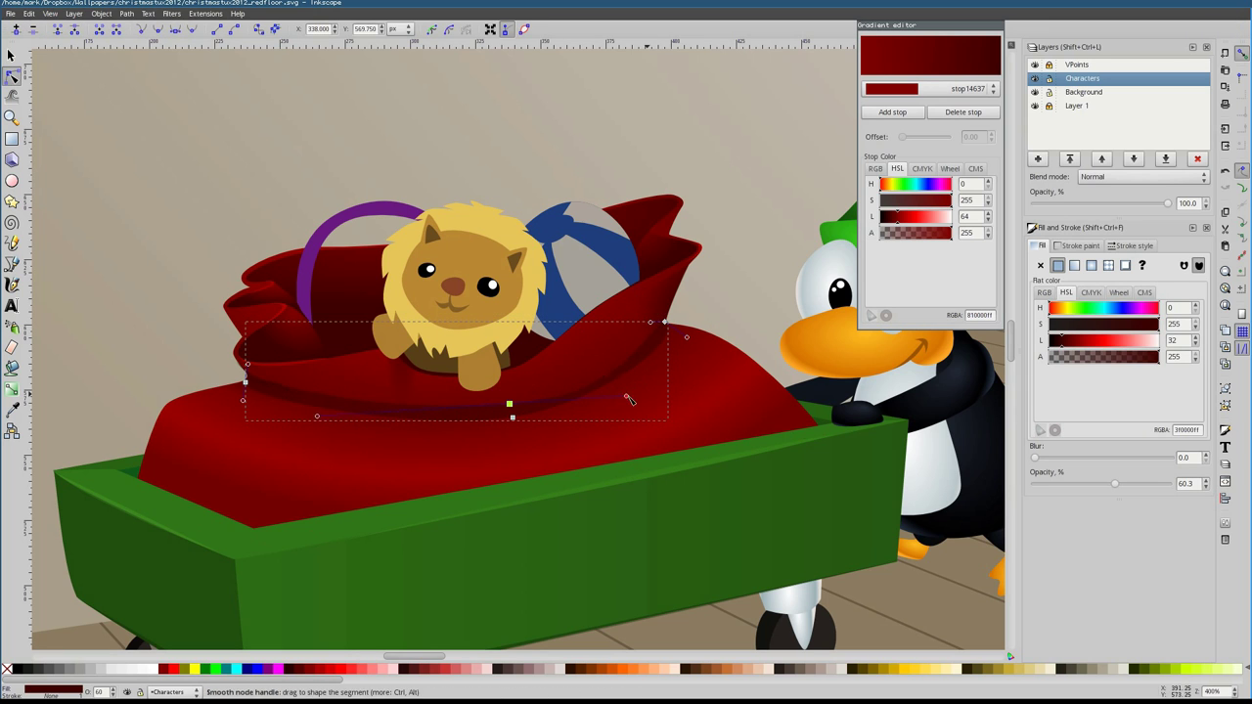
drag(629, 399, 612, 401)
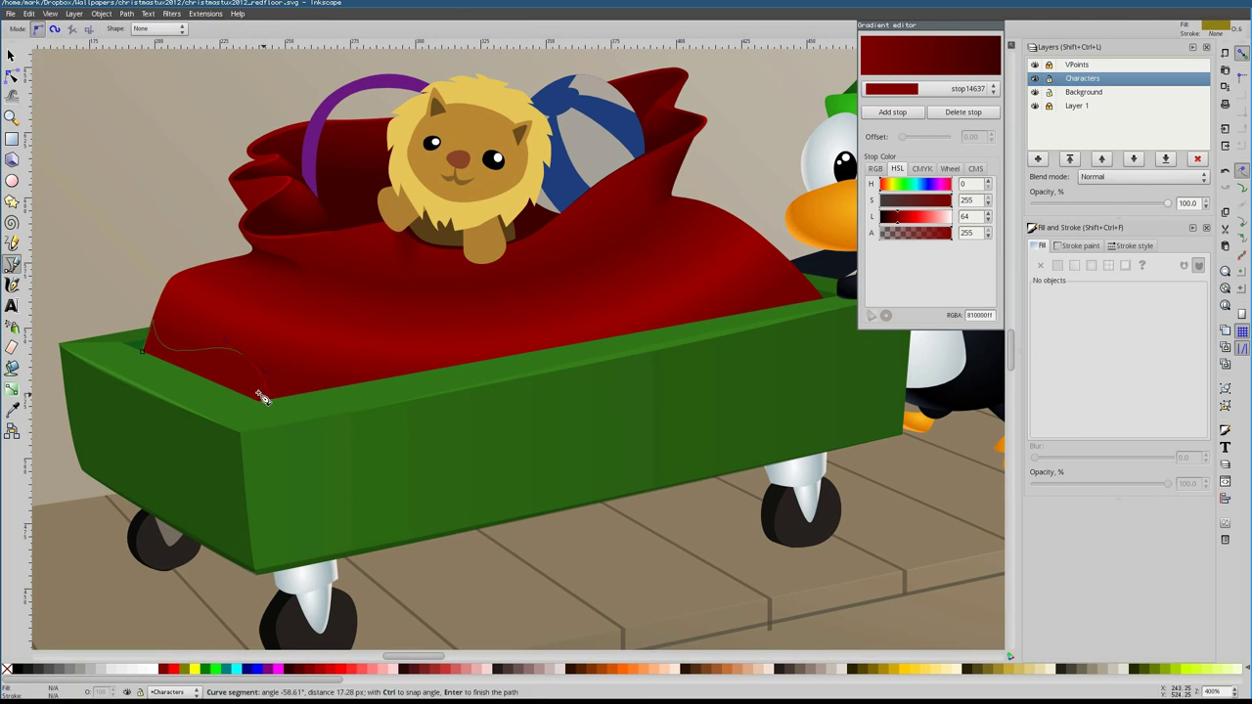
key(Return)
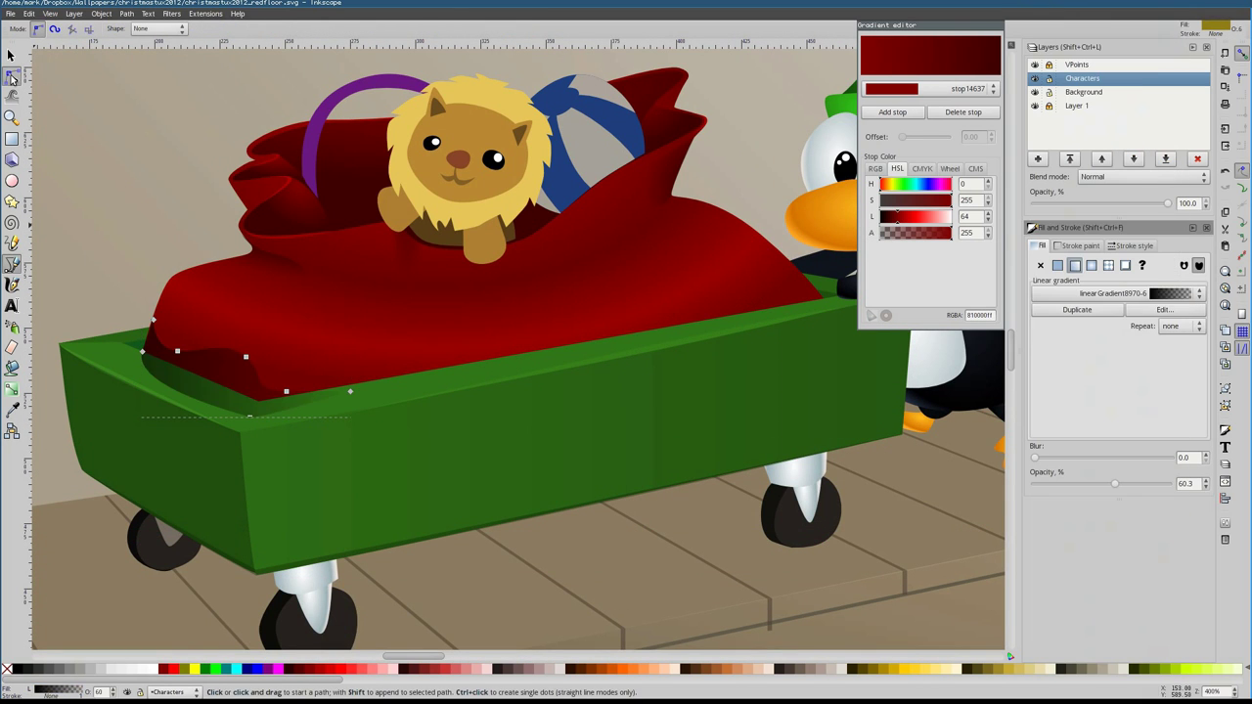
Outline a shadow shape over the sack's right end with its gradient pointing down to the rim
key(n)
scroll(516, 351, up, 1)
scroll(517, 351, right, 1)
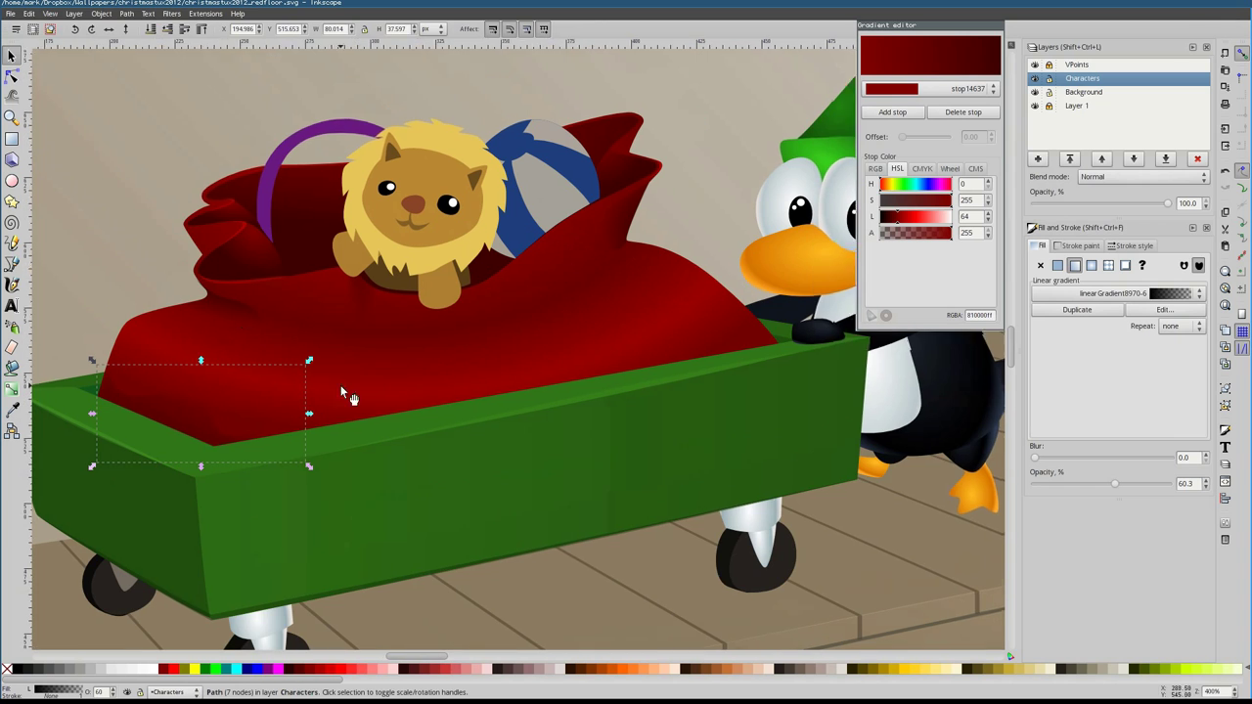
key(b)
click(649, 370)
click(648, 345)
click(687, 320)
click(753, 315)
click(744, 345)
click(649, 370)
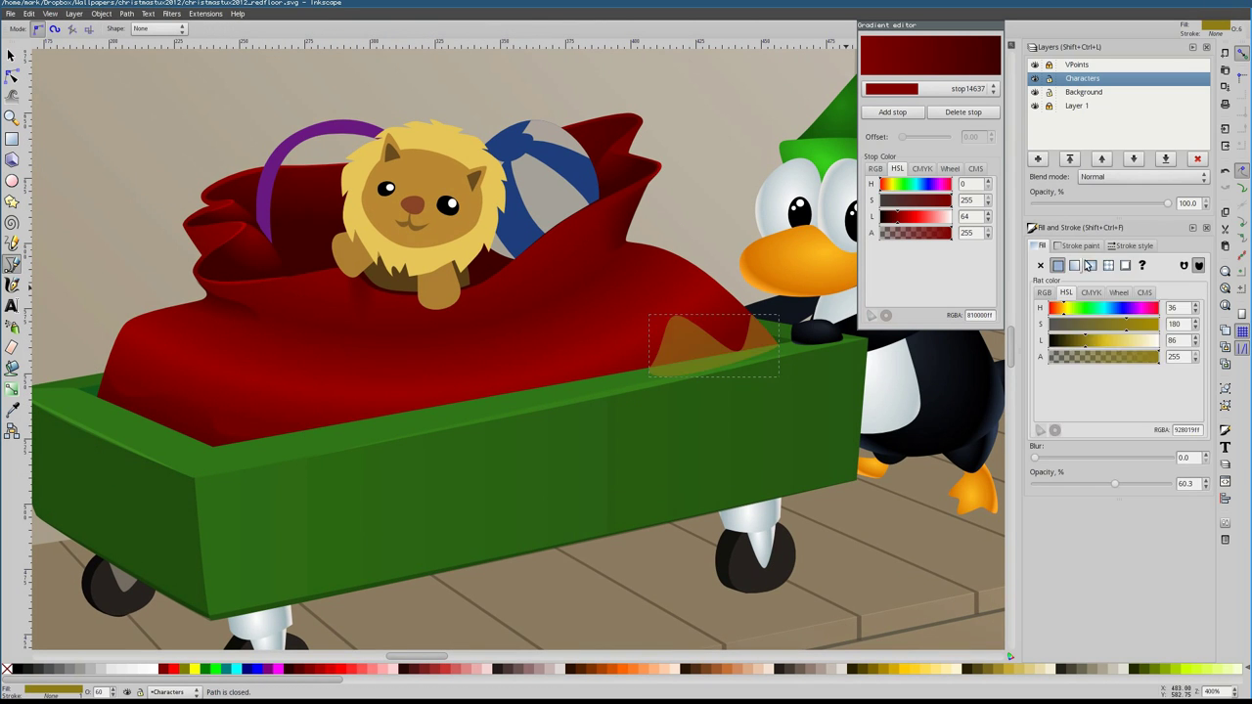
key(n)
drag(778, 347, 721, 411)
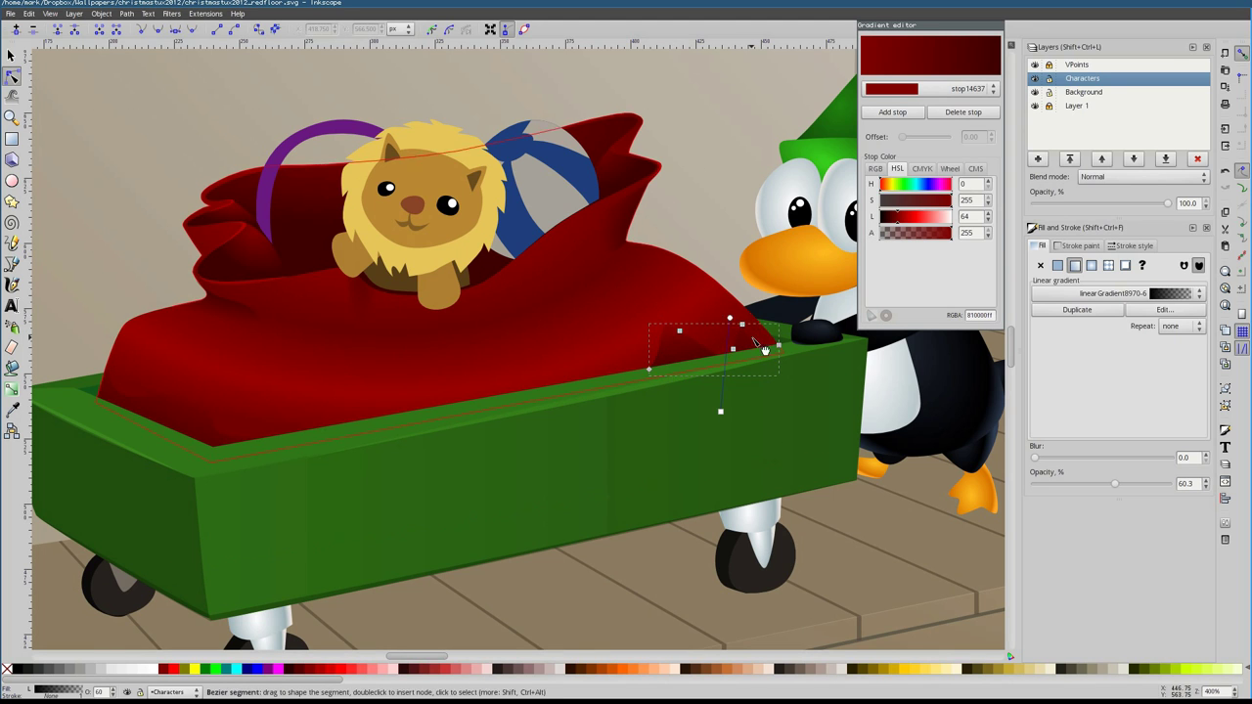
Inspect the red sack shape and the dark shadow below the lion
click(359, 334)
key(b)
key(n)
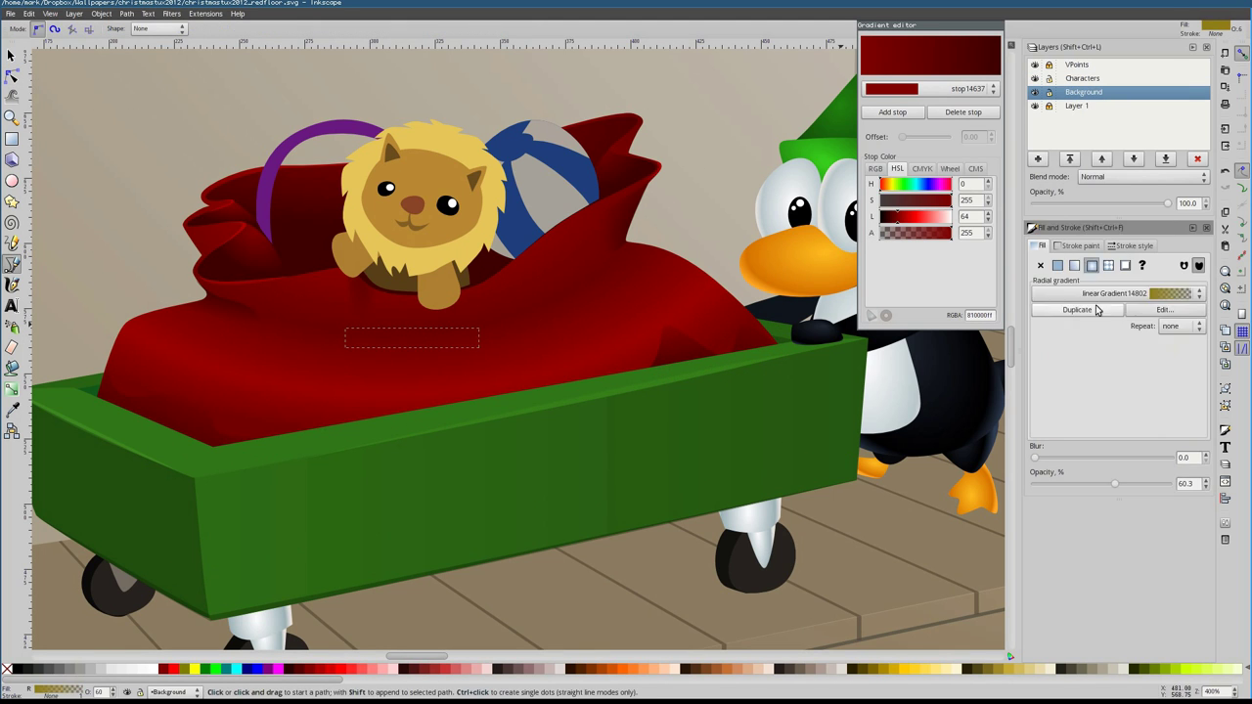
click(372, 360)
click(380, 337)
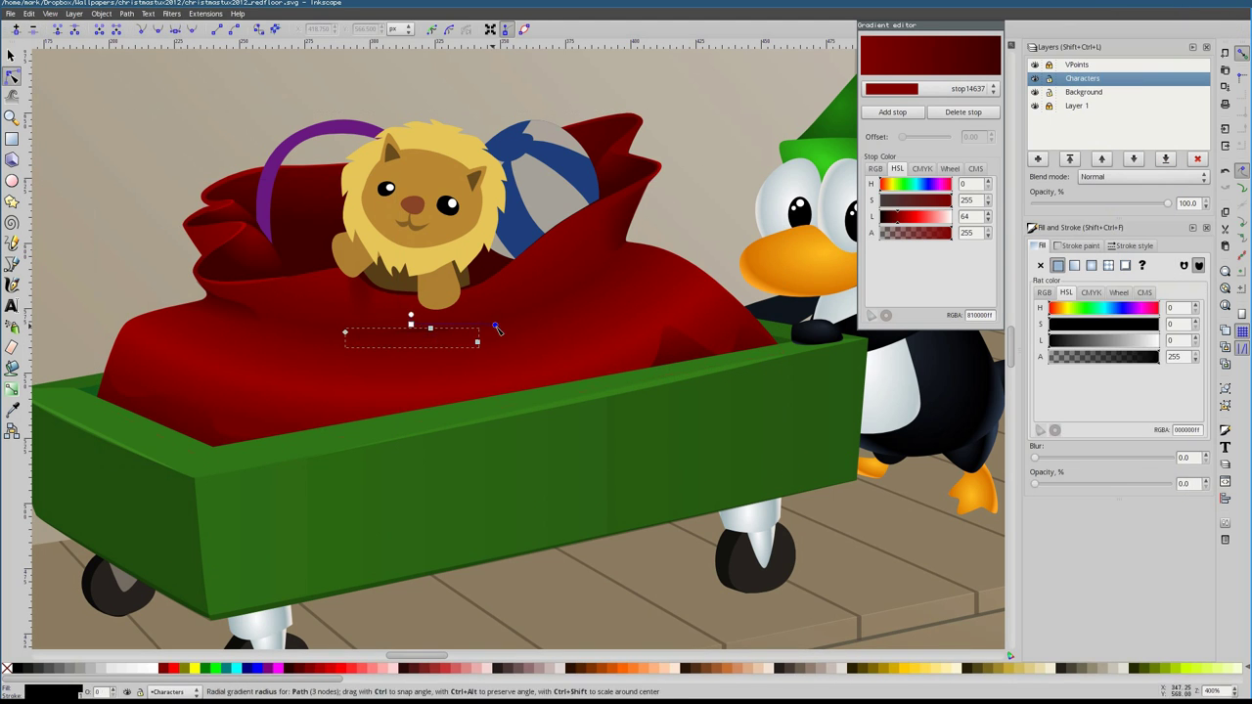
key(Escape)
Draw a translucent red highlight shape inside the sack fold on the Characters layer
key(b)
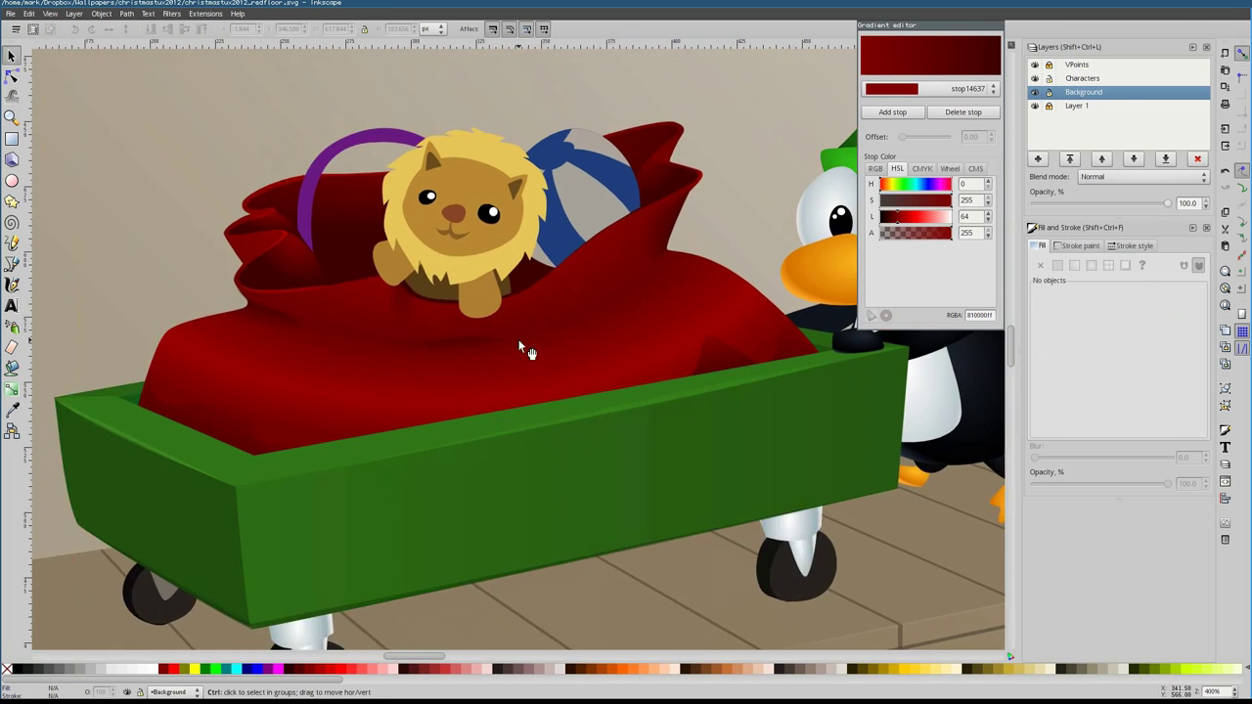
scroll(520, 344, up, 2)
click(355, 405)
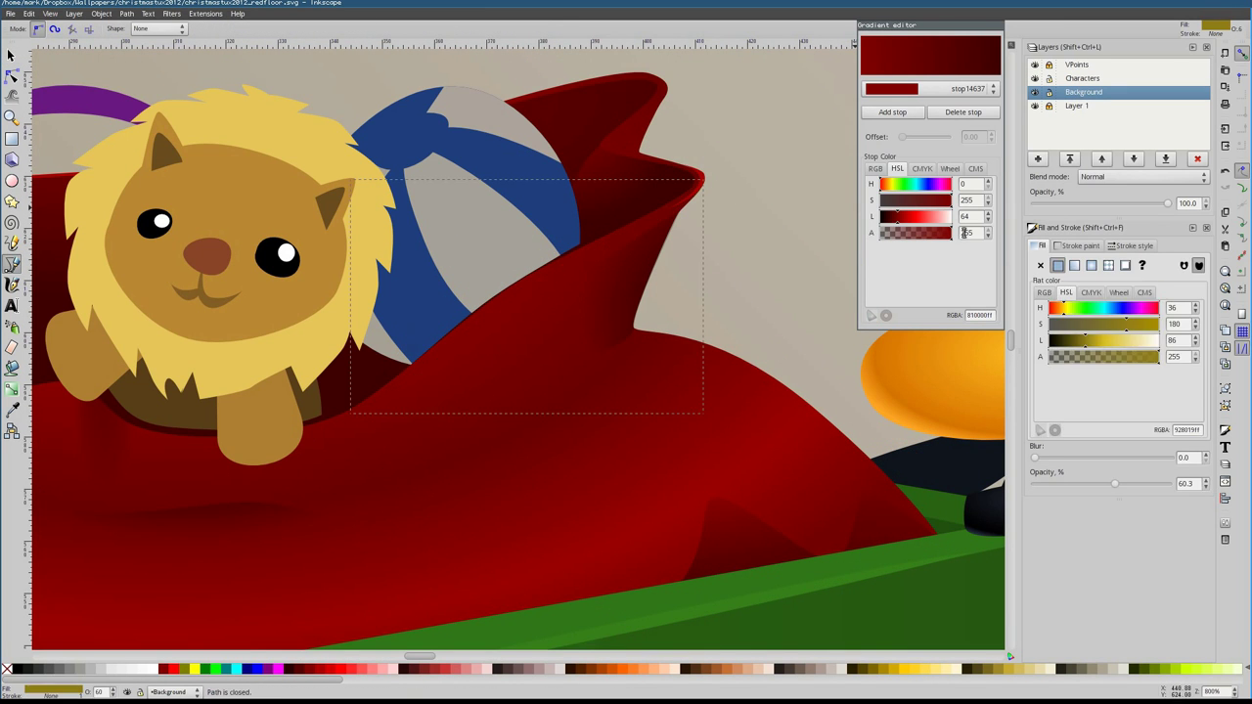
key(n)
key(shift+Page_Up)
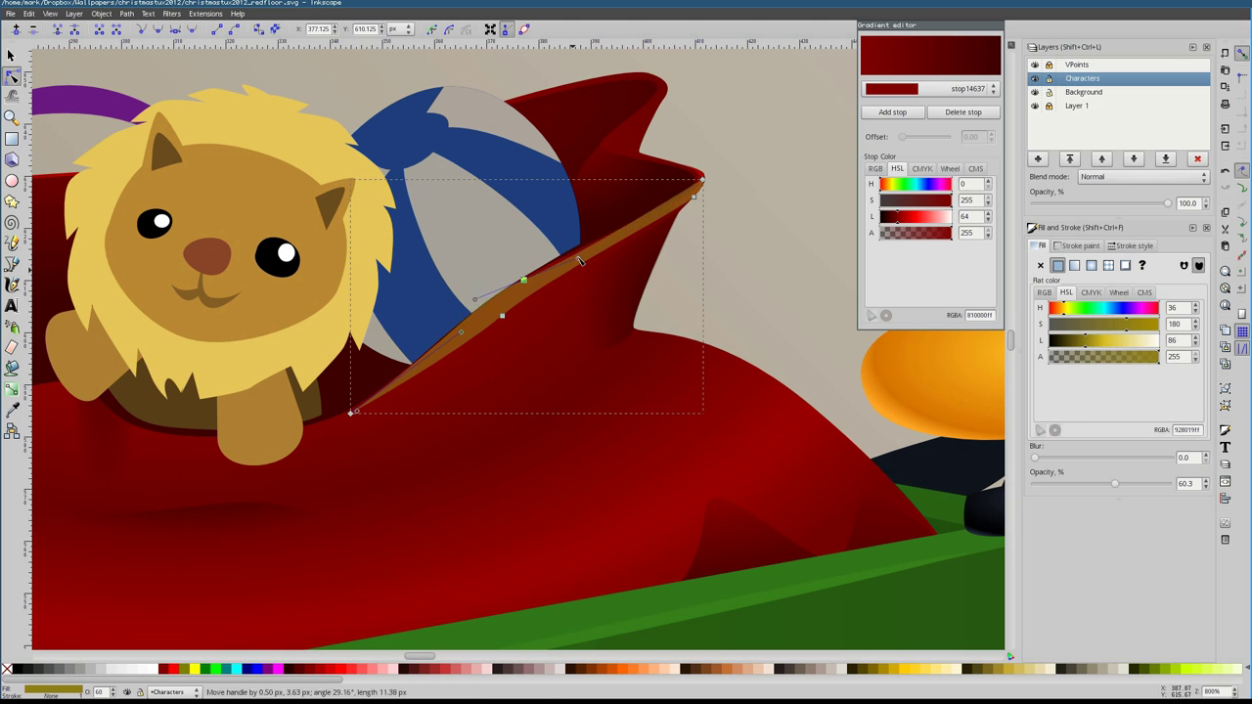
key(Page_Down)
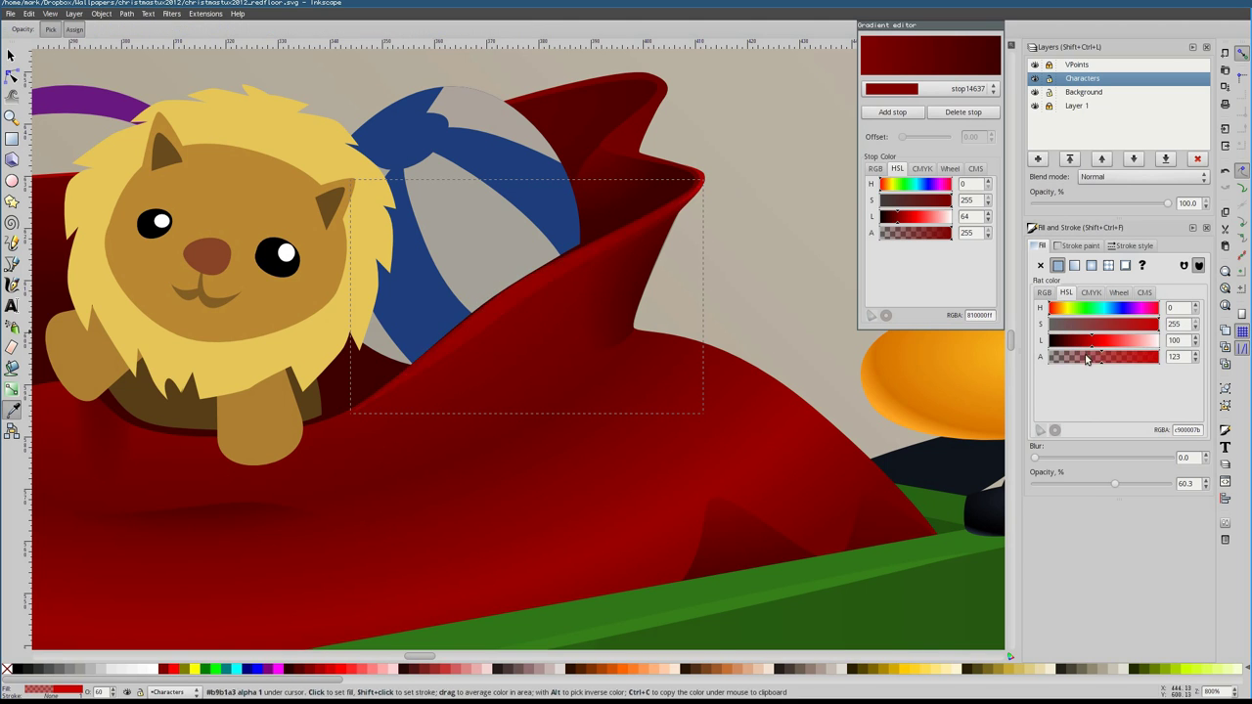
scroll(341, 313, down, 2)
scroll(341, 313, right, 2)
key(b)
key(Escape)
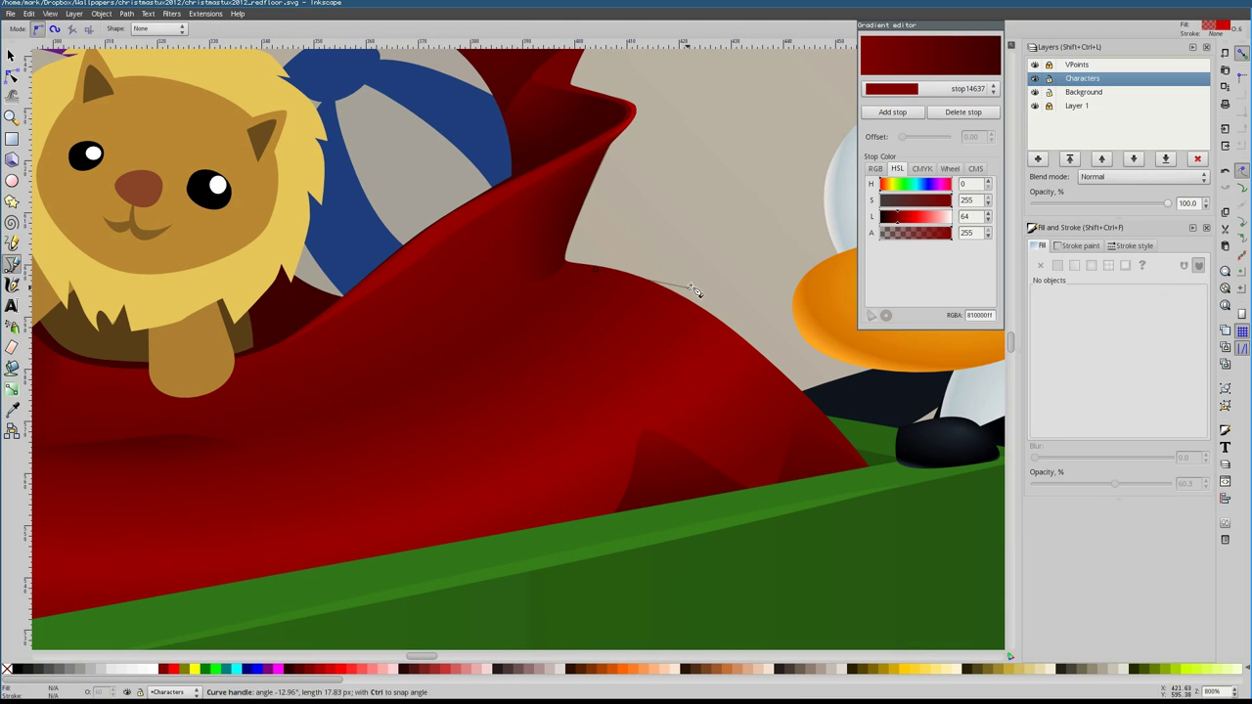
key(Return)
Draw a curved highlight path along the sack's upper fold beside the ball, blurred 1.9
key(5)
scroll(505, 237, up, 4)
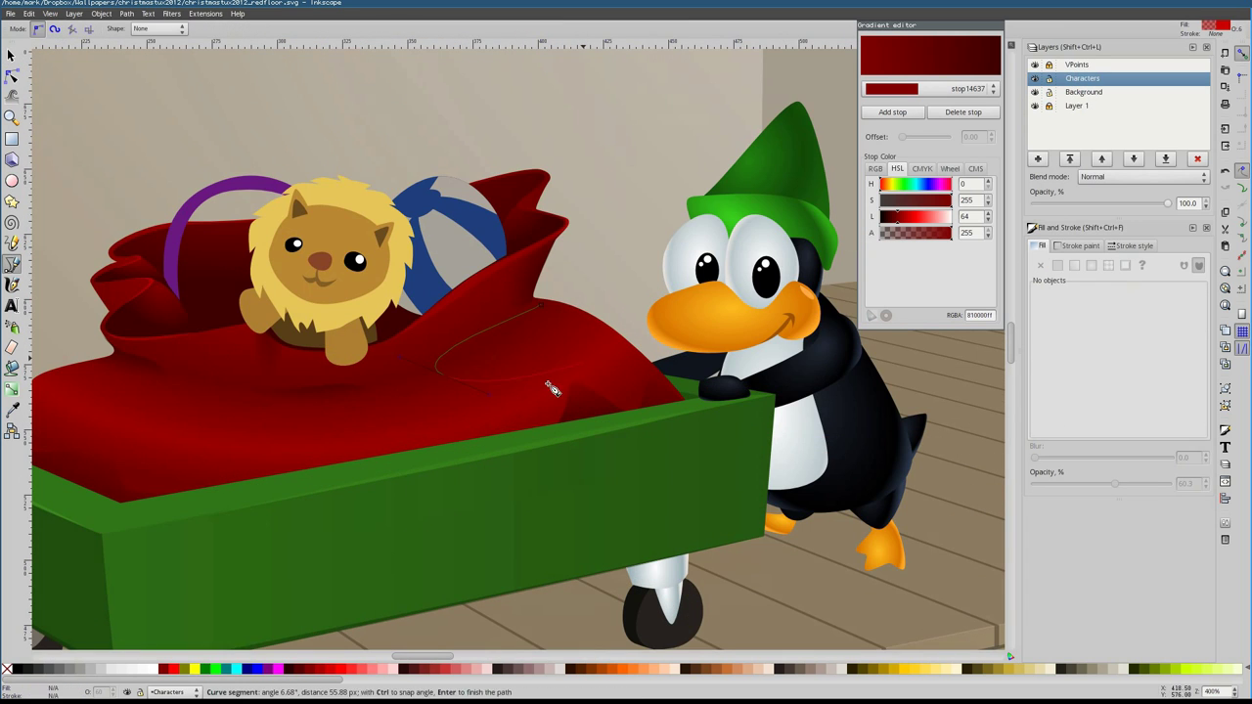
click(1114, 358)
key(Escape)
click(104, 371)
drag(57, 392, 69, 411)
drag(147, 414, 152, 391)
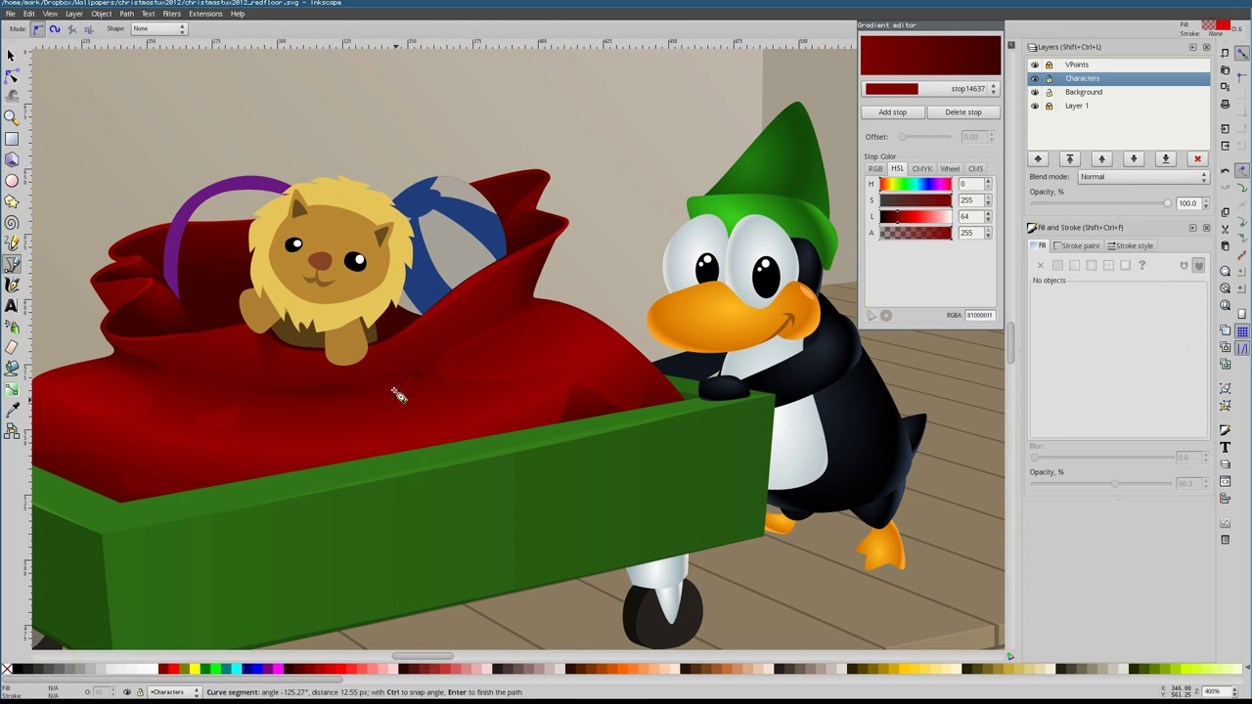
key(Return)
scroll(398, 394, down, 1)
key(s)
scroll(475, 237, down, 3)
Soften the new highlight with a slight blur
click(1038, 458)
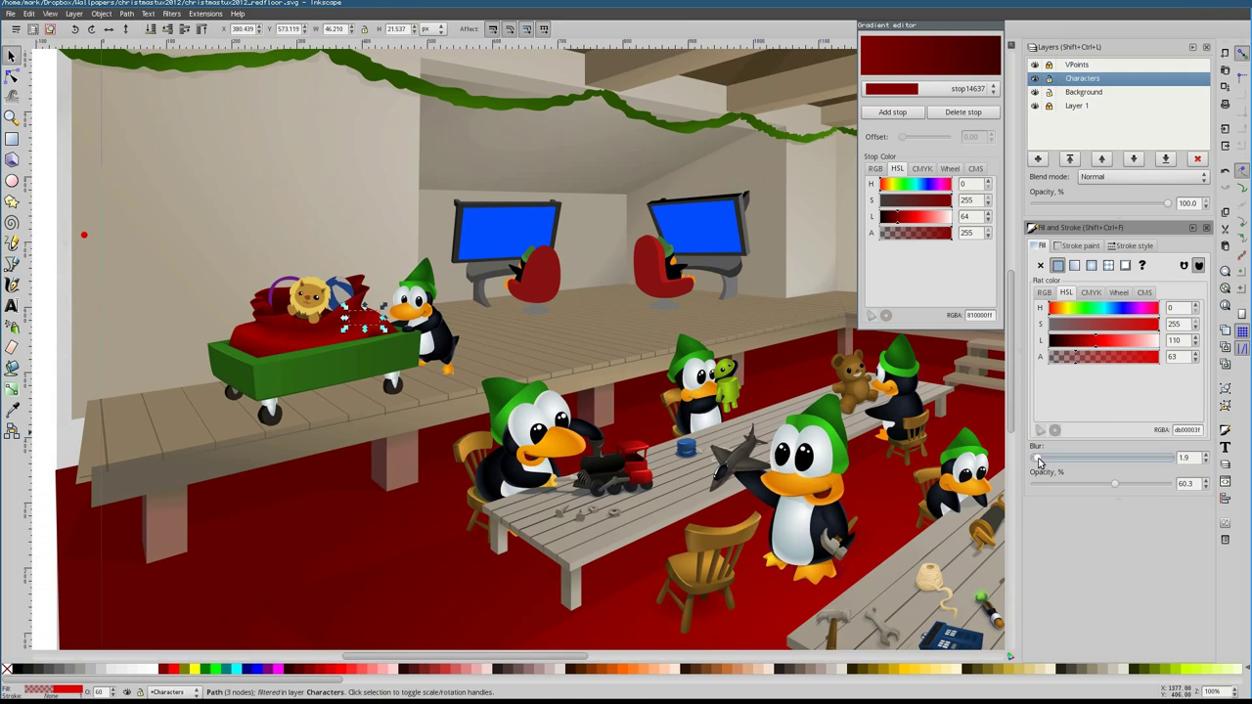
key(grave)
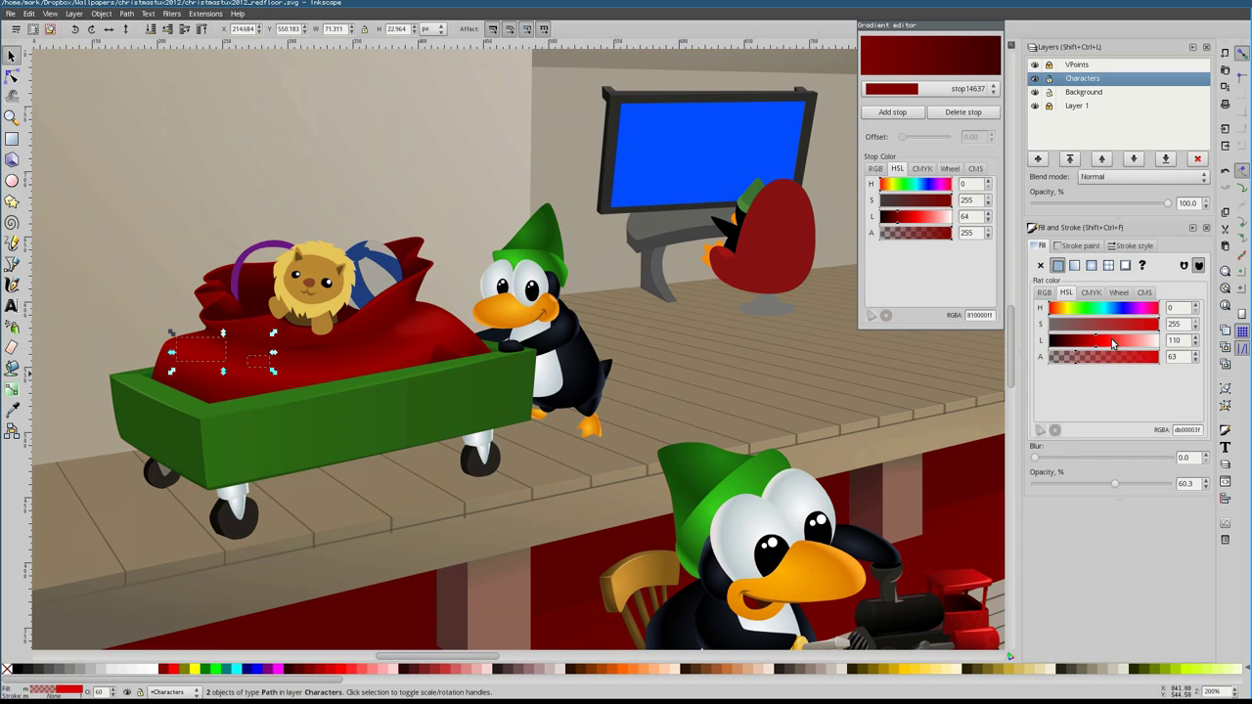
key(Tab)
key(Tab)
key(Tab)
key(Tab)
key(Tab)
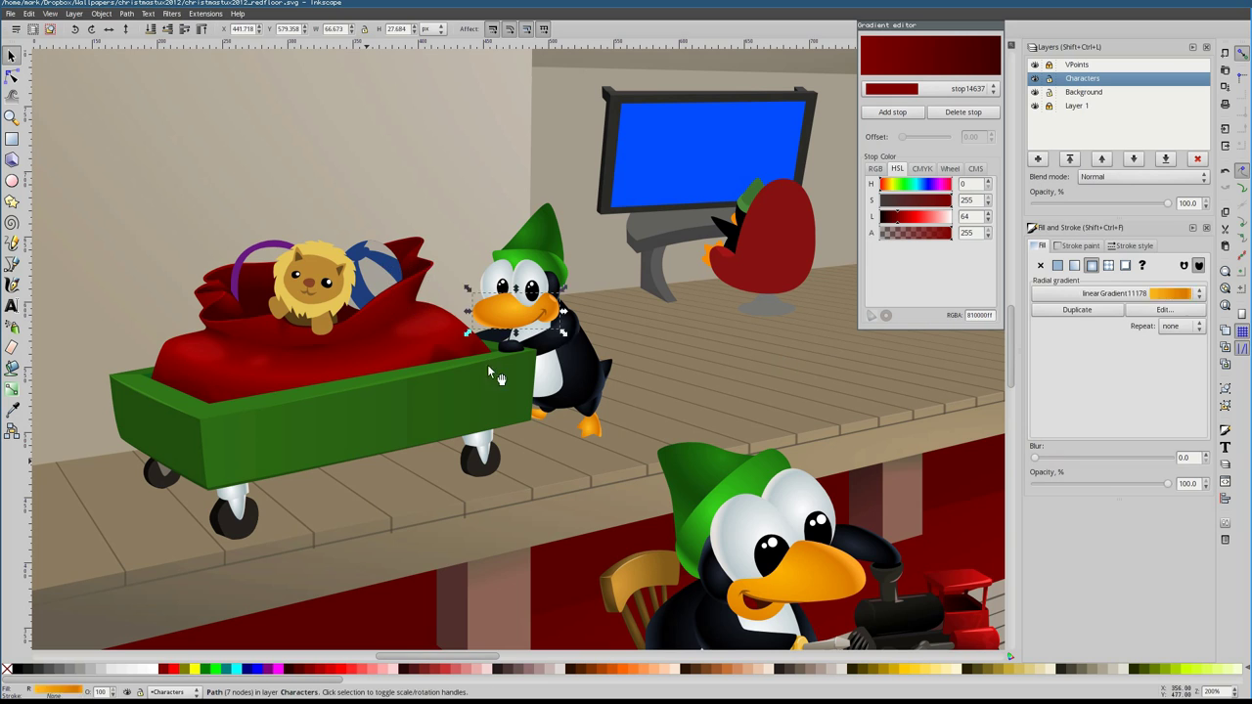
click(426, 439)
scroll(191, 293, down, 2)
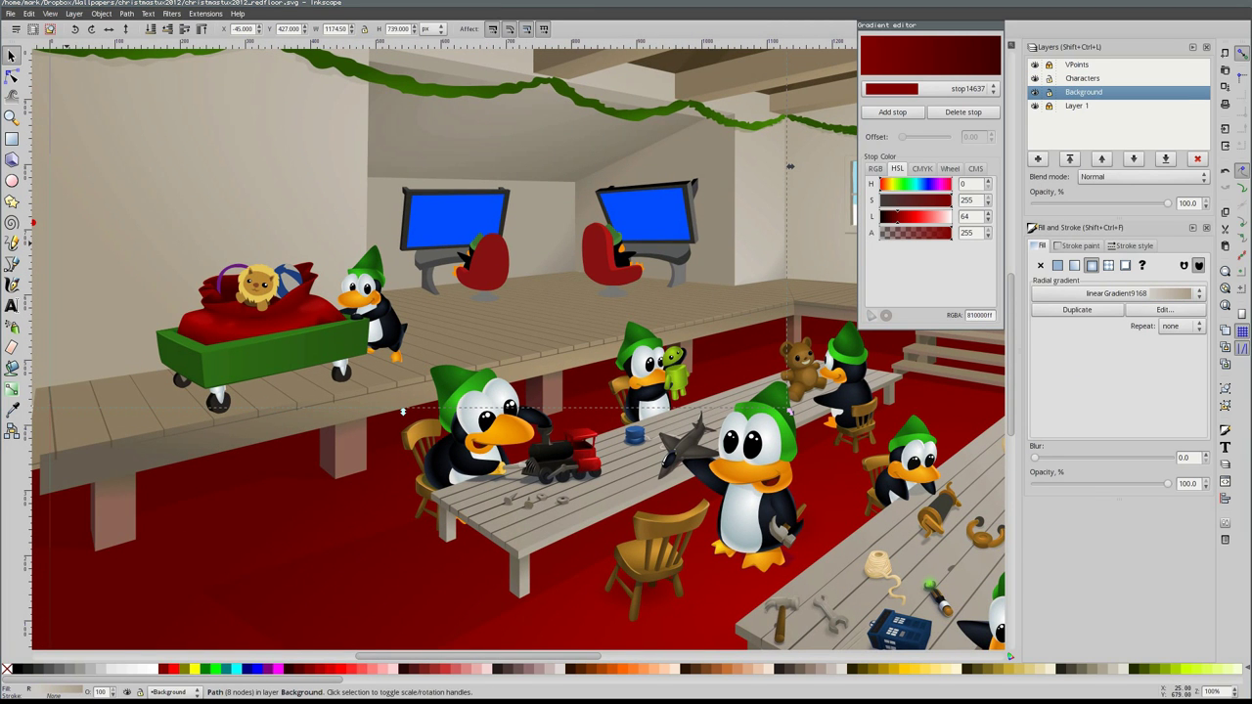
Inspect the gradients on the green cart body and the lion toy
click(219, 382)
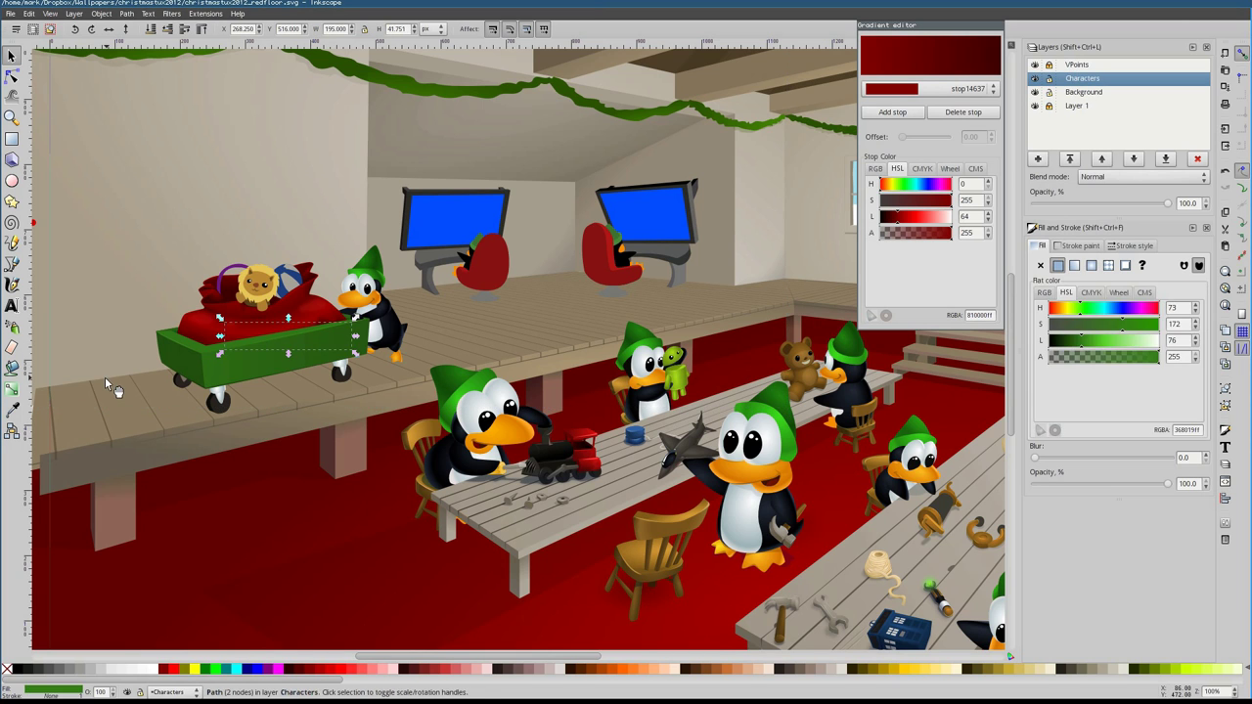
click(256, 284)
scroll(250, 274, up, 4)
click(1144, 293)
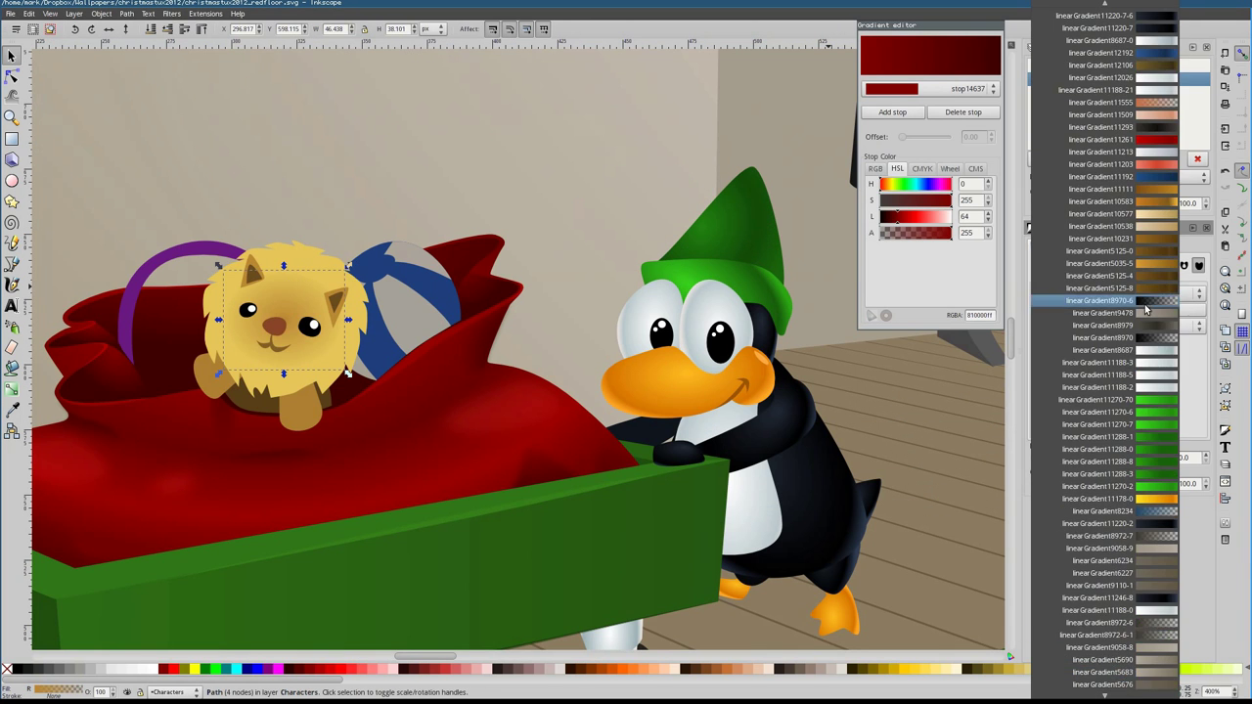
click(1146, 309)
Recolour the lion's left ear with a darker brown picked with the Dropper
click(252, 272)
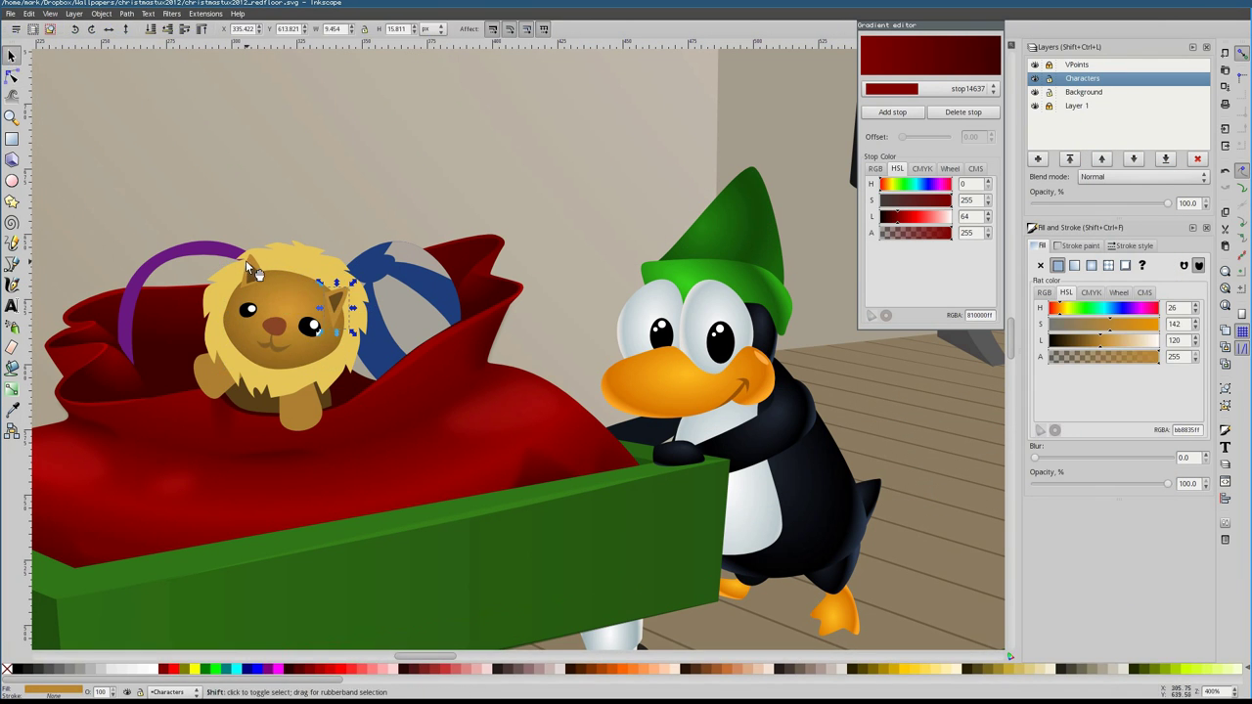
key(d)
click(336, 330)
click(255, 271)
scroll(256, 271, up, 4)
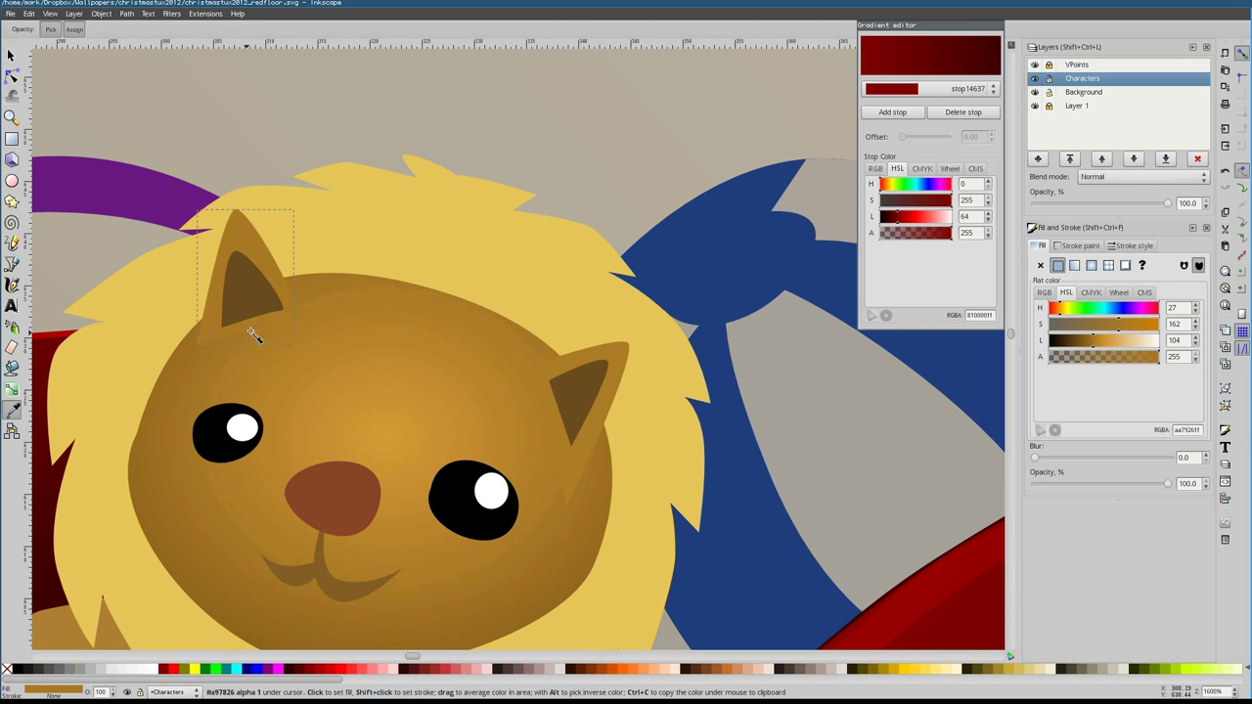
Select the lion's paw and reshape its radial gradient with the gradient handles
key(s)
click(375, 467)
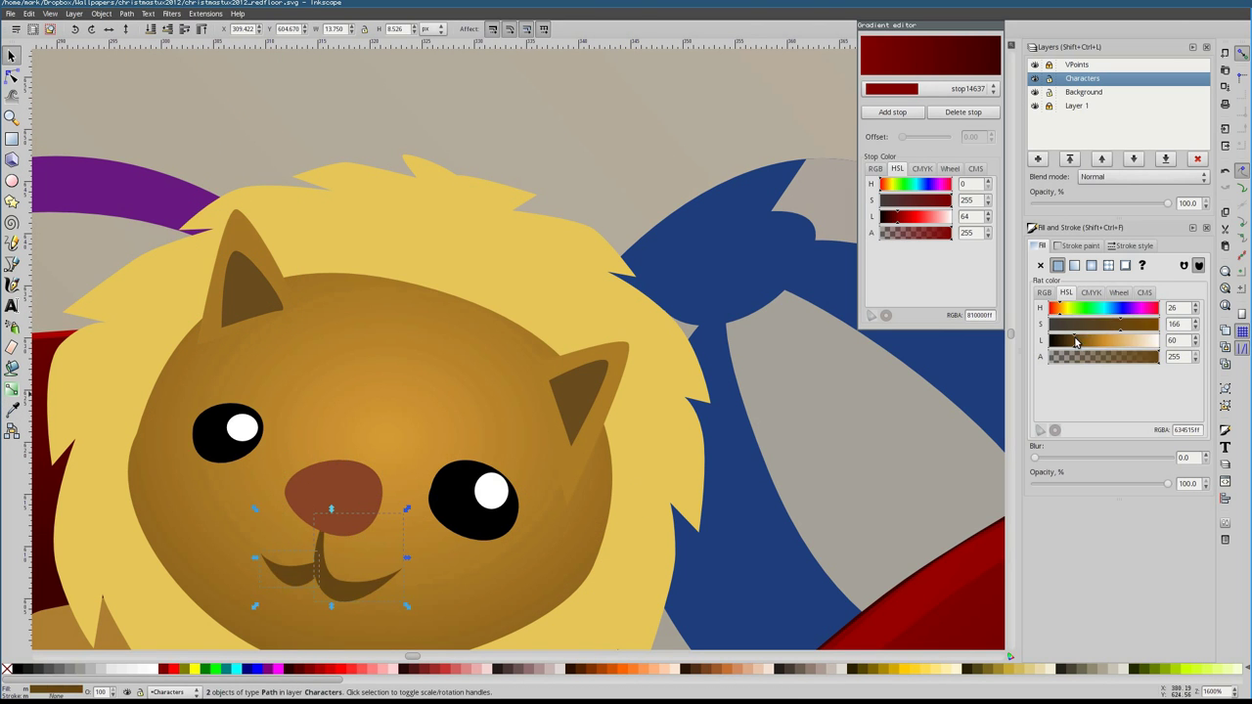
click(582, 391)
scroll(293, 501, down, 2)
scroll(292, 502, down, 3)
click(294, 430)
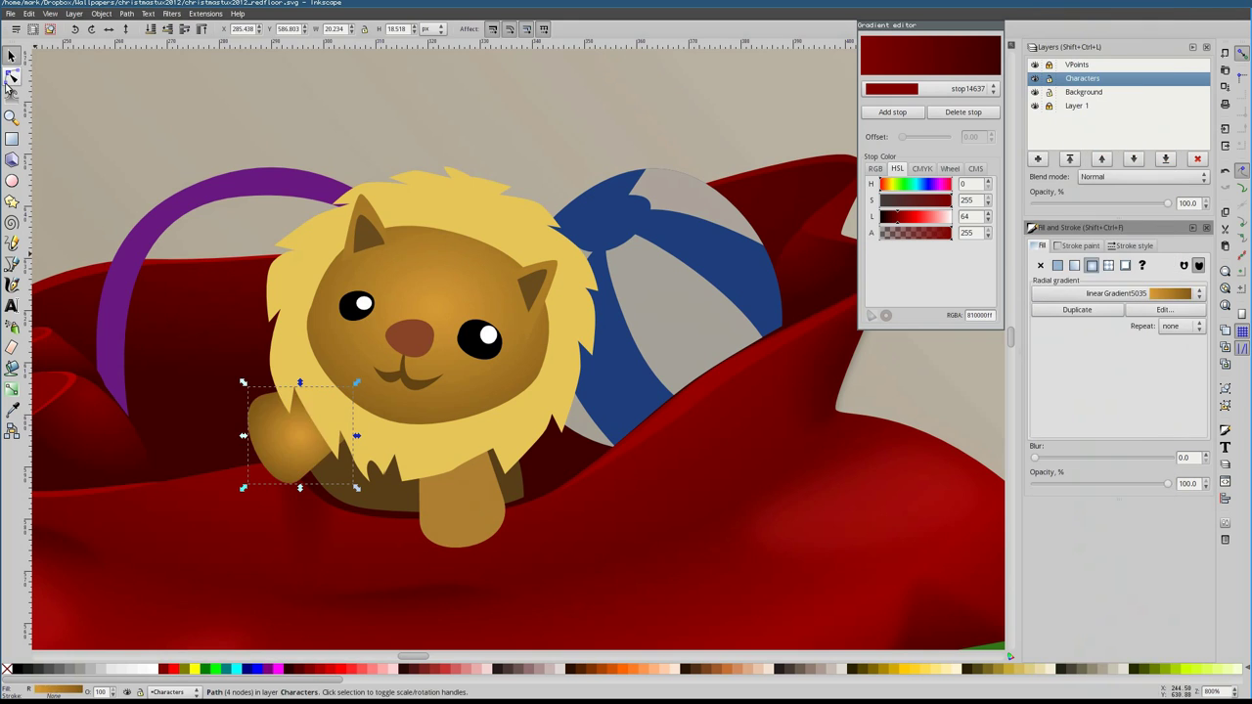
key(n)
drag(355, 455, 224, 411)
click(430, 494)
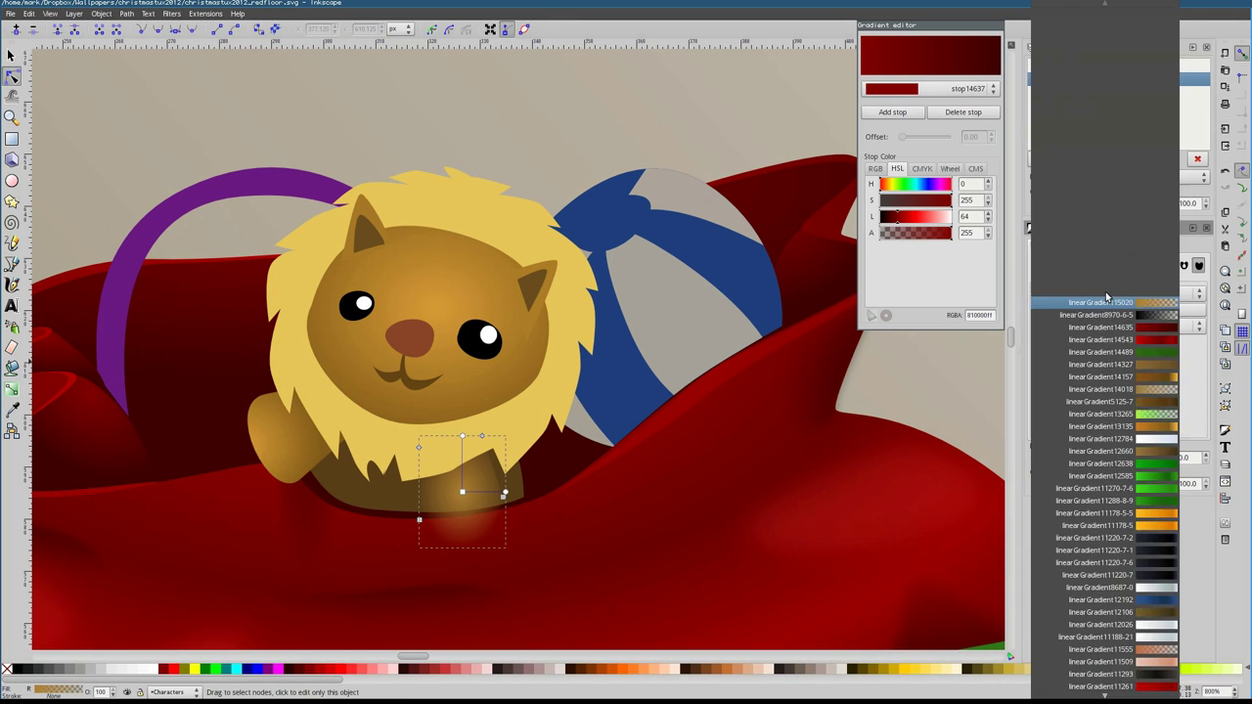
click(1145, 405)
Lighten the centre stop of the paw's radial gradient for brighter golden shading
key(b)
drag(429, 529, 430, 532)
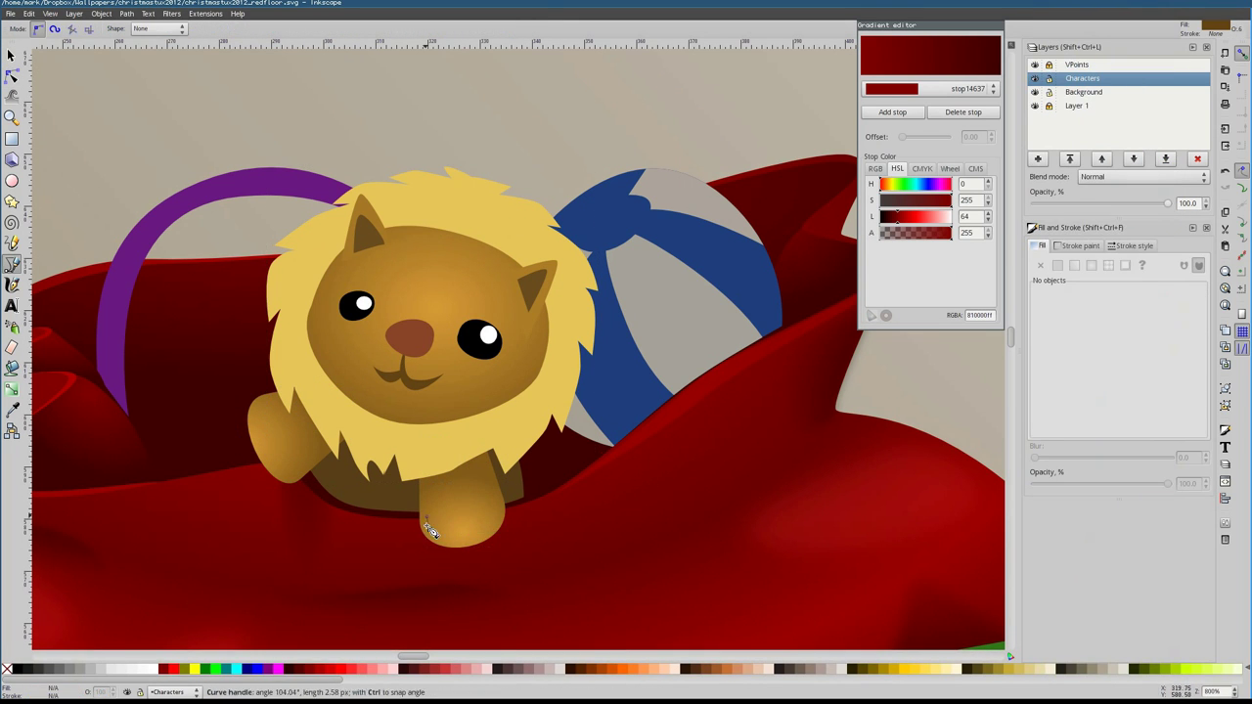
key(Escape)
key(F7)
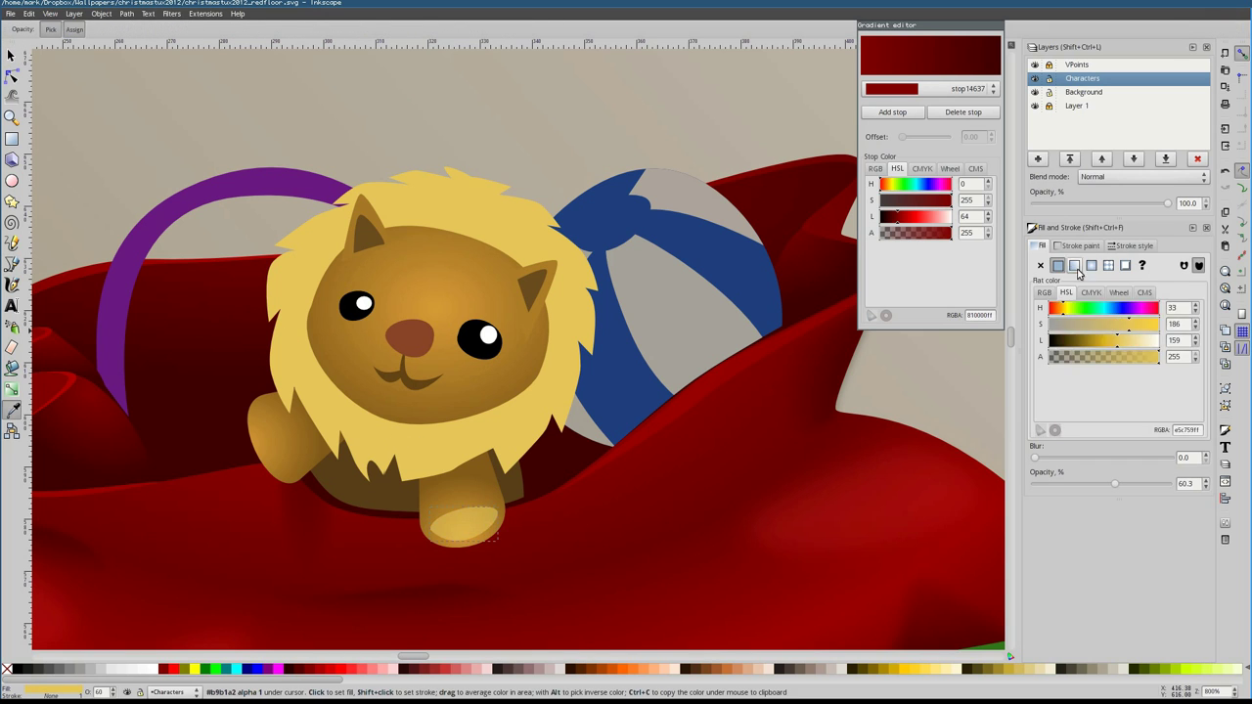
click(910, 88)
click(900, 101)
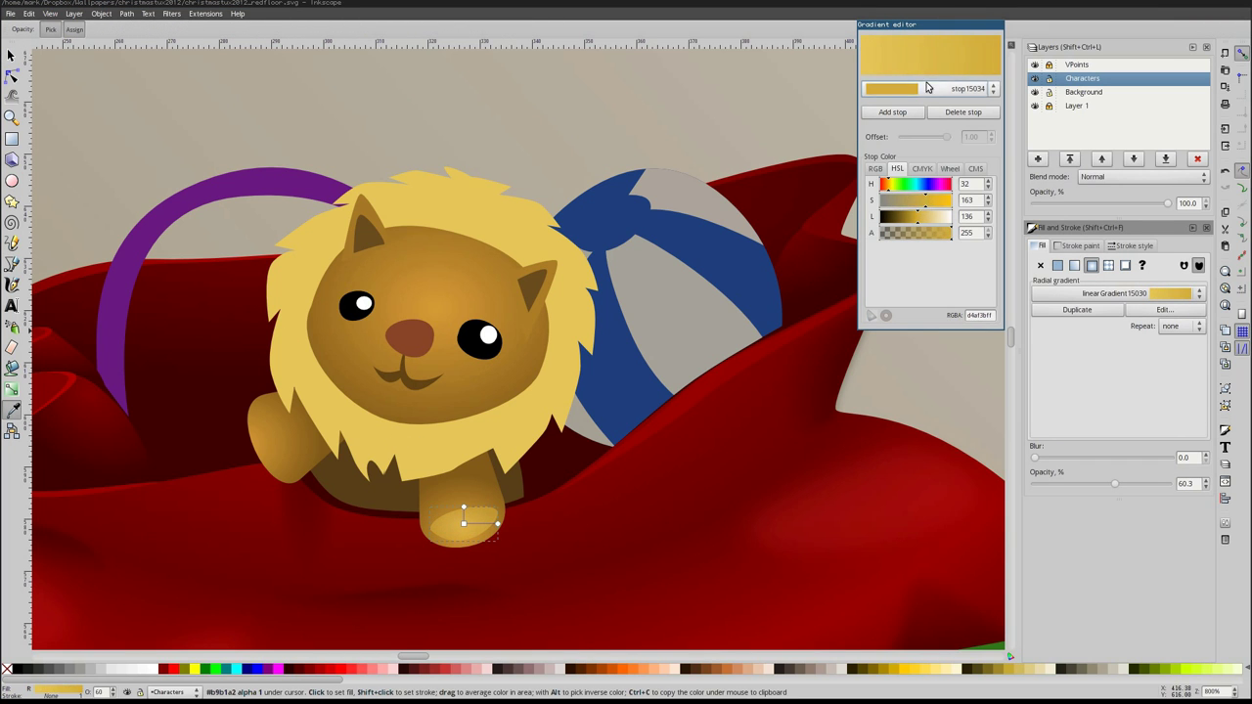
click(928, 88)
click(900, 76)
click(456, 517)
Draw a closed three-node pale highlight shape on the paw with the pen
key(b)
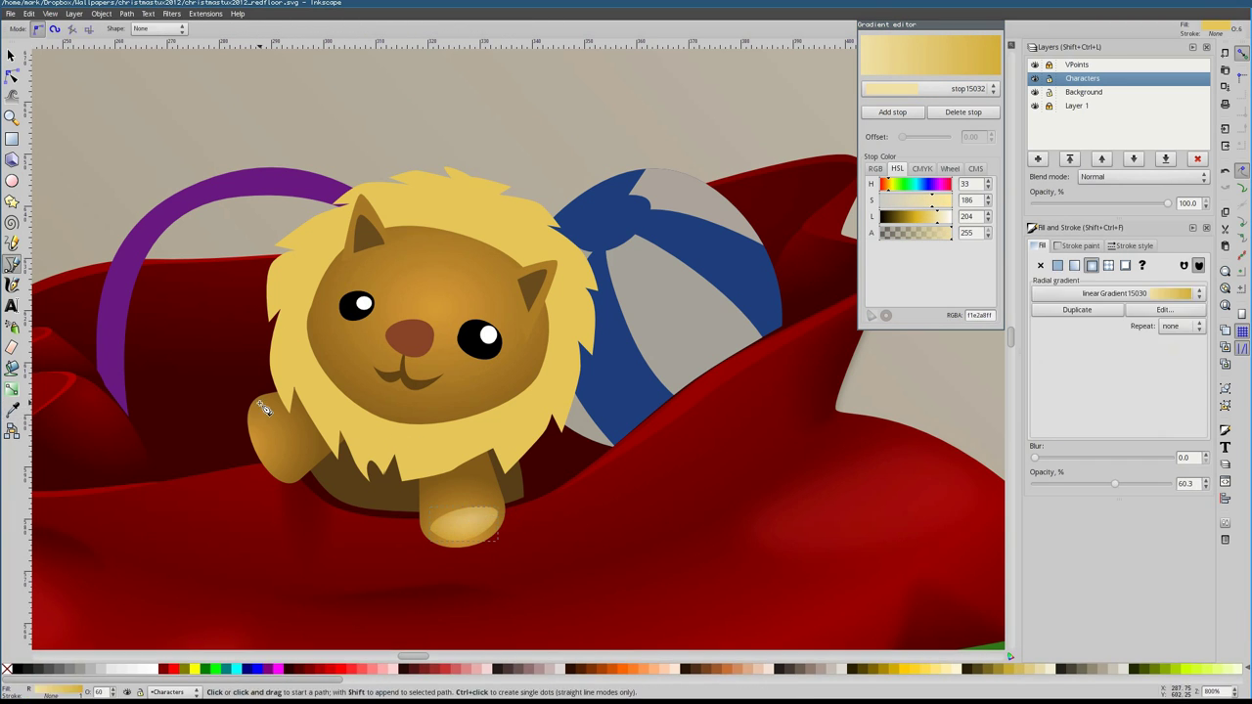
click(264, 403)
click(301, 428)
click(290, 476)
click(265, 402)
key(n)
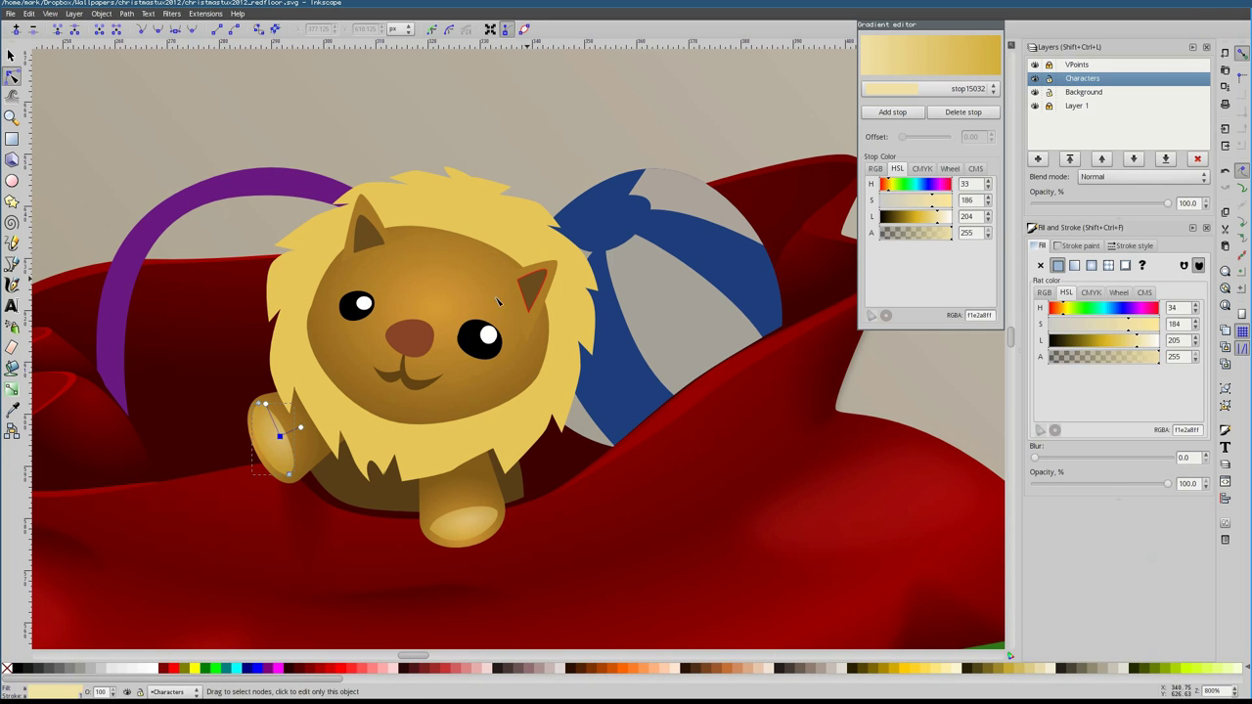
Select the mane copy over the face and make it a translucent flat brown
key(s)
alt+click(480, 304)
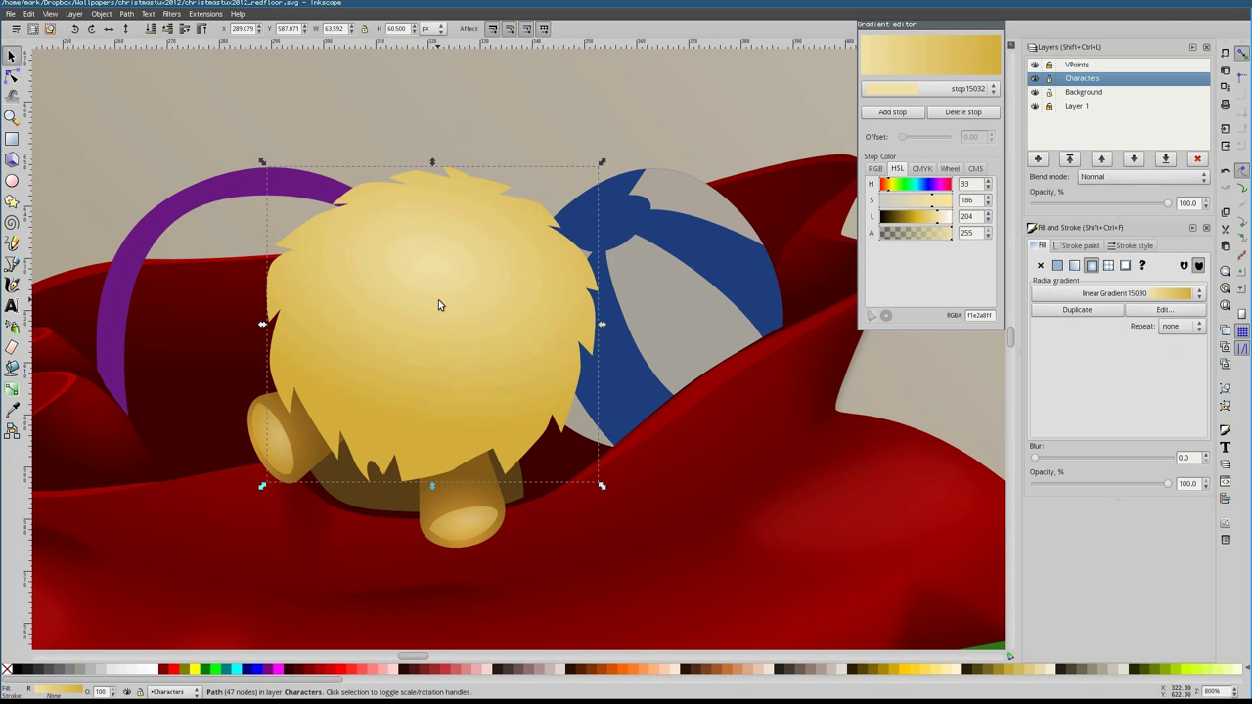
key(ctrl+z)
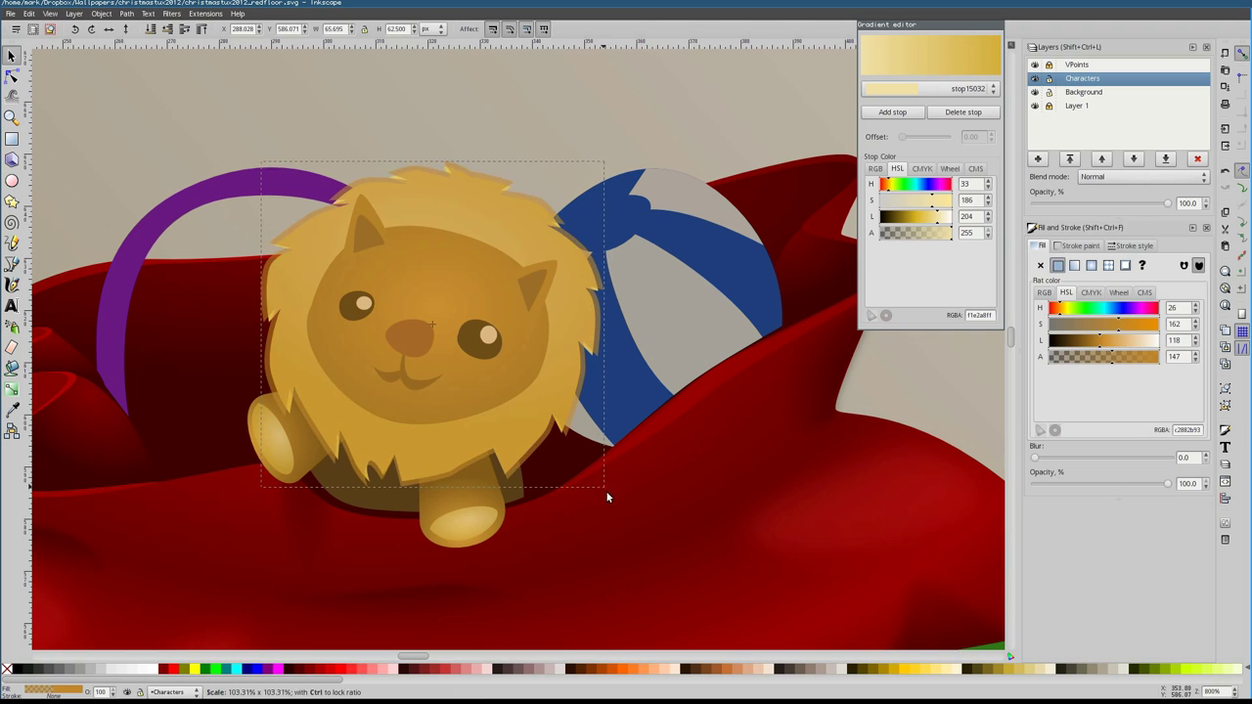
key(n)
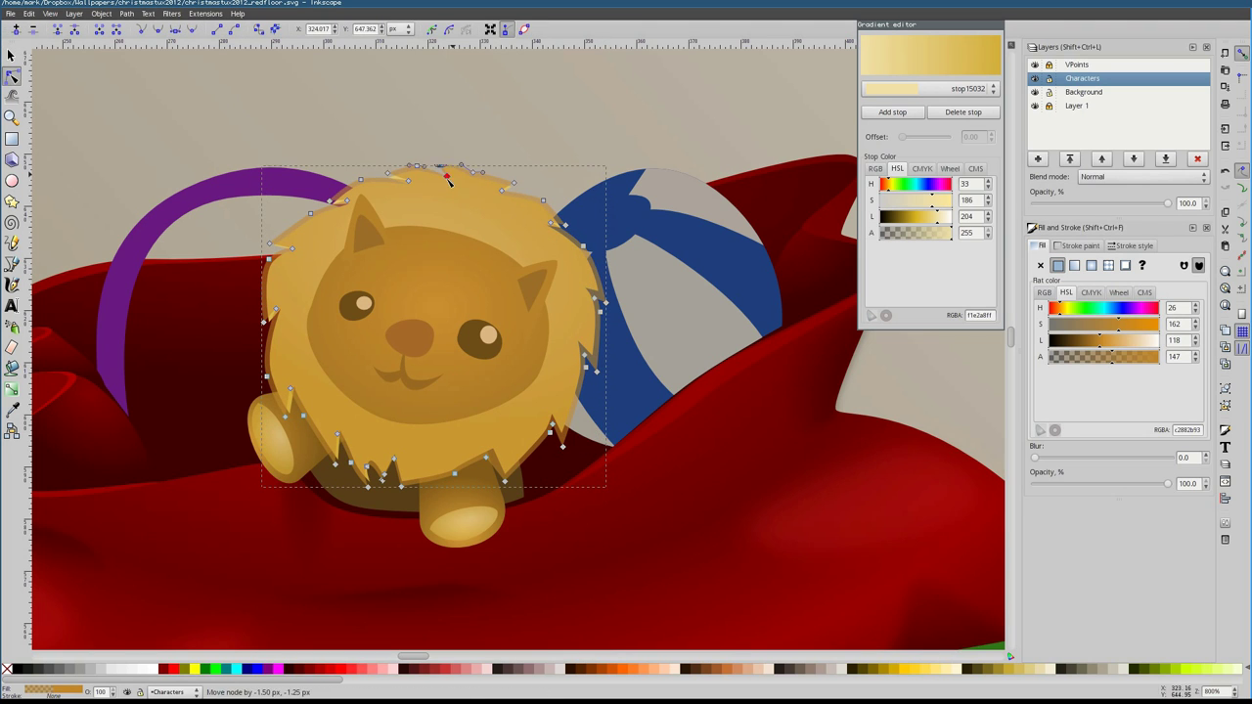
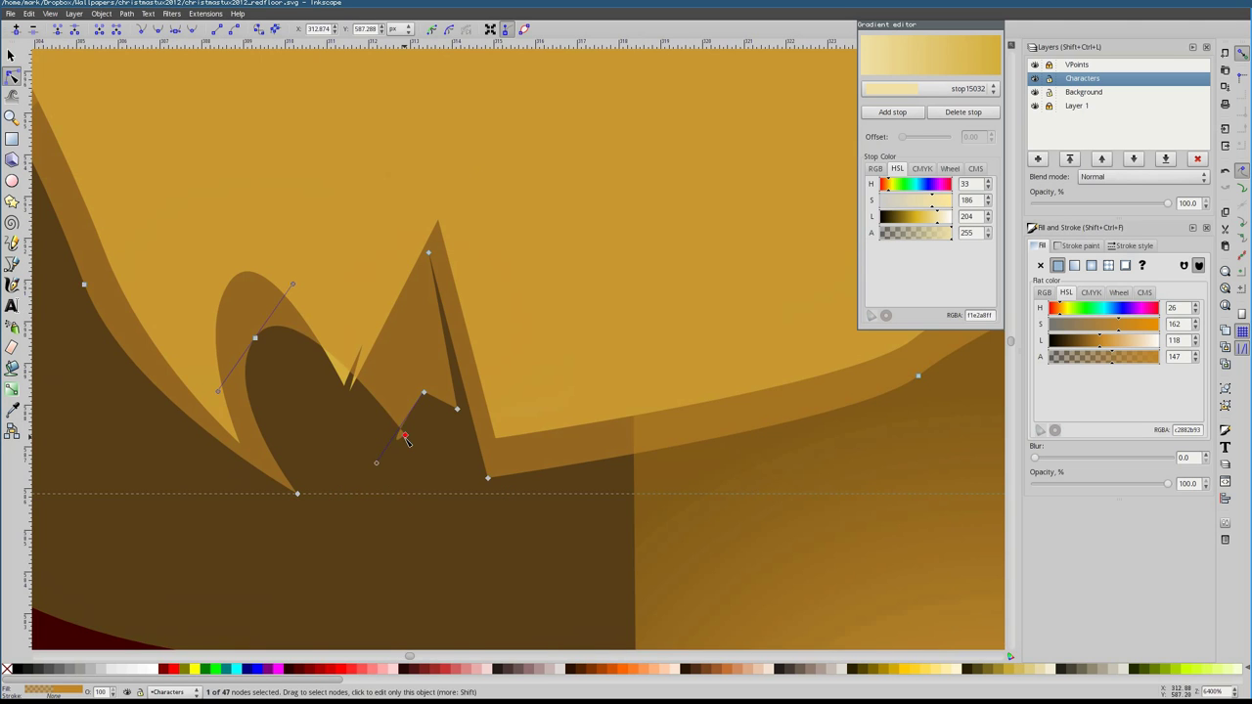
Reshape a spike of the lion's mane and darken the lion's body colour
drag(400, 439, 405, 341)
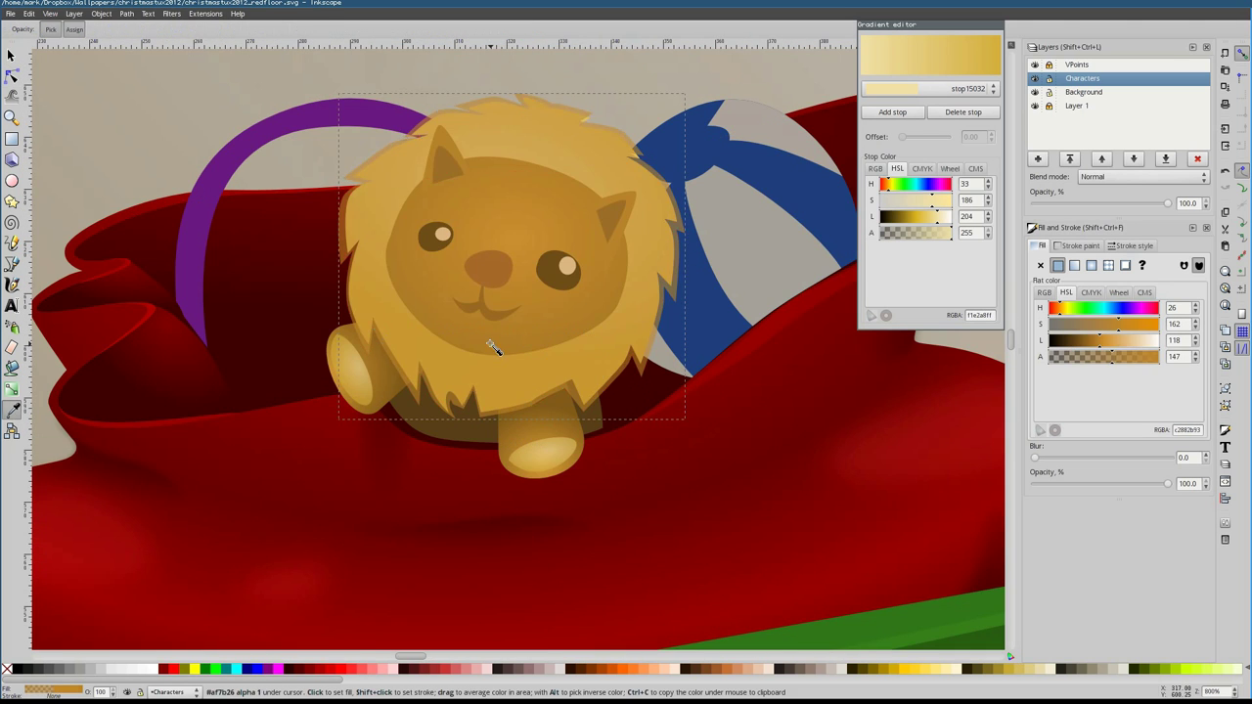
click(494, 347)
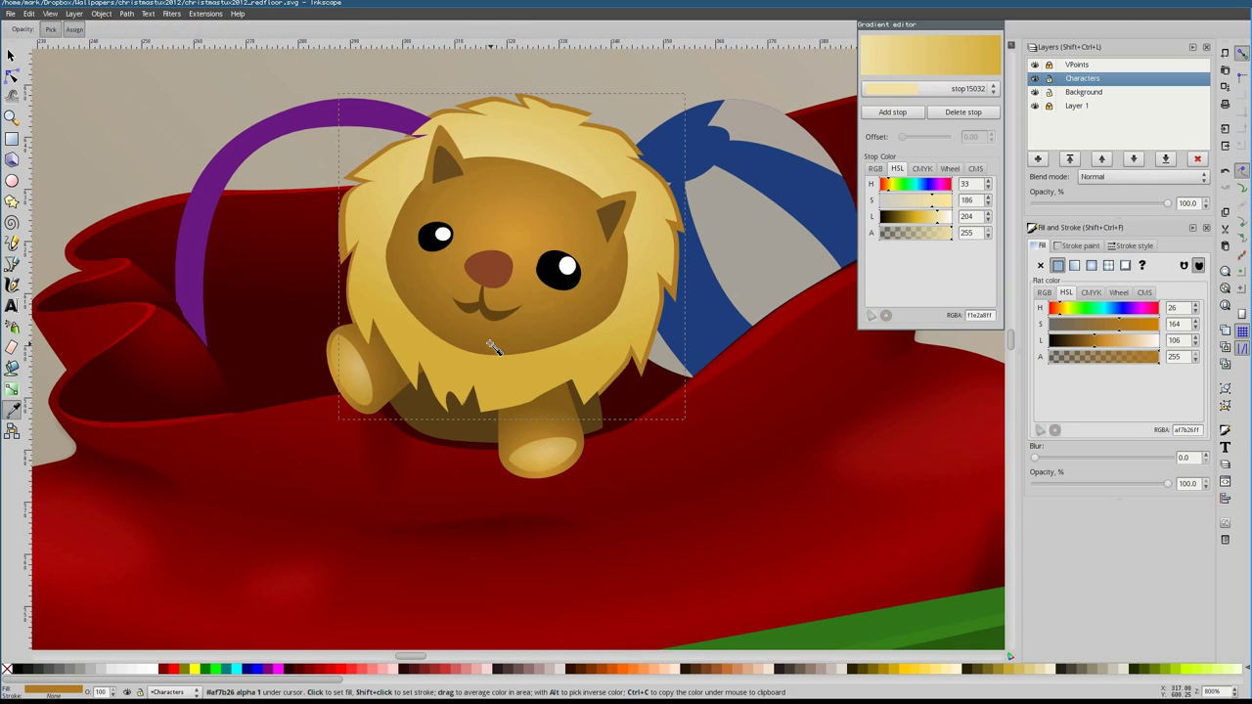
key(s)
click(448, 426)
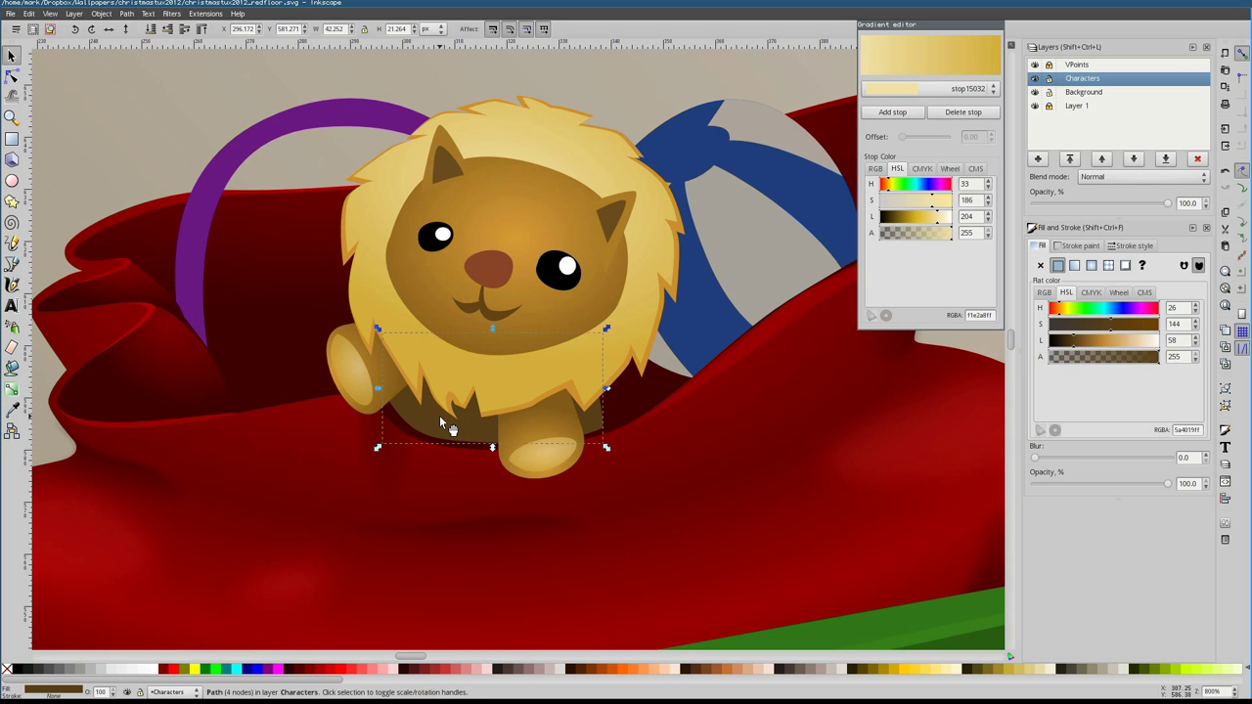
click(1066, 340)
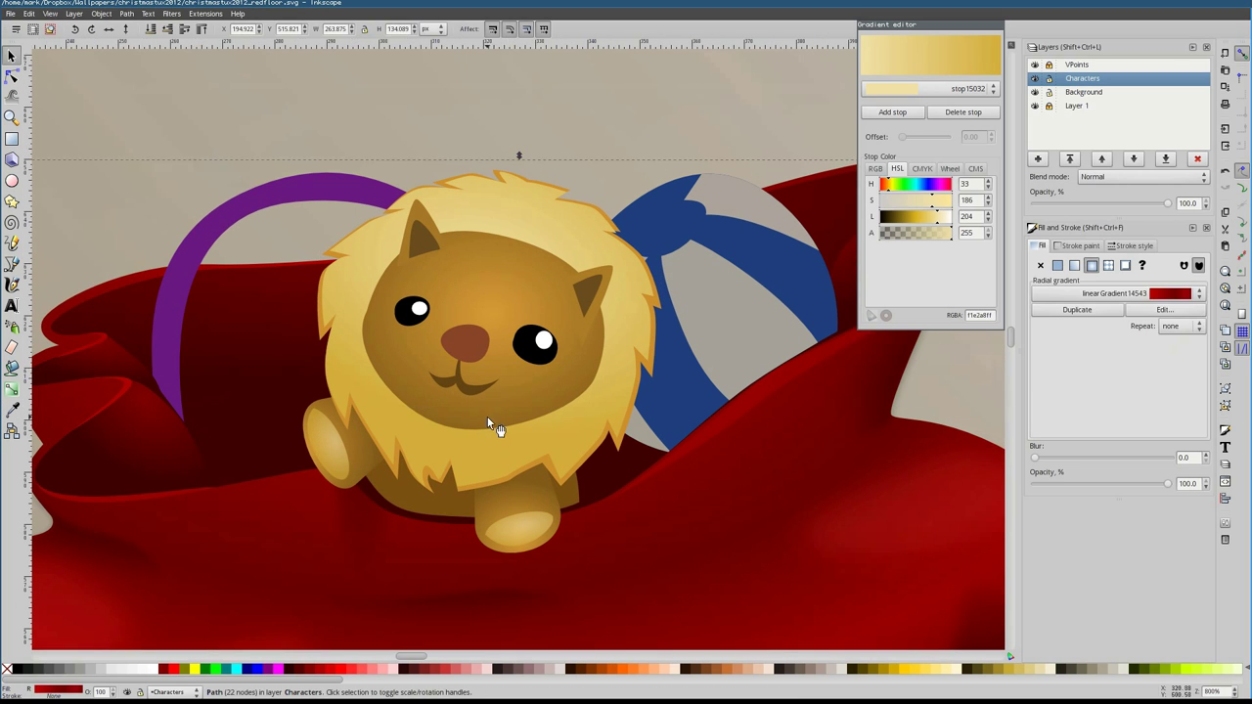
Draw a curved shadow shape running along the underside of the lion's mane
key(b)
click(396, 260)
drag(454, 441, 599, 494)
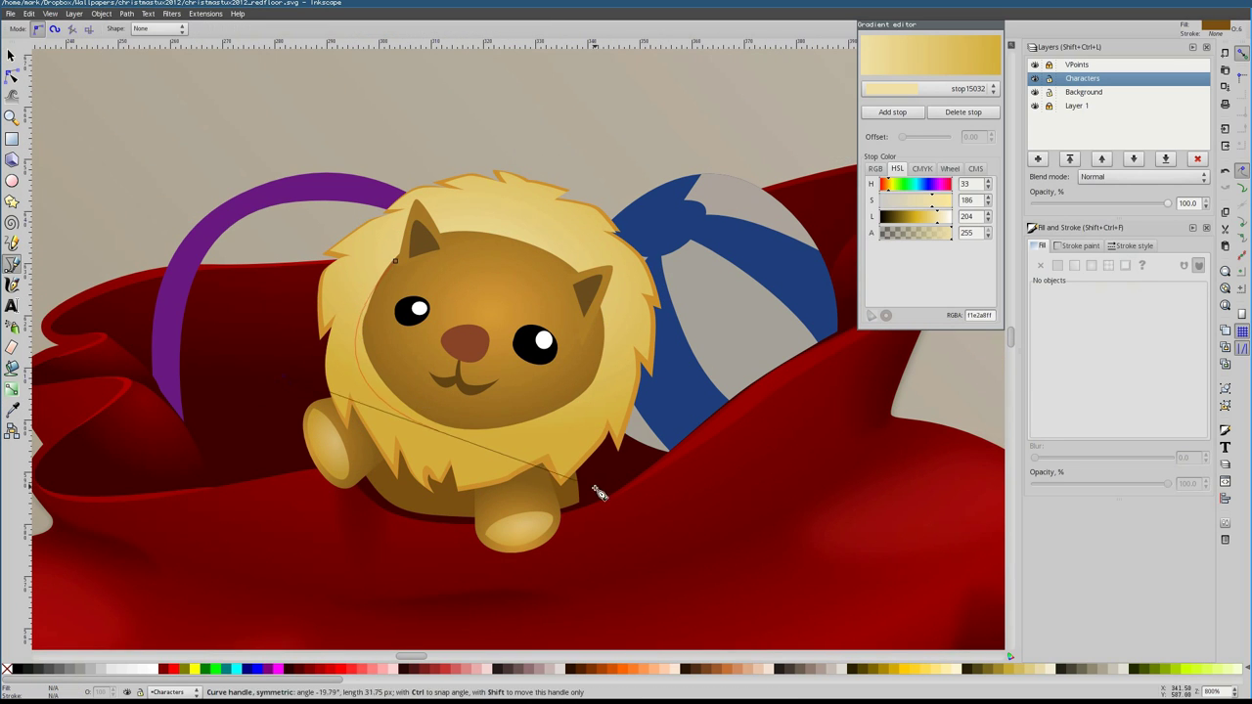
drag(561, 323, 561, 315)
key(Return)
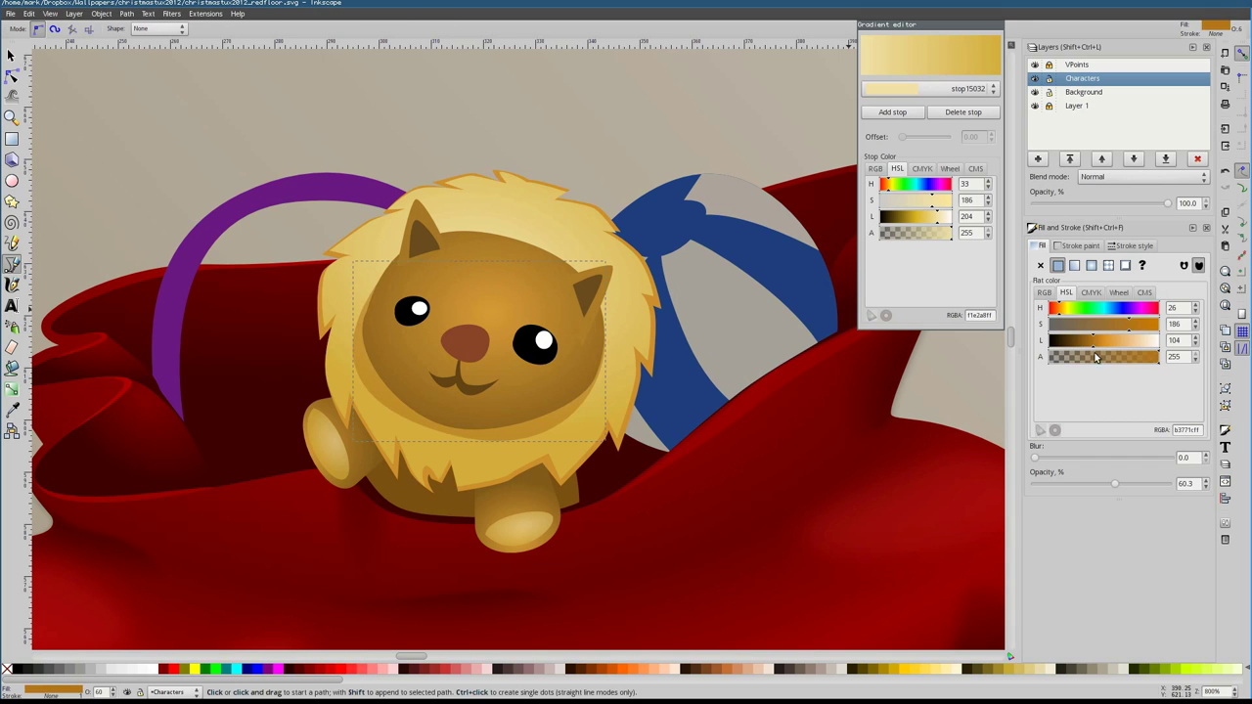
key(n)
Draw a curved shadow shape on the lion's foot
click(491, 284)
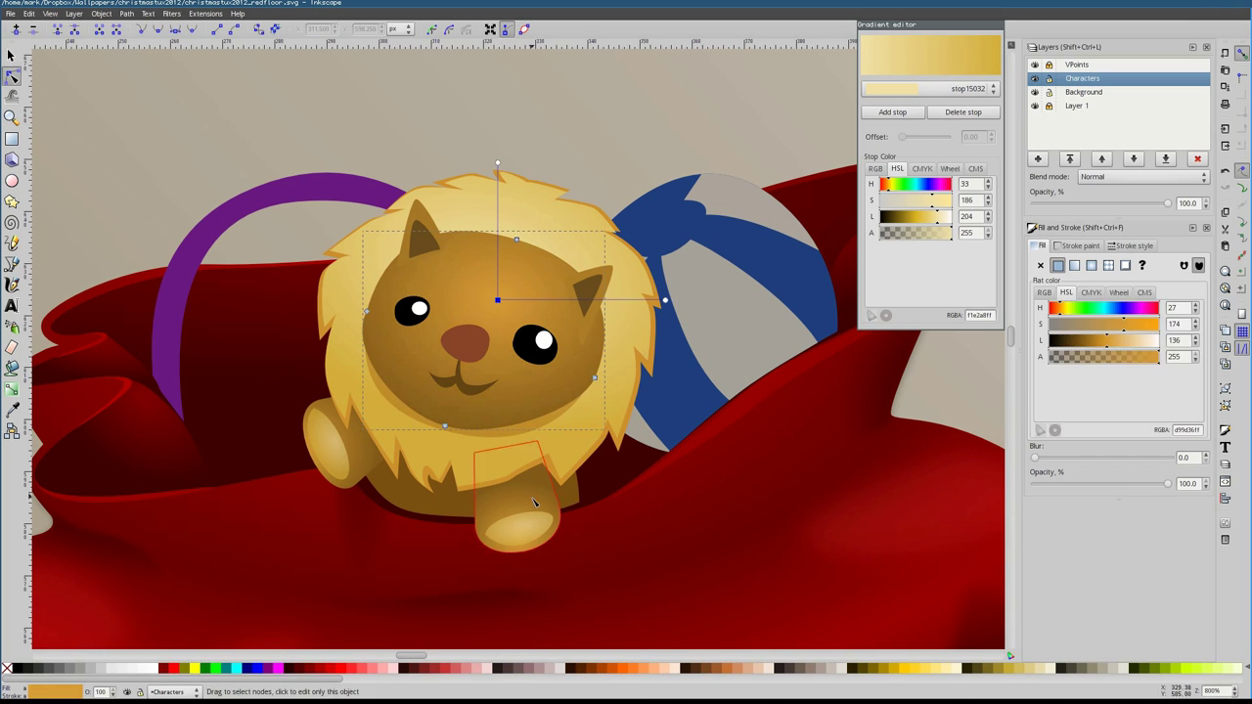
key(b)
click(401, 399)
drag(449, 344, 496, 354)
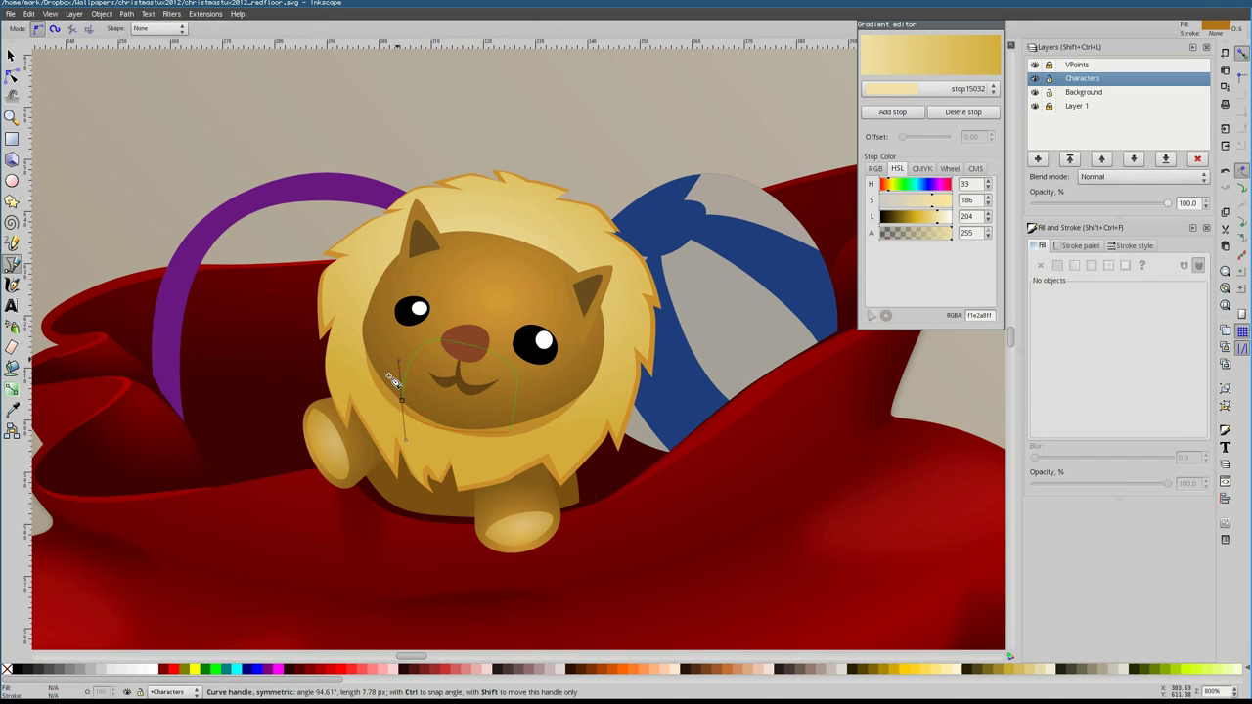
key(Return)
scroll(394, 381, down, 1)
key(Escape)
Add another body shadow shape beneath the lion's mane
key(s)
scroll(468, 495, down, 4)
scroll(467, 505, up, 4)
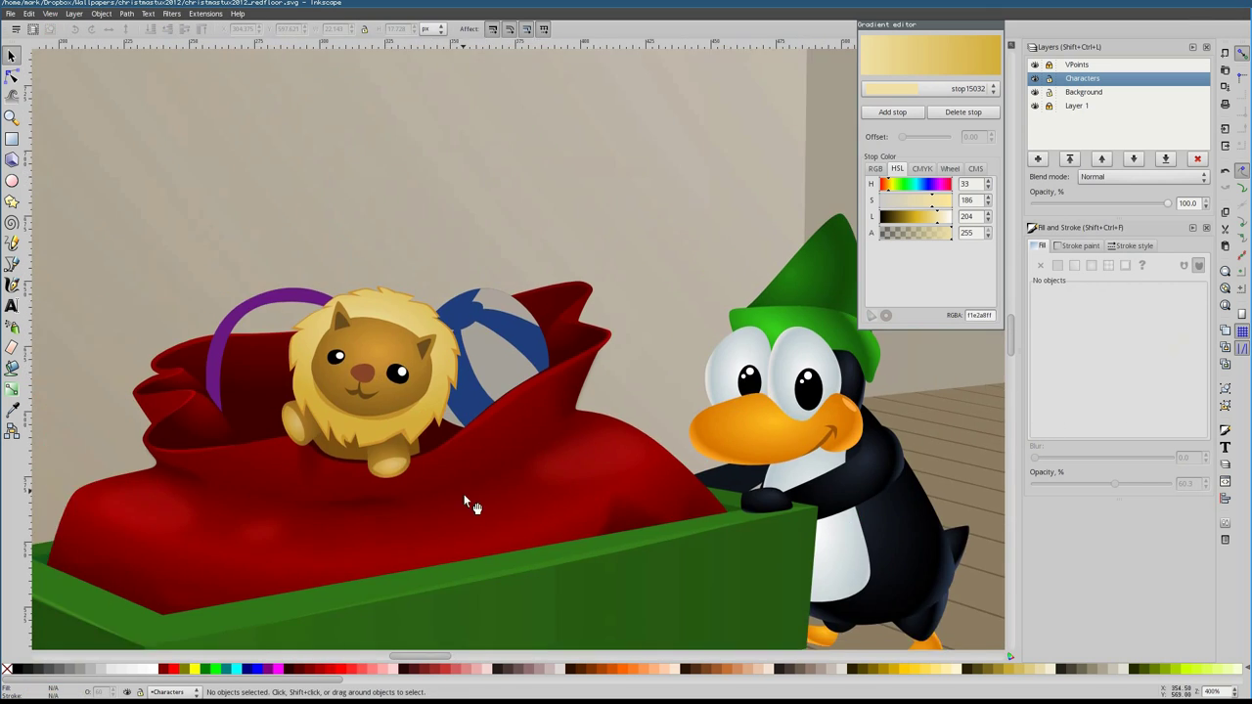
scroll(467, 505, down, 4)
scroll(419, 505, up, 6)
click(419, 506)
click(459, 308)
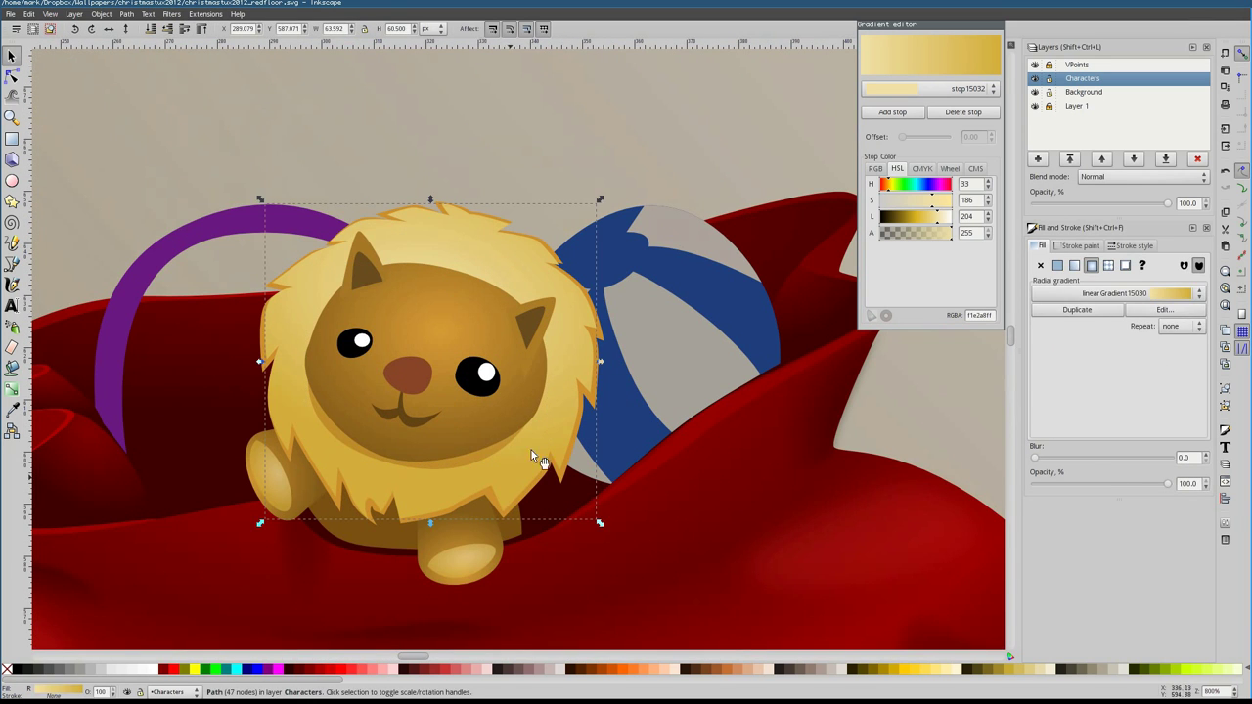
key(b)
click(276, 427)
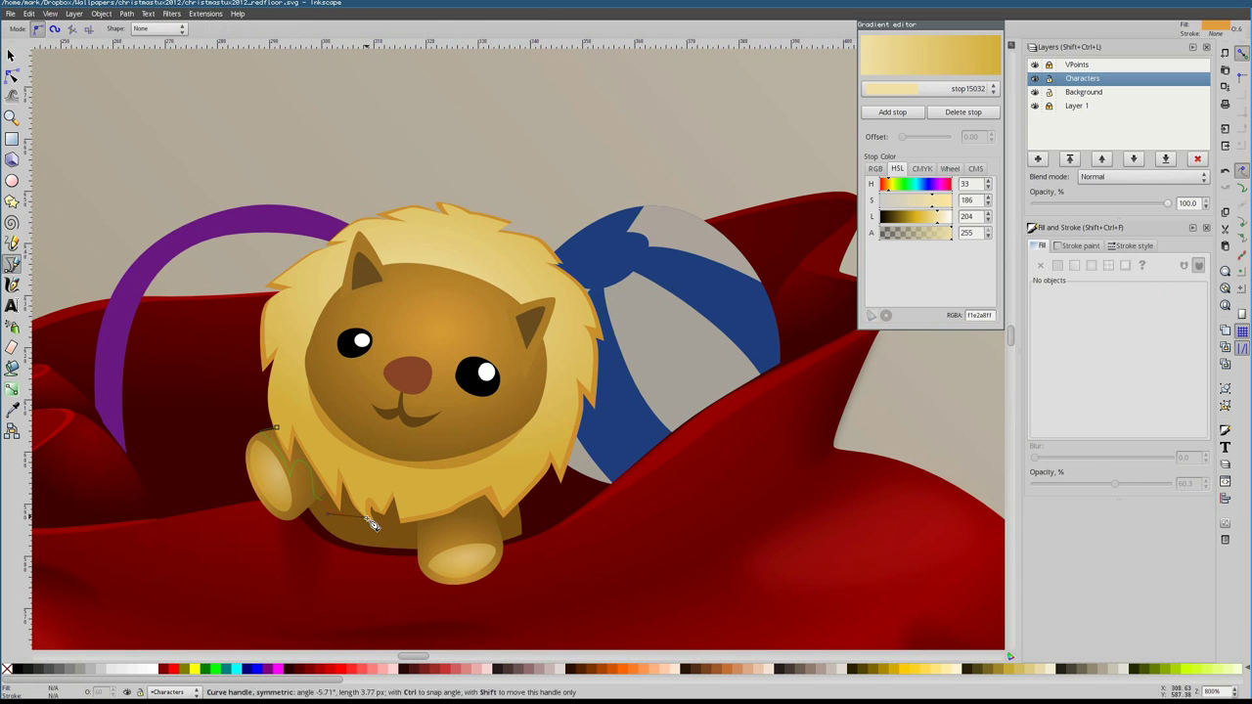
key(Return)
key(s)
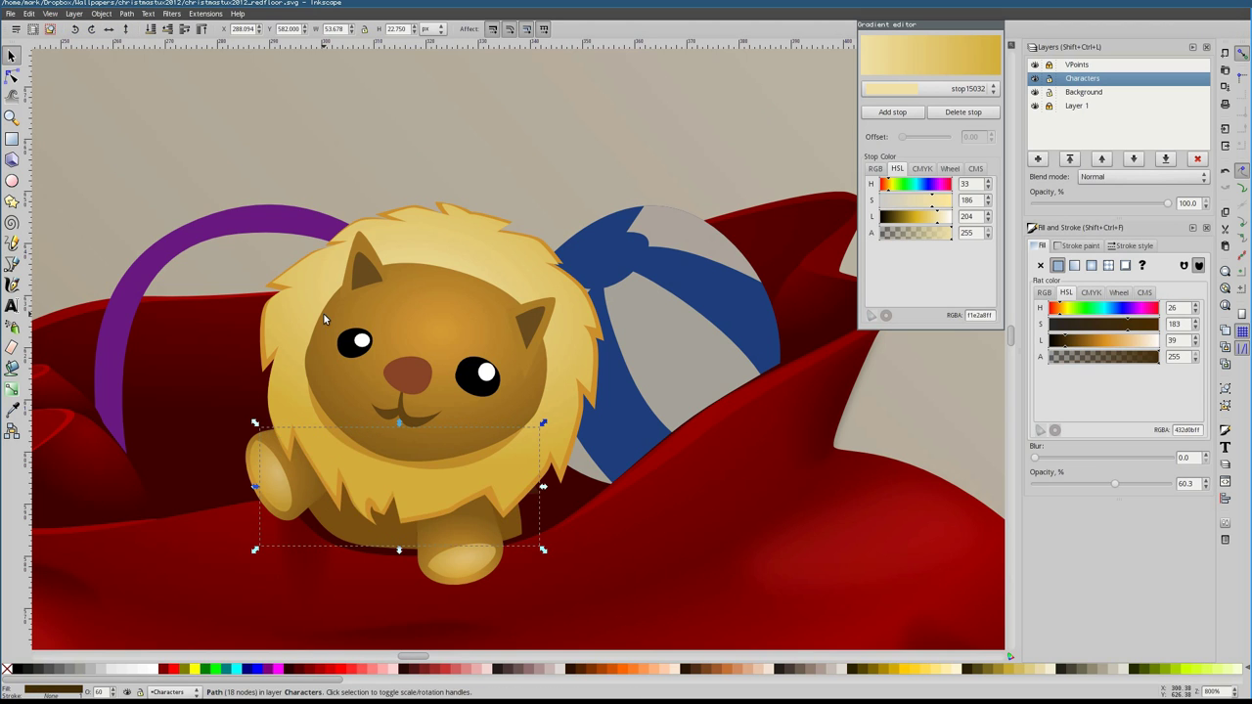
Draw a pale highlight shape on top of the lion's head and begin a lower-paw shadow
key(shift+Tab)
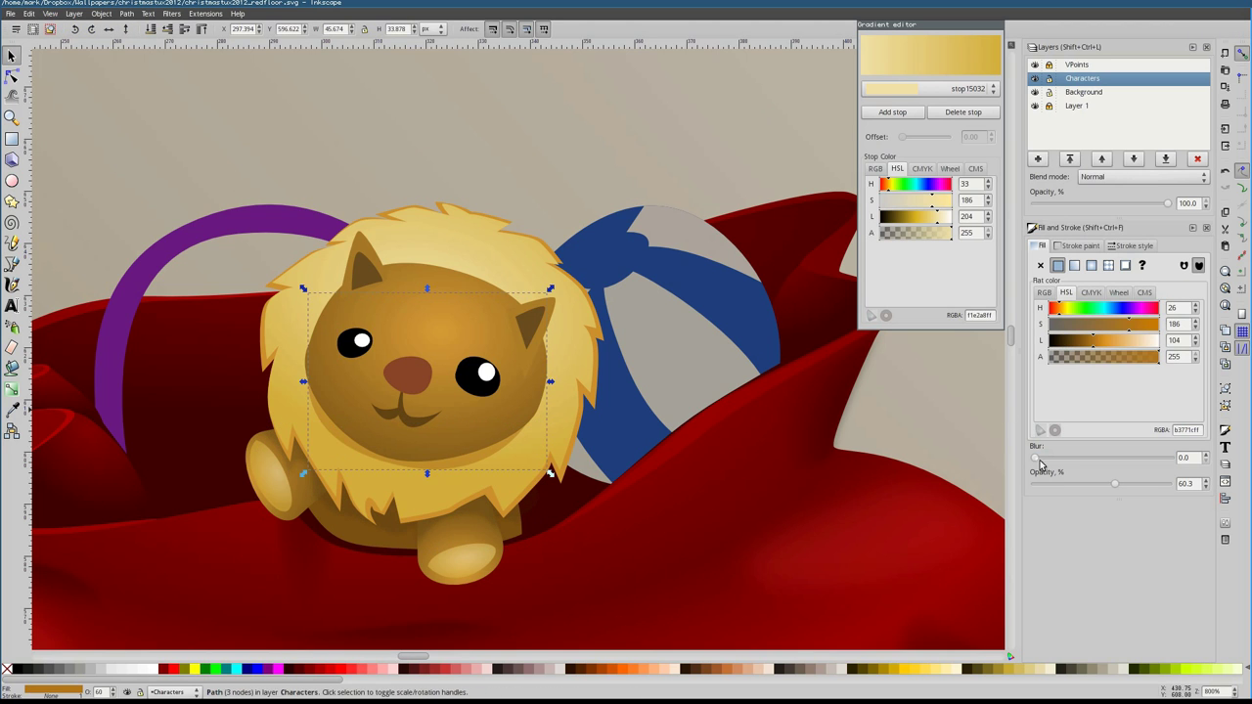
scroll(436, 473, down, 4)
key(b)
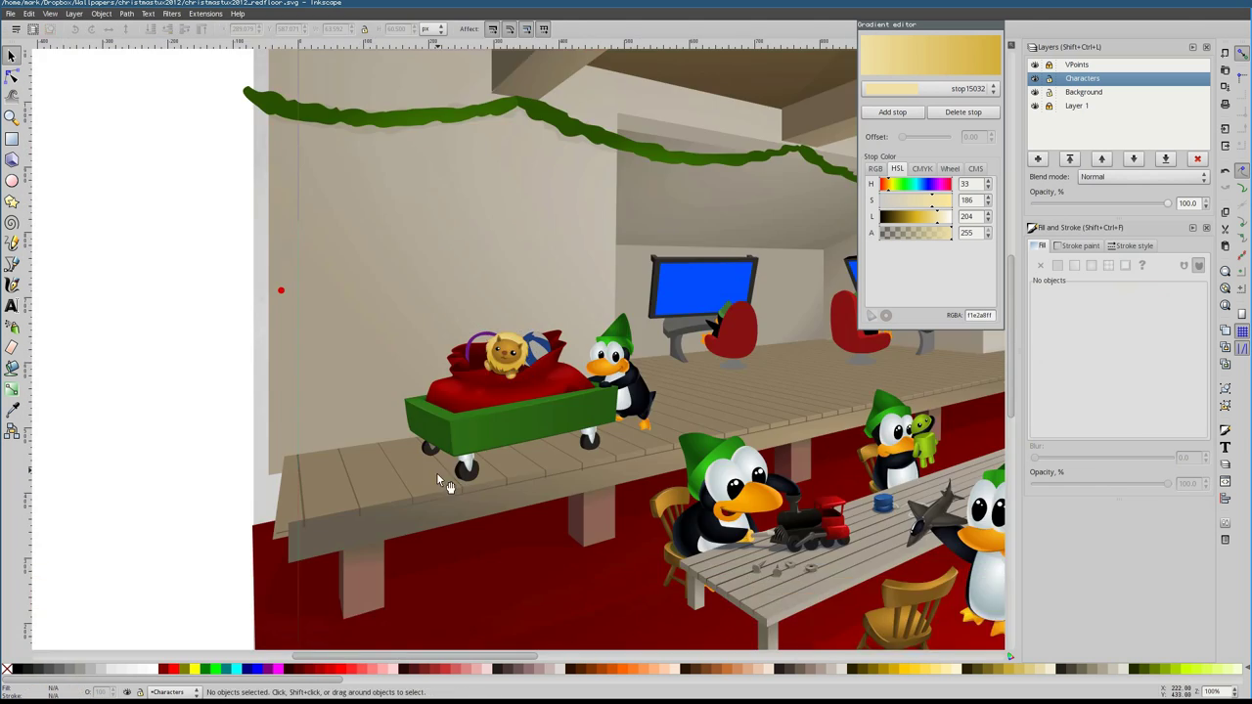
scroll(436, 472, up, 4)
click(430, 217)
click(453, 207)
click(401, 192)
click(364, 211)
key(Return)
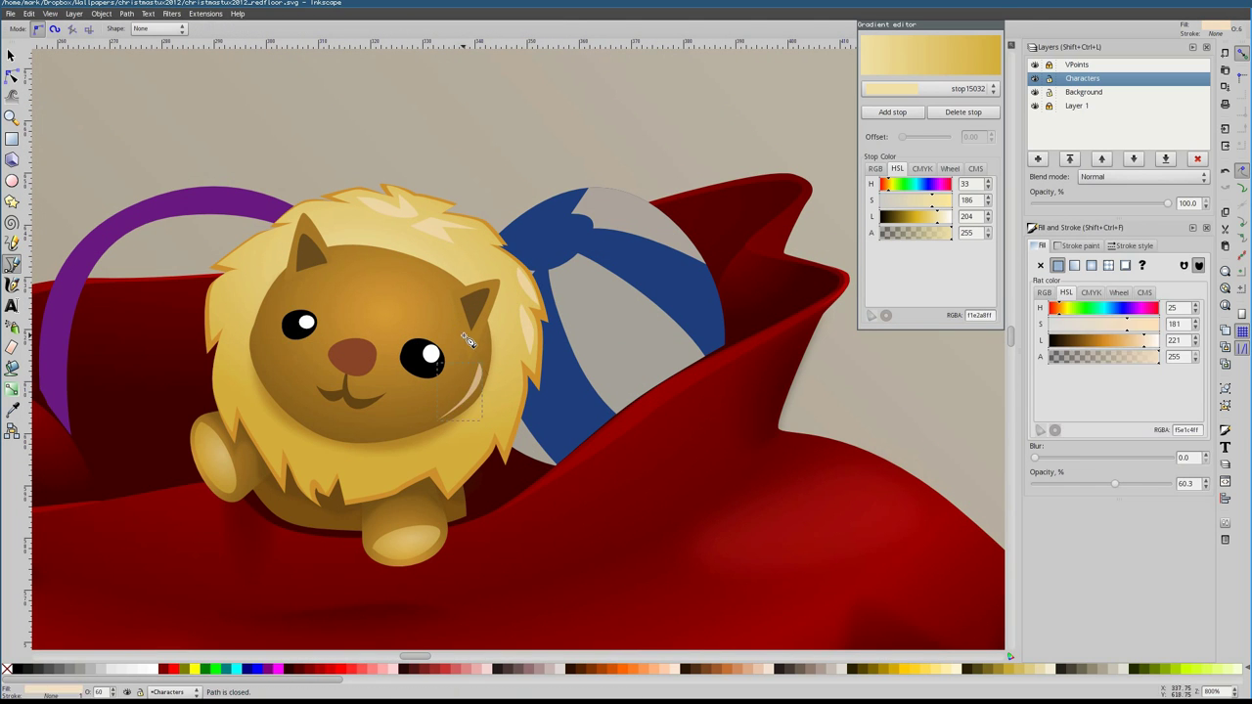
drag(423, 517, 410, 518)
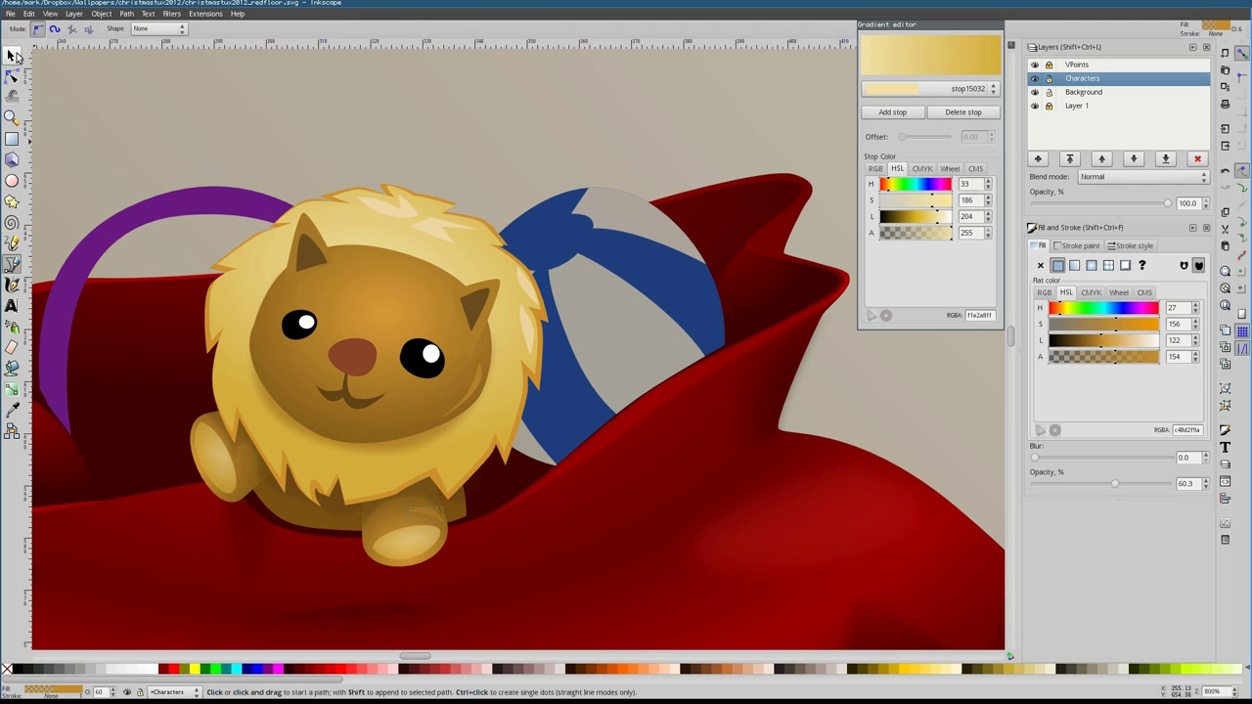
click(13, 56)
scroll(599, 462, down, 6)
Inside the workbench group, blur the shadow under the cone nail
click(387, 546)
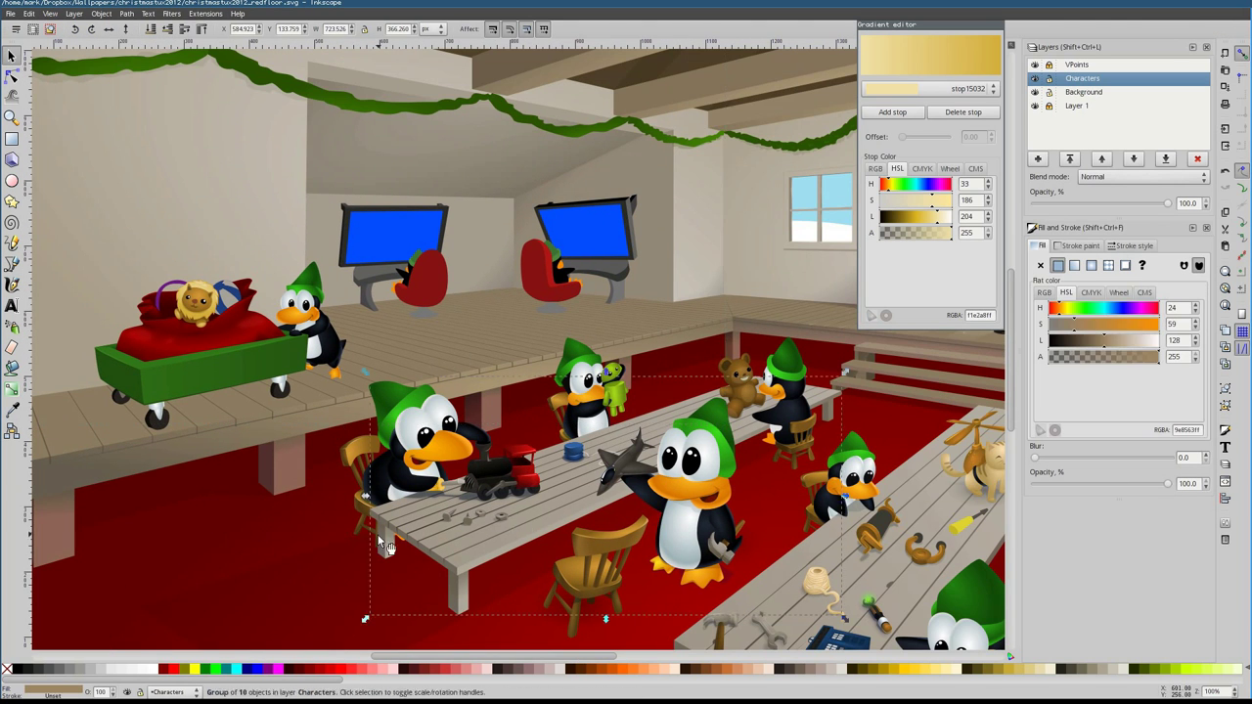
scroll(473, 534, up, 6)
double_click(380, 439)
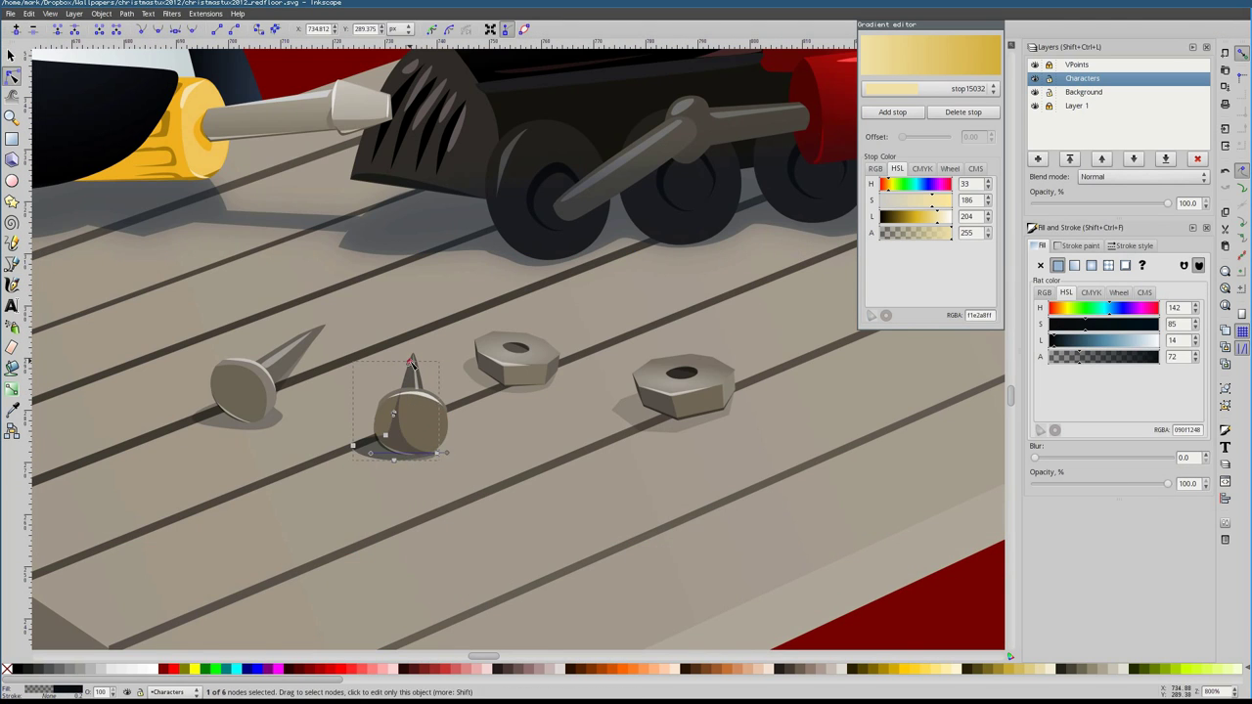
drag(1035, 457, 1044, 462)
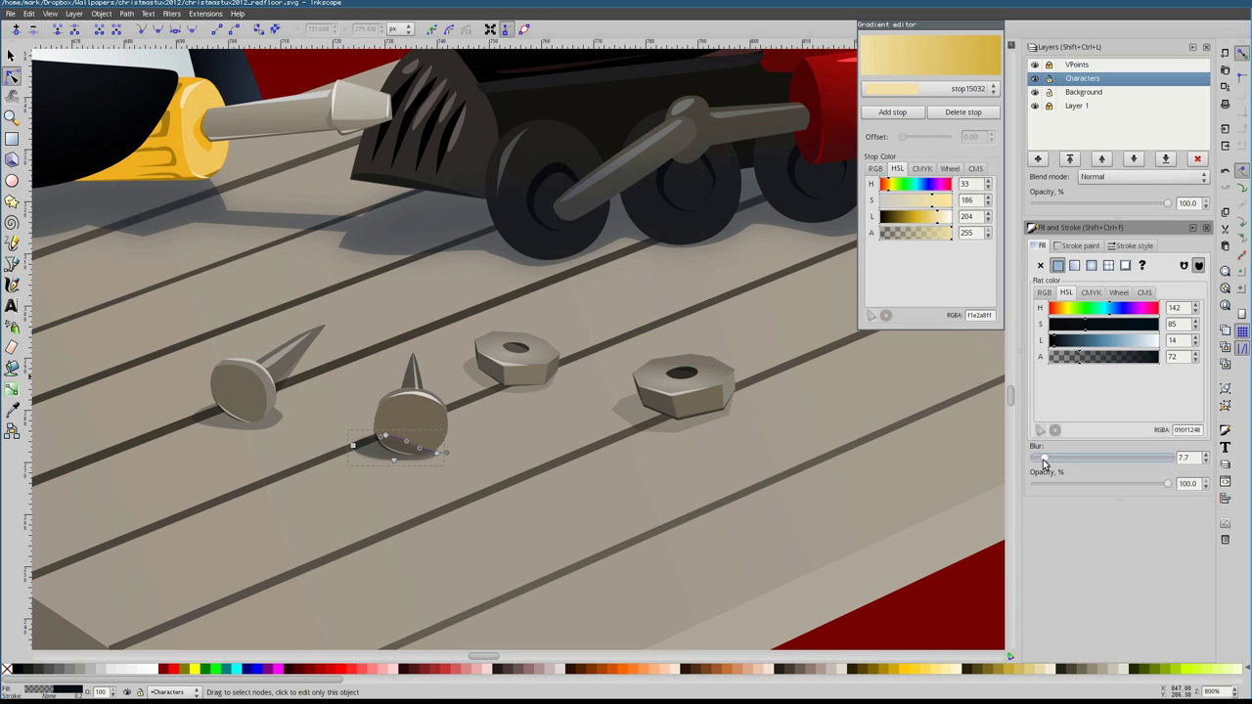
scroll(511, 366, down, 6)
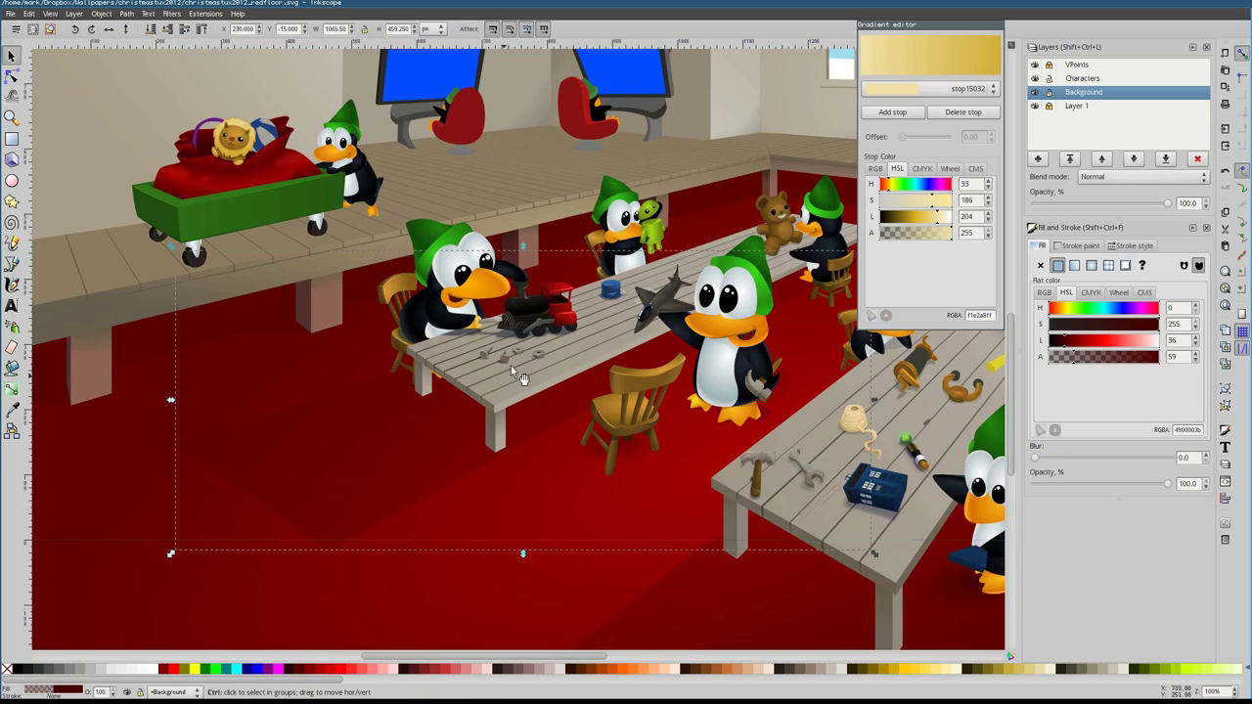
key(s)
scroll(558, 407, up, 6)
scroll(472, 450, down, 6)
scroll(435, 450, up, 6)
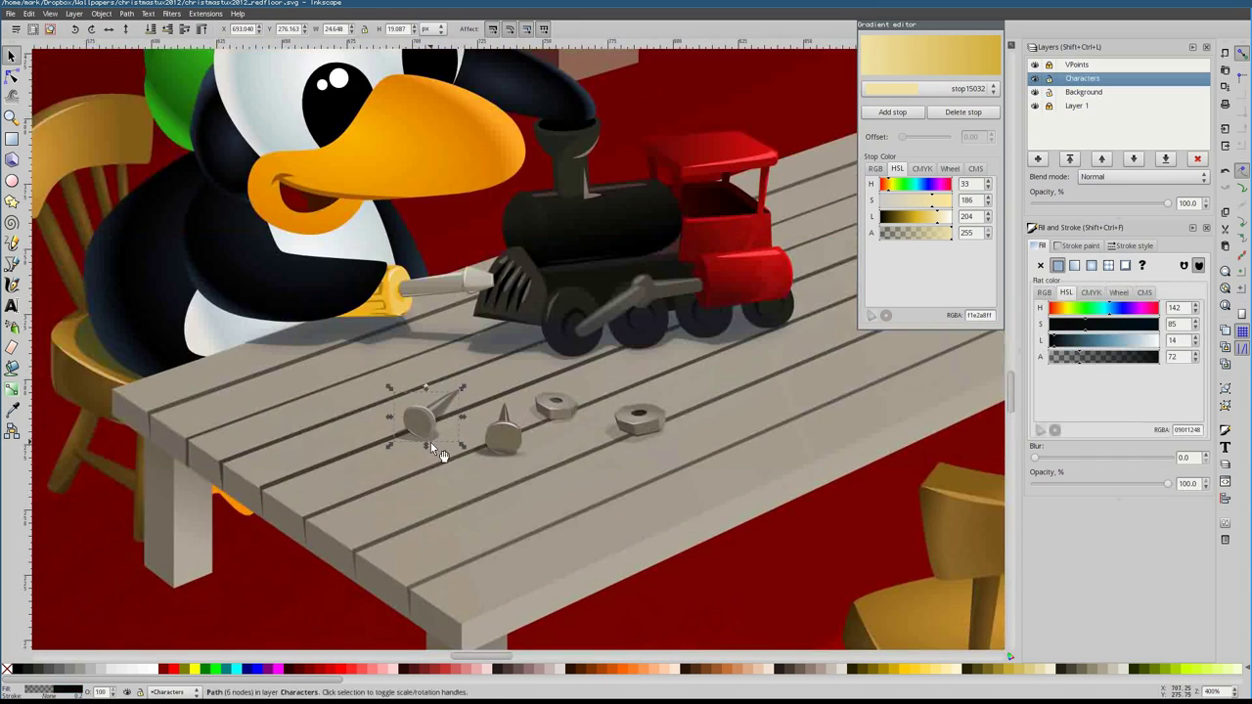
Finish the blurred shadow under the nail lying on its side
key(b)
click(405, 410)
key(Return)
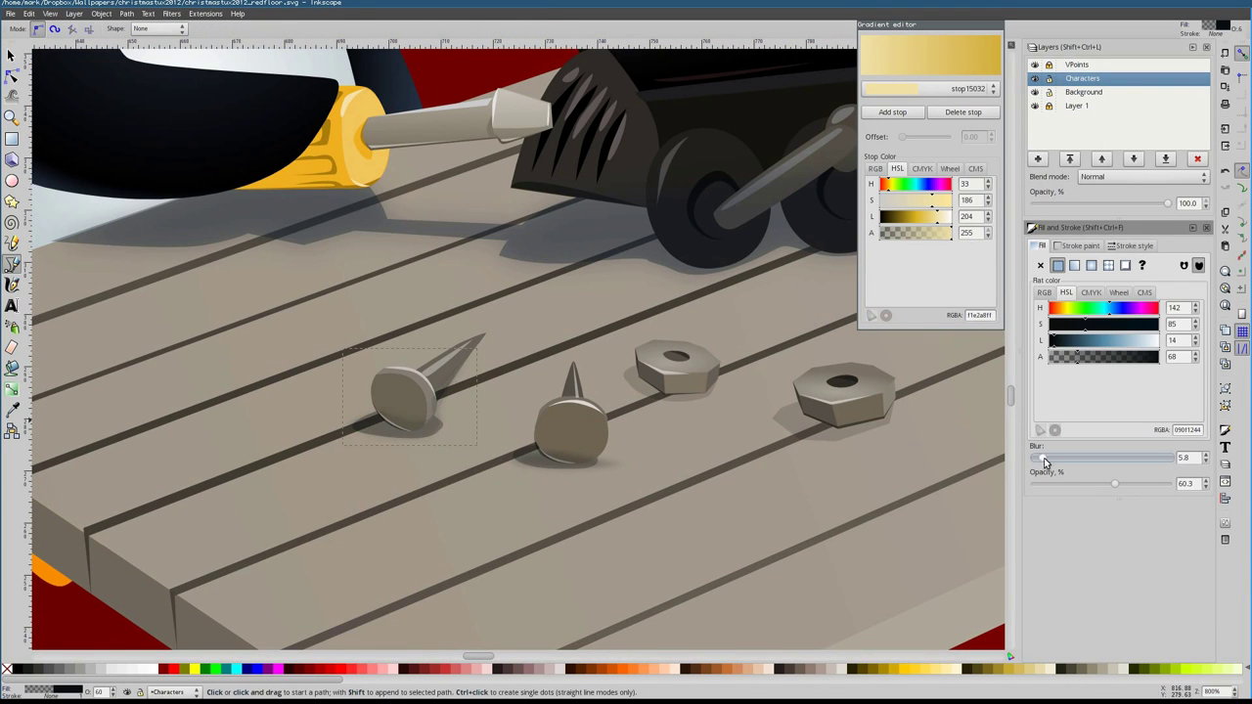
key(s)
scroll(363, 495, down, 6)
Draw a closed straight-edged shadow outline for the cart on the red floor
click(363, 495)
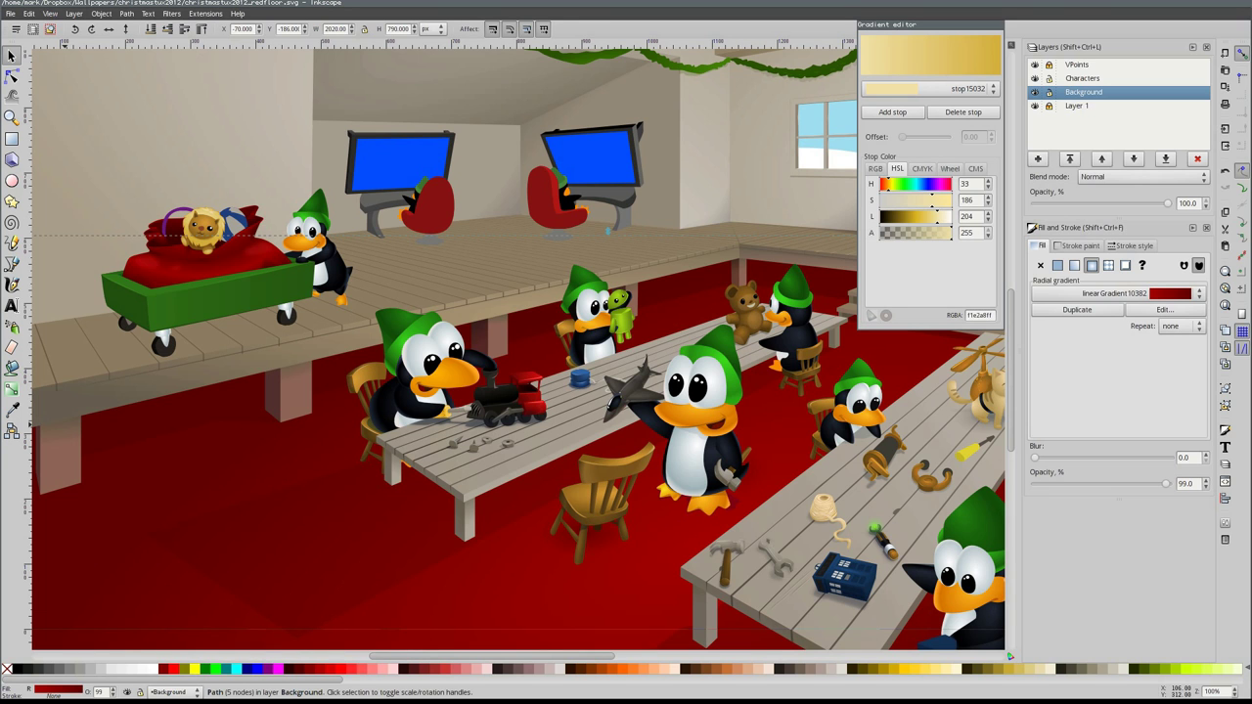
key(ctrl+Page_Up)
scroll(295, 288, up, 4)
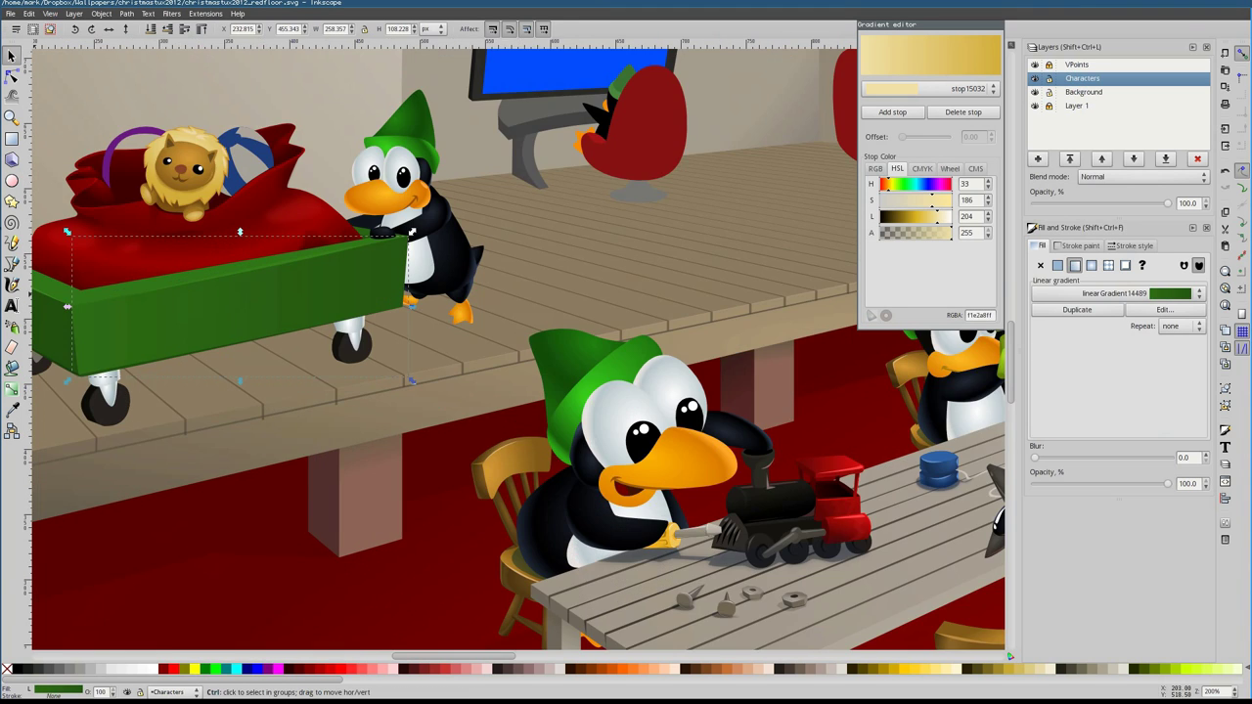
key(b)
key(s)
scroll(268, 471, down, 5)
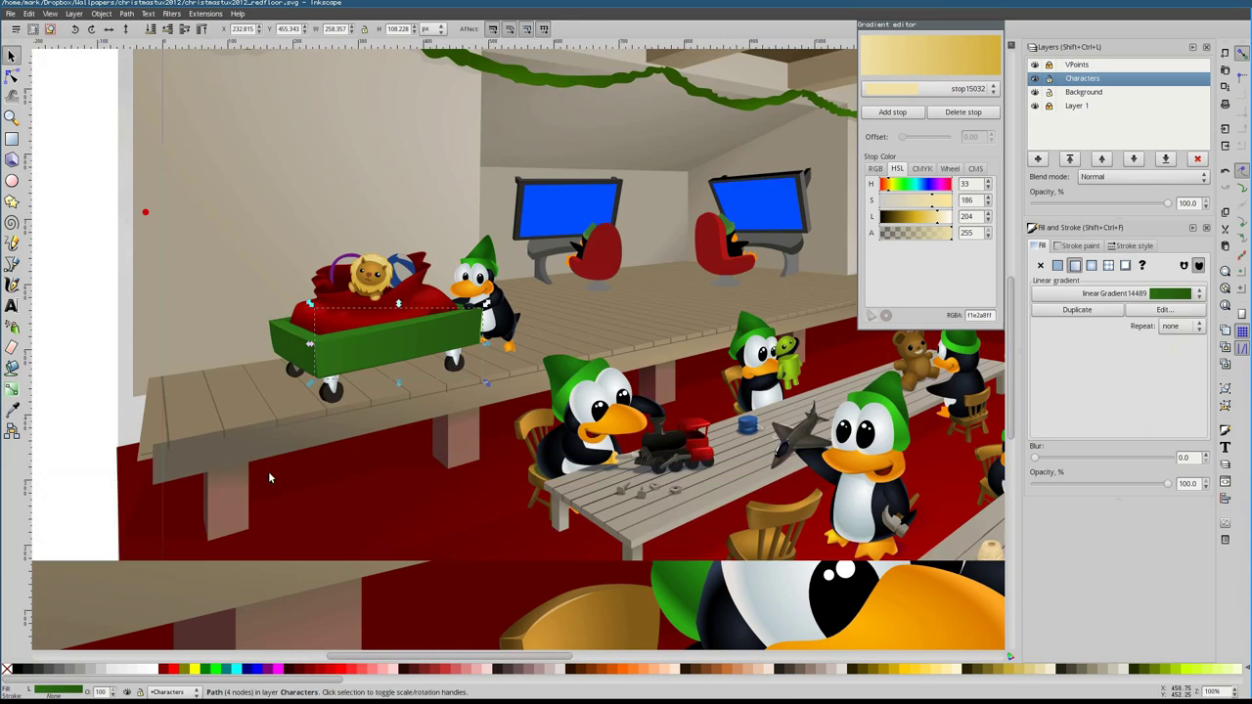
scroll(276, 429, up, 1)
click(372, 430)
scroll(371, 426, up, 3)
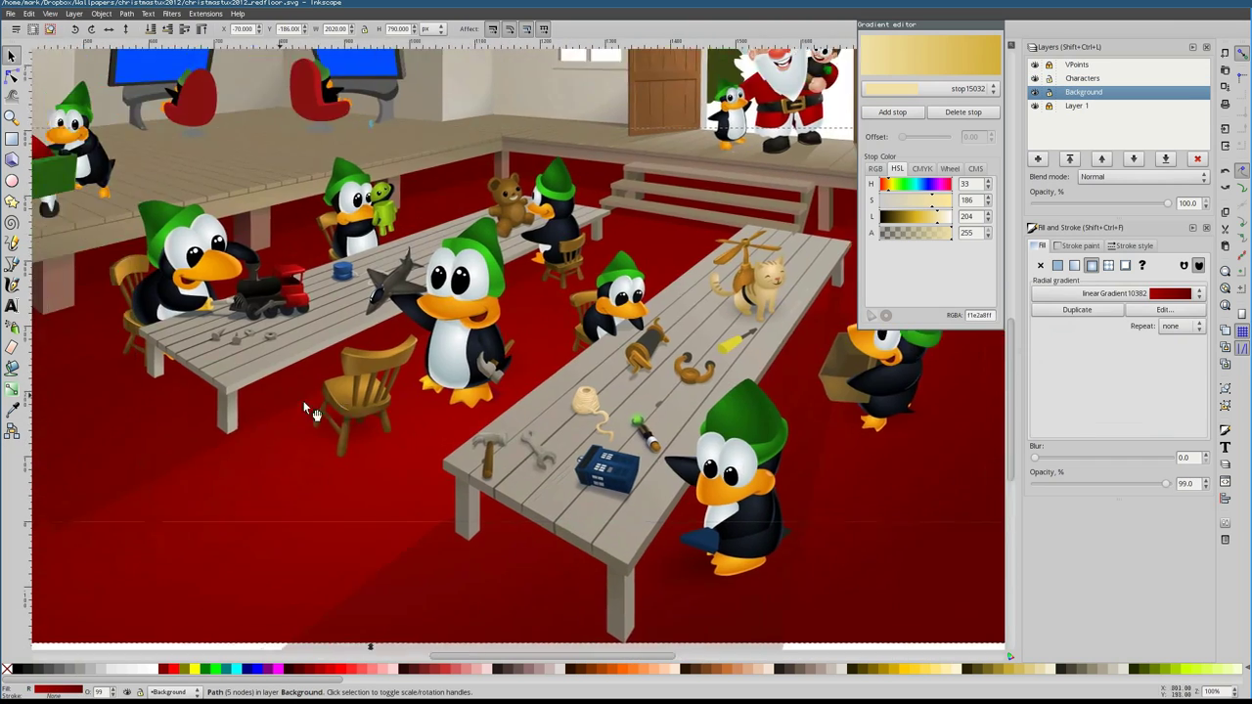
key(b)
click(191, 397)
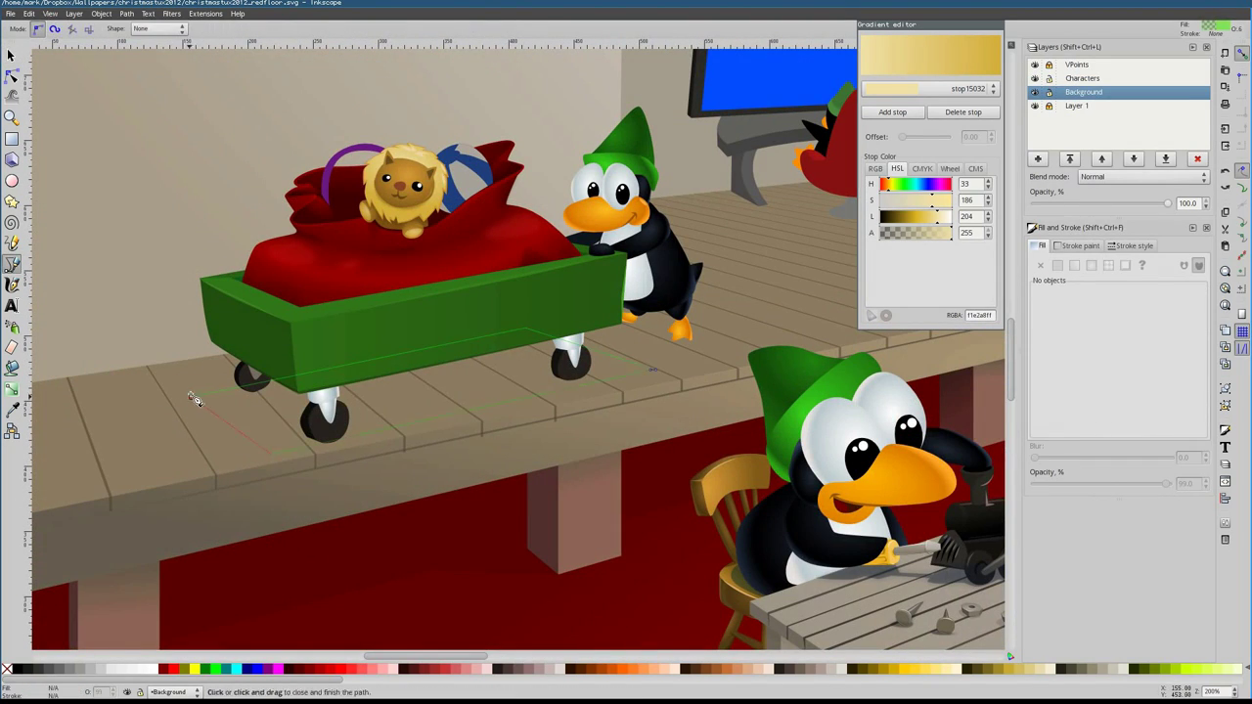
click(192, 398)
Nudge a corner of the cart shadow, darken its fill and blur its edges
key(n)
drag(268, 452, 282, 462)
drag(1115, 338, 1068, 340)
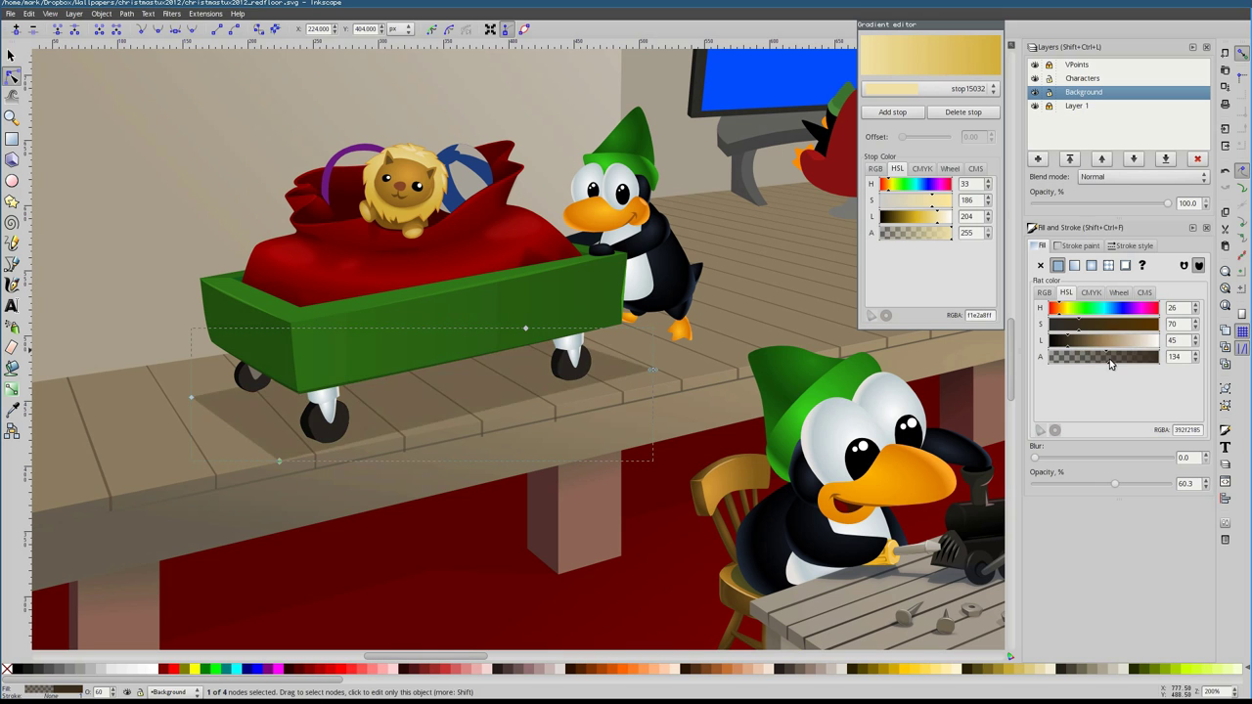
drag(1035, 458, 1039, 460)
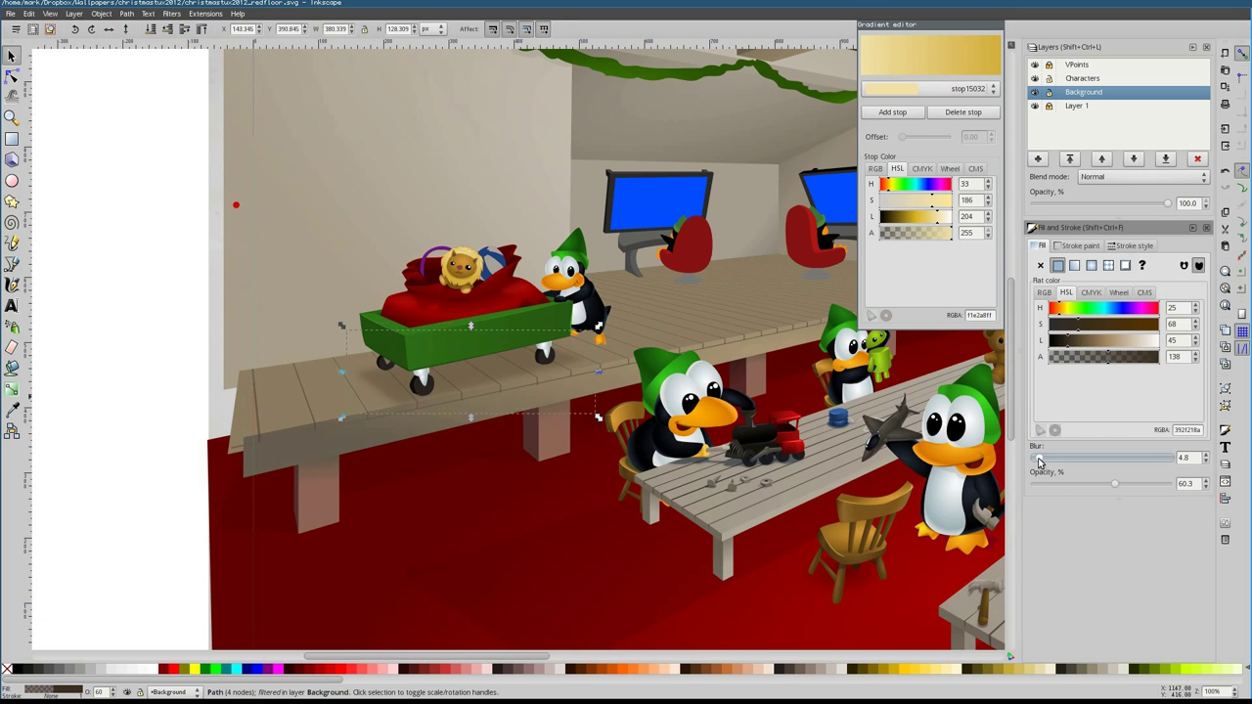
key(5)
key(1)
click(291, 353)
scroll(278, 431, down, 2)
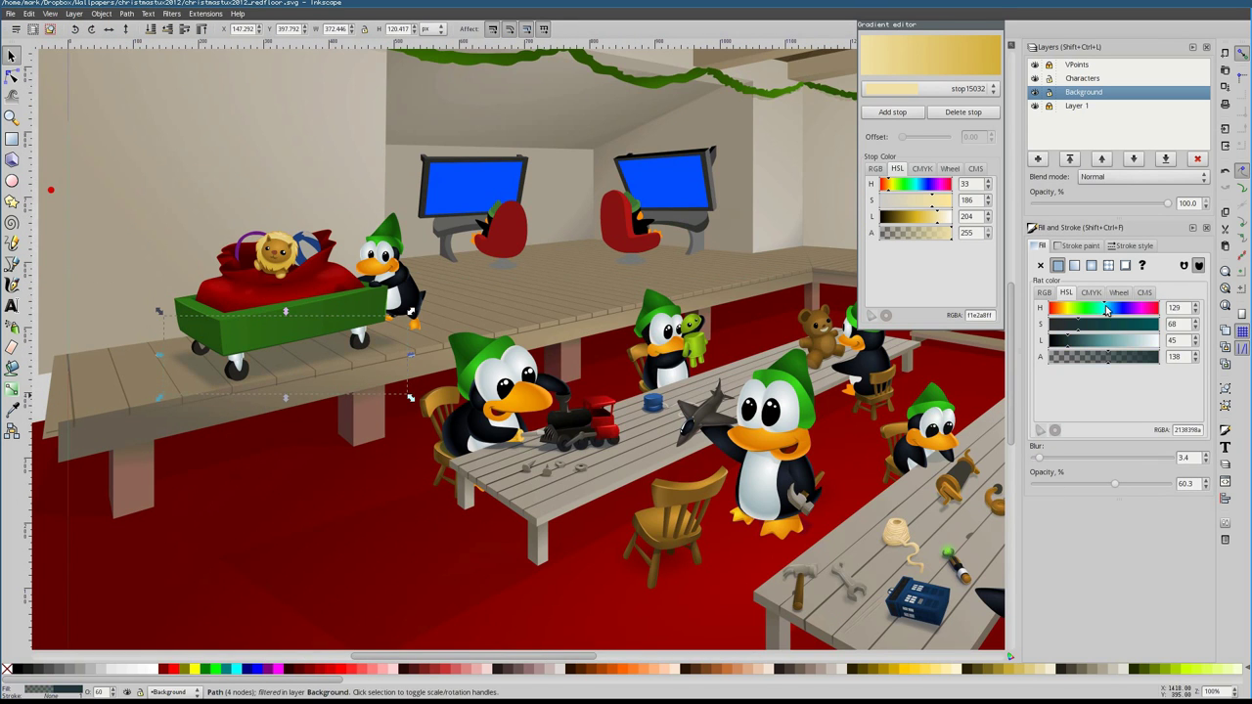
scroll(195, 378, up, 3)
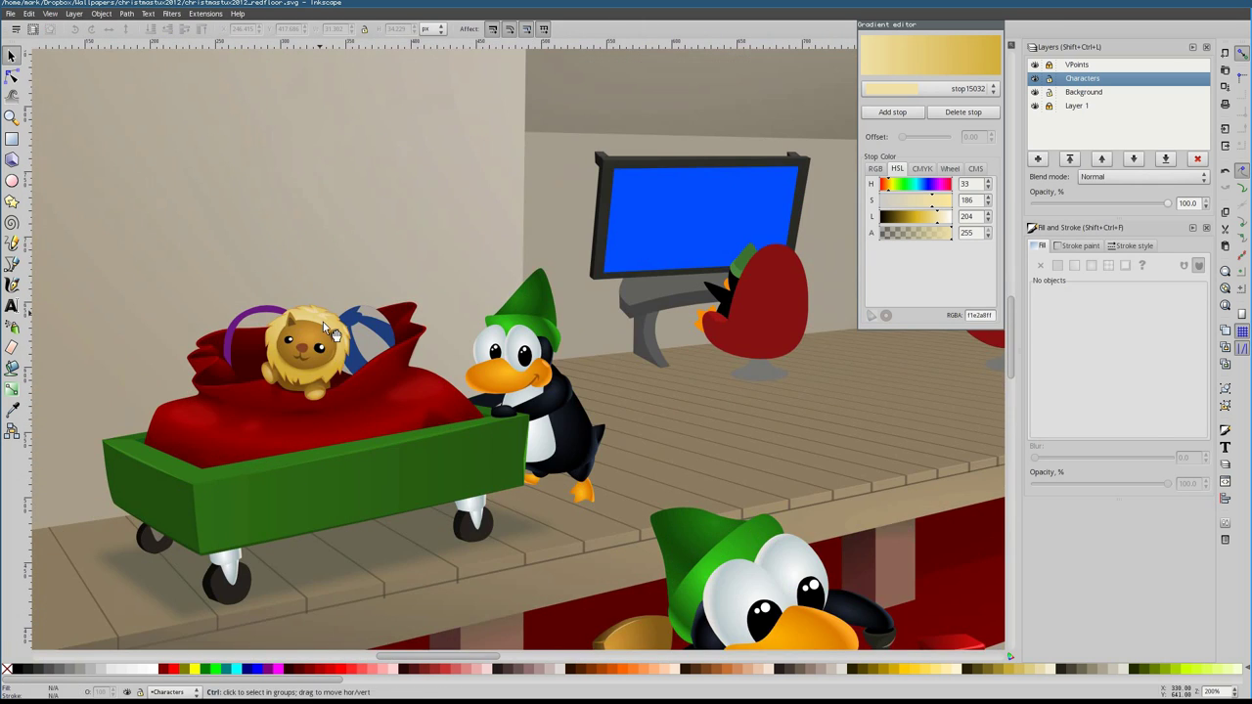
scroll(323, 322, up, 2)
Nudge the beach ball up-right and give its white panel a radial gradient with a white centre
click(421, 381)
drag(387, 425, 394, 414)
click(437, 323)
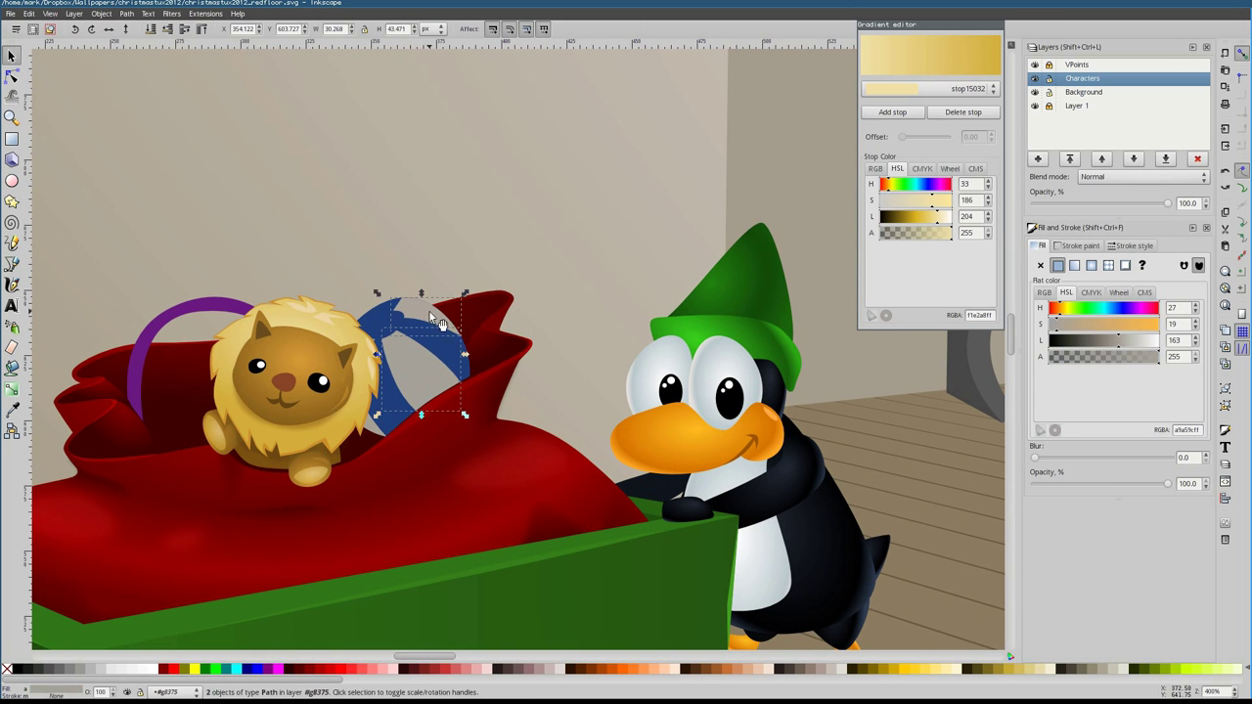
scroll(434, 348, up, 1)
click(427, 271)
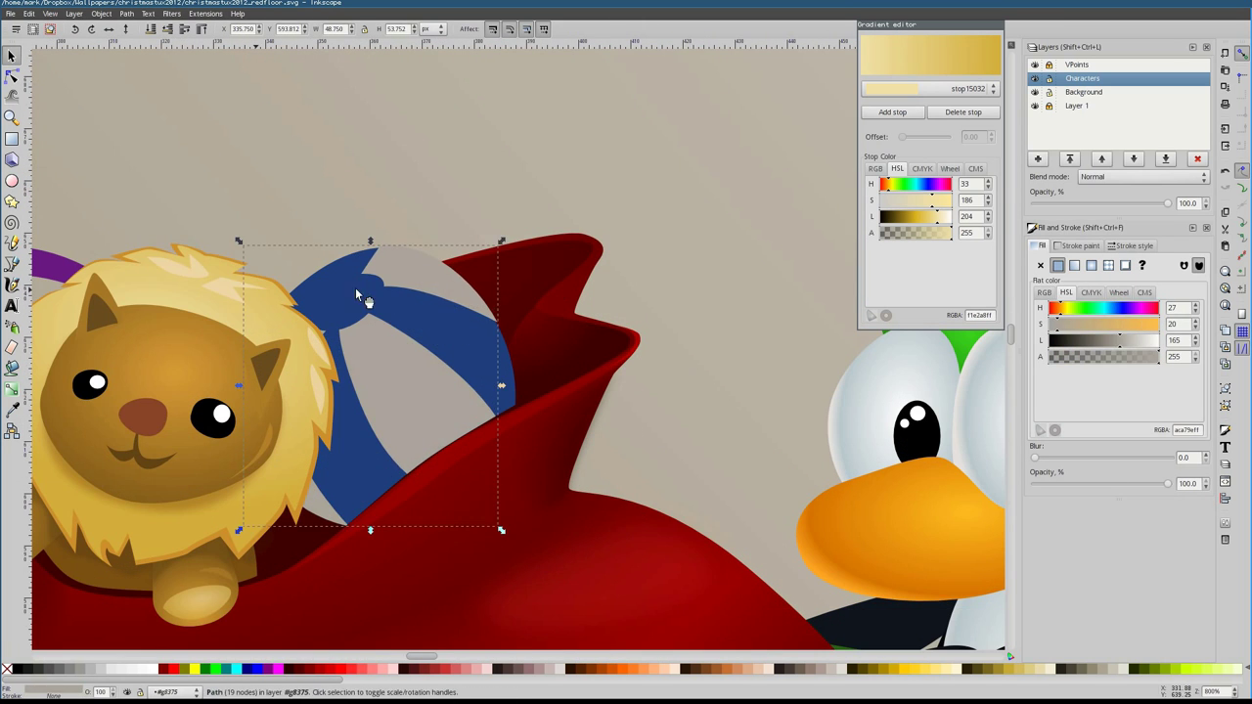
key(g)
click(1092, 265)
click(936, 216)
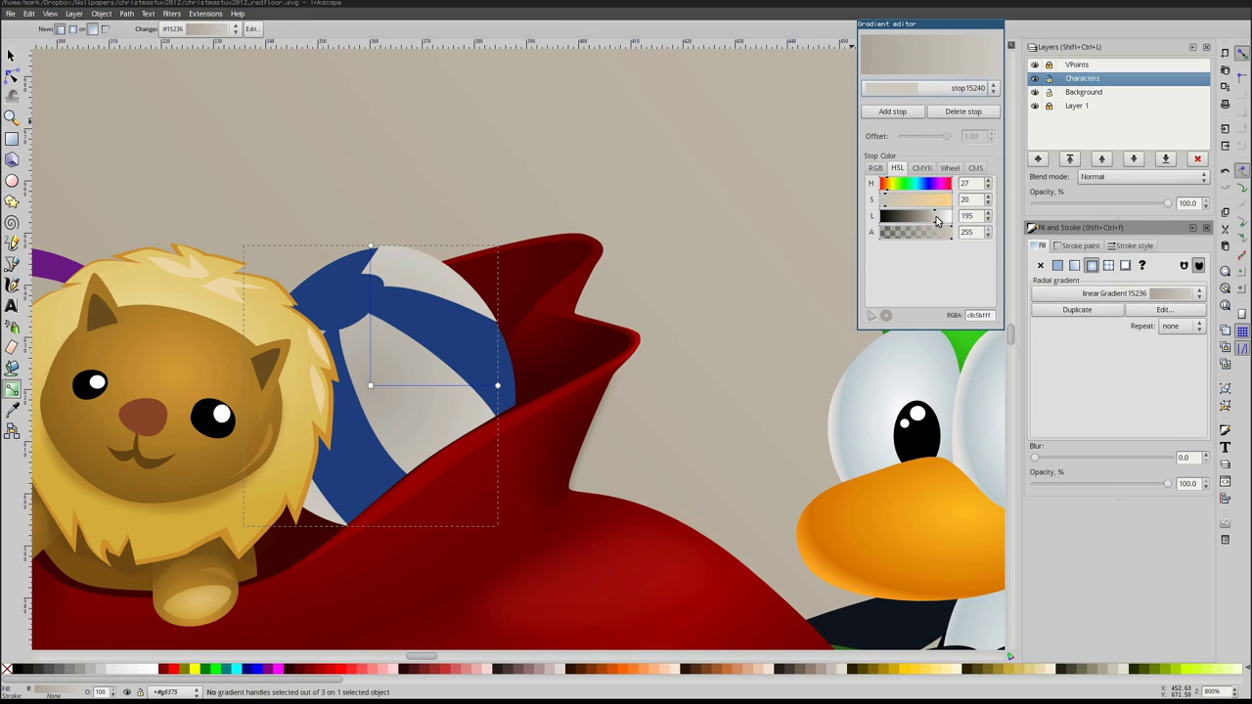
click(892, 110)
drag(920, 216, 951, 216)
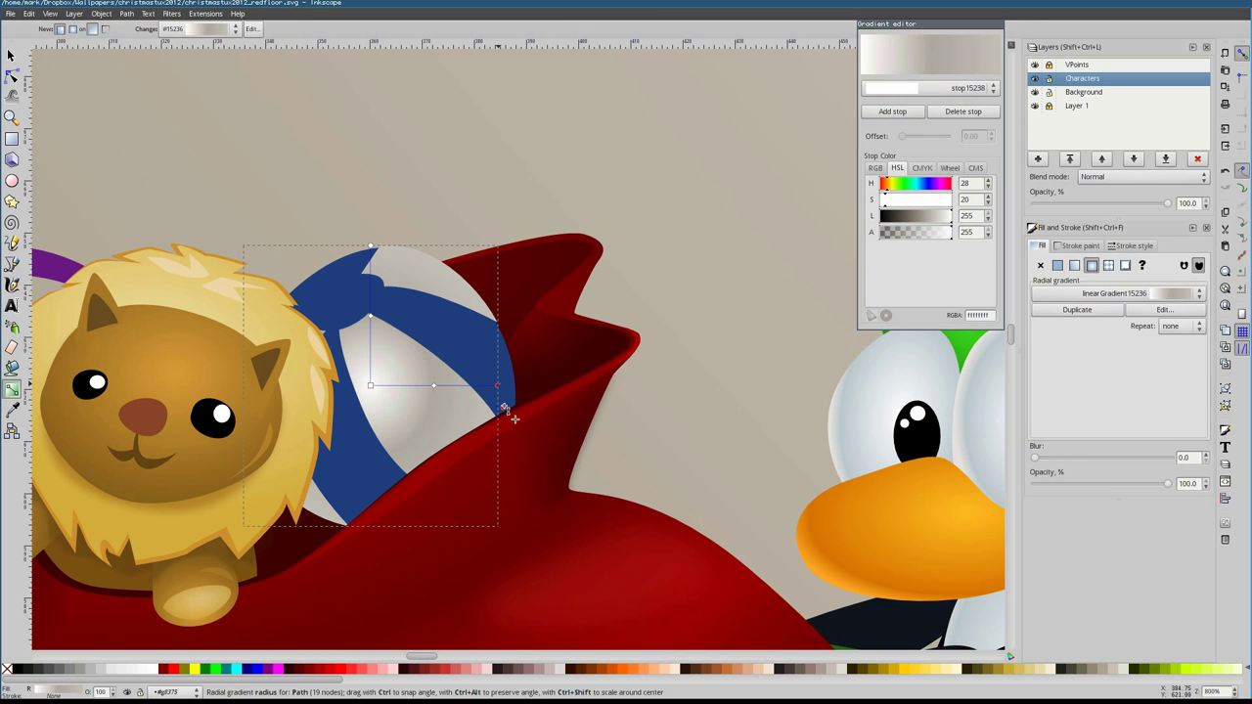
drag(503, 405, 484, 201)
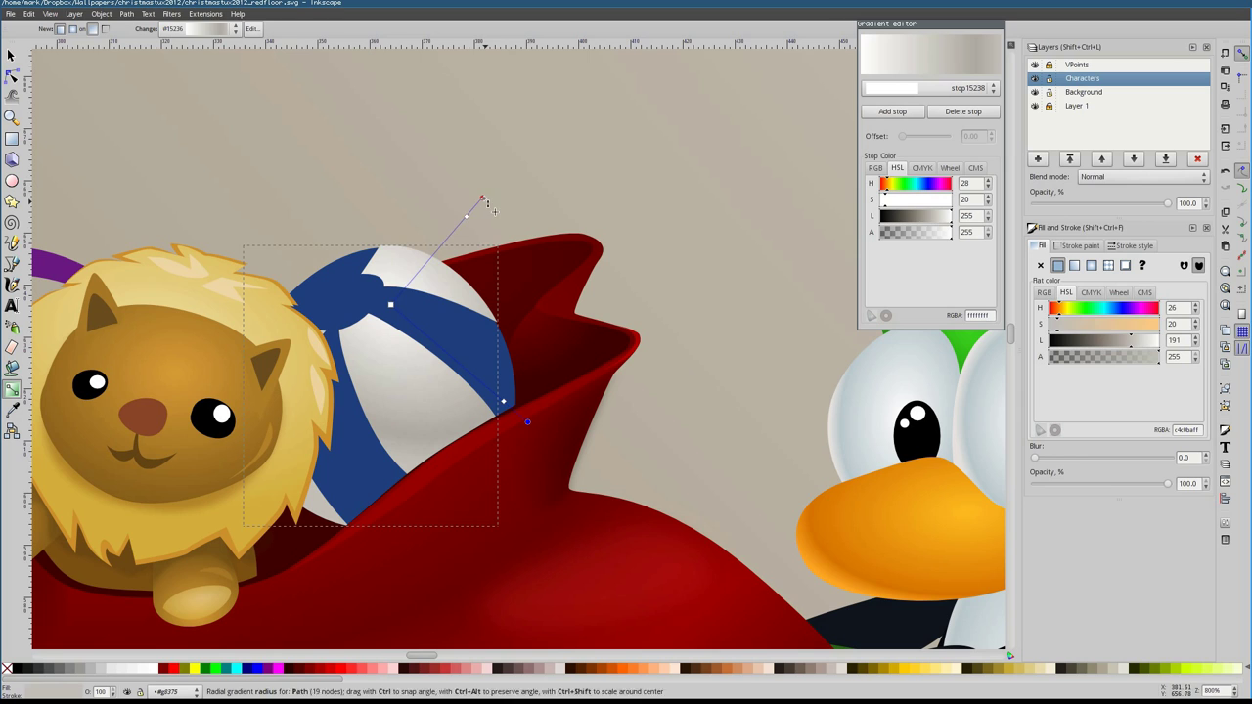
Give the blue stripe a radial gradient with a darker outer stop, centred toward the top
click(328, 294)
click(1092, 265)
click(890, 219)
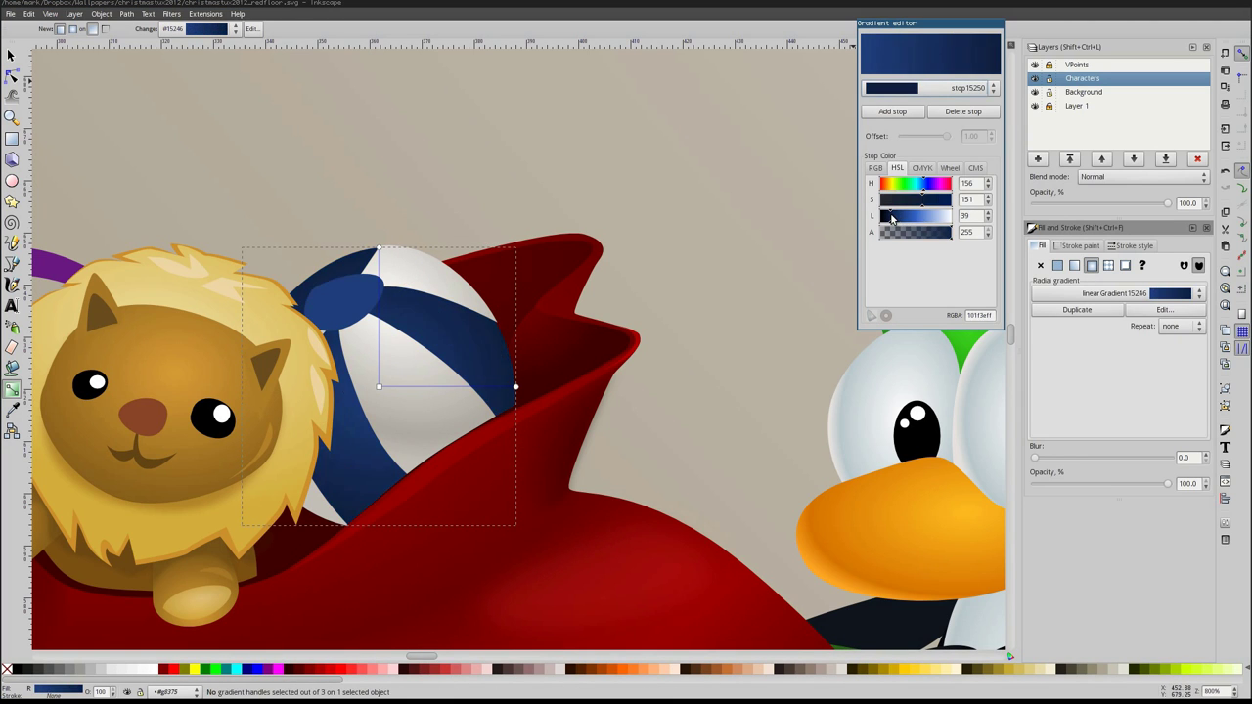
click(892, 110)
click(903, 82)
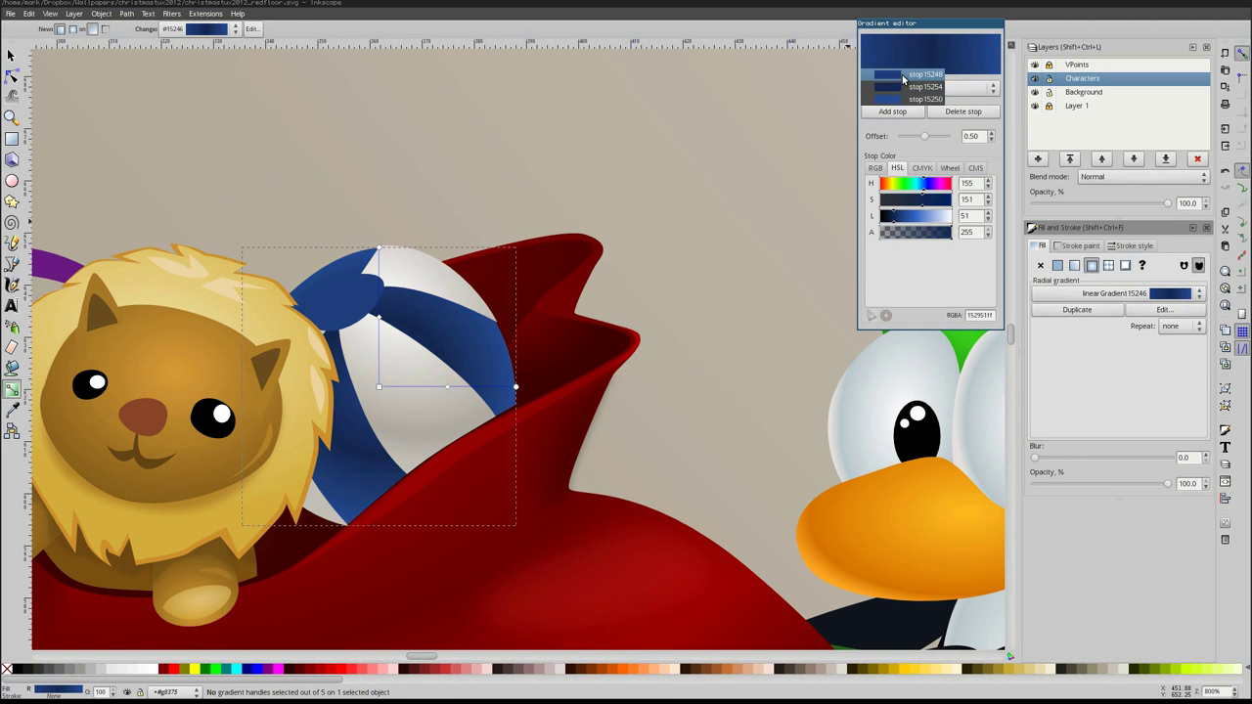
click(924, 74)
drag(378, 387, 355, 301)
drag(355, 163, 399, 50)
Draw highlight slivers on the ball's blue stripe and along its edge
key(b)
scroll(486, 439, up, 2)
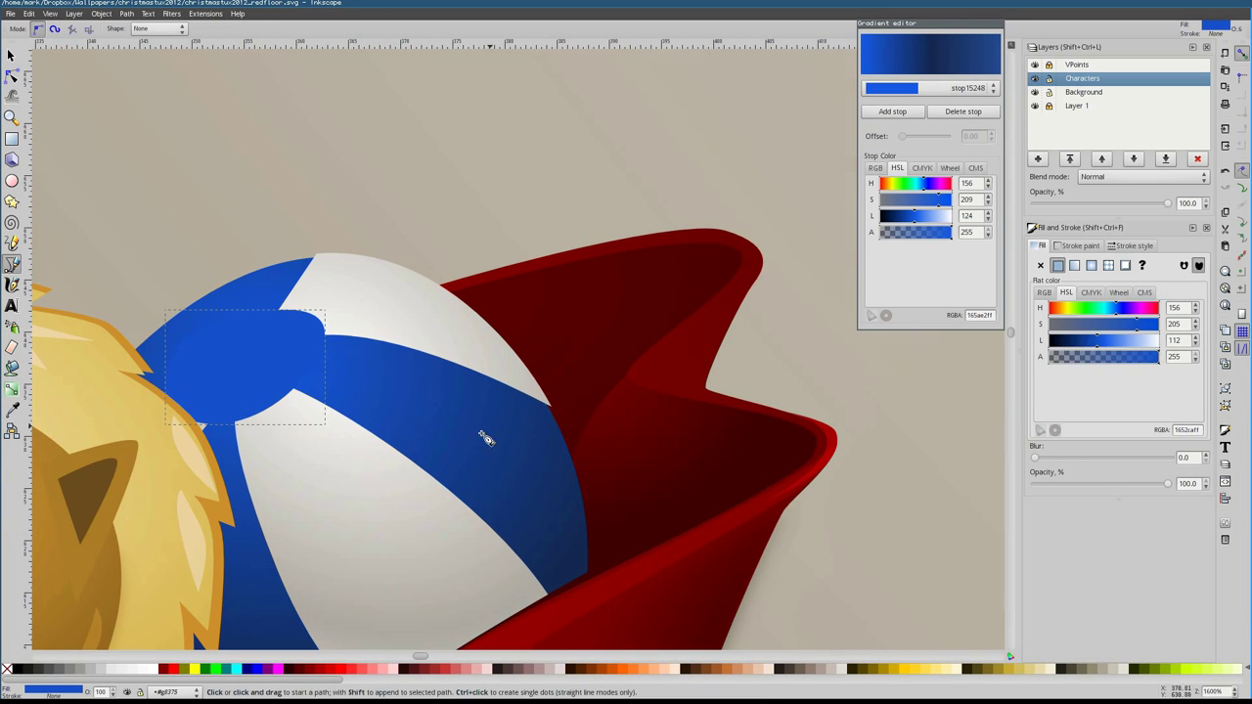
click(572, 514)
click(544, 406)
click(538, 460)
click(521, 397)
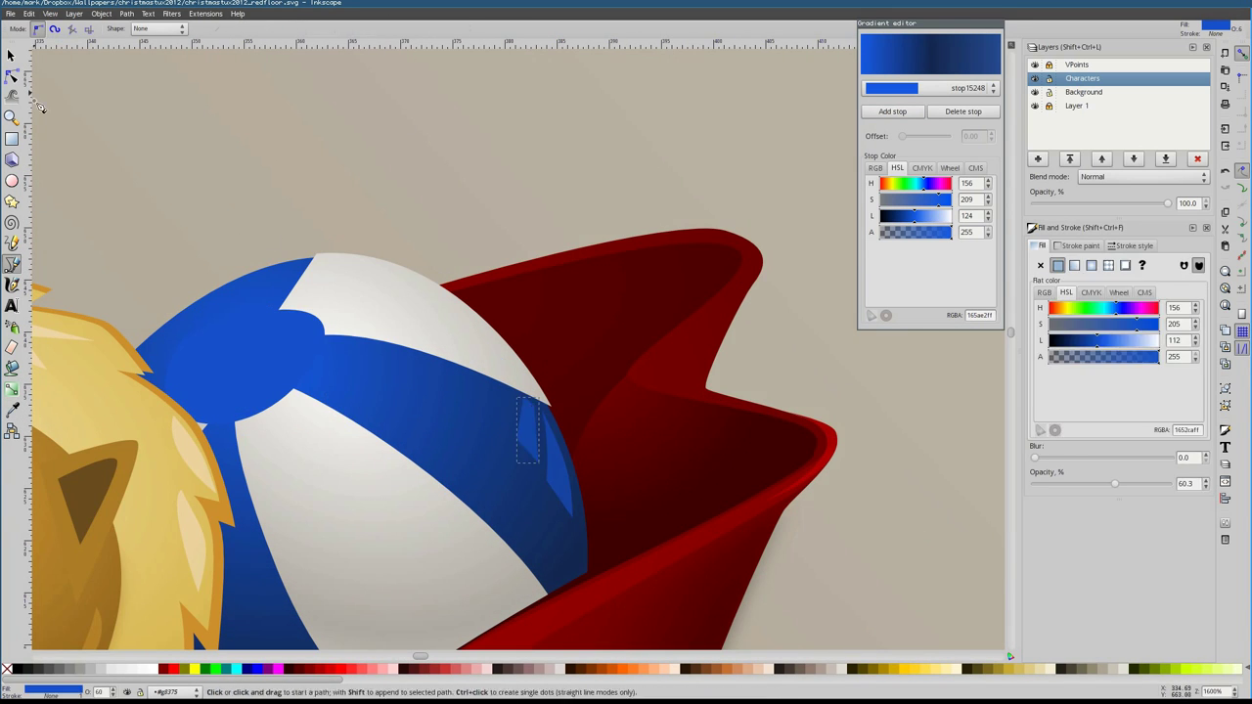
scroll(538, 450, up, 1)
click(489, 349)
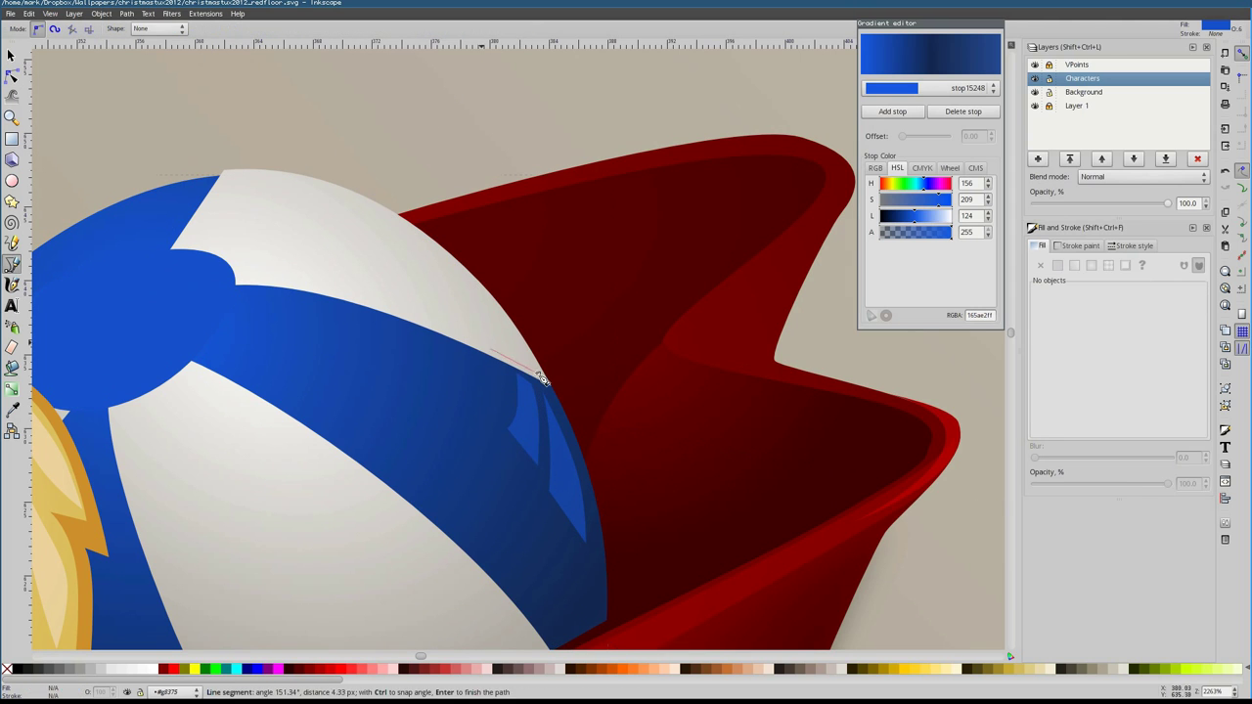
key(Return)
key(Escape)
Draw a curved white highlight along the edge of the ball's lower white panel
key(n)
click(246, 186)
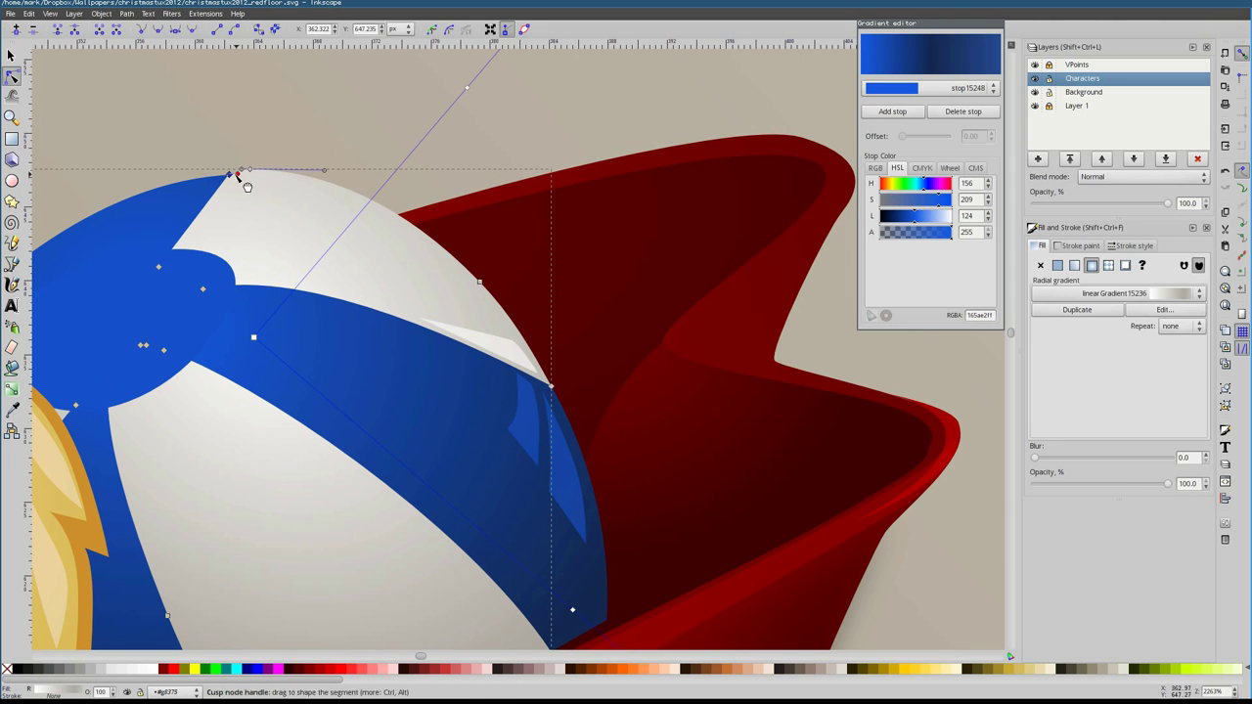
key(b)
key(Escape)
scroll(461, 240, down, 1)
scroll(460, 241, left, 4)
click(301, 356)
drag(362, 326, 375, 318)
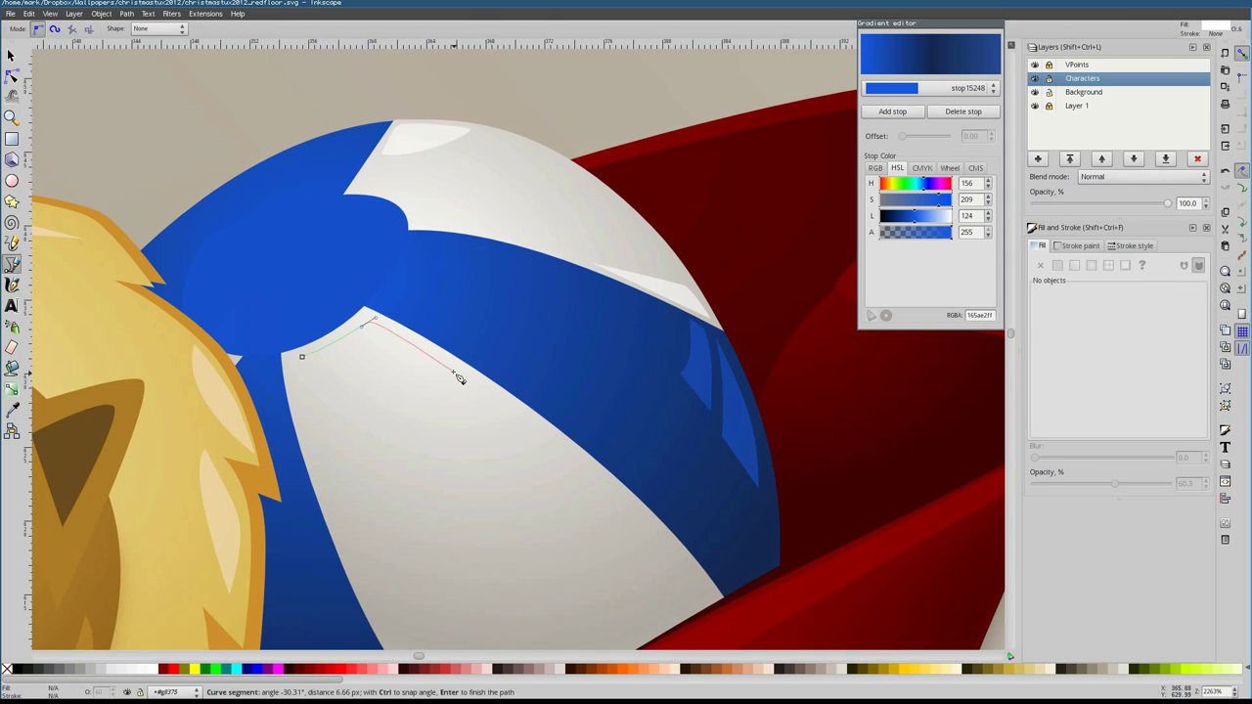
scroll(290, 332, down, 5)
scroll(290, 322, right, 1)
drag(294, 305, 341, 420)
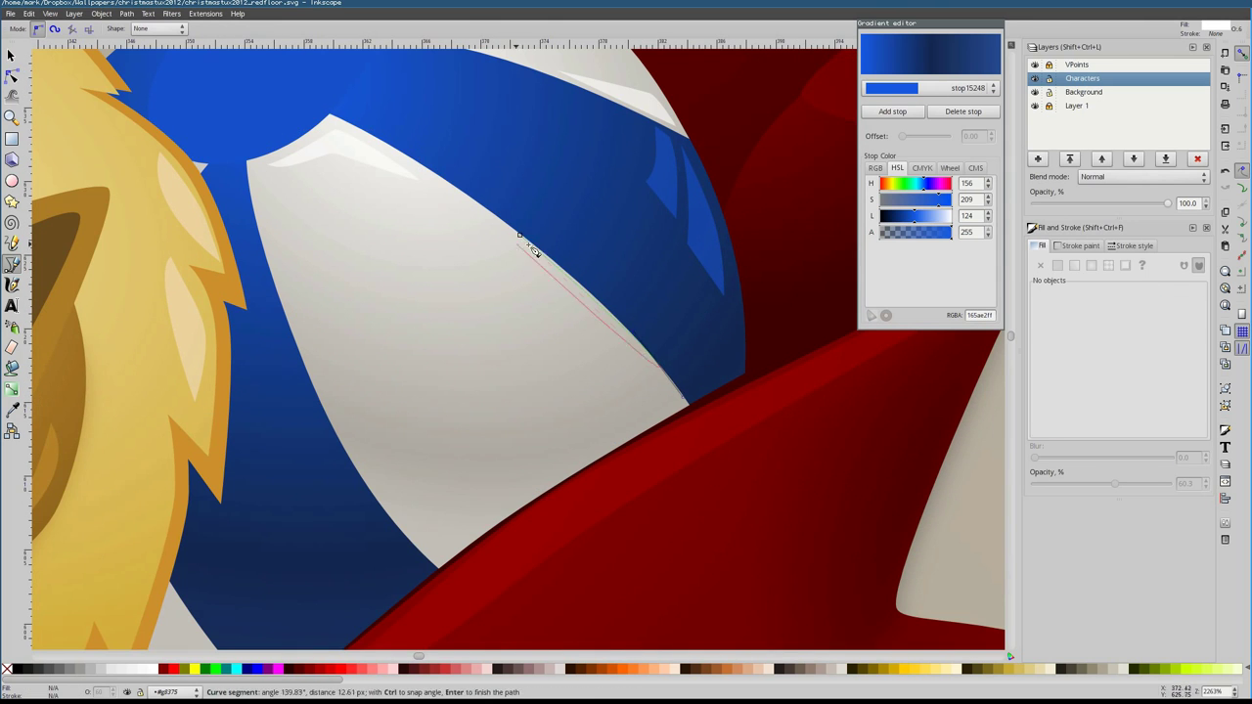
key(Return)
scroll(306, 348, up, 4)
scroll(307, 347, down, 1)
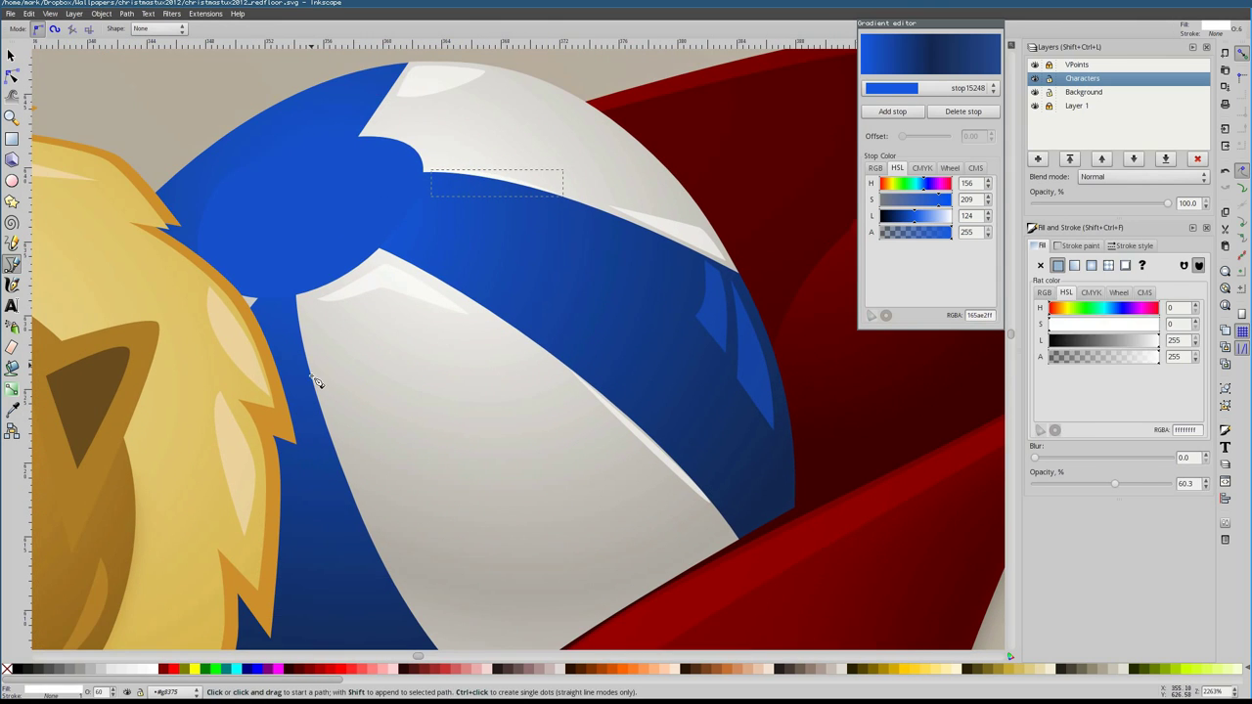
key(ctrl+shift+v)
Review the ball's highlights, checking the top highlight's fill and opacity
key(s)
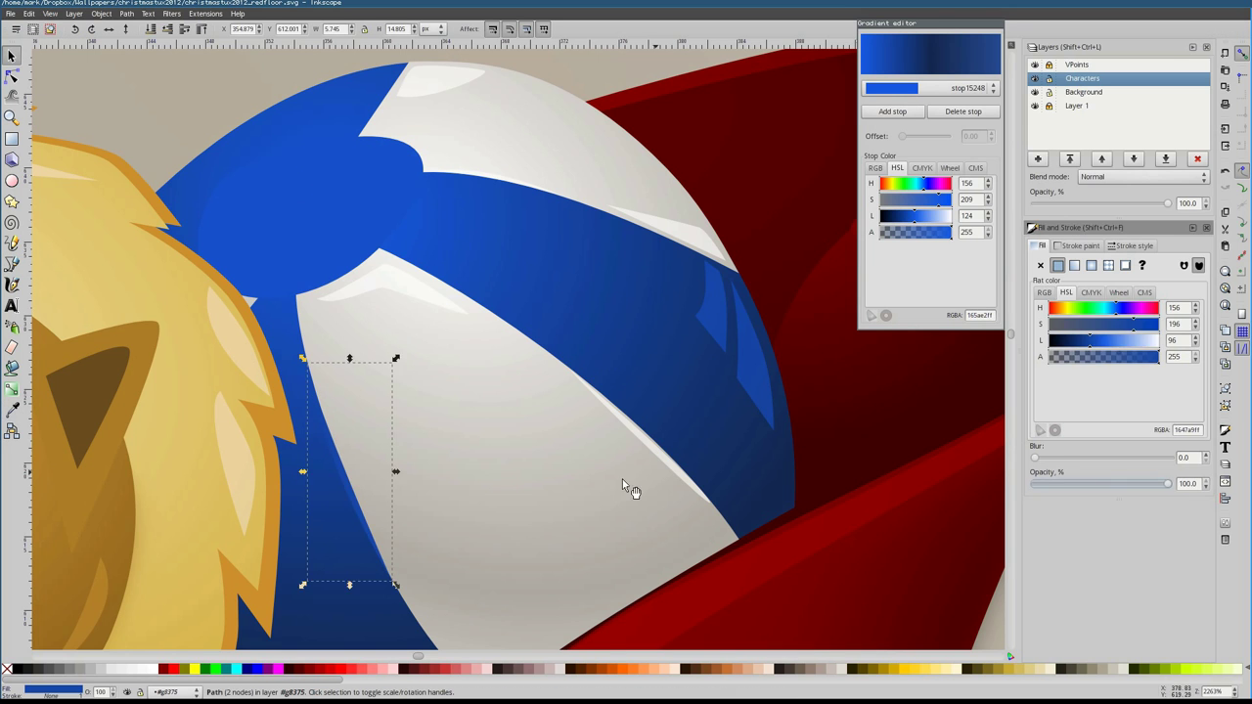
click(449, 298)
click(685, 235)
click(739, 352)
click(440, 83)
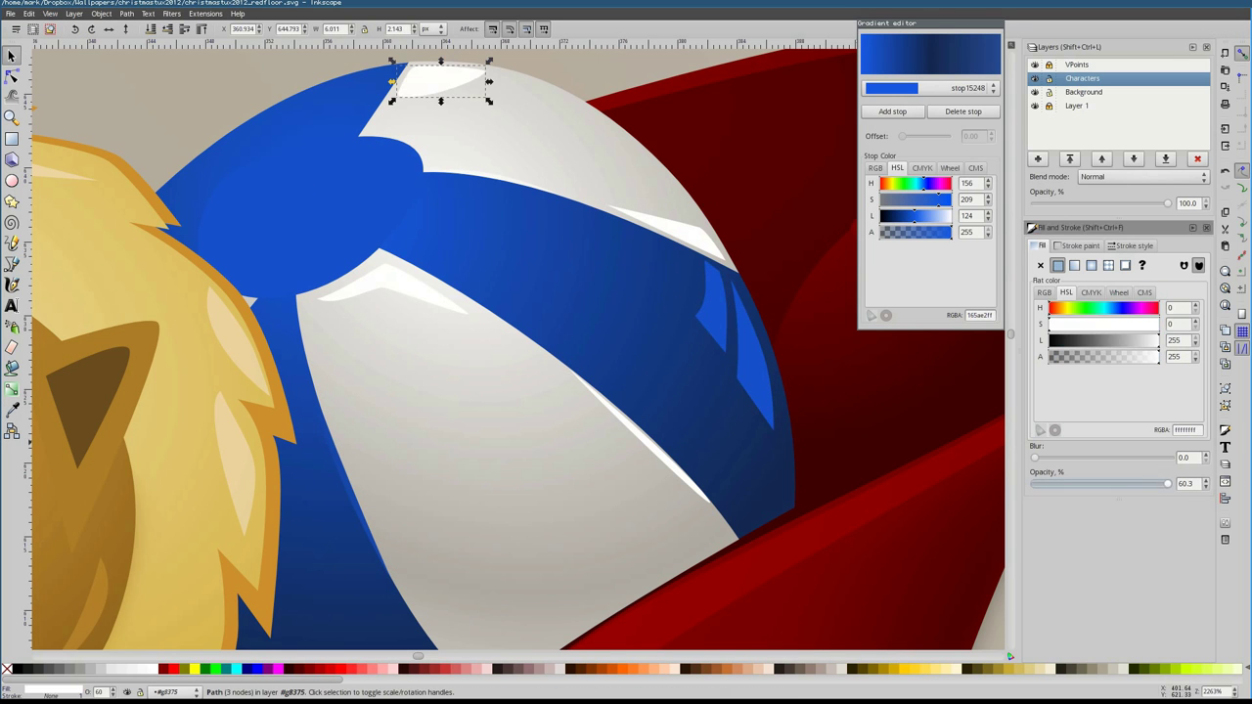
scroll(440, 342, up, 1)
Draw a small blue triangle glint on the ball's stripe
key(b)
click(420, 209)
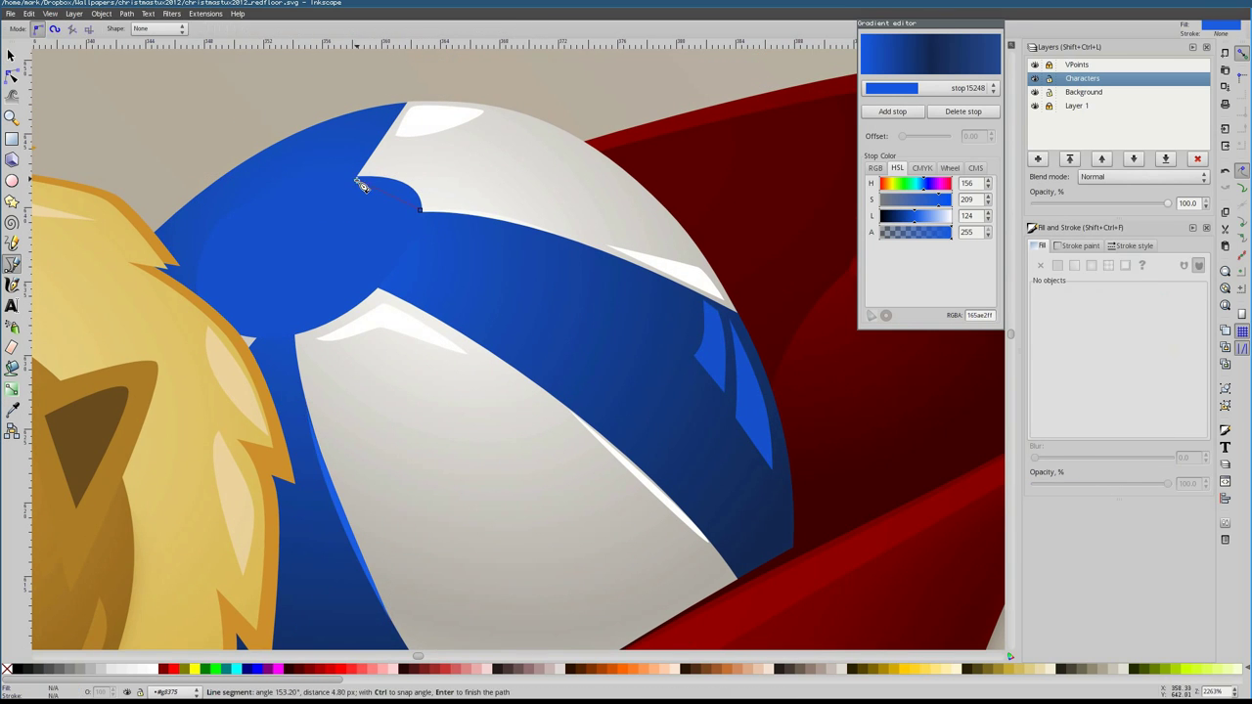
key(Return)
key(n)
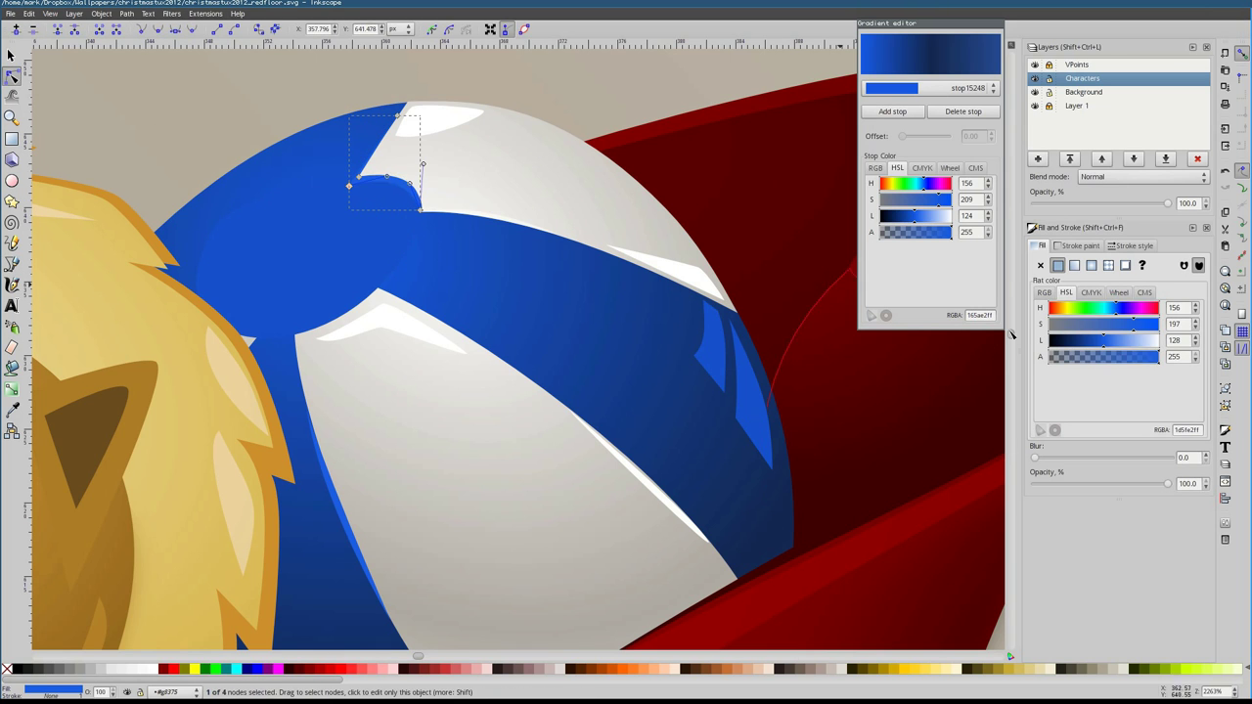
key(Escape)
click(257, 283)
Select the purple basket handle, raise it to the top, and nudge one of its nodes right
key(s)
key(1)
click(232, 339)
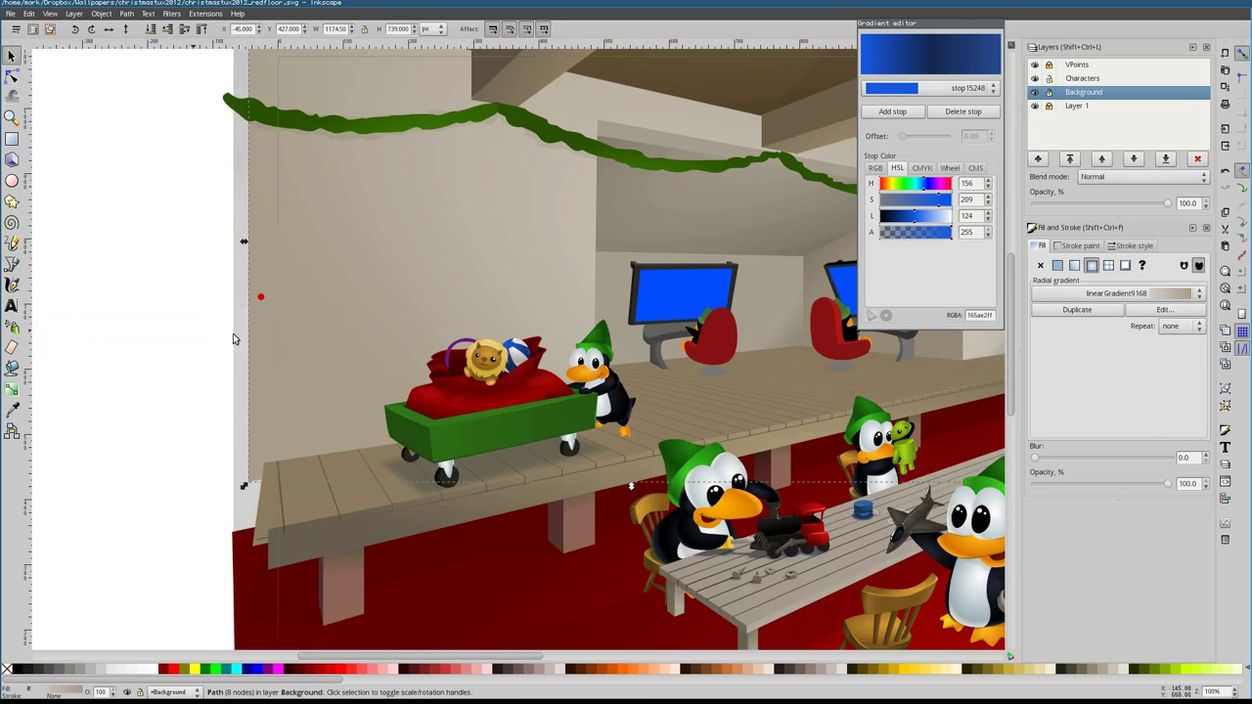
key(Escape)
key(plus)
key(plus)
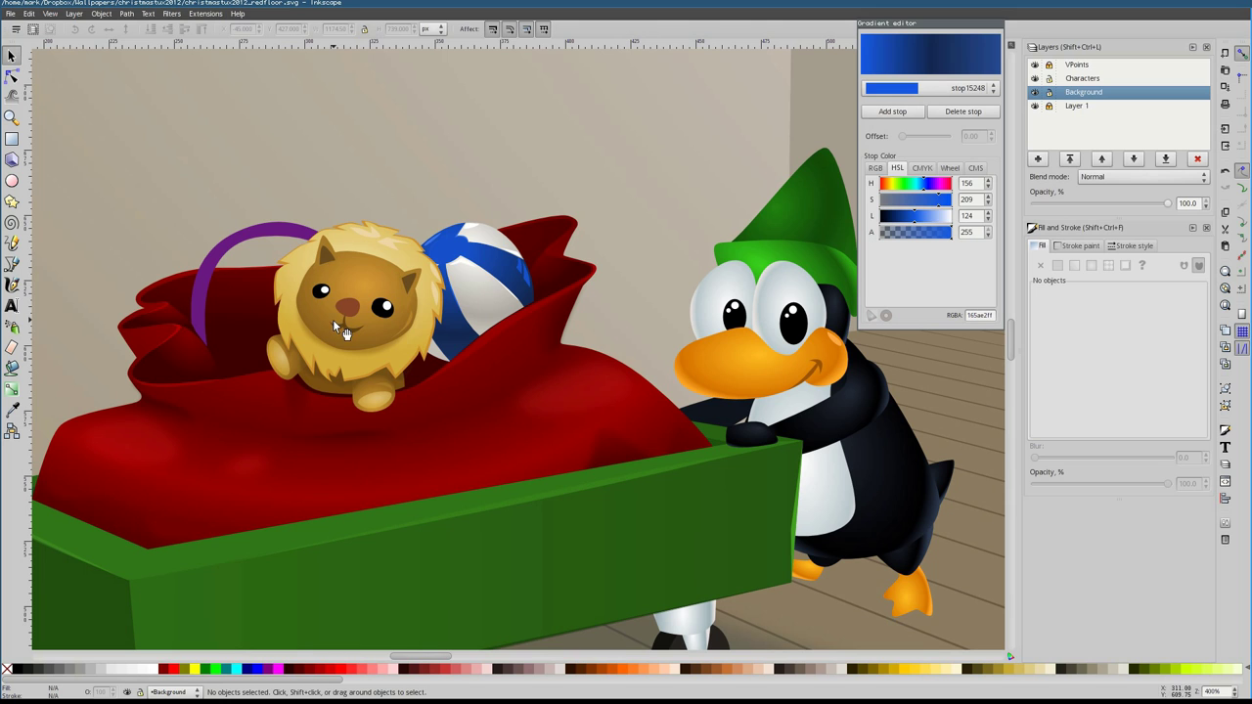
click(206, 272)
scroll(210, 279, up, 2)
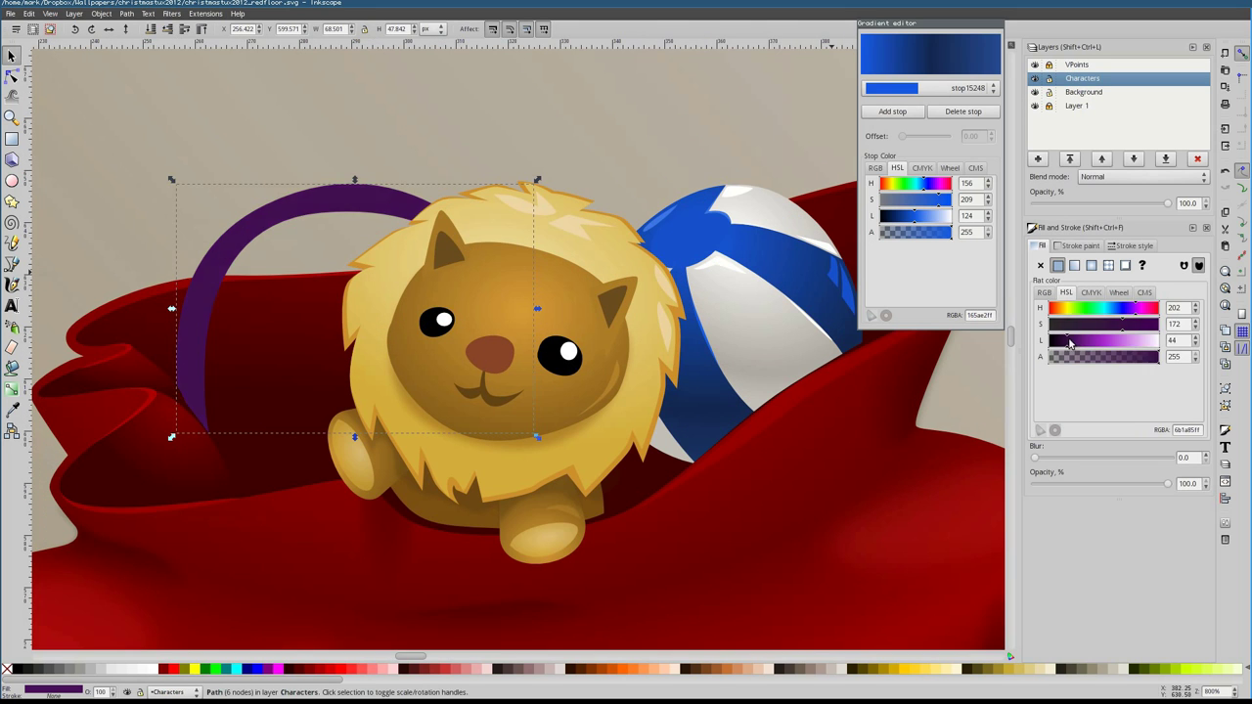
key(Home)
key(n)
drag(265, 205, 323, 207)
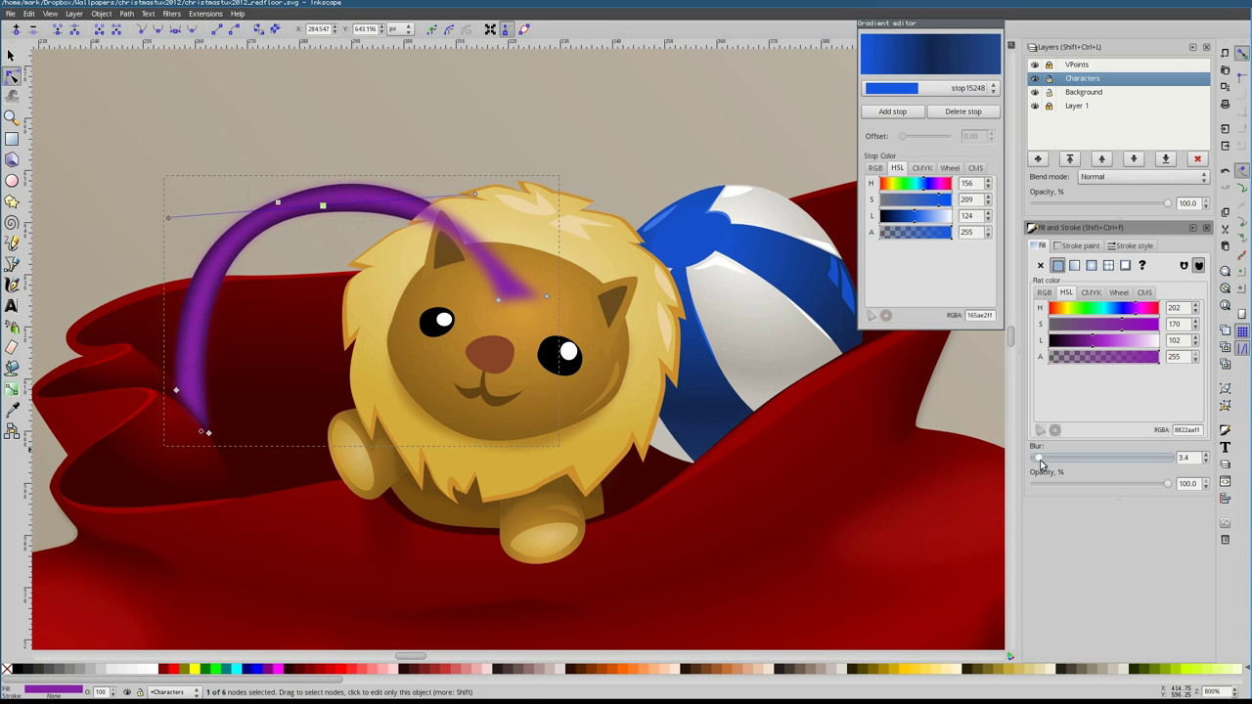
Adjust the purple arc's fill lightness and reduce its blur
click(221, 271)
mouse_move(1101, 341)
mouse_down()
mouse_move(1076, 341)
mouse_move(1098, 341)
mouse_up()
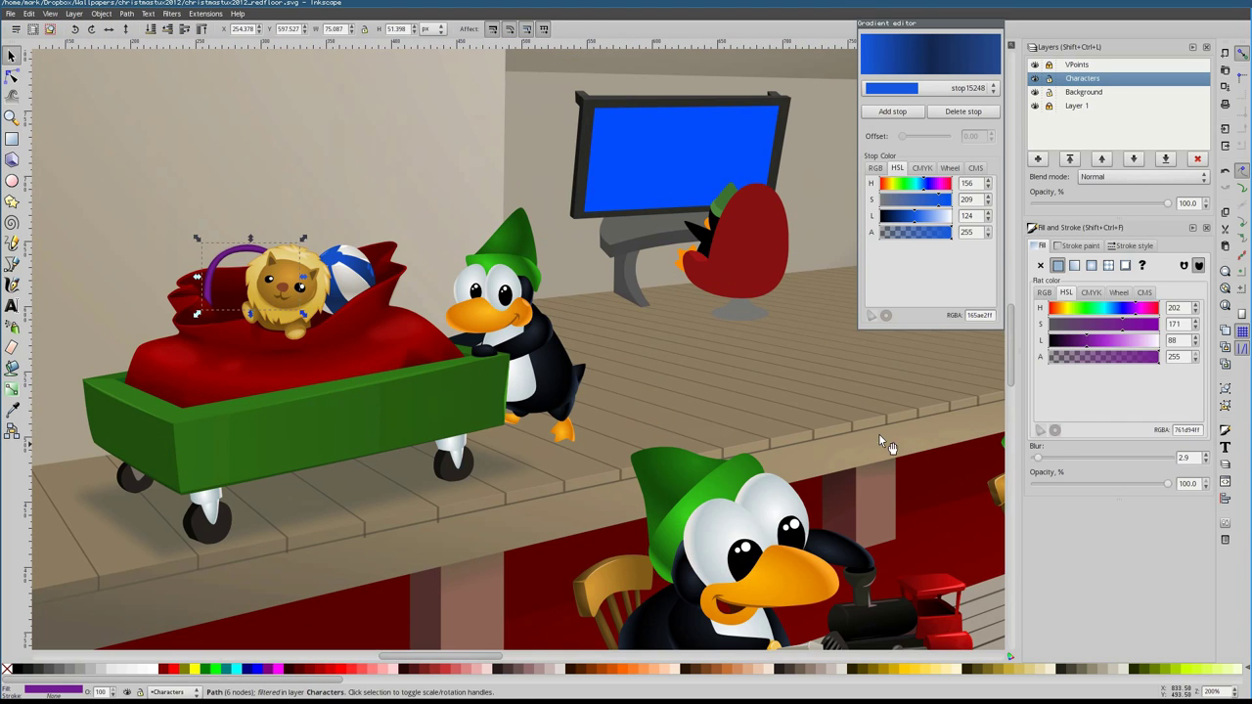
drag(1038, 458, 1042, 462)
key(3)
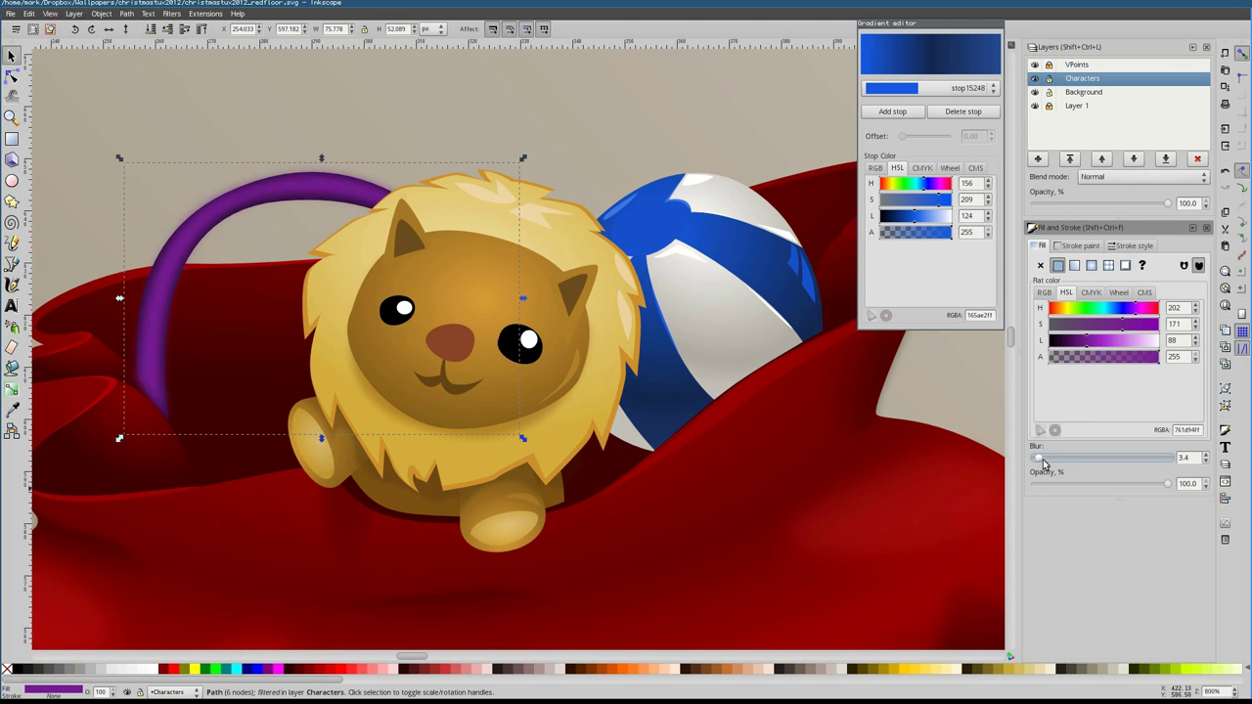
Give the purple arc a radial gradient and adjust the gradient handle and highlight nodes
click(1092, 265)
key(n)
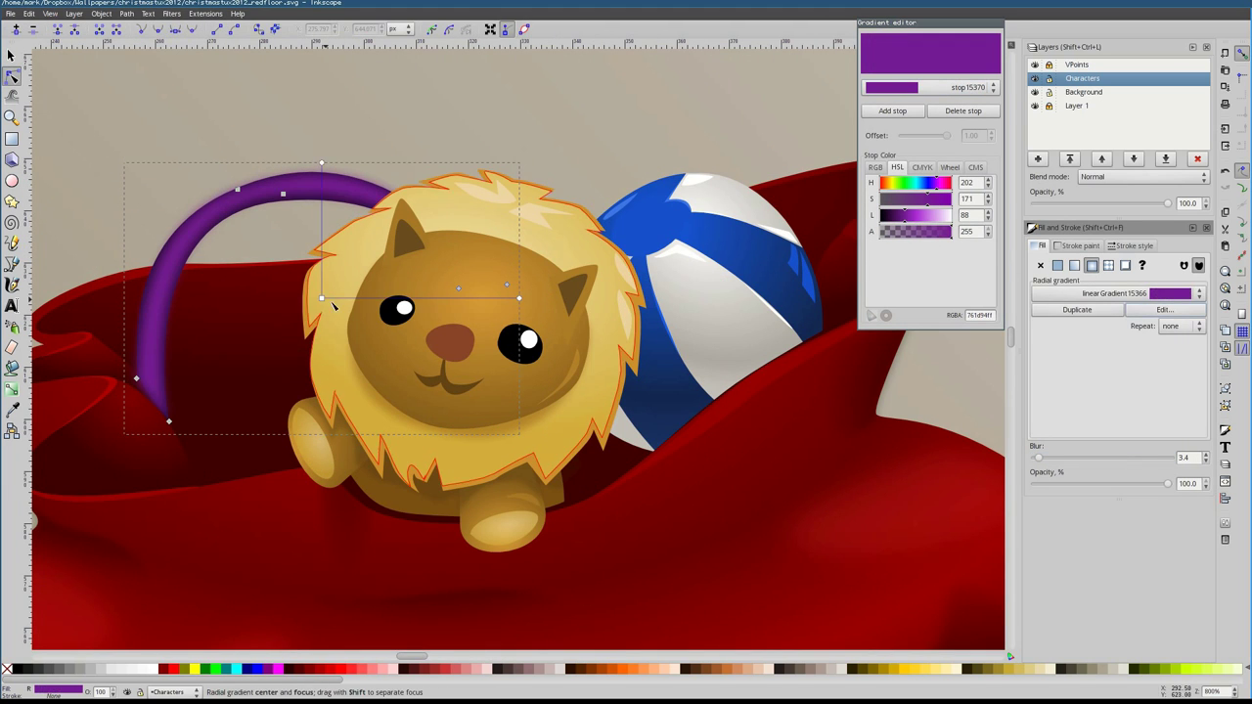
click(1057, 265)
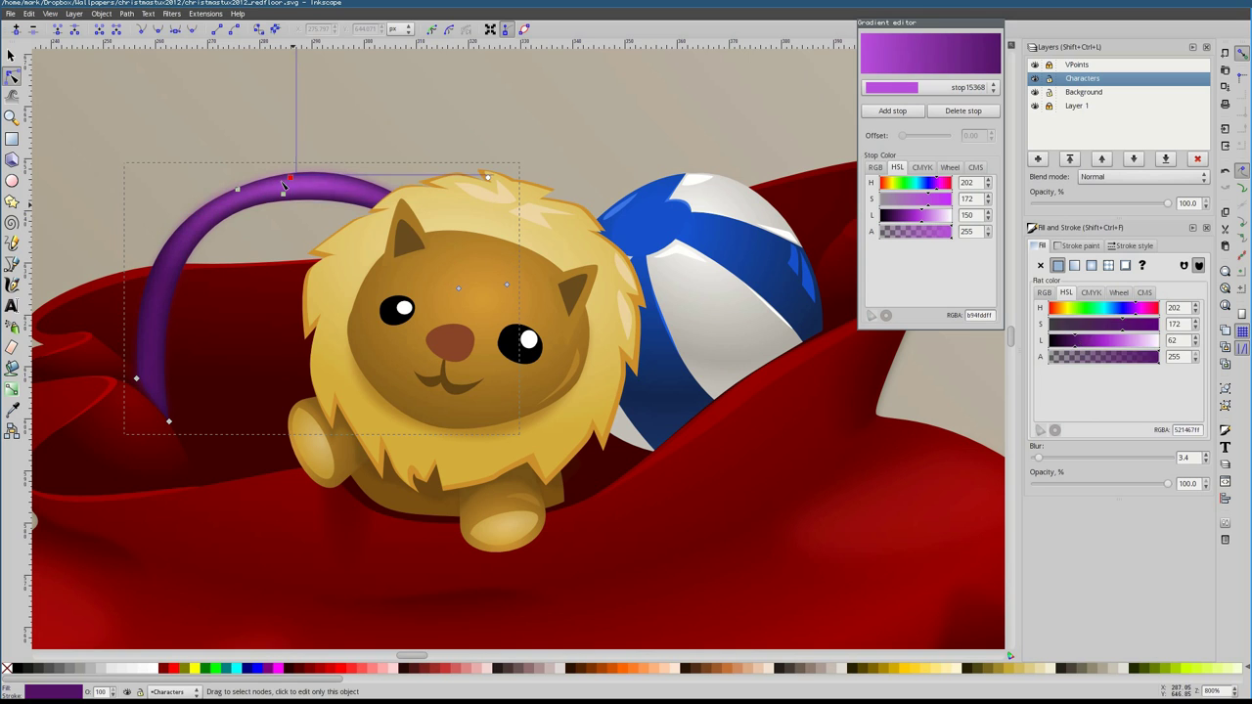
click(226, 195)
click(226, 195)
scroll(402, 187, up, 1)
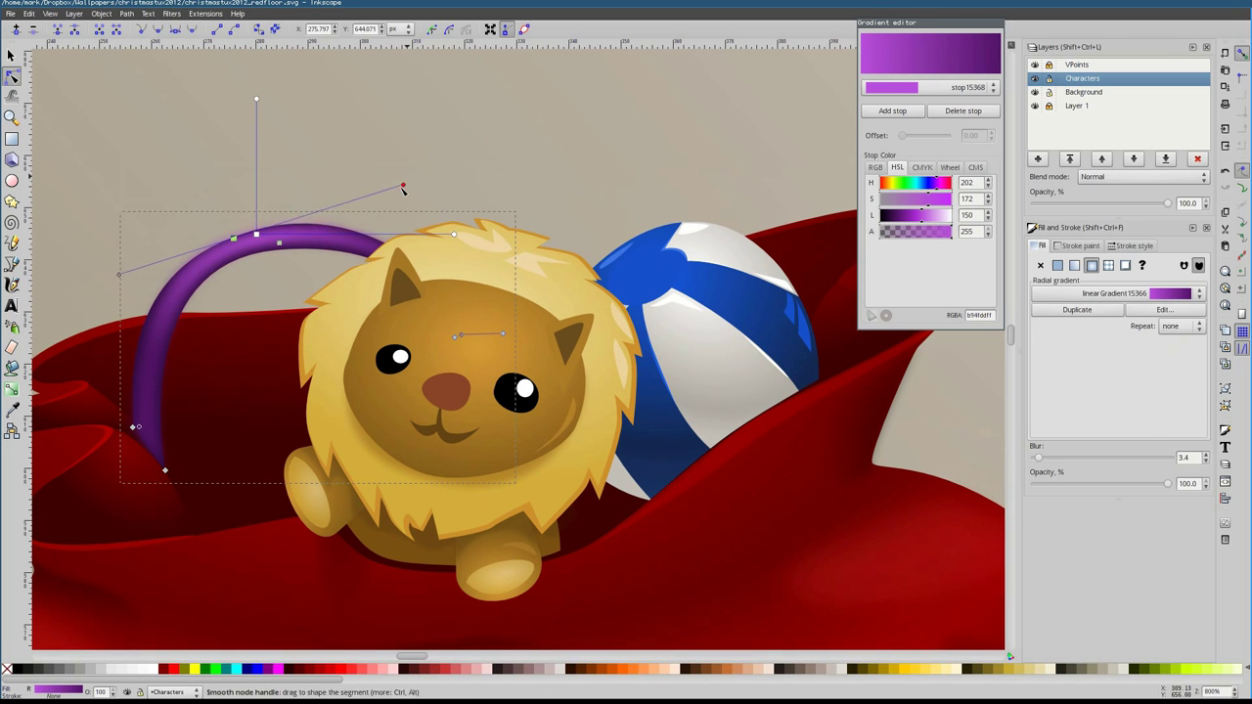
click(280, 241)
key(Escape)
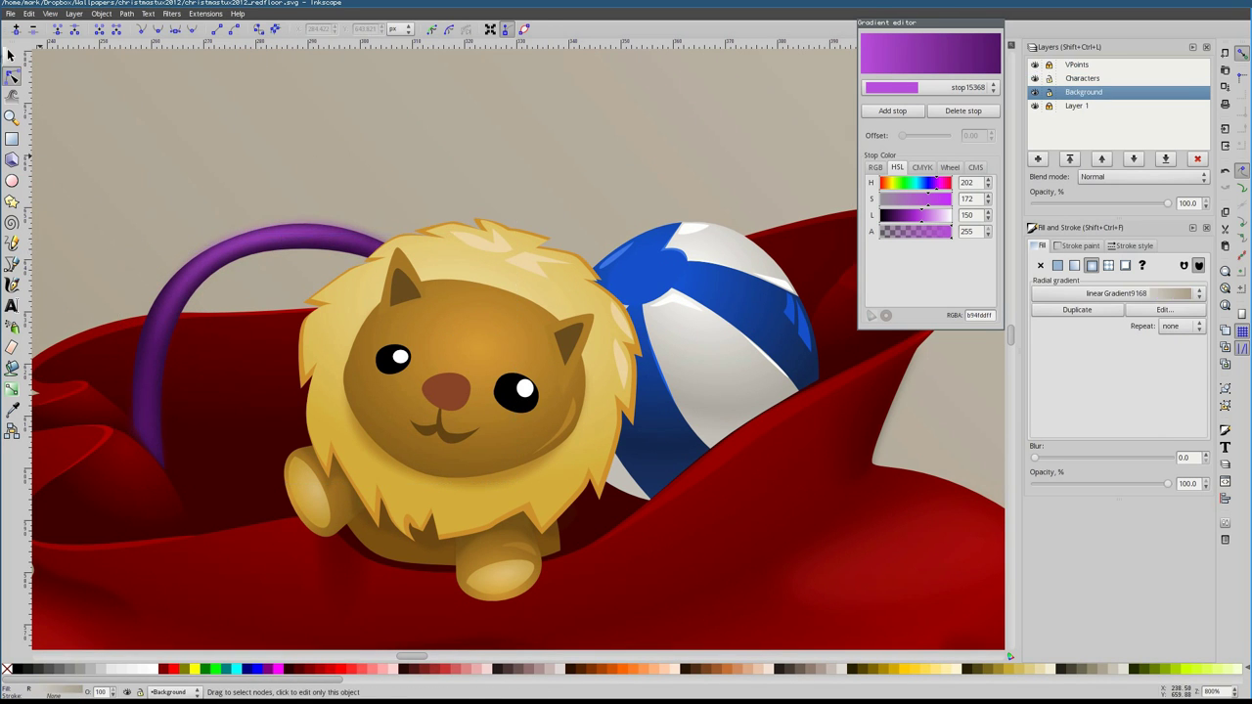
Toggle the Background layer's visibility off and on, then make Characters the current layer
key(s)
key(1)
scroll(323, 297, down, 2)
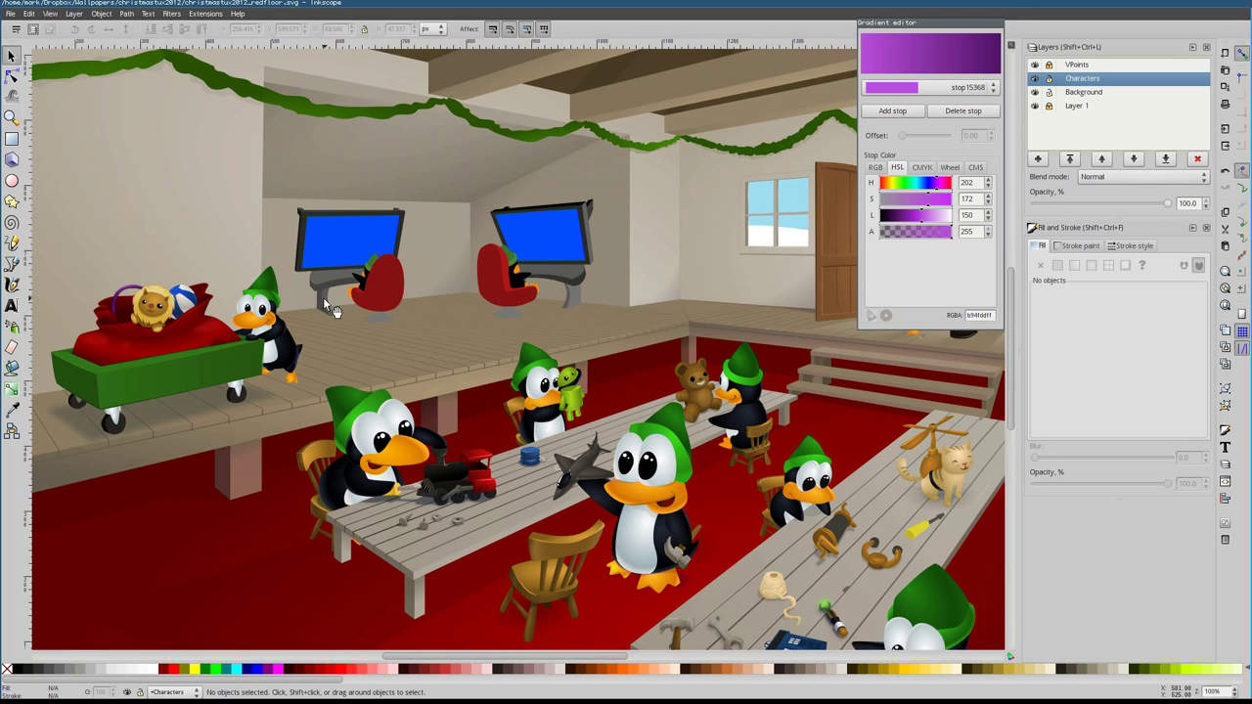
scroll(323, 297, up, 2)
click(1083, 92)
click(1035, 92)
click(1035, 92)
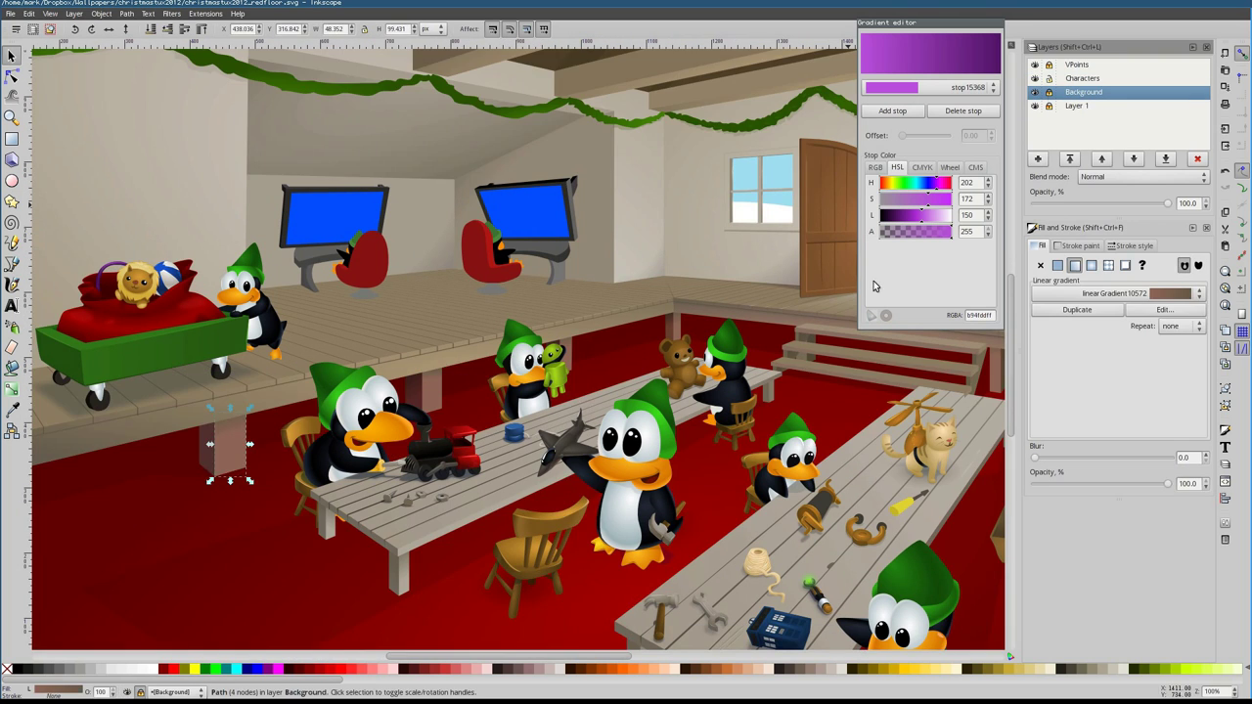
click(1083, 79)
scroll(434, 561, up, 2)
scroll(123, 363, left, 2)
Trace a closed shape under the sleigh, darken and heavily blur it, and send it behind
key(b)
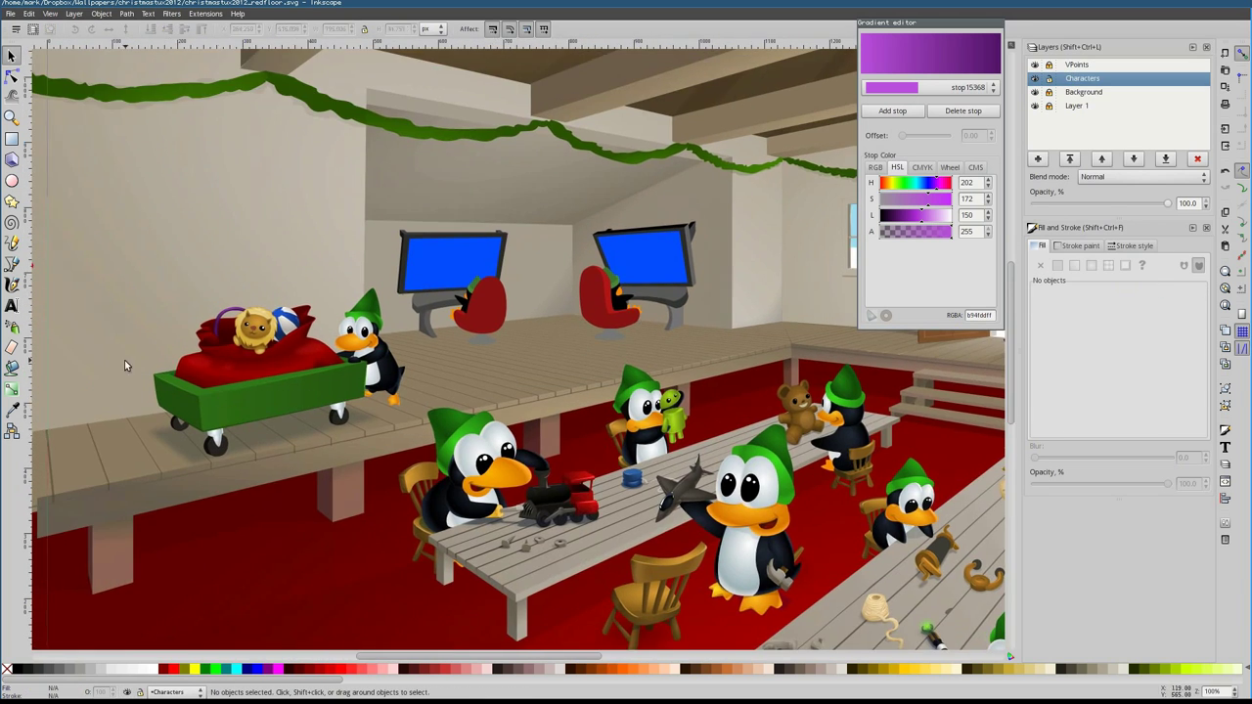
click(128, 360)
click(172, 414)
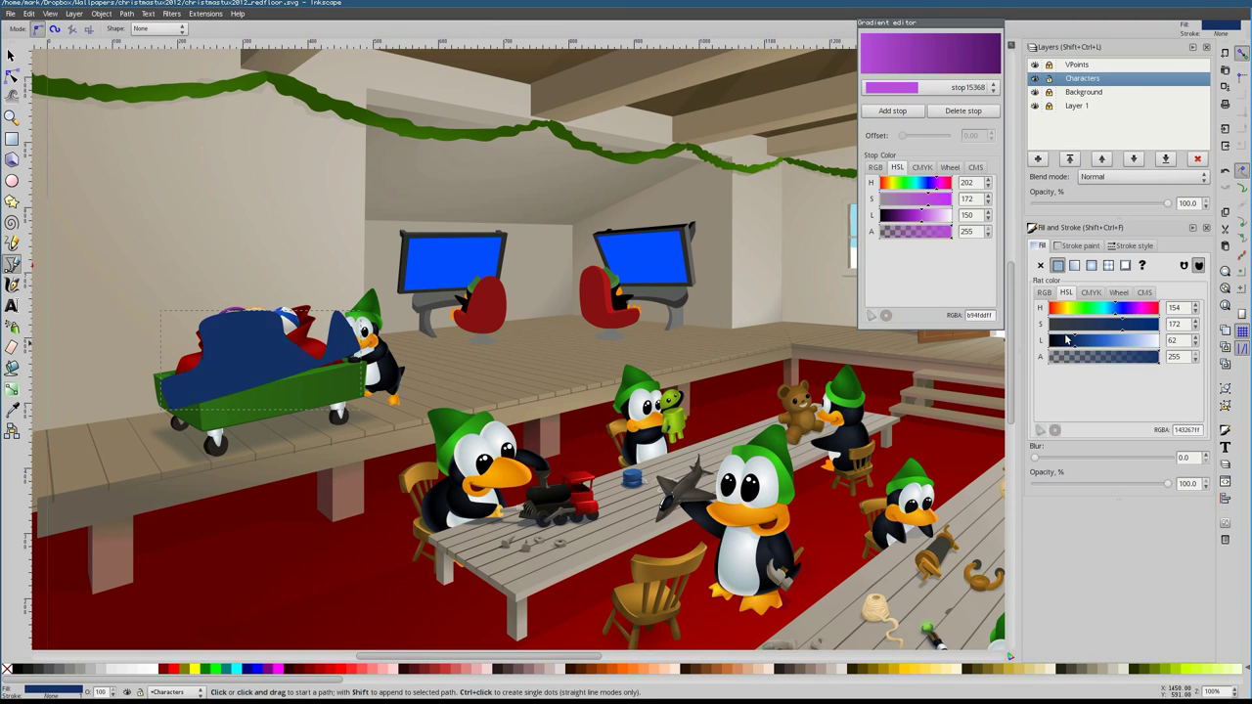
drag(1067, 339, 1057, 340)
drag(1035, 457, 1054, 457)
key(n)
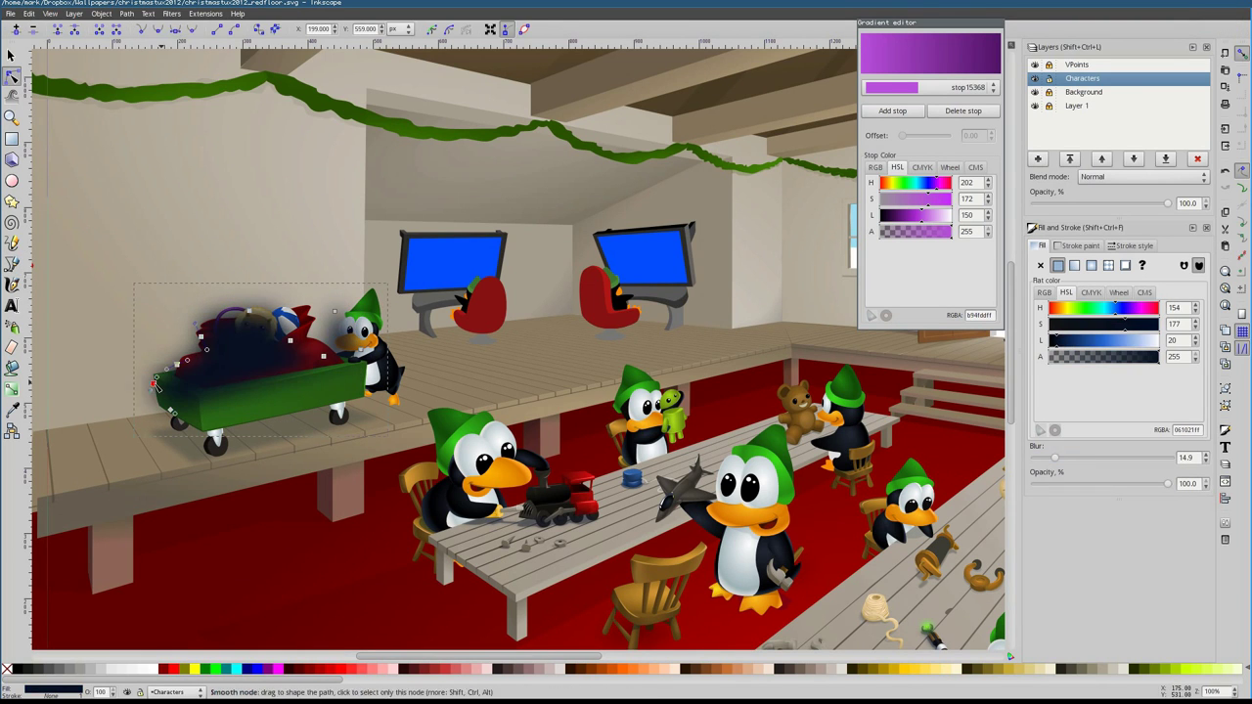
key(End)
key(s)
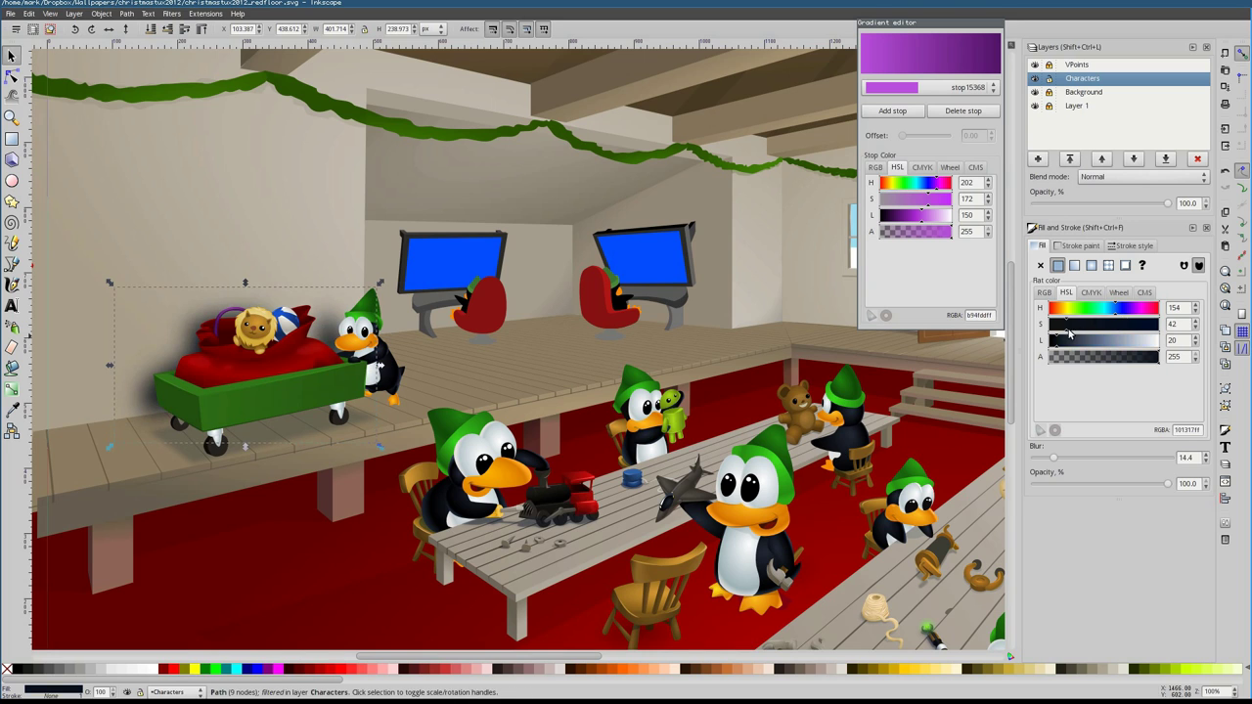
Make the shadow lighter and more transparent, move it down, and stretch it wider
drag(1069, 339, 1110, 360)
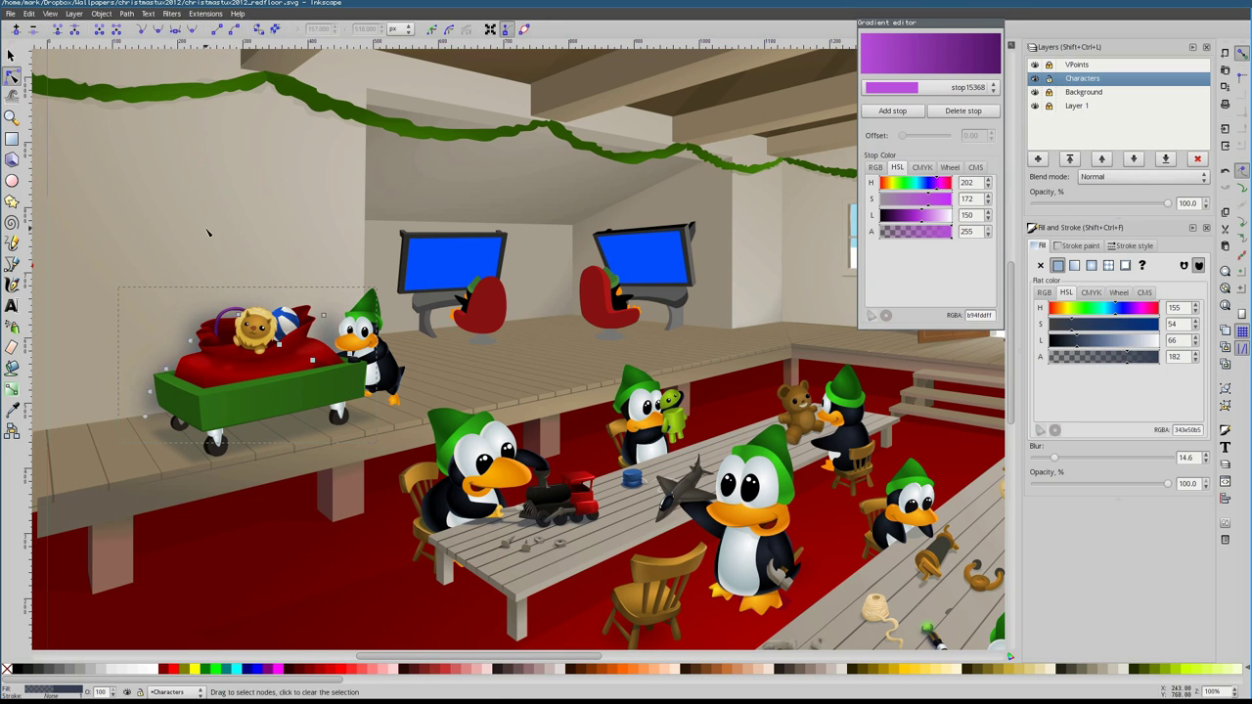
drag(302, 414, 141, 405)
scroll(305, 521, down, 2)
scroll(306, 520, up, 4)
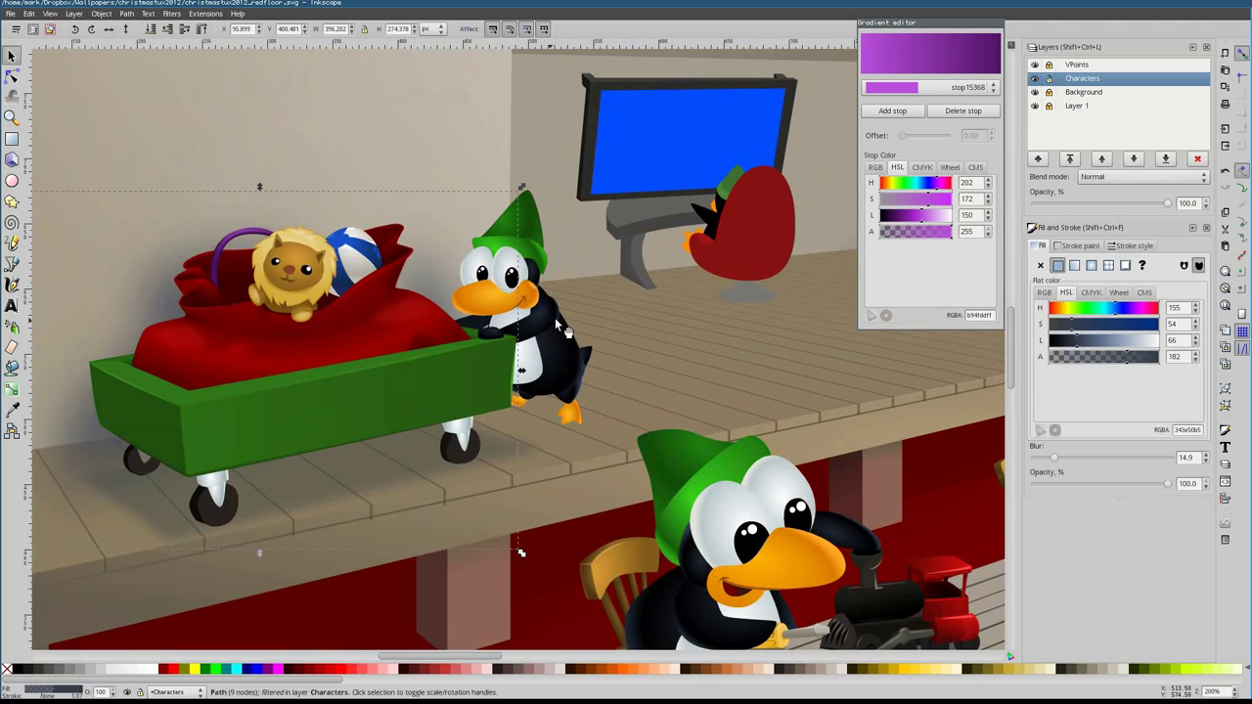
drag(524, 371, 545, 375)
key(Escape)
key(1)
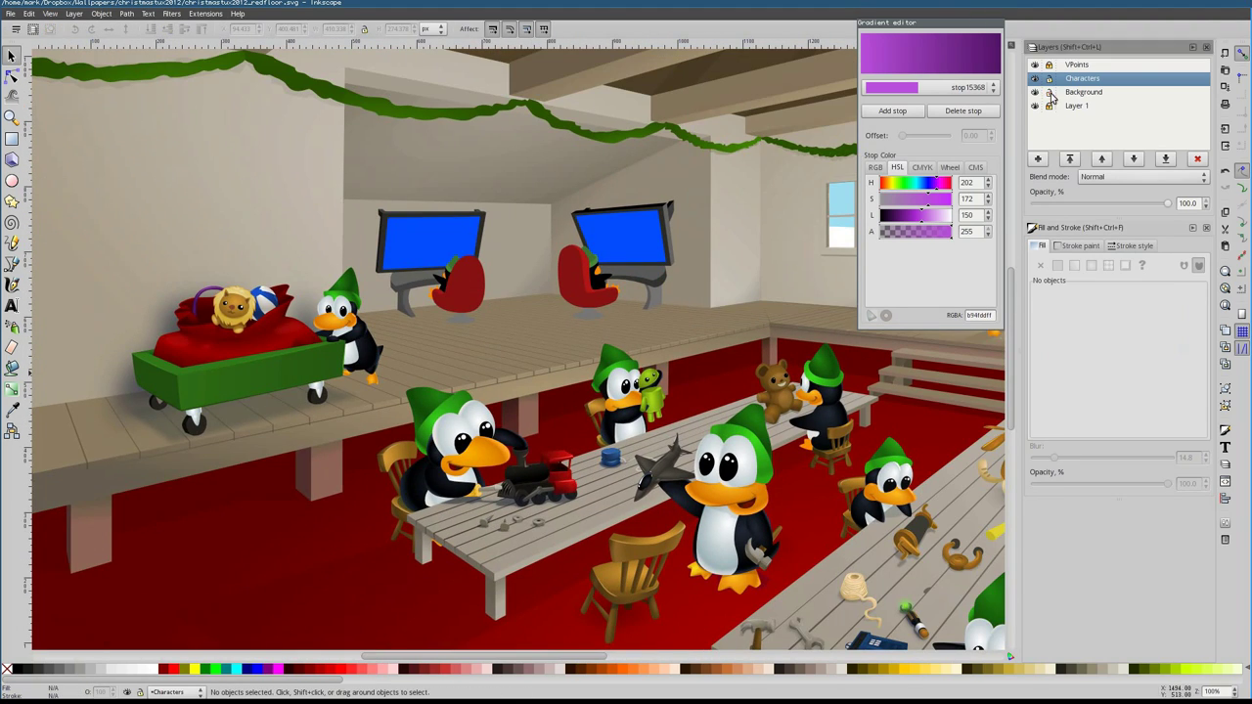
Reselect the sleigh's shadow and retune its fill darkness and lightness
key(b)
scroll(401, 398, up, 1)
click(301, 364)
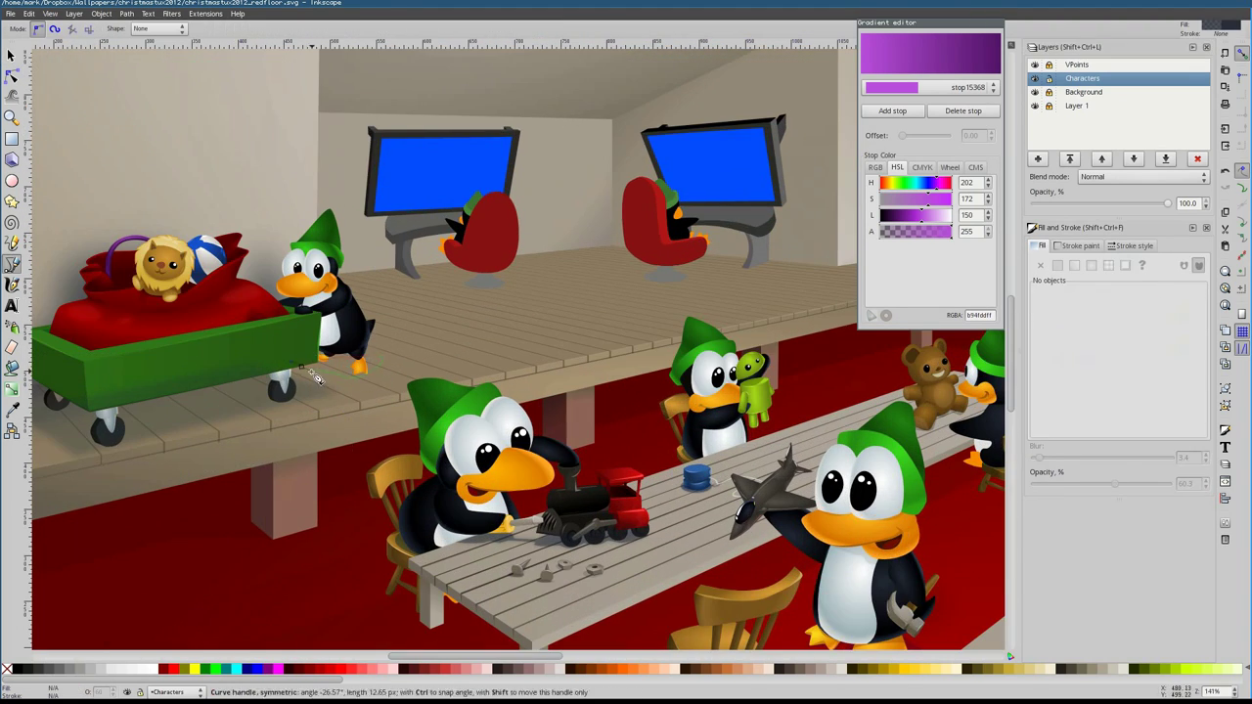
key(Escape)
key(s)
click(180, 409)
drag(1063, 341, 1059, 340)
scroll(293, 426, left, 6)
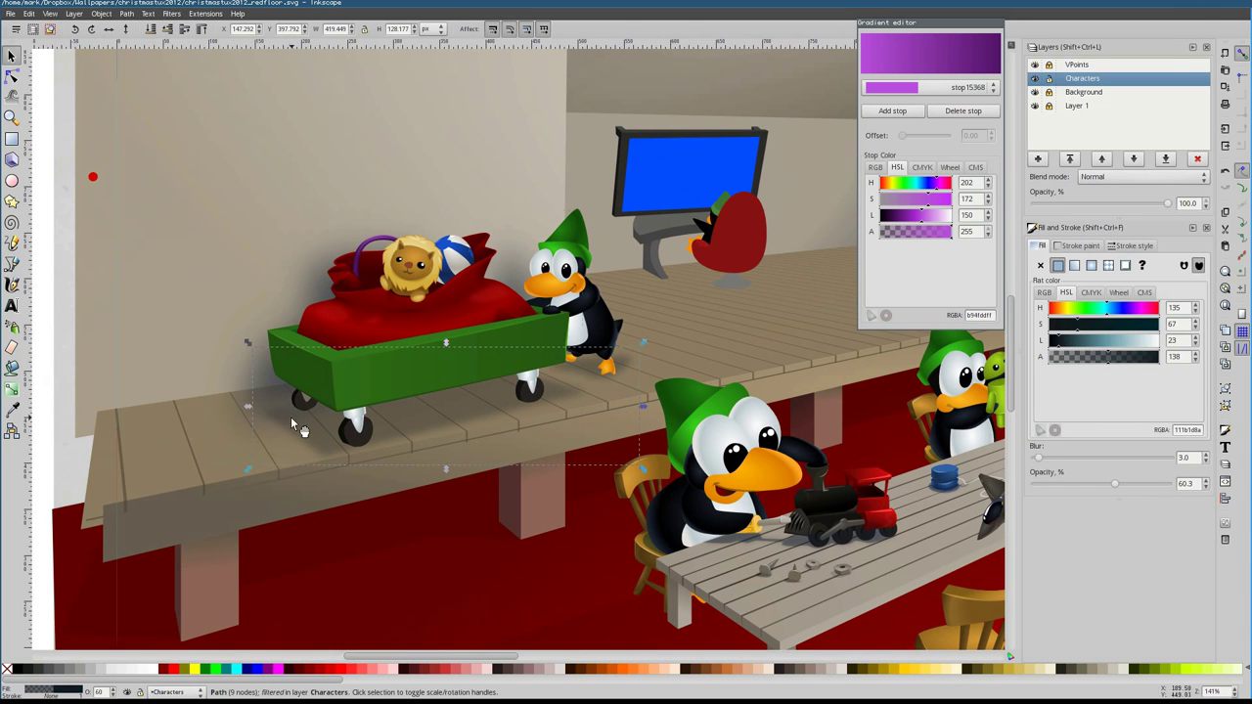
key(n)
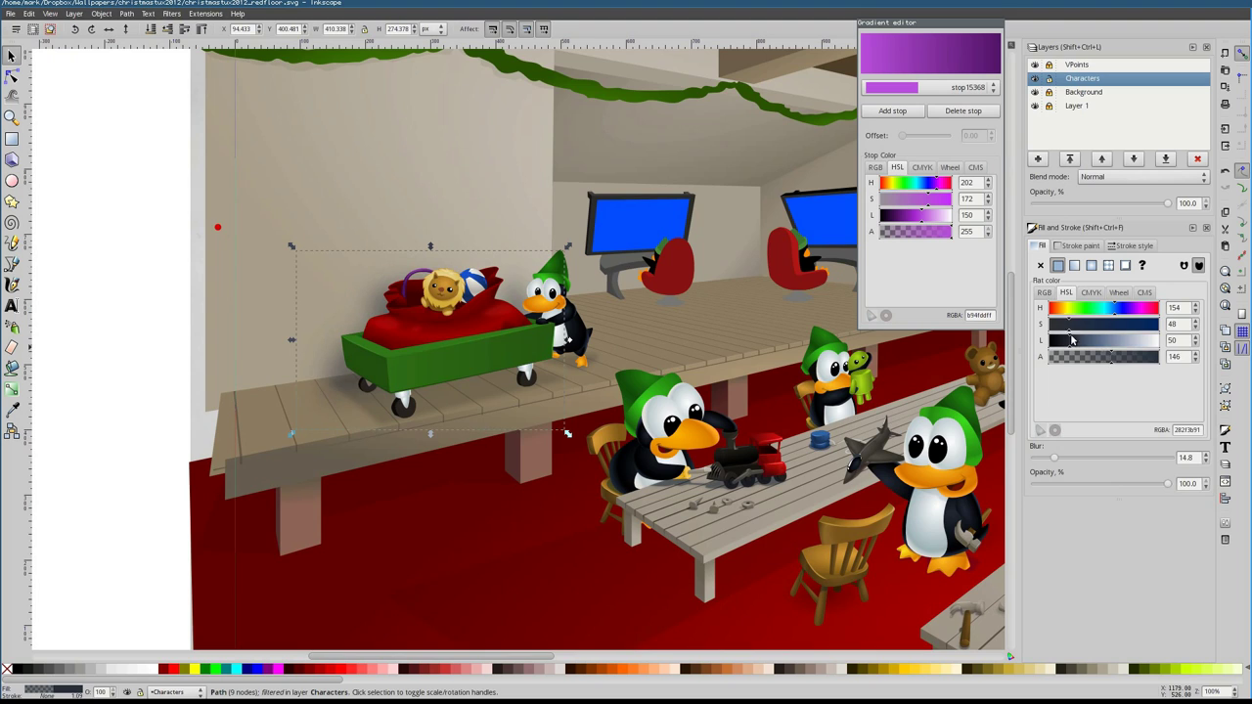
drag(1072, 340, 1081, 340)
key(Escape)
key(5)
scroll(315, 354, up, 3)
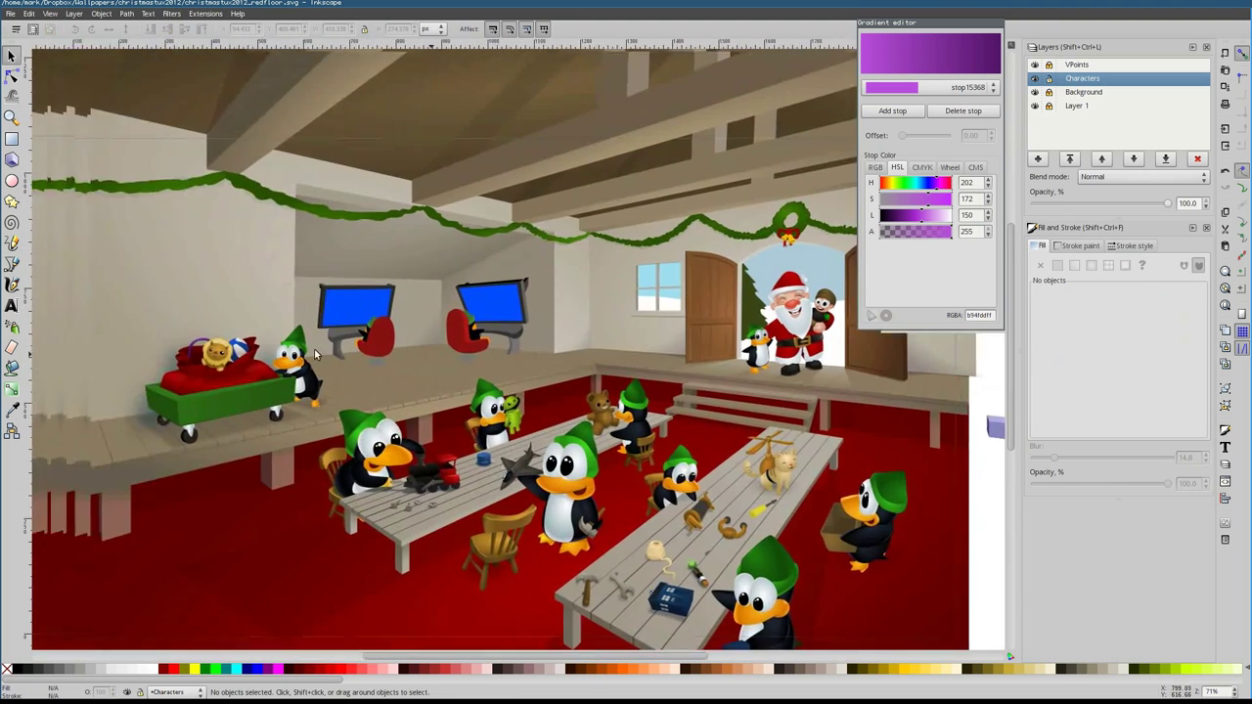
scroll(450, 343, up, 3)
Reposition the right chair's radial gradient radius and lighten the selected gradient stop
click(261, 297)
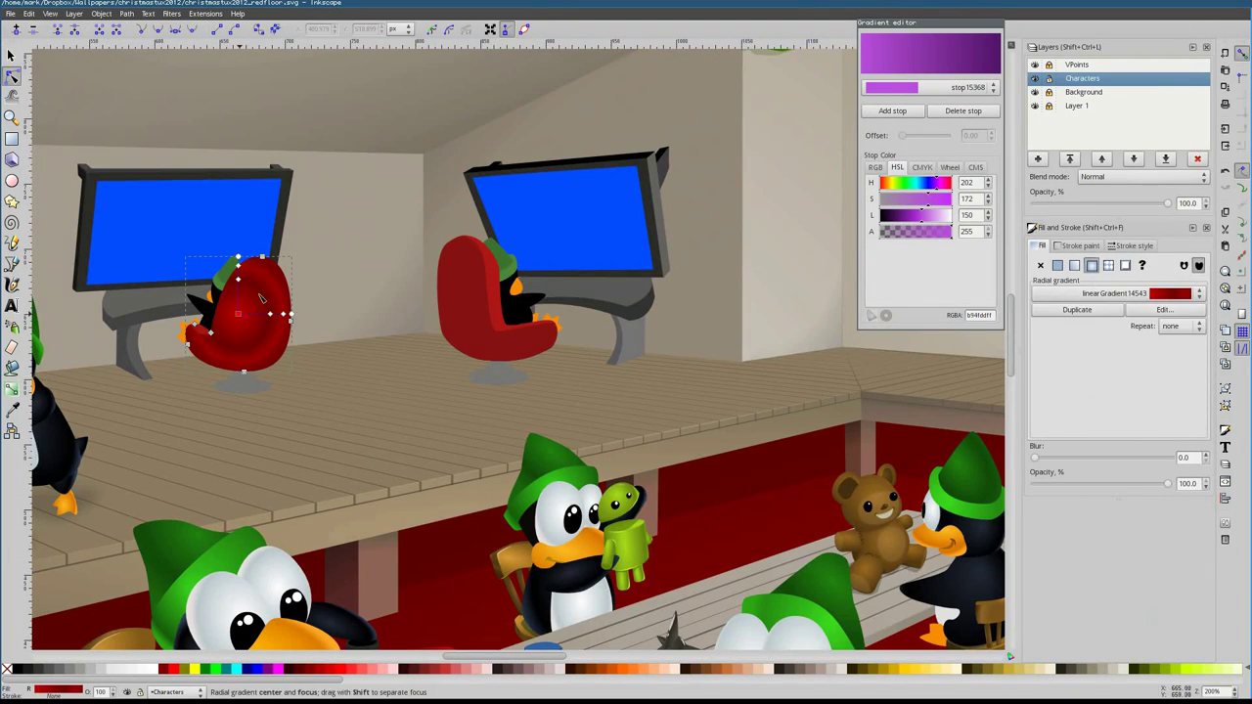
click(272, 205)
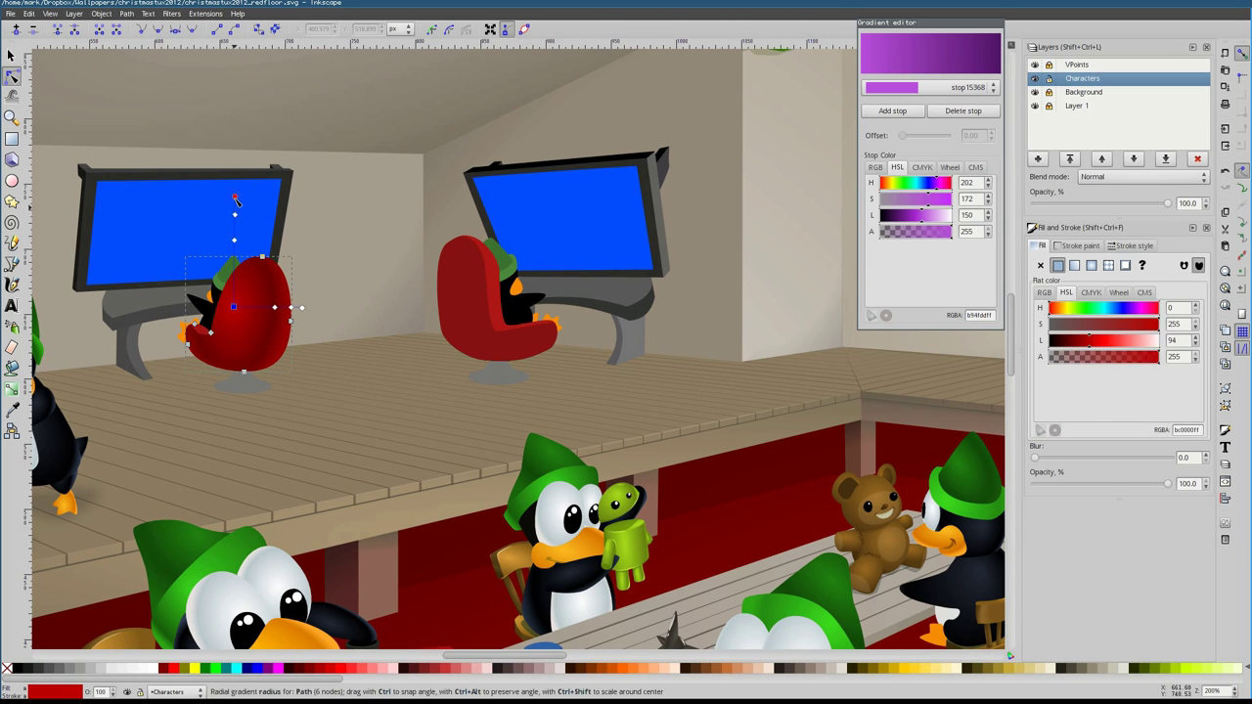
click(529, 311)
drag(499, 203, 493, 187)
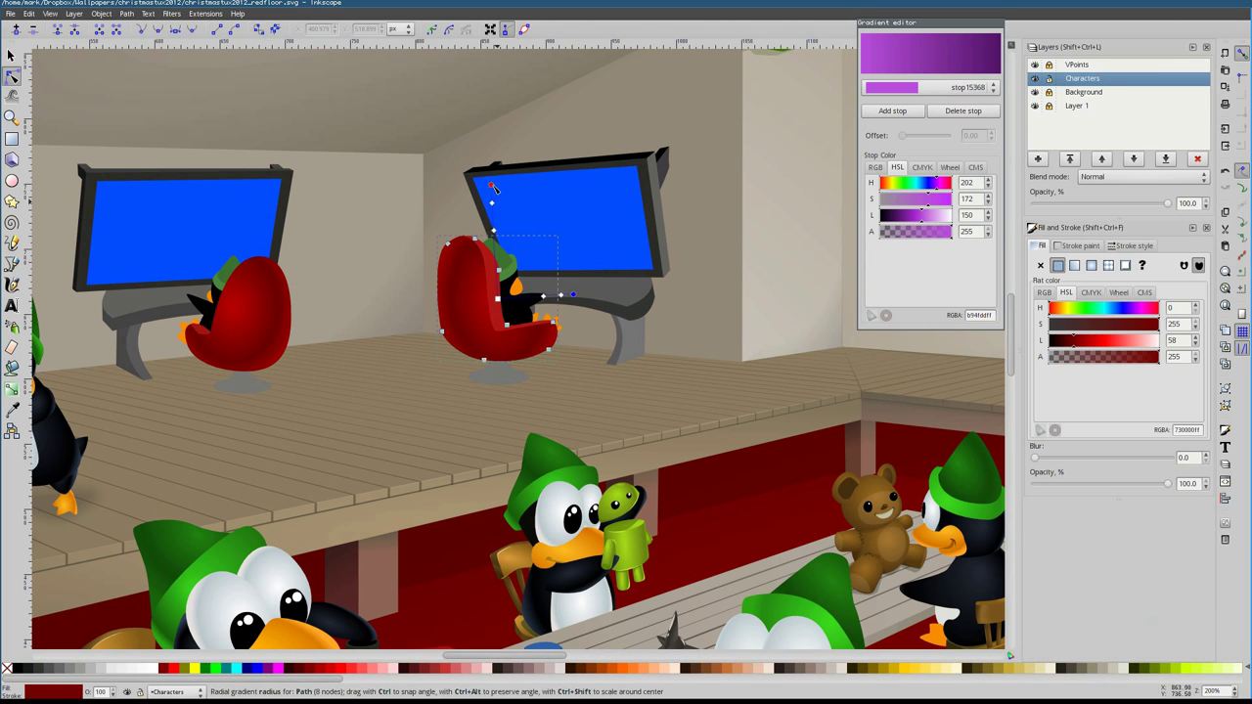
drag(1076, 340, 1112, 349)
Copy the left chair's red into the gradient stop and fine-tune its lightness
key(d)
click(193, 315)
scroll(171, 318, up, 2)
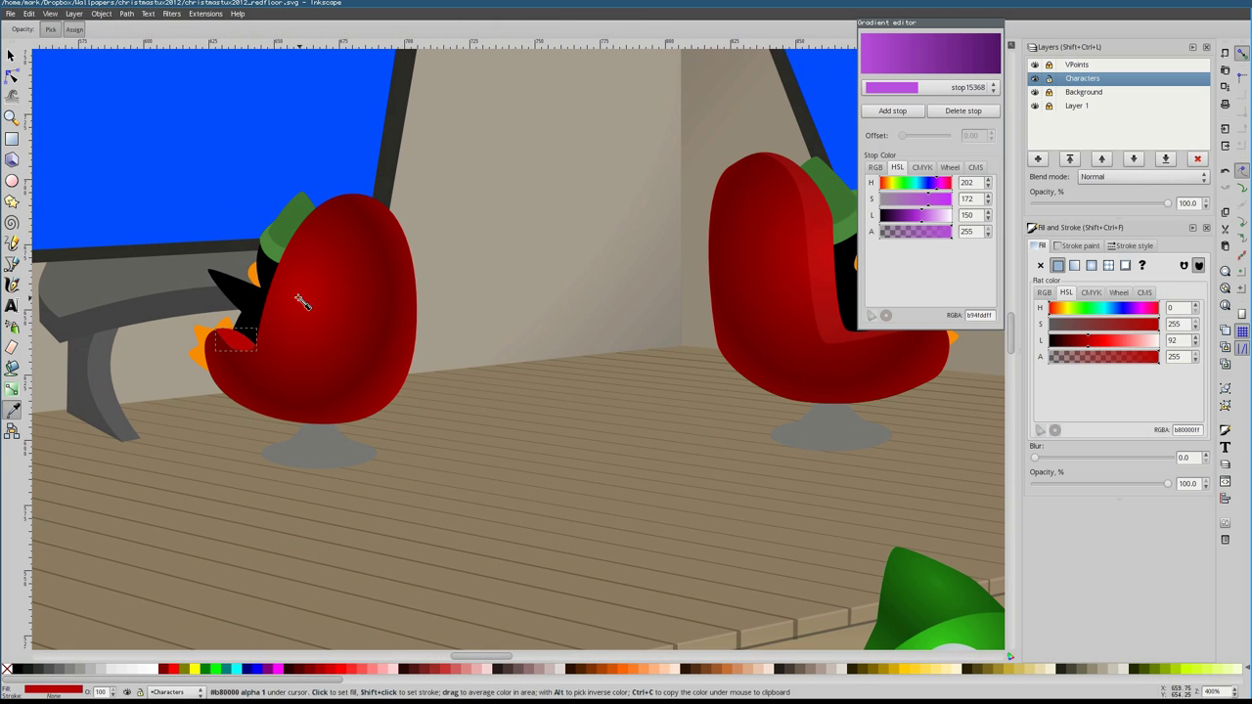
click(13, 71)
click(1111, 344)
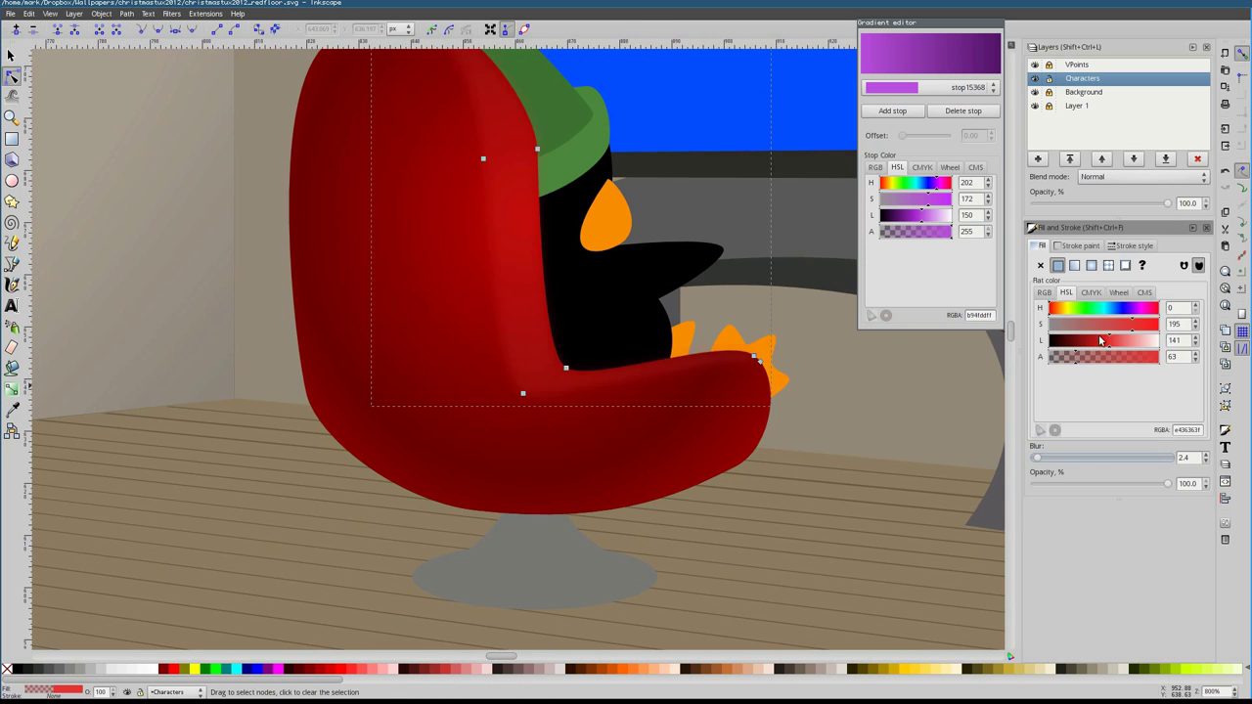
drag(1102, 342, 1100, 361)
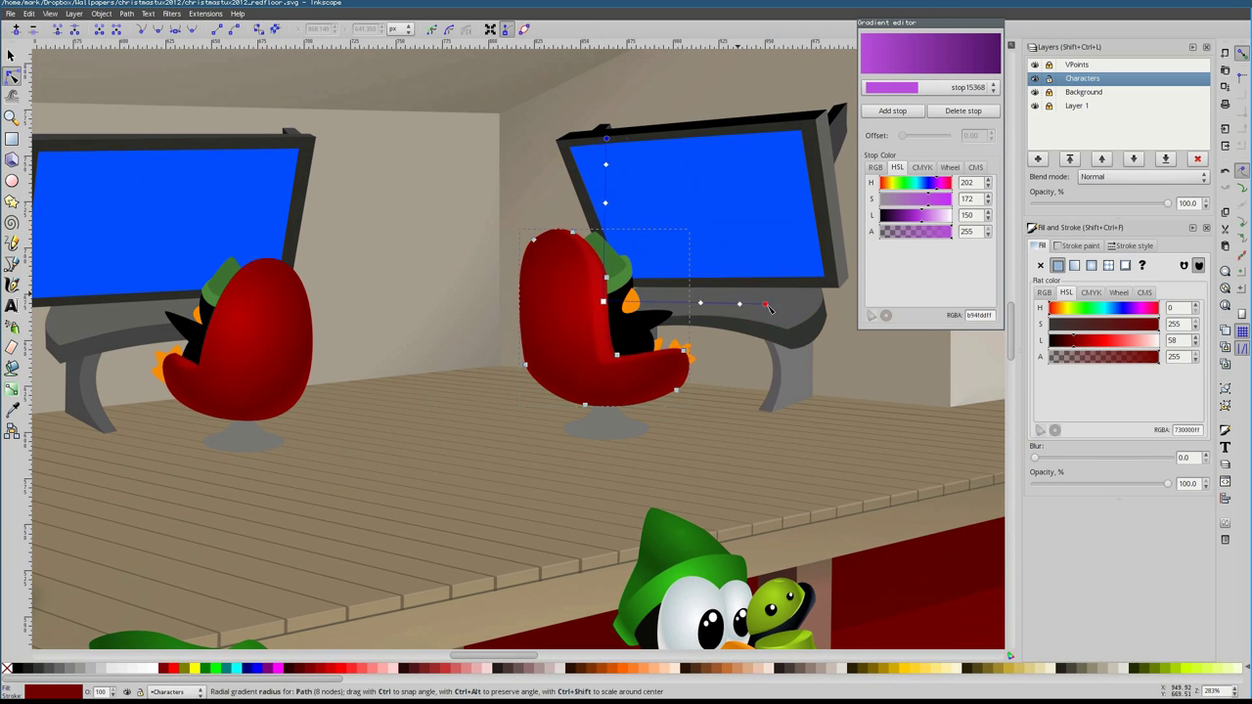
click(359, 390)
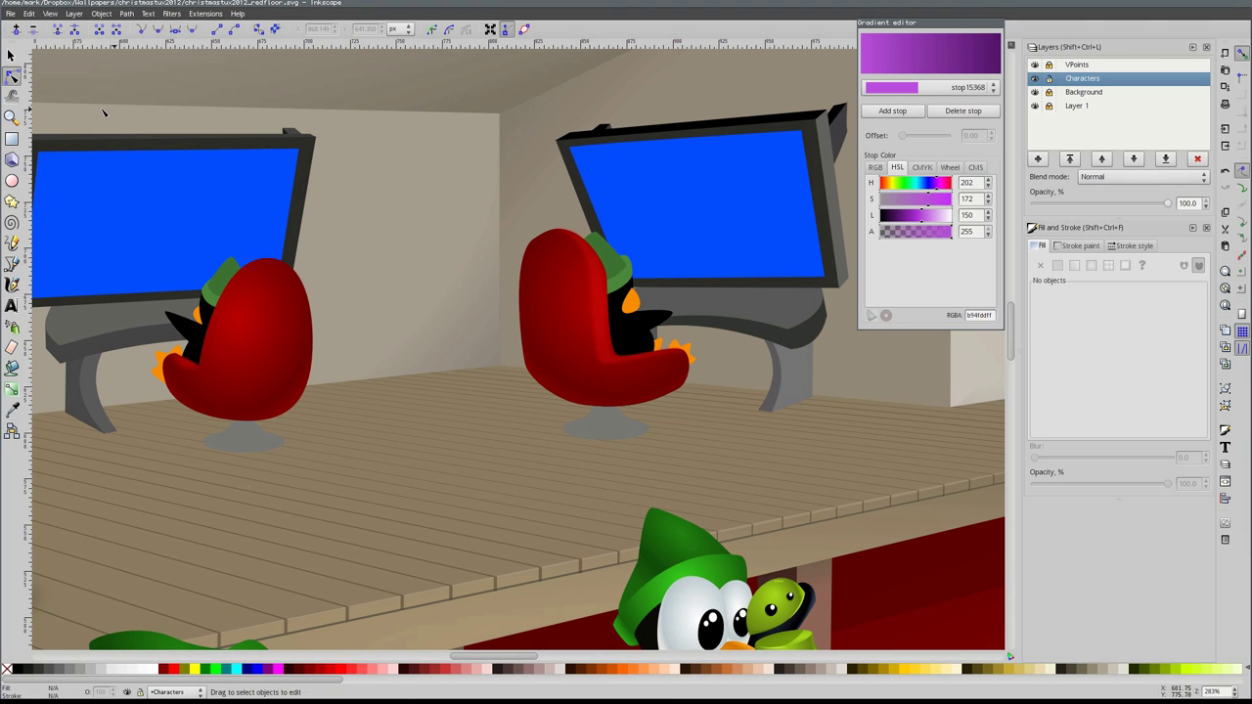
Recolour the black strip under the right chair with the chair's dark red and blur it
click(612, 386)
scroll(620, 409, up, 6)
scroll(619, 409, down, 2)
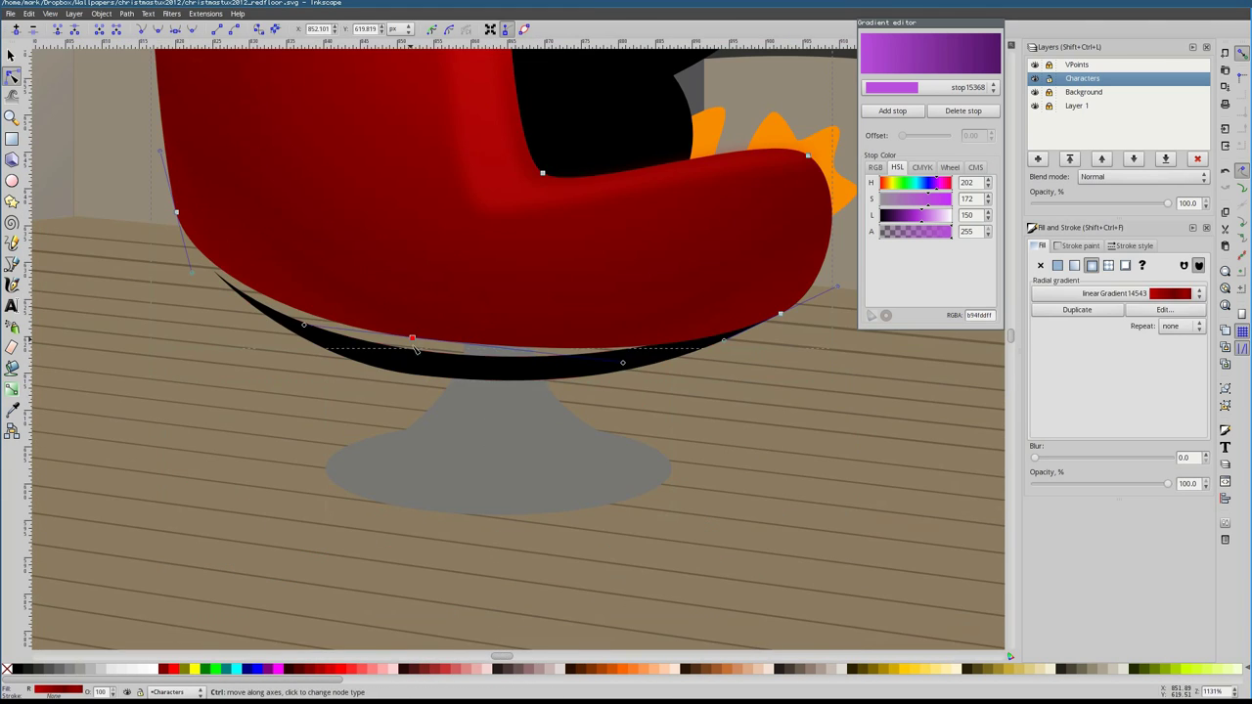
scroll(746, 418, down, 1)
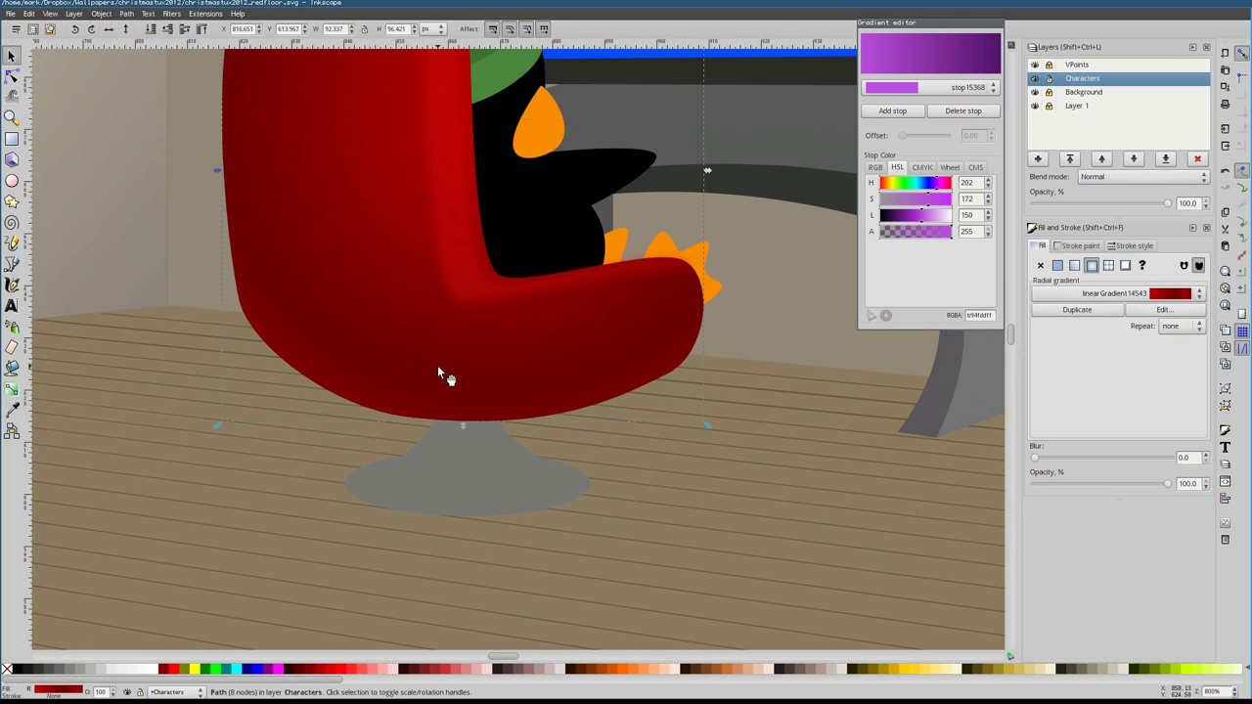
click(440, 370)
key(d)
click(446, 375)
drag(1036, 458, 1042, 460)
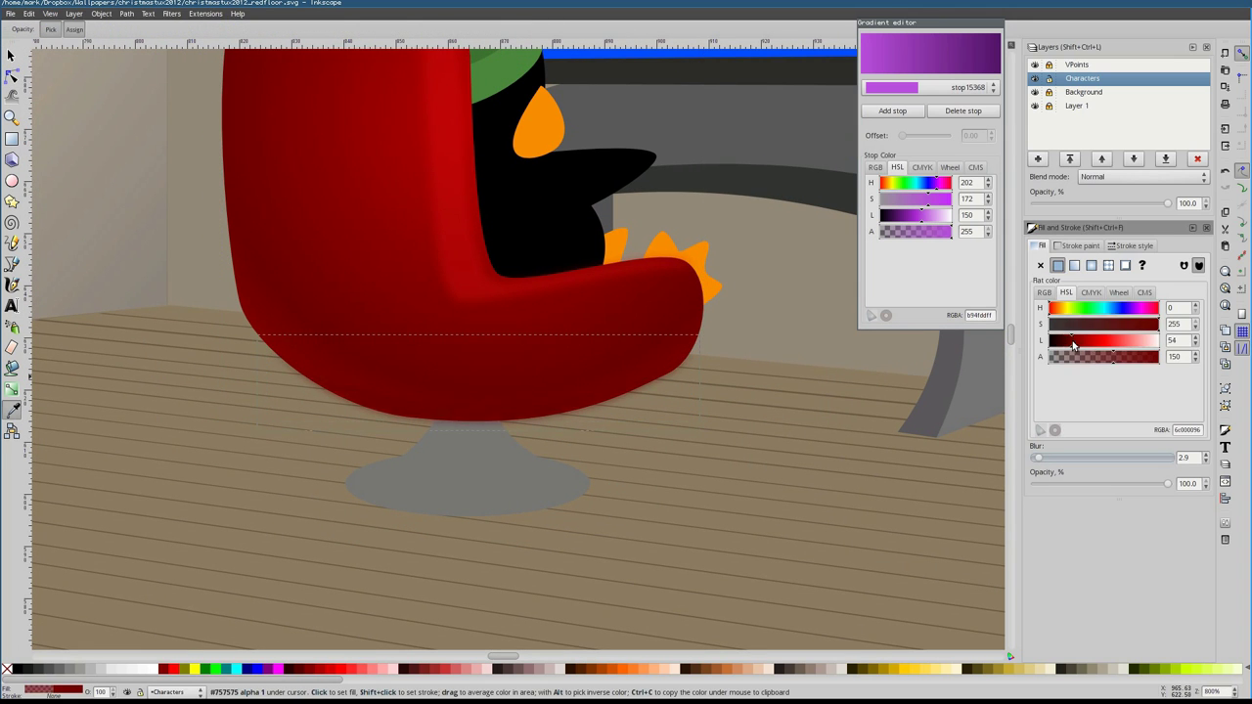
Finish the new curve, switch to node editing, and open then close the Preferences window
key(5)
key(grave)
scroll(489, 411, right, 15)
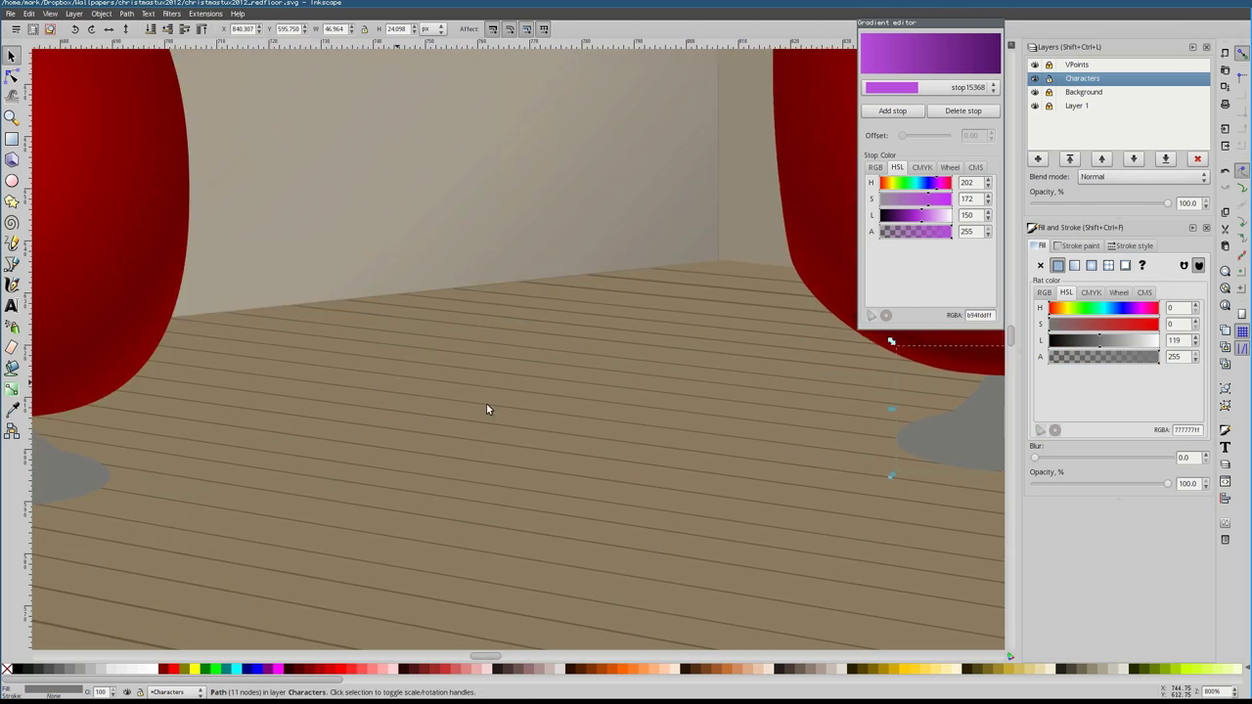
key(Return)
key(n)
key(ctrl+shift+p)
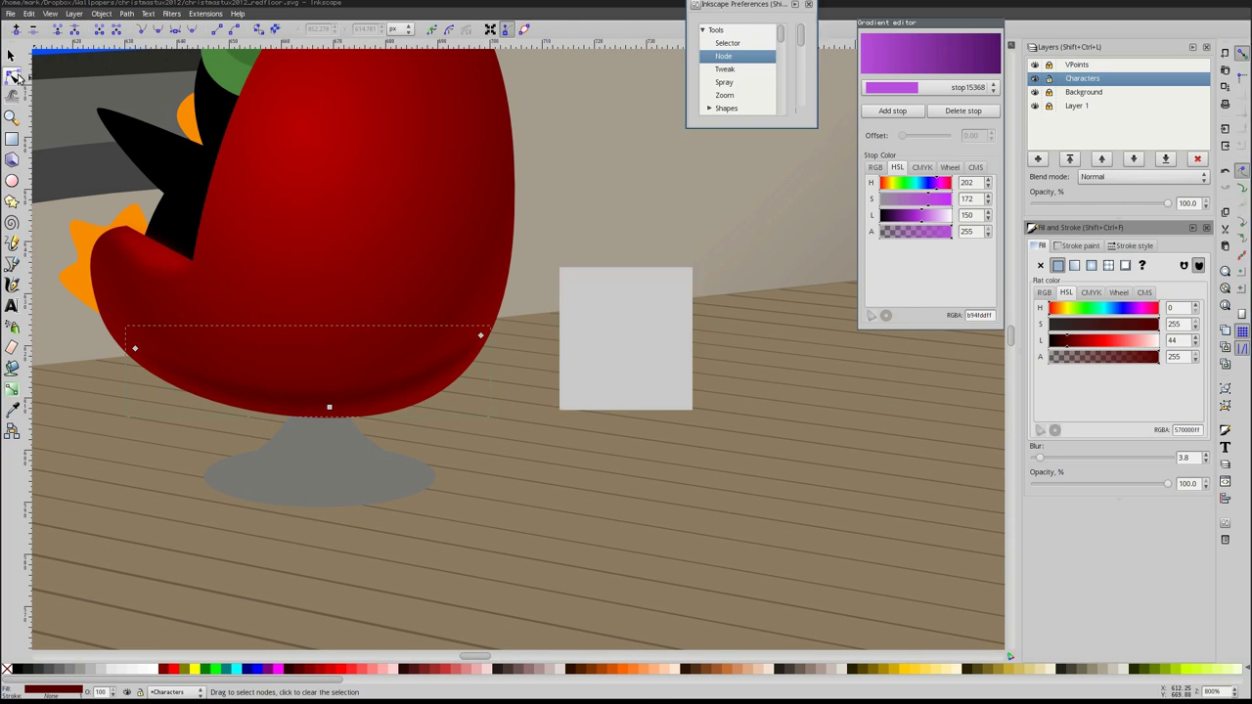
click(1243, 7)
Give both chair pedestals the same dark radial gradient, widened across each base
key(5)
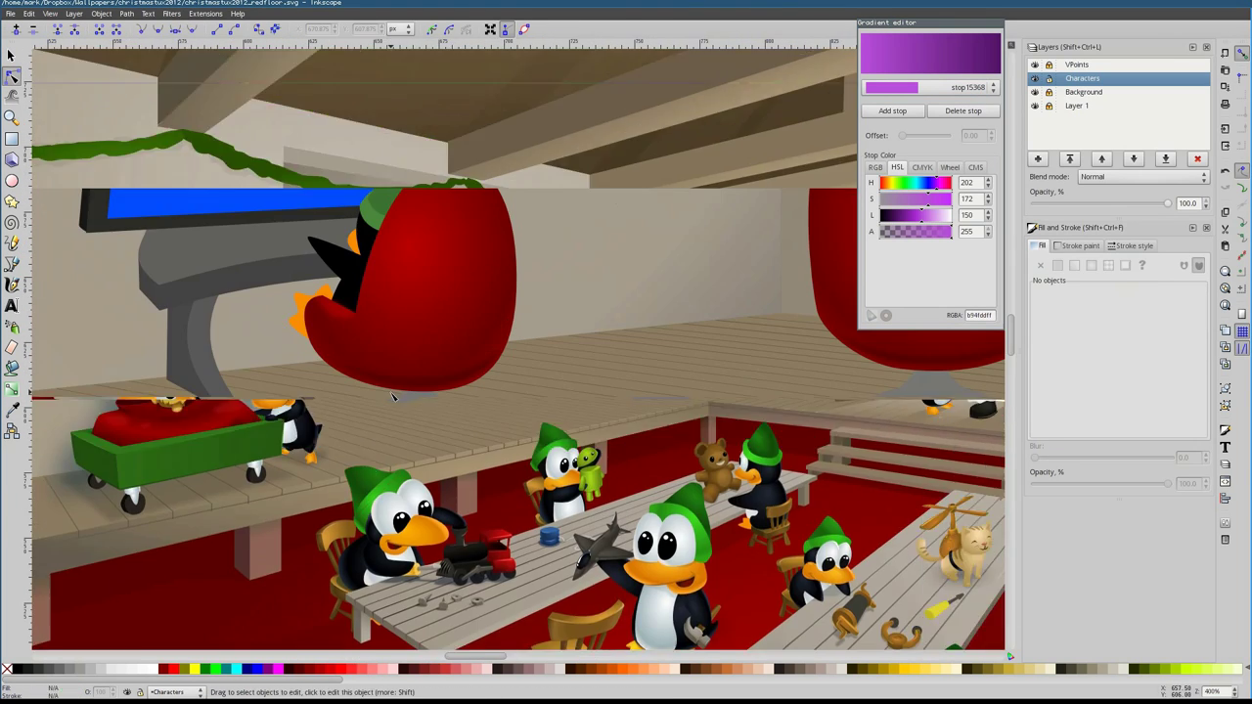
key(grave)
click(1091, 272)
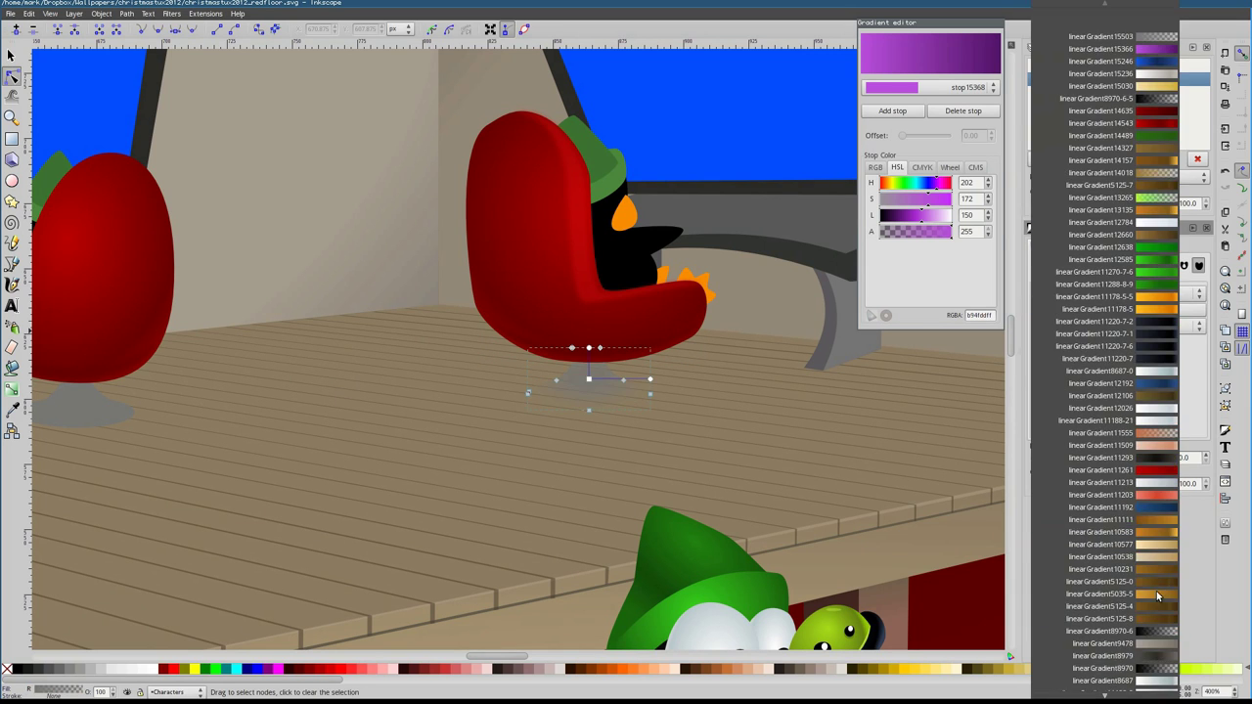
click(1156, 590)
drag(638, 375, 712, 391)
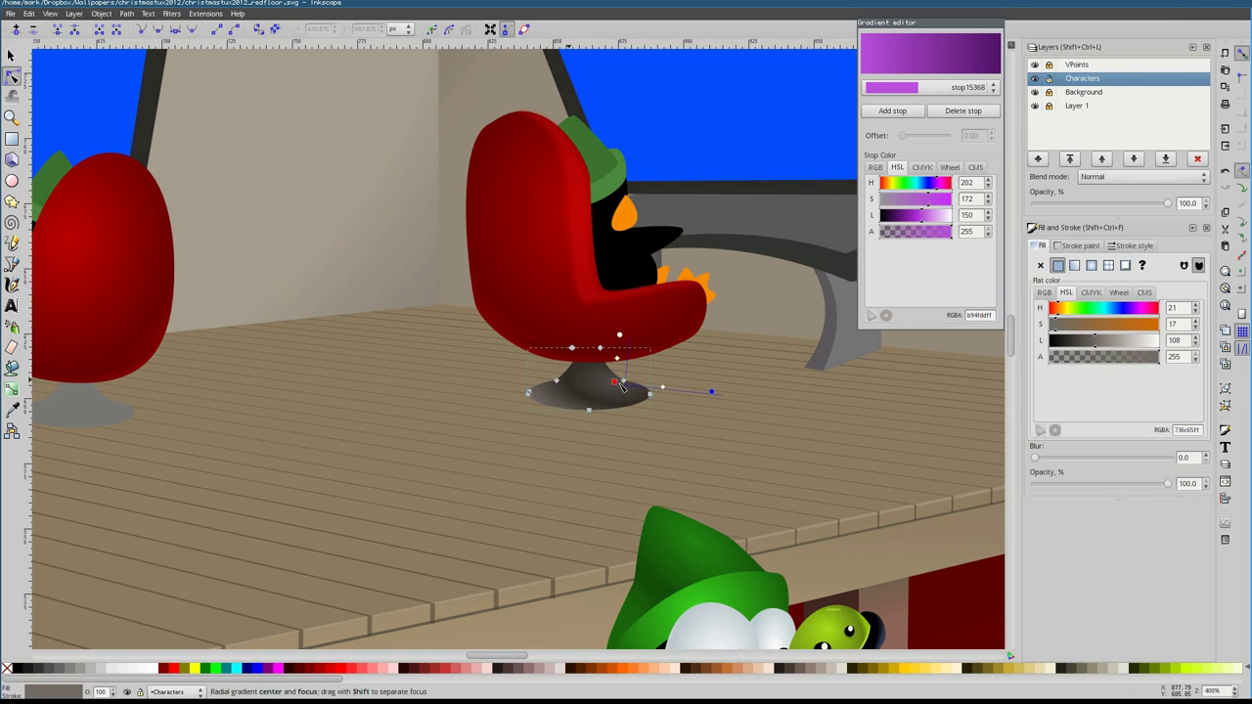
scroll(594, 380, left, 4)
click(244, 411)
click(1091, 265)
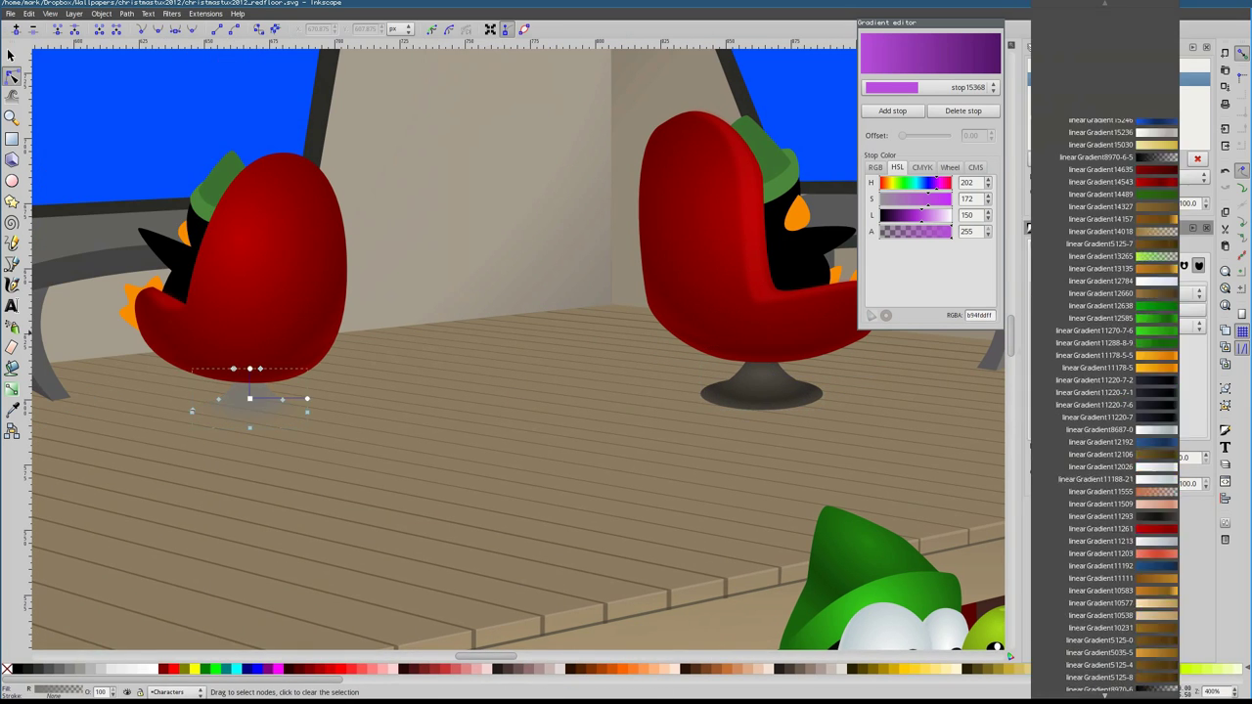
click(1156, 591)
drag(307, 399, 344, 403)
Trace a closed shading shape on the left pedestal with the Bezier tool
click(761, 382)
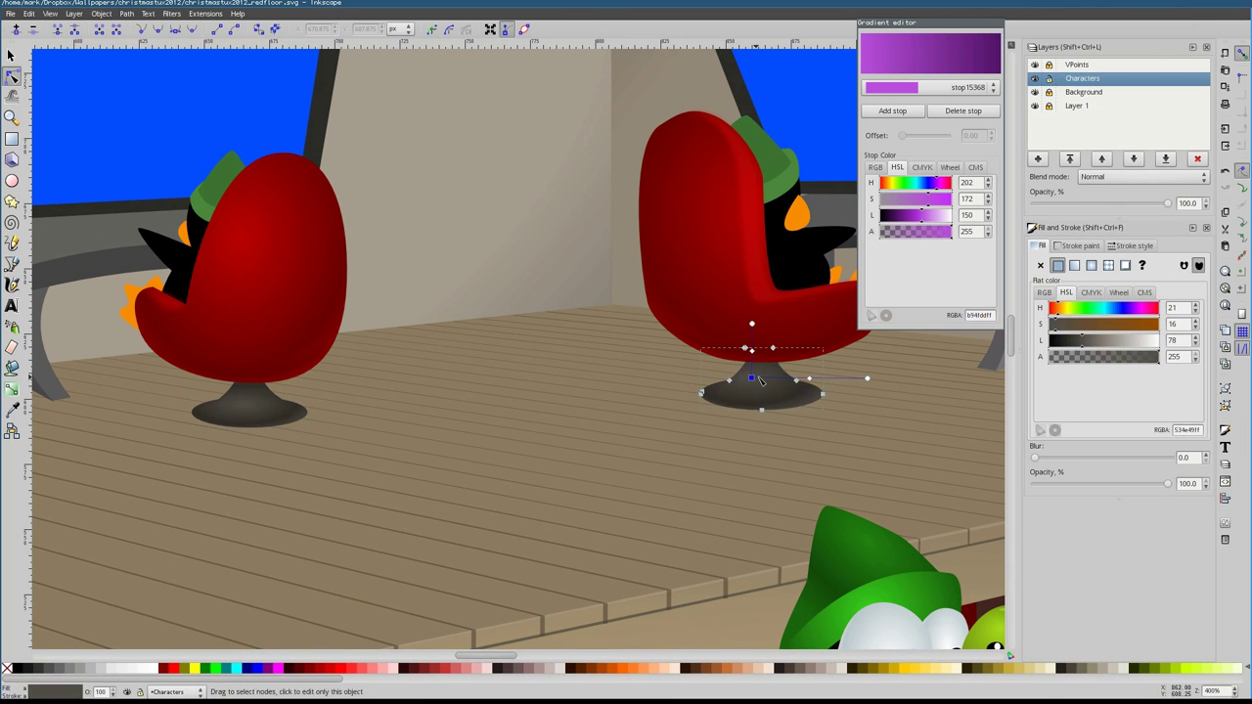
key(b)
scroll(238, 389, up, 3)
click(318, 376)
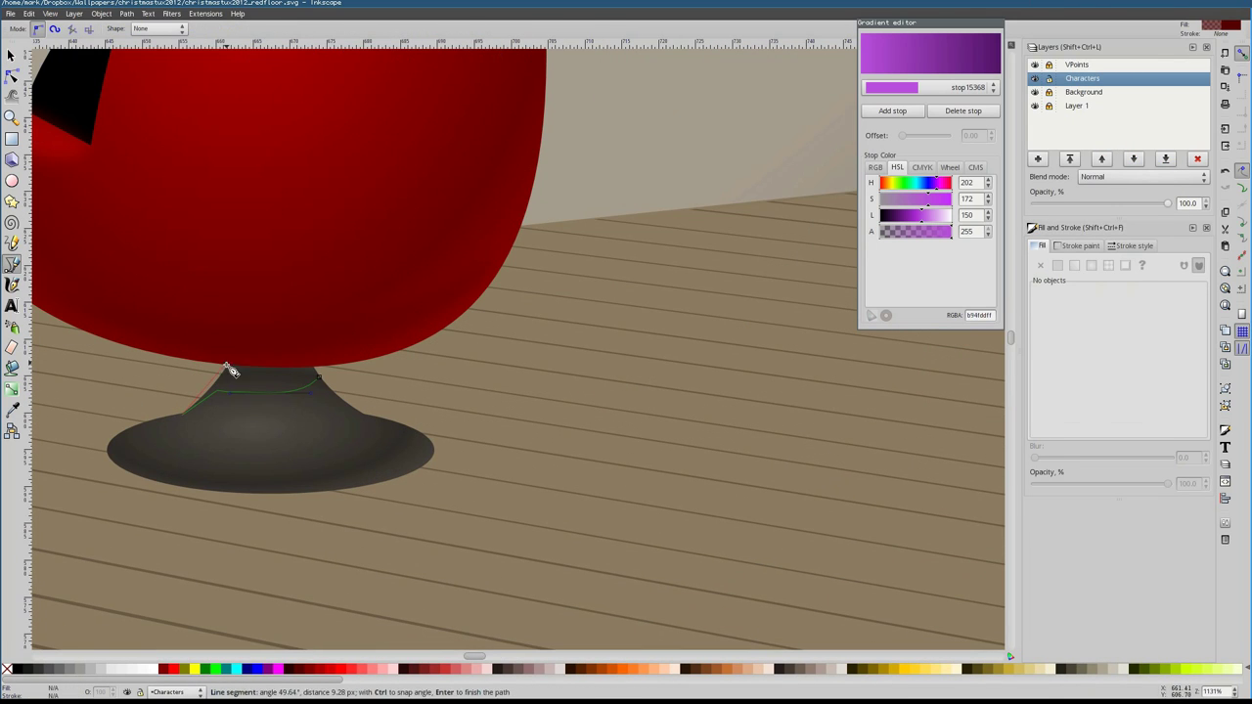
click(231, 370)
click(318, 377)
key(s)
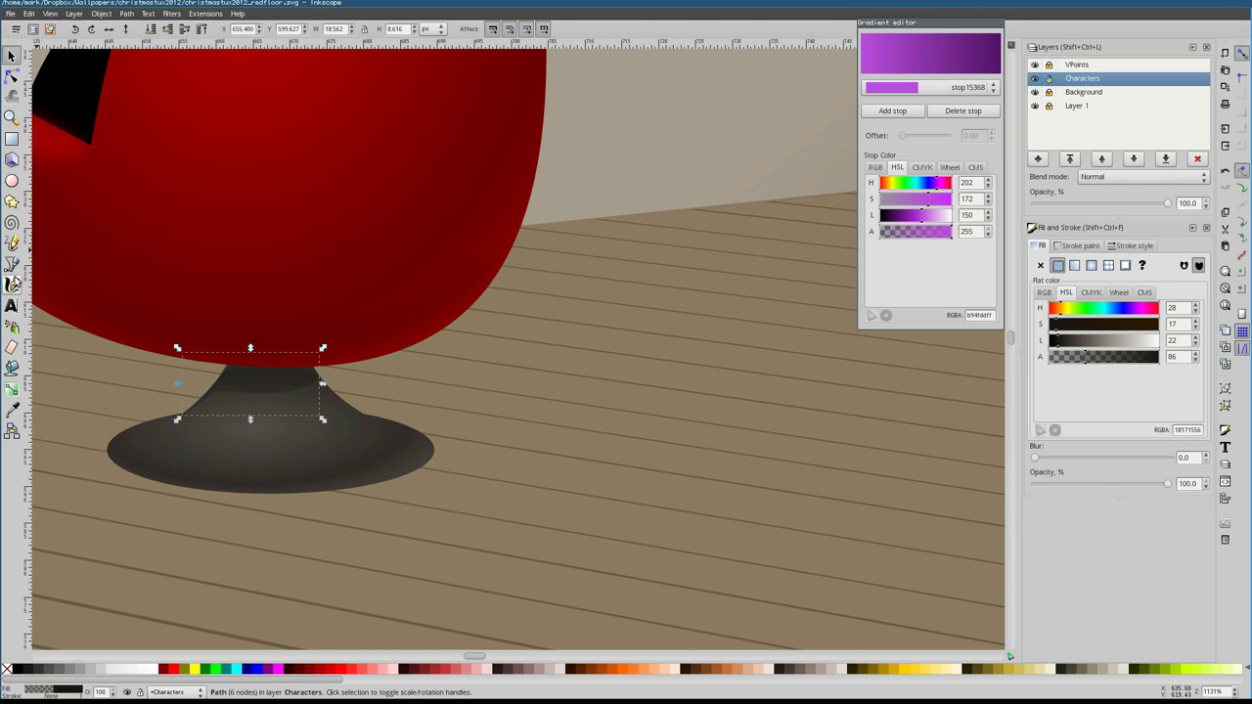
Start a dark floor-shadow shape under the pedestal, then undo it
key(b)
click(104, 409)
key(Return)
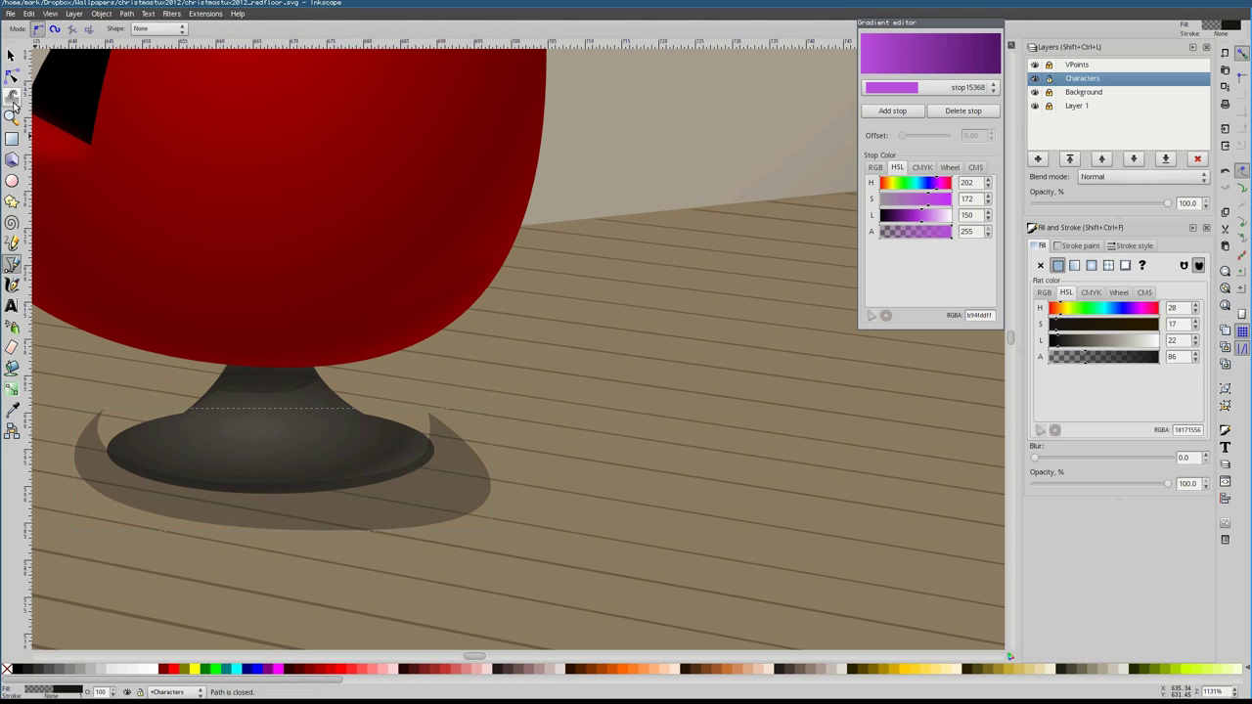
key(ctrl+z)
Draw a light highlight path on the pedestal
click(379, 430)
key(Return)
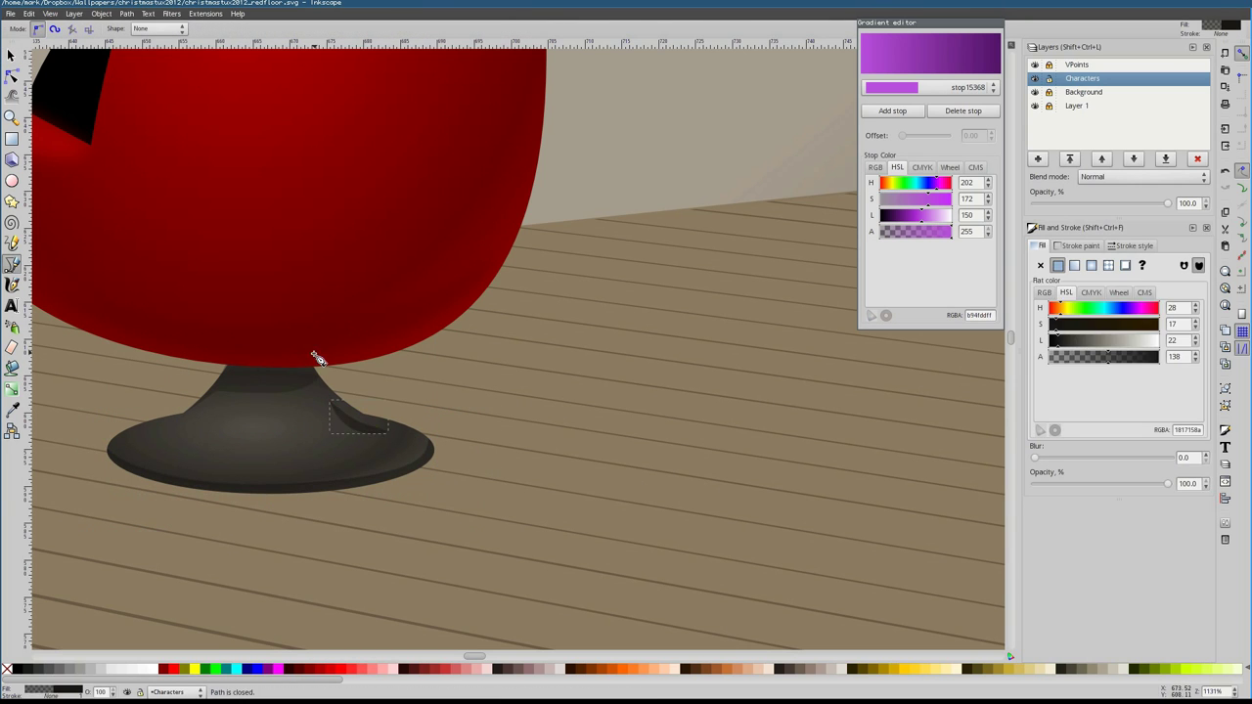
key(Escape)
click(360, 444)
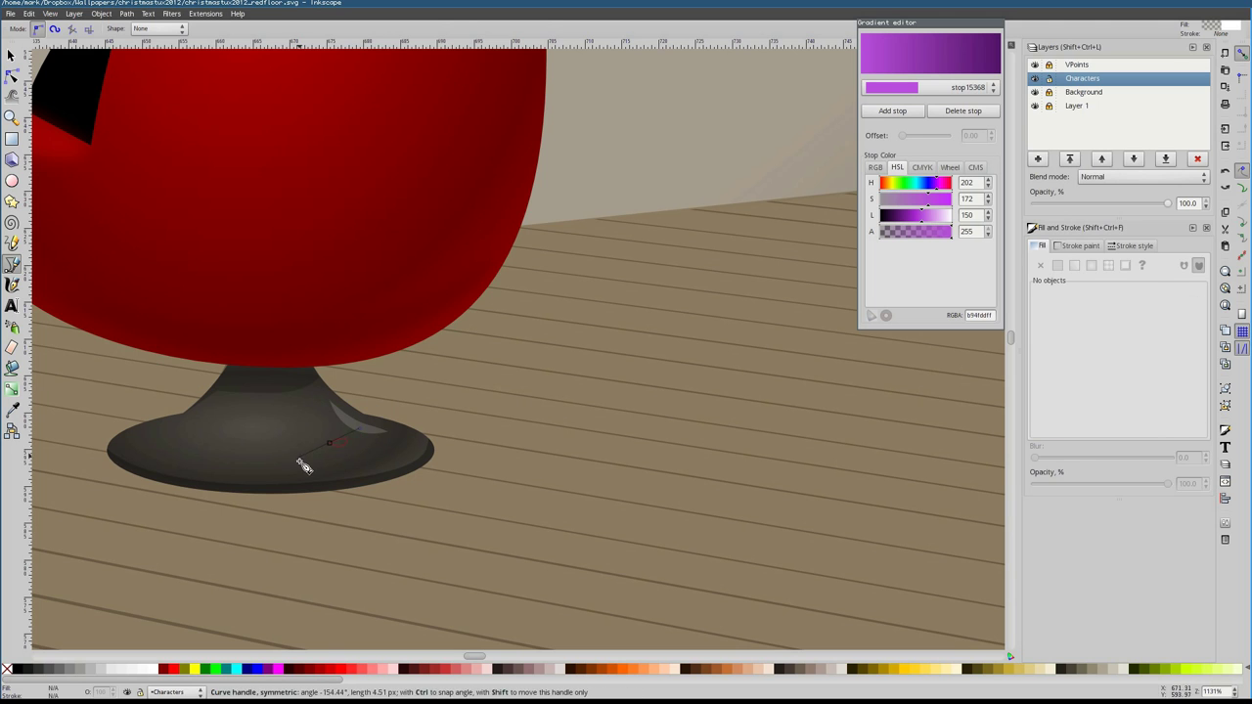
key(Escape)
key(n)
Draw a highlight curve along the pedestal's rim
key(5)
key(grave)
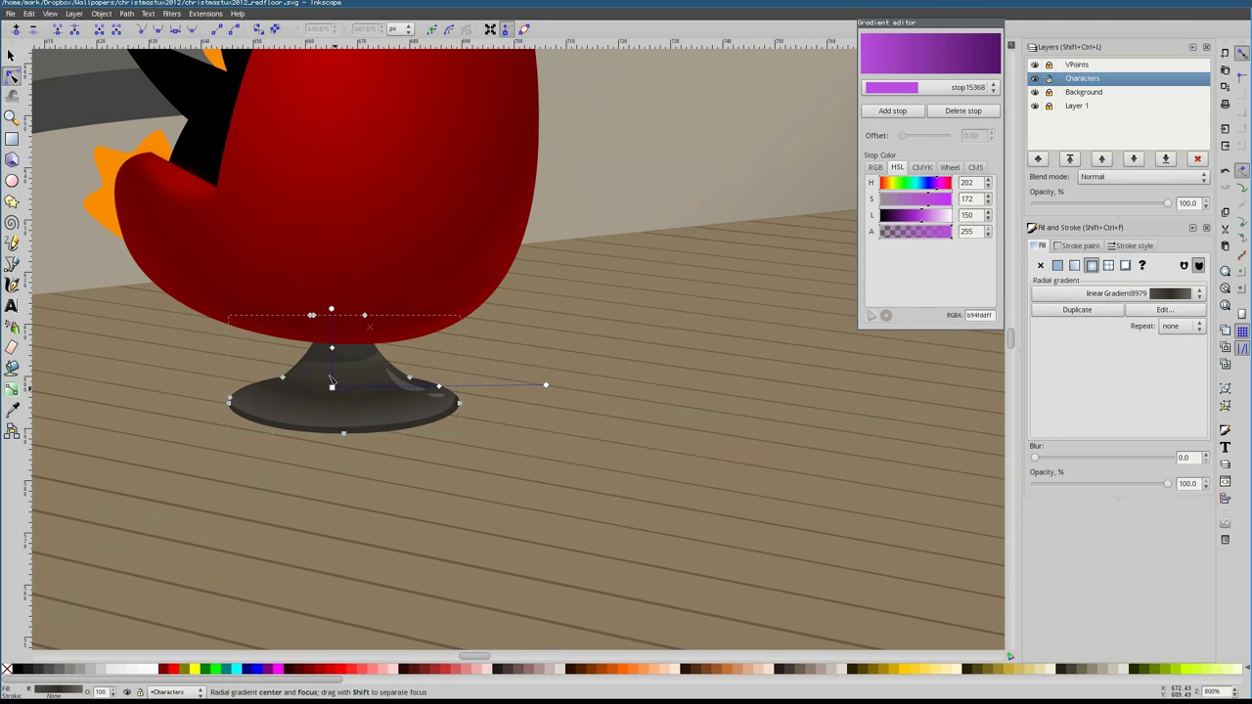
key(Escape)
key(b)
scroll(436, 436, up, 1)
drag(465, 373, 440, 413)
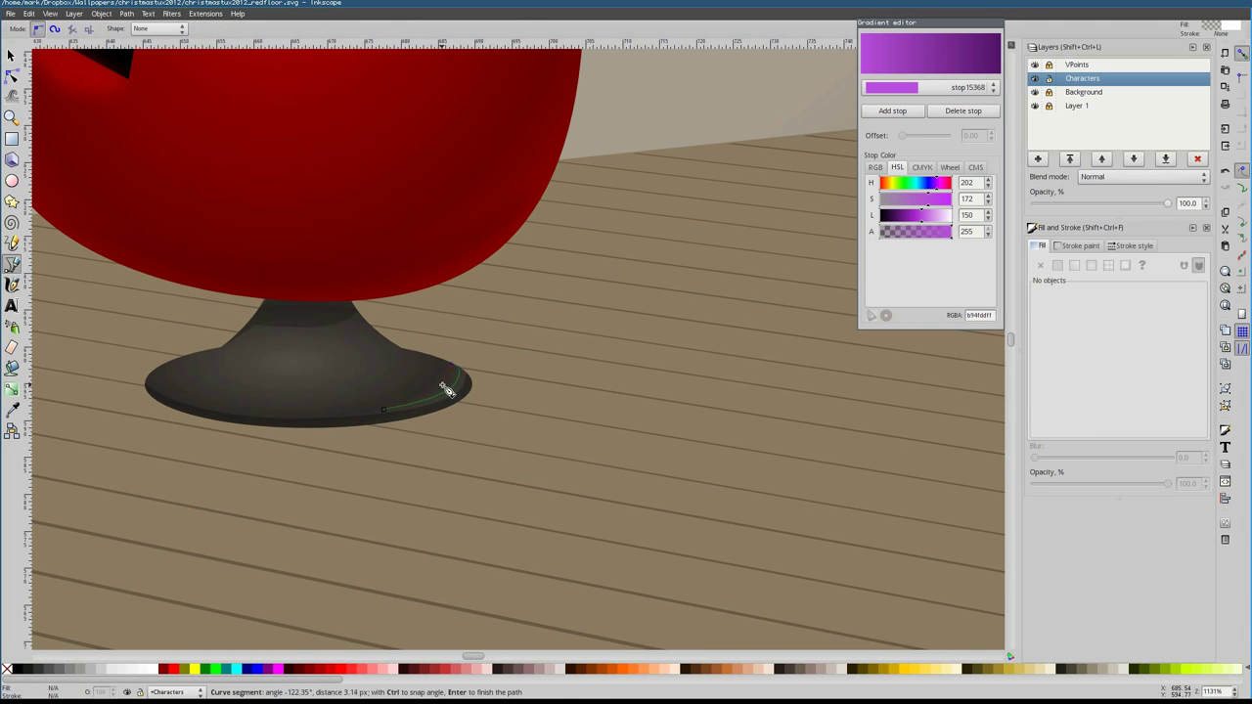
key(Return)
On the other chair's pedestal, draw dark shading curving along the seat's underside
key(5)
scroll(501, 353, up, 3)
key(Tab)
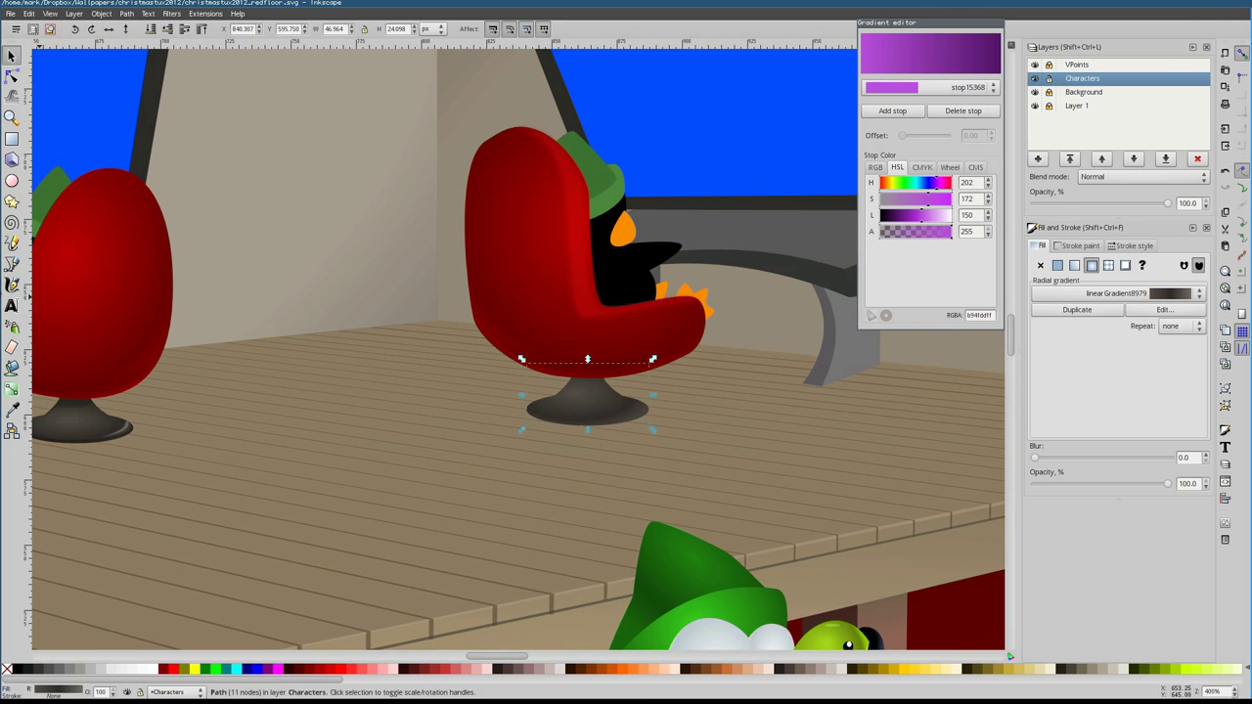
key(3)
key(b)
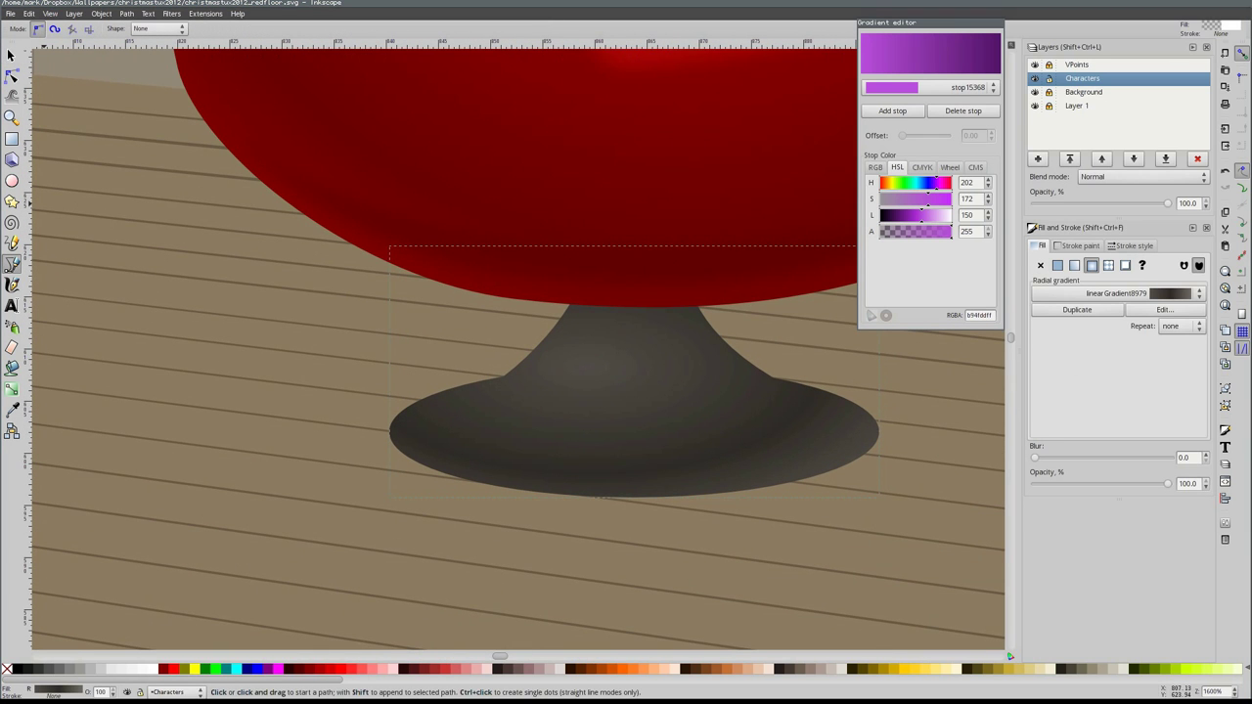
click(706, 321)
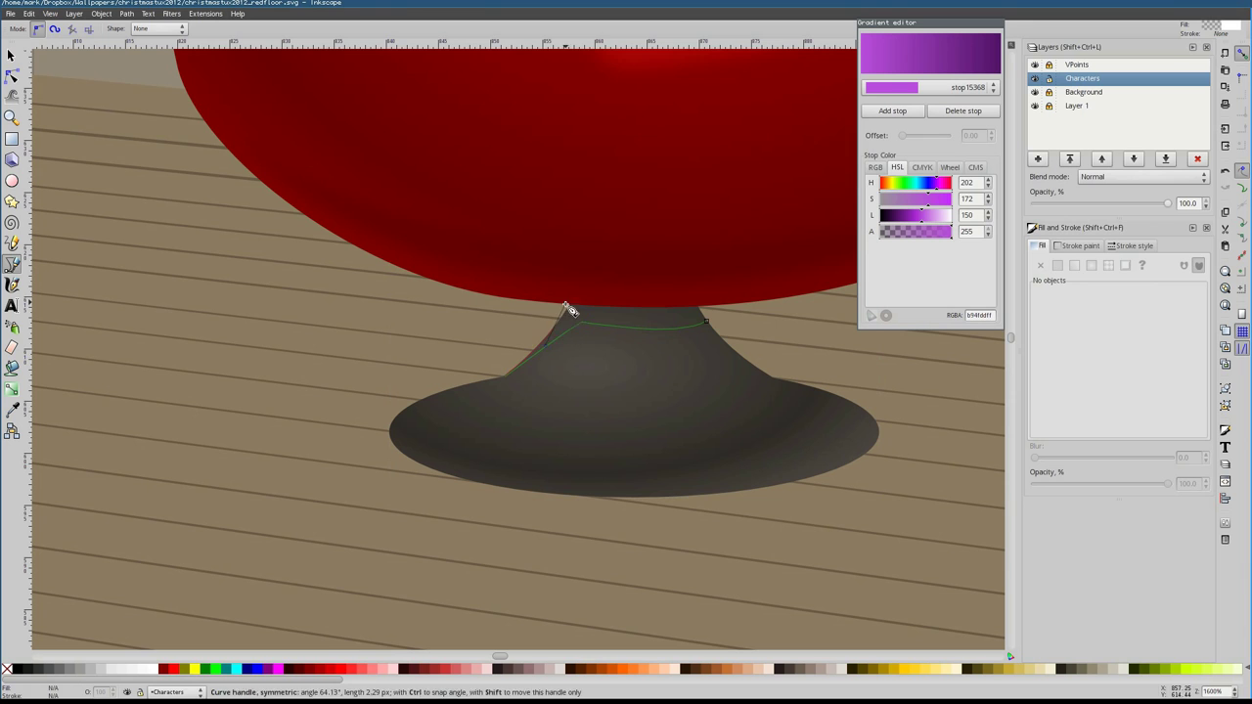
drag(570, 310, 565, 310)
key(Return)
key(n)
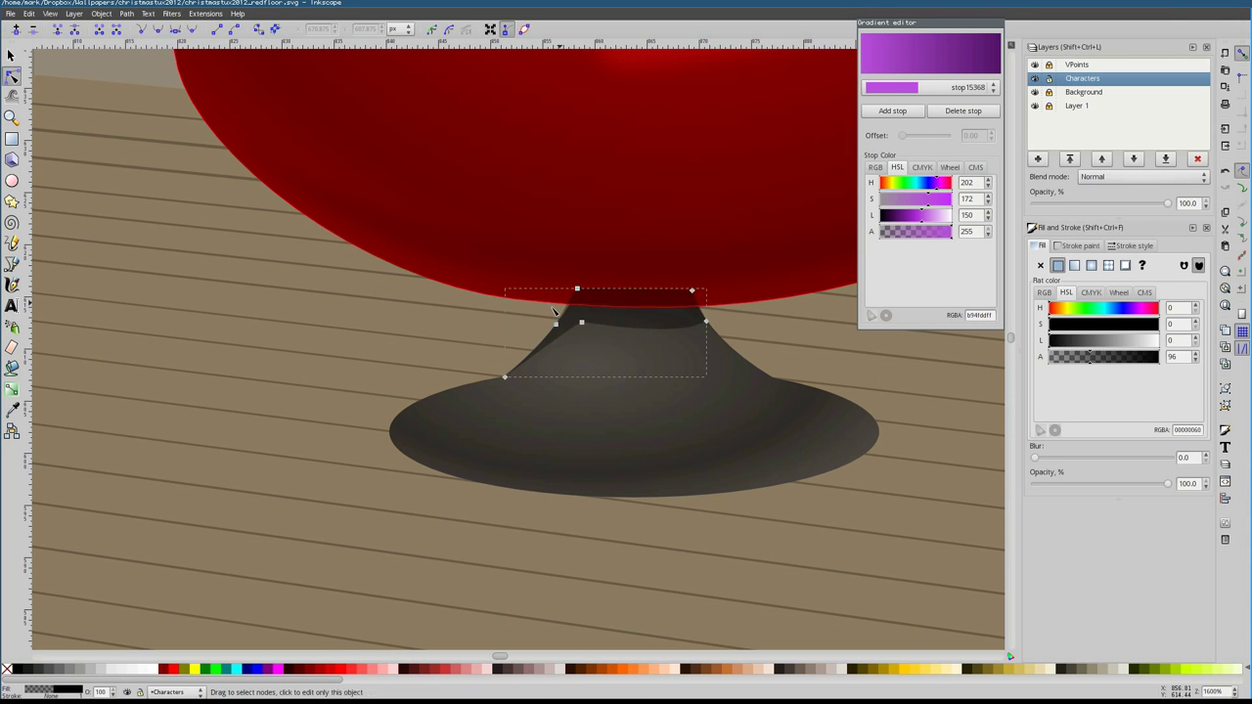
Add a second dark shading path on the pedestal
click(12, 265)
click(400, 409)
key(Return)
key(n)
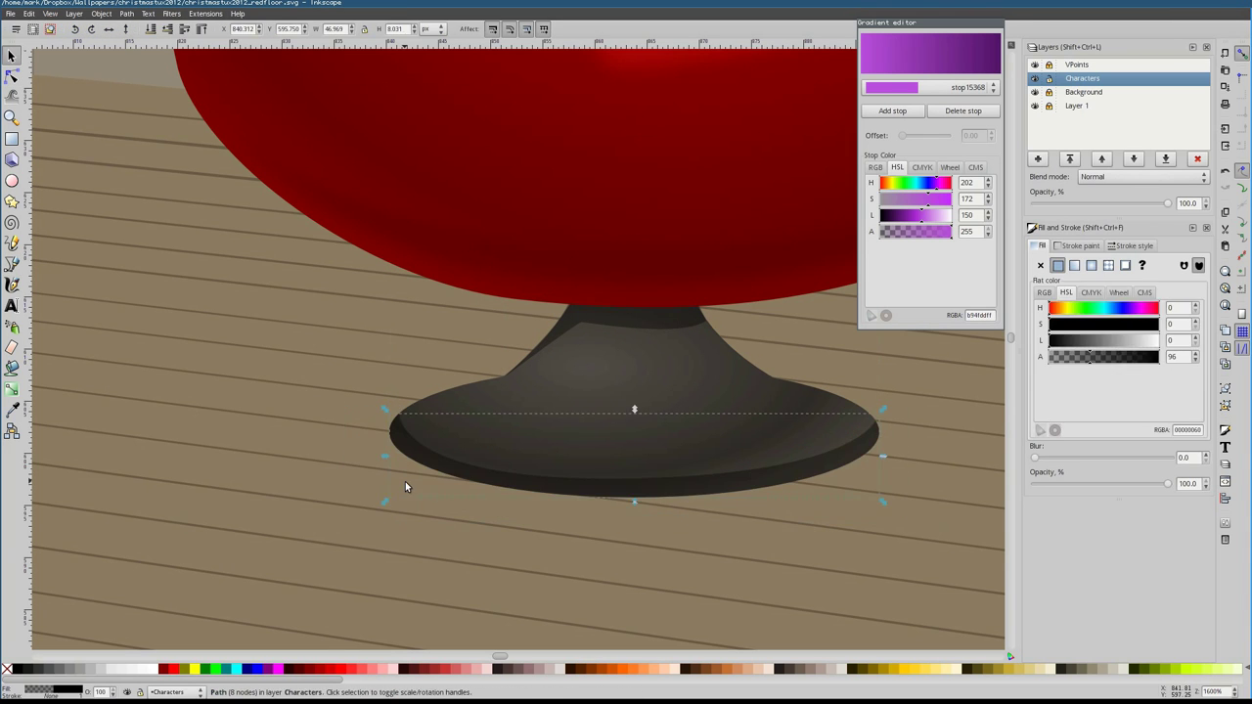
key(s)
Move the shadow ellipse under the pedestal, paste a dark blurred gradient style, and shrink it
key(Escape)
key(1)
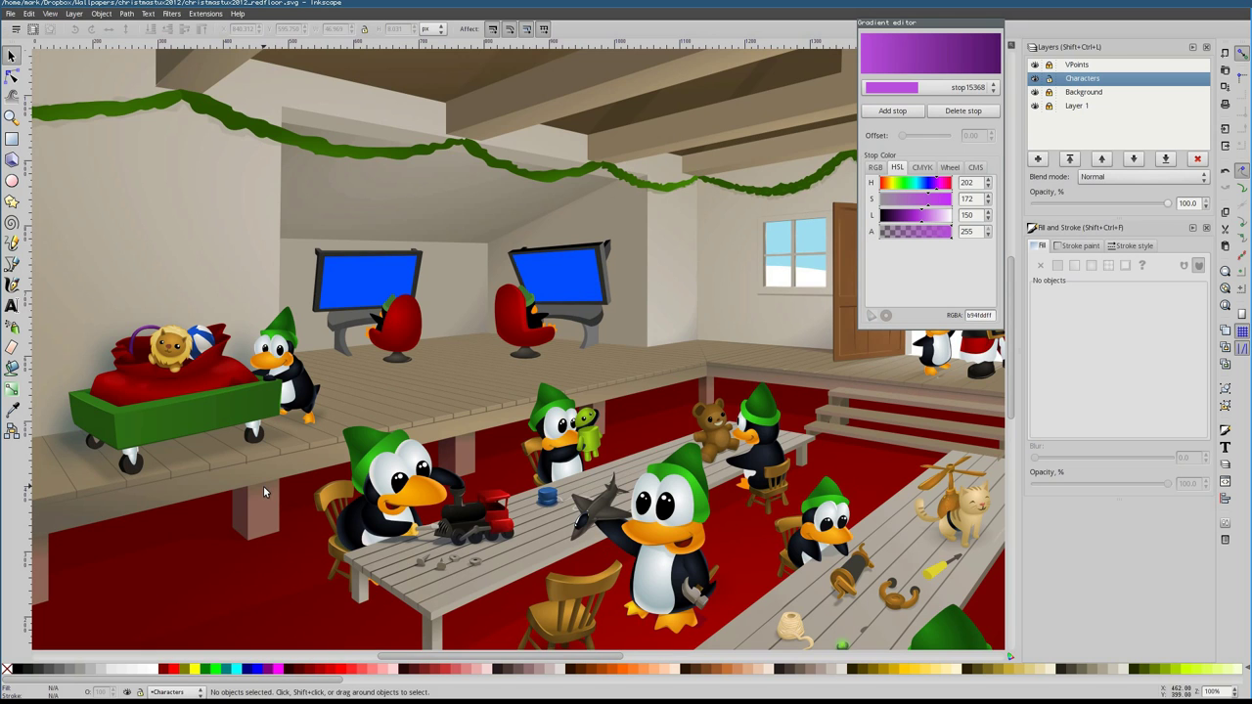
key(grave)
drag(522, 358, 442, 383)
key(ctrl+shift+v)
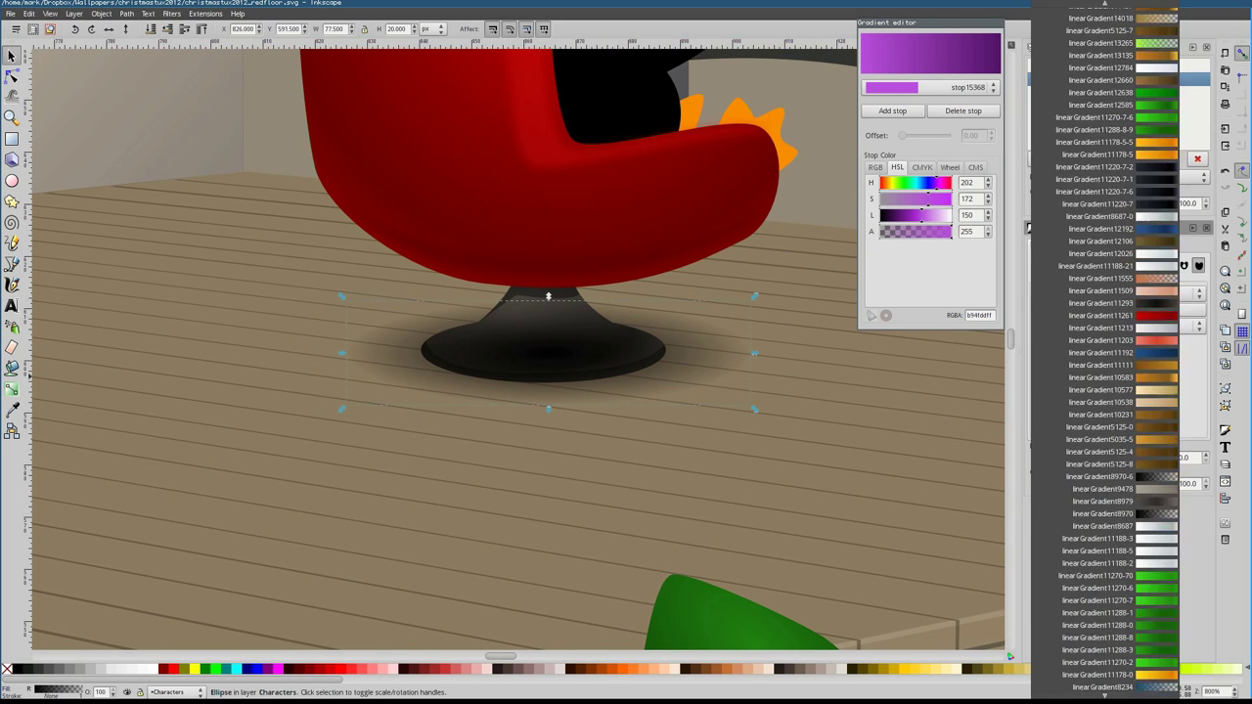
key(minus)
key(comma)
key(comma)
key(comma)
key(comma)
key(comma)
key(comma)
key(comma)
key(comma)
key(comma)
key(comma)
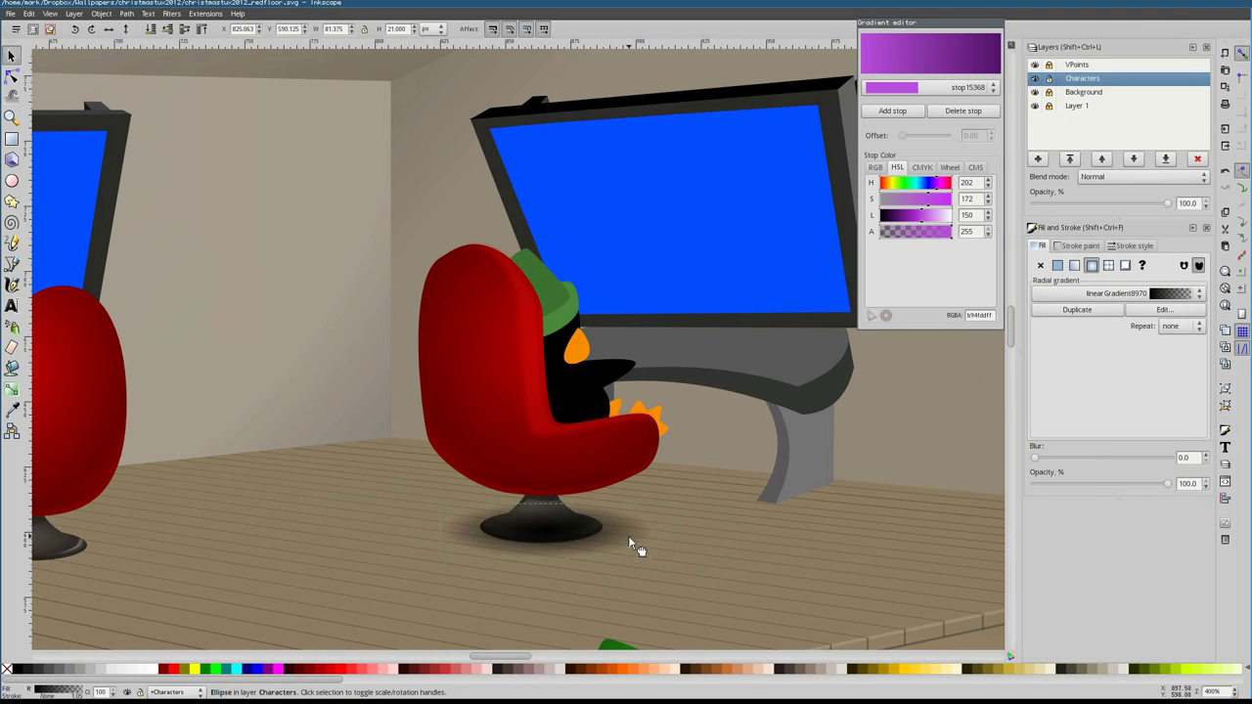
Place the shadow ellipse under the left chair, shrink it, and lower its opacity to about 31
drag(1167, 483, 1096, 484)
click(1118, 483)
scroll(825, 509, left, 6)
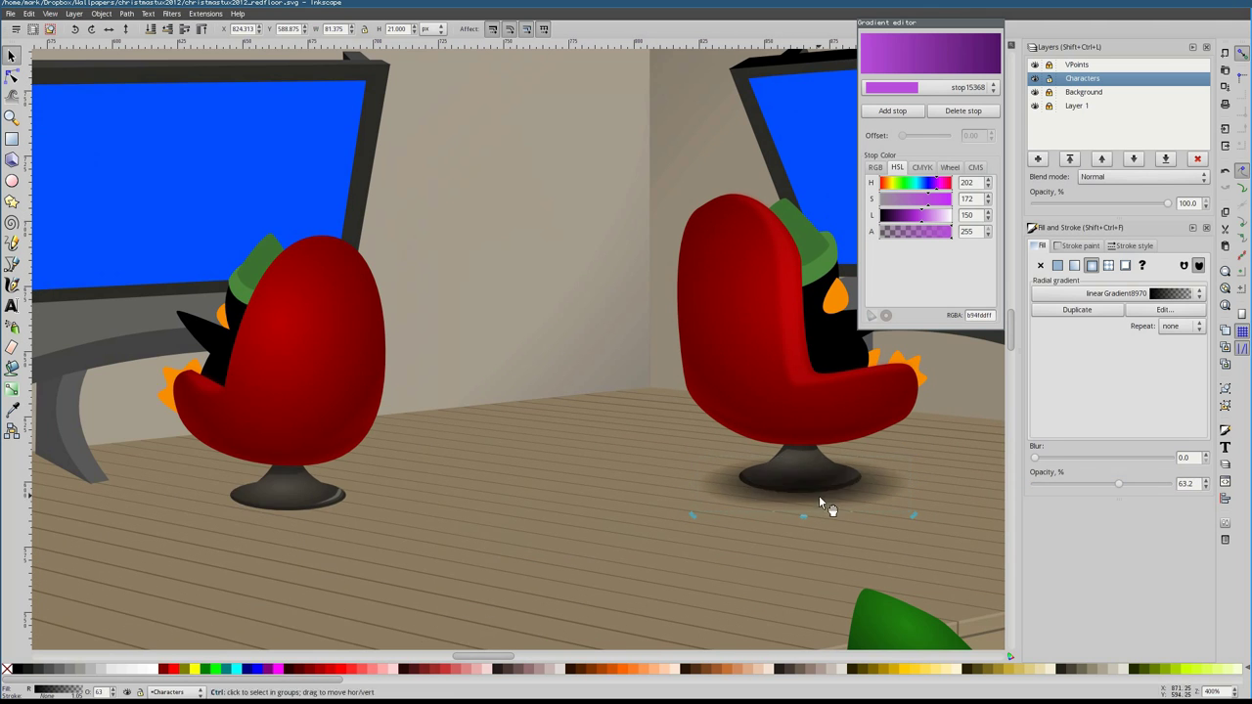
drag(824, 508, 367, 519)
key(minus)
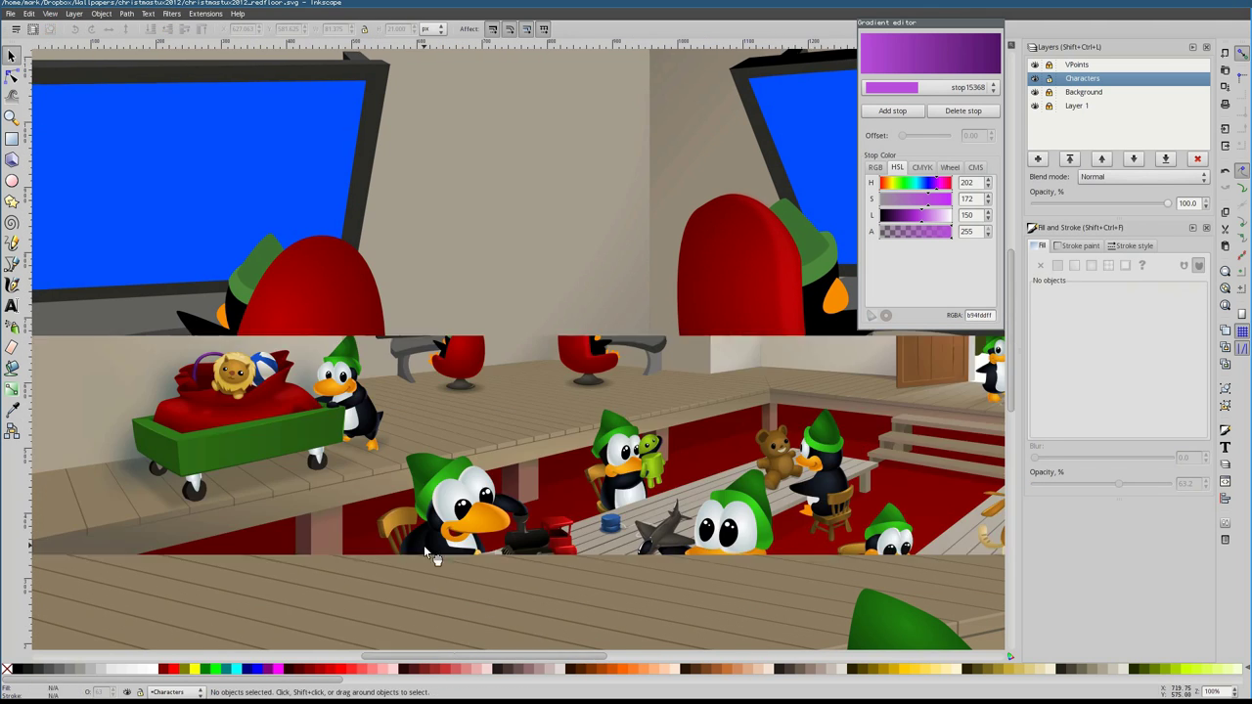
key(comma)
key(comma)
key(comma)
key(comma)
key(comma)
key(comma)
key(comma)
key(comma)
key(comma)
key(comma)
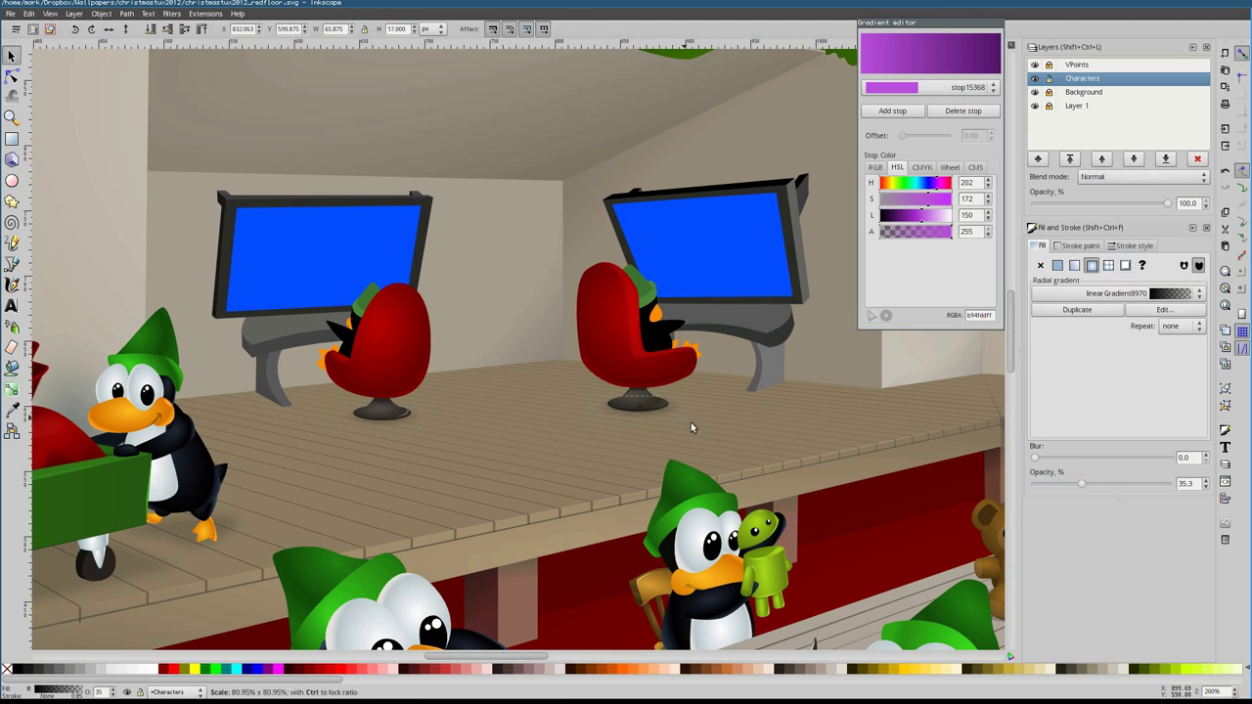
click(1115, 483)
scroll(615, 391, up, 1)
scroll(625, 339, up, 1)
Draw a pale highlight curve on the pedestal stem
key(Escape)
key(b)
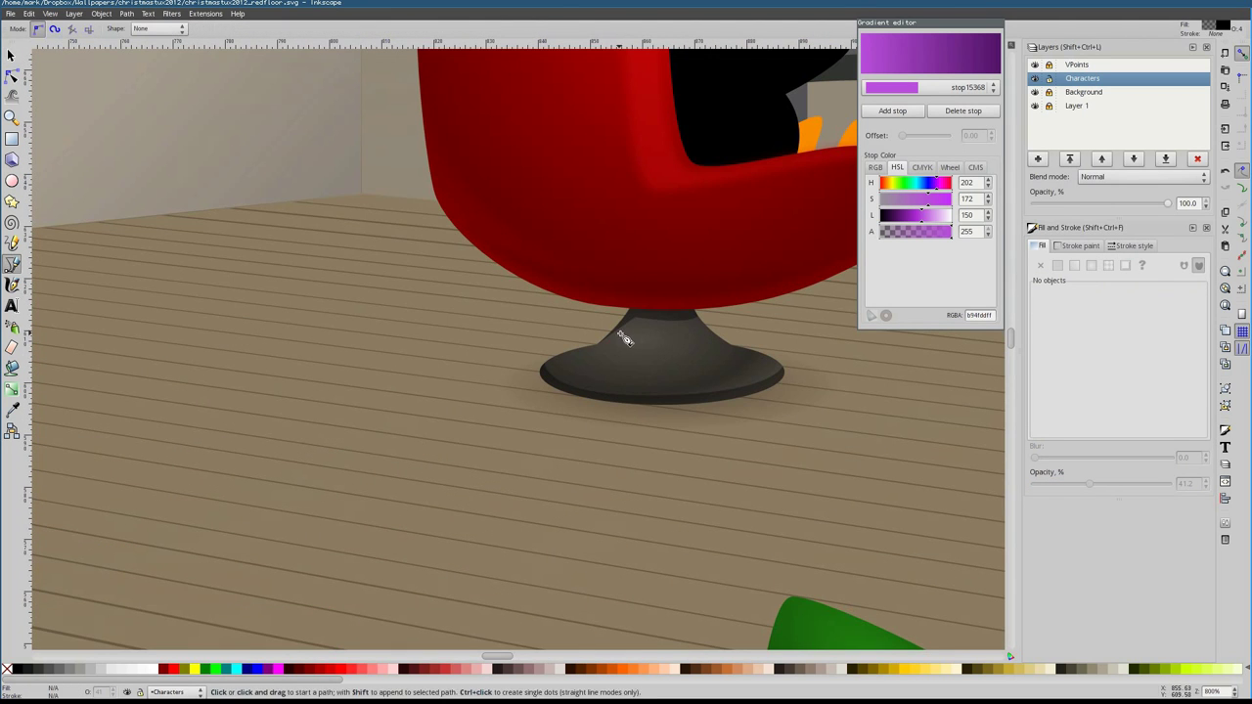
drag(623, 315, 623, 315)
key(Return)
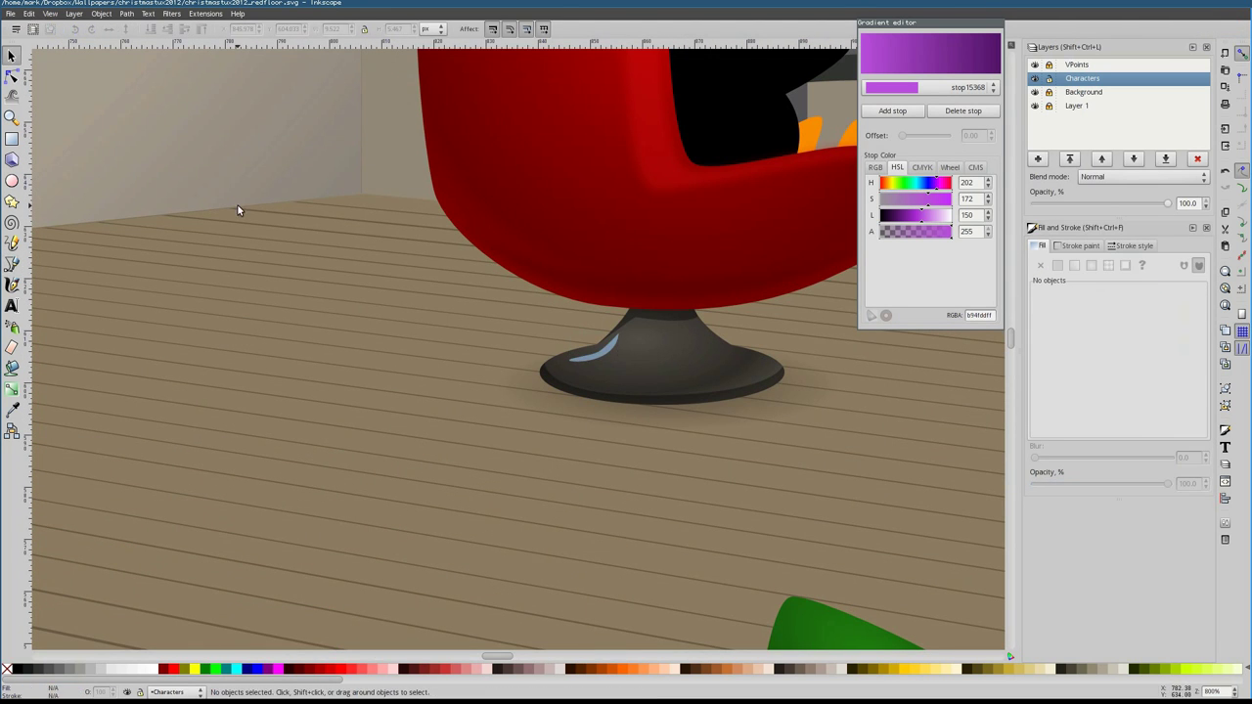
key(s)
key(minus)
Add a matching highlight streak on the other chair's pedestal
scroll(465, 323, down, 3)
scroll(352, 401, up, 5)
key(Escape)
key(b)
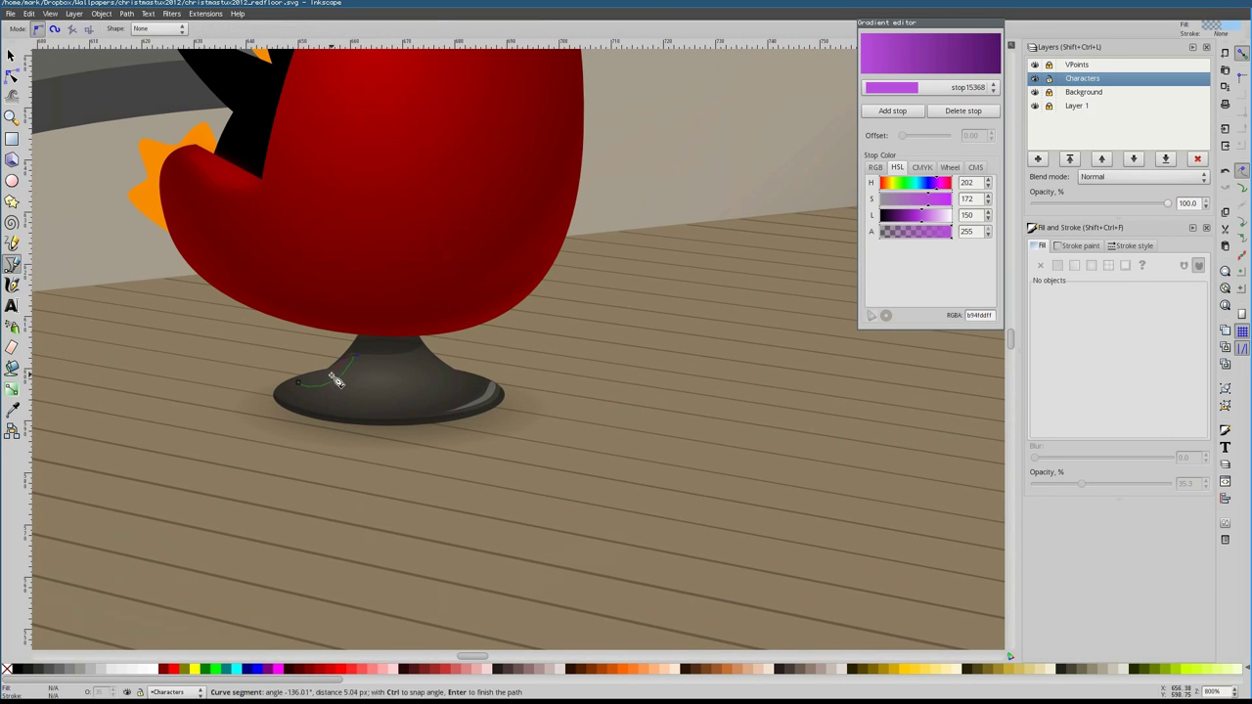
key(Return)
key(s)
scroll(586, 379, down, 5)
key(Escape)
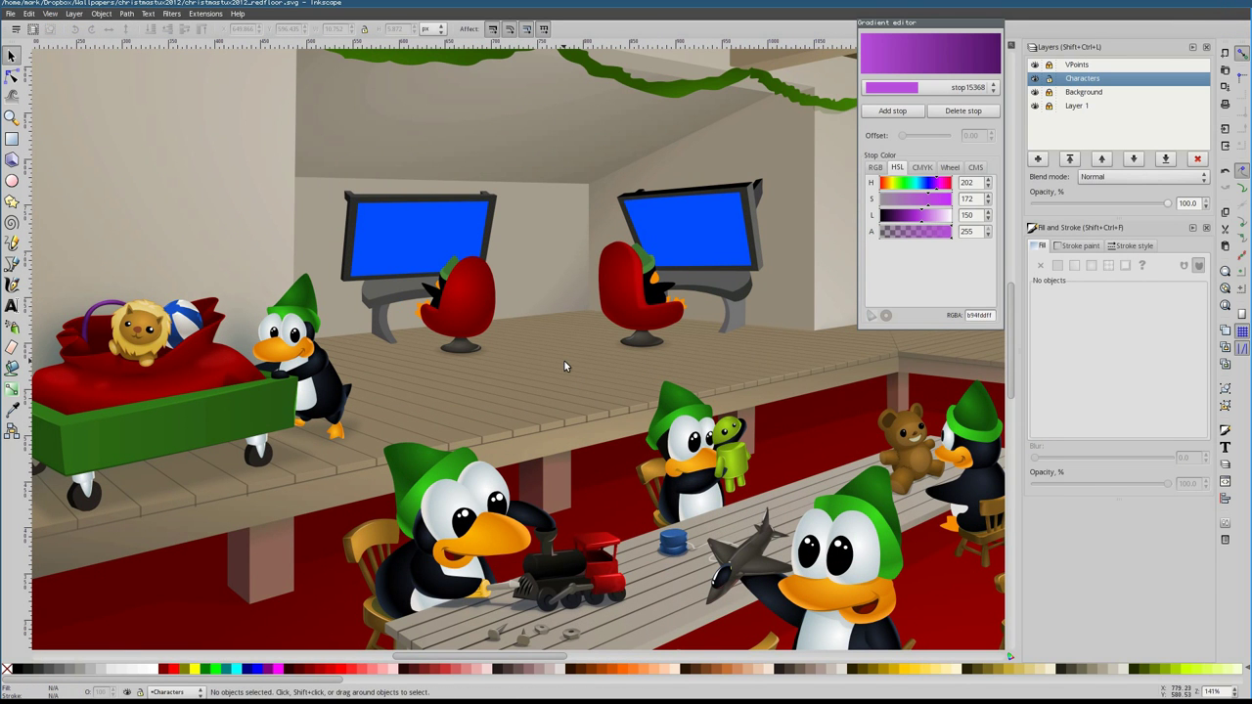
scroll(565, 359, up, 1)
Select the right monitor stand and pan across the platform desks
ctrl+click(690, 340)
key(ctrl+Down)
key(ctrl+Right)
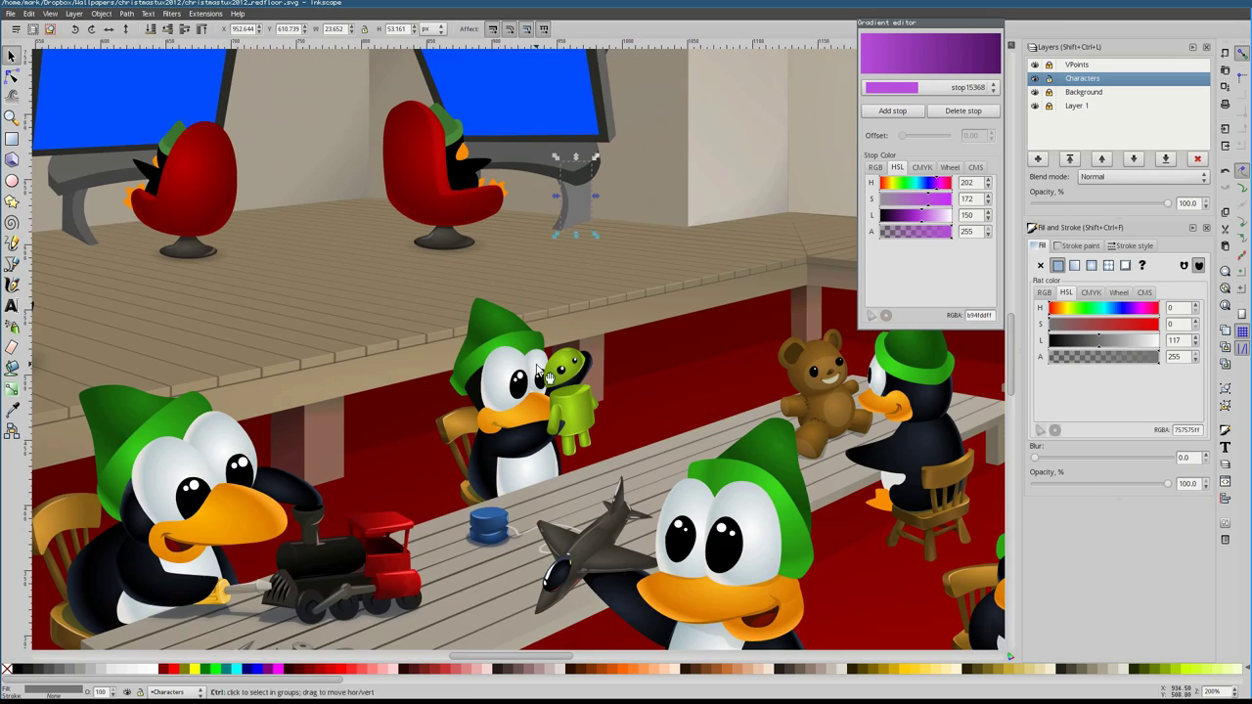
scroll(466, 271, down, 1)
key(ctrl+Right)
key(ctrl+Right)
key(ctrl+Right)
key(Escape)
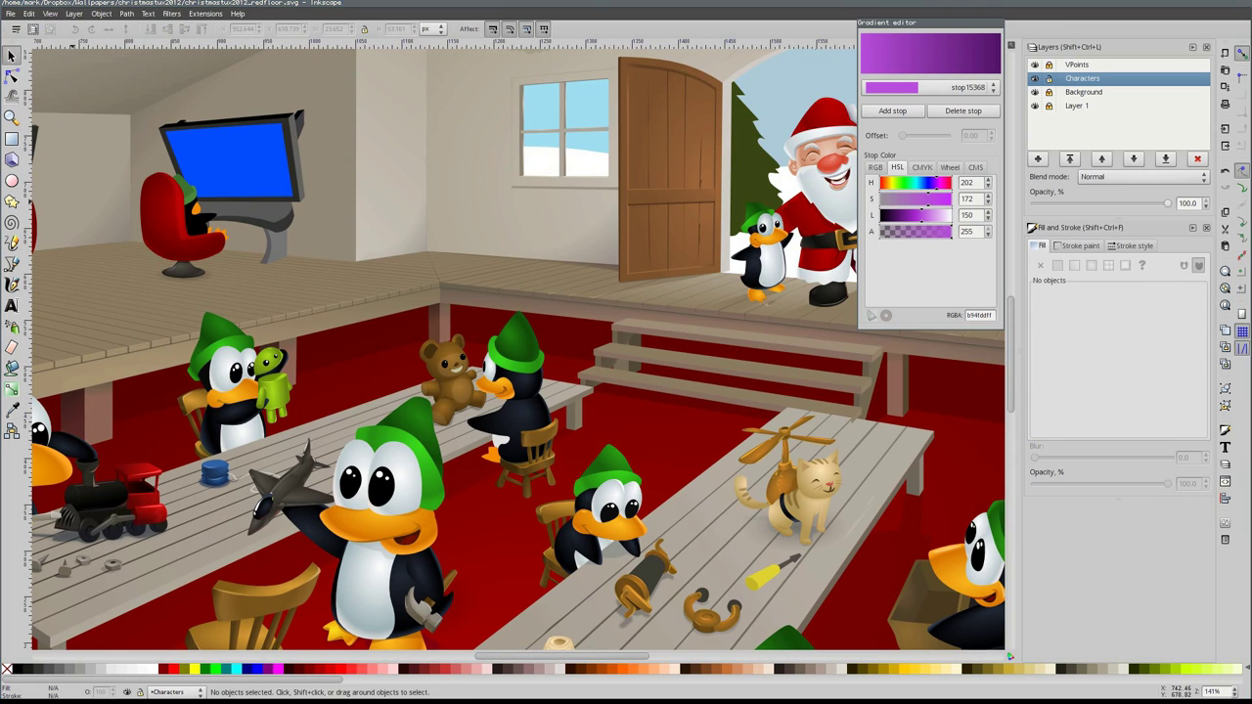
scroll(407, 336, down, 3)
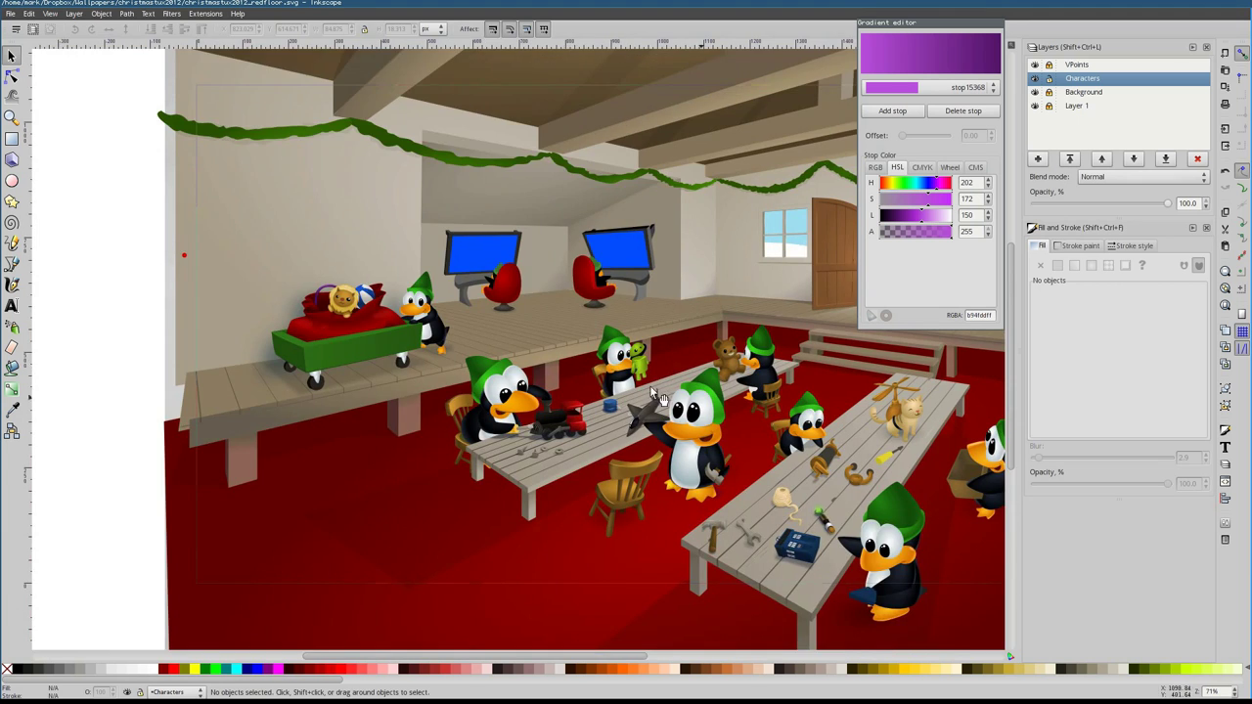
Draw a floor shadow shape for the chair by the middle table and blur it
ctrl+click(475, 466)
scroll(479, 469, up, 3)
key(b)
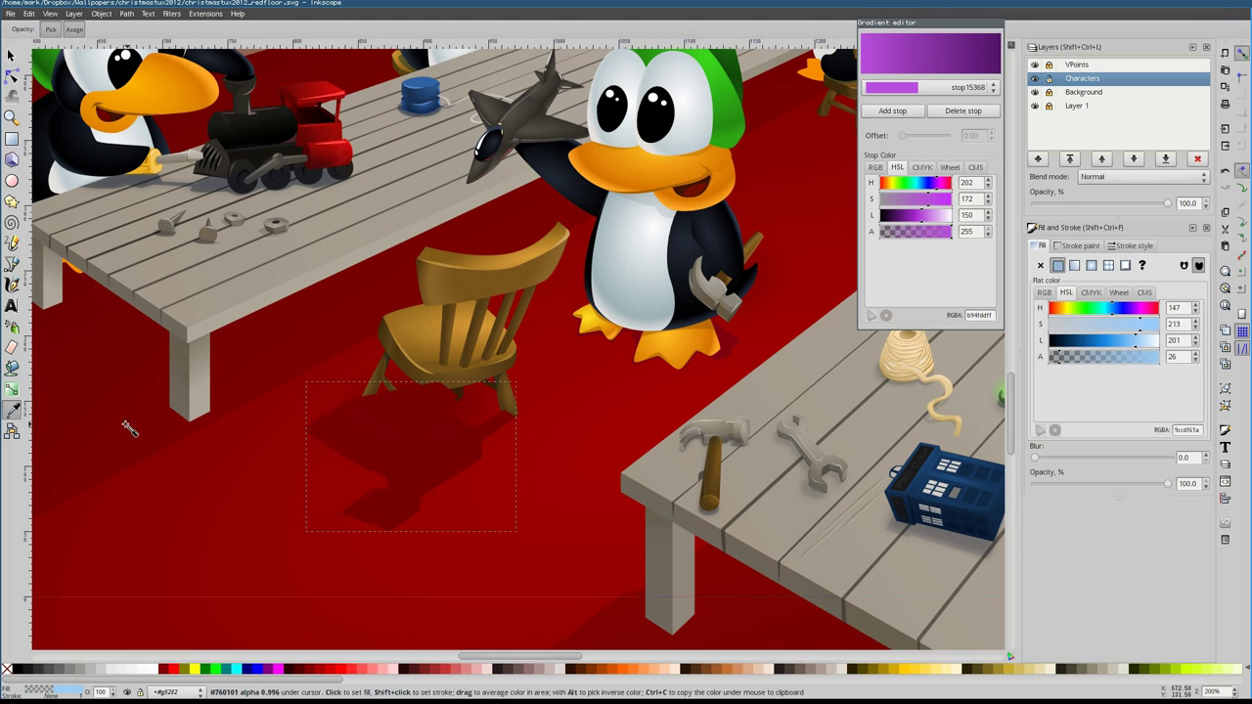
key(Return)
click(1035, 461)
Select the chair's shadow path on the red floor in the Characters layer
scroll(607, 380, down, 2)
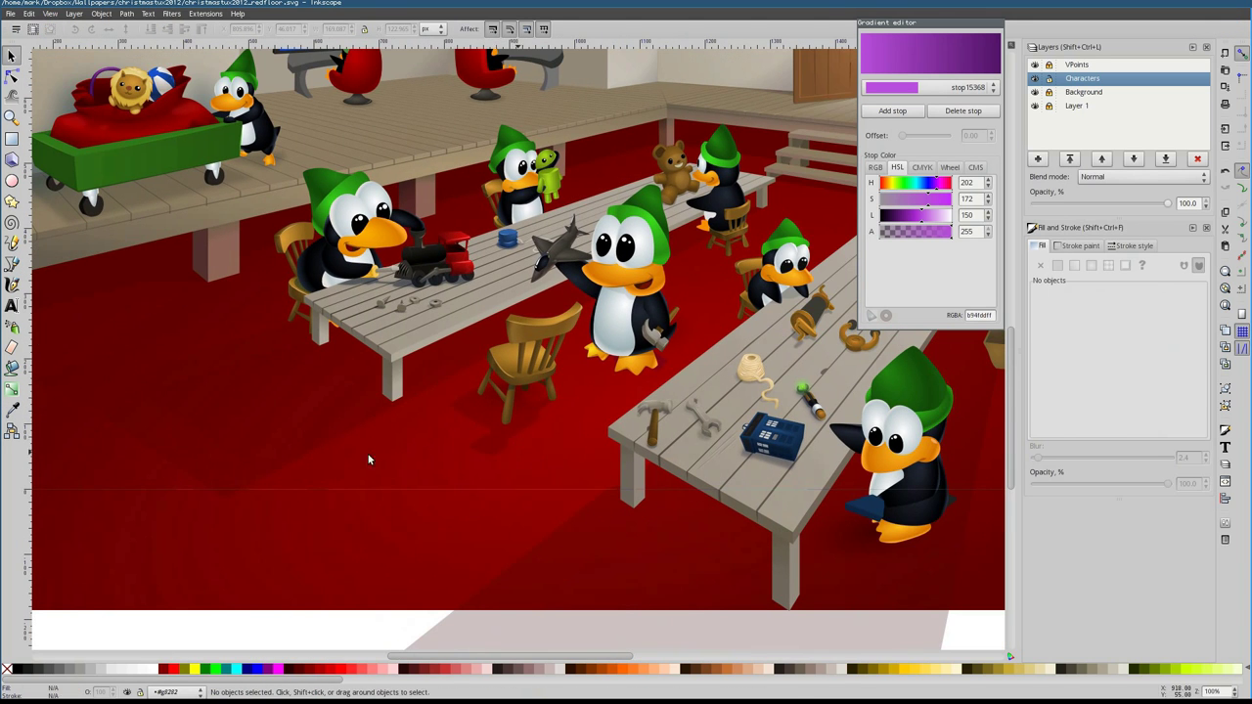
scroll(385, 526, right, 4)
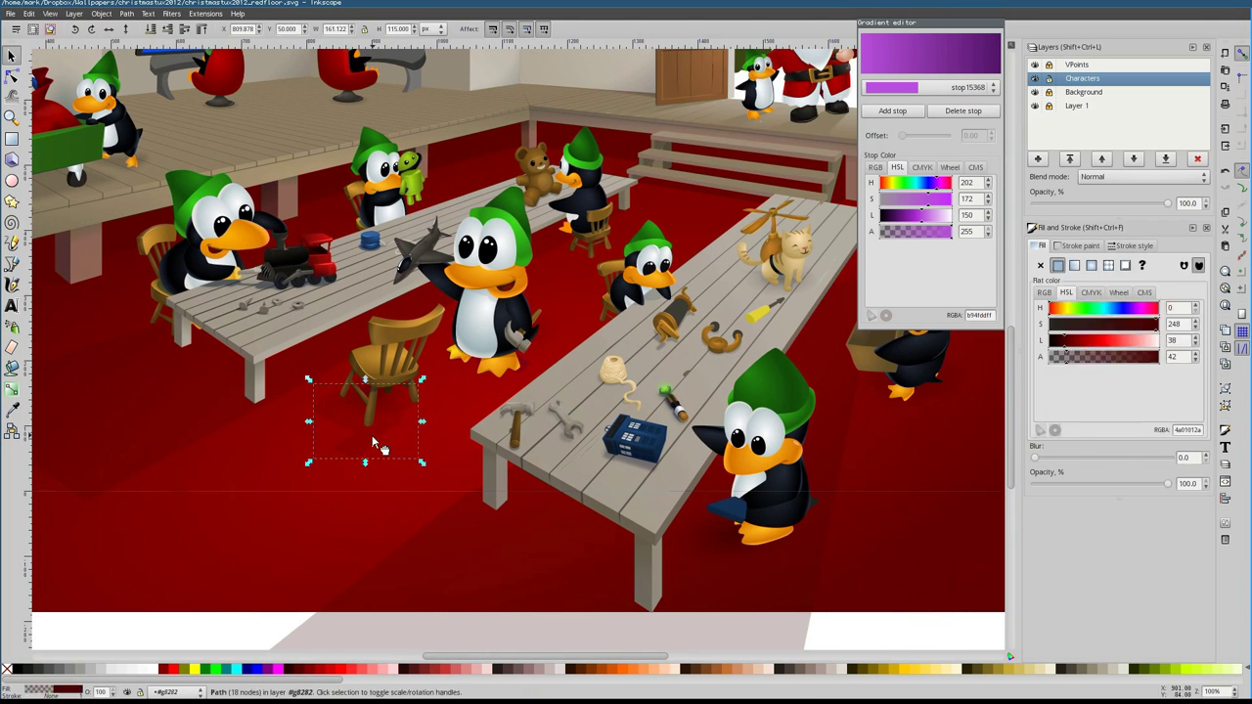
scroll(484, 397, up, 2)
click(537, 338)
click(282, 440)
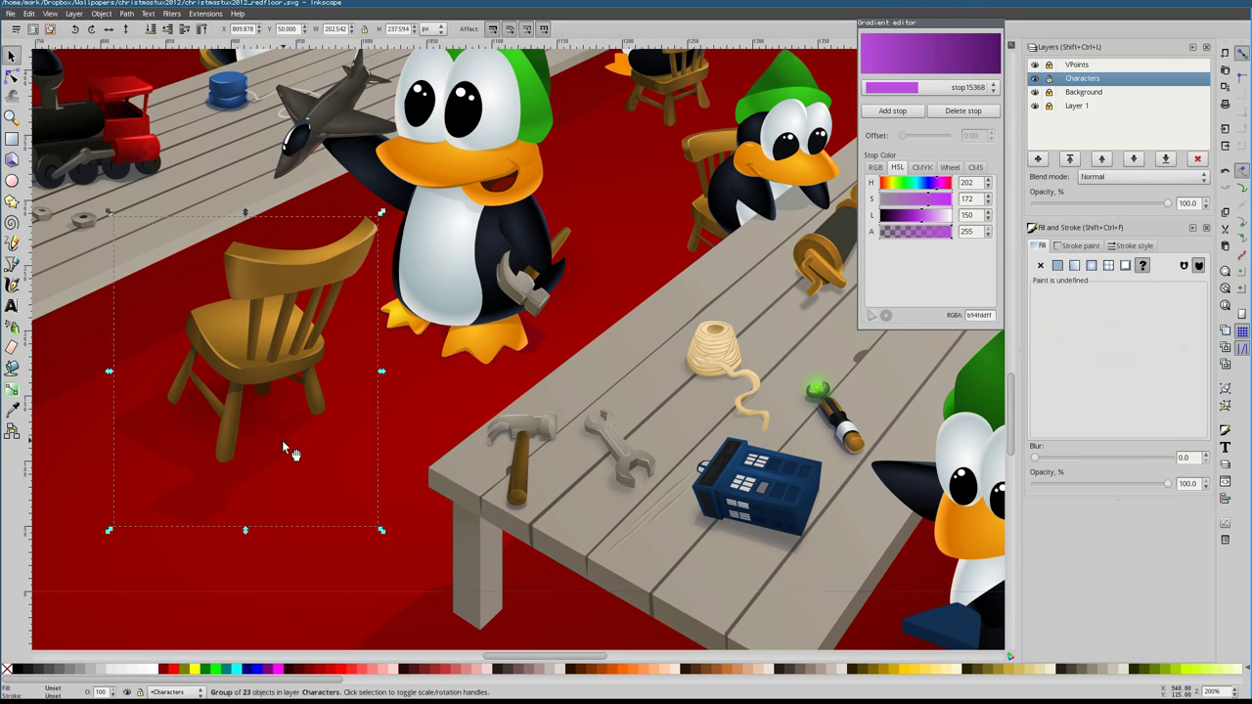
key(Escape)
scroll(600, 404, down, 2)
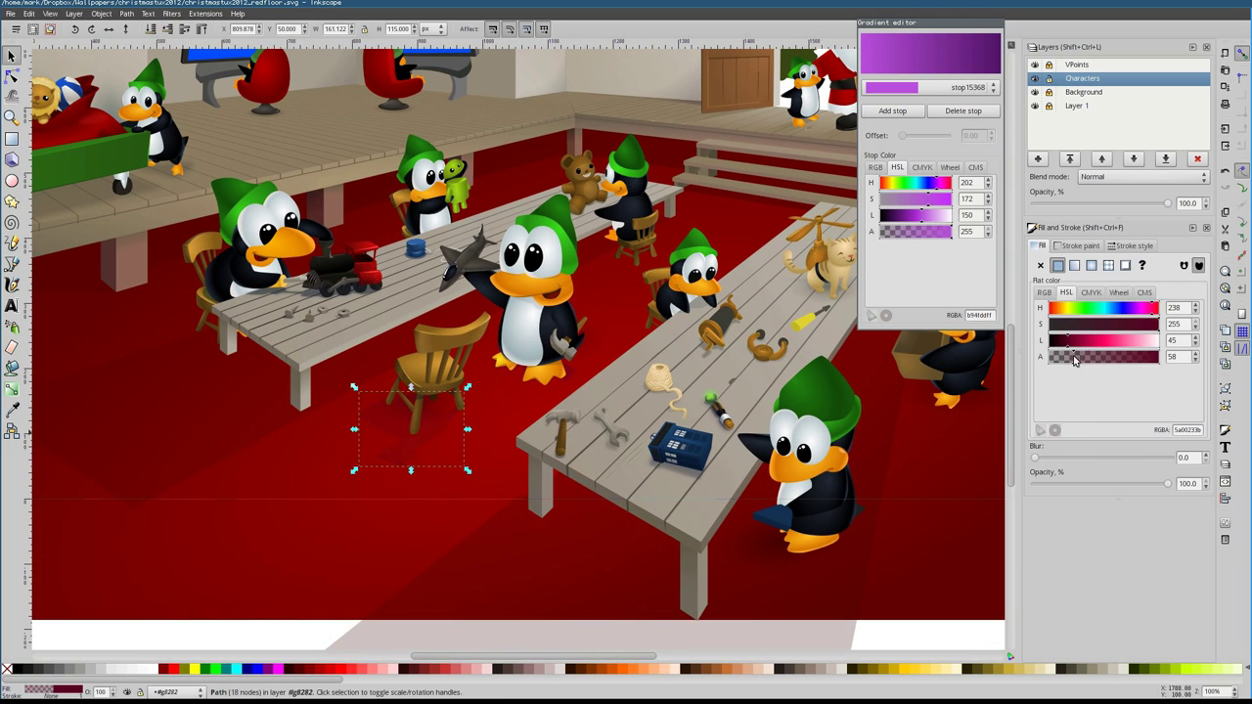
scroll(437, 438, up, 2)
scroll(438, 438, left, 3)
scroll(375, 381, right, 2)
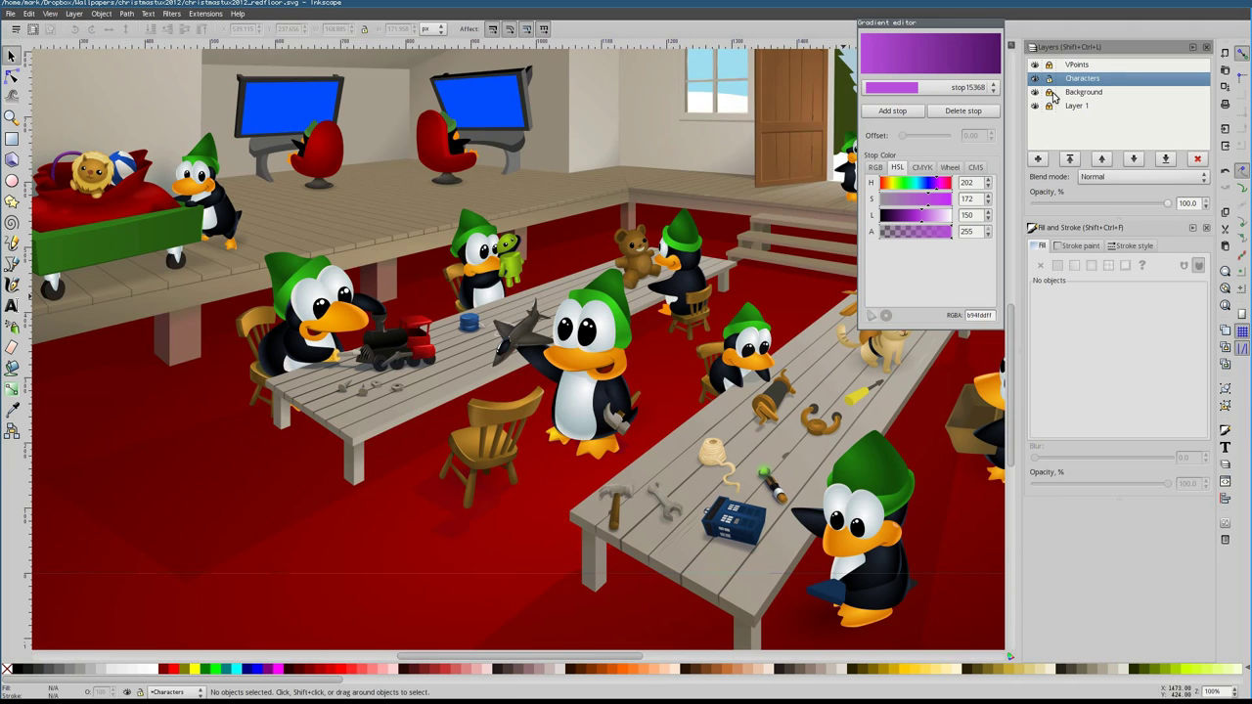
click(246, 504)
click(272, 489)
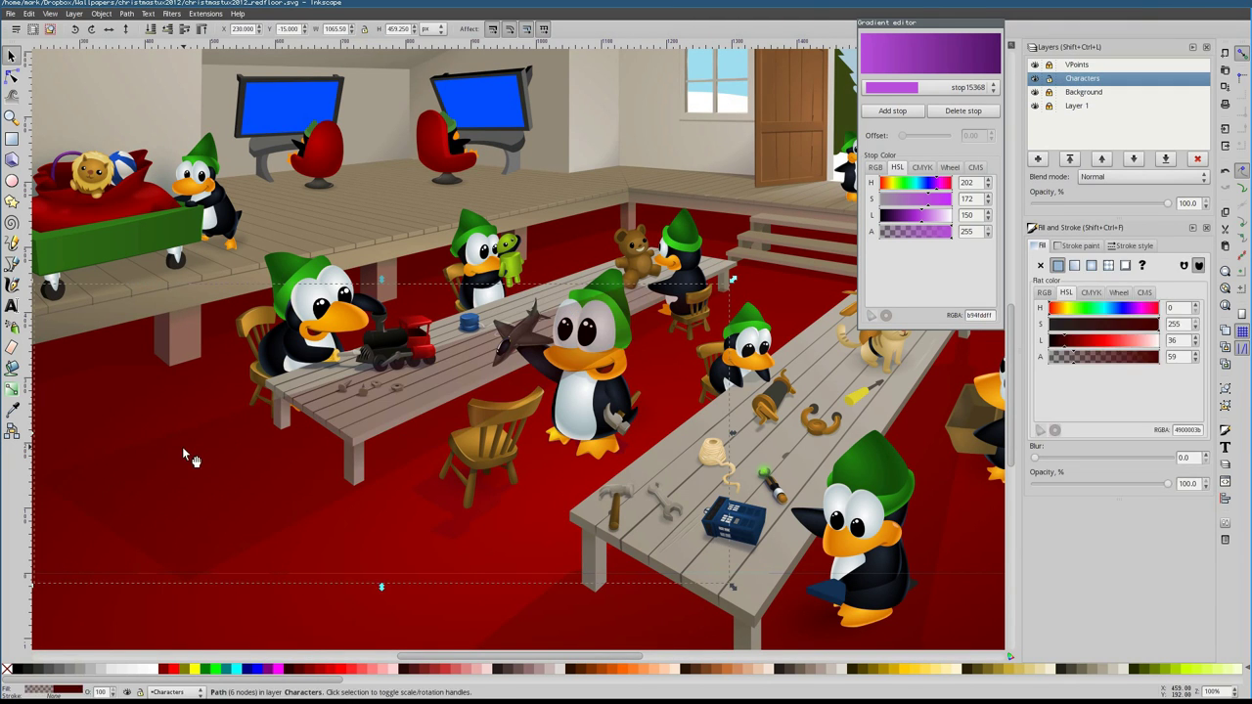
Shift the chair shadow's HSL fill hue and lightness to a deep red
key(b)
scroll(157, 425, up, 1)
click(12, 55)
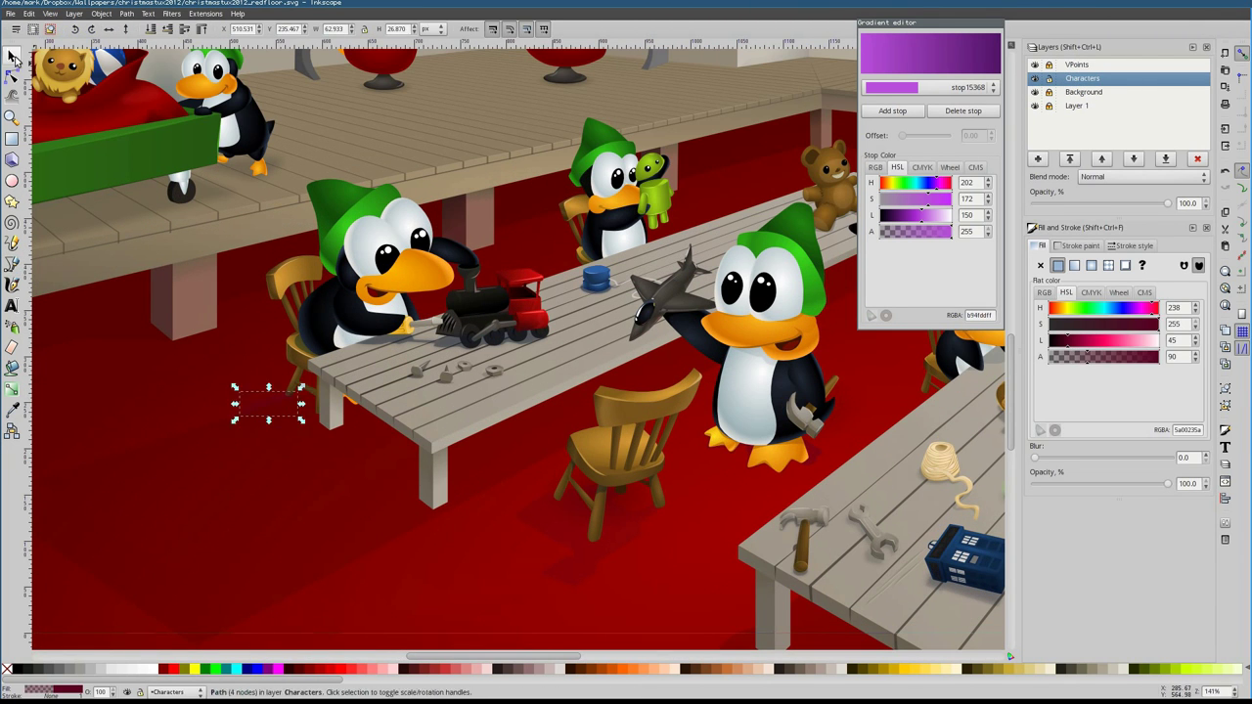
key(1)
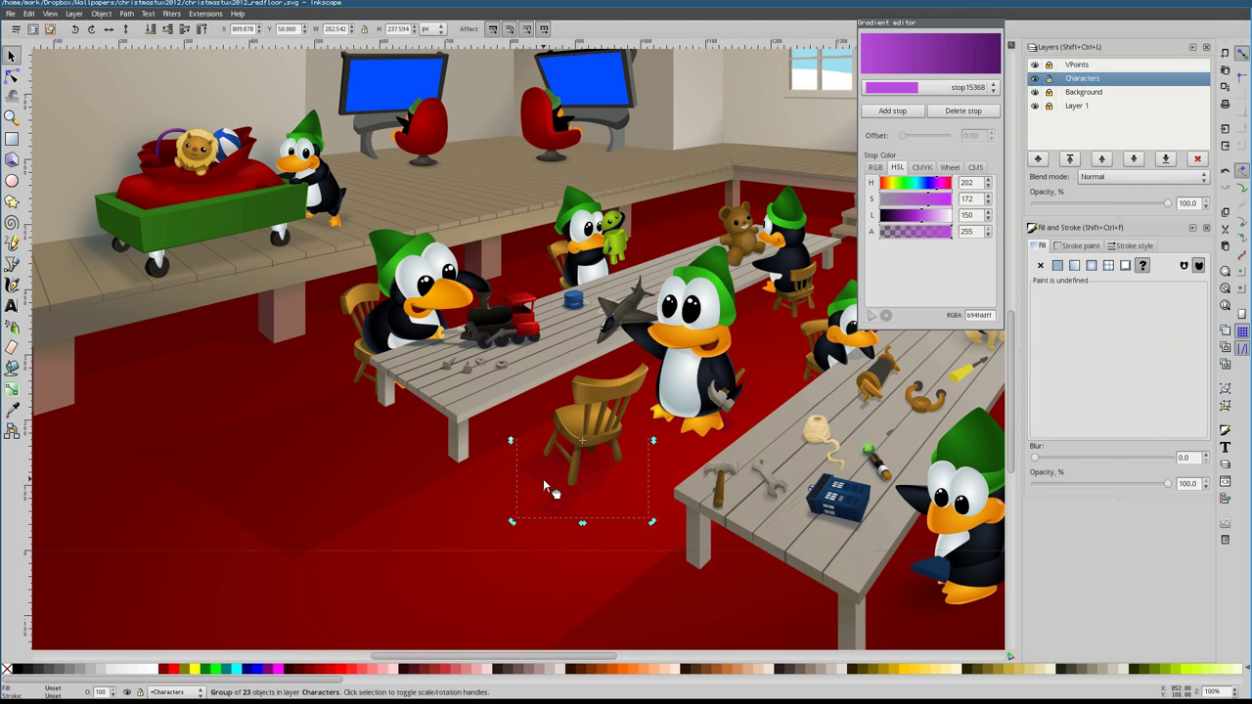
click(1154, 308)
click(1069, 341)
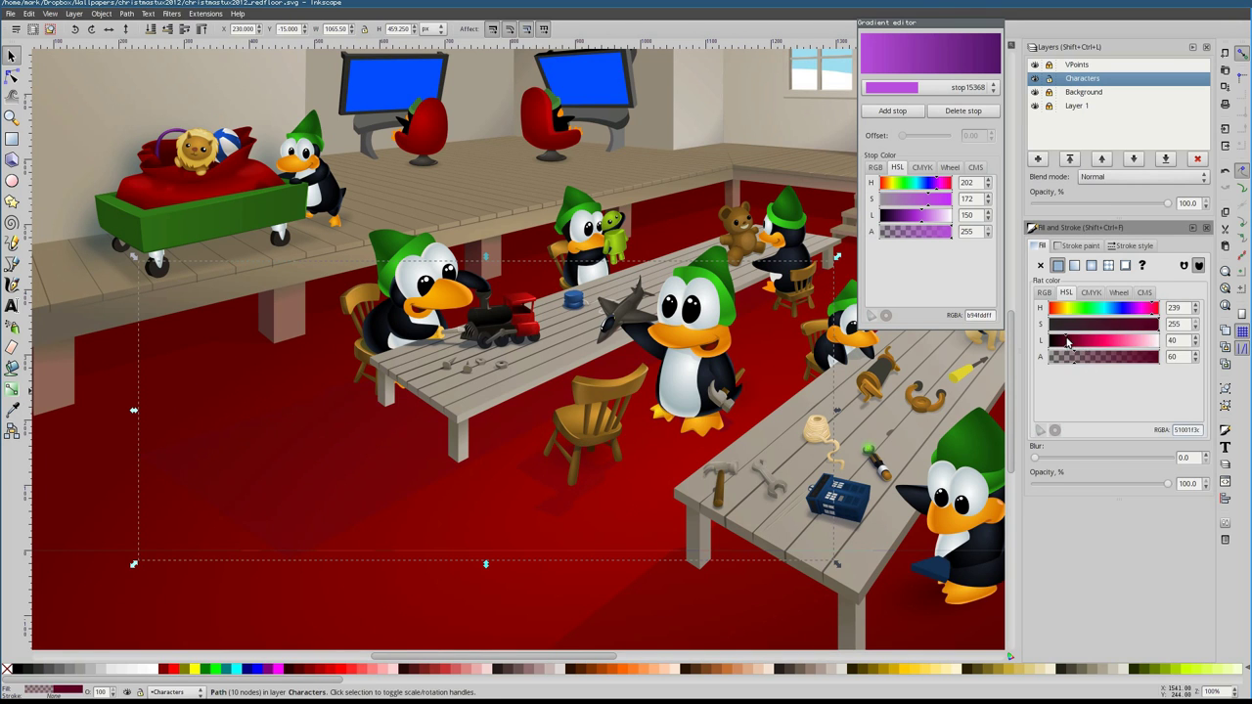
Blur the small shadow ellipse at the chair leg's end
key(shift+Tab)
ctrl+scroll(573, 504, up, 4)
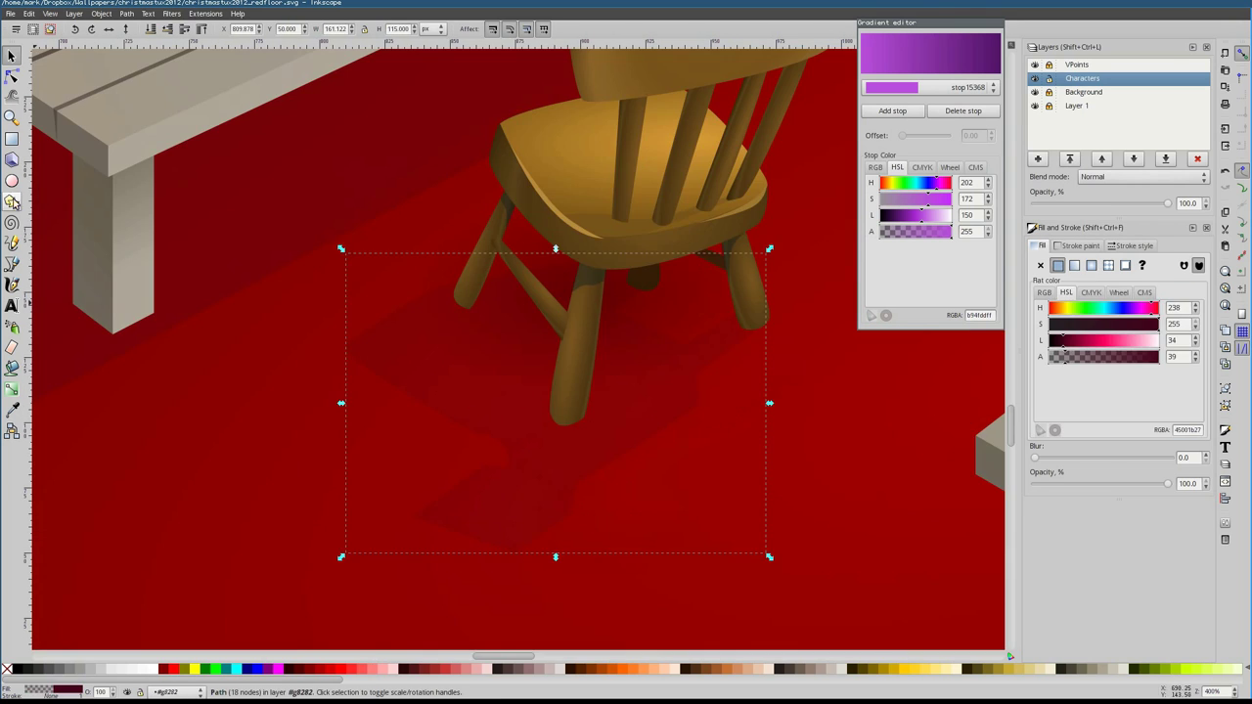
click(558, 414)
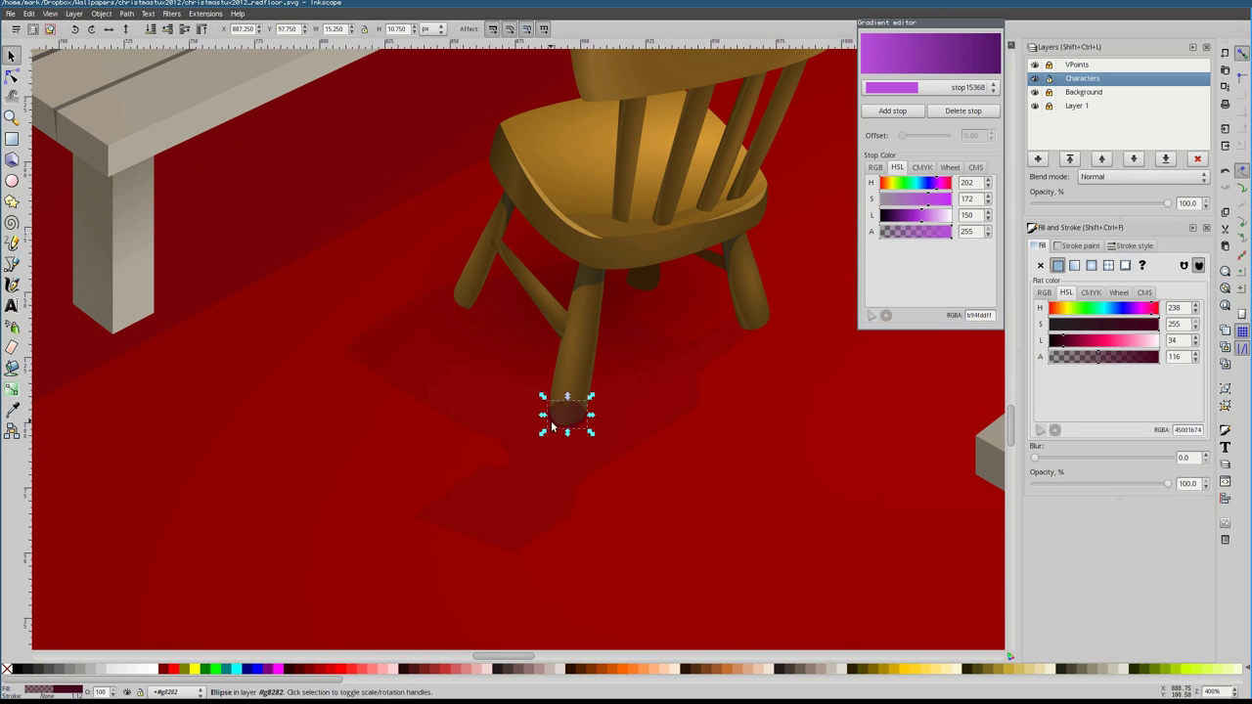
alt+click(459, 316)
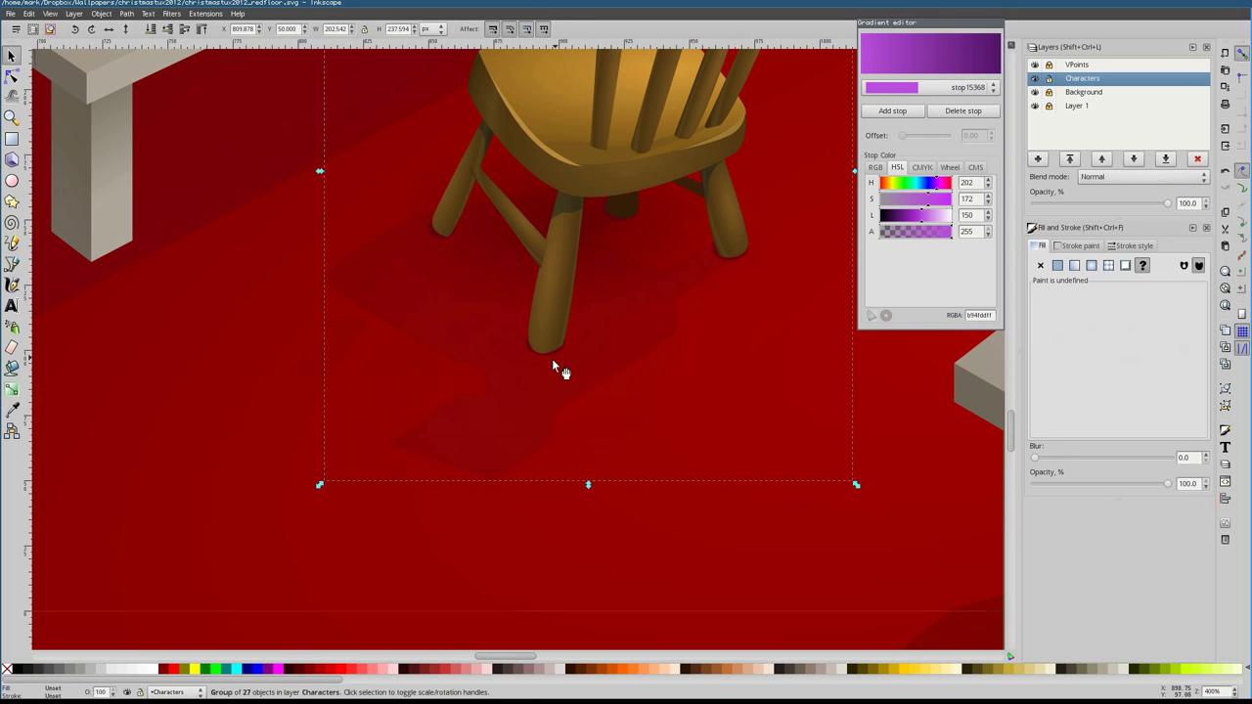
alt+click(545, 341)
drag(1035, 458, 1040, 458)
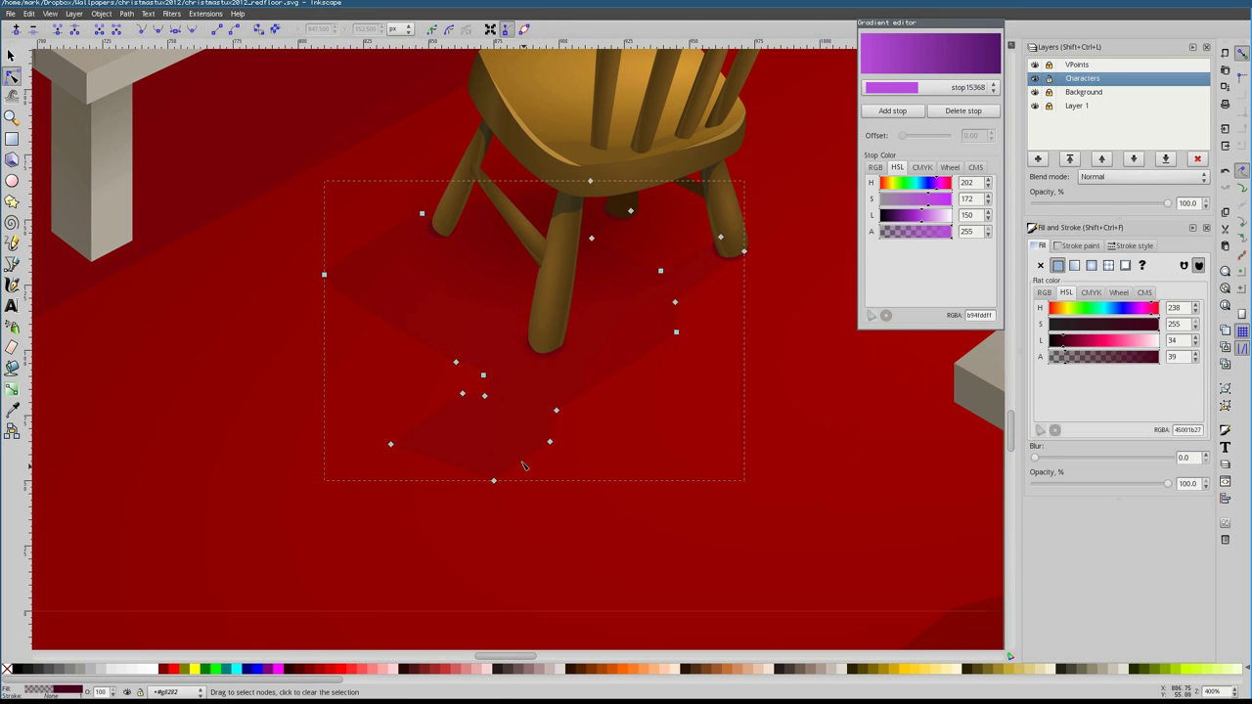
key(plus)
click(491, 366)
click(12, 58)
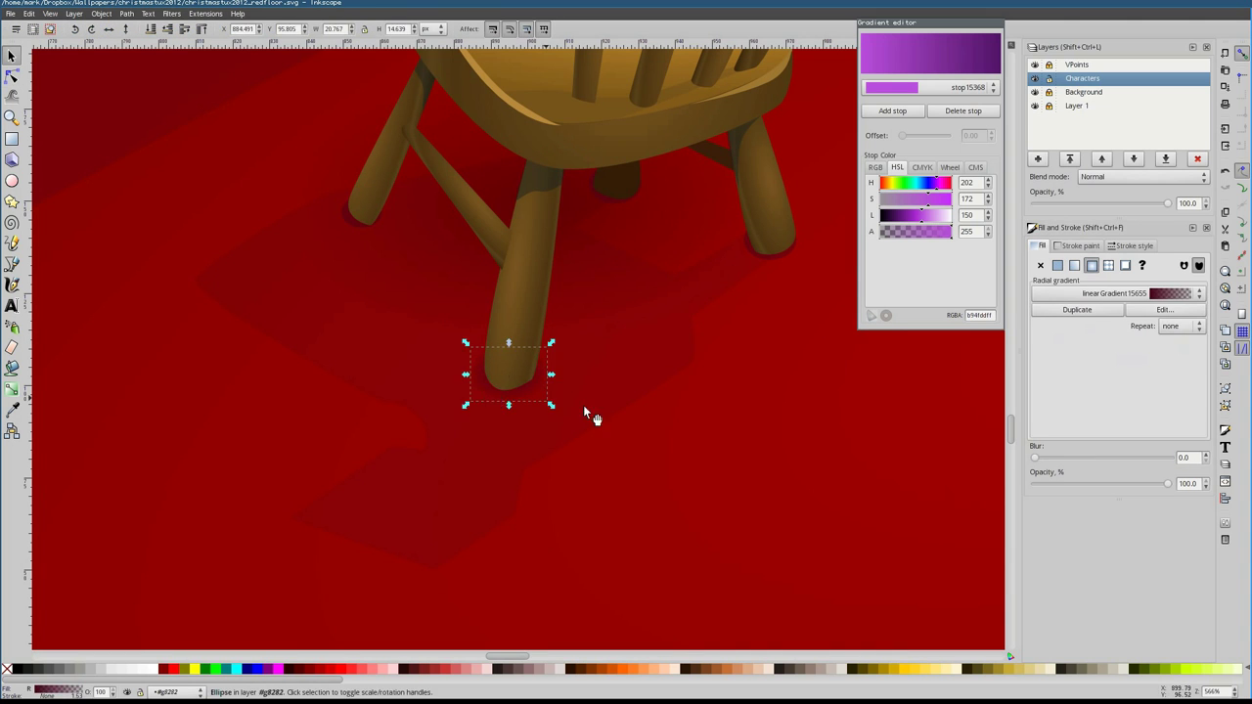
Copy the contact shadow ellipse to the other leg's foot
click(362, 209)
key(ctrl+x)
key(ctrl+v)
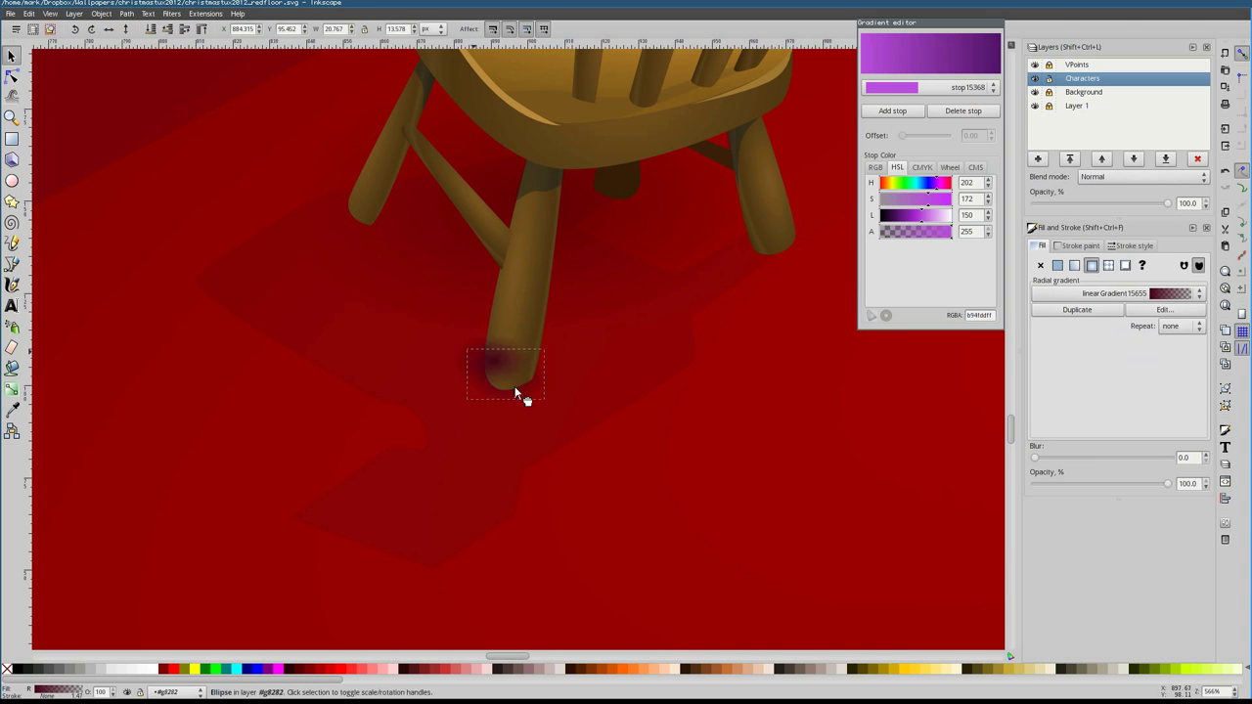
drag(516, 399, 374, 231)
key(ctrl+z)
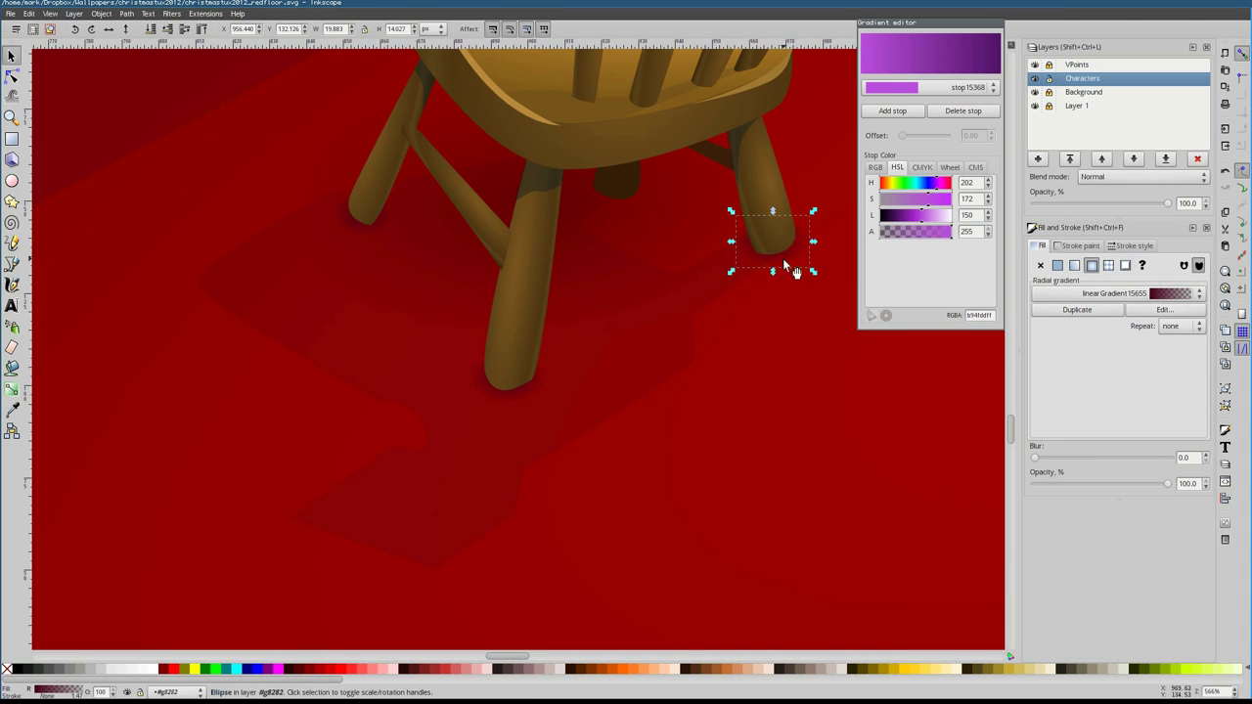
Sample the floor colour into the floor shadow's fill and adjust its fading gradient
key(minus)
key(minus)
key(minus)
key(minus)
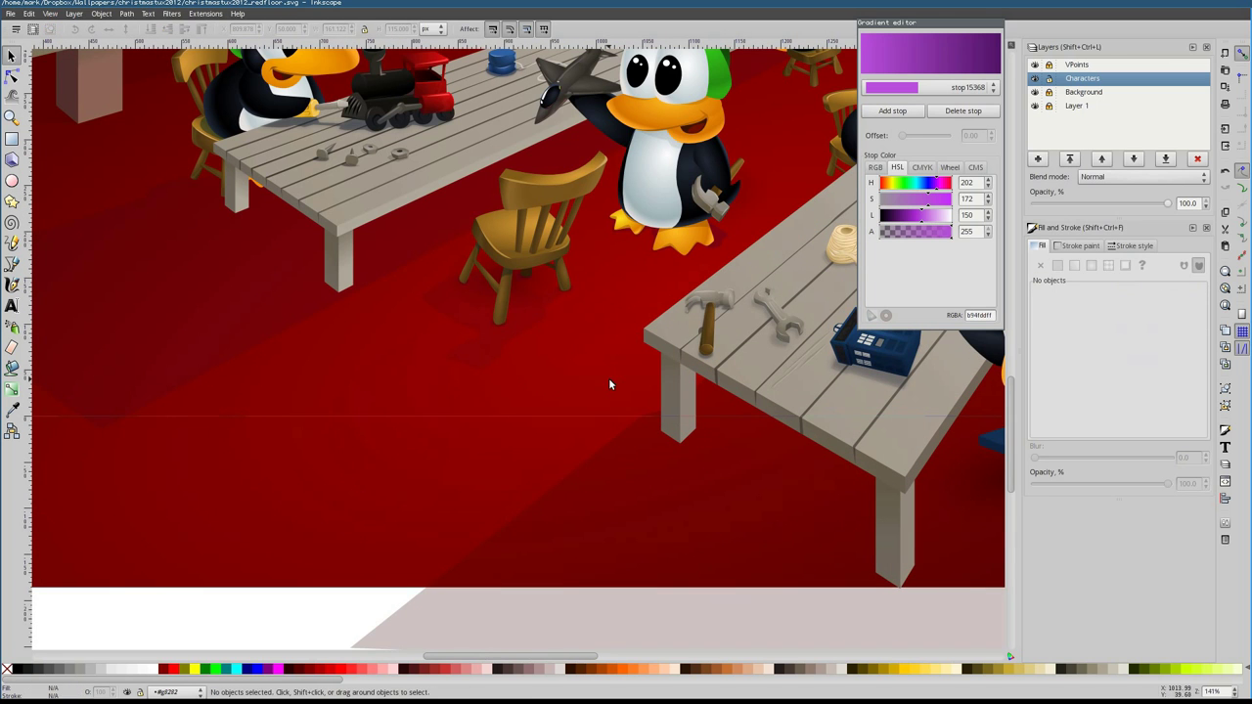
key(Tab)
key(d)
drag(465, 385, 811, 132)
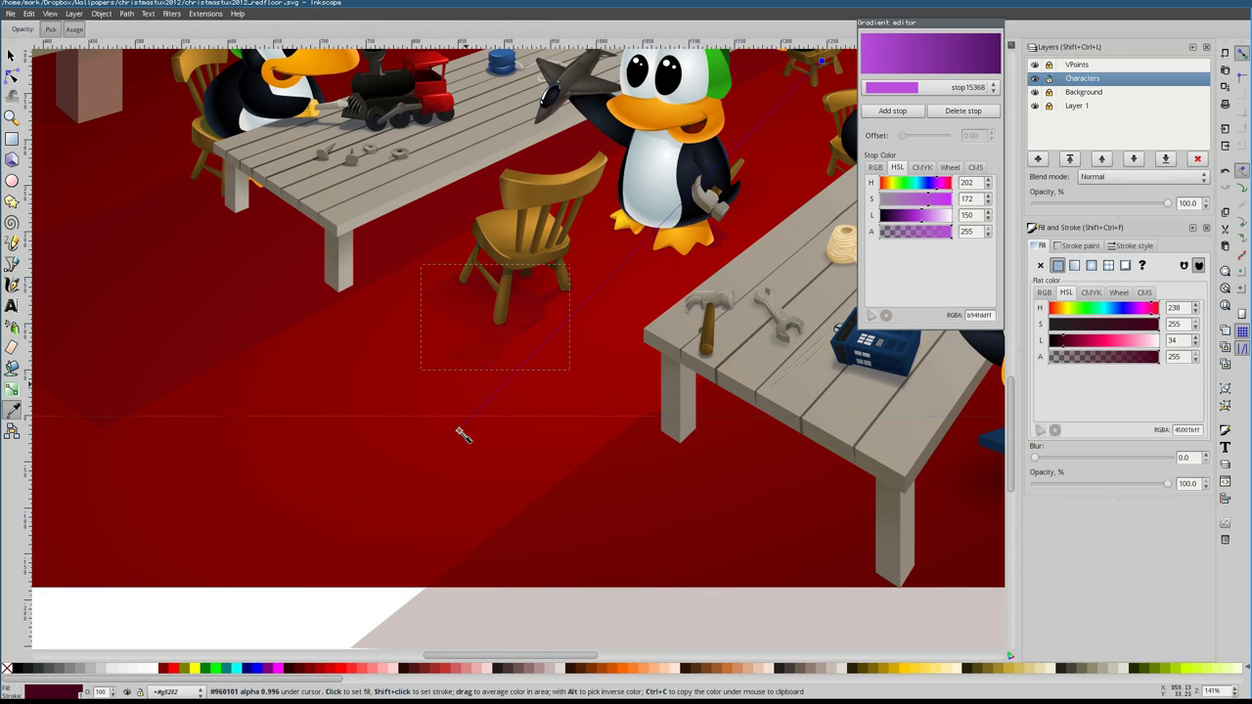
key(minus)
key(minus)
key(g)
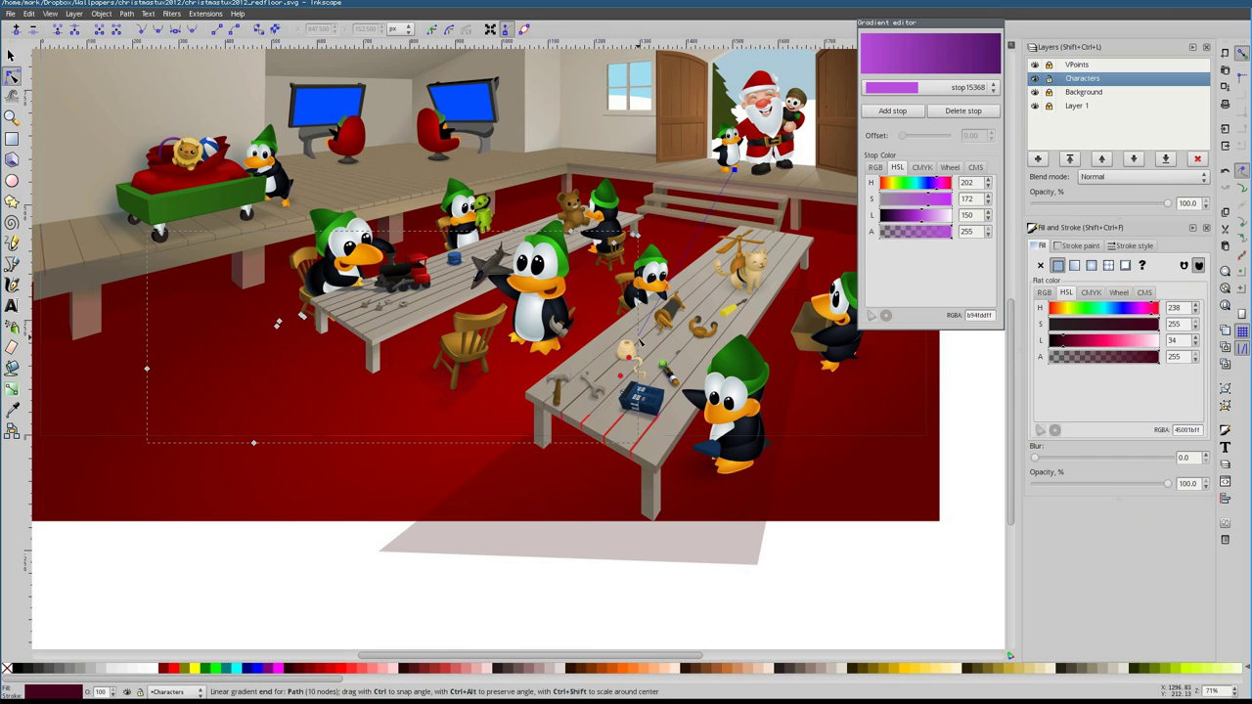
key(s)
key(Escape)
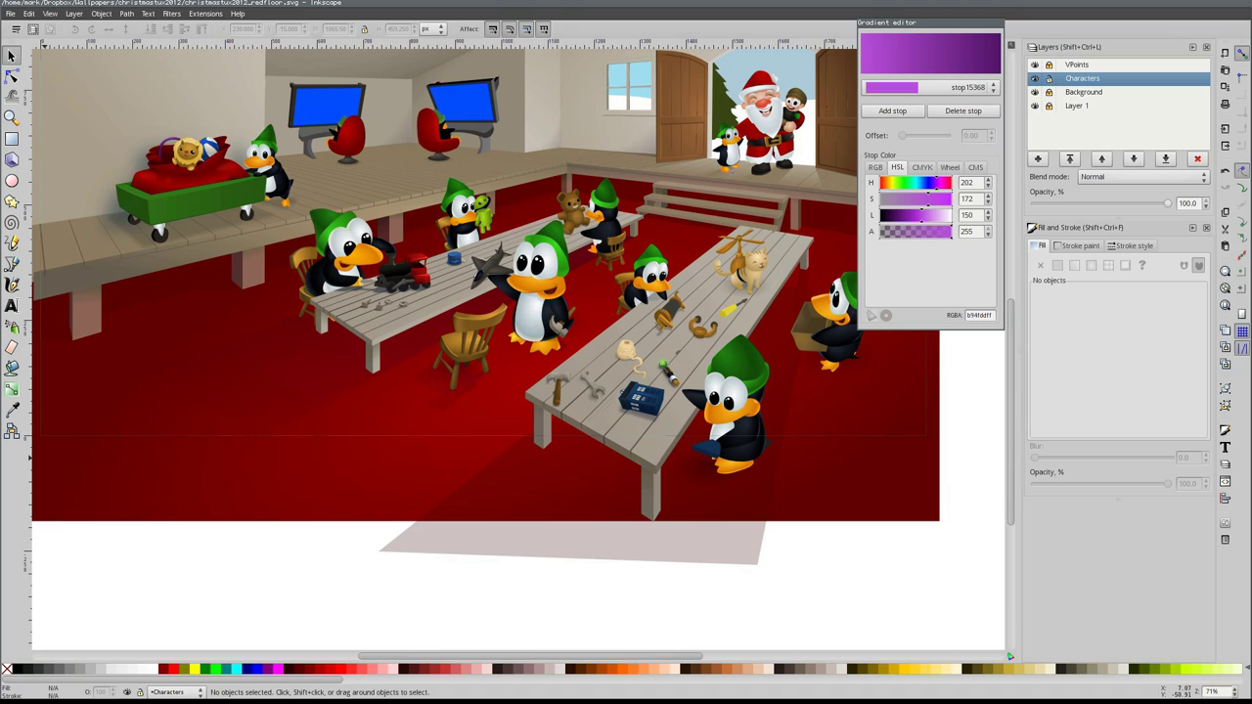
scroll(378, 489, up, 5)
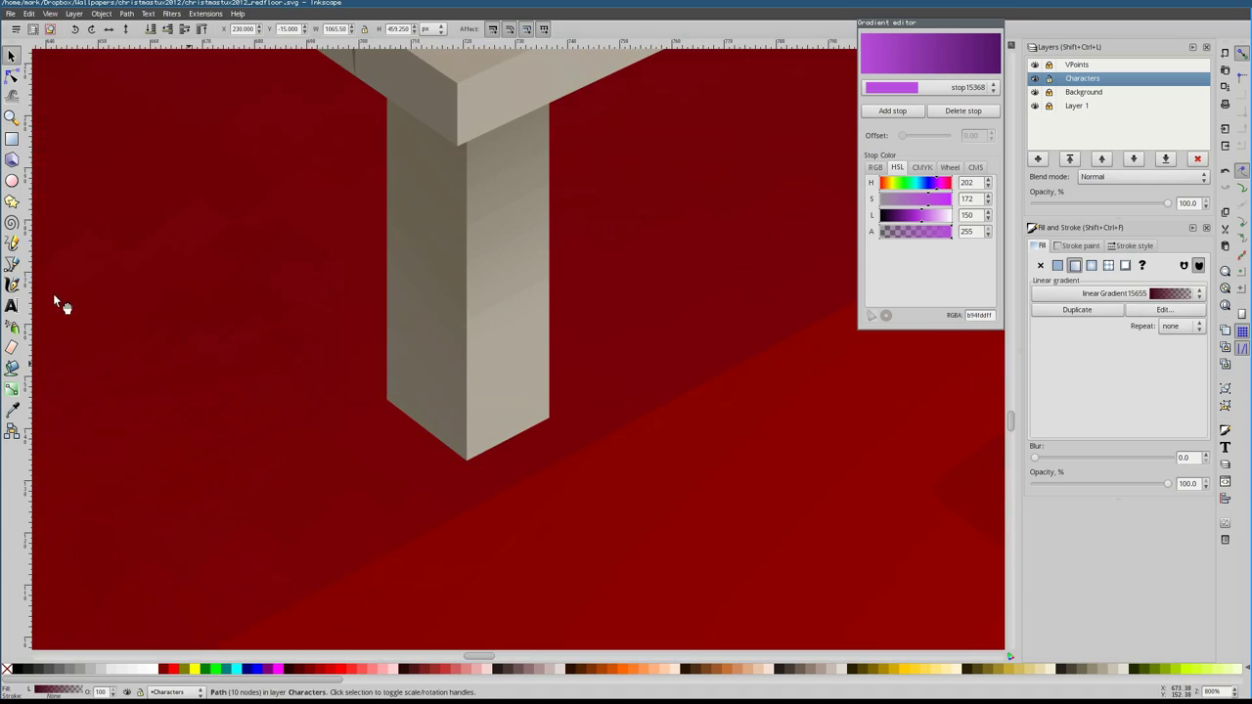
Draw a small shadow outline on the floor and give it a radial gradient fill
scroll(56, 300, down, 4)
scroll(410, 382, up, 2)
scroll(411, 382, up, 2)
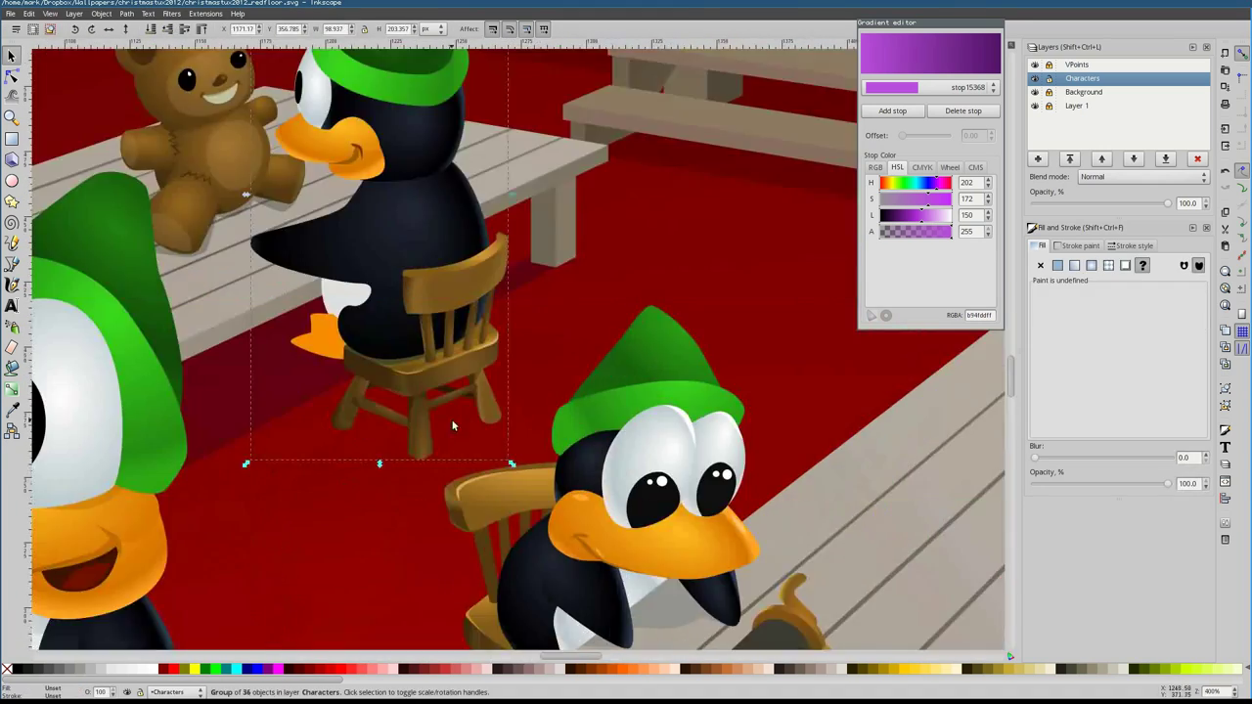
key(b)
click(345, 395)
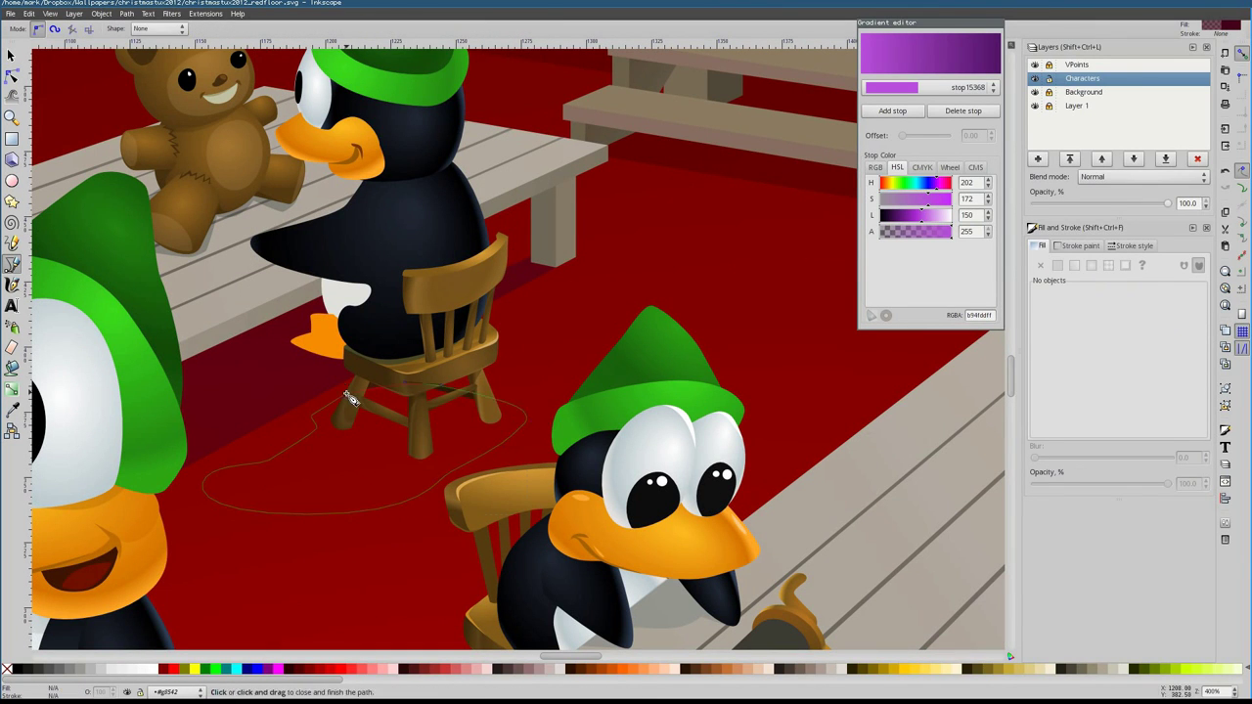
click(348, 397)
click(1090, 270)
key(n)
scroll(525, 411, down, 2)
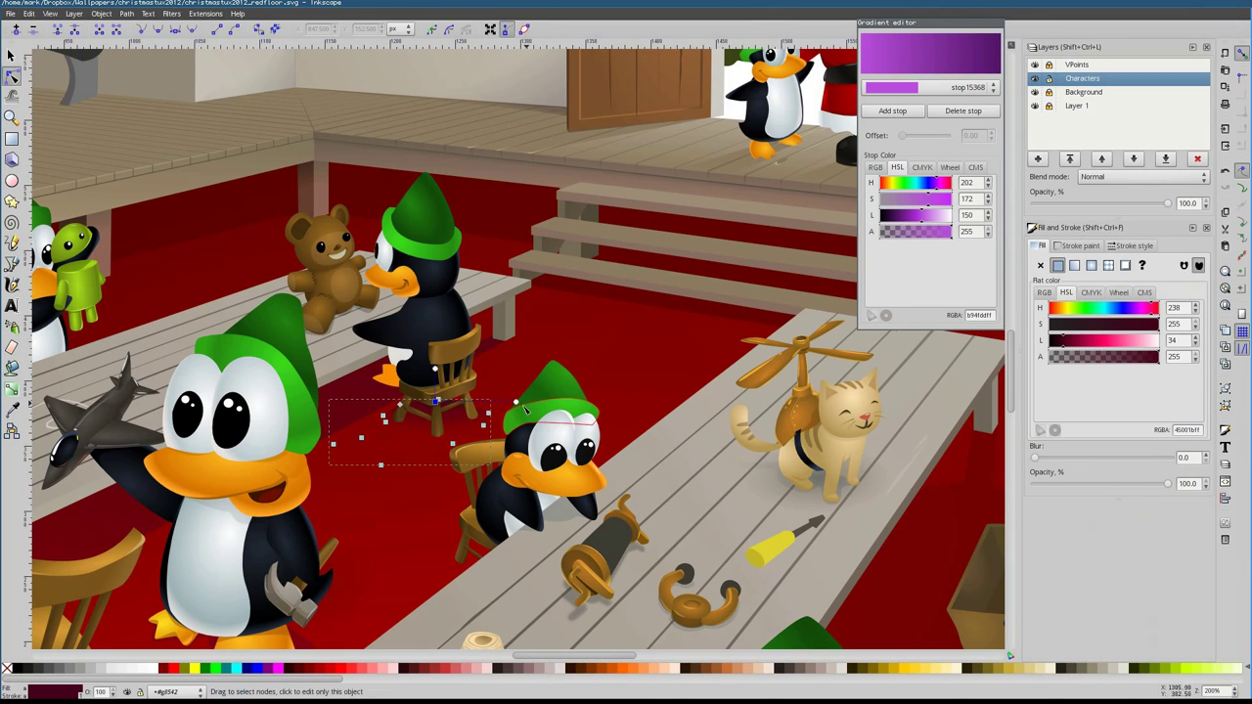
scroll(486, 334, up, 6)
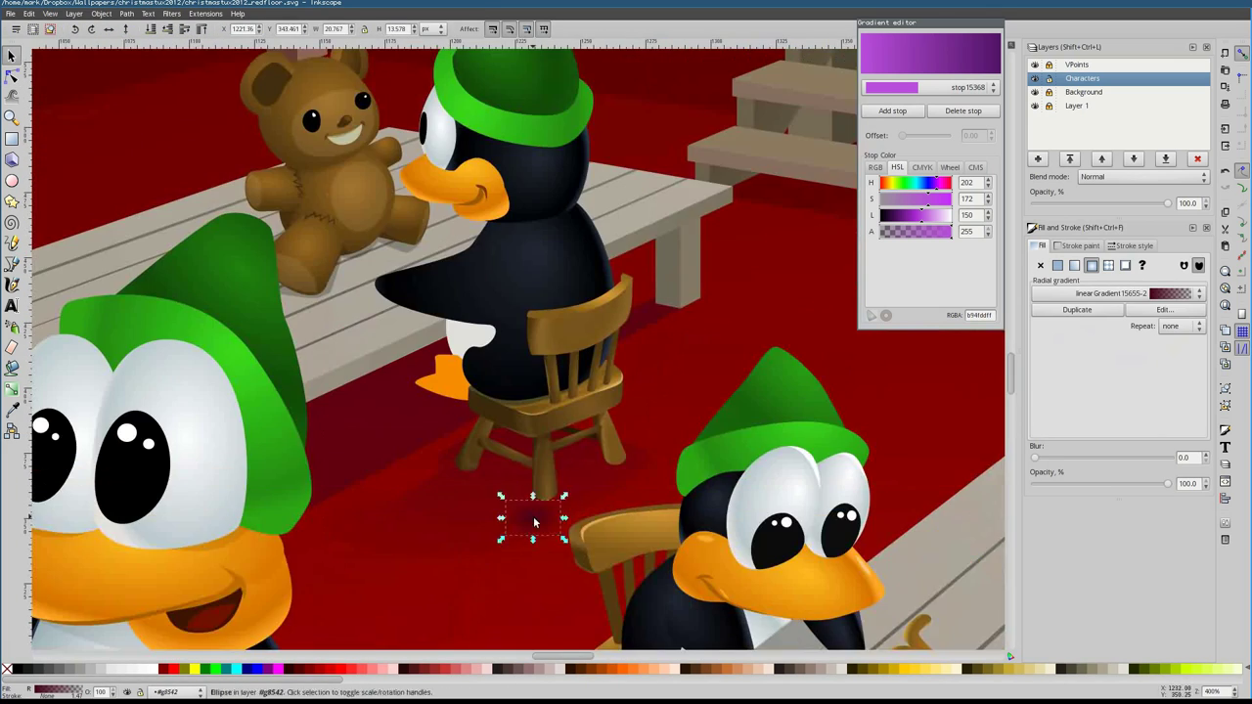
Move the new gradient shadow under the chair, then deselect it
key(s)
drag(419, 485, 205, 375)
scroll(195, 353, down, 6)
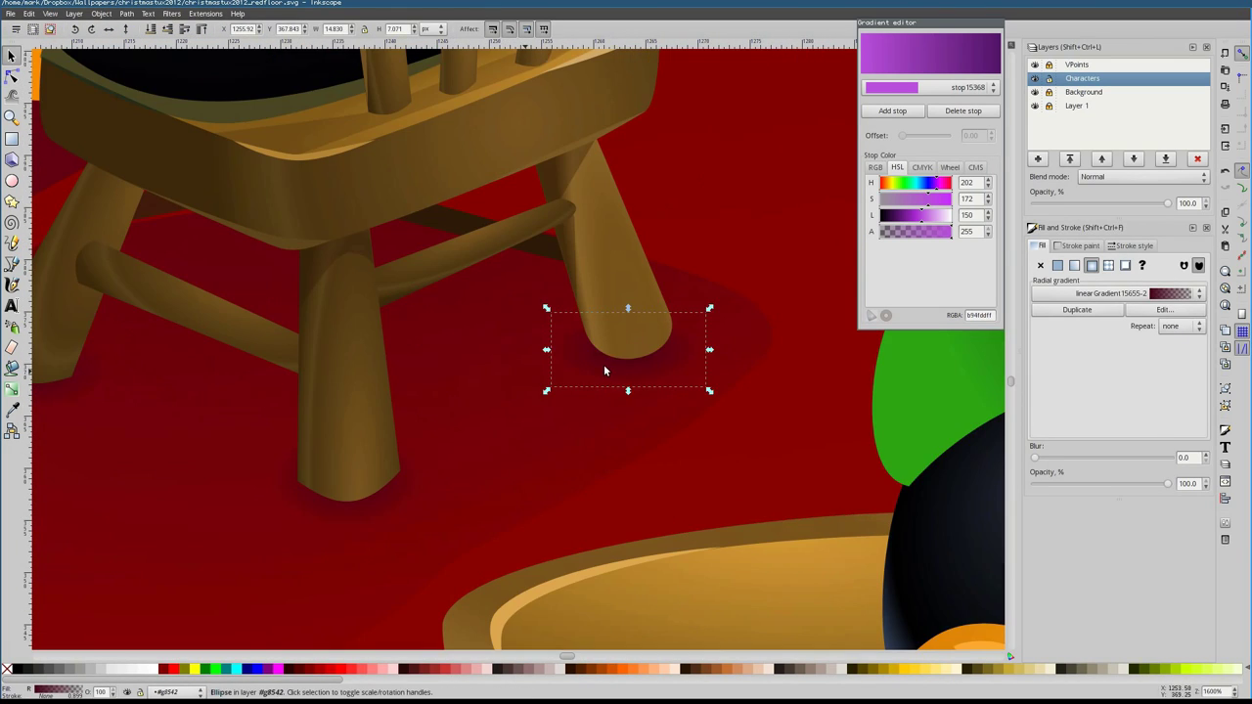
click(604, 364)
key(1)
scroll(543, 278, up, 2)
click(296, 193)
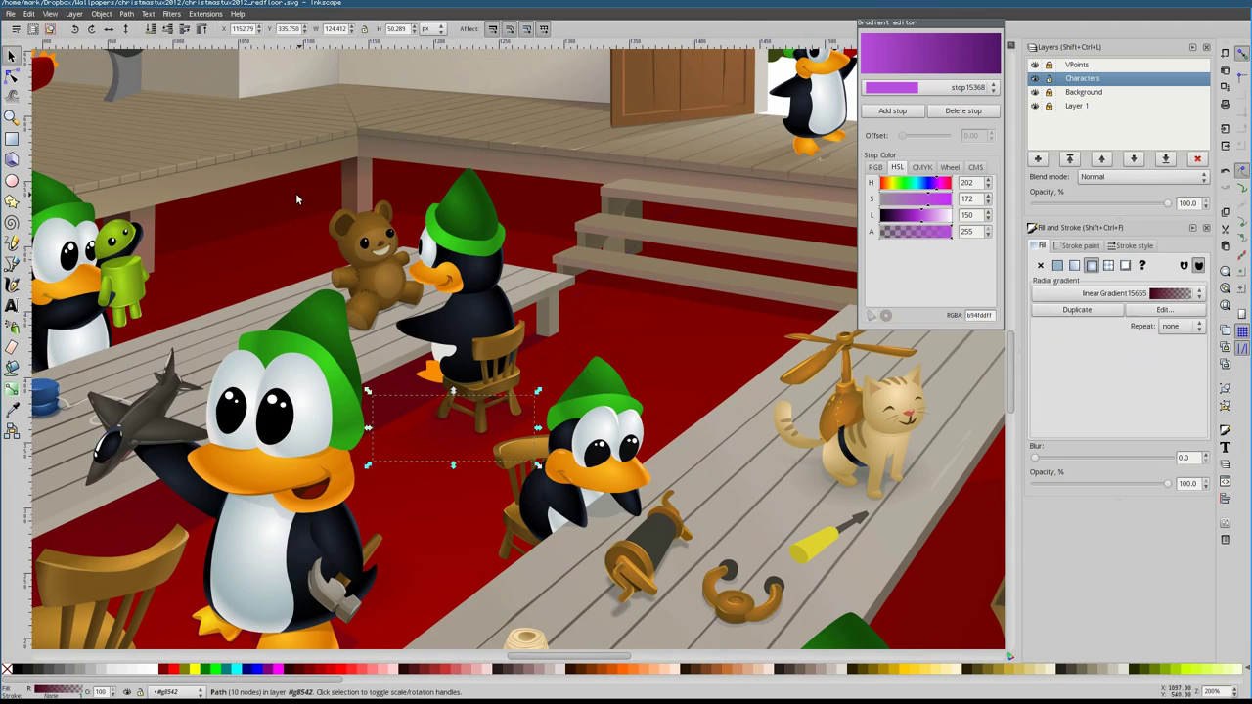
key(1)
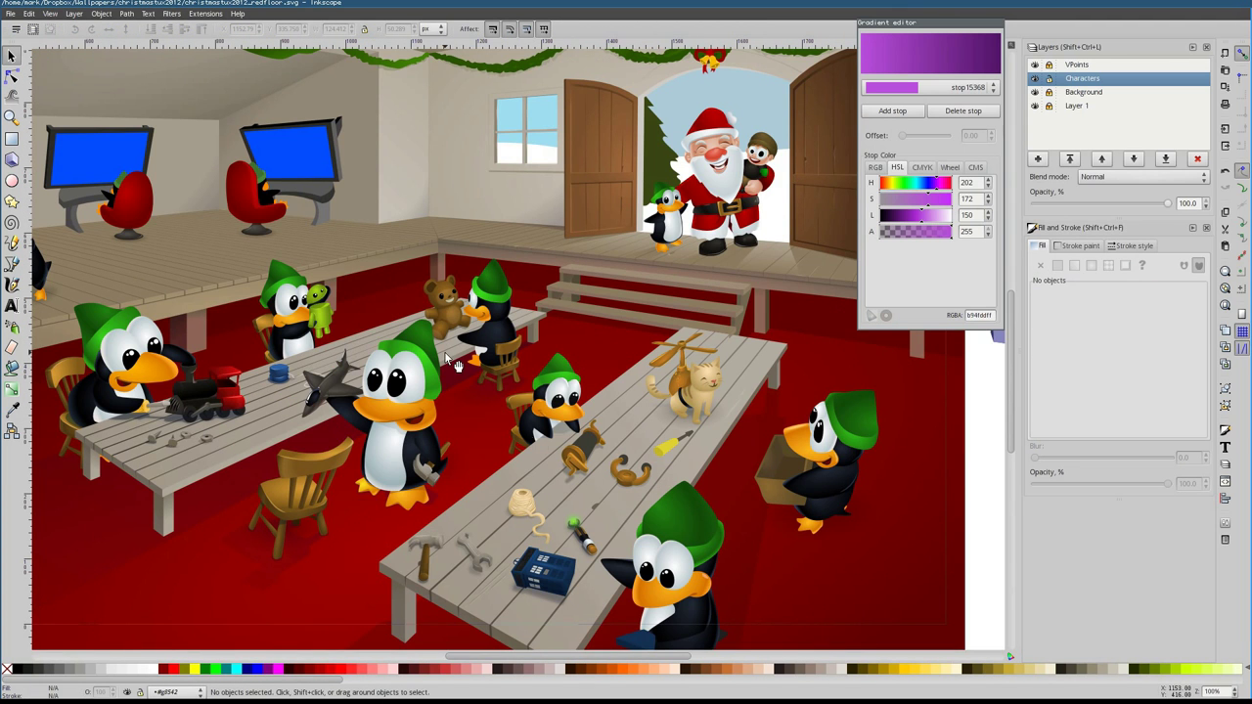
scroll(492, 420, up, 4)
Draw another shadow outline beside the chair leg and select the leg-end contact shadow
key(b)
click(500, 395)
key(Return)
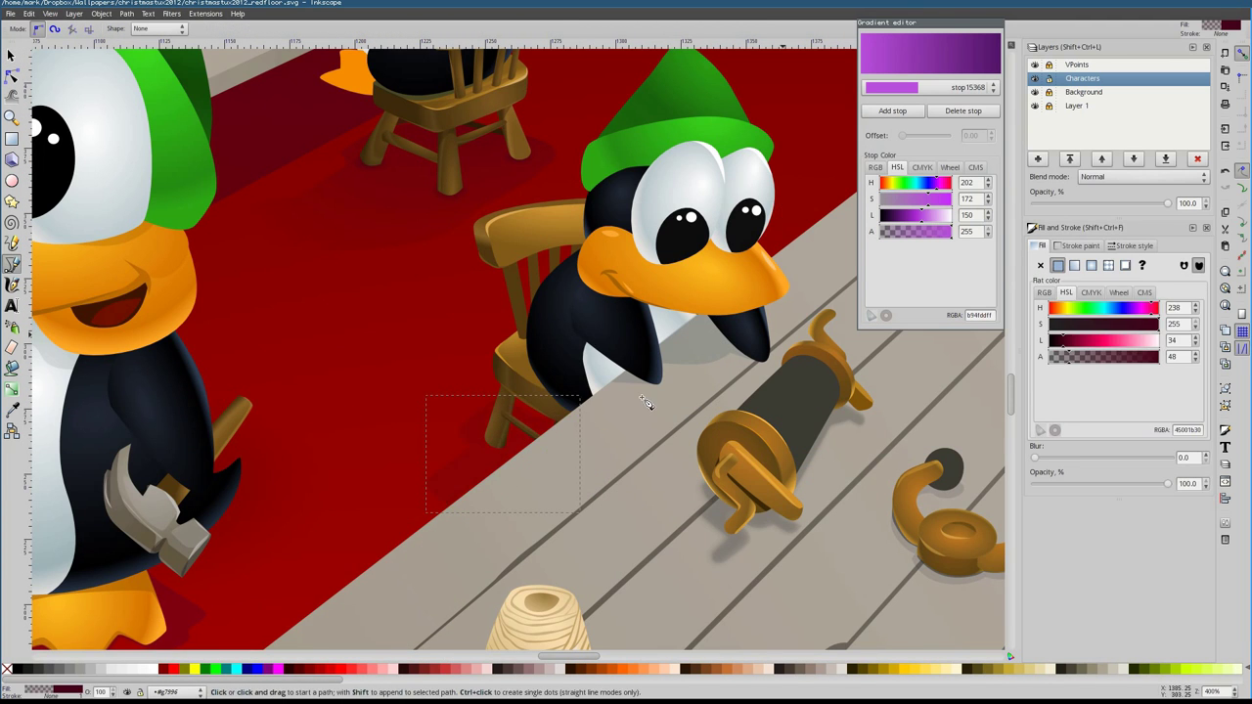
click(11, 55)
click(492, 452)
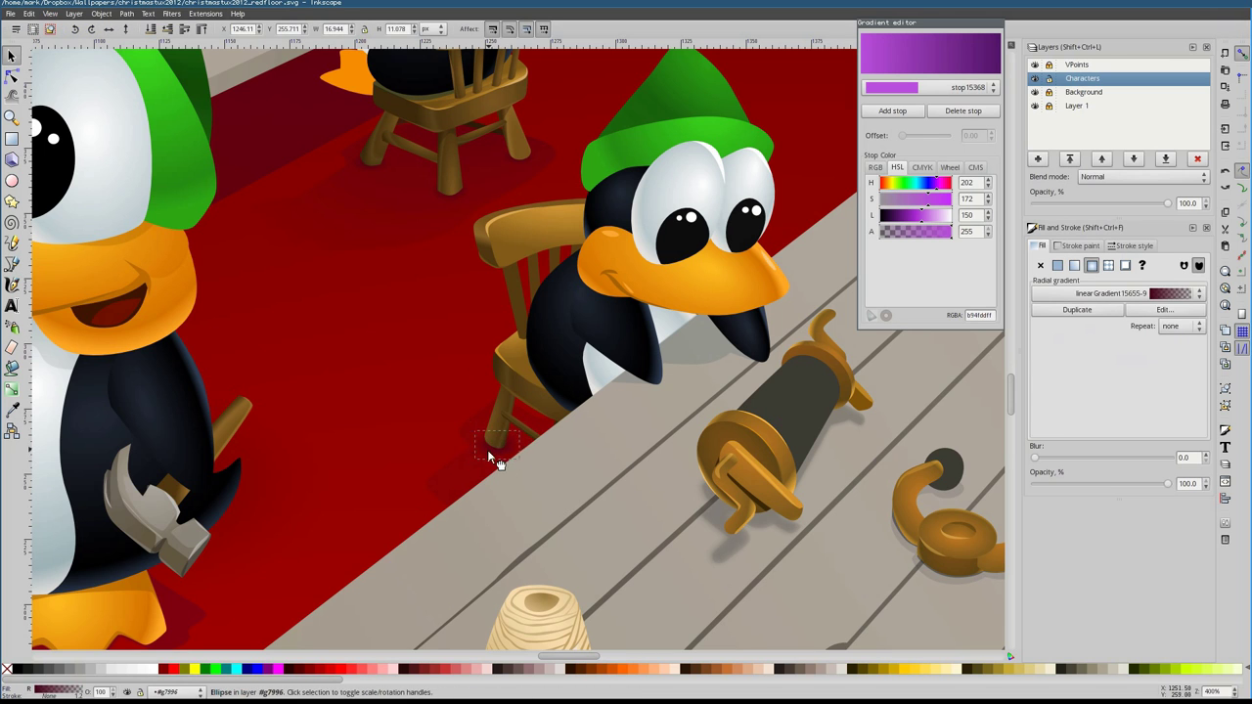
key(5)
scroll(440, 330, up, 10)
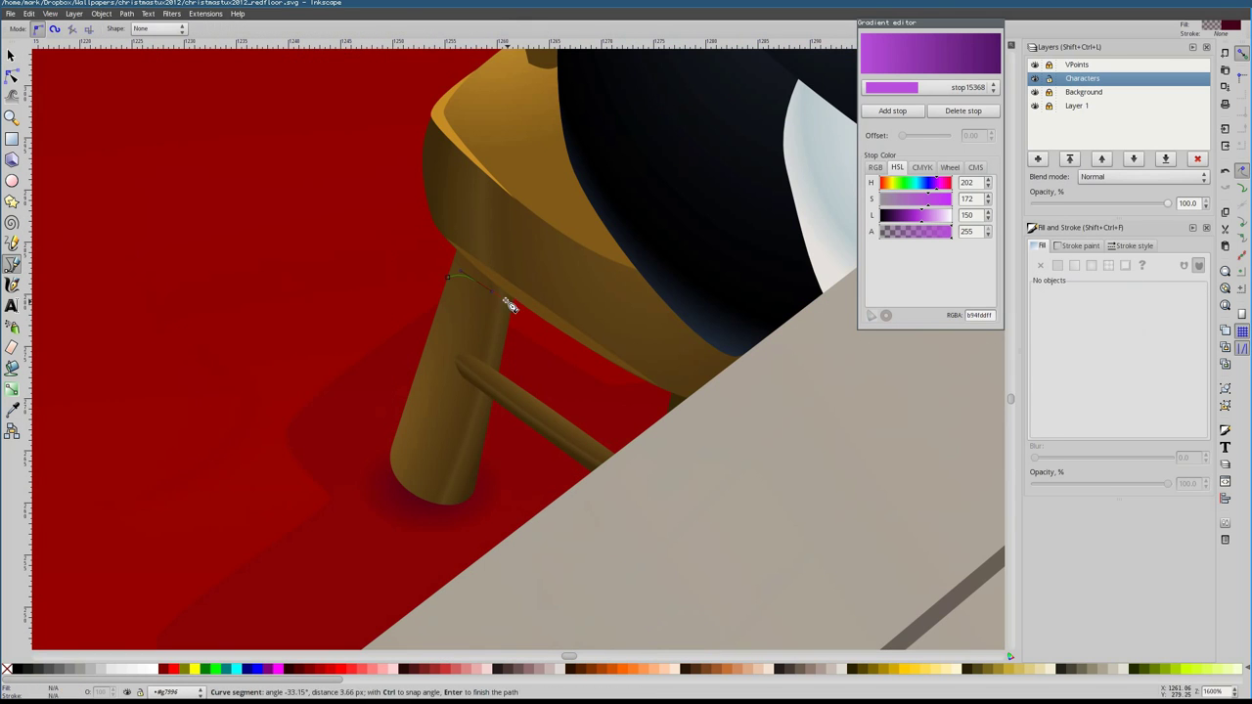
Draw a small shadow path on the chair leg and deselect everything
key(b)
click(450, 269)
key(s)
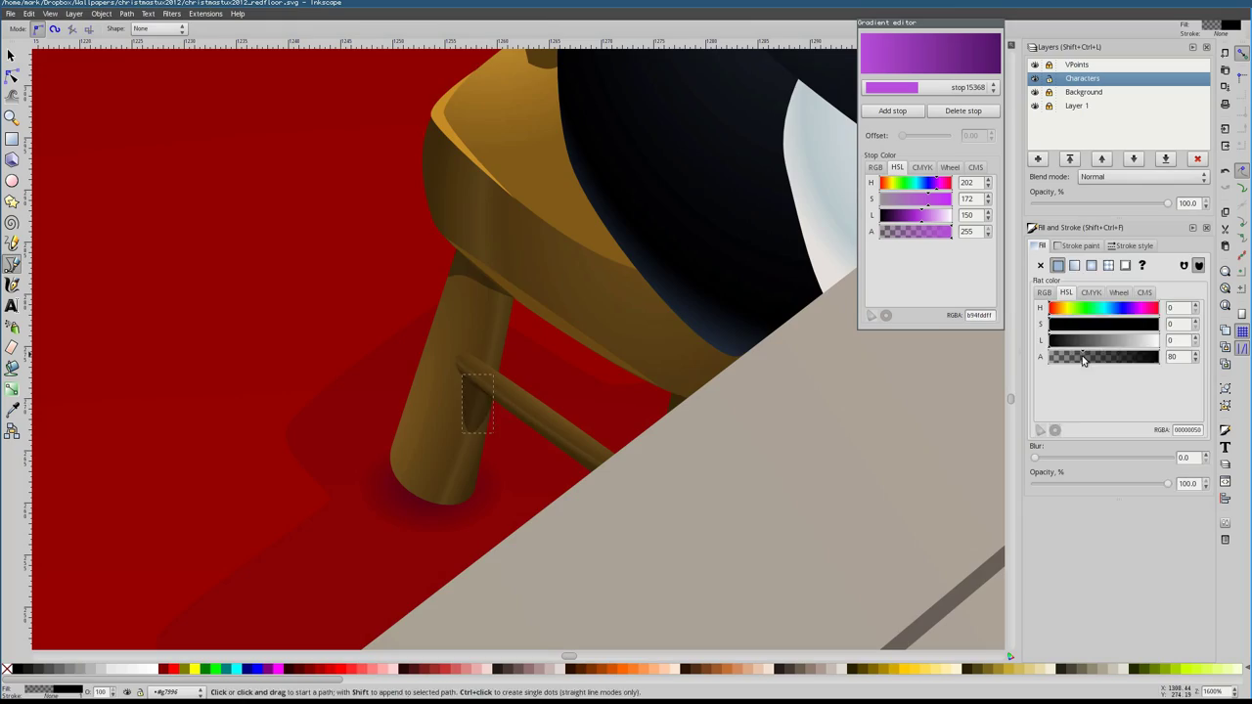
key(Escape)
key(5)
scroll(489, 338, up, 3)
Save the drawing and cancel an accidental move of the box-carrying penguin
key(ctrl+s)
key(5)
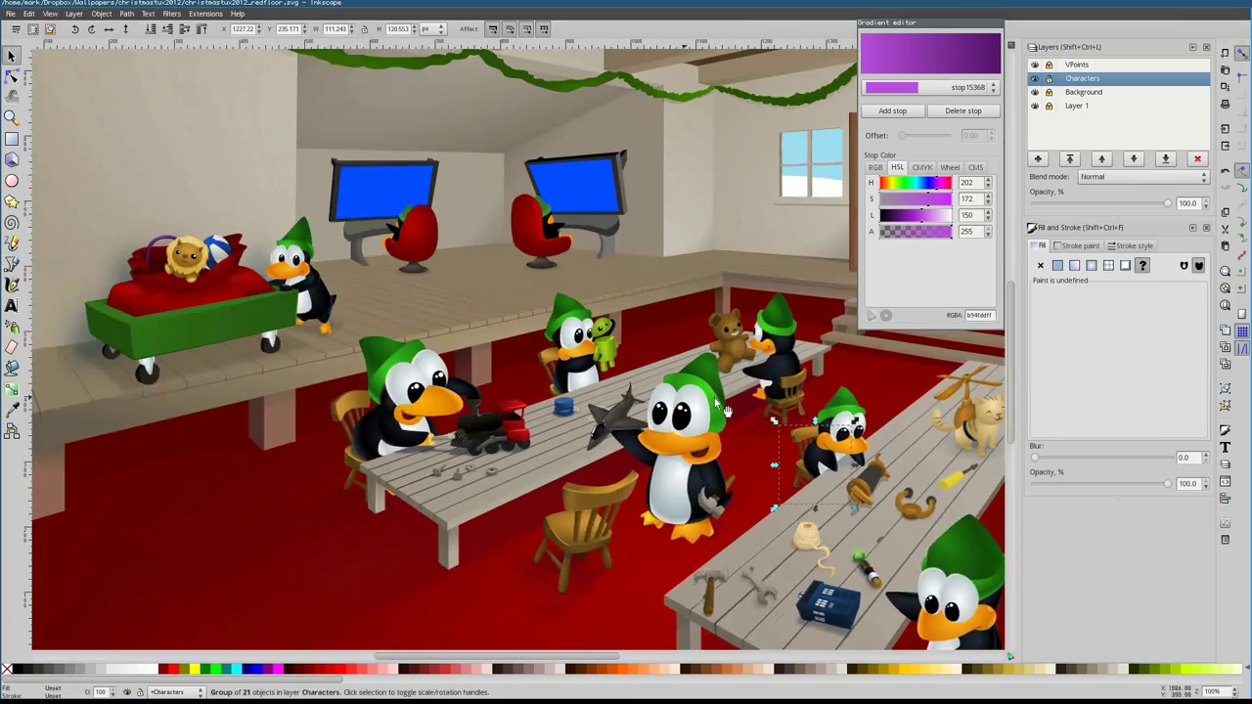
scroll(685, 406, up, 3)
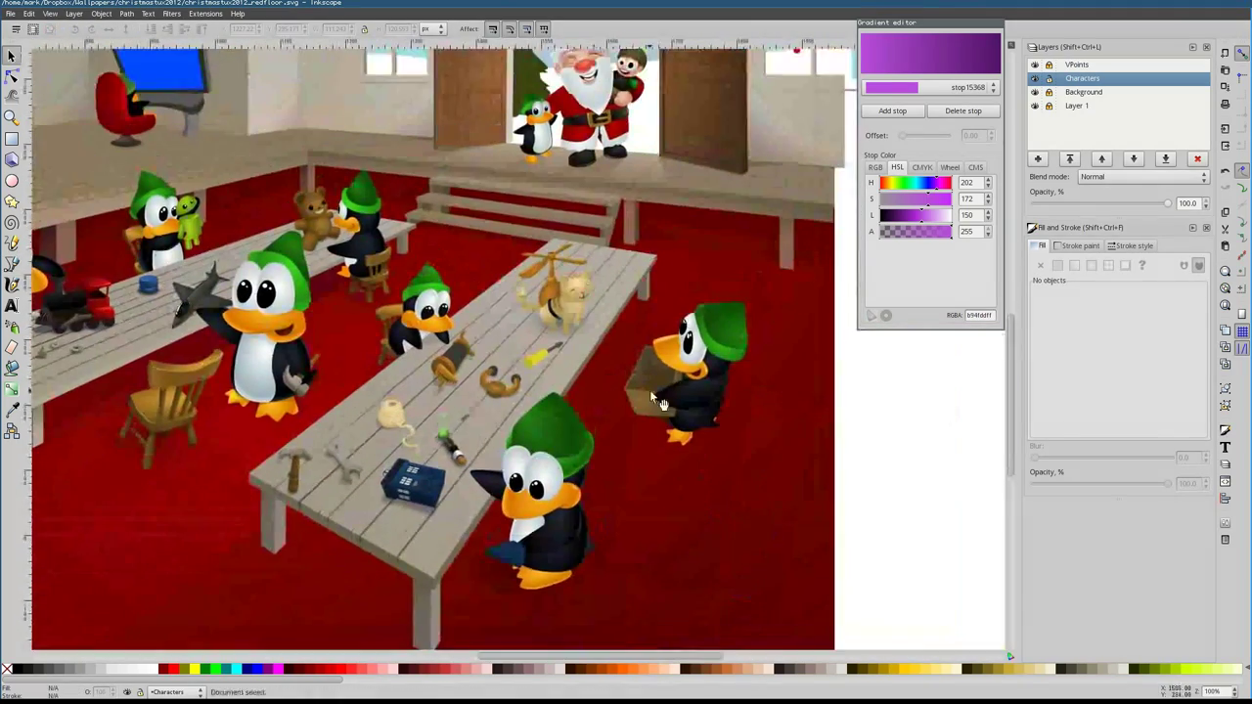
scroll(661, 402, up, 2)
click(706, 345)
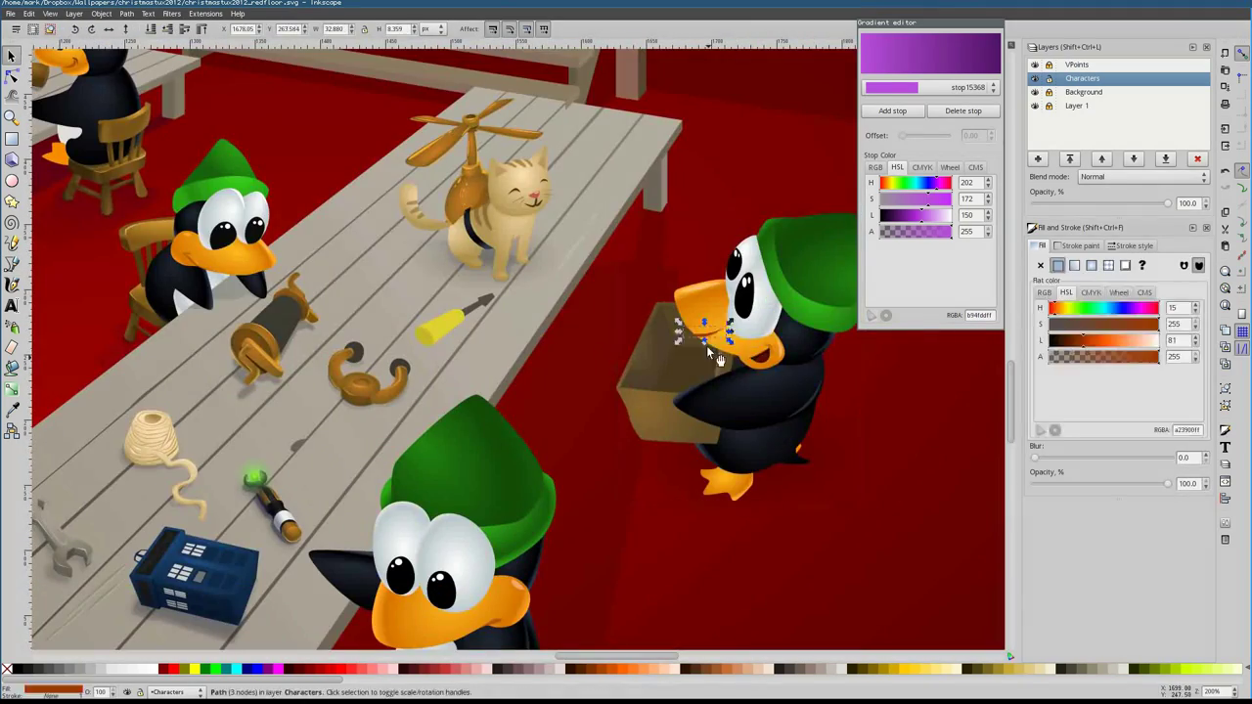
drag(706, 346, 661, 258)
key(Escape)
key(Escape)
key(5)
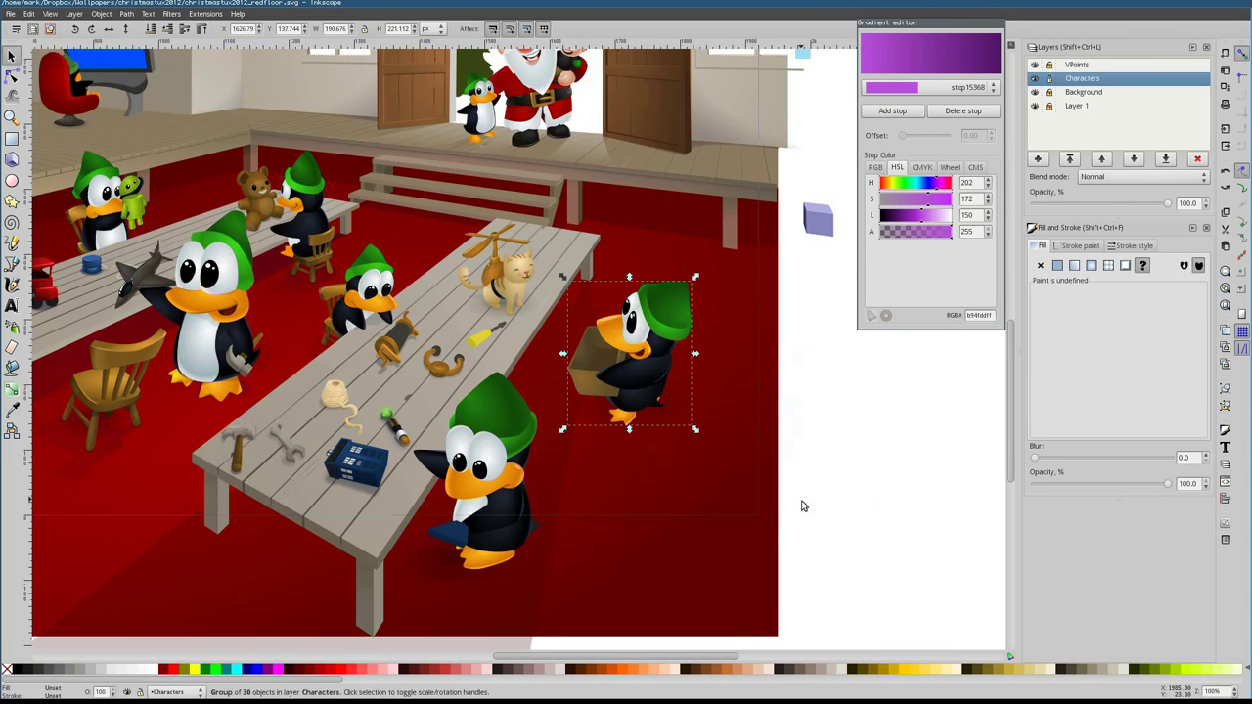
scroll(557, 396, up, 4)
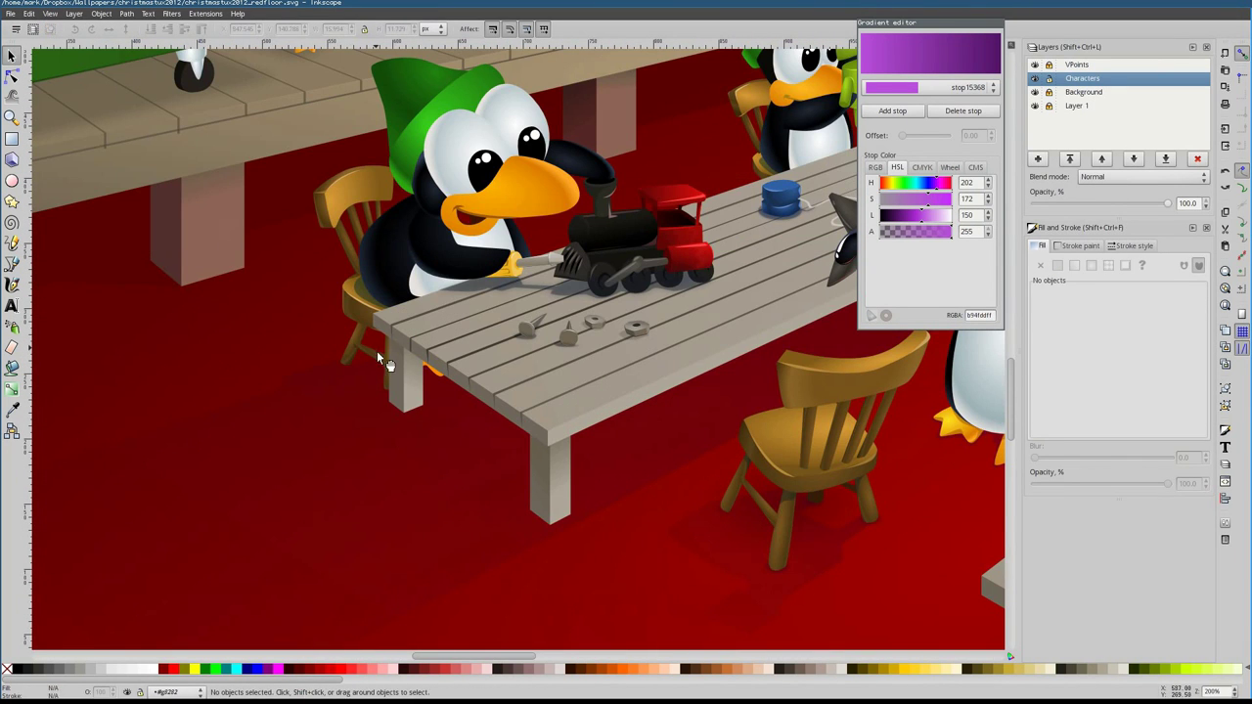
Reposition the leg shadow ellipse under the left front table leg and clear the selection
click(380, 357)
scroll(367, 350, up, 4)
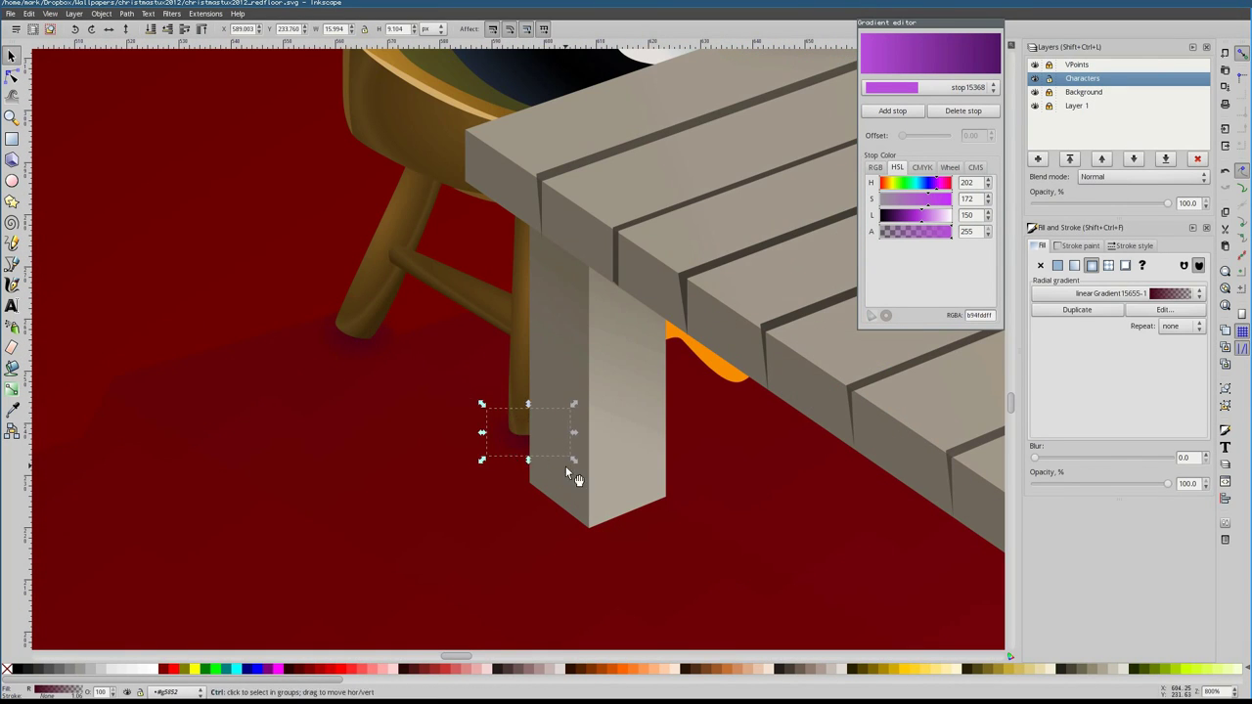
scroll(573, 477, down, 4)
click(474, 476)
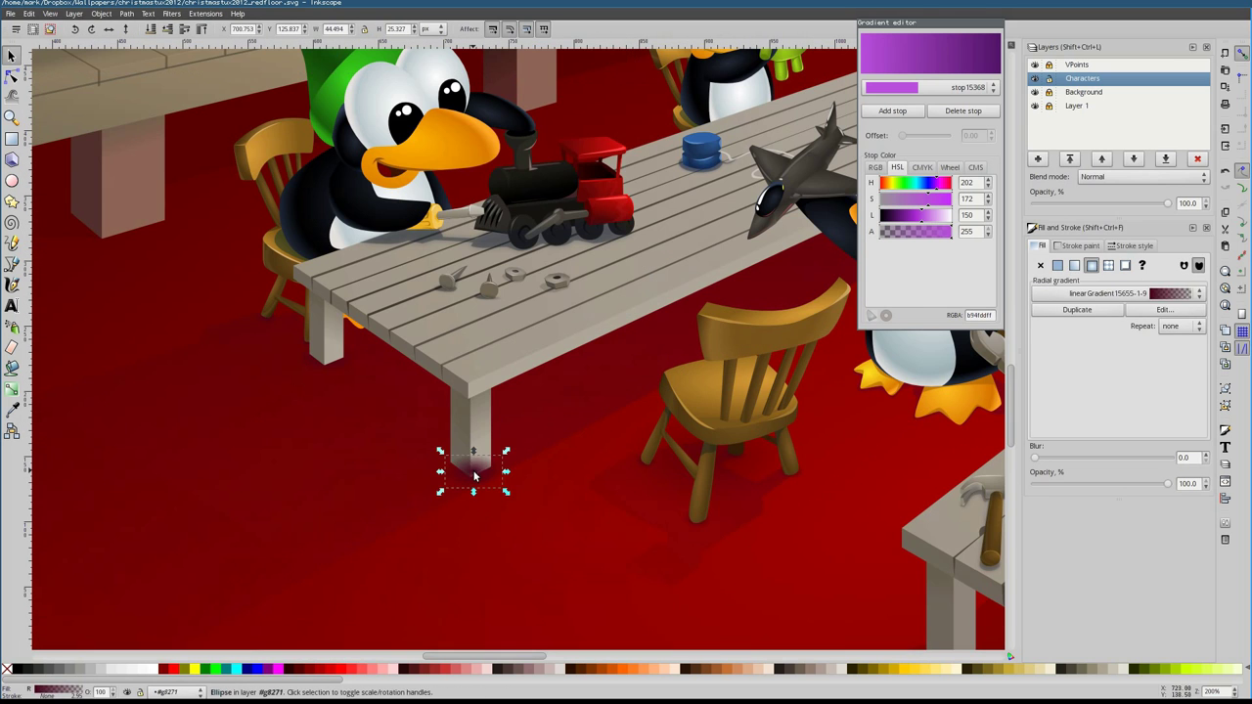
drag(471, 473, 460, 484)
click(333, 363)
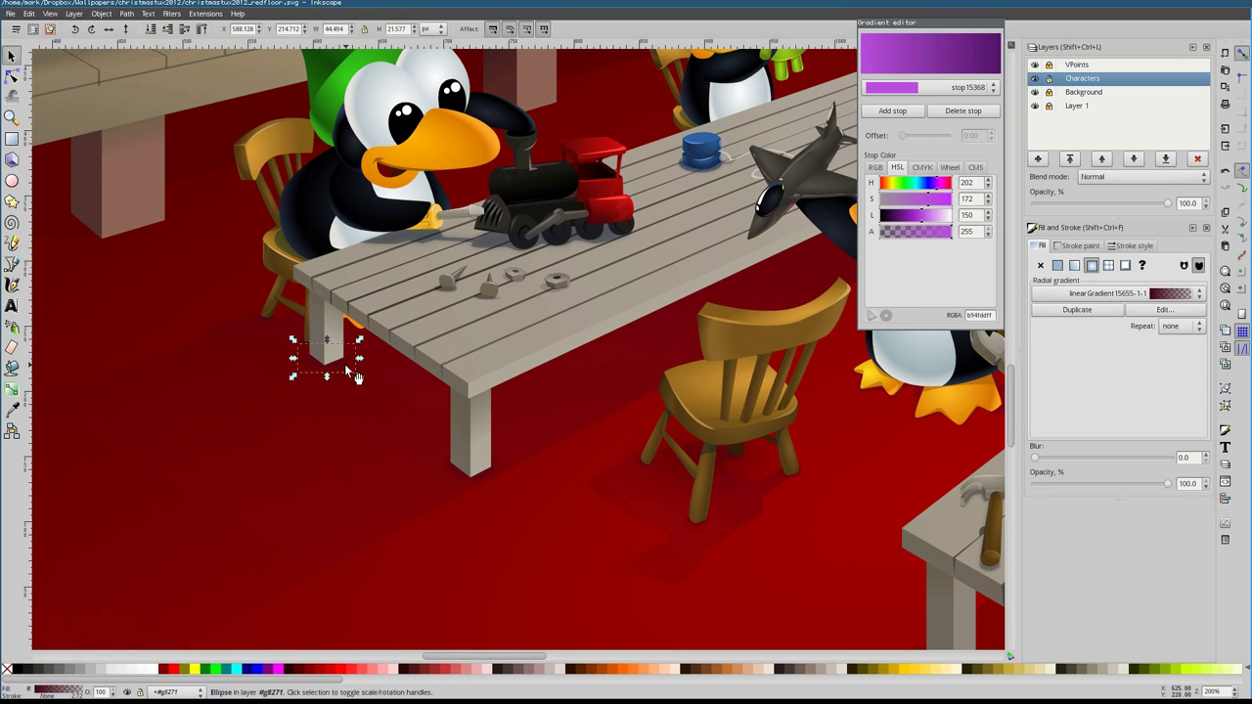
drag(344, 368, 289, 386)
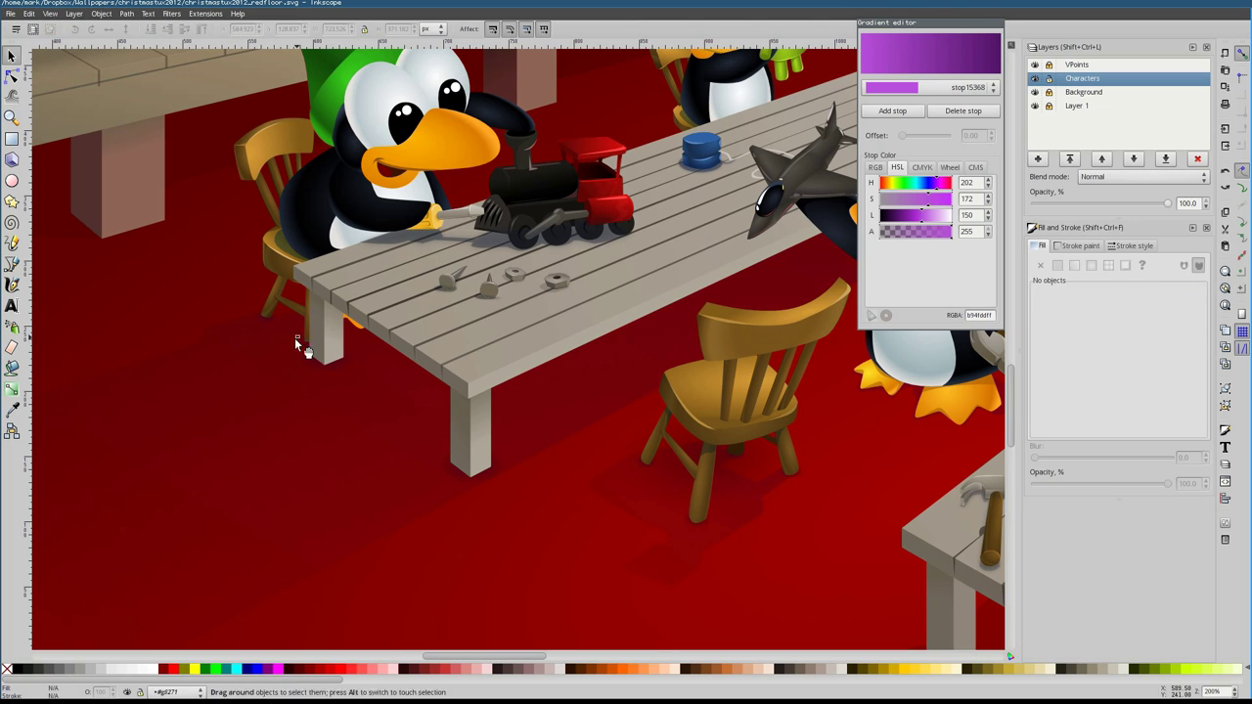
key(n)
key(1)
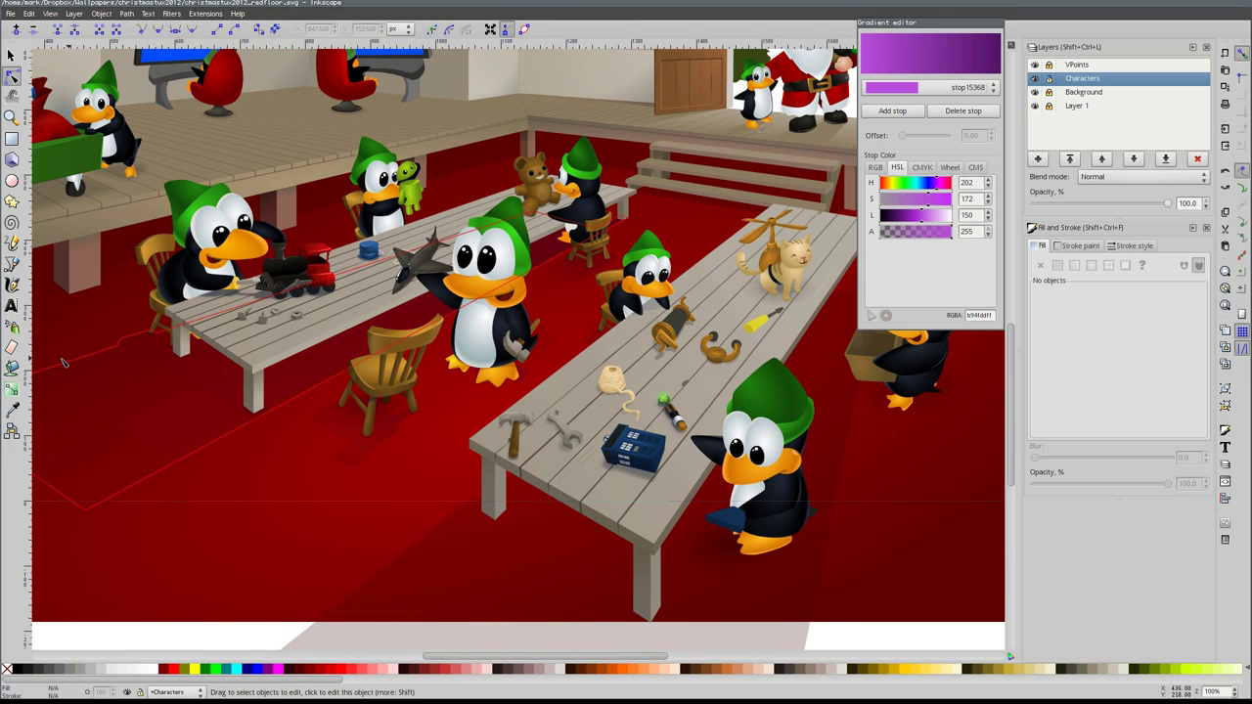
scroll(497, 504, up, 5)
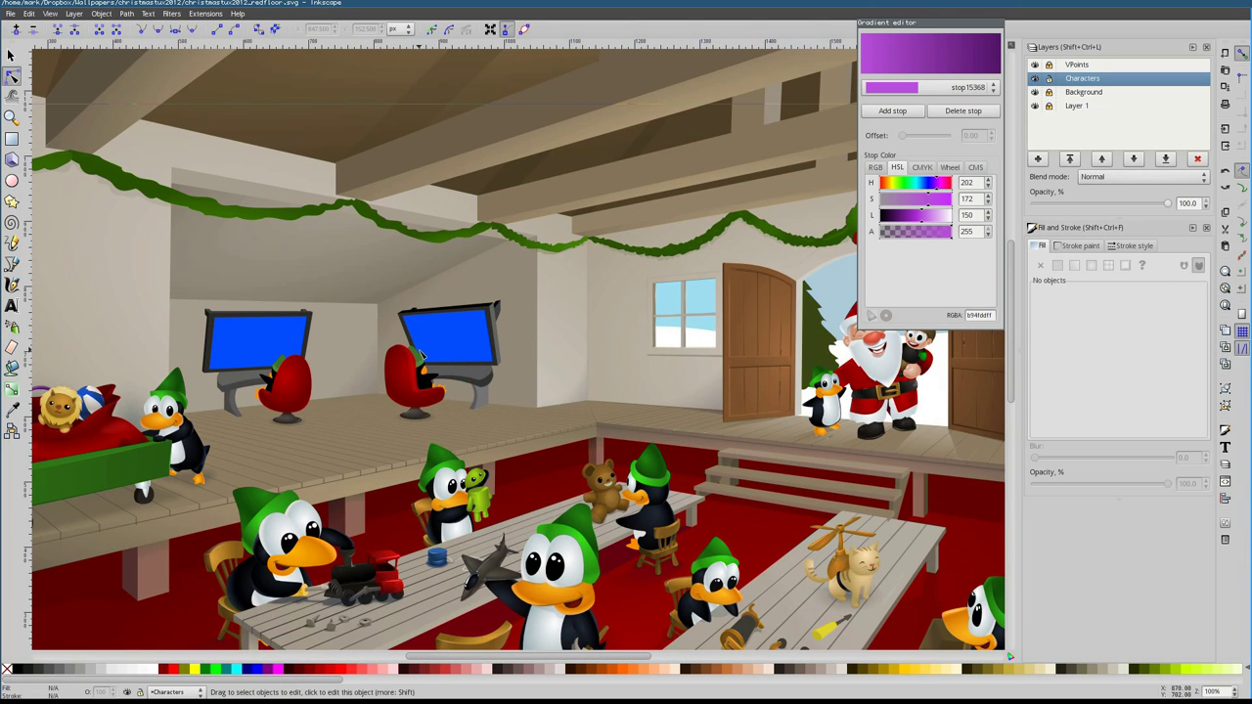
scroll(421, 354, up, 5)
Draw a shadow shape beside the monitor stand with the Pen tool
click(448, 335)
key(1)
key(s)
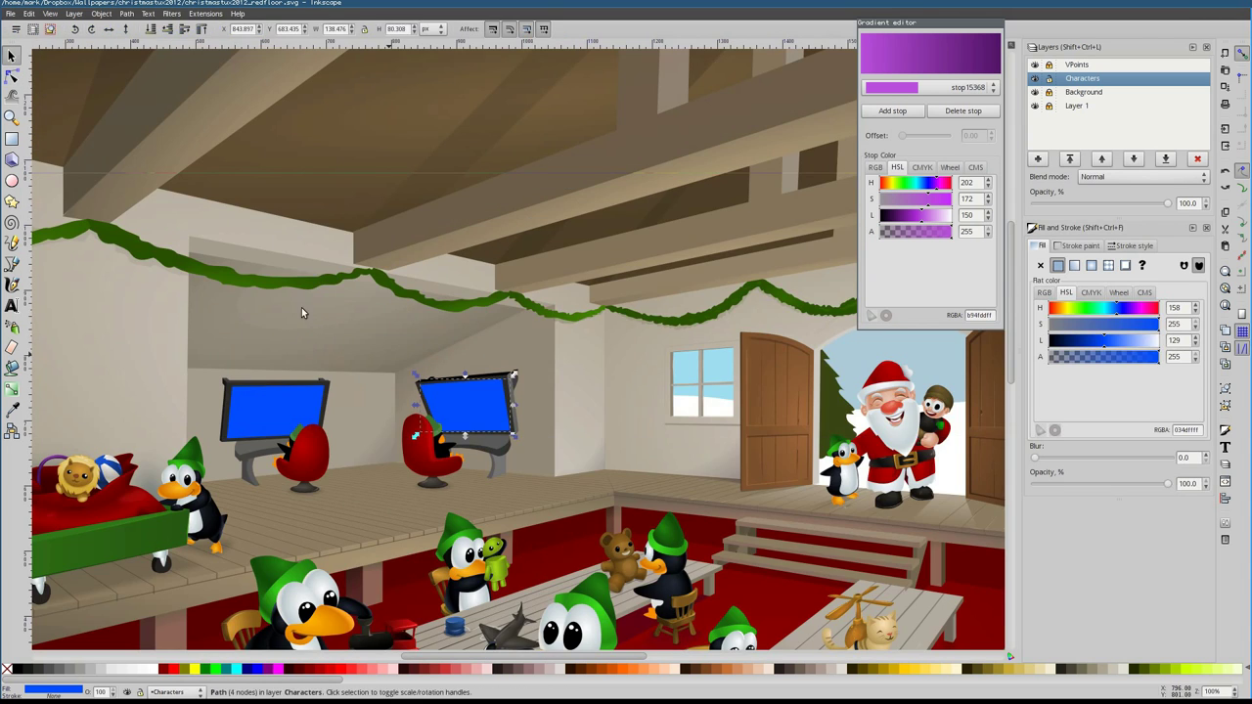
key(b)
scroll(235, 480, up, 4)
click(191, 499)
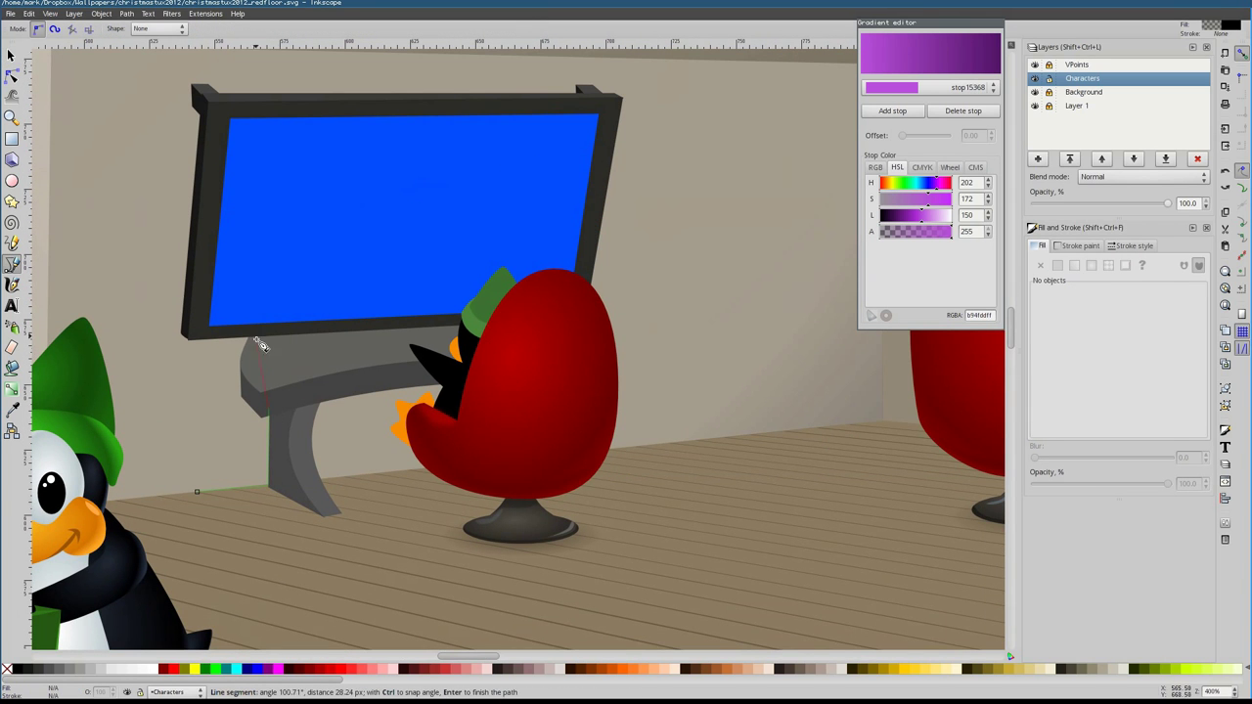
click(195, 491)
Fill the shadow with a dark gradient centred on the monitor's bottom edge
click(1115, 272)
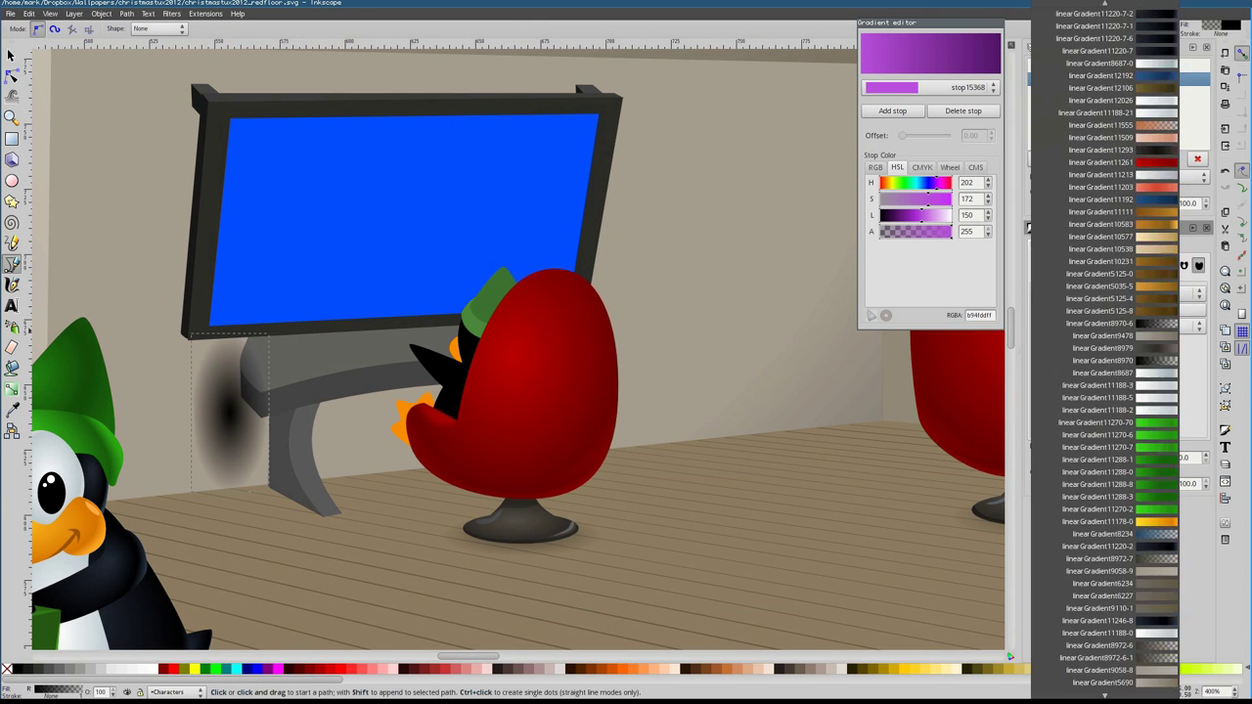
scroll(1106, 294, up, 5)
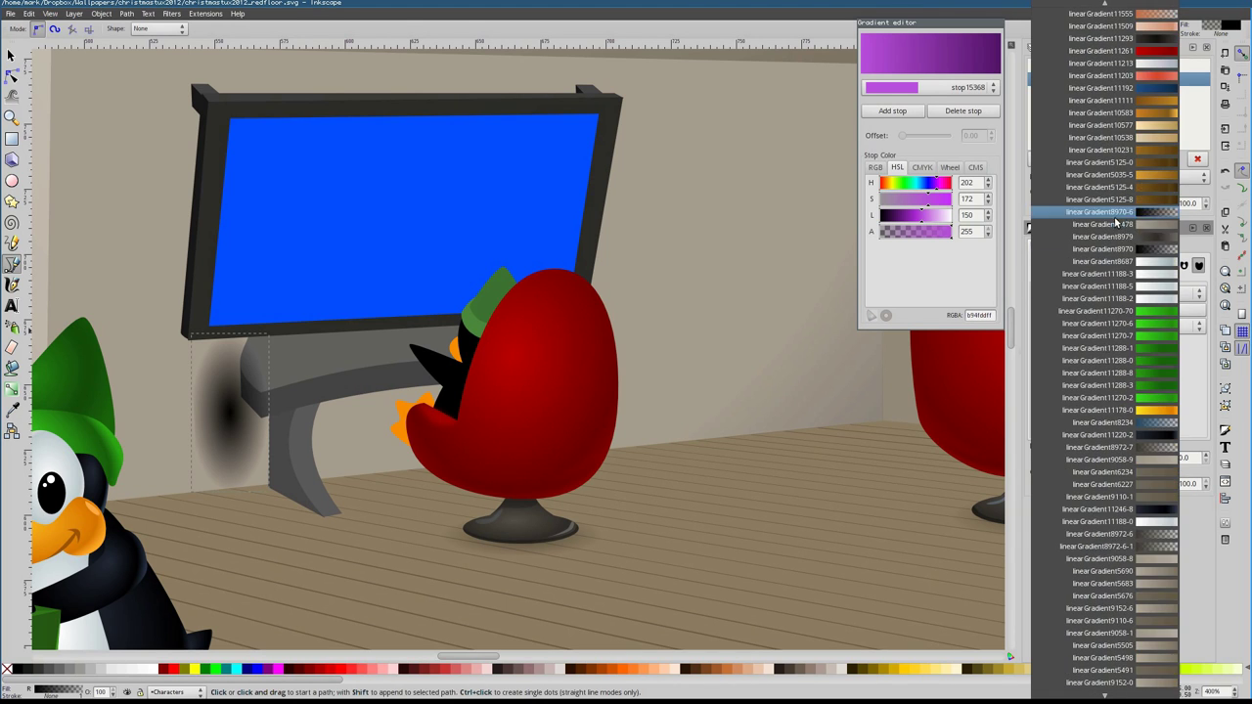
click(1105, 294)
key(n)
mouse_move(231, 413)
mouse_down()
mouse_move(349, 503)
mouse_move(391, 601)
mouse_move(302, 308)
mouse_move(327, 326)
mouse_move(290, 232)
mouse_move(327, 331)
mouse_up()
scroll(440, 330, down, 4)
scroll(403, 459, up, 2)
key(s)
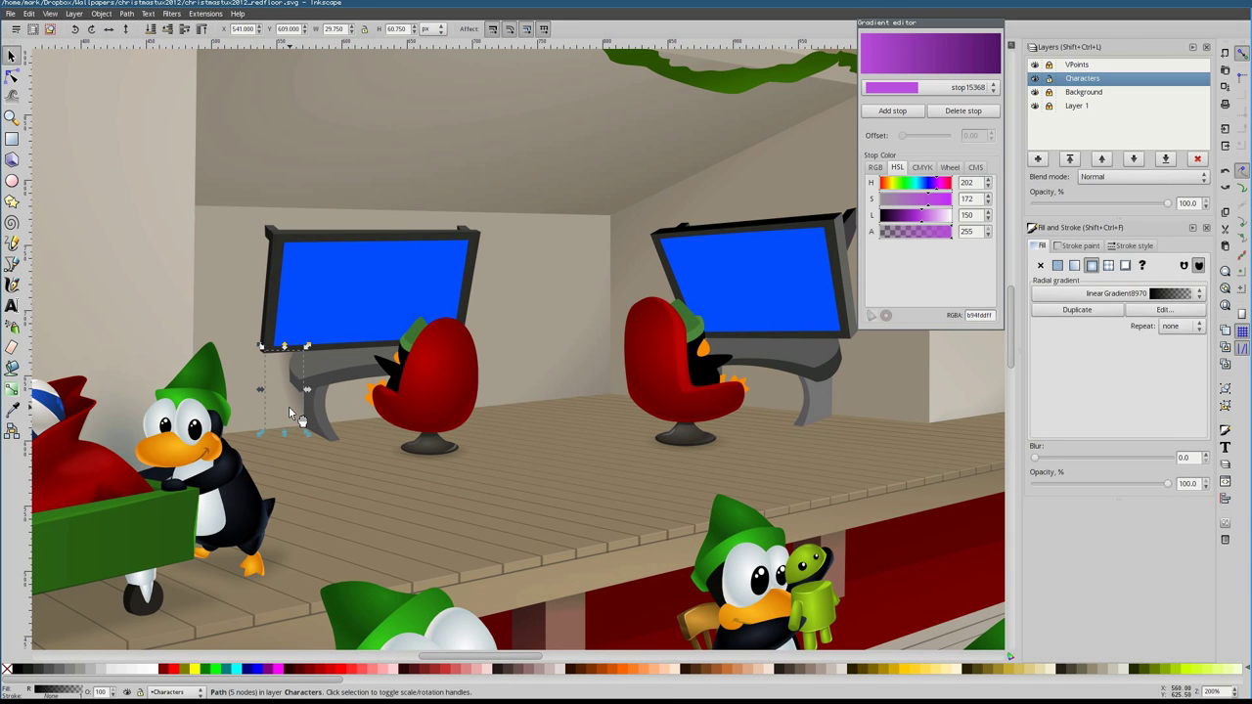
scroll(291, 413, up, 1)
Draw a triangle over the screen from the monitor's bottom-left corner
key(b)
click(280, 397)
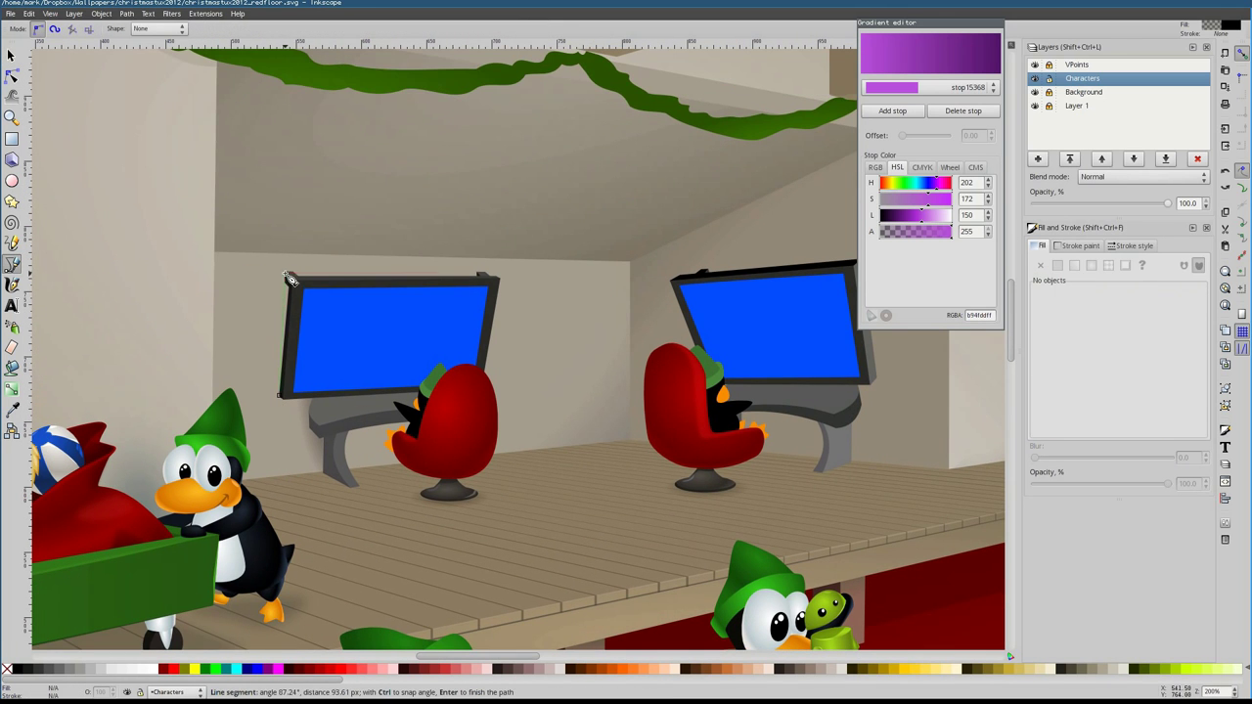
click(286, 276)
click(483, 274)
click(281, 397)
key(s)
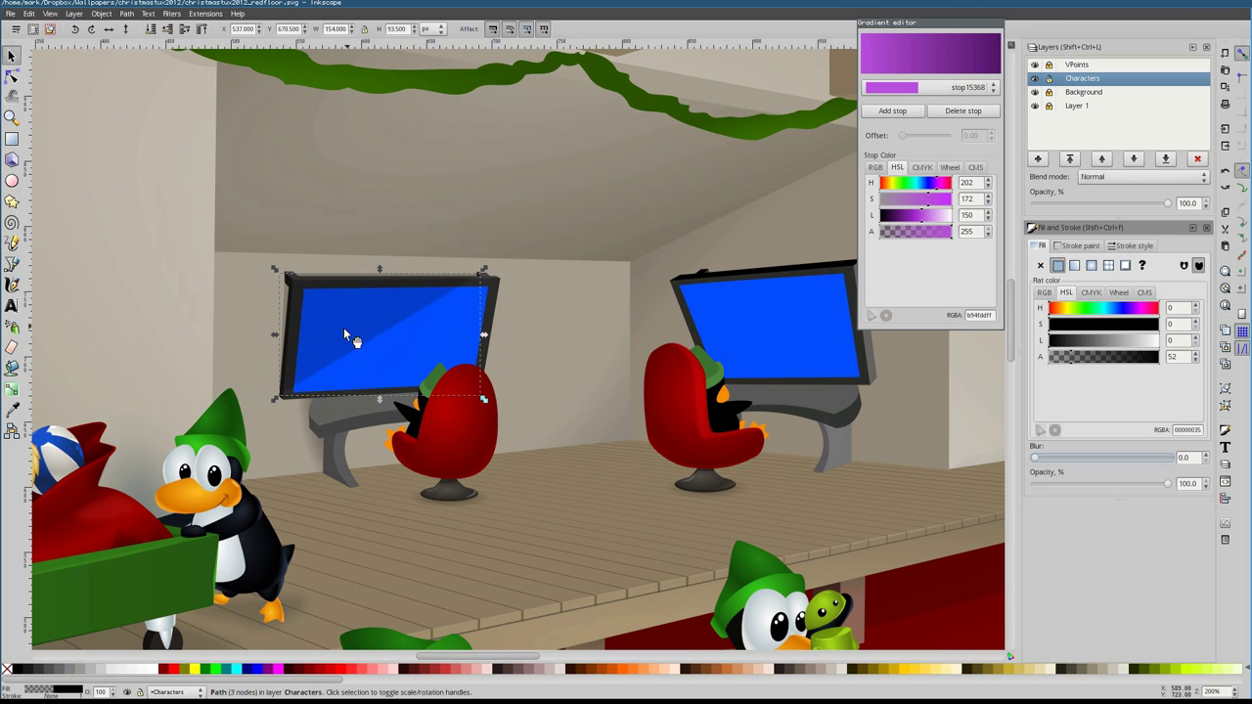
Give the triangle a slight blur, lower opacity and a tuned fill colour
click(1037, 457)
scroll(313, 269, up, 2)
drag(1073, 358, 1082, 360)
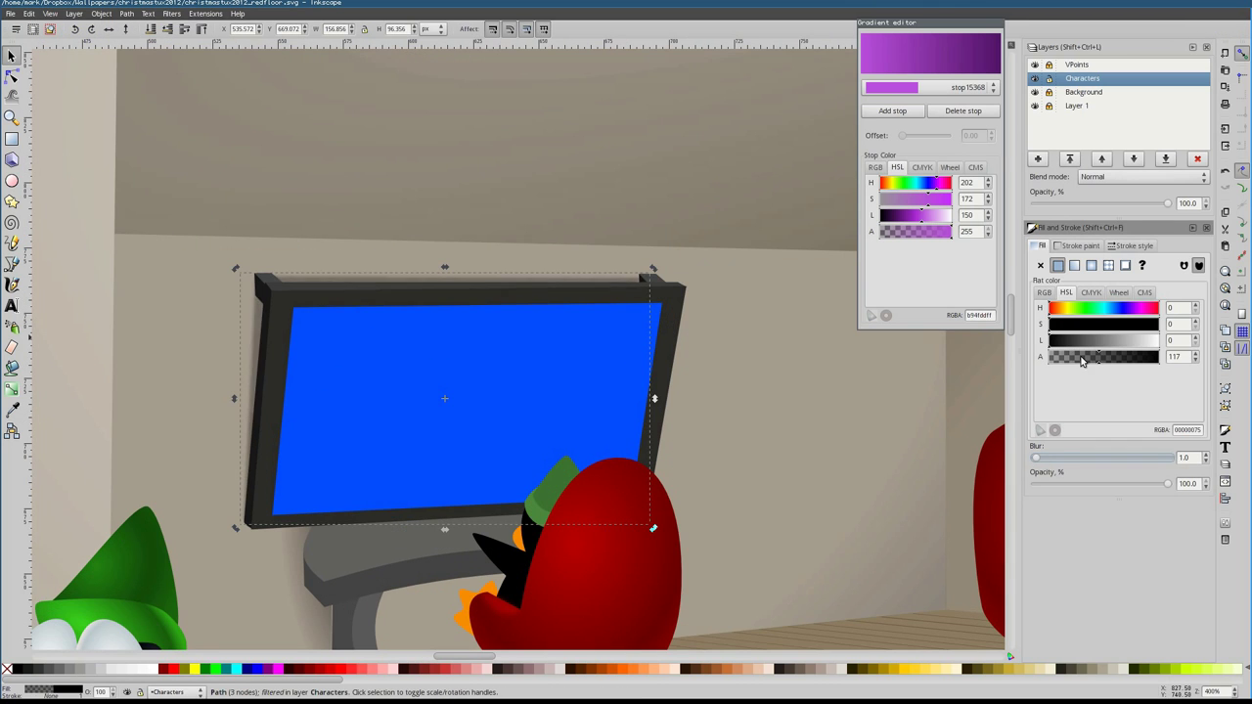
click(1040, 457)
click(1093, 364)
click(1076, 356)
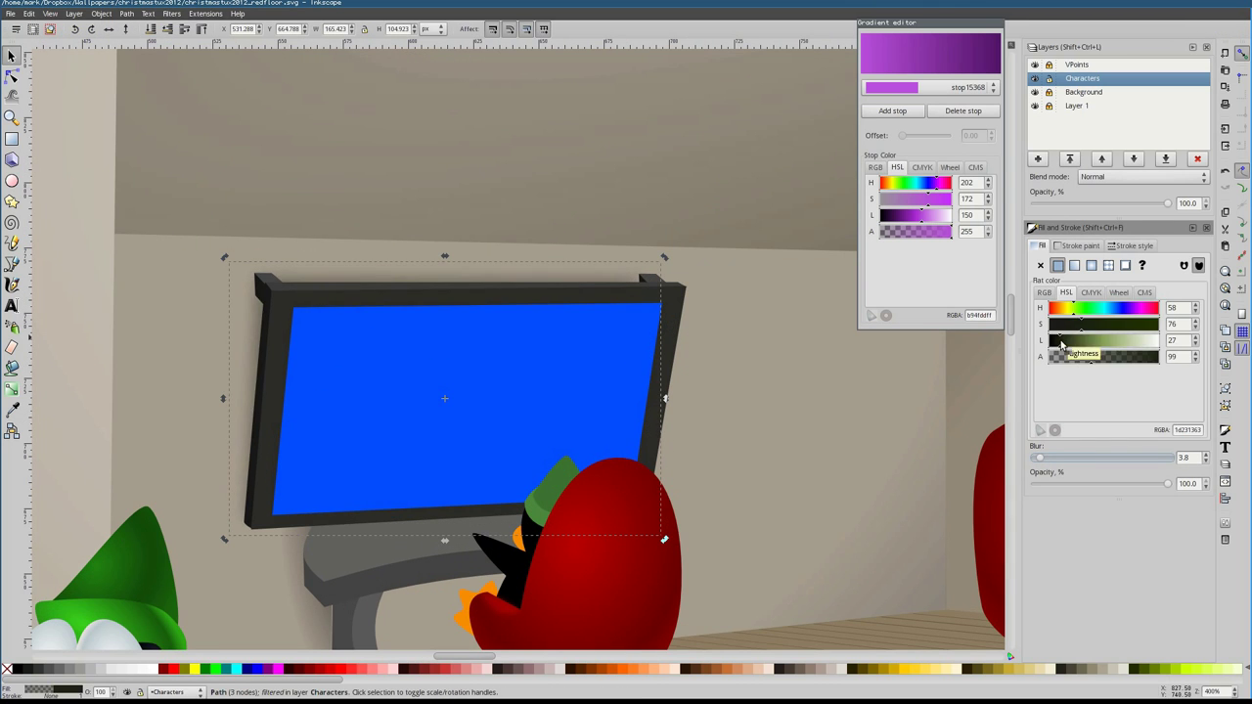
key(Escape)
key(5)
Draw a dark side panel at the monitor's top corner and select it
key(b)
scroll(505, 412, up, 3)
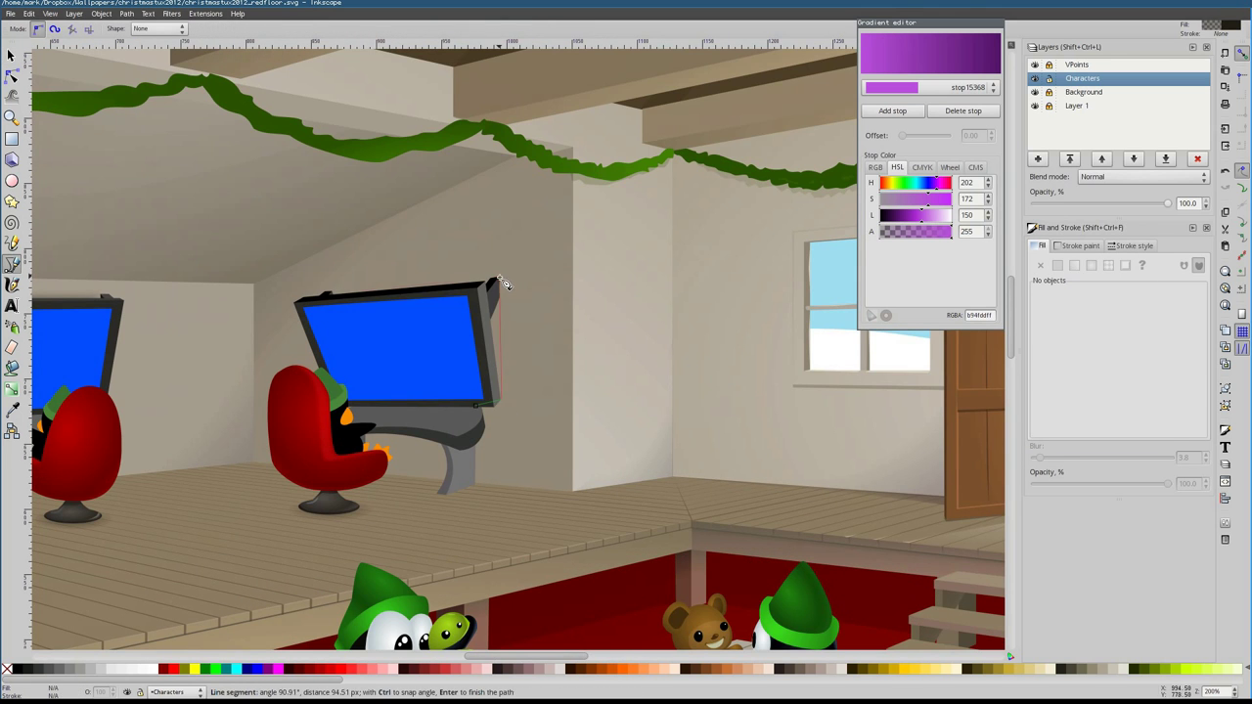
click(502, 283)
click(1040, 457)
key(Escape)
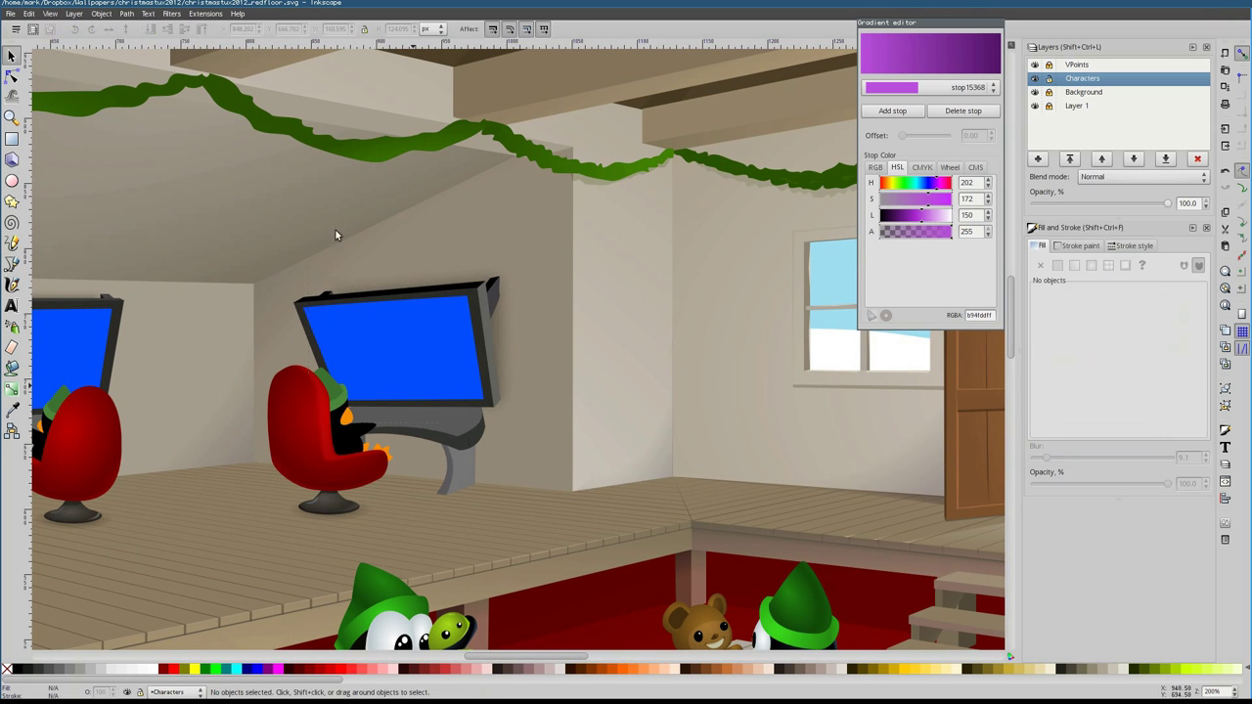
scroll(299, 411, up, 2)
key(s)
click(685, 195)
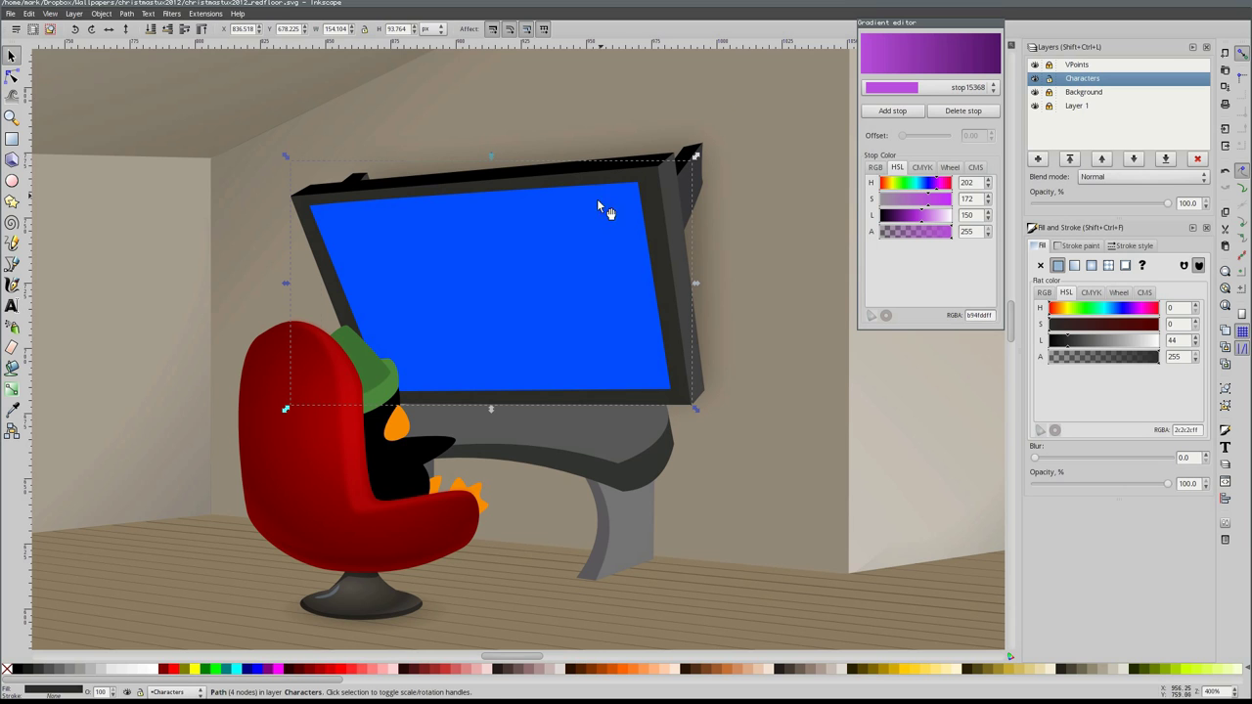
Keep the desk shape a flat colour and fill the monitor-corner piece pure black
click(581, 391)
alt+click(581, 392)
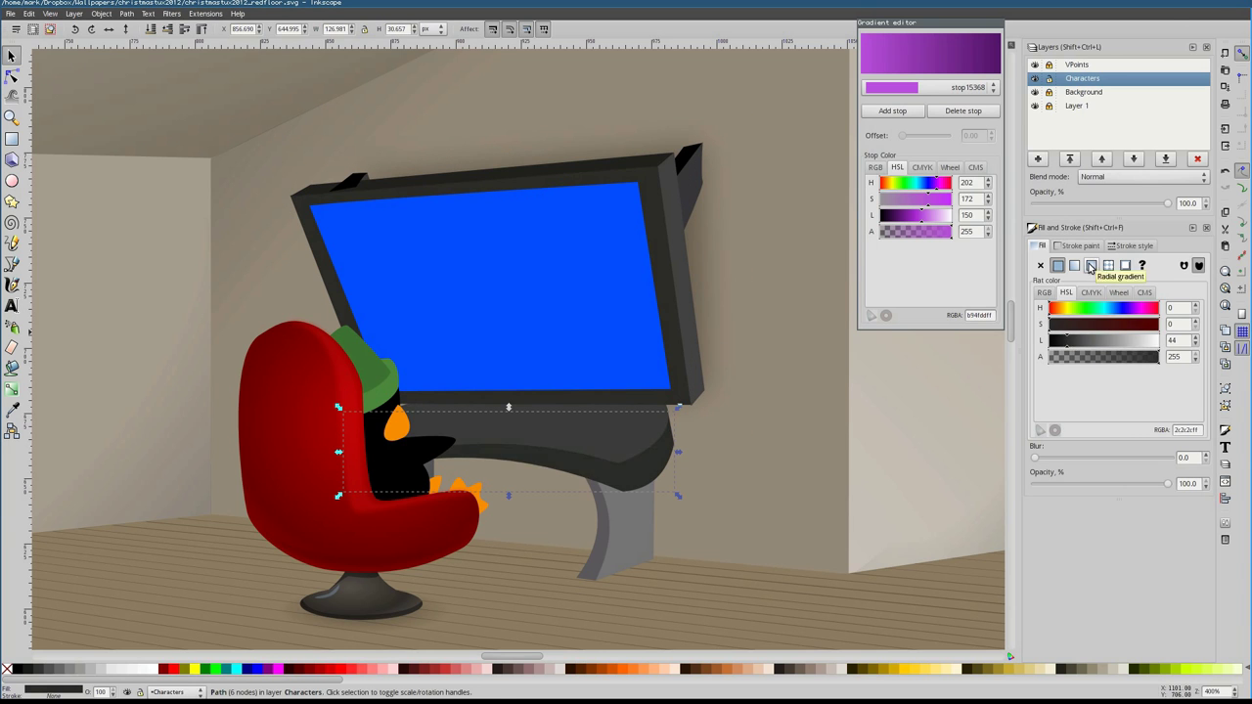
click(1091, 266)
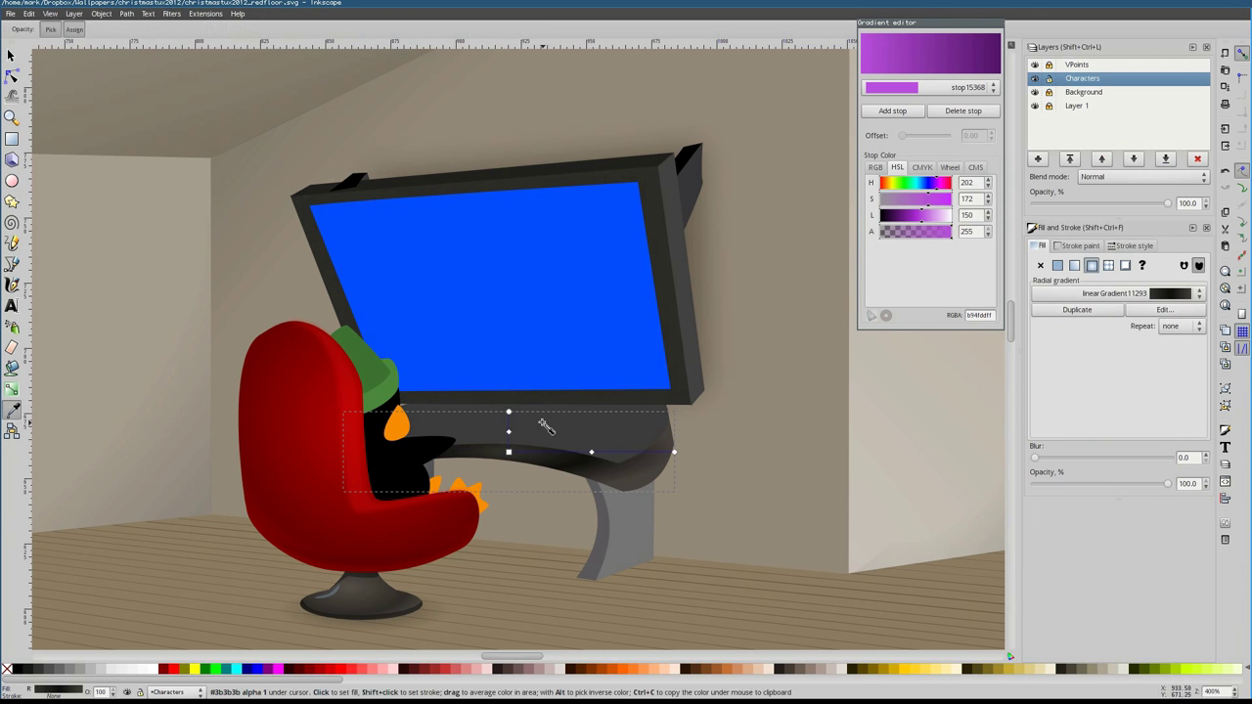
click(1058, 265)
click(361, 173)
click(1066, 345)
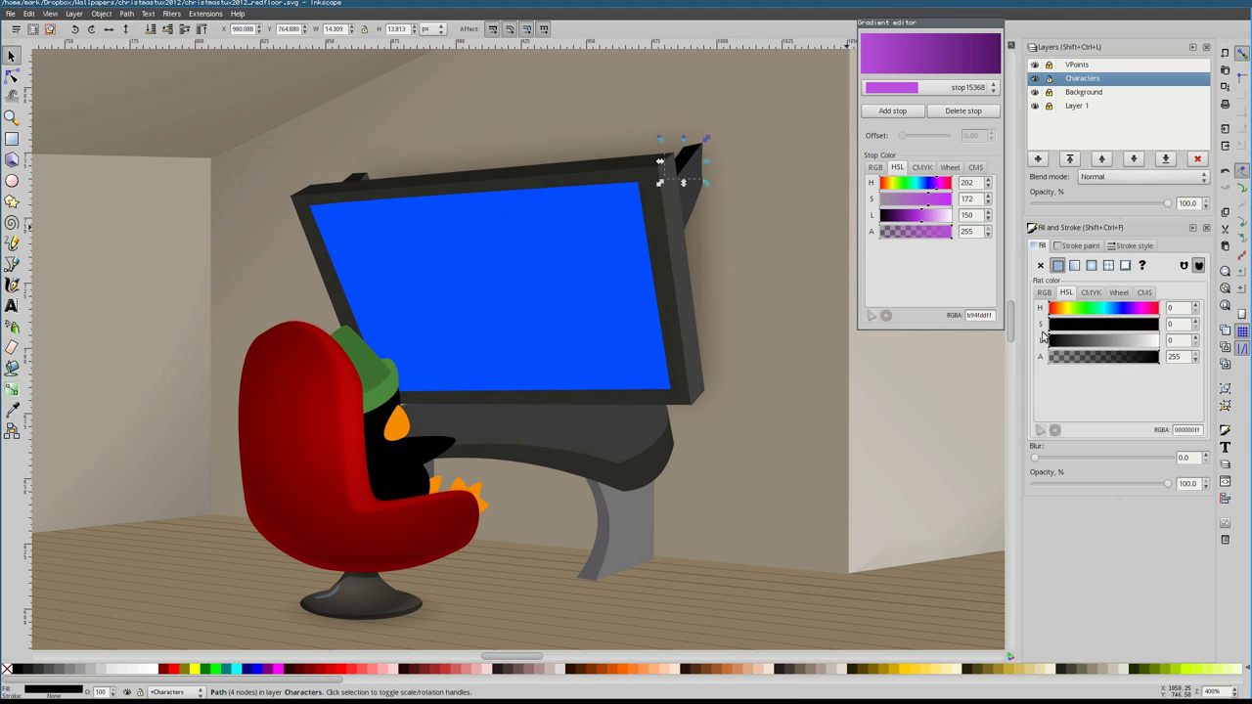
Pen-draw the desk surface shape along the bezel's bottom edge
key(b)
ctrl+scroll(413, 375, up, 2)
key(Escape)
click(381, 437)
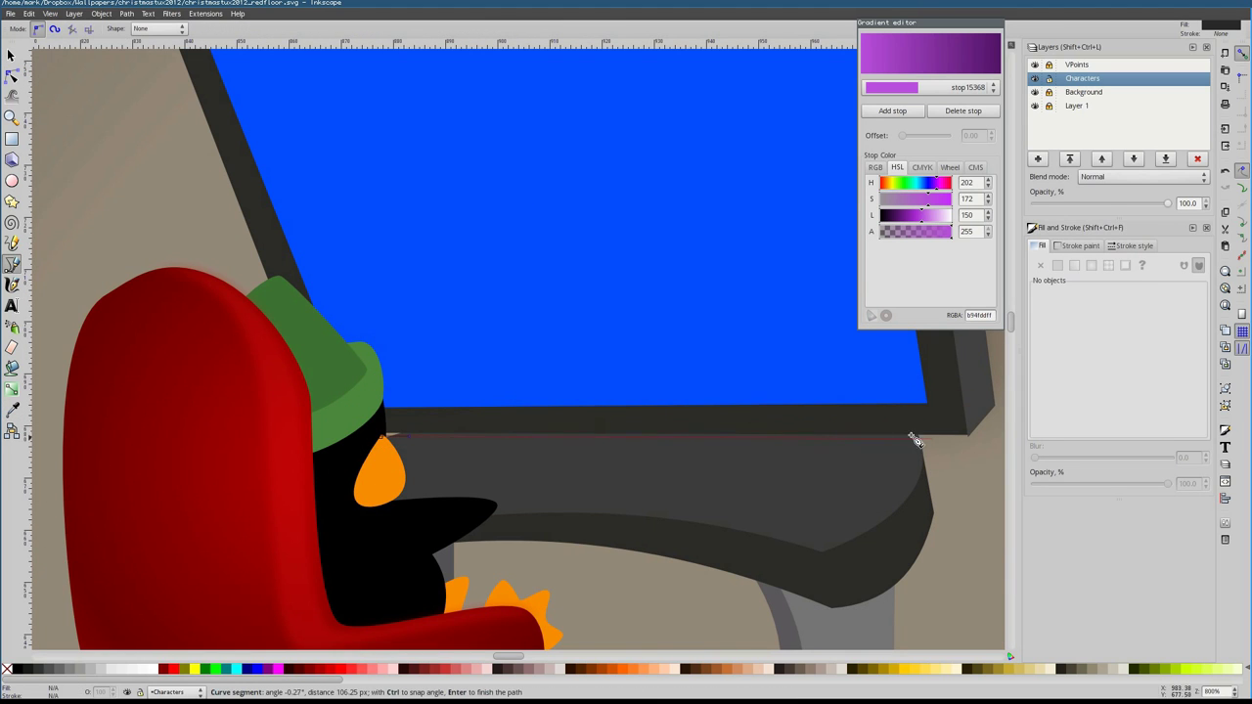
click(392, 437)
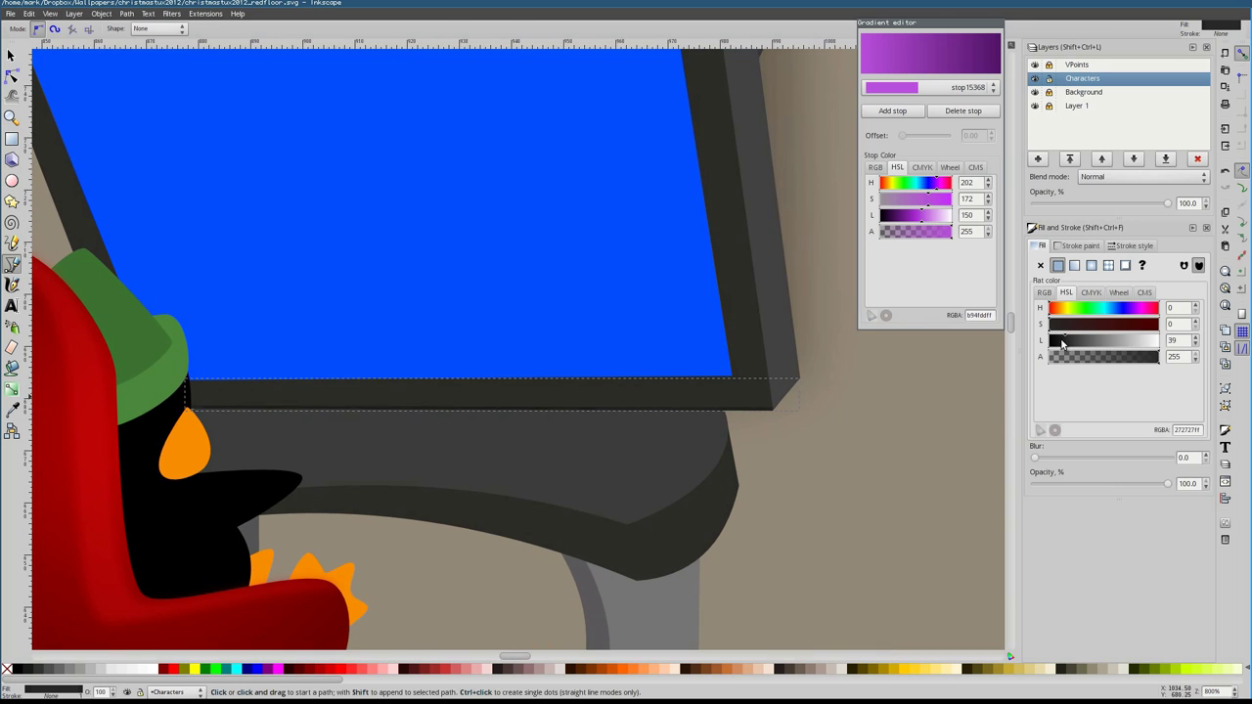
scroll(489, 440, down, 5)
scroll(490, 440, up, 8)
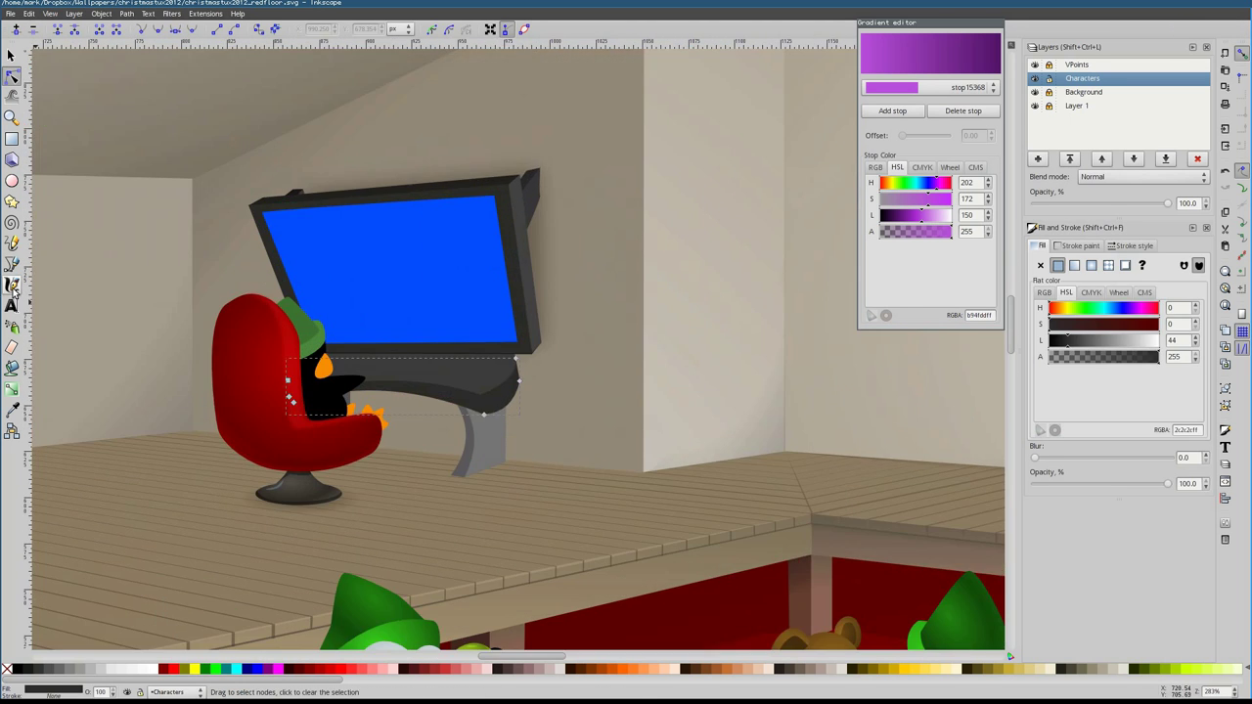
click(477, 327)
scroll(501, 448, down, 2)
key(Return)
Adjust the new shape's HSL fill lightness to a slate blue
key(F1)
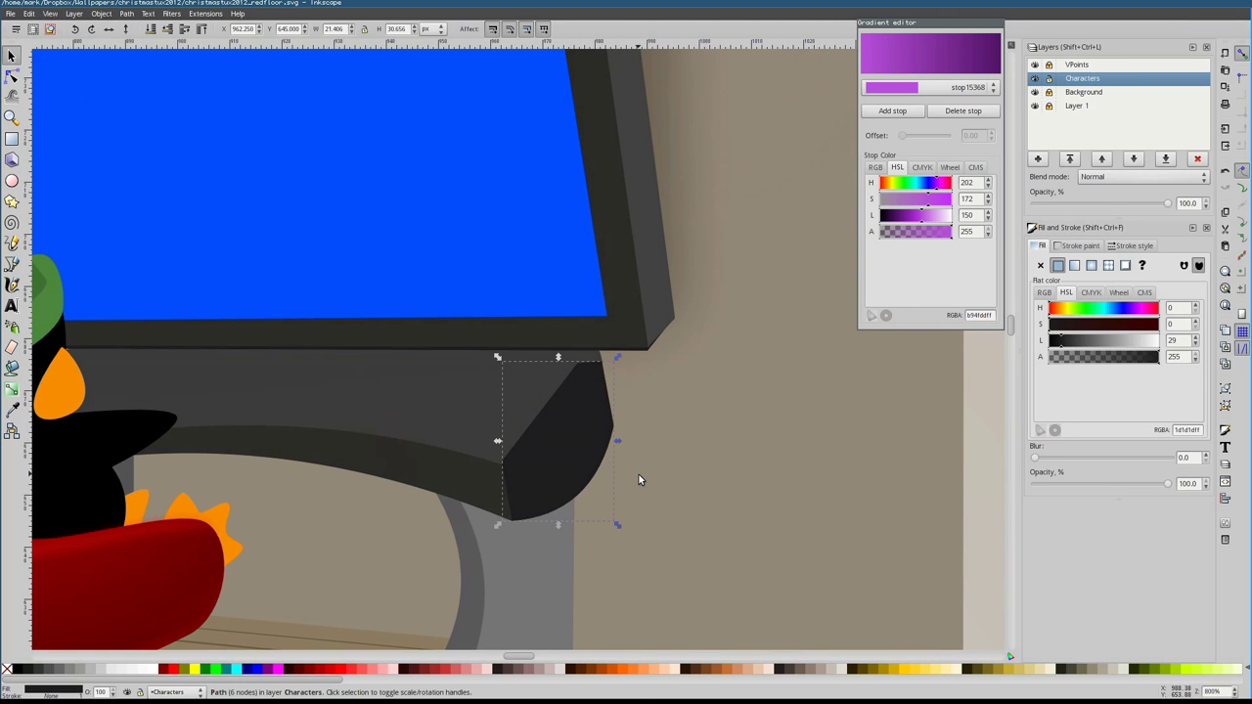
click(1079, 341)
click(1074, 342)
key(5)
scroll(450, 420, up, 5)
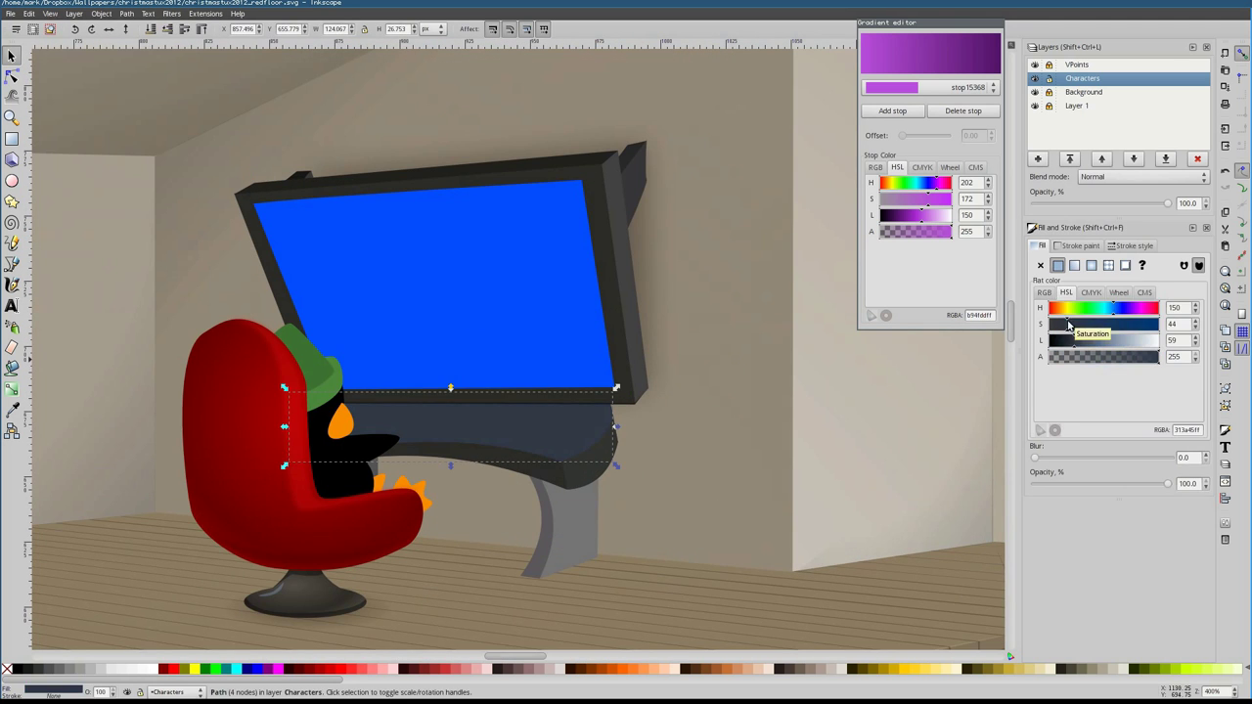
Undo a trial grey recolouring of the screen, then start a text box on it
click(501, 312)
scroll(502, 311, down, 1)
scroll(502, 311, left, 1)
click(1052, 324)
mouse_move(1054, 340)
mouse_down()
mouse_move(1080, 345)
mouse_move(1065, 343)
mouse_up()
scroll(512, 322, up, 1)
scroll(513, 322, right, 1)
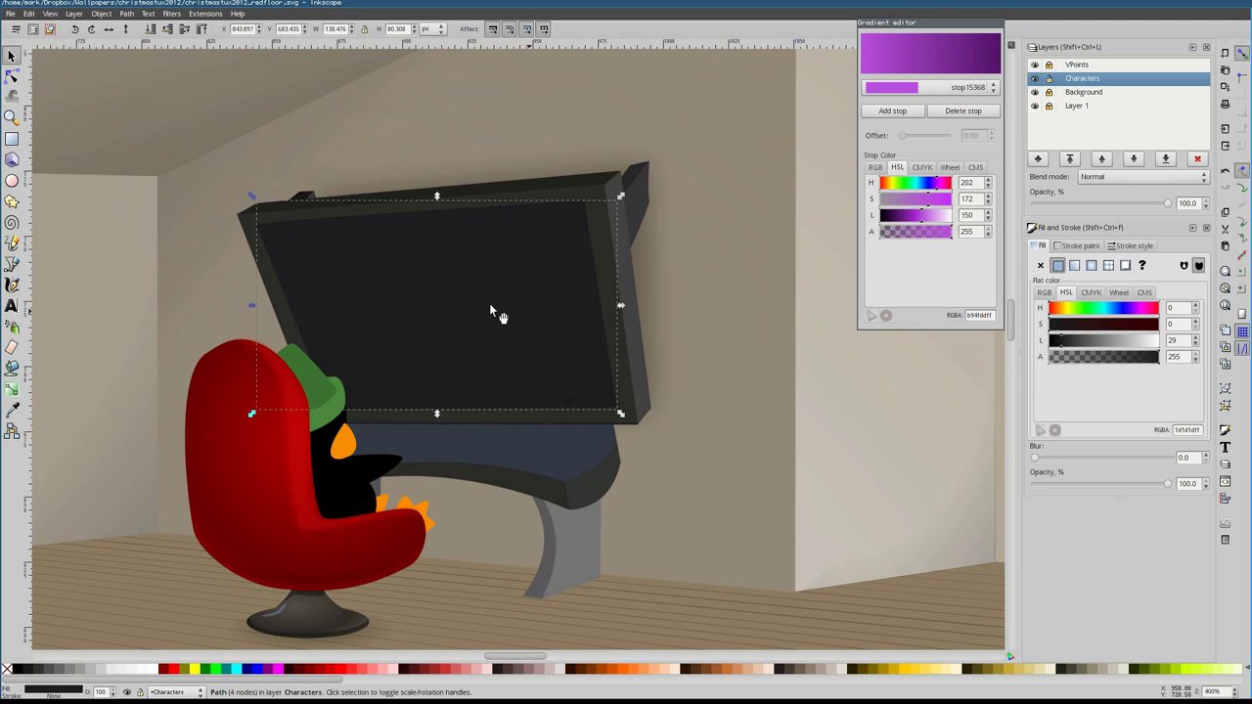
key(ctrl+z)
key(ctrl+z)
key(ctrl+z)
key(ctrl+z)
key(Escape)
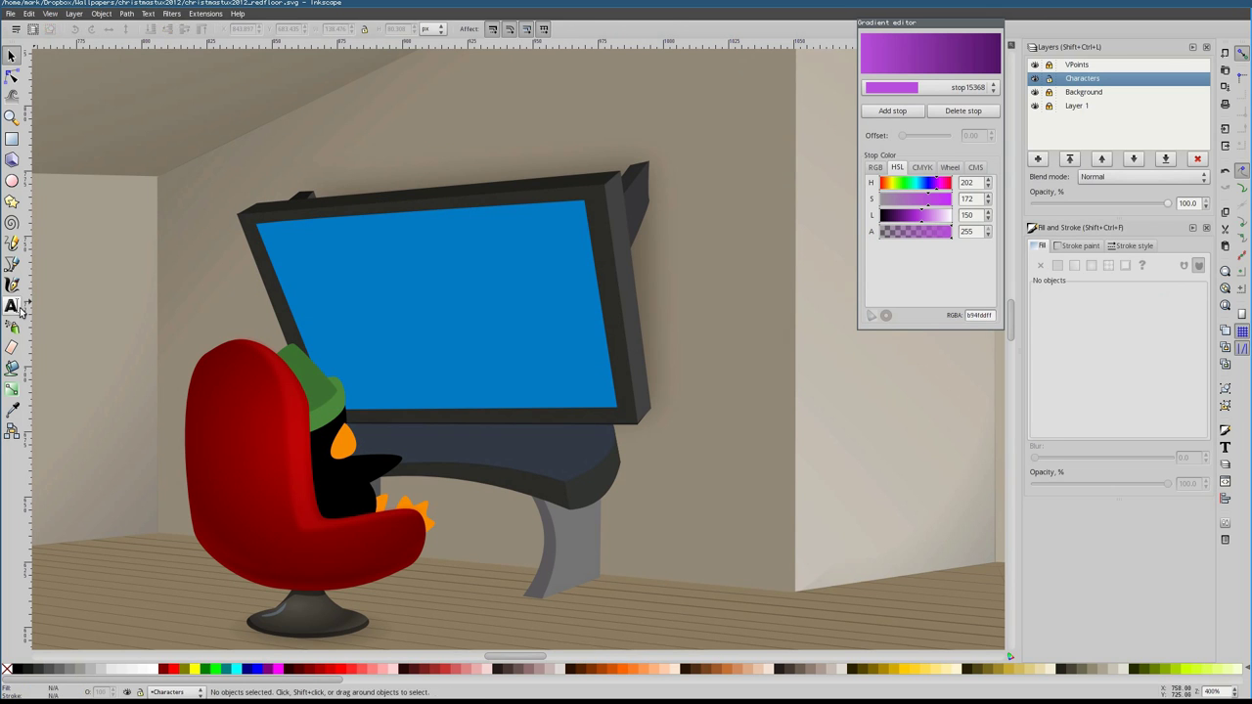
key(t)
drag(480, 319, 485, 323)
Add 12-size screen text 'dear Santa.' and select it for rewriting
click(187, 29)
click(177, 59)
click(354, 275)
text(dear)
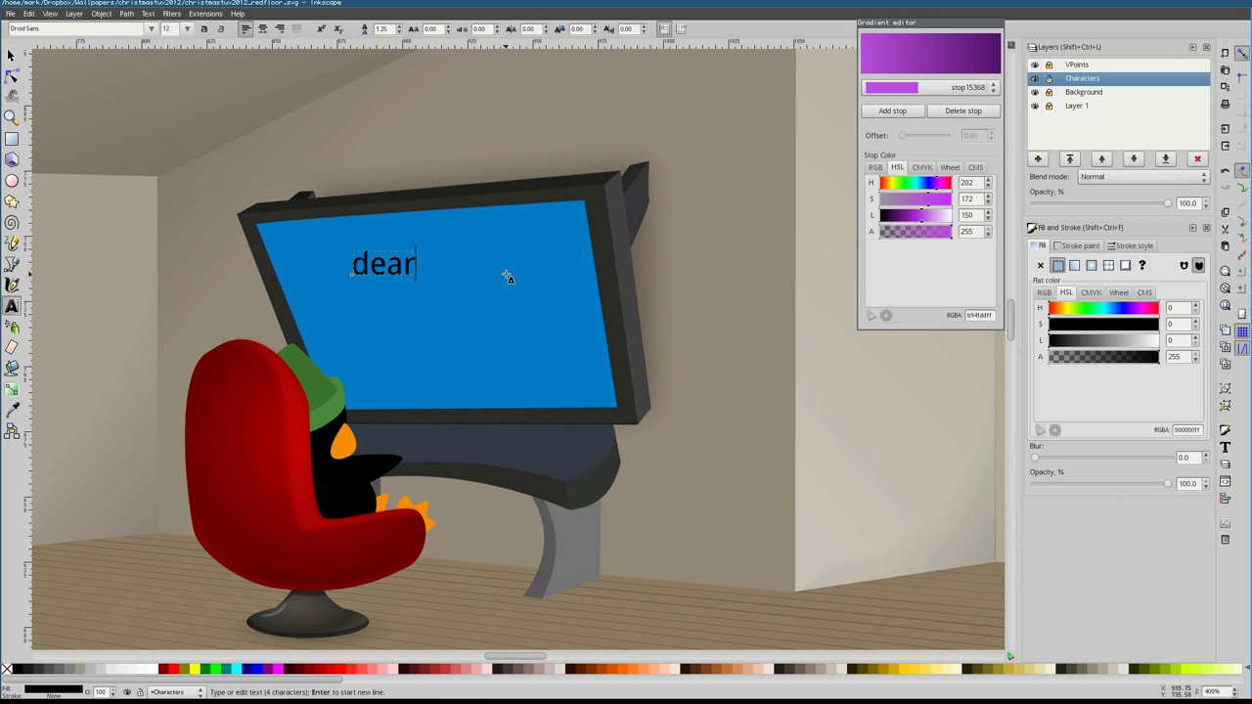
text( Santa.)
key(F1)
scroll(518, 267, down, 5)
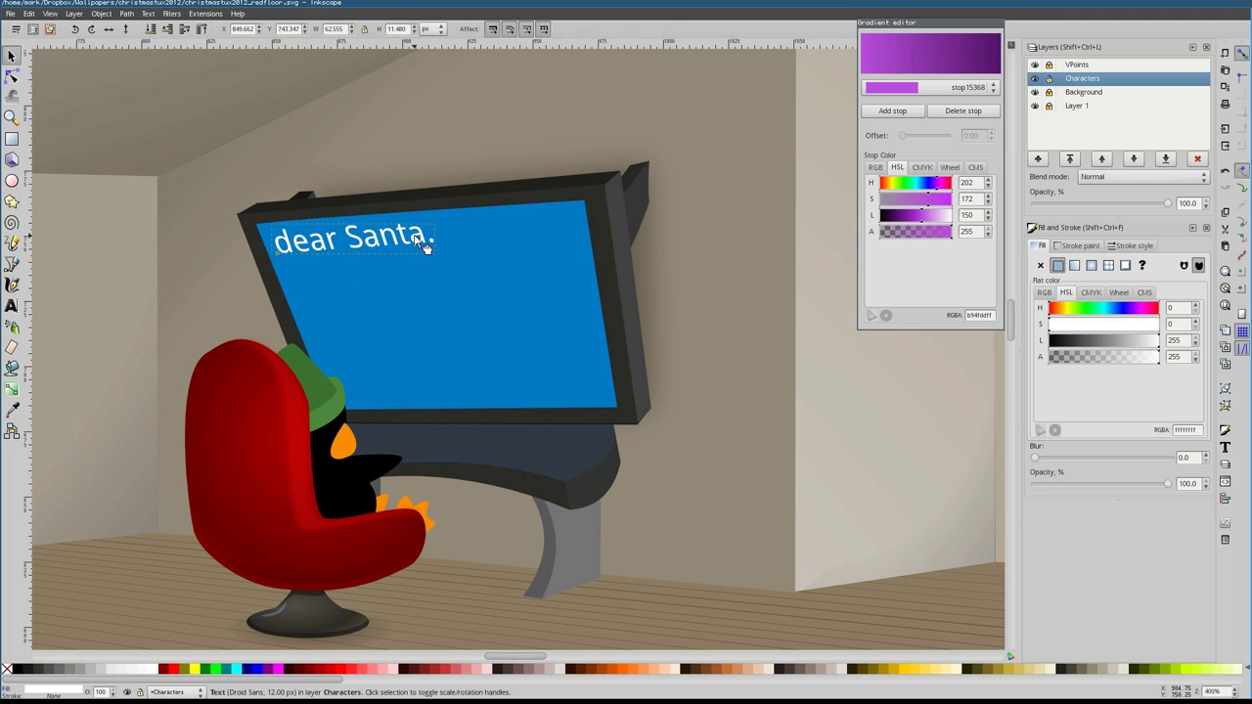
scroll(448, 380, up, 4)
key(t)
drag(456, 356, 332, 357)
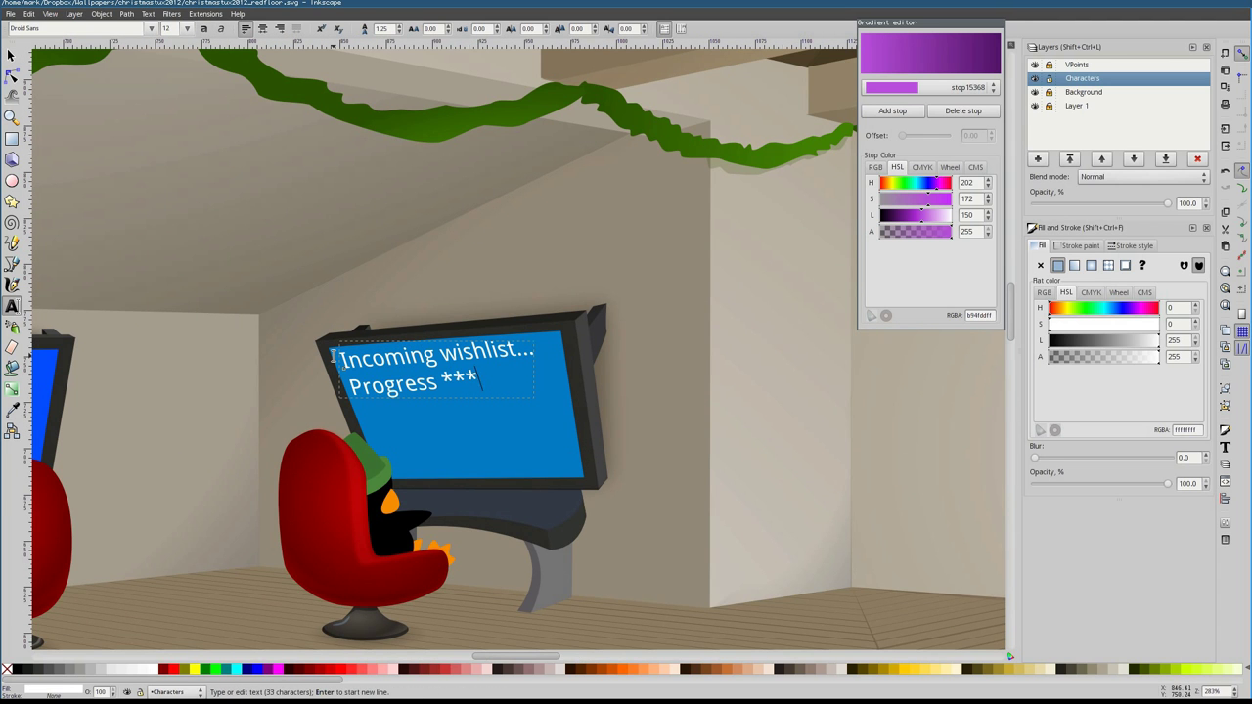
scroll(406, 424, up, 1)
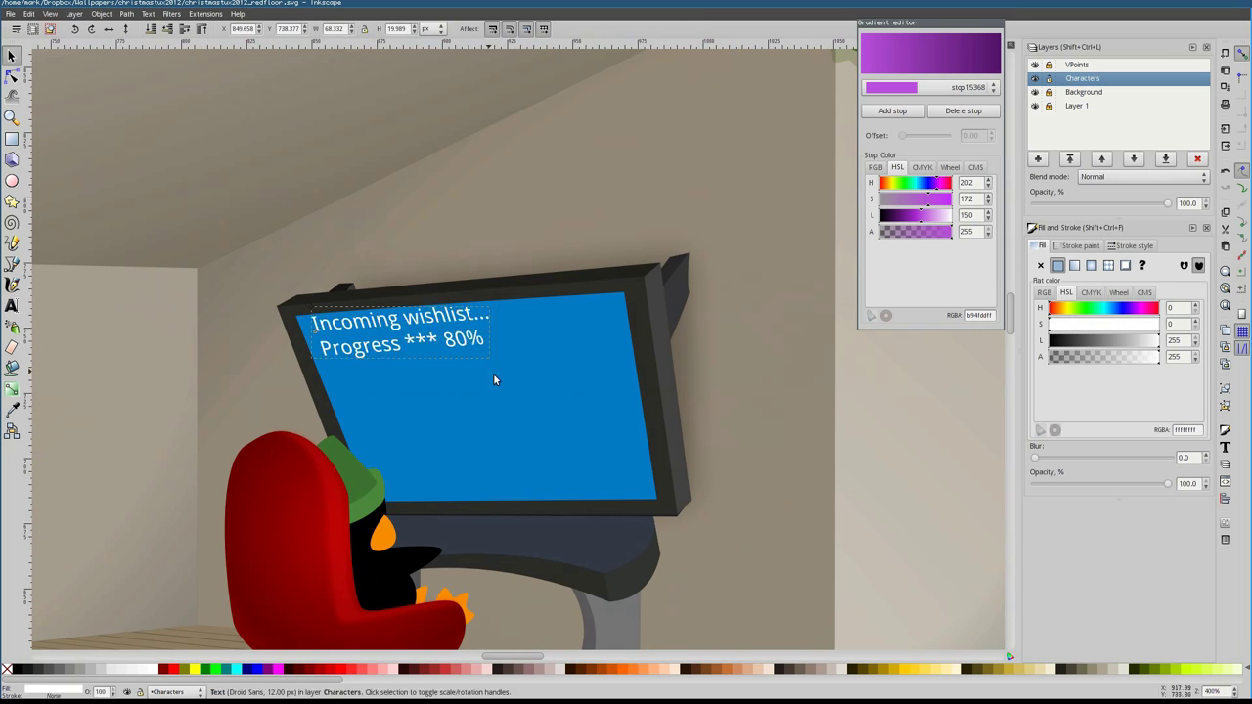
Set the screen text to Droid Sans Mono, nudge it into place, and add the prompt line
click(151, 28)
click(112, 280)
key(F1)
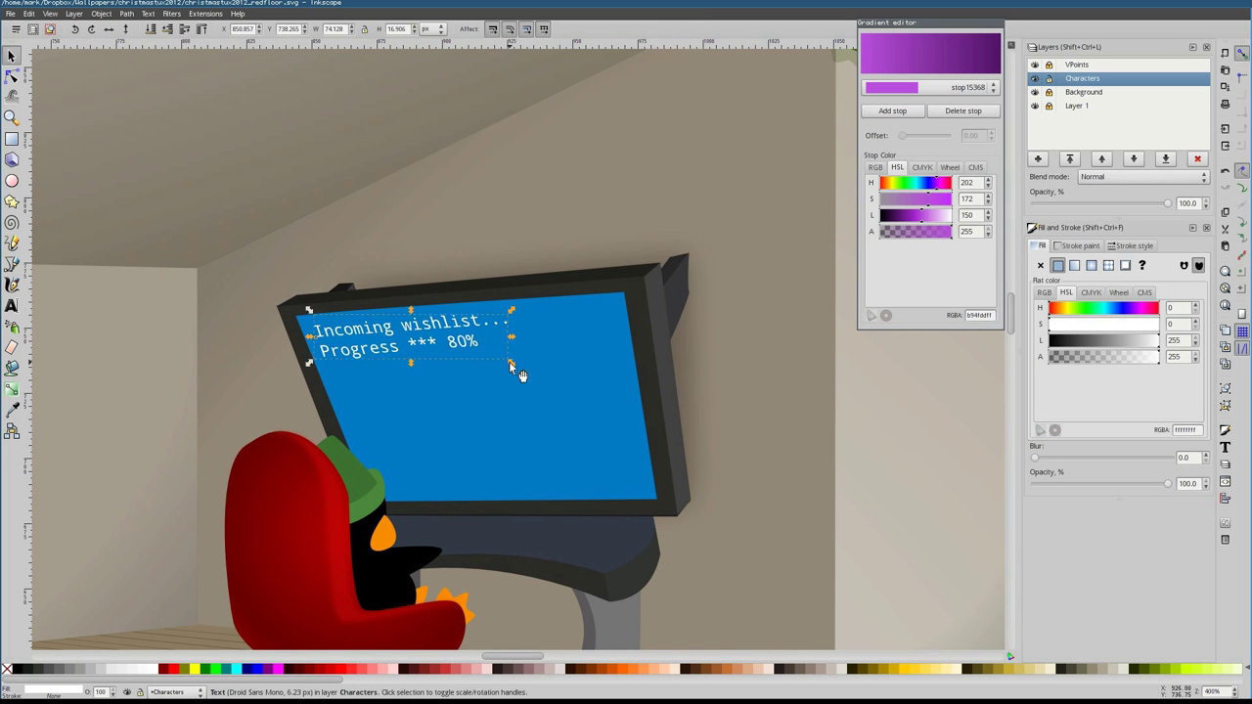
drag(470, 346, 470, 355)
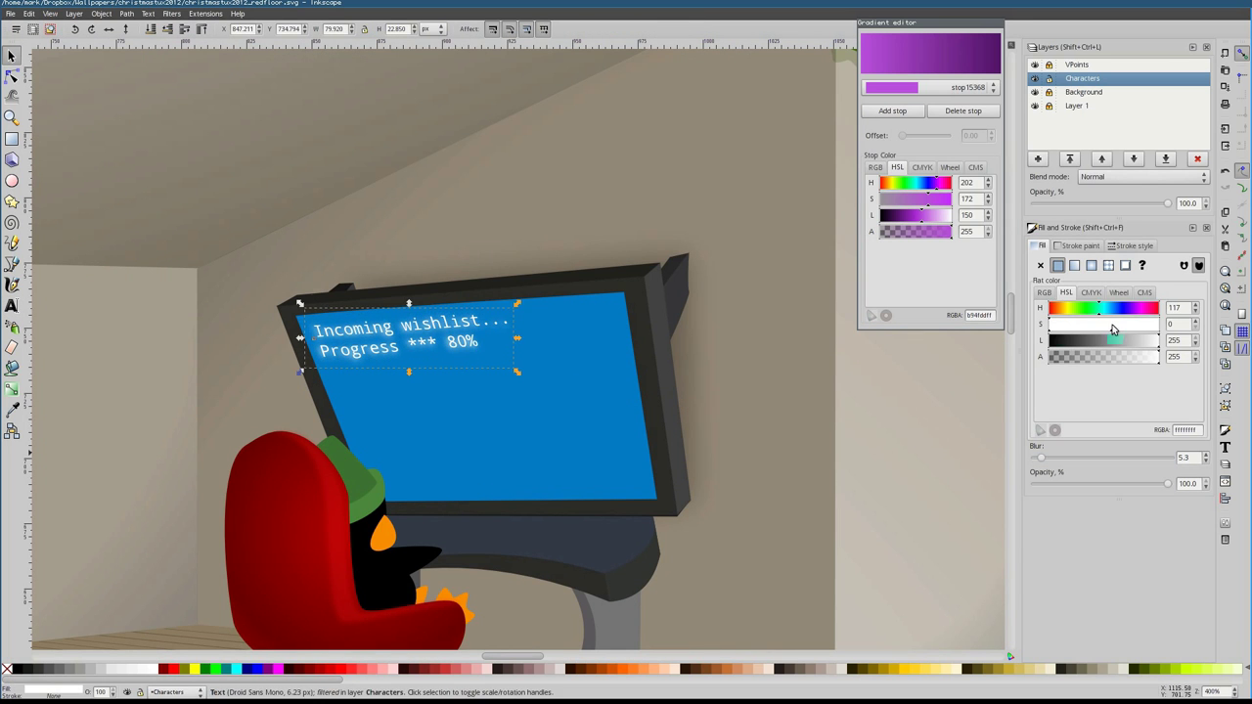
key(Escape)
scroll(492, 343, down, 4)
scroll(504, 360, up, 2)
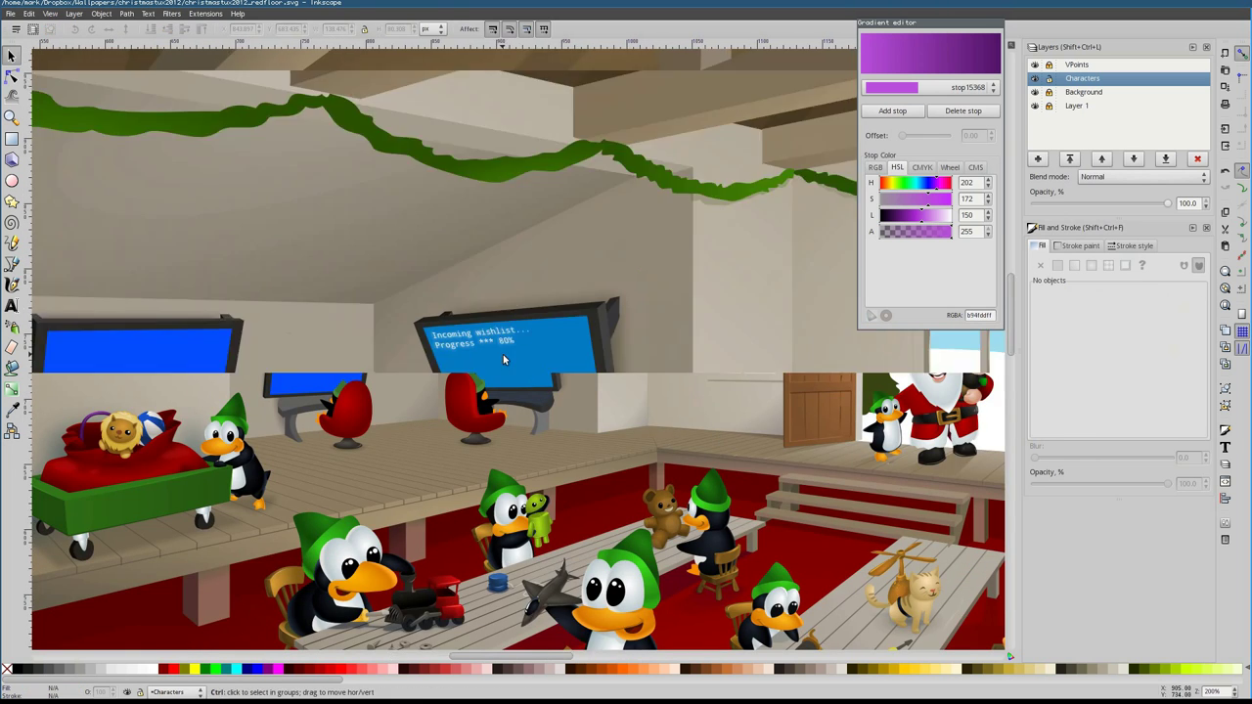
scroll(504, 360, up, 2)
double_click(525, 327)
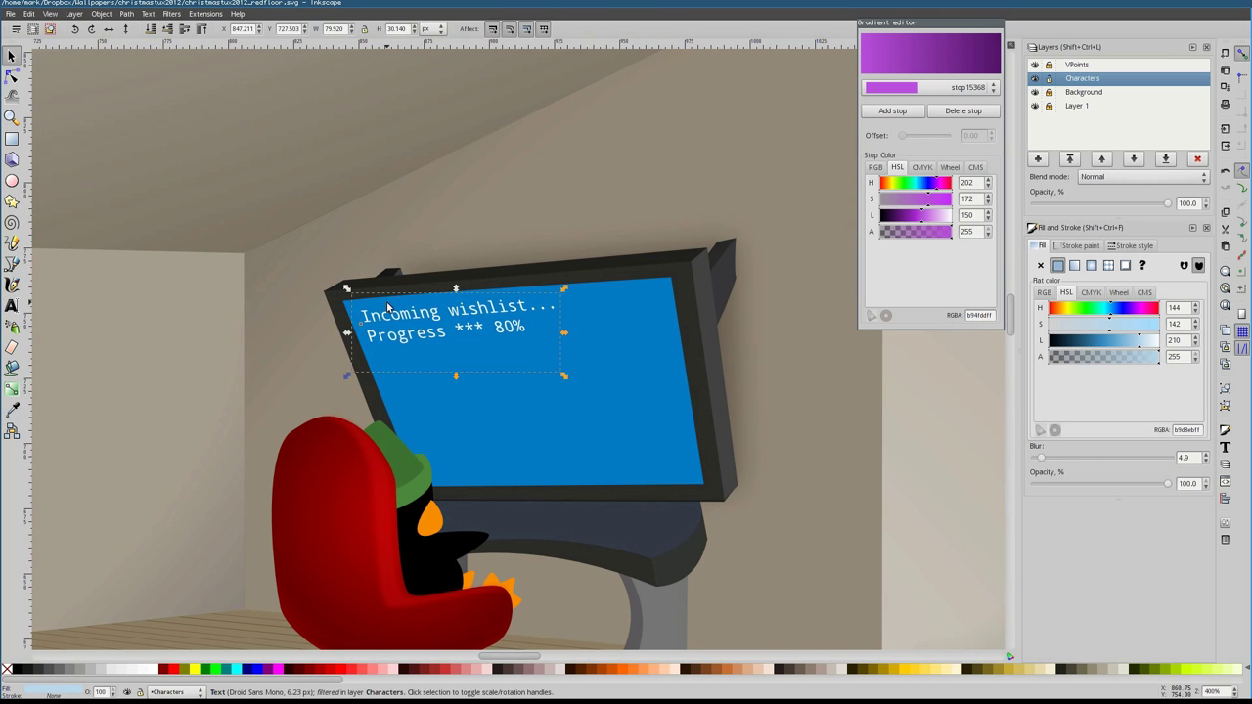
text(#)
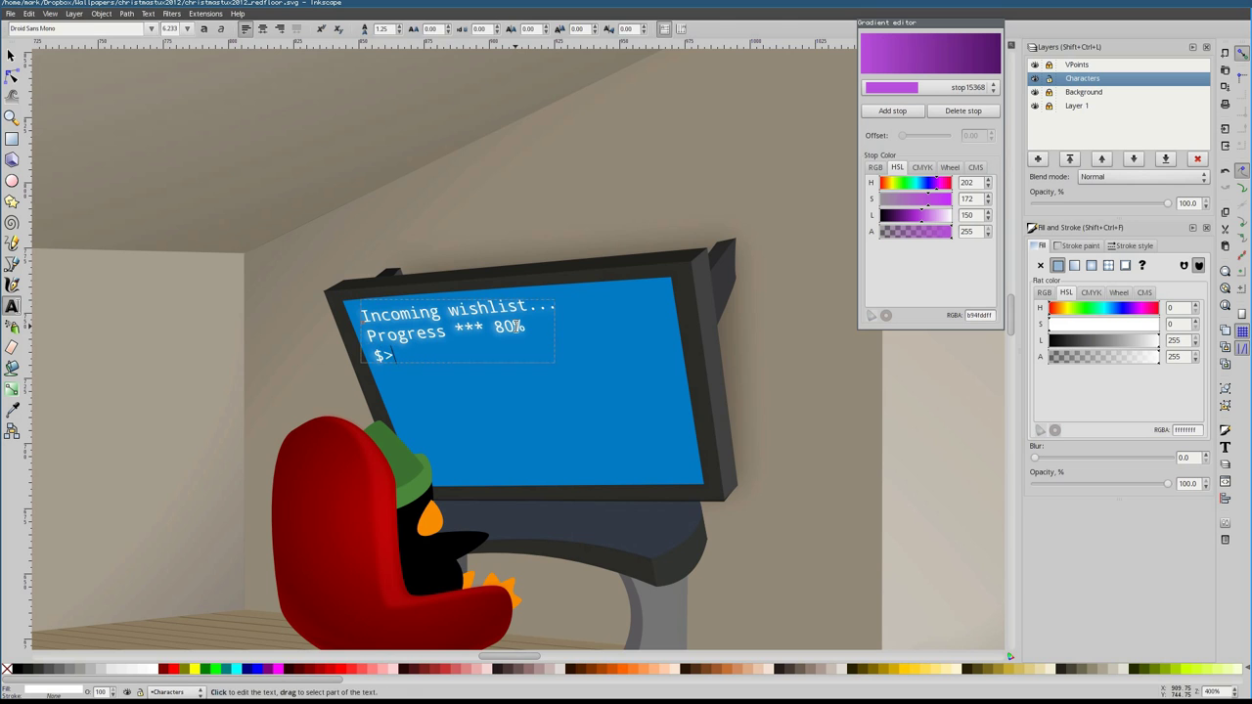
key(F1)
Darken the blue stop of the monitor screen's gradient
click(645, 421)
scroll(645, 422, down, 4)
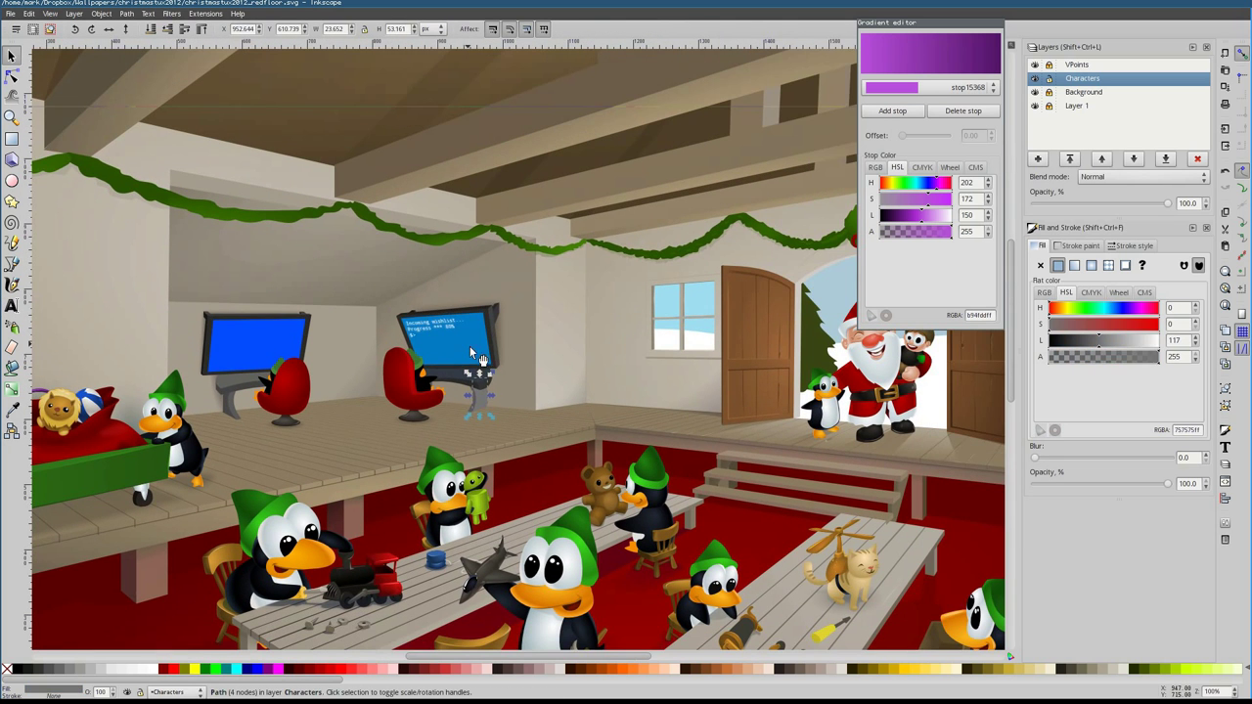
click(473, 354)
drag(908, 215, 903, 221)
key(Escape)
scroll(453, 376, up, 4)
Draw a Bezier highlight along the screen's bottom edge
key(b)
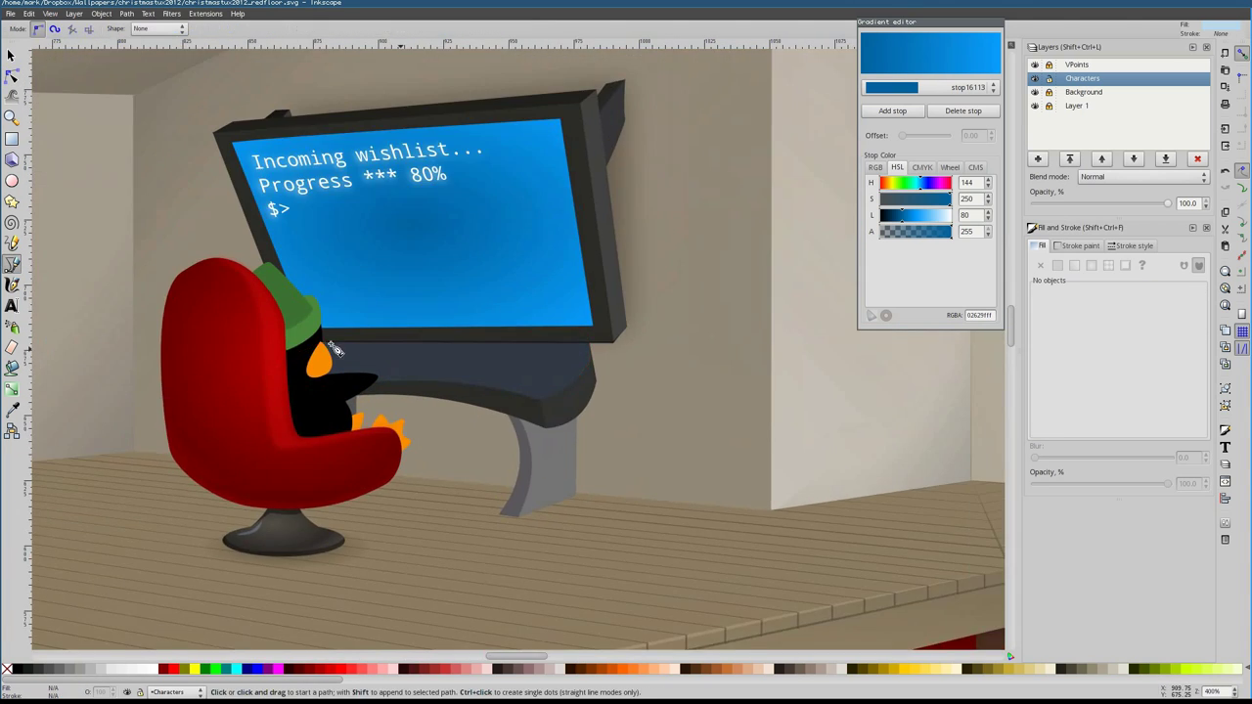
scroll(408, 347, up, 2)
click(775, 311)
key(Return)
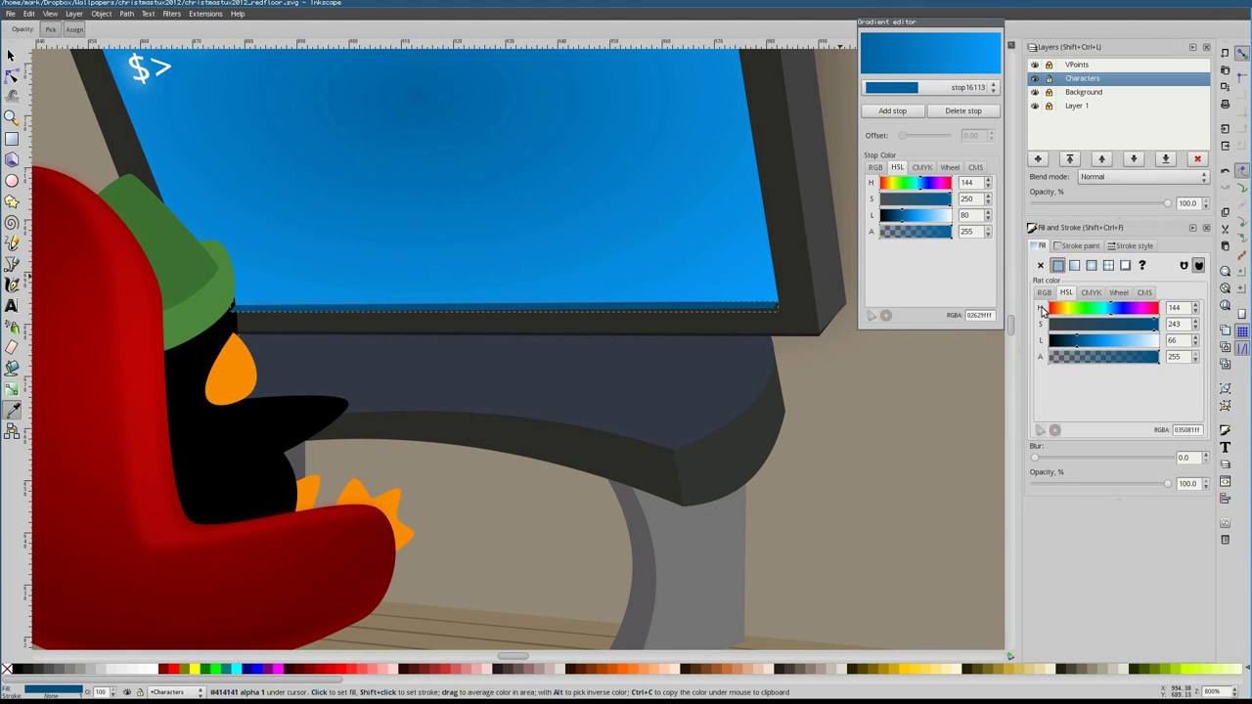
key(s)
key(1)
key(Escape)
scroll(517, 322, up, 4)
Draw a second Bezier highlight along the screen's left edge
key(b)
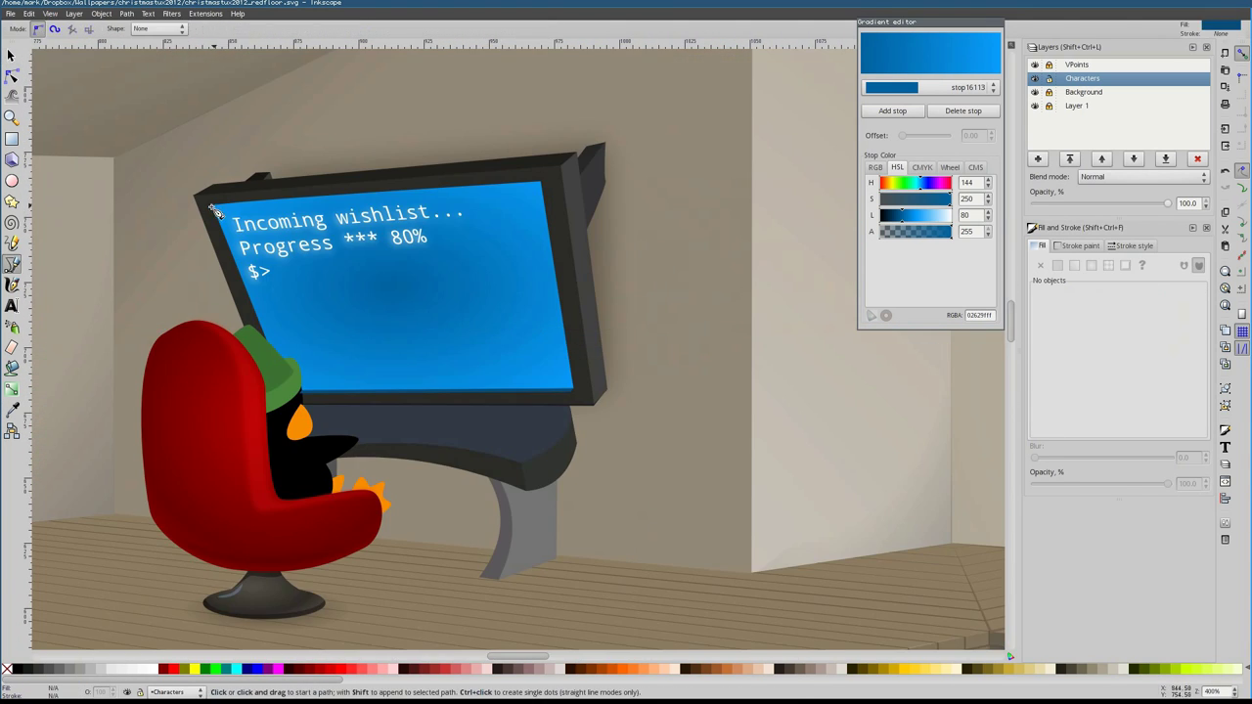
key(Return)
scroll(210, 211, up, 1)
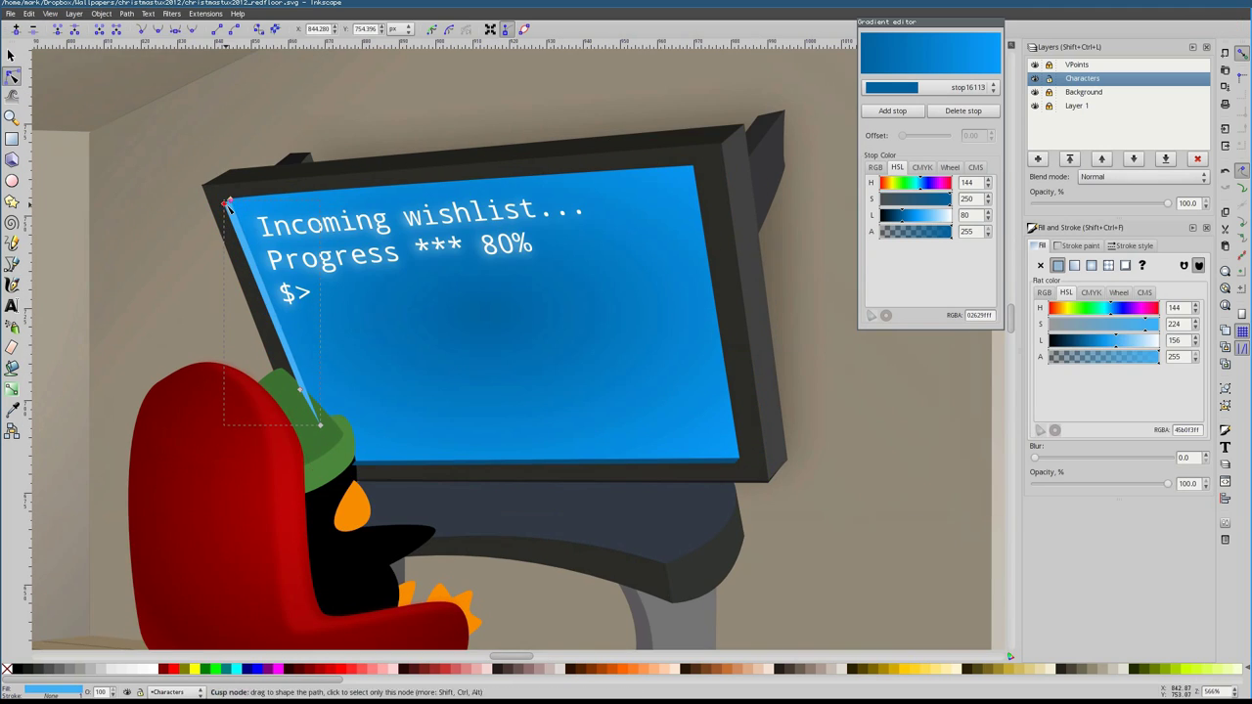
key(1)
key(n)
scroll(484, 353, up, 2)
key(s)
key(Escape)
key(5)
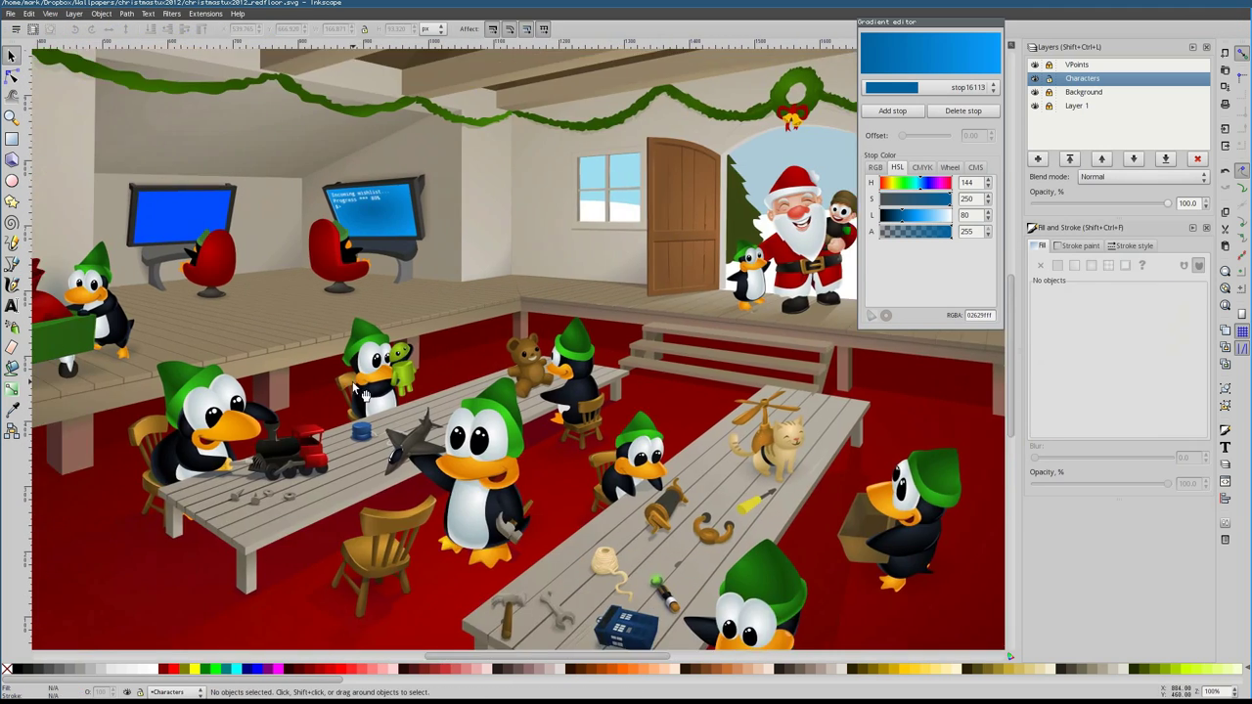
Replace the asterisks with 'Progress: 85%' in the screen text and its glow copy
drag(321, 184, 372, 217)
scroll(372, 217, up, 4)
scroll(533, 361, up, 1)
key(5)
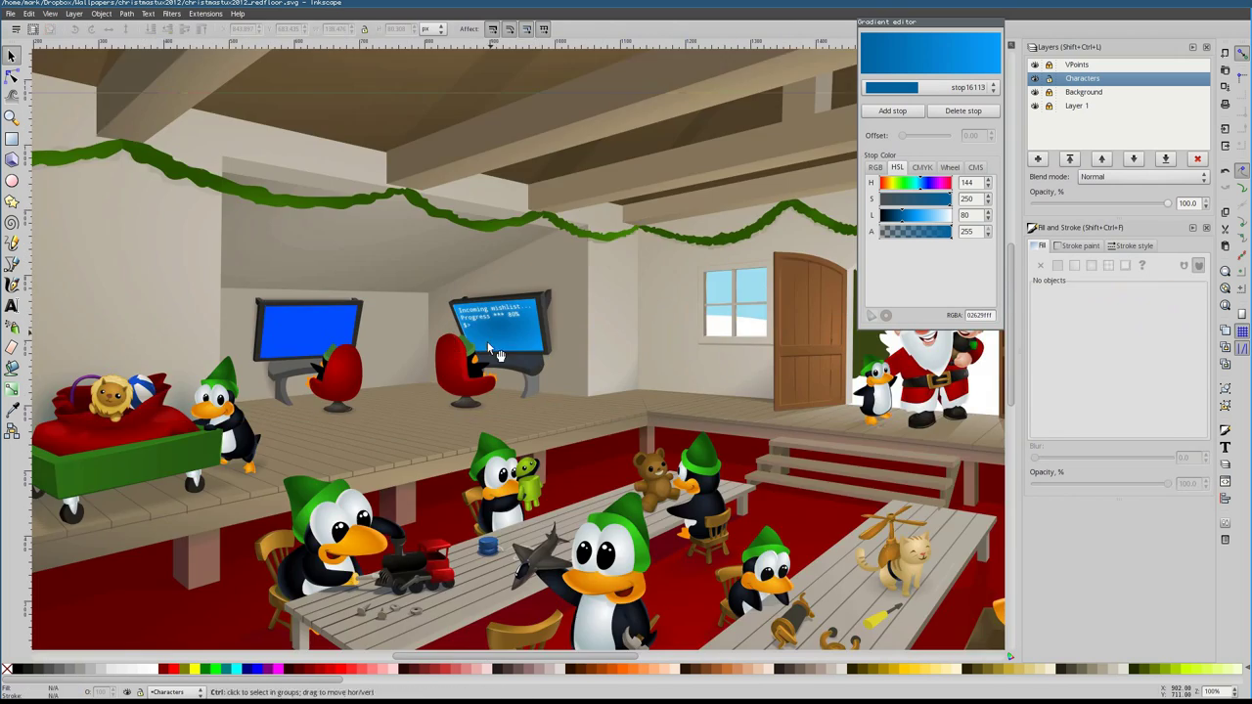
scroll(487, 342, up, 4)
key(t)
drag(571, 292, 516, 293)
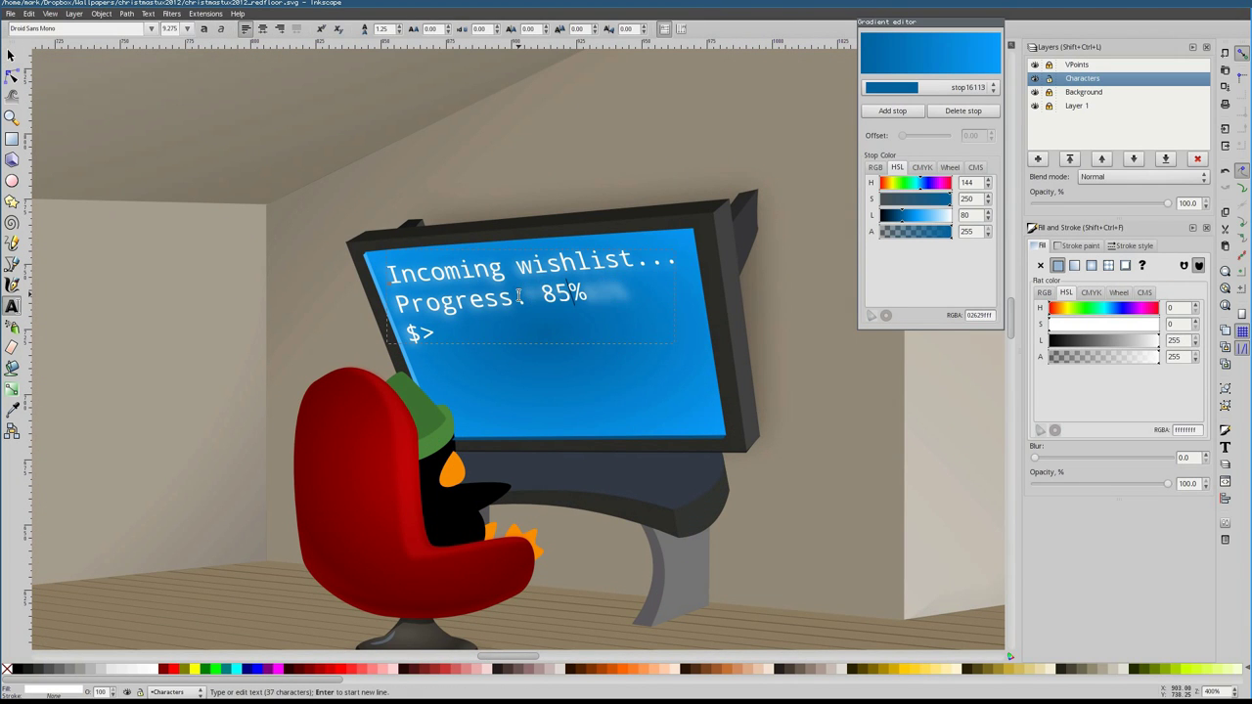
click(626, 299)
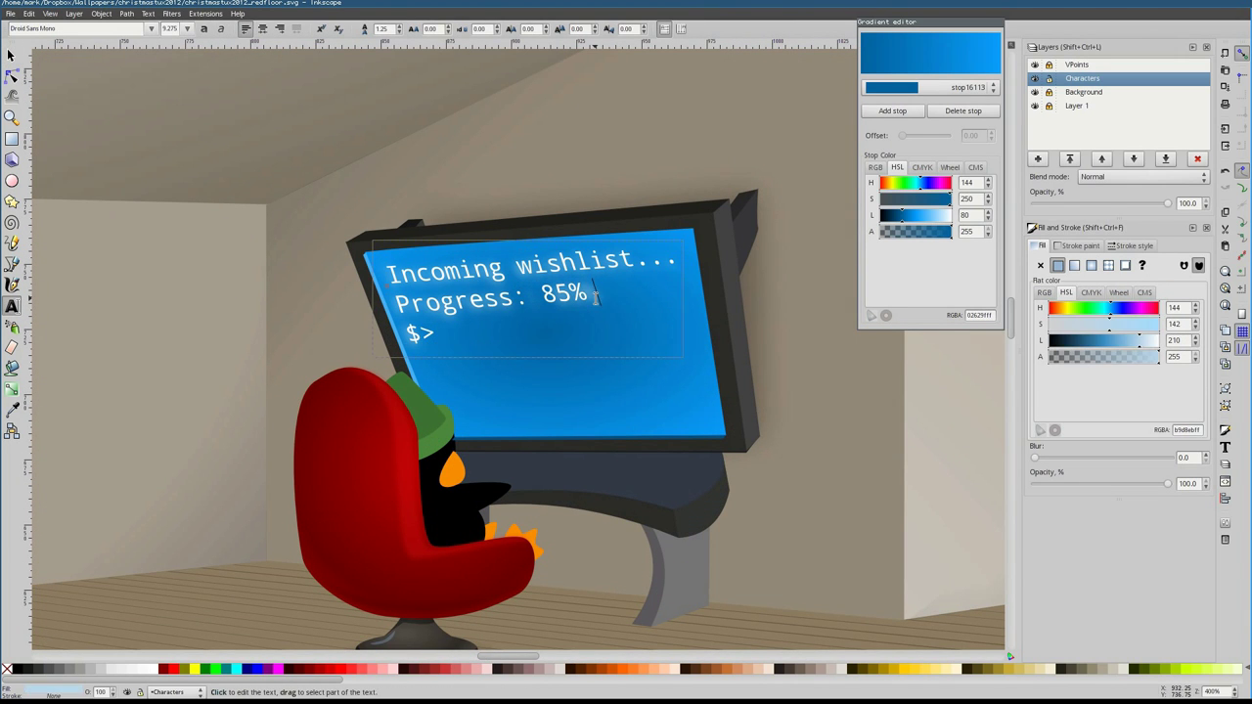
key(F2)
click(476, 391)
key(5)
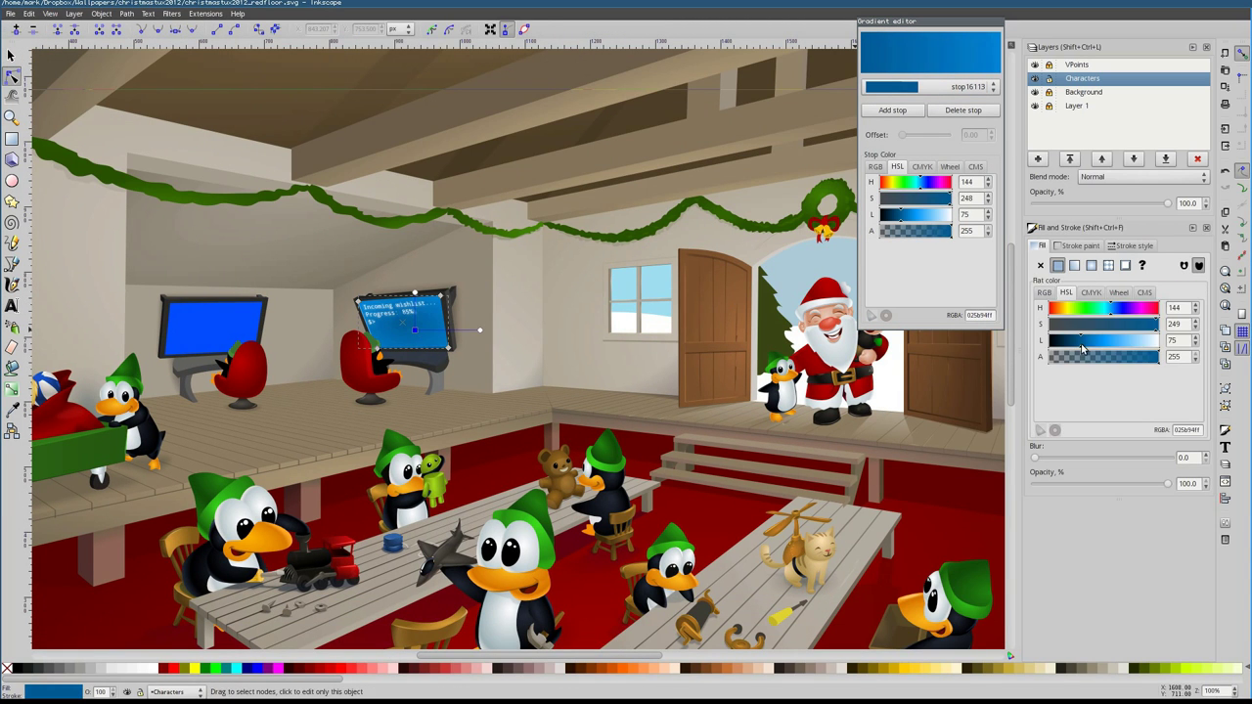
Outline a key top shape on the desk with the Bezier tool
key(Escape)
key(F1)
key(grave)
key(b)
key(plus)
click(231, 395)
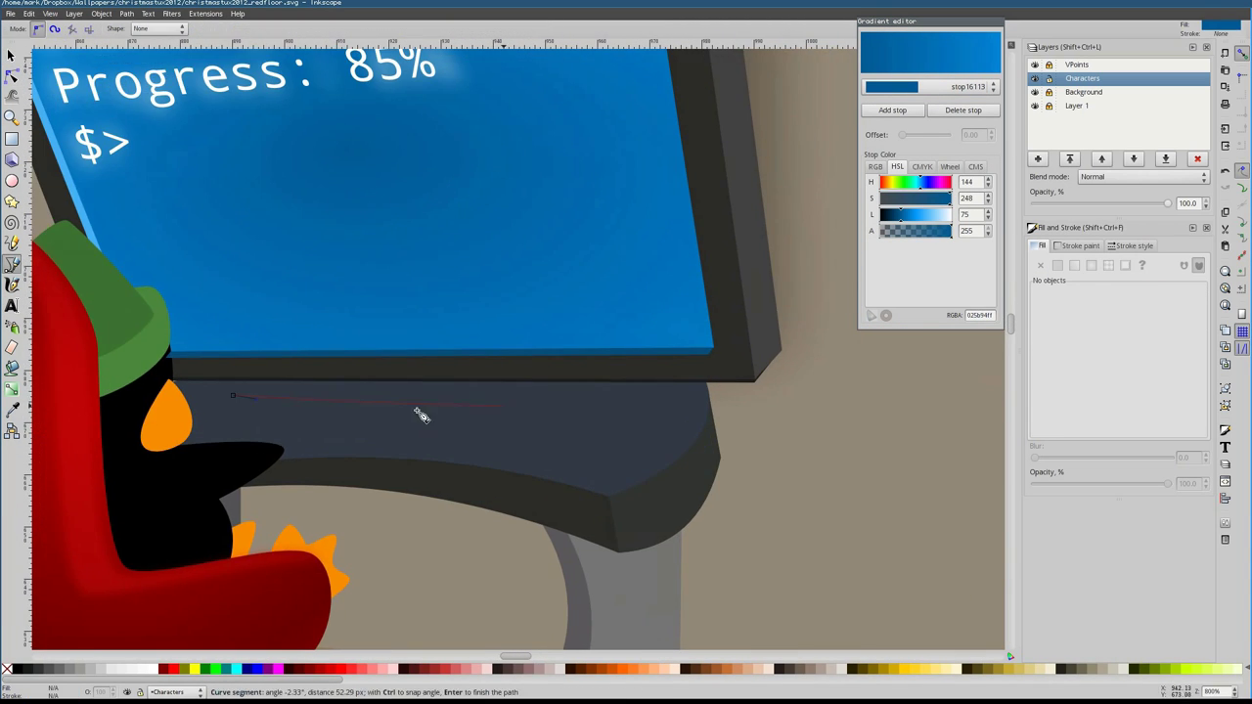
key(plus)
key(plus)
key(plus)
key(plus)
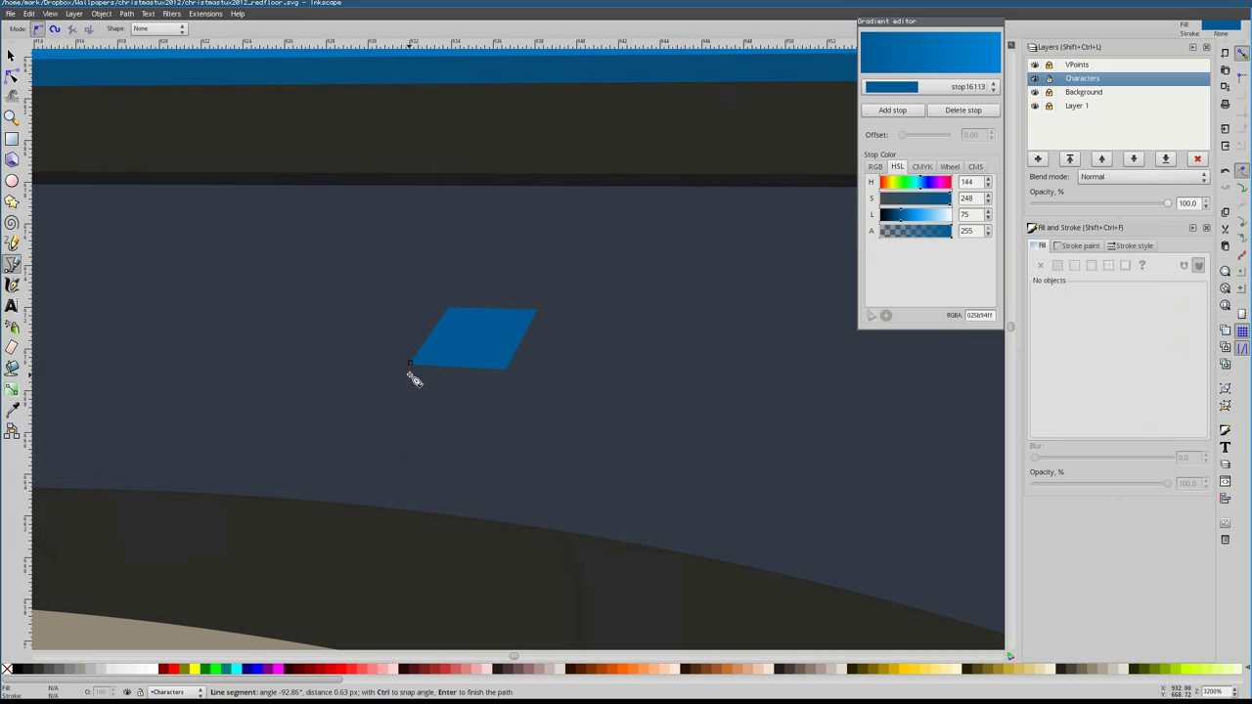
click(512, 378)
key(Return)
key(F2)
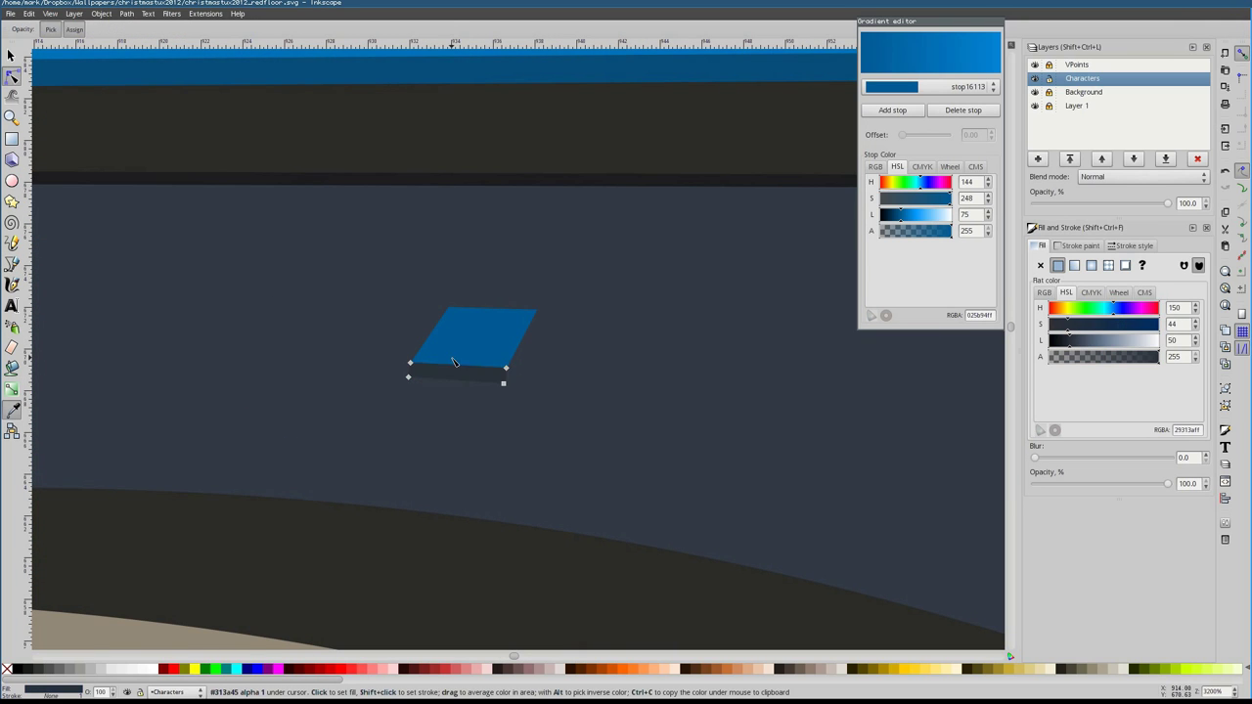
Add the key's right side face and front face, placing the front beneath the top
key(b)
click(512, 381)
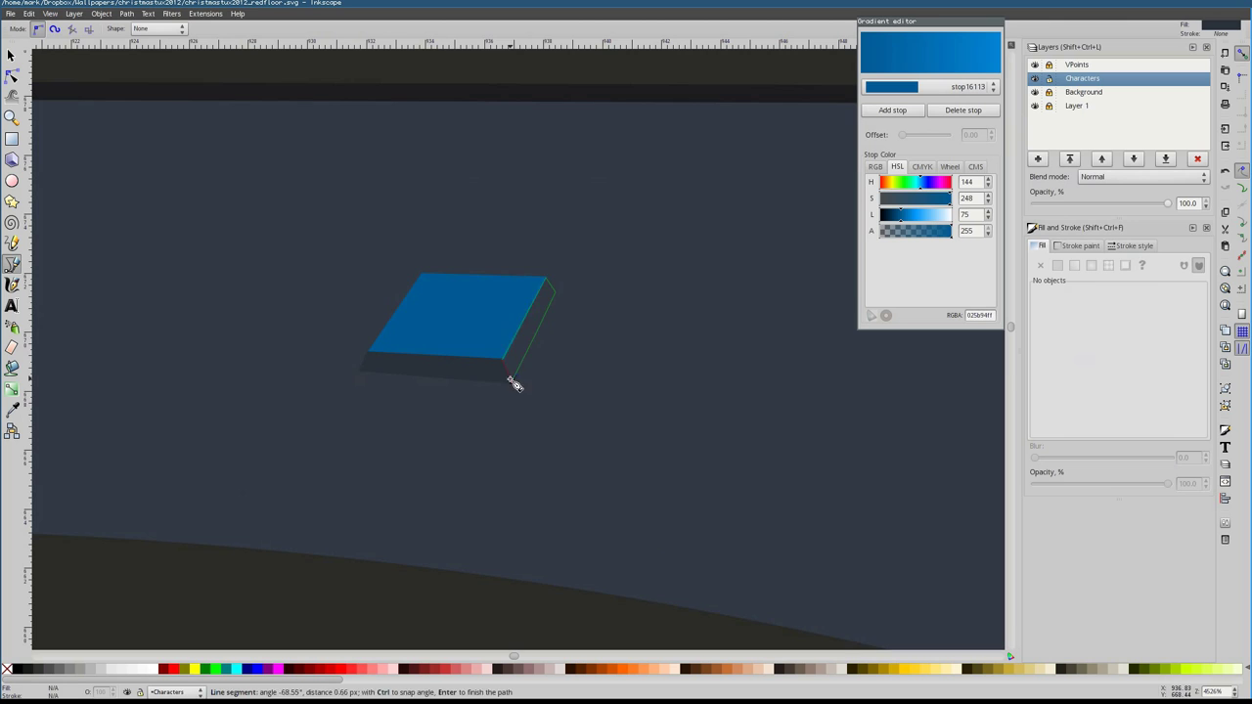
click(516, 384)
drag(1115, 340, 1074, 341)
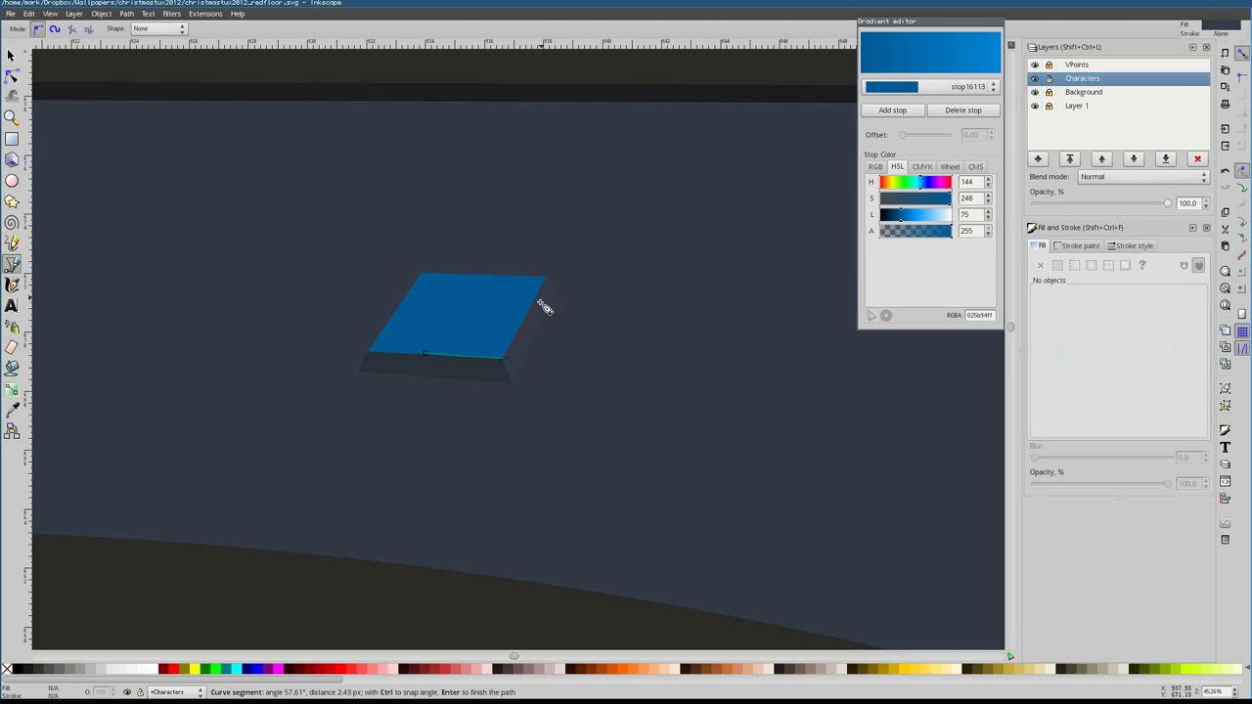
click(359, 370)
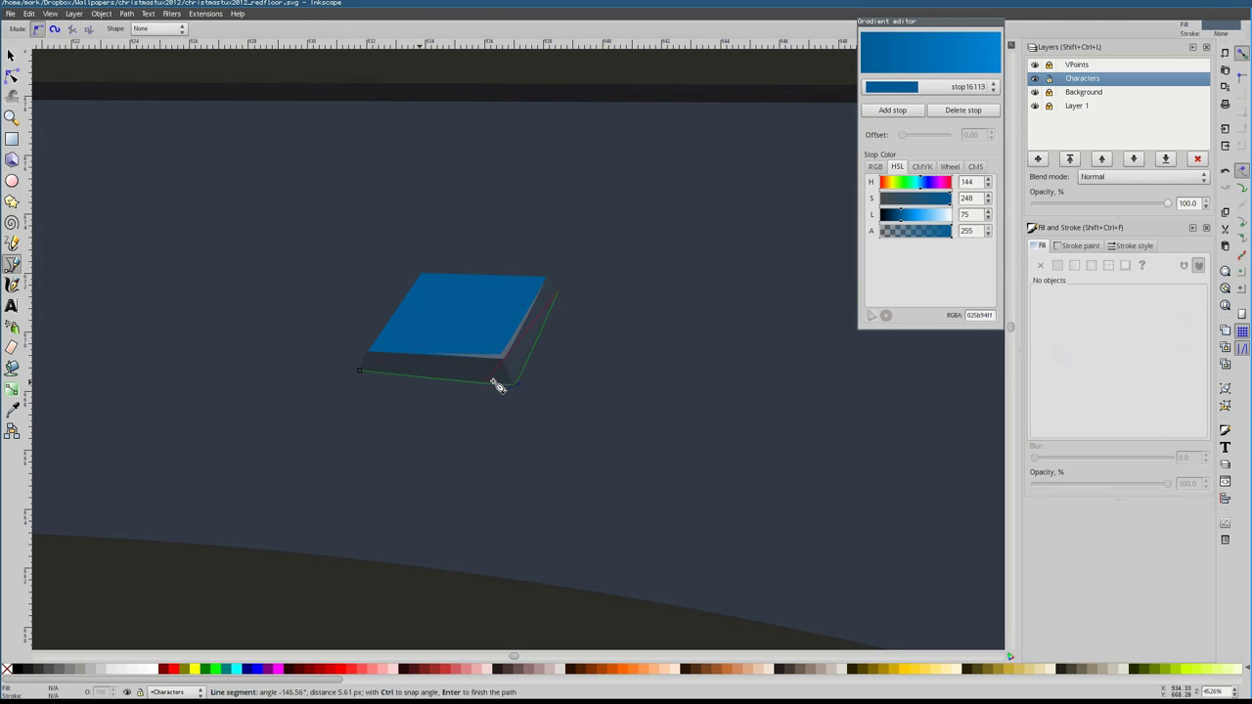
key(Return)
key(Page_Down)
key(n)
drag(513, 392, 520, 391)
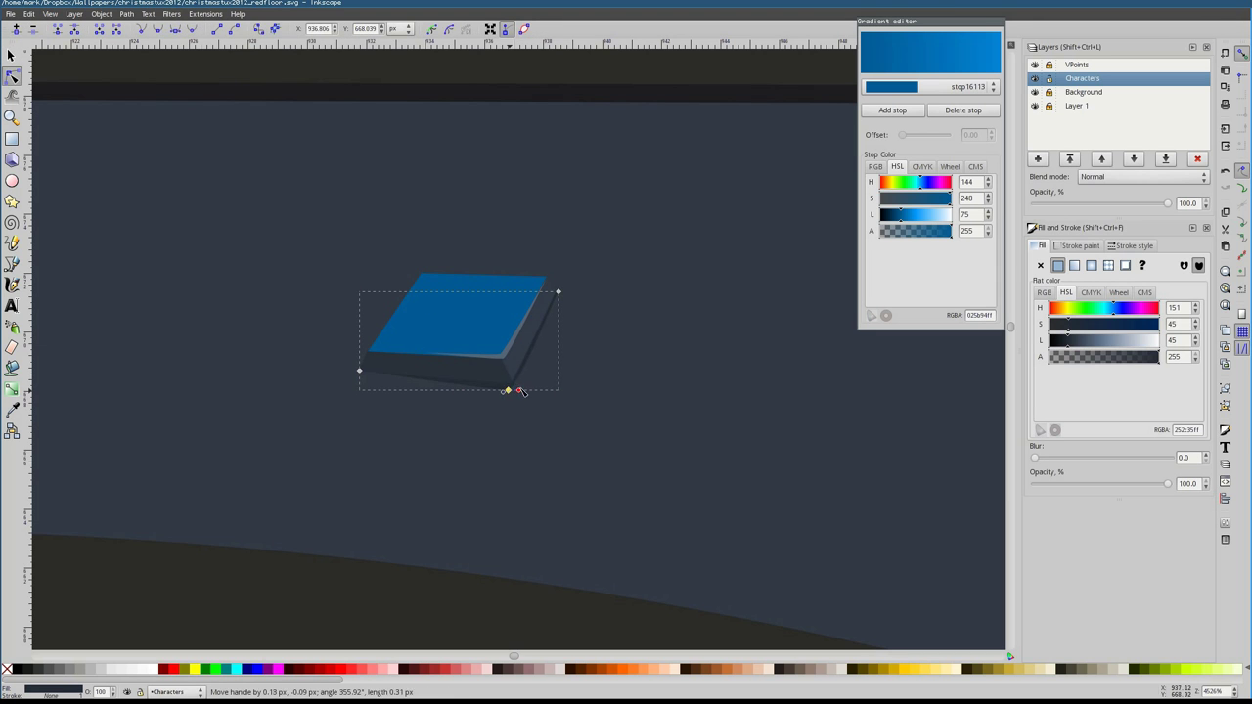
key(s)
Group the key's parts into one tile and move the tiles up and right
click(511, 309)
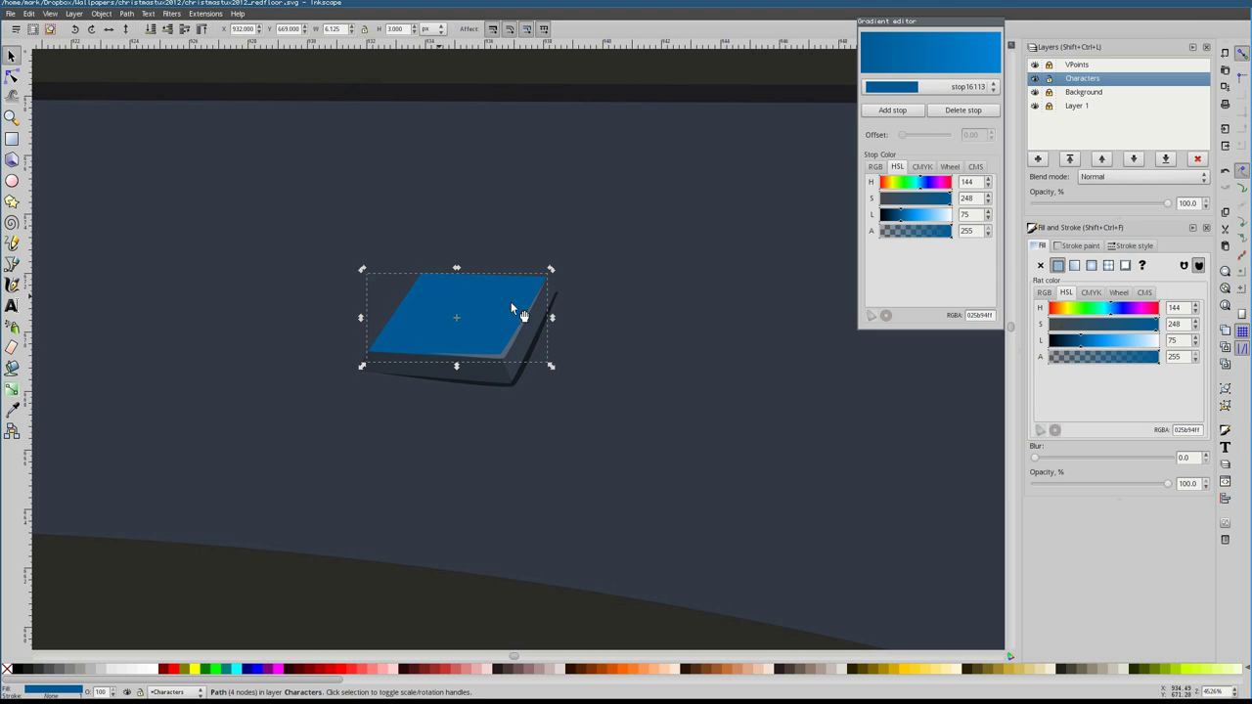
key(ctrl+g)
key(5)
scroll(555, 367, up, 6)
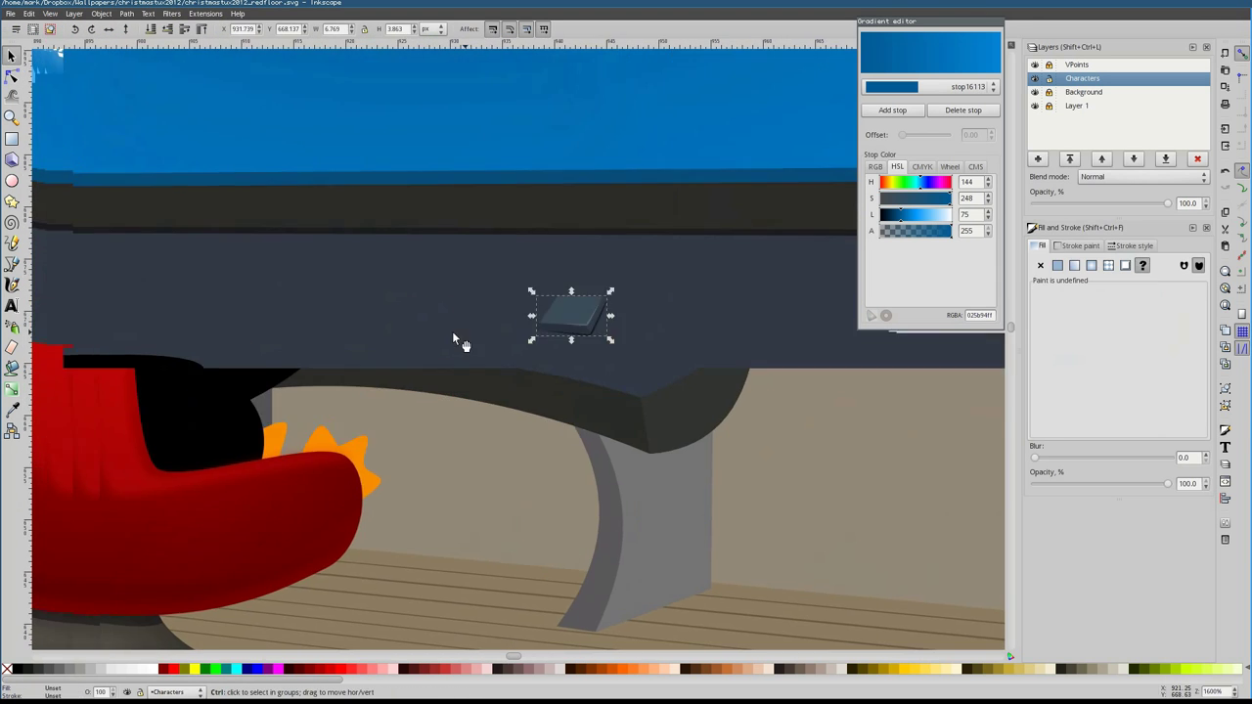
drag(637, 362, 649, 324)
Duplicate the key column, position it alongside, and skew the second keypad to the desk
key(ctrl+a)
key(ctrl+d)
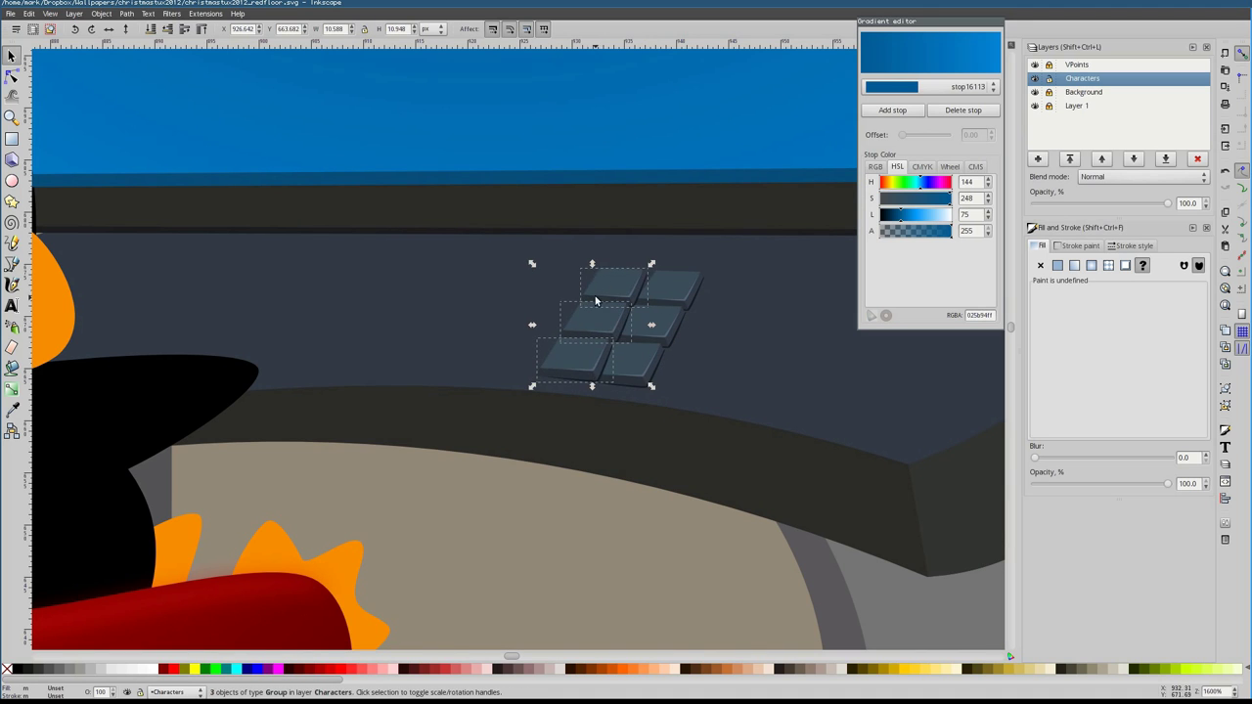
drag(521, 327, 525, 321)
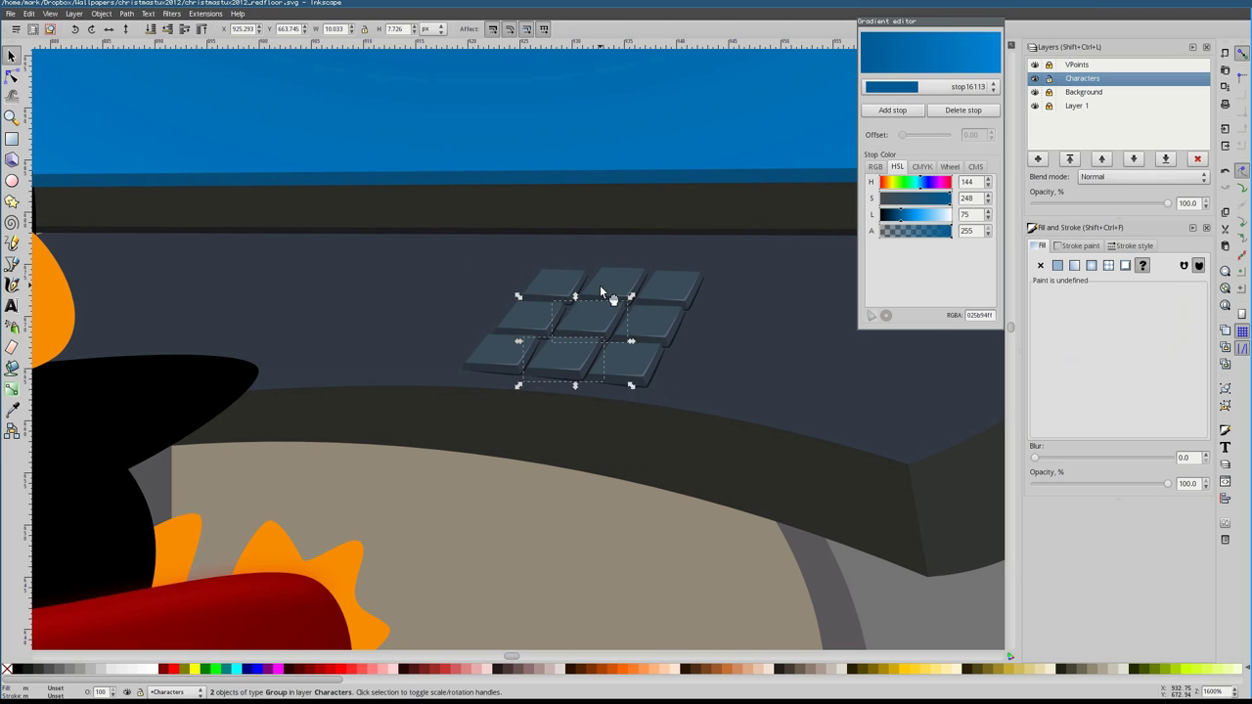
click(561, 325)
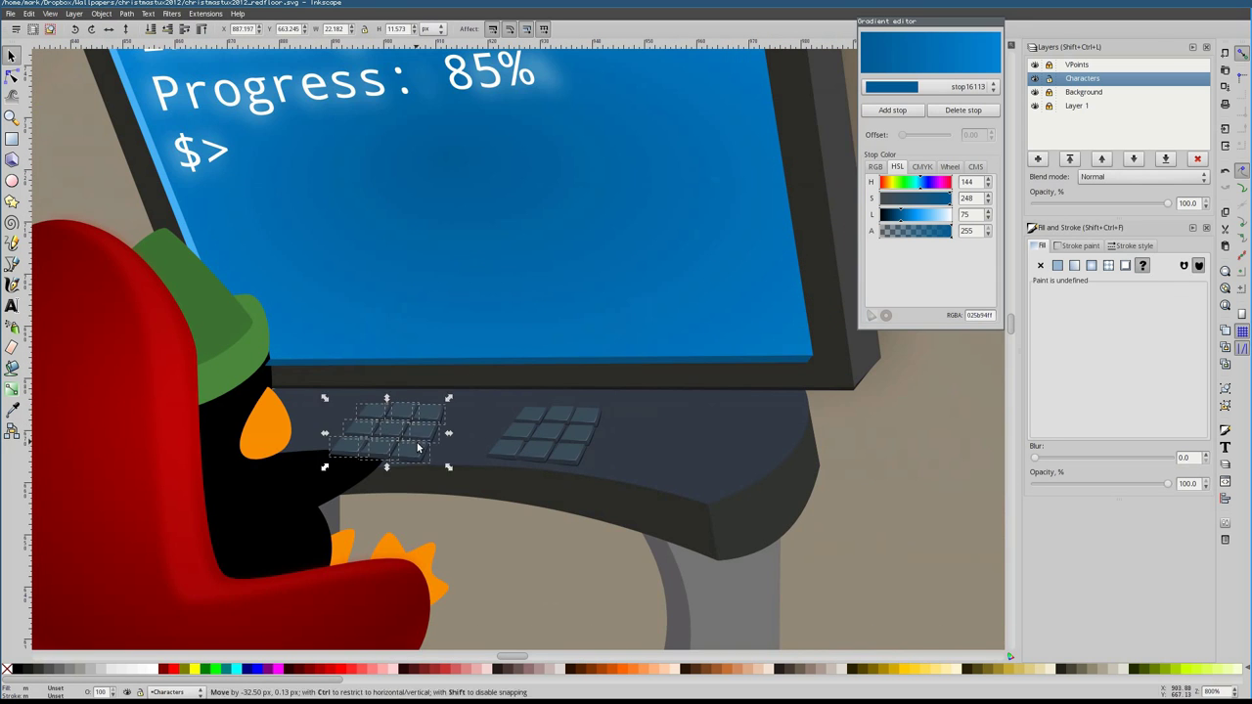
drag(383, 395, 393, 421)
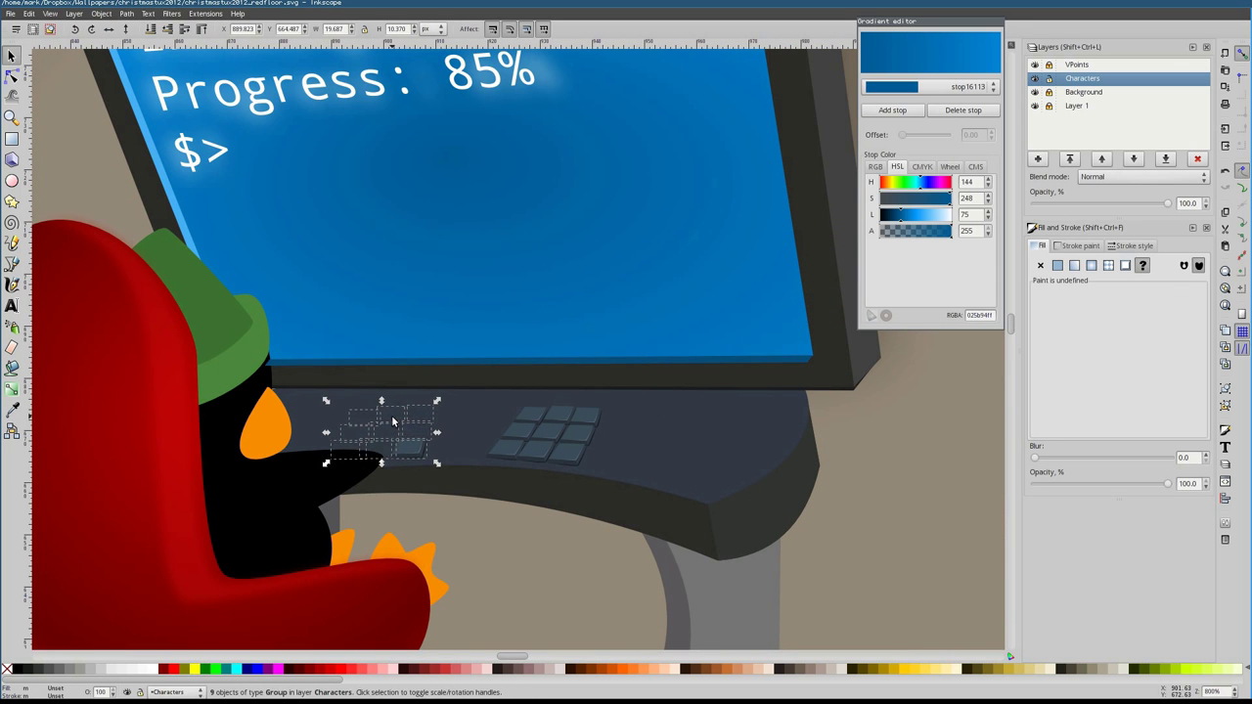
Group the nine keys into a keypad and enlarge it proportionally on the desk deck
key(grave)
key(ctrl+g)
key(shift+grave)
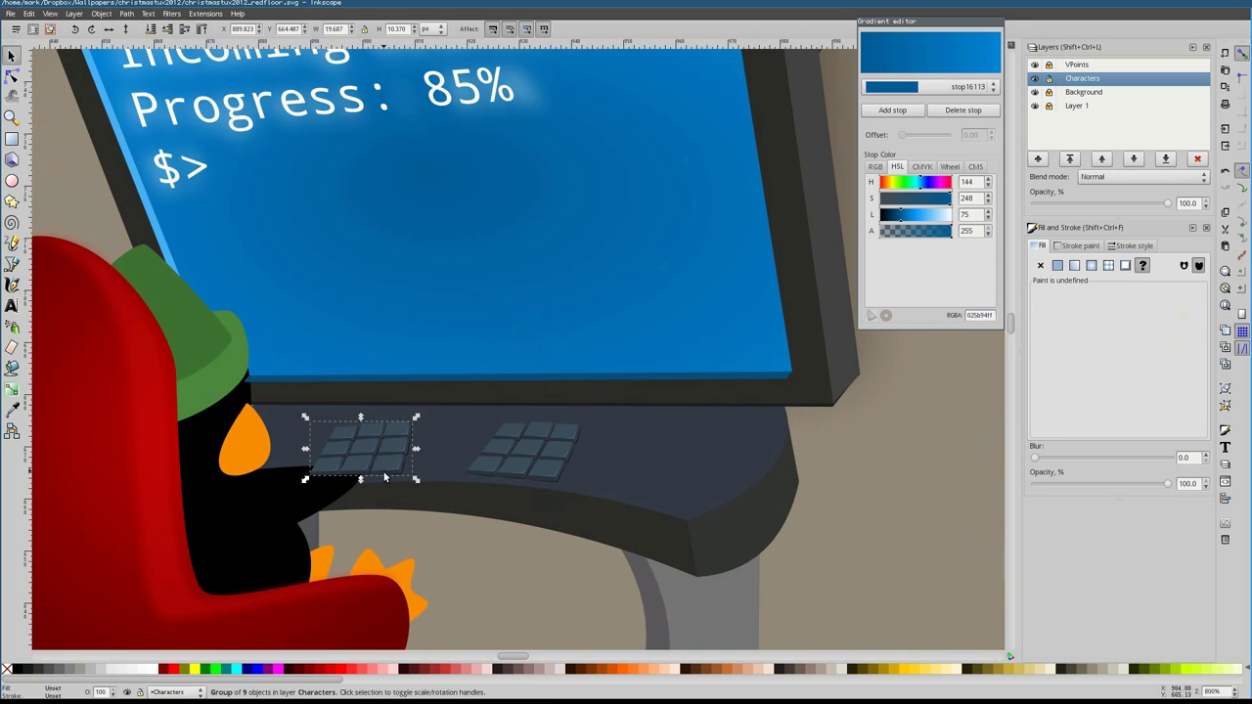
key(1)
key(plus)
key(plus)
drag(543, 391, 626, 403)
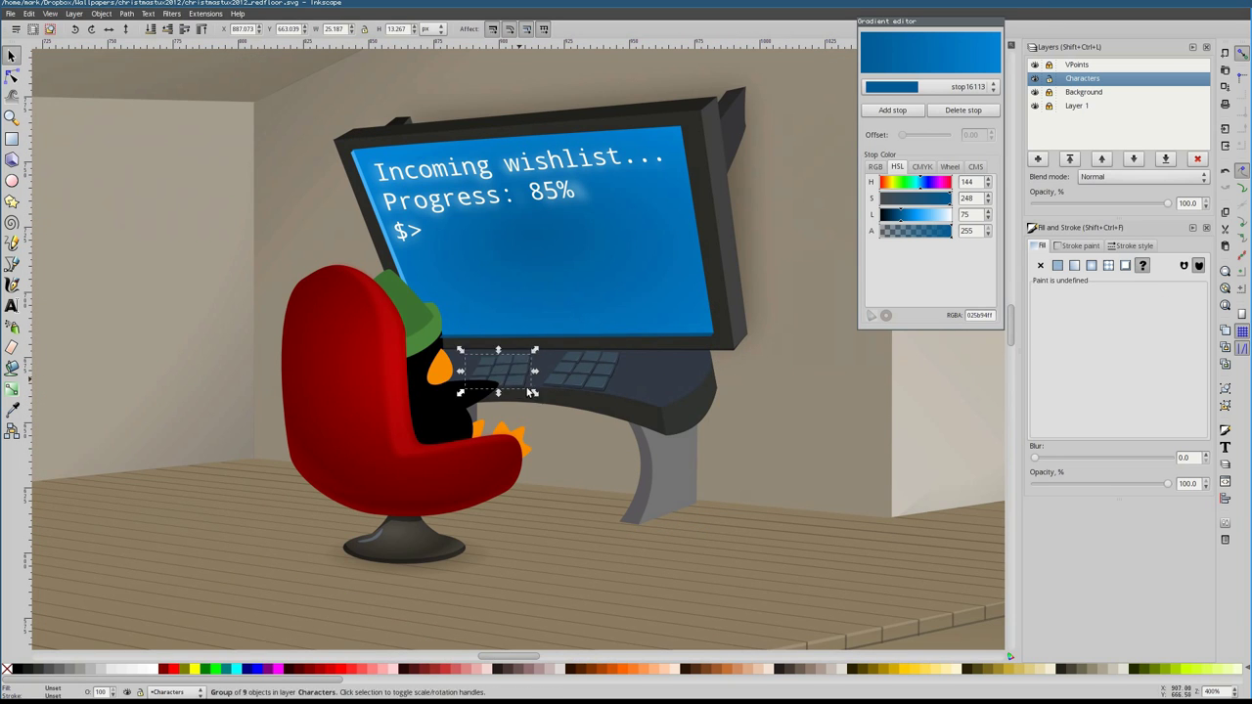
Outline the desk's right side face and curve its edge to fit the desk
drag(502, 381, 505, 383)
key(b)
key(plus)
click(713, 345)
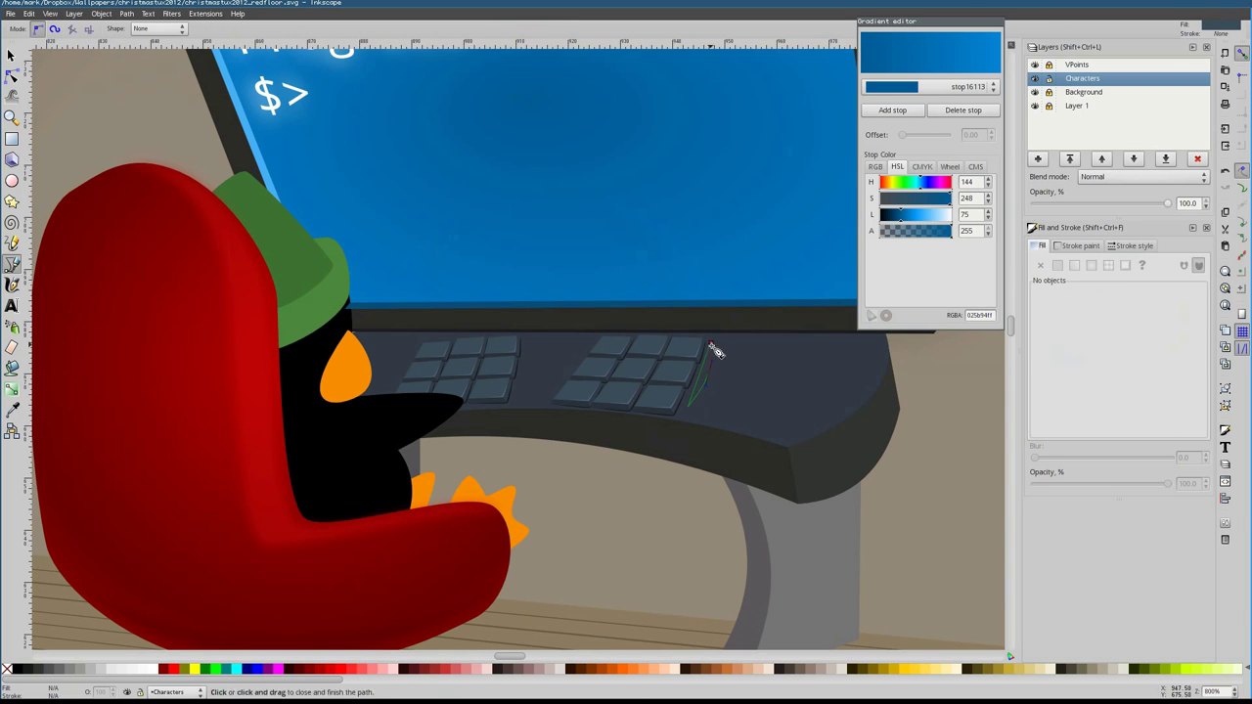
key(Escape)
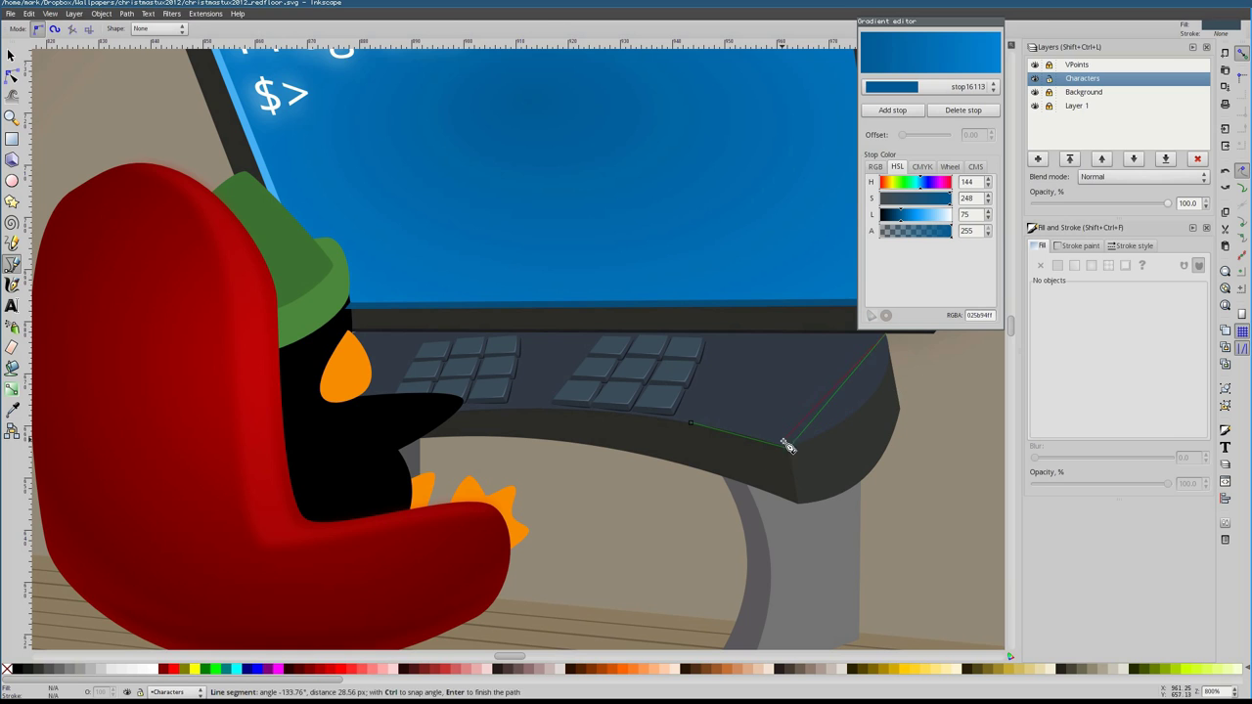
click(789, 446)
key(Return)
key(n)
drag(851, 397, 891, 397)
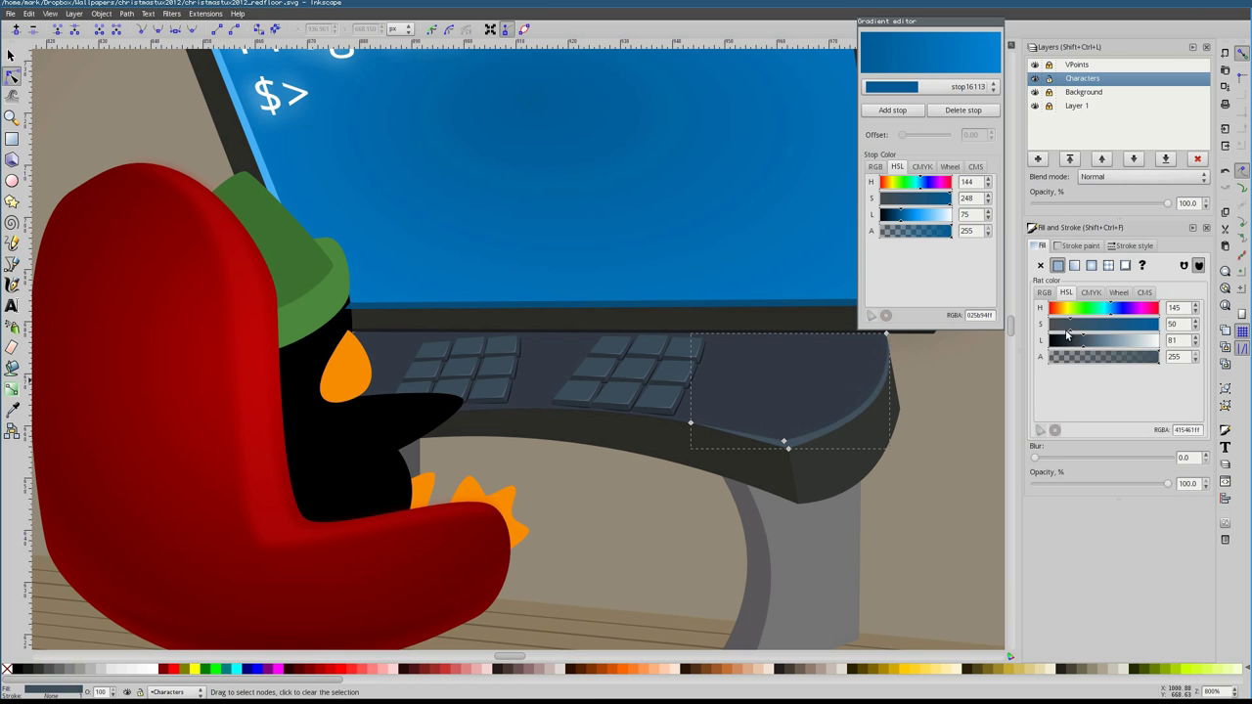
Draw a shading shape at the desk end and fill it with a dark gradient
key(b)
click(788, 447)
click(789, 446)
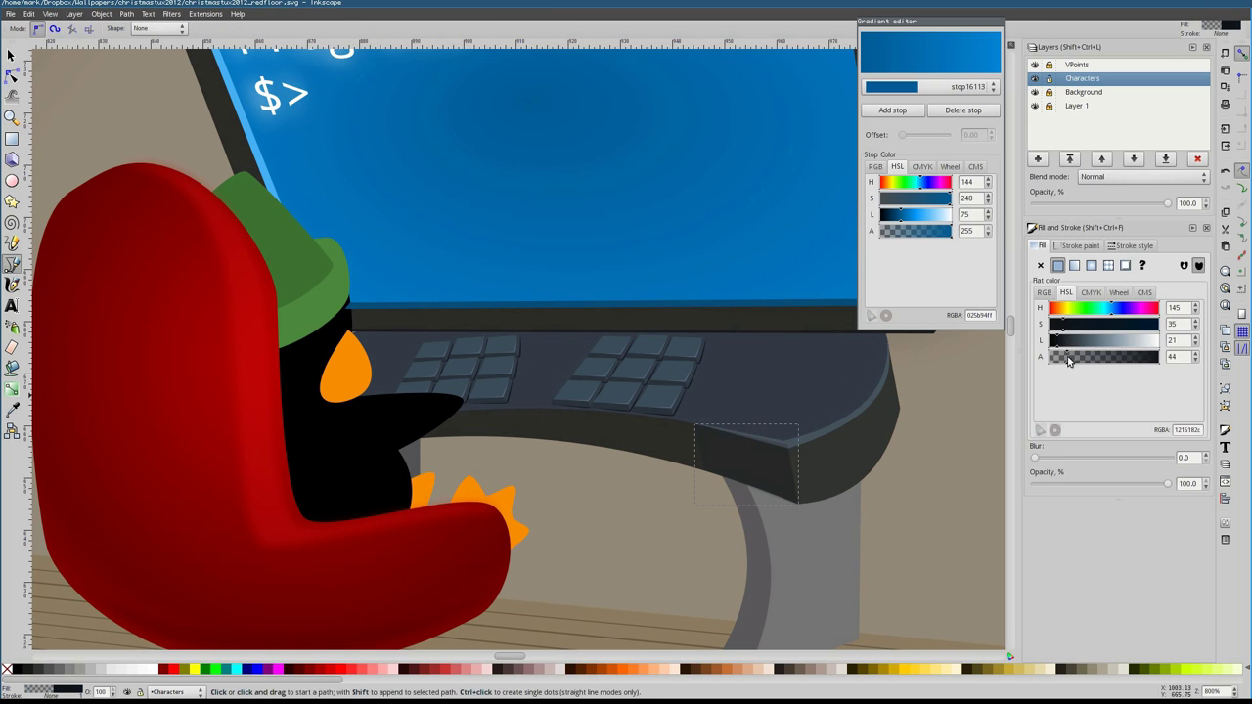
key(s)
click(1139, 292)
click(1140, 323)
key(g)
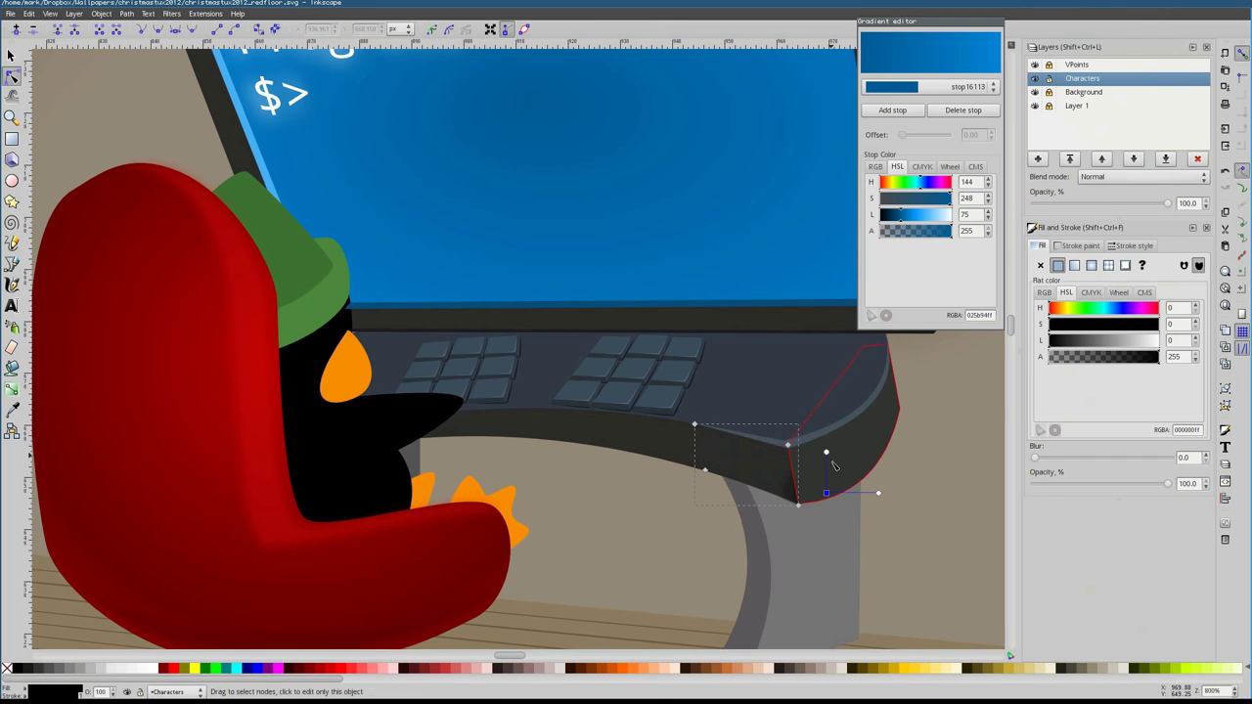
scroll(873, 492, down, 2)
key(s)
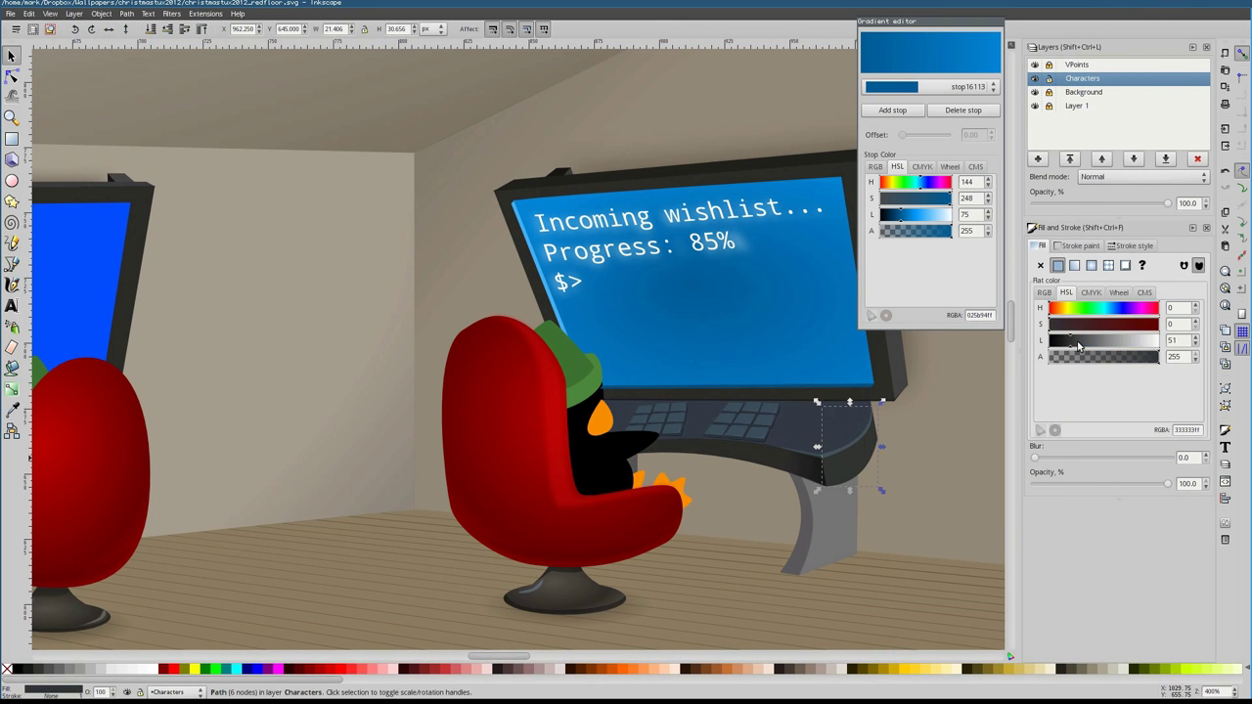
click(316, 453)
Apply a radial gradient to the monitor stand's shading path, centred lower on the stand
key(5)
key(1)
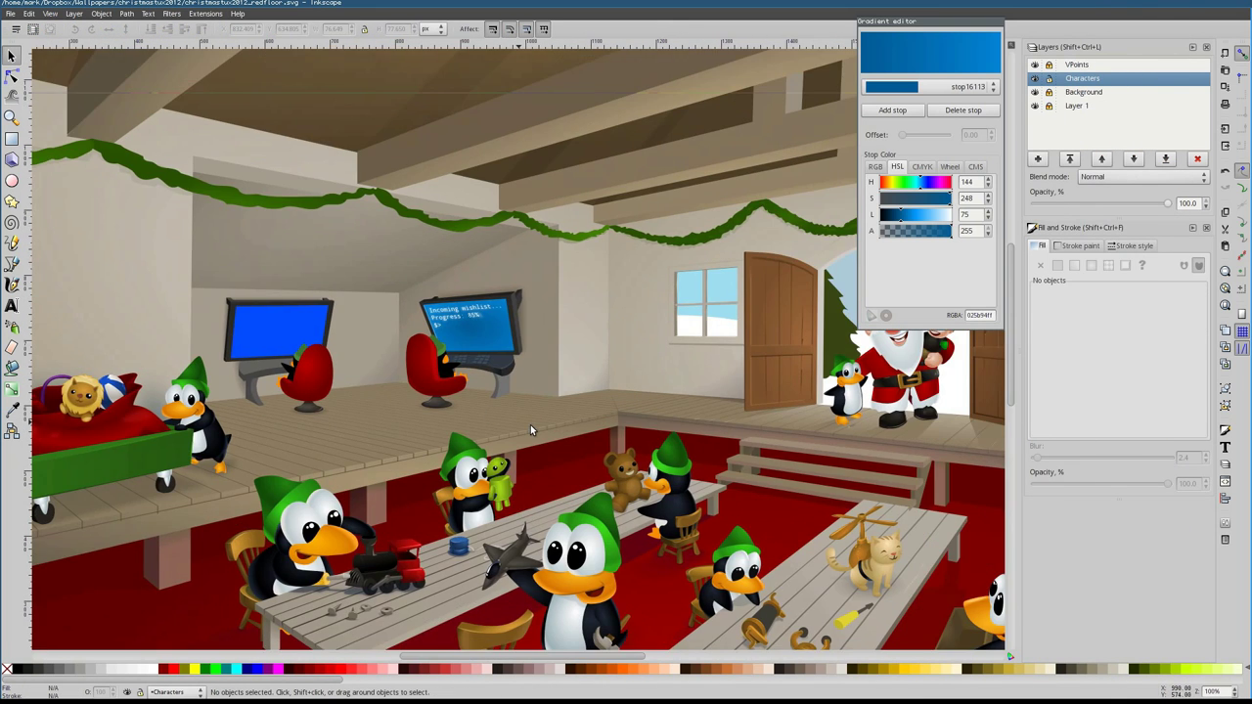
scroll(526, 415, up, 2)
click(503, 367)
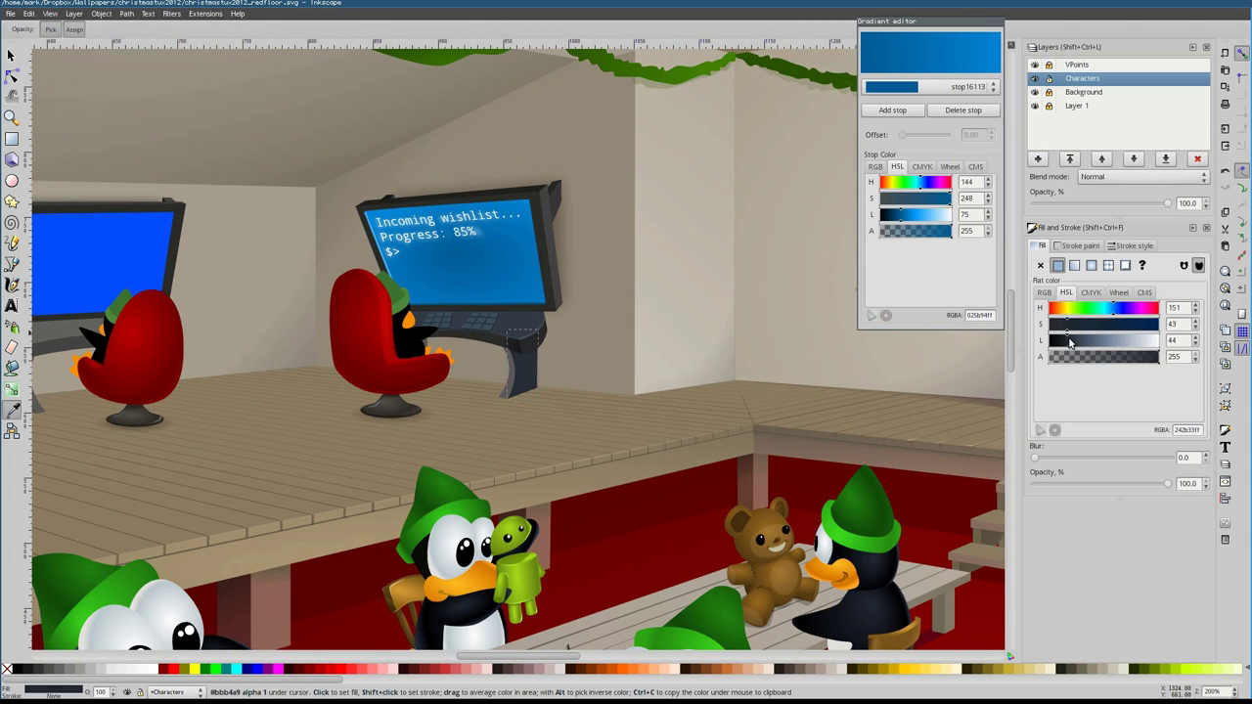
key(plus)
key(Tab)
scroll(124, 196, up, 2)
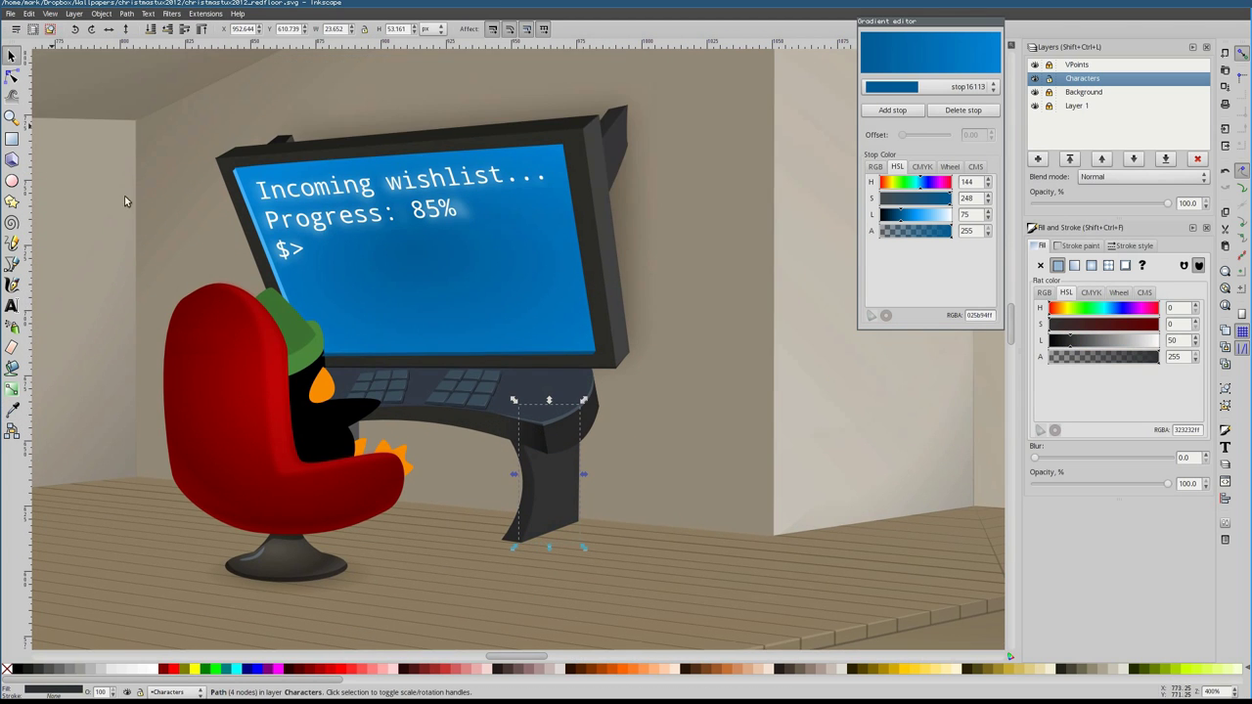
ctrl+scroll(512, 515, up, 1)
key(Tab)
key(g)
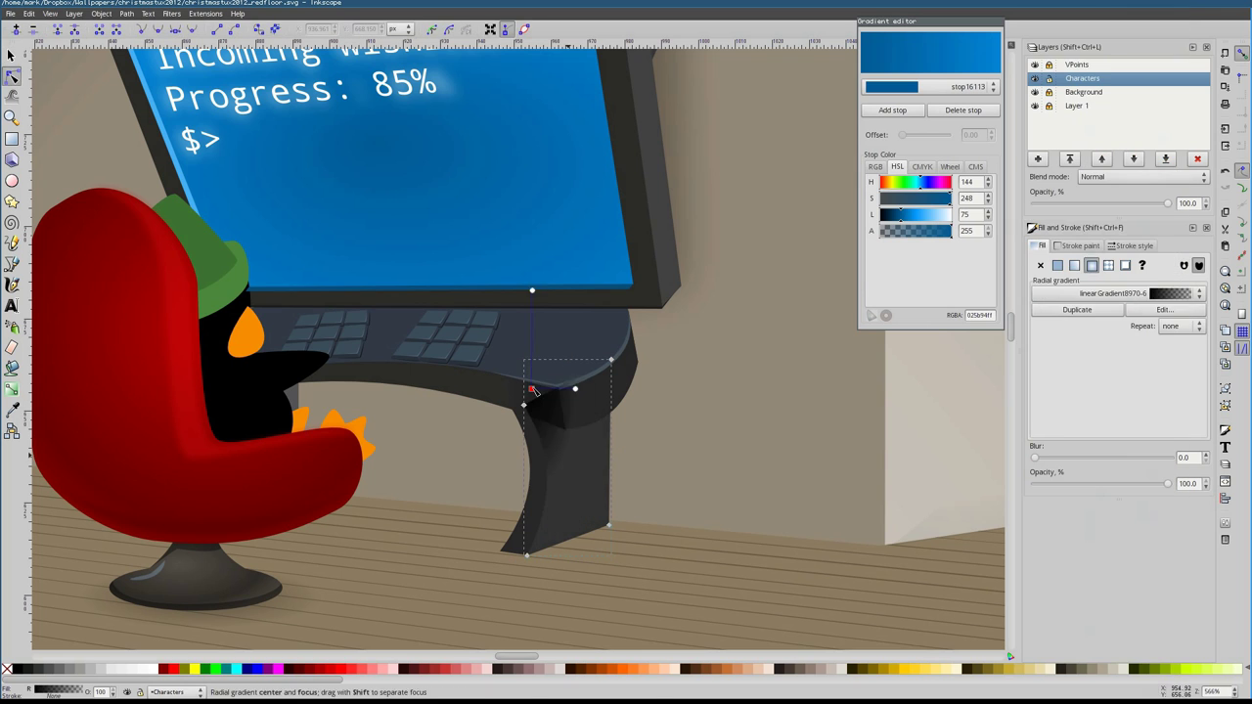
drag(633, 373, 661, 561)
drag(632, 373, 665, 508)
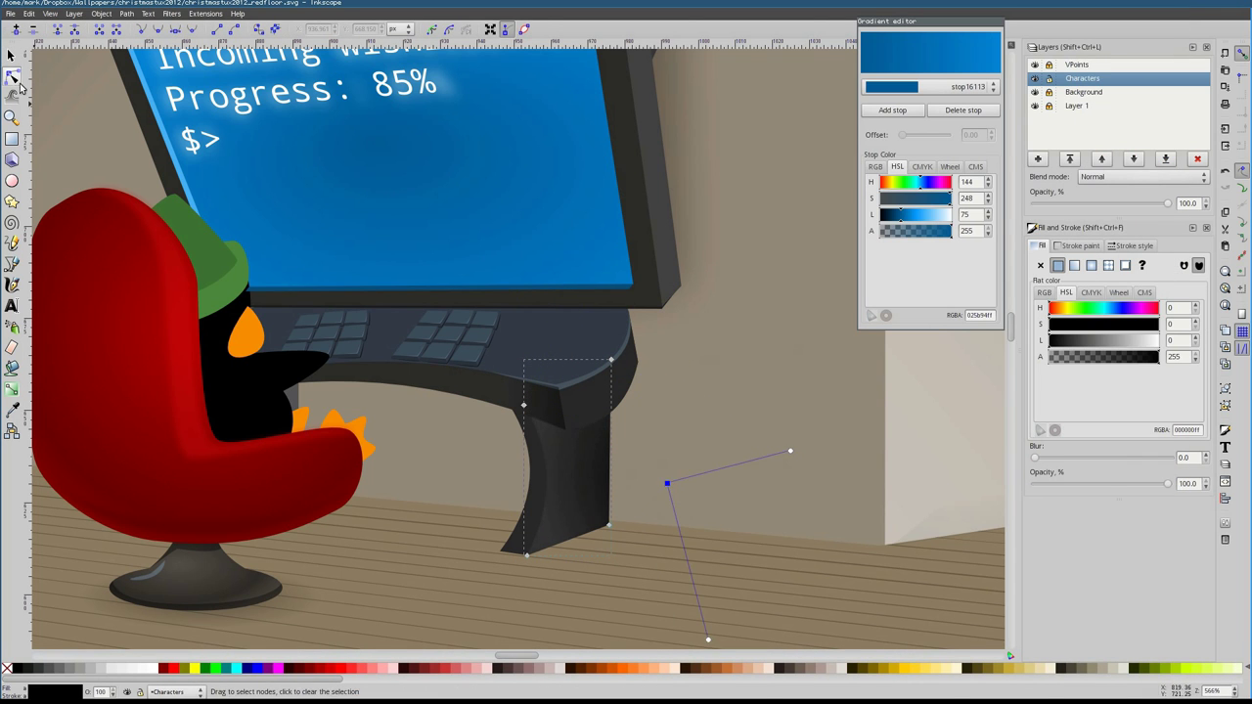
key(5)
scroll(518, 355, up, 3)
Start a floor shadow outline under the desk and take the floor's brown as its fill
key(s)
key(Escape)
scroll(465, 485, up, 1)
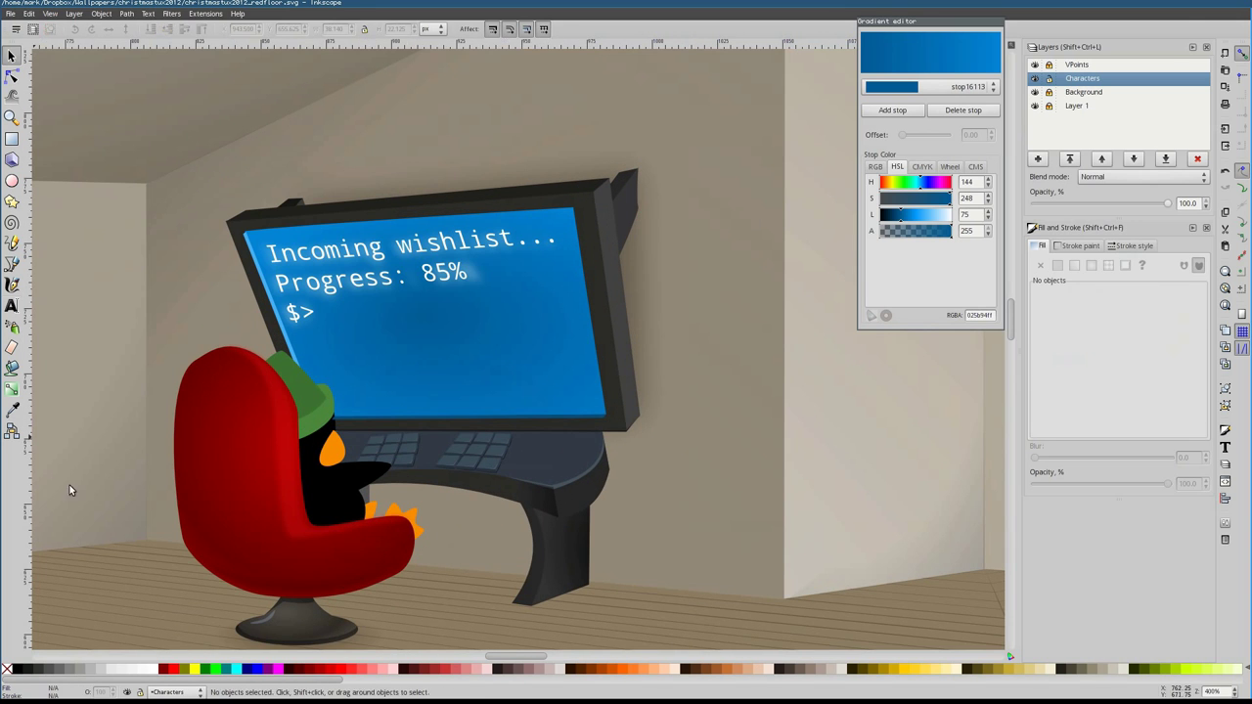
key(b)
click(528, 575)
key(d)
click(507, 621)
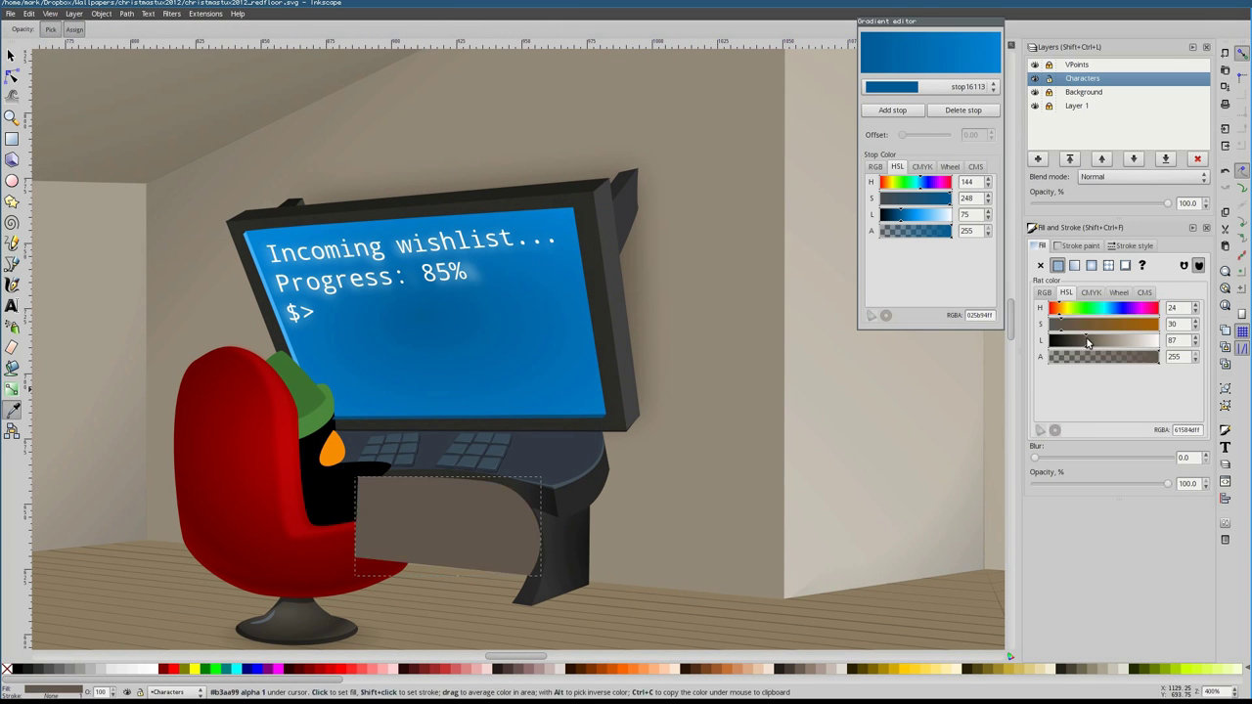
Draw the shadow path from the desk leg under chair and desk, darken it, and blur it
key(s)
key(plus)
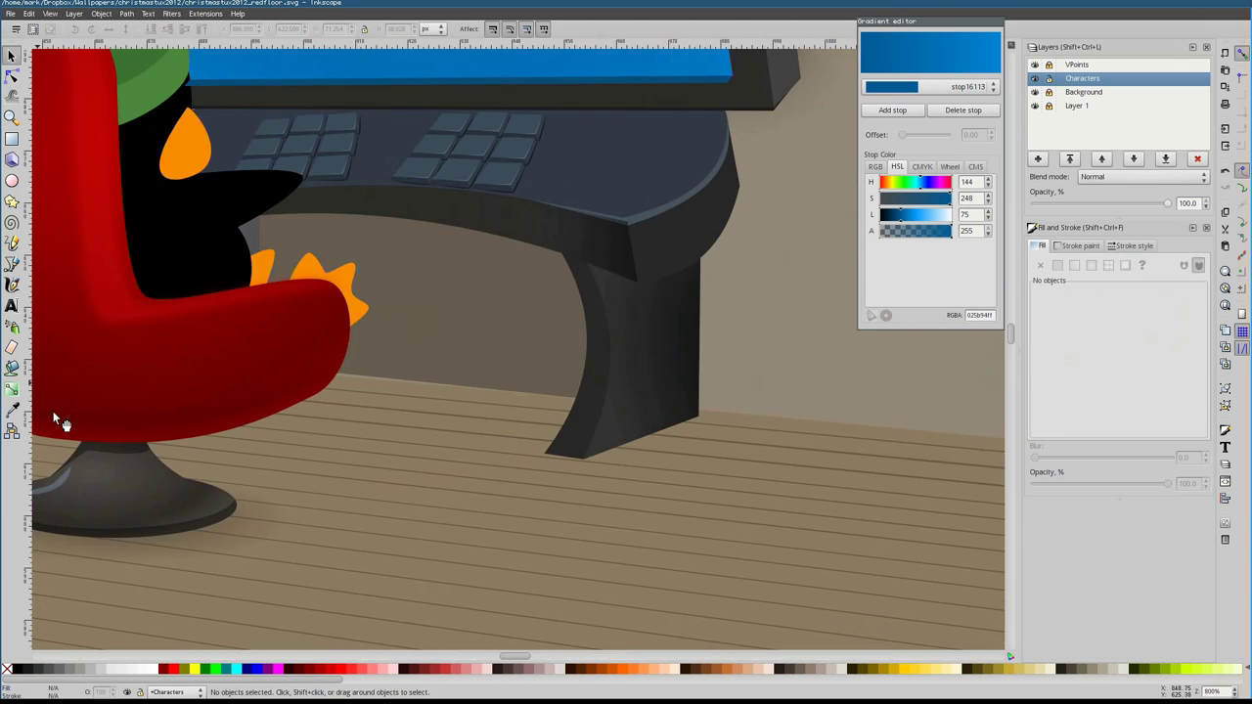
key(b)
click(696, 414)
click(825, 433)
key(n)
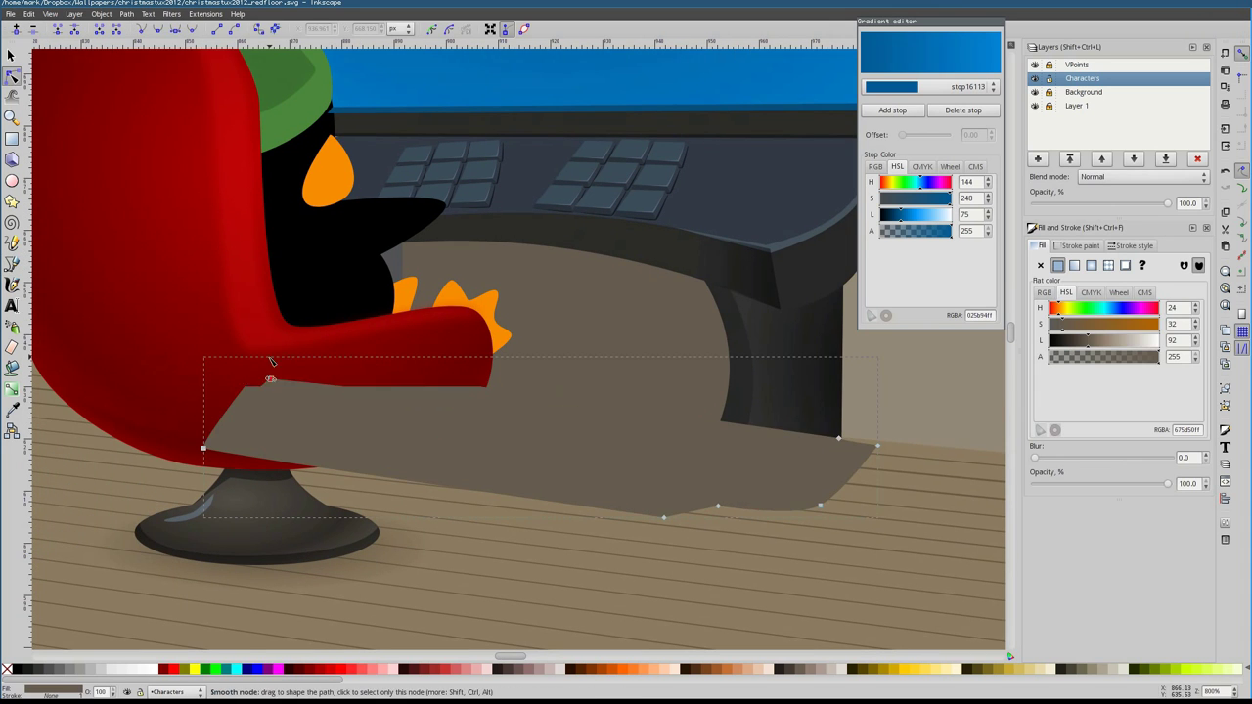
drag(1056, 340, 1073, 340)
drag(1037, 457, 1043, 457)
drag(839, 439, 841, 428)
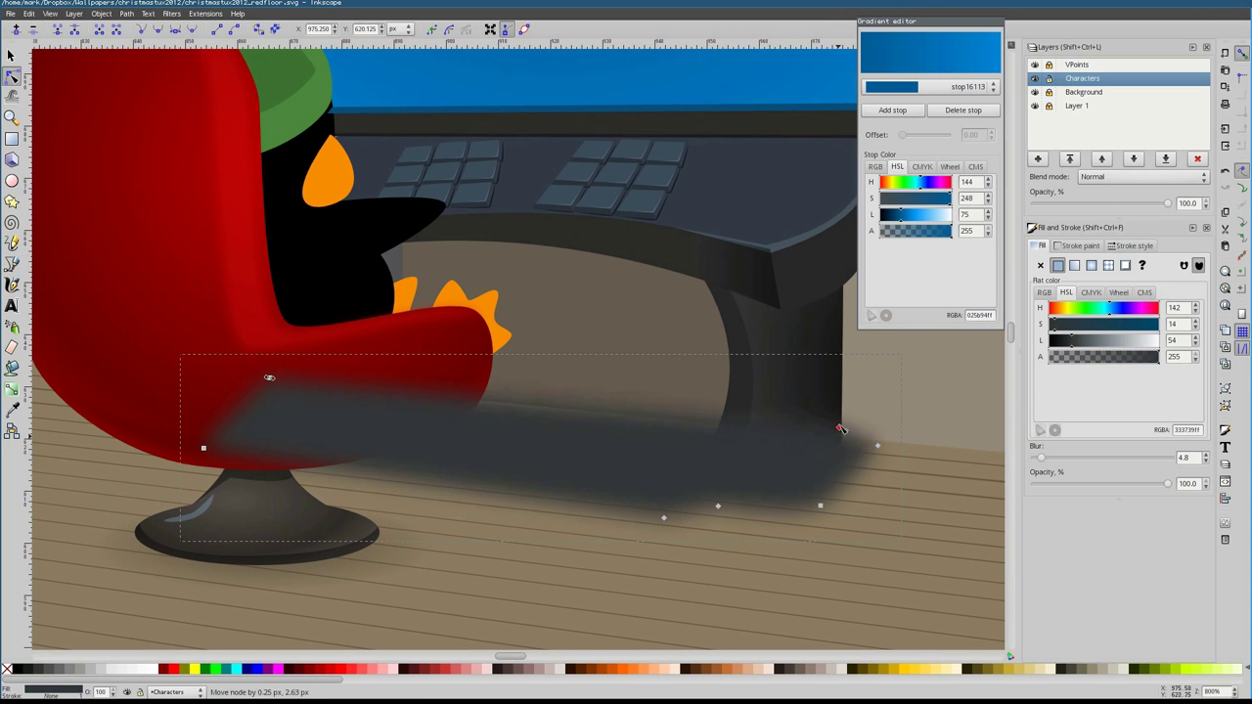
Lower the floor shadow's opacity to about 61% and reduce its blur slightly
click(1073, 358)
scroll(616, 472, right, 5)
scroll(616, 472, up, 1)
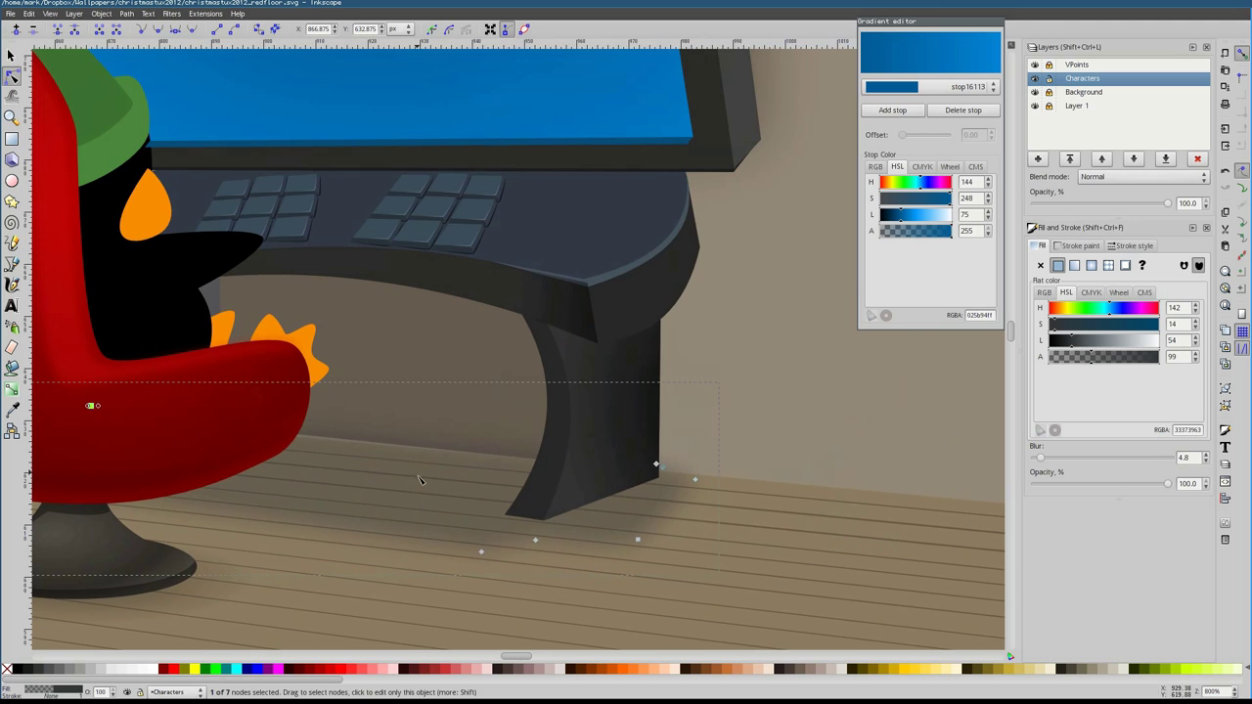
click(1092, 358)
click(1039, 461)
Zoom out and compare the new desk shadow with the existing shadow near the chair
key(5)
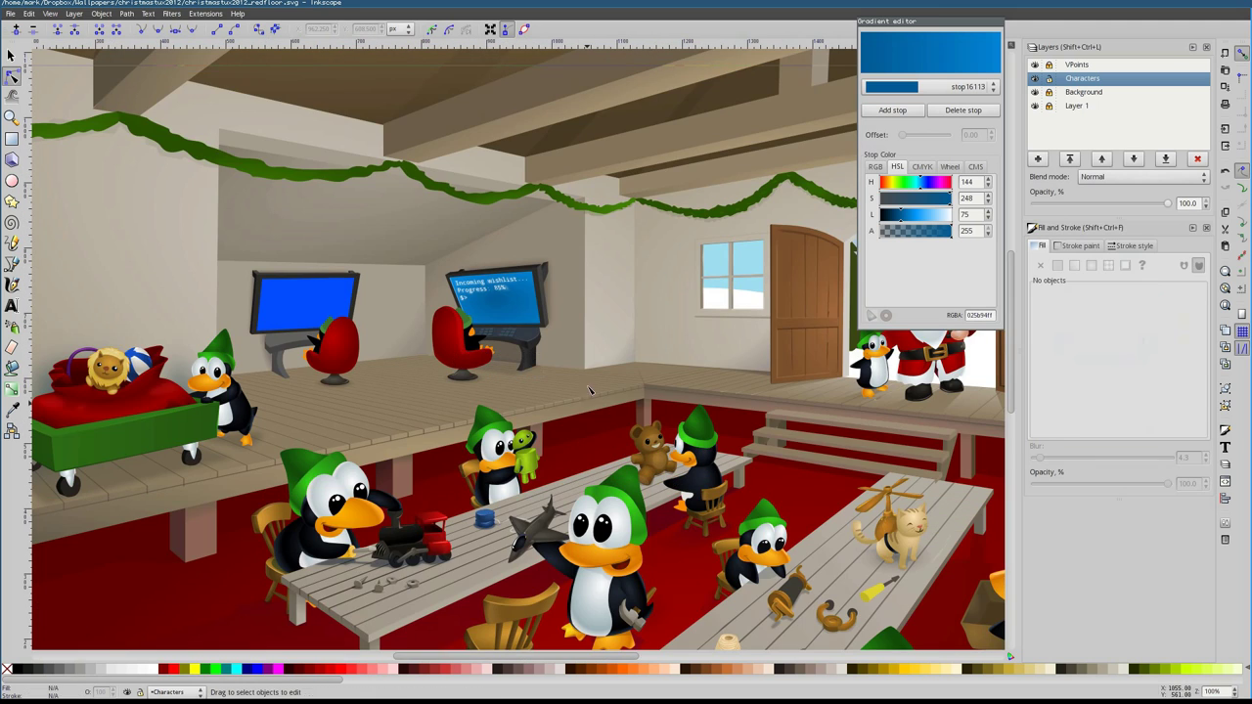
scroll(499, 372, up, 5)
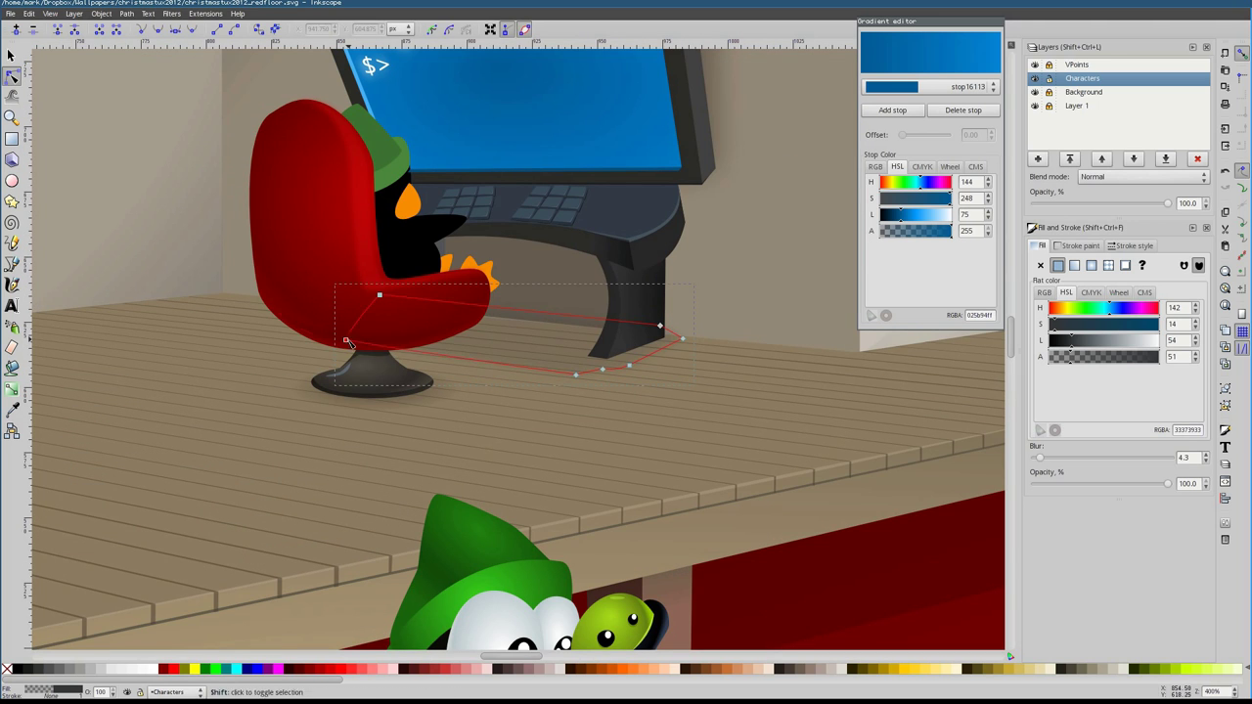
key(5)
scroll(446, 353, up, 4)
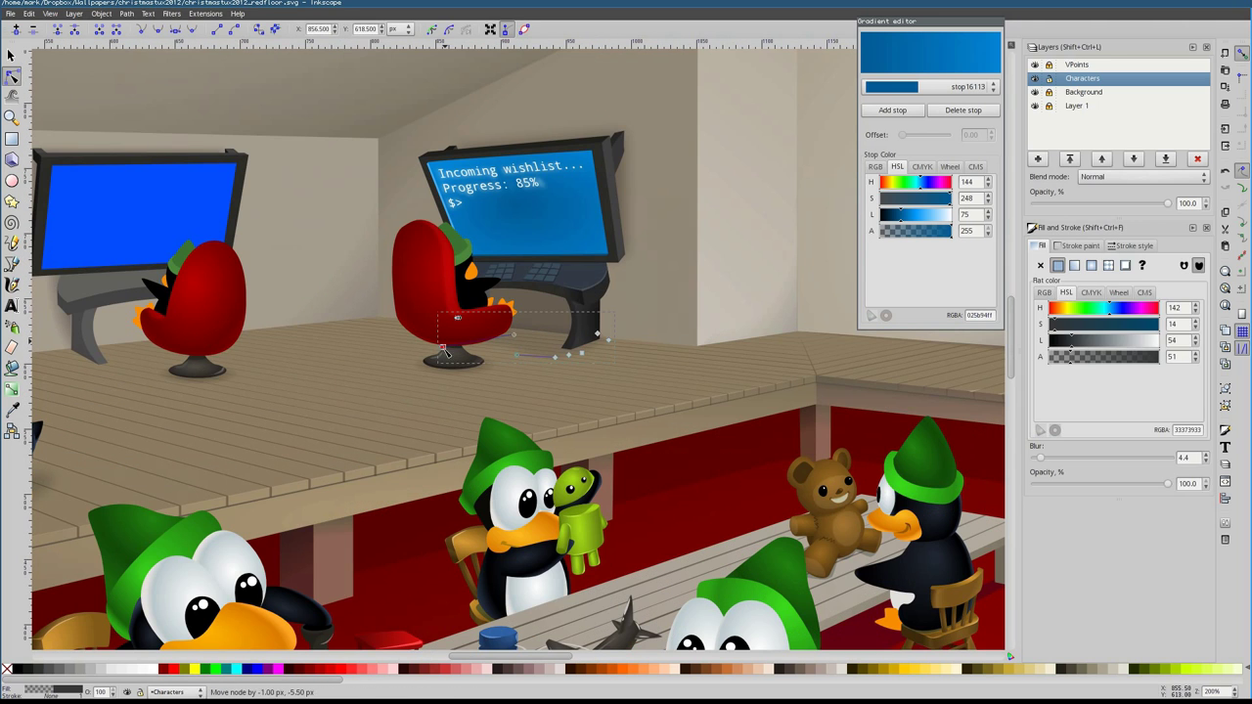
click(561, 244)
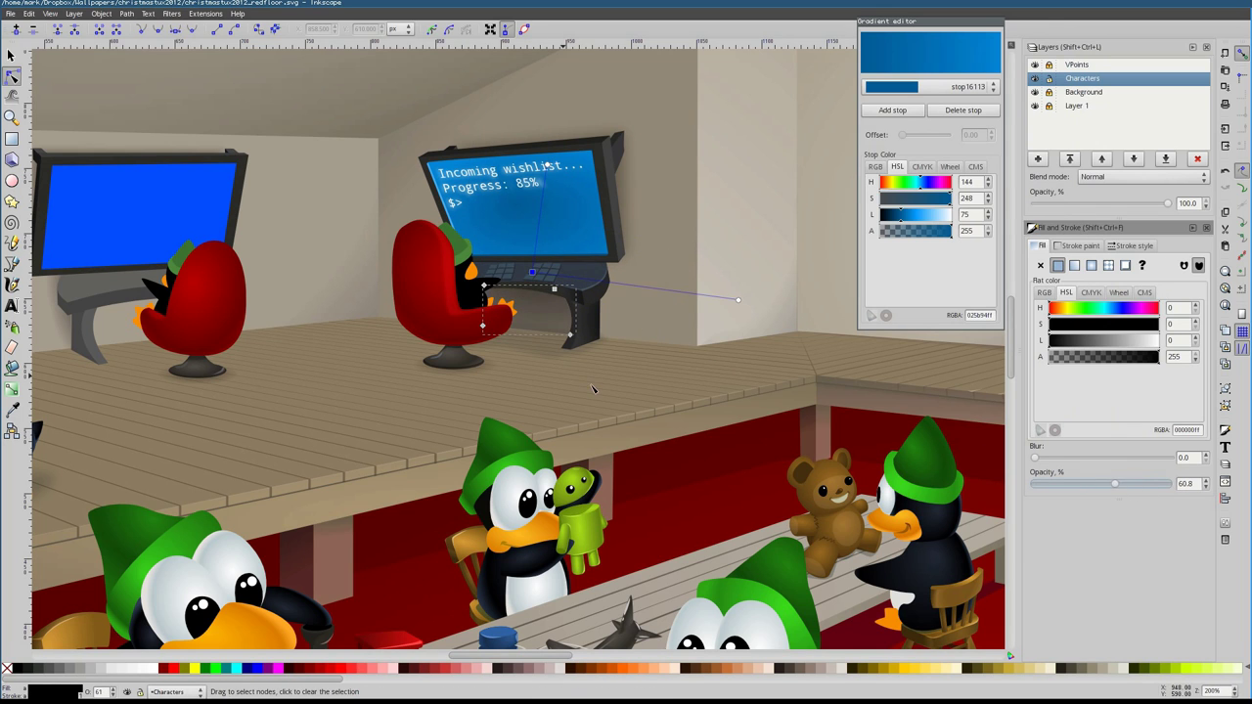
click(577, 352)
key(s)
Review the whole drawing around the seated penguin, leaving nothing selected
key(Escape)
scroll(381, 189, down, 2)
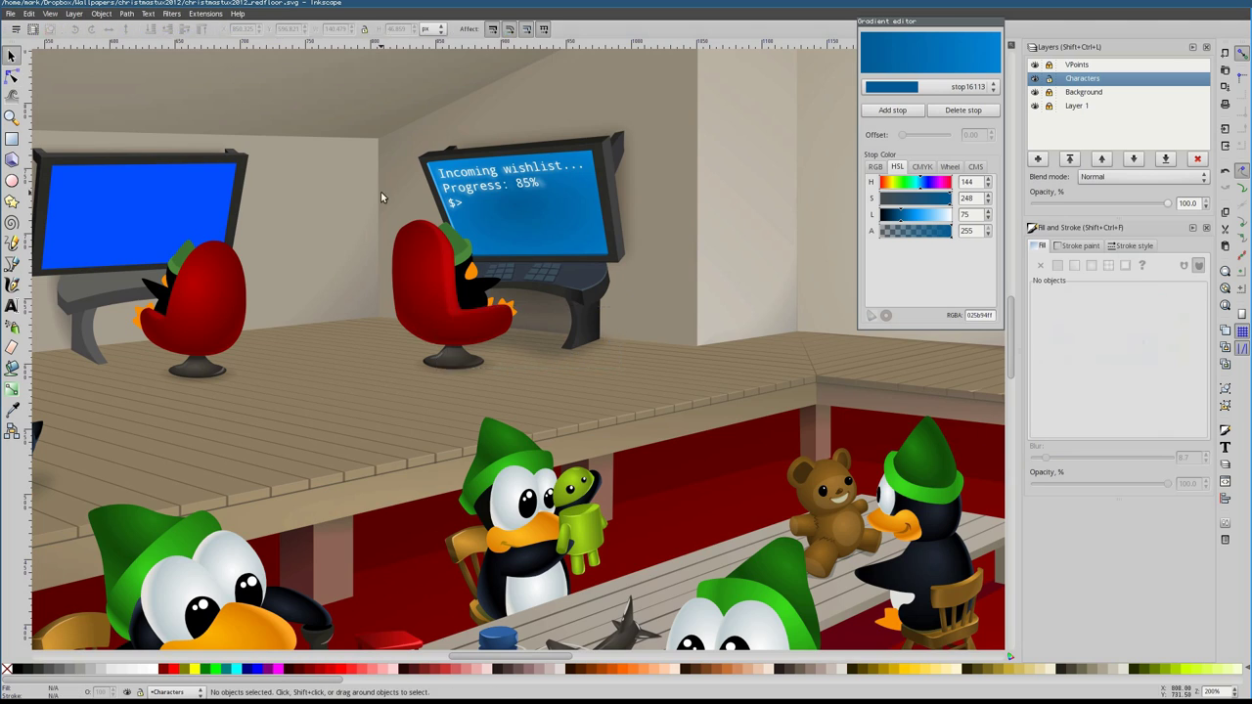
scroll(392, 357, down, 2)
scroll(396, 347, up, 6)
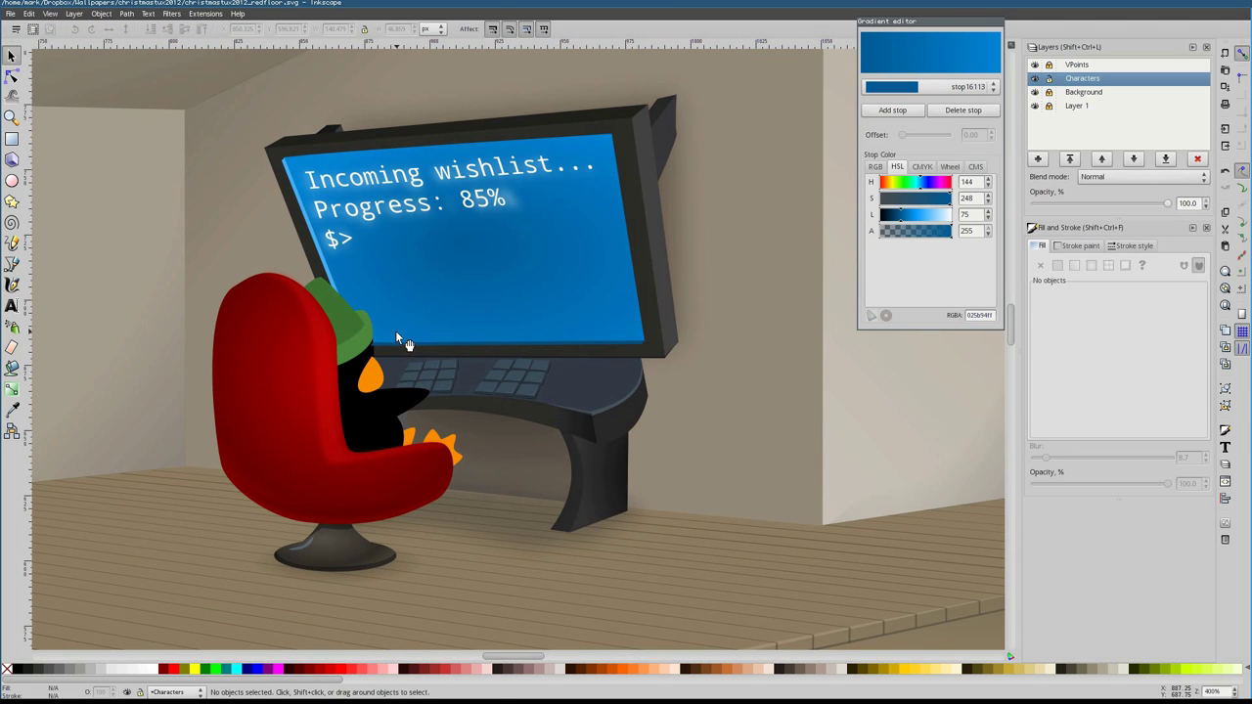
click(395, 331)
scroll(396, 331, down, 4)
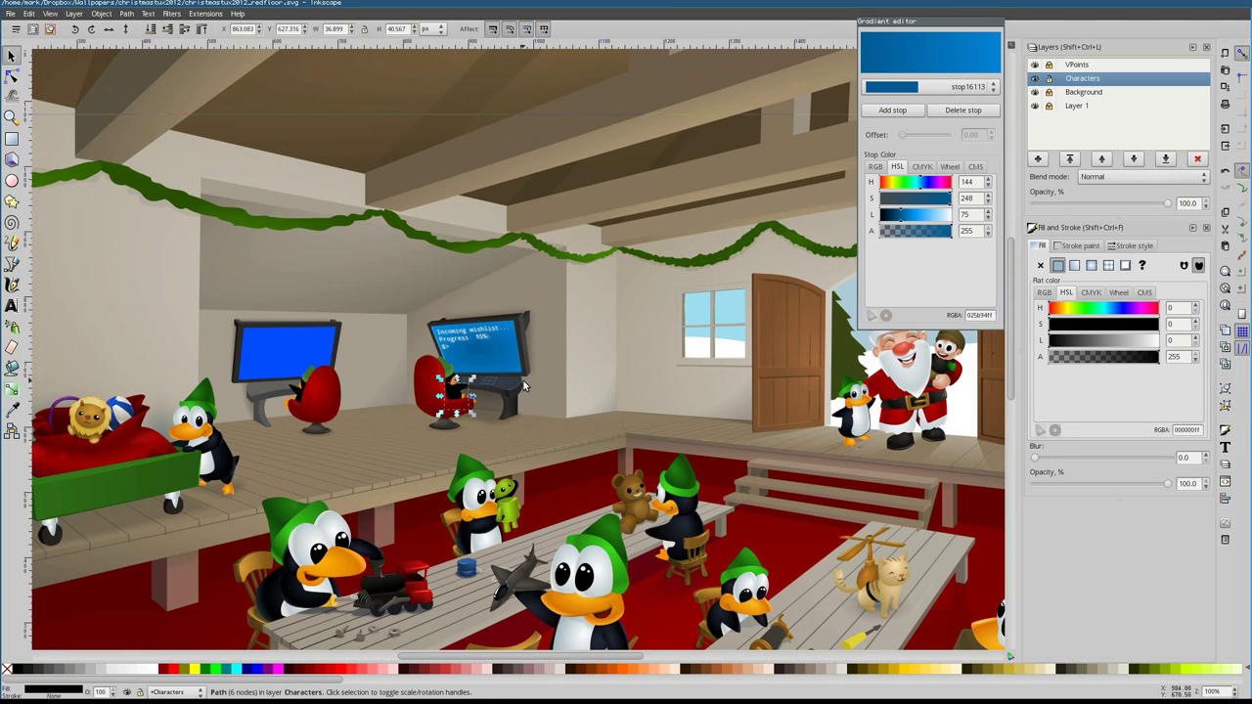
key(Escape)
scroll(603, 332, down, 3)
scroll(417, 411, up, 1)
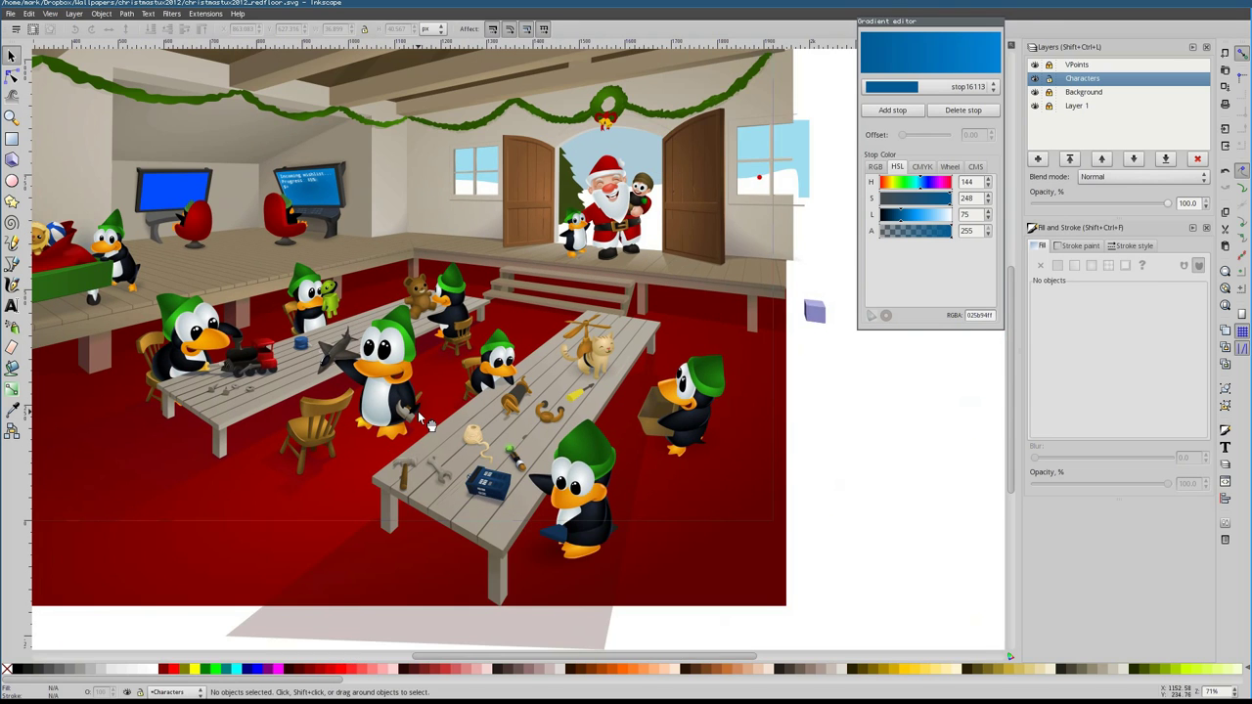
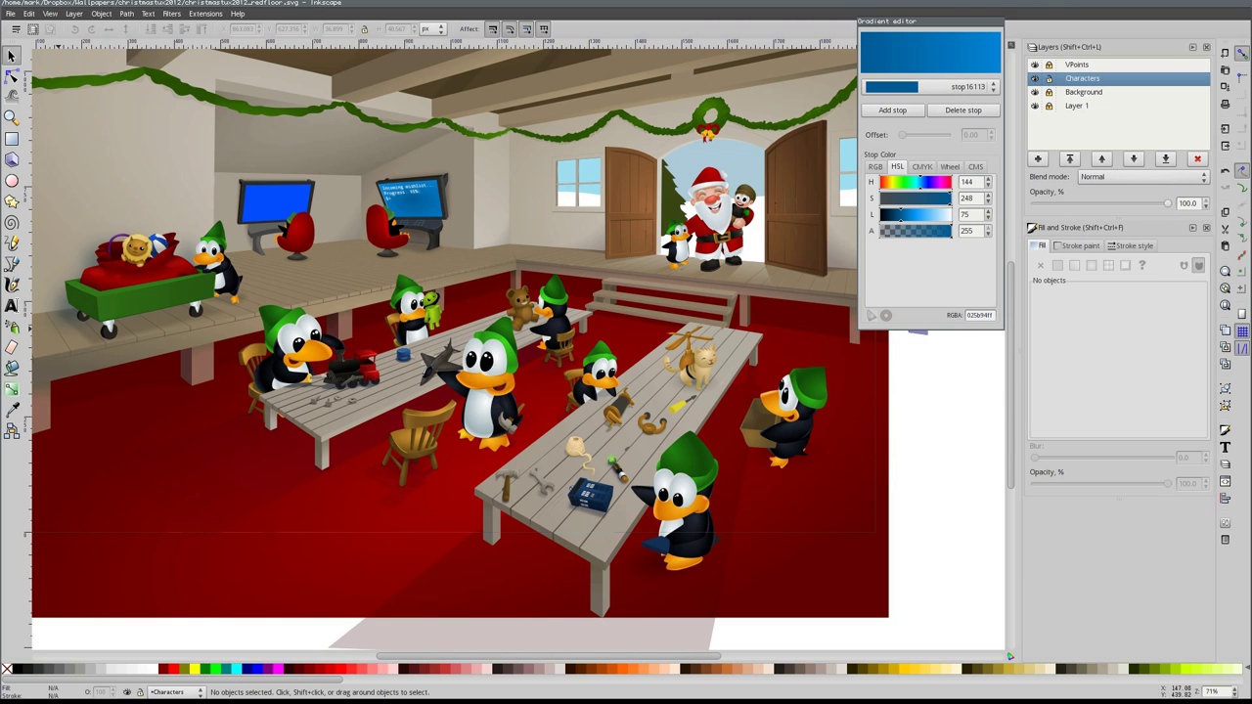
Zoom in on the workstation and pick out the left desk surface and monitor shapes
scroll(470, 341, up, 3)
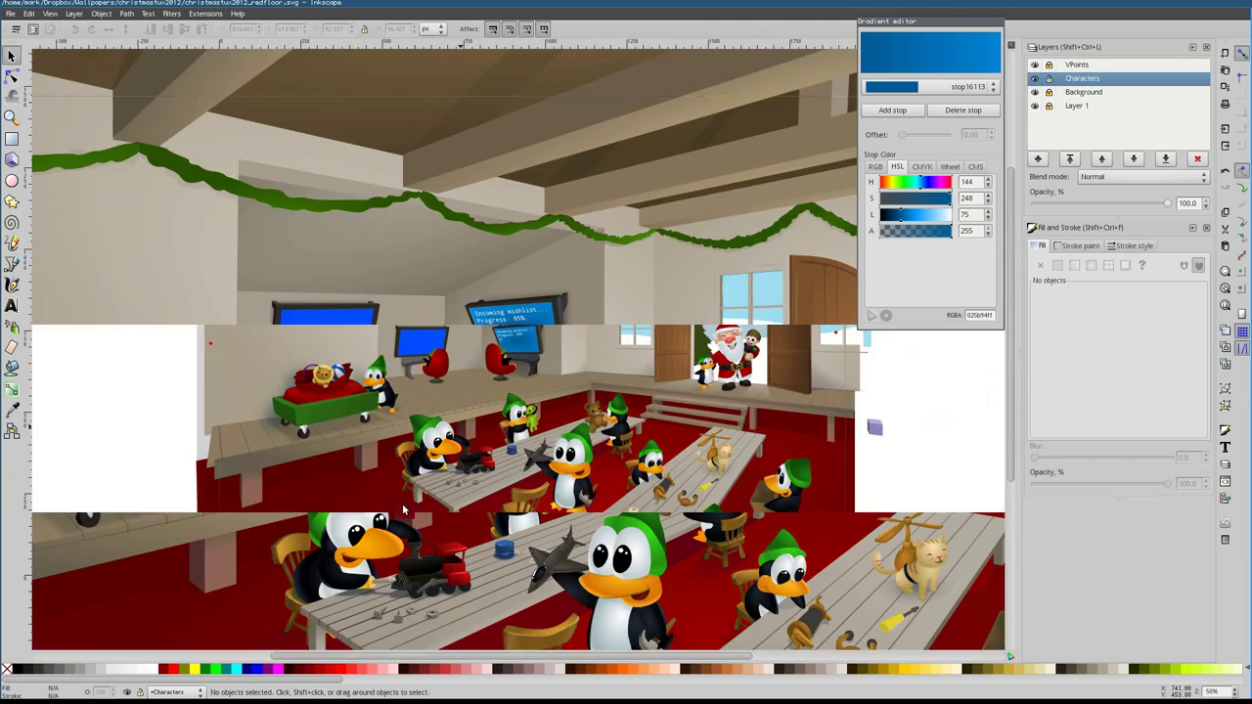
click(584, 364)
key(plus)
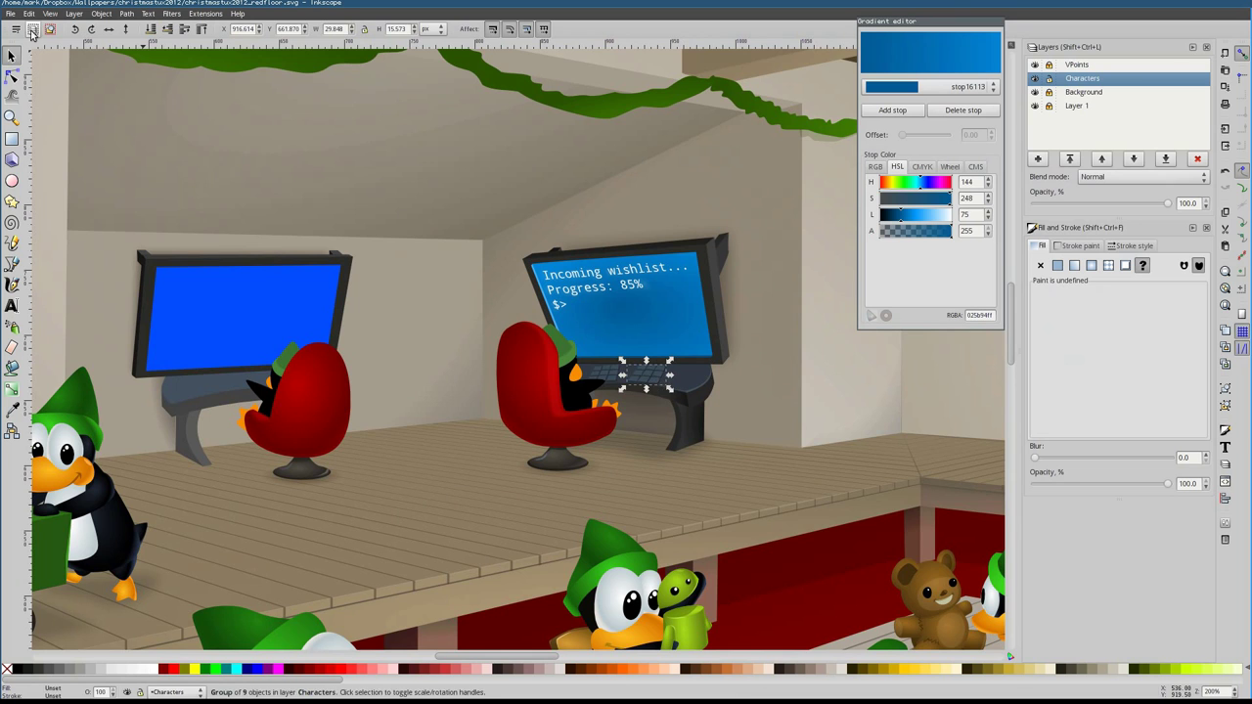
scroll(323, 414, up, 2)
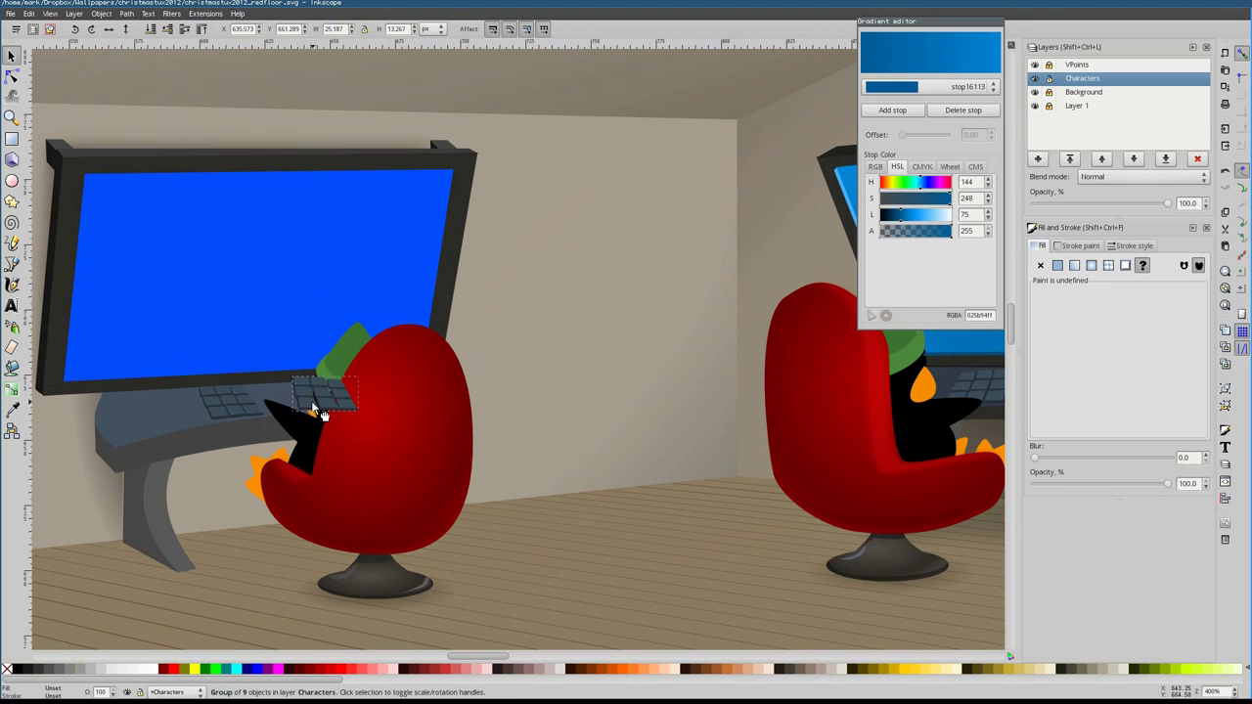
scroll(166, 407, down, 2)
click(146, 418)
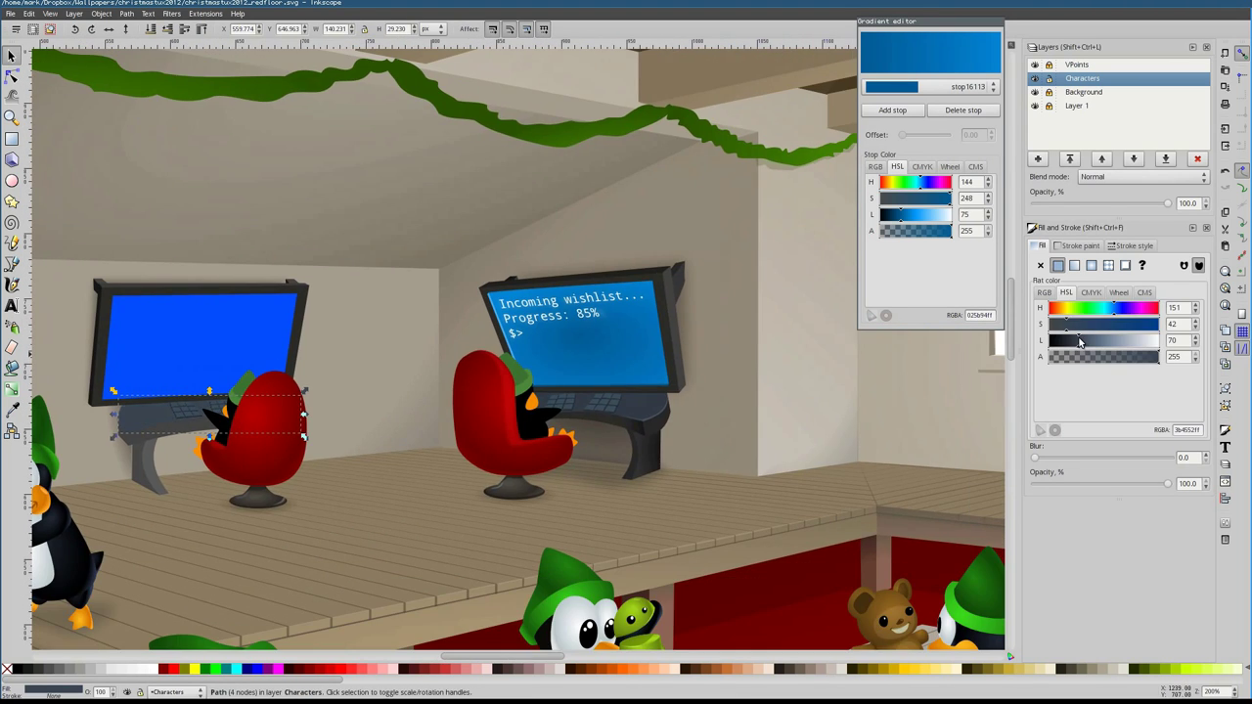
scroll(235, 416, up, 2)
scroll(291, 350, down, 2)
scroll(292, 350, up, 2)
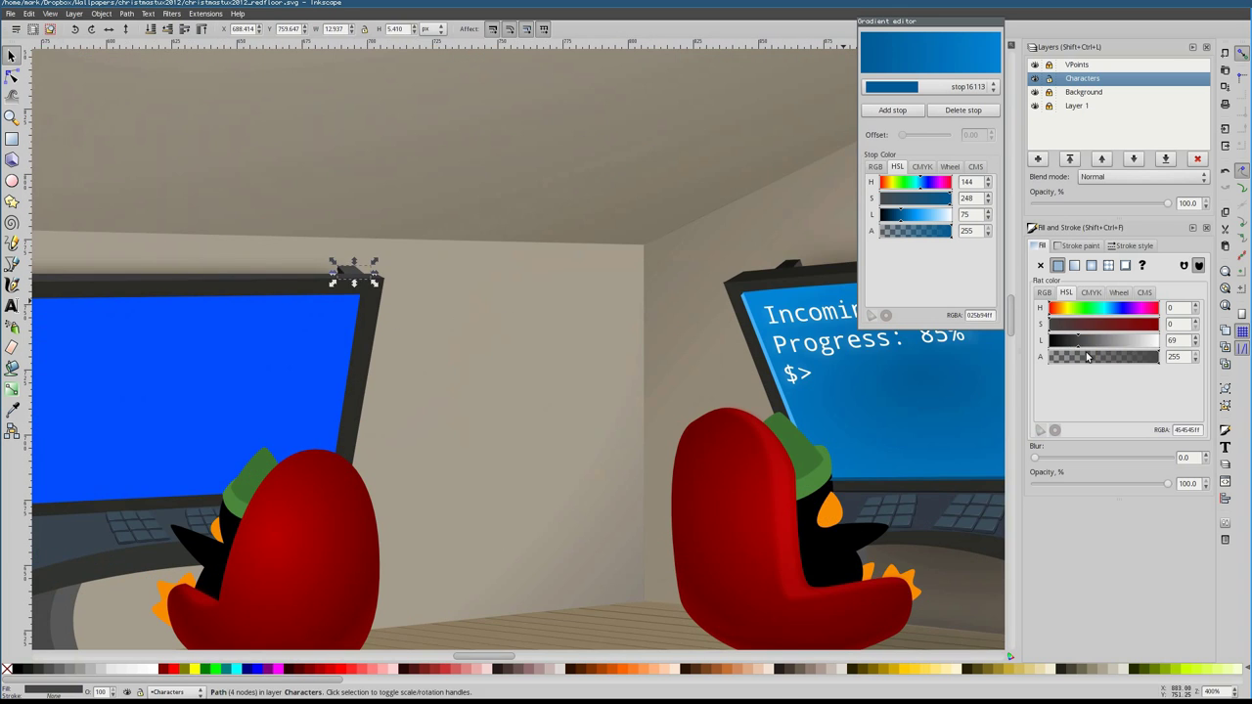
click(323, 279)
scroll(323, 279, down, 2)
scroll(313, 562, up, 2)
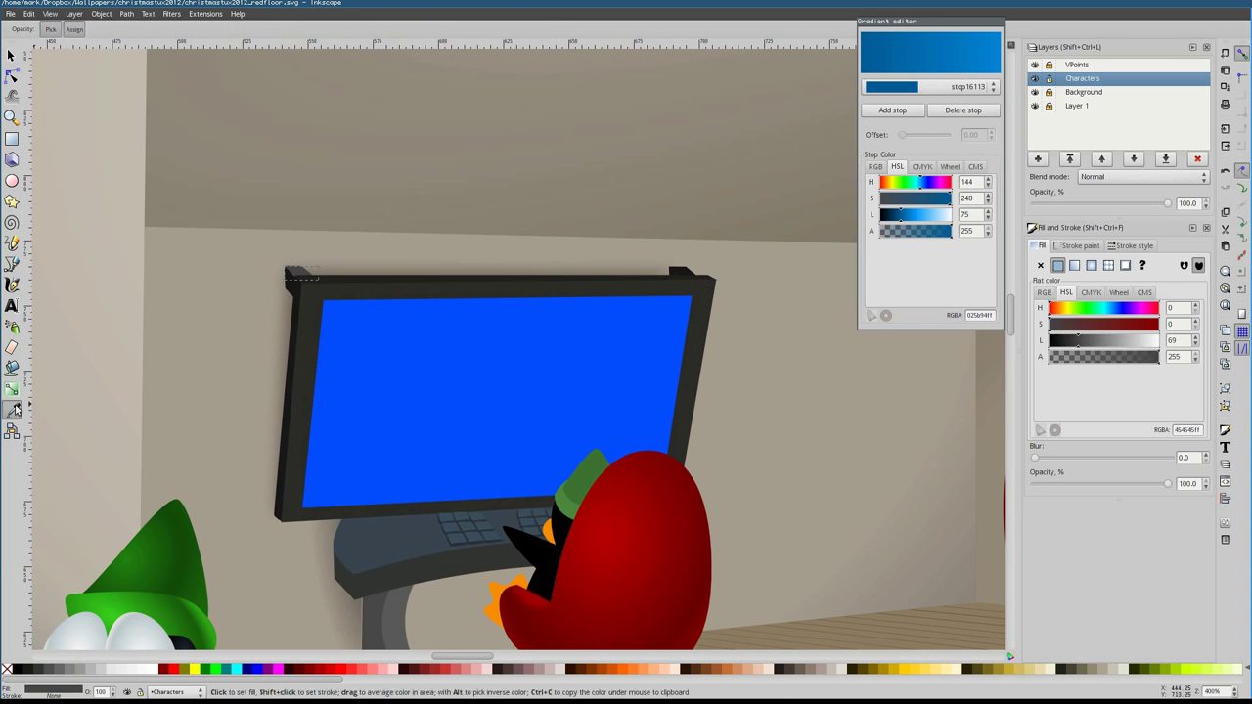
Darken the left desk's fill with a dark grey sampled from the drawing
click(337, 566)
click(1059, 344)
scroll(410, 415, down, 2)
key(d)
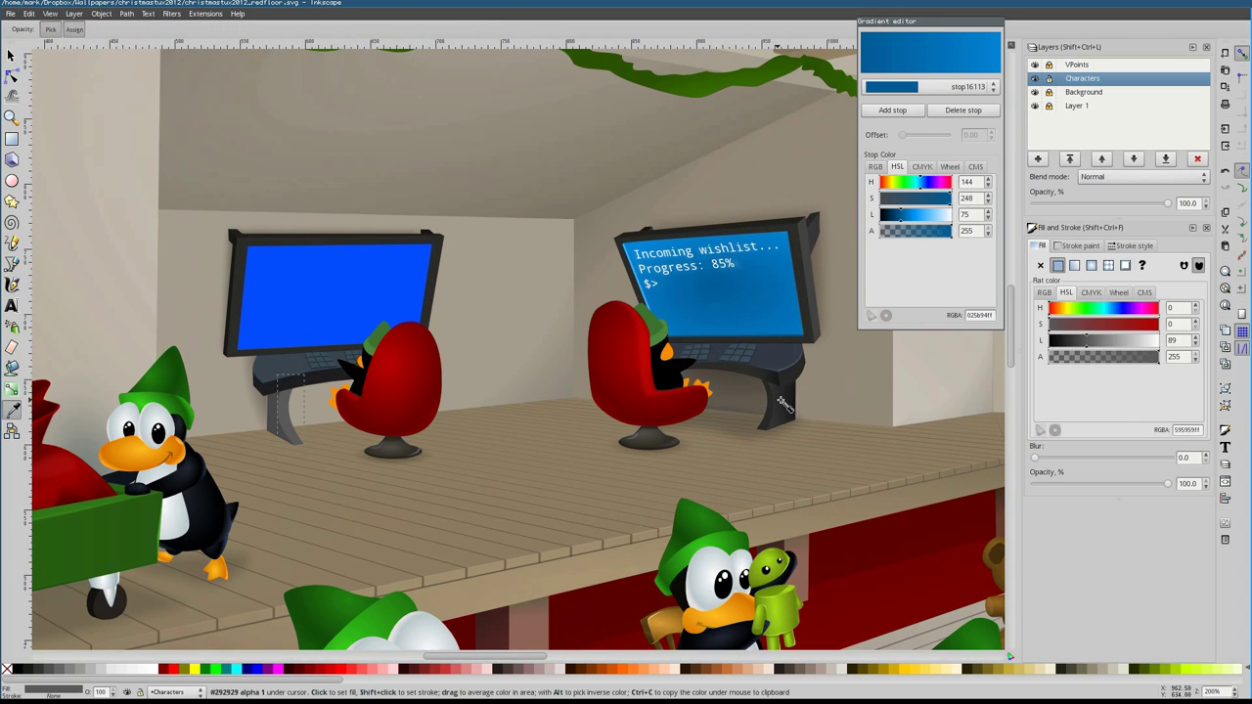
click(1066, 340)
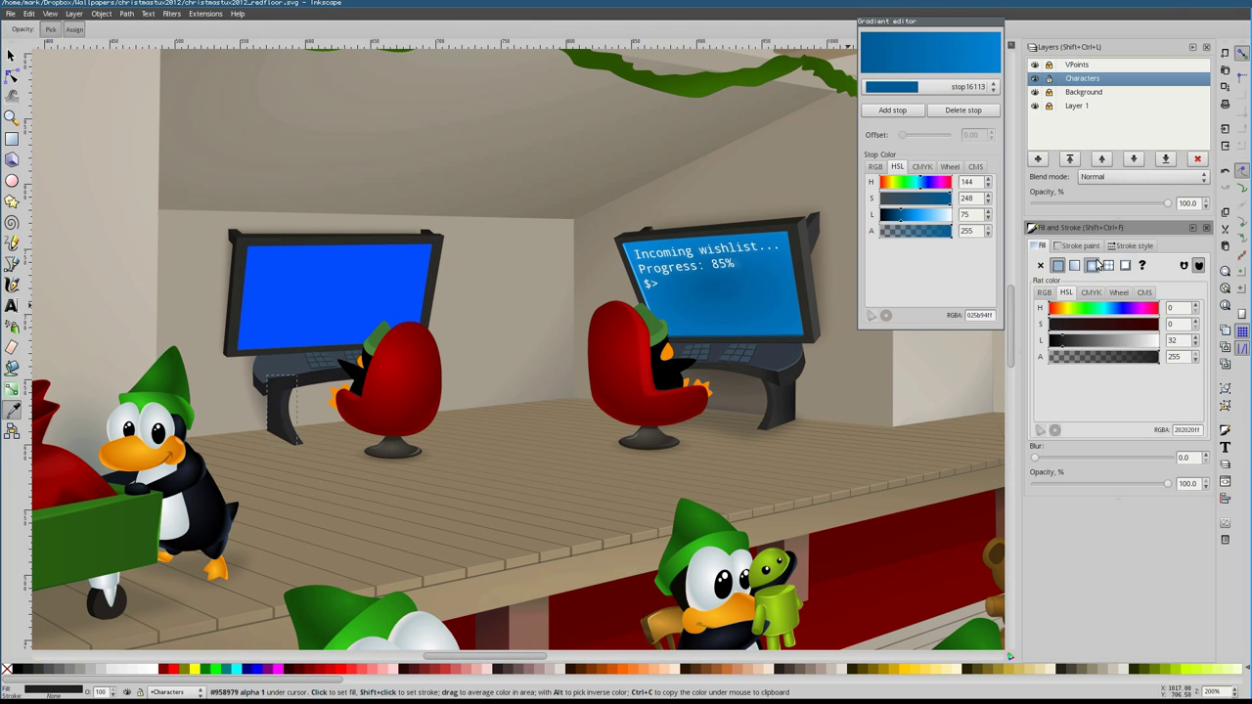
Give the shadow beside the left desk leg a radial gradient fill
key(n)
click(272, 353)
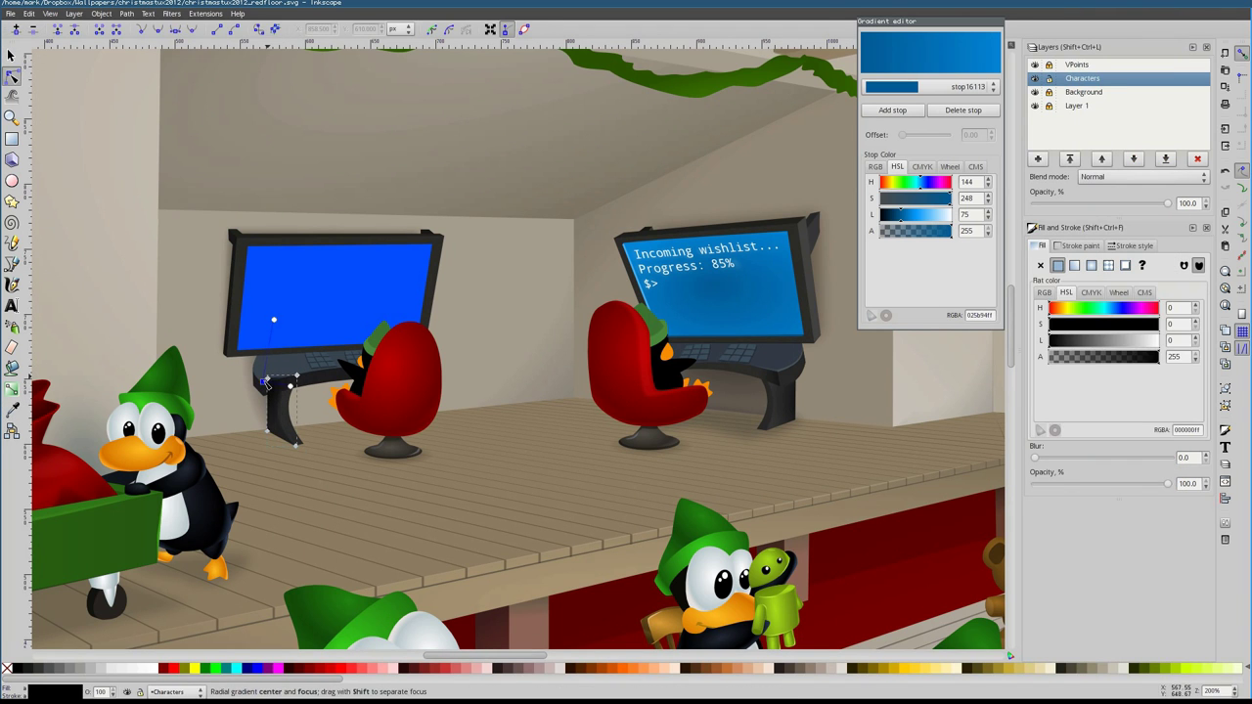
click(266, 384)
key(s)
scroll(267, 388, up, 2)
click(1090, 267)
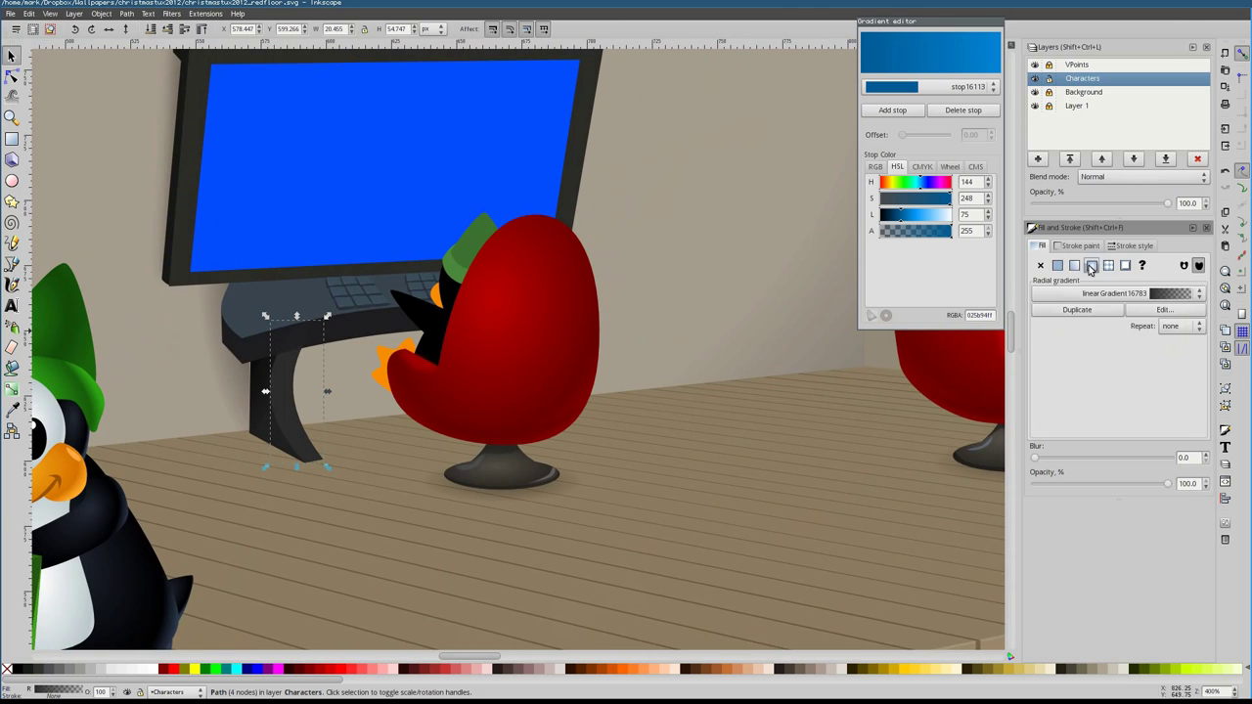
key(g)
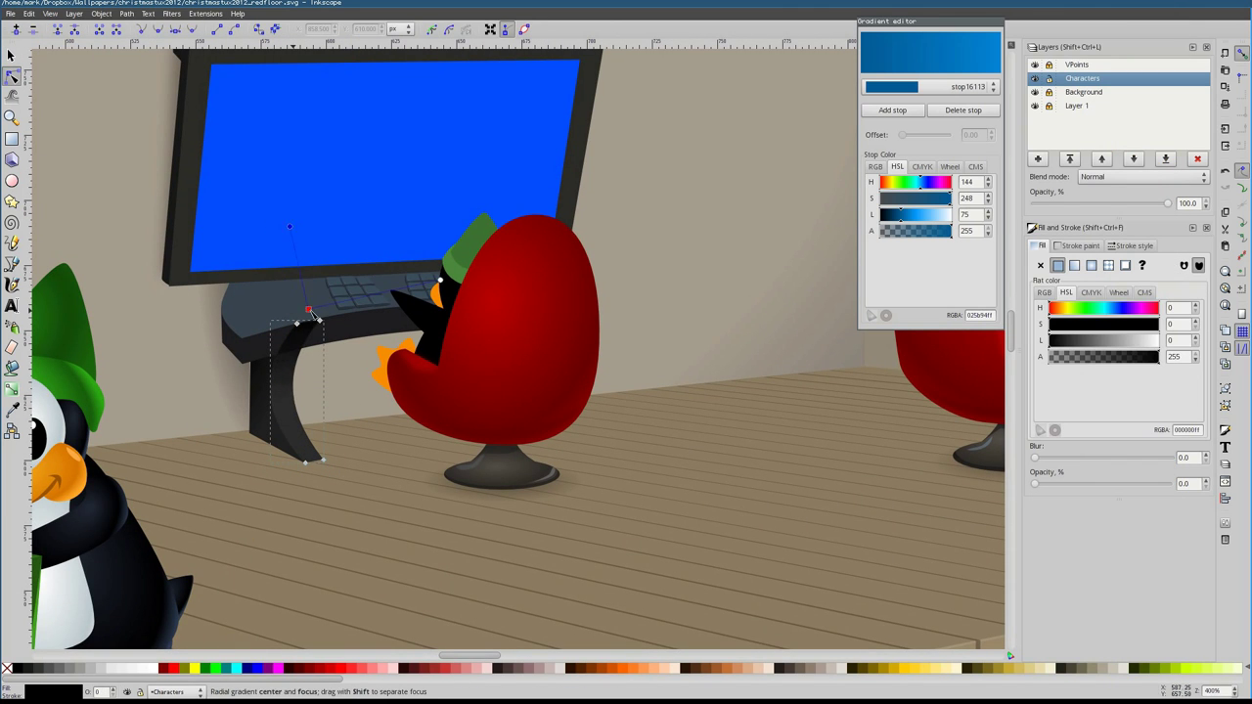
key(Escape)
scroll(201, 386, down, 1)
Select the desk-leg shadow and inspect its outline nodes and the leg's gradient
key(p)
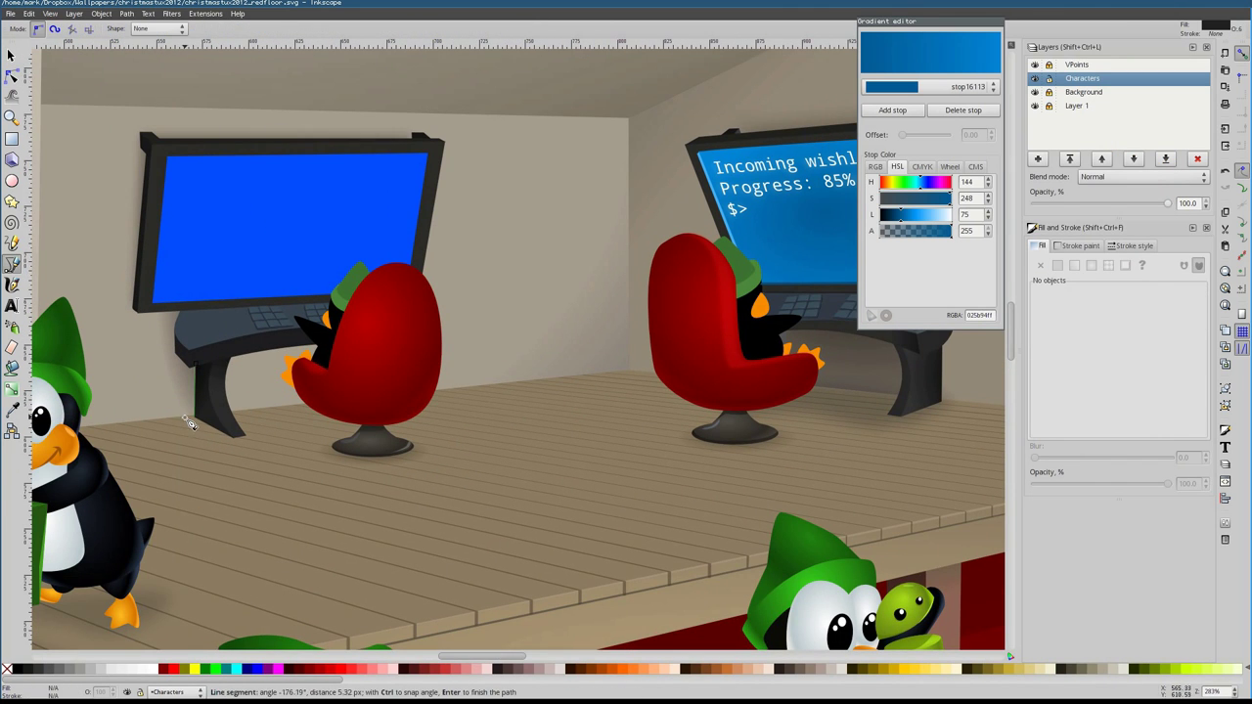
click(163, 387)
key(n)
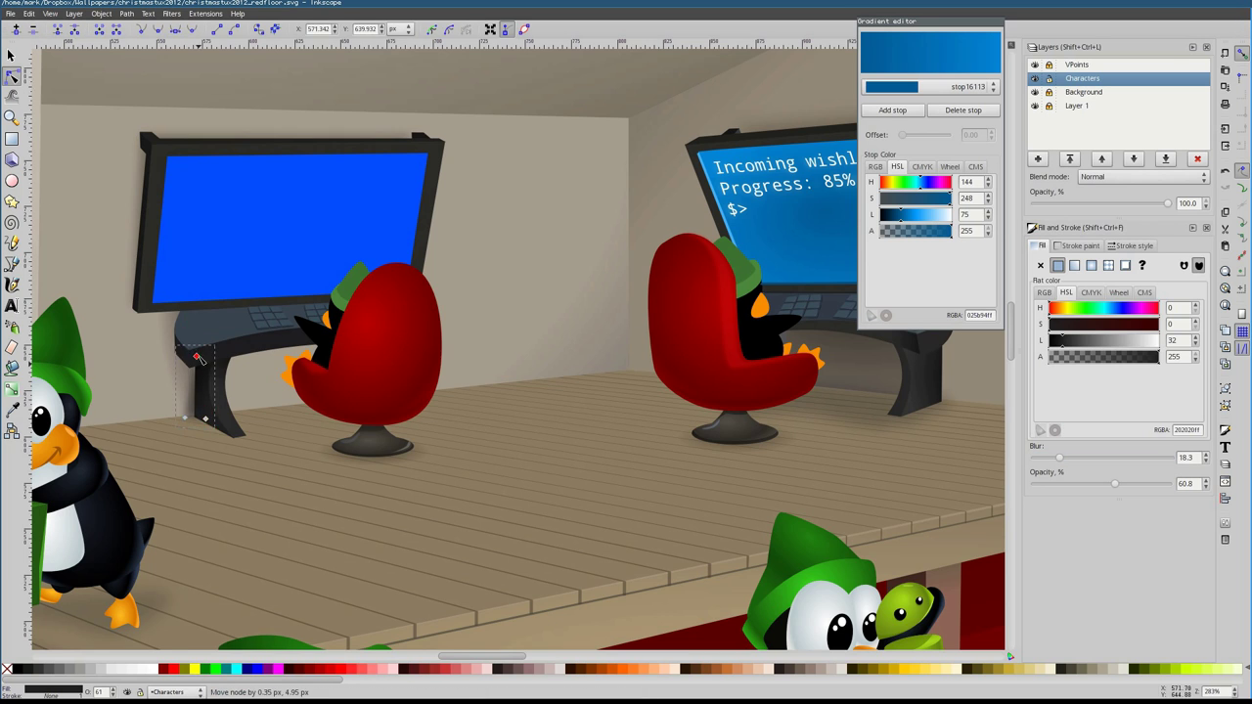
scroll(198, 359, up, 3)
scroll(372, 316, down, 5)
scroll(372, 316, up, 2)
click(371, 316)
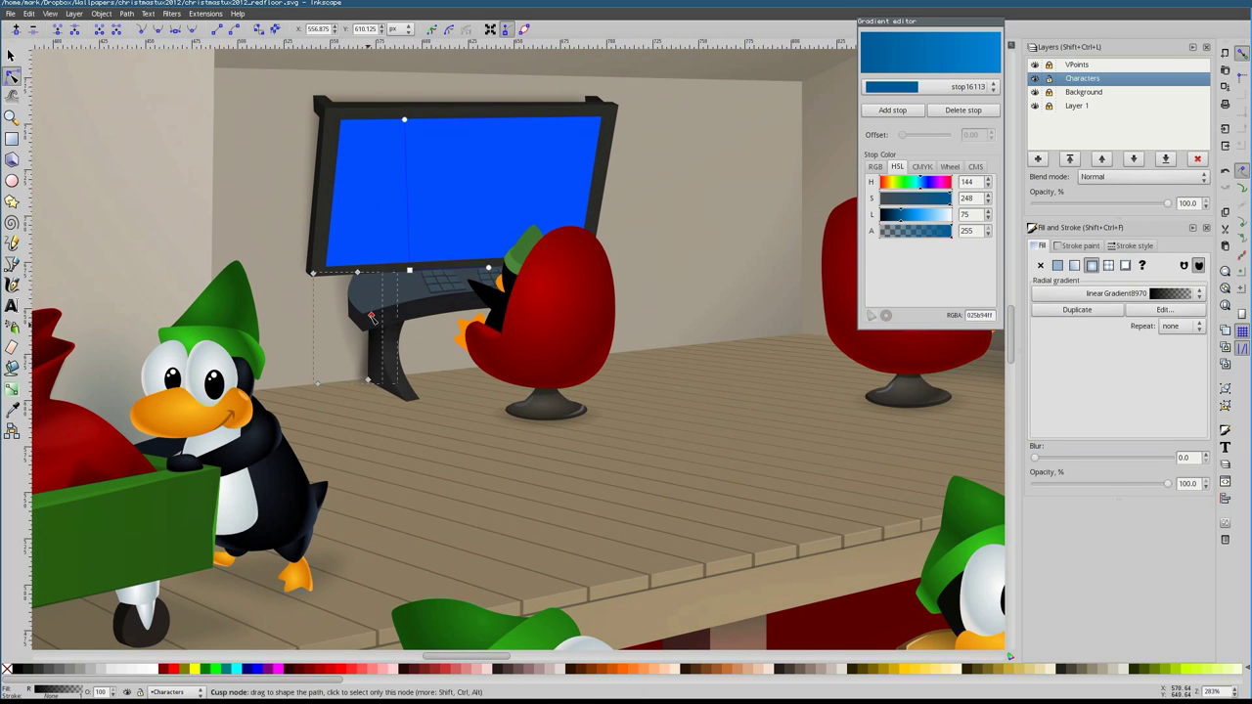
scroll(372, 316, down, 2)
scroll(372, 316, up, 4)
Adjust the shadow's edge nodes and make the desk-leg shadow fainter and softer
drag(256, 278, 362, 479)
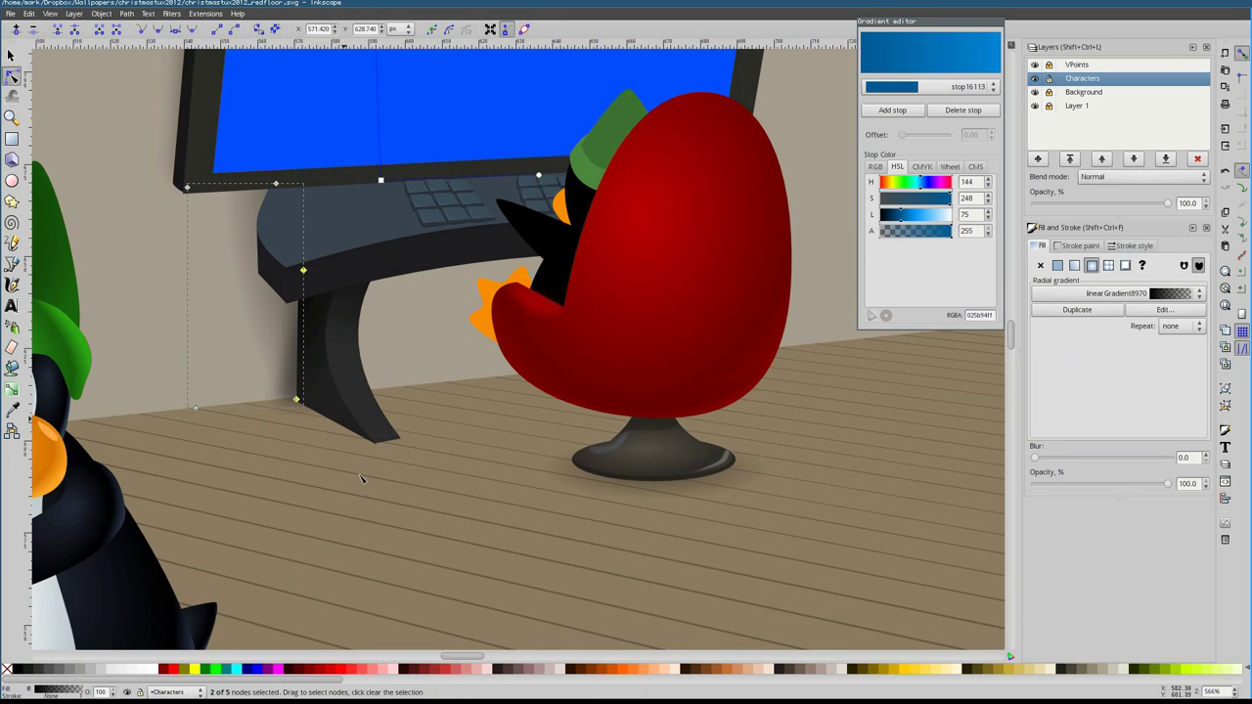
key(s)
click(305, 372)
drag(1066, 458, 1053, 460)
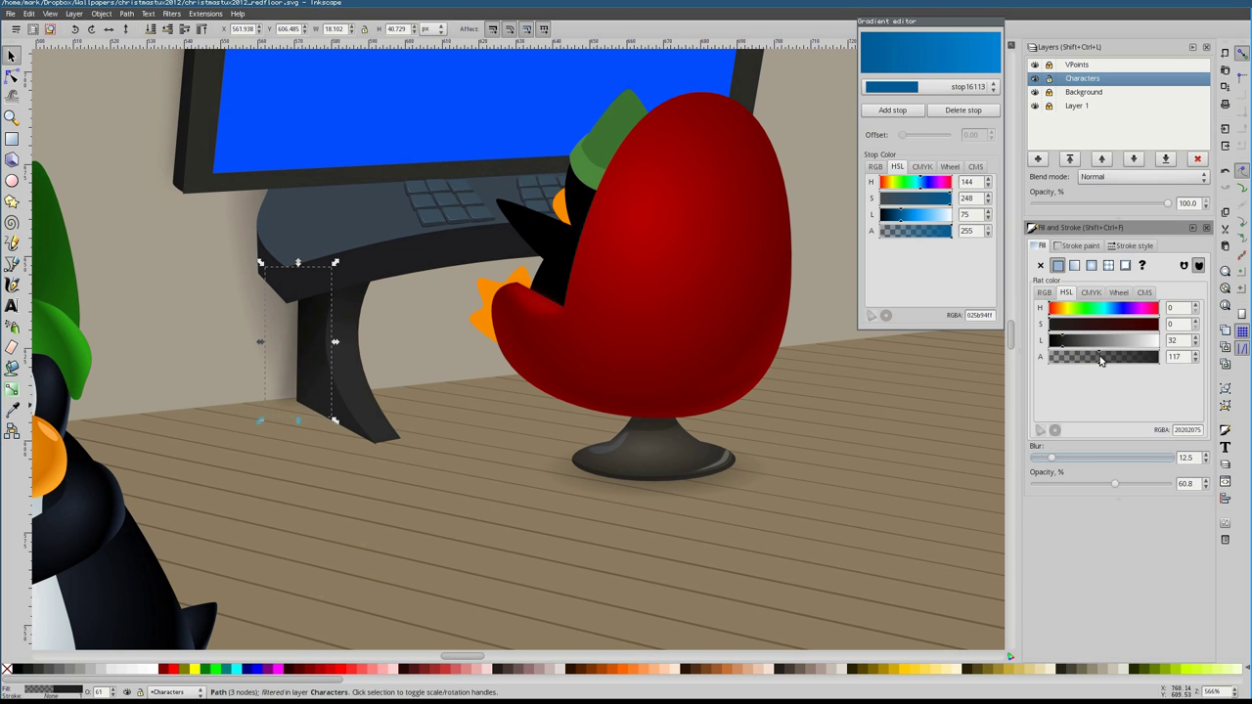
key(Escape)
scroll(518, 449, down, 5)
Draw a freehand shadow behind the red chair, beneath the penguin-and-chair group
key(p)
scroll(248, 352, up, 3)
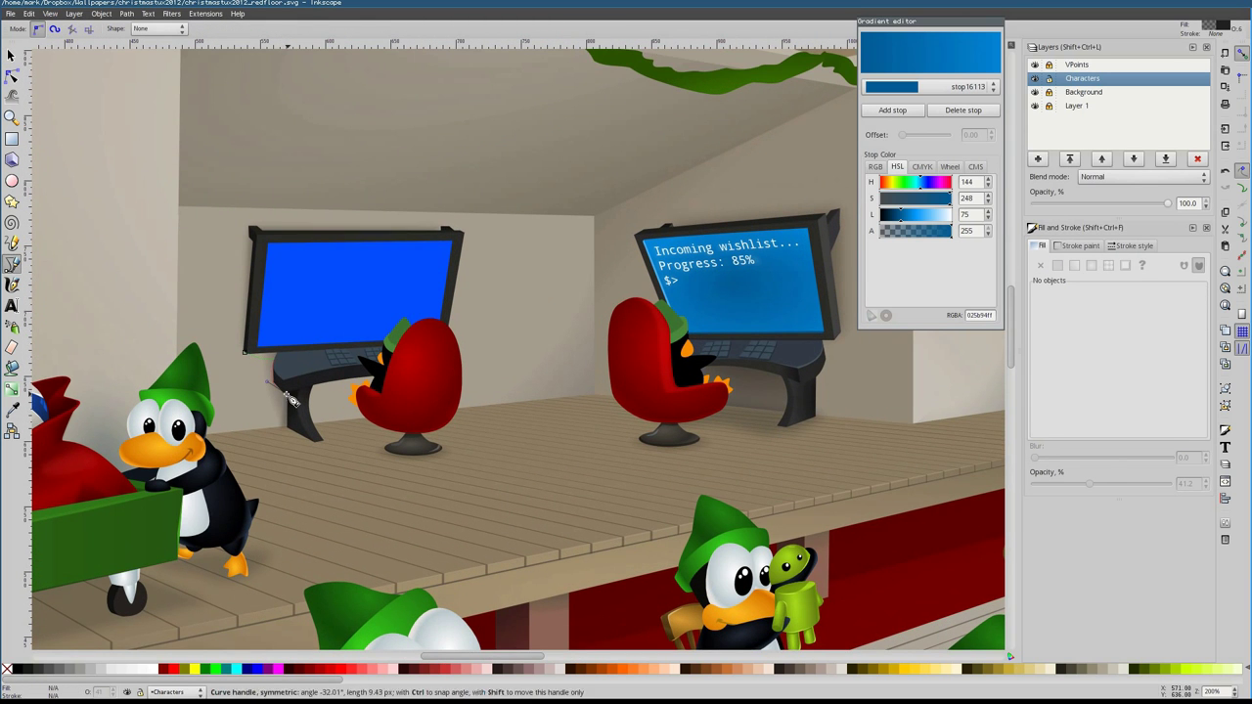
click(401, 394)
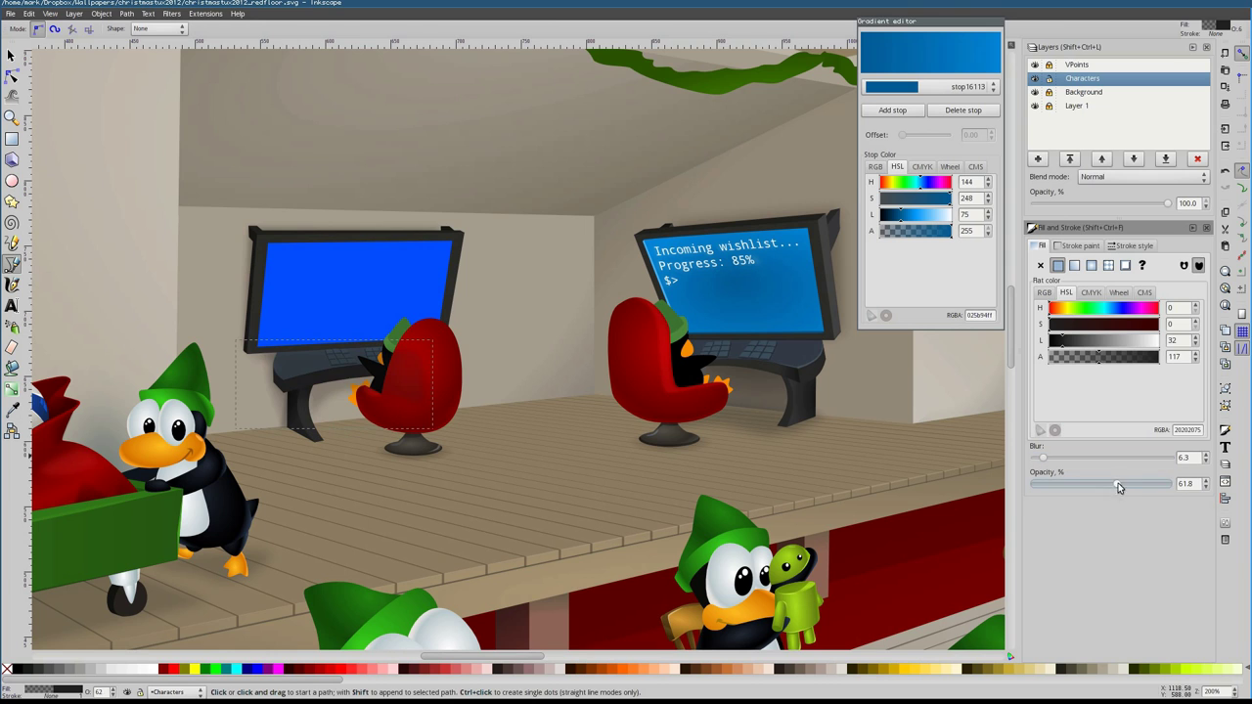
key(s)
click(320, 362)
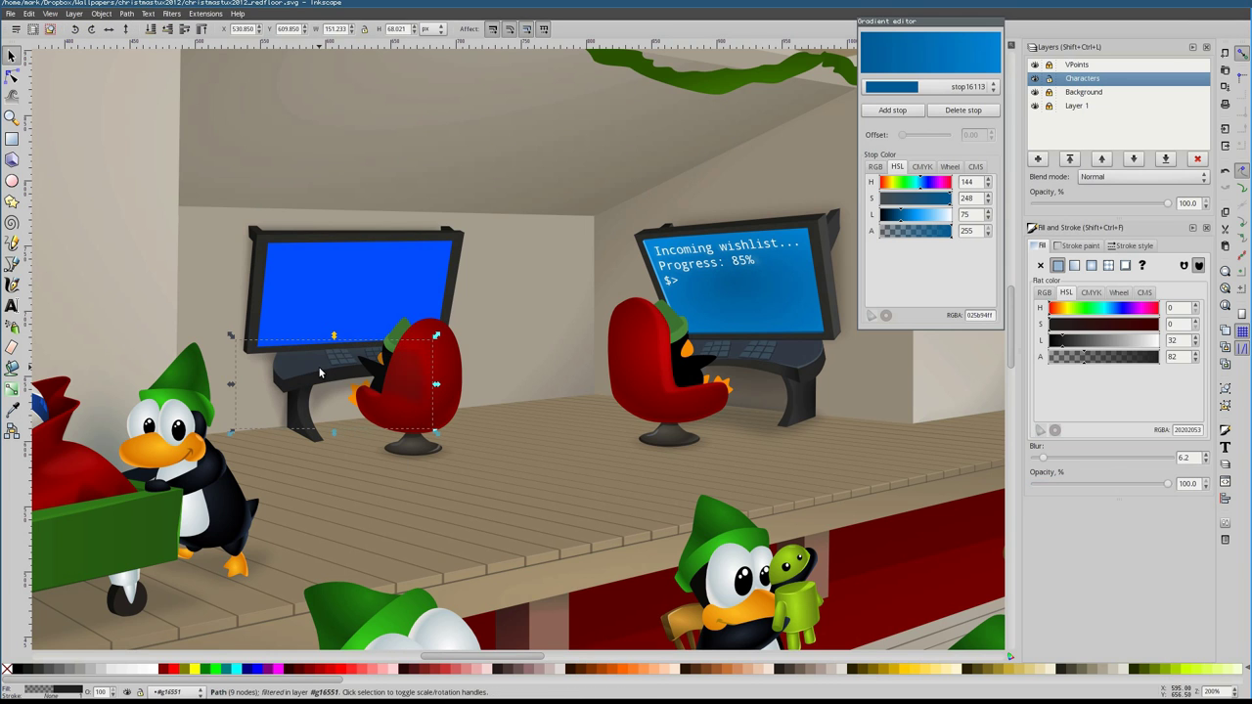
click(328, 376)
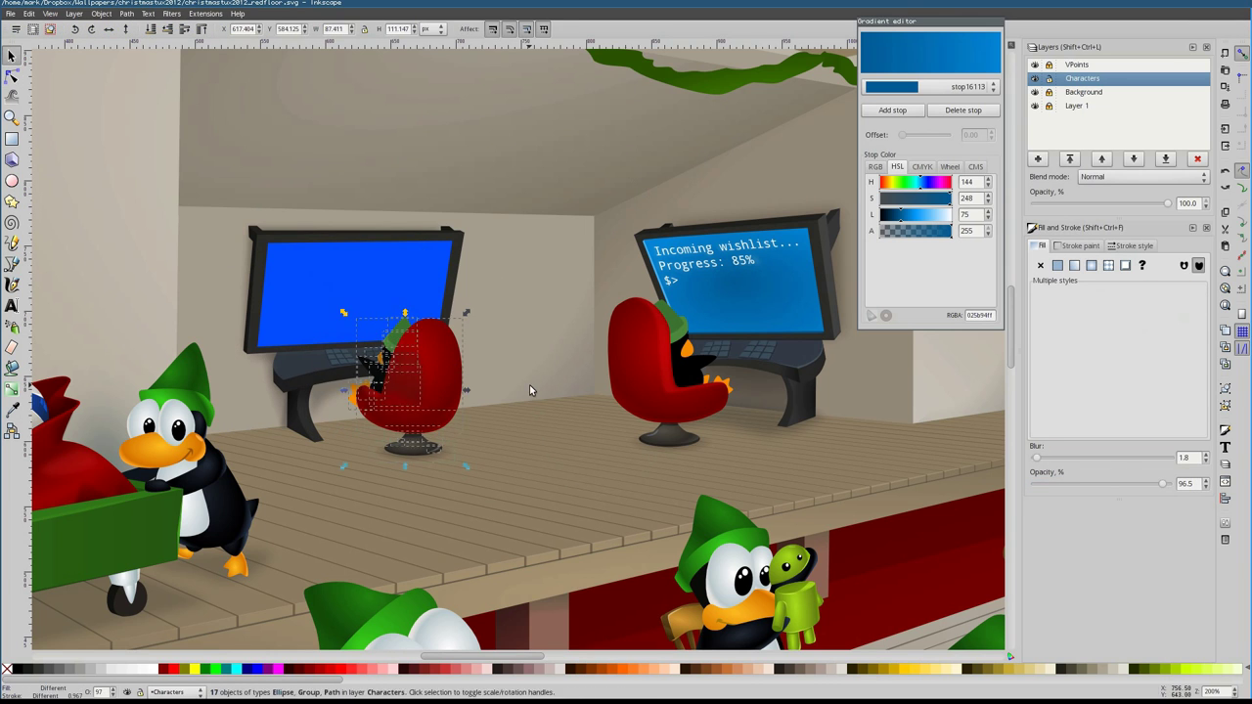
ctrl+click(307, 368)
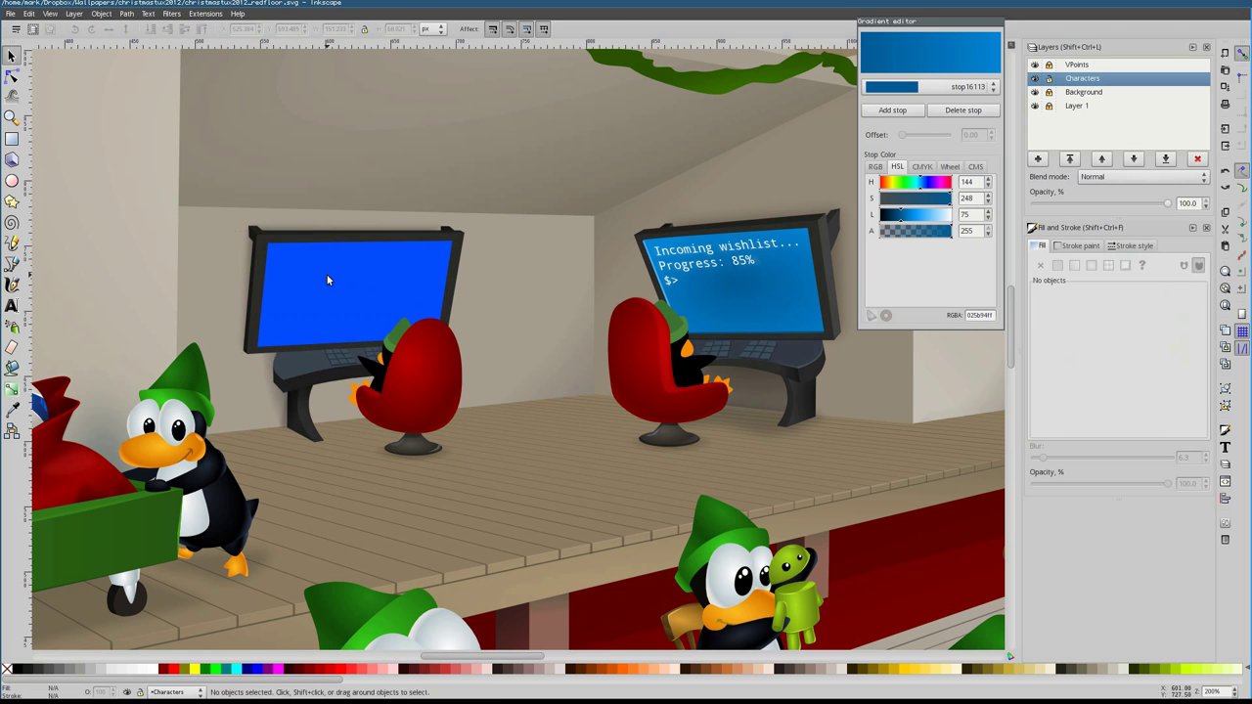
key(Escape)
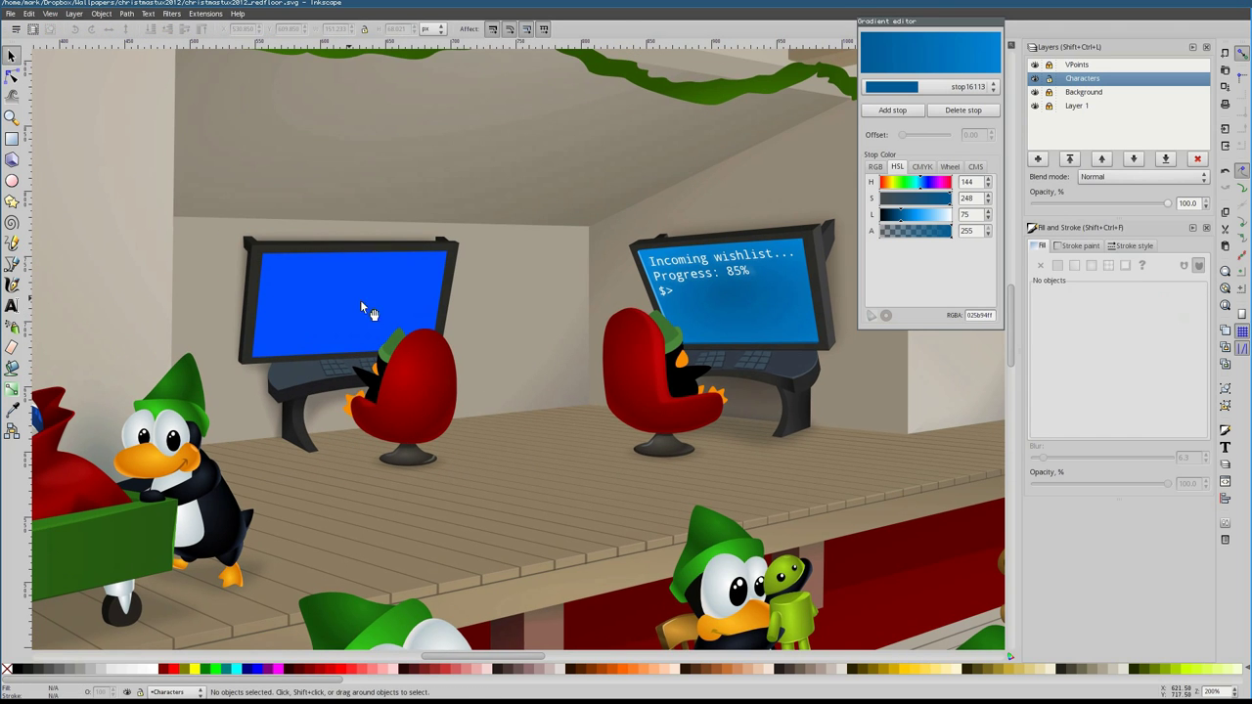
key(5)
scroll(509, 354, up, 4)
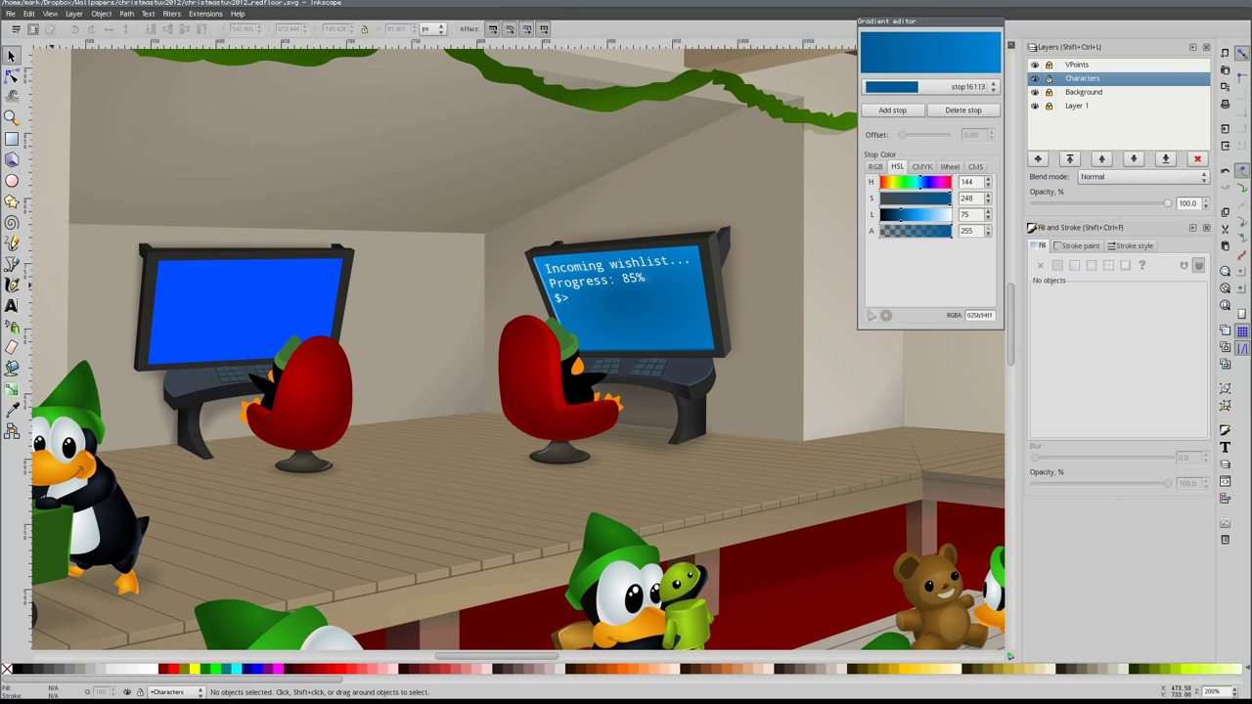
key(1)
scroll(518, 353, right, 3)
scroll(649, 448, left, 3)
Move the left wreath up onto the garland and nudge its bow and bells left
scroll(572, 365, left, 4)
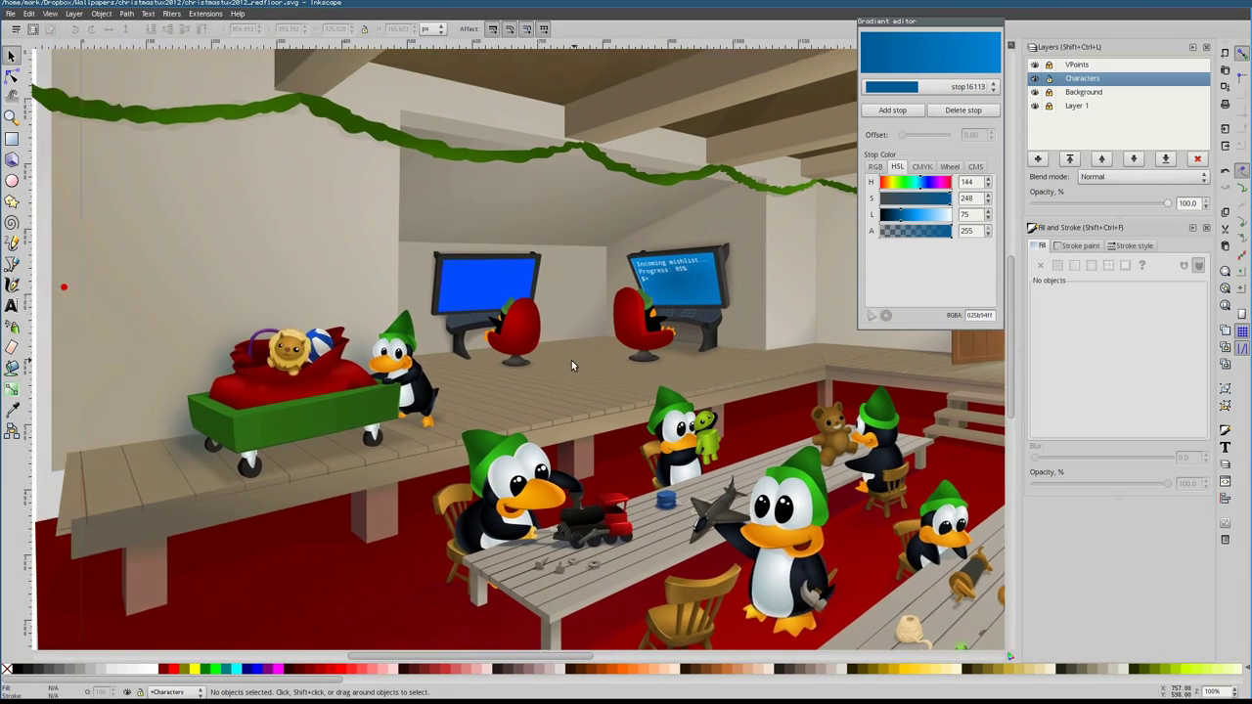
scroll(572, 365, right, 6)
scroll(673, 323, up, 3)
drag(671, 253, 674, 392)
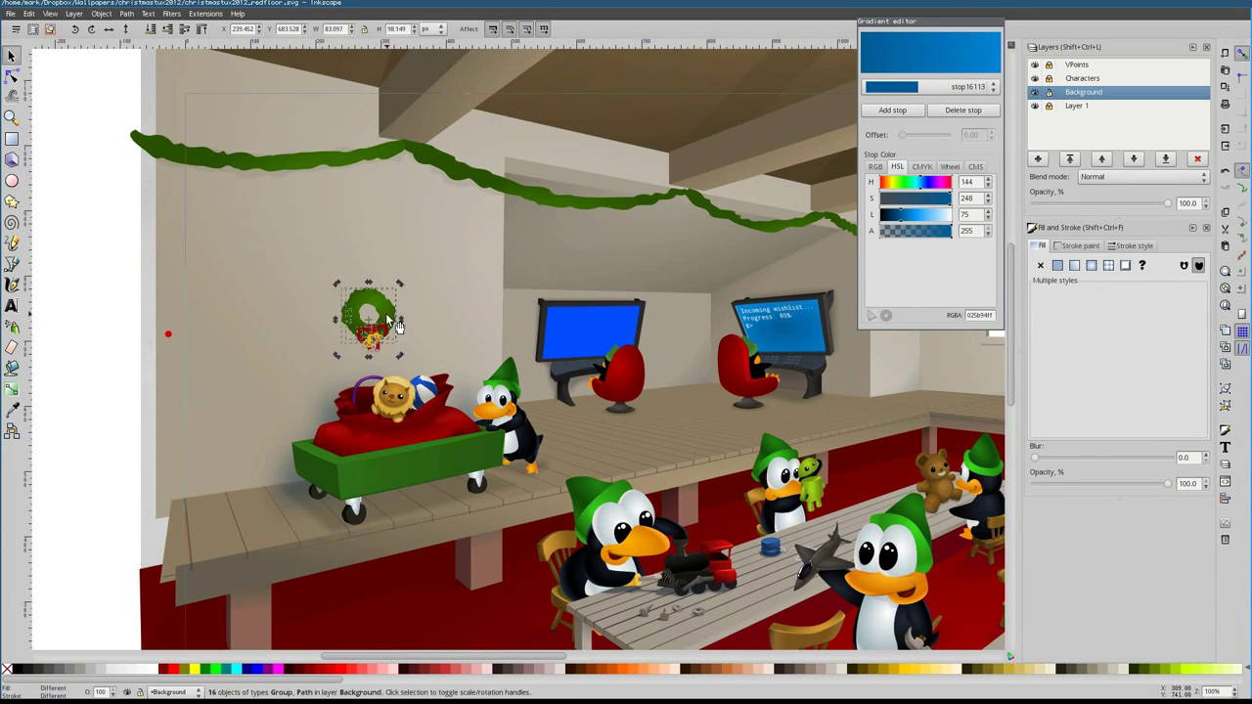
drag(394, 323, 431, 187)
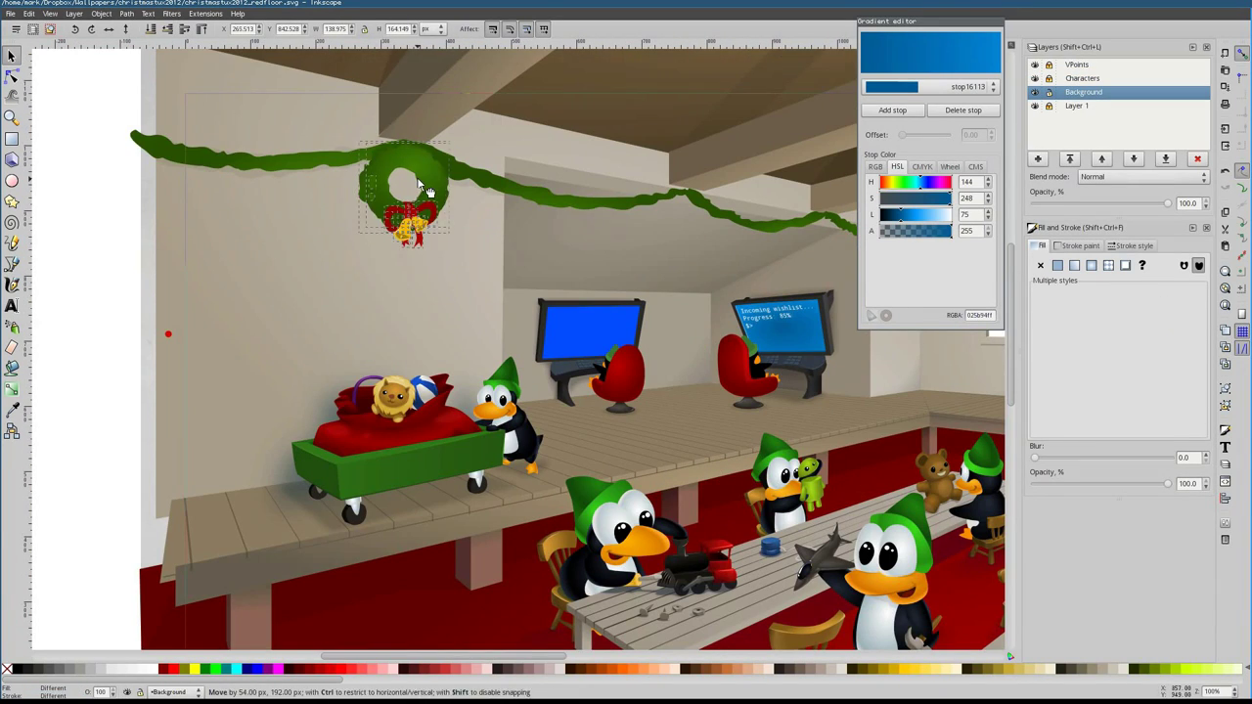
key(5)
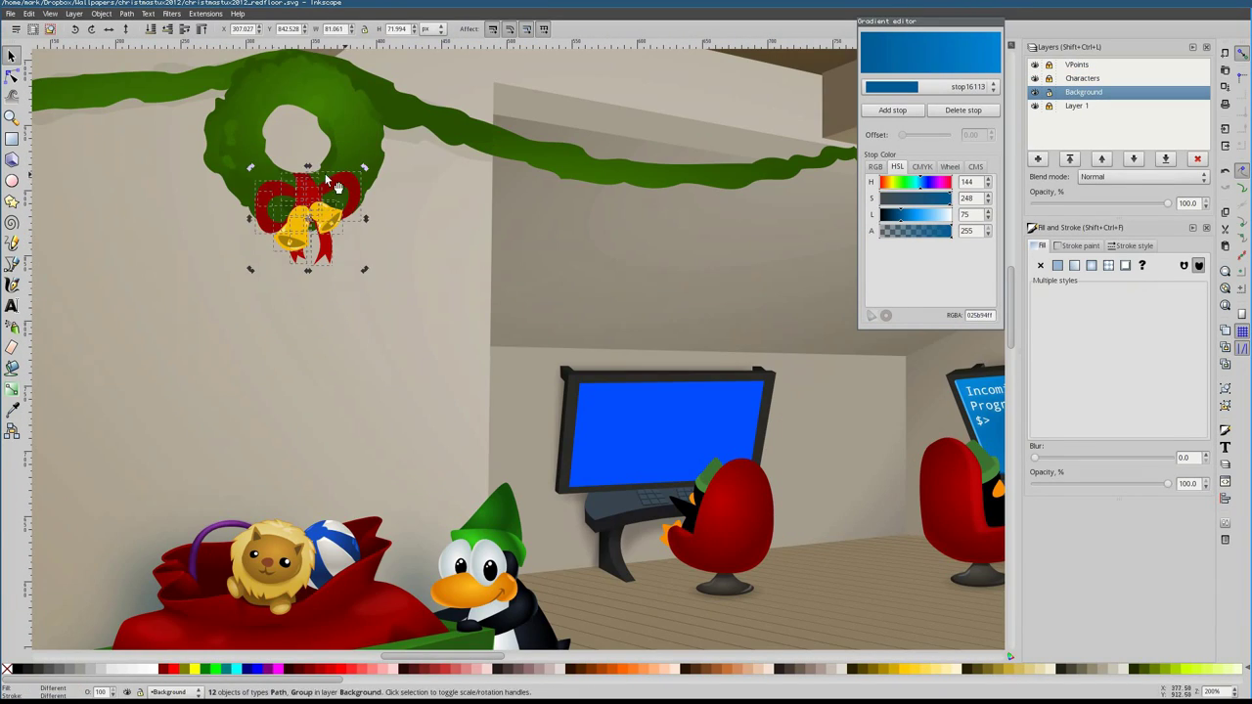
drag(335, 186, 319, 186)
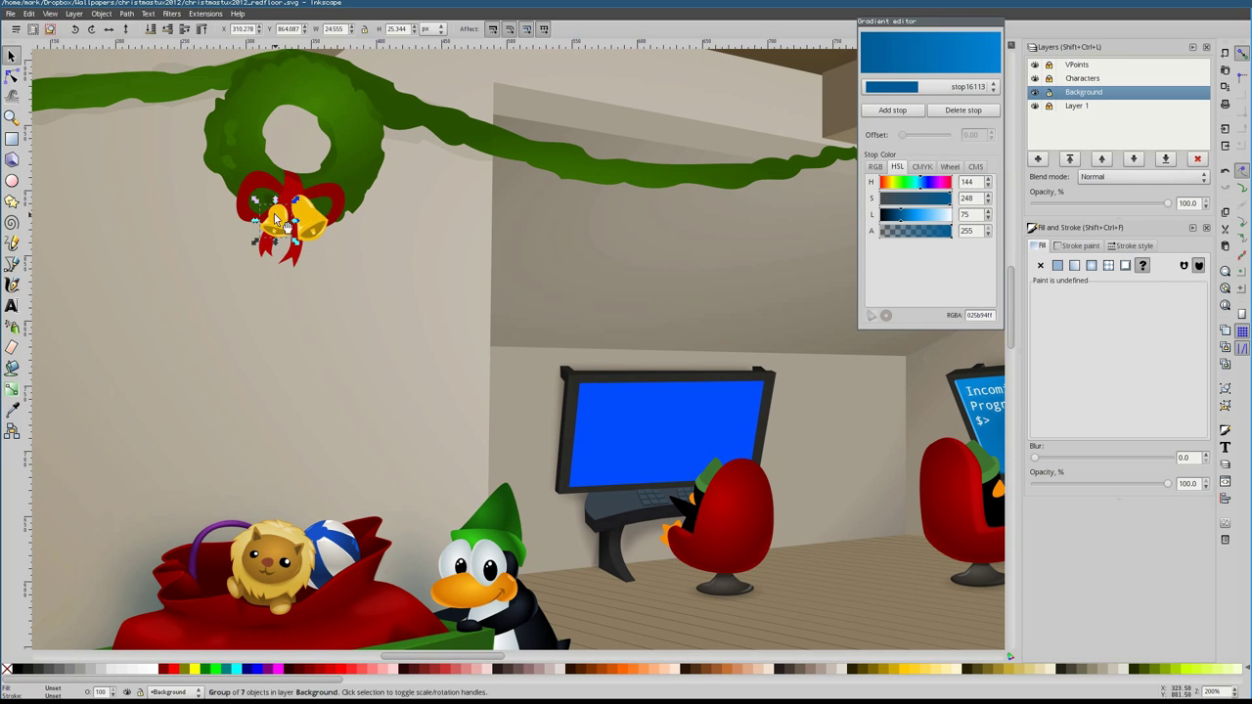
key(5)
Draw a rough freehand oval behind the computer desks and blur the glow ellipse more
scroll(336, 328, up, 1)
scroll(144, 373, down, 1)
click(144, 373)
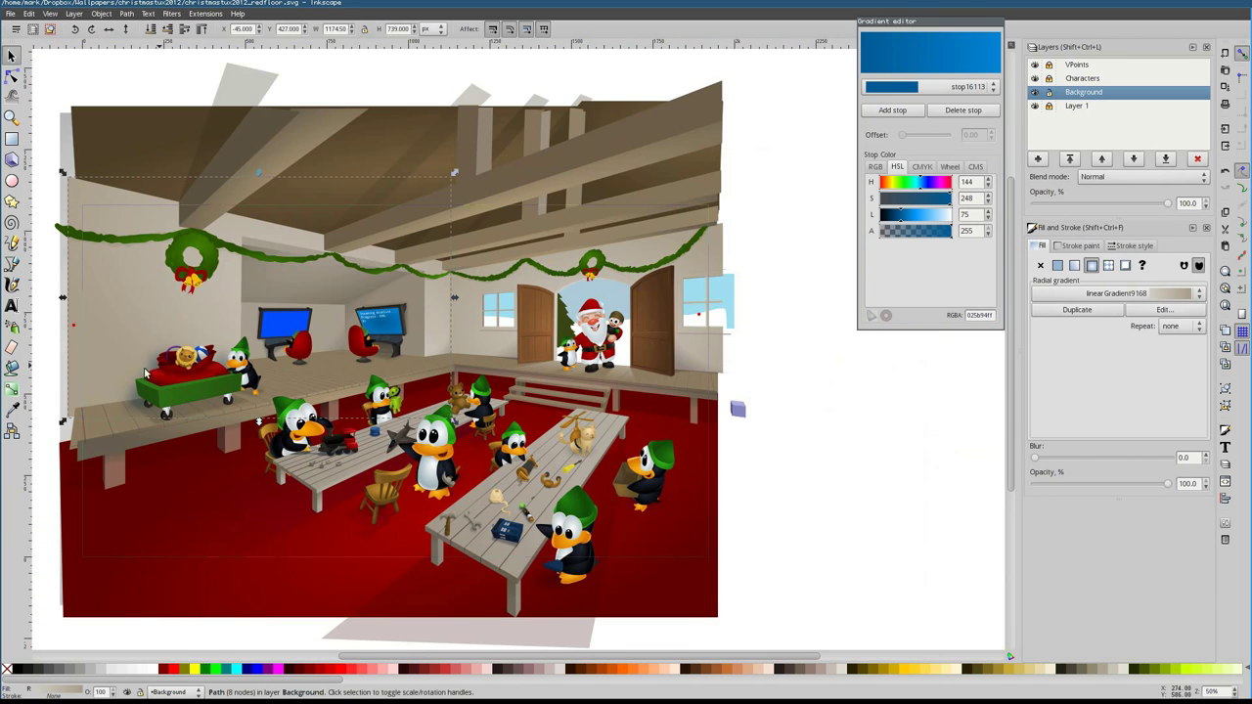
scroll(477, 288, down, 1)
scroll(477, 287, left, 2)
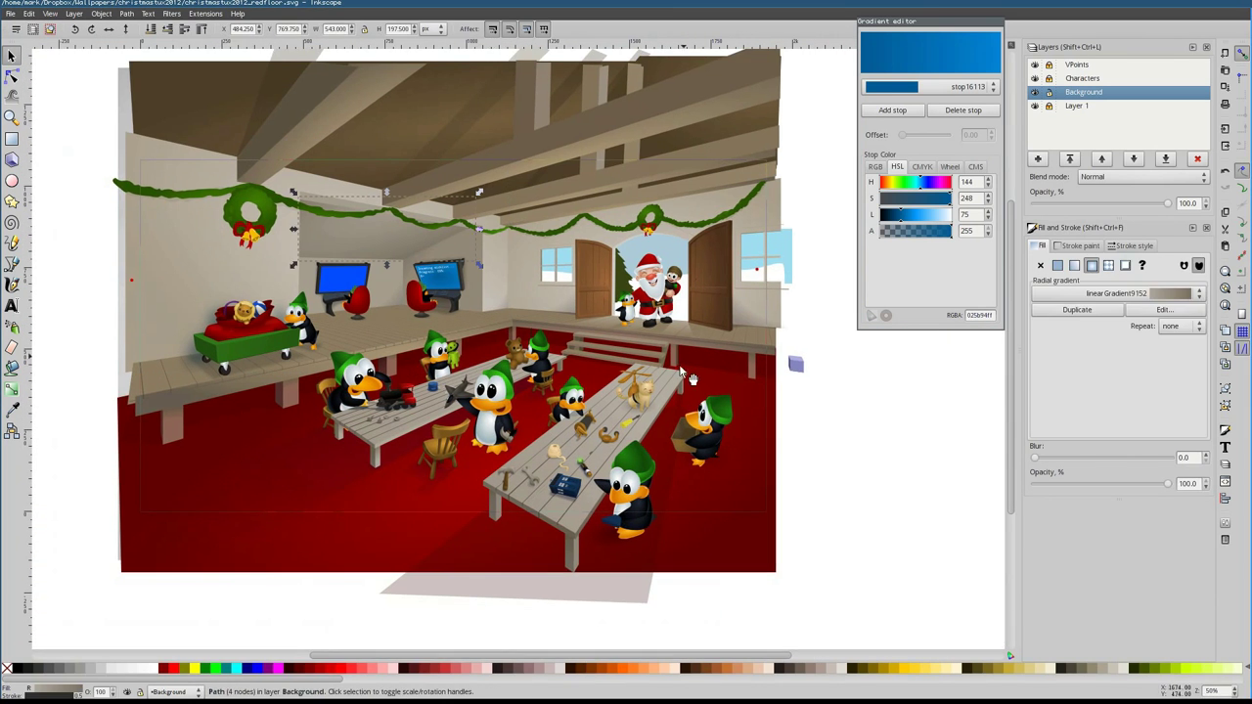
key(p)
drag(334, 241, 399, 228)
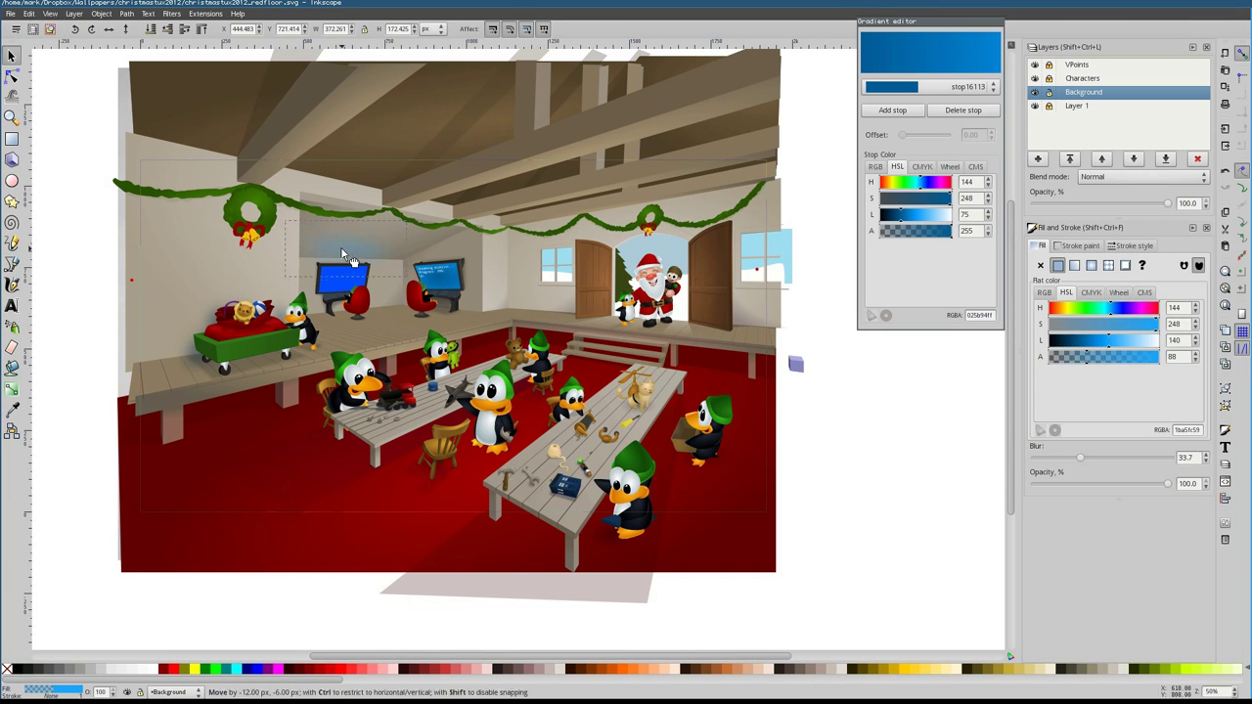
scroll(387, 256, up, 4)
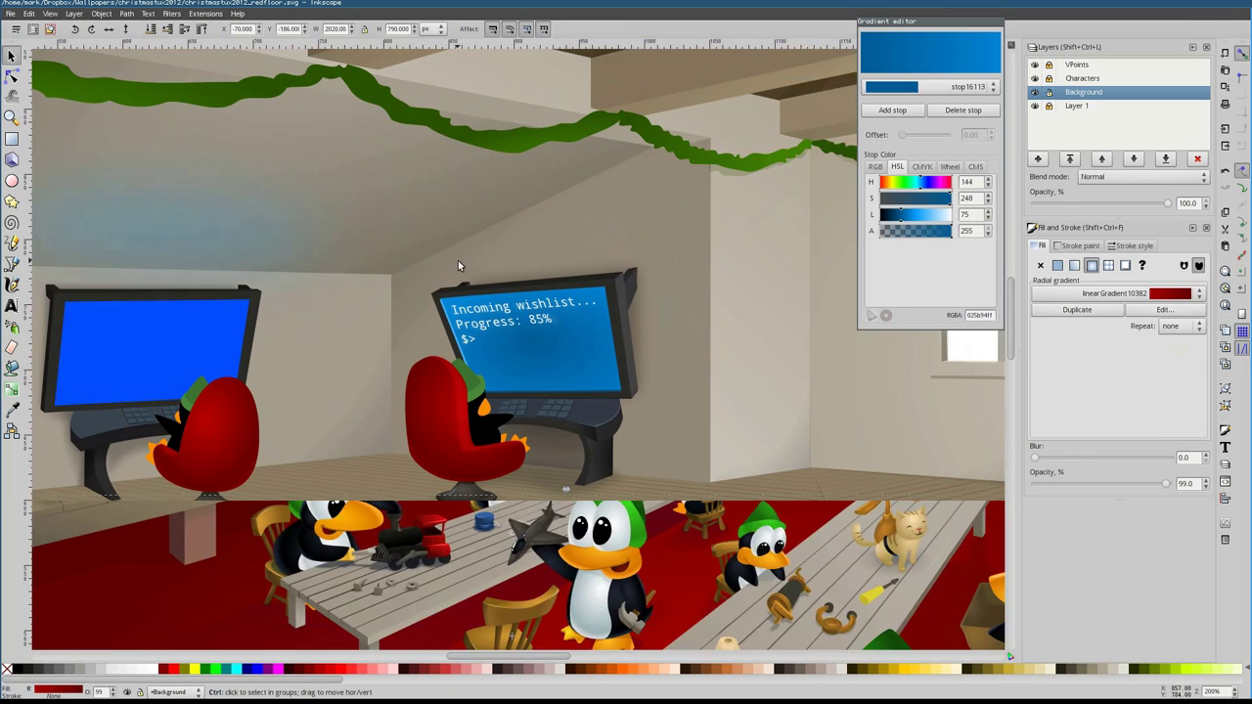
key(p)
click(1110, 459)
Locate and select the blurred glow ellipse below the monitors
key(Escape)
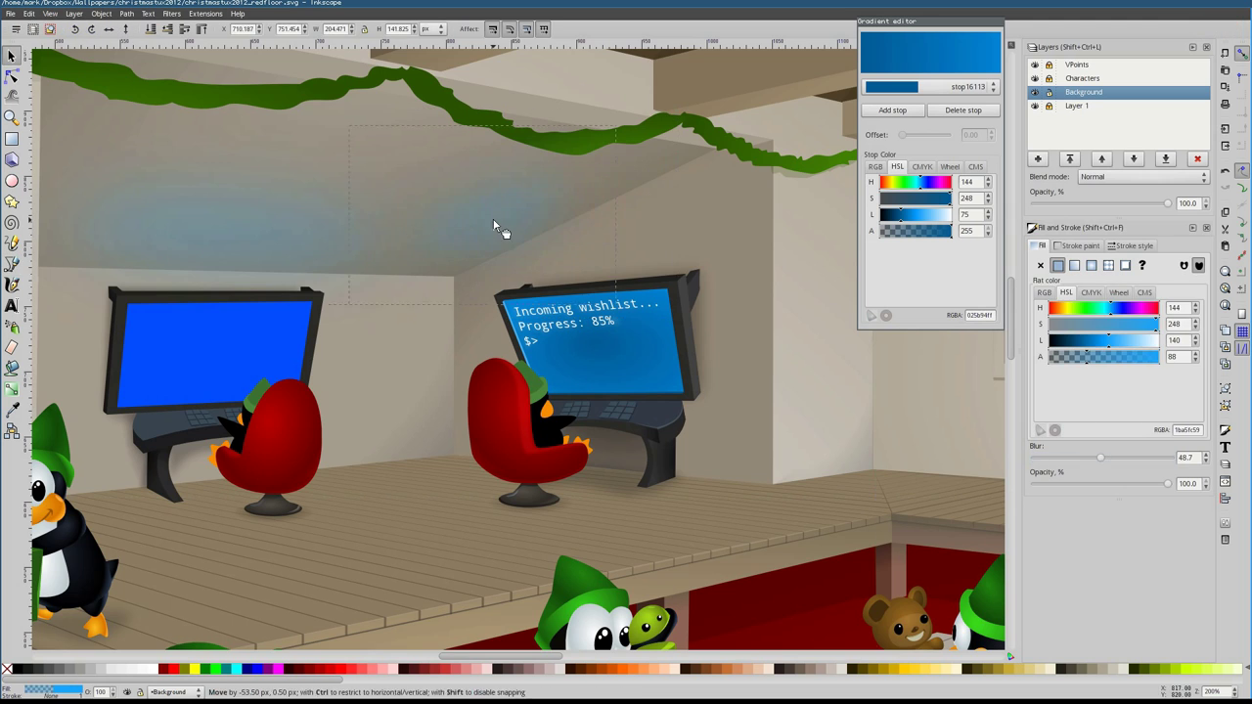
key(s)
key(1)
key(5)
key(1)
key(e)
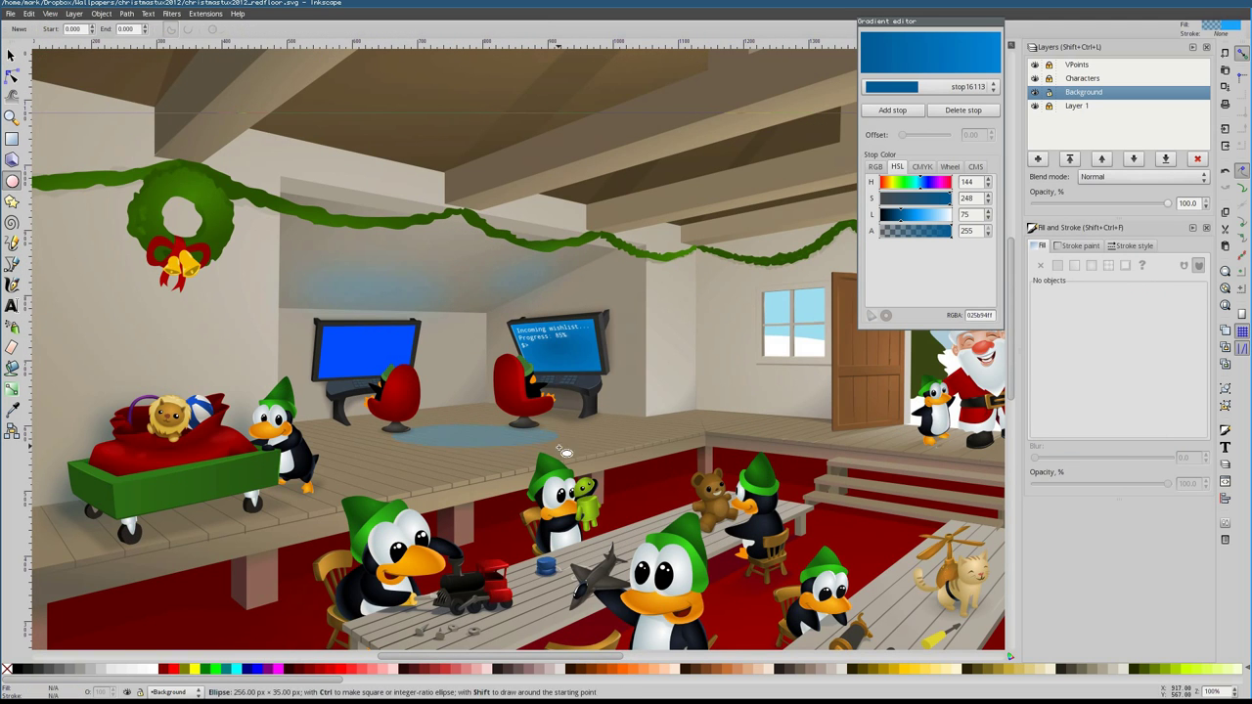
click(473, 431)
key(s)
key(2)
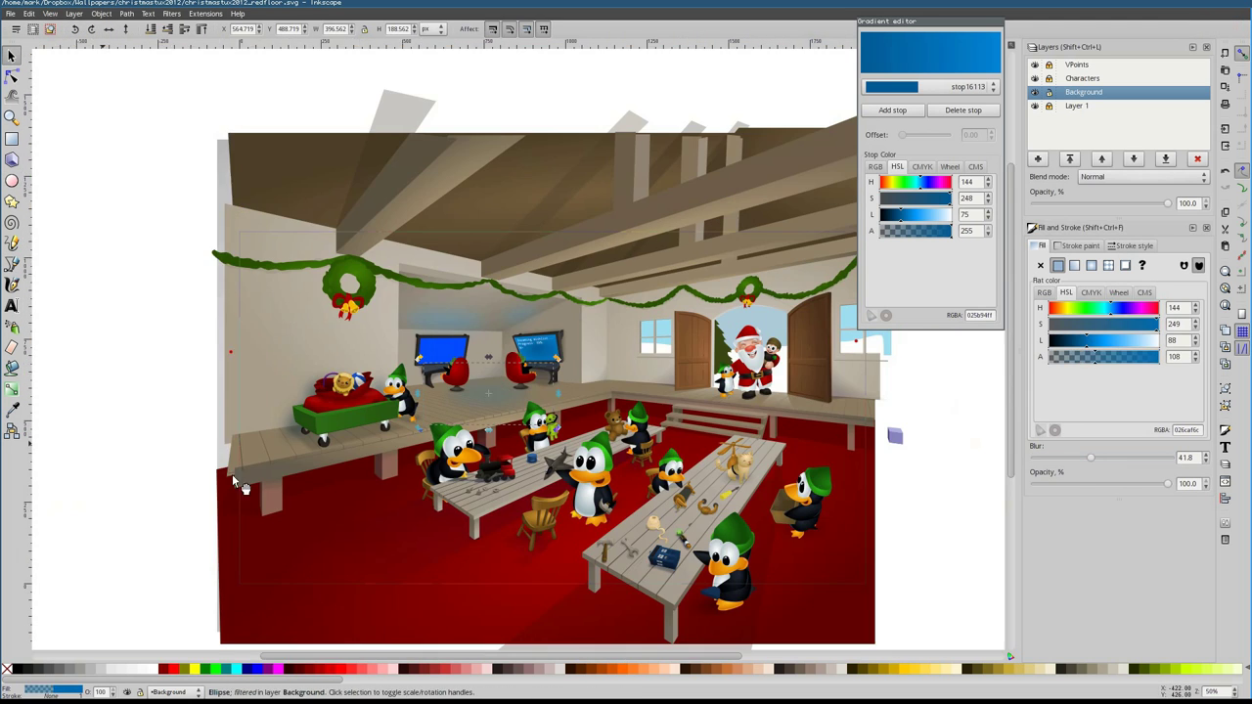
scroll(161, 464, right, 5)
scroll(407, 399, left, 5)
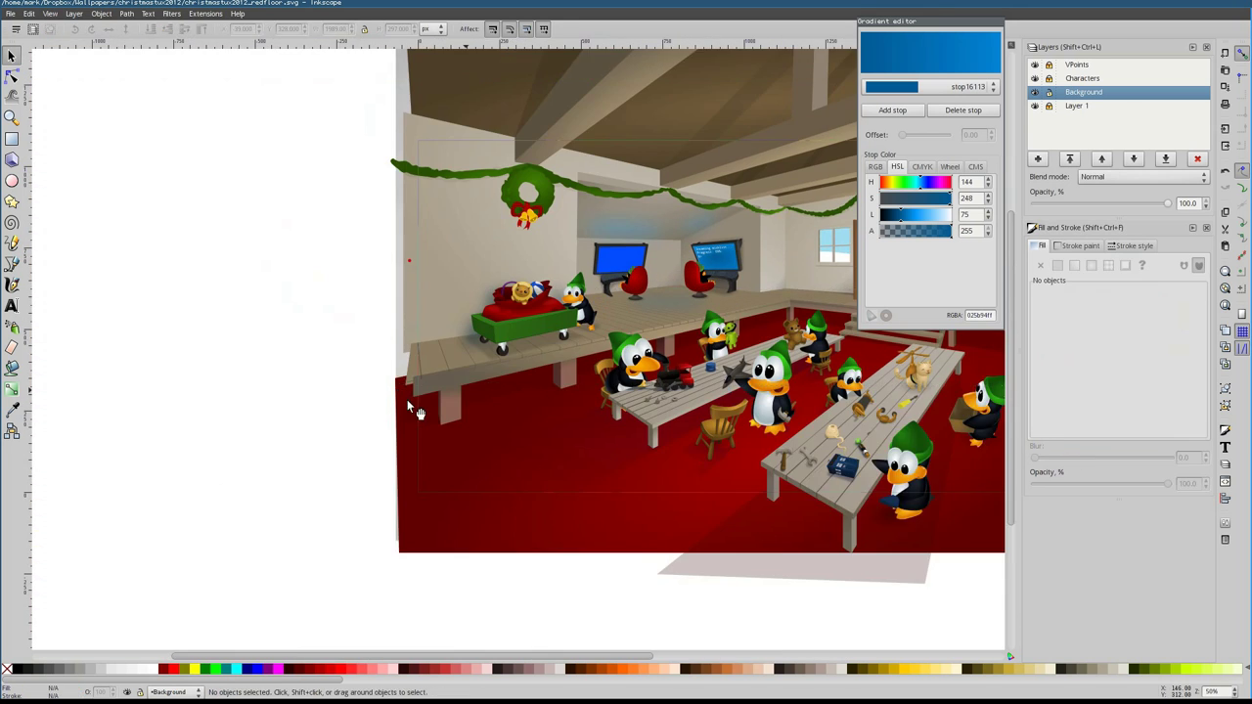
key(1)
Increase the monitor glow path's blur, lighten its fill and raise its alpha
click(430, 187)
key(n)
key(s)
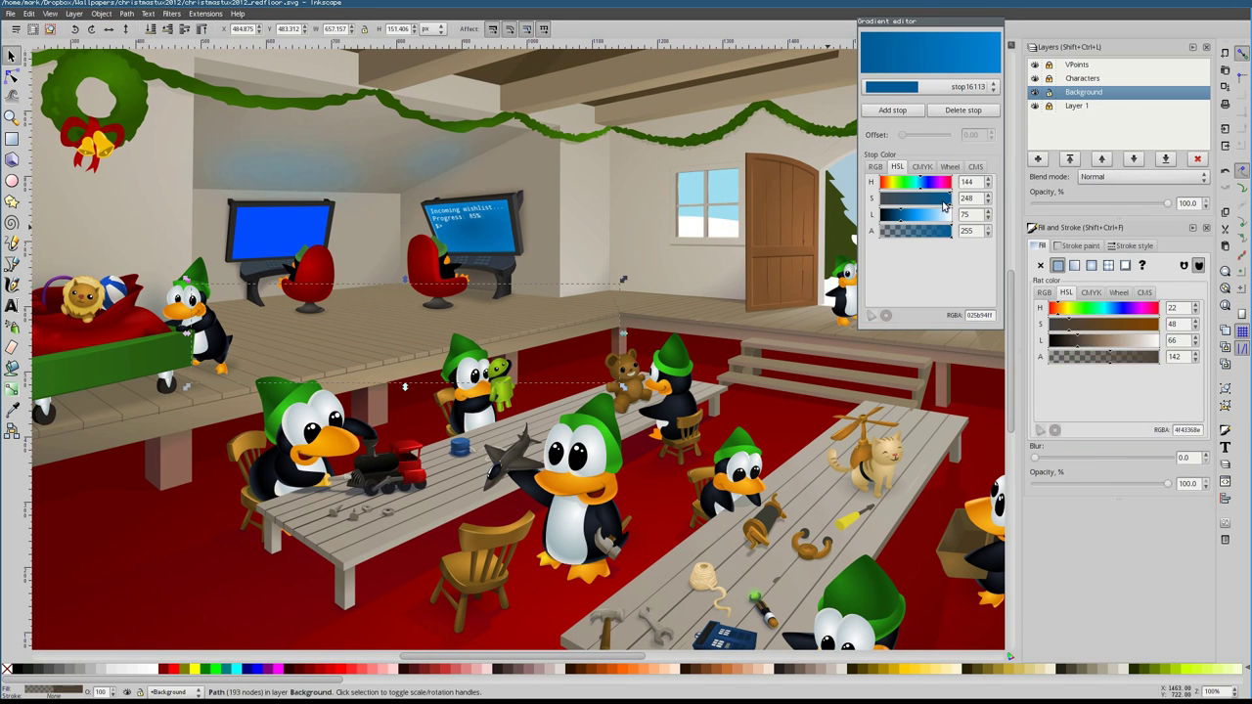
click(270, 225)
drag(1035, 456, 1076, 444)
mouse_move(1105, 341)
mouse_down()
mouse_move(1136, 345)
mouse_move(1135, 358)
mouse_move(1086, 360)
mouse_move(1107, 358)
mouse_up()
drag(1105, 341, 1123, 340)
Trace a closed Pen shape over the left monitor screen and raise its fill lightness
key(Escape)
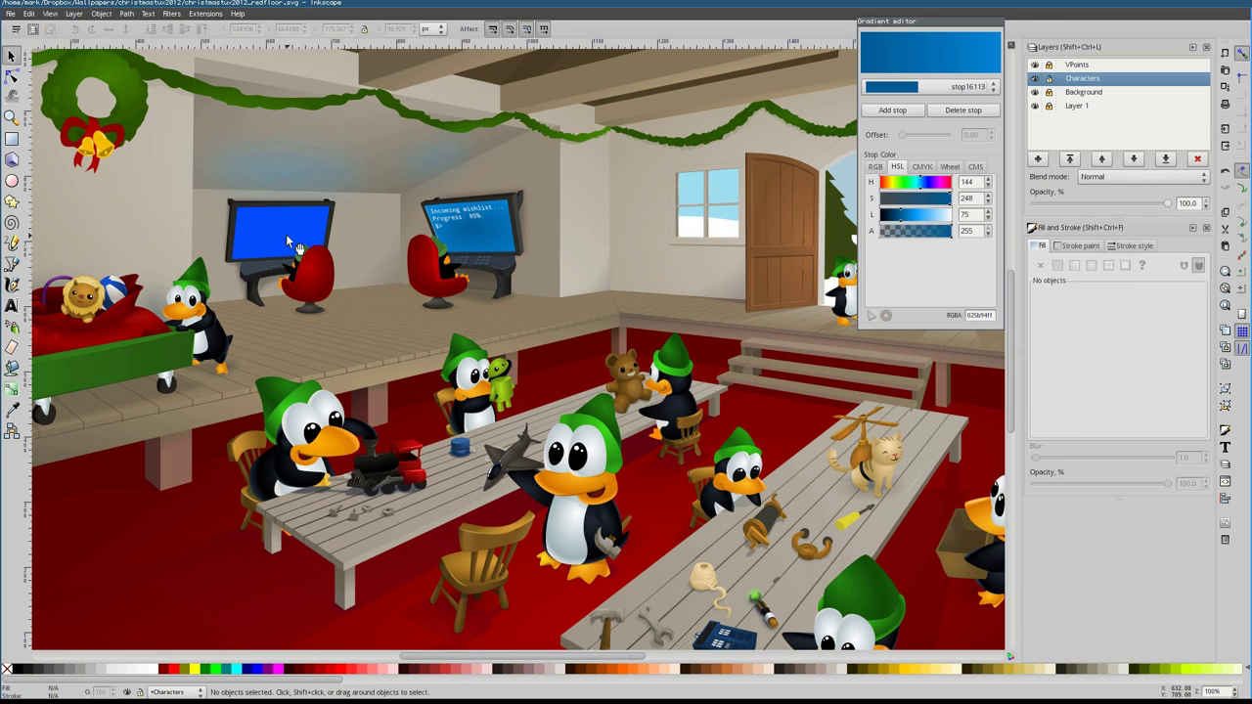
scroll(285, 234, up, 4)
key(b)
click(379, 355)
click(482, 200)
key(Return)
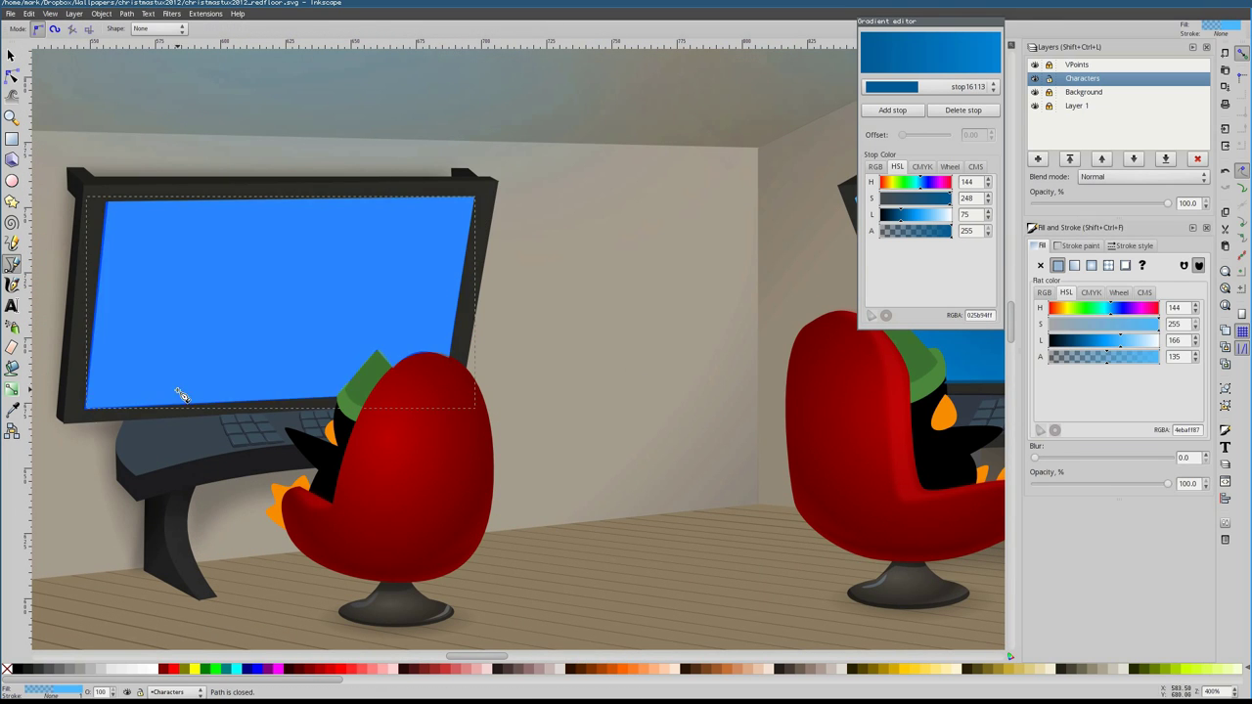
drag(1099, 355, 1125, 352)
key(s)
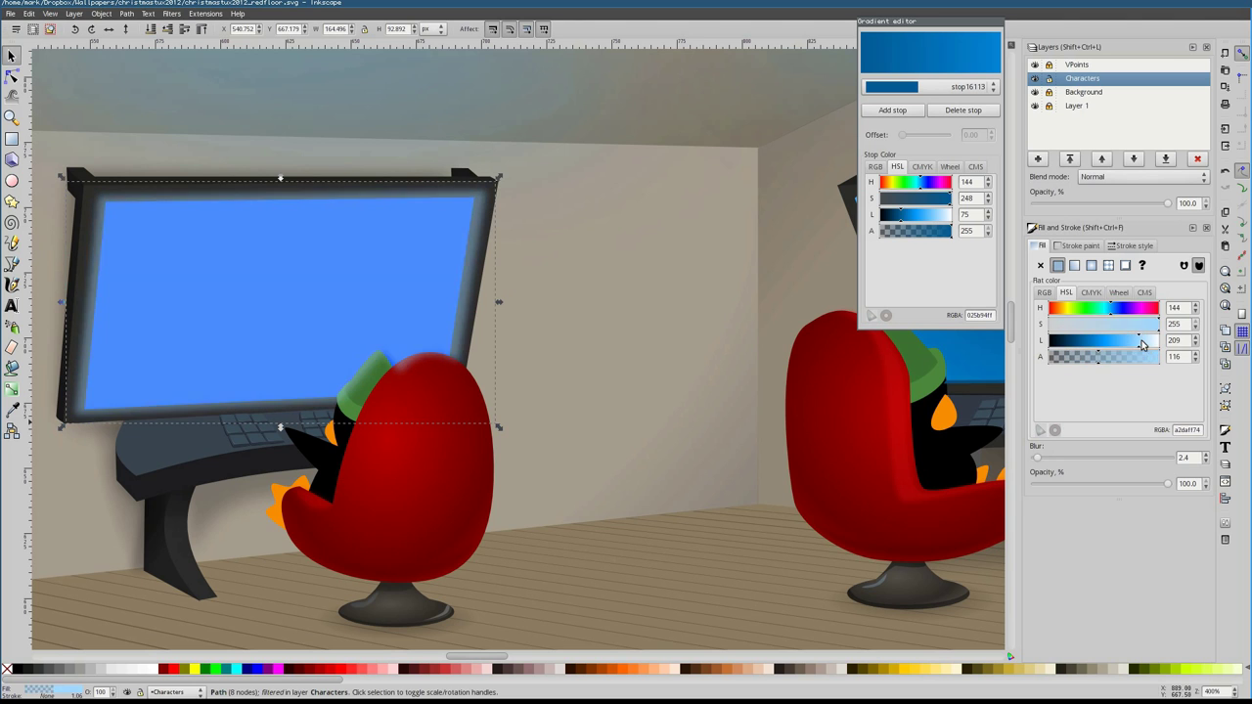
Inspect the telescope's path on the table, then return to the whole drawing
key(Escape)
scroll(443, 424, down, 1)
scroll(566, 443, up, 3)
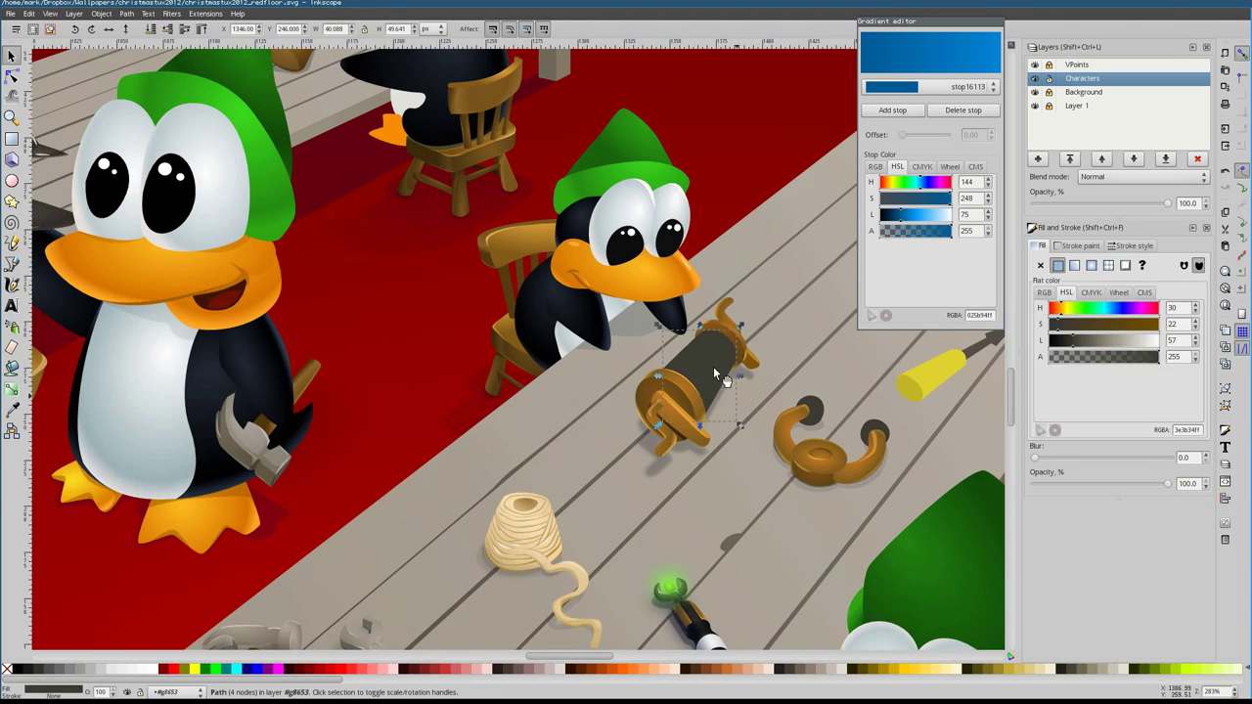
double_click(636, 476)
key(s)
key(Escape)
scroll(400, 452, down, 5)
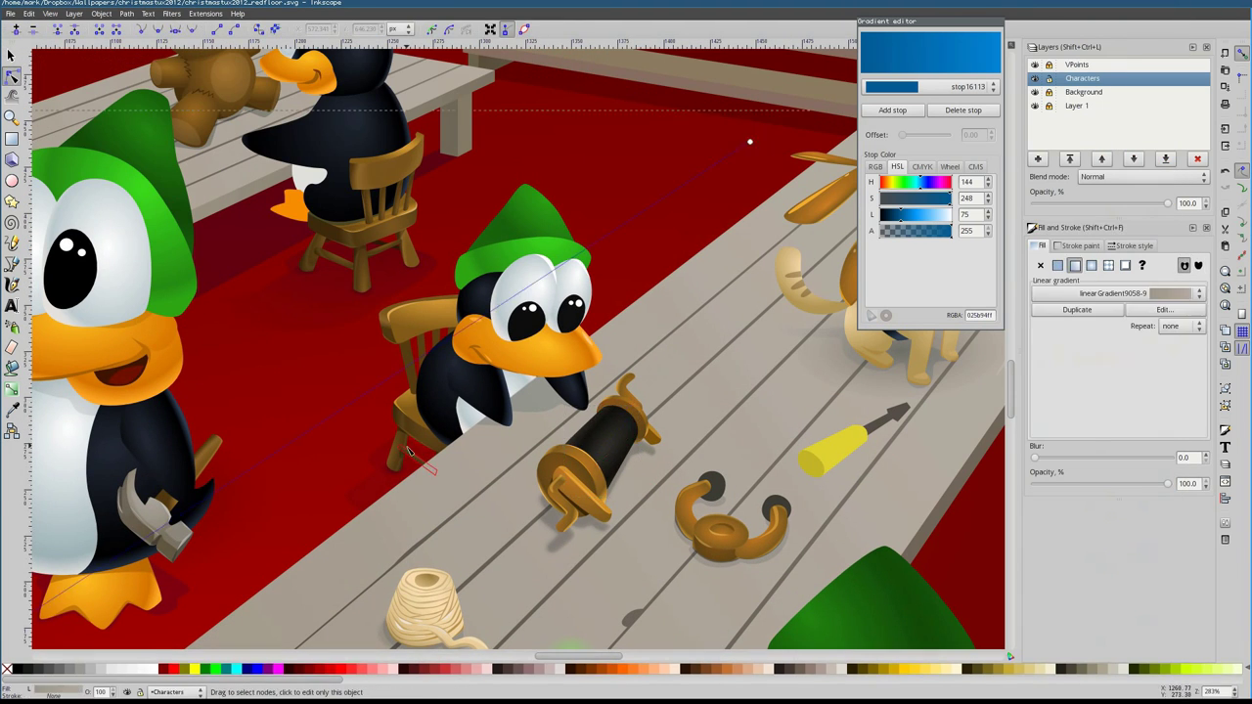
scroll(356, 326, up, 4)
scroll(718, 364, up, 2)
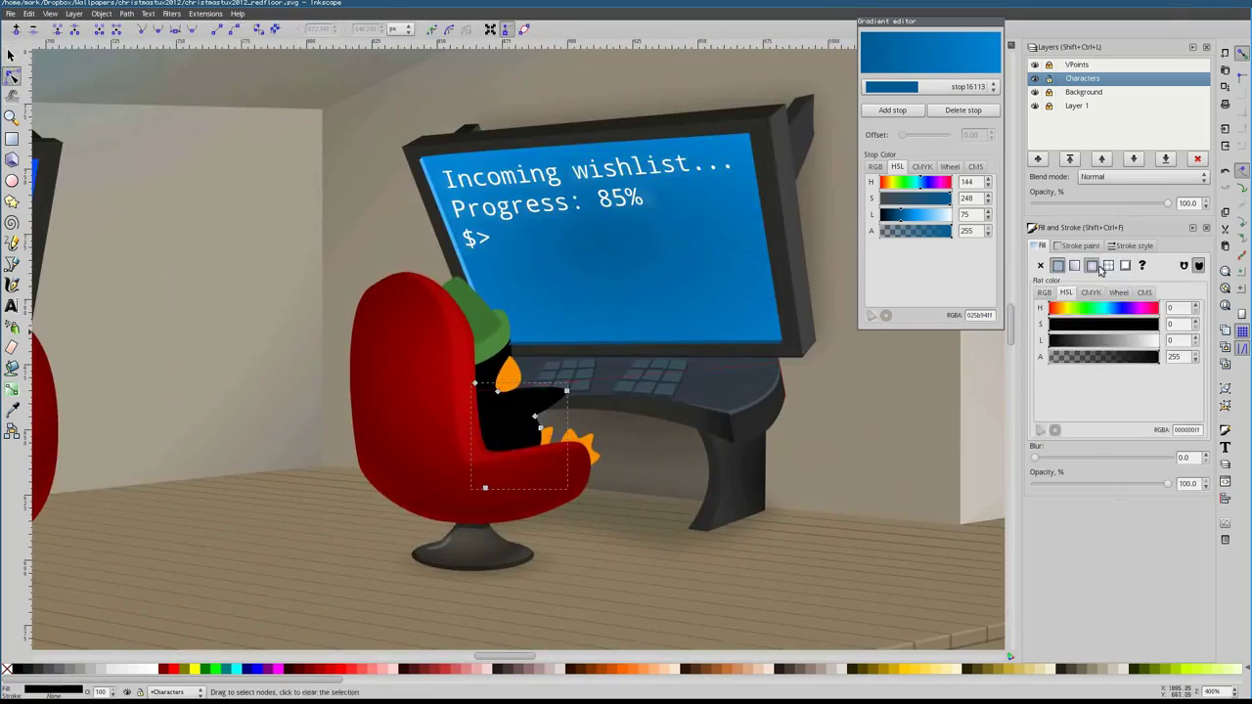
Apply radial-gradient shading to the seated penguin's dark body and pick its radius stop
double_click(470, 382)
click(1092, 266)
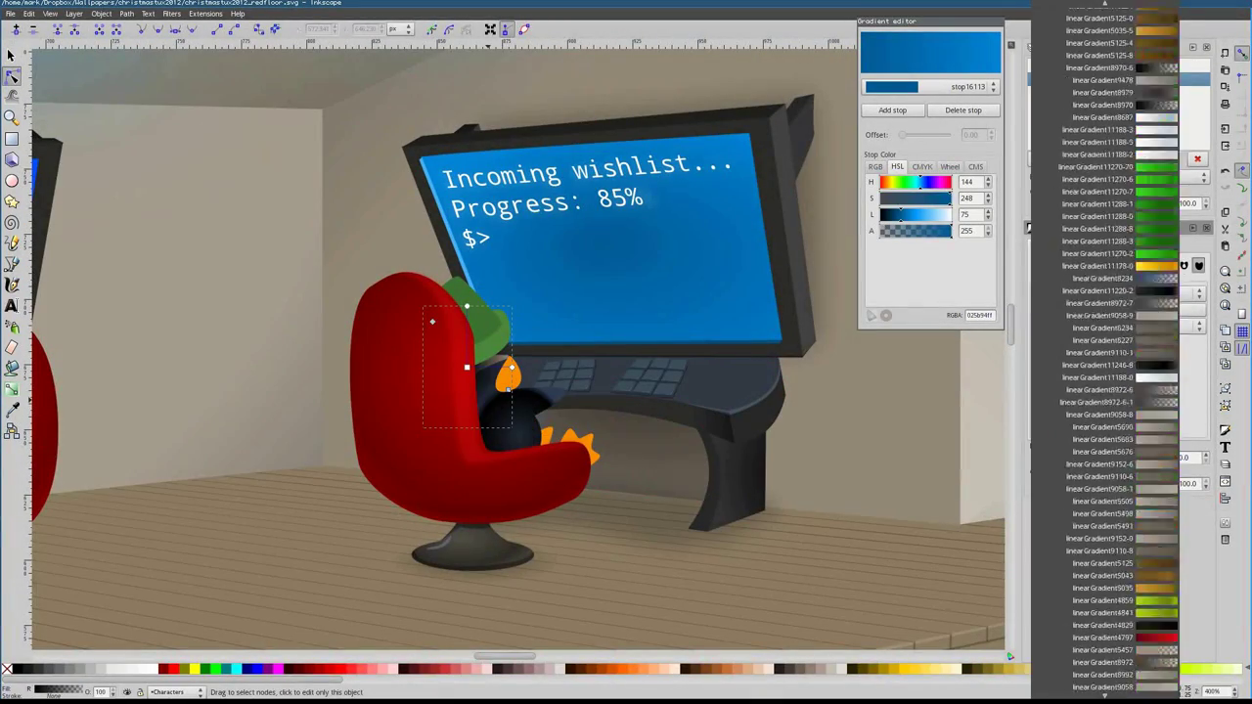
scroll(528, 407, up, 1)
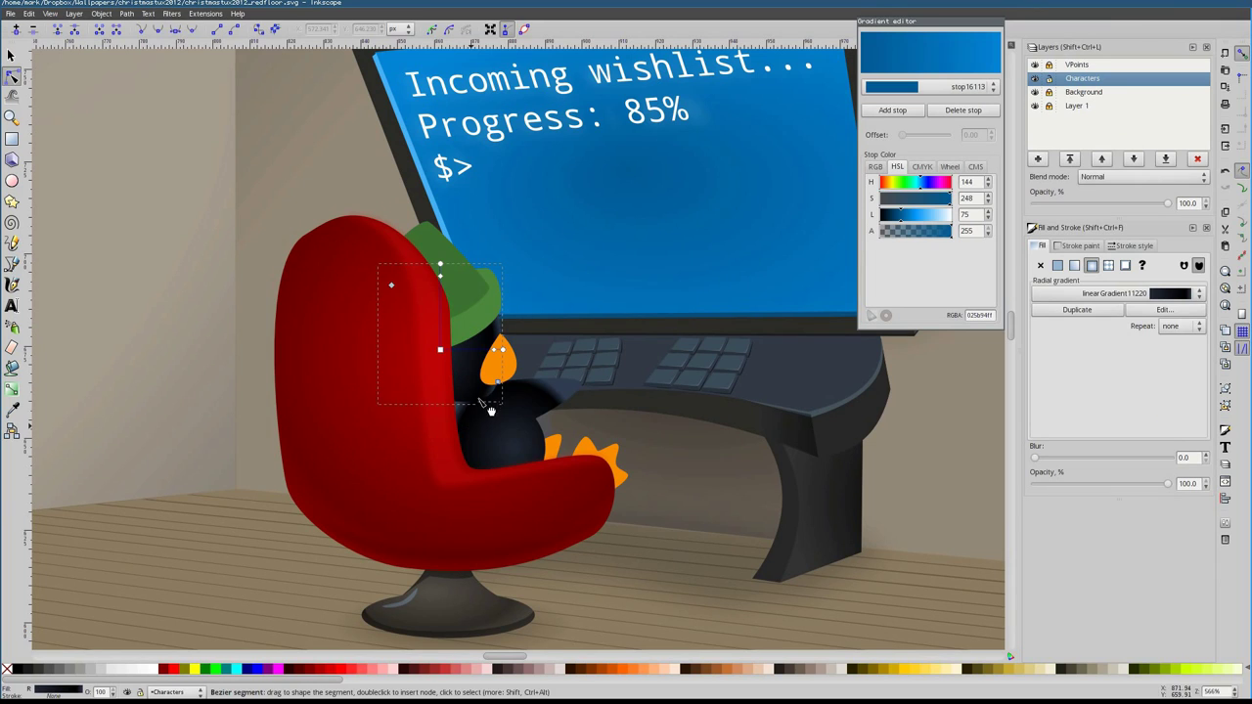
key(ctrl+z)
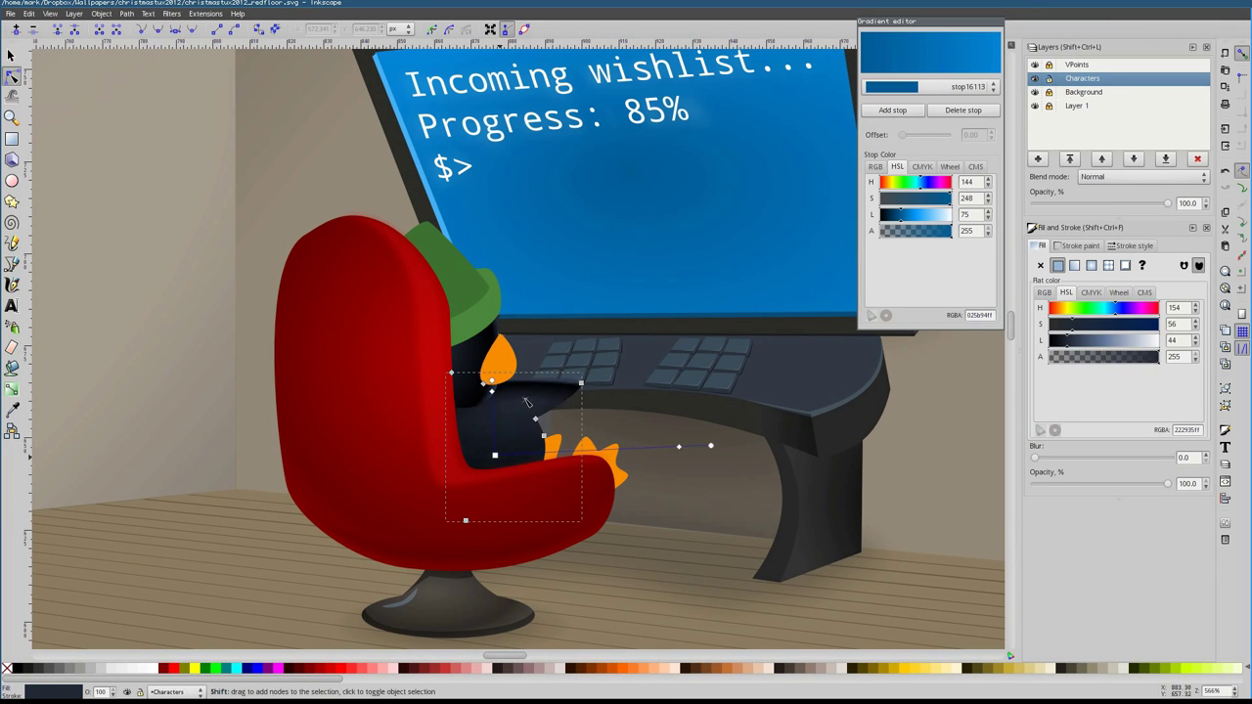
click(446, 315)
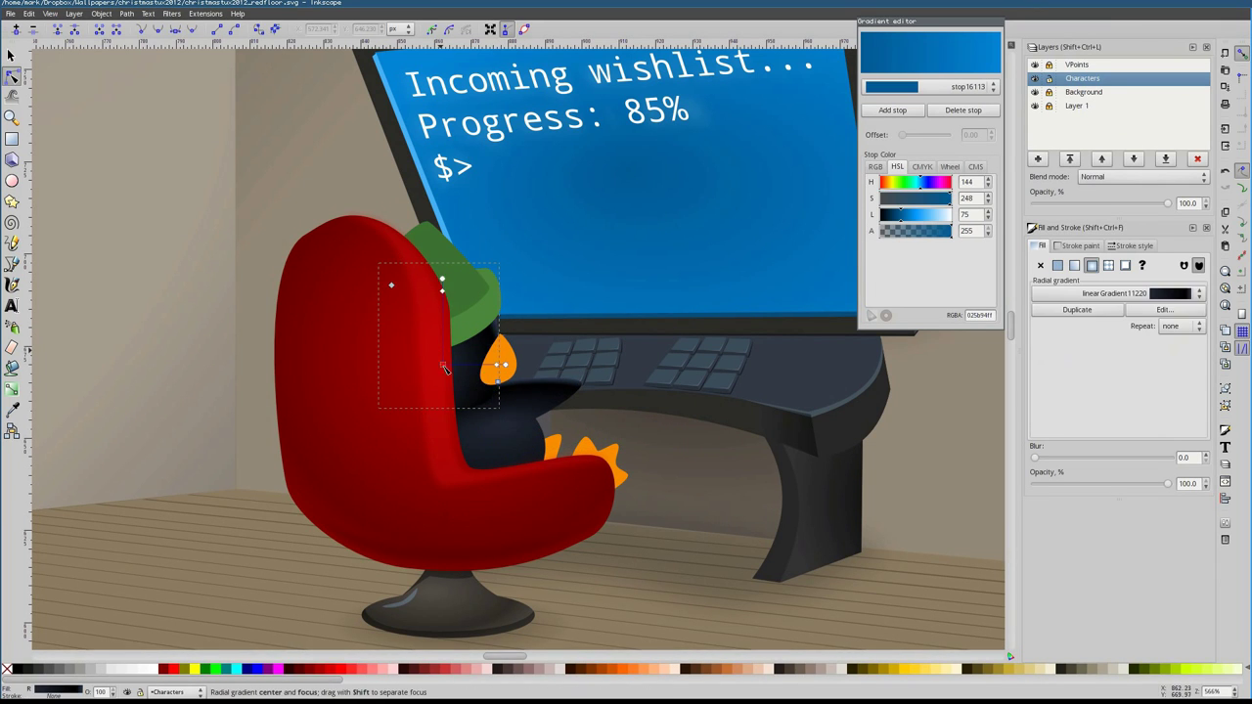
click(499, 420)
click(553, 412)
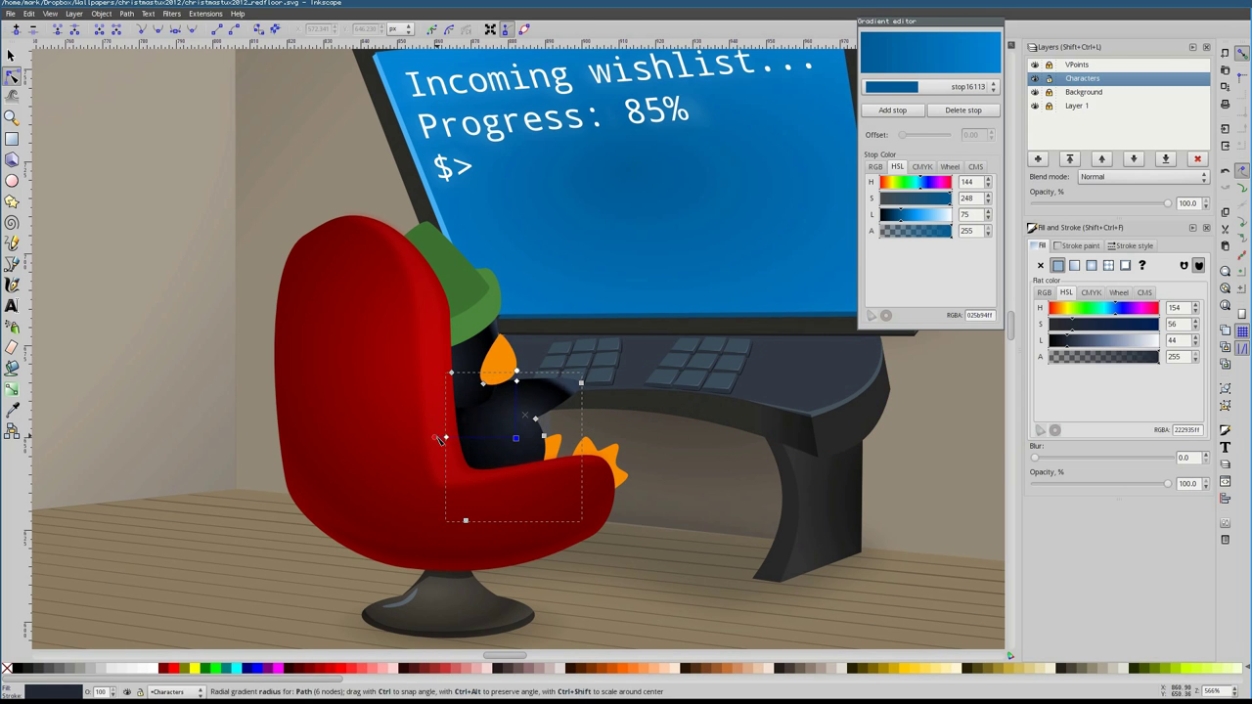
Apply the green linearGradient11288 to the penguin hat's shading path
click(499, 360)
scroll(498, 374, up, 2)
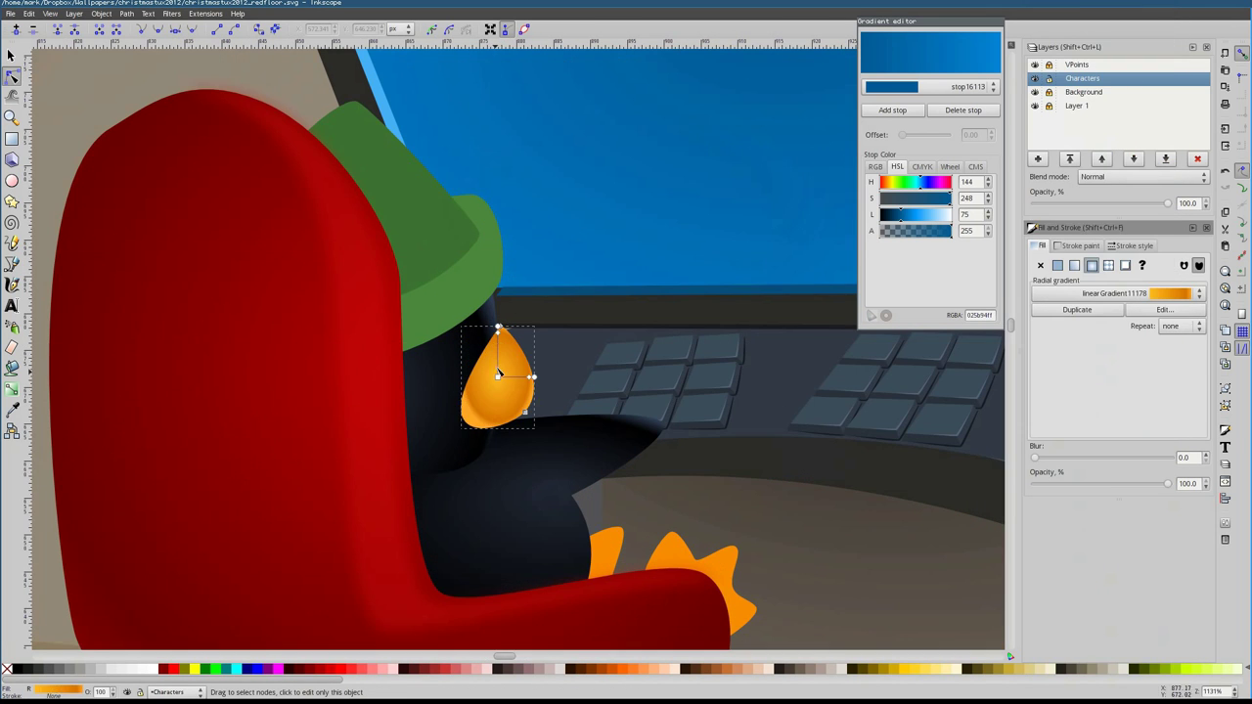
click(528, 384)
key(Tab)
click(1106, 303)
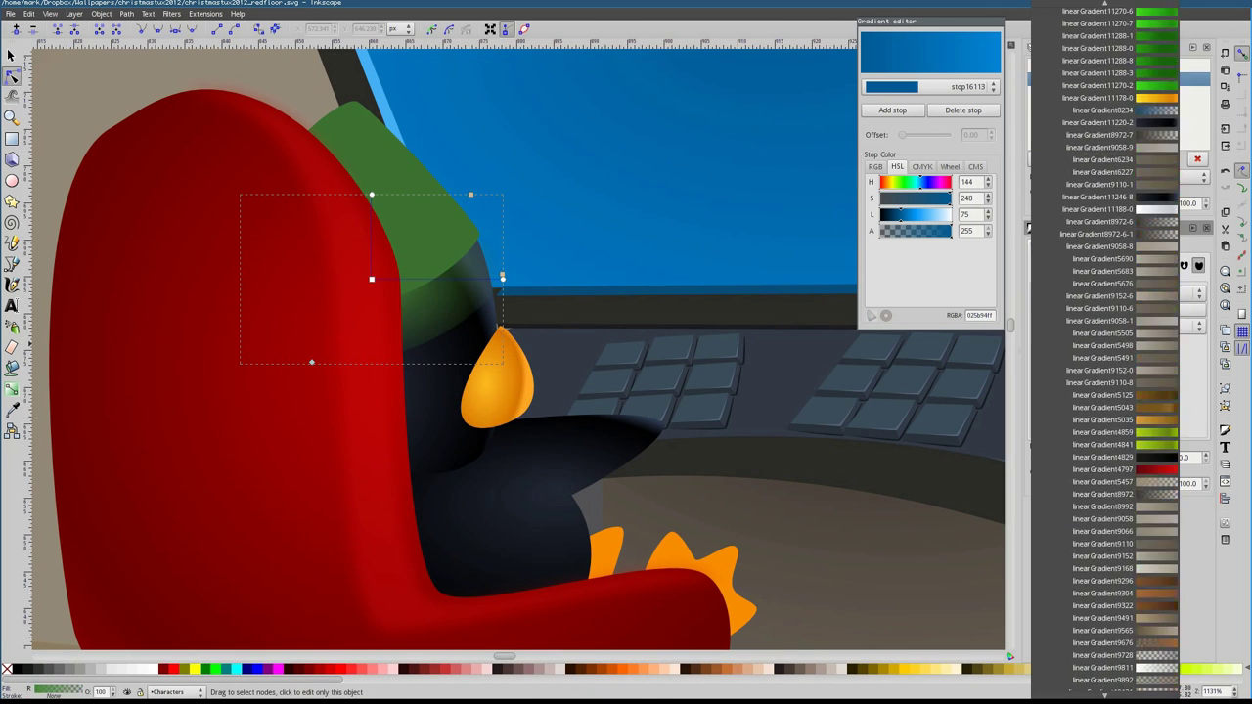
scroll(1125, 441, down, 5)
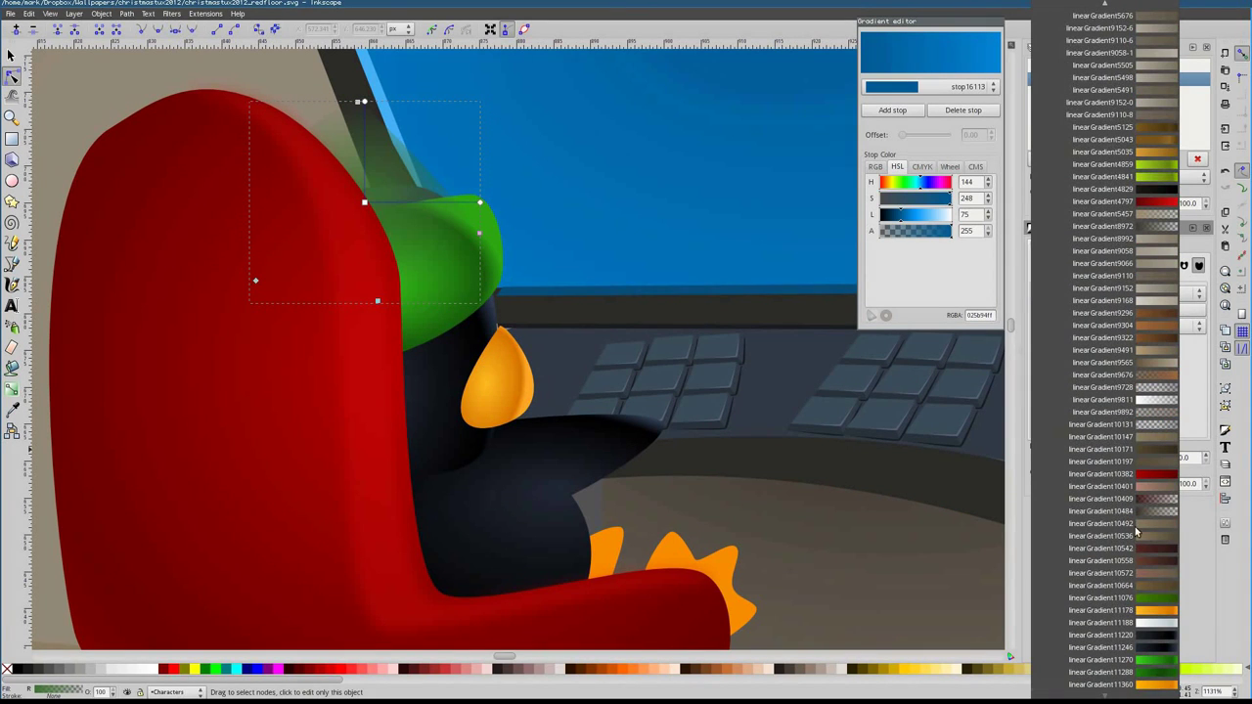
click(1105, 672)
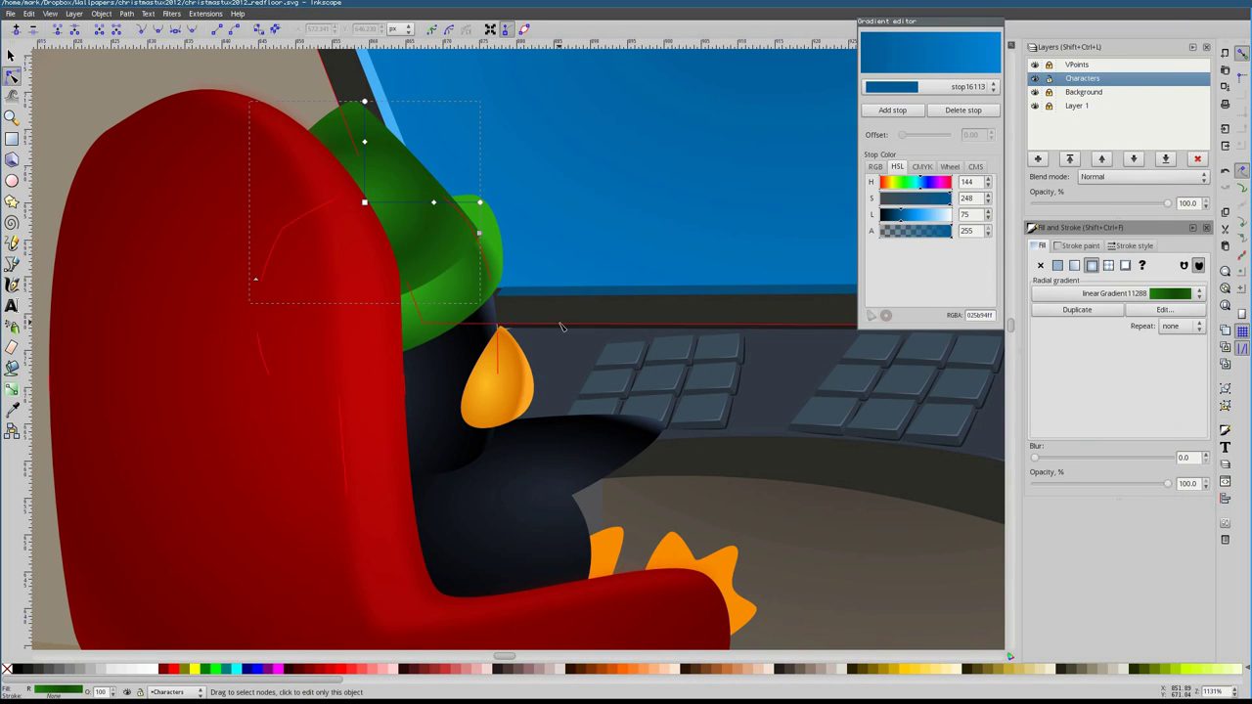
Check the hat shading and flat green hat part, then move on to the orange feet
click(358, 101)
click(479, 230)
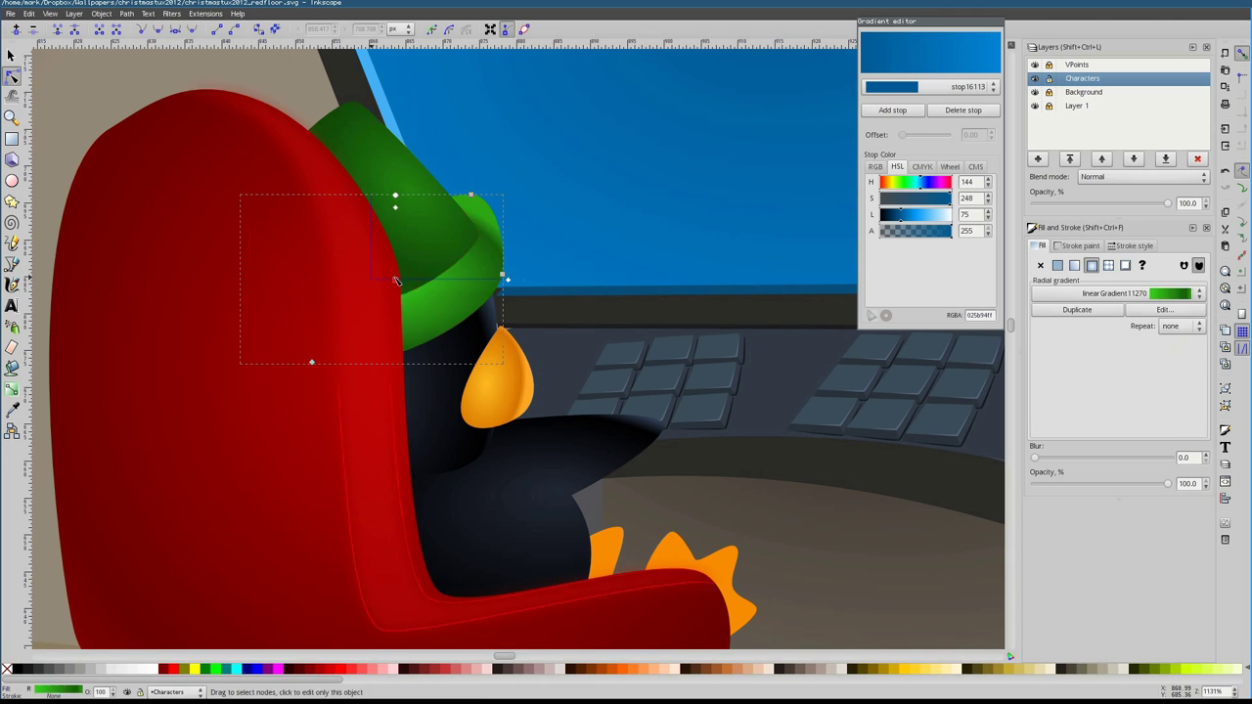
key(Tab)
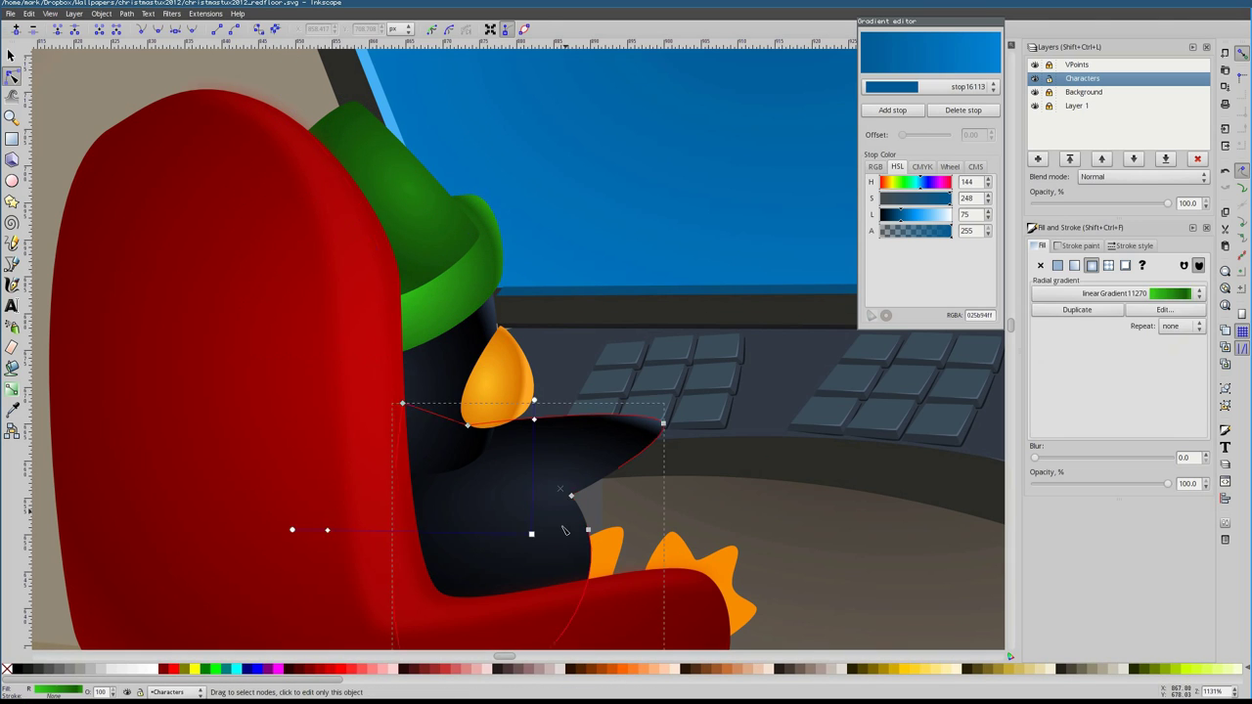
key(Tab)
key(s)
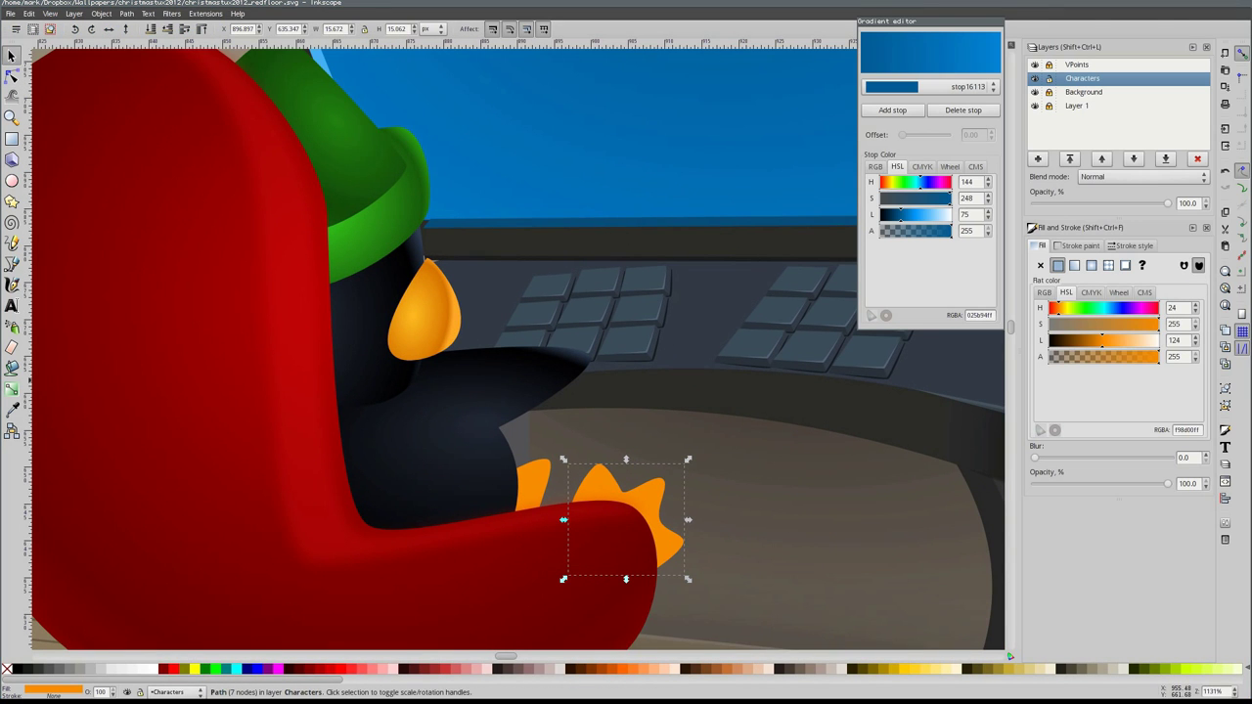
Edit the orange feet's gradient stop so one foot fades softly
key(Tab)
key(minus)
key(minus)
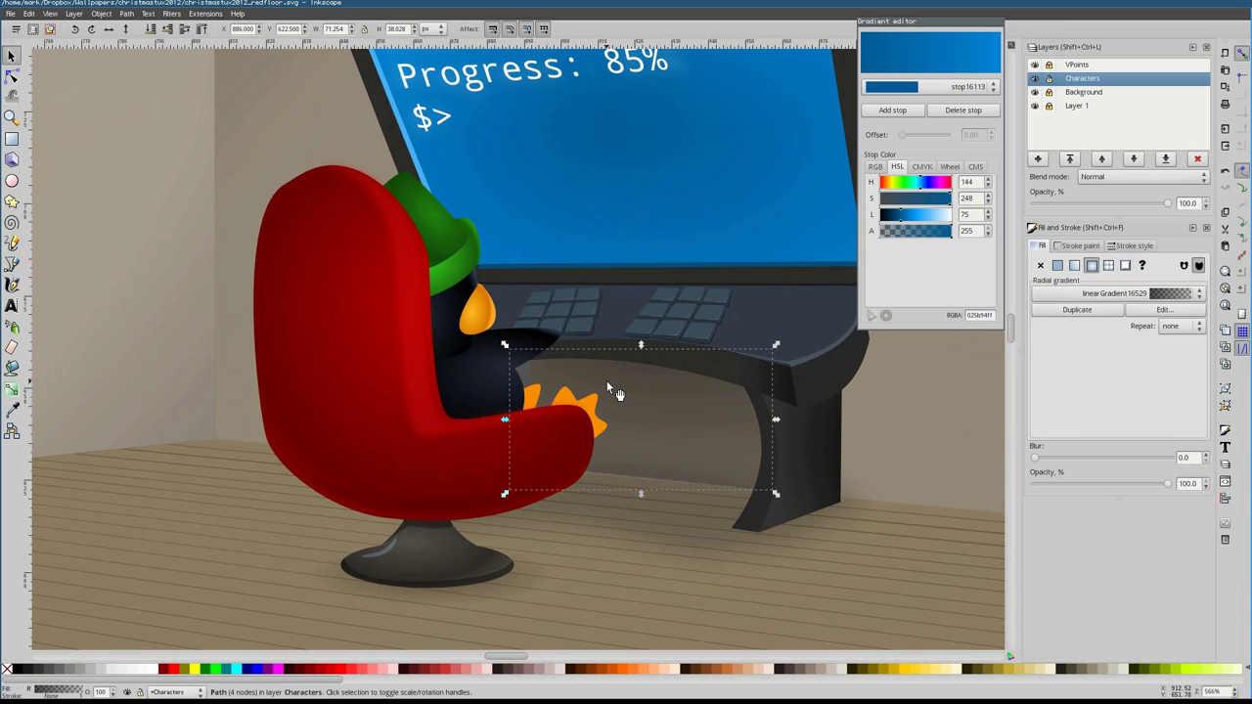
key(plus)
key(plus)
key(shift+Tab)
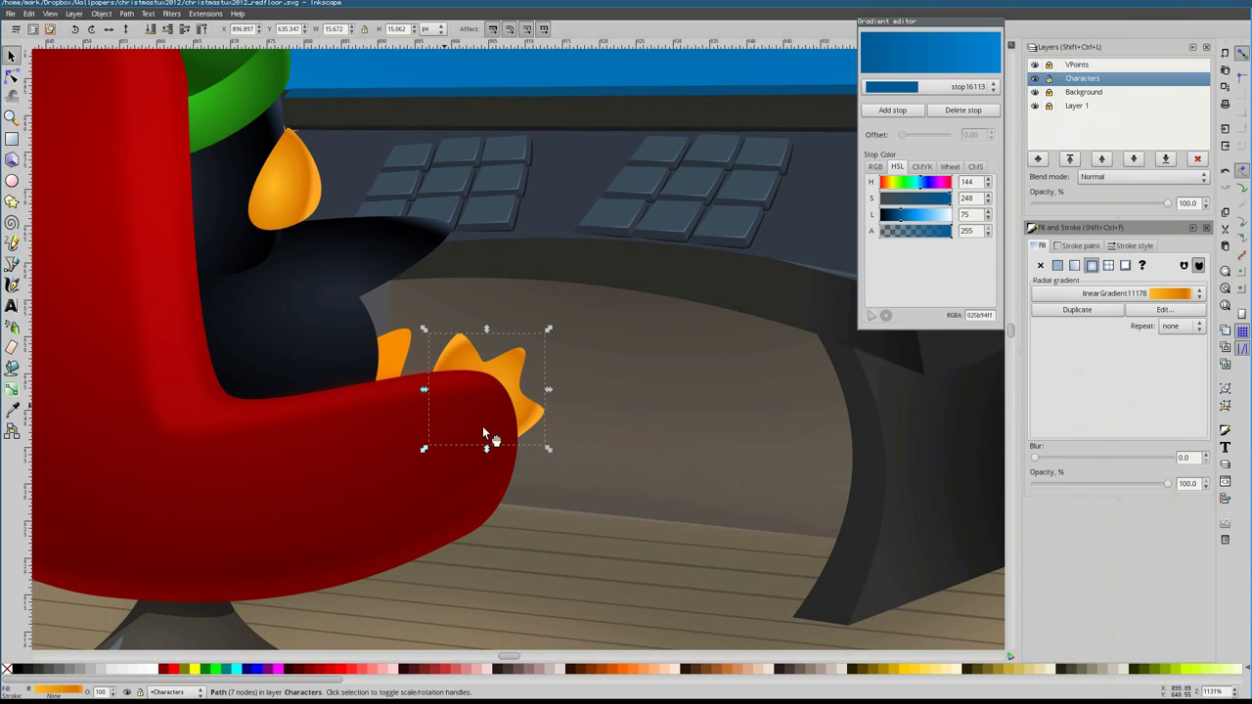
key(n)
click(480, 389)
click(396, 344)
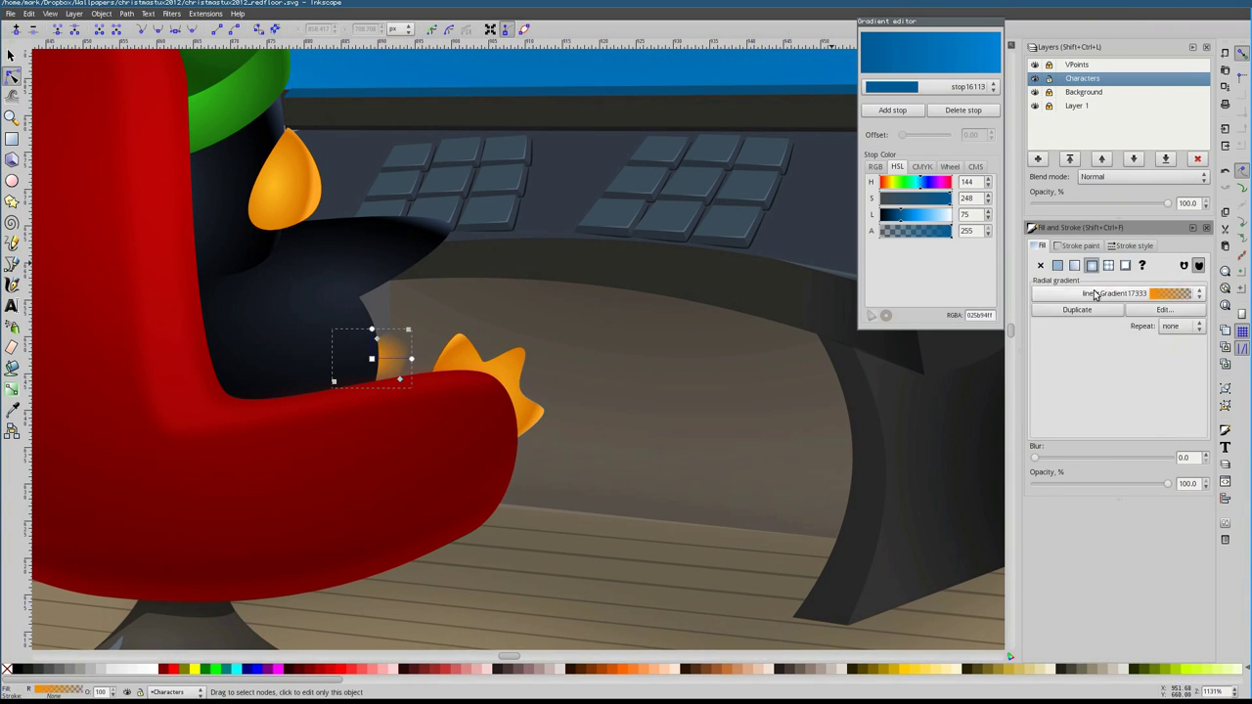
scroll(95, 271, down, 6)
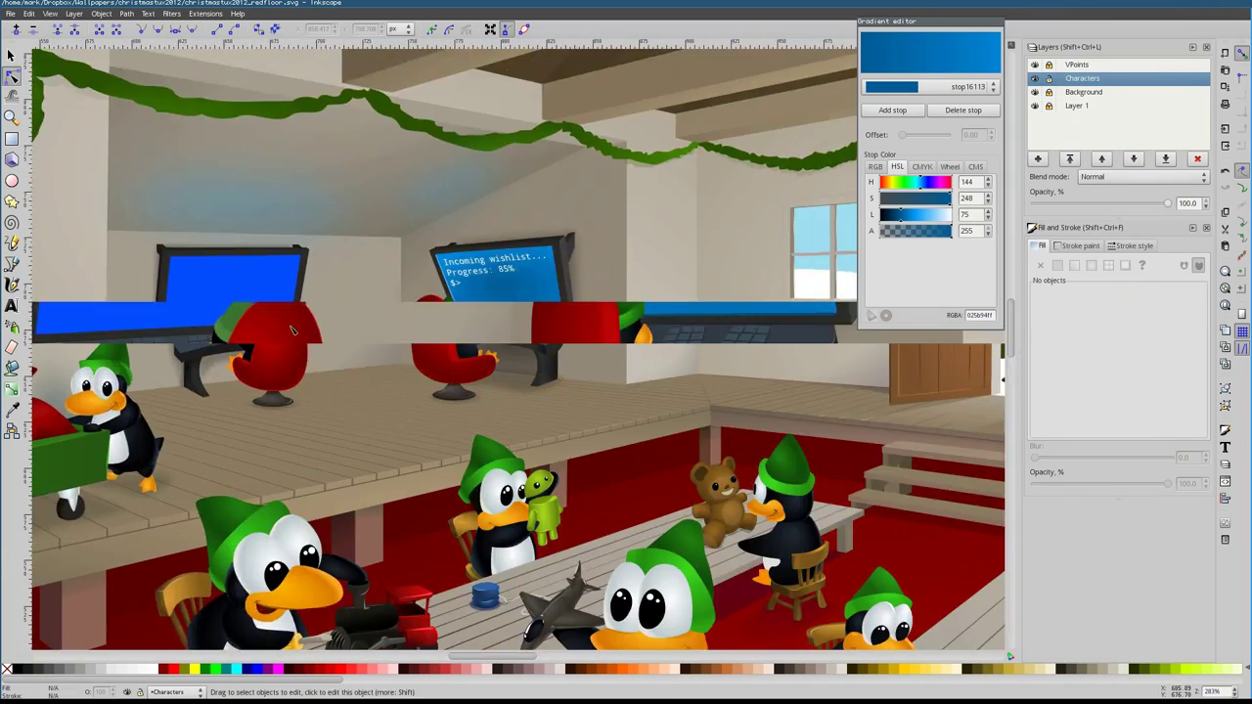
scroll(323, 382, up, 2)
click(1139, 294)
click(1127, 649)
scroll(300, 395, up, 5)
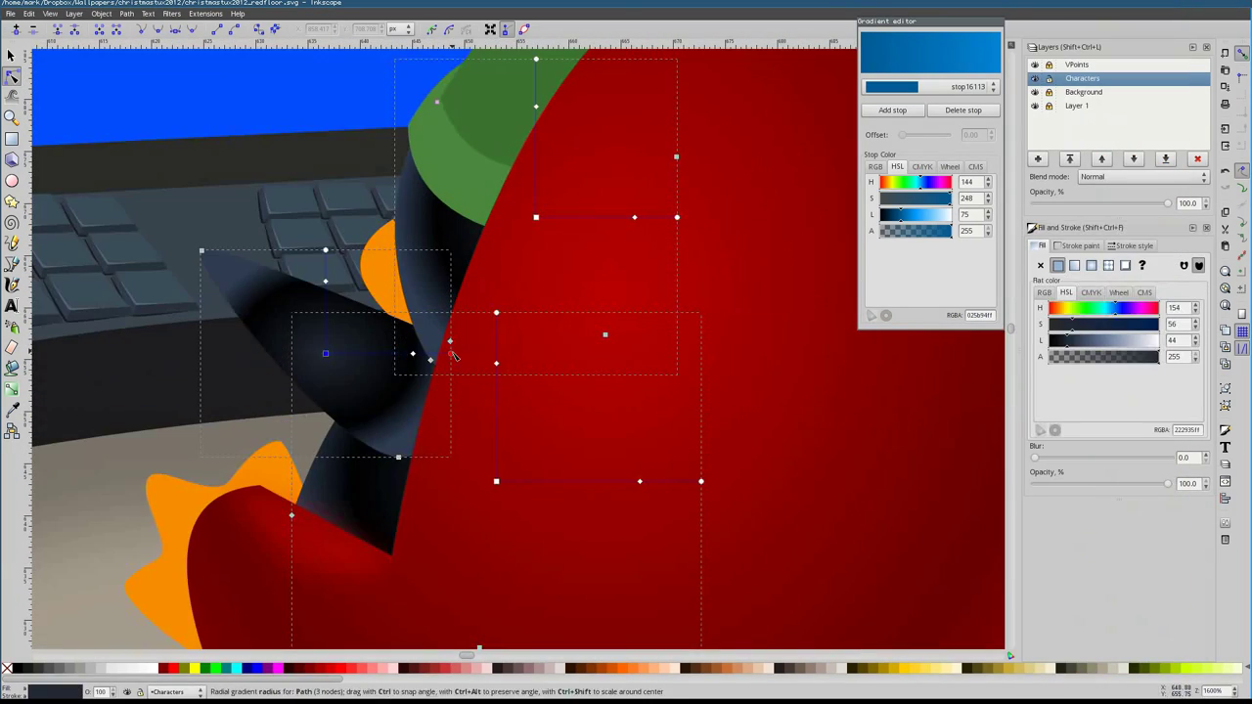
drag(518, 240, 522, 229)
click(565, 399)
scroll(511, 411, down, 2)
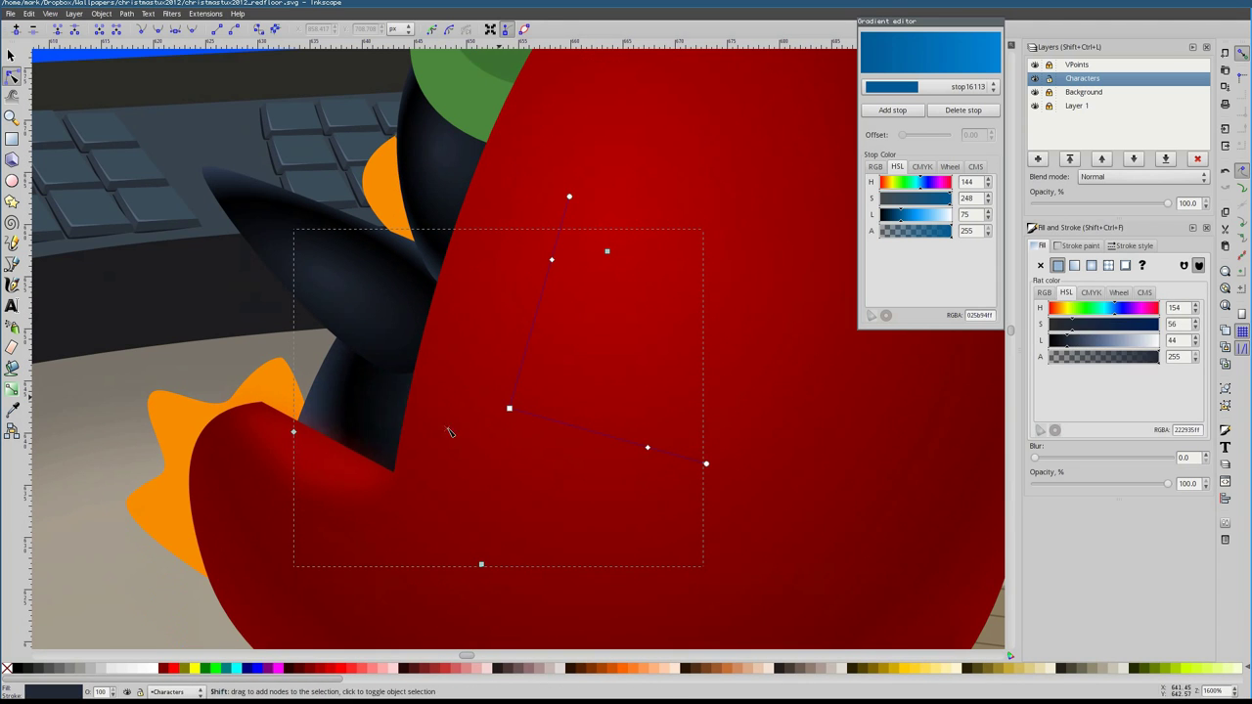
click(245, 391)
shift+click(386, 181)
click(1140, 293)
key(Escape)
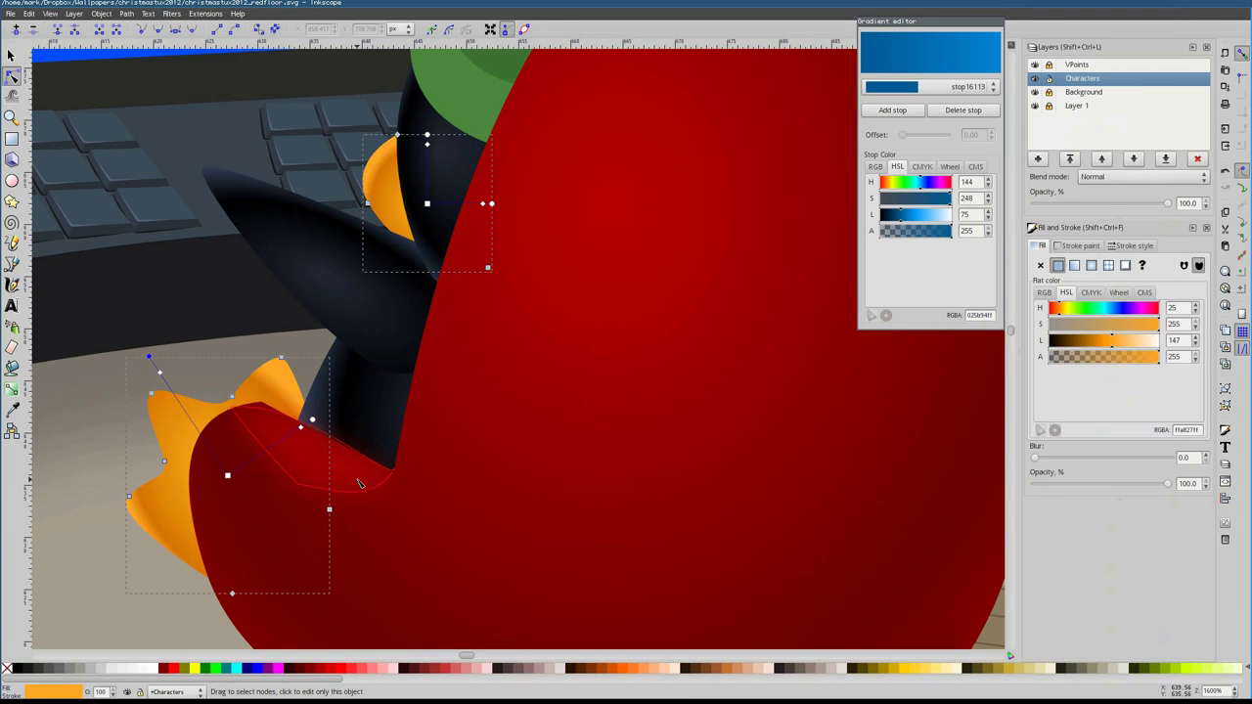
click(489, 201)
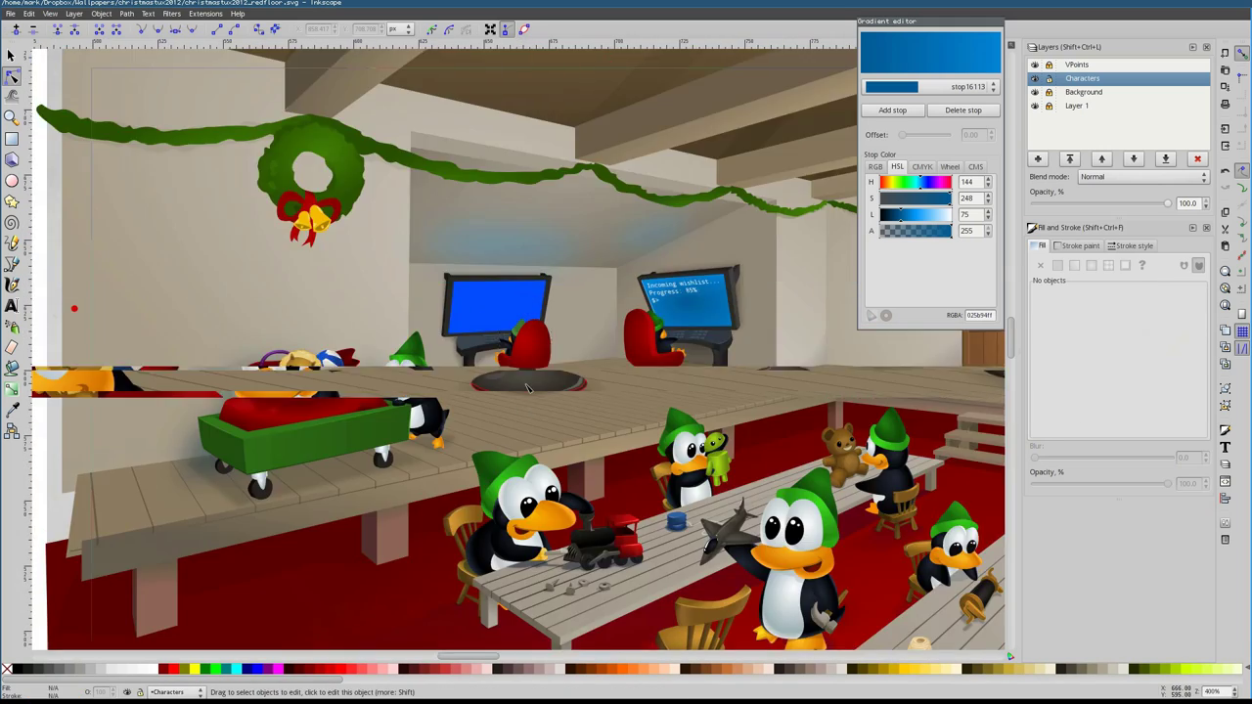
scroll(664, 427, down, 1)
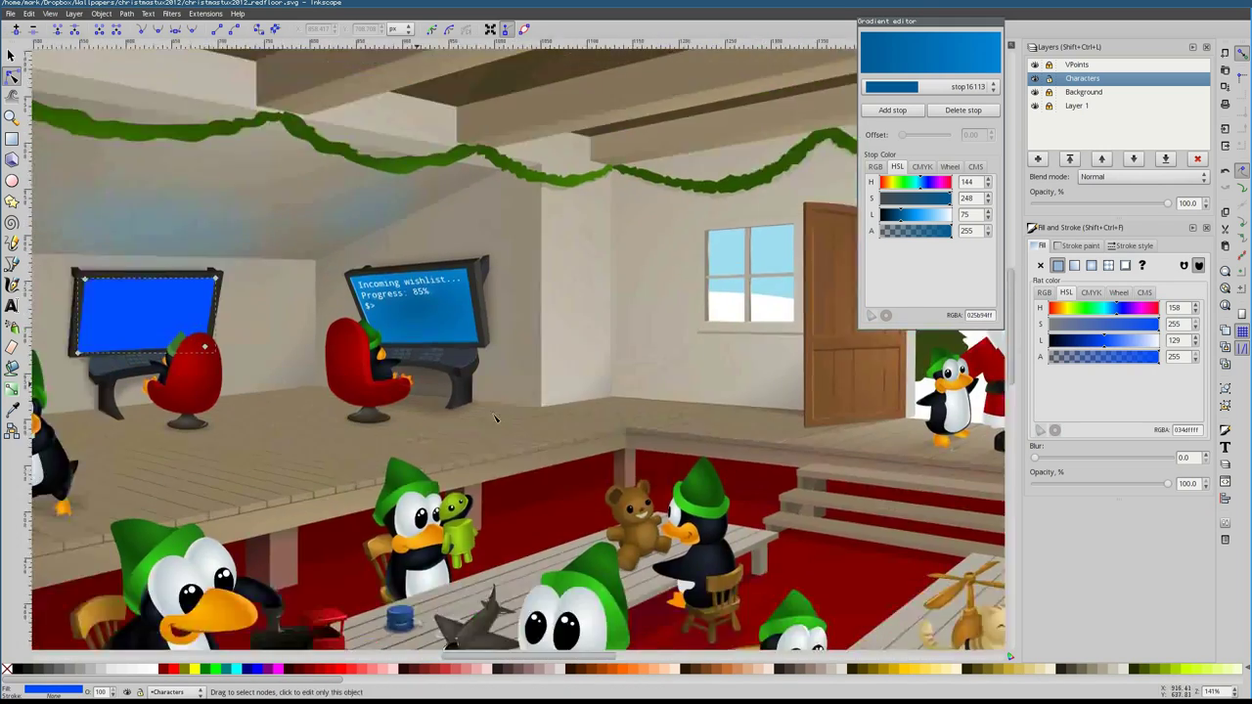
scroll(313, 249, up, 4)
Draw the quadrilateral picture panel on the monitor screen with the pen tool
key(b)
key(Escape)
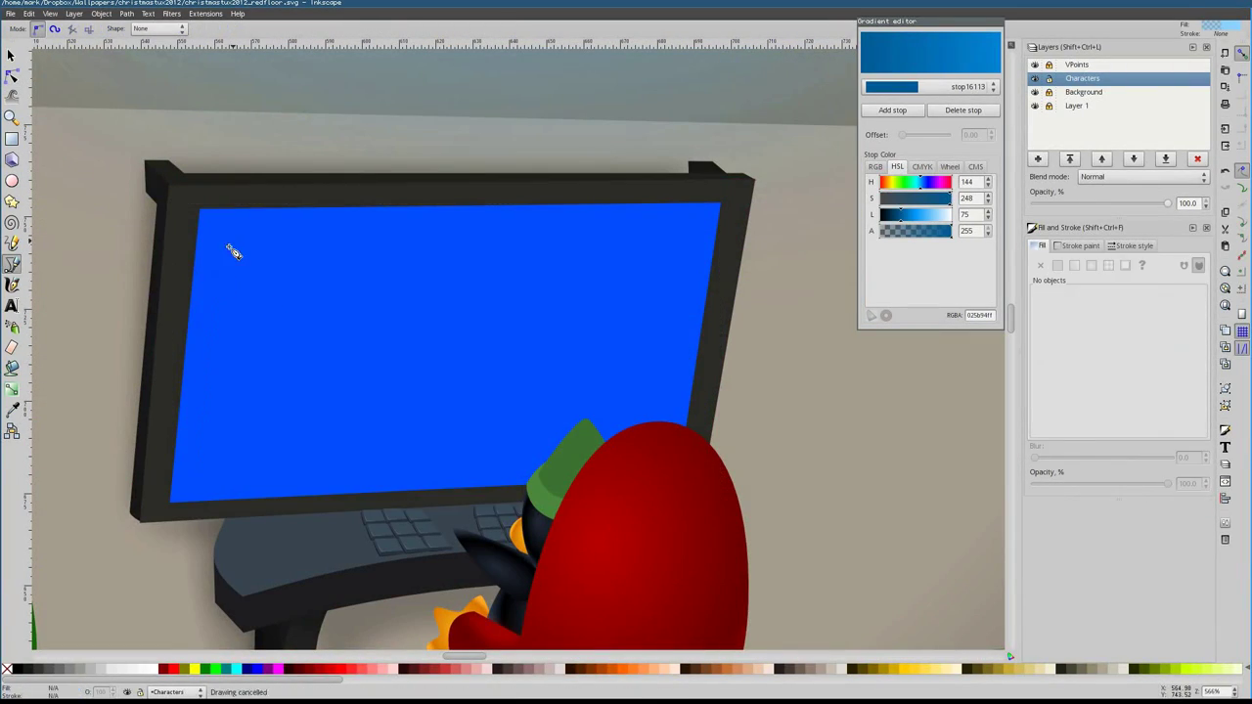
click(382, 429)
click(406, 237)
click(232, 238)
Draw the girl's face outline and a curved highlight path on it
scroll(280, 355, up, 2)
click(287, 355)
drag(434, 350, 433, 425)
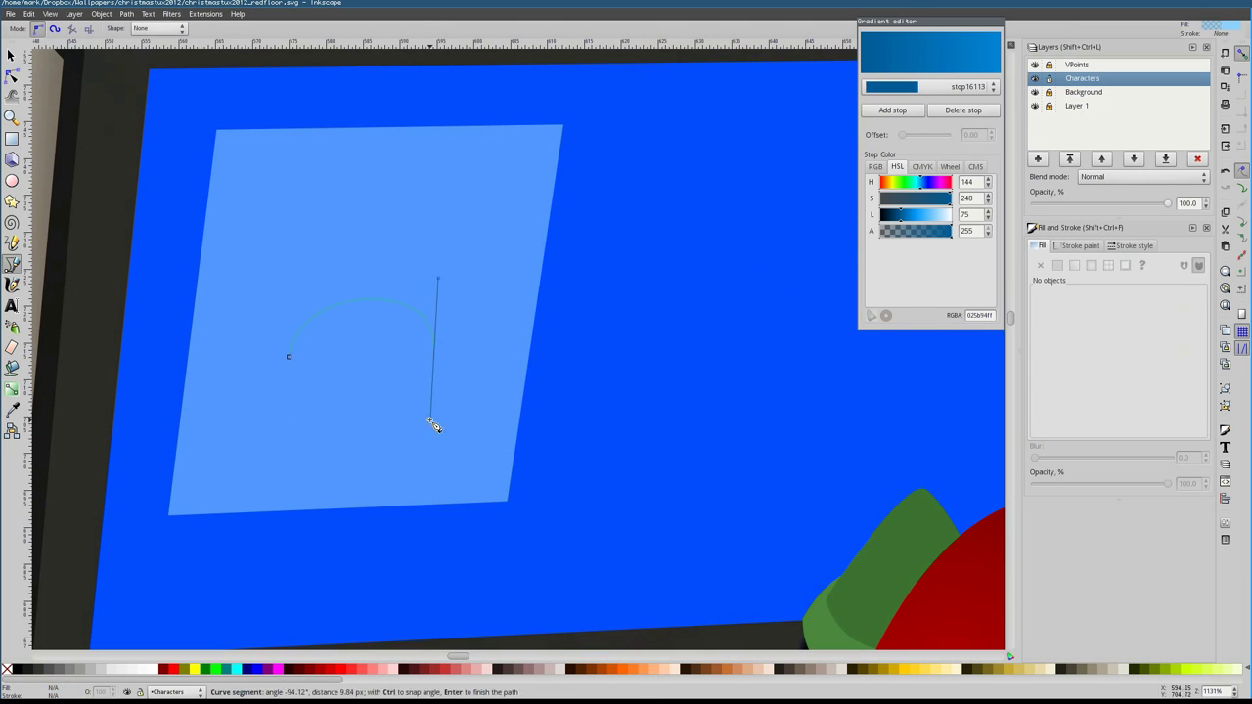
click(289, 355)
drag(377, 347, 388, 393)
key(Return)
Draw the hair outline over the head and two pigtails
click(367, 298)
drag(420, 280, 458, 290)
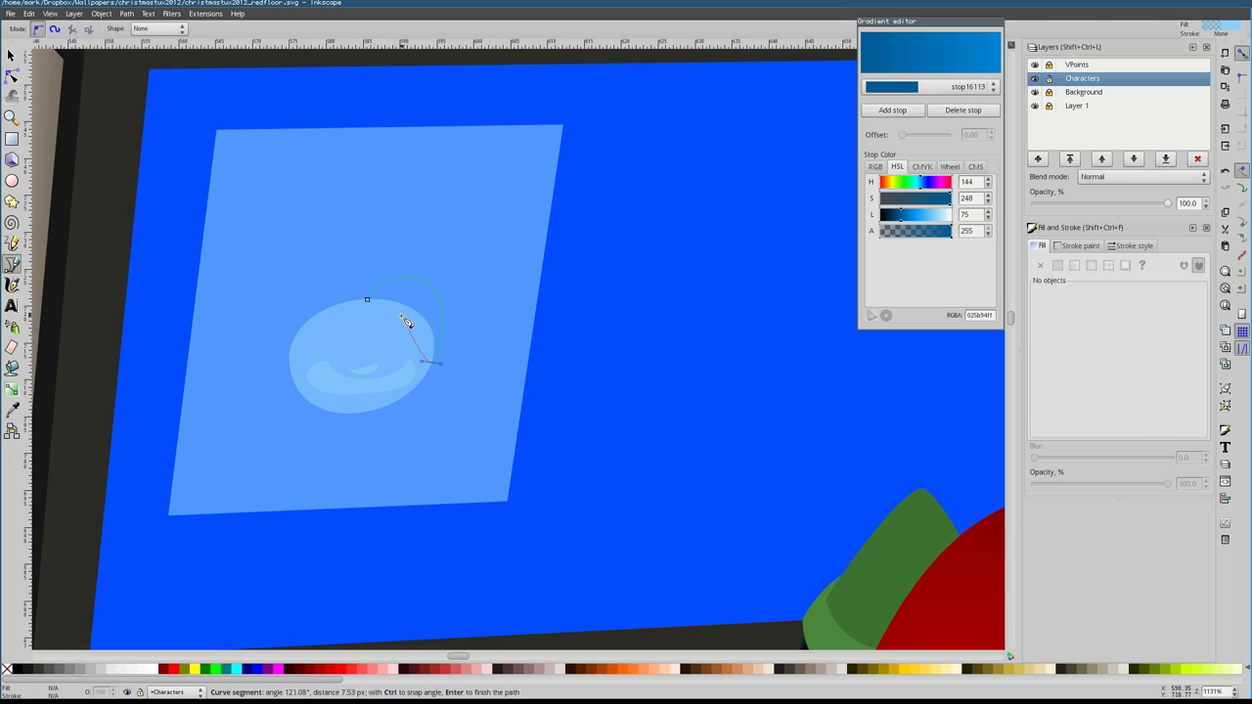
drag(286, 349, 299, 357)
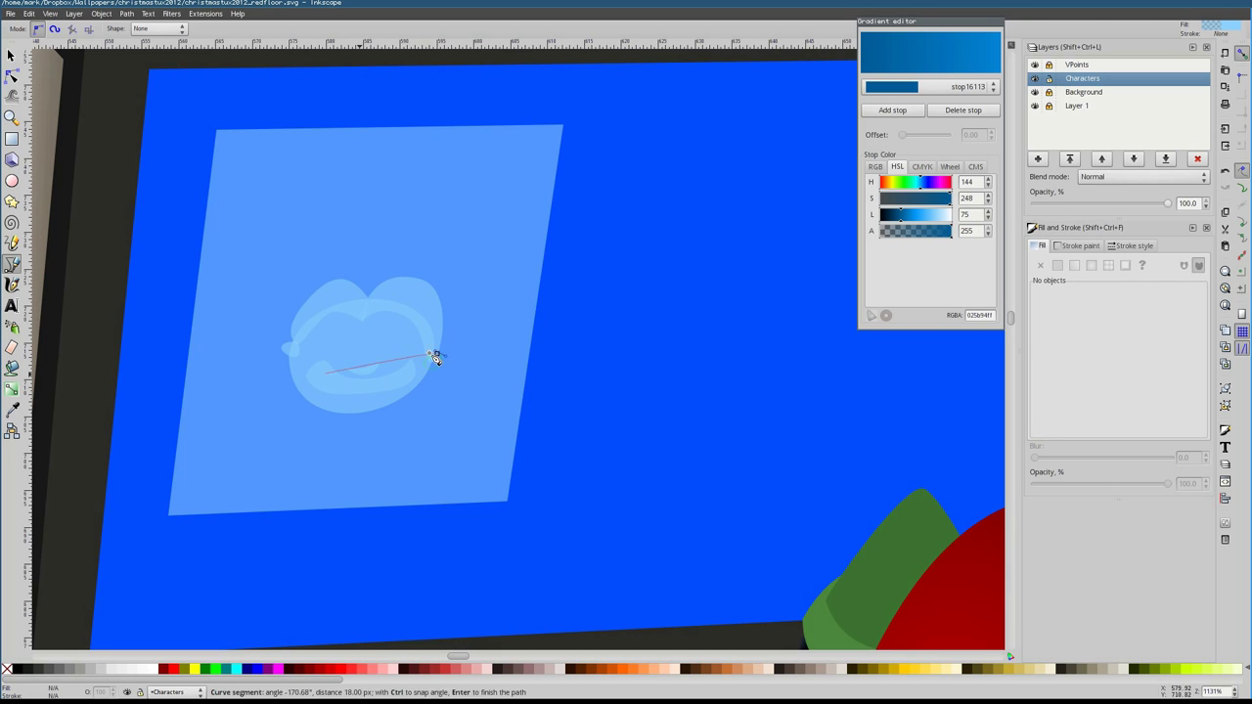
click(285, 349)
click(287, 351)
click(266, 377)
key(Return)
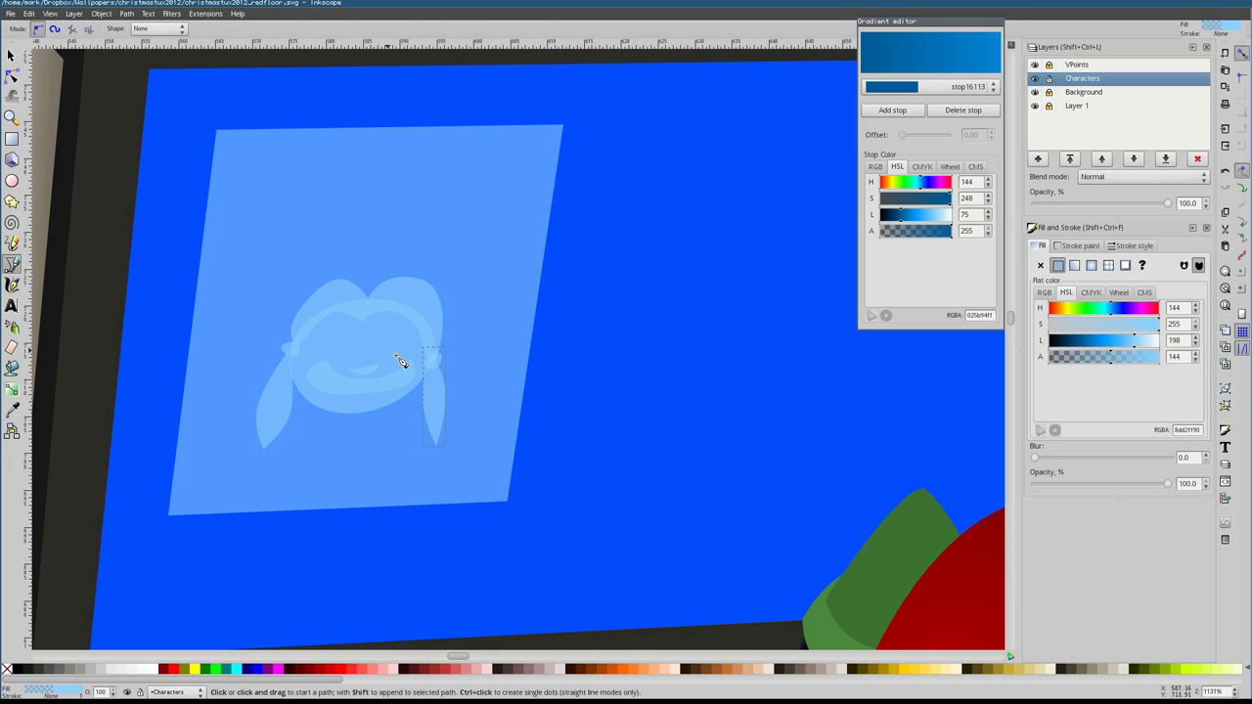
click(316, 353)
drag(352, 395, 419, 393)
key(Return)
Draw the dress shape below the face
key(s)
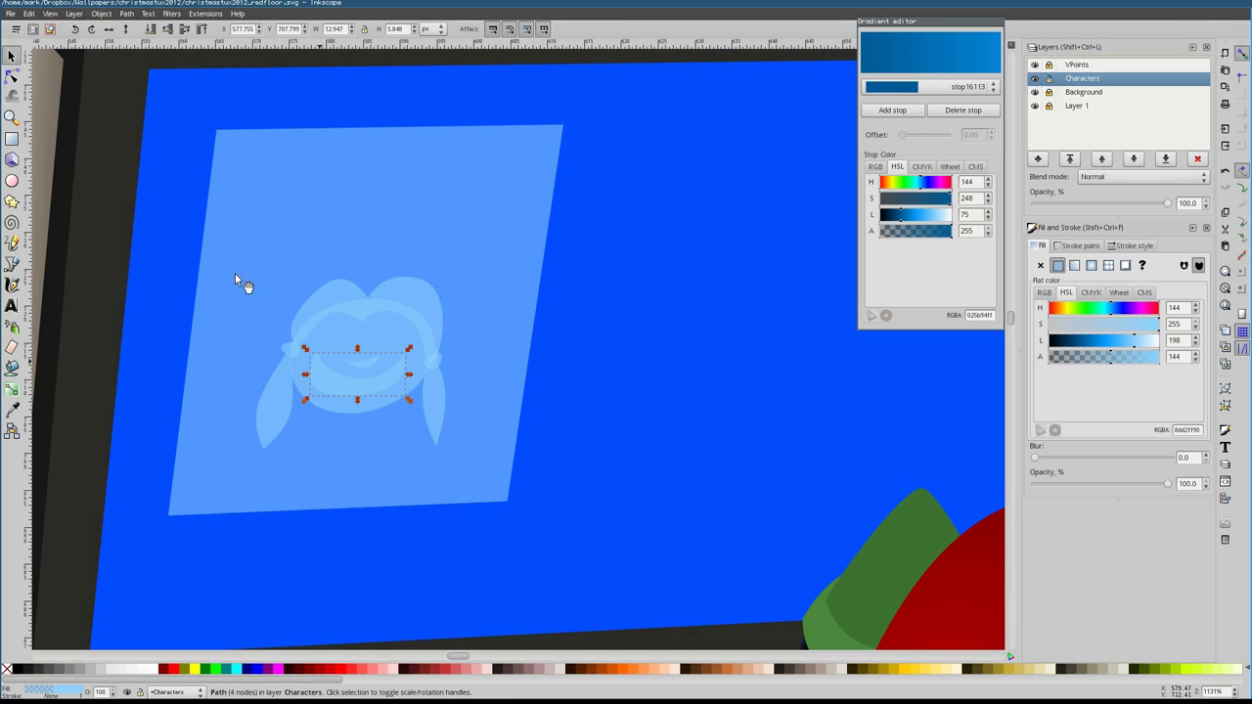
key(b)
click(316, 405)
click(291, 470)
click(408, 469)
click(401, 405)
click(316, 405)
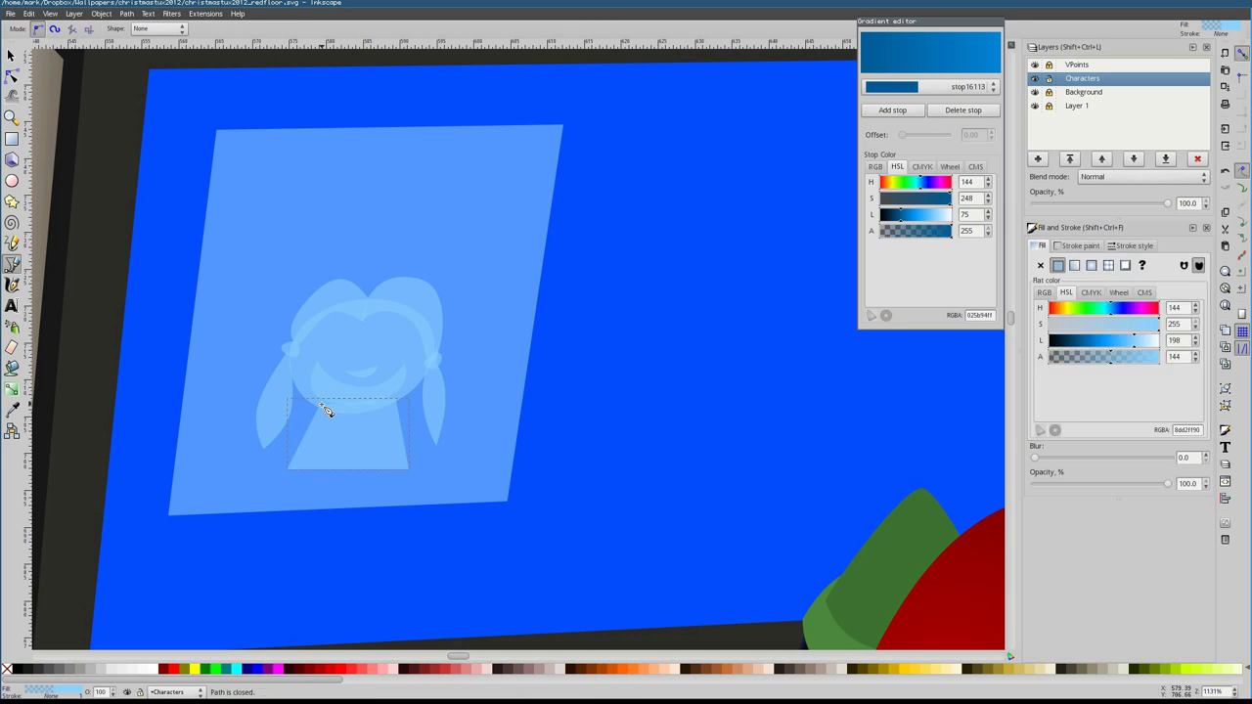
click(326, 414)
click(289, 461)
Move the eye left, fill the hair orange and give the face a skin tone
scroll(394, 406, down, 1)
scroll(395, 405, right, 2)
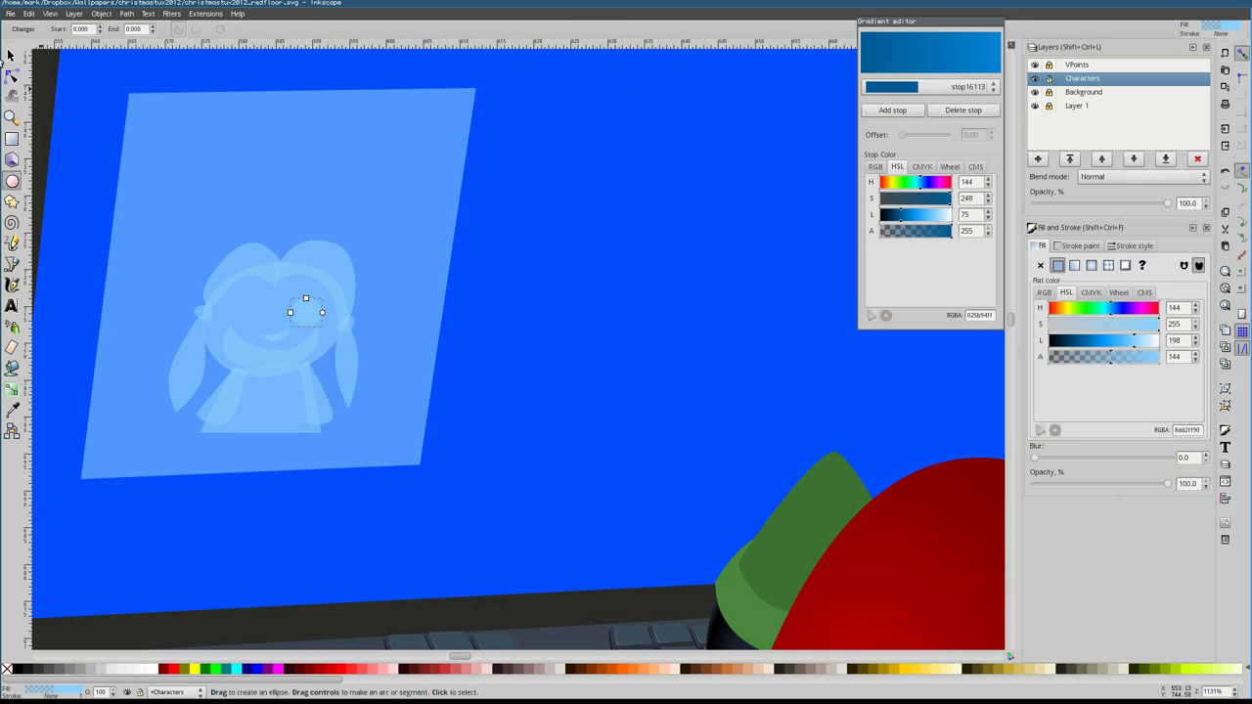
key(s)
drag(305, 313, 256, 315)
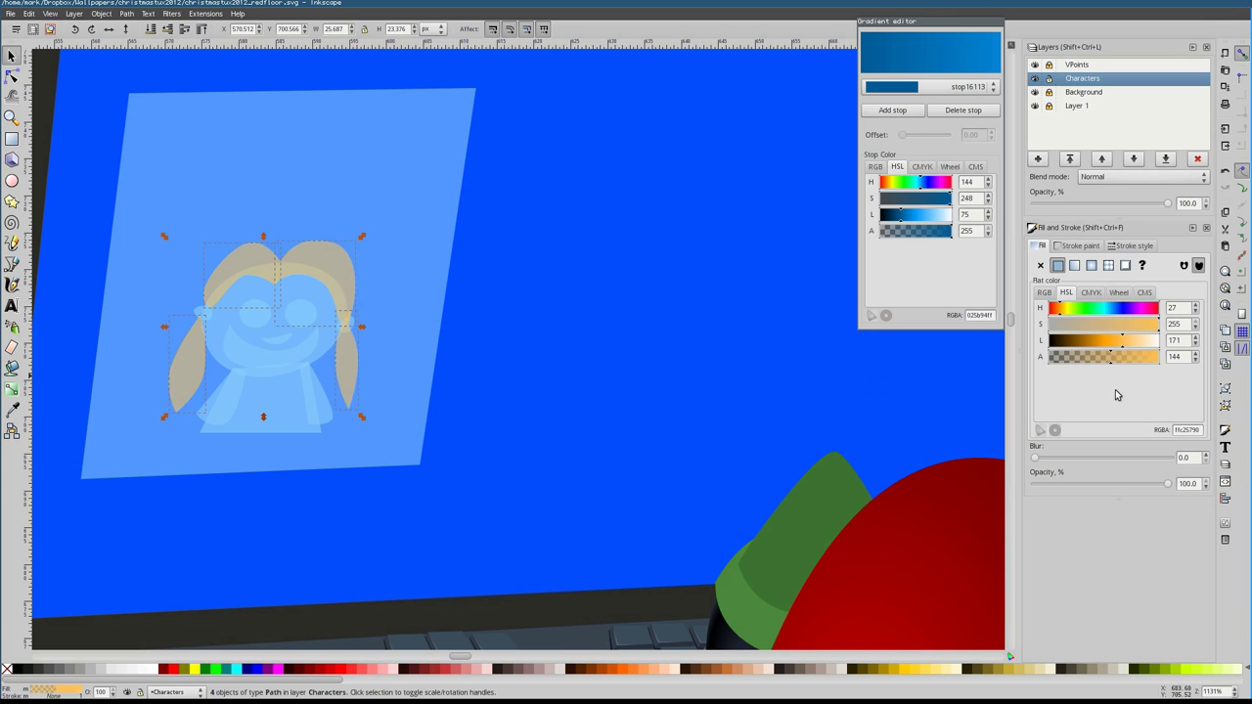
click(286, 296)
alt+click(306, 319)
alt+click(306, 319)
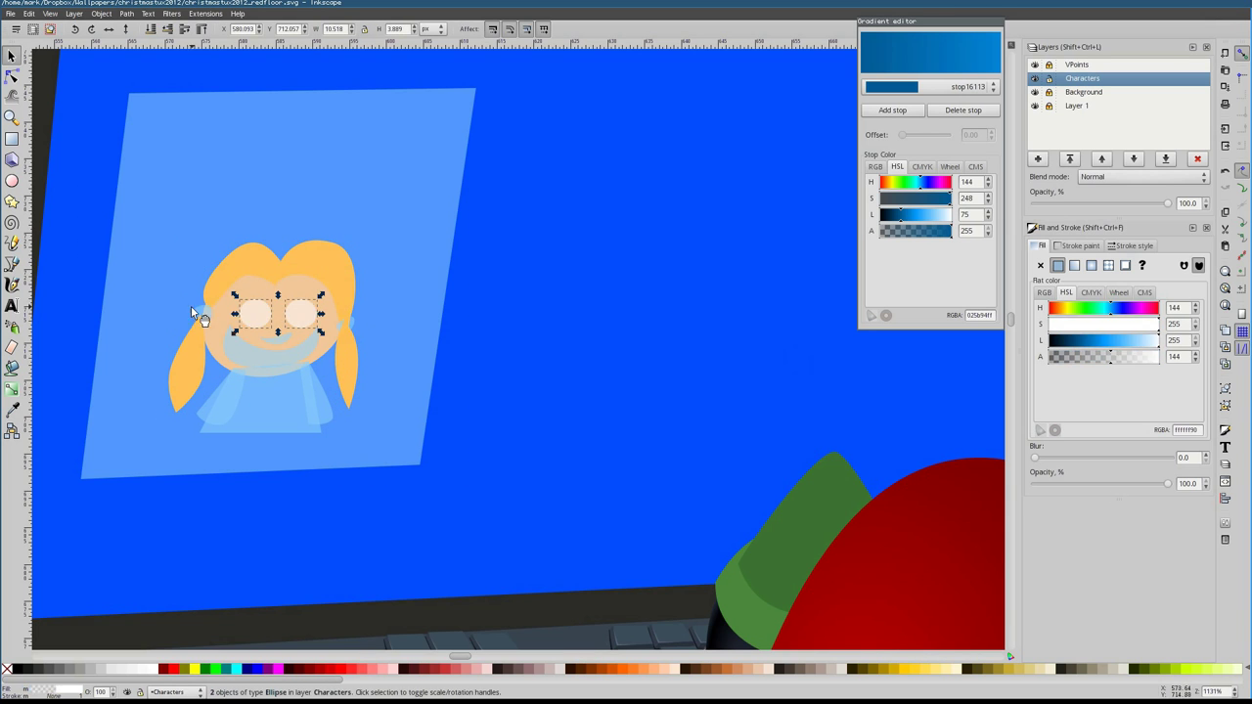
Copy the pupil to the other eye and colour the translucent shape with the mouth's brown
click(294, 311)
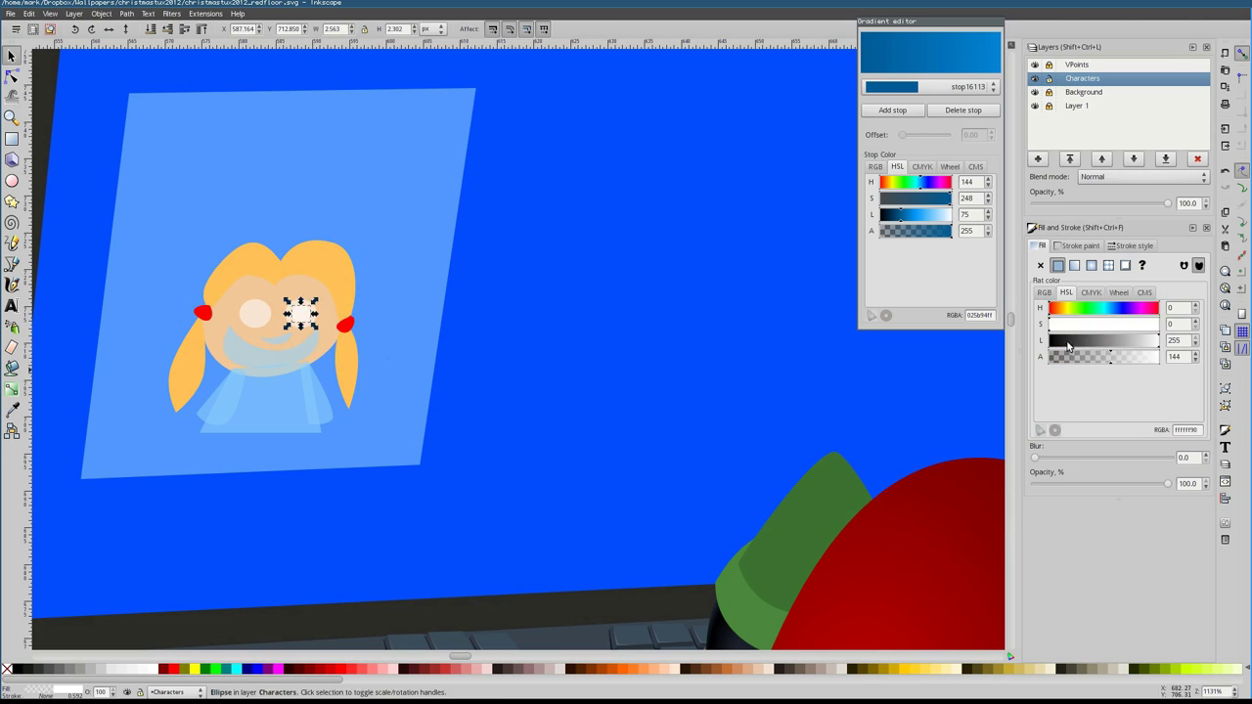
scroll(293, 311, up, 2)
key(Tab)
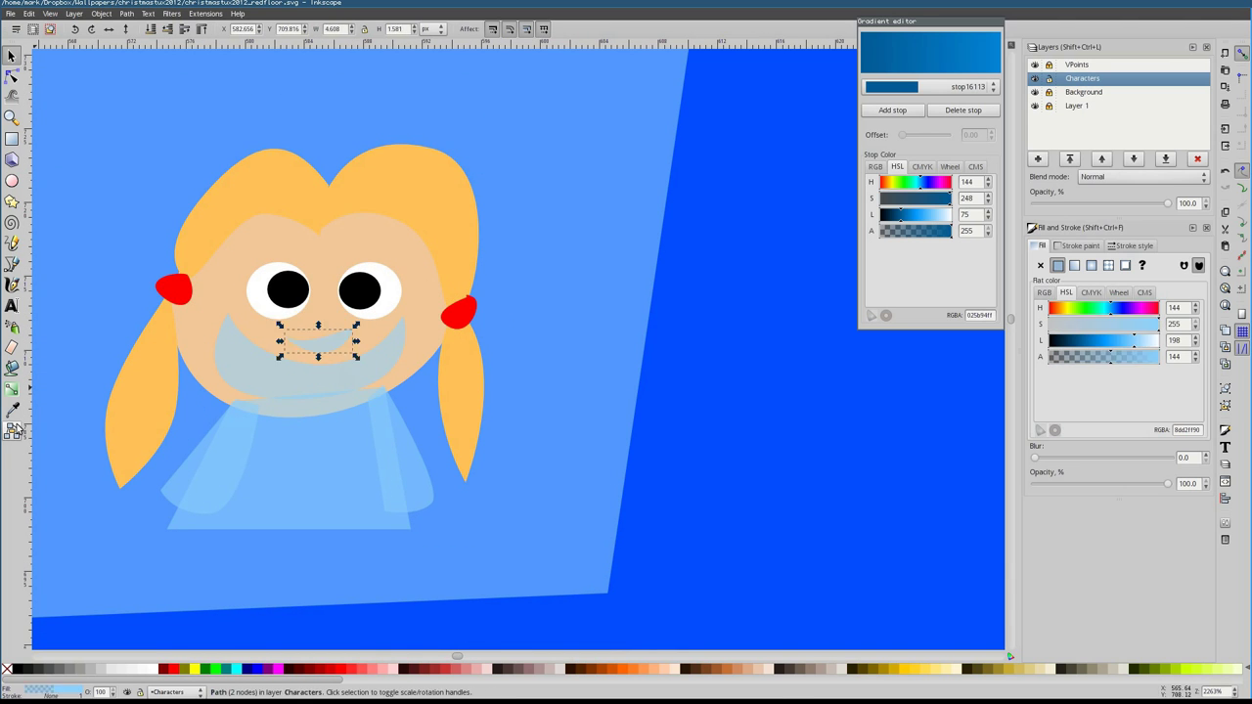
key(Page_Up)
key(F7)
key(Tab)
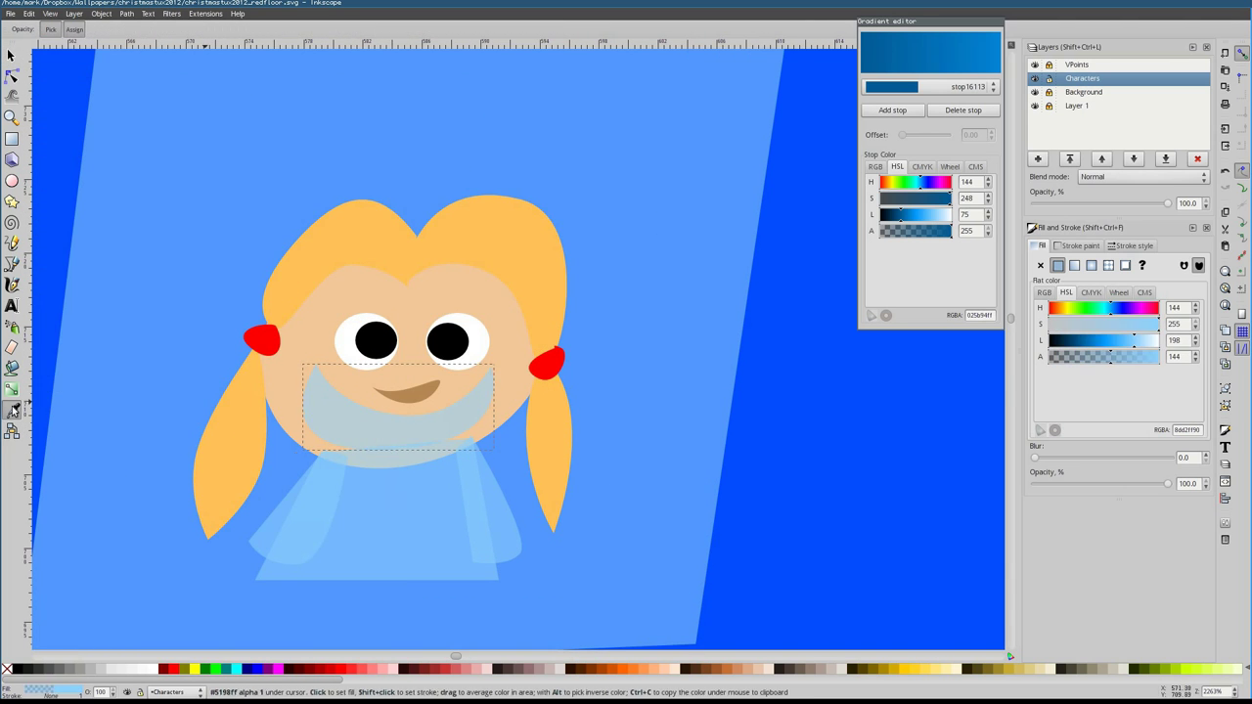
click(403, 394)
Adjust the dress nodes and stacking, then add a white teeth shape over the mouth
key(F2)
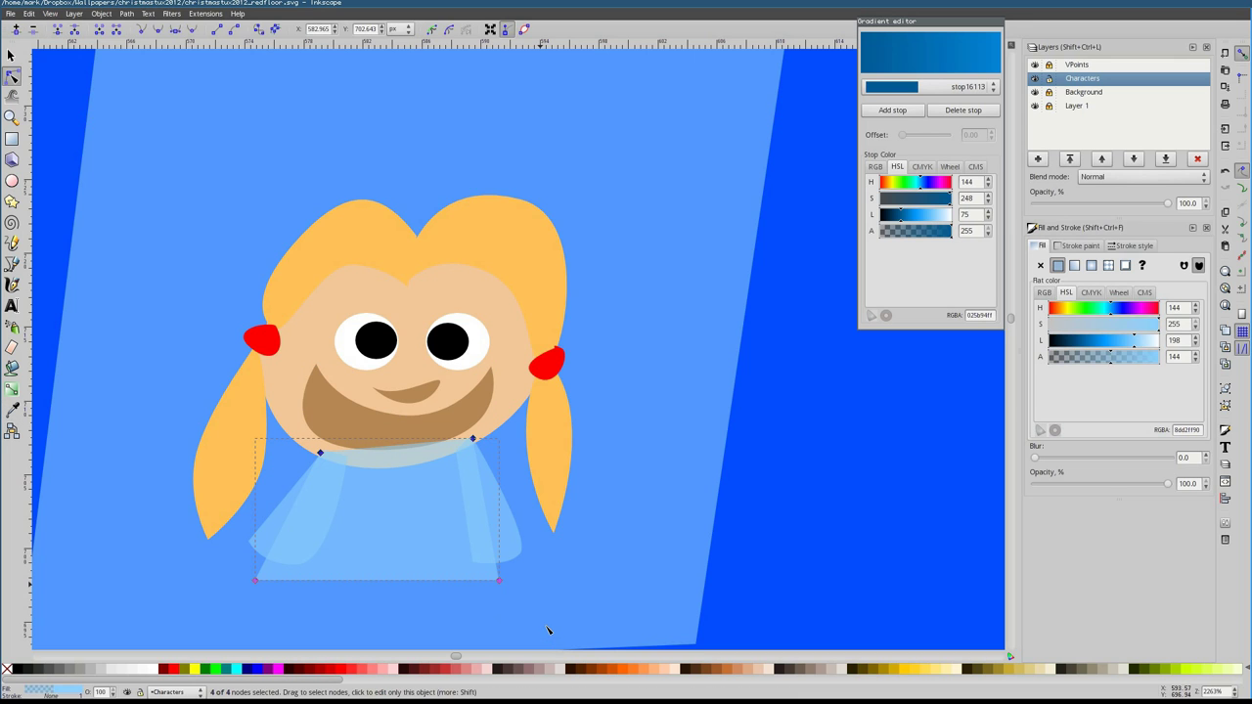
drag(577, 608, 577, 608)
key(Page_Up)
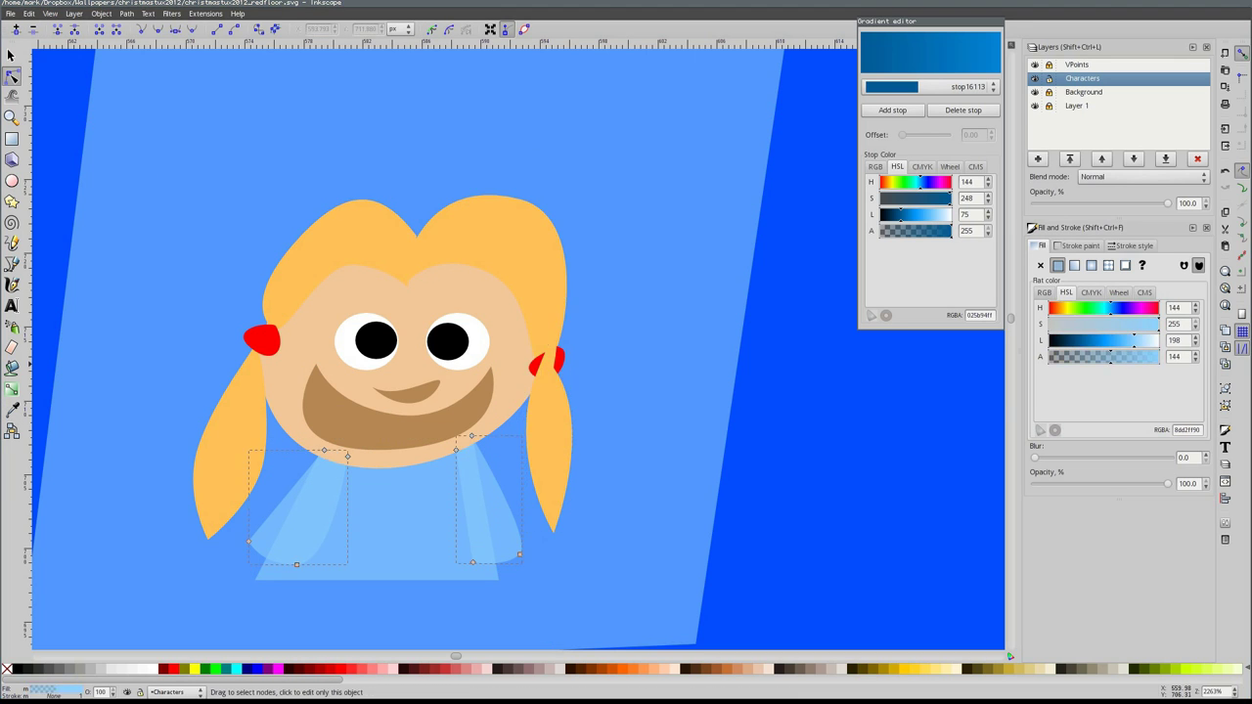
key(Tab)
click(12, 264)
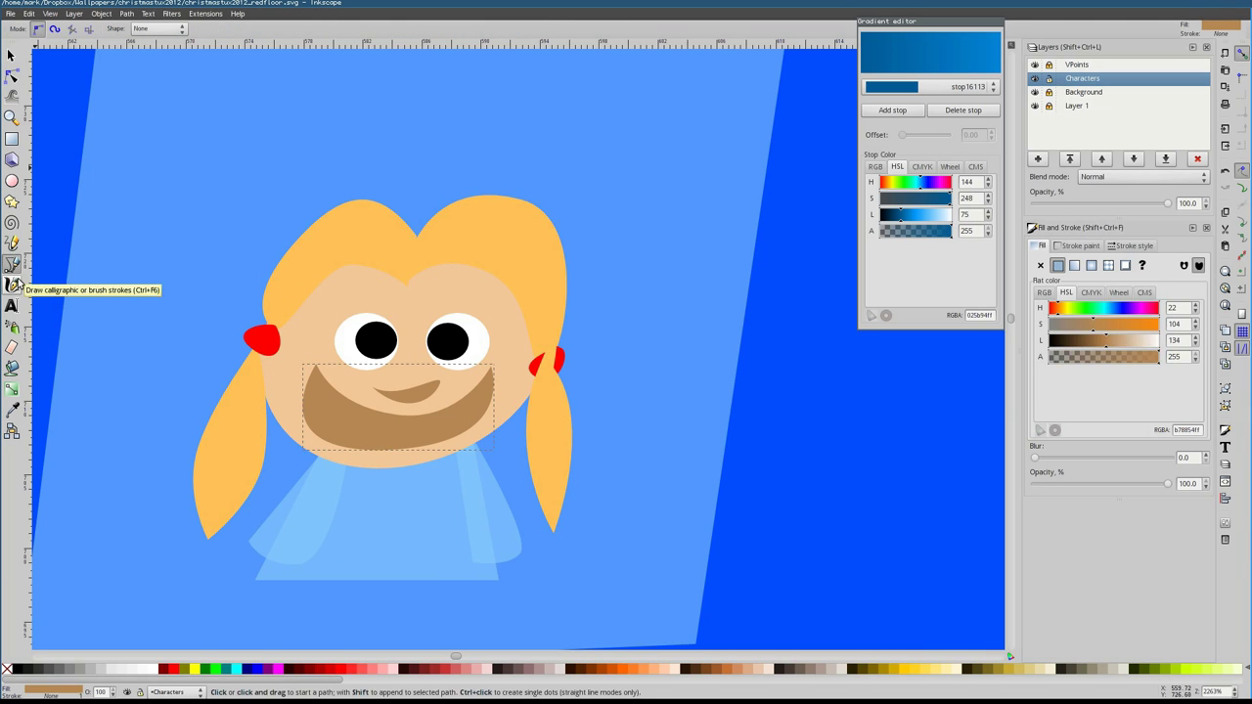
click(401, 406)
click(1158, 342)
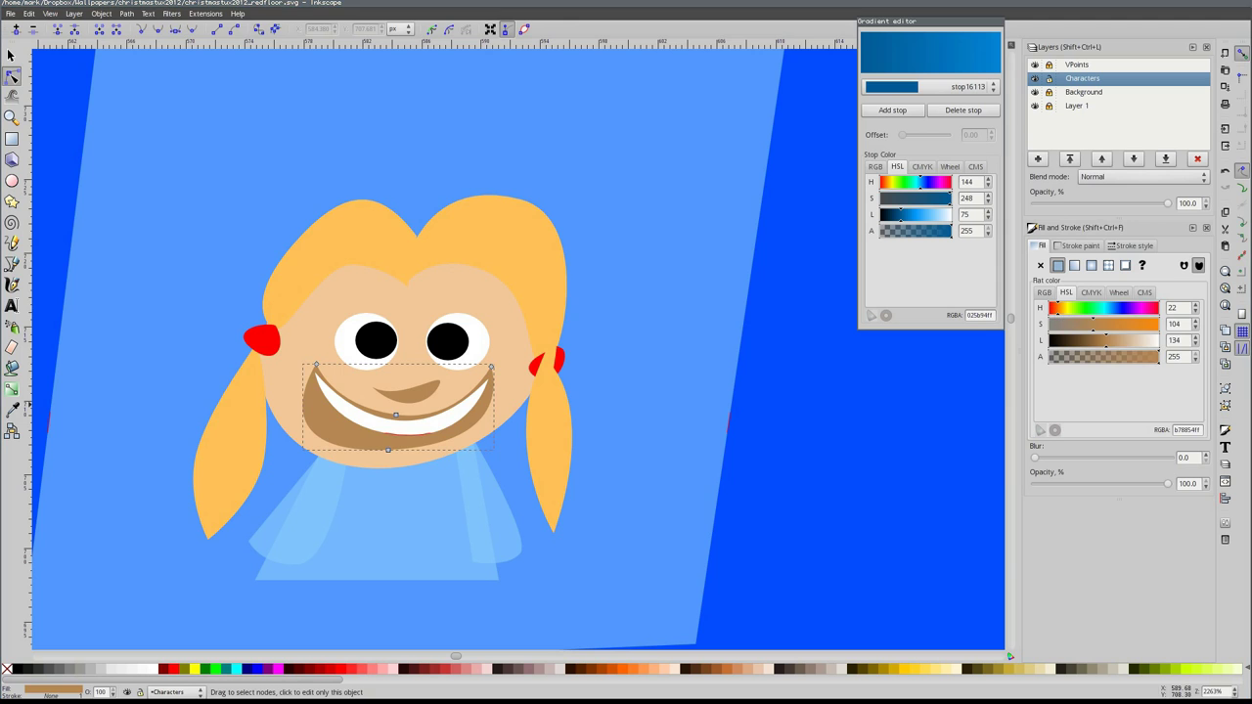
Zoom in on the left monitor and select the light-blue picture panel
key(Escape)
key(5)
scroll(342, 356, up, 6)
click(341, 356)
Select the girl's eyes, face path and the picture panel
scroll(344, 354, up, 2)
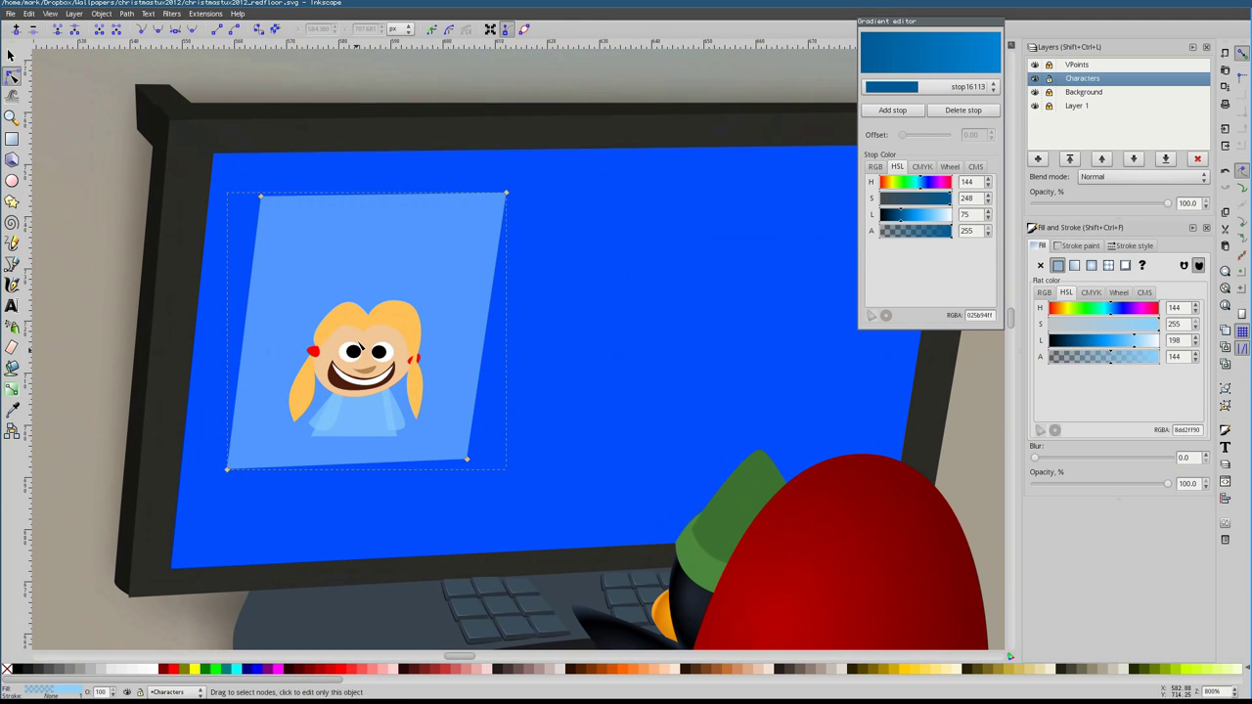
click(386, 358)
key(s)
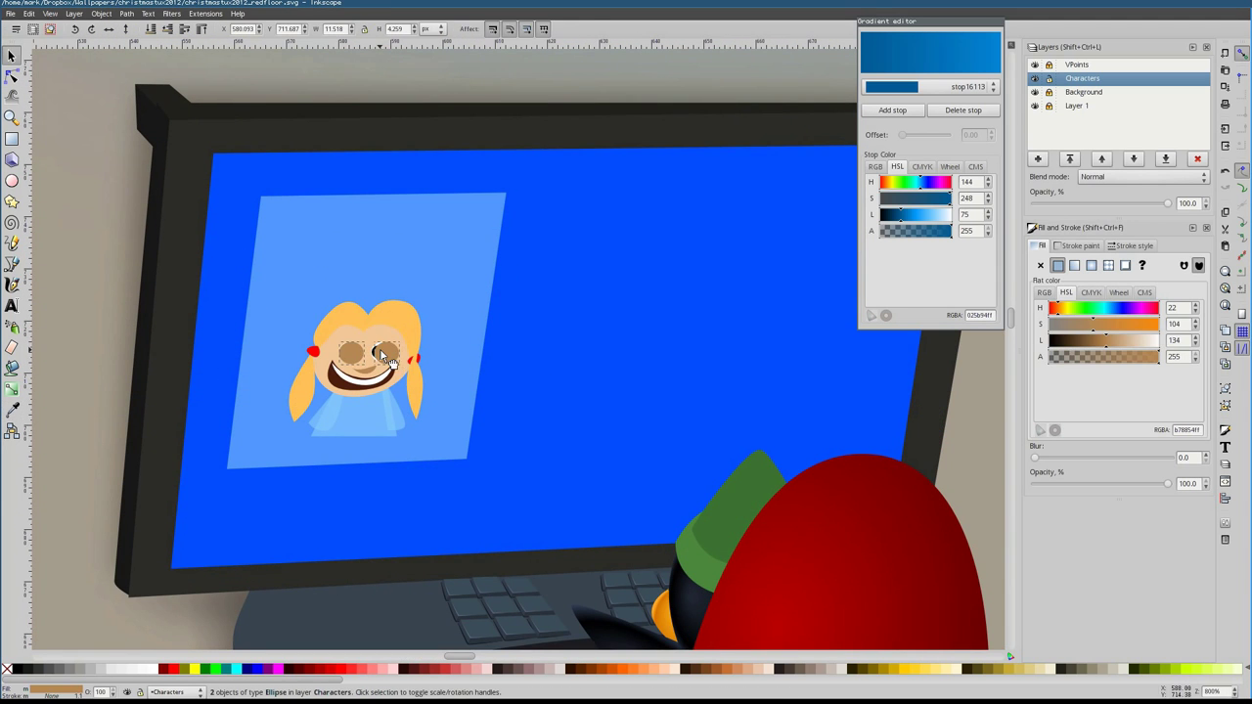
key(n)
click(355, 351)
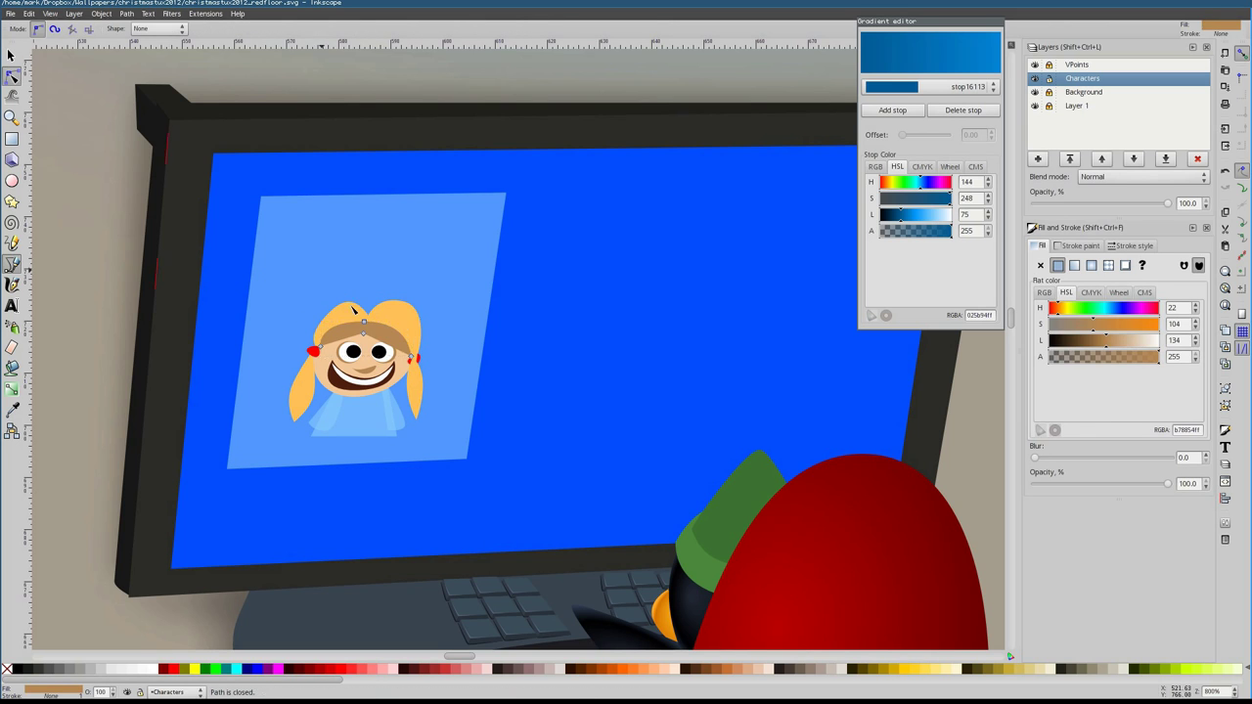
key(s)
click(294, 254)
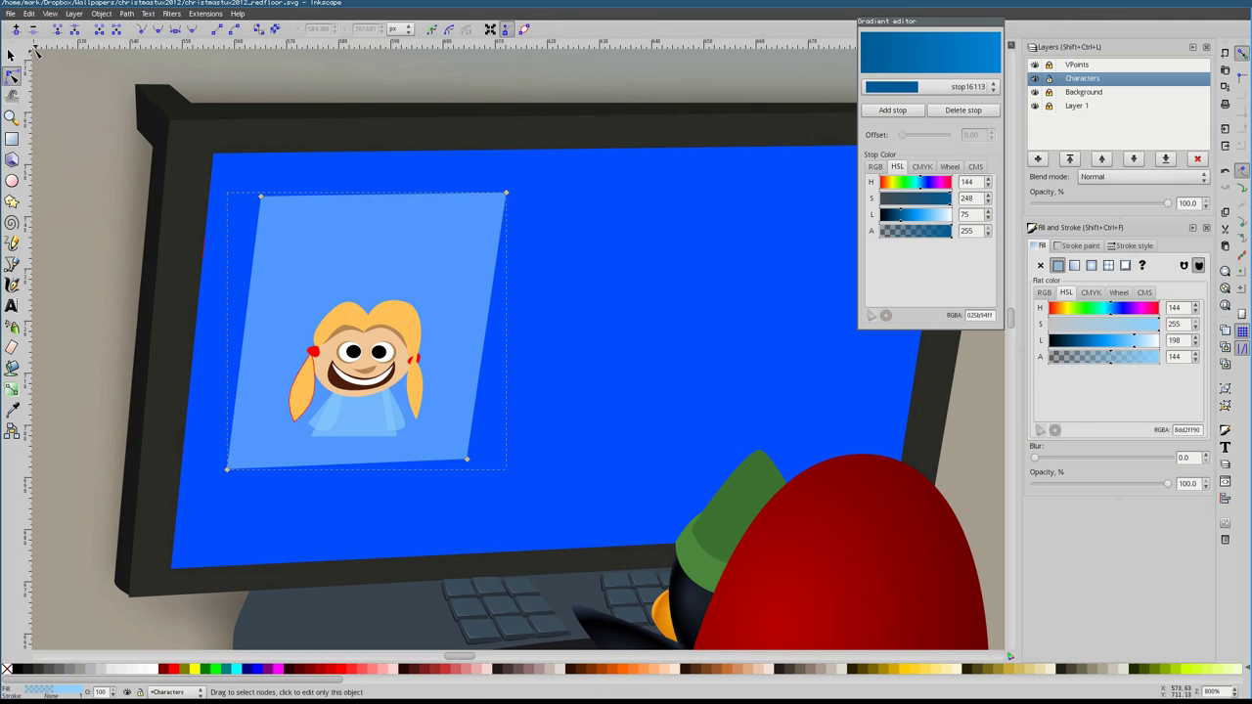
Set the filter effects display quality to Lower in Preferences
scroll(142, 167, down, 2)
click(10, 14)
click(68, 284)
scroll(741, 182, down, 5)
click(741, 174)
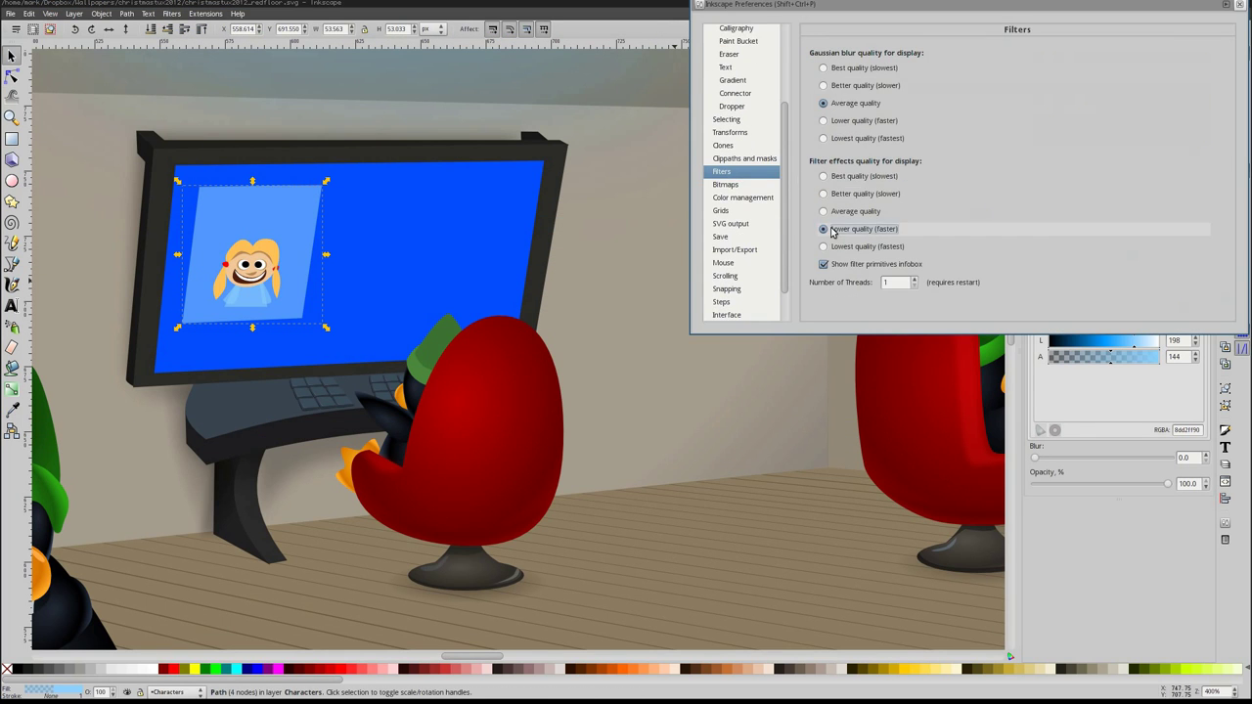
key(Escape)
key(Escape)
key(minus)
key(minus)
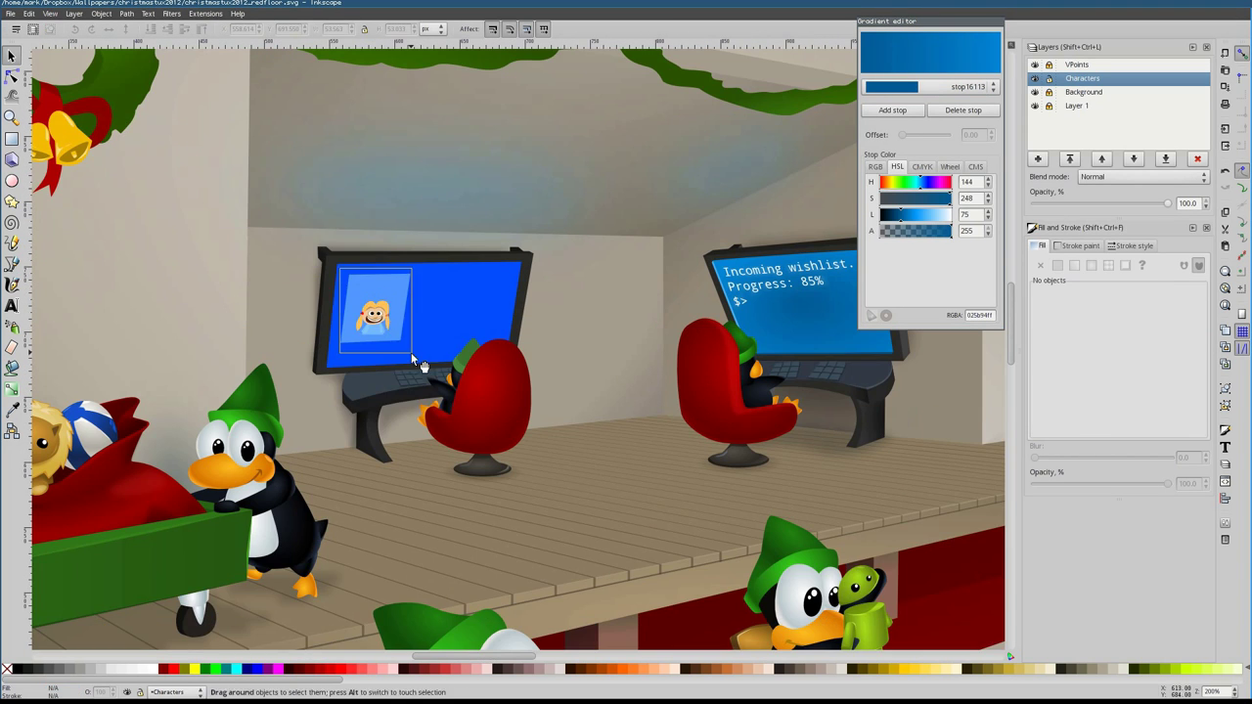
Raise the dress fill alpha to 255 and colour it pink
click(412, 358)
scroll(360, 363, up, 2)
scroll(347, 247, up, 2)
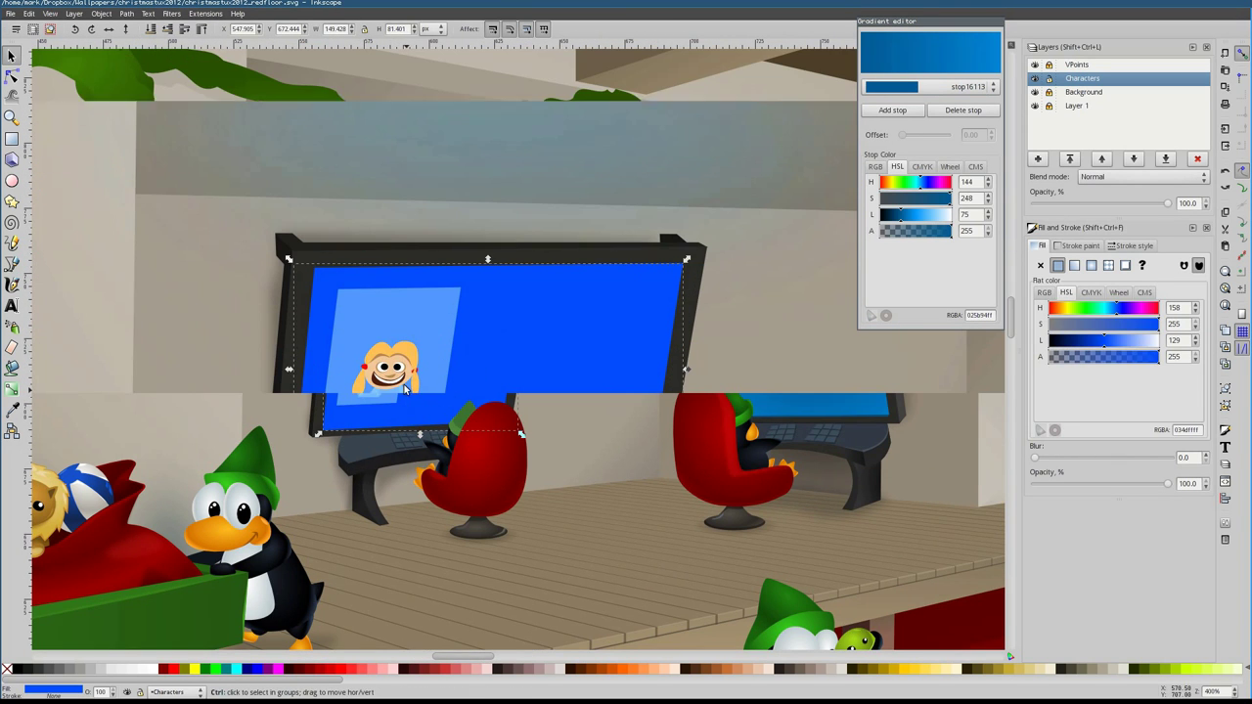
click(389, 409)
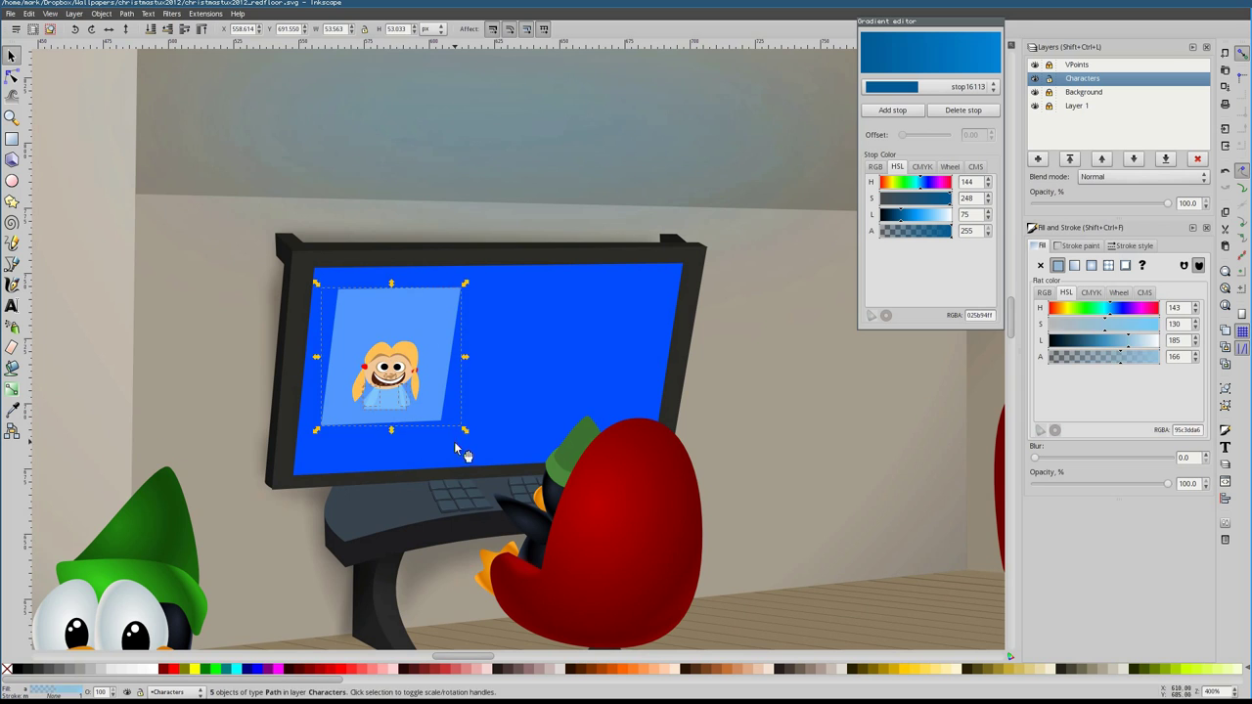
scroll(455, 448, down, 3)
scroll(296, 421, up, 1)
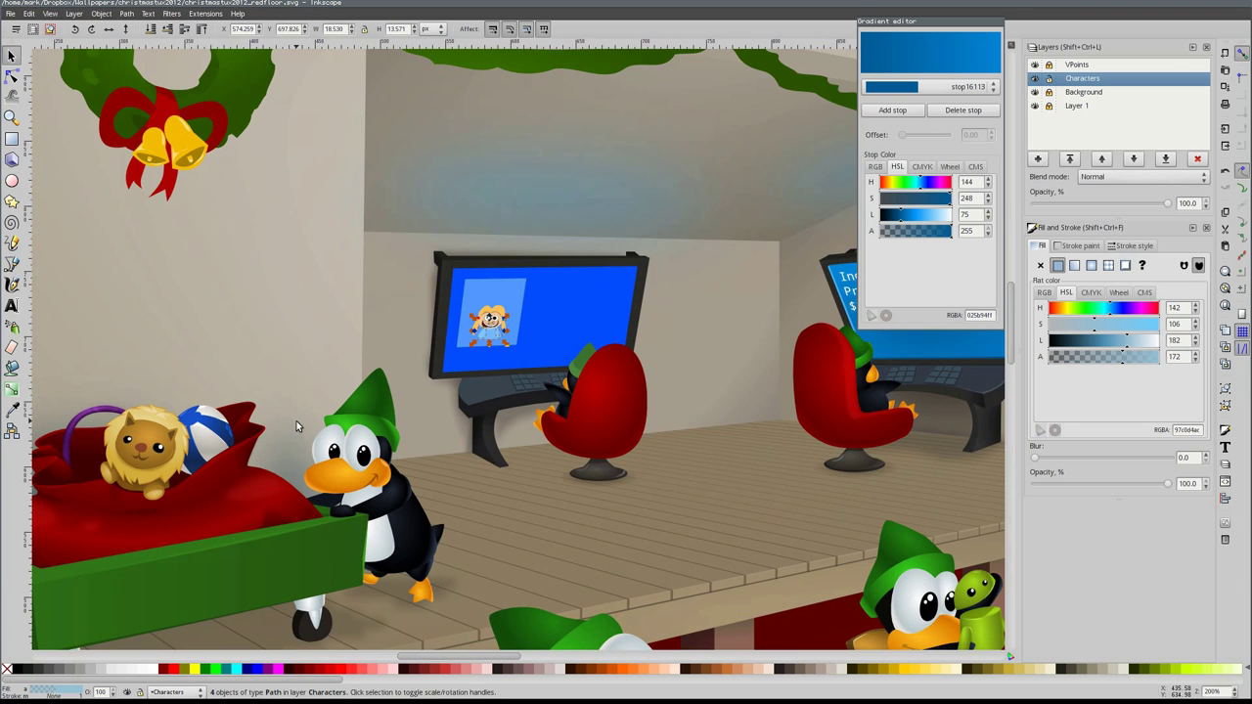
click(489, 328)
scroll(489, 328, up, 2)
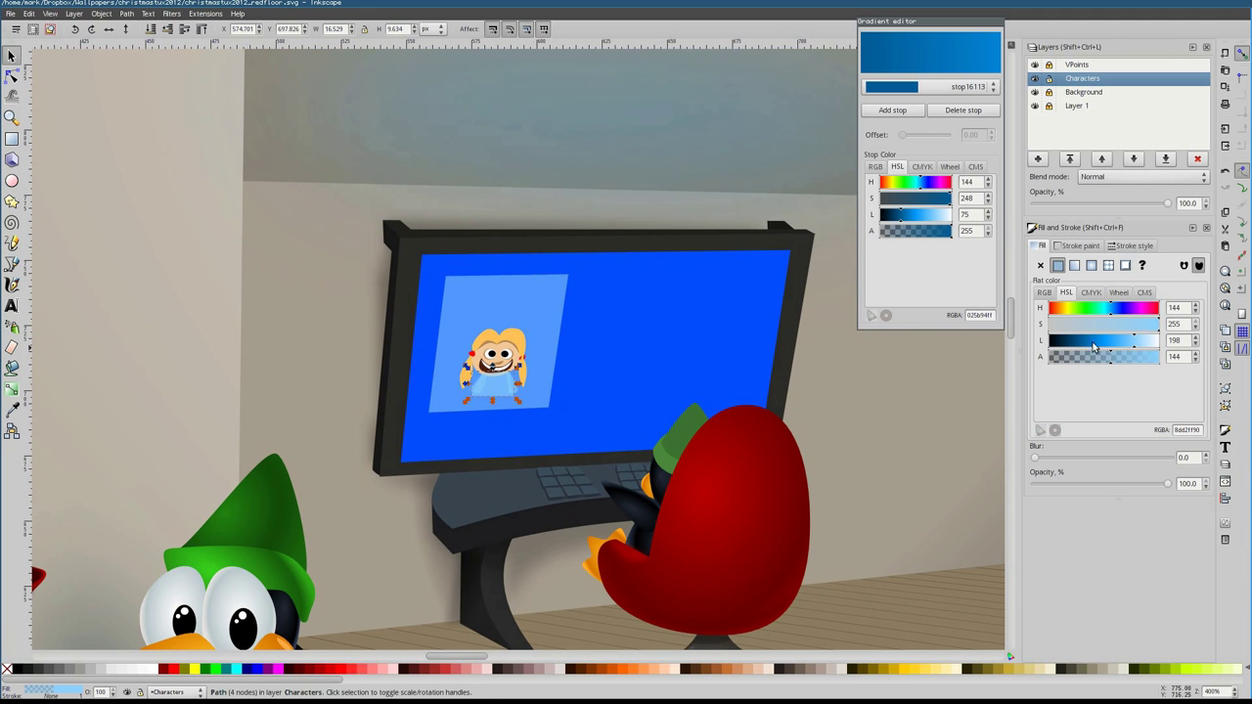
drag(1124, 360, 1158, 358)
click(457, 375)
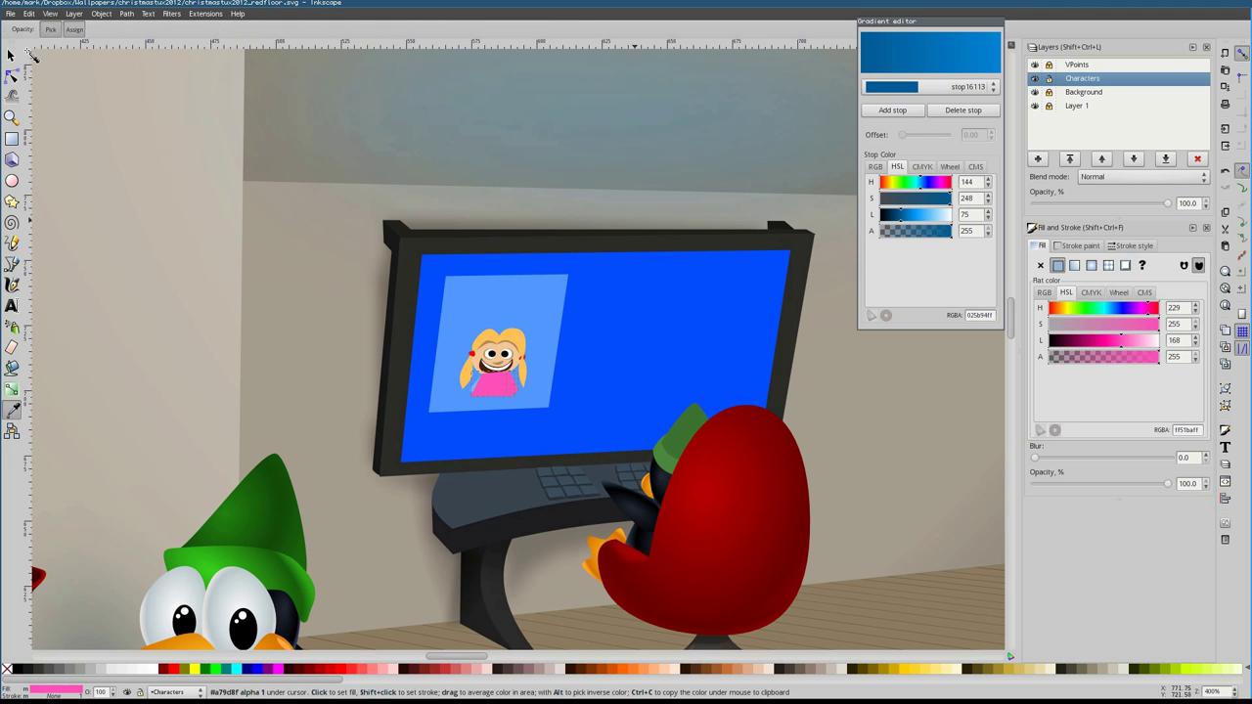
Select all parts of the girl drawing on the panel
click(511, 400)
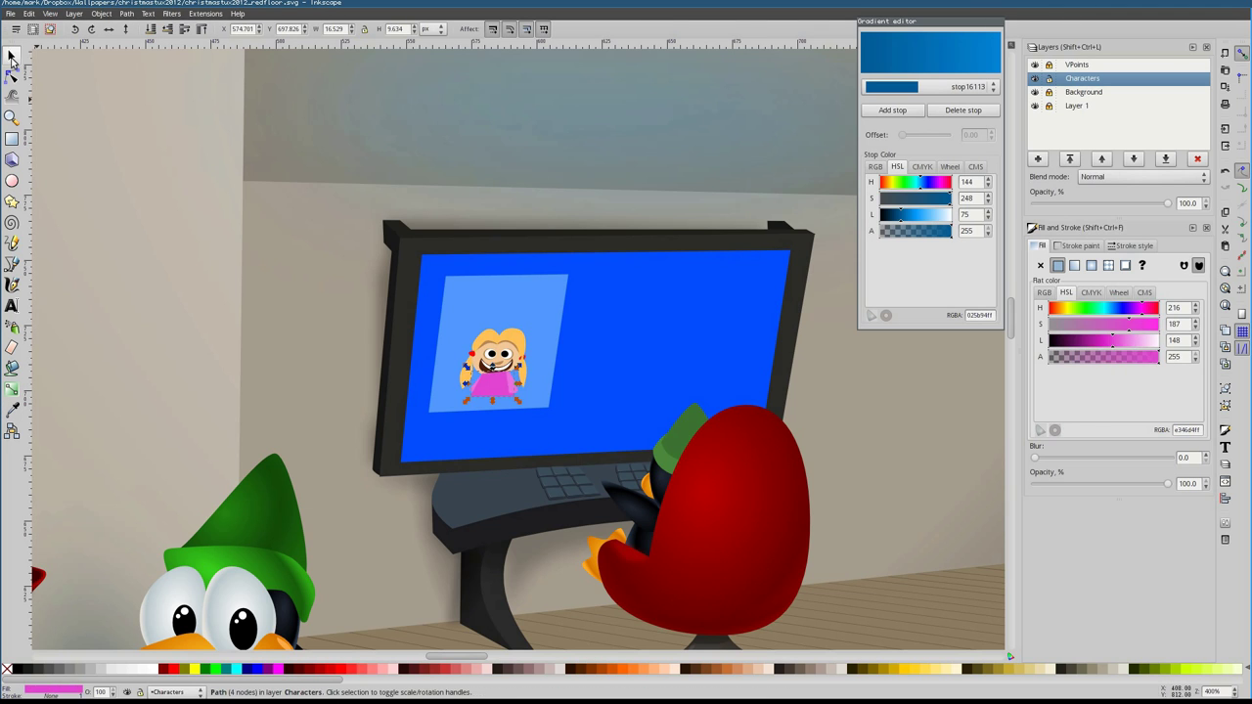
click(556, 413)
click(523, 406)
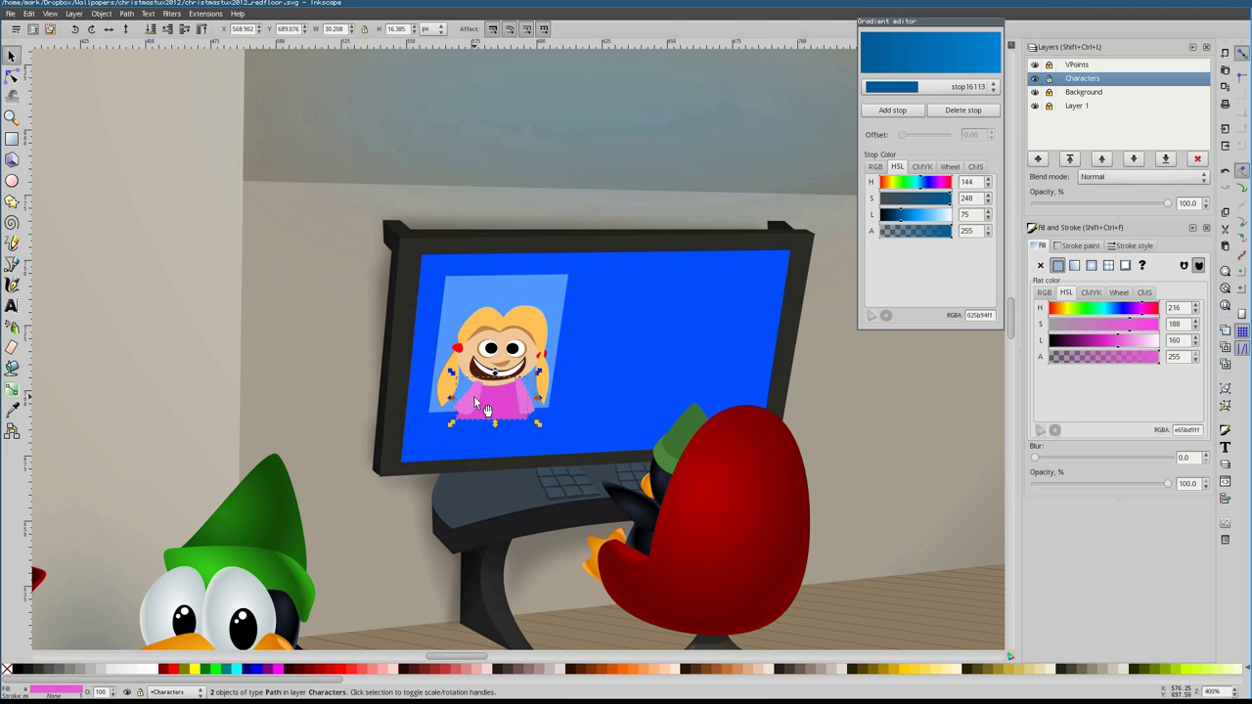
Draw a light-blue bar across the top of the monitor screen
scroll(293, 371, right, 1)
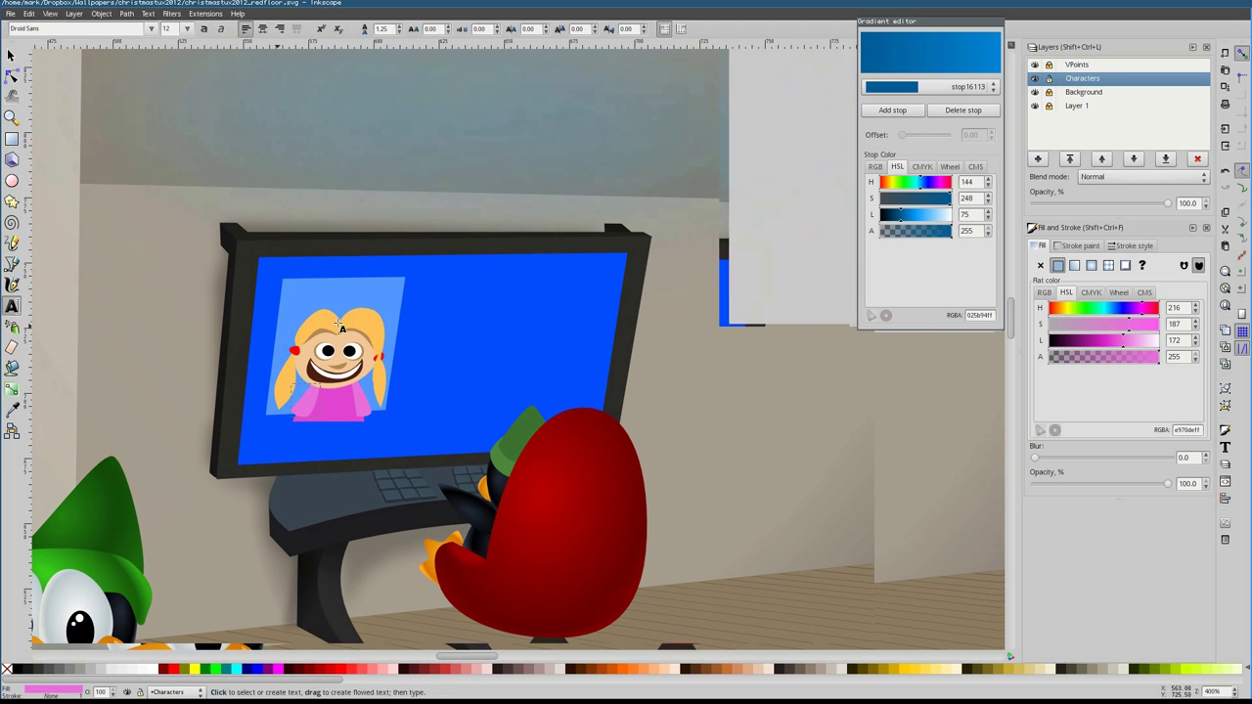
click(12, 264)
scroll(401, 415, right, 4)
click(418, 279)
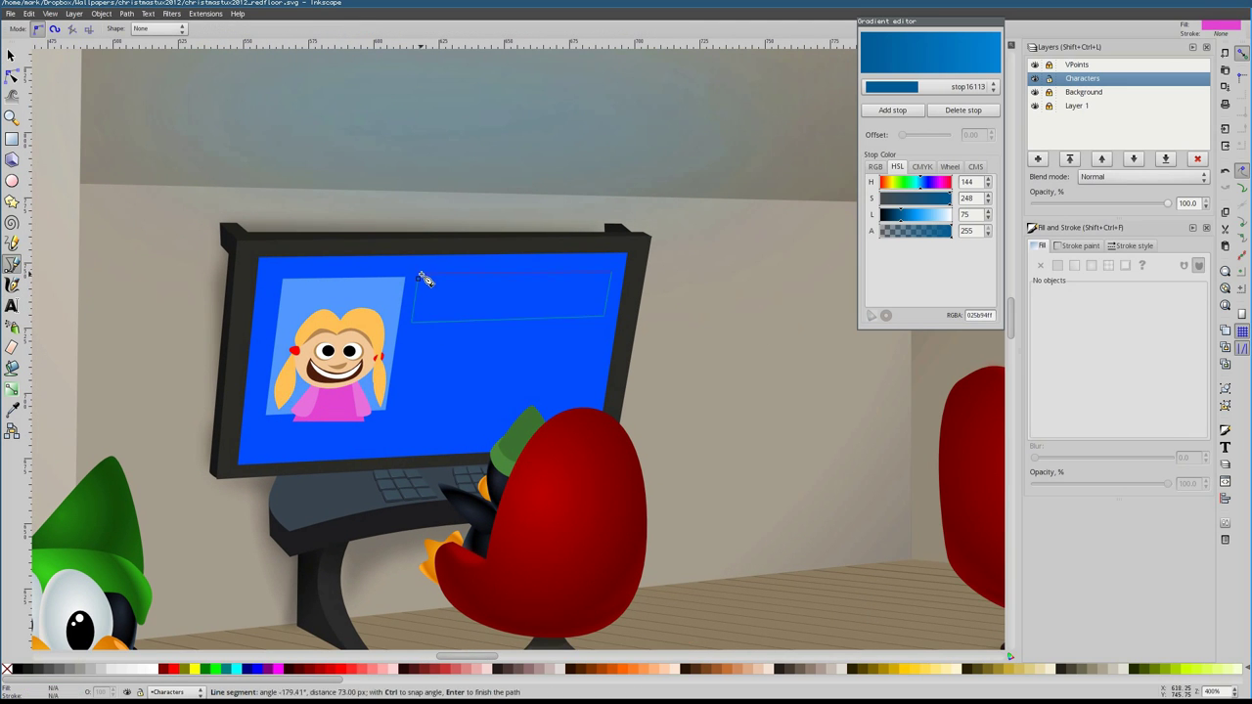
click(419, 278)
click(460, 332)
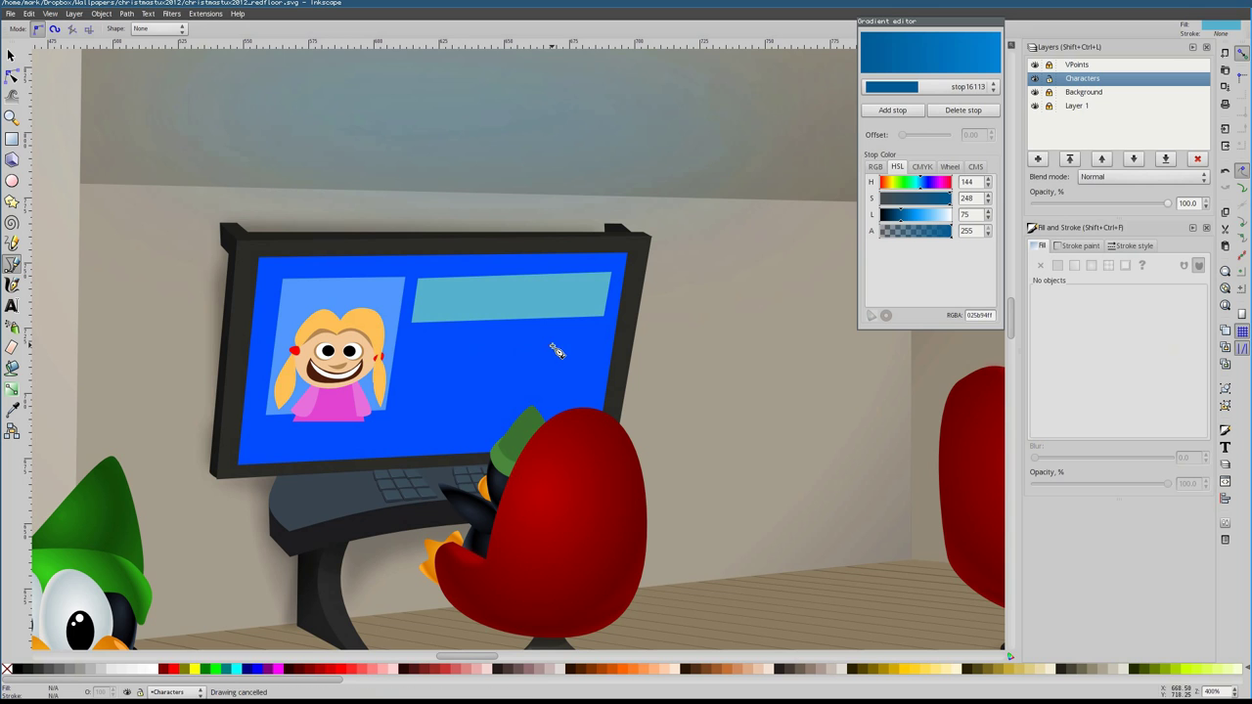
Draw an ellipse for the pie top and a duplicate shifted downward
click(14, 180)
drag(444, 343, 573, 387)
key(s)
scroll(440, 372, right, 2)
key(ctrl+d)
mouse_move(437, 358)
mouse_down()
mouse_move(437, 380)
mouse_move(419, 362)
mouse_up()
scroll(419, 360, down, 2)
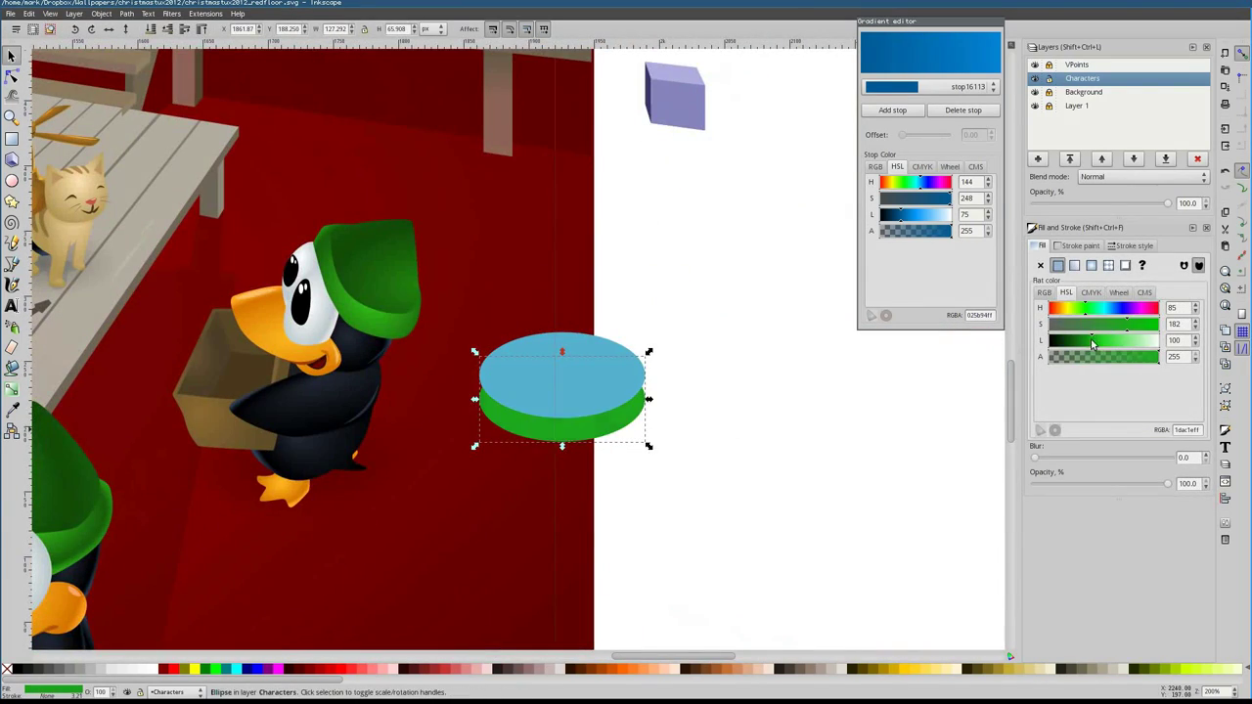
scroll(455, 381, up, 3)
key(b)
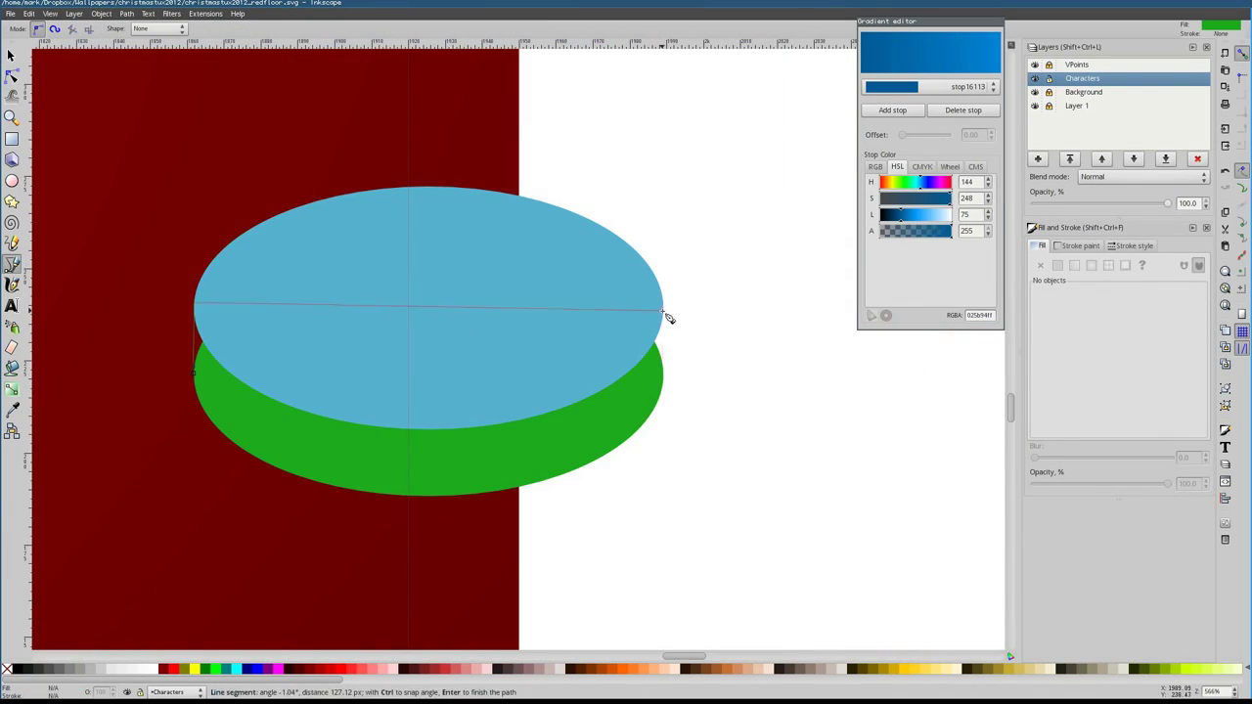
Union a side band with the lower ellipse into a green body behind a light-green top
click(663, 376)
click(194, 376)
click(194, 304)
key(s)
shift+click(382, 451)
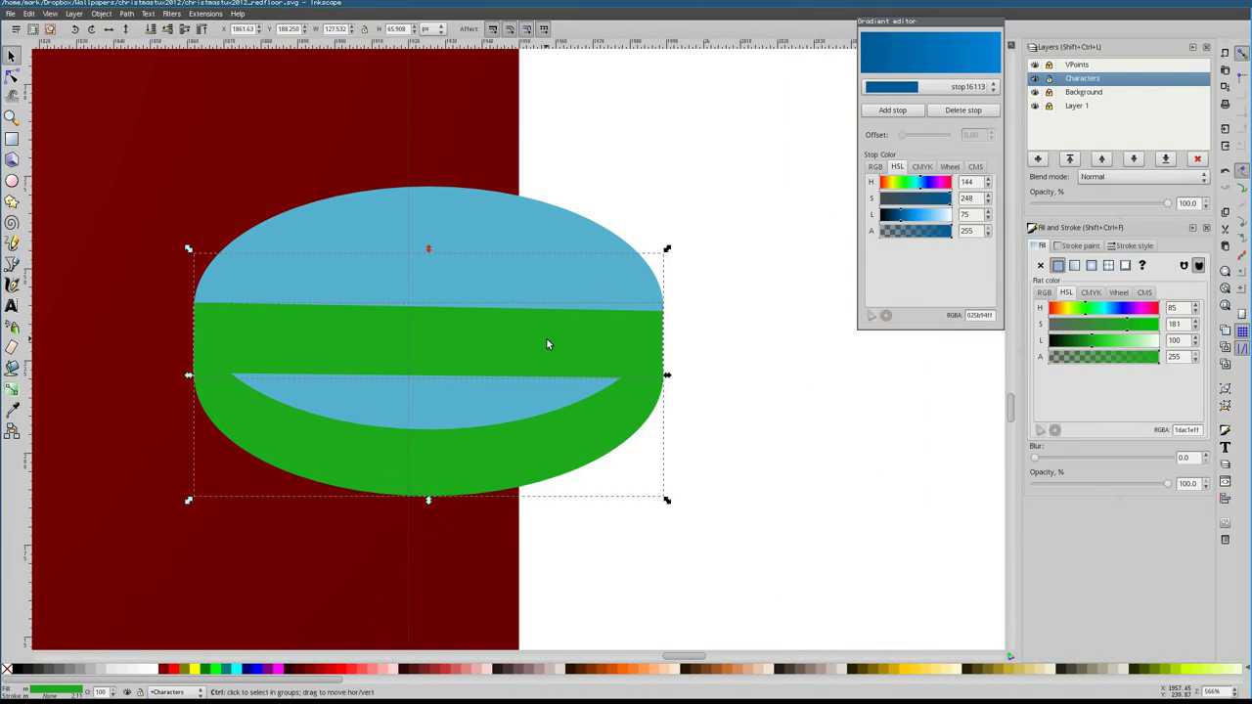
key(ctrl+plus)
drag(659, 330, 708, 325)
key(End)
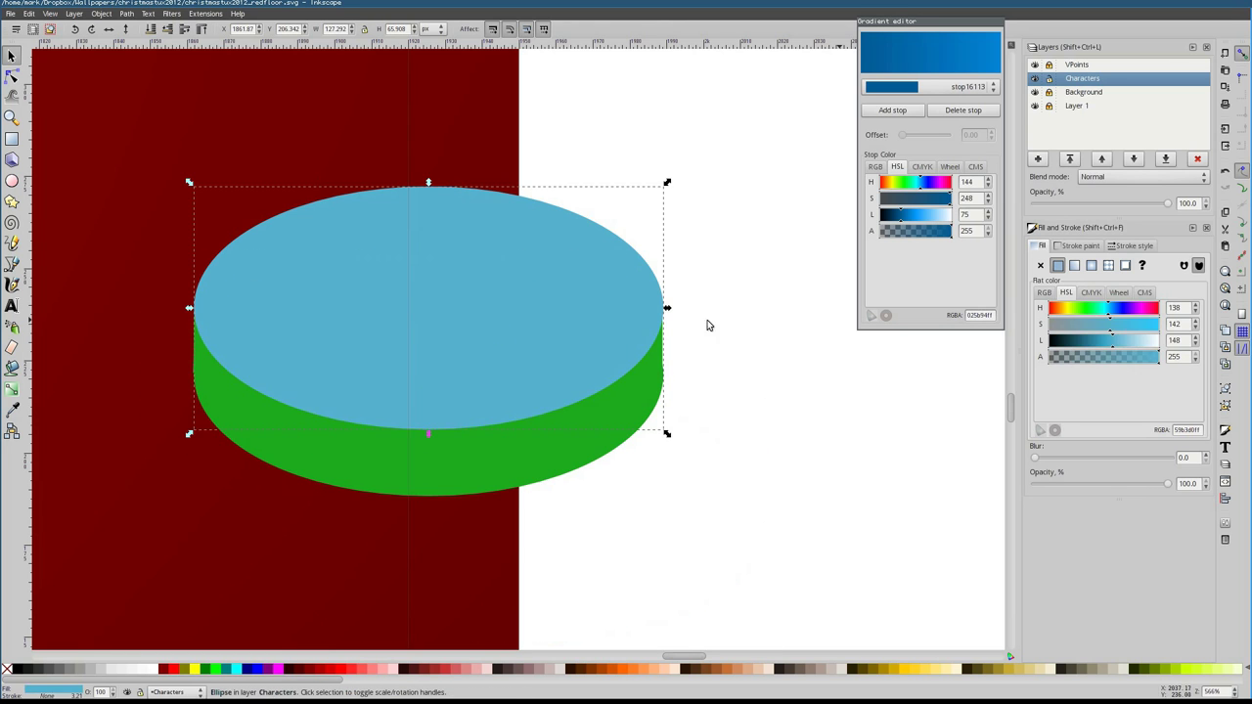
key(ctrl+shift+v)
key(Escape)
Cut a copy of the pie top into a red wedge using Intersection
key(p)
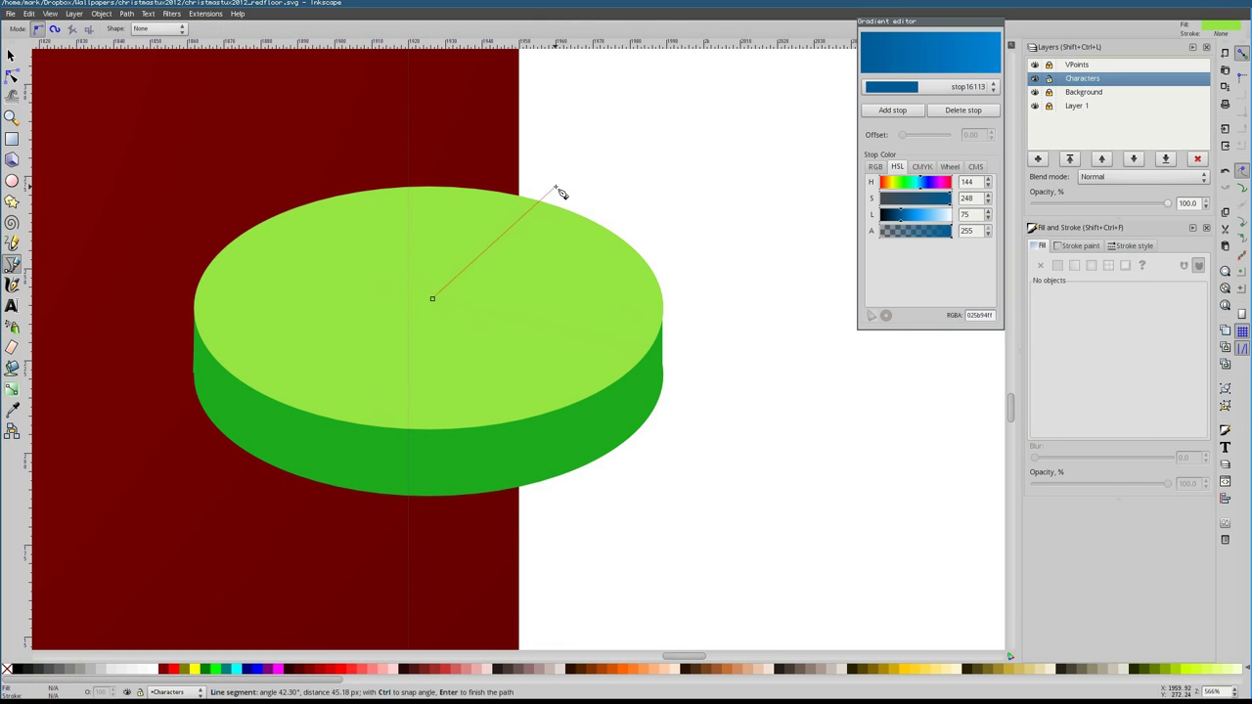
click(434, 298)
click(177, 669)
key(s)
shift+click(707, 285)
key(Page_Down)
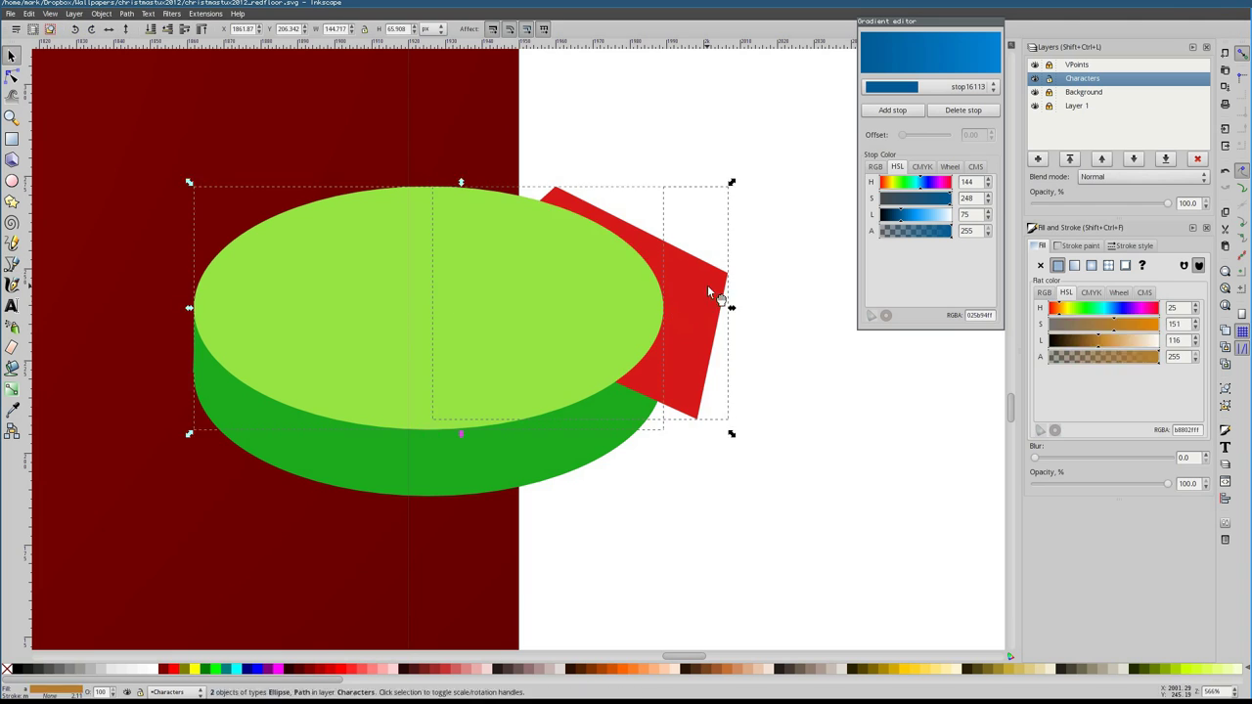
key(ctrl+asterisk)
Intersect the green side to make the wedge's darker red side face
click(12, 265)
click(722, 386)
key(Return)
key(s)
shift+click(356, 453)
key(ctrl+asterisk)
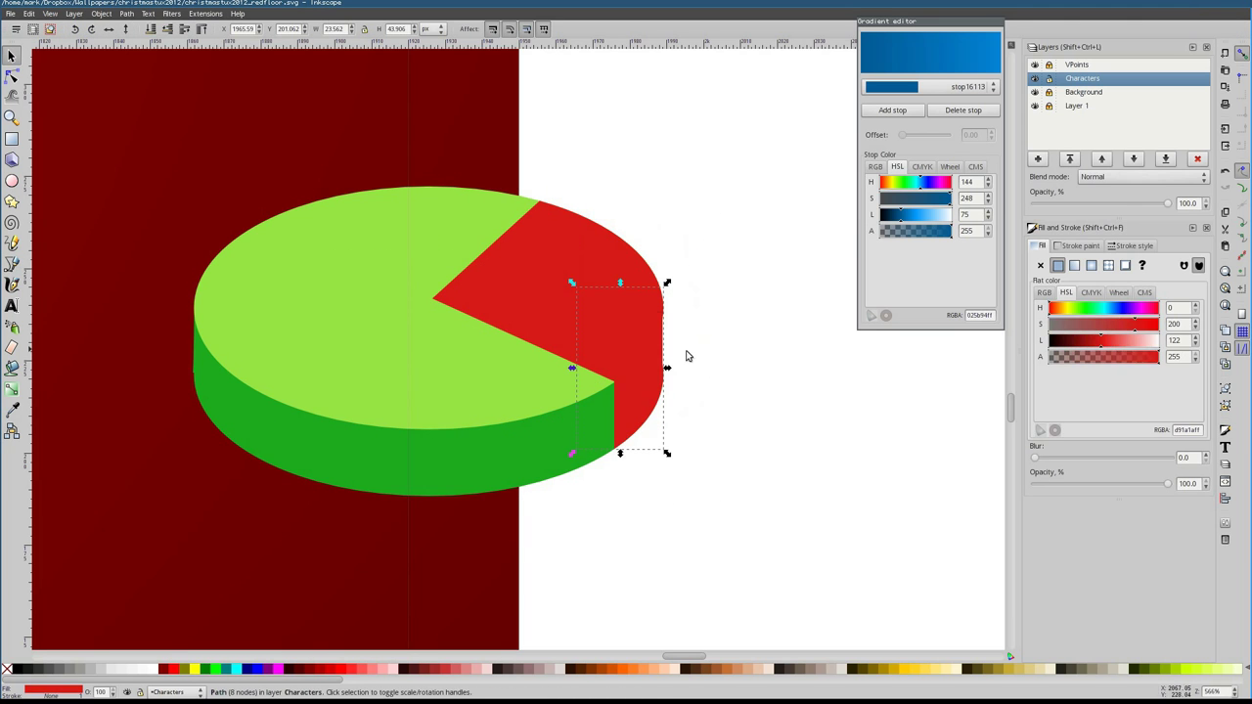
click(162, 669)
key(Escape)
Select all pie pieces and rotate the pie to sit on the monitor
click(468, 427)
scroll(799, 467, down, 4)
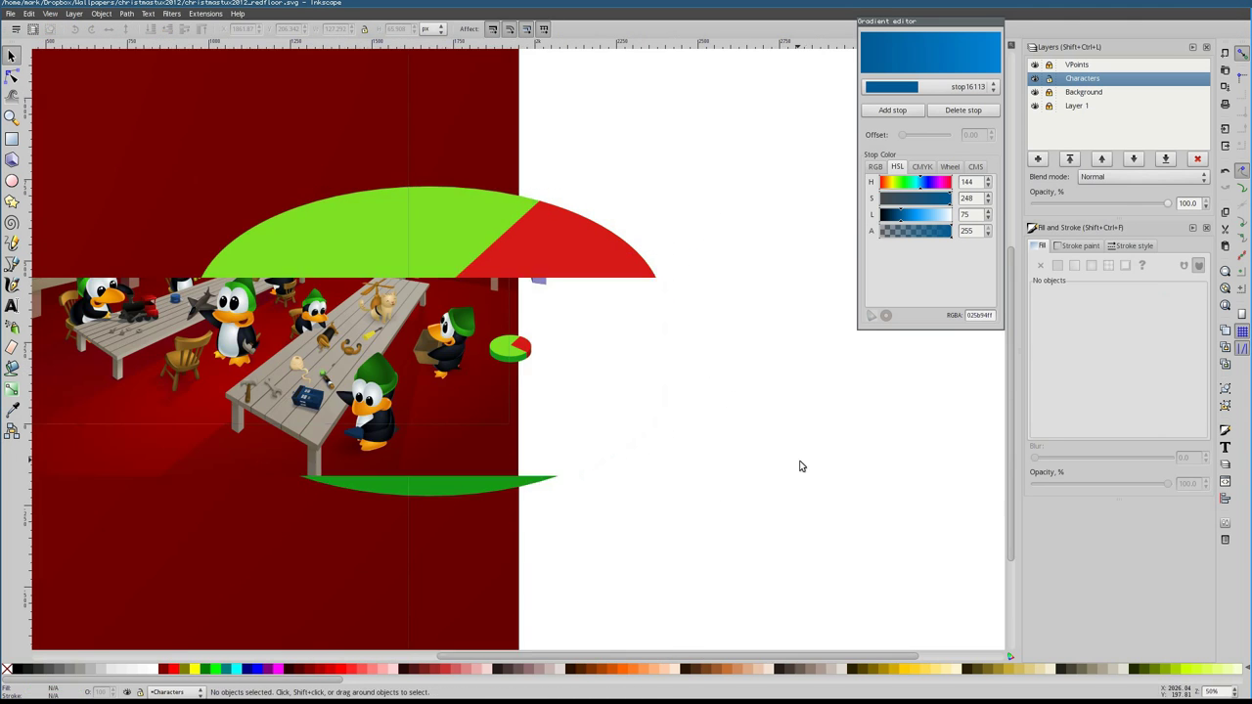
scroll(424, 324, up, 3)
click(423, 324)
drag(585, 327, 529, 348)
key(ctrl+z)
key(ctrl+z)
key(ctrl+z)
key(ctrl+z)
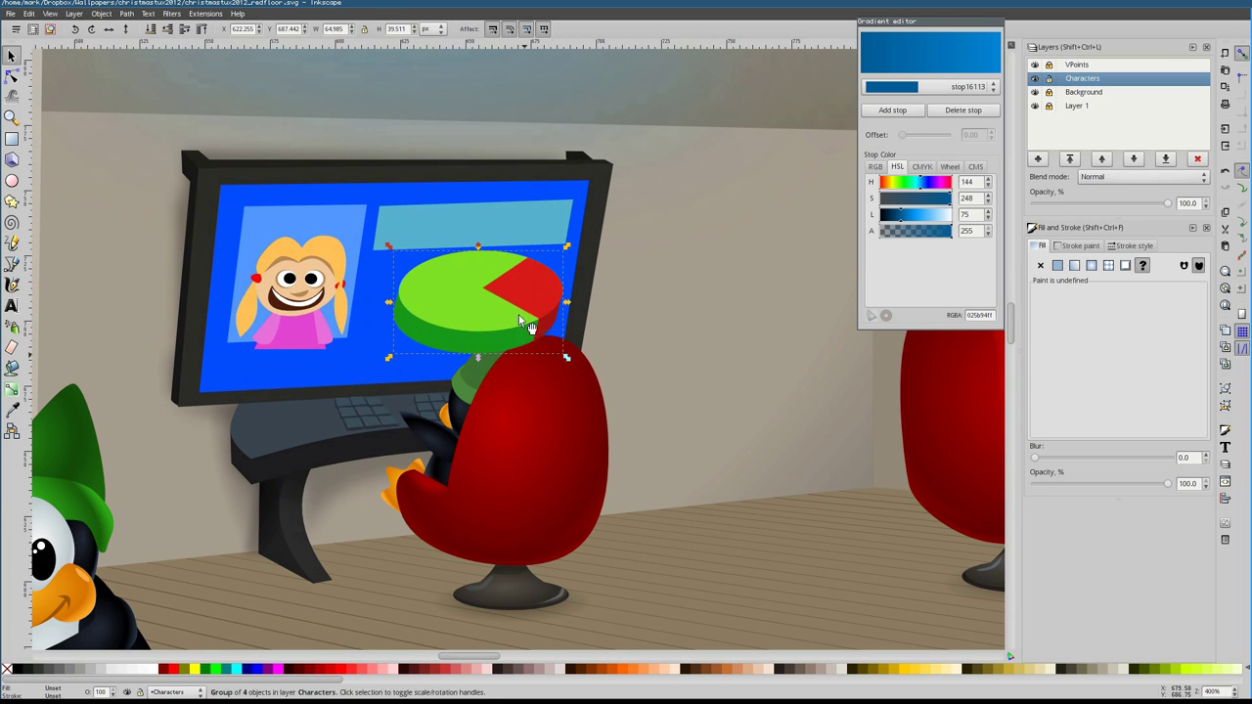
Make the Suzie D name text white and slanted, and nudge the pie chart up-right
click(335, 212)
scroll(343, 364, up, 1)
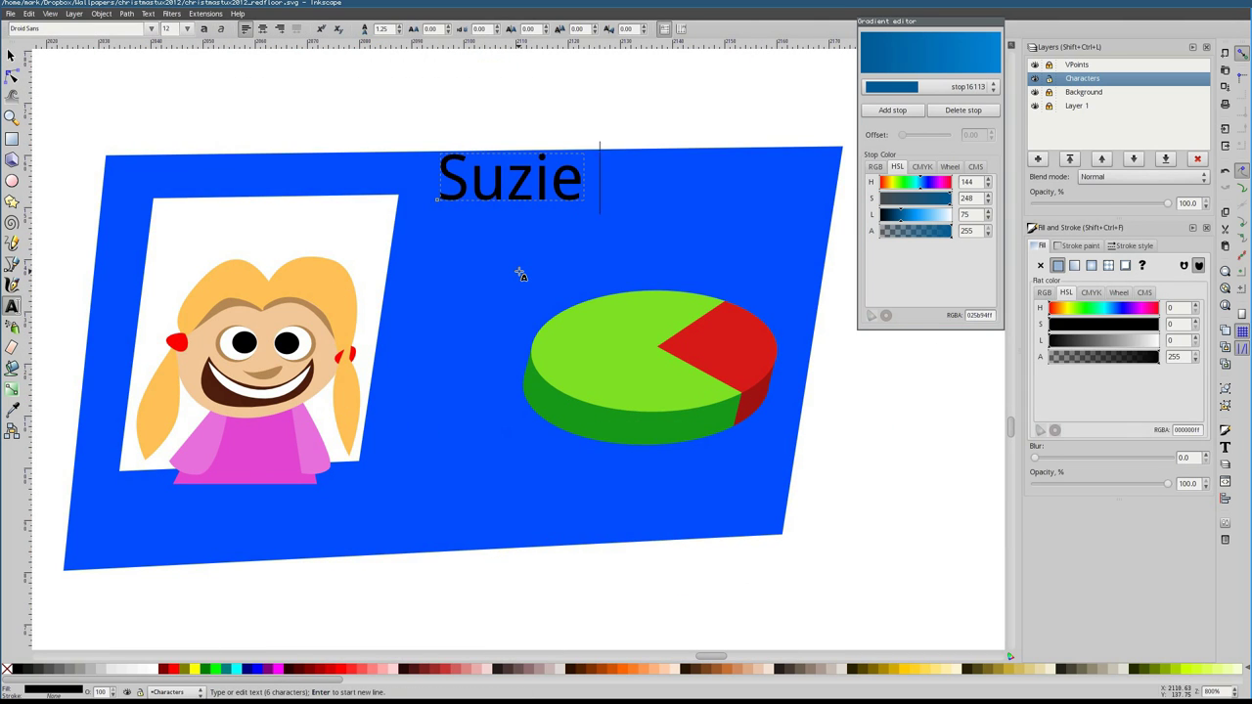
key(F1)
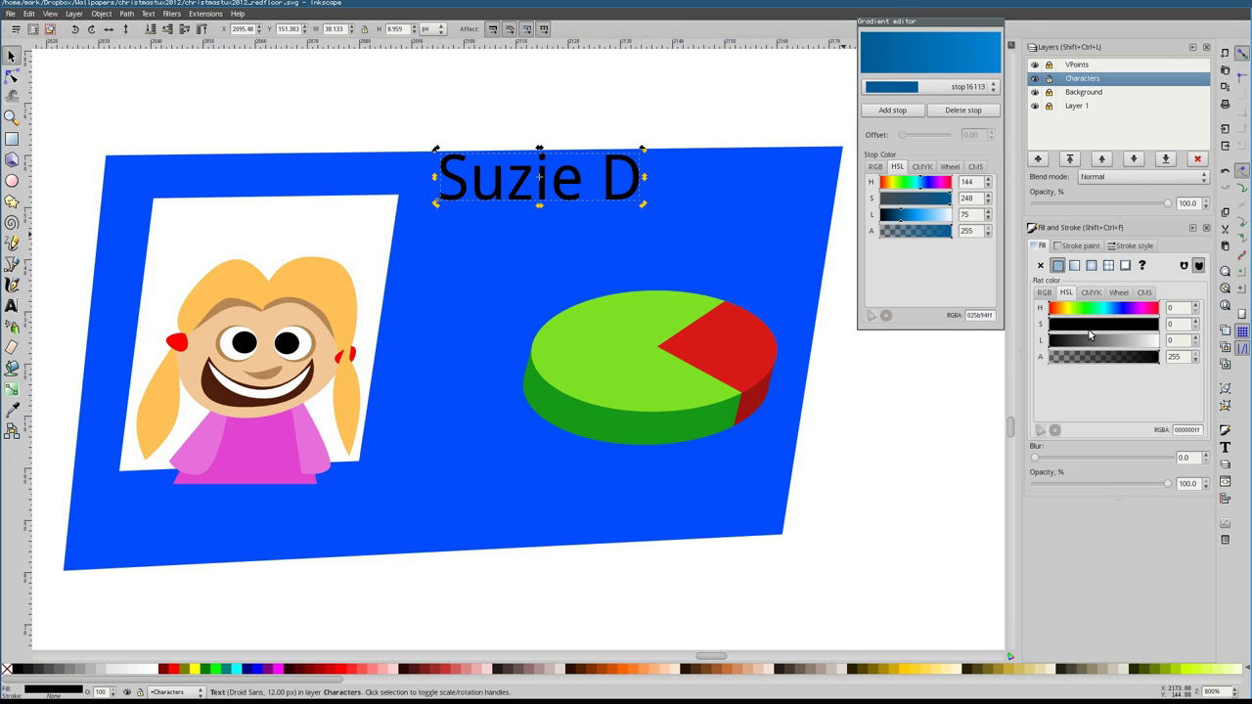
click(540, 166)
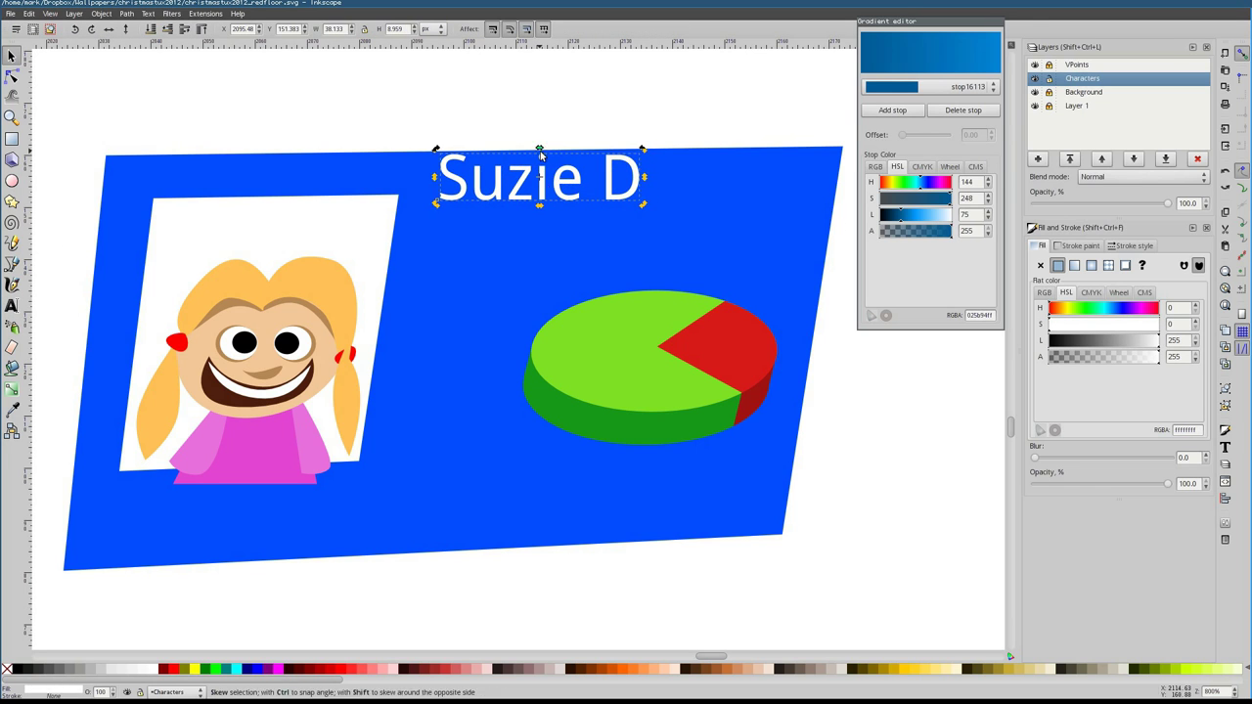
mouse_move(539, 149)
mouse_down()
mouse_move(572, 148)
mouse_move(544, 148)
mouse_up()
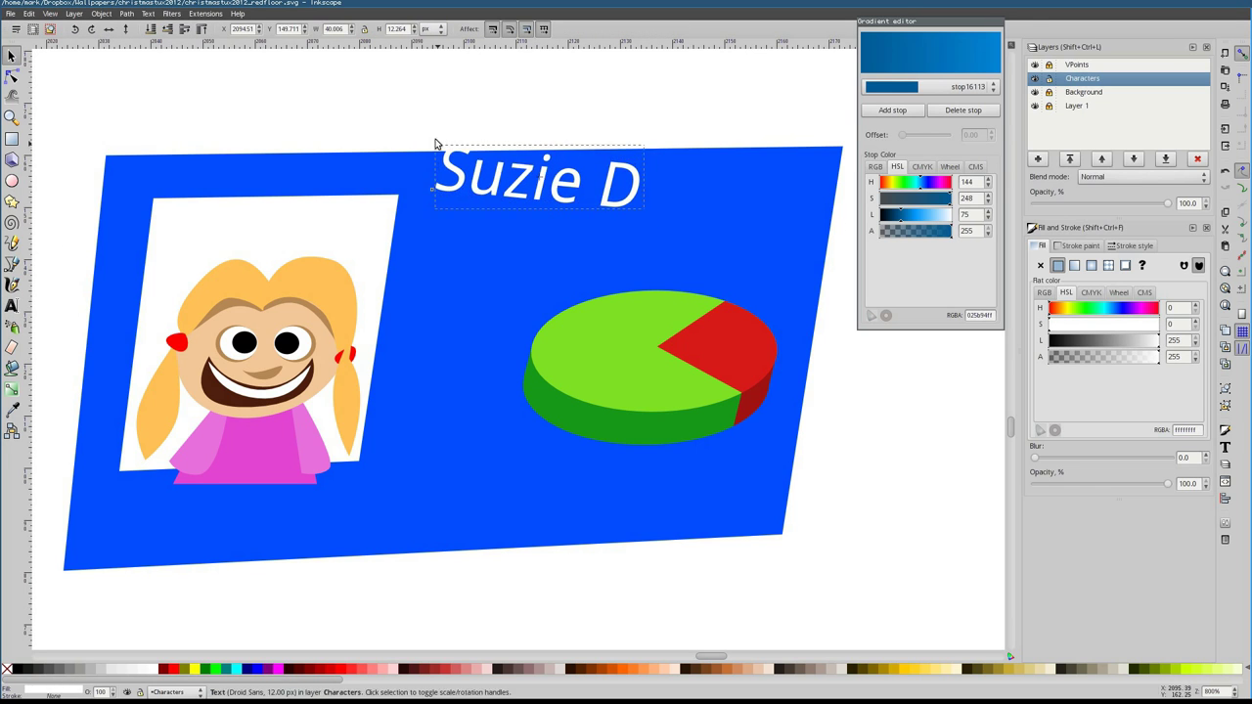
click(645, 353)
drag(685, 349, 691, 336)
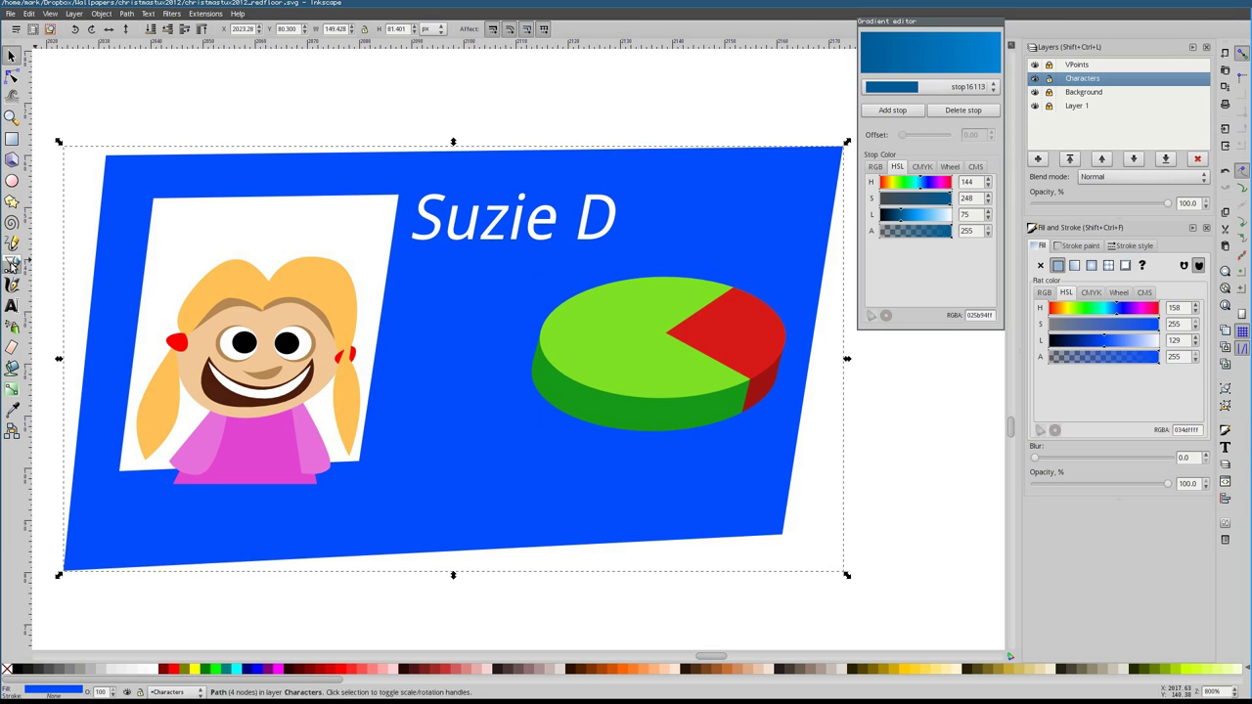
Draw a header strip across the card's top and send it behind the photo and name
key(b)
click(105, 154)
click(841, 147)
click(106, 155)
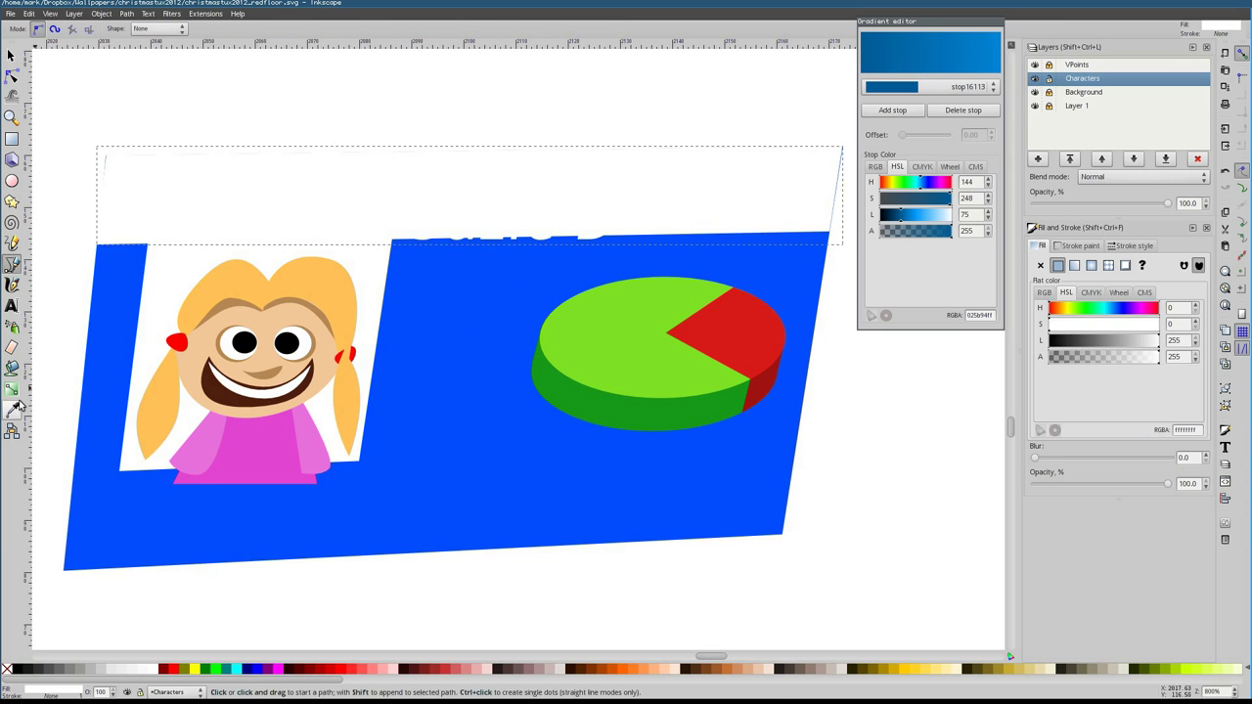
key(ctrl+shift+v)
key(Page_Down)
Move the photo and girl up toward the header and nudge the frame's bottom-left corner
click(11, 55)
click(250, 410)
drag(249, 411, 252, 396)
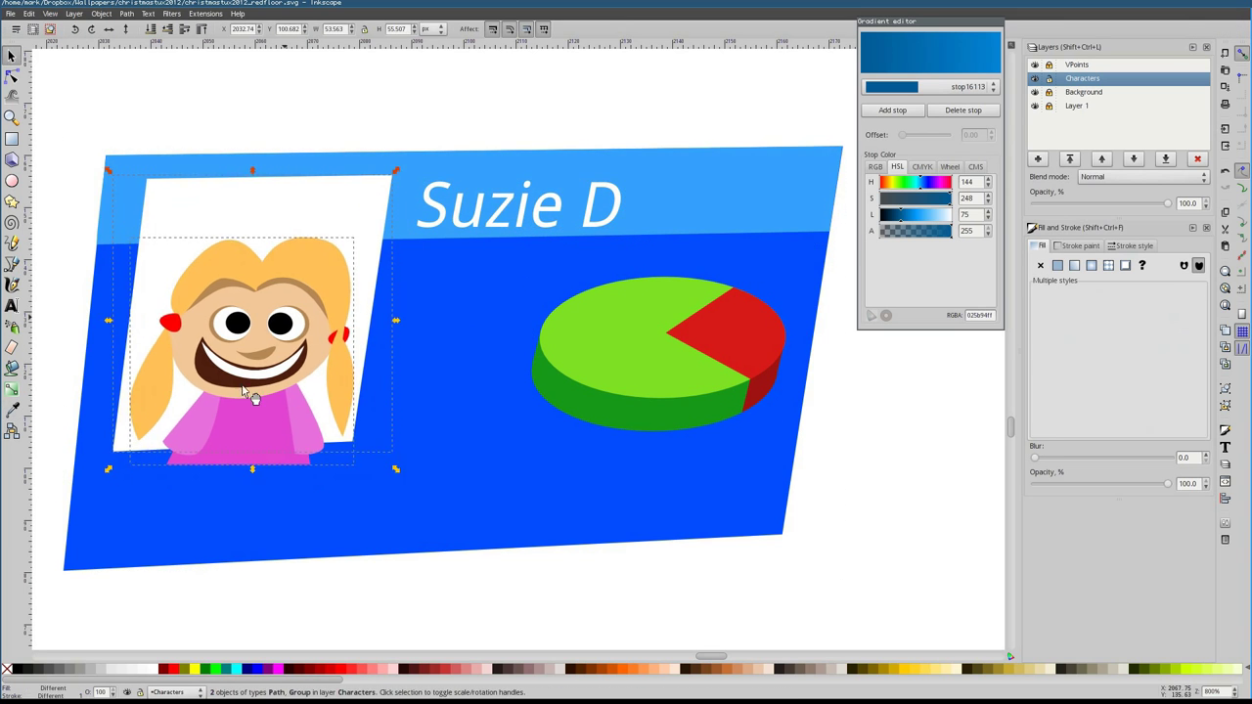
key(n)
drag(114, 451, 118, 452)
key(s)
Add two legend squares beside the photo, coloured the pie's green and red
click(656, 343)
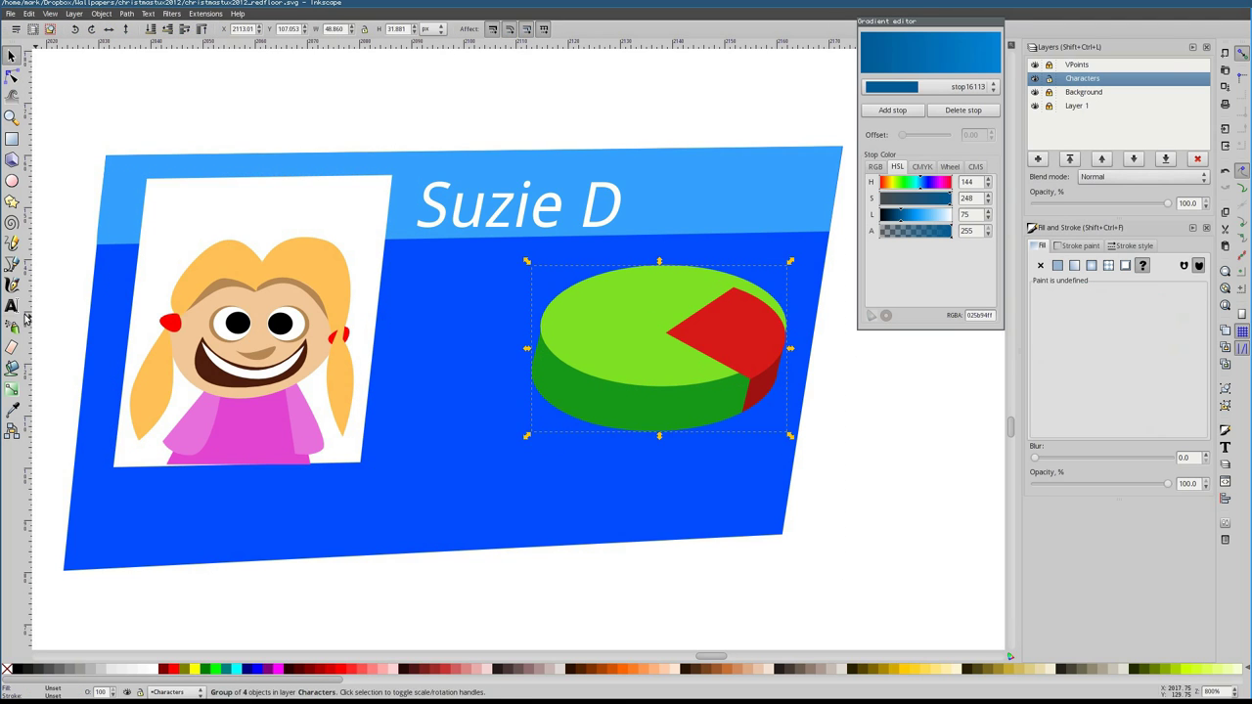
key(ctrl+v)
drag(430, 359, 141, 501)
key(d)
click(606, 313)
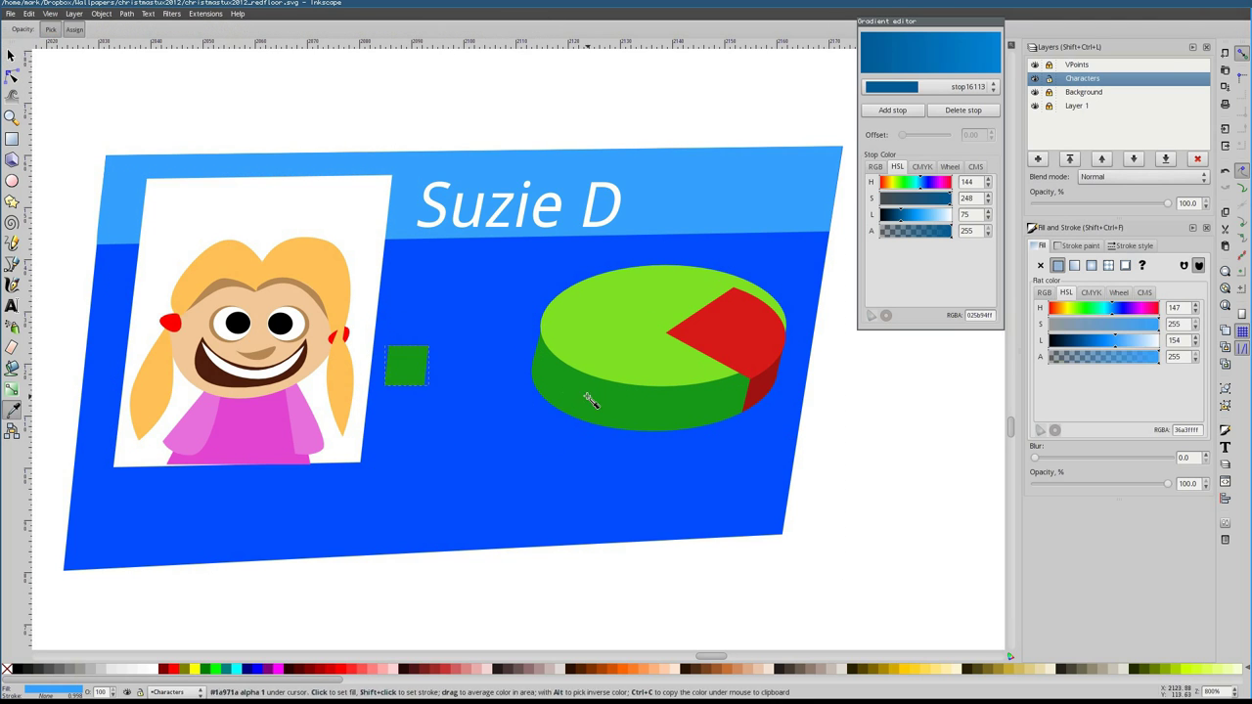
key(ctrl+d)
drag(406, 364, 403, 415)
click(723, 328)
Align a node of the red pie slice with its side face
key(s)
click(737, 328)
key(n)
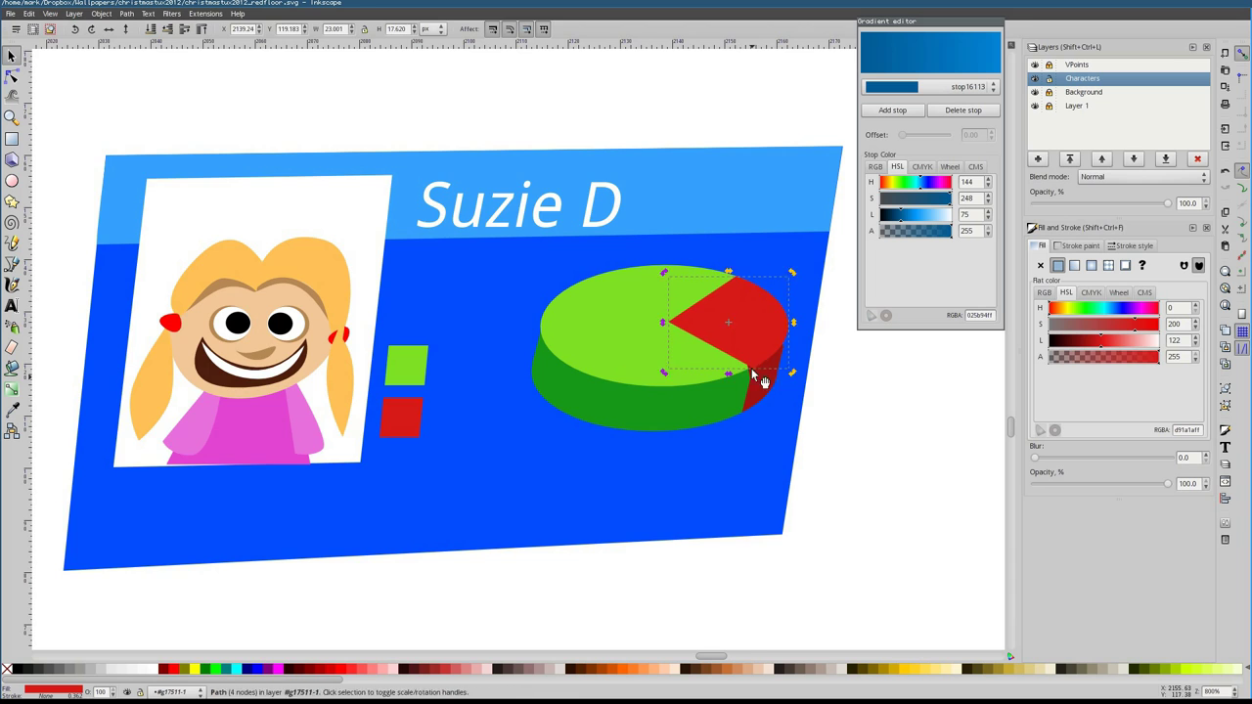
key(plus)
key(plus)
drag(753, 313, 754, 284)
key(5)
key(s)
key(plus)
key(plus)
Add a 'Good.' label beside the green square from a copy of the name text
click(480, 244)
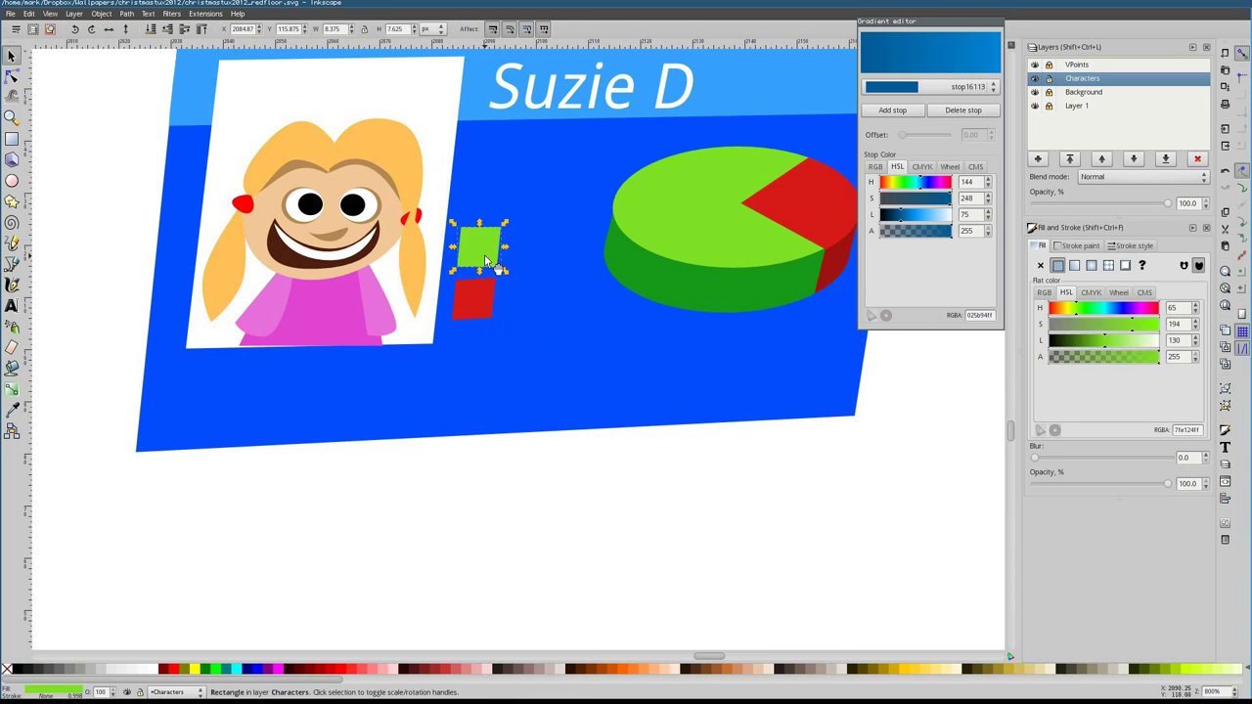
key(5)
key(ctrl+v)
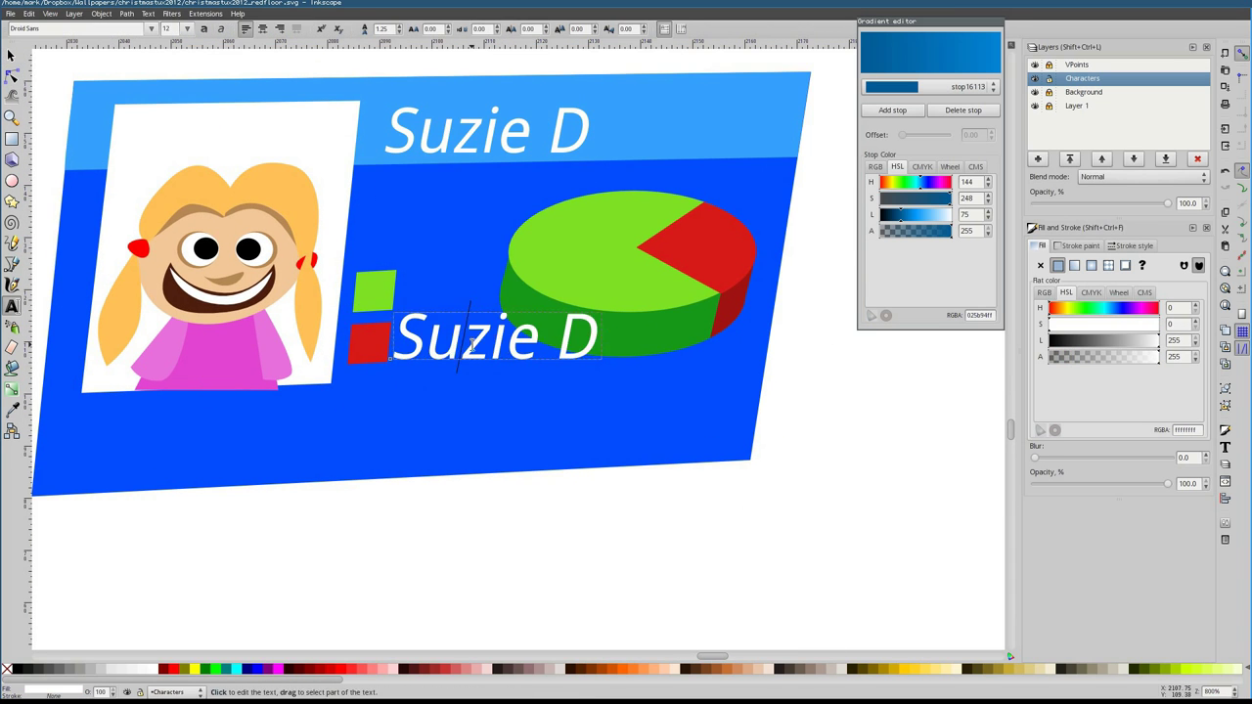
key(plus)
key(plus)
double_click(471, 344)
key(ctrl+a)
text(Good.)
key(F1)
mouse_move(472, 345)
mouse_down()
mouse_move(477, 296)
mouse_move(473, 344)
mouse_up()
Add a 'Bad.' label beside the red square from a copy of the Good label
key(space)
key(F8)
click(473, 345)
key(ctrl+a)
text(Bad.)
key(F1)
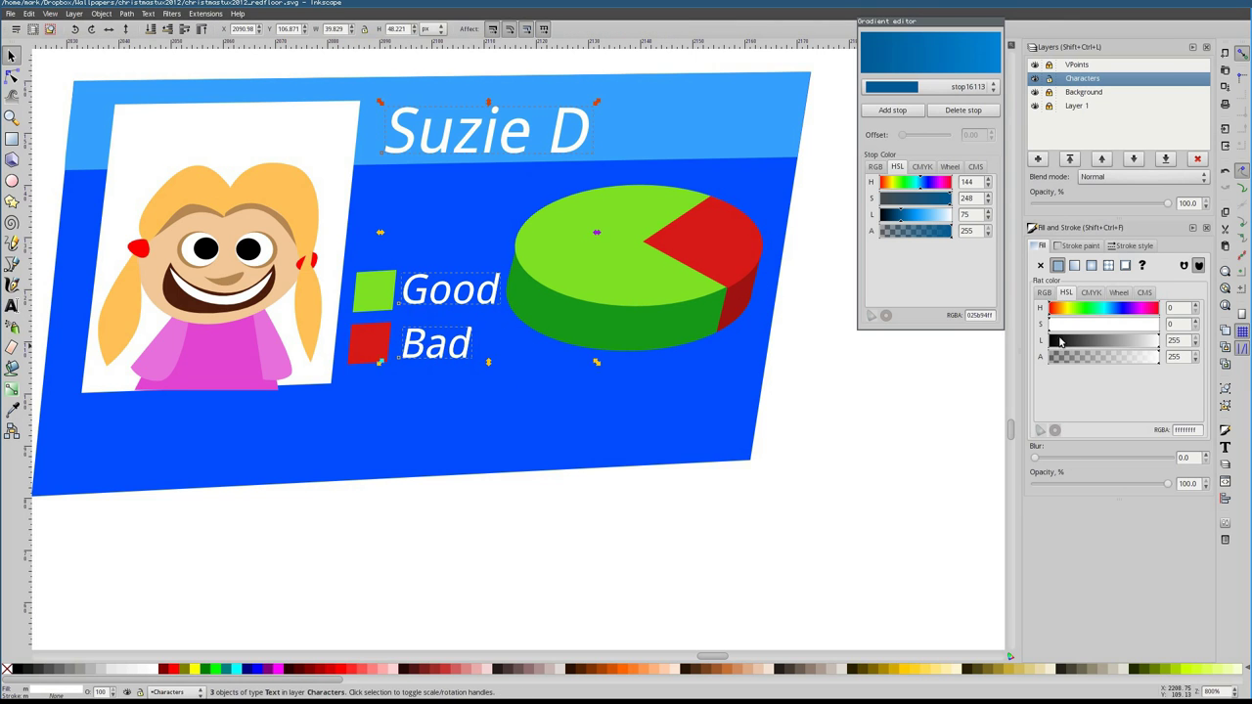
key(Escape)
key(b)
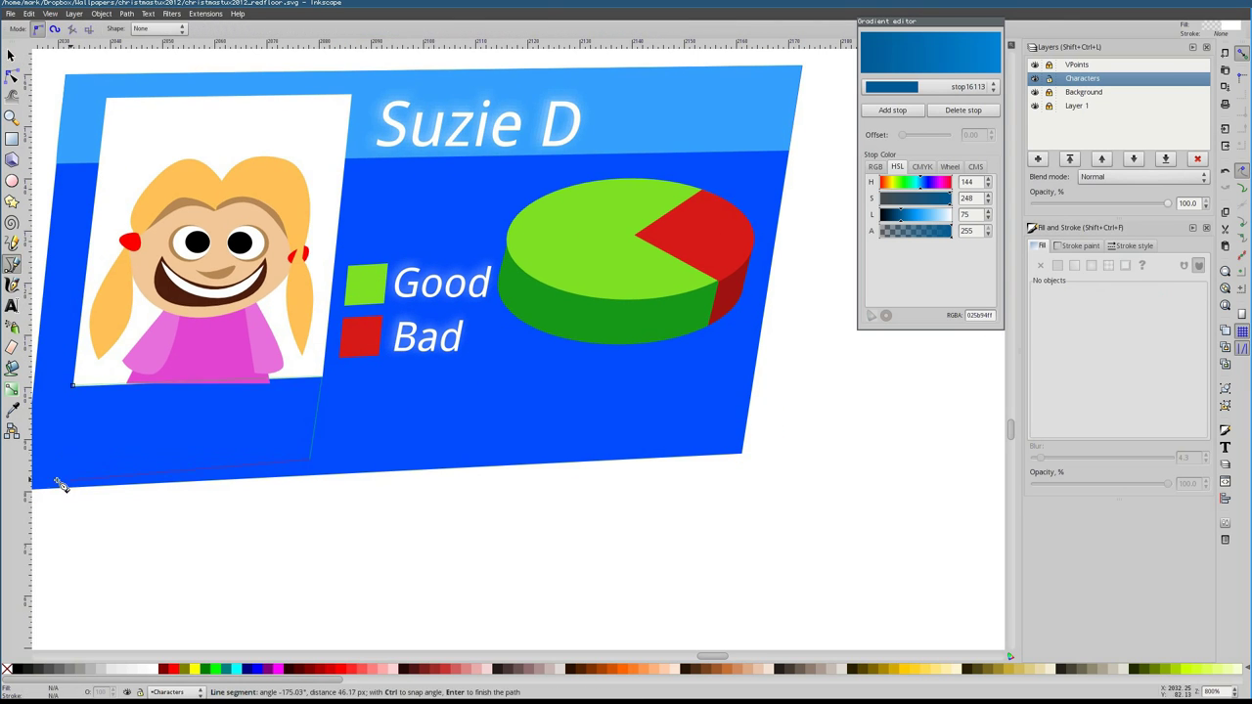
double_click(59, 486)
drag(1159, 356, 1132, 343)
key(F1)
drag(520, 124, 267, 427)
click(395, 535)
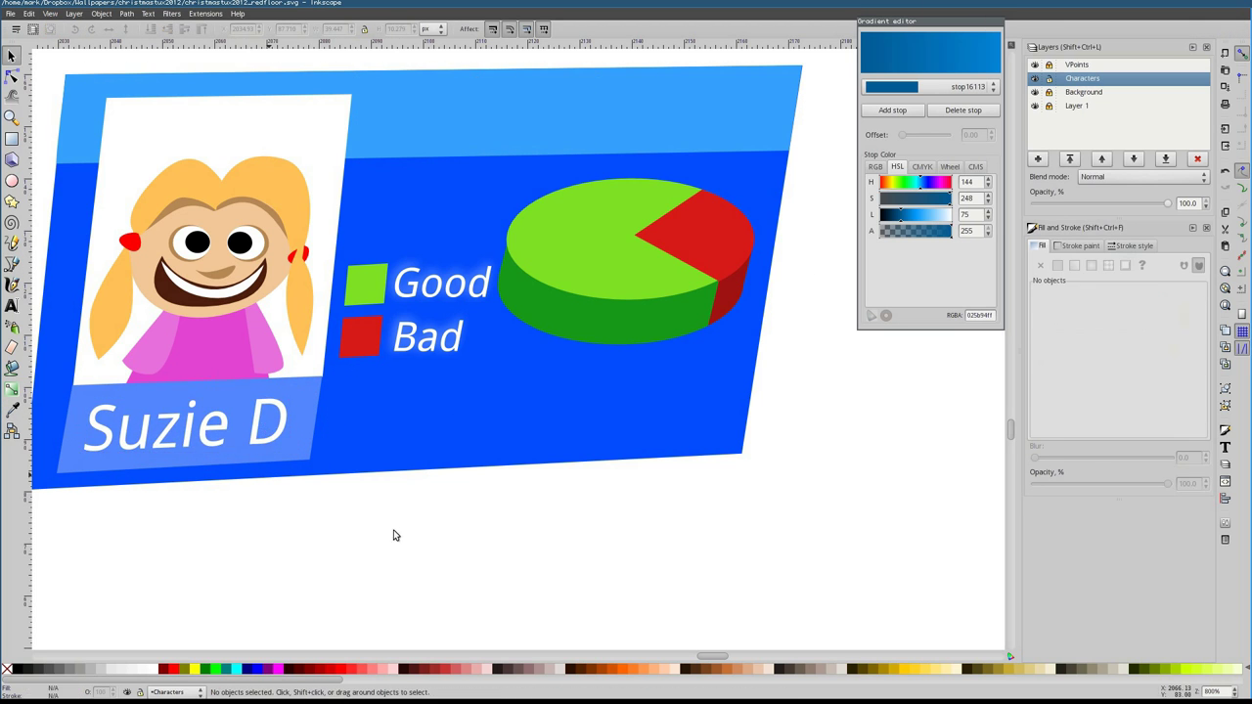
Adjust the card background's lightness, darkening it and then brightening it again
key(1)
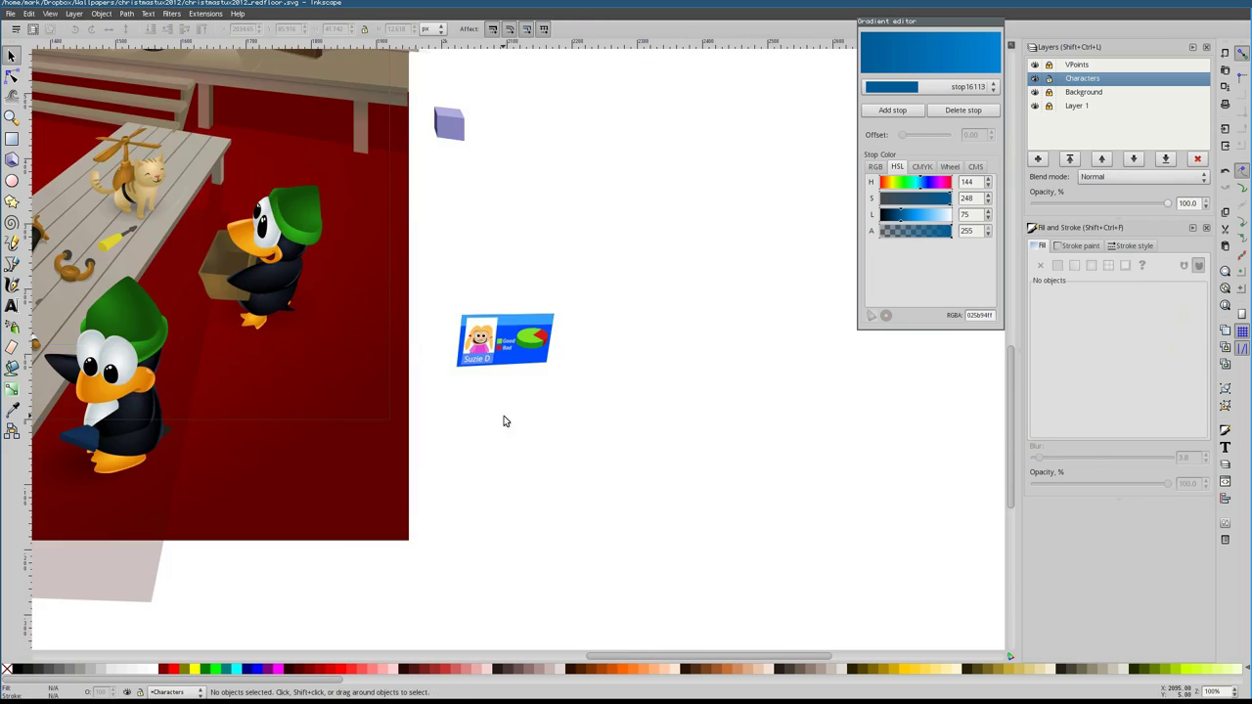
key(plus)
key(plus)
click(507, 349)
key(1)
key(plus)
key(plus)
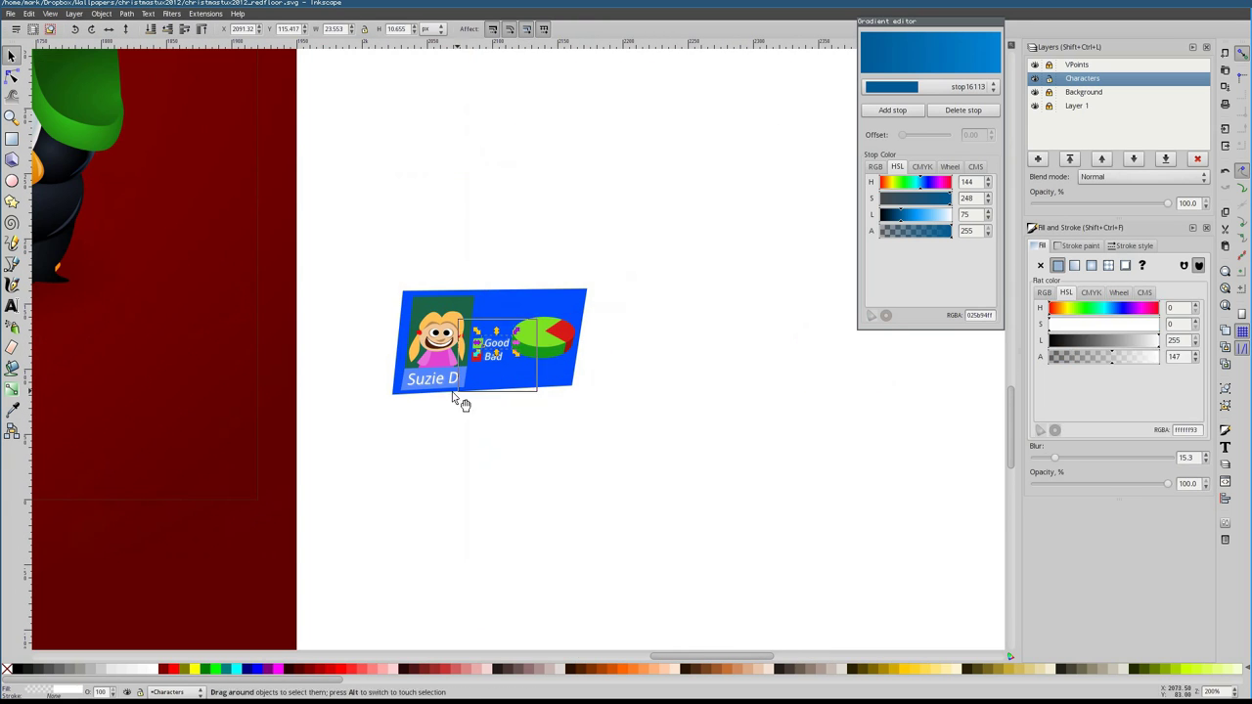
click(556, 346)
key(p)
key(plus)
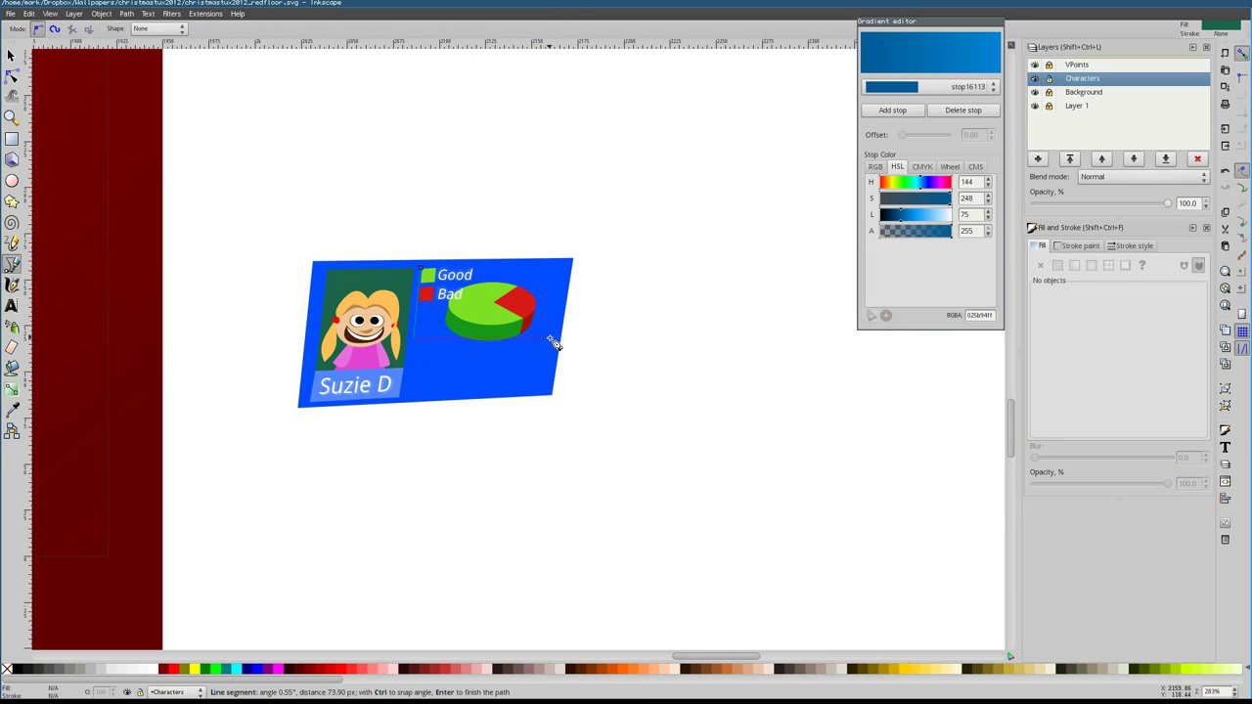
click(552, 342)
key(d)
drag(1066, 340, 1104, 338)
click(12, 56)
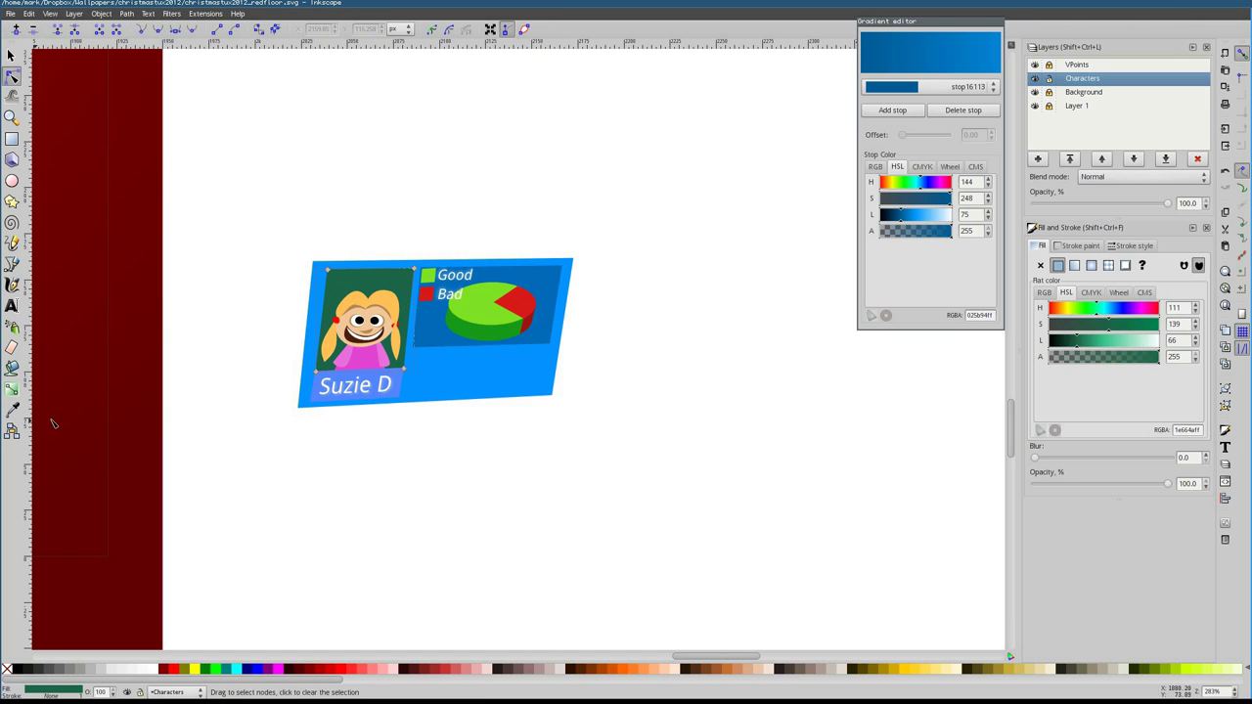
scroll(354, 392, up, 2)
key(Escape)
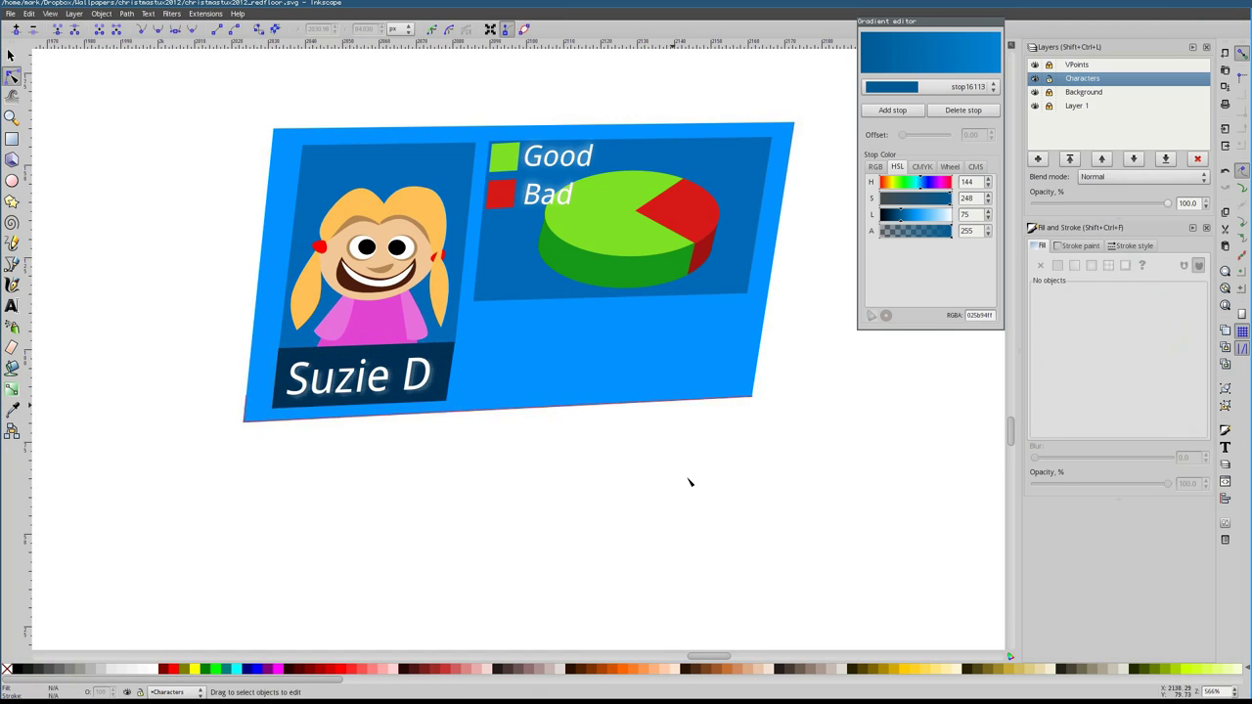
Inspect the red and green legend squares and the glowing label text
click(503, 192)
click(517, 196)
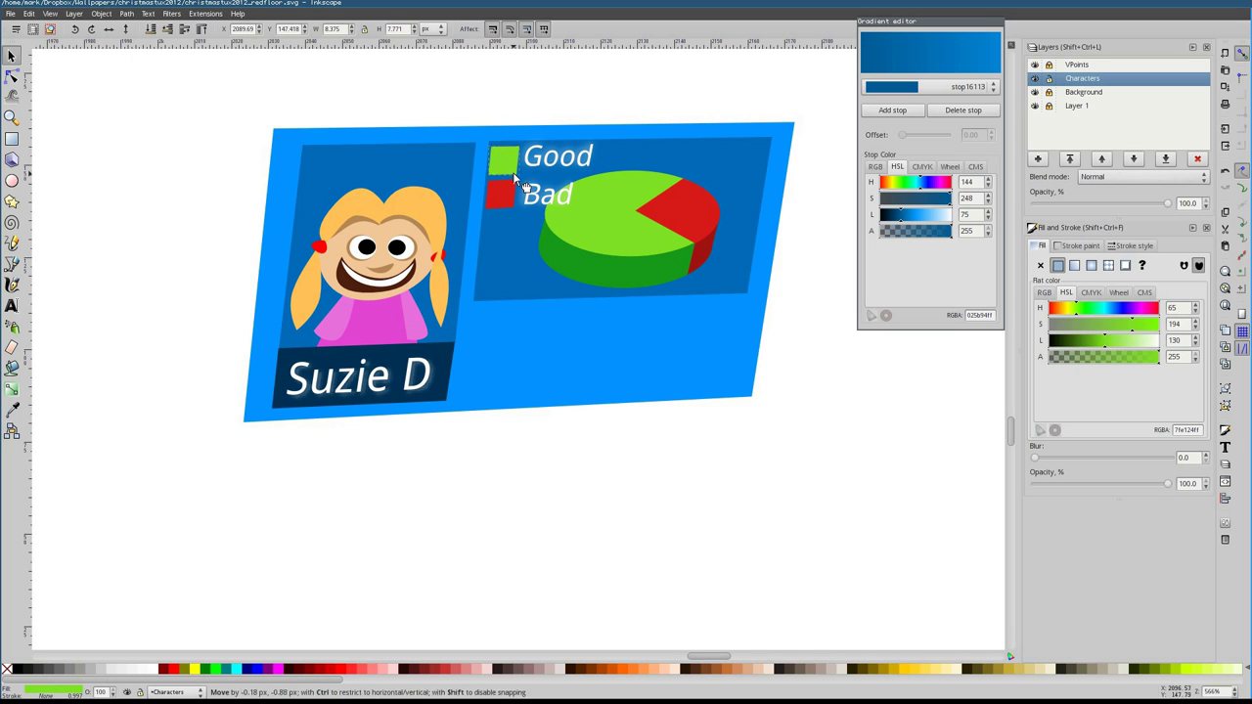
click(565, 174)
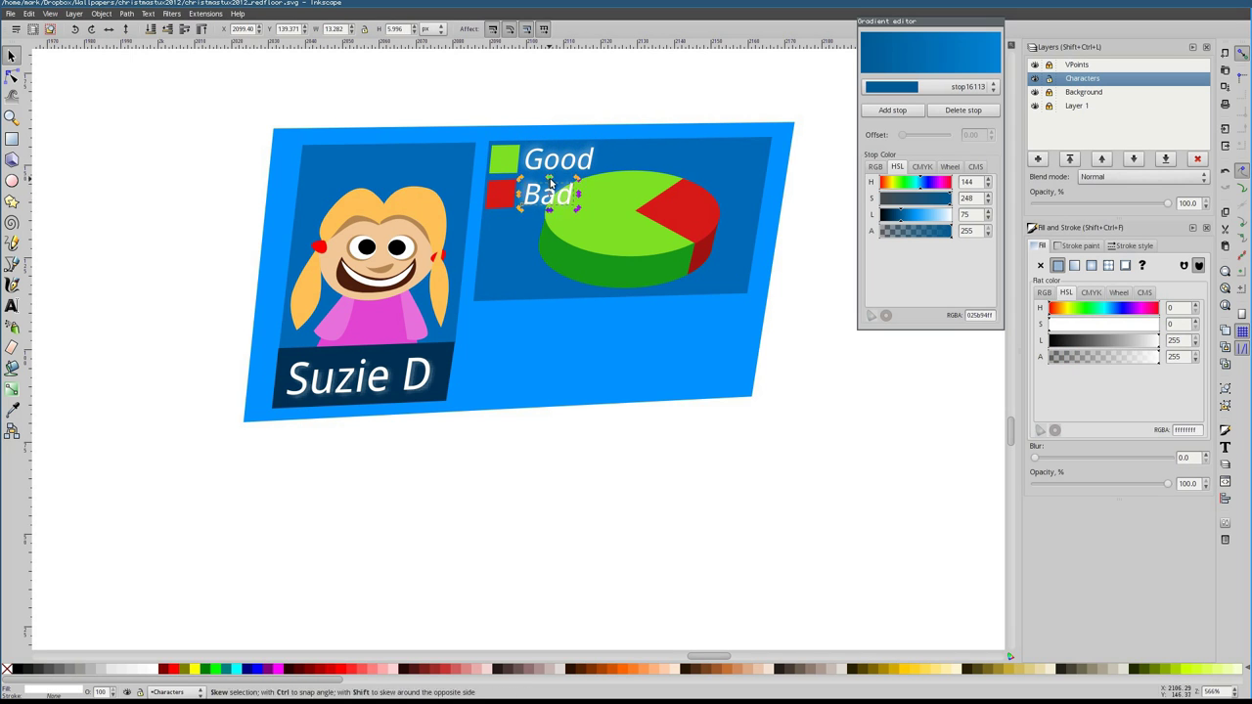
scroll(532, 366, down, 5)
click(531, 362)
scroll(531, 362, up, 4)
key(Escape)
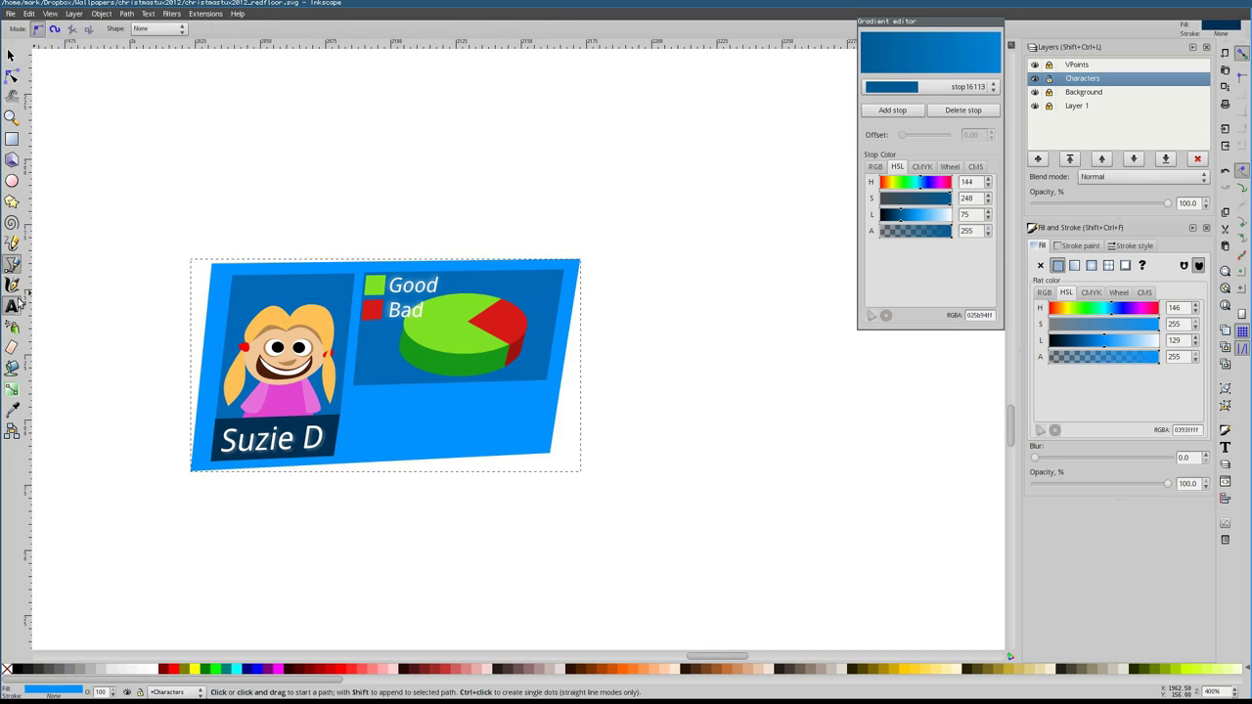
Review the blurred Bad label, the Good label group and the Suzie D name
drag(344, 218, 490, 352)
key(n)
scroll(440, 339, up, 2)
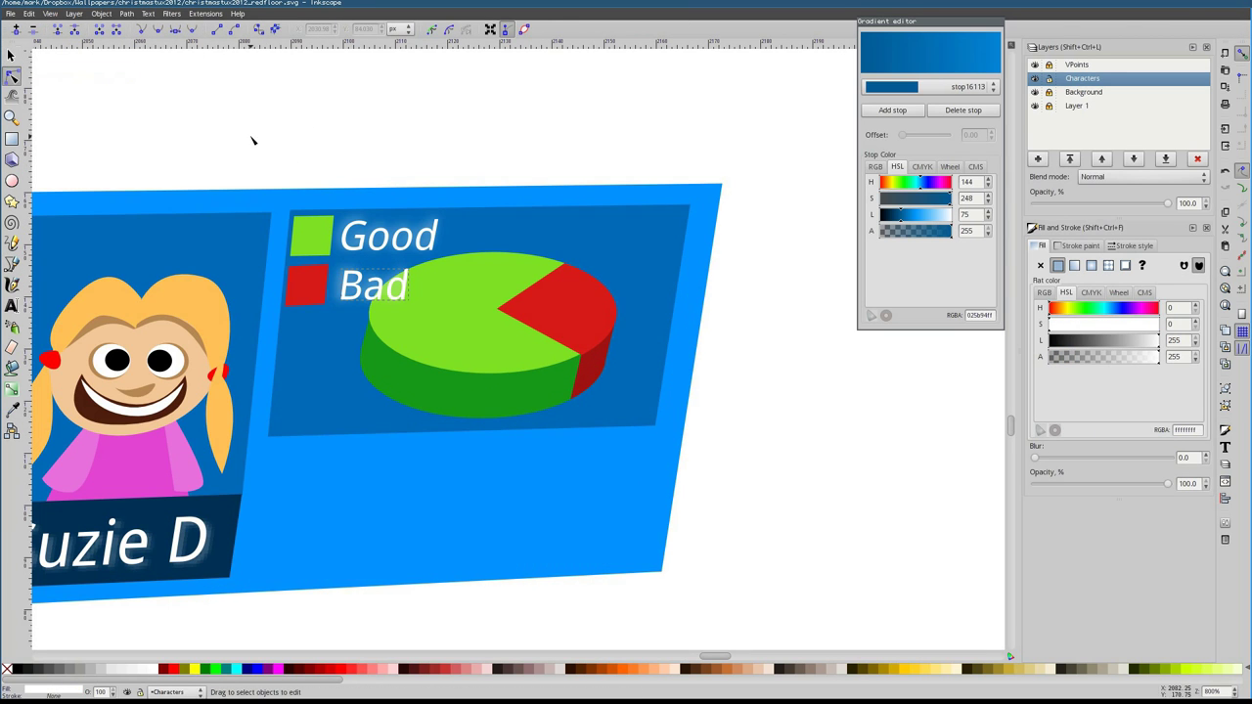
key(Escape)
key(s)
click(332, 255)
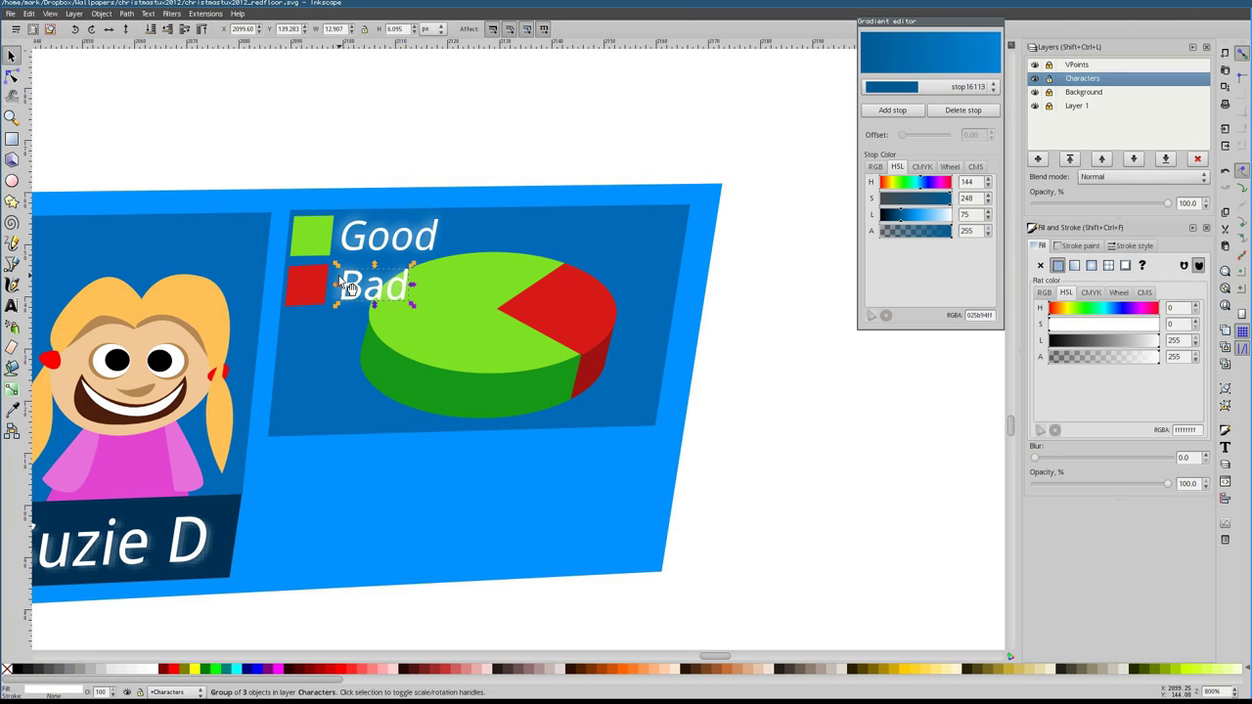
key(s)
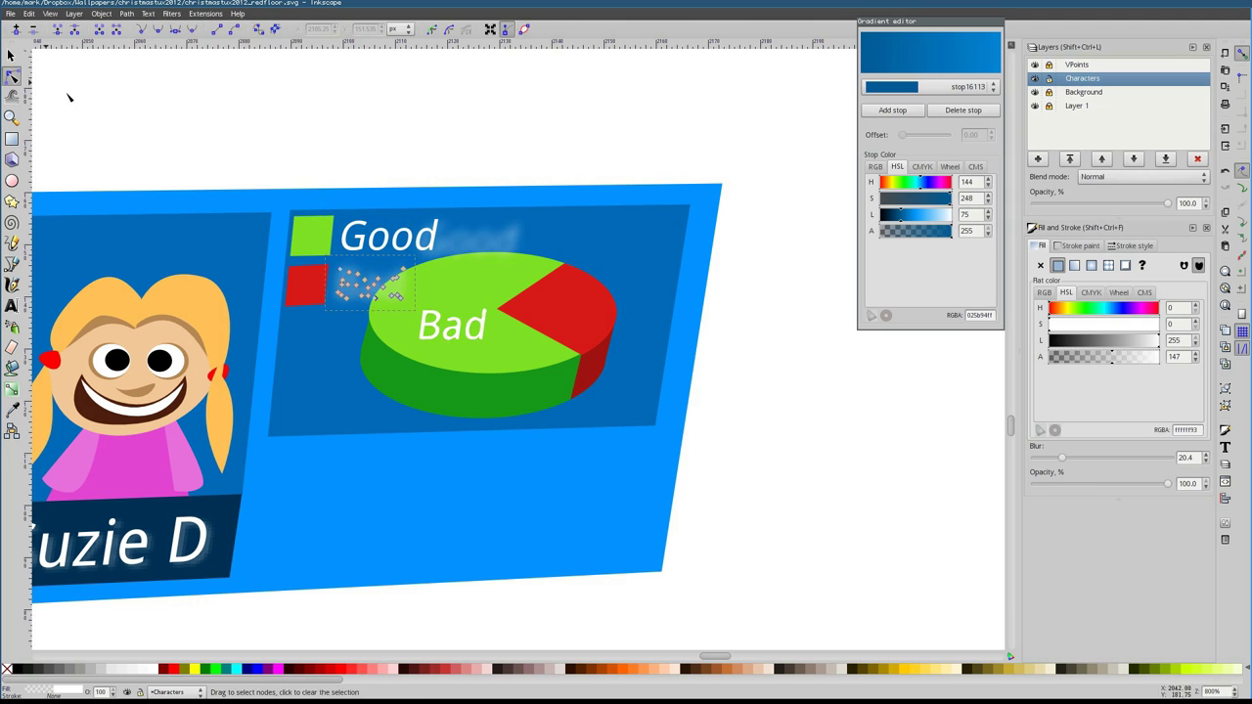
click(409, 248)
click(409, 248)
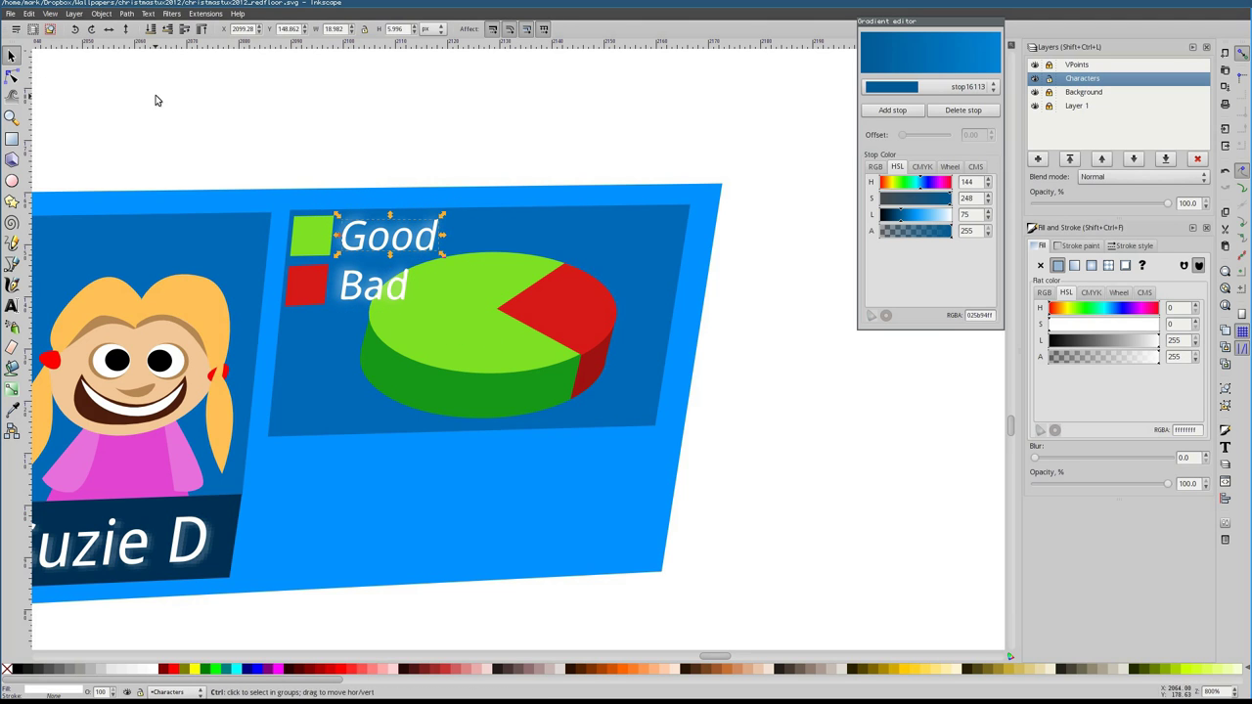
click(396, 518)
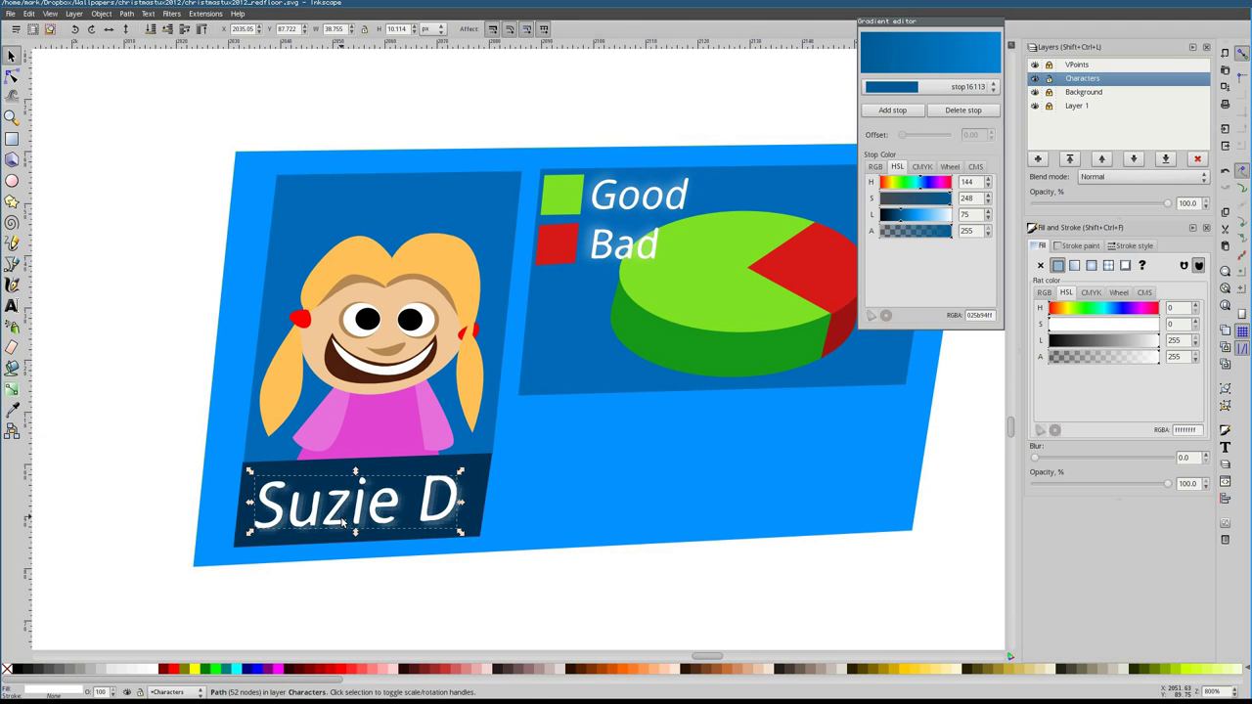
Give the character's hands the face's skin colour
click(307, 450)
key(d)
click(326, 333)
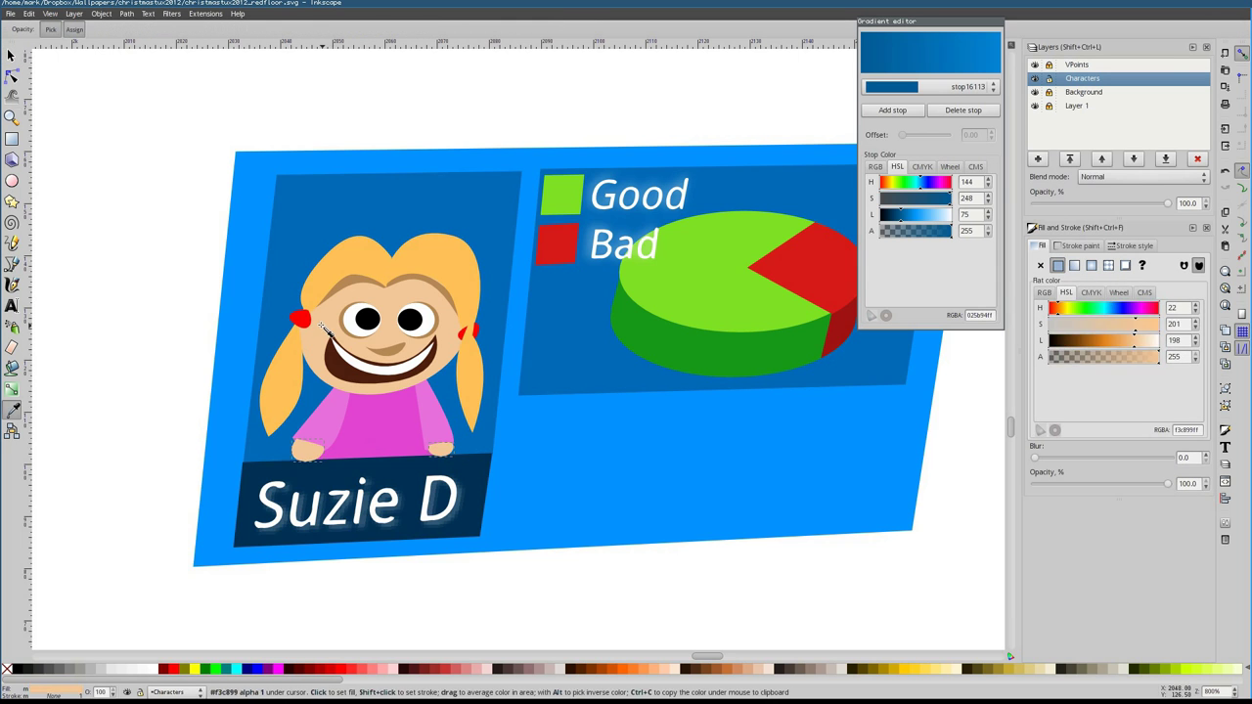
key(s)
scroll(616, 483, down, 8)
scroll(699, 483, up, 4)
Lighten the card's blue fill and send the left inner rectangle behind the character
click(684, 459)
mouse_move(1101, 341)
mouse_down()
mouse_move(1076, 343)
mouse_move(1090, 340)
mouse_up()
scroll(676, 433, up, 2)
click(641, 429)
key(Tab)
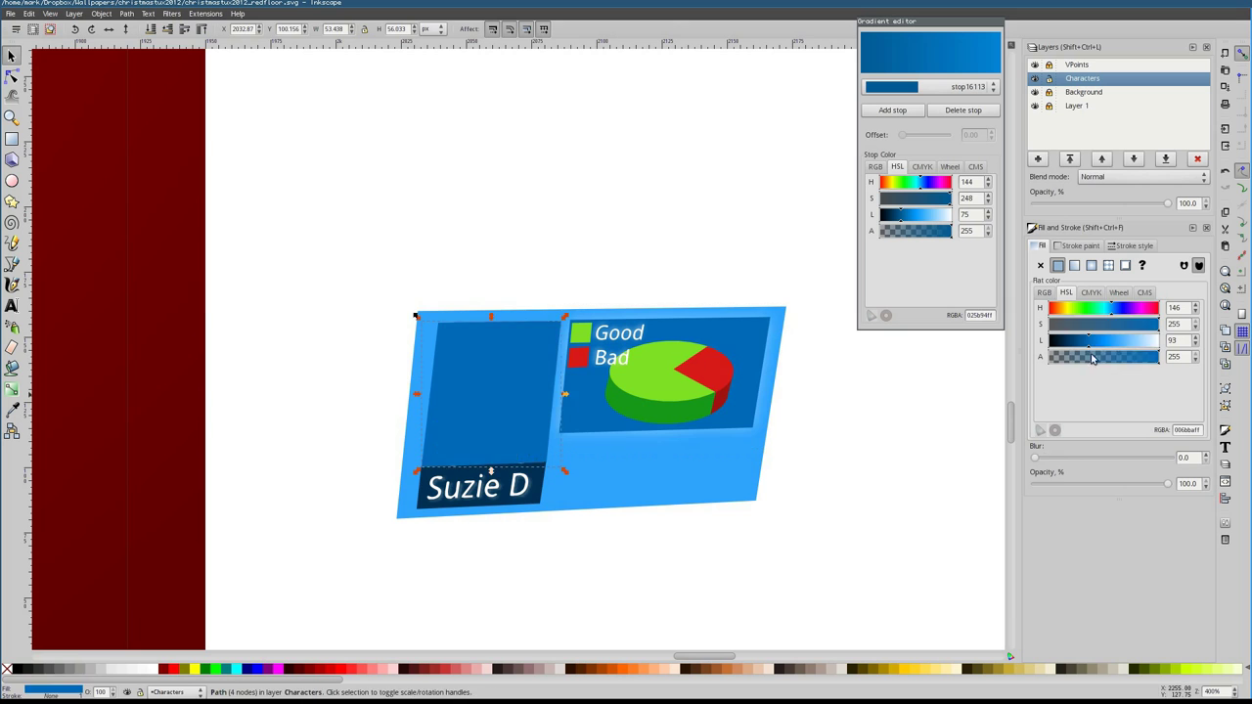
key(Page_Down)
scroll(483, 323, down, 3)
scroll(577, 393, up, 2)
Add white 'Status:' text on the card with a soft 6.2 blur glow
click(577, 393)
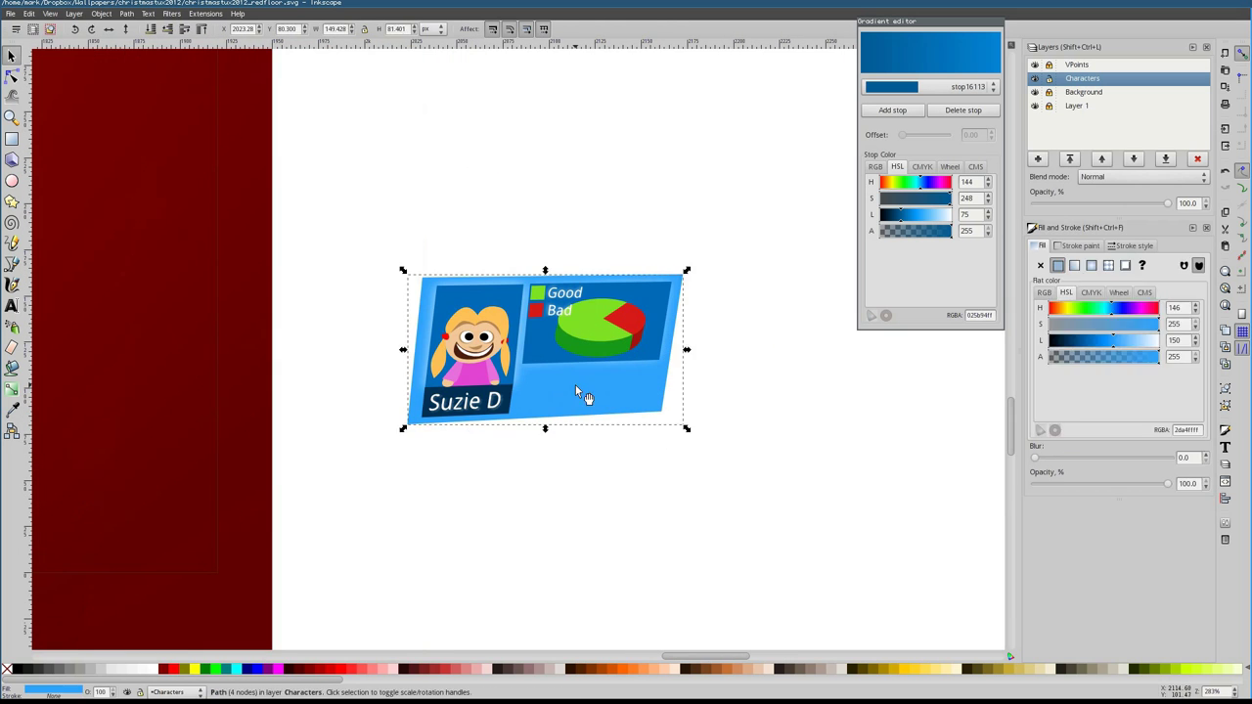
click(12, 305)
click(522, 392)
scroll(528, 396, up, 2)
text(Stat)
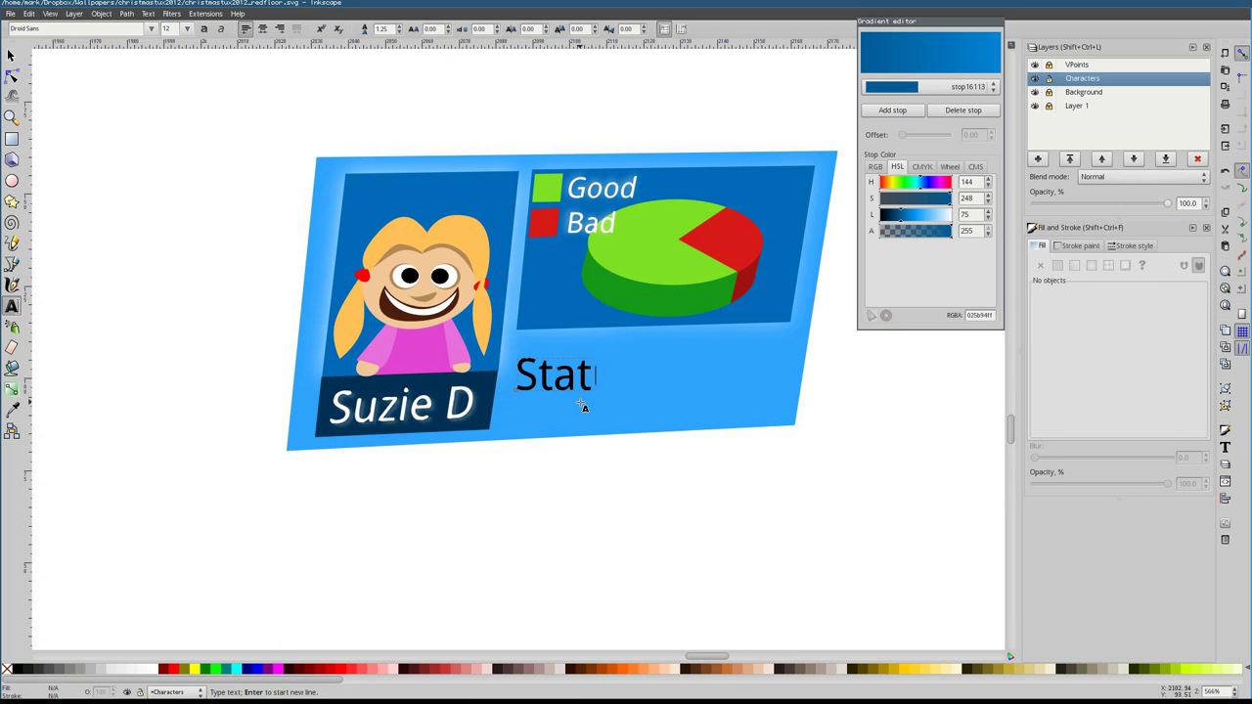
text(us: Good)
key(F1)
key(ctrl+shift+v)
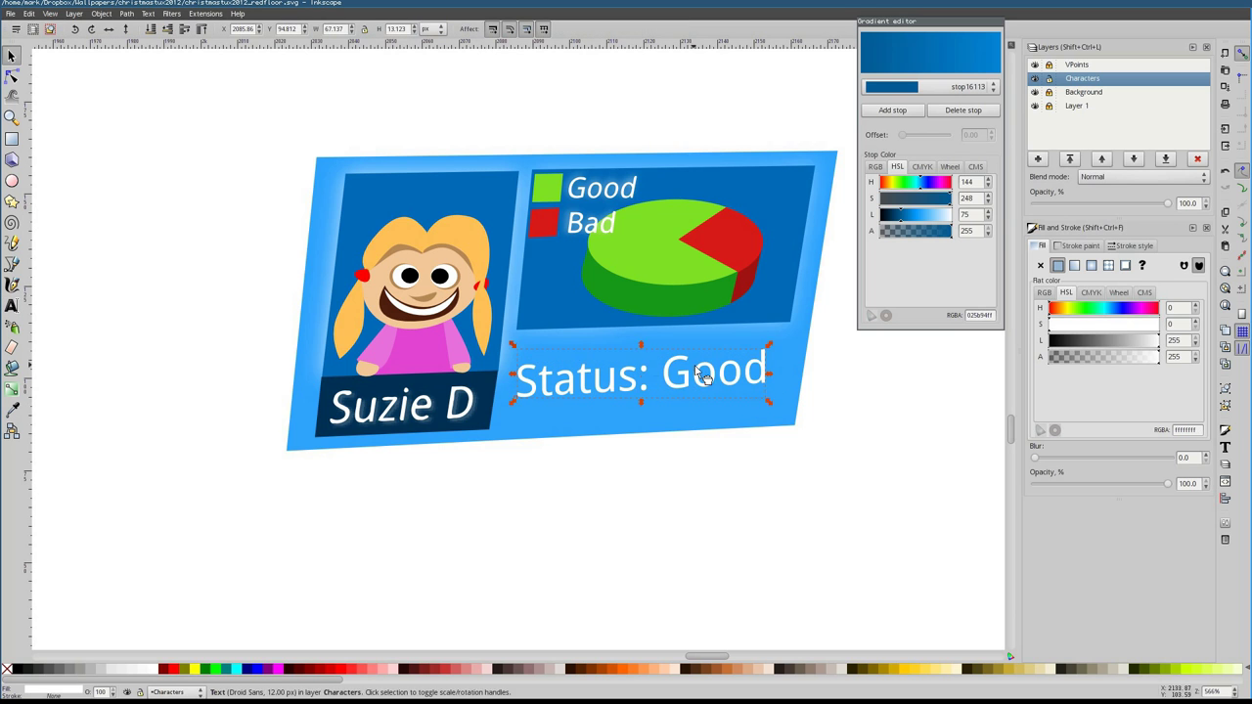
key(Up)
key(Up)
Move the Status: Good text up on the card and check its placement
drag(1035, 457, 1043, 457)
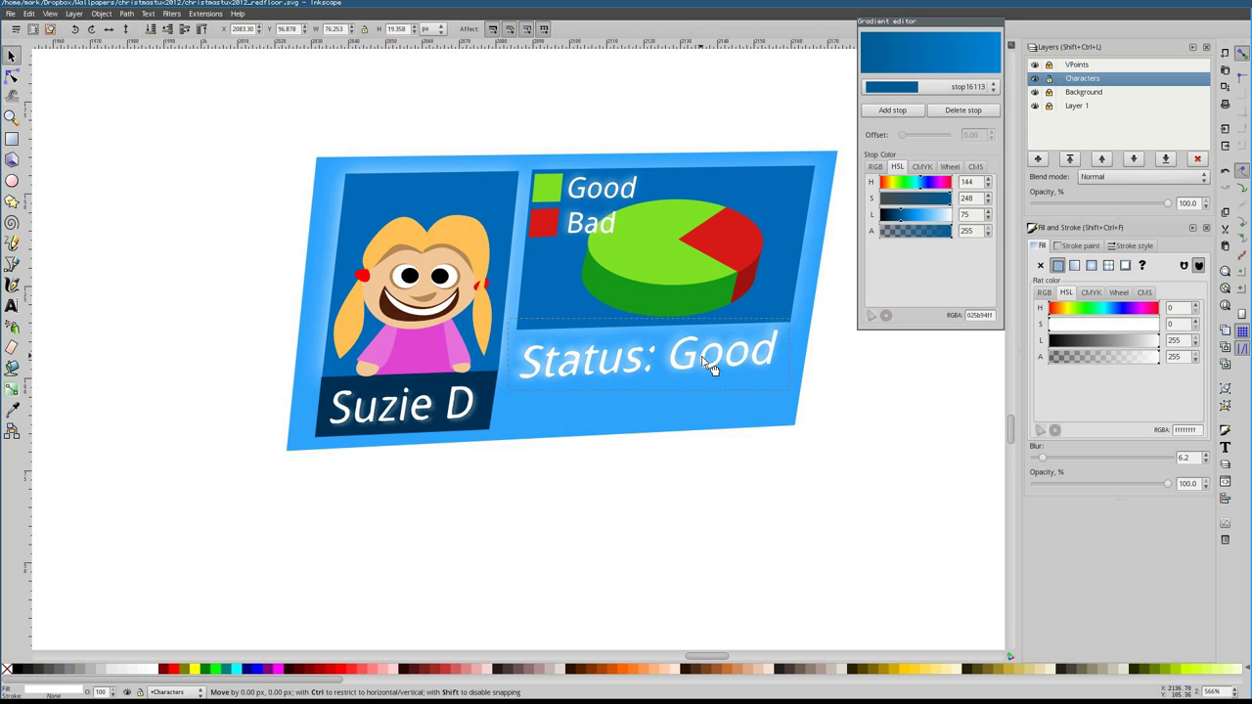
scroll(643, 427, down, 2)
scroll(539, 400, up, 2)
key(Escape)
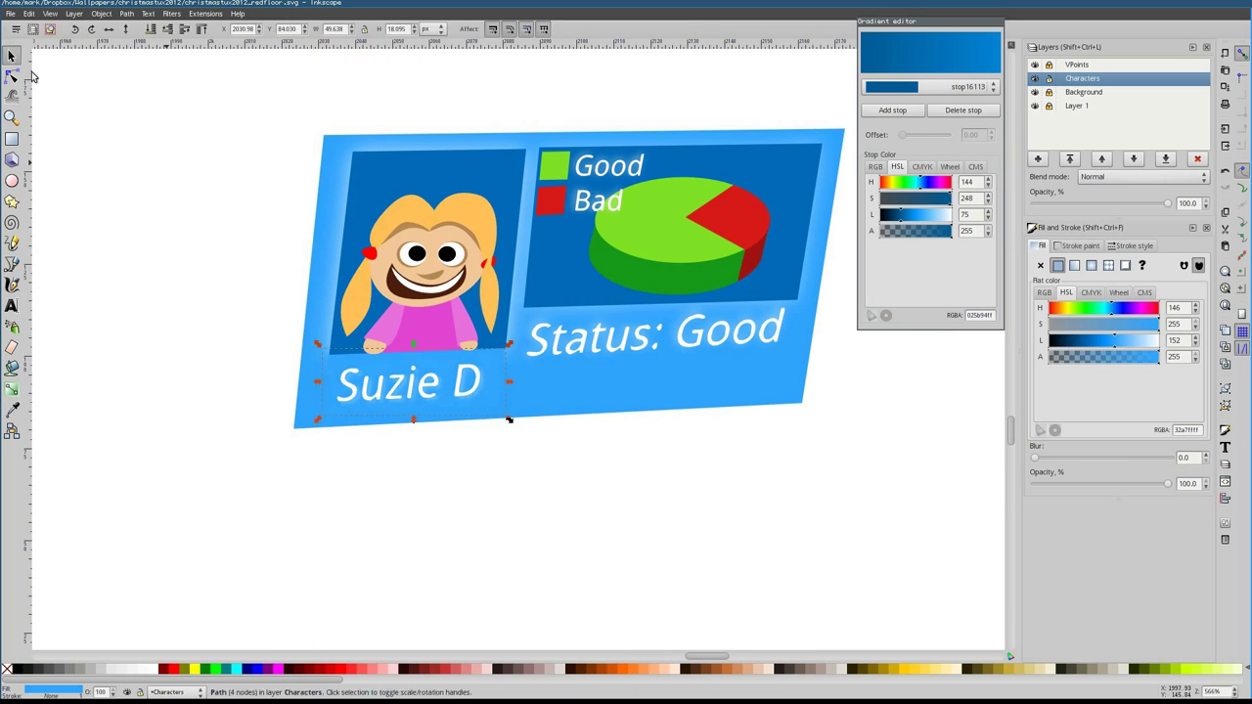
scroll(544, 387, down, 4)
click(636, 311)
scroll(647, 318, up, 4)
scroll(557, 319, down, 8)
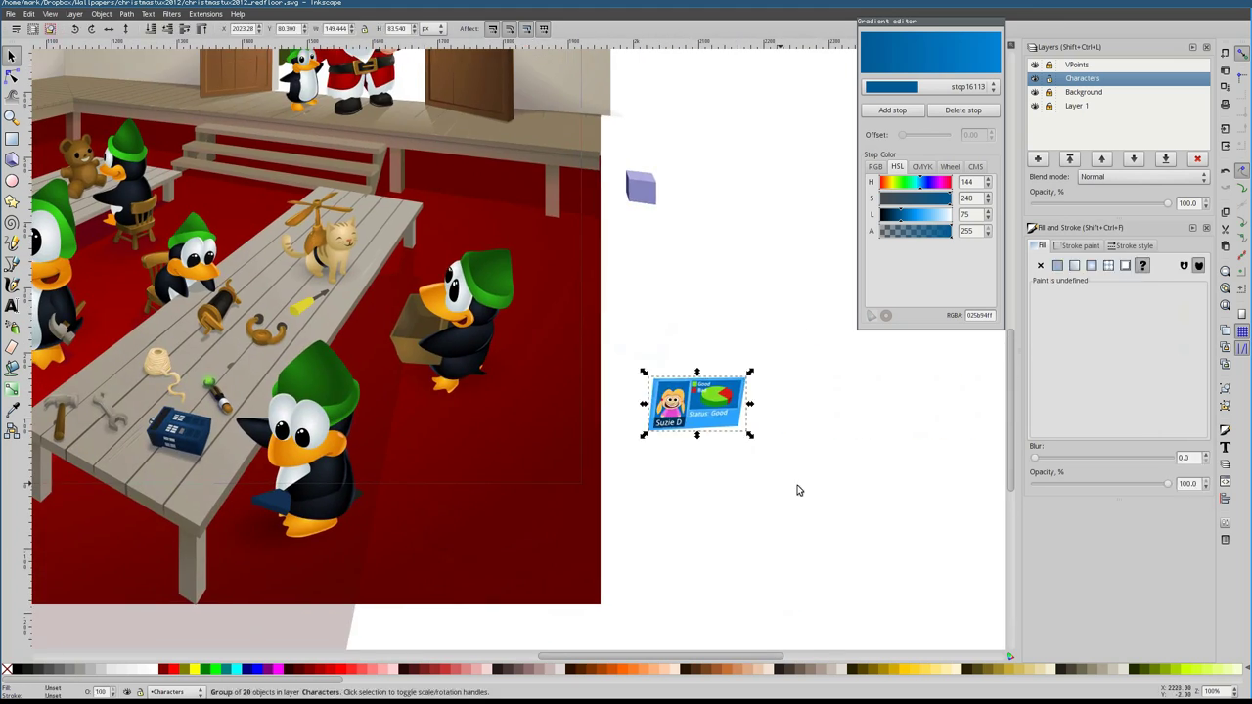
scroll(351, 310, up, 5)
Select the 'Incoming wishlist' text on the second monitor
click(378, 392)
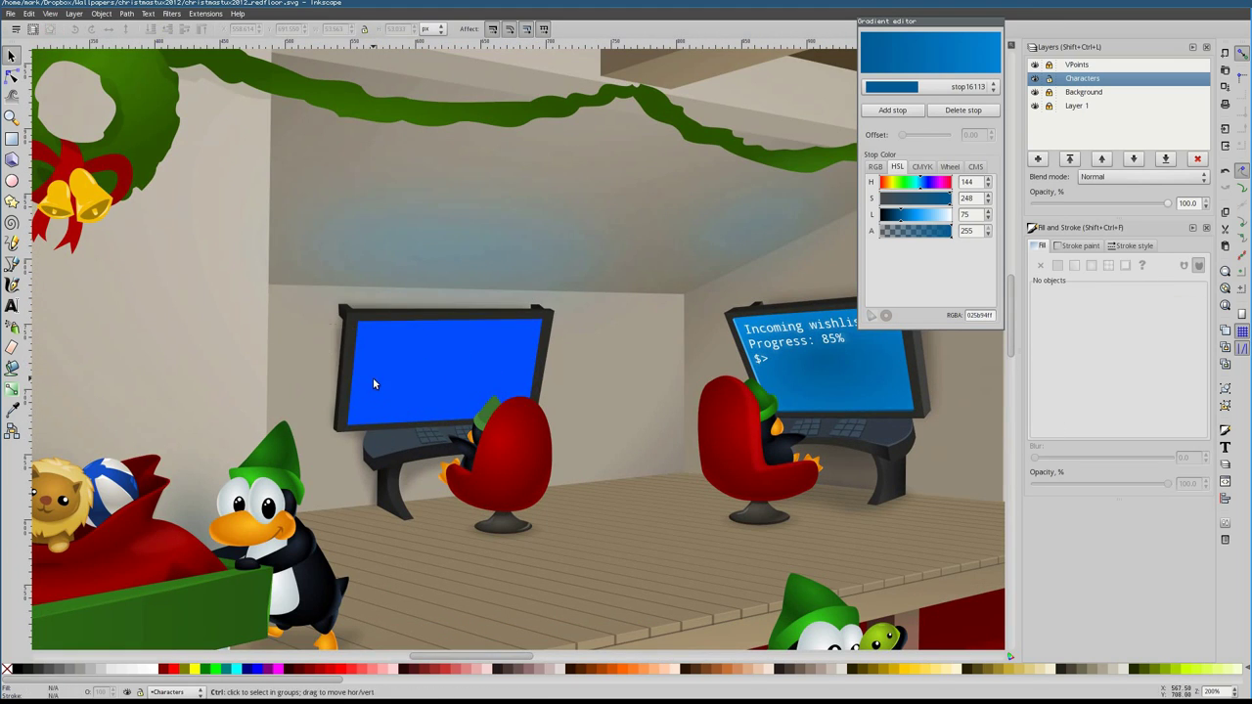
scroll(373, 377, up, 2)
scroll(511, 385, down, 3)
click(522, 359)
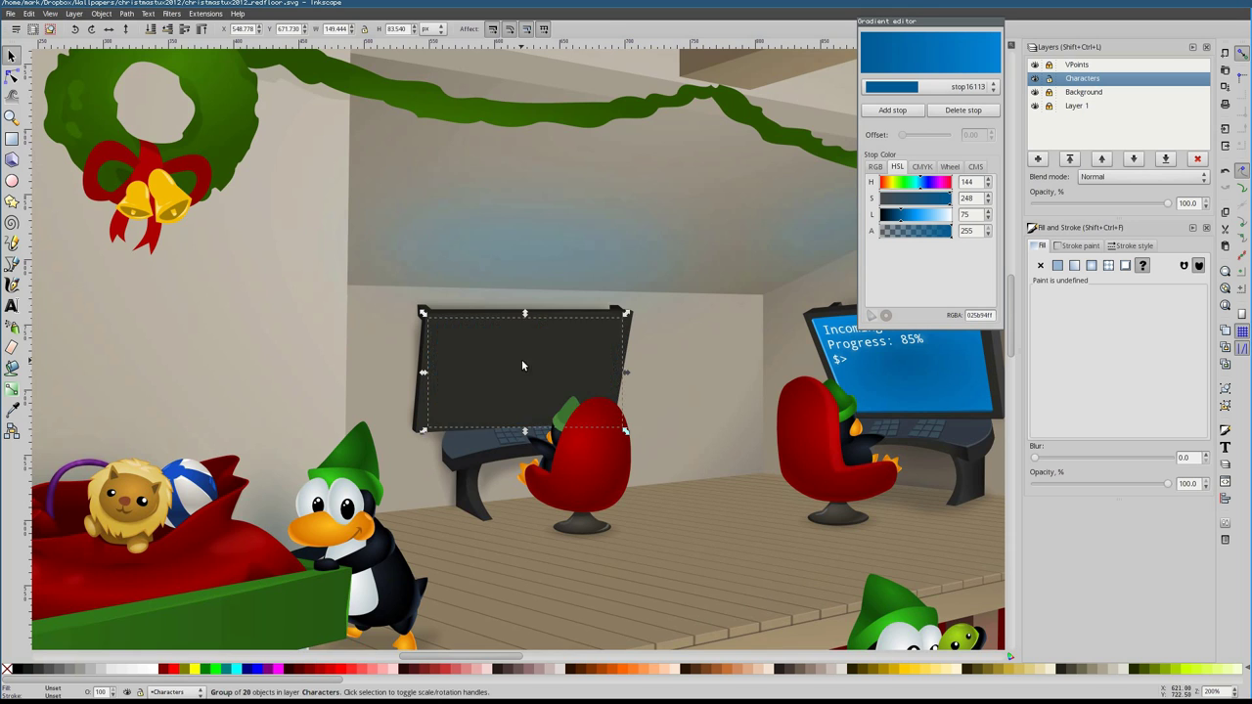
scroll(440, 416, up, 3)
scroll(551, 304, right, 10)
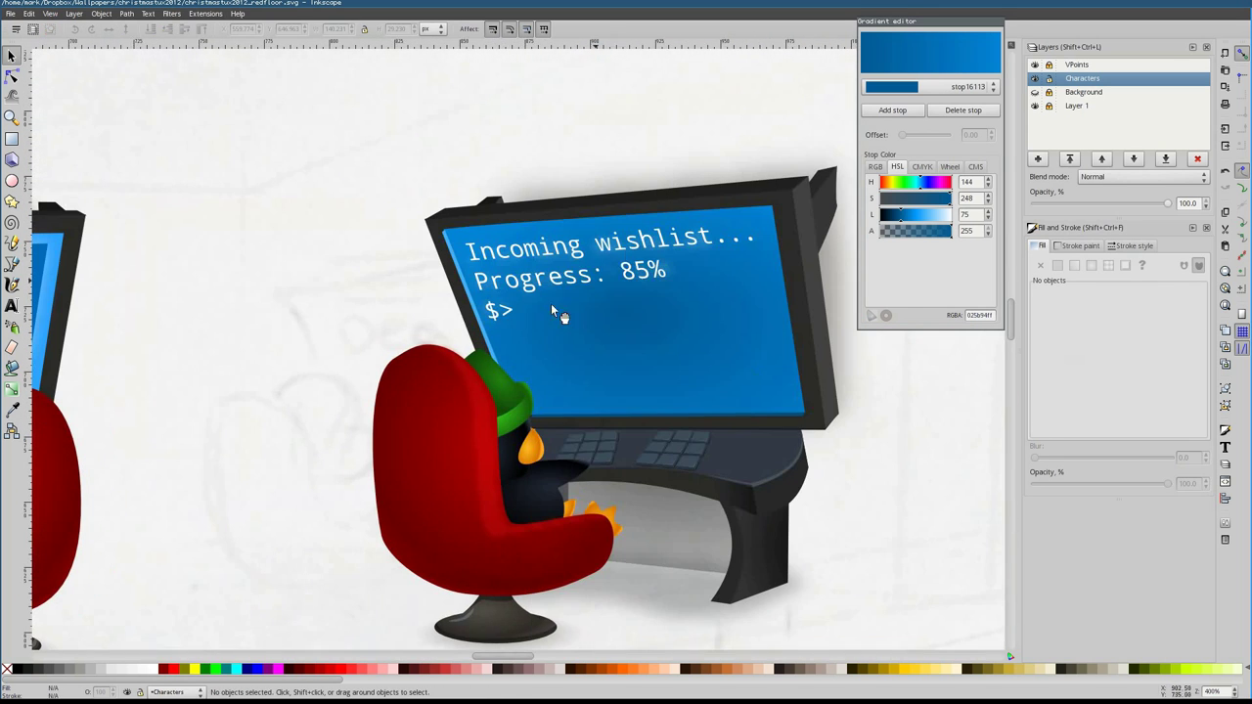
click(558, 313)
Replace the monitor text with '$> tail -f ~/wishlist', Pony, Nexus 4 and RC Helicopter
key(t)
drag(467, 247, 605, 284)
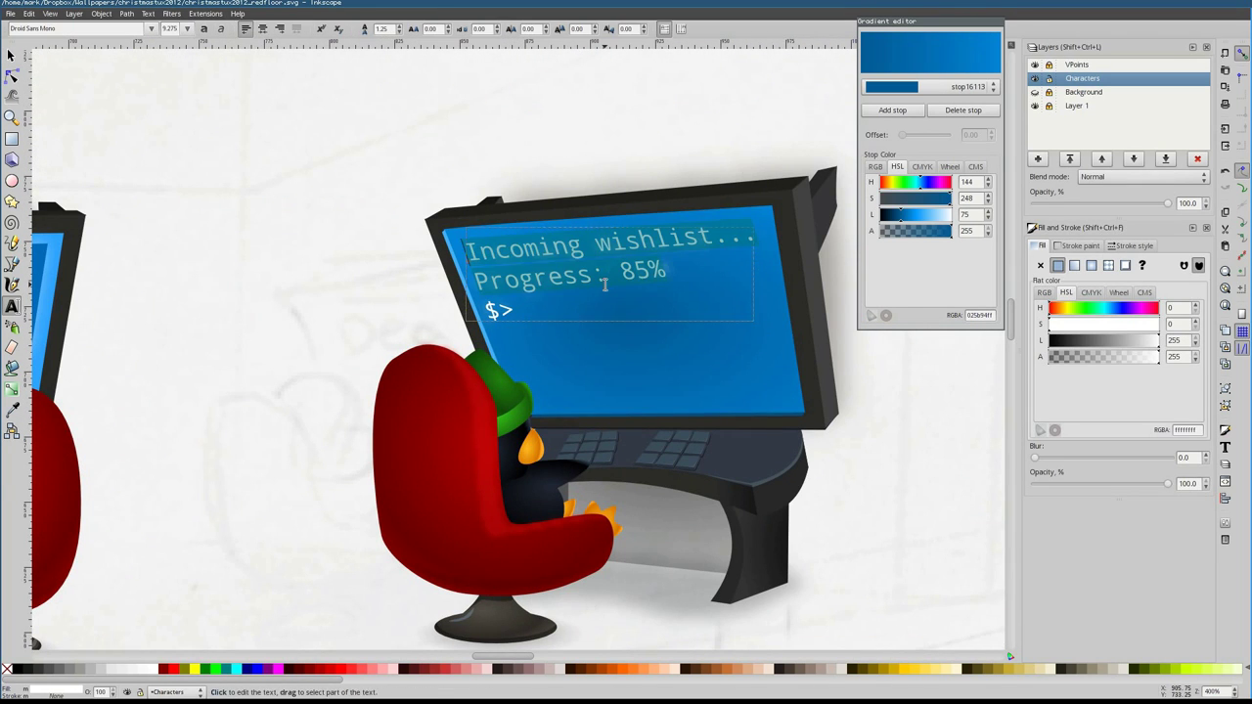
key(BackSpace)
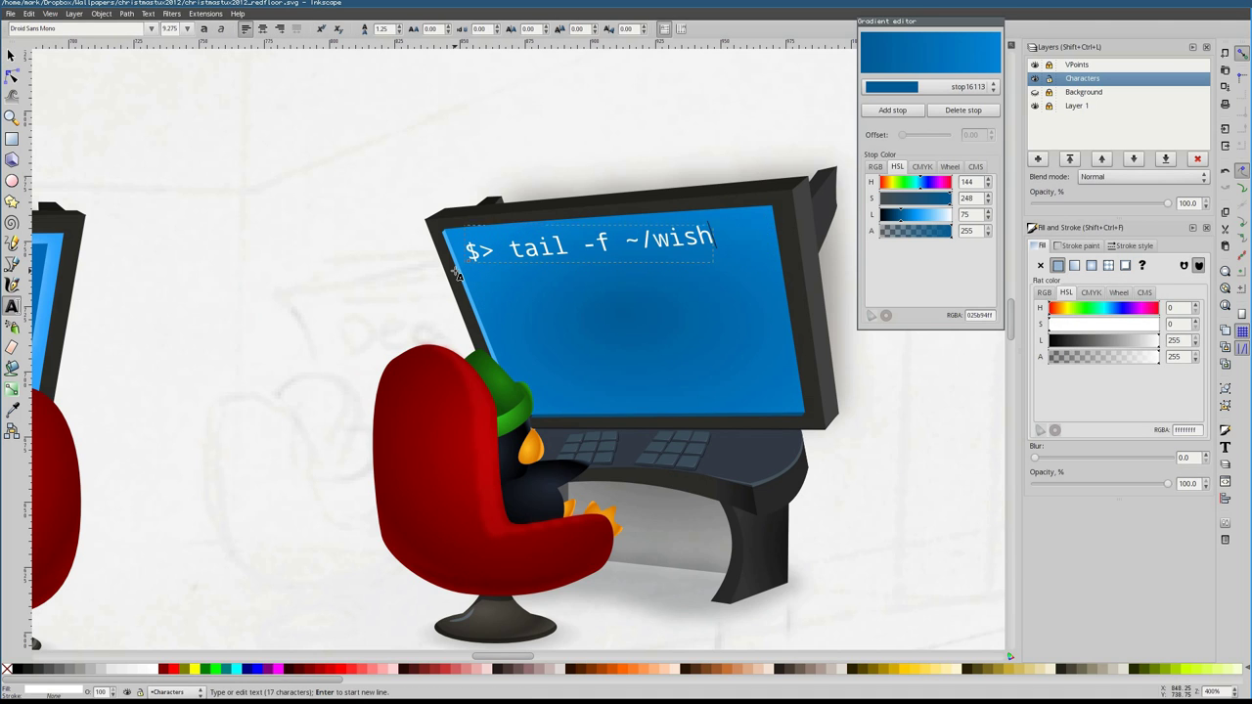
key(F1)
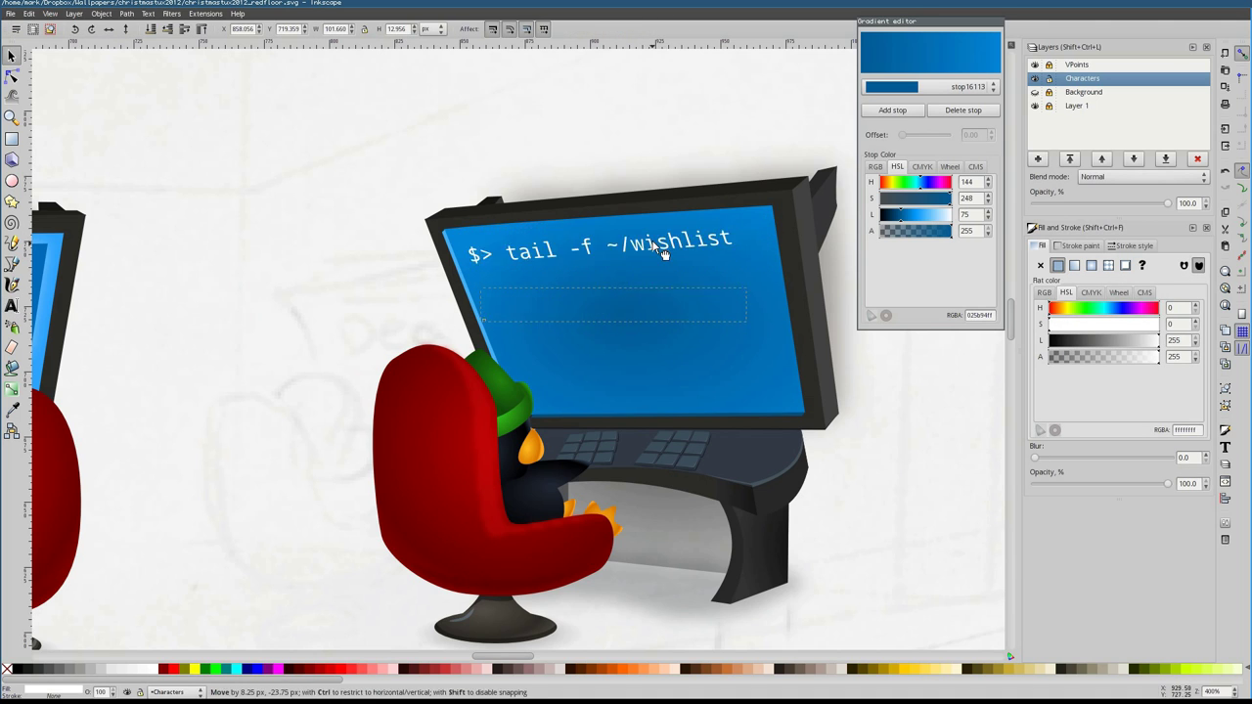
drag(663, 252, 655, 245)
key(t)
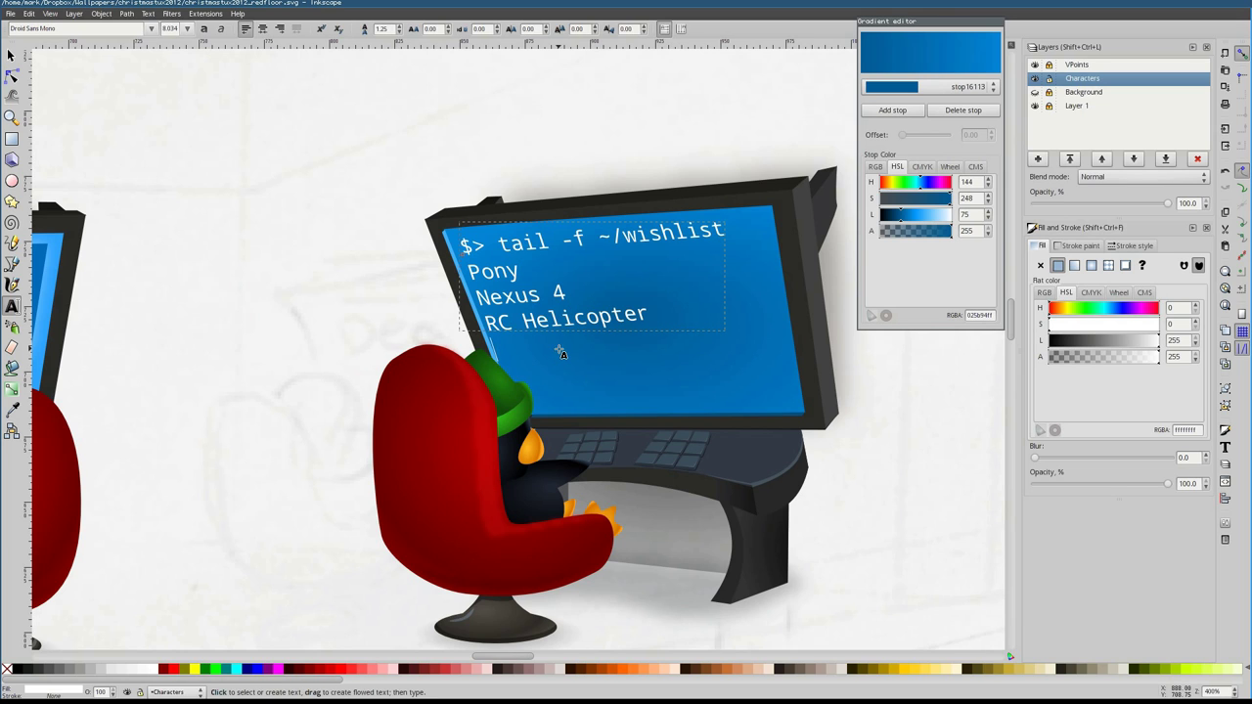
key(F1)
Convert the wishlist text to paths and give it a 3.8 blur glow
drag(652, 382, 671, 350)
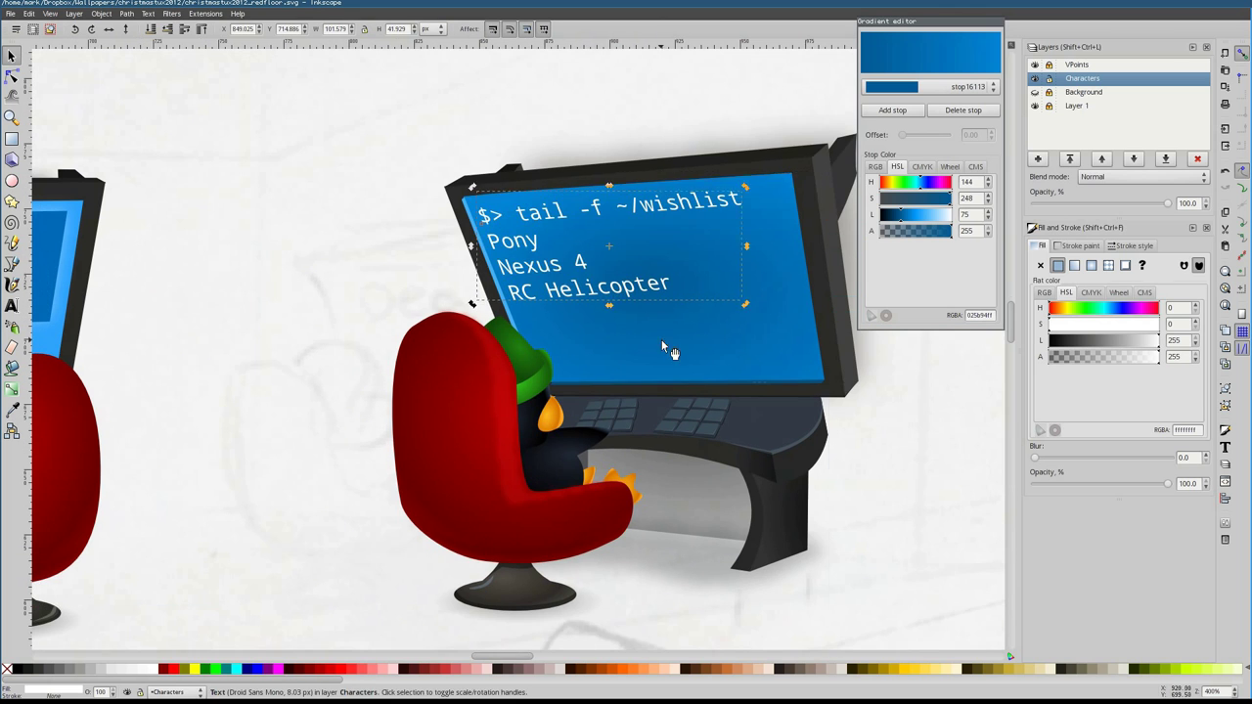
drag(563, 283, 467, 336)
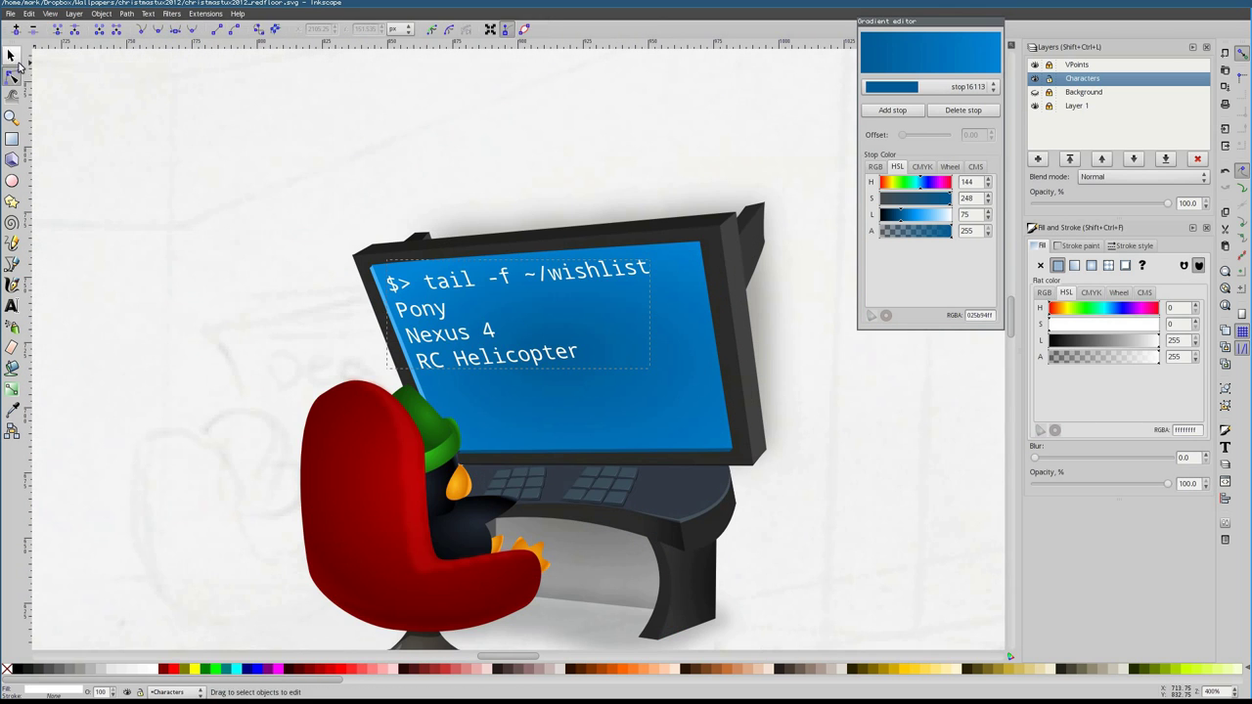
key(shift+ctrl+c)
drag(1035, 458, 1040, 458)
key(shift+ctrl+p)
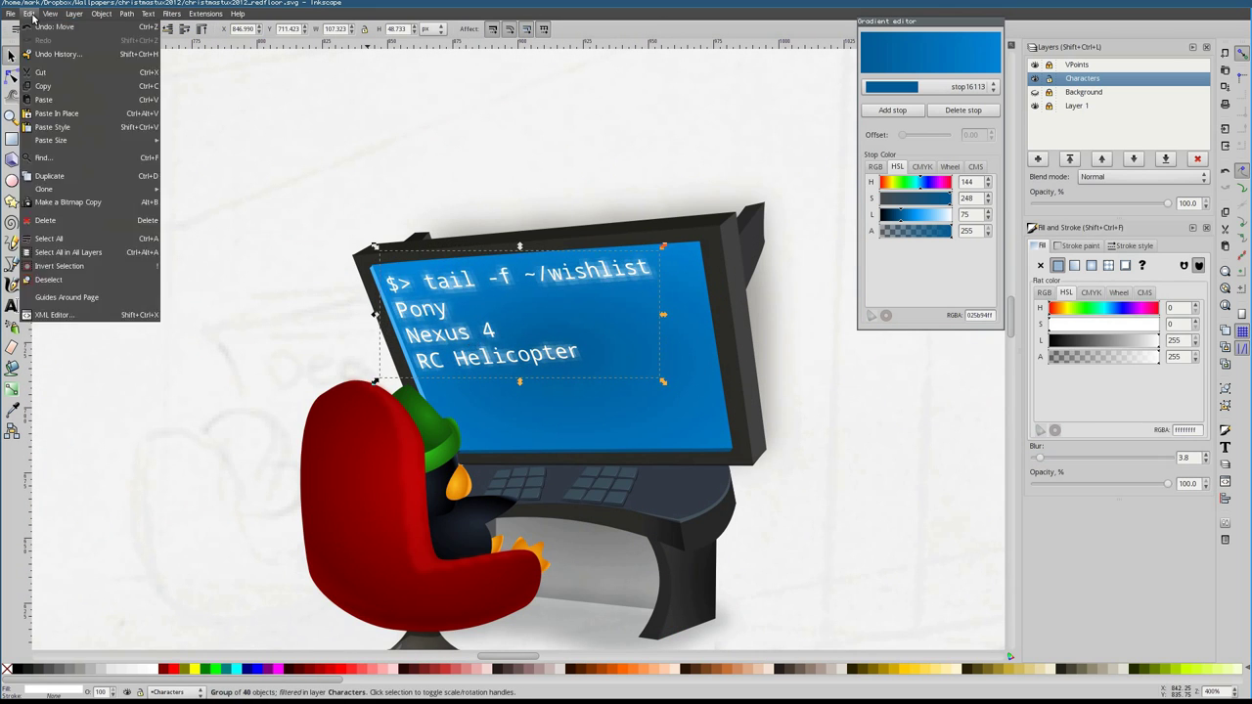
key(Escape)
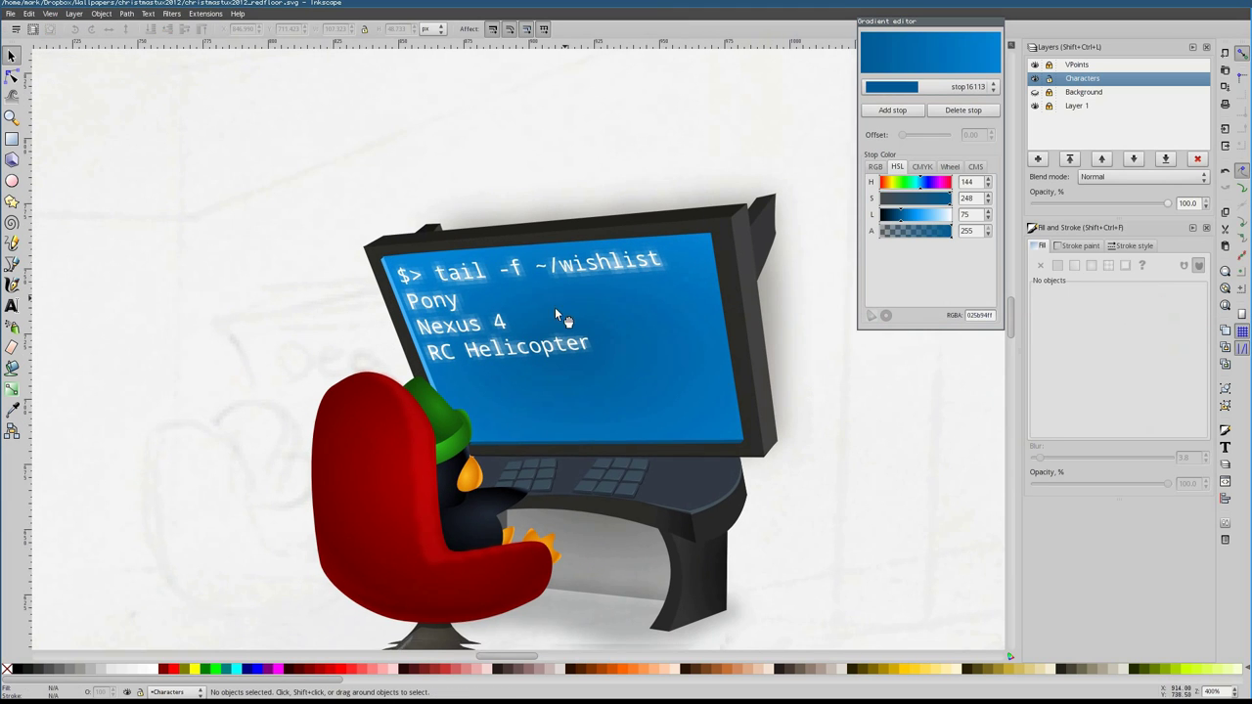
scroll(517, 333, down, 4)
Give Suzie D's monitor screen a linear gradient chosen from the existing gradients
drag(567, 370, 489, 307)
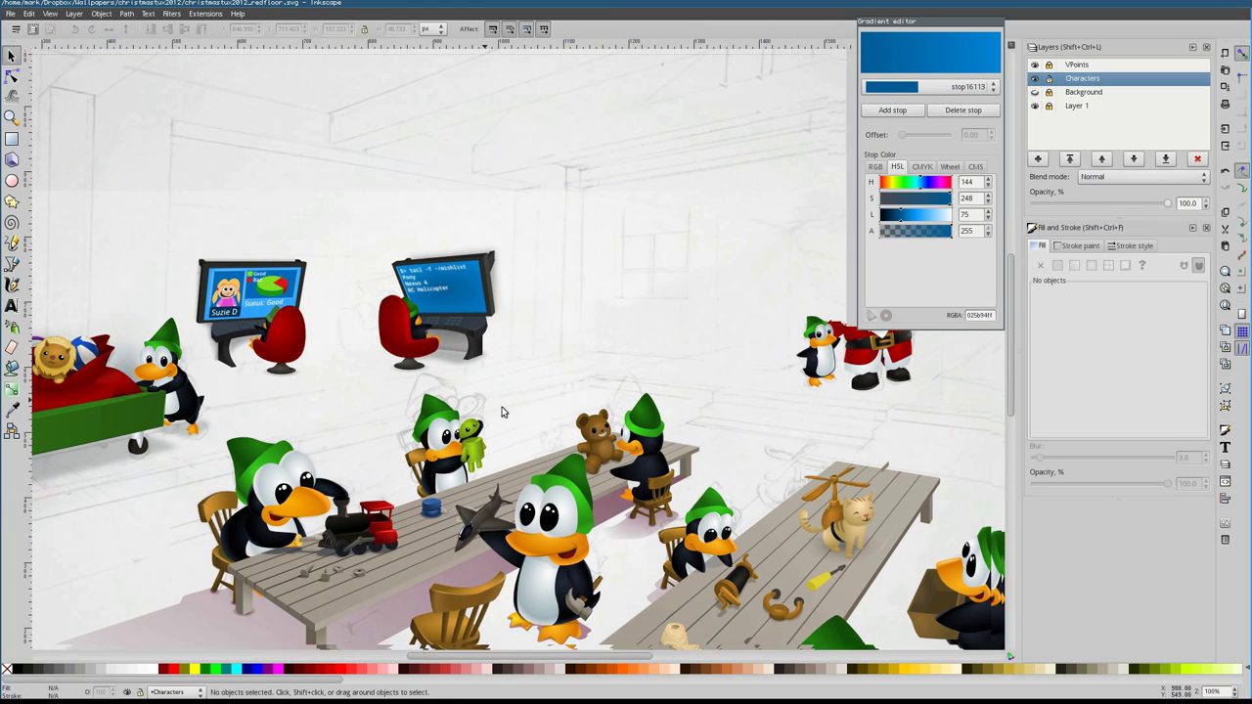
double_click(252, 289)
click(1074, 265)
click(1091, 299)
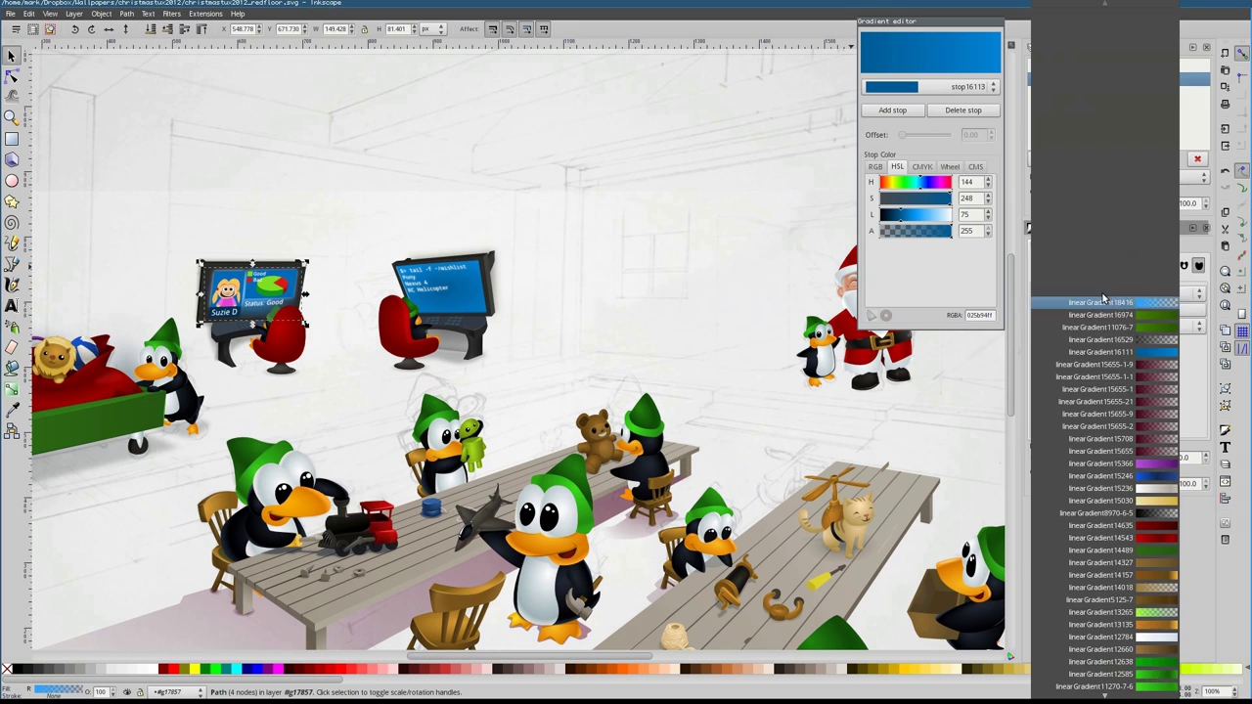
click(1097, 386)
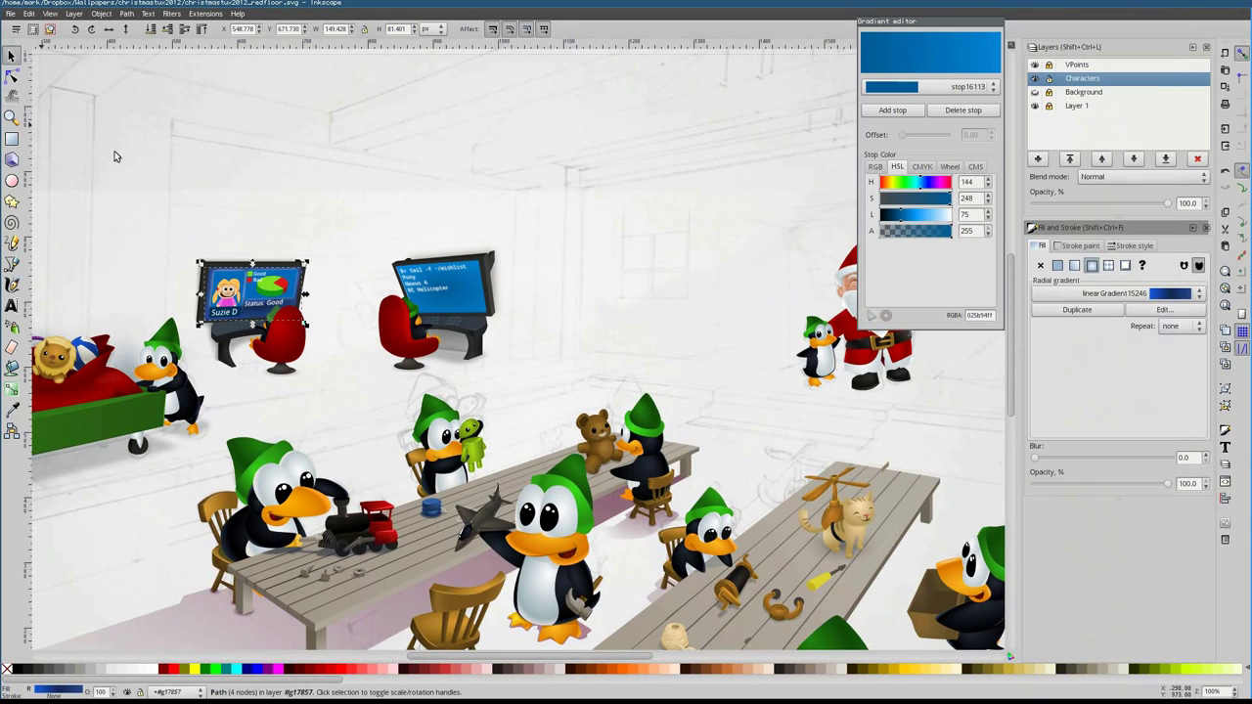
Draw a straight light-blue highlight line along the right edge of the screen
key(n)
scroll(241, 274, up, 2)
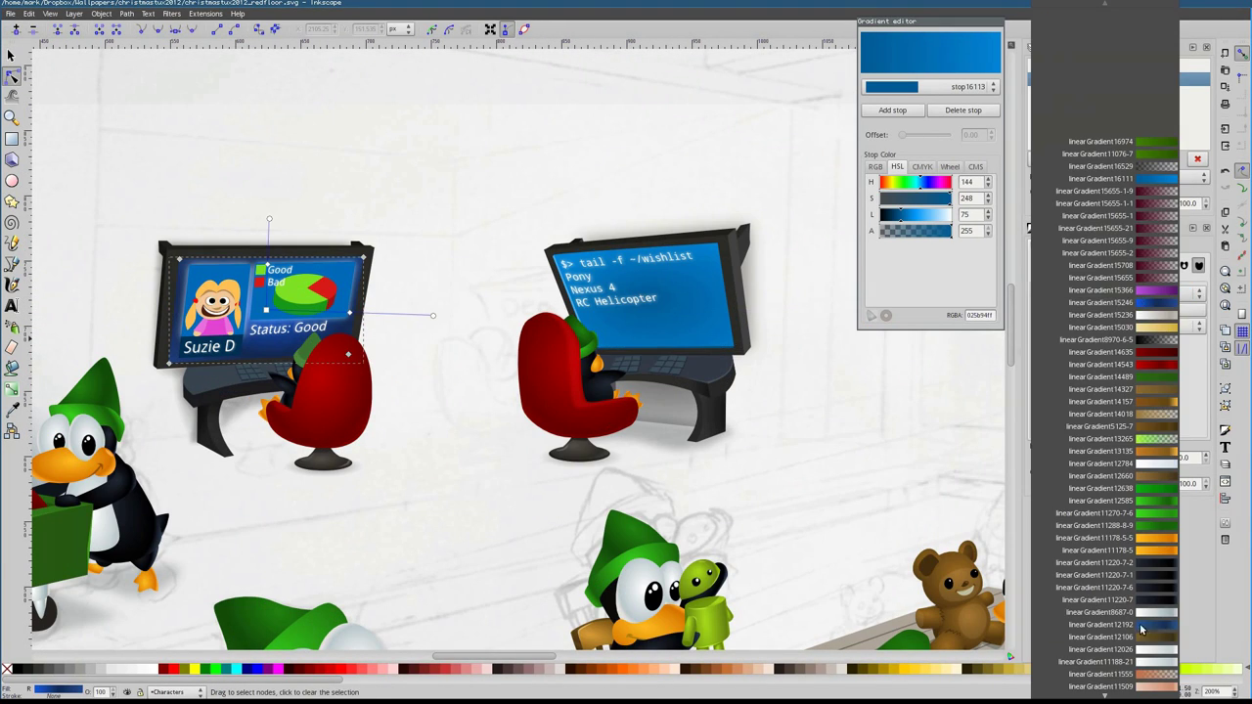
key(b)
scroll(334, 358, up, 2)
click(395, 154)
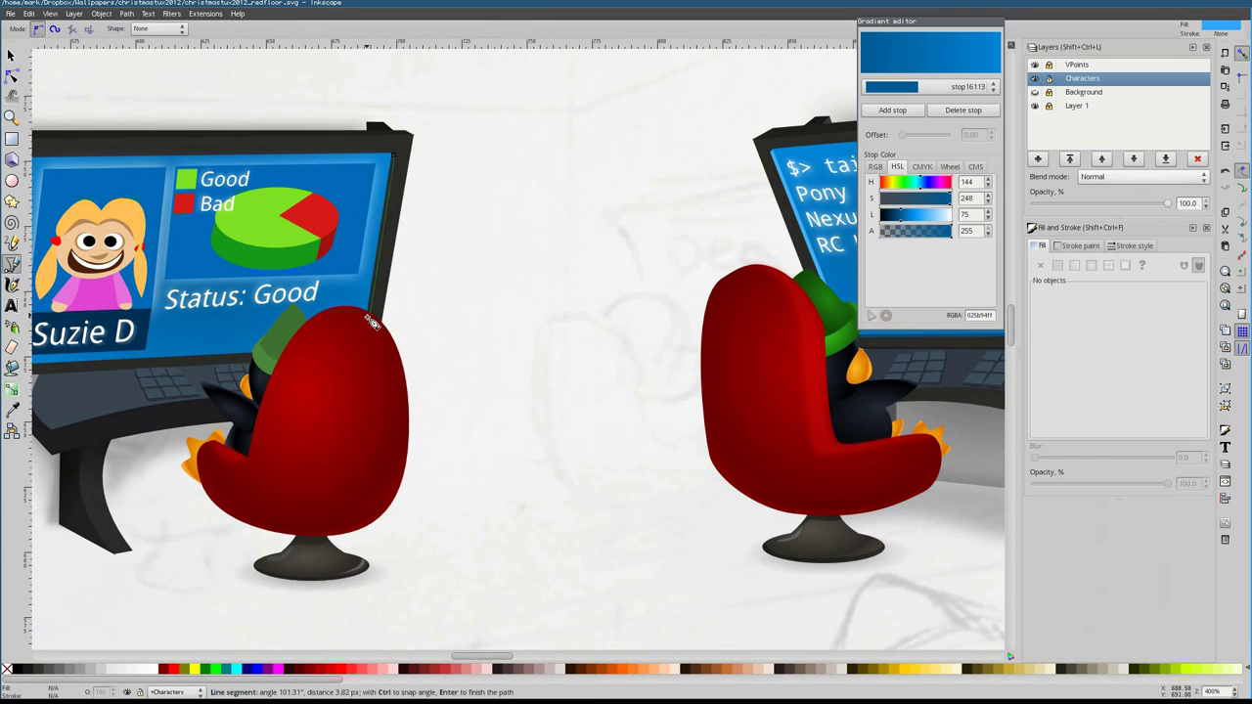
double_click(368, 320)
scroll(440, 200, up, 1)
key(n)
scroll(437, 306, down, 3)
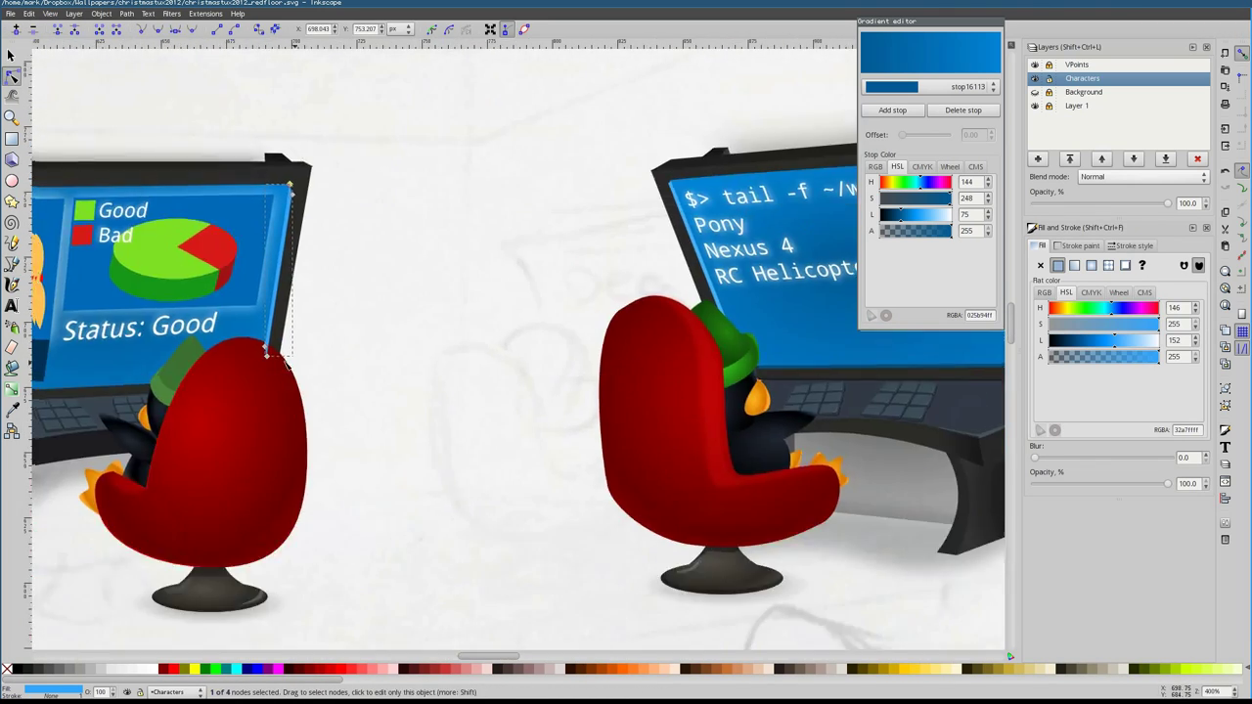
scroll(257, 153, up, 4)
Begin a highlight along the screen's bottom edge, then return to selecting objects
click(760, 218)
key(b)
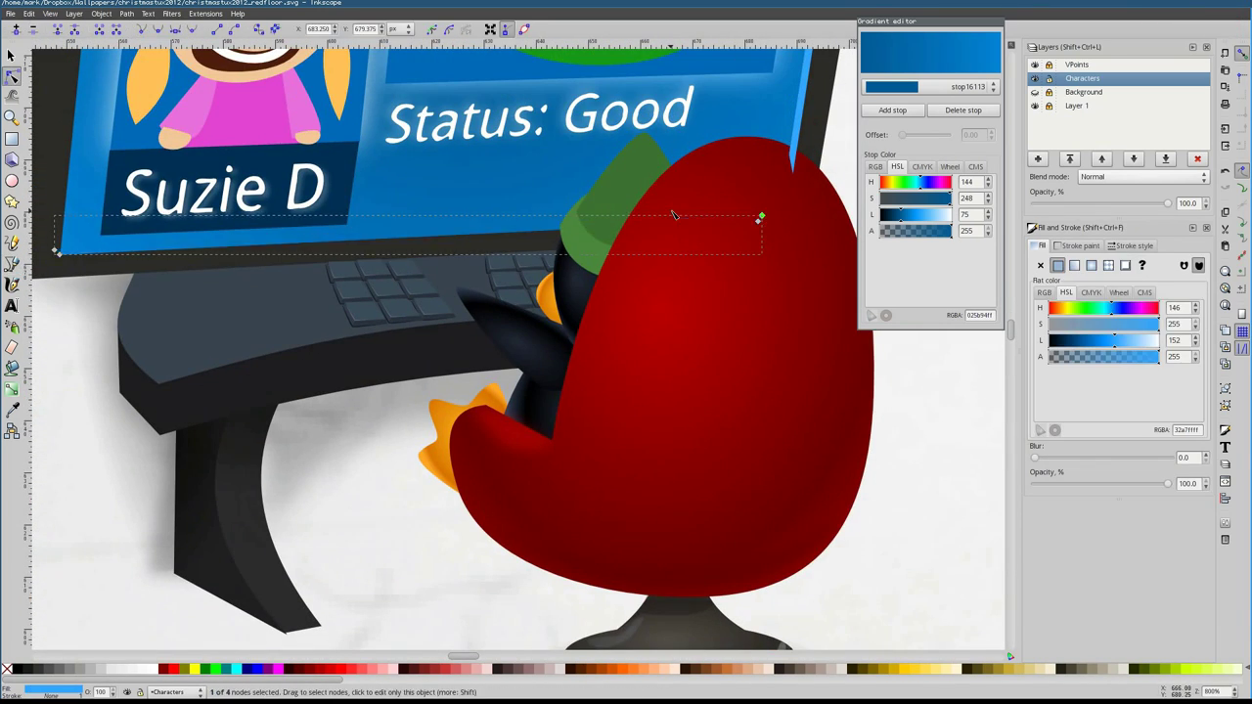
key(5)
scroll(293, 343, up, 6)
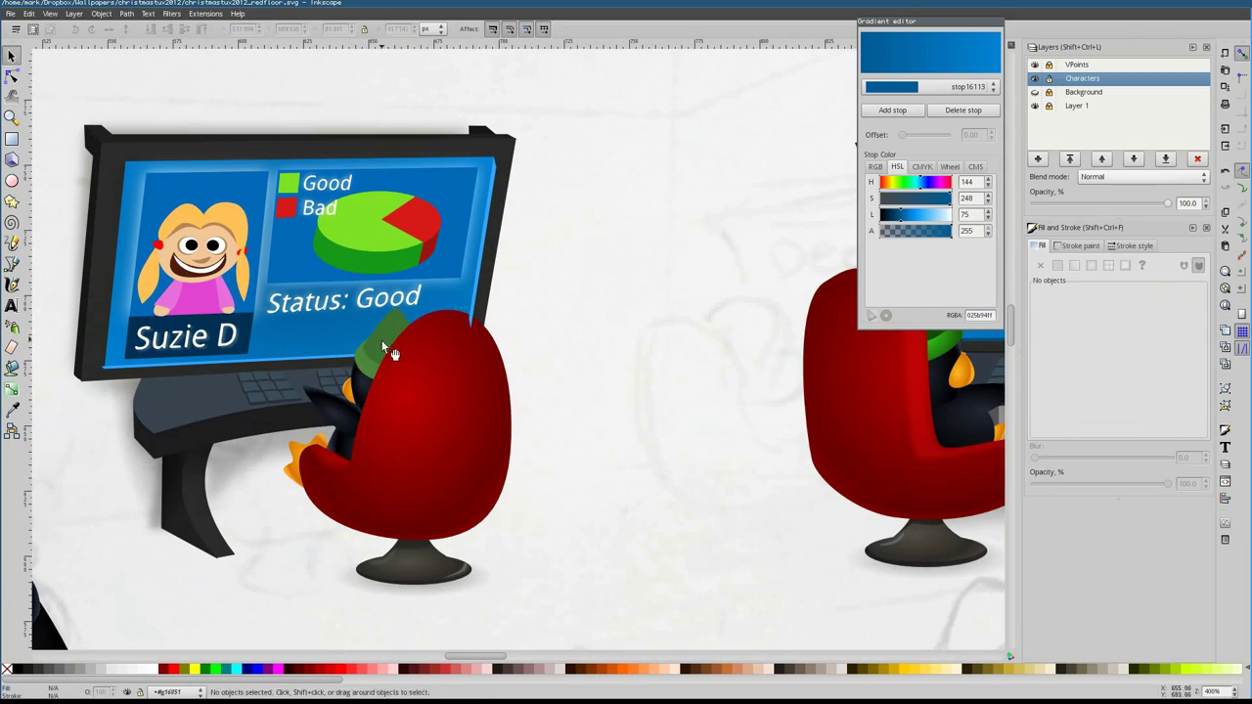
key(s)
click(392, 338)
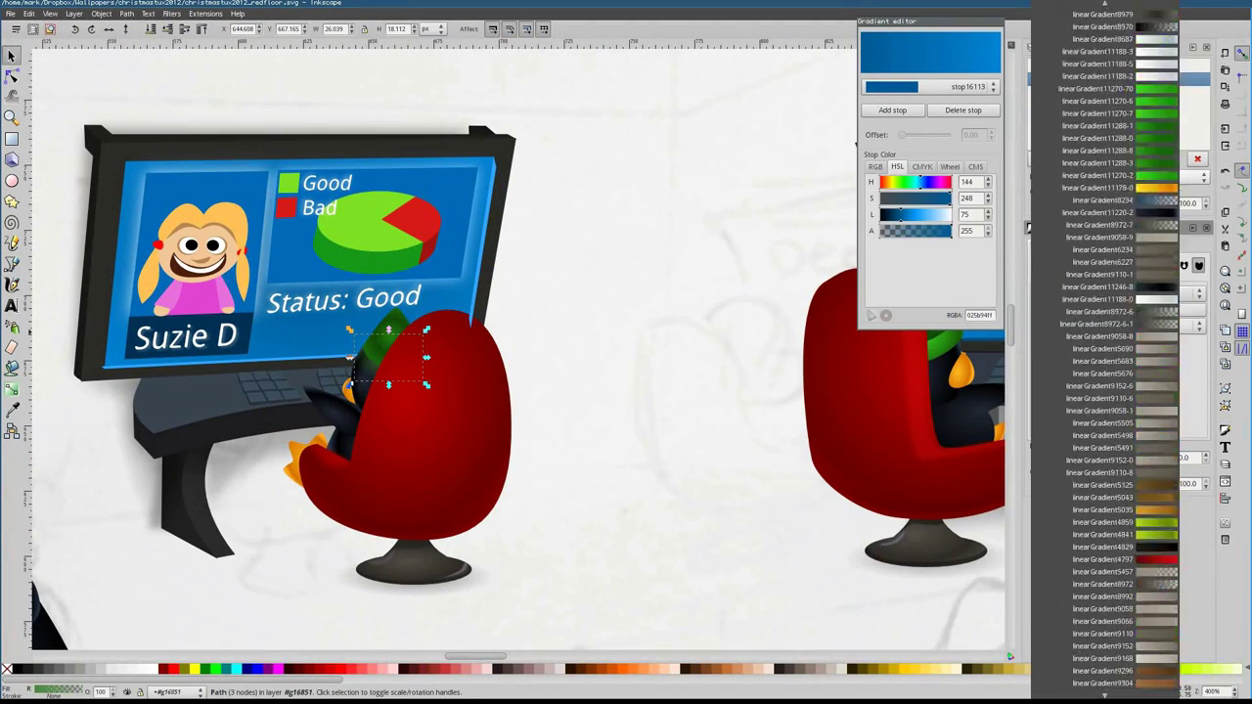
Bring the workbench into view and select the screwdriver's yellow handle
key(n)
key(1)
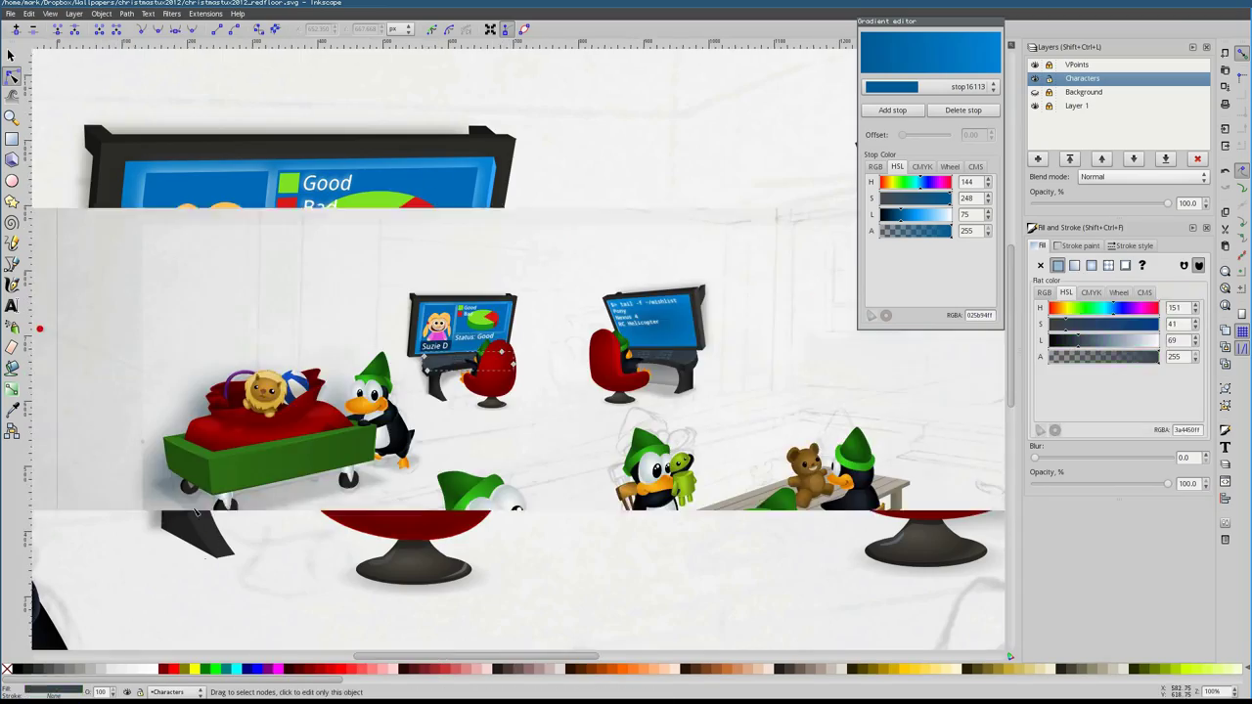
scroll(474, 427, up, 4)
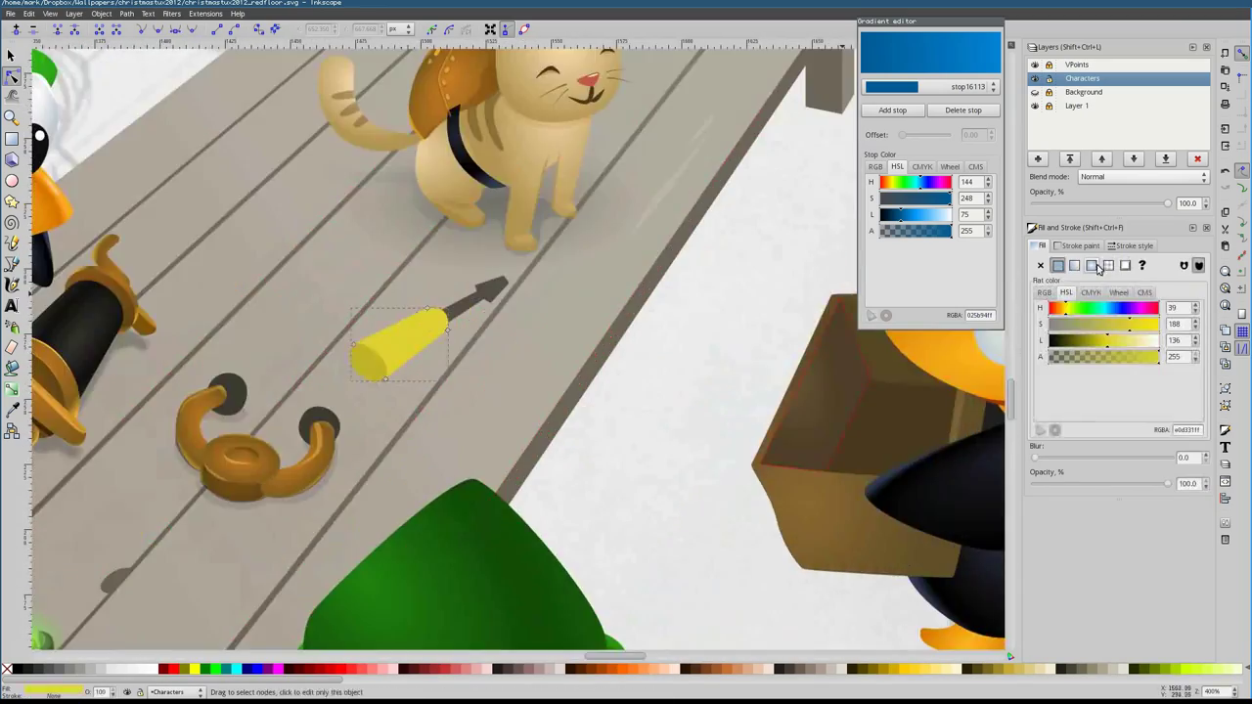
click(120, 389)
scroll(120, 390, up, 5)
scroll(329, 349, down, 10)
scroll(330, 349, right, 10)
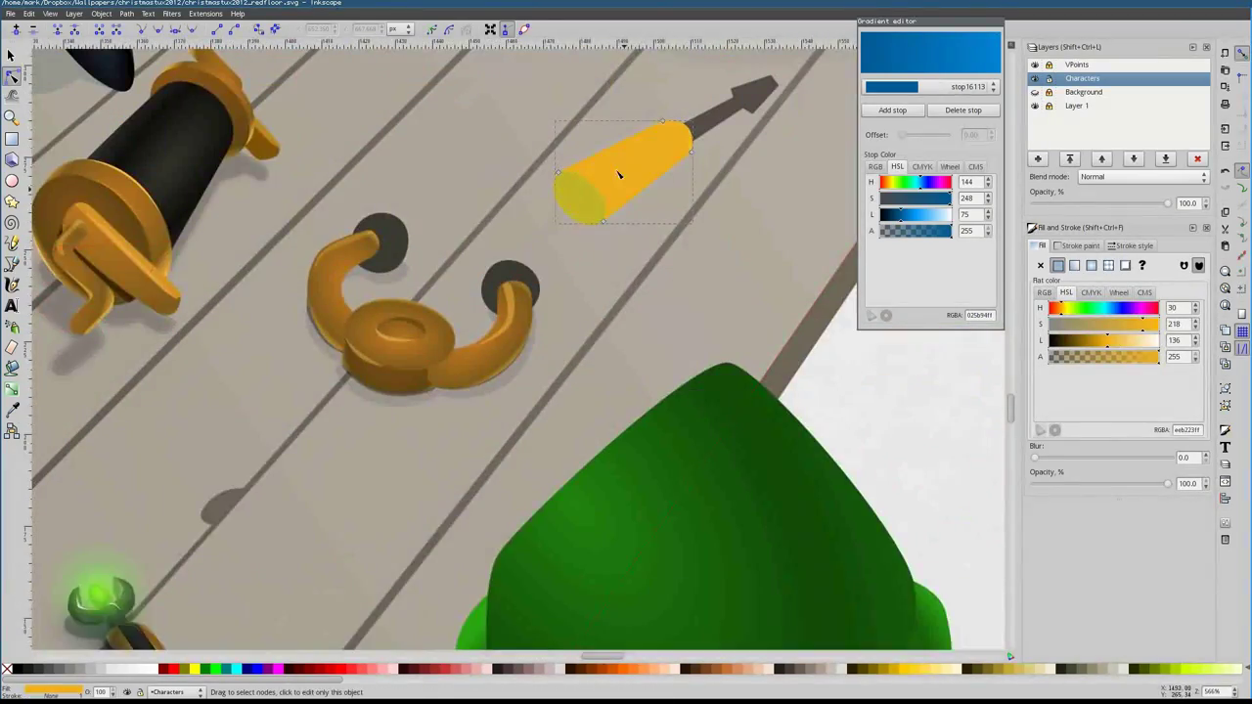
click(549, 274)
scroll(665, 67, up, 2)
Draw a dark groove and light yellow highlight shapes on the screwdriver handle
key(b)
click(396, 425)
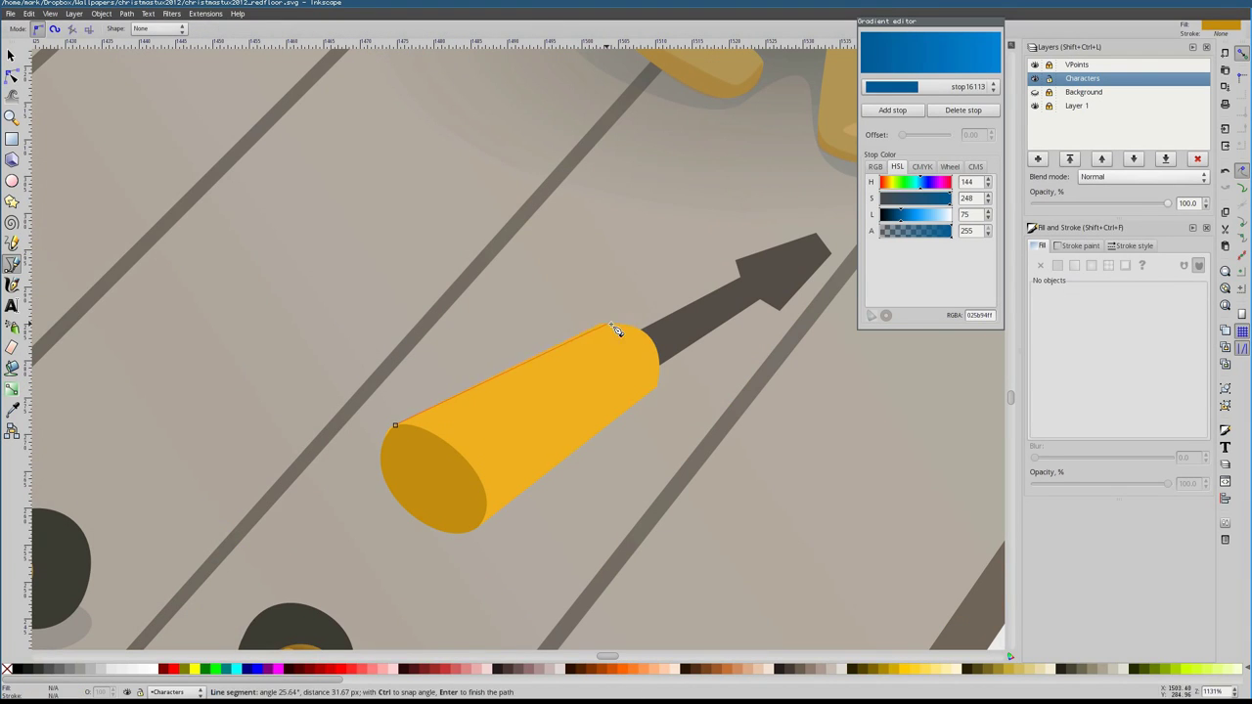
key(Escape)
click(469, 401)
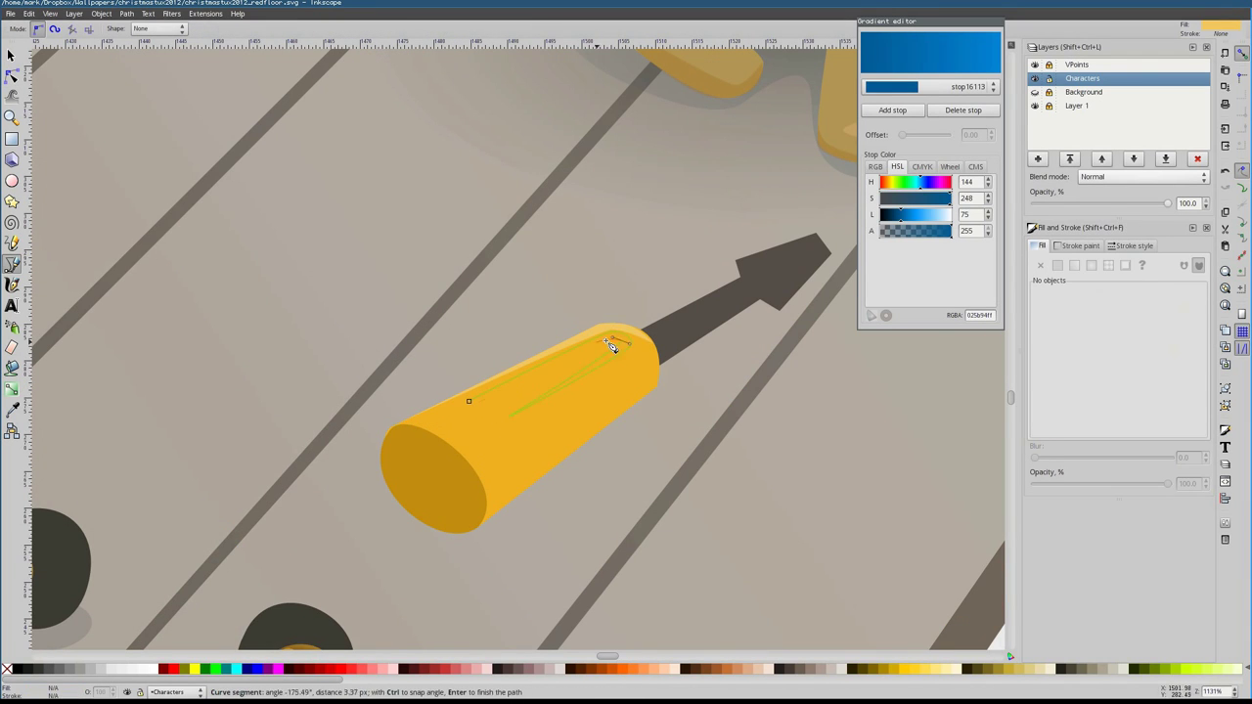
click(611, 347)
click(468, 402)
click(530, 435)
click(648, 377)
click(530, 436)
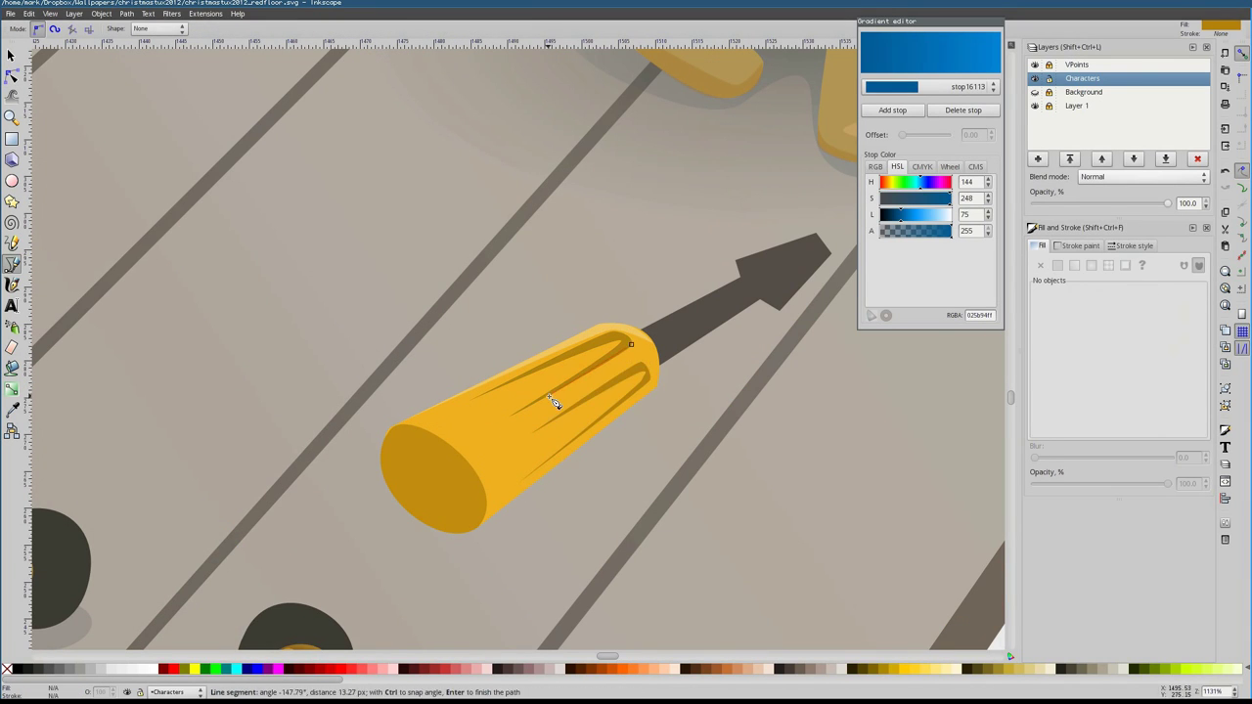
click(1123, 340)
click(474, 401)
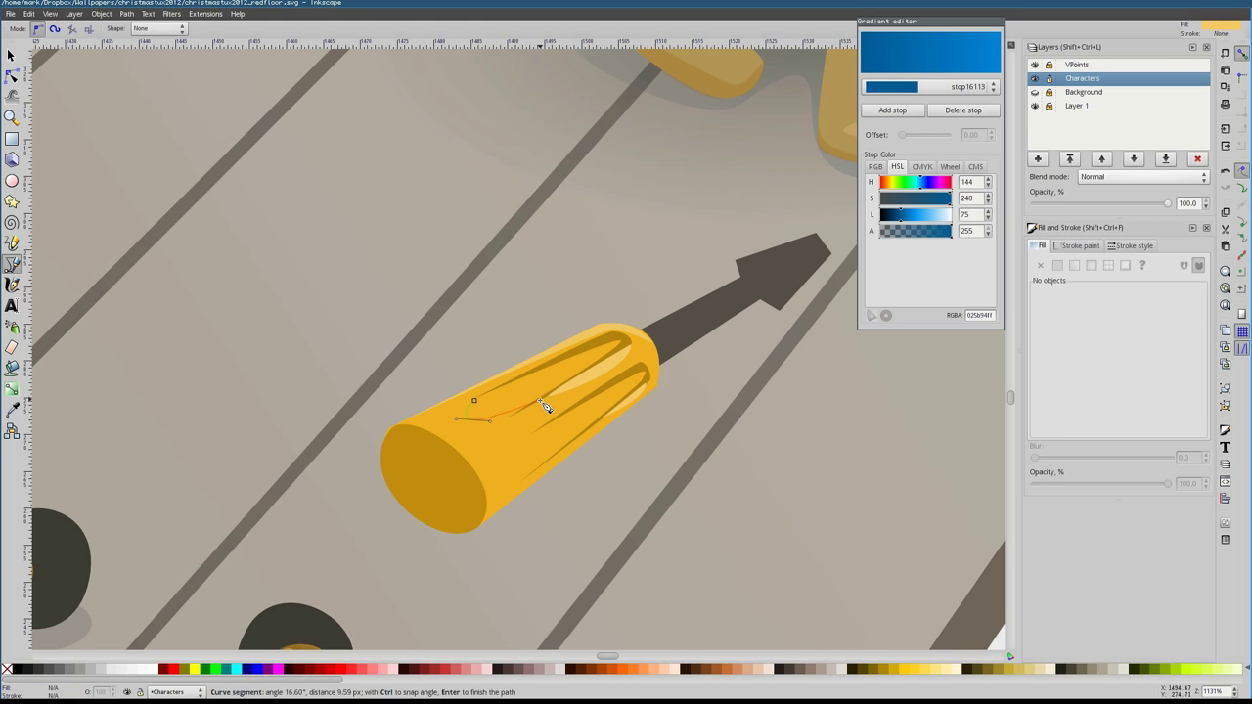
scroll(528, 486, left, 1)
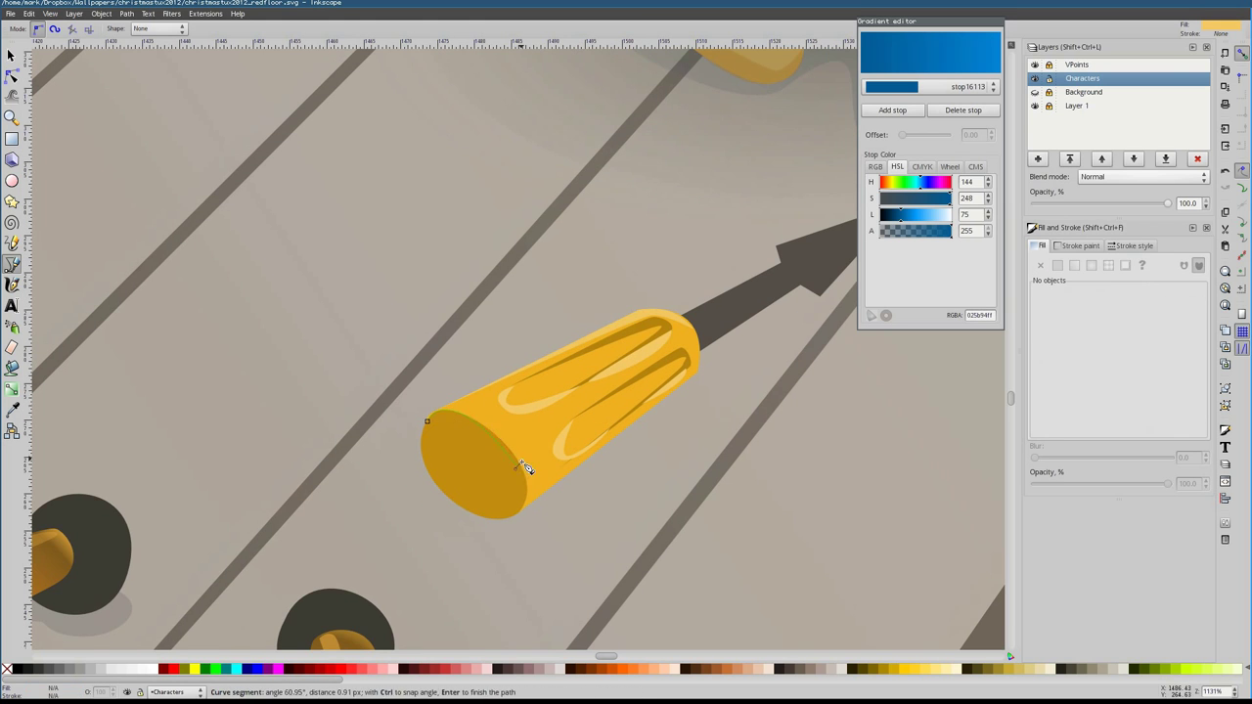
click(526, 517)
Give the screwdriver shaft the metallic gradient from the gradient list
click(744, 303)
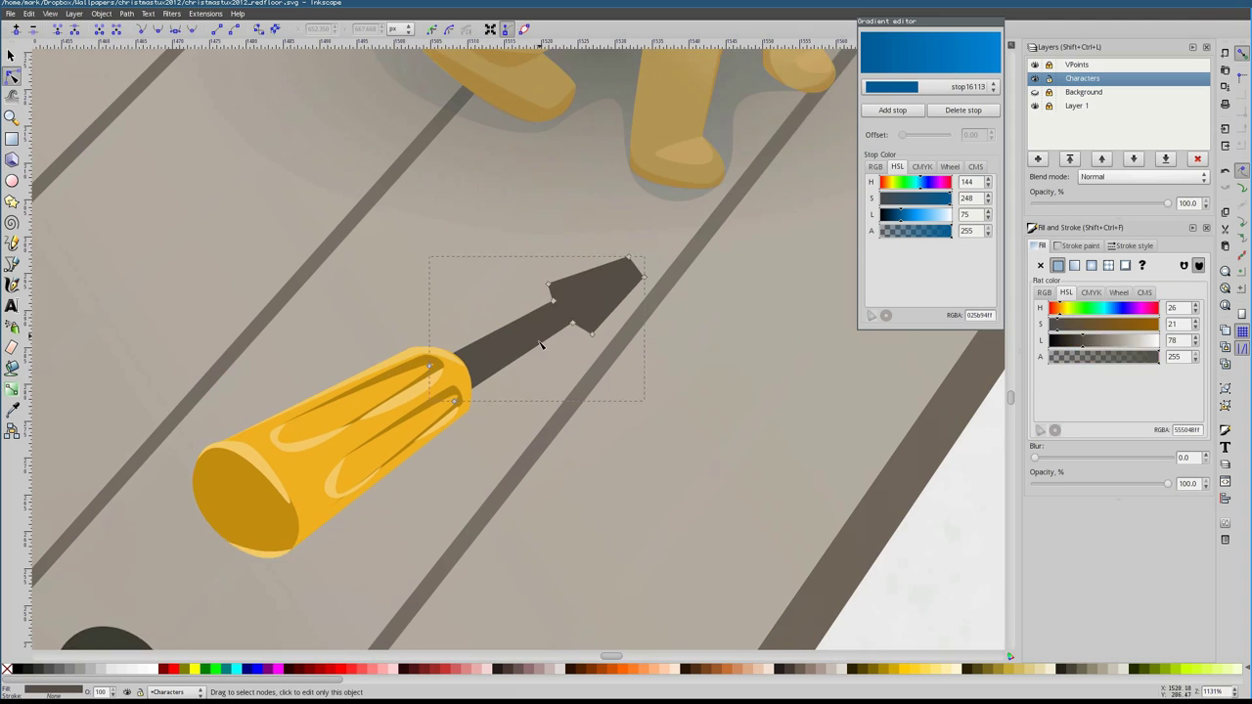
click(1123, 292)
click(1123, 263)
click(1108, 237)
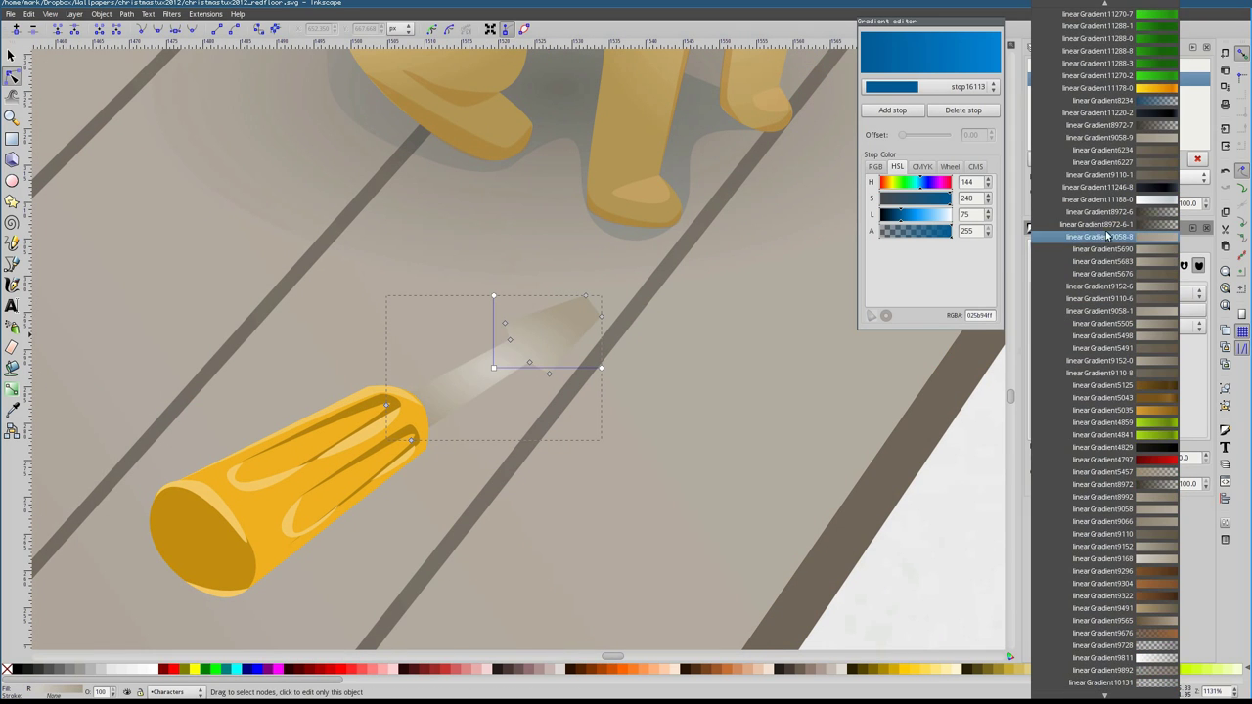
click(1123, 274)
Draw a small yellow sliver and a triangular facet on the screwdriver tip
key(b)
click(510, 328)
click(550, 352)
click(511, 327)
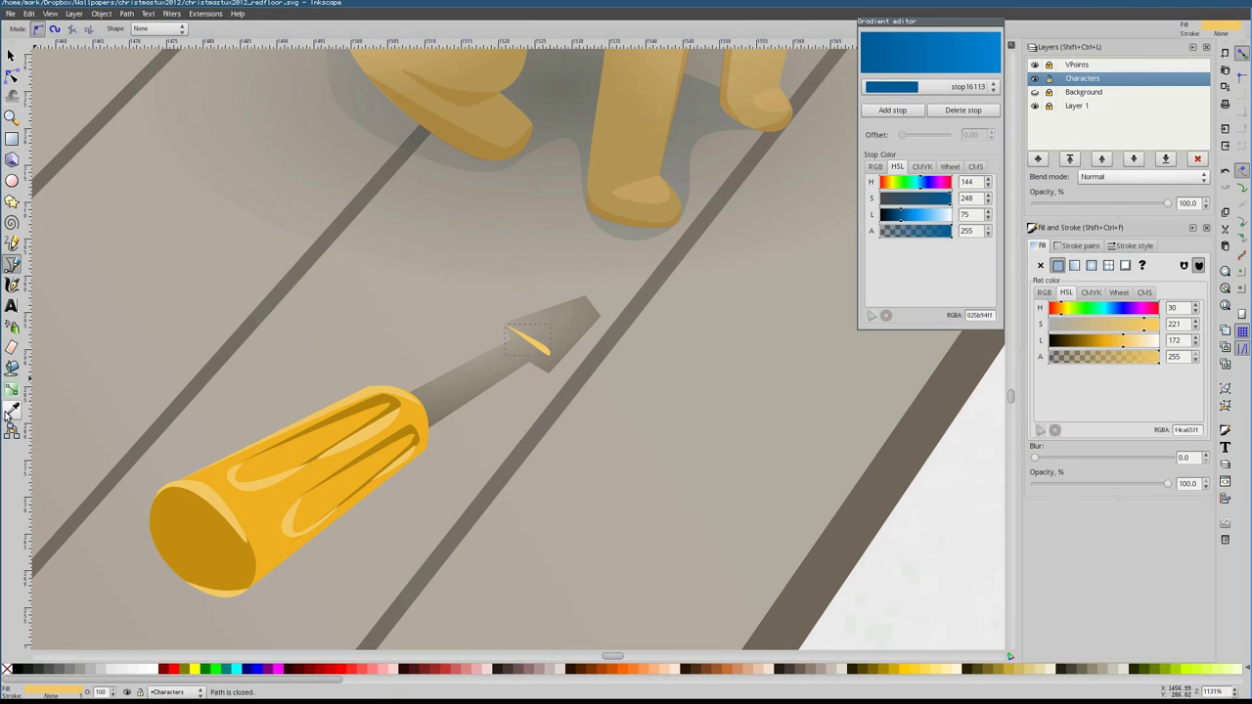
key(b)
key(plus)
key(plus)
click(636, 324)
click(530, 391)
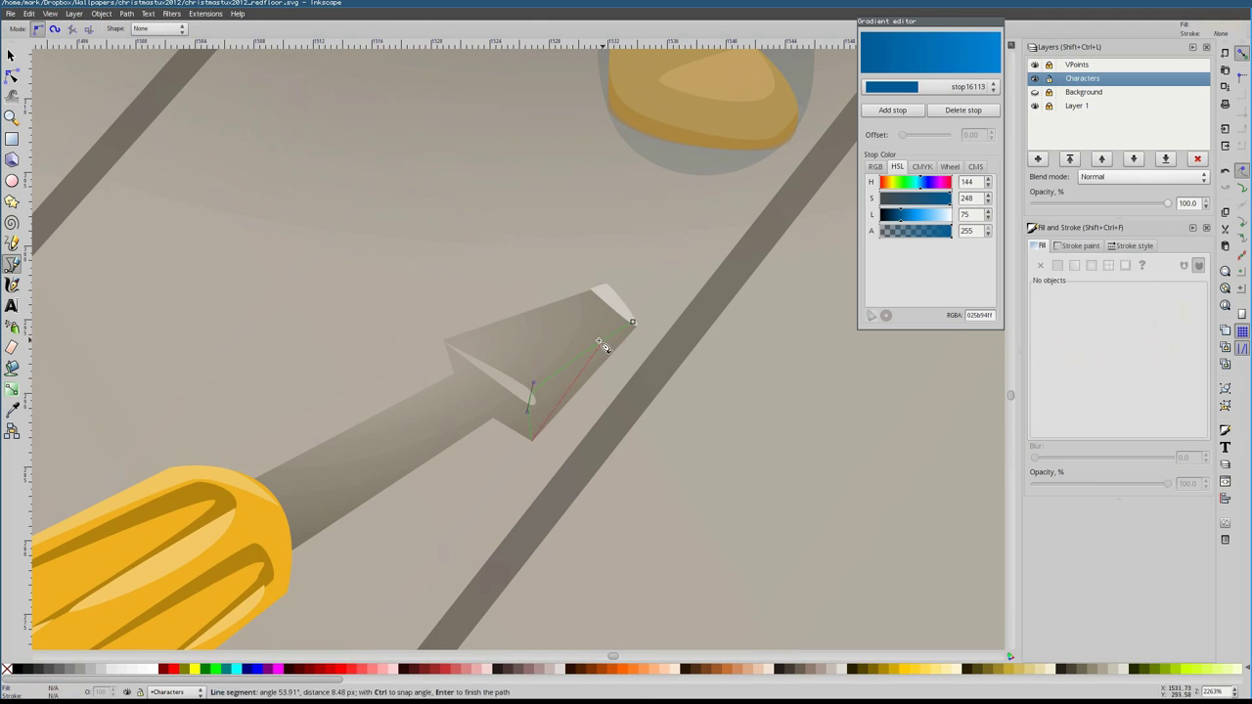
click(530, 442)
click(636, 324)
Add a shaft highlight path, a light grey tip sliver and a light shaft sliver
click(287, 555)
double_click(497, 401)
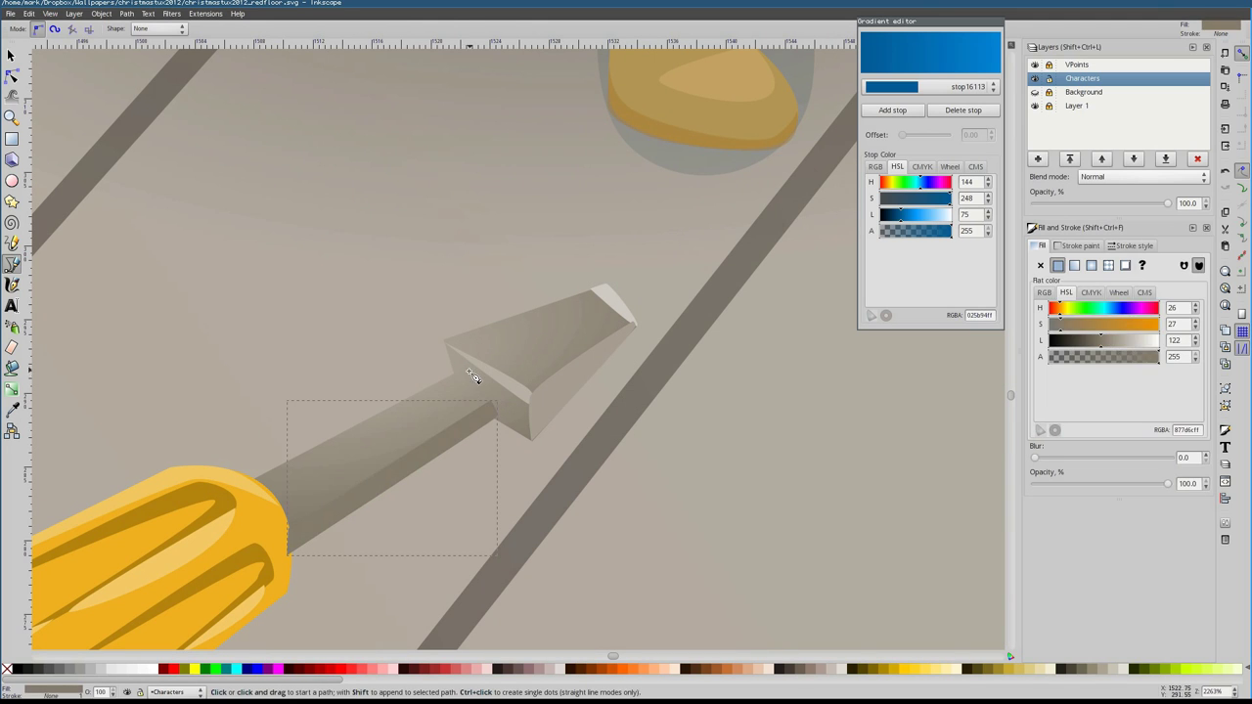
click(473, 378)
click(495, 412)
click(473, 378)
click(1129, 341)
click(361, 401)
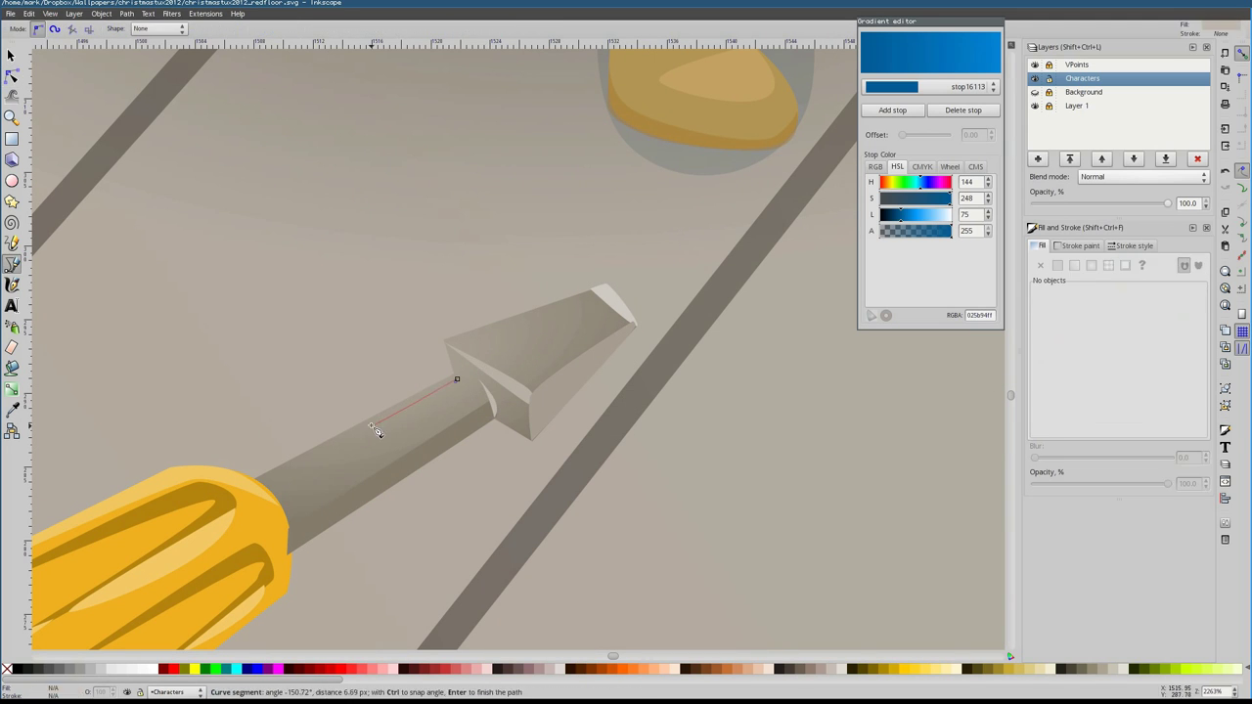
double_click(293, 475)
click(11, 56)
Select the screwdriver group and its shaft and tip pieces to check their grouping
key(5)
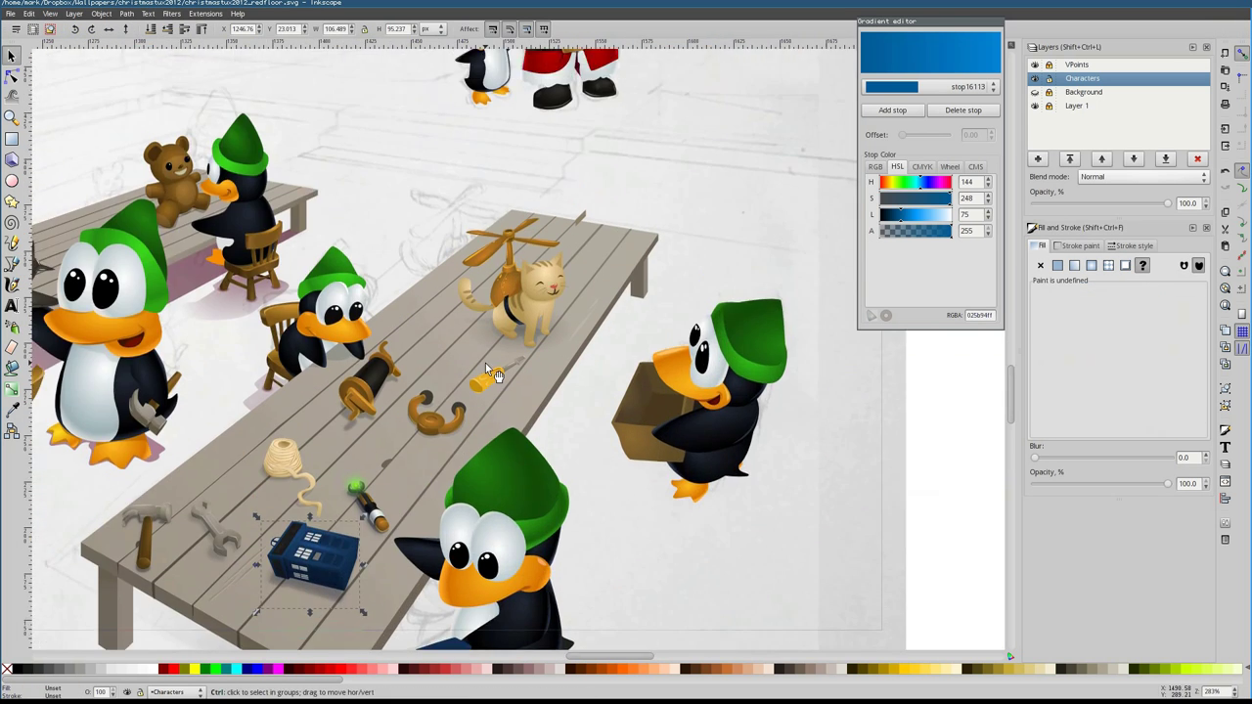
scroll(742, 425, up, 8)
click(664, 455)
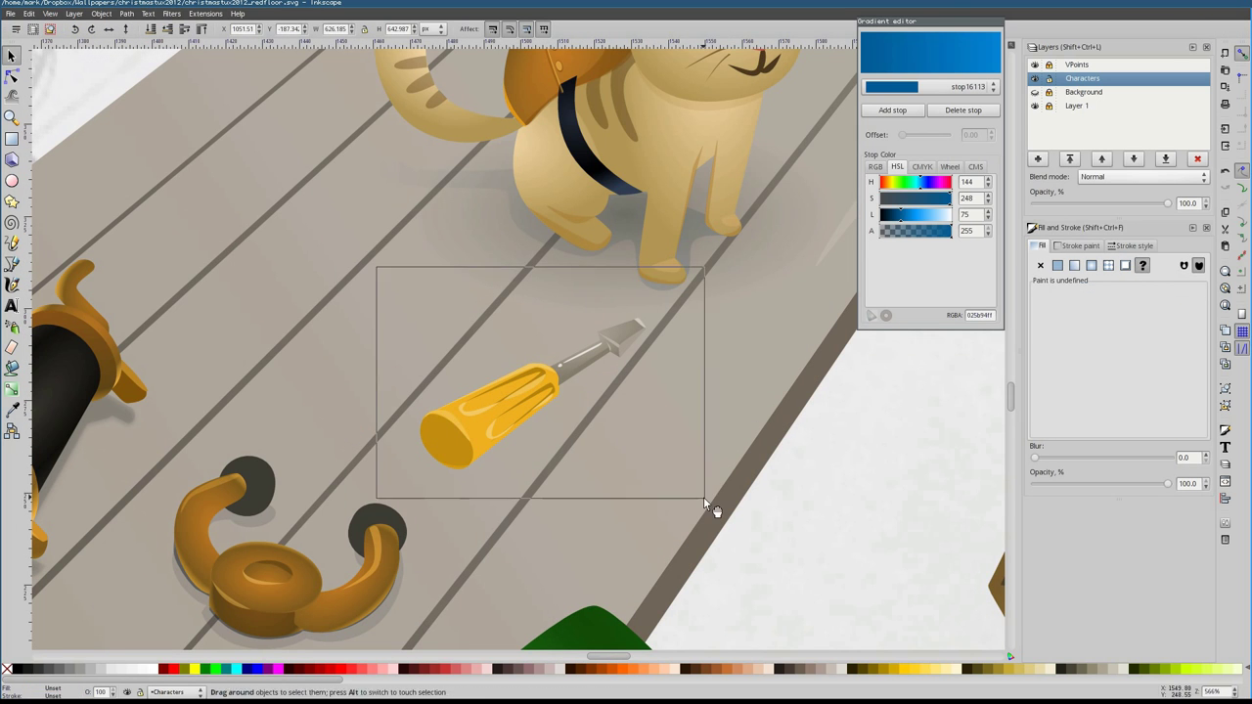
drag(703, 497, 676, 442)
scroll(676, 442, up, 2)
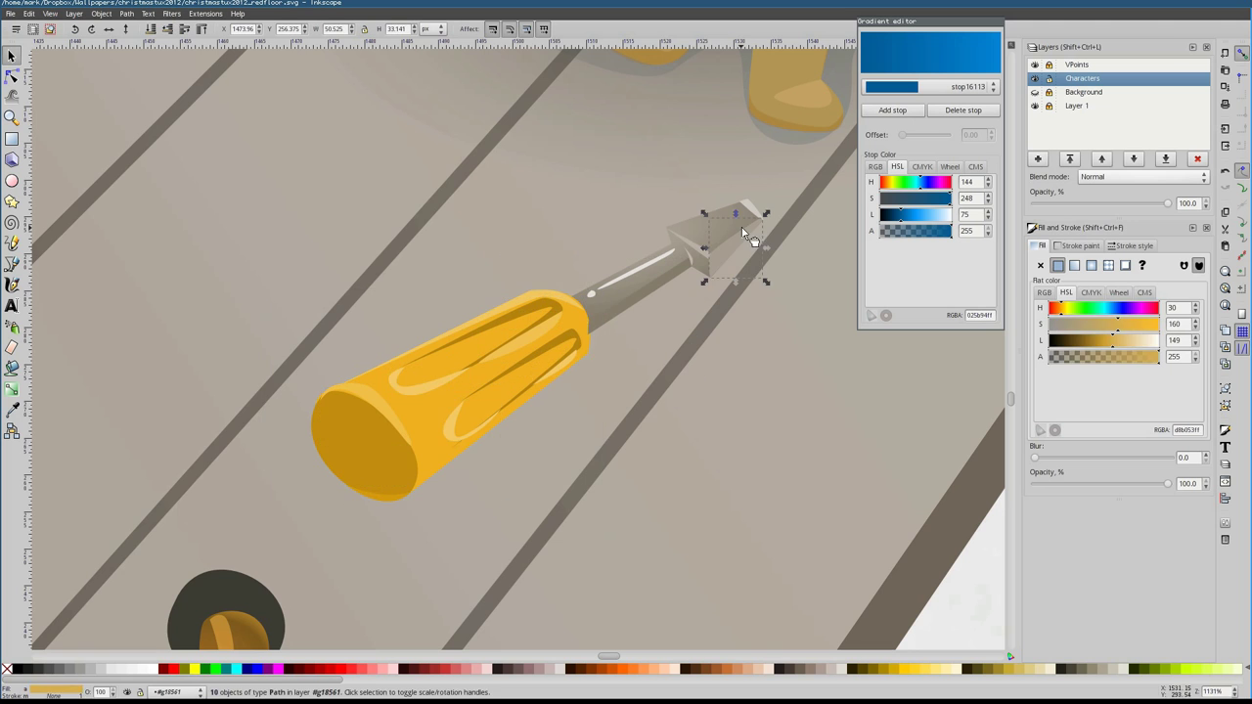
drag(288, 251, 642, 503)
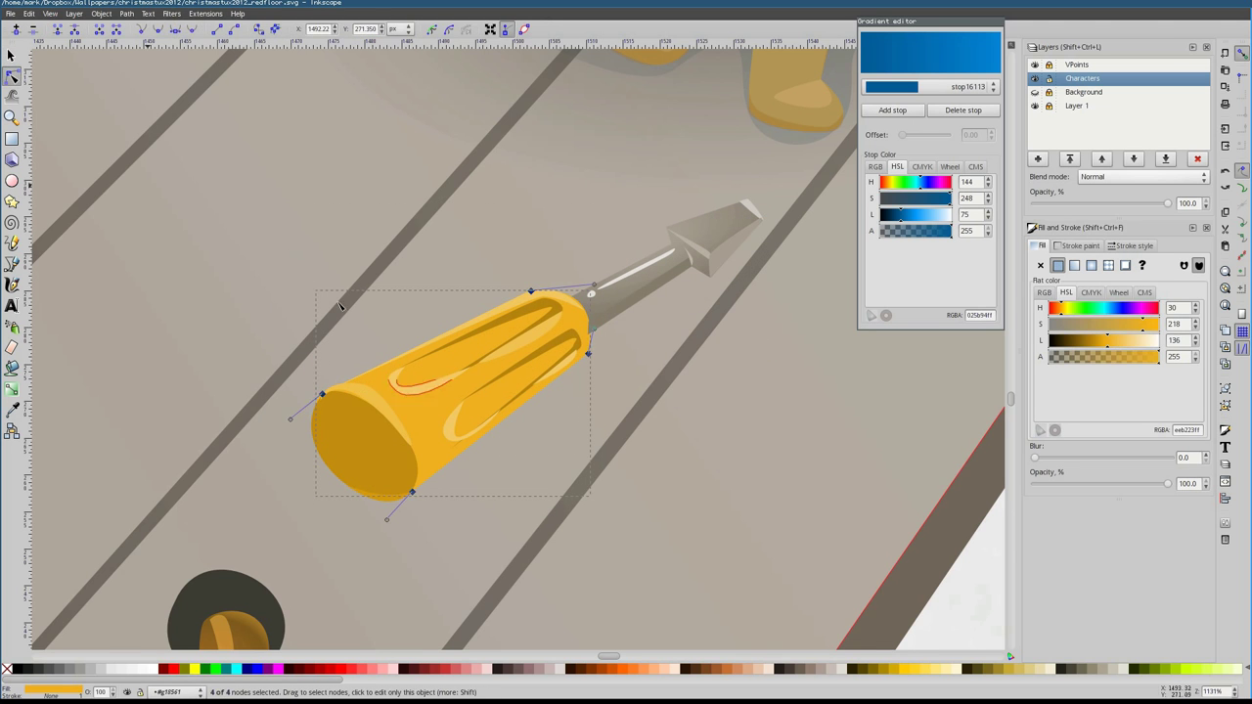
scroll(717, 461, up, 2)
scroll(717, 461, right, 2)
click(597, 287)
key(Escape)
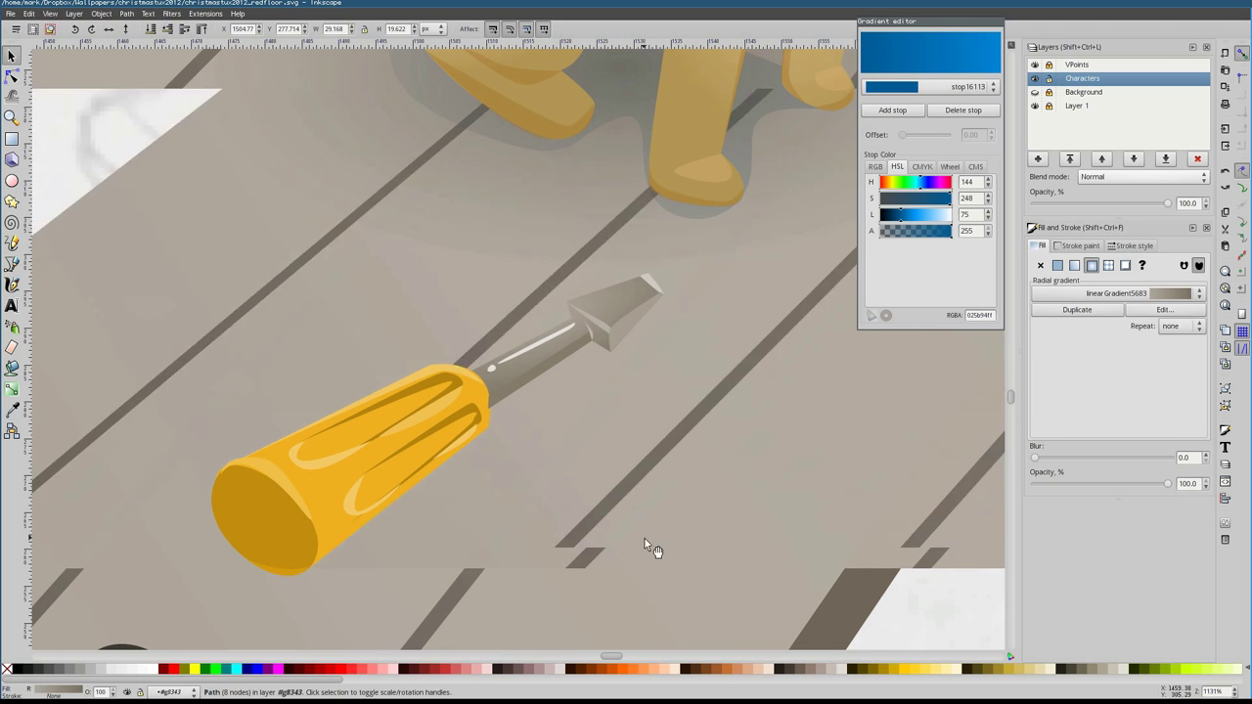
Close a shadow shape under the screwdriver, fill it grey and send it below the handle
scroll(483, 397, down, 3)
scroll(484, 397, up, 2)
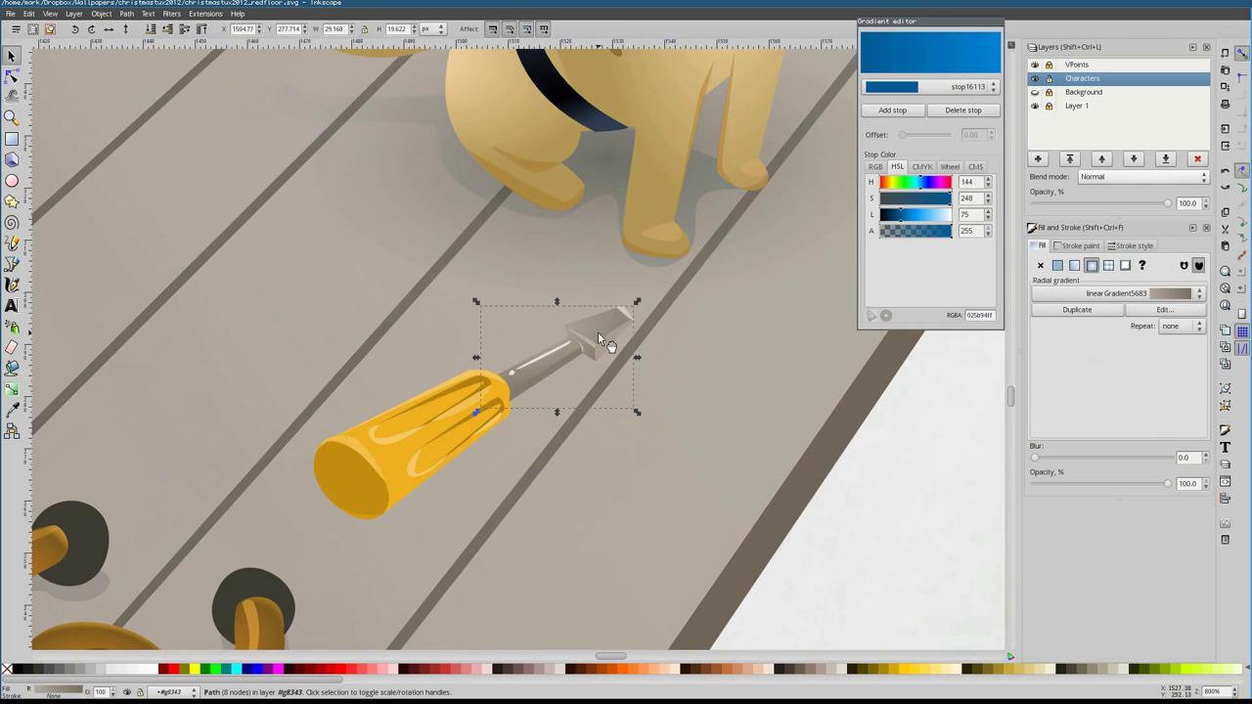
click(389, 462)
click(450, 384)
drag(451, 385, 518, 534)
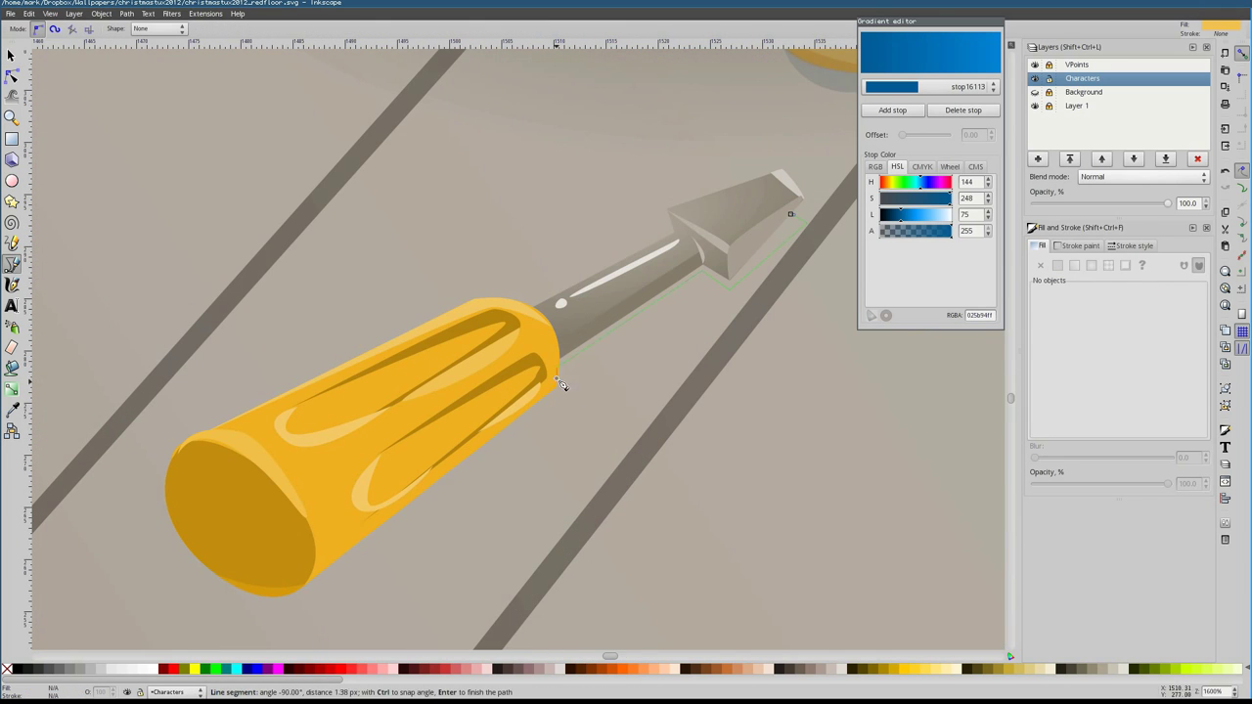
click(192, 567)
key(d)
click(641, 441)
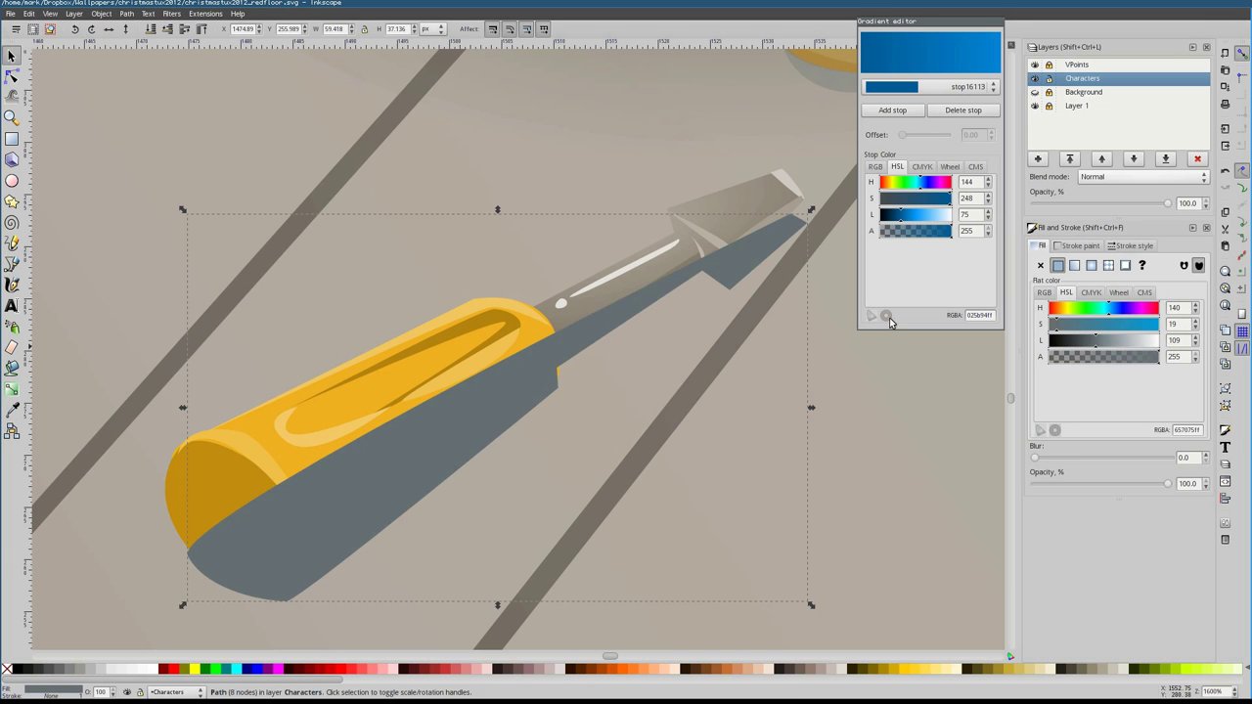
key(End)
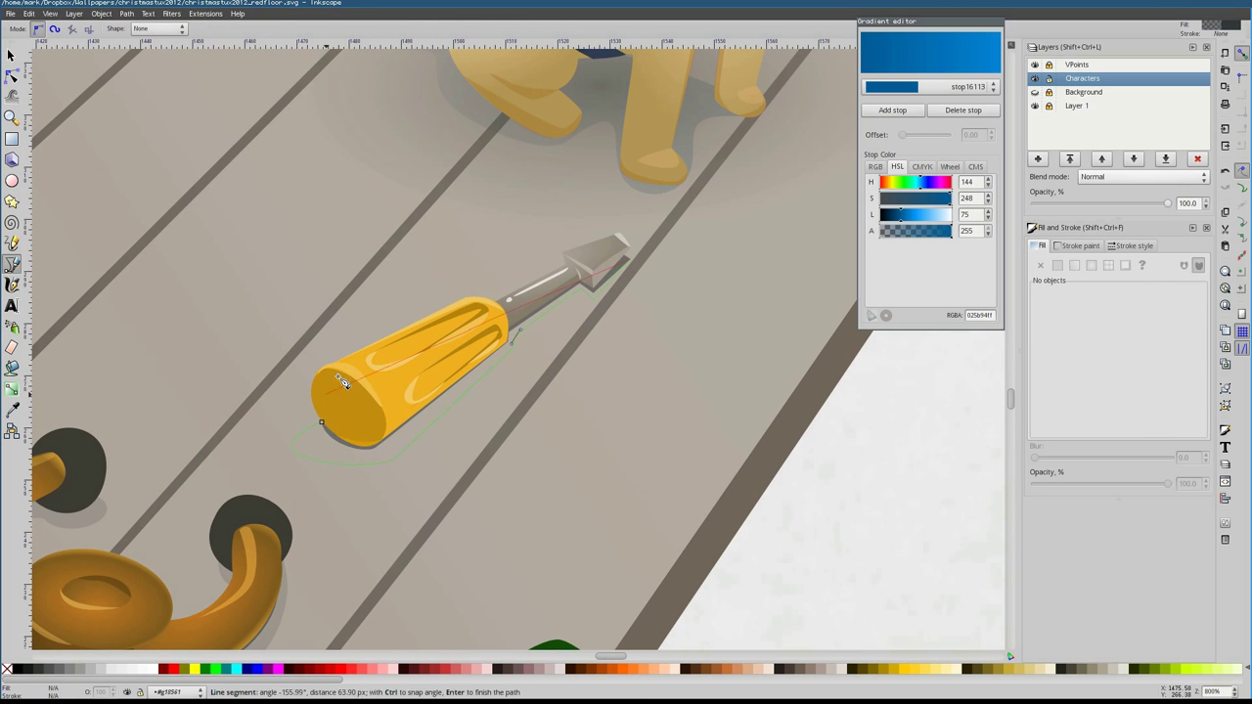
Close the grey shadow shape and adjust its nodes
click(321, 421)
key(n)
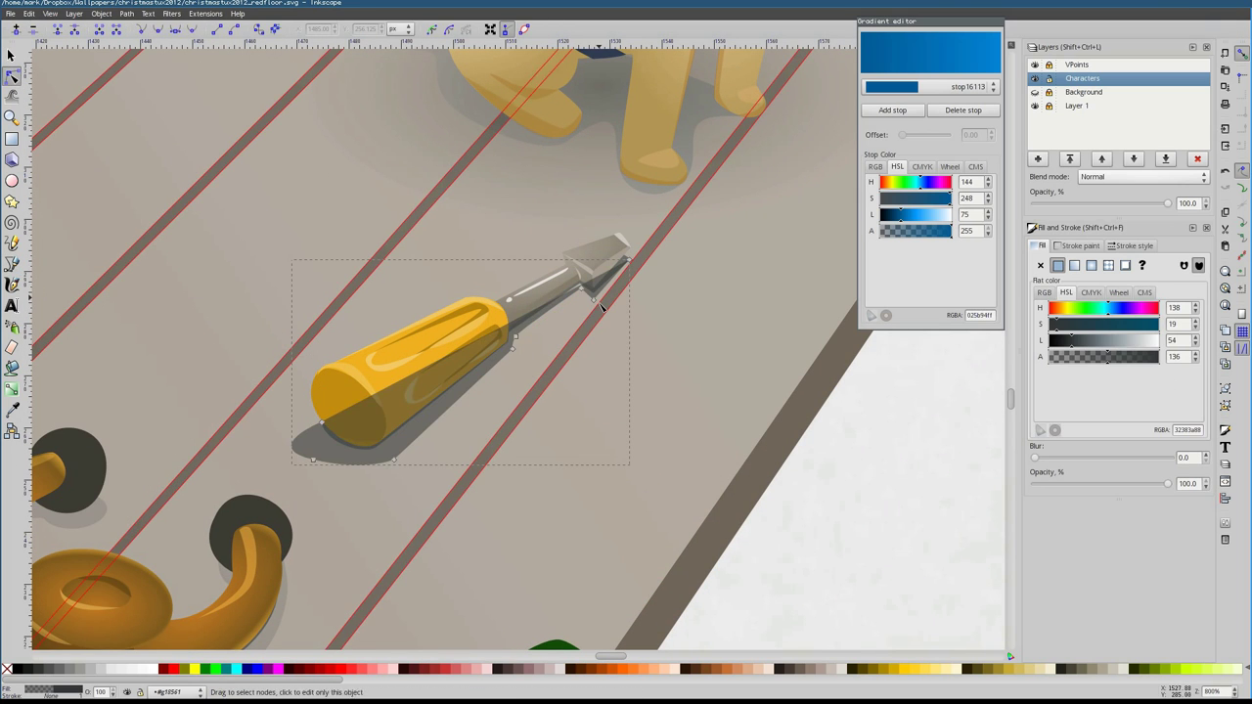
scroll(313, 474, down, 6)
scroll(497, 353, up, 3)
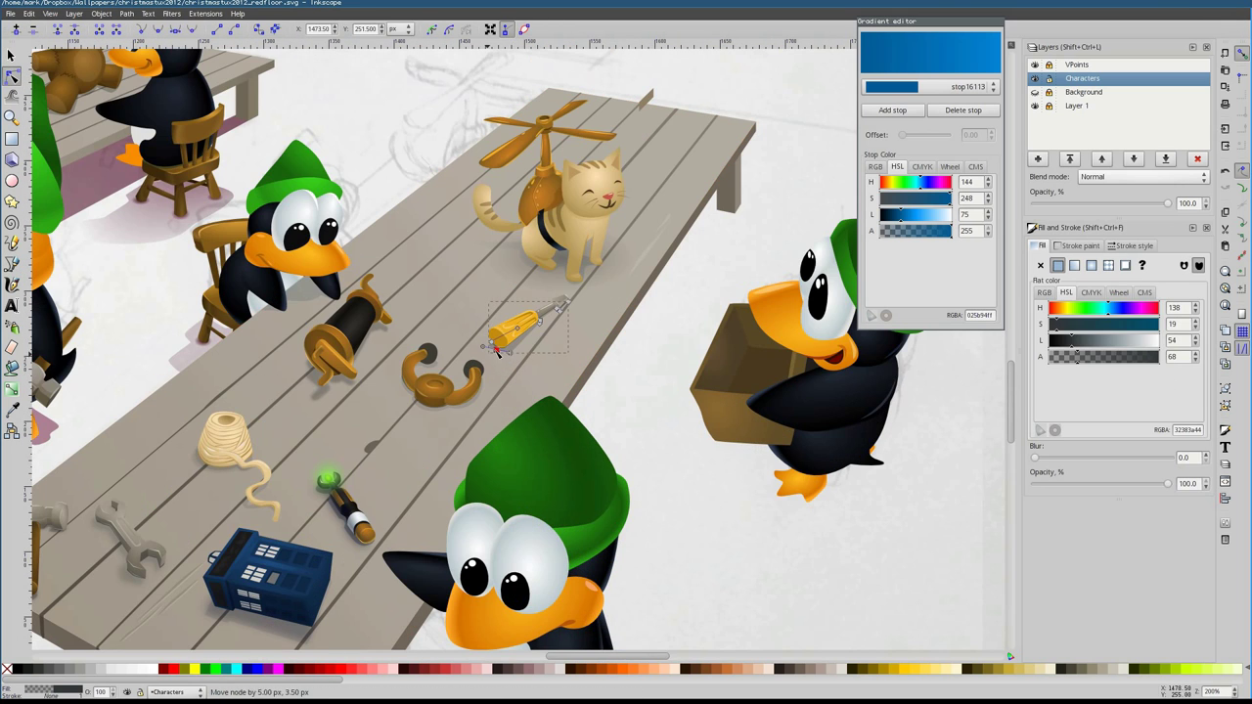
scroll(440, 293, down, 2)
key(s)
Try selecting the penguin group and the red floor, then undo the floor selection
click(283, 293)
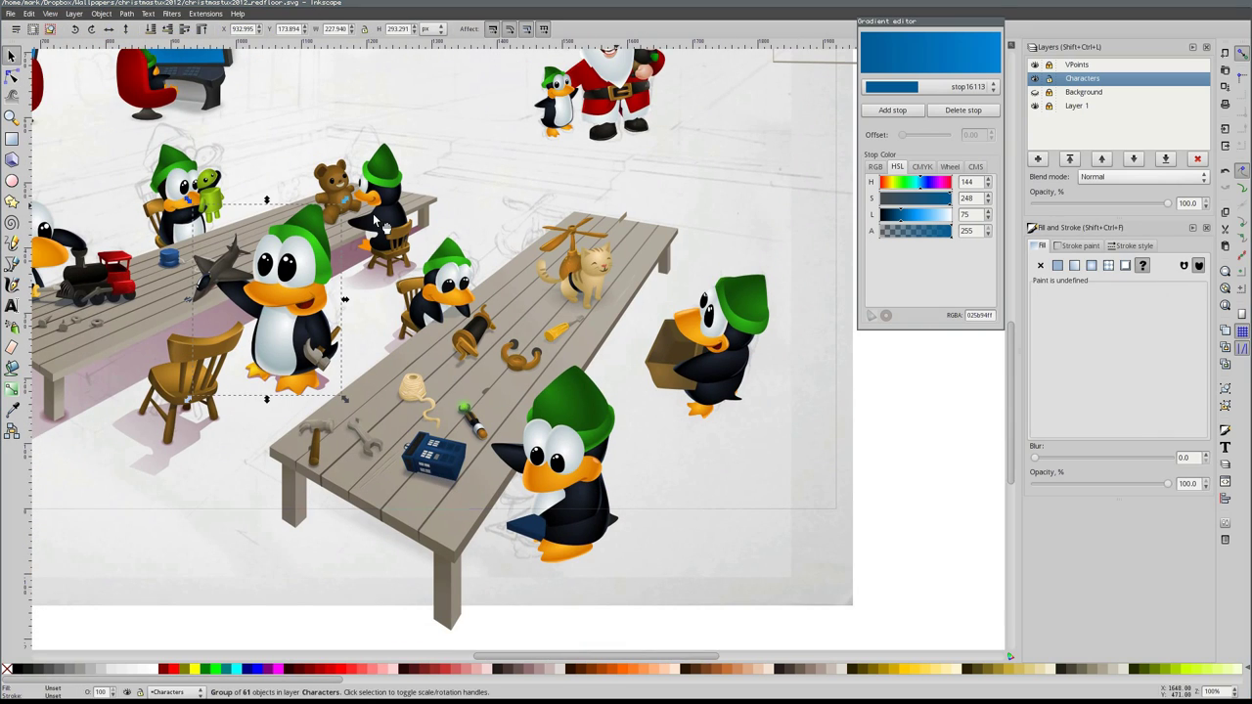
key(Escape)
scroll(442, 351, down, 2)
scroll(445, 393, up, 2)
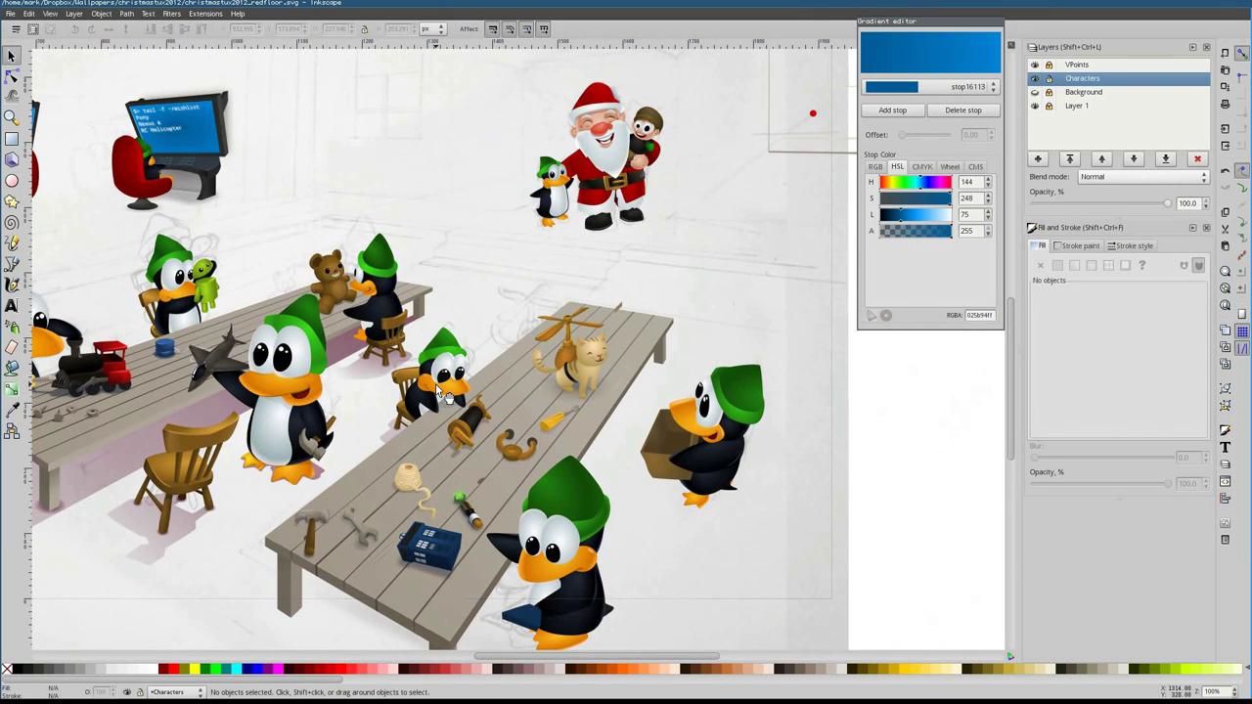
scroll(445, 393, up, 2)
scroll(630, 279, up, 5)
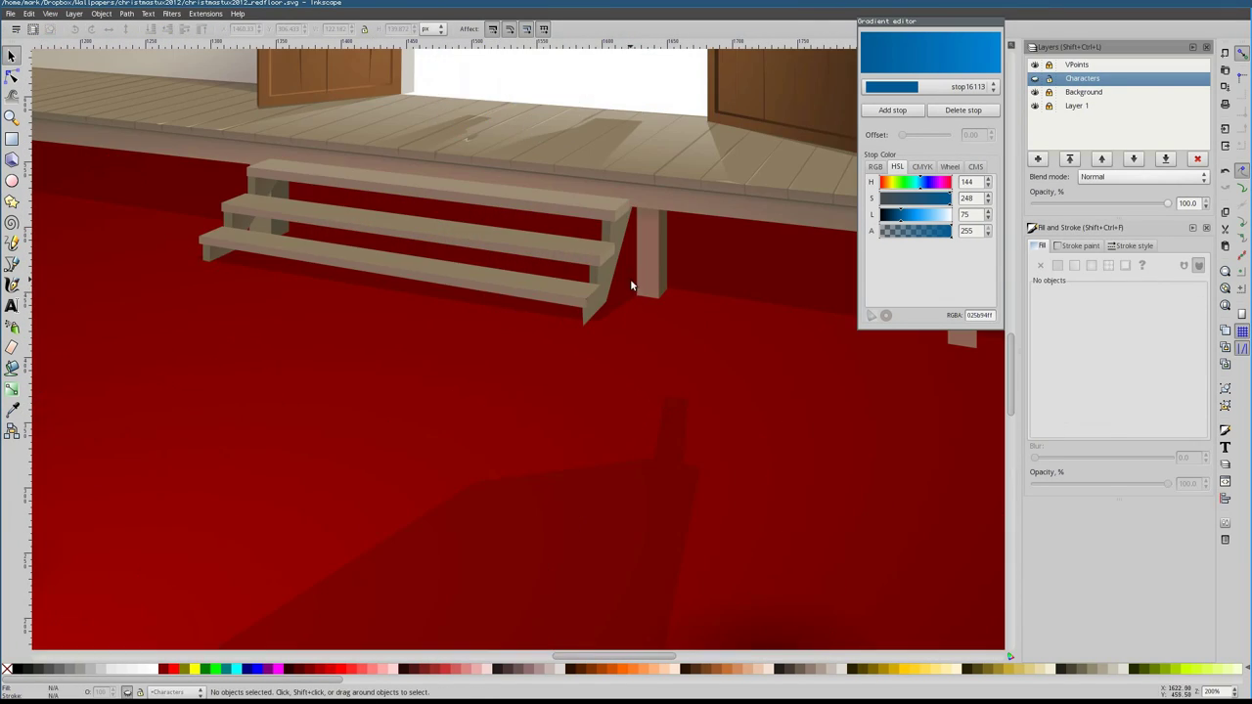
click(654, 483)
scroll(654, 483, down, 2)
key(ctrl+z)
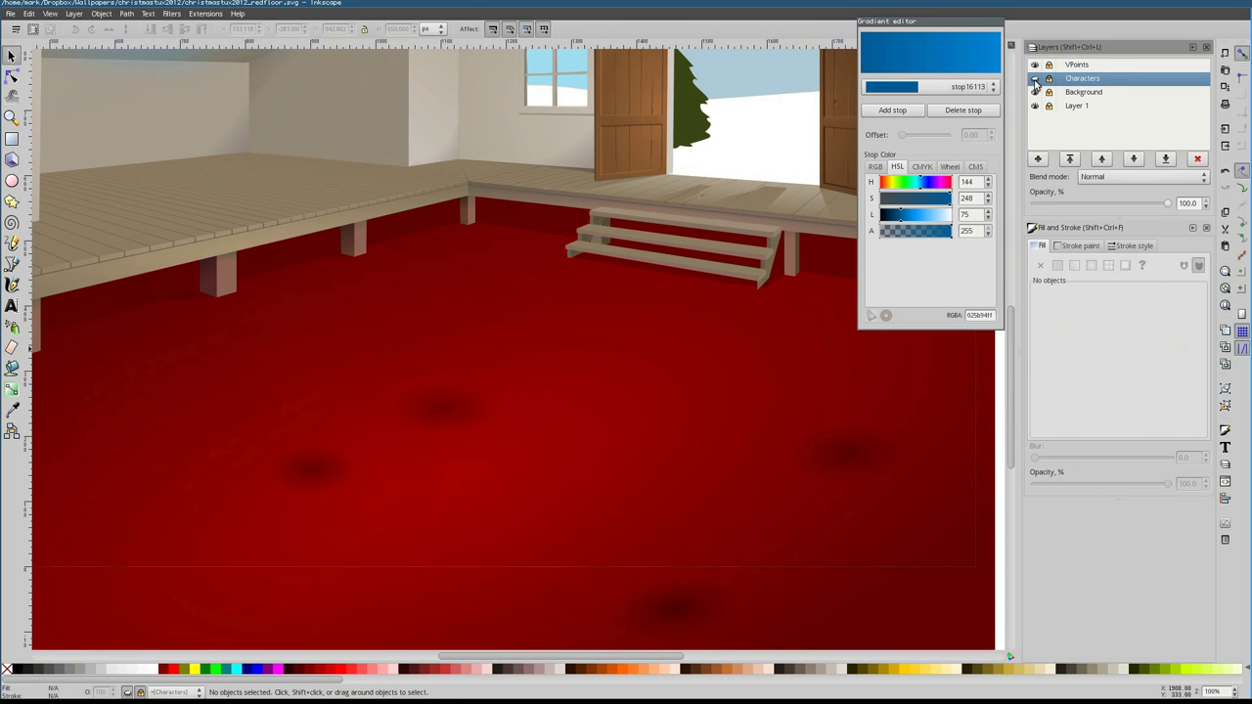
Show the Characters layer, give the table shadow a radial gradient, and start the wreath shadow outline
click(733, 497)
scroll(733, 497, down, 3)
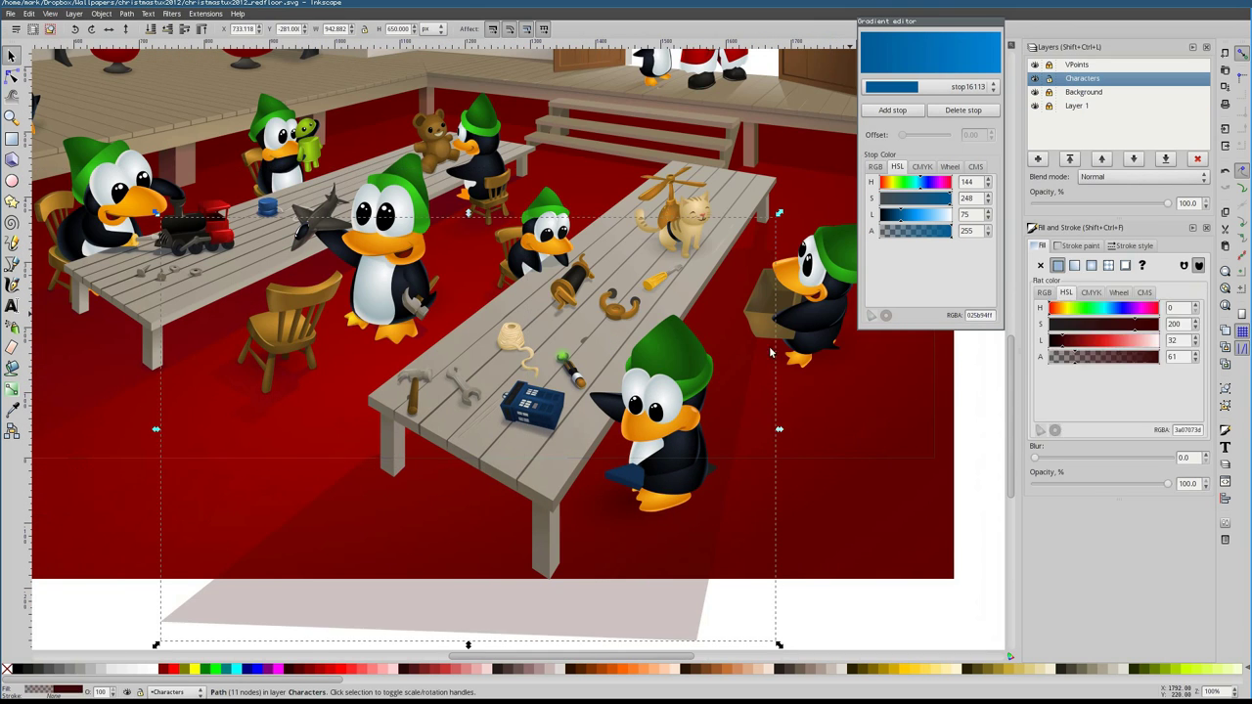
click(1100, 440)
click(1101, 440)
scroll(609, 360, down, 2)
key(g)
scroll(609, 392, right, 4)
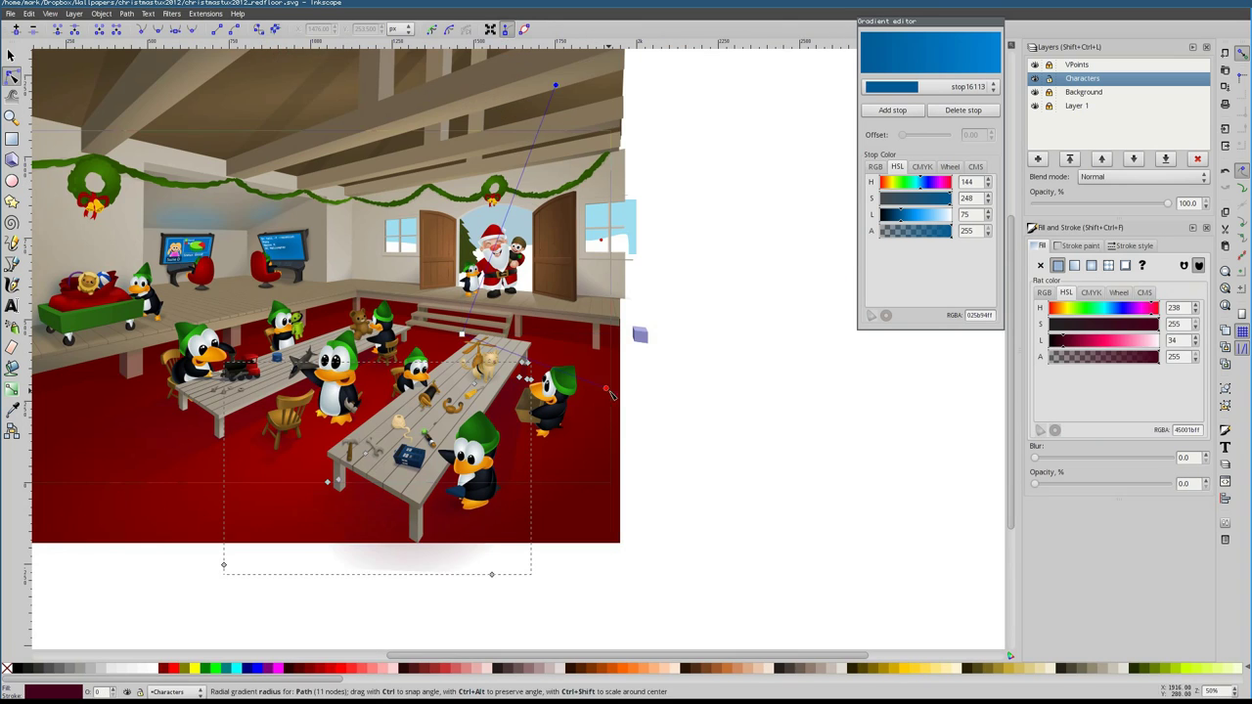
scroll(327, 303, up, 4)
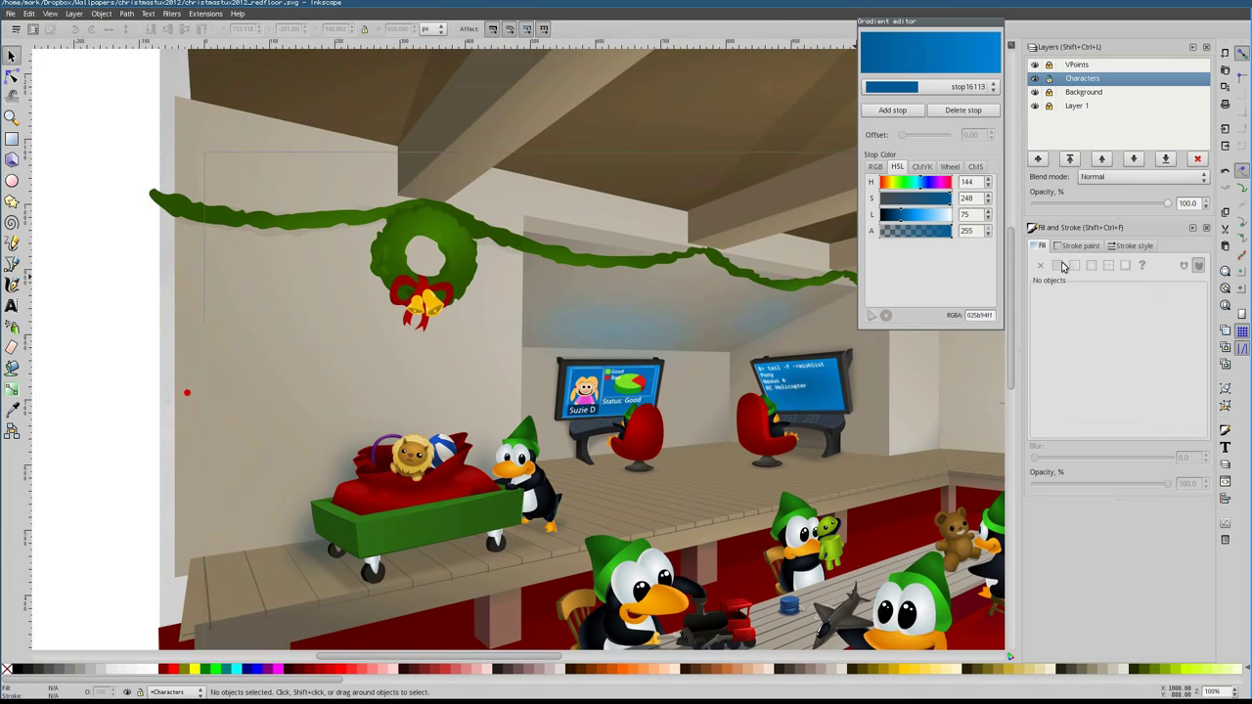
key(s)
key(b)
click(468, 170)
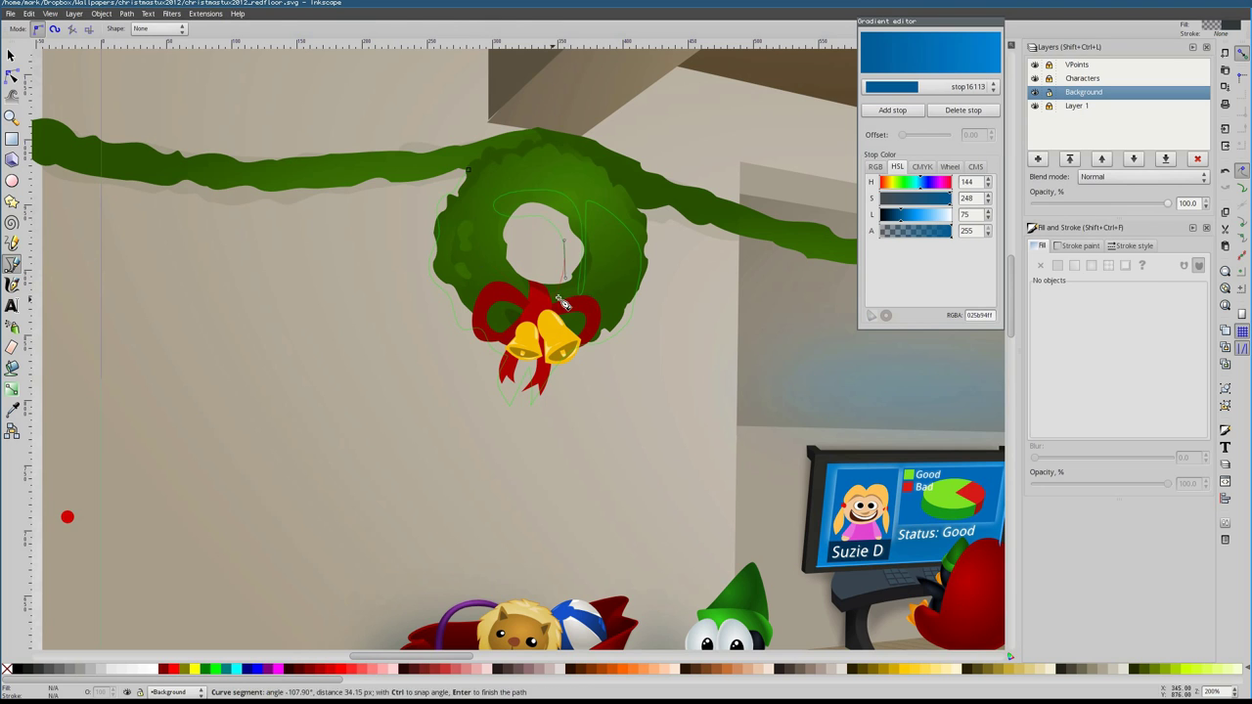
Finish the wreath shadow outline and try a sampled grey fill, then undo it
key(Return)
key(n)
key(s)
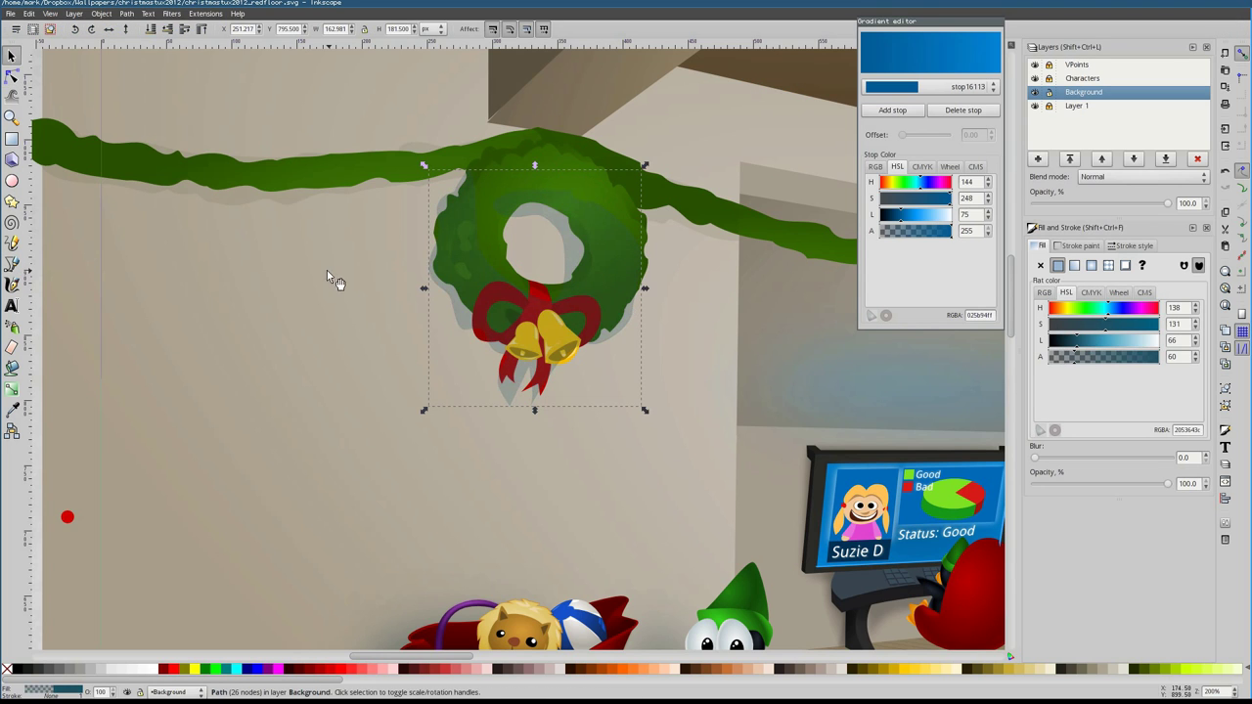
click(11, 406)
click(685, 372)
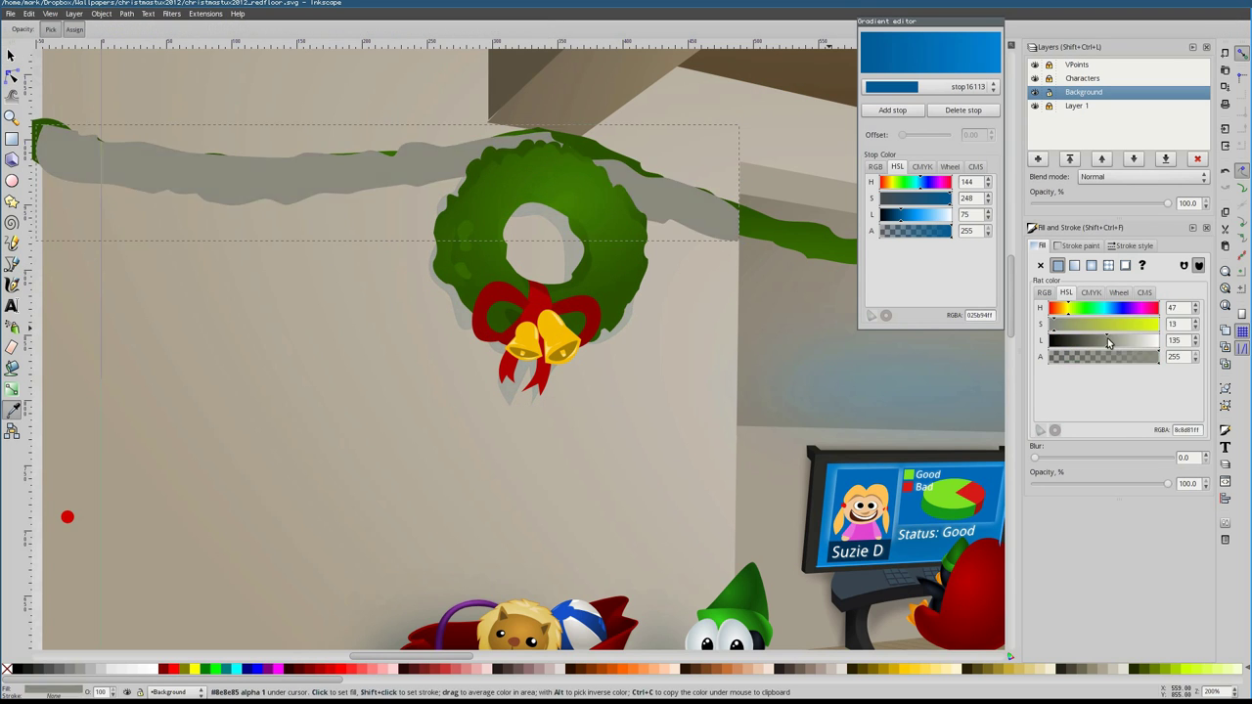
key(ctrl+z)
key(s)
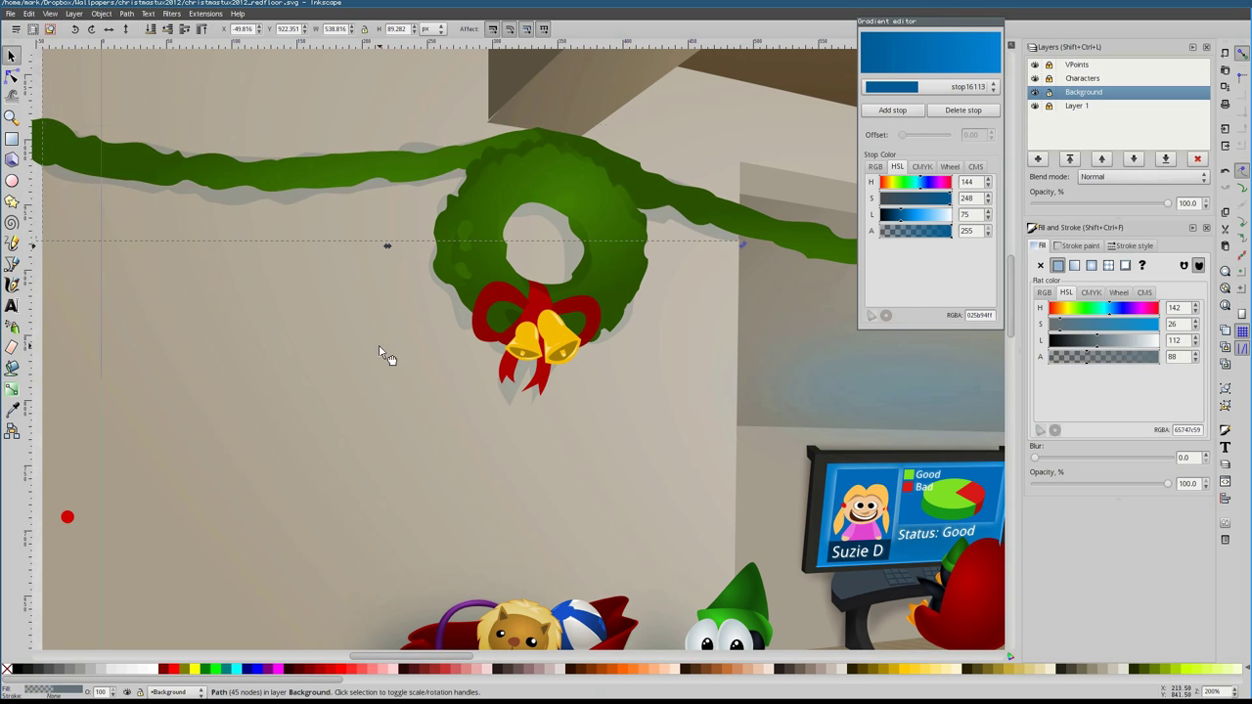
Make the garland shadow more transparent and zoom out to review the scene
key(1)
click(1075, 357)
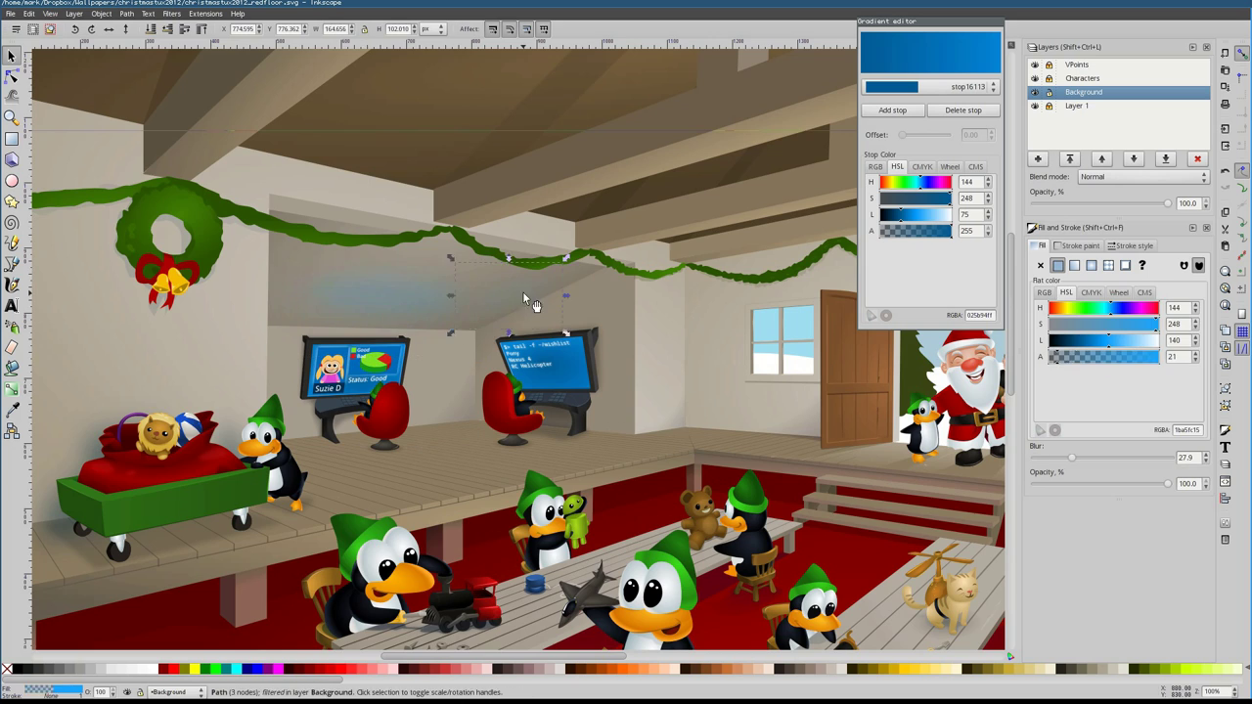
key(Escape)
key(minus)
key(minus)
scroll(456, 431, up, 2)
scroll(501, 438, down, 2)
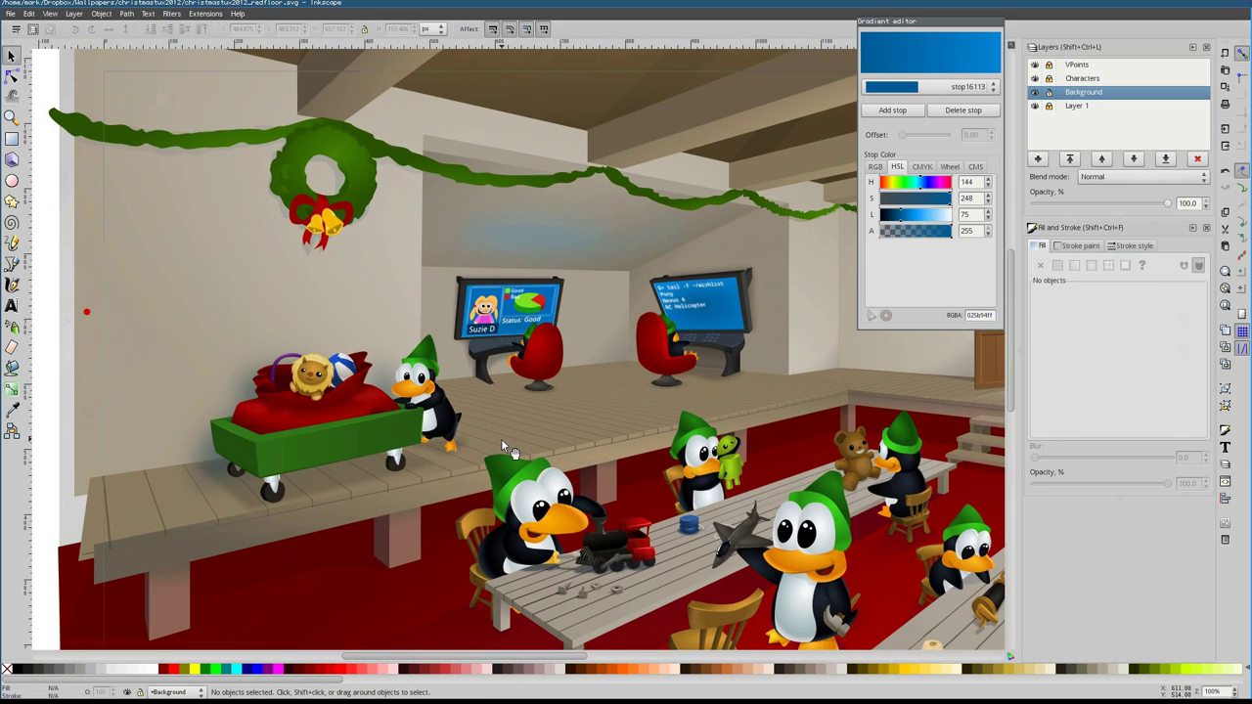
scroll(506, 419, up, 2)
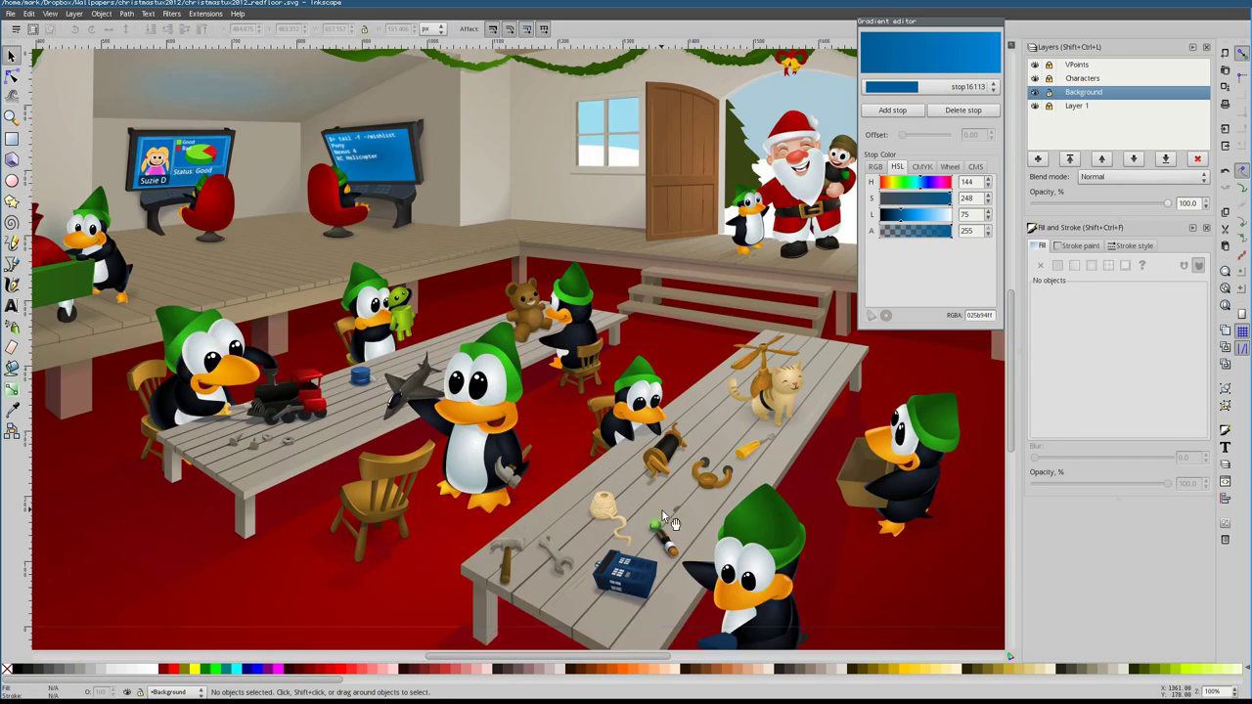
On the Characters layer, draw a long shadow behind the foreground penguin with a fading gradient fill
scroll(553, 396, up, 2)
click(466, 536)
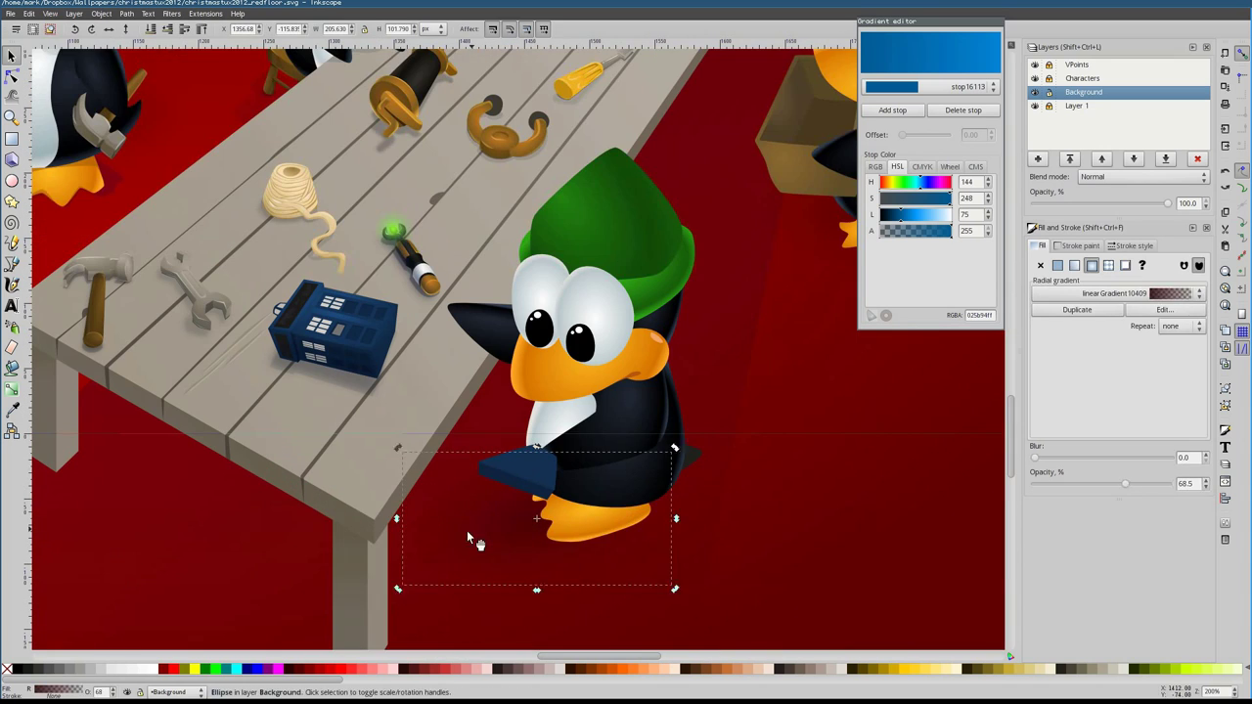
click(1082, 78)
drag(599, 507, 596, 509)
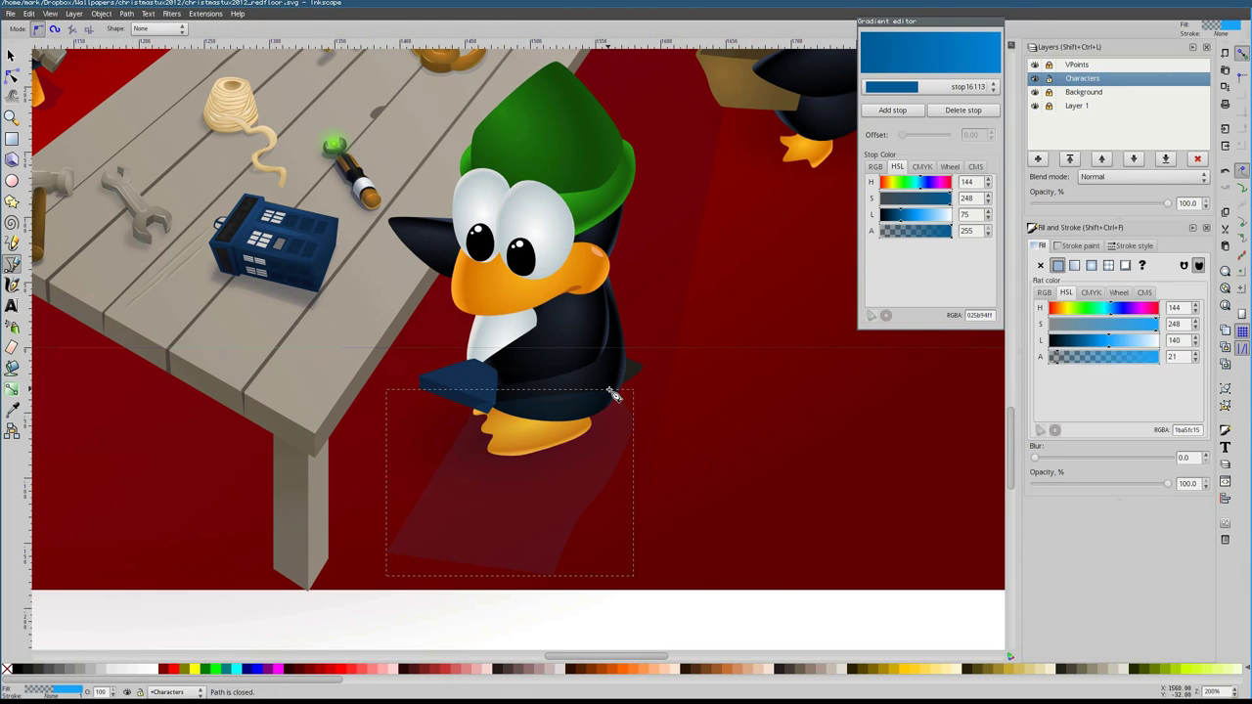
key(F1)
key(F2)
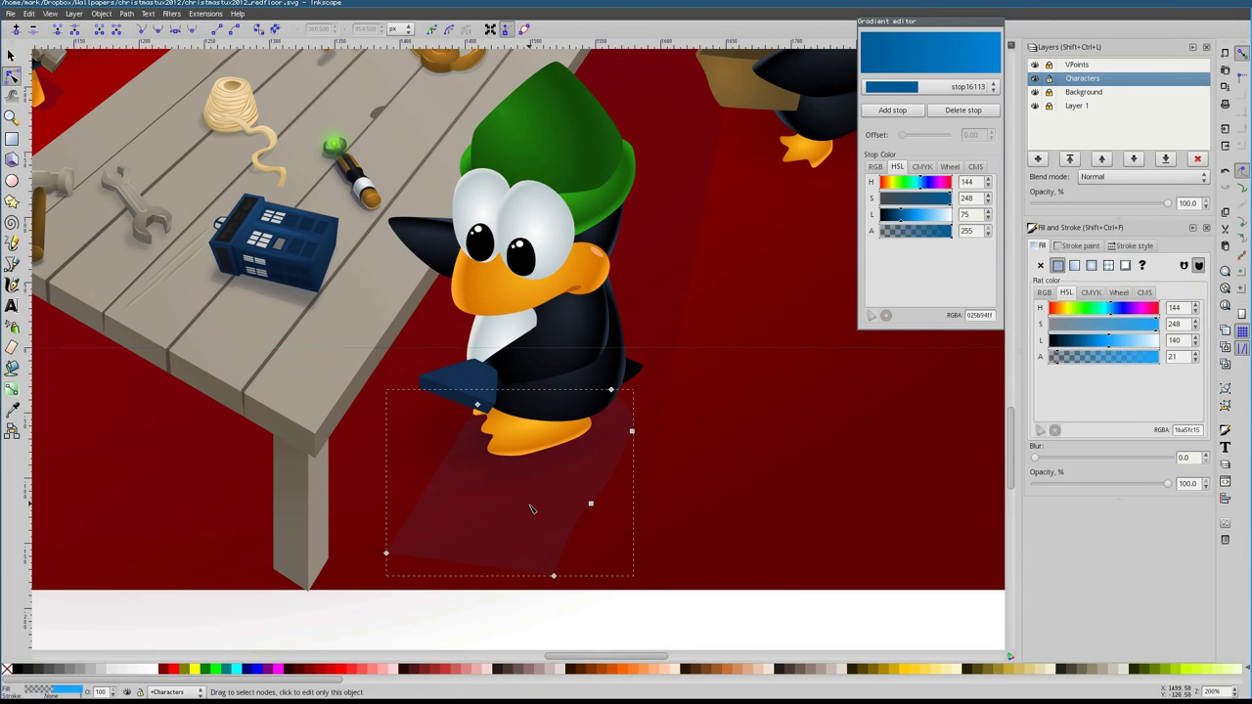
click(1099, 299)
click(1098, 323)
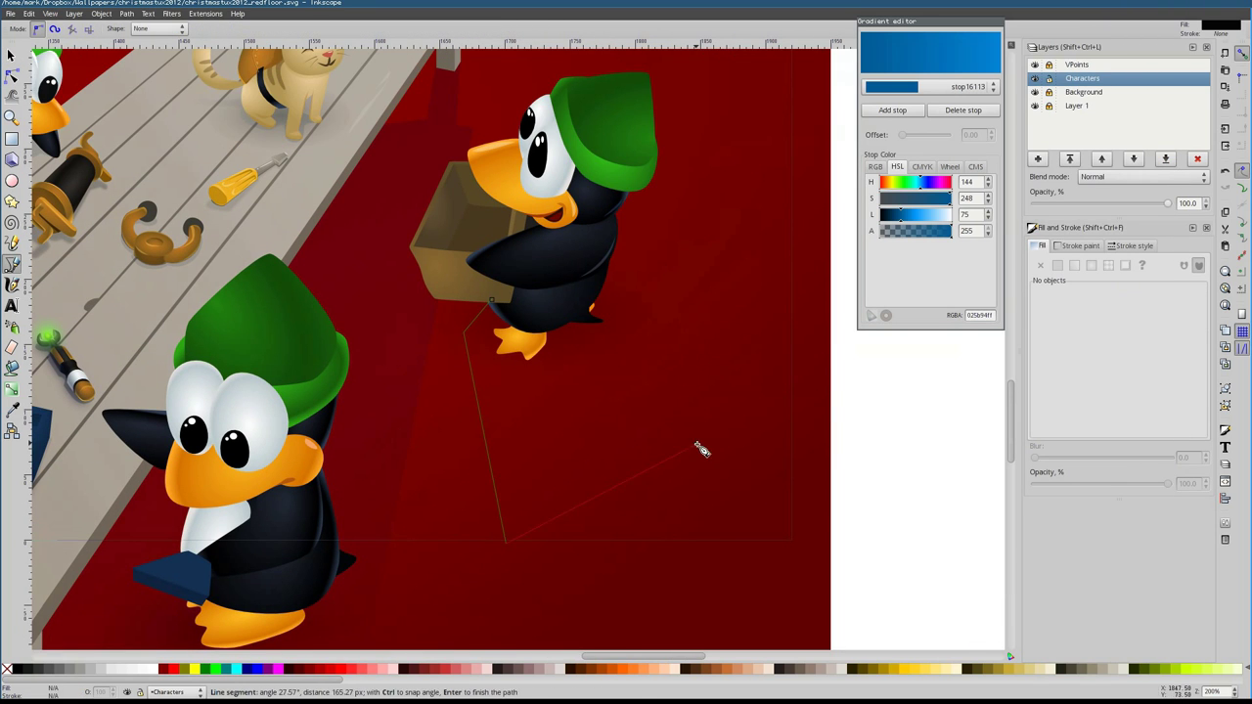
Finish the box-carrying penguin's shadow and give it the same fading gradient
click(697, 451)
key(Return)
click(1092, 265)
click(1098, 323)
key(F2)
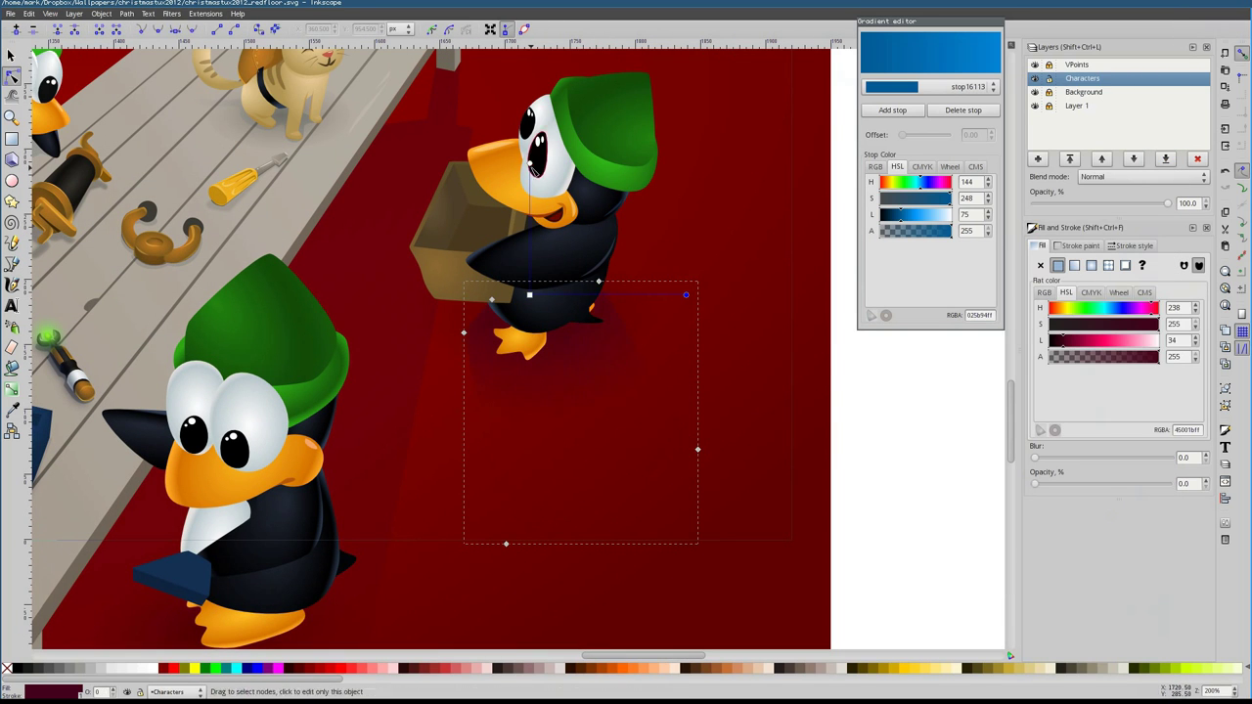
scroll(513, 219, up, 1)
scroll(513, 220, right, 1)
key(5)
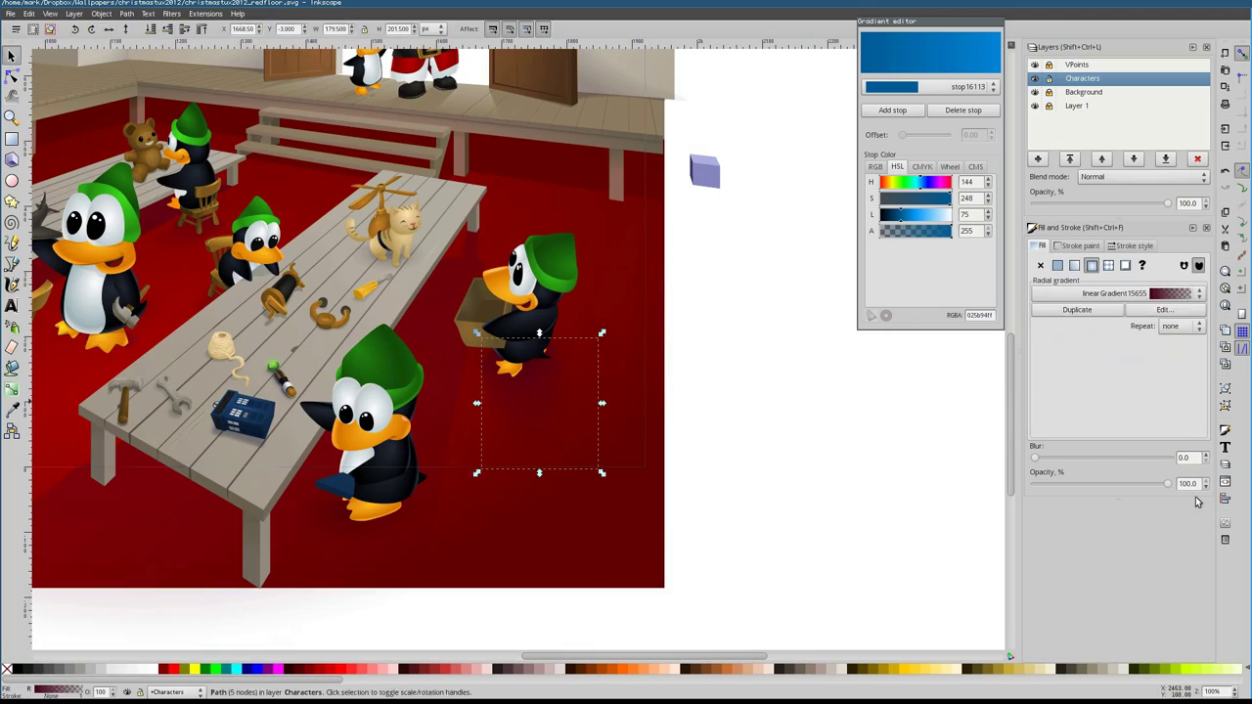
scroll(391, 293, up, 1)
key(1)
key(Escape)
key(5)
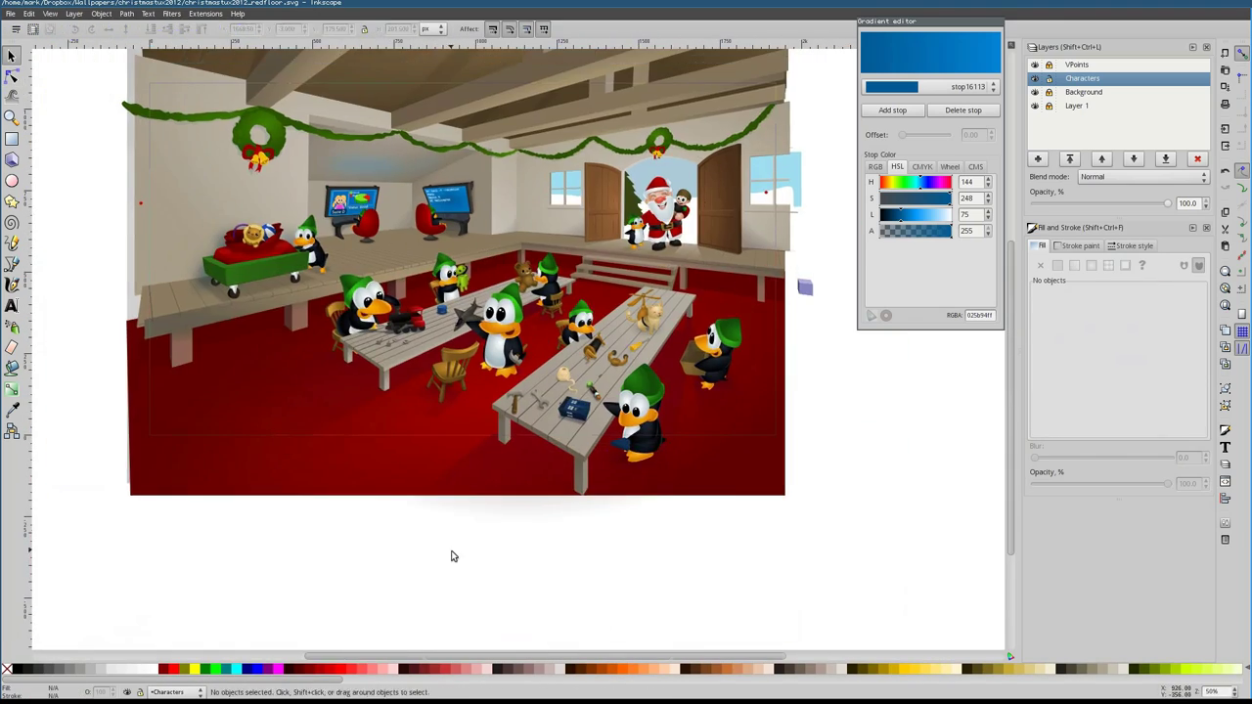
scroll(477, 370, up, 3)
scroll(557, 497, down, 3)
key(1)
key(F1)
Lighten the gradient colour of the pine tree seen outside the window
key(5)
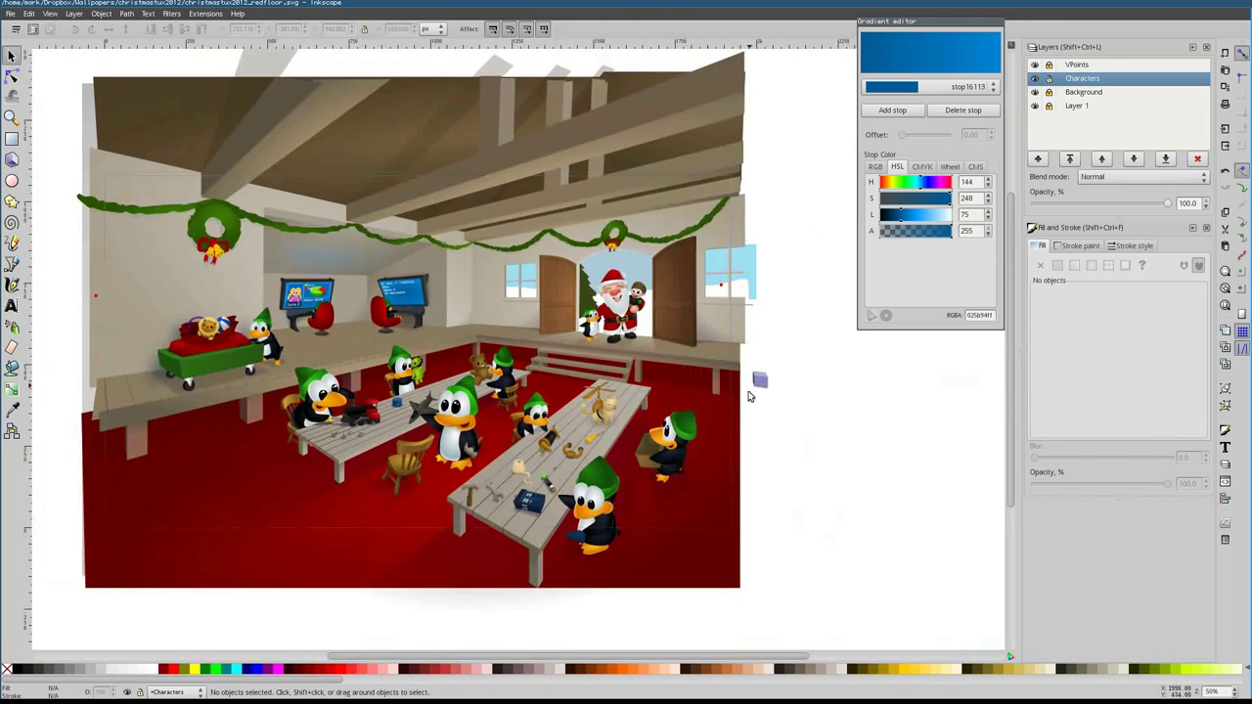
scroll(763, 392, up, 3)
scroll(509, 318, up, 2)
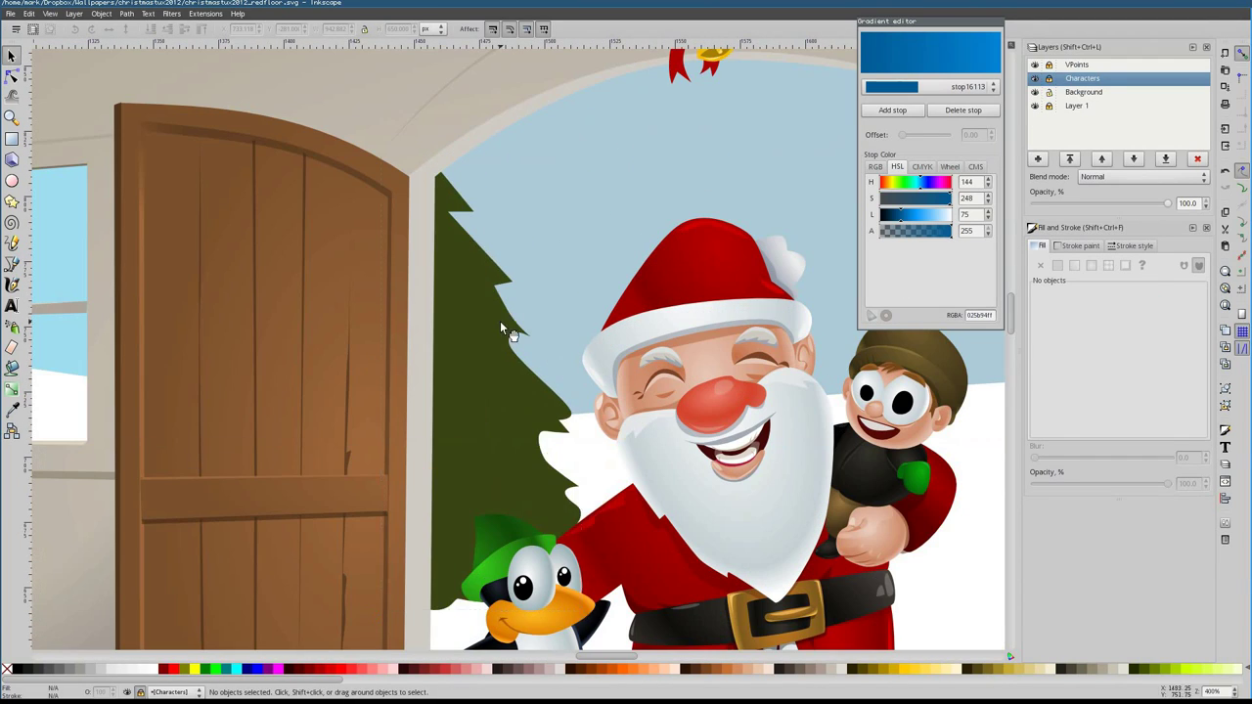
click(500, 321)
click(889, 219)
drag(939, 208, 898, 214)
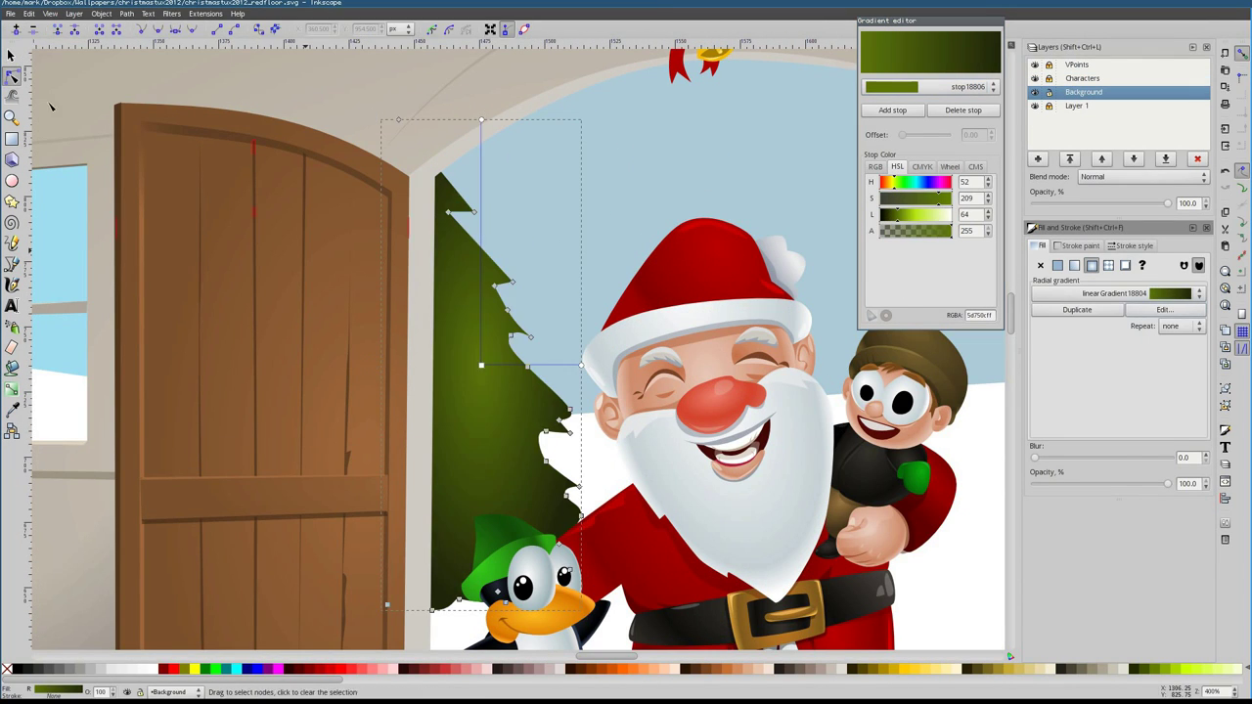
scroll(549, 454, down, 1)
key(F2)
Draw a distant tree shape in the window, filled with a colour sampled from the canvas
scroll(164, 474, up, 1)
key(b)
click(244, 259)
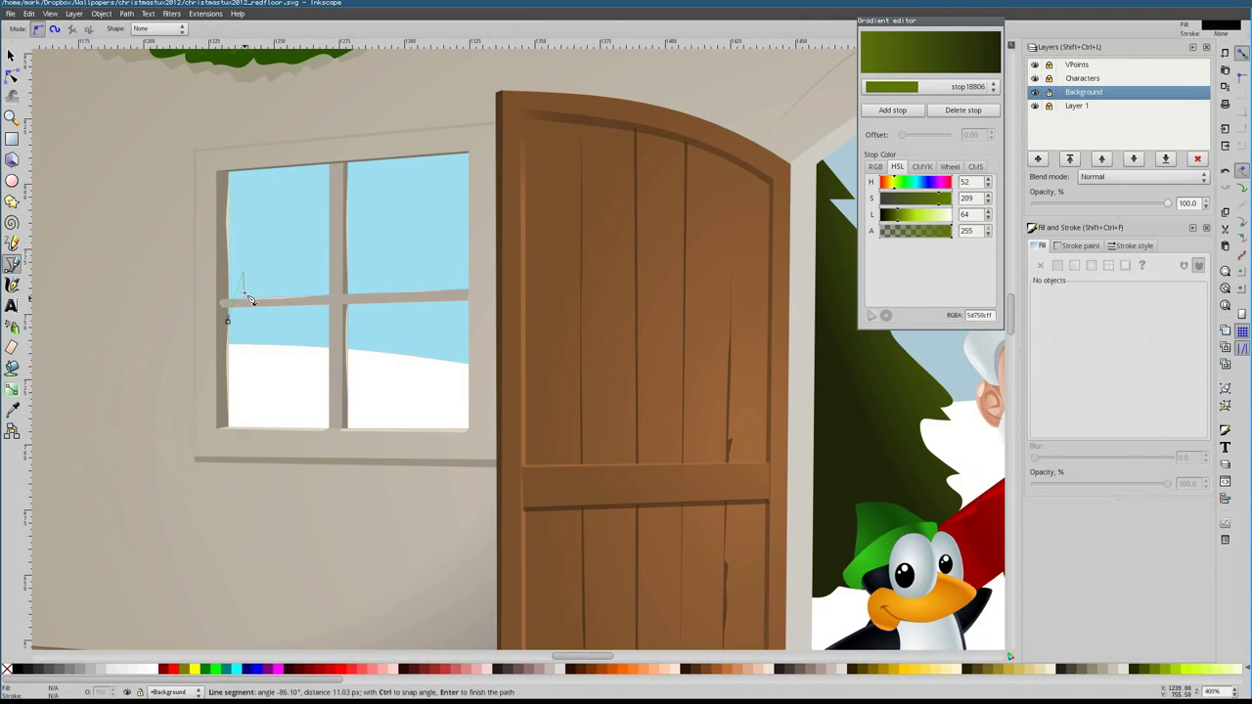
click(323, 348)
click(229, 323)
key(F7)
click(216, 257)
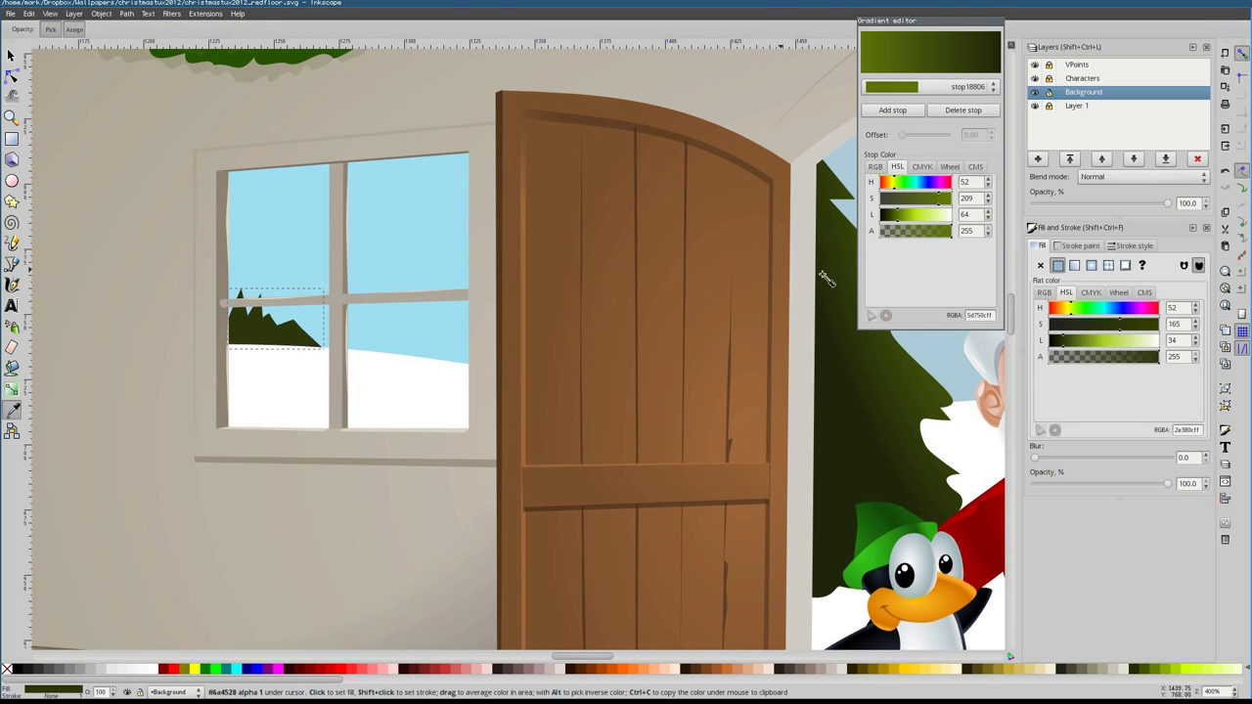
scroll(786, 259, right, 4)
Add a small tree in the window with a darkened green gradient fill
key(b)
click(78, 393)
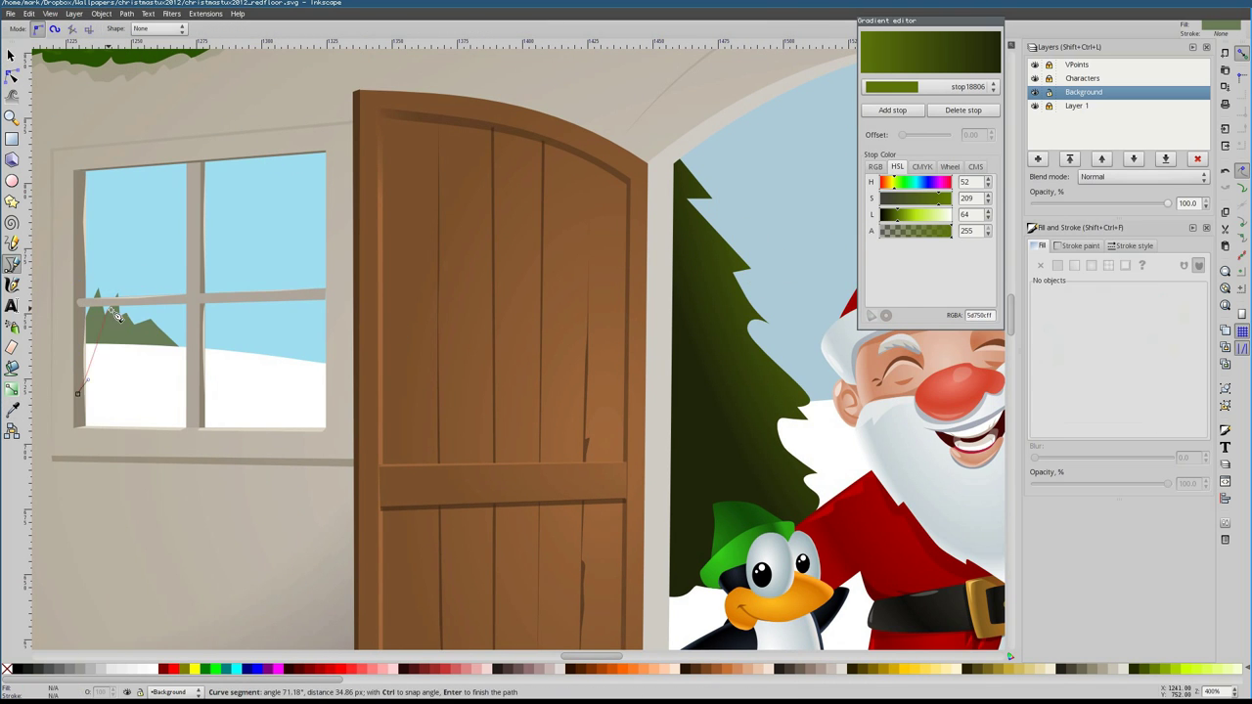
click(186, 430)
click(88, 346)
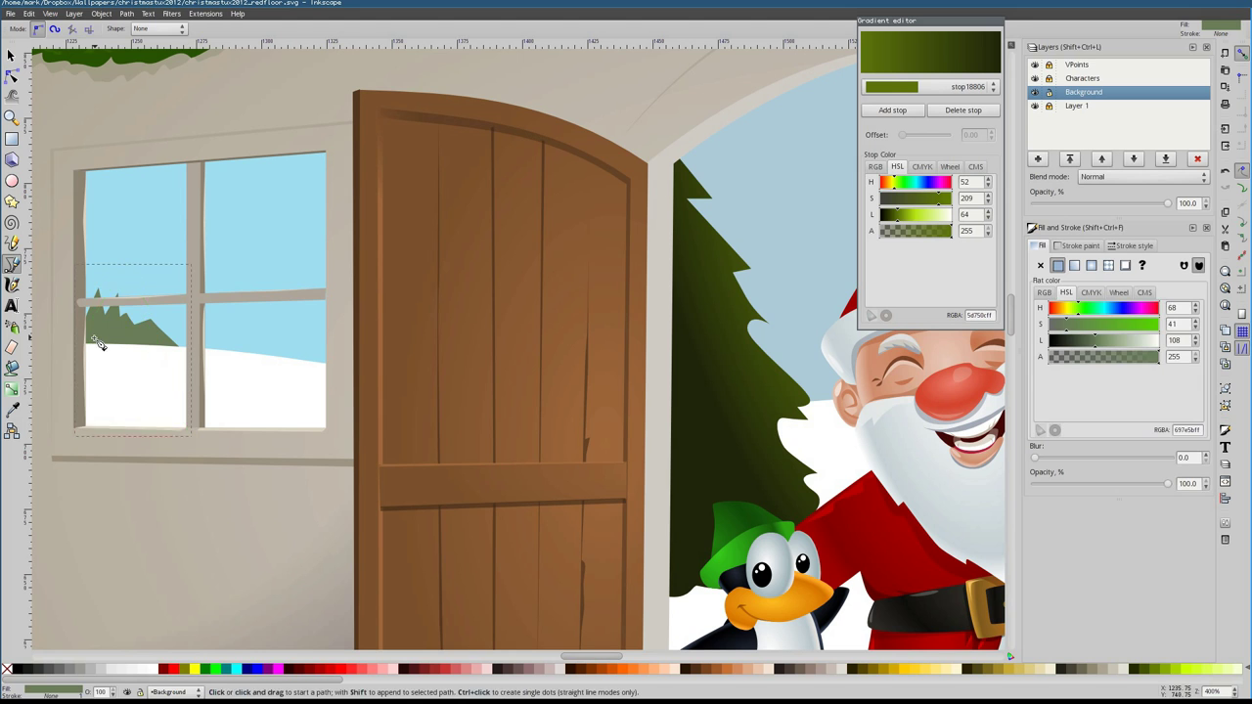
drag(754, 282, 754, 282)
click(1092, 266)
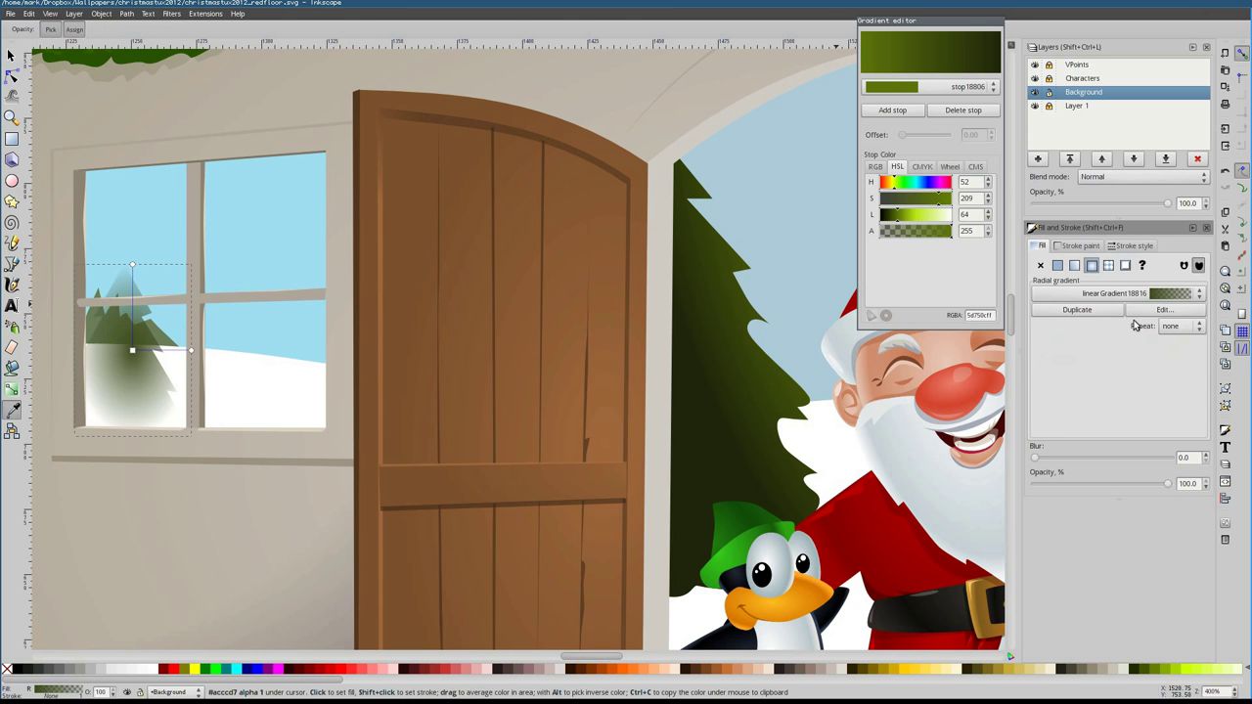
click(137, 354)
key(s)
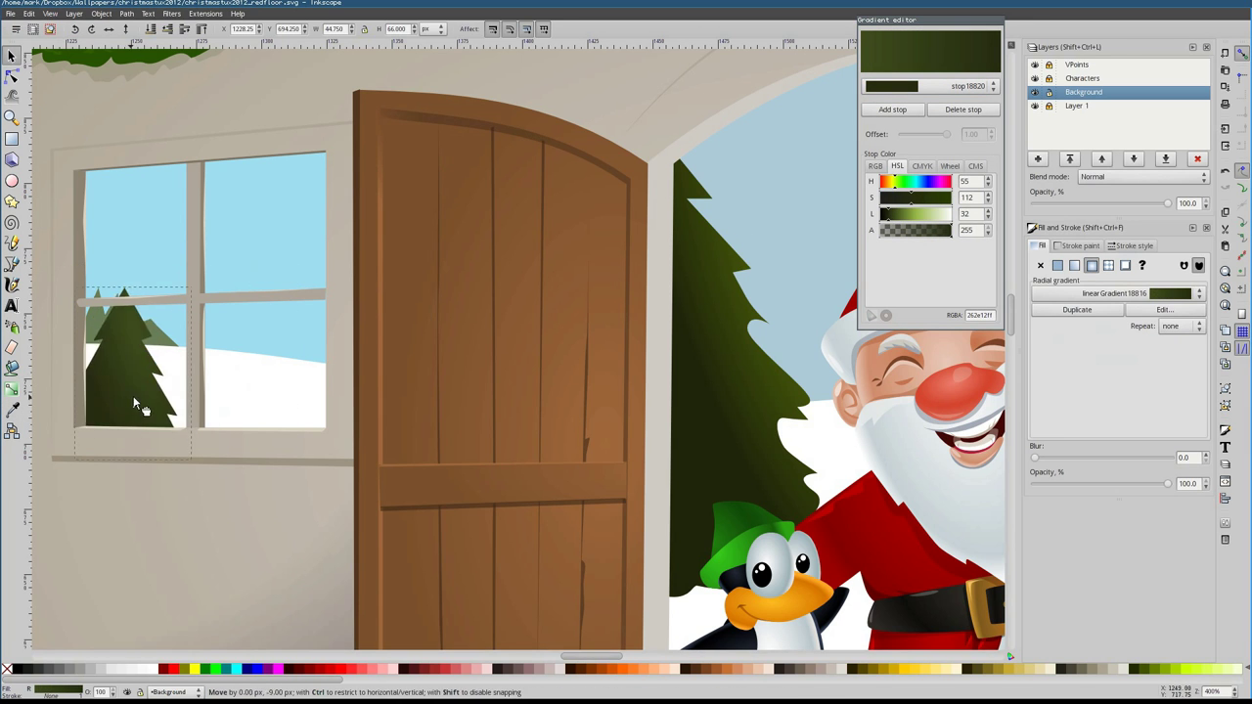
Outline the pale distant hills along the snowline with the Bezier tool
click(172, 341)
scroll(254, 293, left, 3)
scroll(254, 293, down, 1)
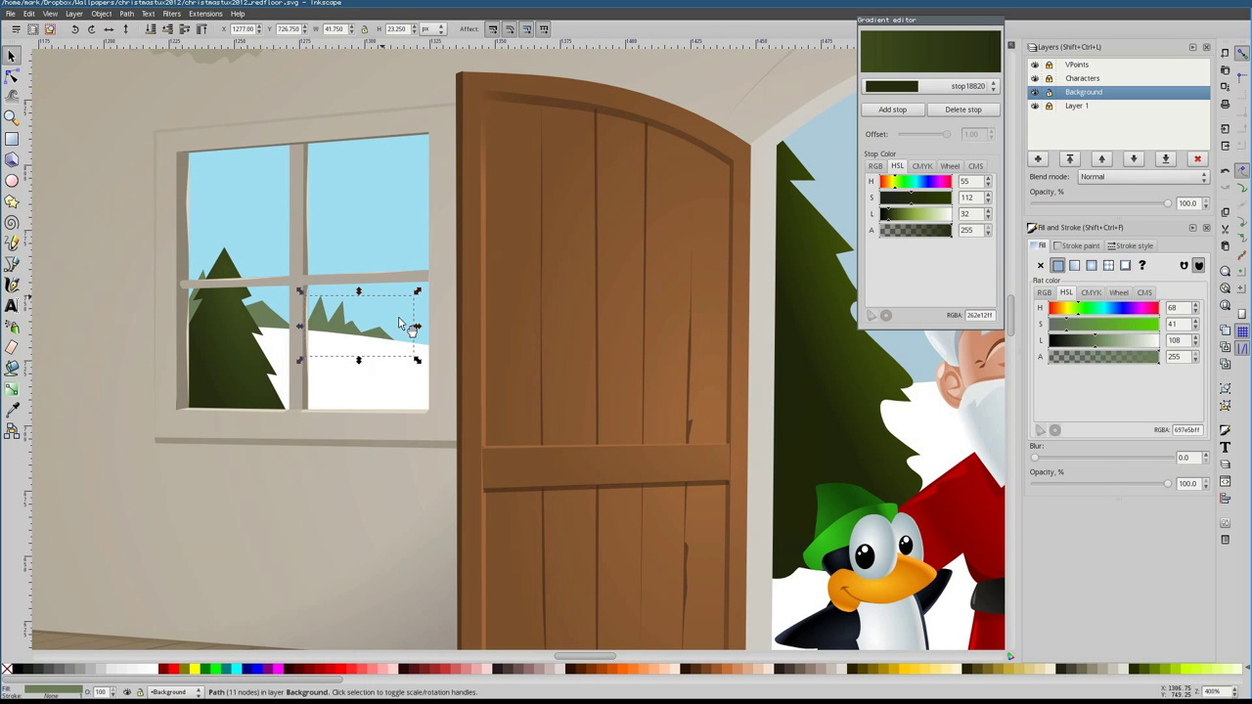
key(b)
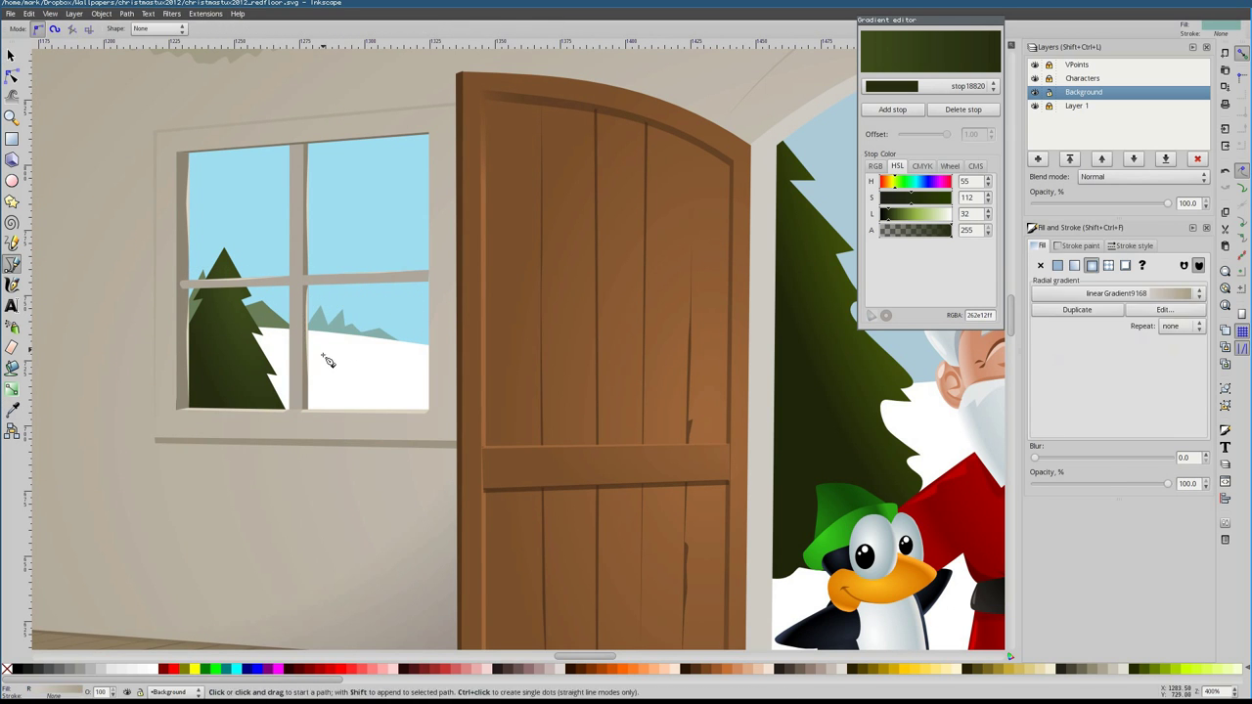
click(287, 356)
key(Return)
key(s)
scroll(293, 293, right, 5)
scroll(192, 176, left, 3)
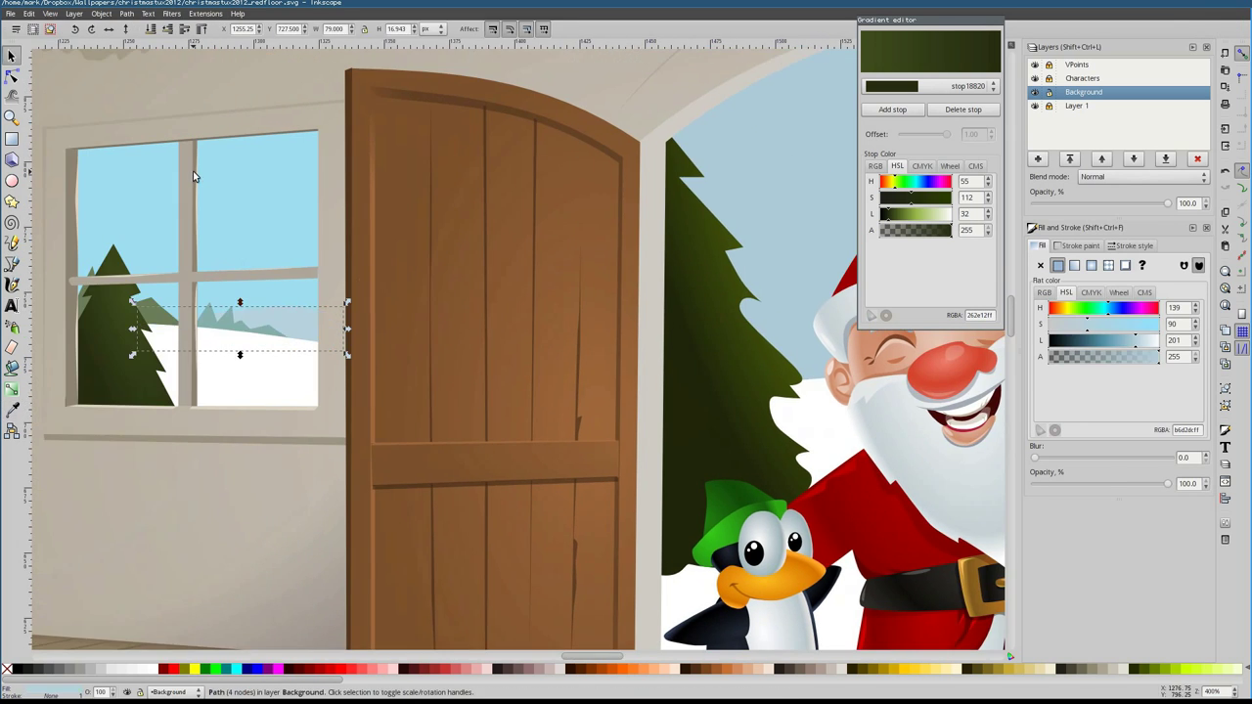
scroll(338, 328, down, 5)
scroll(565, 334, up, 4)
click(565, 334)
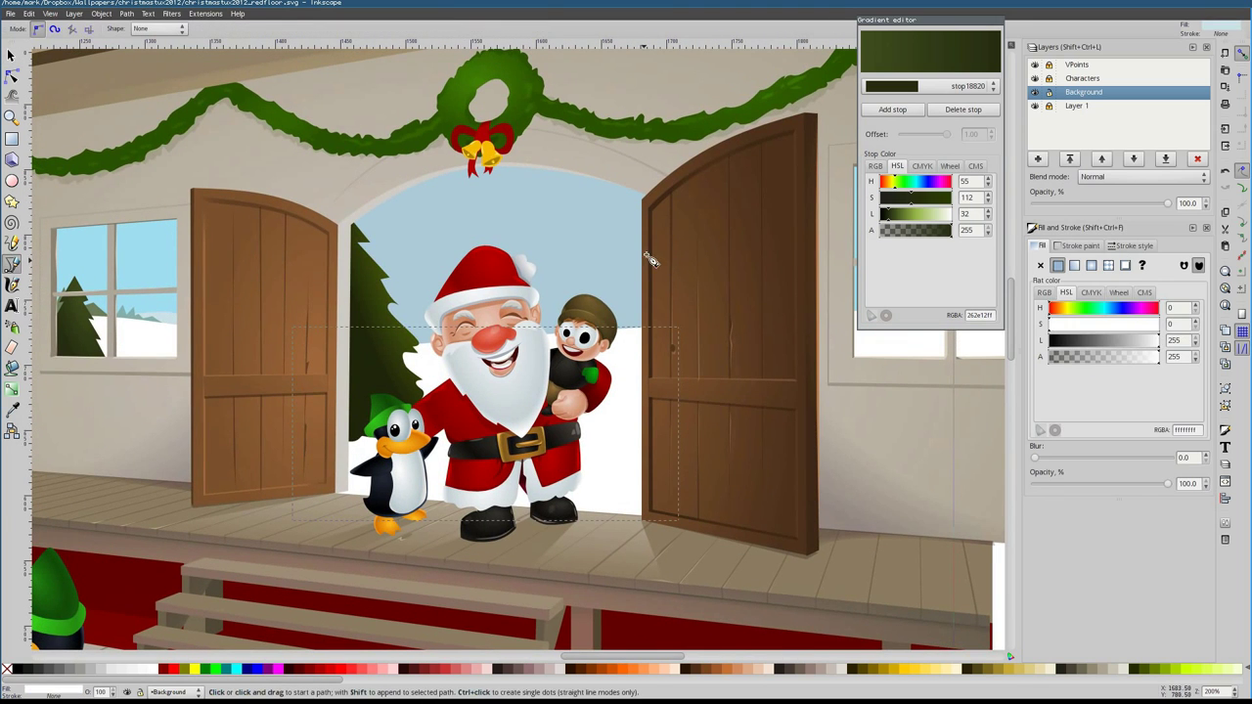
Draw a second pine tree with a radial gradient and move it behind Santa
click(383, 309)
key(Escape)
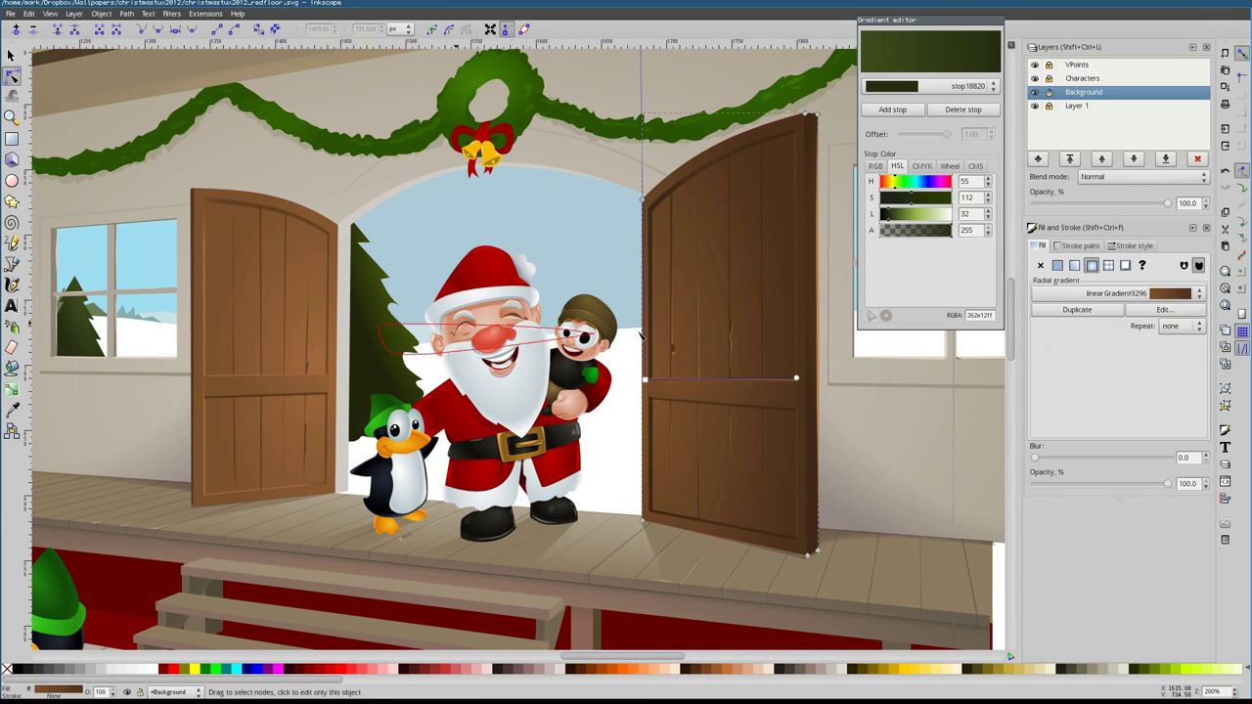
key(b)
scroll(607, 269, up, 2)
click(607, 265)
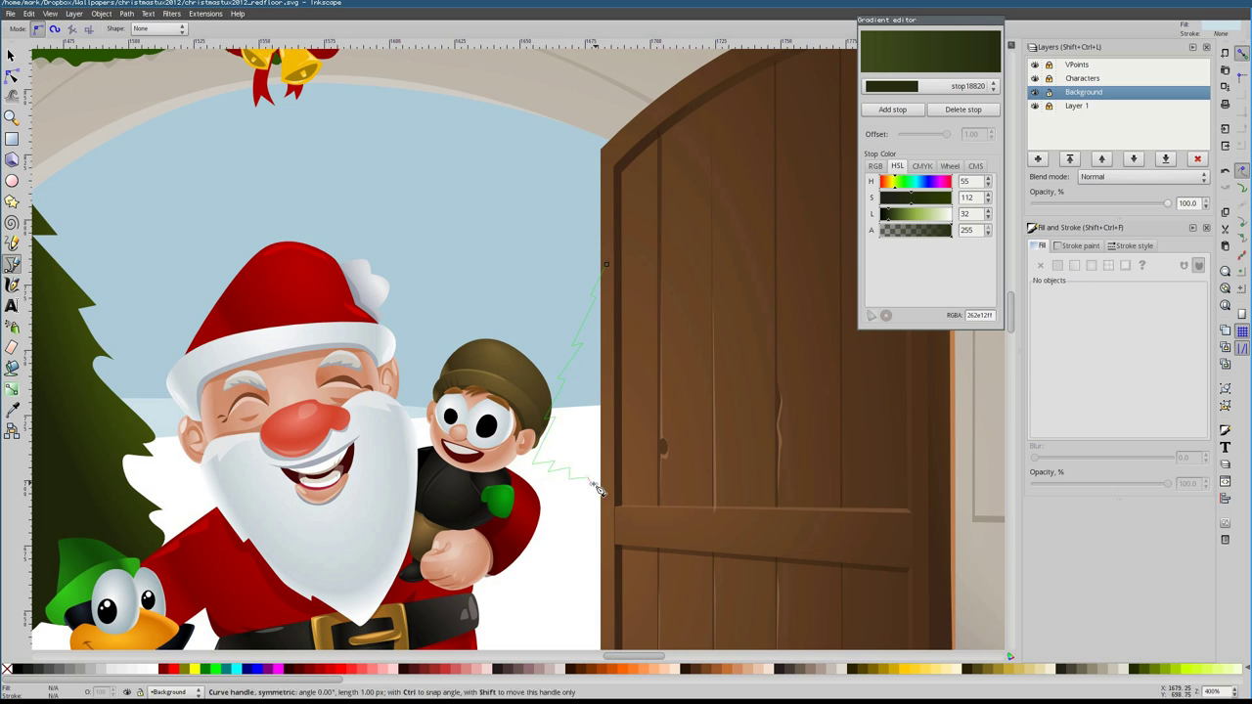
click(607, 264)
scroll(661, 366, down, 2)
key(g)
double_click(634, 369)
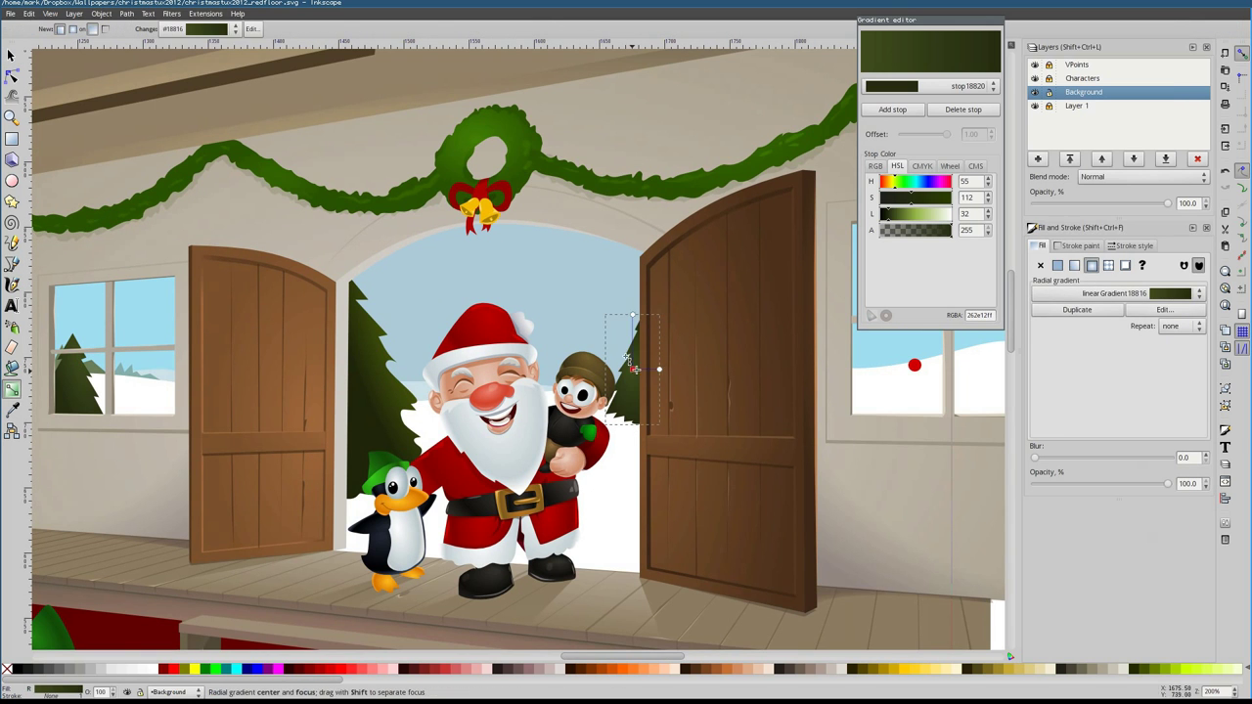
key(space)
drag(634, 411, 559, 407)
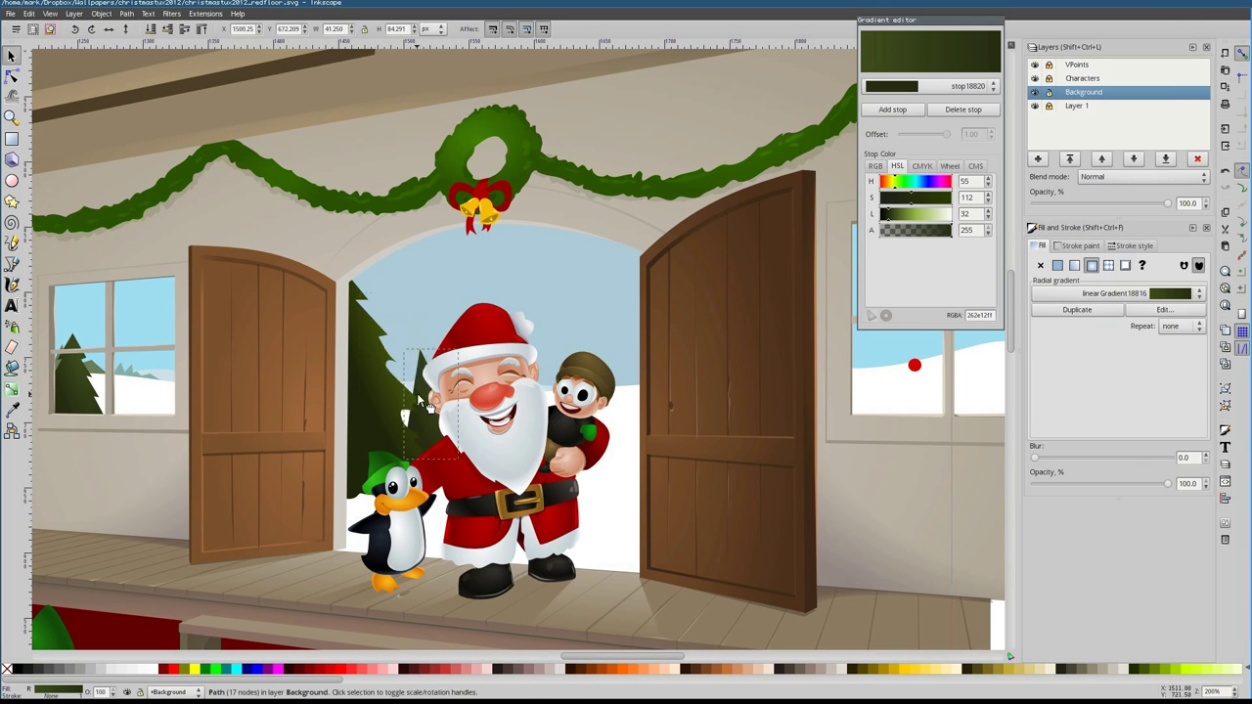
key(n)
scroll(454, 341, up, 2)
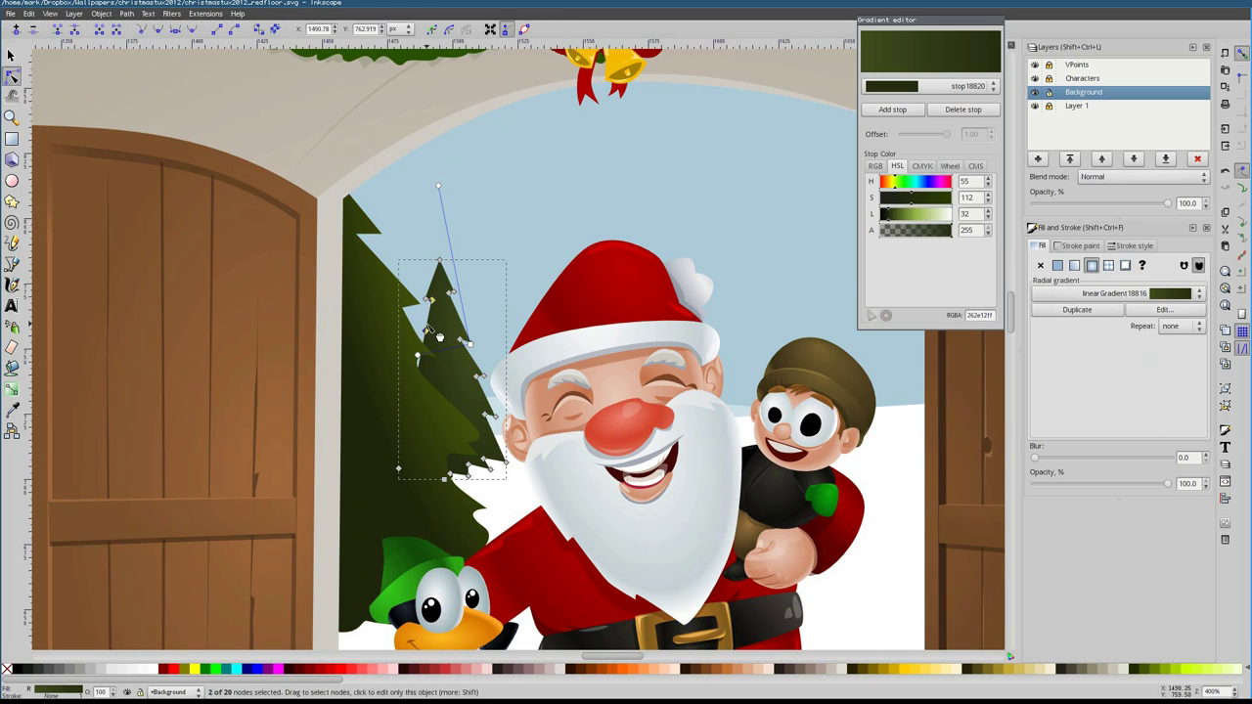
Brighten the light-blue sky arch behind Santa by raising its saturation and lightness
key(Escape)
key(s)
scroll(696, 396, down, 4)
click(697, 396)
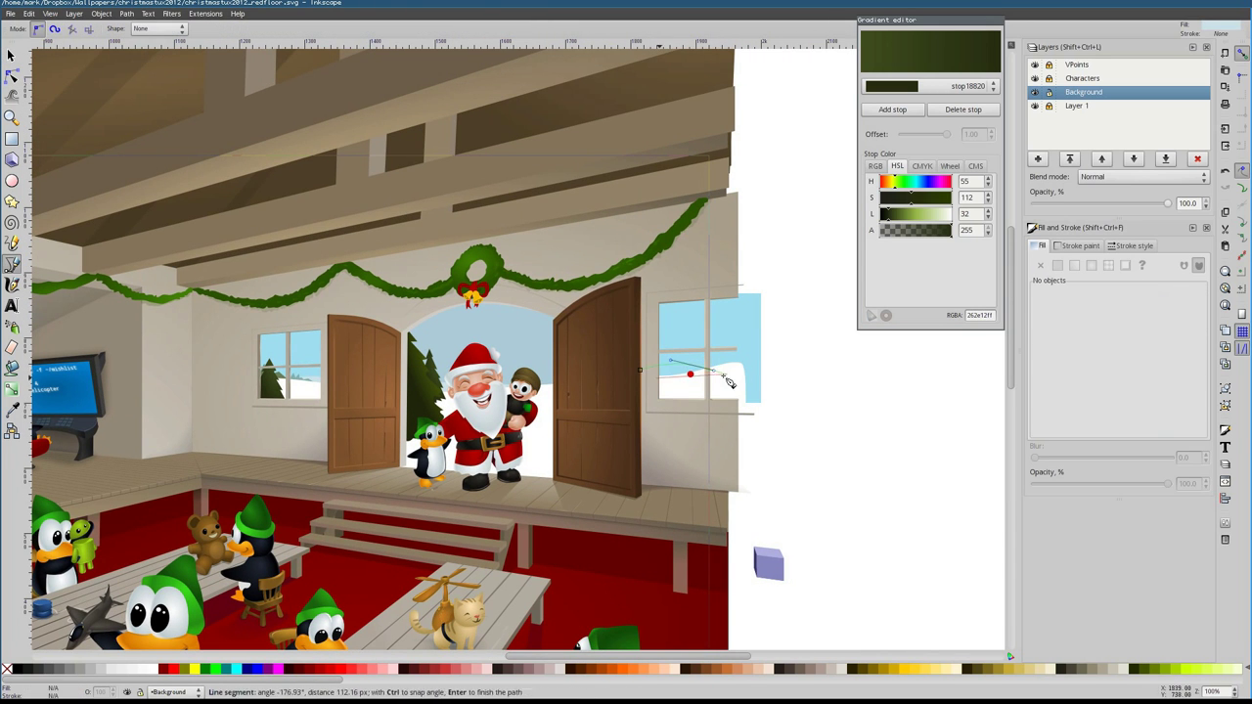
click(582, 329)
click(1129, 324)
drag(1131, 340, 1142, 348)
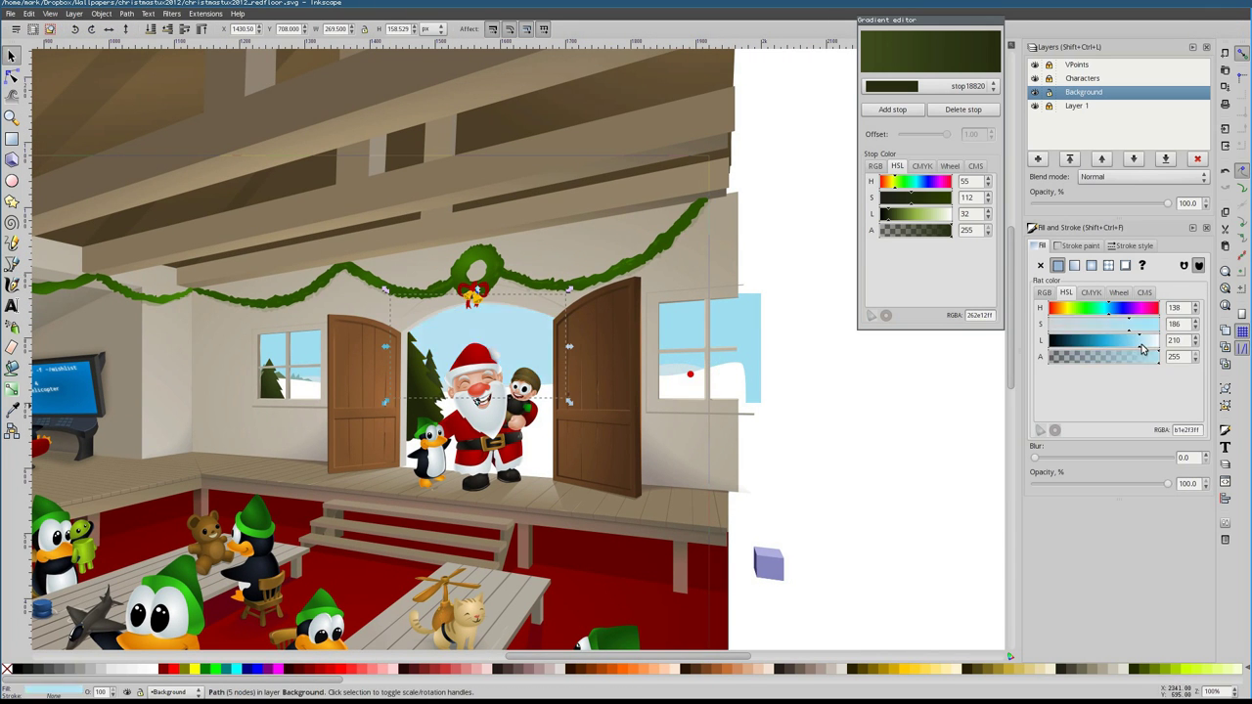
Outline a pine tree in the right window and fill it with an averaged sampled colour
key(b)
key(Escape)
scroll(666, 431, up, 2)
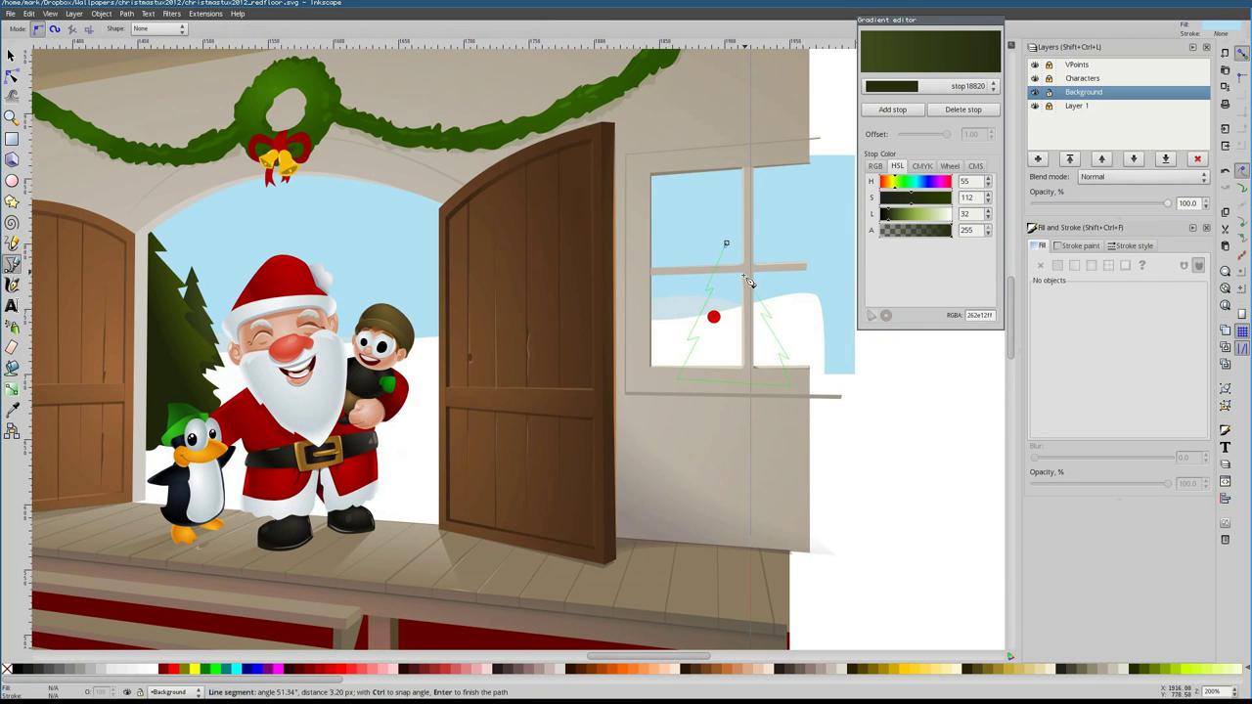
click(726, 243)
key(n)
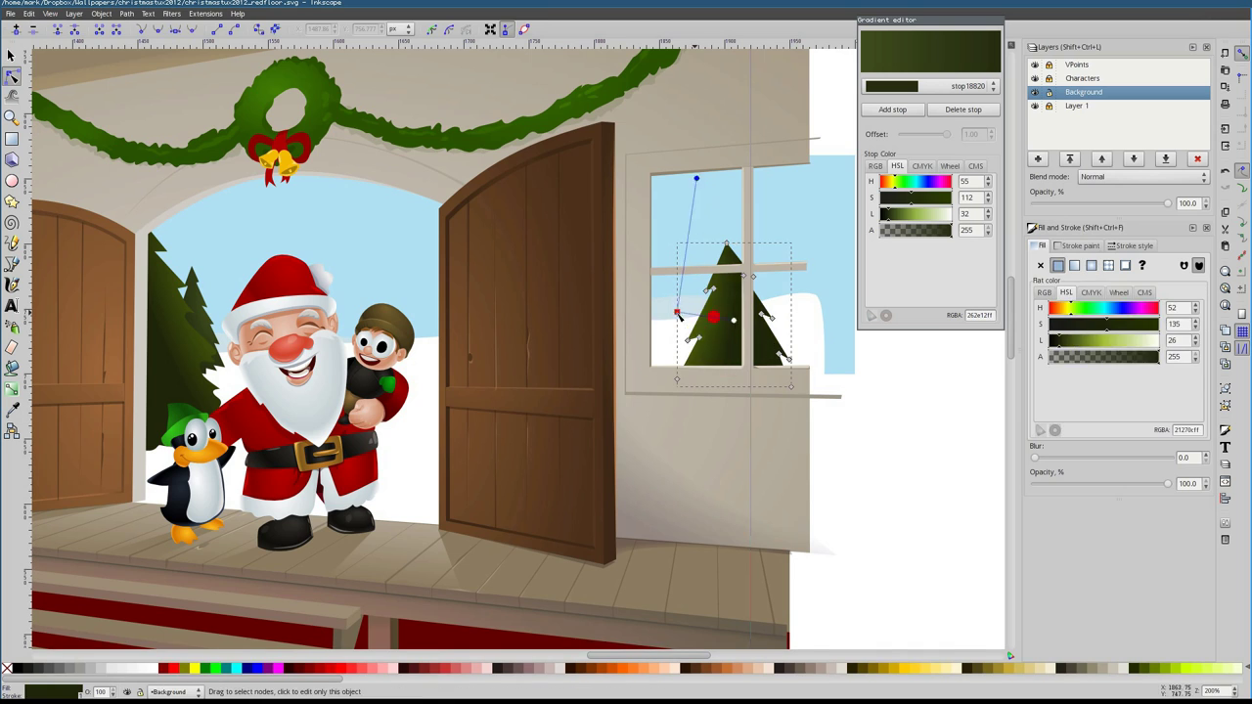
scroll(677, 313, down, 2)
key(d)
scroll(776, 261, up, 2)
drag(771, 257, 196, 382)
scroll(776, 261, up, 2)
scroll(626, 353, right, 3)
scroll(626, 352, left, 3)
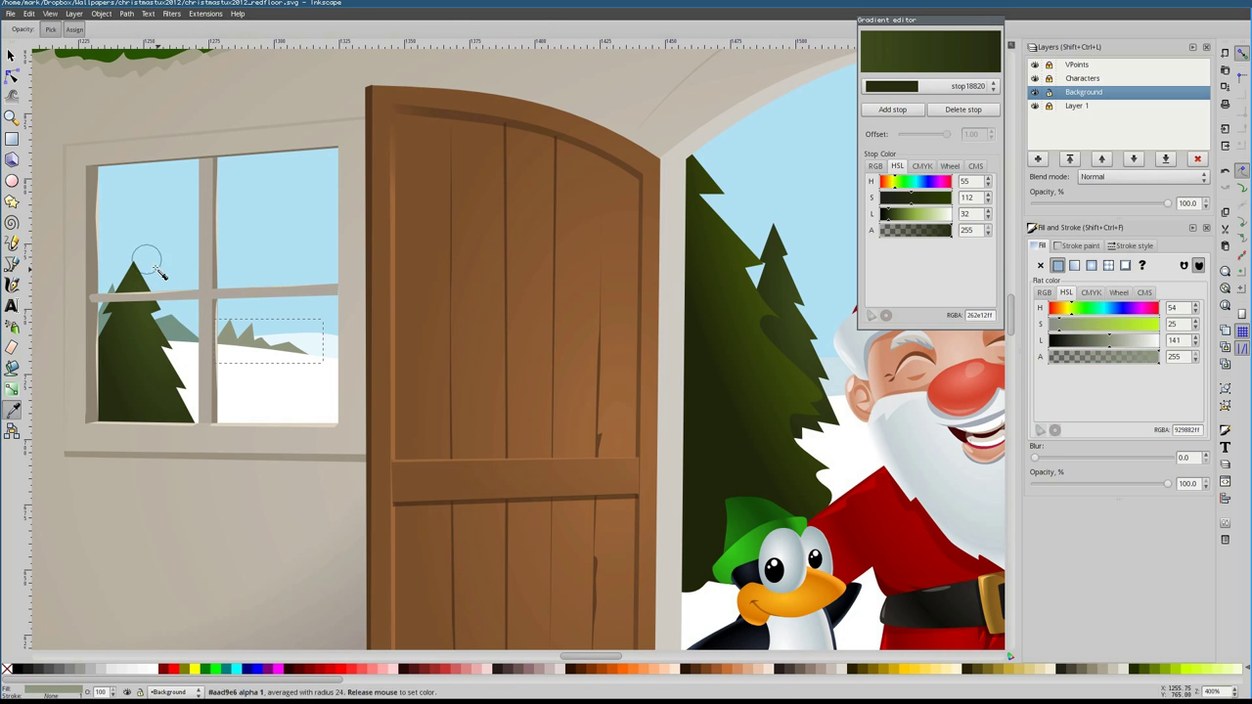
key(s)
key(1)
scroll(761, 362, down, 2)
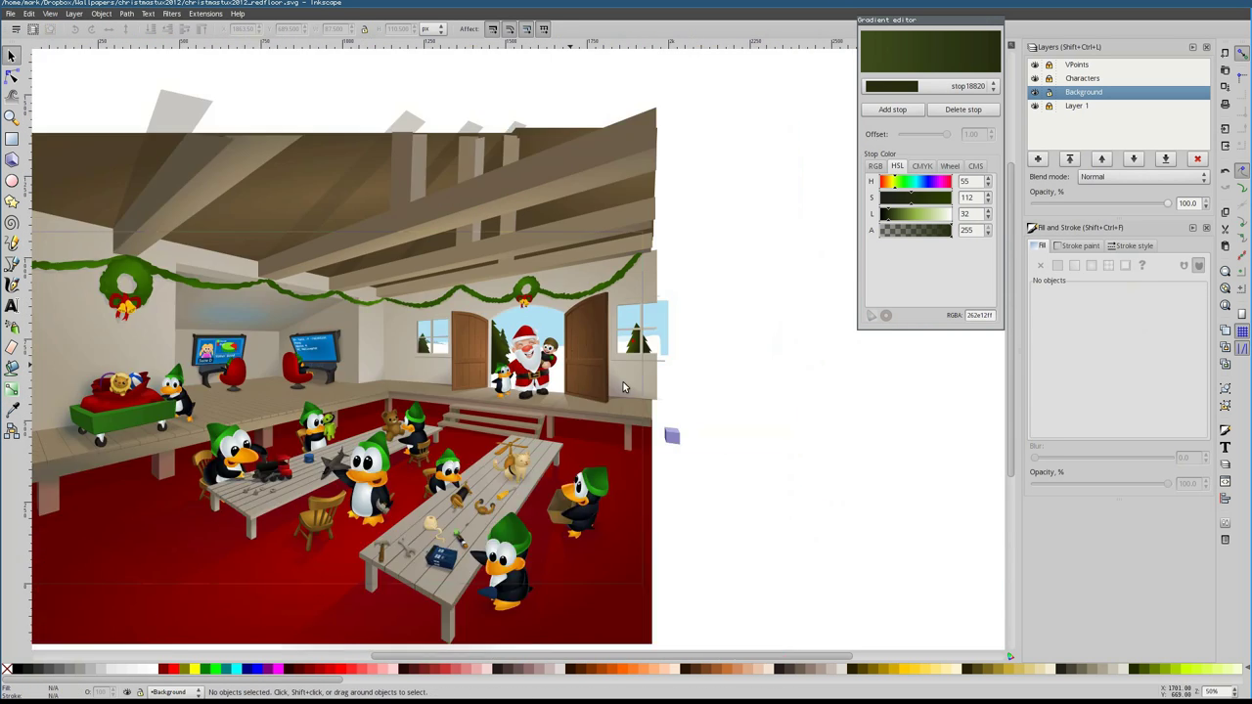
scroll(761, 362, up, 4)
Draw hills in the right window, coloured with a tone sampled from the scene
key(b)
click(760, 341)
click(685, 369)
click(797, 318)
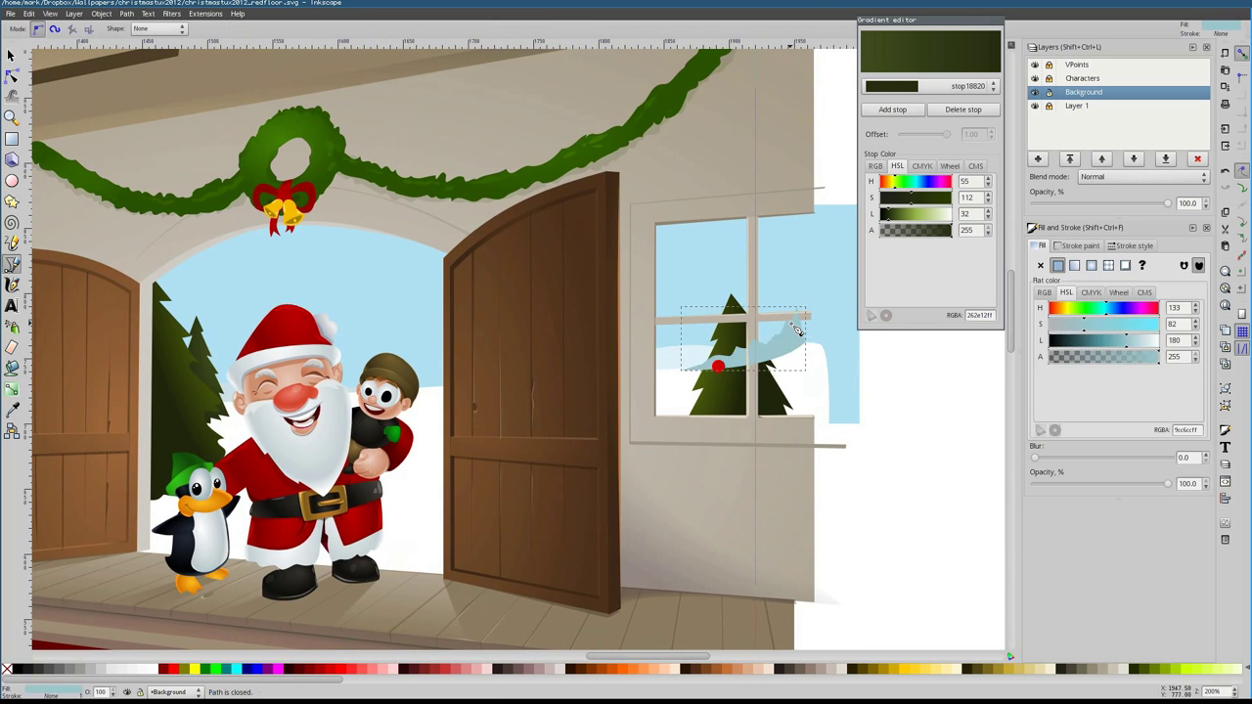
click(10, 411)
scroll(865, 386, left, 3)
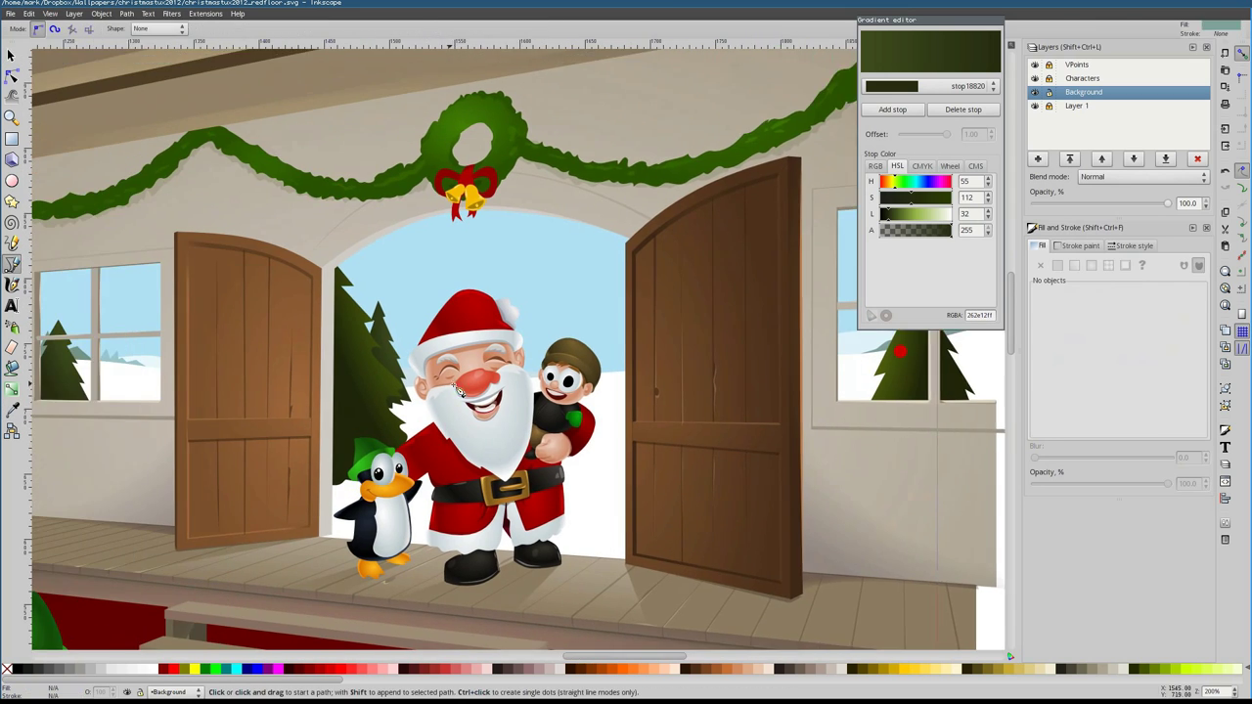
scroll(677, 549, down, 3)
scroll(676, 549, up, 3)
Add a new shape in the doorway sky, matched to the sky's colour
key(b)
click(629, 294)
click(567, 277)
click(459, 250)
key(d)
click(646, 328)
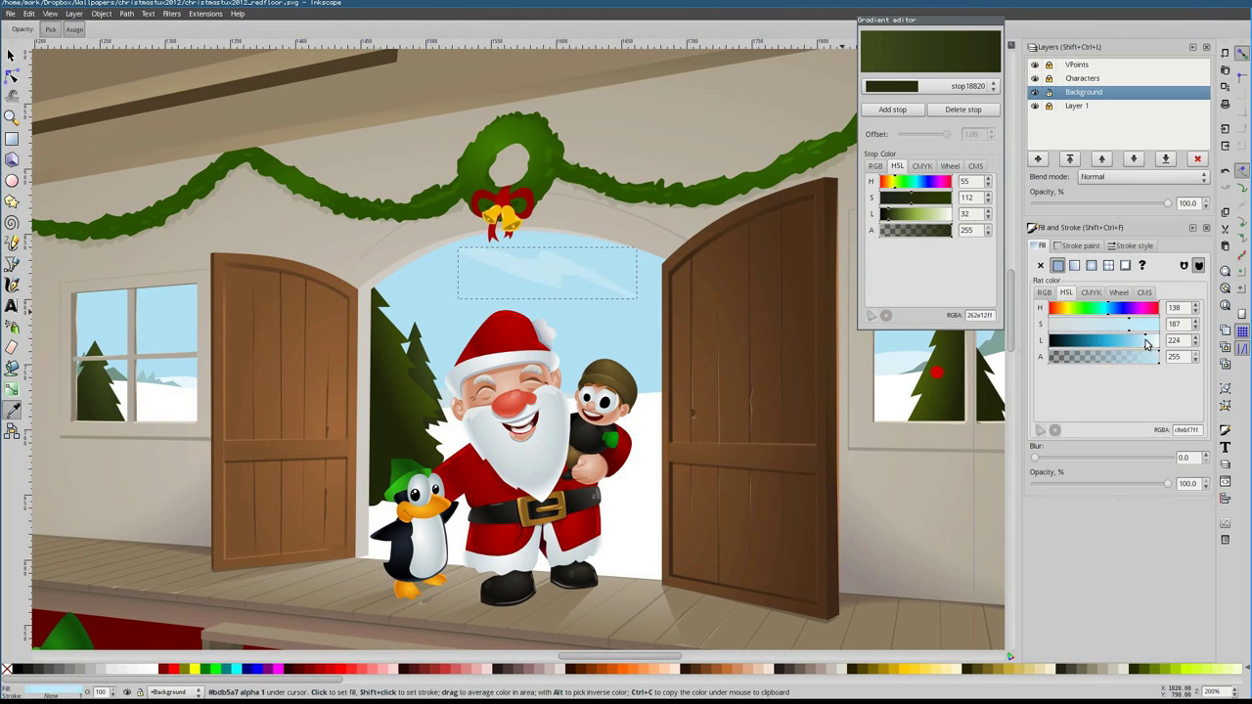
key(5)
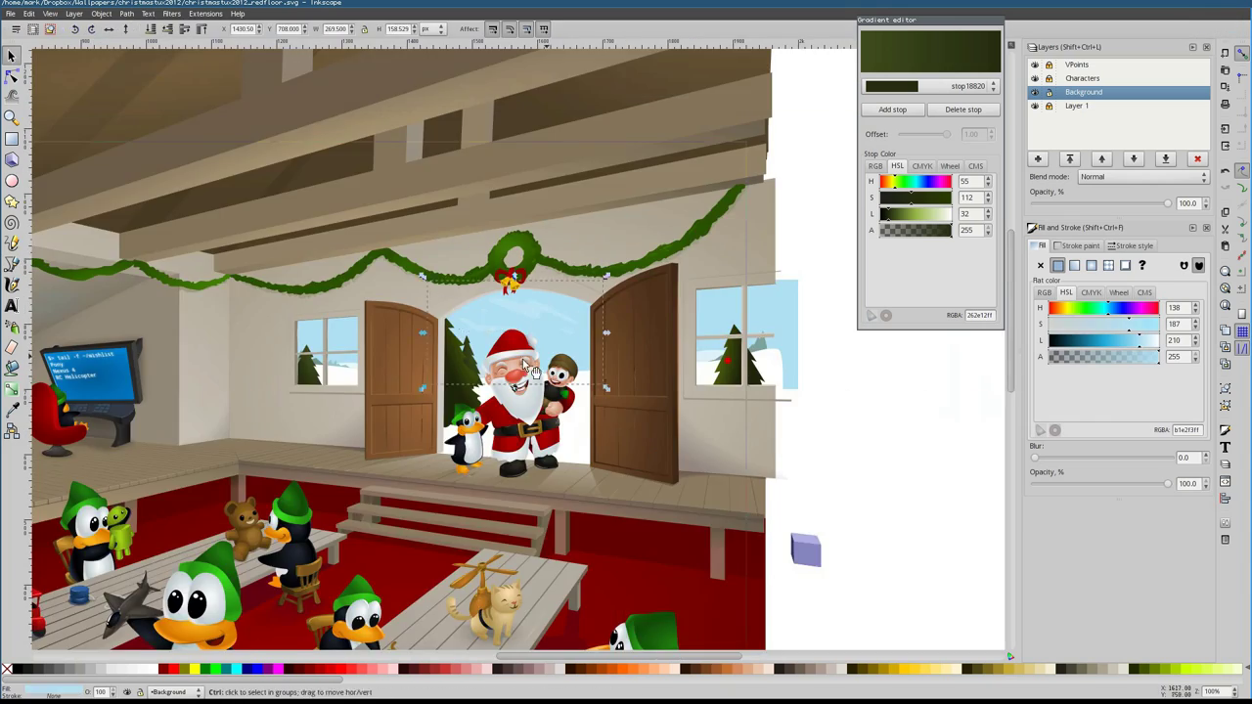
key(3)
key(s)
key(Escape)
key(5)
key(1)
Check the doorway shape's nodes, then delete the empty Layer 1
click(432, 330)
scroll(432, 331, up, 4)
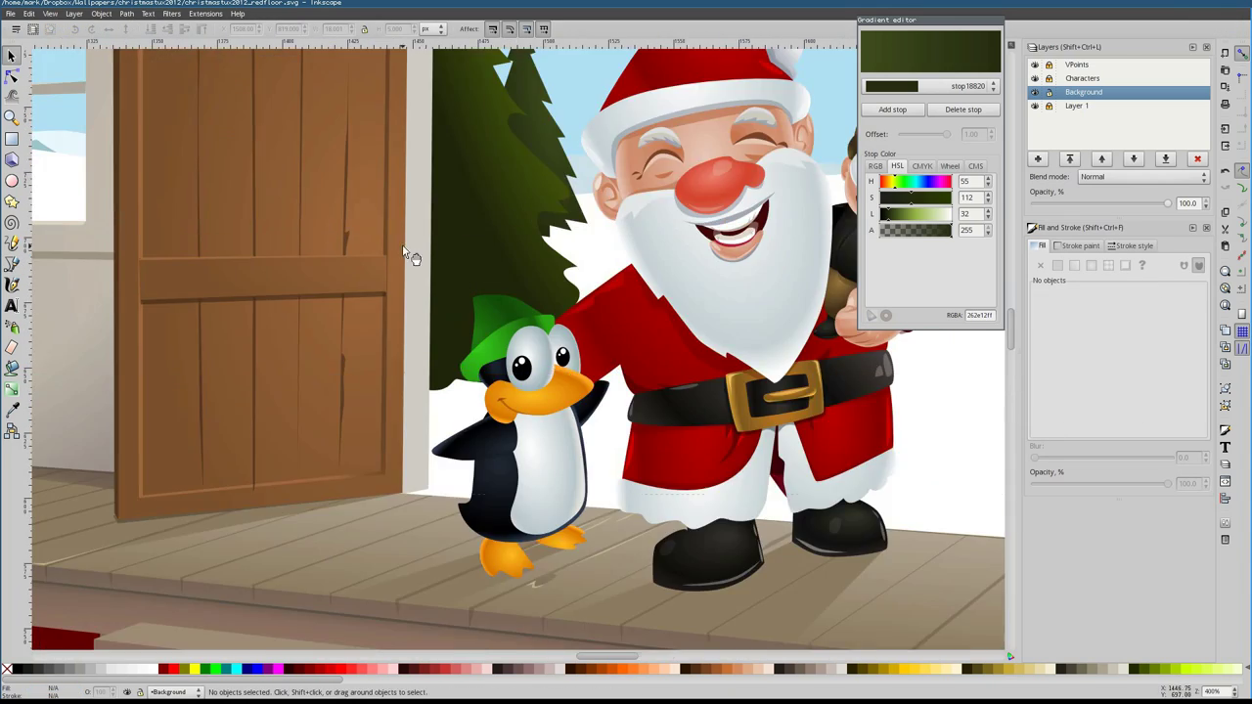
scroll(432, 330, down, 2)
key(b)
scroll(332, 220, up, 3)
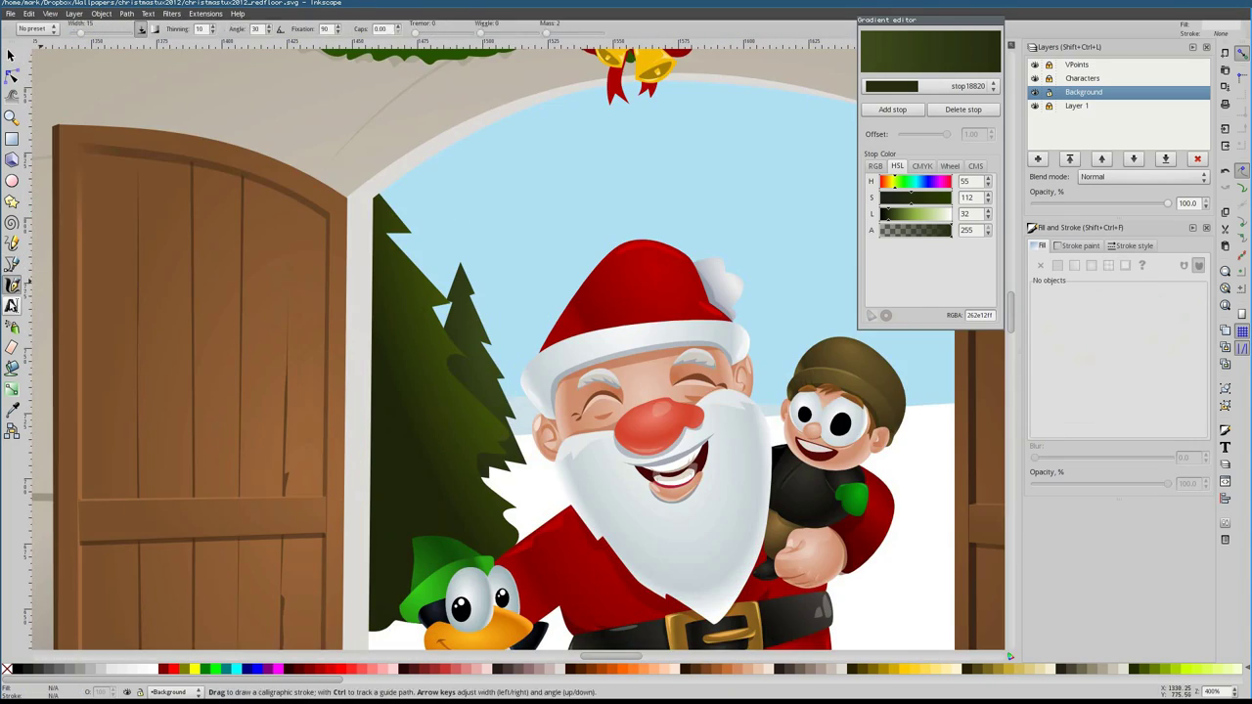
scroll(332, 220, down, 3)
key(d)
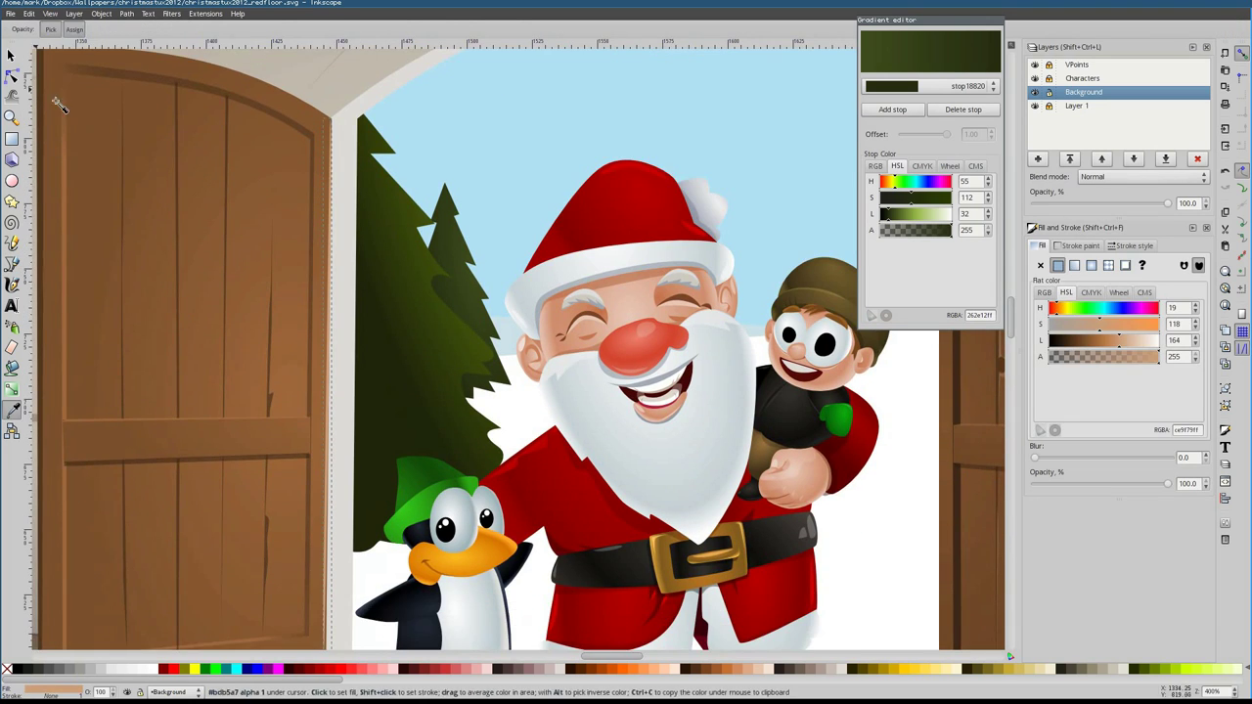
scroll(345, 401, down, 6)
key(n)
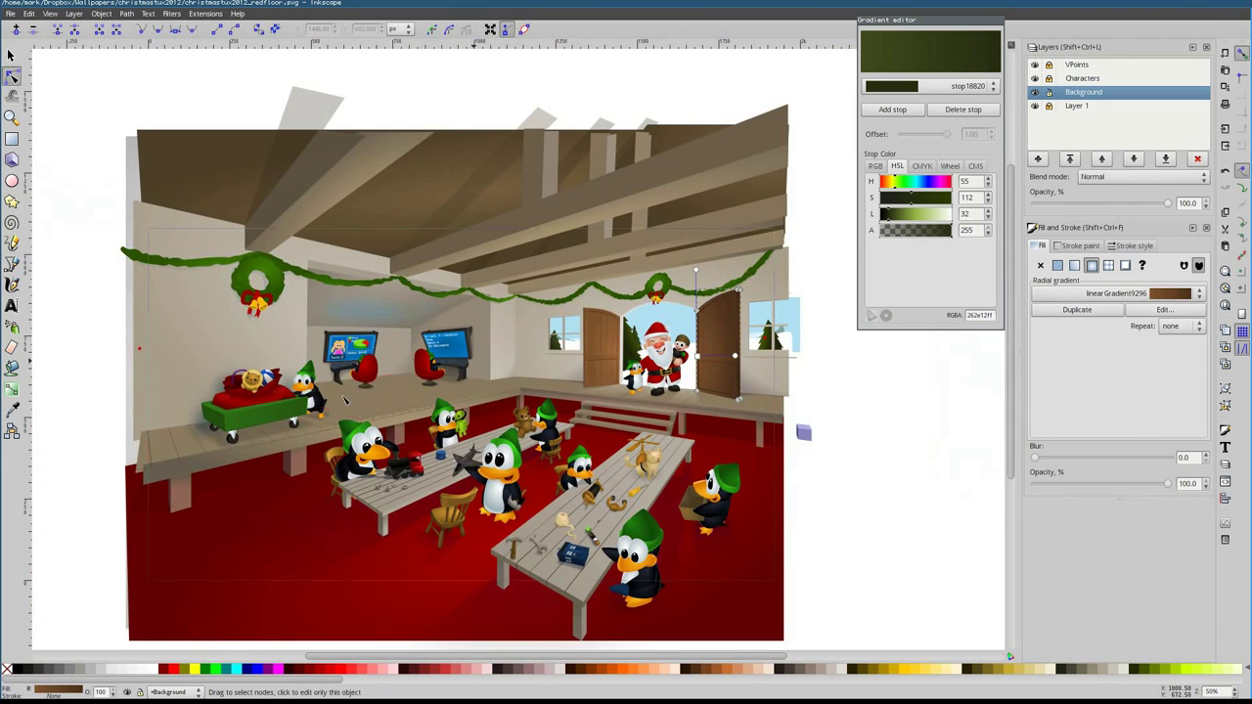
scroll(411, 460, down, 1)
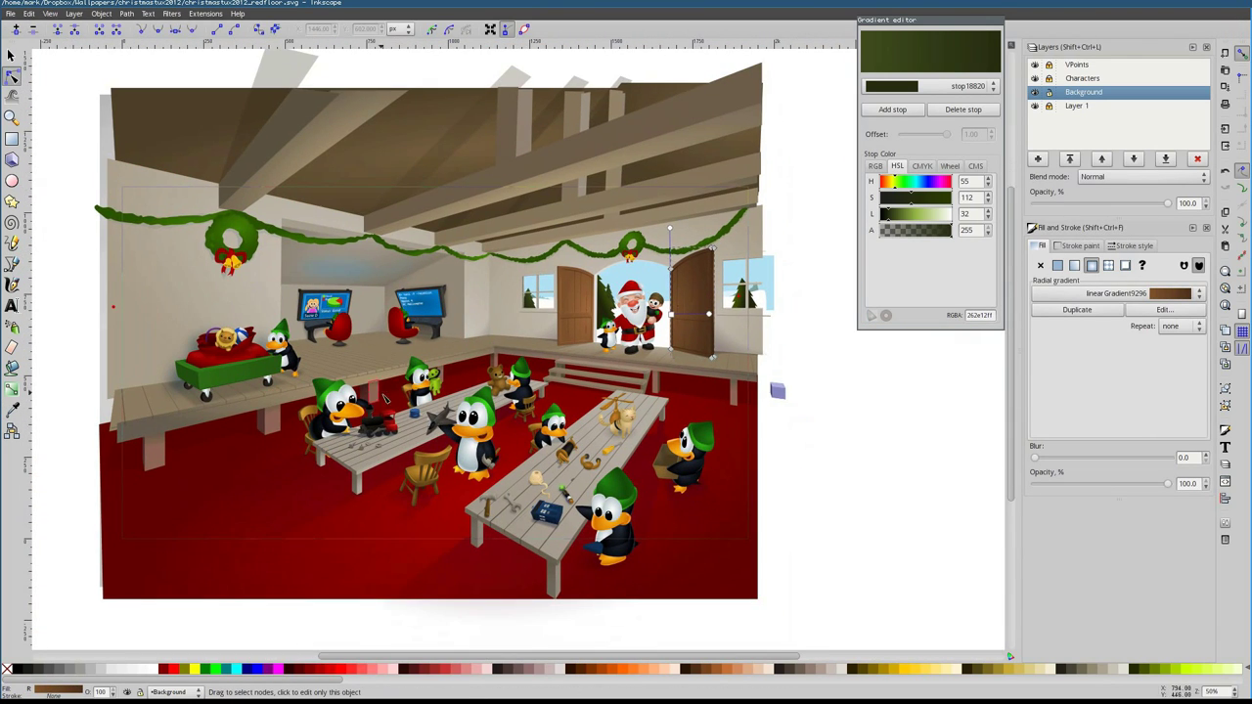
click(1061, 105)
click(1197, 159)
Look over the page border colour in Document Properties, closing the picker unchanged
scroll(168, 252, down, 2)
scroll(168, 252, right, 2)
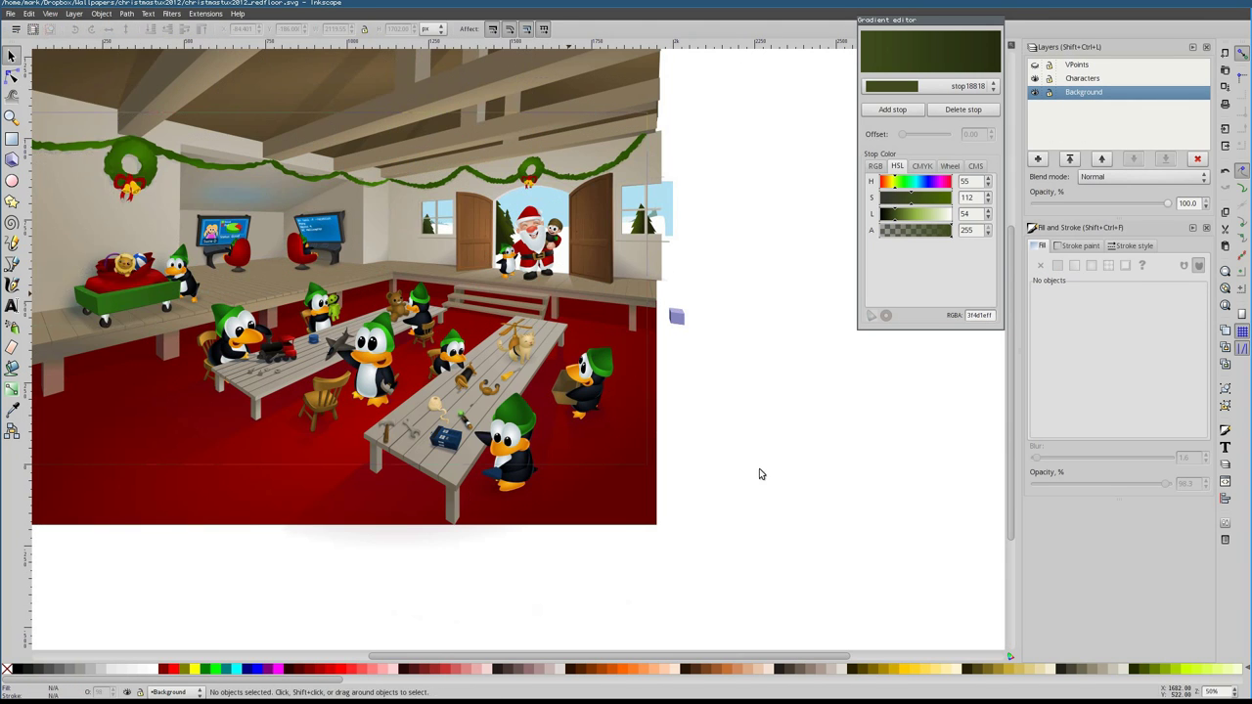
click(10, 14)
click(59, 190)
click(1154, 347)
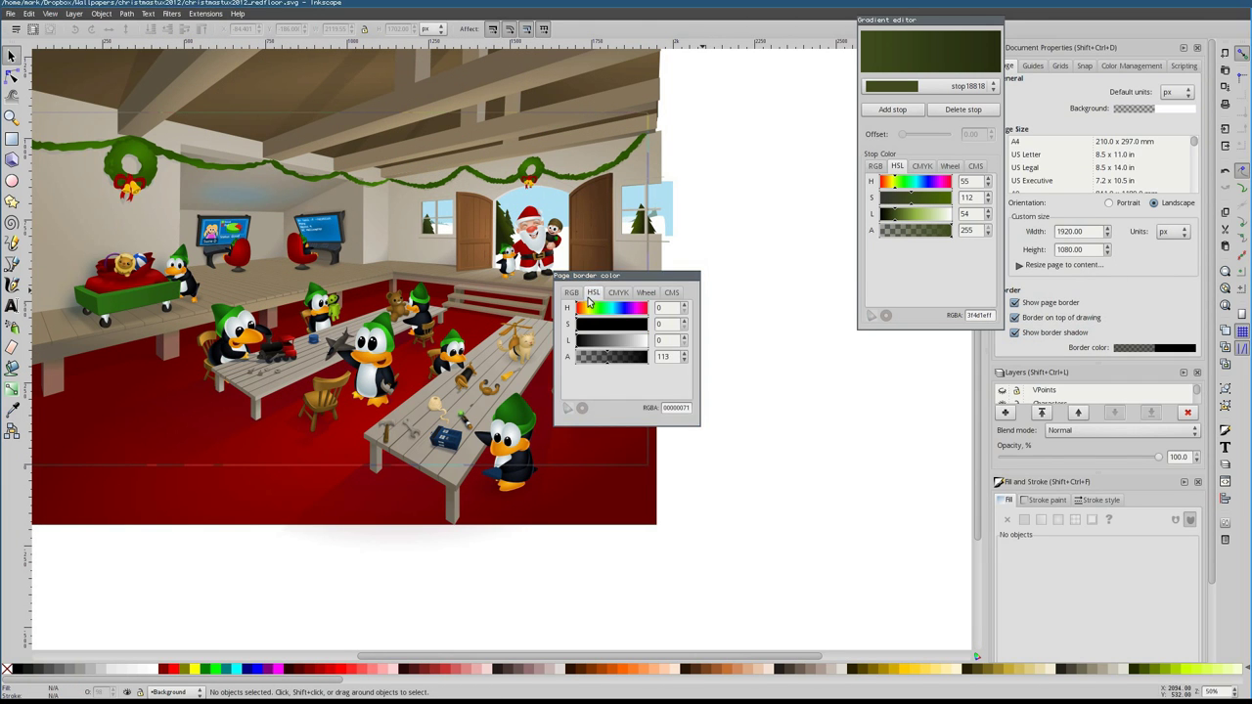
key(Escape)
scroll(755, 372, up, 1)
scroll(754, 372, left, 3)
Add a layer named vignette and draw black bars along the top, bottom, left and right edges
key(F4)
key(shift+ctrl+n)
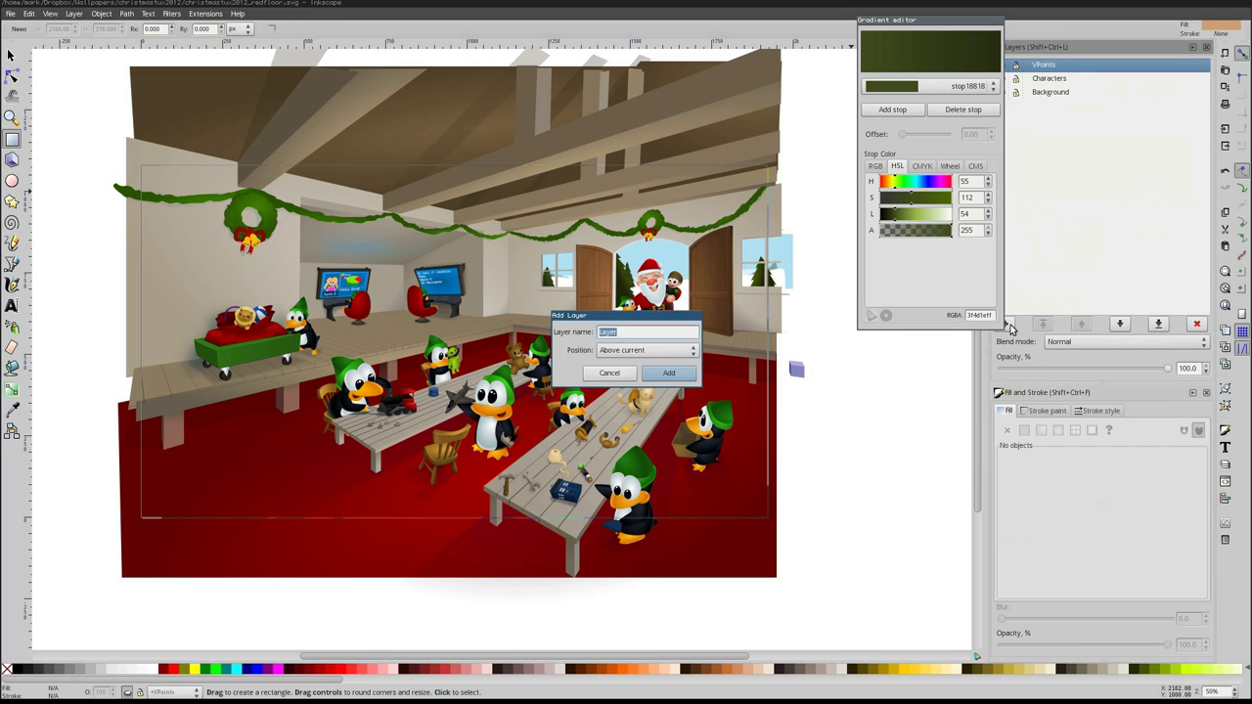
text(vignette)
key(Return)
drag(89, 86, 816, 166)
drag(89, 529, 818, 613)
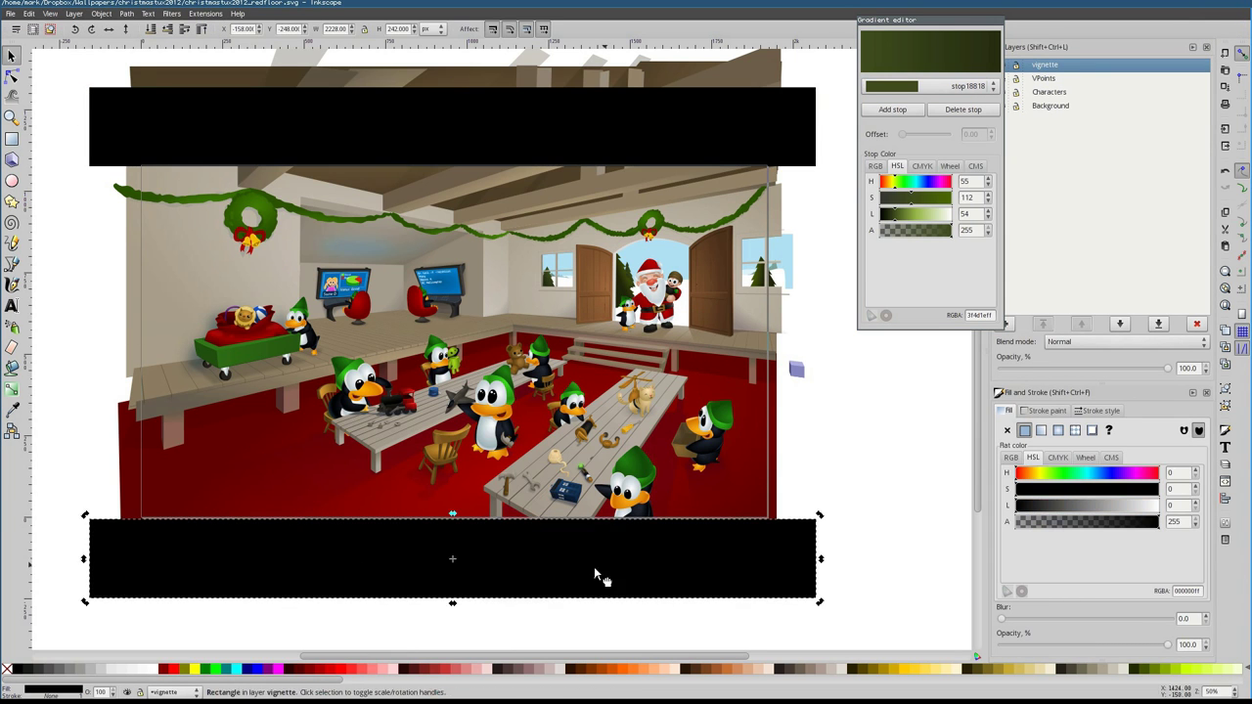
drag(60, 52, 143, 652)
drag(765, 53, 847, 651)
Select all the scene artwork across layers and shrink it slightly from a corner handle
key(F1)
key(ctrl+alt+a)
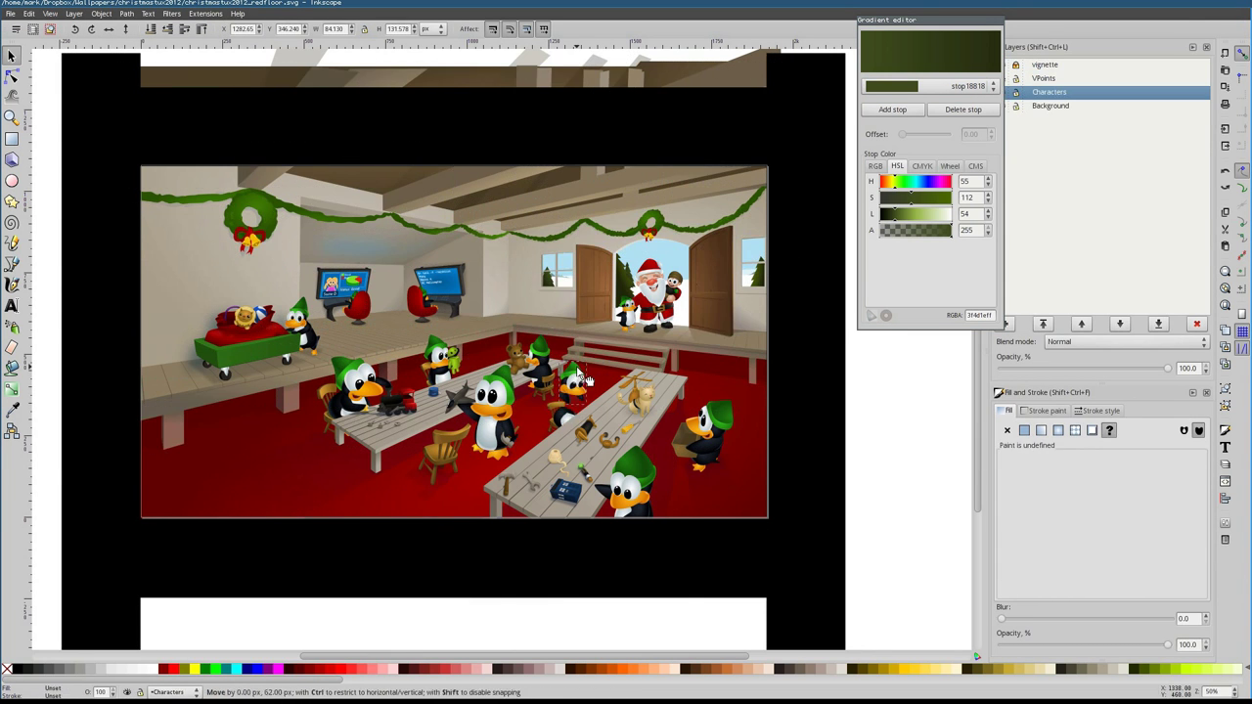
click(889, 440)
key(ctrl+alt+a)
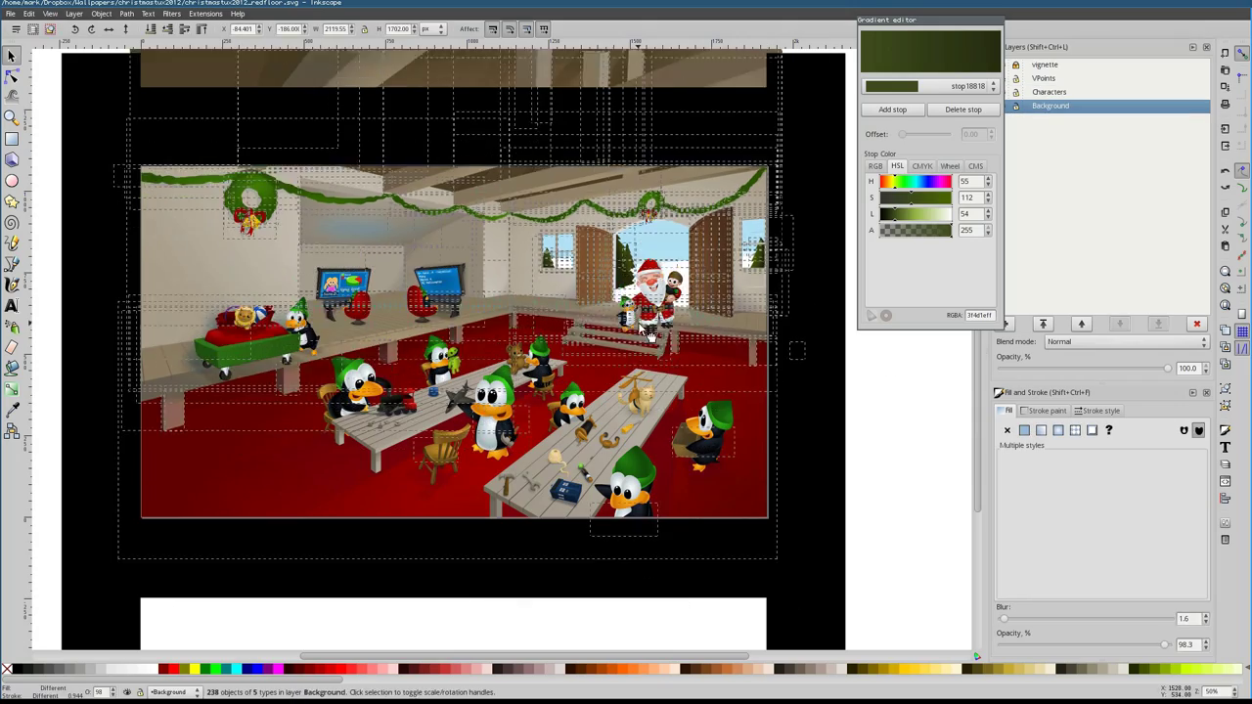
scroll(626, 352, down, 3)
scroll(626, 352, up, 4)
scroll(681, 464, down, 2)
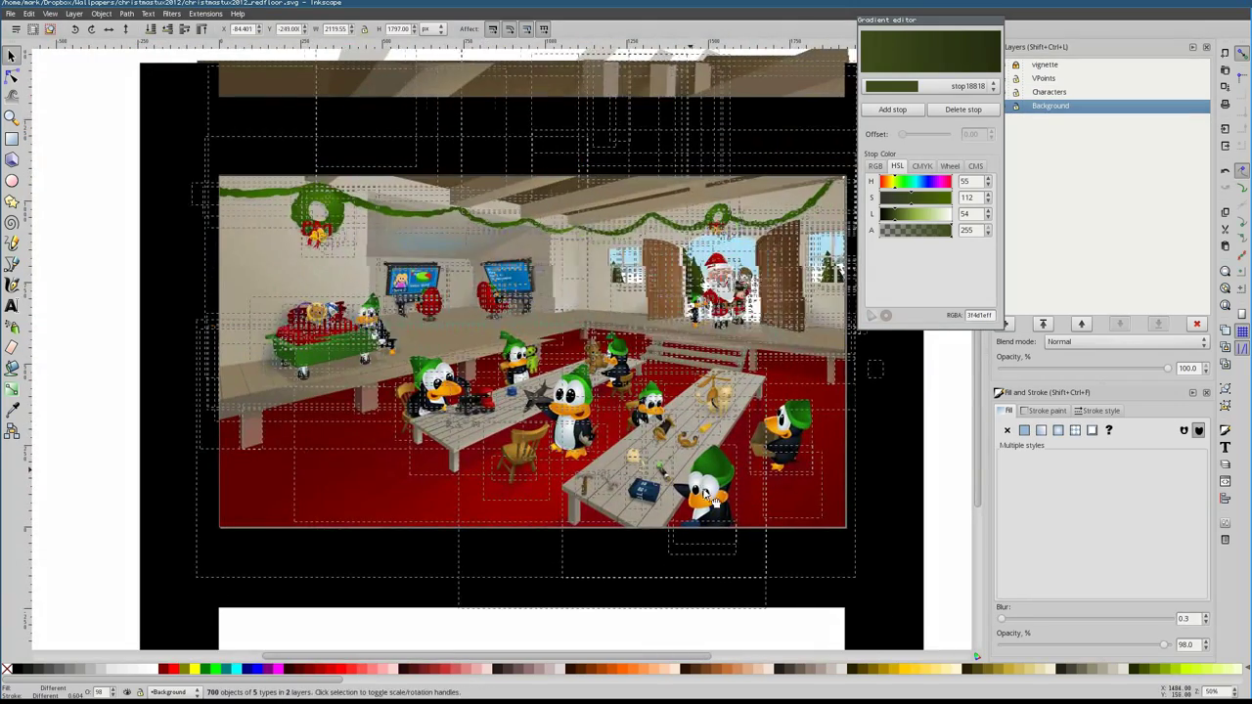
scroll(799, 495, down, 2)
scroll(798, 495, right, 1)
drag(842, 553, 814, 527)
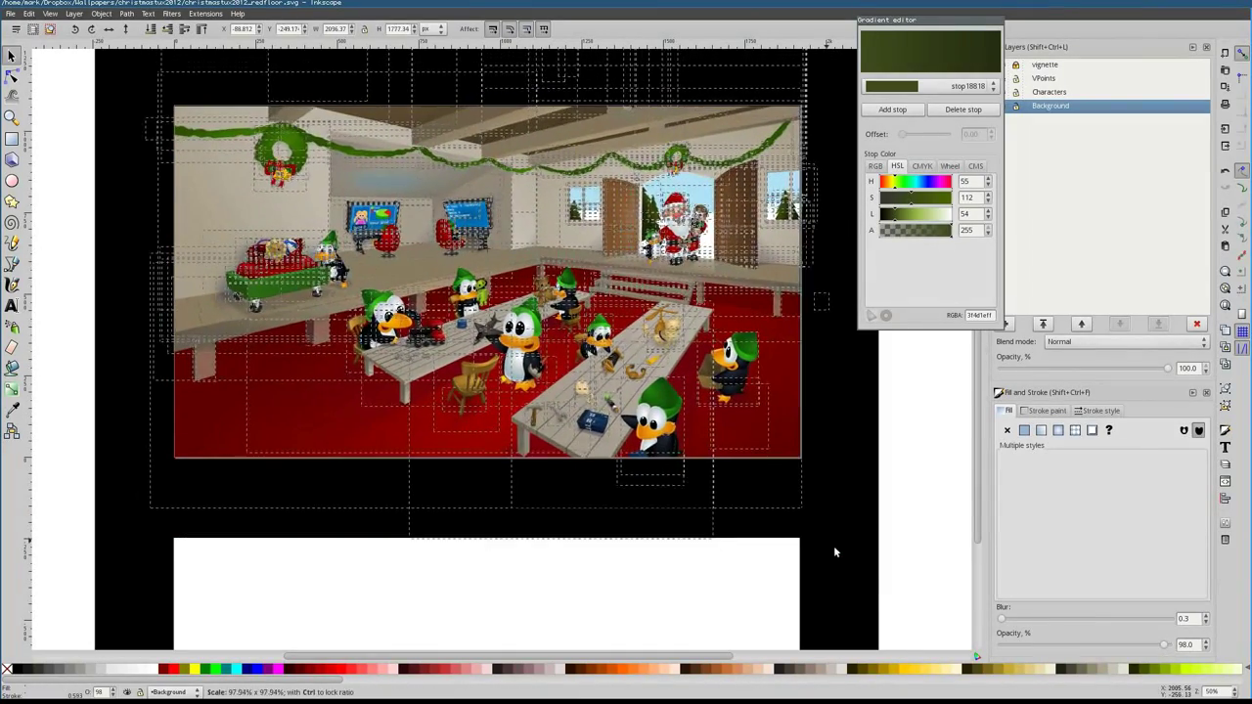
View the drawing at 100% and inspect the front penguin group and its gradient-filled shape
key(Escape)
key(1)
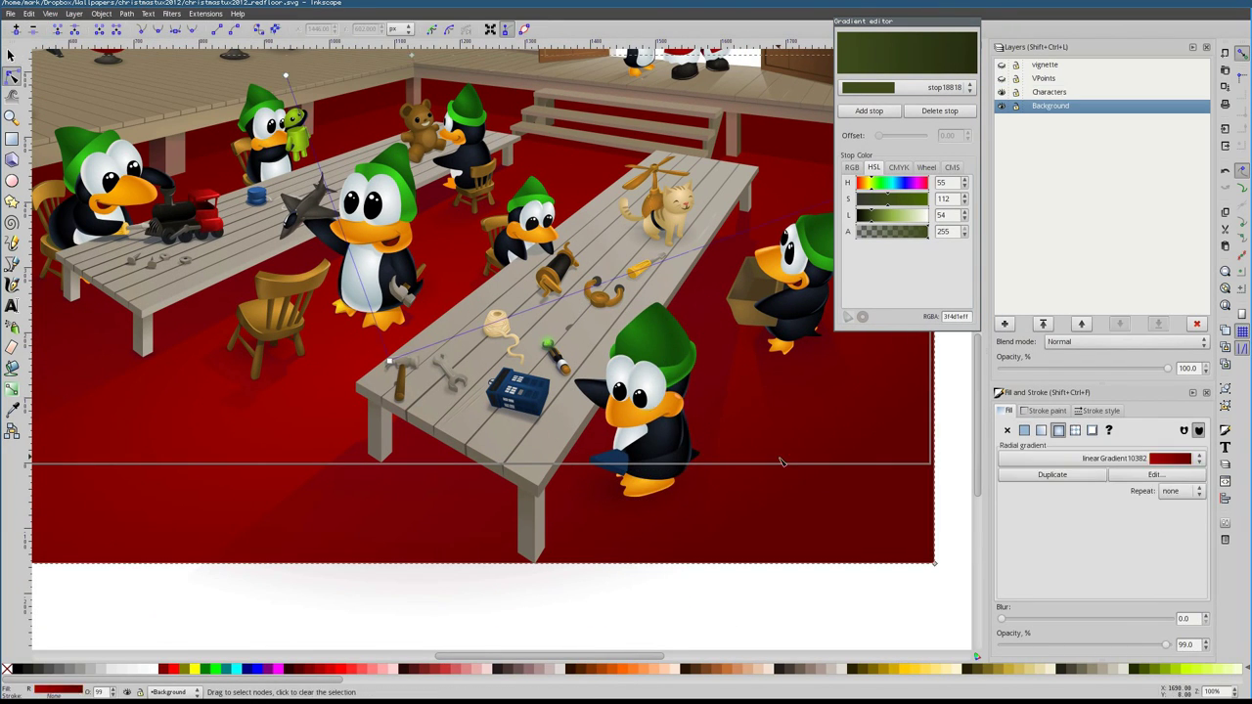
key(Escape)
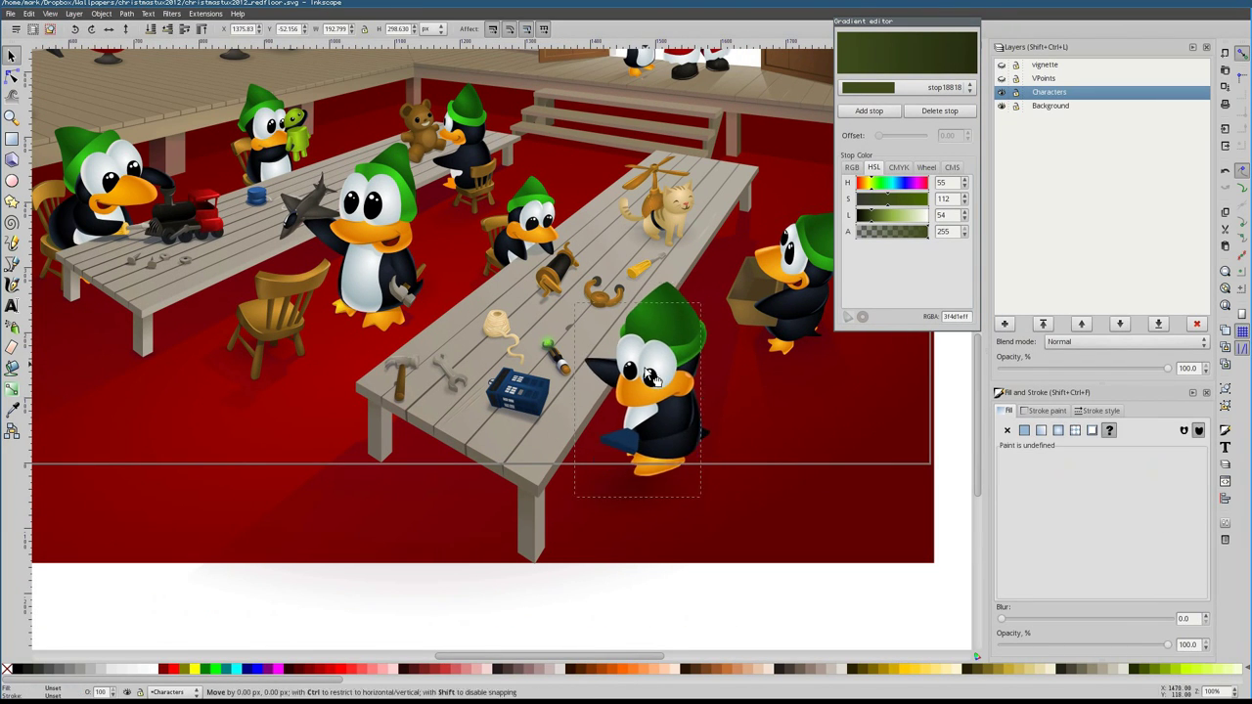
key(s)
click(641, 503)
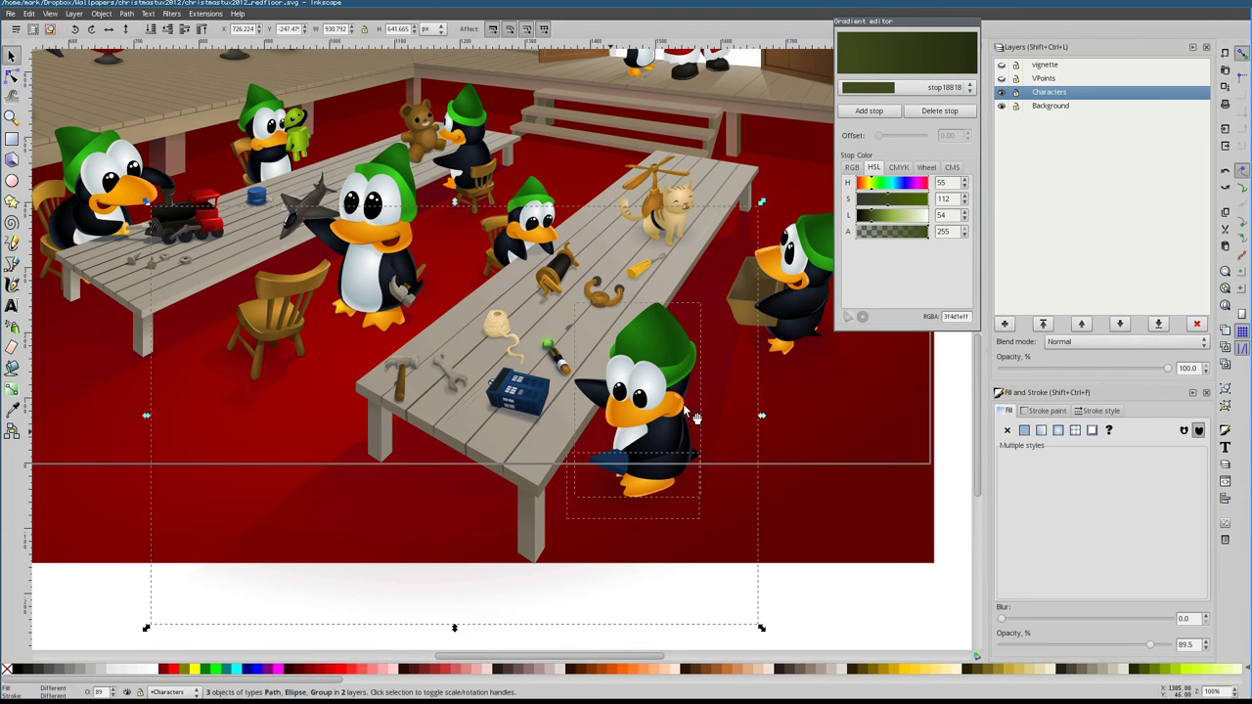
ctrl+click(646, 420)
scroll(697, 380, up, 2)
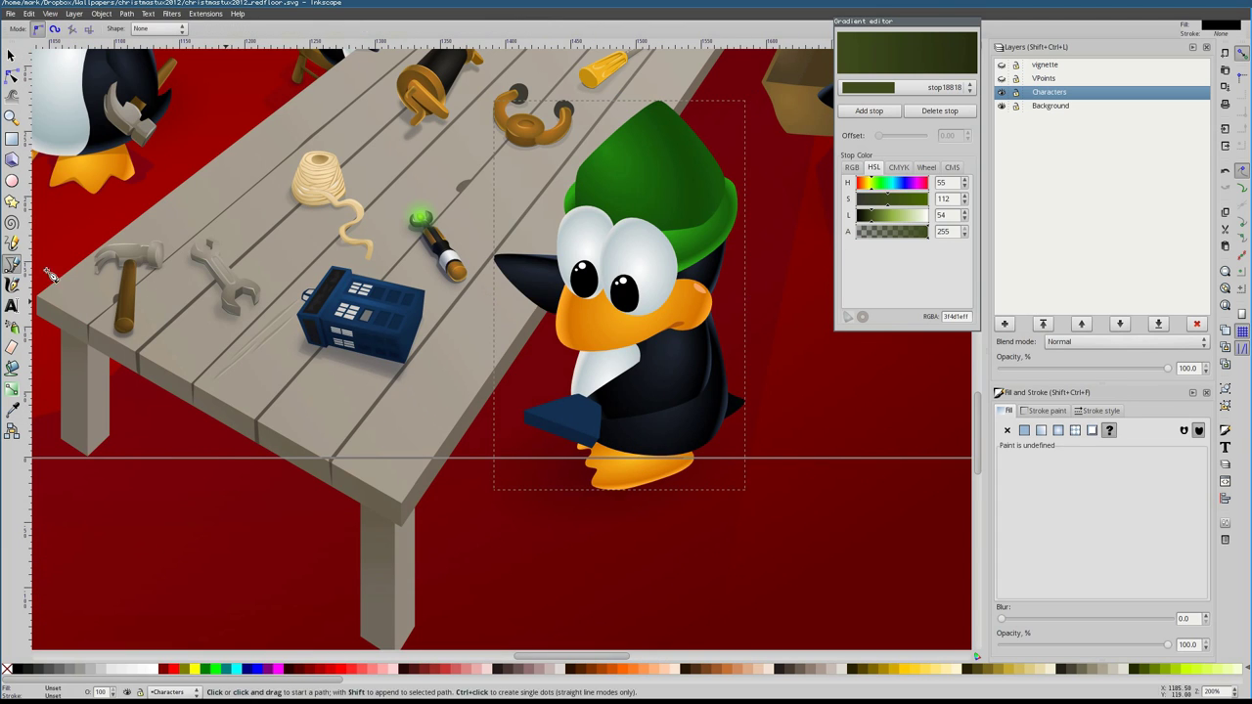
ctrl+click(518, 381)
click(519, 384)
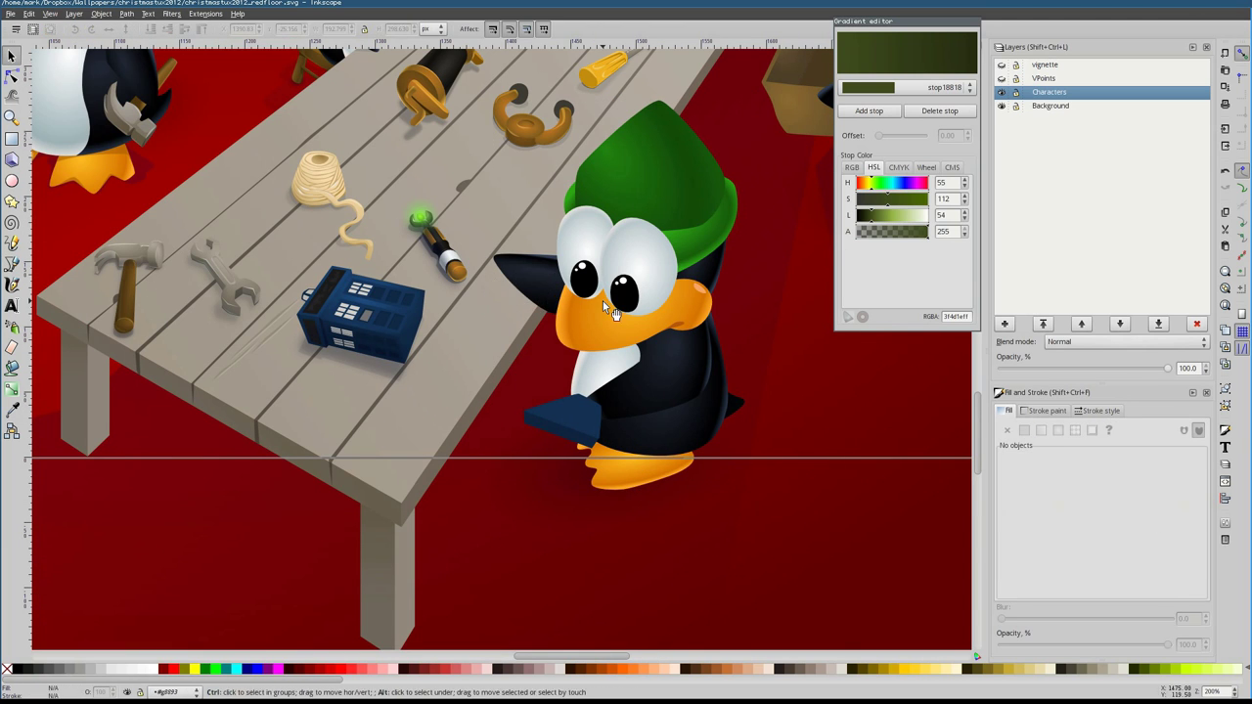
scroll(602, 301, down, 2)
Return to the Background layer, remove the vignette layer and zoom back to 100%
click(314, 551)
scroll(391, 490, down, 2)
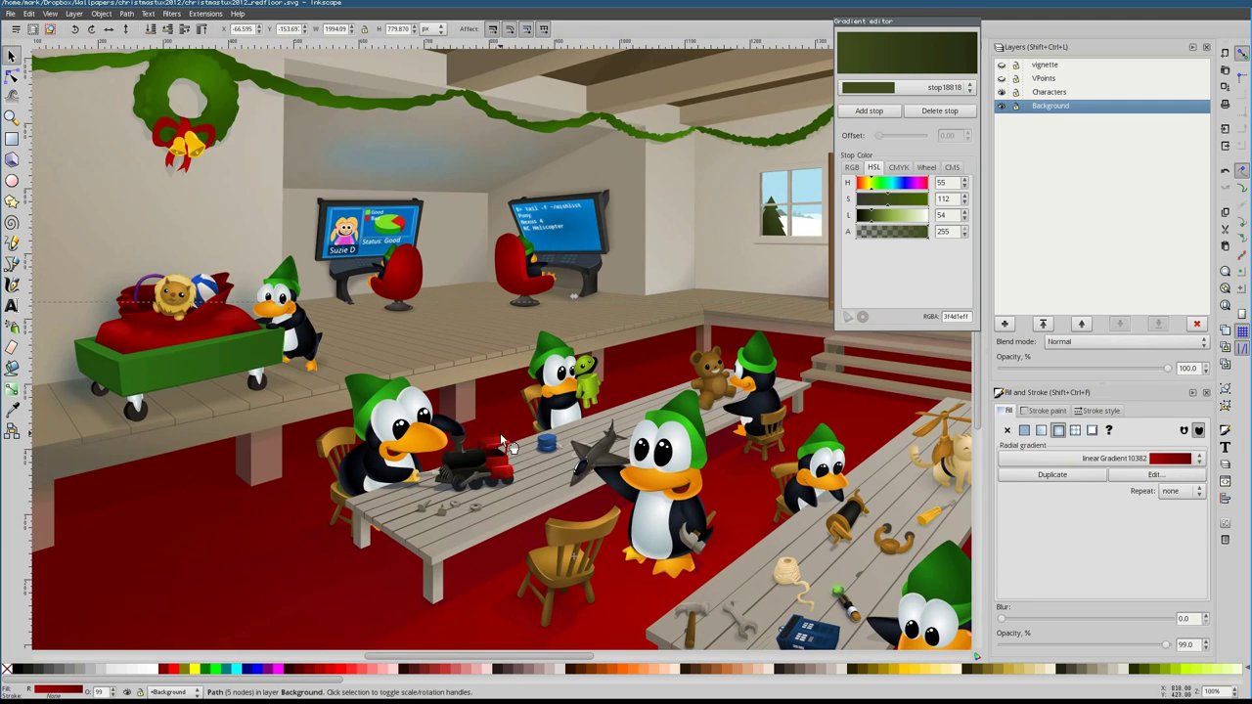
scroll(500, 434, up, 4)
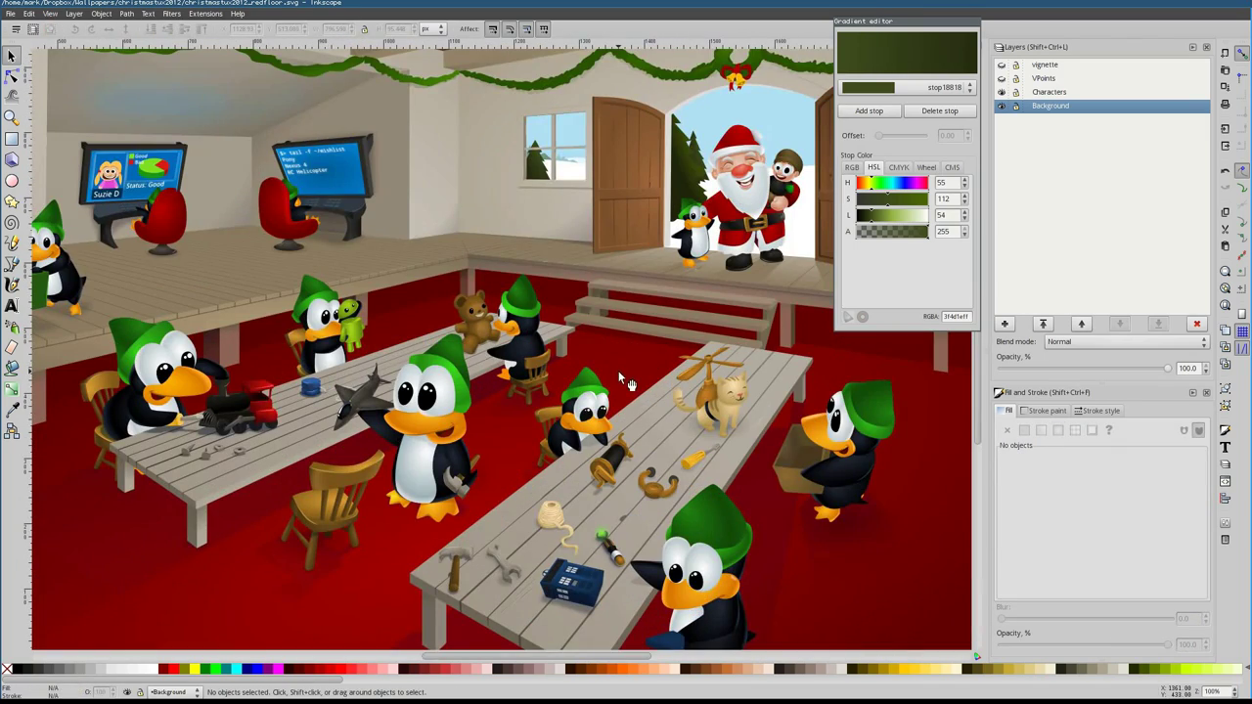
scroll(619, 371, down, 3)
scroll(553, 348, up, 5)
scroll(447, 330, down, 2)
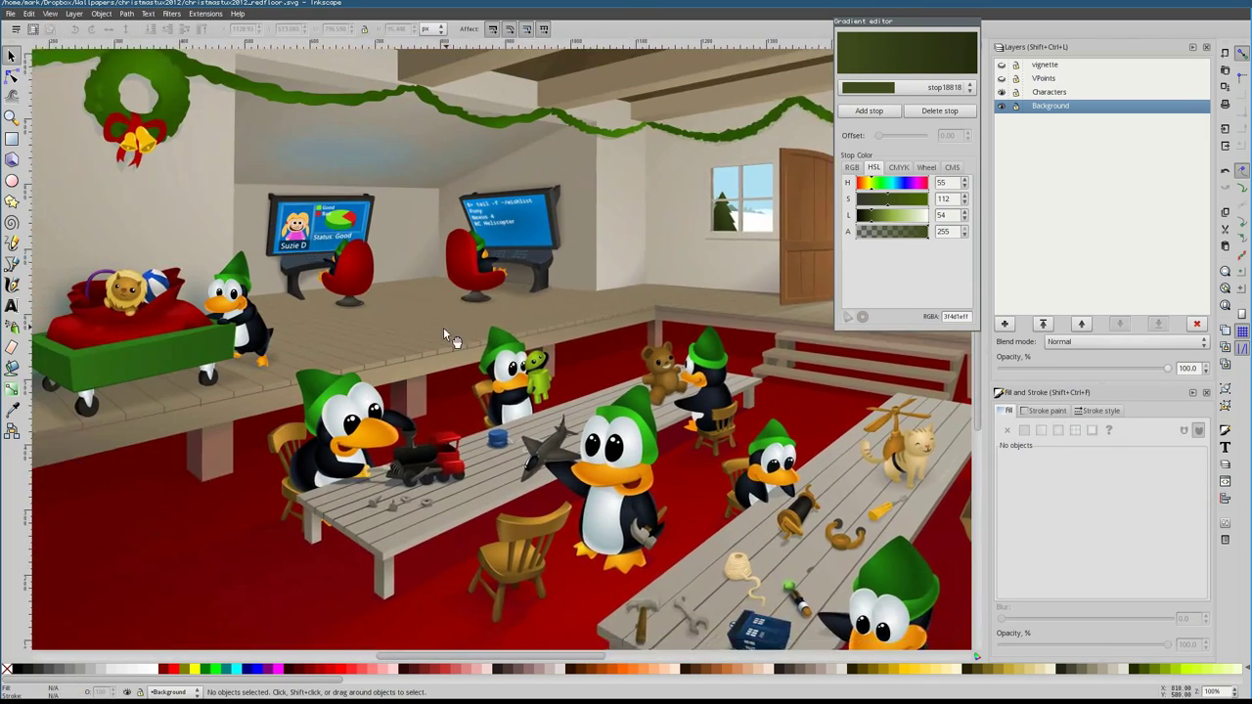
scroll(609, 402, up, 3)
scroll(350, 246, down, 3)
scroll(499, 440, down, 3)
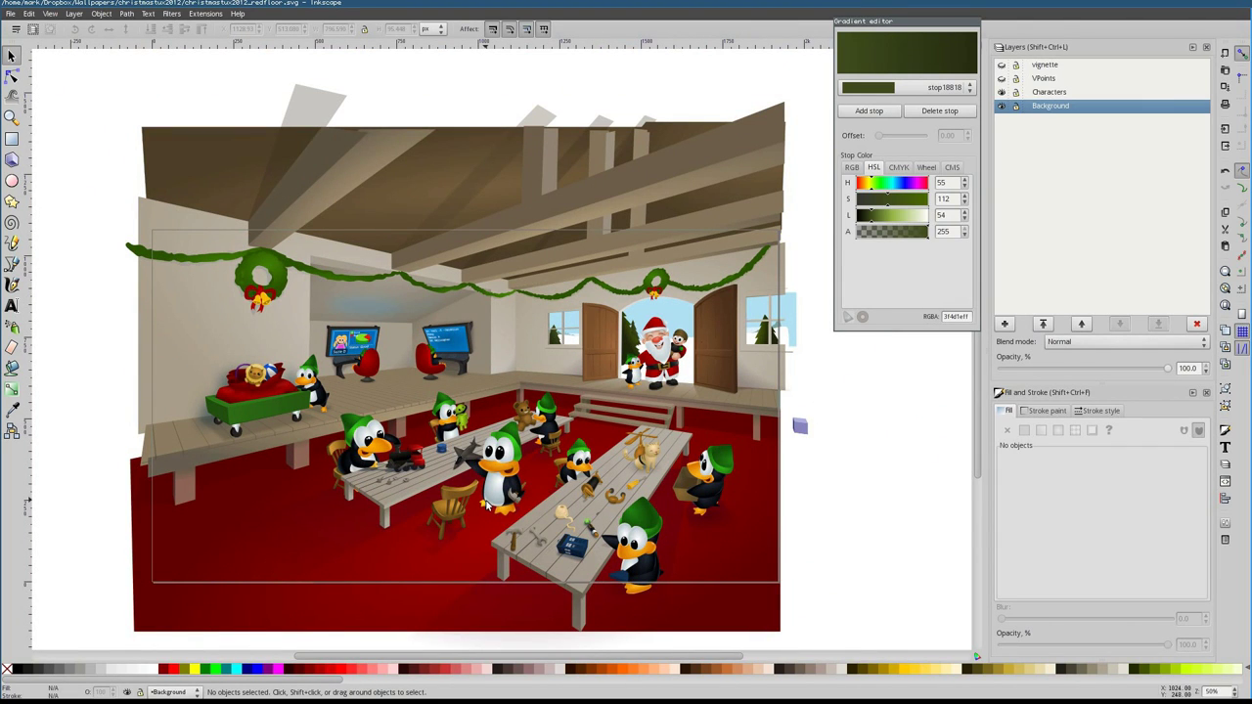
key(ctrl+z)
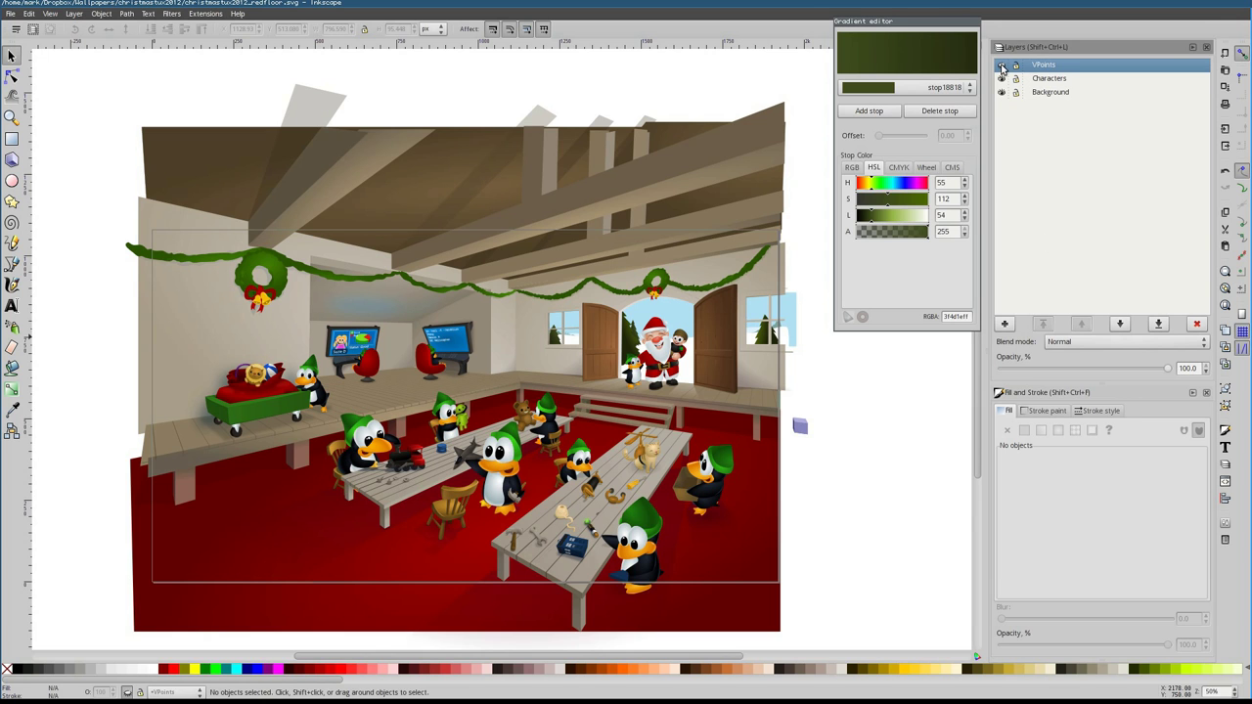
scroll(597, 353, down, 2)
key(ctrl+z)
scroll(569, 406, up, 2)
Export the whole page from Export Bitmap as a PNG at 2560 × 1440 pixels
click(13, 16)
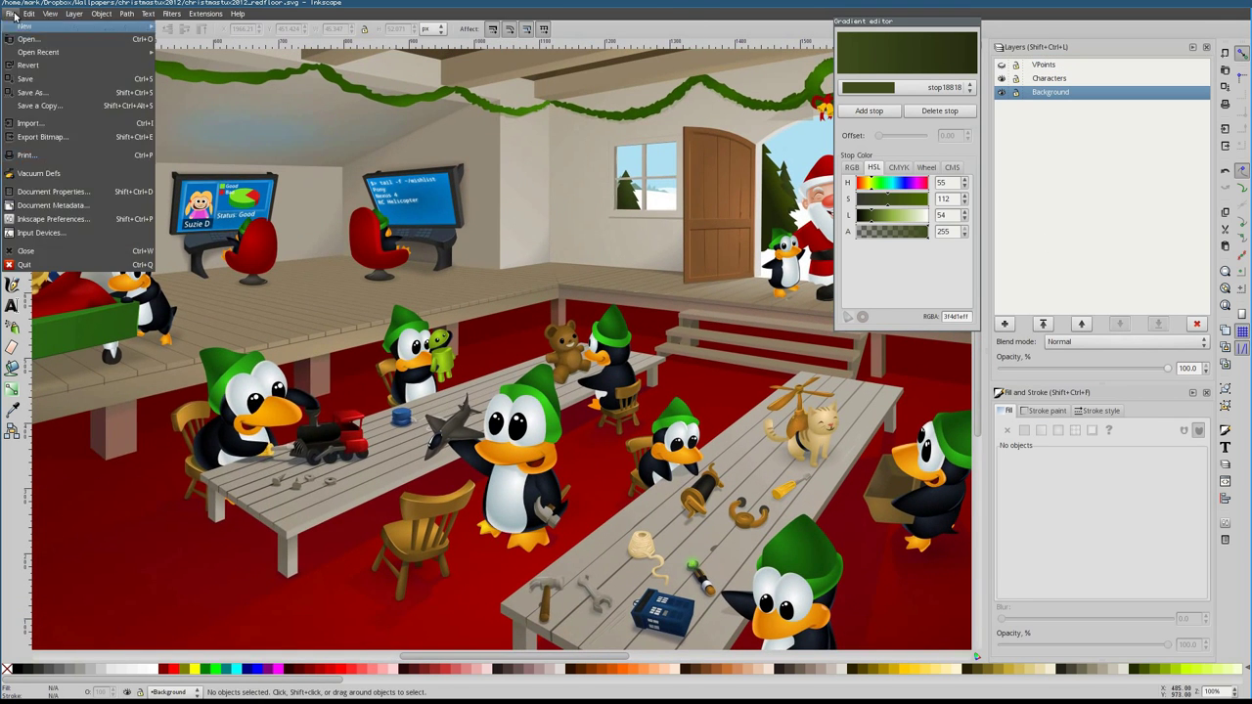
click(42, 137)
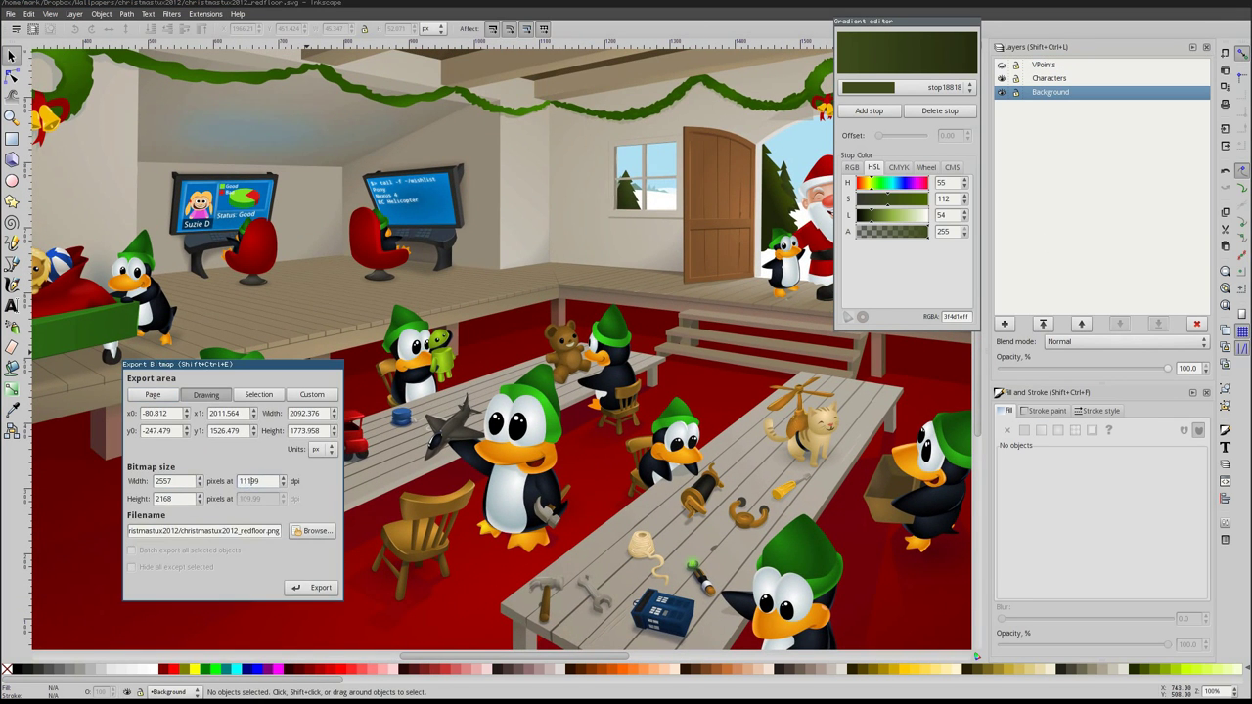
triple_click(165, 499)
text(2560)
triple_click(164, 481)
text(25)
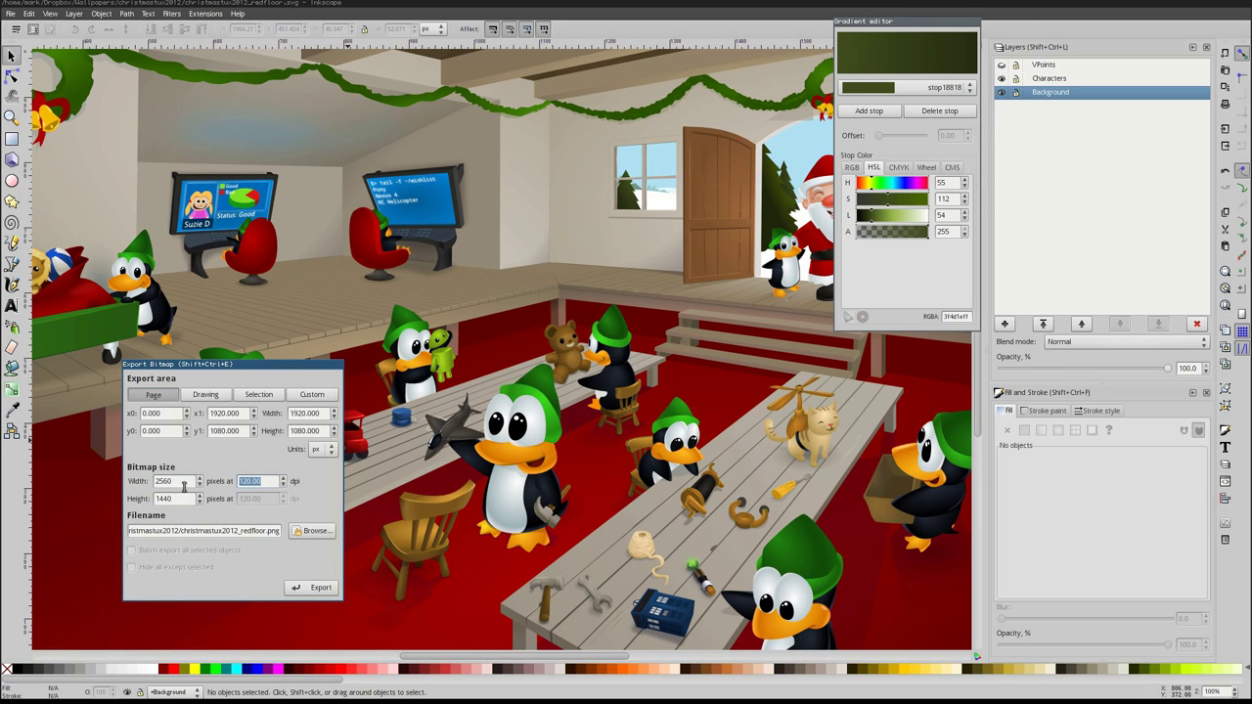
click(301, 587)
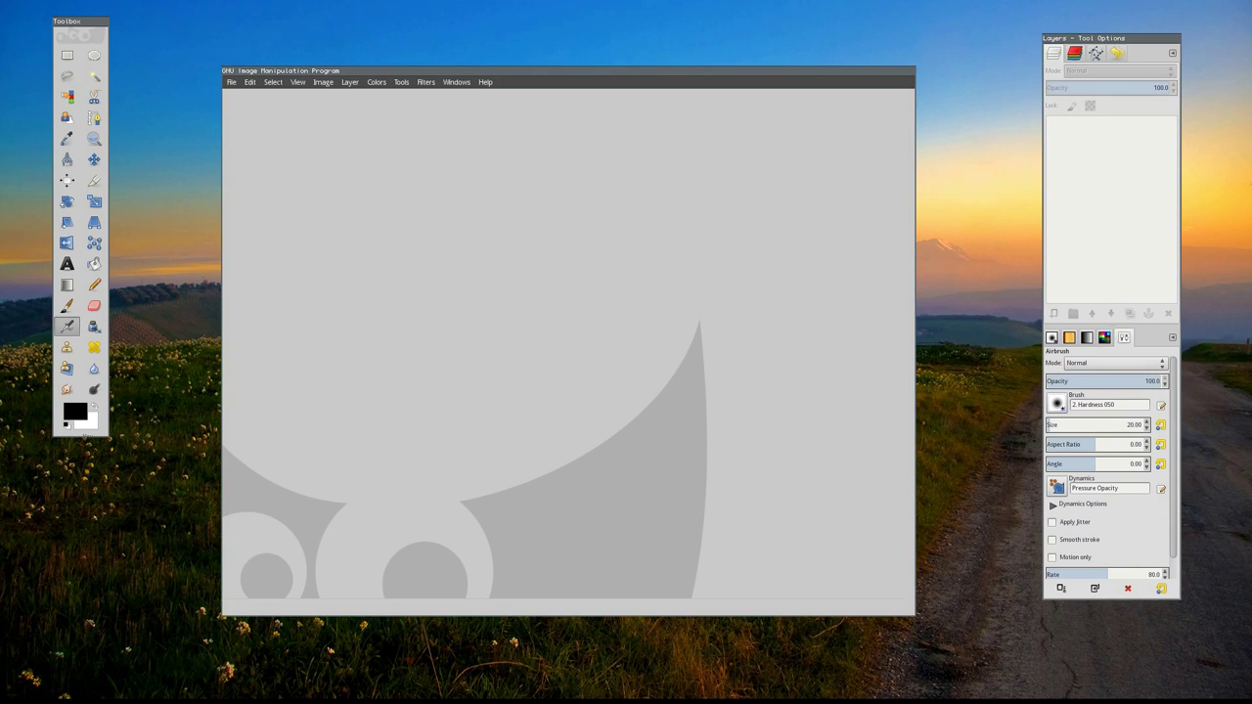
Open the exported PNG in GIMP and try Color Balance without applying it
drag(445, 291, 424, 271)
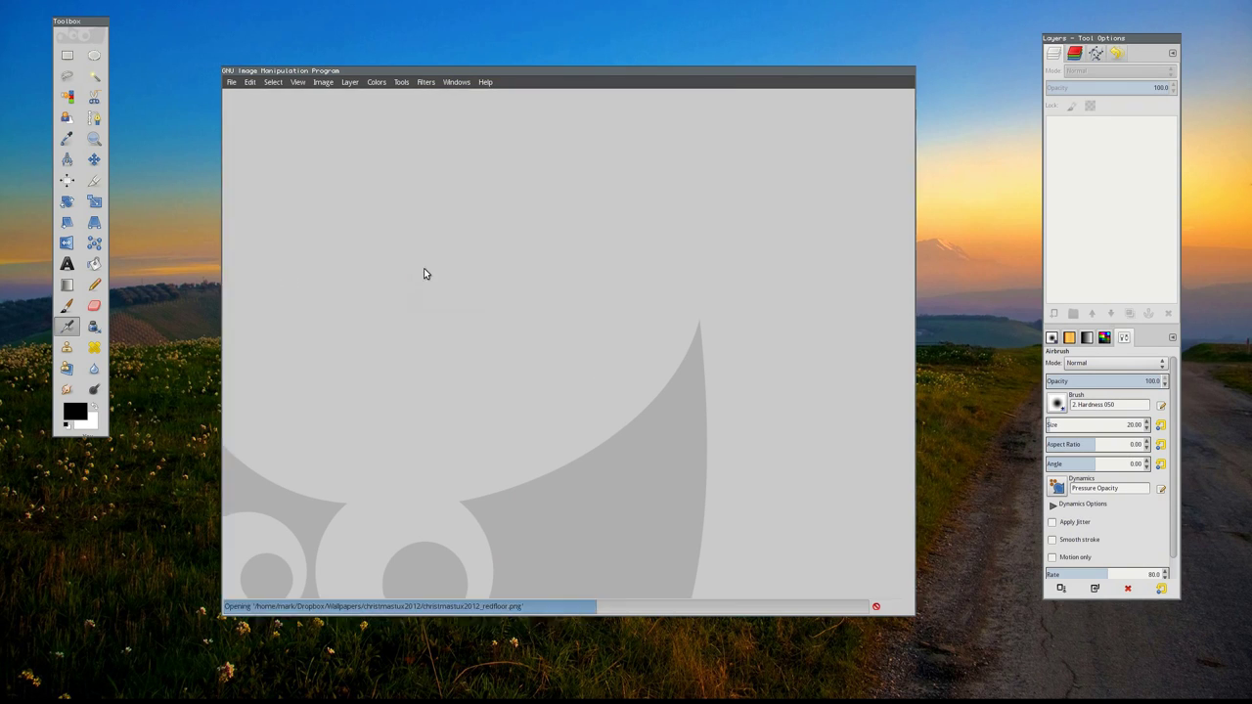
scroll(713, 349, up, 4)
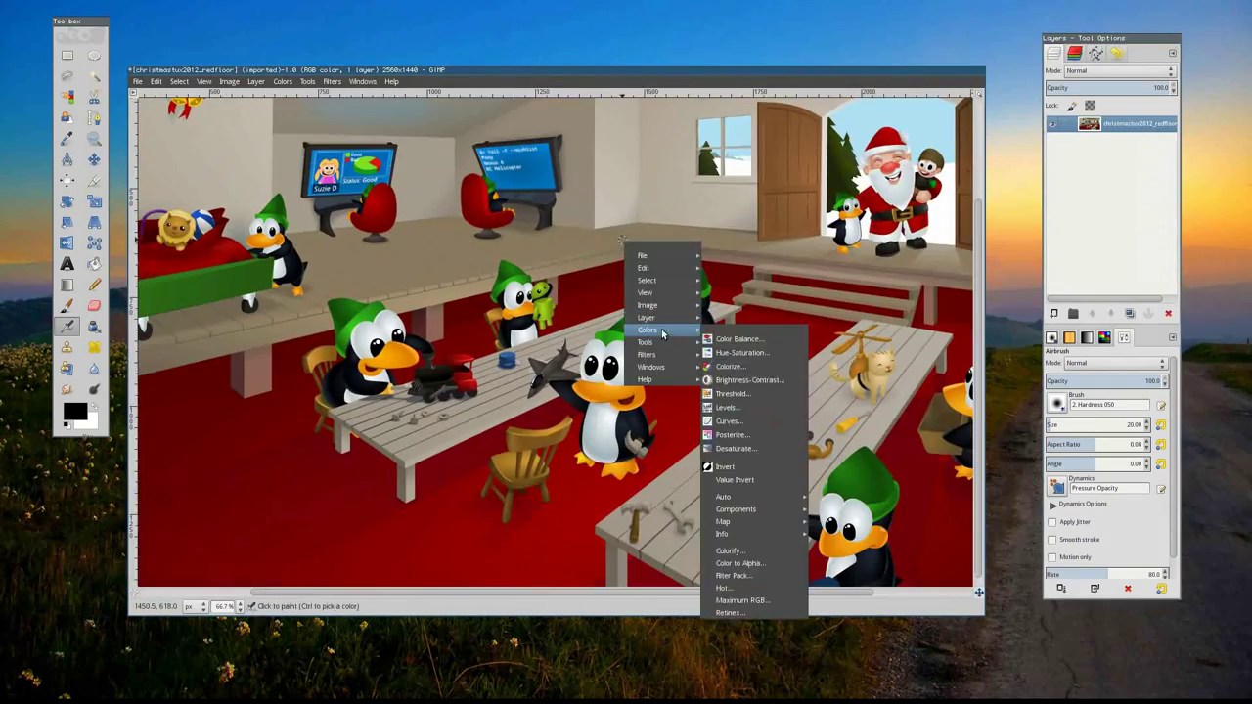
click(738, 339)
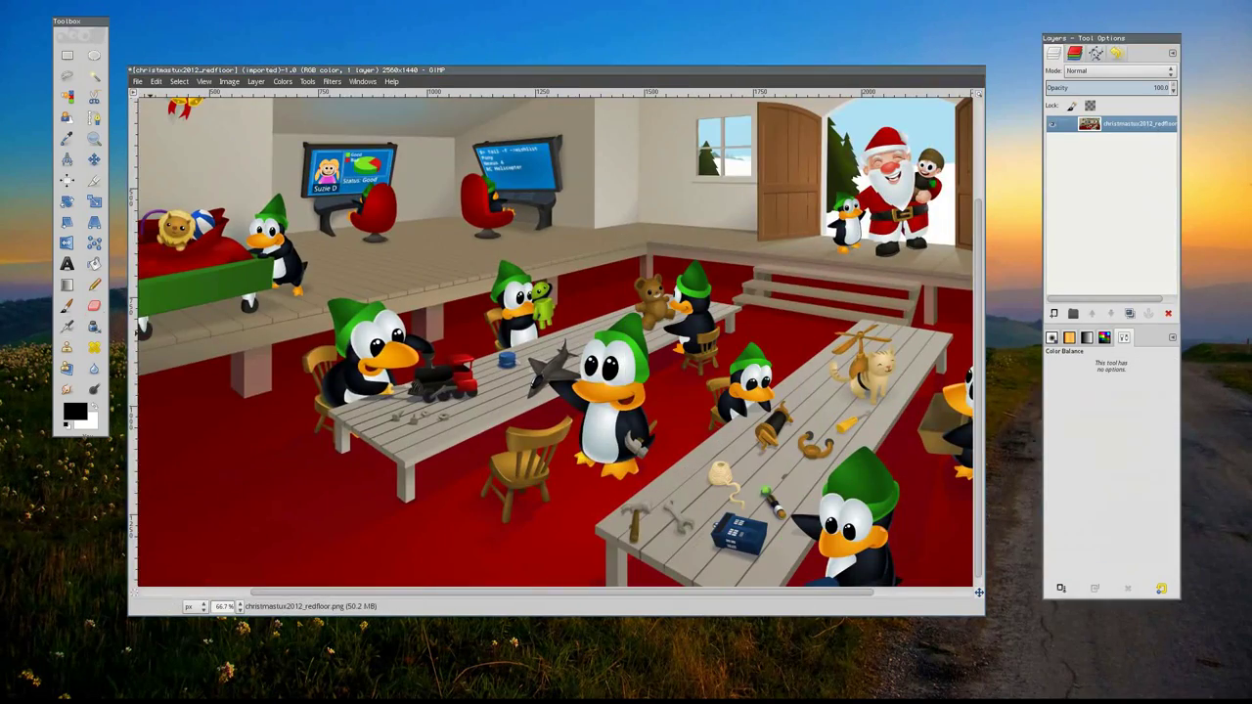
click(350, 585)
Reshape the tone curve in Colors > Curves and apply it to the image
right_click(505, 236)
mouse_move(526, 318)
click(631, 409)
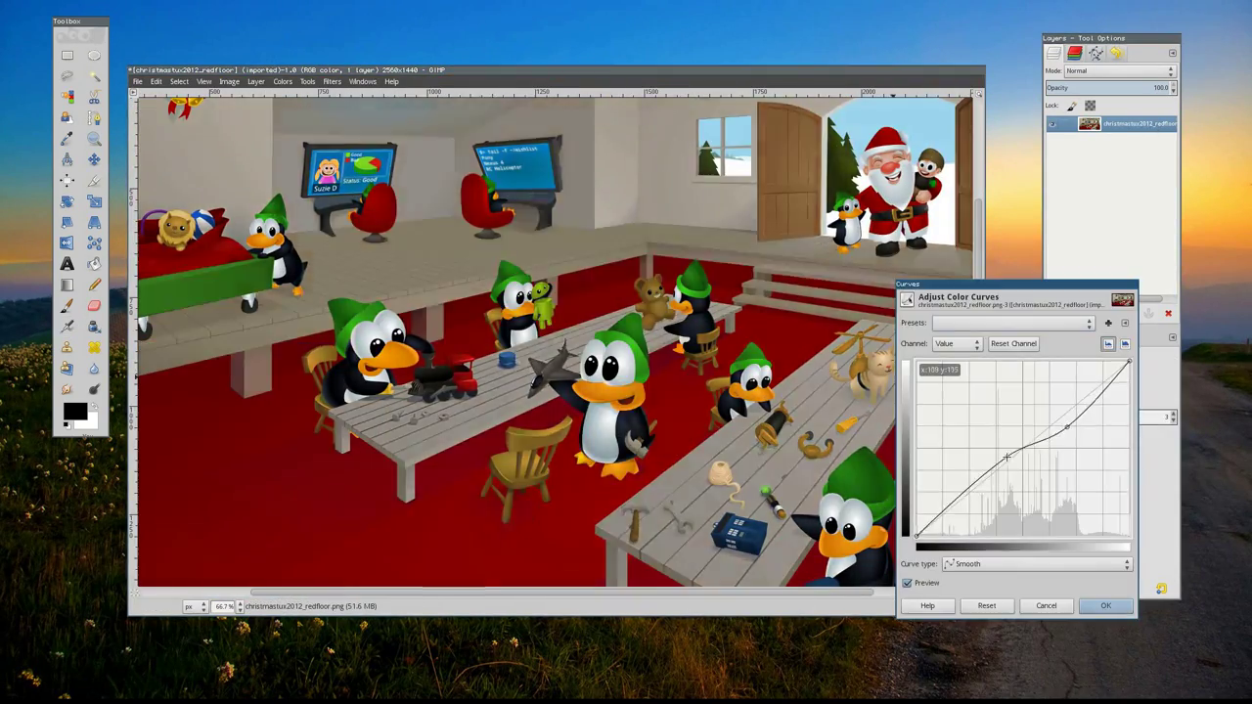
drag(1070, 411, 1070, 425)
drag(1001, 460, 1001, 476)
drag(1070, 425, 1064, 404)
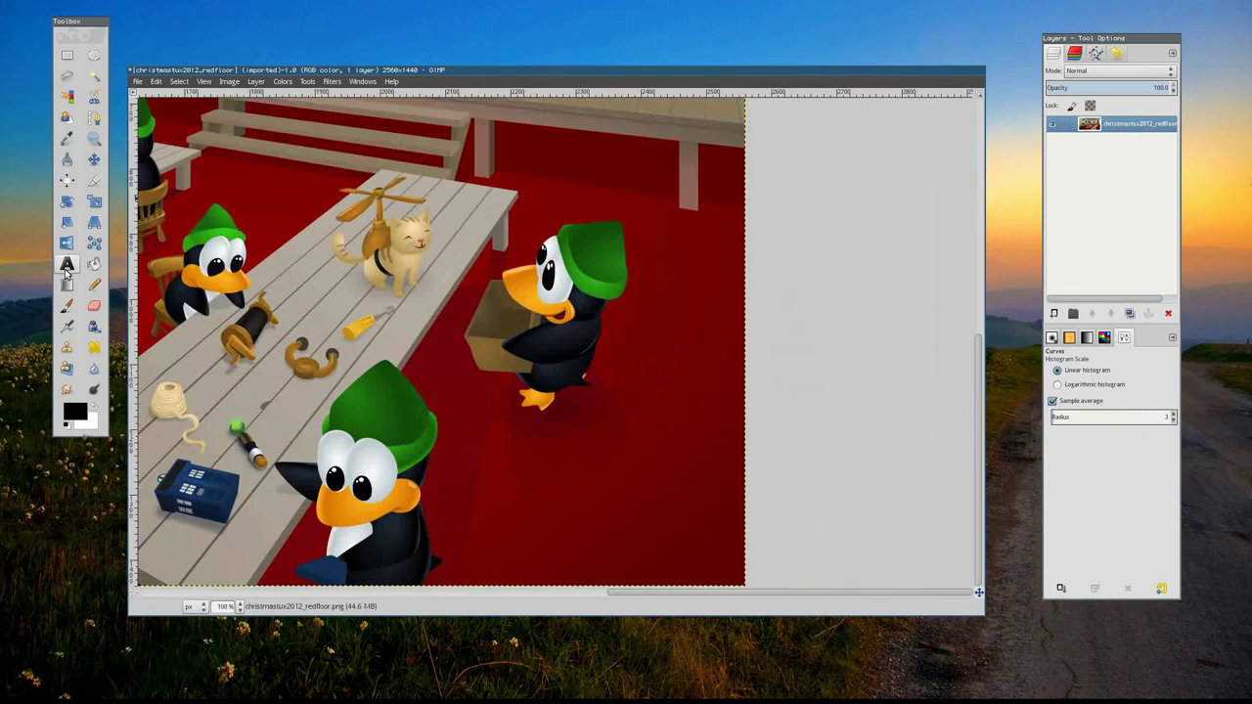
click(489, 503)
click(138, 81)
Export the image under the file name ChristmasTux2012_2560x1440.png
click(252, 249)
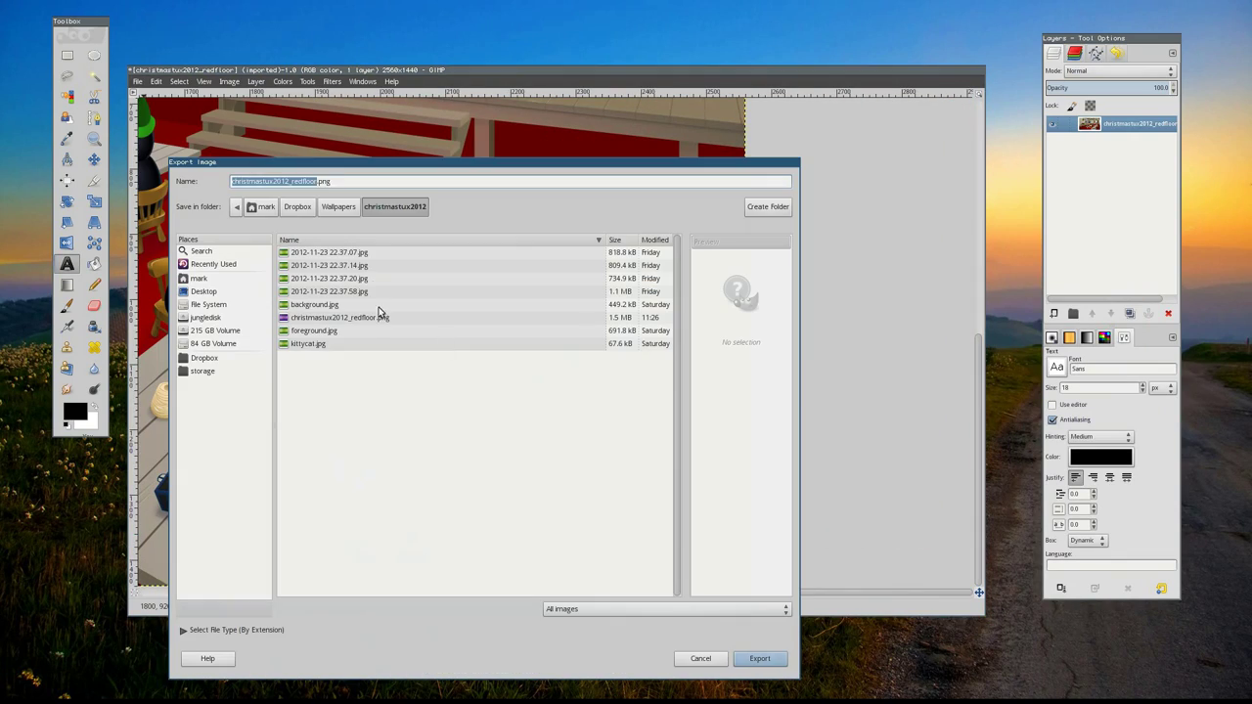
text(ChristmasTux2012_2024)
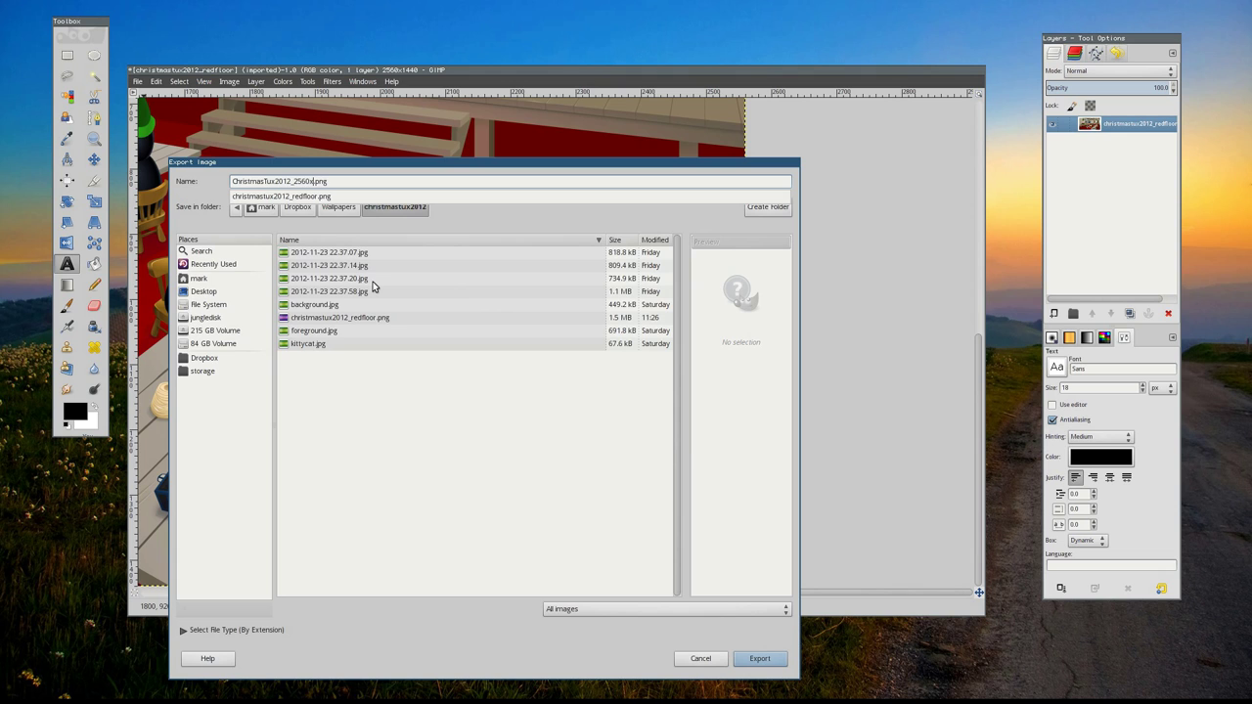
key(Return)
click(685, 446)
Add a 'Licensed under' Creative Commons BY-NC-SA 3.0 line to the Image Properties comment
right_click(440, 319)
mouse_move(462, 377)
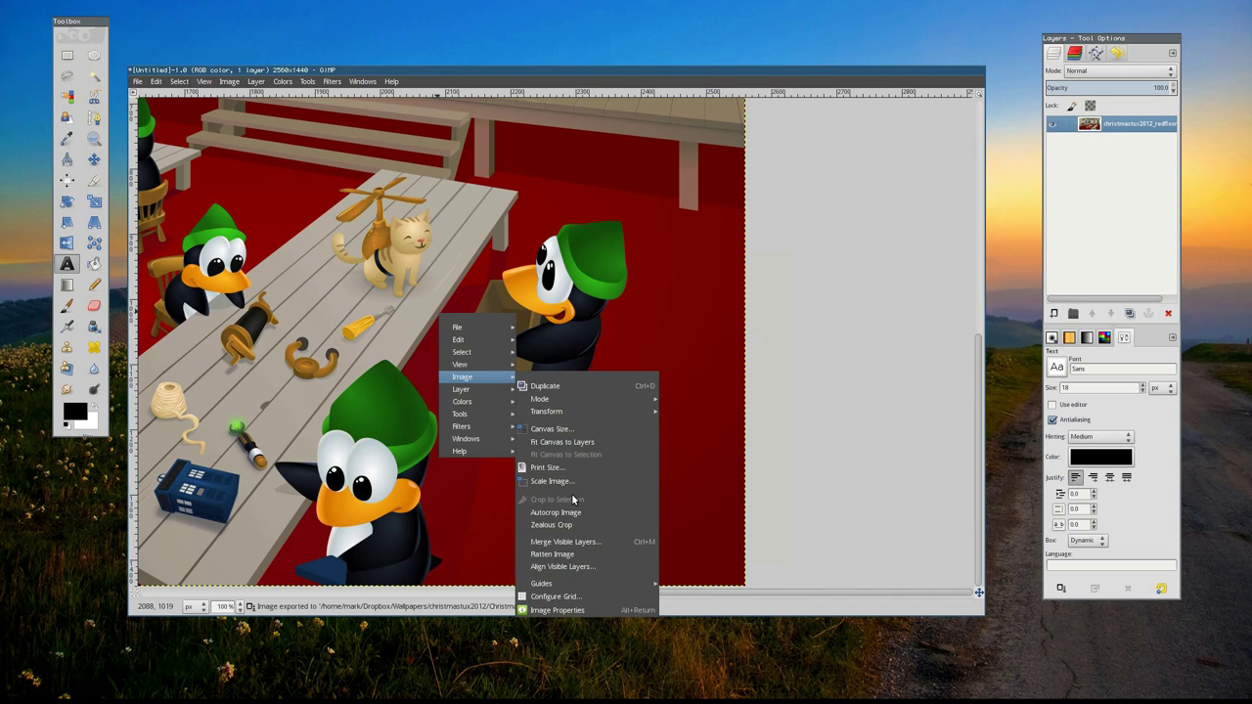
click(557, 610)
click(577, 251)
click(548, 332)
text(Christmas Tux 2012)
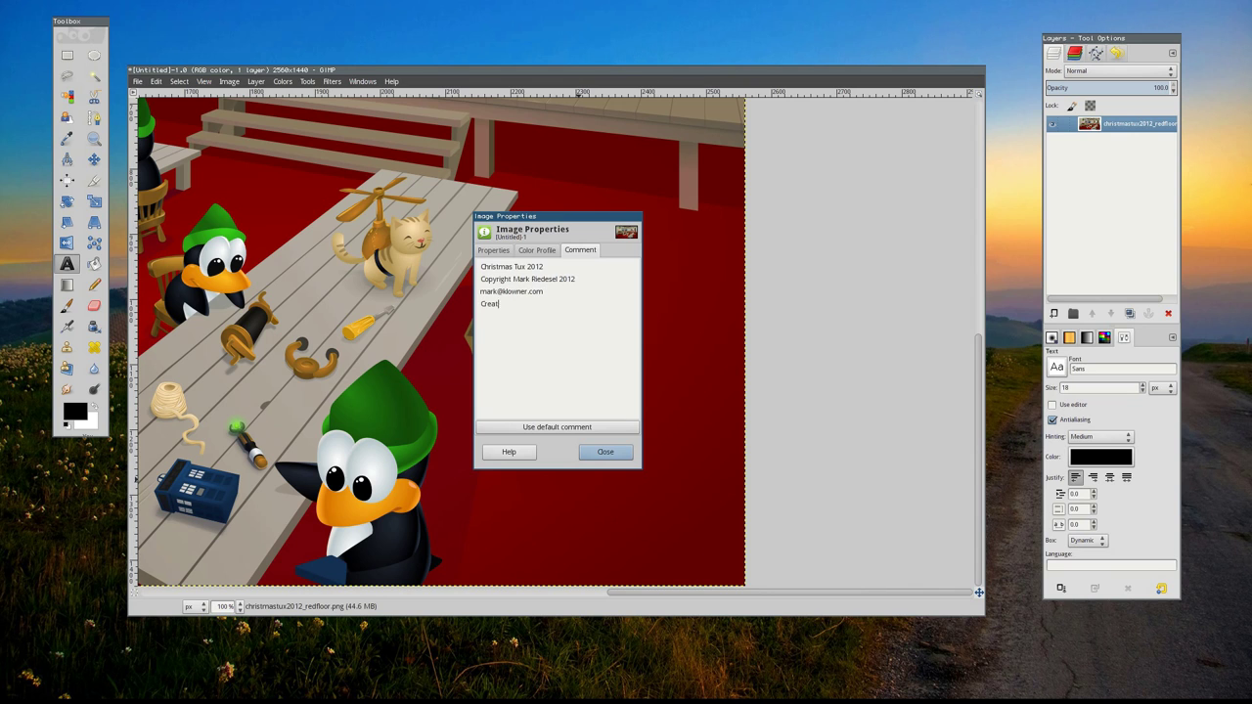
text(-SA 3.0)
key(Home)
text(Licensed under)
Re-export the image so the PNG carries the updated comment
click(606, 451)
click(138, 81)
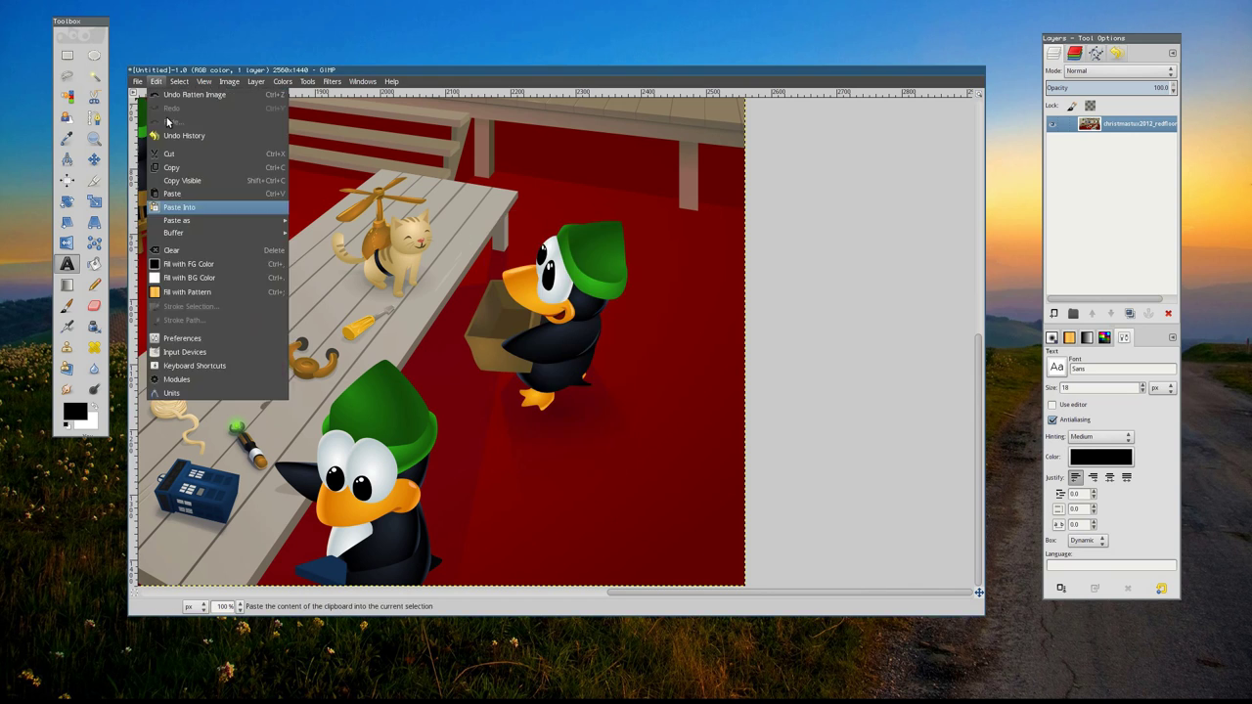
click(201, 205)
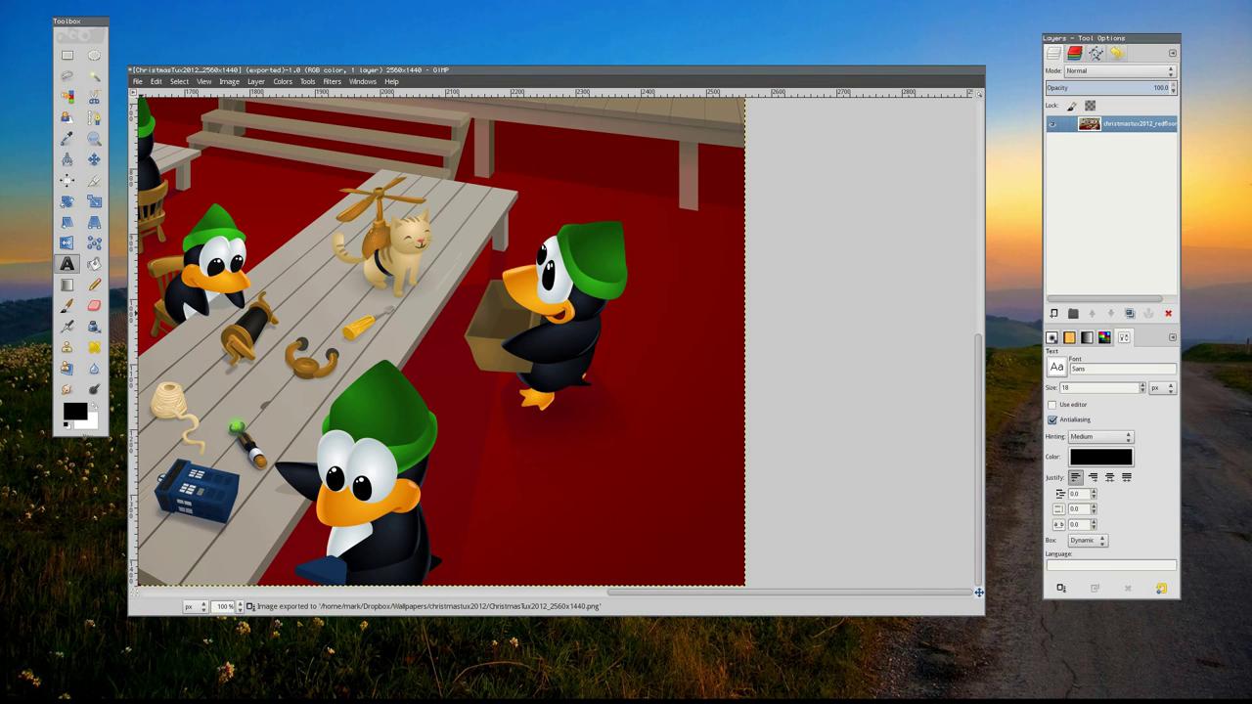